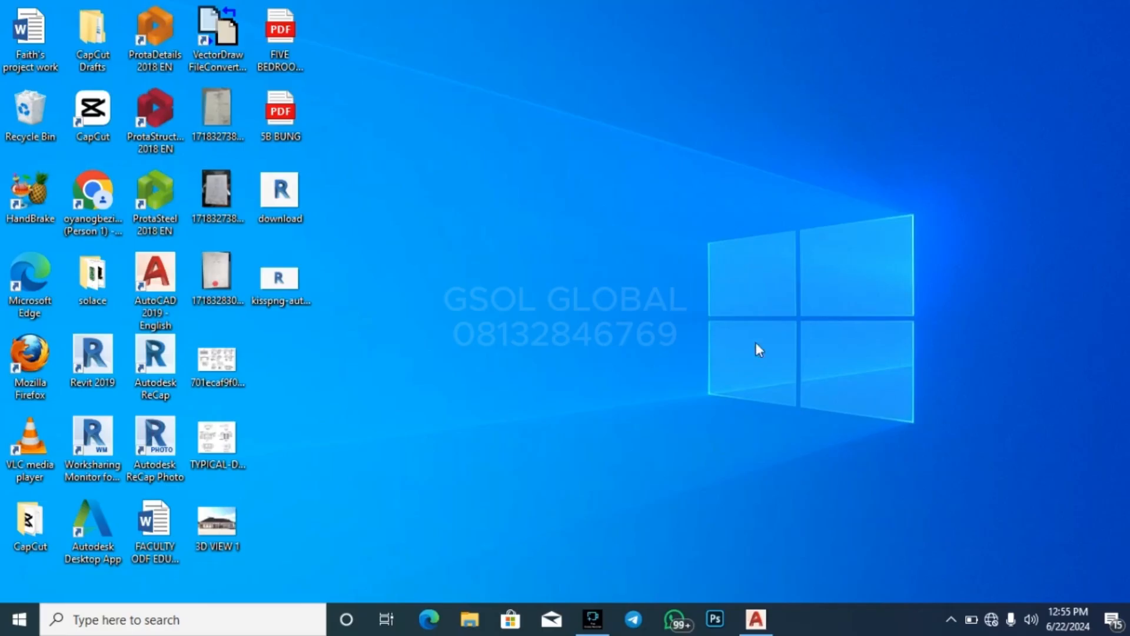
# Switch to the TUTORIAL.dwg drawing in AutoCAD
pyautogui.moveTo(757, 621)
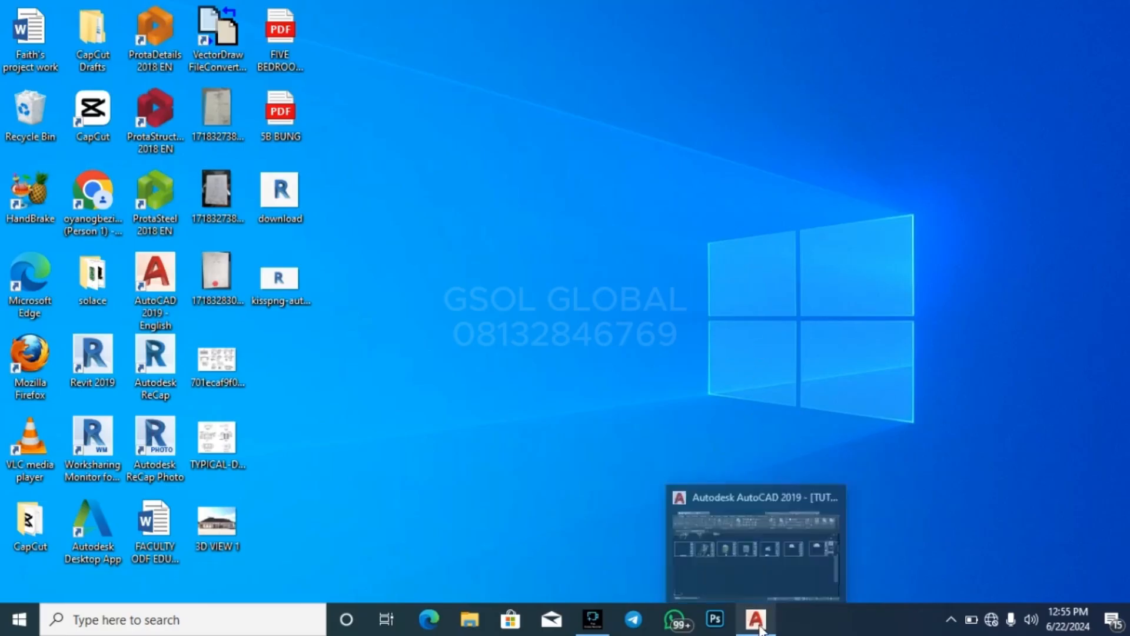
pyautogui.click(772, 580)
pyautogui.scroll(-2, 588, 354)
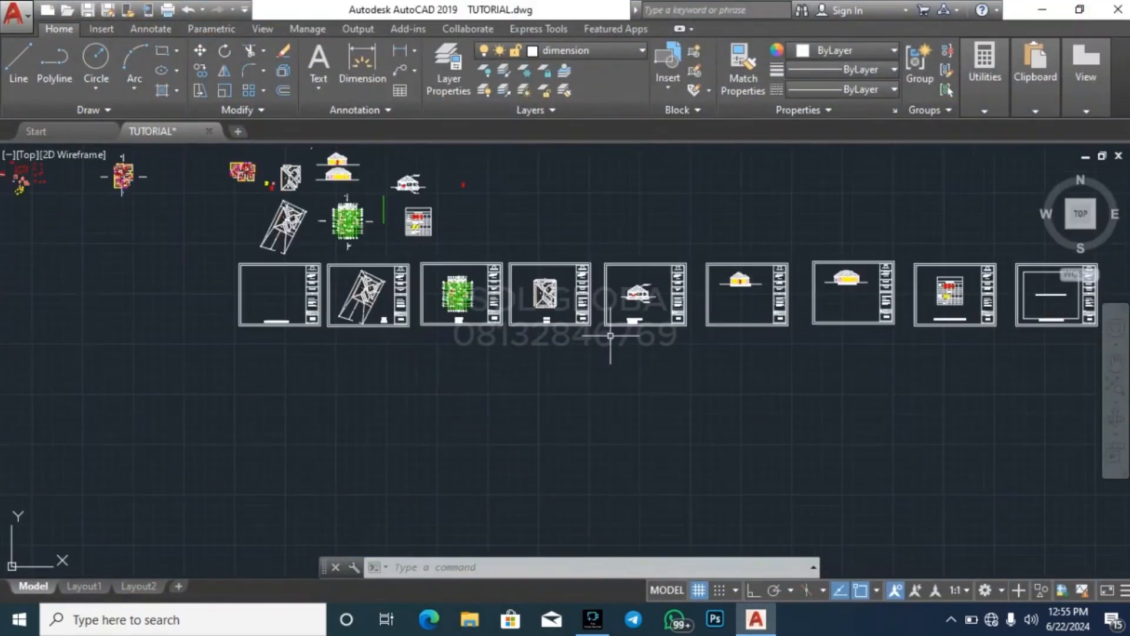
# Examine the row of drawing sheets, checking the location diagram, site plan and floor plan frames and their titles
pyautogui.scroll(3, 303, 284)
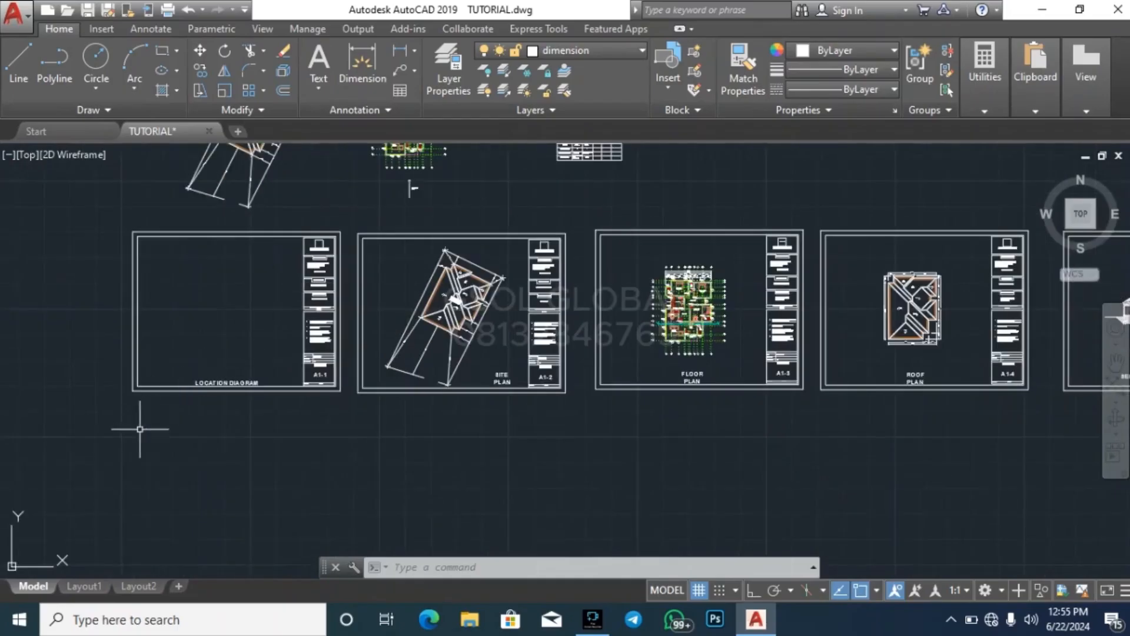
pyautogui.moveTo(105, 419)
pyautogui.mouseDown()
pyautogui.moveTo(252, 295)
pyautogui.moveTo(373, 214)
pyautogui.moveTo(147, 443)
pyautogui.mouseUp()
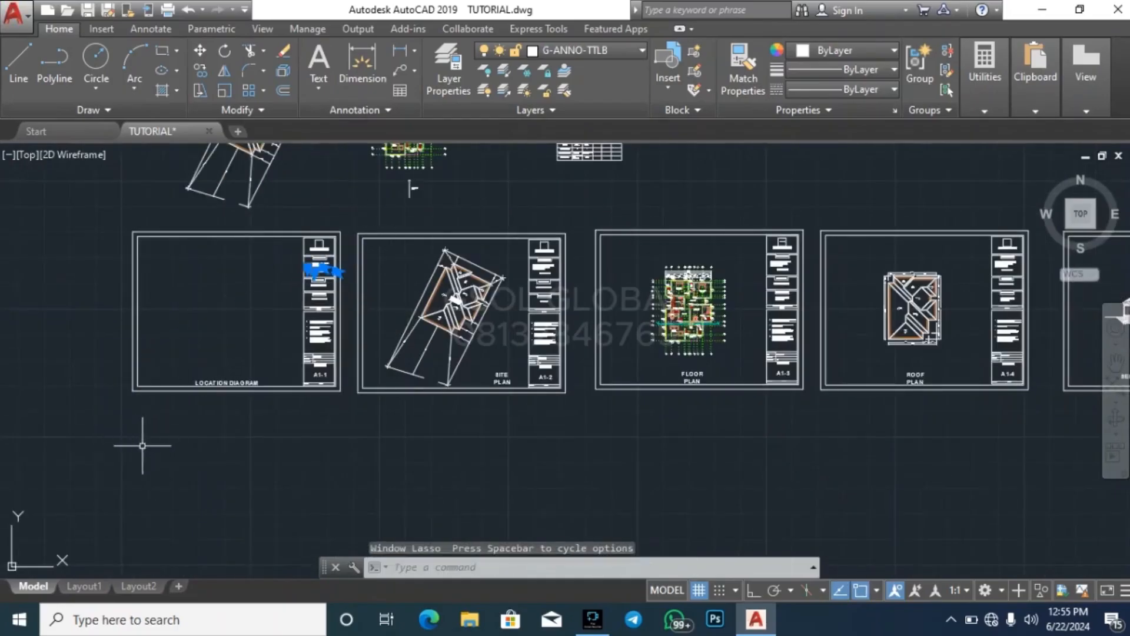
pyautogui.click(108, 434)
pyautogui.press('Escape')
pyautogui.press('Escape')
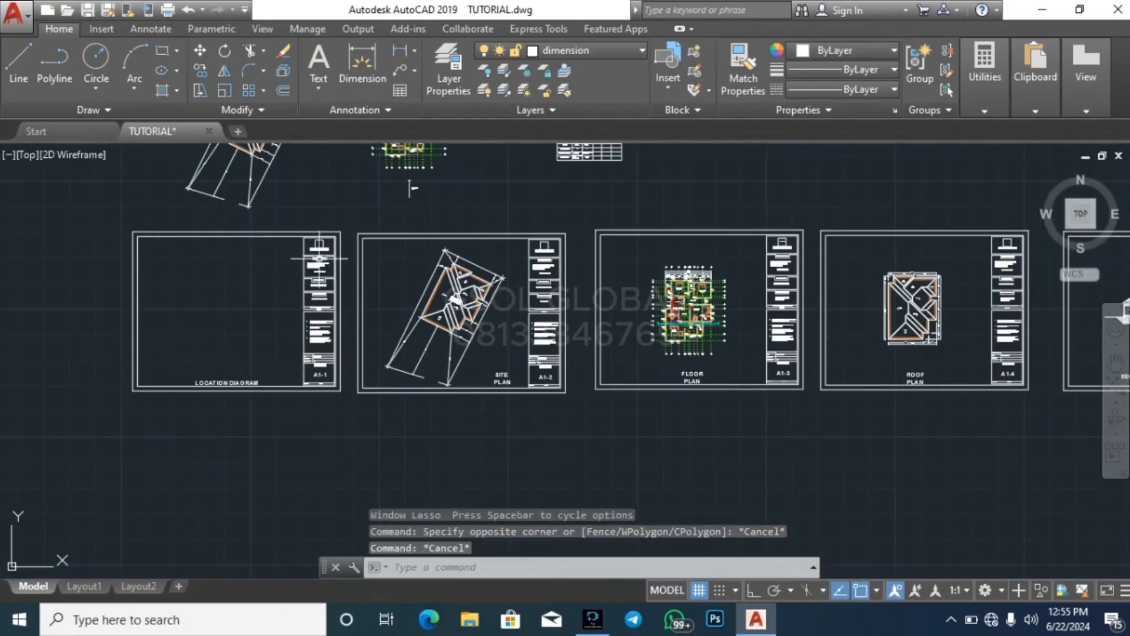
pyautogui.scroll(4, 323, 265)
pyautogui.scroll(-5, 397, 281)
pyautogui.moveTo(247, 382); pyautogui.dragTo(368, 305)
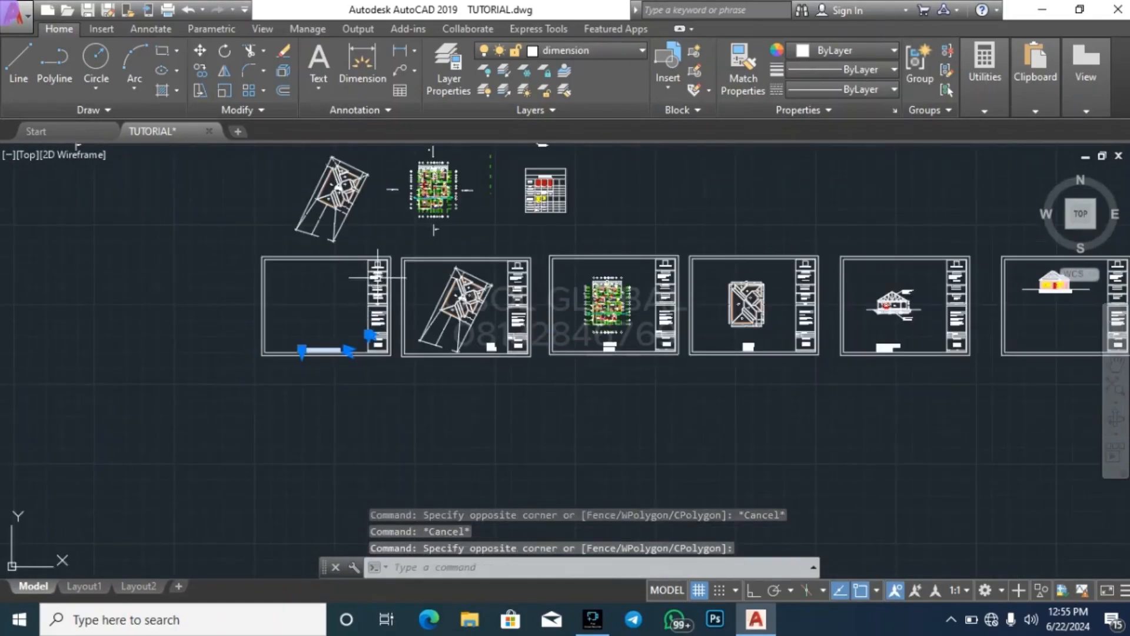
pyautogui.press('Escape')
pyautogui.press('Escape')
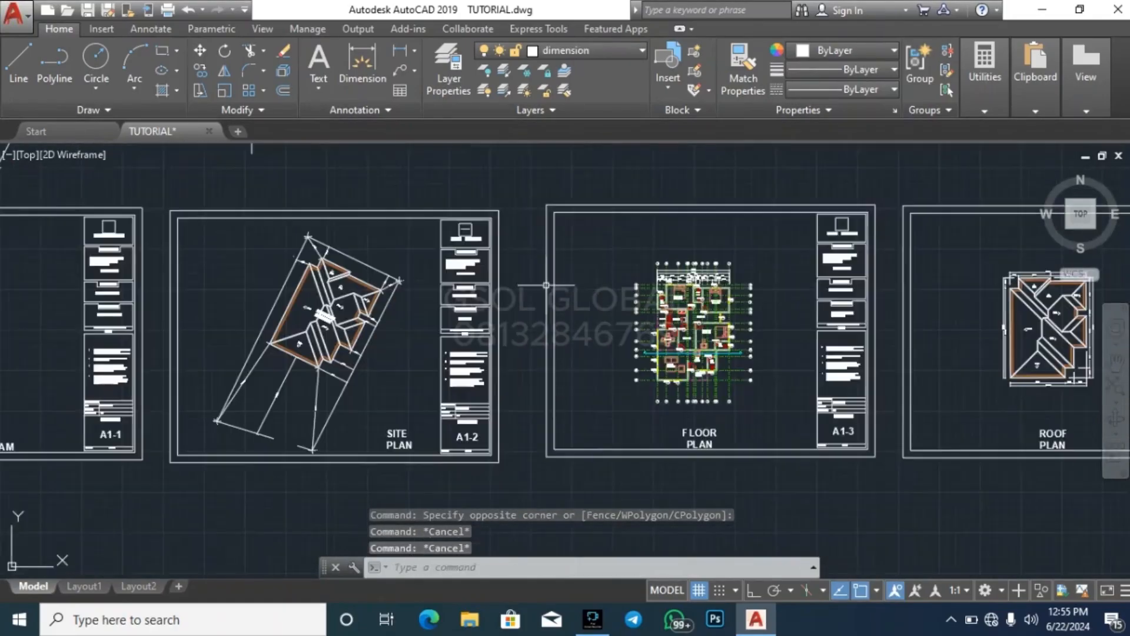
pyautogui.scroll(4, 552, 287)
pyautogui.scroll(-4, 273, 278)
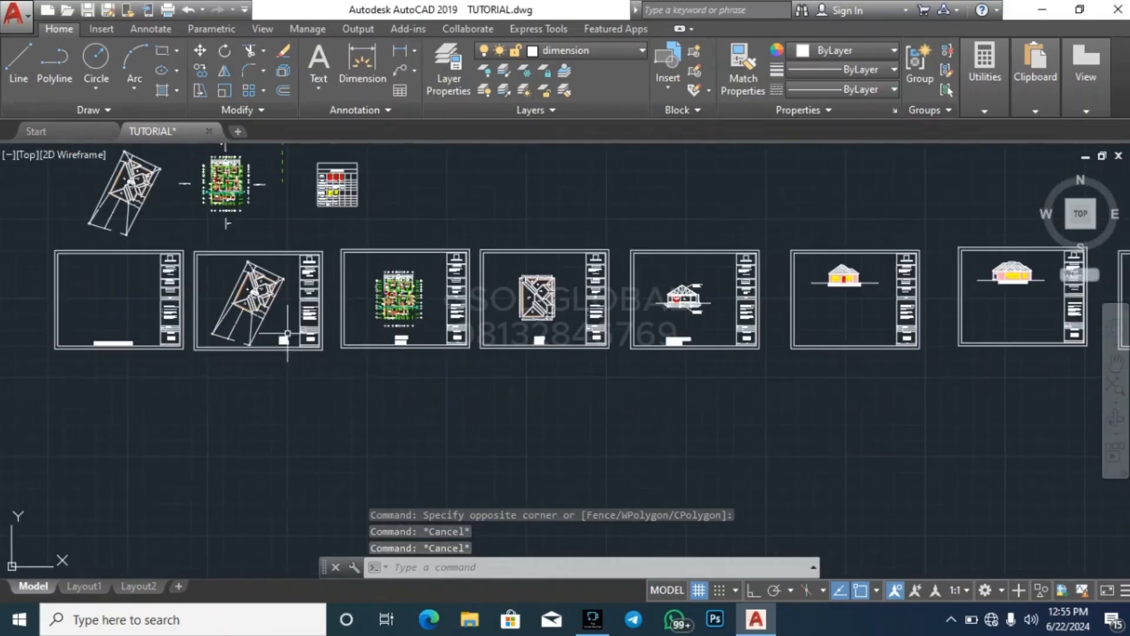
pyautogui.scroll(4, 252, 262)
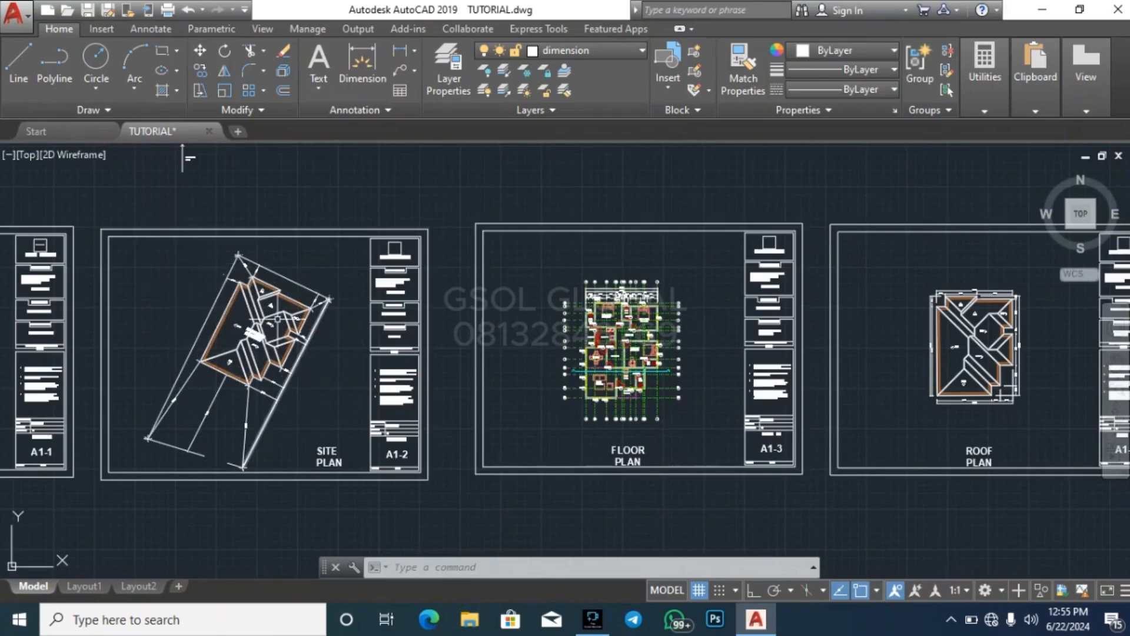
pyautogui.scroll(-1, 230, 309)
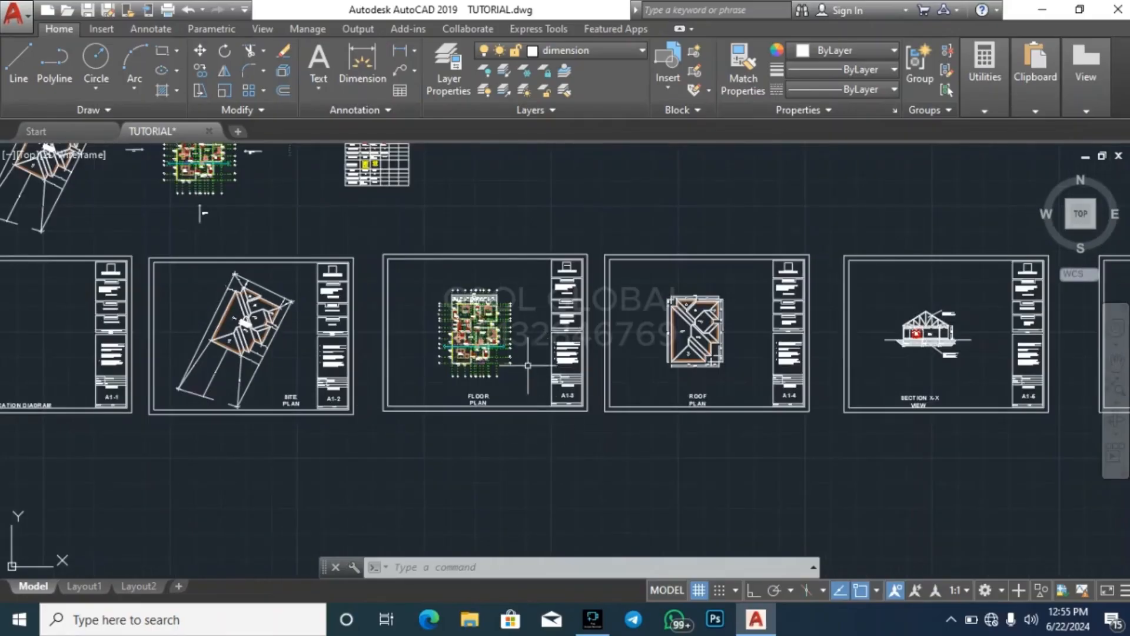
pyautogui.moveTo(372, 435); pyautogui.dragTo(524, 304)
pyautogui.press('Escape')
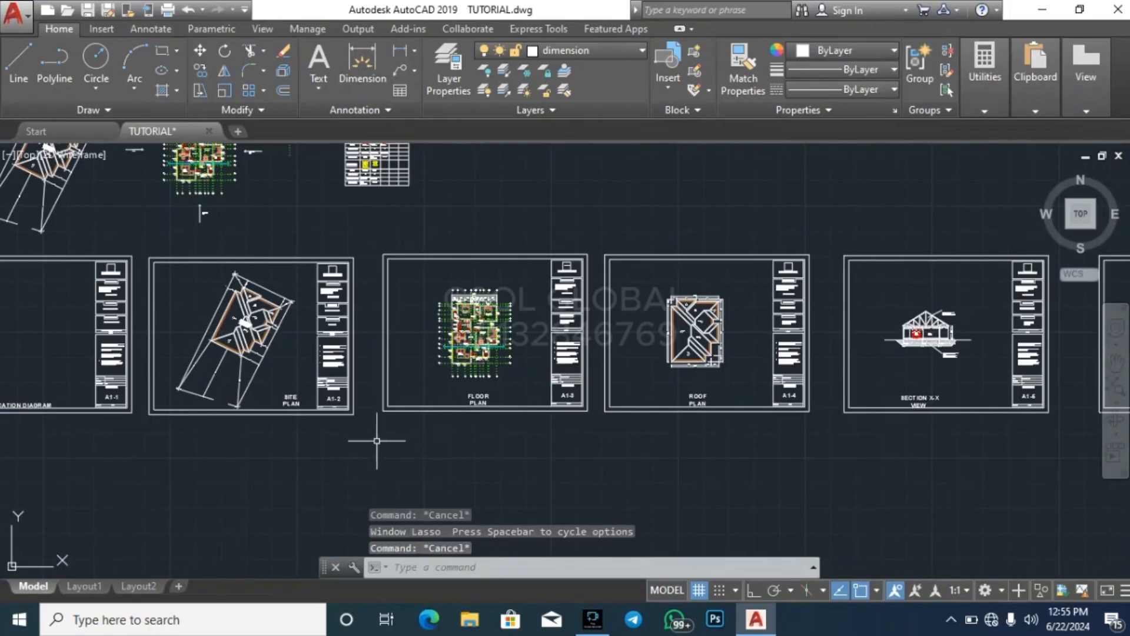
pyautogui.click(372, 440)
pyautogui.click(592, 232)
pyautogui.press('Escape')
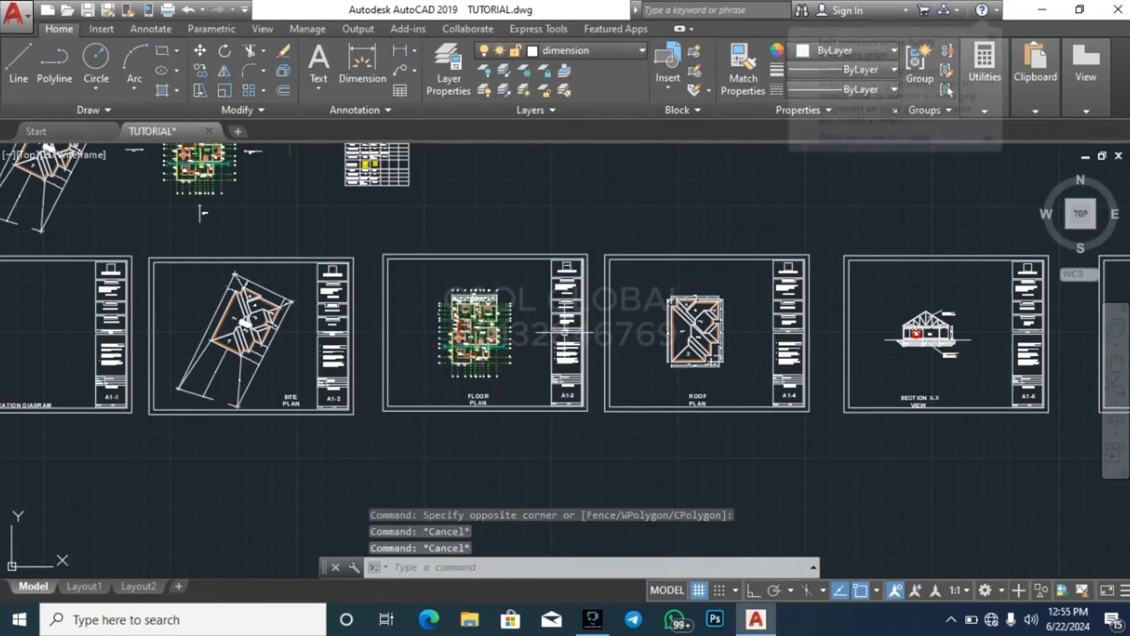
# Inspect the titles of the floor plan and roof plan sheets
pyautogui.scroll(6, 489, 412)
pyautogui.scroll(-4, 494, 395)
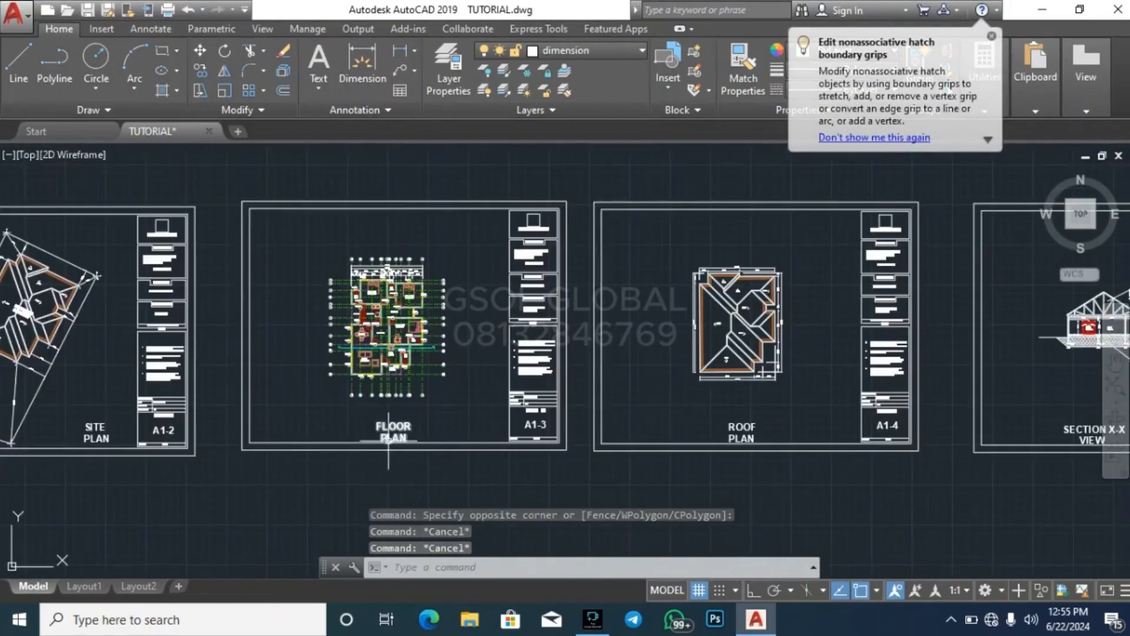
pyautogui.scroll(-2, 312, 394)
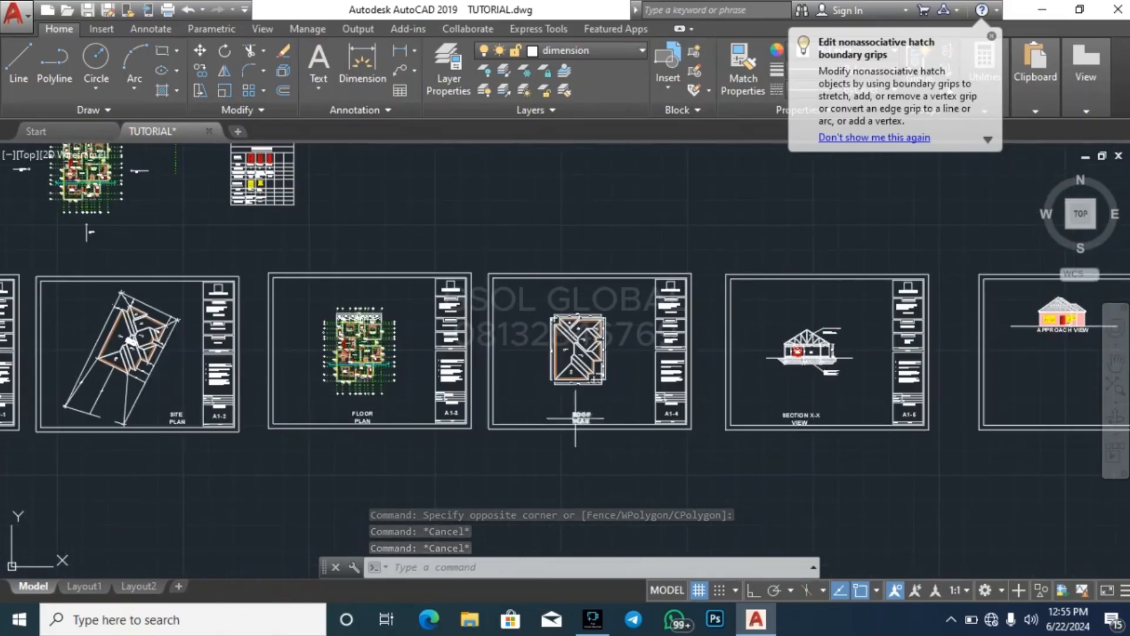
pyautogui.scroll(4, 598, 439)
pyautogui.scroll(-7, 496, 382)
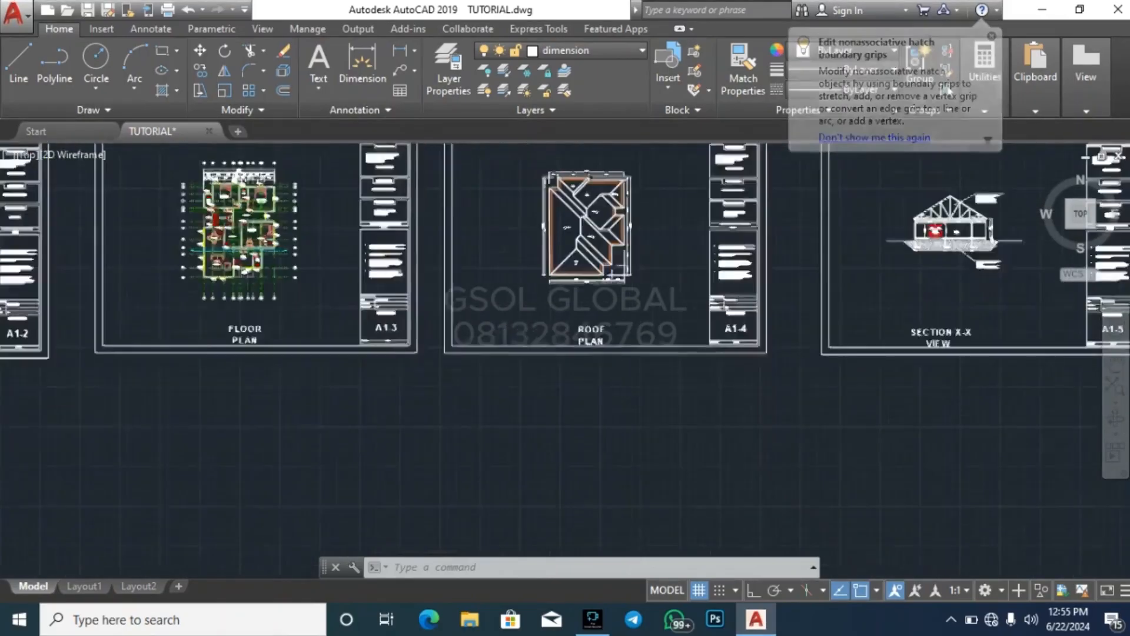
# Copy the floor plan sheet's border, title block and title, without the plan drawing, to the empty area below the sheet row
pyautogui.scroll(5, 496, 382)
pyautogui.click(552, 389)
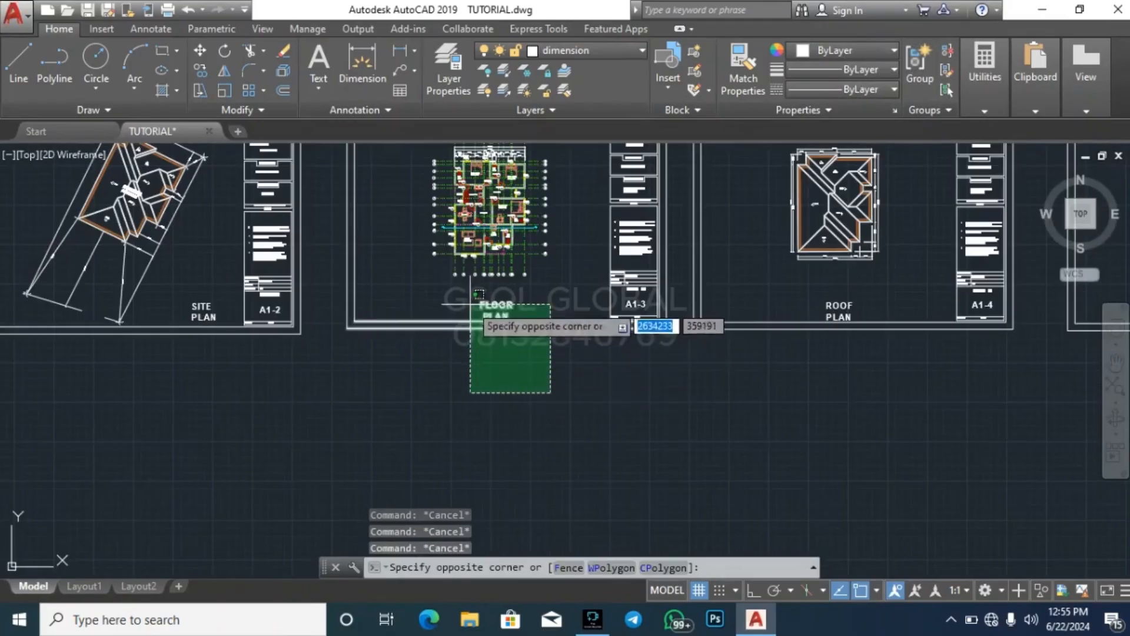
pyautogui.click(473, 311)
pyautogui.scroll(-2, 516, 399)
pyautogui.click(548, 402)
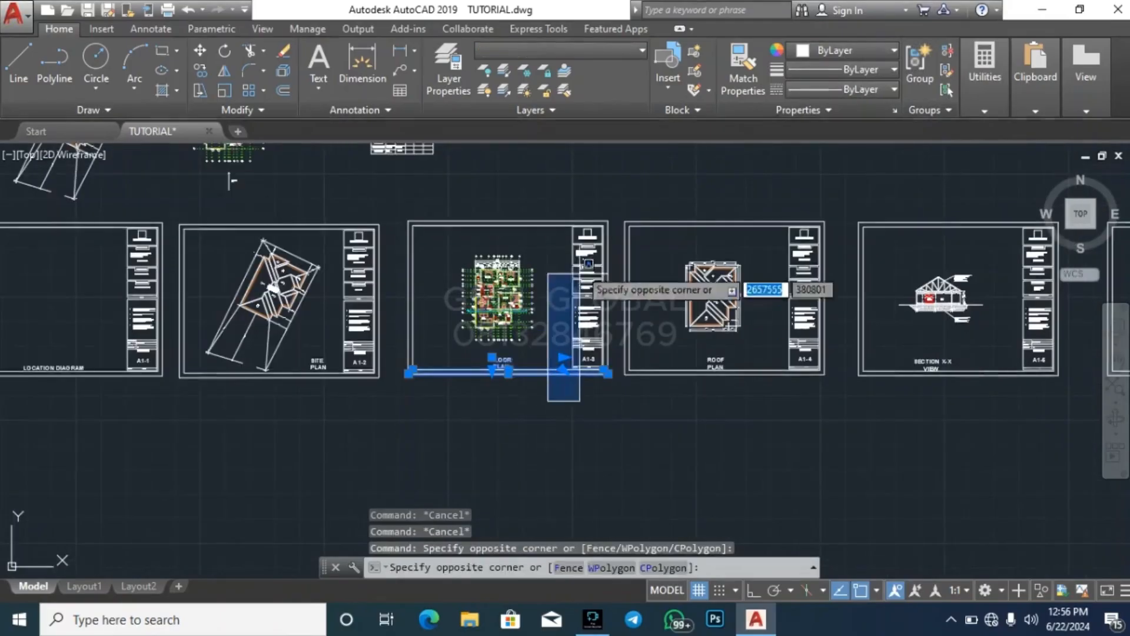
pyautogui.click(616, 195)
pyautogui.click(535, 237)
pyautogui.click(510, 194)
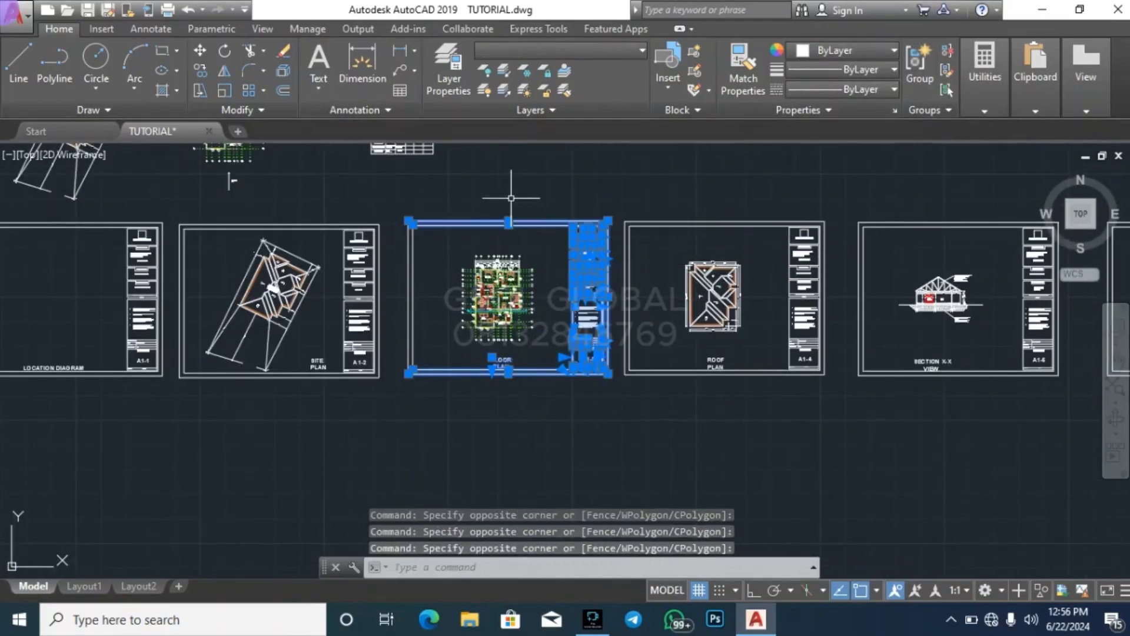
pyautogui.click(425, 265)
pyautogui.click(400, 286)
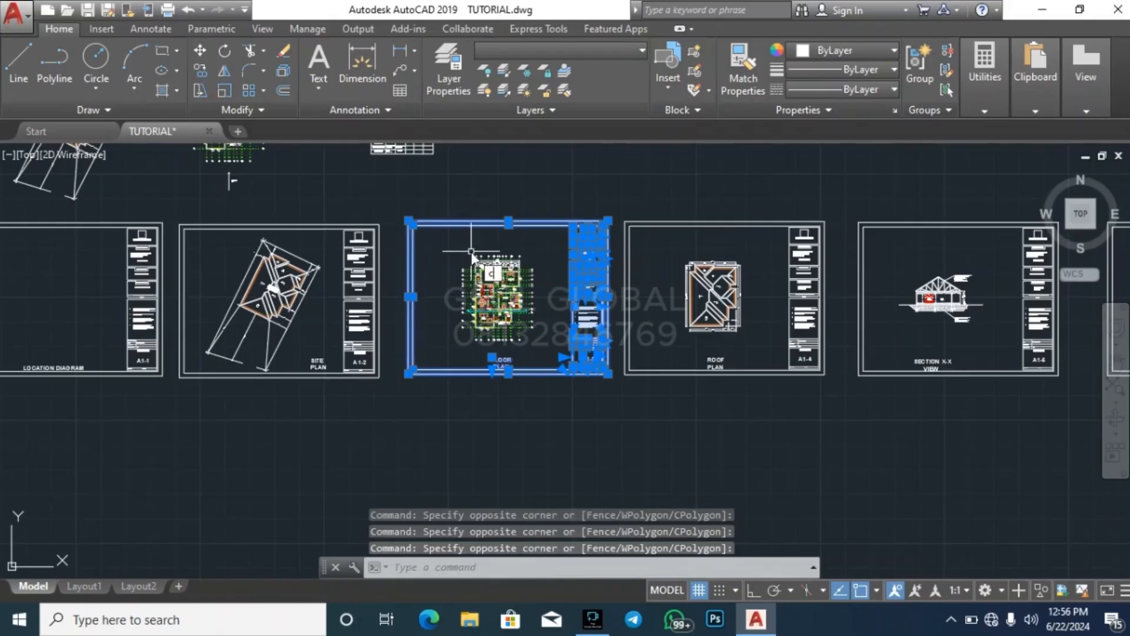
pyautogui.write('co')
pyautogui.press('Return')
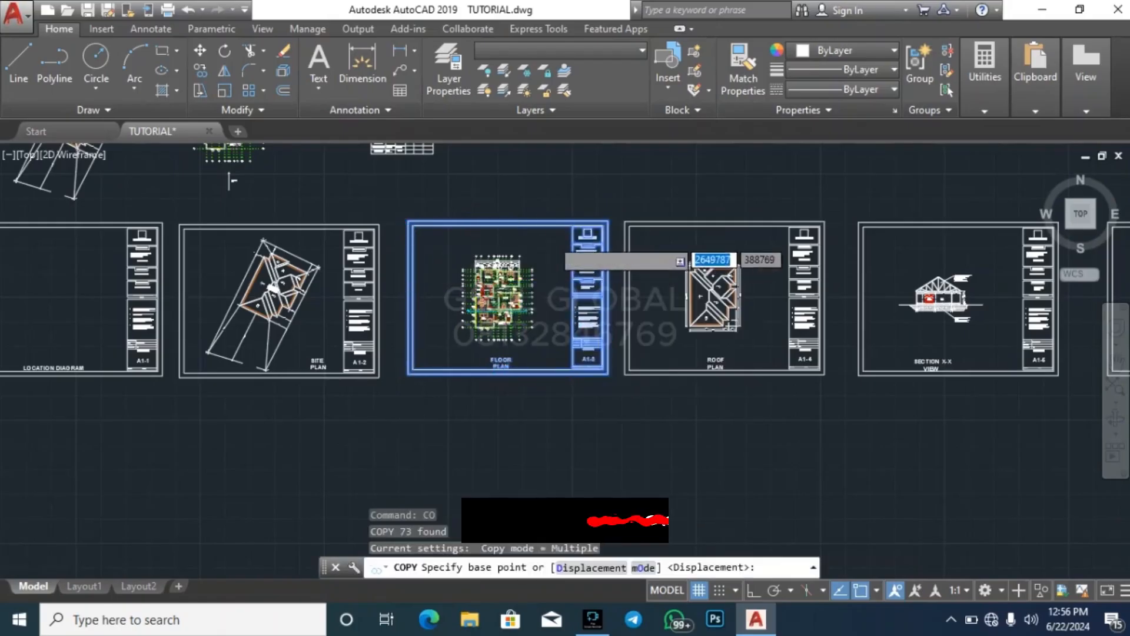
pyautogui.scroll(-3, 604, 365)
pyautogui.click(660, 348)
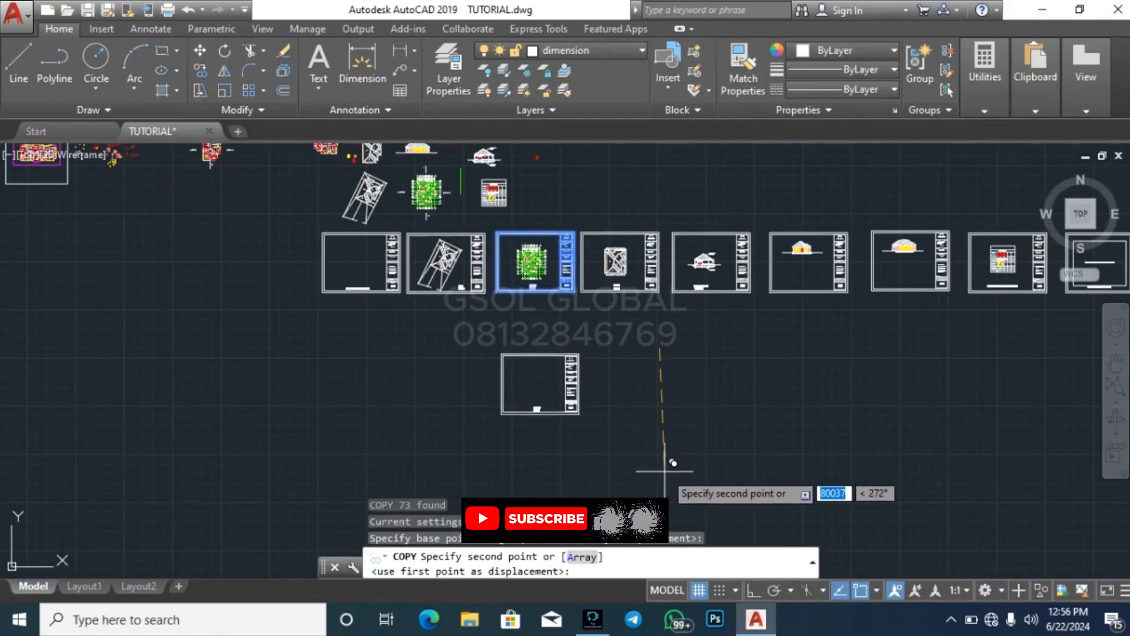
pyautogui.click(661, 447)
pyautogui.press('Escape')
pyautogui.press('Escape')
pyautogui.press('Escape')
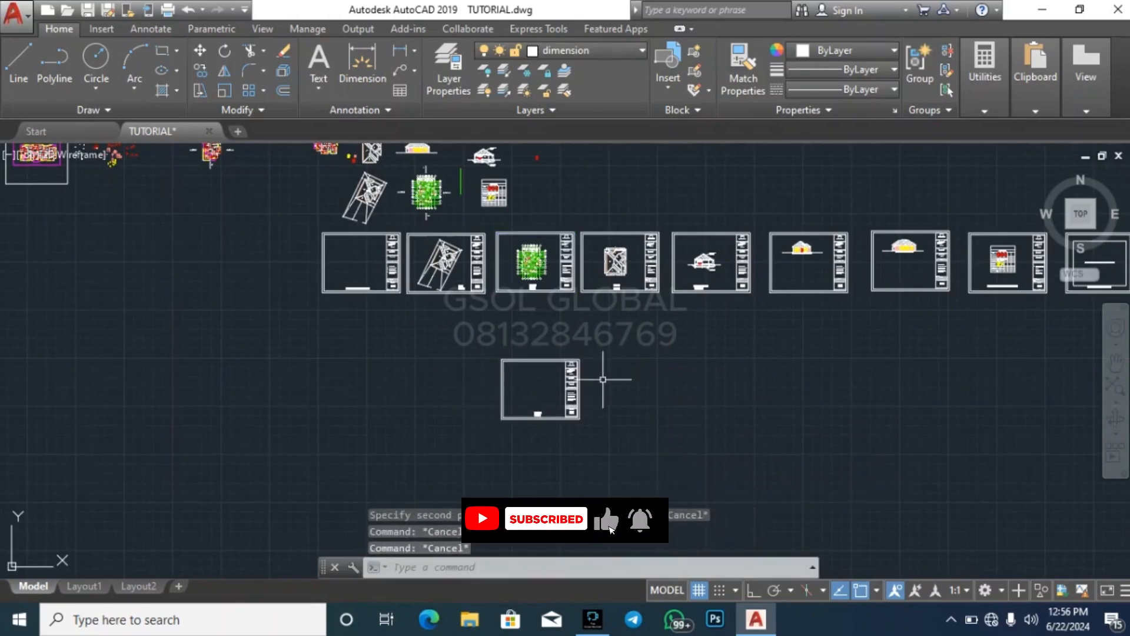
# Copy the whole blank sheet, including its title block and title, to its right-hand side
pyautogui.scroll(4, 567, 416)
pyautogui.click(361, 450)
pyautogui.click(685, 230)
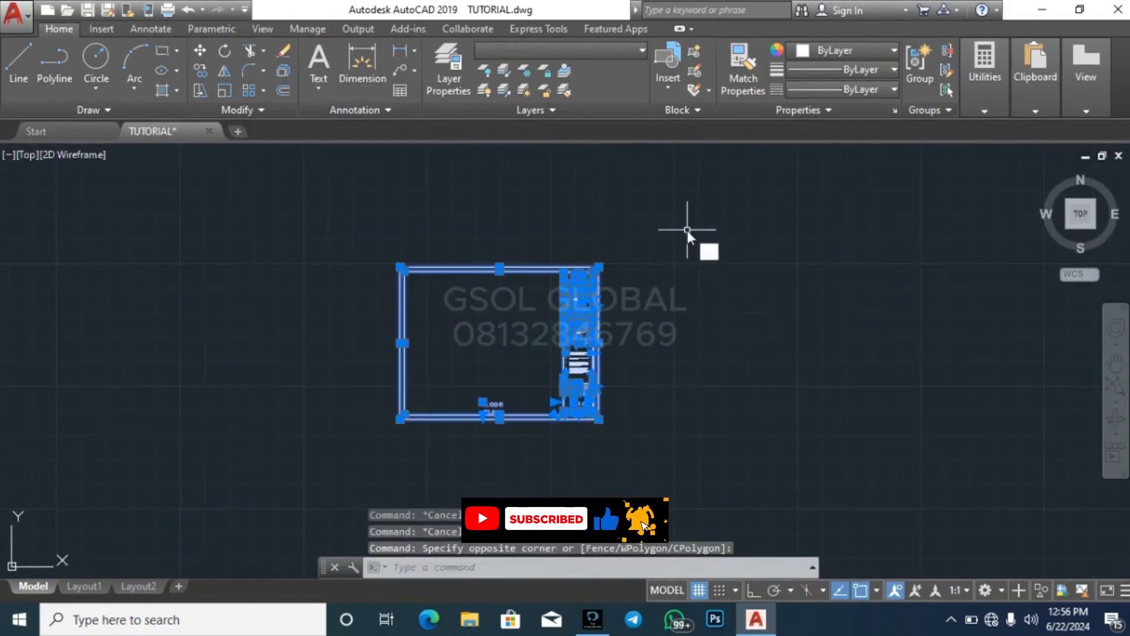
pyautogui.write('co')
pyautogui.press('Return')
pyautogui.scroll(-2, 434, 276)
pyautogui.click(443, 414)
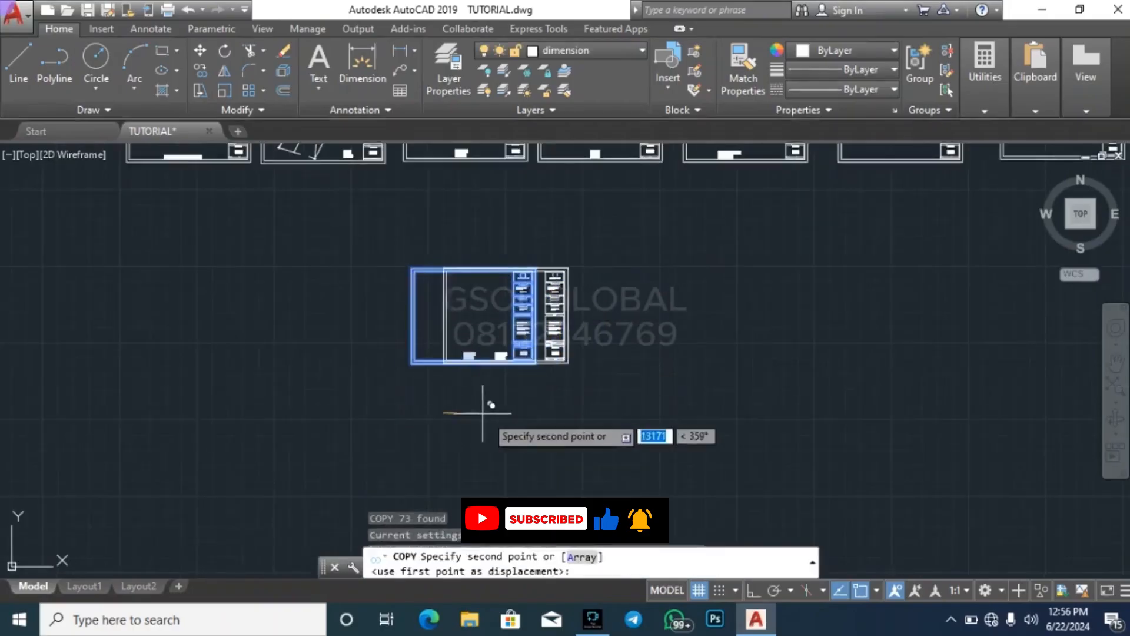
pyautogui.click(588, 410)
pyautogui.press('Escape')
pyautogui.press('Escape')
pyautogui.press('Escape')
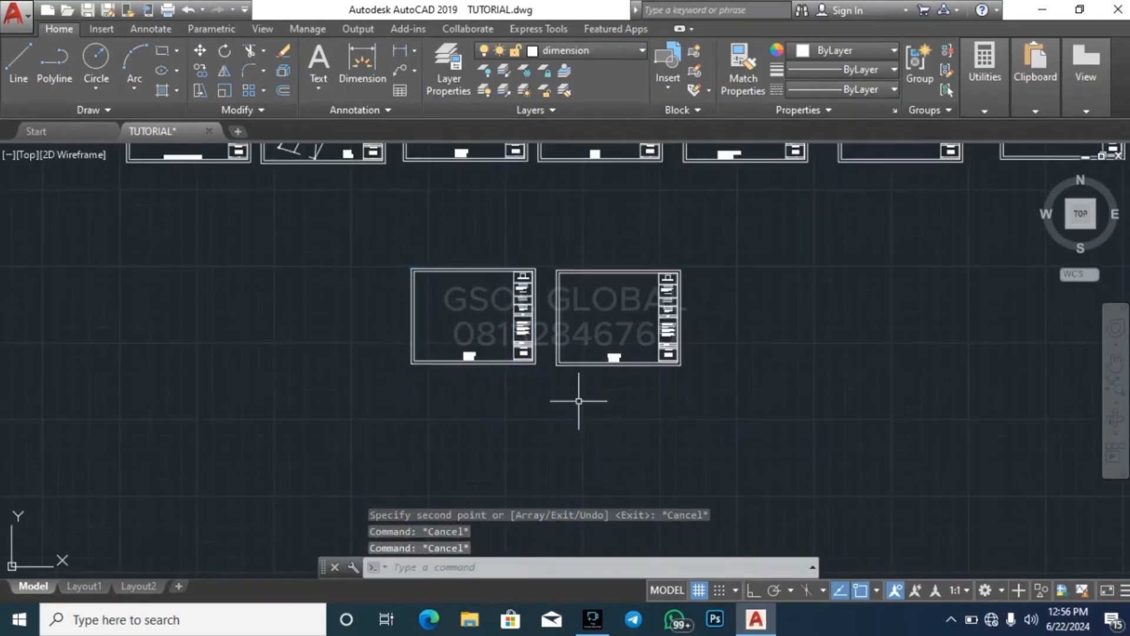
# Change the left blank sheet's title to FIRST FLOOR PLAN and indent the word PLAN to centre it under the first line
pyautogui.scroll(5, 465, 354)
pyautogui.scroll(4, 471, 367)
pyautogui.click(472, 375)
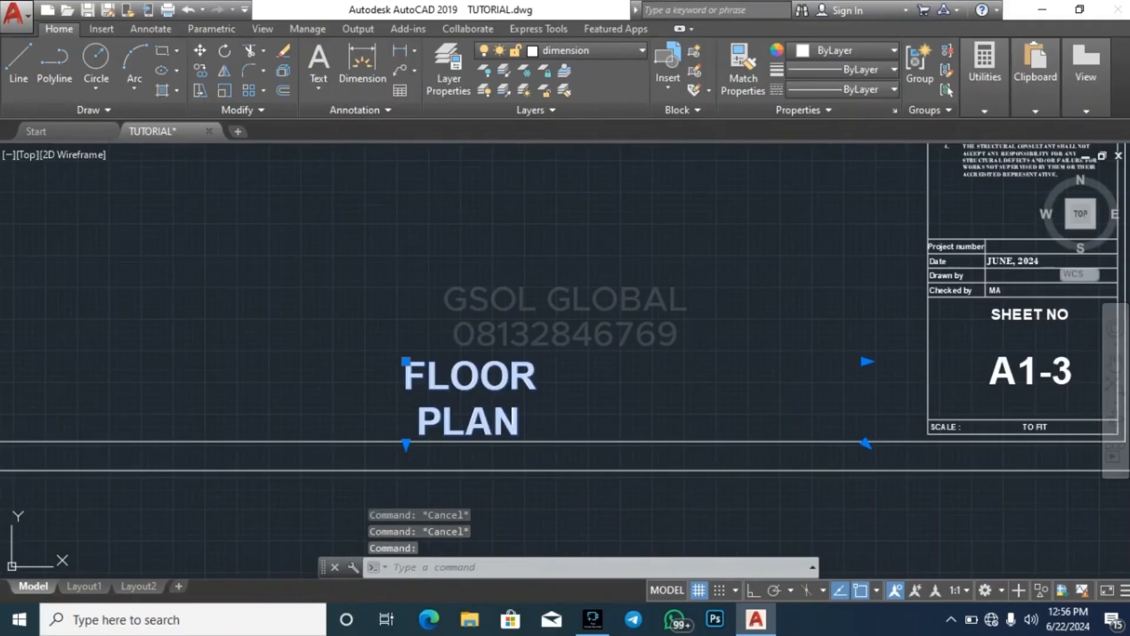
pyautogui.doubleClick(509, 384)
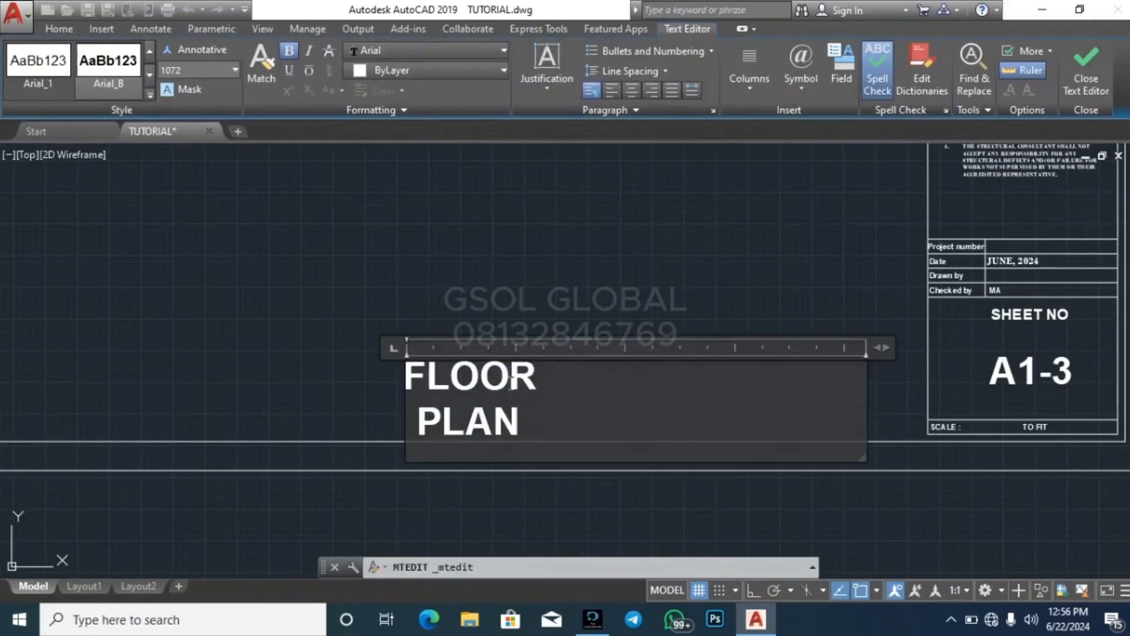
pyautogui.press('BackSpace')
pyautogui.press('BackSpace')
pyautogui.press('BackSpace')
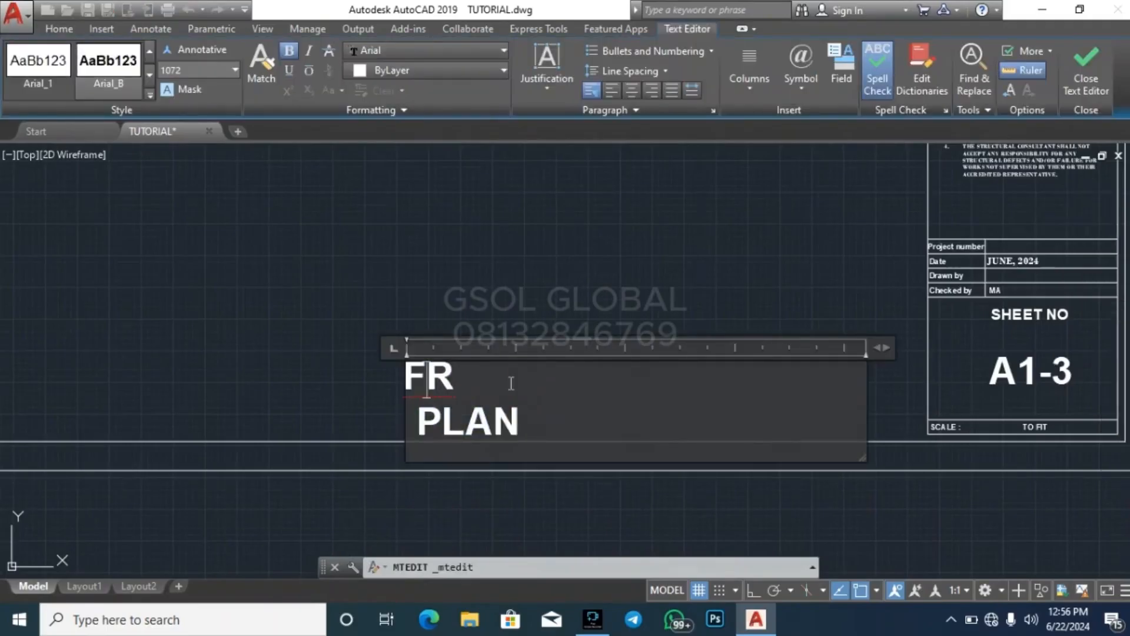
pyautogui.write('i')
pyautogui.press('BackSpace')
pyautogui.write('I')
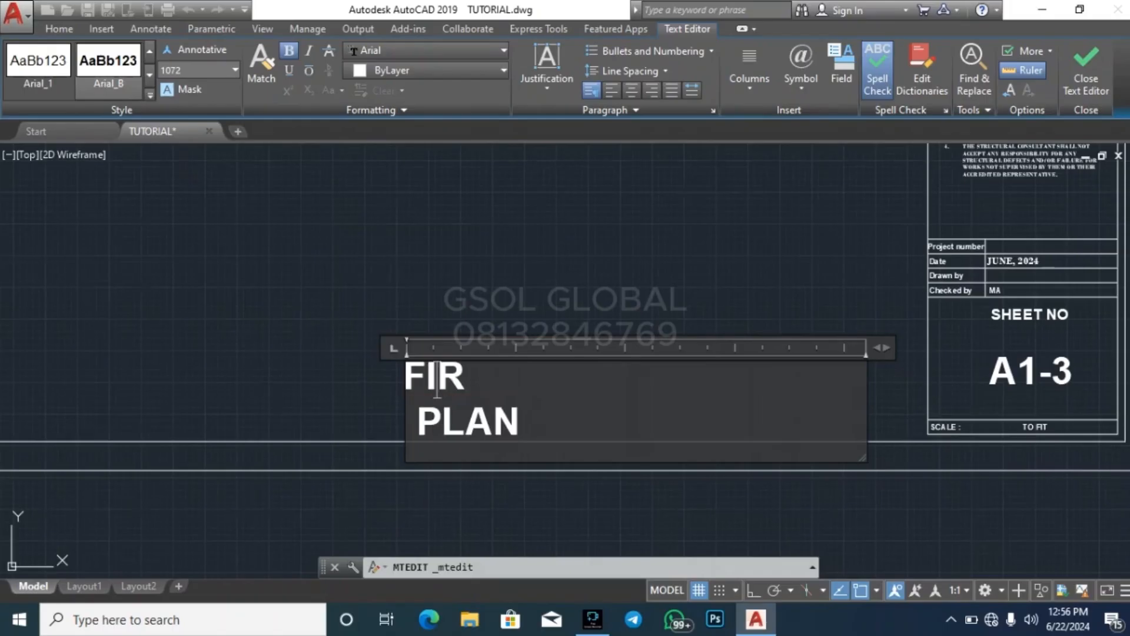
pyautogui.click(512, 383)
pyautogui.write('ST')
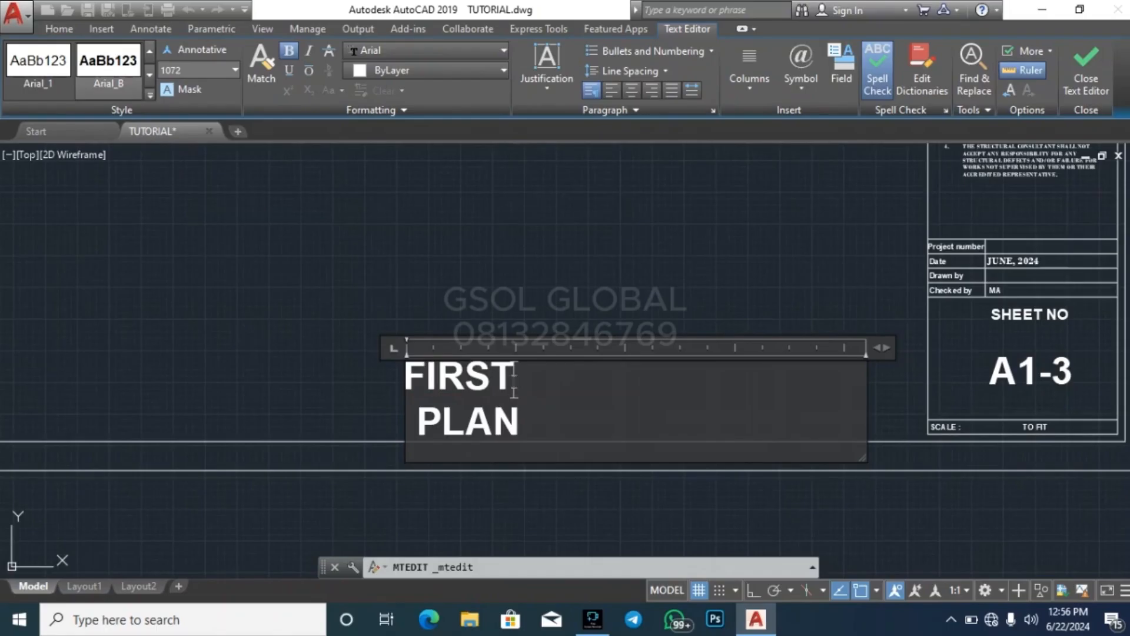
pyautogui.write(' FLOOR')
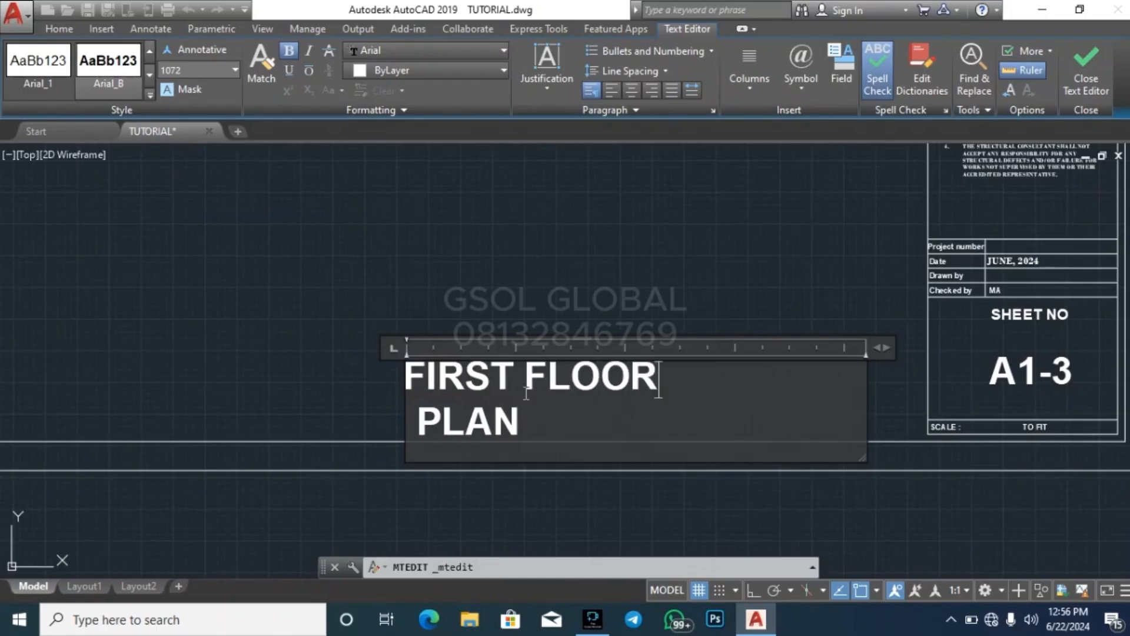
pyautogui.click(413, 417)
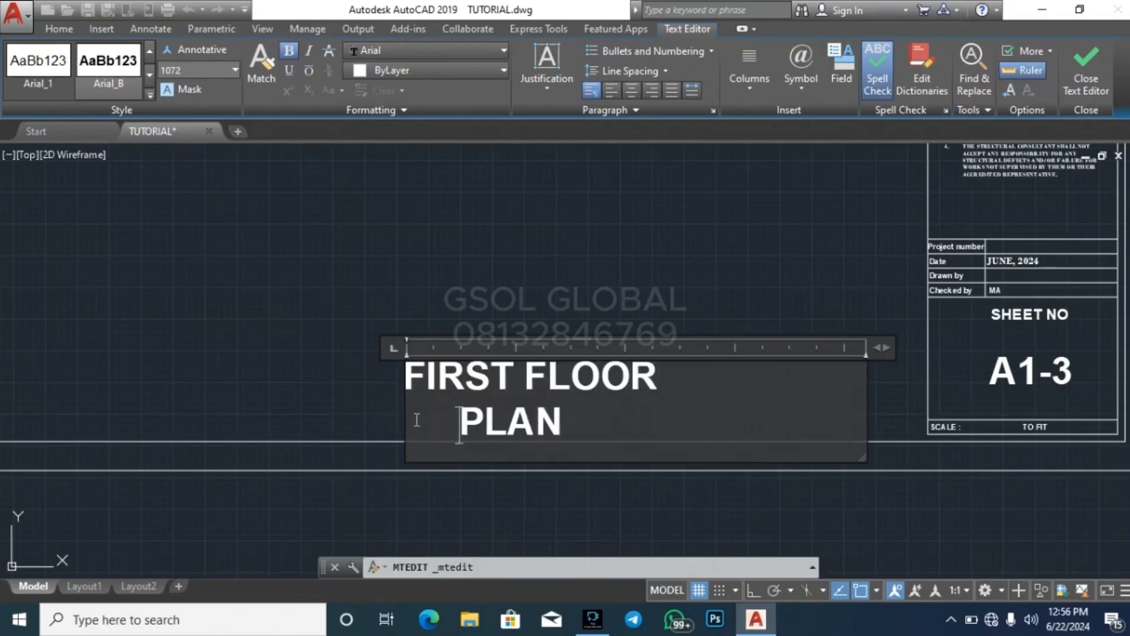
pyautogui.scroll(-6, 398, 348)
pyautogui.click(391, 318)
# Move the FIRST FLOOR PLAN title to the left along the sheet's lower edge
pyautogui.click(412, 363)
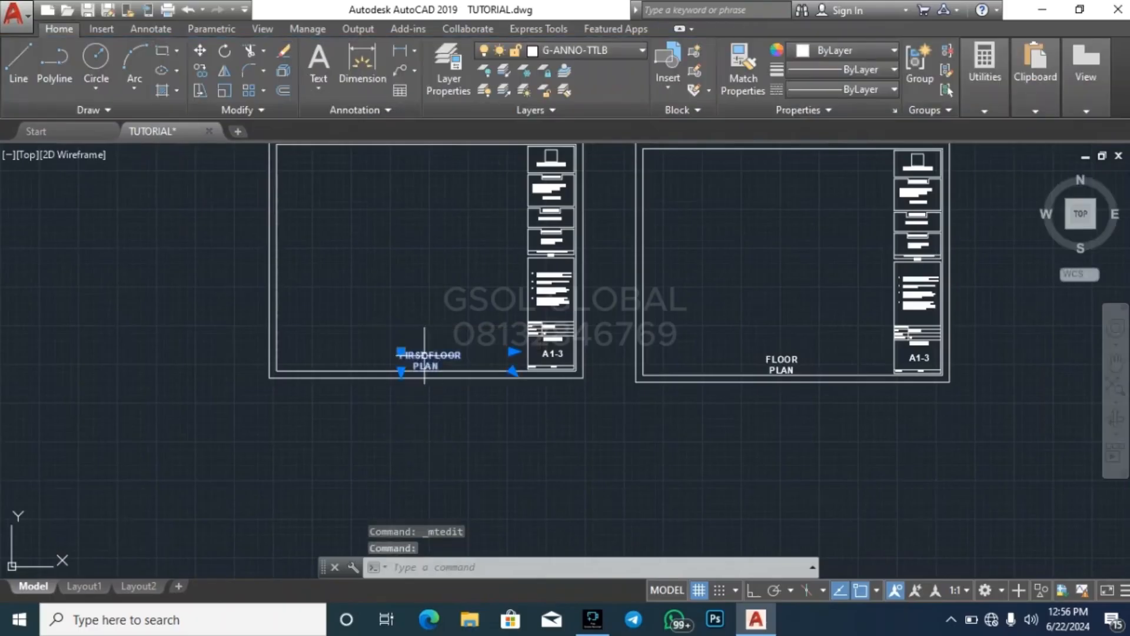
pyautogui.scroll(2, 404, 353)
pyautogui.click(399, 348)
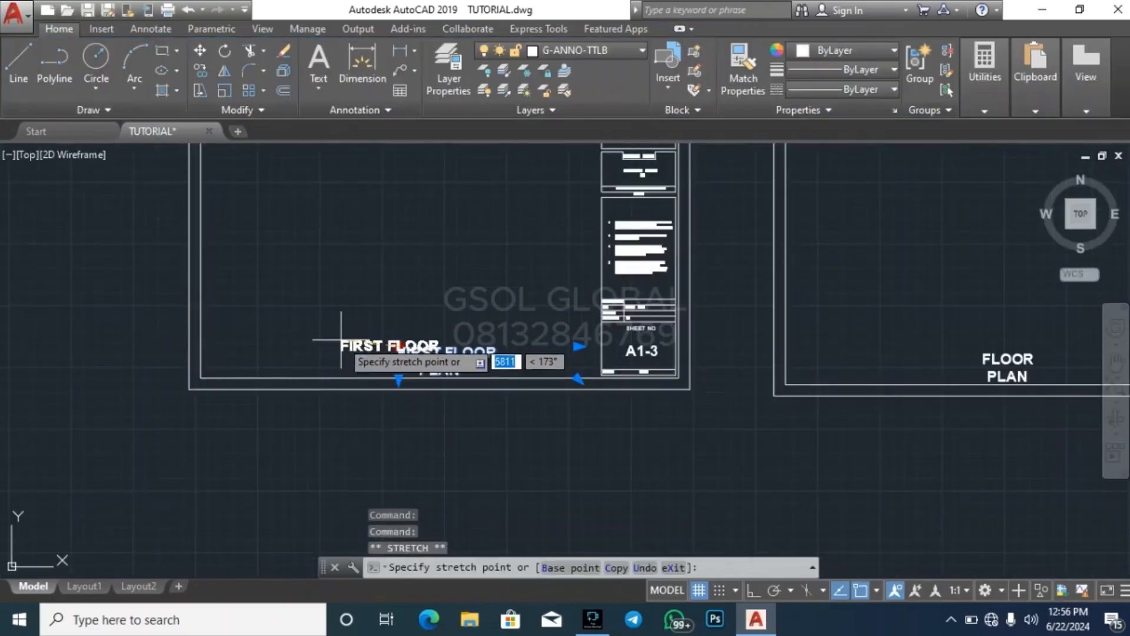
pyautogui.click(340, 340)
pyautogui.press('Escape')
pyautogui.press('Escape')
pyautogui.scroll(-4, 227, 397)
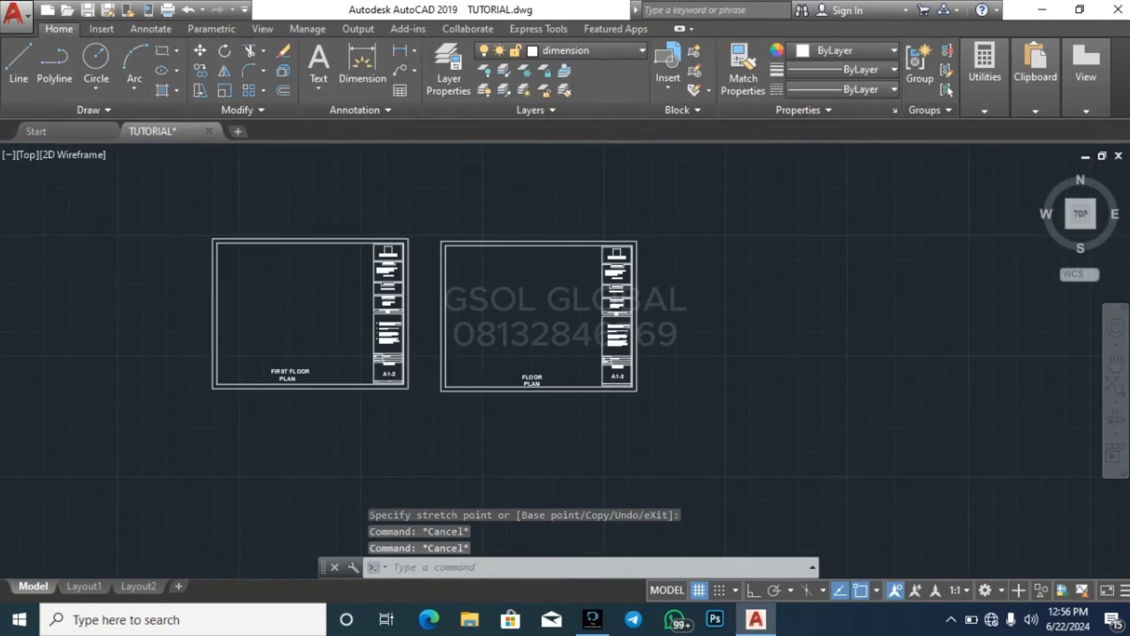
# Replace the right blank sheet's FLOOR PLAN title with a copy of the left sheet's FIRST FLOOR PLAN title, placed relative to the matching inner-border corner
pyautogui.scroll(2, 512, 392)
pyautogui.click(548, 379)
pyautogui.press('Delete')
pyautogui.click(158, 374)
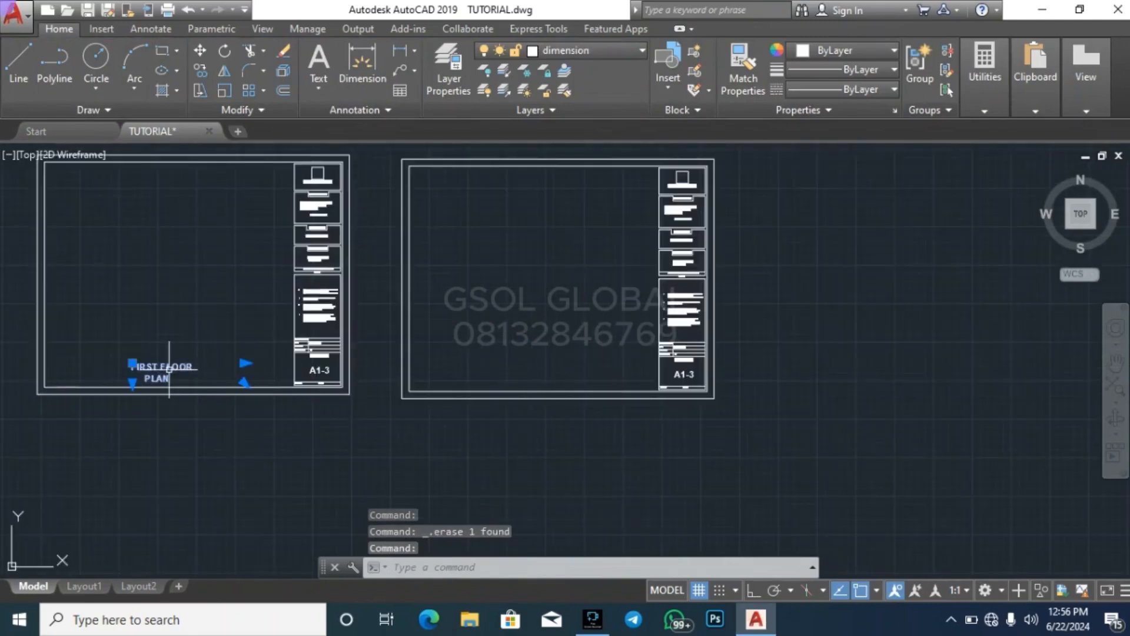
pyautogui.write('co')
pyautogui.press('Return')
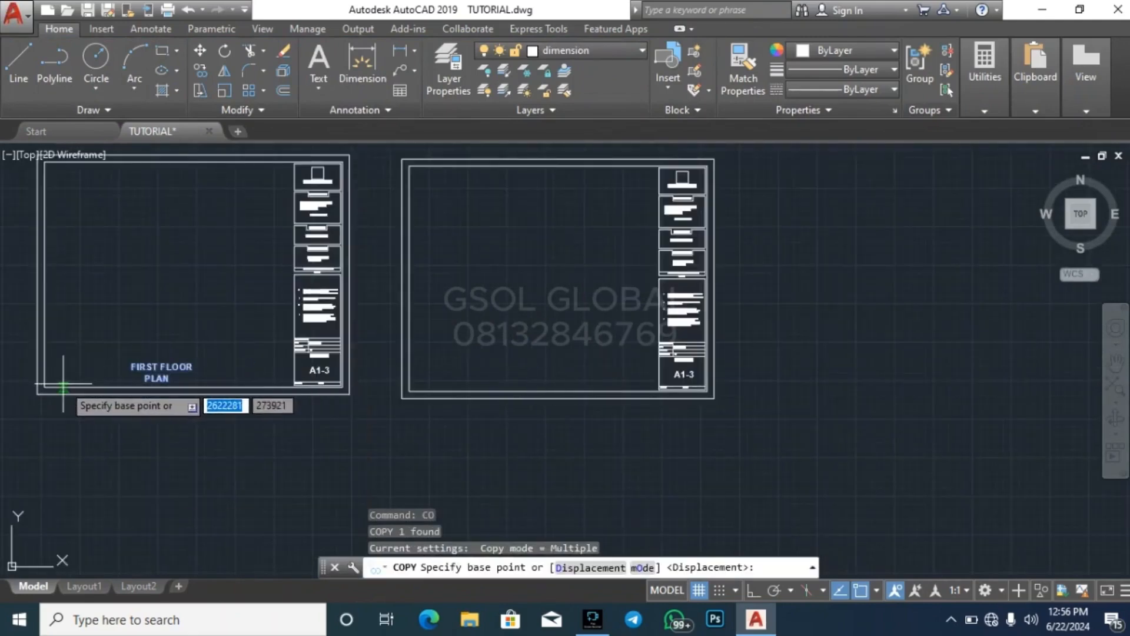
pyautogui.click(44, 387)
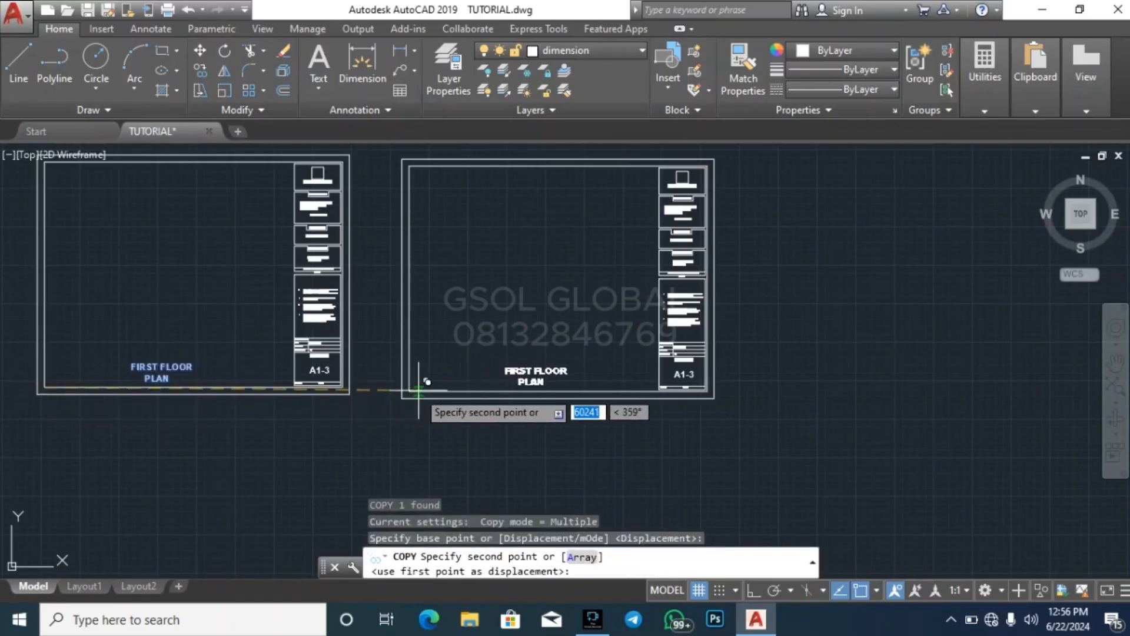
pyautogui.click(409, 391)
pyautogui.press('Escape')
# Change the right blank sheet's title to GROUND FLOOR PLAN and indent the word PLAN to centre it under the first line
pyautogui.scroll(4, 526, 364)
pyautogui.click(456, 377)
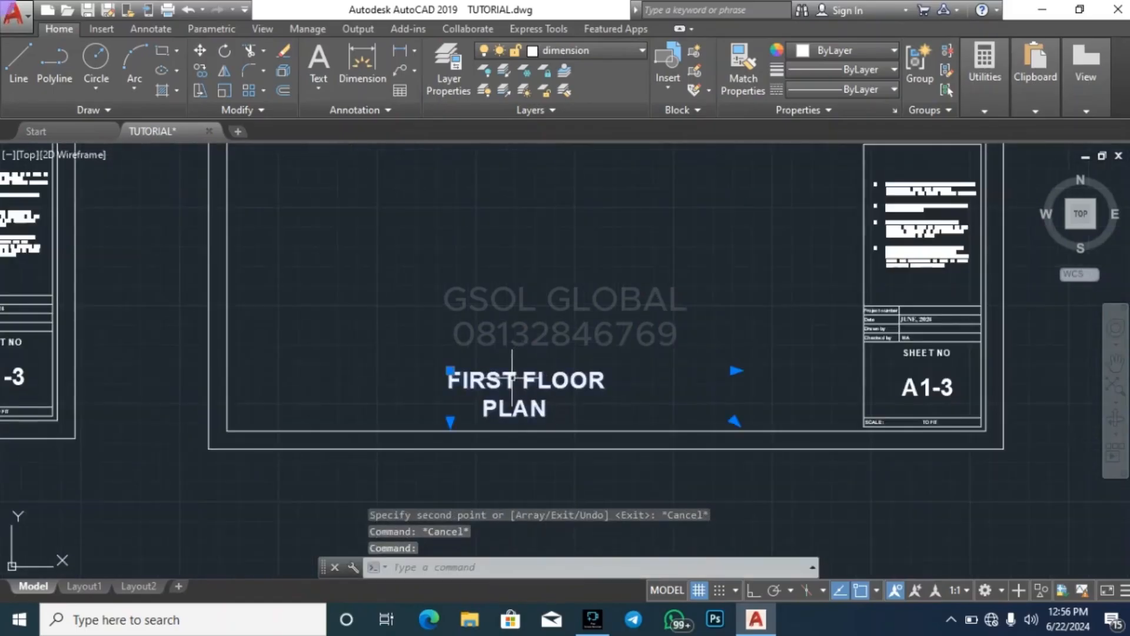
pyautogui.doubleClick(516, 383)
pyautogui.press('BackSpace')
pyautogui.press('BackSpace')
pyautogui.press('BackSpace')
pyautogui.press('BackSpace')
pyautogui.press('BackSpace')
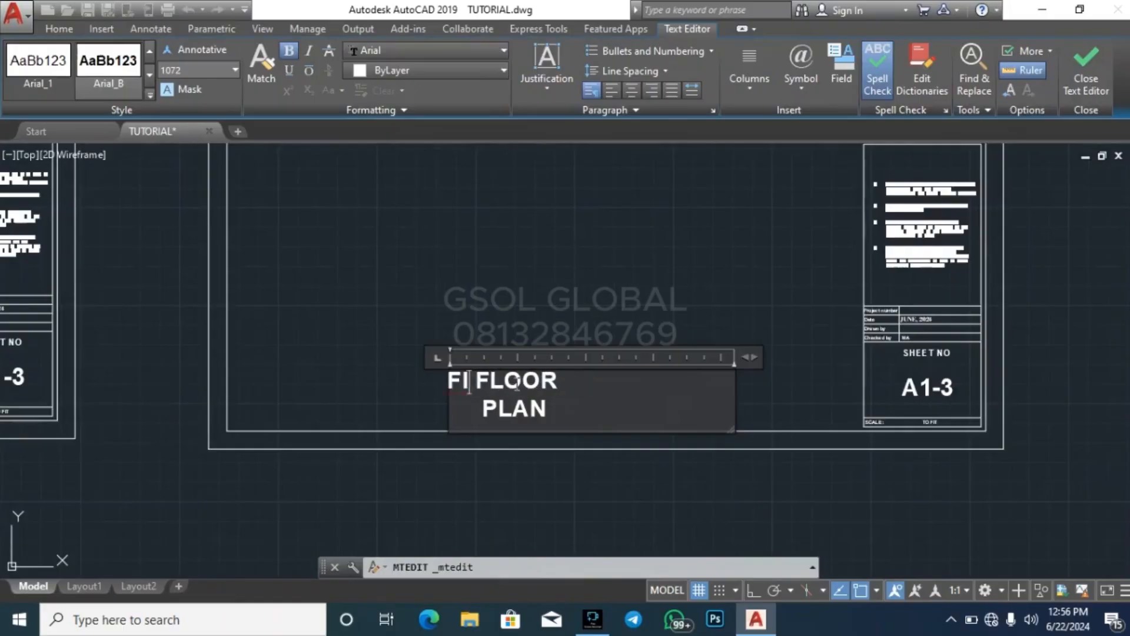
pyautogui.write('GROUN')
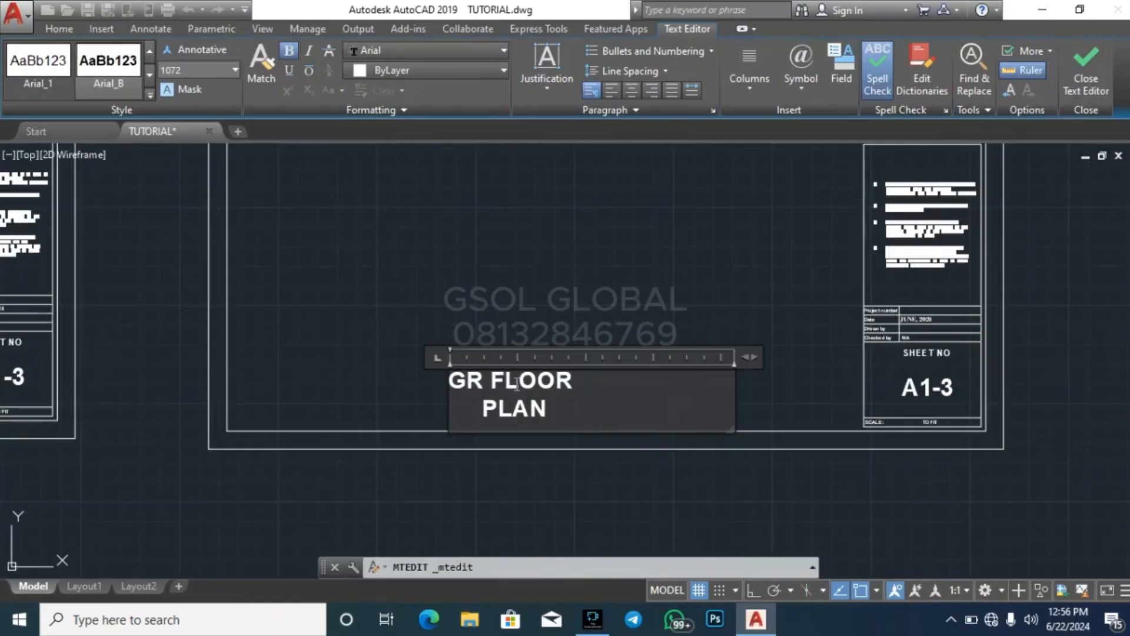
pyautogui.write('D FL')
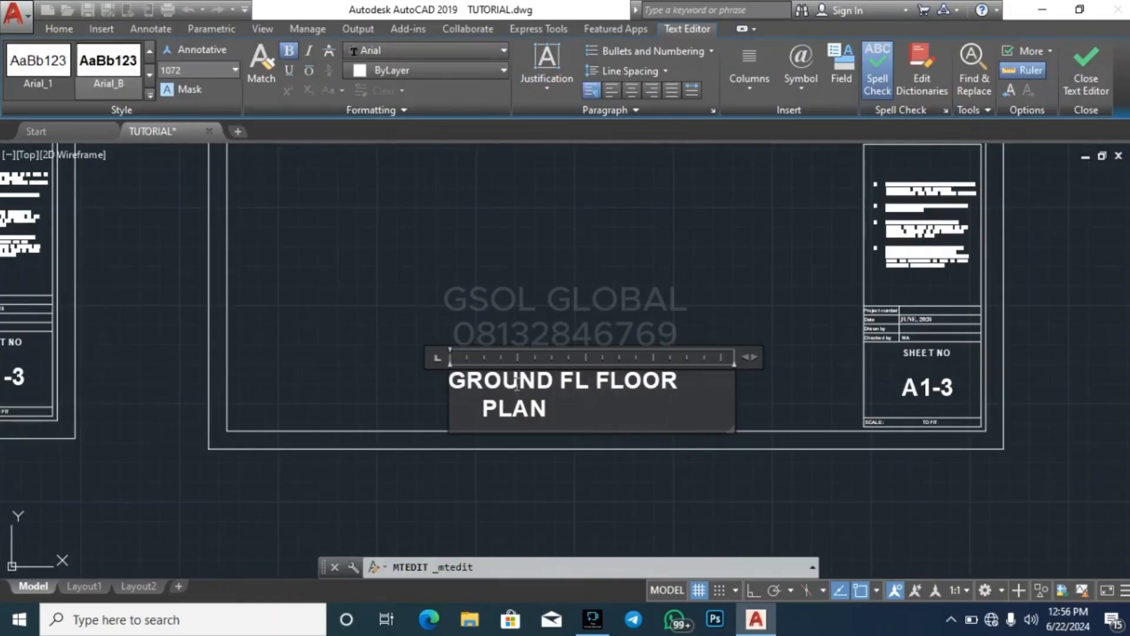
pyautogui.press('BackSpace')
pyautogui.press('BackSpace')
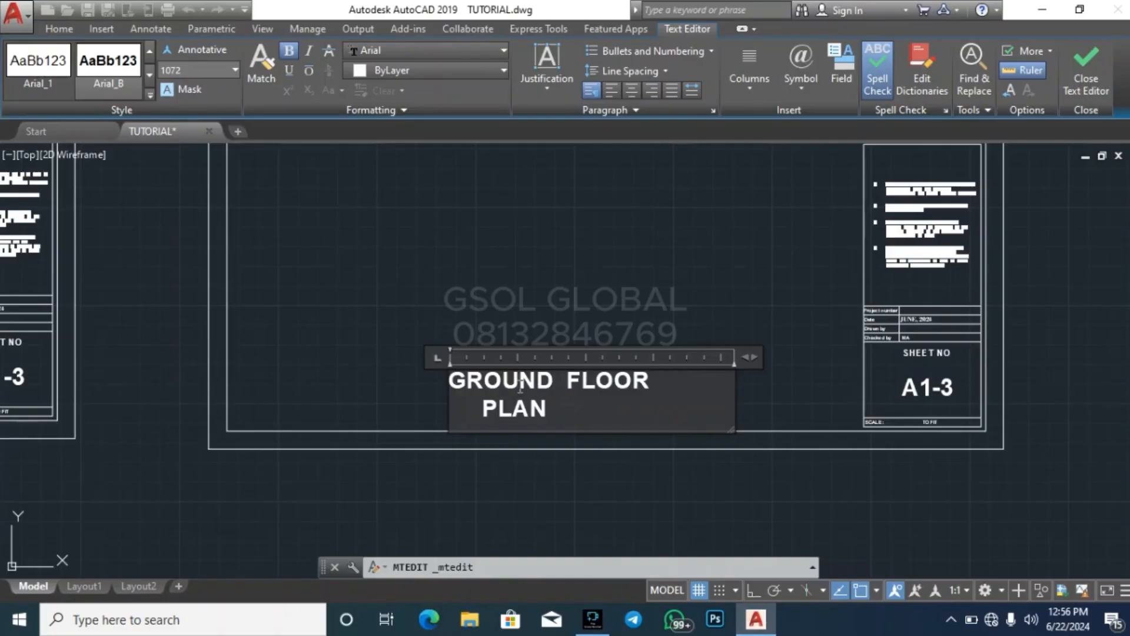
pyautogui.click(475, 421)
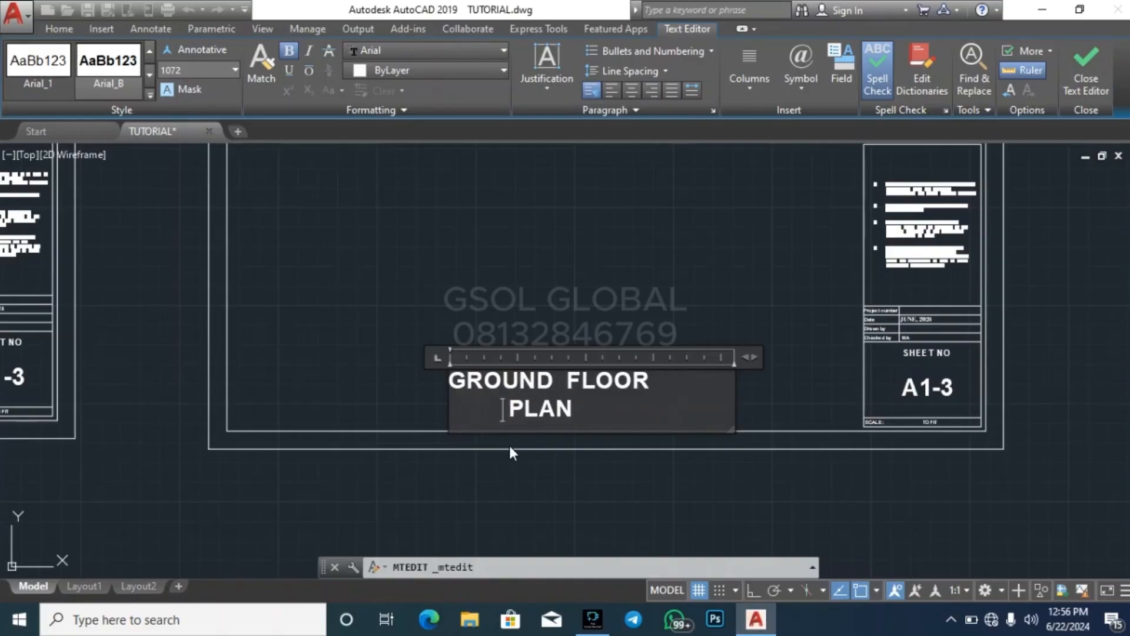
pyautogui.click(509, 472)
pyautogui.scroll(-6, 577, 463)
pyautogui.press('Escape')
pyautogui.press('Escape')
# Review the existing sheet row and compare it with the titles on the new first floor and ground floor sheets
pyautogui.scroll(-5, 462, 465)
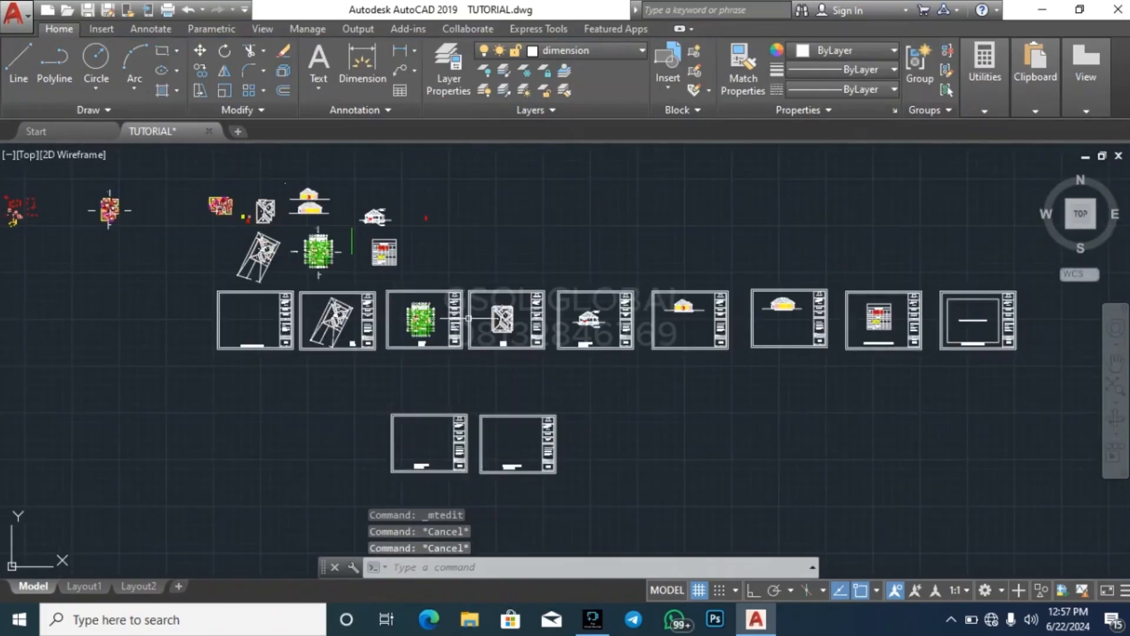
pyautogui.scroll(6, 521, 319)
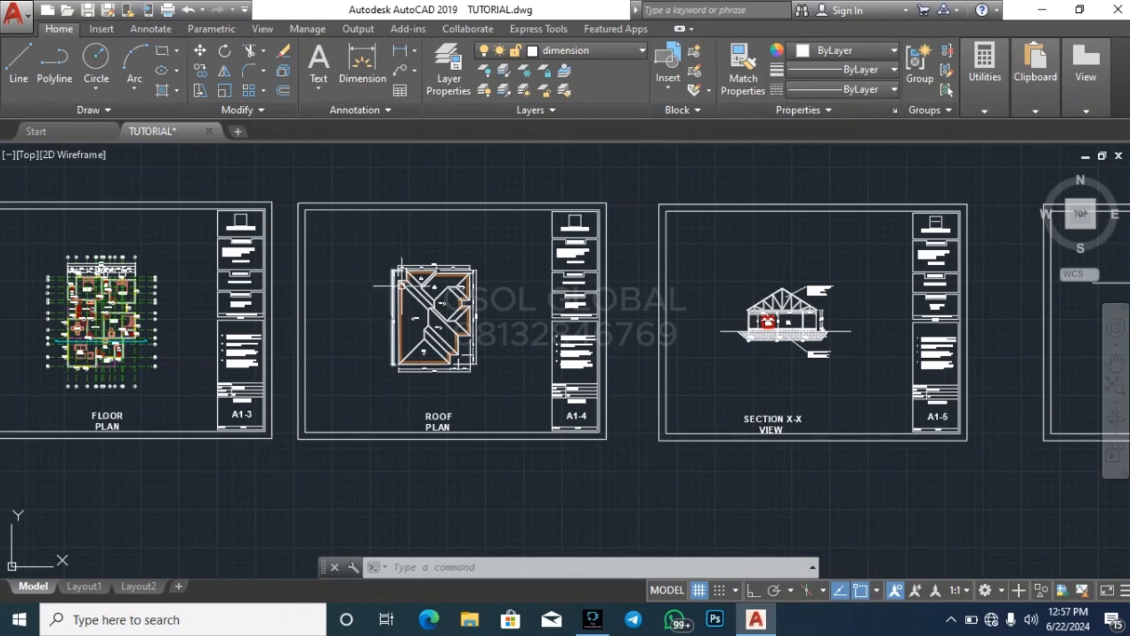
pyautogui.scroll(-4, 538, 236)
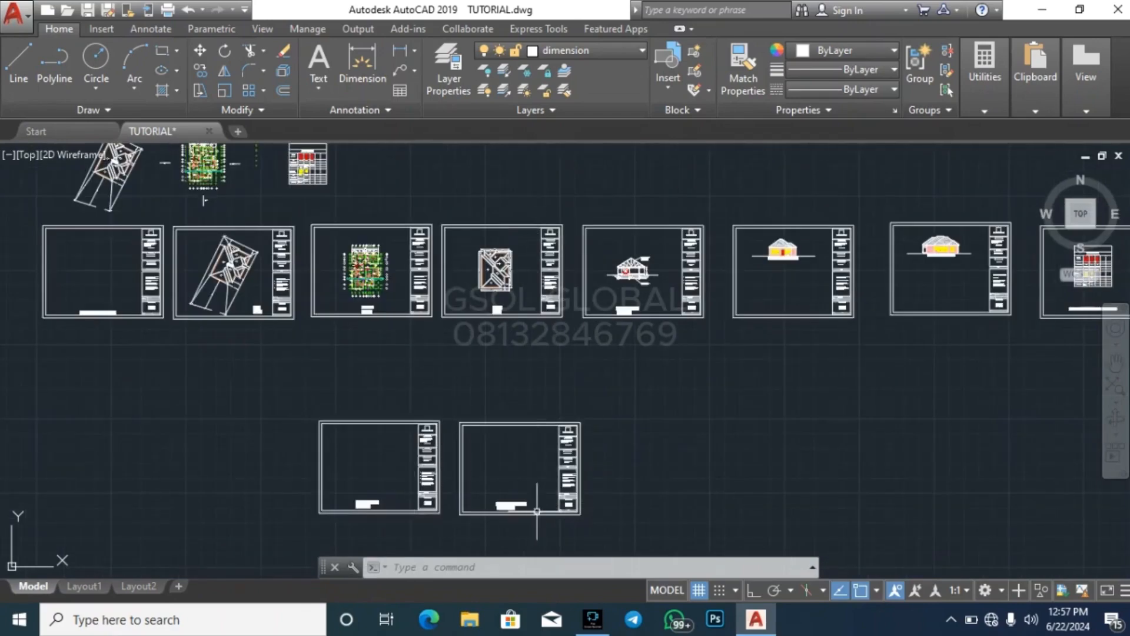
pyautogui.scroll(10, 425, 497)
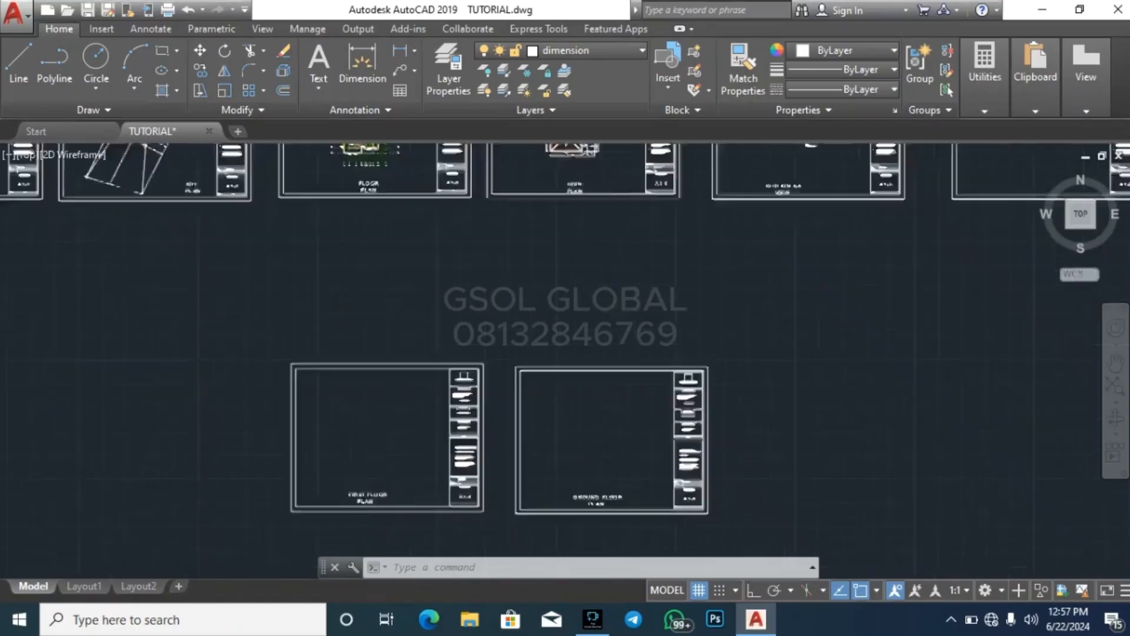
pyautogui.scroll(-6, 320, 472)
pyautogui.scroll(4, 627, 404)
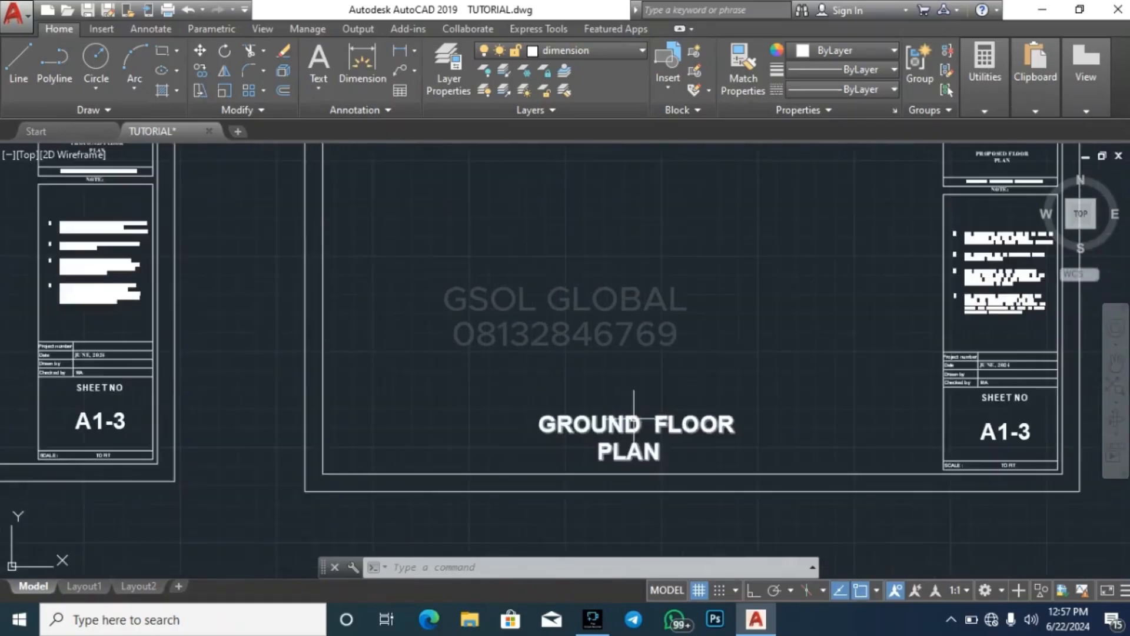
pyautogui.scroll(-6, 588, 433)
pyautogui.scroll(-2, 355, 457)
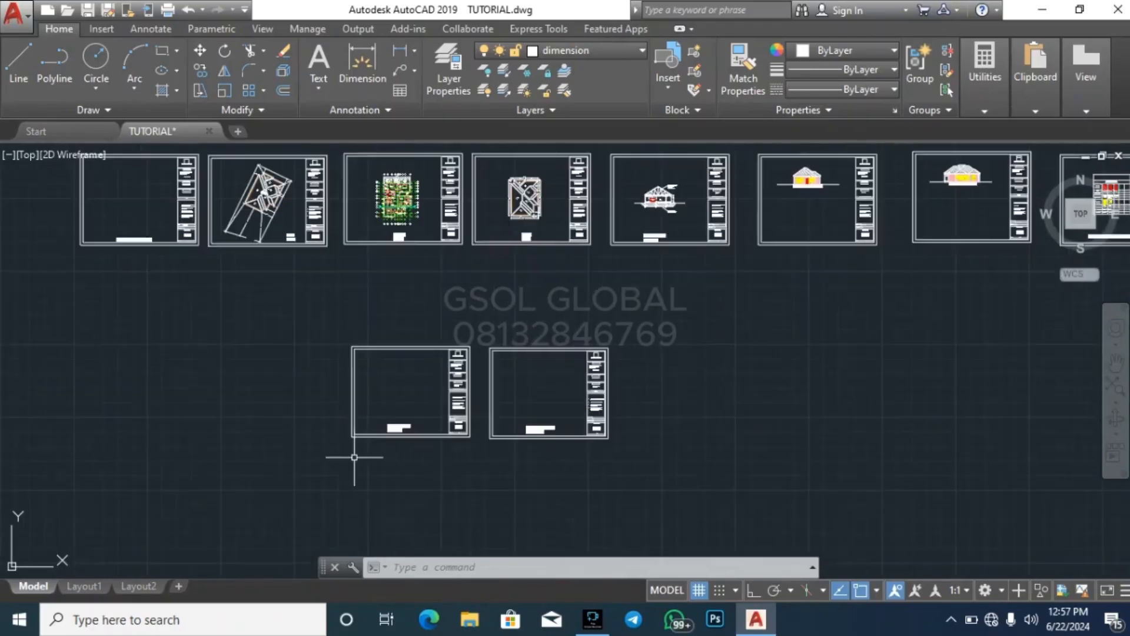
pyautogui.scroll(4, 532, 421)
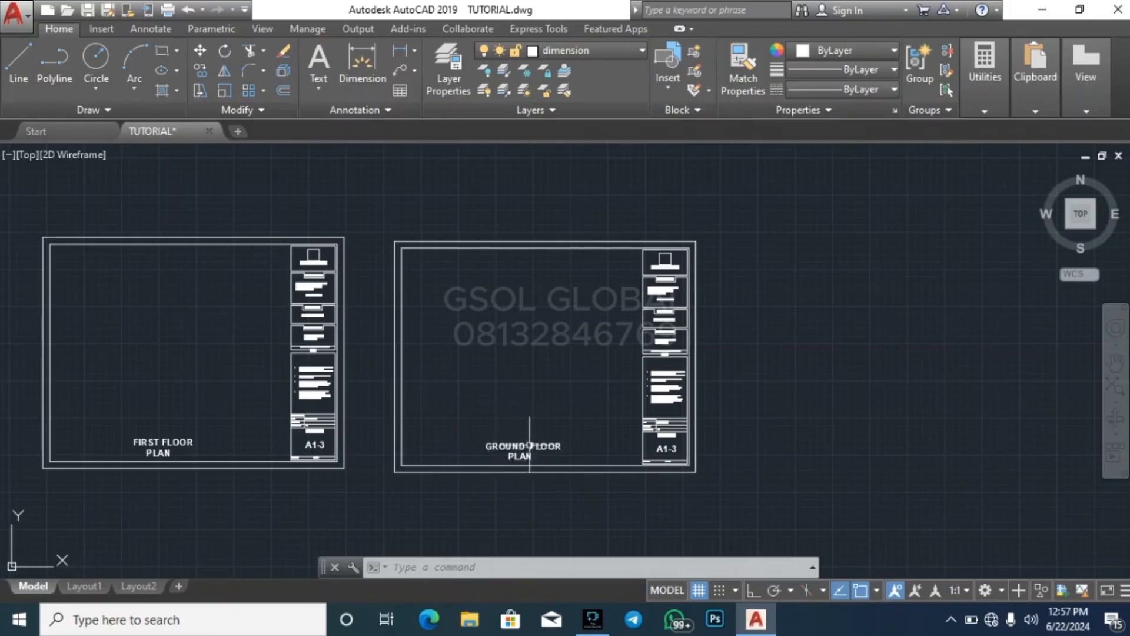
pyautogui.click(595, 363)
pyautogui.press('Escape')
pyautogui.press('Escape')
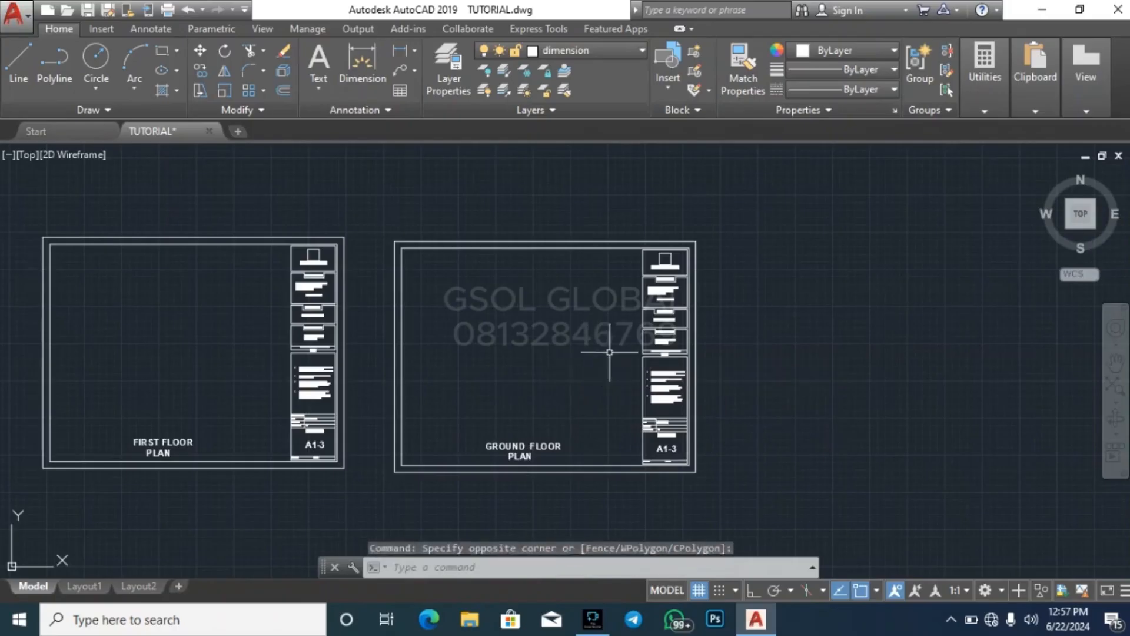
pyautogui.scroll(-4, 612, 350)
pyautogui.scroll(8, 462, 374)
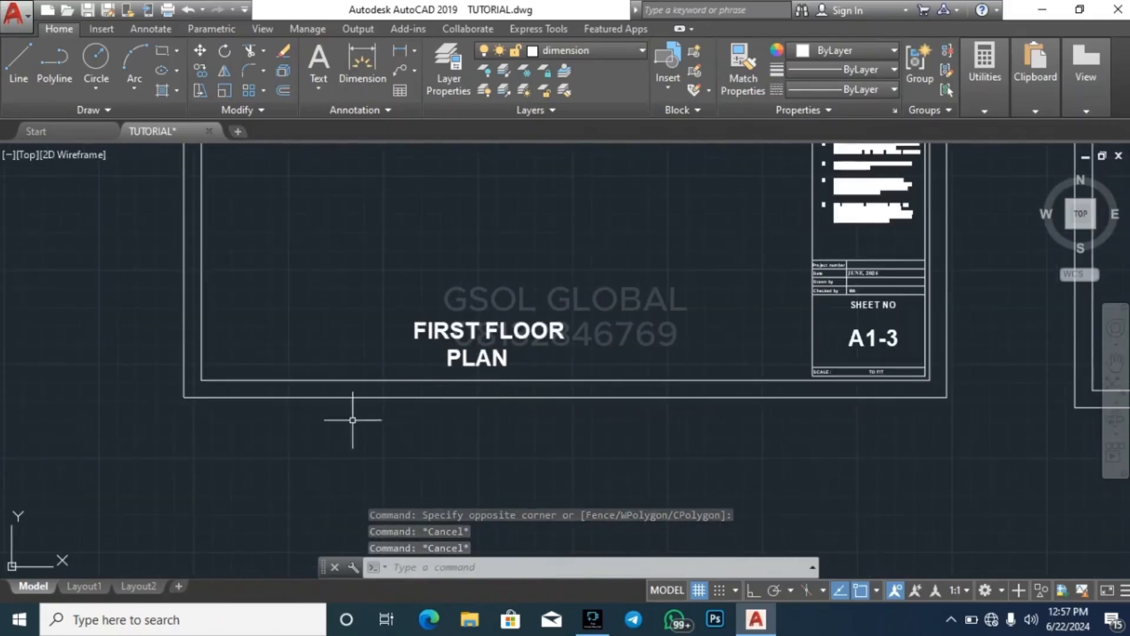
pyautogui.scroll(-4, 298, 424)
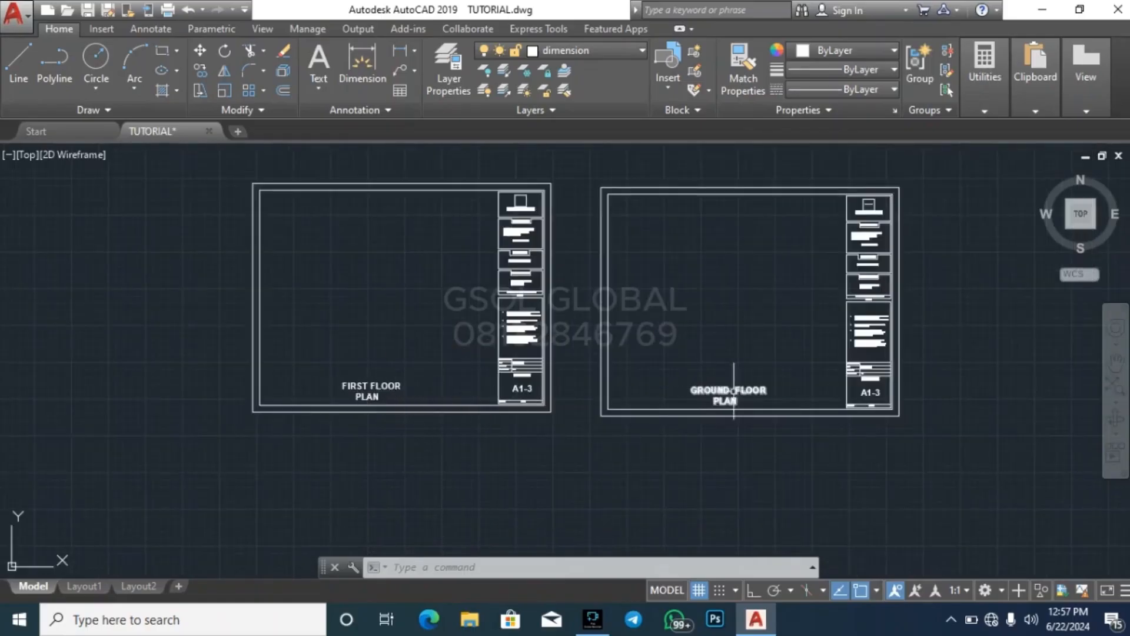
pyautogui.scroll(3, 324, 383)
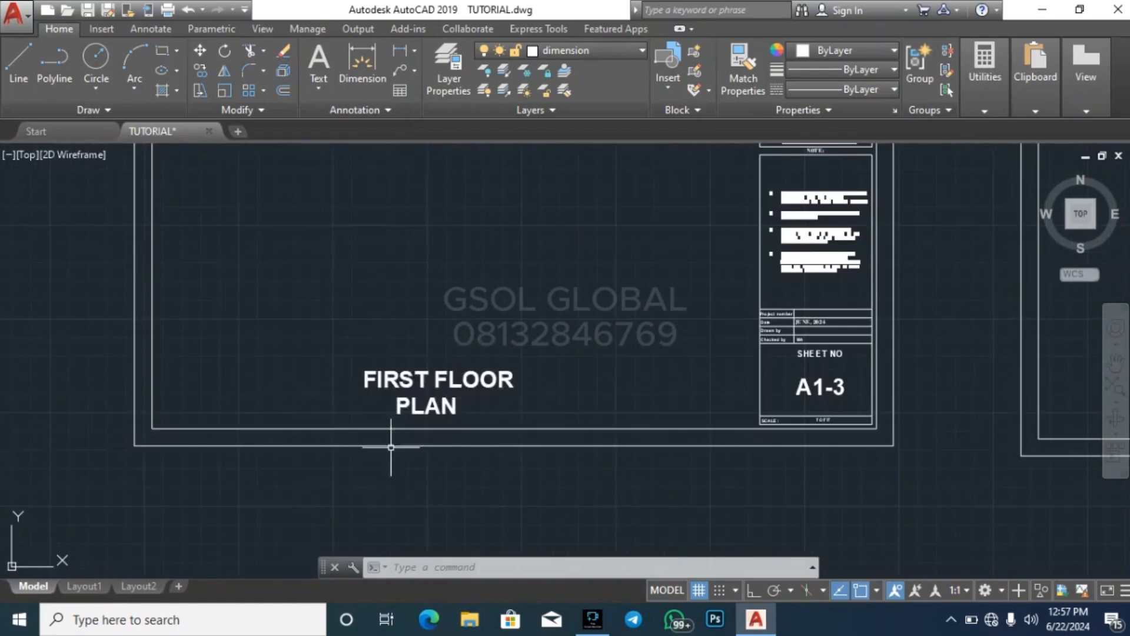
# Move the whole GROUND FLOOR PLAN sheet to the left side of the FIRST FLOOR PLAN sheet
pyautogui.scroll(-5, 386, 466)
pyautogui.click(476, 456)
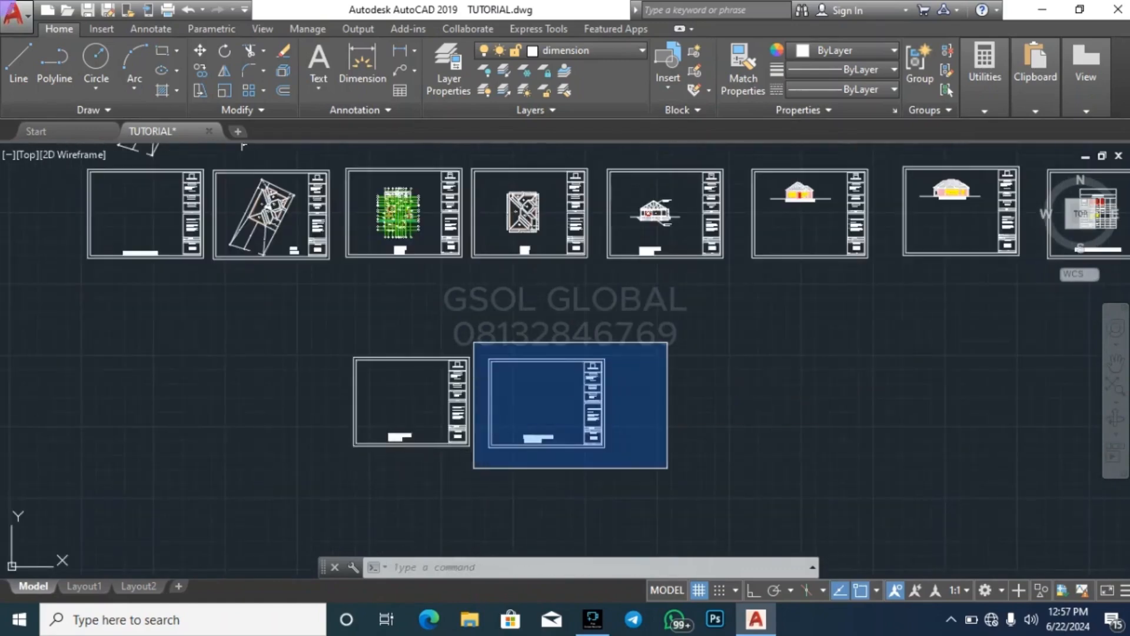
pyautogui.click(672, 345)
pyautogui.write('M')
pyautogui.press('Return')
pyautogui.click(806, 432)
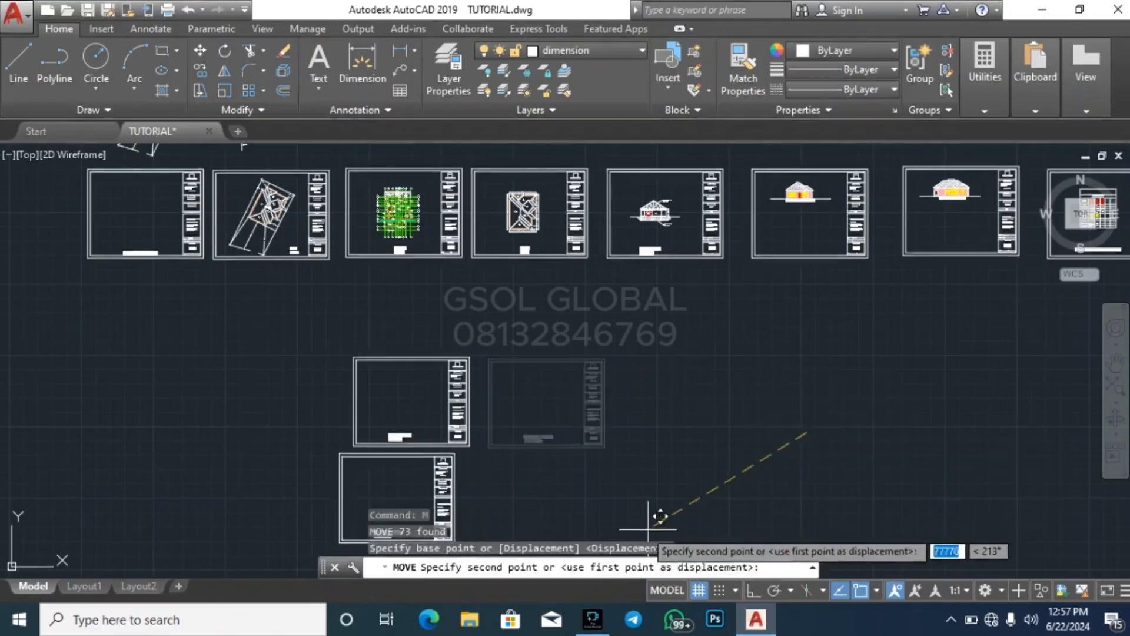
pyautogui.press('Escape')
pyautogui.press('Escape')
pyautogui.press('Escape')
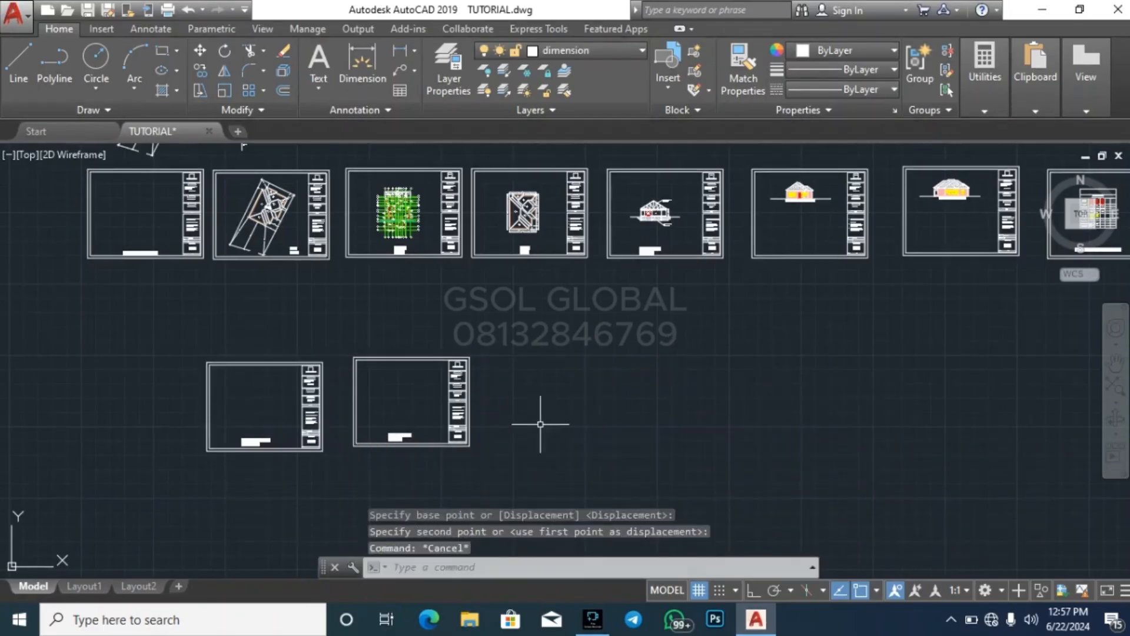
pyautogui.scroll(2, 312, 401)
pyautogui.scroll(3, 300, 418)
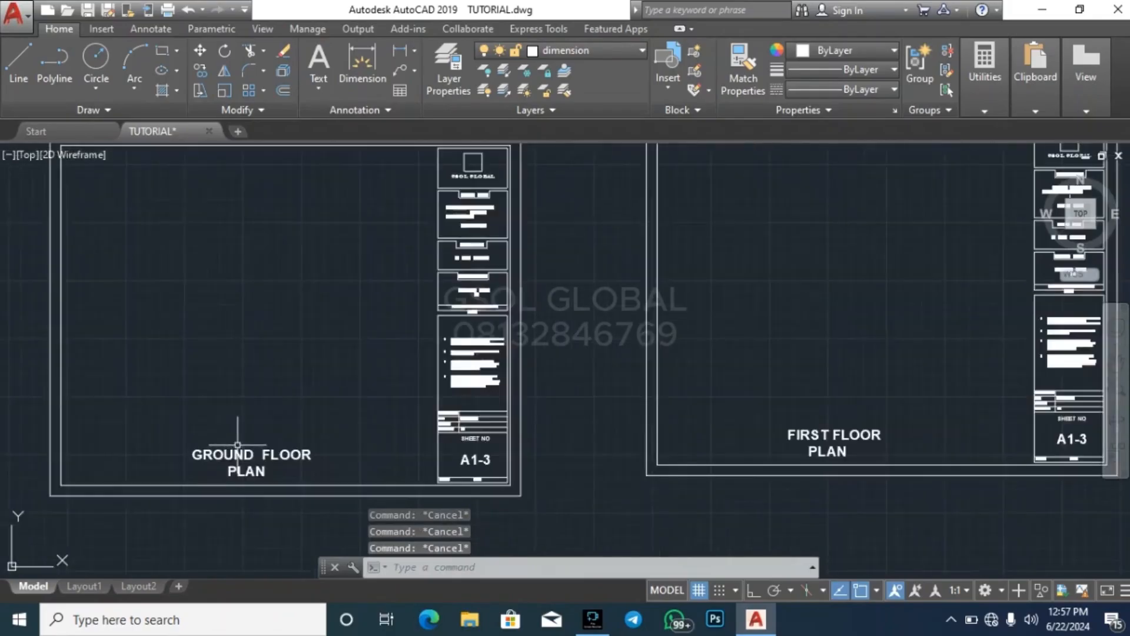
pyautogui.scroll(-3, 235, 434)
pyautogui.scroll(2, 447, 355)
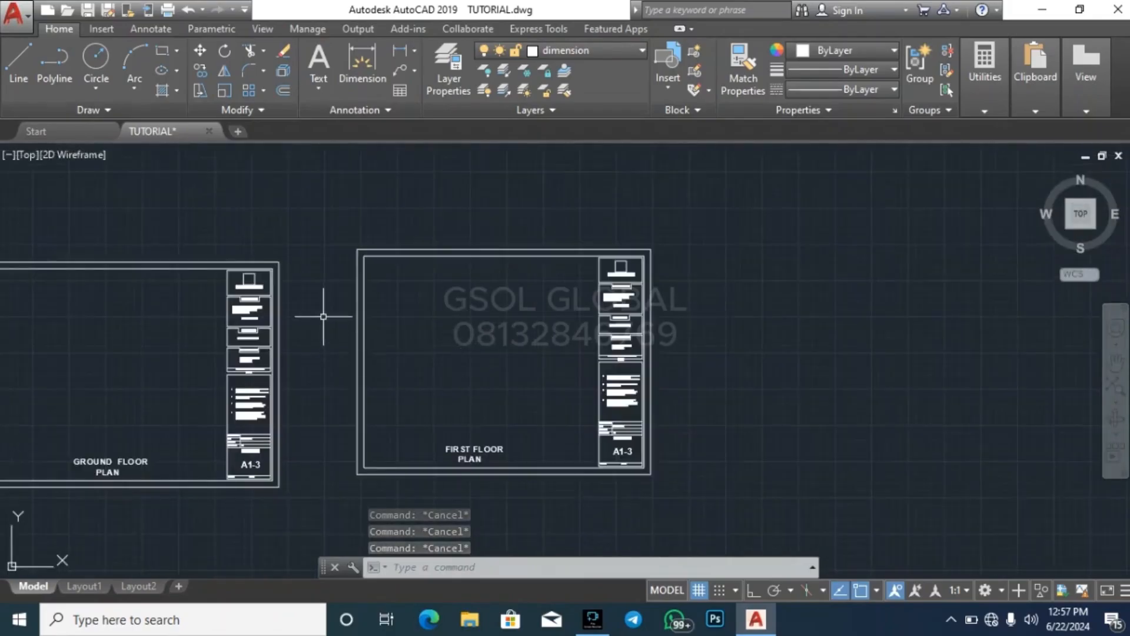
pyautogui.scroll(-3, 327, 313)
pyautogui.scroll(5, 389, 390)
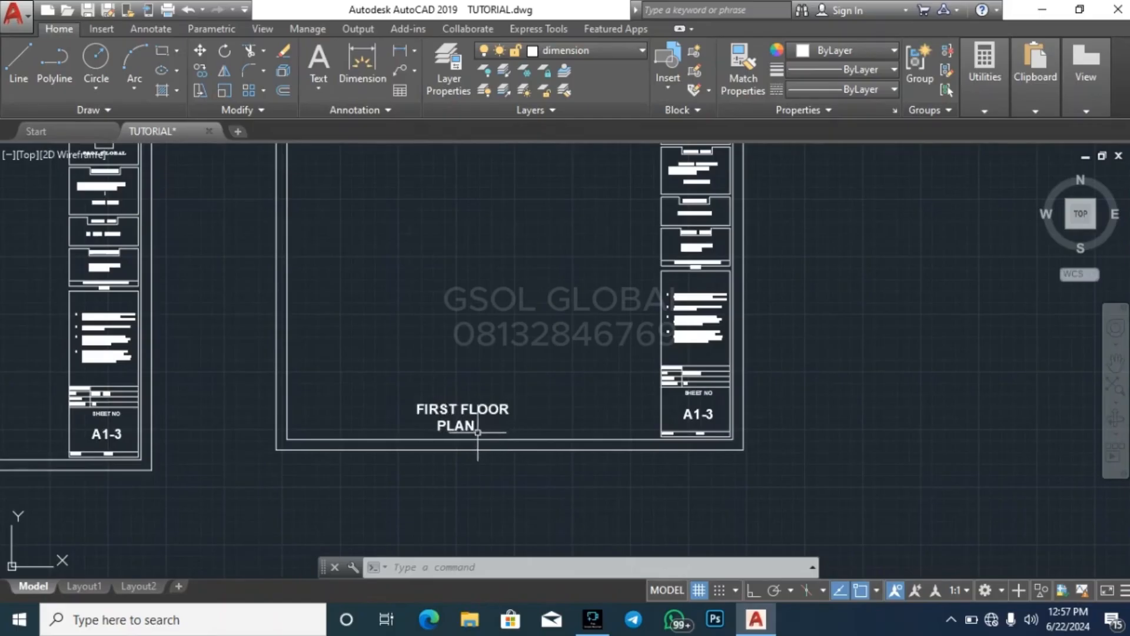
# Move the GROUND FLOOR PLAN sheet slightly upward to line it up with the FIRST FLOOR PLAN sheet
pyautogui.scroll(-4, 478, 432)
pyautogui.click(184, 449)
pyautogui.click(404, 244)
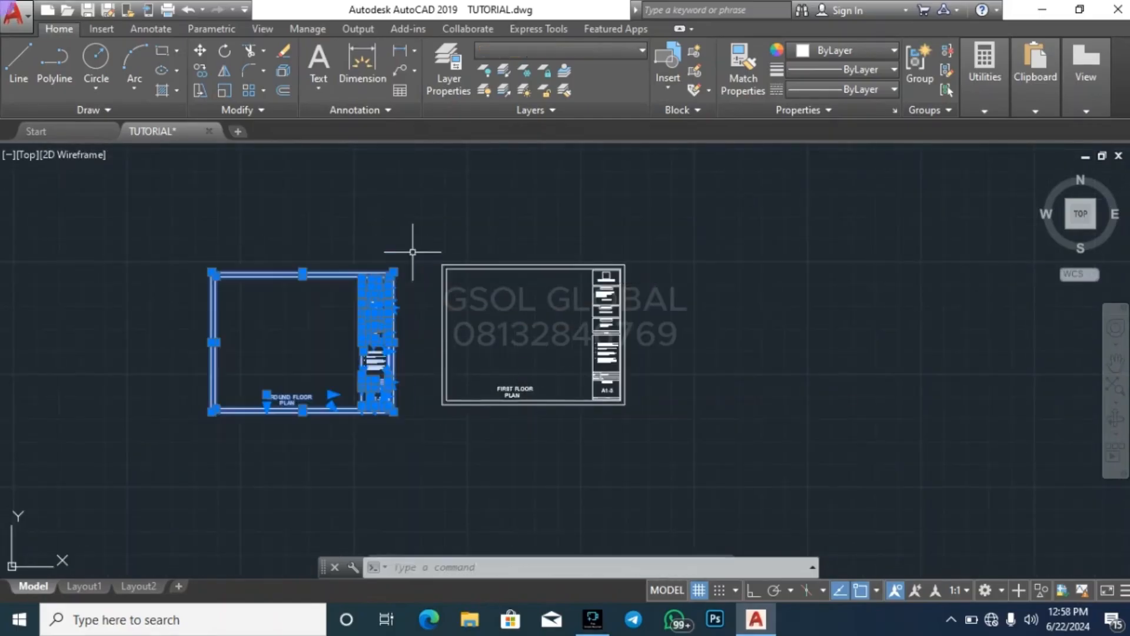
pyautogui.write('m')
pyautogui.press('Return')
pyautogui.click(764, 446)
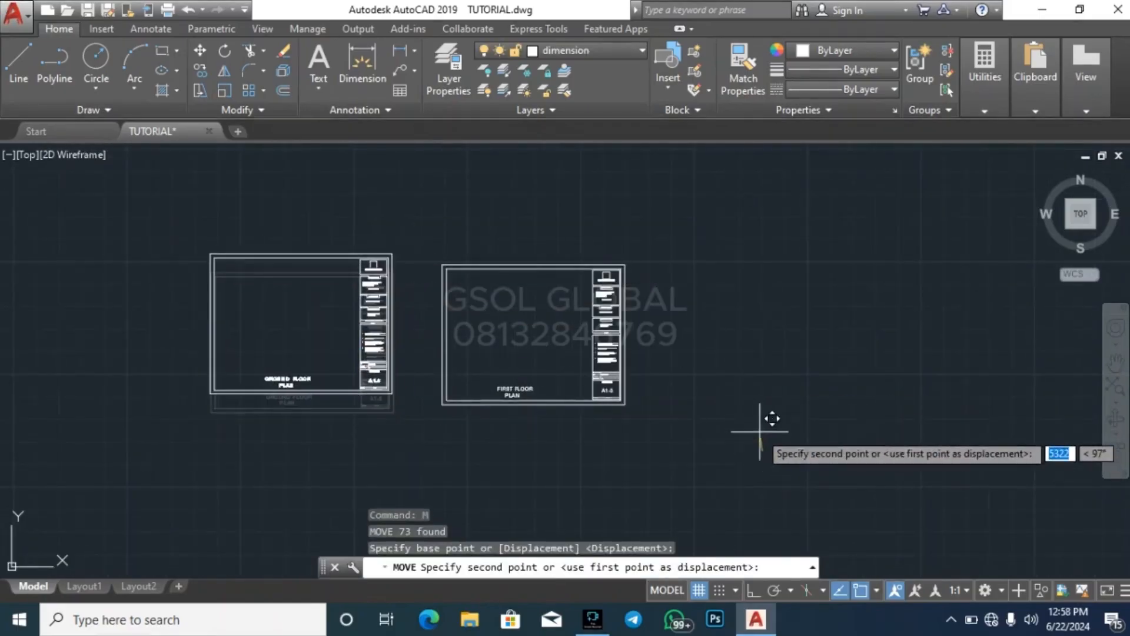
pyautogui.press('Escape')
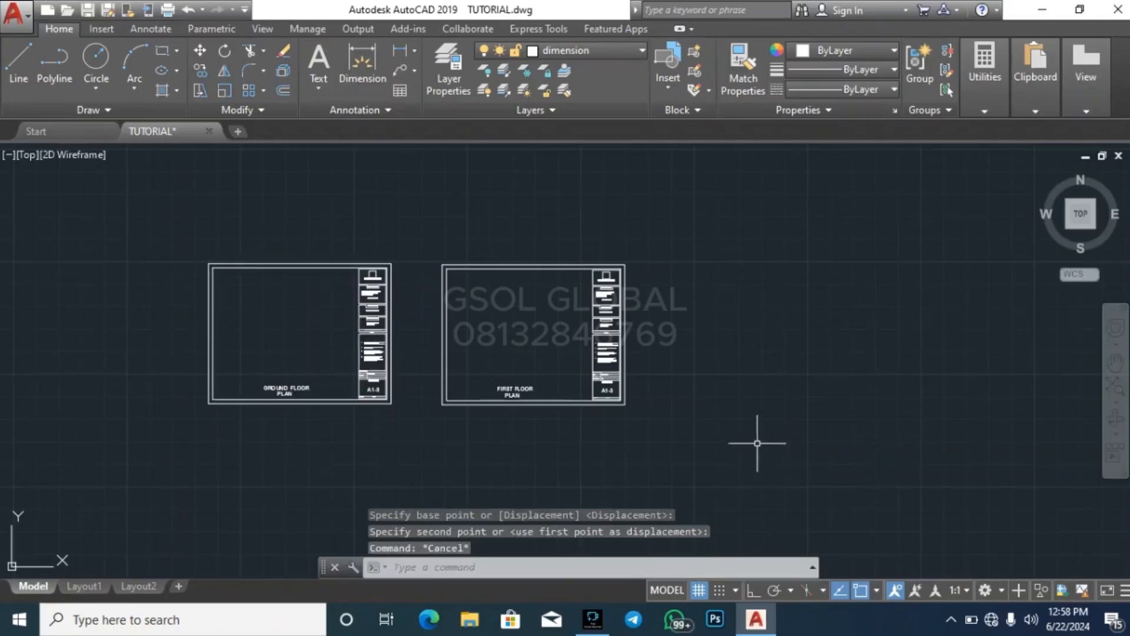
pyautogui.press('Escape')
# Copy the ROOF PLAN sheet's frame, title block and title, without the roof drawing, beside the FIRST FLOOR PLAN sheet in the new row
pyautogui.scroll(-4, 383, 474)
pyautogui.scroll(6, 515, 307)
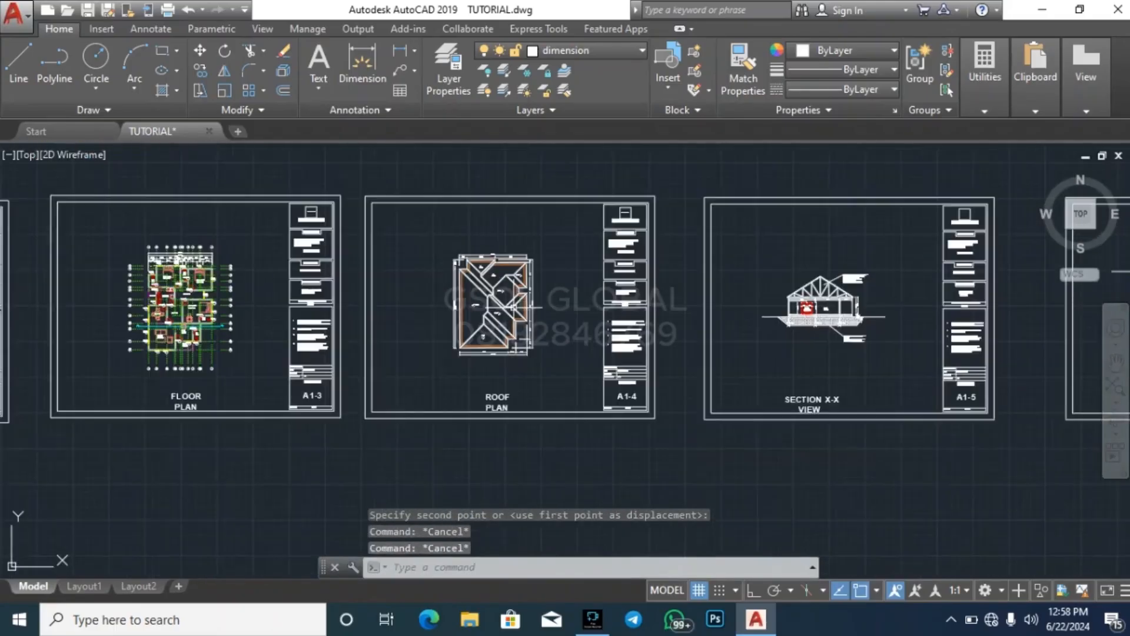
pyautogui.click(348, 432)
pyautogui.press('Escape')
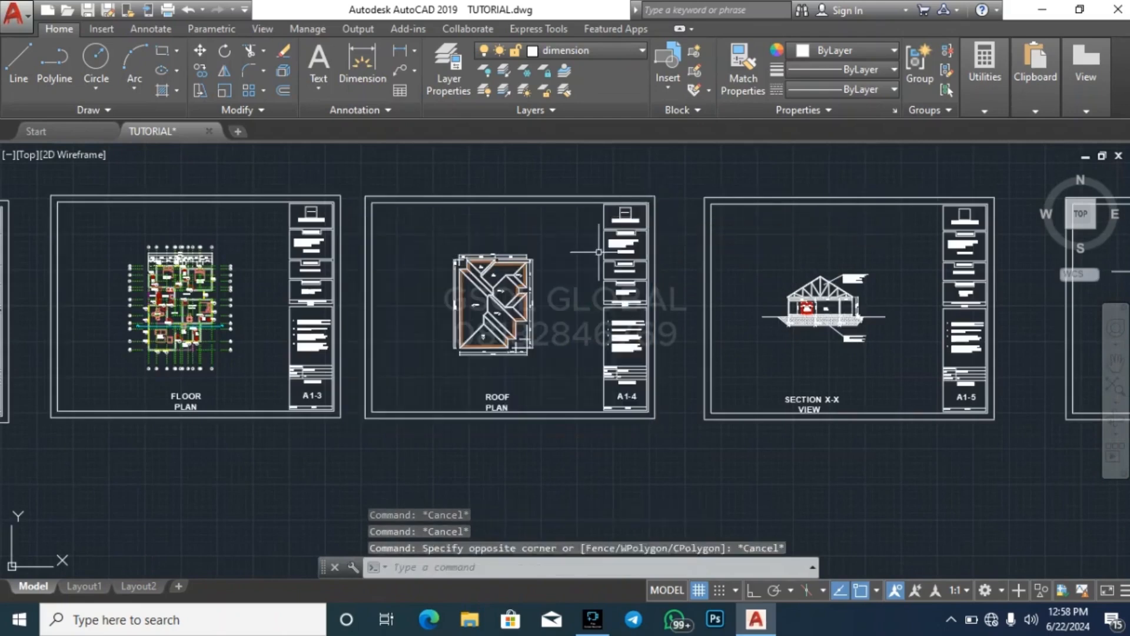
pyautogui.click(664, 437)
pyautogui.click(589, 176)
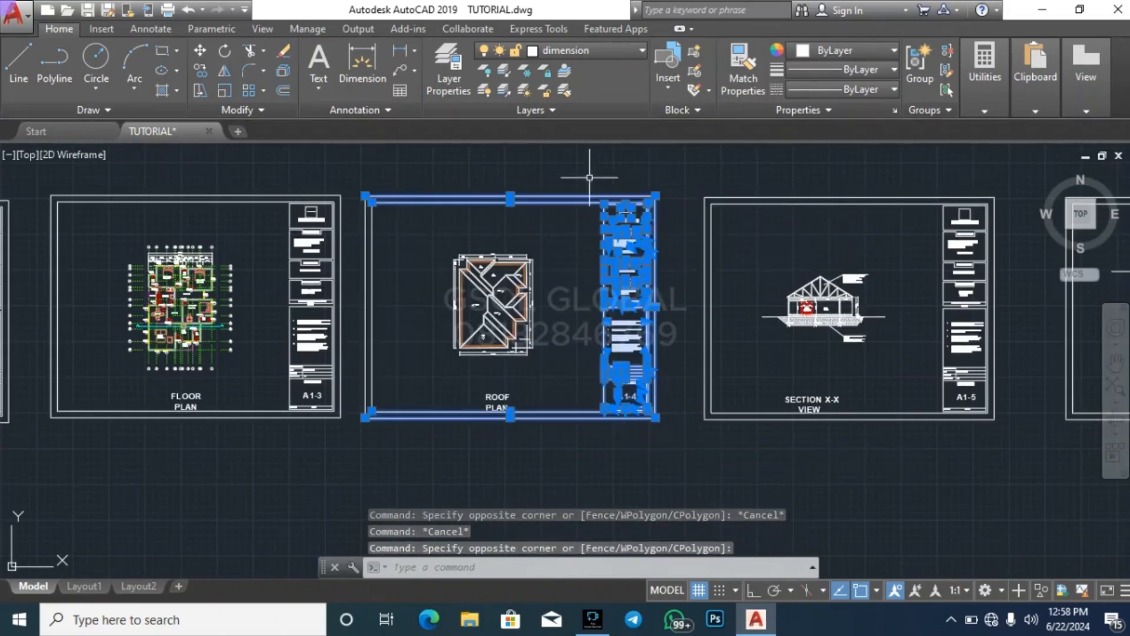
pyautogui.click(411, 356)
pyautogui.click(359, 303)
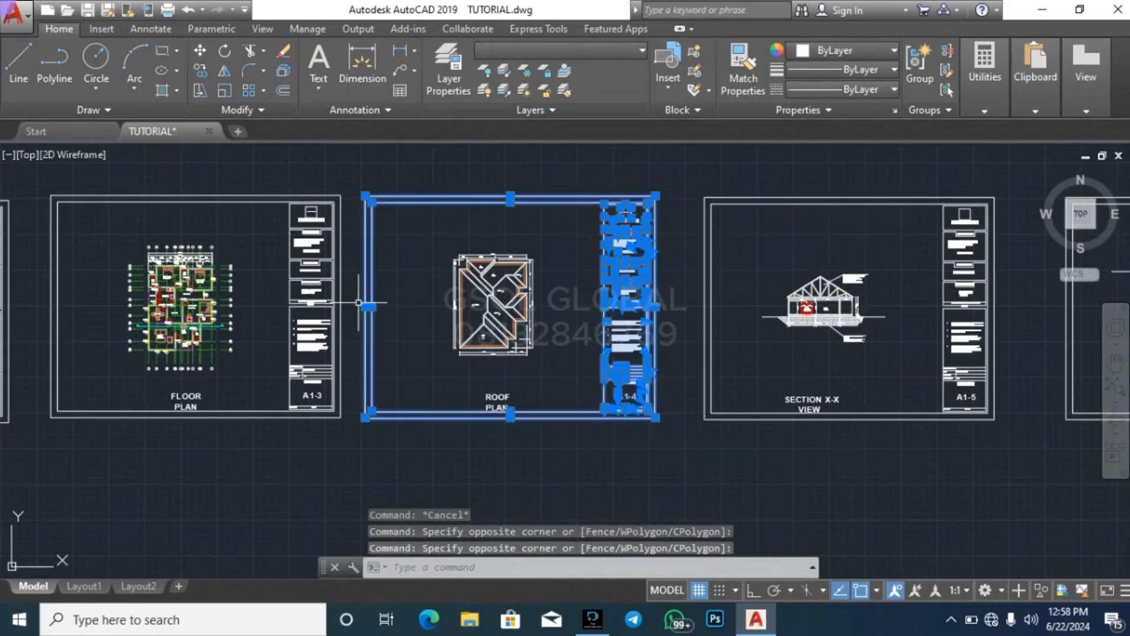
pyautogui.click(511, 440)
pyautogui.click(491, 388)
pyautogui.press('Return')
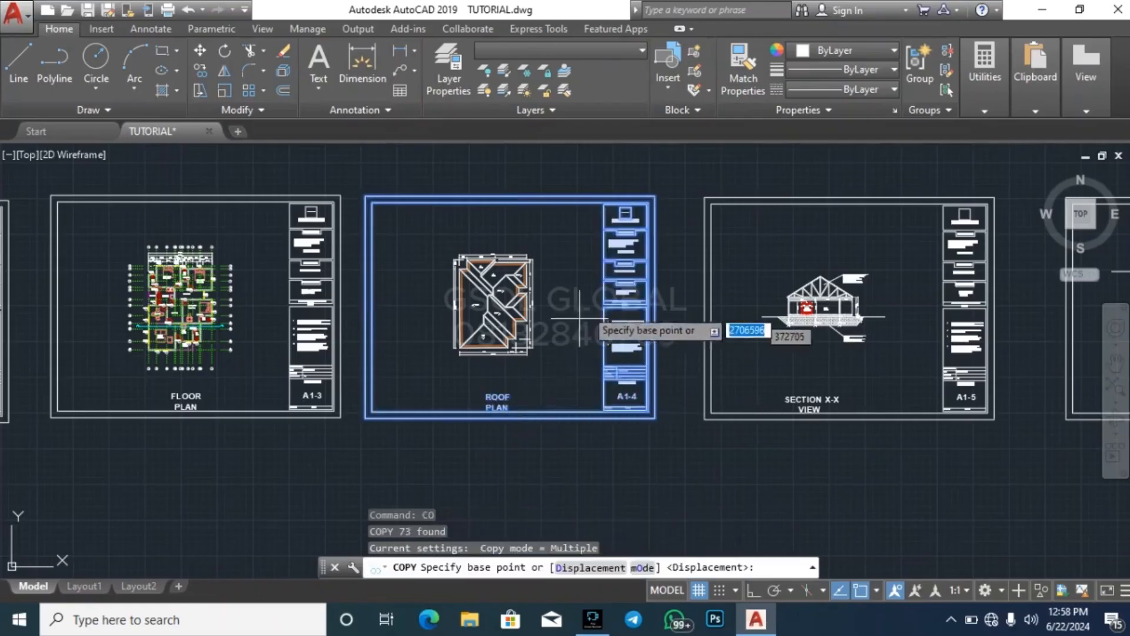
pyautogui.click(606, 288)
pyautogui.scroll(-8, 607, 229)
pyautogui.scroll(2, 626, 306)
pyautogui.scroll(4, 633, 303)
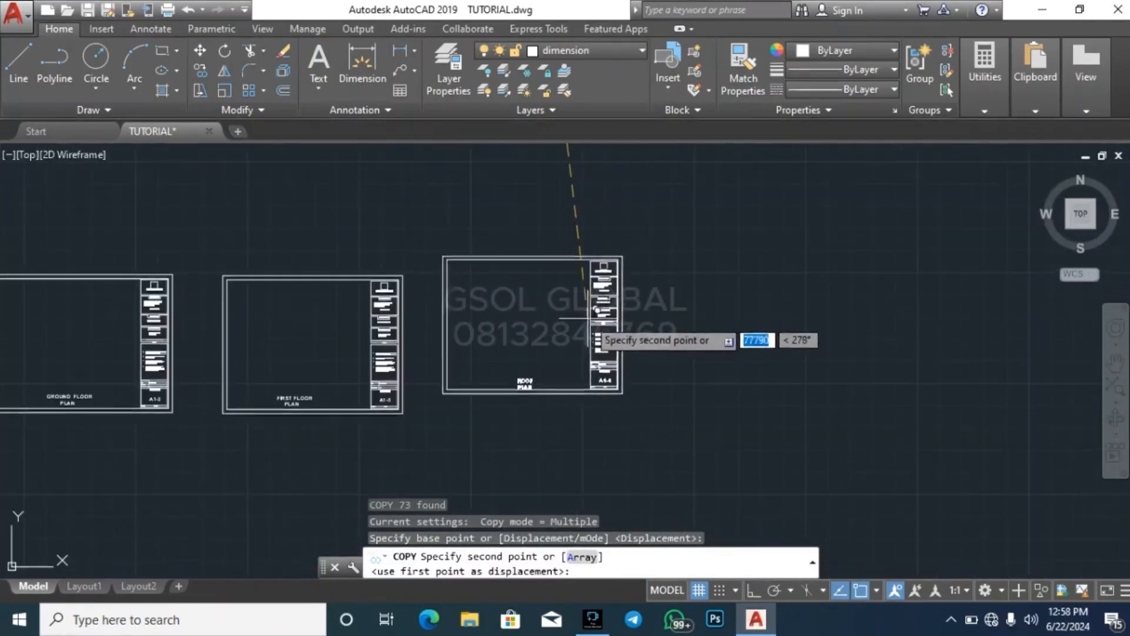
pyautogui.press('Escape')
# Copy the SECTION X-X VIEW sheet's frame, title block and title, without the section drawing, beside the blank ROOF PLAN sheet
pyautogui.scroll(-6, 465, 446)
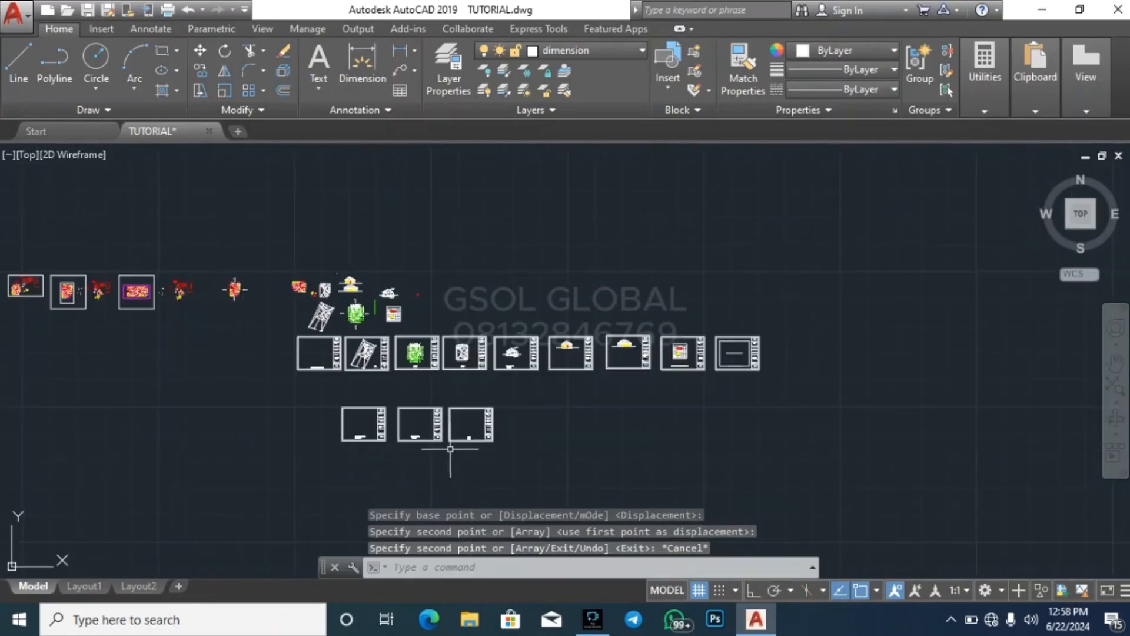
pyautogui.scroll(4, 518, 383)
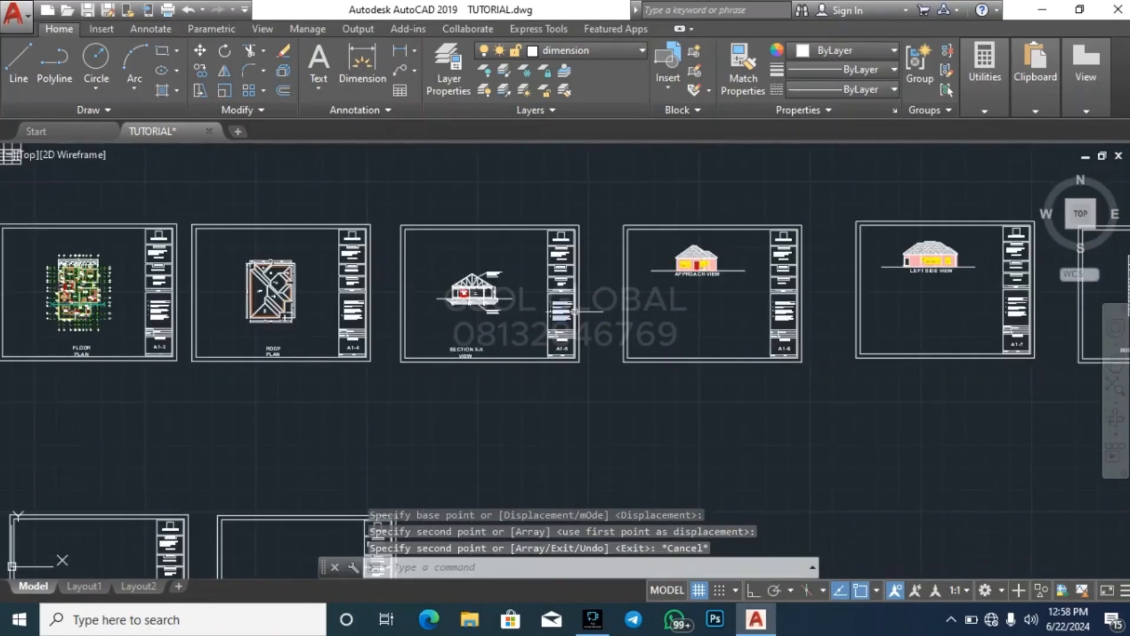
pyautogui.scroll(2, 588, 330)
pyautogui.click(617, 414)
pyautogui.click(497, 166)
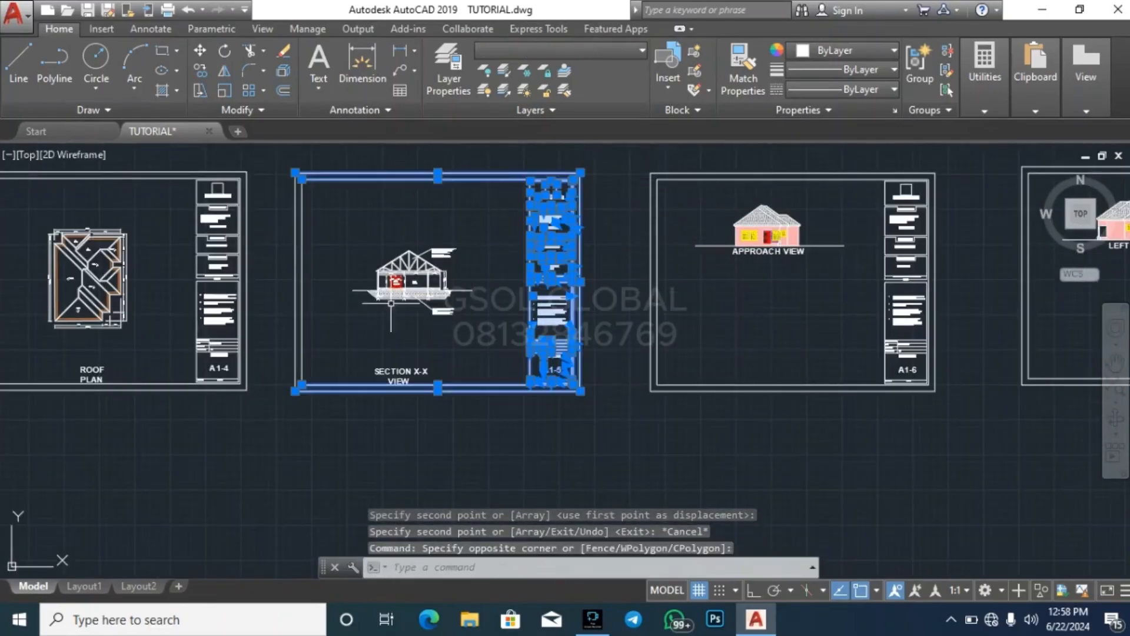
pyautogui.click(359, 309)
pyautogui.click(295, 300)
pyautogui.click(385, 388)
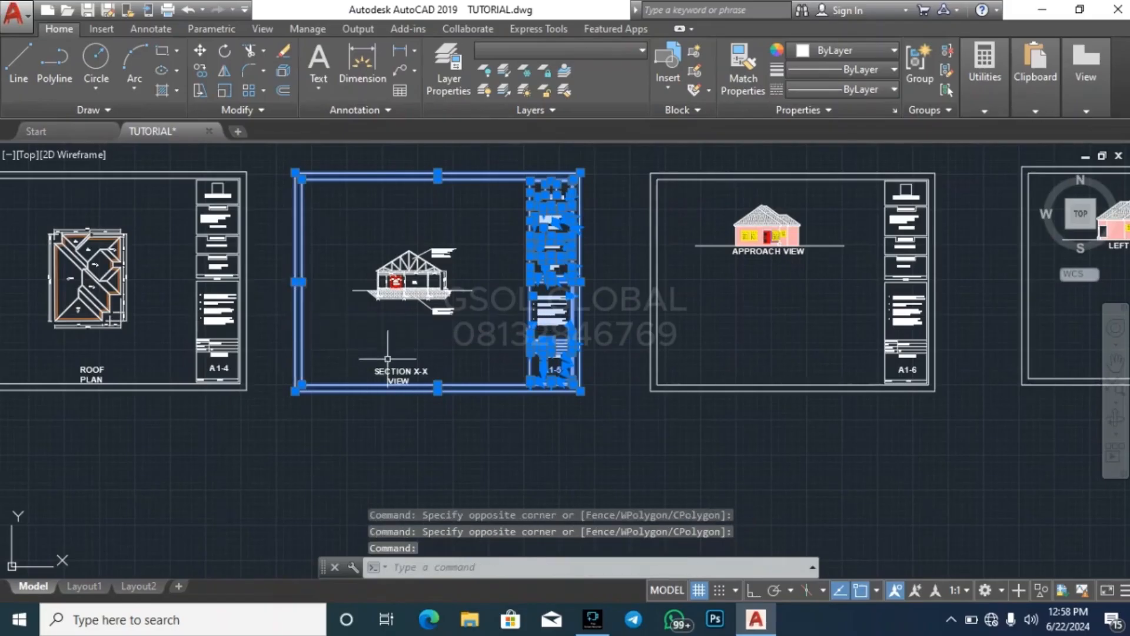
pyautogui.click(425, 434)
pyautogui.click(398, 352)
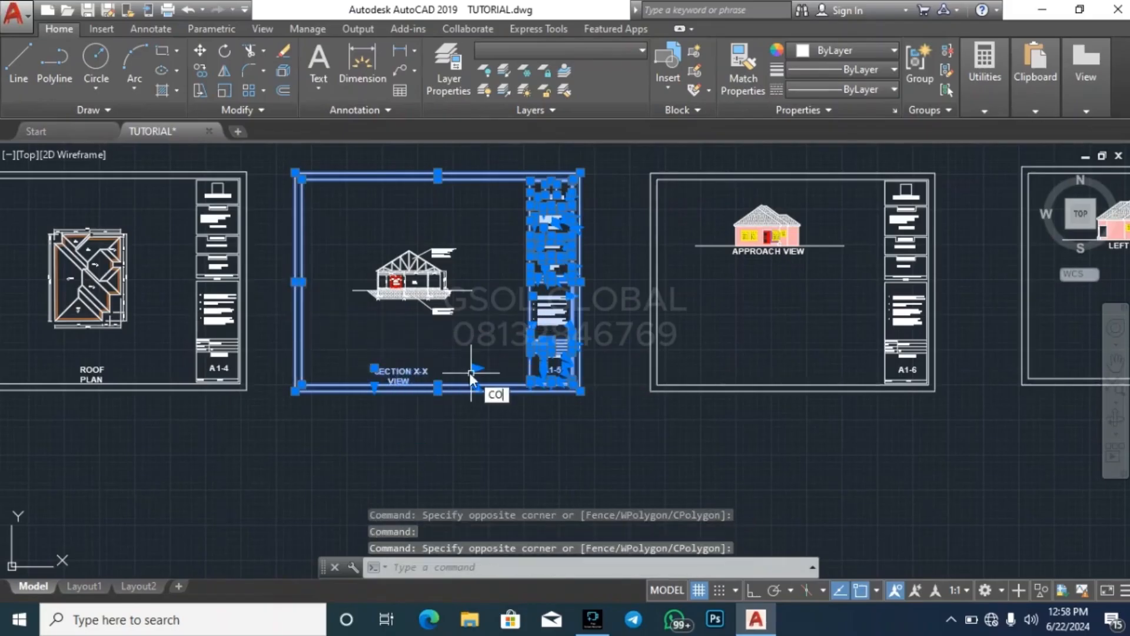
pyautogui.write('co')
pyautogui.press('Return')
pyautogui.scroll(-5, 551, 397)
pyautogui.click(560, 410)
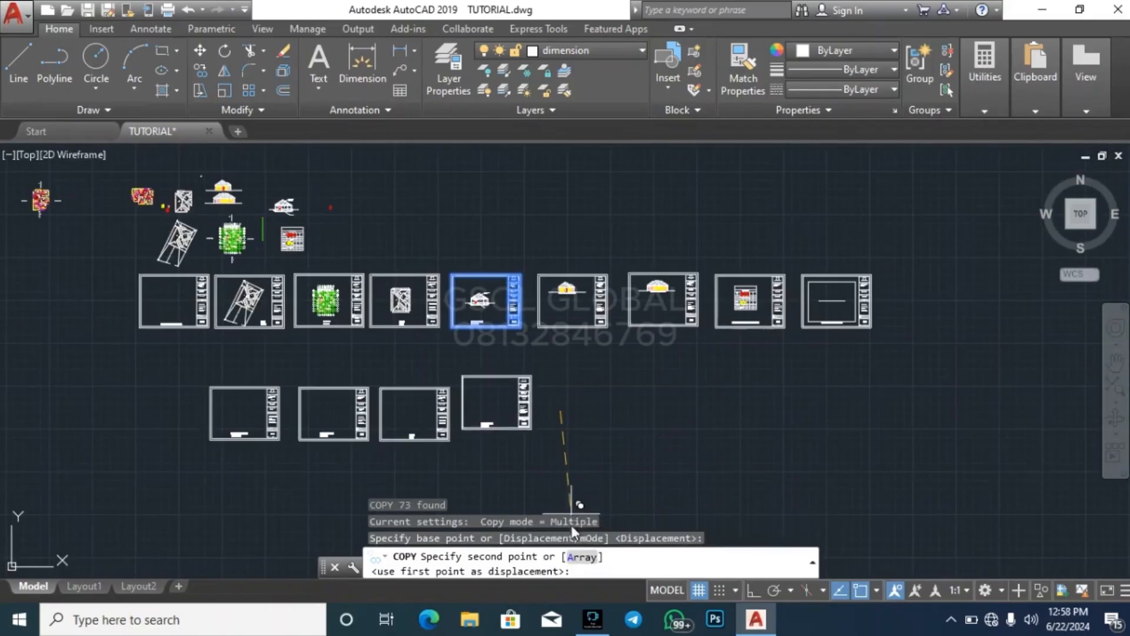
pyautogui.scroll(5, 560, 466)
pyautogui.scroll(-5, 516, 336)
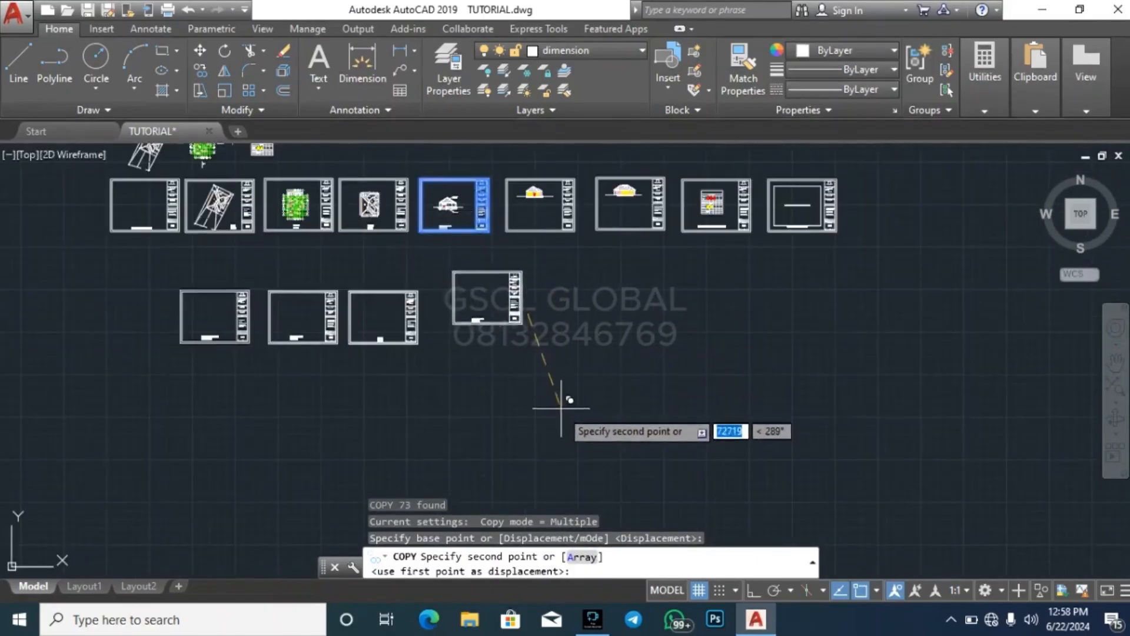
pyautogui.click(541, 425)
pyautogui.press('Escape')
# Copy the APPROACH VIEW and LEFT SIDE VIEW sheet frames with their title blocks, without the drawings, to the end of the new blank row
pyautogui.scroll(-4, 530, 411)
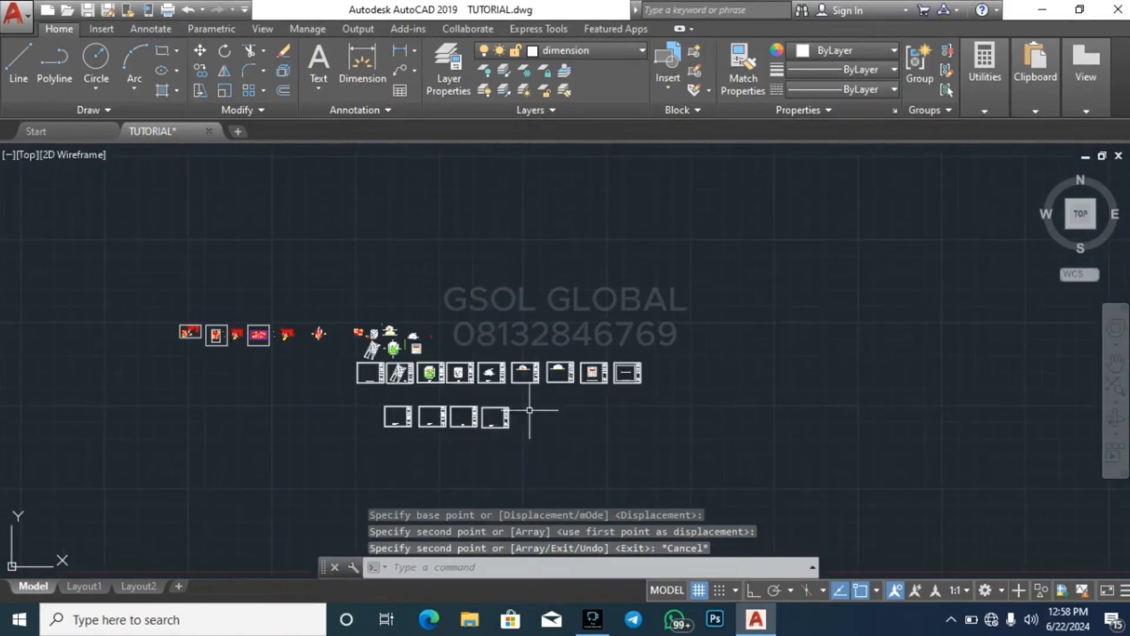
pyautogui.scroll(6, 530, 410)
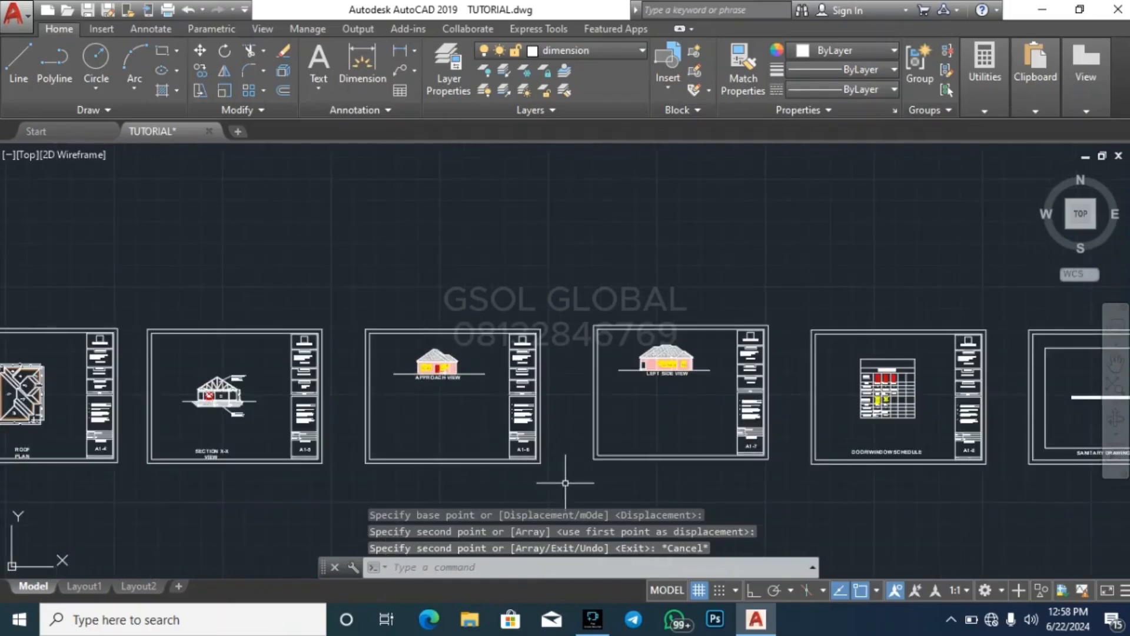
pyautogui.click(580, 493)
pyautogui.click(505, 320)
pyautogui.click(398, 347)
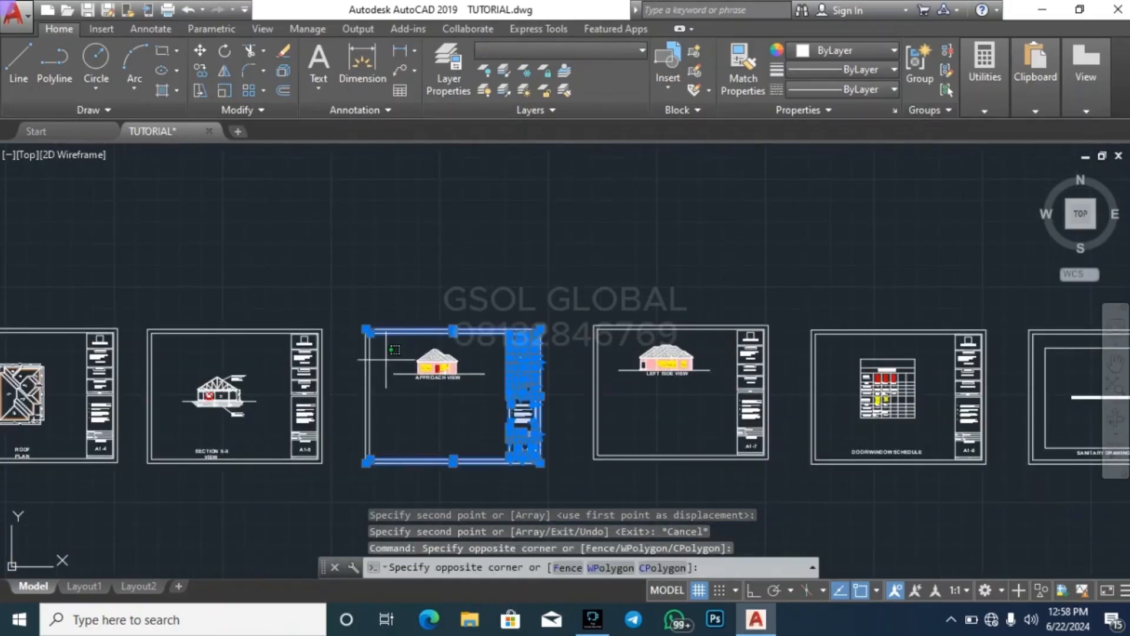
pyautogui.click(358, 346)
pyautogui.click(777, 465)
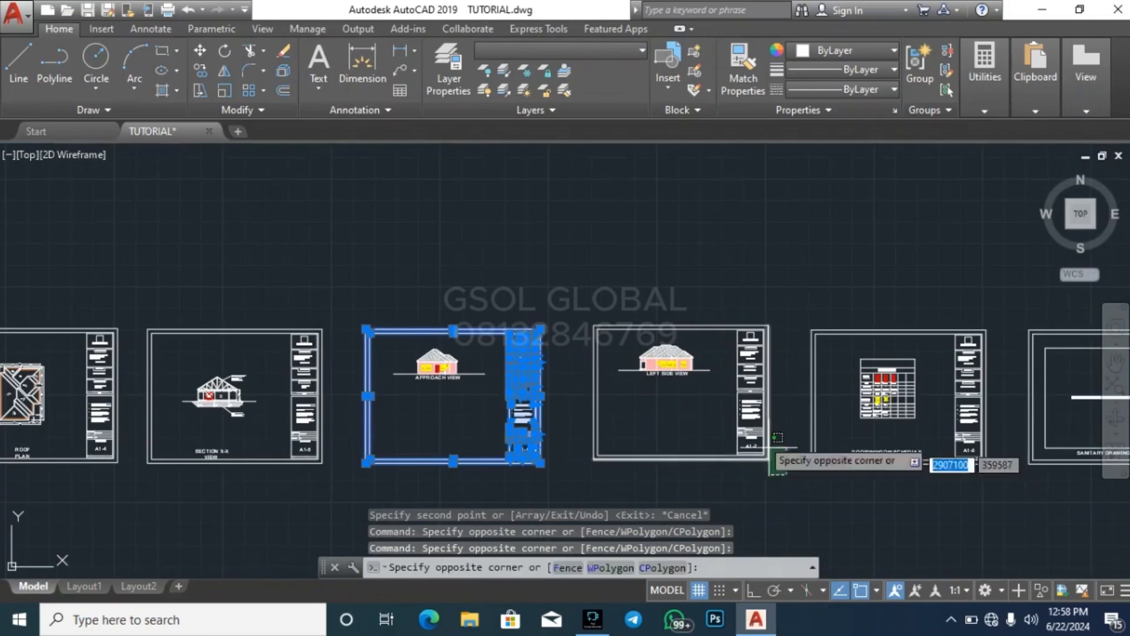
pyautogui.click(728, 323)
pyautogui.click(583, 341)
pyautogui.click(581, 340)
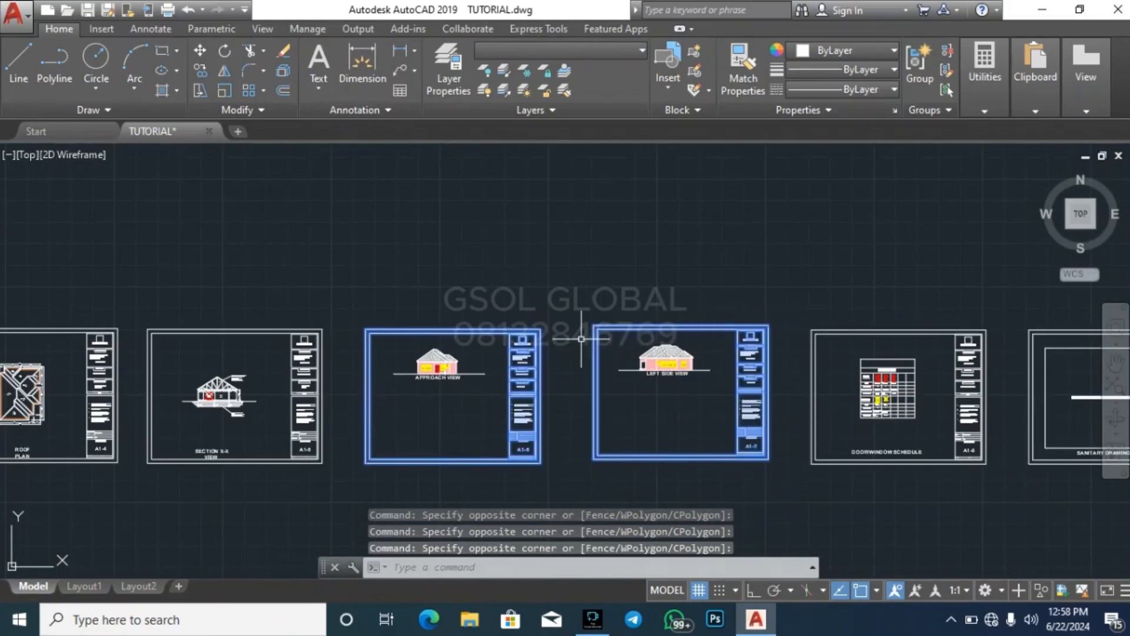
pyautogui.write('co')
pyautogui.press('Return')
pyautogui.scroll(-5, 618, 300)
pyautogui.click(697, 388)
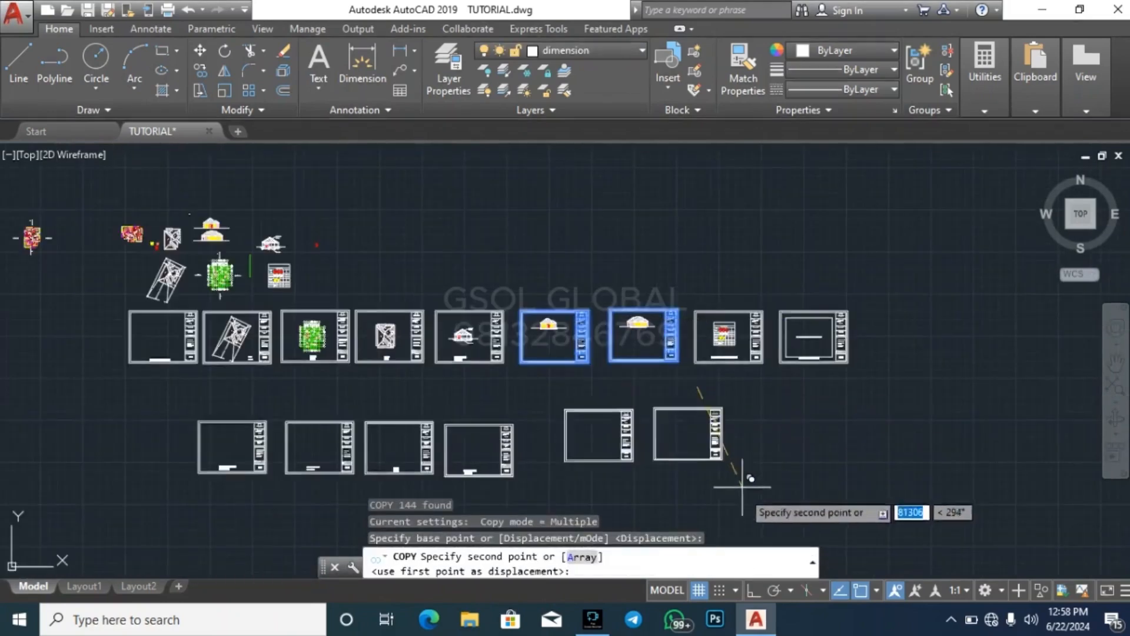
pyautogui.click(704, 501)
pyautogui.press('Escape')
pyautogui.press('Escape')
pyautogui.press('Escape')
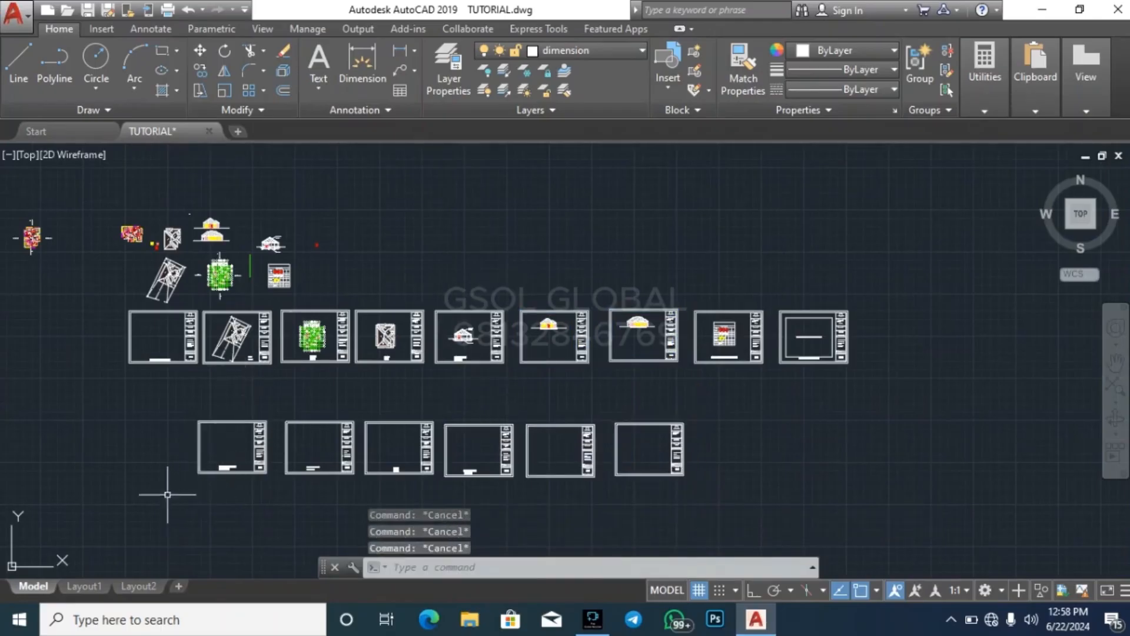
pyautogui.click(129, 493)
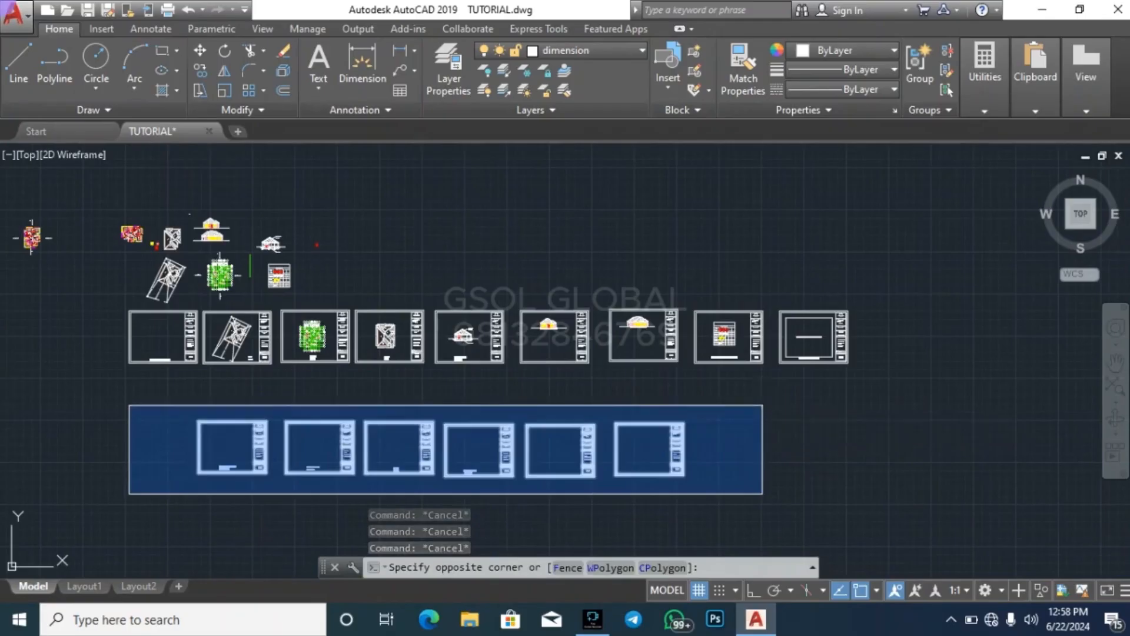
pyautogui.click(763, 405)
pyautogui.press('Escape')
pyautogui.press('Escape')
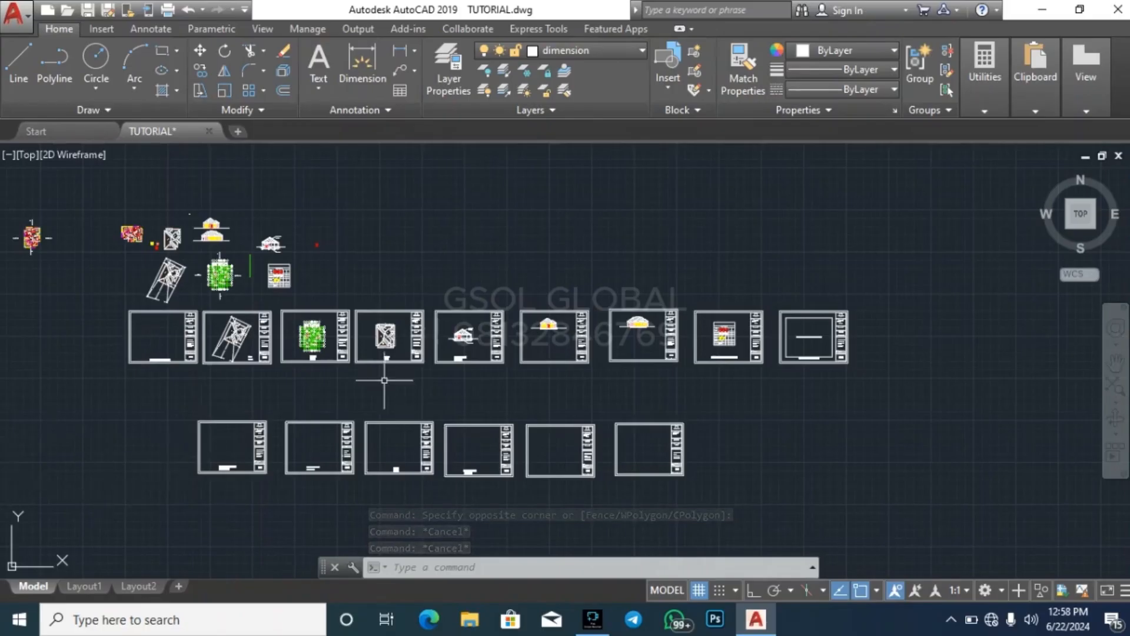
pyautogui.scroll(-2, 394, 368)
pyautogui.scroll(2, 292, 380)
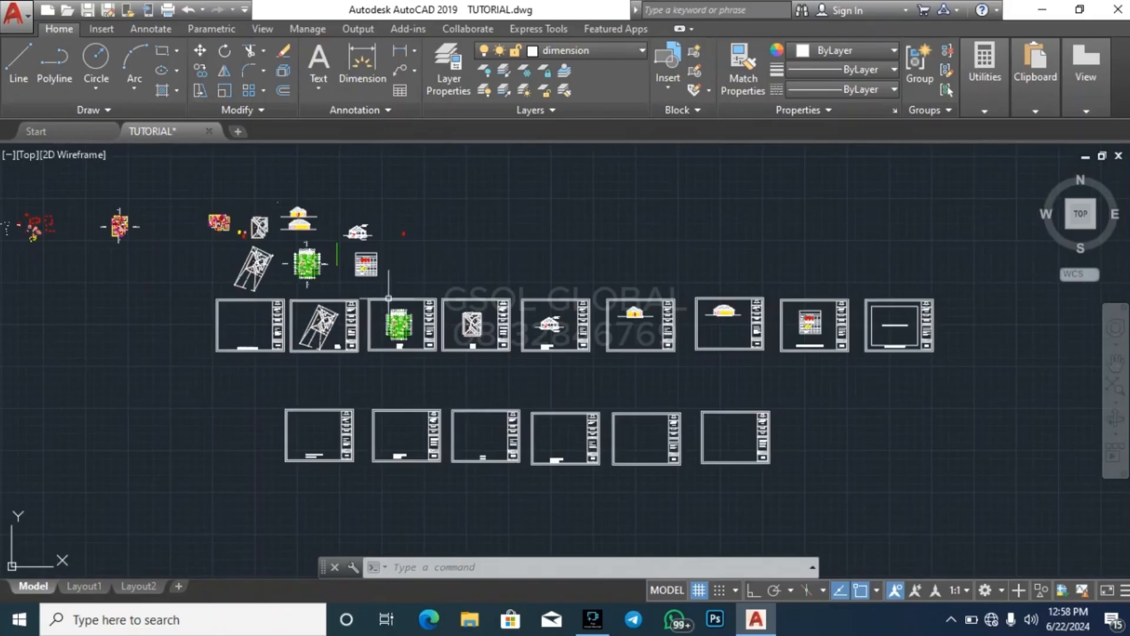
pyautogui.click(252, 365)
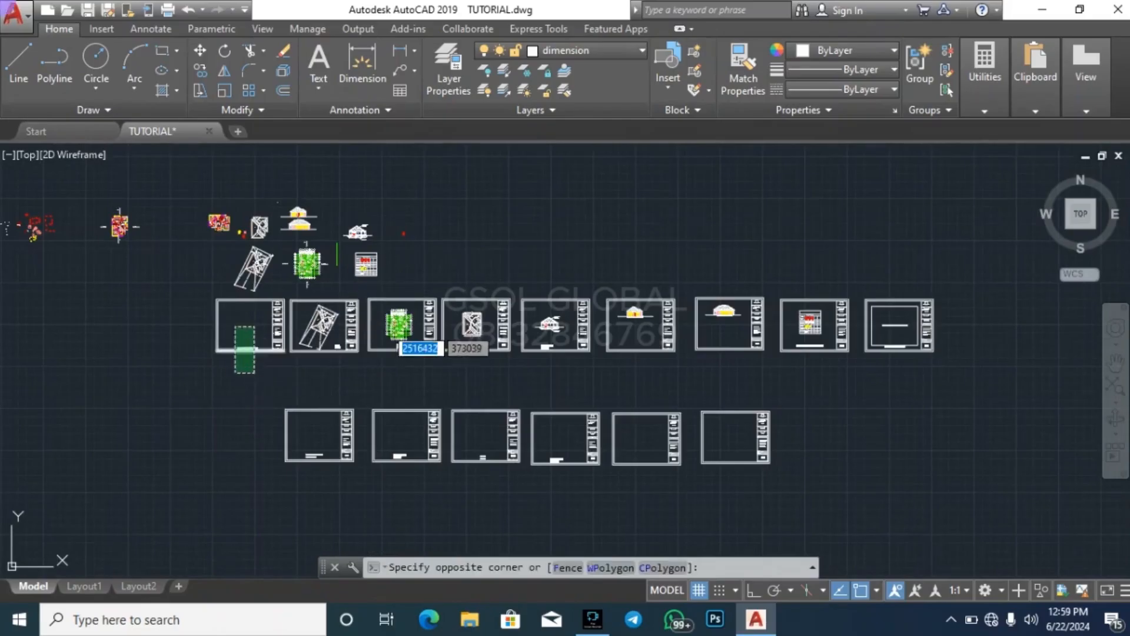
pyautogui.press('Escape')
pyautogui.click(338, 361)
pyautogui.press('Escape')
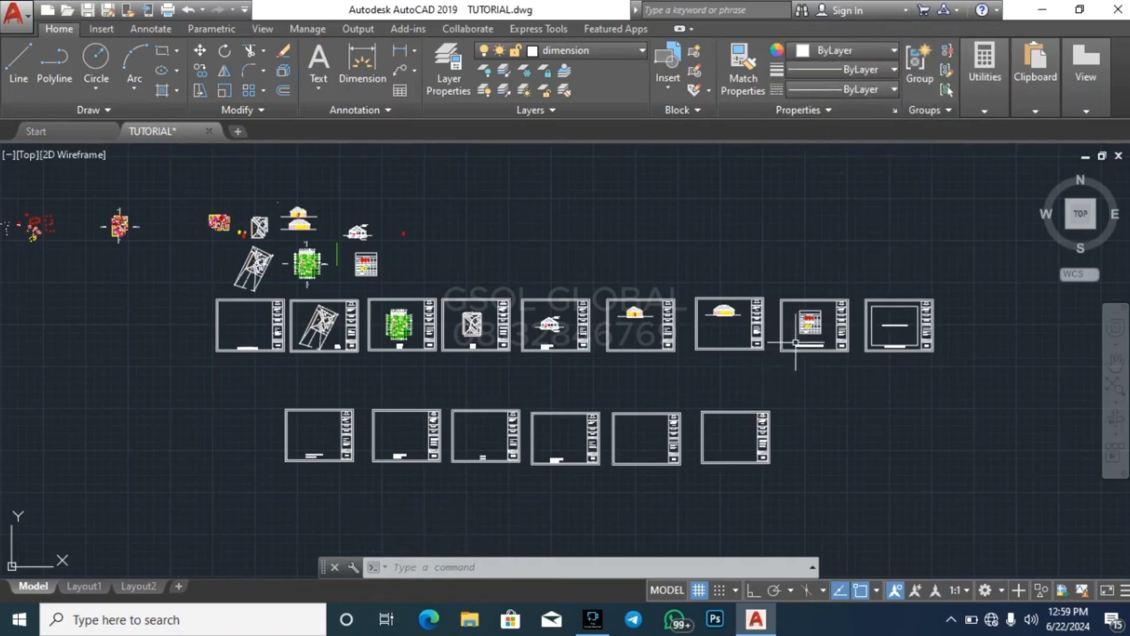
pyautogui.press('Escape')
pyautogui.press('Escape')
# Examine the door/window schedule and sanitary drawing sheets and compare the original row with the new row of blank sheets
pyautogui.scroll(4, 945, 320)
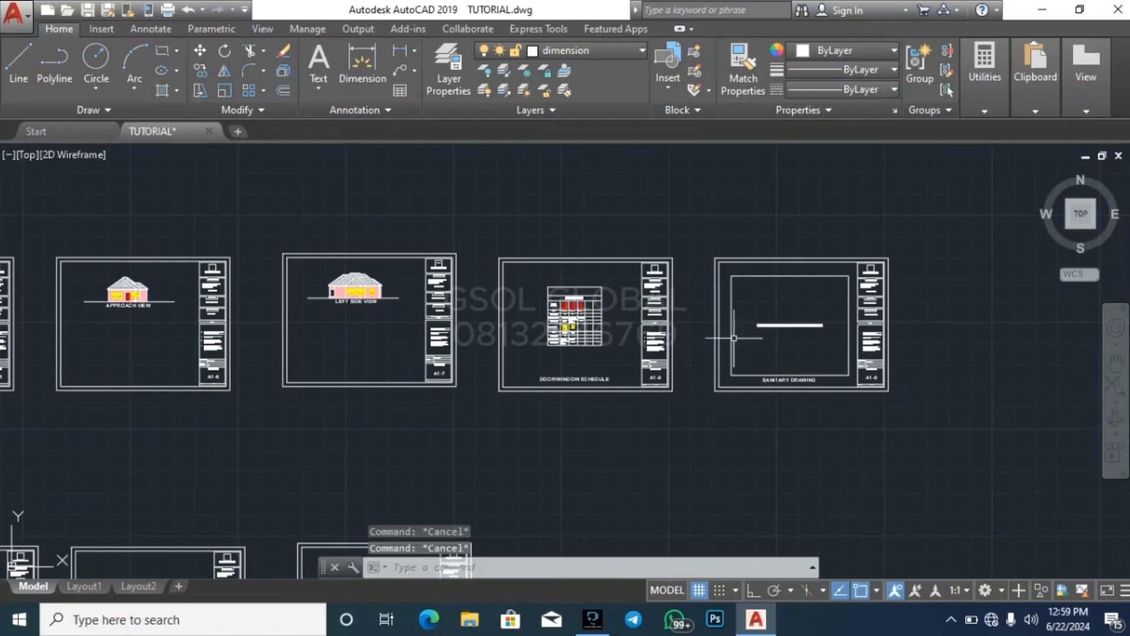
pyautogui.scroll(-4, 926, 318)
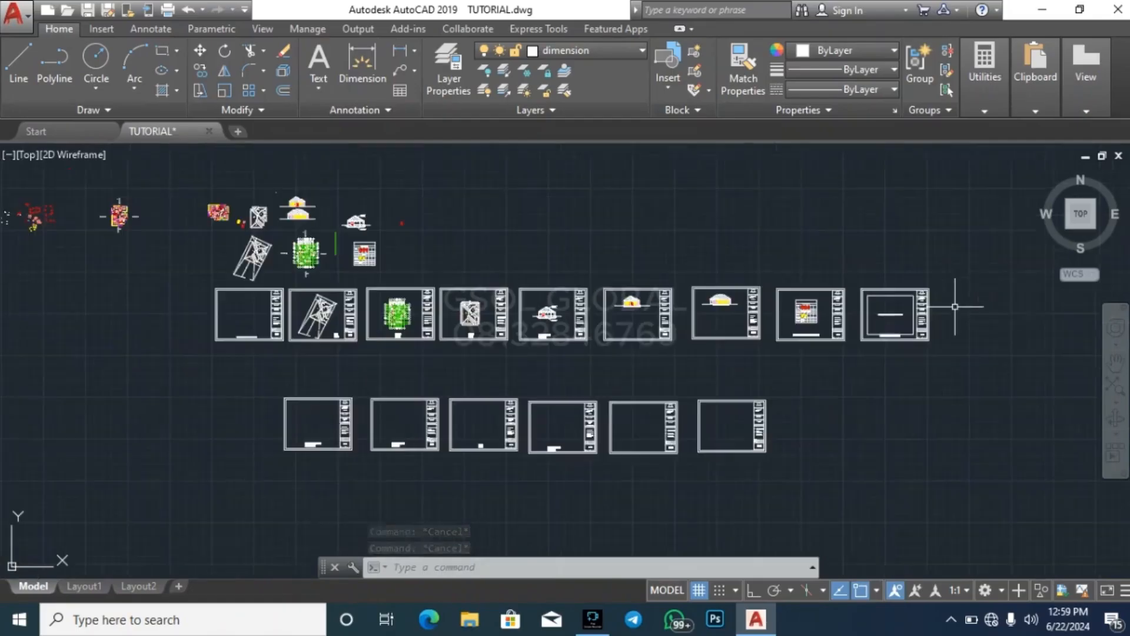
pyautogui.click(239, 475)
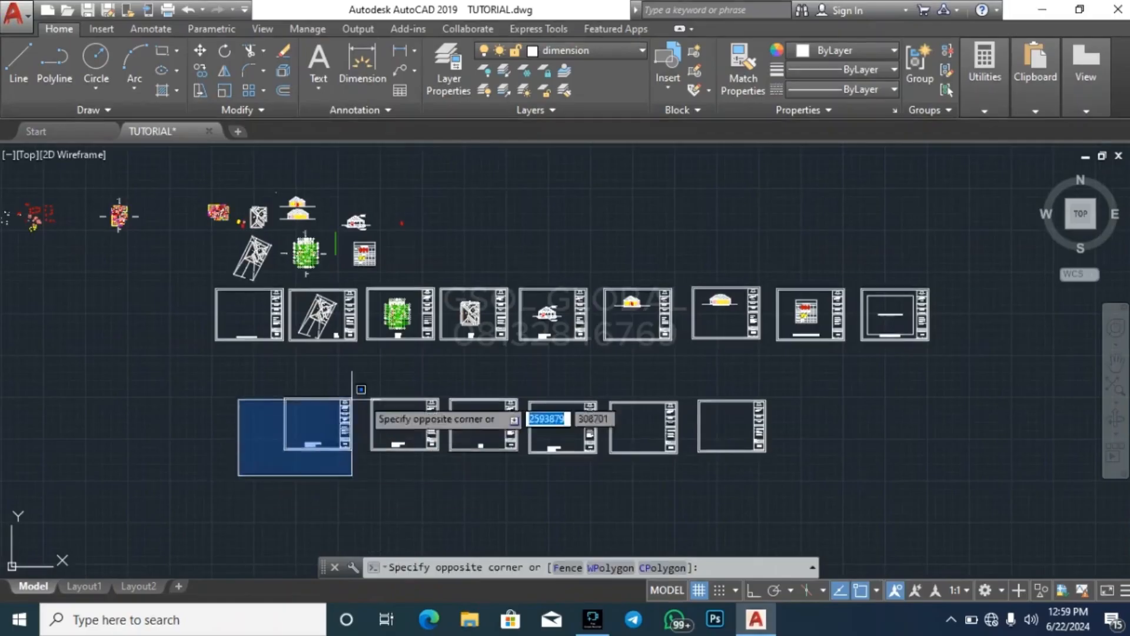
pyautogui.click(824, 377)
pyautogui.press('Escape')
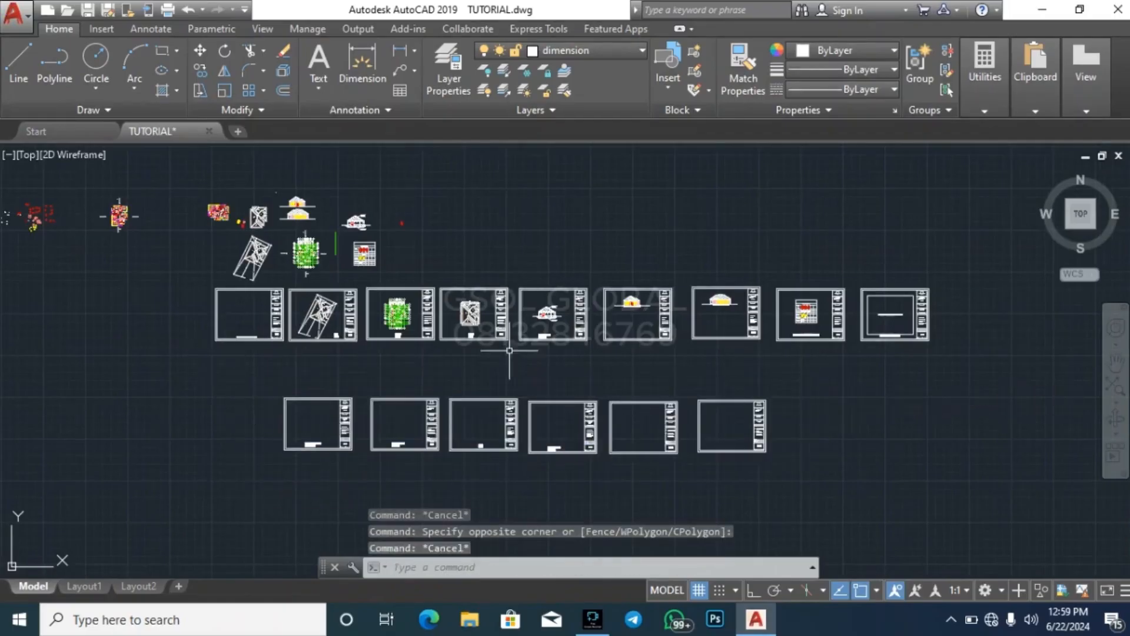
pyautogui.click(757, 366)
pyautogui.press('Escape')
pyautogui.click(765, 365)
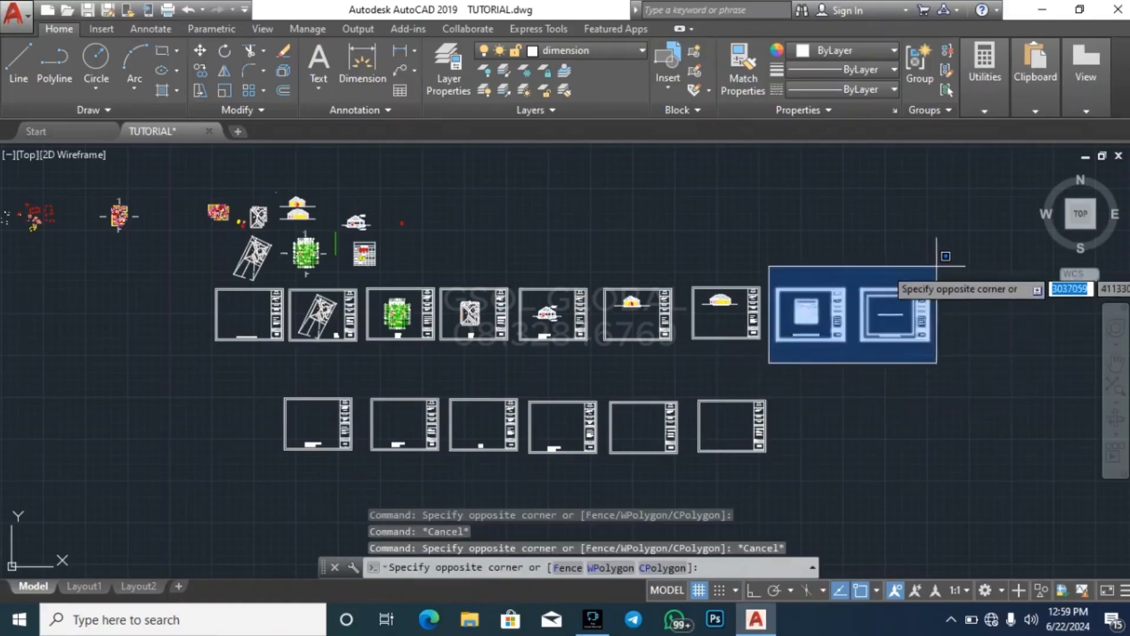
pyautogui.press('Escape')
pyautogui.press('Escape')
# Examine the titles and sheet numbers of the location diagram, site plan and floor plan sheets in the original row
pyautogui.scroll(8, 116, 310)
pyautogui.scroll(-6, 424, 354)
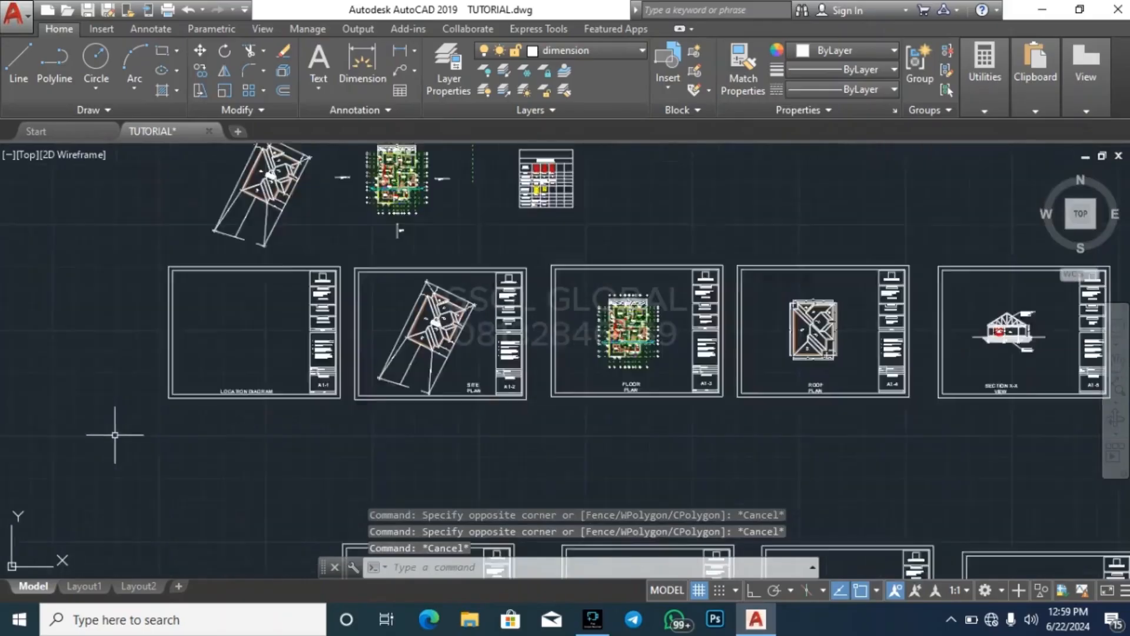
pyautogui.scroll(6, 318, 415)
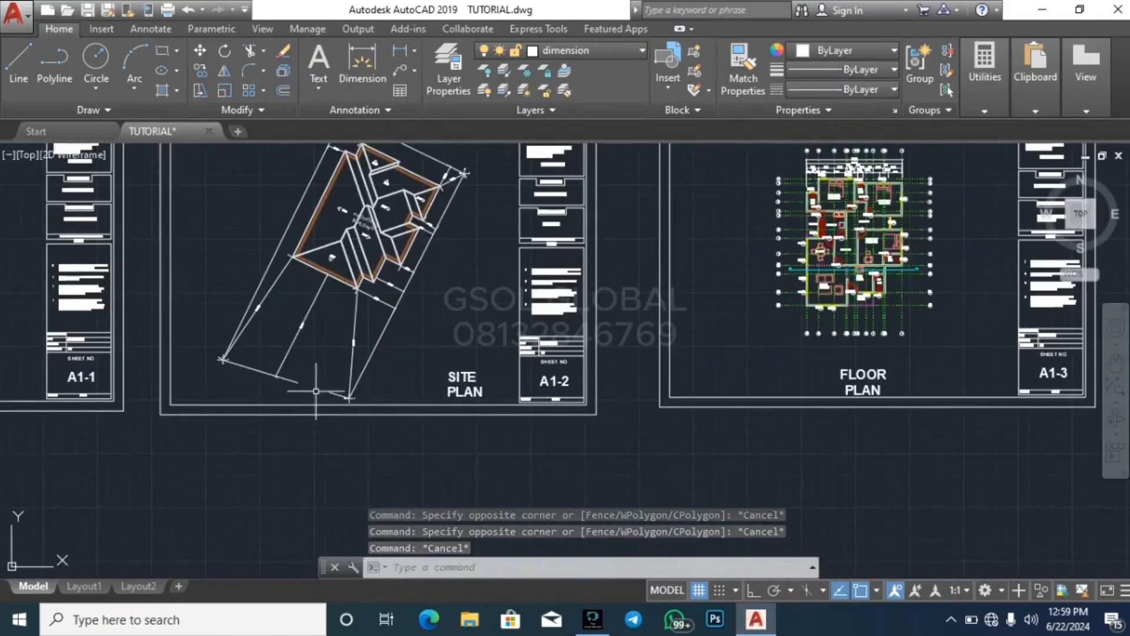
pyautogui.scroll(-6, 235, 380)
pyautogui.scroll(-3, 230, 380)
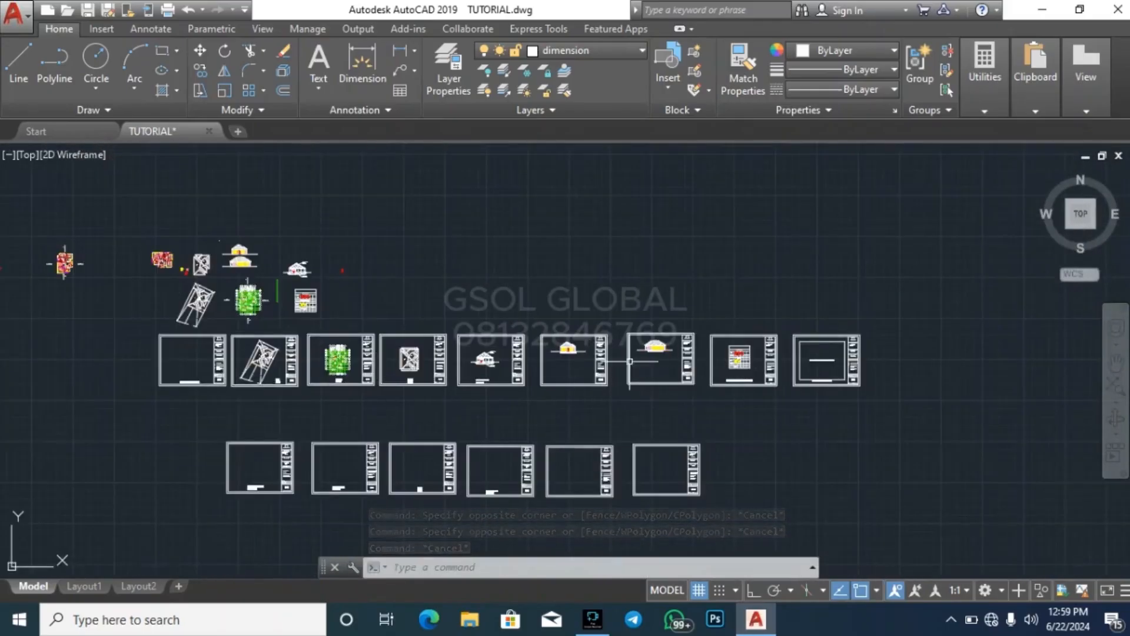
pyautogui.scroll(1, 336, 383)
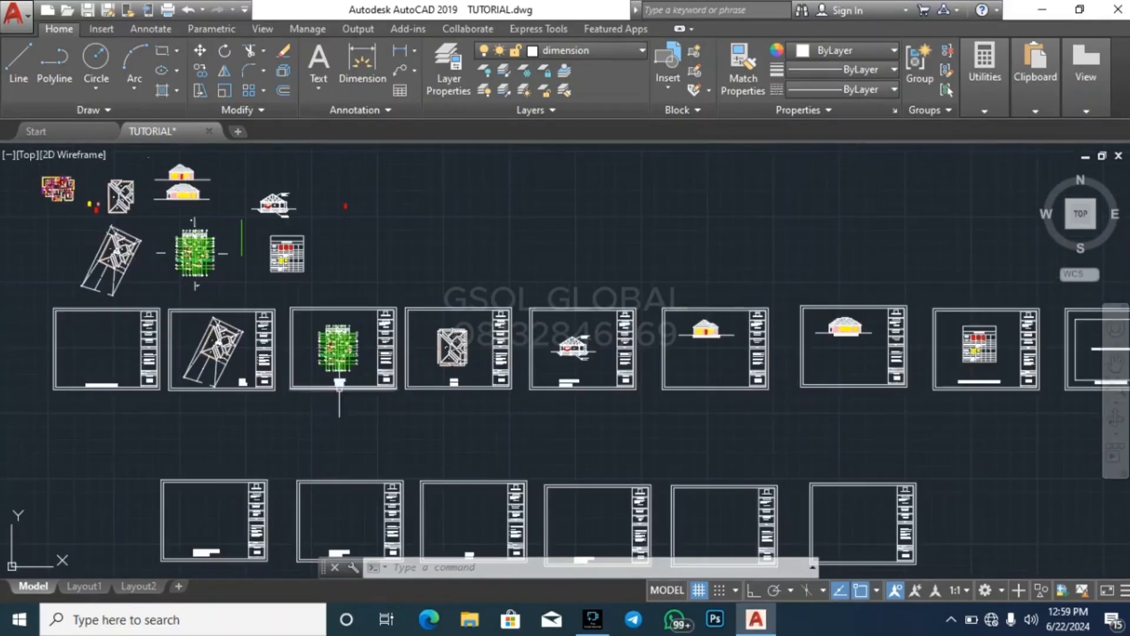
pyautogui.scroll(6, 325, 385)
pyautogui.scroll(-4, 816, 378)
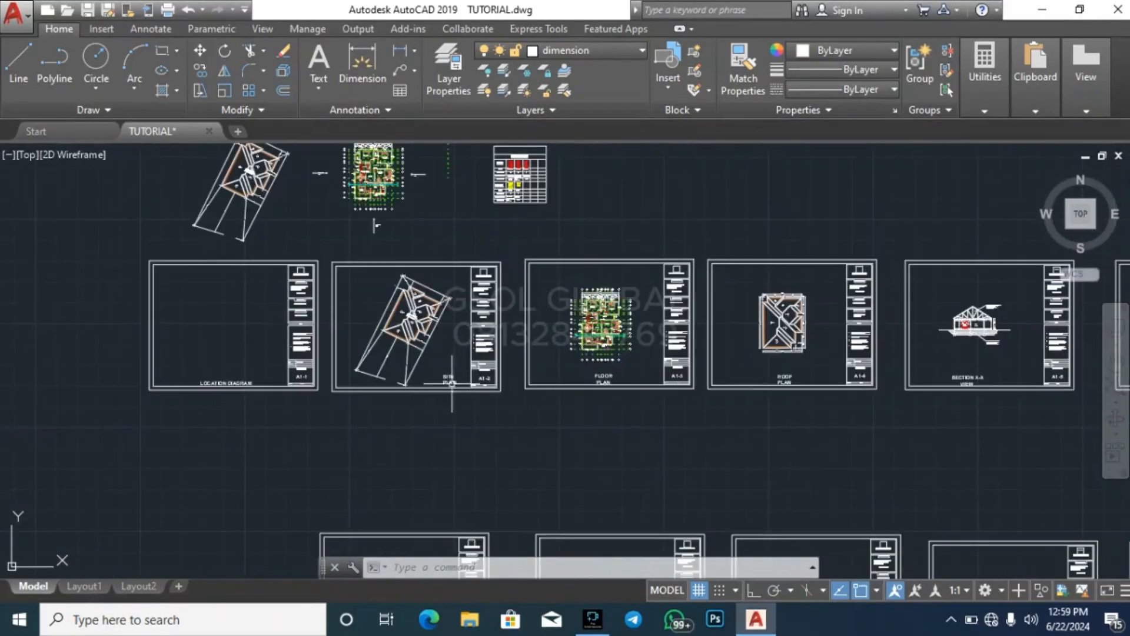
# Examine the titles and sheet numbers in the original row from the floor plan sheet to the sanitary drawing sheet
pyautogui.scroll(6, 817, 386)
pyautogui.scroll(-5, 860, 361)
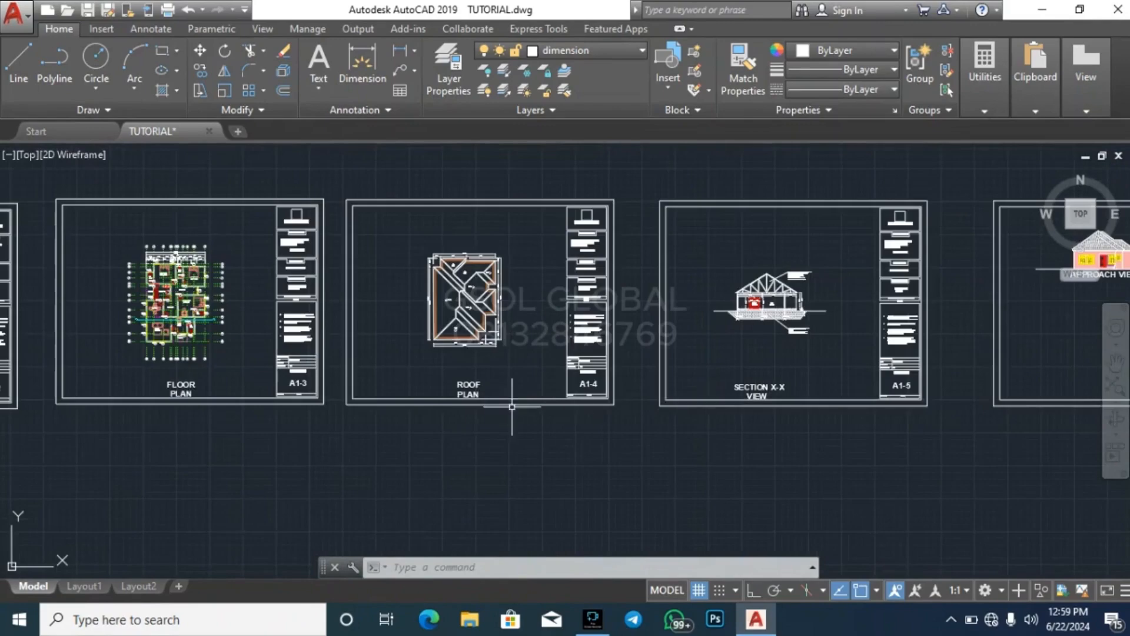
pyautogui.scroll(-3, 512, 399)
pyautogui.scroll(-2, 318, 343)
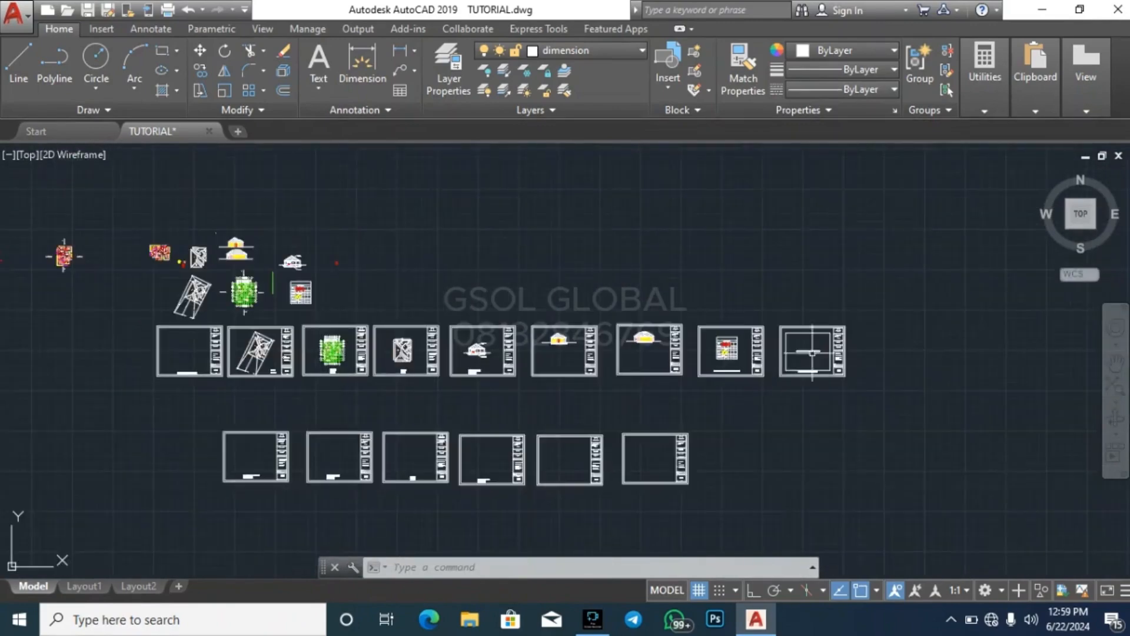
pyautogui.scroll(8, 846, 347)
pyautogui.scroll(-4, 650, 406)
pyautogui.scroll(6, 353, 461)
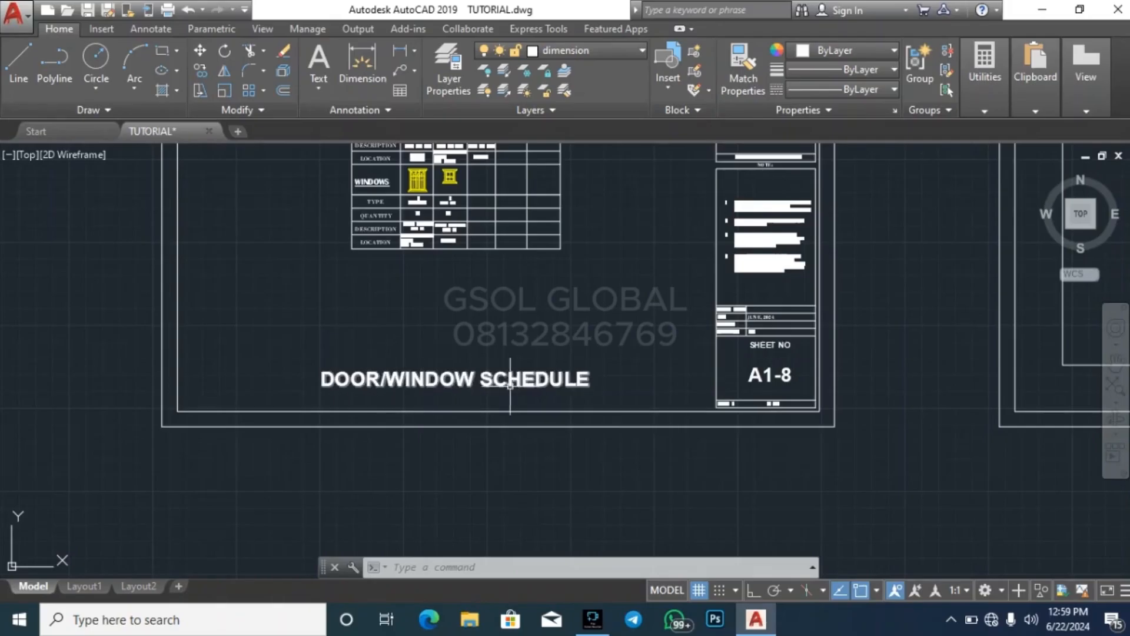
pyautogui.scroll(-4, 510, 384)
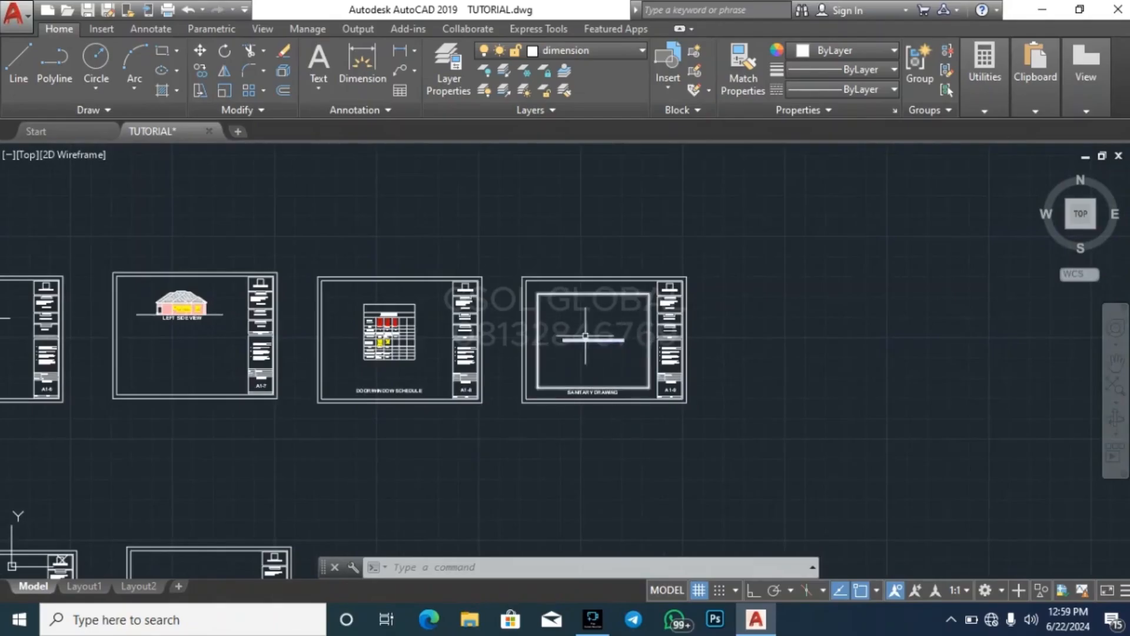
pyautogui.scroll(-4, 870, 298)
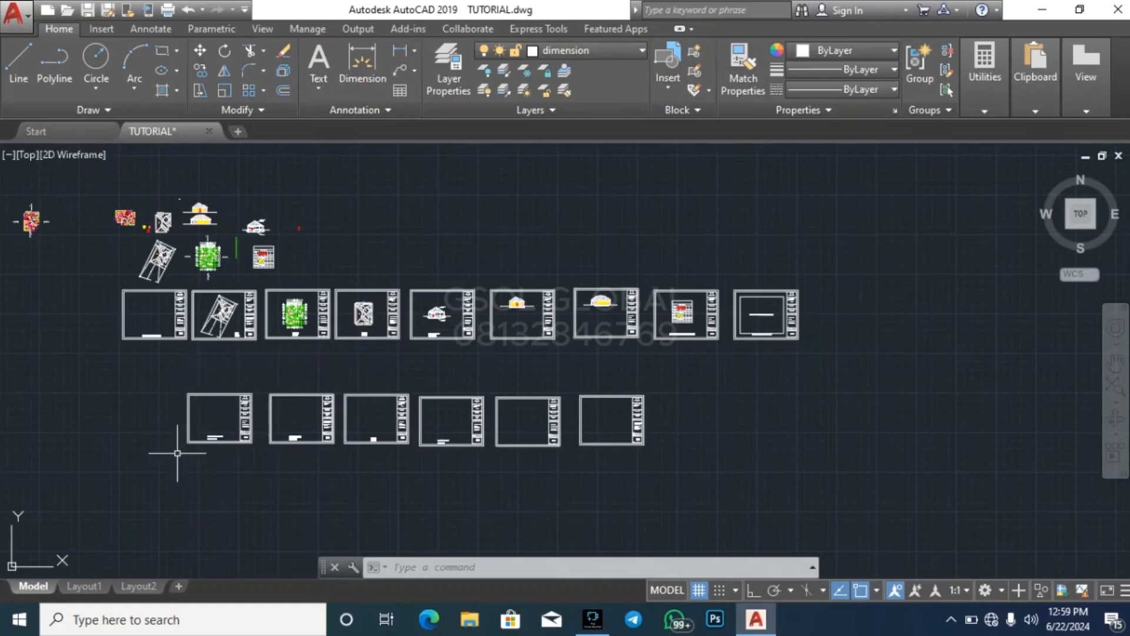
# Examine the titles and sheet numbers of the blank sheets in the new row, from GROUND FLOOR PLAN to the last elevation sheet
pyautogui.scroll(7, 189, 450)
pyautogui.scroll(-7, 297, 421)
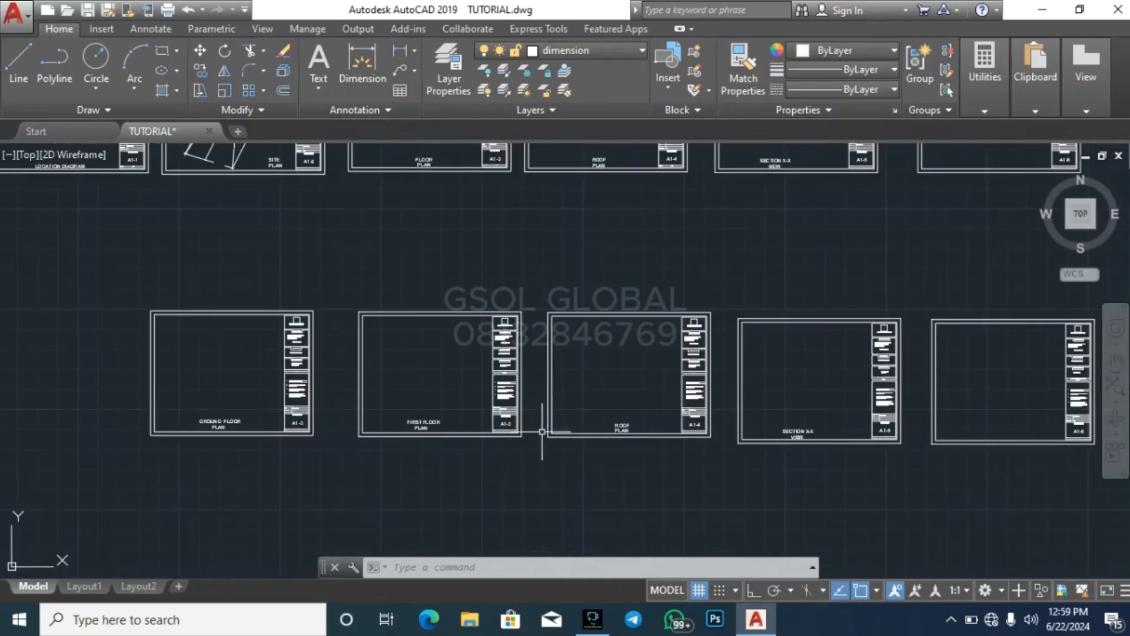
pyautogui.scroll(5, 659, 415)
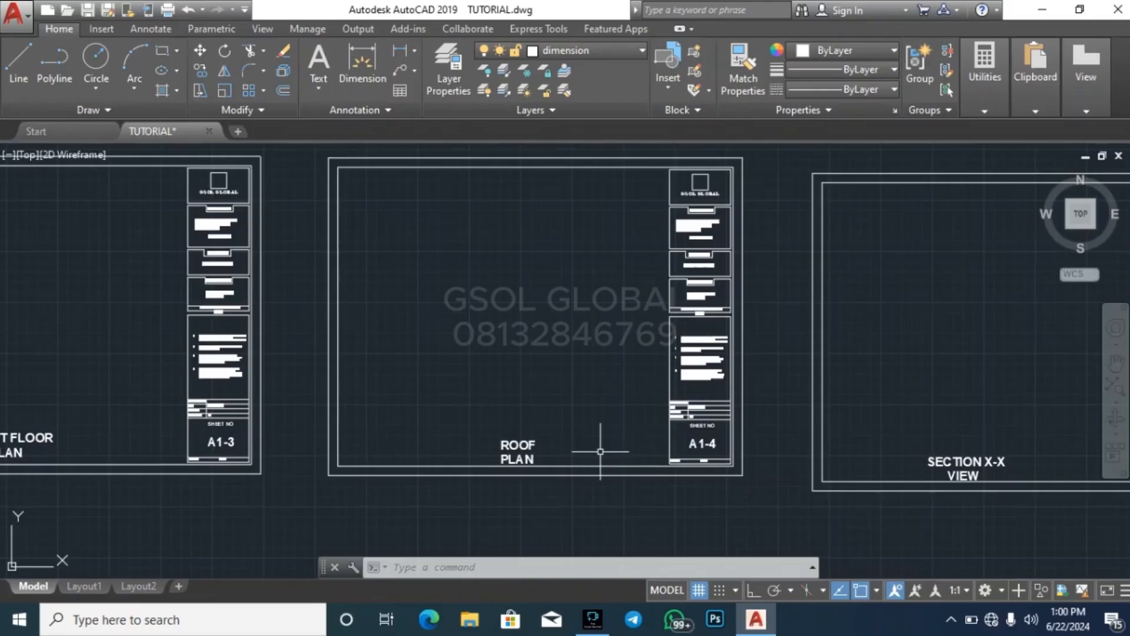
pyautogui.scroll(-2, 352, 428)
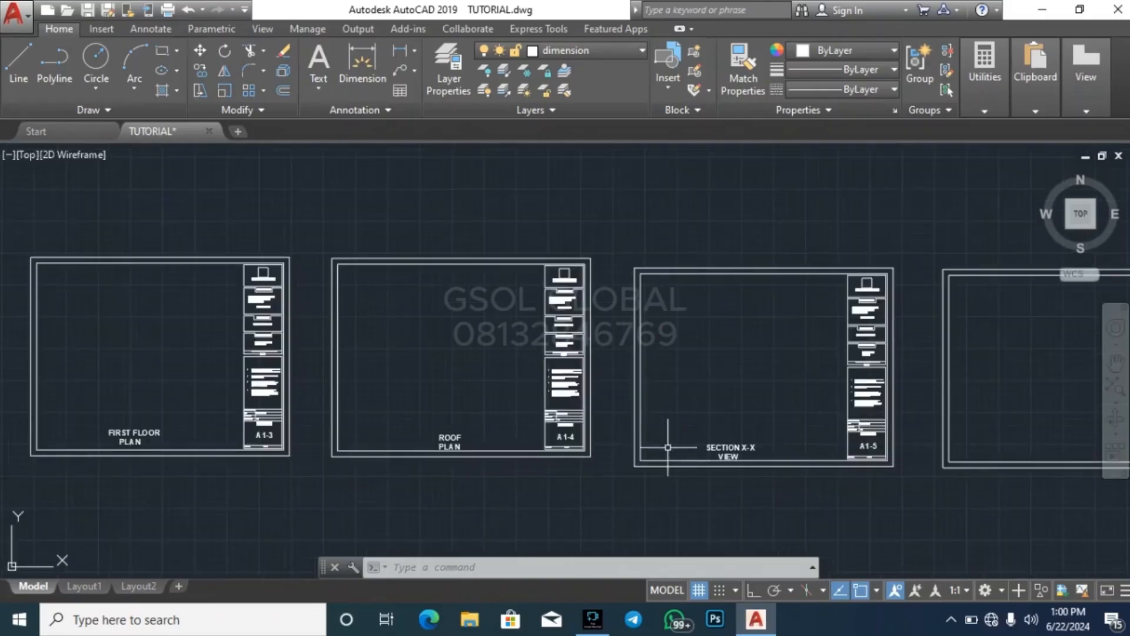
pyautogui.scroll(2, 843, 471)
pyautogui.scroll(-3, 240, 419)
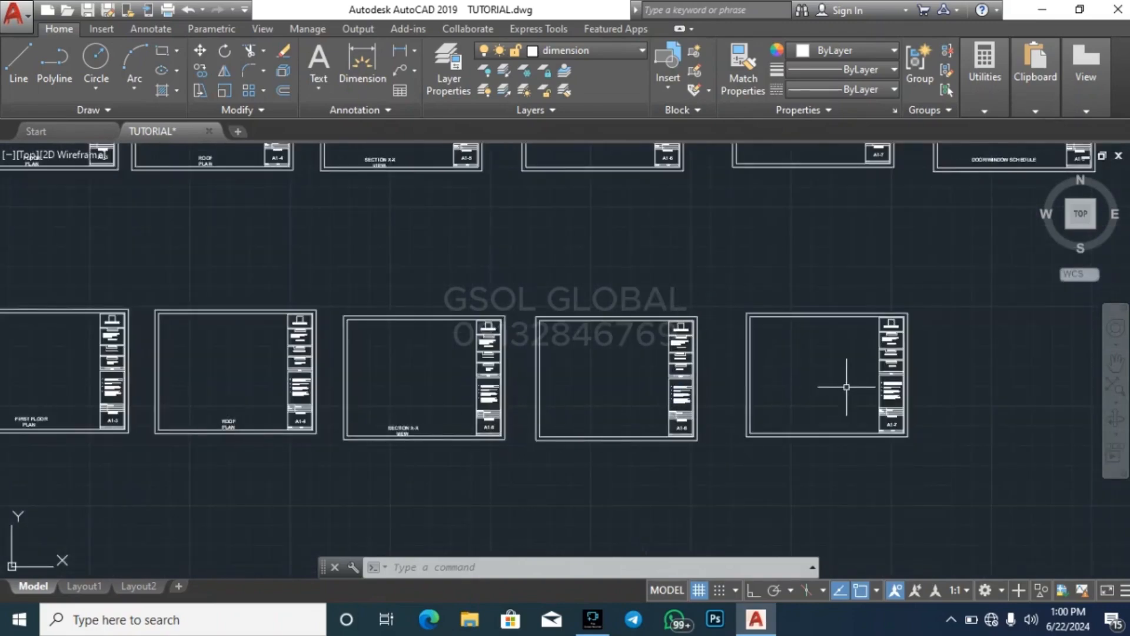
pyautogui.scroll(-3, 652, 366)
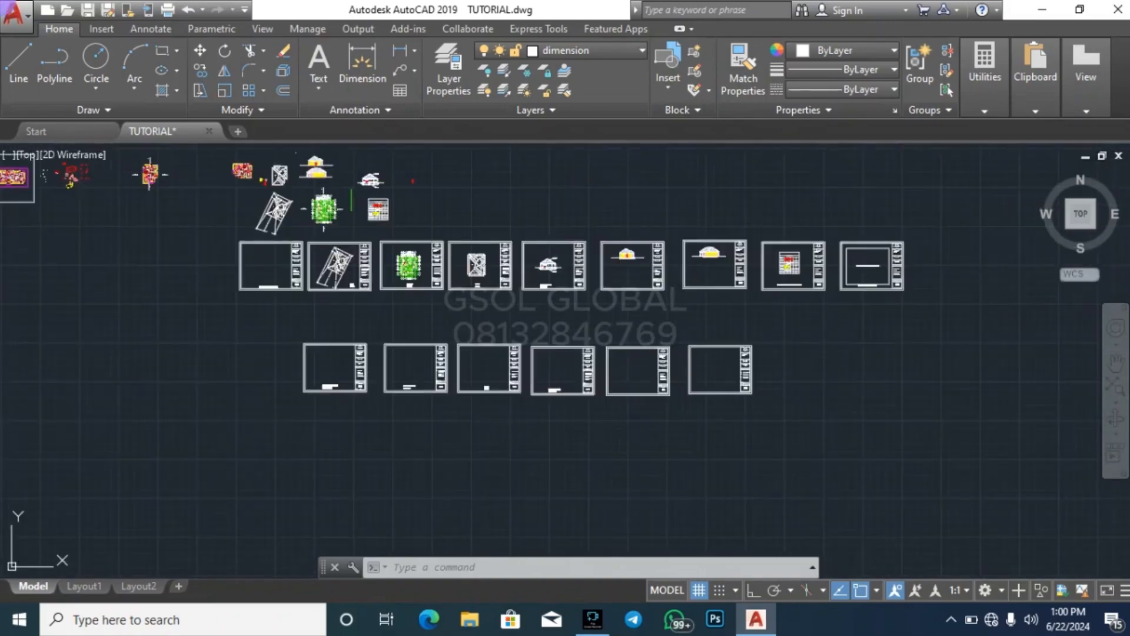
pyautogui.click(213, 471)
pyautogui.click(830, 312)
pyautogui.press('Escape')
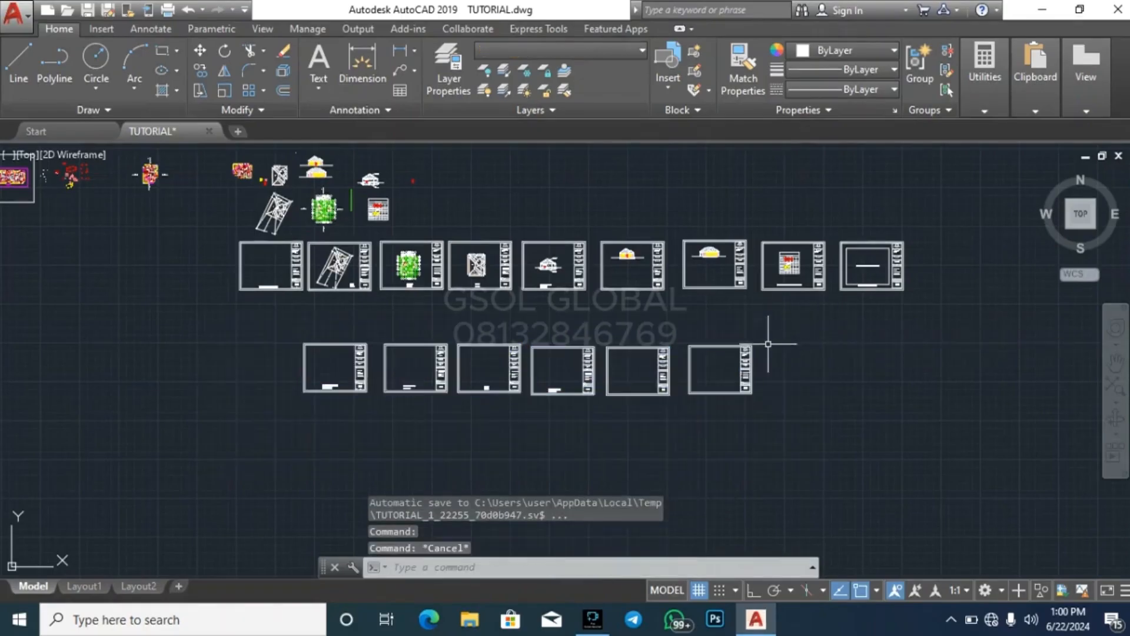
pyautogui.press('Escape')
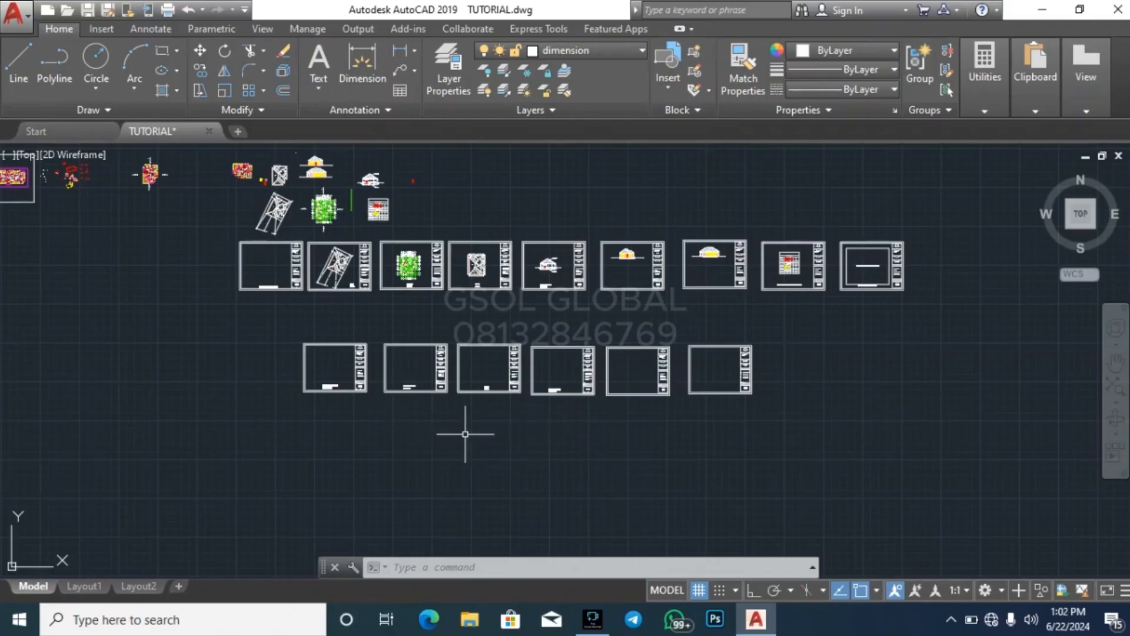
# Make layer 0 the current layer instead of the dimension layer
pyautogui.scroll(4, 280, 395)
pyautogui.scroll(2, 413, 391)
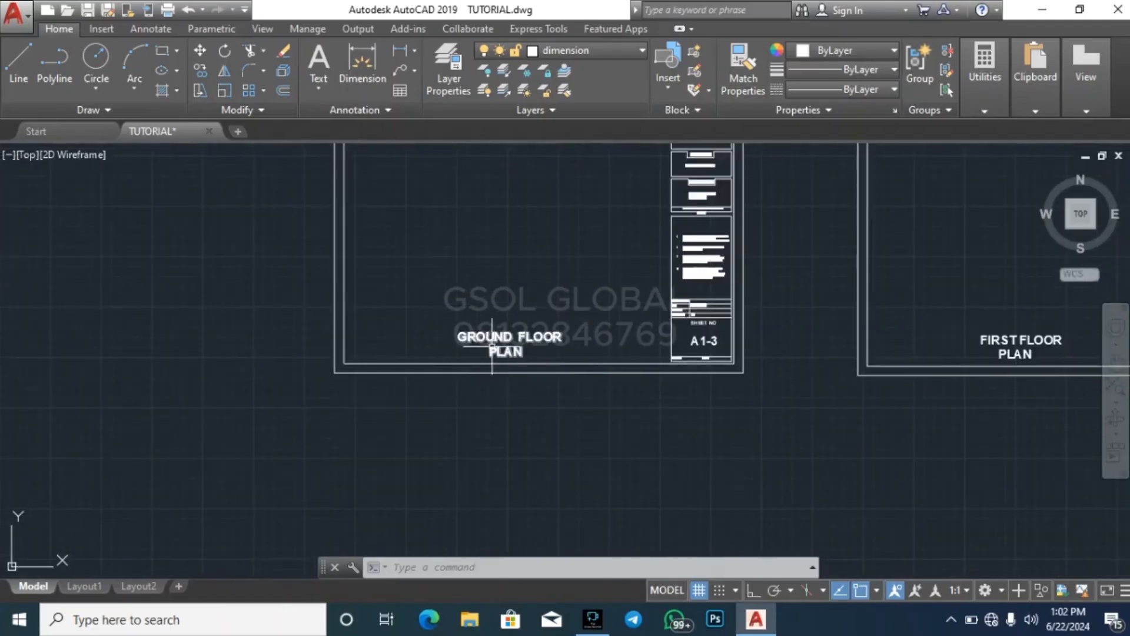
pyautogui.scroll(-5, 269, 346)
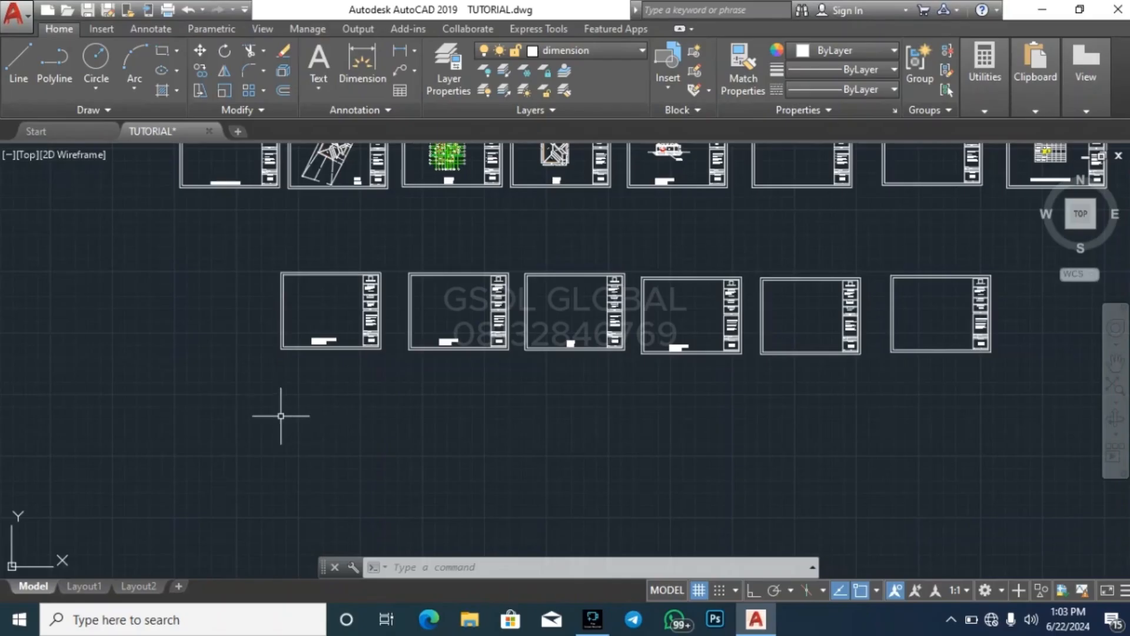
pyautogui.scroll(2, 317, 398)
pyautogui.scroll(2, 316, 398)
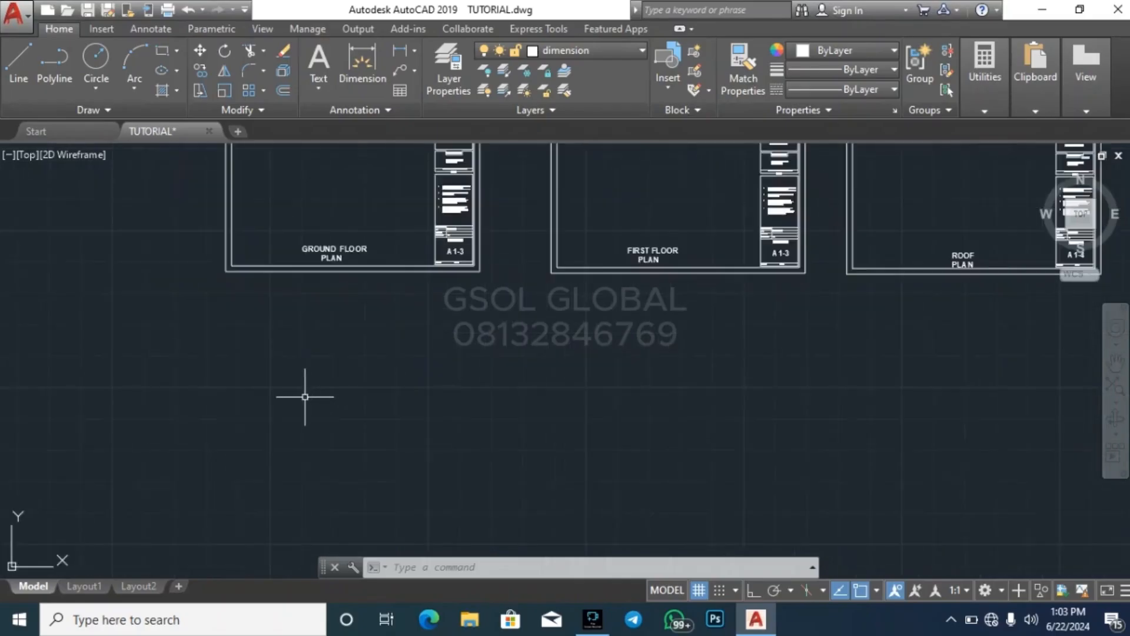
pyautogui.press('Escape')
pyautogui.press('Escape')
pyautogui.click(164, 57)
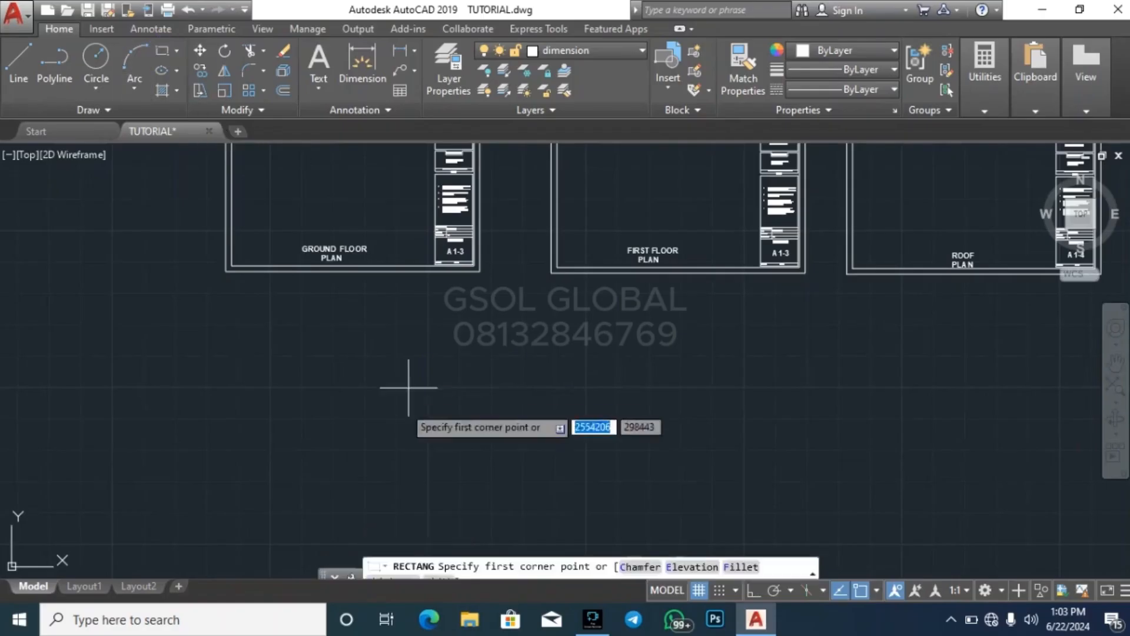
pyautogui.press('Escape')
pyautogui.click(595, 51)
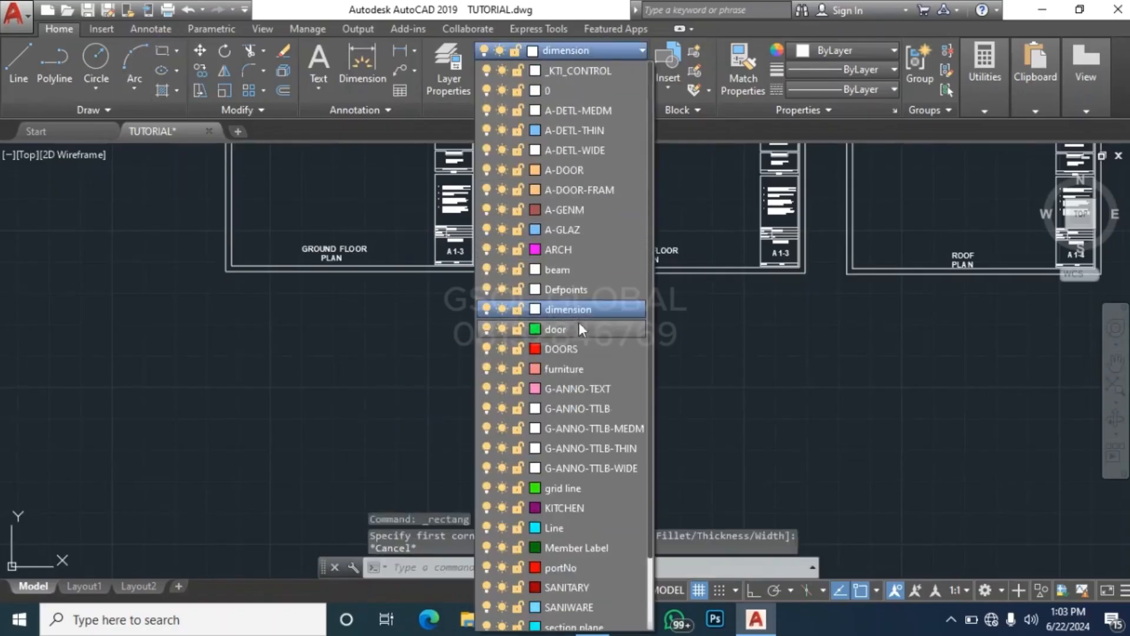
pyautogui.click(587, 93)
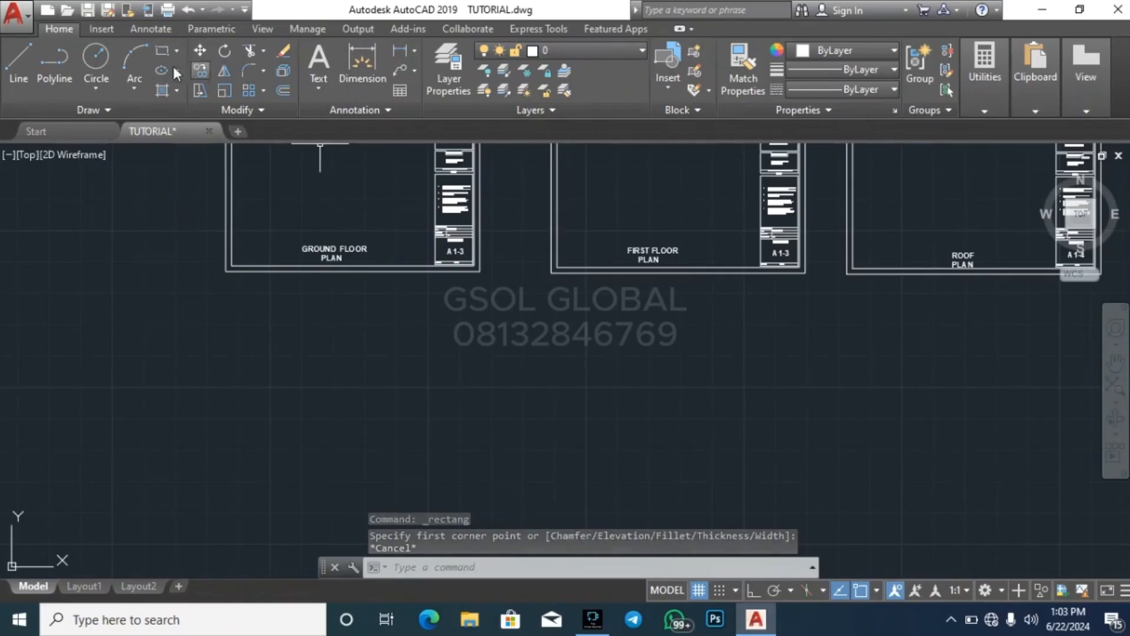
# Draw a tall freehand rectangle below the blank GROUND FLOOR PLAN sheet and erase it
pyautogui.click(163, 52)
pyautogui.click(279, 363)
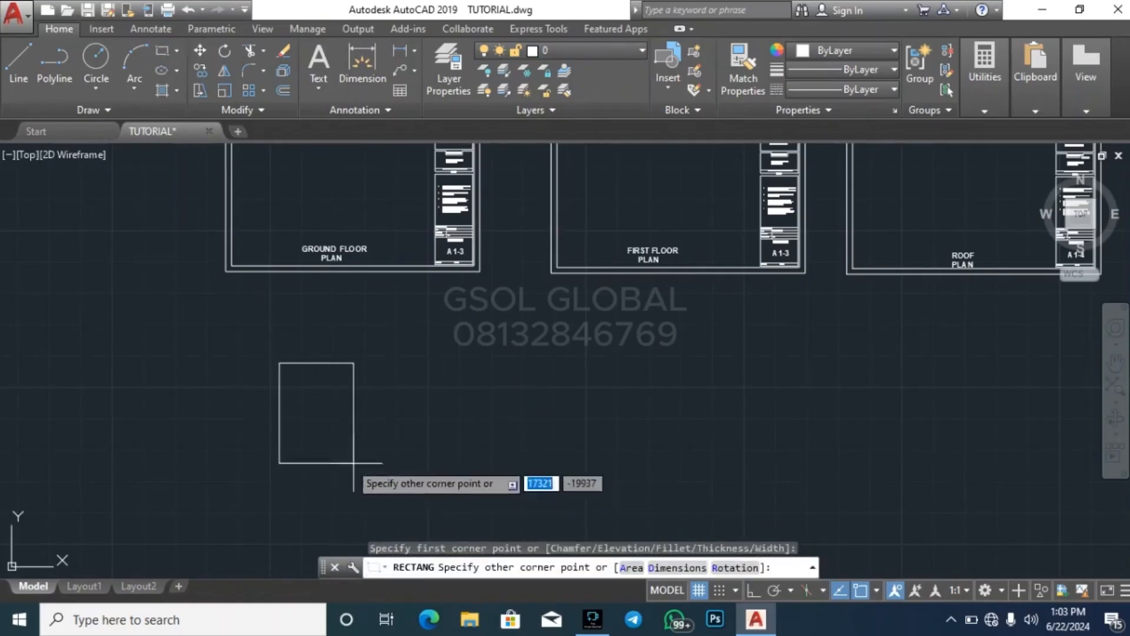
pyautogui.scroll(-2, 377, 362)
pyautogui.scroll(3, 403, 440)
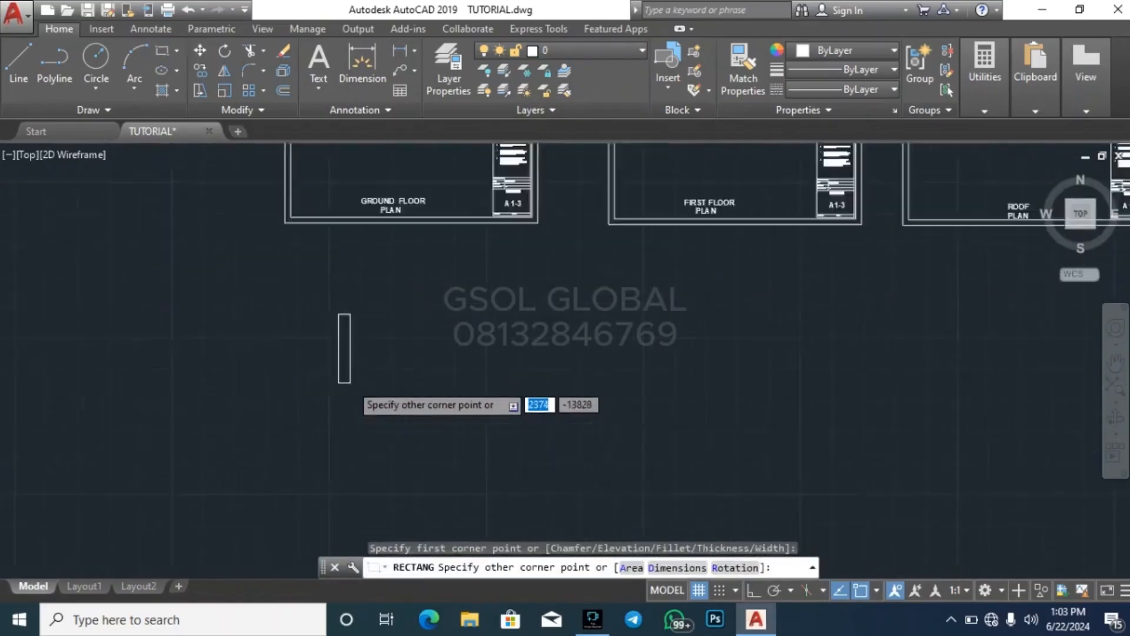
pyautogui.scroll(-5, 480, 463)
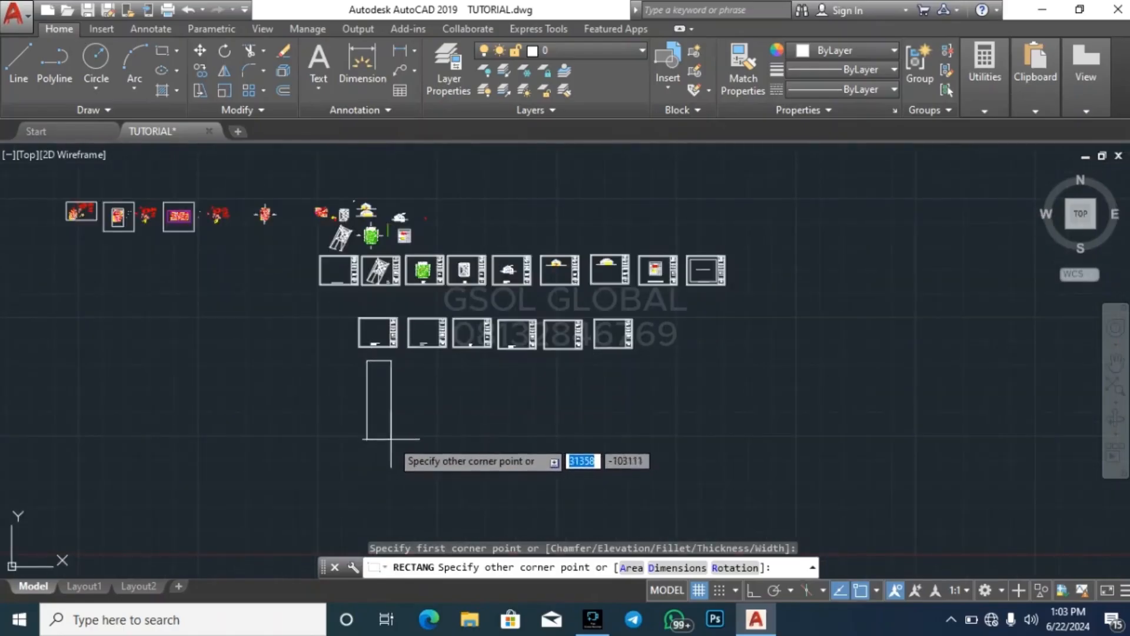
pyautogui.click(396, 438)
pyautogui.press('Escape')
pyautogui.press('Escape')
pyautogui.scroll(2, 381, 380)
pyautogui.click(455, 438)
pyautogui.click(383, 421)
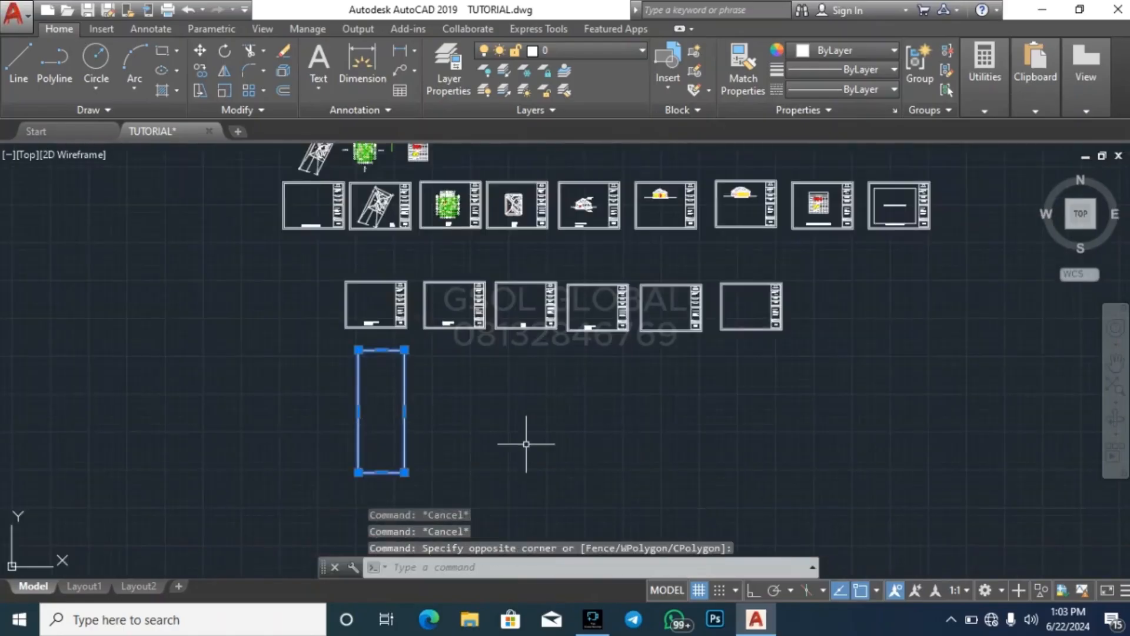
pyautogui.press('Delete')
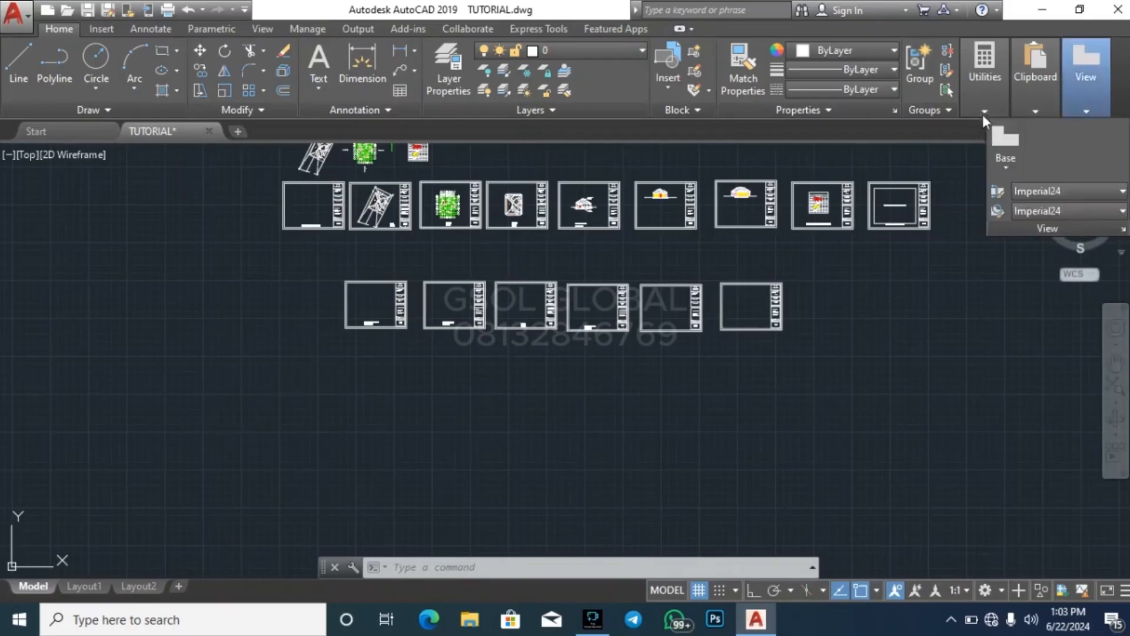
# Open the QuickCalc calculator and compute 75*300
pyautogui.click(984, 76)
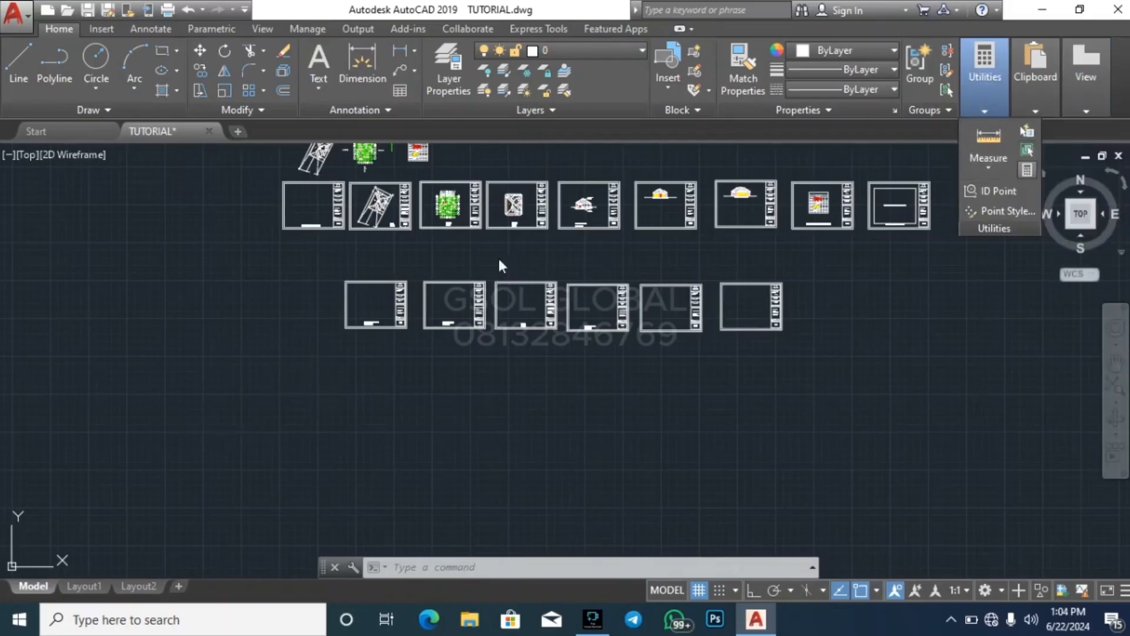
pyautogui.hotkey('ctrl', '8')
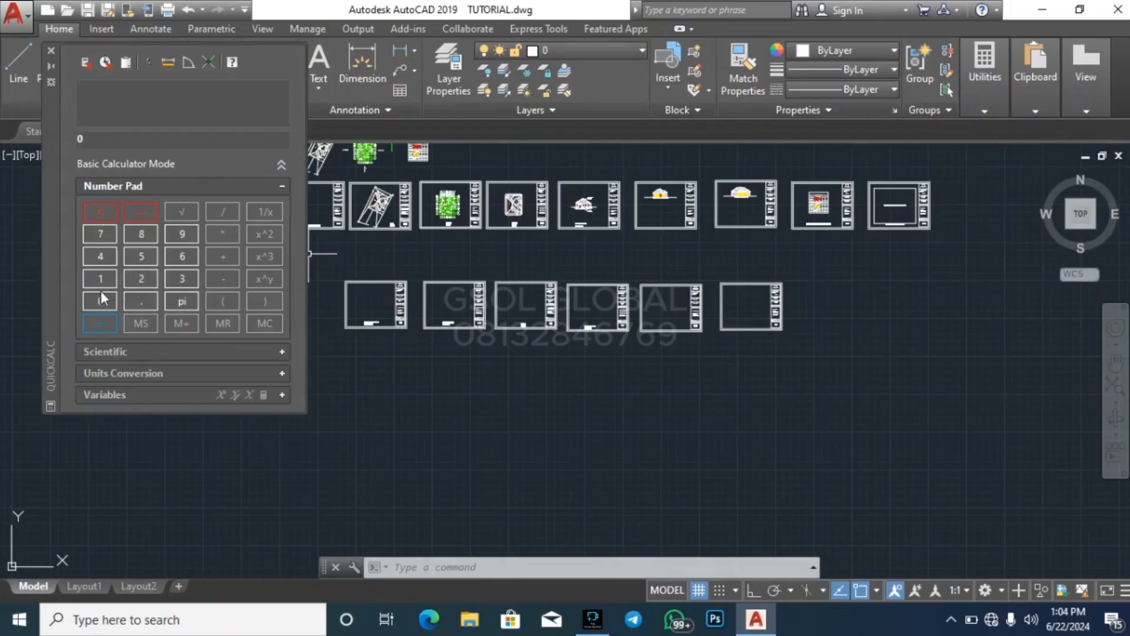
pyautogui.click(100, 233)
pyautogui.click(141, 257)
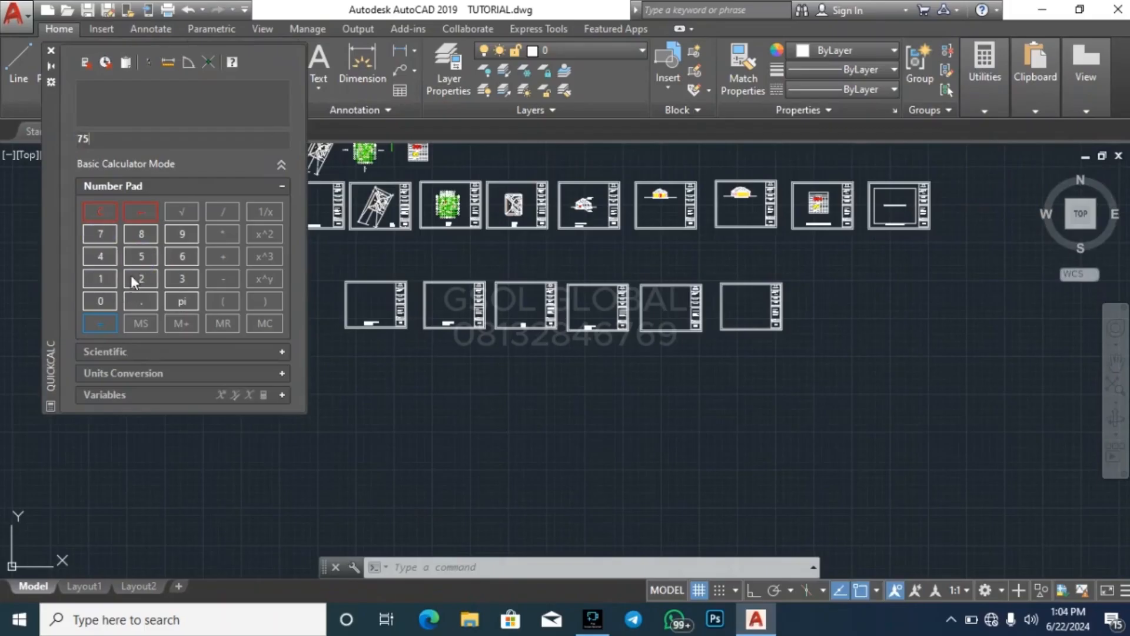
pyautogui.click(220, 227)
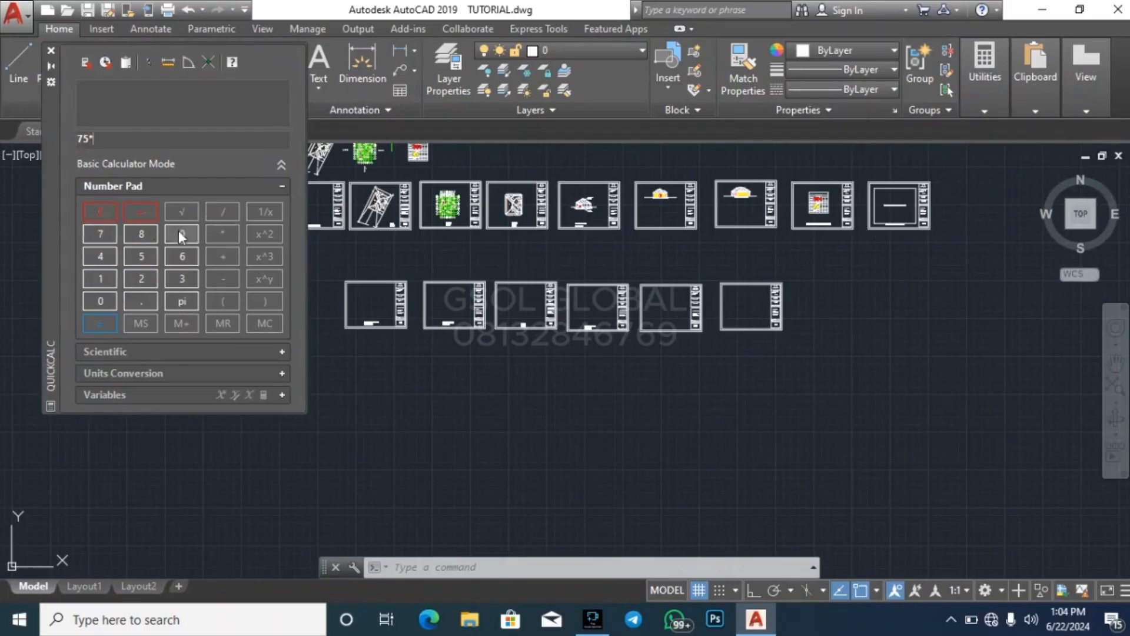
pyautogui.click(182, 277)
pyautogui.click(111, 294)
pyautogui.click(110, 294)
pyautogui.click(111, 327)
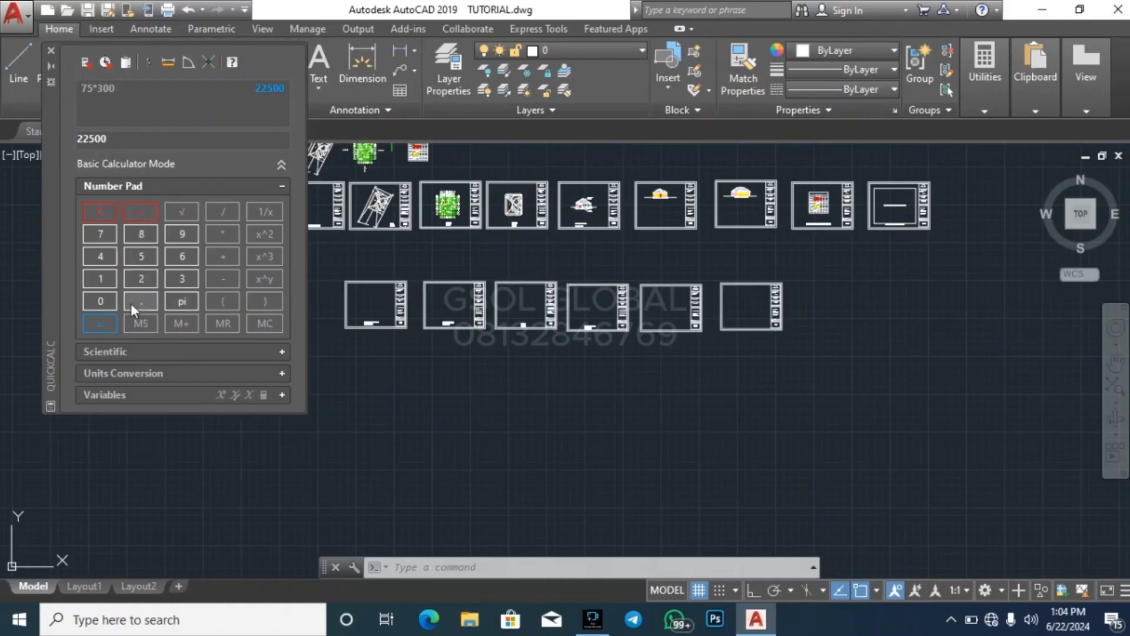
# Clear the calculator entry and compute 15*300
pyautogui.click(105, 211)
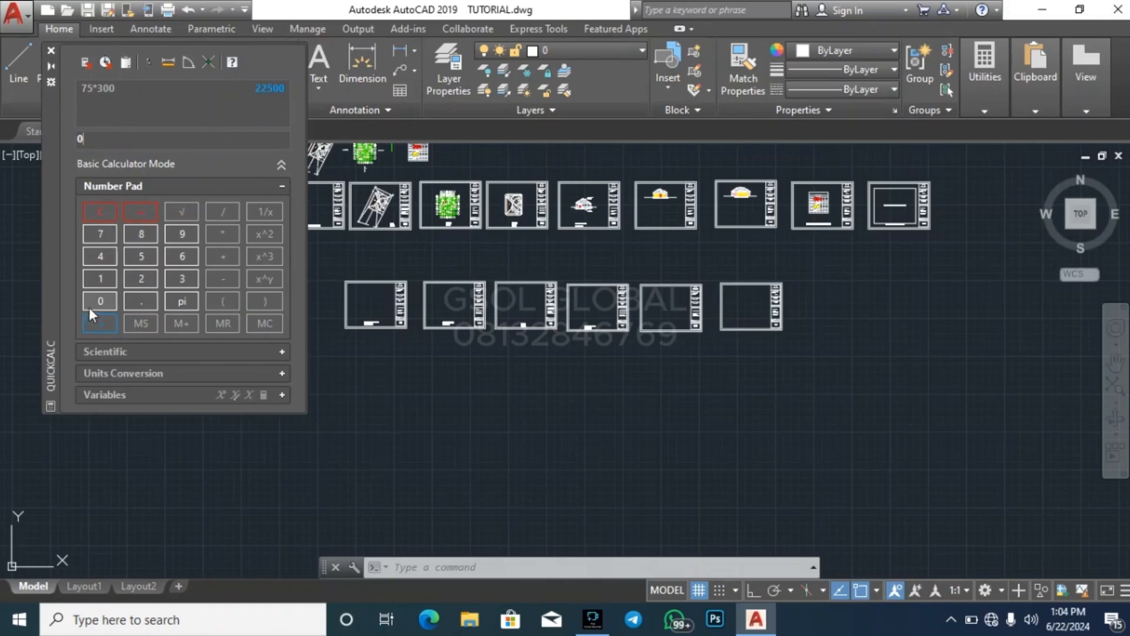
pyautogui.click(95, 279)
pyautogui.click(141, 258)
pyautogui.click(221, 235)
pyautogui.click(181, 278)
pyautogui.click(104, 298)
pyautogui.click(105, 298)
pyautogui.click(103, 321)
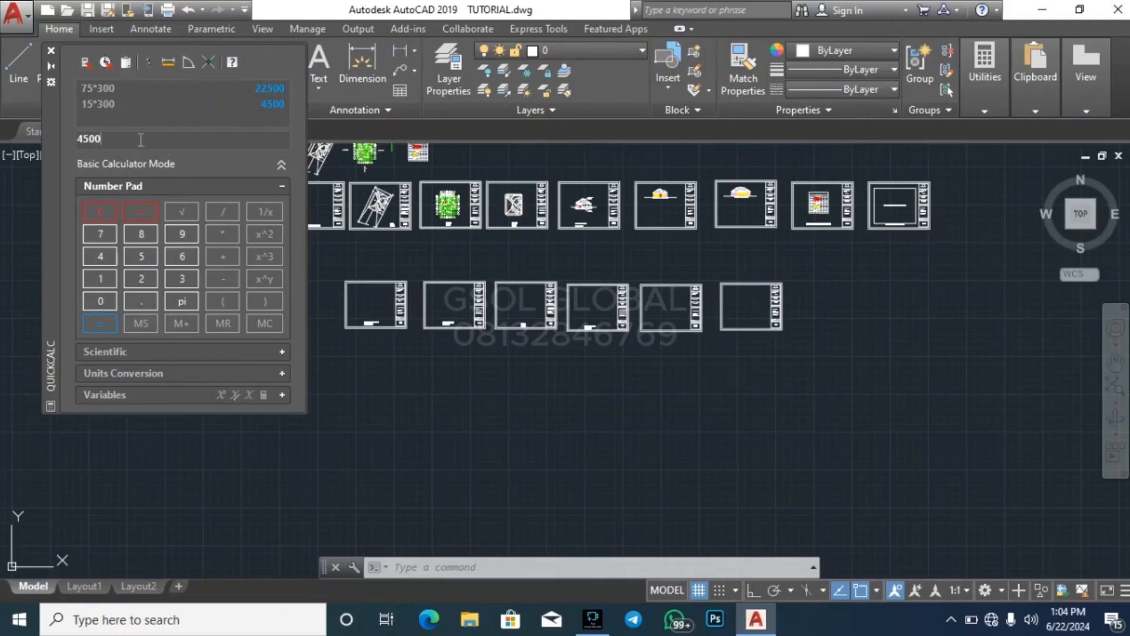
# Clear the calculator entry, compute 50*300 and close the calculator
pyautogui.click(100, 208)
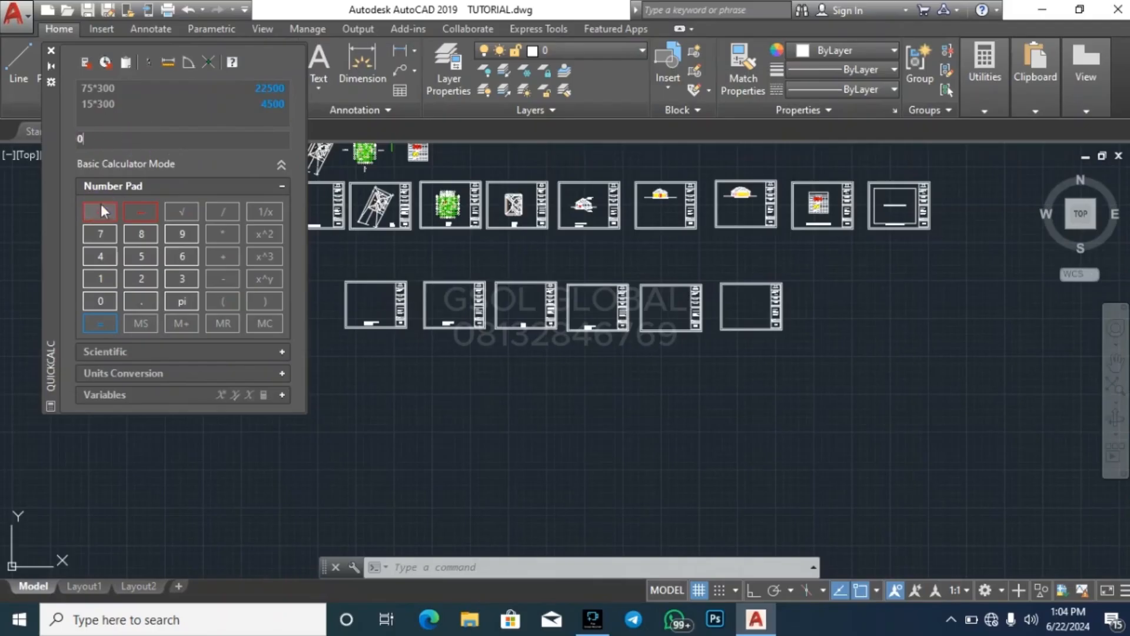
pyautogui.click(134, 262)
pyautogui.click(111, 297)
pyautogui.click(222, 238)
pyautogui.click(180, 274)
pyautogui.click(92, 303)
pyautogui.click(93, 303)
pyautogui.click(102, 323)
pyautogui.click(53, 51)
pyautogui.press('Escape')
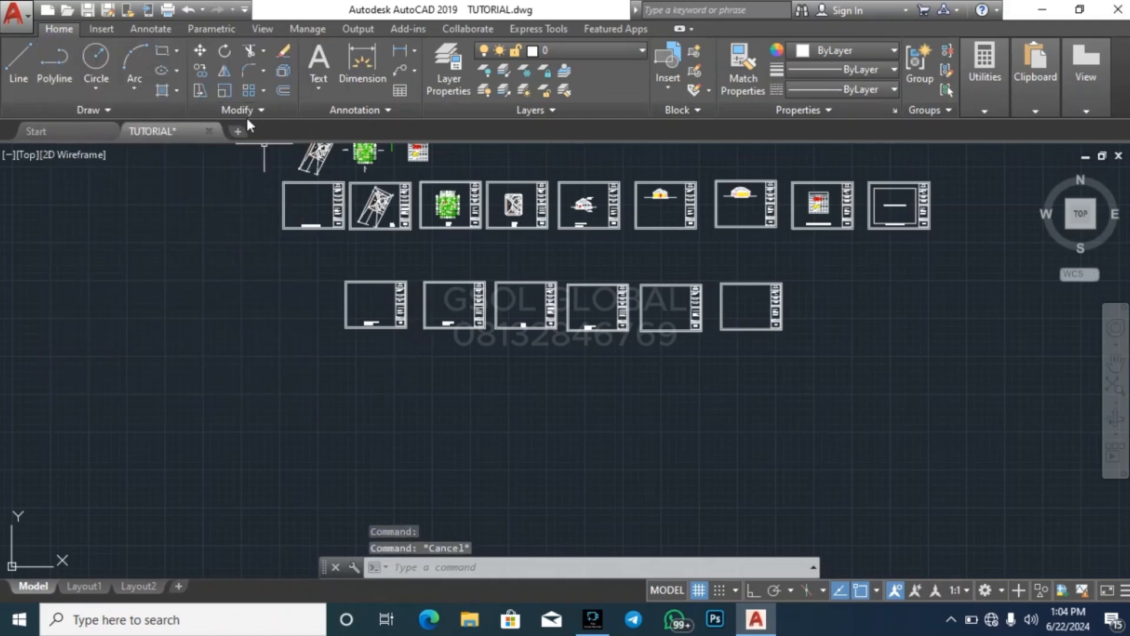
# Draw a 22500 by 15000 rectangle in the empty space below the blank GROUND FLOOR PLAN sheet
pyautogui.click(162, 51)
pyautogui.scroll(2, 399, 417)
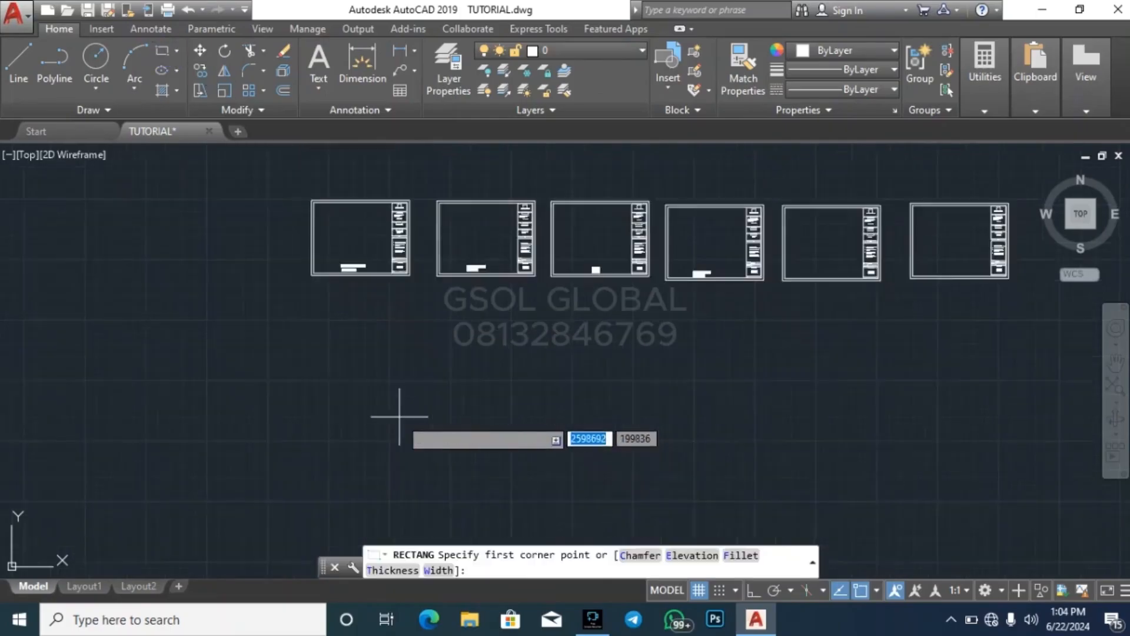
pyautogui.scroll(2, 399, 417)
pyautogui.click(285, 257)
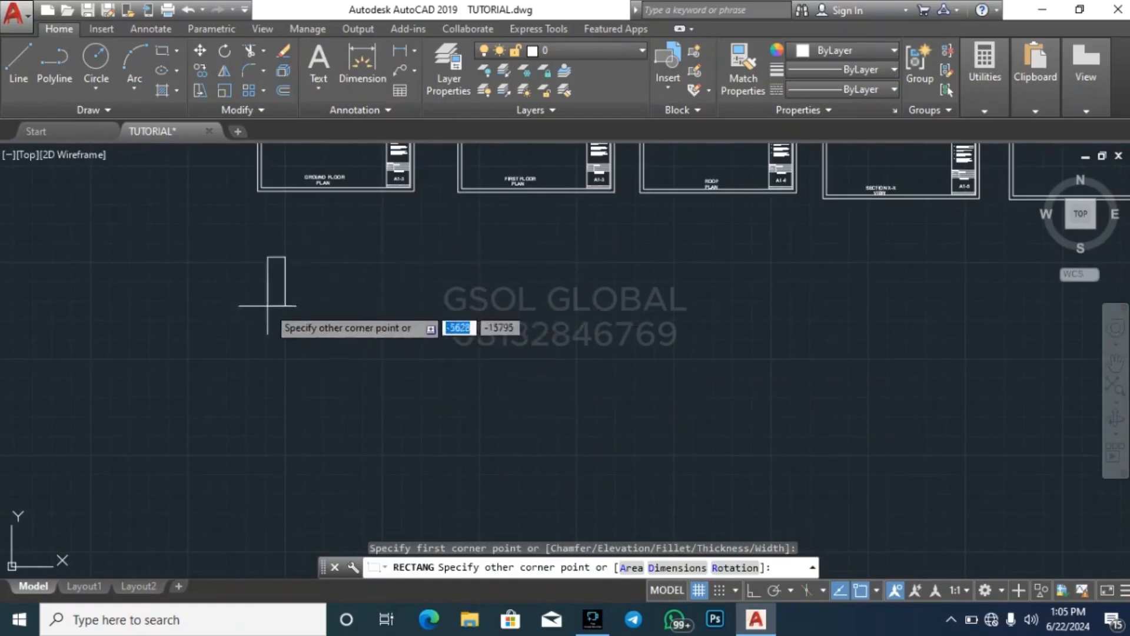
pyautogui.scroll(-2, 237, 413)
pyautogui.scroll(-1, 238, 412)
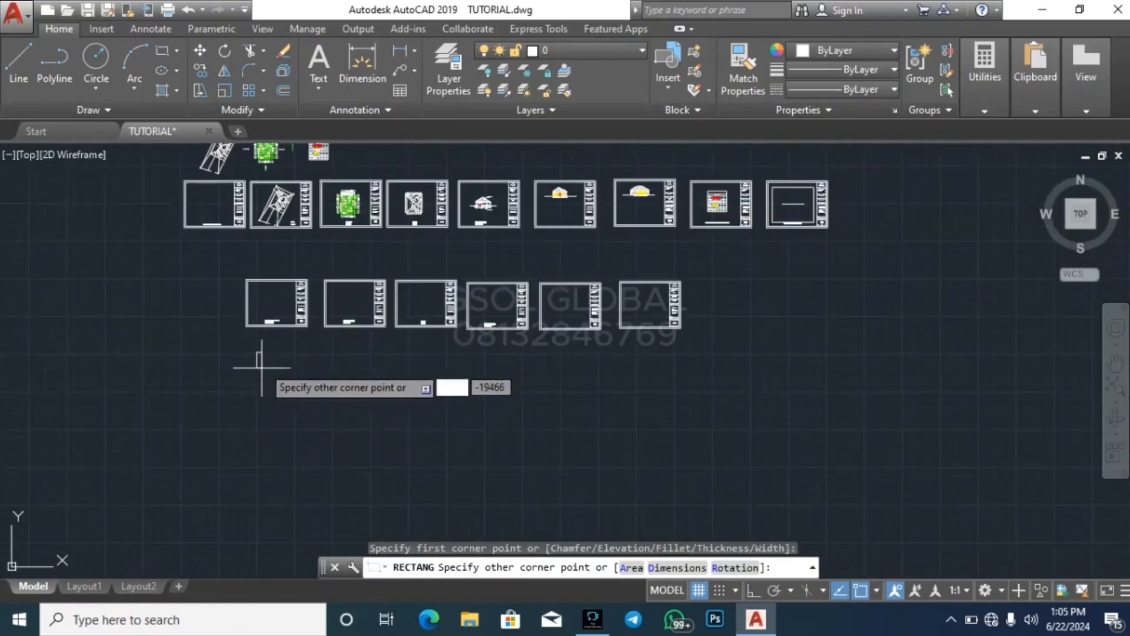
pyautogui.scroll(3, 252, 358)
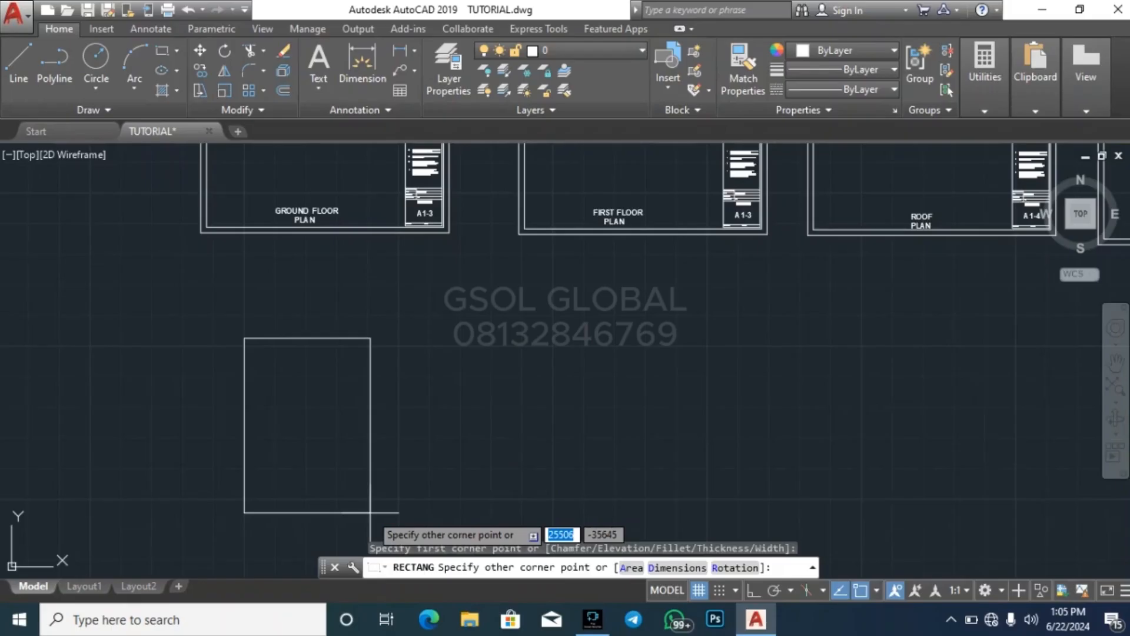
pyautogui.write('22')
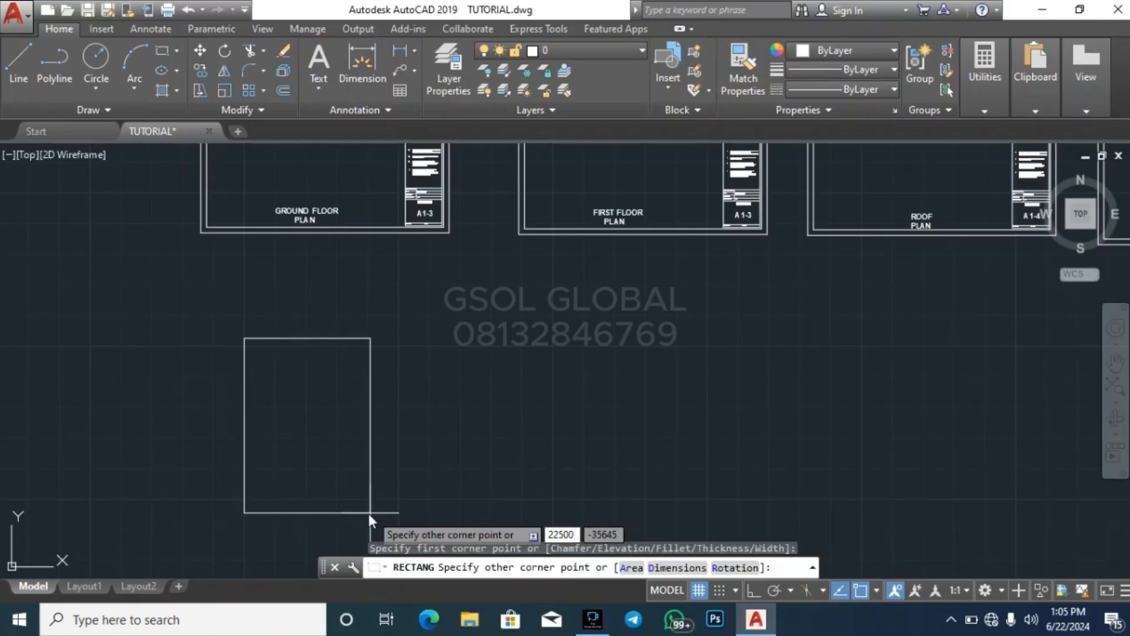
pyautogui.press('Tab')
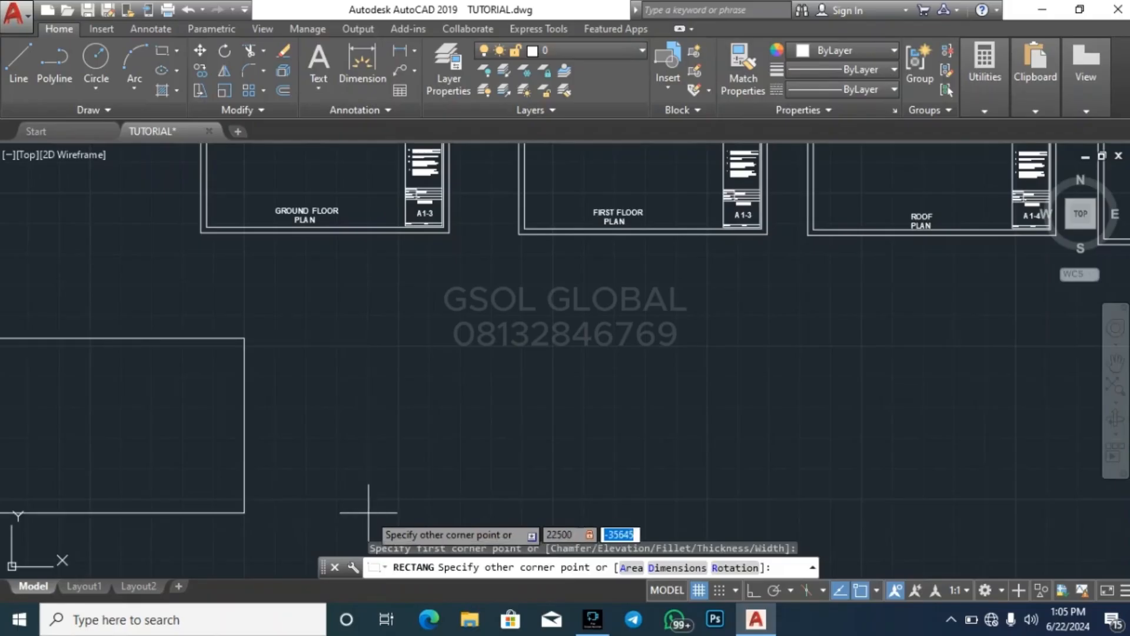
pyautogui.write('15000')
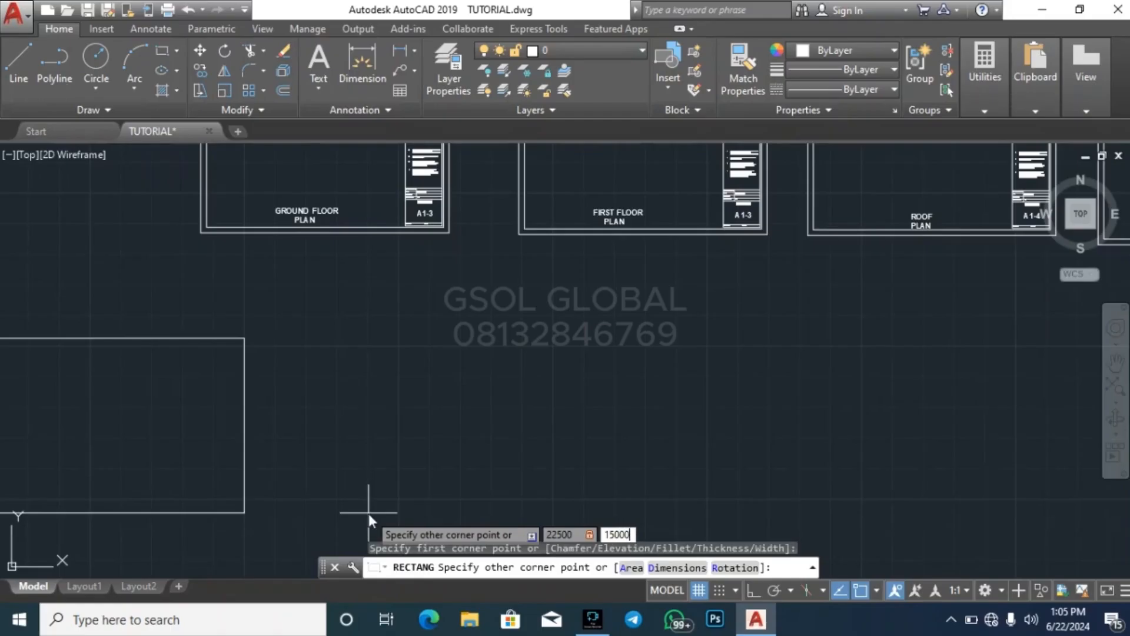
pyautogui.press('Return')
pyautogui.press('Escape')
# Rotate the rectangle upright by 90° about the midpoint of its right side, with Ortho switched on
pyautogui.scroll(6, 364, 294)
pyautogui.click(395, 341)
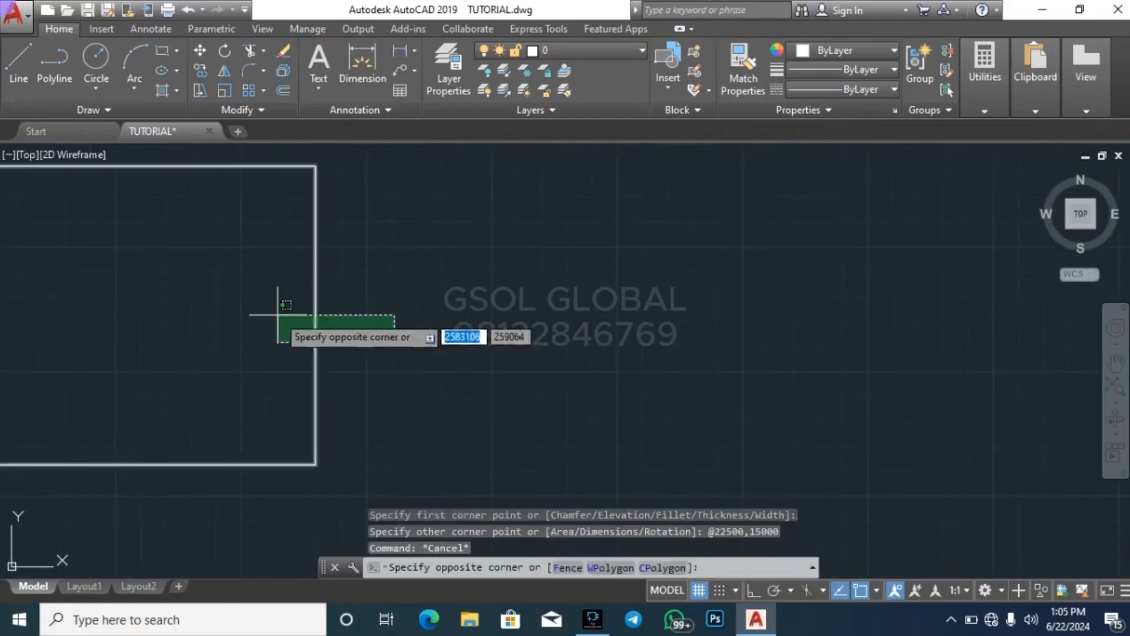
pyautogui.click(277, 315)
pyautogui.click(229, 53)
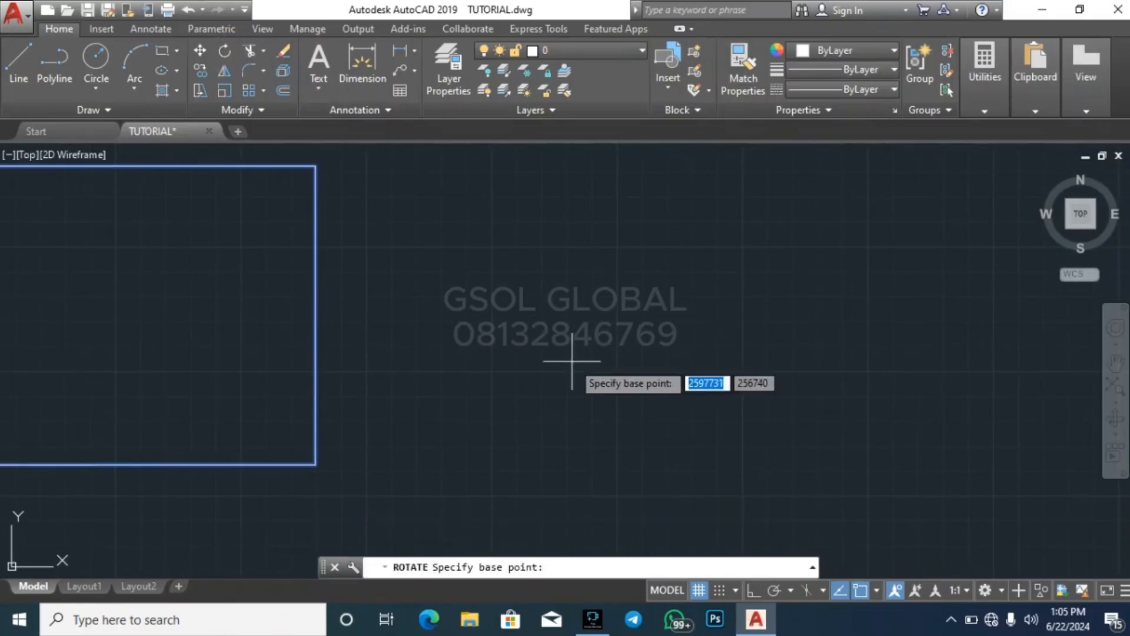
pyautogui.scroll(-6, 565, 365)
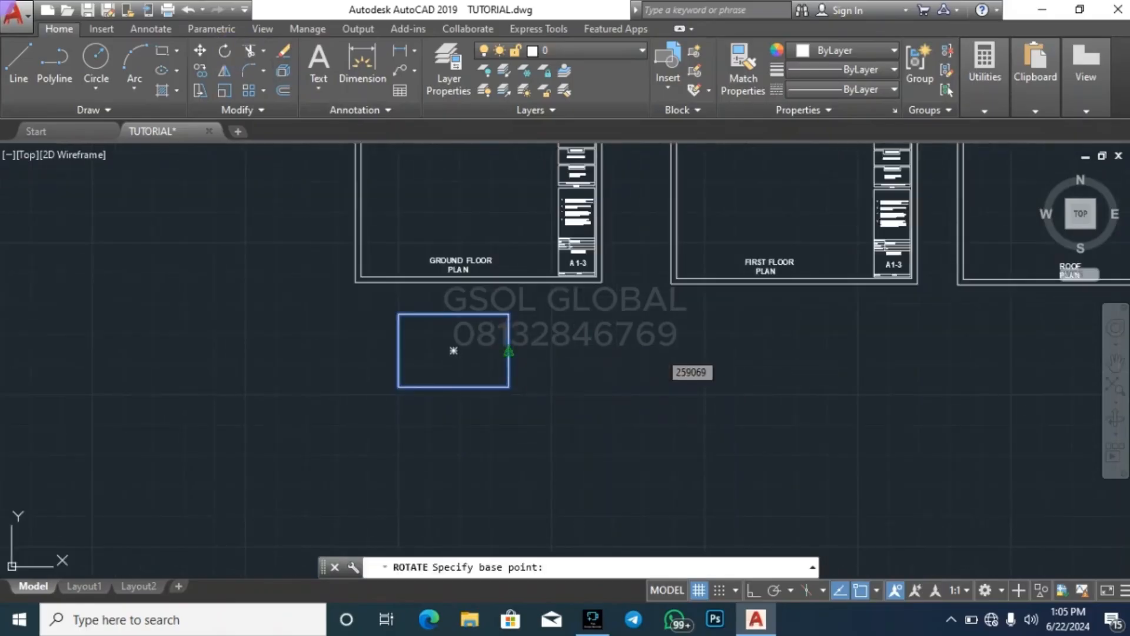
pyautogui.click(508, 352)
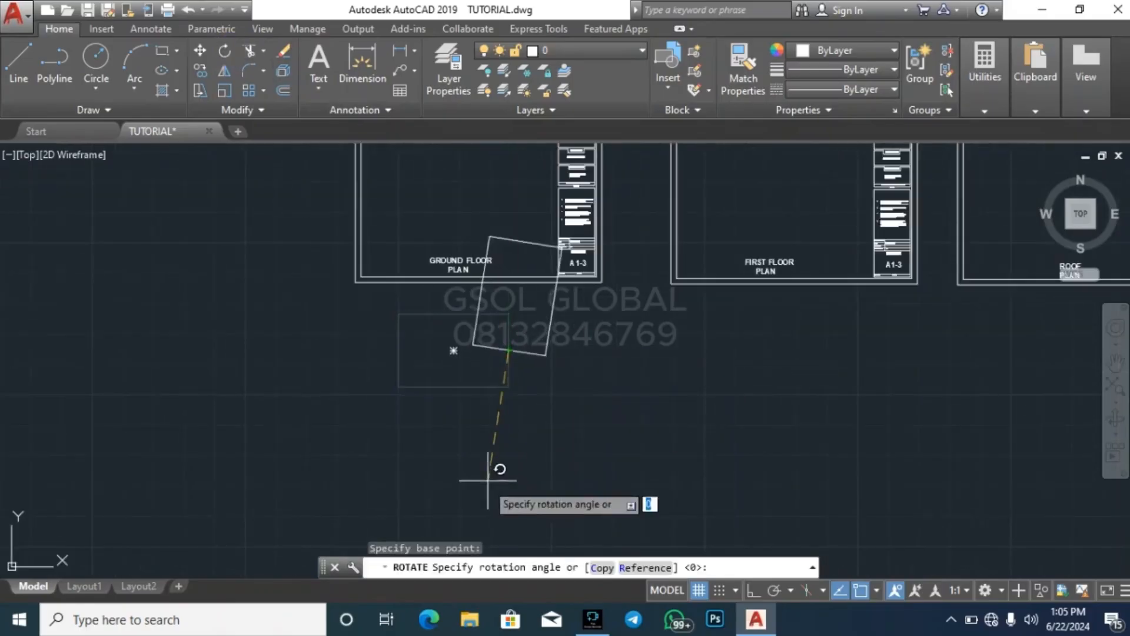
pyautogui.click(756, 591)
pyautogui.click(521, 198)
pyautogui.press('Escape')
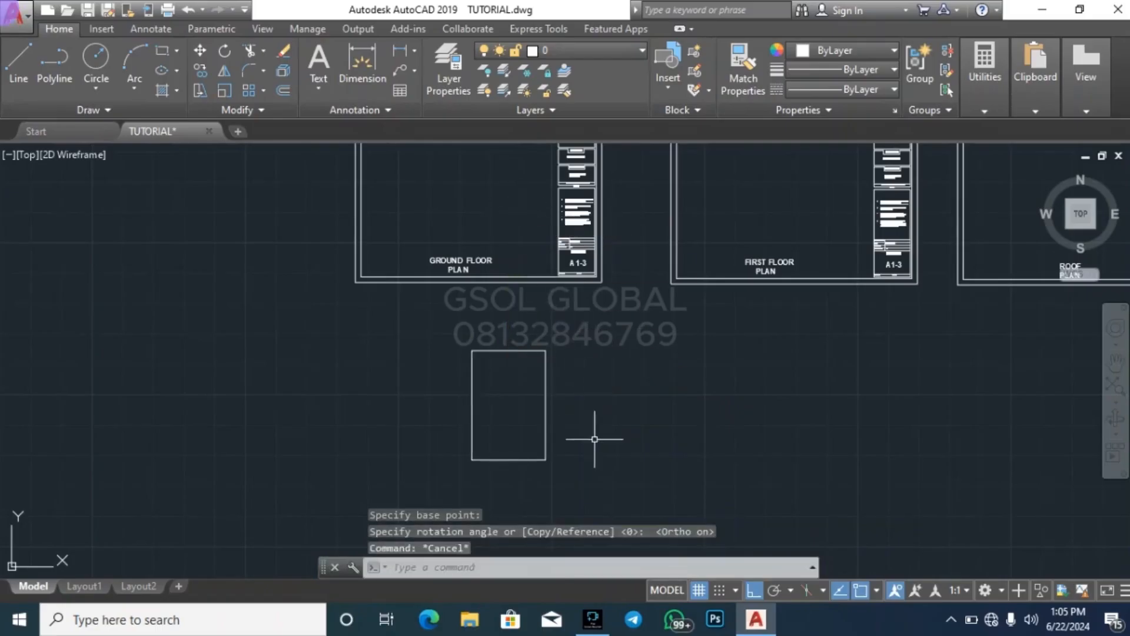
pyautogui.click(595, 439)
pyautogui.click(521, 383)
pyautogui.write('m')
pyautogui.press('Return')
pyautogui.click(657, 410)
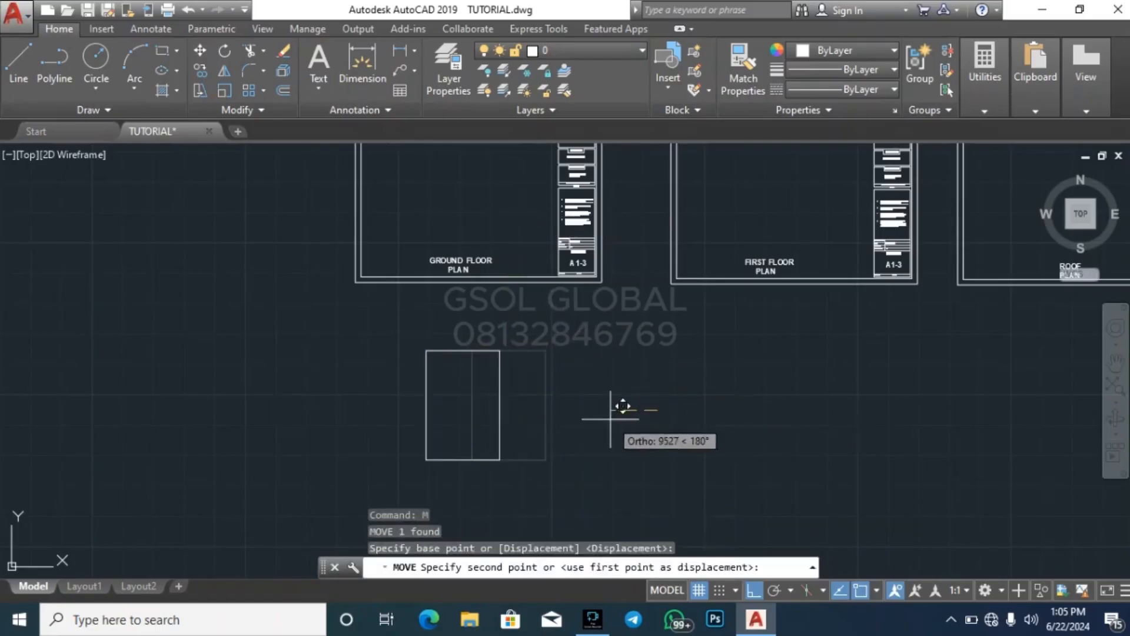
pyautogui.press('Escape')
pyautogui.press('Escape')
pyautogui.press('Escape')
# Explode the upright rectangle into separate lines and check that its right side selects on its own
pyautogui.scroll(5, 466, 411)
pyautogui.click(563, 355)
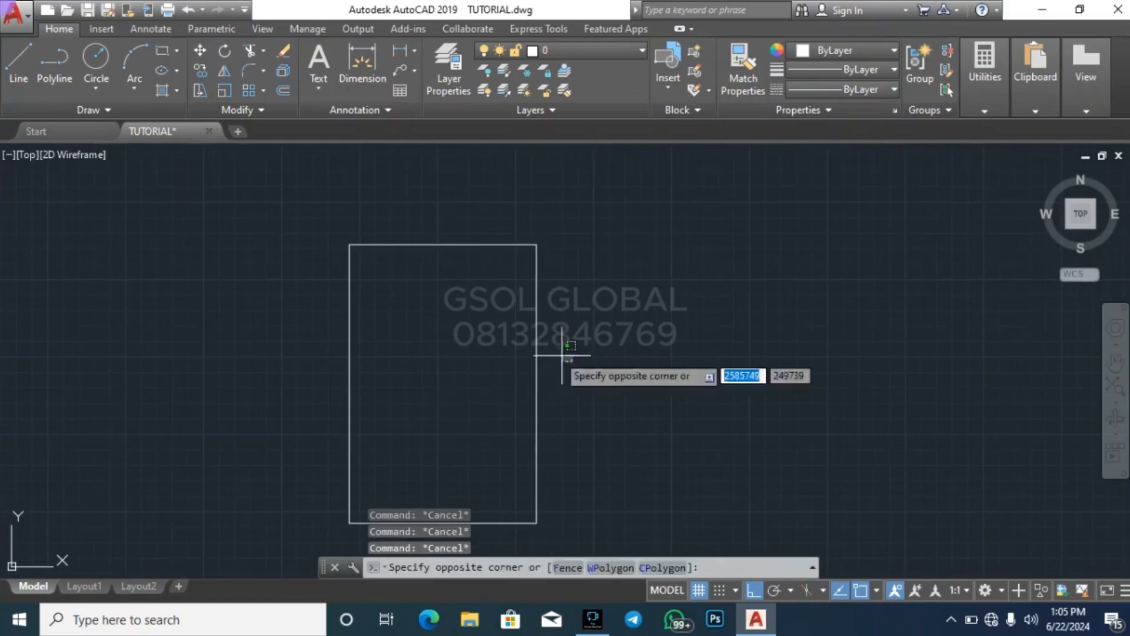
pyautogui.click(530, 347)
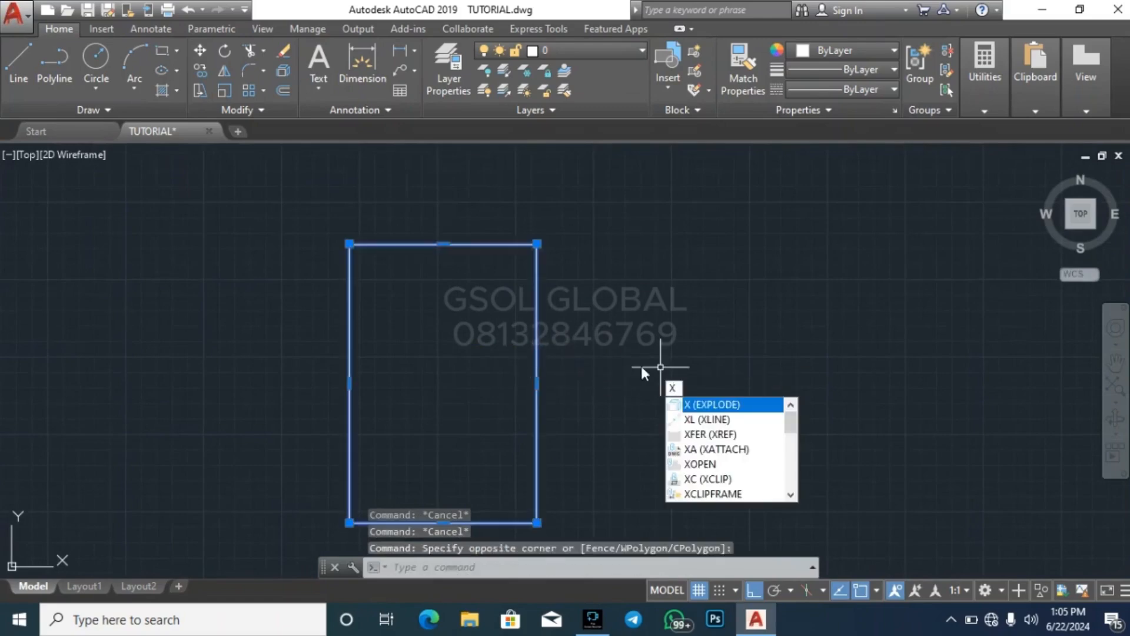
pyautogui.press('Return')
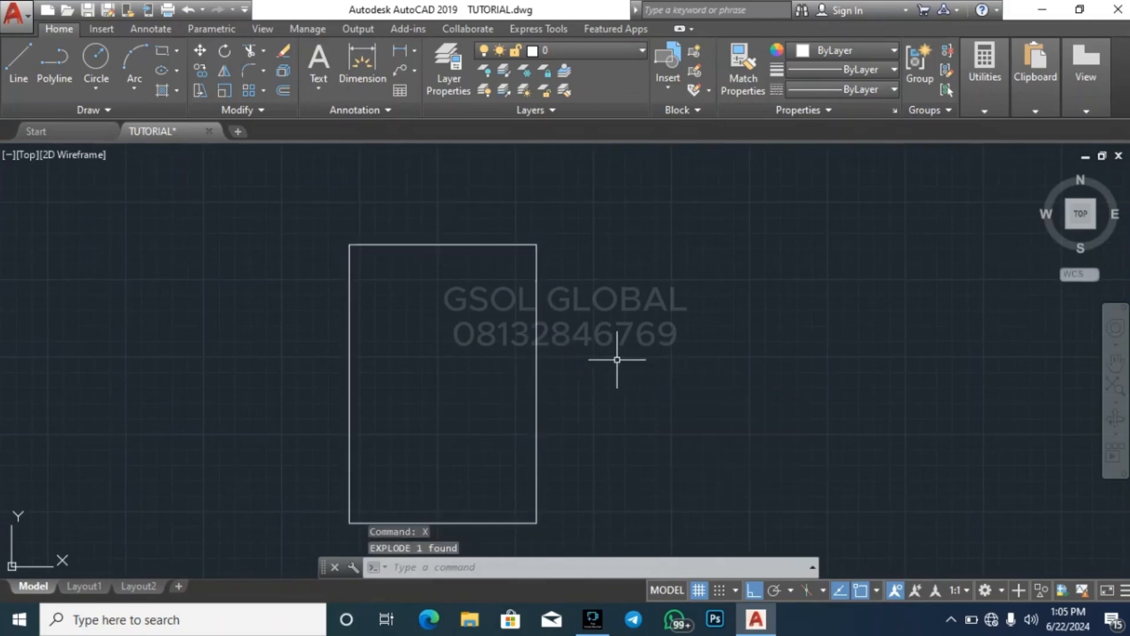
pyautogui.click(541, 284)
pyautogui.click(522, 294)
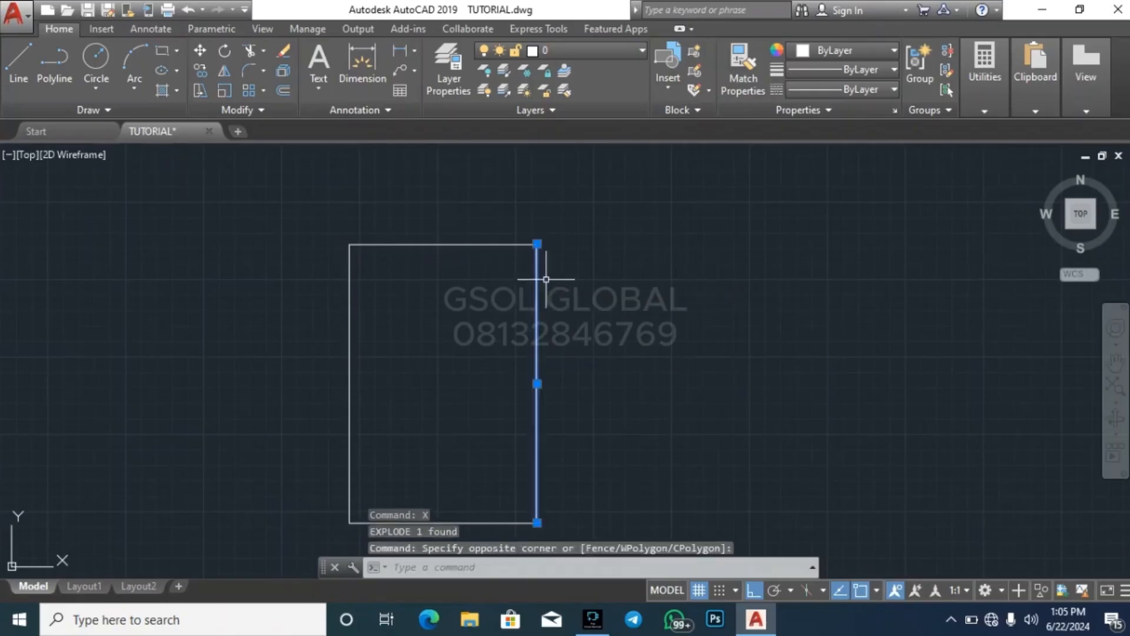
pyautogui.press('Escape')
pyautogui.press('Escape')
pyautogui.press('Escape')
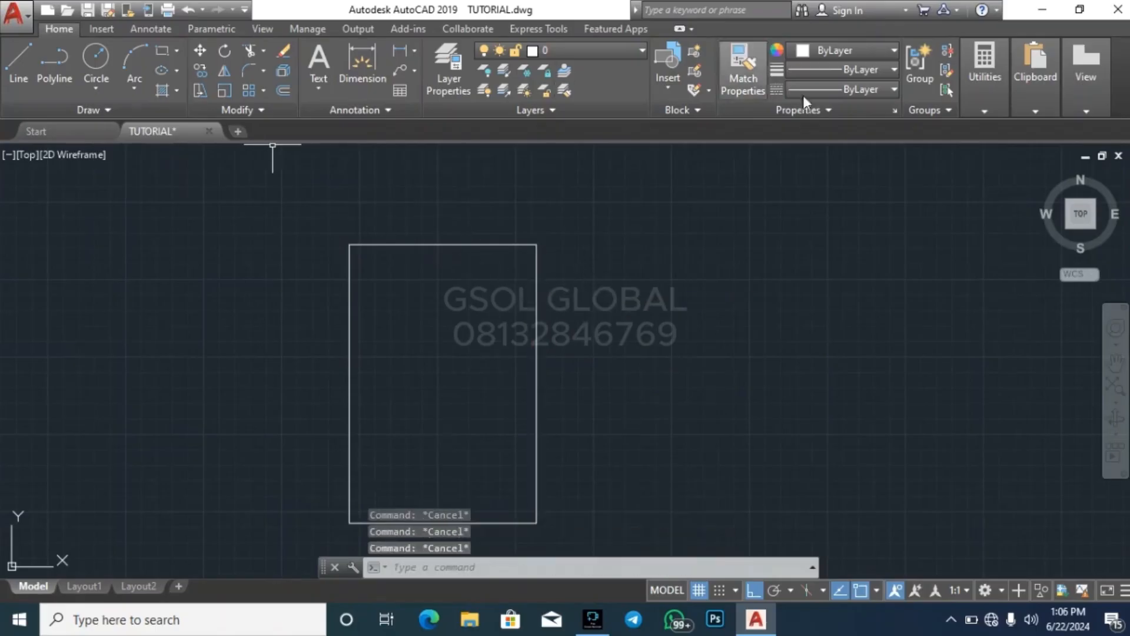
# Measure the side lengths of the exploded rectangle between its corners
pyautogui.click(982, 89)
pyautogui.click(989, 136)
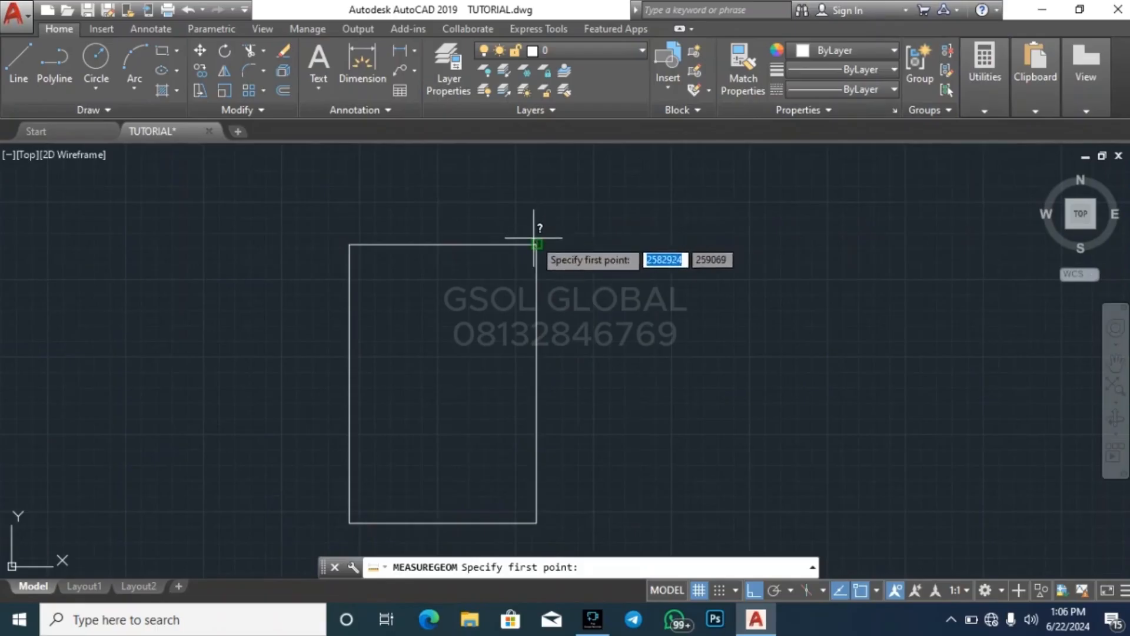
pyautogui.click(537, 245)
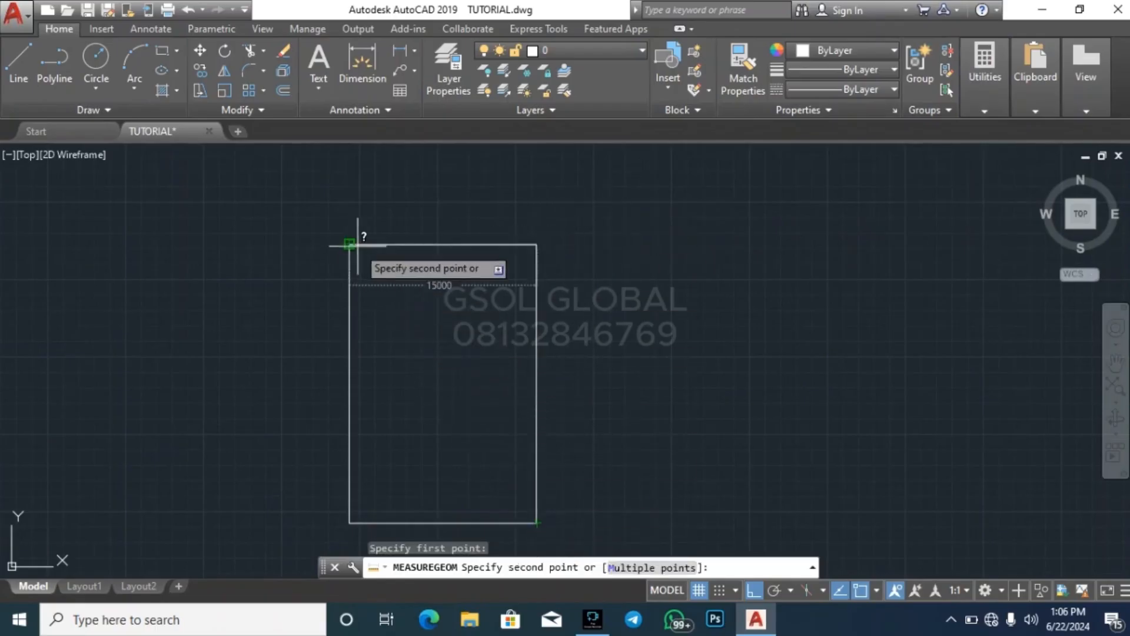
pyautogui.press('Escape')
pyautogui.press('Escape')
pyautogui.press('Escape')
pyautogui.press('Escape')
# Change the linetype of all four rectangle lines to ACAD_ISO03W100
pyautogui.scroll(-2, 412, 246)
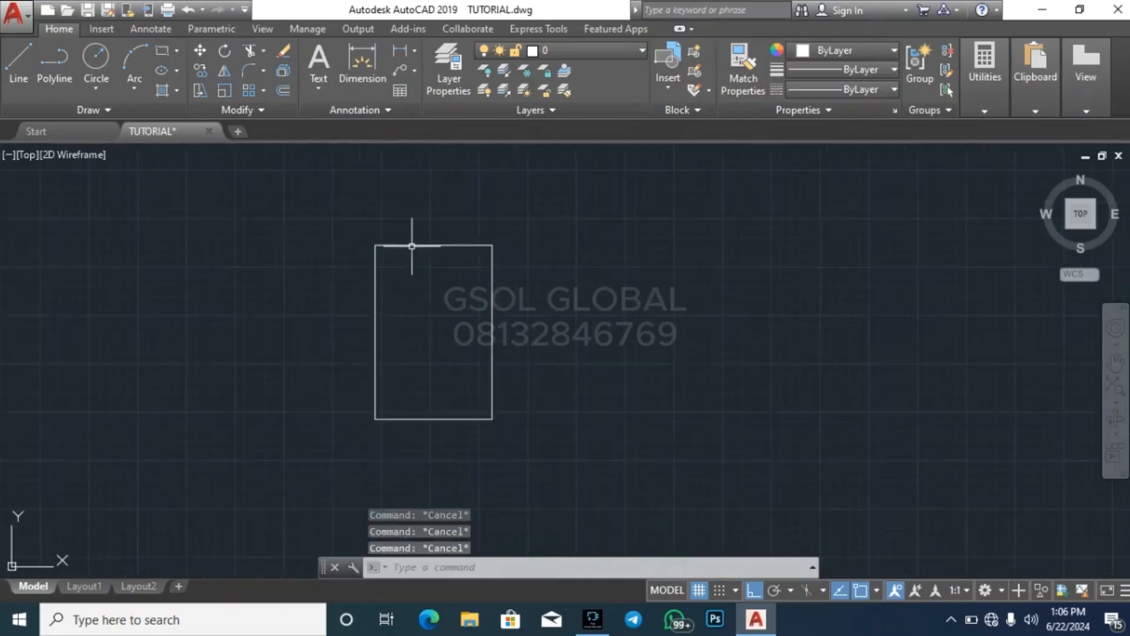
pyautogui.click(580, 466)
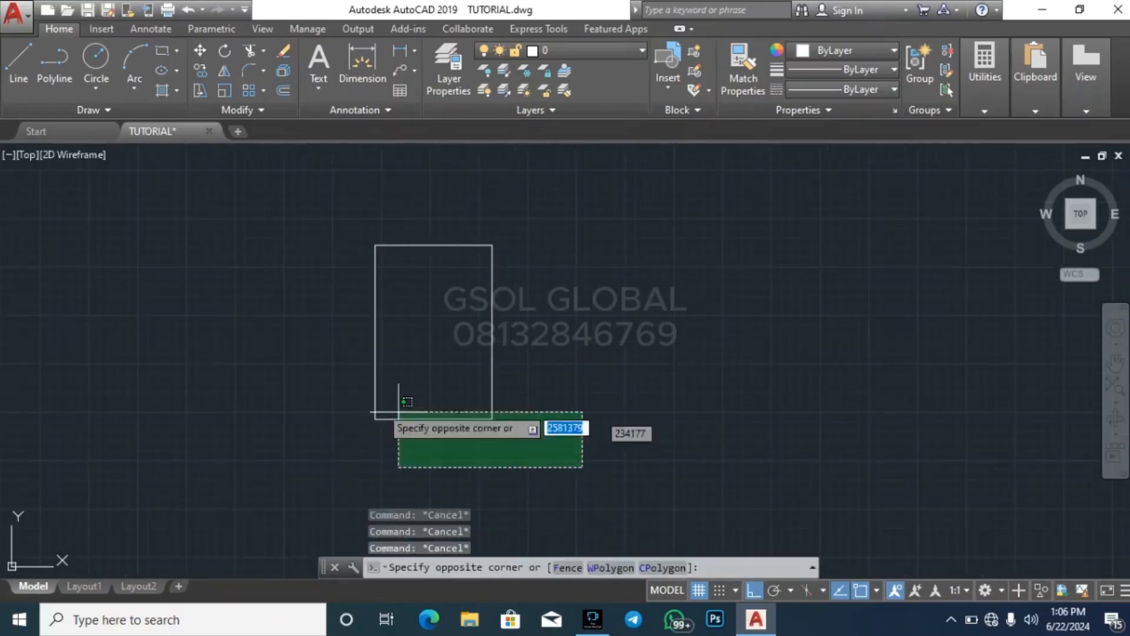
pyautogui.click(286, 238)
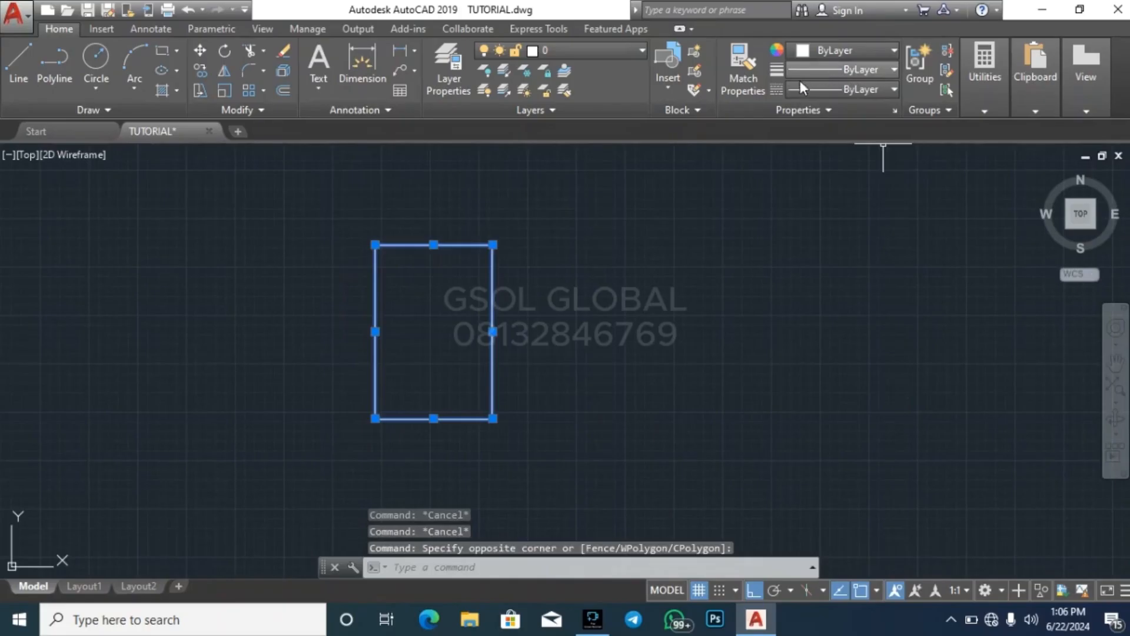
pyautogui.click(819, 89)
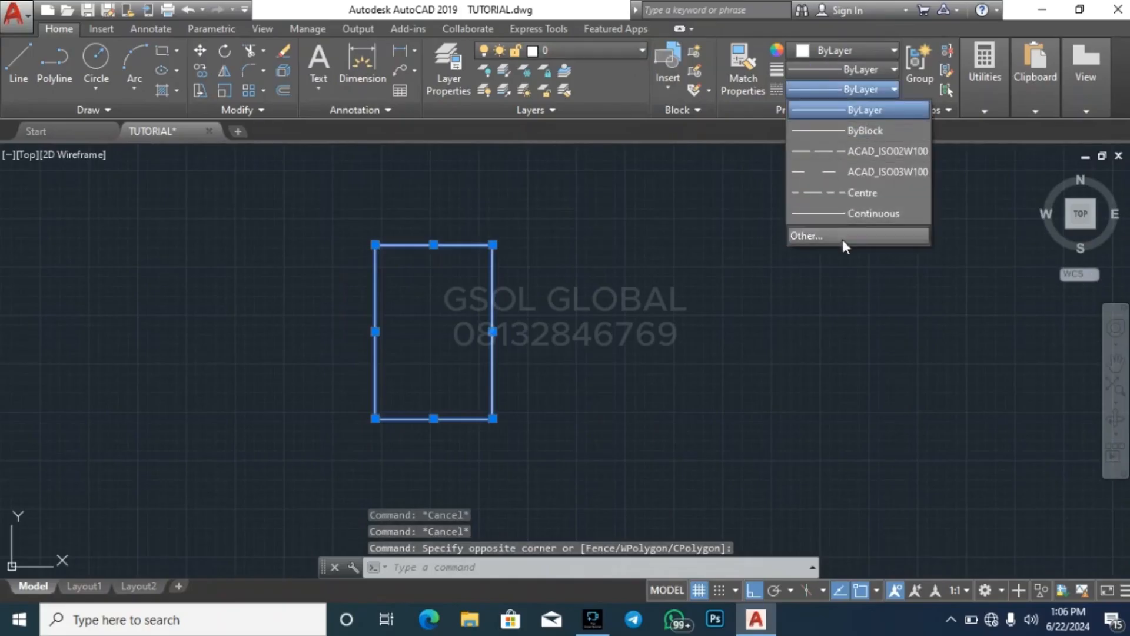
pyautogui.click(878, 171)
pyautogui.press('Escape')
pyautogui.press('Escape')
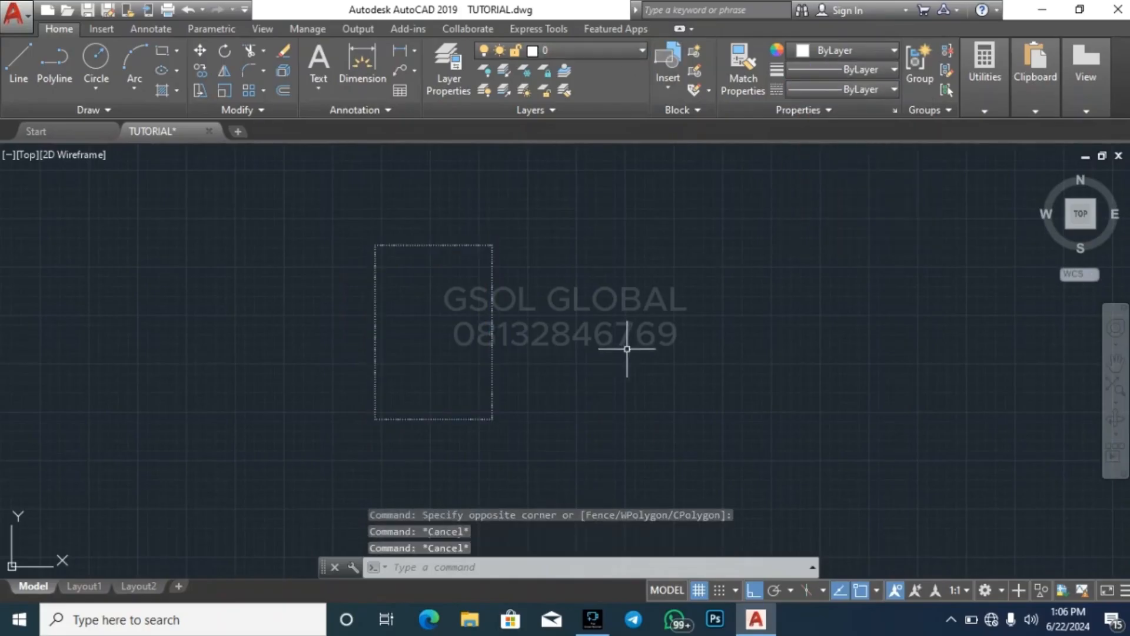
pyautogui.scroll(6, 459, 227)
pyautogui.press('Escape')
pyautogui.scroll(-6, 626, 282)
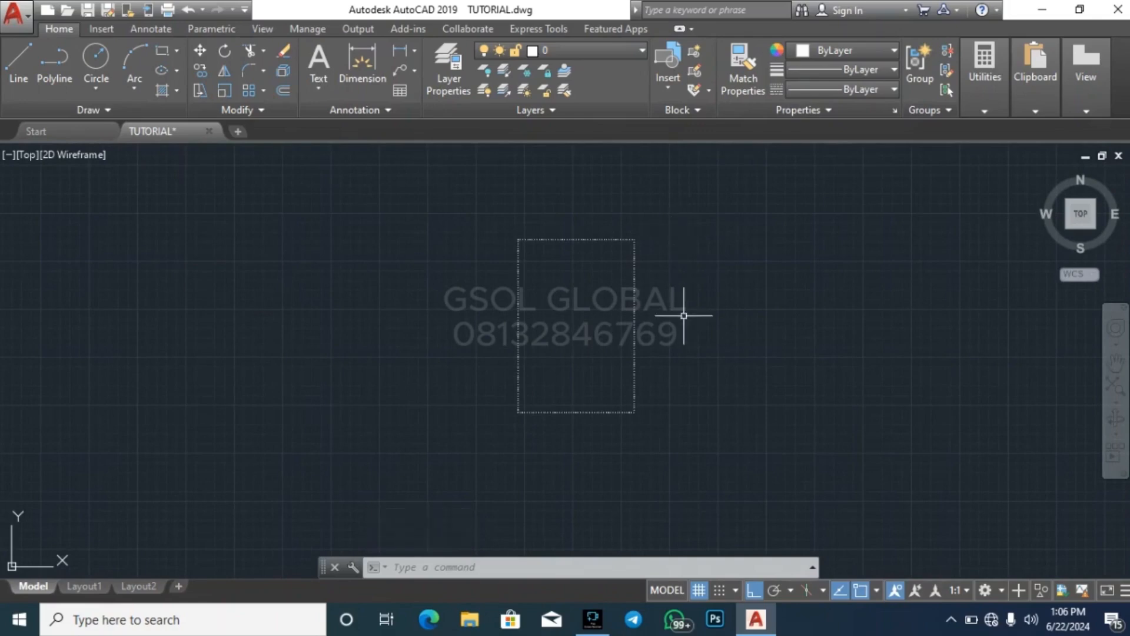
# Check the sides of the dashed rectangle one after another by selecting and deselecting them
pyautogui.click(641, 301)
pyautogui.click(597, 301)
pyautogui.press('Escape')
pyautogui.click(550, 315)
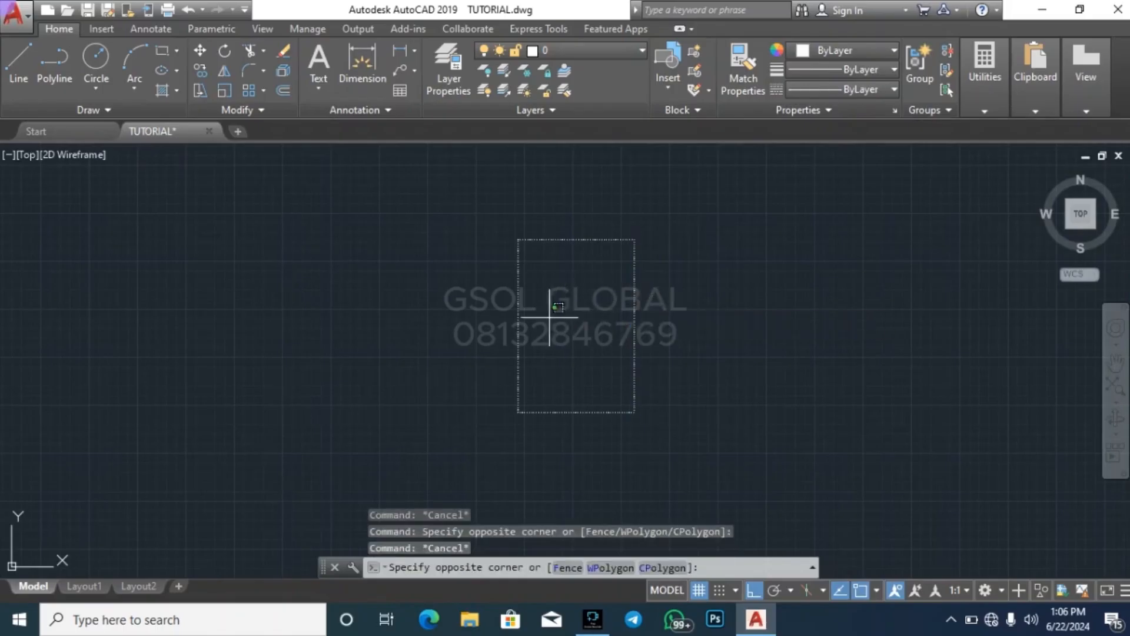
pyautogui.click(499, 309)
pyautogui.press('Escape')
pyautogui.press('Escape')
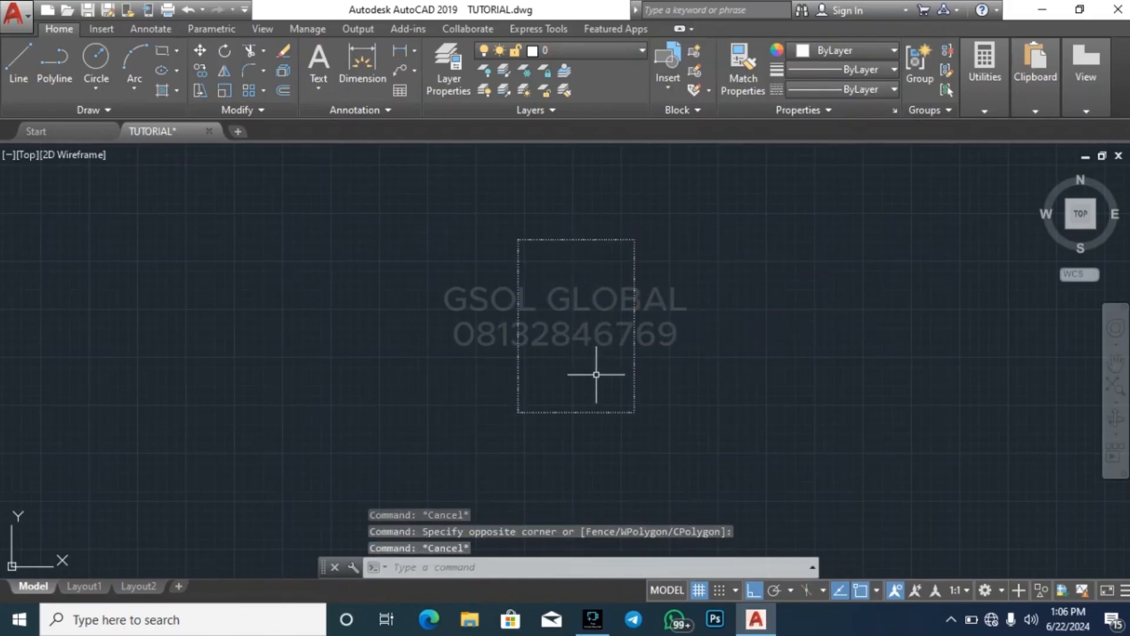
pyautogui.click(597, 423)
pyautogui.click(595, 375)
pyautogui.press('Escape')
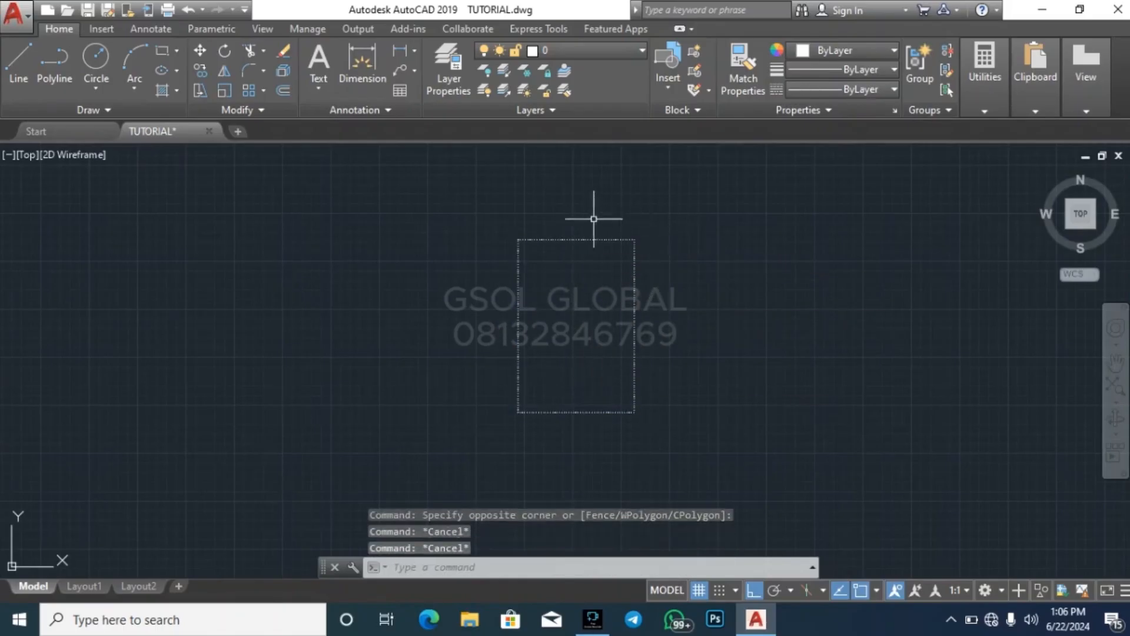
pyautogui.click(567, 235)
pyautogui.press('Escape')
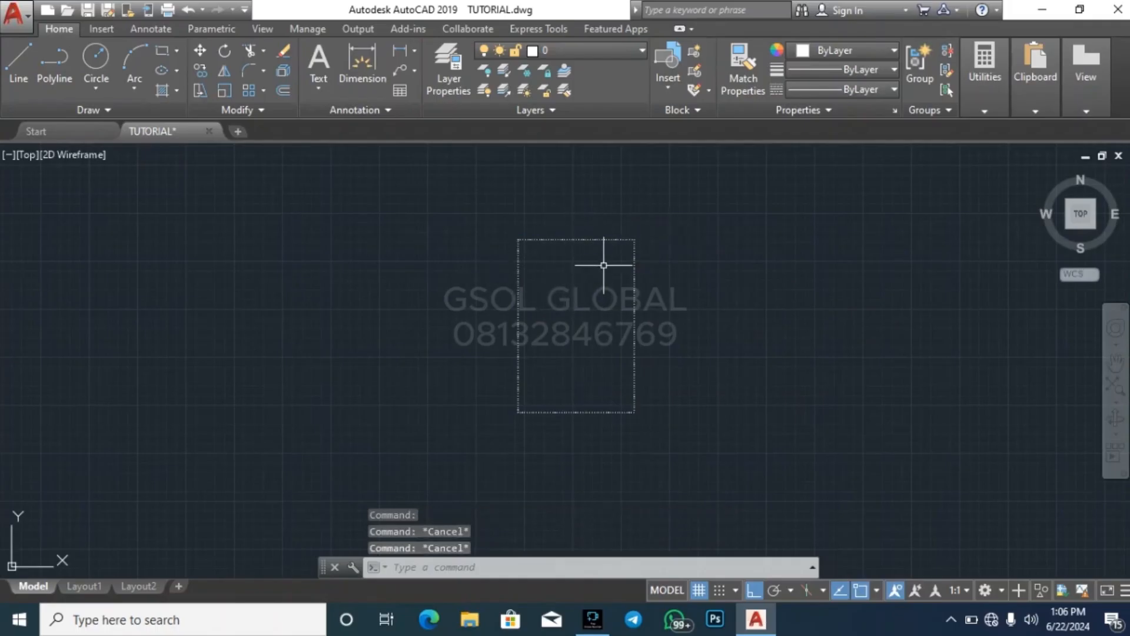
pyautogui.write('o')
pyautogui.press('Return')
pyautogui.press('Return')
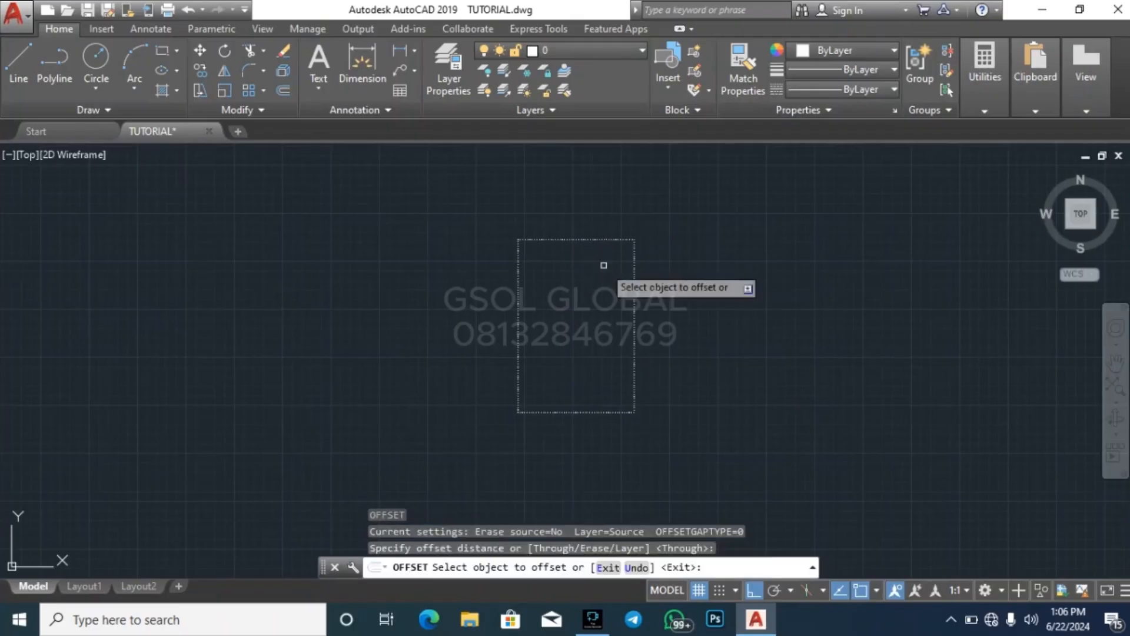
pyautogui.press('Return')
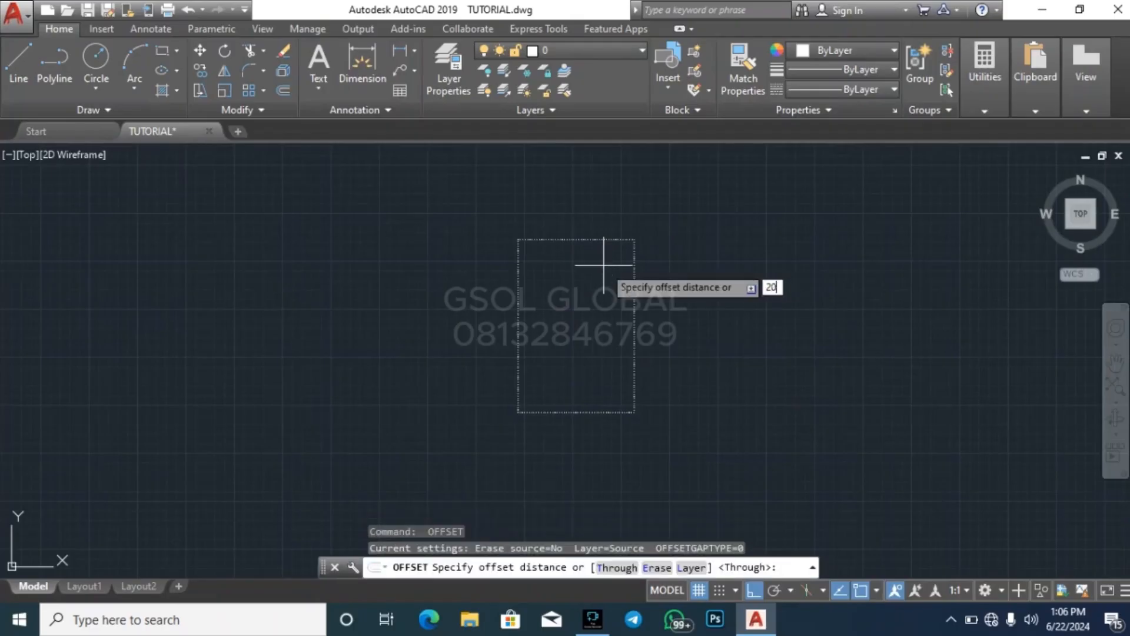
pyautogui.press('Return')
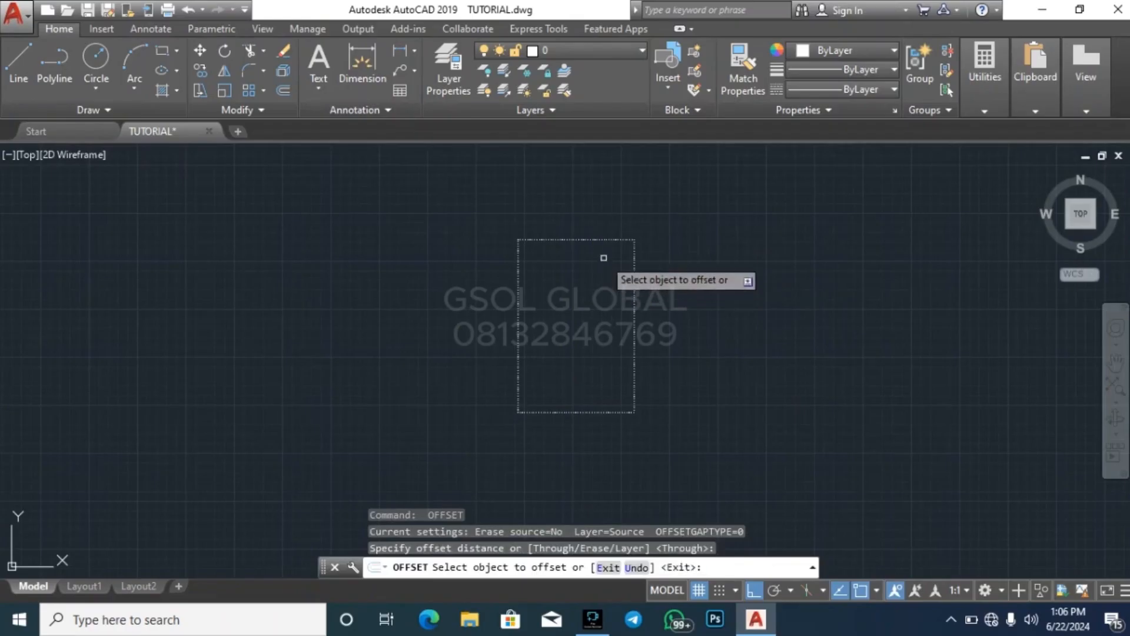
pyautogui.press('Return')
pyautogui.press('Return')
# Offset the dashed rectangle's top side 2000 inward
pyautogui.write('2')
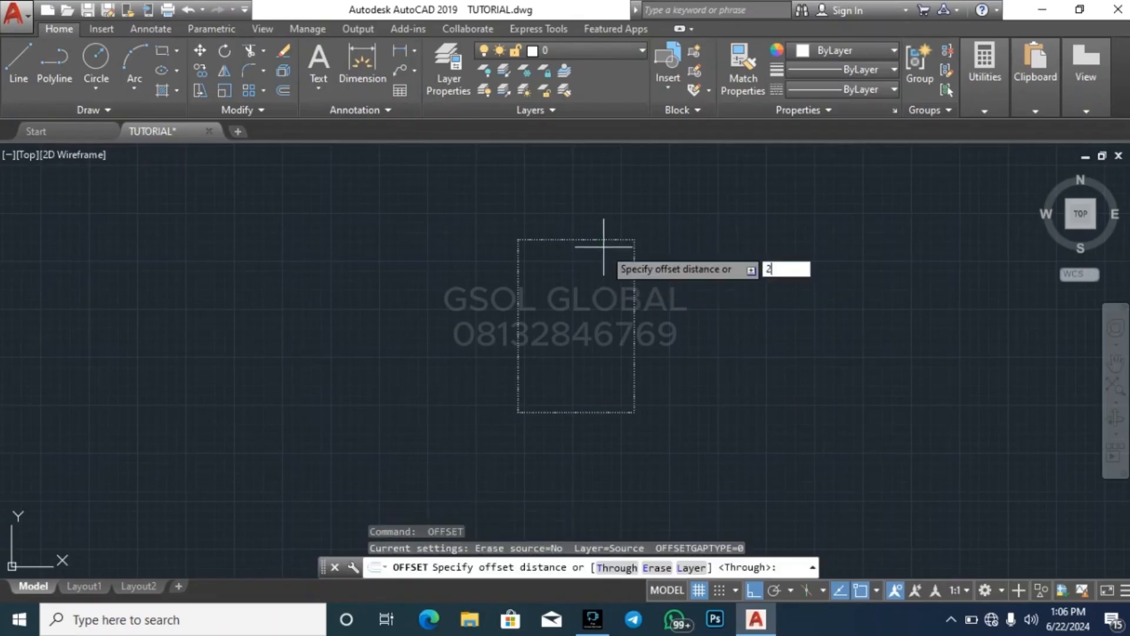
pyautogui.write('000')
pyautogui.press('Return')
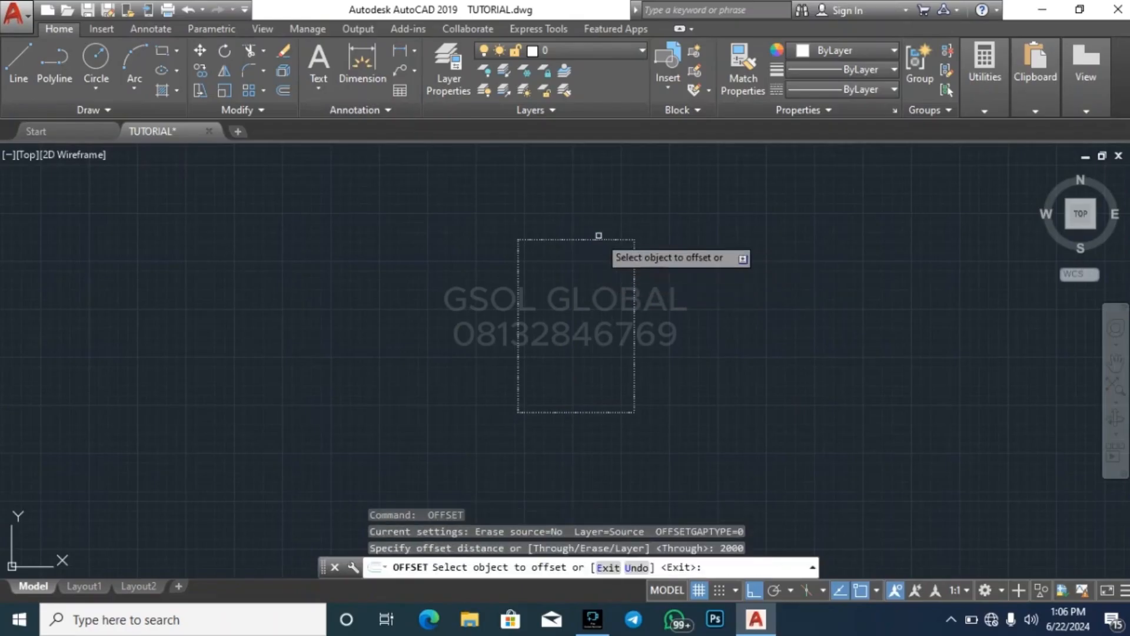
pyautogui.click(595, 240)
pyautogui.click(586, 271)
pyautogui.press('Escape')
# Offset the rectangle's left and right sides inward by the same 2000 distance
pyautogui.press('Return')
pyautogui.press('Return')
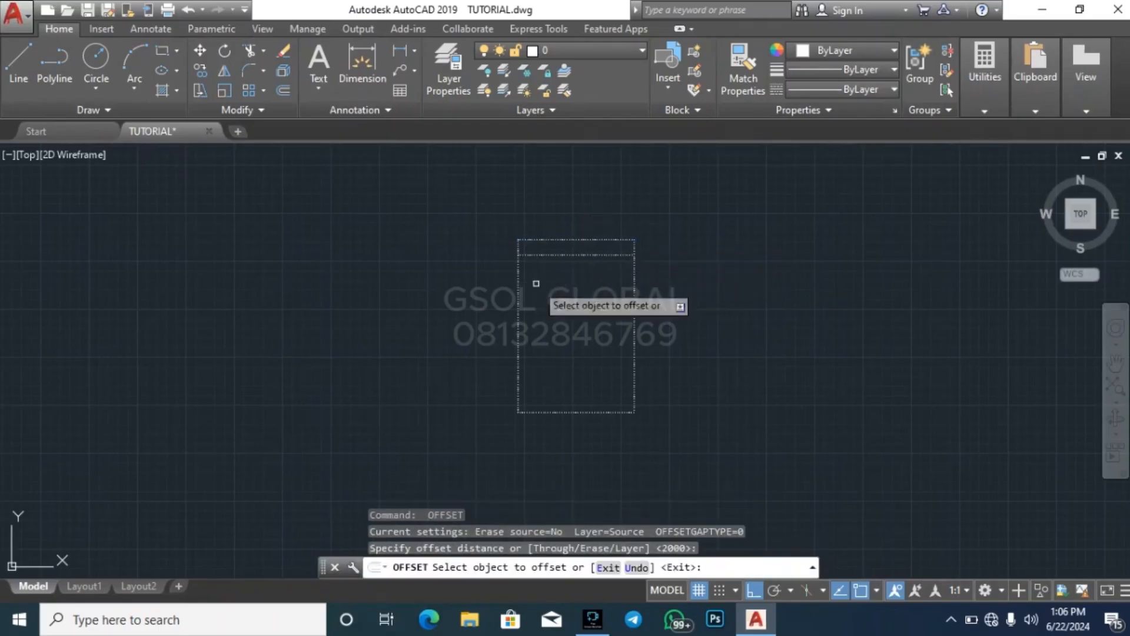
pyautogui.click(518, 295)
pyautogui.click(543, 287)
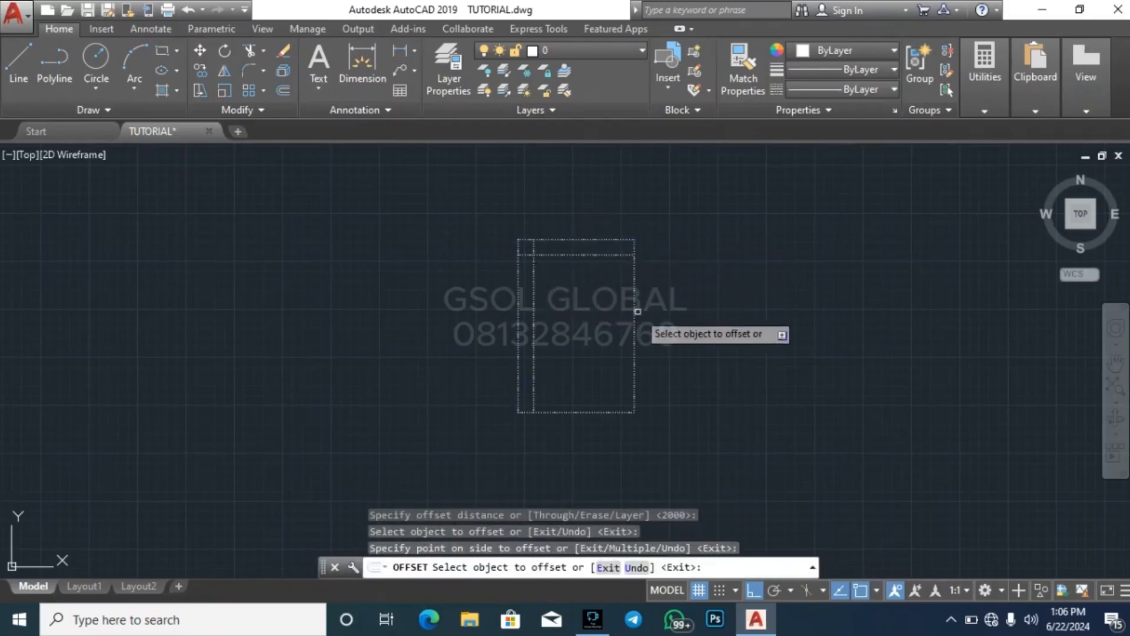
pyautogui.click(634, 310)
pyautogui.click(610, 305)
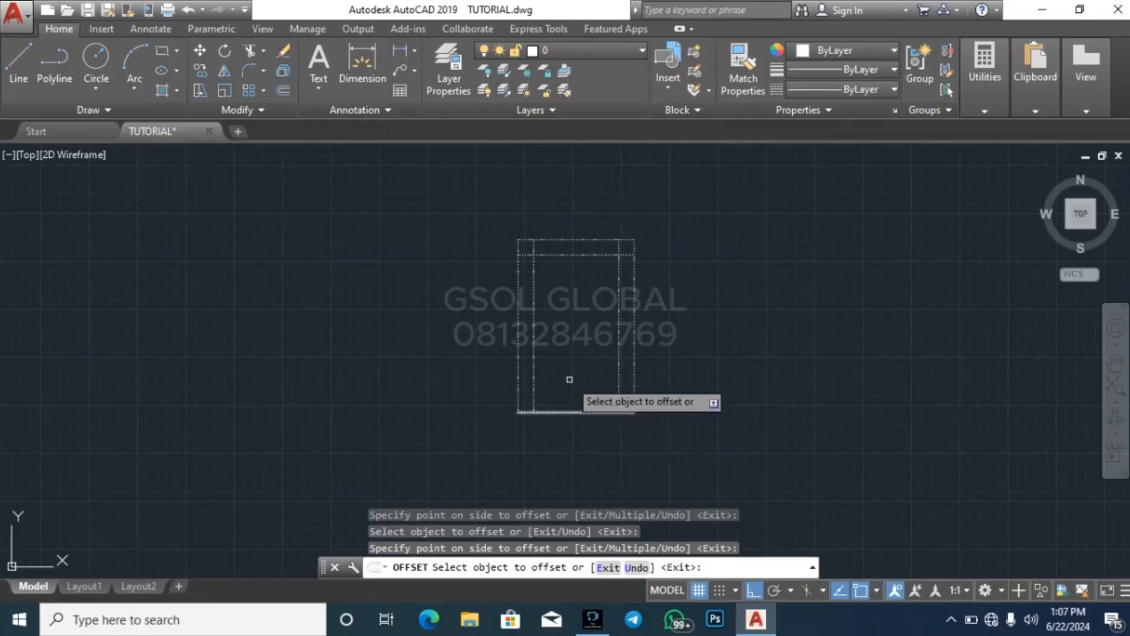
# Offset the rectangle's bottom side 4000 inward and end the Offset command
pyautogui.press('Return')
pyautogui.press('Return')
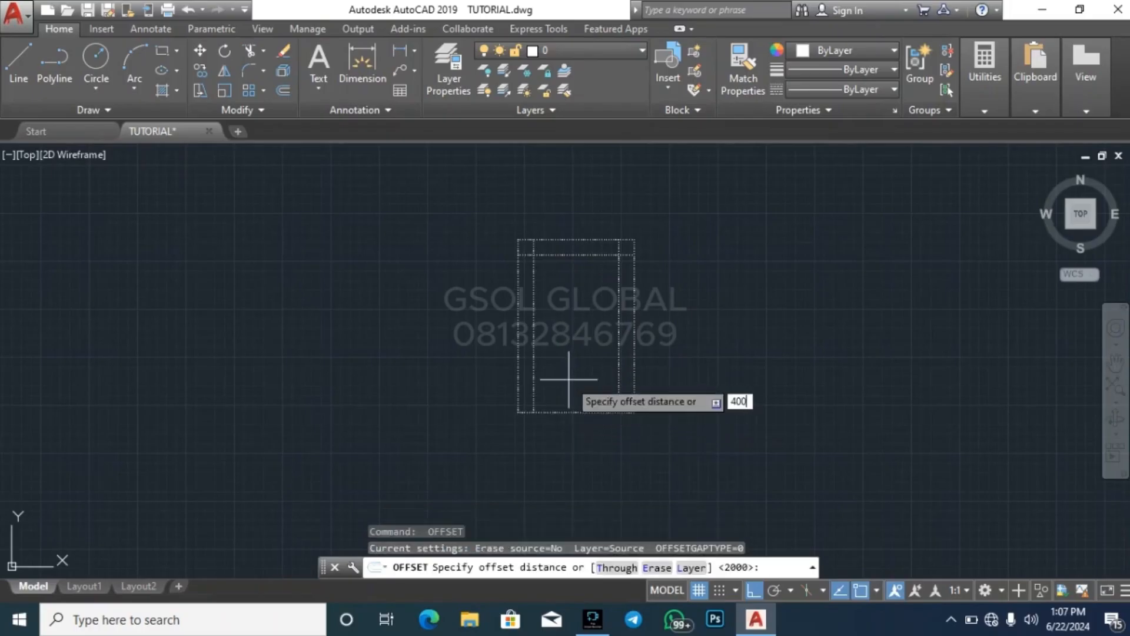
pyautogui.press('Return')
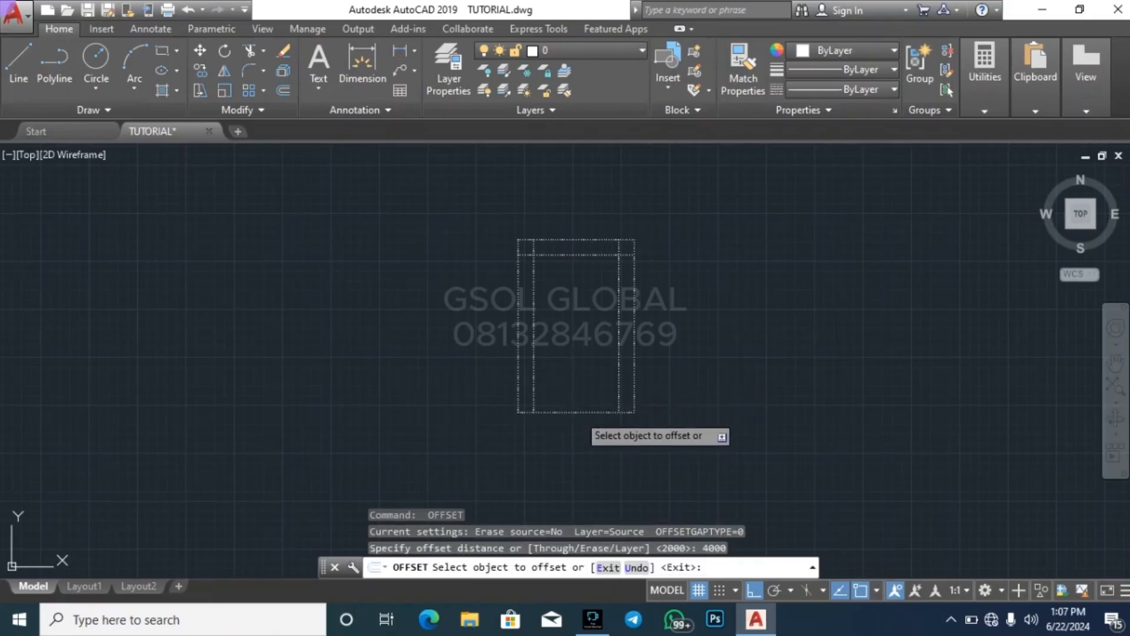
pyautogui.click(580, 412)
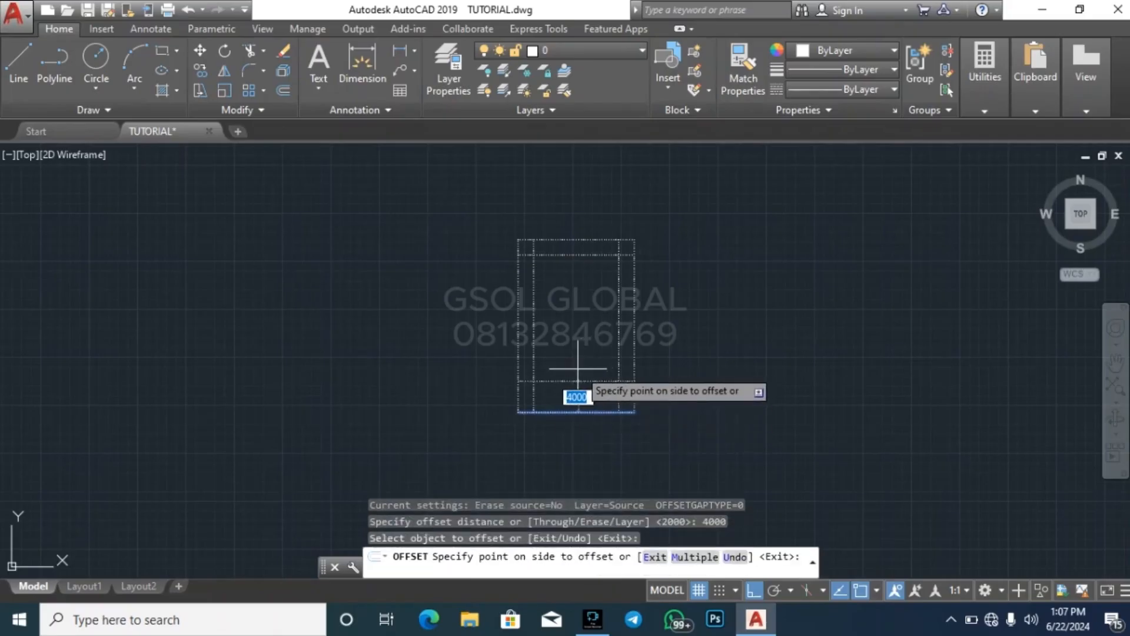
pyautogui.click(583, 314)
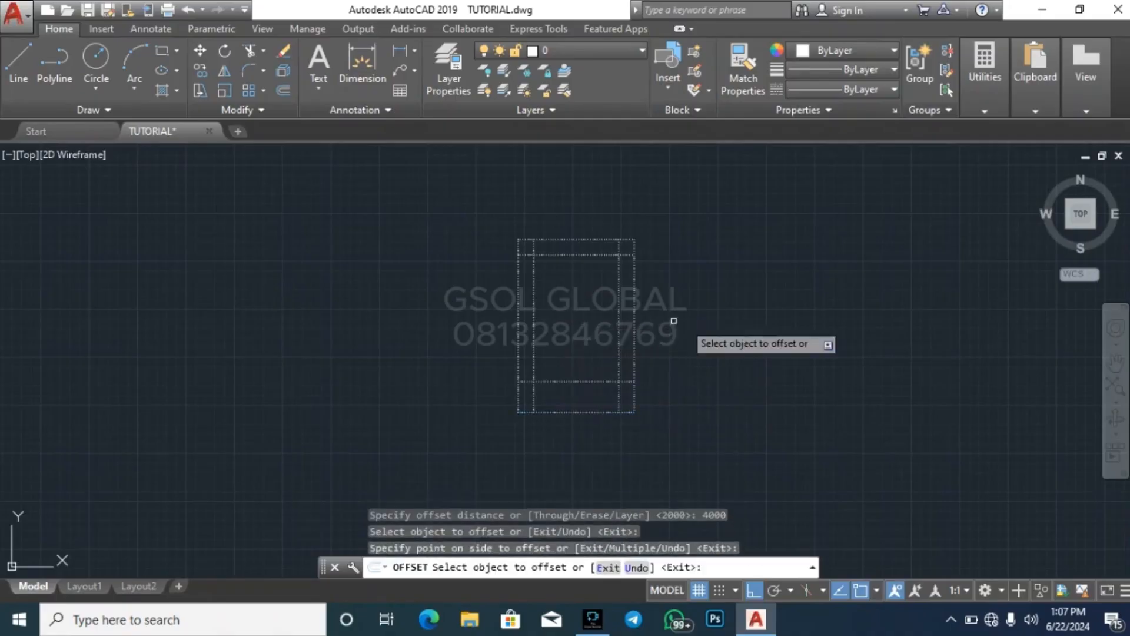
pyautogui.press('Escape')
pyautogui.press('Escape')
pyautogui.press('Escape')
pyautogui.press('Escape')
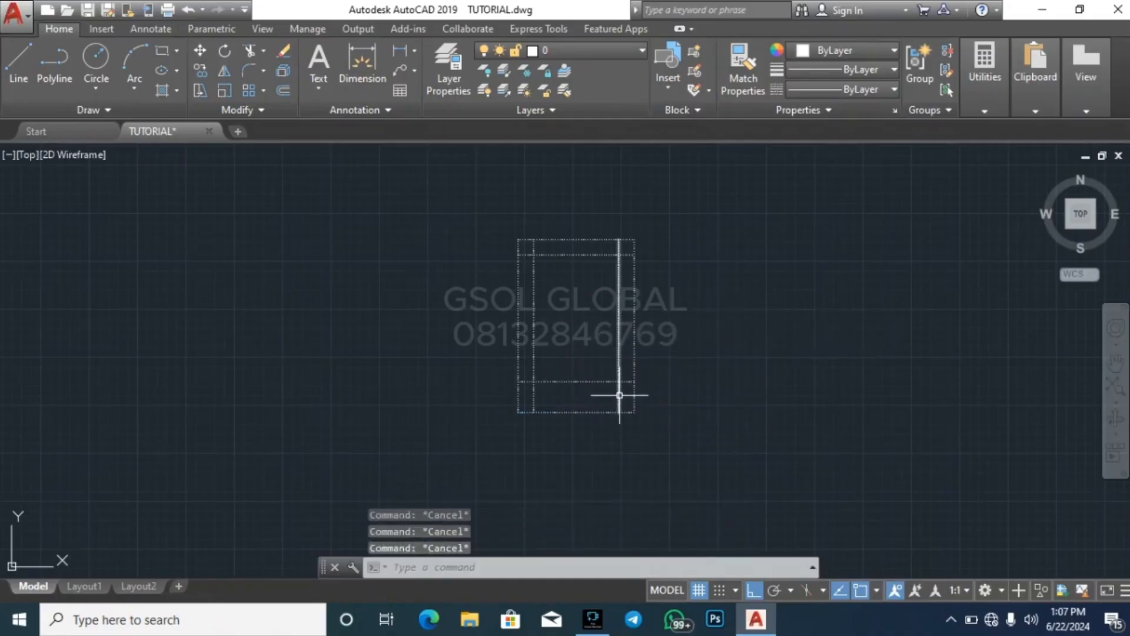
# Trim the overhanging ends of the offset lines where they cross near the boundary's lower-right corner
pyautogui.write('tr')
pyautogui.press('Return')
pyautogui.press('Return')
pyautogui.scroll(6, 628, 393)
pyautogui.click(614, 415)
pyautogui.click(574, 397)
pyautogui.click(628, 371)
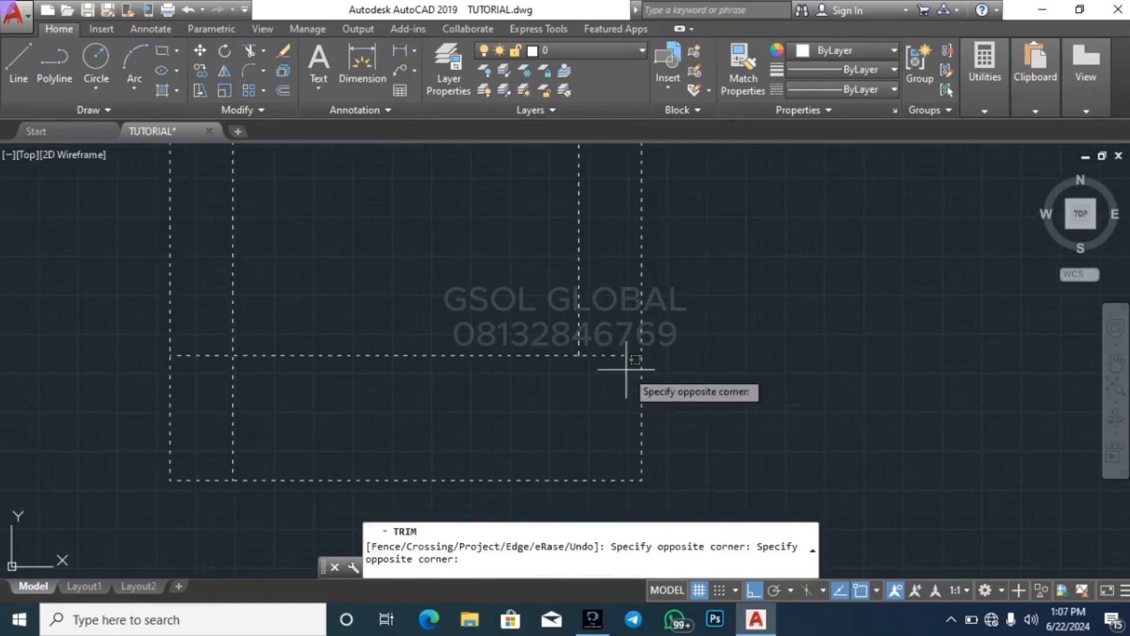
pyautogui.click(612, 329)
# Trim the overhanging ends of the offset lines near the boundary's lower-left corner
pyautogui.click(330, 402)
pyautogui.click(218, 399)
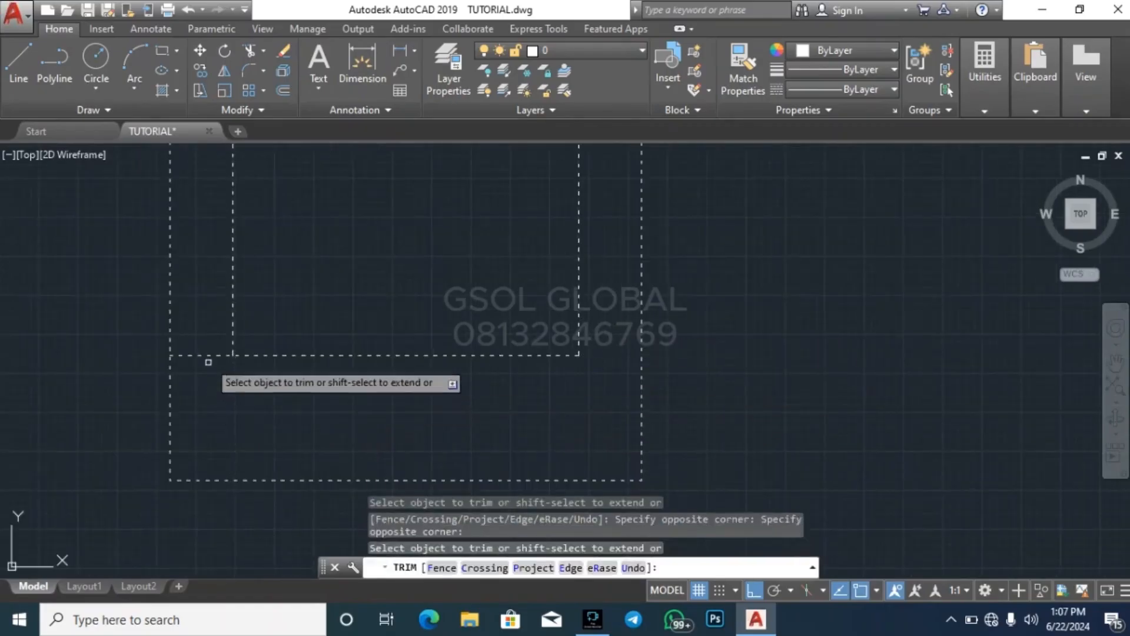
pyautogui.click(202, 346)
pyautogui.click(236, 406)
# Trim the overhanging ends of the offset lines near the boundary's upper-left corner
pyautogui.scroll(-2, 318, 448)
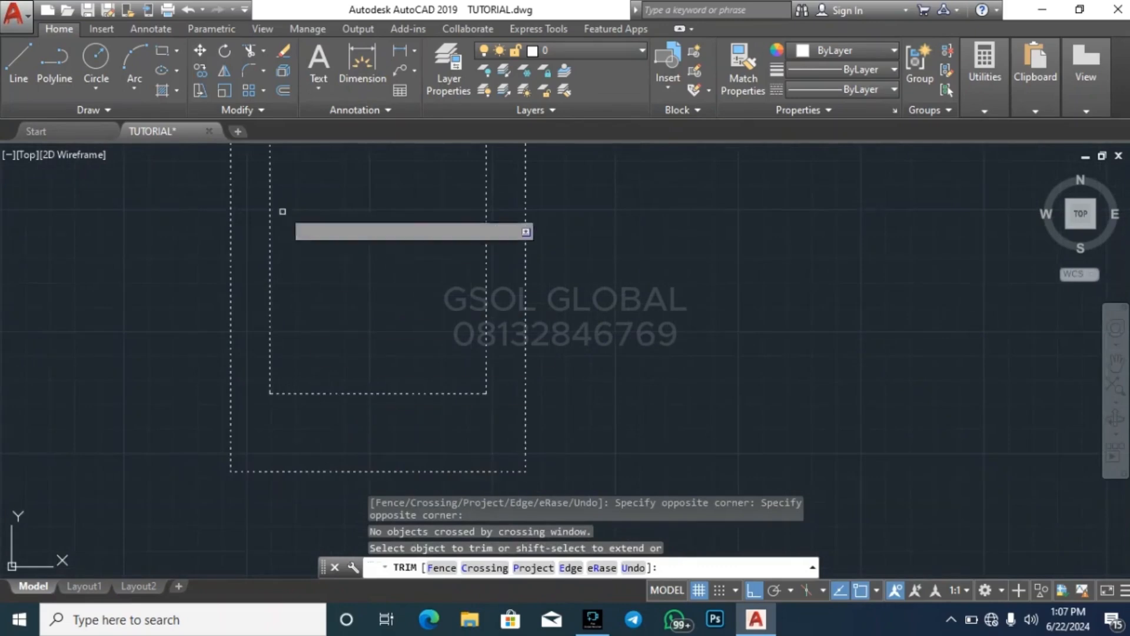
pyautogui.scroll(-2, 389, 465)
pyautogui.scroll(3, 301, 250)
pyautogui.scroll(-2, 431, 322)
pyautogui.scroll(1, 454, 421)
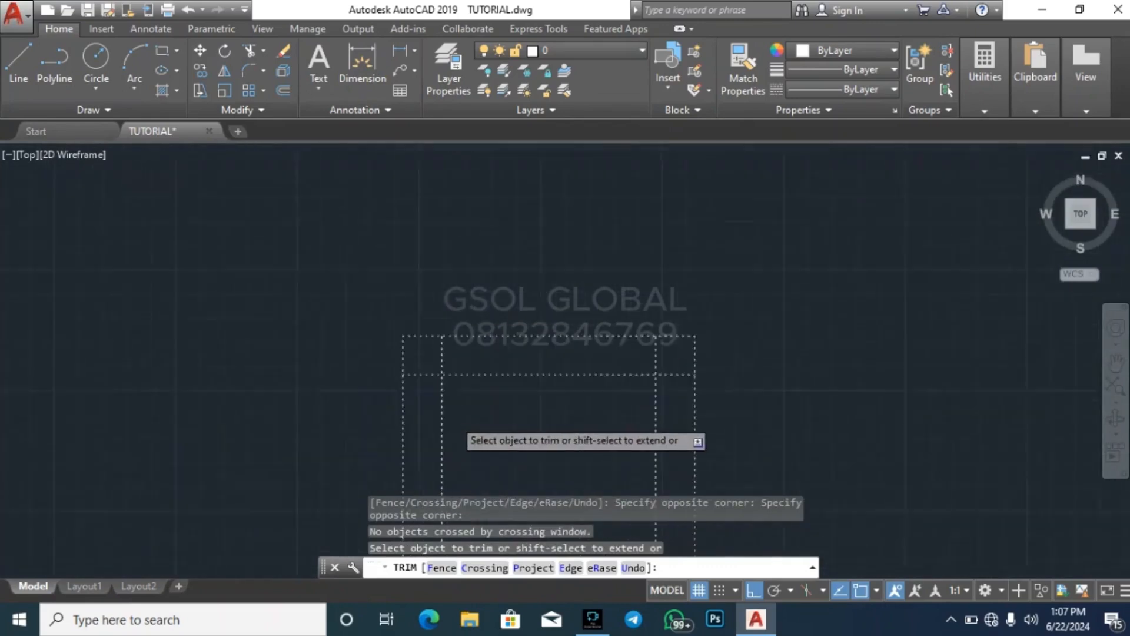
pyautogui.scroll(5, 449, 402)
pyautogui.click(396, 360)
pyautogui.click(362, 275)
pyautogui.click(438, 230)
pyautogui.click(369, 215)
pyautogui.scroll(-5, 298, 276)
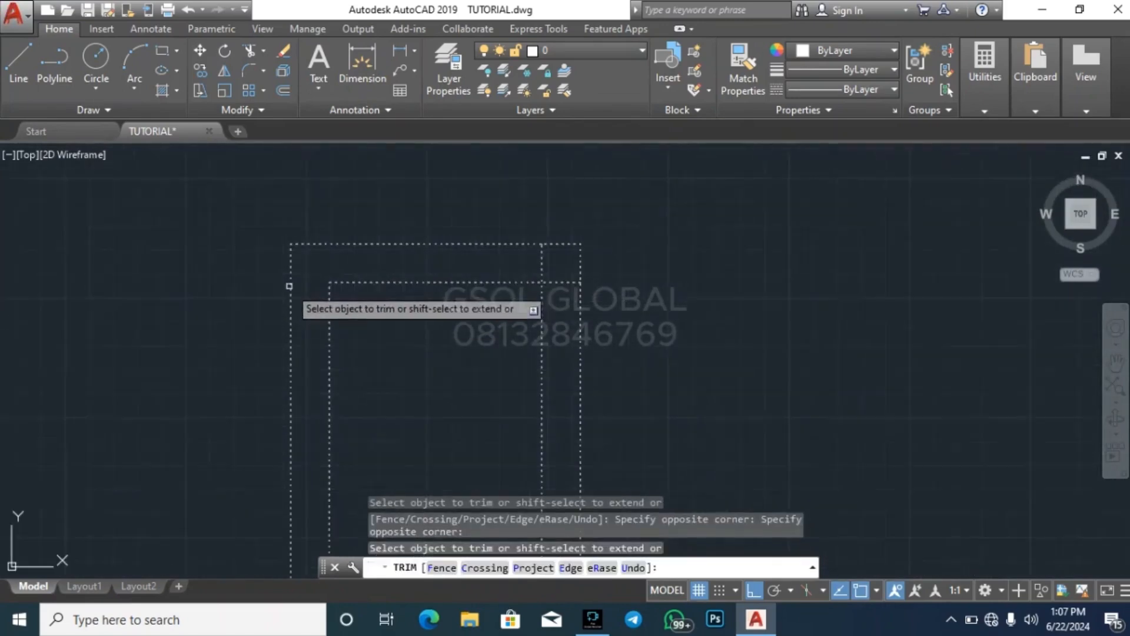
# Trim the overhanging ends near the boundary's upper-right corner and end the Trim command
pyautogui.scroll(6, 568, 258)
pyautogui.click(505, 283)
pyautogui.click(338, 250)
pyautogui.click(540, 451)
pyautogui.click(510, 382)
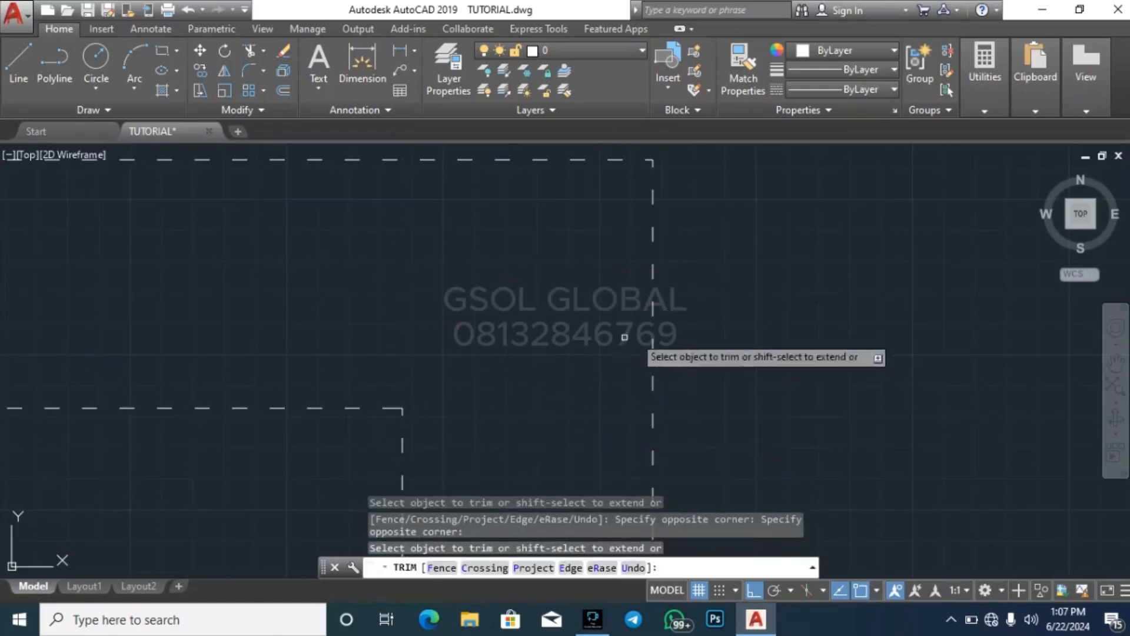
pyautogui.scroll(-5, 624, 337)
pyautogui.press('Escape')
pyautogui.press('Escape')
pyautogui.press('Escape')
# Change the color of the inner rectangle's four lines to orange 205,105,40
pyautogui.scroll(-4, 472, 247)
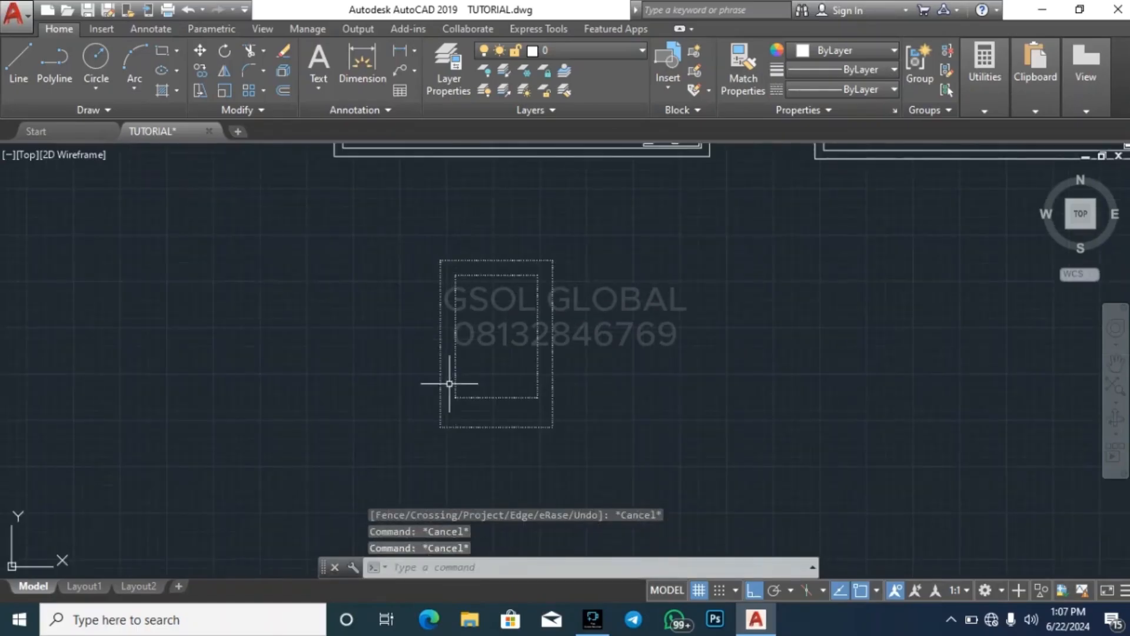
pyautogui.click(450, 410)
pyautogui.click(544, 261)
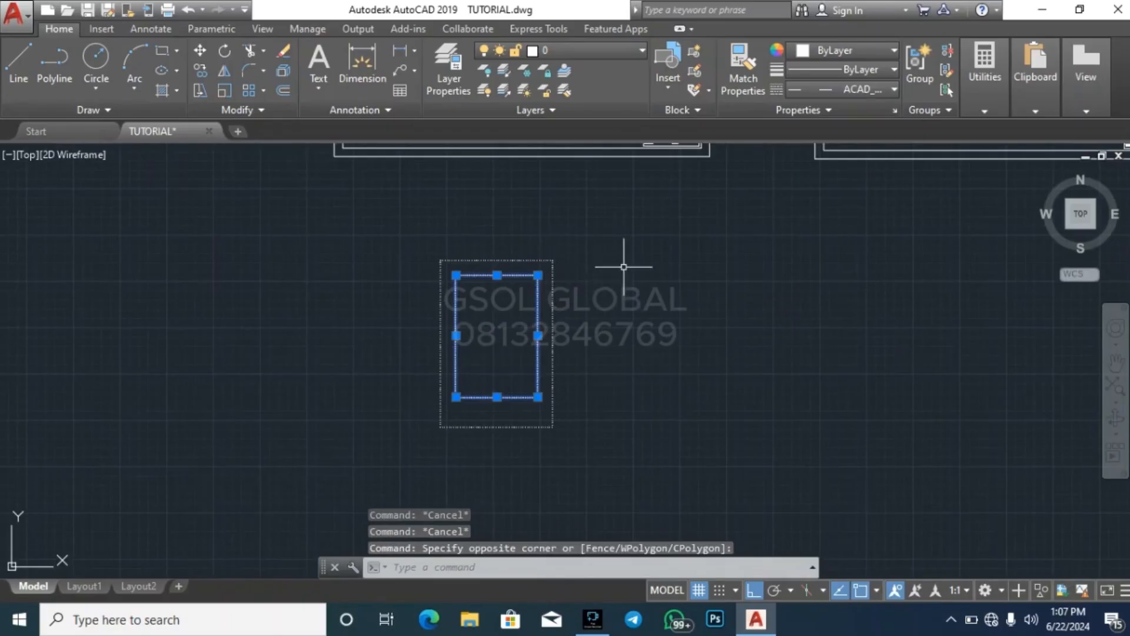
pyautogui.click(856, 50)
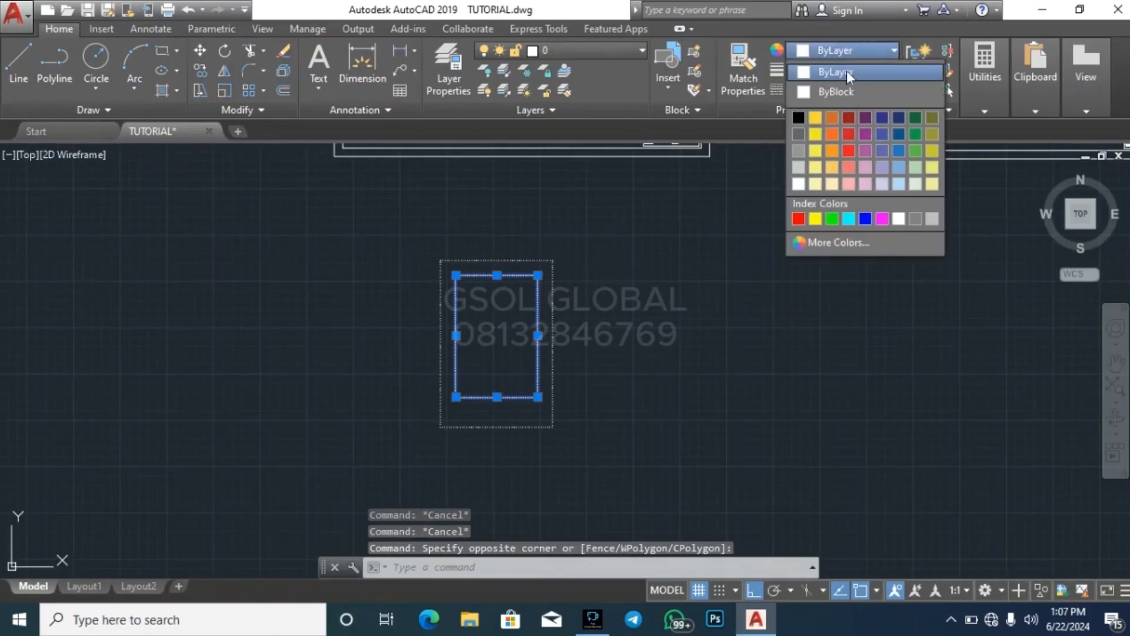
pyautogui.click(832, 118)
pyautogui.press('Escape')
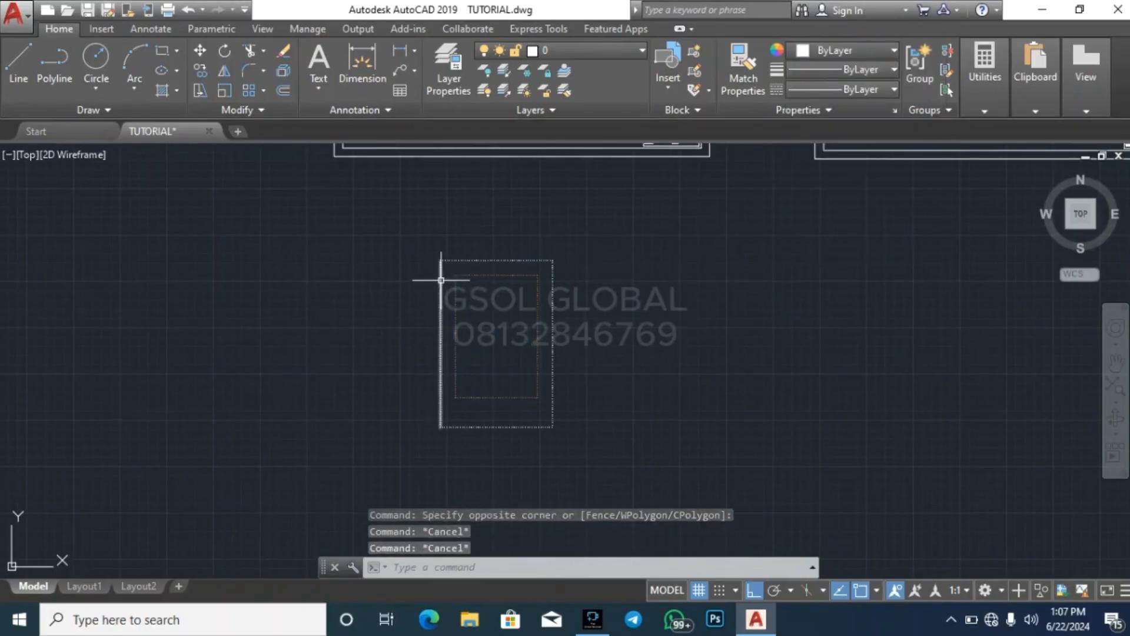
# Inspect the recolored inner rectangle up close and check the properties of its bottom line
pyautogui.scroll(4, 441, 280)
pyautogui.scroll(-4, 524, 251)
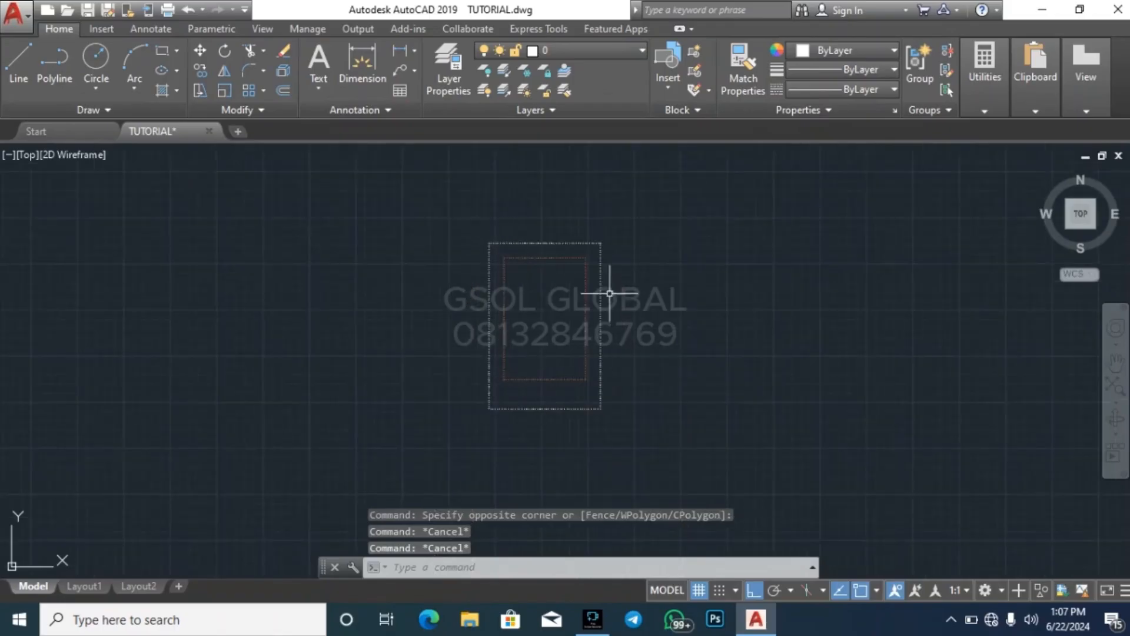
pyautogui.click(533, 380)
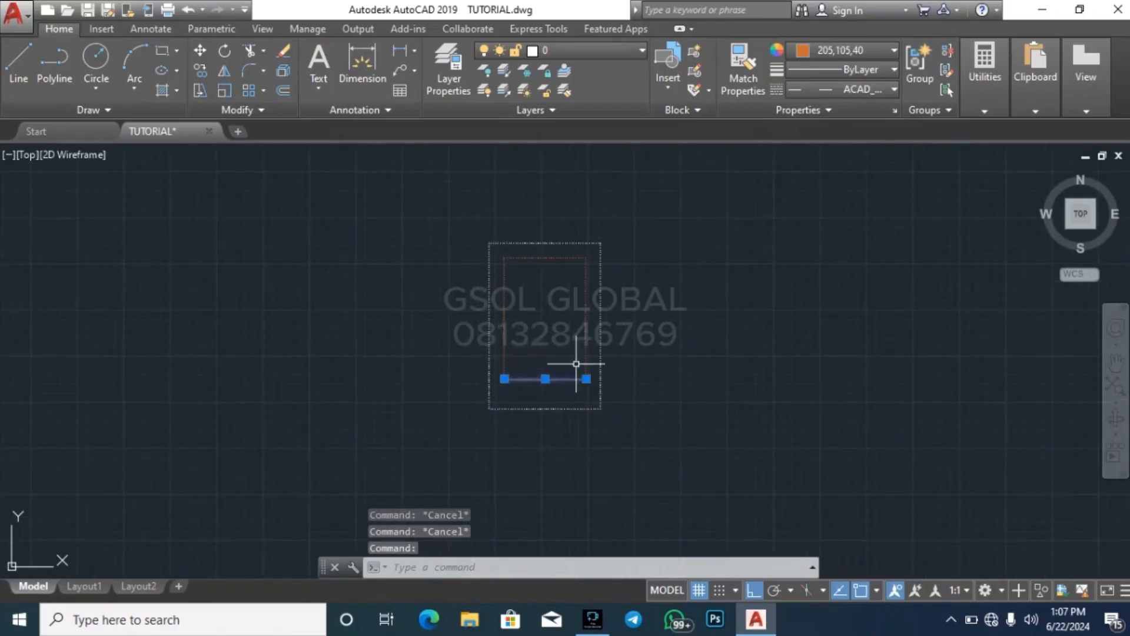
pyautogui.press('Escape')
pyautogui.press('Escape')
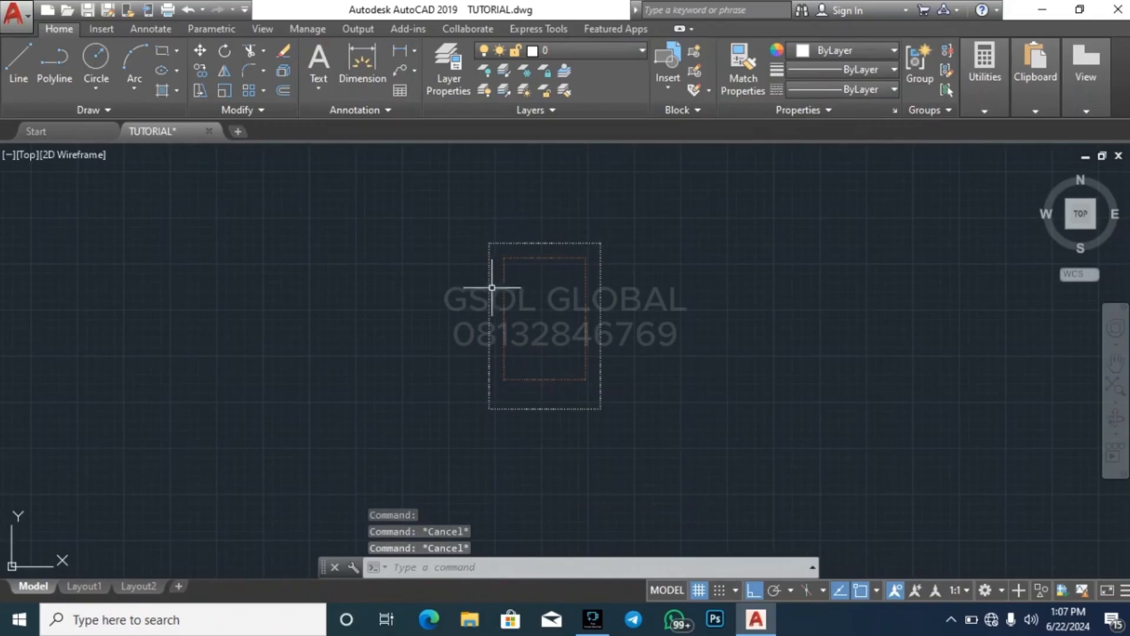
pyautogui.press('Escape')
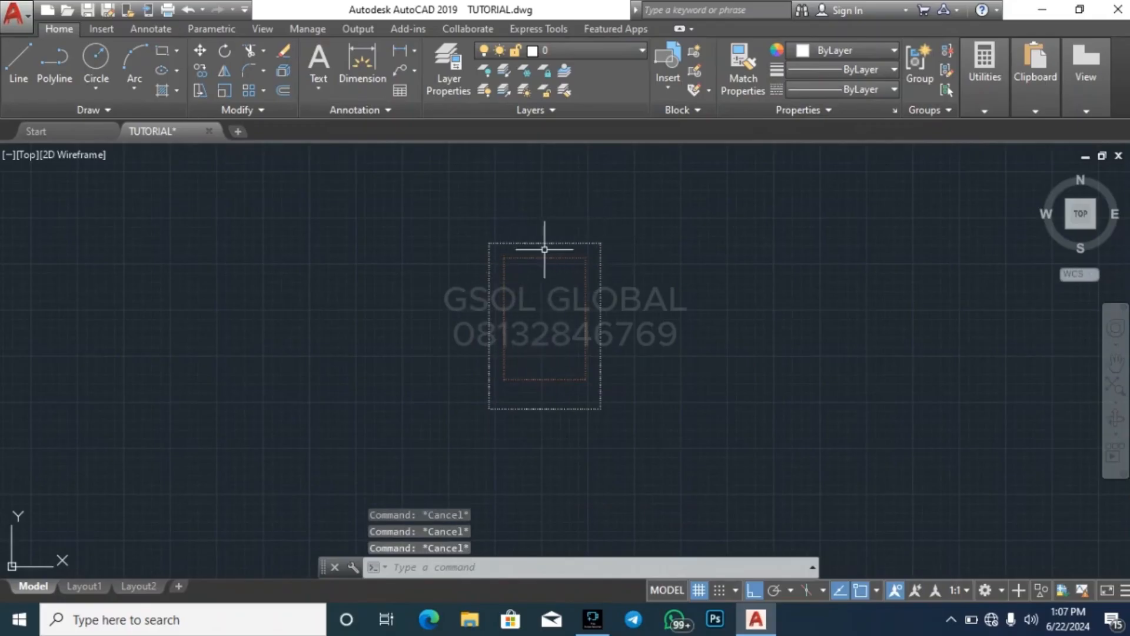
pyautogui.scroll(4, 580, 274)
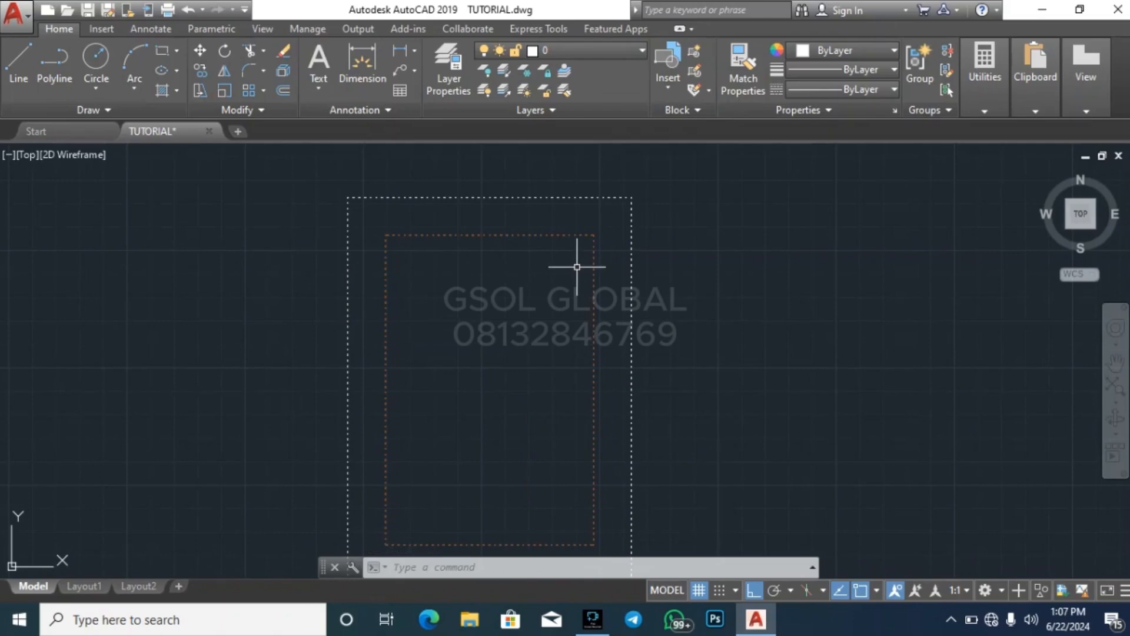
pyautogui.scroll(-4, 358, 348)
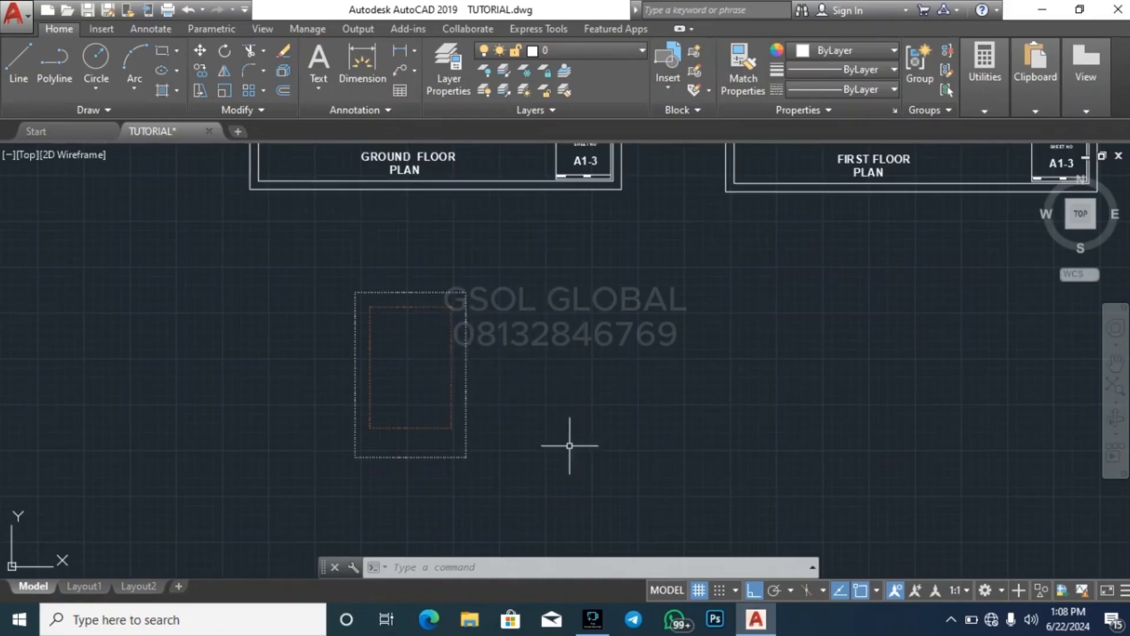
# Copy the JUNE, 2024 text from the Ground Floor Plan title block to just outside the dashed boundary's upper-right corner, with Ortho off
pyautogui.scroll(-2, 571, 447)
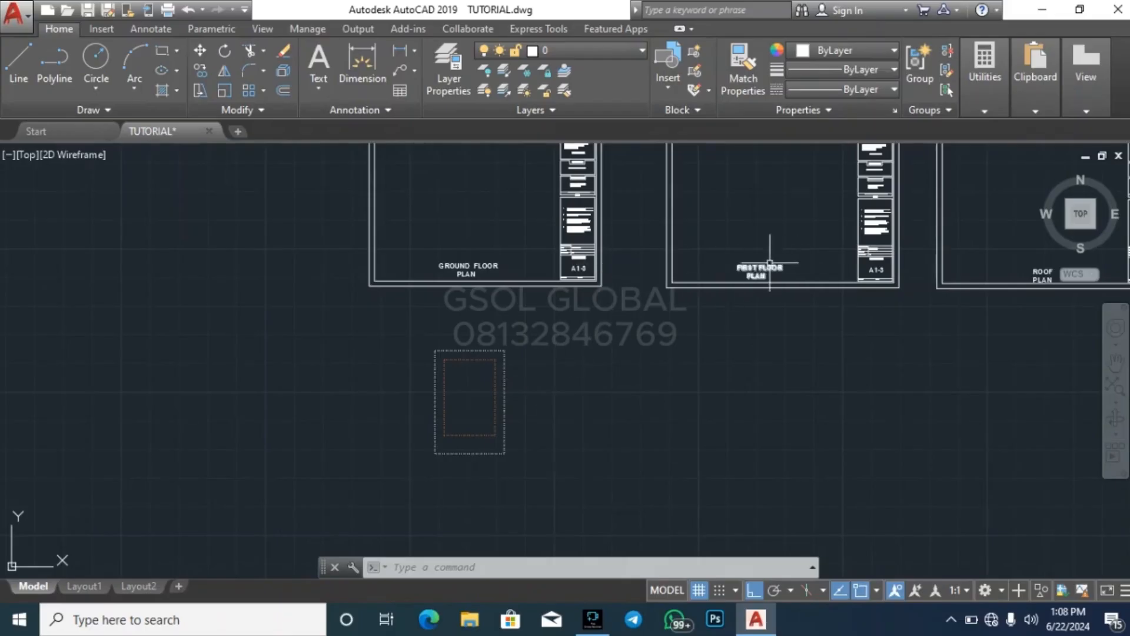
pyautogui.scroll(5, 574, 218)
pyautogui.scroll(5, 570, 355)
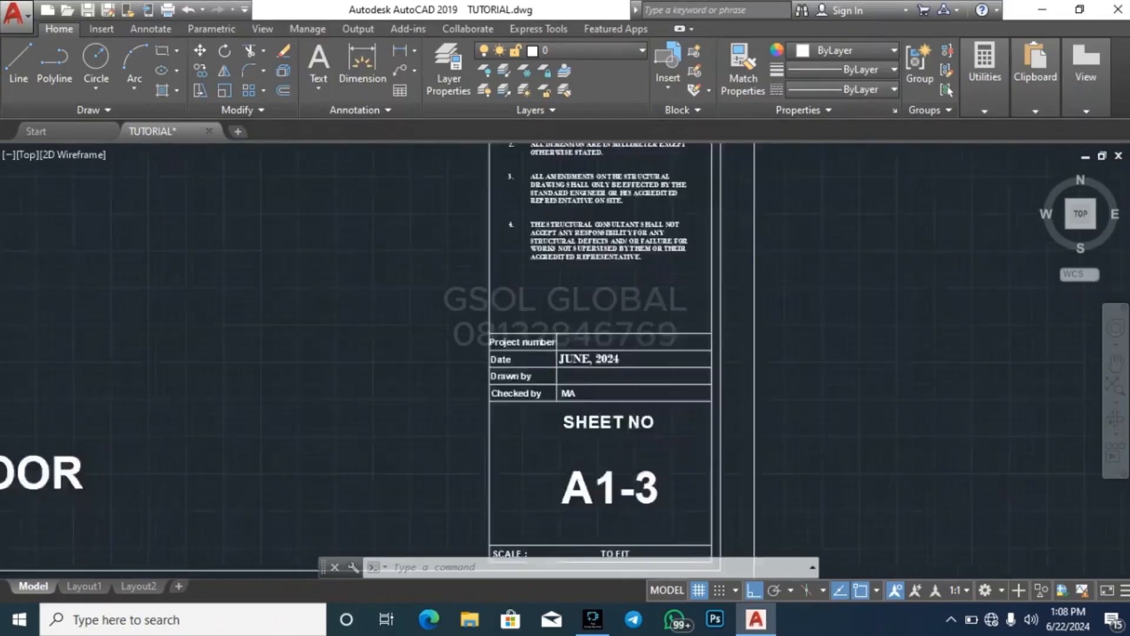
pyautogui.click(578, 360)
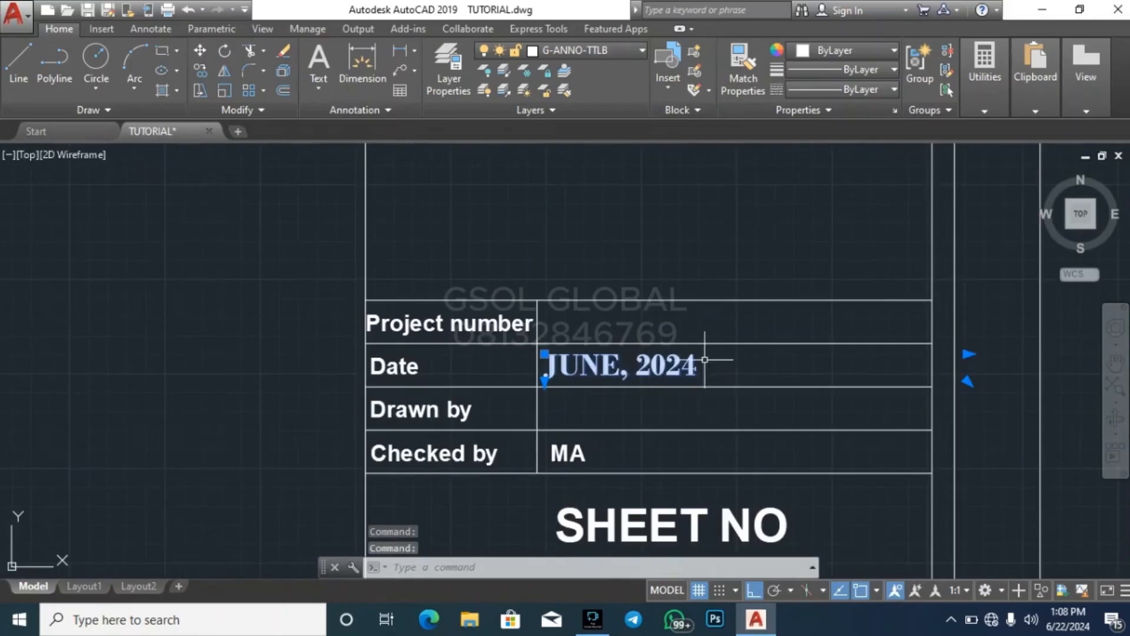
pyautogui.press('Return')
pyautogui.click(545, 356)
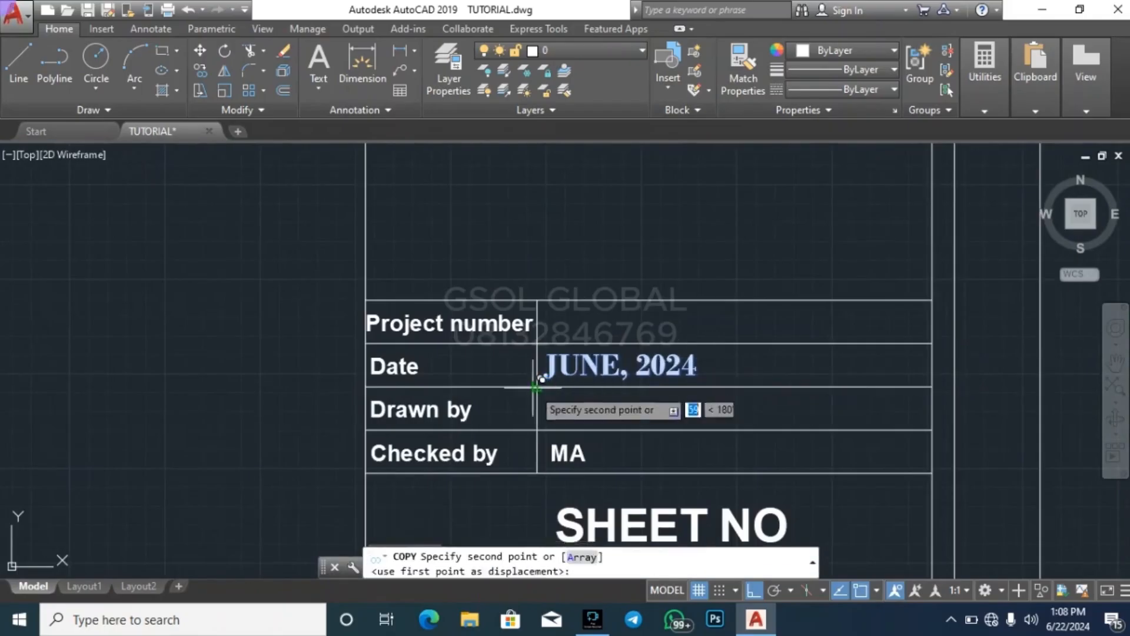
pyautogui.scroll(-6, 644, 194)
pyautogui.click(755, 590)
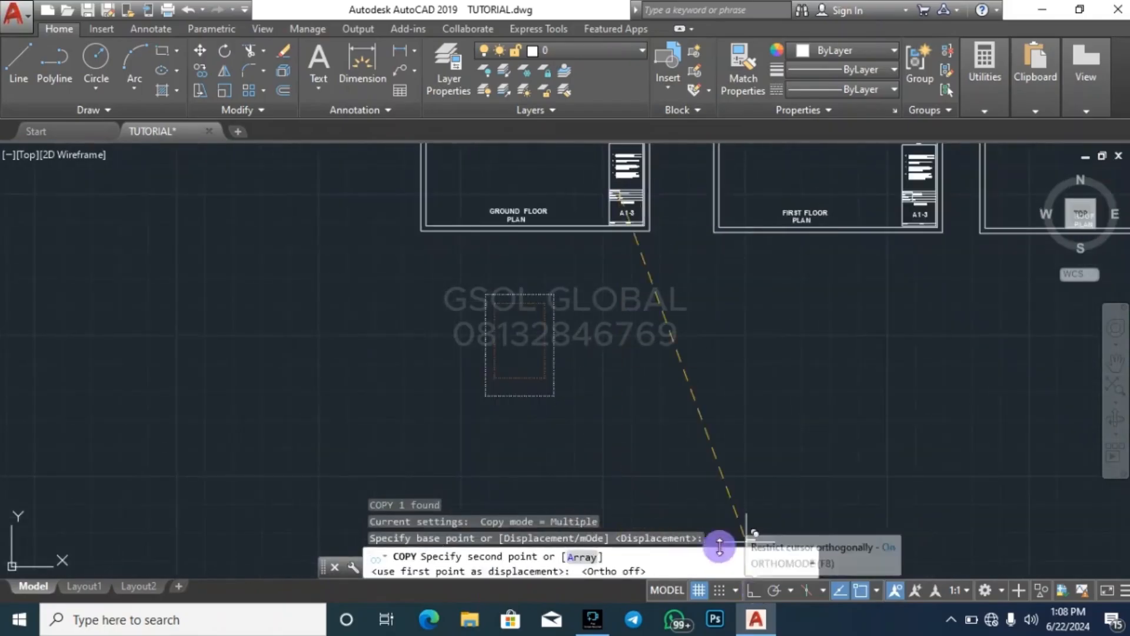
pyautogui.scroll(6, 538, 306)
pyautogui.click(538, 306)
pyautogui.press('Escape')
pyautogui.press('Escape')
# Replace the copied JUNE, 2024 text beside the dashed boundary with THREE BEDROOM
pyautogui.scroll(5, 559, 306)
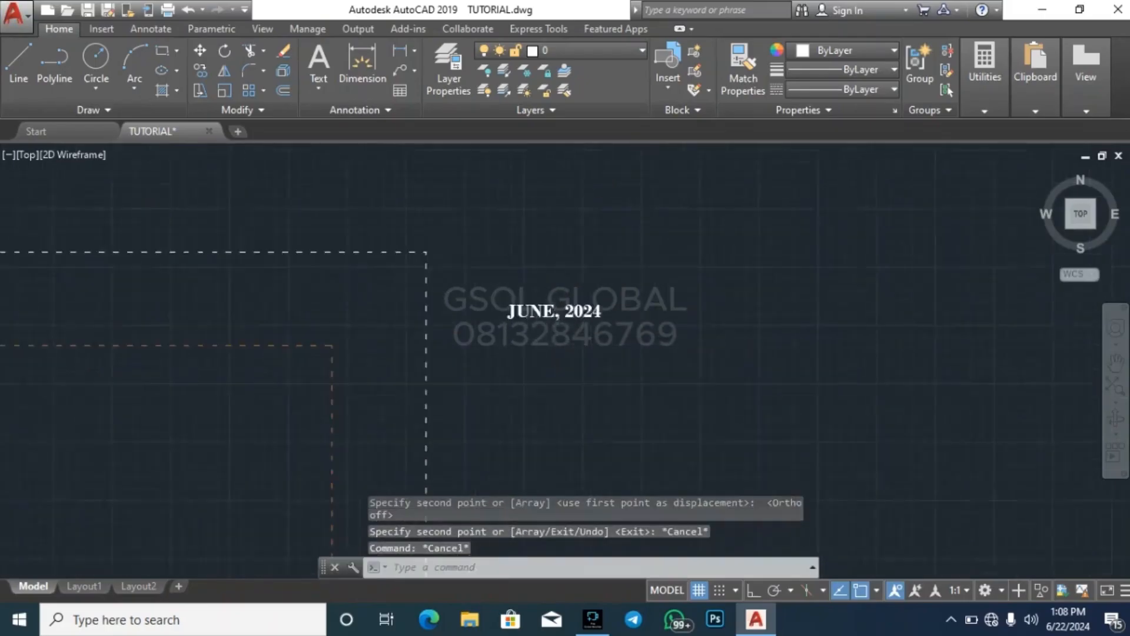
pyautogui.doubleClick(671, 309)
pyautogui.moveTo(691, 308); pyautogui.dragTo(384, 296)
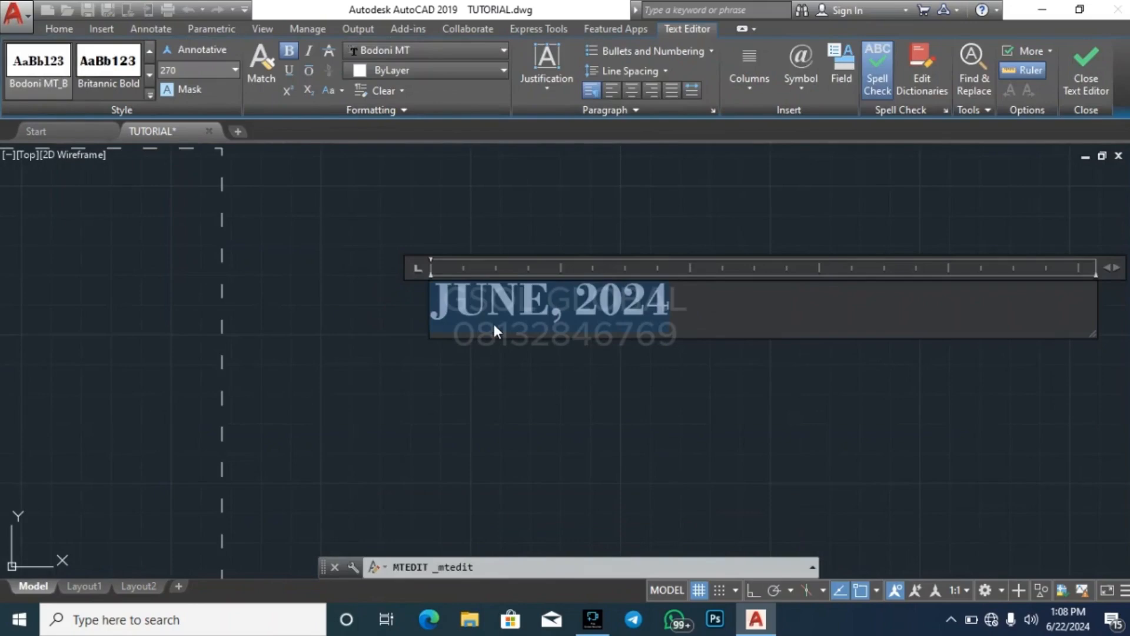
pyautogui.write('THREE BED')
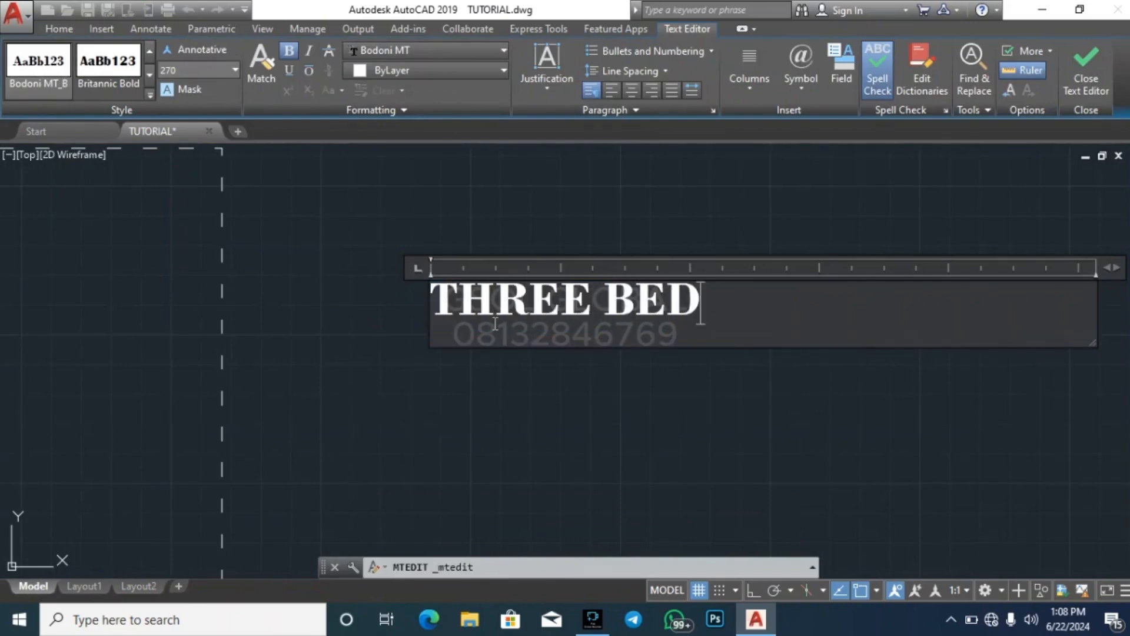
pyautogui.write('ROOM D')
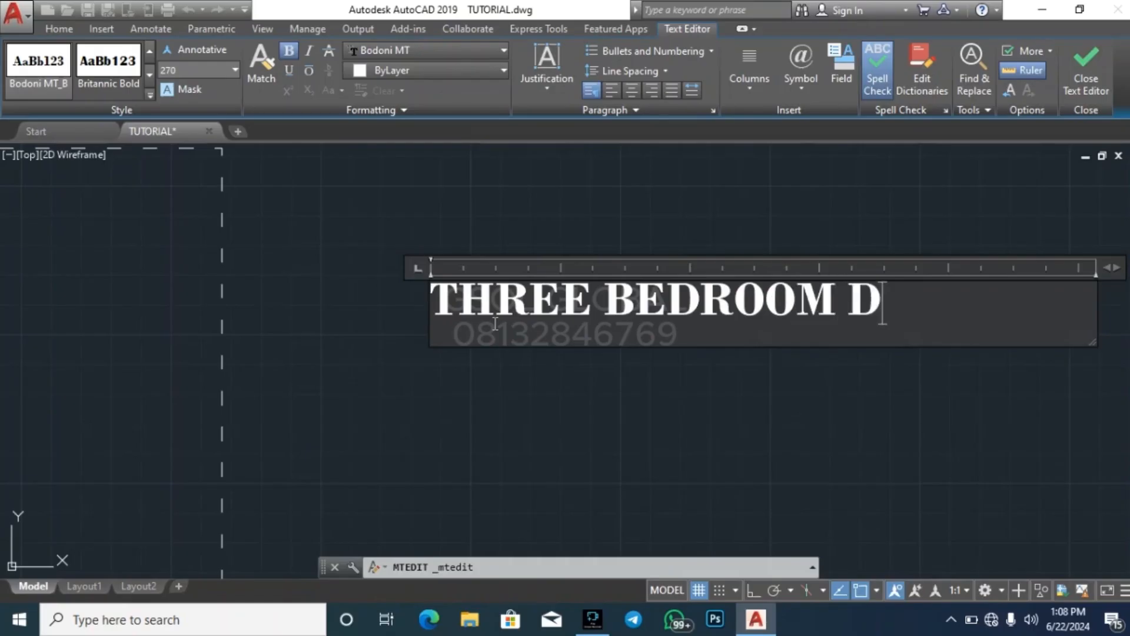
pyautogui.press('BackSpace')
# Add the lines DINING, KITCHEN and LAUNDRY below THREE BEDROOM in the note
pyautogui.press('Return')
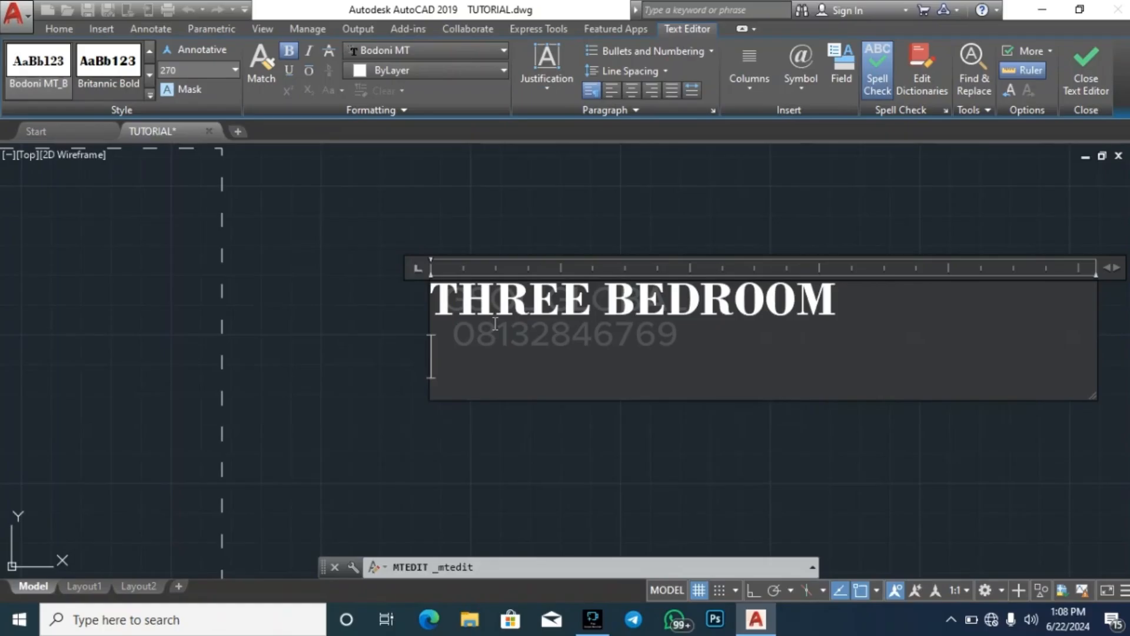
pyautogui.write('DINING')
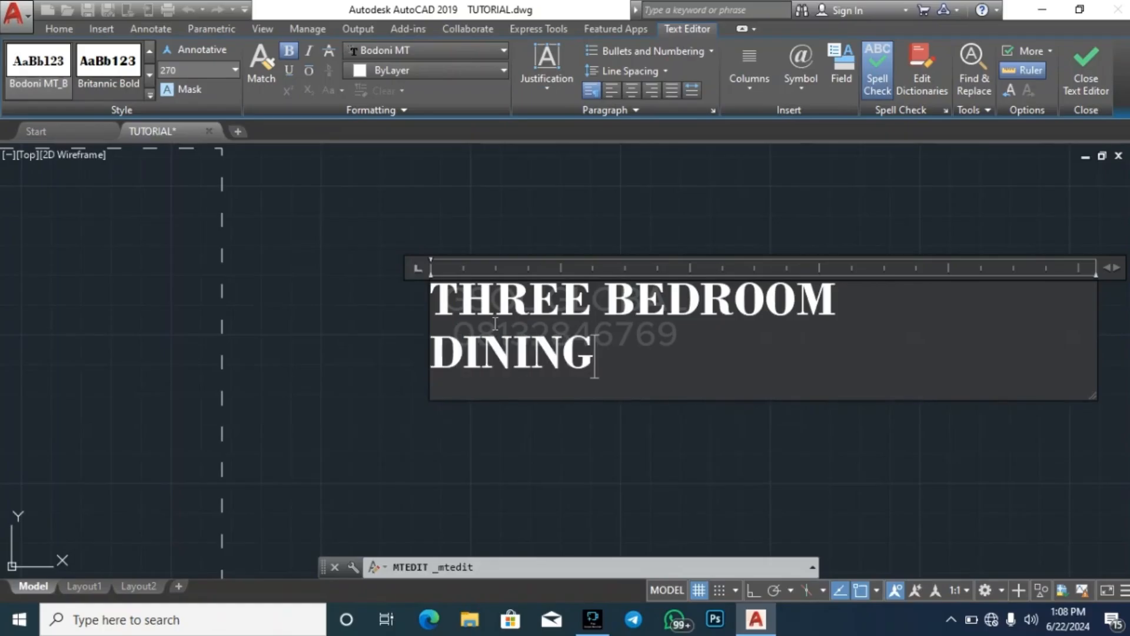
pyautogui.press('Return')
pyautogui.write('KITCHEN')
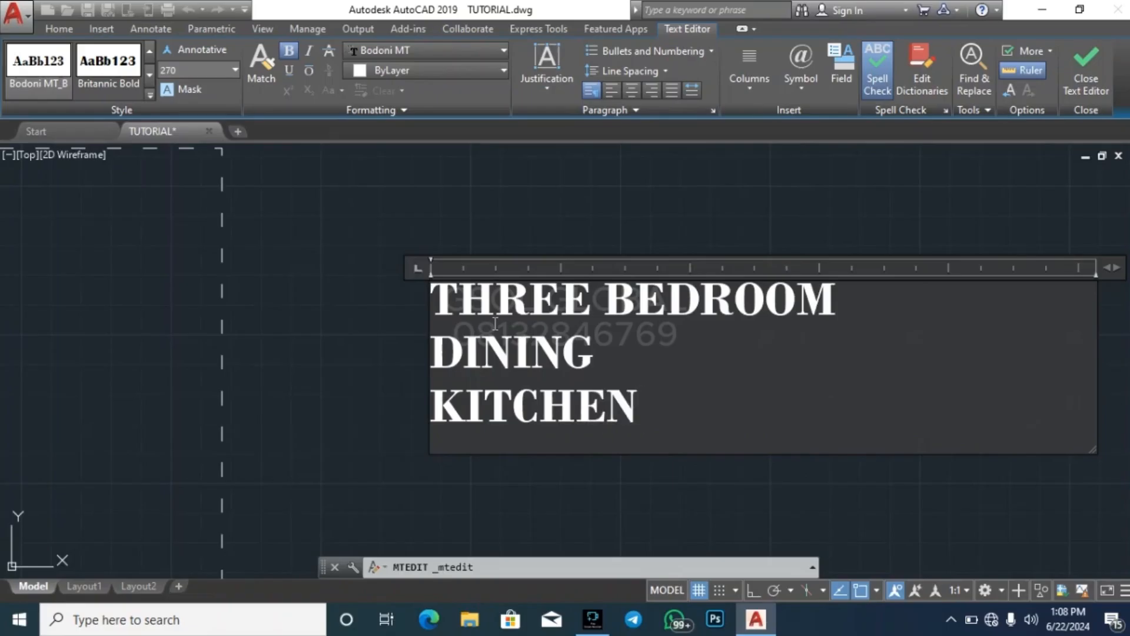
pyautogui.press('Return')
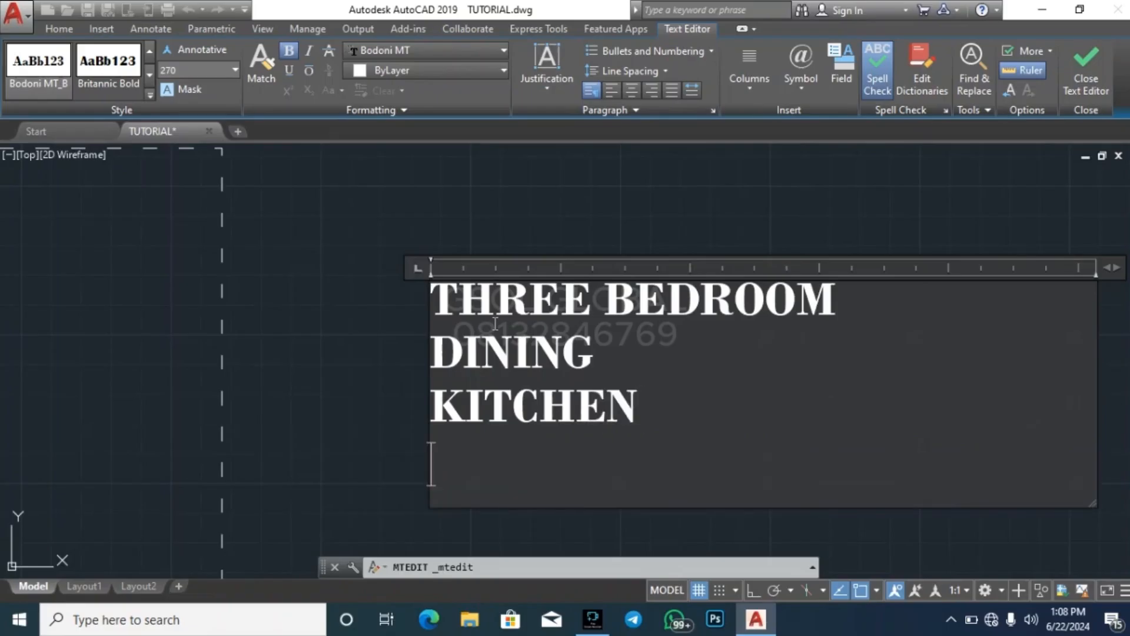
pyautogui.write('LAUNDRY')
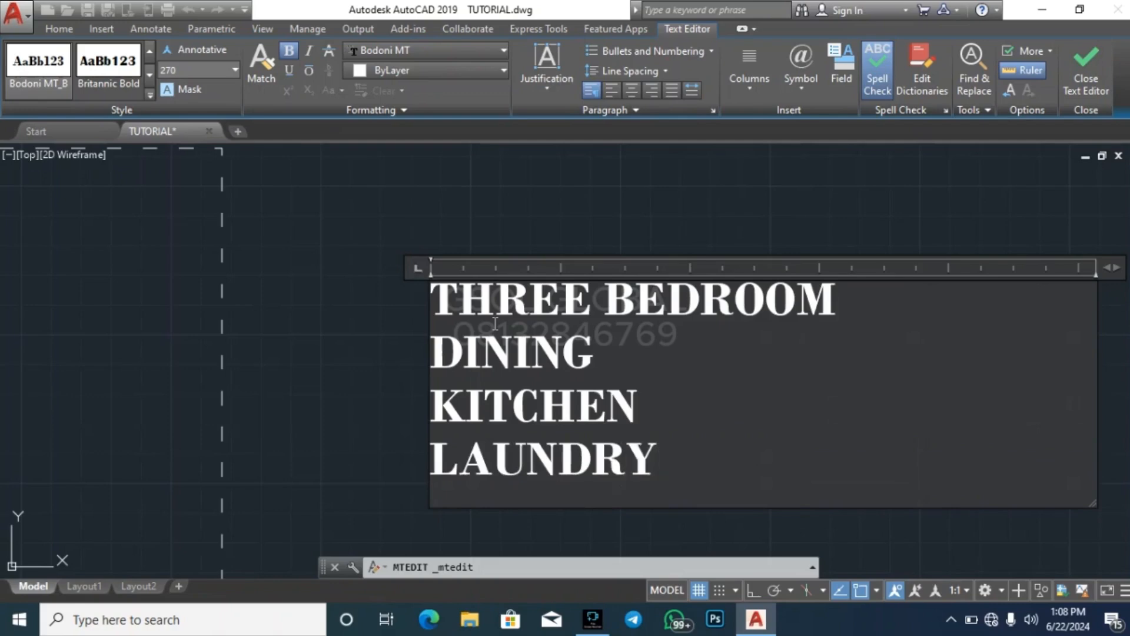
# Add the lines MAIN LOUNGE and ANTE ROOM below LAUNDRY in the note
pyautogui.press('Return')
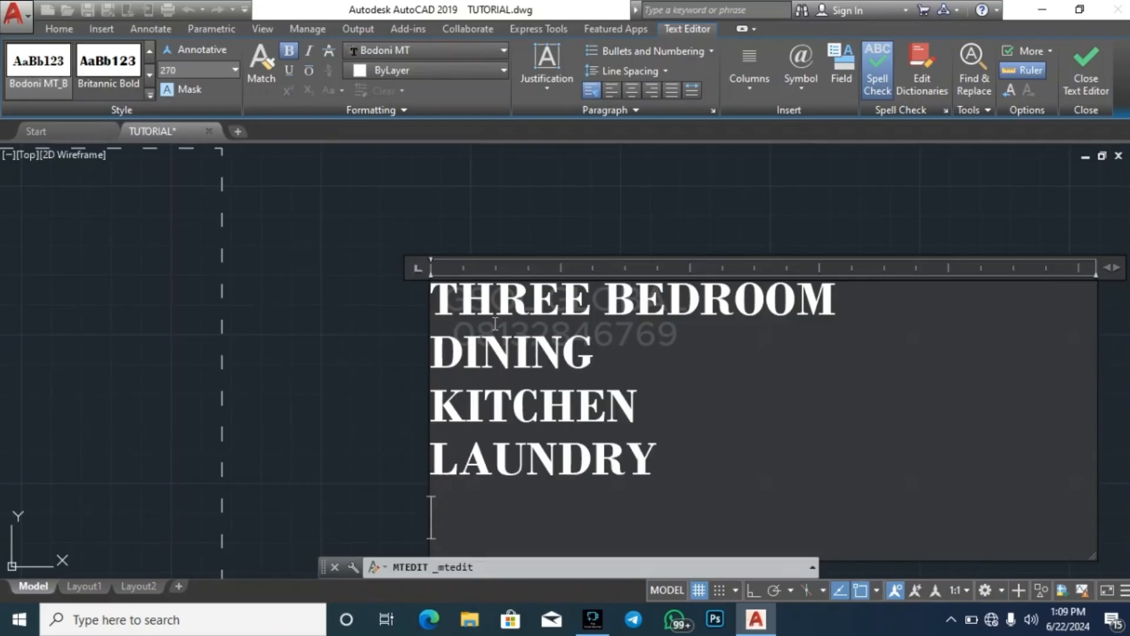
pyautogui.write('MAIN ')
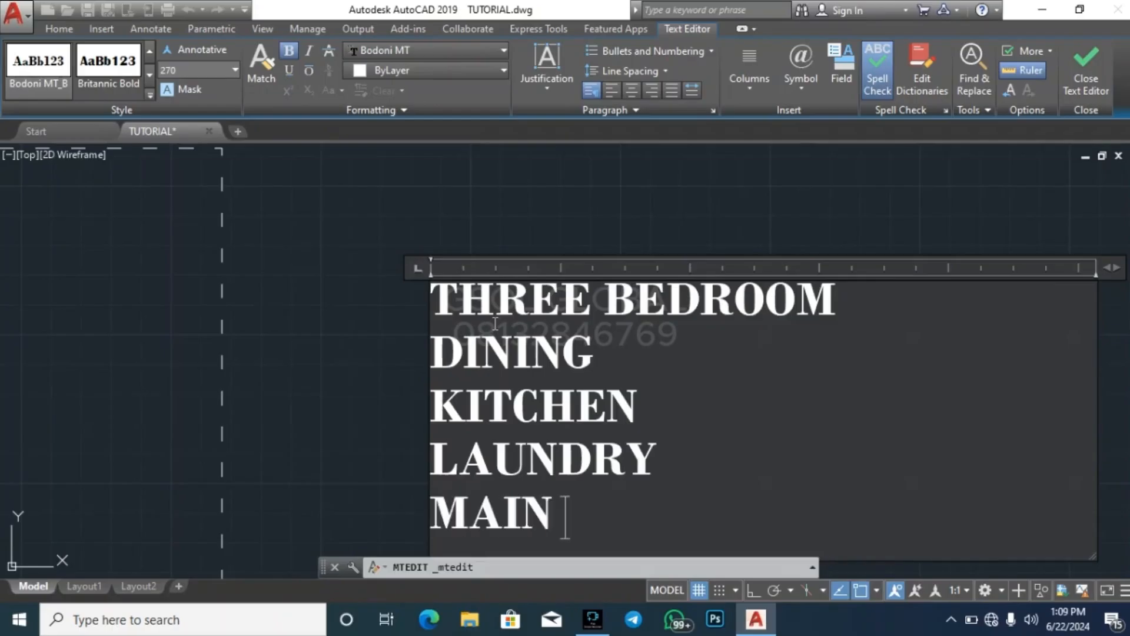
pyautogui.write('LOUNGE')
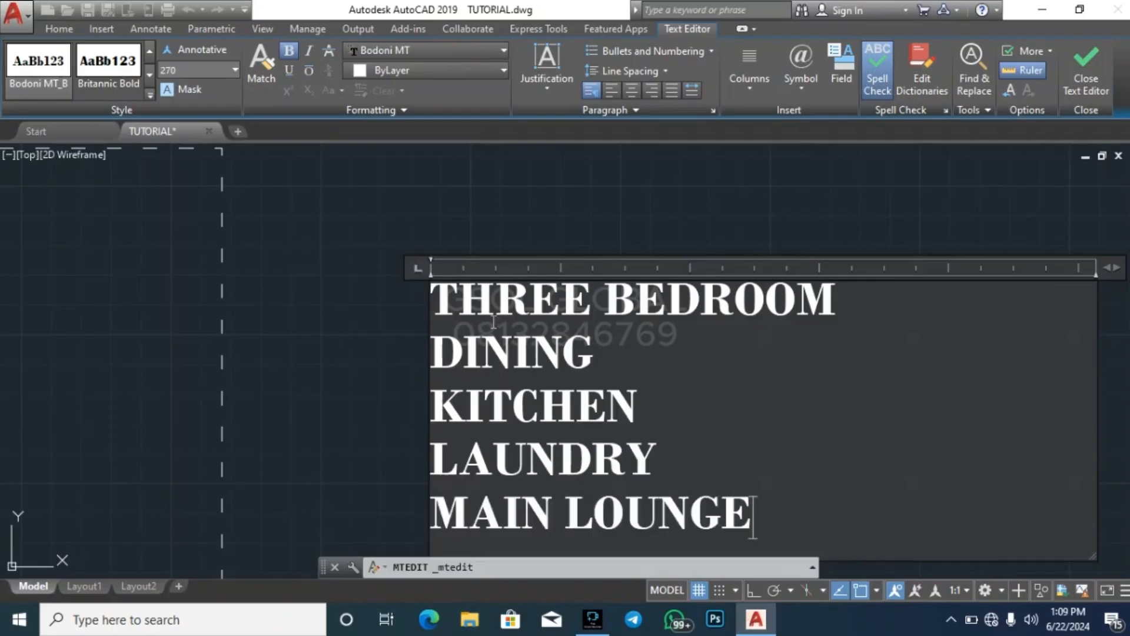
pyautogui.press('Return')
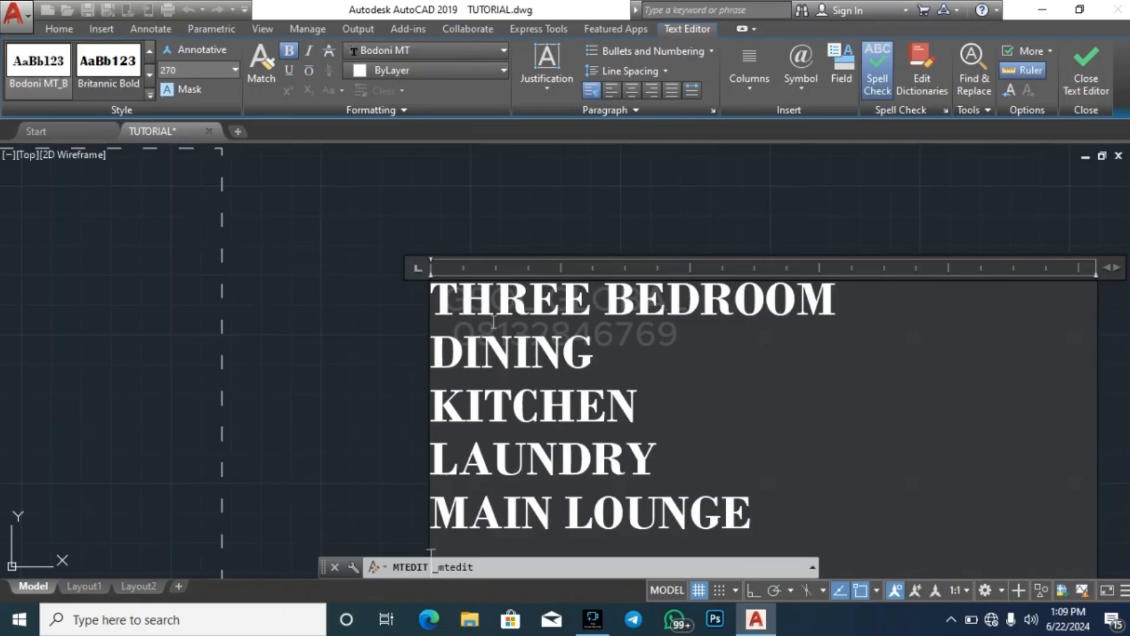
pyautogui.scroll(-5, 430, 248)
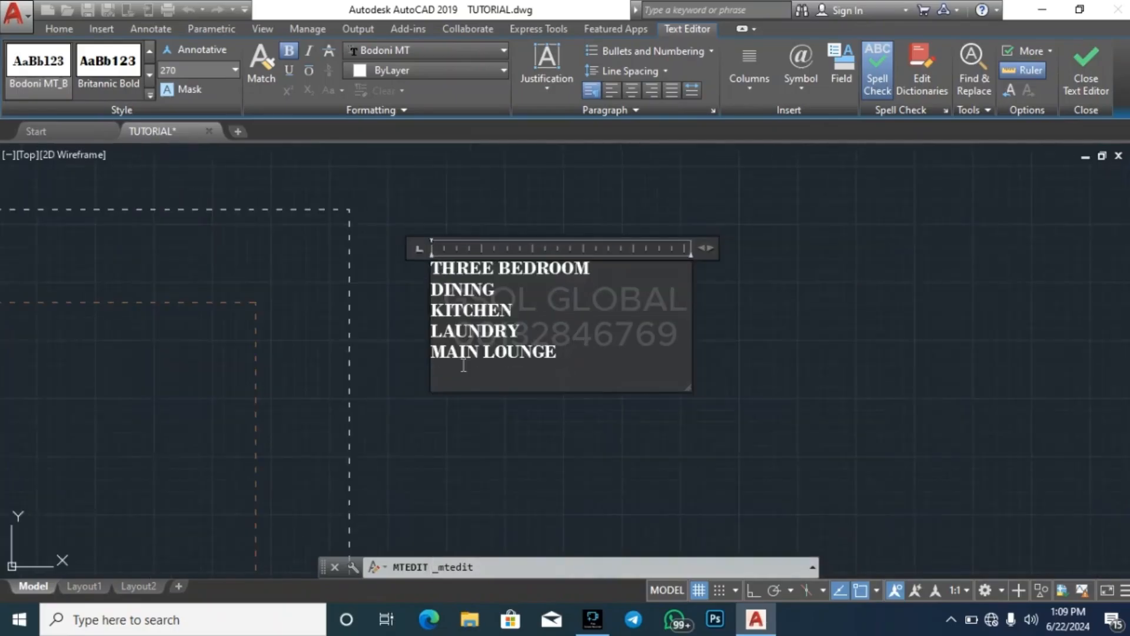
pyautogui.scroll(5, 452, 382)
pyautogui.write('A NTE')
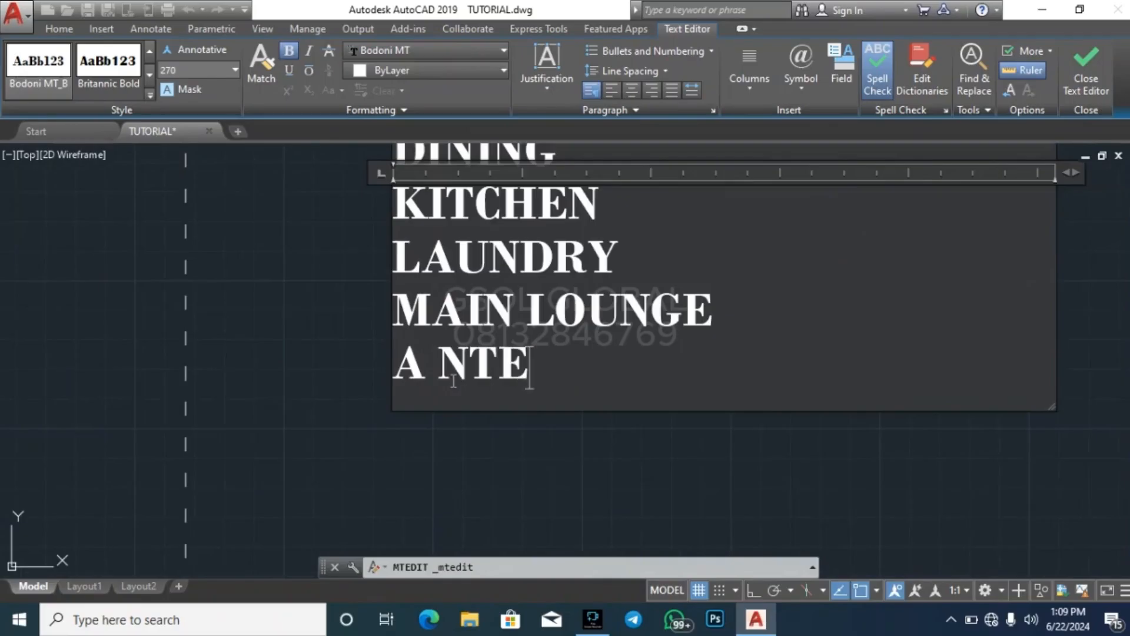
pyautogui.press('BackSpace')
pyautogui.press('BackSpace')
pyautogui.press('BackSpace')
pyautogui.press('BackSpace')
pyautogui.write('N')
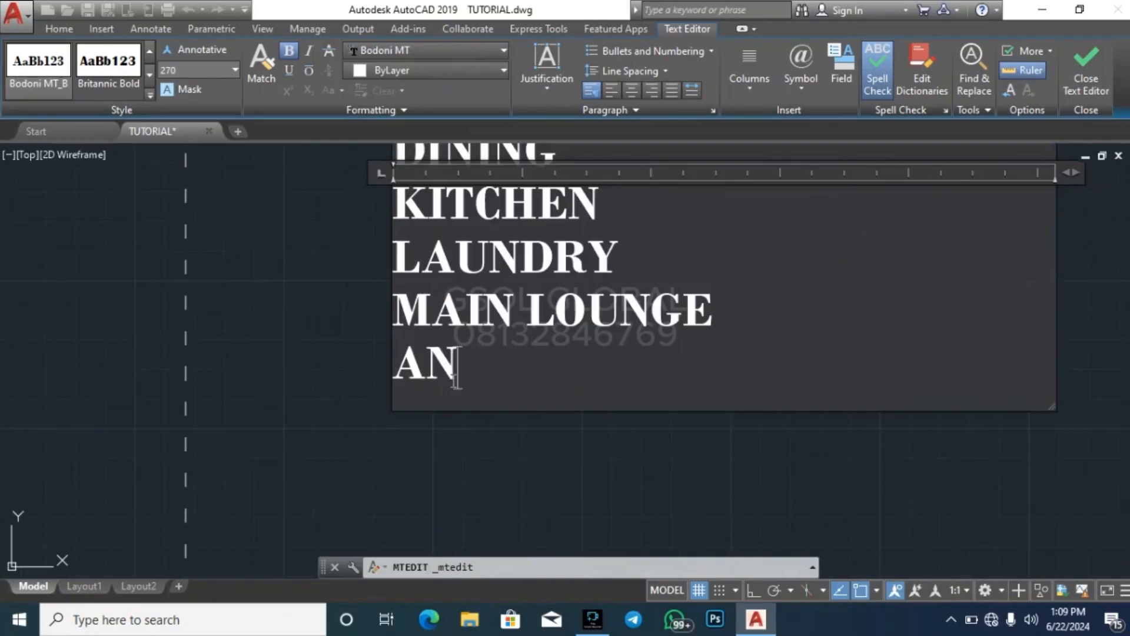
pyautogui.write('TE ROOM')
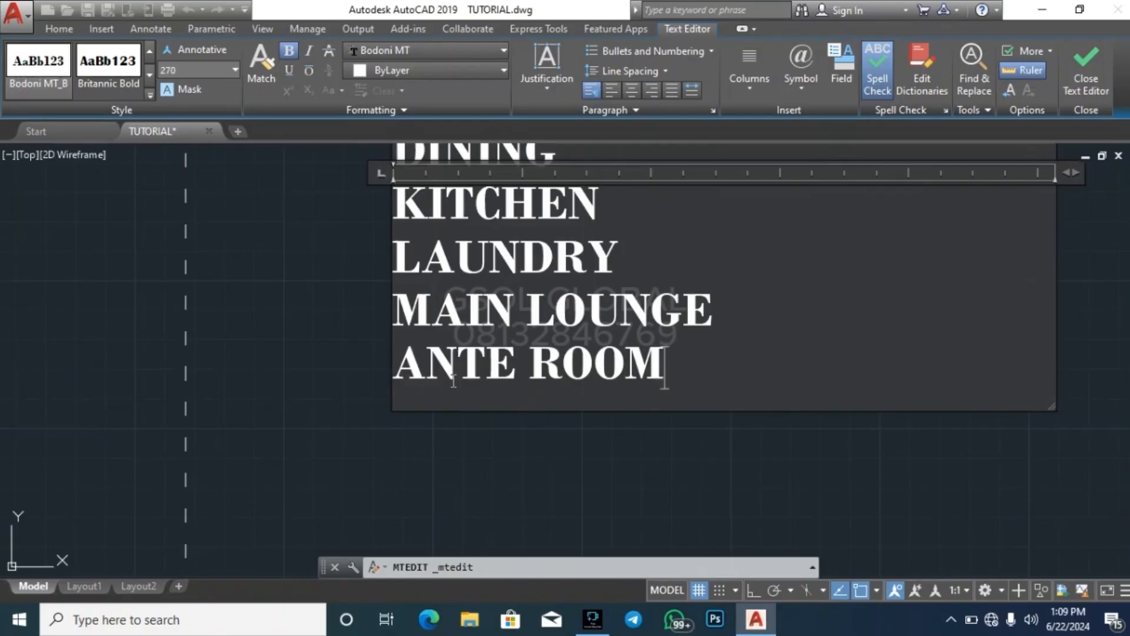
# Add the lines ENTRY PORCH and SECONDARY LOUNGE at the end of the note
pyautogui.press('Return')
pyautogui.write('ENTR')
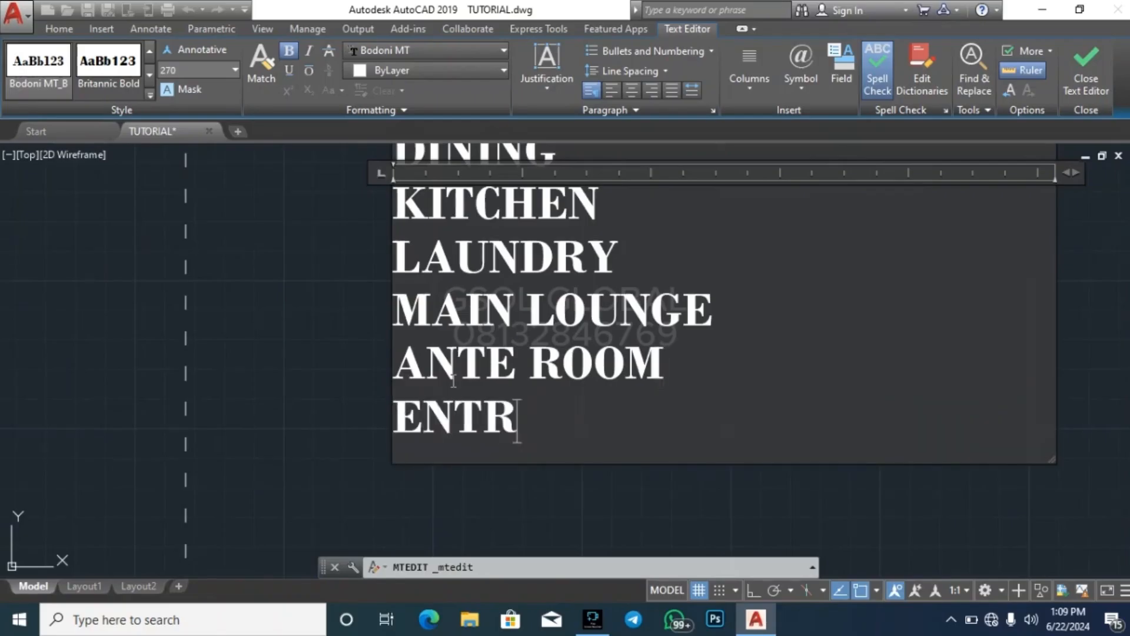
pyautogui.write('Y PORCH')
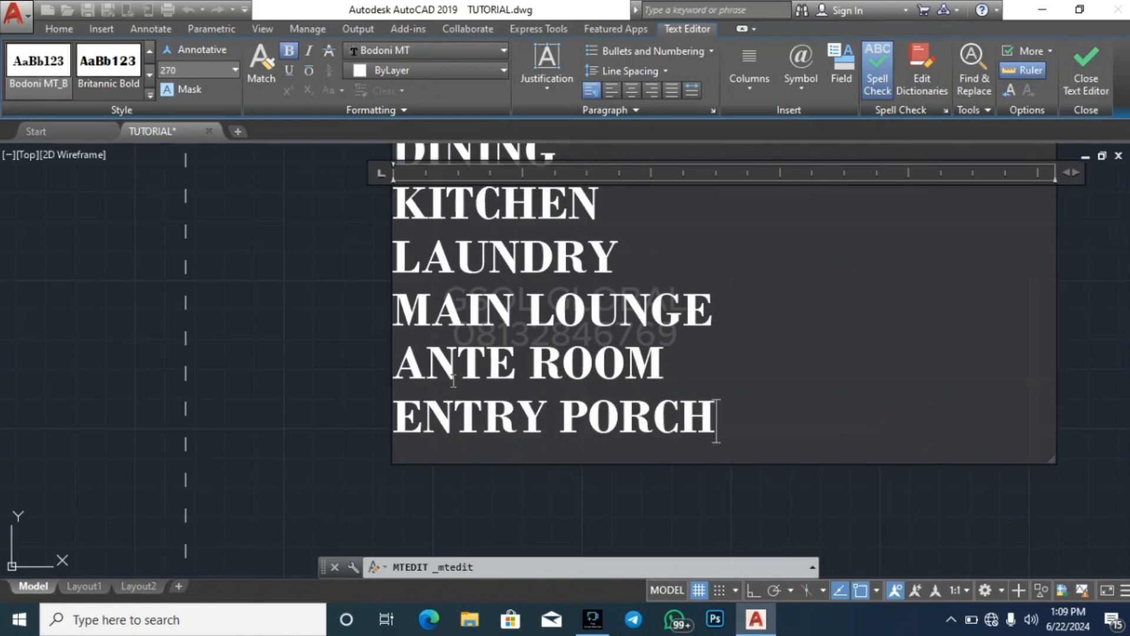
pyautogui.press('Return')
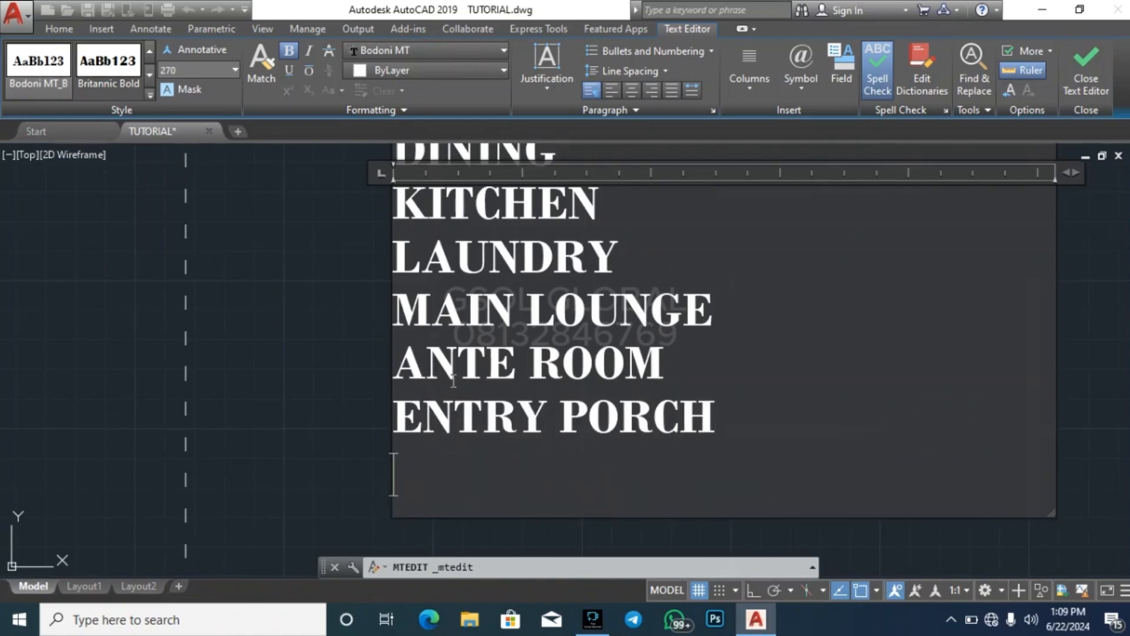
pyautogui.write('SECO')
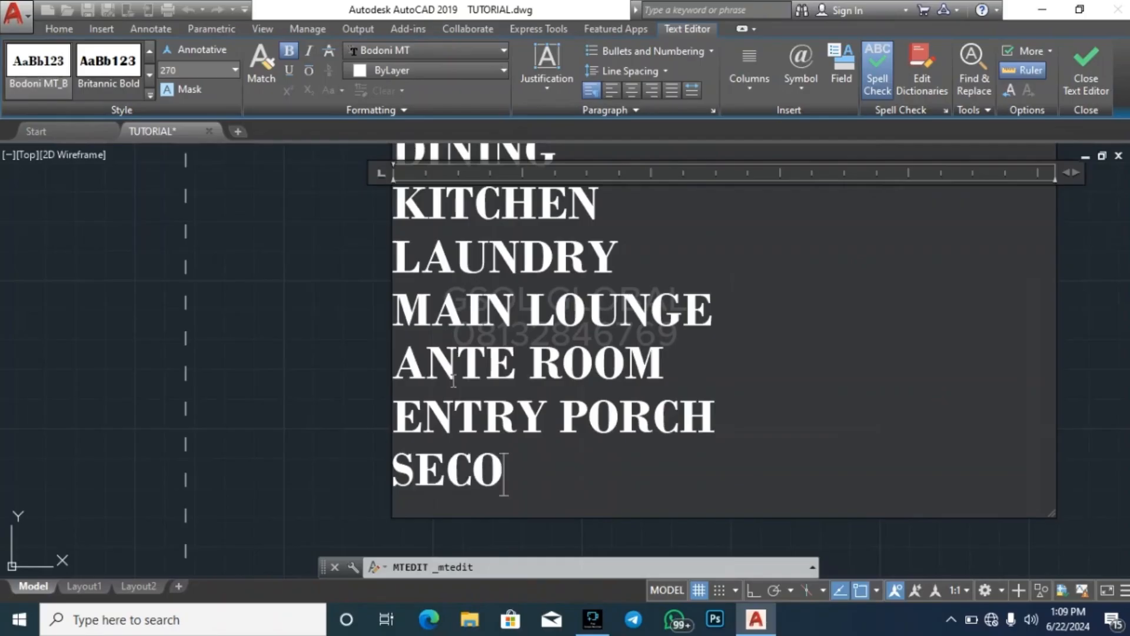
pyautogui.write('ND')
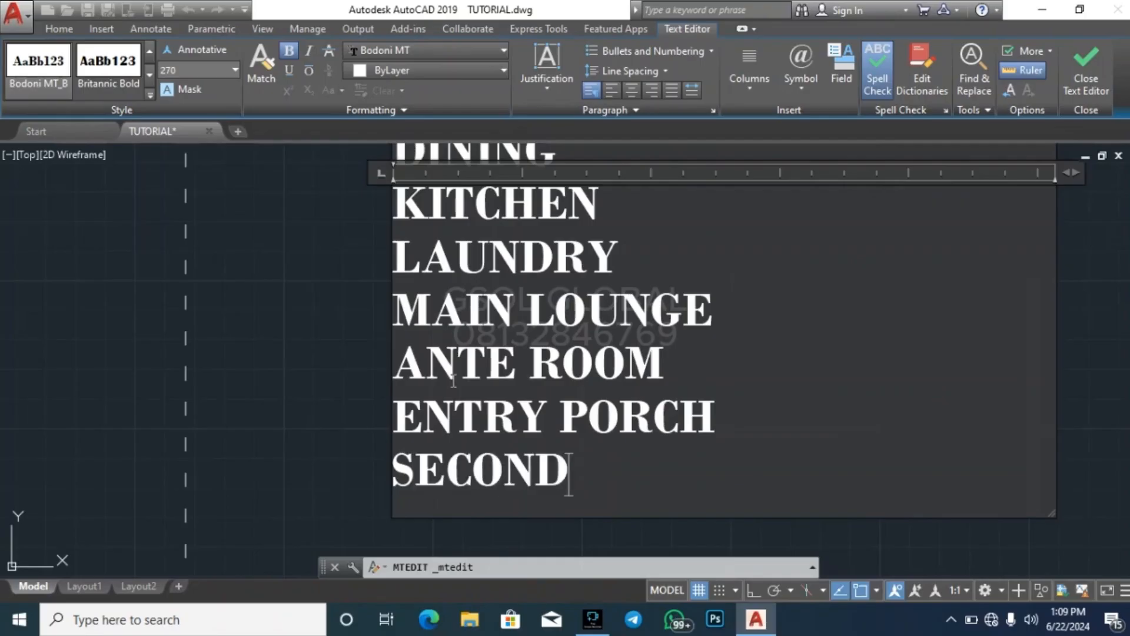
pyautogui.write('ARY O')
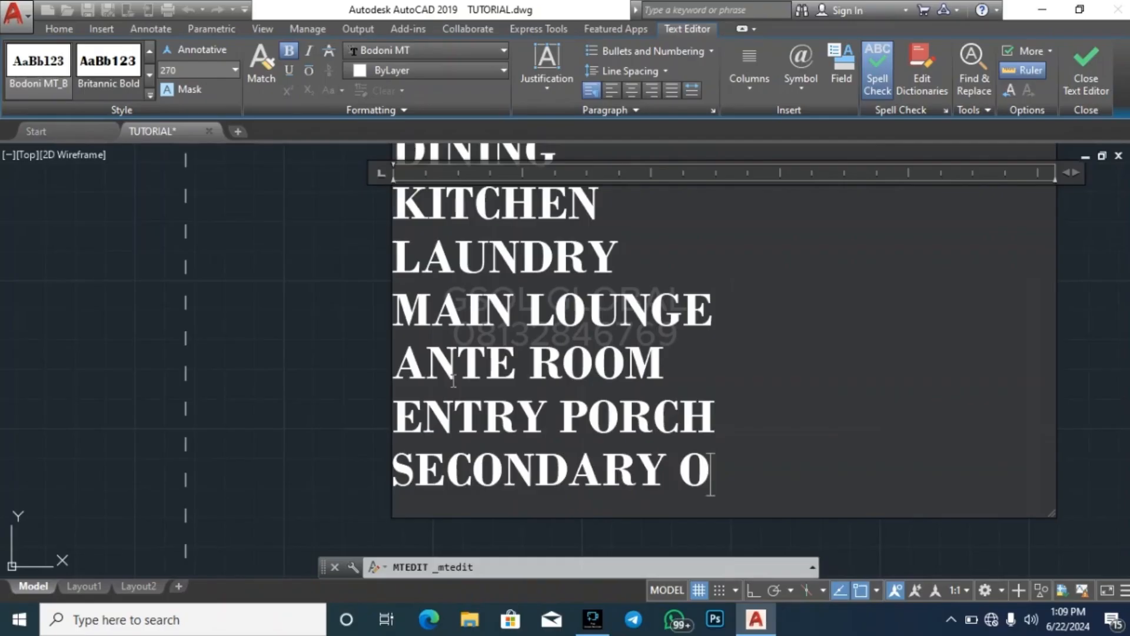
pyautogui.write('LOUNGE')
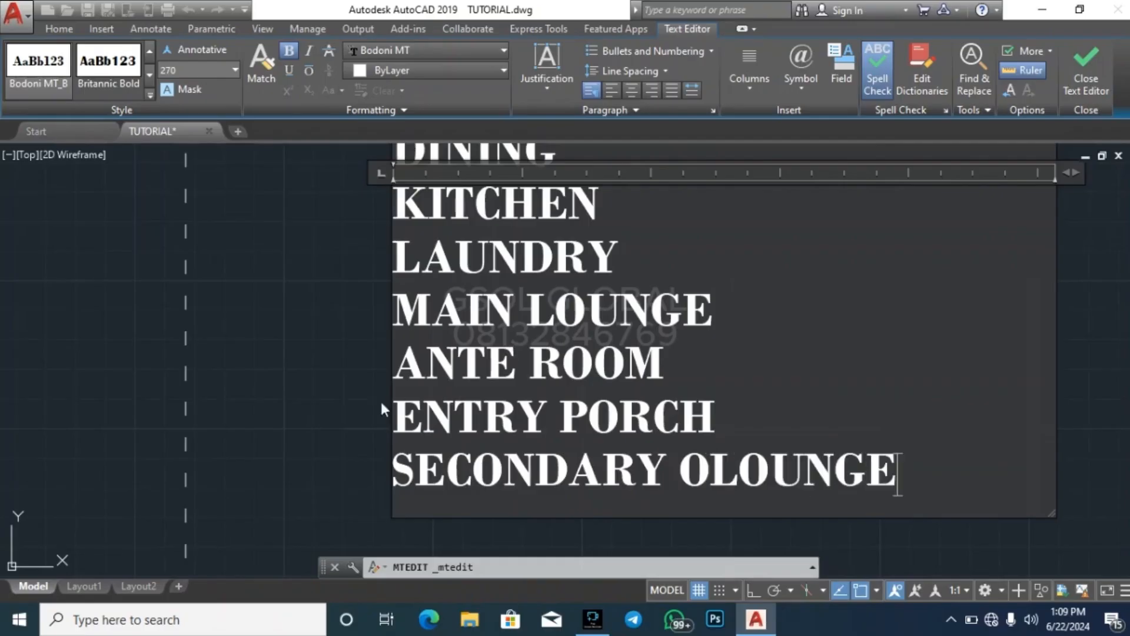
pyautogui.click(723, 476)
pyautogui.press('BackSpace')
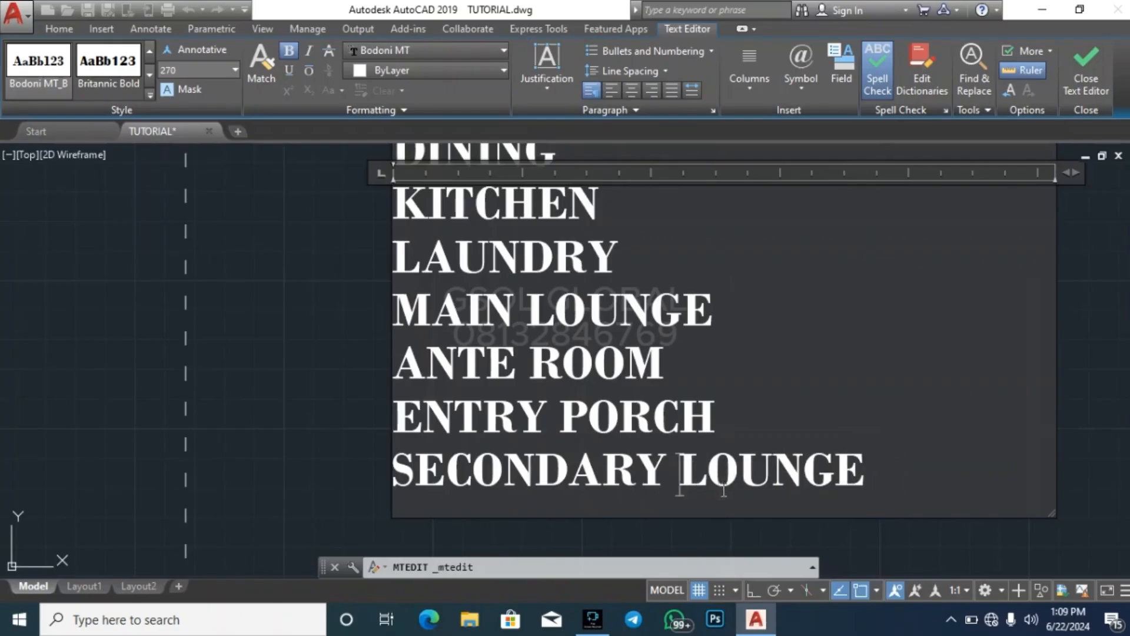
# Review the room list line by line and finish editing the note, keeping its text
pyautogui.scroll(-2, 451, 423)
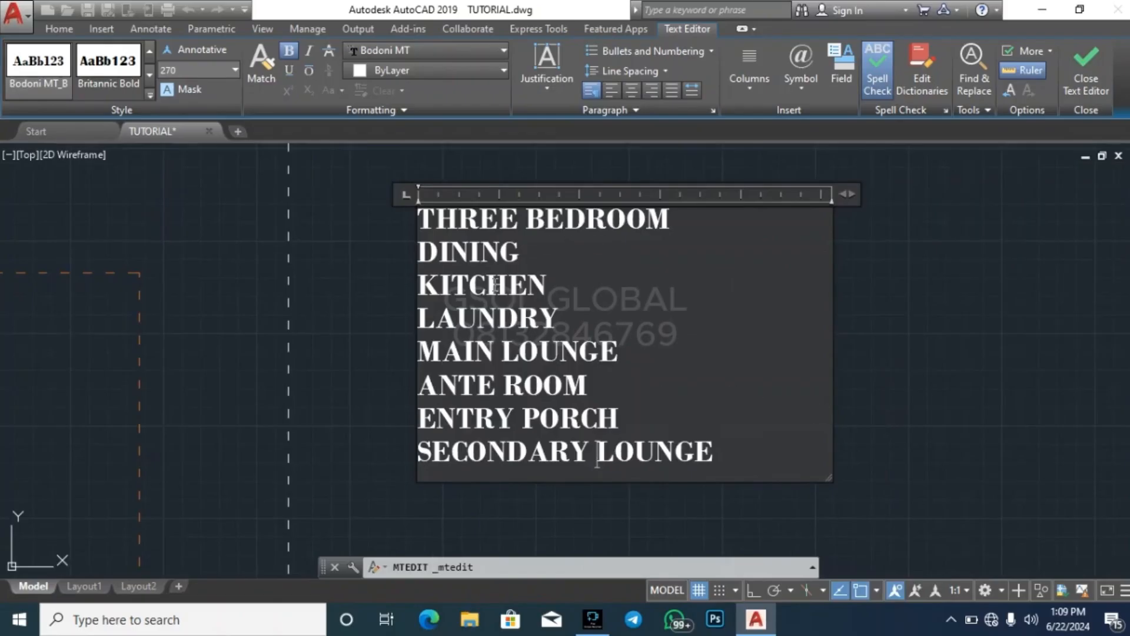
pyautogui.click(677, 218)
pyautogui.click(540, 251)
pyautogui.click(575, 288)
pyautogui.click(569, 313)
pyautogui.click(663, 348)
pyautogui.click(638, 396)
pyautogui.scroll(-5, 511, 275)
pyautogui.click(491, 302)
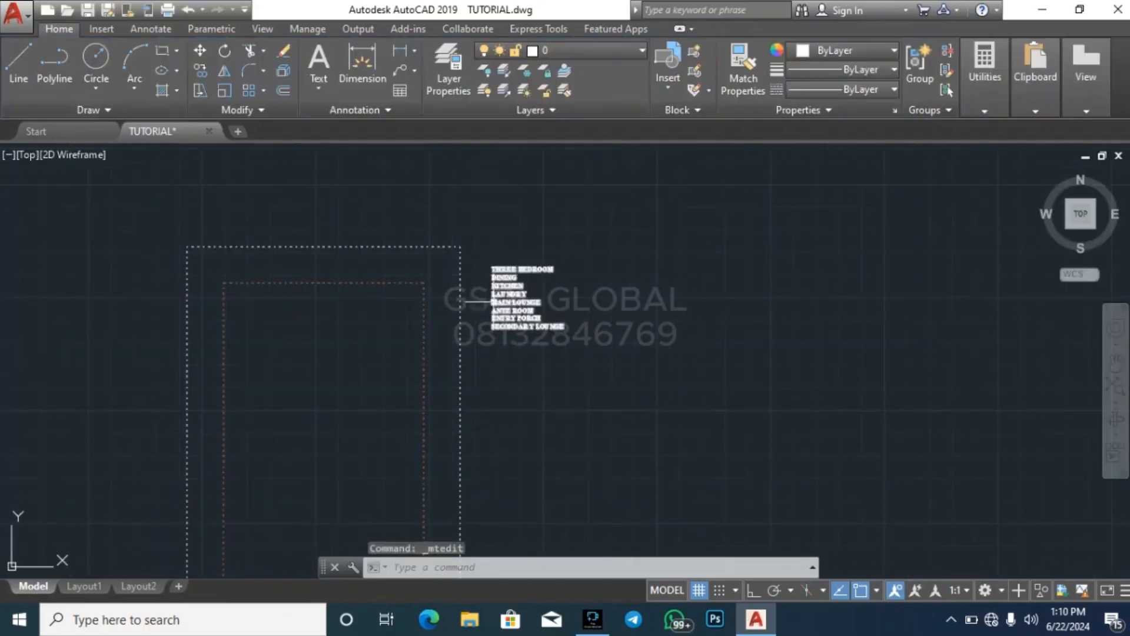
pyautogui.scroll(4, 485, 250)
pyautogui.press('Escape')
pyautogui.scroll(-4, 617, 242)
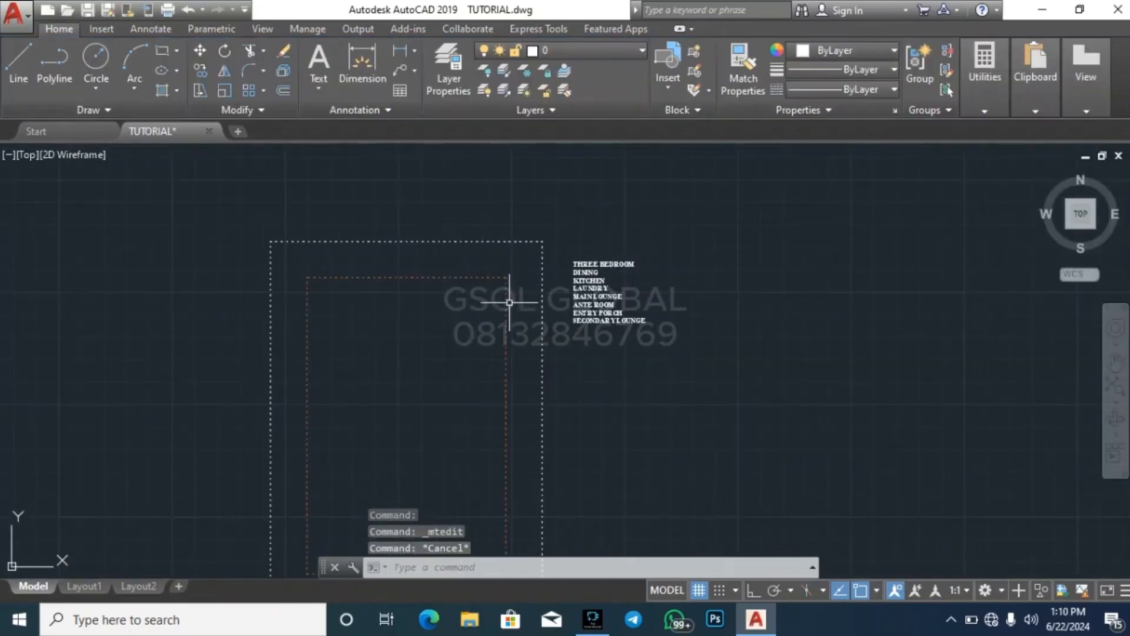
pyautogui.scroll(-2, 661, 239)
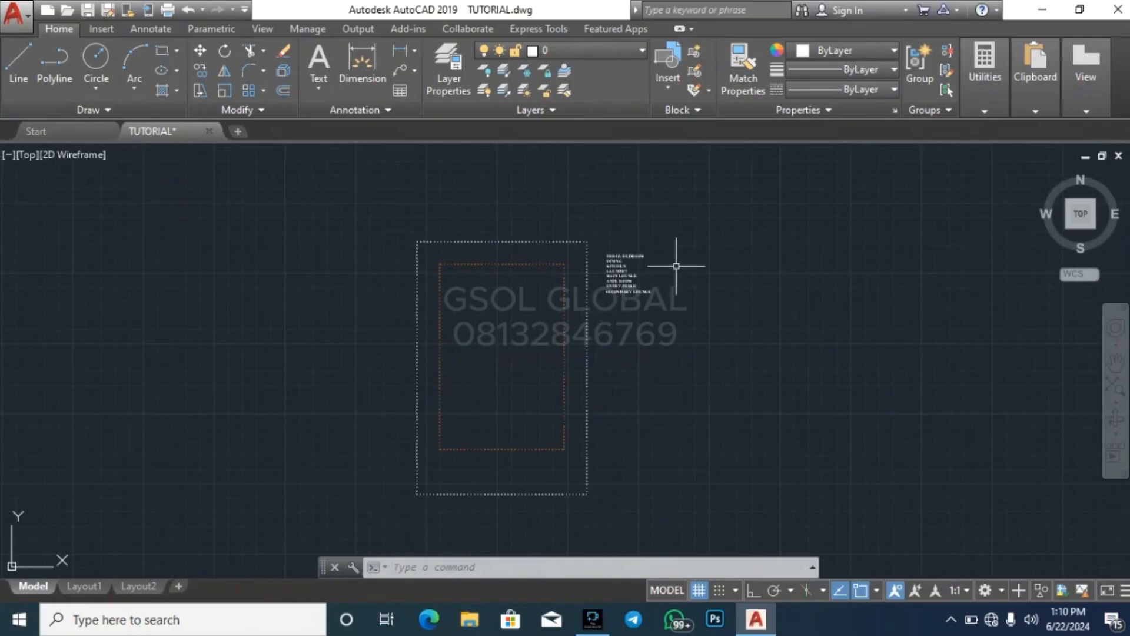
pyautogui.scroll(5, 656, 262)
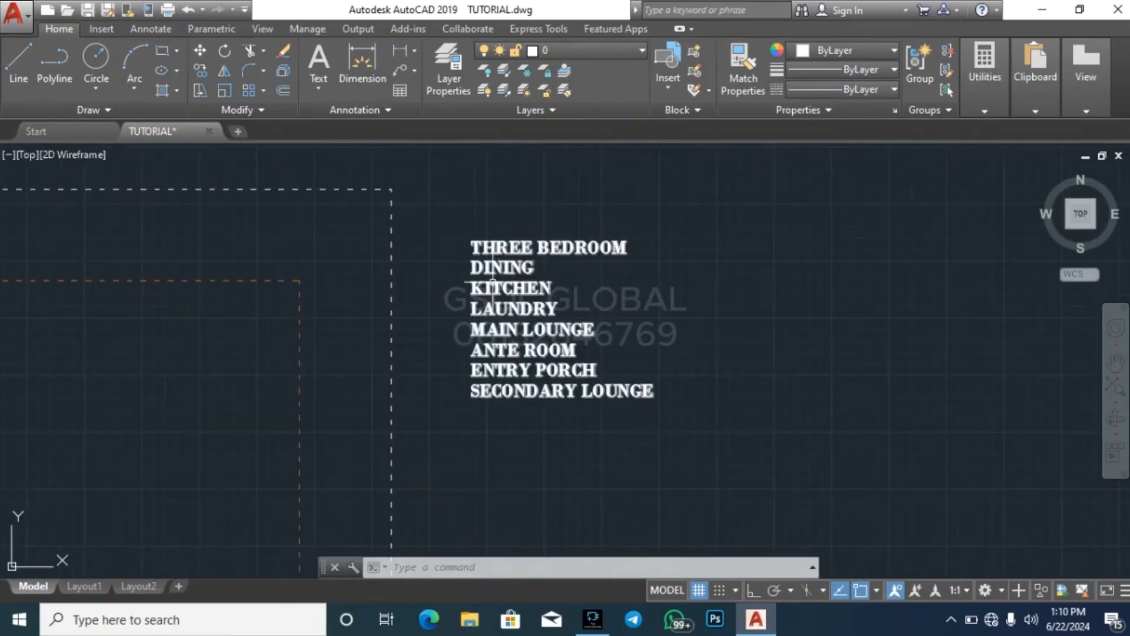
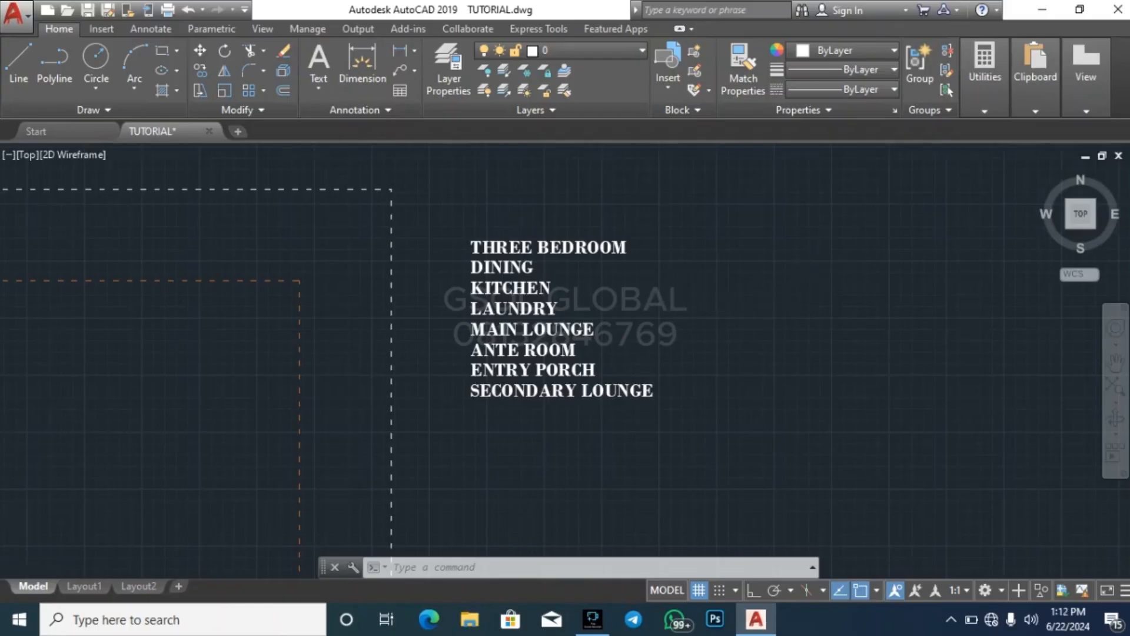
pyautogui.scroll(-5, 785, 248)
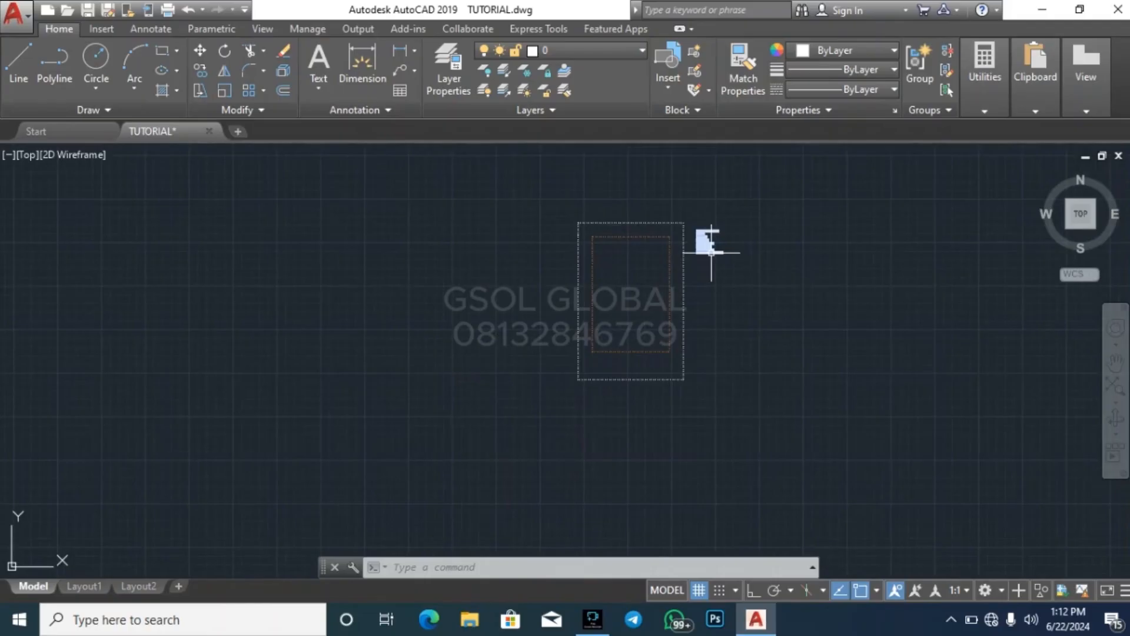
pyautogui.moveTo(711, 253)
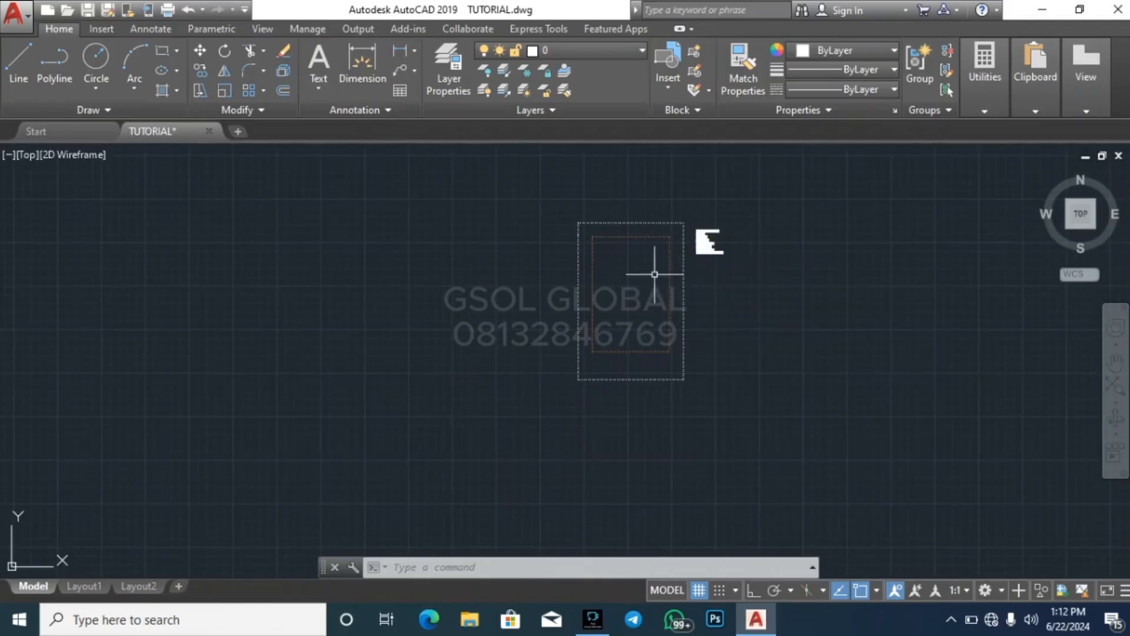
pyautogui.scroll(8, 650, 251)
pyautogui.press('Escape')
pyautogui.press('Escape')
pyautogui.press('Escape')
pyautogui.scroll(-4, 556, 255)
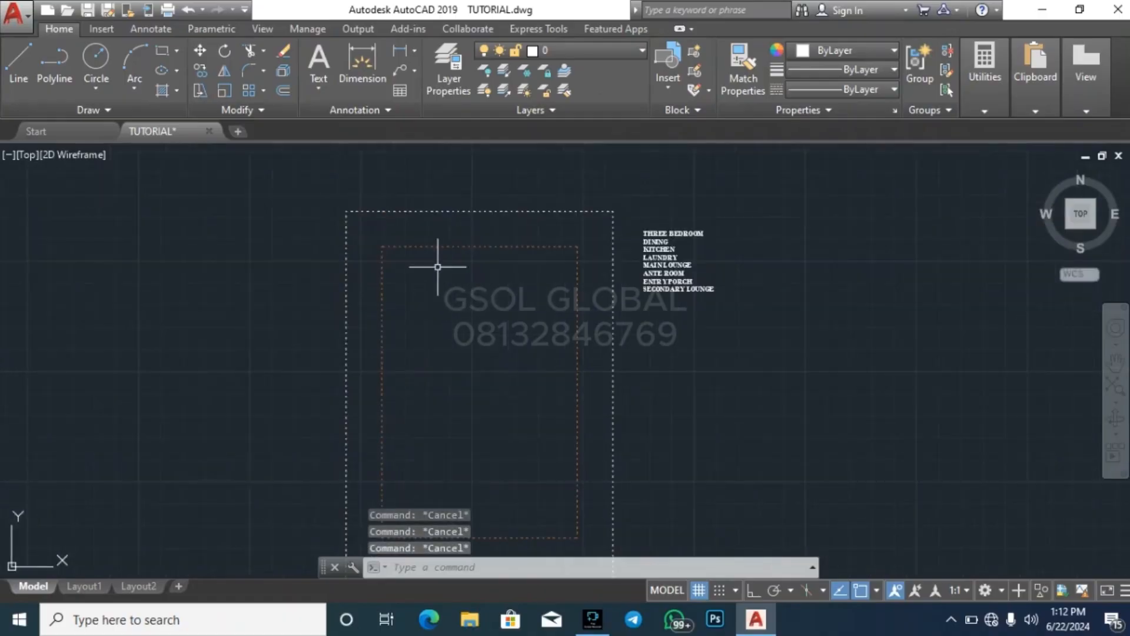
pyautogui.scroll(4, 395, 247)
pyautogui.scroll(-5, 395, 248)
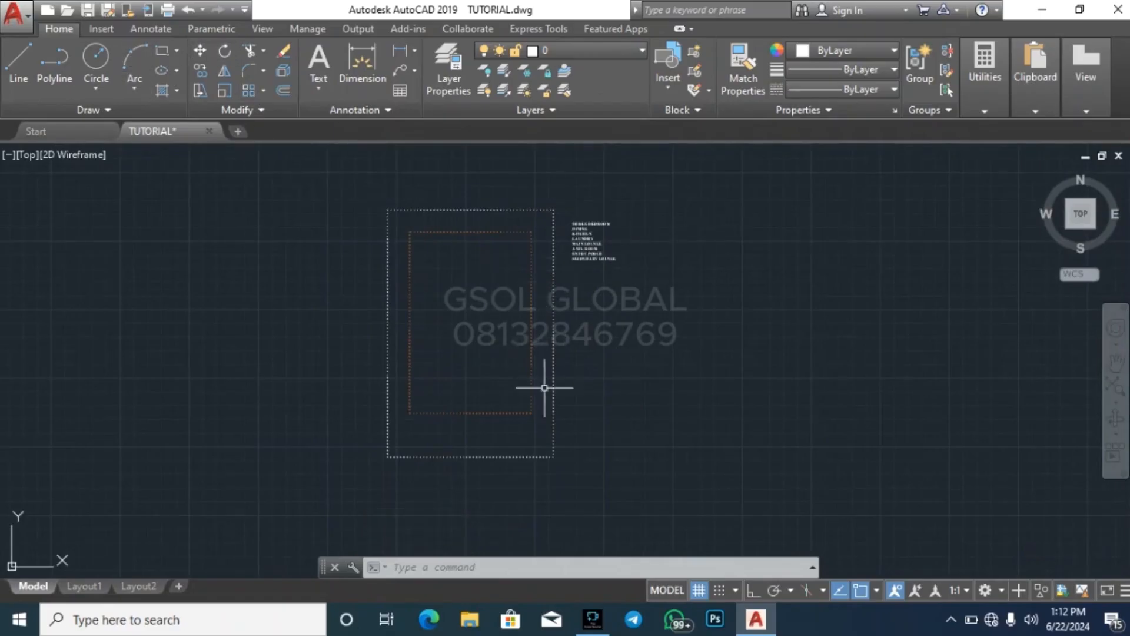
# Assign the four inner setback lines to the WALL layer
pyautogui.click(546, 422)
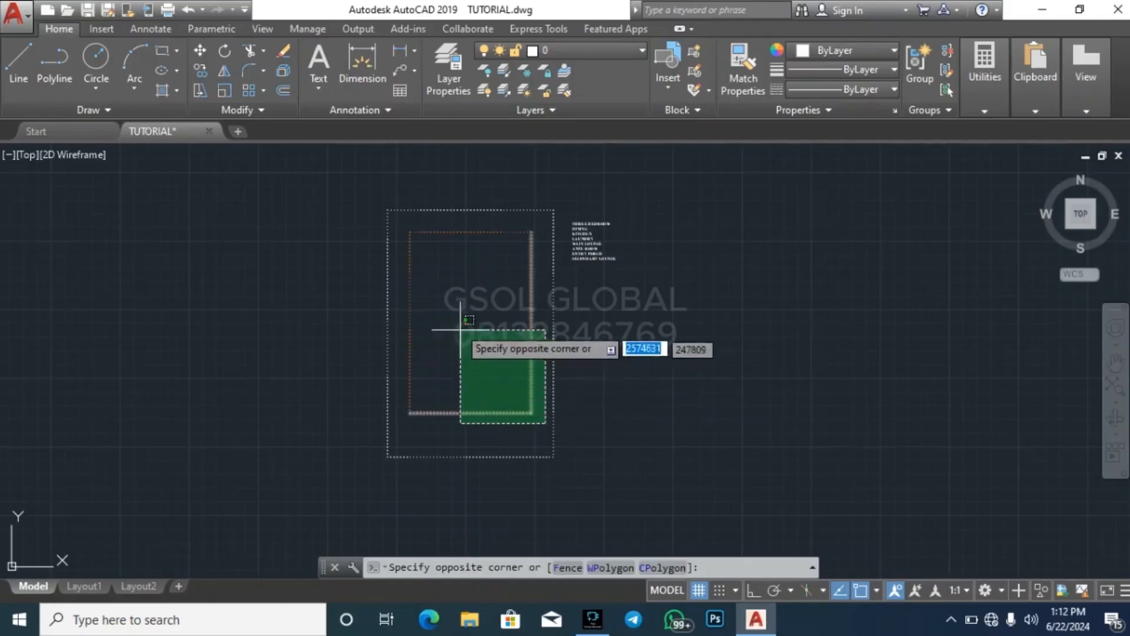
pyautogui.click(403, 215)
pyautogui.click(575, 51)
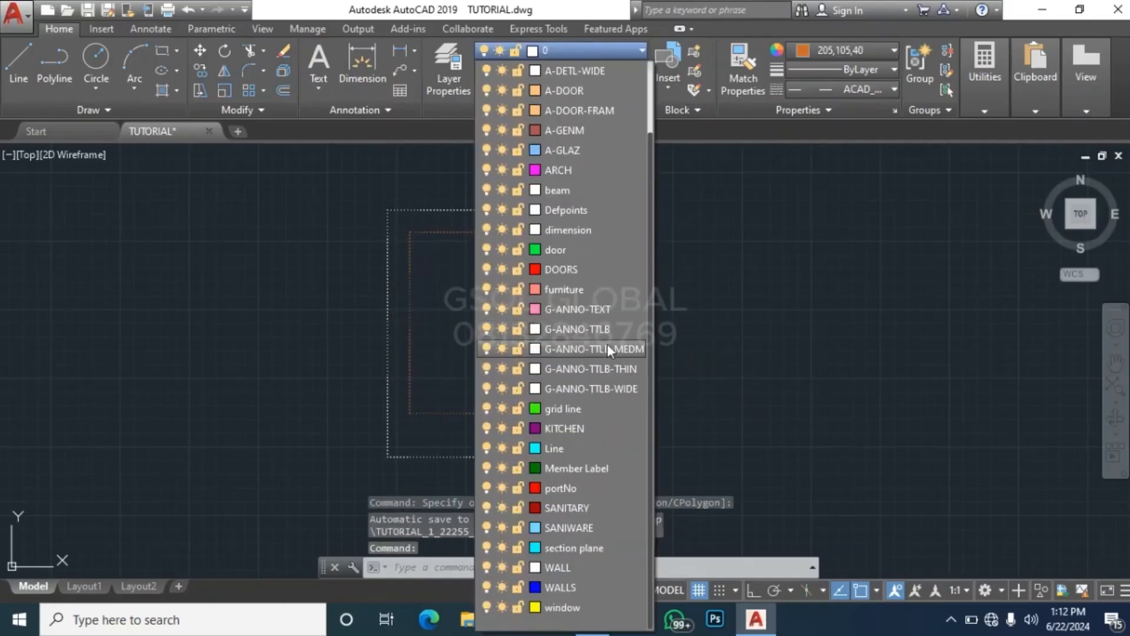
pyautogui.click(597, 566)
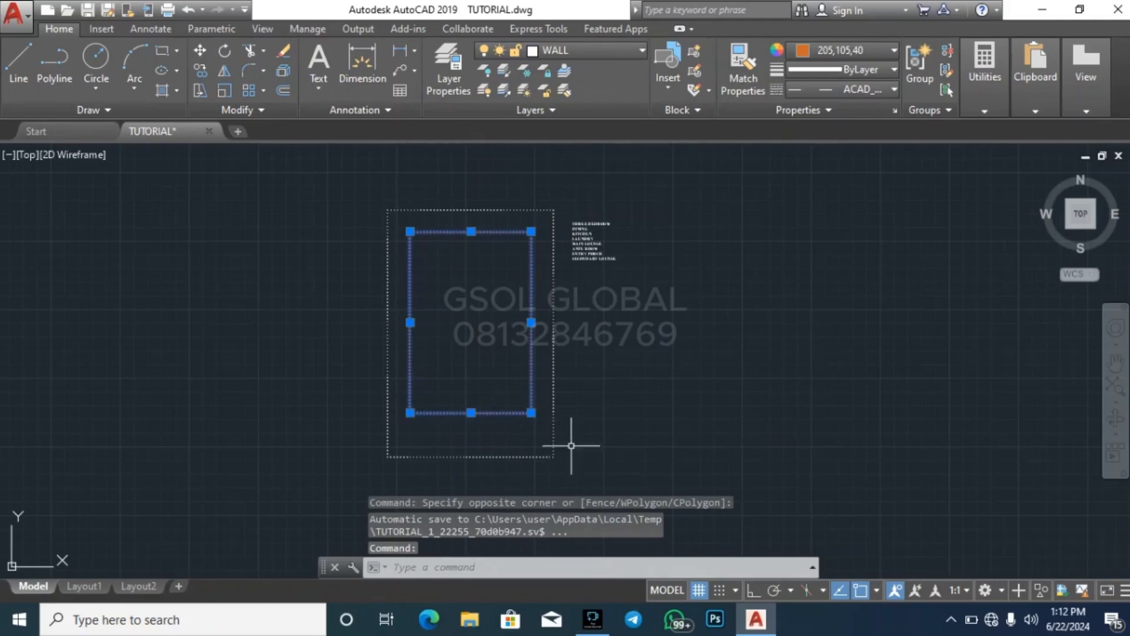
# Set both the colour and the linetype of the inner setback lines to ByLayer
pyautogui.click(846, 46)
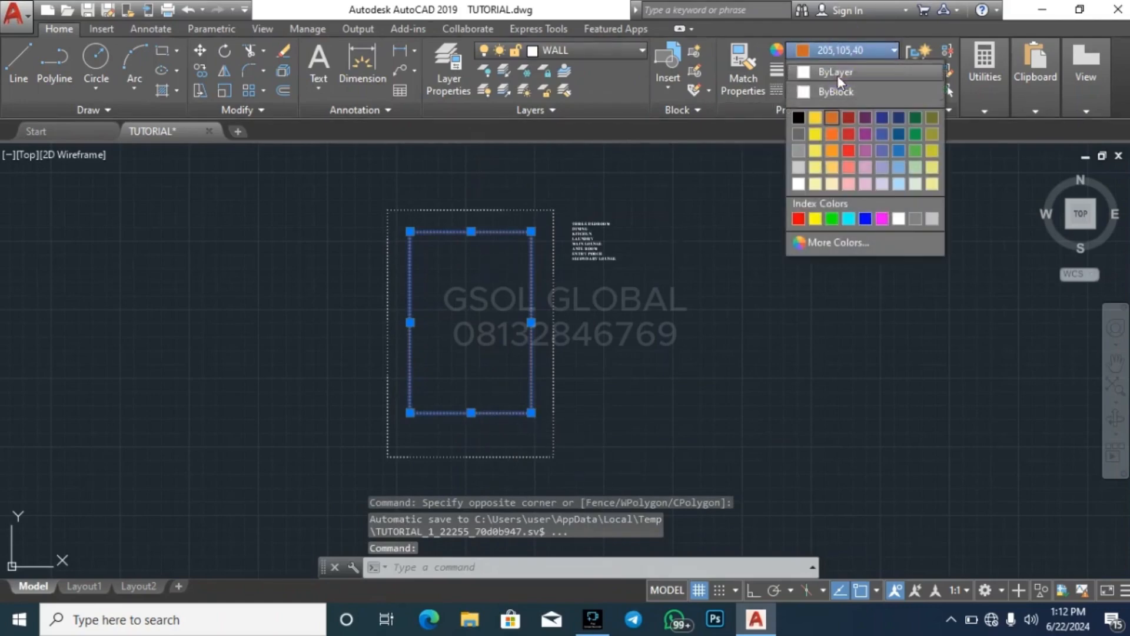
pyautogui.click(834, 66)
pyautogui.press('Escape')
pyautogui.click(877, 88)
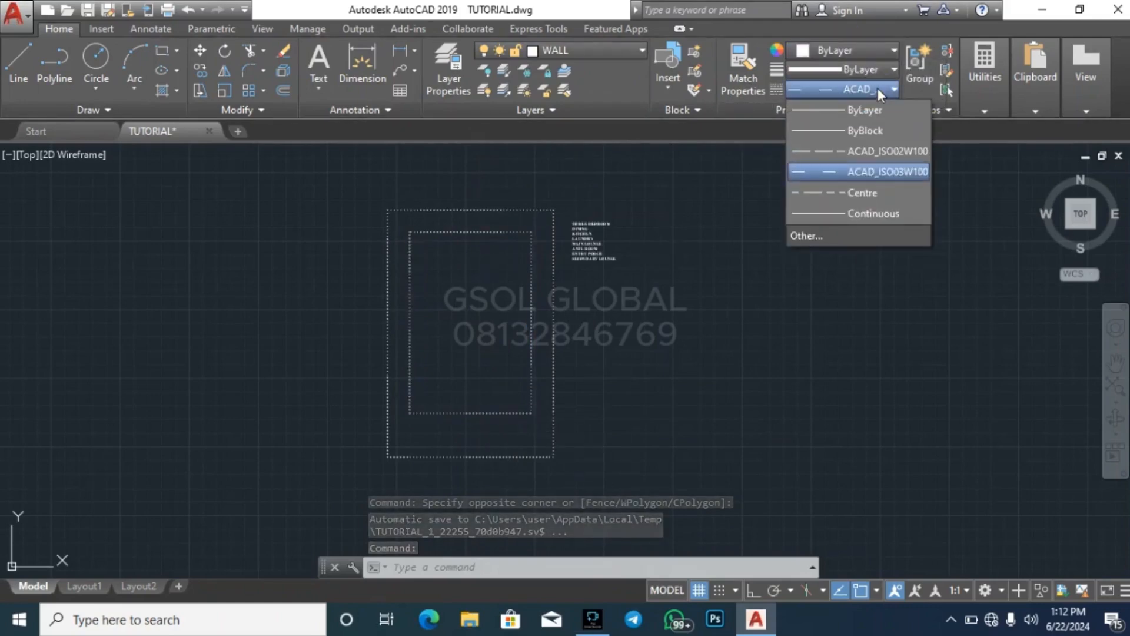
pyautogui.click(856, 109)
pyautogui.press('Escape')
pyautogui.press('Escape')
pyautogui.press('Escape')
pyautogui.scroll(2, 378, 214)
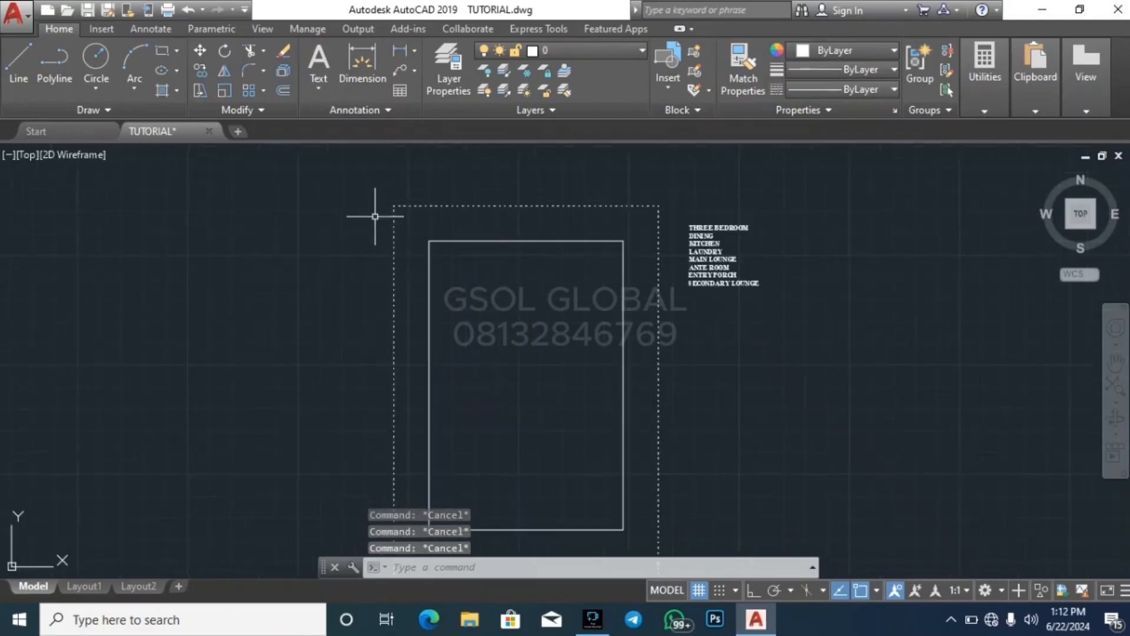
pyautogui.scroll(-4, 378, 207)
pyautogui.scroll(4, 512, 228)
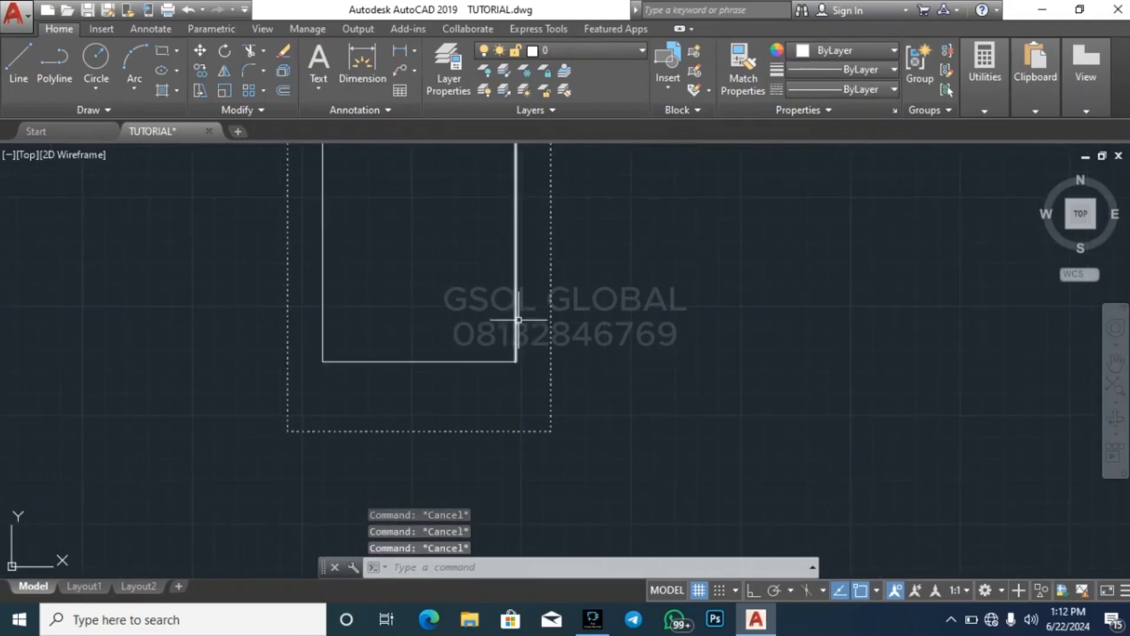
pyautogui.press('Escape')
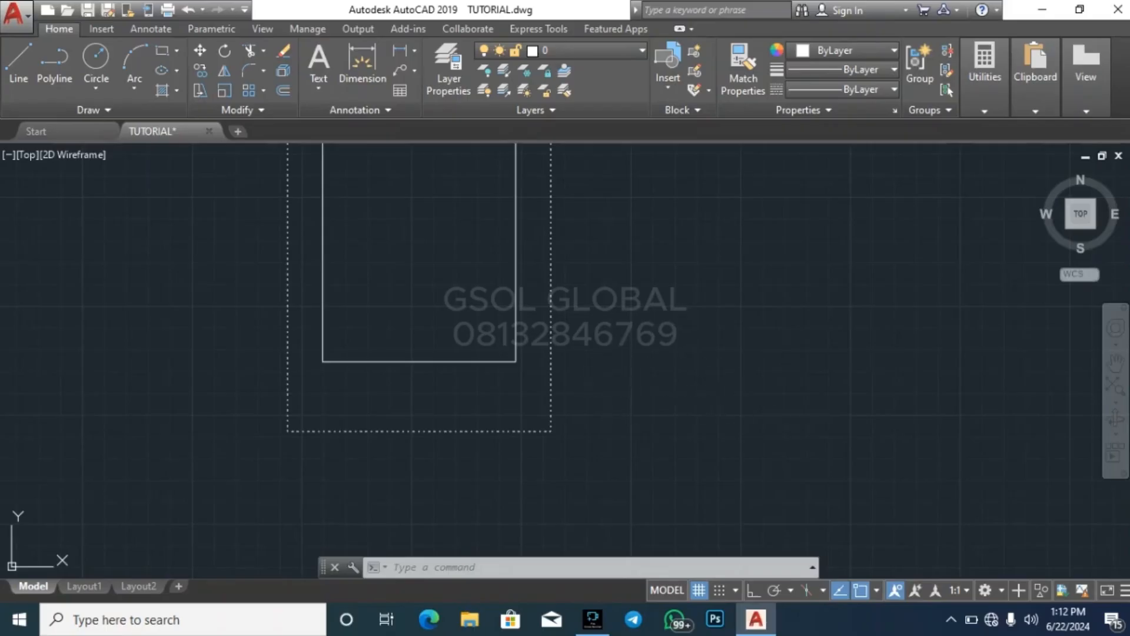
pyautogui.press('Escape')
pyautogui.press('Escape')
pyautogui.press('Escape')
pyautogui.scroll(-5, 695, 394)
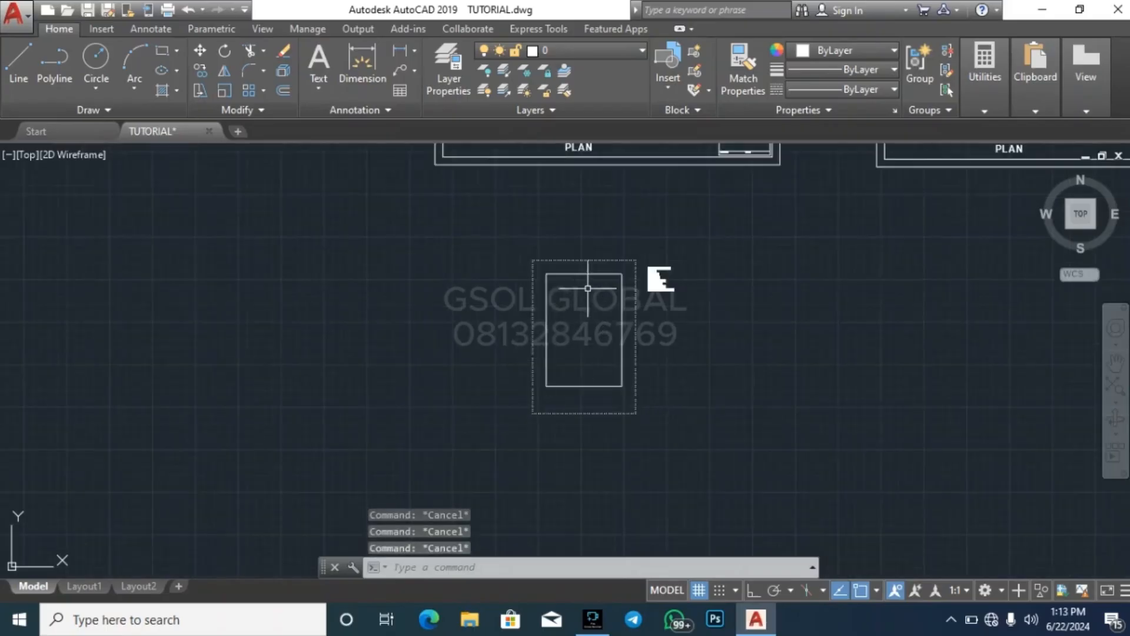
pyautogui.scroll(6, 588, 288)
pyautogui.scroll(-4, 524, 253)
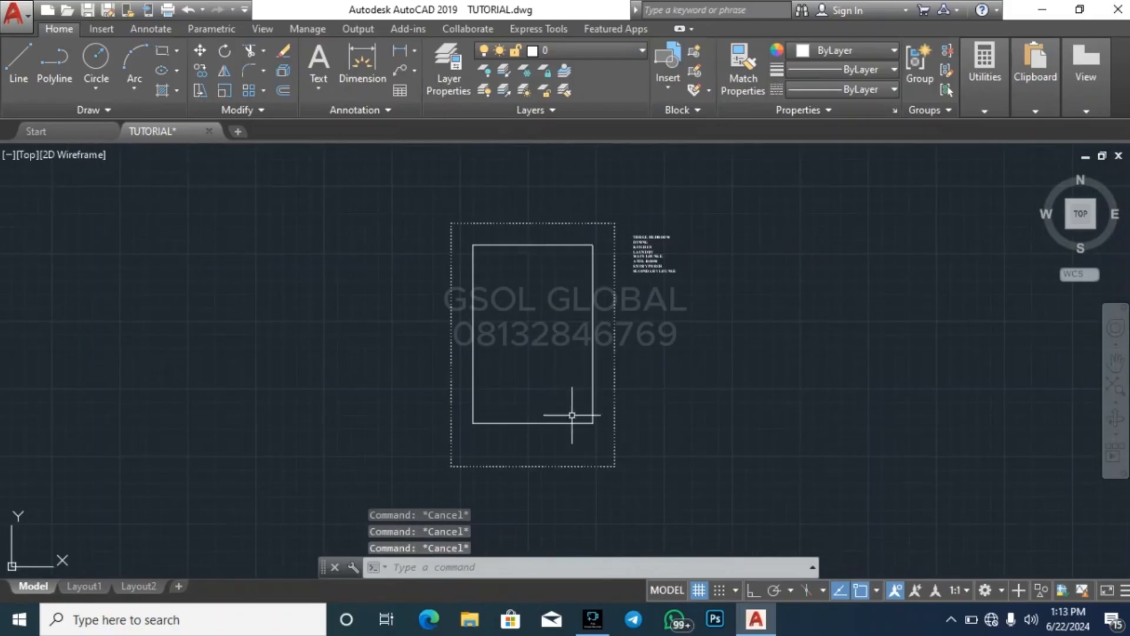
pyautogui.scroll(6, 597, 420)
pyautogui.click(595, 454)
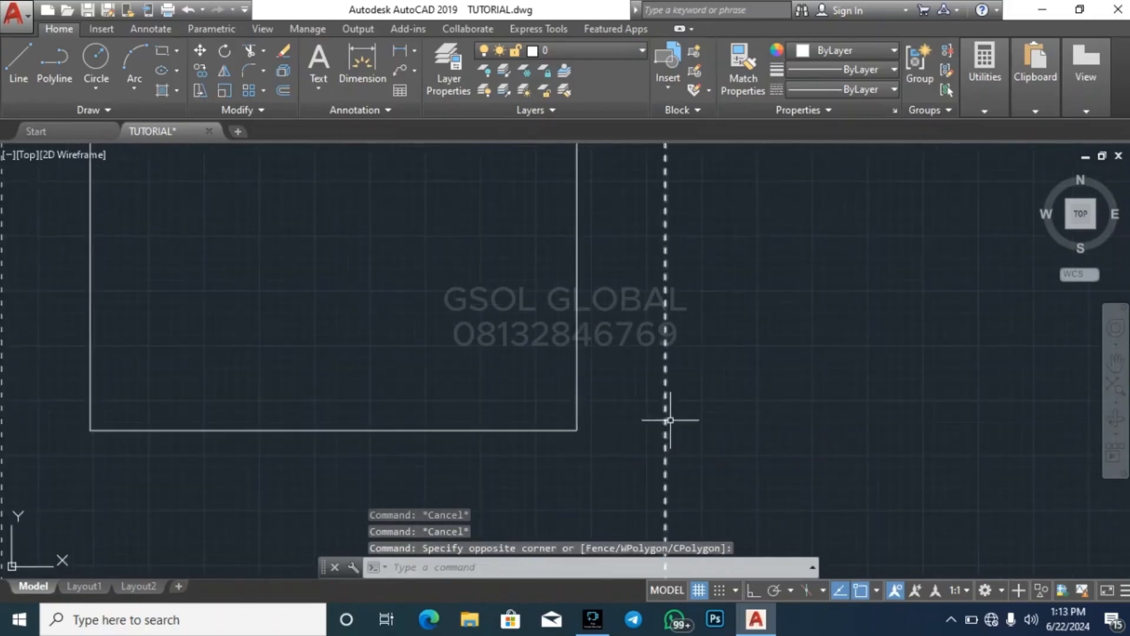
pyautogui.press('Escape')
pyautogui.scroll(-2, 472, 454)
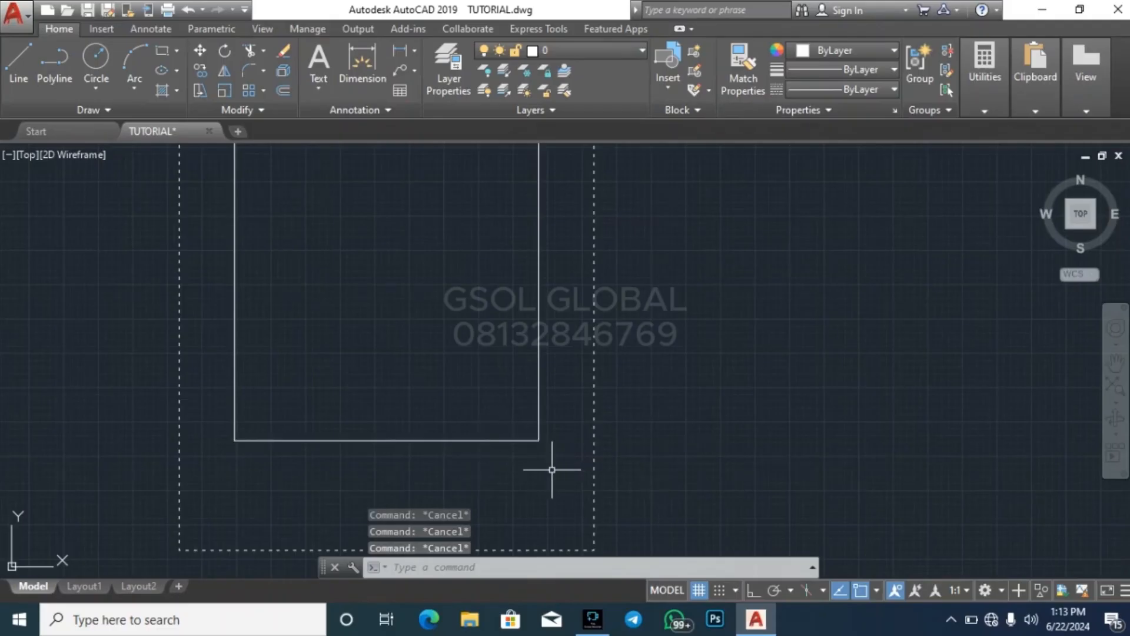
pyautogui.scroll(-4, 500, 478)
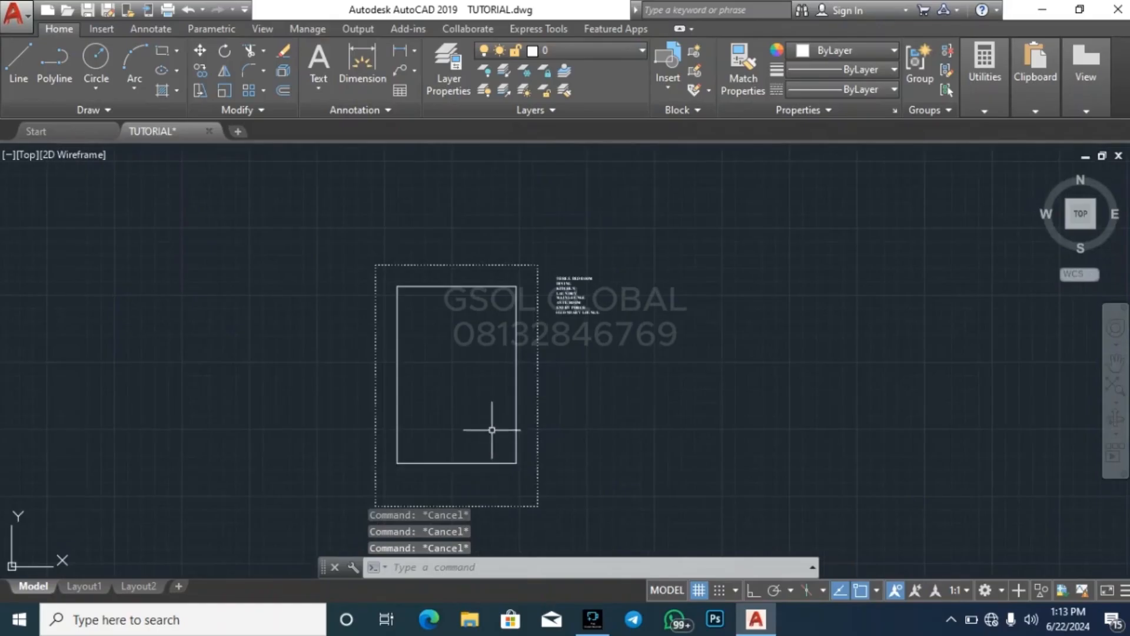
pyautogui.scroll(4, 493, 469)
pyautogui.click(555, 407)
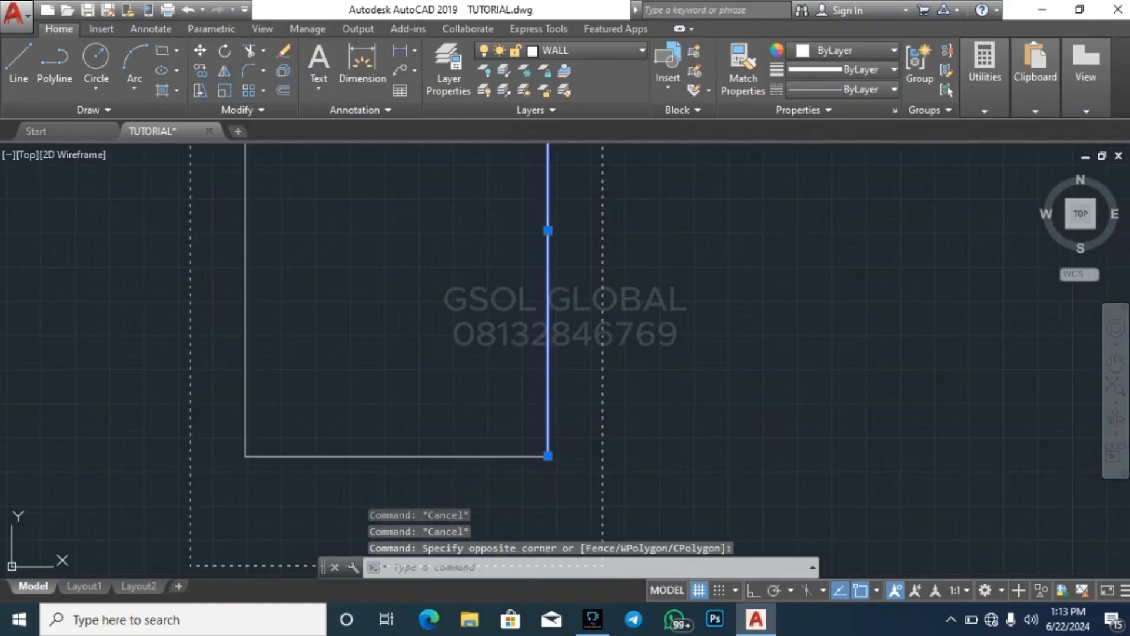
pyautogui.press('Escape')
pyautogui.press('Escape')
pyautogui.press('Escape')
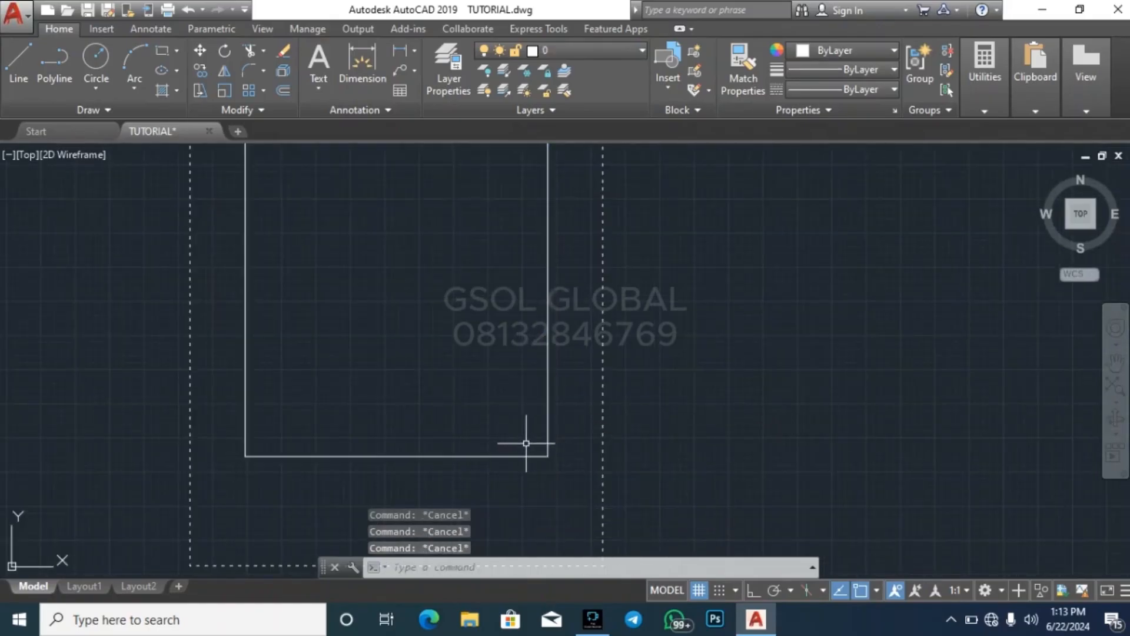
pyautogui.press('Return')
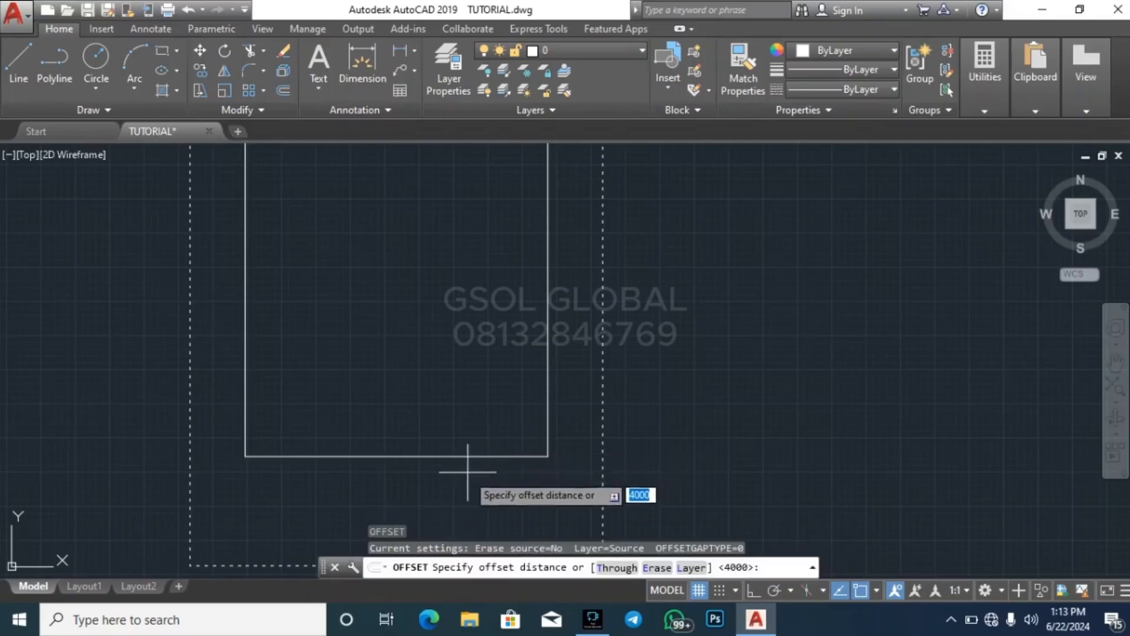
pyautogui.scroll(-4, 441, 471)
pyautogui.press('Escape')
# Copy the lines DINING through ENTRY PORCH from the room list note, delete them there and finish editing
pyautogui.scroll(6, 497, 360)
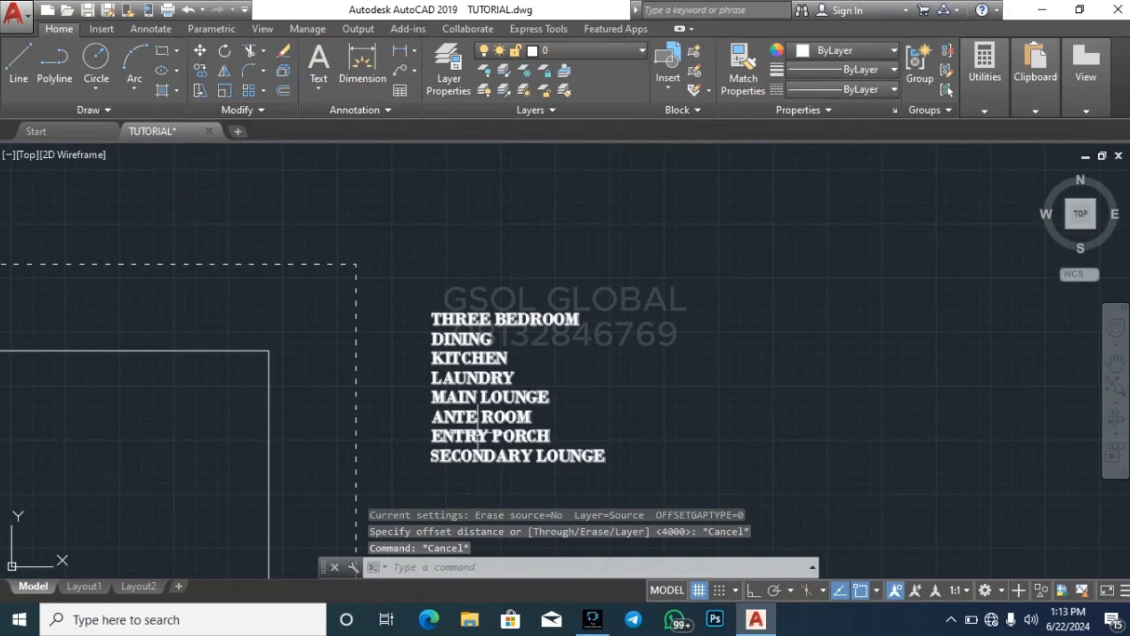
pyautogui.click(503, 398)
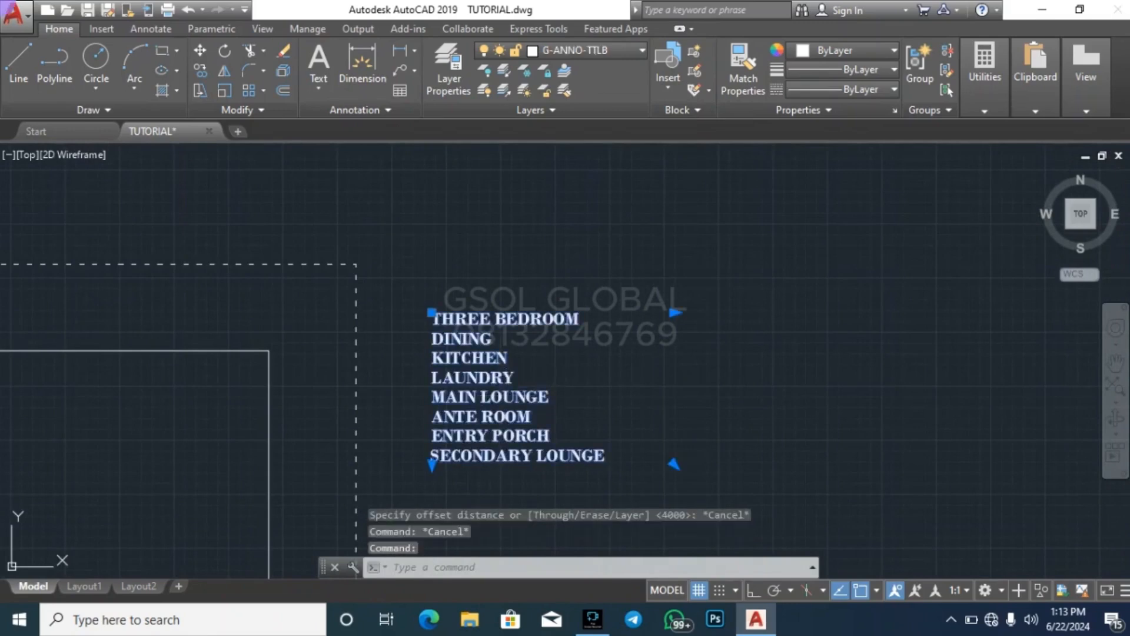
pyautogui.doubleClick(503, 397)
pyautogui.moveTo(553, 437); pyautogui.dragTo(416, 344)
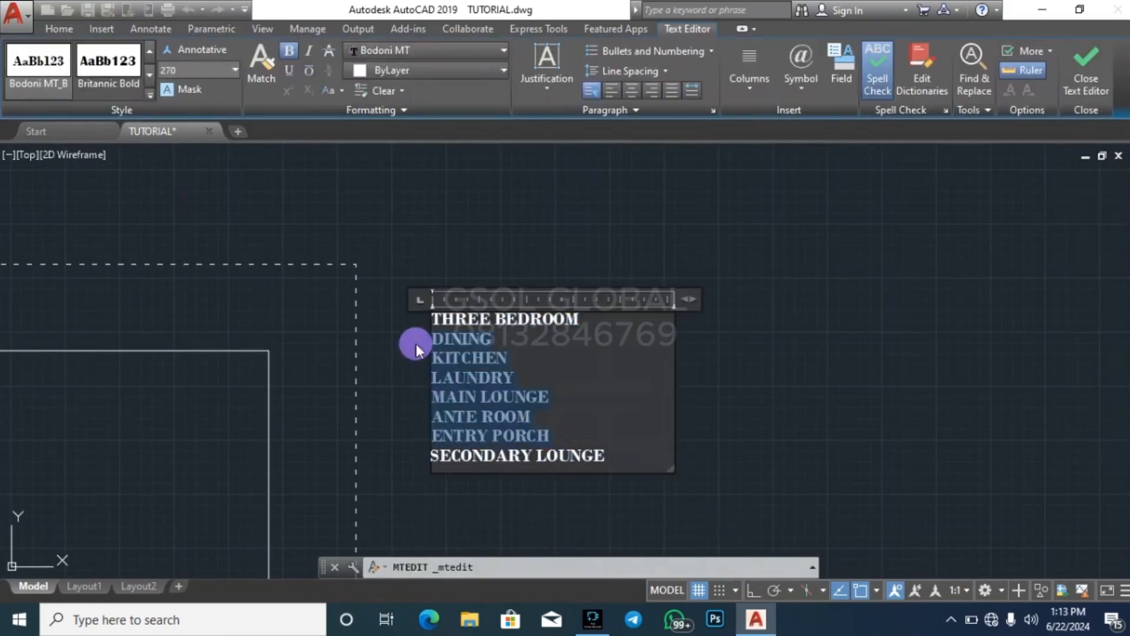
pyautogui.hotkey('ctrl', 'c')
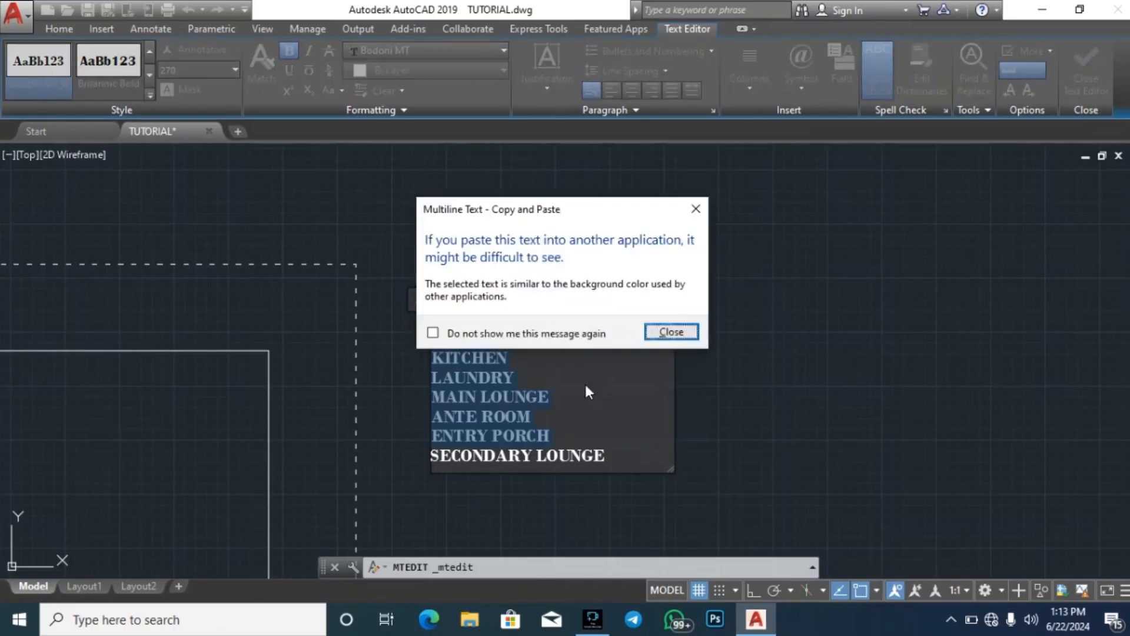
pyautogui.click(672, 332)
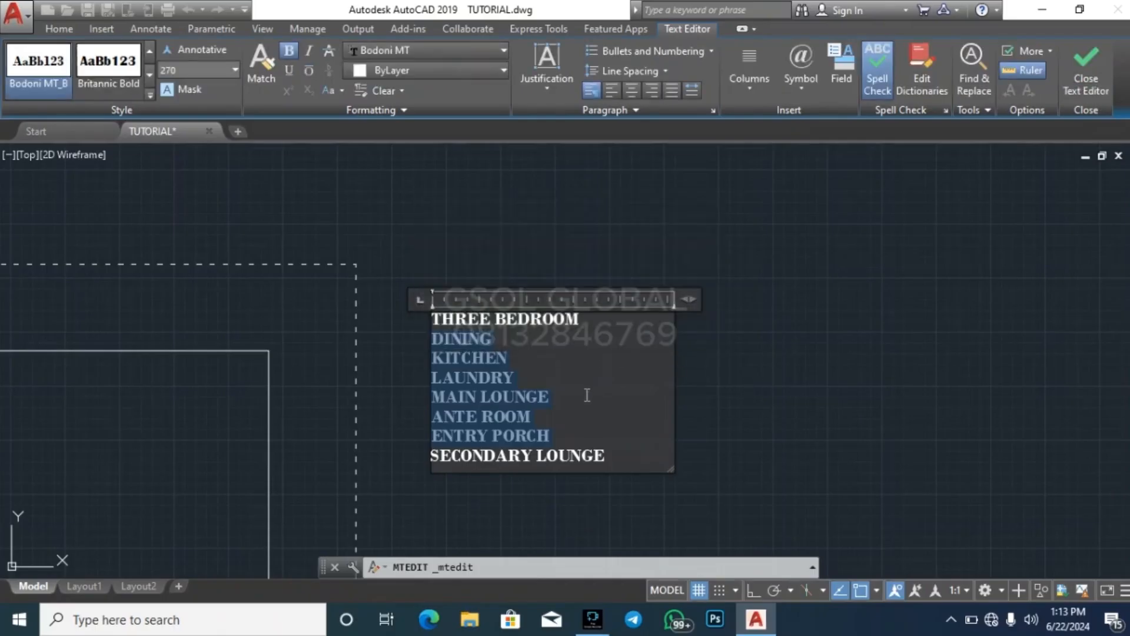
pyautogui.press('Delete')
pyautogui.press('BackSpace')
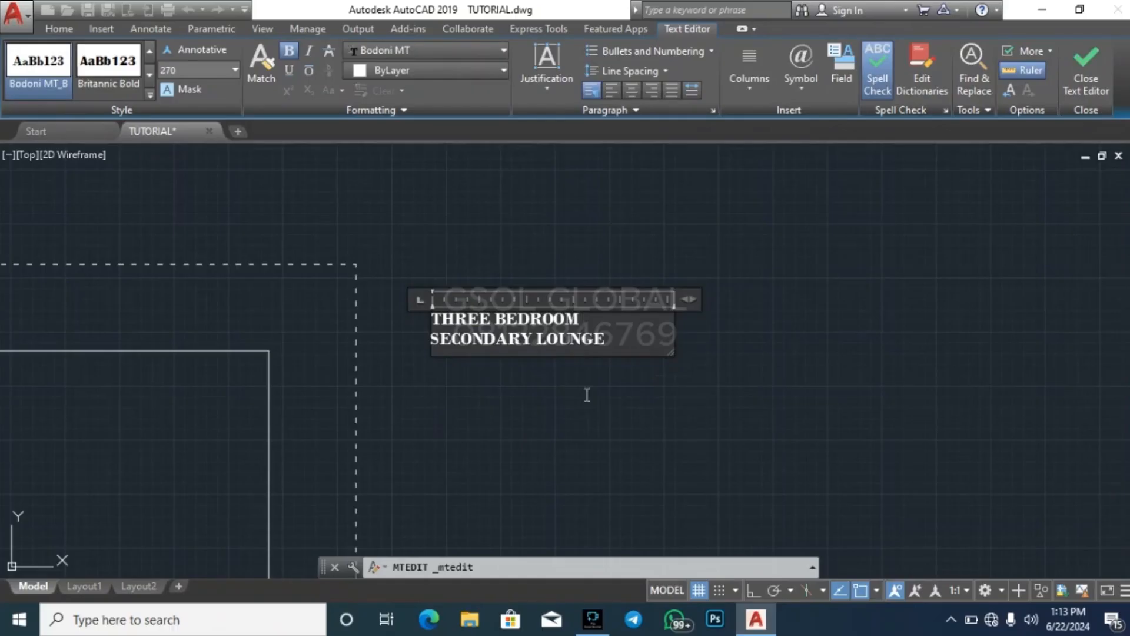
pyautogui.click(582, 408)
# Copy the THREE BEDROOM / SECONDARY LOUNGE note about 10900 units downward, keeping it outside the plot boundary
pyautogui.click(560, 381)
pyautogui.click(519, 299)
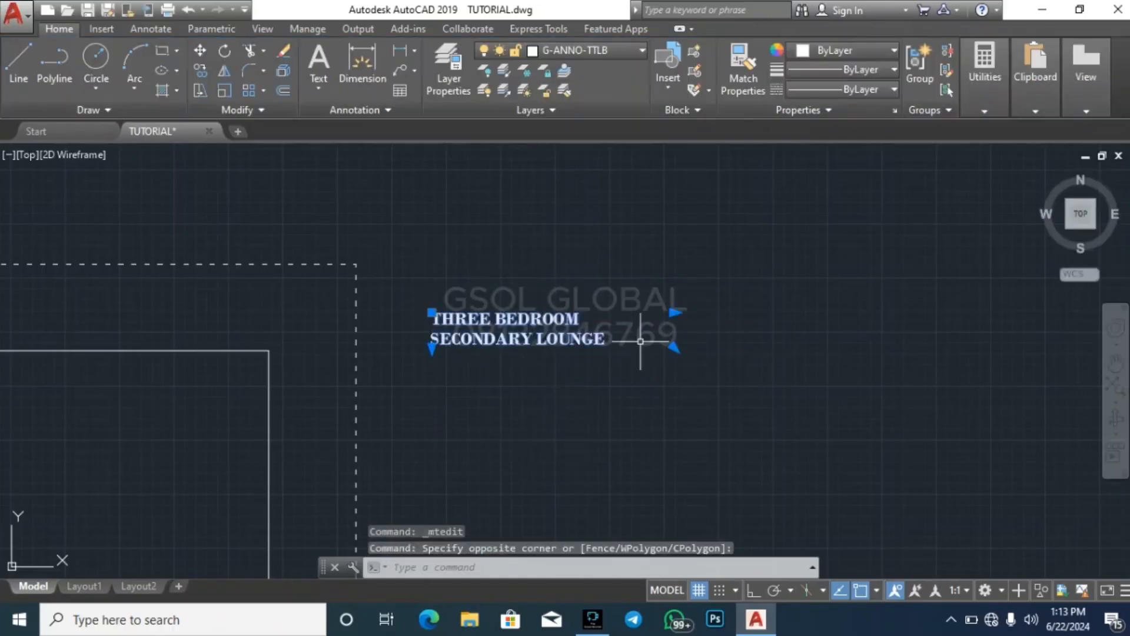
pyautogui.write('c')
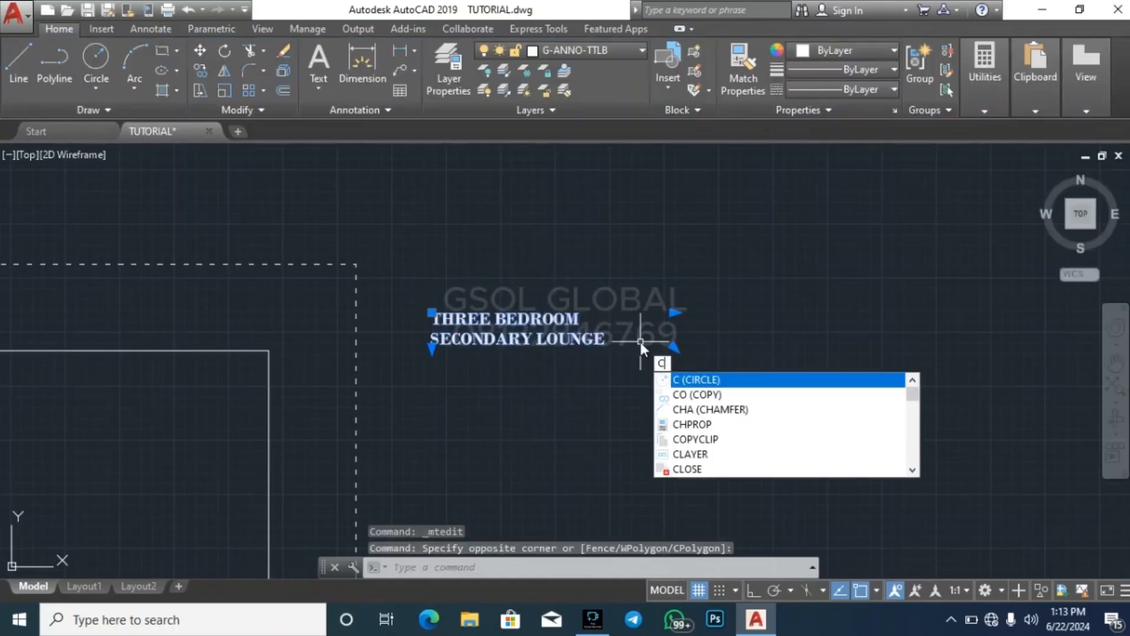
pyautogui.press('BackSpace')
pyautogui.write('co')
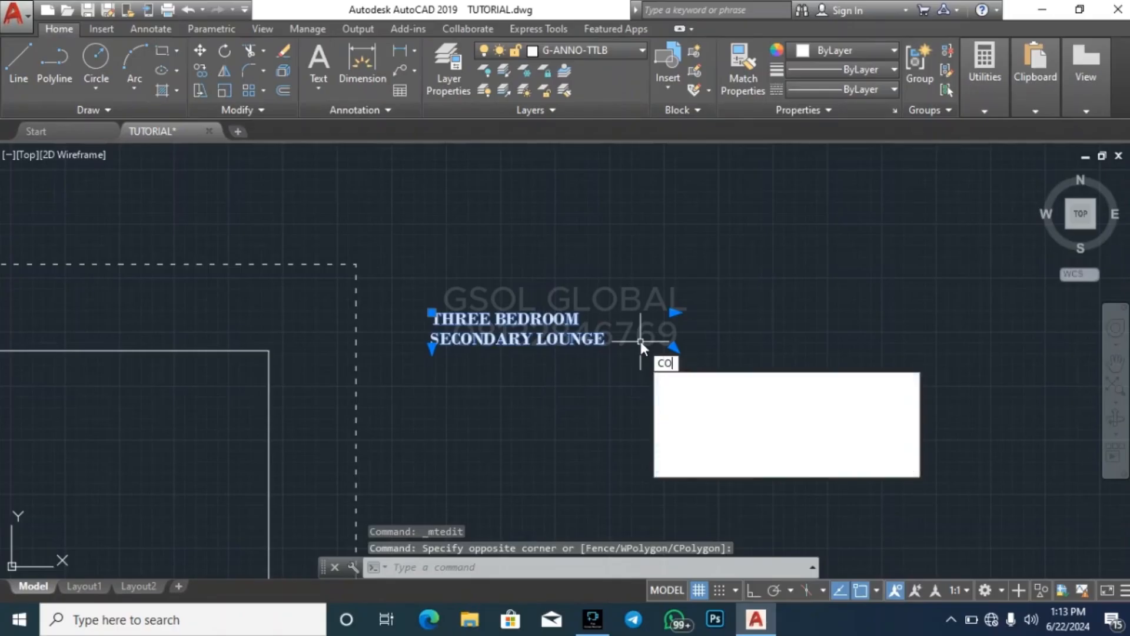
pyautogui.press('Return')
pyautogui.click(672, 341)
pyautogui.scroll(-4, 641, 203)
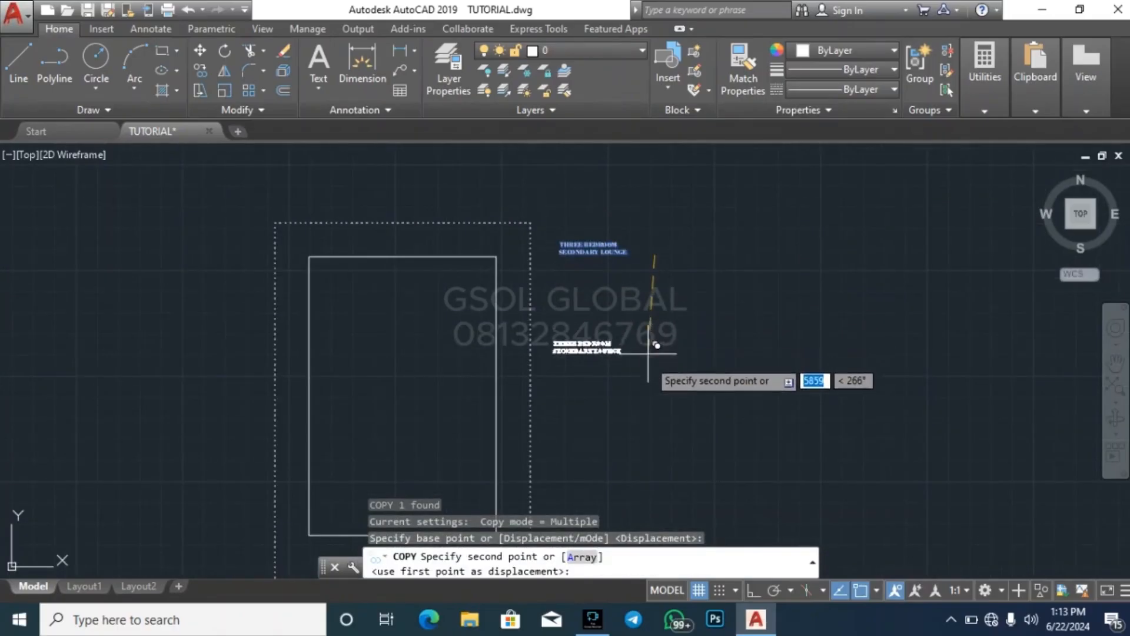
pyautogui.click(643, 443)
pyautogui.press('Escape')
pyautogui.press('Escape')
pyautogui.press('Escape')
pyautogui.press('Escape')
# Replace all text in the lower note with the copied lines DINING through ENTRY PORCH and finish editing
pyautogui.scroll(-2, 532, 238)
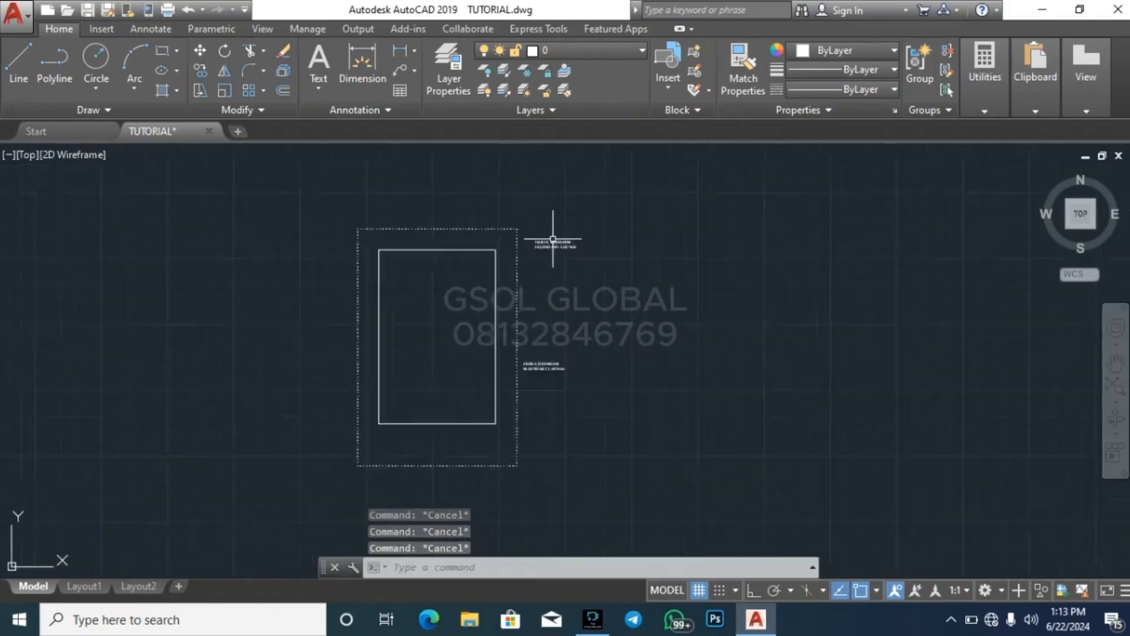
pyautogui.scroll(4, 547, 268)
pyautogui.scroll(-4, 538, 297)
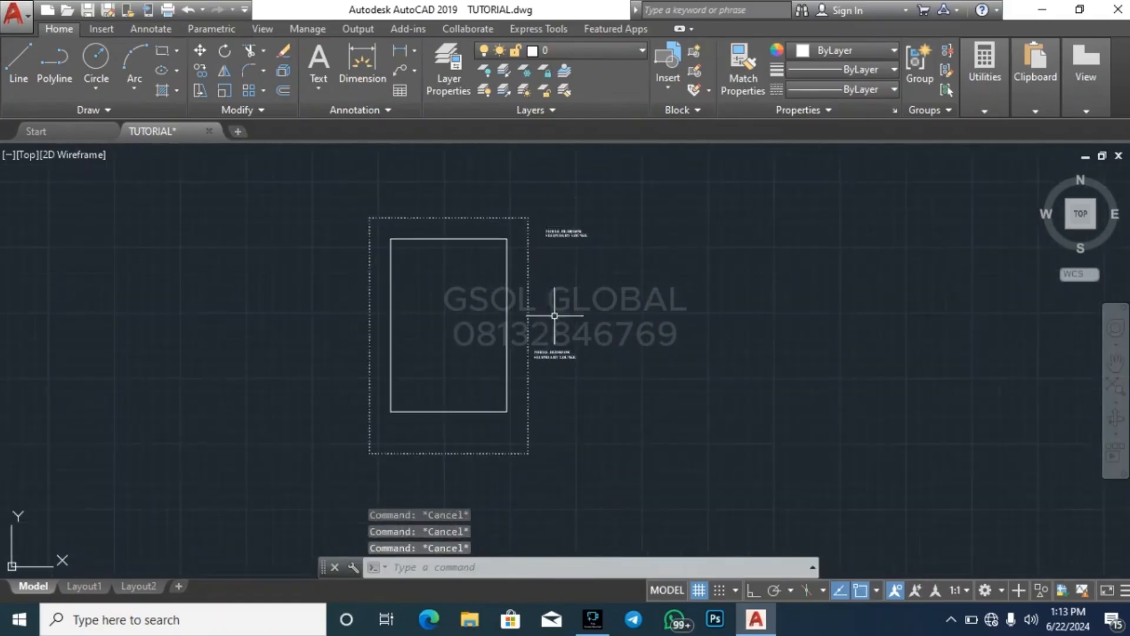
pyautogui.scroll(6, 550, 323)
pyautogui.doubleClick(560, 294)
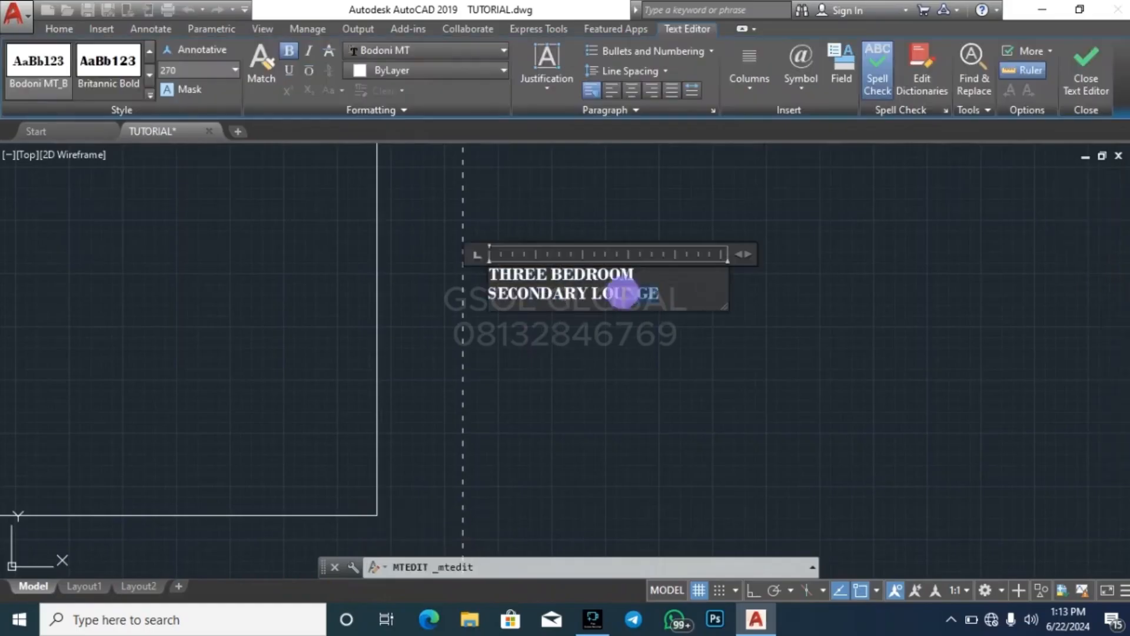
pyautogui.moveTo(661, 294); pyautogui.dragTo(434, 262)
pyautogui.hotkey('ctrl', 'v')
pyautogui.press('Escape')
pyautogui.press('Escape')
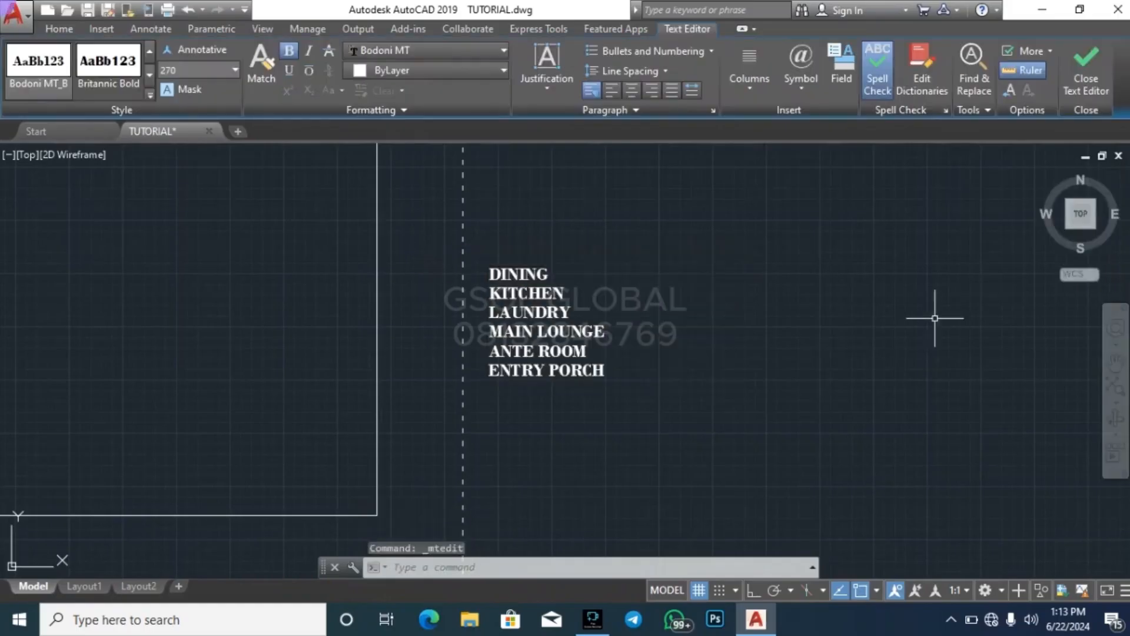
pyautogui.press('Escape')
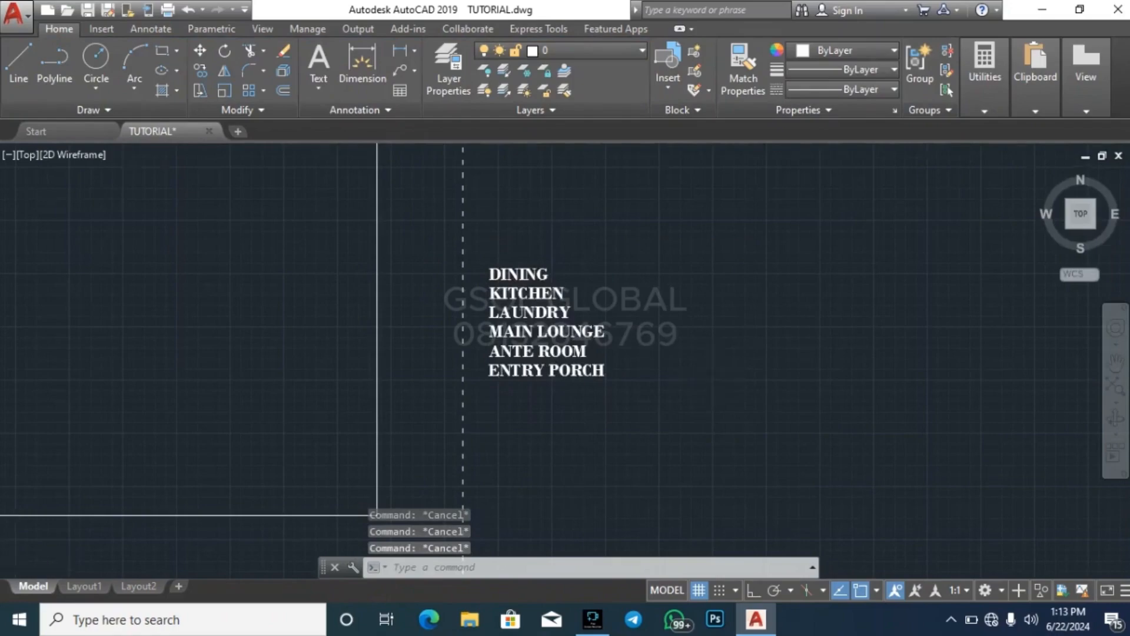
# Offset the right and bottom setback lines 225 inward to form the outer walls at the lower right corner
pyautogui.scroll(-4, 719, 382)
pyautogui.scroll(6, 673, 377)
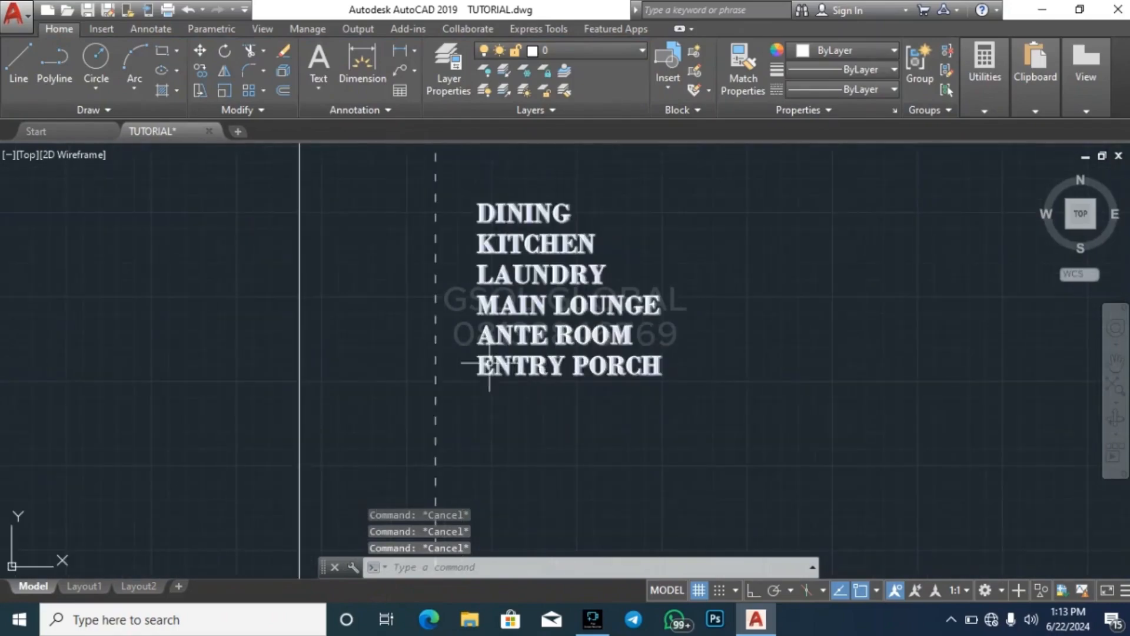
pyautogui.scroll(-2, 783, 341)
pyautogui.scroll(-3, 612, 404)
pyautogui.scroll(4, 668, 378)
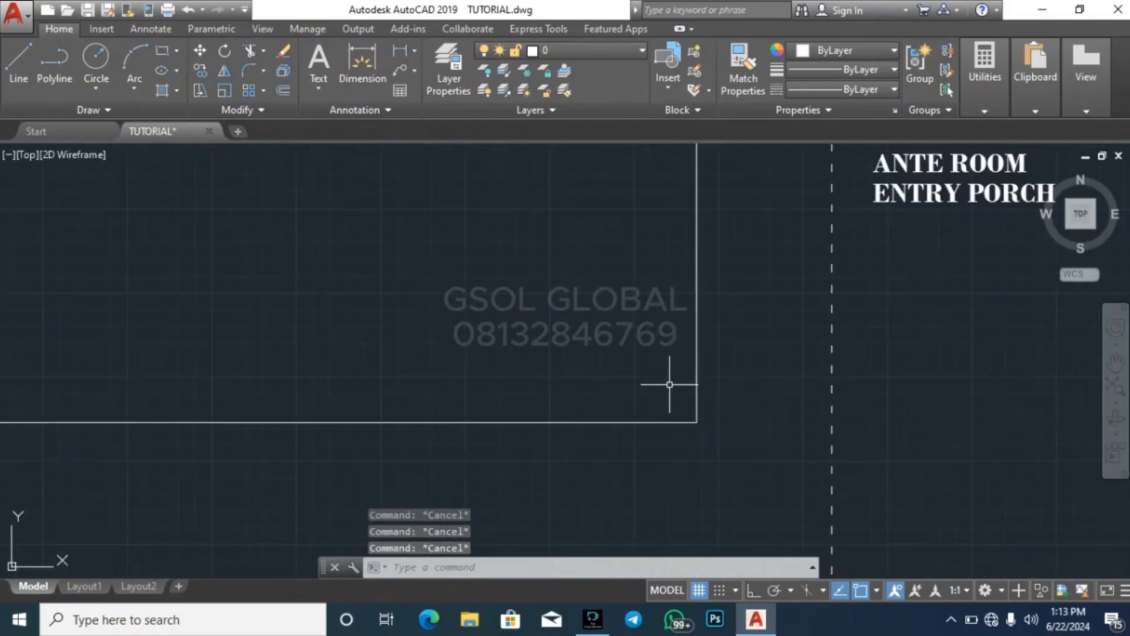
pyautogui.write('o')
pyautogui.press('Return')
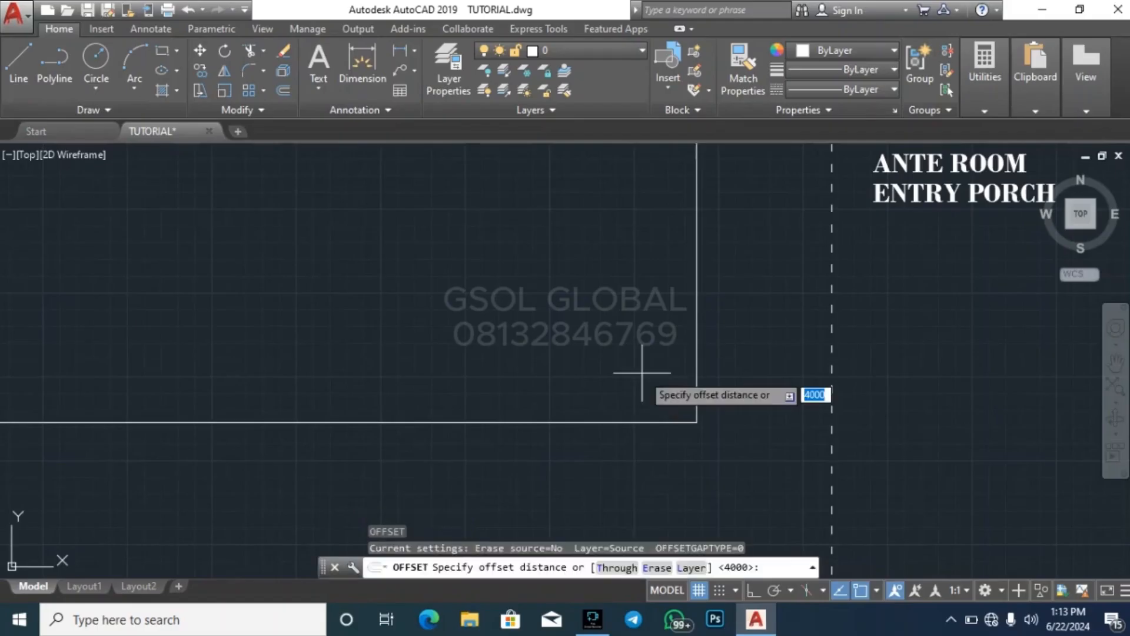
pyautogui.write('225')
pyautogui.press('Return')
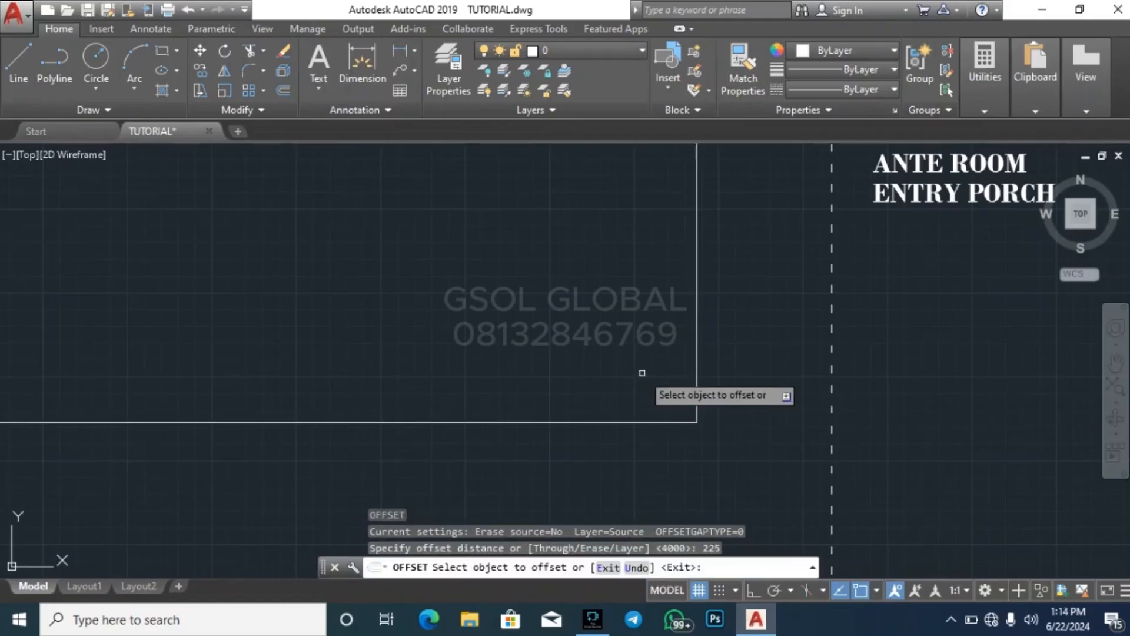
pyautogui.click(696, 353)
pyautogui.click(656, 398)
pyautogui.click(648, 422)
pyautogui.click(647, 409)
pyautogui.press('Escape')
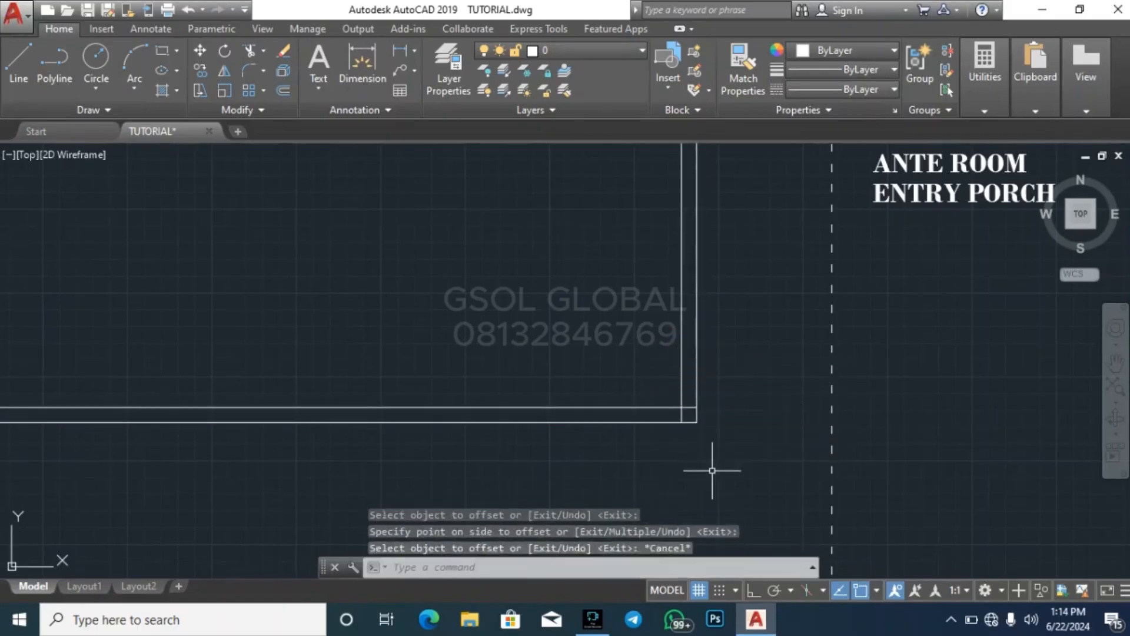
pyautogui.press('Escape')
pyautogui.press('Escape')
# Set the default offset distance to 2500 and leave the Offset command
pyautogui.scroll(-4, 624, 377)
pyautogui.scroll(4, 606, 356)
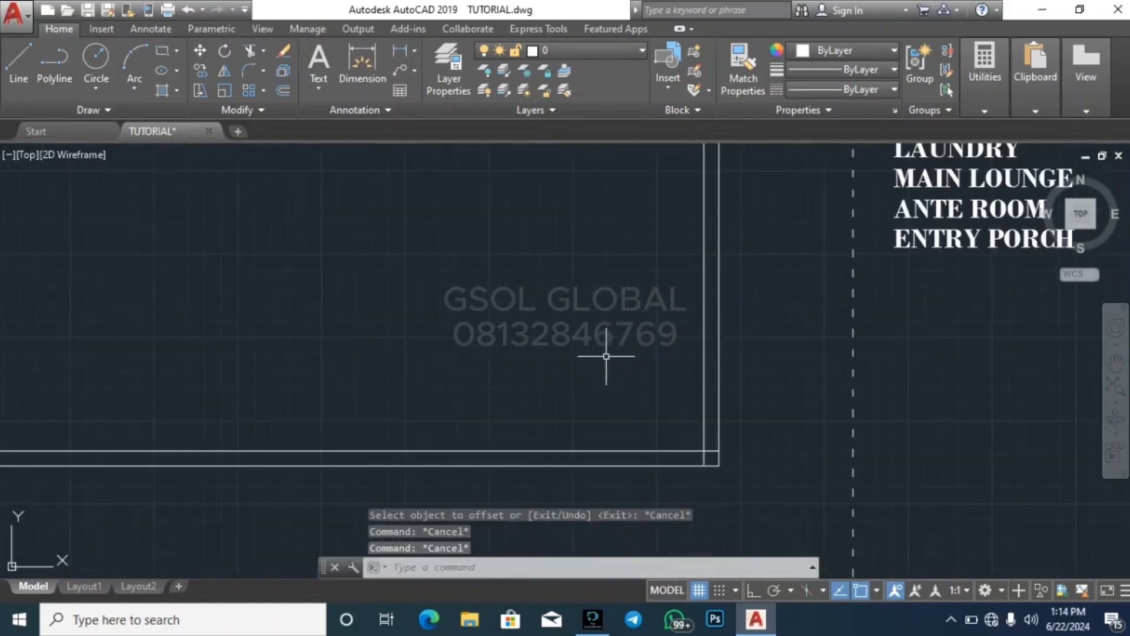
pyautogui.scroll(-3, 607, 356)
pyautogui.scroll(2, 516, 341)
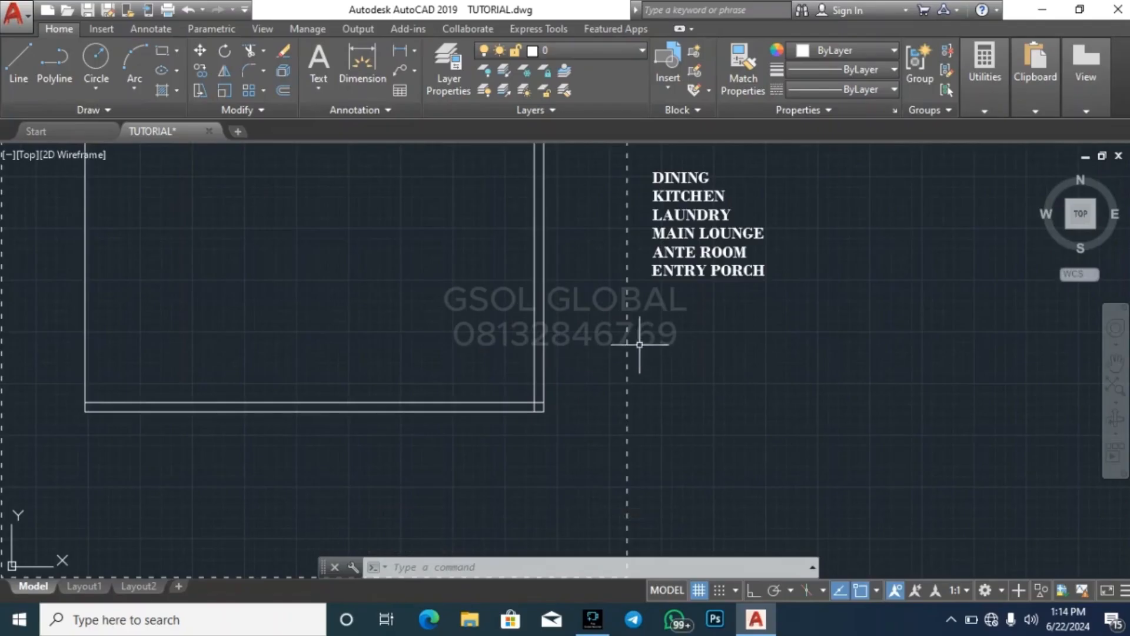
pyautogui.write('o')
pyautogui.press('Return')
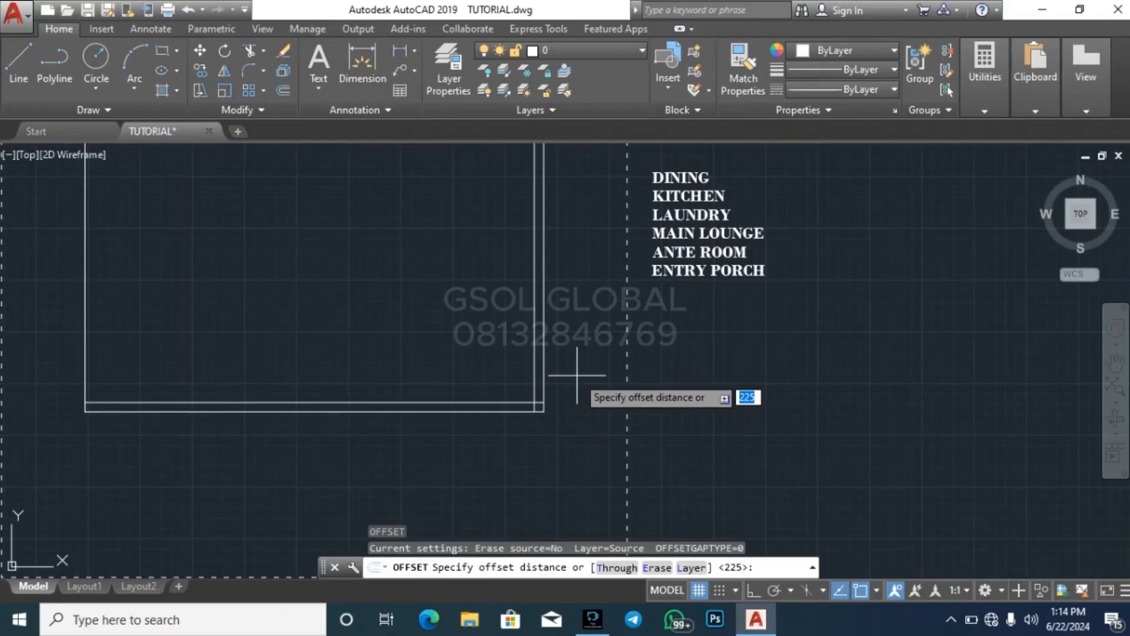
pyautogui.scroll(-2, 577, 342)
pyautogui.scroll(2, 577, 355)
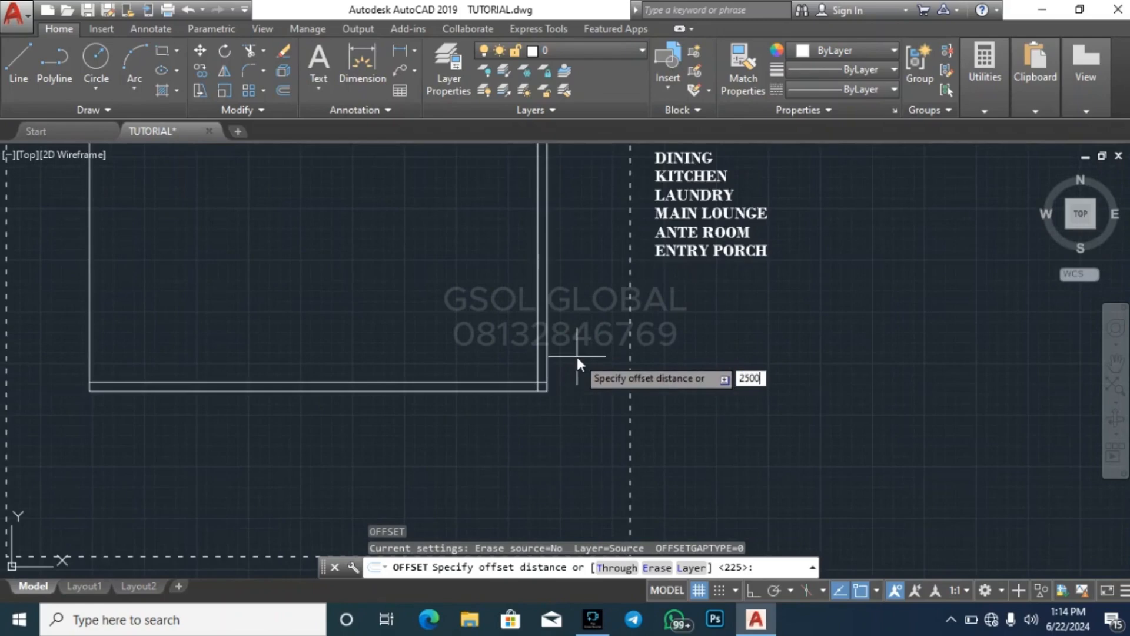
pyautogui.press('Return')
pyautogui.press('Escape')
pyautogui.press('Escape')
pyautogui.press('Escape')
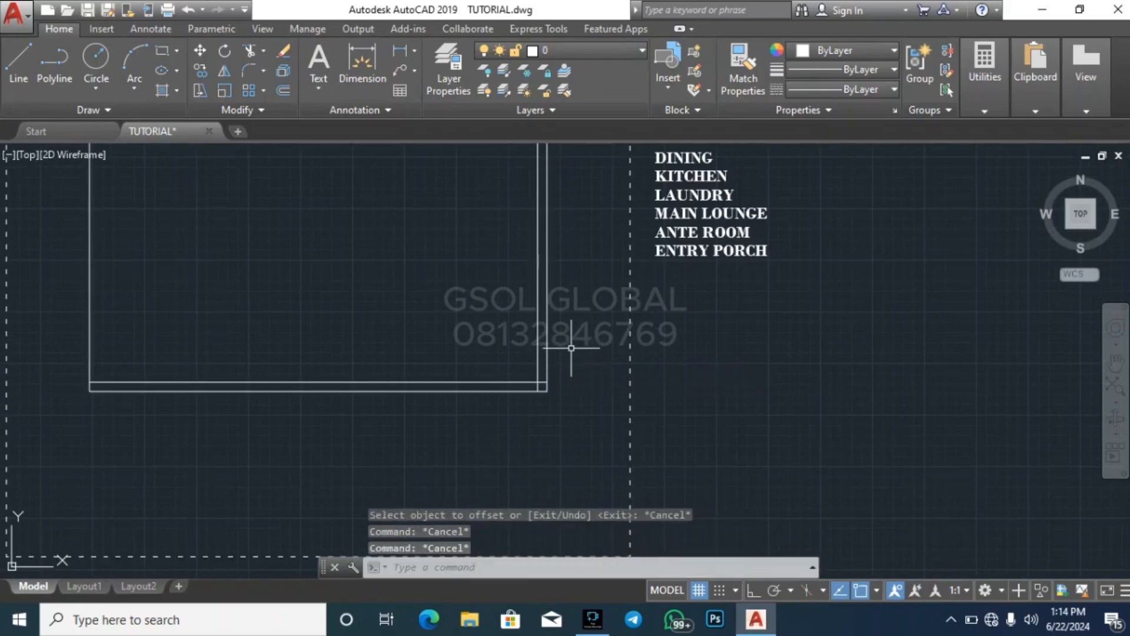
pyautogui.write('o')
pyautogui.press('Return')
pyautogui.write('2500')
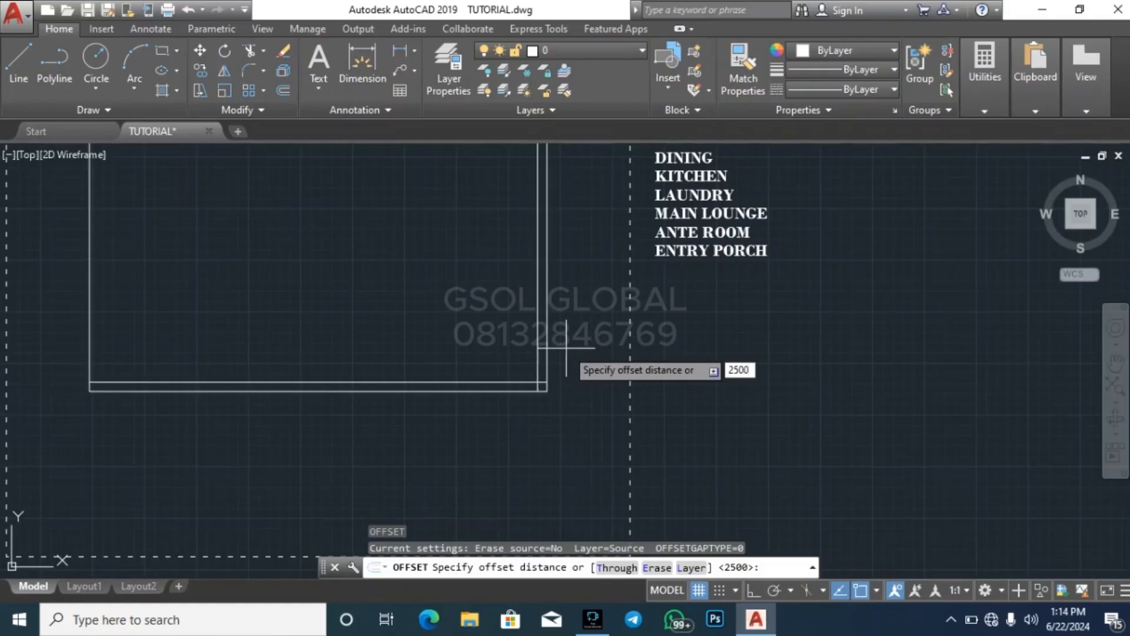
pyautogui.press('Escape')
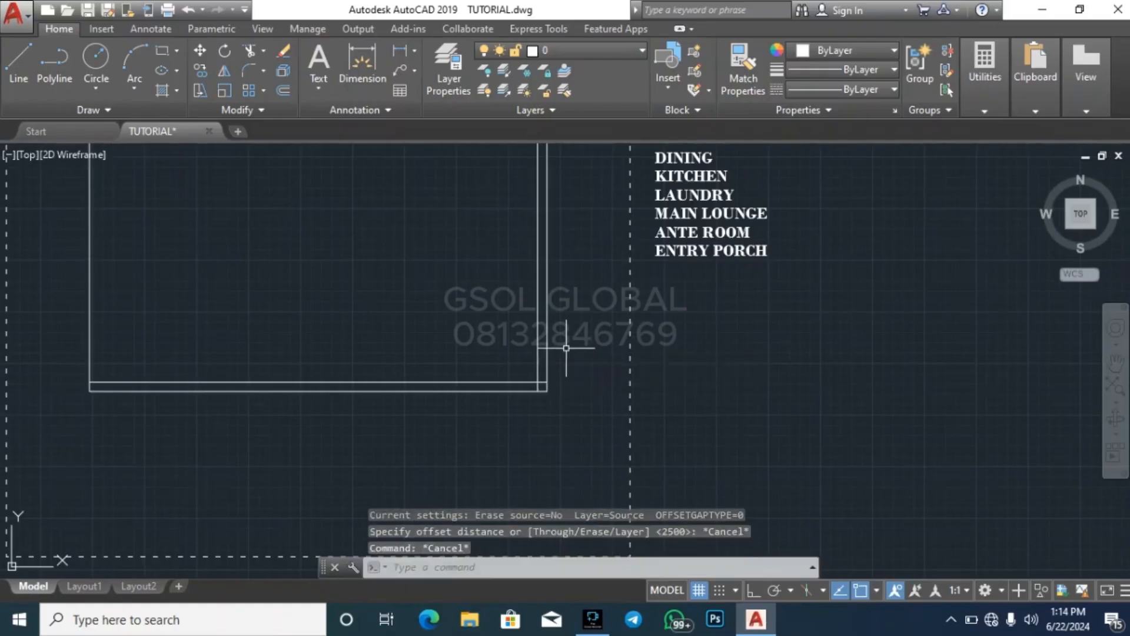
# Offset the inner line of the right wall 2500 toward the inside of the building
pyautogui.write('o')
pyautogui.press('Return')
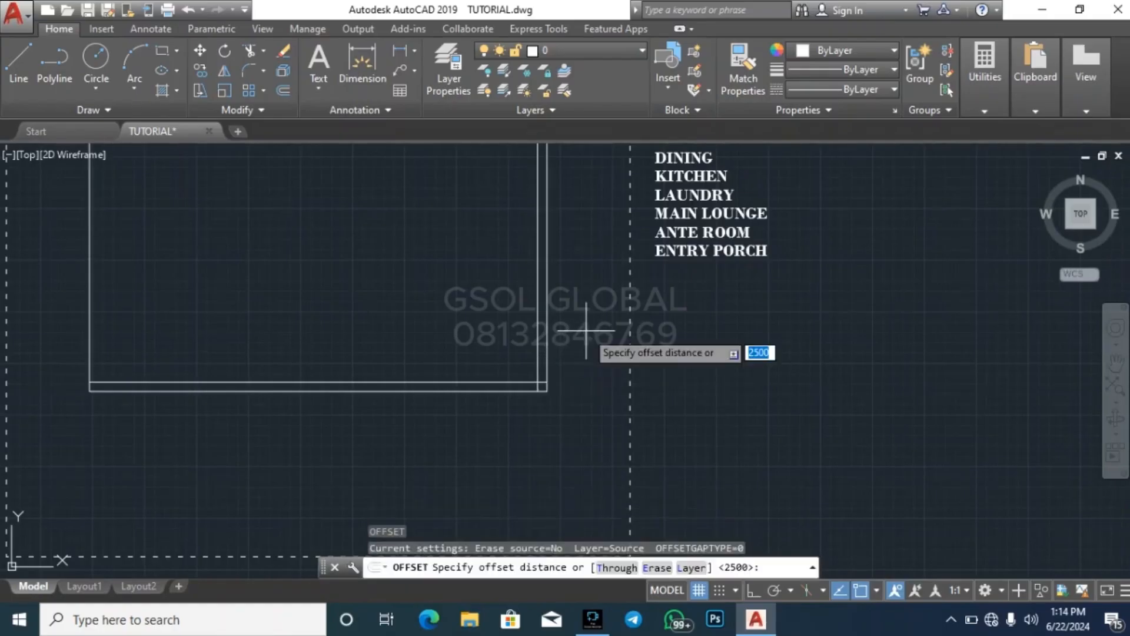
pyautogui.press('Return')
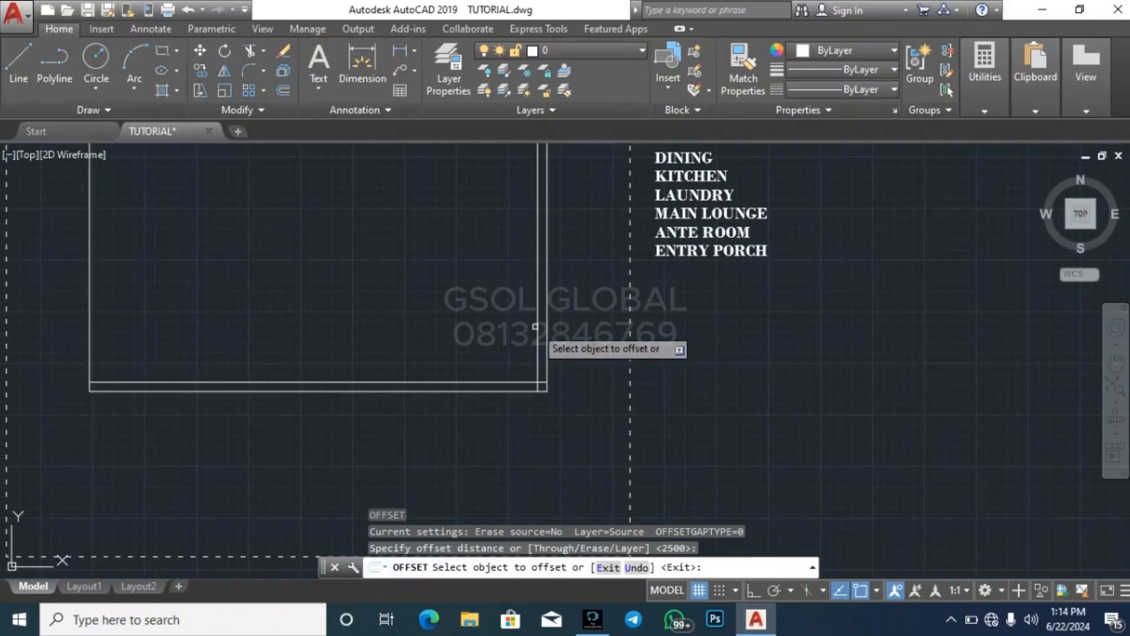
pyautogui.click(535, 326)
pyautogui.click(391, 315)
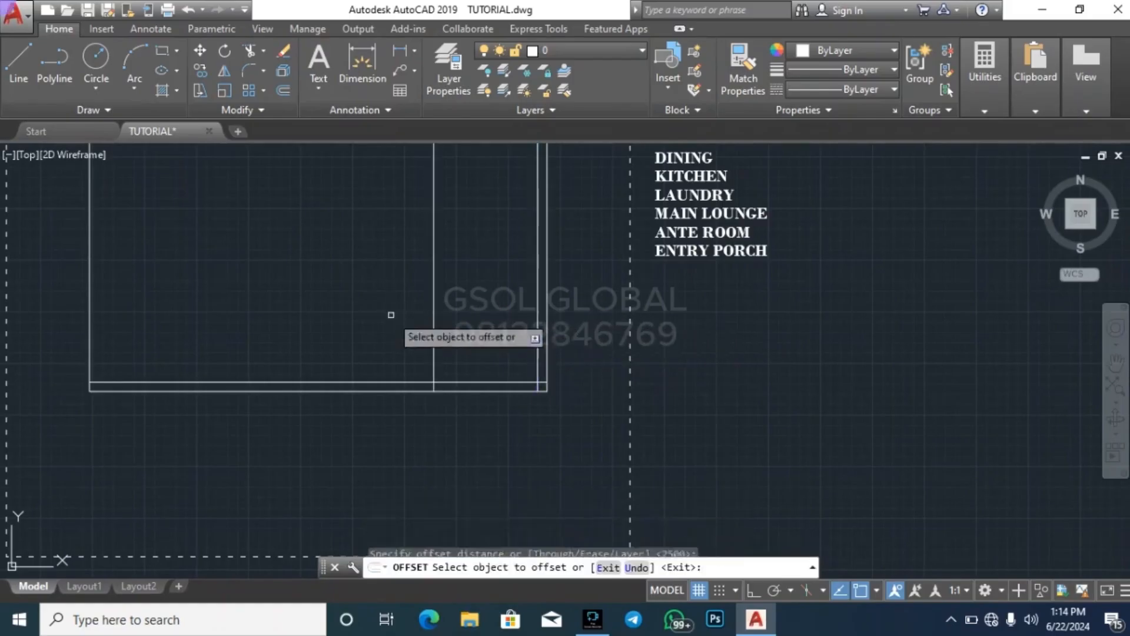
pyautogui.press('Return')
pyautogui.press('Return')
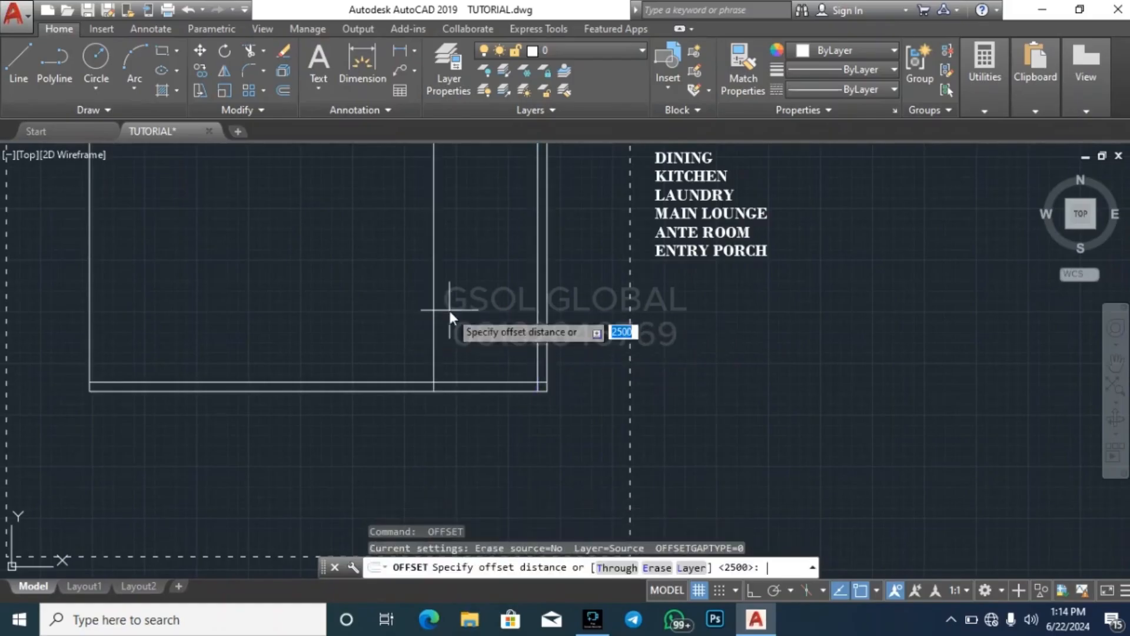
pyautogui.write('150')
pyautogui.press('Return')
# Offset the inner line of the bottom wall 1500 upward
pyautogui.press('Return')
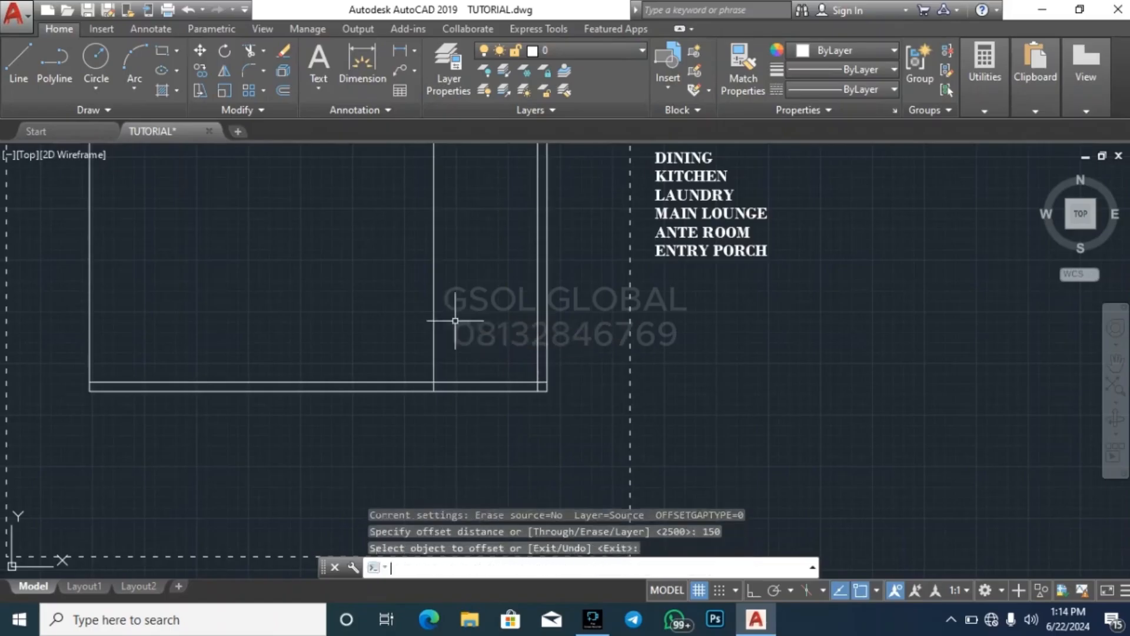
pyautogui.press('Return')
pyautogui.write('1500')
pyautogui.press('Return')
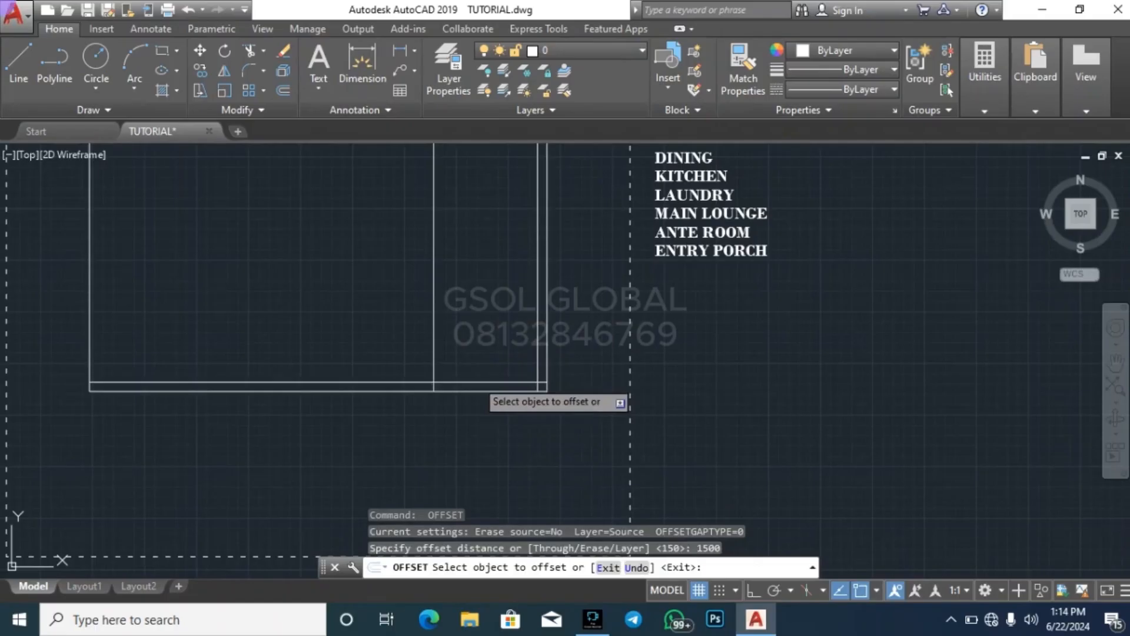
pyautogui.click(476, 380)
pyautogui.click(478, 333)
pyautogui.press('Escape')
pyautogui.press('Escape')
# Offset the new horizontal line 225 upward and the new vertical line 225 to the left to form the recess walls
pyautogui.press('Return')
pyautogui.press('Return')
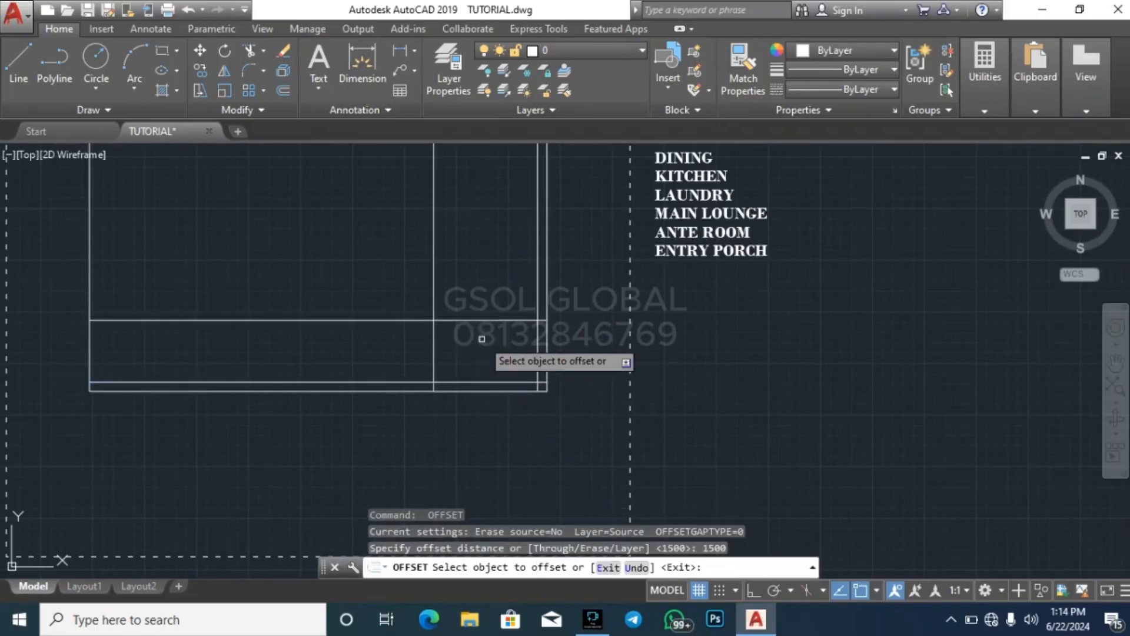
pyautogui.press('Return')
pyautogui.press('Return')
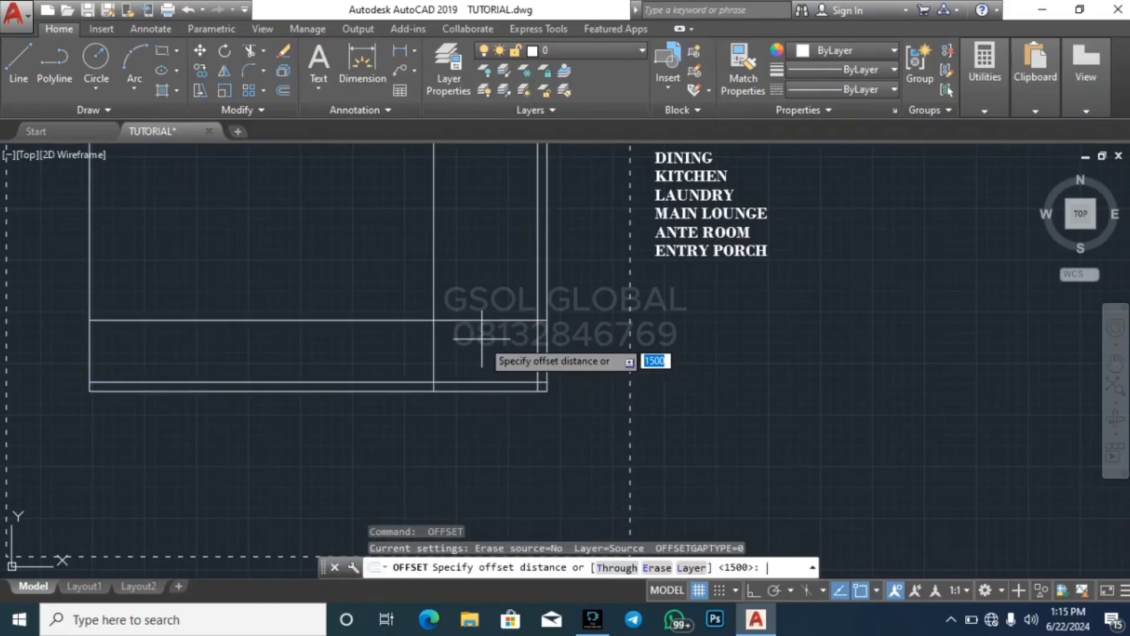
pyautogui.press('Return')
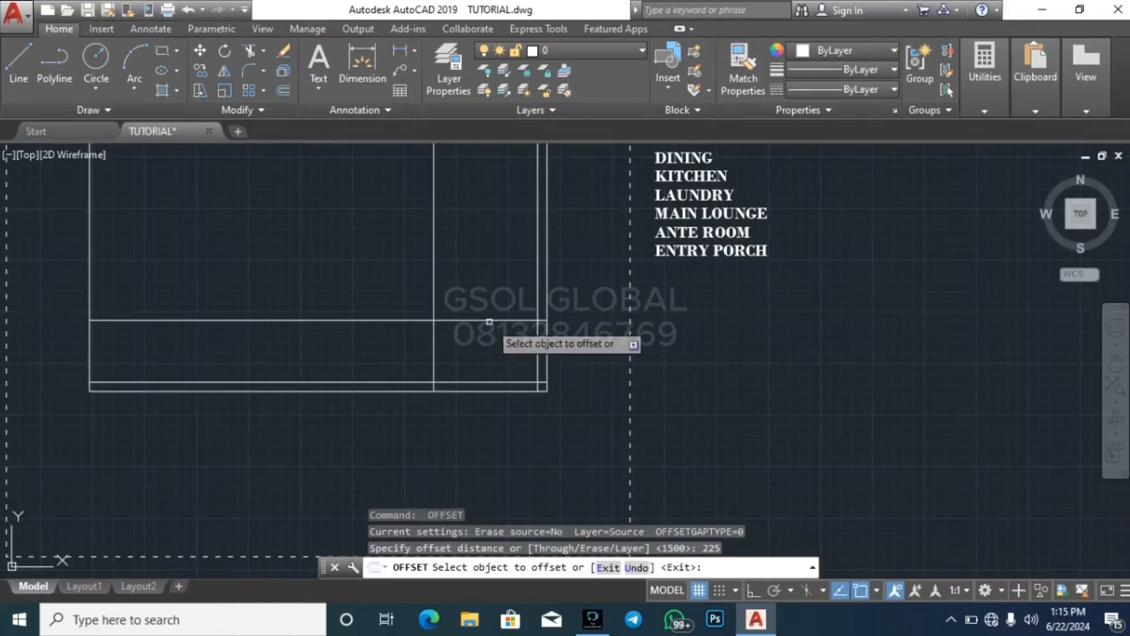
pyautogui.click(481, 320)
pyautogui.click(484, 271)
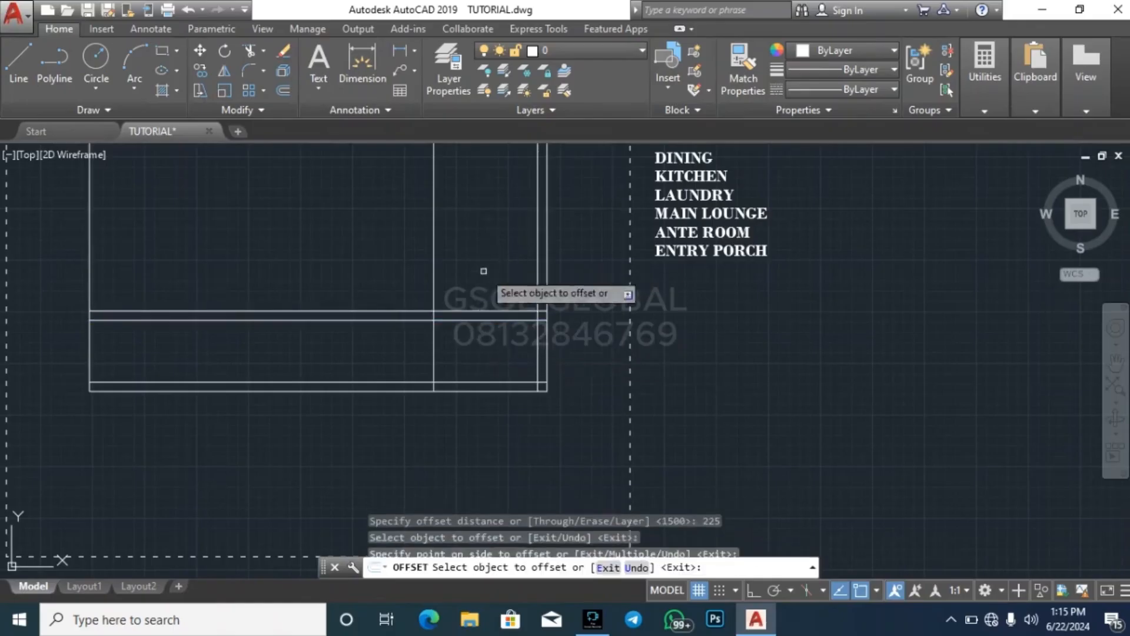
pyautogui.click(434, 354)
pyautogui.click(415, 353)
pyautogui.press('Escape')
pyautogui.press('Escape')
# Trim the new horizontal and vertical wall lines where they run past their common corner into the building
pyautogui.press('Return')
pyautogui.press('Return')
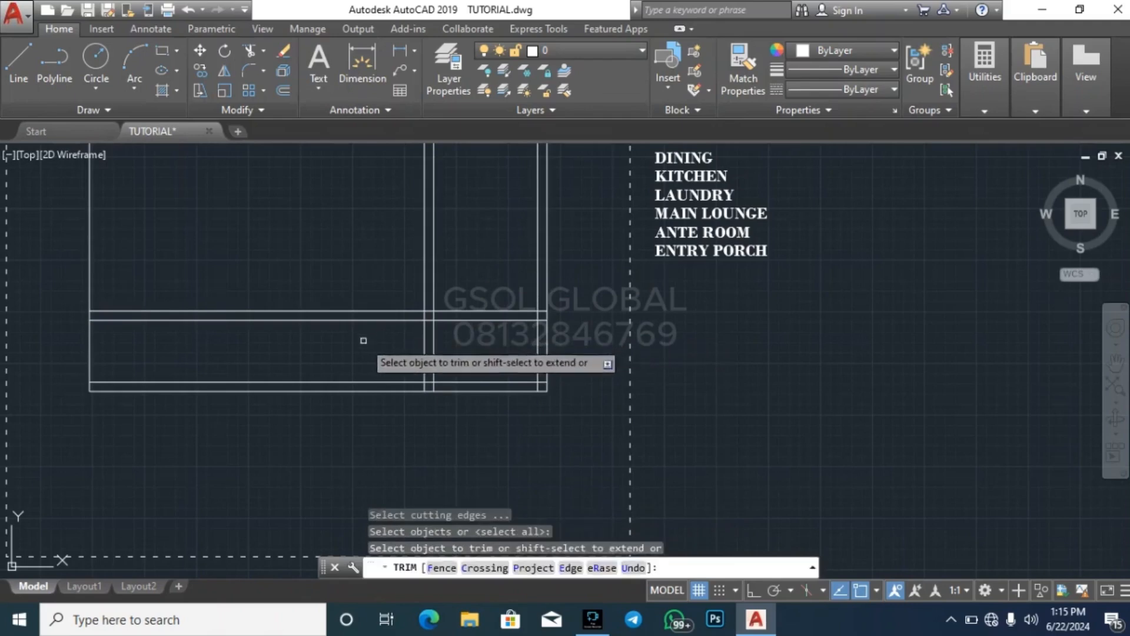
pyautogui.click(364, 341)
pyautogui.click(325, 274)
pyautogui.click(487, 245)
pyautogui.click(344, 218)
pyautogui.press('Escape')
# Trim the bottom and right wall lines enclosing the small corner rectangle to open the recess
pyautogui.press('Escape')
pyautogui.scroll(-4, 657, 375)
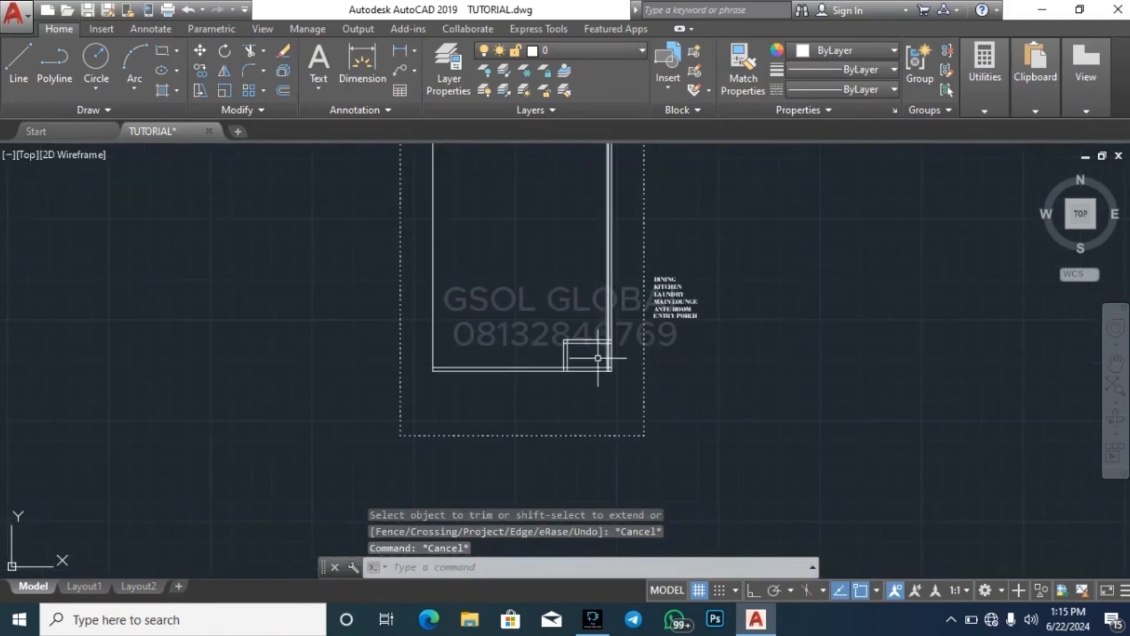
pyautogui.scroll(6, 607, 372)
pyautogui.press('Escape')
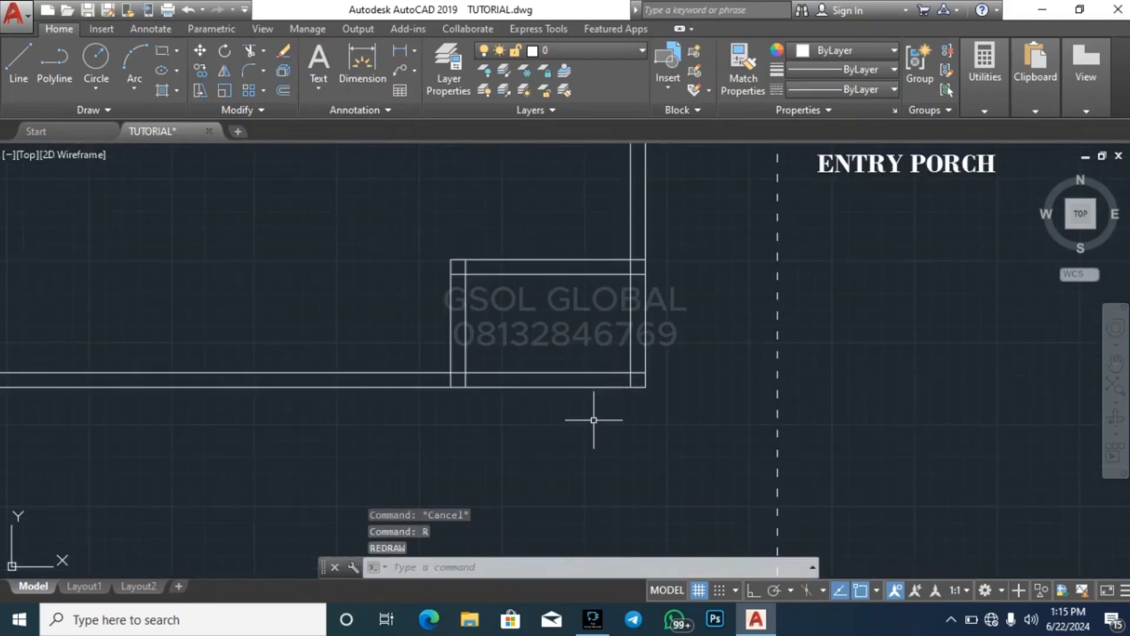
pyautogui.write('tr')
pyautogui.press('Return')
pyautogui.press('Return')
pyautogui.click(577, 422)
pyautogui.click(647, 327)
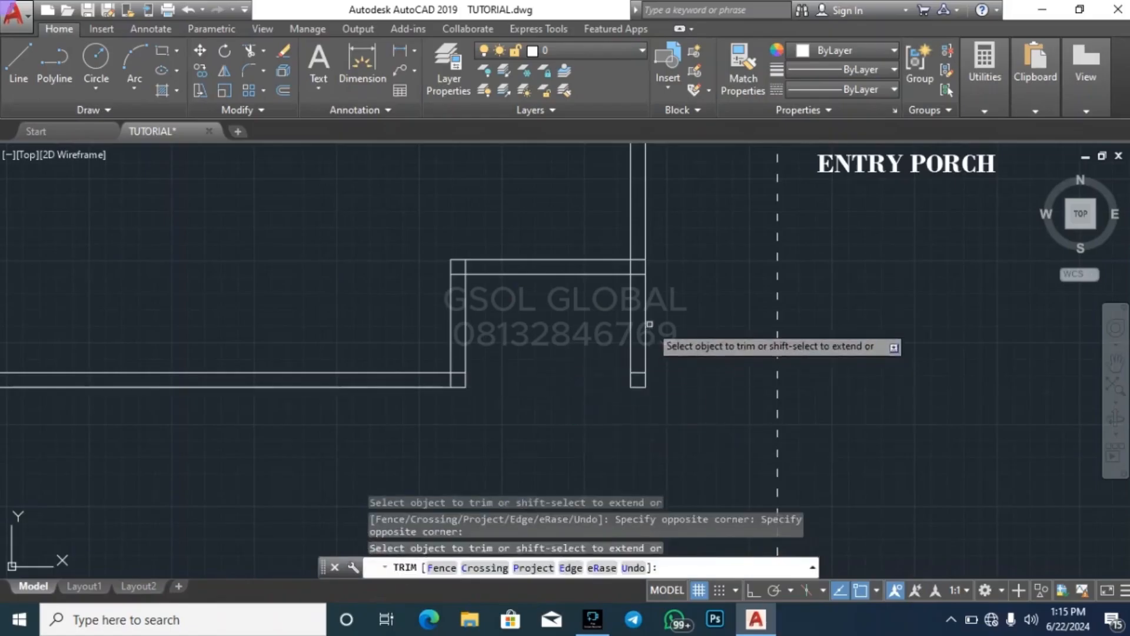
pyautogui.press('Escape')
pyautogui.scroll(-4, 515, 416)
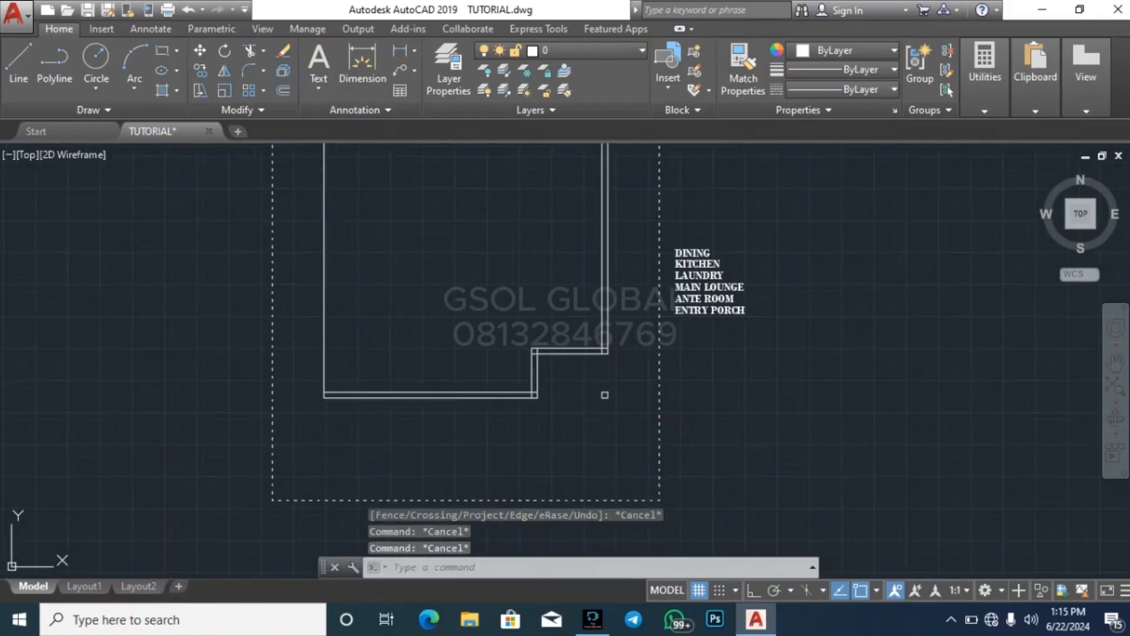
pyautogui.press('Escape')
pyautogui.scroll(2, 395, 262)
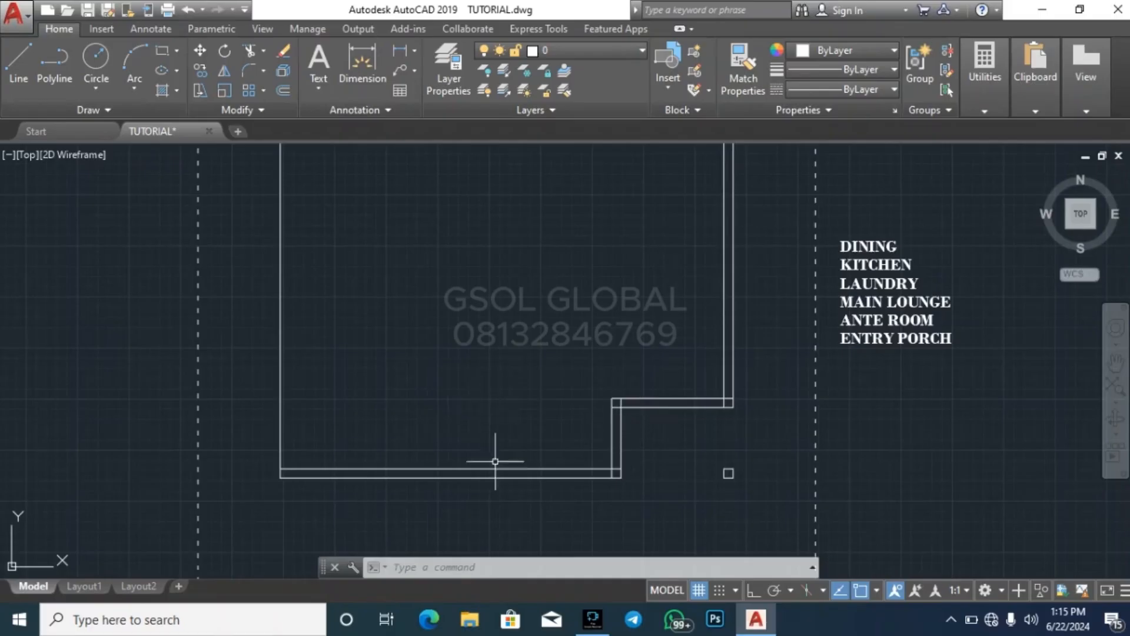
pyautogui.press('Escape')
pyautogui.press('Escape')
pyautogui.press('Escape')
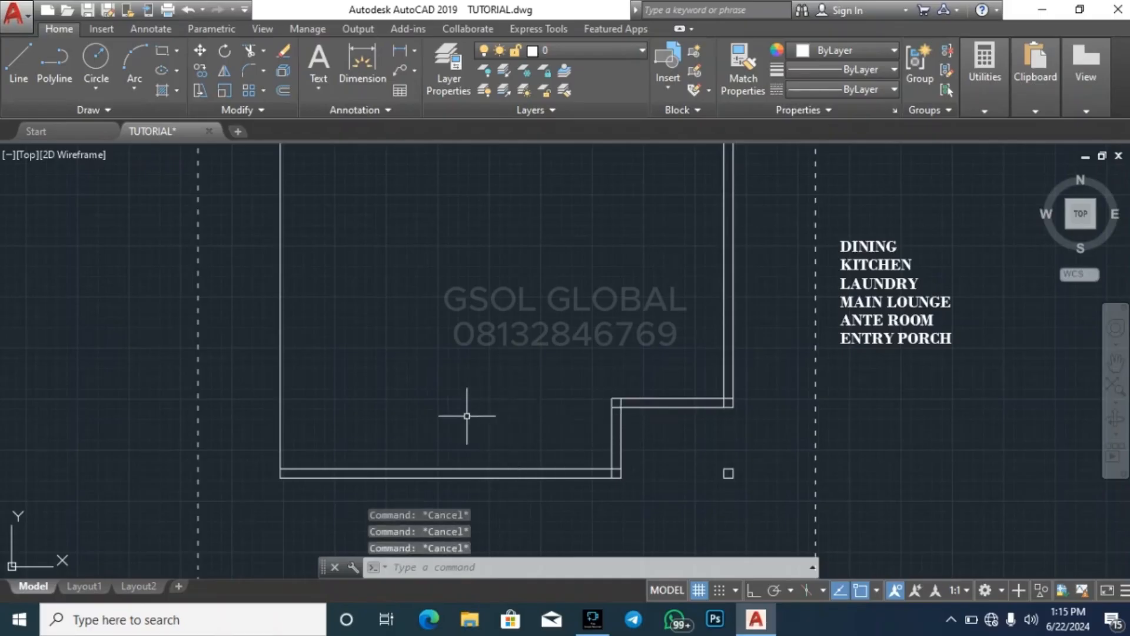
pyautogui.click(614, 434)
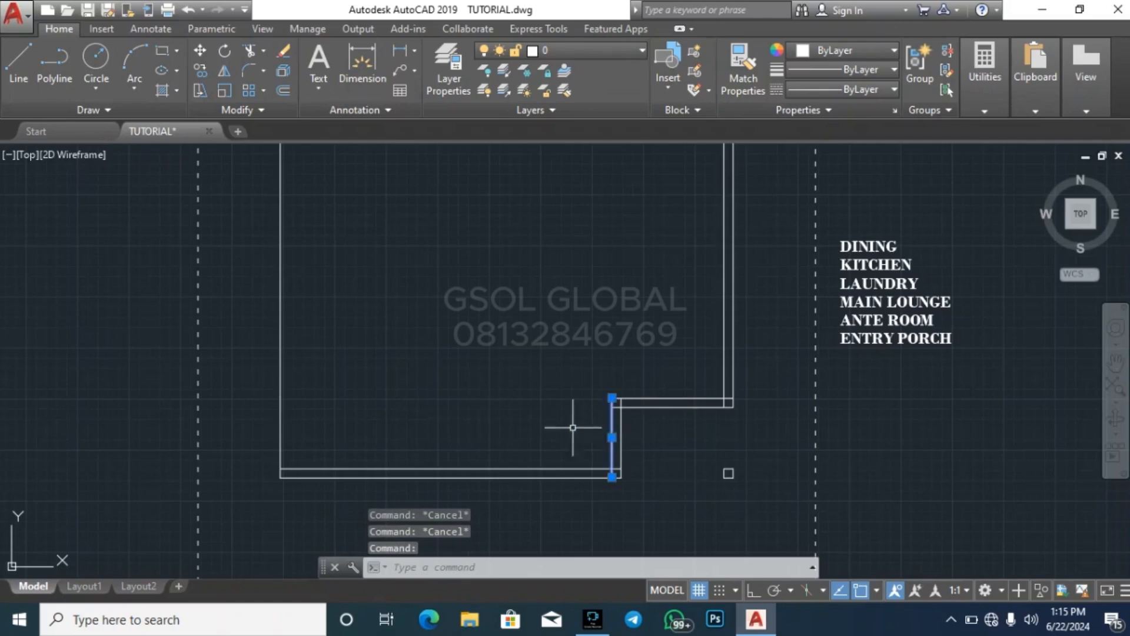
pyautogui.press('Escape')
pyautogui.scroll(-2, 454, 416)
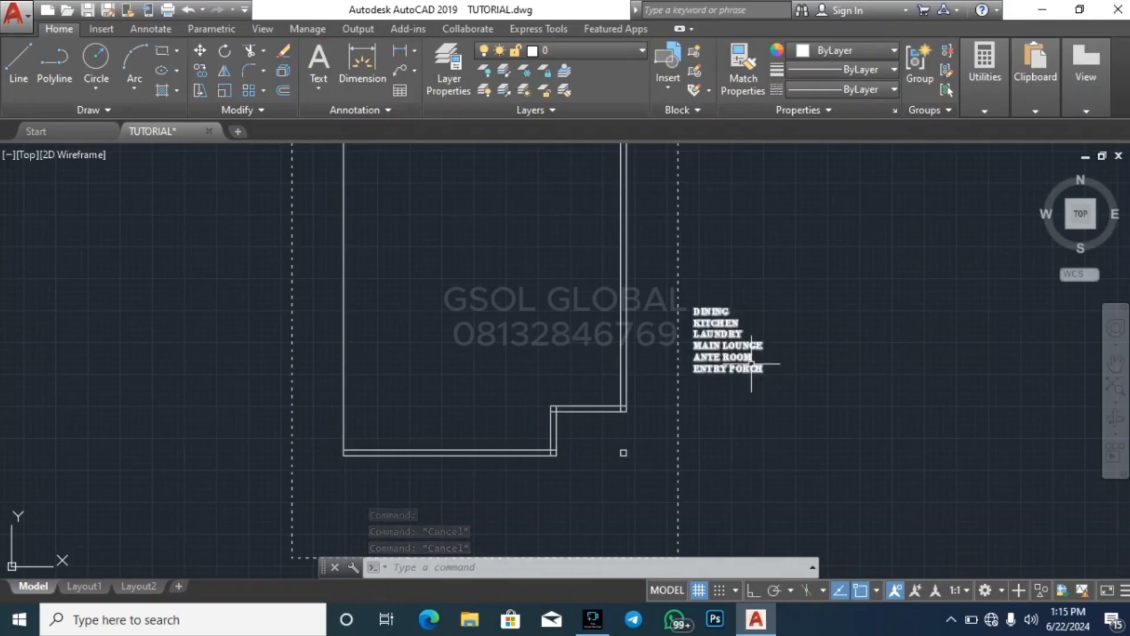
pyautogui.press('Escape')
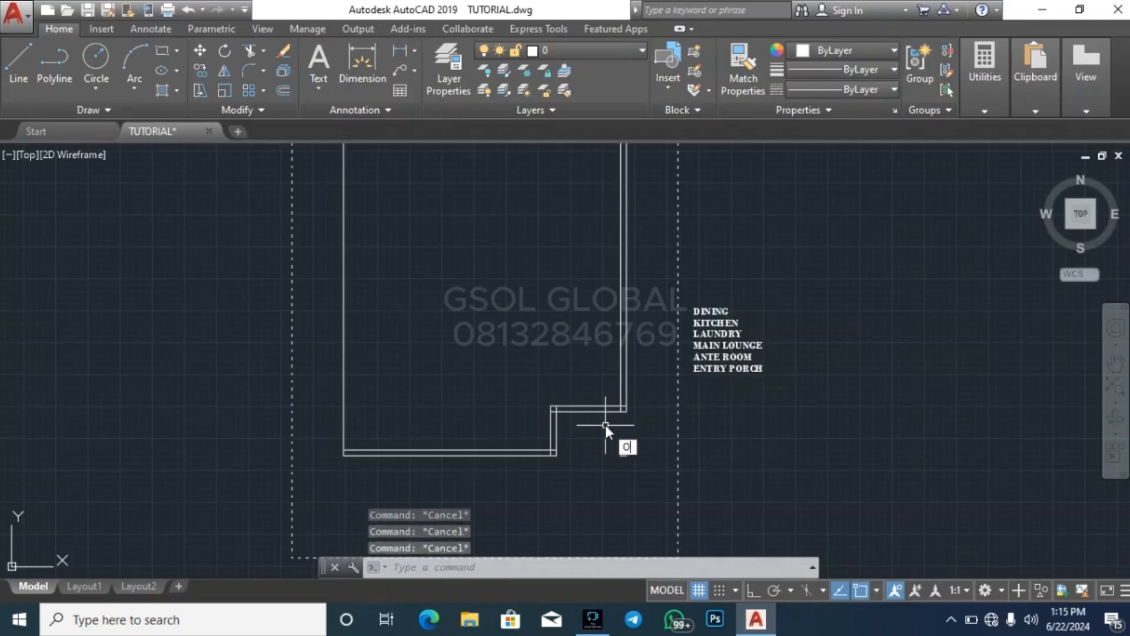
# Offset the upper line of the recess's horizontal wall 2500 upward into the building
pyautogui.write('o')
pyautogui.press('Return')
pyautogui.write('2500')
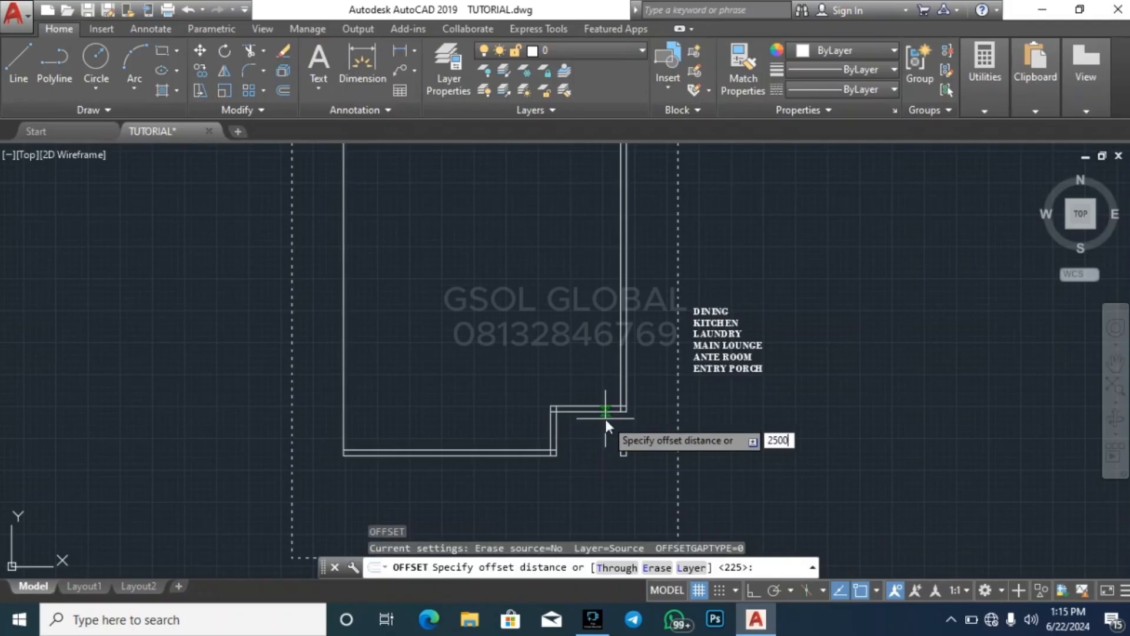
pyautogui.press('Return')
pyautogui.click(589, 407)
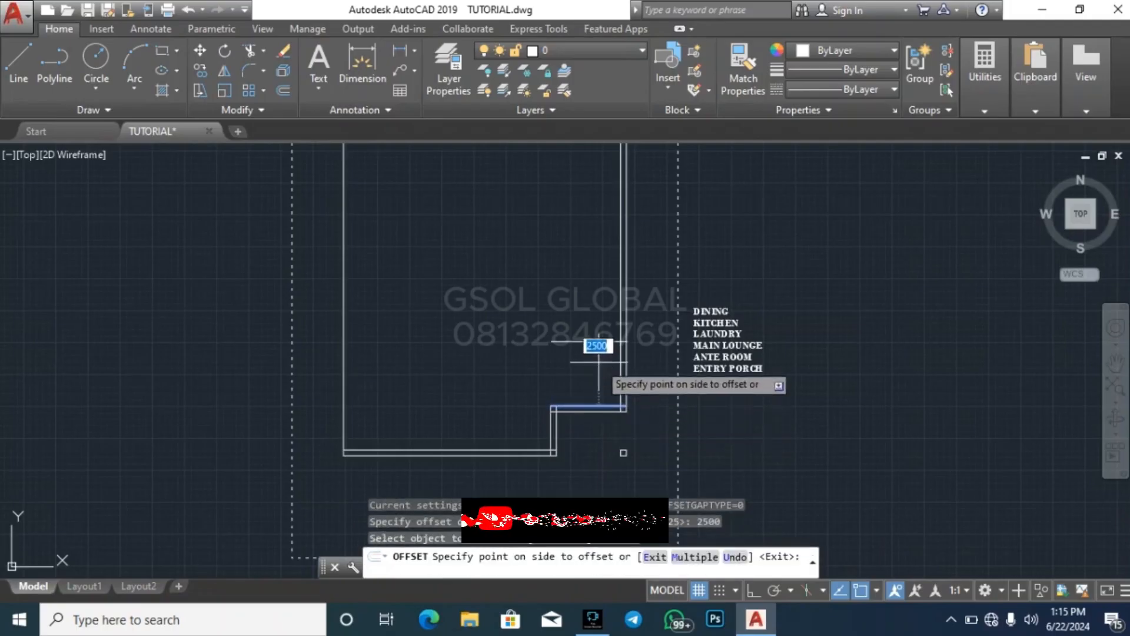
pyautogui.click(598, 347)
pyautogui.press('Return')
pyautogui.press('Return')
# Offset the new horizontal line 225 upward to give the wall above the corner recess its thickness
pyautogui.write('1')
pyautogui.press('BackSpace')
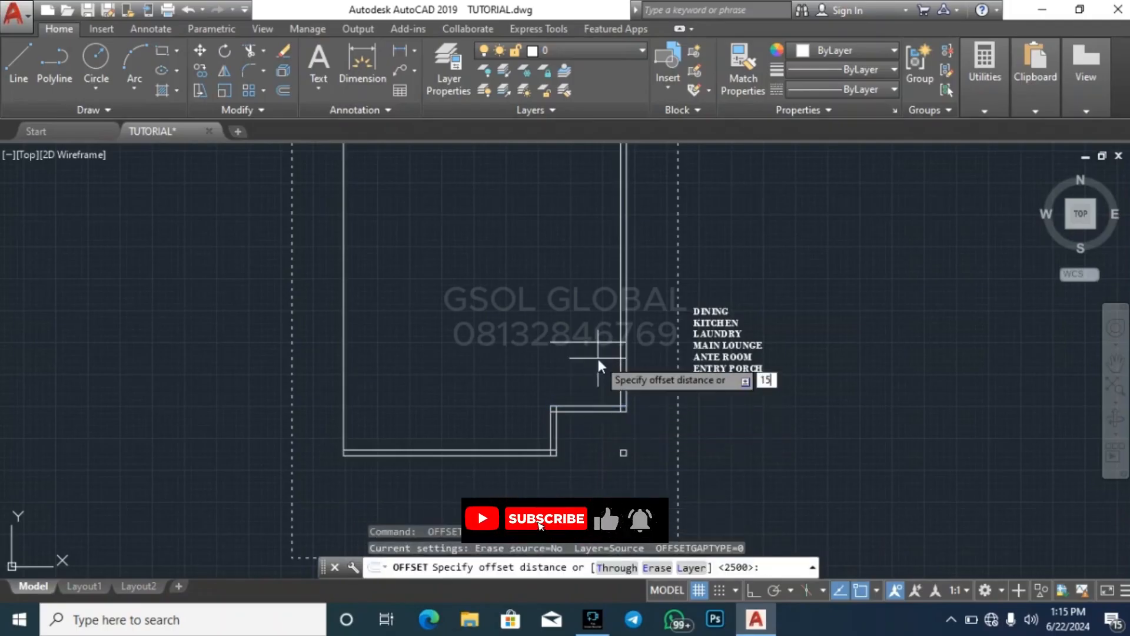
pyautogui.write('225')
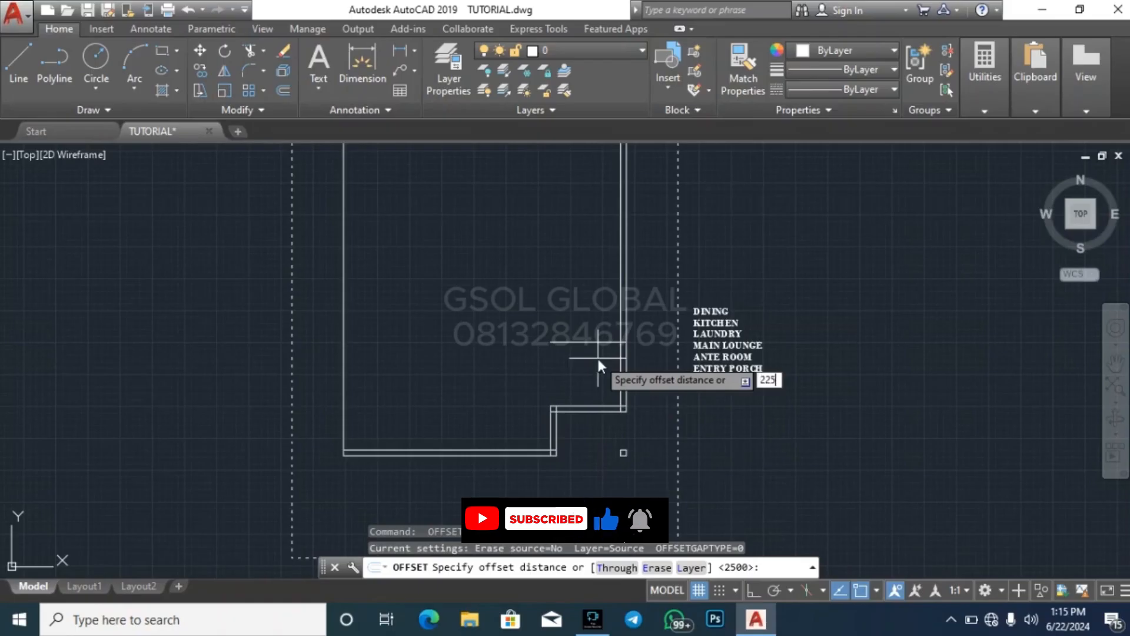
pyautogui.press('Return')
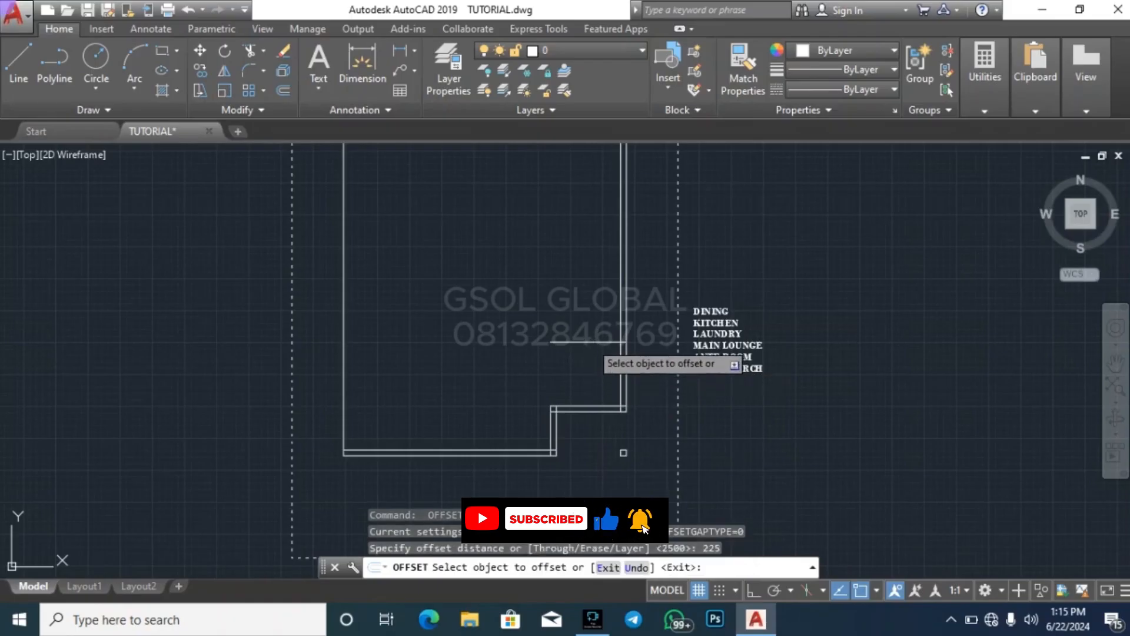
pyautogui.press('Escape')
pyautogui.press('Escape')
pyautogui.scroll(7, 568, 292)
pyautogui.click(568, 291)
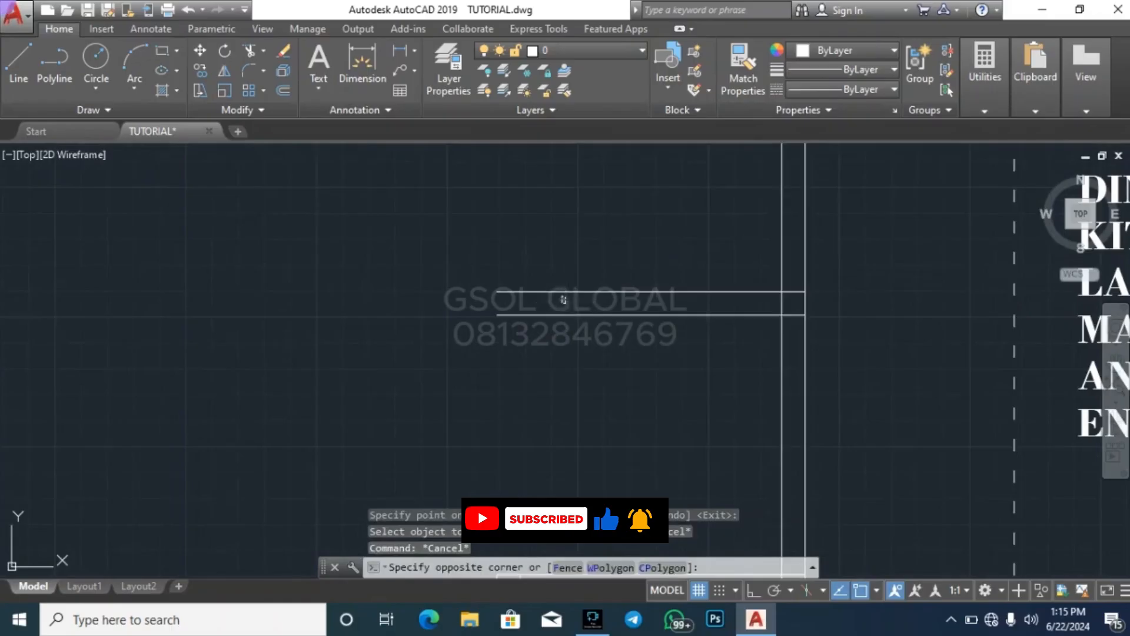
pyautogui.scroll(-4, 525, 250)
pyautogui.press('Escape')
pyautogui.press('Escape')
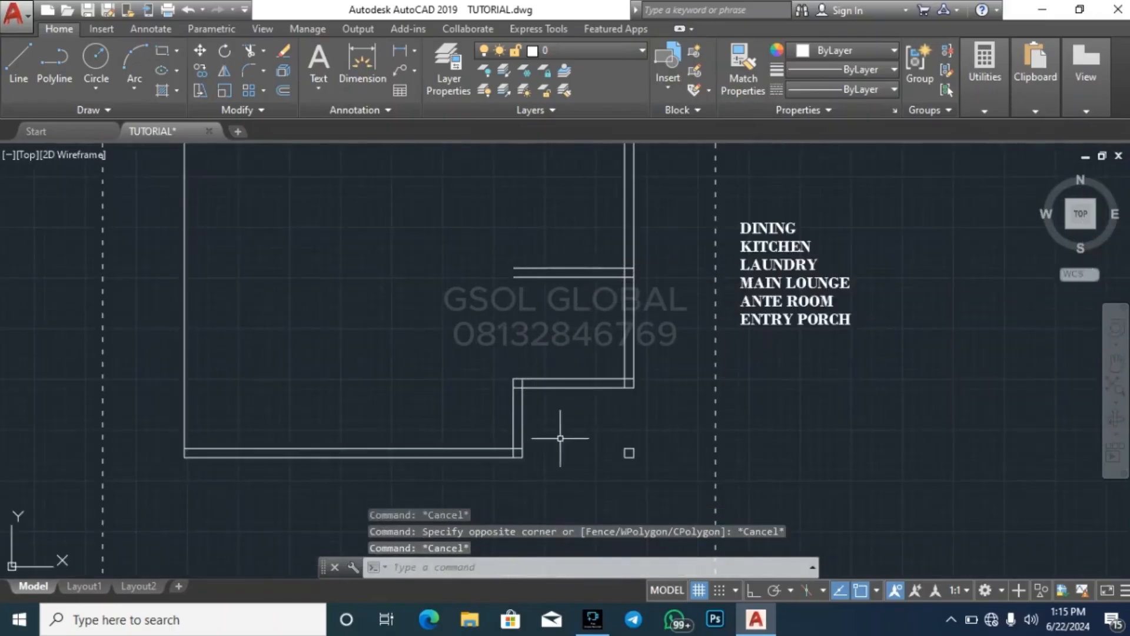
# Extend the two vertical lines of the recess wall up to the upper line of the new horizontal wall
pyautogui.click(530, 275)
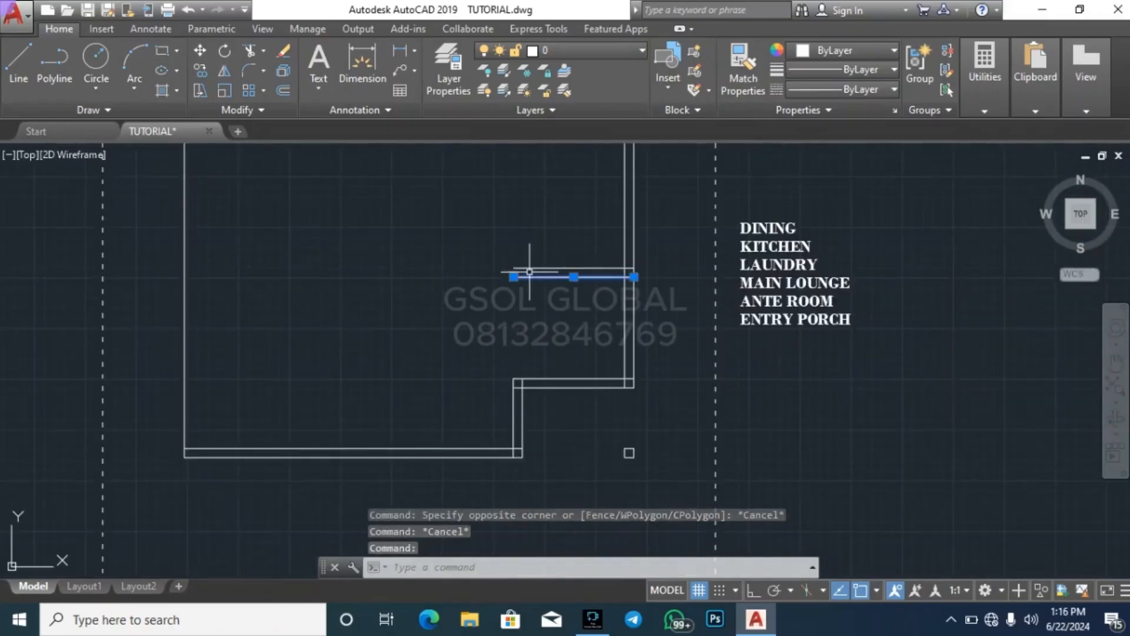
pyautogui.press('Escape')
pyautogui.scroll(6, 534, 275)
pyautogui.click(531, 274)
pyautogui.click(504, 230)
pyautogui.write('E')
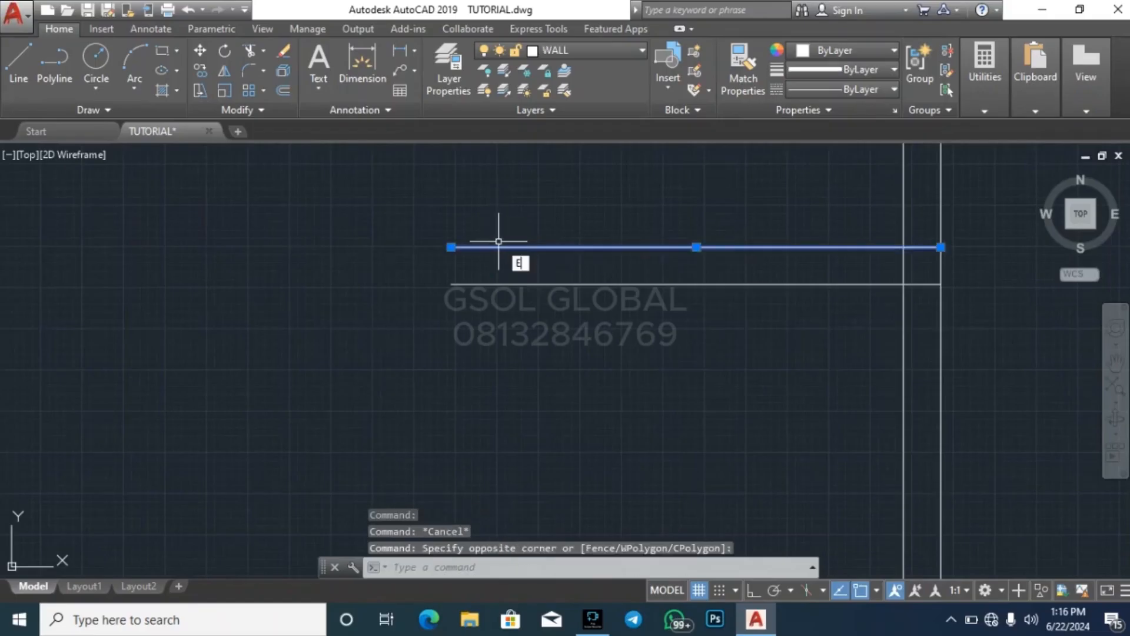
pyautogui.write('X')
pyautogui.press('Return')
pyautogui.scroll(-6, 510, 238)
pyautogui.click(527, 402)
pyautogui.click(454, 368)
pyautogui.press('Escape')
pyautogui.press('Escape')
pyautogui.press('Escape')
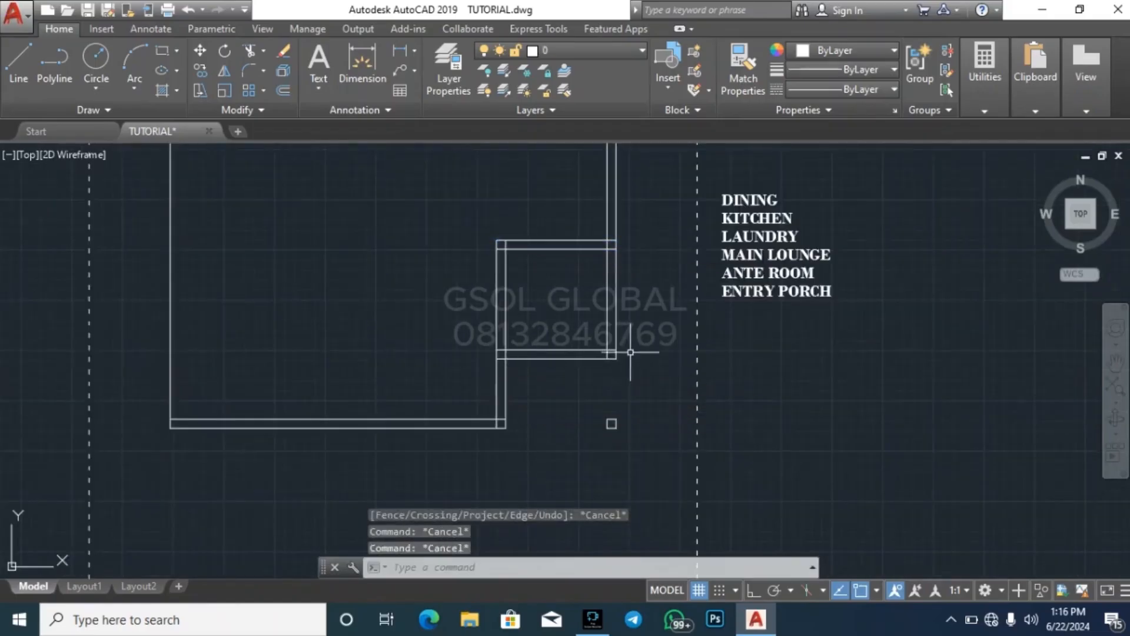
pyautogui.press('Escape')
pyautogui.scroll(-4, 668, 395)
pyautogui.scroll(4, 619, 341)
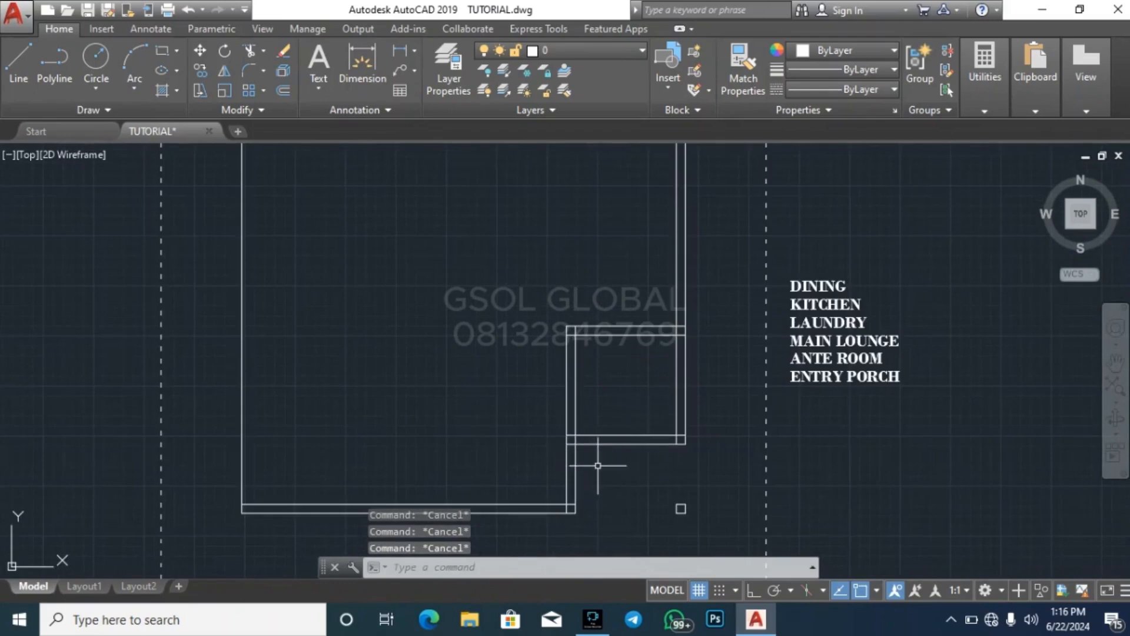
pyautogui.press('Escape')
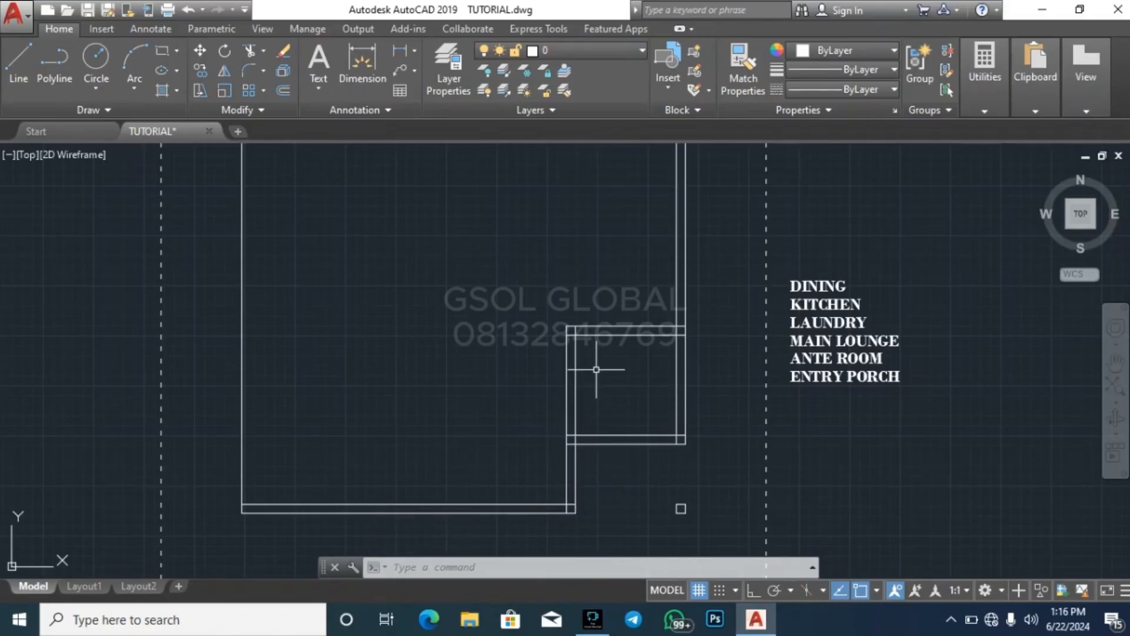
pyautogui.press('Escape')
pyautogui.press('Escape')
pyautogui.press('Escape')
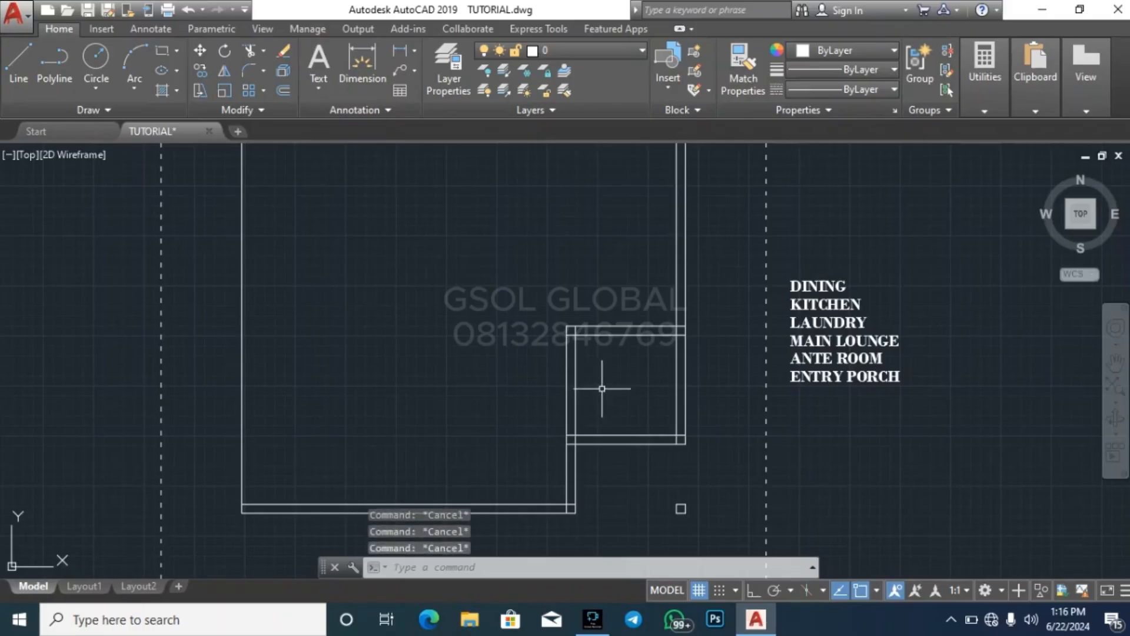
# Trim the extended vertical lines between the two horizontal walls and erase their leftover stubs at the upper wall
pyautogui.press('Return')
pyautogui.press('Return')
pyautogui.click(608, 398)
pyautogui.click(496, 361)
pyautogui.press('Escape')
pyautogui.press('Escape')
pyautogui.press('Escape')
pyautogui.press('Escape')
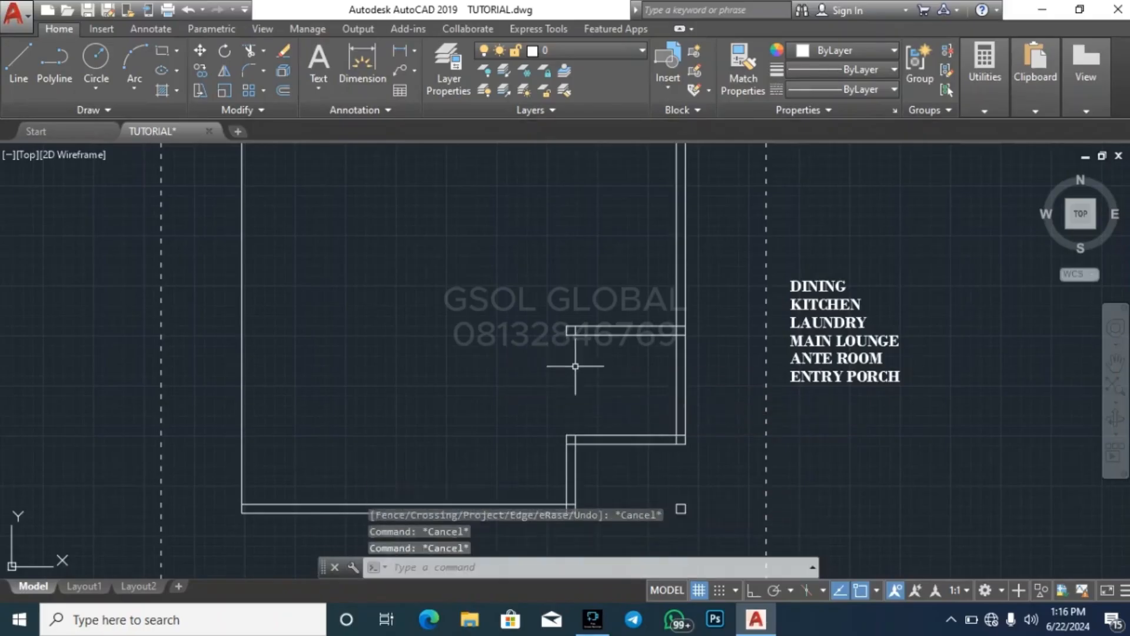
pyautogui.click(536, 356)
pyautogui.click(583, 318)
pyautogui.press('Delete')
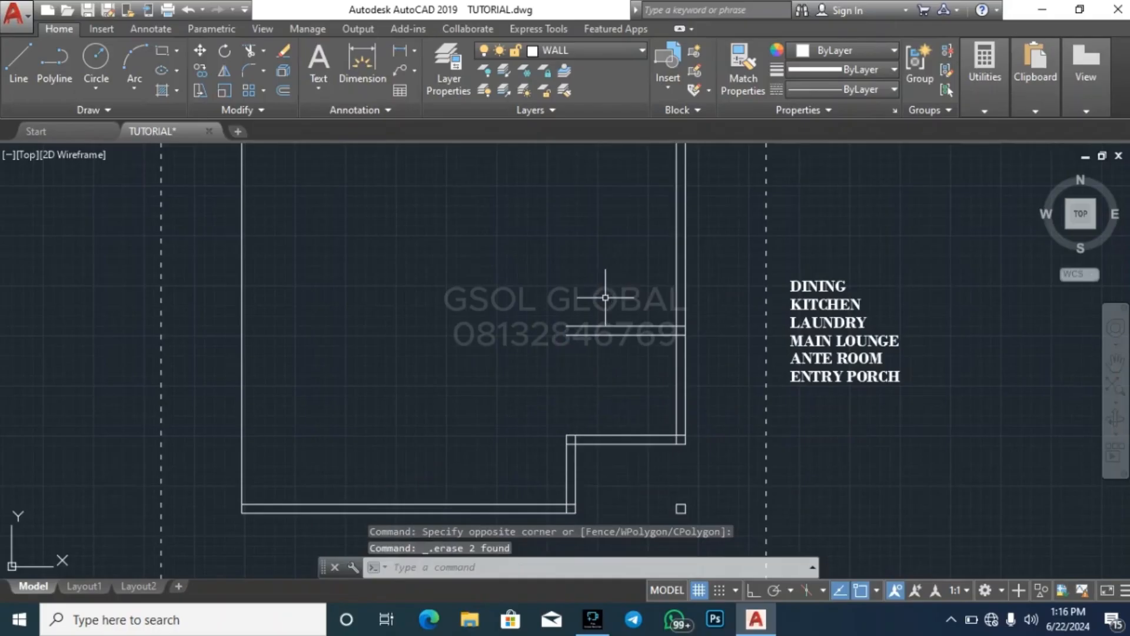
# Offset the left line of the recess's vertical wall 1200 to the left
pyautogui.press('Escape')
pyautogui.press('Escape')
pyautogui.press('Escape')
pyautogui.click(567, 470)
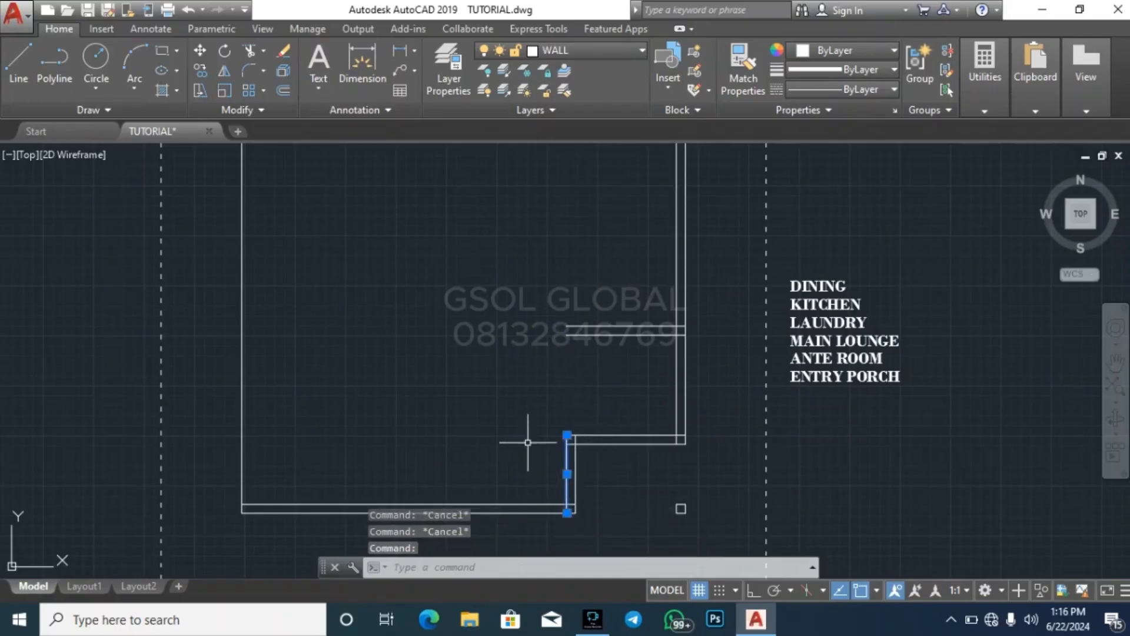
pyautogui.press('Escape')
pyautogui.press('Return')
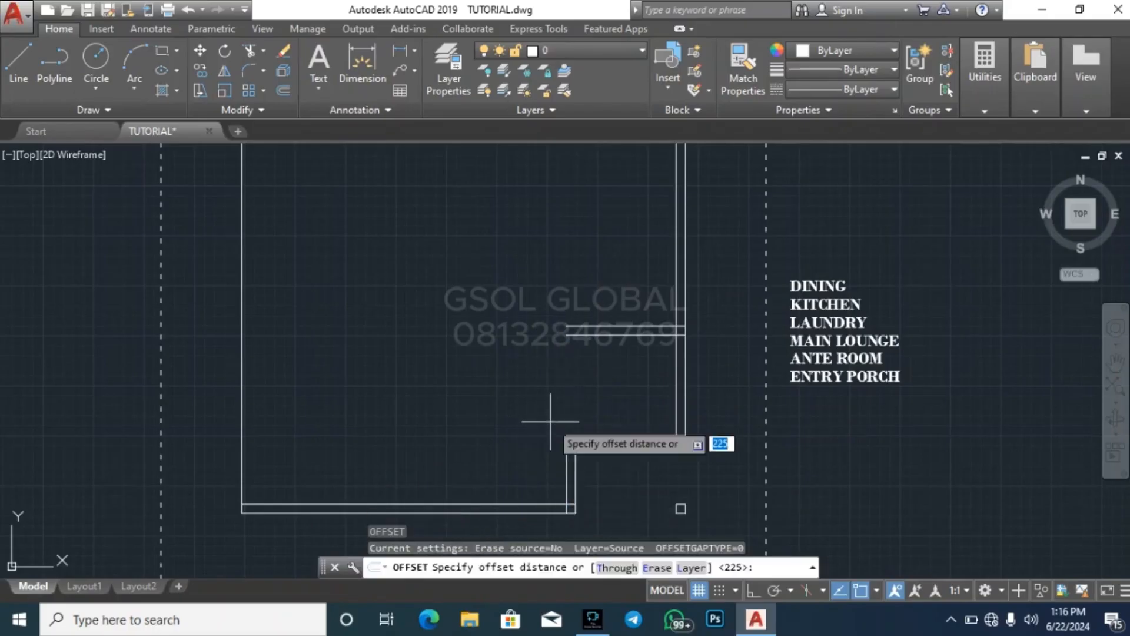
pyautogui.write('1200')
pyautogui.press('Return')
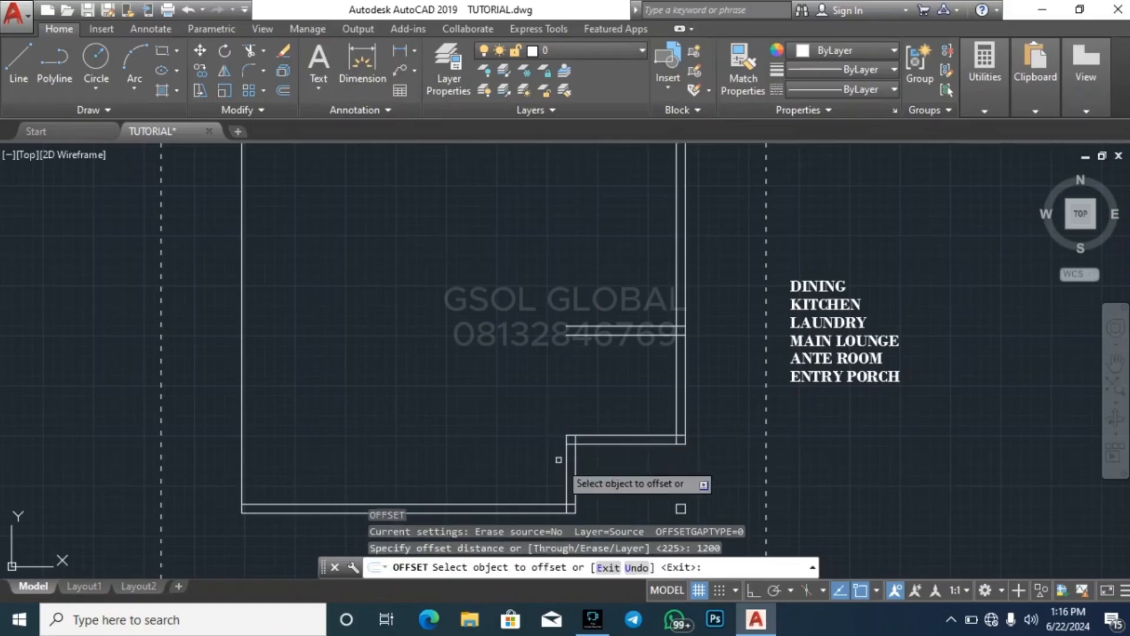
pyautogui.click(564, 457)
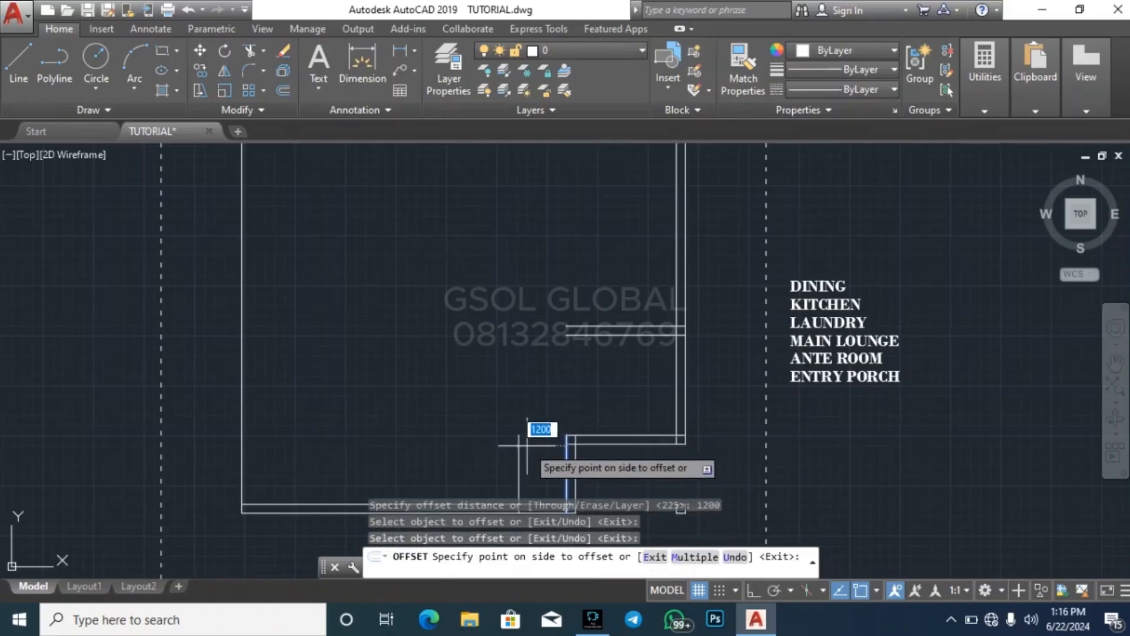
pyautogui.click(519, 441)
# Offset the new vertical line 225 to the left to form the second wall face
pyautogui.press('Return')
pyautogui.press('Return')
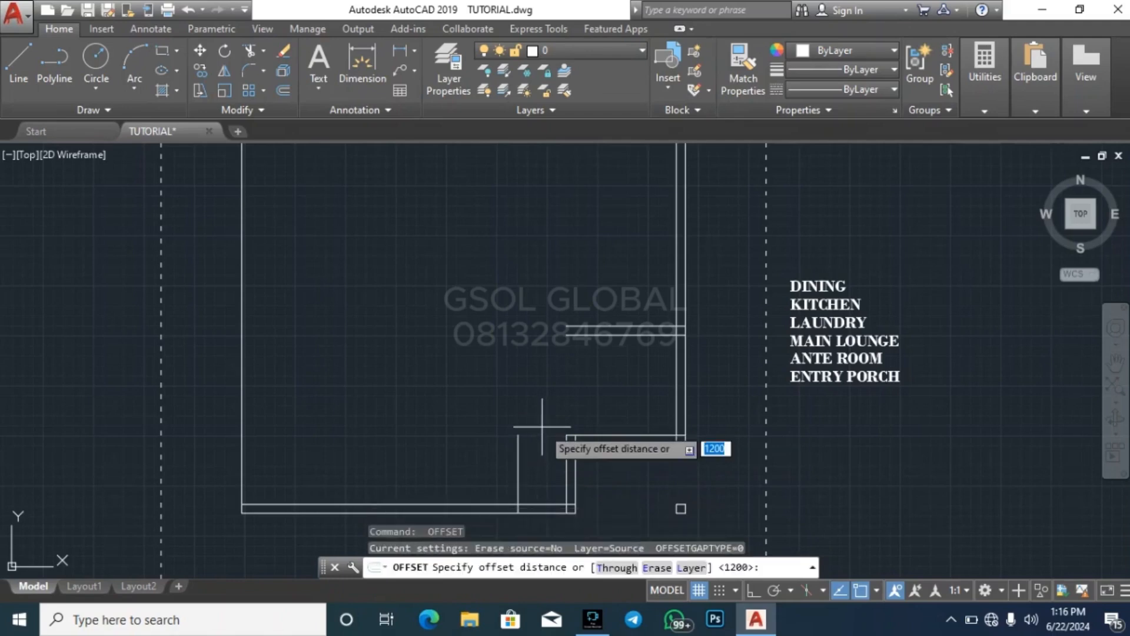
pyautogui.write('225')
pyautogui.press('Return')
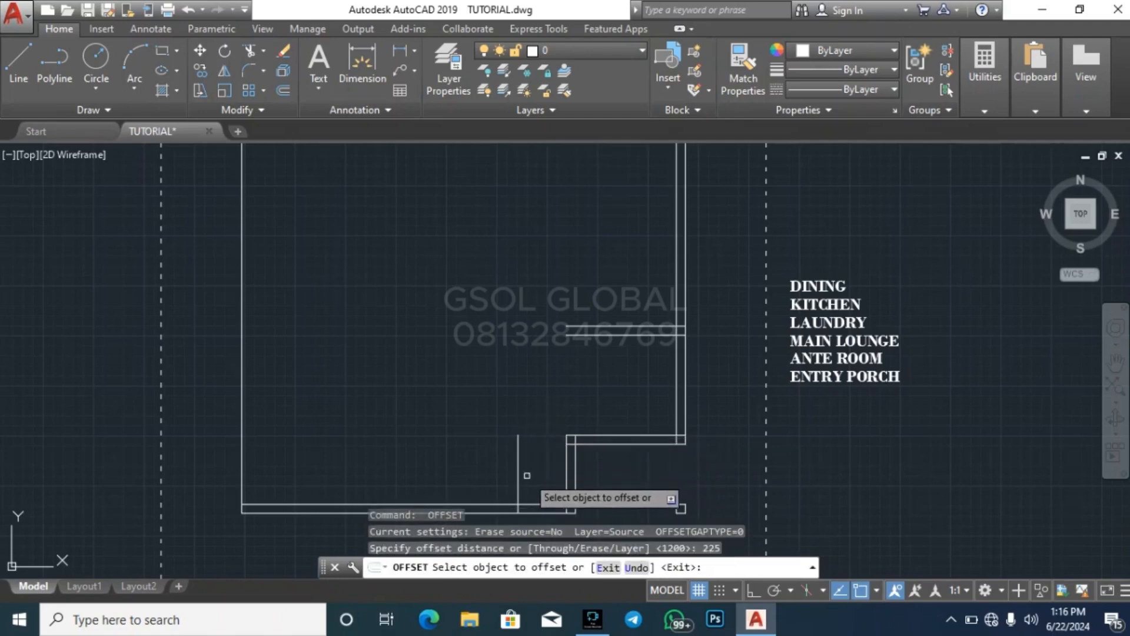
pyautogui.click(519, 469)
pyautogui.click(479, 461)
pyautogui.press('Escape')
pyautogui.press('Escape')
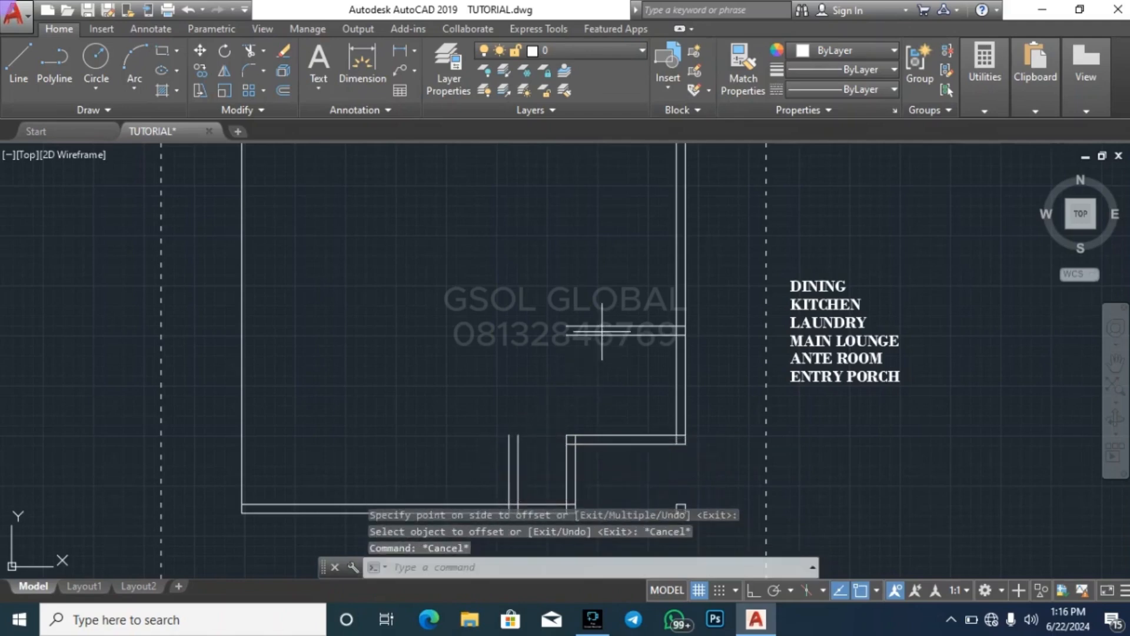
# Stretch the upper horizontal wall line left past the new vertical wall and extend both vertical lines up to it
pyautogui.moveTo(598, 339); pyautogui.dragTo(593, 317)
pyautogui.click(566, 326)
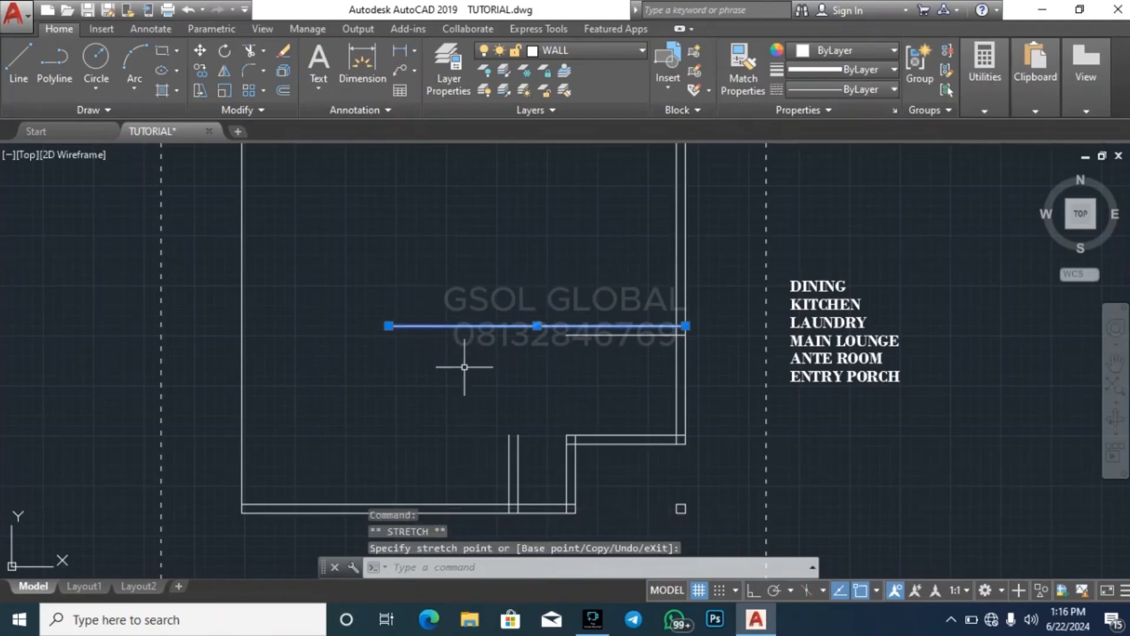
pyautogui.press('Return')
pyautogui.moveTo(545, 441); pyautogui.dragTo(484, 440)
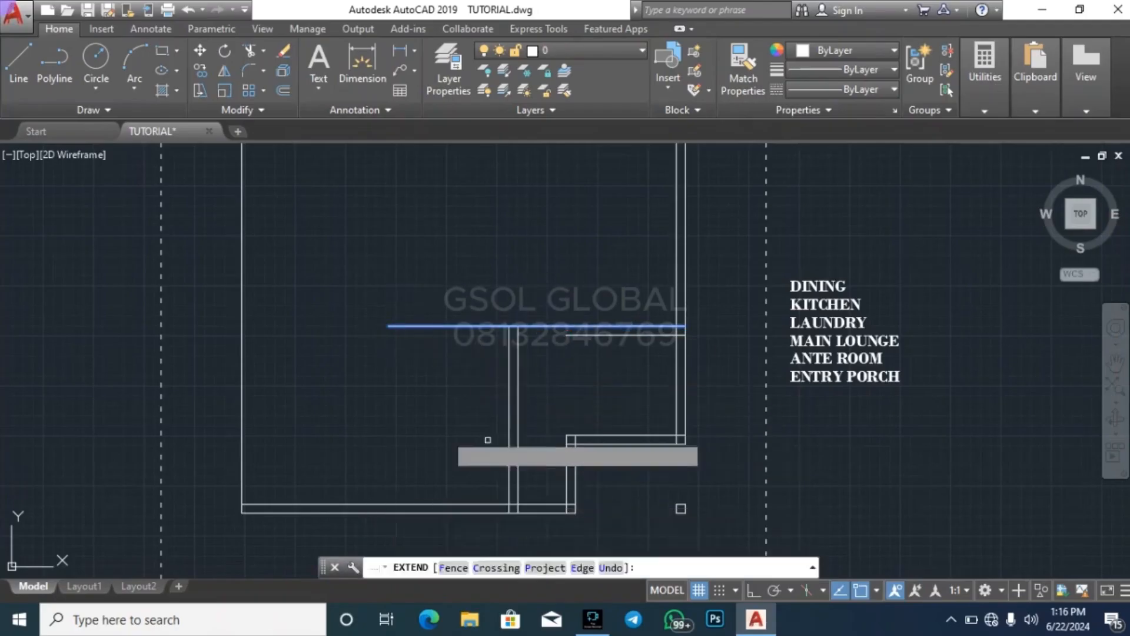
pyautogui.press('Escape')
pyautogui.press('Escape')
pyautogui.press('Escape')
pyautogui.press('Escape')
# Trim the upper horizontal wall line where it runs past the left face of the new vertical wall
pyautogui.press('Return')
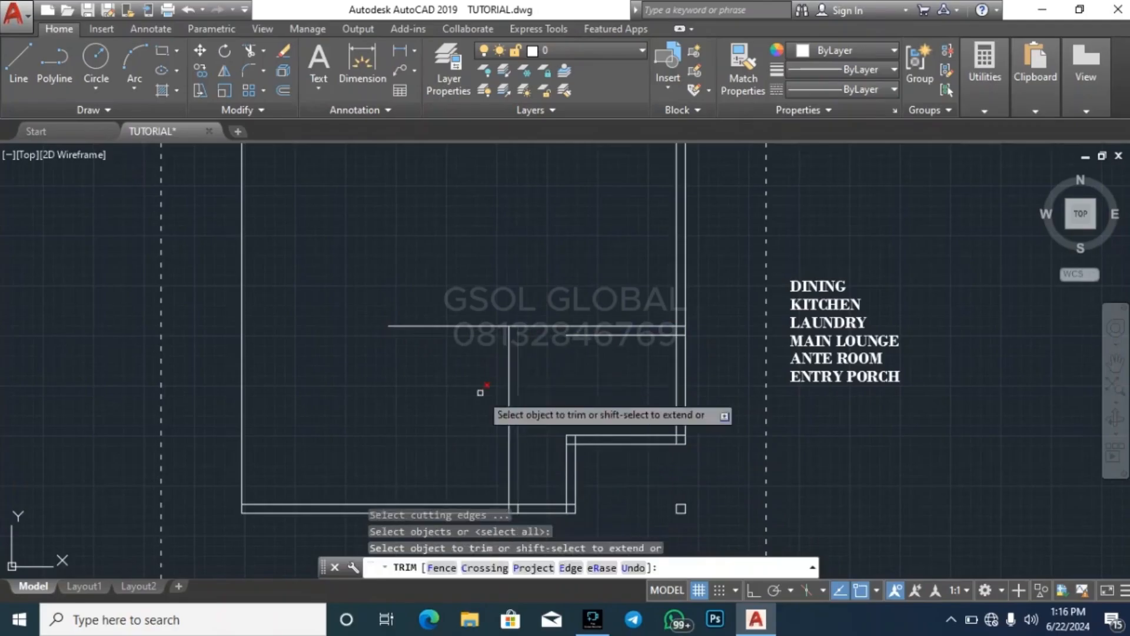
pyautogui.click(434, 366)
pyautogui.click(397, 298)
pyautogui.press('Escape')
pyautogui.press('Escape')
# Extend the lower line of the horizontal wall to the left face of the new vertical wall
pyautogui.click(506, 357)
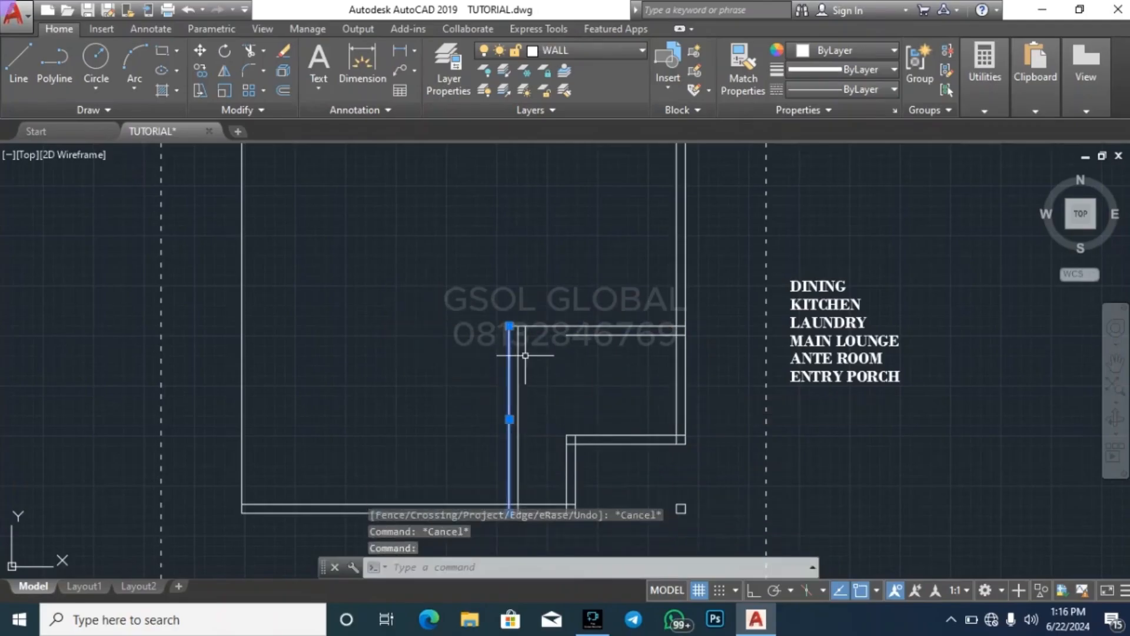
pyautogui.press('Return')
pyautogui.click(608, 368)
pyautogui.click(585, 306)
pyautogui.press('Escape')
pyautogui.press('Escape')
pyautogui.press('Escape')
pyautogui.press('Escape')
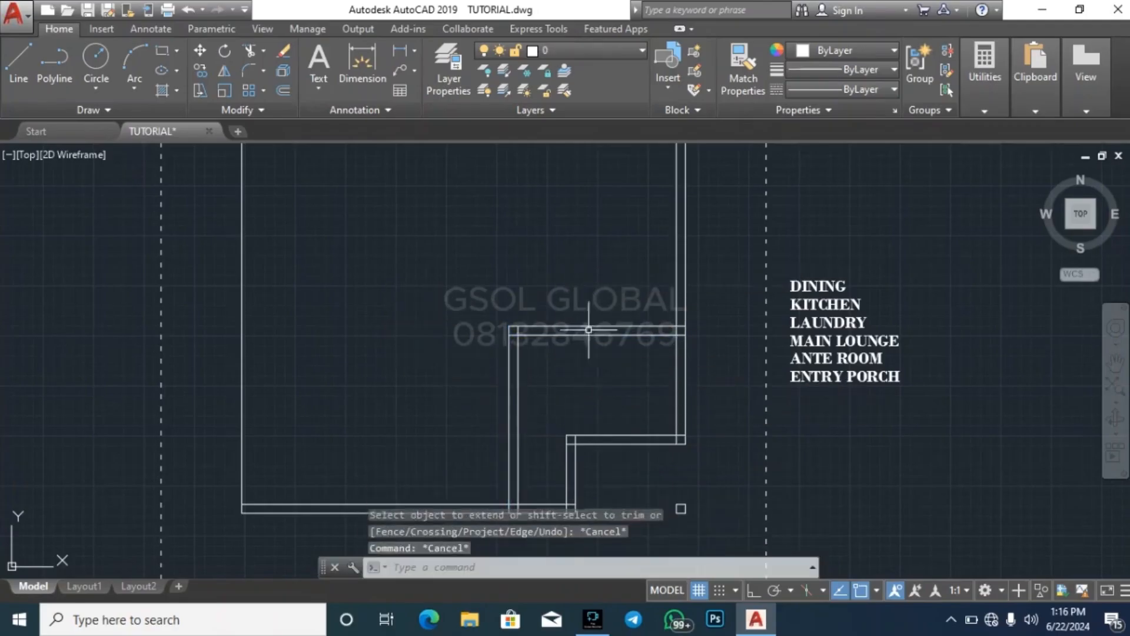
# Measure the inner length of the recess's vertical wall
pyautogui.scroll(4, 549, 391)
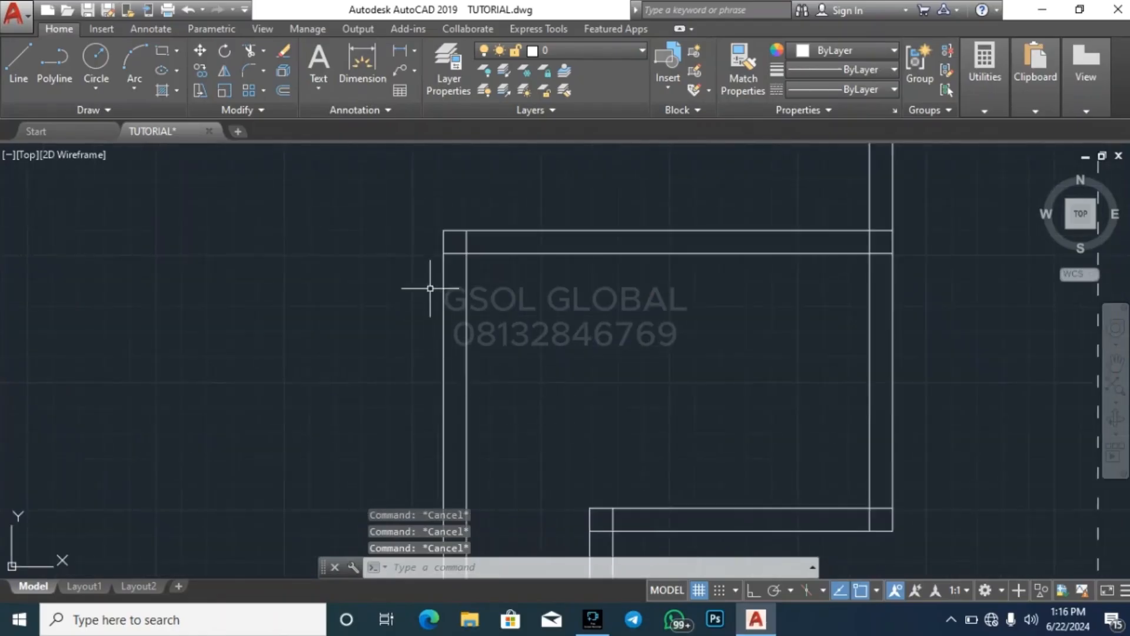
pyautogui.scroll(-4, 430, 289)
pyautogui.scroll(2, 450, 398)
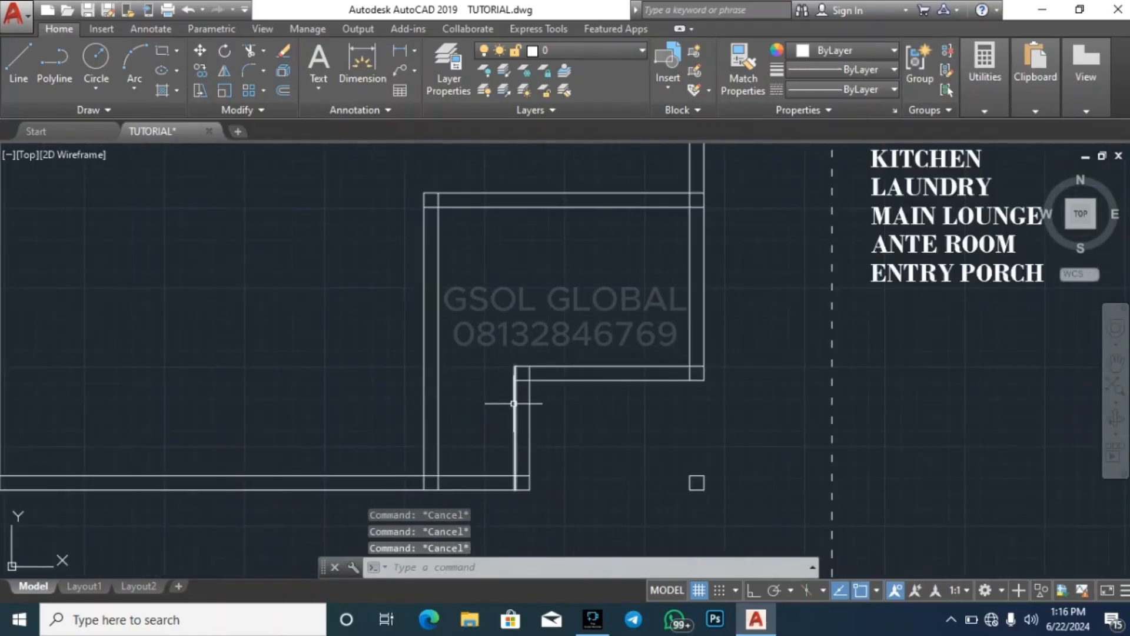
pyautogui.click(971, 110)
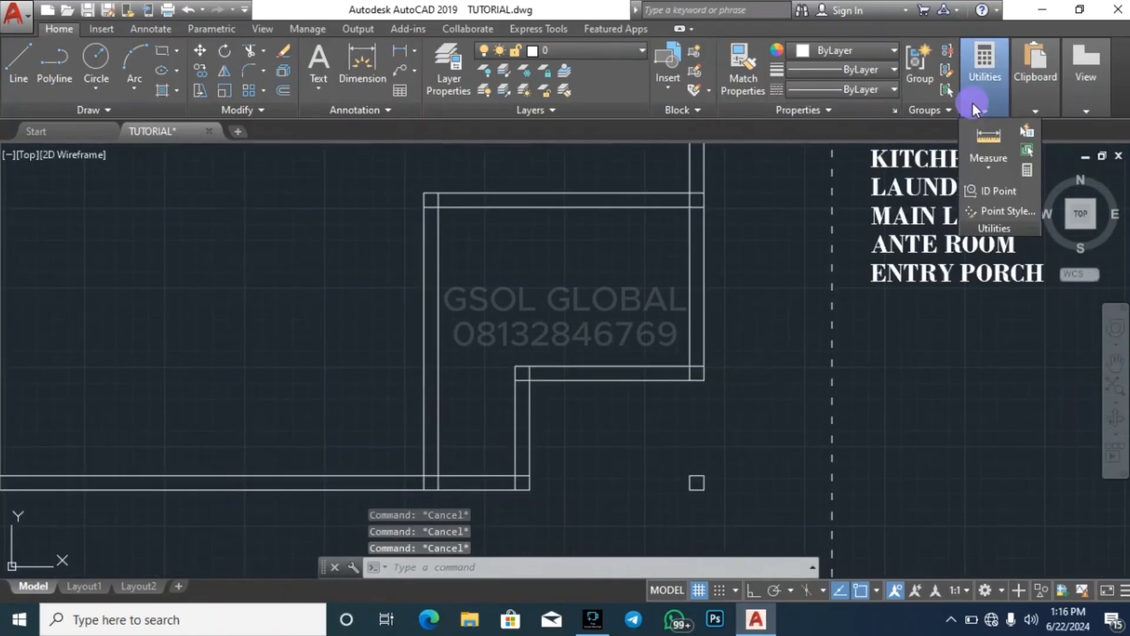
pyautogui.click(981, 139)
pyautogui.click(516, 380)
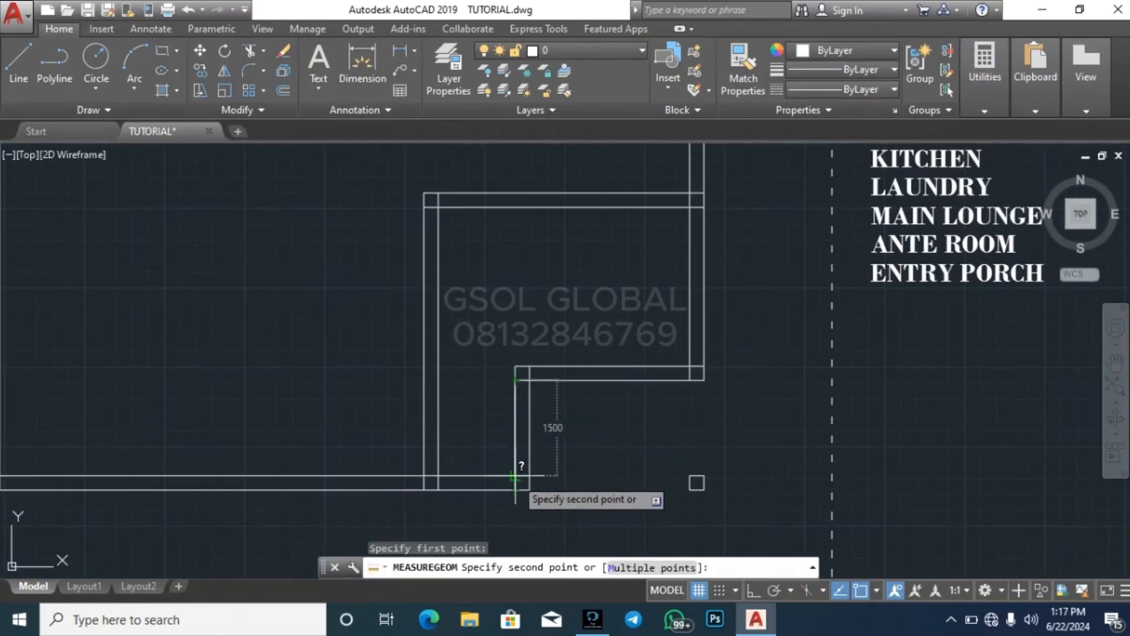
pyautogui.press('Escape')
pyautogui.press('Escape')
pyautogui.press('Escape')
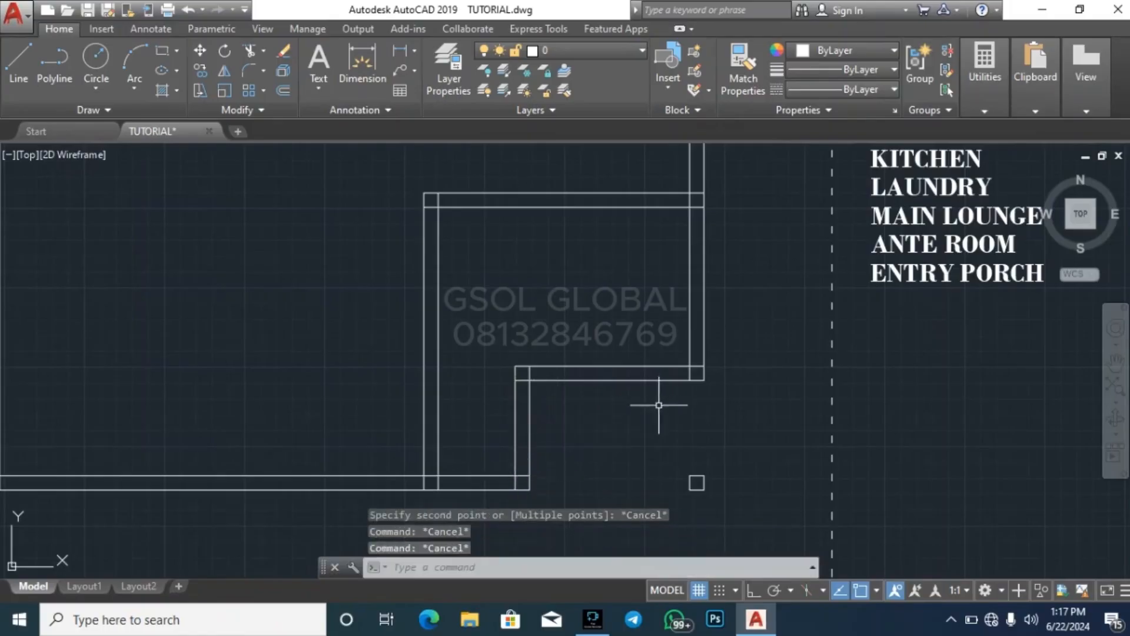
# Measure the distance from the new vertical wall's right face to the small square column at the corner
pyautogui.scroll(-2, 652, 322)
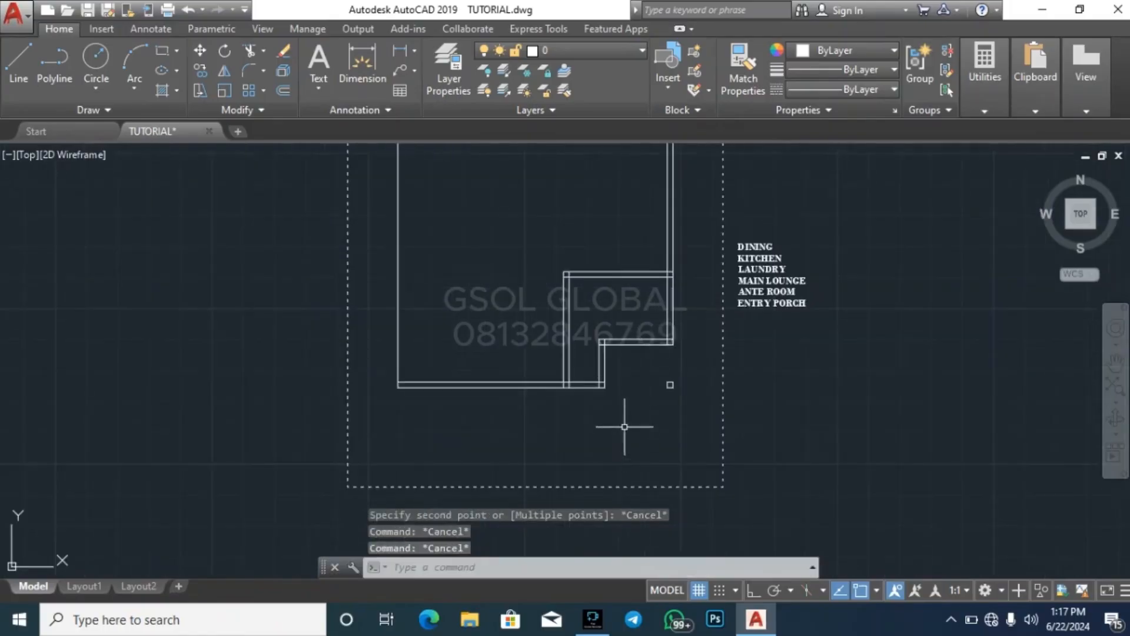
pyautogui.scroll(2, 616, 384)
pyautogui.click(982, 58)
pyautogui.click(981, 141)
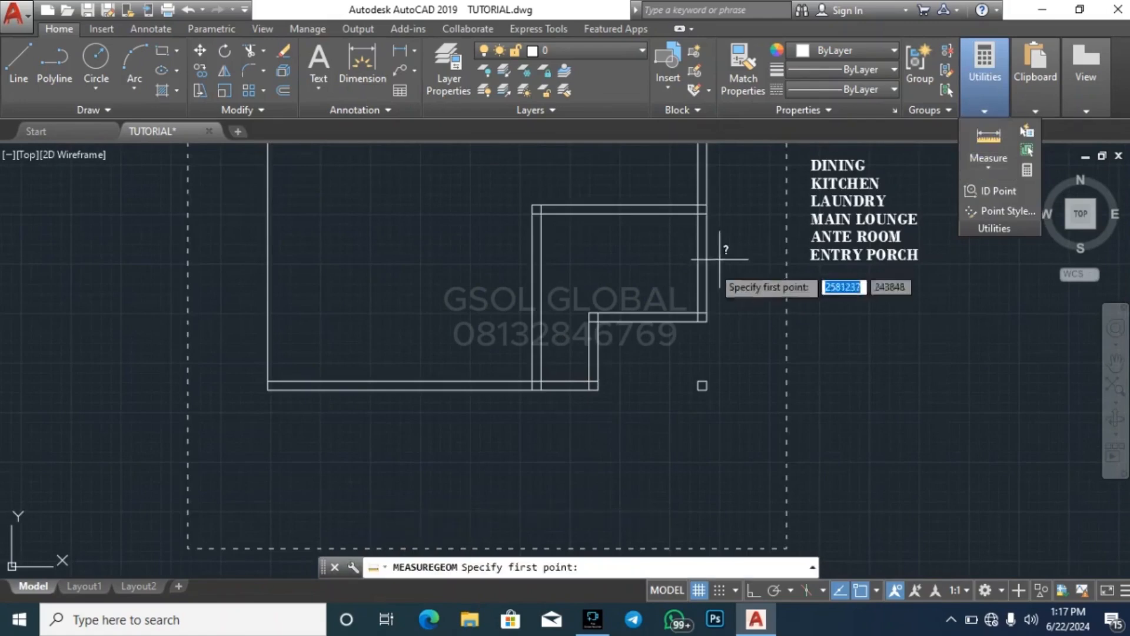
pyautogui.scroll(3, 568, 361)
pyautogui.click(509, 405)
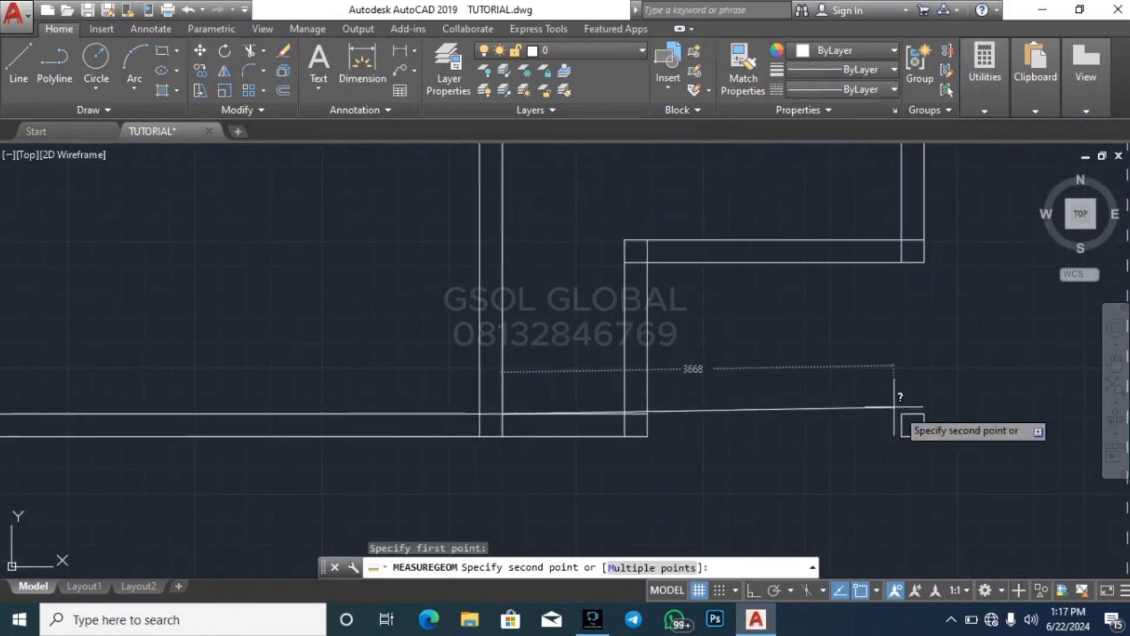
pyautogui.press('Escape')
pyautogui.press('Escape')
pyautogui.scroll(-2, 656, 429)
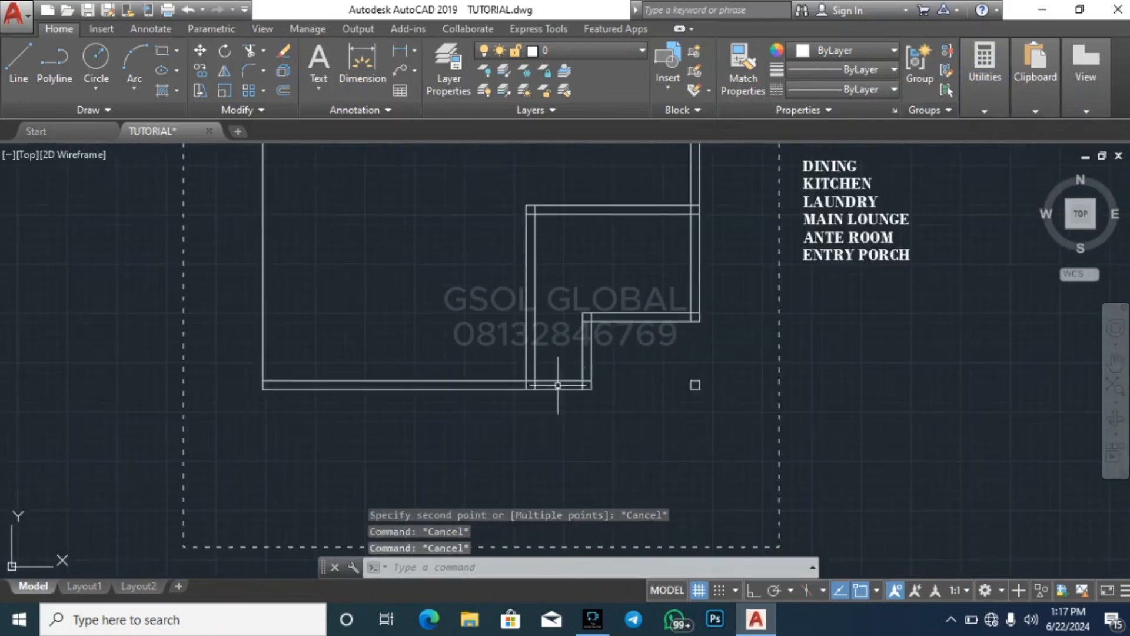
# Erase the two vertical lines of the recess's left wall
pyautogui.click(696, 385)
pyautogui.click(582, 405)
pyautogui.press('Delete')
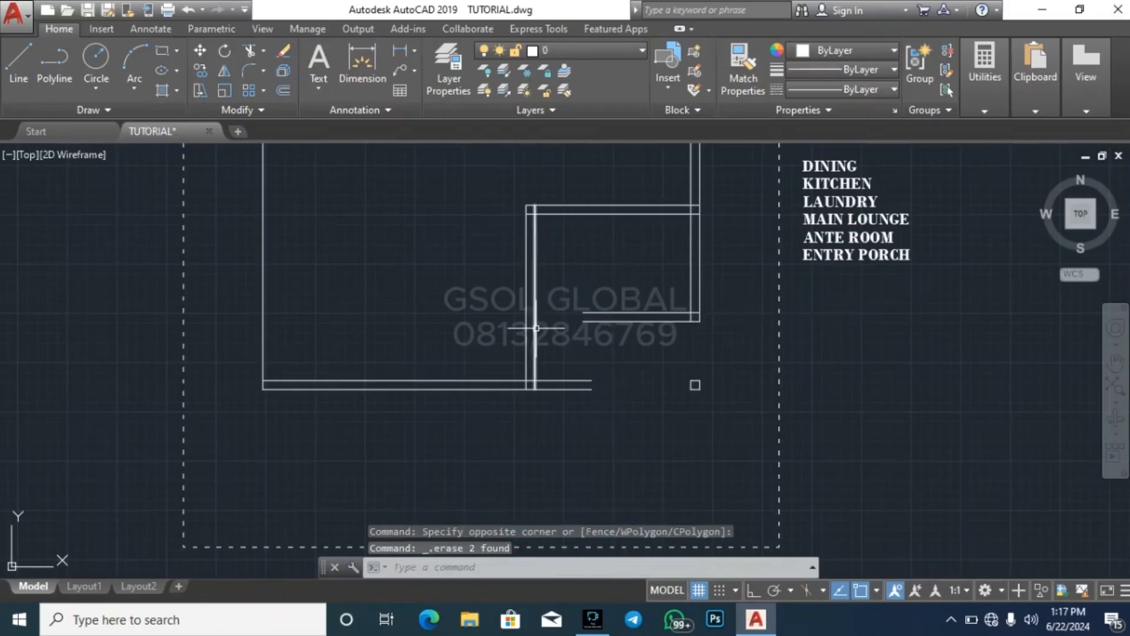
# Extend both lines of the open-ended horizontal wall to the left face of the recess's vertical wall
pyautogui.click(532, 319)
pyautogui.press('Escape')
pyautogui.click(526, 313)
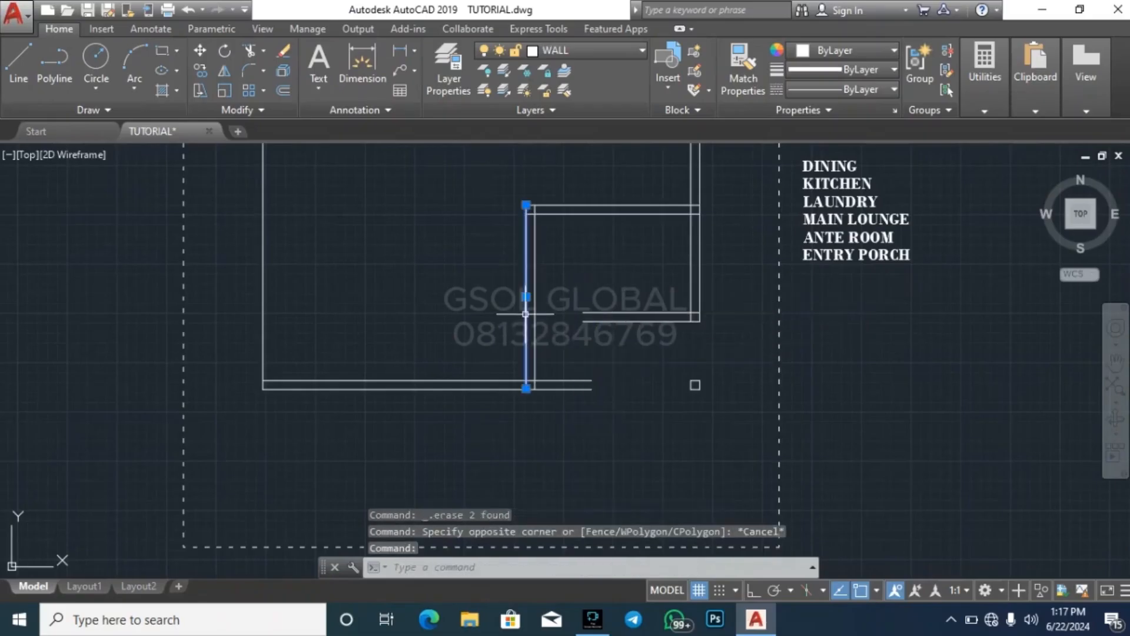
pyautogui.write('EX')
pyautogui.press('Return')
pyautogui.press('Escape')
pyautogui.press('Escape')
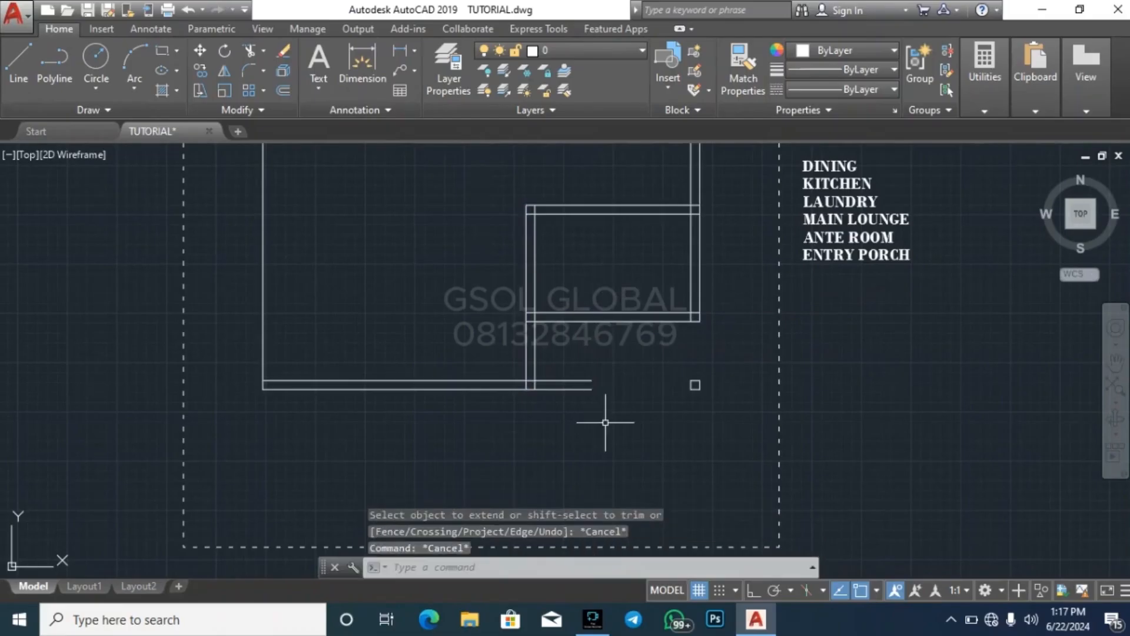
# Trim the bottom wall lines that run past the recess's vertical wall to close the corner
pyautogui.write('TR')
pyautogui.press('Return')
pyautogui.press('Return')
pyautogui.click(606, 422)
pyautogui.click(556, 328)
pyautogui.press('Escape')
pyautogui.press('Escape')
pyautogui.press('Escape')
pyautogui.press('Escape')
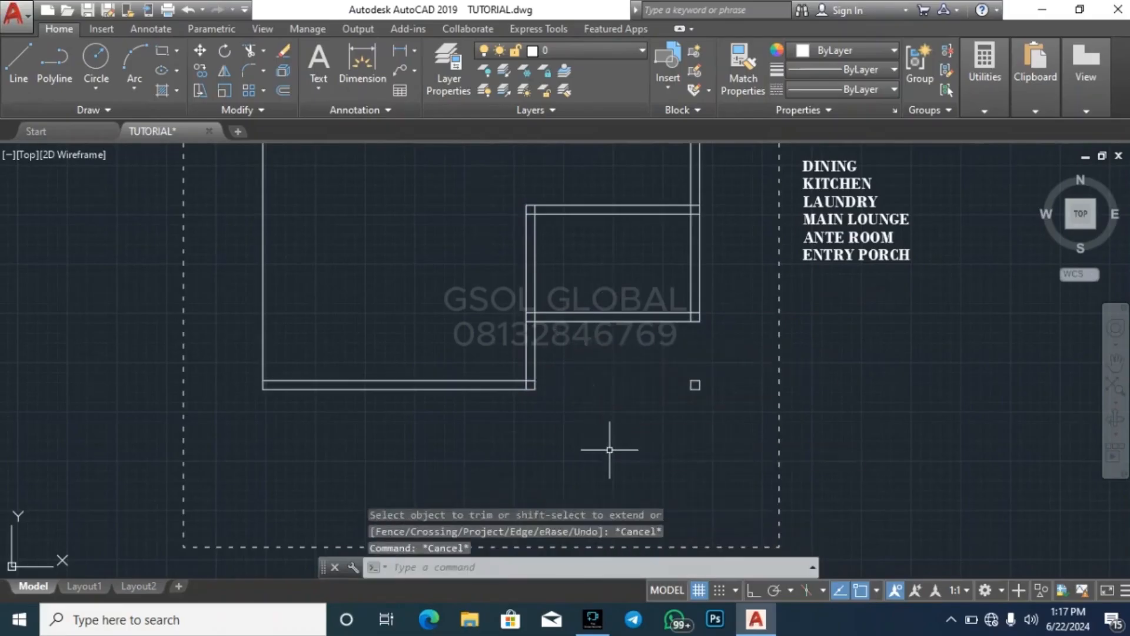
# Offset the upper line of the room's top wall 2000 upward
pyautogui.scroll(-4, 580, 454)
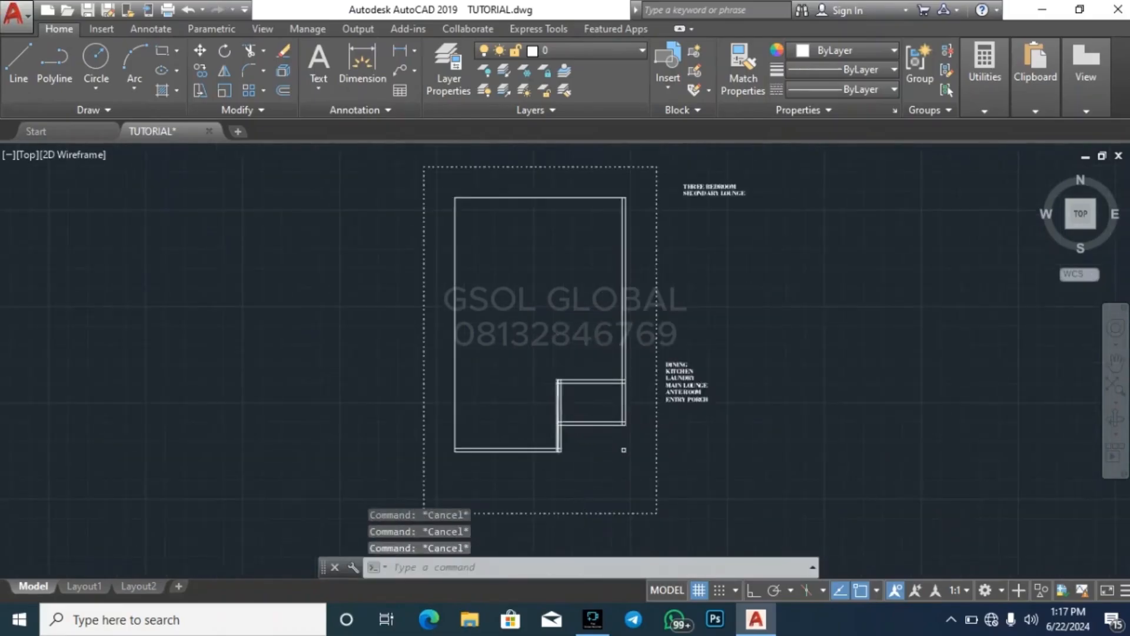
pyautogui.scroll(4, 641, 446)
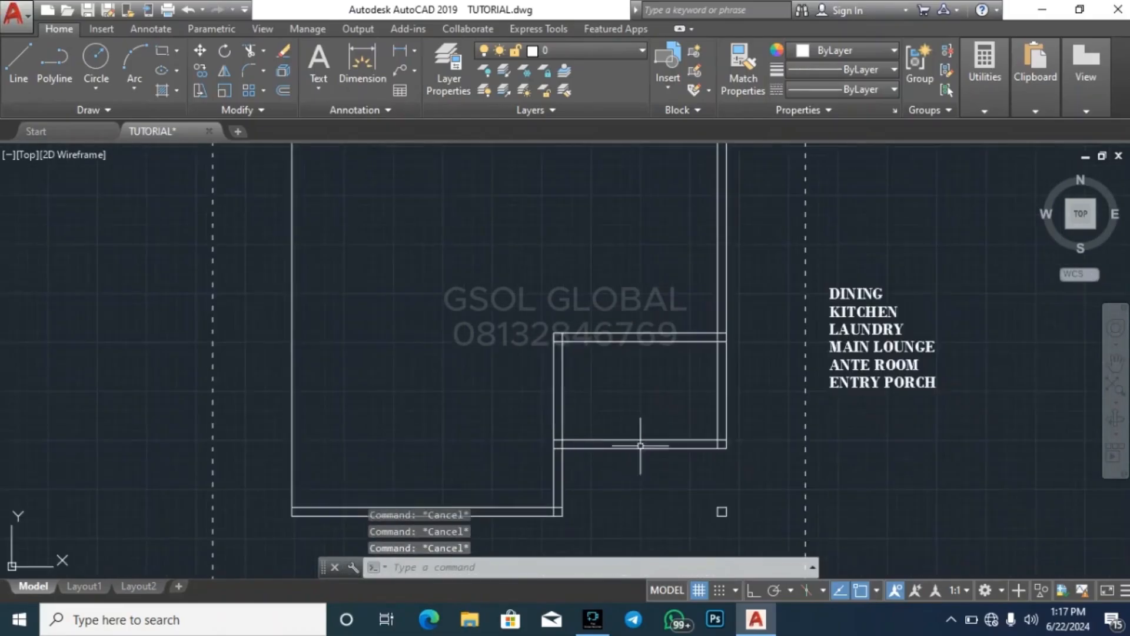
pyautogui.click(655, 340)
pyautogui.press('Escape')
pyautogui.press('Escape')
pyautogui.press('Escape')
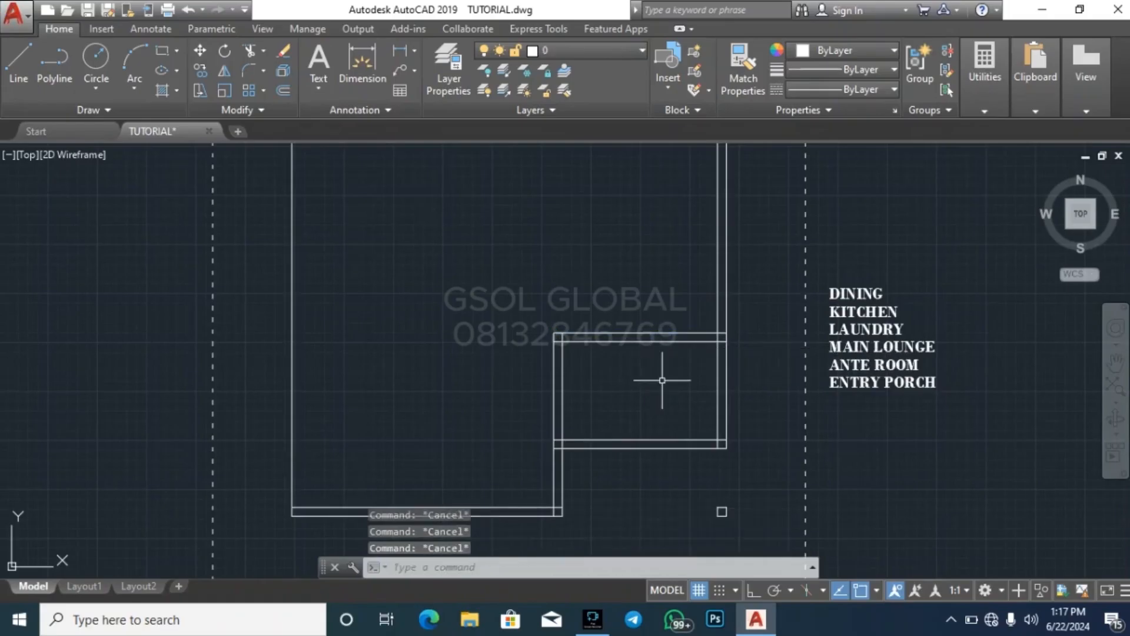
pyautogui.write('o')
pyautogui.press('Return')
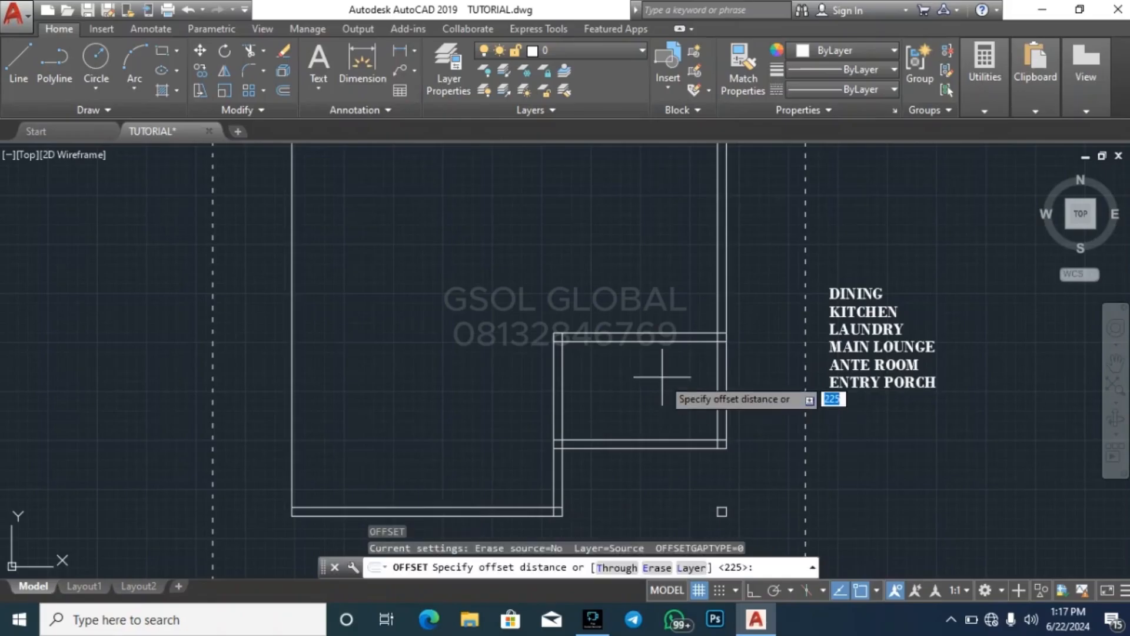
pyautogui.press('Return')
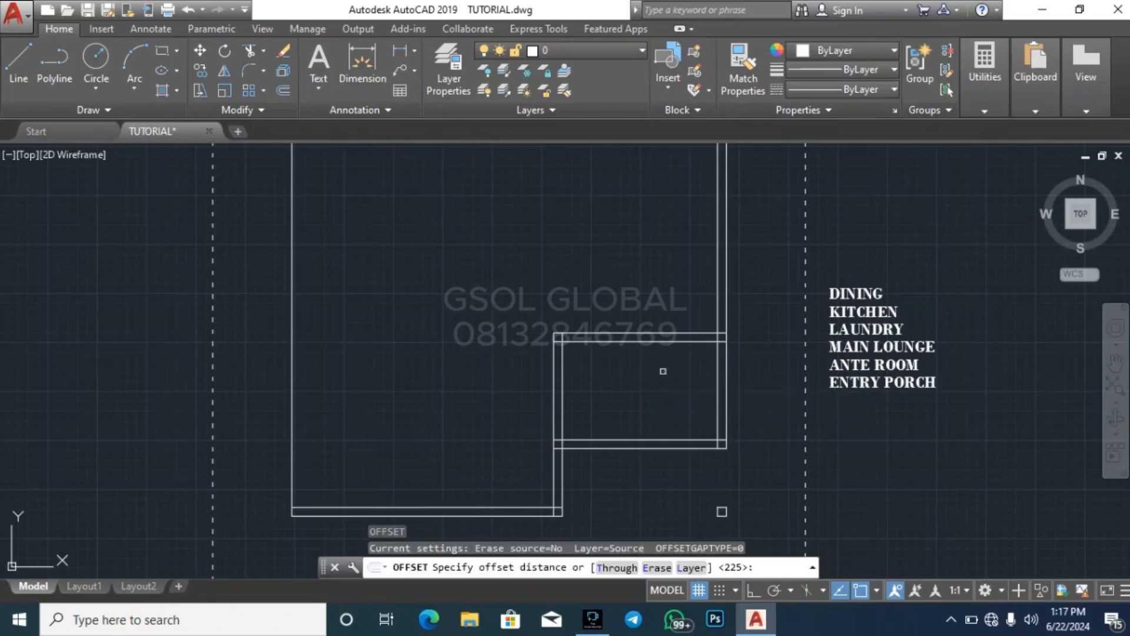
pyautogui.click(683, 337)
pyautogui.click(676, 267)
pyautogui.press('Return')
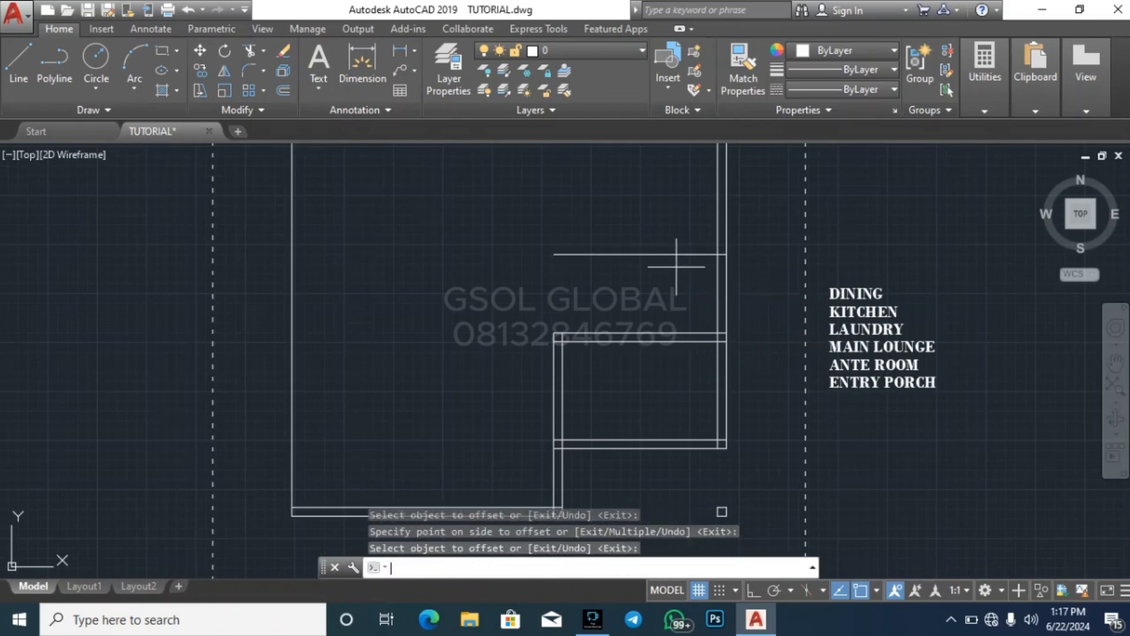
# Offset the new horizontal line 225 upward to give the wall its thickness
pyautogui.press('Return')
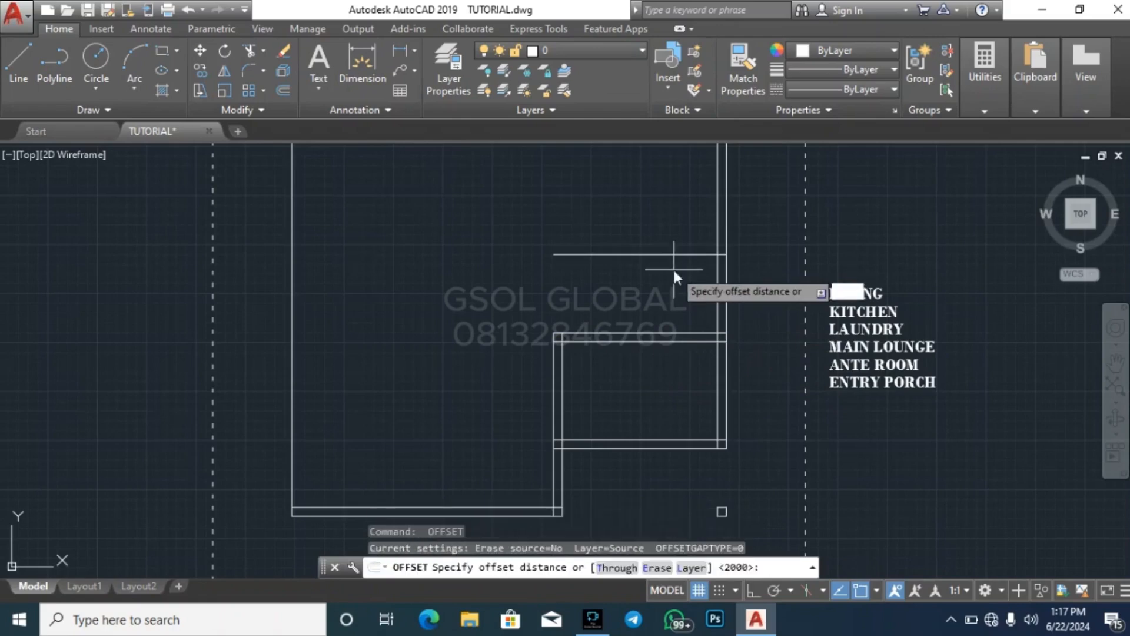
pyautogui.press('Return')
pyautogui.click(677, 254)
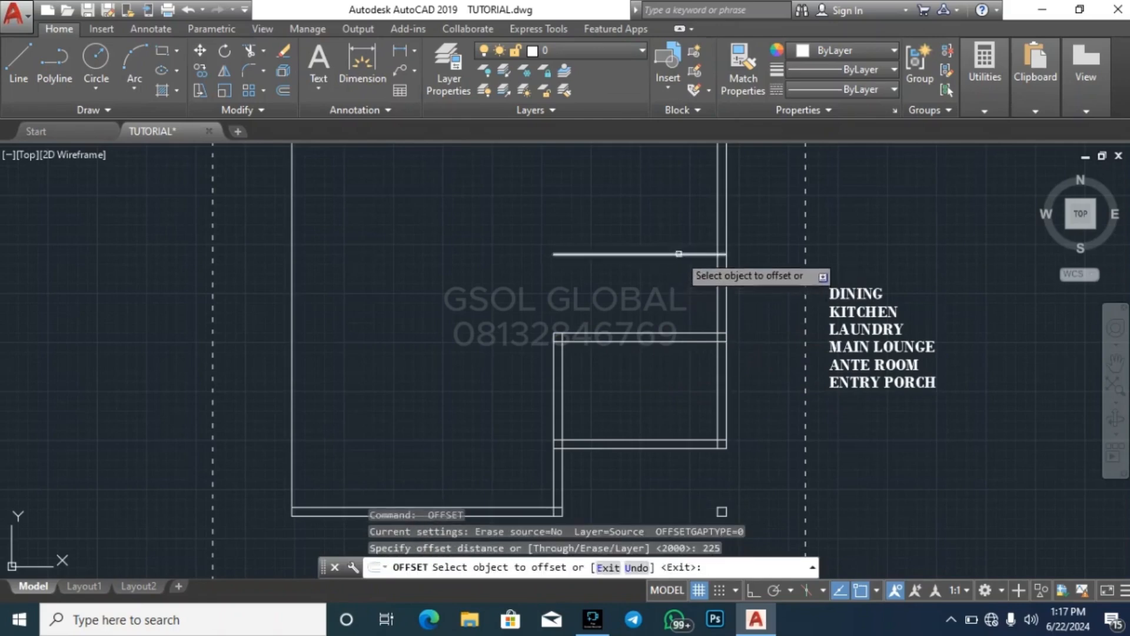
pyautogui.click(678, 224)
pyautogui.press('Escape')
pyautogui.press('Escape')
pyautogui.press('Escape')
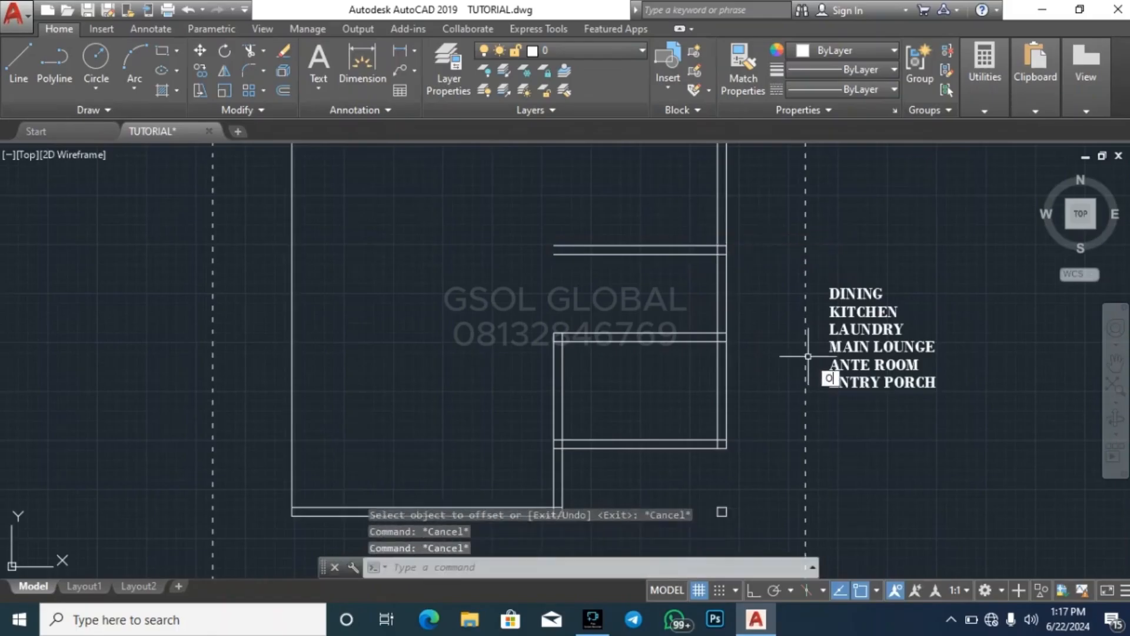
# Offset the inner line of the right exterior wall 1200 inward, toward the interior of the plan
pyautogui.press('Return')
pyautogui.write('1200')
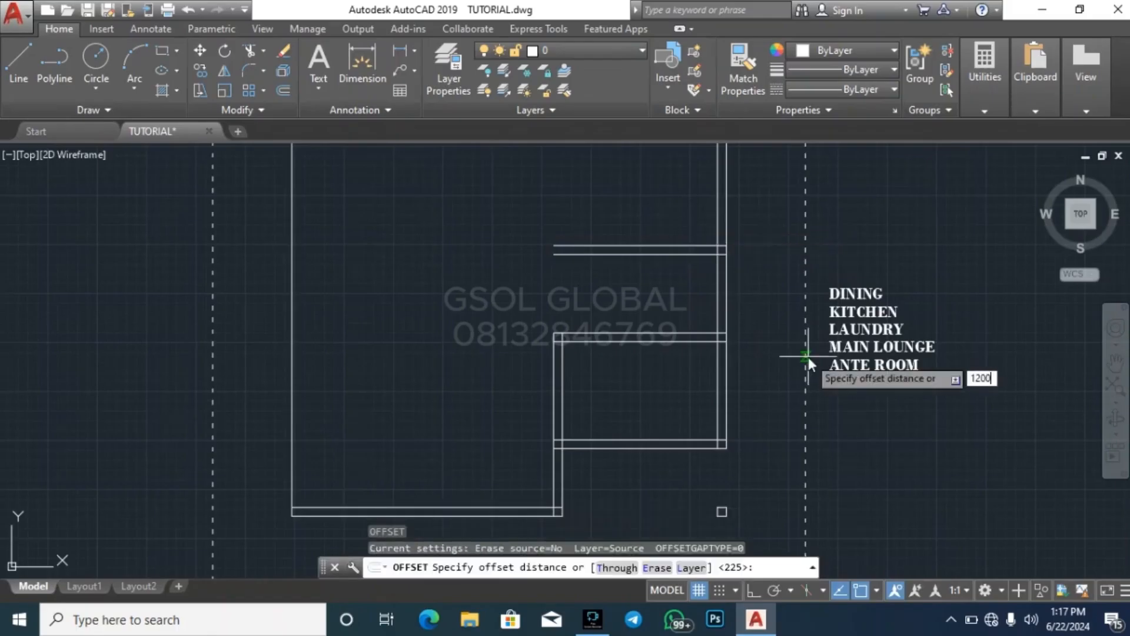
pyautogui.press('Return')
pyautogui.click(717, 285)
pyautogui.click(677, 288)
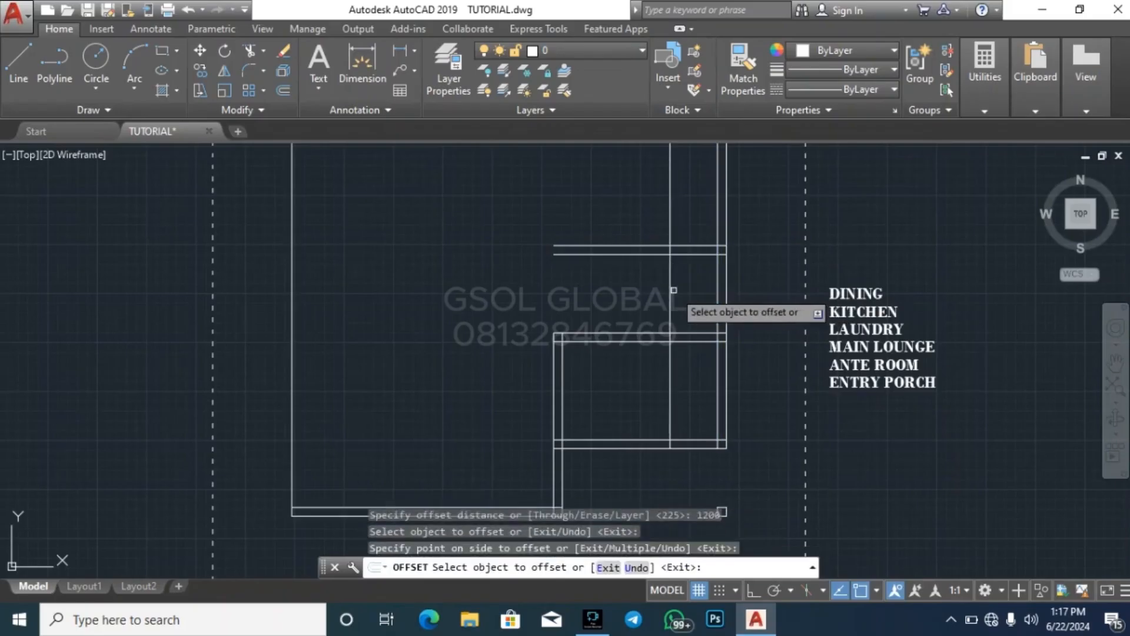
# Offset the new vertical line 225 further inward to form the small room's side wall
pyautogui.press('Return')
pyautogui.press('Return')
pyautogui.write('22')
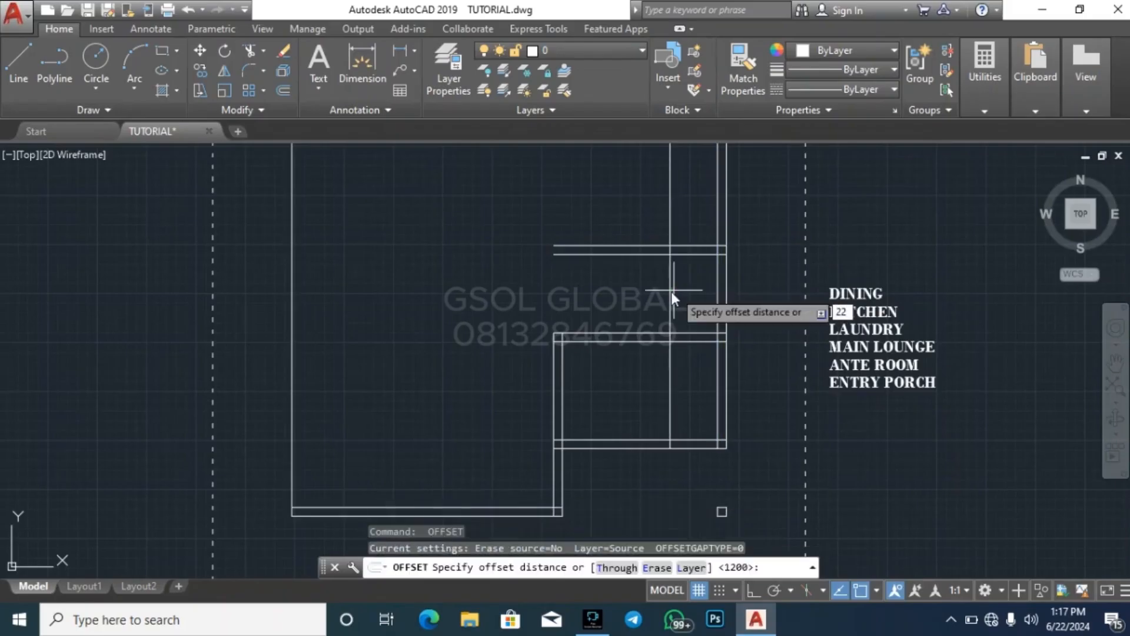
pyautogui.write('5')
pyautogui.press('Return')
pyautogui.click(670, 285)
pyautogui.click(640, 290)
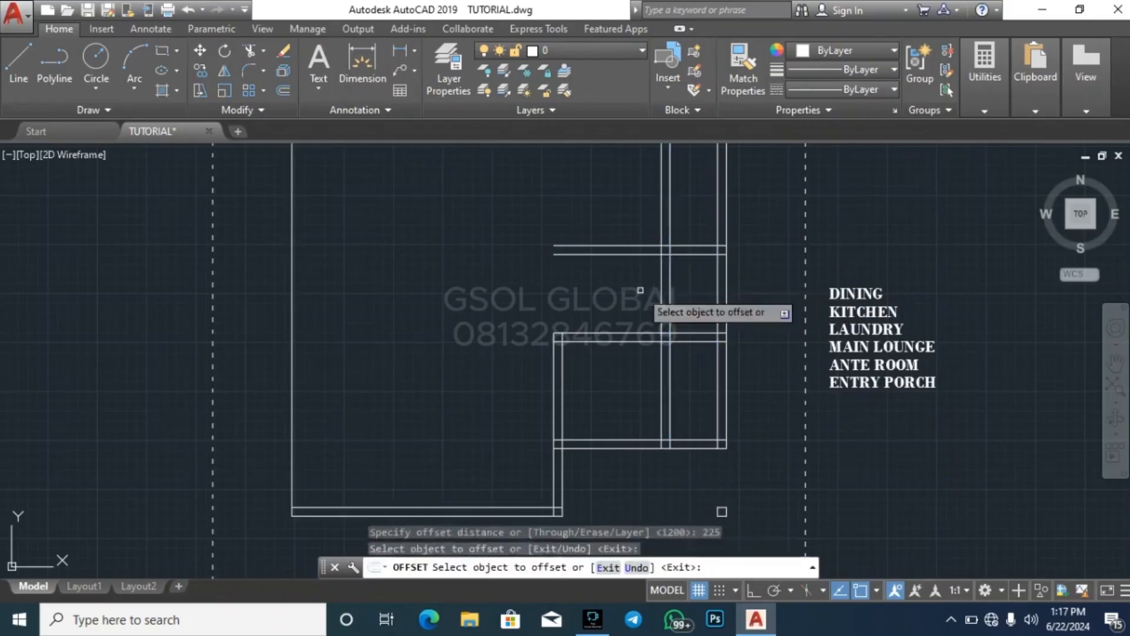
pyautogui.press('Escape')
pyautogui.press('Escape')
# Trim the wall lines running past the small room's corner and through the larger room below it
pyautogui.write('TR')
pyautogui.press('Return')
pyautogui.press('Return')
pyautogui.click(688, 404)
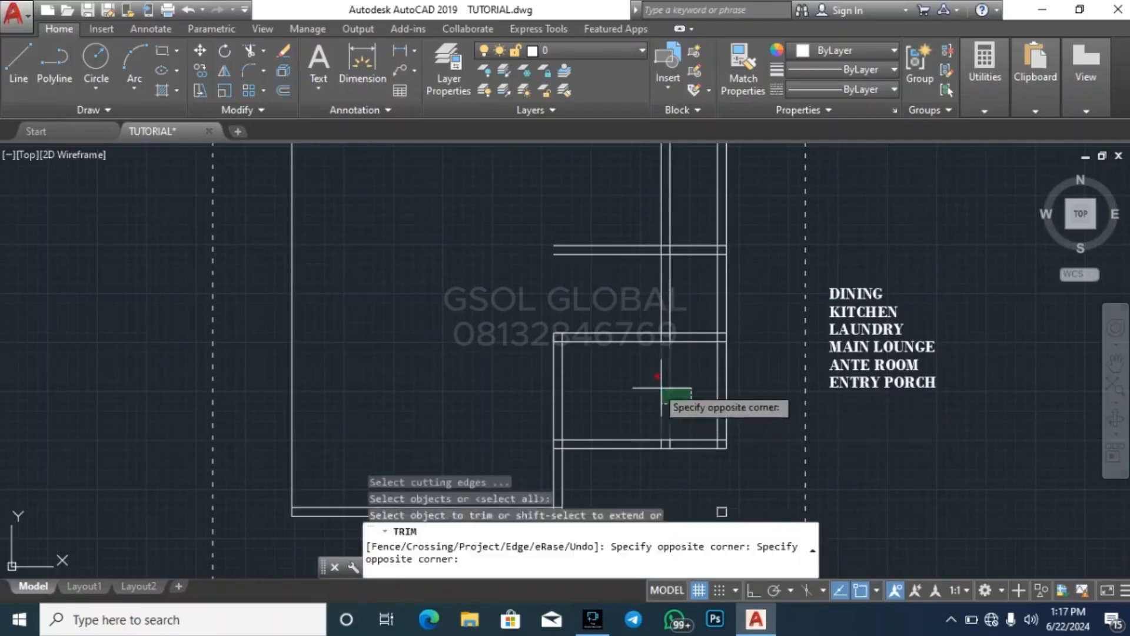
pyautogui.click(641, 371)
pyautogui.click(615, 282)
pyautogui.click(604, 231)
pyautogui.click(679, 206)
pyautogui.click(600, 189)
pyautogui.press('Escape')
pyautogui.press('Escape')
pyautogui.press('Escape')
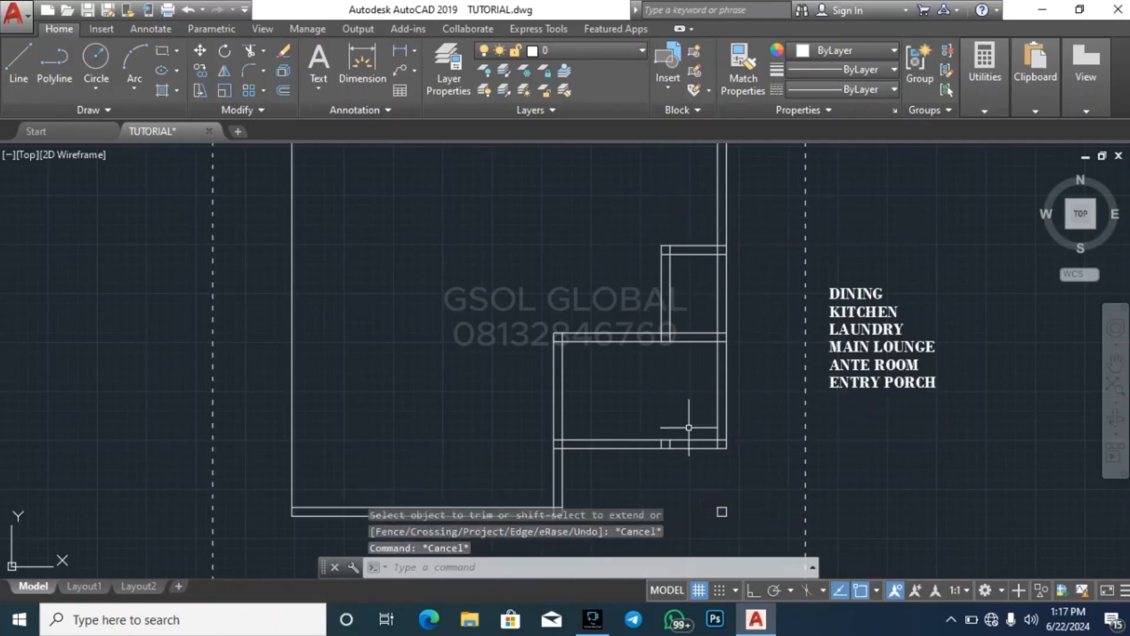
# Erase the two short leftover line stubs inside the larger room's bottom wall
pyautogui.click(649, 468)
pyautogui.click(700, 404)
pyautogui.press('Delete')
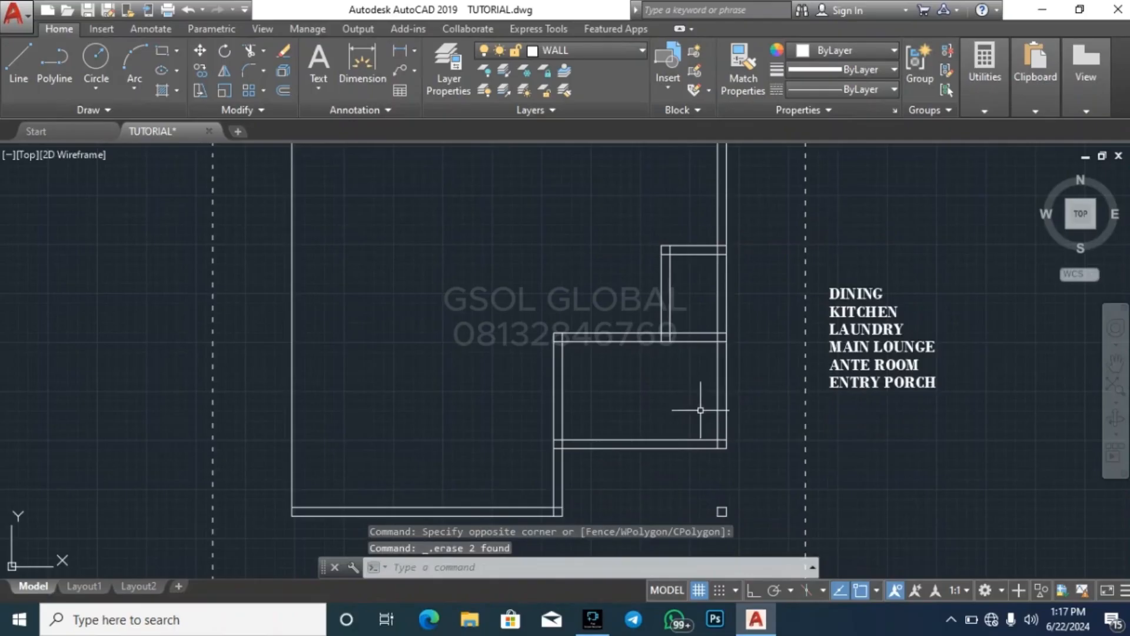
pyautogui.scroll(-5, 700, 410)
pyautogui.press('Escape')
pyautogui.press('Escape')
pyautogui.press('Escape')
pyautogui.scroll(7, 662, 456)
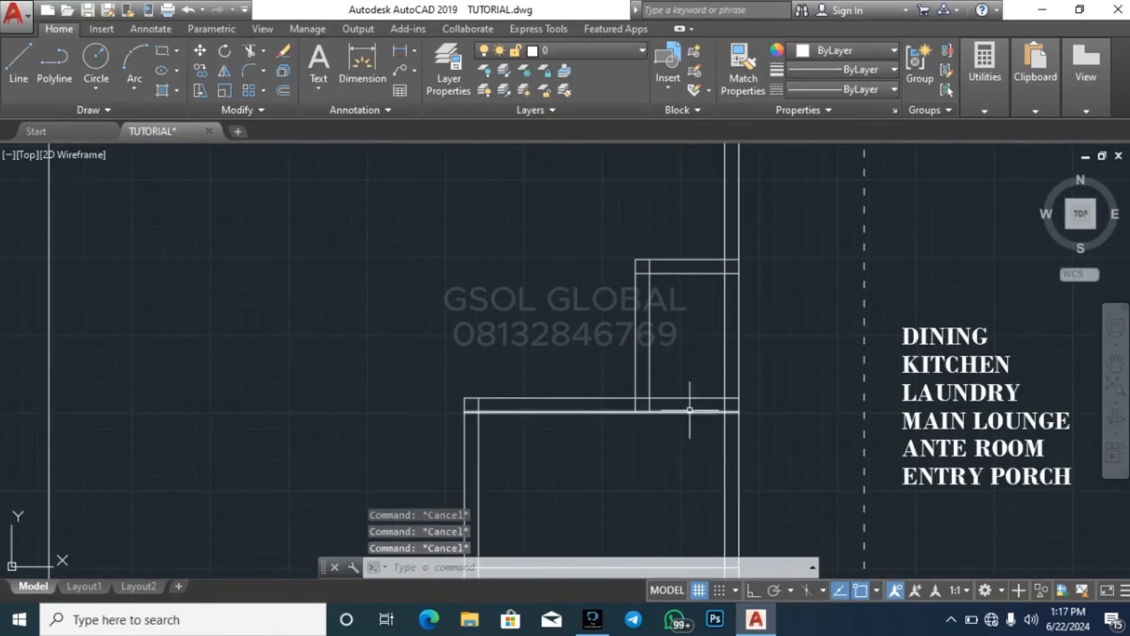
pyautogui.scroll(-4, 619, 245)
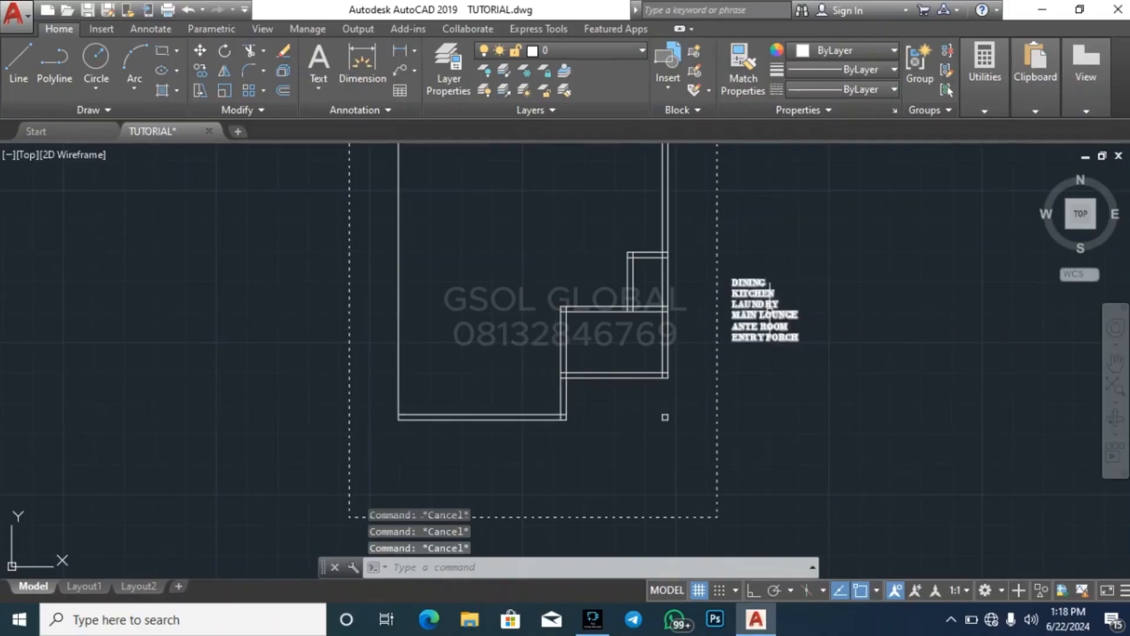
# Add VISITOR'S TOILET as a new line below ENTRY PORCH in the room list
pyautogui.scroll(4, 770, 312)
pyautogui.click(765, 329)
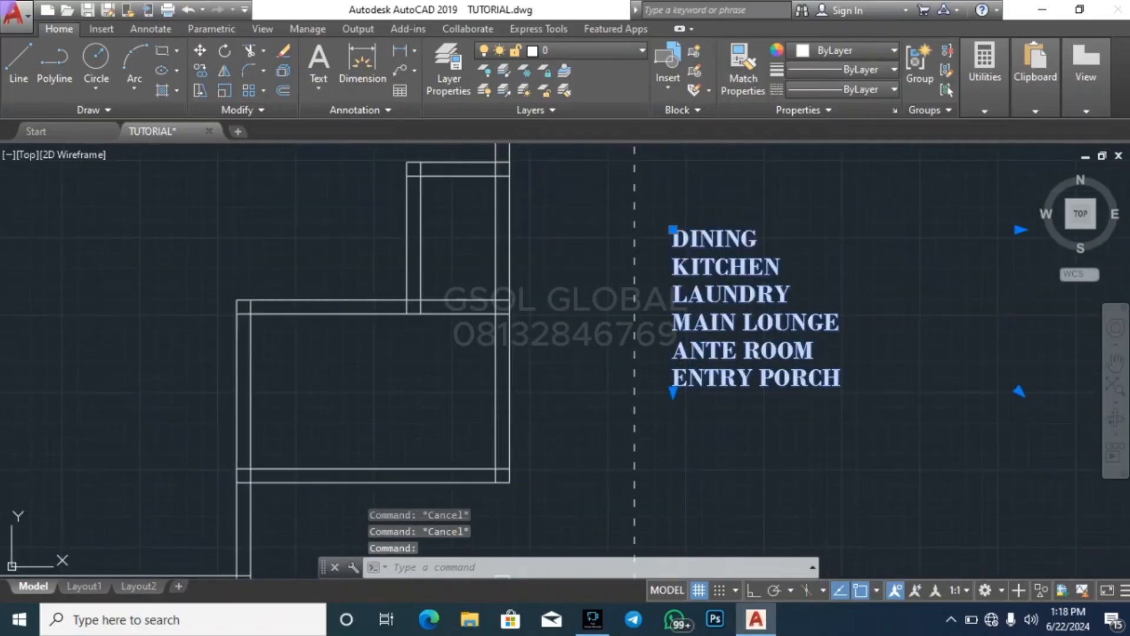
pyautogui.doubleClick(864, 380)
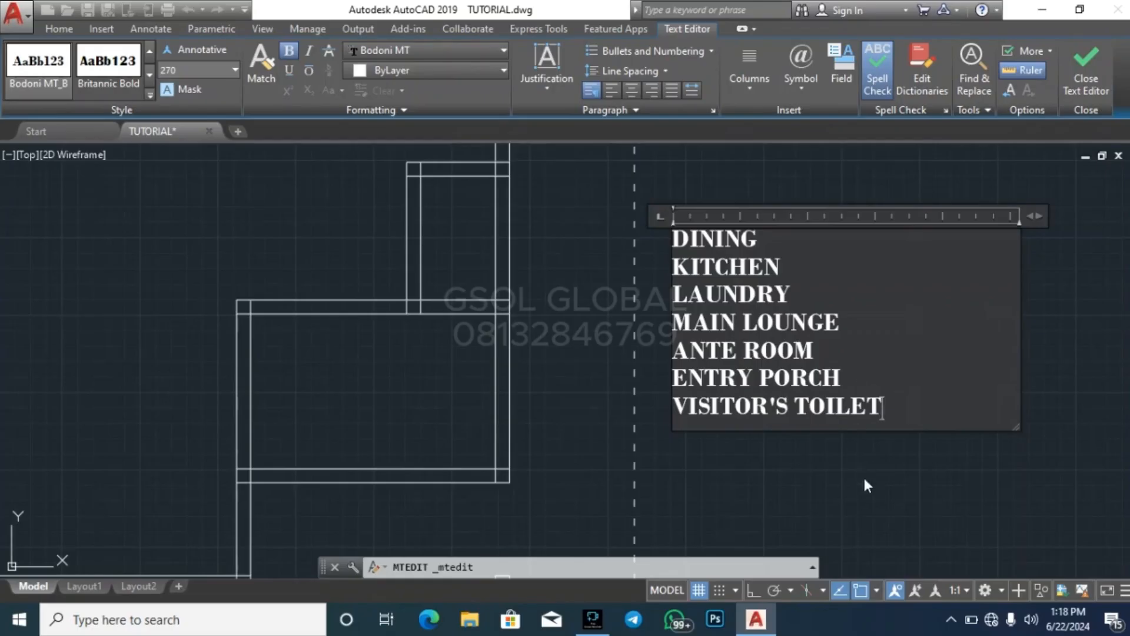
pyautogui.press('Escape')
pyautogui.press('Escape')
pyautogui.press('Escape')
# Offset the left face of the recess's vertical wall 5000 to the left
pyautogui.scroll(-5, 859, 448)
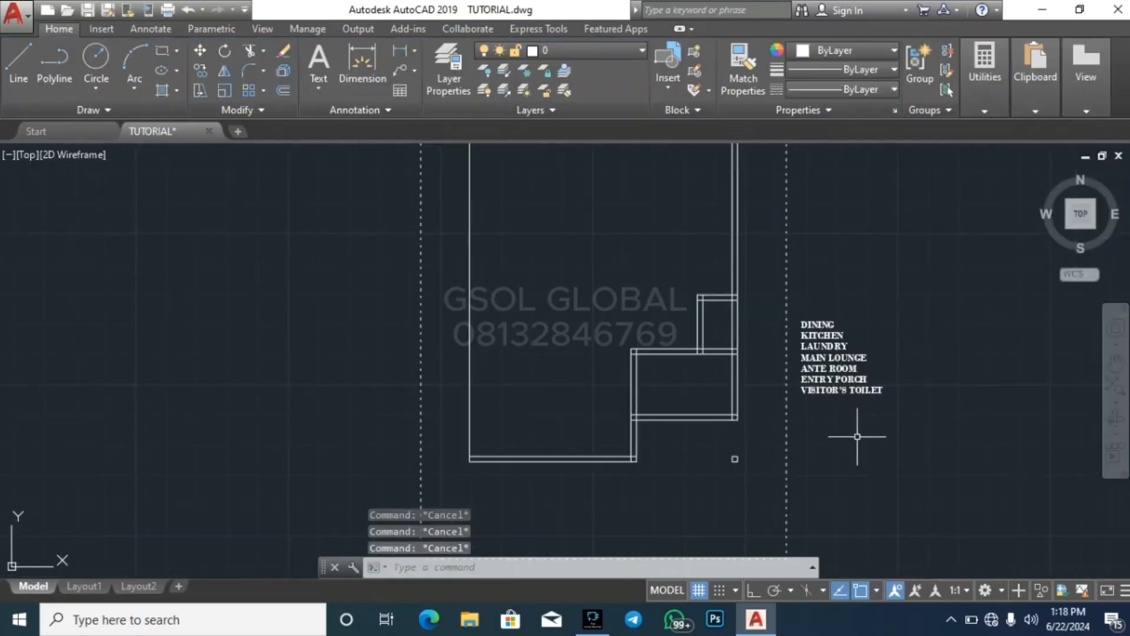
pyautogui.scroll(2, 860, 427)
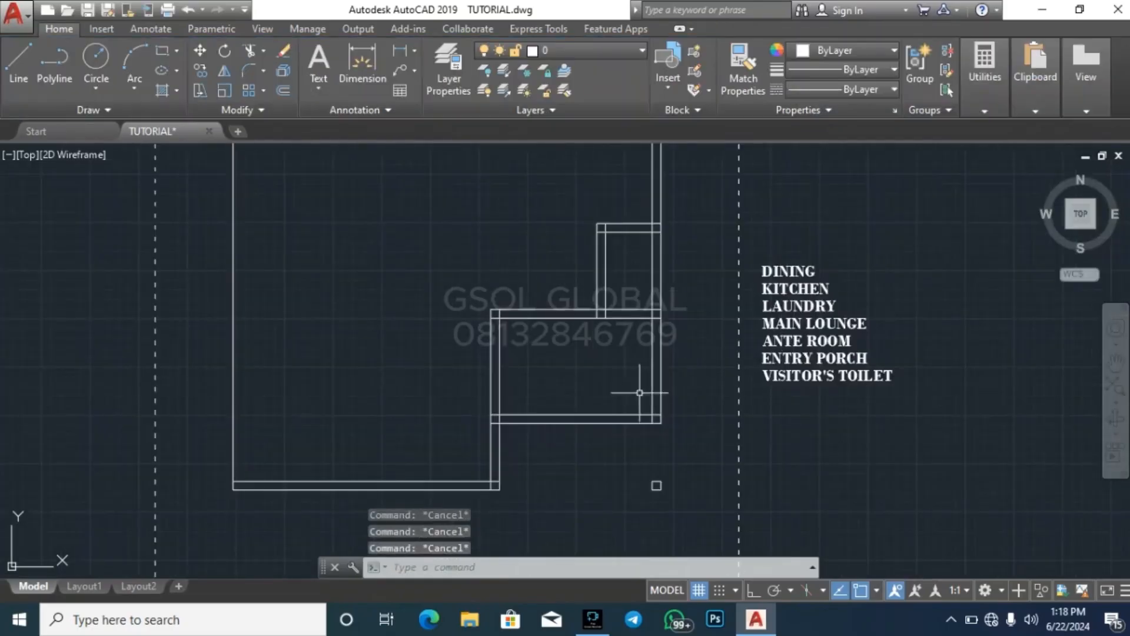
pyautogui.click(491, 353)
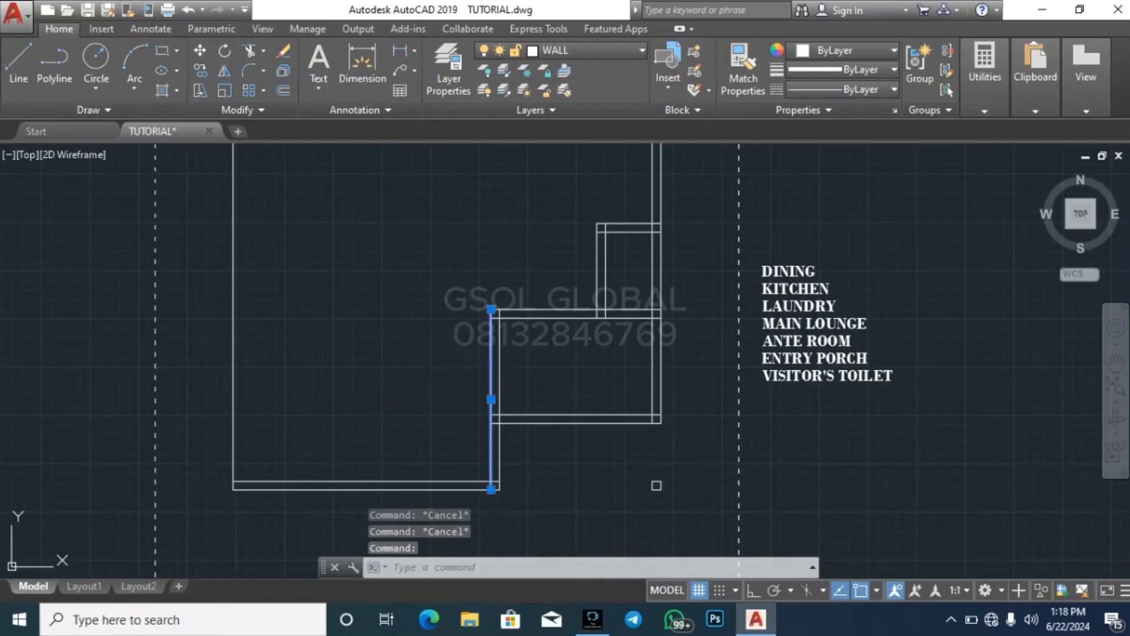
pyautogui.press('Escape')
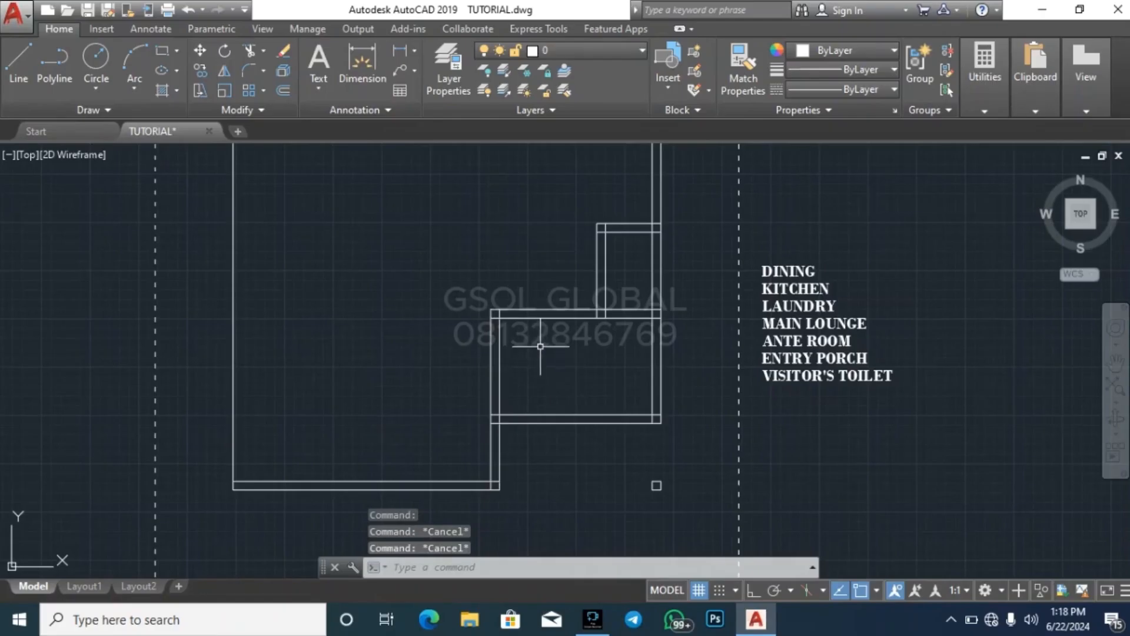
pyautogui.press('Escape')
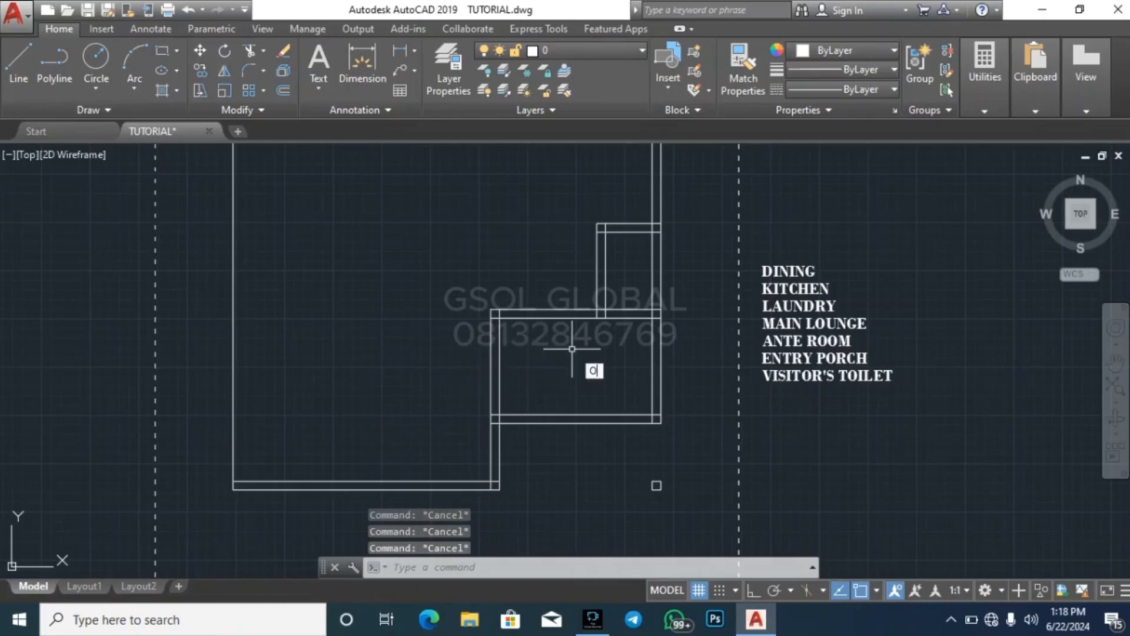
pyautogui.press('Return')
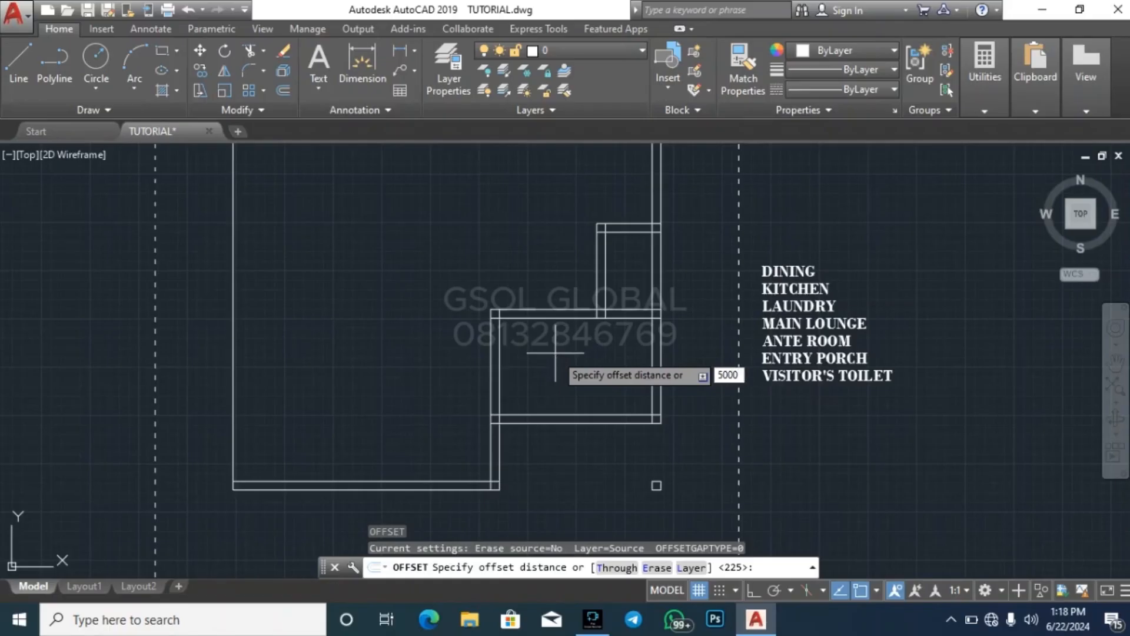
pyautogui.press('Return')
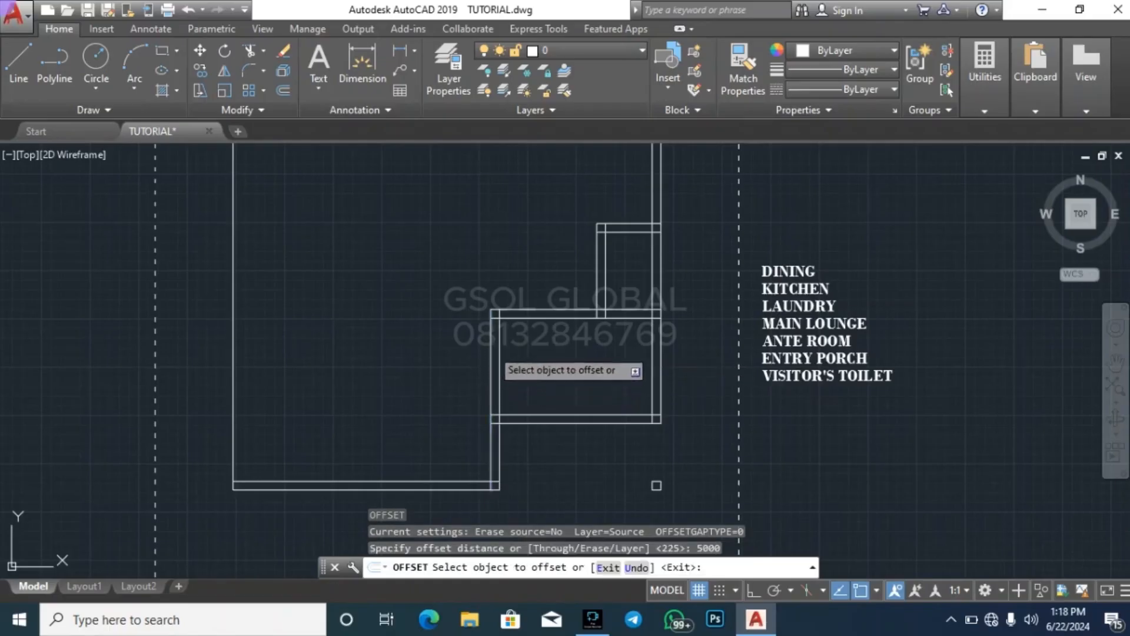
pyautogui.click(499, 401)
pyautogui.click(353, 353)
# Offset the new vertical line 225 to the left to give the wall its thickness
pyautogui.press('Return')
pyautogui.press('Return')
pyautogui.write('1')
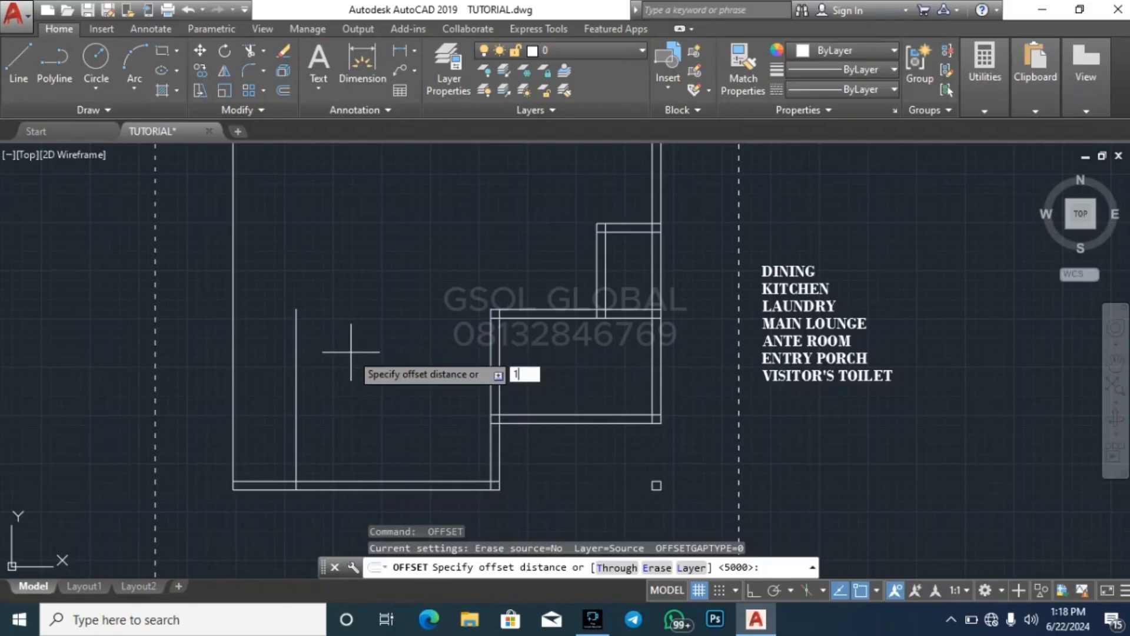
pyautogui.press('BackSpace')
pyautogui.write('225')
pyautogui.press('Return')
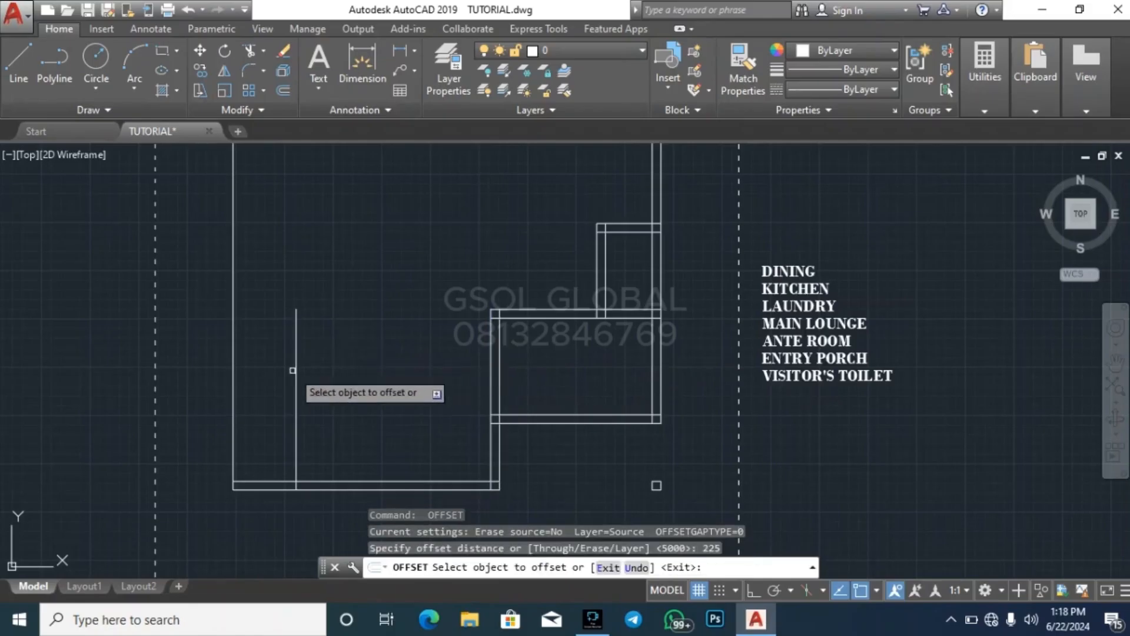
pyautogui.click(293, 370)
pyautogui.click(277, 370)
pyautogui.press('Escape')
pyautogui.press('Escape')
# Extend both lines of the horizontal wall below the small room to the left face of the new vertical wall
pyautogui.click(287, 365)
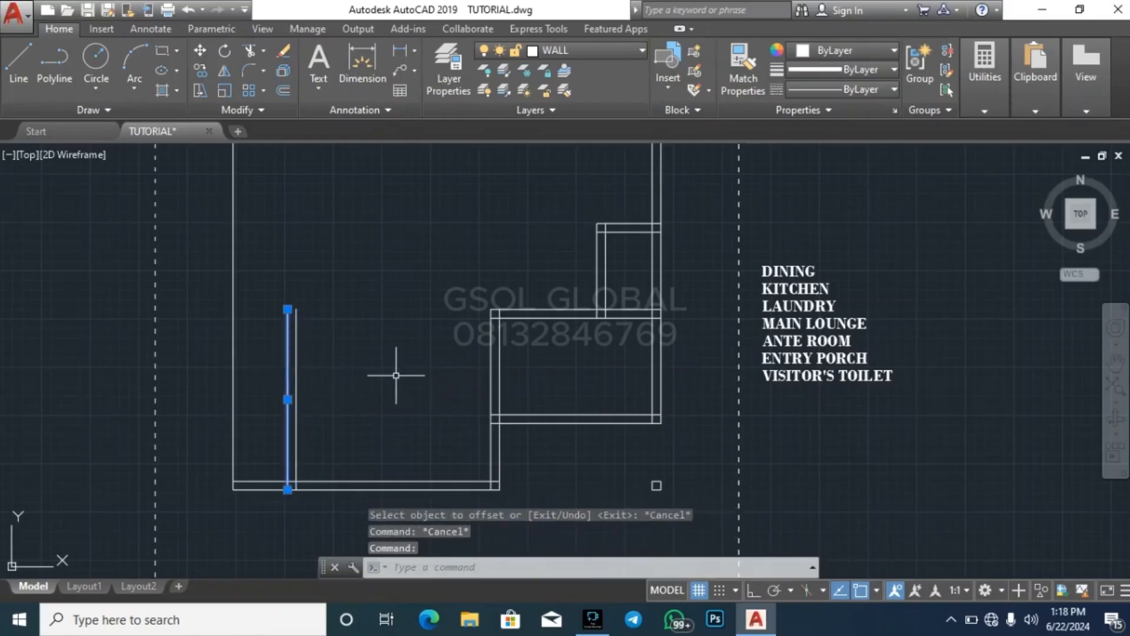
pyautogui.write('EX')
pyautogui.press('Return')
pyautogui.click(537, 348)
pyautogui.click(496, 270)
pyautogui.press('Escape')
pyautogui.press('Escape')
pyautogui.press('Escape')
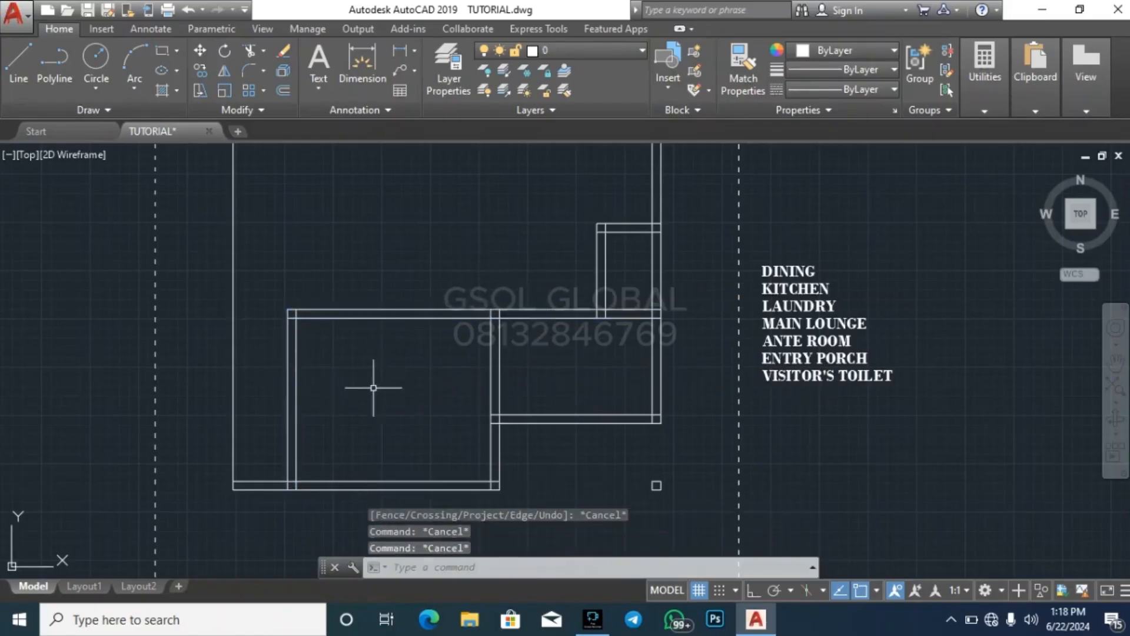
pyautogui.click(984, 65)
pyautogui.click(994, 131)
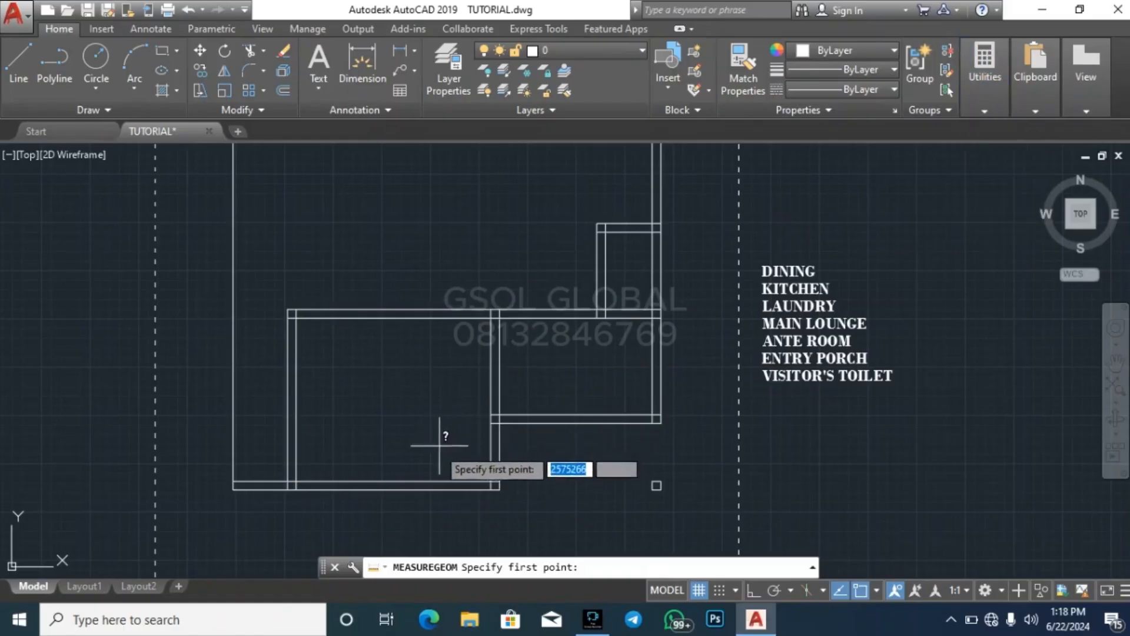
pyautogui.click(491, 318)
pyautogui.press('Escape')
pyautogui.press('Escape')
pyautogui.press('Escape')
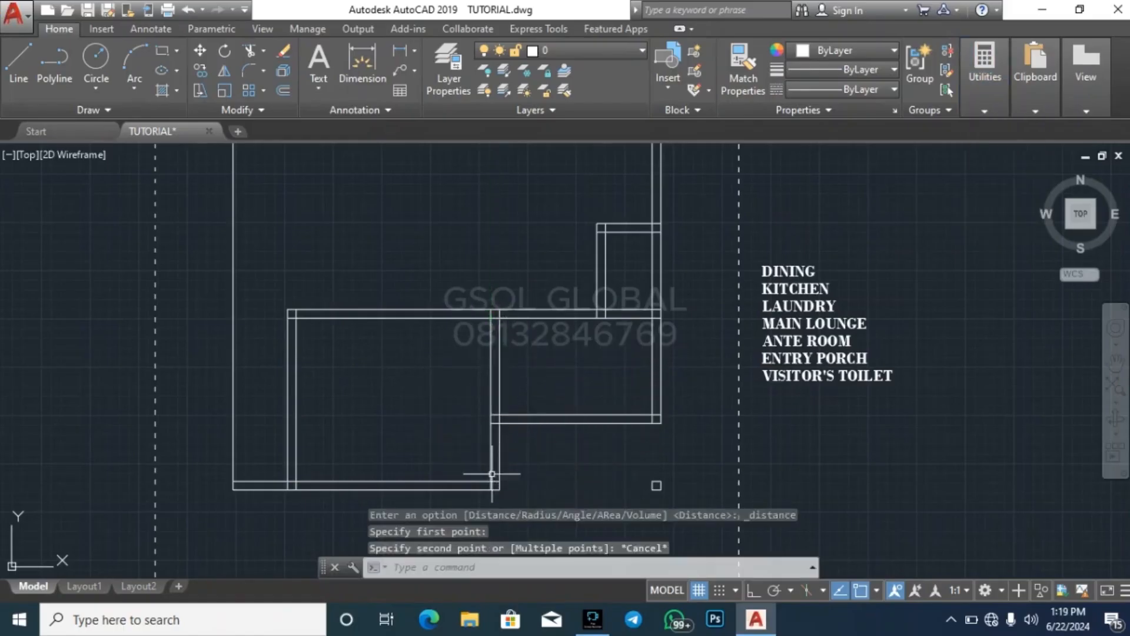
# Trim away both lines of the bottom wall between the outer left line and the new left vertical wall
pyautogui.scroll(-3, 538, 274)
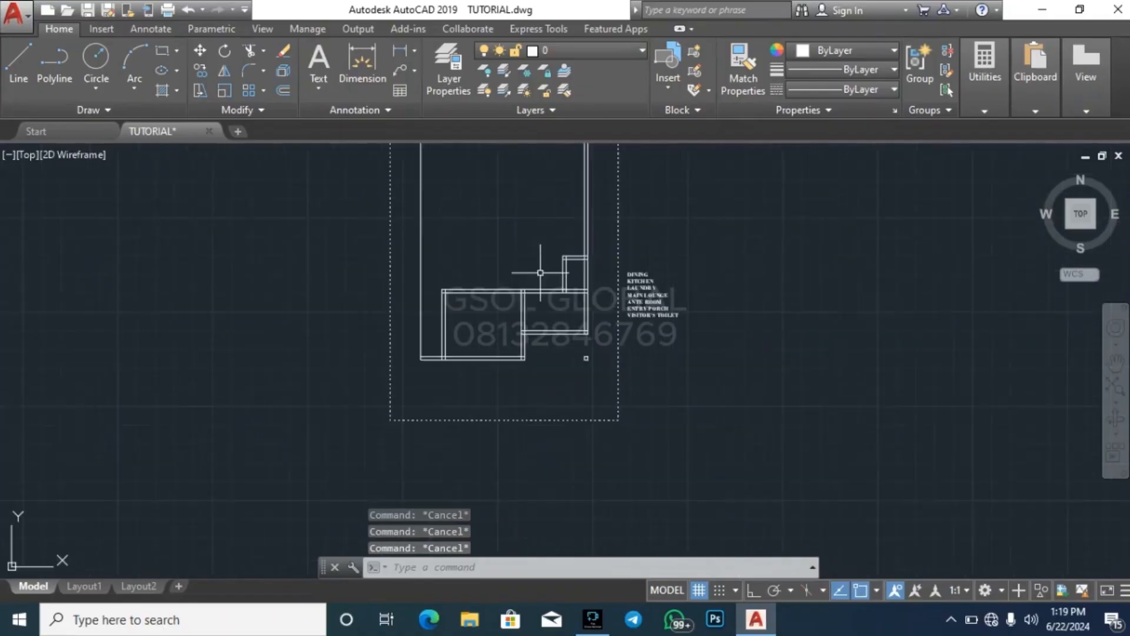
pyautogui.scroll(4, 455, 318)
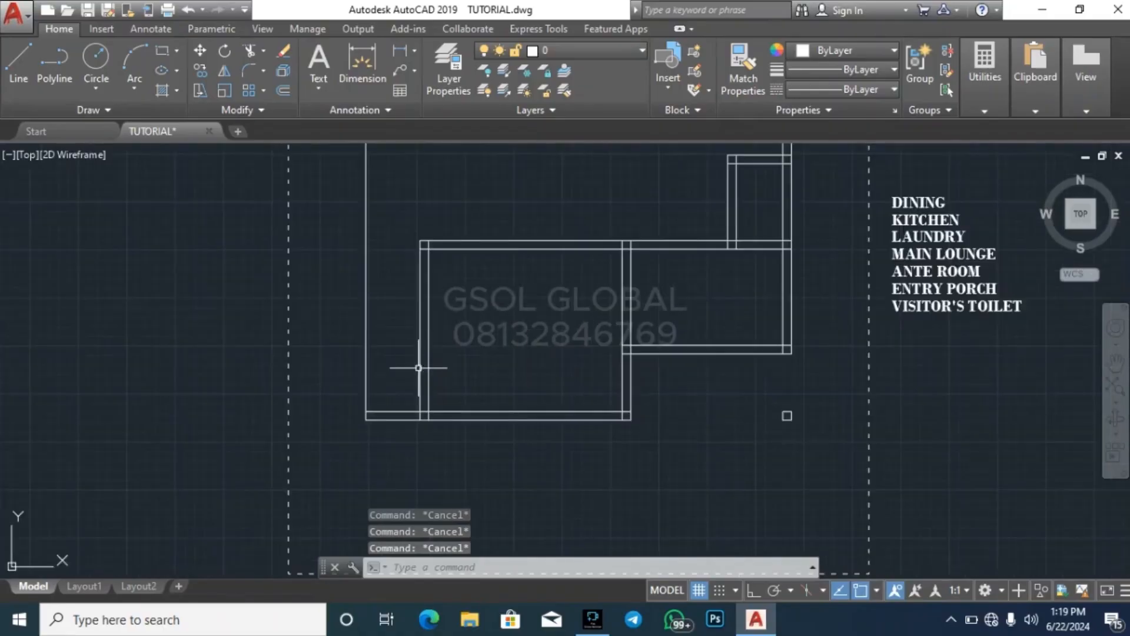
pyautogui.write('TR')
pyautogui.press('Return')
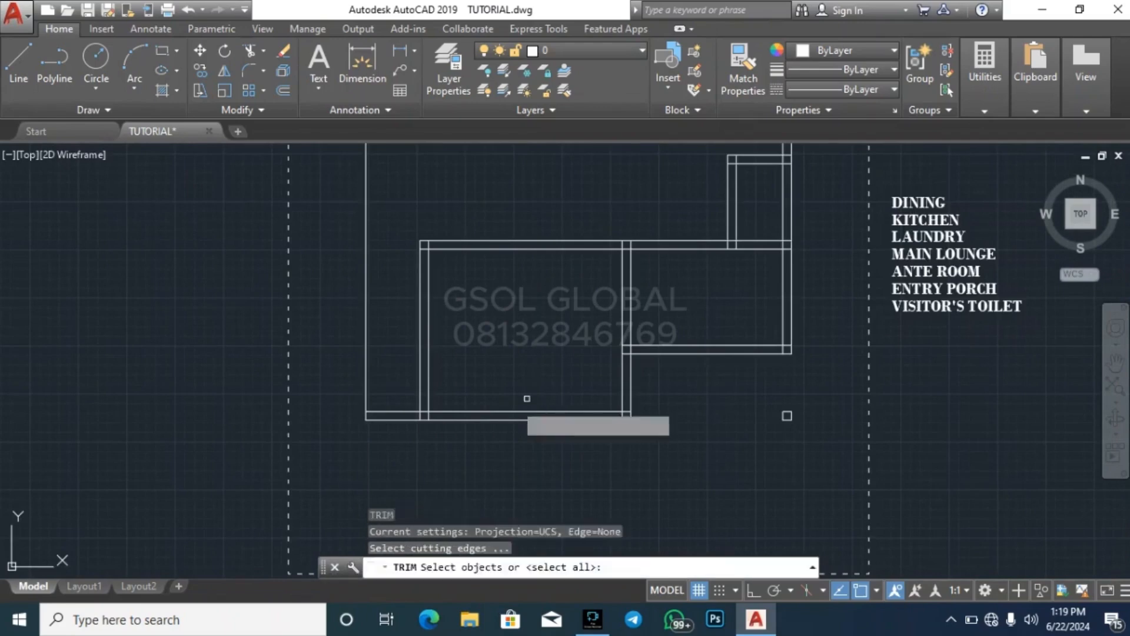
pyautogui.press('Return')
pyautogui.click(386, 456)
pyautogui.click(374, 386)
pyautogui.scroll(-2, 527, 467)
pyautogui.scroll(-2, 526, 468)
pyautogui.press('Escape')
pyautogui.press('Escape')
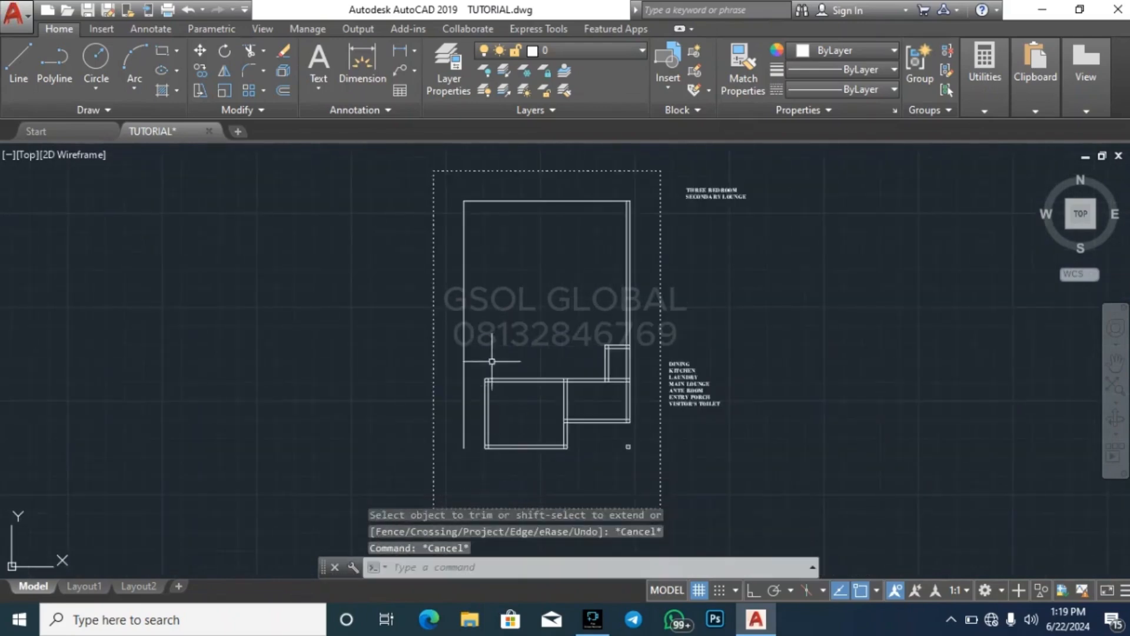
pyautogui.press('Escape')
# Try to move both lines of the large lower room's left wall 1000 to the left
pyautogui.scroll(2, 492, 361)
pyautogui.press('Escape')
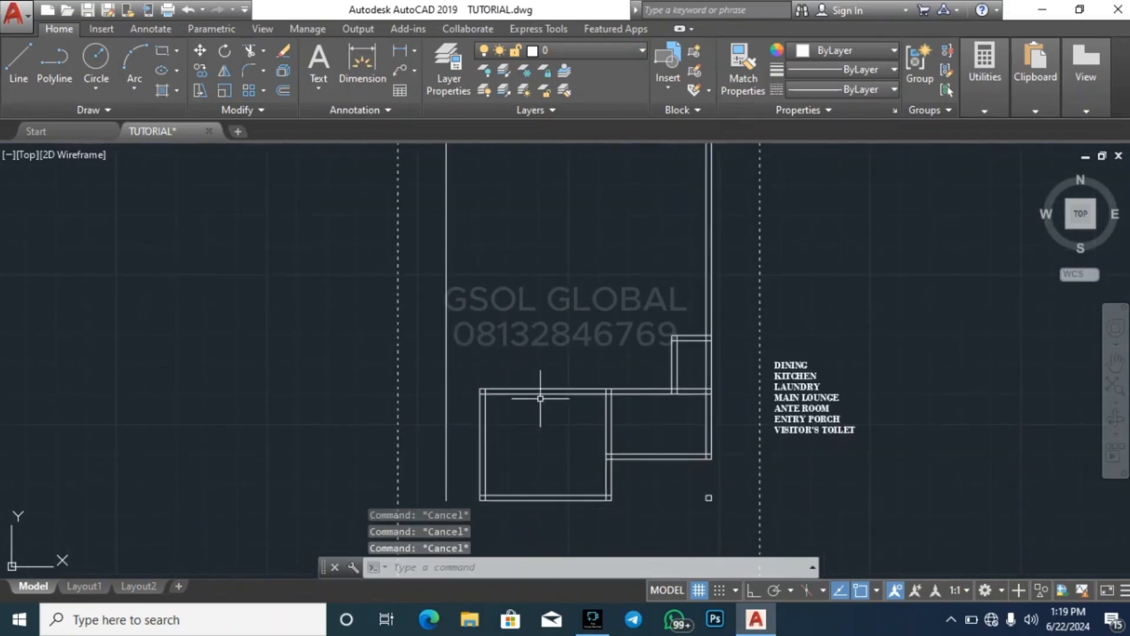
pyautogui.scroll(2, 502, 388)
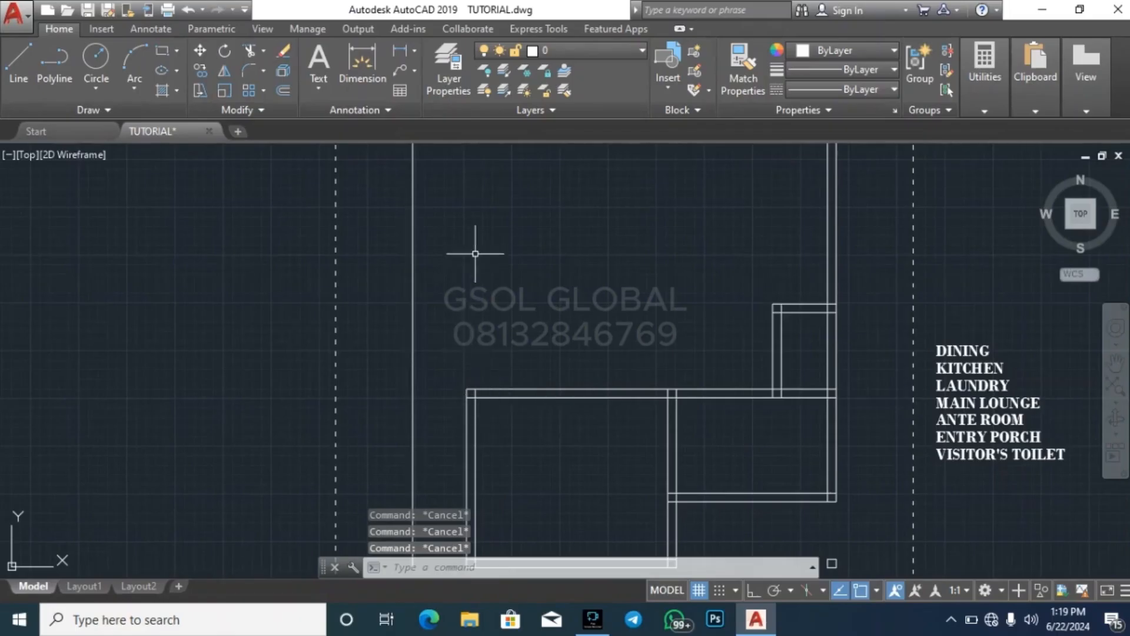
pyautogui.scroll(-4, 475, 253)
pyautogui.scroll(4, 505, 324)
pyautogui.scroll(2, 415, 272)
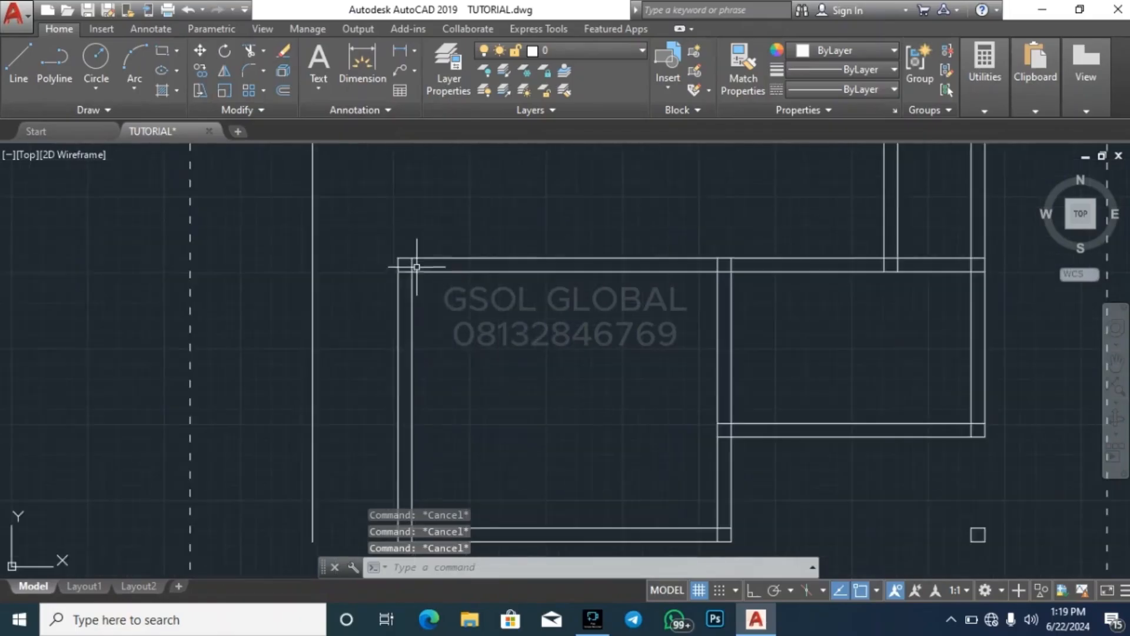
pyautogui.click(453, 325)
pyautogui.click(381, 327)
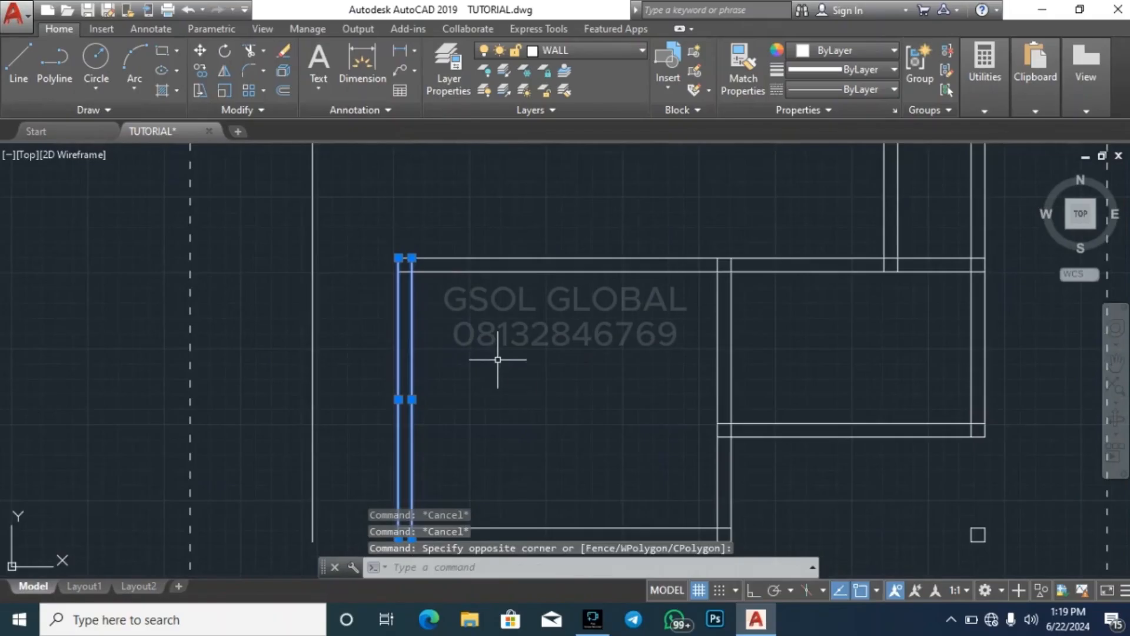
pyautogui.write('m')
pyautogui.press('Return')
pyautogui.click(627, 370)
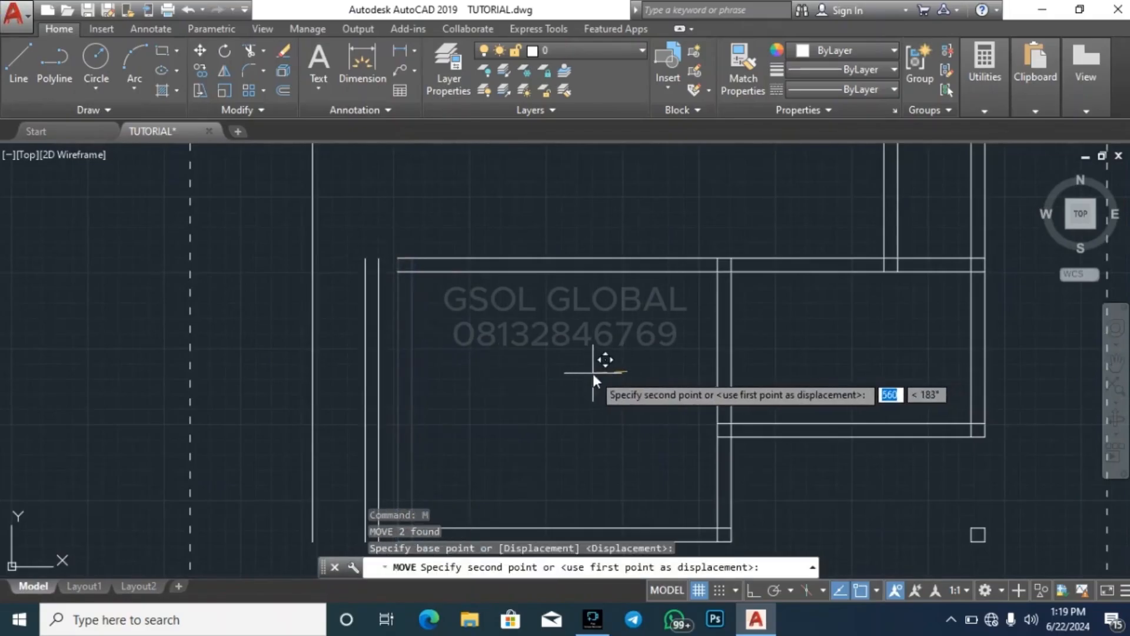
pyautogui.write('1000')
pyautogui.press('Return')
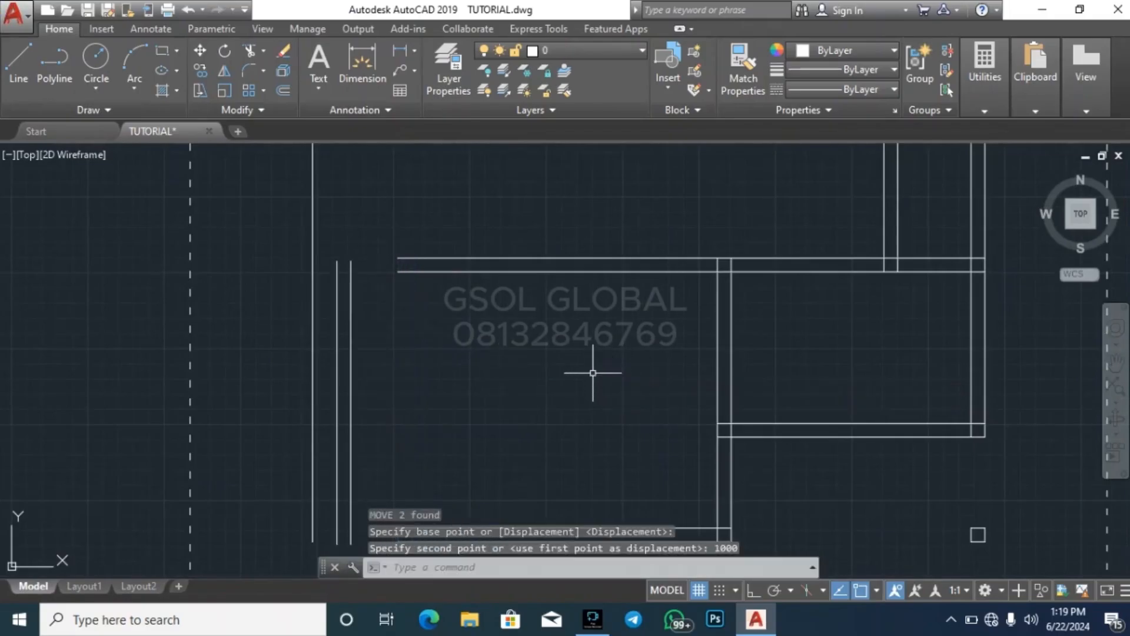
pyautogui.press('Escape')
pyautogui.press('Escape')
pyautogui.press('Escape')
# Extend the lines of the lower room's upper and bottom walls to the outer face of the moved left wall
pyautogui.click(342, 328)
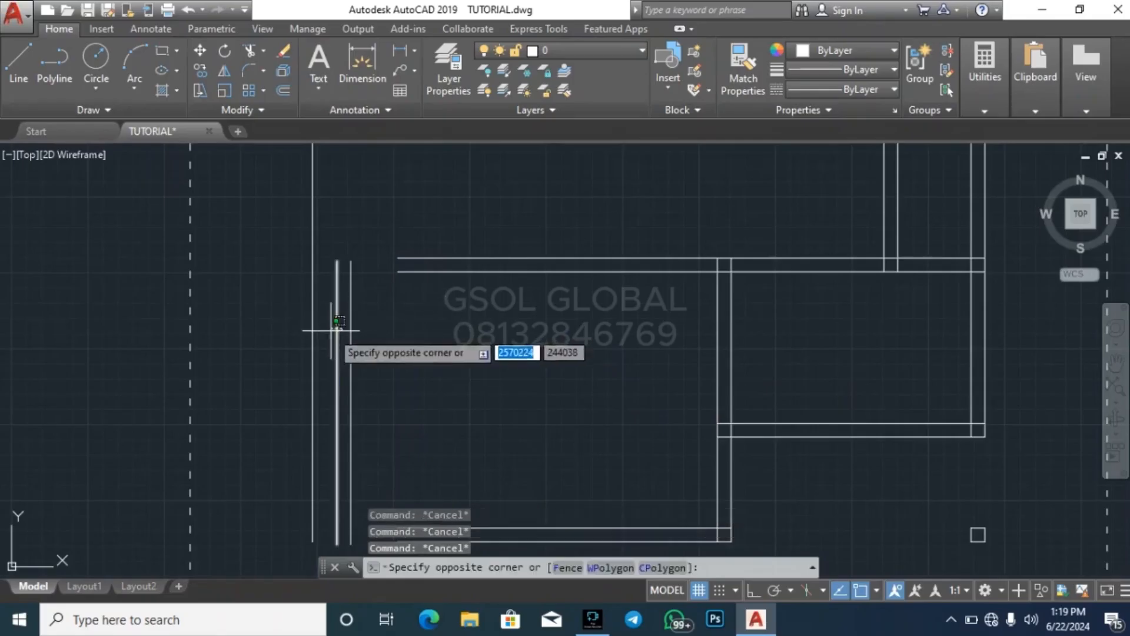
pyautogui.click(328, 323)
pyautogui.press('Return')
pyautogui.scroll(-1, 465, 289)
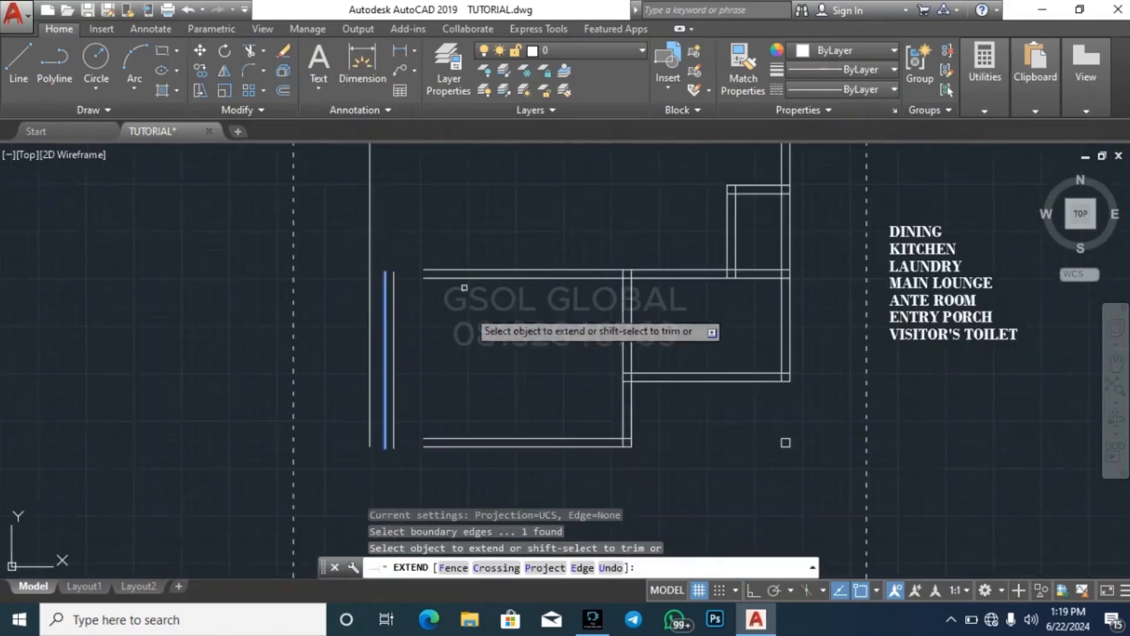
pyautogui.click(484, 473)
pyautogui.click(441, 245)
pyautogui.press('Escape')
pyautogui.press('Escape')
# Try to extend the upper wall's remaining short line to the outer face of the left wall
pyautogui.scroll(2, 393, 272)
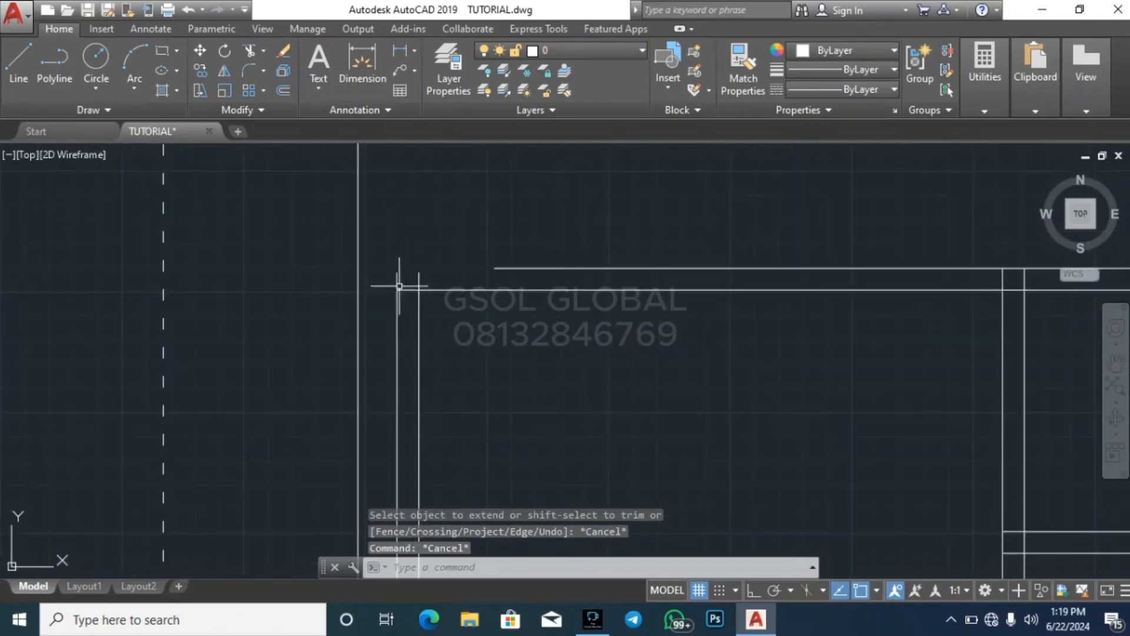
pyautogui.click(398, 279)
pyautogui.write('ex')
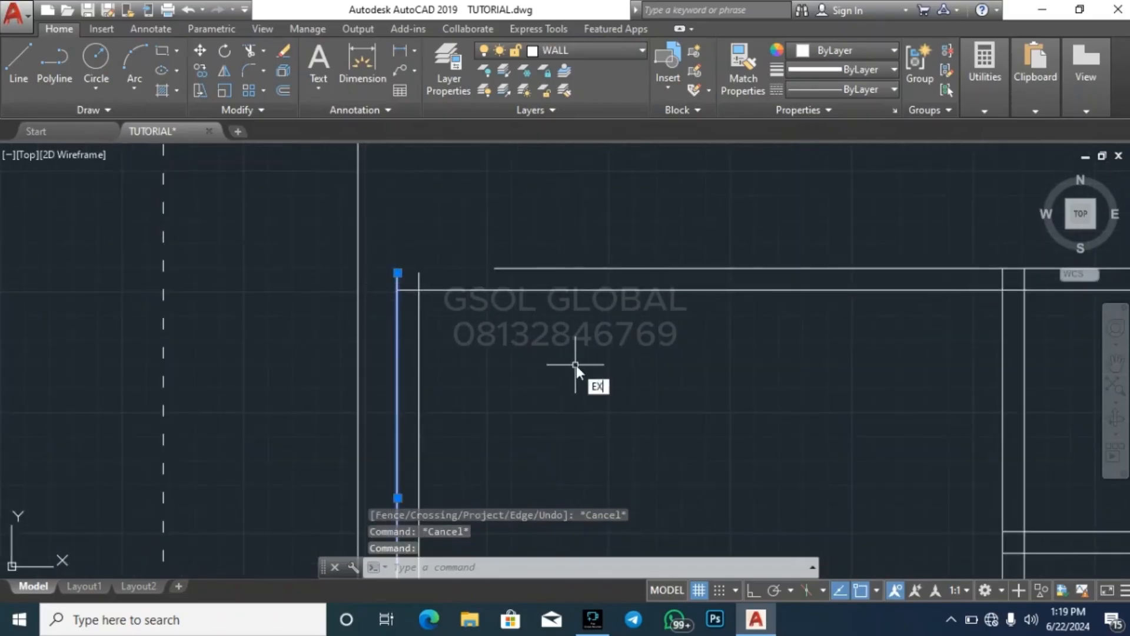
pyautogui.press('Return')
pyautogui.click(613, 357)
pyautogui.click(547, 237)
pyautogui.press('Escape')
# Stretch the upper end of the left wall's outer line upward past the horizontal wall
pyautogui.press('Escape')
pyautogui.click(412, 280)
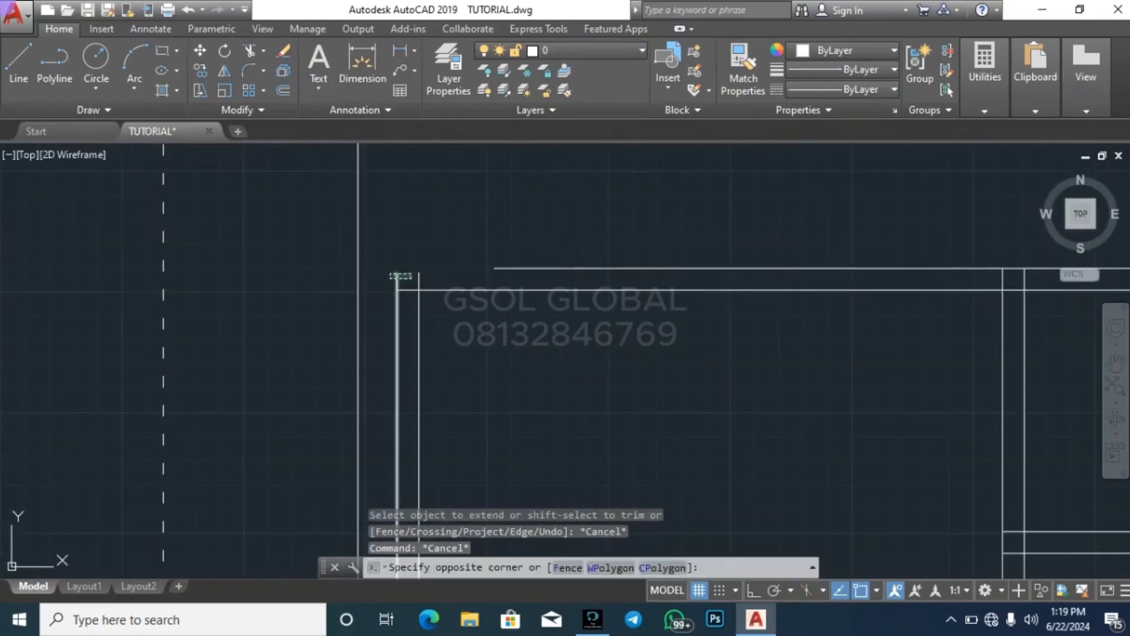
pyautogui.click(394, 273)
pyautogui.click(397, 273)
pyautogui.click(399, 222)
pyautogui.press('Escape')
pyautogui.scroll(-3, 585, 245)
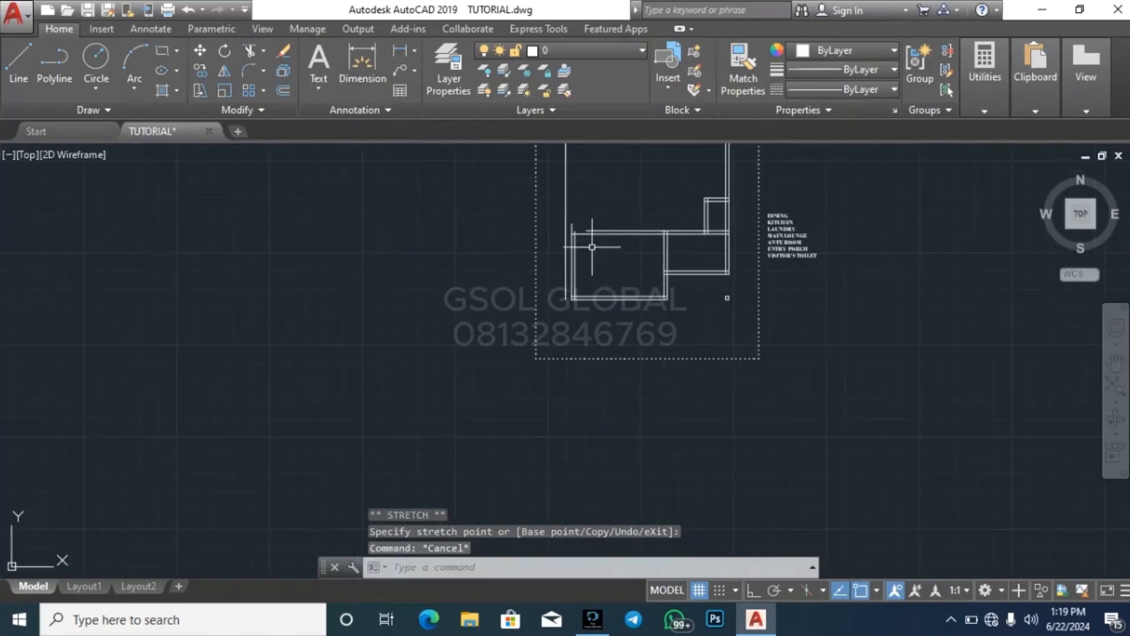
pyautogui.scroll(4, 581, 272)
pyautogui.scroll(-3, 606, 404)
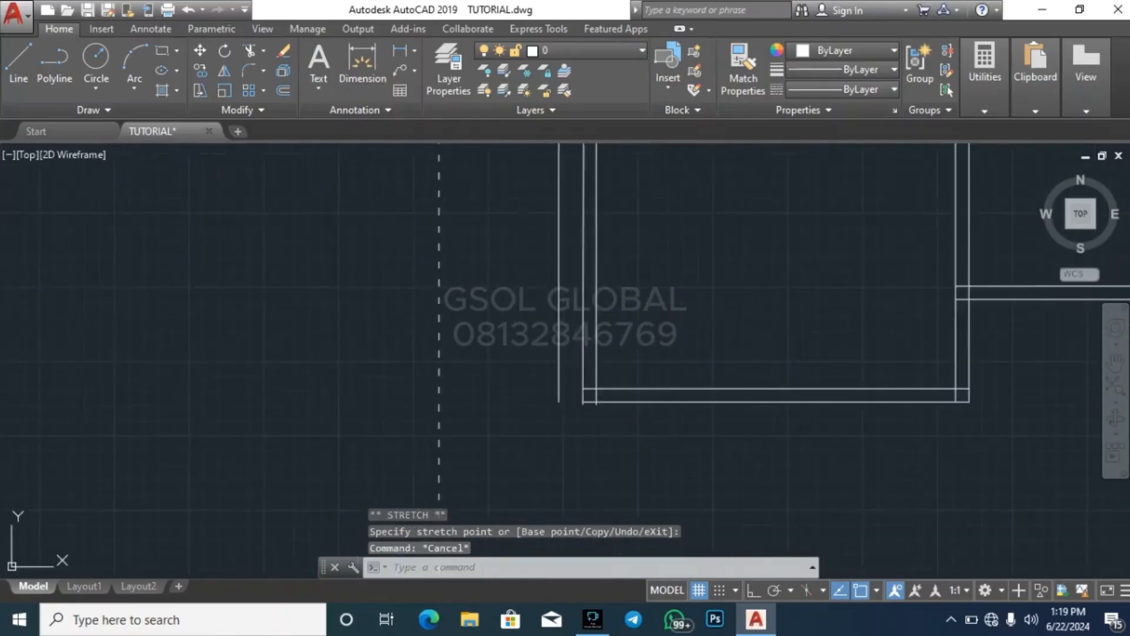
# Undo the line stretch, the wall extensions and the move of the left wall
pyautogui.hotkey('ctrl', 'z')
pyautogui.hotkey('ctrl', 'z')
pyautogui.hotkey('ctrl', 'z')
pyautogui.hotkey('ctrl', 'z')
pyautogui.hotkey('ctrl', 'z')
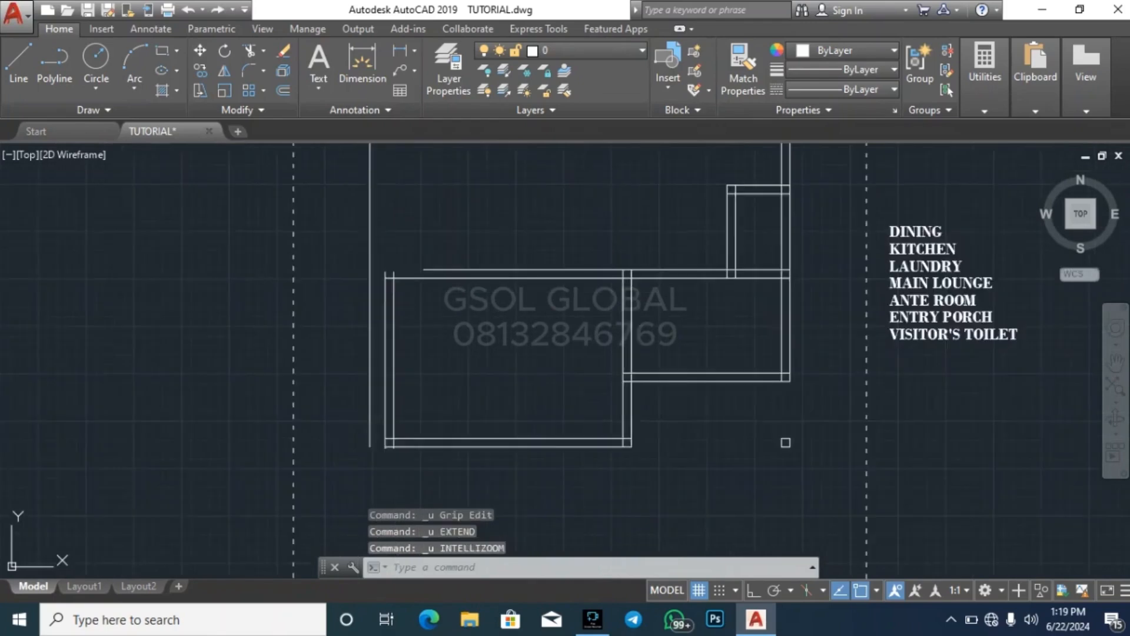
pyautogui.hotkey('ctrl', 'z')
pyautogui.scroll(-4, 503, 206)
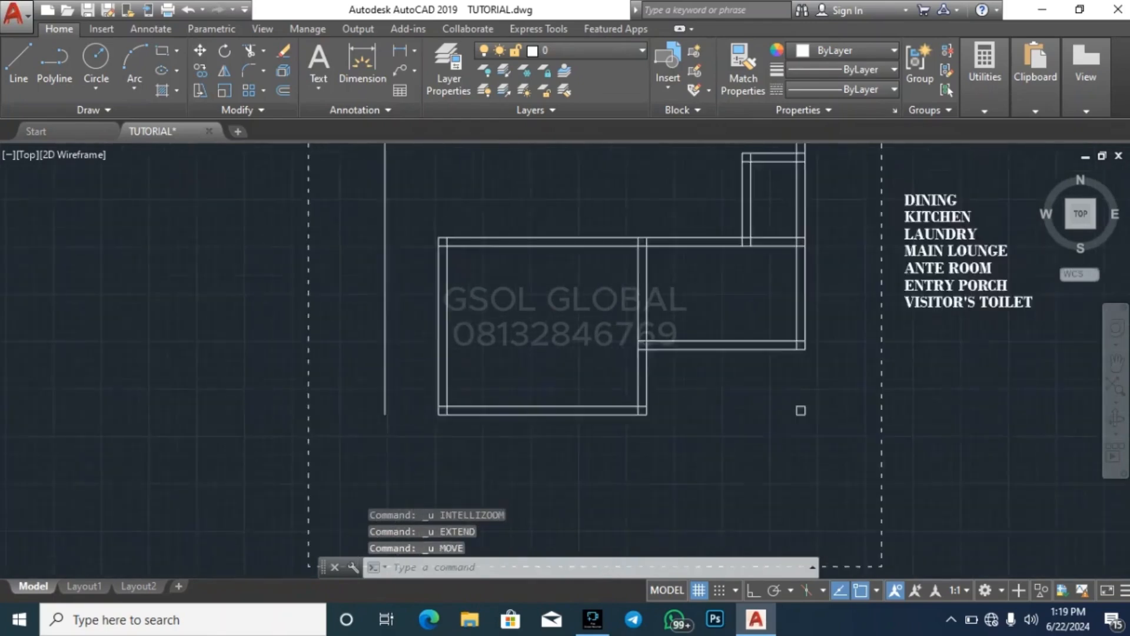
# Turn on Ortho and move both lines of the lower room's left wall 1000 straight to the left
pyautogui.click(476, 282)
pyautogui.click(453, 281)
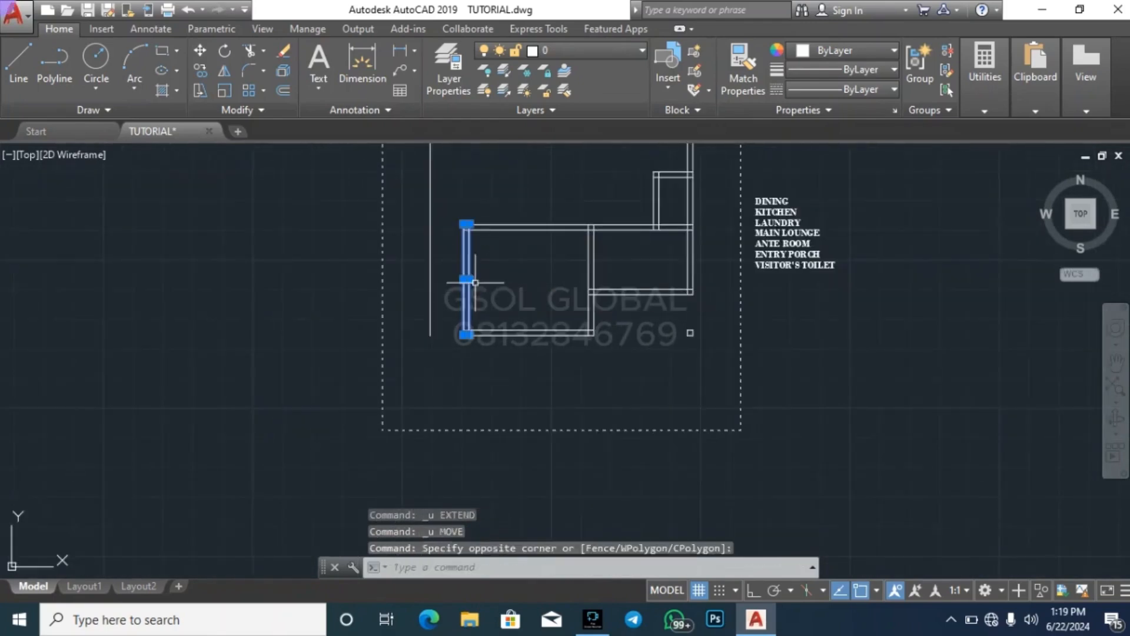
pyautogui.click(755, 590)
pyautogui.scroll(4, 529, 252)
pyautogui.write('m')
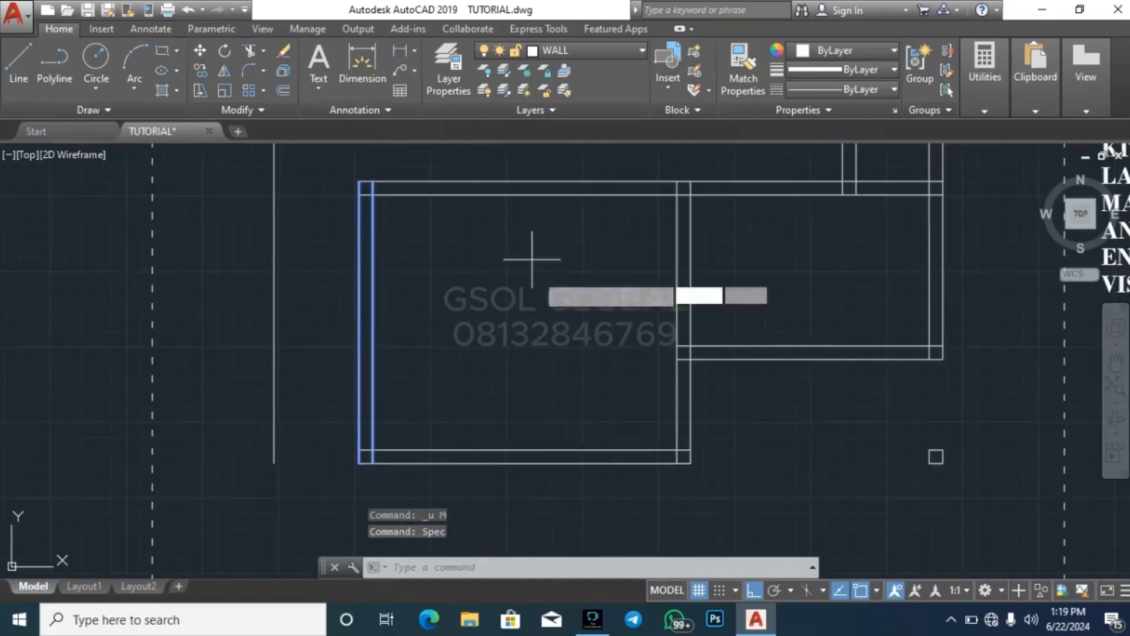
pyautogui.press('Return')
pyautogui.click(538, 278)
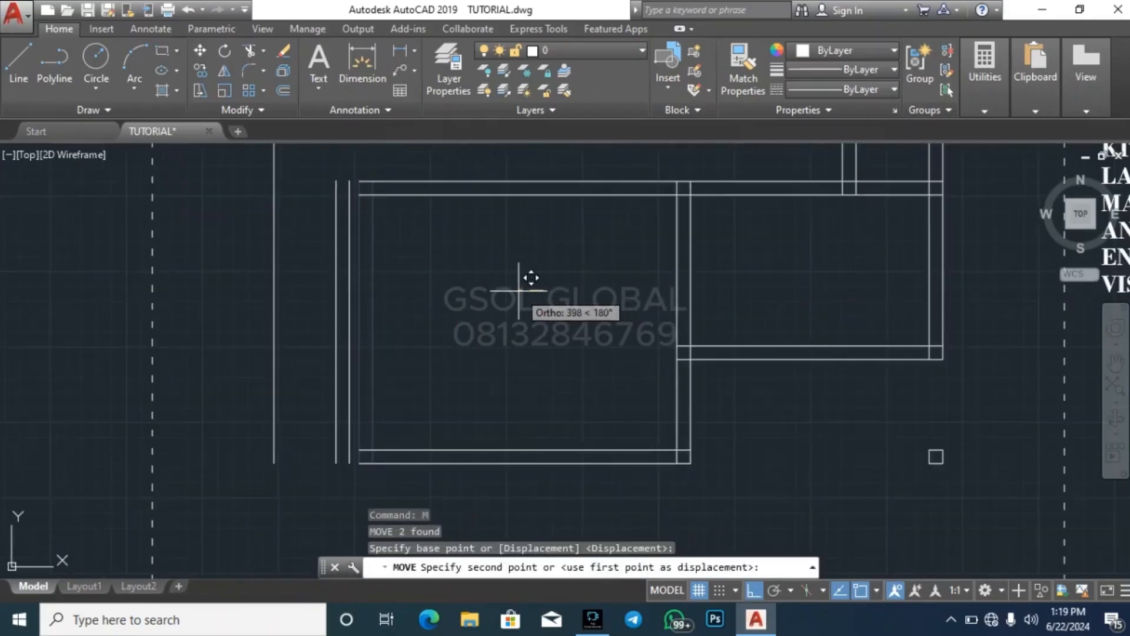
pyautogui.write('1000')
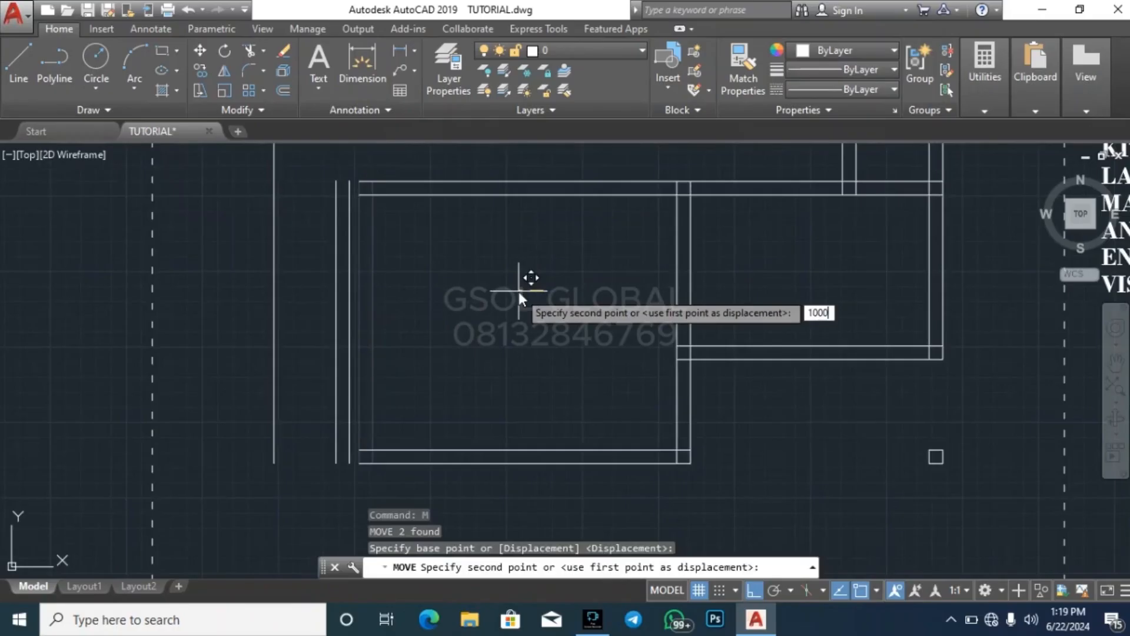
pyautogui.press('Return')
pyautogui.press('Escape')
pyautogui.press('Escape')
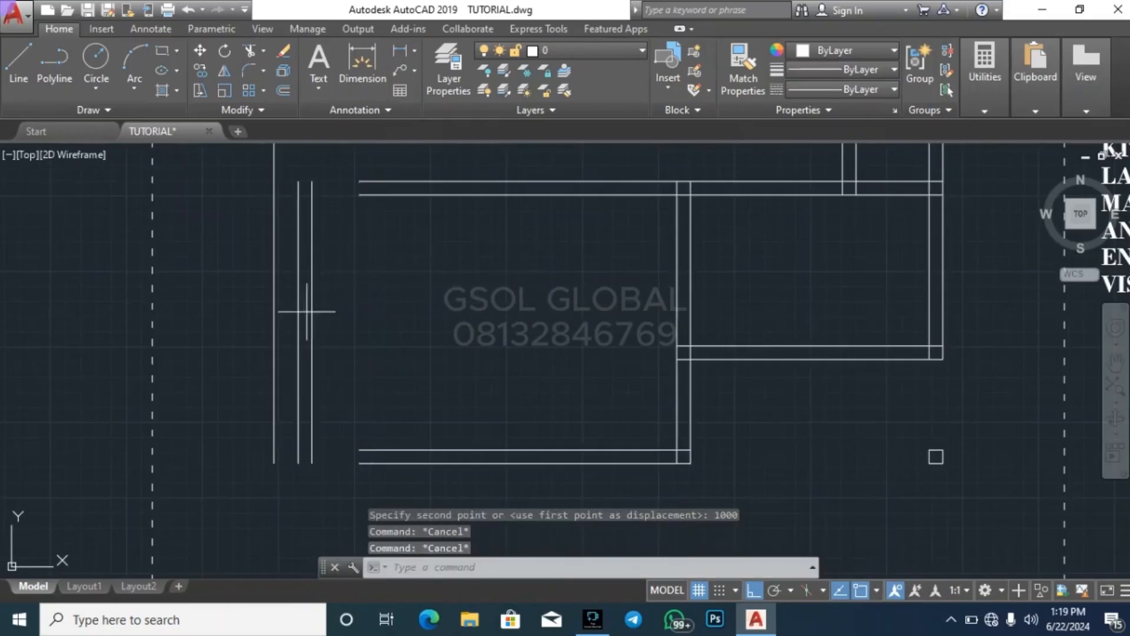
# Extend both lines of the lower room's upper and bottom walls to the outer face of its moved left wall
pyautogui.click(297, 290)
pyautogui.write('EX')
pyautogui.press('Return')
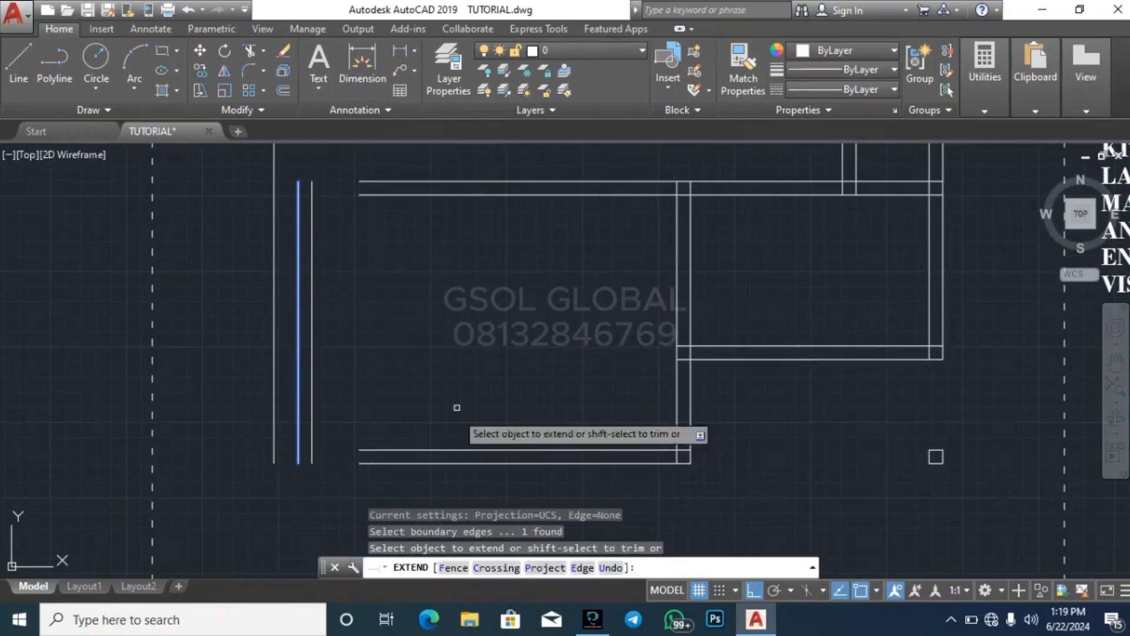
pyautogui.click(464, 466)
pyautogui.click(374, 167)
pyautogui.press('Escape')
pyautogui.press('Escape')
pyautogui.press('Escape')
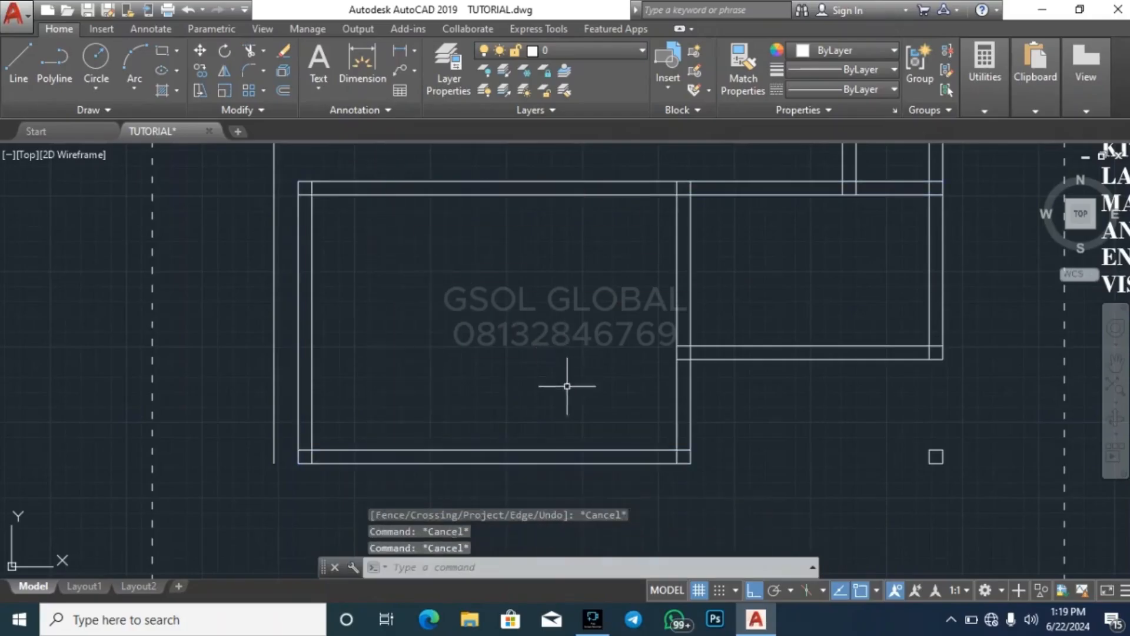
# Extend both lines of the lower room's upper wall to the building's outer left line
pyautogui.scroll(-4, 565, 390)
pyautogui.press('Escape')
pyautogui.scroll(4, 457, 307)
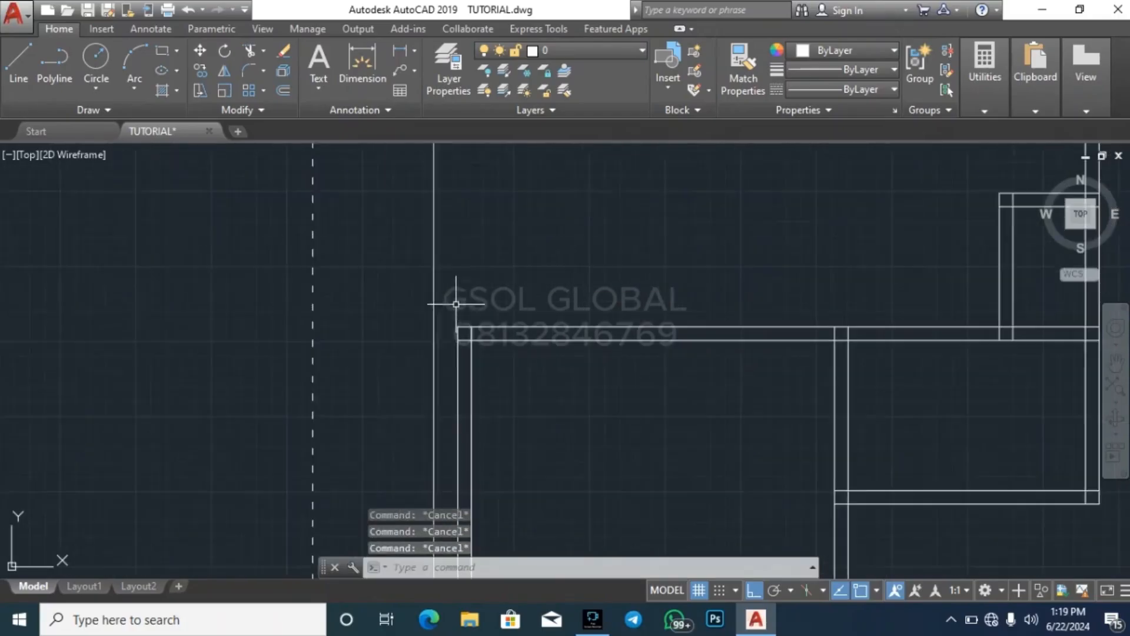
pyautogui.click(445, 356)
pyautogui.click(435, 344)
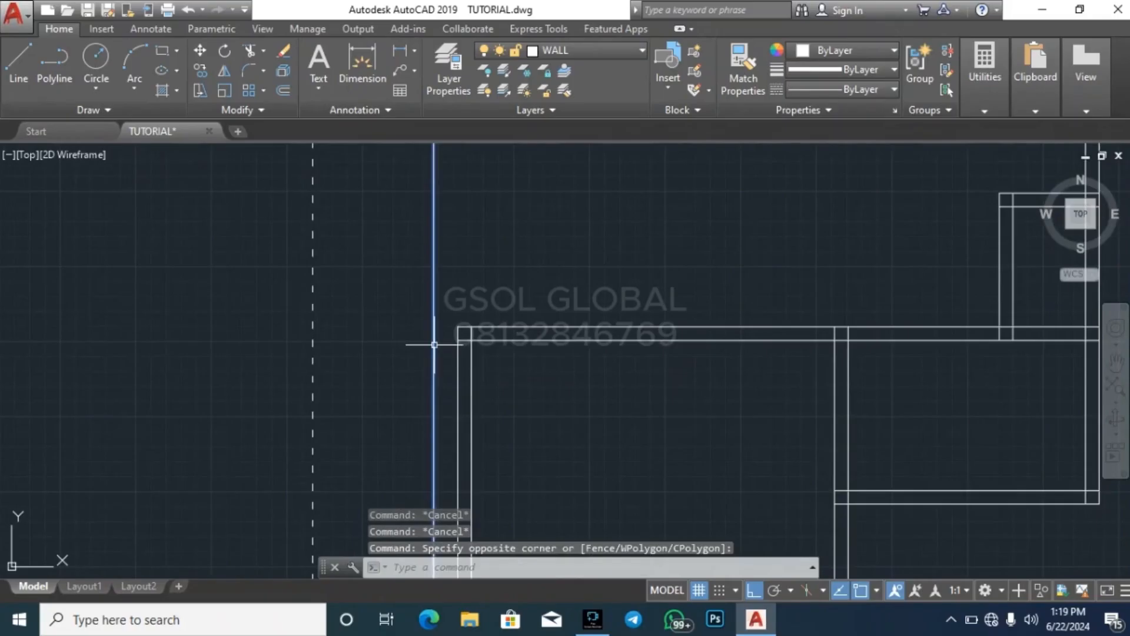
pyautogui.write('EX')
pyautogui.press('Return')
pyautogui.click(557, 363)
pyautogui.click(545, 288)
pyautogui.press('Escape')
pyautogui.press('Escape')
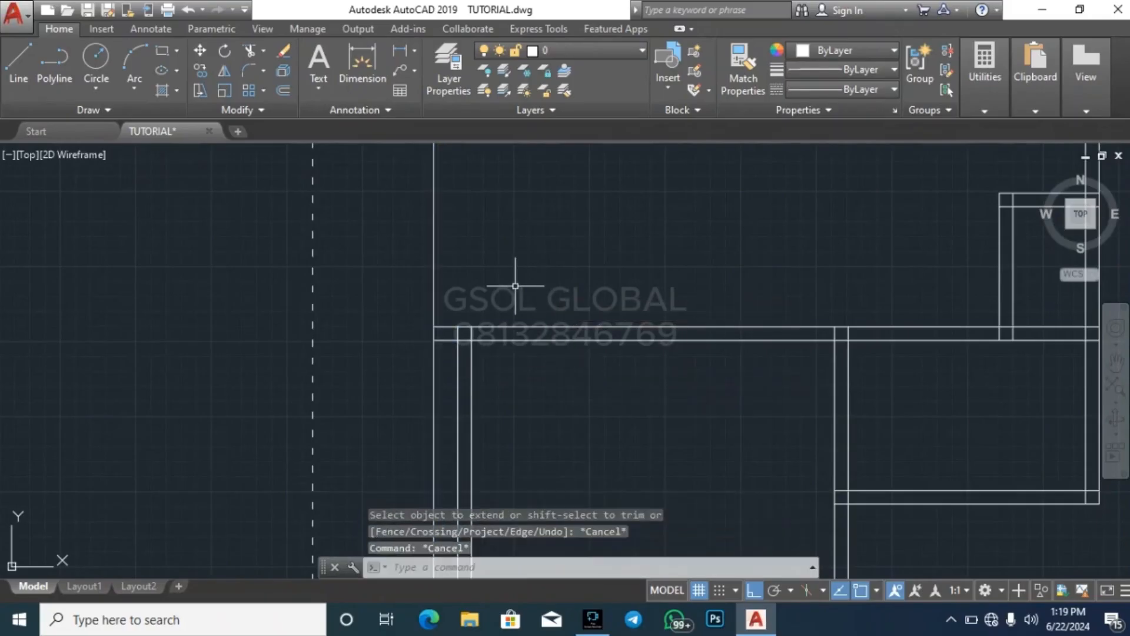
pyautogui.press('Return')
pyautogui.press('Escape')
# Trim off the part of the building's outer left line below the horizontal wall
pyautogui.press('Escape')
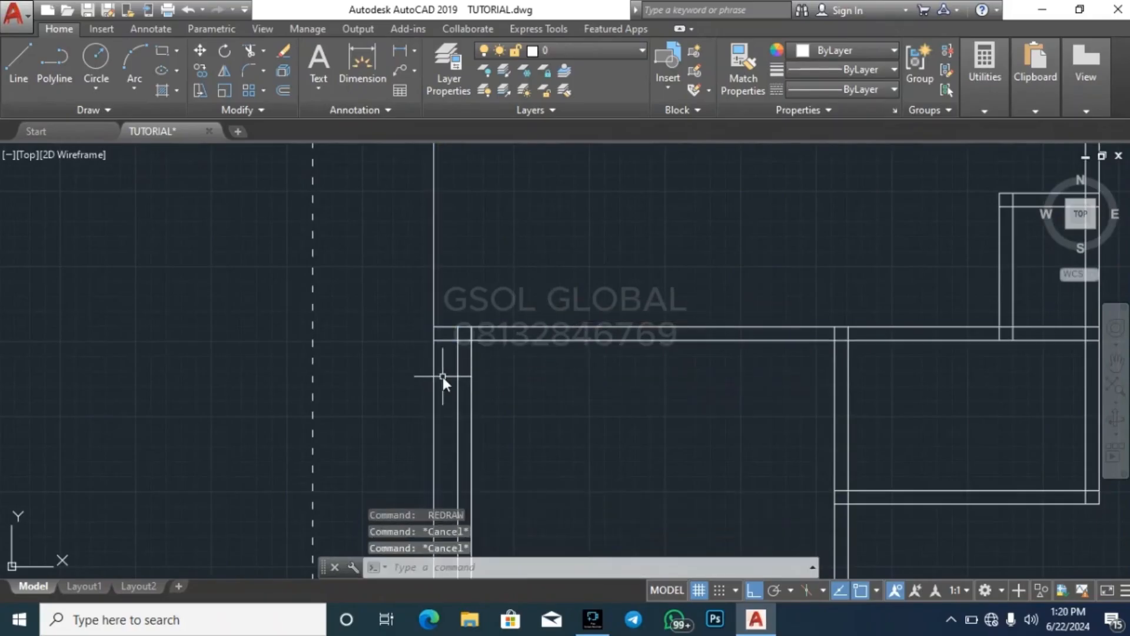
pyautogui.write('TR')
pyautogui.press('Return')
pyautogui.press('Return')
pyautogui.click(434, 381)
pyautogui.press('Escape')
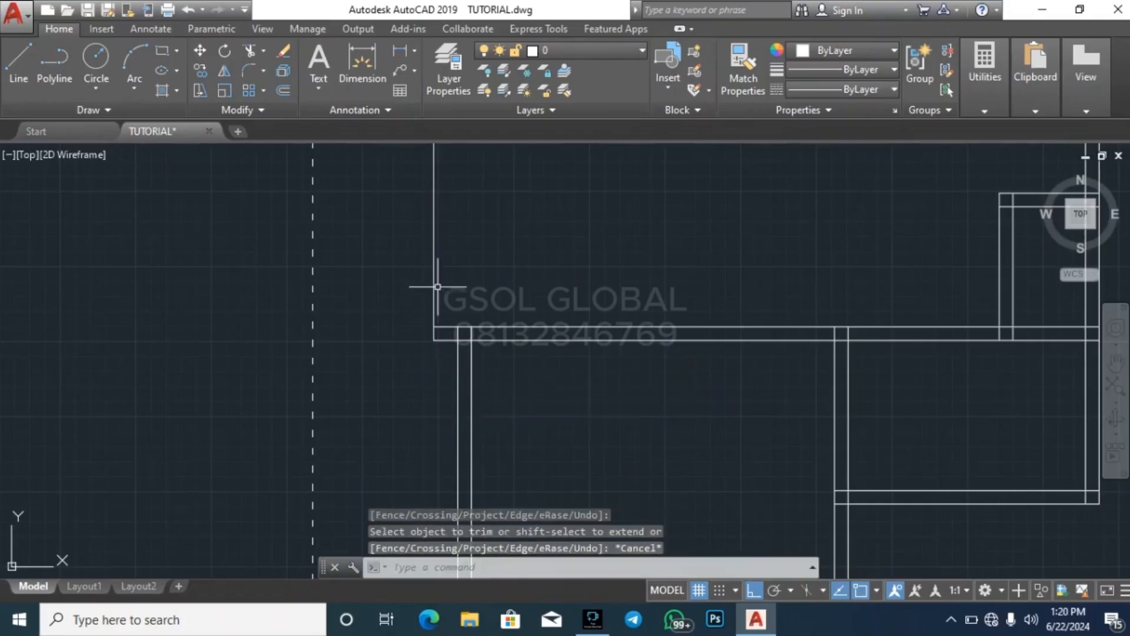
pyautogui.scroll(-5, 437, 287)
pyautogui.press('Escape')
pyautogui.press('Escape')
pyautogui.press('Escape')
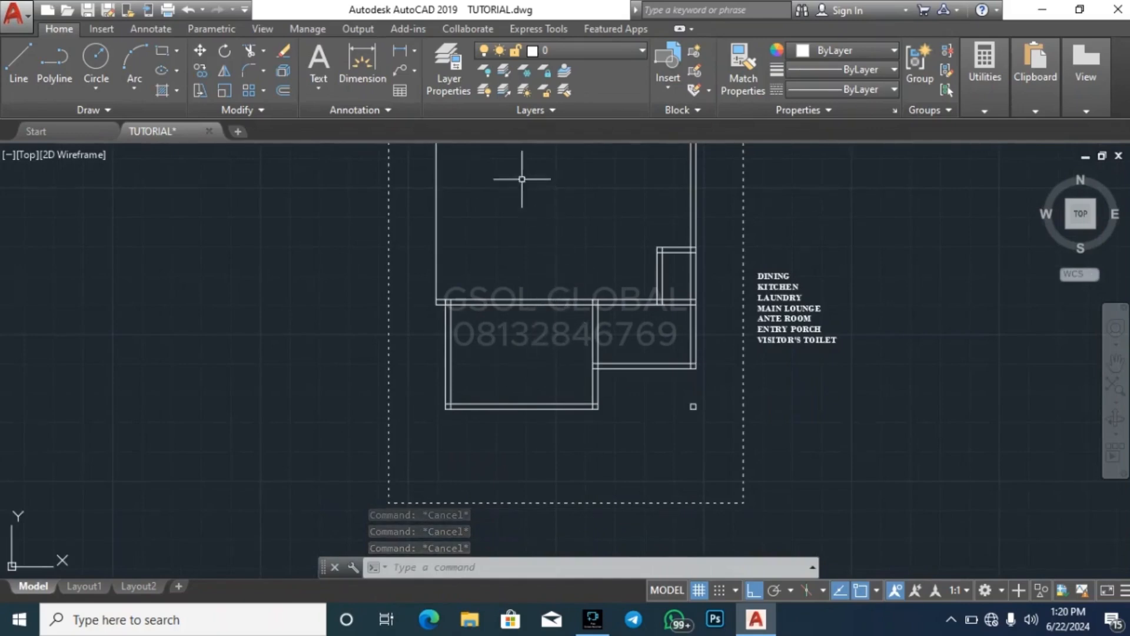
pyautogui.scroll(4, 849, 300)
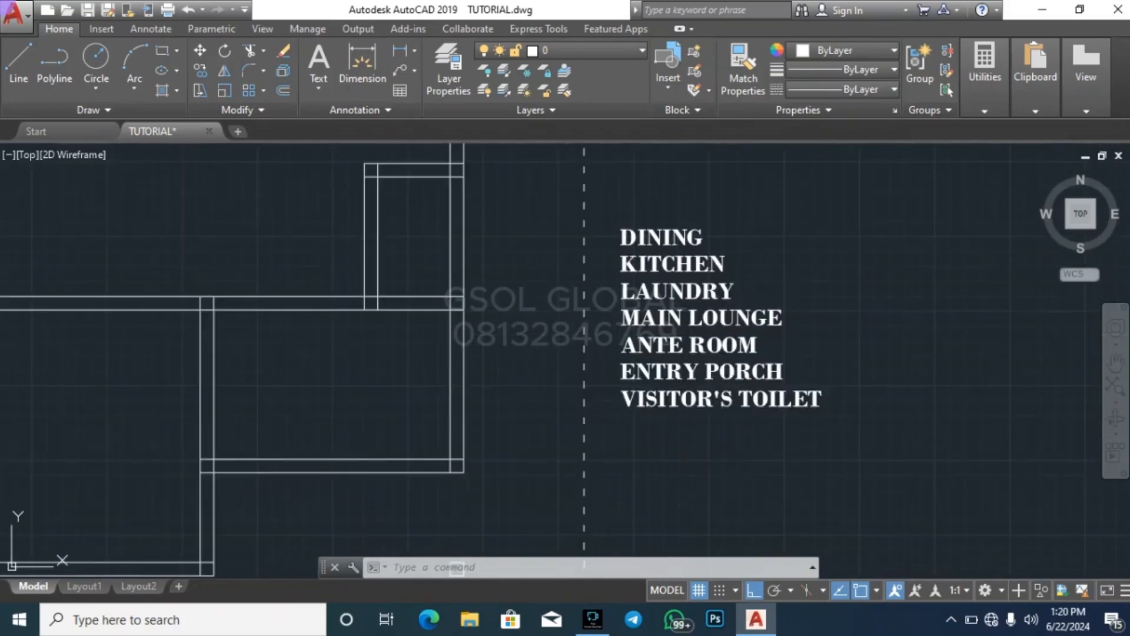
# Add STAIR WELL as a new line below VISITOR'S TOILET in the room list
pyautogui.doubleClick(696, 354)
pyautogui.click(829, 403)
pyautogui.press('Return')
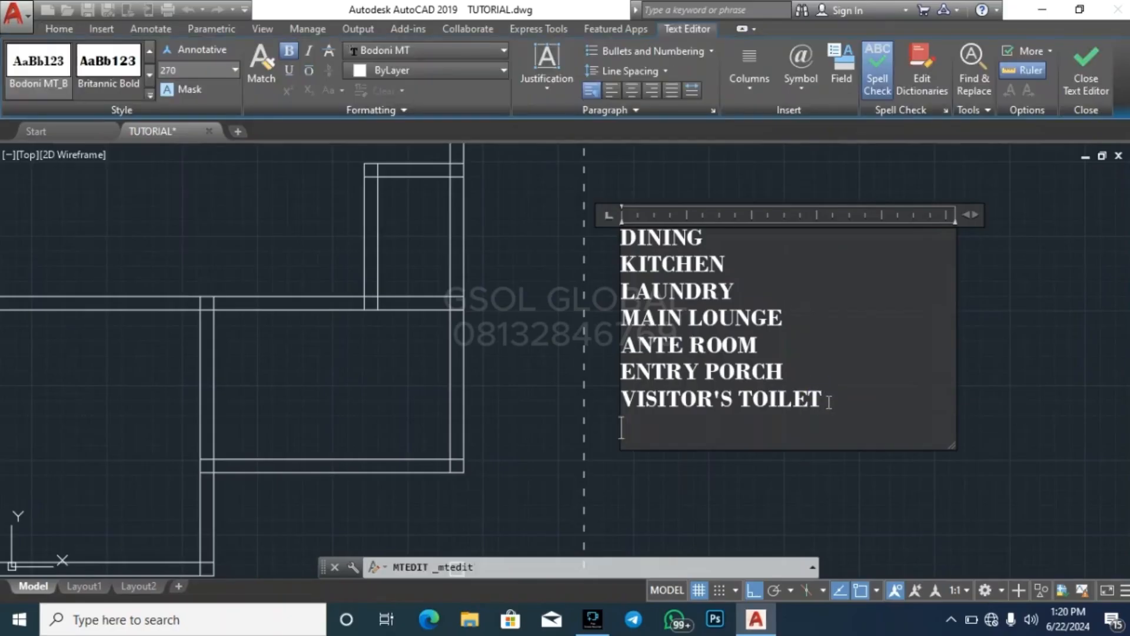
pyautogui.write('STAIR WELL')
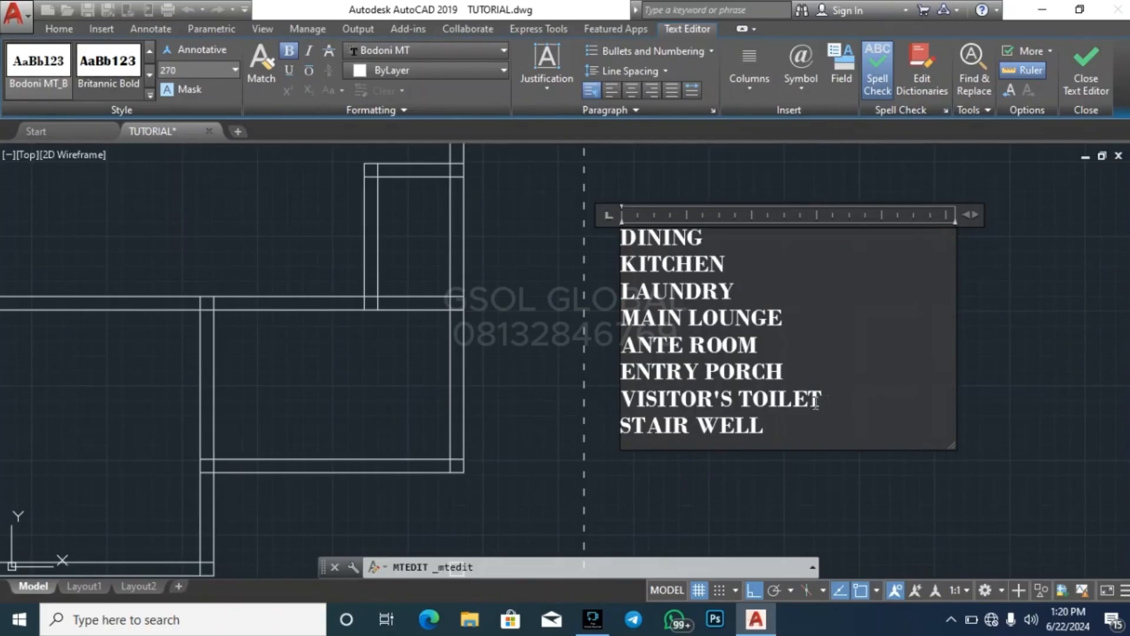
pyautogui.press('Escape')
pyautogui.press('Escape')
pyautogui.scroll(-6, 871, 339)
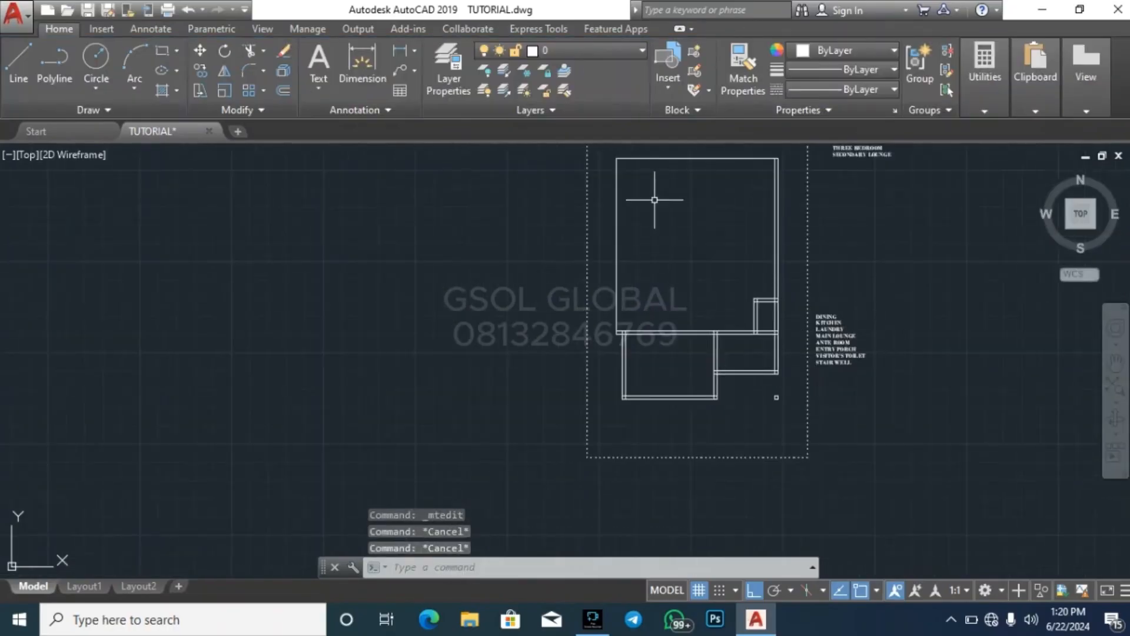
pyautogui.scroll(2, 809, 290)
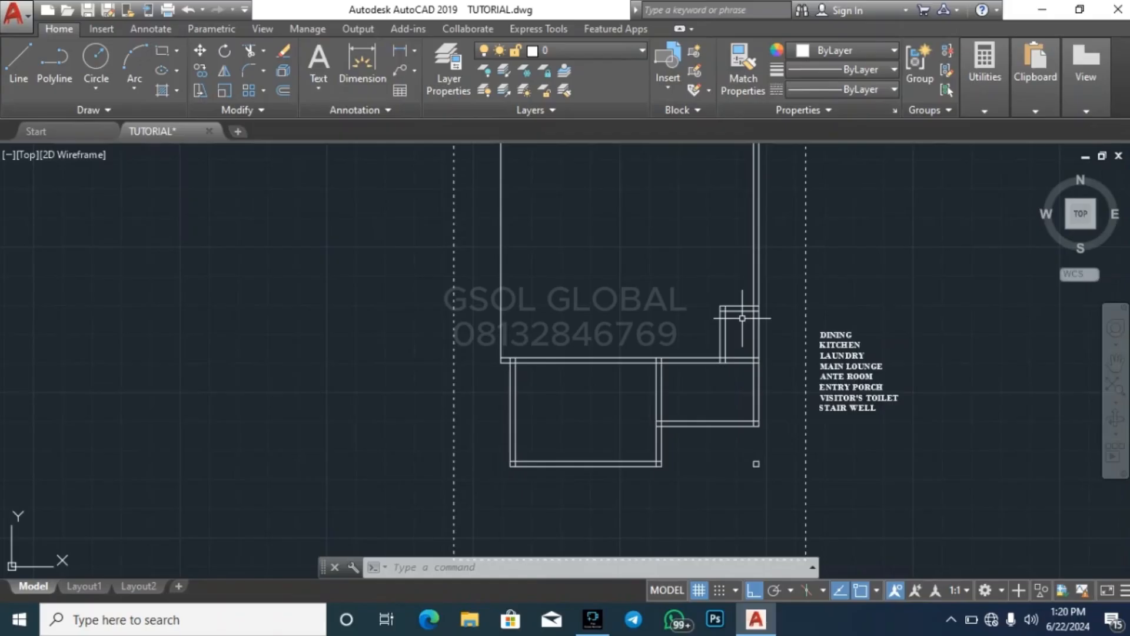
pyautogui.press('Escape')
pyautogui.press('Escape')
pyautogui.press('Escape')
pyautogui.press('Escape')
pyautogui.press('Escape')
pyautogui.press('Escape')
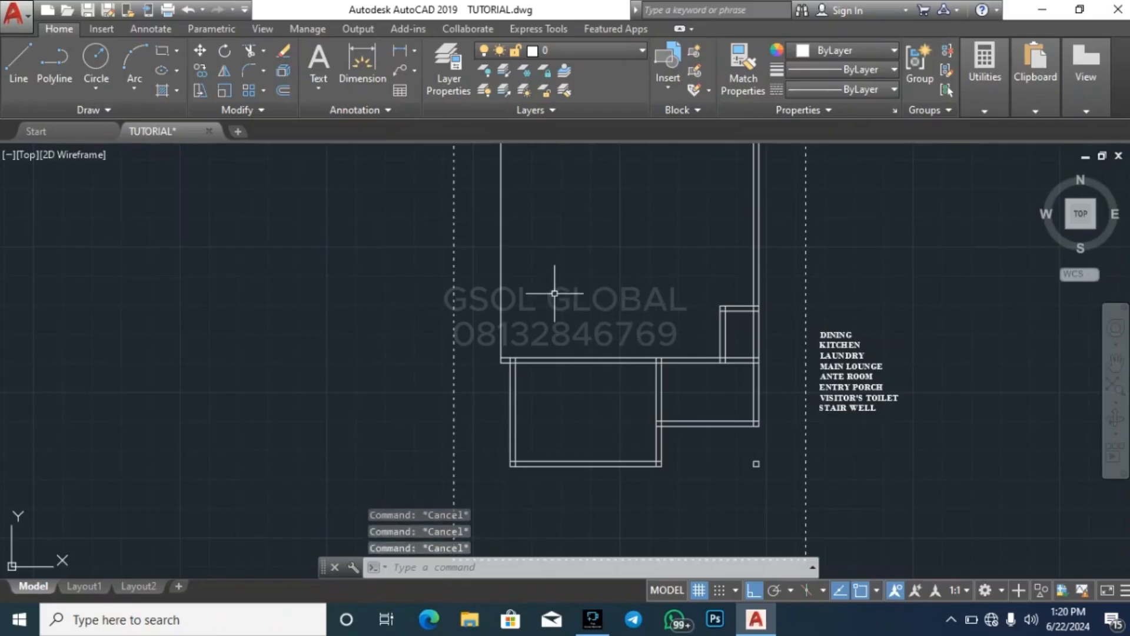
pyautogui.scroll(2, 525, 281)
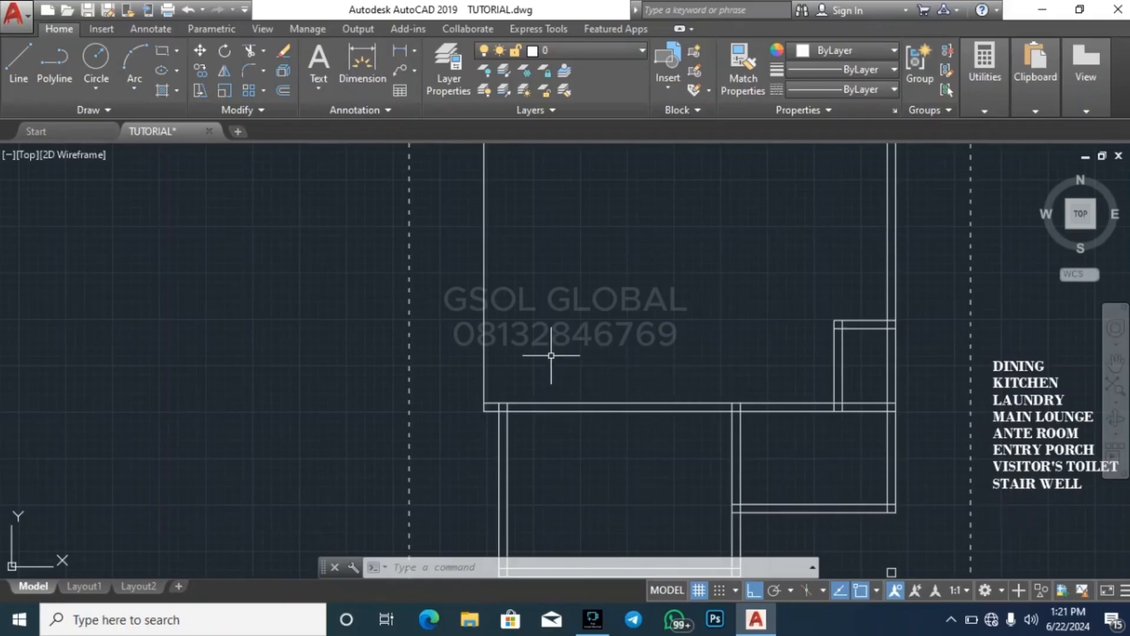
pyautogui.press('Escape')
pyautogui.press('Escape')
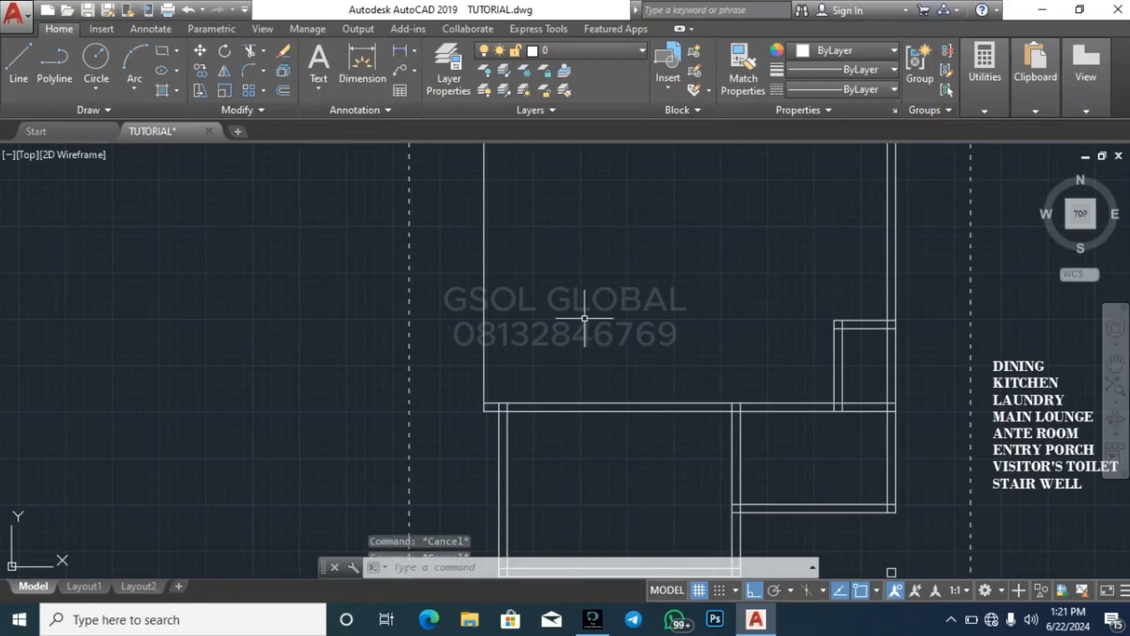
# Offset the building's outer left line 225 inward to form the left wall
pyautogui.click(484, 336)
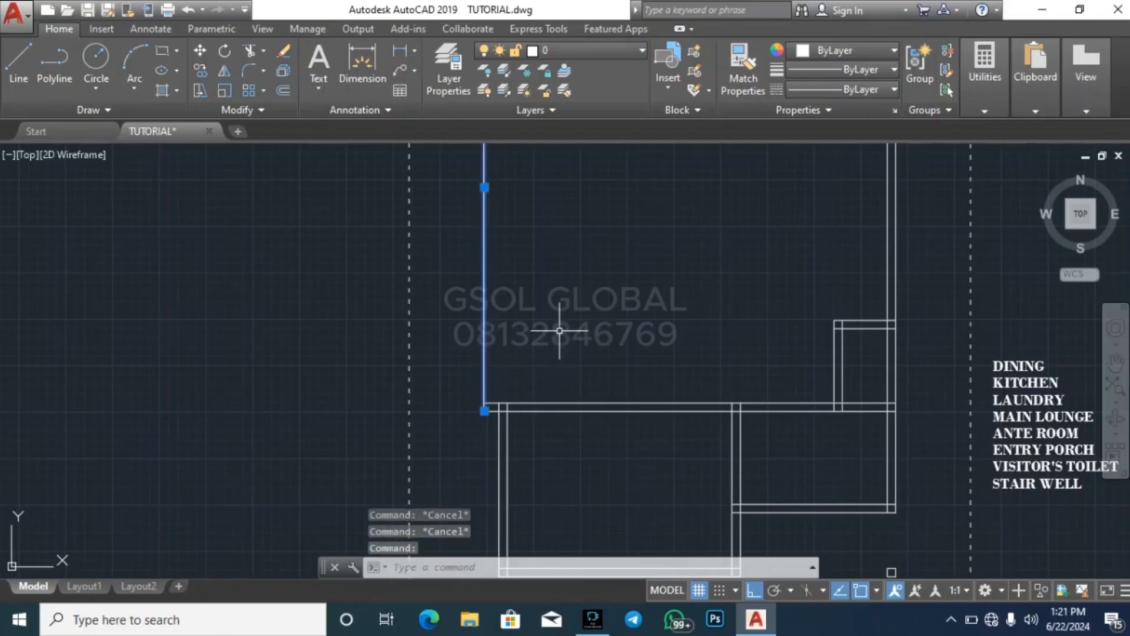
pyautogui.press('Escape')
pyautogui.press('Escape')
pyautogui.write('o')
pyautogui.press('Return')
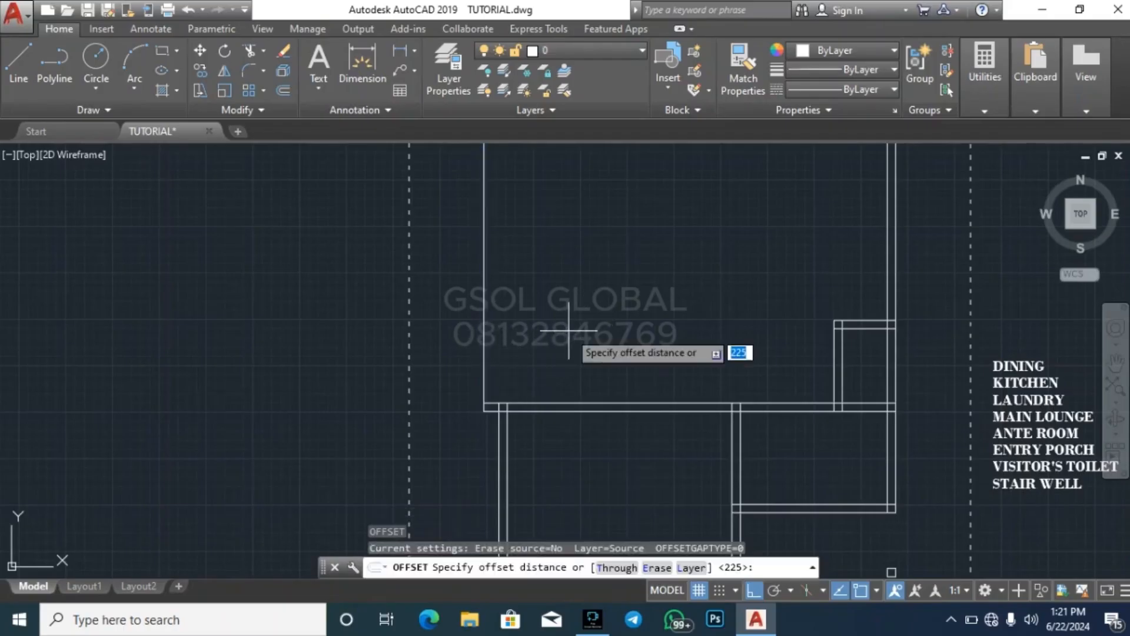
pyautogui.press('Return')
pyautogui.click(484, 333)
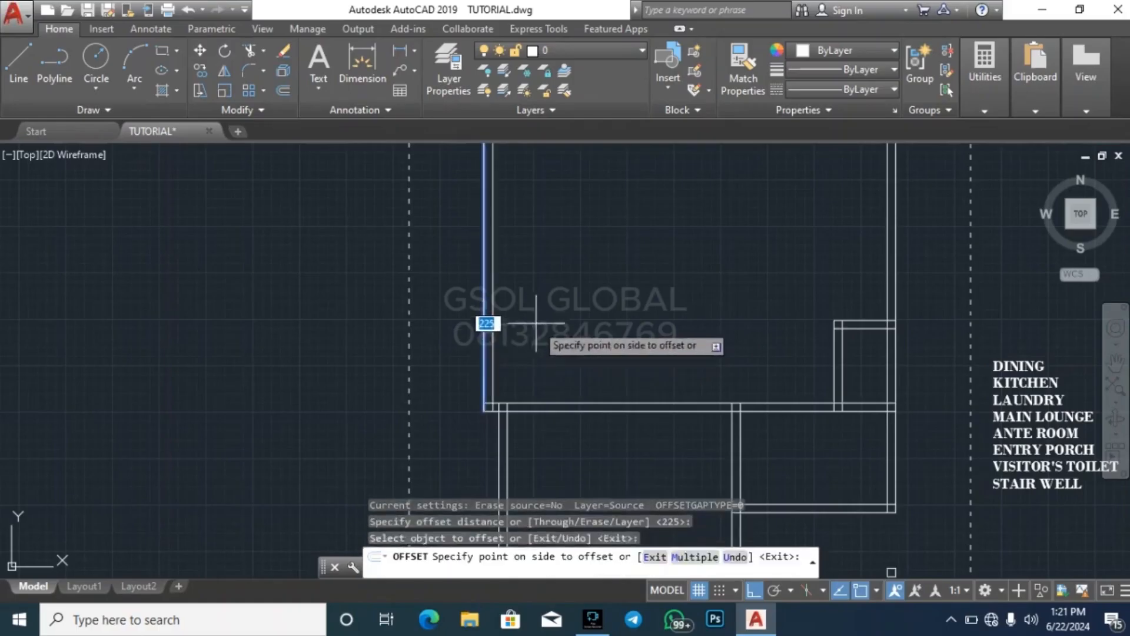
pyautogui.click(580, 335)
pyautogui.press('Escape')
pyautogui.press('Escape')
pyautogui.press('Escape')
pyautogui.press('Escape')
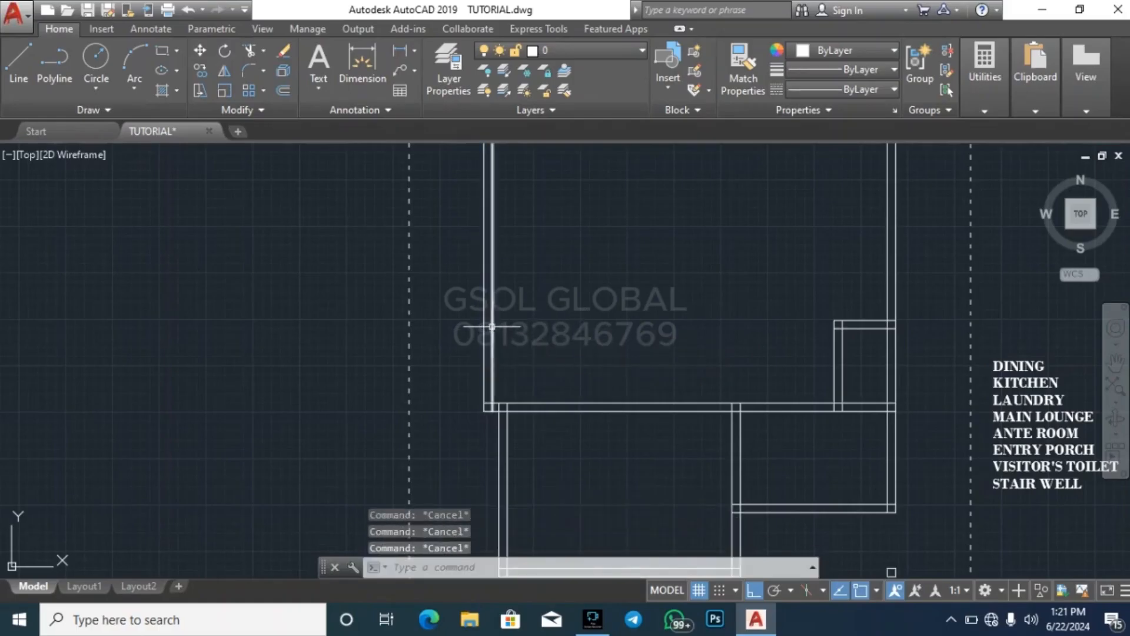
pyautogui.press('Return')
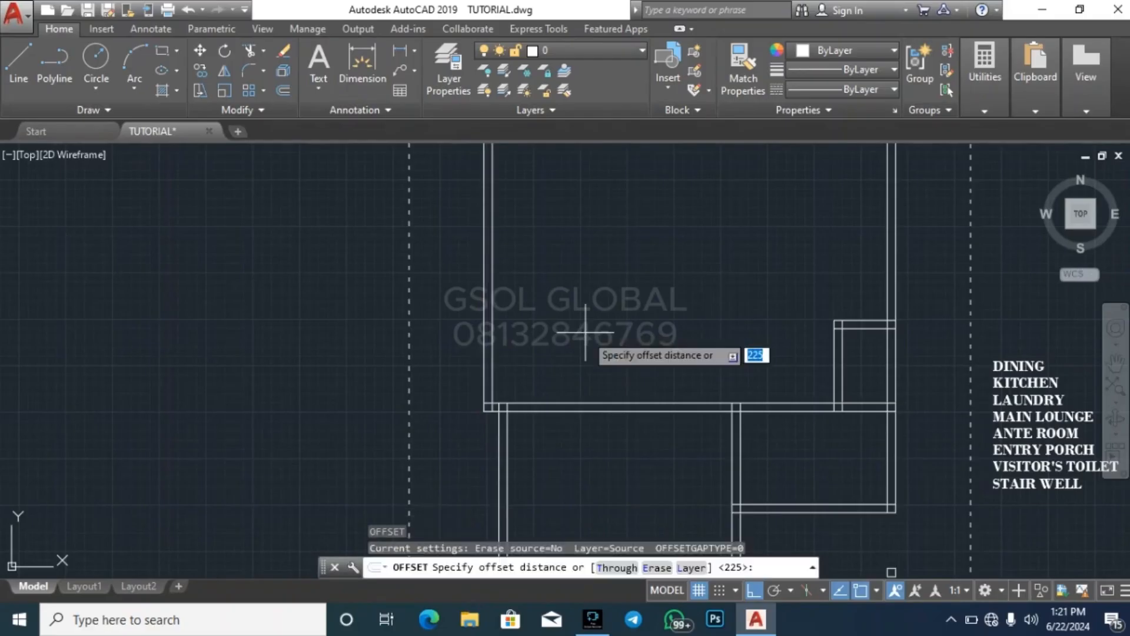
pyautogui.press('Escape')
pyautogui.press('Escape')
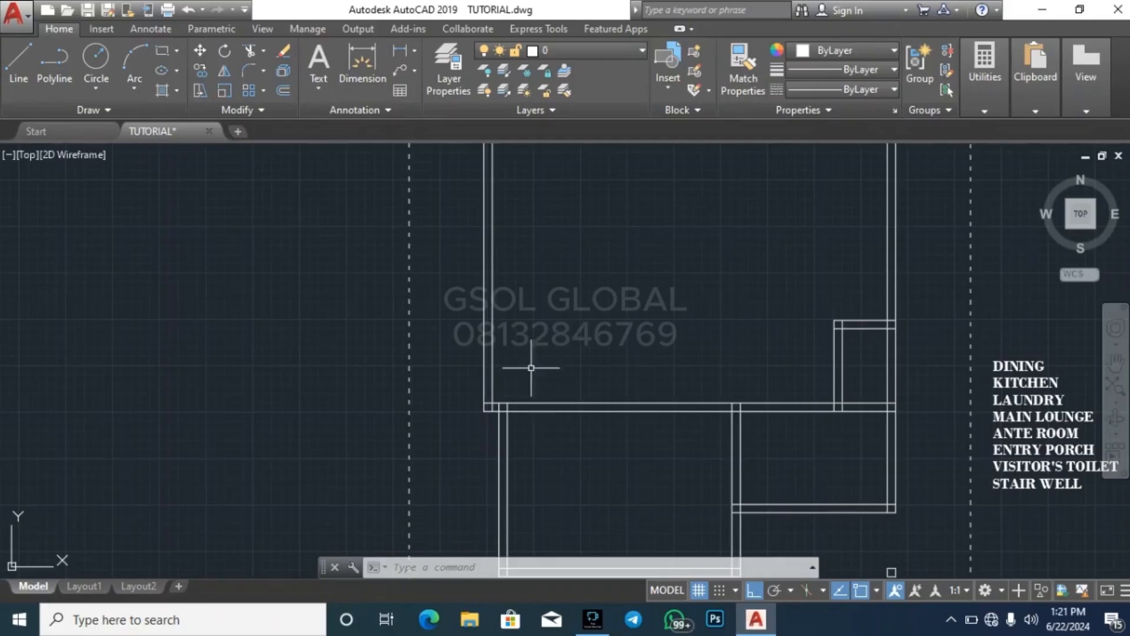
pyautogui.press('Escape')
pyautogui.press('Escape')
pyautogui.press('Escape')
# Examine the wall height dimensions in the section drawing among the existing sheets and return to the floor plan
pyautogui.scroll(-5, 328, 379)
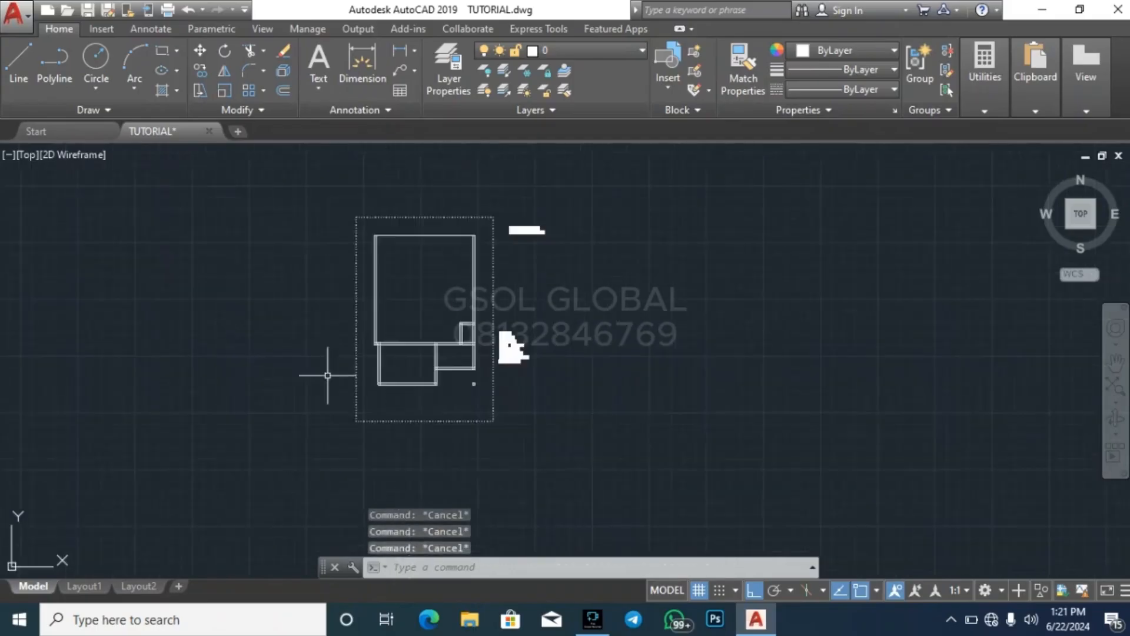
pyautogui.scroll(-3, 569, 446)
pyautogui.scroll(-2, 471, 427)
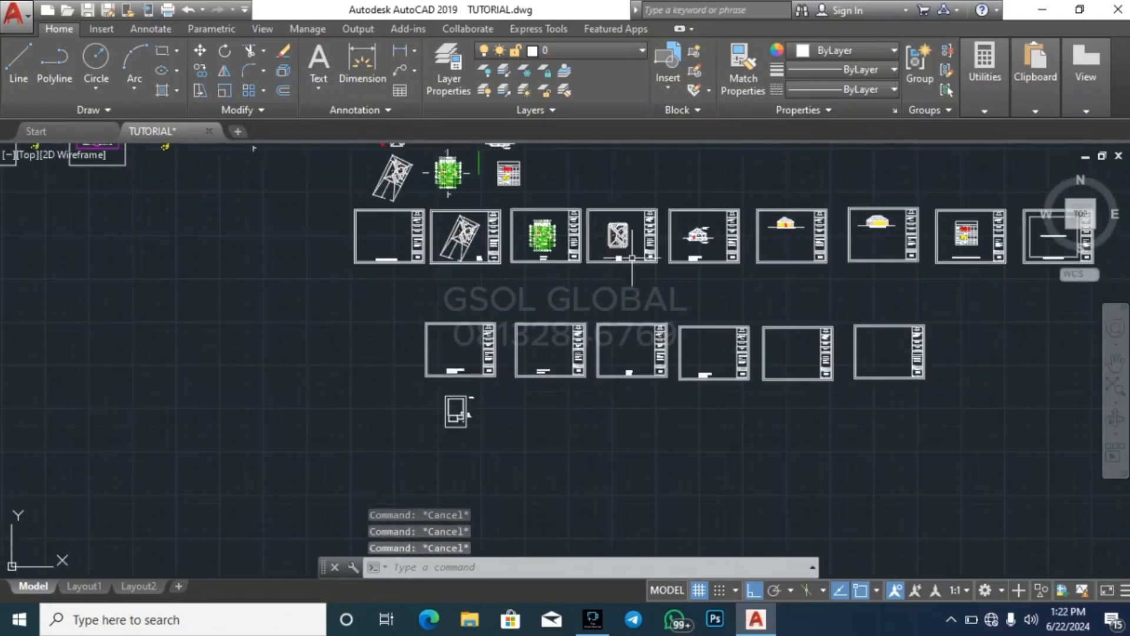
pyautogui.scroll(10, 632, 258)
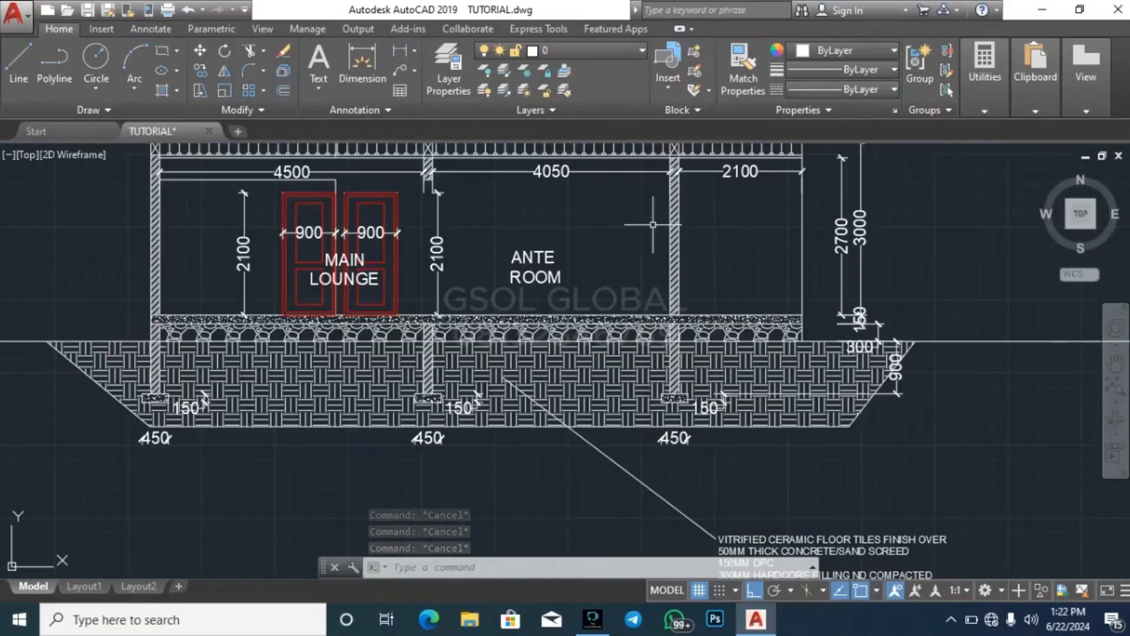
pyautogui.click(859, 238)
pyautogui.scroll(-2, 794, 406)
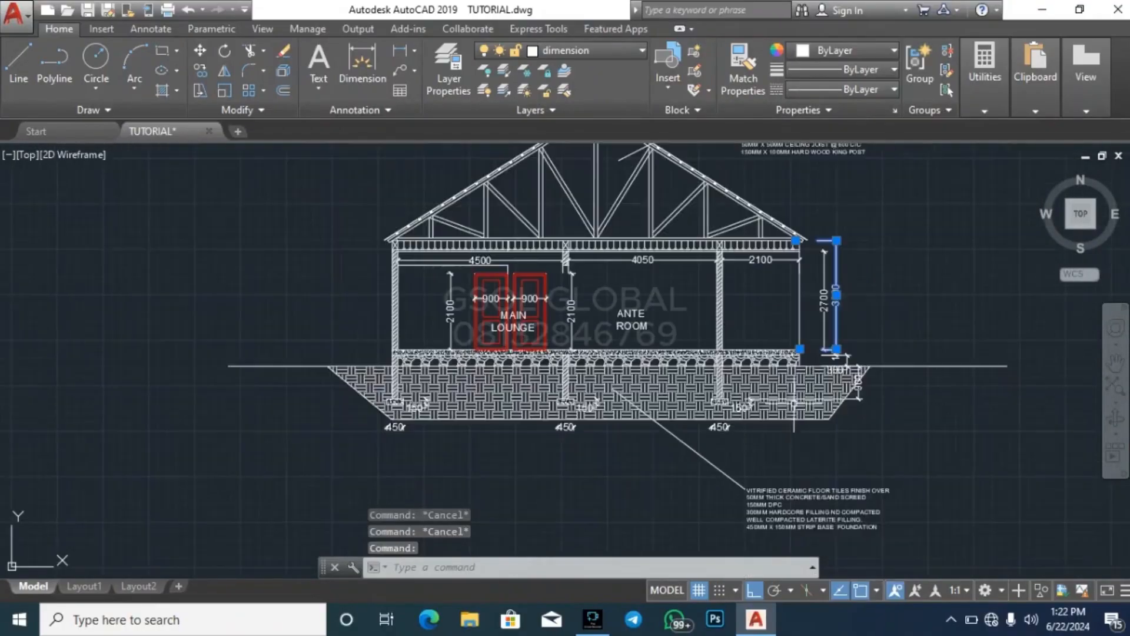
pyautogui.press('Escape')
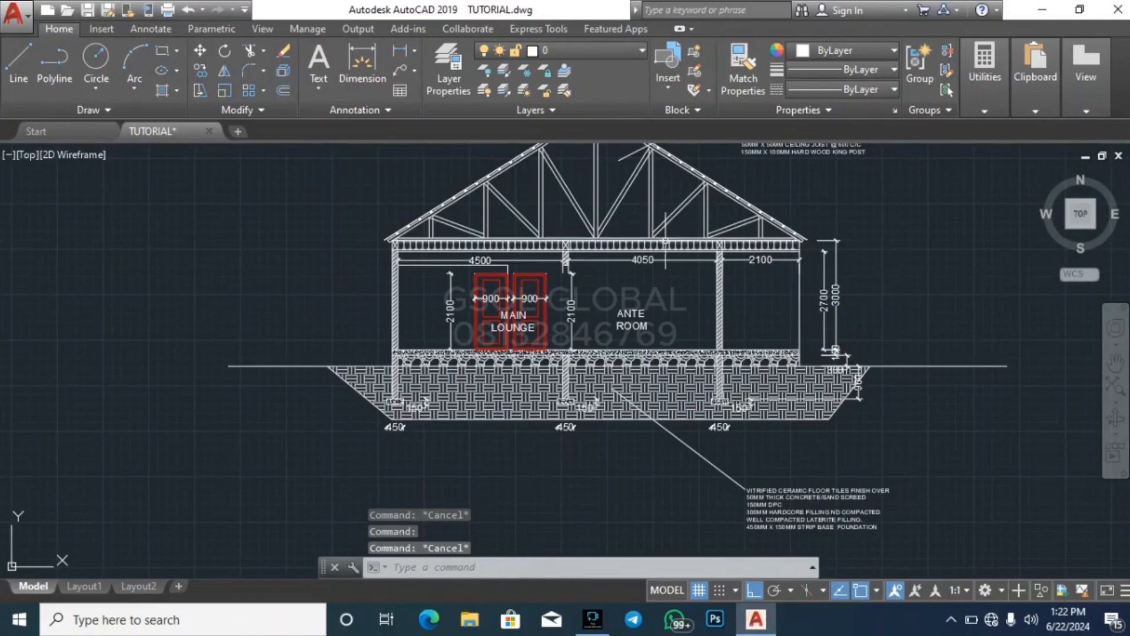
pyautogui.scroll(-8, 666, 241)
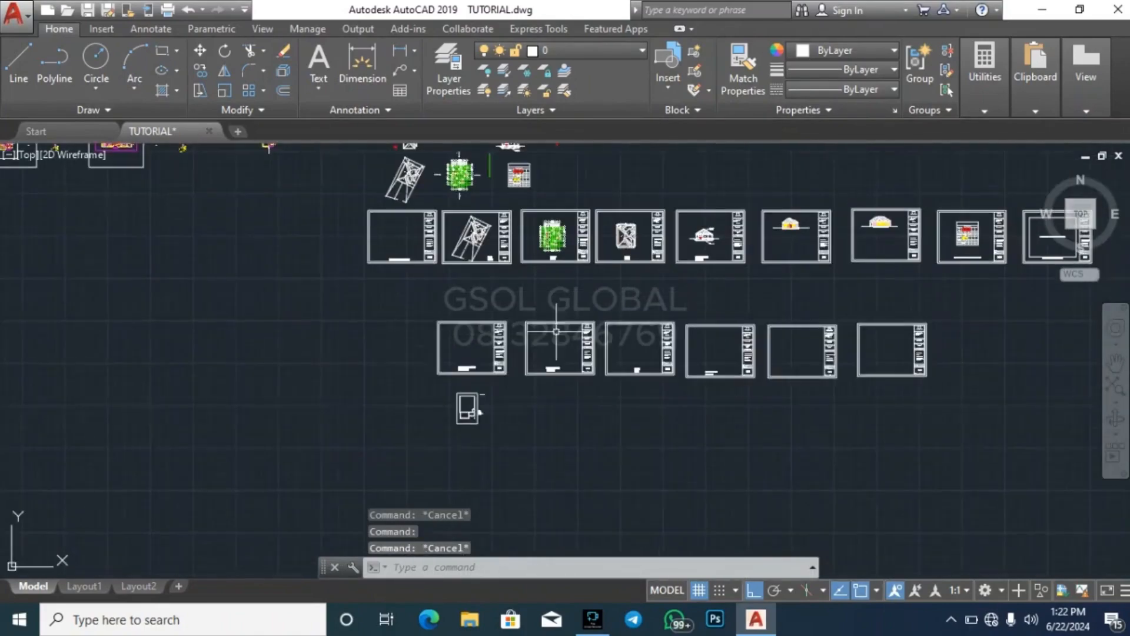
pyautogui.scroll(8, 474, 424)
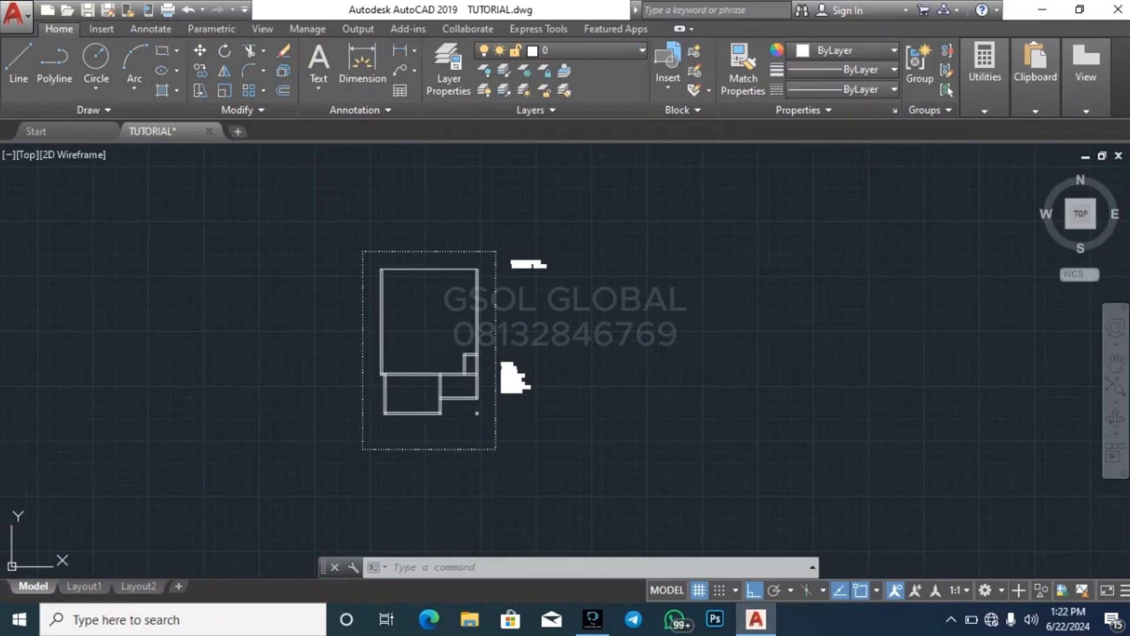
pyautogui.press('Escape')
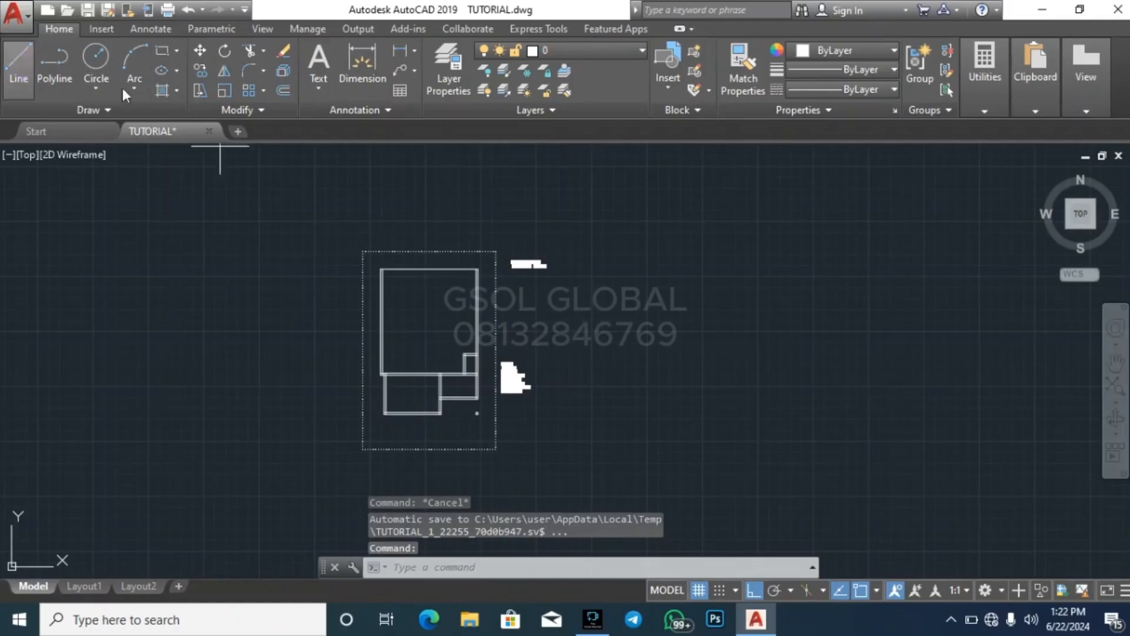
# Draw a stair step profile in the empty area beside the floor plan with a 150 riser upward and a 250 tread to the right
pyautogui.click(18, 70)
pyautogui.scroll(2, 786, 318)
pyautogui.click(610, 402)
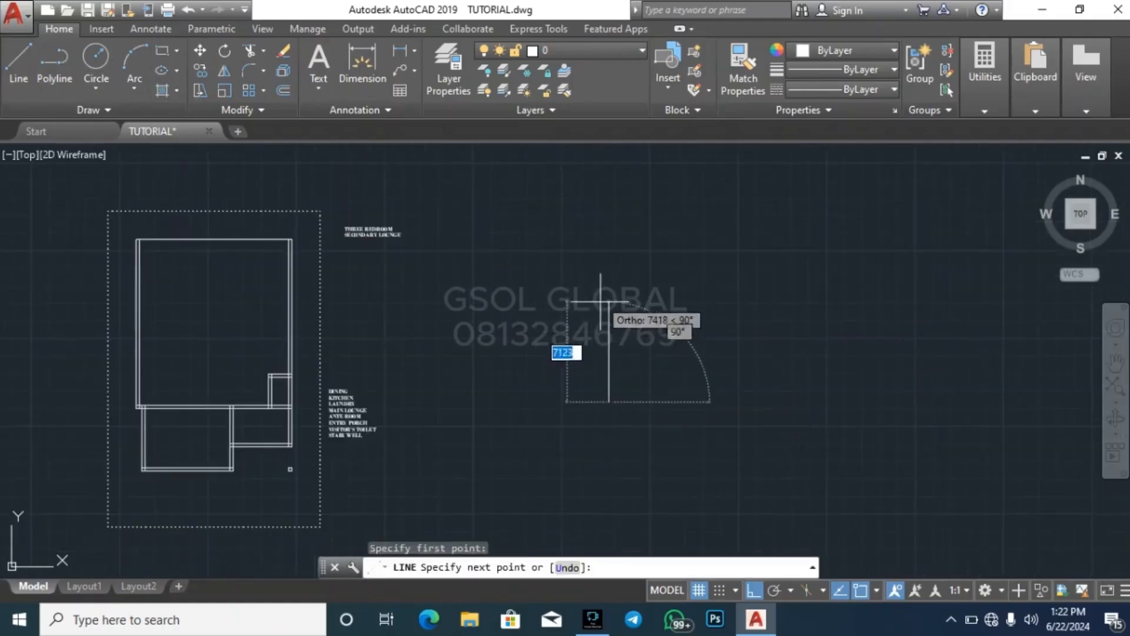
pyautogui.scroll(2, 620, 353)
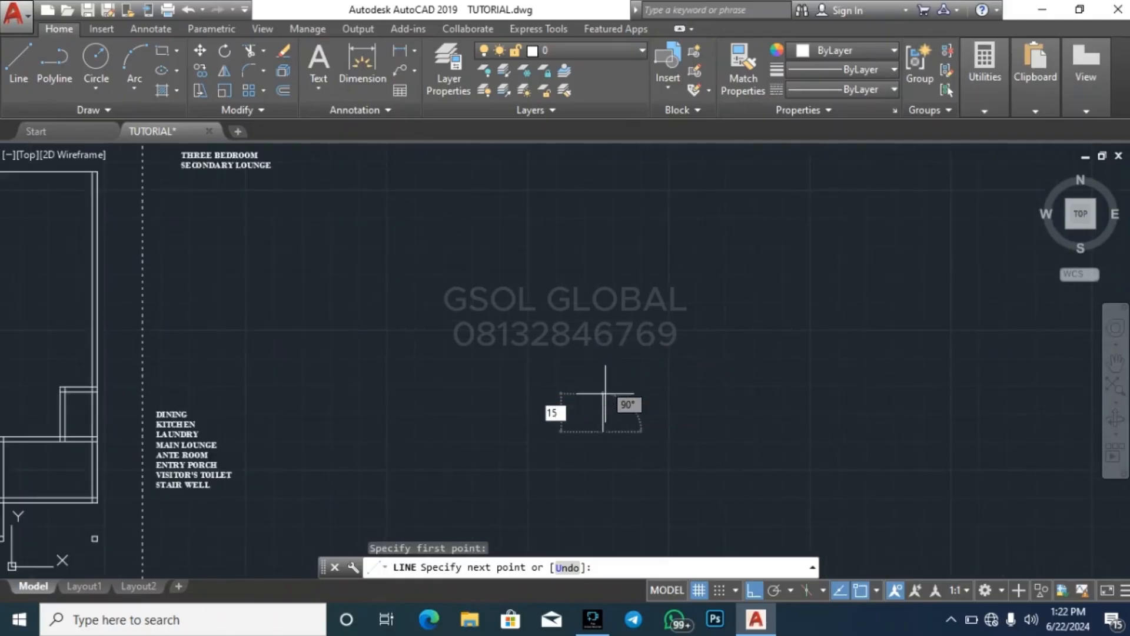
pyautogui.press('Return')
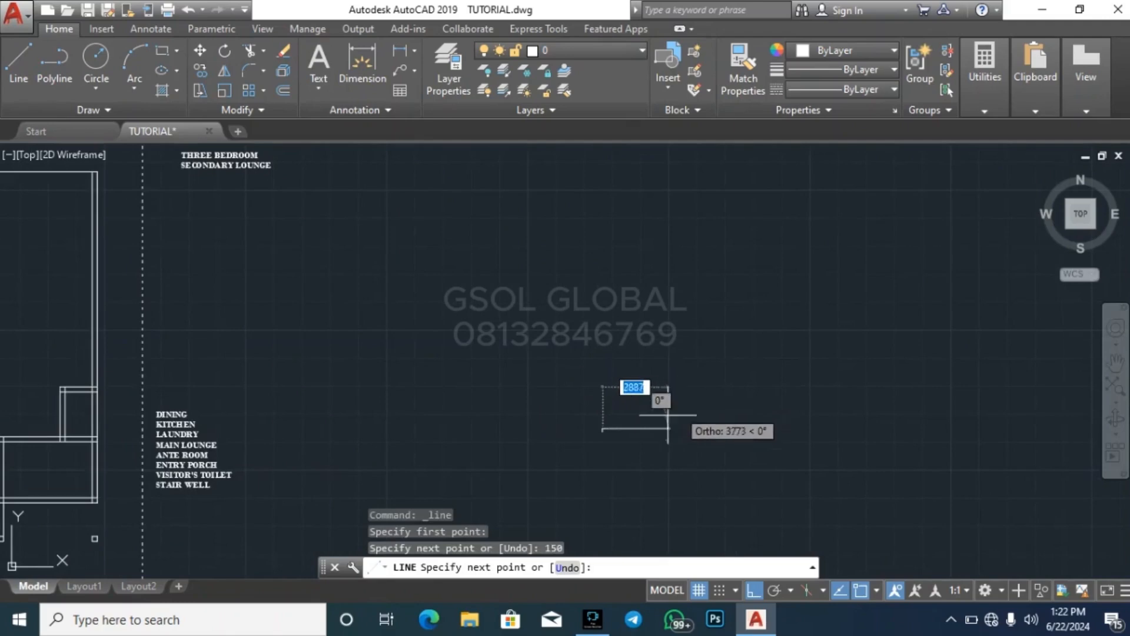
pyautogui.scroll(8, 633, 424)
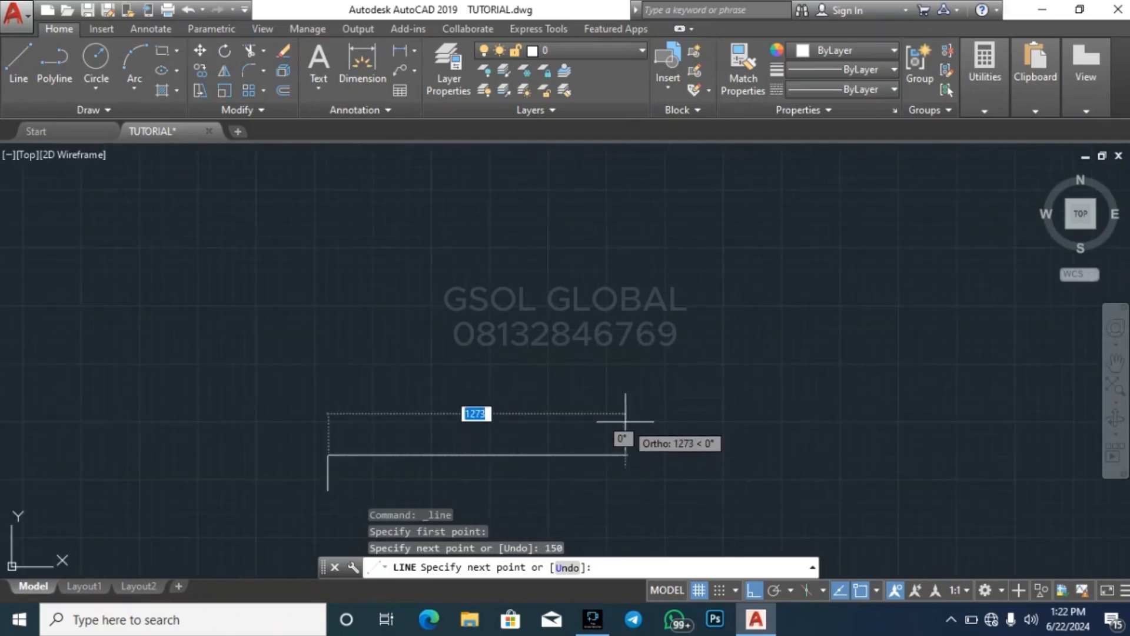
pyautogui.write('250')
pyautogui.press('Return')
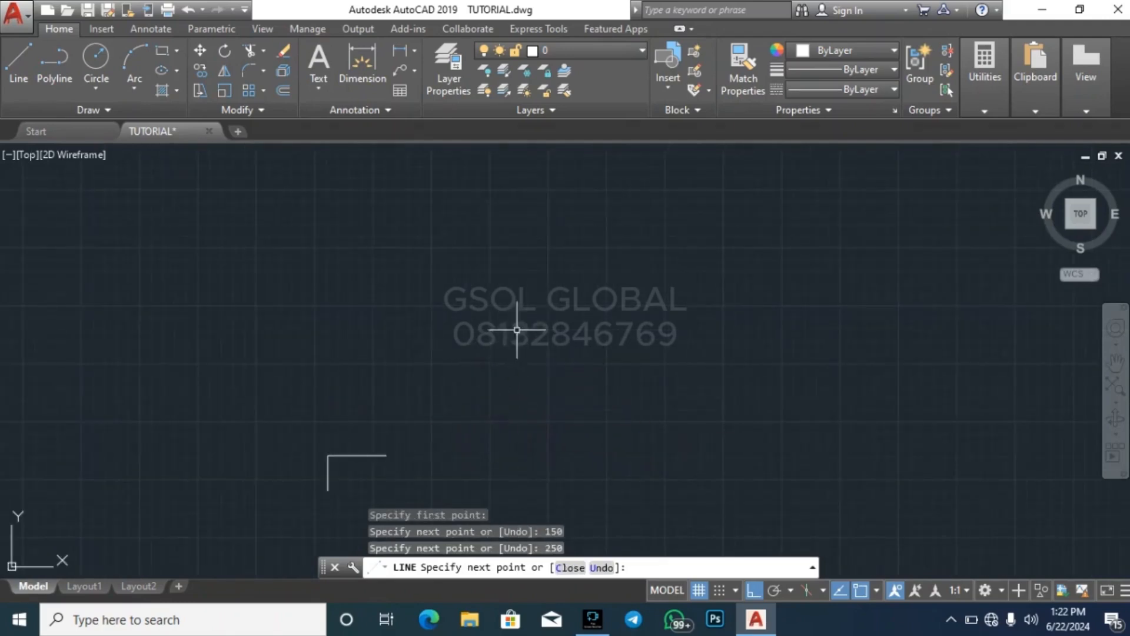
pyautogui.press('Escape')
# Copy the riser and tread seven times, each from the end of the previous tread, to build an eight-step flight
pyautogui.click(289, 521)
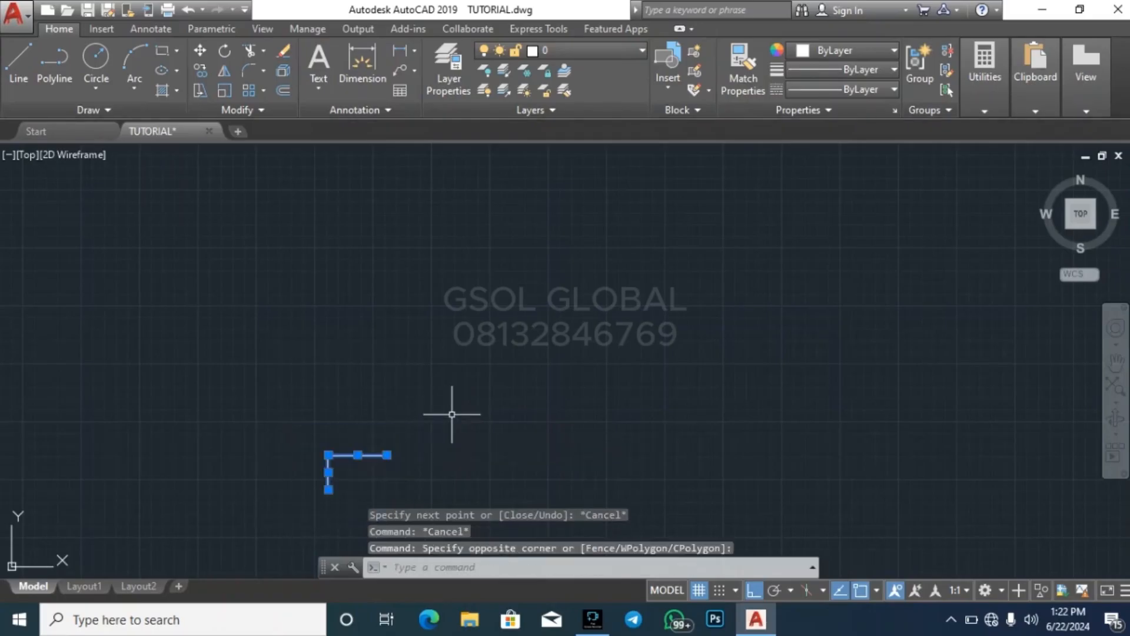
pyautogui.click(398, 428)
pyautogui.write('co')
pyautogui.press('Return')
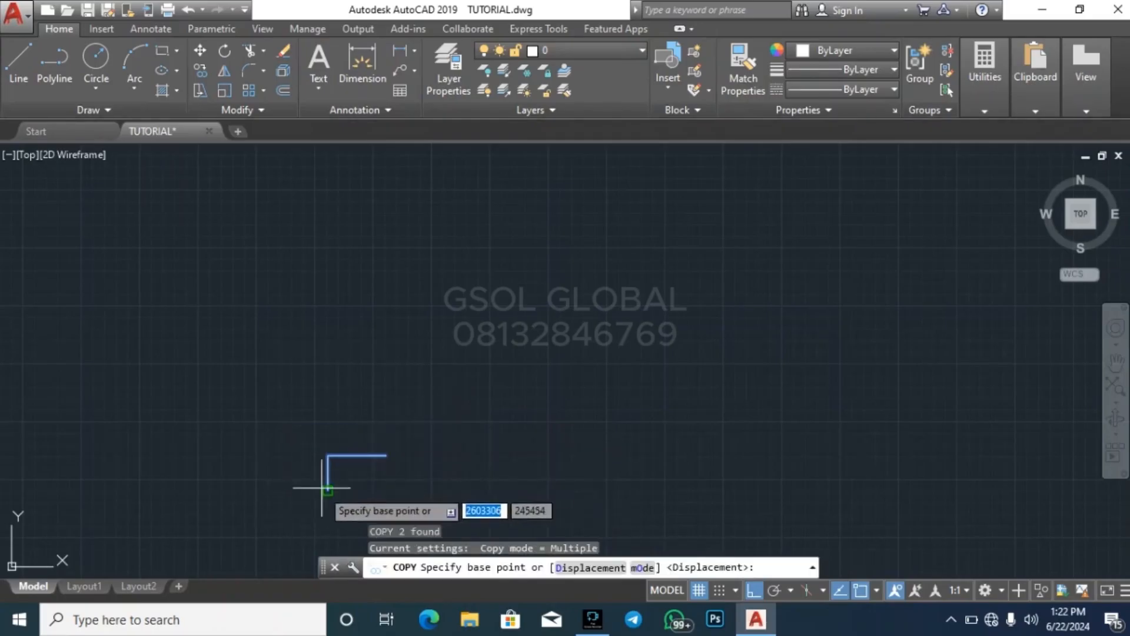
pyautogui.click(328, 455)
pyautogui.click(386, 455)
pyautogui.click(445, 421)
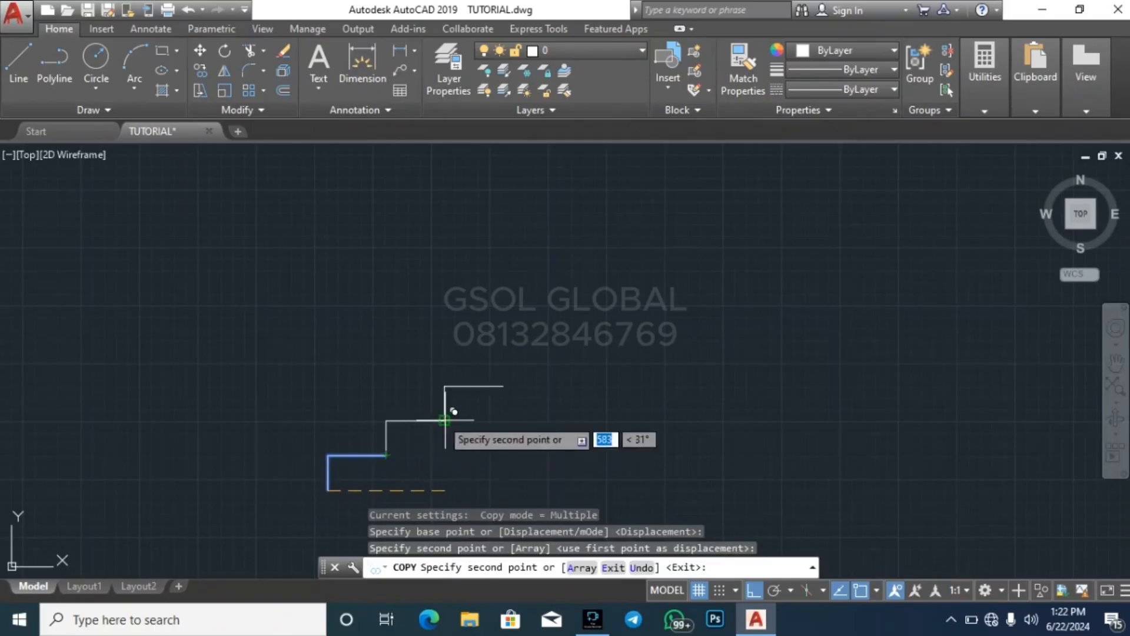
pyautogui.click(503, 386)
pyautogui.click(562, 351)
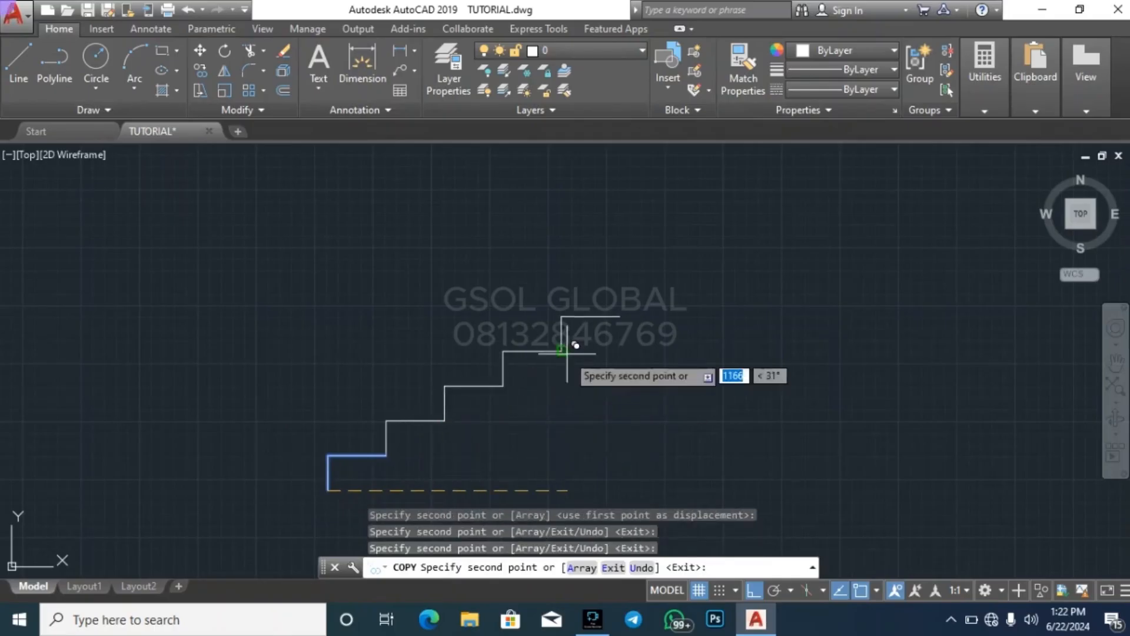
pyautogui.click(624, 316)
pyautogui.click(681, 281)
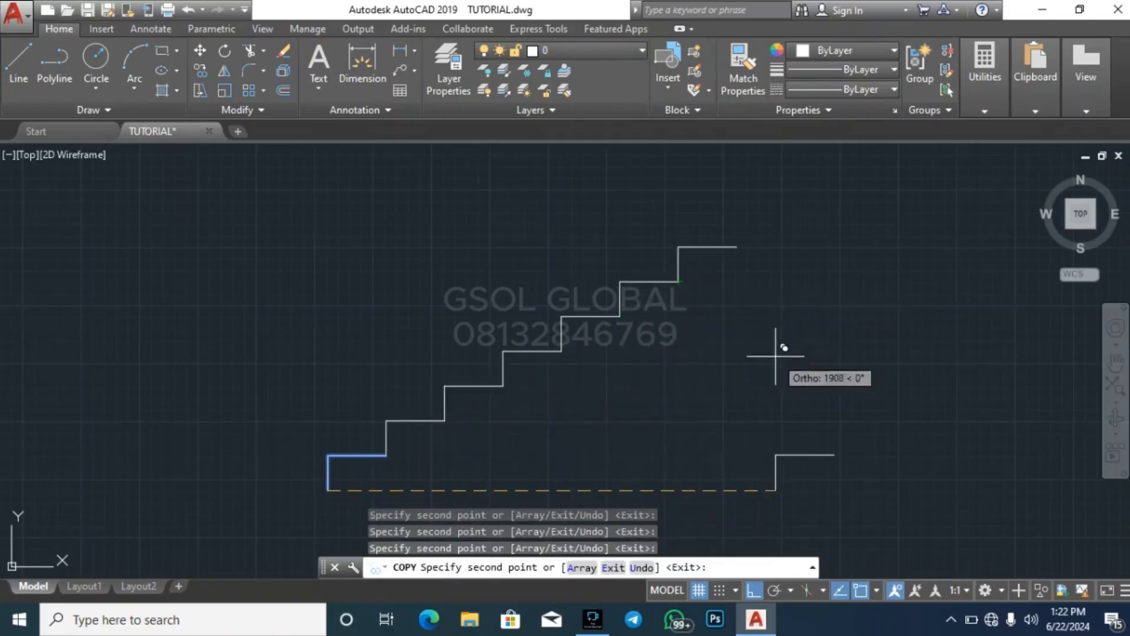
pyautogui.scroll(-3, 574, 459)
pyautogui.click(638, 377)
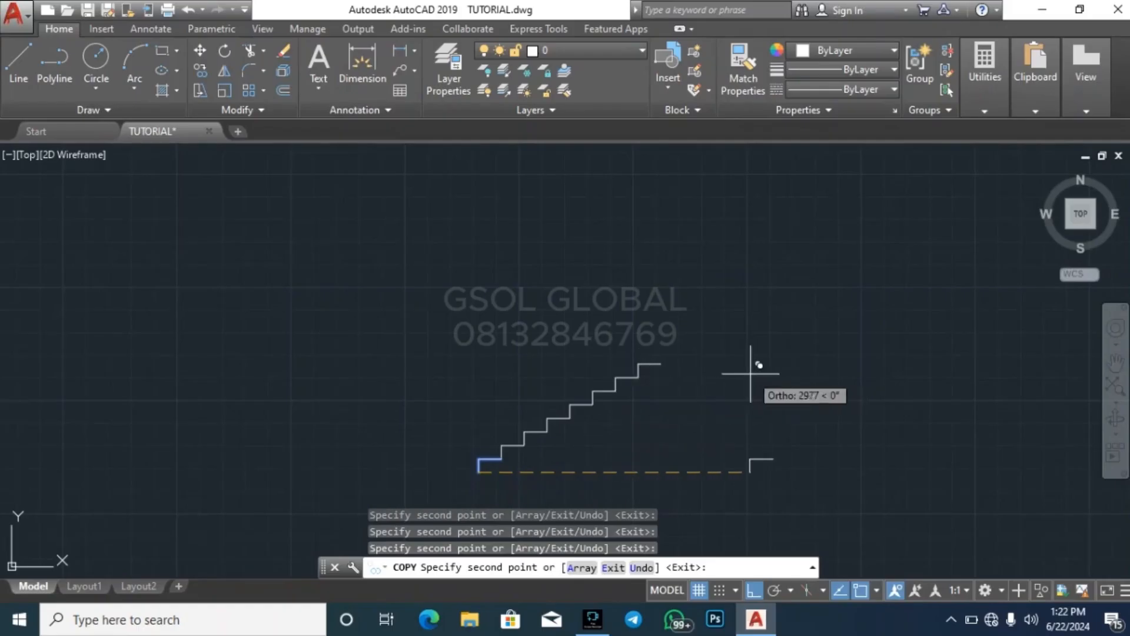
pyautogui.press('Escape')
pyautogui.press('Escape')
pyautogui.press('Escape')
pyautogui.click(416, 474)
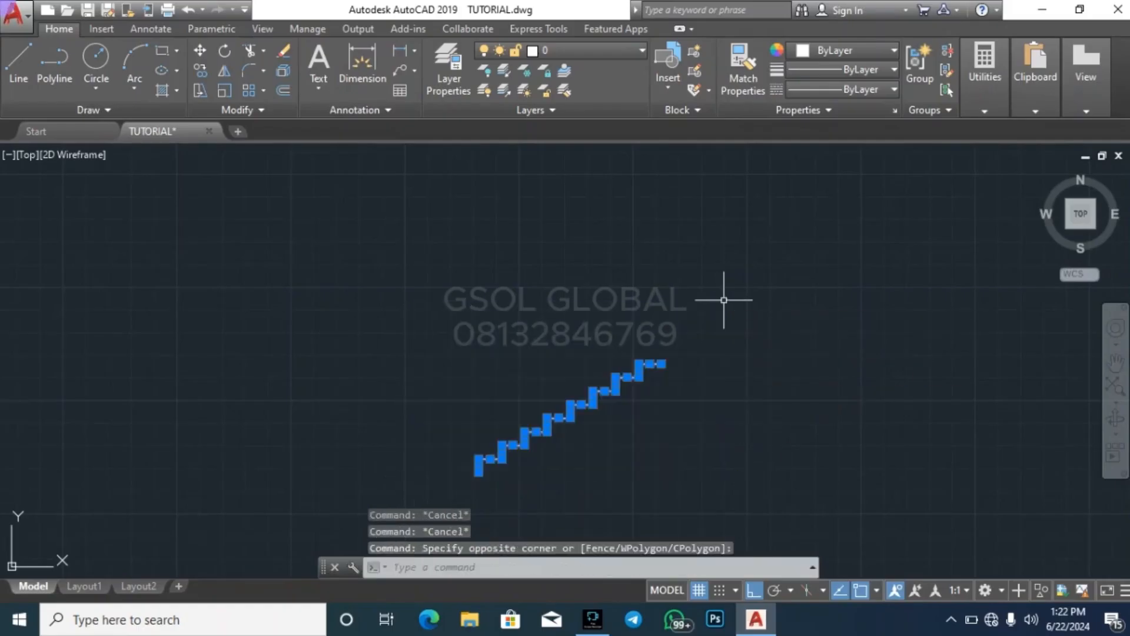
pyautogui.click(229, 70)
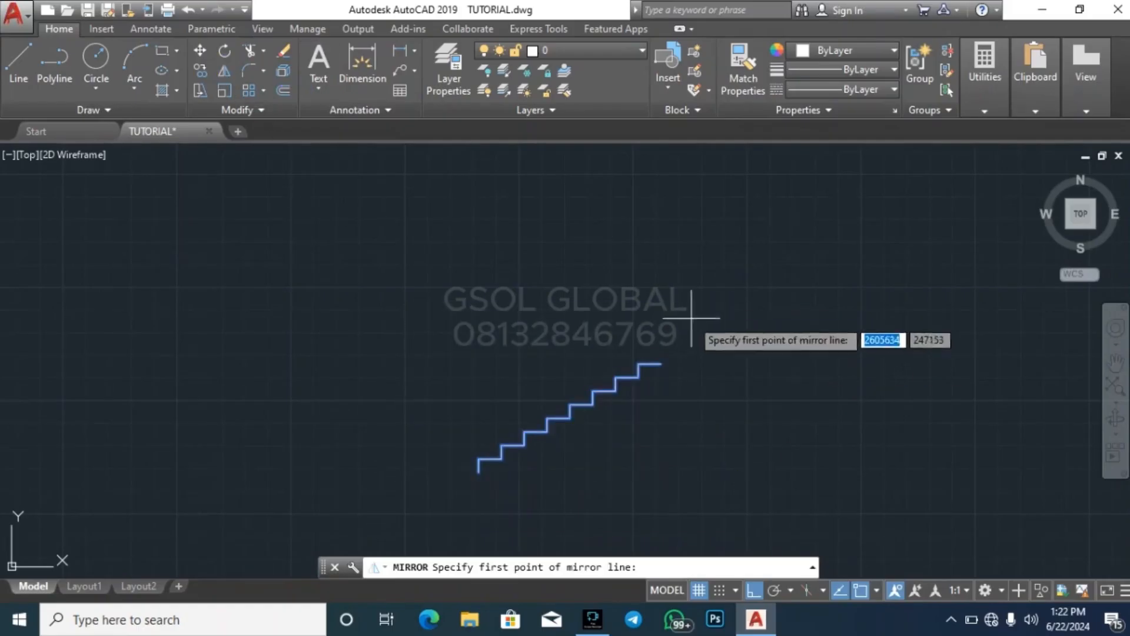
pyautogui.click(661, 364)
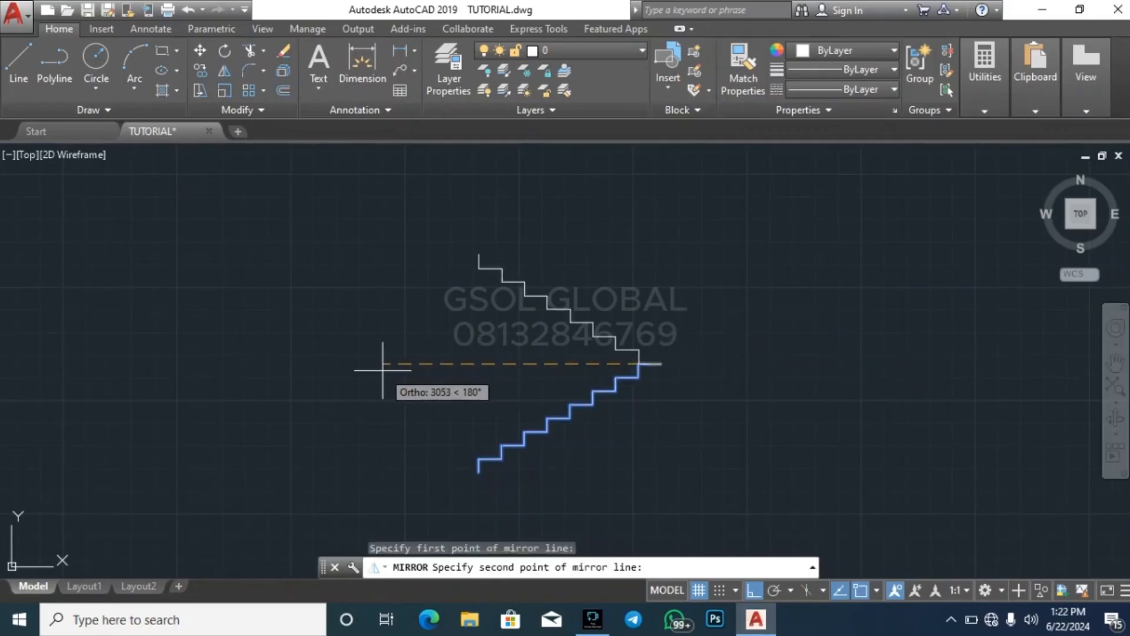
pyautogui.press('Escape')
pyautogui.press('Escape')
pyautogui.press('Escape')
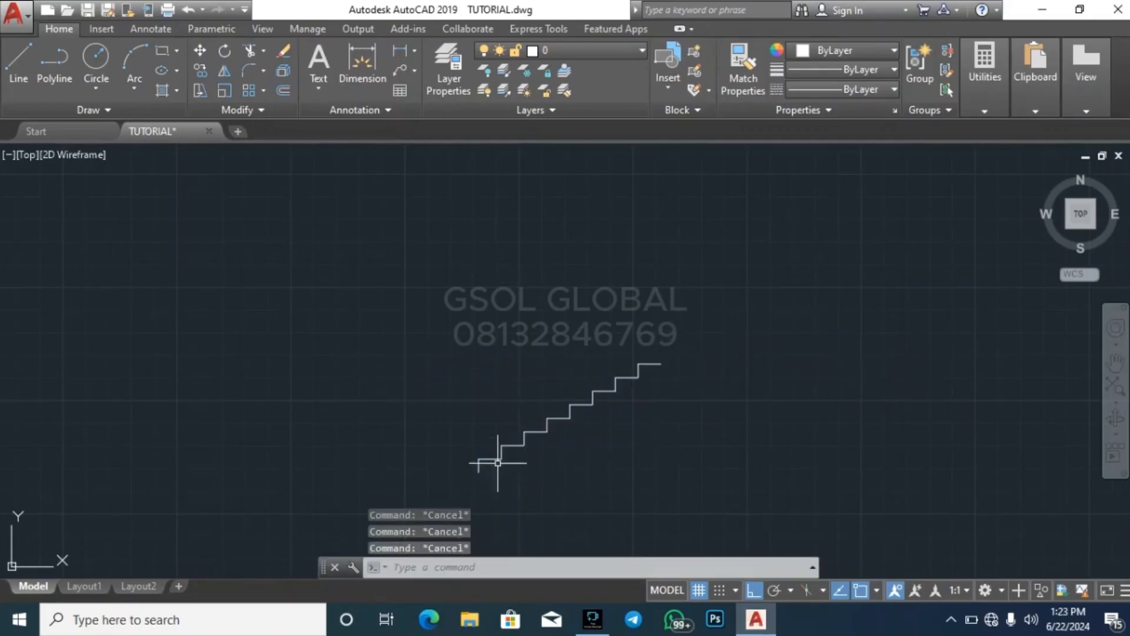
# Examine the individual riser and tread lines of the lowest steps in the stair profile
pyautogui.scroll(4, 498, 463)
pyautogui.scroll(-4, 377, 372)
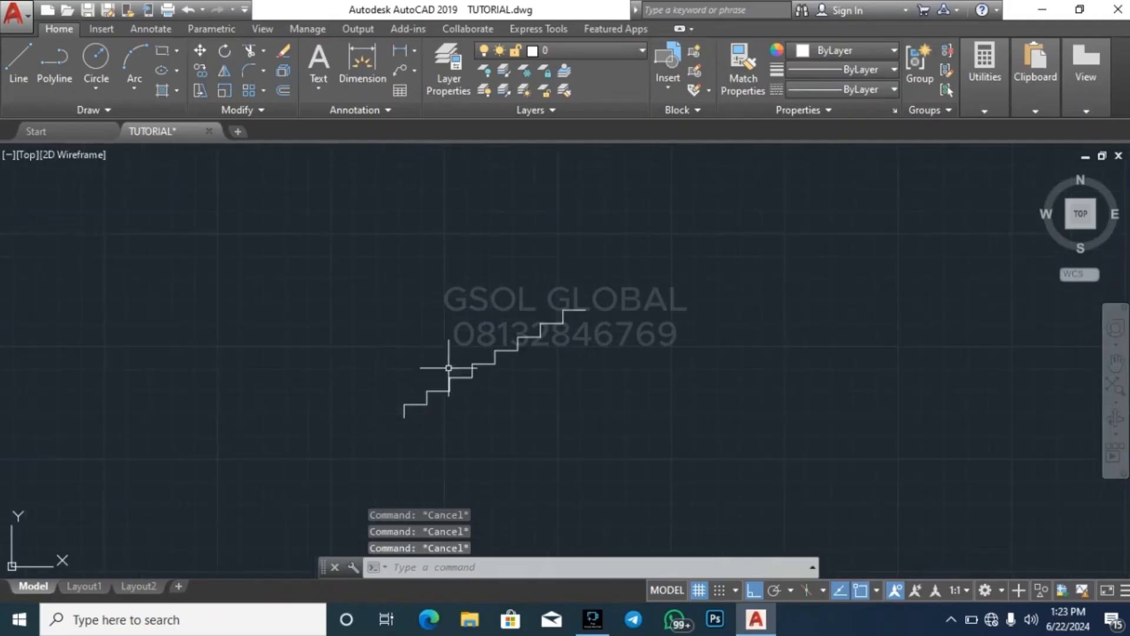
pyautogui.scroll(4, 406, 421)
pyautogui.click(415, 400)
pyautogui.click(424, 416)
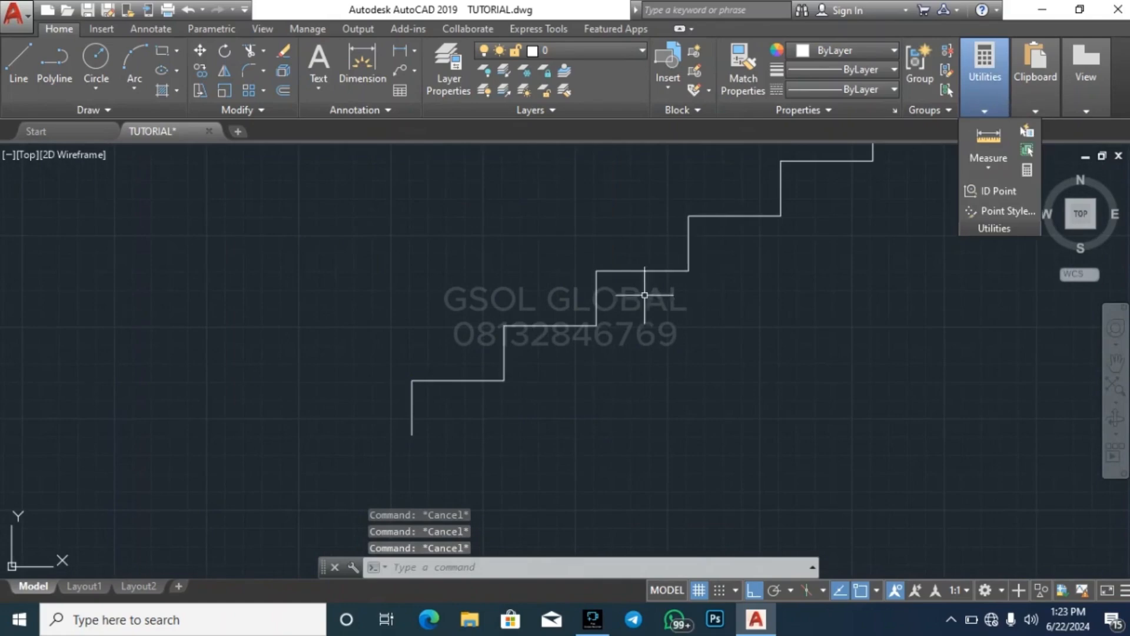
pyautogui.click(413, 419)
pyautogui.press('Escape')
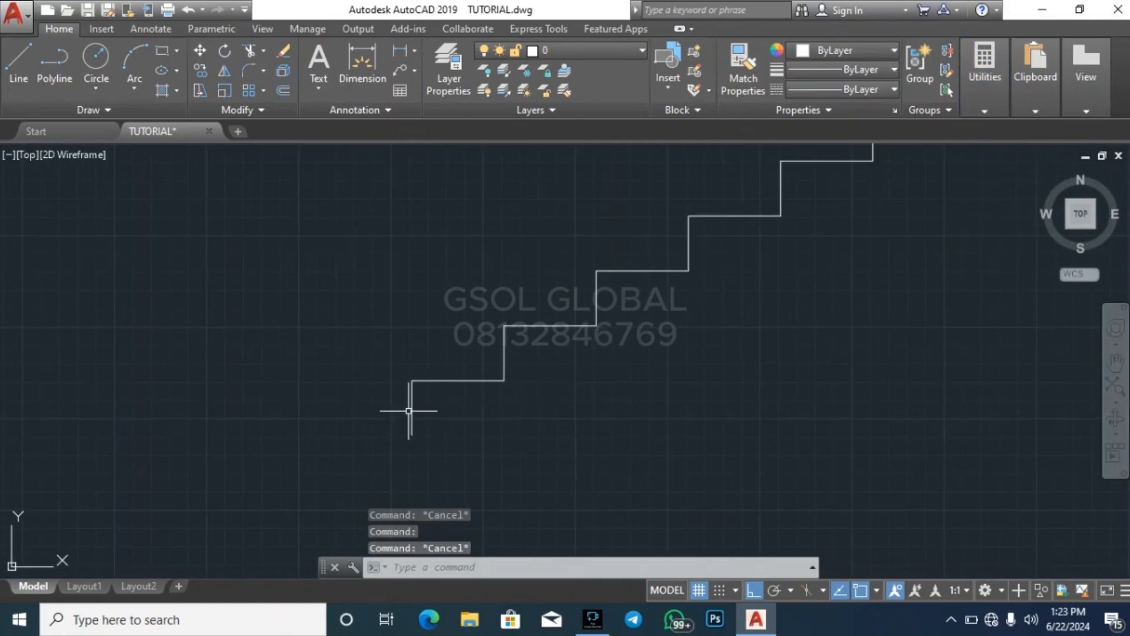
pyautogui.click(420, 418)
pyautogui.click(404, 396)
pyautogui.press('Escape')
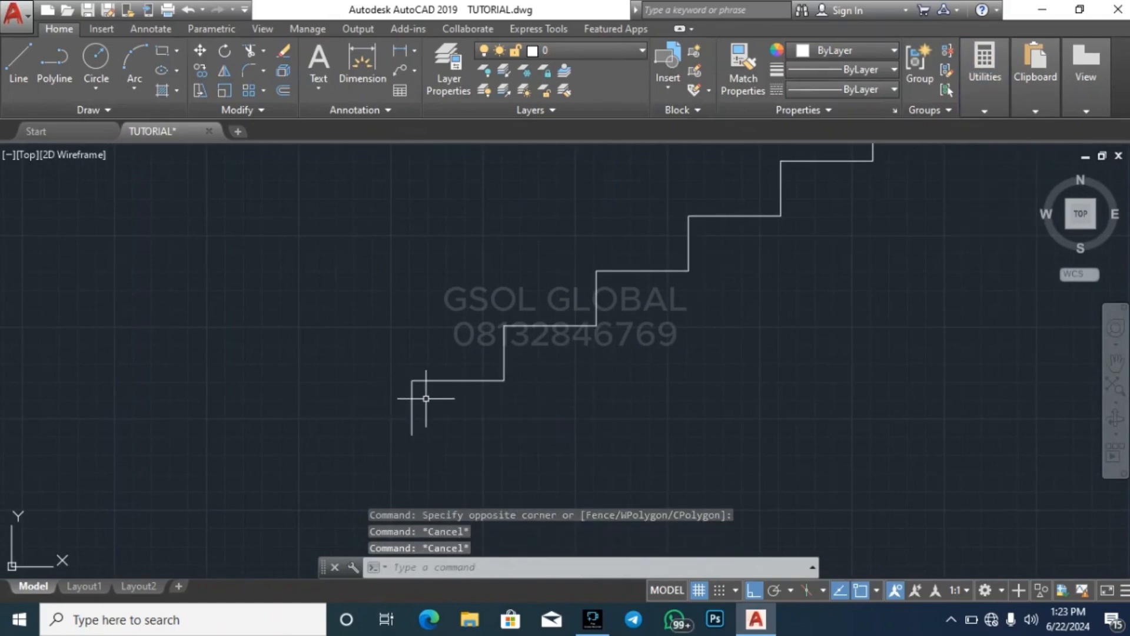
pyautogui.click(475, 403)
pyautogui.click(458, 350)
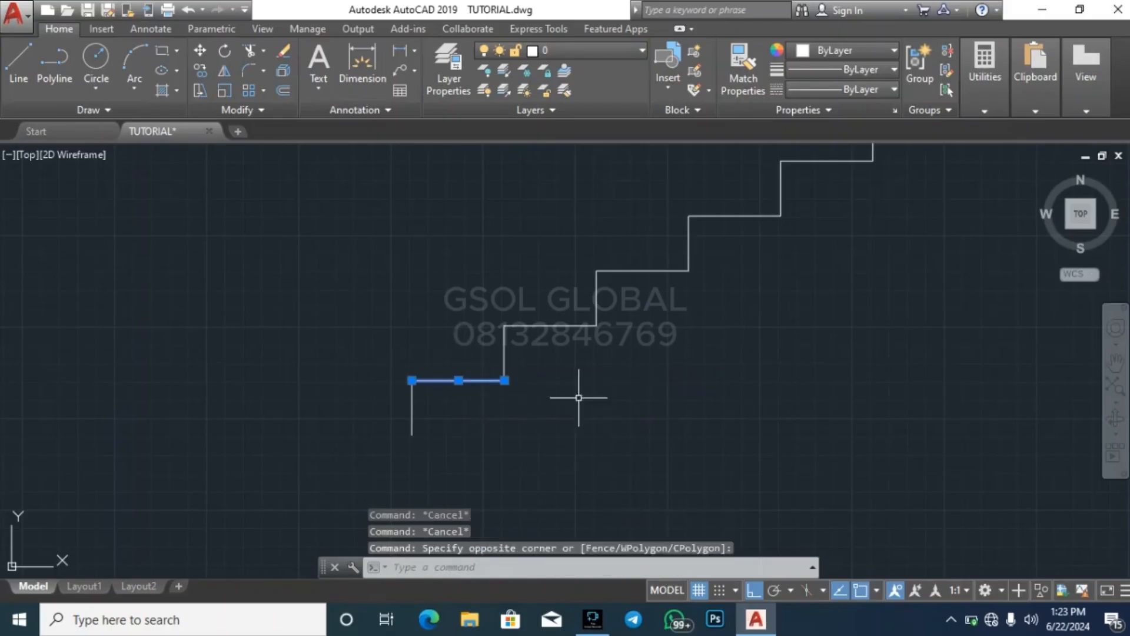
pyautogui.press('Escape')
pyautogui.click(462, 412)
pyautogui.click(449, 364)
pyautogui.press('Escape')
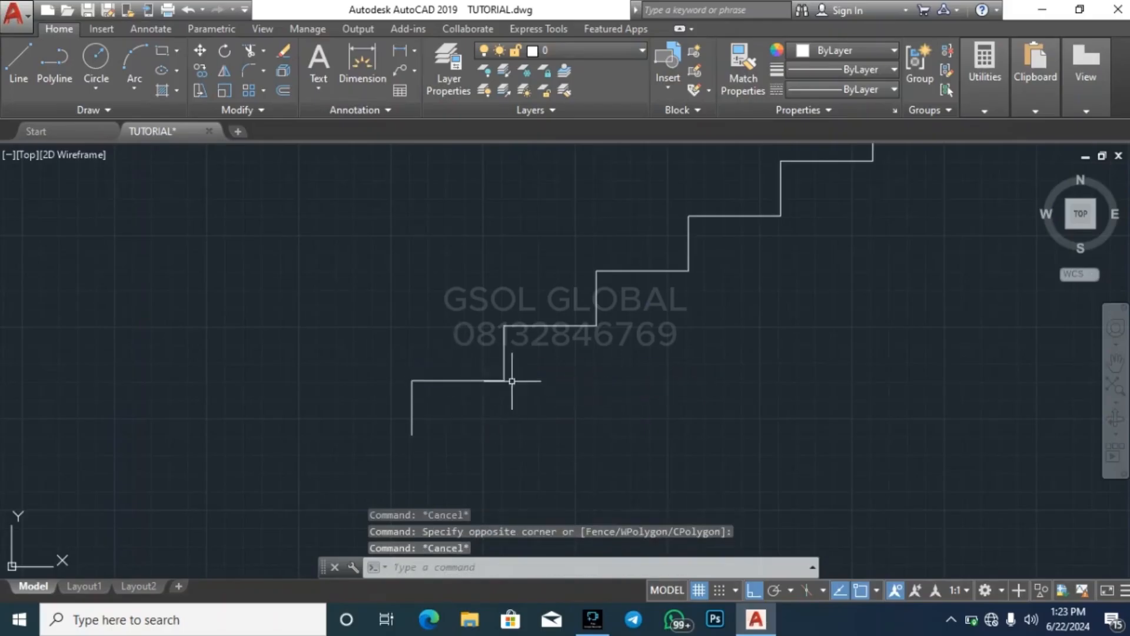
pyautogui.click(560, 337)
pyautogui.click(550, 321)
pyautogui.press('Escape')
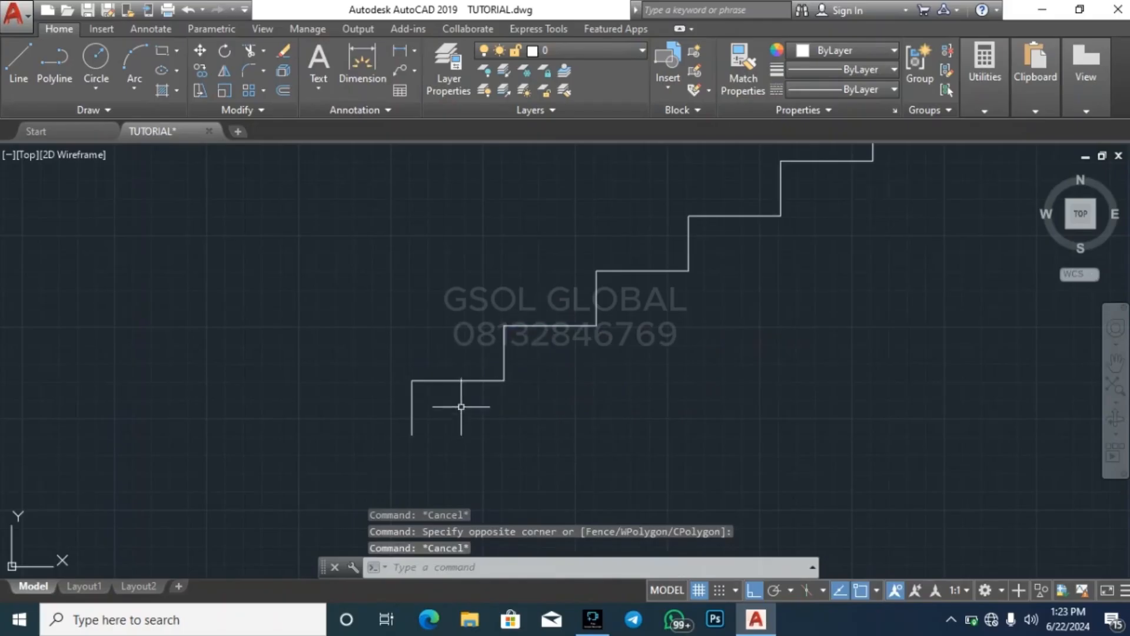
pyautogui.click(476, 403)
pyautogui.click(453, 373)
pyautogui.press('Escape')
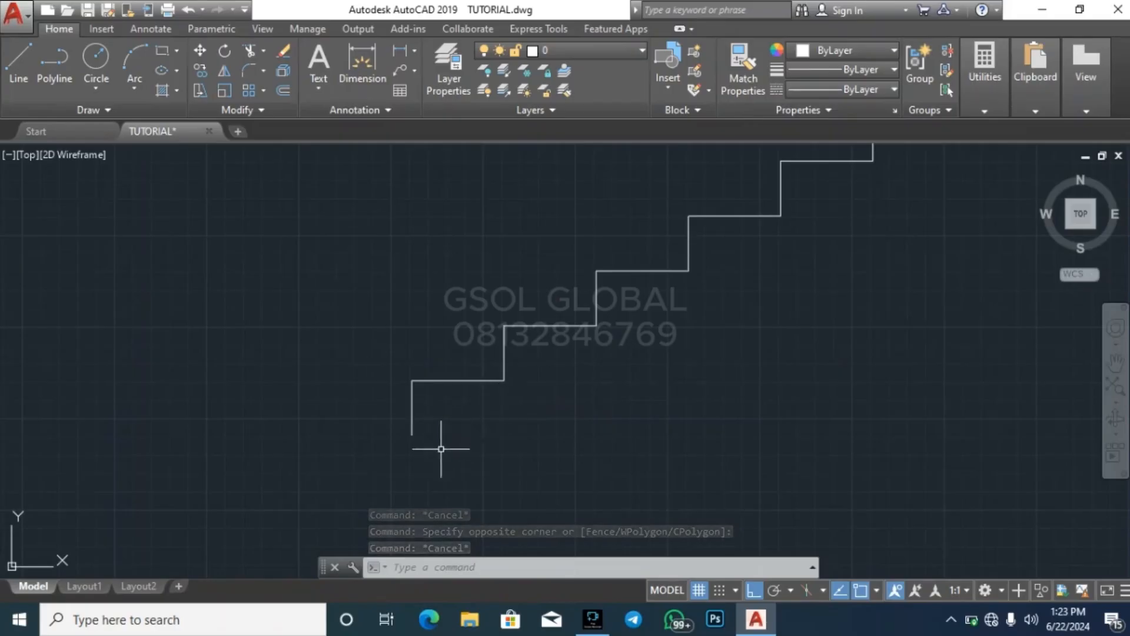
pyautogui.click(424, 434)
pyautogui.press('Escape')
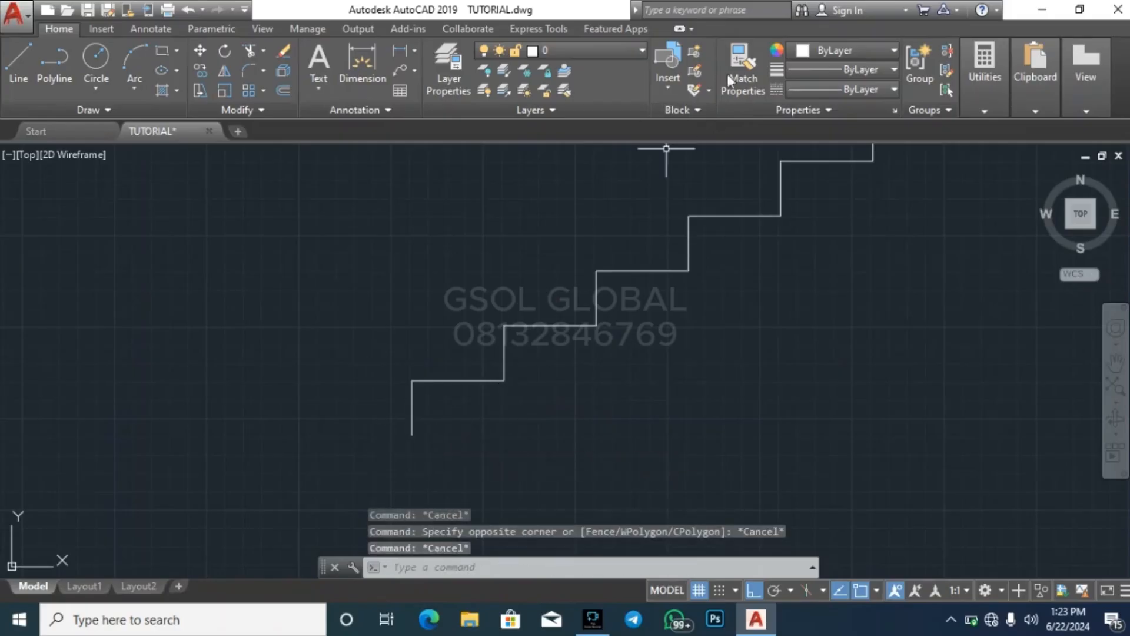
pyautogui.write('l')
pyautogui.press('Return')
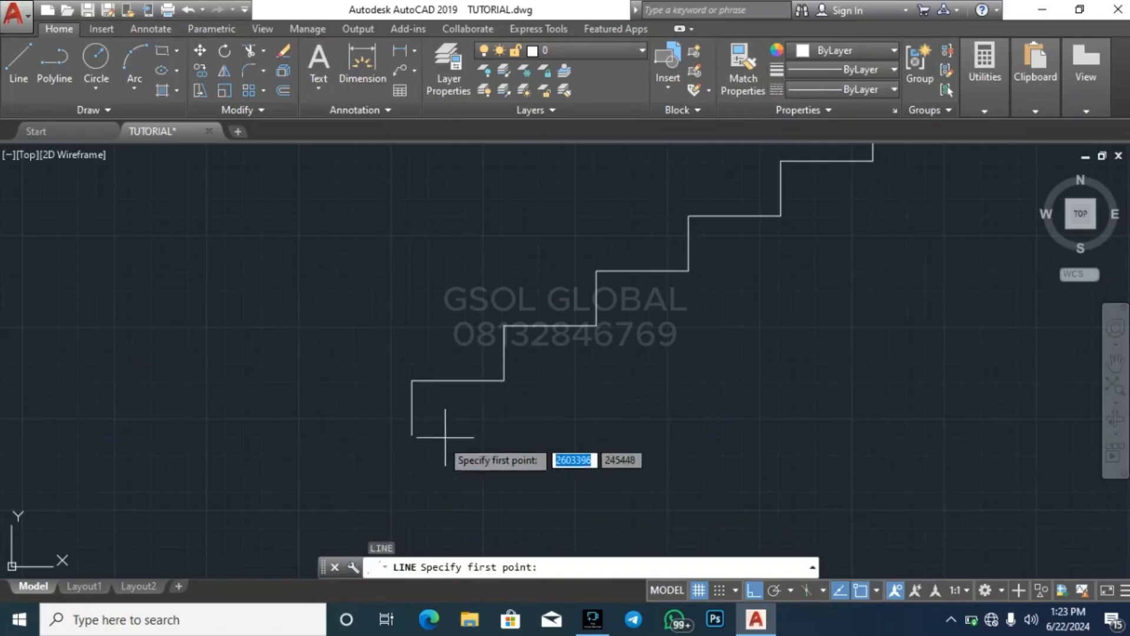
pyautogui.click(372, 472)
pyautogui.press('Escape')
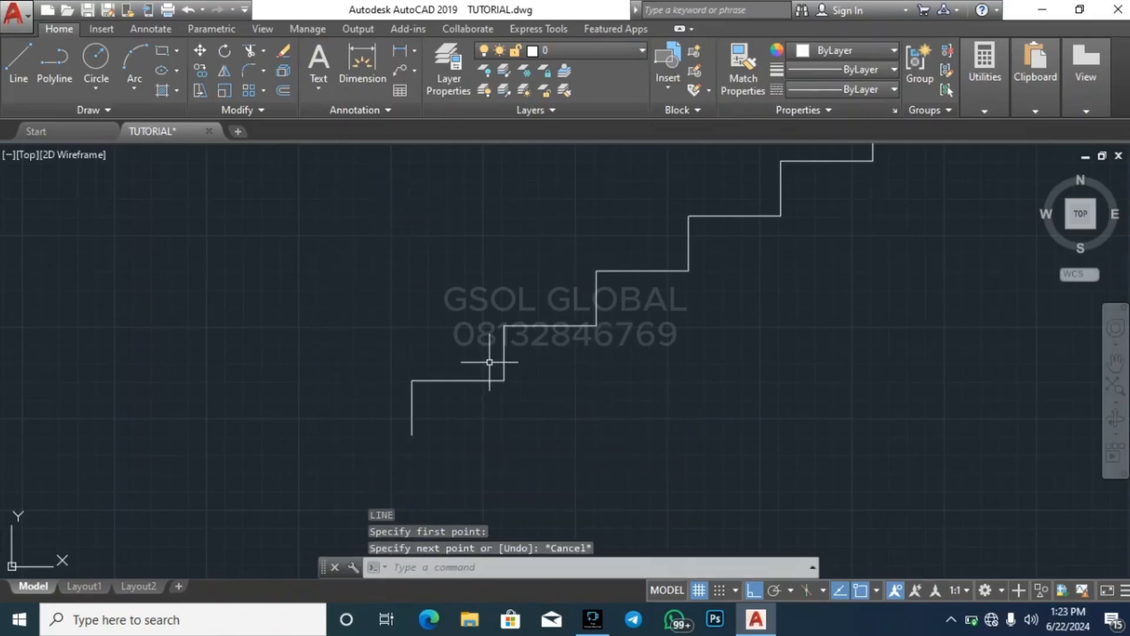
pyautogui.press('Return')
pyautogui.click(383, 461)
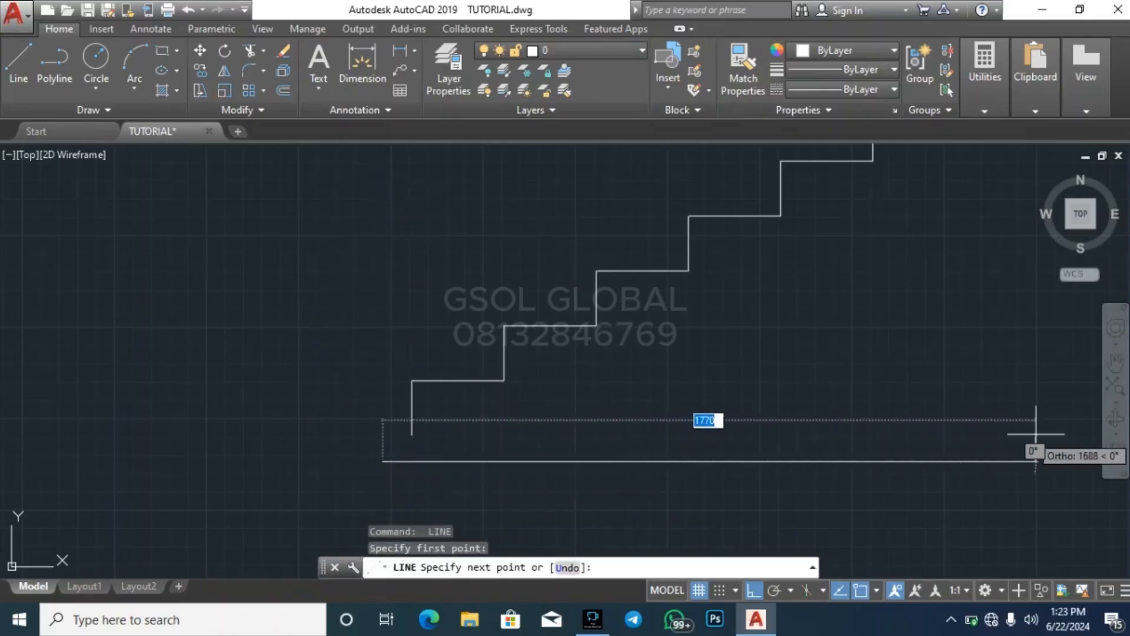
pyautogui.press('Escape')
pyautogui.press('Return')
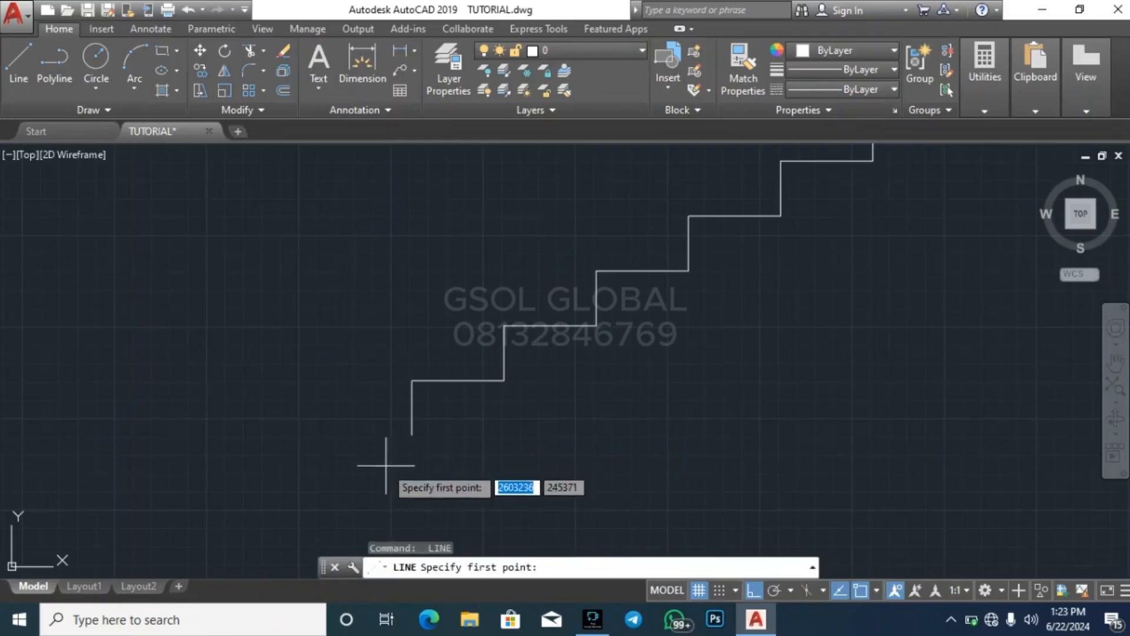
pyautogui.click(383, 466)
pyautogui.press('Escape')
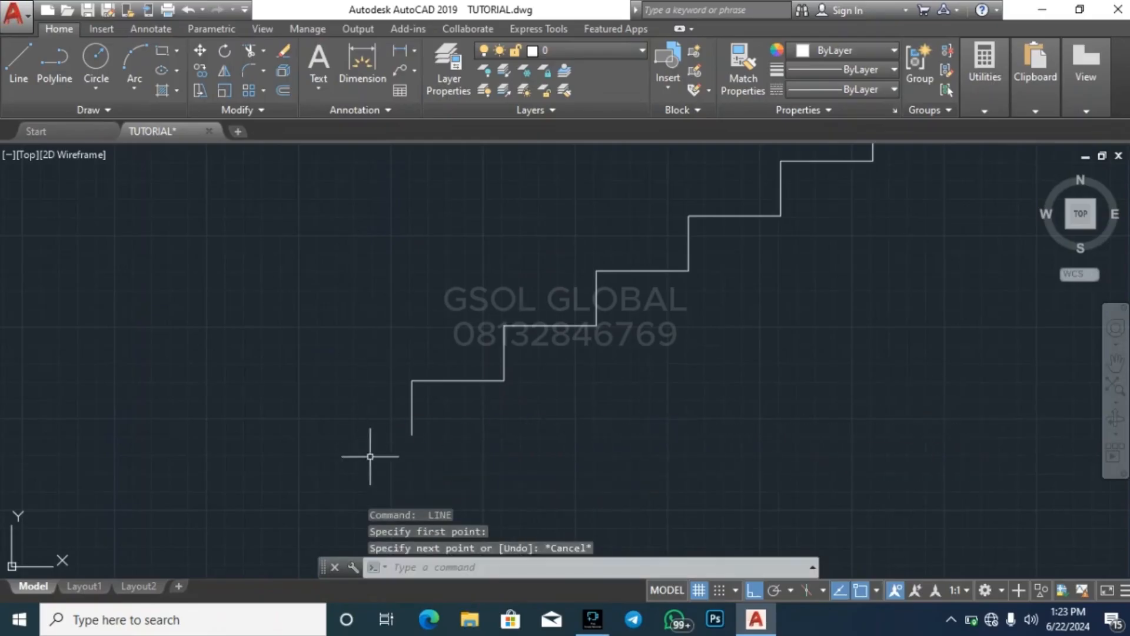
pyautogui.press('Return')
pyautogui.click(341, 467)
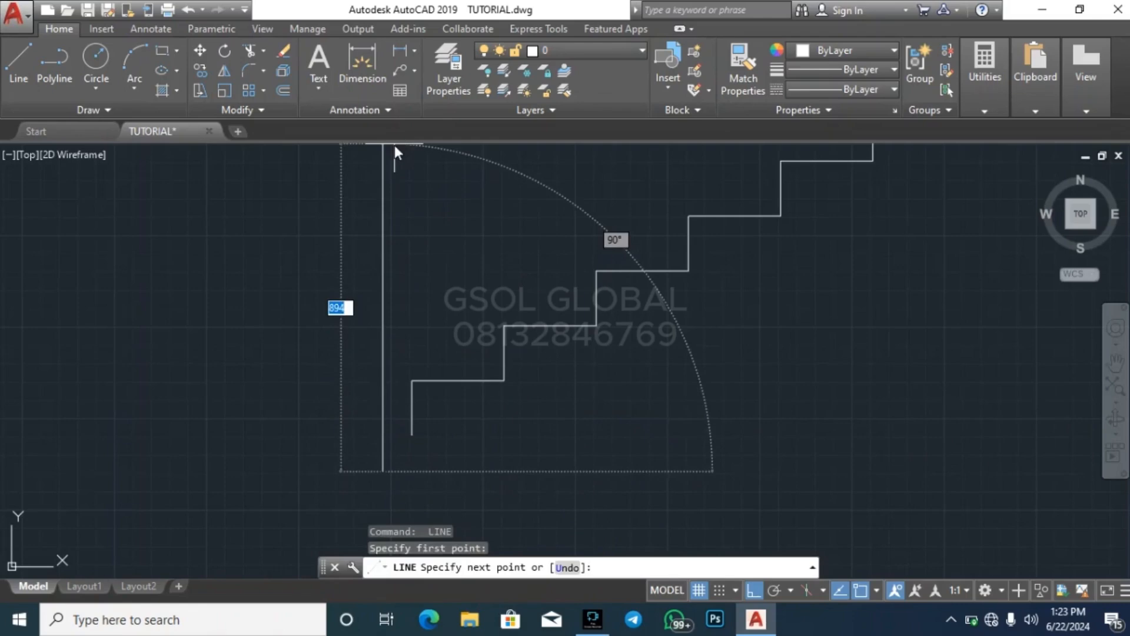
pyautogui.press('Escape')
pyautogui.scroll(-1, 296, 406)
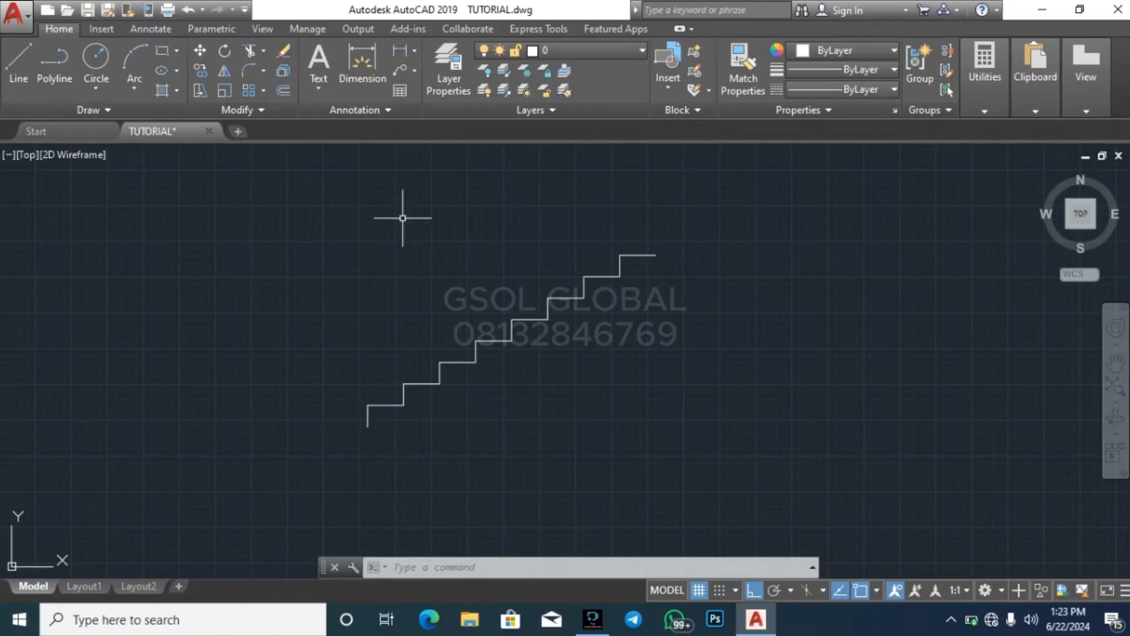
pyautogui.press('Escape')
pyautogui.press('Escape')
pyautogui.press('Escape')
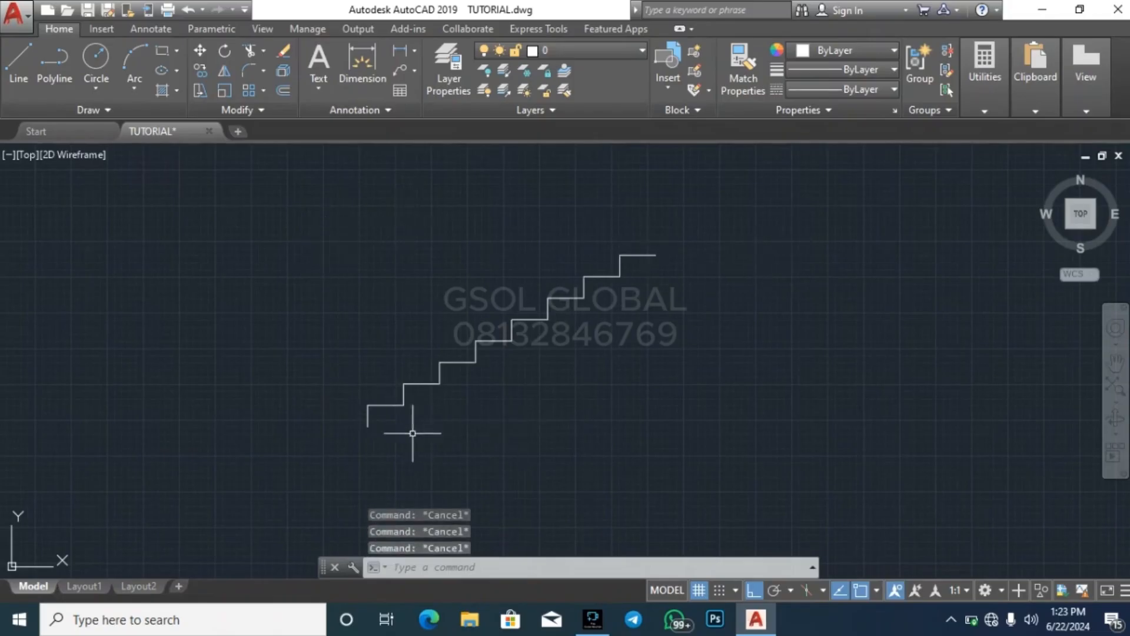
pyautogui.scroll(2, 568, 299)
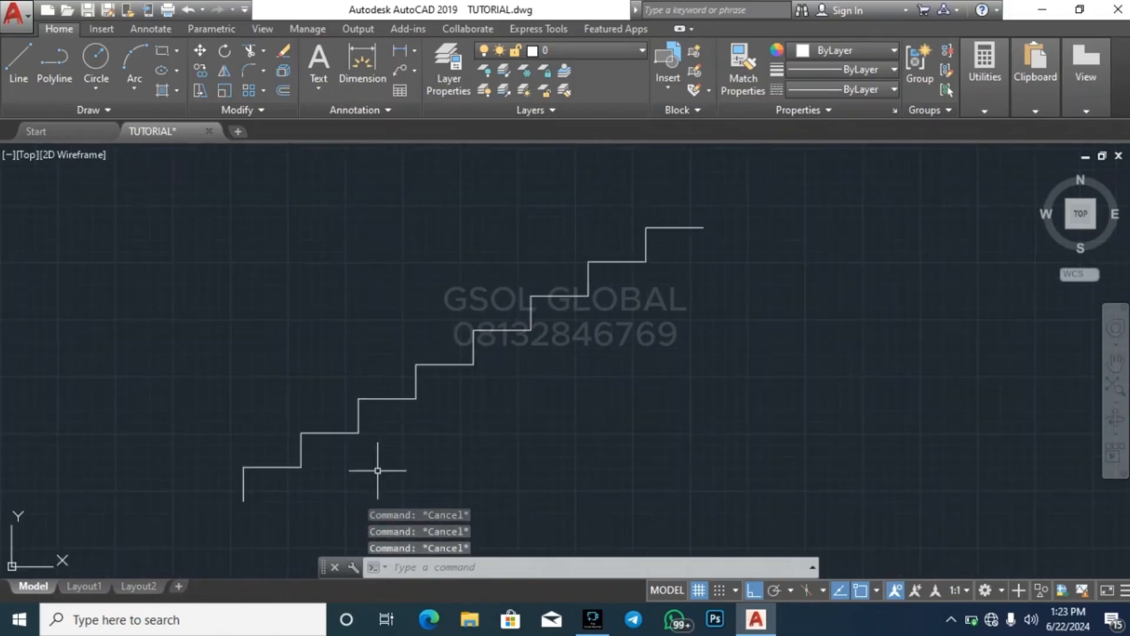
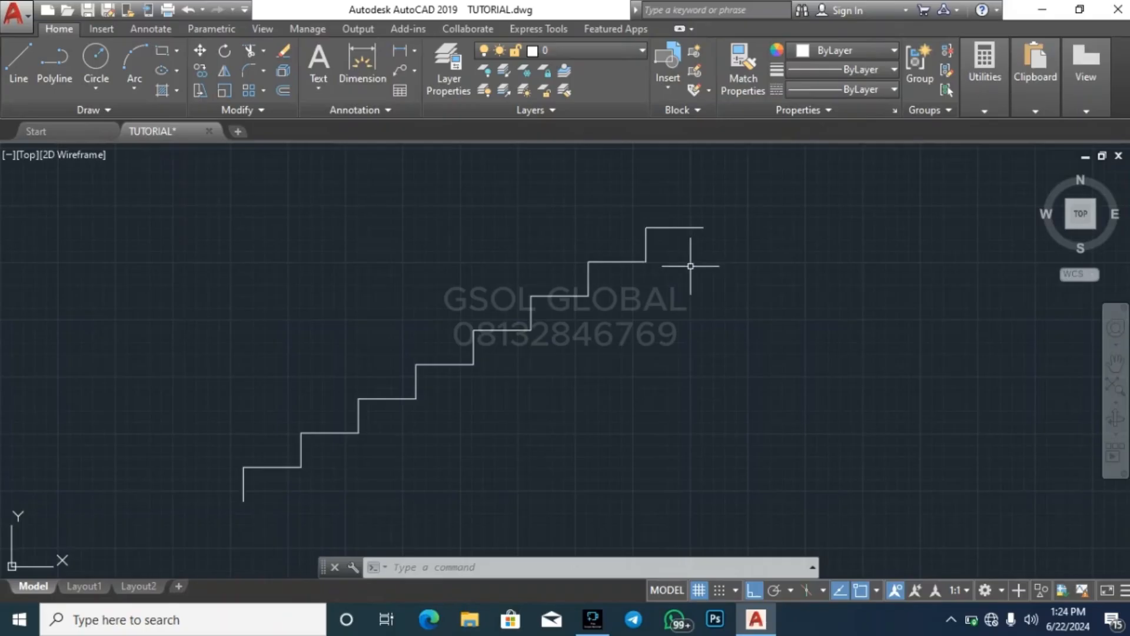
# Examine the individual risers of the lower steps along the eight-step stair profile
pyautogui.press('Escape')
pyautogui.press('Escape')
pyautogui.press('Escape')
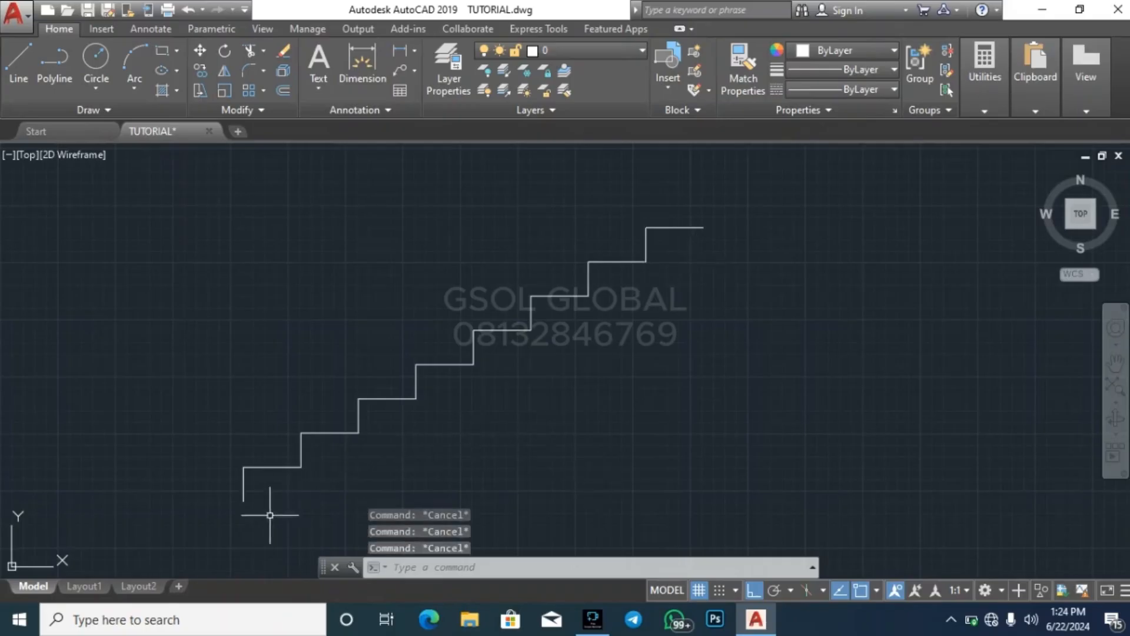
pyautogui.click(244, 478)
pyautogui.press('Escape')
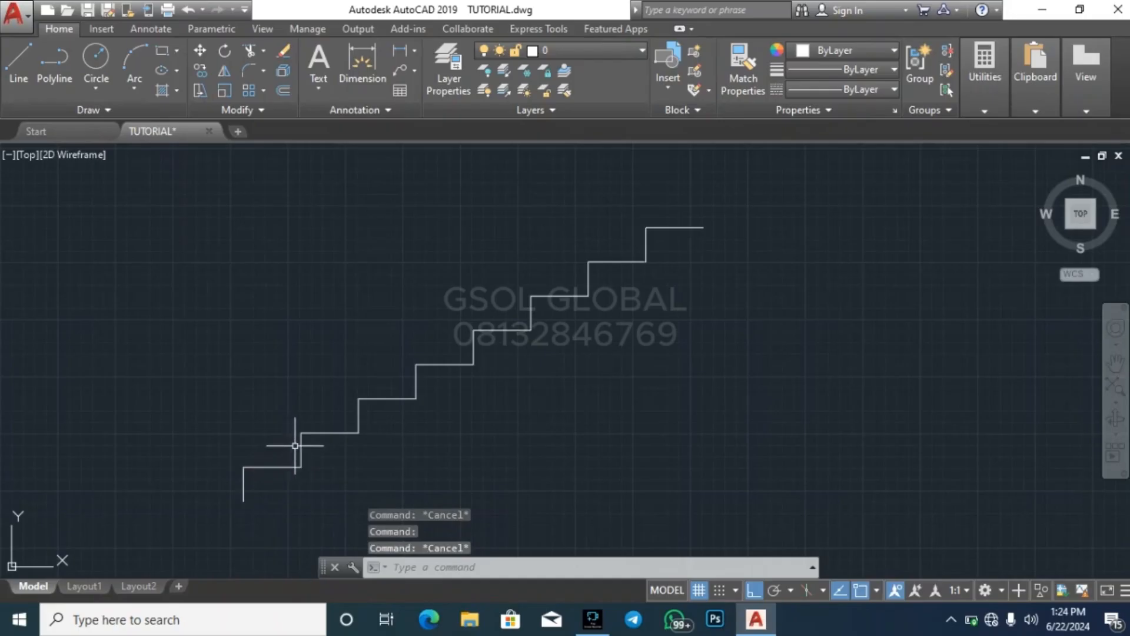
pyautogui.click(300, 449)
pyautogui.press('Escape')
pyautogui.click(359, 412)
pyautogui.press('Escape')
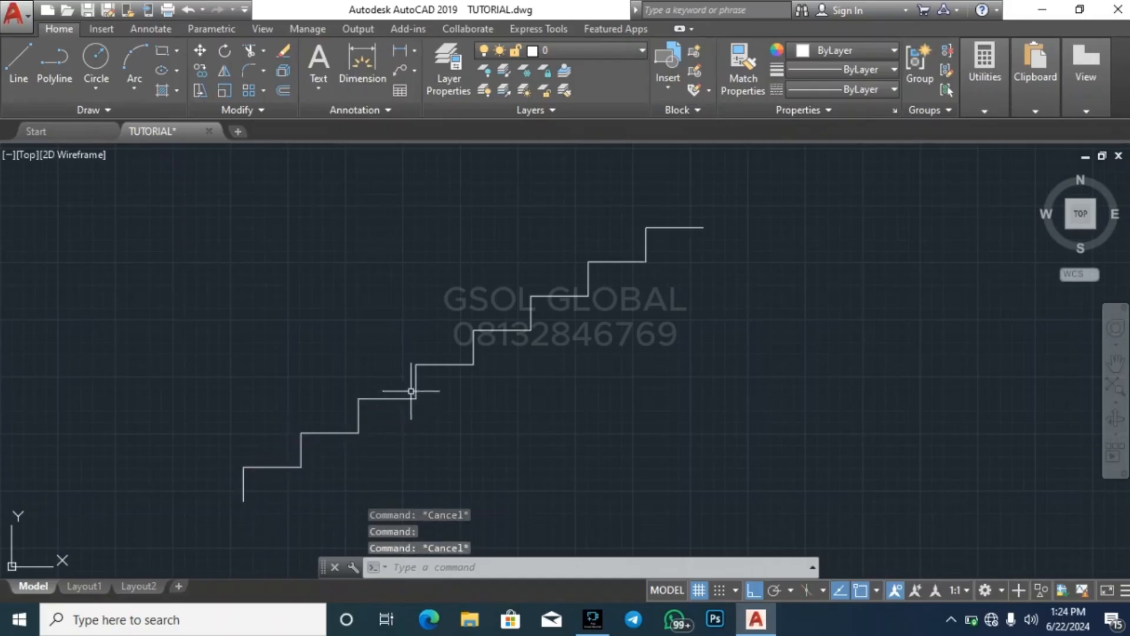
pyautogui.click(427, 386)
pyautogui.press('Escape')
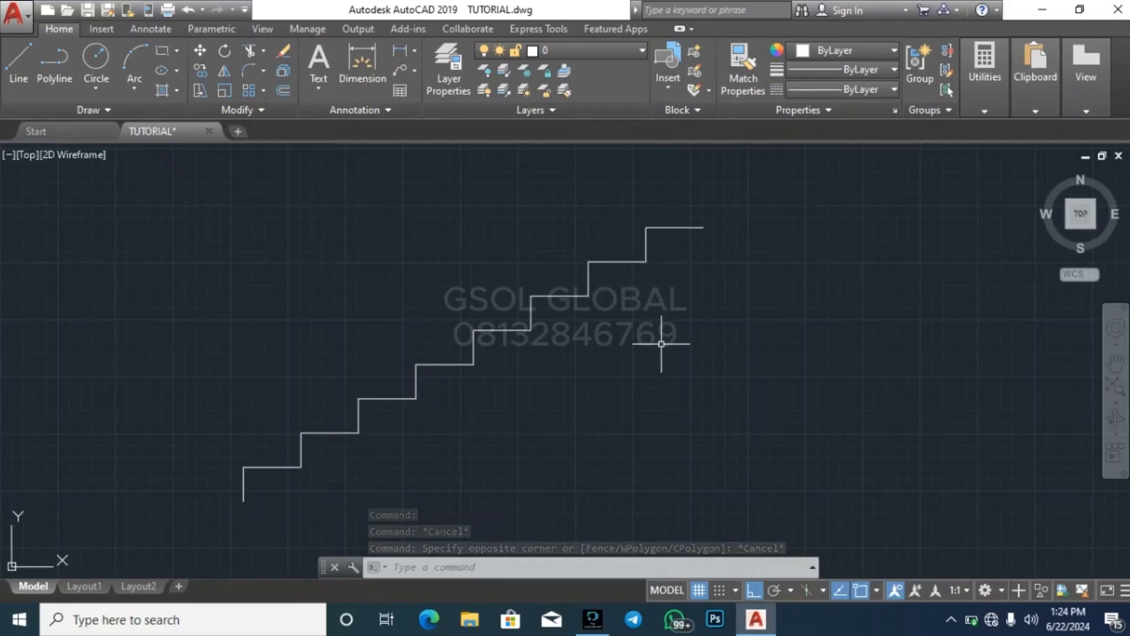
pyautogui.press('Escape')
pyautogui.press('Escape')
pyautogui.press('Escape')
# Copy the whole eight-step flight straight down into the empty area, about 2670 below the original
pyautogui.scroll(-5, 344, 369)
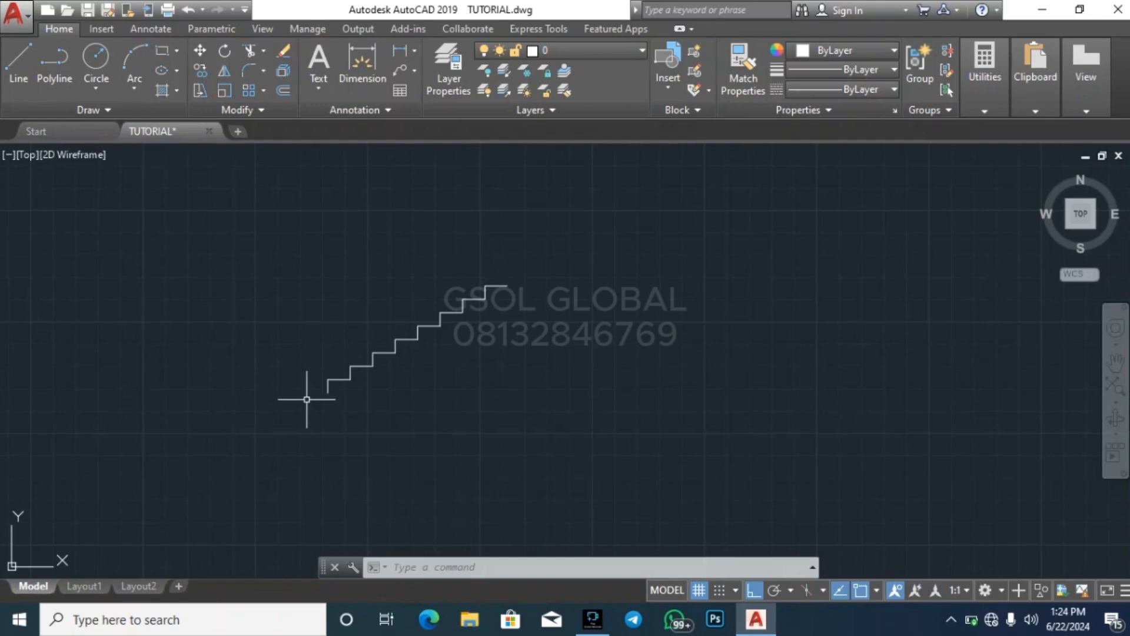
pyautogui.click(286, 446)
pyautogui.click(630, 206)
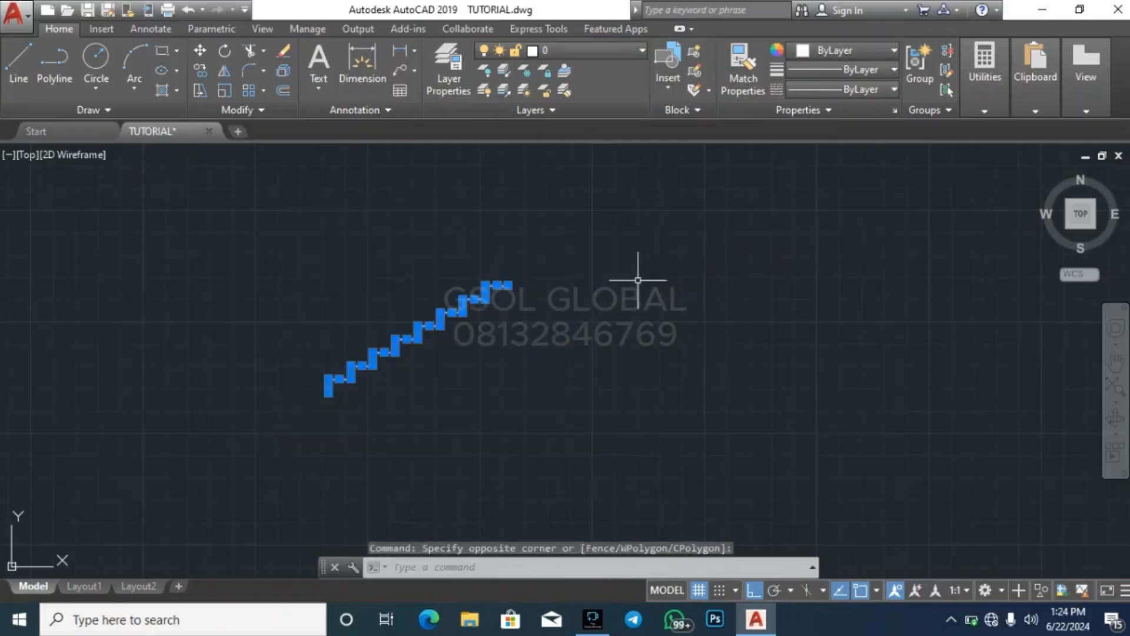
pyautogui.press('Escape')
pyautogui.click(235, 454)
pyautogui.click(655, 212)
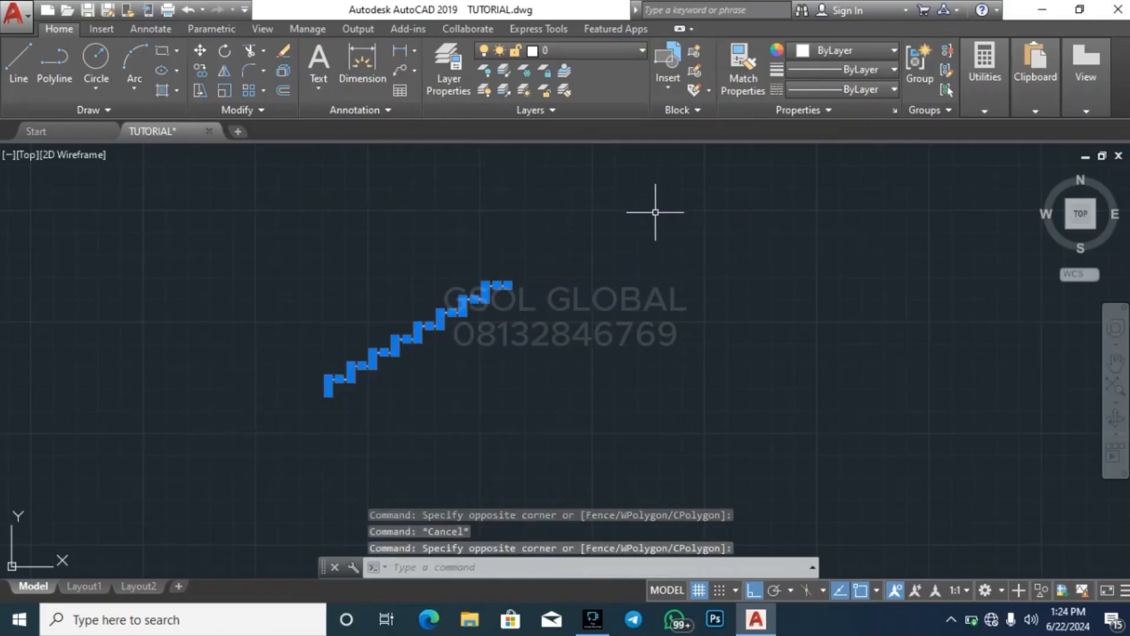
pyautogui.write('co')
pyautogui.press('Return')
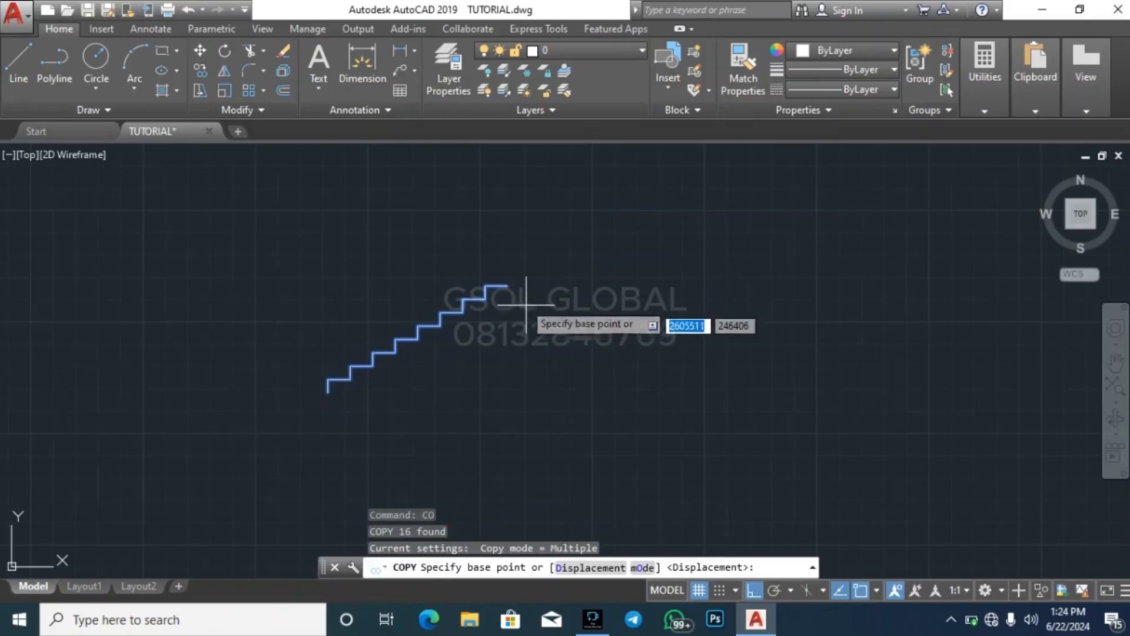
pyautogui.click(511, 284)
pyautogui.scroll(-3, 534, 337)
pyautogui.click(536, 351)
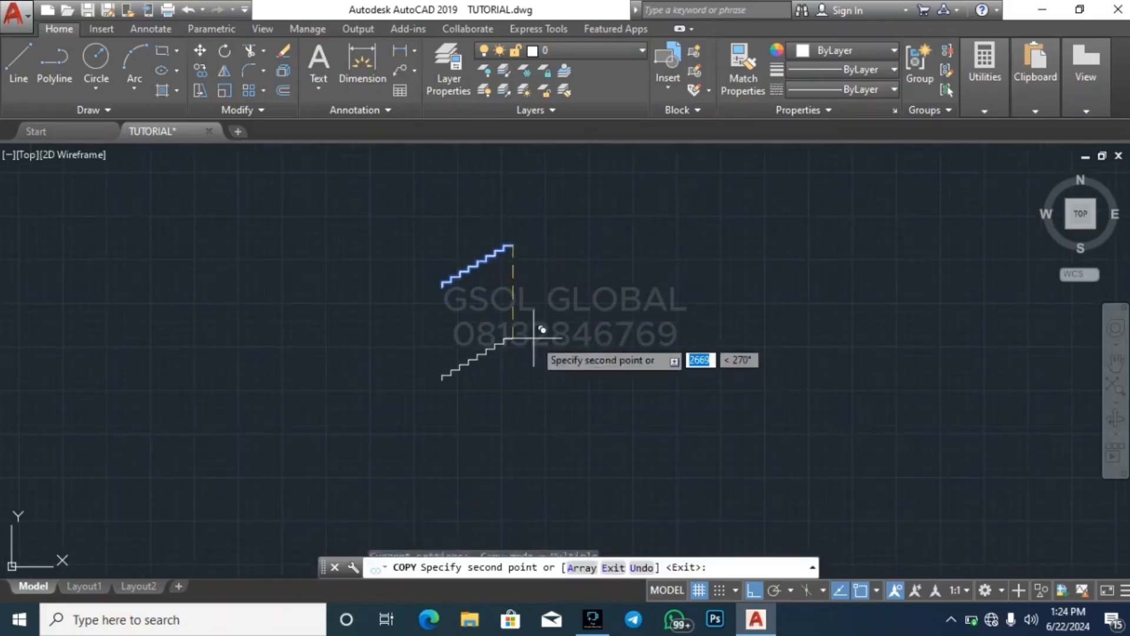
pyautogui.press('Escape')
pyautogui.press('Escape')
pyautogui.press('Escape')
pyautogui.scroll(5, 504, 235)
pyautogui.scroll(2, 538, 232)
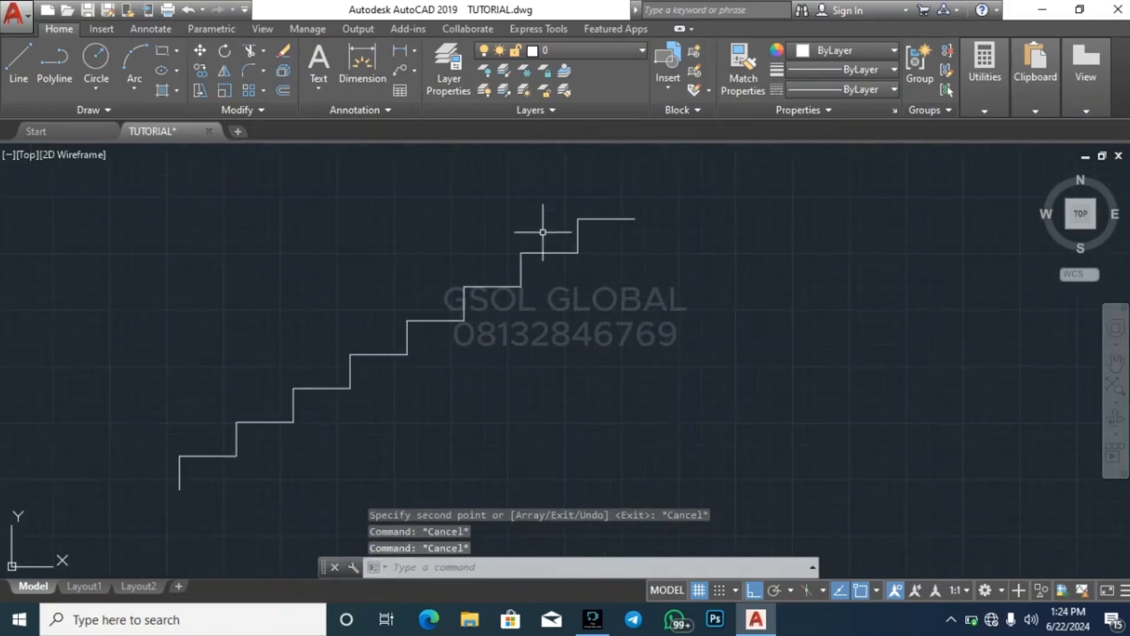
# Add a ninth step to the upper flight by copying its topmost riser and tread to the end of the top tread
pyautogui.scroll(-4, 281, 493)
pyautogui.scroll(2, 233, 495)
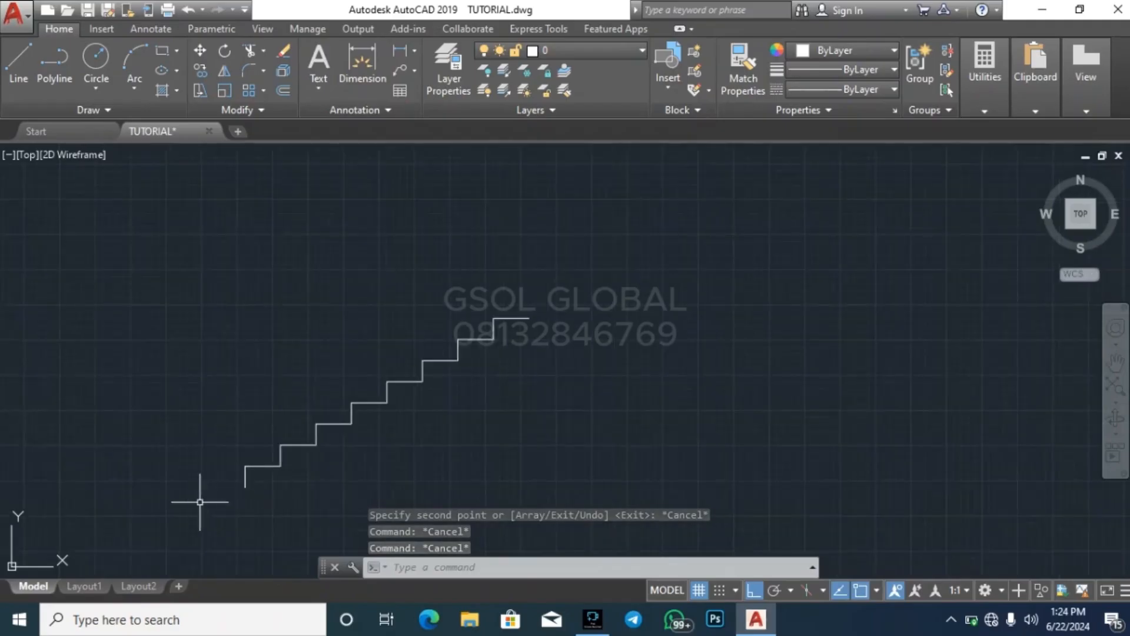
pyautogui.click(212, 497)
pyautogui.press('Escape')
pyautogui.scroll(3, 459, 353)
pyautogui.click(455, 401)
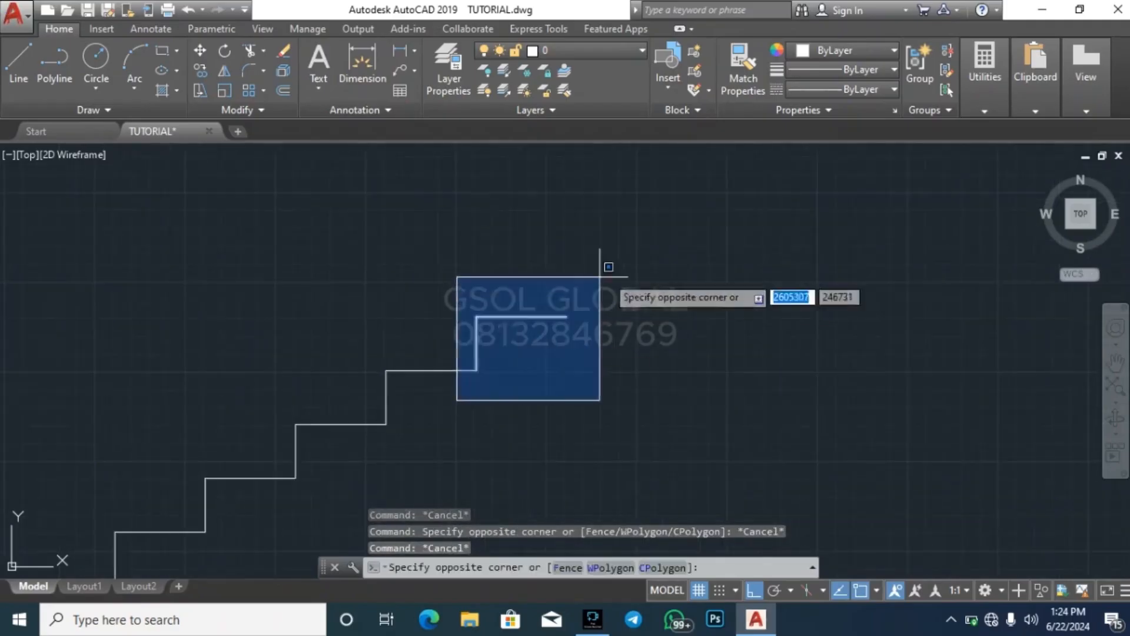
pyautogui.click(620, 268)
pyautogui.write('co')
pyautogui.press('Return')
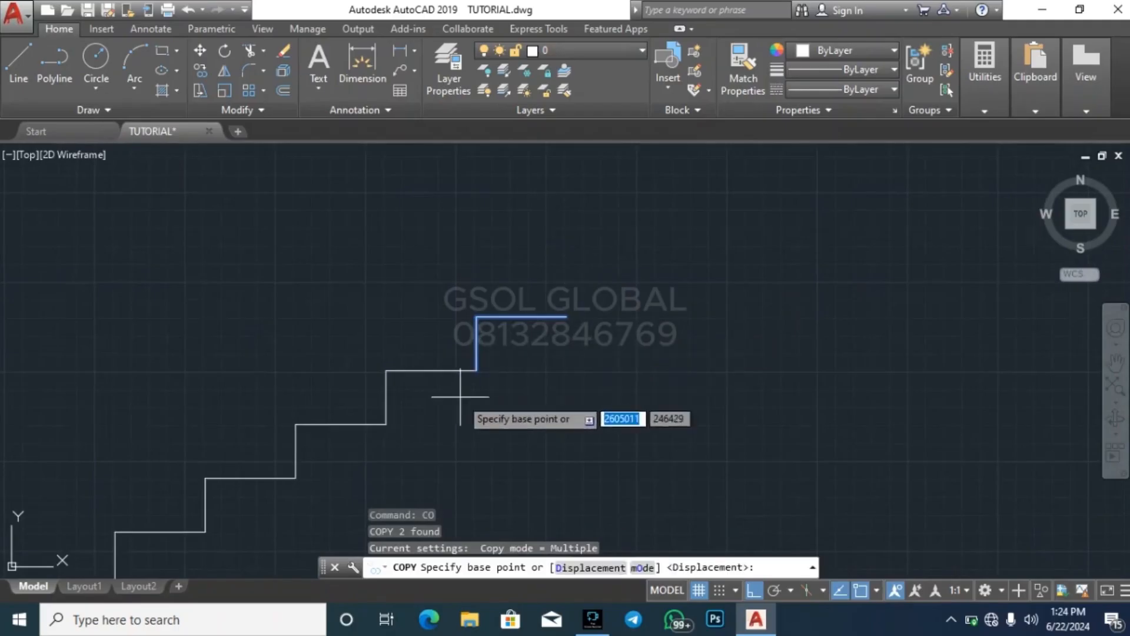
pyautogui.click(477, 370)
pyautogui.click(569, 315)
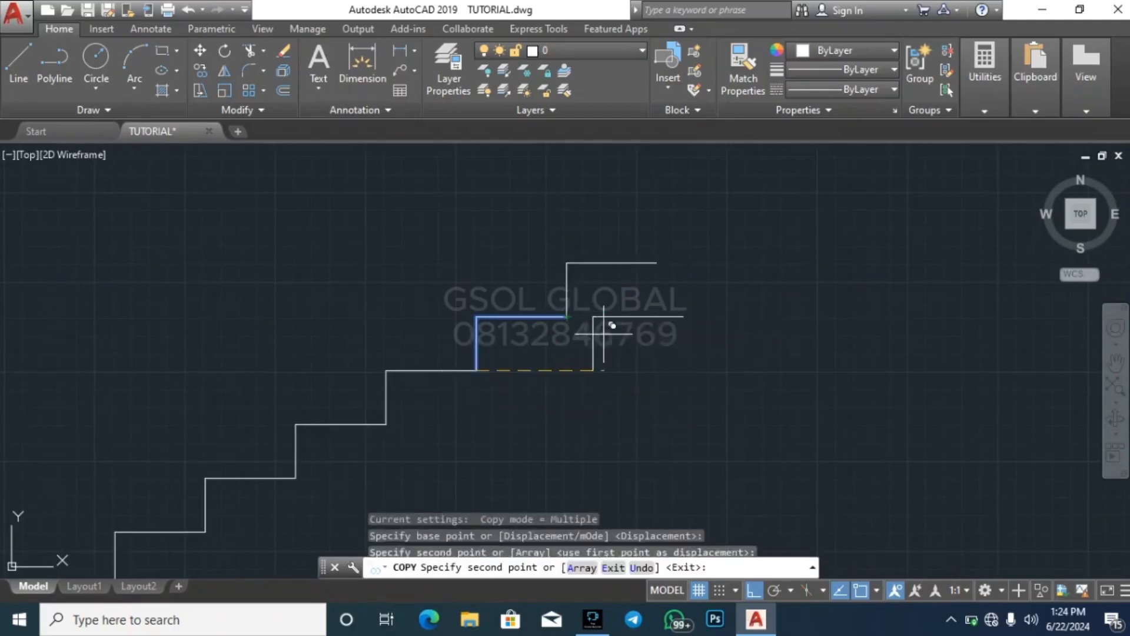
pyautogui.scroll(-3, 606, 321)
pyautogui.press('Escape')
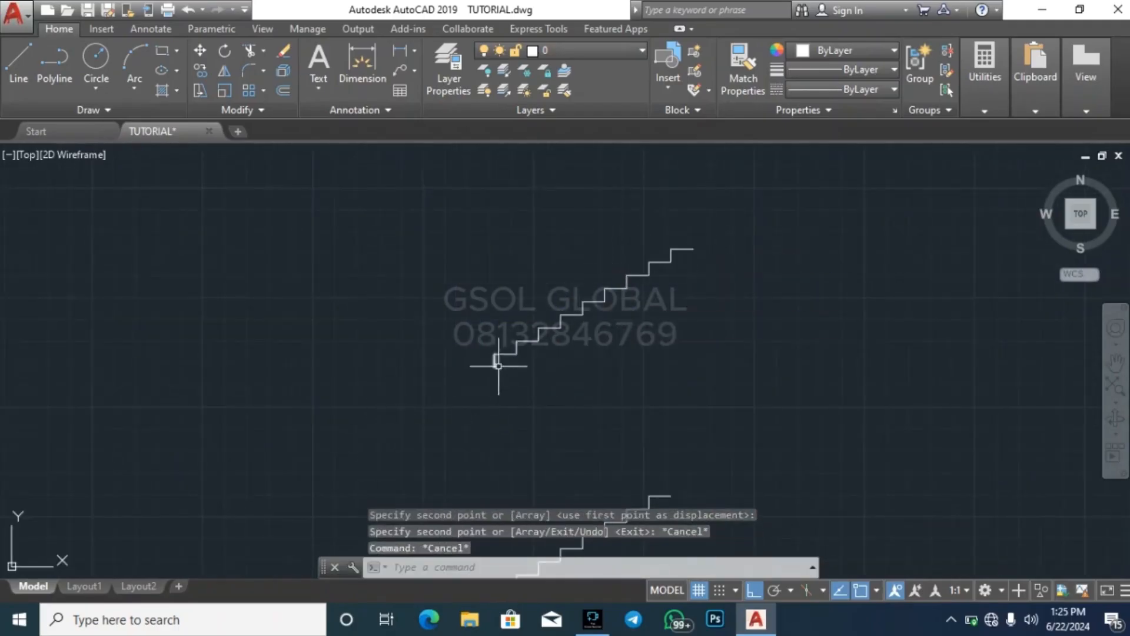
pyautogui.scroll(5, 505, 361)
pyautogui.scroll(-2, 429, 416)
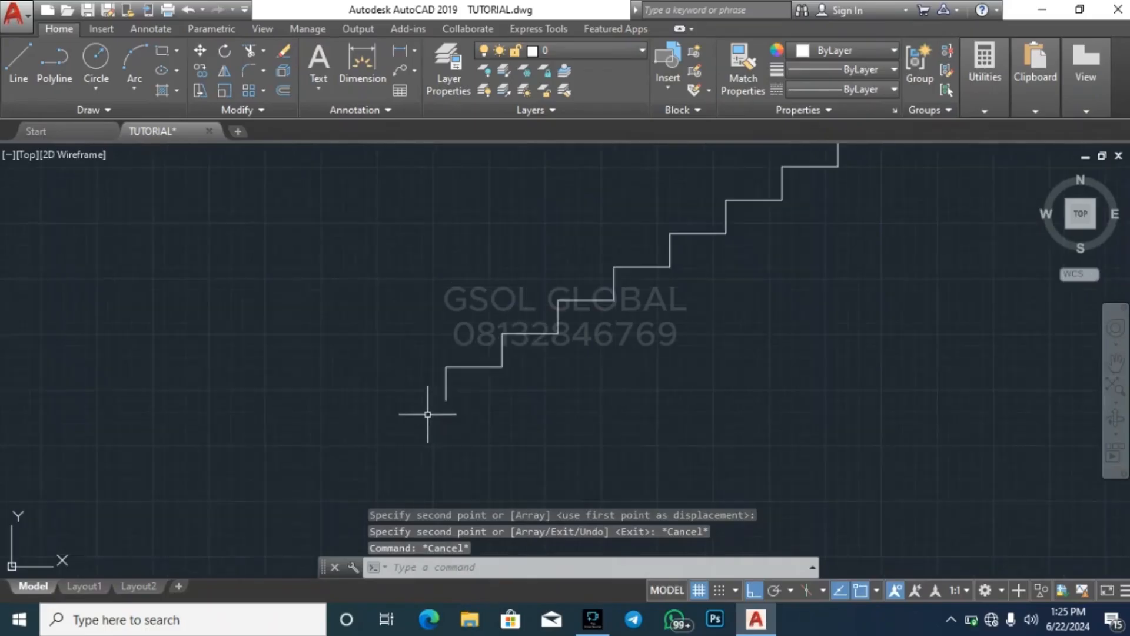
pyautogui.scroll(-4, 374, 433)
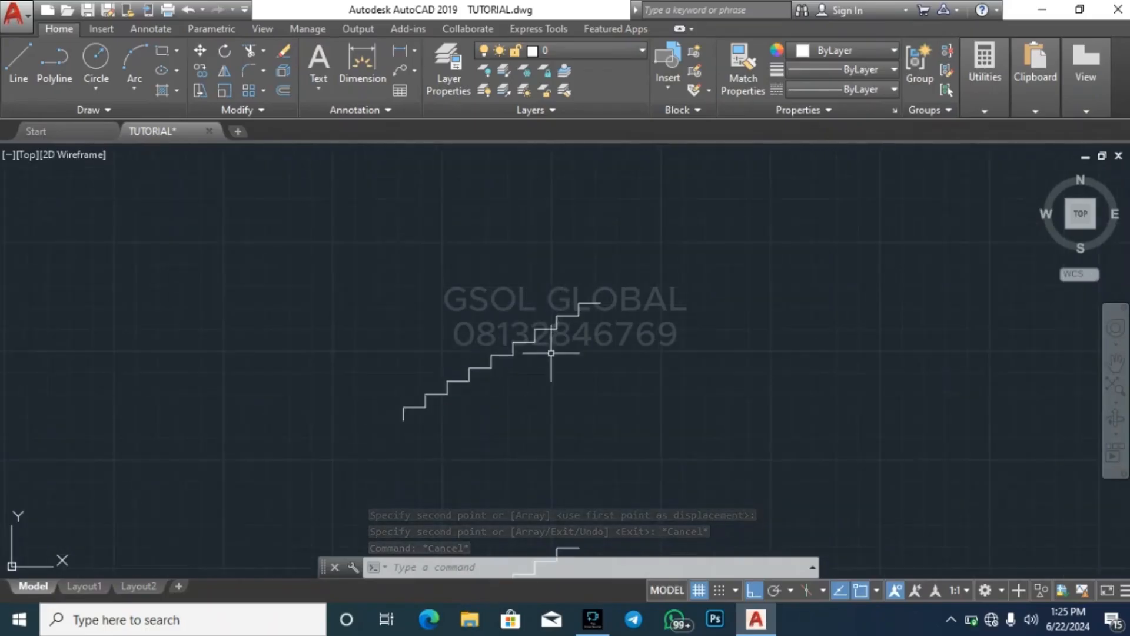
pyautogui.scroll(2, 552, 352)
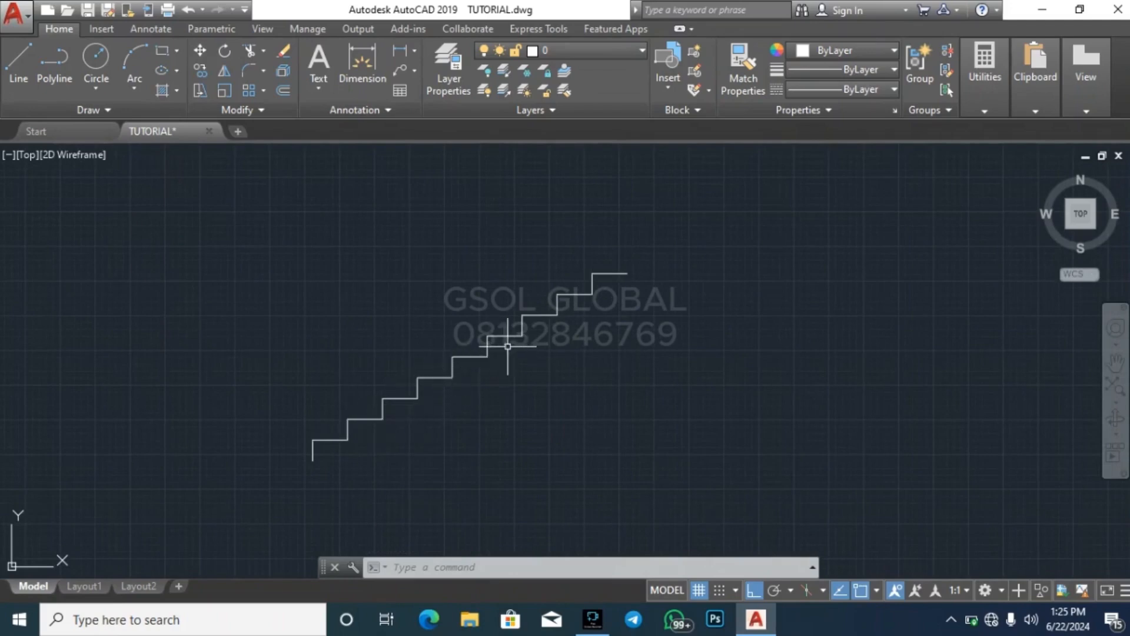
pyautogui.scroll(2, 639, 273)
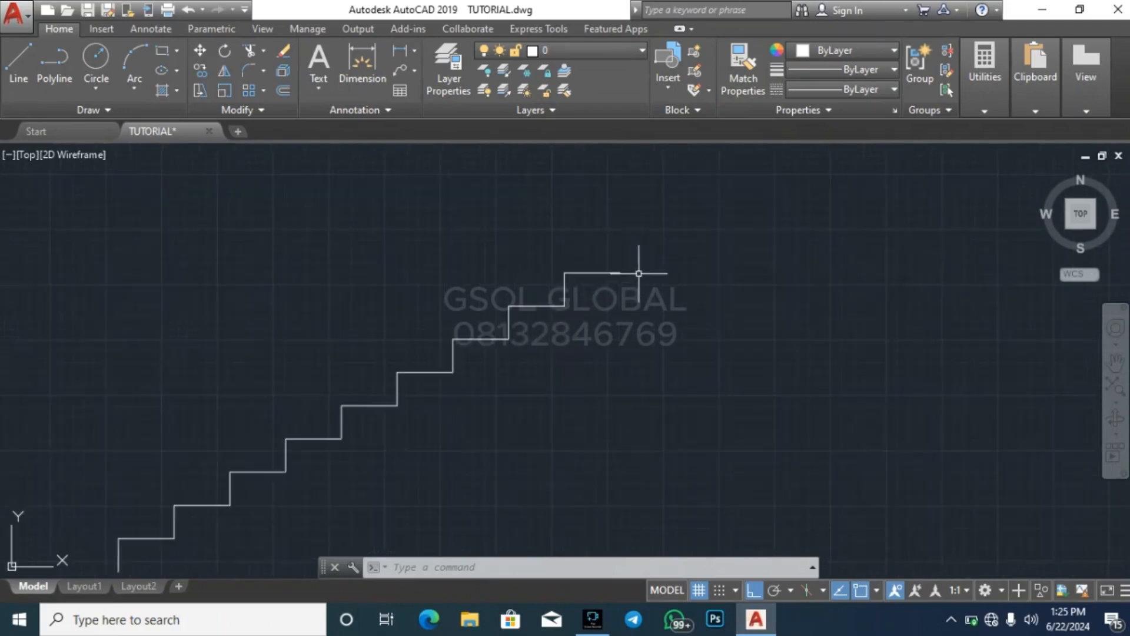
pyautogui.click(523, 356)
pyautogui.click(683, 223)
pyautogui.write('c')
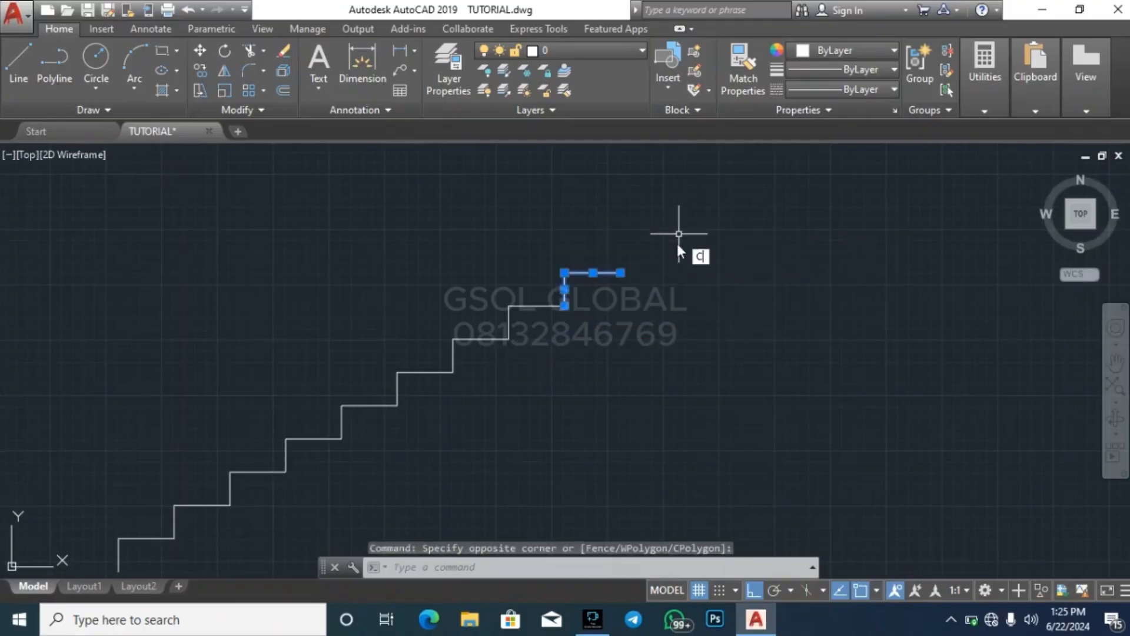
pyautogui.write('o')
pyautogui.press('Return')
pyautogui.press('Escape')
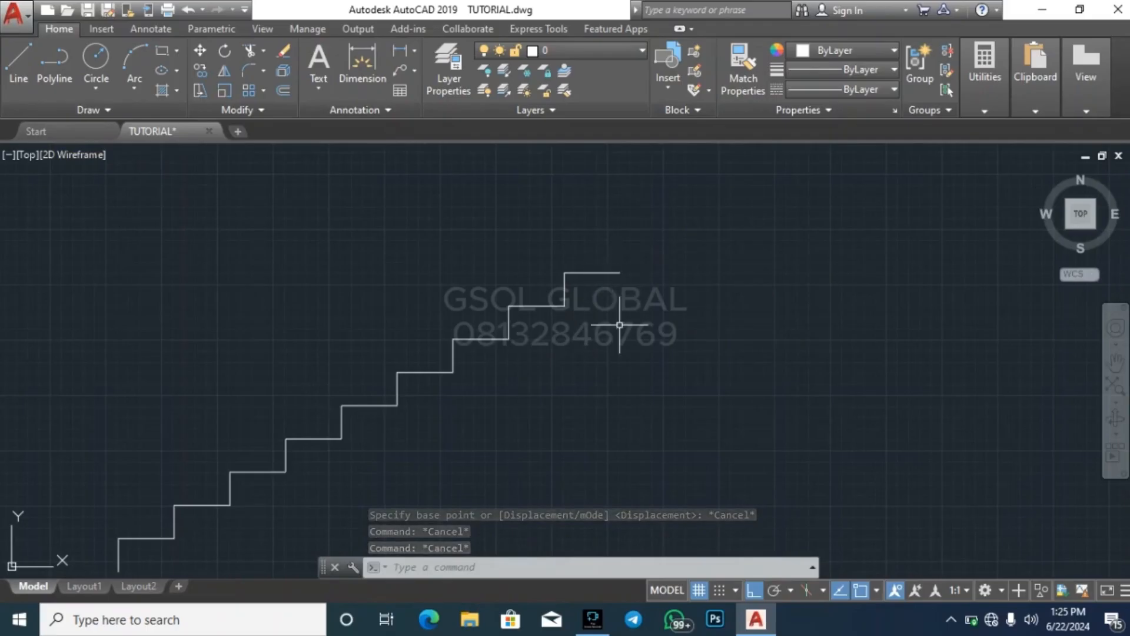
# Copy the ninth riser and tread from the riser's base to the top tread's end to form a tenth step
pyautogui.click(549, 339)
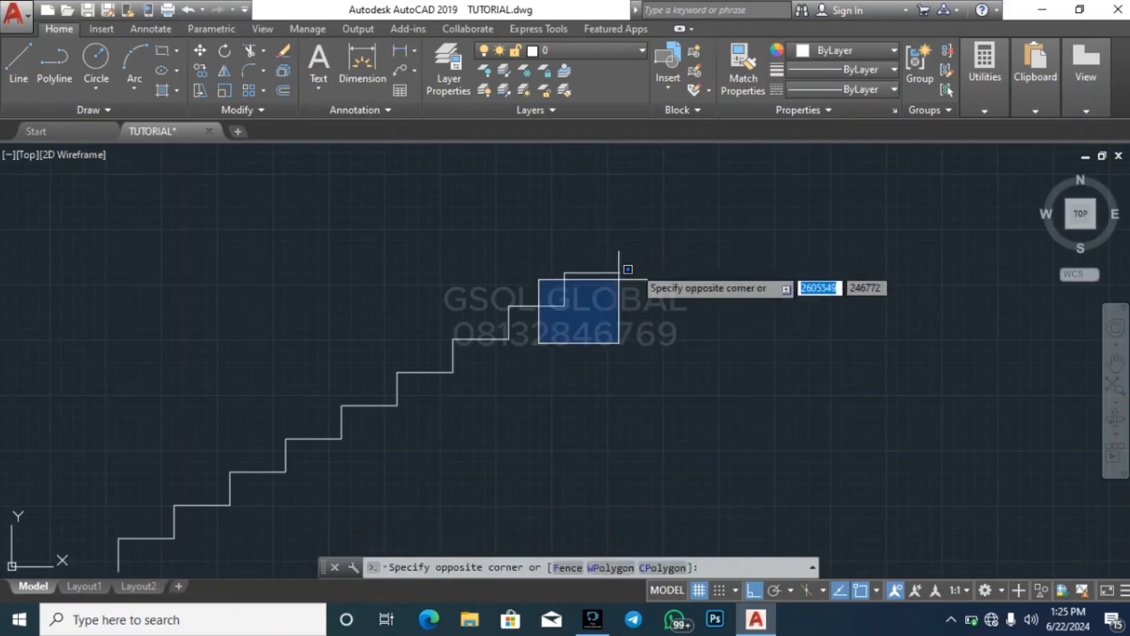
pyautogui.click(633, 253)
pyautogui.write('co')
pyautogui.press('Return')
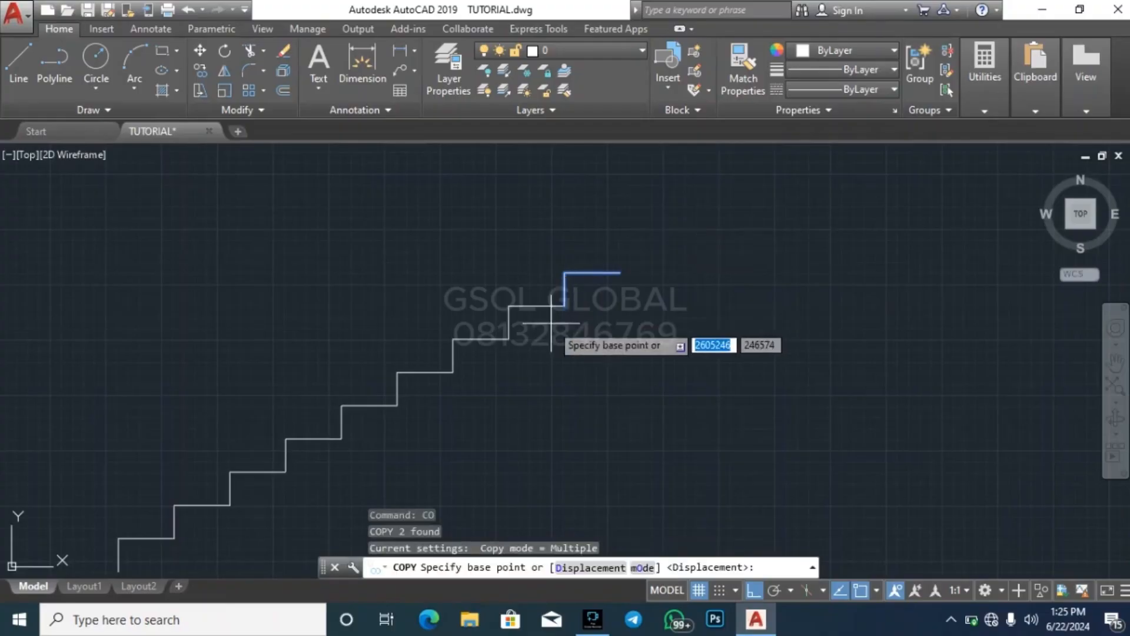
pyautogui.click(564, 305)
pyautogui.click(620, 273)
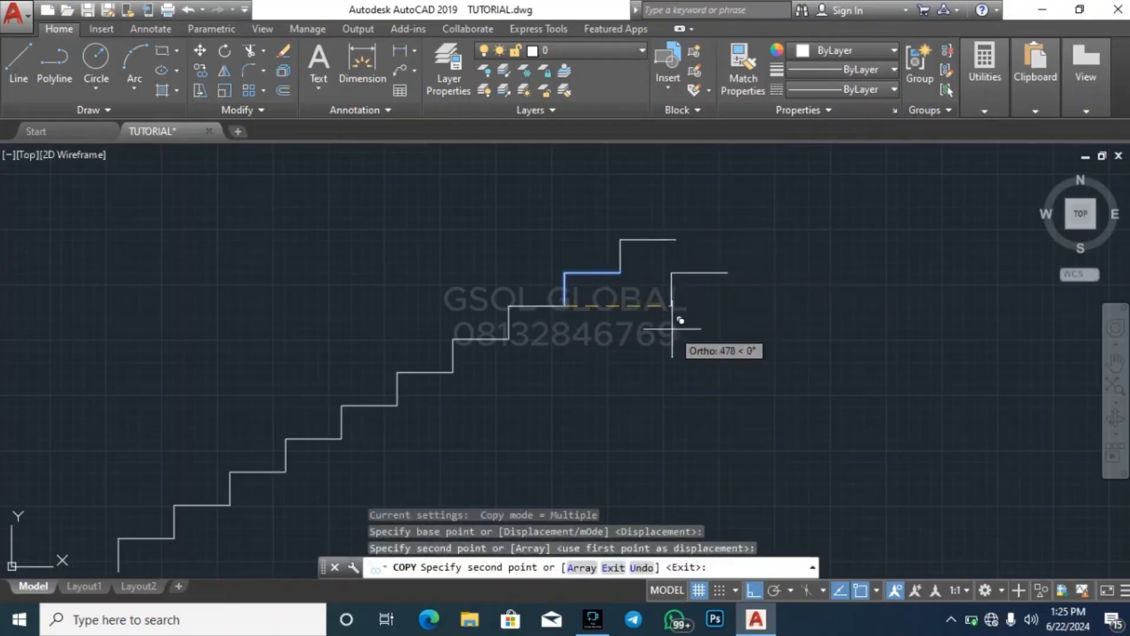
pyautogui.press('Escape')
pyautogui.press('Escape')
pyautogui.press('Escape')
pyautogui.scroll(-2, 522, 316)
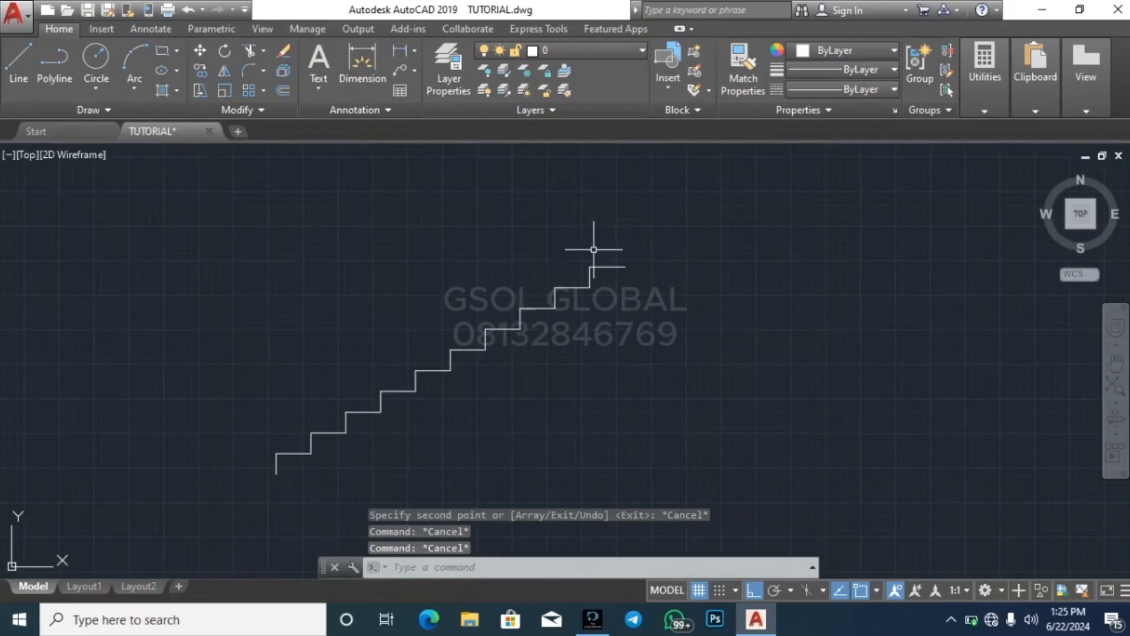
# Copy the entire ten-step flight from its lowest riser's base to the end of its top tread, extending it to twenty steps
pyautogui.scroll(-2, 594, 250)
pyautogui.click(330, 430)
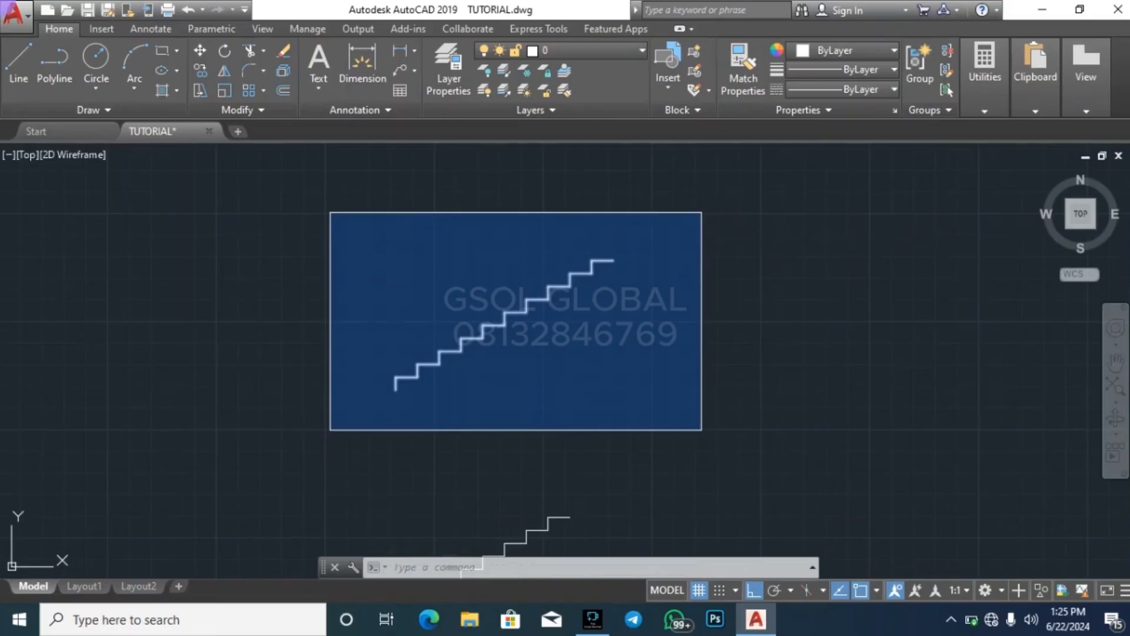
pyautogui.click(702, 212)
pyautogui.scroll(2, 374, 406)
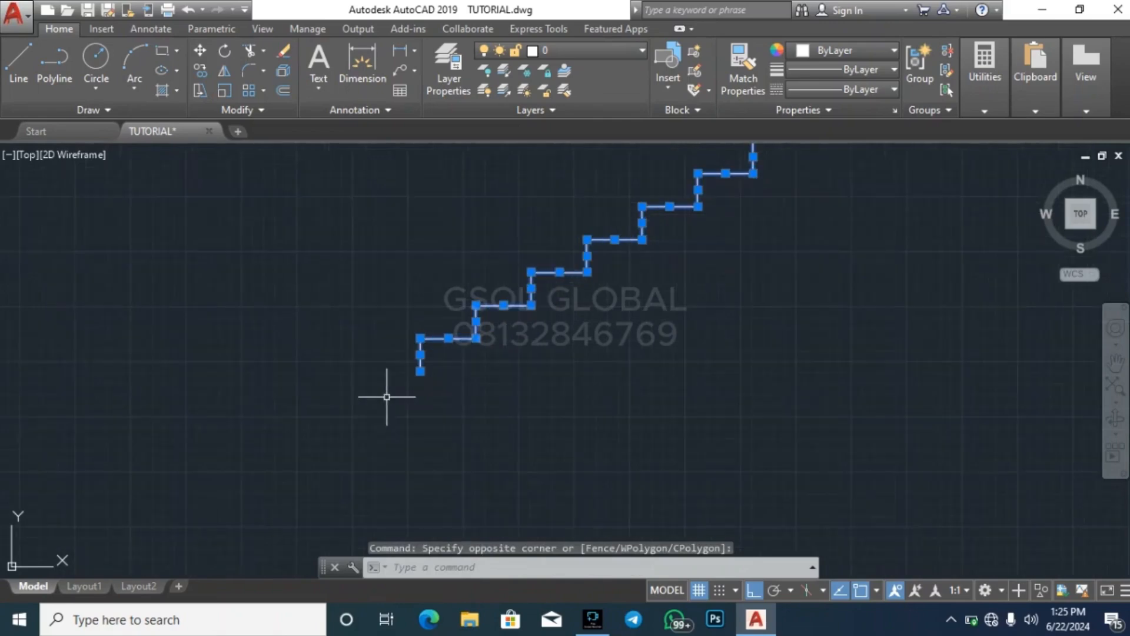
pyautogui.write('o')
pyautogui.press('Return')
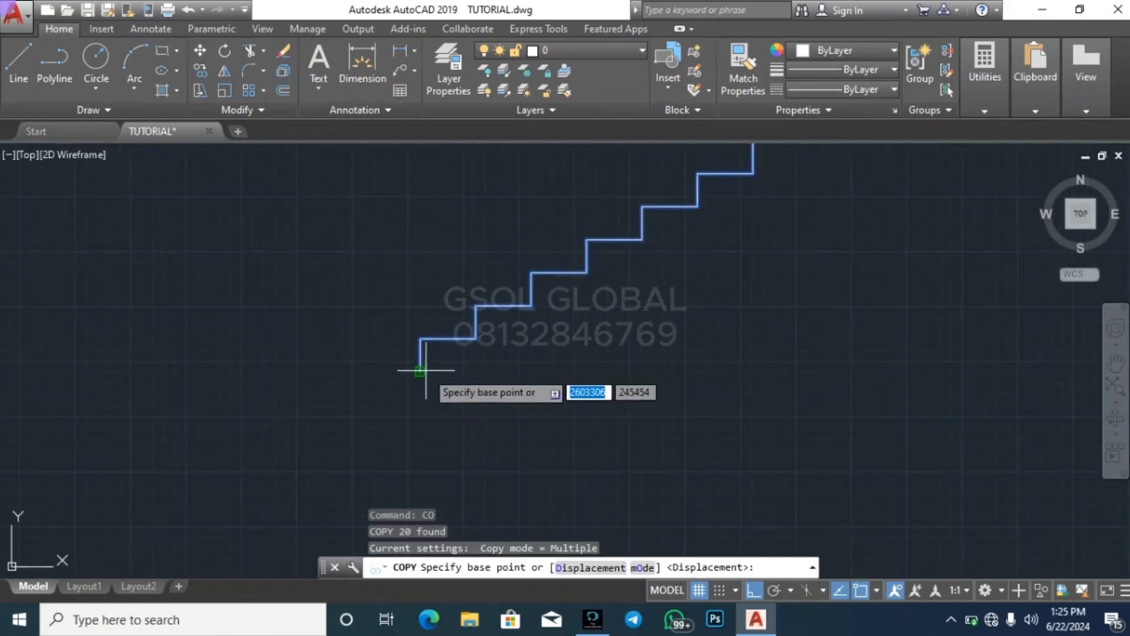
pyautogui.click(420, 371)
pyautogui.scroll(-6, 415, 468)
pyautogui.scroll(5, 512, 412)
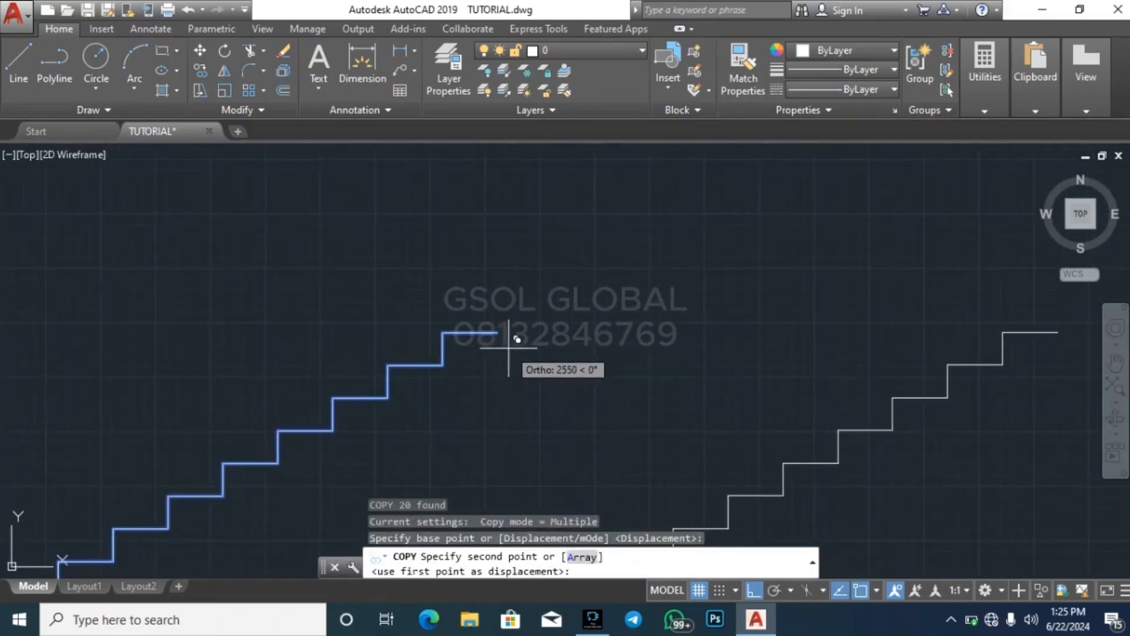
pyautogui.scroll(-3, 505, 323)
pyautogui.press('Escape')
pyautogui.press('Escape')
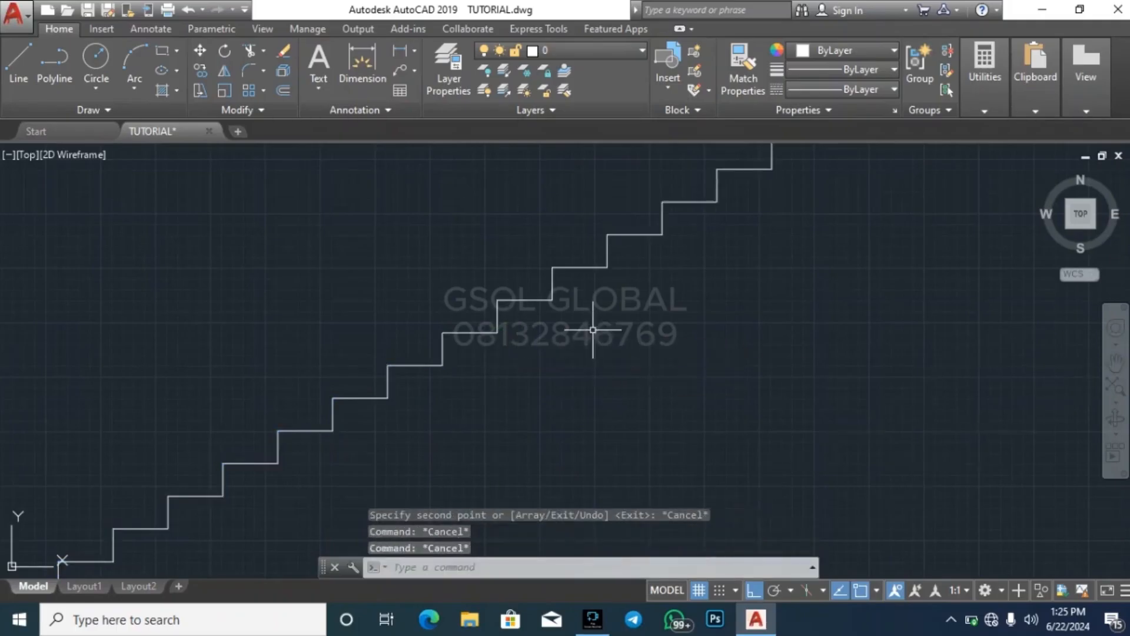
pyautogui.scroll(-2, 604, 240)
pyautogui.scroll(2, 719, 189)
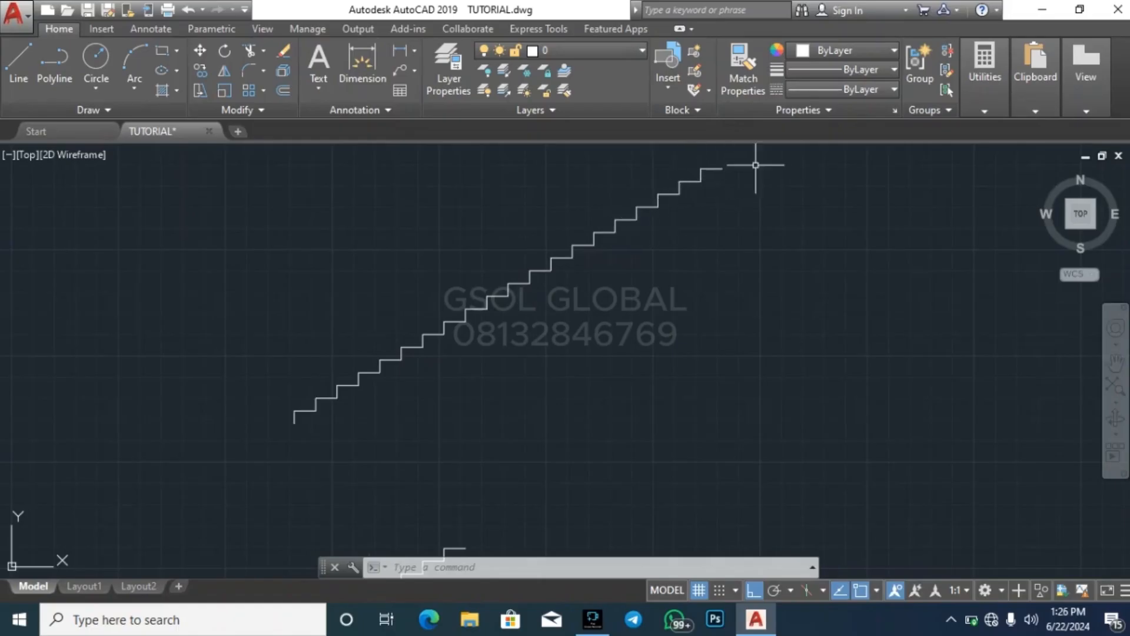
pyautogui.press('Escape')
pyautogui.press('Escape')
pyautogui.press('Escape')
# Draw a 150 riser straight up from the end of the twenty-step flight's top tread
pyautogui.scroll(2, 753, 166)
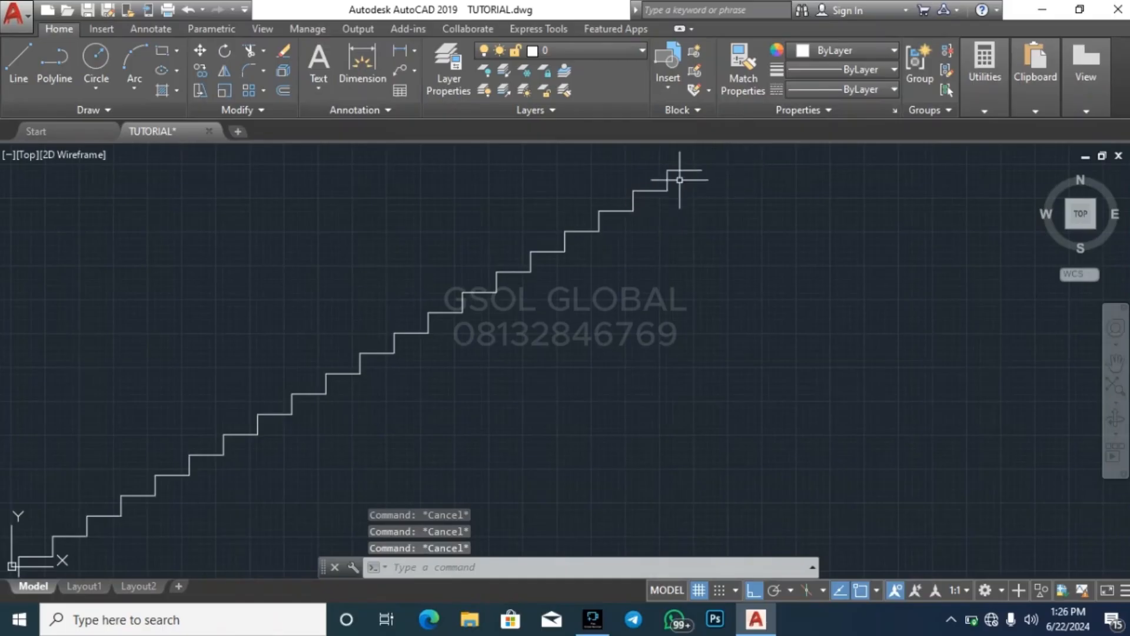
pyautogui.scroll(4, 682, 173)
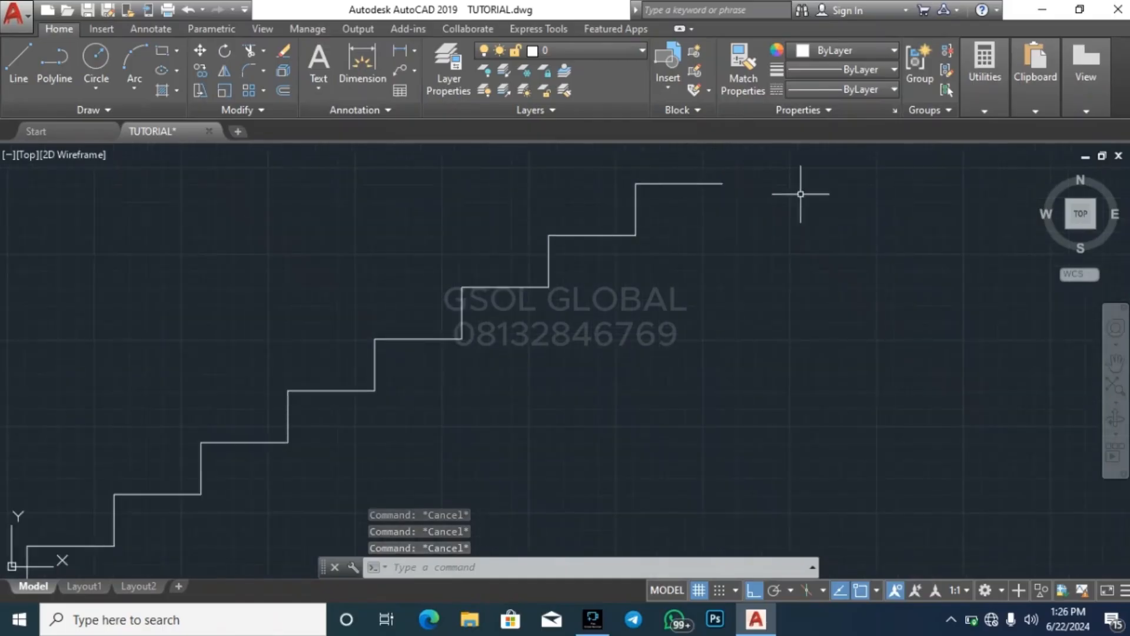
pyautogui.write('l')
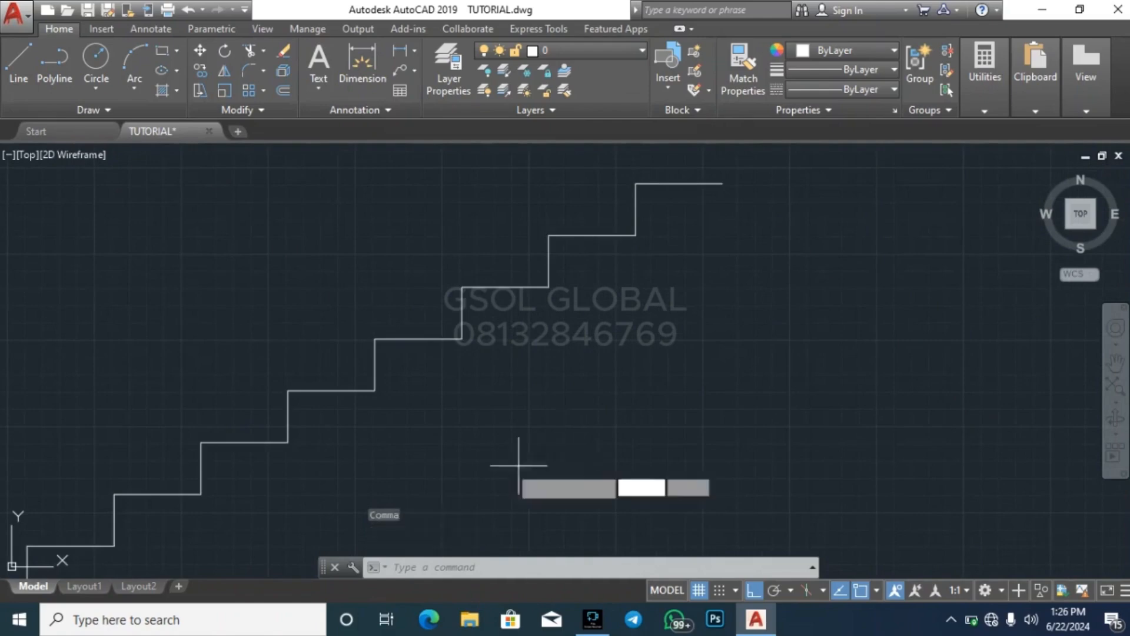
pyautogui.press('Return')
pyautogui.scroll(-4, 522, 456)
pyautogui.click(582, 357)
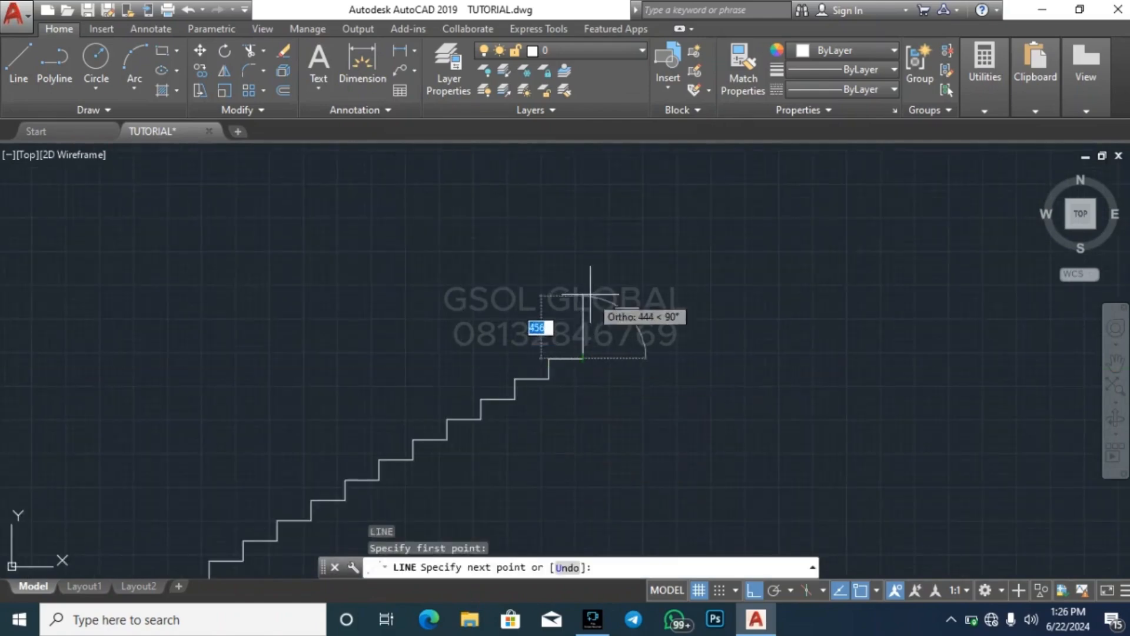
pyautogui.scroll(2, 575, 342)
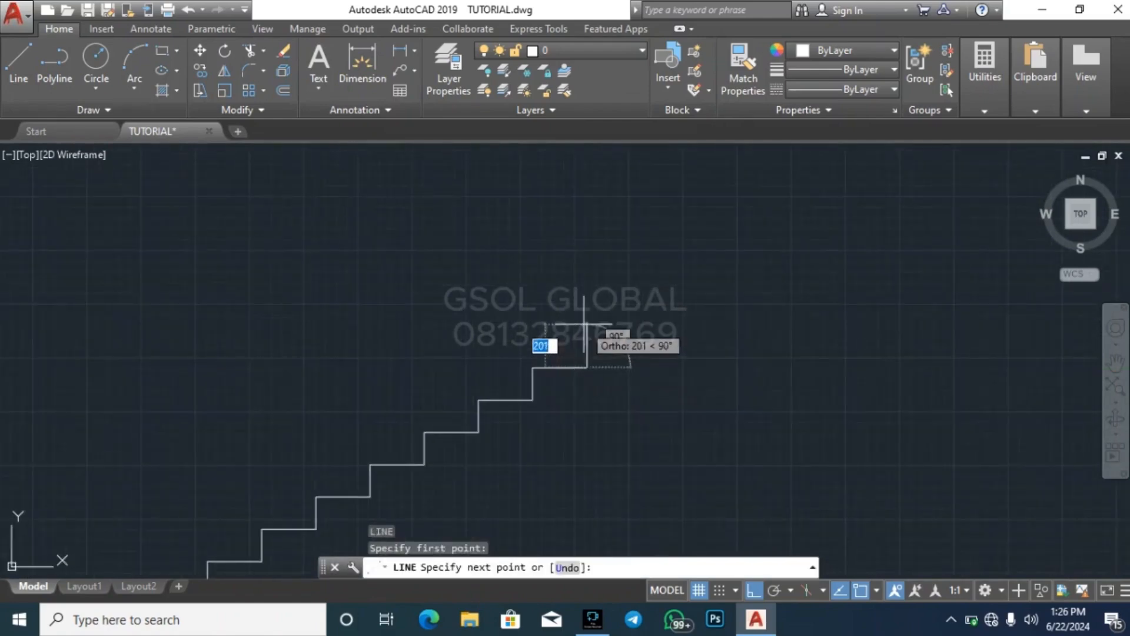
pyautogui.write('1')
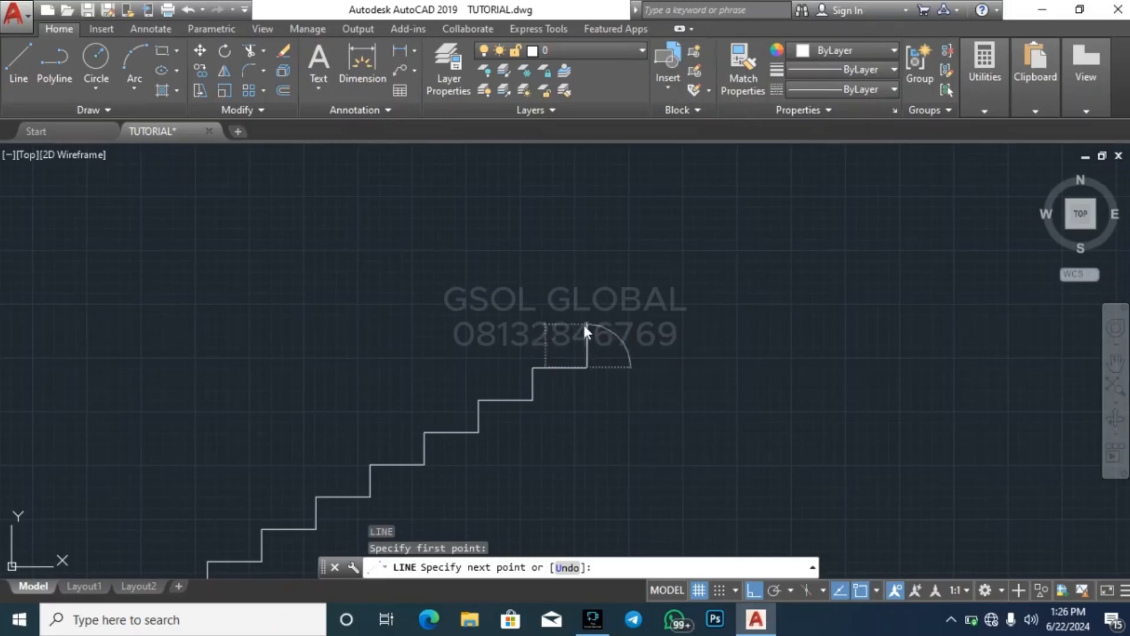
pyautogui.write('50')
pyautogui.press('Return')
# Continue the line horizontally from the new riser's top, away from the flight, to form the upper floor line
pyautogui.scroll(-2, 571, 365)
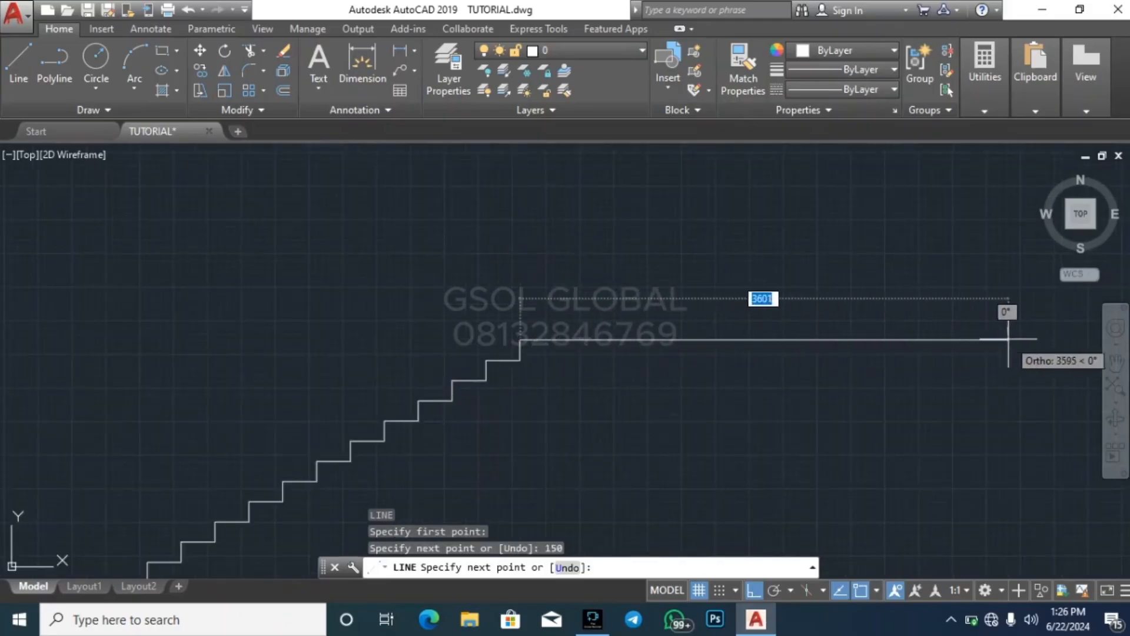
pyautogui.click(1028, 339)
pyautogui.press('Escape')
pyautogui.scroll(-3, 757, 328)
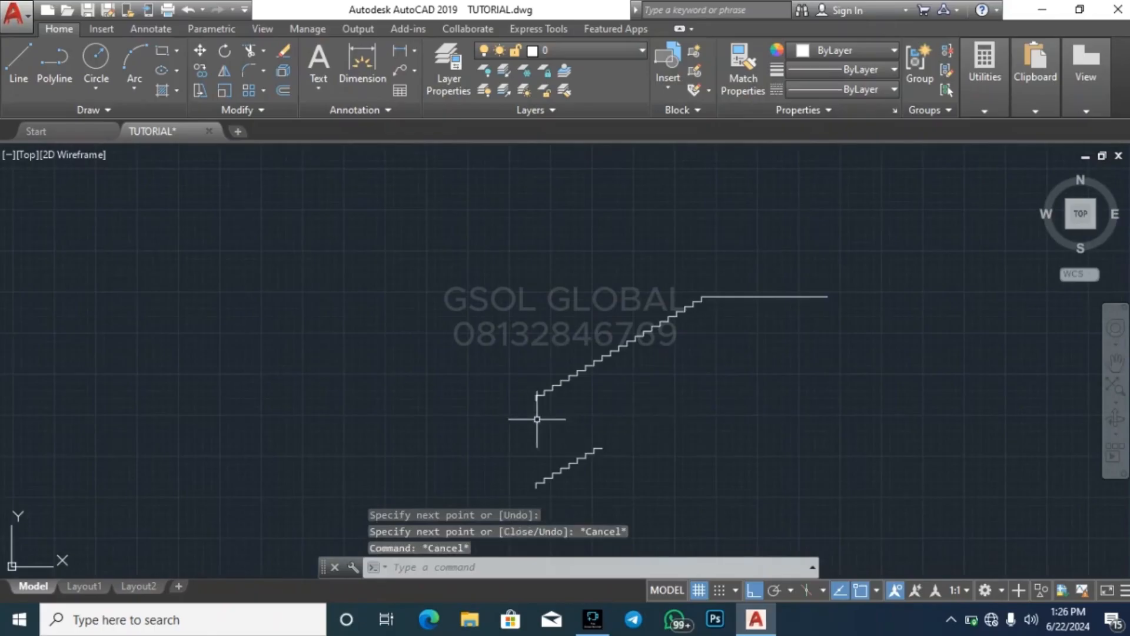
pyautogui.press('Escape')
# Draw a horizontal ground line from the base of the lowest riser outward, away from the flight
pyautogui.press('Return')
pyautogui.scroll(3, 530, 406)
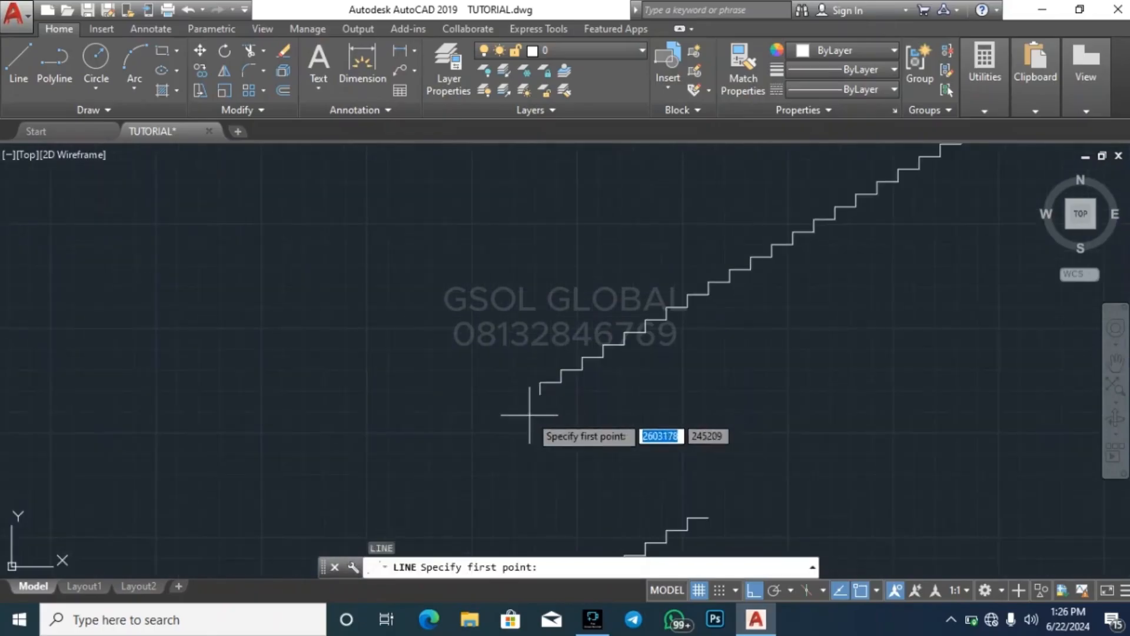
pyautogui.click(540, 394)
pyautogui.scroll(-3, 214, 353)
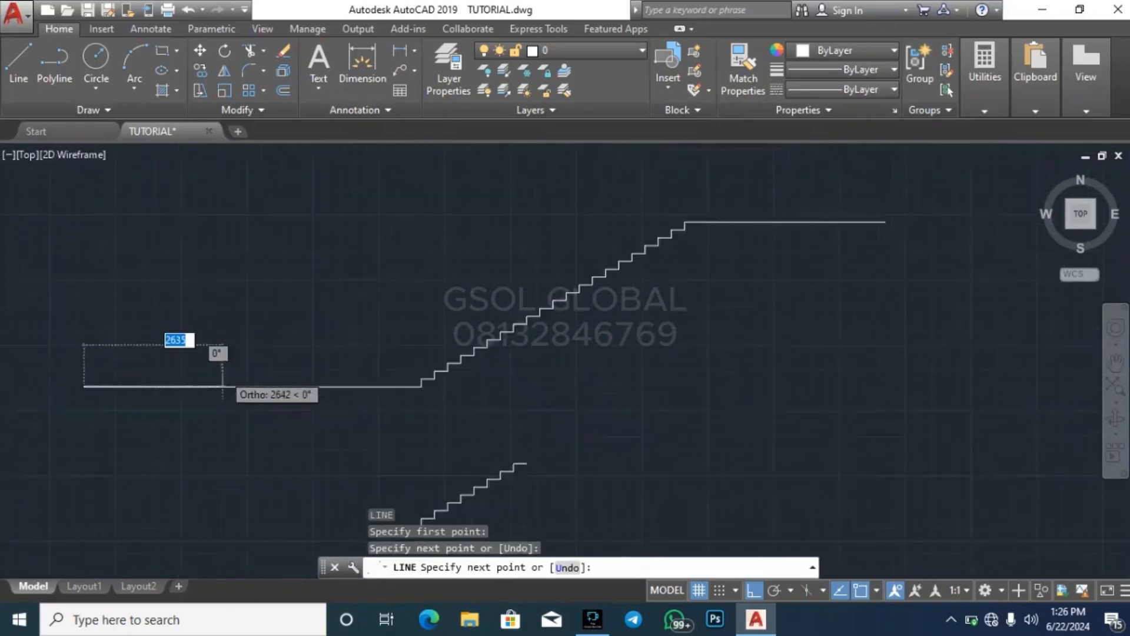
pyautogui.press('Escape')
pyautogui.press('Escape')
pyautogui.press('Escape')
# Draw a horizontal line from the lowest riser's base under the flight, ending directly below the start of the upper floor line
pyautogui.scroll(1, 284, 373)
pyautogui.scroll(2, 283, 373)
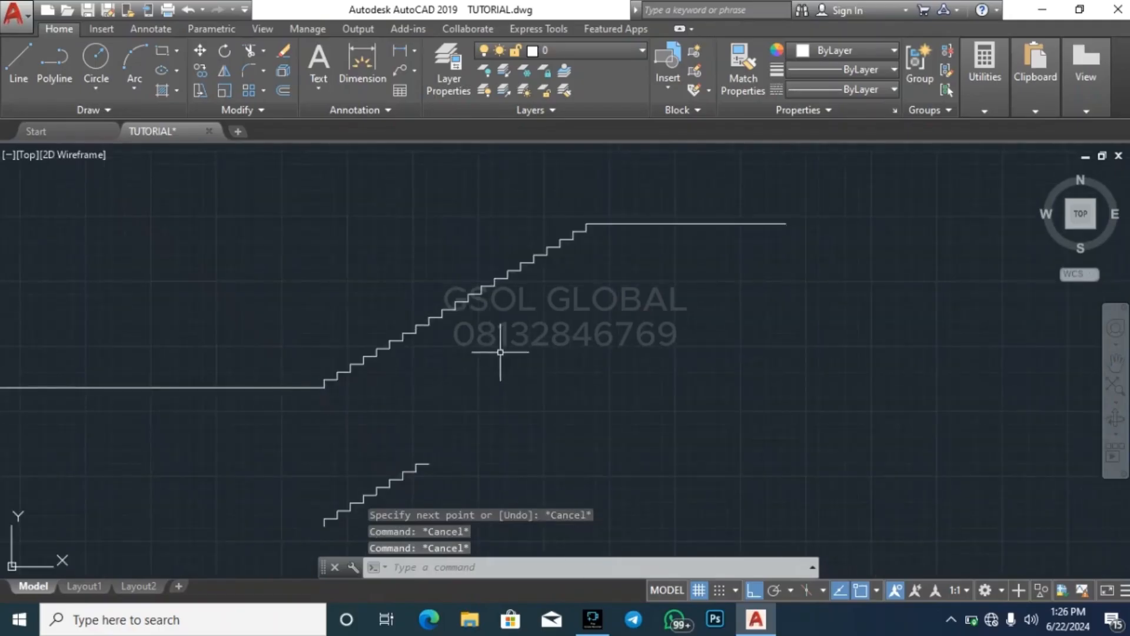
pyautogui.press('Return')
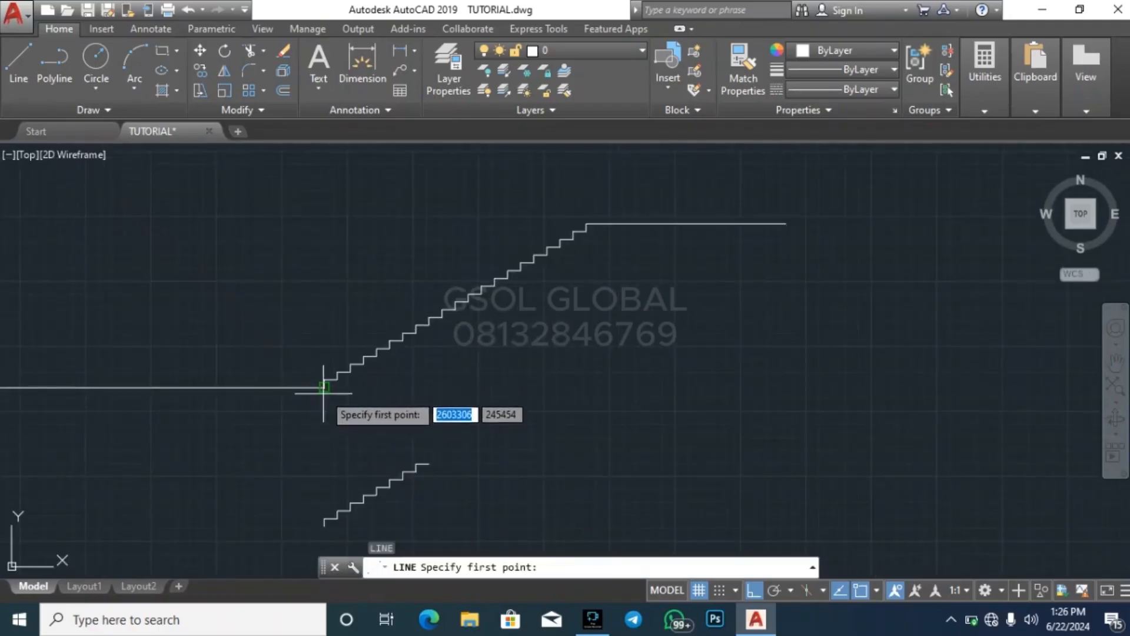
pyautogui.click(324, 387)
pyautogui.click(587, 387)
pyautogui.press('Escape')
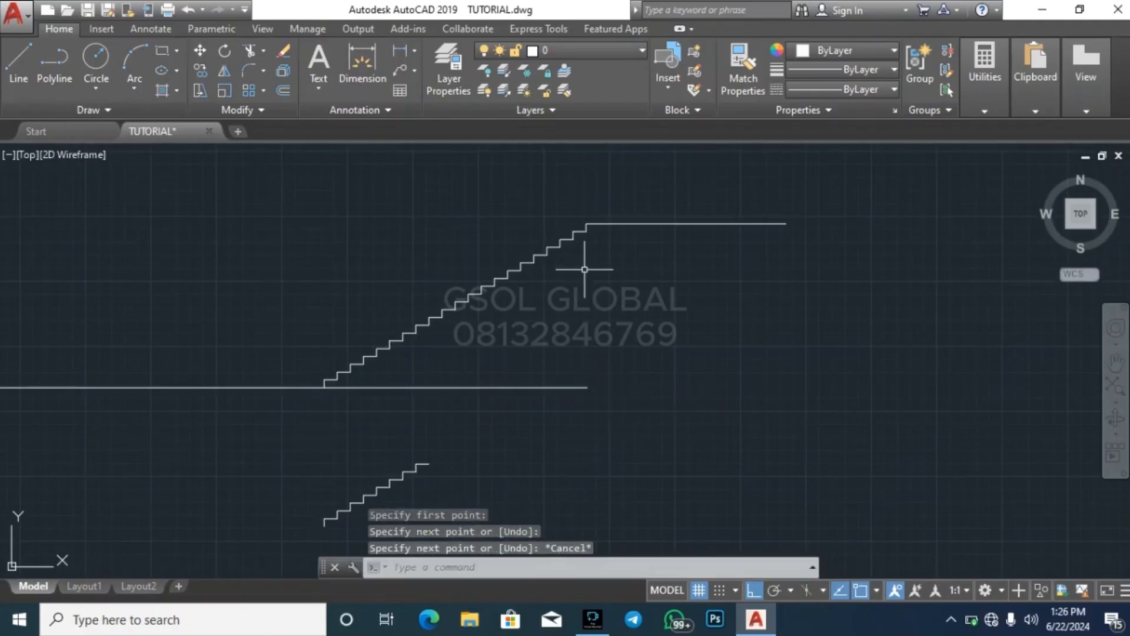
# Draw a vertical line from the end of the flight's top tread down past the ground line
pyautogui.press('Return')
pyautogui.click(593, 232)
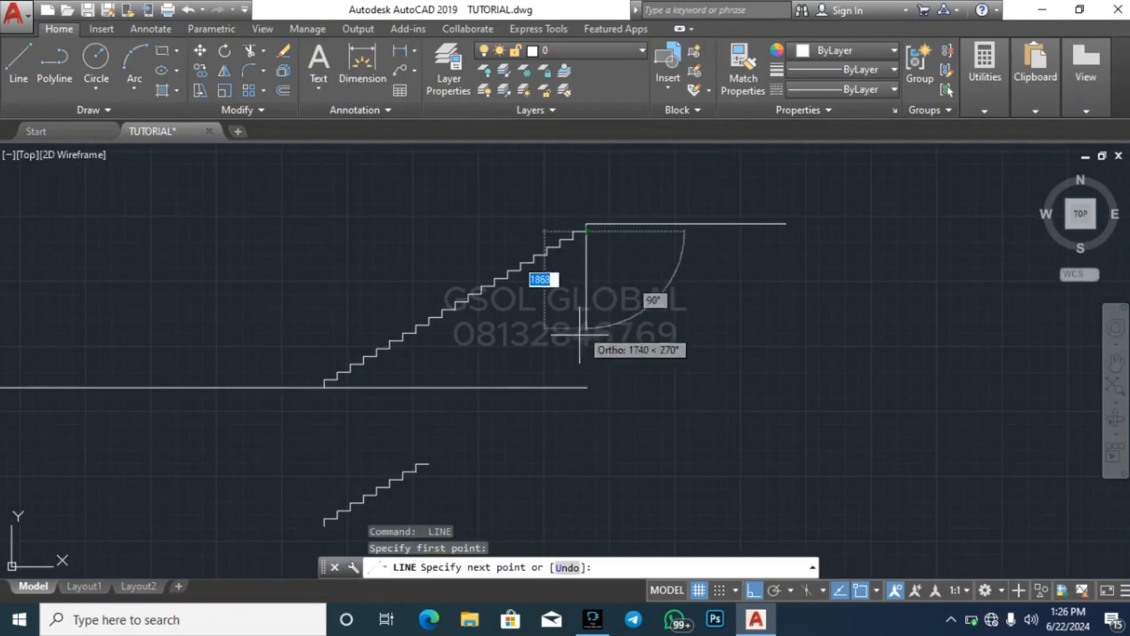
pyautogui.click(587, 419)
pyautogui.press('Escape')
pyautogui.press('Escape')
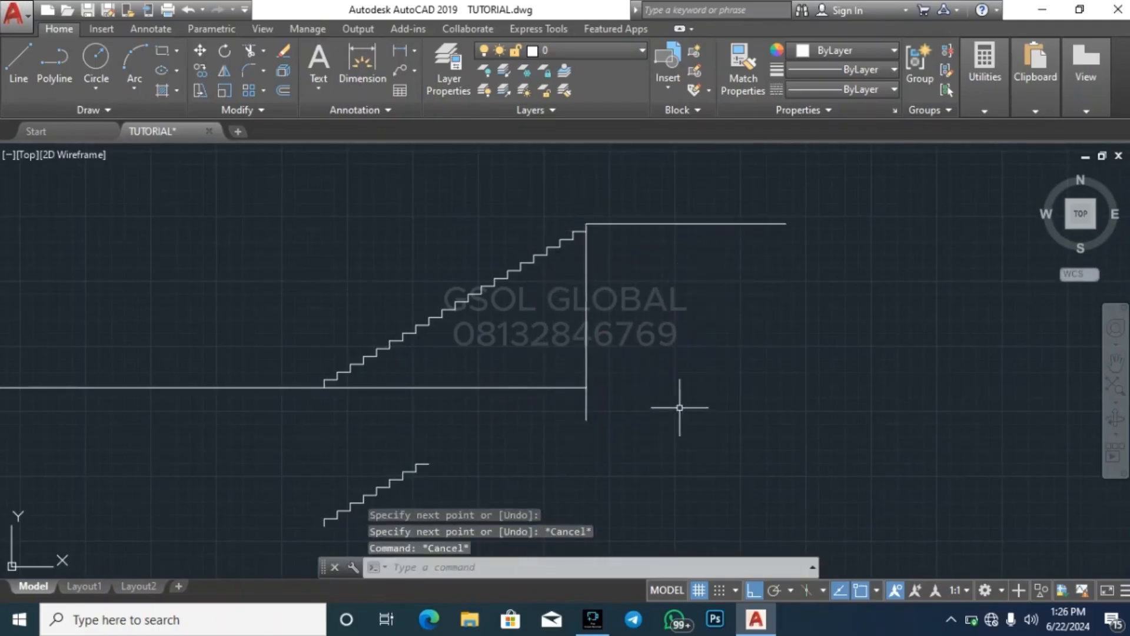
# Trim the overhanging ends of the vertical line and the ground line so they meet in a clean corner below the landing
pyautogui.write('tr')
pyautogui.press('Return')
pyautogui.press('Return')
pyautogui.scroll(2, 608, 393)
pyautogui.click(606, 409)
pyautogui.click(535, 405)
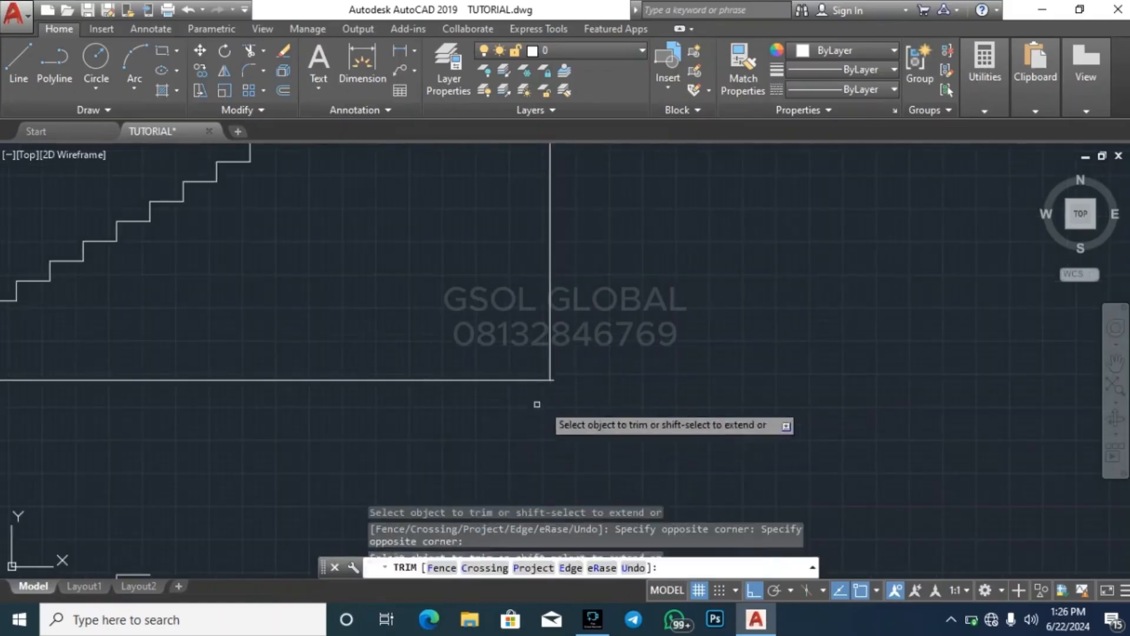
pyautogui.scroll(2, 569, 383)
pyautogui.click(543, 412)
pyautogui.press('Escape')
pyautogui.scroll(-3, 677, 387)
pyautogui.press('Escape')
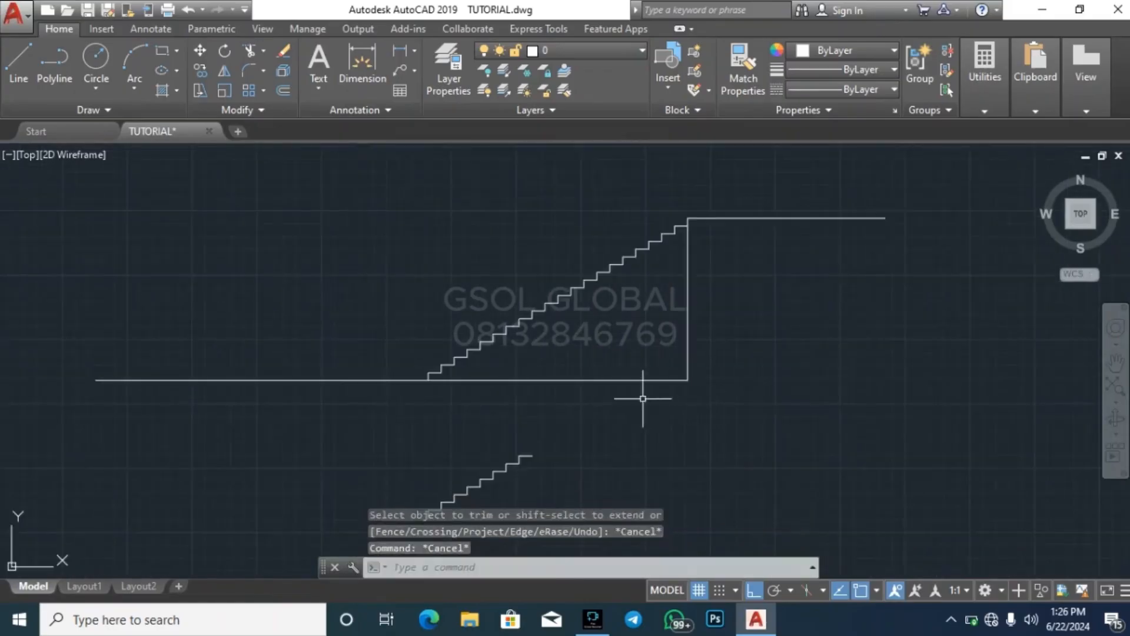
# Draw a sloping line from the lowest riser's base to the end of the top tread, along the underside of the steps
pyautogui.press('Escape')
pyautogui.write('l')
pyautogui.press('Return')
pyautogui.scroll(4, 459, 388)
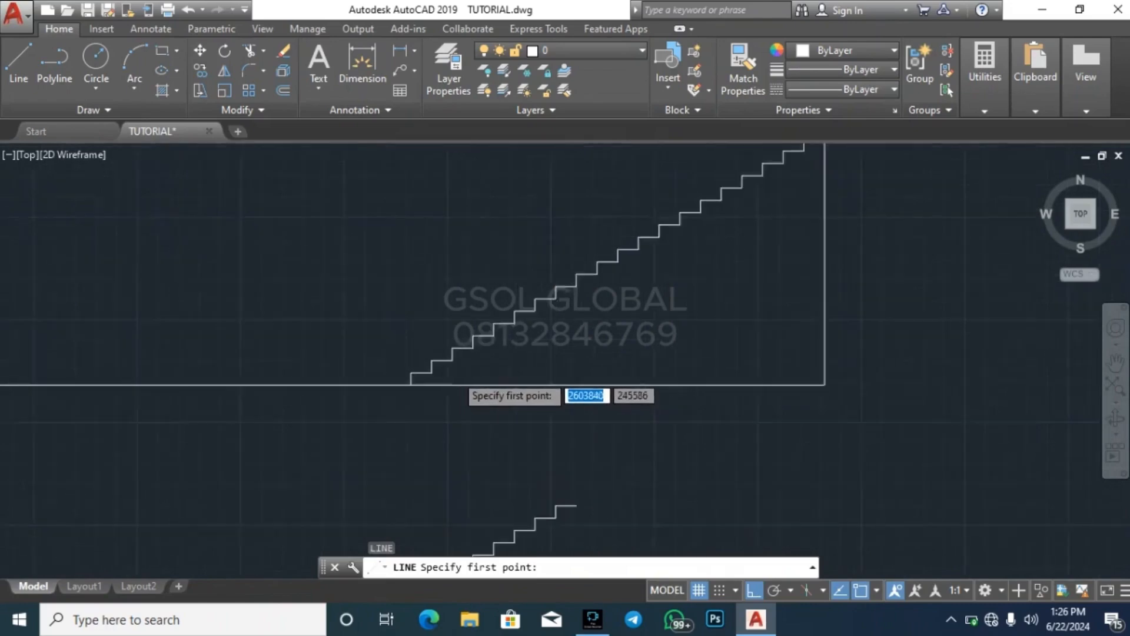
pyautogui.click(349, 403)
pyautogui.press('Escape')
pyautogui.press('Return')
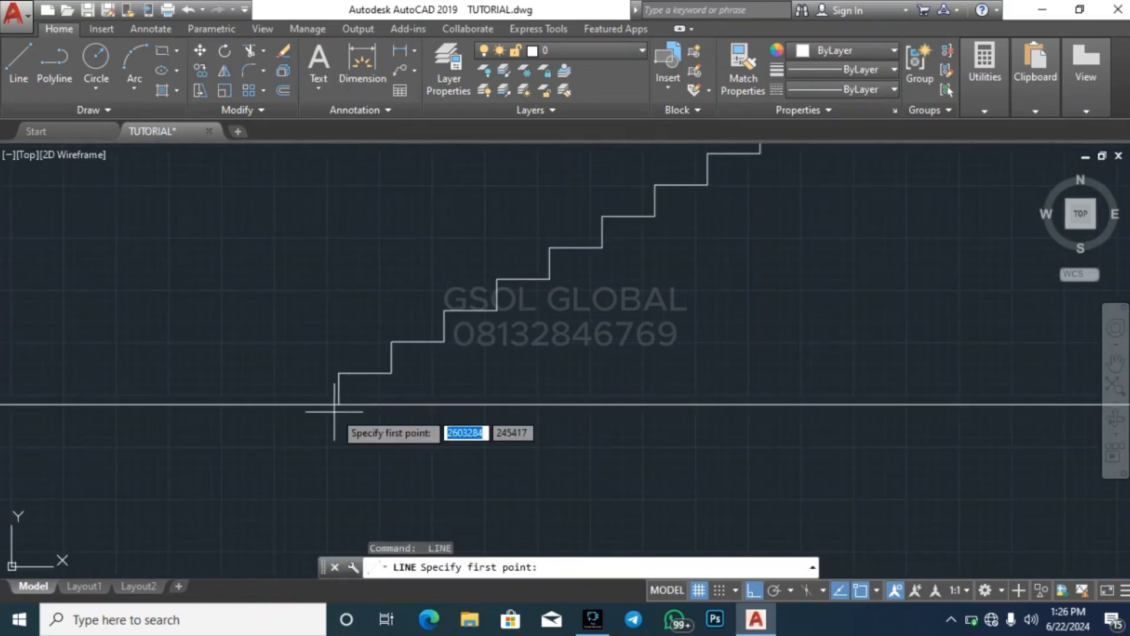
pyautogui.click(338, 405)
pyautogui.scroll(-4, 332, 468)
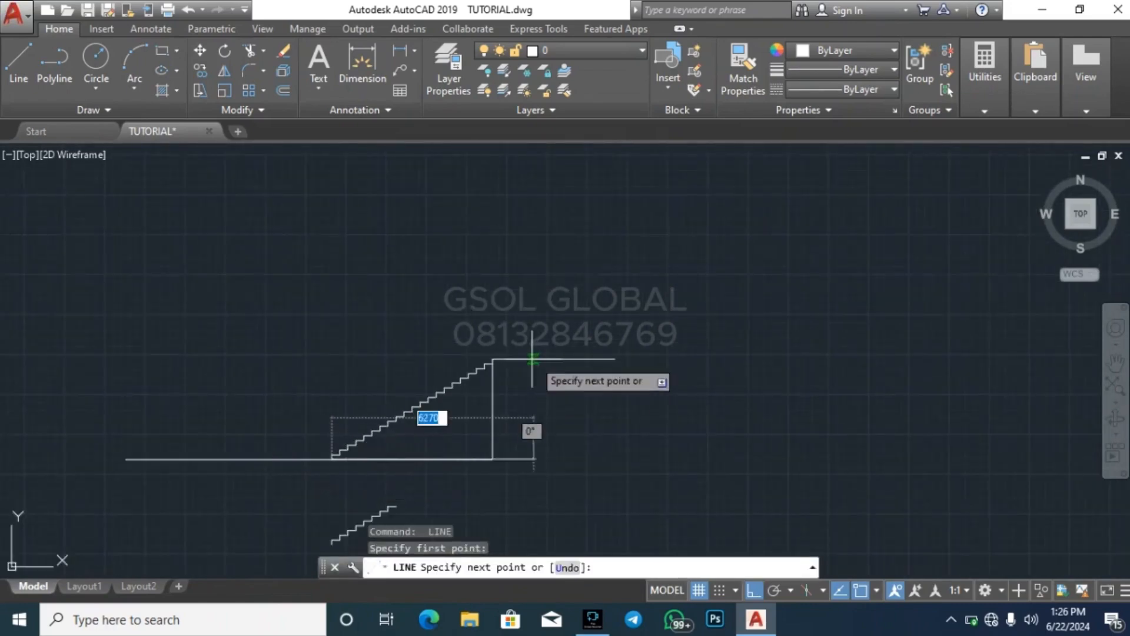
pyautogui.scroll(2, 453, 393)
pyautogui.scroll(3, 419, 413)
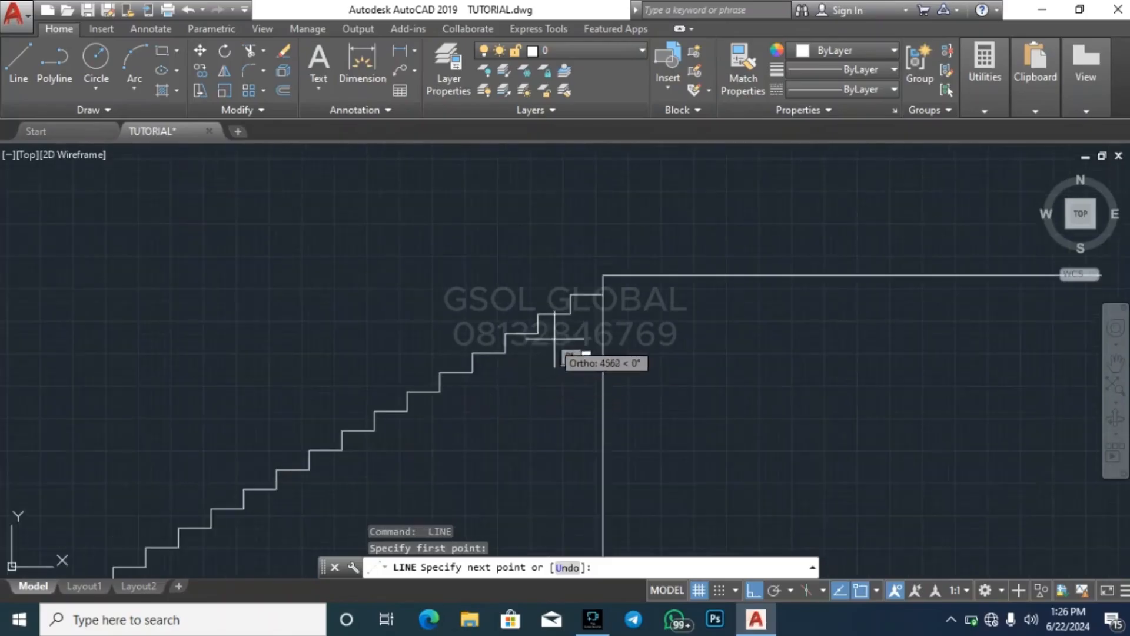
pyautogui.click(601, 294)
pyautogui.press('Escape')
pyautogui.scroll(-3, 734, 216)
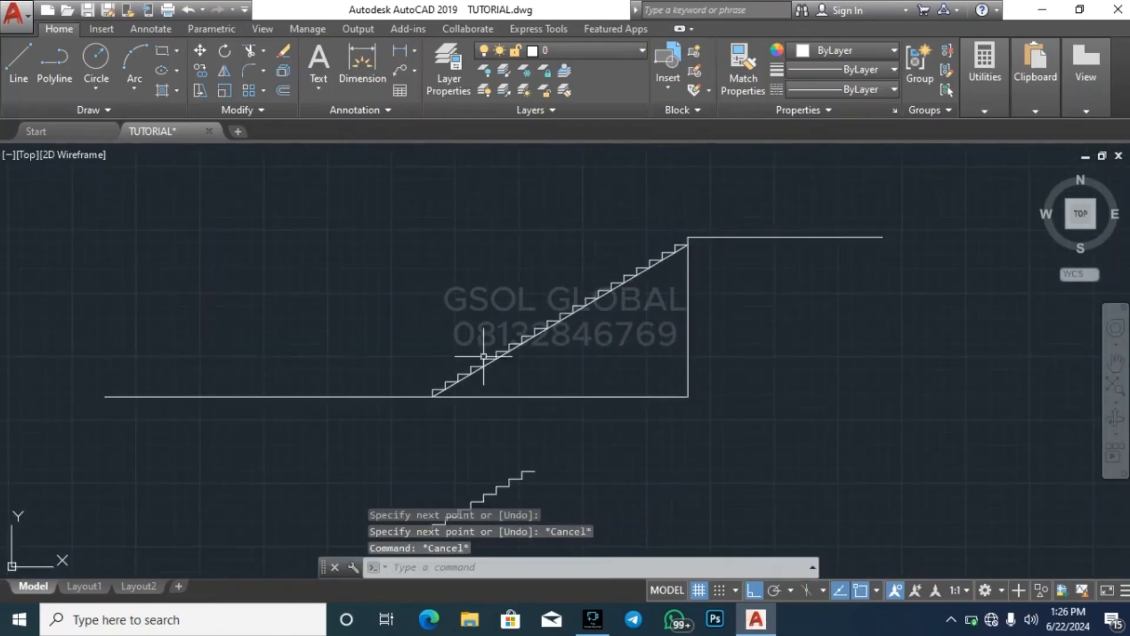
pyautogui.scroll(4, 483, 356)
pyautogui.write('o')
pyautogui.press('Return')
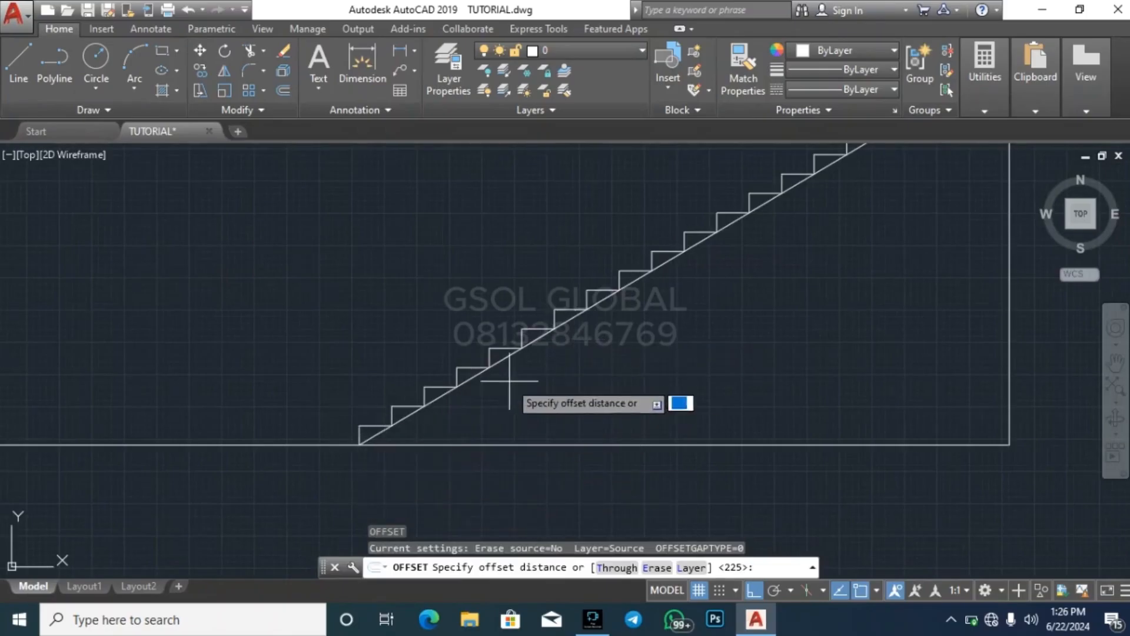
pyautogui.press('Escape')
pyautogui.press('Escape')
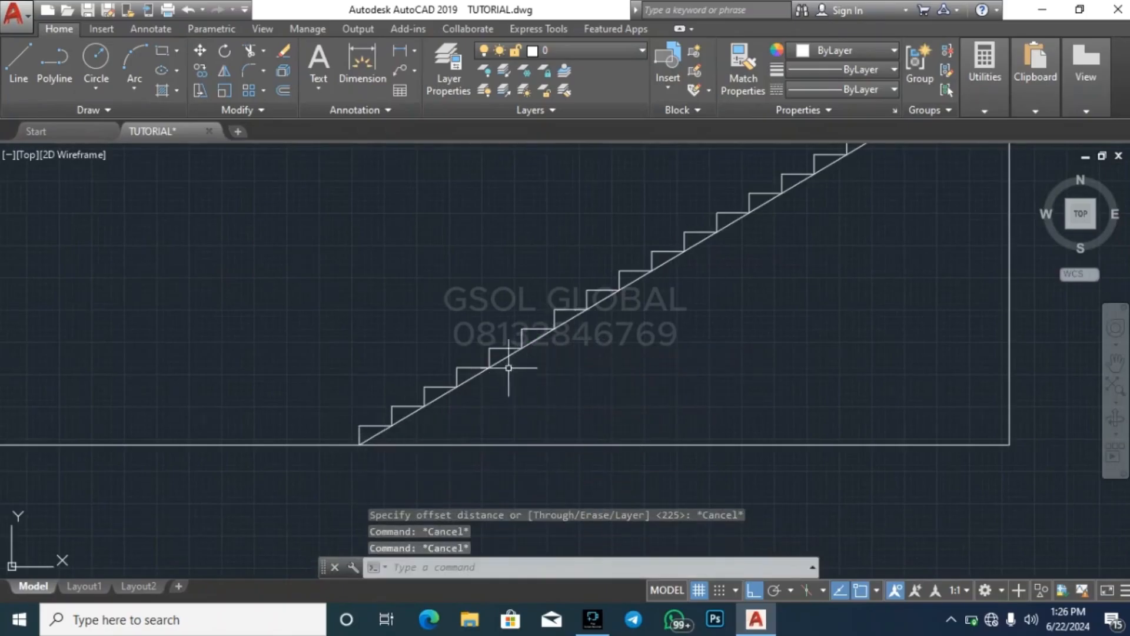
pyautogui.click(509, 356)
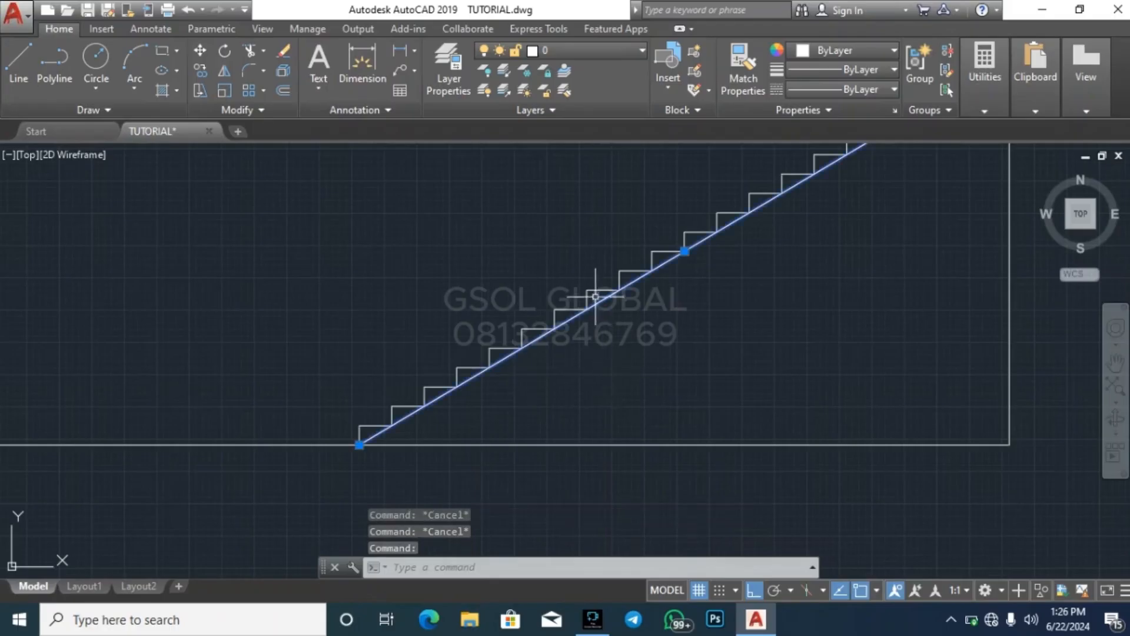
pyautogui.press('Escape')
pyautogui.scroll(2, 589, 287)
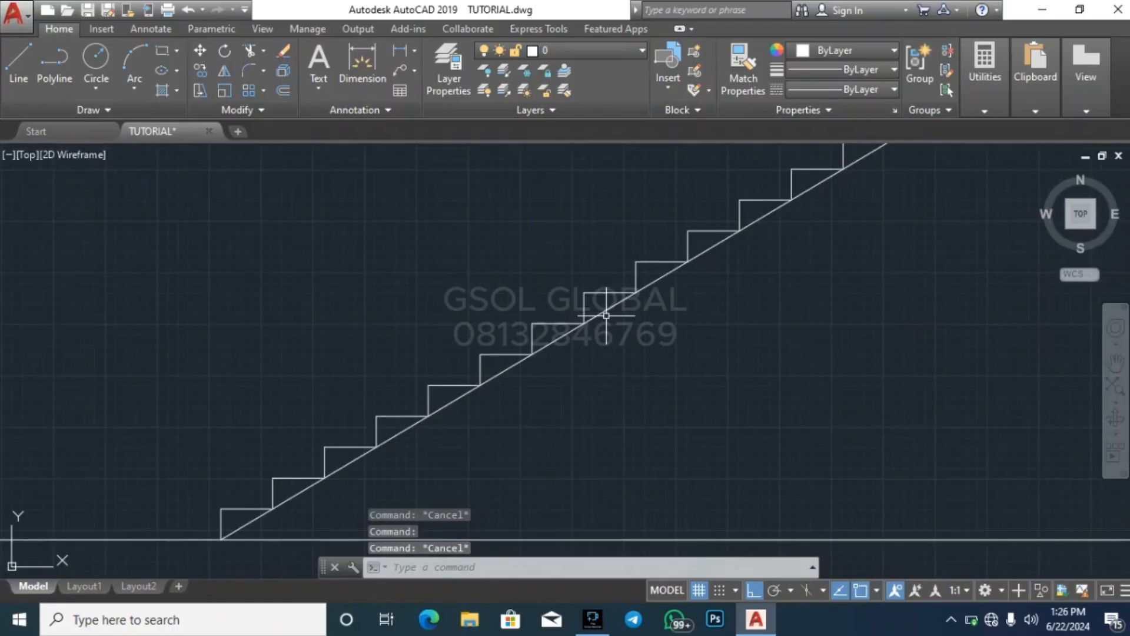
pyautogui.press('Escape')
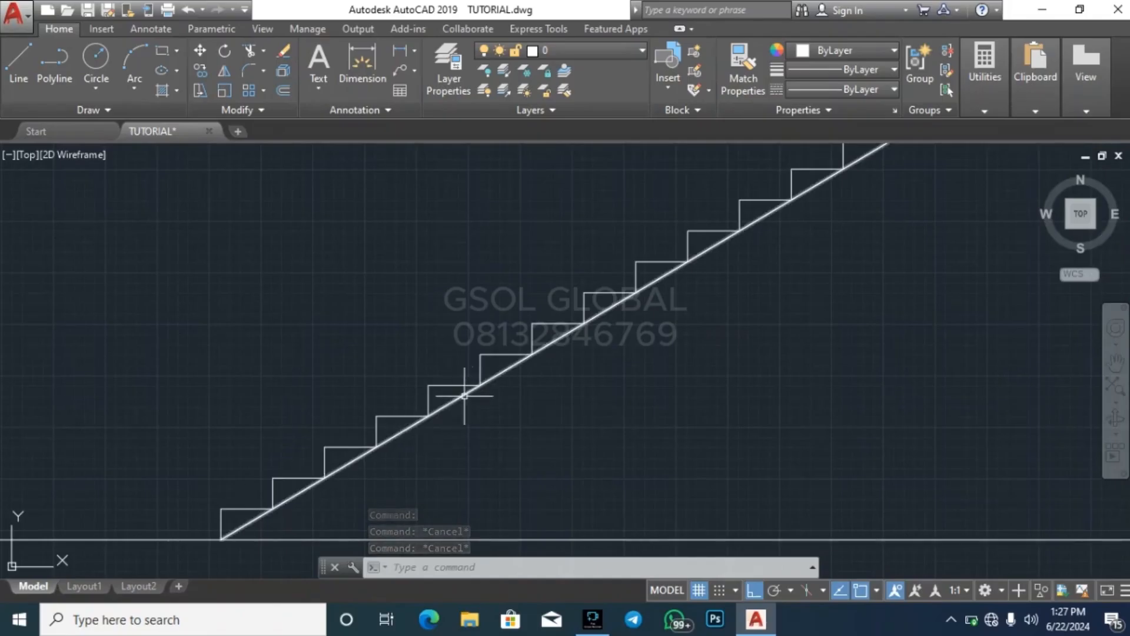
# Offset the sloping line 150 below the steps to form the underside of the stair slab
pyautogui.write('o')
pyautogui.press('Return')
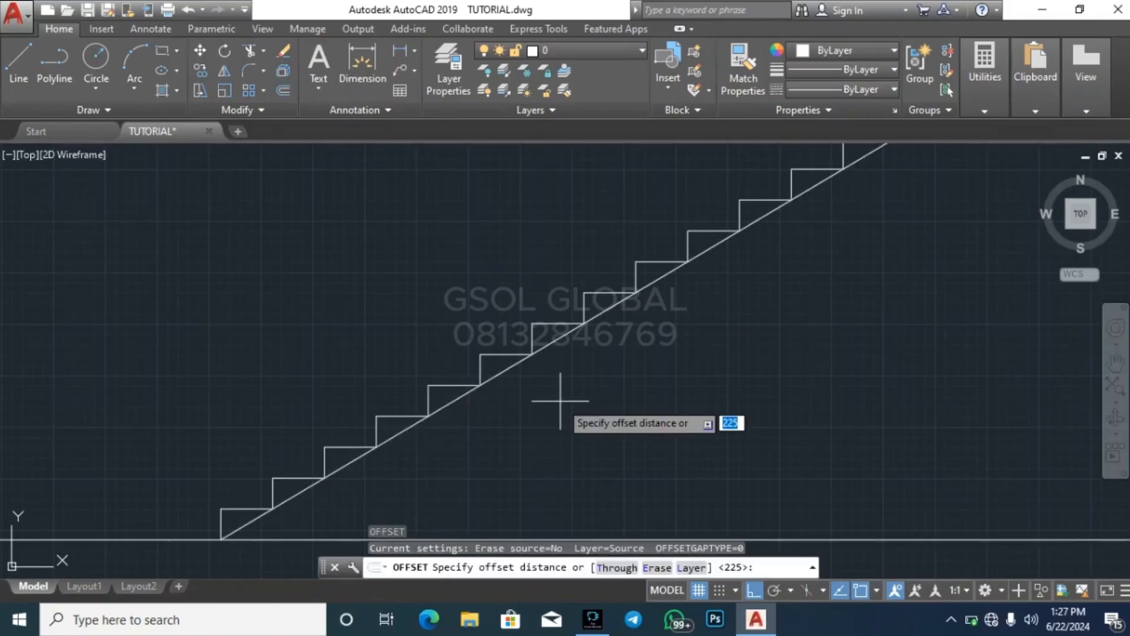
pyautogui.press('Return')
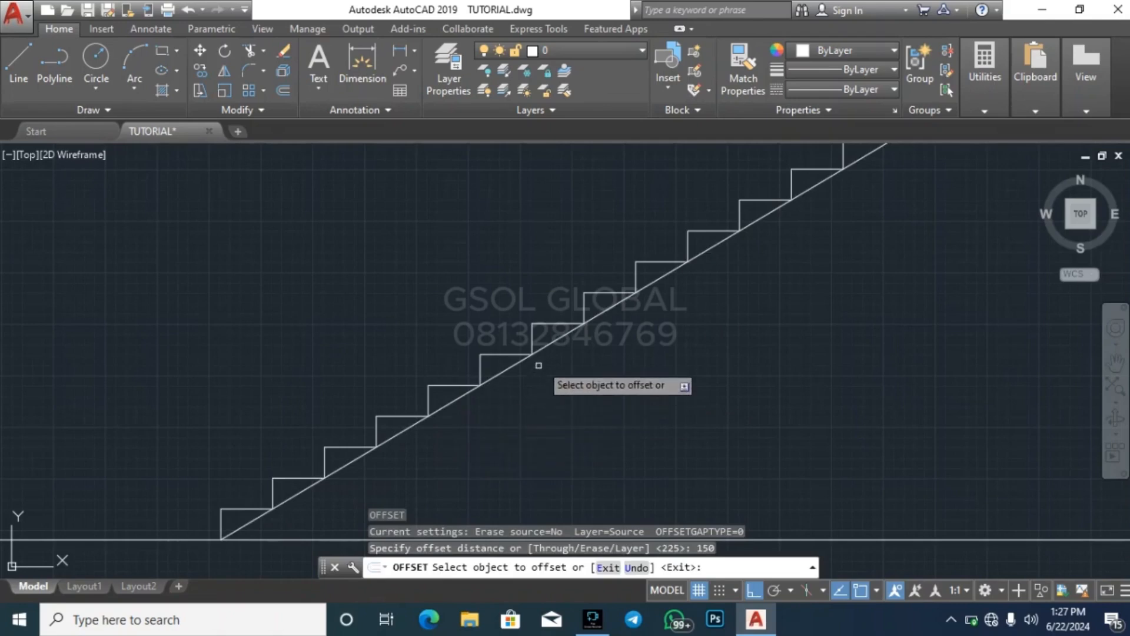
pyautogui.click(560, 337)
pyautogui.press('Escape')
pyautogui.press('Escape')
pyautogui.press('Escape')
pyautogui.press('Escape')
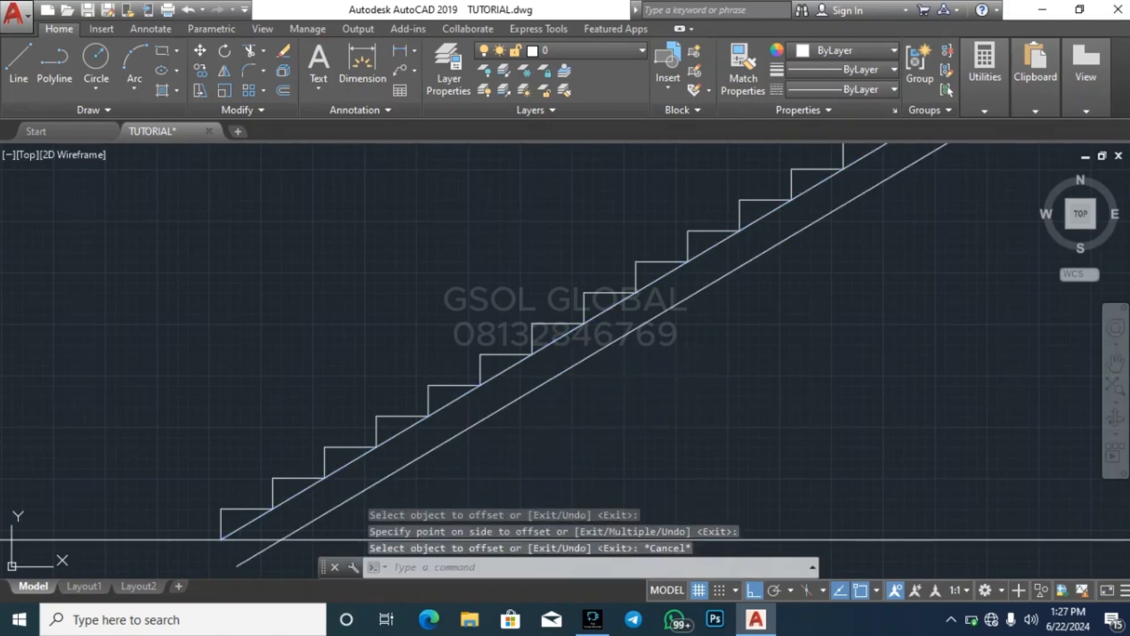
# Erase the original sloping line that touches the steps, leaving the offset line below
pyautogui.click(565, 352)
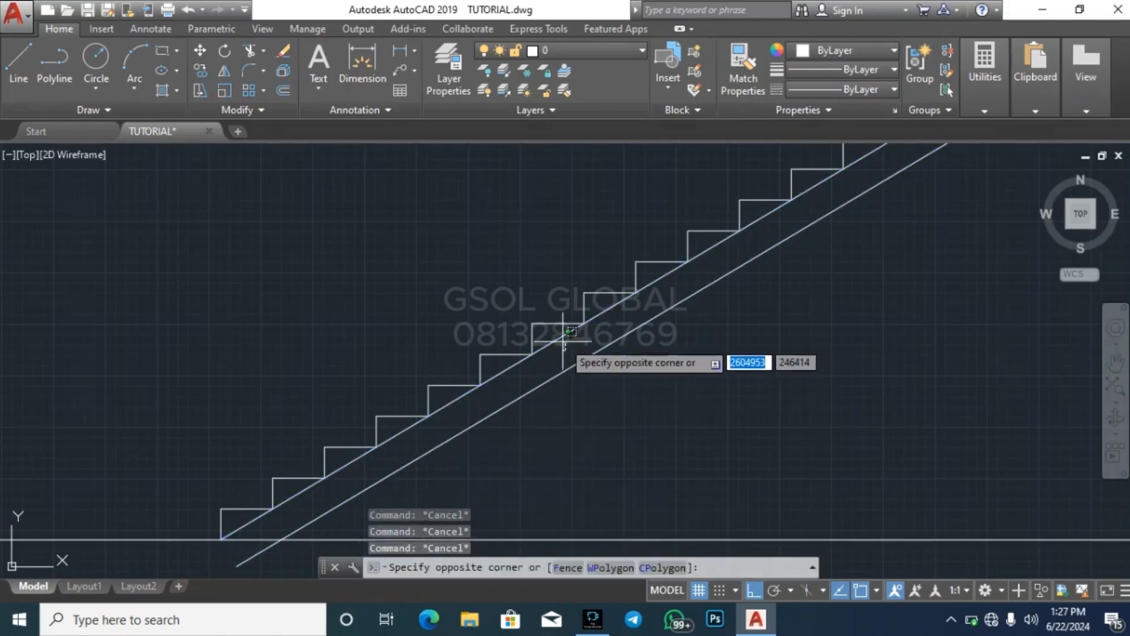
pyautogui.click(562, 340)
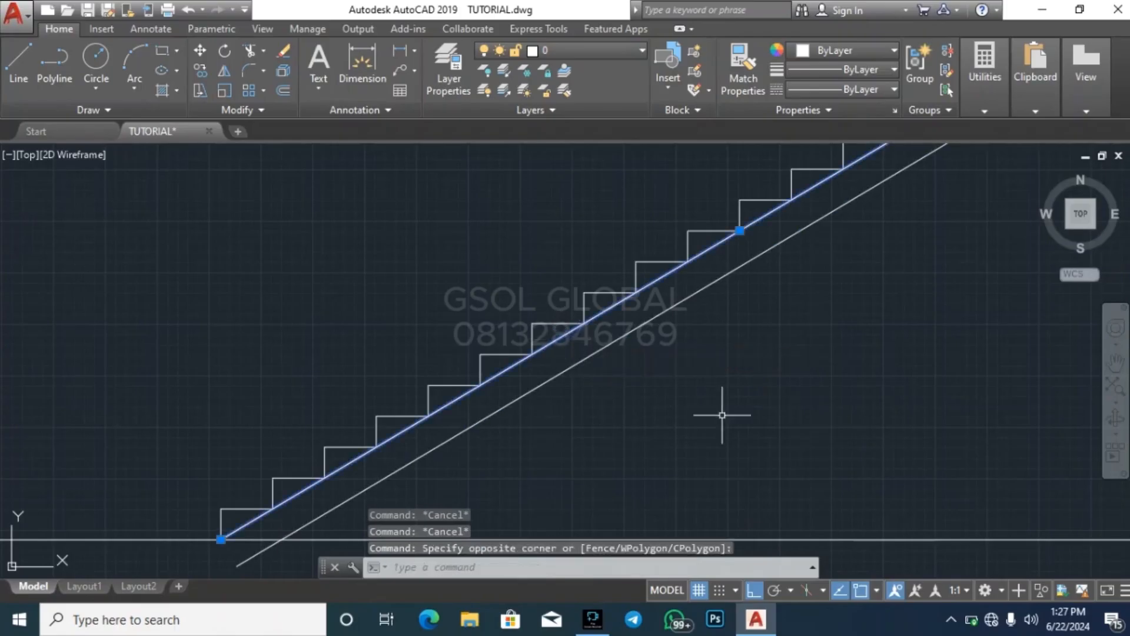
pyautogui.press('Delete')
pyautogui.scroll(-2, 565, 353)
pyautogui.press('Escape')
pyautogui.press('Escape')
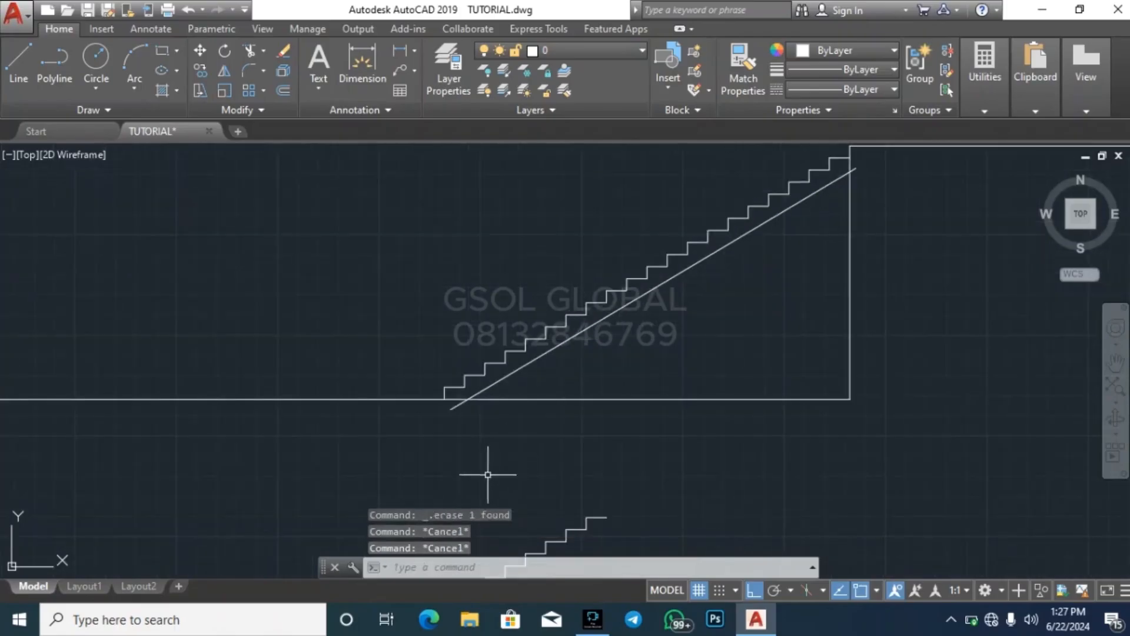
# Trim the overhanging ends of the sloping slab line at the ground line and at the landing's vertical line
pyautogui.press('Escape')
pyautogui.scroll(1, 476, 388)
pyautogui.scroll(2, 476, 388)
pyautogui.press('Return')
pyautogui.press('Return')
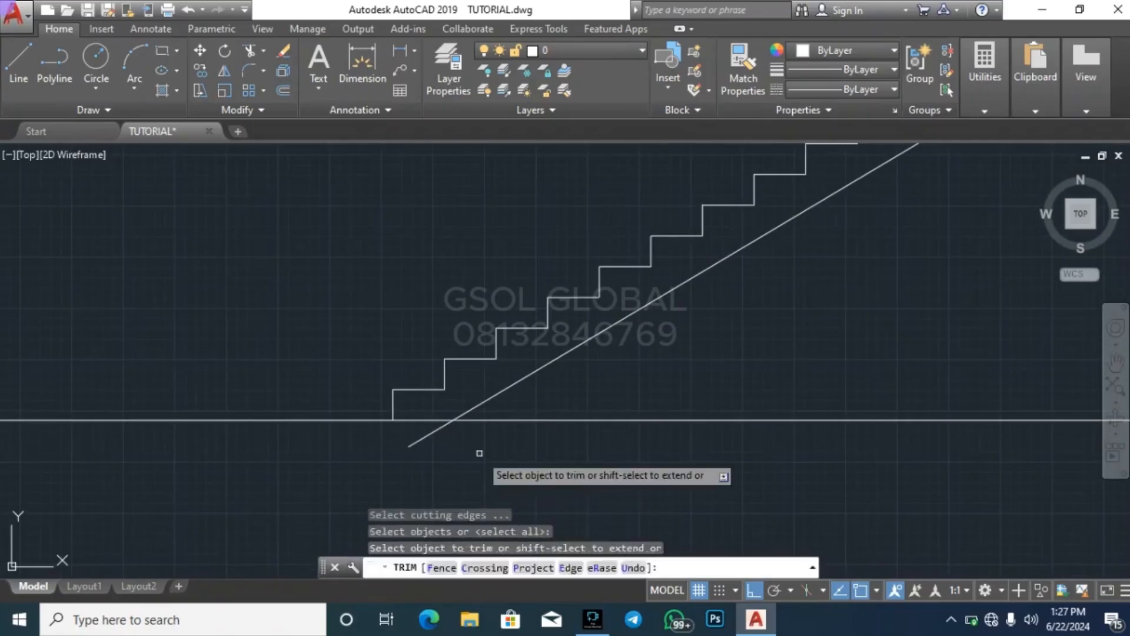
pyautogui.click(479, 454)
pyautogui.click(402, 425)
pyautogui.scroll(-4, 338, 489)
pyautogui.scroll(2, 735, 229)
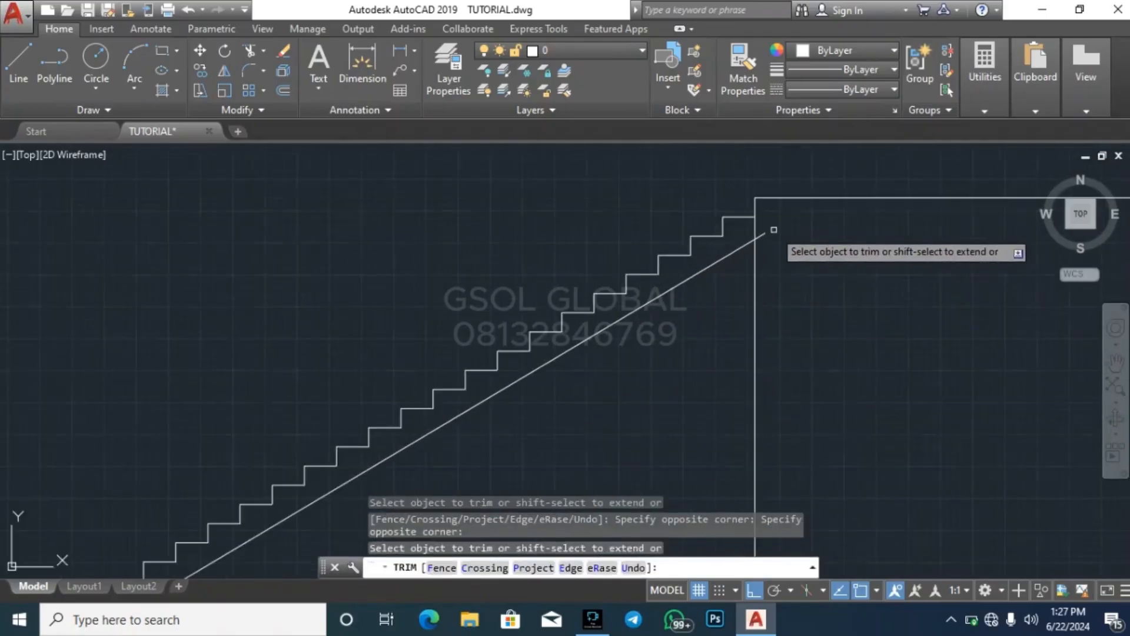
pyautogui.press('Escape')
pyautogui.press('Escape')
pyautogui.scroll(-4, 544, 265)
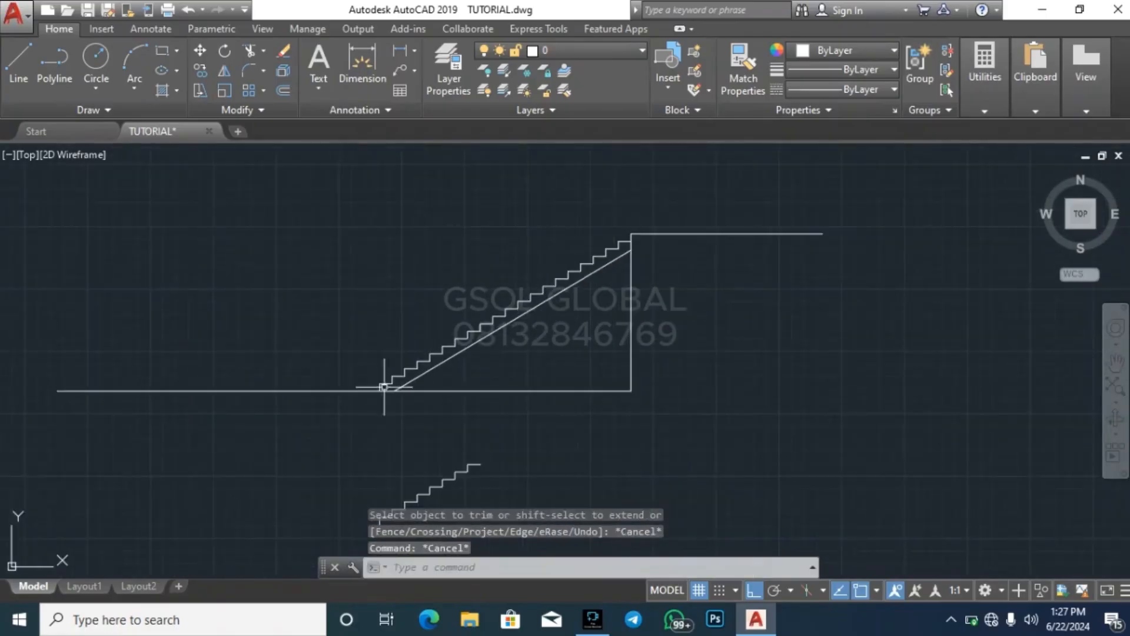
pyautogui.click(328, 448)
pyautogui.press('Escape')
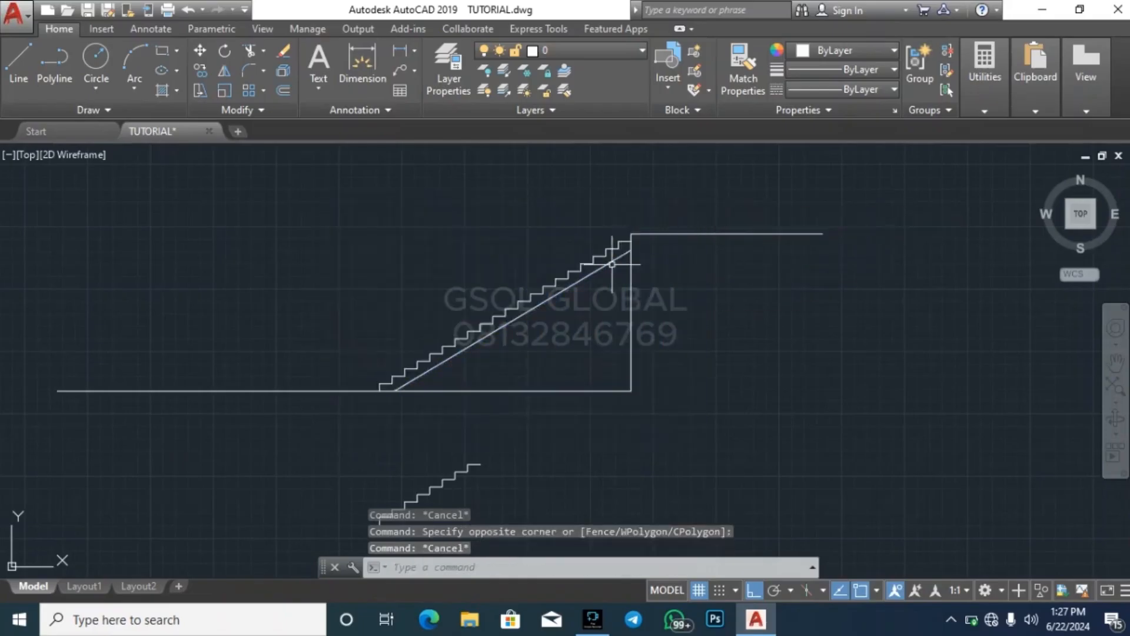
pyautogui.scroll(4, 613, 264)
pyautogui.press('Escape')
pyautogui.scroll(-4, 636, 265)
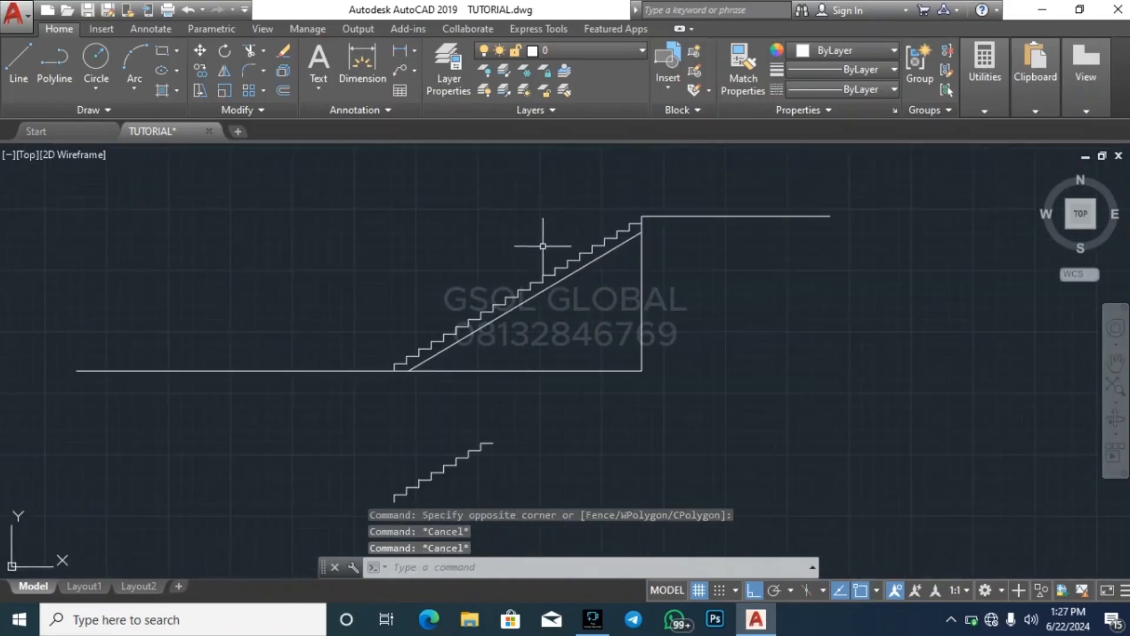
pyautogui.click(342, 398)
pyautogui.click(686, 189)
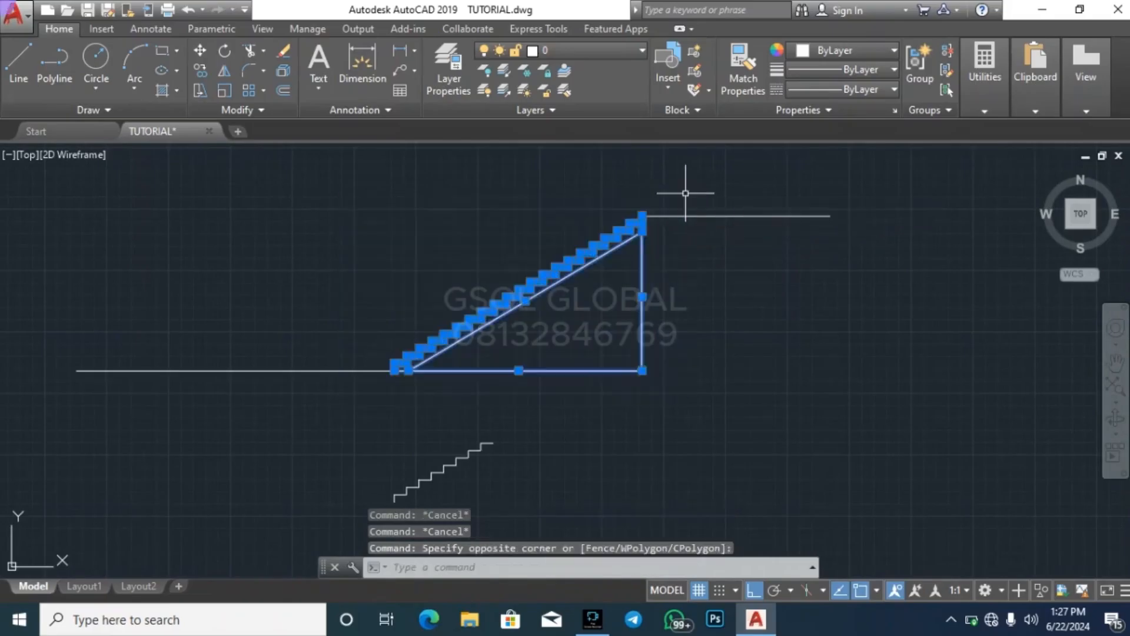
pyautogui.press('Escape')
pyautogui.scroll(-5, 491, 232)
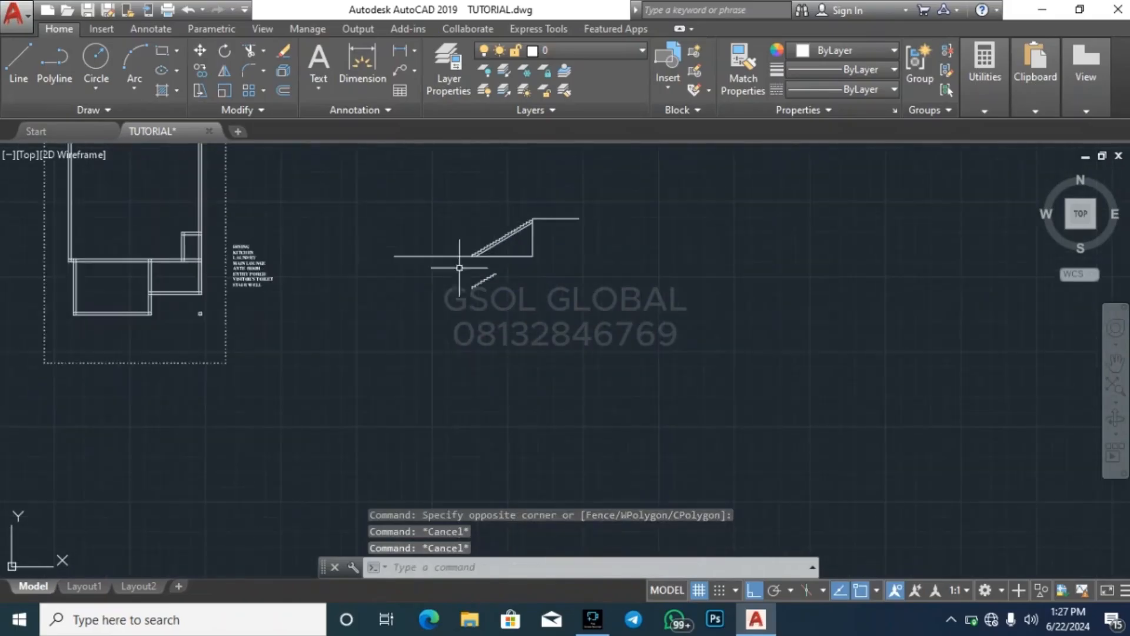
pyautogui.press('Escape')
pyautogui.scroll(4, 479, 235)
pyautogui.scroll(2, 485, 321)
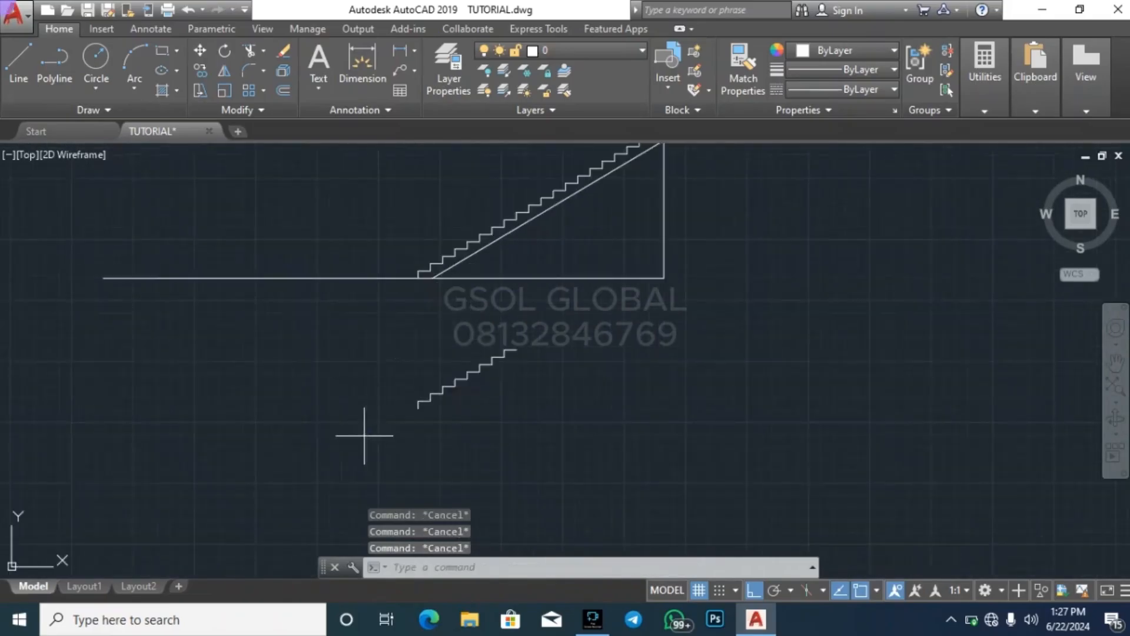
# Move the separate eight-step flight straight down, farther away from the full stair section above it
pyautogui.click(366, 436)
pyautogui.click(610, 329)
pyautogui.write('m')
pyautogui.press('Return')
pyautogui.click(681, 328)
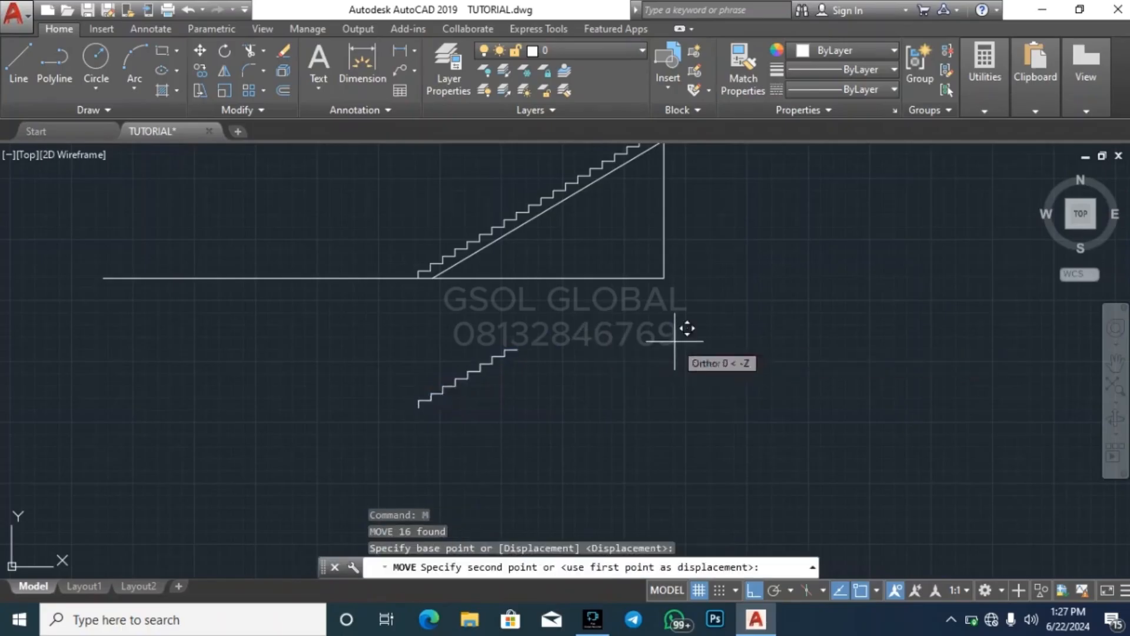
pyautogui.click(664, 396)
pyautogui.press('Escape')
pyautogui.press('Escape')
pyautogui.press('Escape')
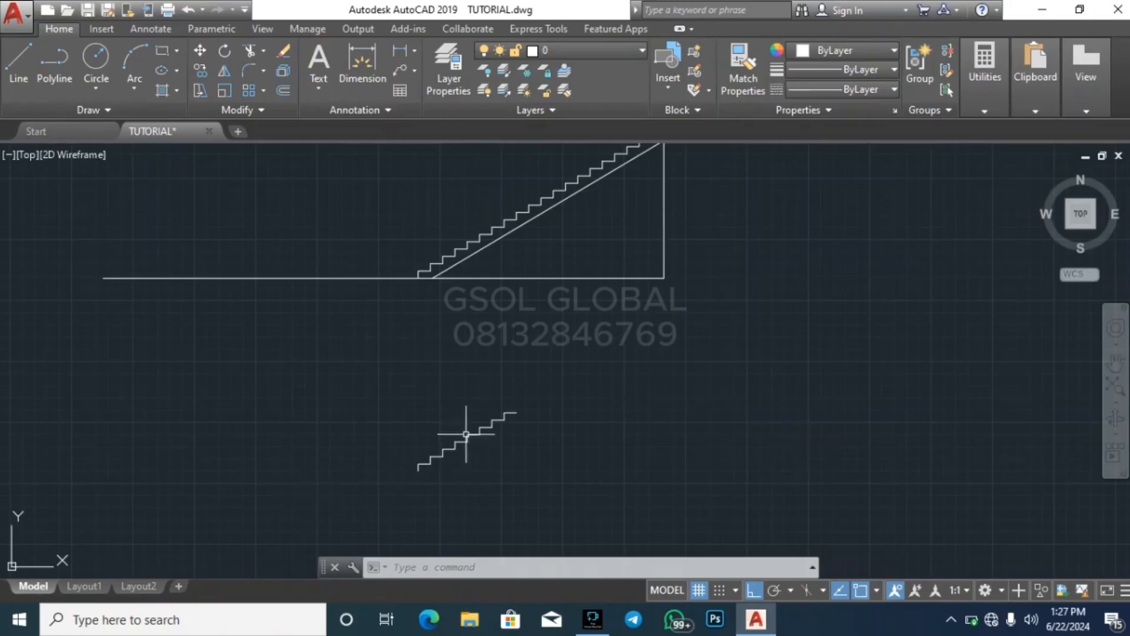
pyautogui.scroll(2, 462, 434)
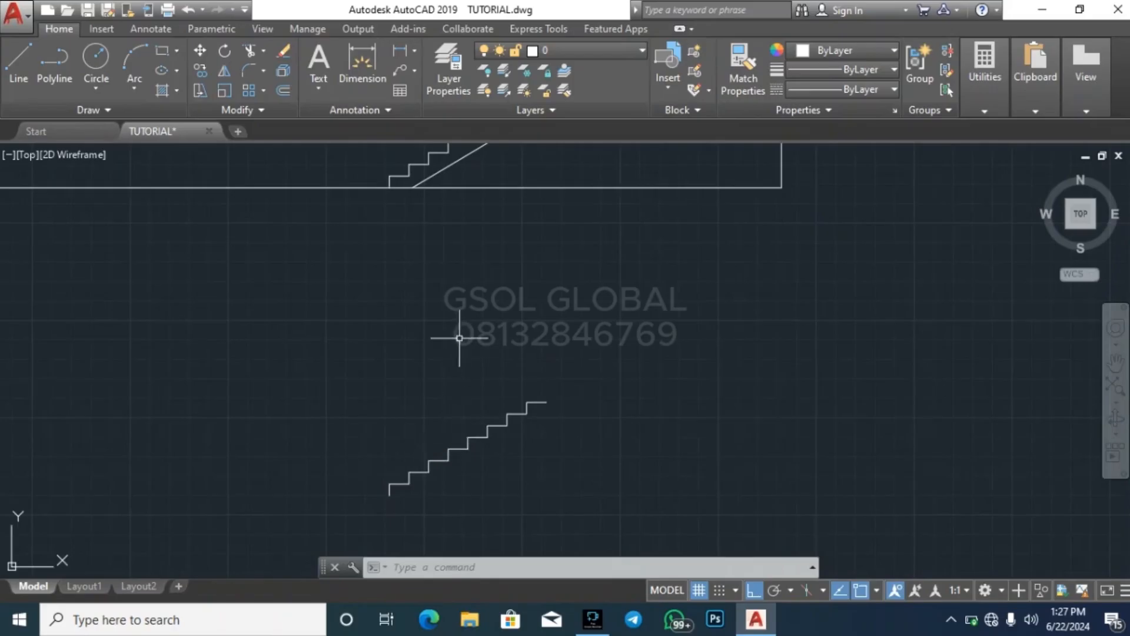
pyautogui.scroll(-2, 429, 353)
pyautogui.click(379, 492)
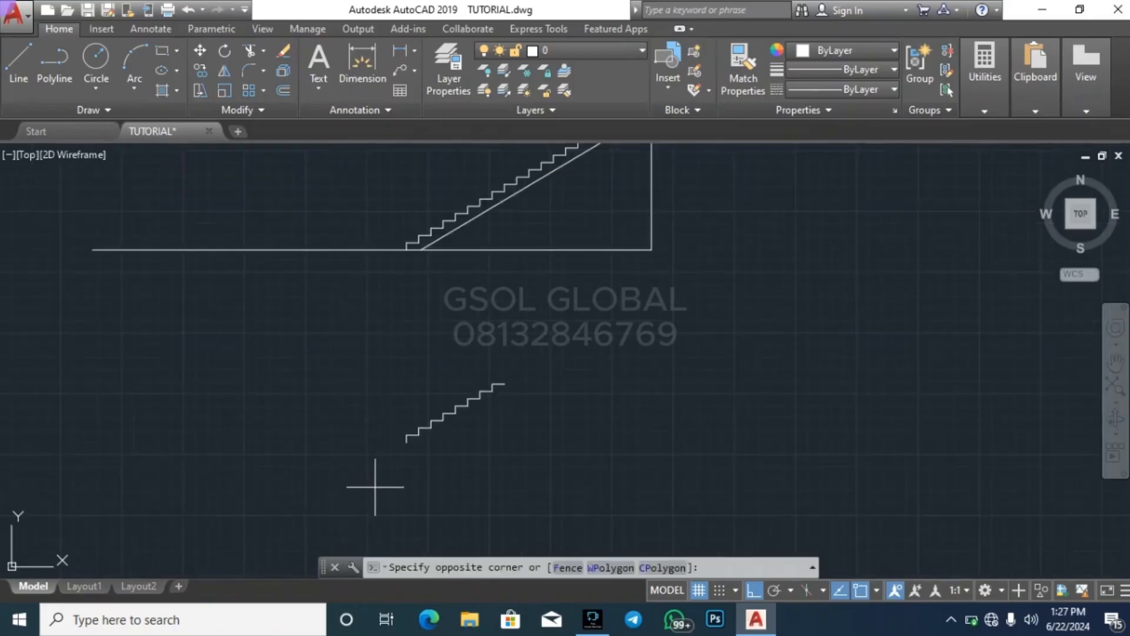
pyautogui.click(537, 371)
pyautogui.click(565, 379)
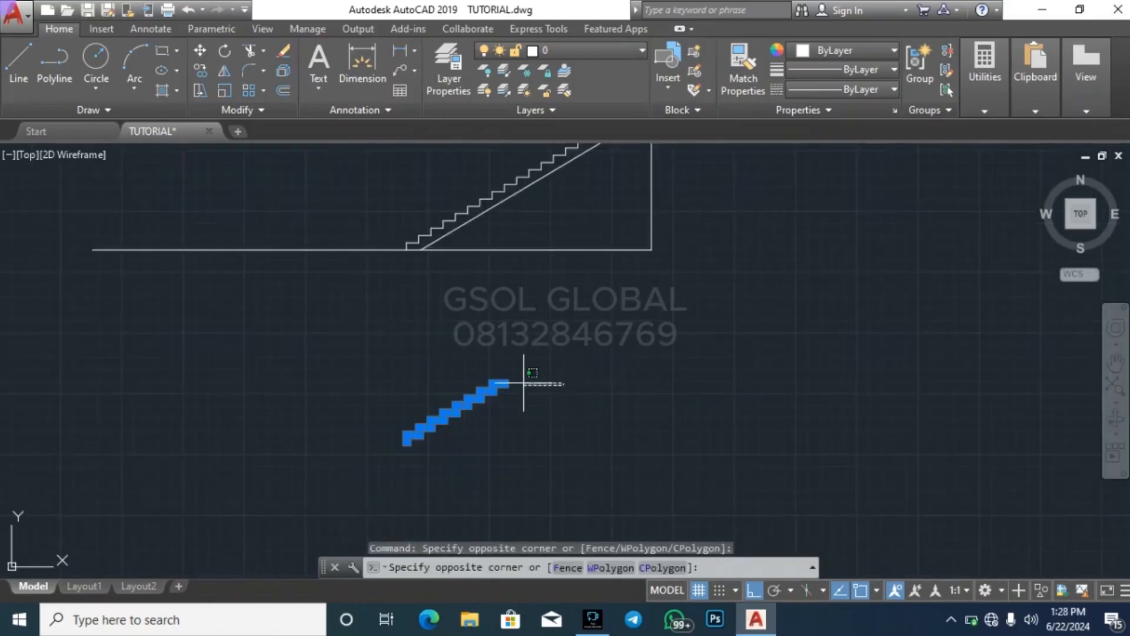
pyautogui.press('Escape')
pyautogui.press('Escape')
pyautogui.press('Escape')
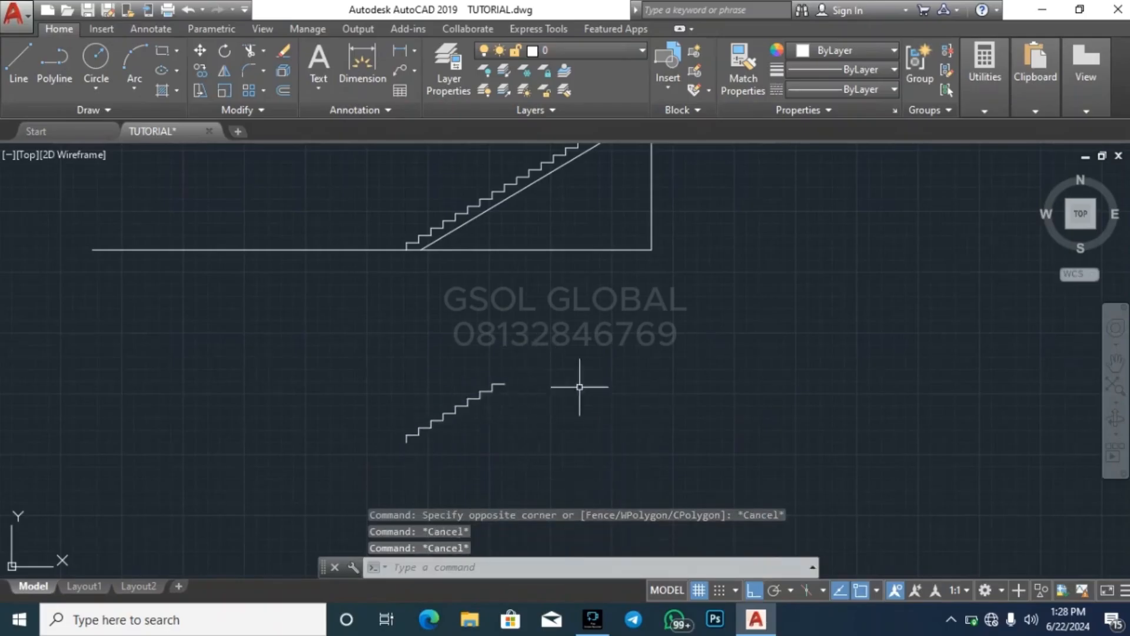
pyautogui.click(361, 471)
pyautogui.click(618, 330)
pyautogui.press('Escape')
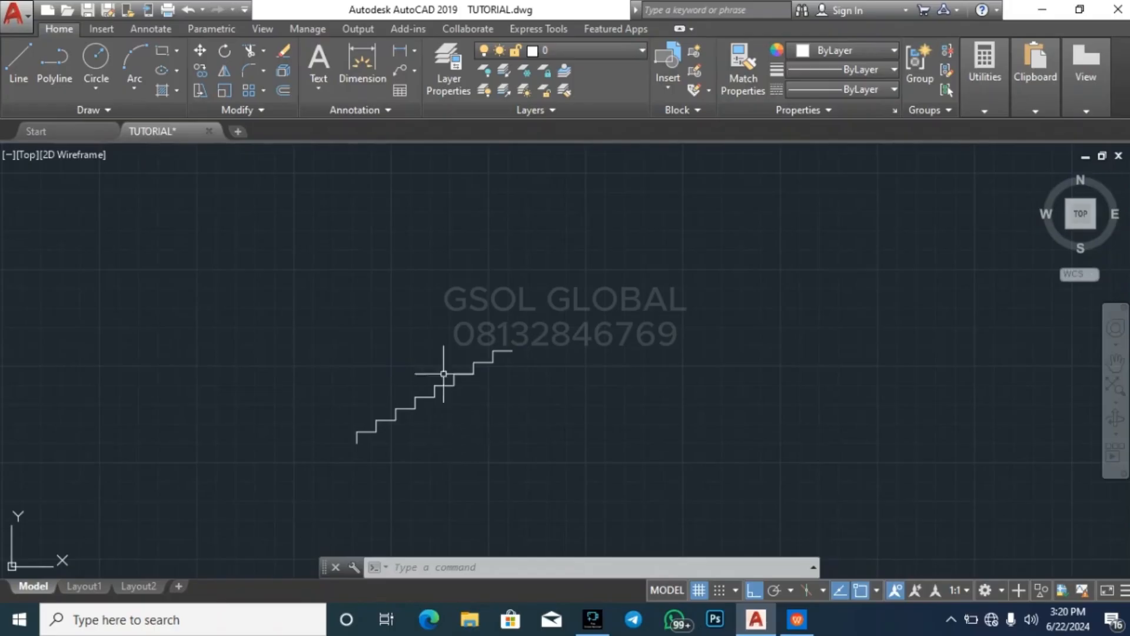
pyautogui.scroll(4, 412, 424)
pyautogui.press('Escape')
pyautogui.press('Escape')
pyautogui.press('Escape')
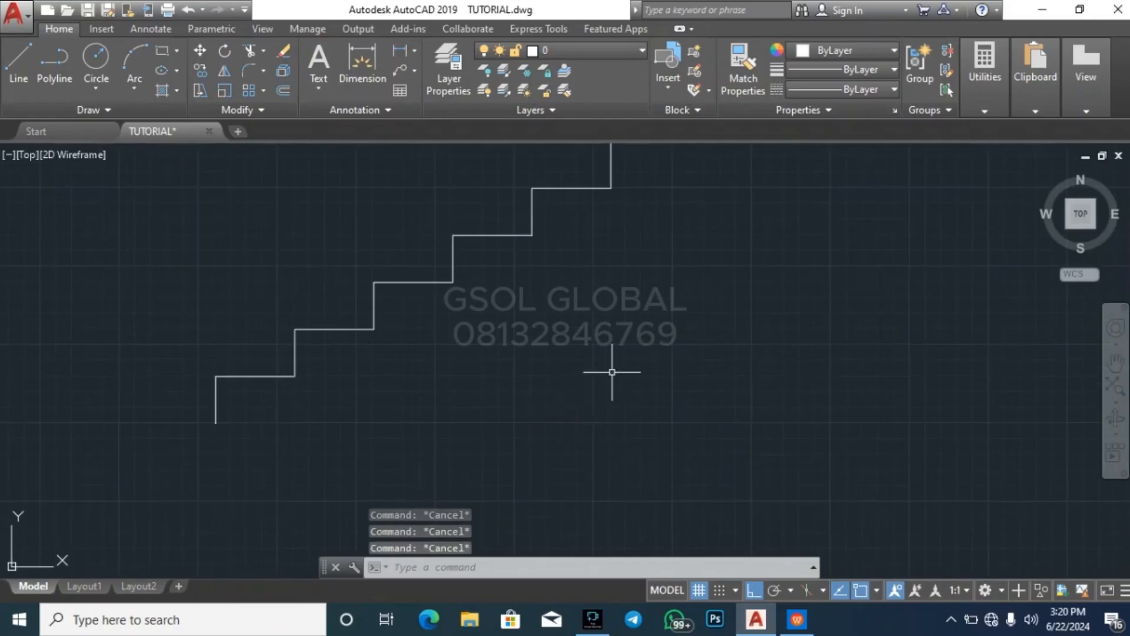
# Draw a horizontal ground line about 2530 long, running left from the base of the eight-step flight's lowest riser
pyautogui.scroll(-4, 611, 372)
pyautogui.write('l')
pyautogui.press('Return')
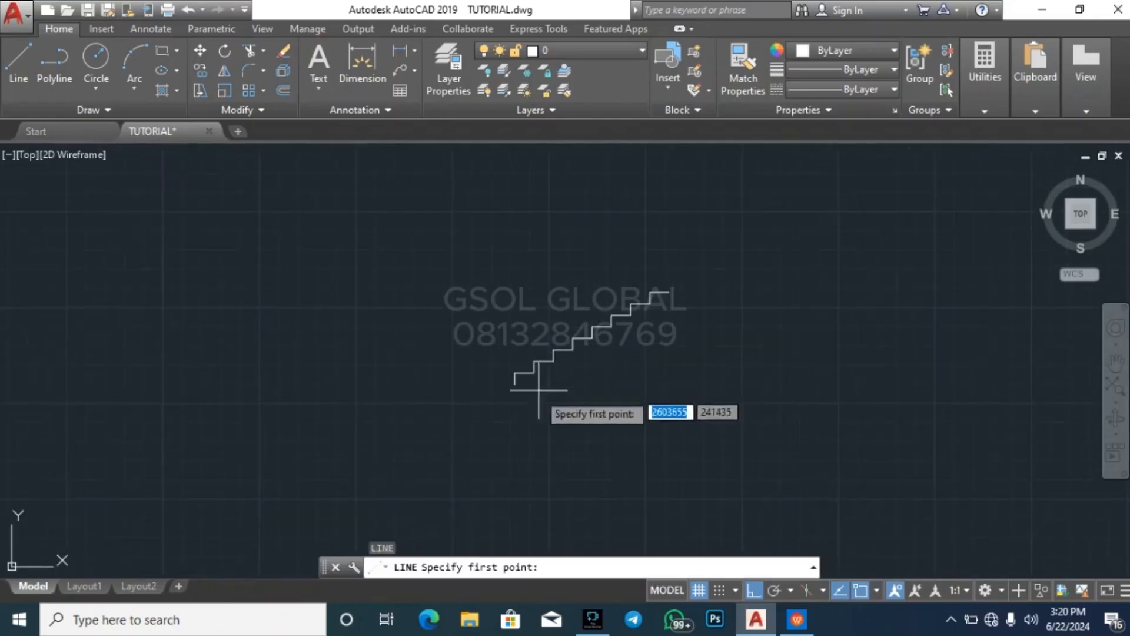
pyautogui.scroll(2, 512, 375)
pyautogui.click(514, 378)
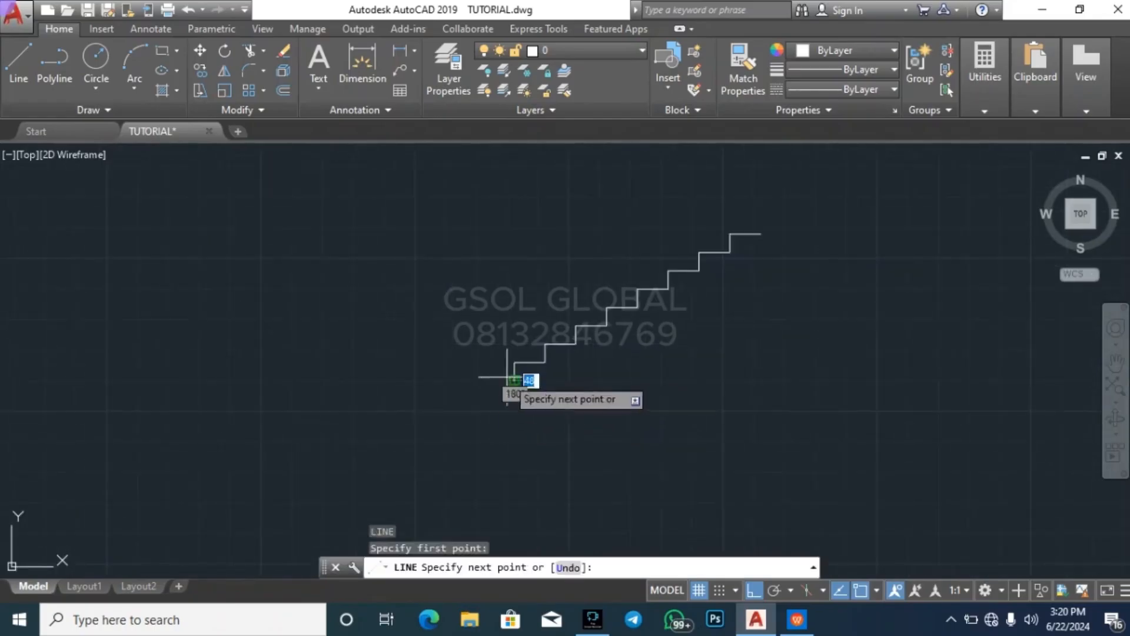
pyautogui.click(199, 378)
pyautogui.press('Escape')
pyautogui.press('Return')
pyautogui.scroll(-4, 277, 472)
pyautogui.press('Escape')
pyautogui.scroll(3, 433, 417)
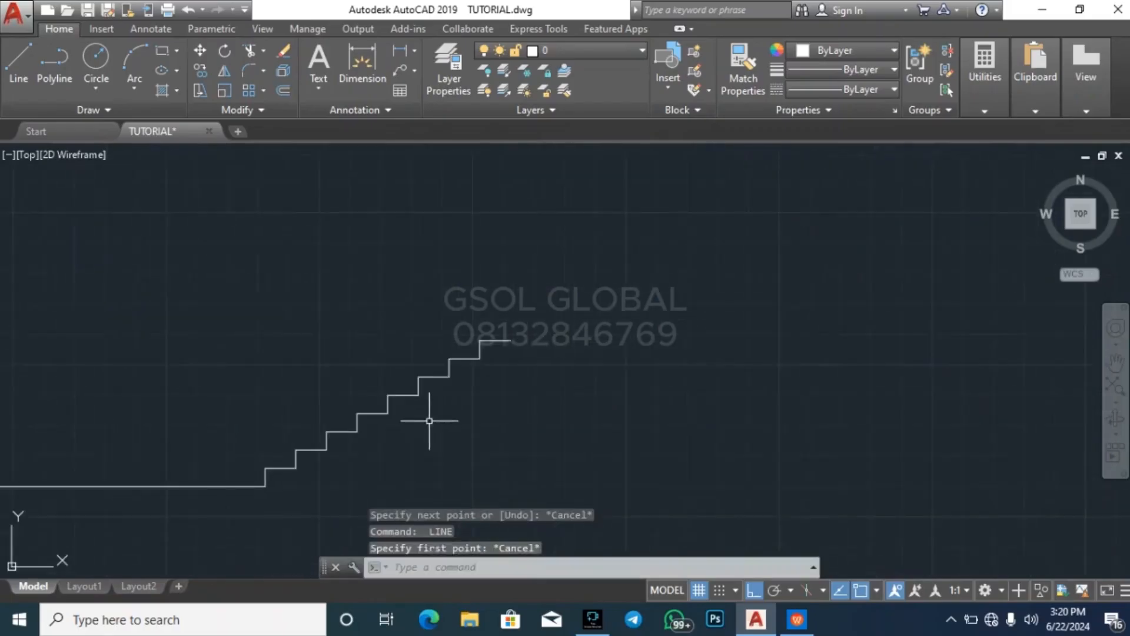
pyautogui.press('Escape')
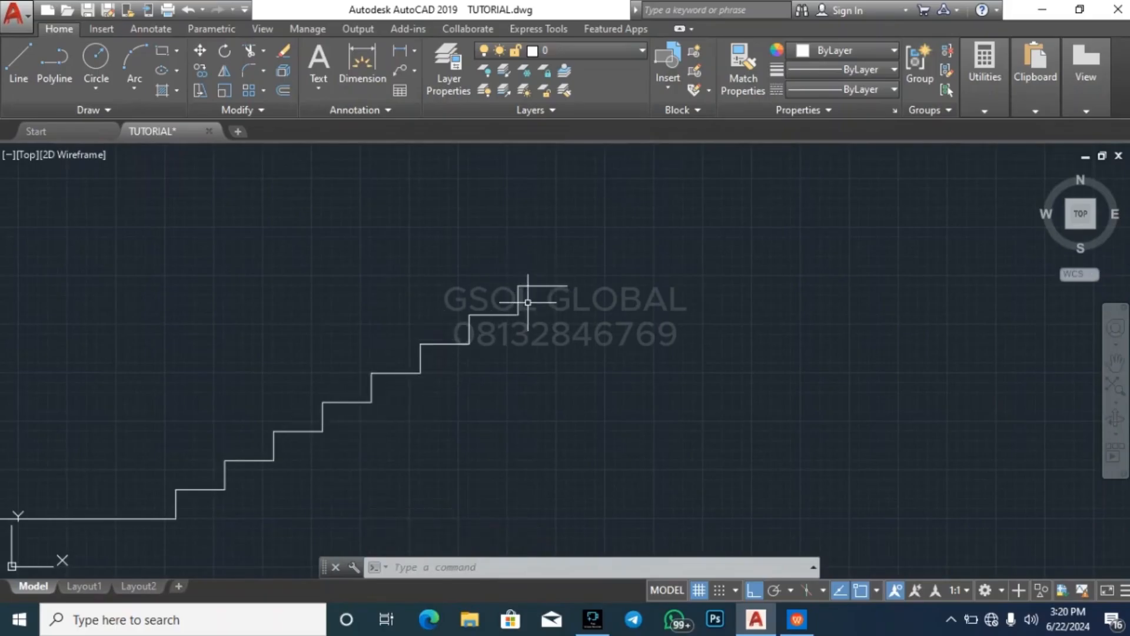
pyautogui.scroll(-3, 404, 416)
pyautogui.press('Escape')
pyautogui.press('Escape')
pyautogui.scroll(2, 586, 164)
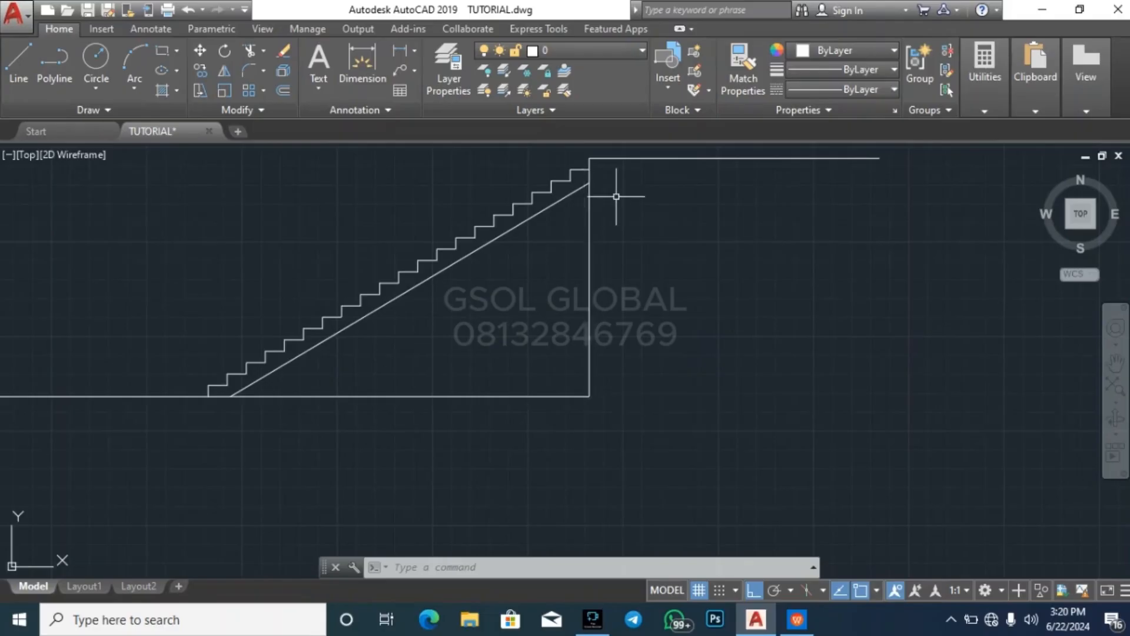
pyautogui.moveTo(1004, 107)
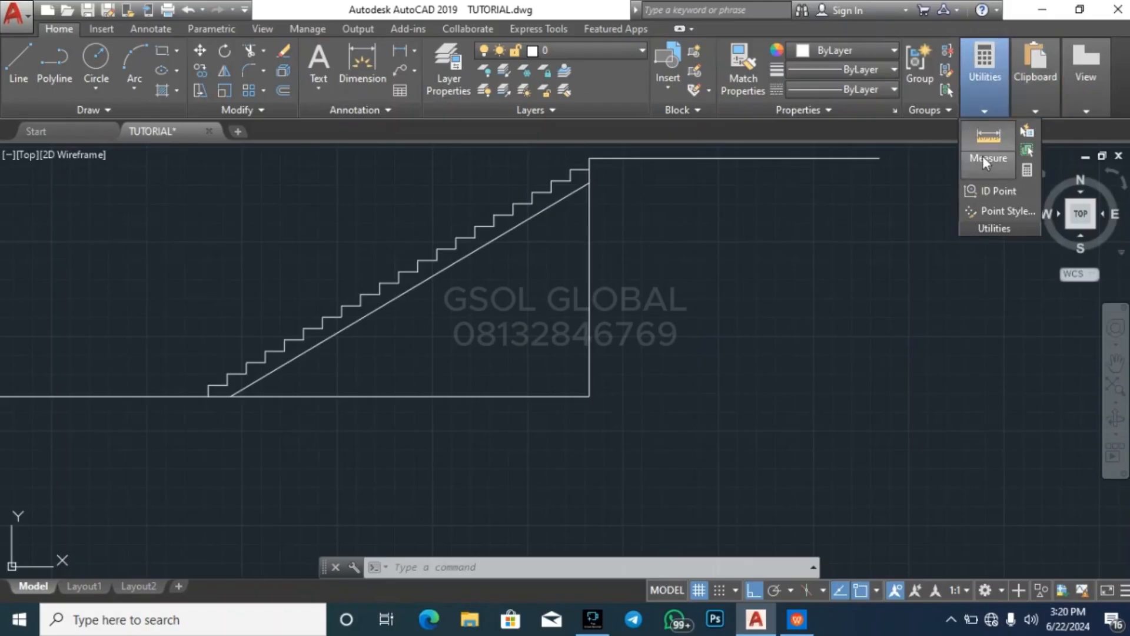
pyautogui.click(984, 155)
pyautogui.scroll(3, 588, 160)
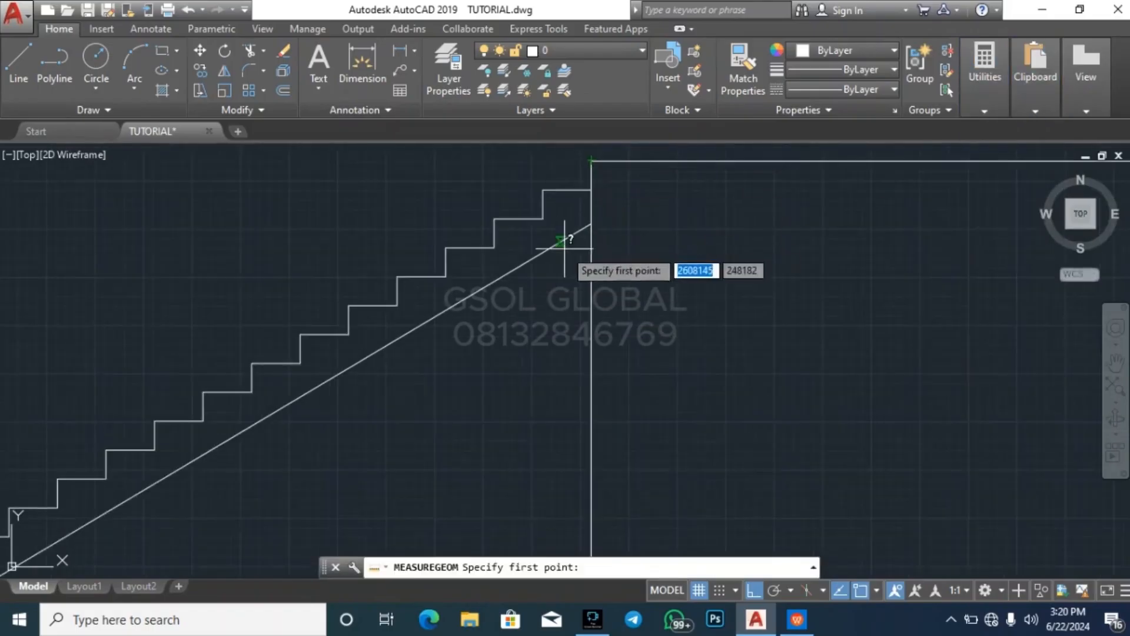
pyautogui.click(591, 190)
pyautogui.scroll(-2, 593, 182)
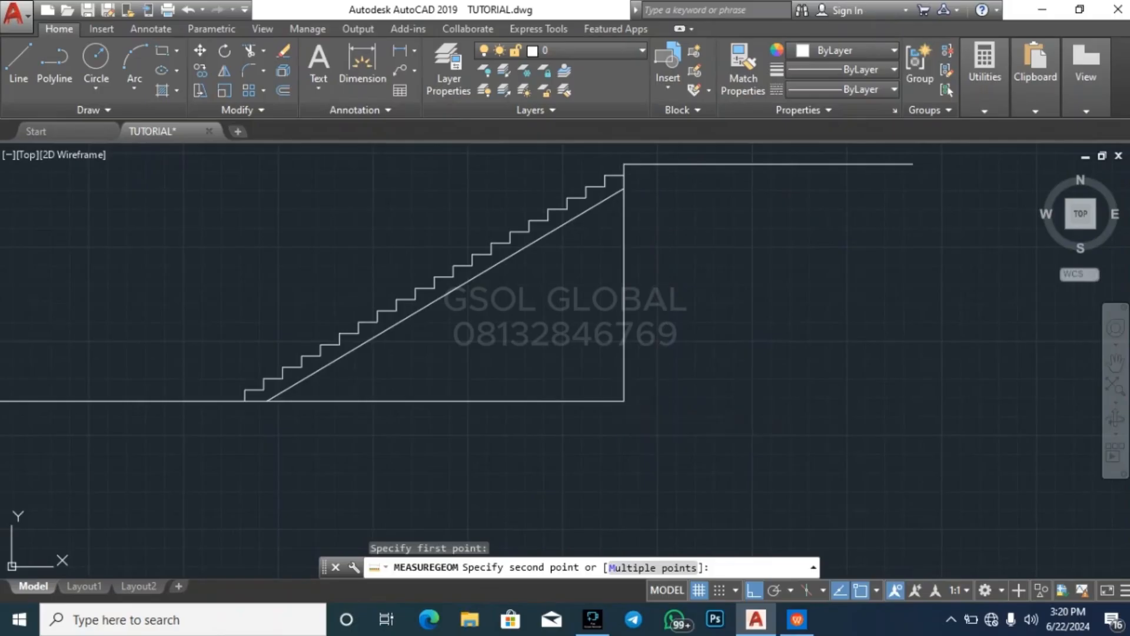
pyautogui.press('Escape')
pyautogui.press('Escape')
pyautogui.press('Escape')
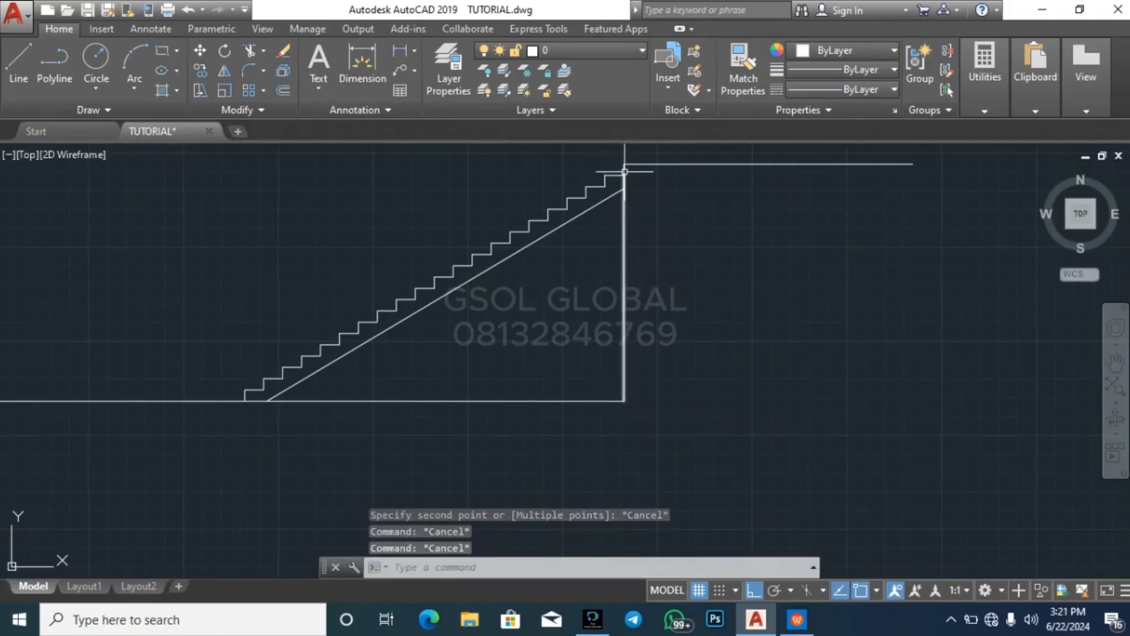
# Examine the eight-step flight and its ground line in comparison with the full stair section above
pyautogui.scroll(2, 622, 173)
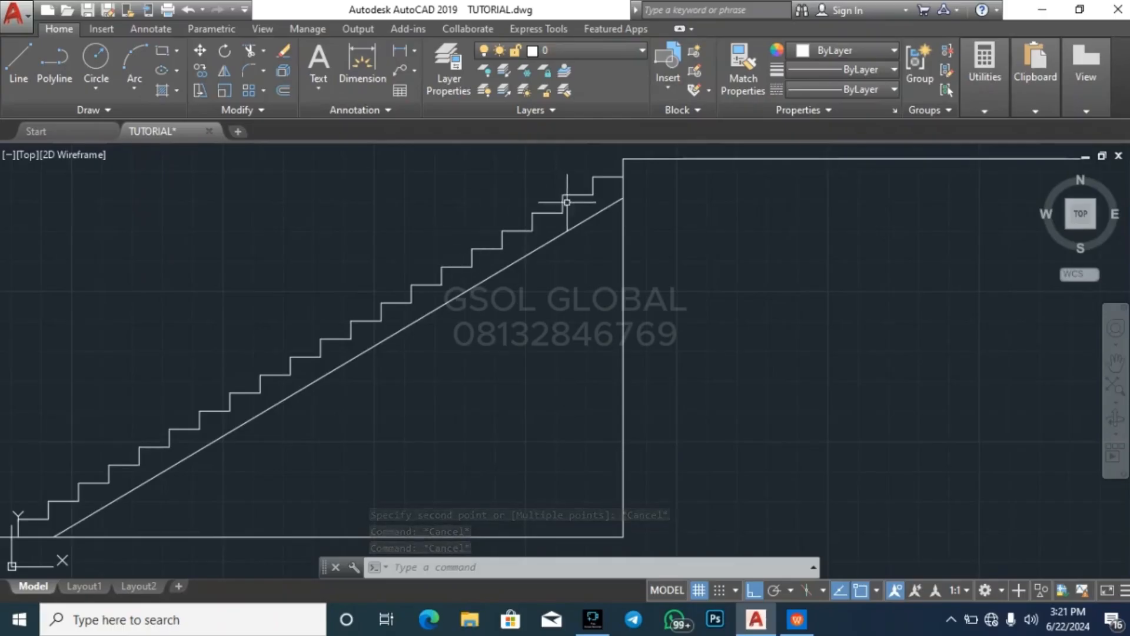
pyautogui.scroll(-5, 558, 191)
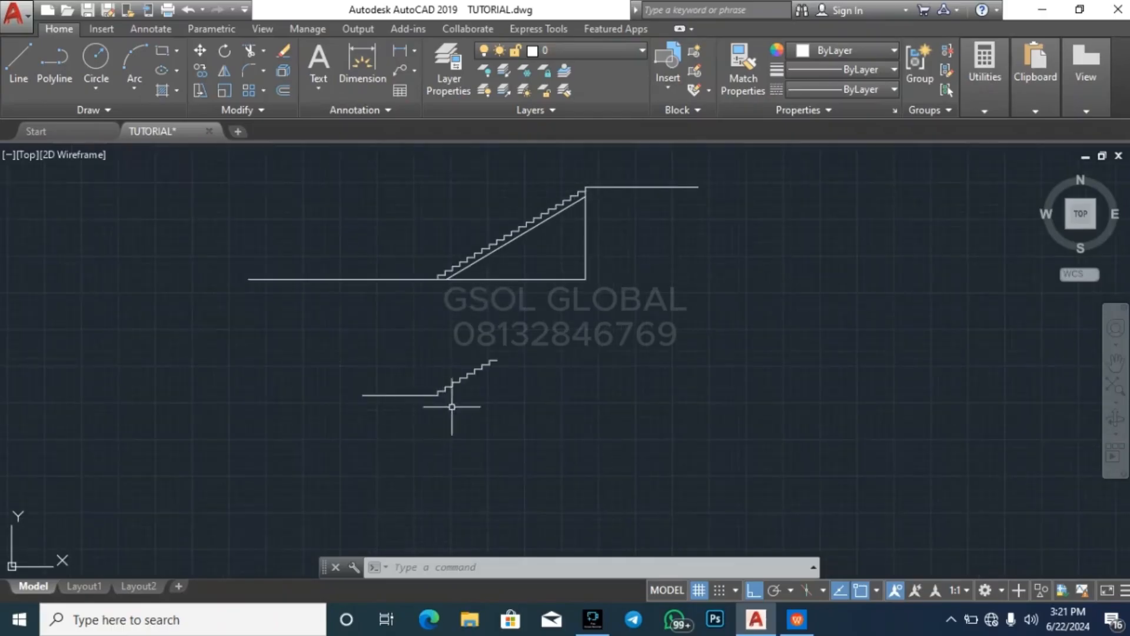
pyautogui.scroll(5, 489, 370)
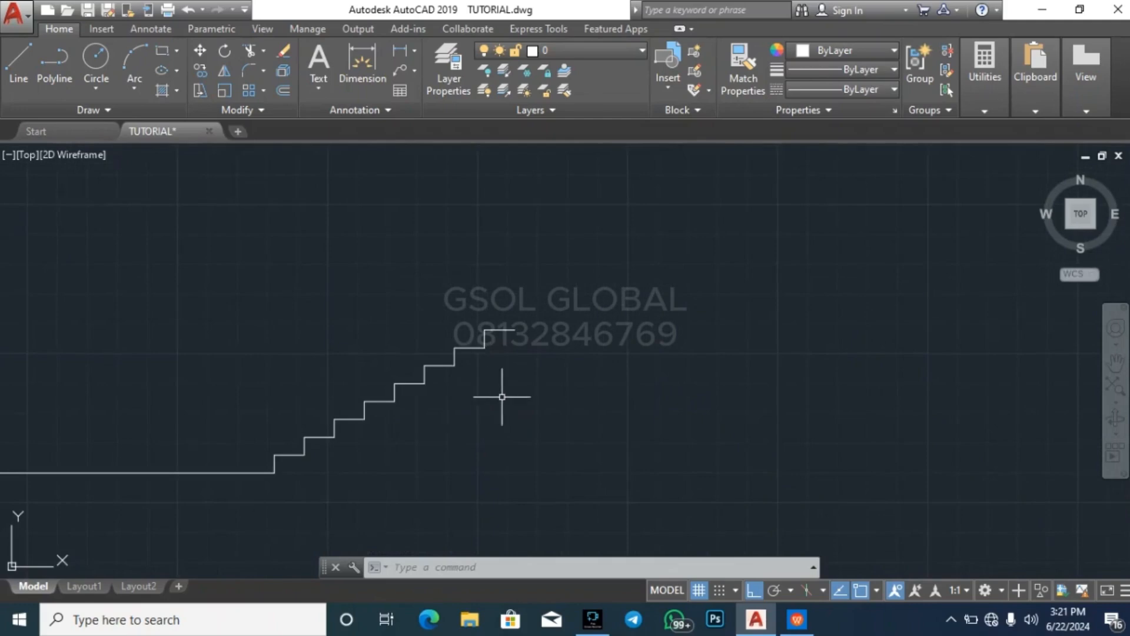
pyautogui.scroll(-4, 331, 348)
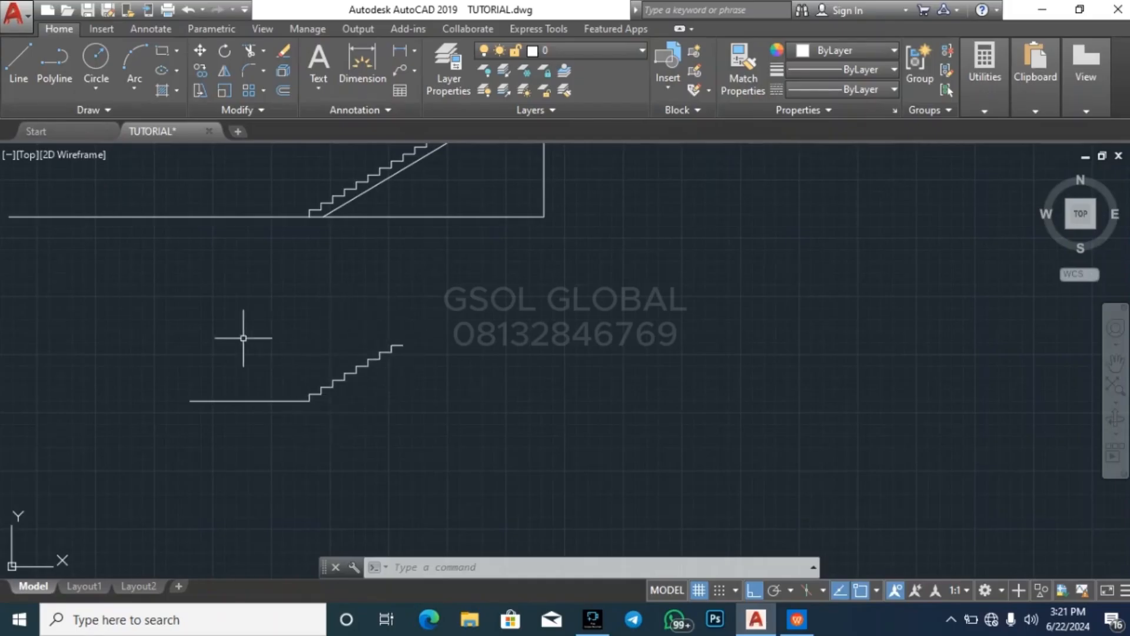
pyautogui.press('Escape')
pyautogui.press('Escape')
pyautogui.press('Escape')
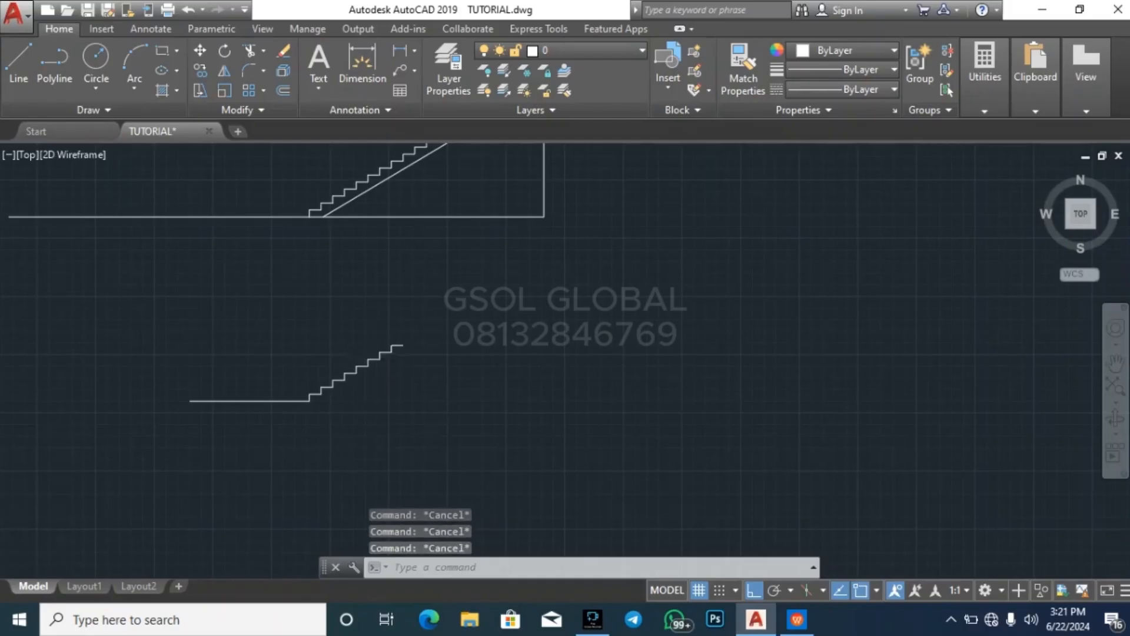
pyautogui.scroll(8, 235, 412)
pyautogui.click(365, 429)
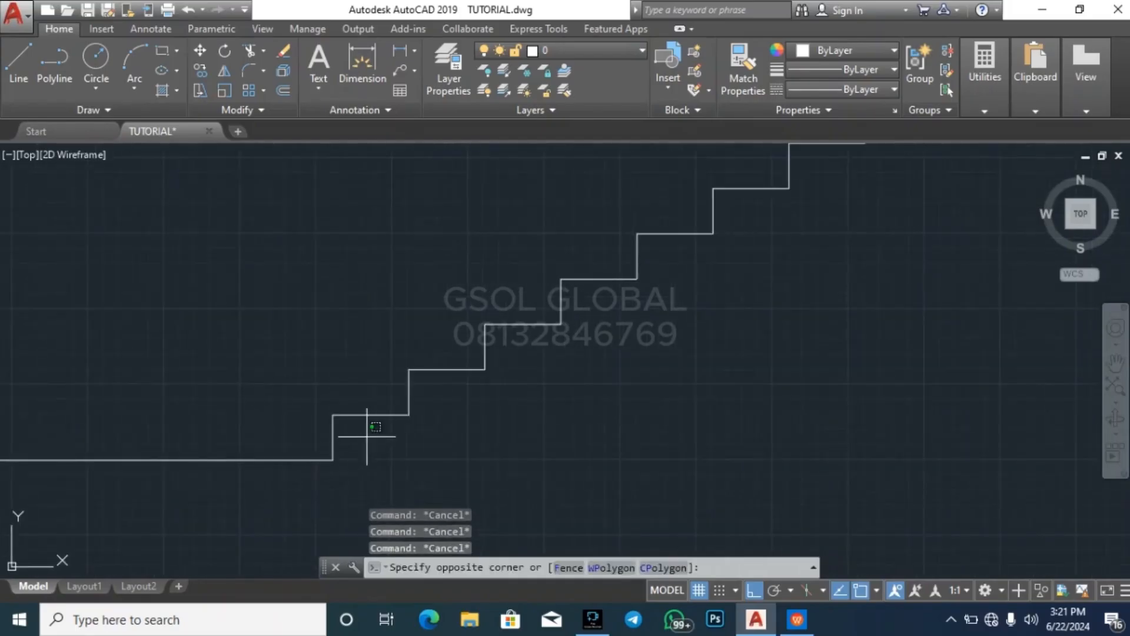
pyautogui.click(315, 434)
pyautogui.press('Escape')
pyautogui.press('Escape')
pyautogui.scroll(-4, 214, 432)
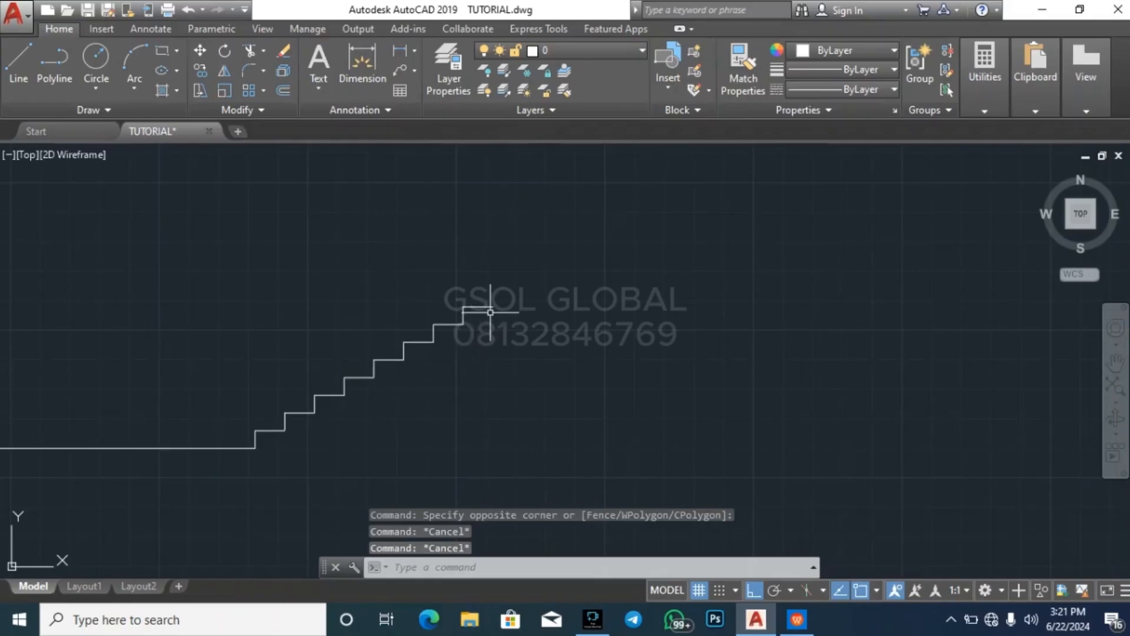
pyautogui.click(221, 495)
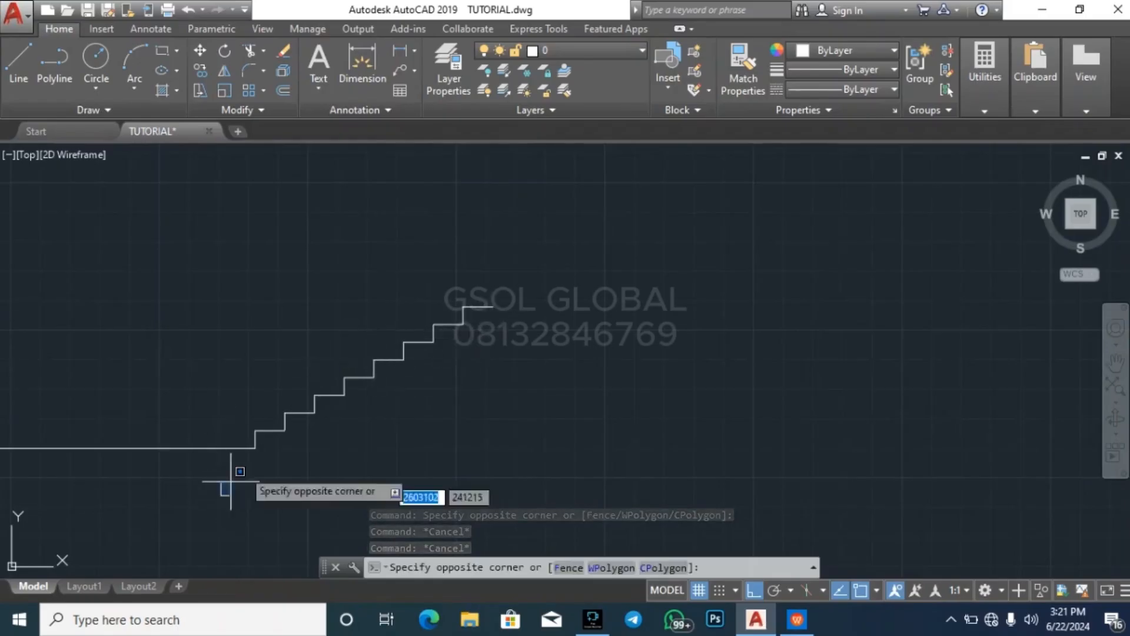
pyautogui.click(612, 262)
pyautogui.press('Escape')
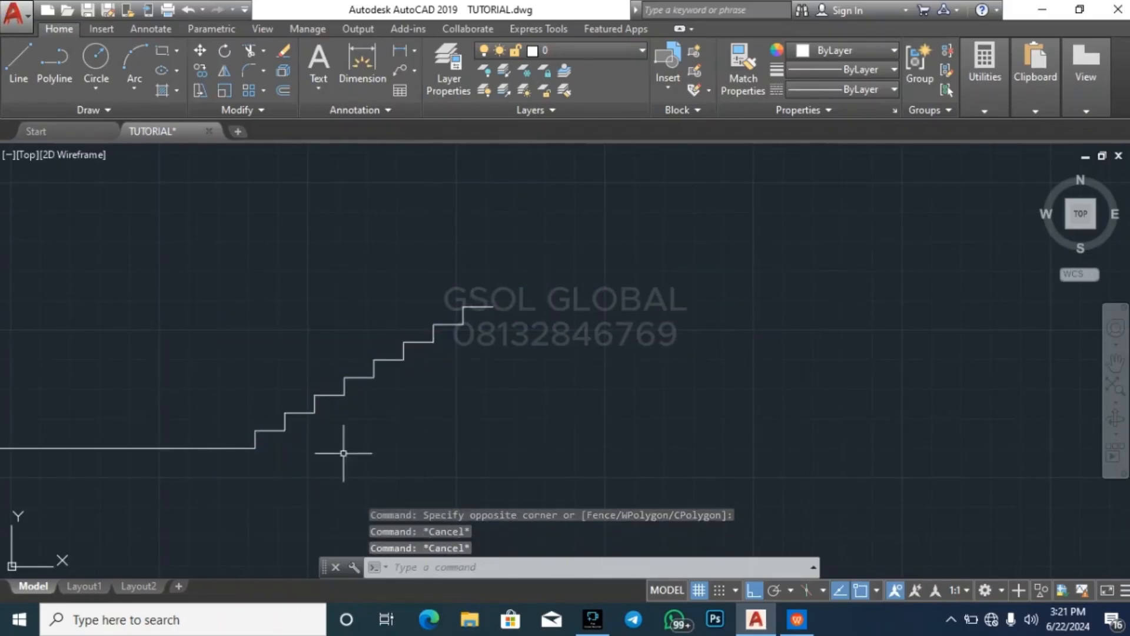
pyautogui.click(227, 477)
pyautogui.click(546, 285)
pyautogui.press('Escape')
pyautogui.press('Escape')
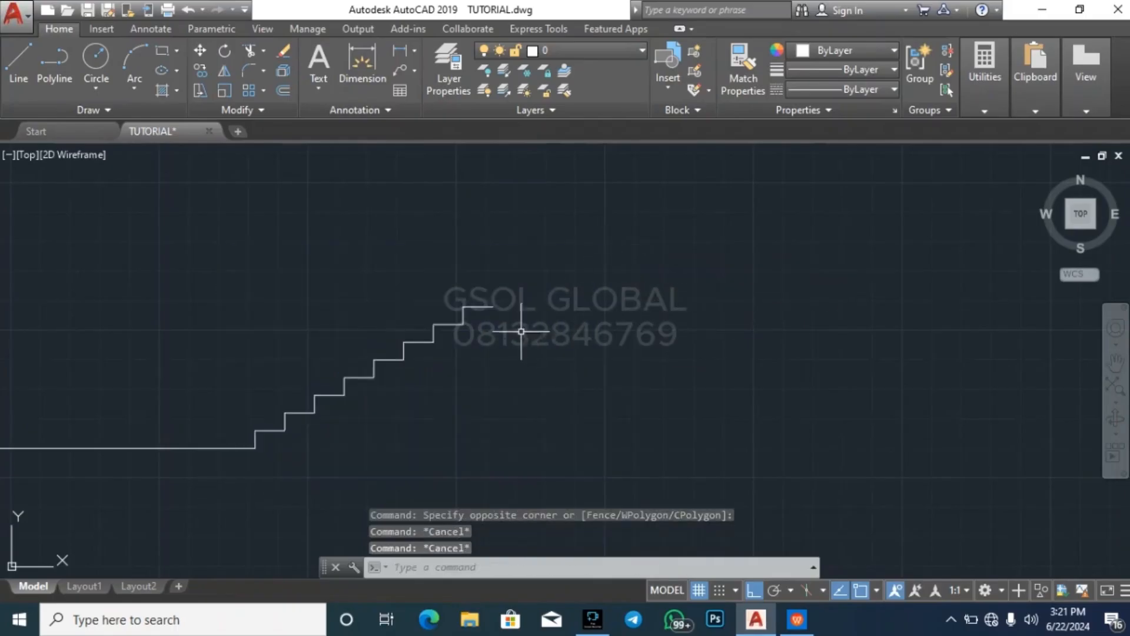
pyautogui.press('Escape')
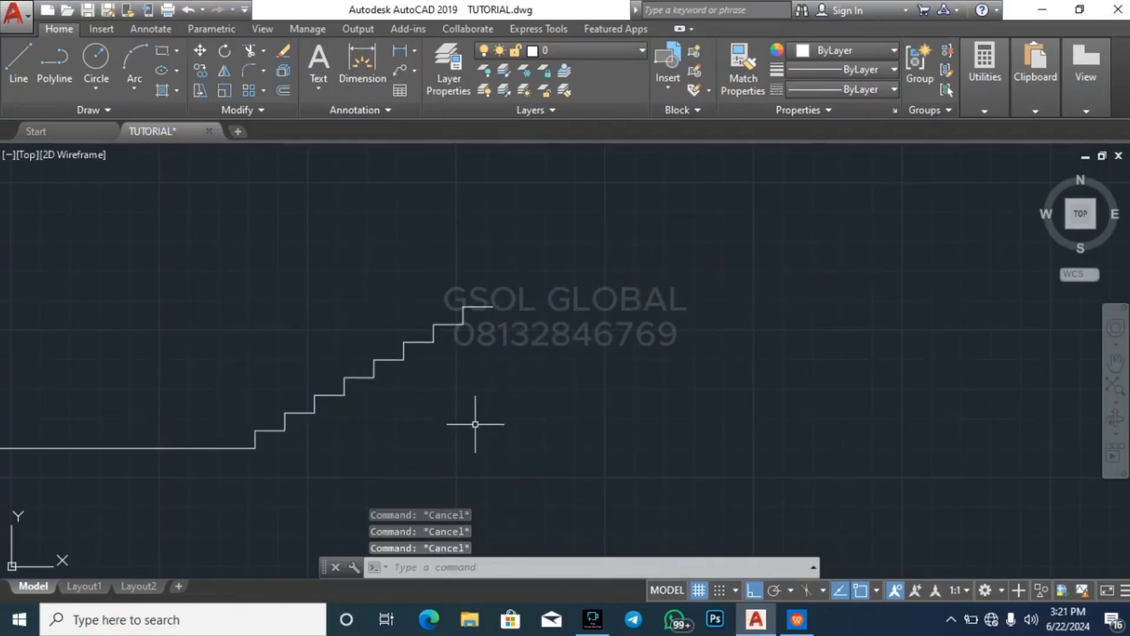
pyautogui.click(207, 460)
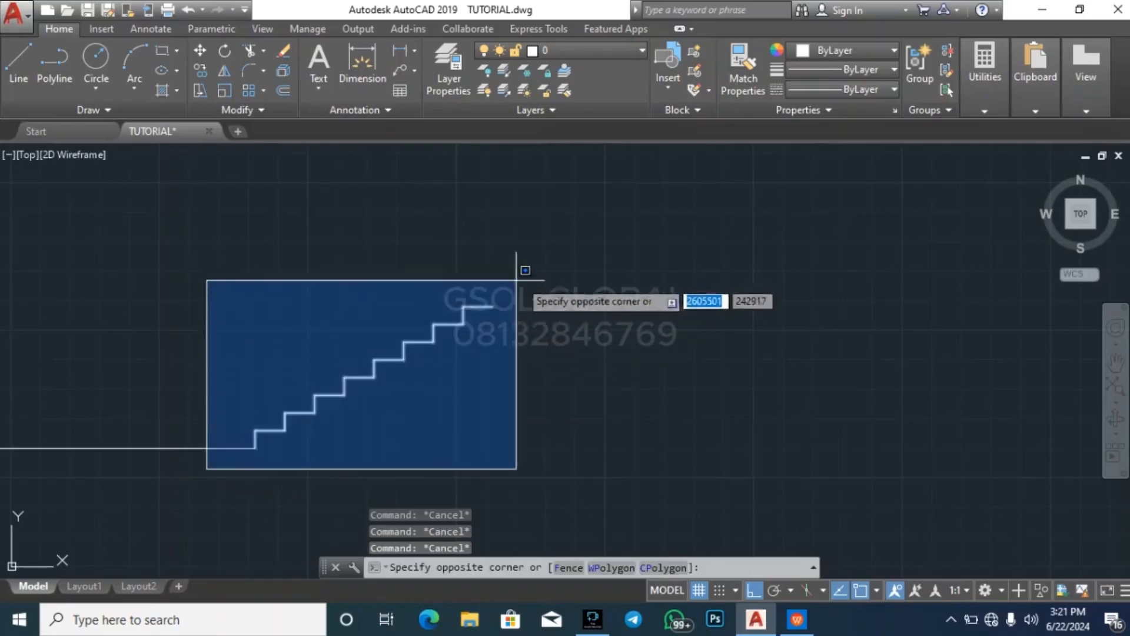
pyautogui.click(609, 249)
pyautogui.press('Escape')
pyautogui.click(189, 459)
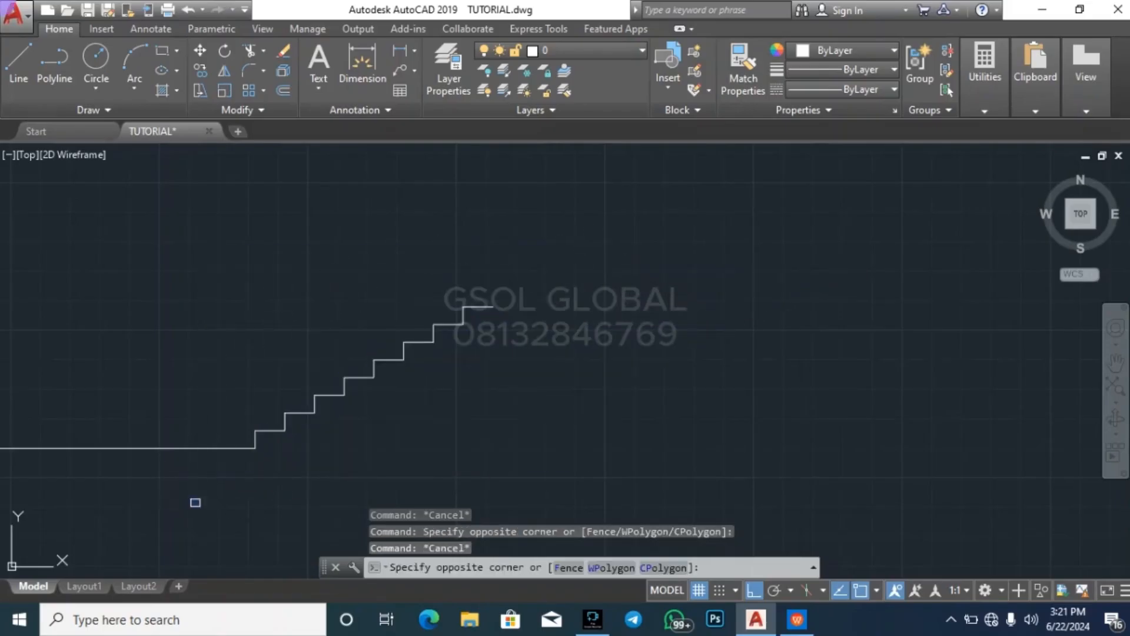
pyautogui.click(540, 282)
pyautogui.press('Escape')
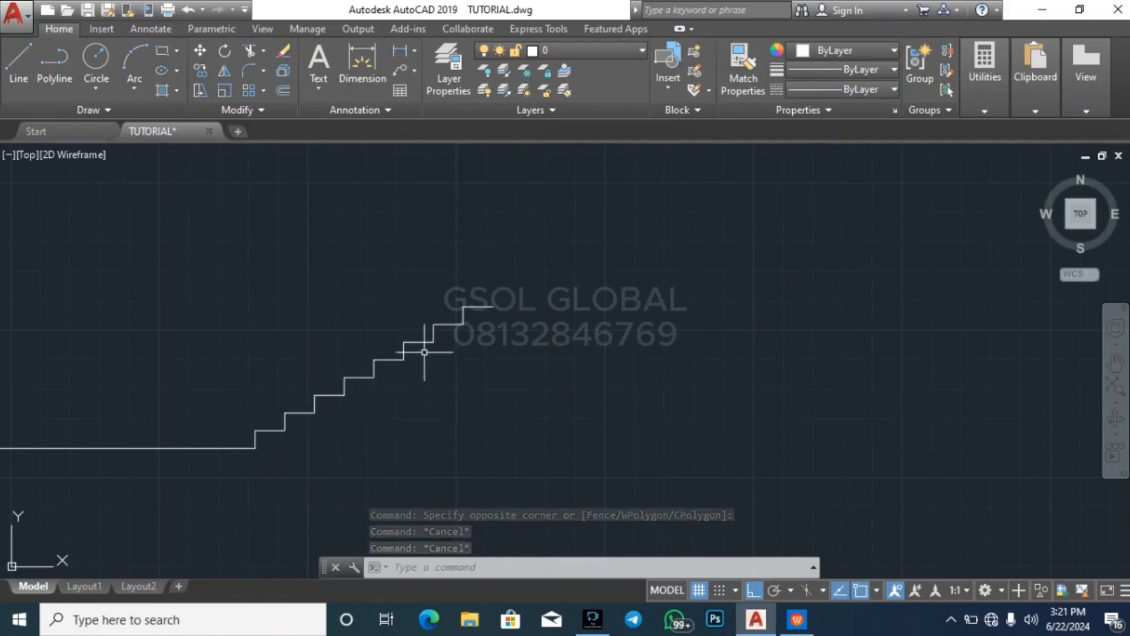
# Copy the flight's topmost riser and tread twice, end to end up the slope, to extend the flight to ten steps
pyautogui.scroll(4, 496, 310)
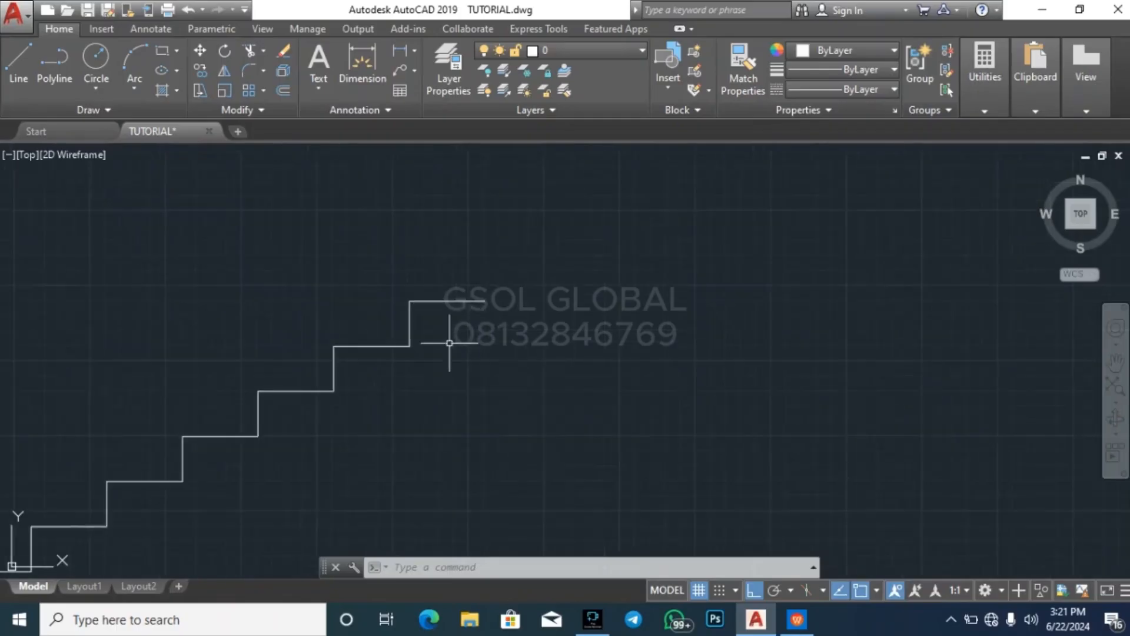
pyautogui.click(387, 380)
pyautogui.click(579, 236)
pyautogui.write('co')
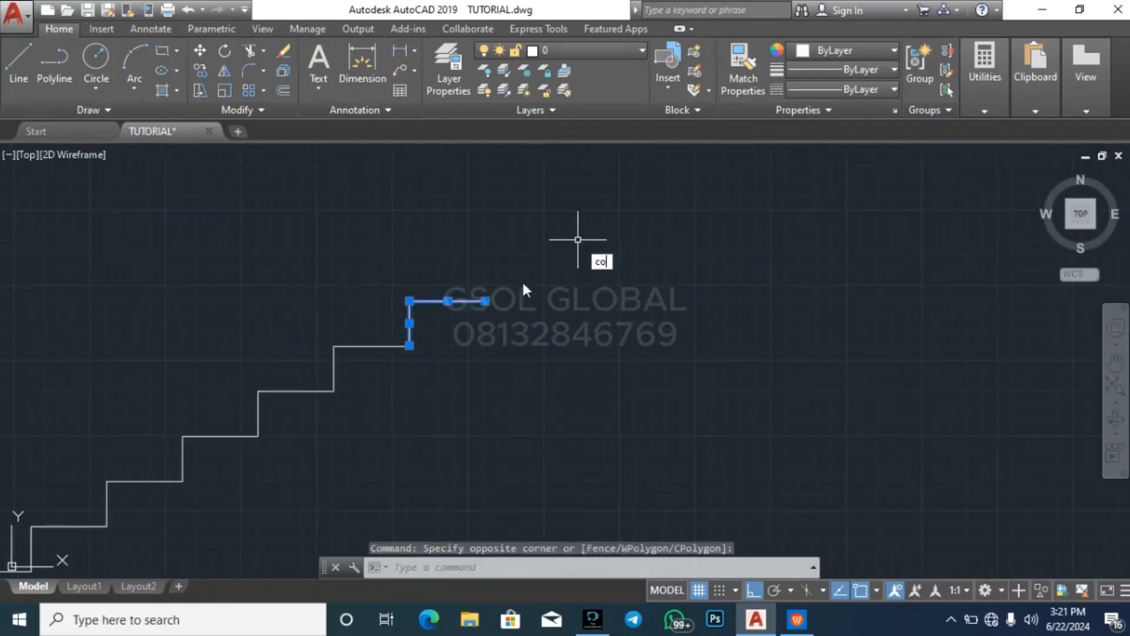
pyautogui.press('Return')
pyautogui.click(409, 346)
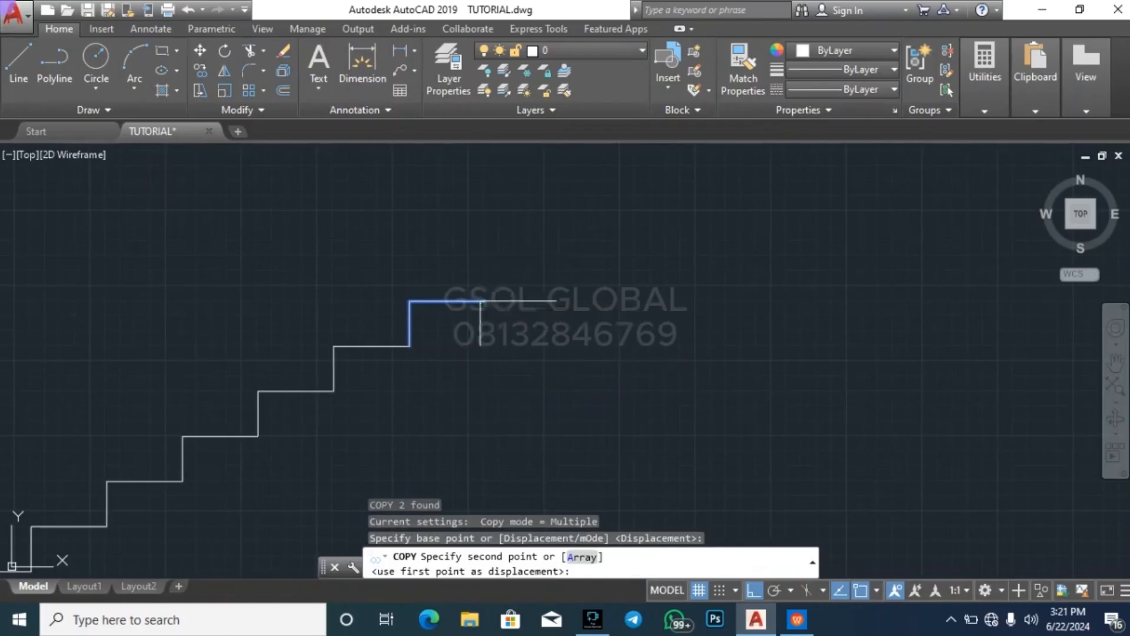
pyautogui.click(485, 301)
pyautogui.click(561, 256)
pyautogui.press('Escape')
pyautogui.press('Escape')
pyautogui.scroll(-4, 595, 274)
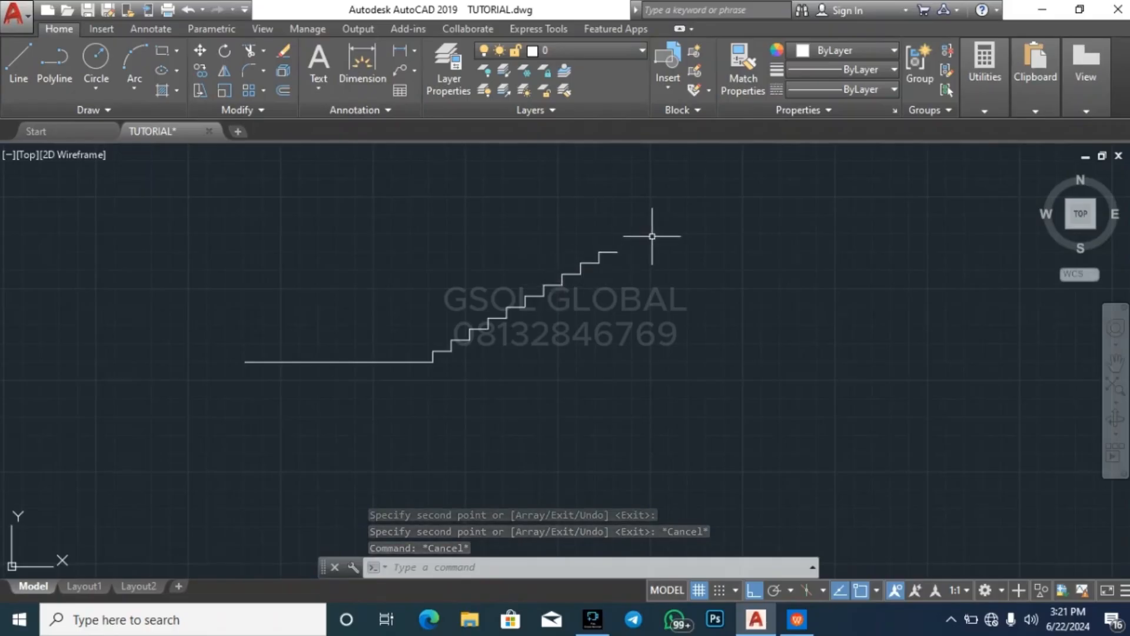
pyautogui.scroll(2, 654, 235)
pyautogui.press('Escape')
pyautogui.press('Escape')
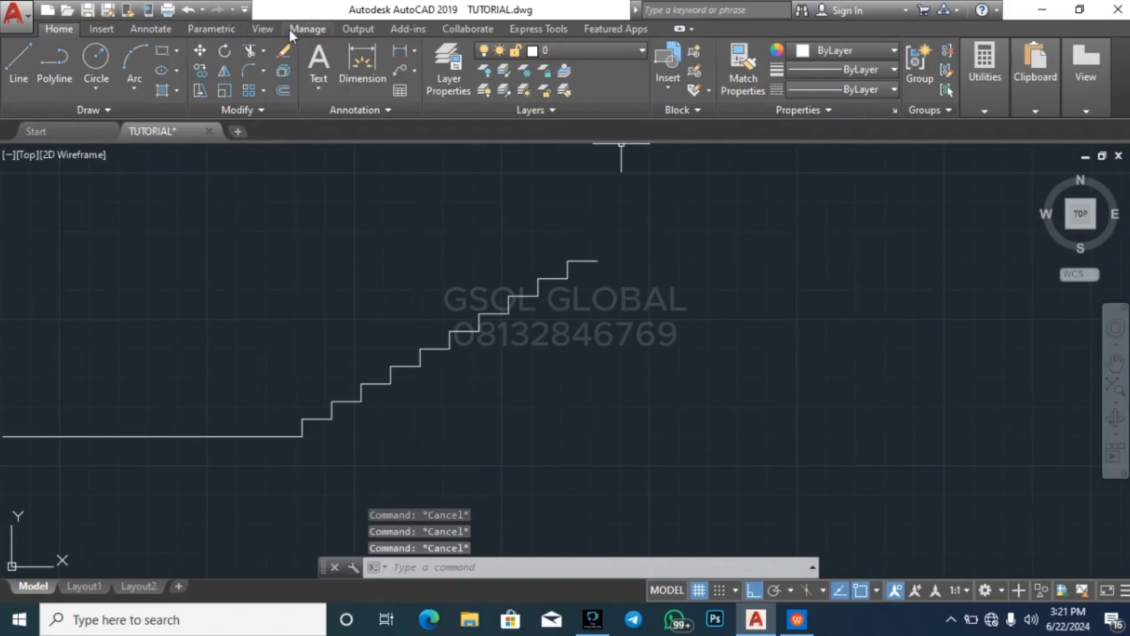
# Add a vertical linear dimension of the ten-step flight's total height, placed to the right of the stair
pyautogui.click(167, 29)
pyautogui.click(321, 93)
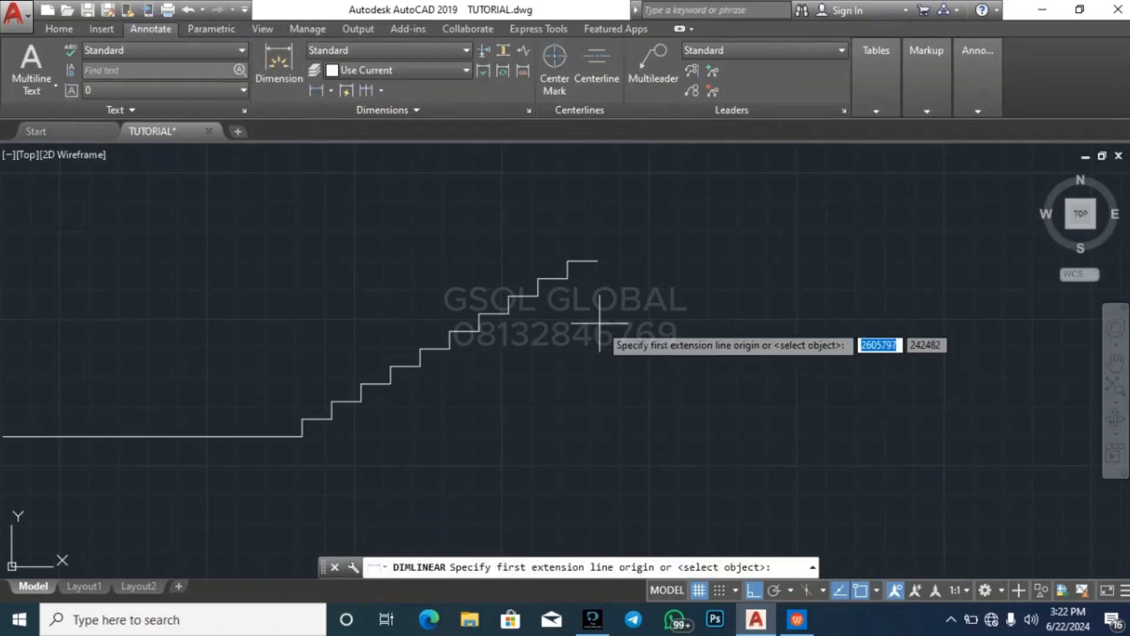
pyautogui.click(599, 261)
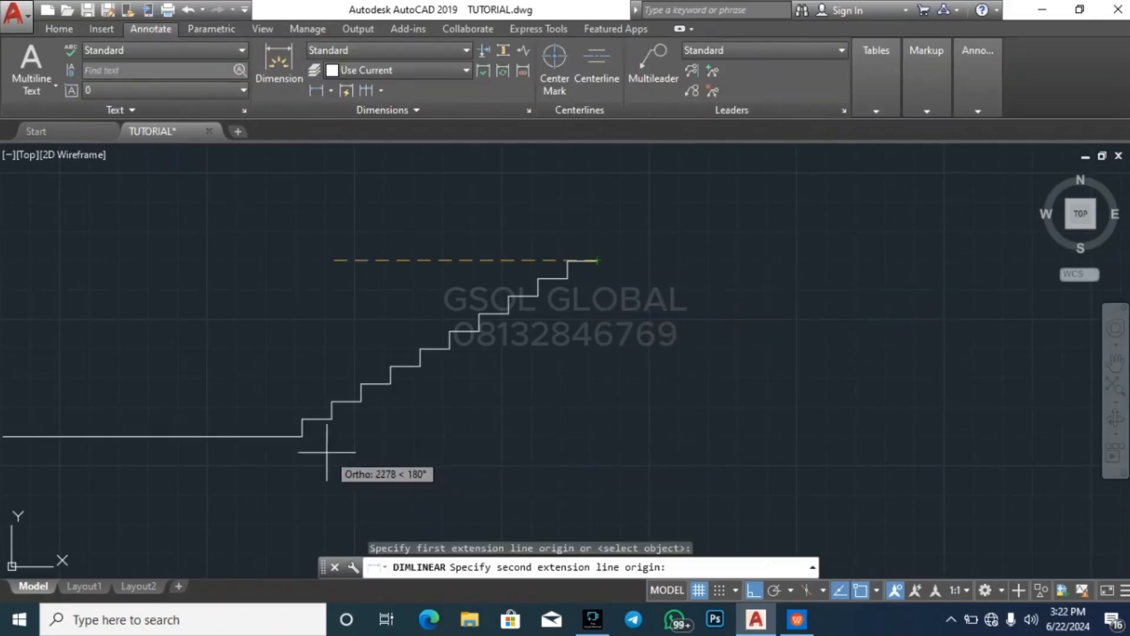
pyautogui.click(303, 436)
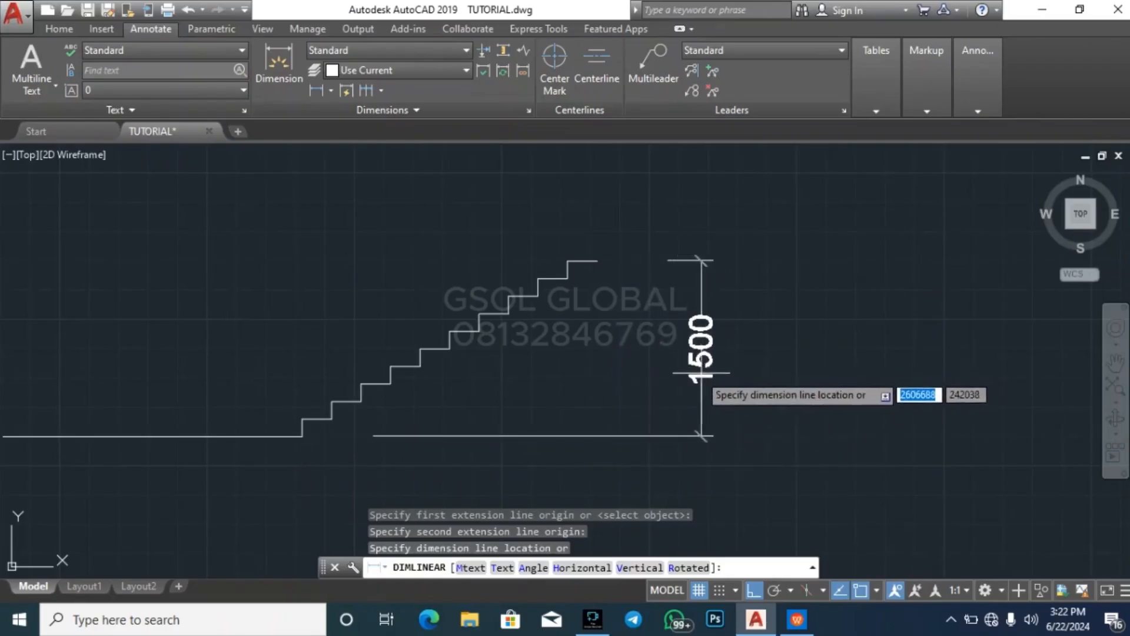
pyautogui.click(691, 384)
pyautogui.press('Escape')
pyautogui.press('Escape')
pyautogui.press('Escape')
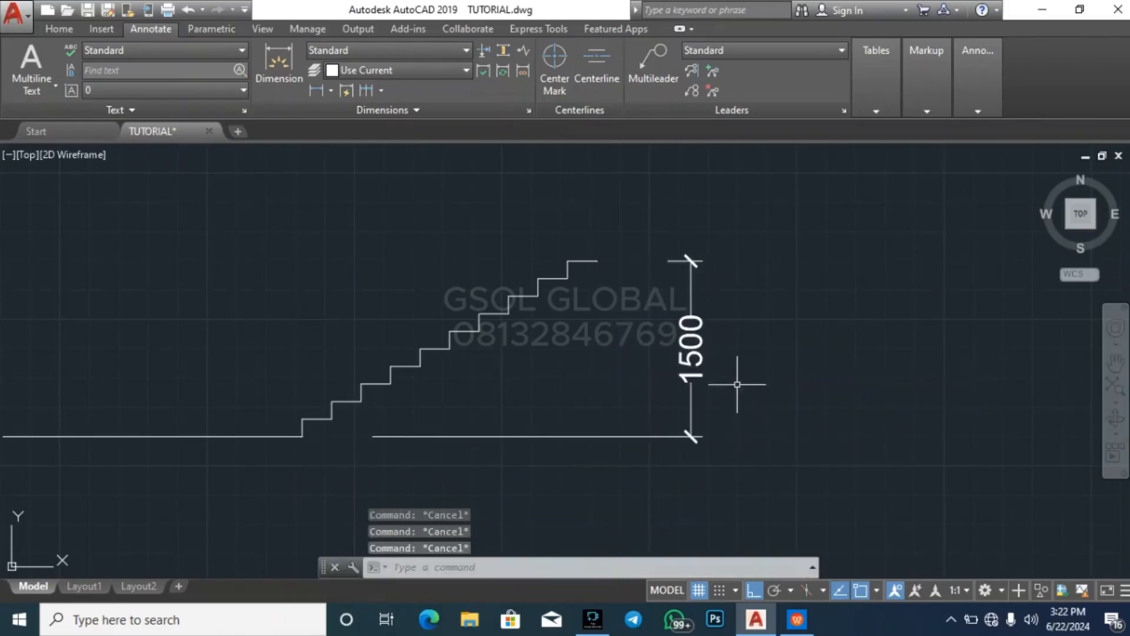
# Mirror the ten-step flight upward about a horizontal line through its top tread, keeping the source objects
pyautogui.scroll(-2, 442, 474)
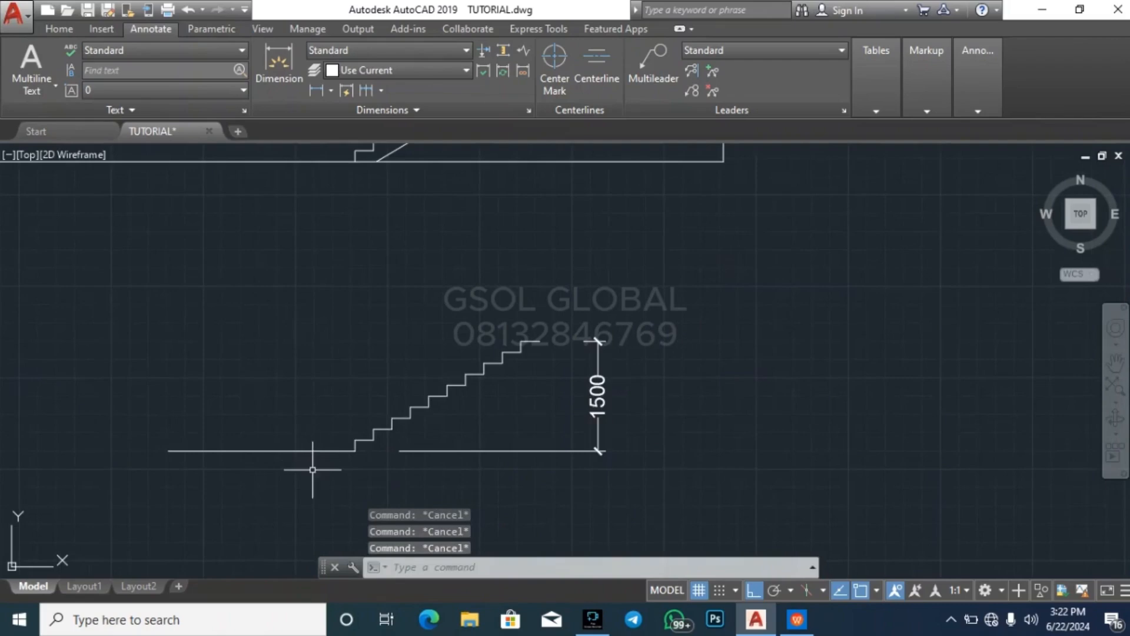
pyautogui.click(323, 473)
pyautogui.click(568, 321)
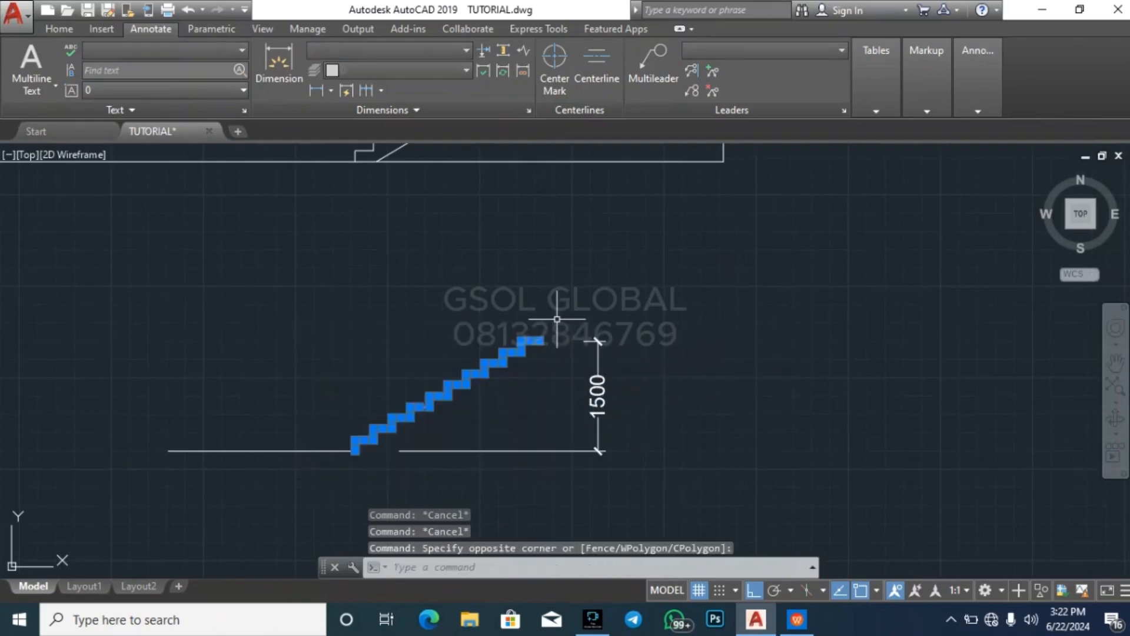
pyautogui.scroll(2, 557, 319)
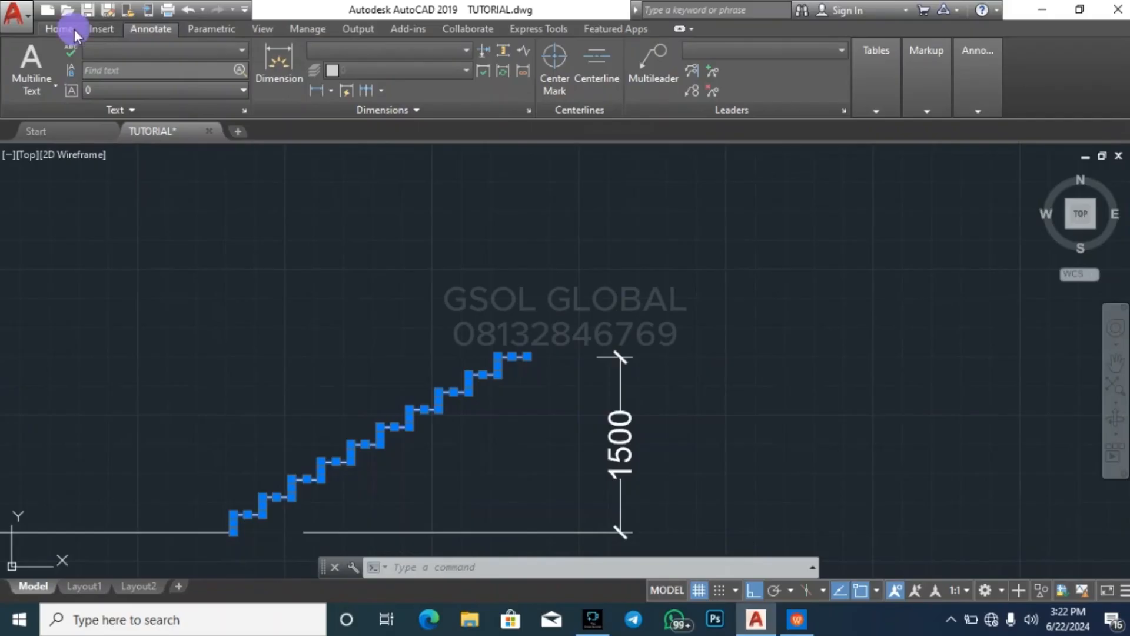
pyautogui.click(59, 29)
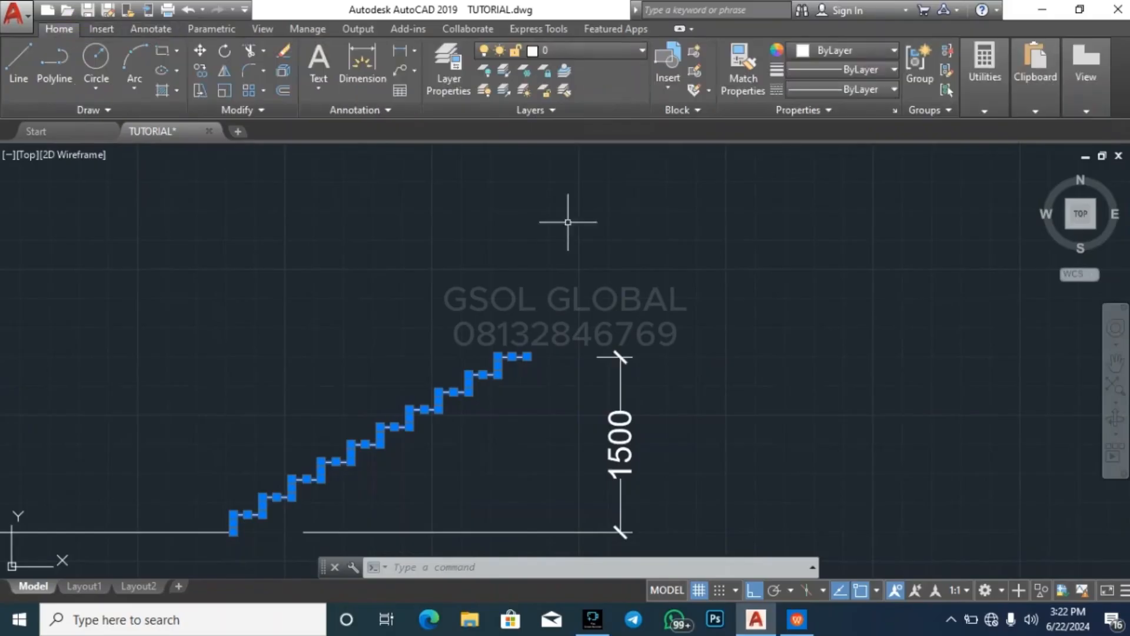
pyautogui.click(230, 73)
pyautogui.click(526, 356)
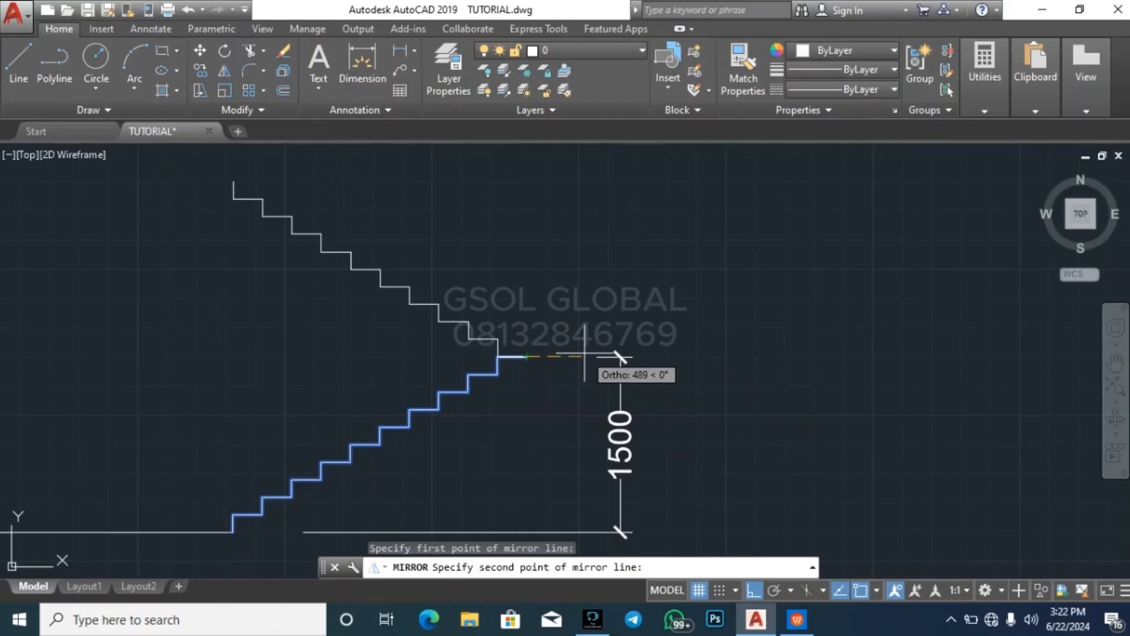
pyautogui.click(588, 355)
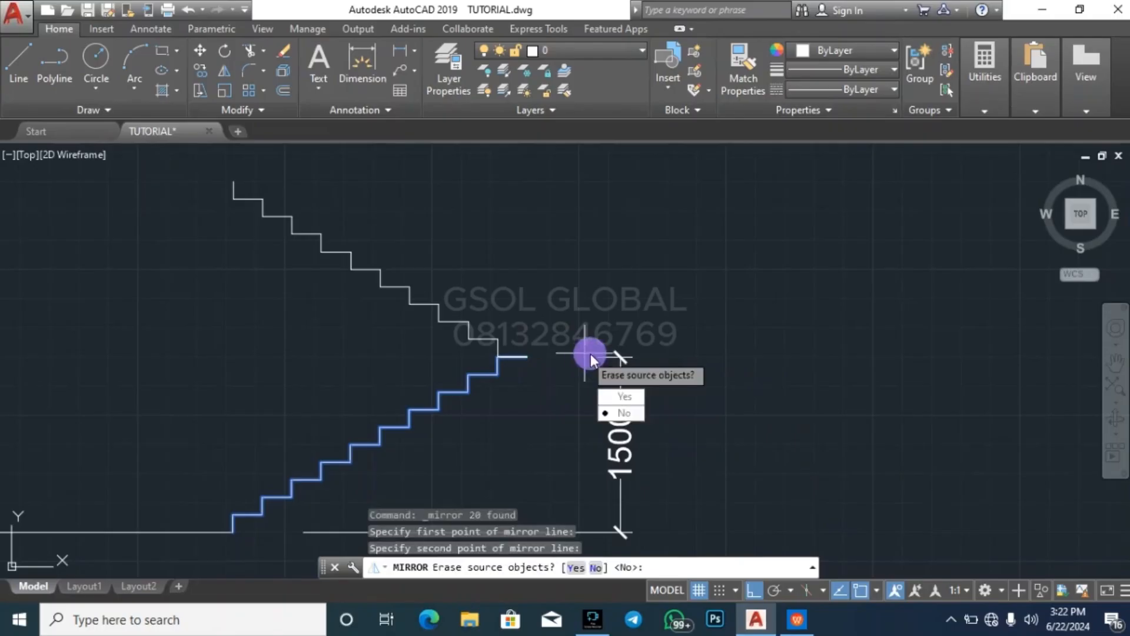
pyautogui.press('Return')
pyautogui.press('Escape')
pyautogui.press('Escape')
# Examine the junction where the mirrored upper flight meets the lower flight's top riser and tread
pyautogui.scroll(8, 530, 363)
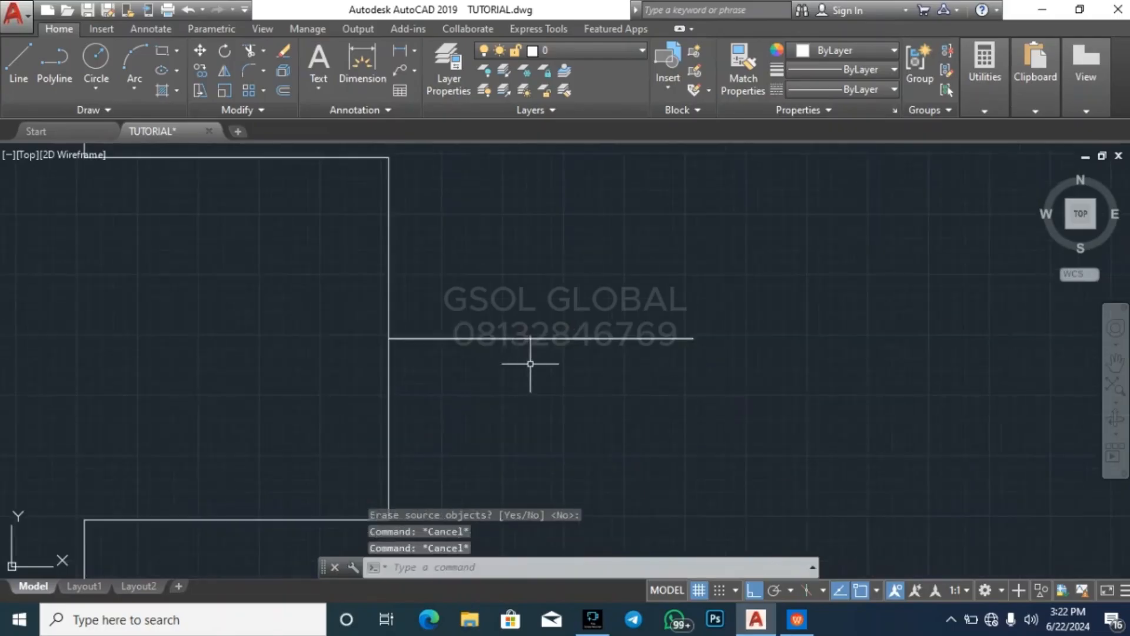
pyautogui.scroll(-8, 479, 269)
pyautogui.click(517, 254)
pyautogui.click(484, 282)
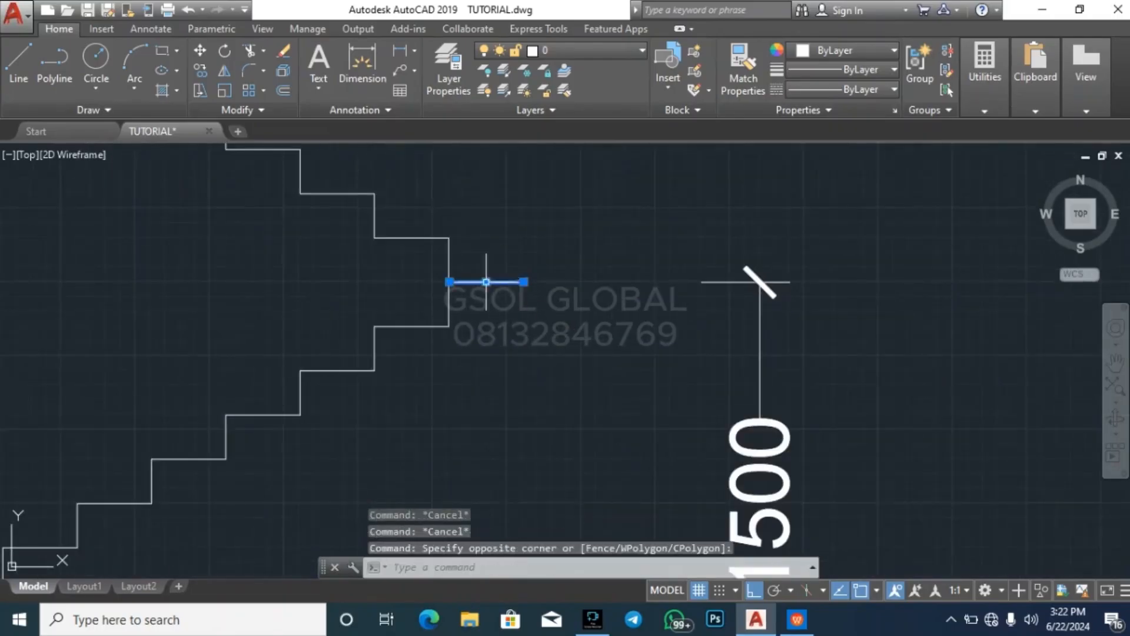
pyautogui.press('Escape')
pyautogui.scroll(2, 481, 246)
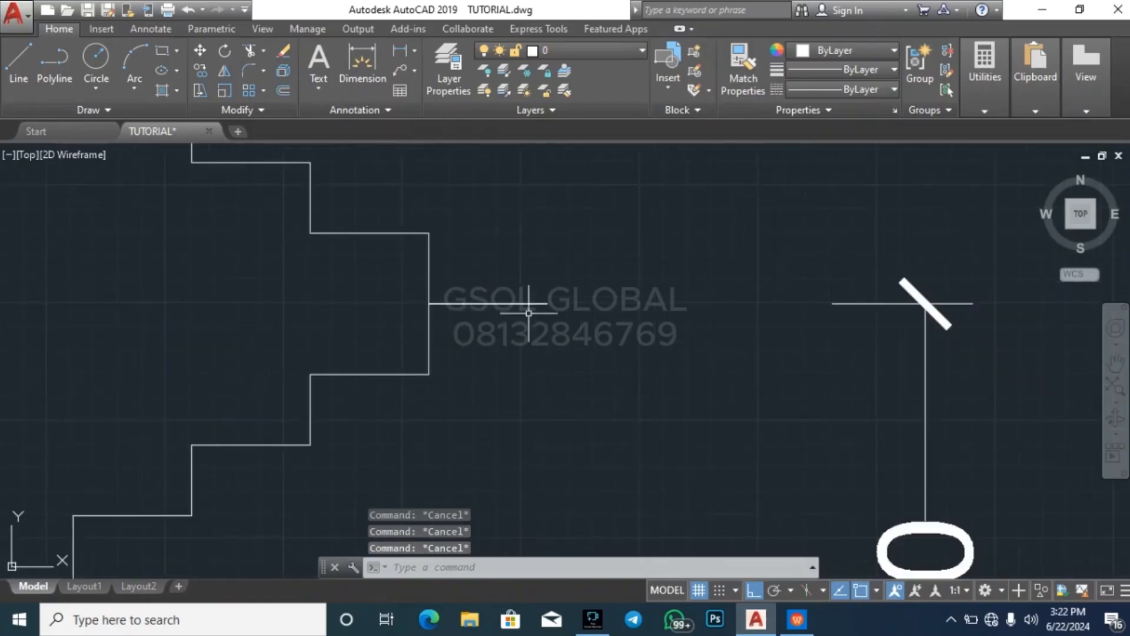
pyautogui.scroll(-4, 564, 270)
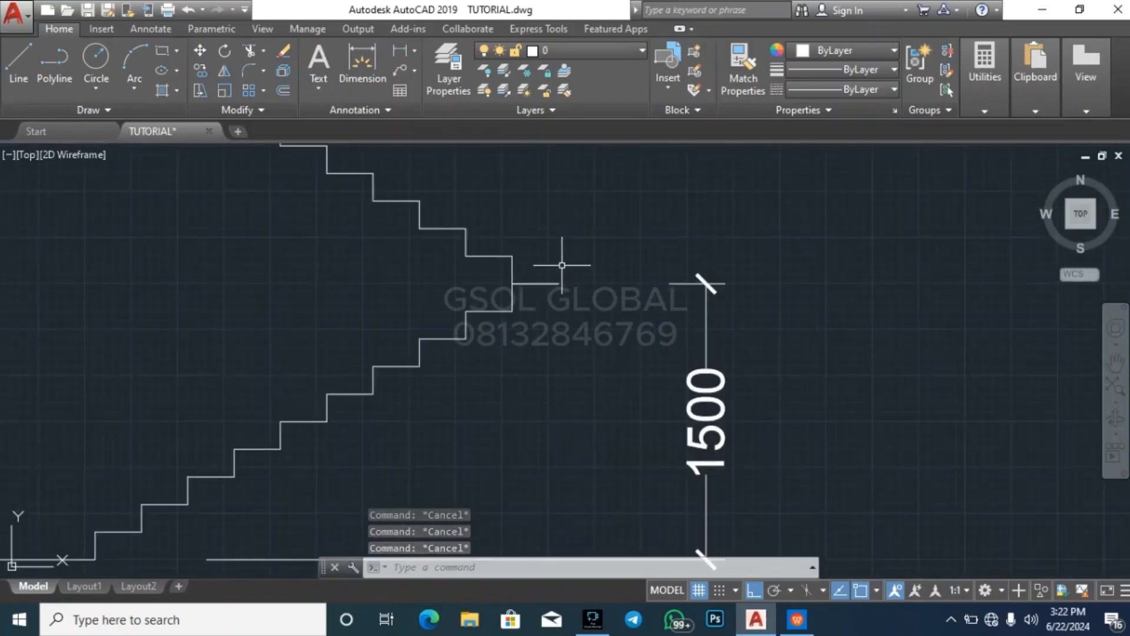
pyautogui.press('Escape')
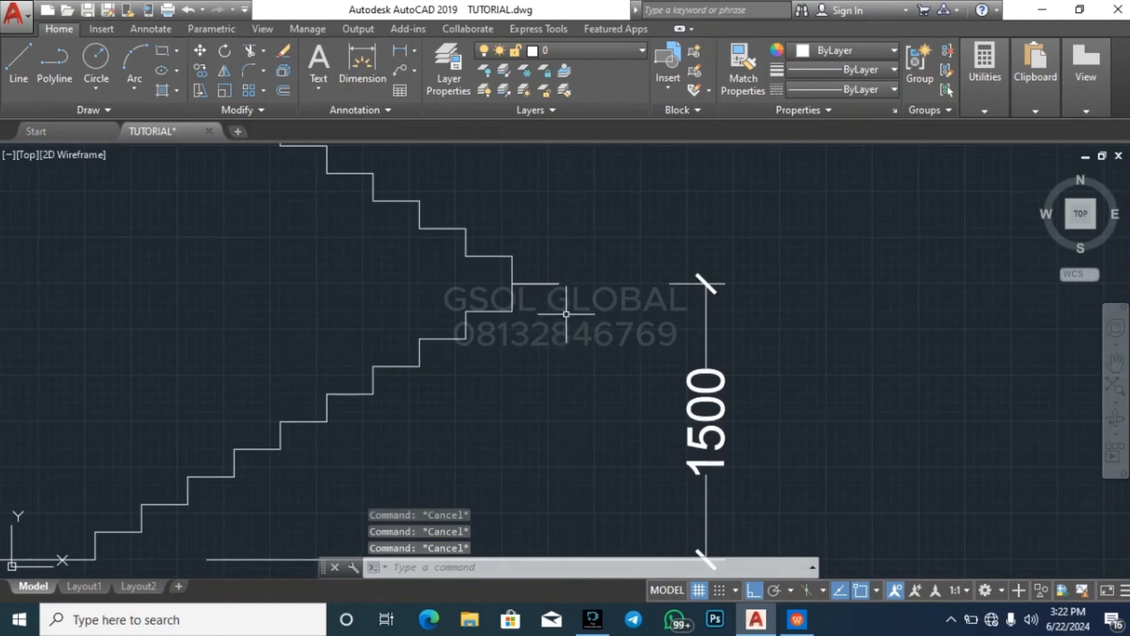
pyautogui.scroll(4, 505, 277)
pyautogui.click(534, 324)
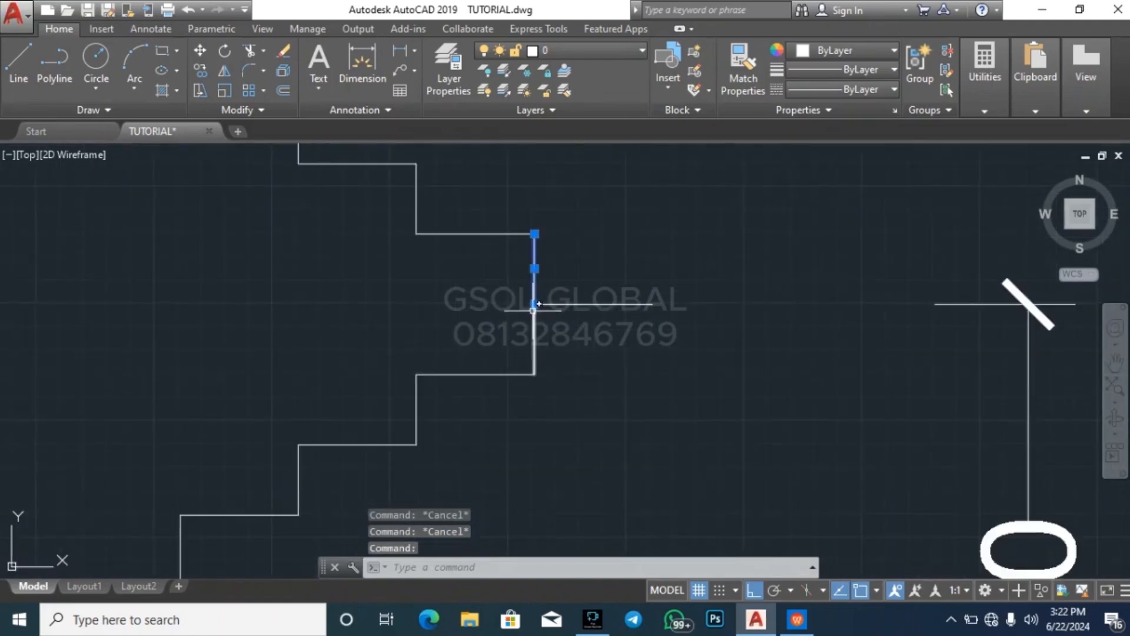
pyautogui.press('Escape')
pyautogui.scroll(-4, 534, 324)
pyautogui.press('Escape')
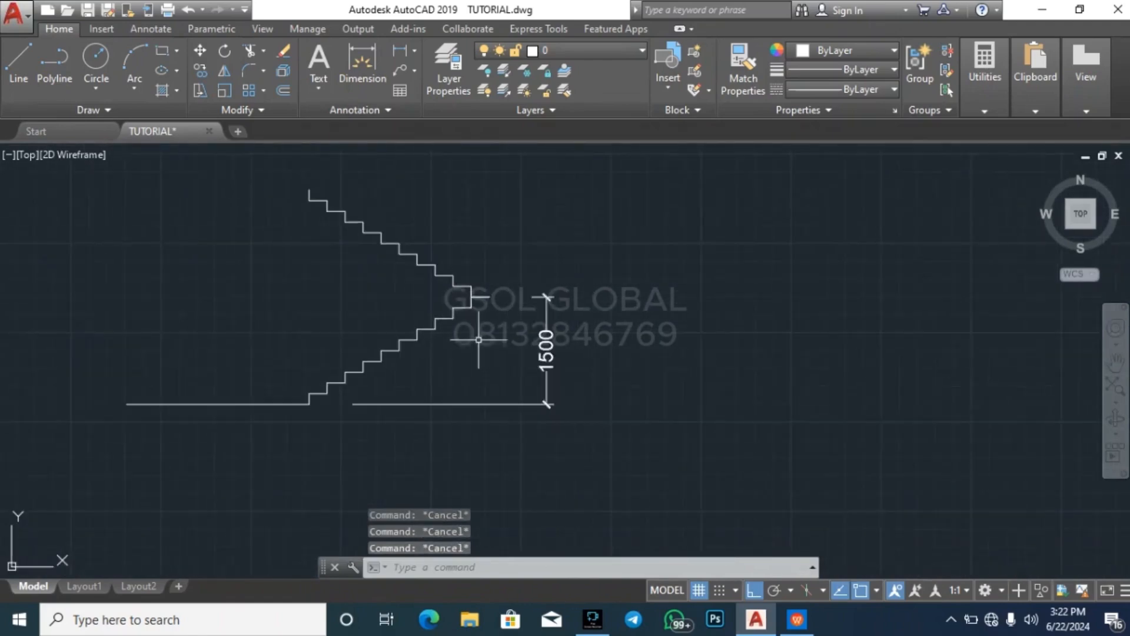
pyautogui.scroll(3, 449, 272)
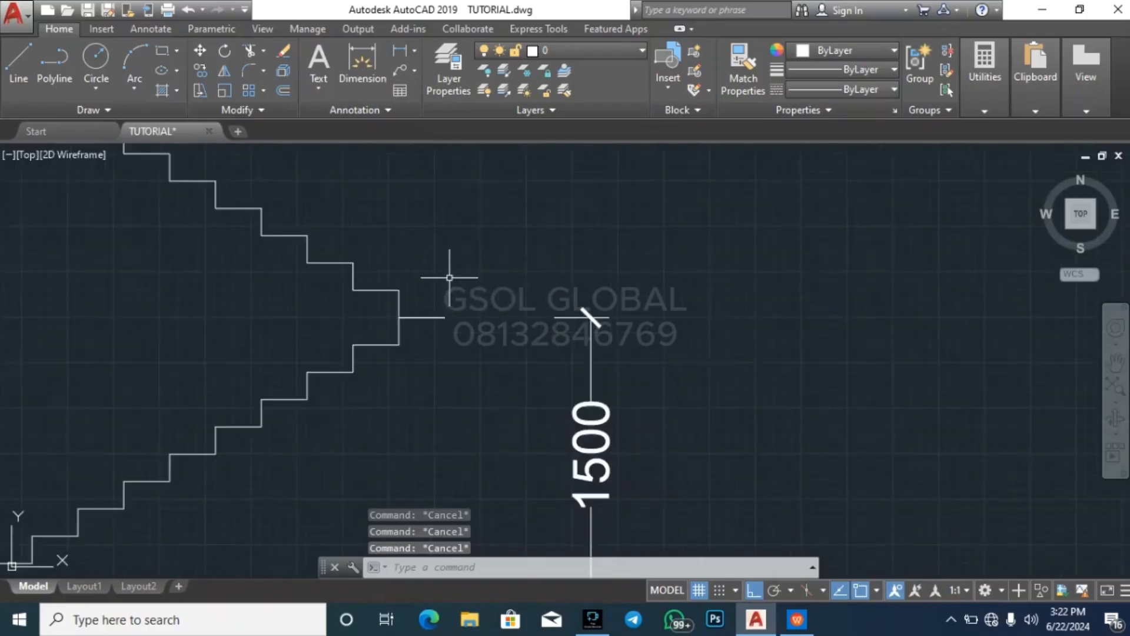
pyautogui.scroll(-3, 444, 292)
pyautogui.scroll(2, 437, 296)
pyautogui.scroll(4, 437, 292)
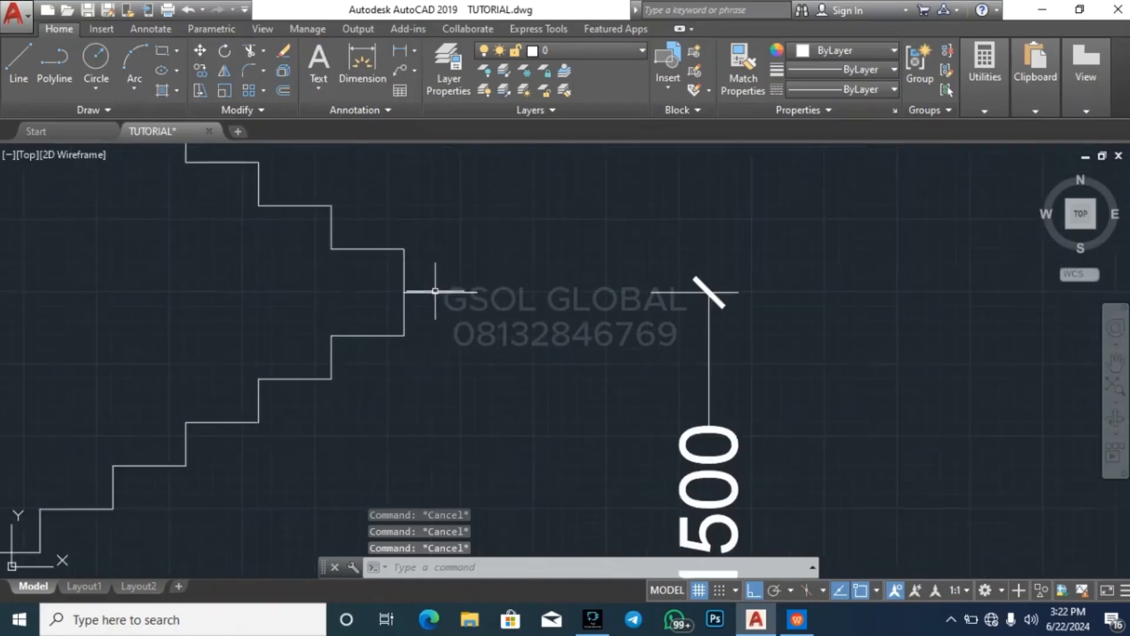
pyautogui.click(454, 315)
pyautogui.click(379, 318)
pyautogui.press('Escape')
pyautogui.press('Escape')
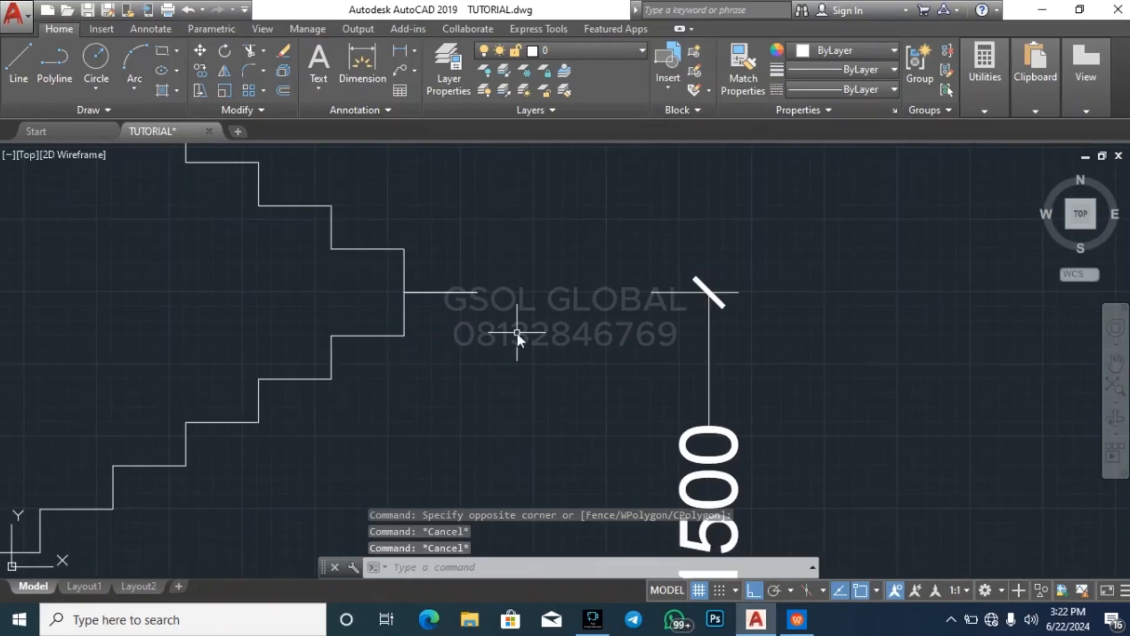
# Offset the lower flight's topmost riser 1000 to the right to mark the landing's far edge
pyautogui.write('o')
pyautogui.press('Return')
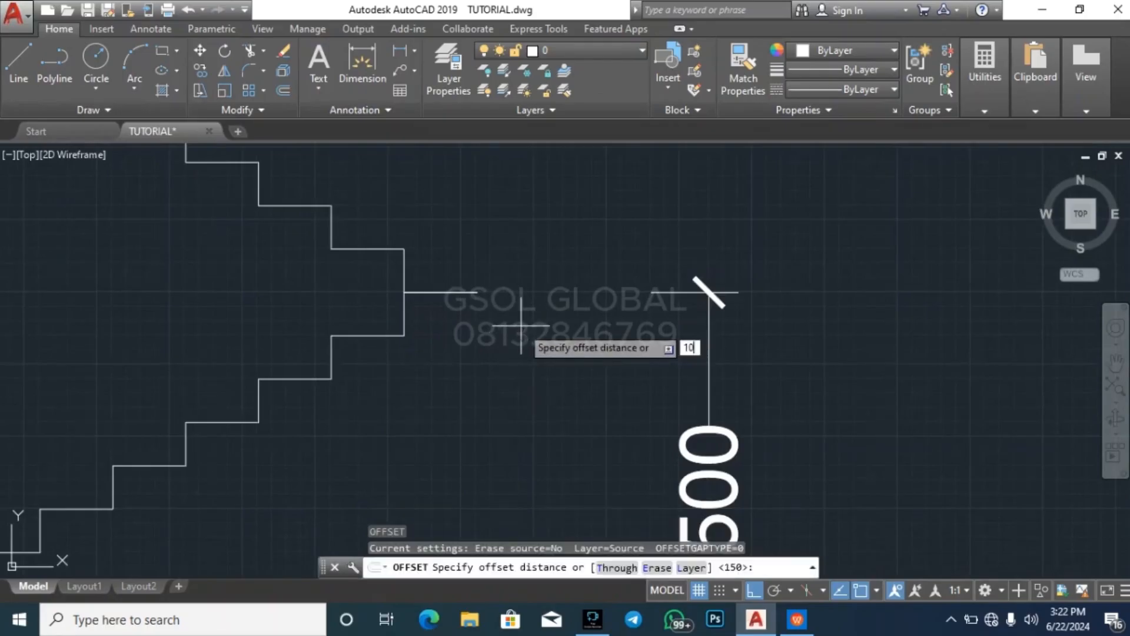
pyautogui.write('1000')
pyautogui.press('Return')
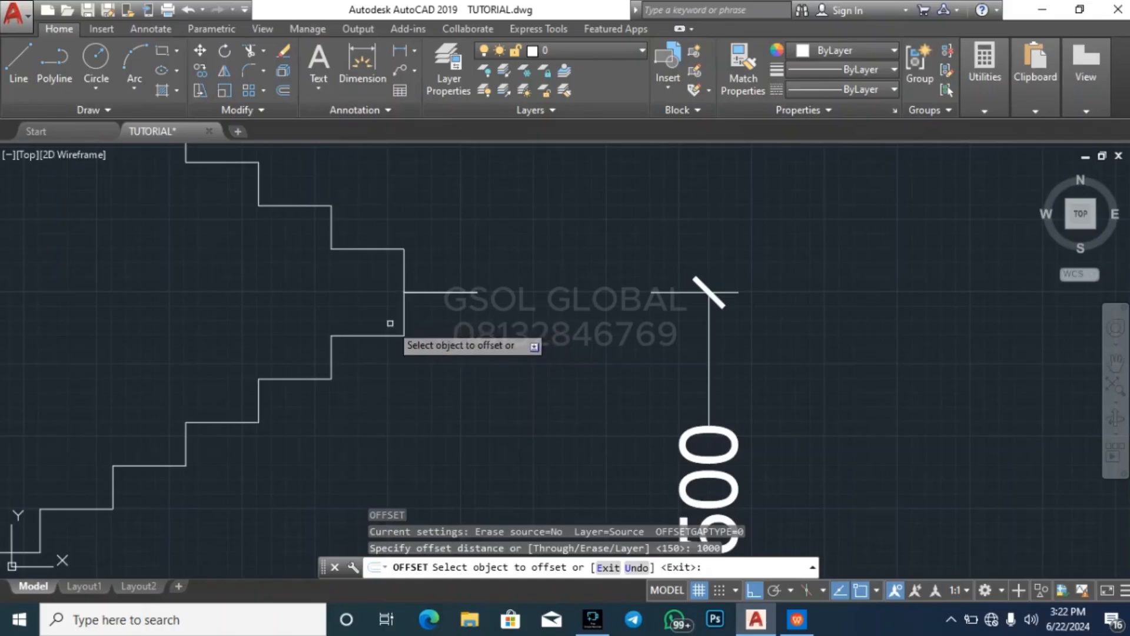
pyautogui.click(404, 310)
pyautogui.click(826, 309)
pyautogui.press('Escape')
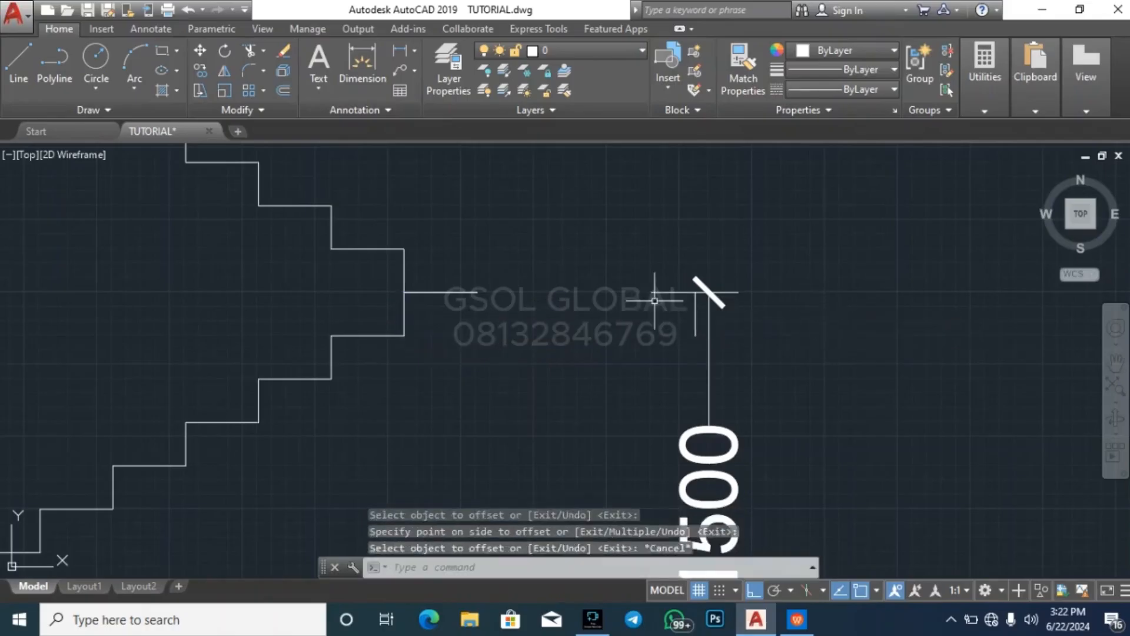
pyautogui.press('Escape')
pyautogui.scroll(-6, 666, 458)
pyautogui.click(601, 378)
pyautogui.click(511, 361)
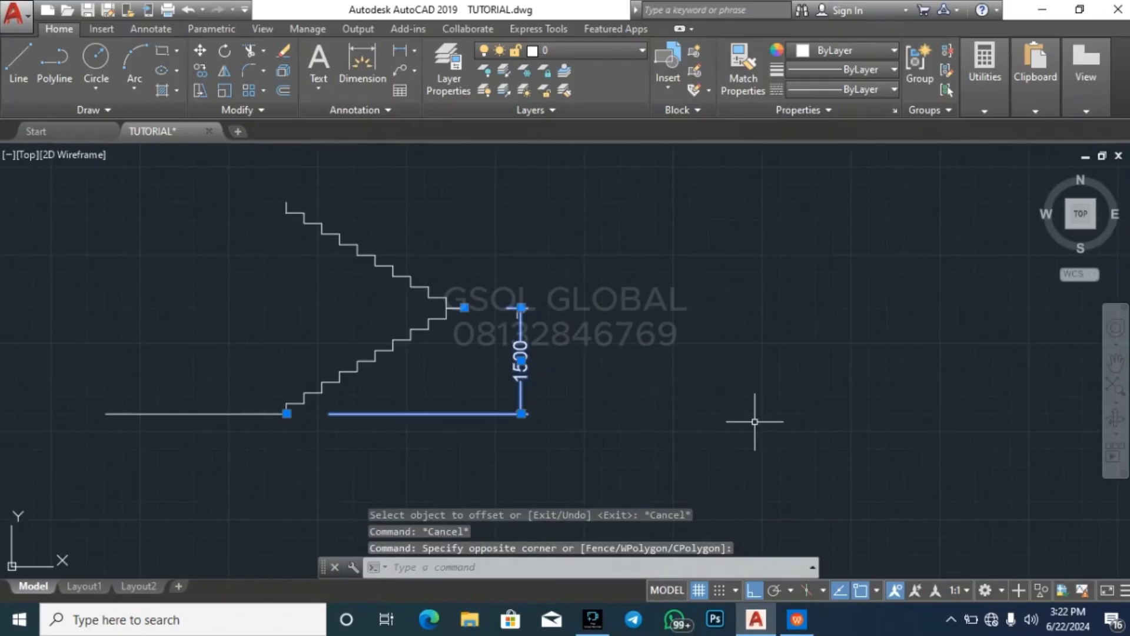
pyautogui.press('super+s')
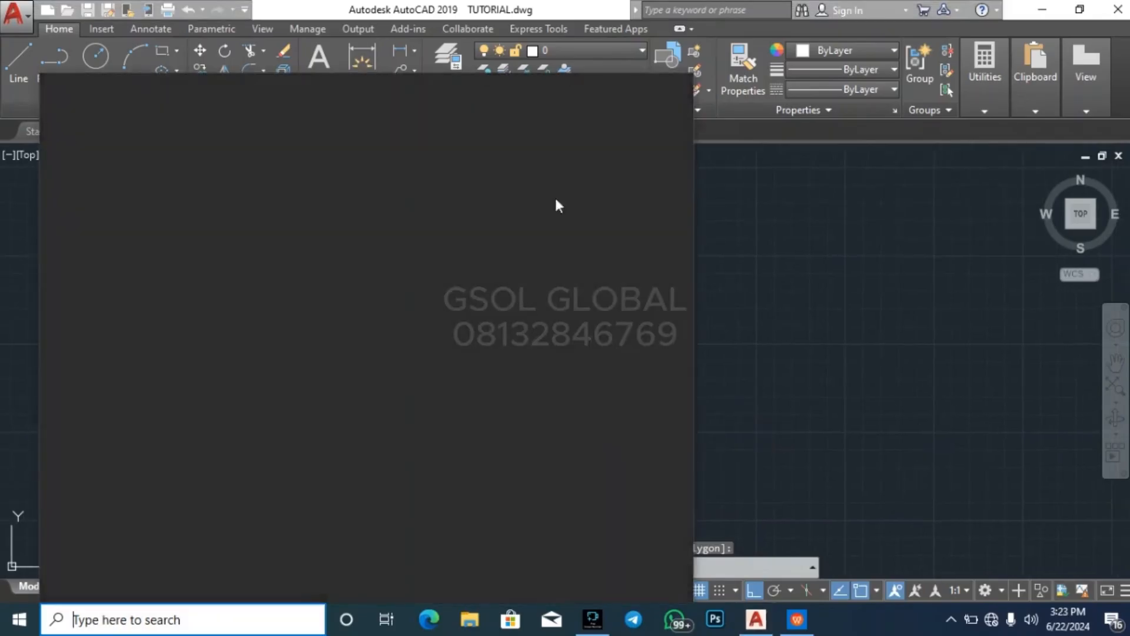
pyautogui.moveTo(823, 350); pyautogui.dragTo(818, 351, button='middle')
pyautogui.press('Escape')
pyautogui.press('Escape')
# Move the ten-step flight's vertical height dimension further to the right, clear of the landing's far edge
pyautogui.click(524, 453)
pyautogui.click(474, 380)
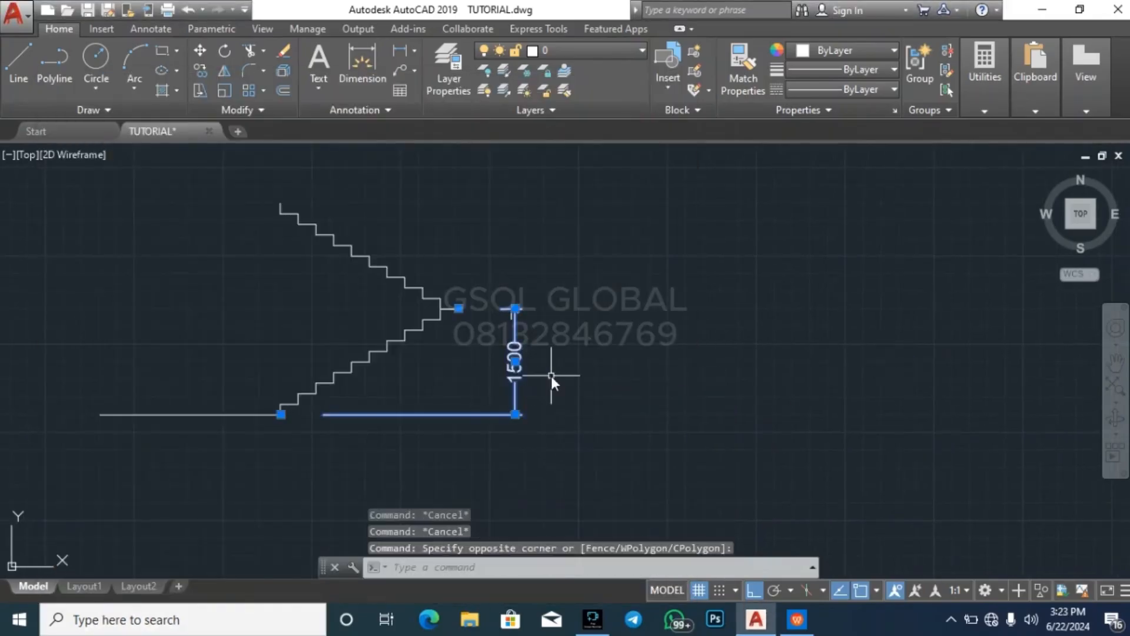
pyautogui.write('m')
pyautogui.press('space')
pyautogui.click(625, 400)
pyautogui.click(696, 387)
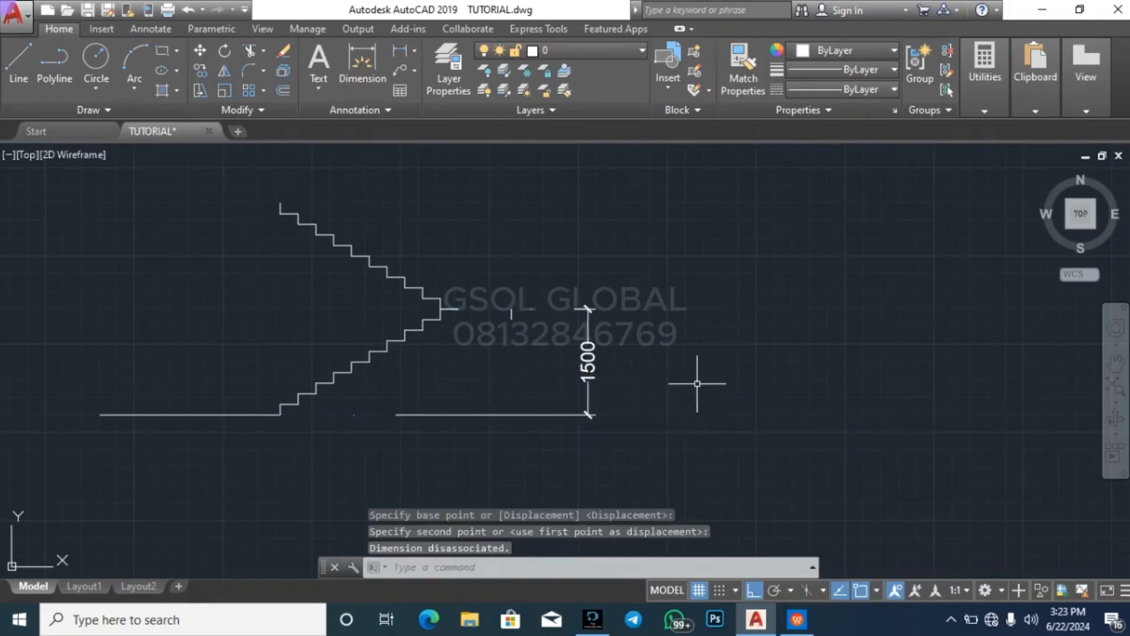
pyautogui.press('Escape')
pyautogui.press('Escape')
pyautogui.scroll(5, 473, 359)
pyautogui.press('Escape')
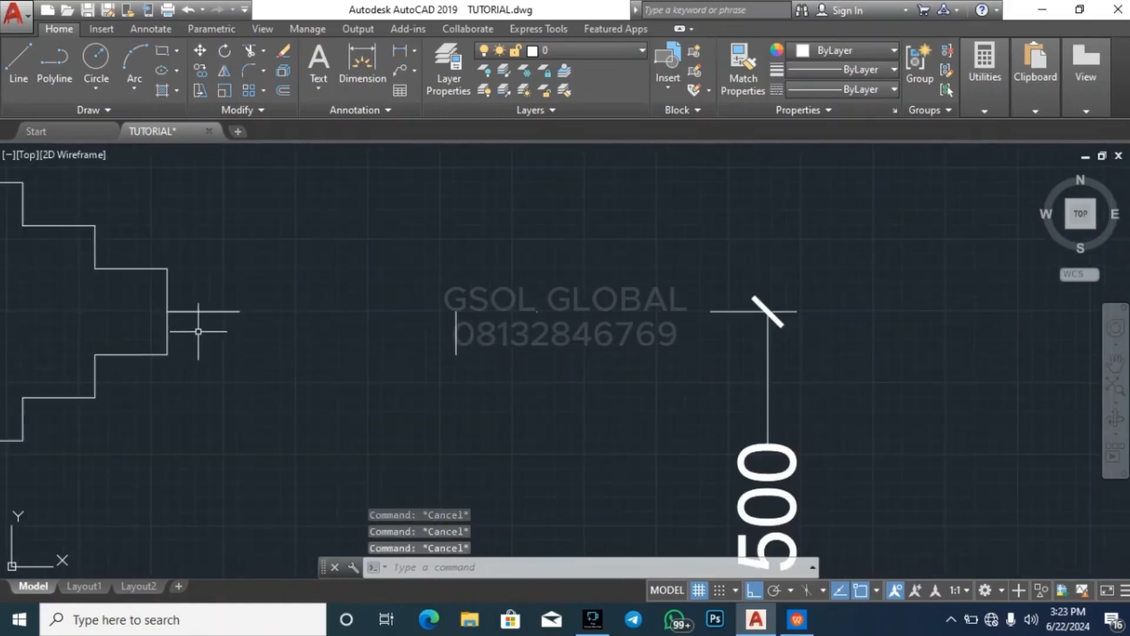
pyautogui.write('o')
pyautogui.press('space')
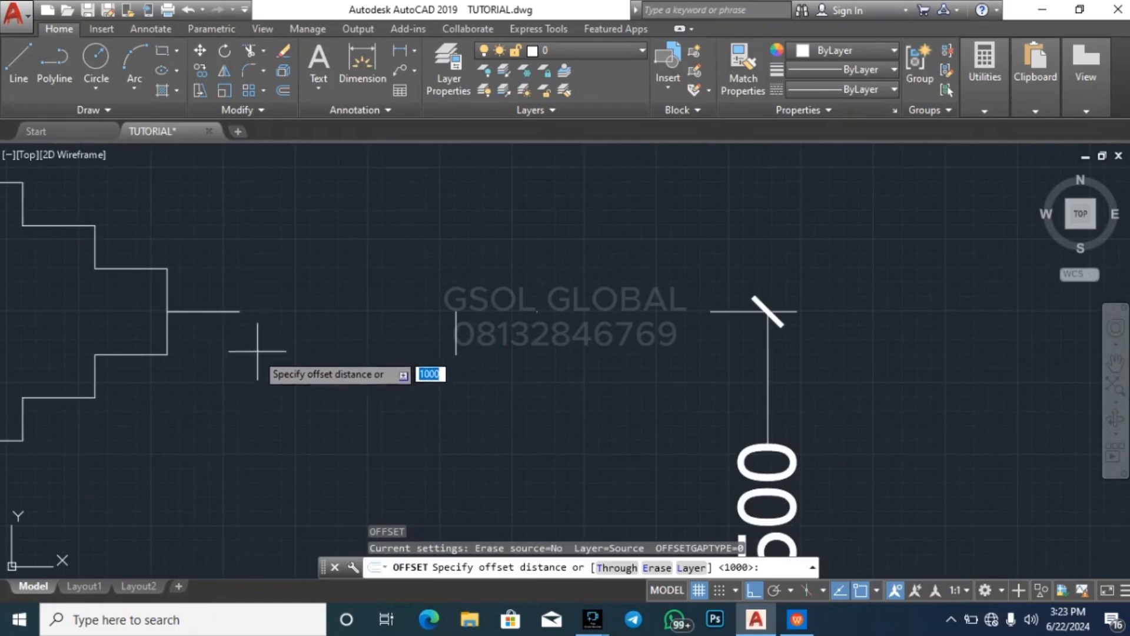
pyautogui.press('Return')
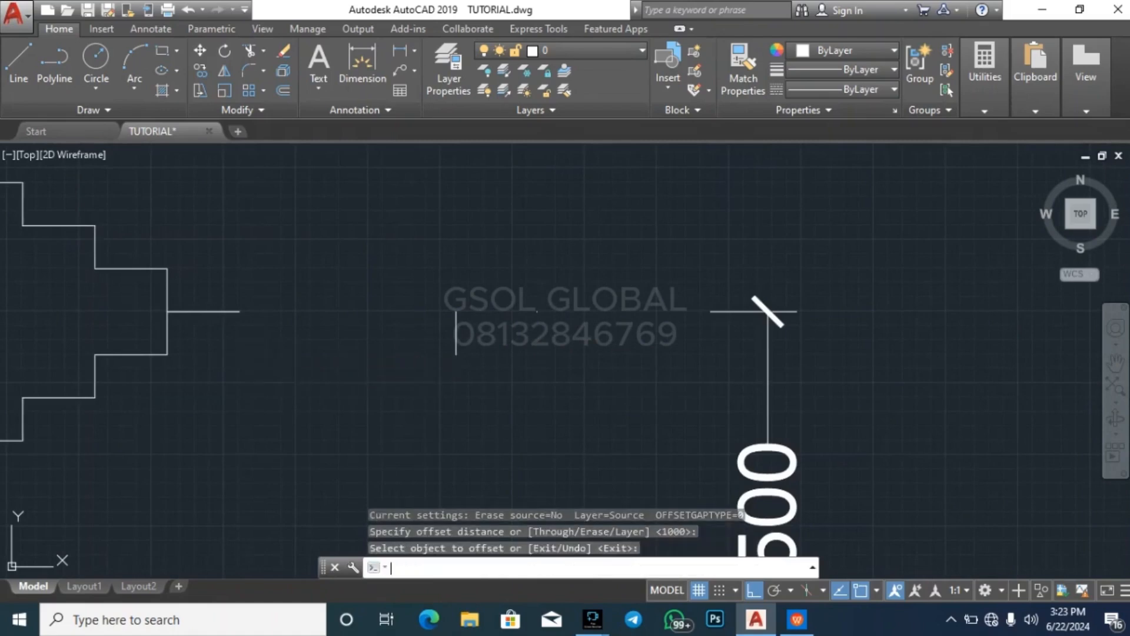
pyautogui.press('Escape')
pyautogui.press('Escape')
pyautogui.click(543, 344)
pyautogui.click(362, 313)
pyautogui.press('Escape')
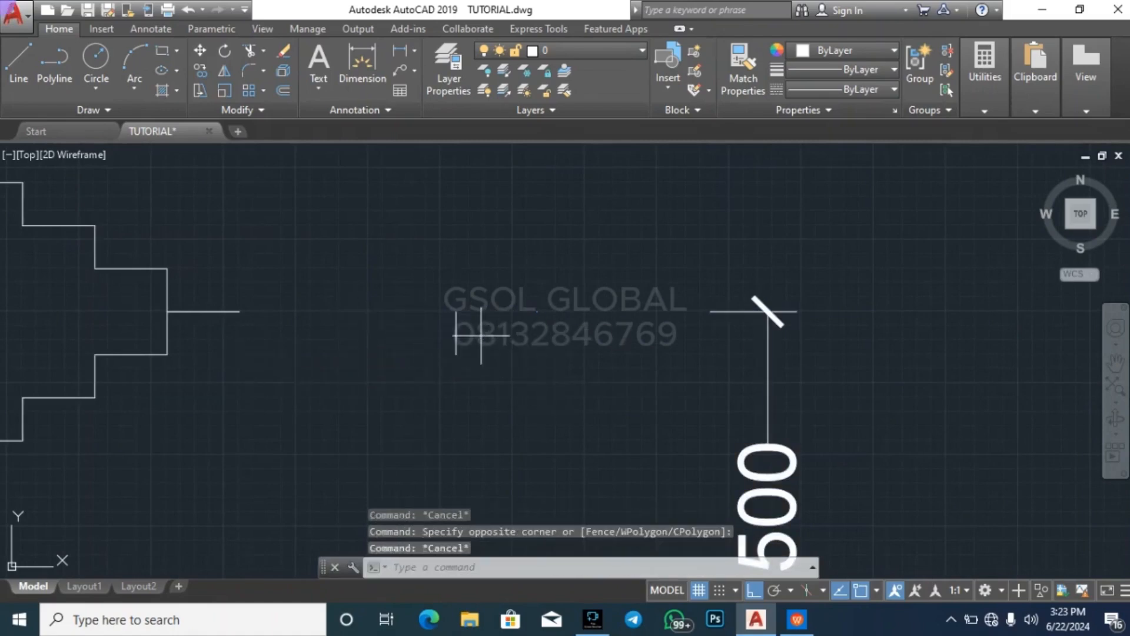
# Extend the short horizontal line between the two flights to the far-edge line to complete the landing's top surface
pyautogui.click(481, 335)
pyautogui.click(399, 331)
pyautogui.write('ex')
pyautogui.press('space')
pyautogui.click(314, 380)
pyautogui.click(226, 291)
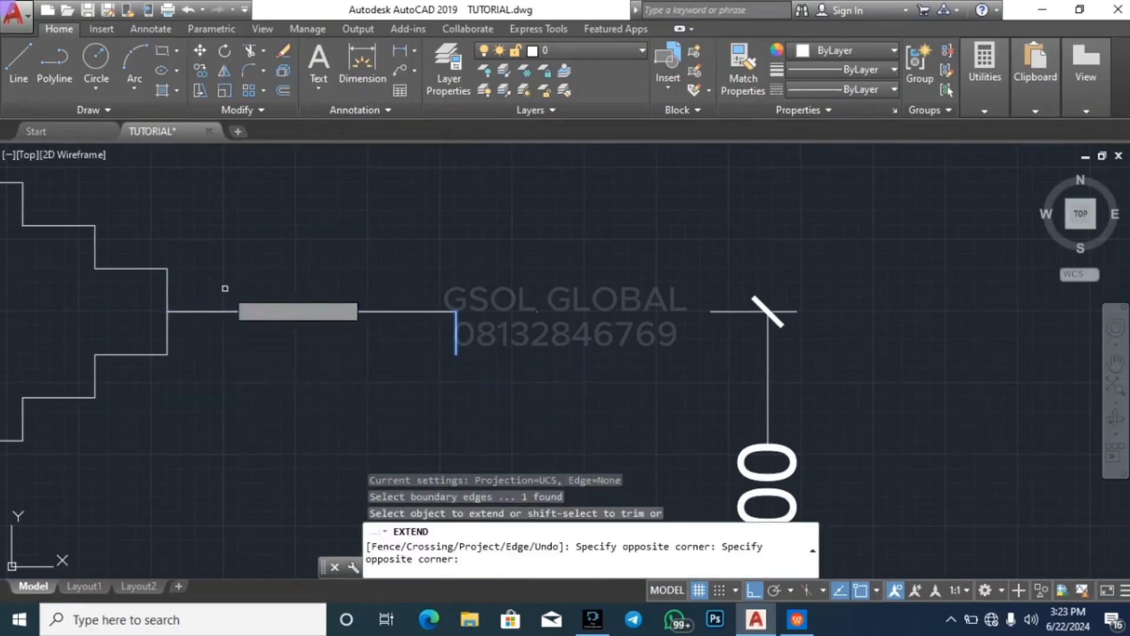
pyautogui.press('Escape')
pyautogui.press('Escape')
pyautogui.press('Escape')
# Offset the landing's top line 150 downward to form the underside of the landing slab
pyautogui.write('o')
pyautogui.press('space')
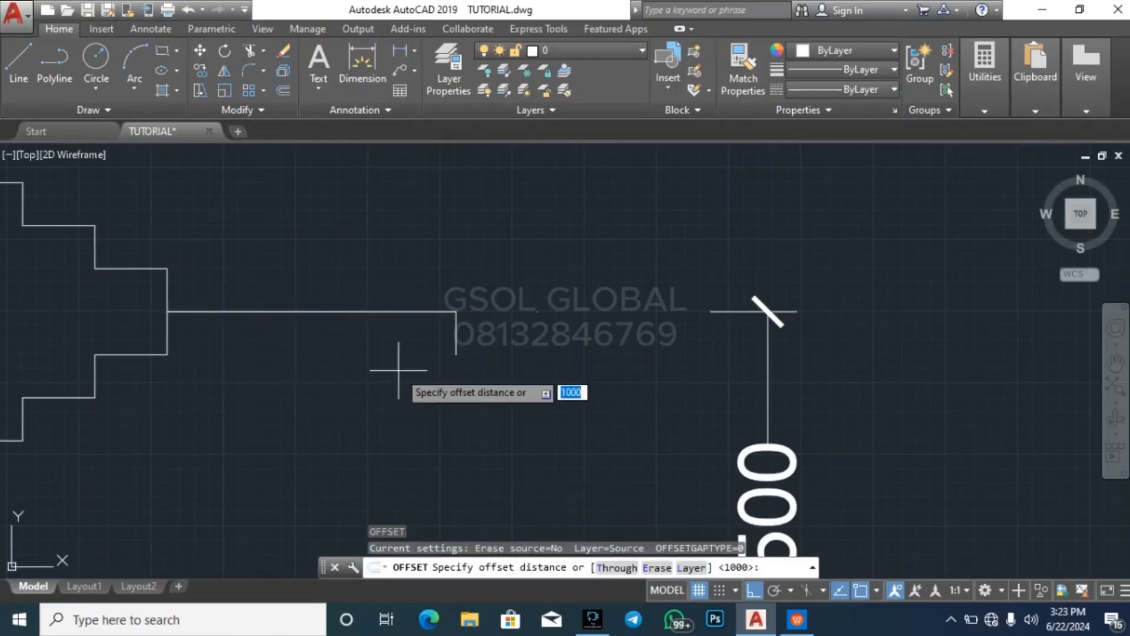
pyautogui.write('150')
pyautogui.press('space')
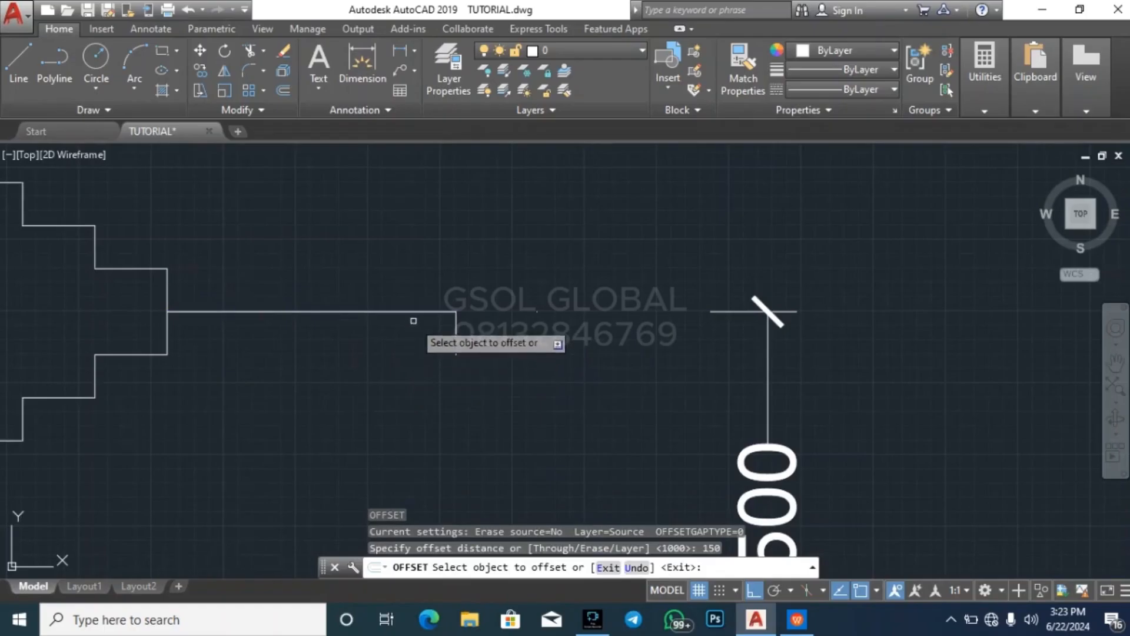
pyautogui.click(413, 312)
pyautogui.click(416, 360)
pyautogui.press('Escape')
pyautogui.press('Escape')
# Draw a horizontal floor line leftward from the upper end of the upper flight's topmost riser
pyautogui.scroll(-5, 589, 352)
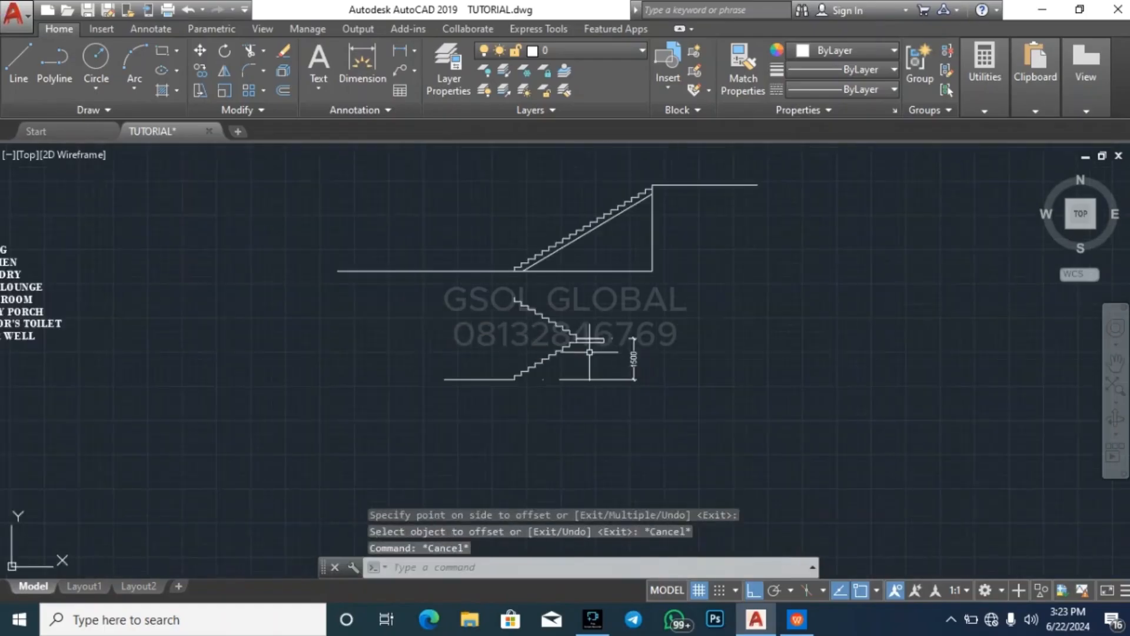
pyautogui.press('Escape')
pyautogui.scroll(6, 563, 321)
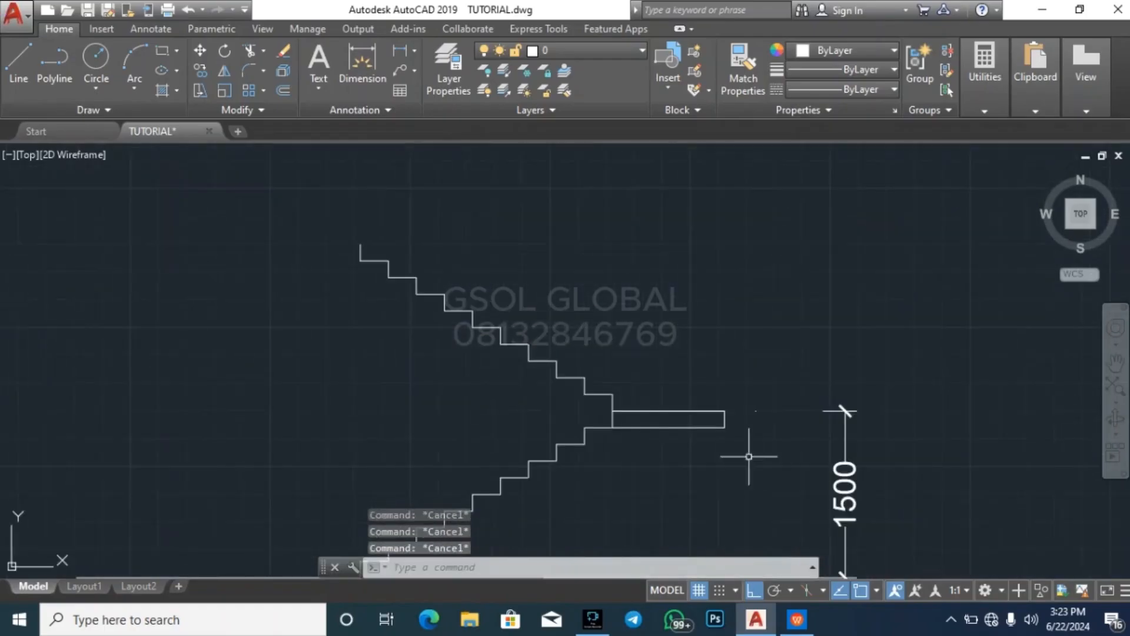
pyautogui.scroll(-5, 433, 370)
pyautogui.scroll(4, 415, 325)
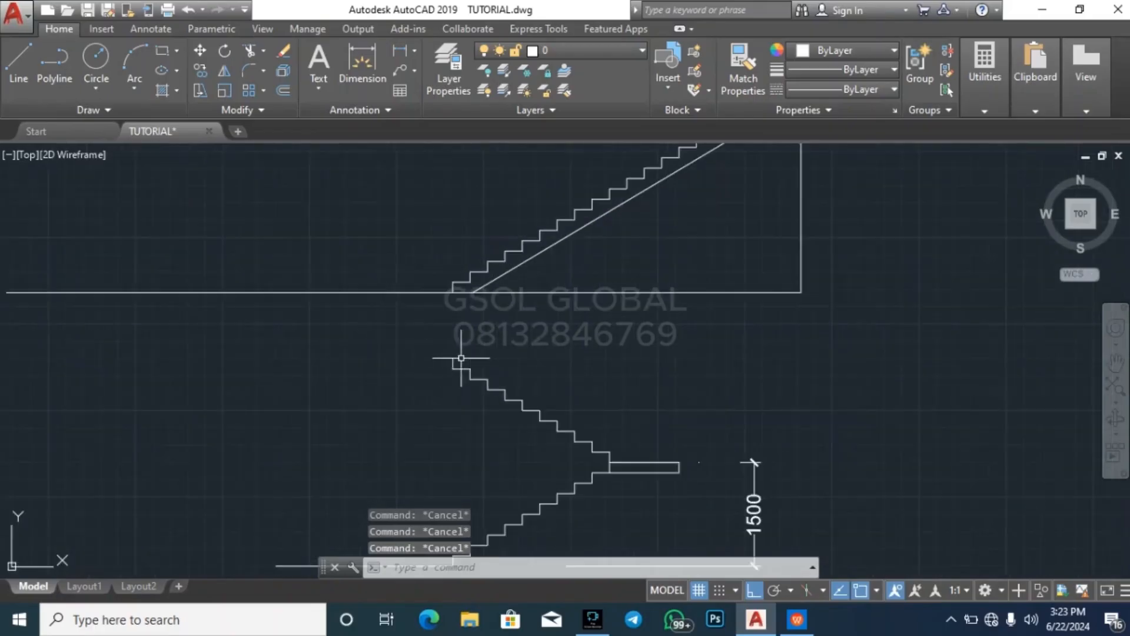
pyautogui.write('l')
pyautogui.press('Return')
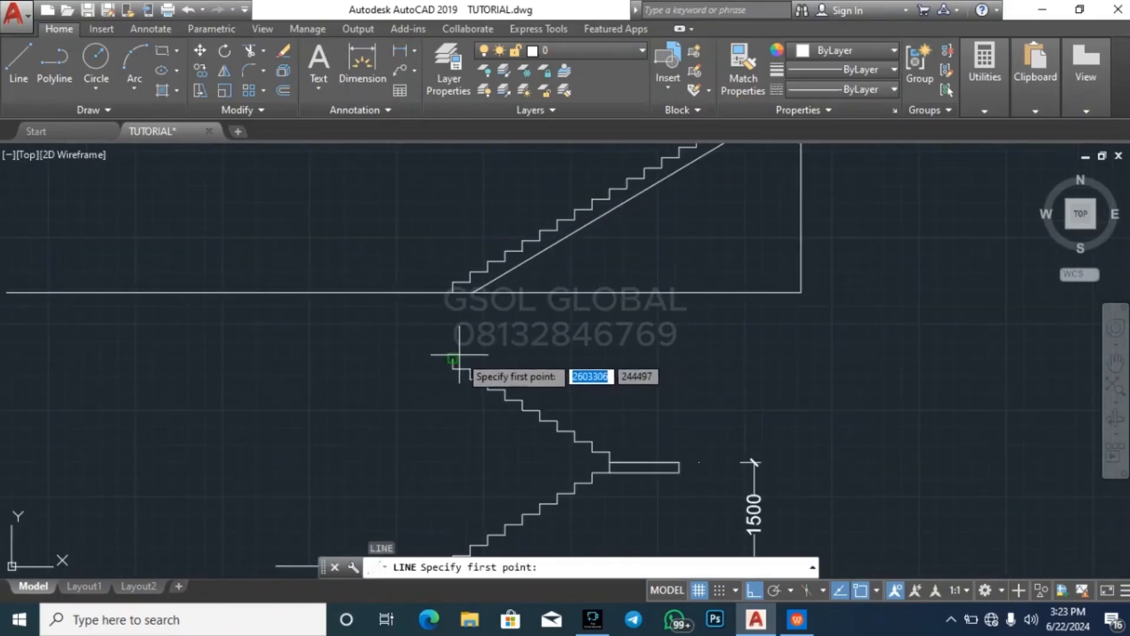
pyautogui.click(452, 358)
pyautogui.click(147, 370)
pyautogui.press('Escape')
pyautogui.press('Escape')
pyautogui.press('Escape')
pyautogui.press('Escape')
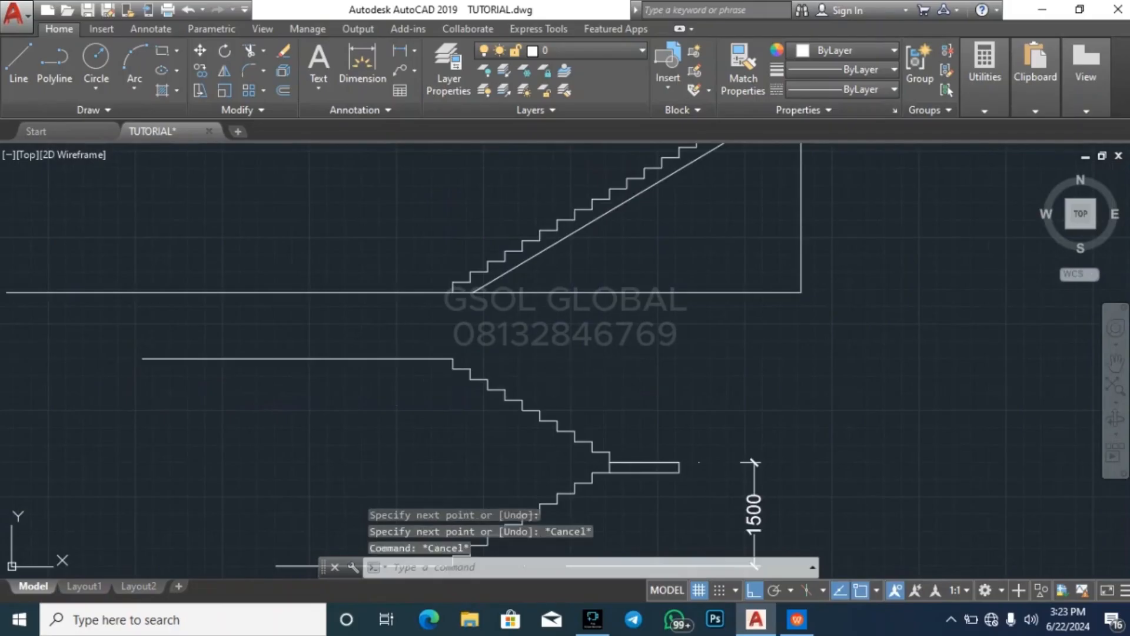
# Examine both flights, the landing and the lower and upper floor lines, comparing them with the twenty-step stair above
pyautogui.scroll(-2, 596, 380)
pyautogui.scroll(4, 513, 507)
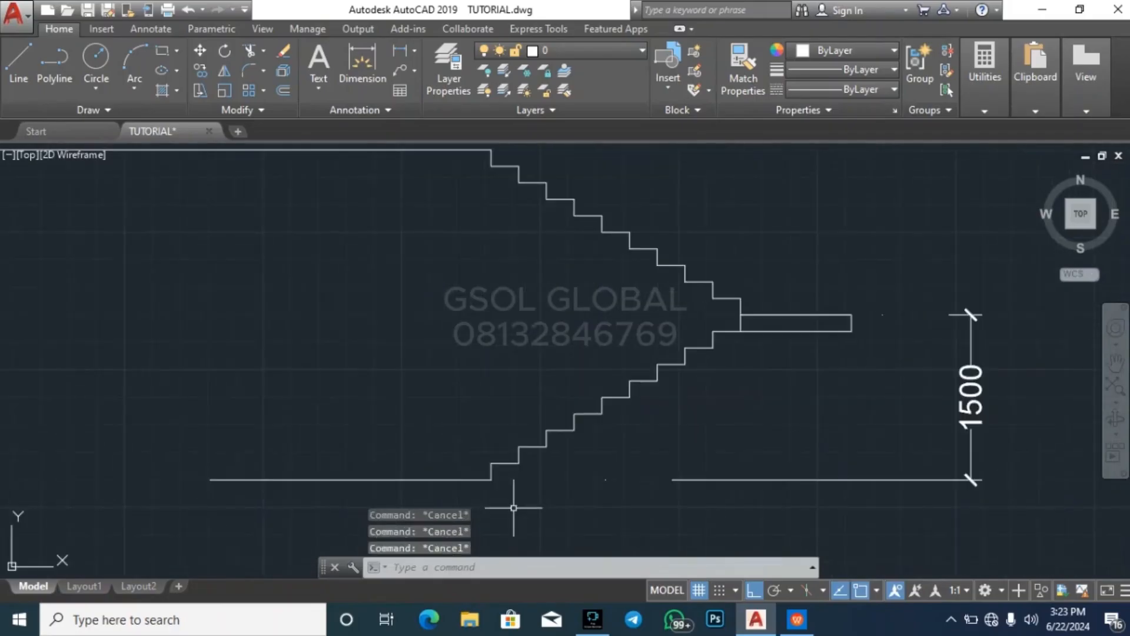
pyautogui.scroll(-2, 451, 435)
pyautogui.scroll(4, 480, 271)
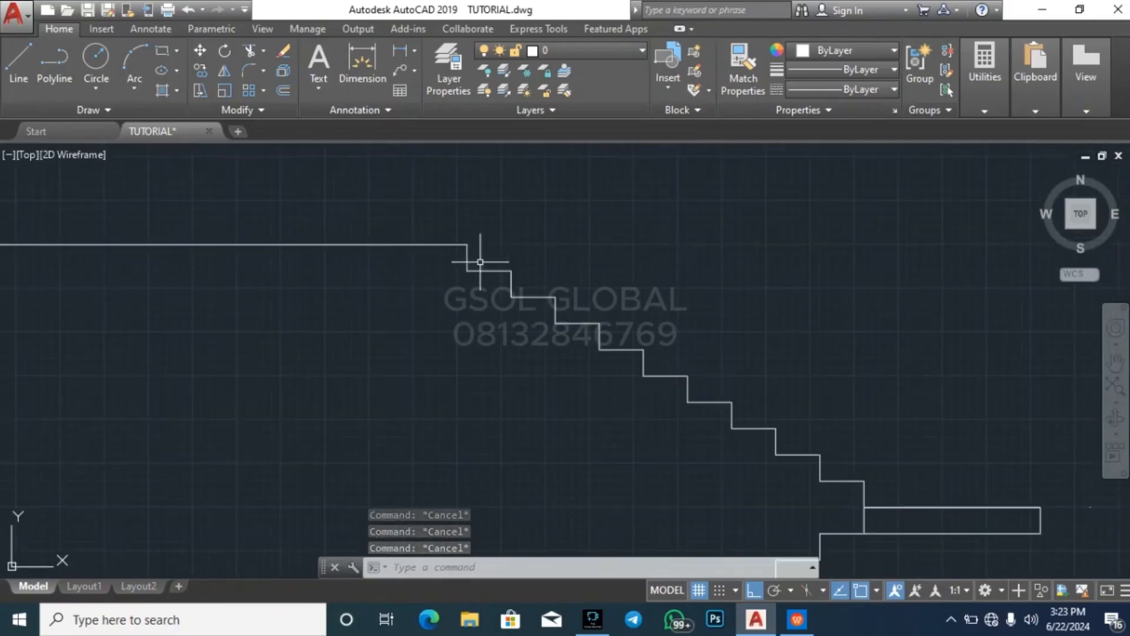
pyautogui.click(477, 258)
pyautogui.press('Escape')
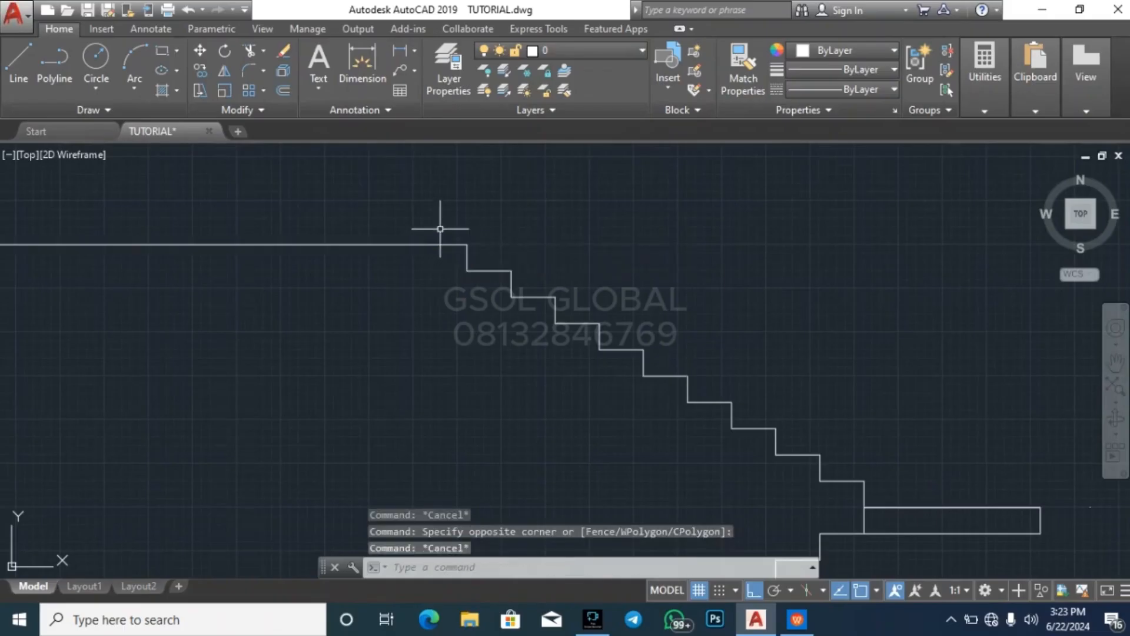
pyautogui.scroll(-2, 374, 240)
pyautogui.scroll(-2, 536, 244)
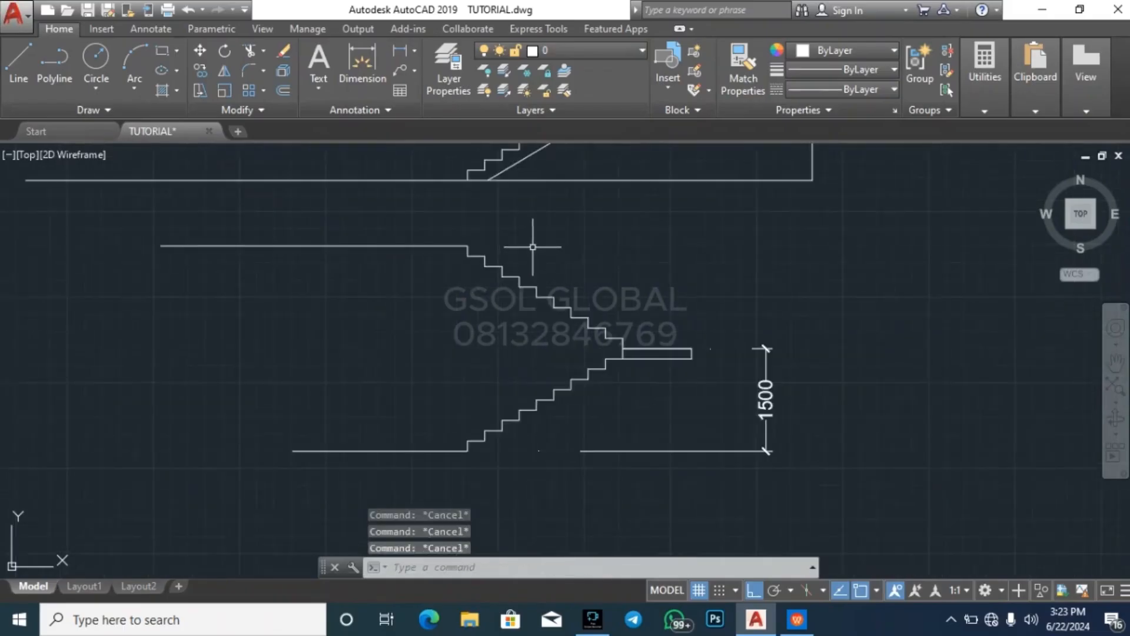
pyautogui.scroll(2, 475, 469)
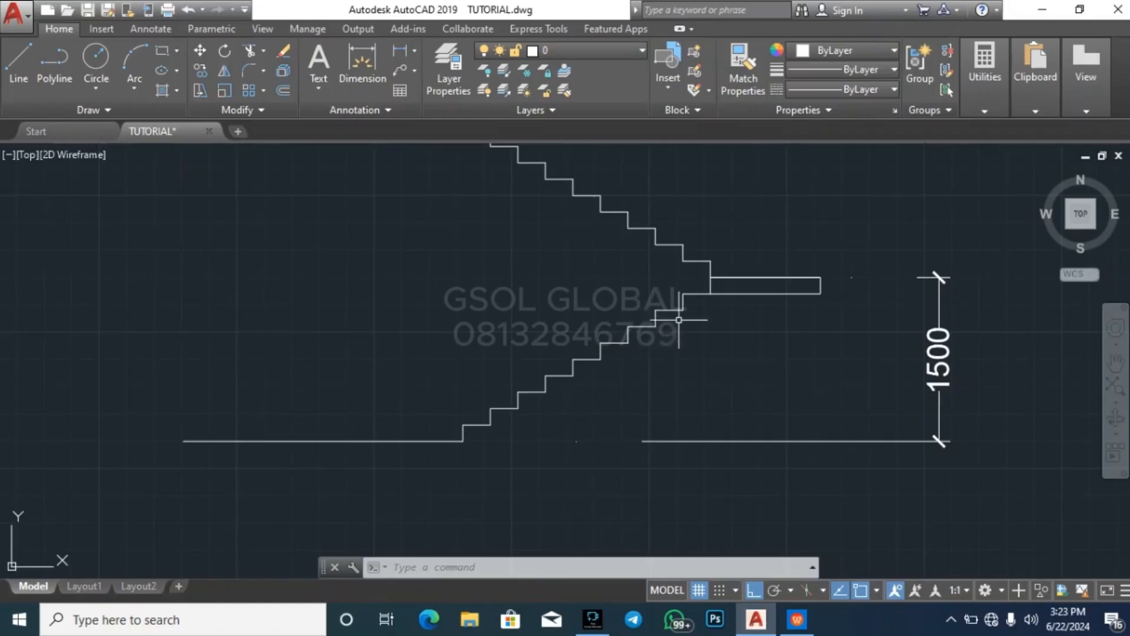
pyautogui.scroll(-4, 482, 464)
pyautogui.scroll(5, 620, 307)
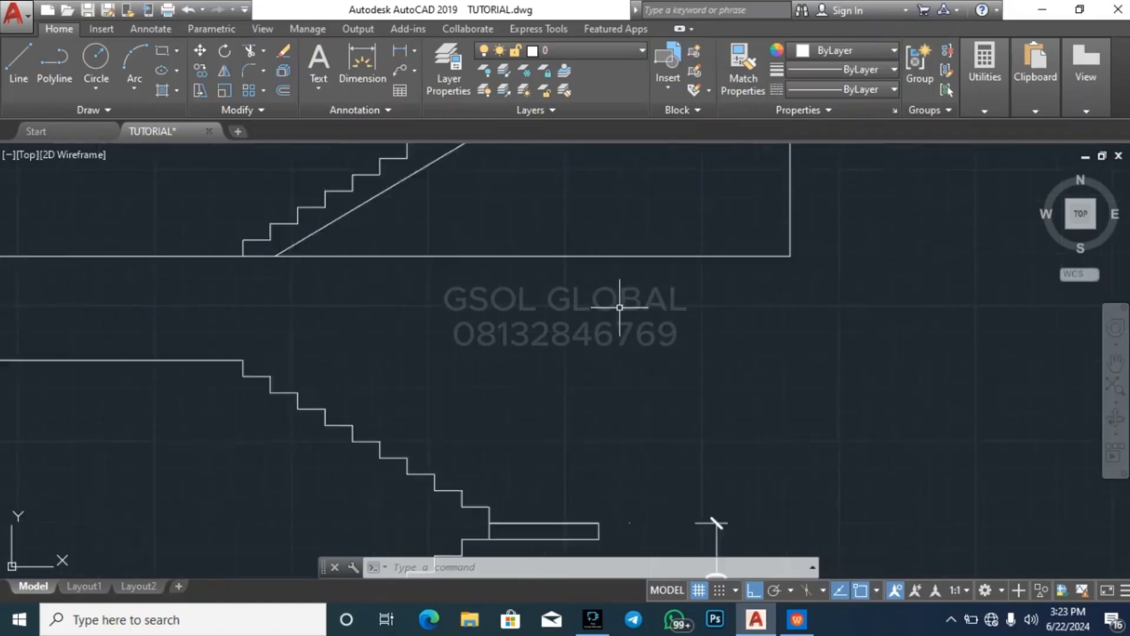
pyautogui.scroll(-4, 582, 299)
pyautogui.scroll(4, 475, 429)
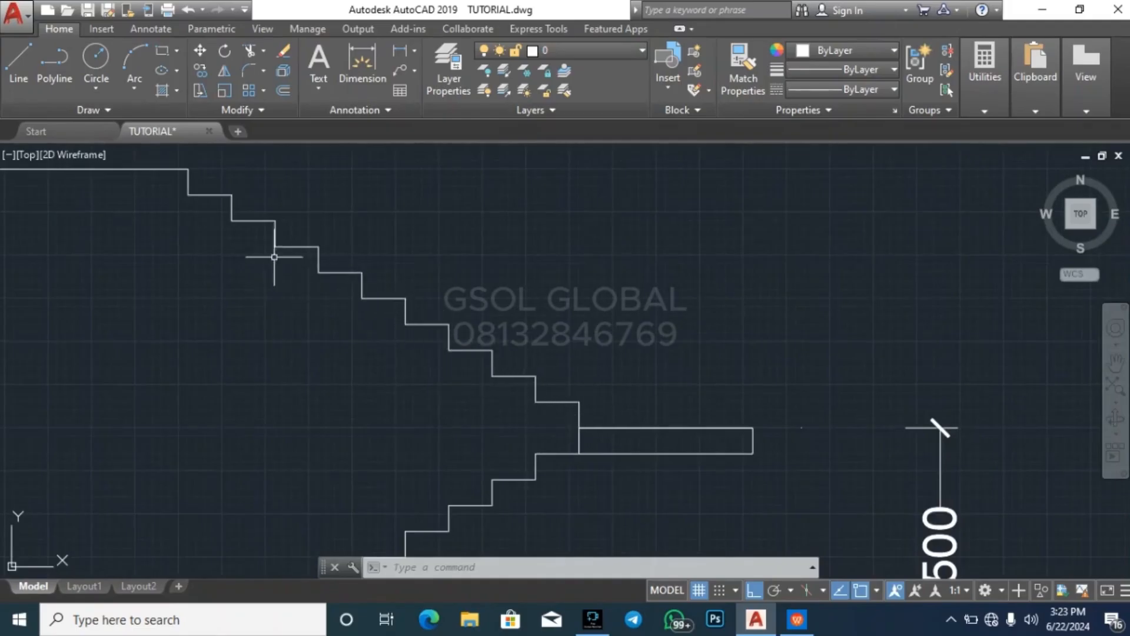
pyautogui.scroll(-4, 645, 418)
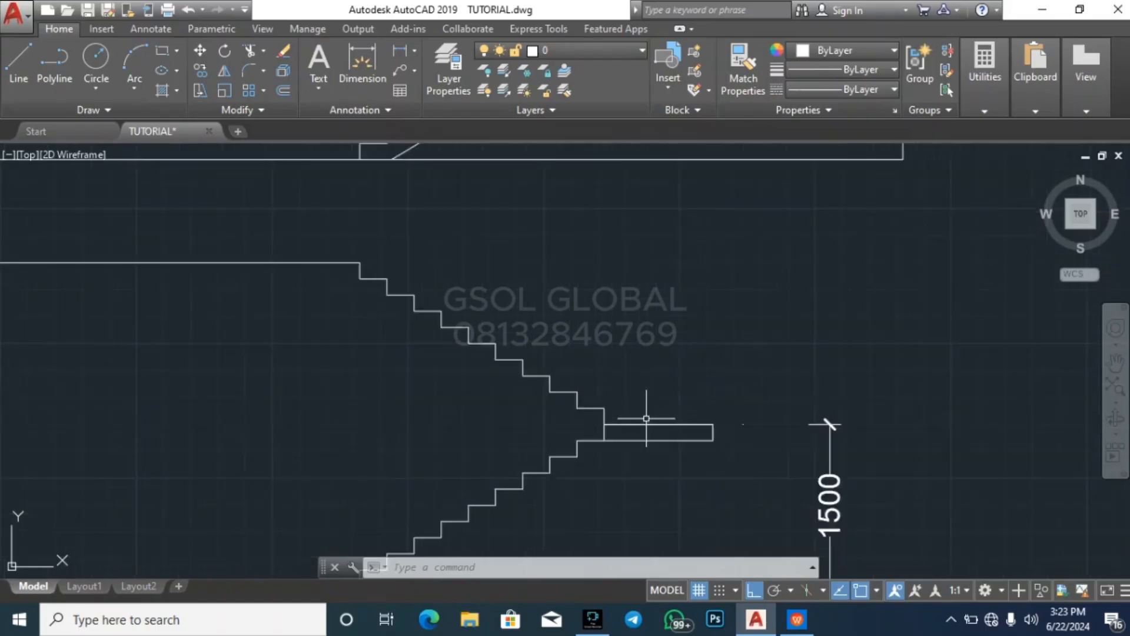
# Delete the horizontal floor line at the top of the upper flight
pyautogui.press('Escape')
pyautogui.press('Escape')
pyautogui.press('Escape')
pyautogui.scroll(4, 451, 319)
pyautogui.click(458, 347)
pyautogui.click(436, 304)
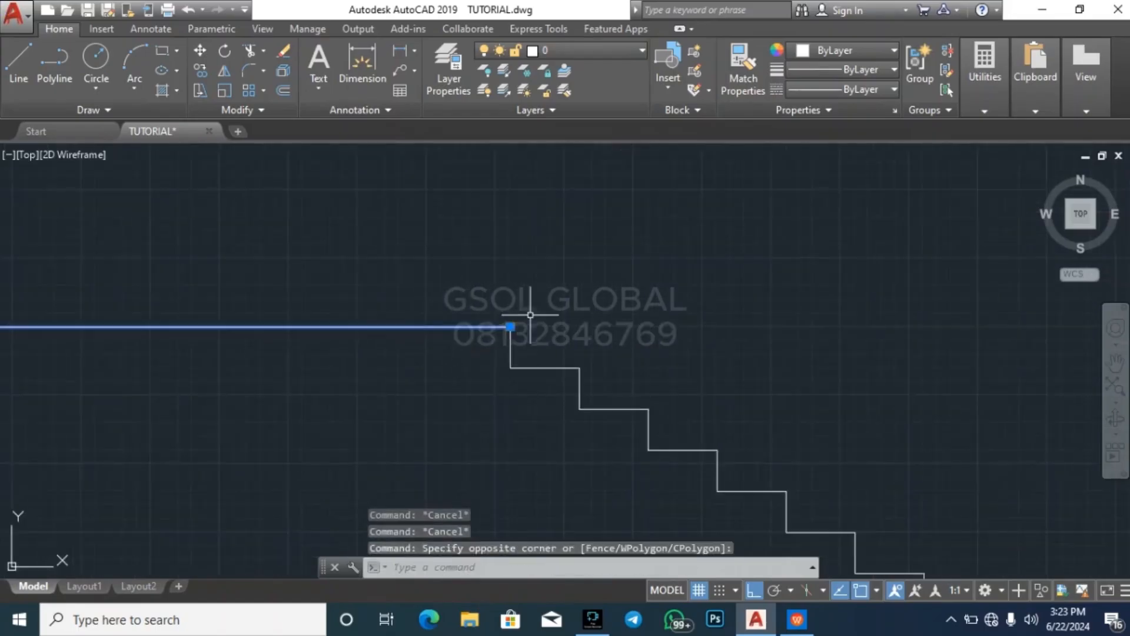
pyautogui.press('Delete')
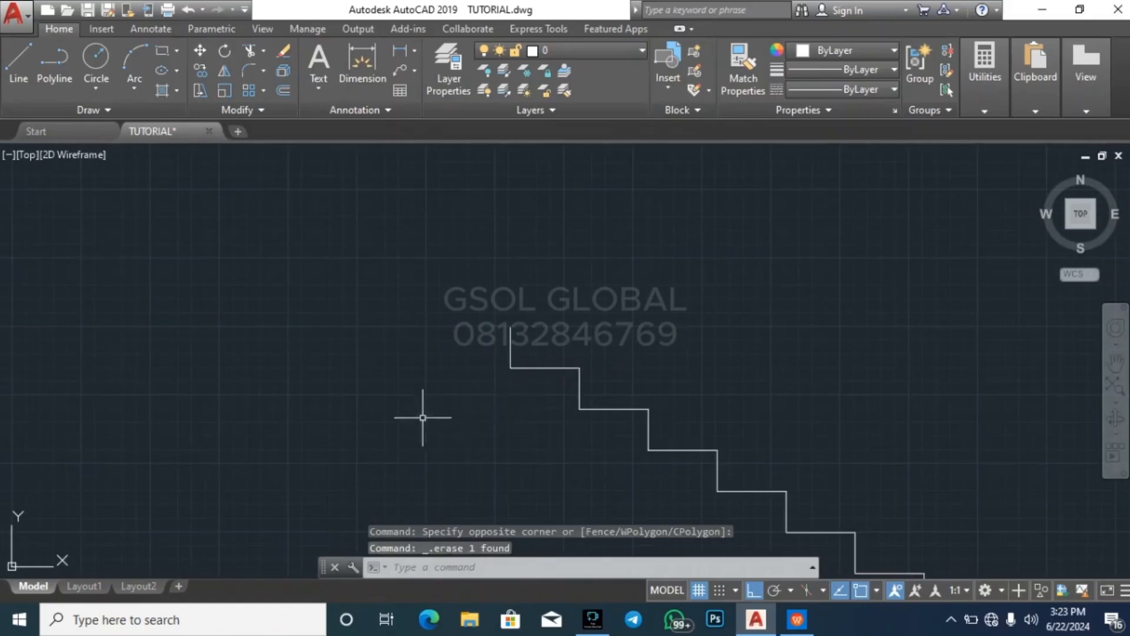
pyautogui.click(447, 400)
pyautogui.press('Escape')
pyautogui.press('Escape')
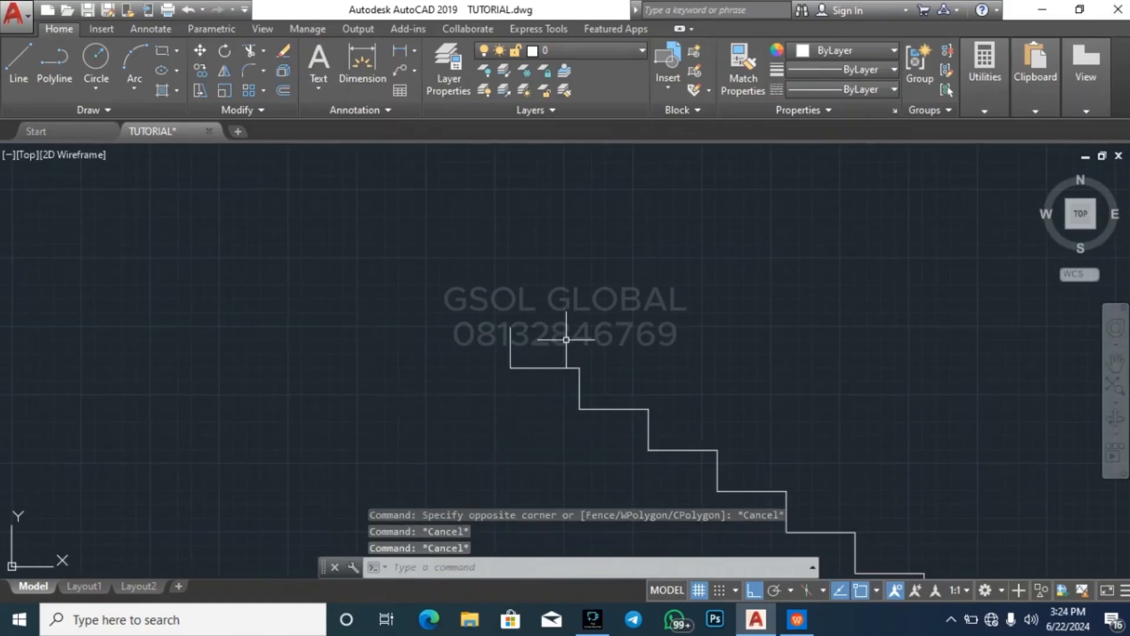
# Undo the deletion and the drawing of the floor line at the top of the upper flight
pyautogui.hotkey('ctrl', 'z')
pyautogui.hotkey('ctrl', 'z')
pyautogui.hotkey('ctrl', 'z')
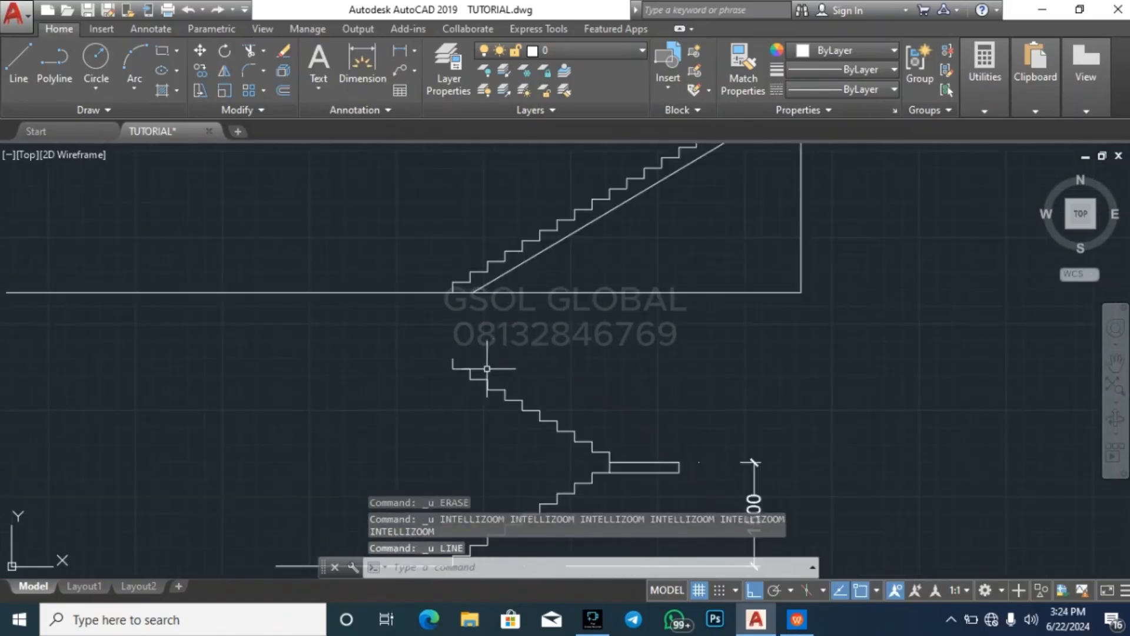
pyautogui.scroll(2, 444, 353)
pyautogui.hotkey('ctrl', 'z')
pyautogui.scroll(3, 537, 379)
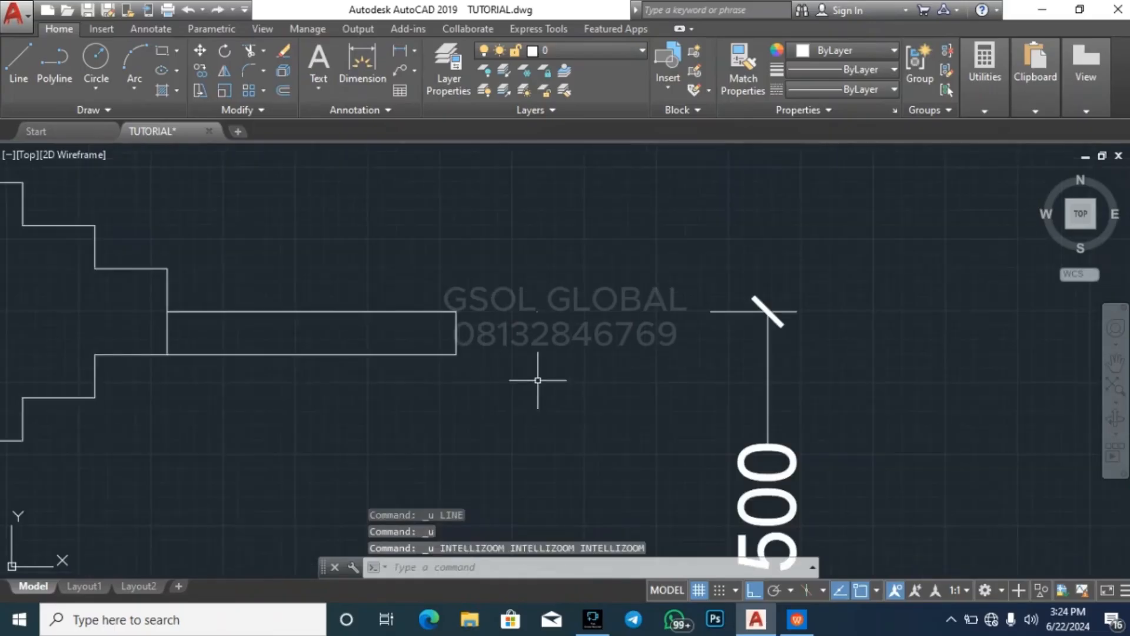
pyautogui.scroll(-4, 589, 362)
pyautogui.scroll(5, 939, 398)
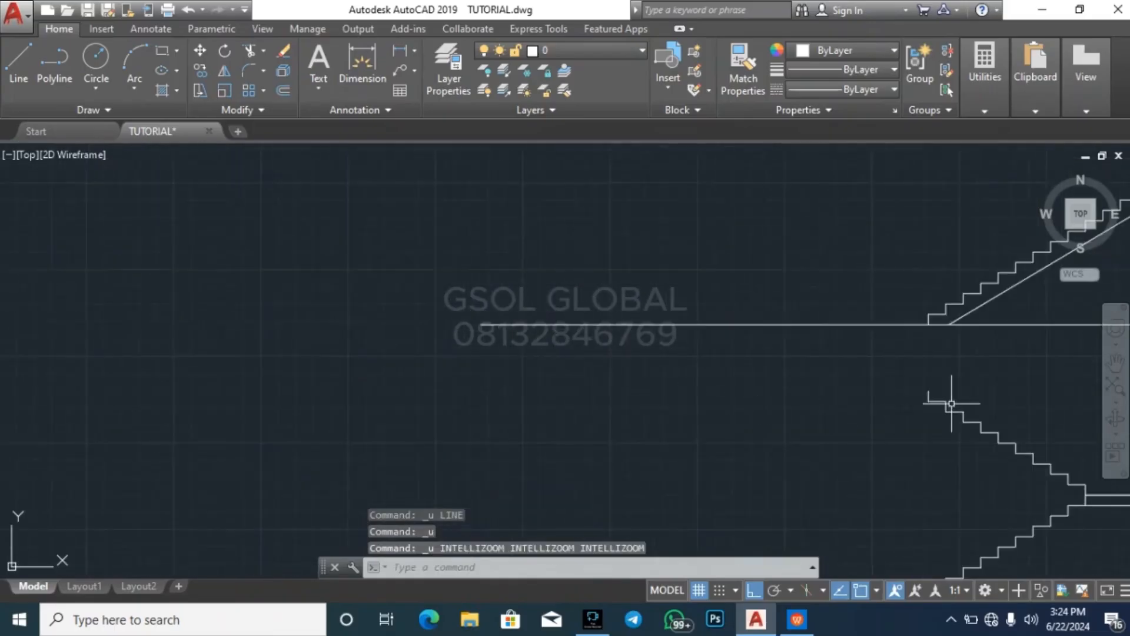
pyautogui.press('Escape')
pyautogui.press('Escape')
pyautogui.write('l')
pyautogui.press('Return')
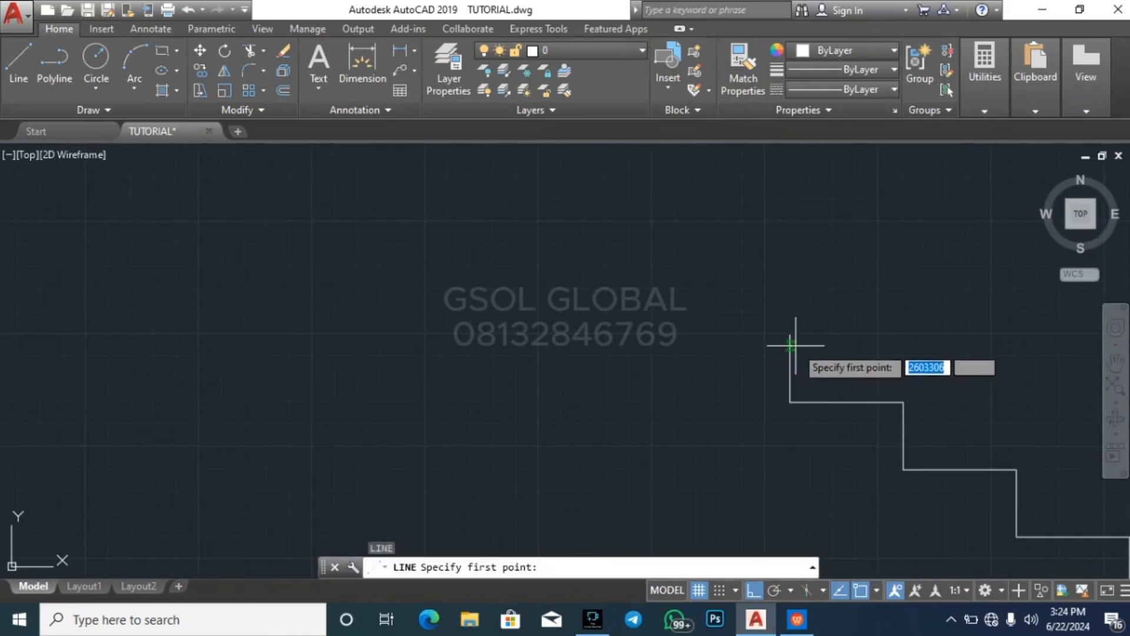
pyautogui.press('Escape')
pyautogui.press('Escape')
pyautogui.scroll(-4, 540, 389)
pyautogui.scroll(4, 656, 398)
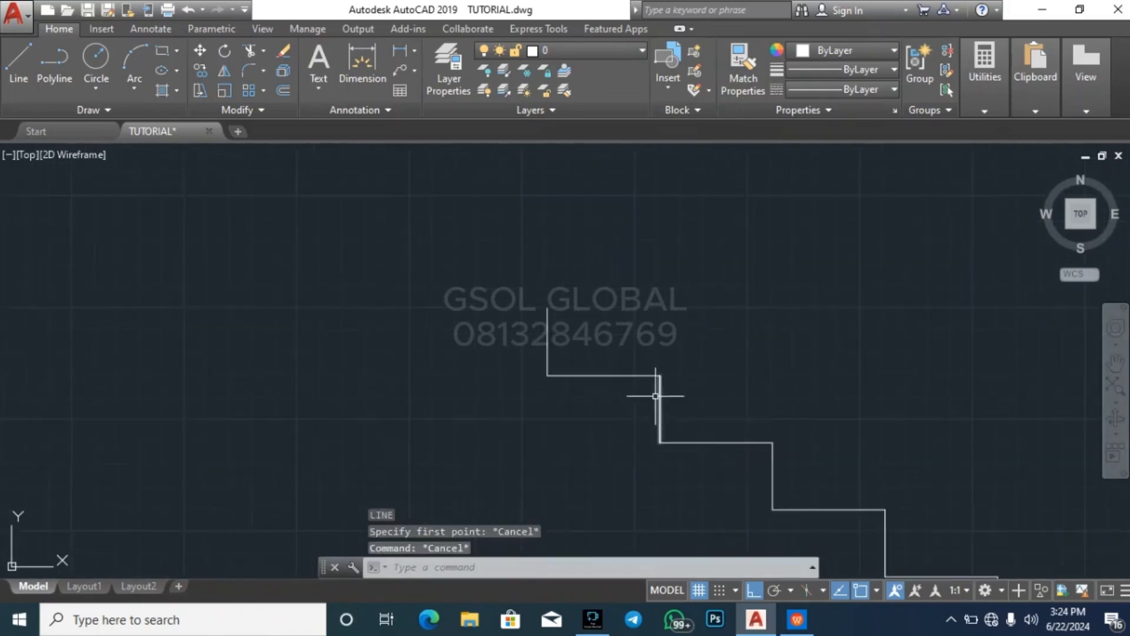
pyautogui.click(632, 416)
pyautogui.click(619, 352)
pyautogui.write('v')
pyautogui.press('Escape')
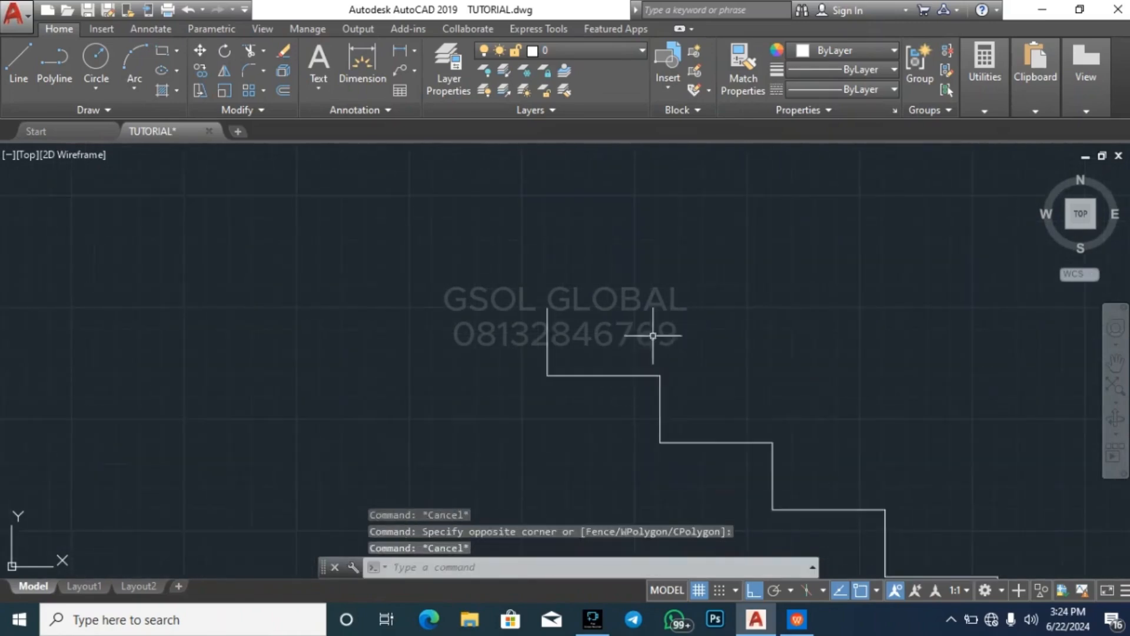
pyautogui.press('Escape')
pyautogui.click(625, 406)
pyautogui.press('Escape')
pyautogui.press('Escape')
pyautogui.press('Escape')
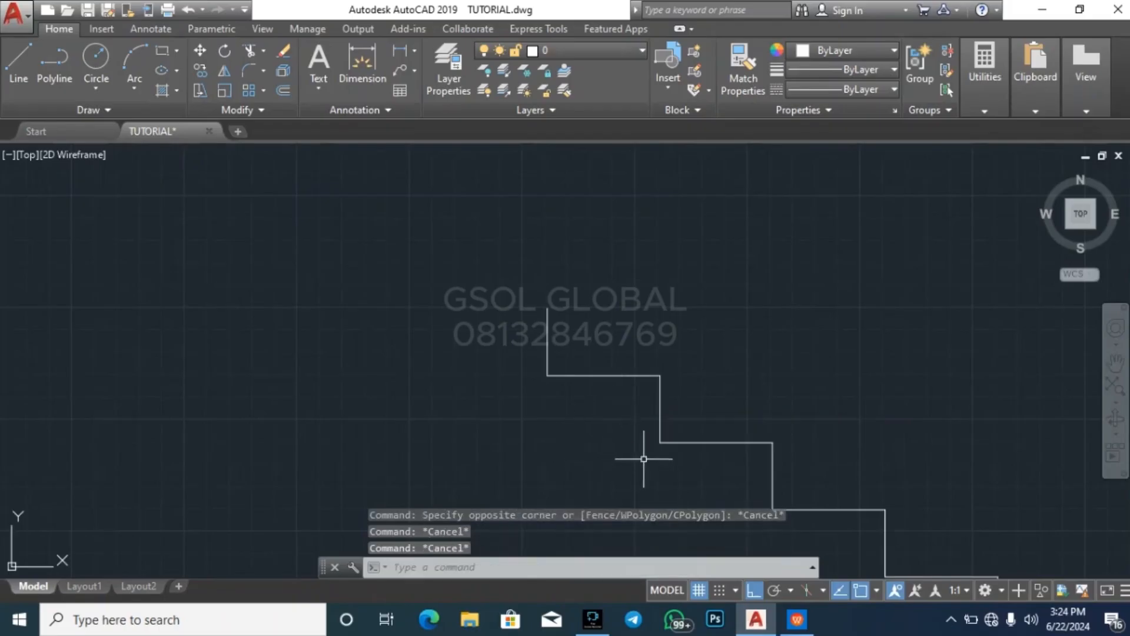
pyautogui.click(593, 412)
pyautogui.click(502, 338)
pyautogui.write('v')
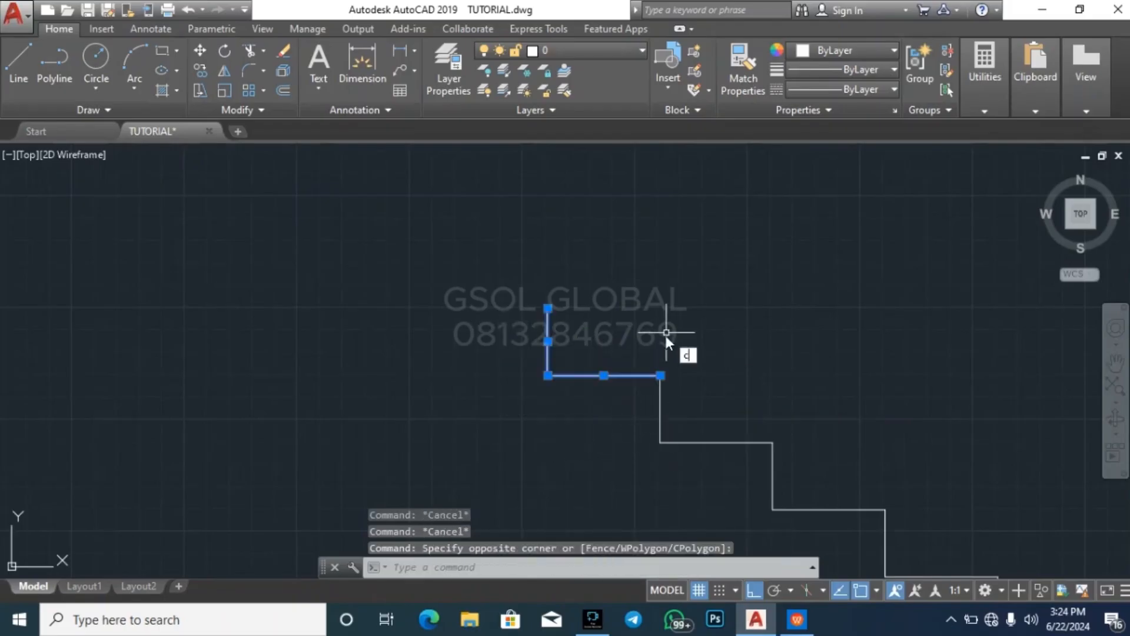
pyautogui.press('Return')
pyautogui.press('Escape')
pyautogui.press('Escape')
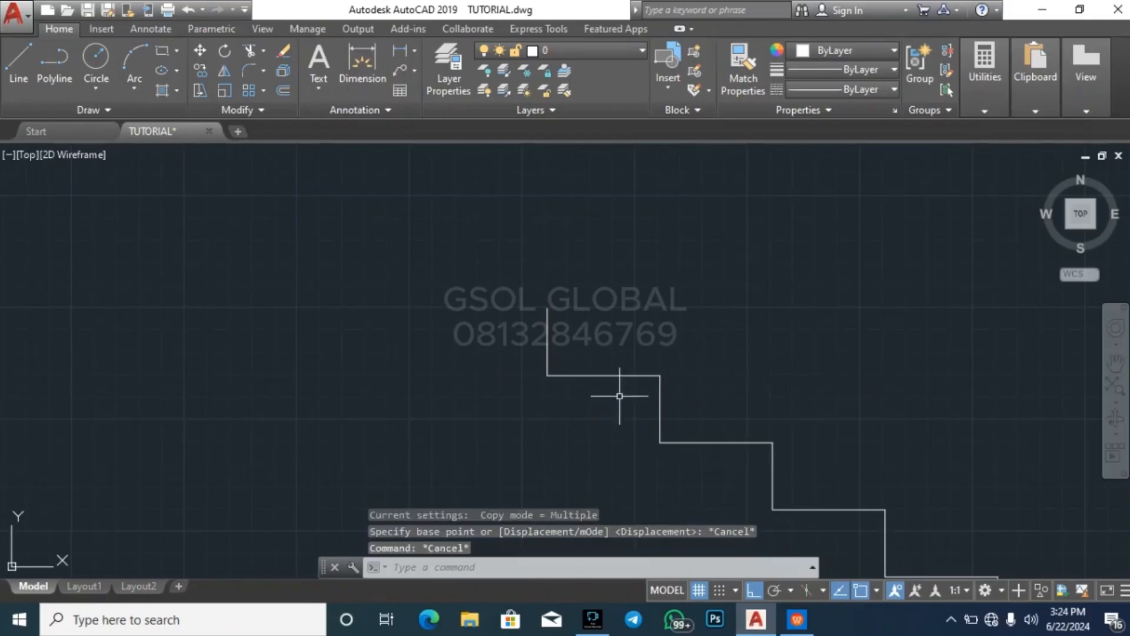
# Copy the upper flight's topmost tread and riser from the tread's outer end onto the riser's upper end, adding one more step
pyautogui.click(618, 396)
pyautogui.click(538, 346)
pyautogui.write('co')
pyautogui.press('Return')
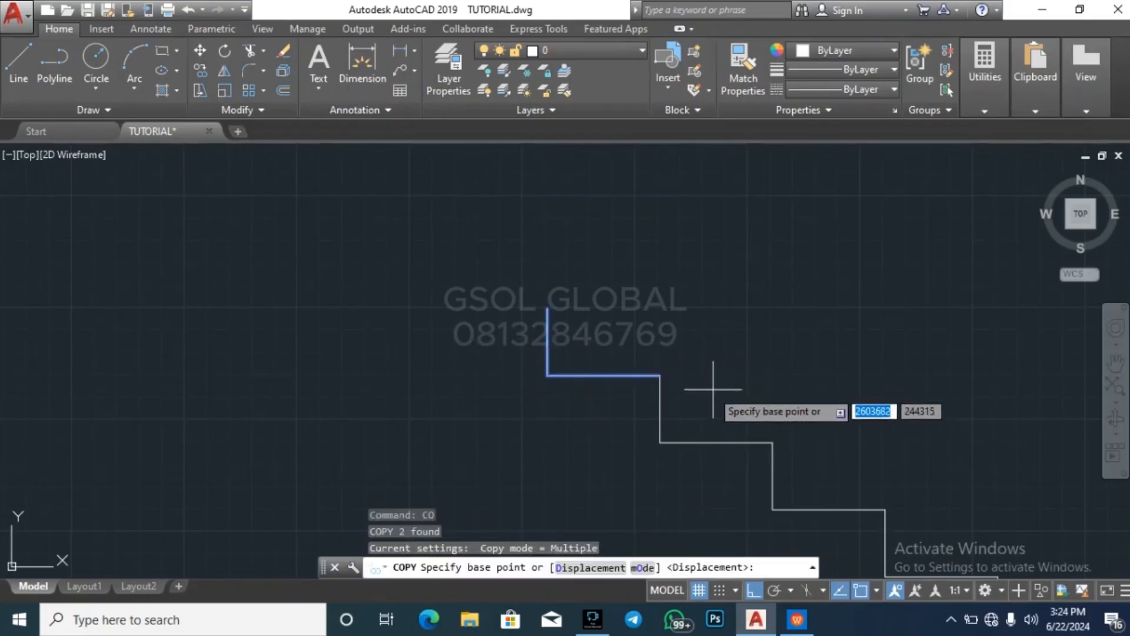
pyautogui.click(661, 375)
pyautogui.click(548, 308)
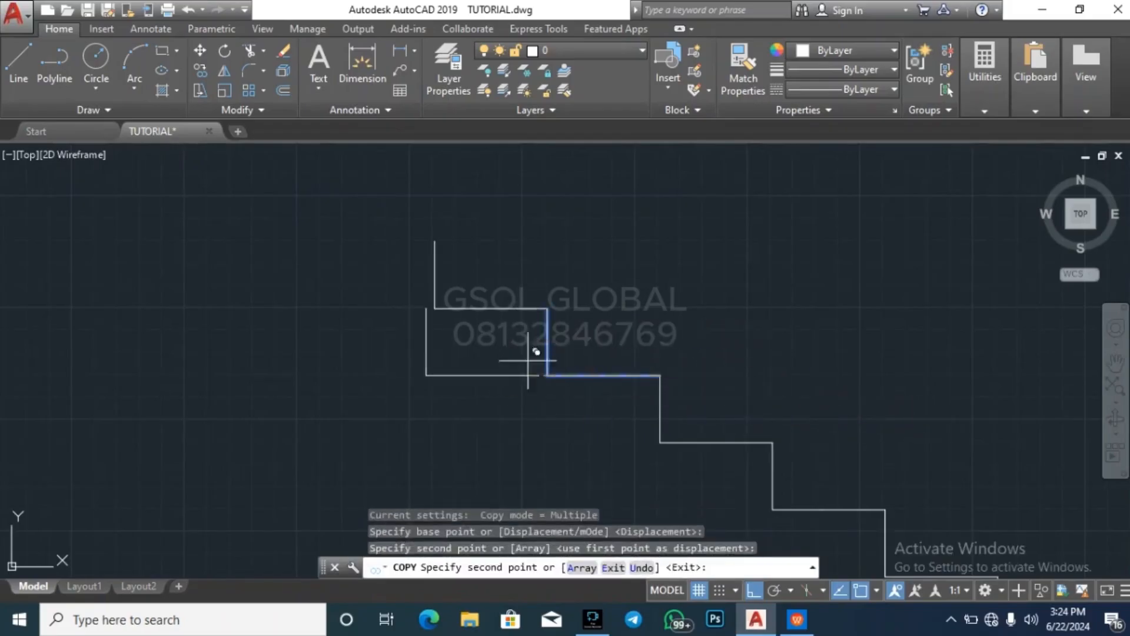
pyautogui.press('Escape')
pyautogui.press('Escape')
# Draw a horizontal floor line about 7000 long leftward from the upper end of the newly added top riser
pyautogui.scroll(-2, 525, 450)
pyautogui.write('l')
pyautogui.press('Return')
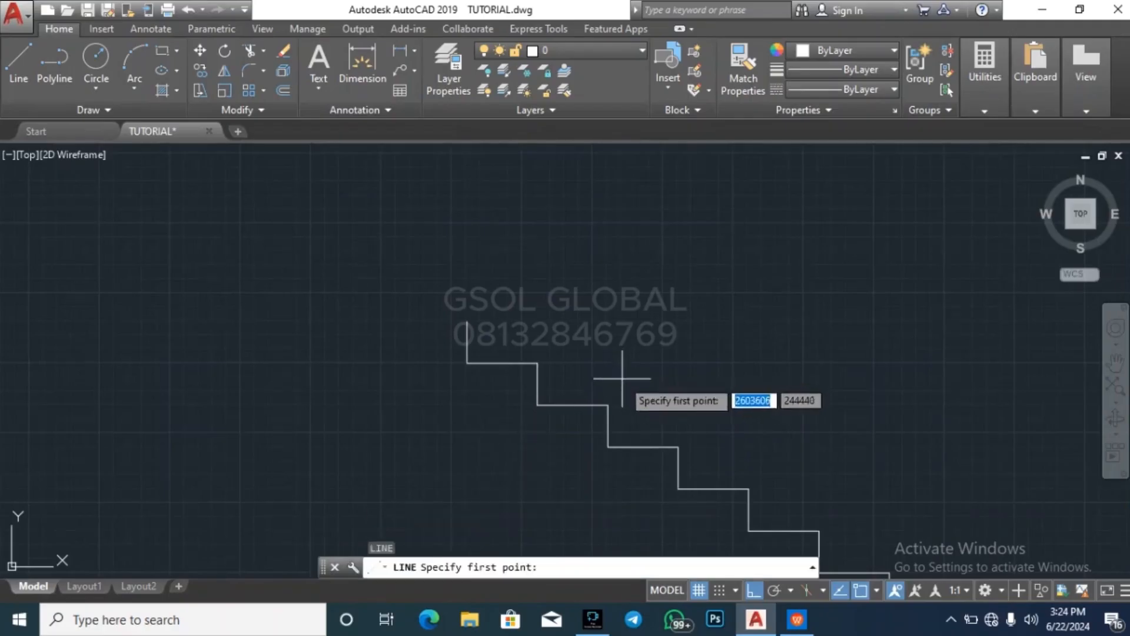
pyautogui.click(467, 322)
pyautogui.scroll(-6, 713, 358)
pyautogui.scroll(-3, 713, 351)
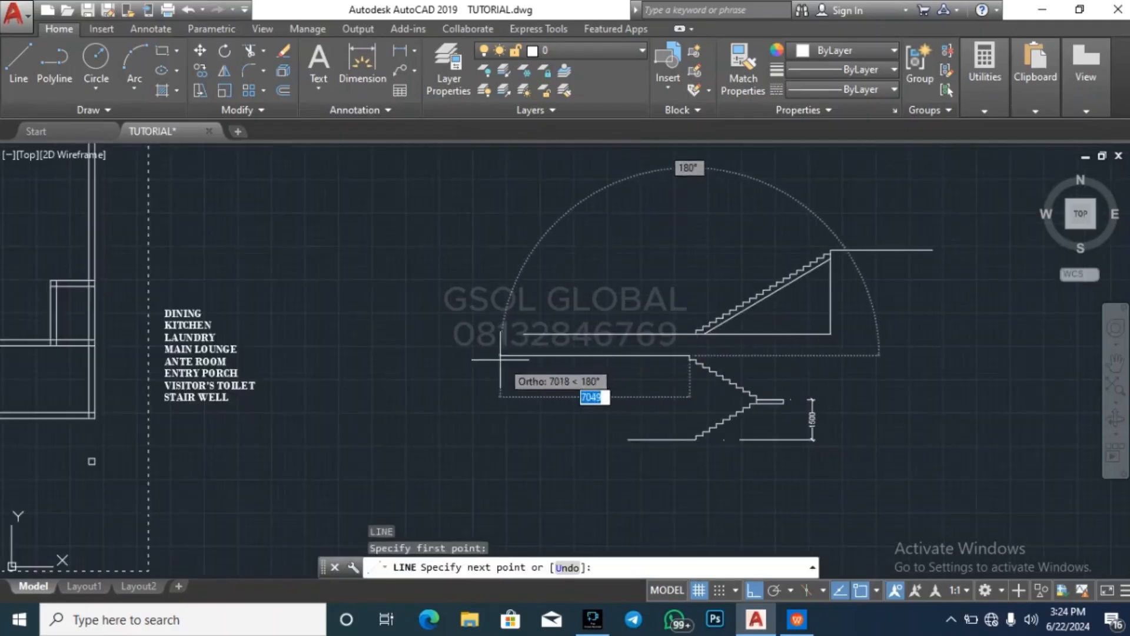
pyautogui.press('Escape')
pyautogui.press('Escape')
pyautogui.press('Escape')
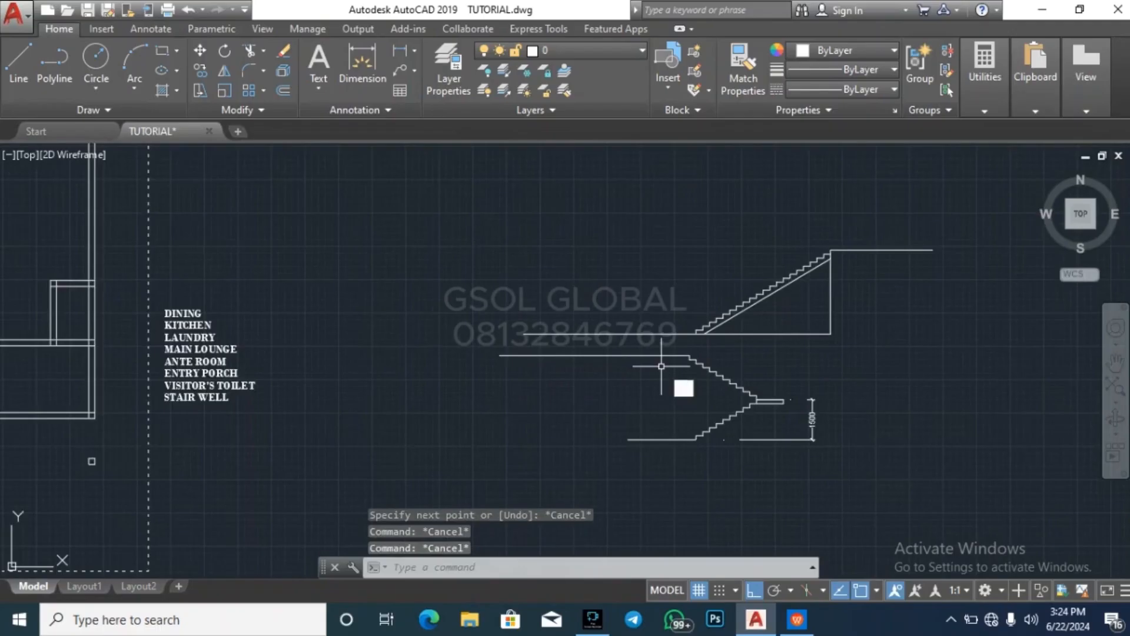
# Offset the upper floor line 150 downward to form the slab's underside
pyautogui.write('o')
pyautogui.press('Return')
pyautogui.scroll(2, 677, 364)
pyautogui.press('Return')
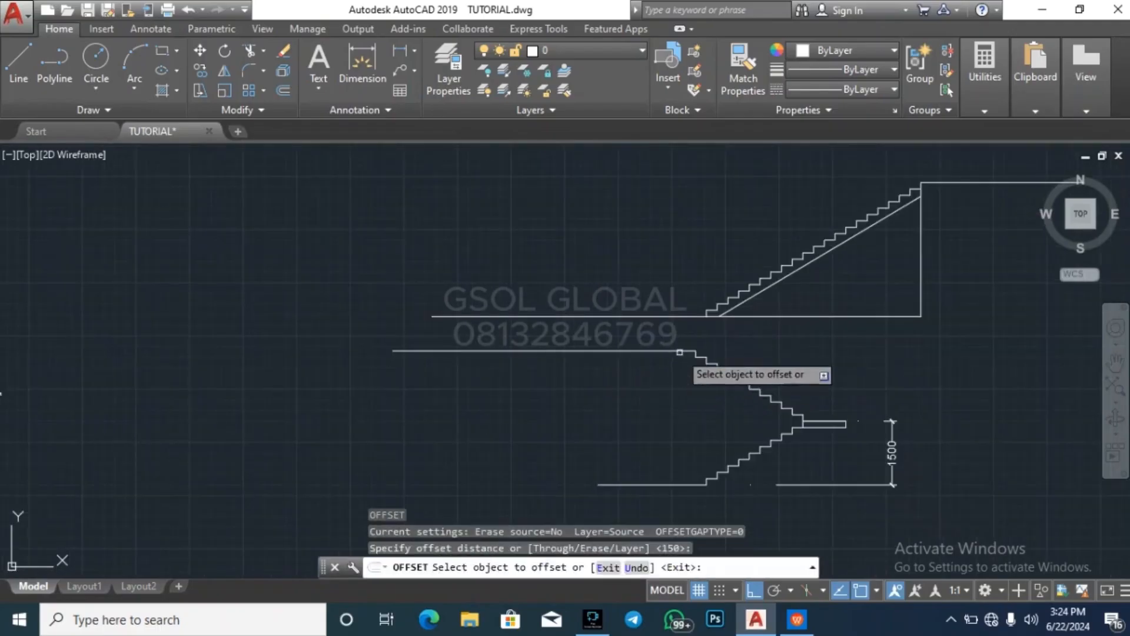
pyautogui.click(681, 351)
pyautogui.click(677, 388)
pyautogui.press('Escape')
pyautogui.press('Escape')
pyautogui.press('Escape')
pyautogui.press('Escape')
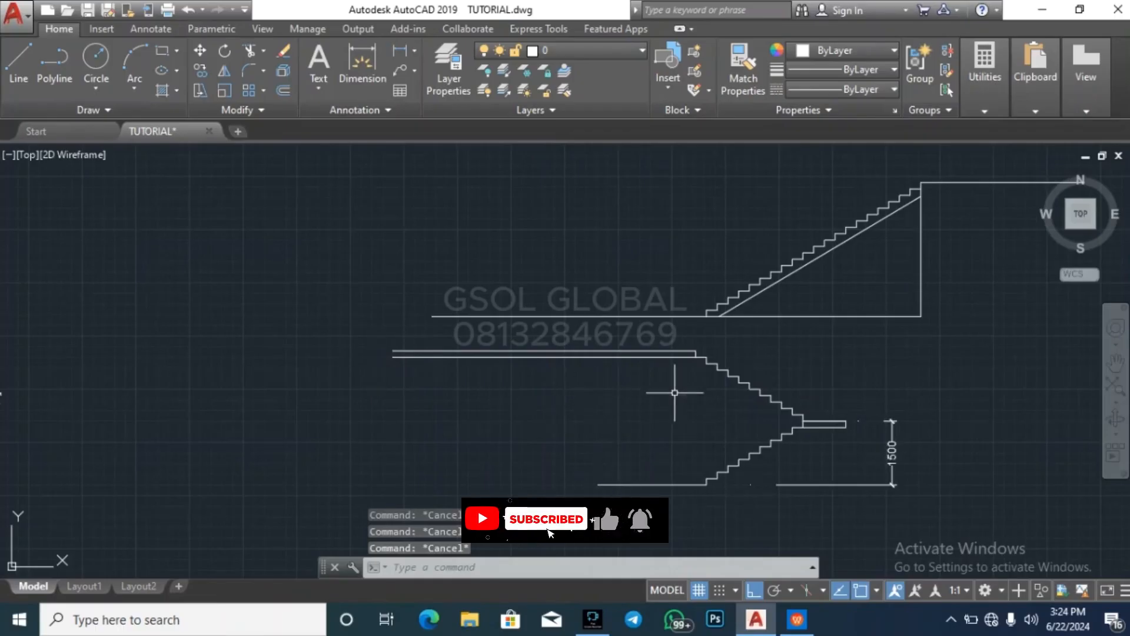
# Offset the top riser at the upper slab's end 150 leftward into the slab
pyautogui.press('Return')
pyautogui.scroll(4, 687, 377)
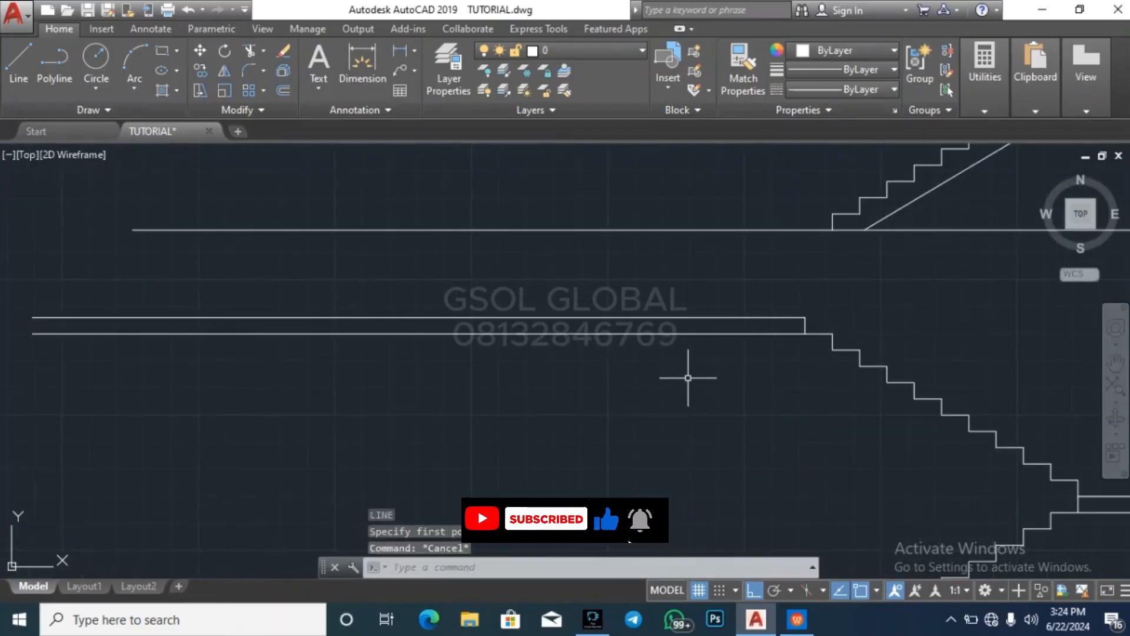
pyautogui.write('o')
pyautogui.press('Return')
pyautogui.write('150')
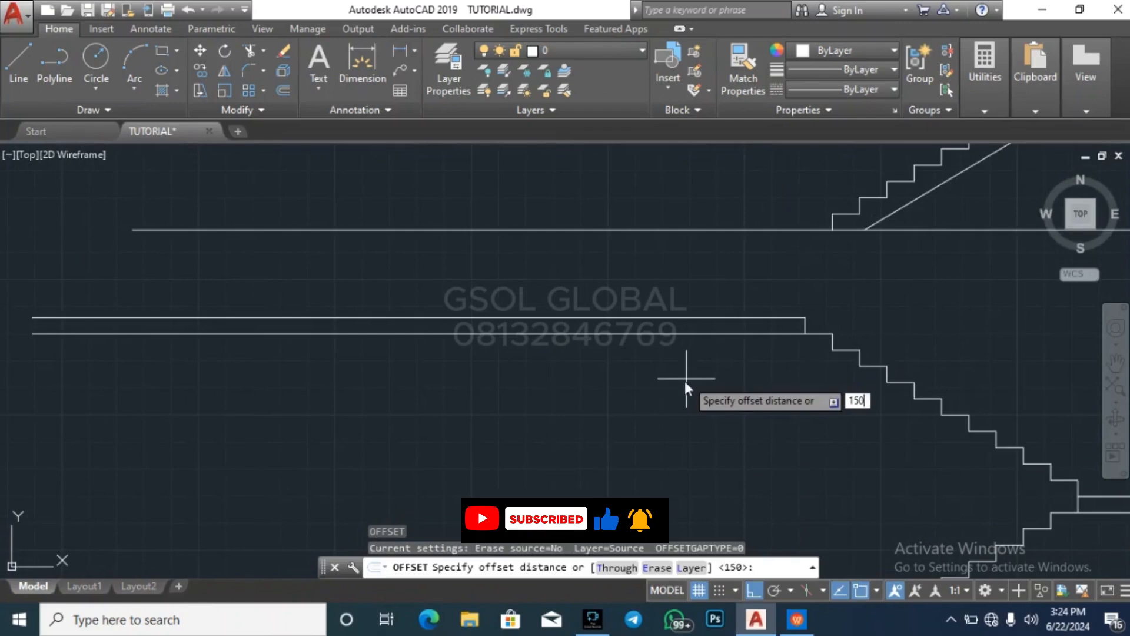
pyautogui.press('Return')
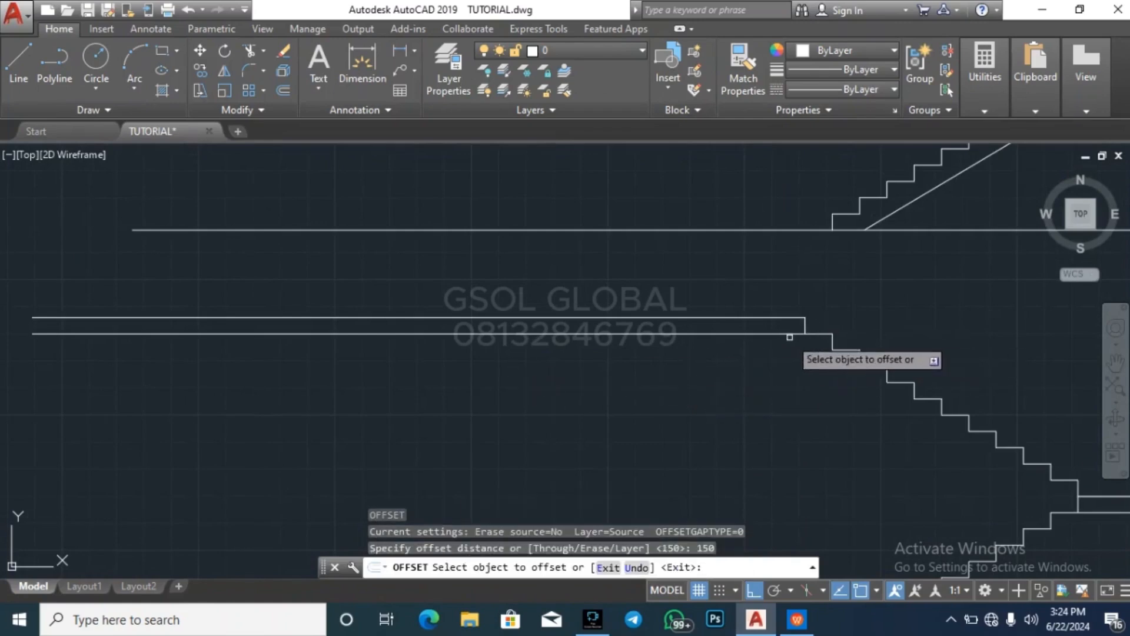
pyautogui.scroll(4, 827, 326)
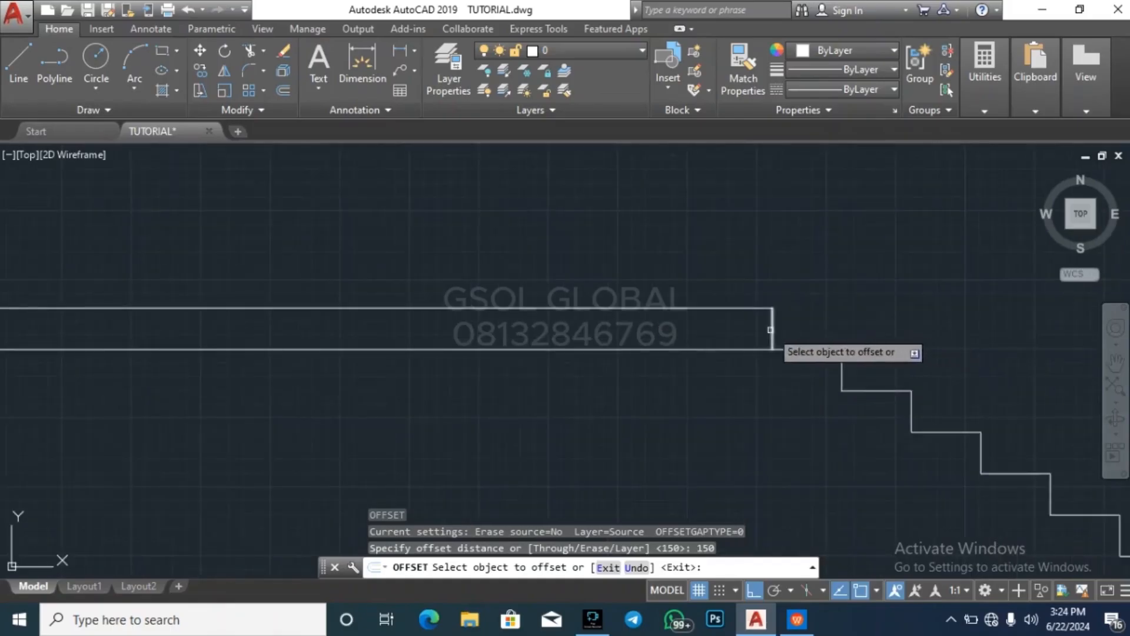
pyautogui.click(770, 321)
pyautogui.click(743, 328)
pyautogui.press('Escape')
pyautogui.press('Escape')
# Delete the vertical copy just offset inside the upper slab
pyautogui.click(750, 324)
pyautogui.click(686, 335)
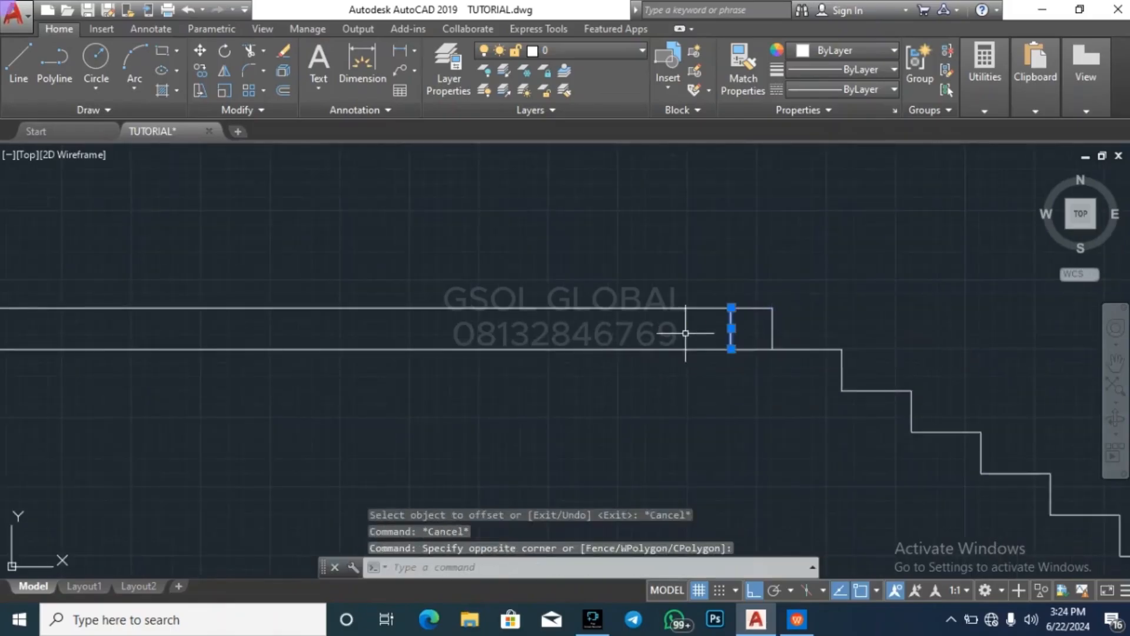
pyautogui.press('Delete')
# Offset the top riser at the upper slab's end 1500 leftward to mark the slab's far edge
pyautogui.write('o')
pyautogui.press('Return')
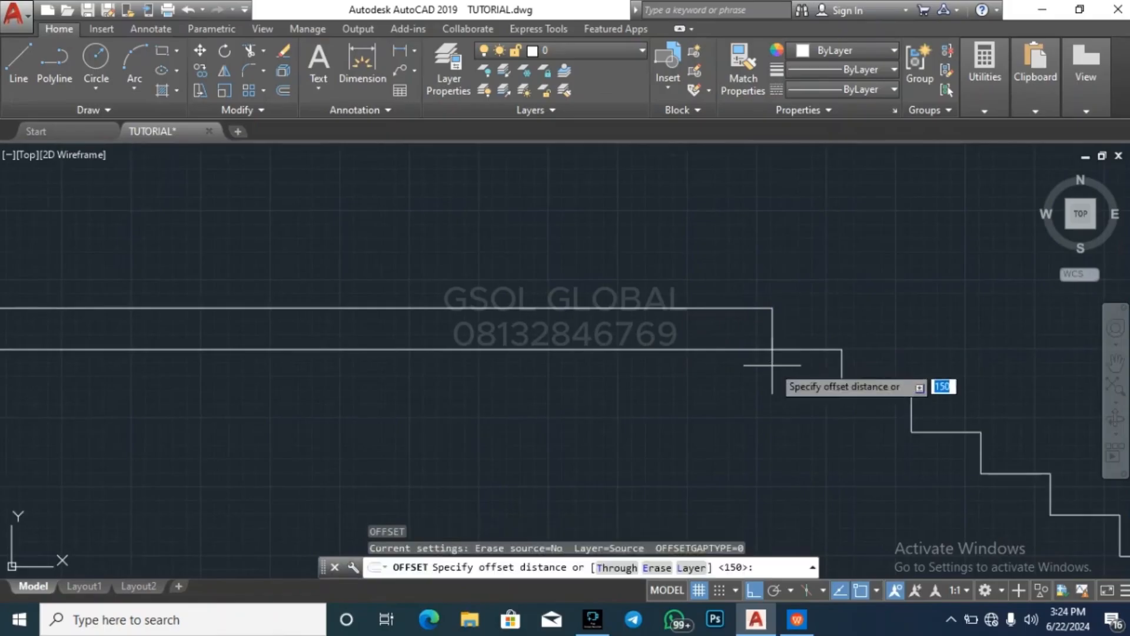
pyautogui.write('150')
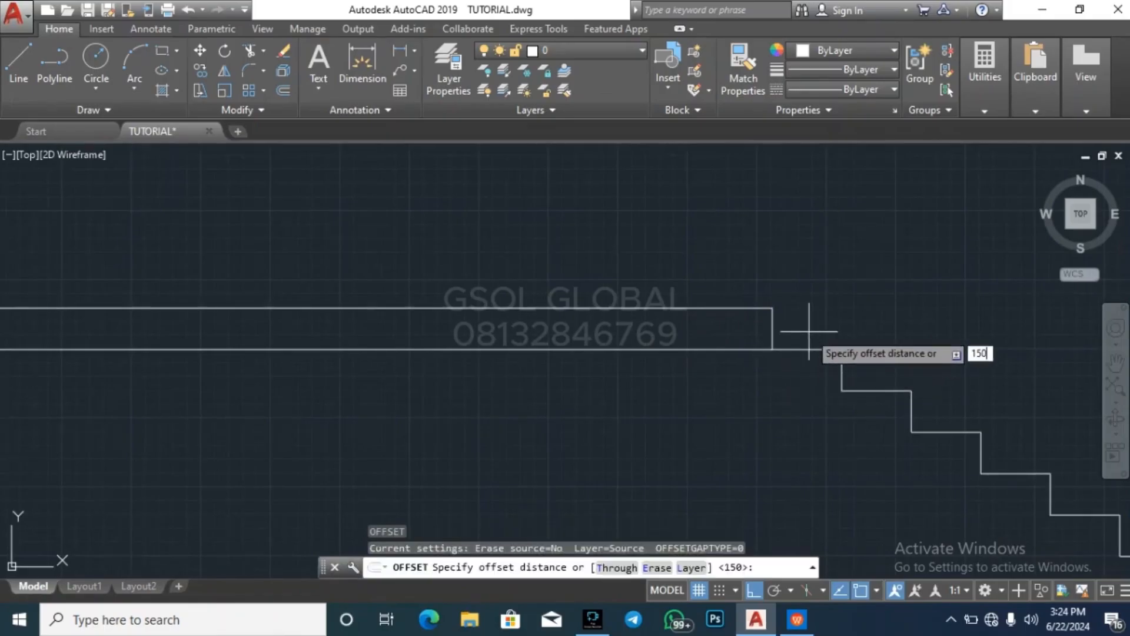
pyautogui.write('0')
pyautogui.press('Return')
pyautogui.click(771, 326)
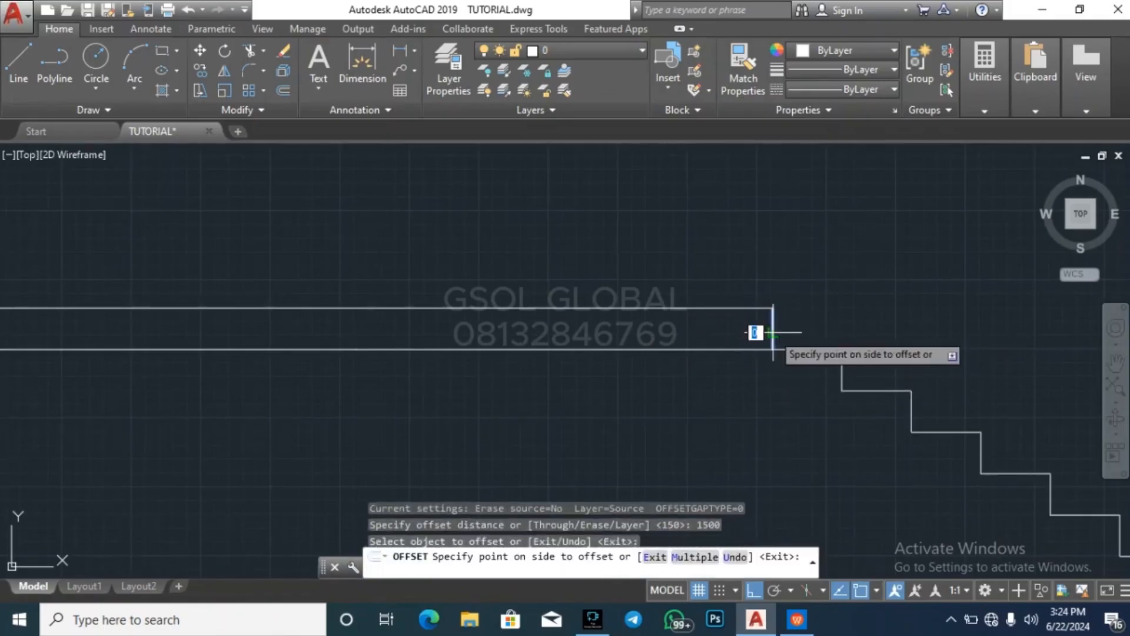
pyautogui.click(675, 390)
pyautogui.press('Escape')
pyautogui.press('Escape')
# Trim both upper slab lines where they extend left beyond the offset vertical edge
pyautogui.write('tr')
pyautogui.press('Return')
pyautogui.press('Return')
pyautogui.click(286, 416)
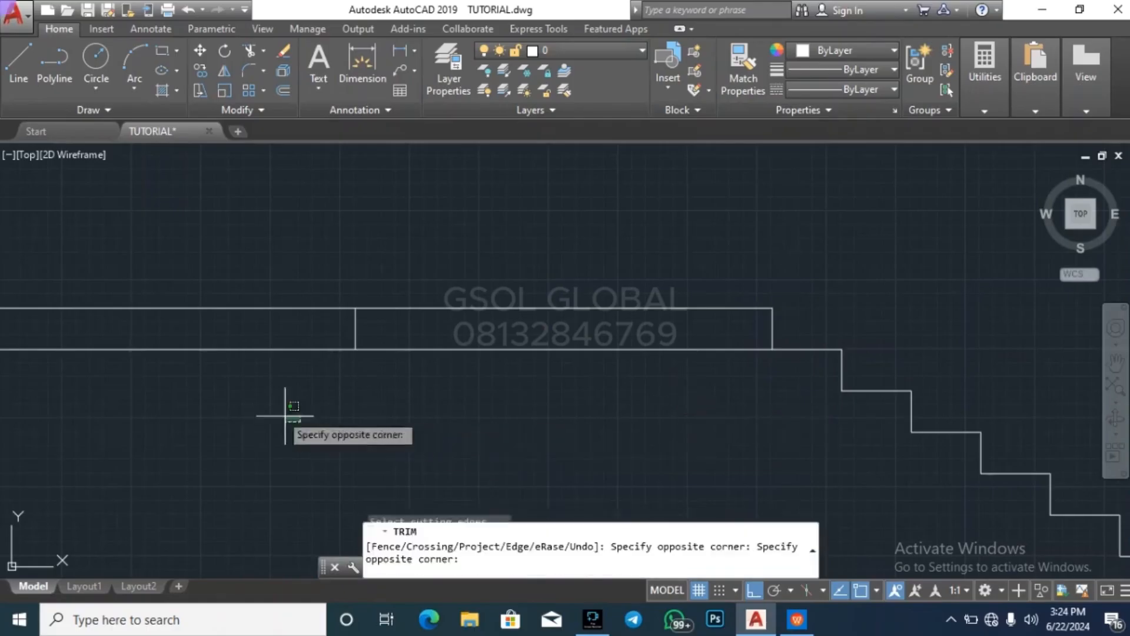
pyautogui.click(283, 281)
pyautogui.press('Escape')
pyautogui.press('Escape')
pyautogui.scroll(-3, 361, 354)
pyautogui.press('Escape')
pyautogui.press('Escape')
pyautogui.scroll(-2, 459, 359)
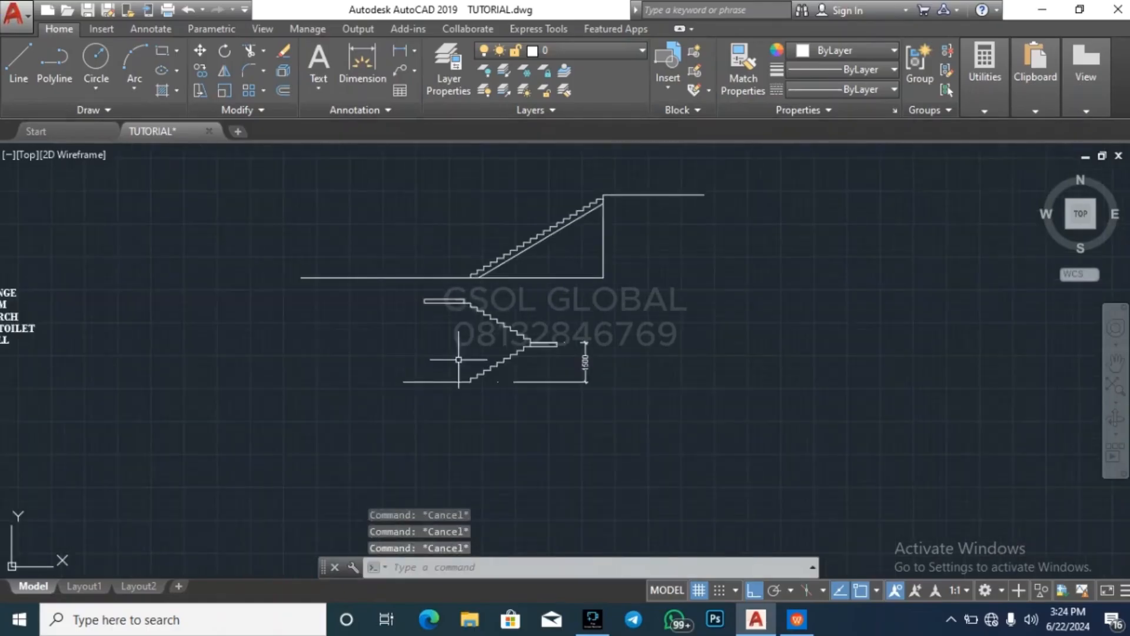
pyautogui.scroll(3, 459, 389)
pyautogui.click(378, 434)
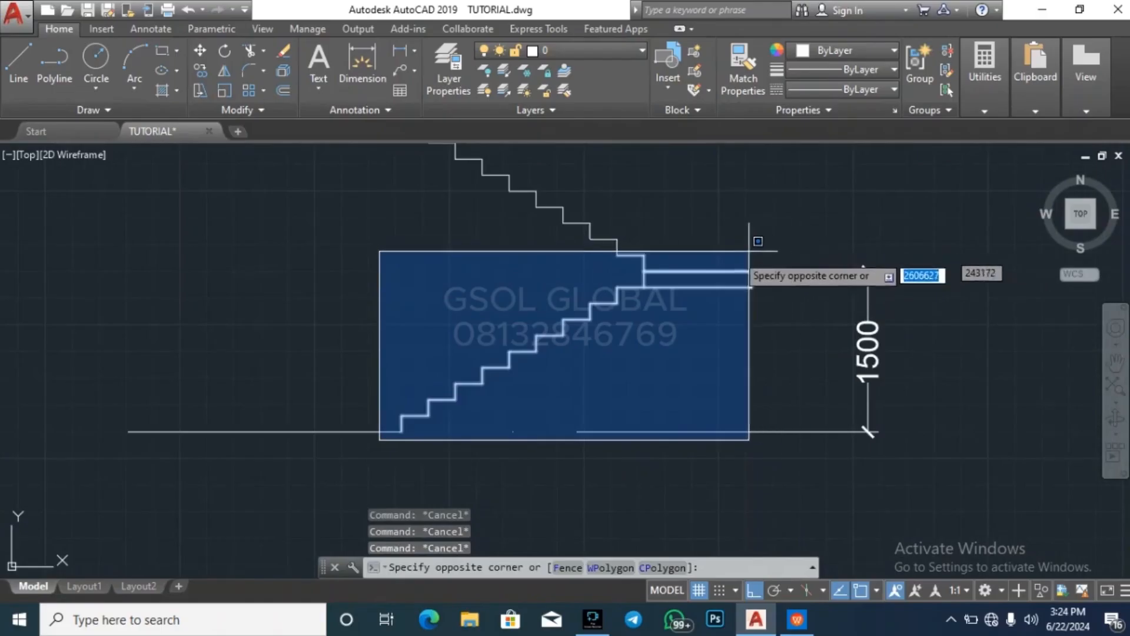
pyautogui.press('Escape')
pyautogui.scroll(-2, 641, 487)
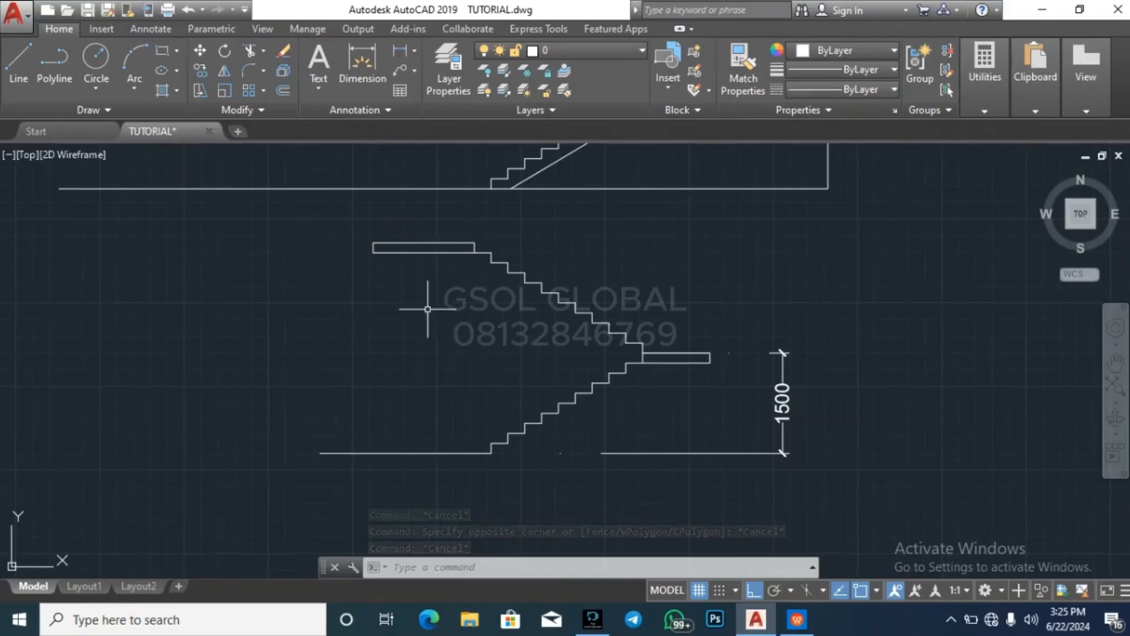
pyautogui.press('Escape')
pyautogui.press('Escape')
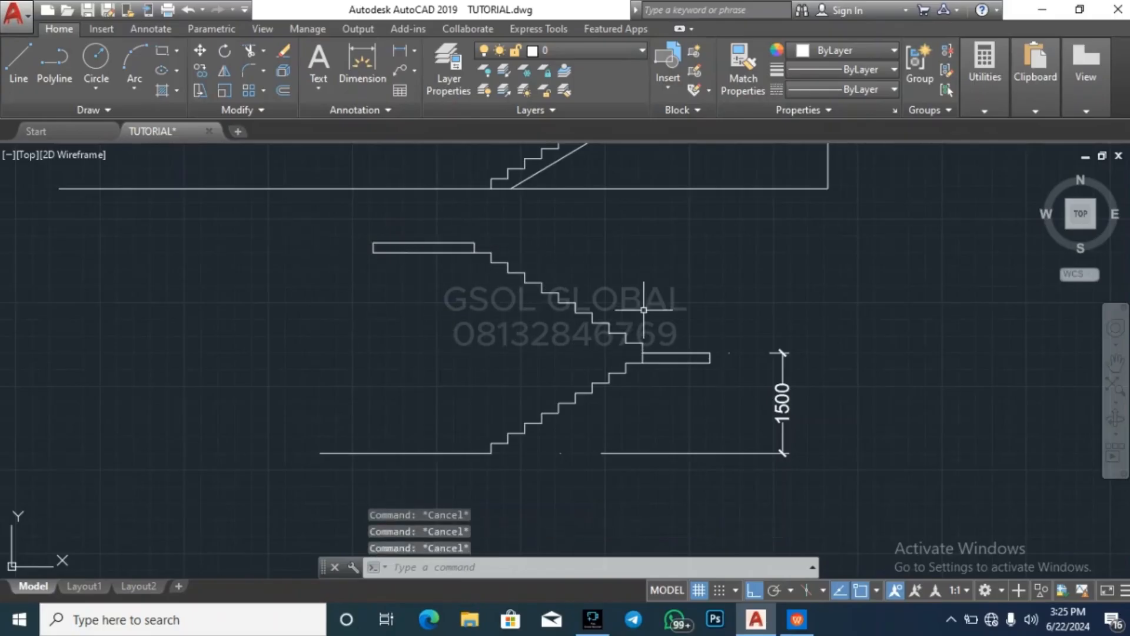
# Draw a diagonal line from the foot of the lower flight's first riser to the landing's lower inner corner
pyautogui.write('l')
pyautogui.press('Return')
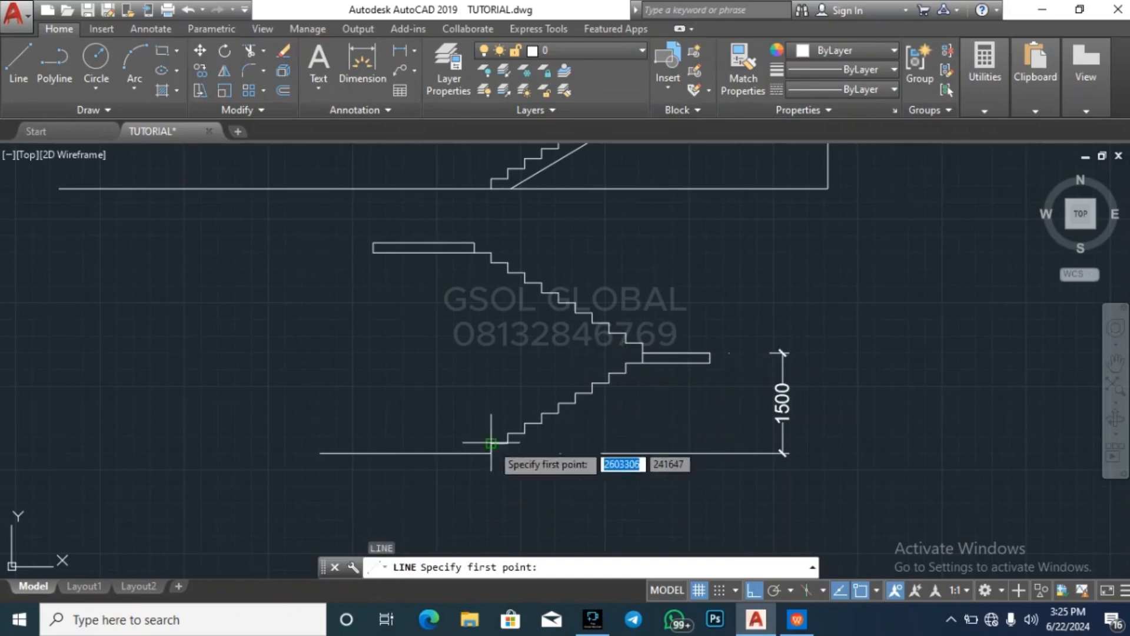
pyautogui.scroll(2, 487, 446)
pyautogui.click(481, 413)
pyautogui.scroll(-2, 481, 413)
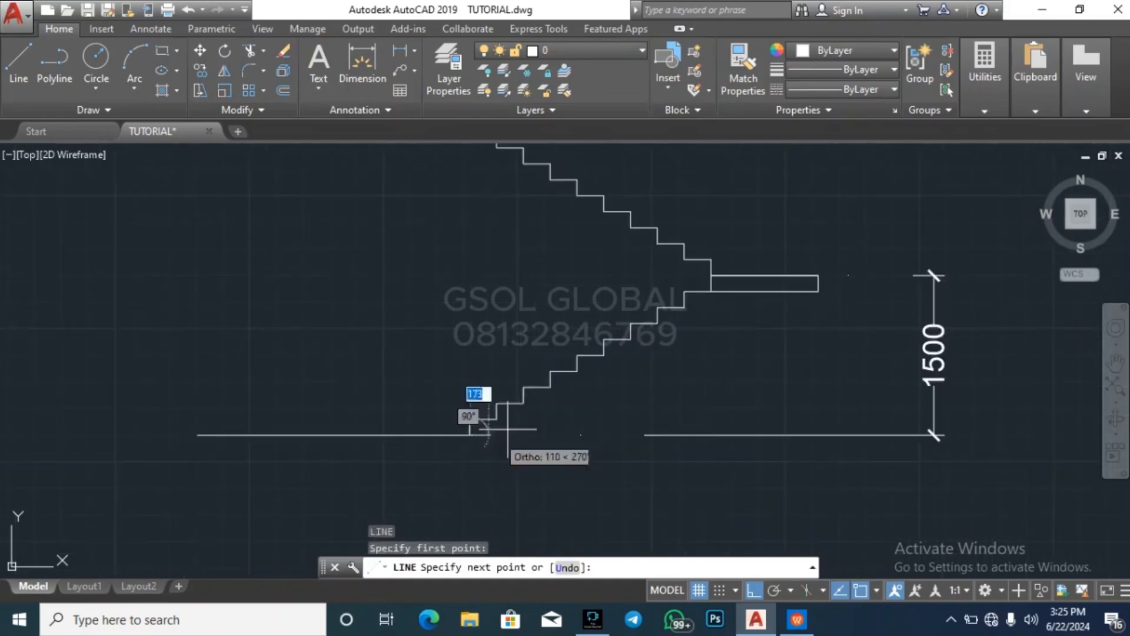
pyautogui.click(711, 291)
pyautogui.press('Return')
pyautogui.press('Return')
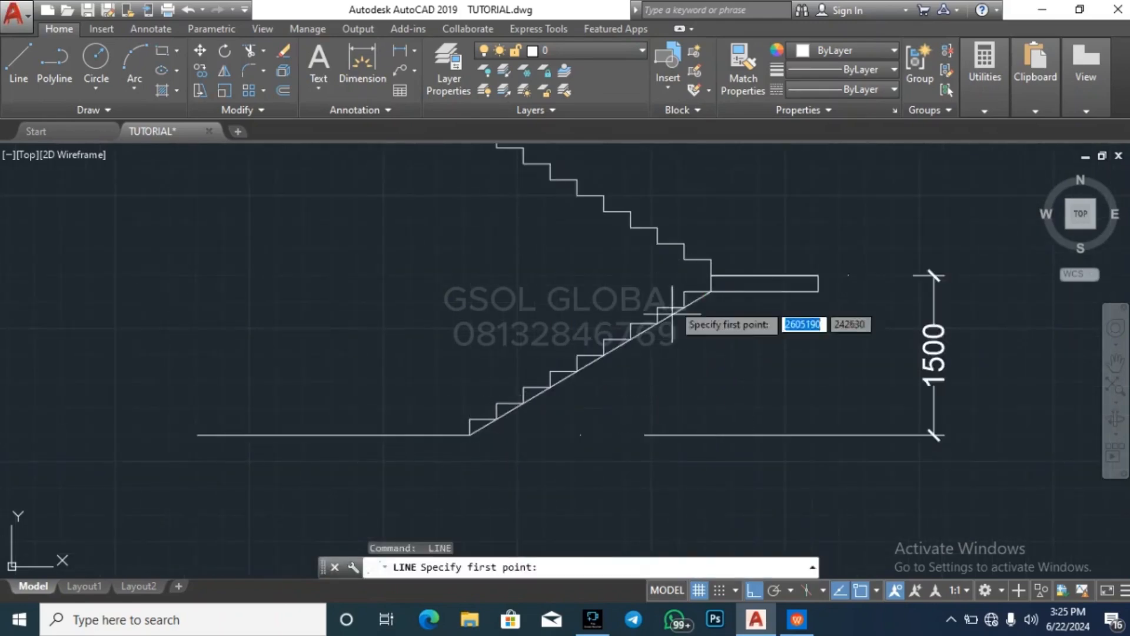
# Draw a diagonal line from the landing's upper inner corner to the upper slab's lower corner at the top riser
pyautogui.click(711, 275)
pyautogui.scroll(-5, 678, 374)
pyautogui.scroll(5, 614, 318)
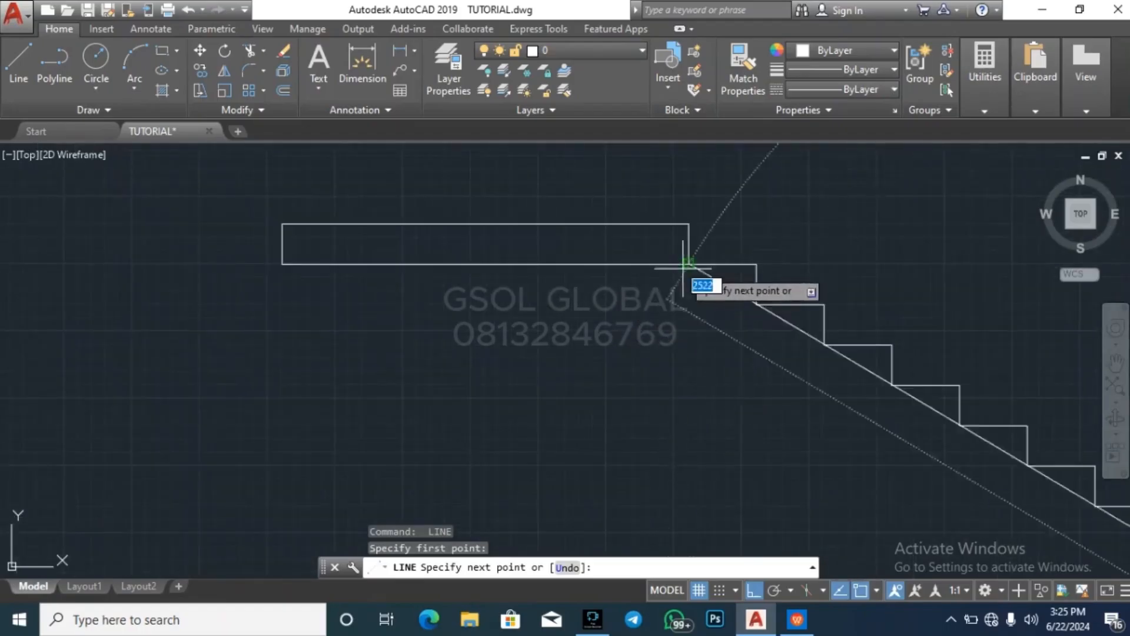
pyautogui.click(688, 264)
pyautogui.press('Escape')
pyautogui.press('Escape')
pyautogui.scroll(-3, 472, 299)
pyautogui.press('Escape')
pyautogui.press('Escape')
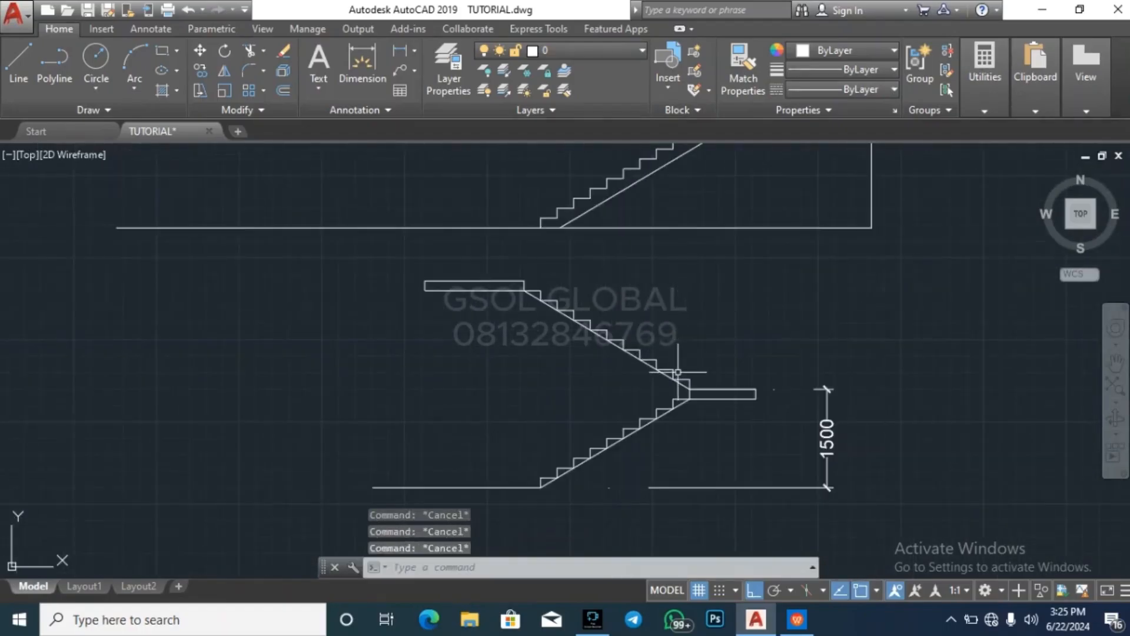
# Offset the upper flight's diagonal line 150 below the steps as its waist underside
pyautogui.scroll(4, 678, 372)
pyautogui.write('o')
pyautogui.press('Return')
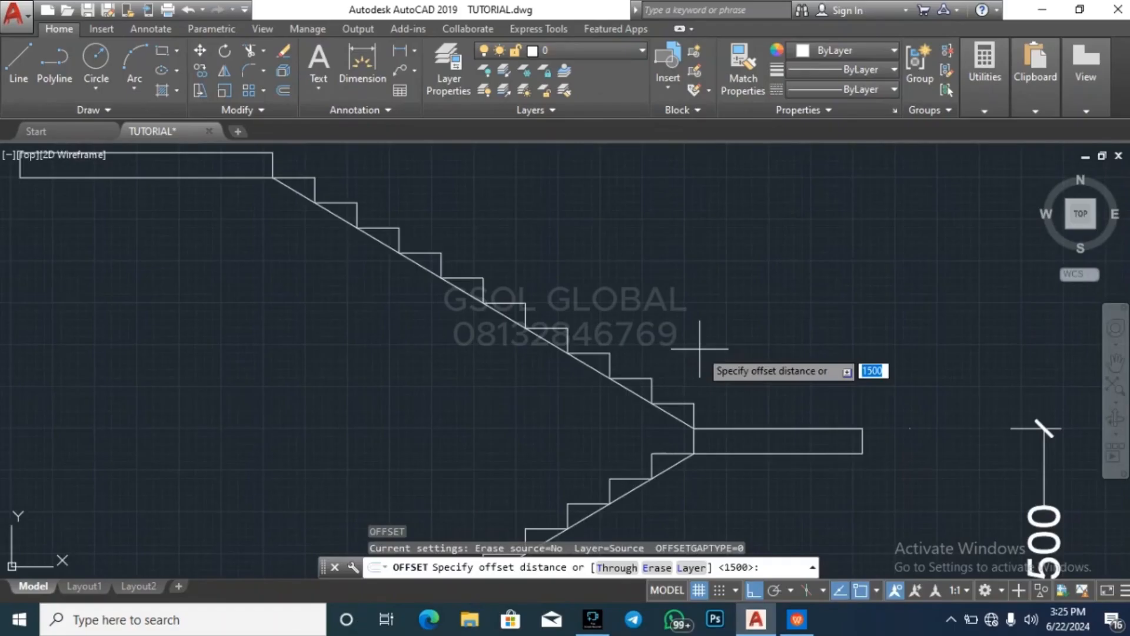
pyautogui.write('150')
pyautogui.press('Return')
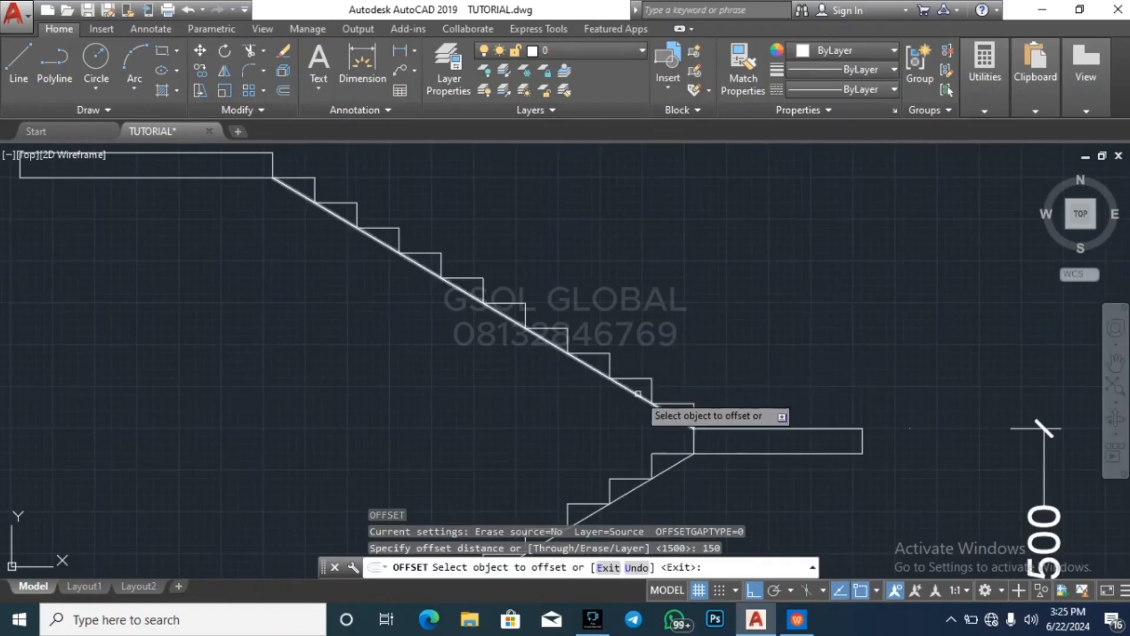
pyautogui.click(609, 378)
pyautogui.click(597, 409)
pyautogui.scroll(-2, 597, 409)
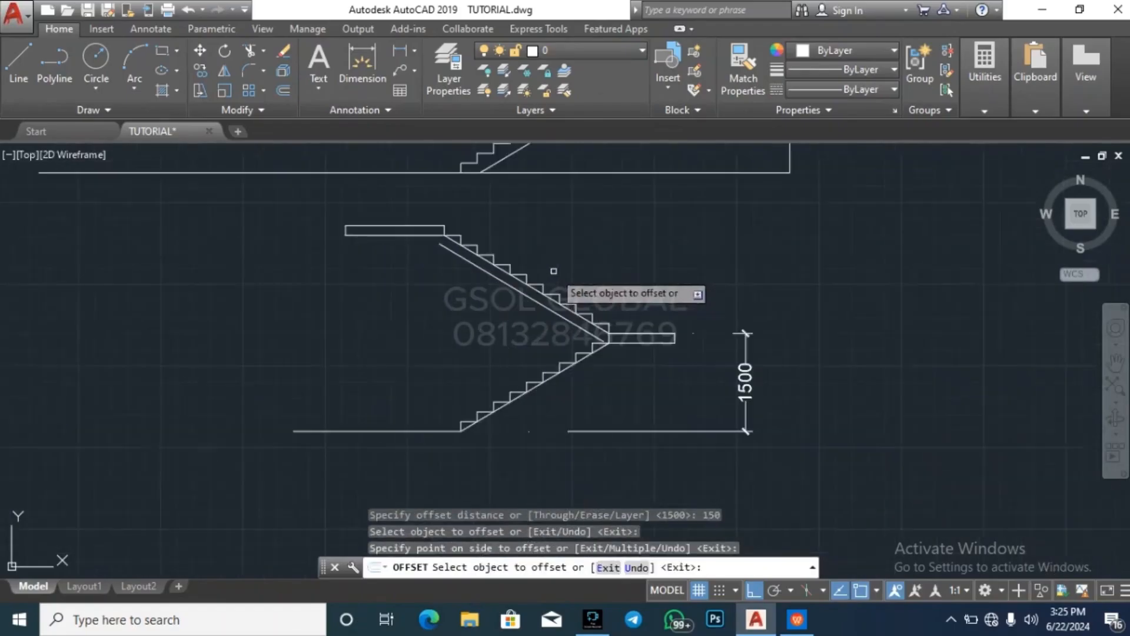
# Offset the lower flight's diagonal line 150 to its underside
pyautogui.scroll(1, 547, 380)
pyautogui.click(556, 369)
pyautogui.click(605, 379)
pyautogui.press('Escape')
pyautogui.press('Escape')
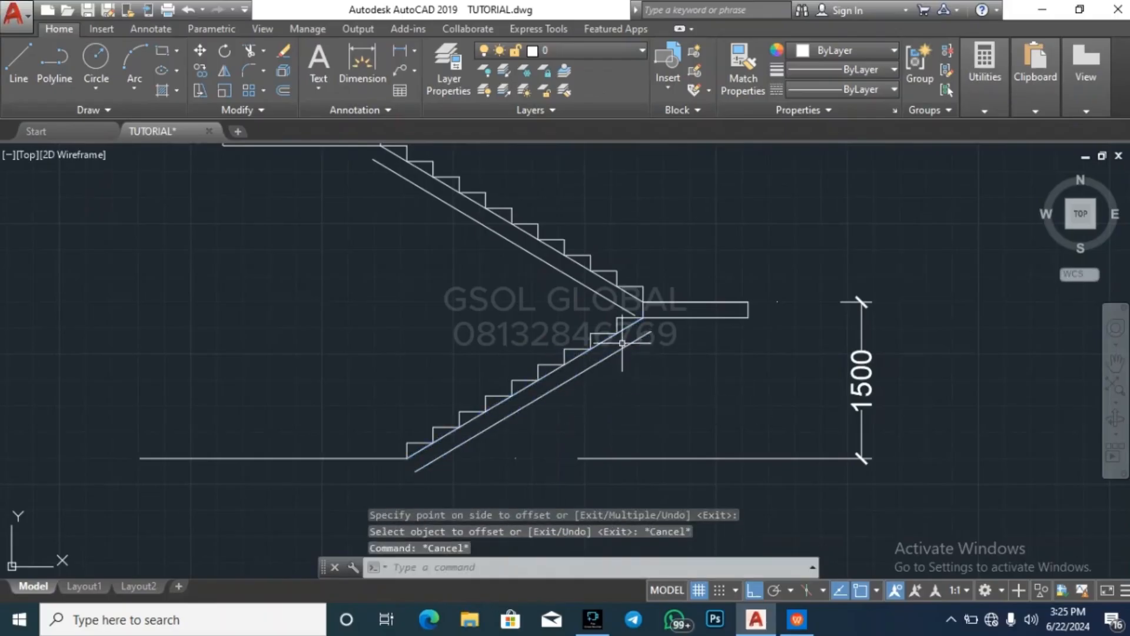
# Delete the original diagonal lines running along the inner step corners of both flights
pyautogui.click(618, 334)
pyautogui.press('Delete')
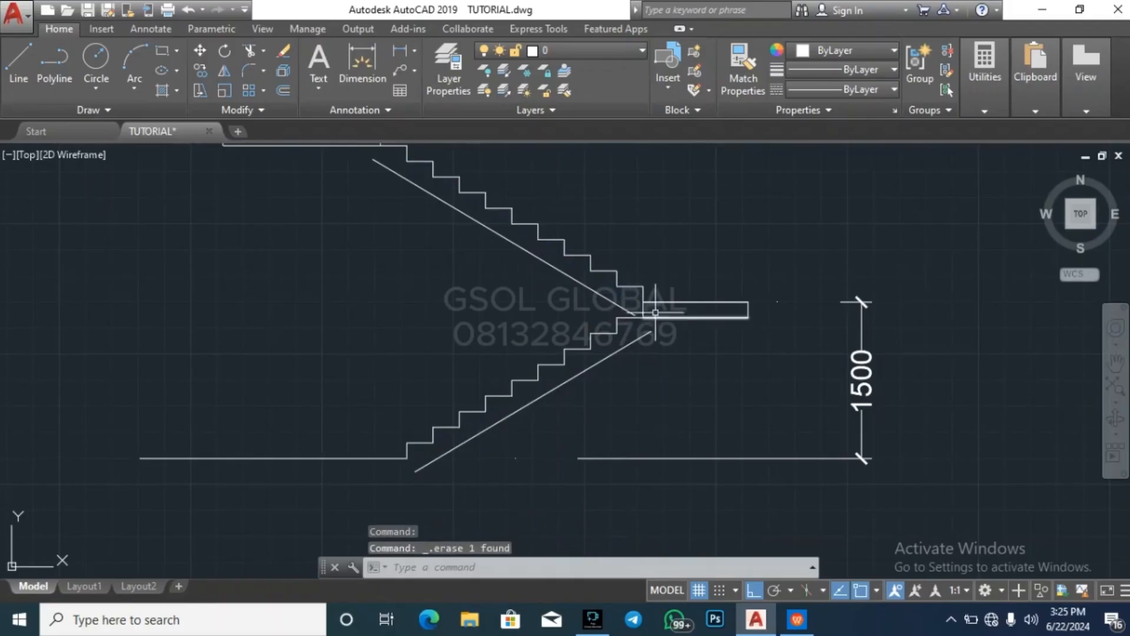
# Delete the short vertical line at the landing's inner end between the two flights, and undo that deletion
pyautogui.scroll(3, 616, 312)
pyautogui.click(623, 307)
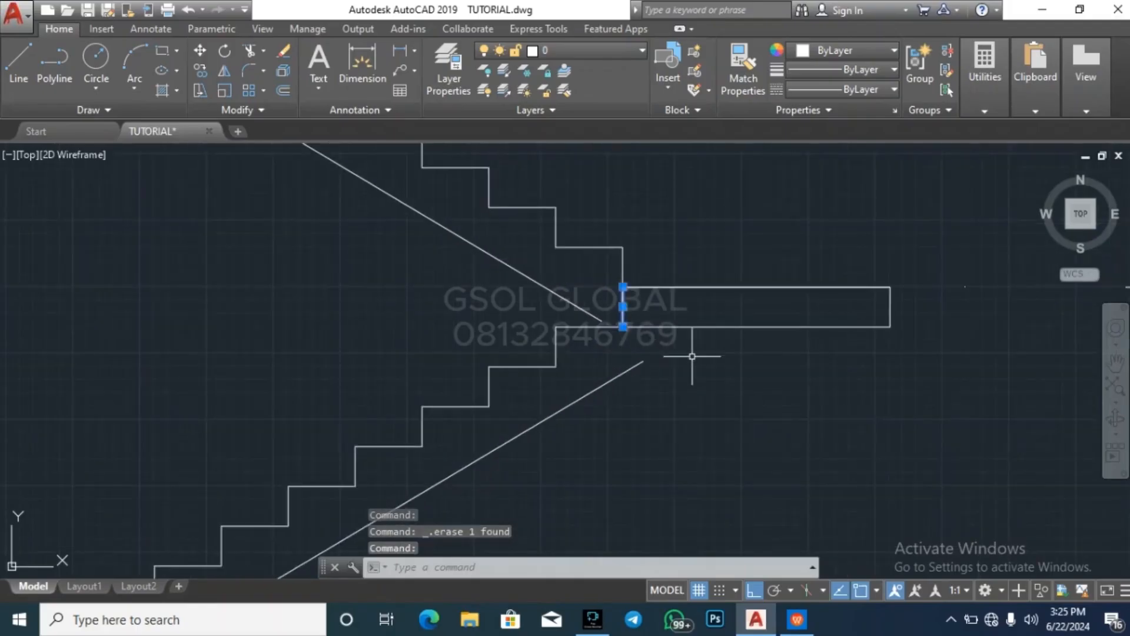
pyautogui.press('Delete')
pyautogui.press('Escape')
pyautogui.press('Escape')
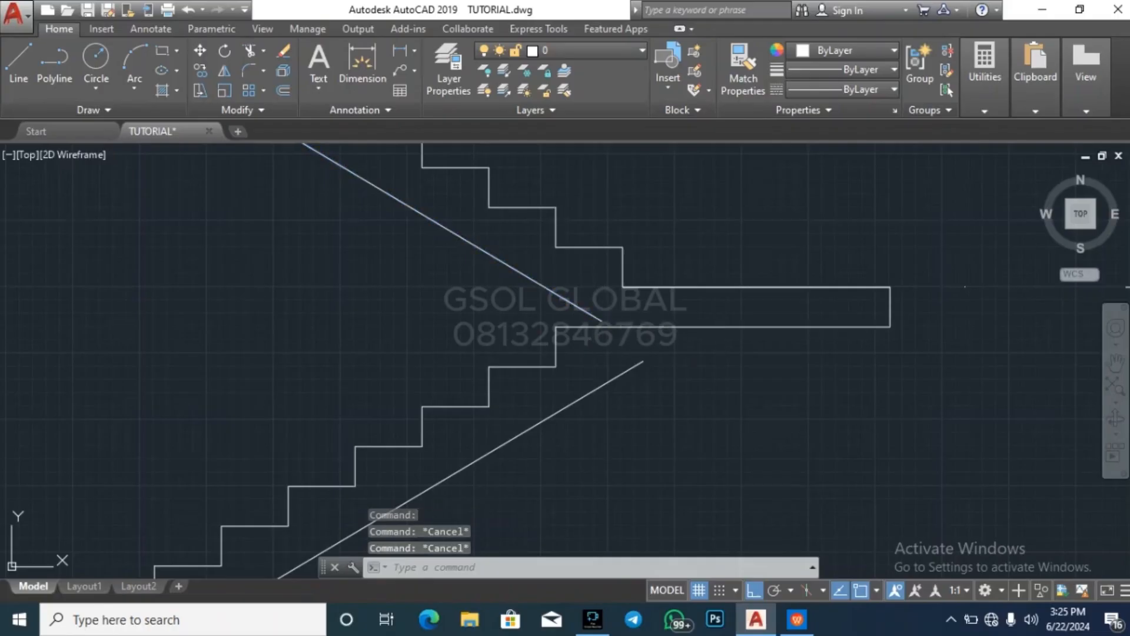
pyautogui.hotkey('ctrl', 'z')
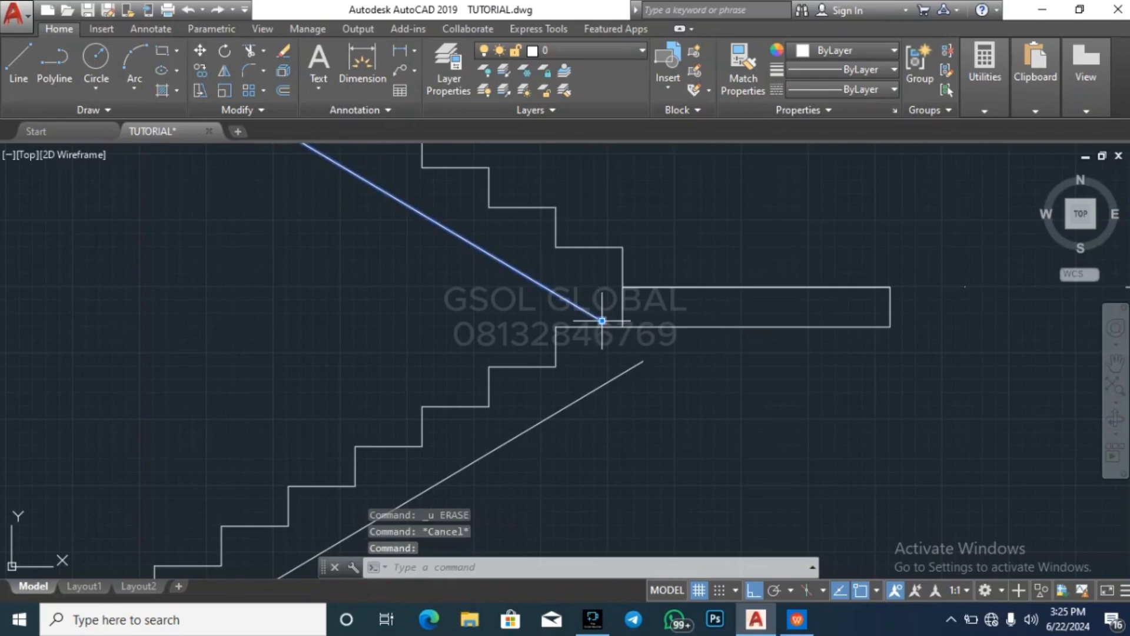
# Try to extend the upper flight's underside line to the short vertical line at the landing's inner end
pyautogui.scroll(4, 605, 319)
pyautogui.click(671, 328)
pyautogui.click(622, 306)
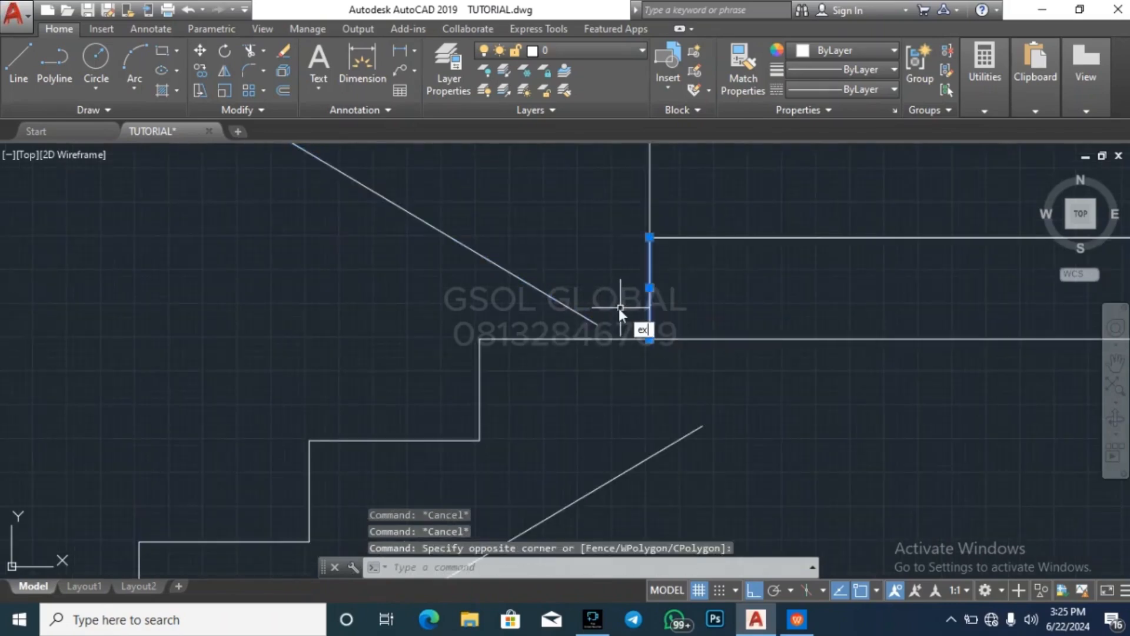
pyautogui.click(586, 312)
pyautogui.press('Escape')
pyautogui.press('Escape')
# Stretch the lower end of the upper flight's underside line about 134 along its own direction, past the landing's underside level
pyautogui.click(599, 328)
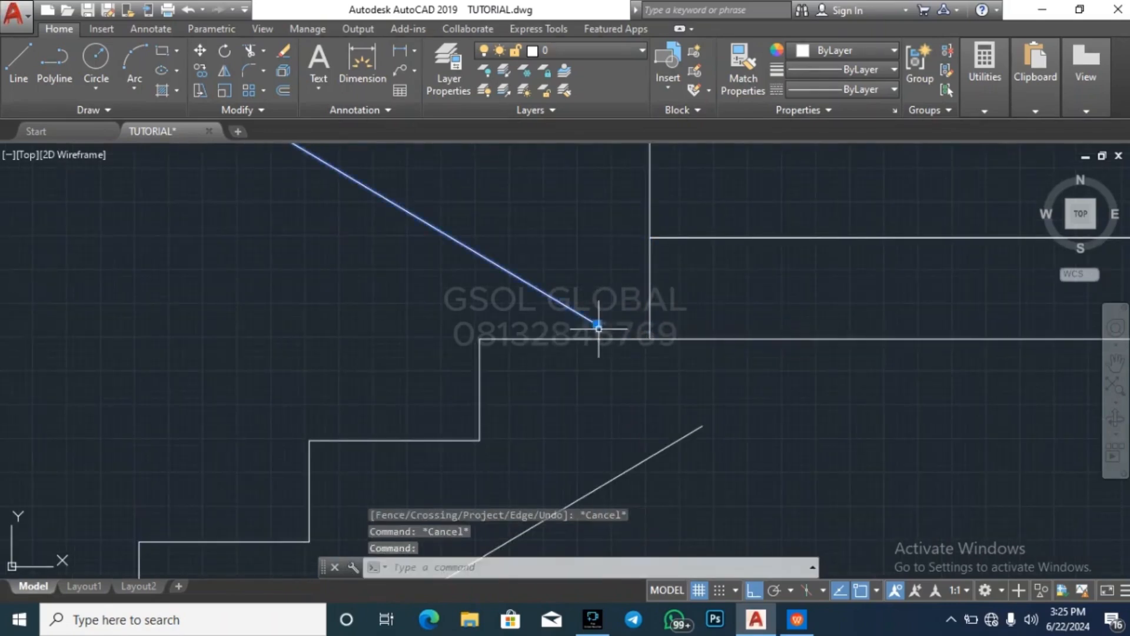
pyautogui.click(597, 324)
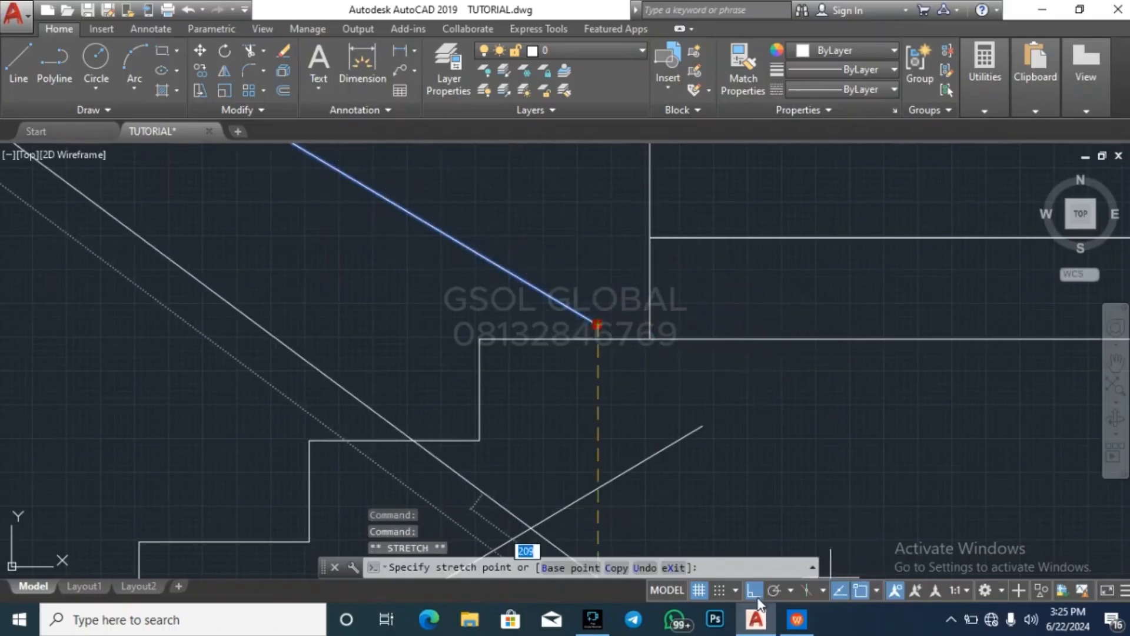
pyautogui.click(676, 371)
pyautogui.press('Escape')
pyautogui.press('Escape')
# Trim the part of the upper flight's underside line that projects below the landing's underside level
pyautogui.press('Return')
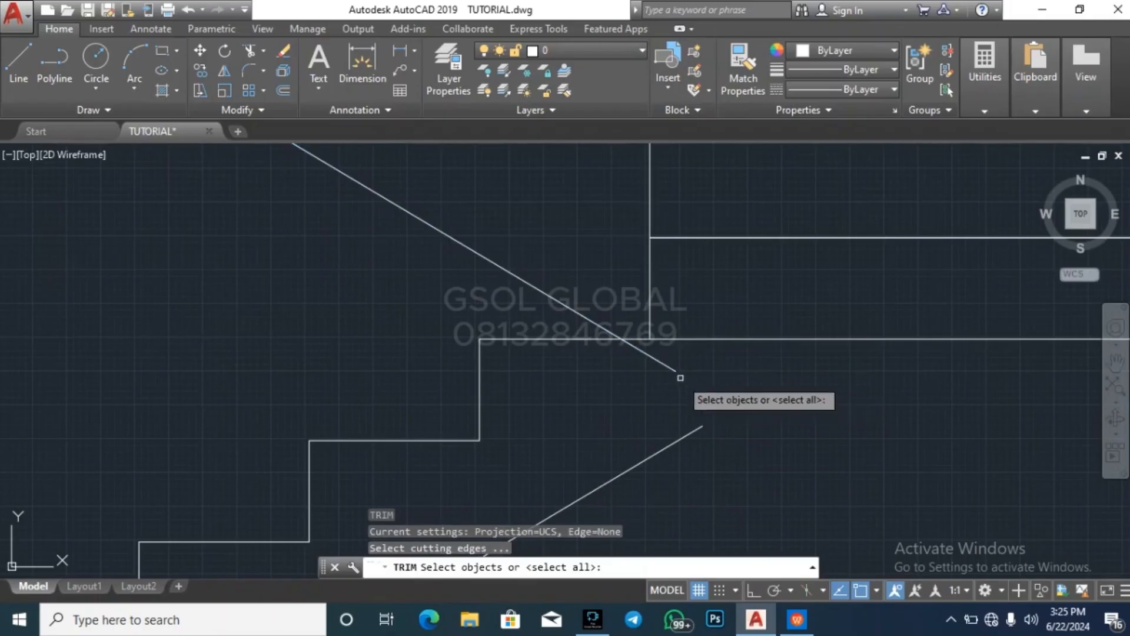
pyautogui.press('Return')
pyautogui.click(669, 369)
pyautogui.press('Escape')
pyautogui.scroll(-6, 582, 315)
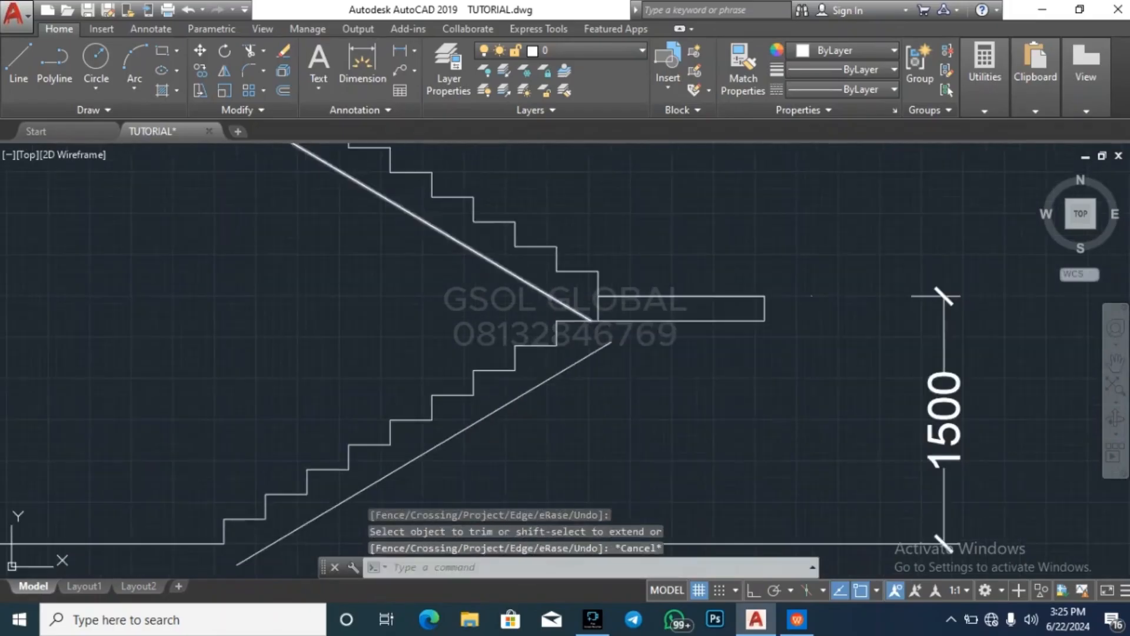
# Extend the upper end of the lower flight's underside line to the landing's bottom edge
pyautogui.press('Escape')
pyautogui.press('Escape')
pyautogui.click(659, 334)
pyautogui.click(659, 313)
pyautogui.write('ex')
pyautogui.press('Return')
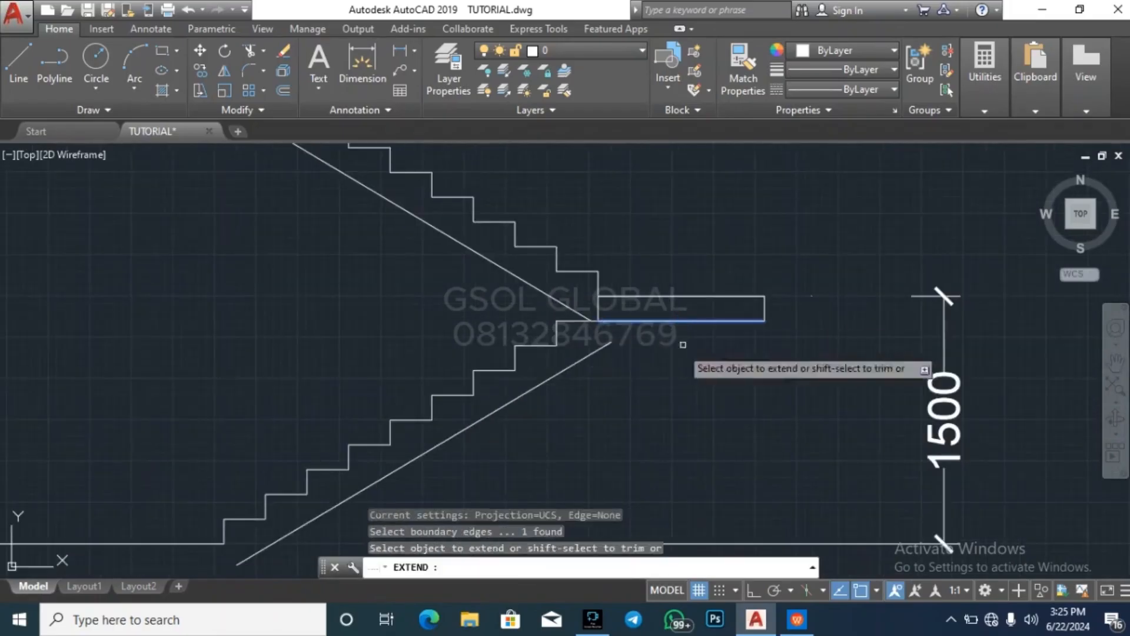
pyautogui.click(656, 382)
pyautogui.click(605, 340)
pyautogui.press('Escape')
pyautogui.press('Escape')
pyautogui.press('Escape')
pyautogui.scroll(-4, 717, 371)
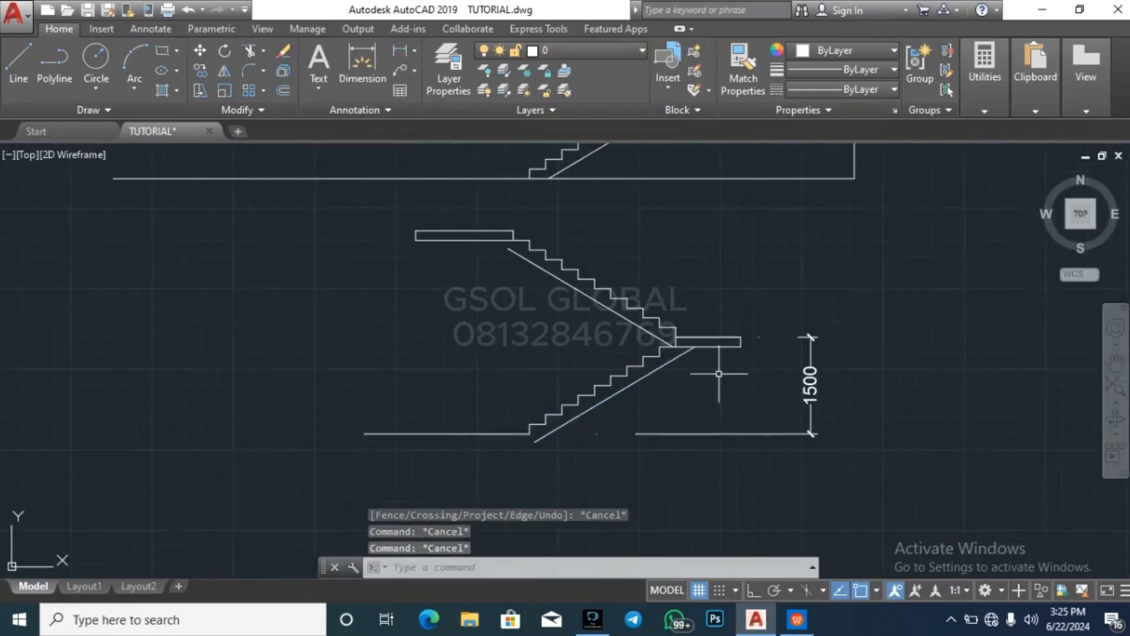
# Draw a horizontal line from the landing's top inner corner toward the flights, crossing the upper flight's underside line
pyautogui.press('Escape')
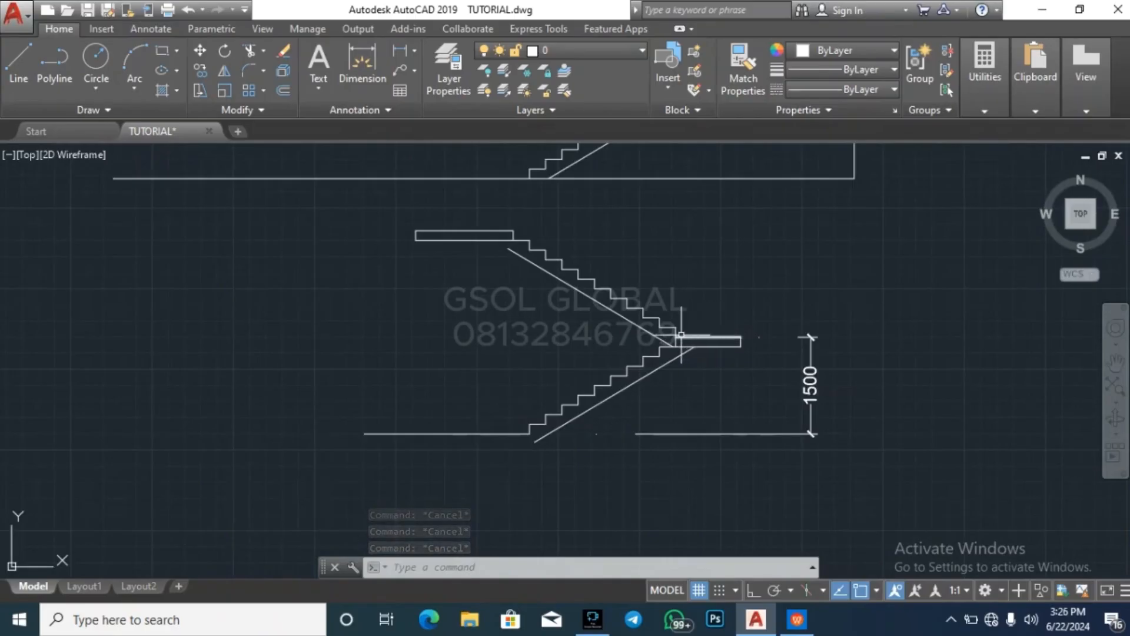
pyautogui.scroll(5, 693, 347)
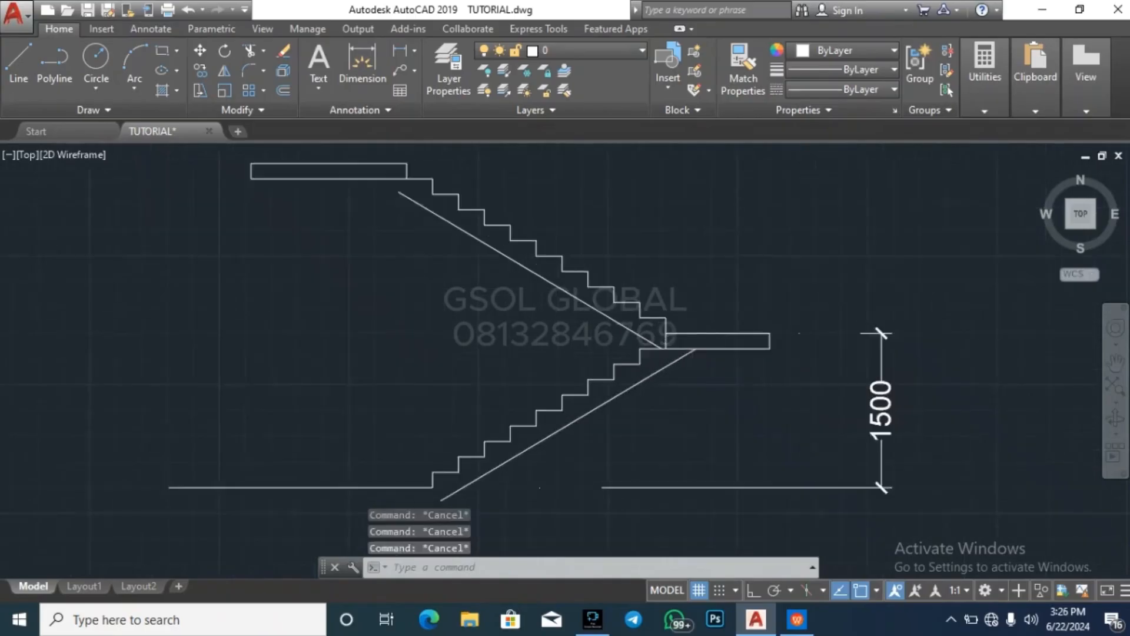
pyautogui.write('l')
pyautogui.press('Return')
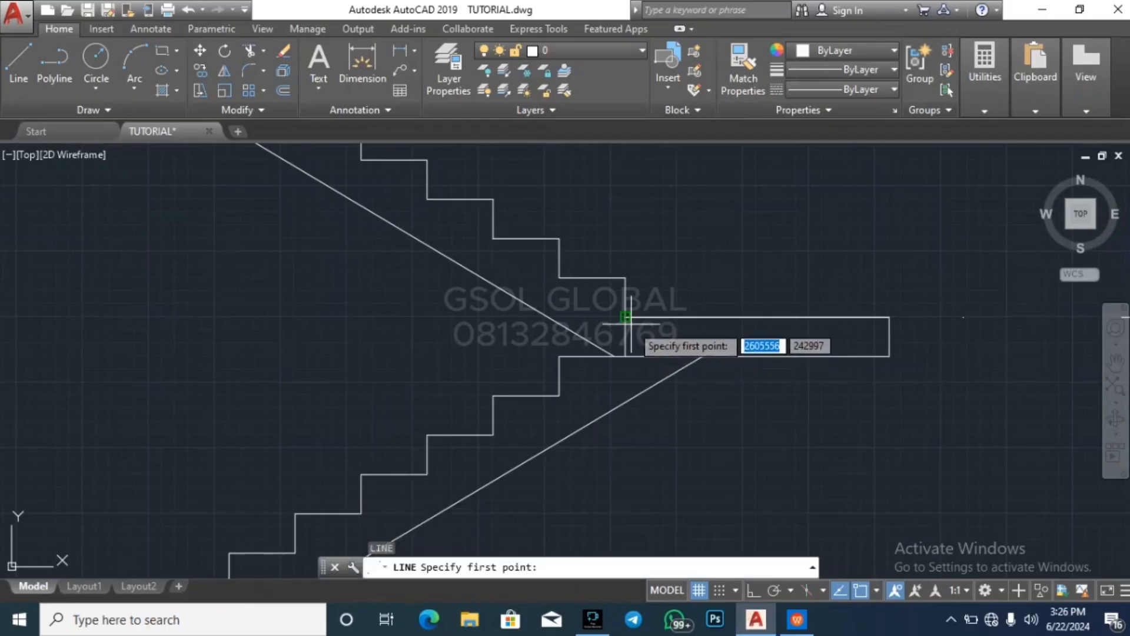
pyautogui.click(626, 316)
pyautogui.click(499, 317)
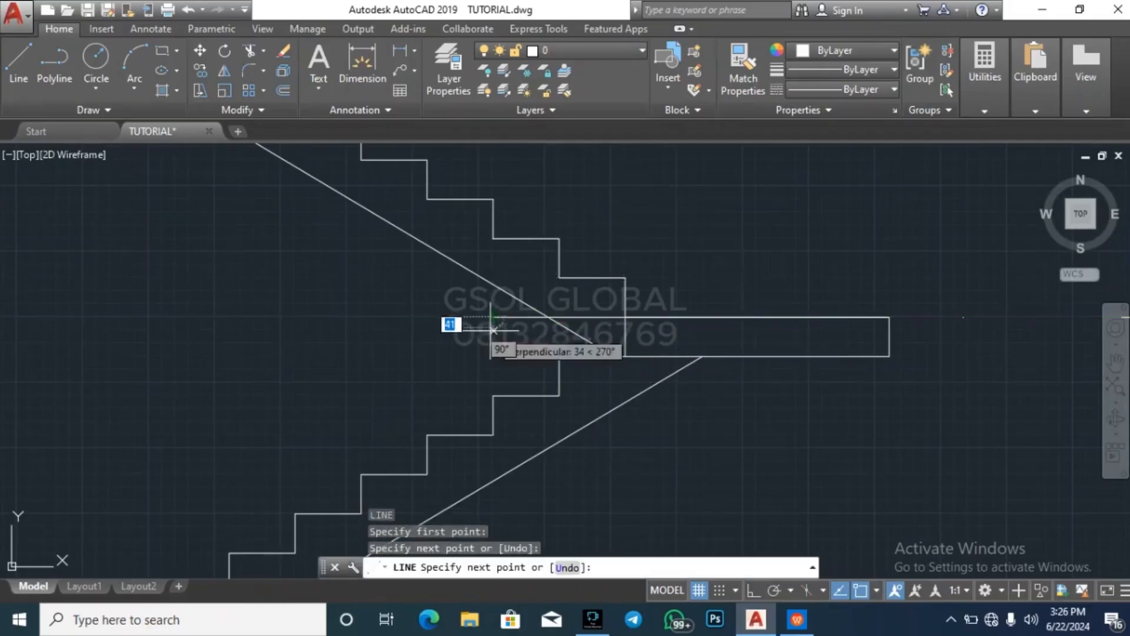
pyautogui.press('Escape')
pyautogui.press('Escape')
pyautogui.press('Escape')
# Trim the horizontal line and the upper flight's underside line where they project past their intersection
pyautogui.write('tr')
pyautogui.press('Return')
pyautogui.press('Return')
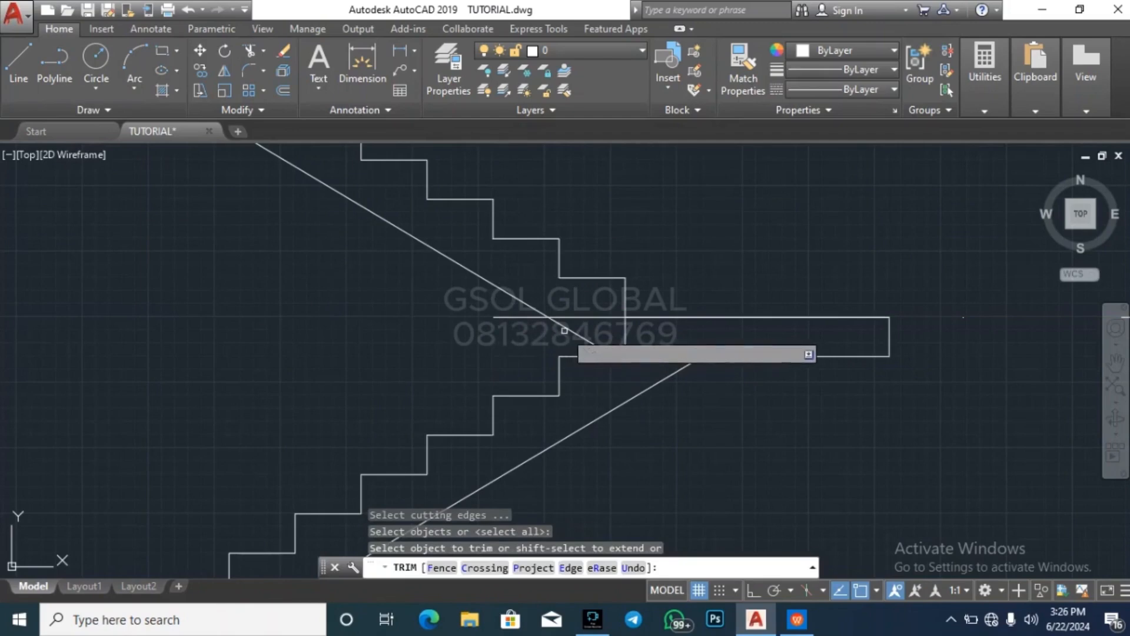
pyautogui.click(525, 319)
pyautogui.press('Escape')
pyautogui.press('Escape')
pyautogui.press('Escape')
pyautogui.scroll(-5, 715, 361)
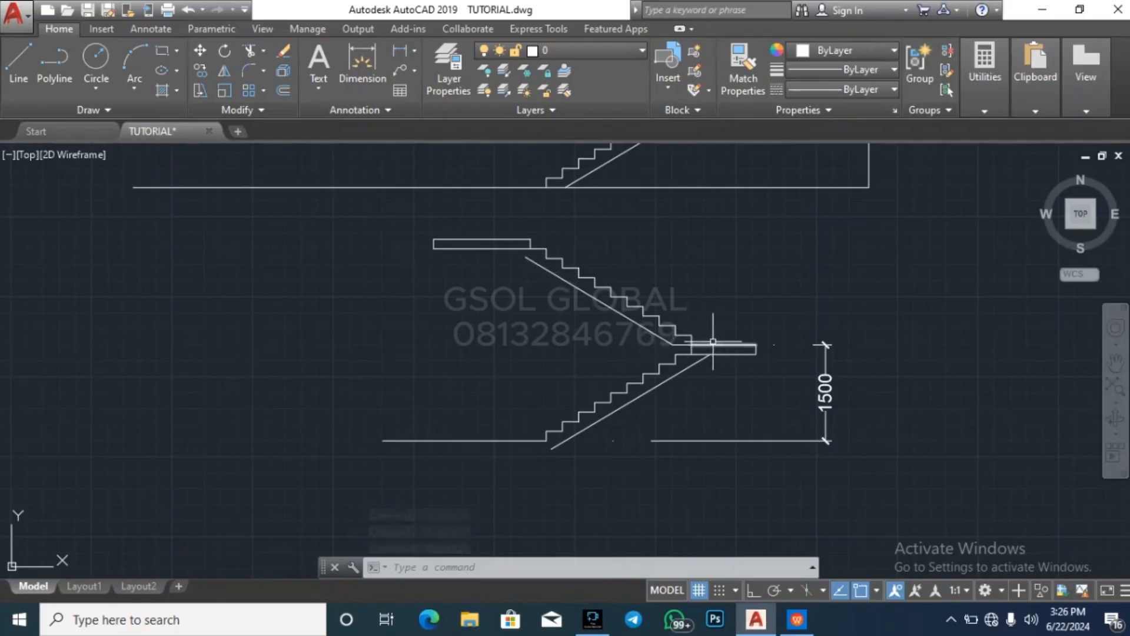
# Undo the trims and the horizontal line drawn from the landing's top inner corner
pyautogui.scroll(4, 713, 340)
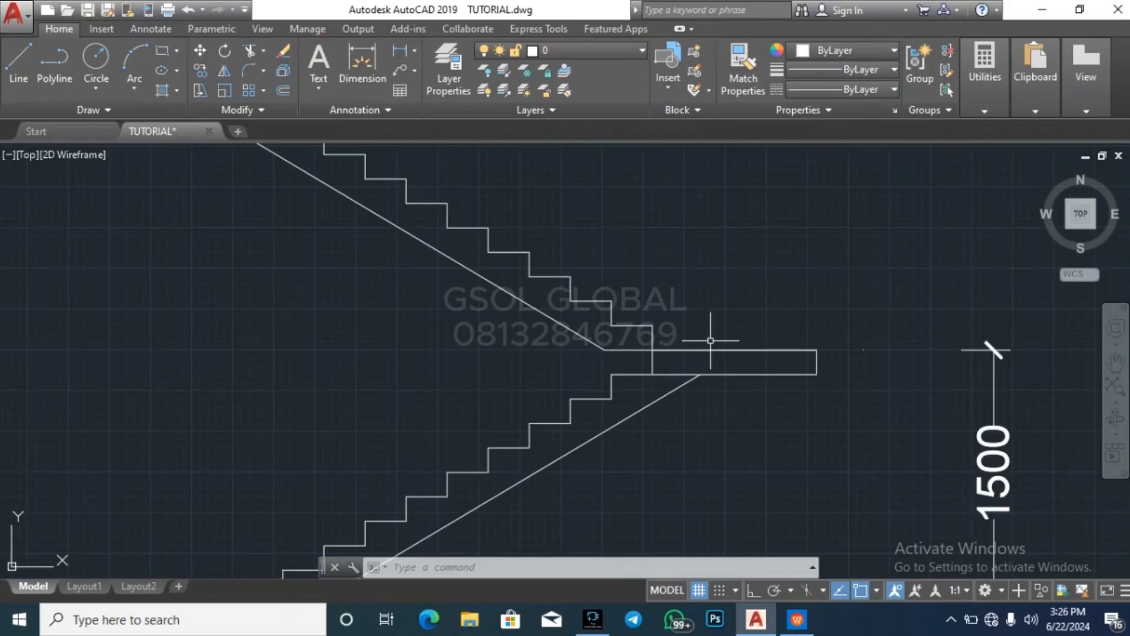
pyautogui.press('Escape')
pyautogui.press('Escape')
pyautogui.press('Escape')
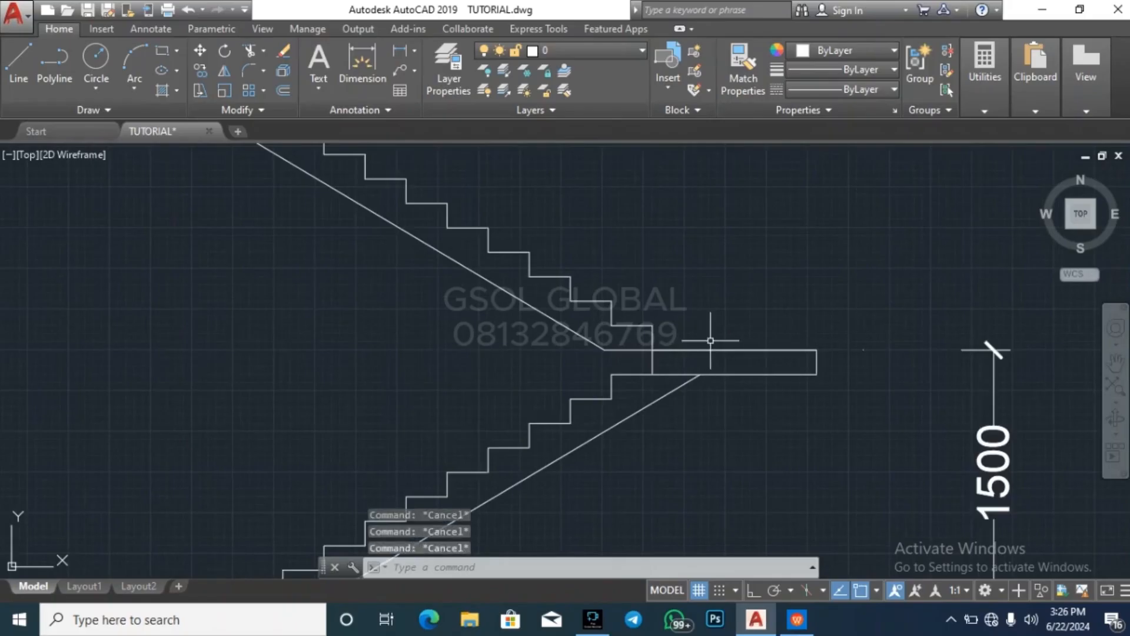
pyautogui.hotkey('ctrl', 'z')
pyautogui.hotkey('ctrl', 'z')
pyautogui.hotkey('ctrl', 'z')
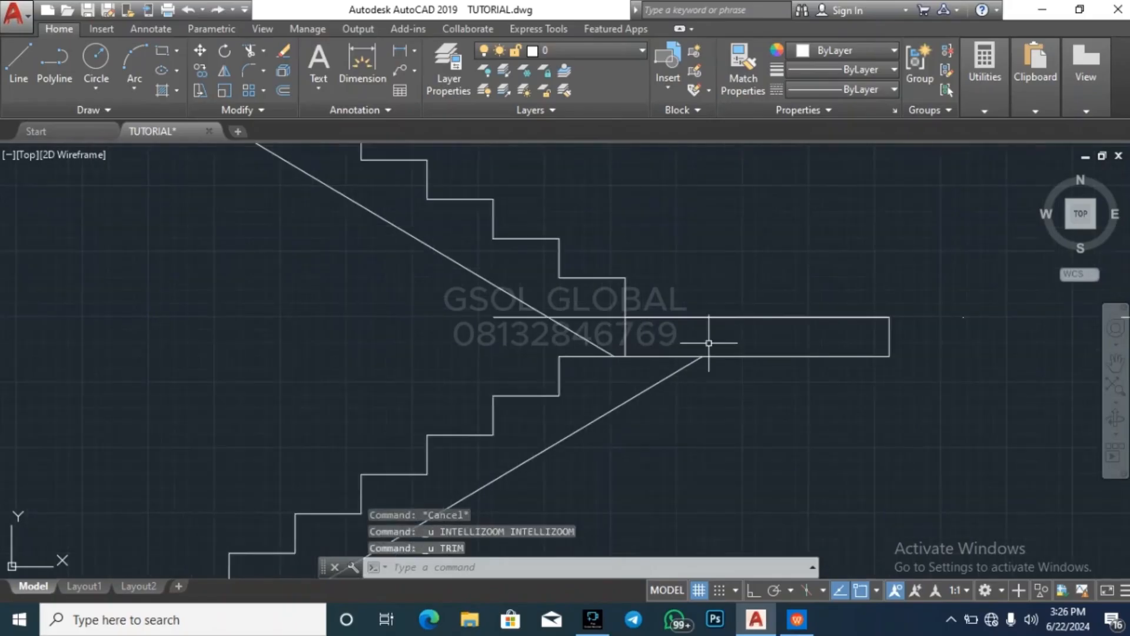
pyautogui.press('Escape')
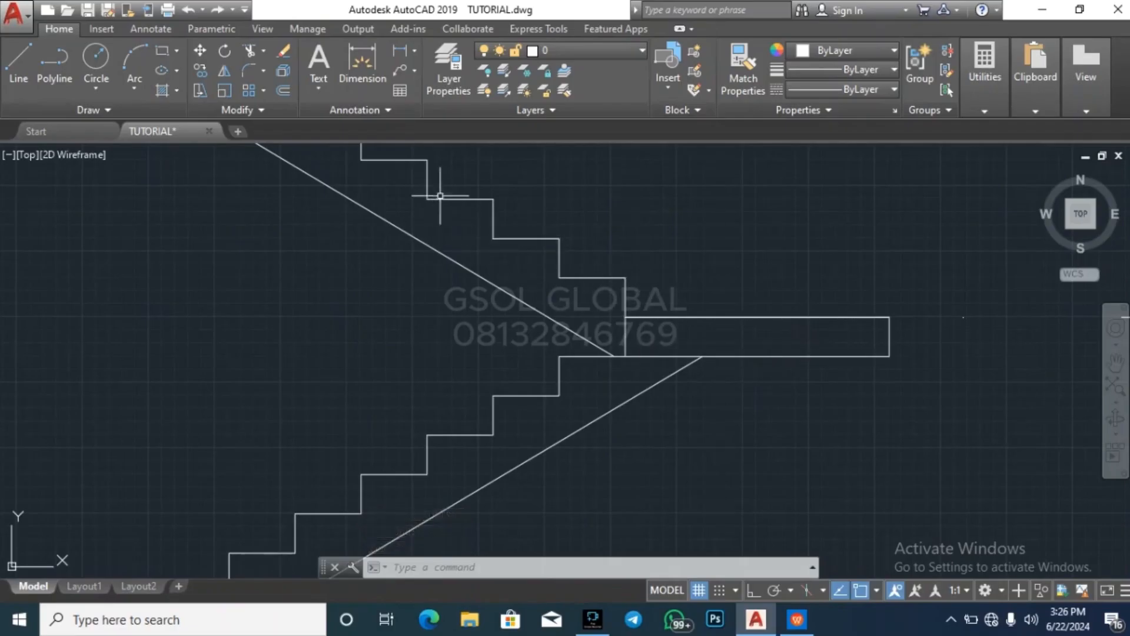
# Extend the upper end of the upper flight's underside line to the bottom edge of the upper floor slab
pyautogui.scroll(-4, 705, 313)
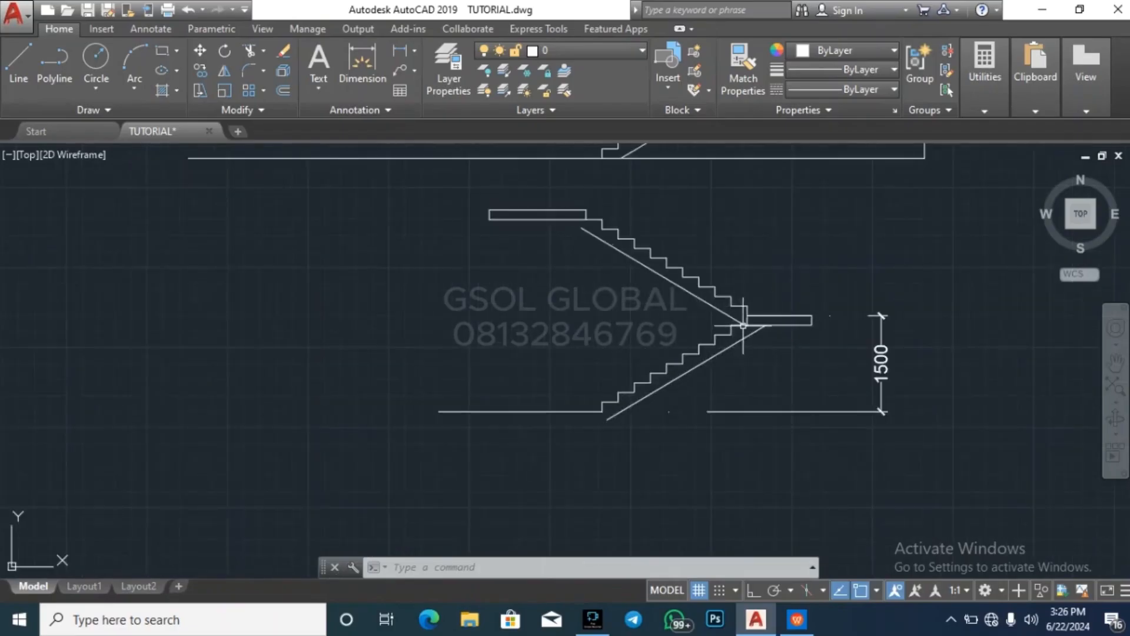
pyautogui.press('Escape')
pyautogui.press('Escape')
pyautogui.scroll(4, 600, 218)
pyautogui.click(505, 215)
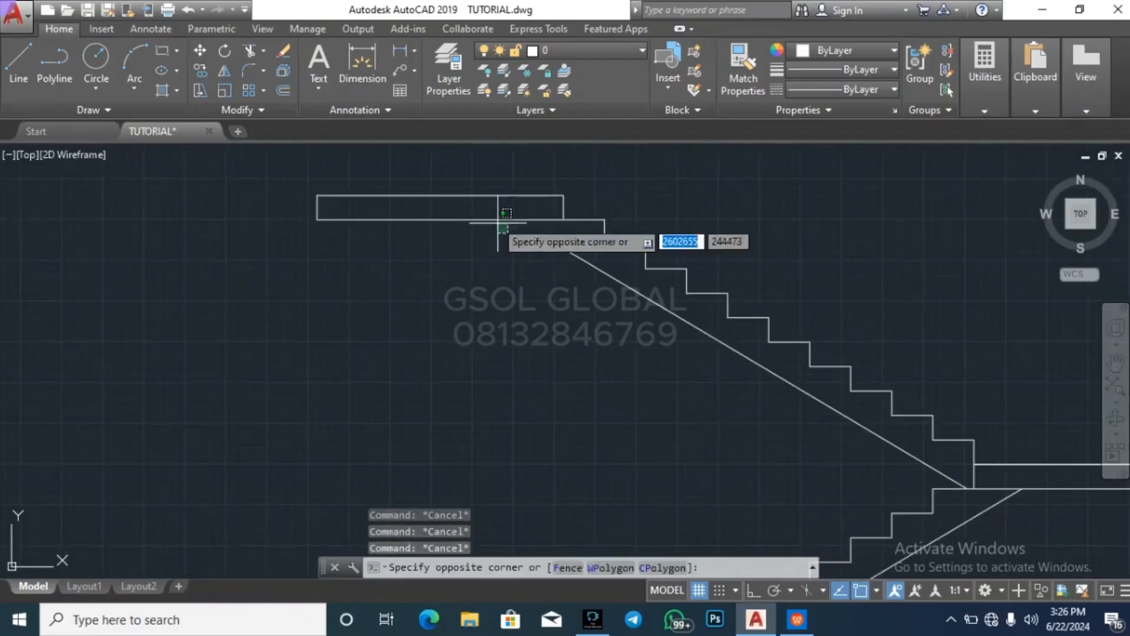
pyautogui.click(502, 225)
pyautogui.press('Return')
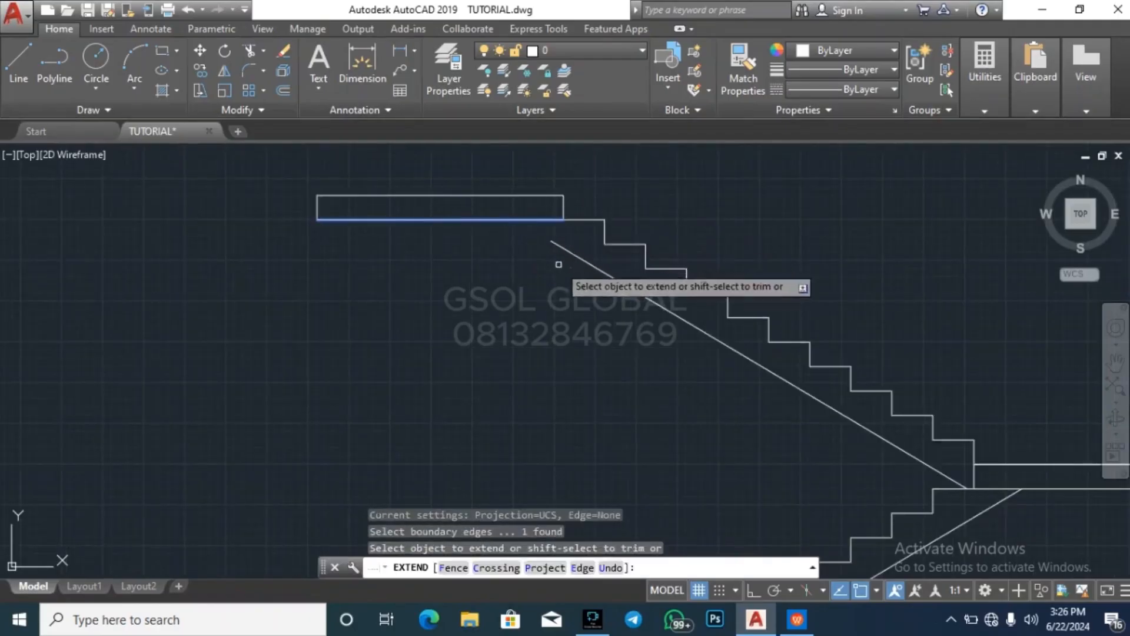
pyautogui.click(559, 264)
pyautogui.click(554, 243)
pyautogui.press('Escape')
pyautogui.press('Escape')
pyautogui.press('Escape')
pyautogui.press('Escape')
pyautogui.scroll(-2, 527, 222)
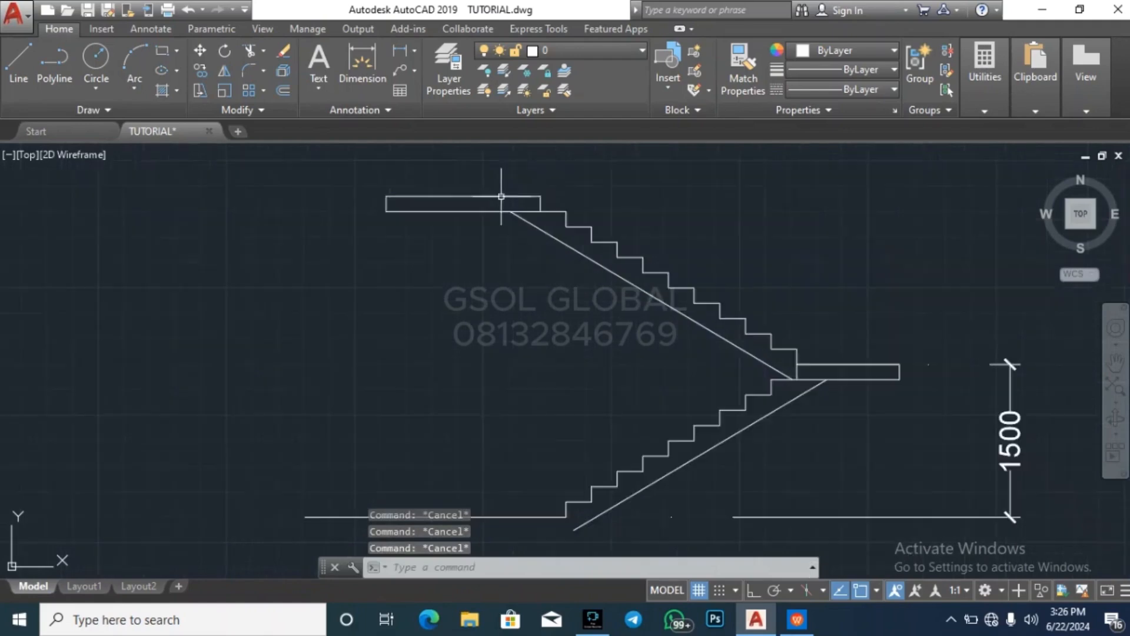
pyautogui.scroll(-2, 651, 324)
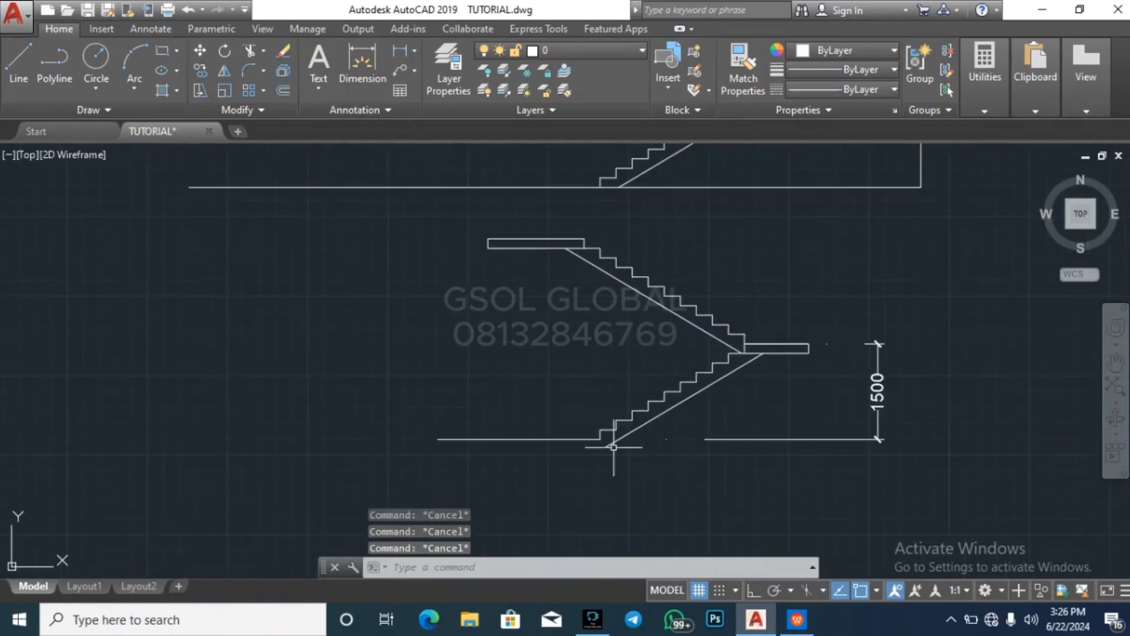
pyautogui.scroll(5, 613, 447)
pyautogui.write('o')
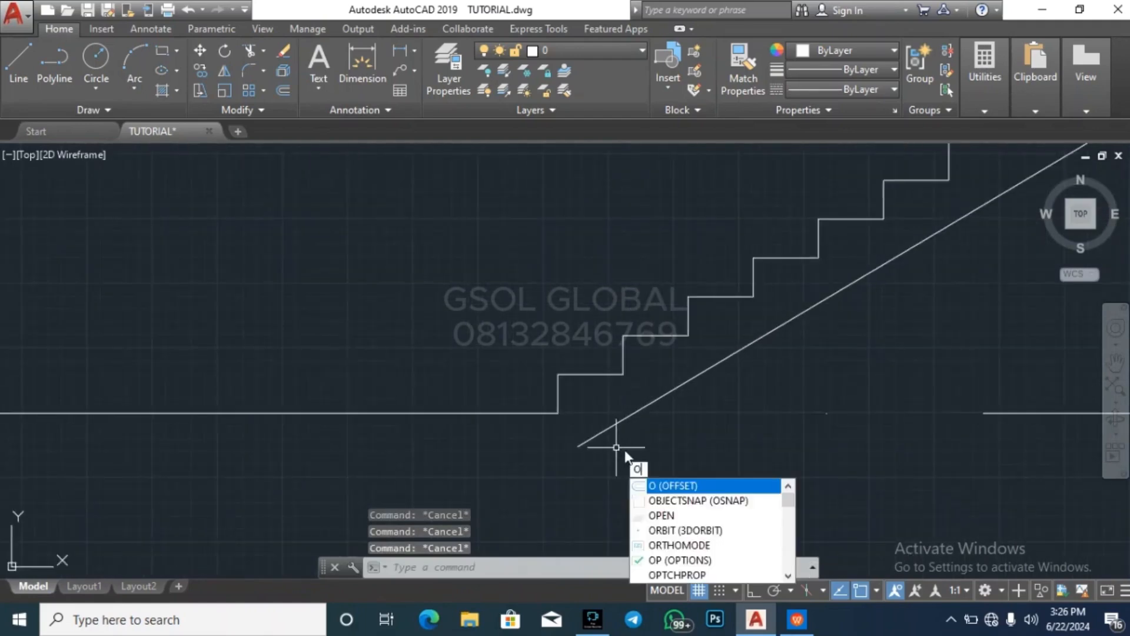
pyautogui.press('Escape')
pyautogui.click(642, 410)
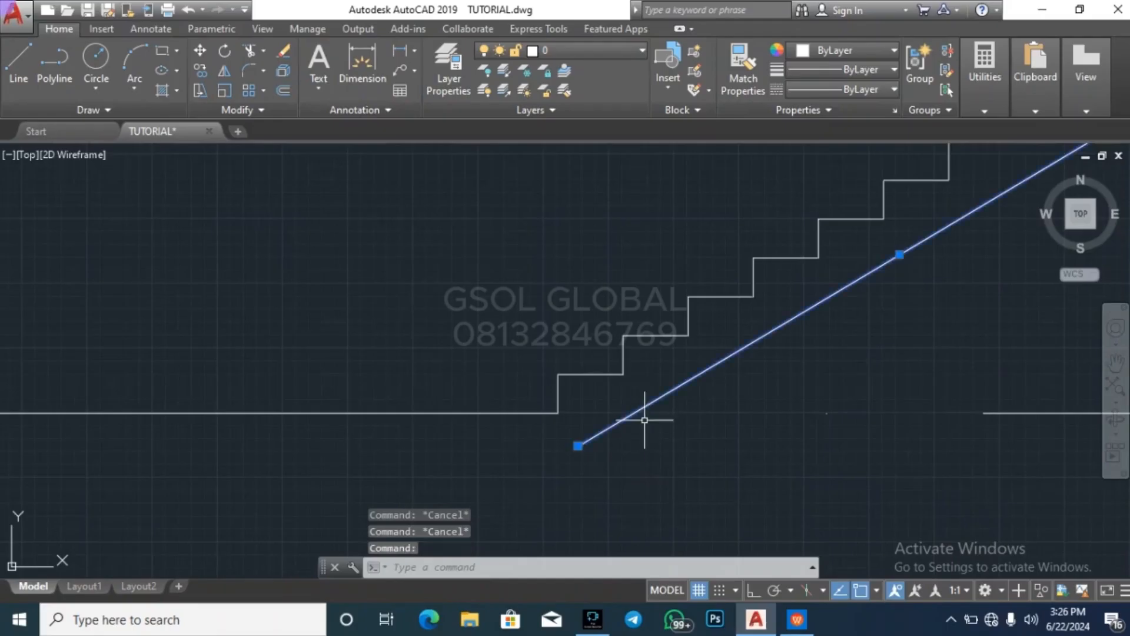
pyautogui.press('Escape')
pyautogui.press('Escape')
# Extend the ground line under the first step to the lower flight's underside line
pyautogui.click(676, 437)
pyautogui.click(645, 374)
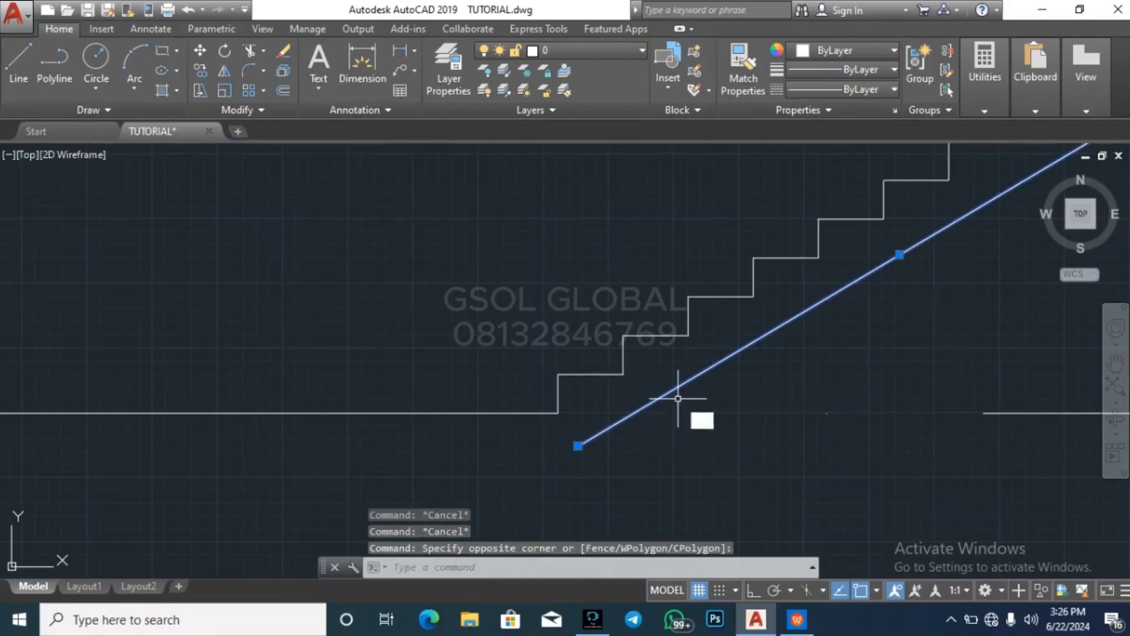
pyautogui.write('ex')
pyautogui.press('space')
pyautogui.click(532, 439)
pyautogui.click(494, 387)
pyautogui.press('Escape')
pyautogui.press('Escape')
pyautogui.press('Escape')
pyautogui.press('Escape')
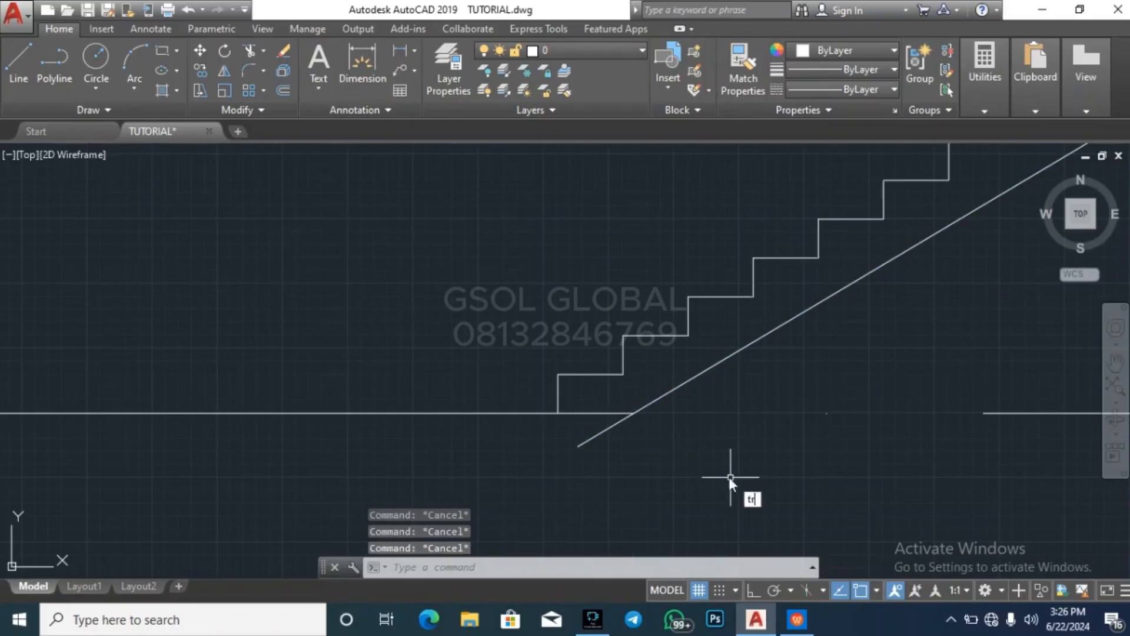
# Trim the part of the lower flight's underside line that projects below the ground line
pyautogui.write('tr')
pyautogui.press('space')
pyautogui.press('space')
pyautogui.click(630, 457)
pyautogui.click(559, 432)
pyautogui.press('Escape')
pyautogui.scroll(-6, 535, 431)
pyautogui.press('Escape')
pyautogui.press('Escape')
pyautogui.press('Escape')
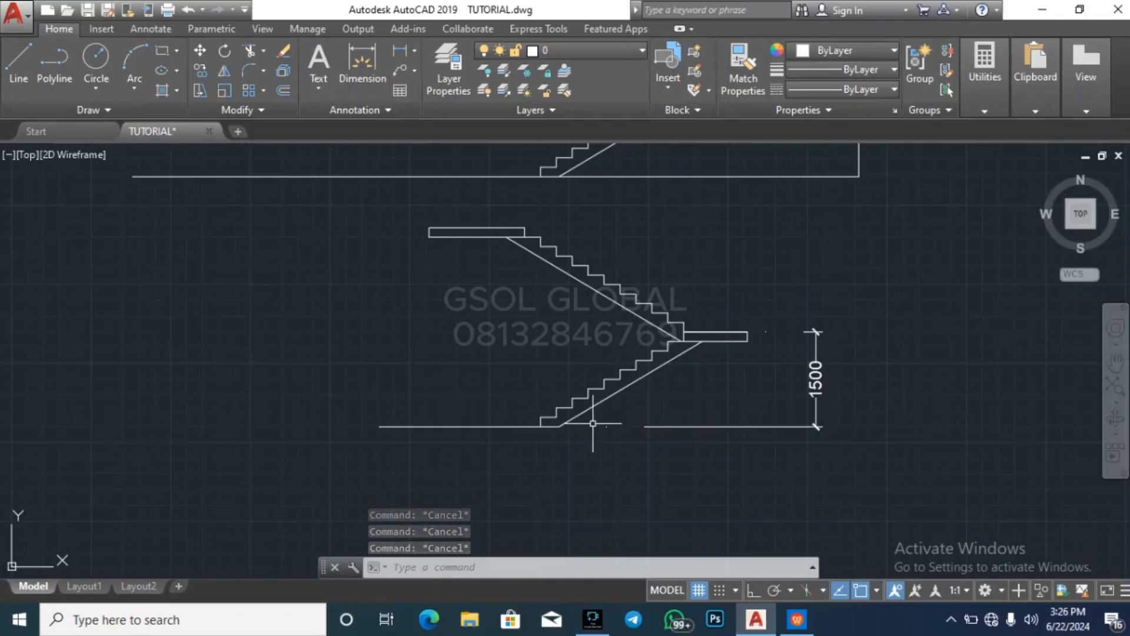
pyautogui.scroll(-3, 563, 464)
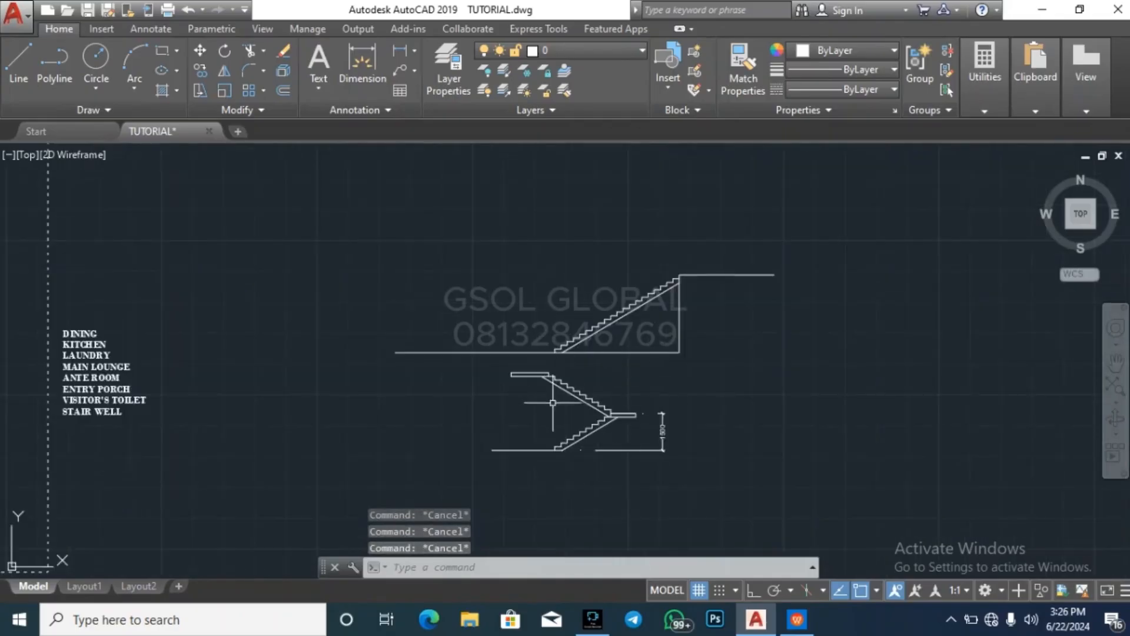
pyautogui.click(477, 474)
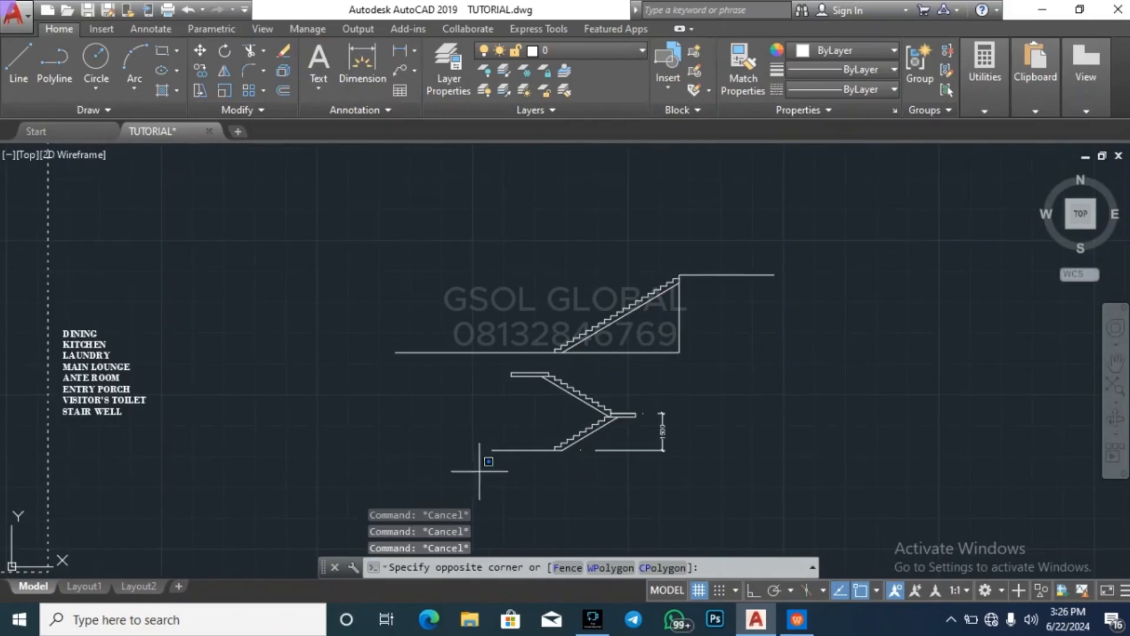
pyautogui.press('Escape')
pyautogui.press('Escape')
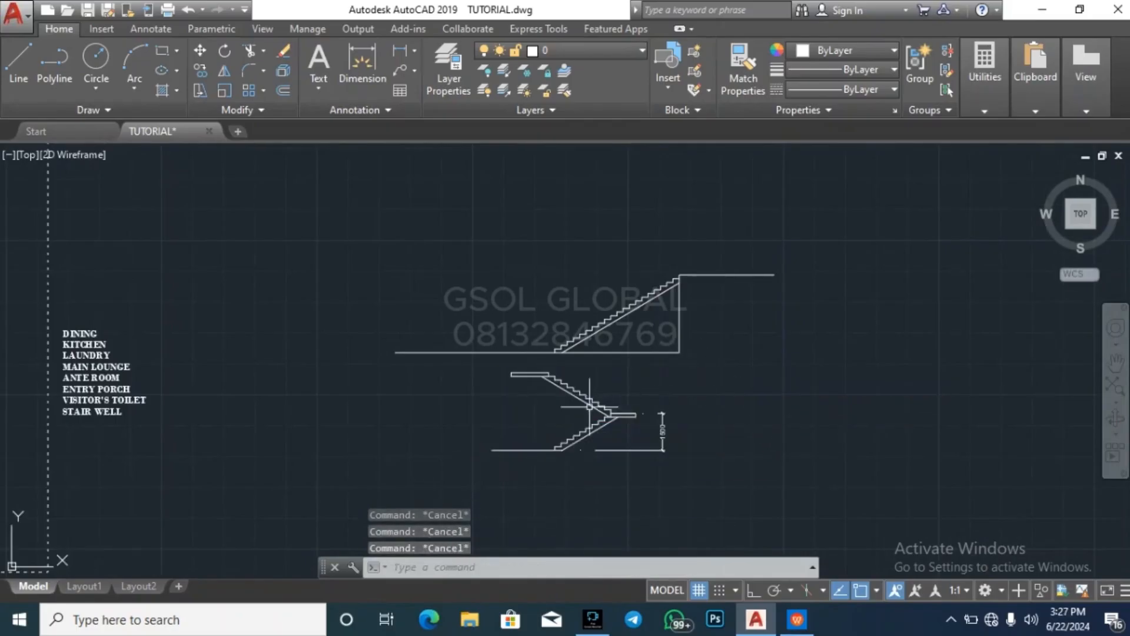
pyautogui.click(449, 462)
pyautogui.click(723, 365)
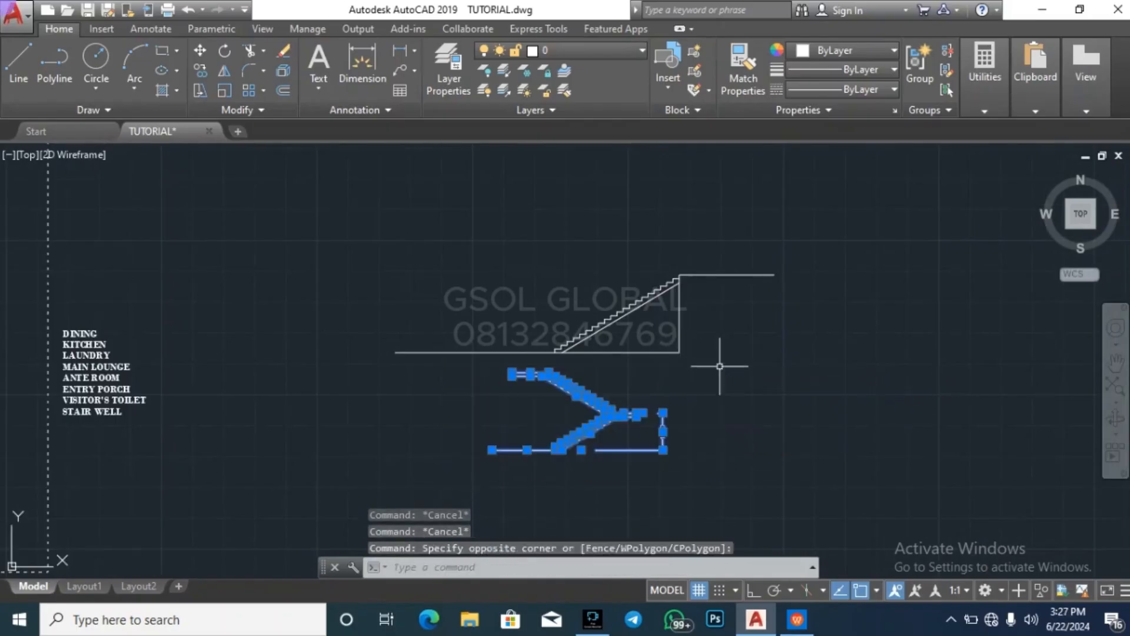
pyautogui.press('Escape')
pyautogui.press('Escape')
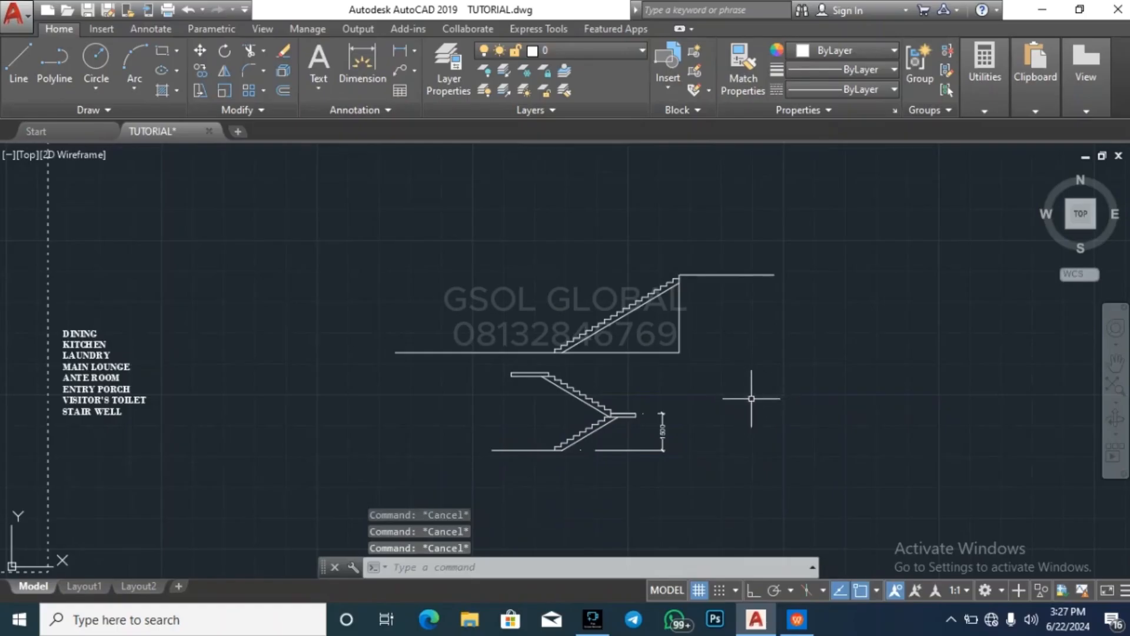
pyautogui.scroll(-4, 785, 377)
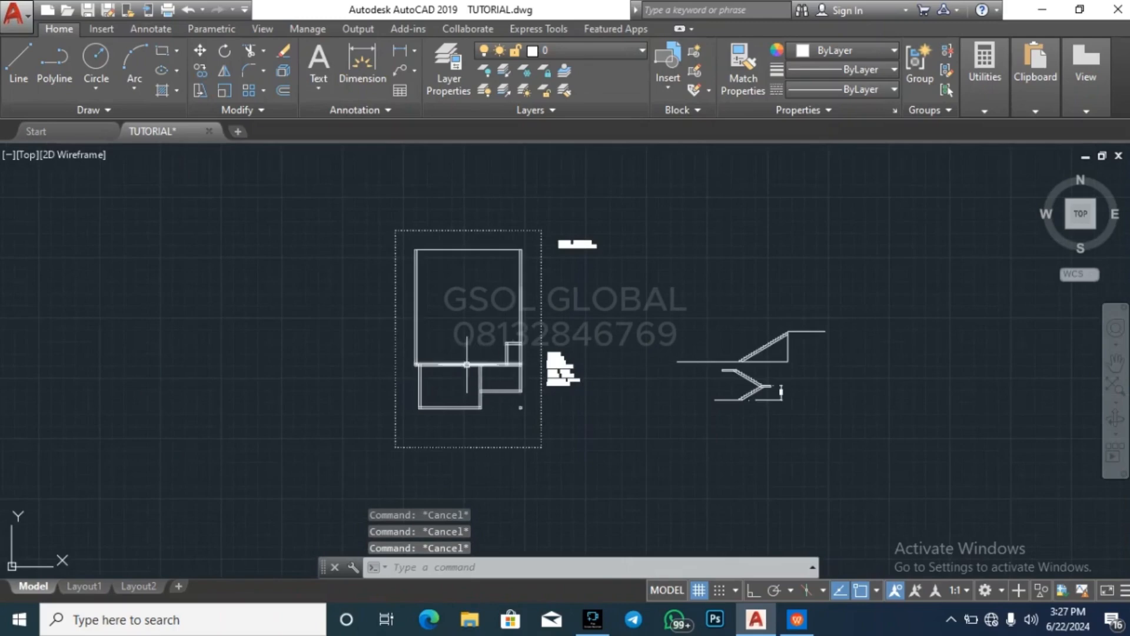
pyautogui.scroll(2, 460, 318)
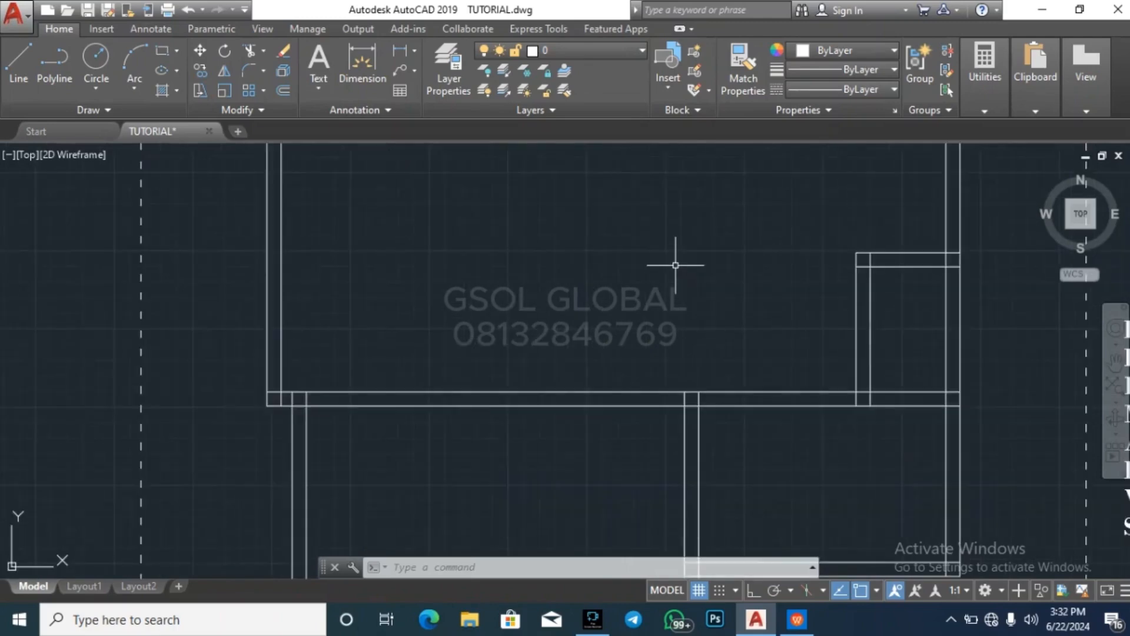
pyautogui.press('Escape')
pyautogui.press('Escape')
pyautogui.press('Escape')
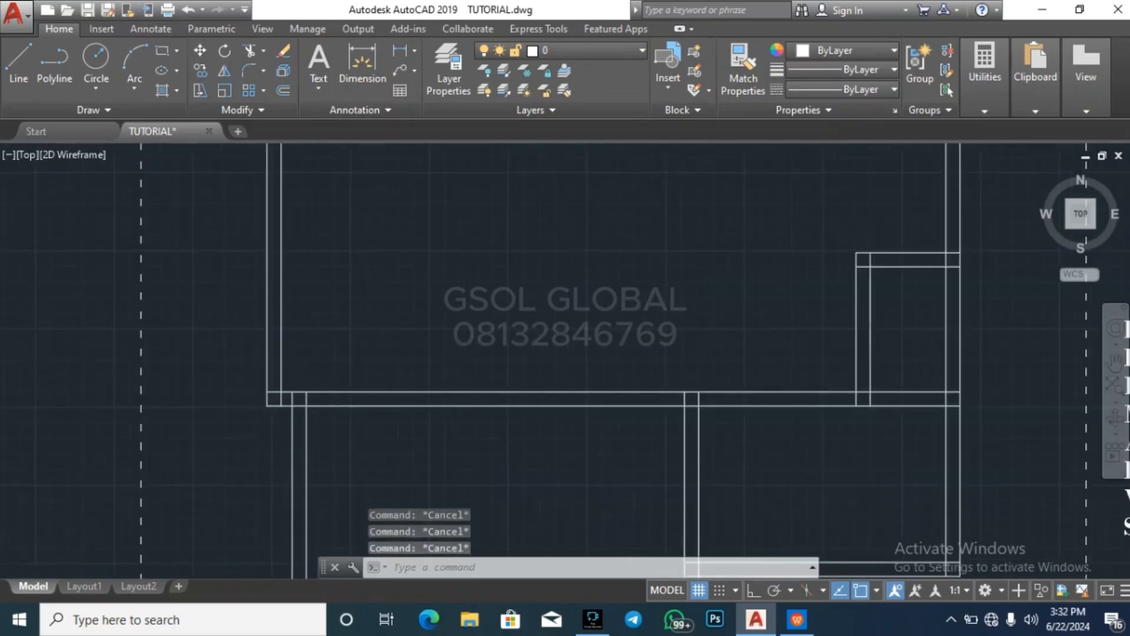
pyautogui.scroll(-3, 328, 391)
pyautogui.scroll(3, 345, 404)
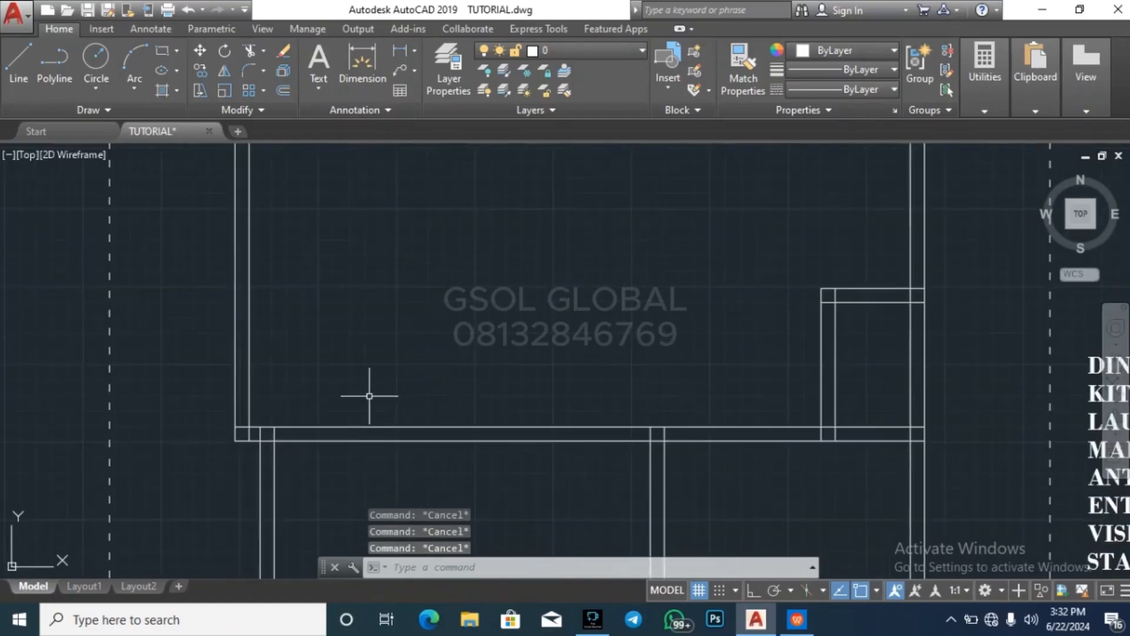
pyautogui.press('Return')
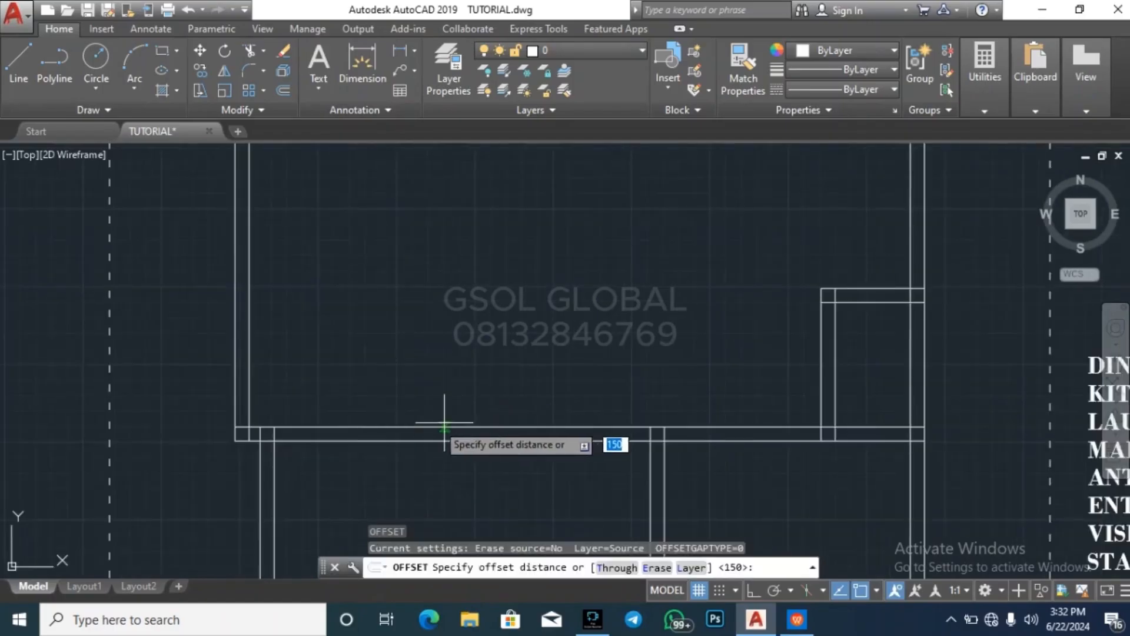
pyautogui.press('Escape')
pyautogui.scroll(-2, 247, 334)
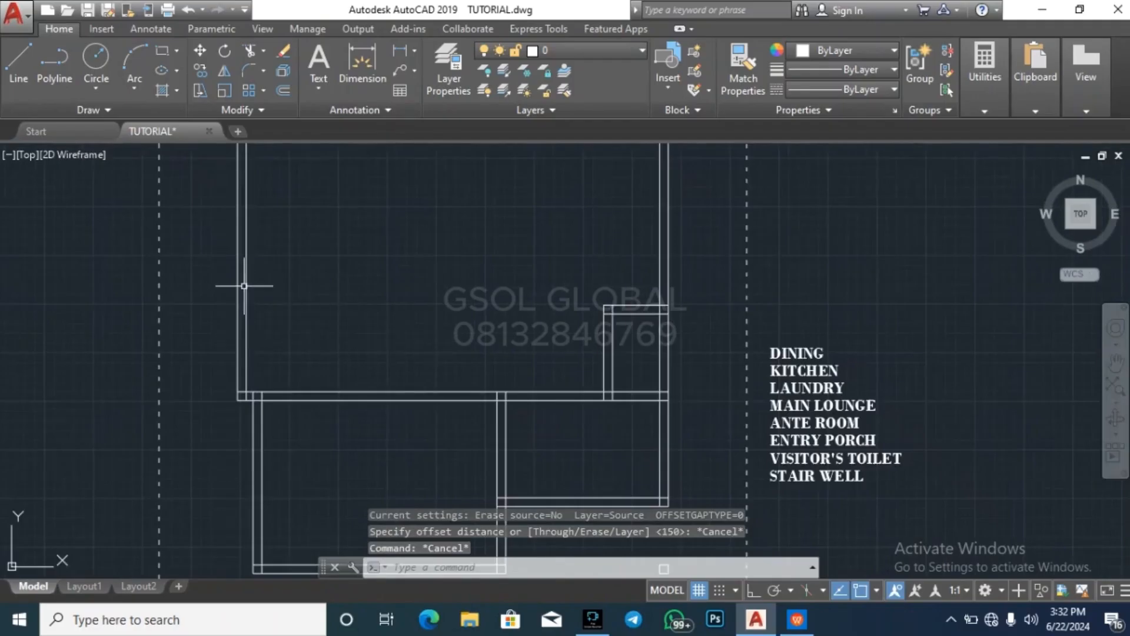
pyautogui.press('Escape')
pyautogui.press('Escape')
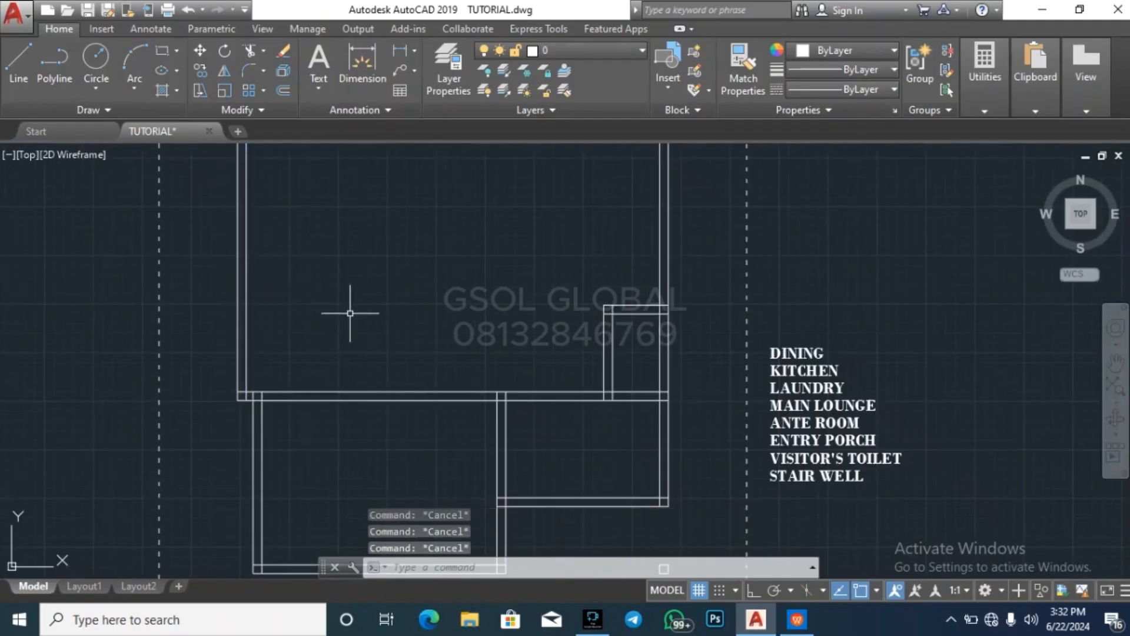
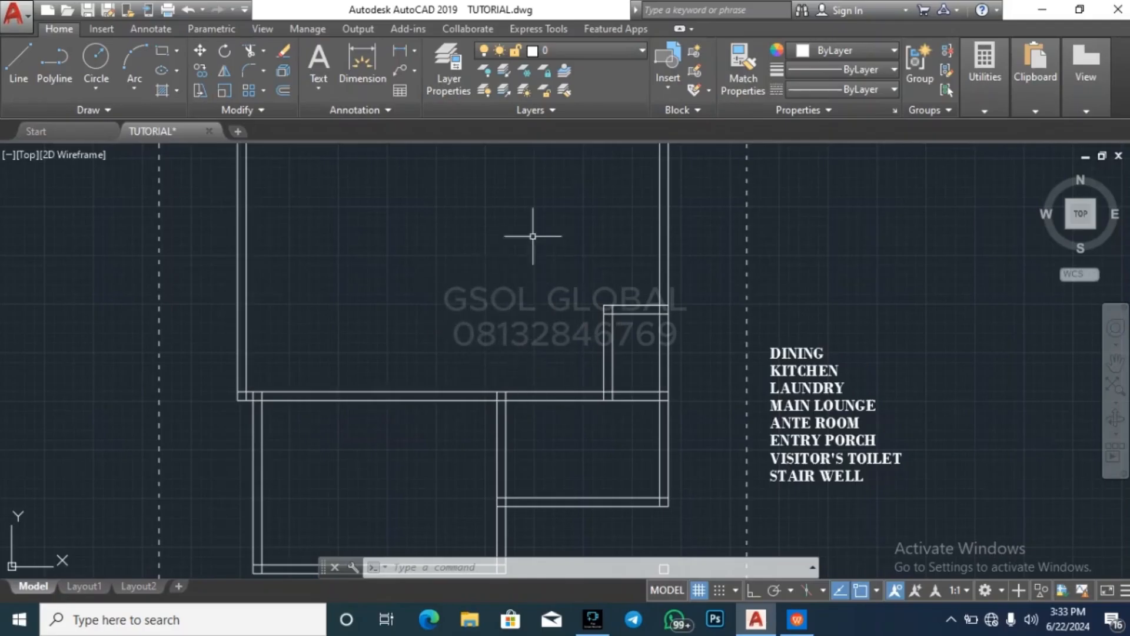
# Examine the stairwell area of the floor plan and the two stair sections beside the room list
pyautogui.scroll(-2, 598, 257)
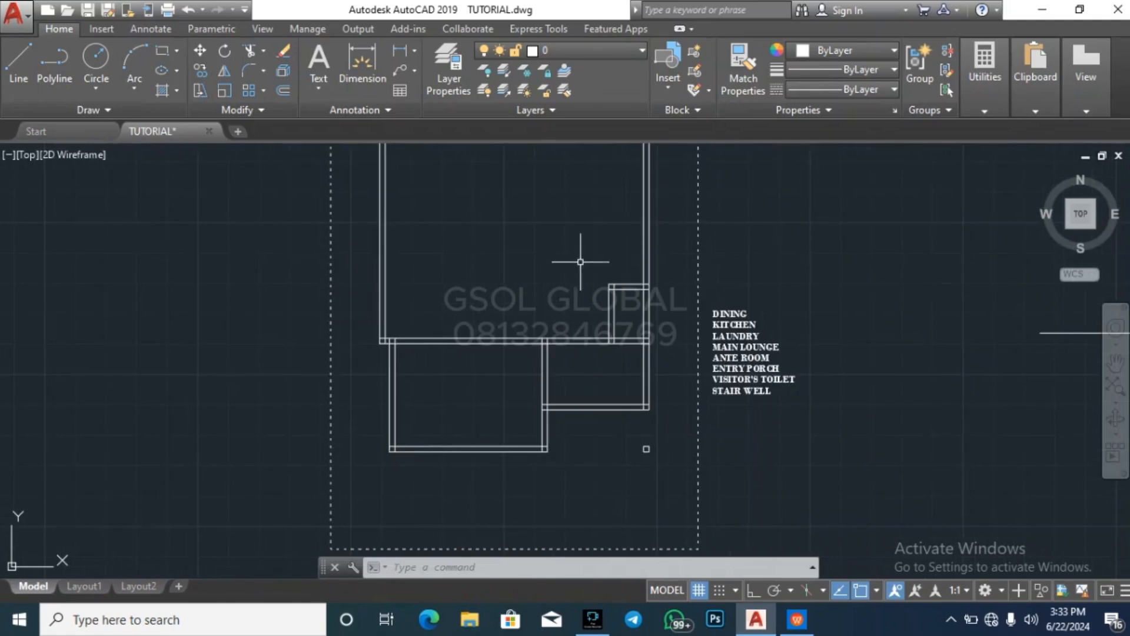
pyautogui.scroll(2, 446, 328)
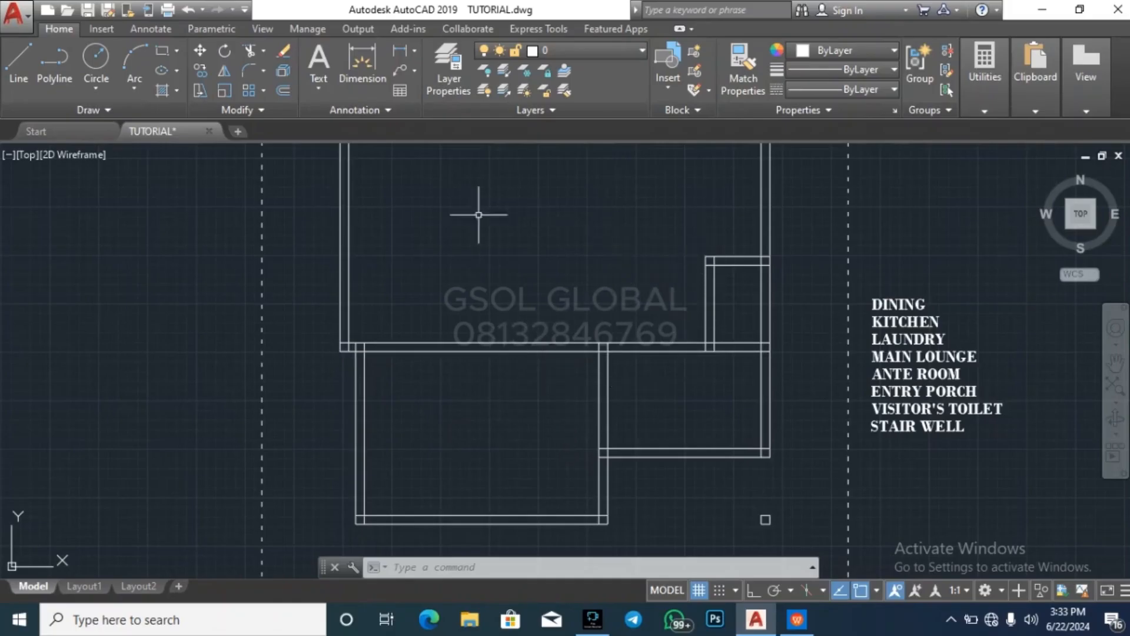
pyautogui.press('Escape')
pyautogui.press('Escape')
pyautogui.press('Escape')
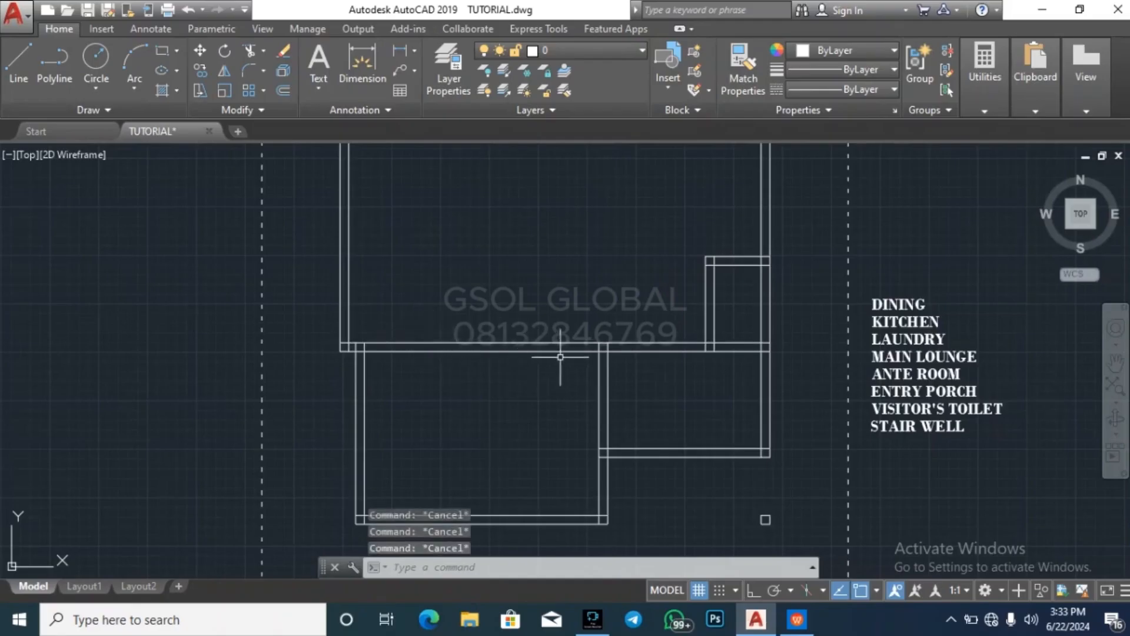
pyautogui.scroll(2, 736, 234)
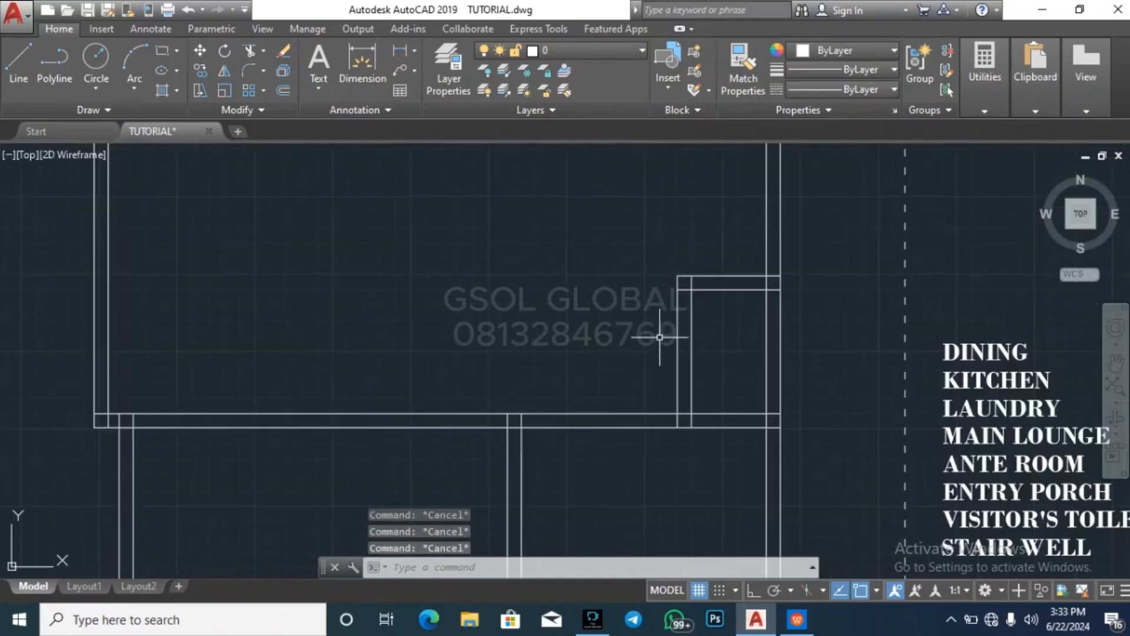
pyautogui.scroll(-2, 566, 439)
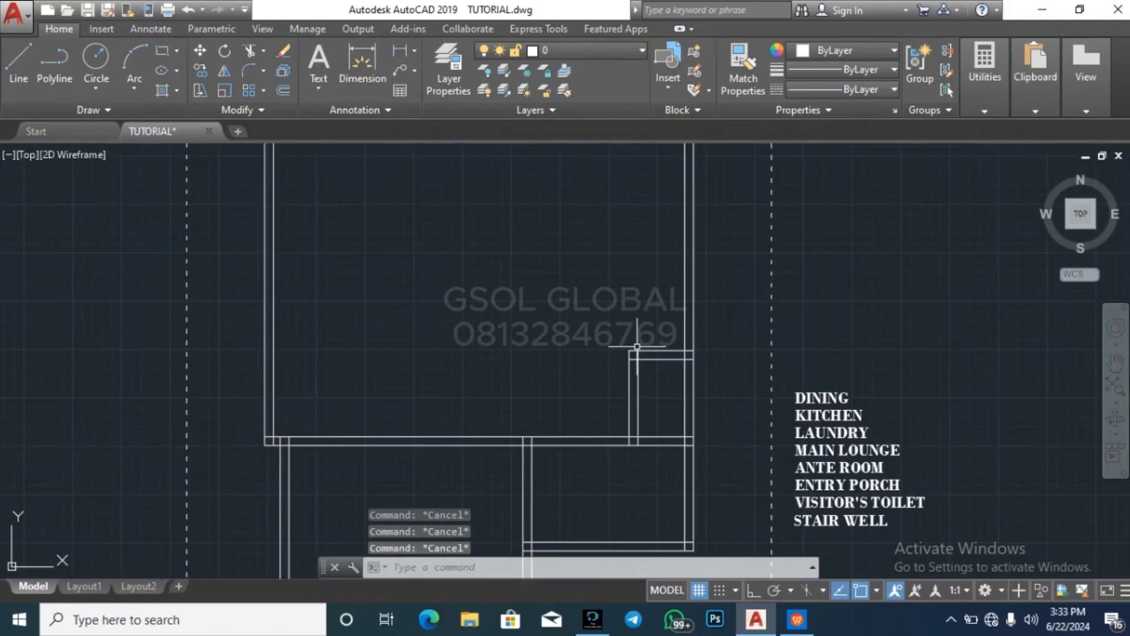
pyautogui.press('Return')
pyautogui.press('Escape')
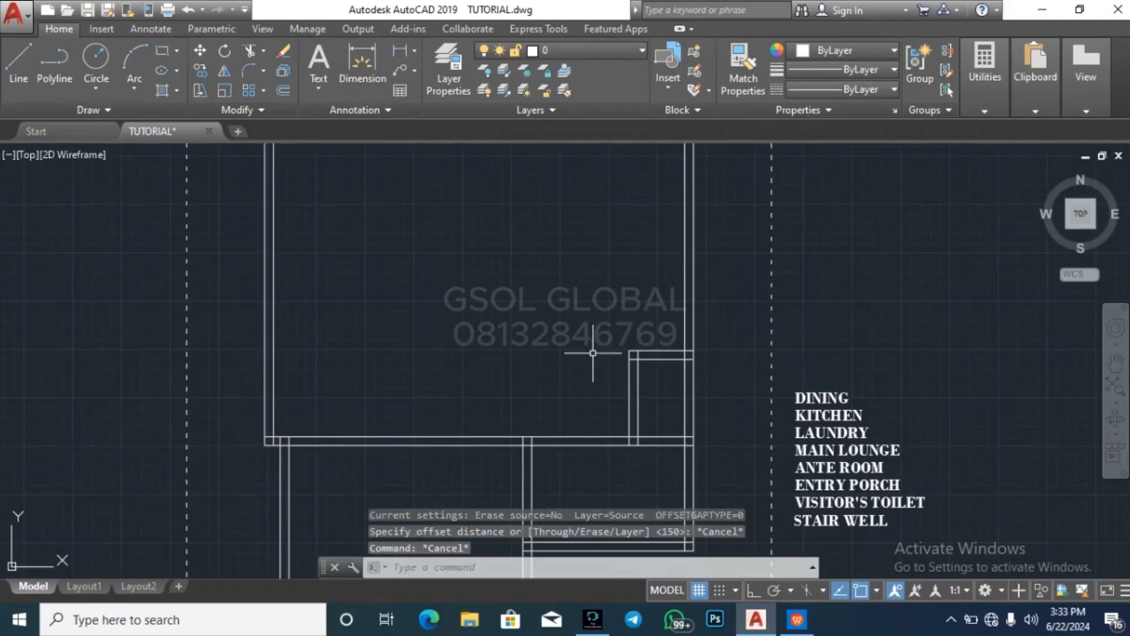
pyautogui.scroll(-2, 589, 490)
pyautogui.scroll(-1, 409, 273)
pyautogui.press('Escape')
pyautogui.press('Escape')
pyautogui.scroll(1, 989, 415)
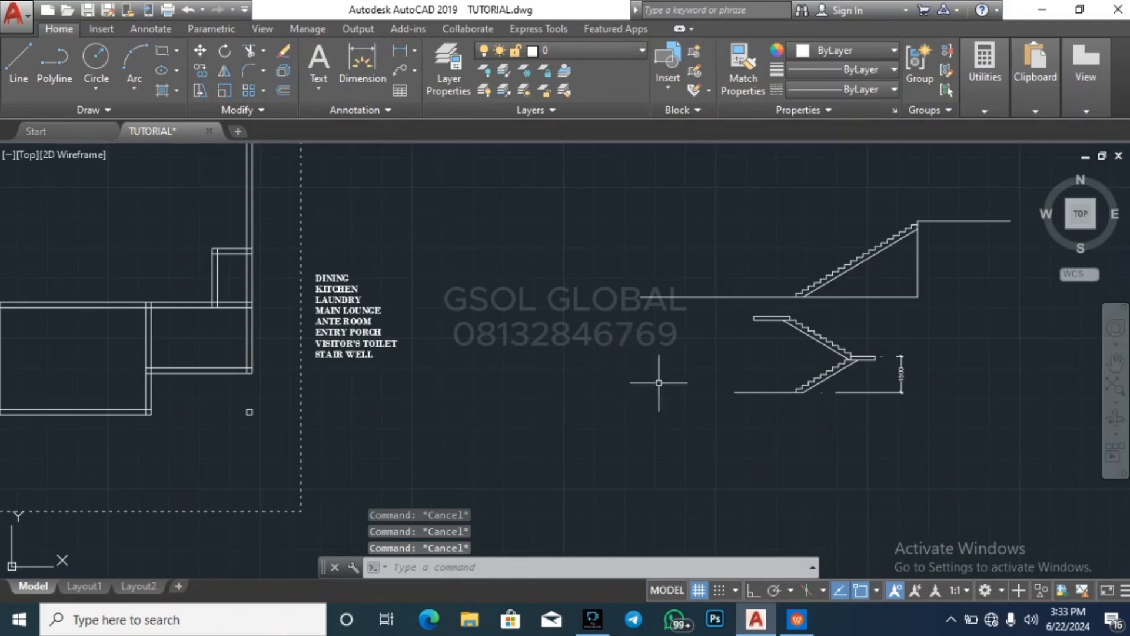
pyautogui.scroll(-2, 764, 392)
pyautogui.scroll(2, 830, 435)
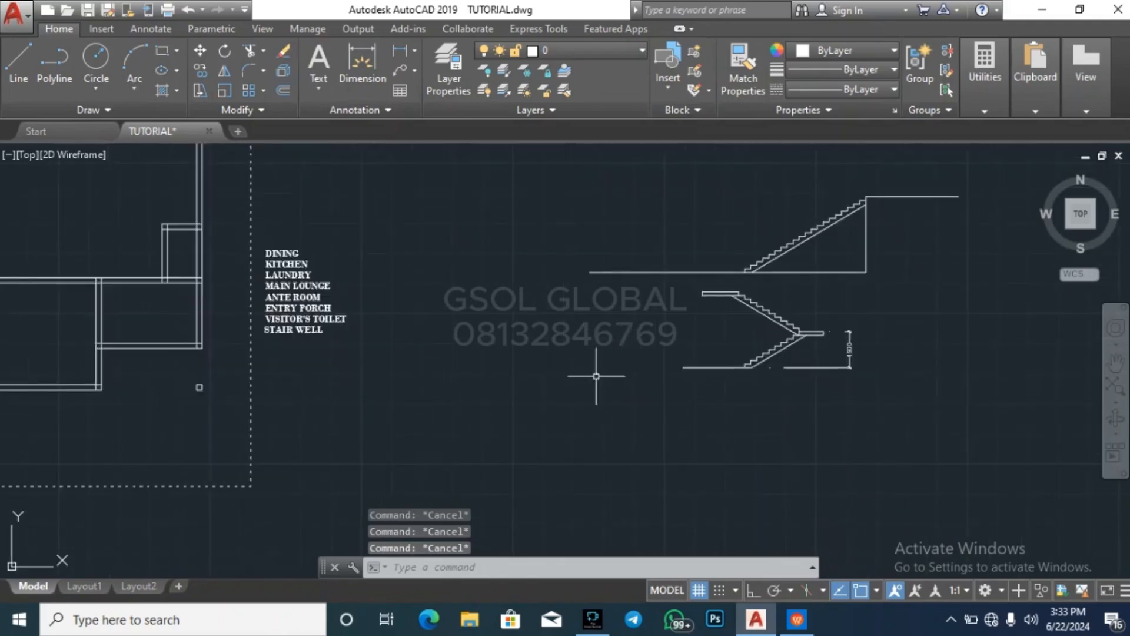
pyautogui.click(162, 50)
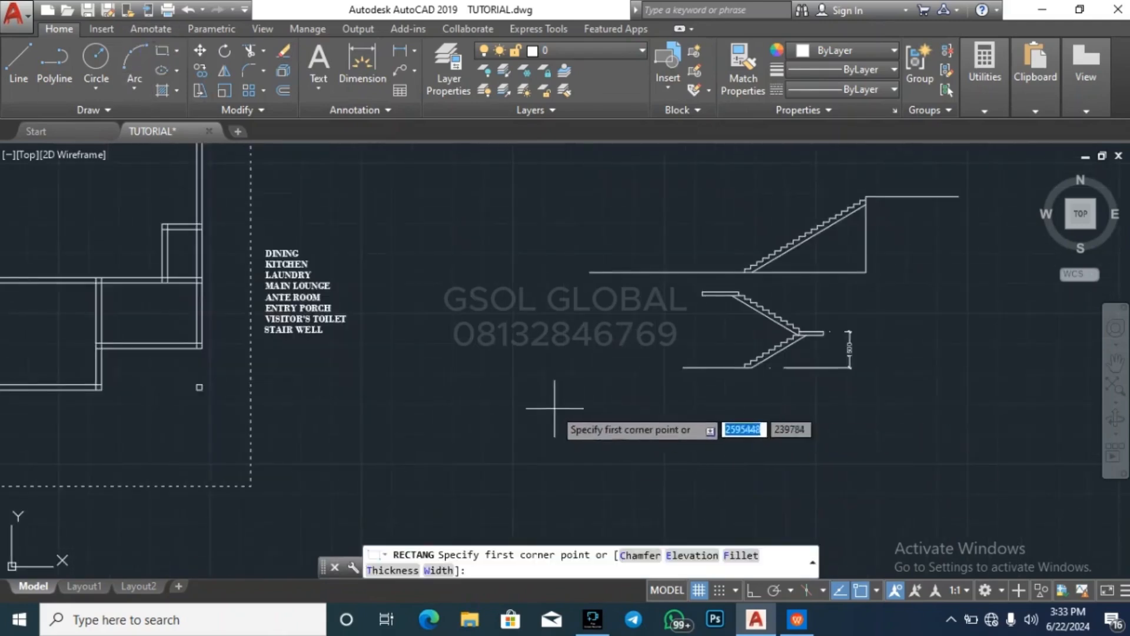
pyautogui.click(543, 388)
pyautogui.press('Escape')
pyautogui.press('Escape')
pyautogui.press('Escape')
# With Ortho on, draw a 1200 horizontal line in the empty area below the two-flight stair section
pyautogui.scroll(-1, 614, 355)
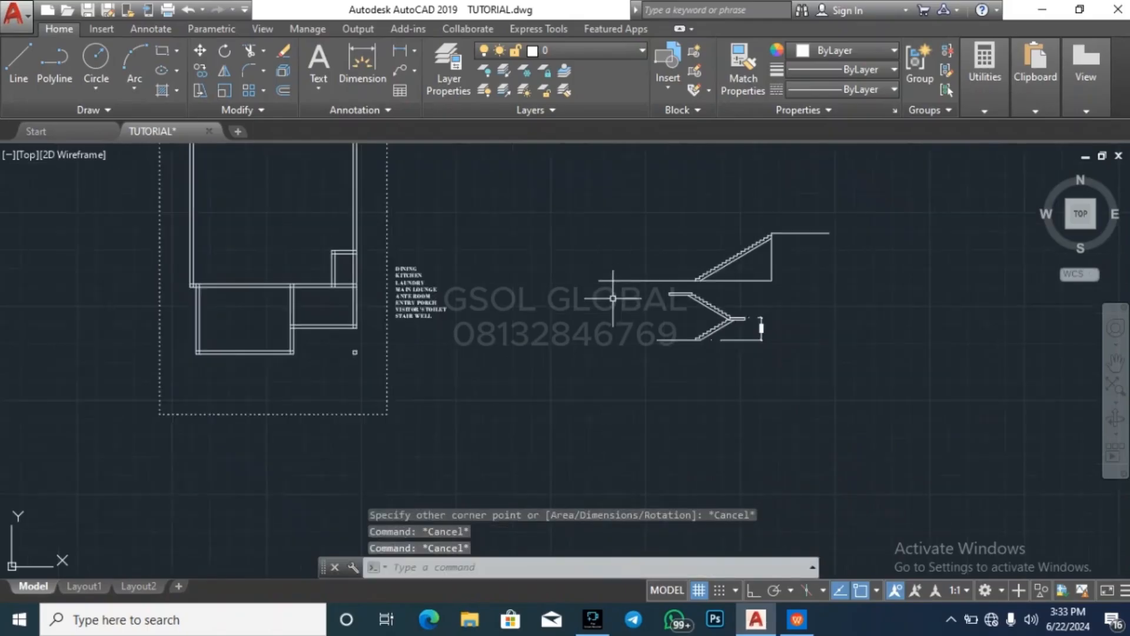
pyautogui.scroll(1, 611, 430)
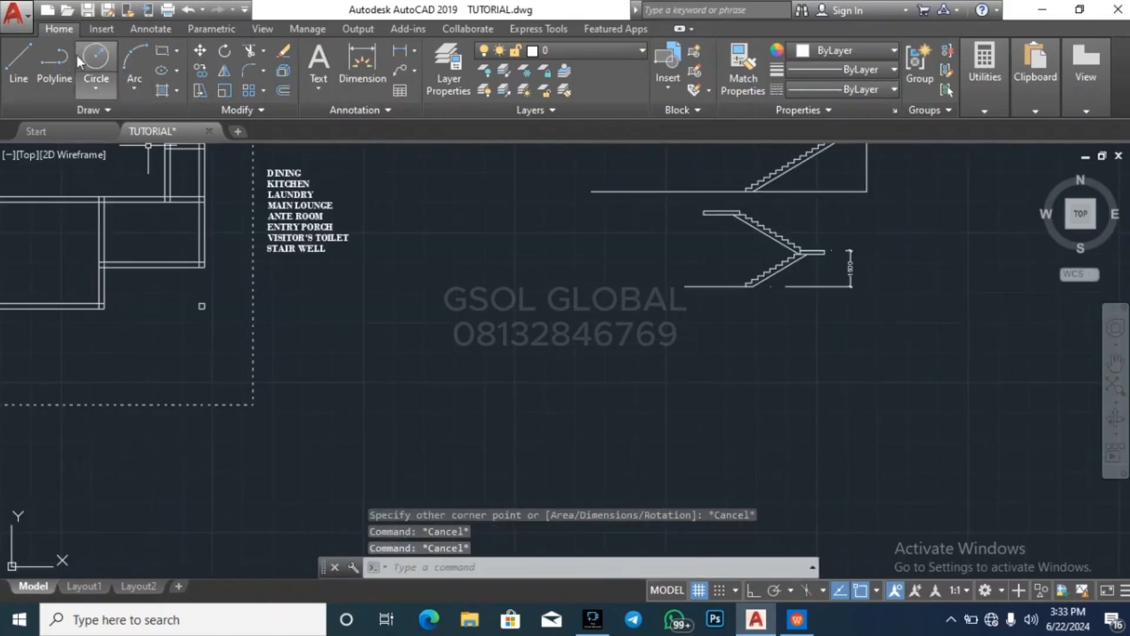
pyautogui.click(18, 59)
pyautogui.scroll(2, 543, 417)
pyautogui.click(538, 416)
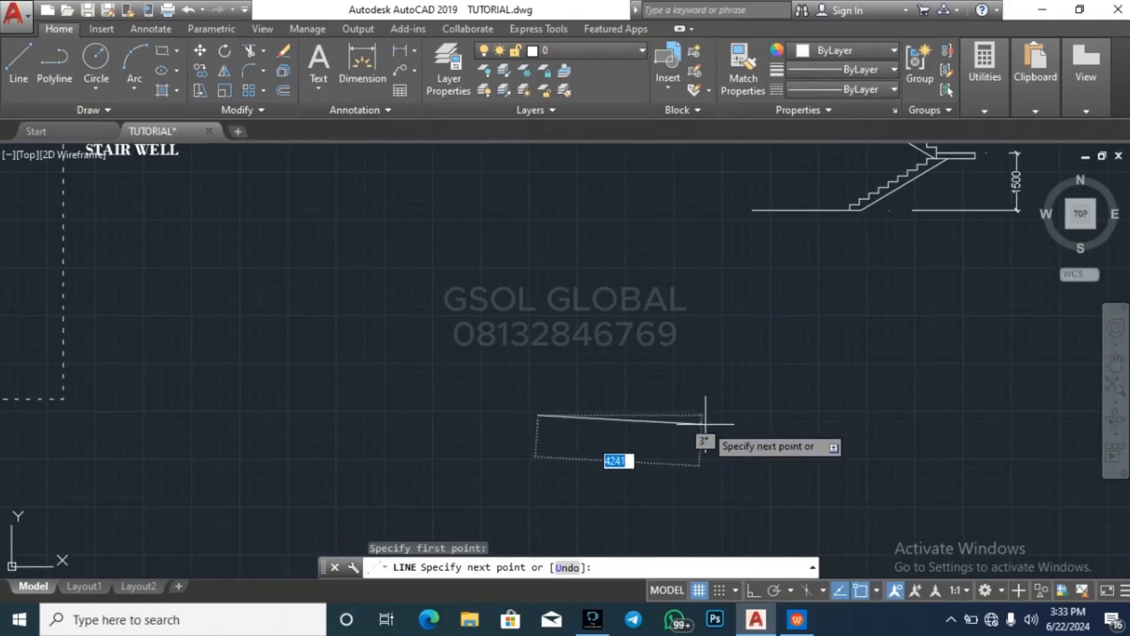
pyautogui.click(754, 590)
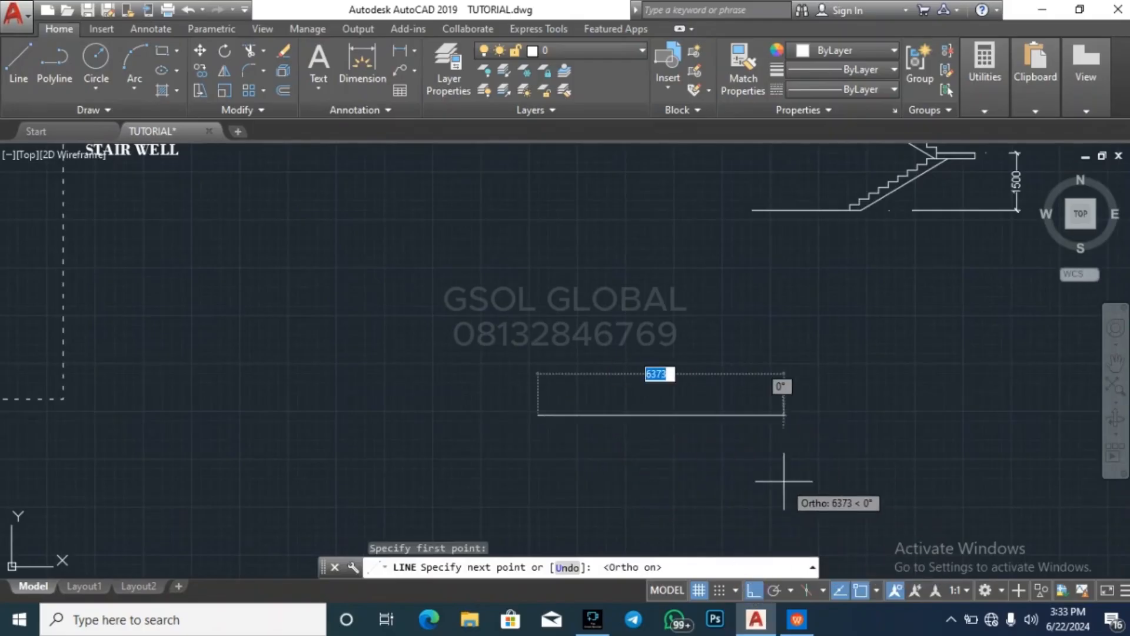
pyautogui.write('1')
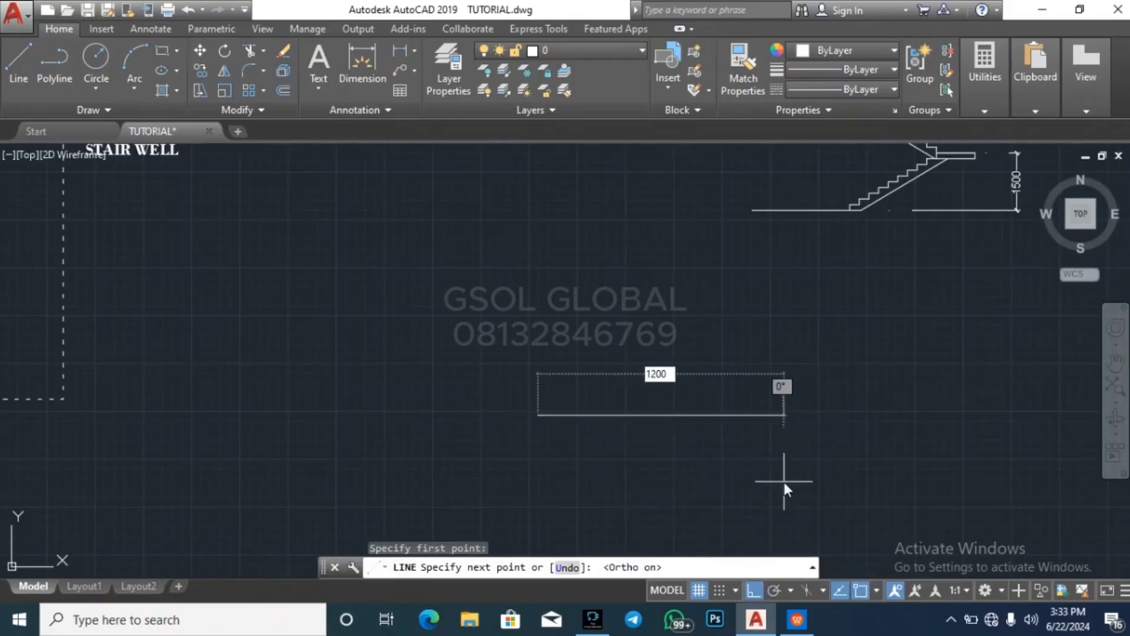
pyautogui.write('200')
pyautogui.press('Return')
pyautogui.press('Escape')
pyautogui.press('Escape')
pyautogui.press('Escape')
pyautogui.scroll(2, 576, 404)
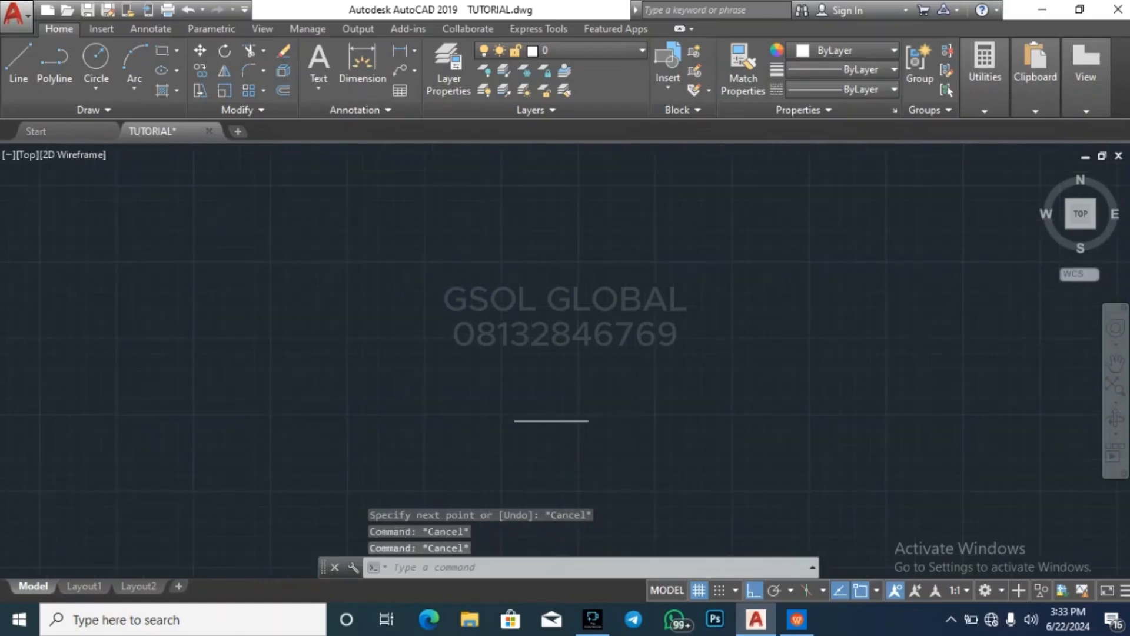
# Offset the 1200 line upward repeatedly at 250 spacing until there are ten parallel copies above it
pyautogui.scroll(-3, 588, 368)
pyautogui.scroll(2, 673, 308)
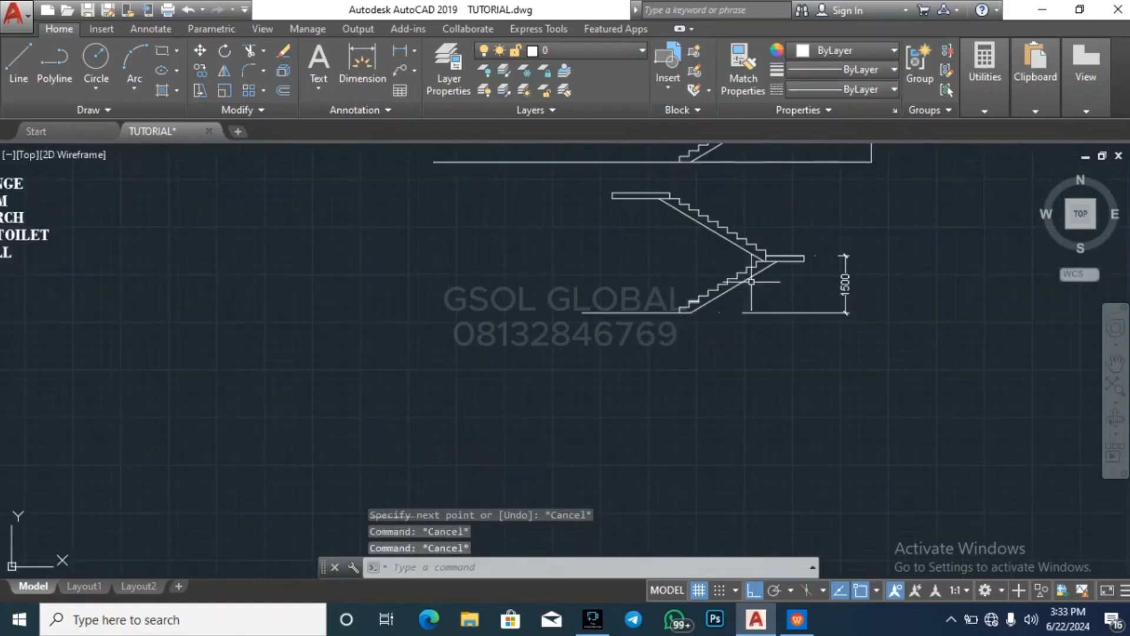
pyautogui.scroll(-2, 782, 250)
pyautogui.write('o')
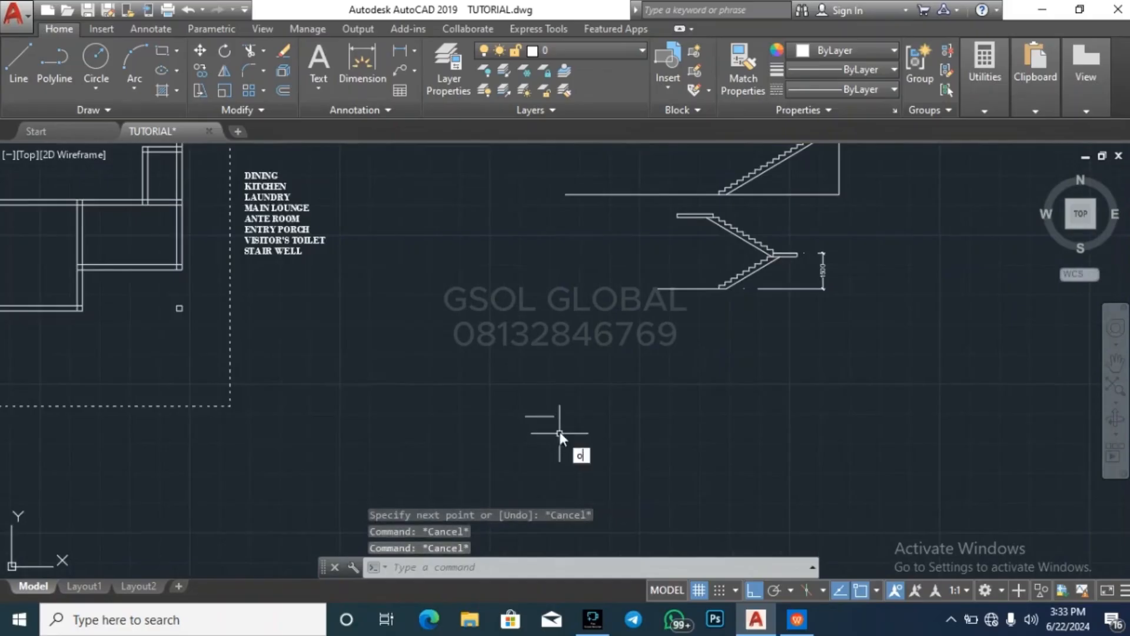
pyautogui.press('Return')
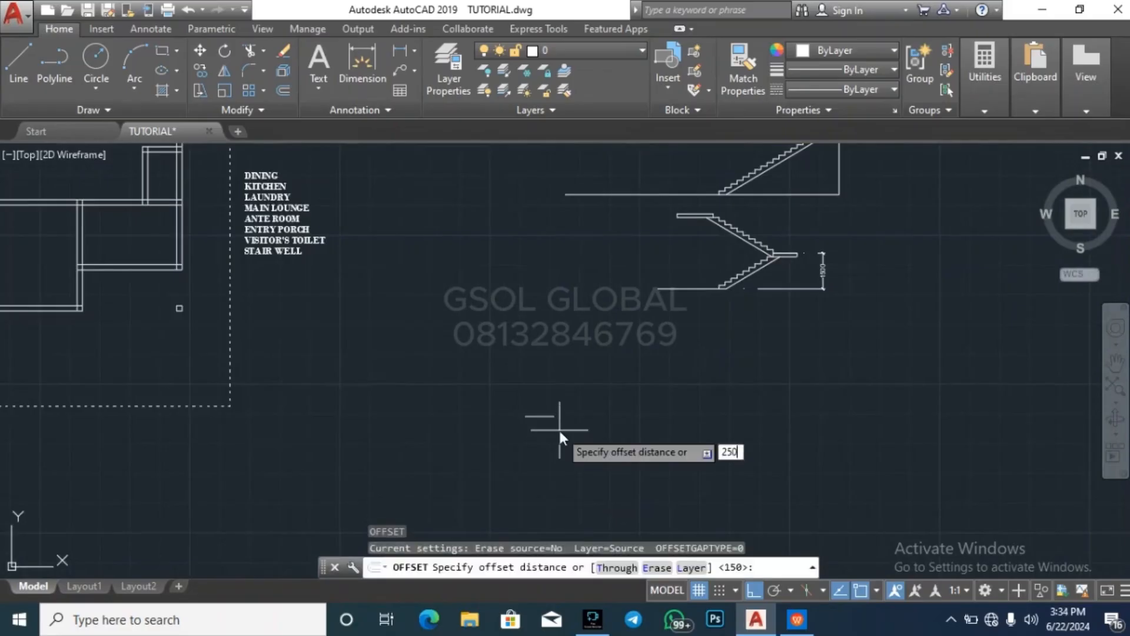
pyautogui.write('250')
pyautogui.press('Return')
pyautogui.click(544, 416)
pyautogui.click(547, 384)
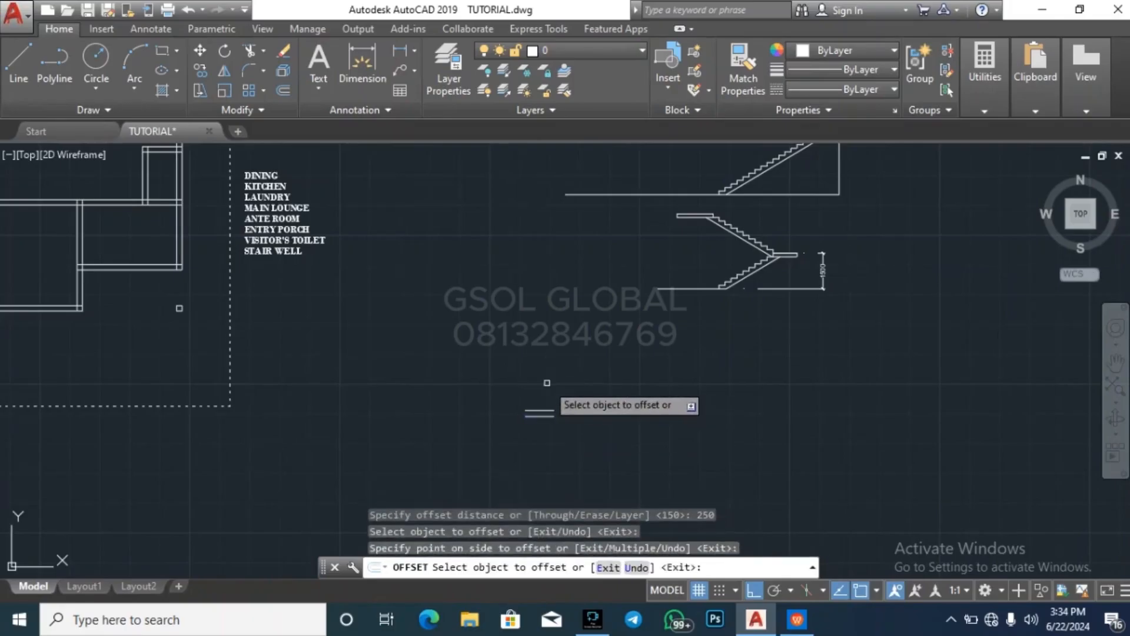
pyautogui.scroll(4, 545, 409)
pyautogui.click(538, 414)
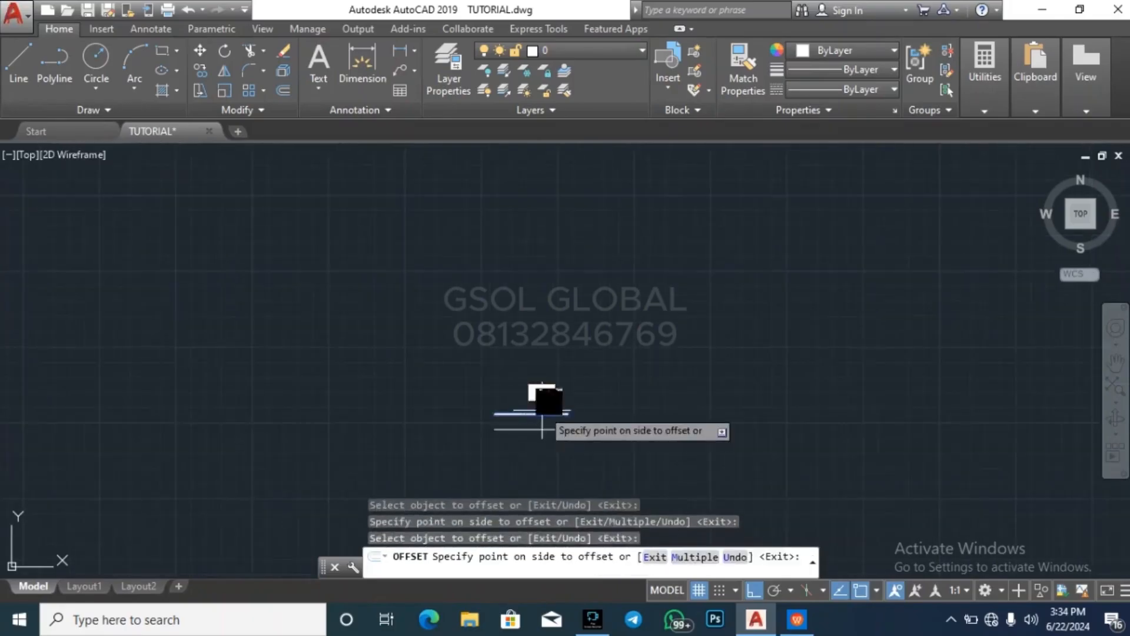
pyautogui.click(540, 402)
pyautogui.click(539, 400)
pyautogui.click(535, 365)
pyautogui.click(540, 384)
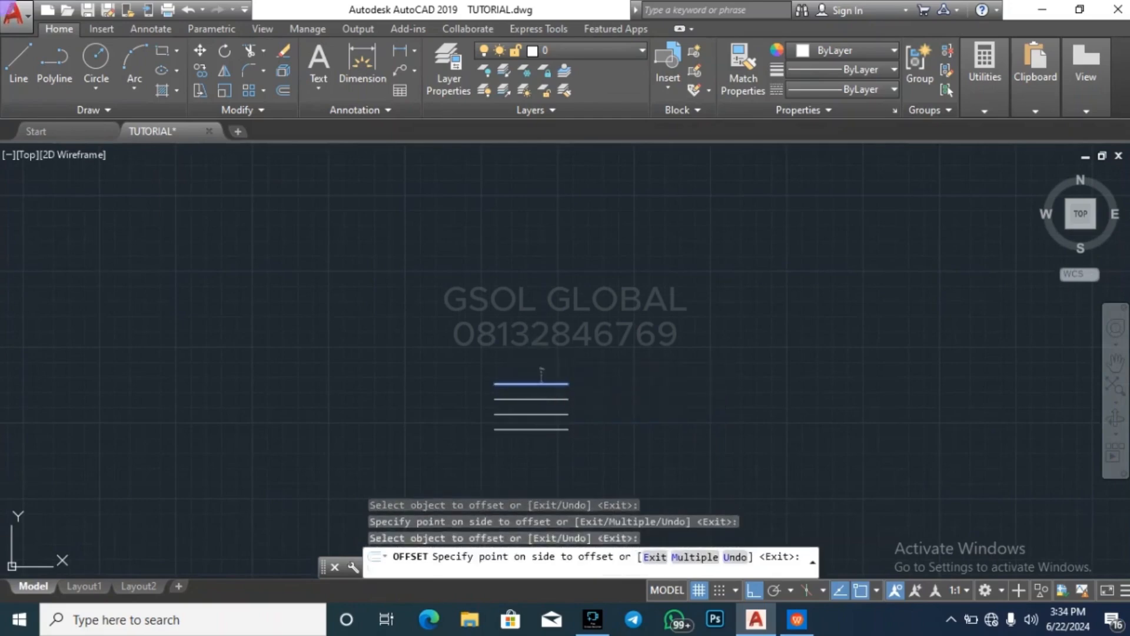
pyautogui.click(542, 371)
pyautogui.click(539, 368)
pyautogui.click(540, 356)
pyautogui.click(518, 353)
pyautogui.click(536, 341)
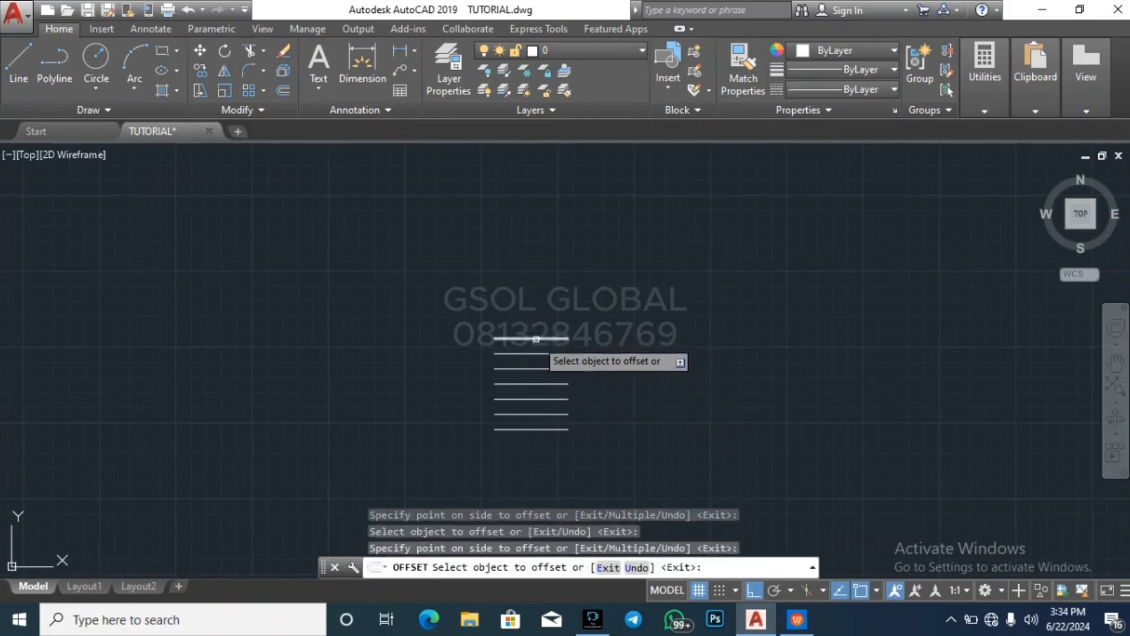
pyautogui.click(536, 339)
pyautogui.click(535, 328)
pyautogui.click(534, 323)
pyautogui.click(534, 311)
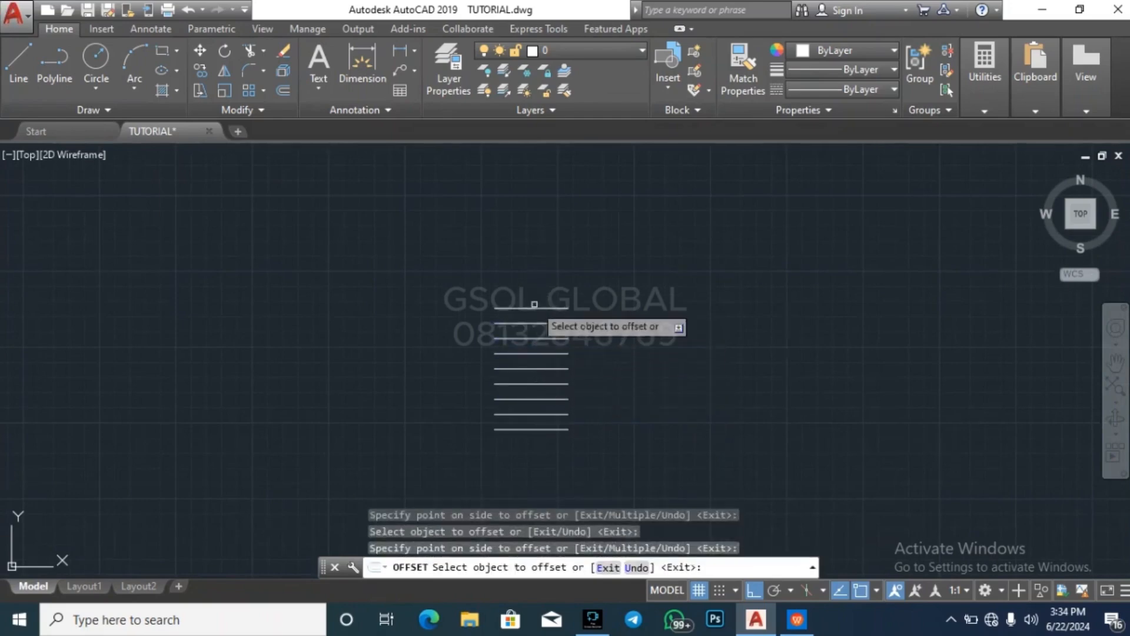
pyautogui.click(534, 306)
pyautogui.click(525, 279)
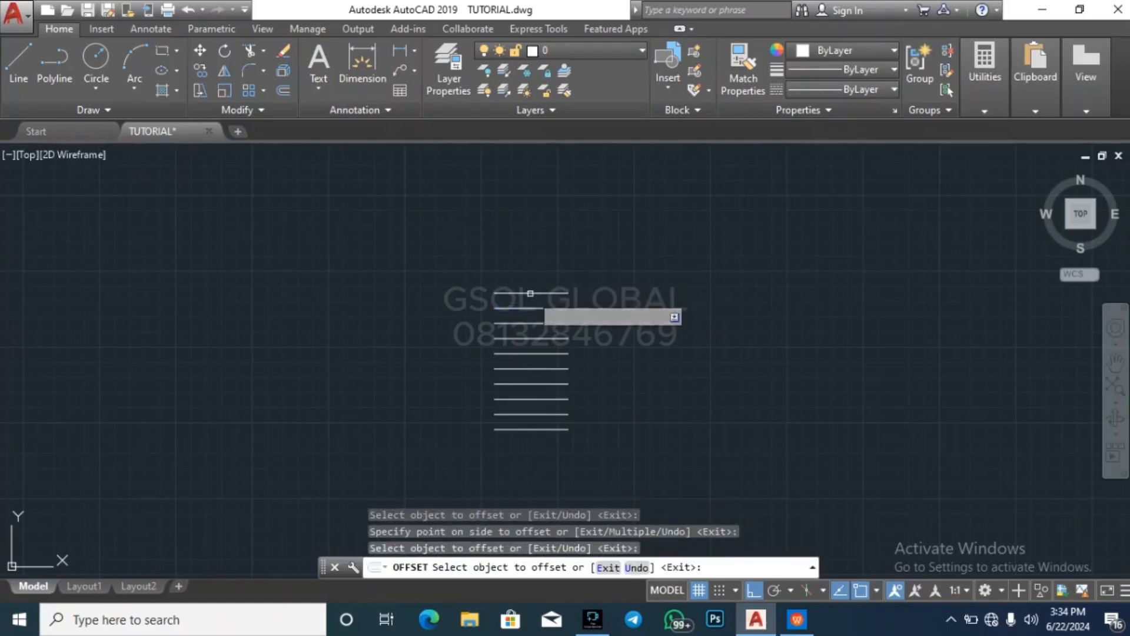
pyautogui.click(533, 293)
pyautogui.click(530, 240)
pyautogui.press('Escape')
pyautogui.press('Escape')
pyautogui.press('Escape')
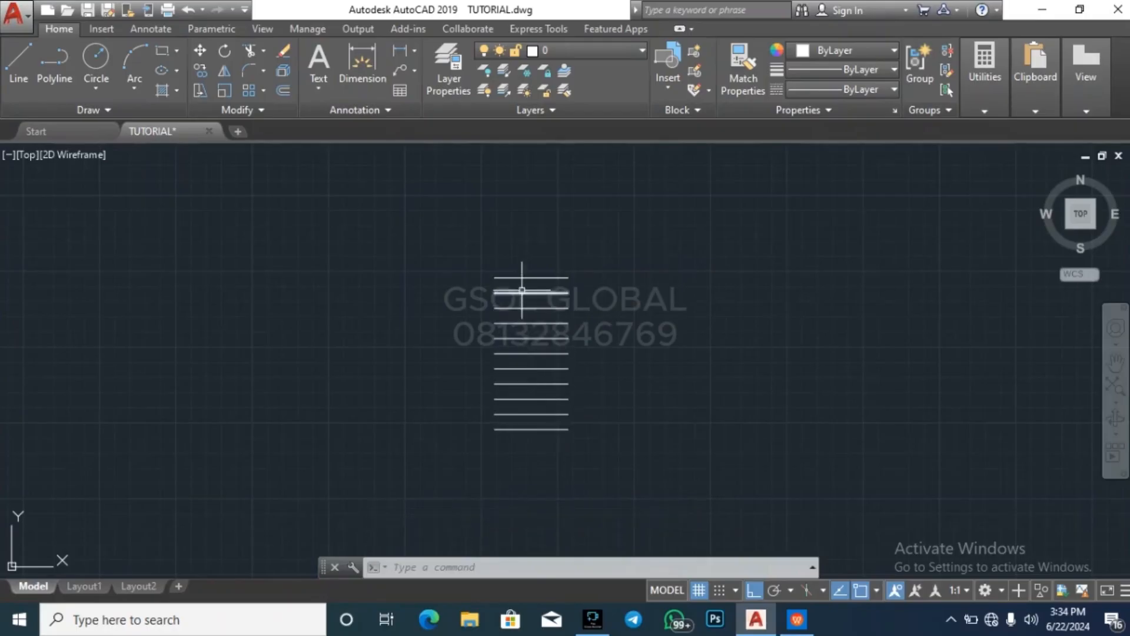
pyautogui.press('Escape')
pyautogui.press('Escape')
pyautogui.press('Escape')
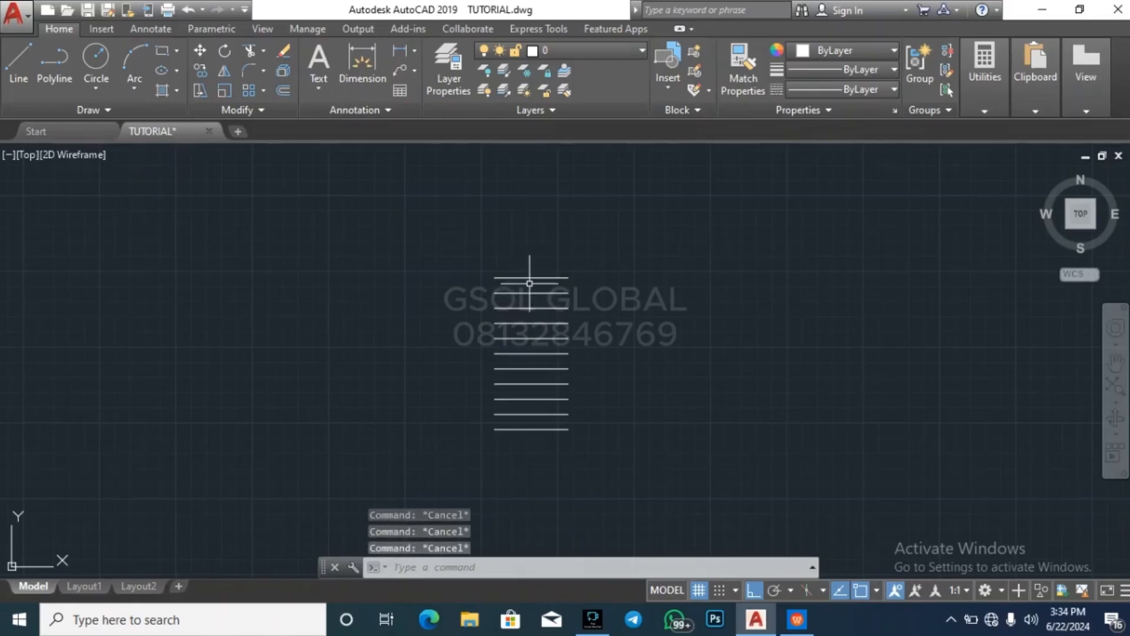
# Delete the topmost tread line of the stair plan
pyautogui.click(529, 283)
pyautogui.click(525, 266)
pyautogui.press('Delete')
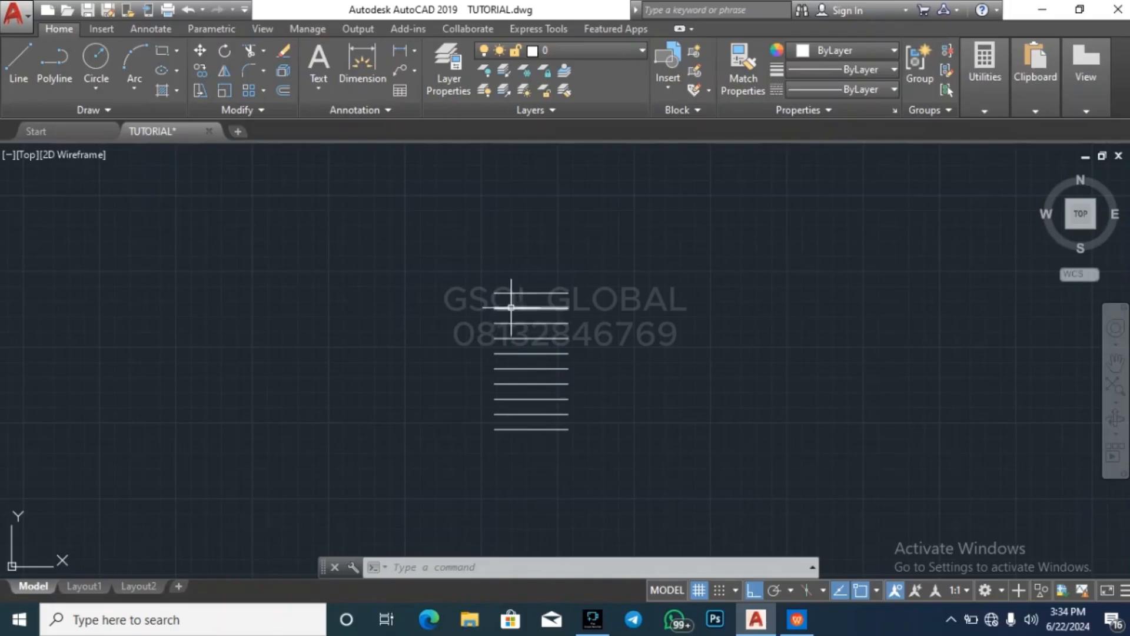
pyautogui.press('Escape')
pyautogui.press('Escape')
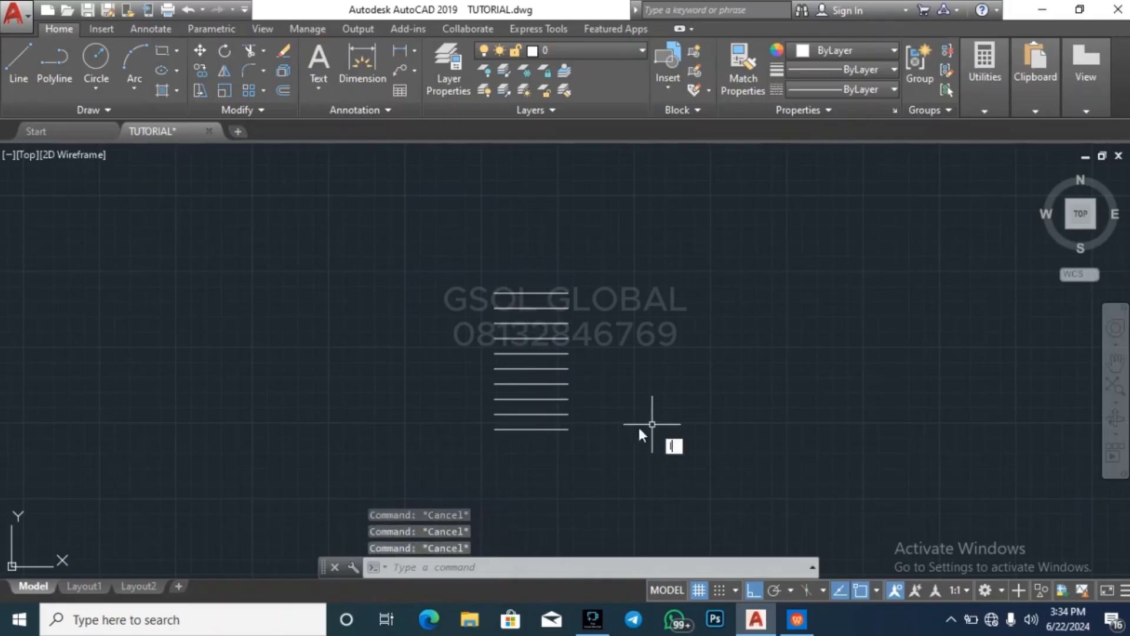
# Close both sides of the stair plan with vertical lines joining the ends of the lowest and topmost tread lines
pyautogui.press('Return')
pyautogui.click(568, 429)
pyautogui.click(568, 292)
pyautogui.press('Return')
pyautogui.press('Return')
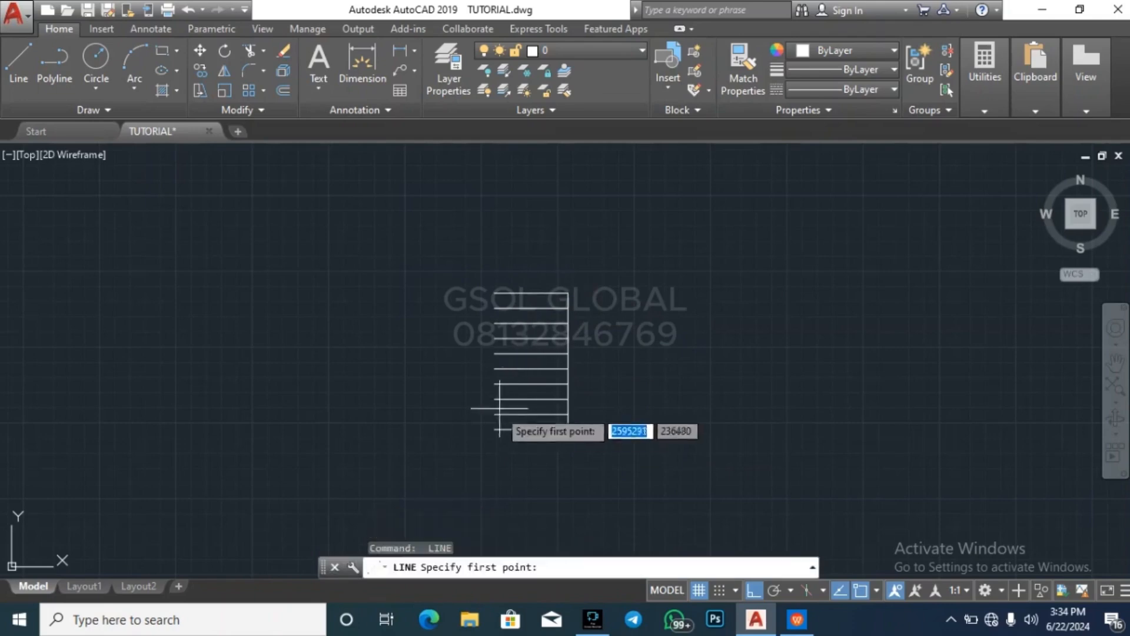
pyautogui.click(495, 429)
pyautogui.click(494, 292)
pyautogui.press('Escape')
pyautogui.press('Escape')
pyautogui.press('Escape')
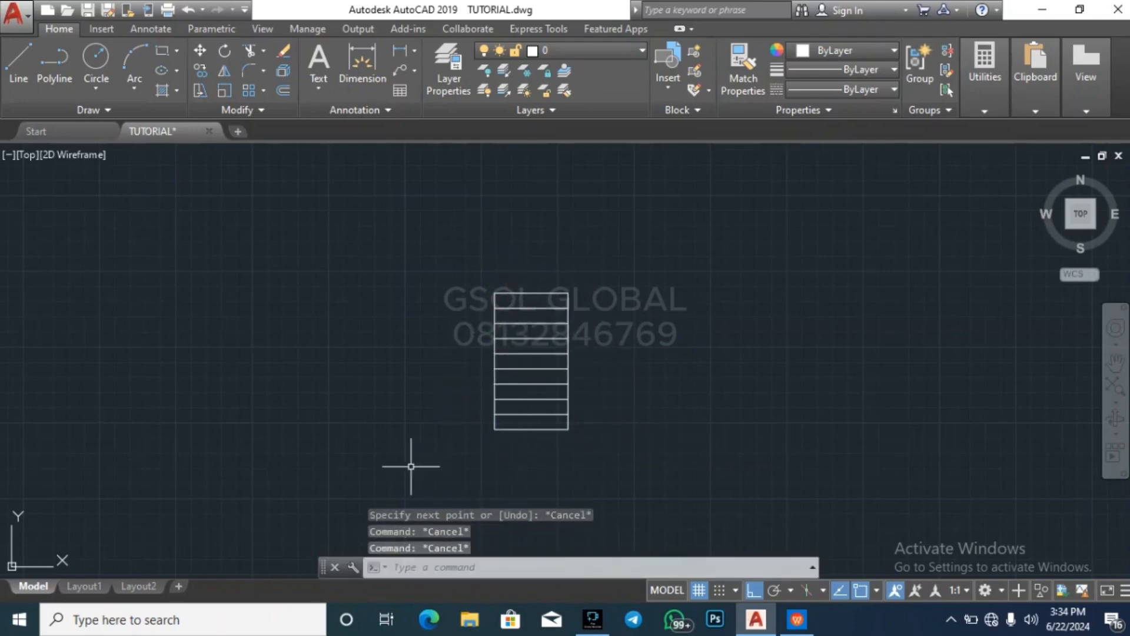
# Offset the topmost tread line of the stair plan 1000 upward to mark the landing's far edge
pyautogui.scroll(-3, 406, 436)
pyautogui.press('Escape')
pyautogui.scroll(3, 448, 389)
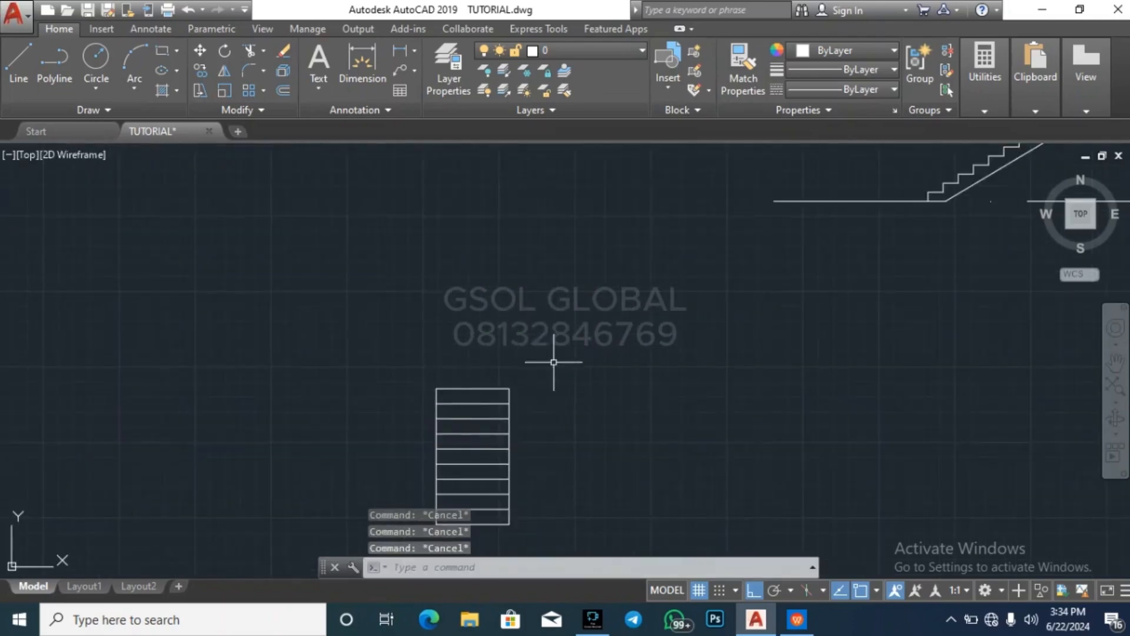
pyautogui.write('o')
pyautogui.press('Return')
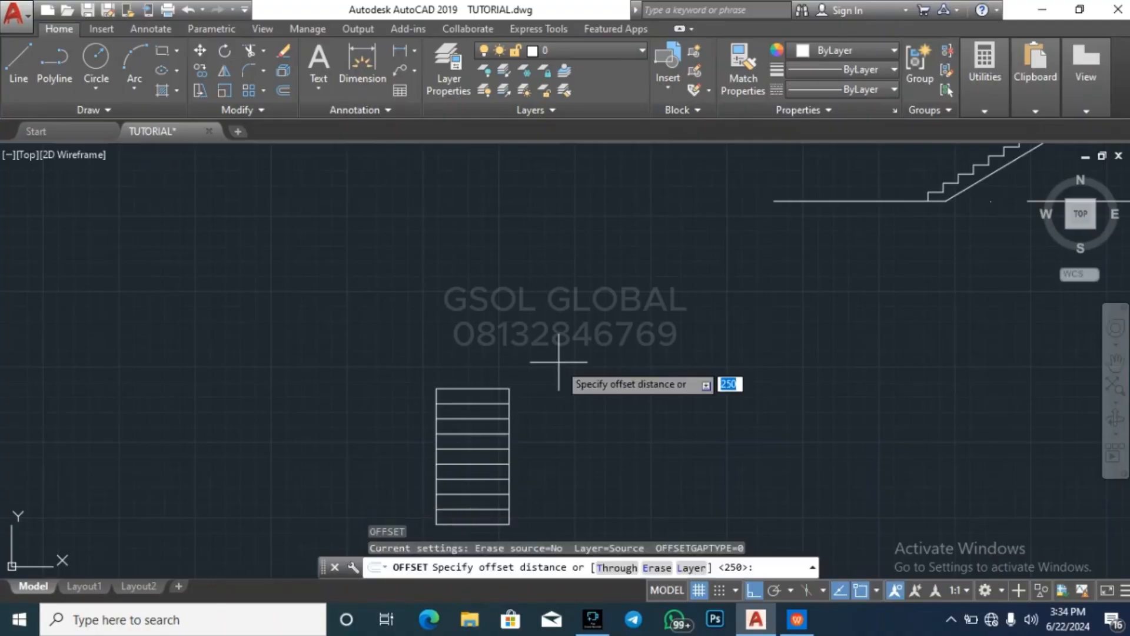
pyautogui.write('1000')
pyautogui.press('Return')
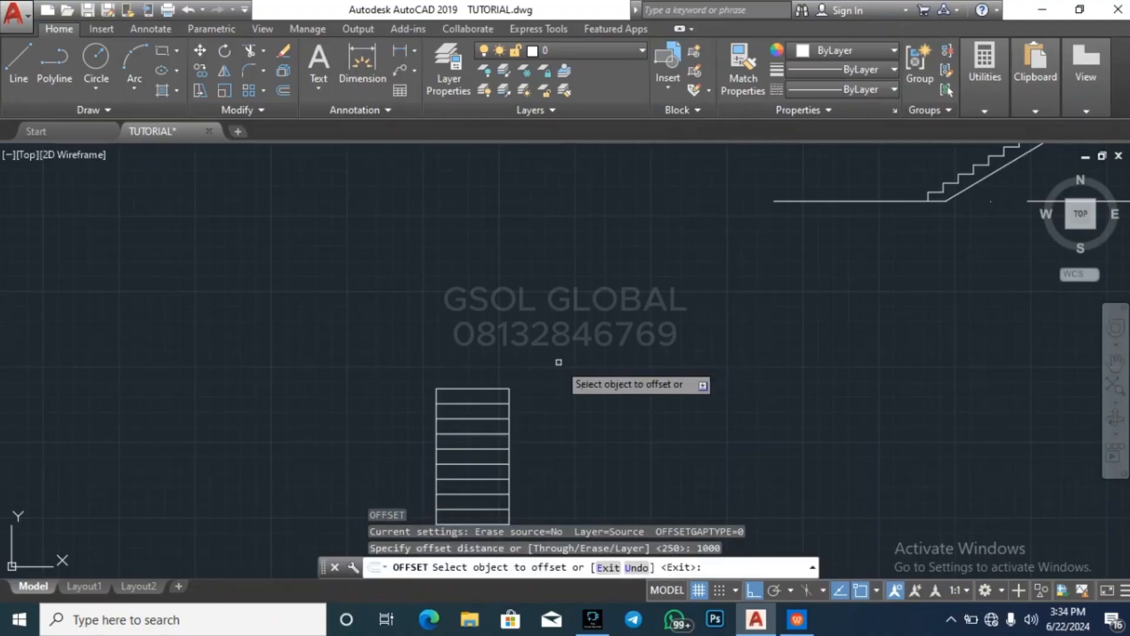
pyautogui.scroll(-2, 408, 420)
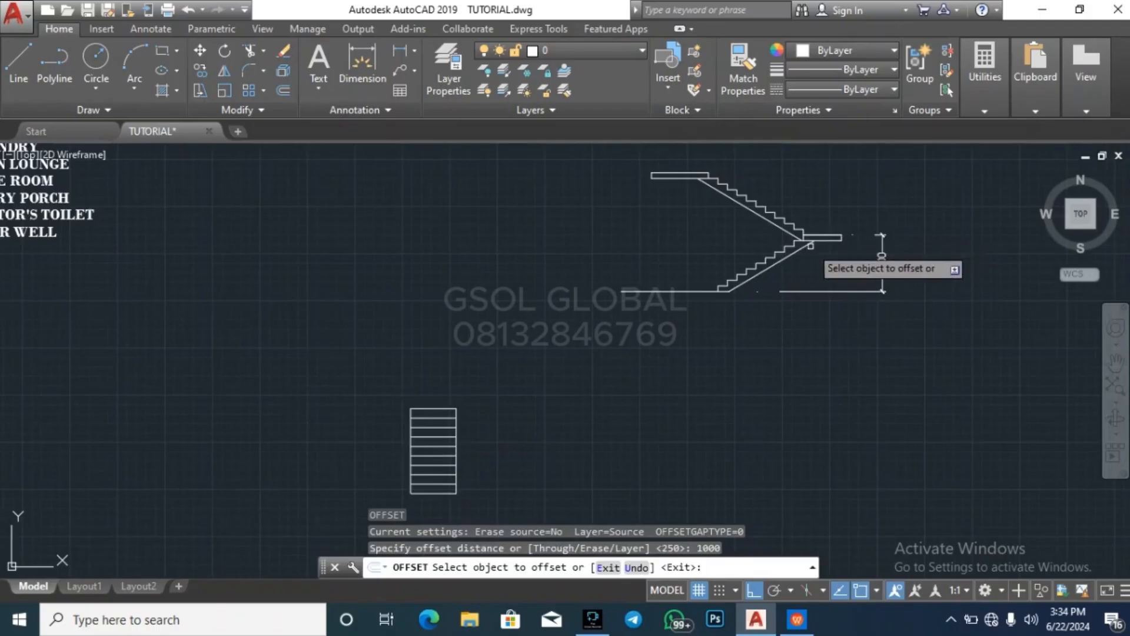
pyautogui.scroll(2, 431, 402)
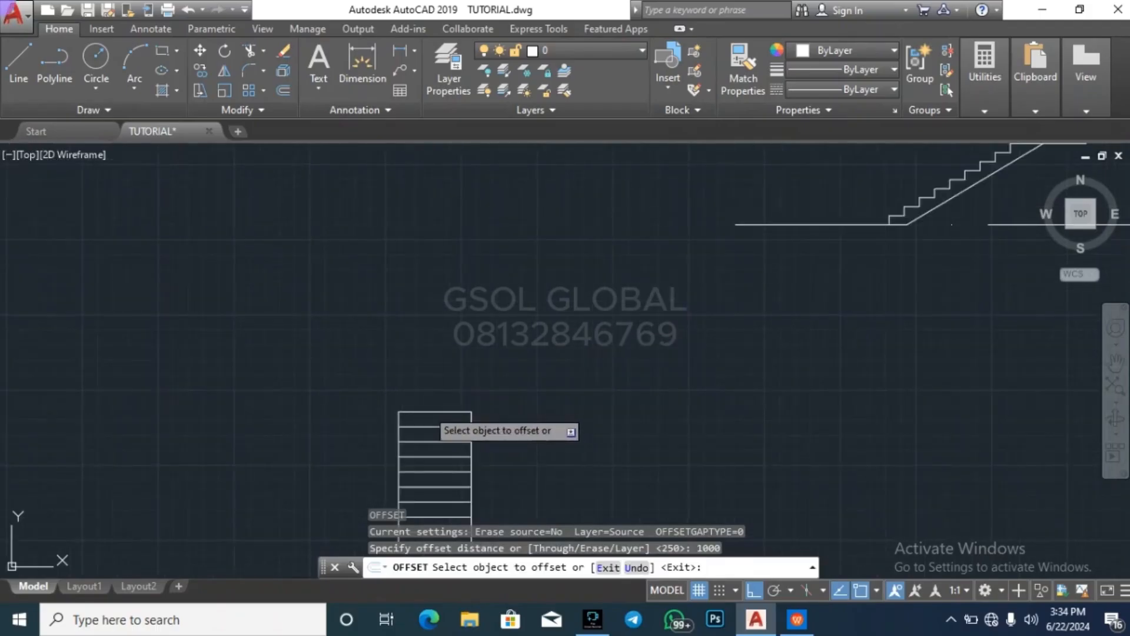
pyautogui.click(434, 413)
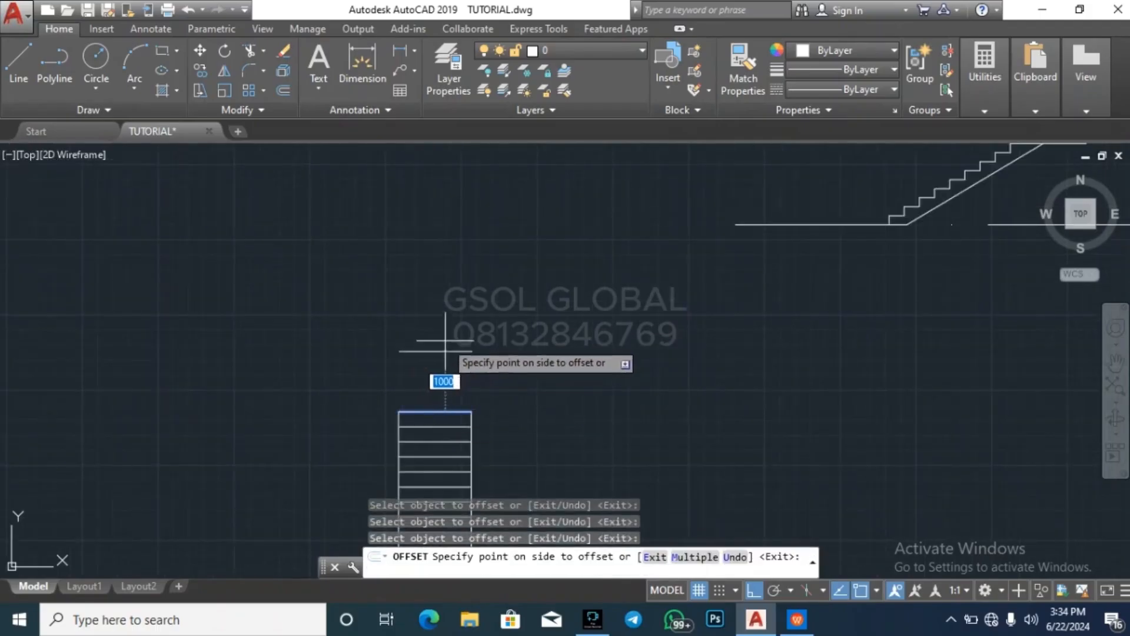
pyautogui.click(447, 336)
pyautogui.press('Escape')
pyautogui.press('Escape')
pyautogui.press('Escape')
pyautogui.press('Escape')
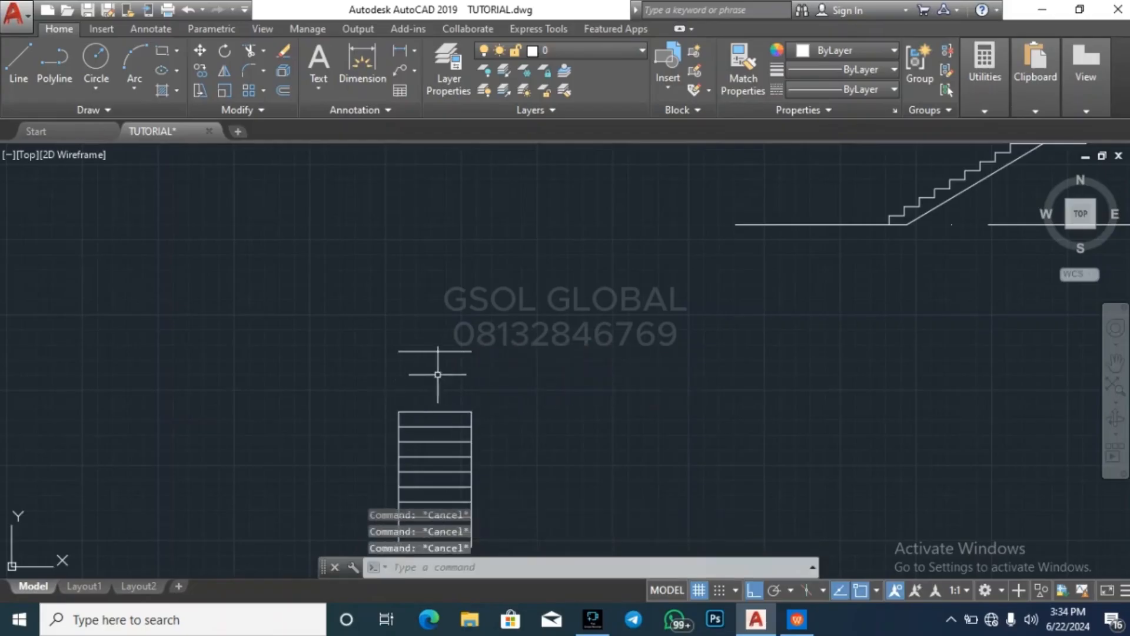
# Extend the left and right side lines of the stair plan up to the landing's far edge
pyautogui.click(437, 373)
pyautogui.click(438, 324)
pyautogui.press('Return')
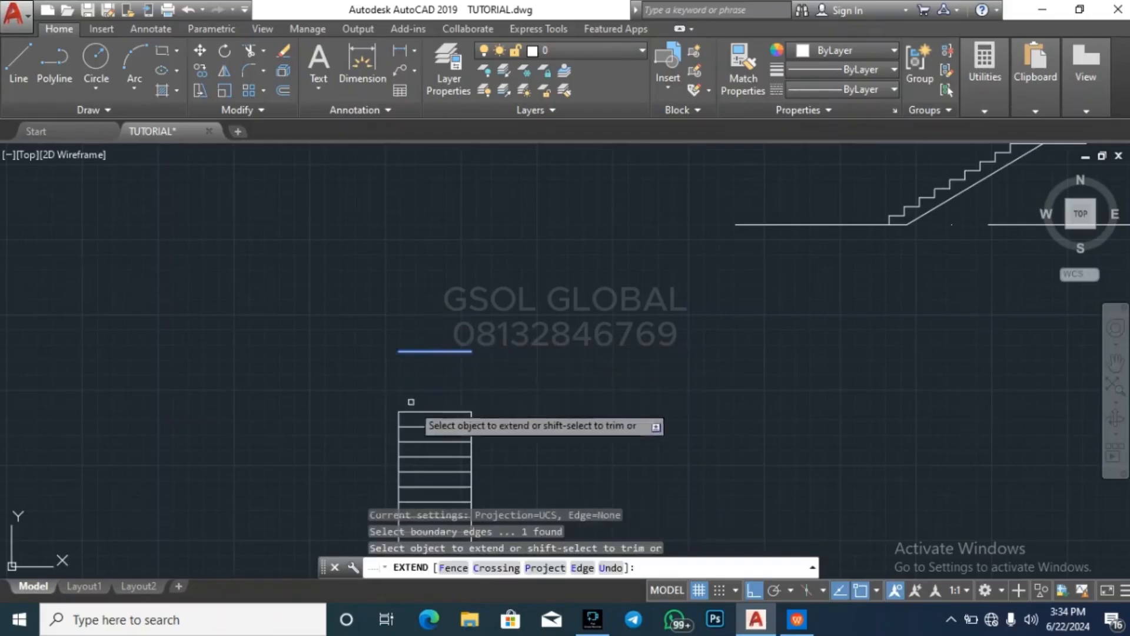
pyautogui.click(418, 420)
pyautogui.click(389, 419)
pyautogui.click(483, 415)
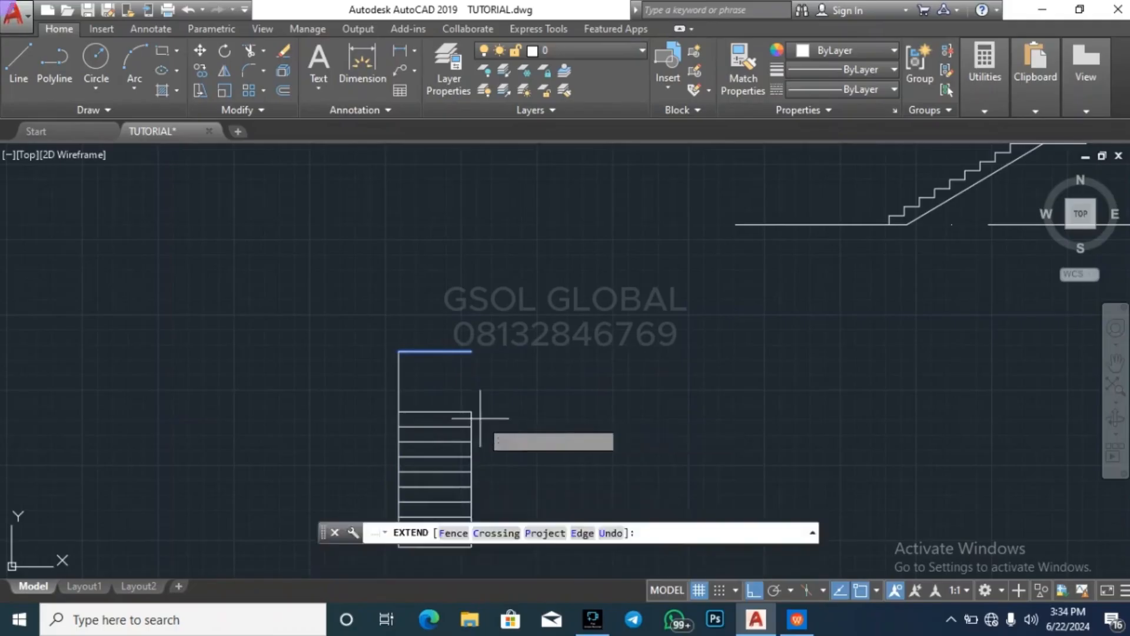
pyautogui.click(465, 418)
pyautogui.press('Escape')
pyautogui.press('Escape')
pyautogui.press('Escape')
pyautogui.scroll(-2, 386, 315)
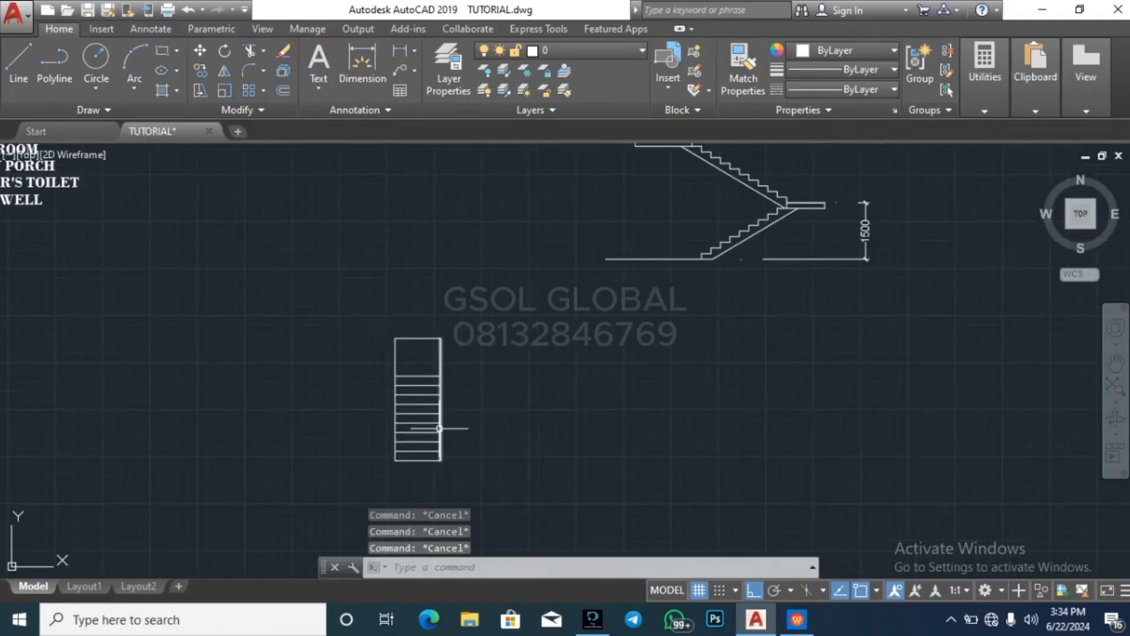
# Undo the extension of the stair plan's right side line so that it ends at the topmost tread line
pyautogui.scroll(2, 447, 365)
pyautogui.click(431, 356)
pyautogui.click(436, 360)
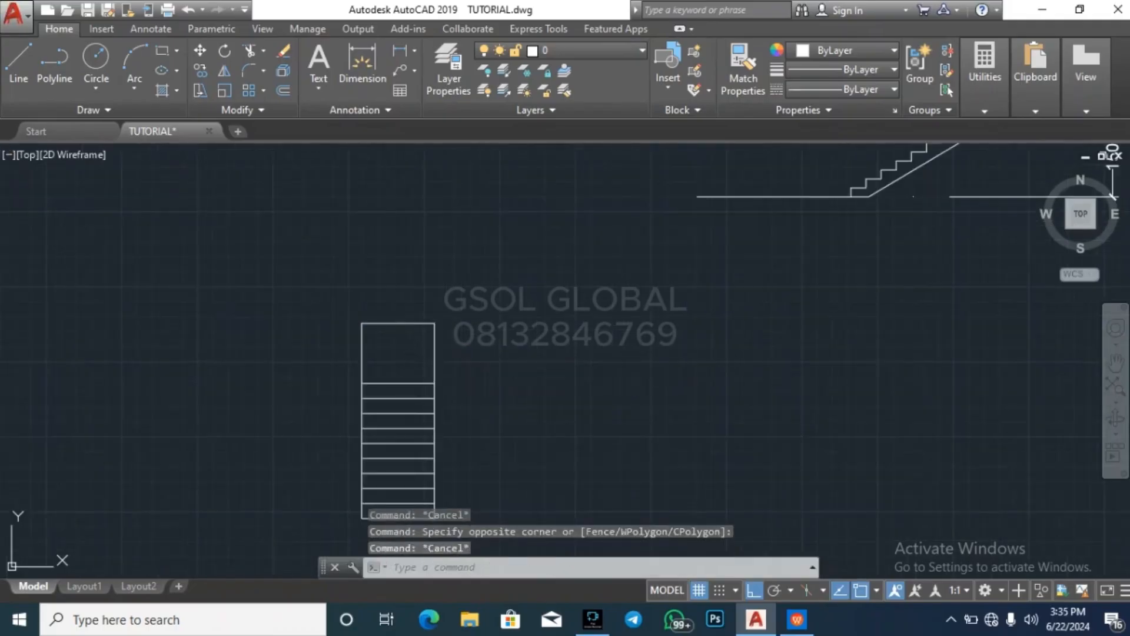
pyautogui.click(434, 324)
pyautogui.press('Escape')
pyautogui.press('Escape')
pyautogui.press('Escape')
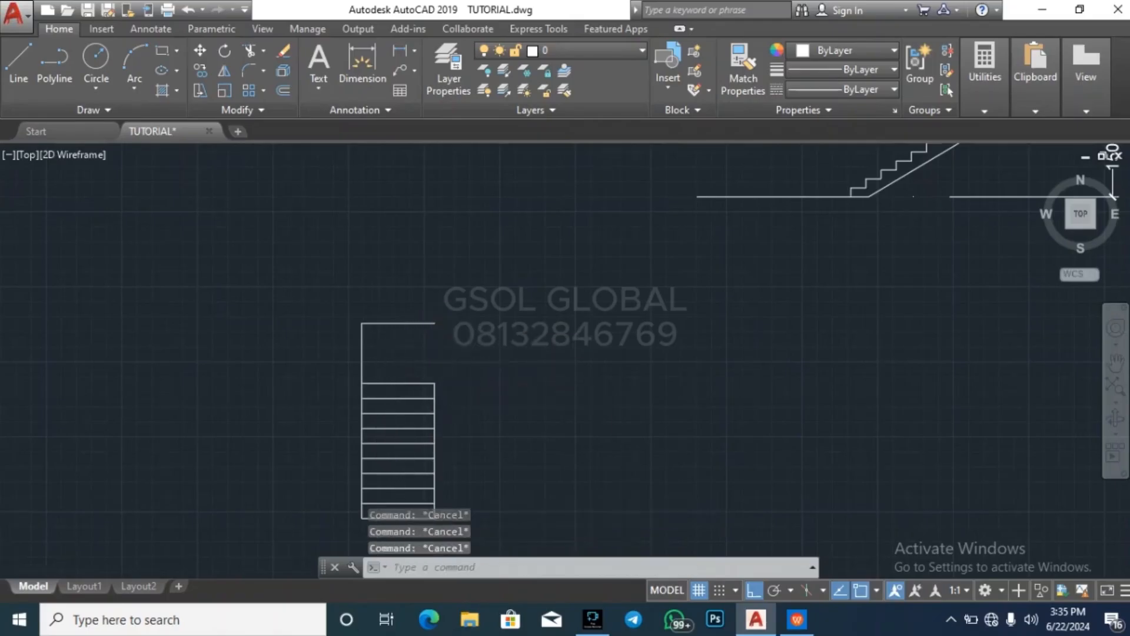
pyautogui.scroll(-4, 412, 383)
pyautogui.scroll(6, 442, 391)
pyautogui.click(442, 381)
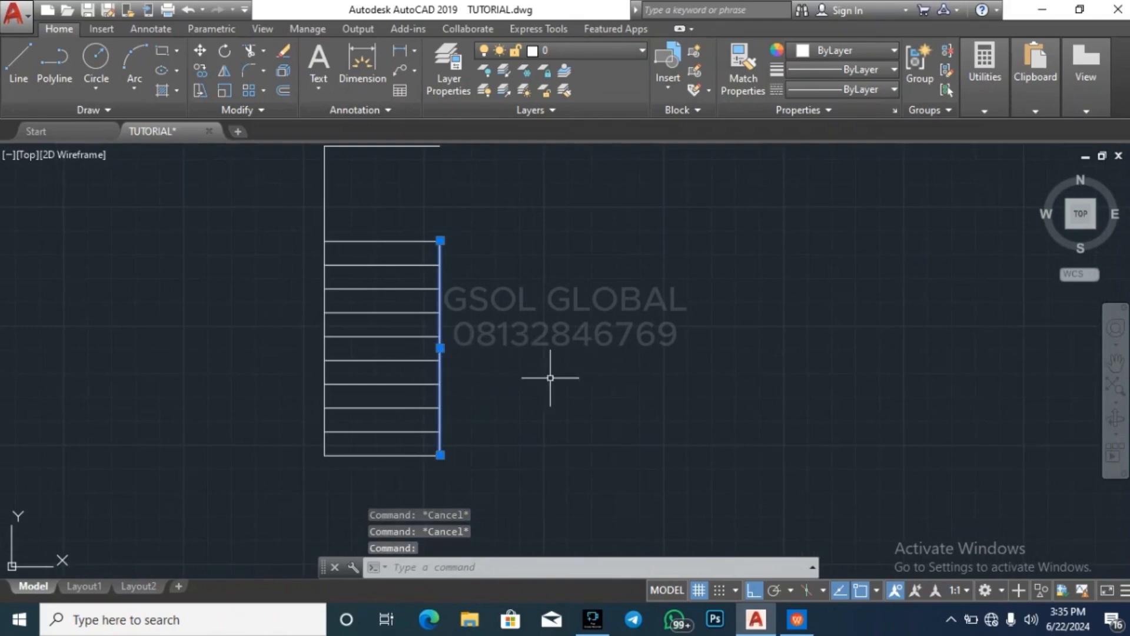
pyautogui.press('Escape')
pyautogui.scroll(-1, 366, 365)
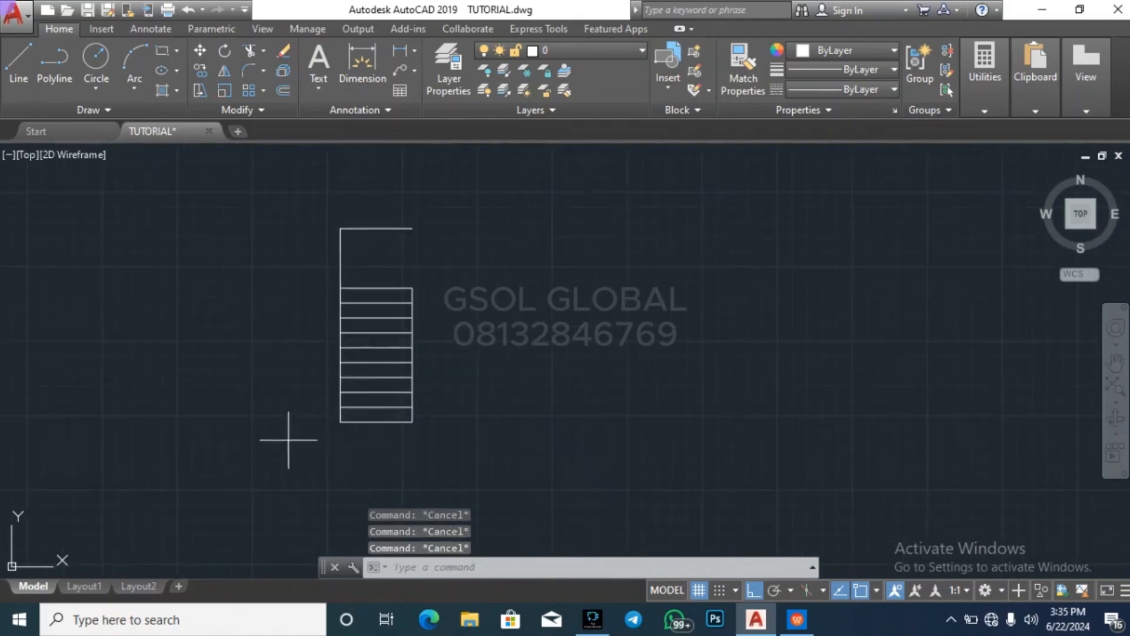
pyautogui.click(288, 439)
pyautogui.press('Escape')
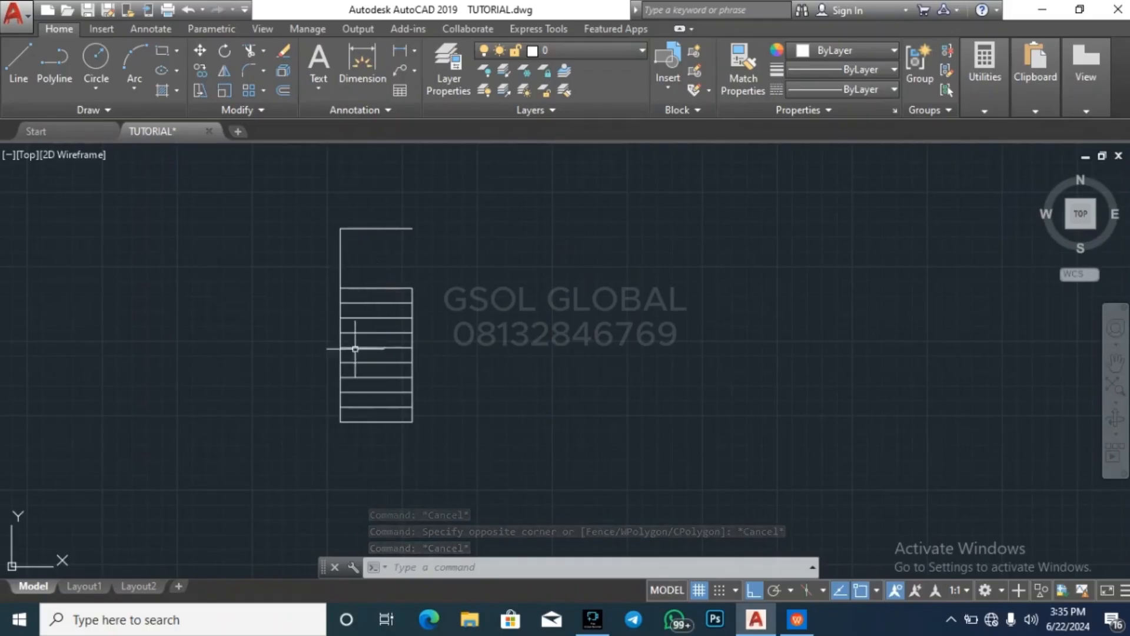
pyautogui.press('Escape')
pyautogui.press('Escape')
pyautogui.scroll(2, 334, 427)
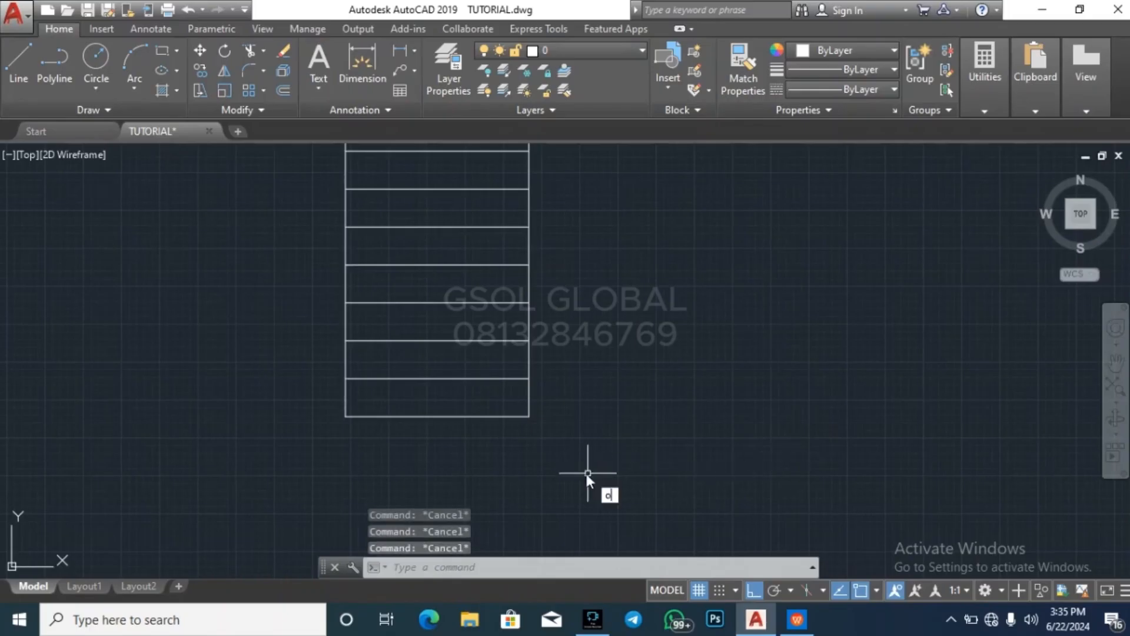
pyautogui.press('Return')
pyautogui.scroll(-5, 391, 328)
pyautogui.press('Return')
pyautogui.press('Return')
pyautogui.press('Return')
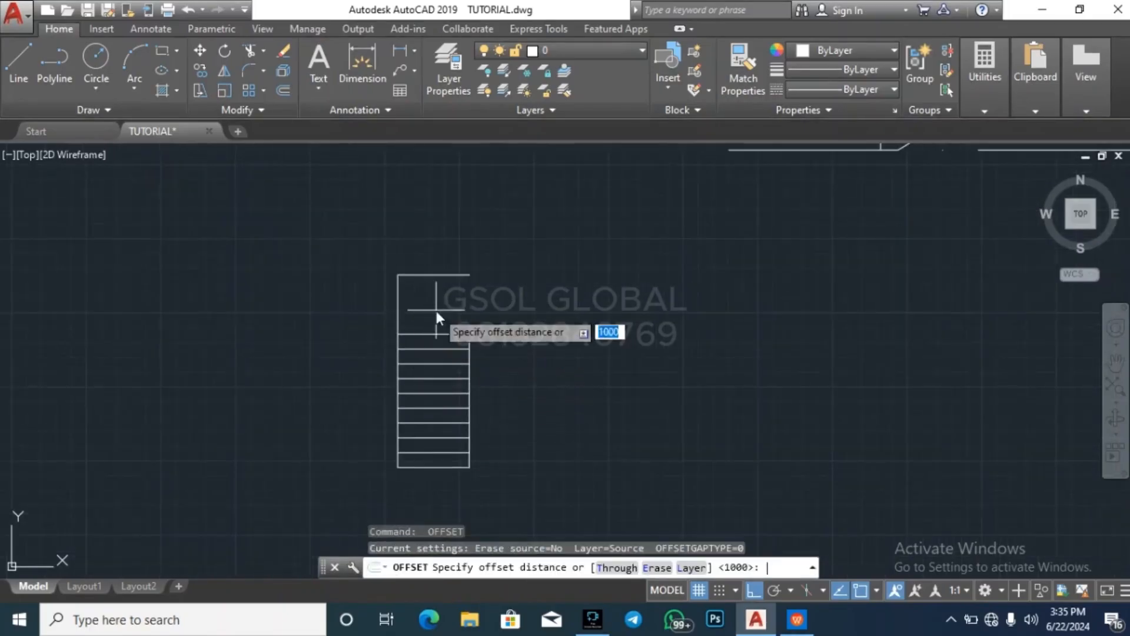
pyautogui.write('150')
pyautogui.press('Return')
pyautogui.press('Return')
pyautogui.press('Return')
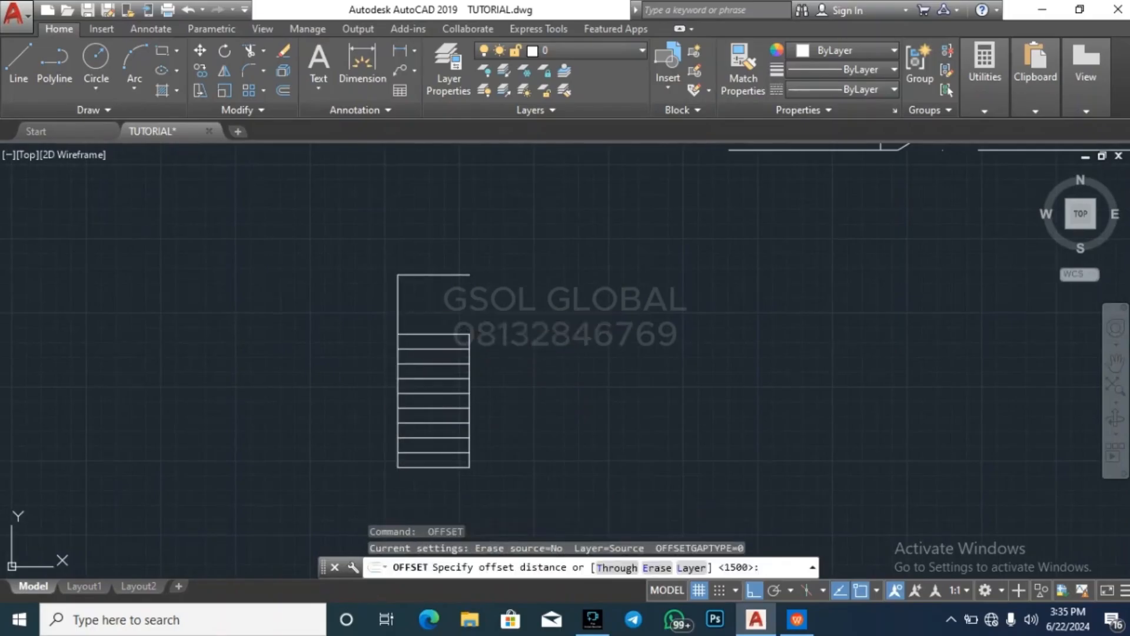
# Offset the left side line of the stair plan 2500 to the right
pyautogui.press('Return')
pyautogui.press('Escape')
pyautogui.press('Escape')
pyautogui.press('Return')
pyautogui.press('Return')
pyautogui.press('Escape')
pyautogui.press('Return')
pyautogui.write('2500')
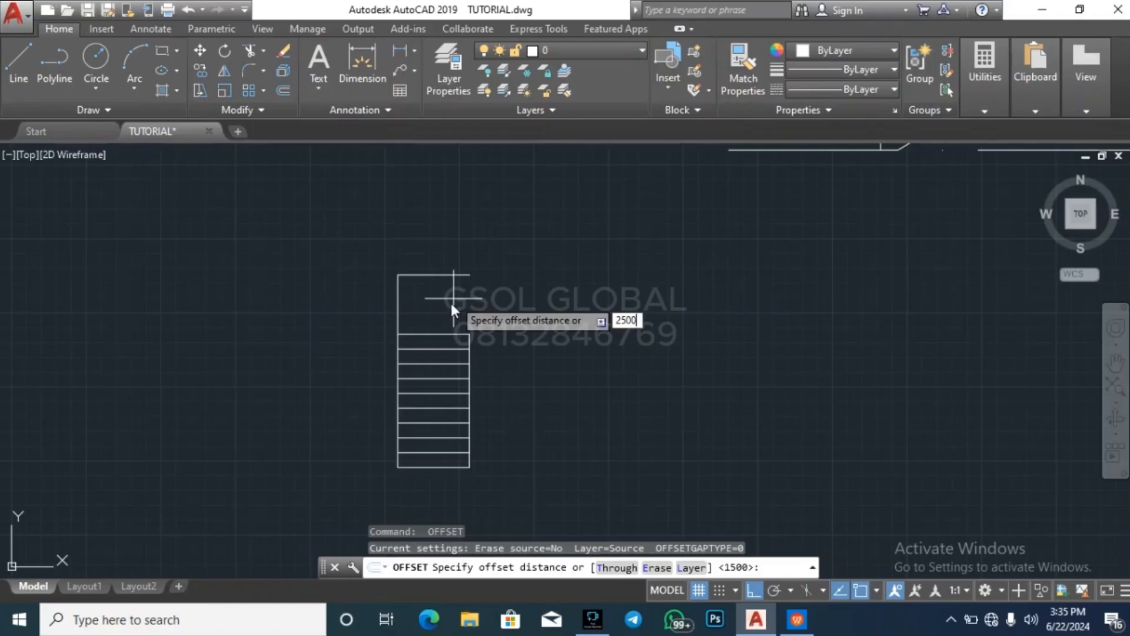
pyautogui.press('Return')
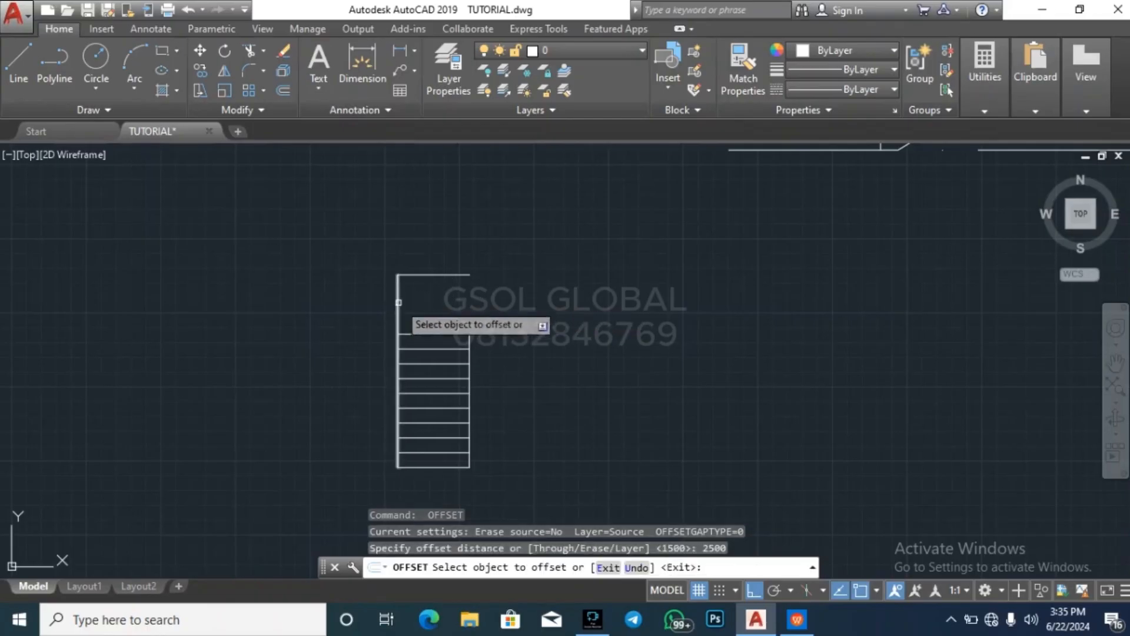
pyautogui.click(399, 306)
pyautogui.click(599, 277)
pyautogui.press('Escape')
pyautogui.press('Escape')
pyautogui.press('Escape')
pyautogui.press('Escape')
# Extend the landing's far edge and the topmost tread line to the new vertical line on the right
pyautogui.click(567, 345)
pyautogui.click(524, 329)
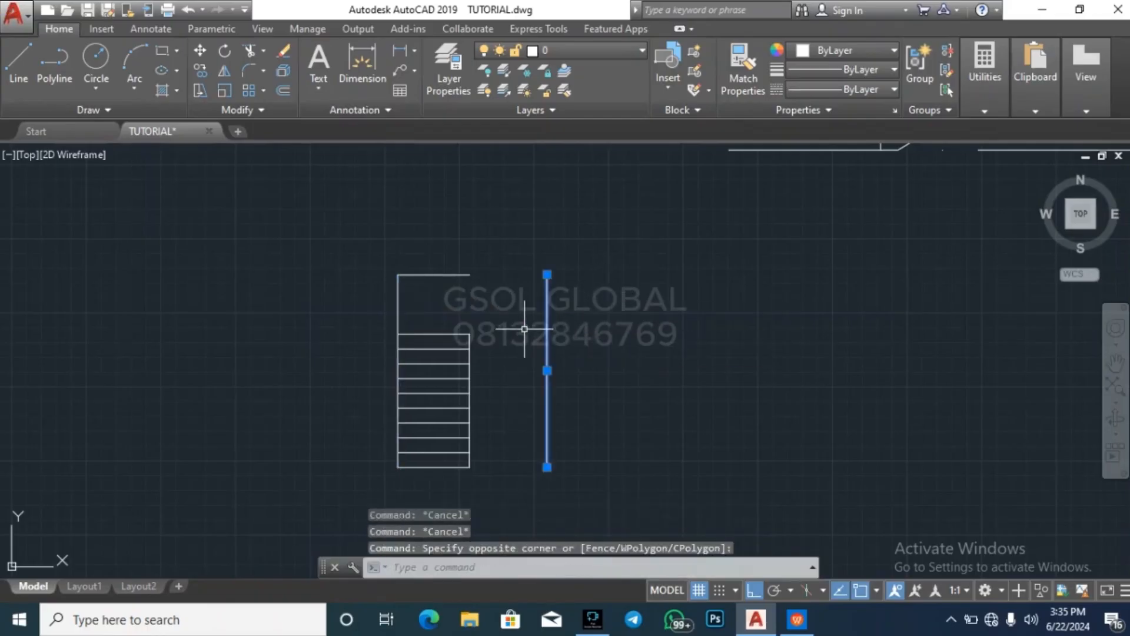
pyautogui.write('ex')
pyautogui.press('Return')
pyautogui.click(527, 324)
pyautogui.click(459, 241)
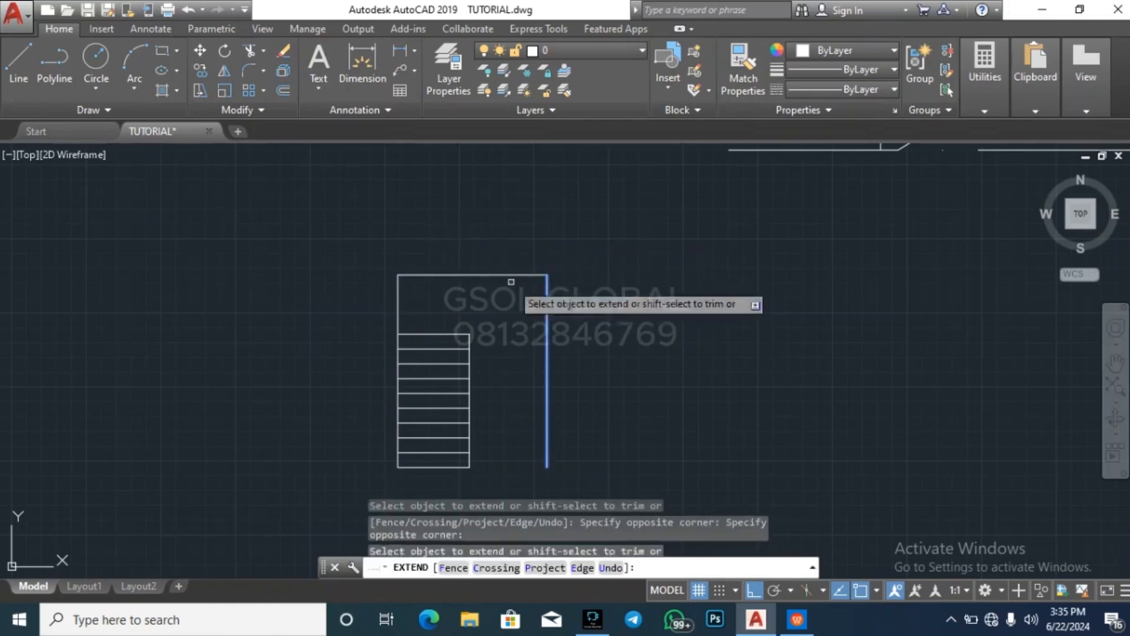
pyautogui.click(465, 328)
pyautogui.press('Escape')
# Trim the new right vertical line below the landing's near edge
pyautogui.write('tr')
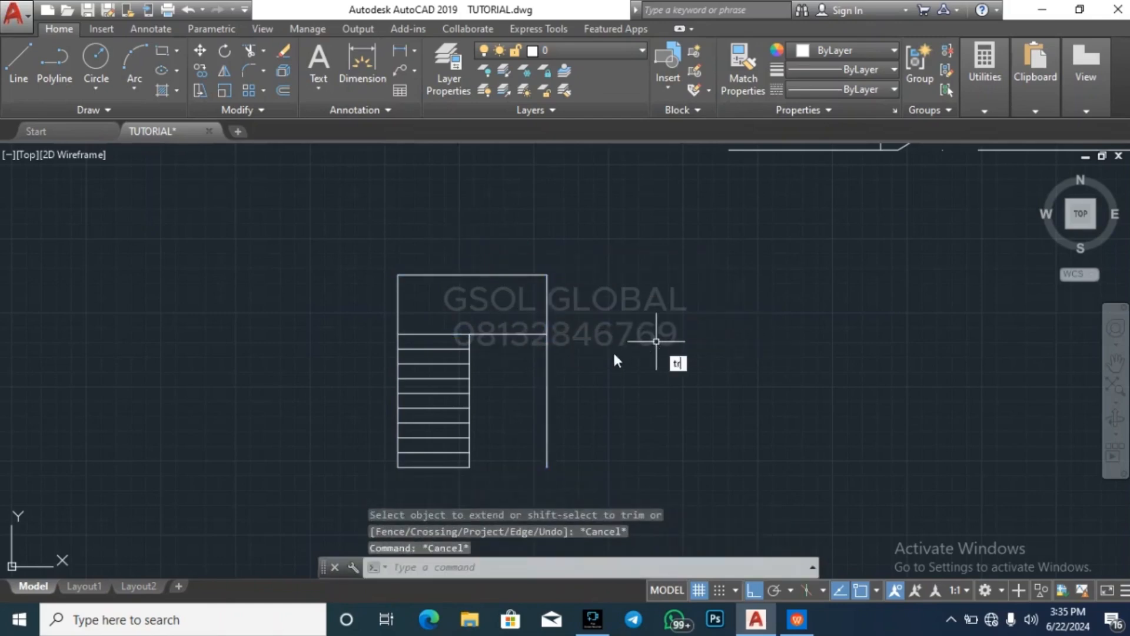
pyautogui.press('Return')
pyautogui.click(571, 413)
pyautogui.click(523, 386)
pyautogui.press('Escape')
pyautogui.press('Escape')
# Copy the tread lines and inner side line from the inner line's upper end to the landing's lower right corner, forming the second flight
pyautogui.scroll(-3, 489, 289)
pyautogui.scroll(3, 400, 424)
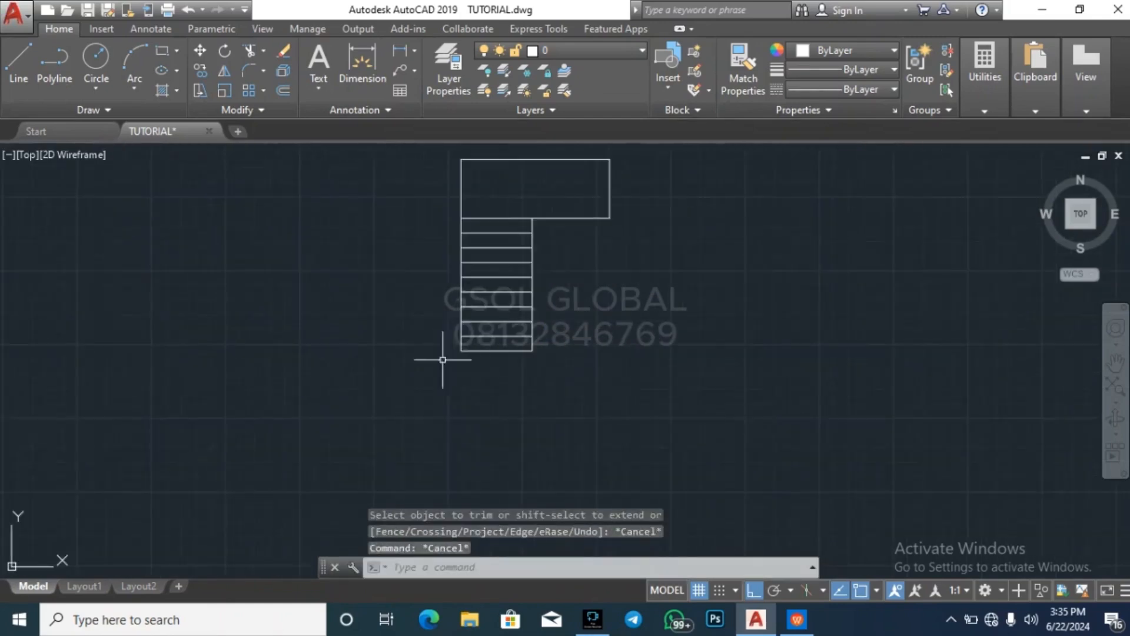
pyautogui.click(423, 378)
pyautogui.click(575, 178)
pyautogui.write('co')
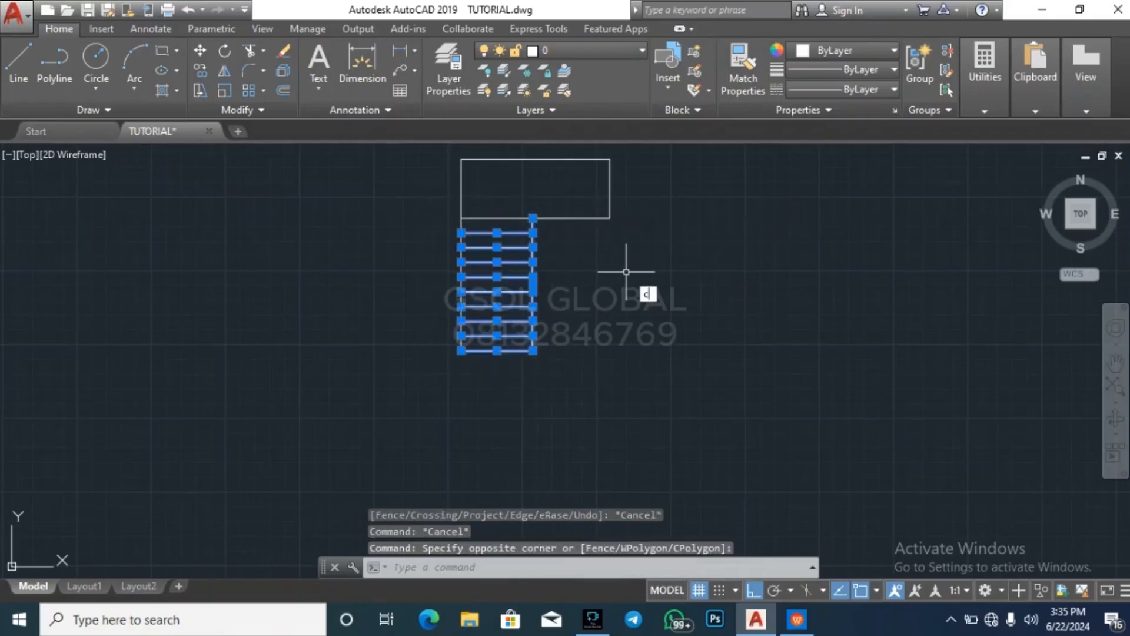
pyautogui.press('Return')
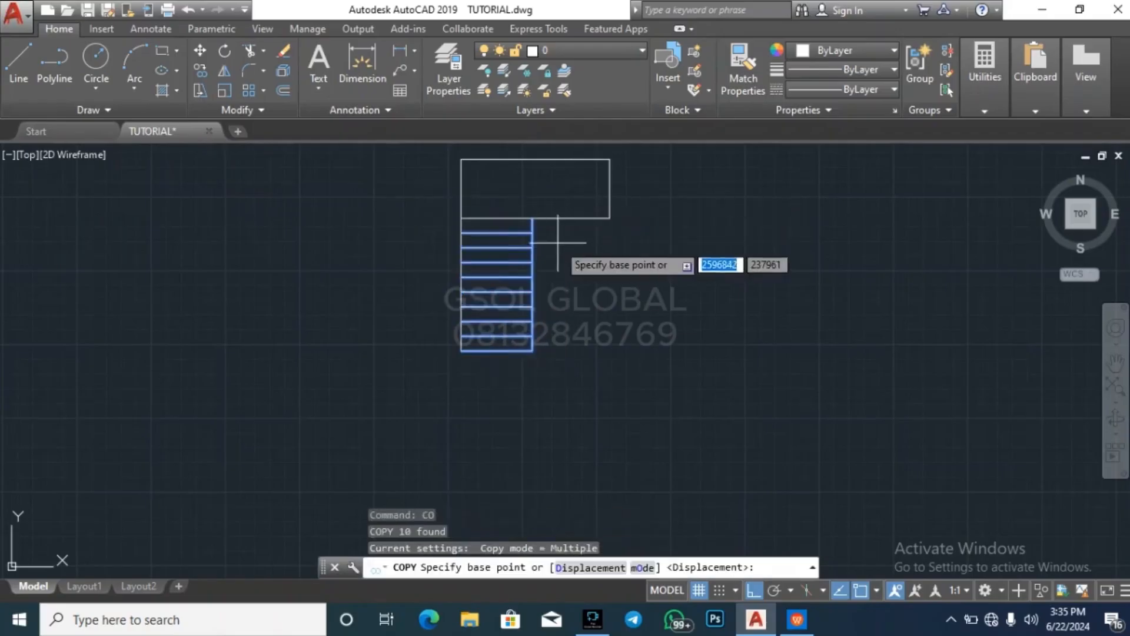
pyautogui.click(533, 219)
pyautogui.click(610, 216)
pyautogui.press('Escape')
pyautogui.press('Escape')
pyautogui.press('Escape')
pyautogui.press('Escape')
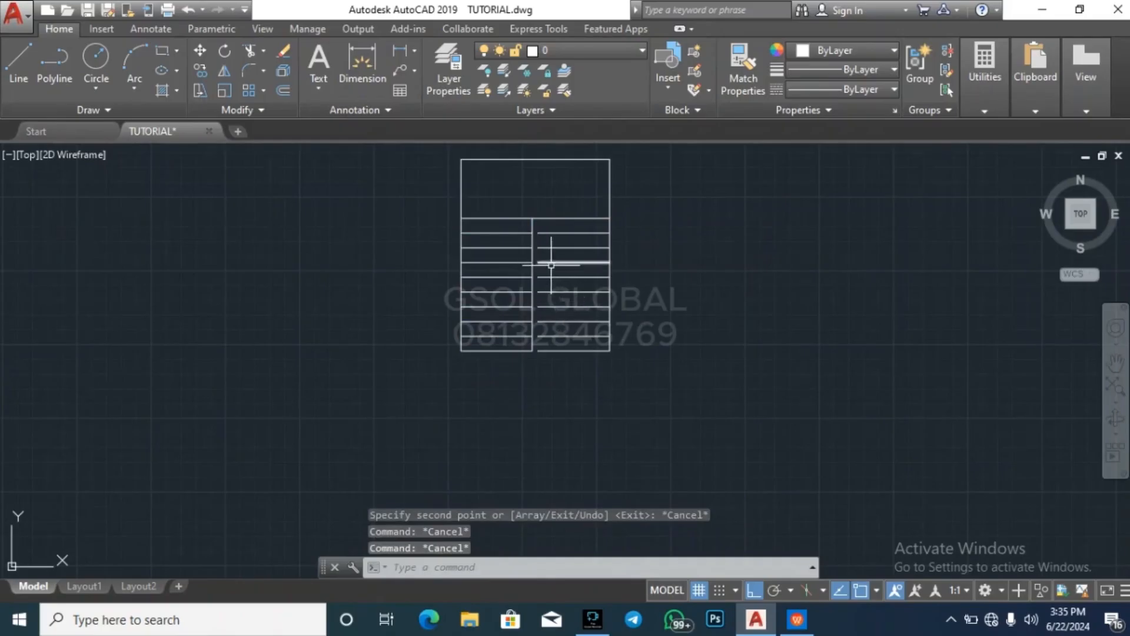
# Copy the left flight's inner side line to the inner ends of the right flight's treads, closing that flight
pyautogui.scroll(4, 542, 239)
pyautogui.click(524, 207)
pyautogui.click(503, 208)
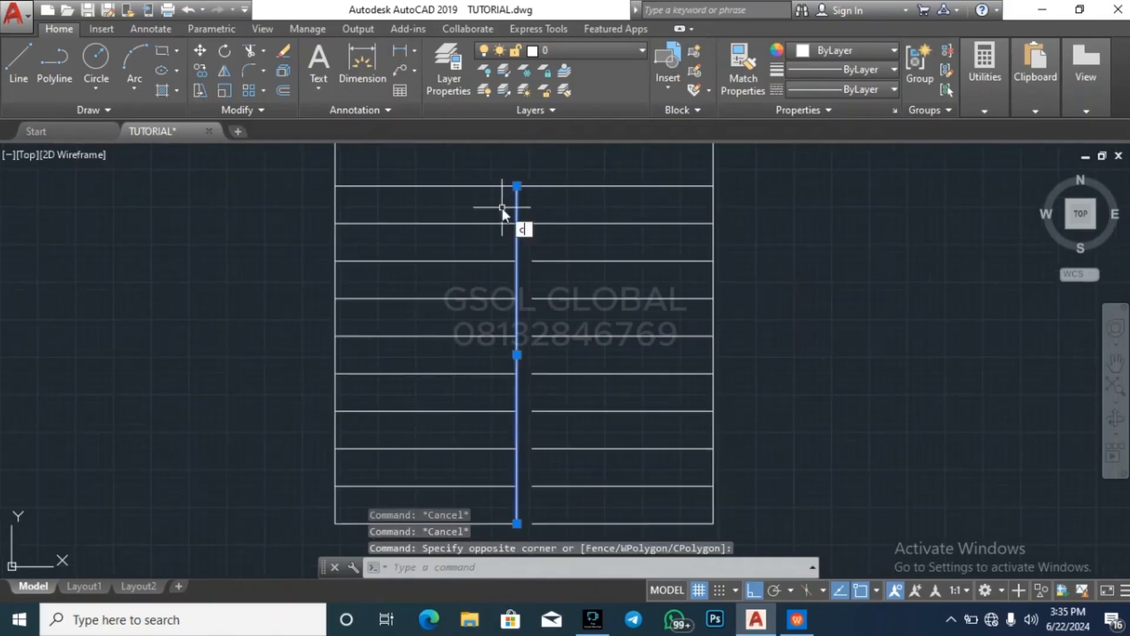
pyautogui.press('Return')
pyautogui.scroll(-1, 521, 377)
pyautogui.scroll(1, 518, 463)
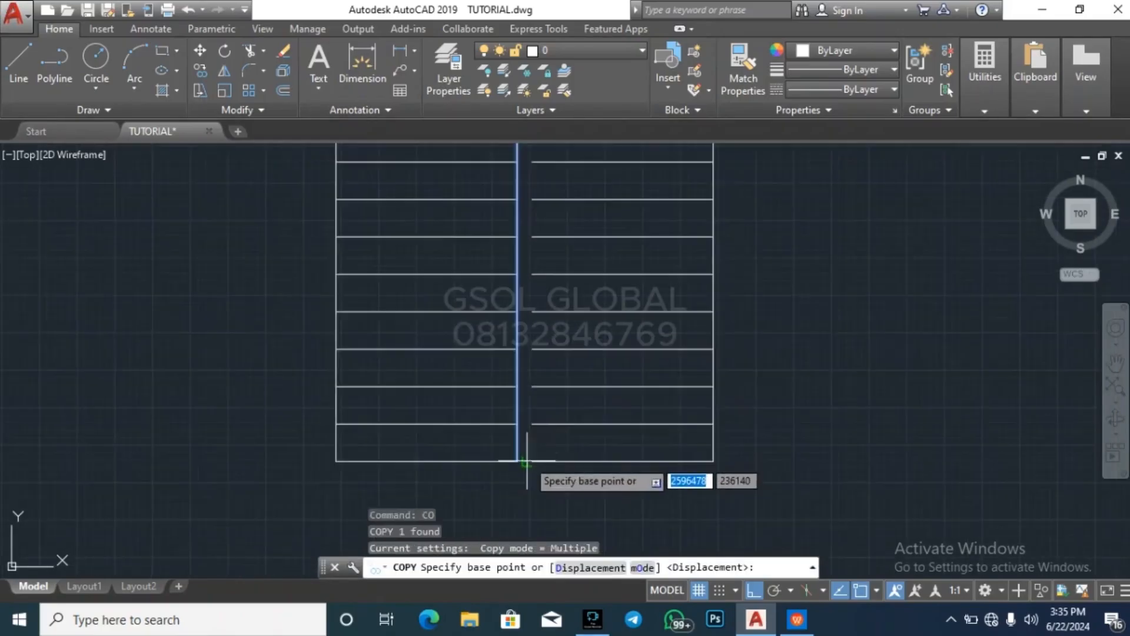
pyautogui.click(517, 461)
pyautogui.click(711, 433)
pyautogui.press('Escape')
pyautogui.press('Escape')
pyautogui.press('Escape')
pyautogui.press('Escape')
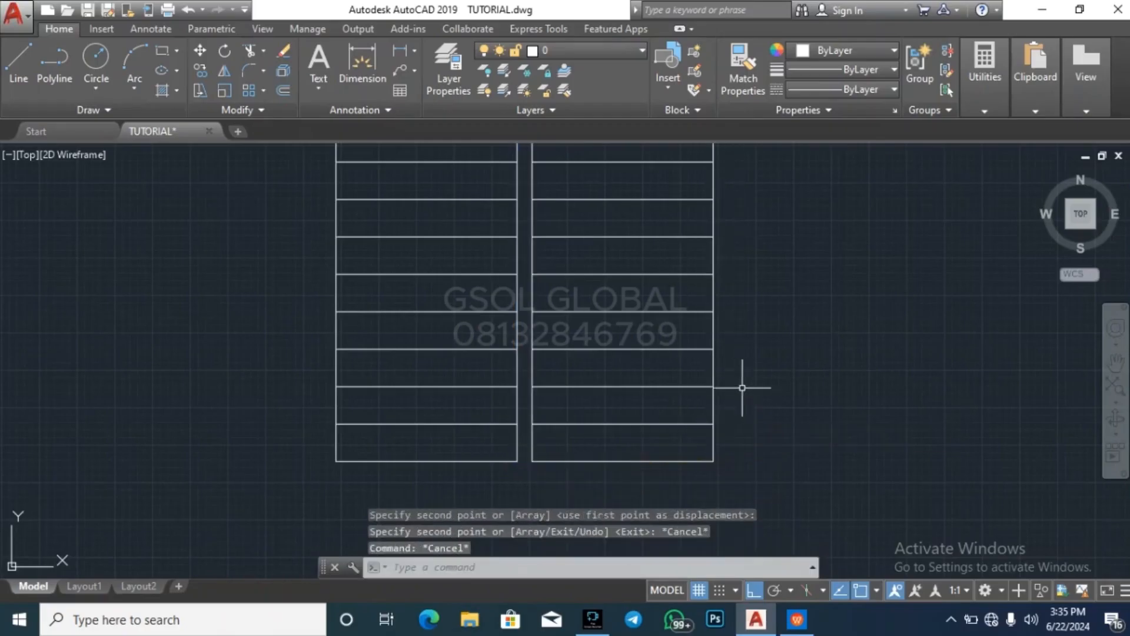
pyautogui.scroll(-2, 651, 459)
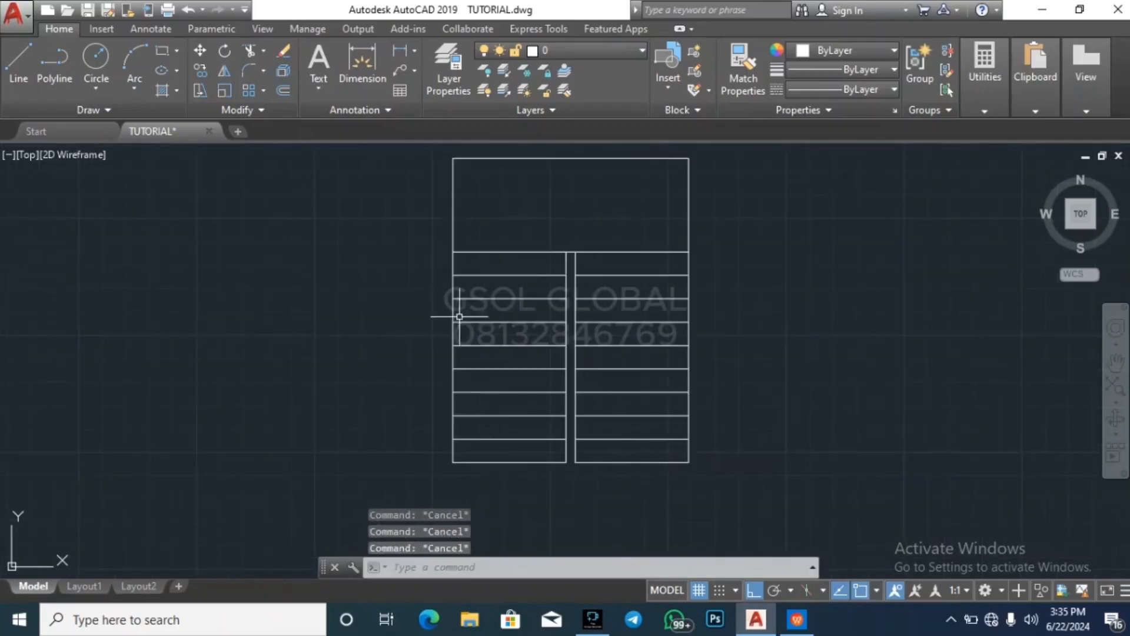
pyautogui.scroll(-1, 381, 315)
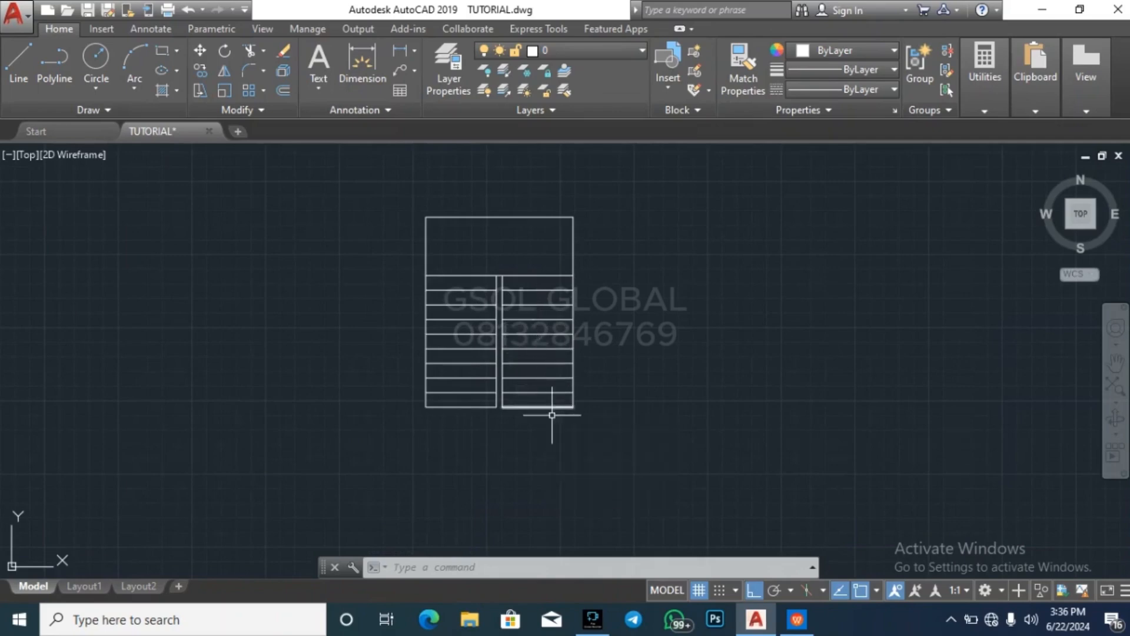
pyautogui.press('Escape')
pyautogui.write('o')
pyautogui.press('Return')
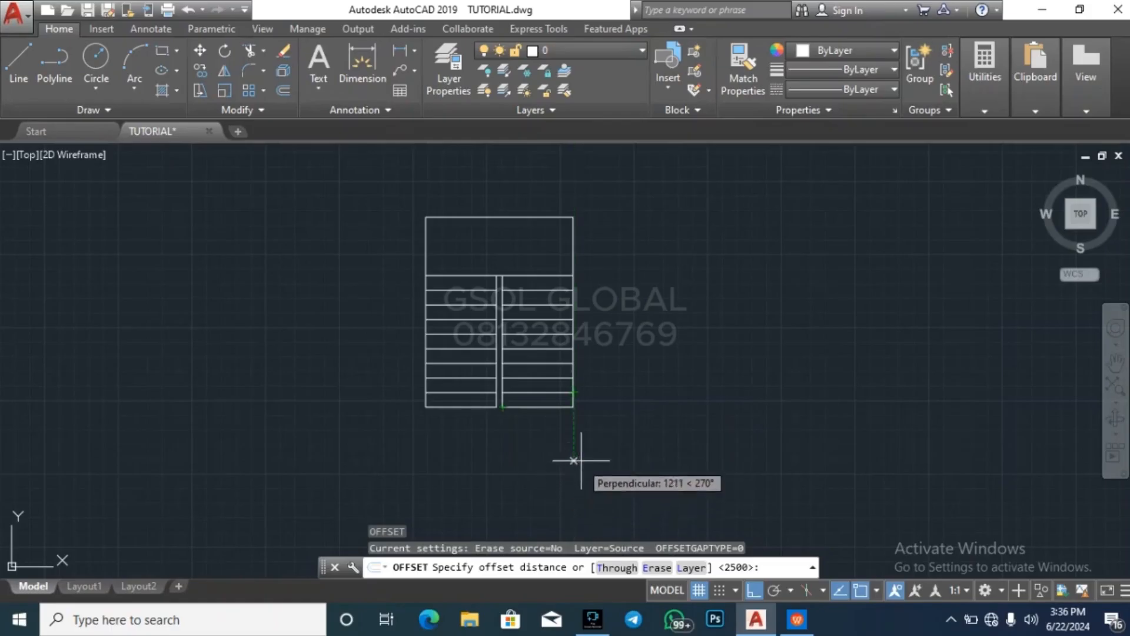
pyautogui.press('Escape')
pyautogui.press('Escape')
pyautogui.press('Escape')
pyautogui.click(550, 405)
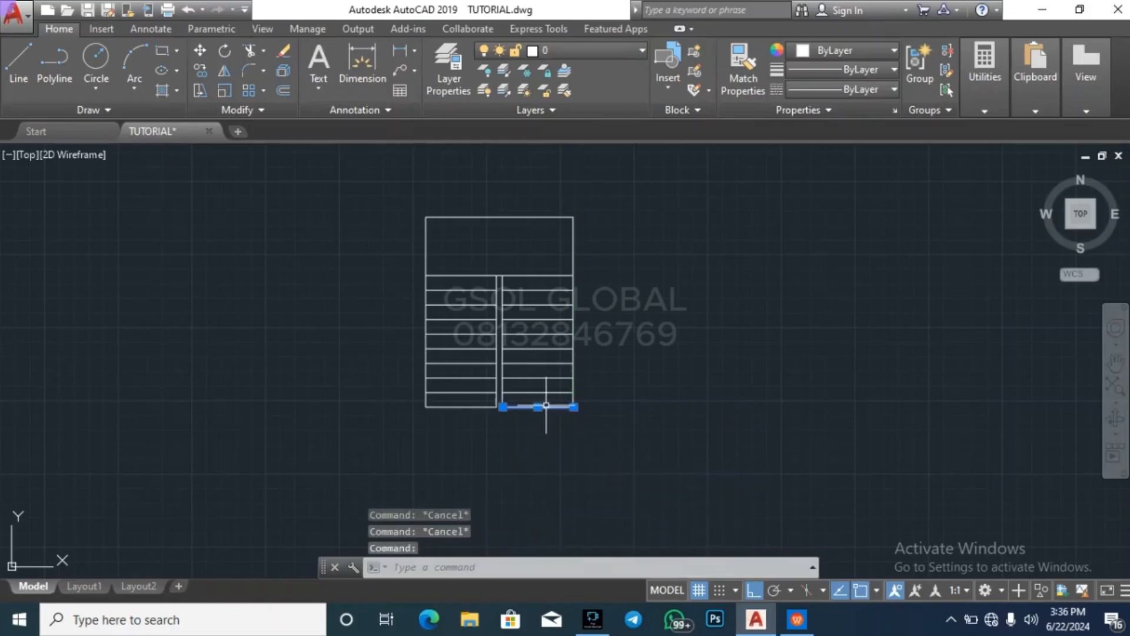
pyautogui.press('Escape')
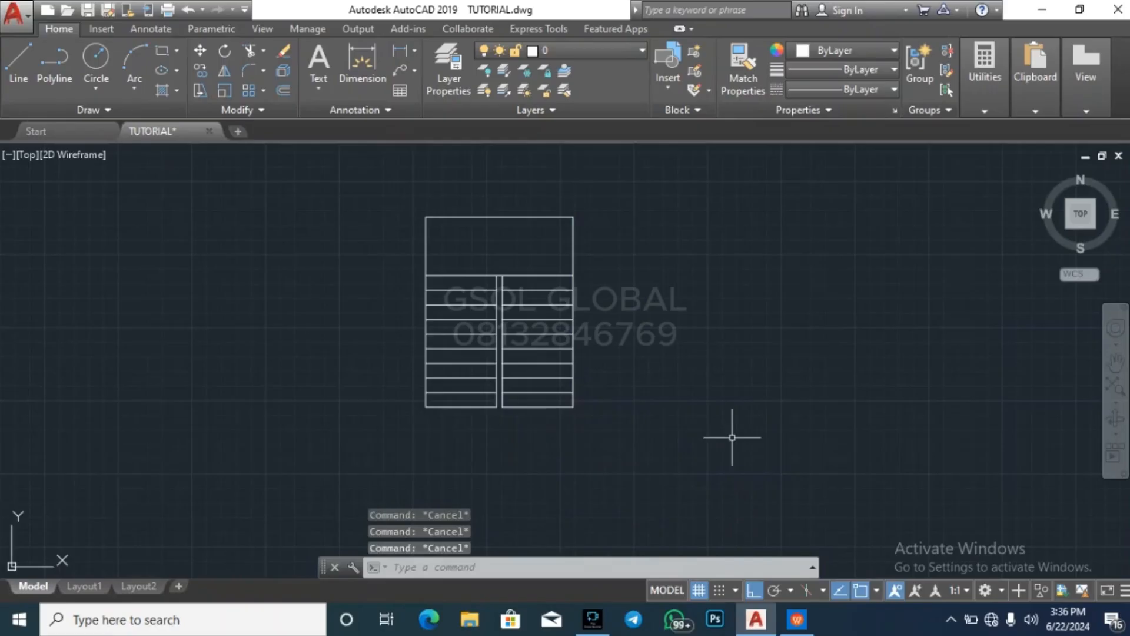
# Examine the two flights and landing in the stair section and compare them with the stair plan
pyautogui.scroll(-4, 509, 471)
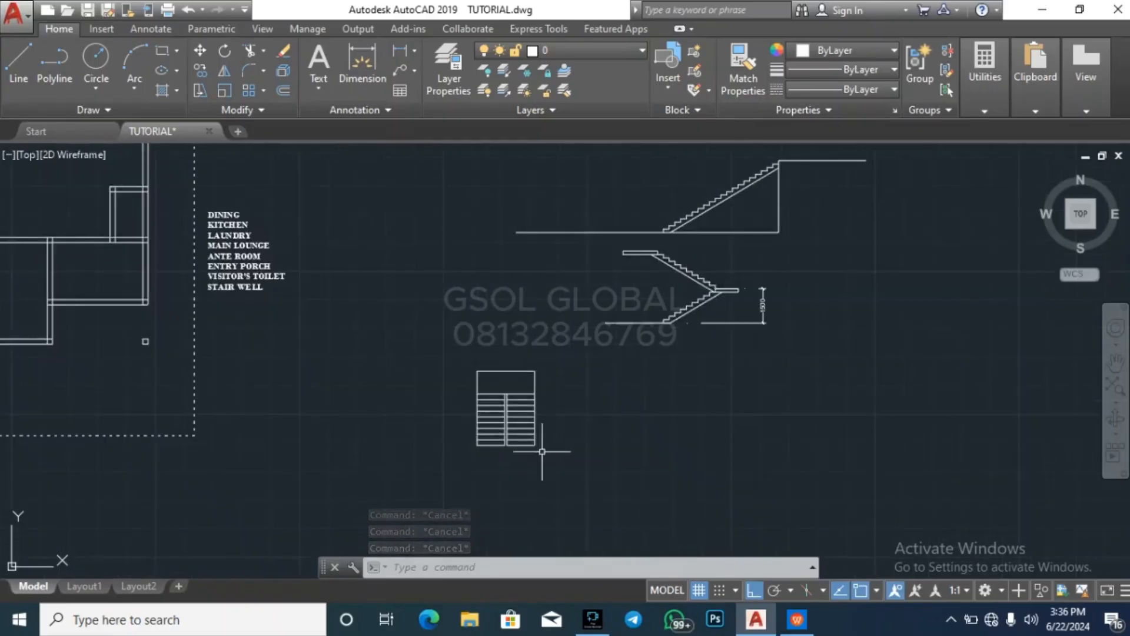
pyautogui.scroll(2, 728, 262)
pyautogui.scroll(3, 728, 262)
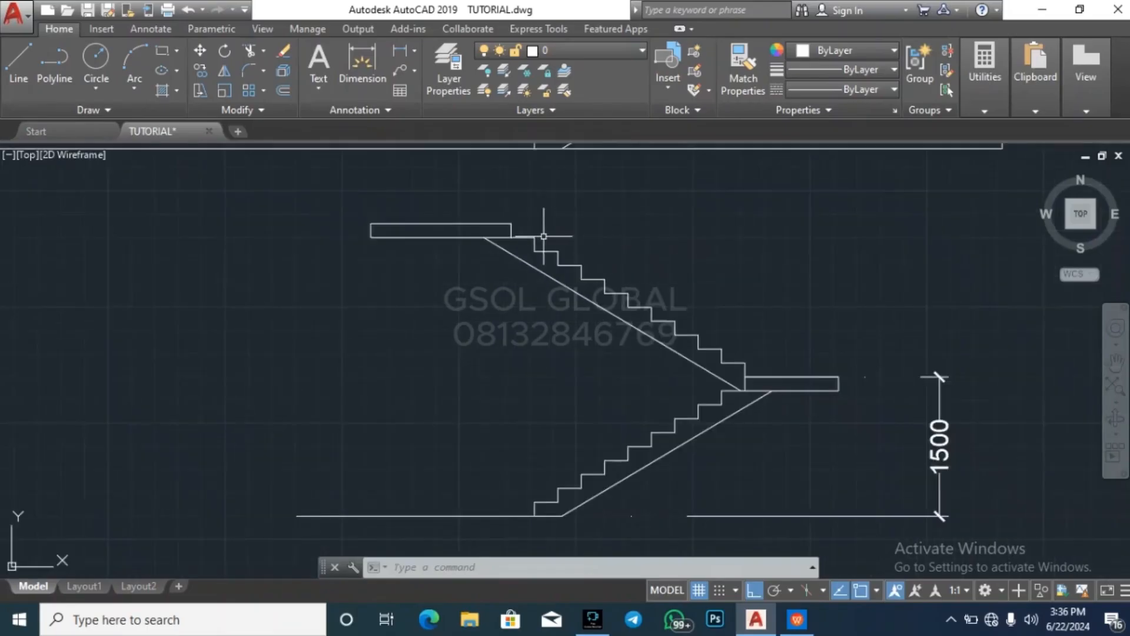
pyautogui.scroll(-4, 543, 236)
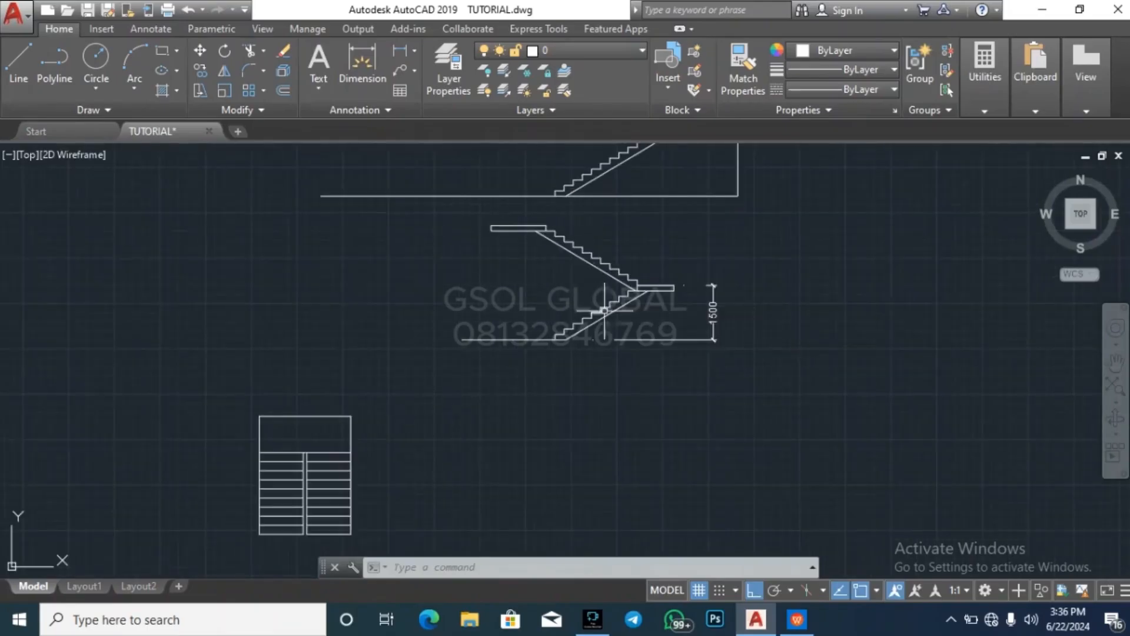
pyautogui.scroll(2, 587, 256)
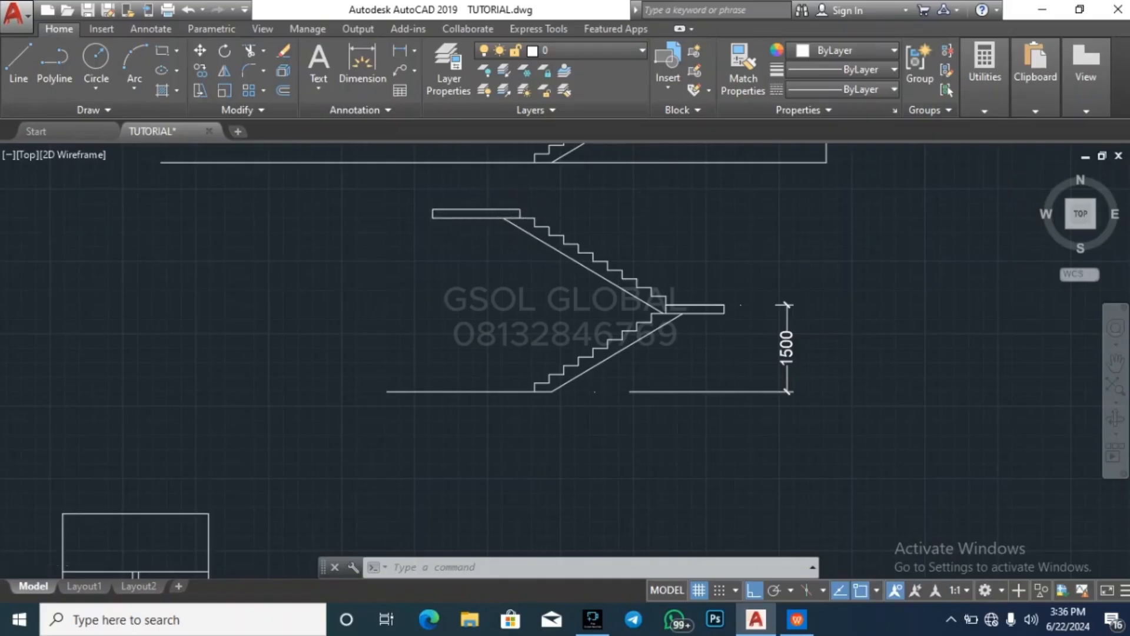
pyautogui.scroll(-2, 623, 202)
pyautogui.press('Escape')
pyautogui.press('Escape')
pyautogui.press('Escape')
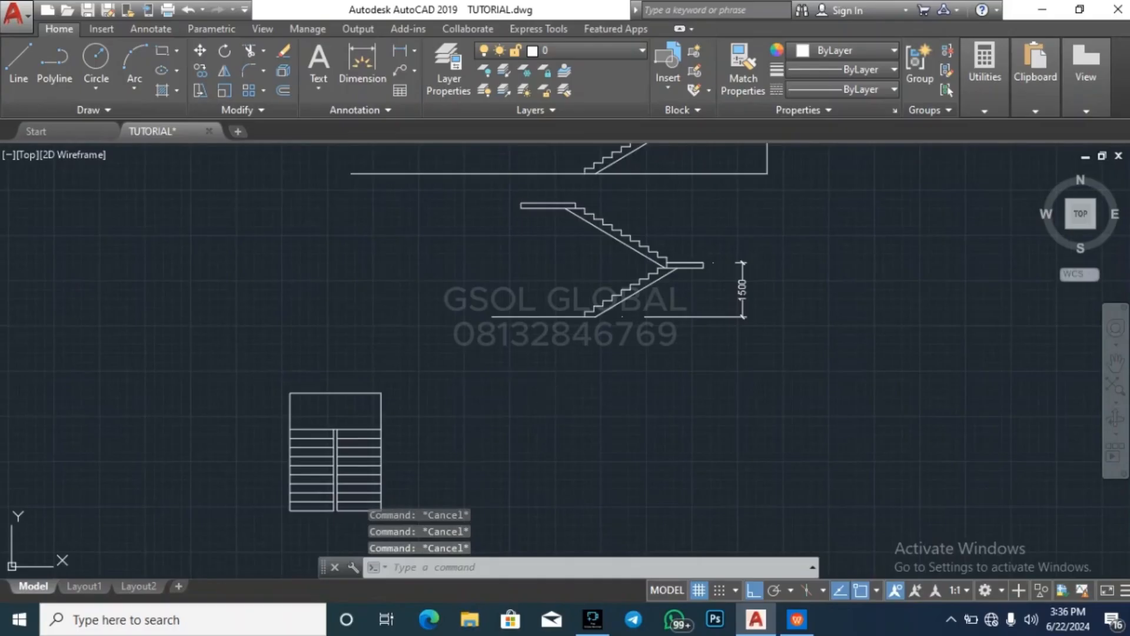
# Offset the right flight's lowest tread line 150 downward in the stair plan
pyautogui.write('o')
pyautogui.press('Return')
pyautogui.write('1')
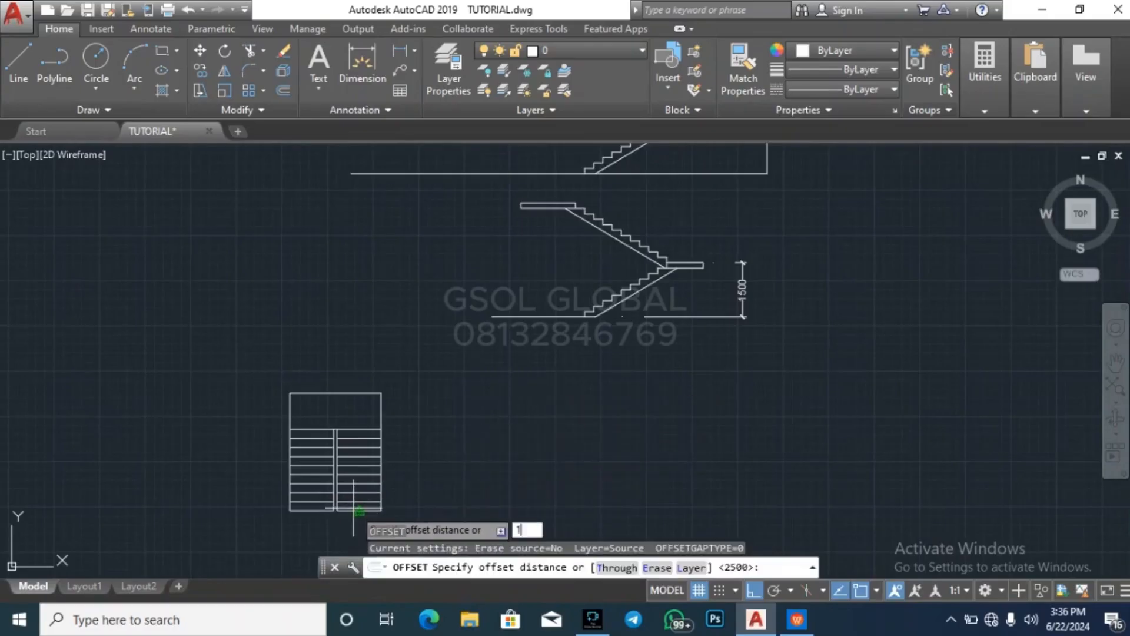
pyautogui.write('50')
pyautogui.press('Return')
pyautogui.scroll(-2, 436, 353)
pyautogui.scroll(5, 406, 412)
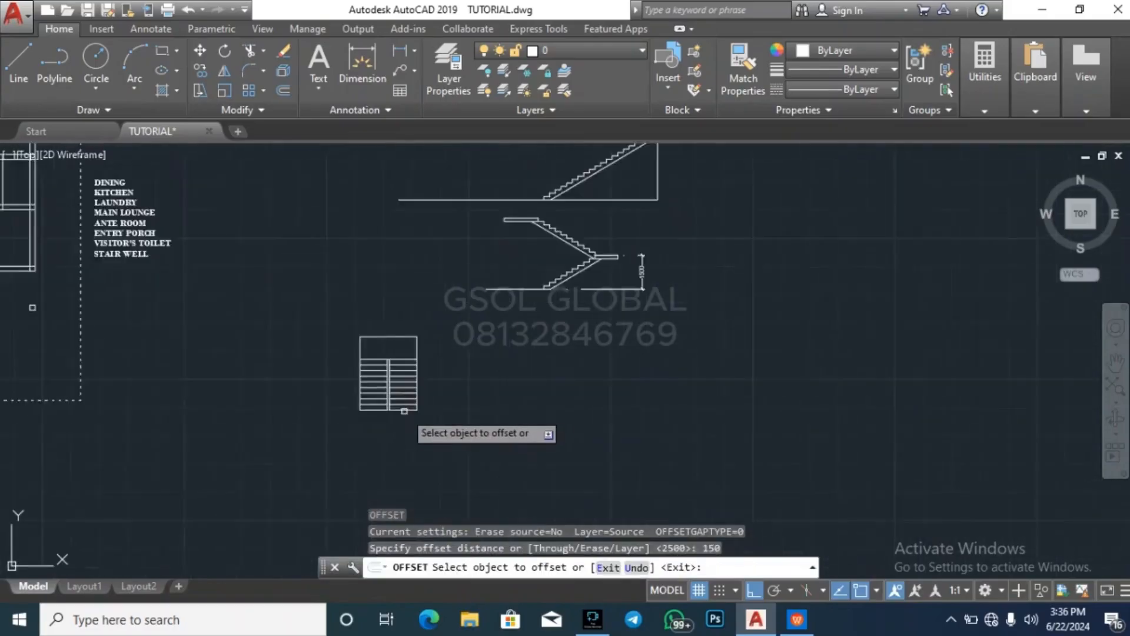
pyautogui.click(404, 410)
pyautogui.click(436, 435)
pyautogui.press('Escape')
pyautogui.press('Escape')
pyautogui.press('Escape')
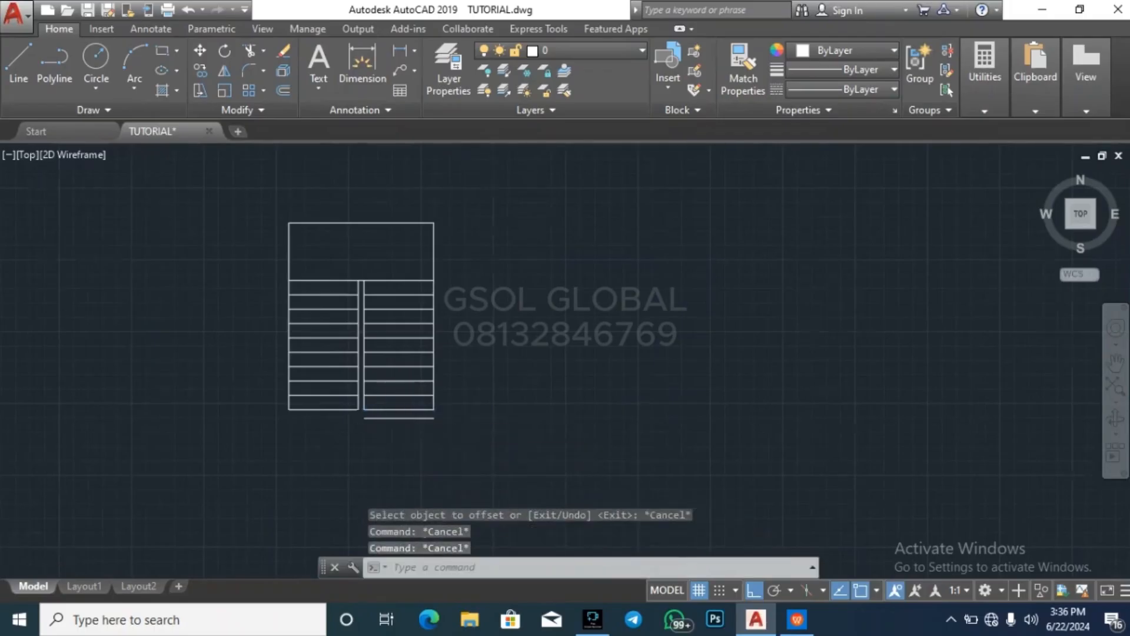
# Erase the 150 offset line below the right flight
pyautogui.scroll(6, 464, 417)
pyautogui.moveTo(464, 416); pyautogui.dragTo(449, 389)
pyautogui.press('Delete')
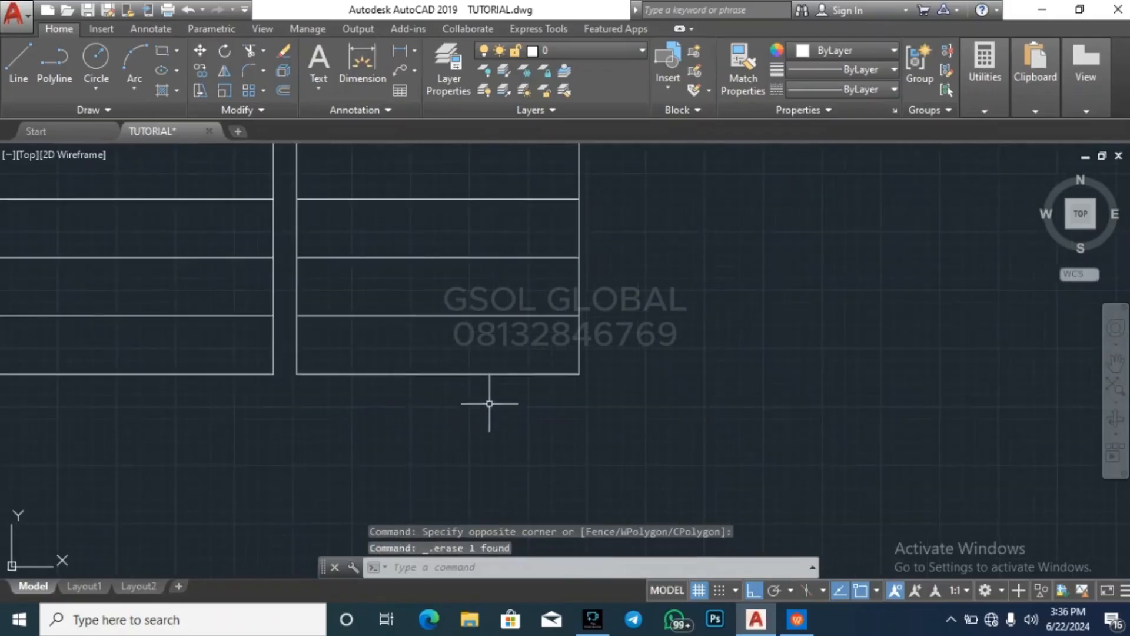
# Offset the right flight's lowest tread line 250 downward to add one more tread
pyautogui.write('o')
pyautogui.press('Return')
pyautogui.write('250')
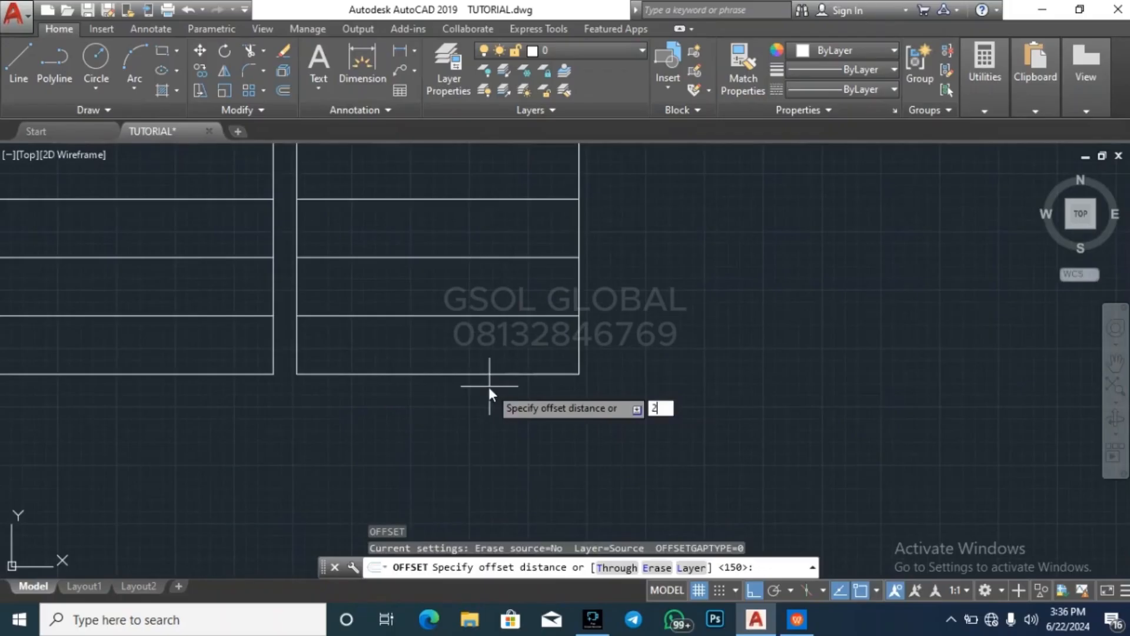
pyautogui.press('Return')
pyautogui.click(478, 374)
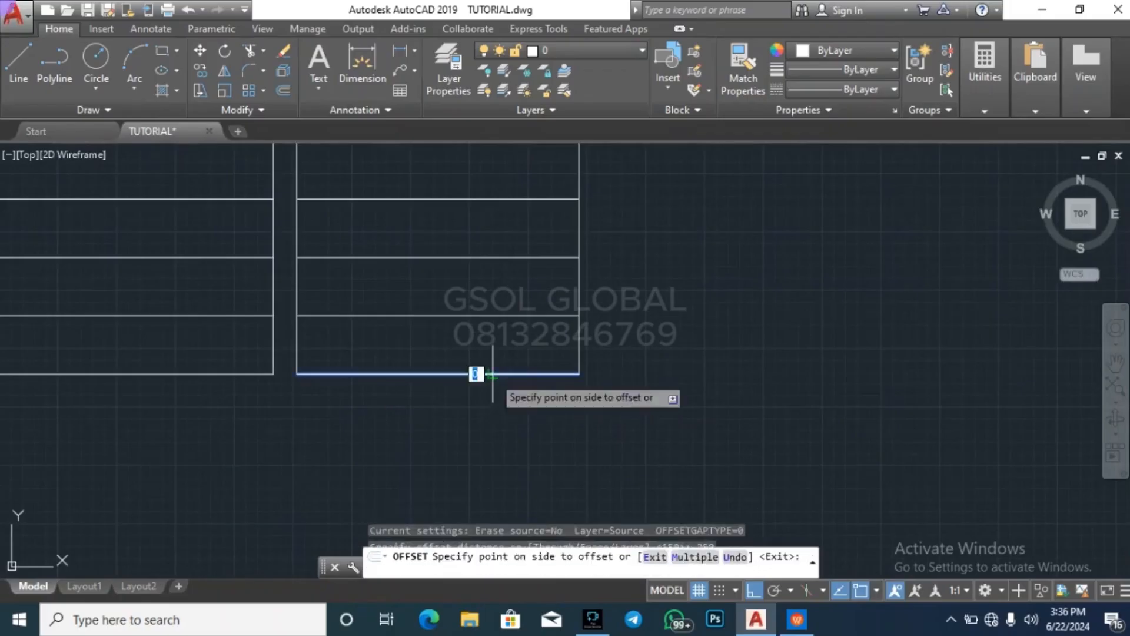
pyautogui.click(468, 454)
pyautogui.press('Escape')
pyautogui.press('Escape')
# Extend the right flight's inner and outer side lines to the new lowest tread line
pyautogui.click(486, 432)
pyautogui.click(474, 411)
pyautogui.write('e')
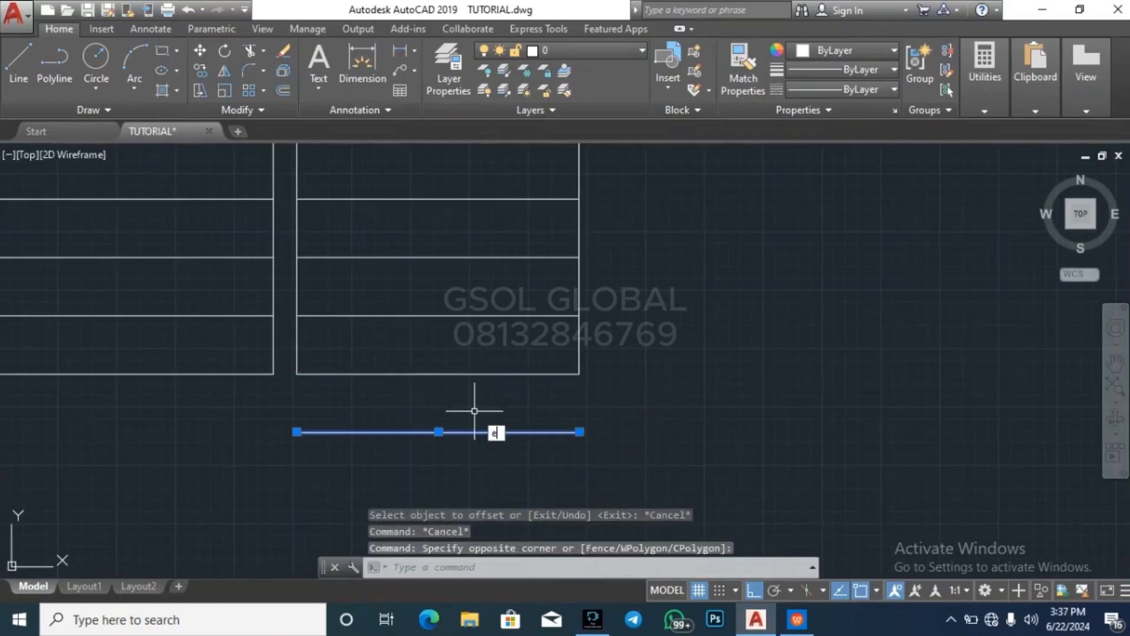
pyautogui.write('x')
pyautogui.press('Return')
pyautogui.click(368, 467)
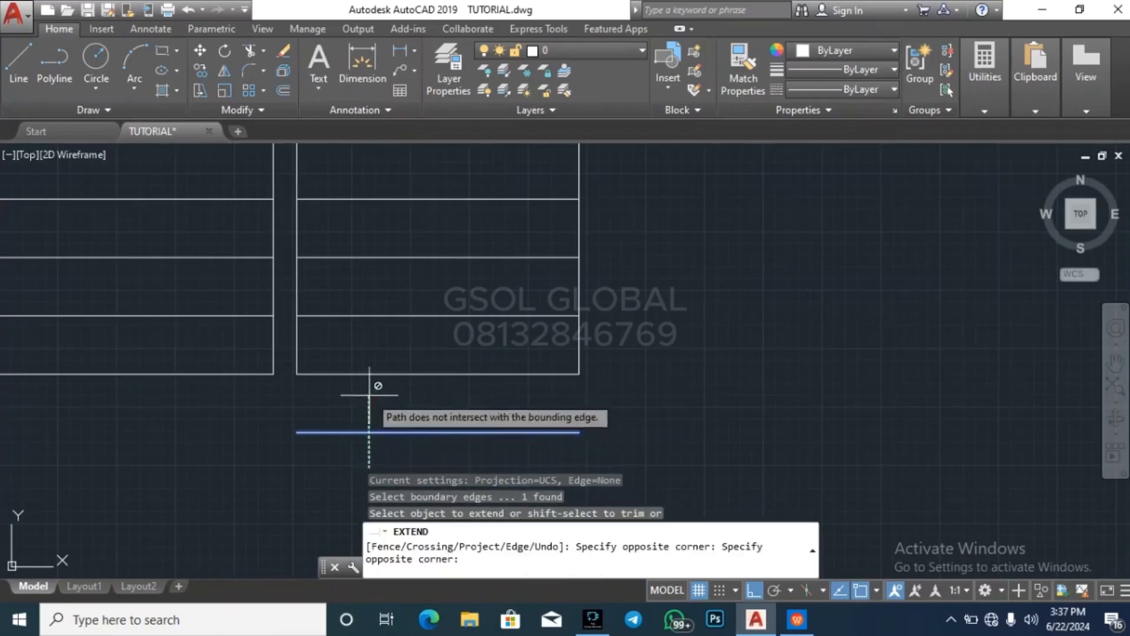
pyautogui.click(293, 351)
pyautogui.click(662, 456)
pyautogui.press('Escape')
pyautogui.press('Escape')
pyautogui.scroll(-5, 507, 414)
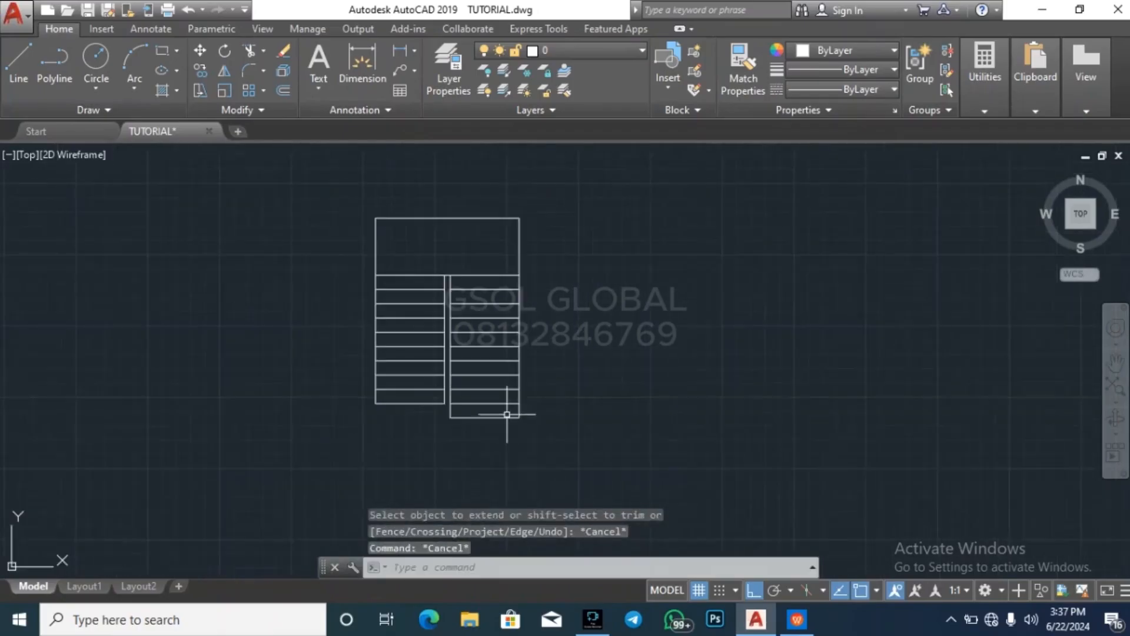
pyautogui.press('Escape')
pyautogui.press('Escape')
# Select each tread of the lower flight in the stair section, from the ground up to the landing, to count them
pyautogui.scroll(-4, 397, 342)
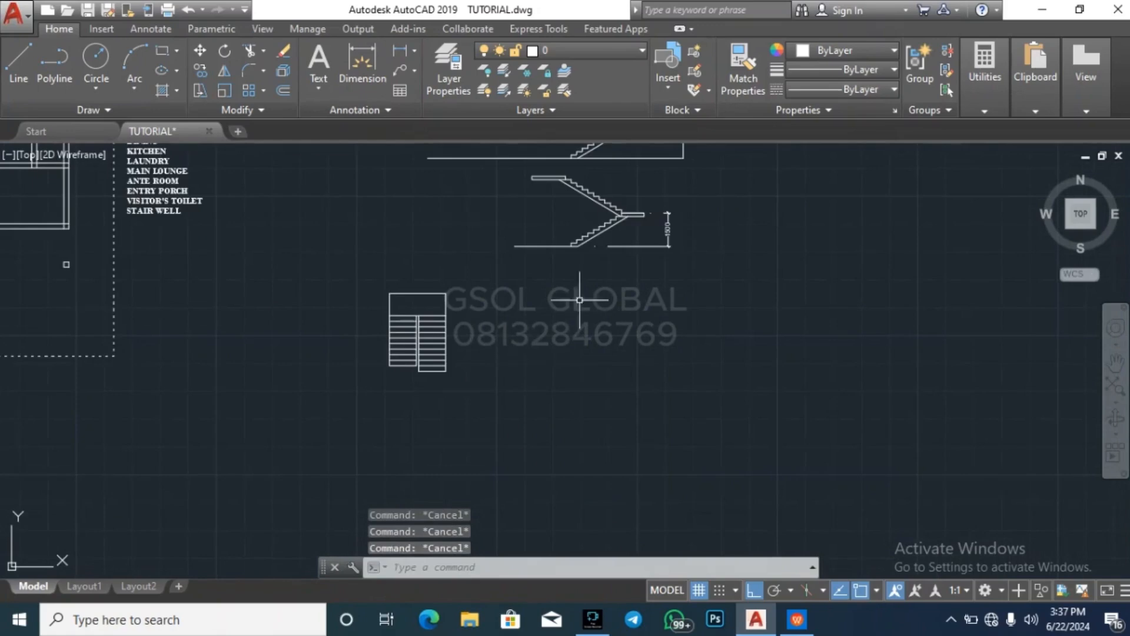
pyautogui.scroll(6, 407, 308)
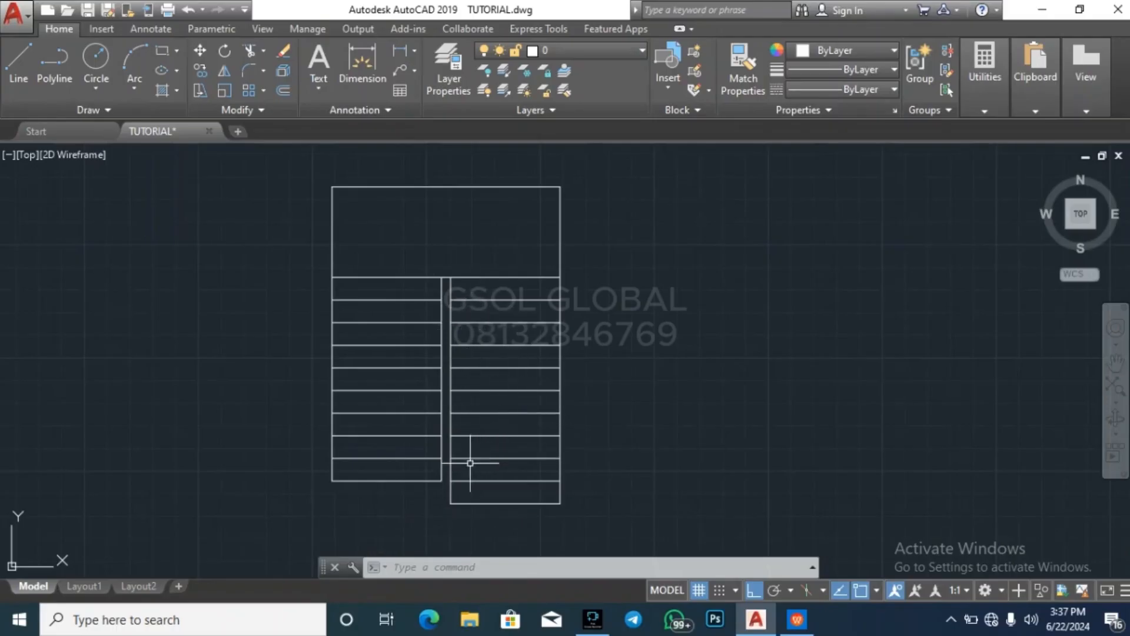
pyautogui.scroll(-2, 306, 453)
pyautogui.scroll(2, 626, 207)
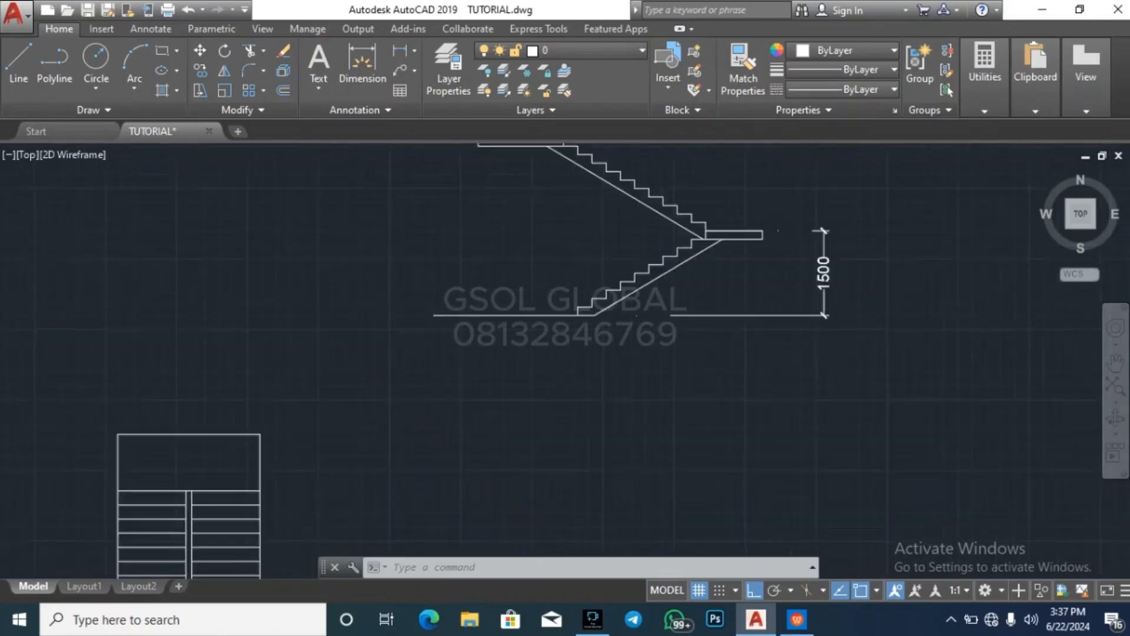
pyautogui.scroll(2, 563, 374)
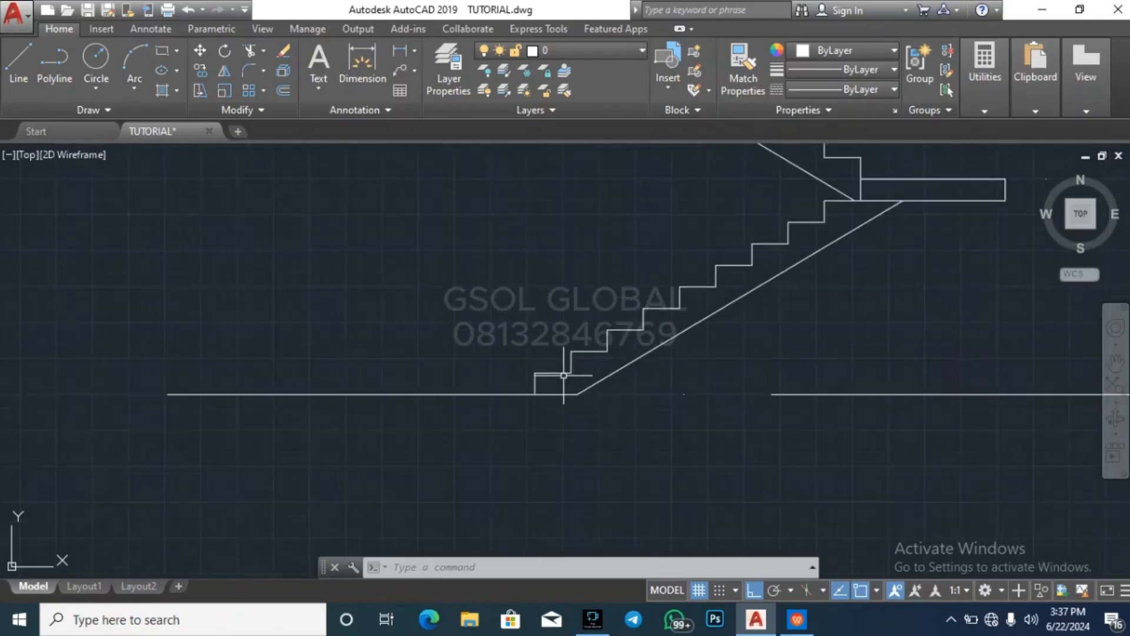
pyautogui.click(560, 383)
pyautogui.click(553, 352)
pyautogui.click(614, 352)
pyautogui.click(606, 324)
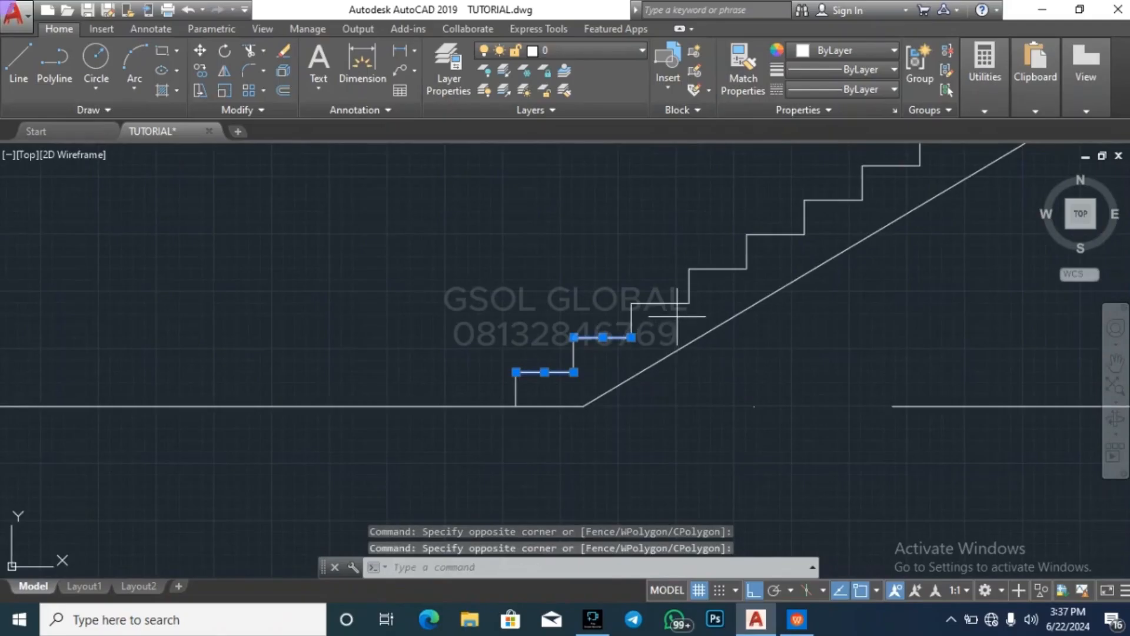
pyautogui.click(677, 317)
pyautogui.click(673, 284)
pyautogui.click(733, 283)
pyautogui.click(729, 256)
pyautogui.click(788, 254)
pyautogui.click(769, 212)
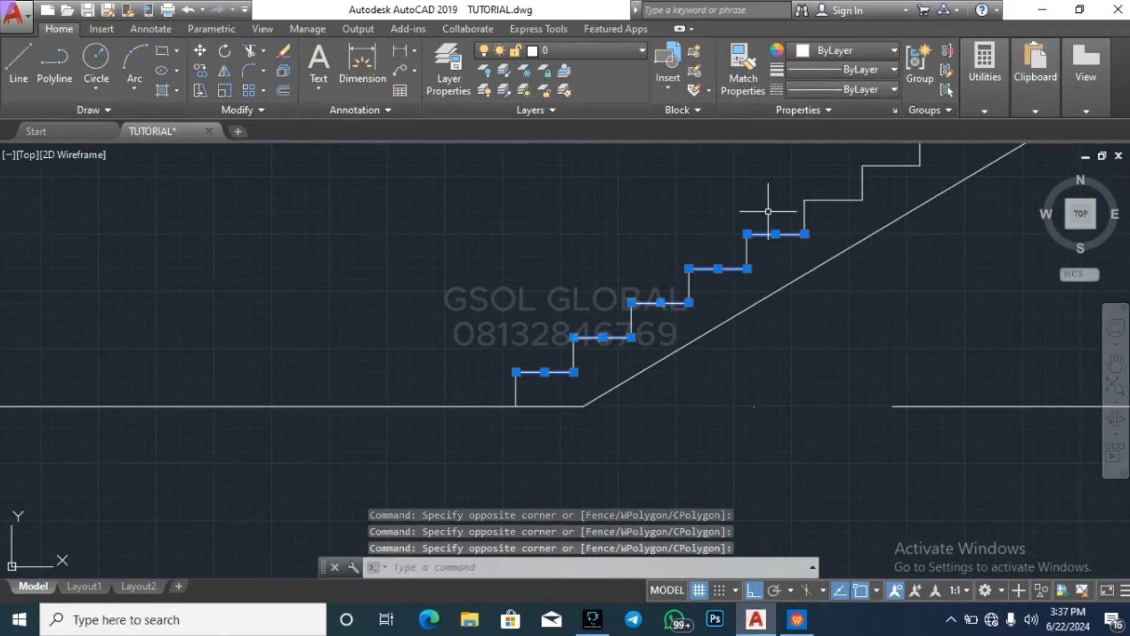
pyautogui.scroll(-2, 439, 385)
pyautogui.click(692, 290)
pyautogui.click(688, 263)
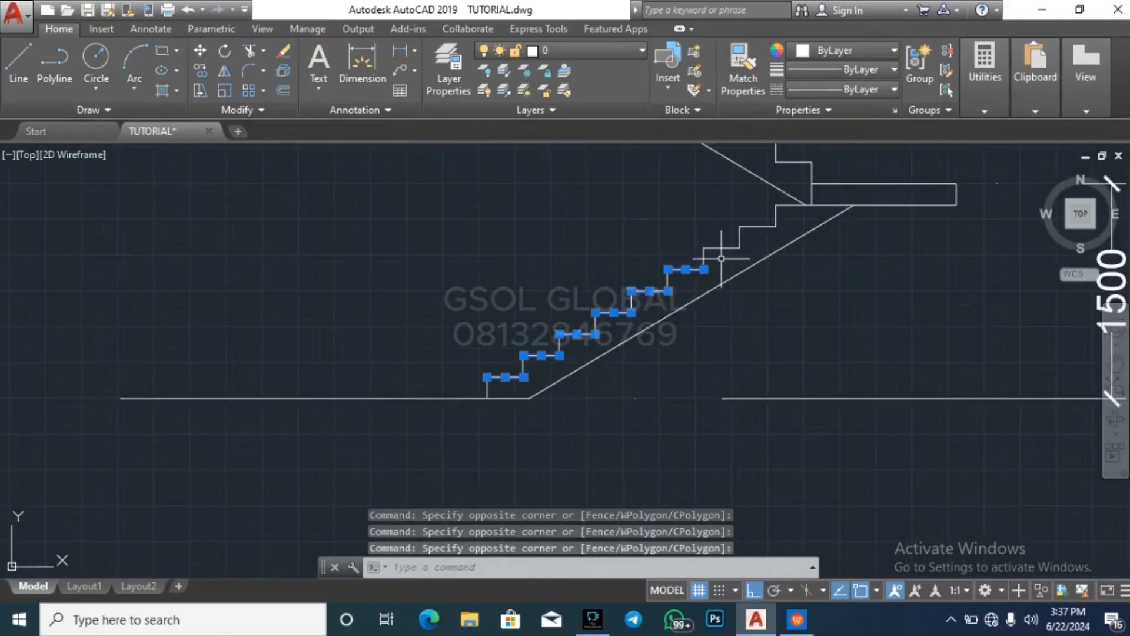
pyautogui.click(724, 259)
pyautogui.click(715, 236)
pyautogui.click(761, 244)
pyautogui.click(725, 219)
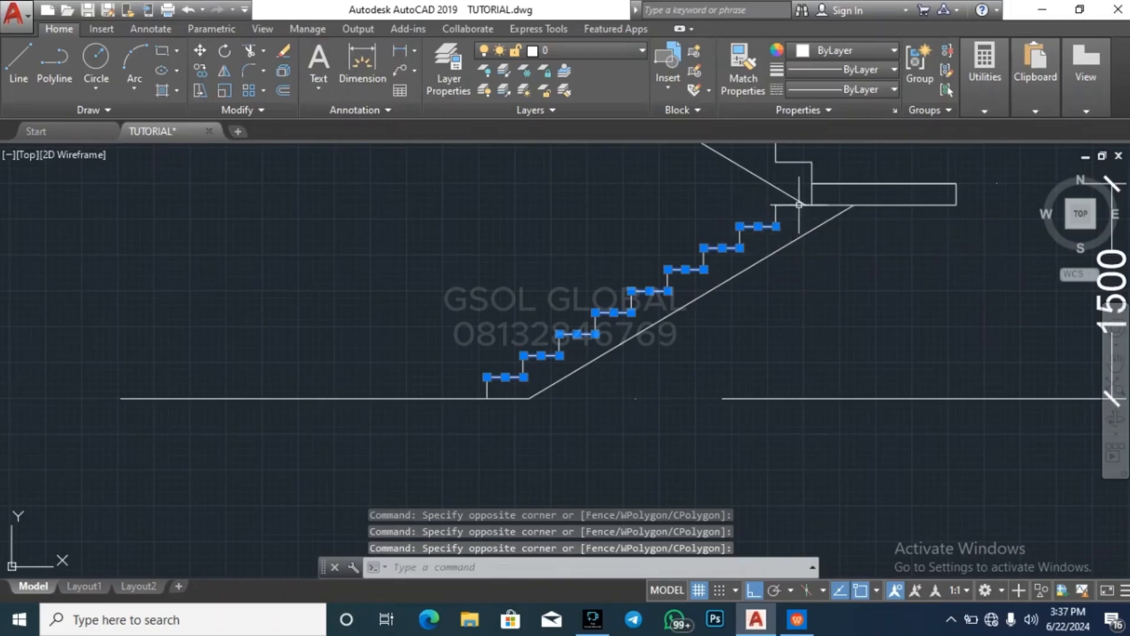
pyautogui.click(795, 204)
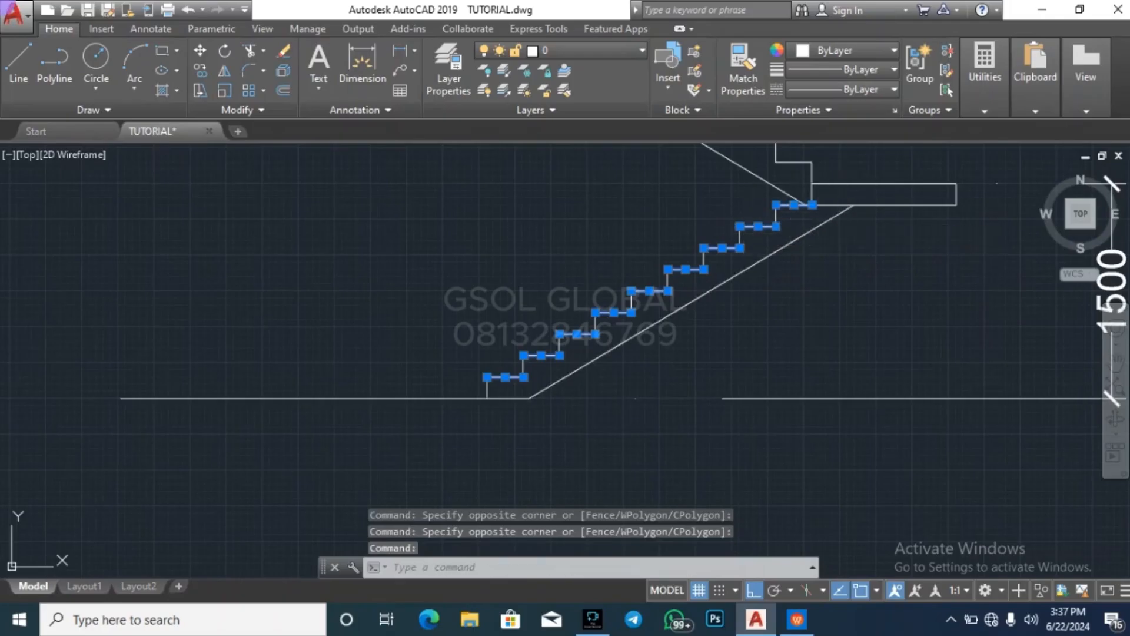
# Select each tread of the section's upper flight from the landing to the upper slab to count them, leaving out the landing line, and clear the selection
pyautogui.click(839, 184)
pyautogui.scroll(-2, 797, 424)
pyautogui.scroll(4, 752, 382)
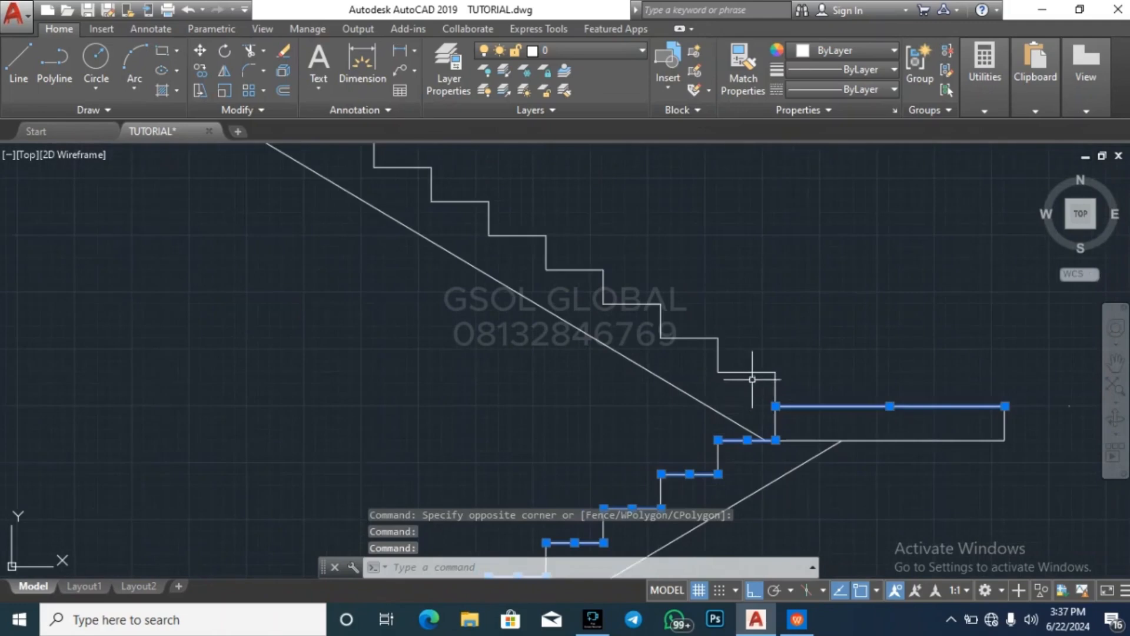
pyautogui.click(753, 379)
pyautogui.click(733, 363)
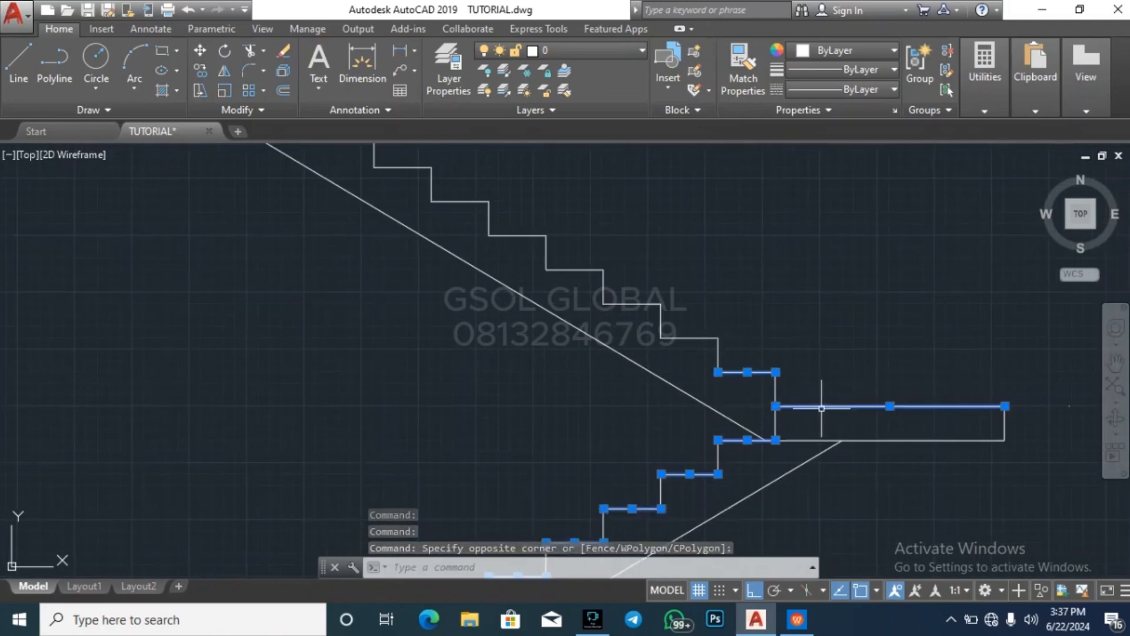
pyautogui.click(743, 416)
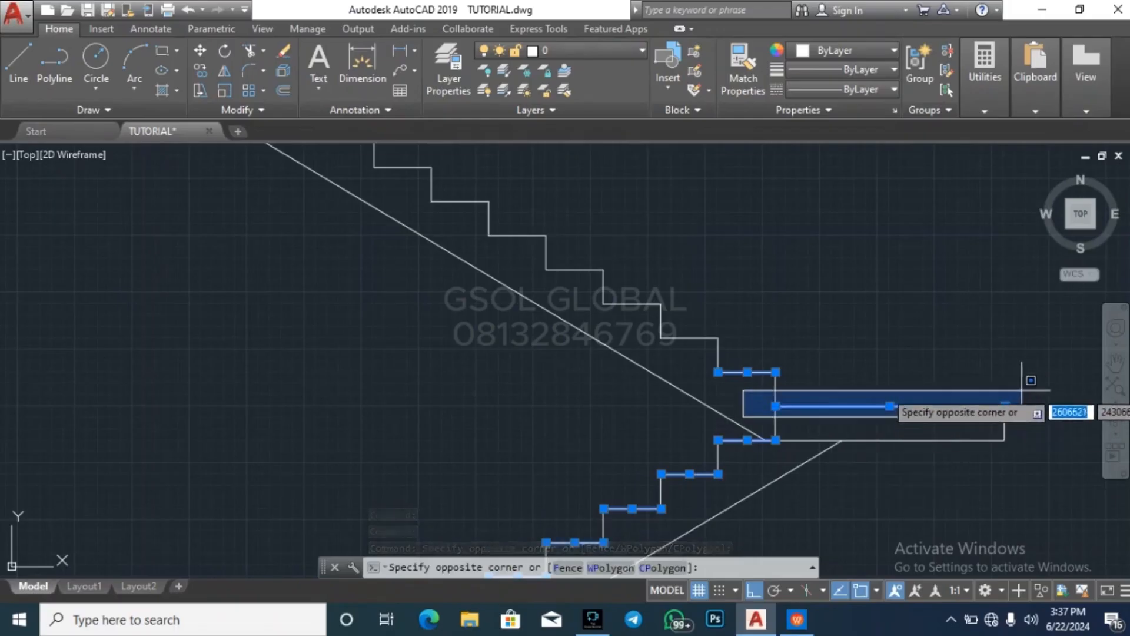
pyautogui.keyDown('shift'); pyautogui.click(1053, 363); pyautogui.keyUp('shift')
pyautogui.click(688, 359)
pyautogui.click(686, 324)
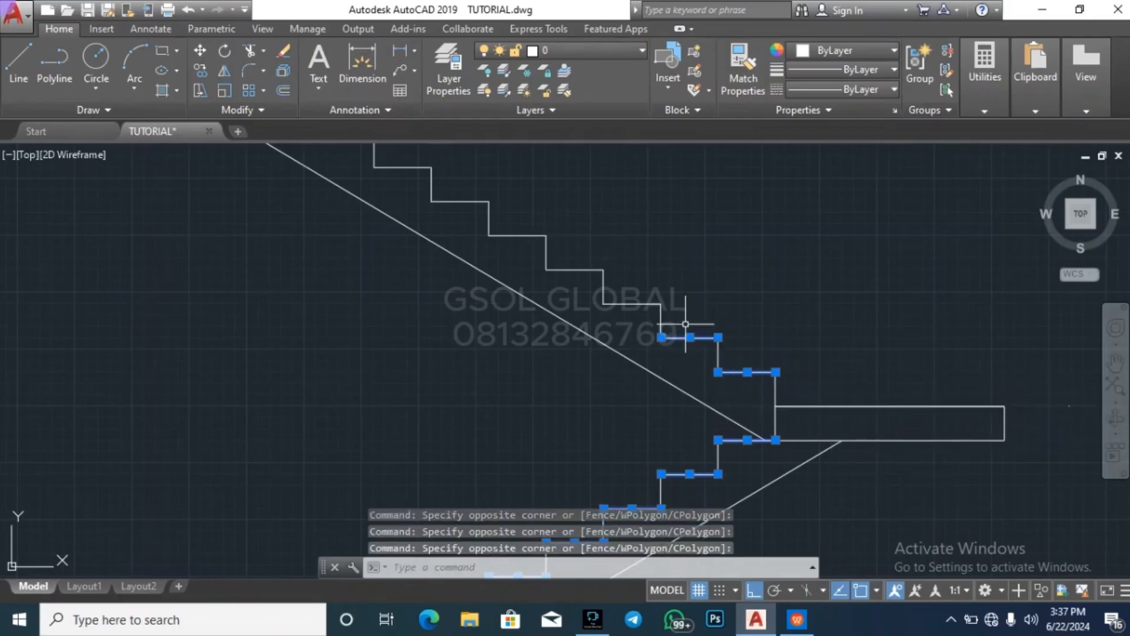
pyautogui.click(636, 324)
pyautogui.click(628, 297)
pyautogui.click(575, 299)
pyautogui.click(570, 274)
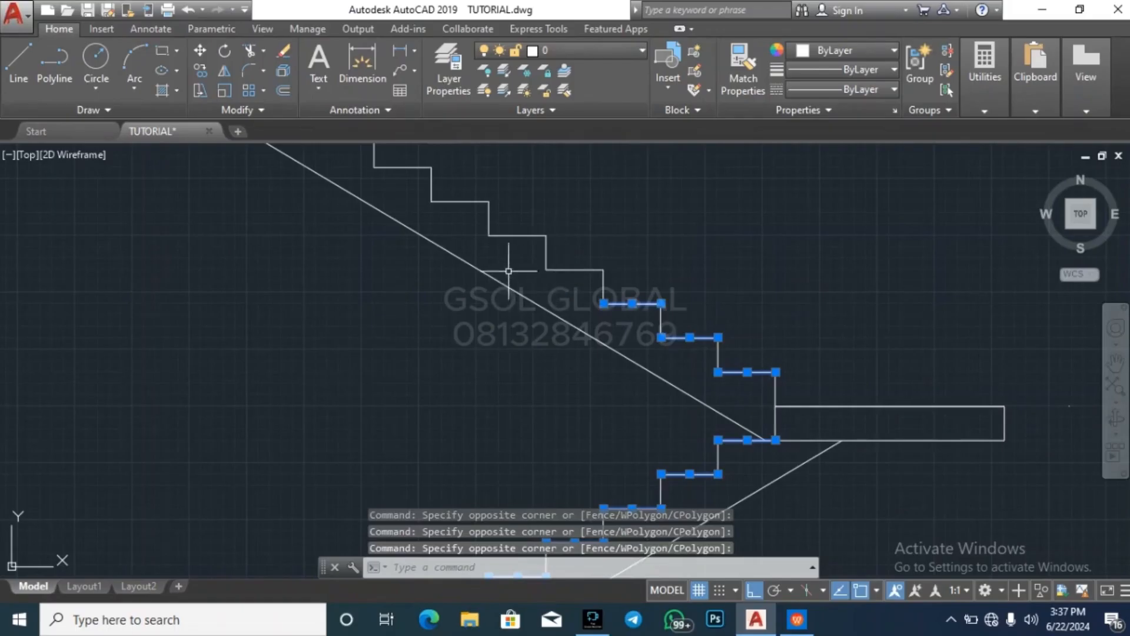
pyautogui.click(570, 274)
pyautogui.click(564, 268)
pyautogui.click(503, 252)
pyautogui.click(509, 245)
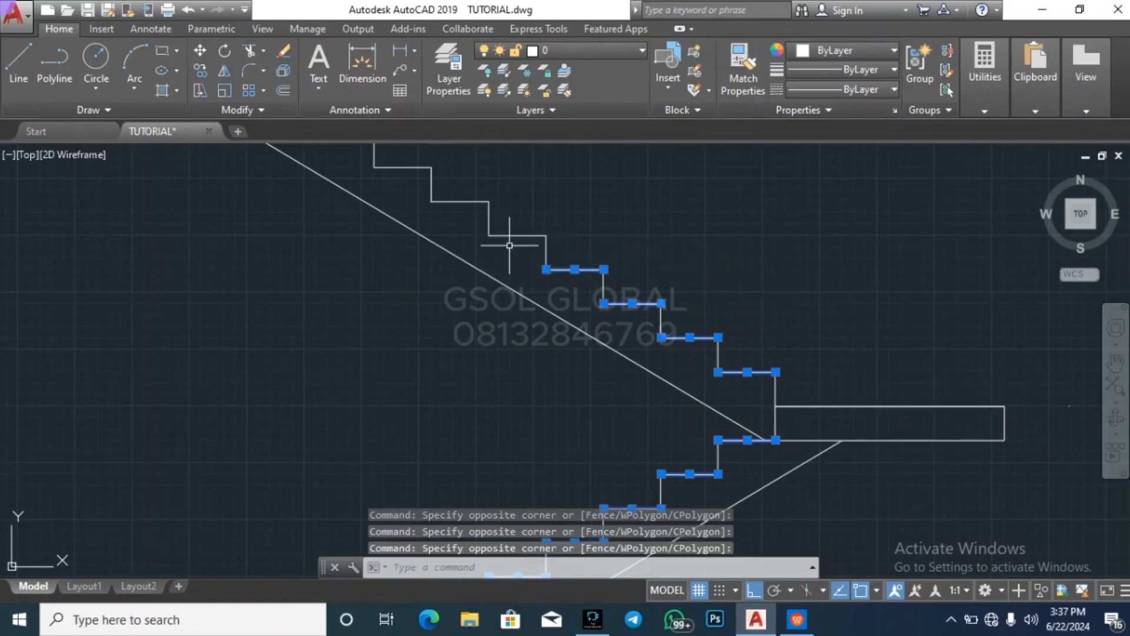
pyautogui.click(532, 263)
pyautogui.click(498, 214)
pyautogui.click(465, 213)
pyautogui.click(460, 201)
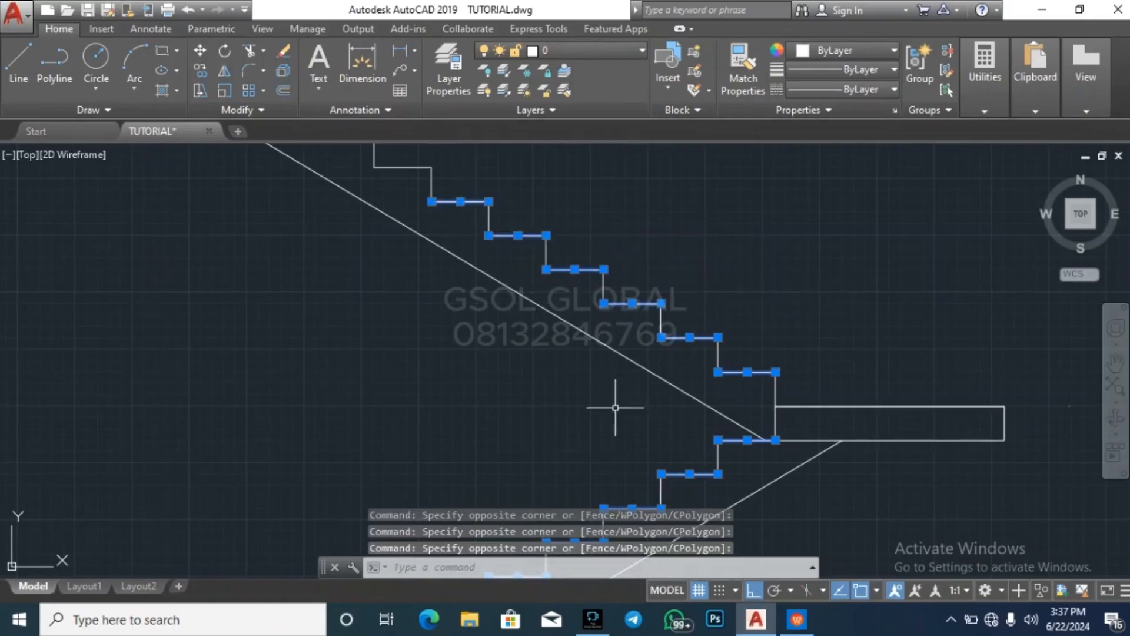
pyautogui.scroll(-2, 617, 439)
pyautogui.scroll(2, 493, 250)
pyautogui.click(497, 298)
pyautogui.click(443, 258)
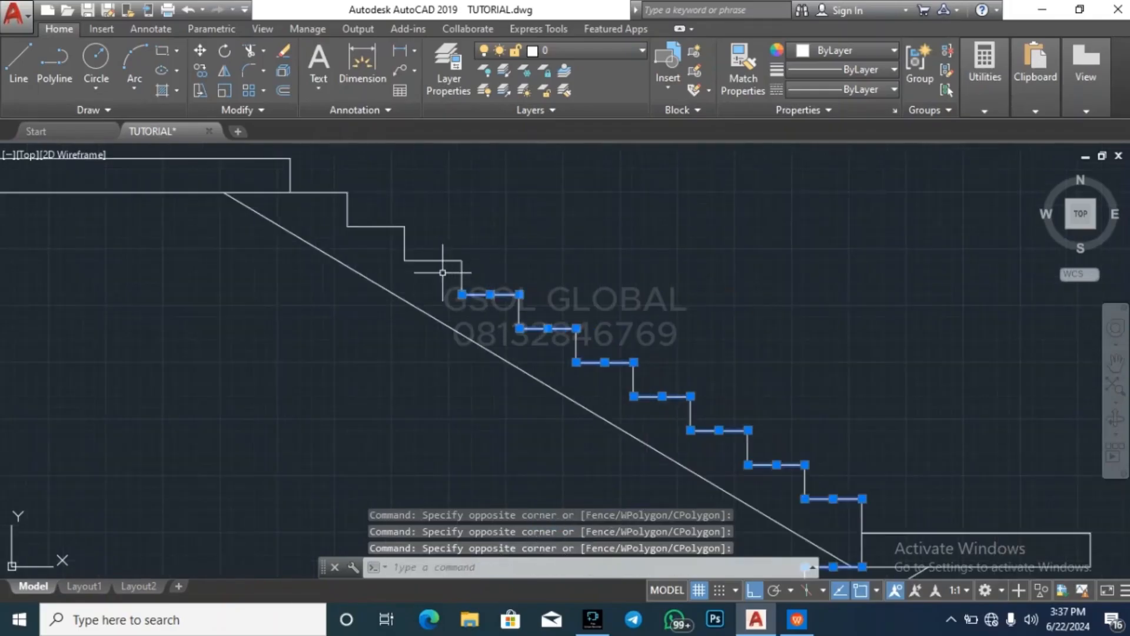
pyautogui.click(391, 254)
pyautogui.click(384, 222)
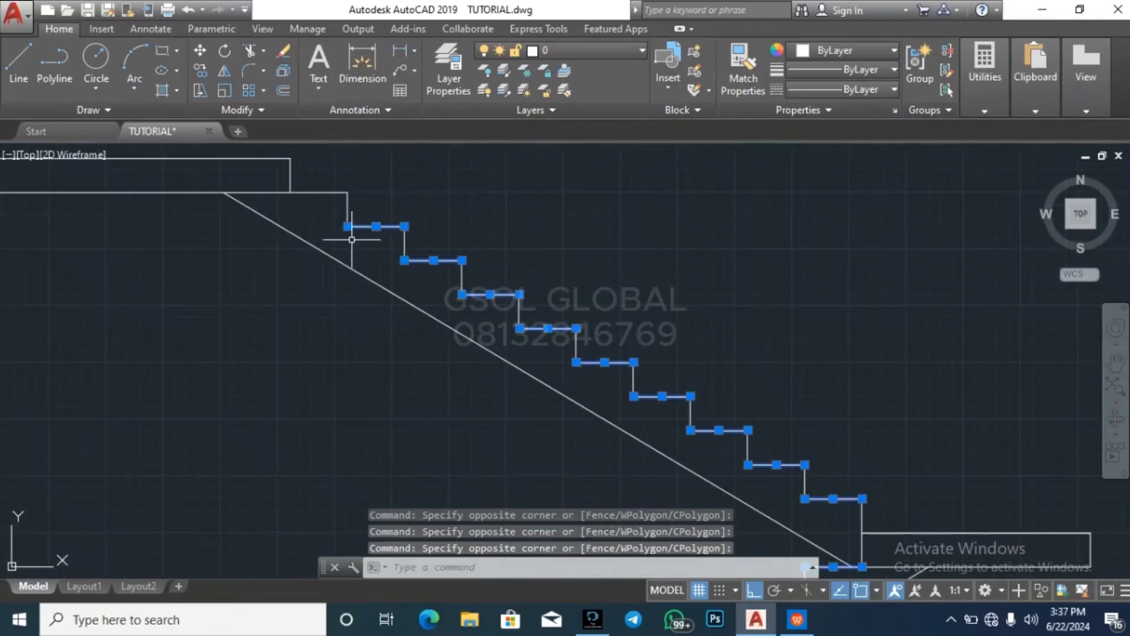
pyautogui.click(322, 209)
pyautogui.click(318, 188)
pyautogui.press('Escape')
pyautogui.press('Escape')
pyautogui.press('Escape')
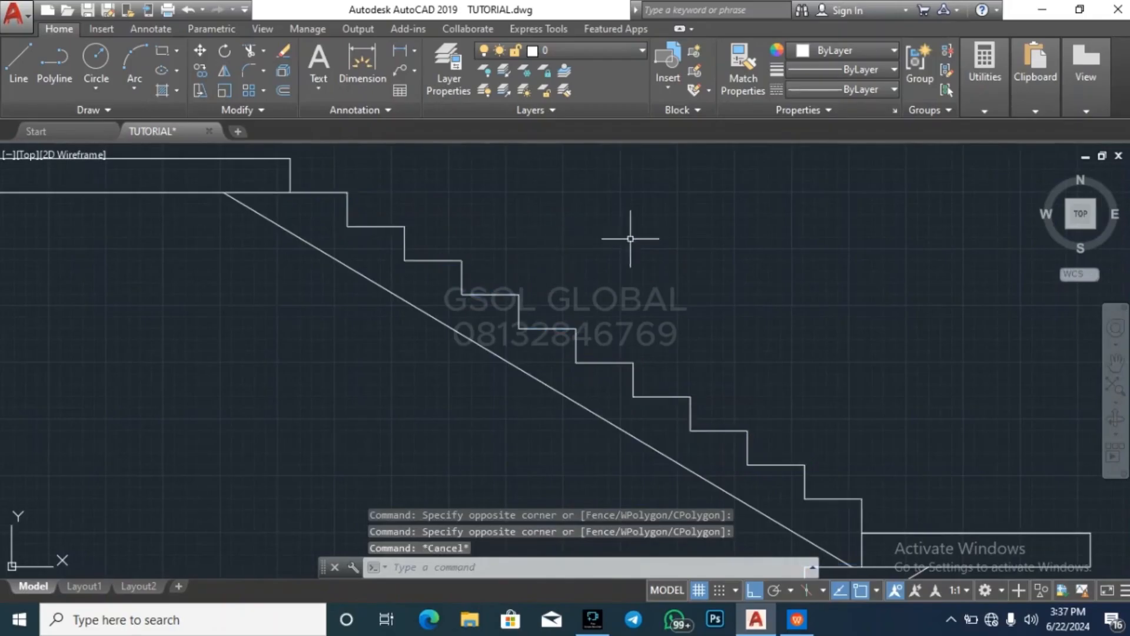
pyautogui.scroll(-6, 589, 265)
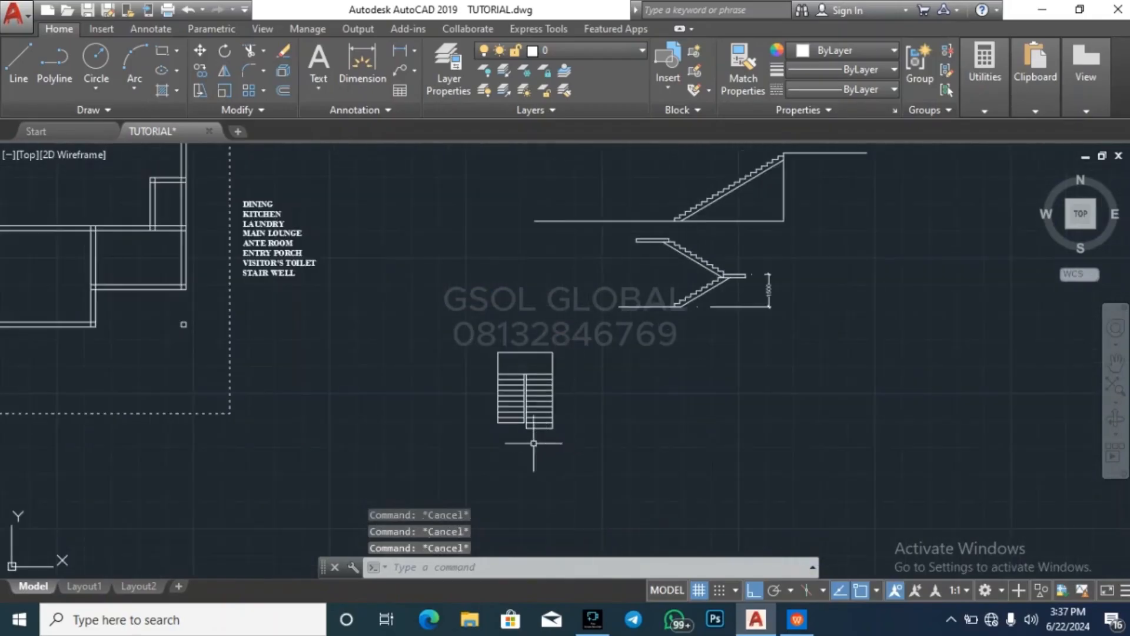
pyautogui.scroll(5, 519, 360)
pyautogui.scroll(-2, 475, 288)
pyautogui.scroll(-5, 475, 287)
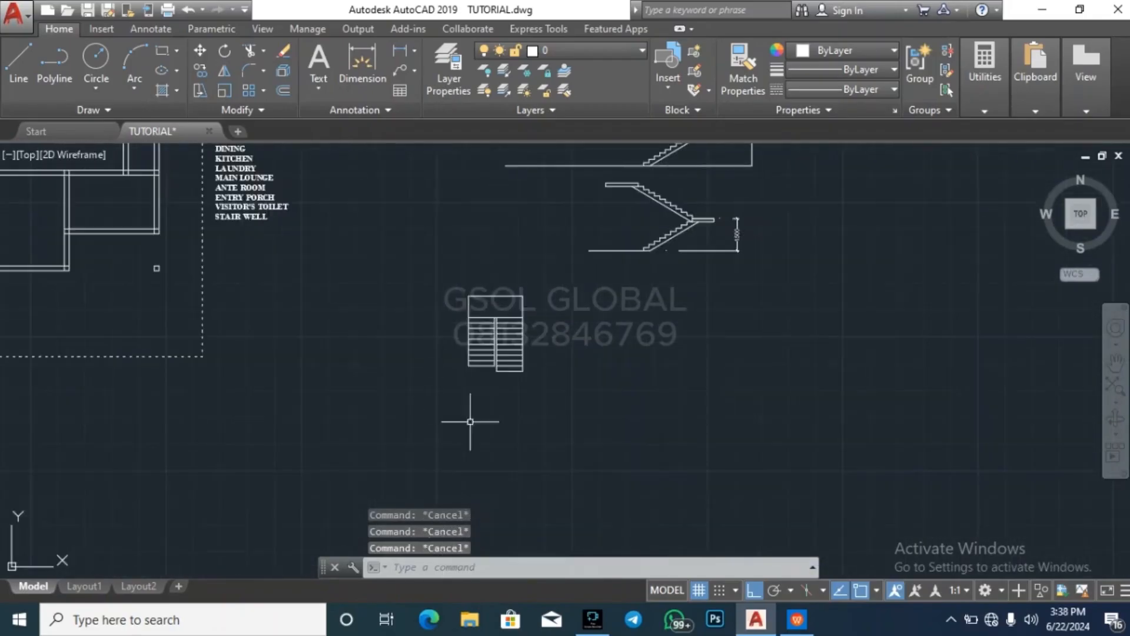
# Measure the overall width of the stair plan from the upper-left corner of its landing
pyautogui.scroll(-2, 641, 453)
pyautogui.scroll(7, 537, 377)
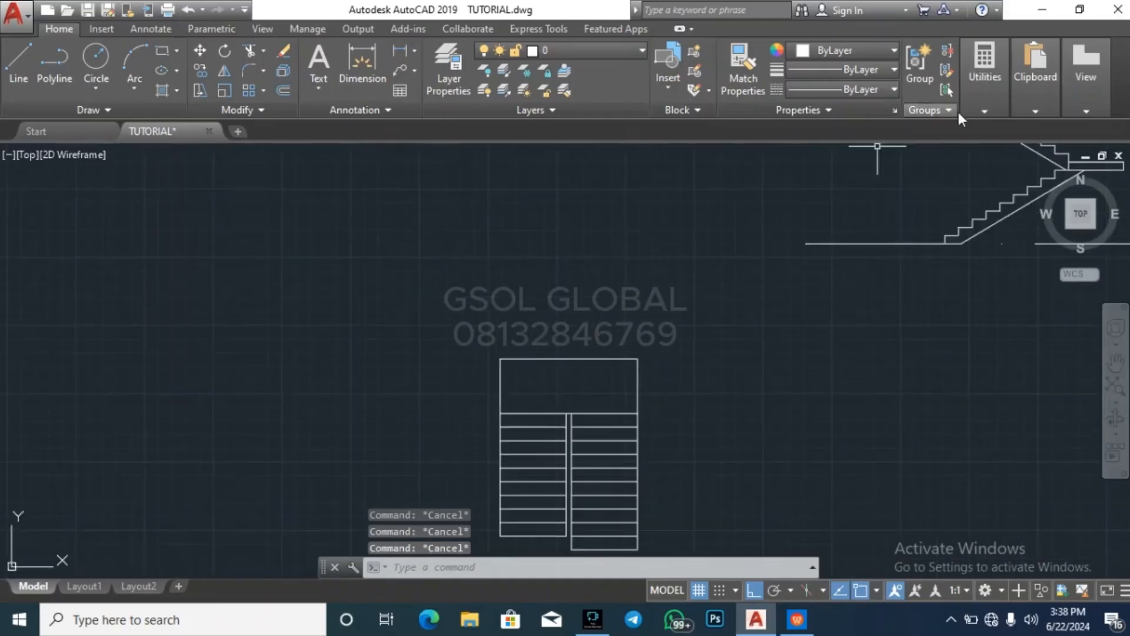
pyautogui.click(992, 101)
pyautogui.click(989, 169)
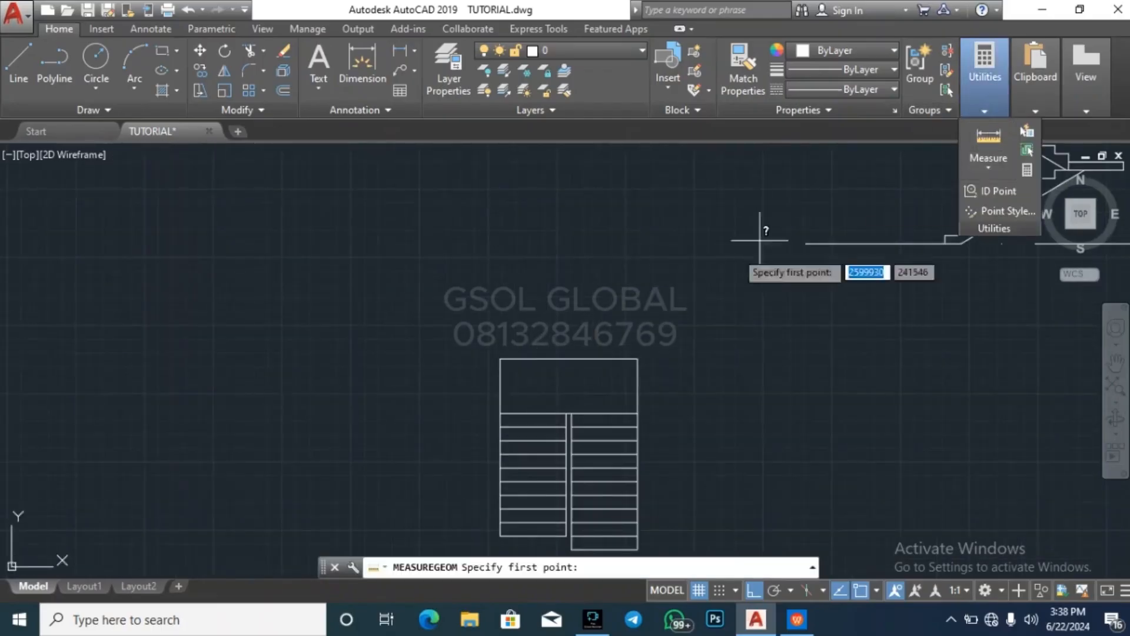
pyautogui.click(495, 354)
pyautogui.press('Escape')
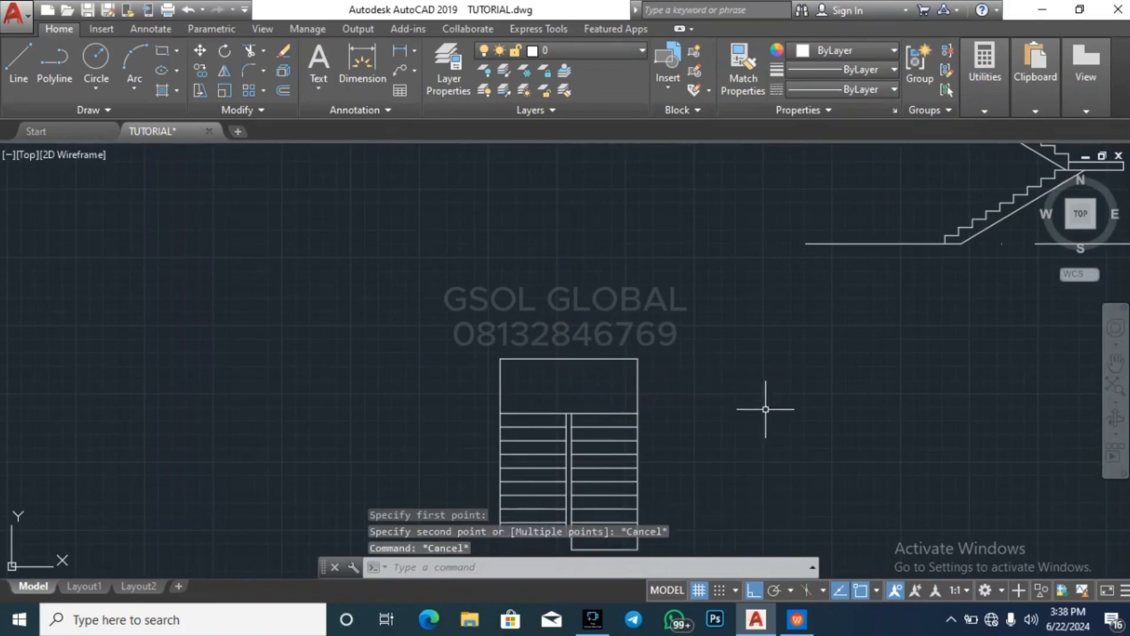
# Offset the long horizontal wall's upper line 2500 upward in the floor plan, above the small projecting room
pyautogui.scroll(-5, 493, 377)
pyautogui.scroll(6, 484, 295)
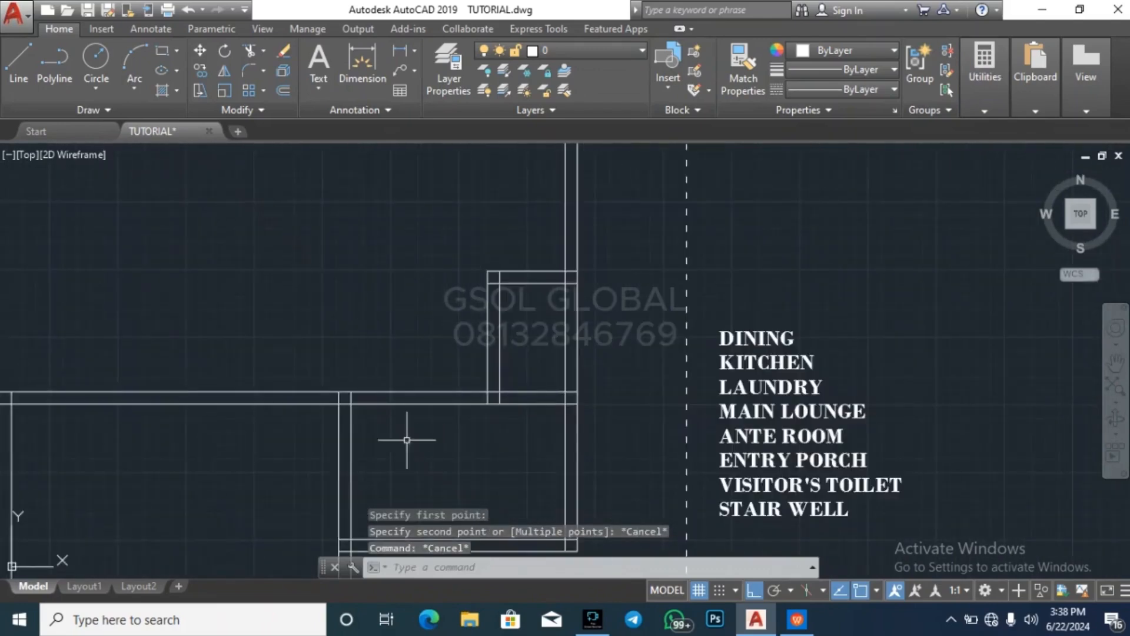
pyautogui.press('Escape')
pyautogui.press('Escape')
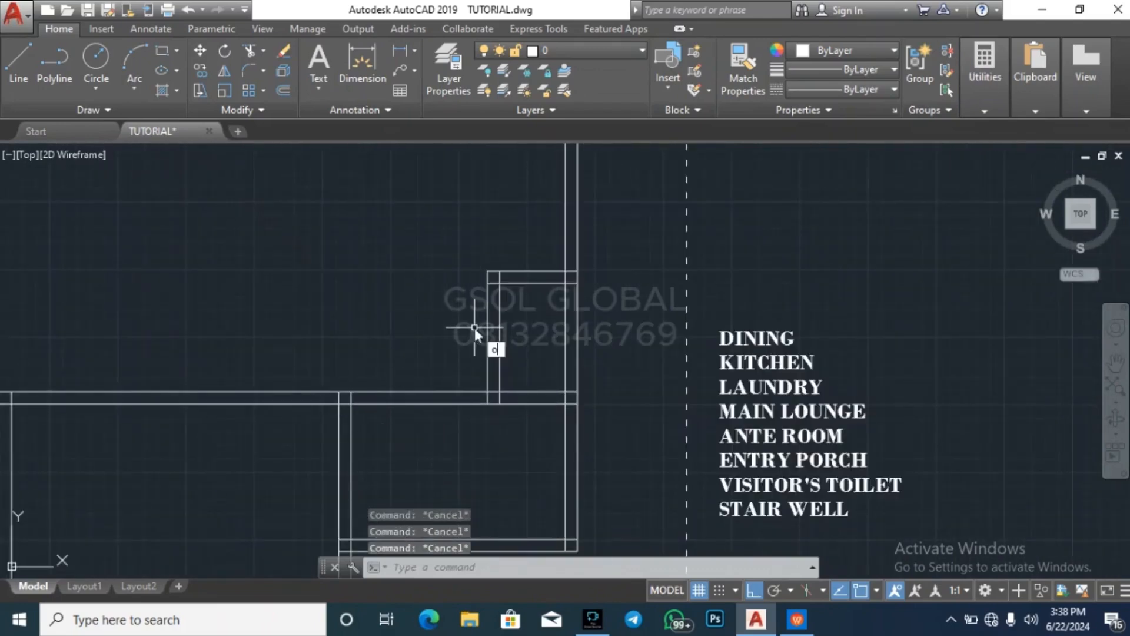
pyautogui.press('Return')
pyautogui.write('2')
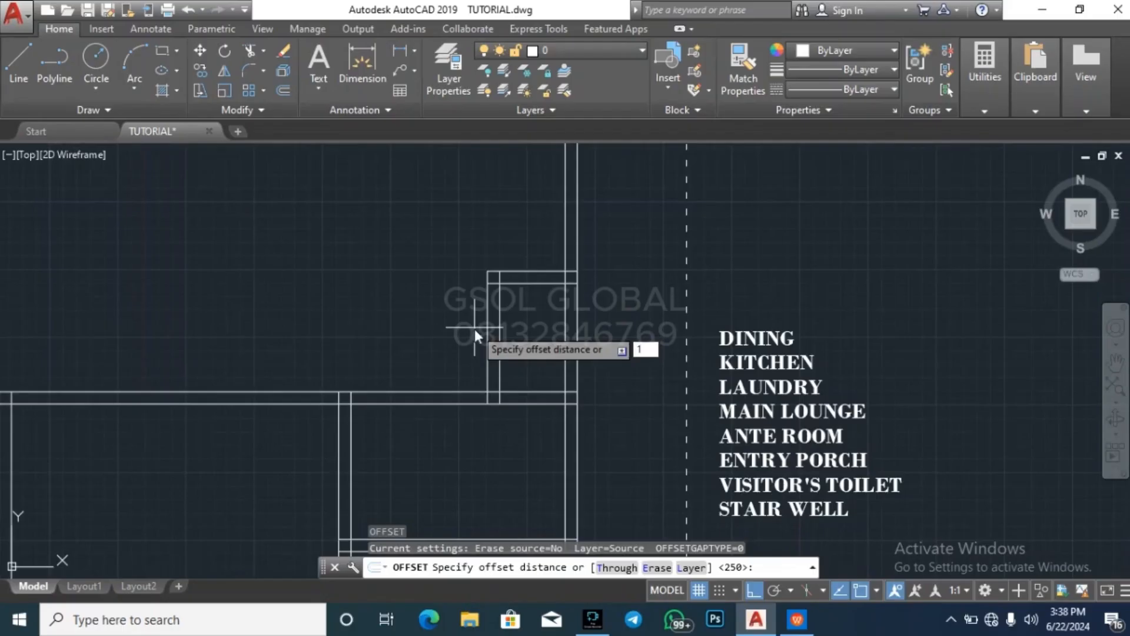
pyautogui.write('500')
pyautogui.press('Return')
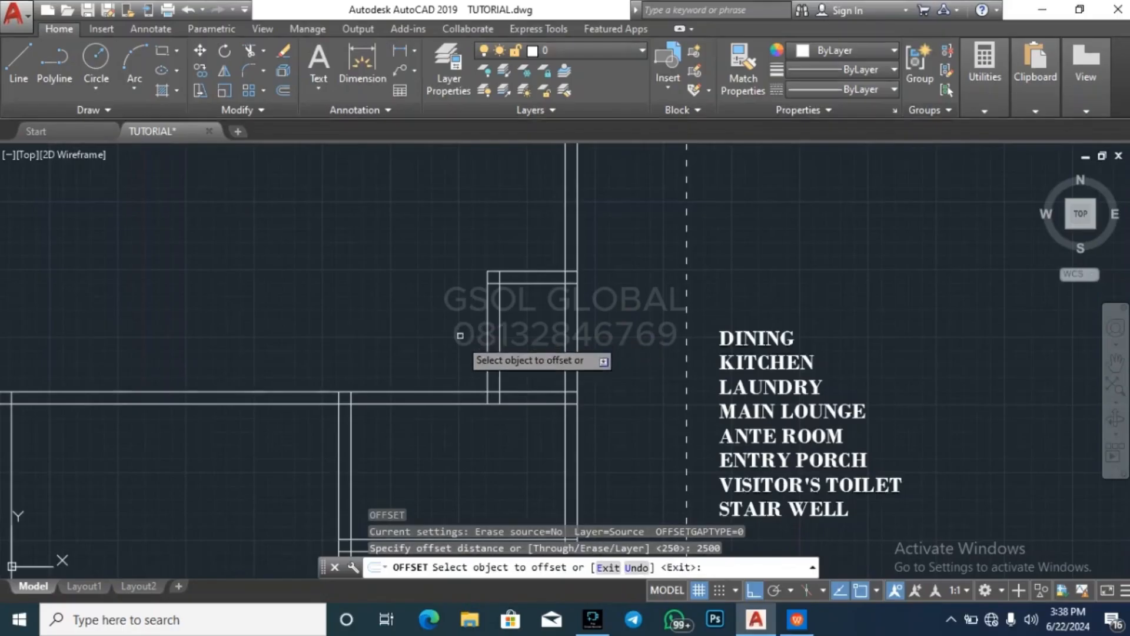
pyautogui.click(436, 391)
pyautogui.click(445, 296)
pyautogui.press('Escape')
pyautogui.press('Escape')
pyautogui.press('Escape')
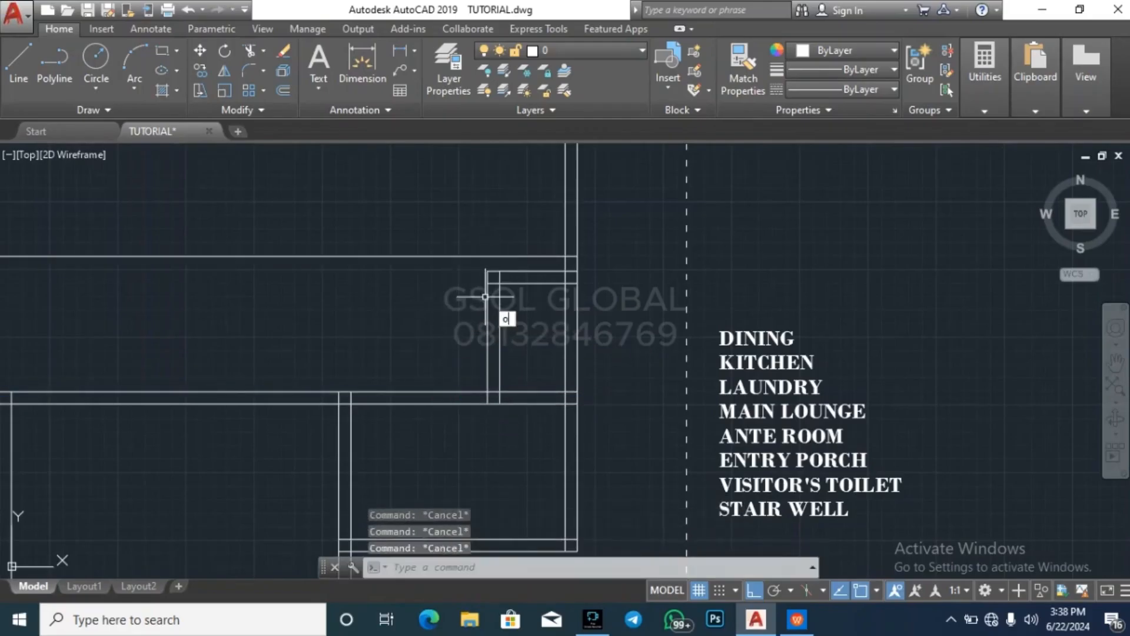
# Offset the new horizontal wall line 225 upward to give the wall its thickness
pyautogui.press('Return')
pyautogui.scroll(-4, 824, 383)
pyautogui.scroll(2, 789, 379)
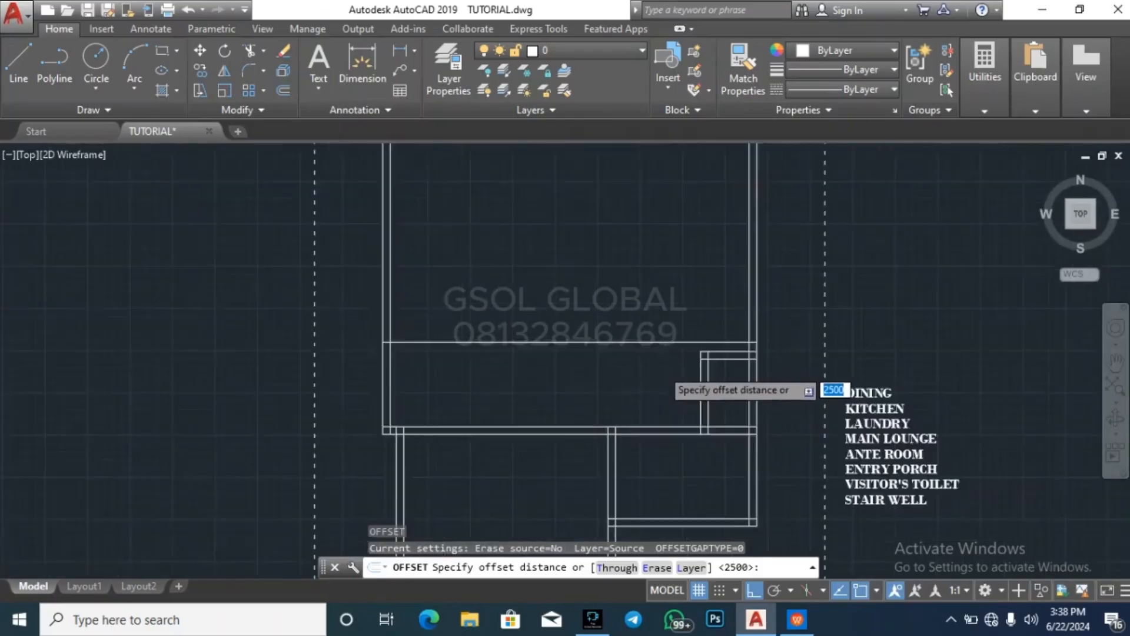
pyautogui.scroll(2, 661, 367)
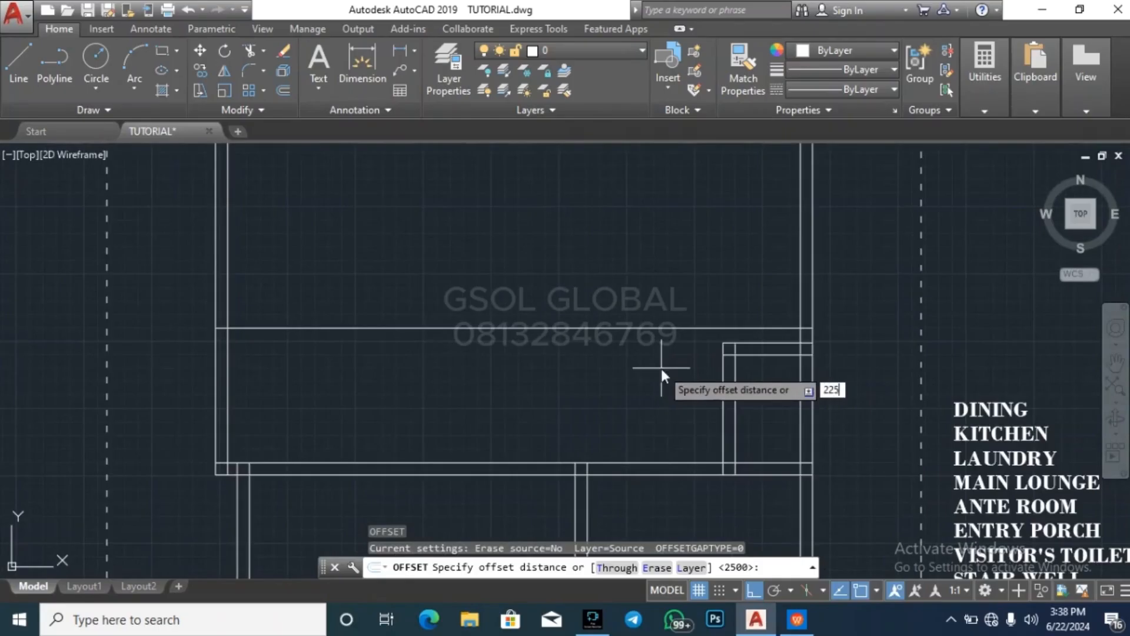
pyautogui.press('Return')
pyautogui.click(659, 328)
pyautogui.click(654, 300)
pyautogui.press('Escape')
pyautogui.press('Escape')
pyautogui.press('Escape')
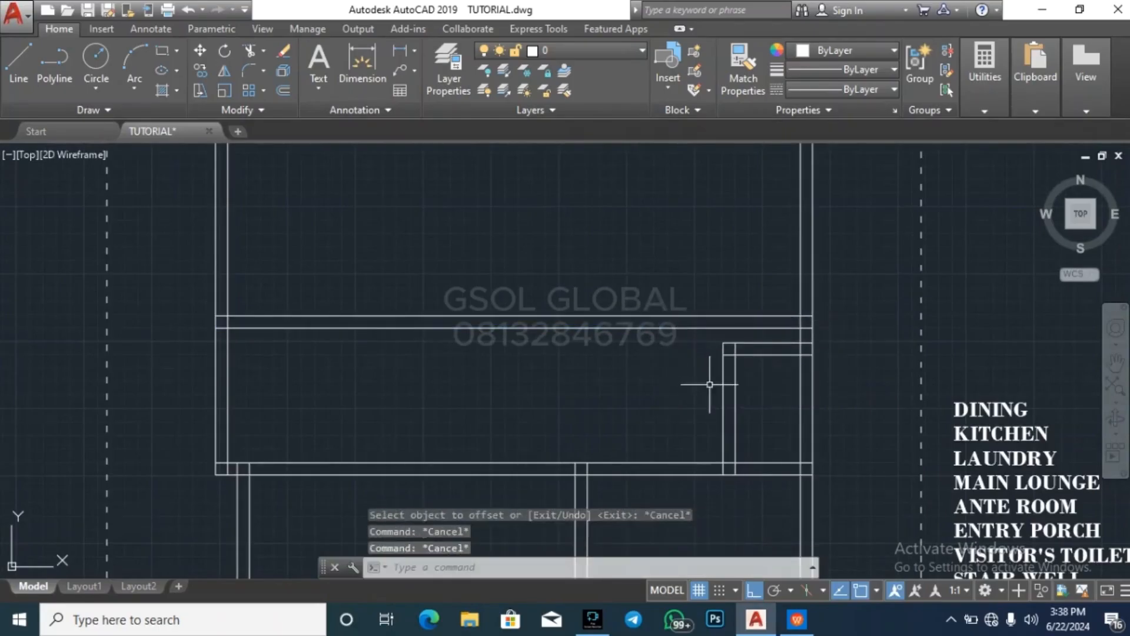
# Try to extend the small room's left wall lines up to the new wall's upper line
pyautogui.click(721, 316)
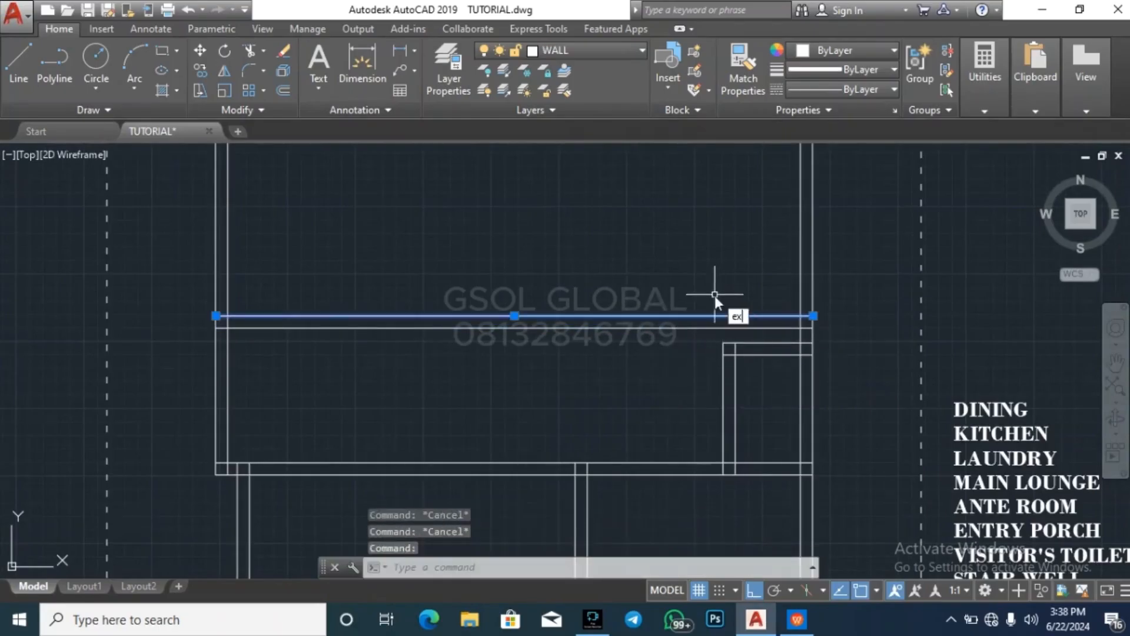
pyautogui.press('Return')
pyautogui.click(769, 386)
pyautogui.click(689, 391)
pyautogui.press('Escape')
pyautogui.press('Escape')
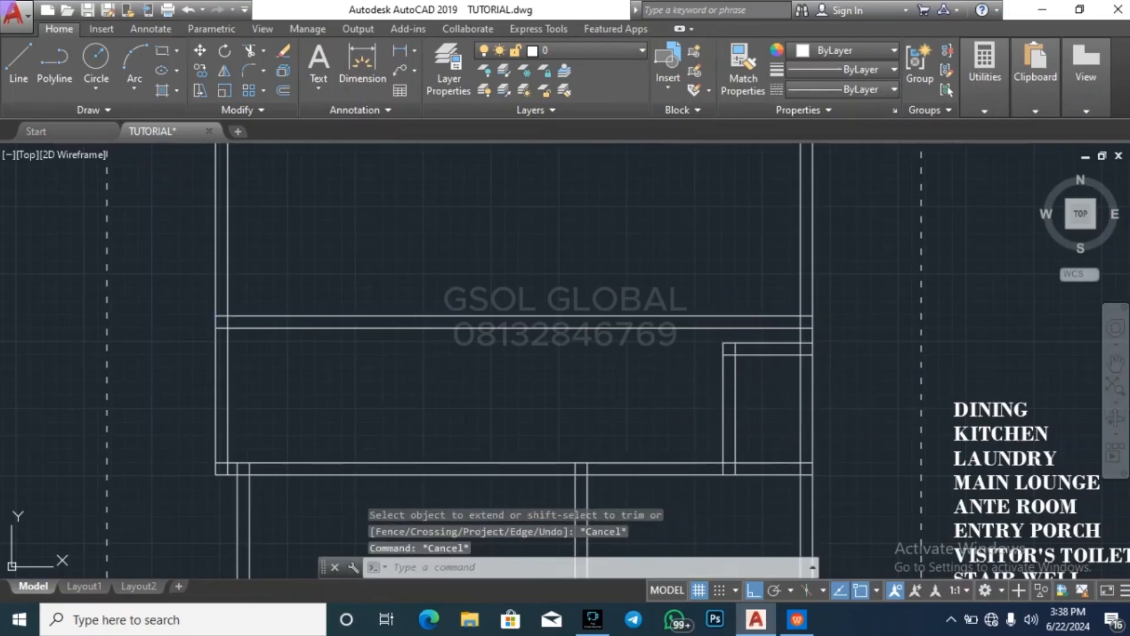
# Extend both lines of the small room's left wall up to the new horizontal wall's upper line
pyautogui.click(686, 315)
pyautogui.write('ex')
pyautogui.press('Return')
pyautogui.click(747, 370)
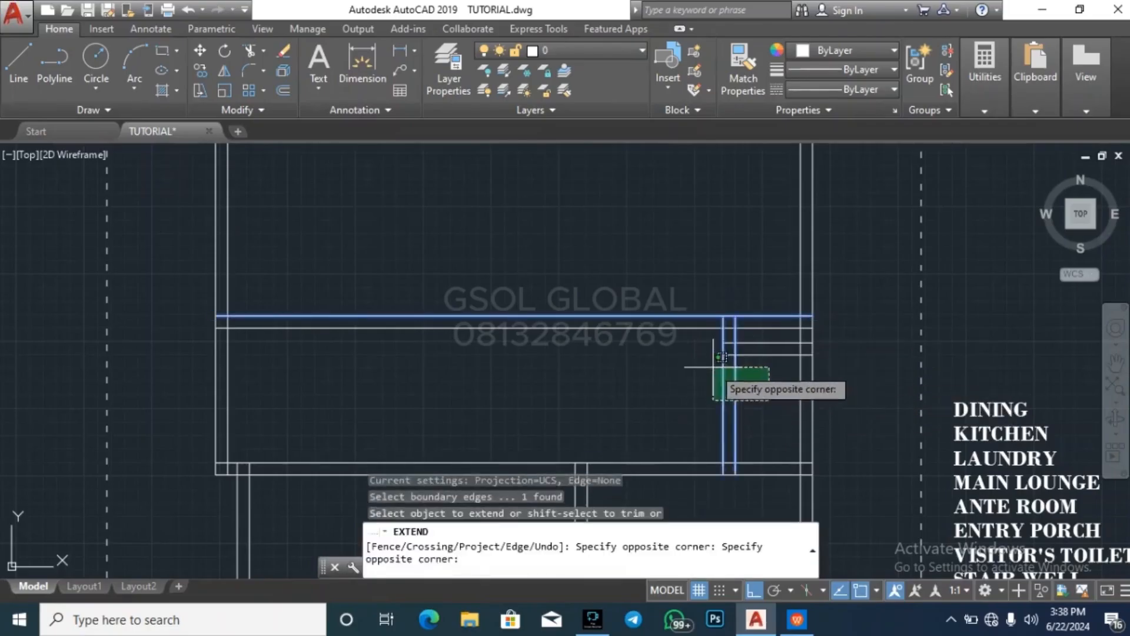
pyautogui.click(714, 359)
pyautogui.press('Escape')
# Trim the new horizontal wall beyond the small room's left wall, and cut the exterior wall line above the small room
pyautogui.write('tr')
pyautogui.press('Return')
pyautogui.press('Return')
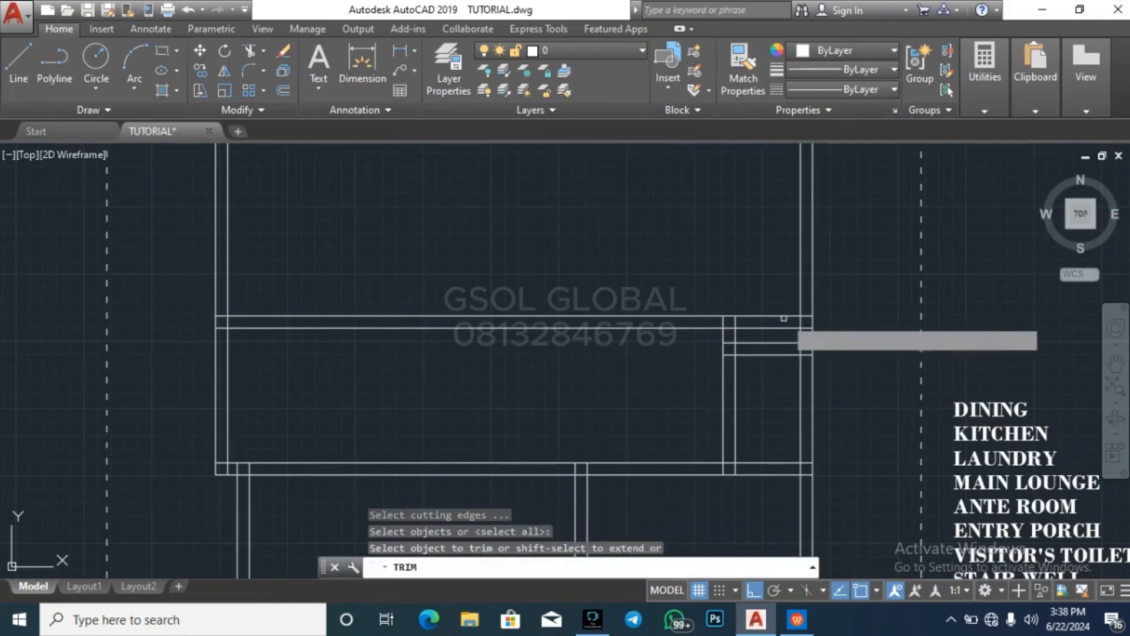
pyautogui.scroll(3, 792, 313)
pyautogui.click(758, 373)
pyautogui.click(709, 292)
pyautogui.click(847, 361)
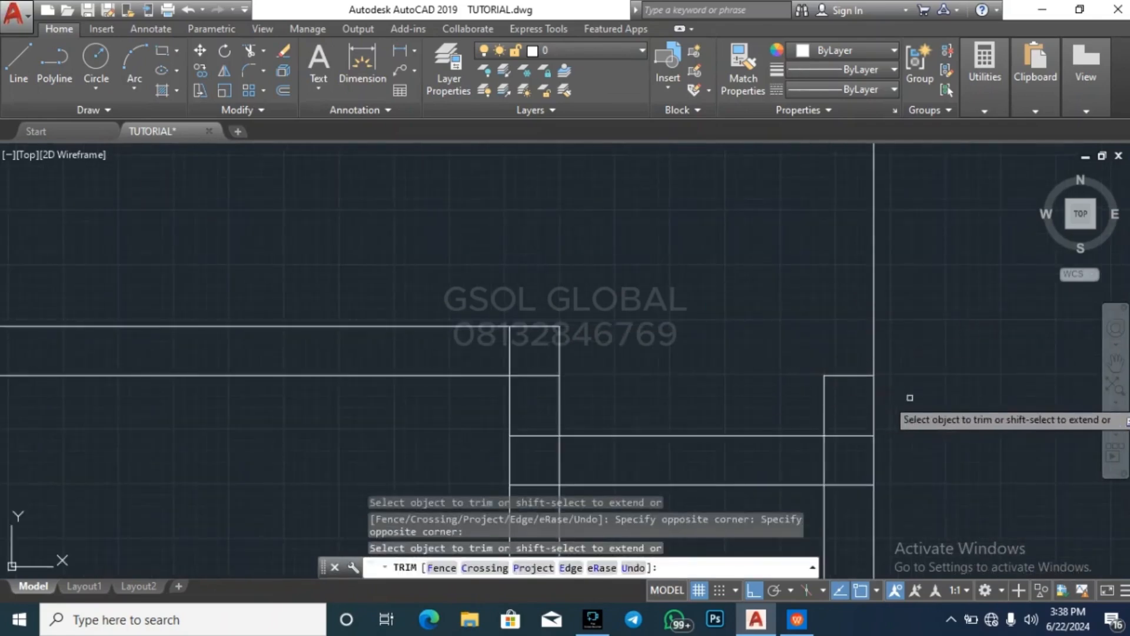
pyautogui.press('Escape')
# Erase the leftover exterior wall line and short wall stub above the small room
pyautogui.click(934, 372)
pyautogui.click(786, 316)
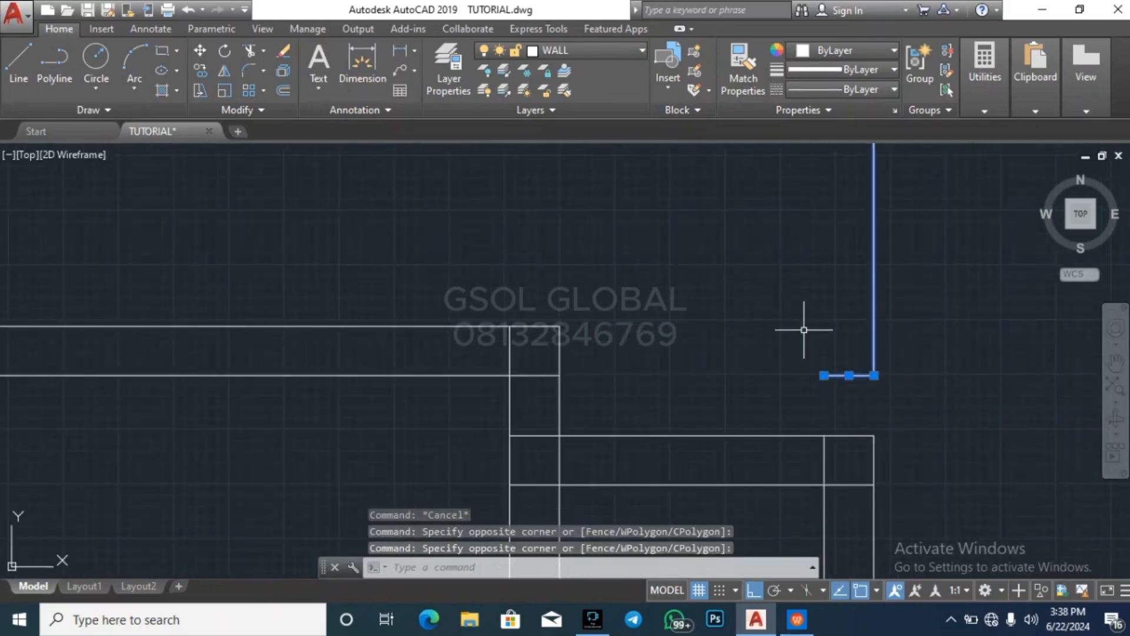
pyautogui.write('e')
pyautogui.press('Return')
pyautogui.scroll(-3, 757, 335)
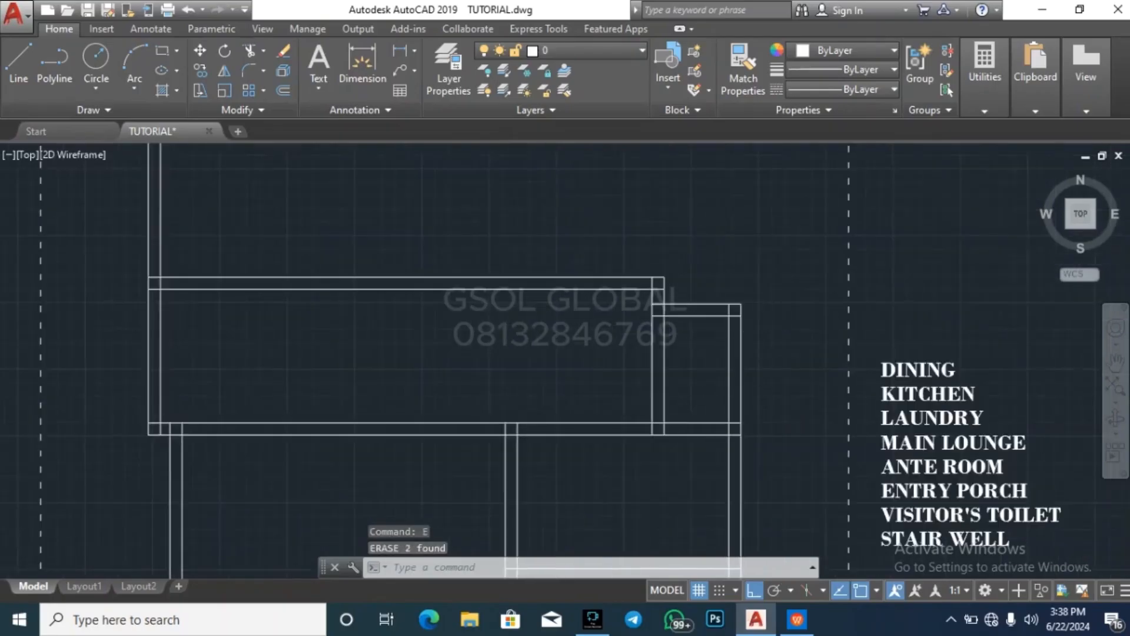
pyautogui.press('Escape')
pyautogui.press('Escape')
pyautogui.press('Escape')
pyautogui.scroll(4, 686, 350)
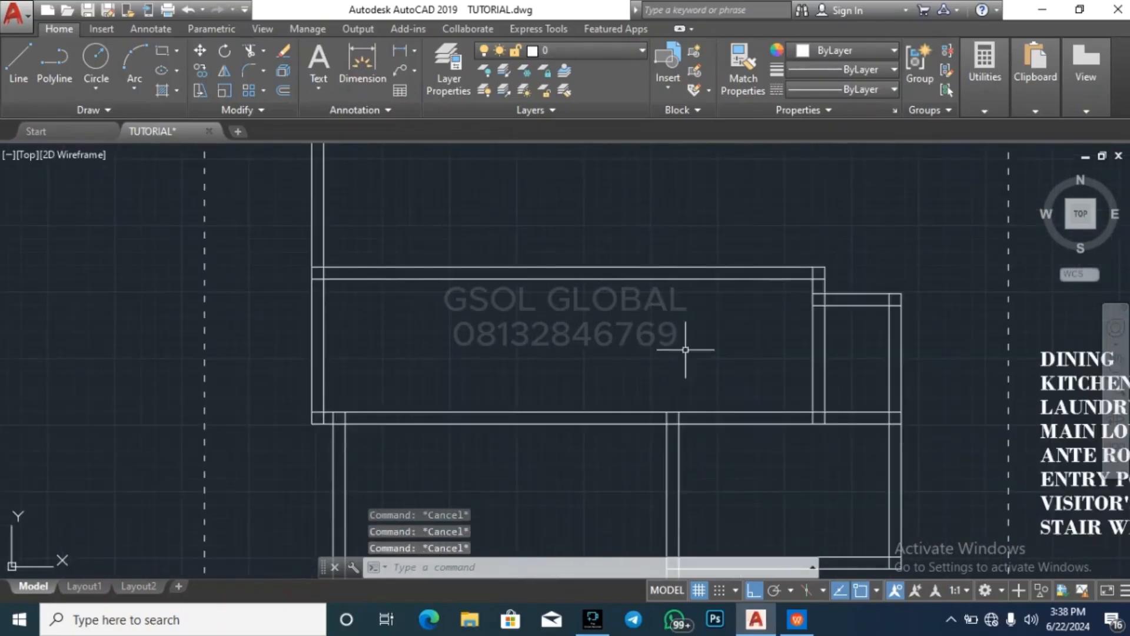
pyautogui.click(814, 344)
pyautogui.click(778, 345)
pyautogui.press('Escape')
pyautogui.press('Escape')
pyautogui.press('Escape')
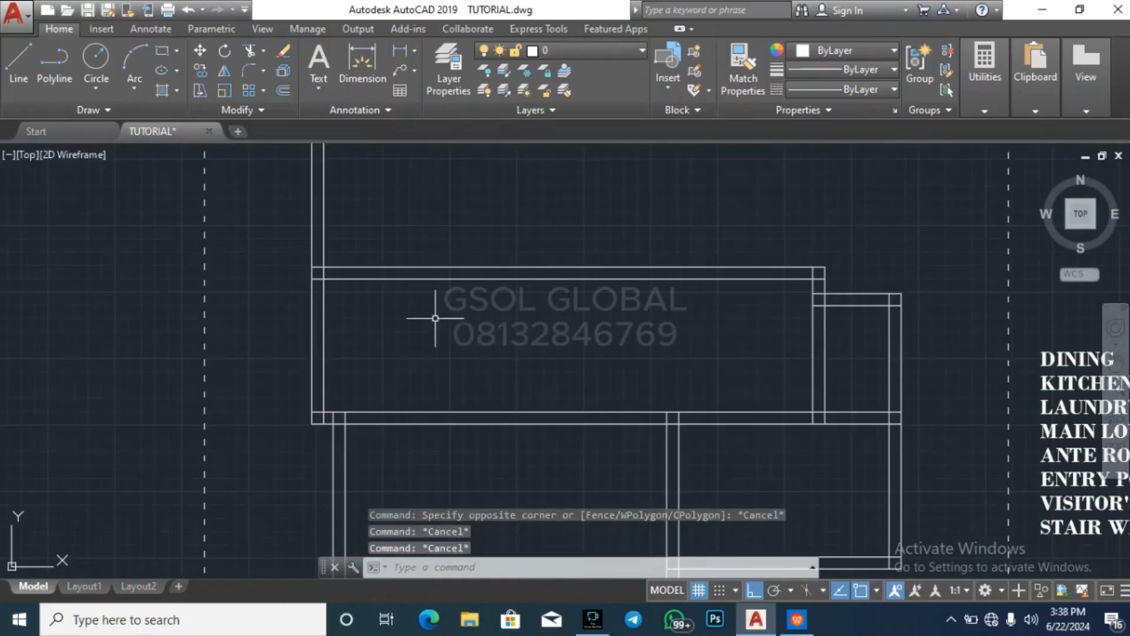
# Measure the stair plan's overall length along its right side, from the landing's upper corner to the lowest tread
pyautogui.scroll(-3, 420, 313)
pyautogui.scroll(-4, 435, 329)
pyautogui.scroll(5, 776, 455)
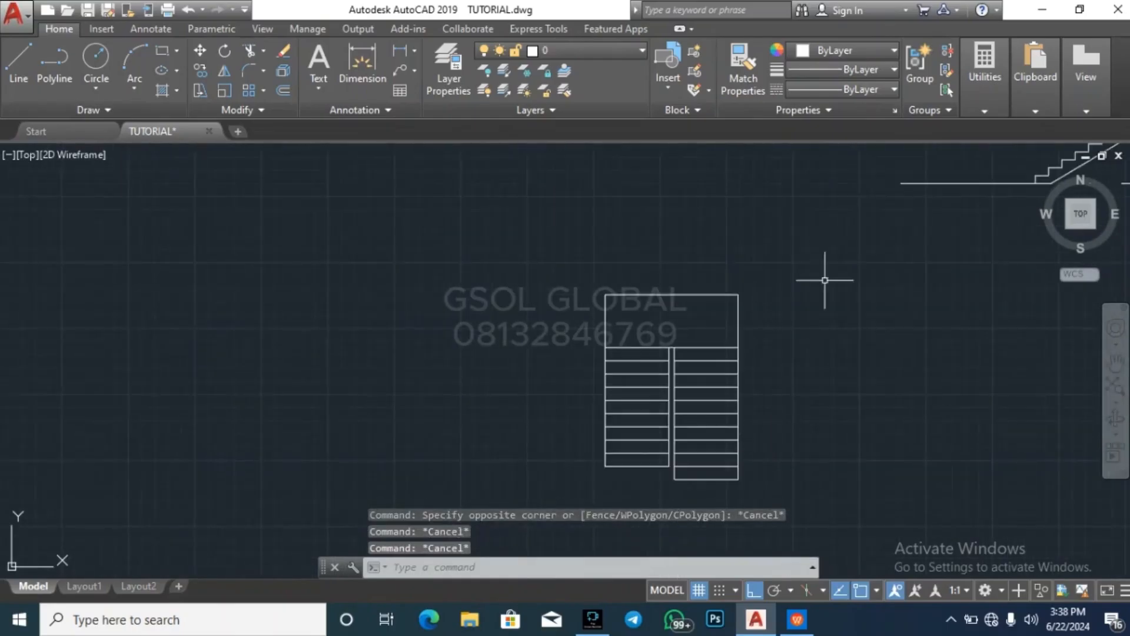
pyautogui.moveTo(1001, 97)
pyautogui.click(999, 125)
pyautogui.click(739, 295)
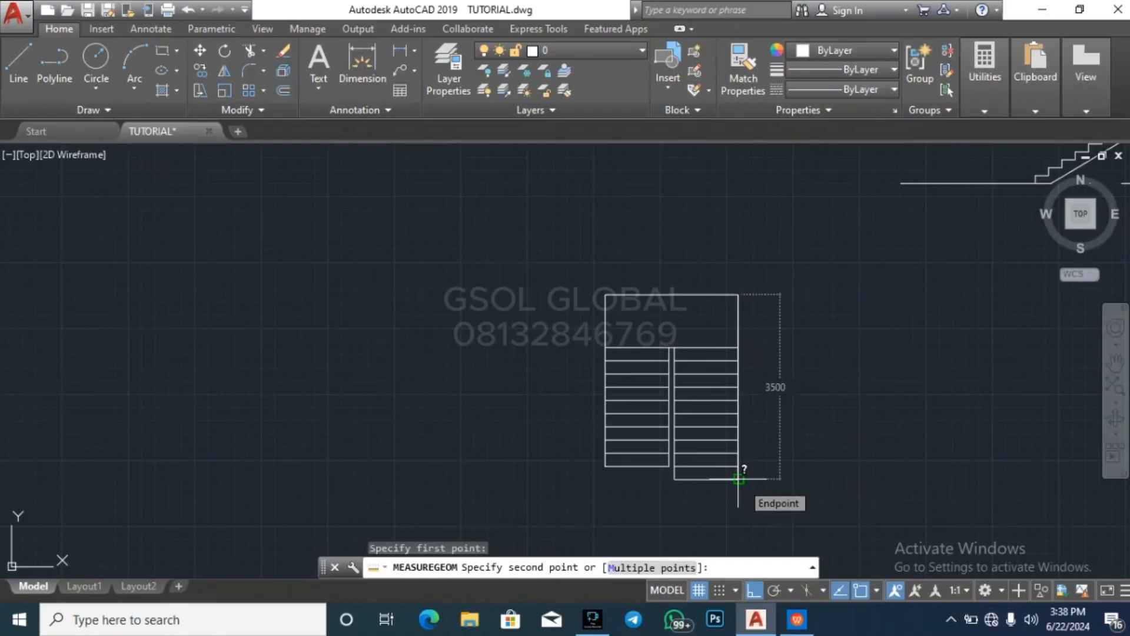
pyautogui.press('Escape')
pyautogui.press('Escape')
pyautogui.press('Escape')
# Offset the inner line of the wall left of the small room 4500 to the left in the floor plan
pyautogui.scroll(-3, 876, 348)
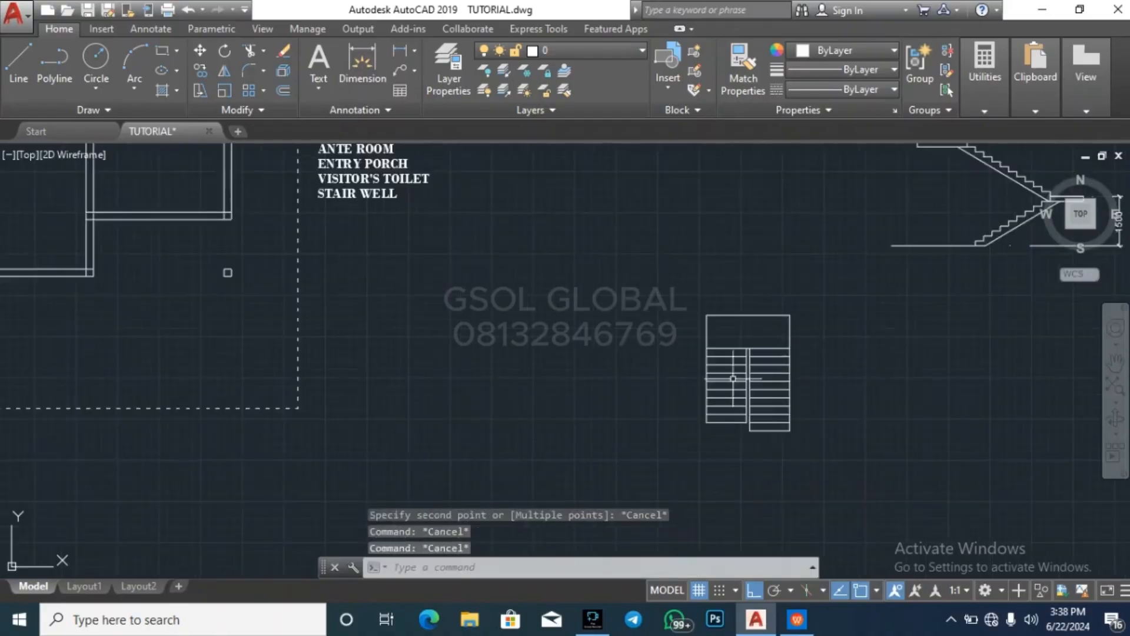
pyautogui.scroll(-1, 712, 423)
pyautogui.press('Escape')
pyautogui.scroll(3, 475, 280)
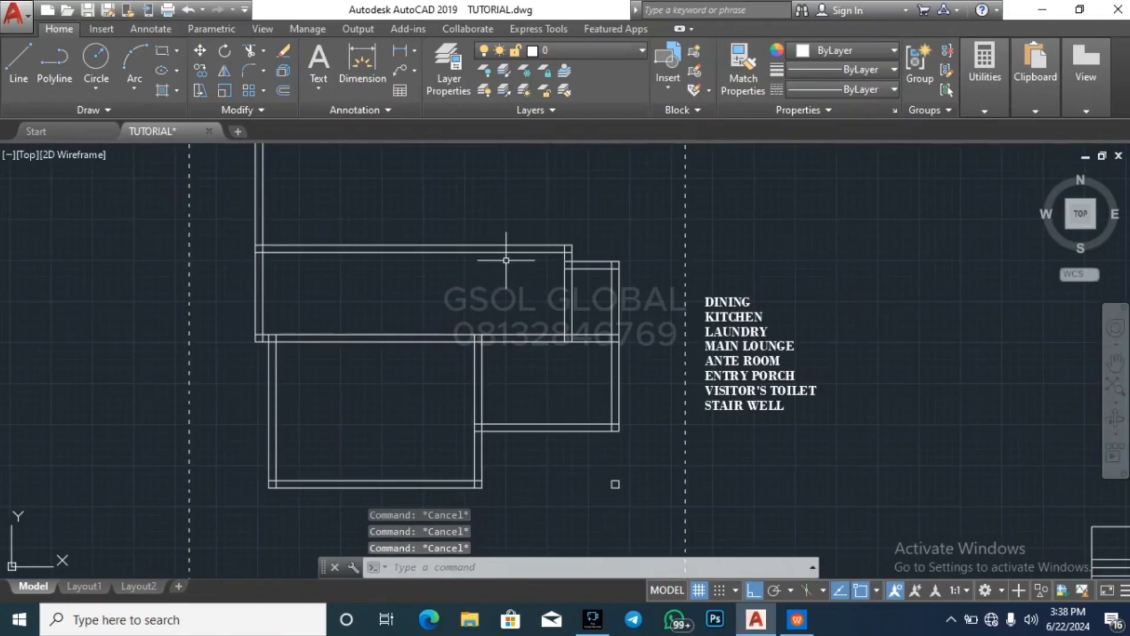
pyautogui.click(567, 298)
pyautogui.press('Escape')
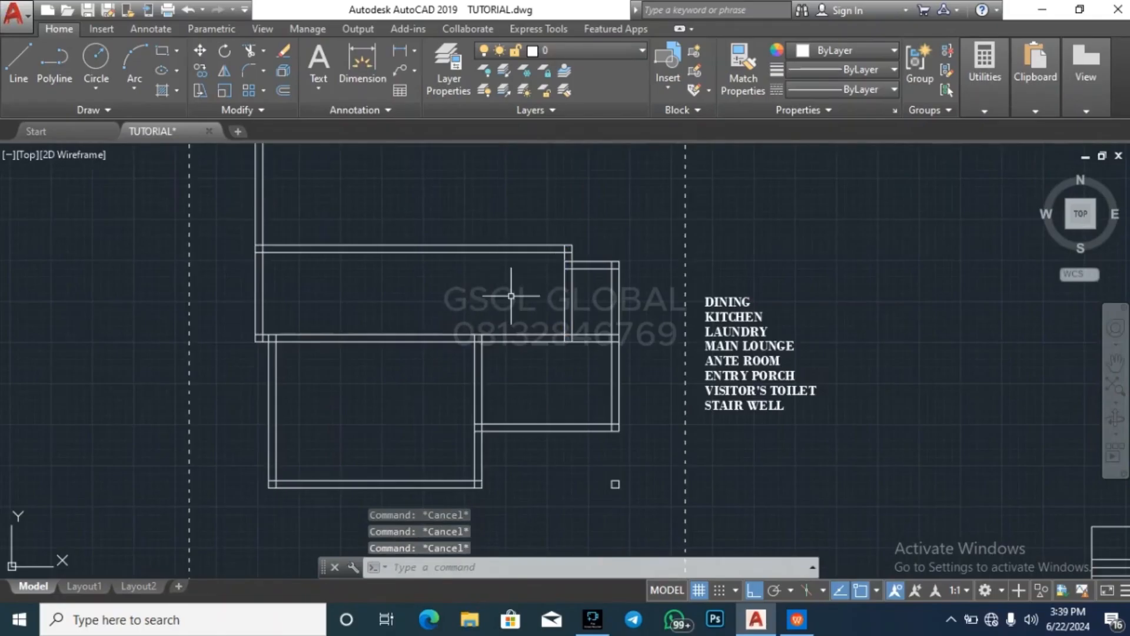
pyautogui.write('o')
pyautogui.press('Return')
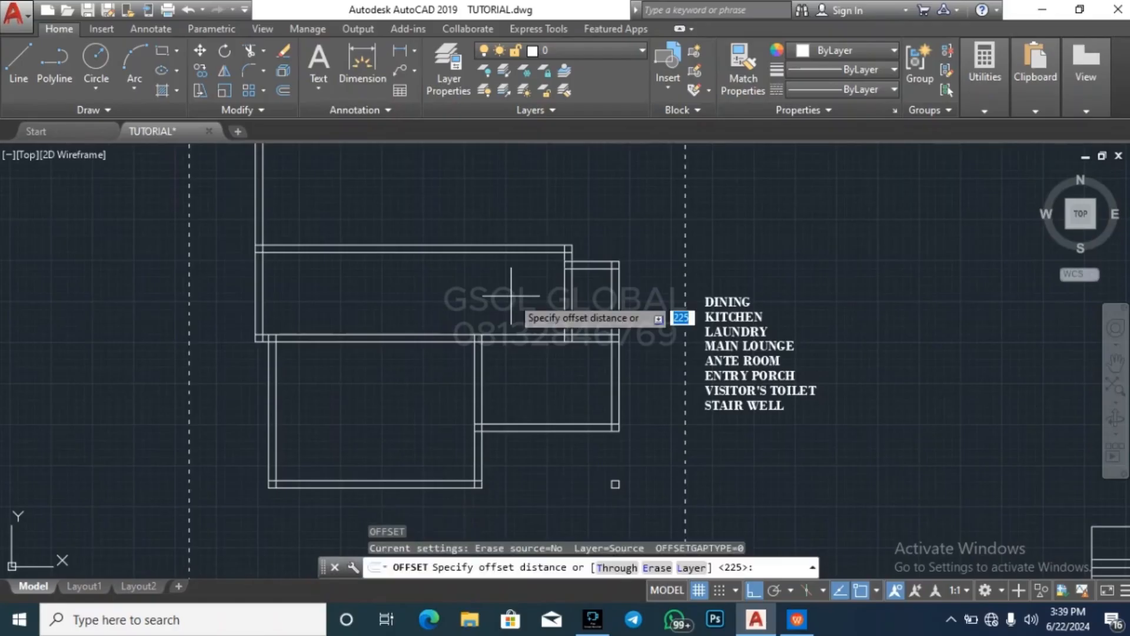
pyautogui.write('4500')
pyautogui.press('Return')
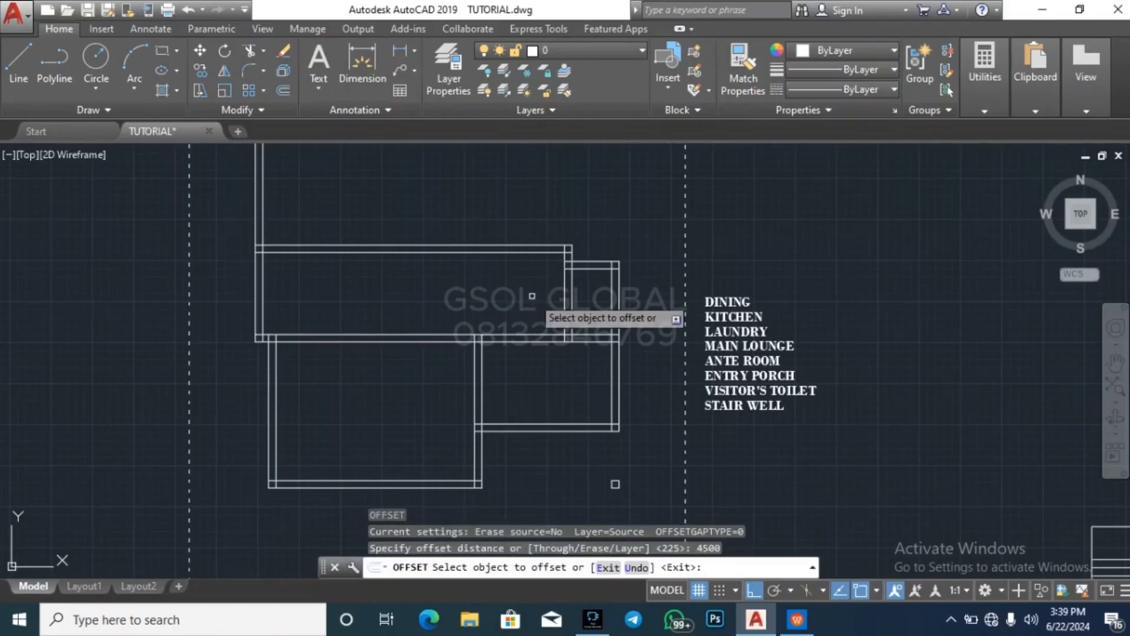
pyautogui.click(567, 288)
pyautogui.click(482, 285)
pyautogui.press('Escape')
# Trim both lines of the new horizontal wall to the left of the new vertical line
pyautogui.press('Escape')
pyautogui.press('Escape')
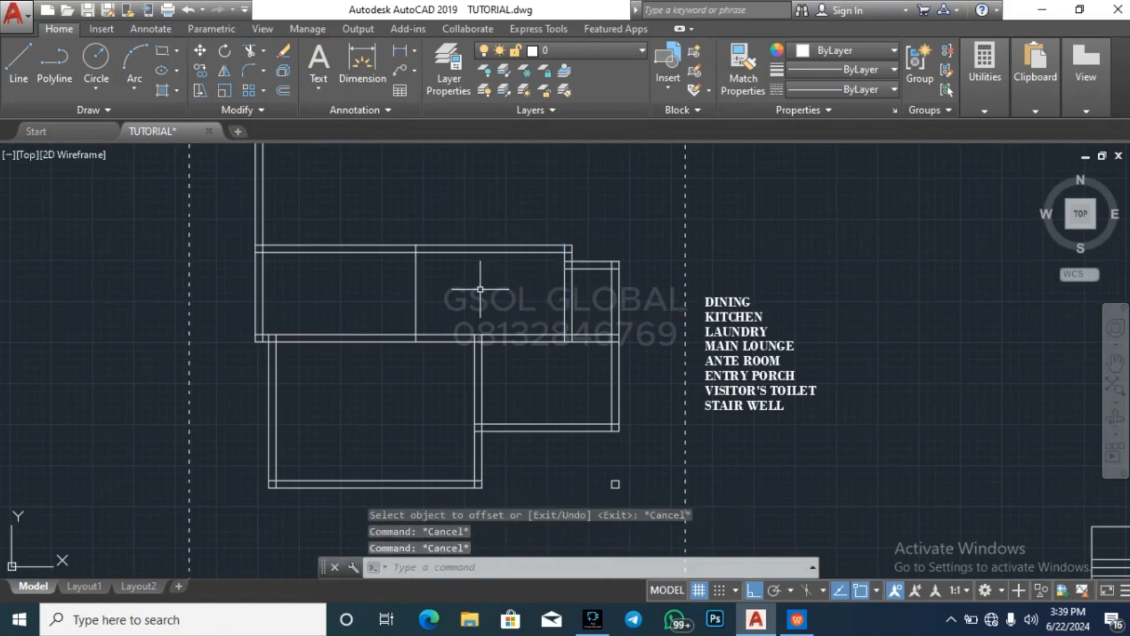
pyautogui.write('tr')
pyautogui.press('Return')
pyautogui.press('Return')
pyautogui.click(386, 282)
pyautogui.click(343, 199)
pyautogui.press('Escape')
pyautogui.press('Escape')
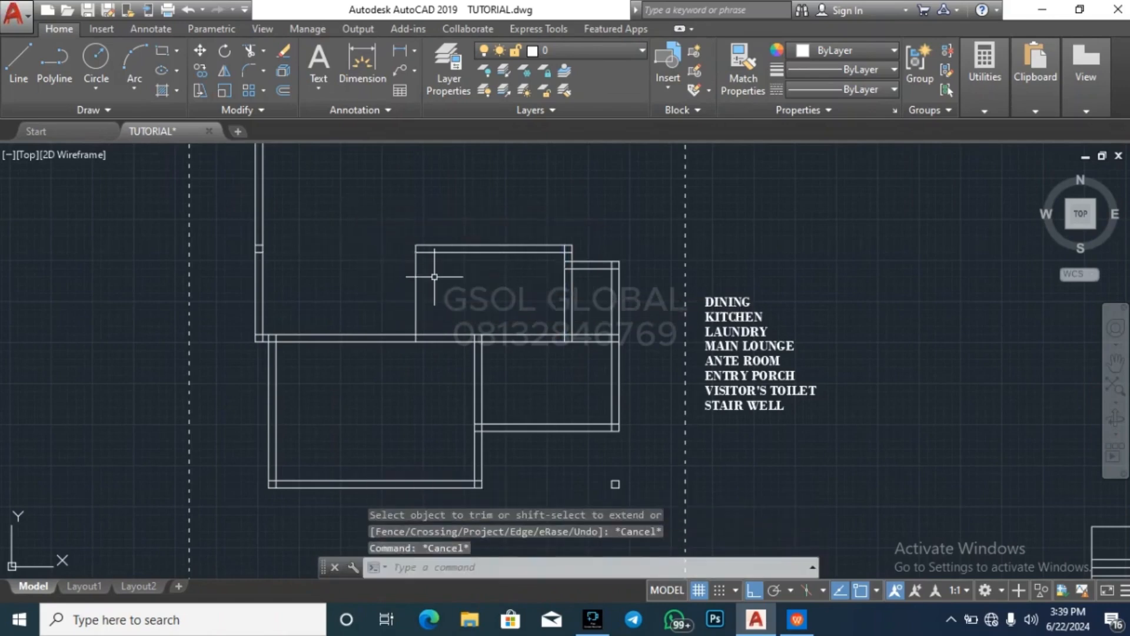
# Offset the new vertical line 225 to the left to form the enclosure's left wall
pyautogui.write('o')
pyautogui.press('Return')
pyautogui.write('225')
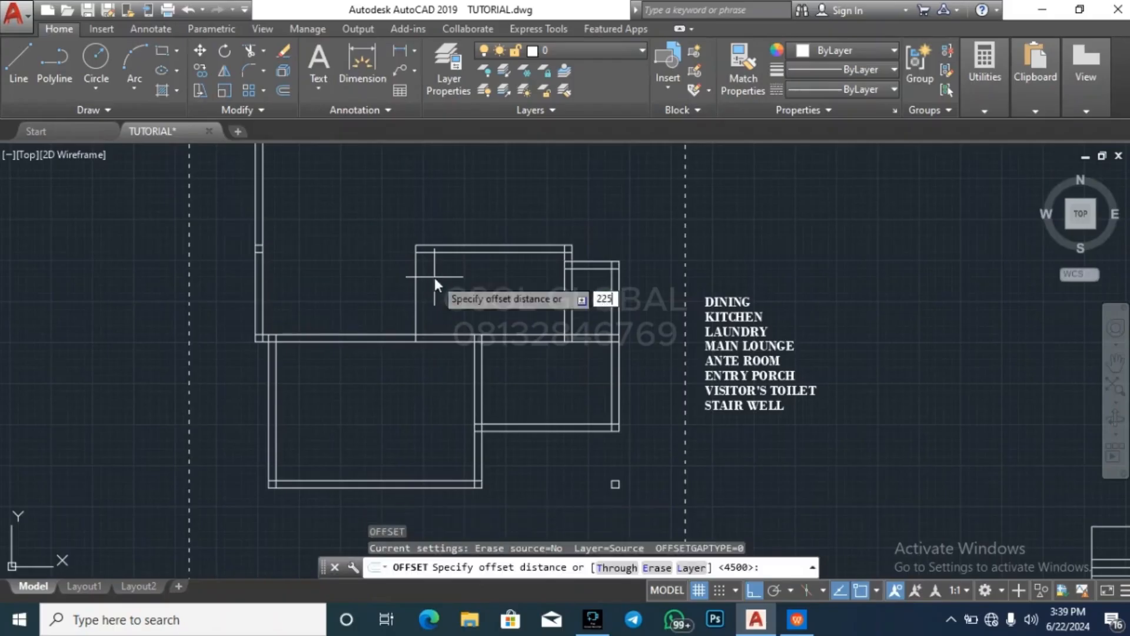
pyautogui.press('Return')
pyautogui.click(415, 252)
pyautogui.click(405, 258)
pyautogui.press('Escape')
pyautogui.press('Escape')
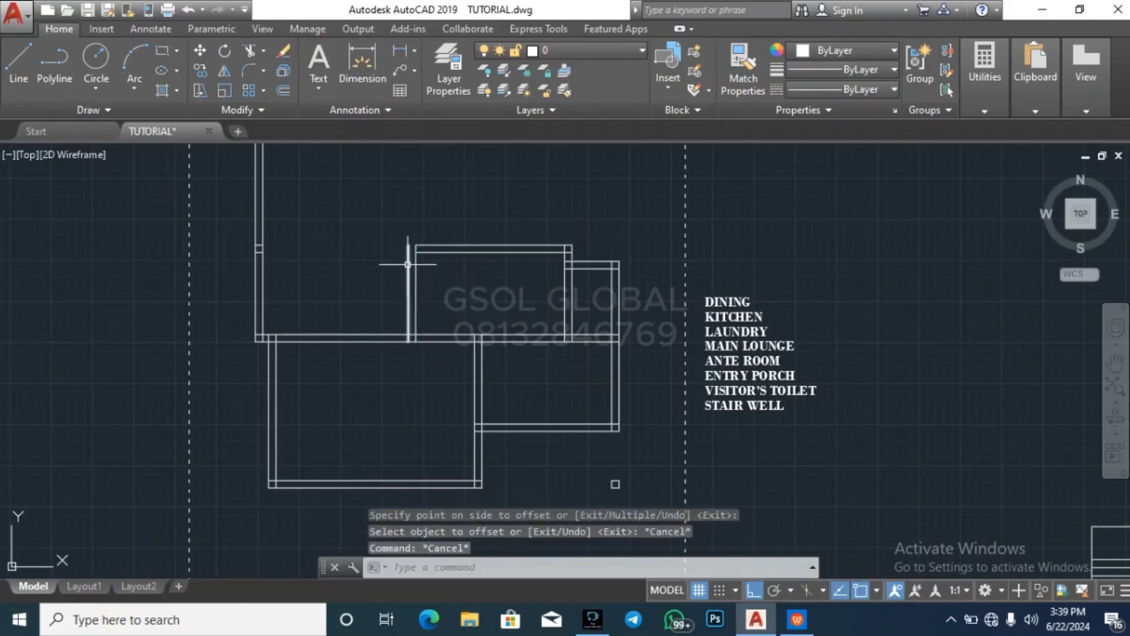
# Extend both upper horizontal wall lines to the outer line of the enclosure's left wall
pyautogui.scroll(4, 409, 262)
pyautogui.click(415, 253)
pyautogui.click(393, 263)
pyautogui.write('ex')
pyautogui.press('Return')
pyautogui.click(528, 264)
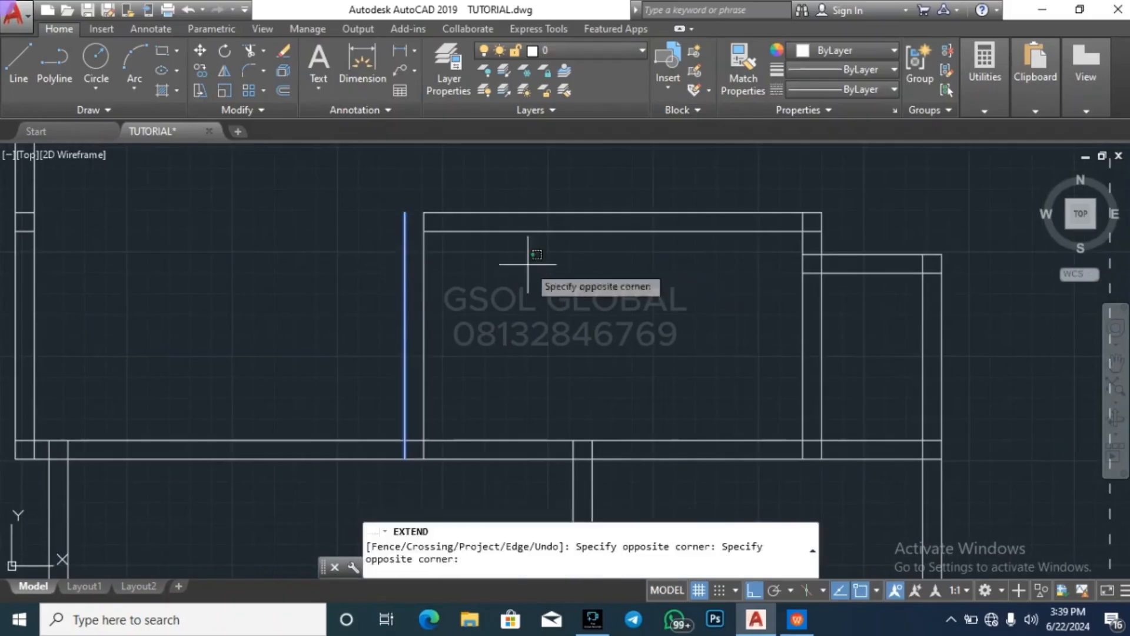
pyautogui.click(501, 200)
pyautogui.press('Escape')
pyautogui.press('Escape')
pyautogui.press('Escape')
# Erase the two short leftover wall segments inside the far-left exterior wall
pyautogui.scroll(-4, 511, 294)
pyautogui.click(316, 270)
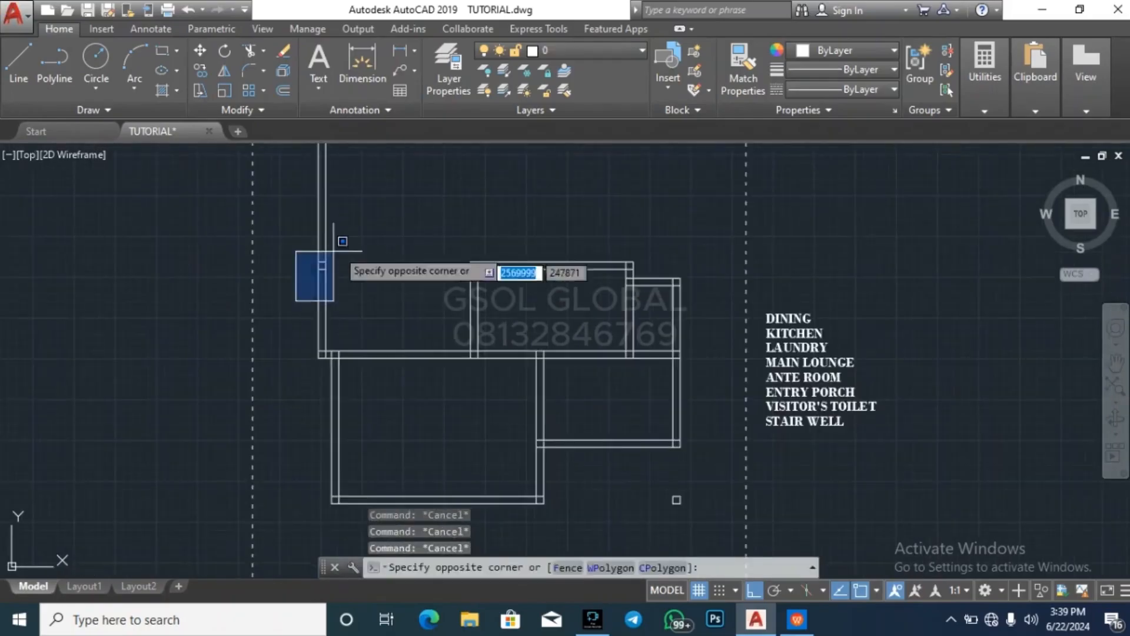
pyautogui.press('Escape')
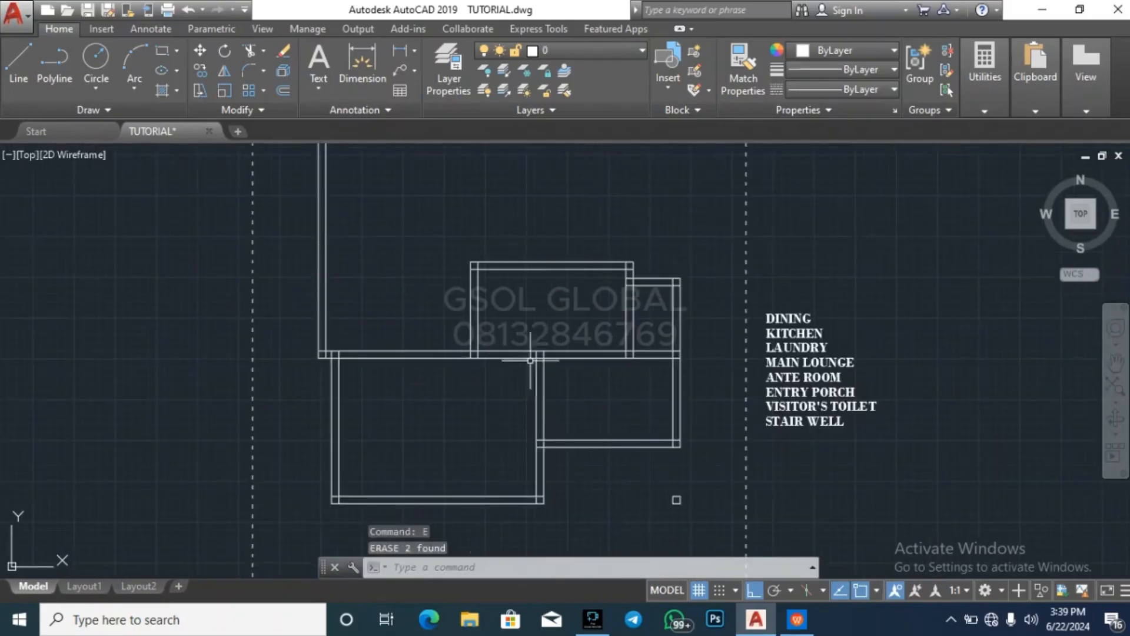
pyautogui.scroll(2, 621, 289)
pyautogui.scroll(2, 622, 288)
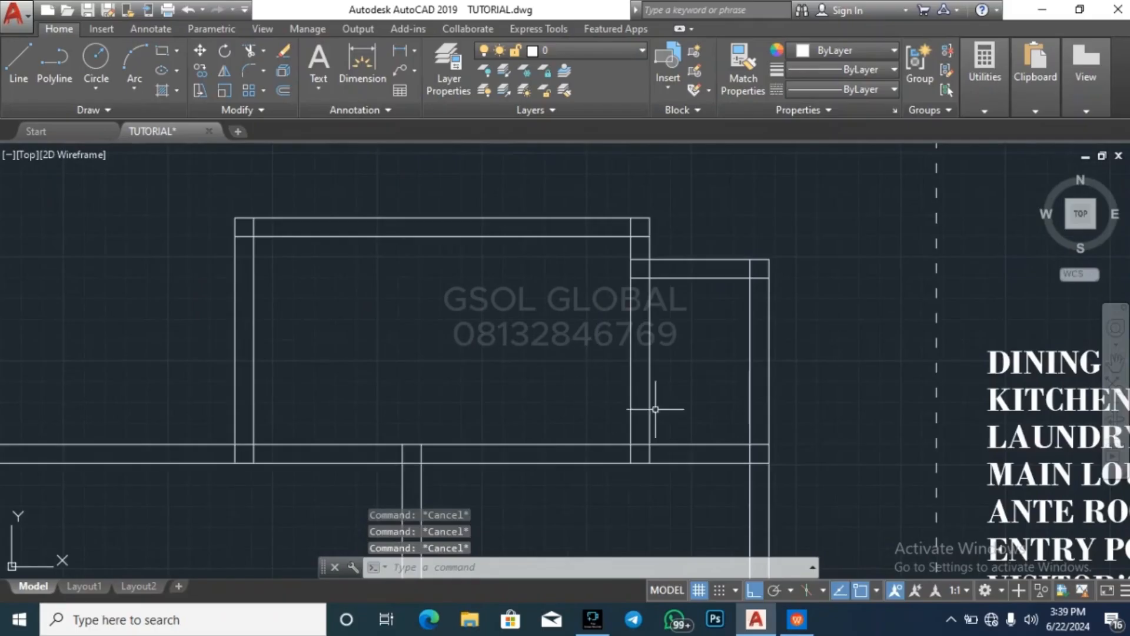
pyautogui.scroll(-4, 655, 408)
pyautogui.scroll(4, 384, 296)
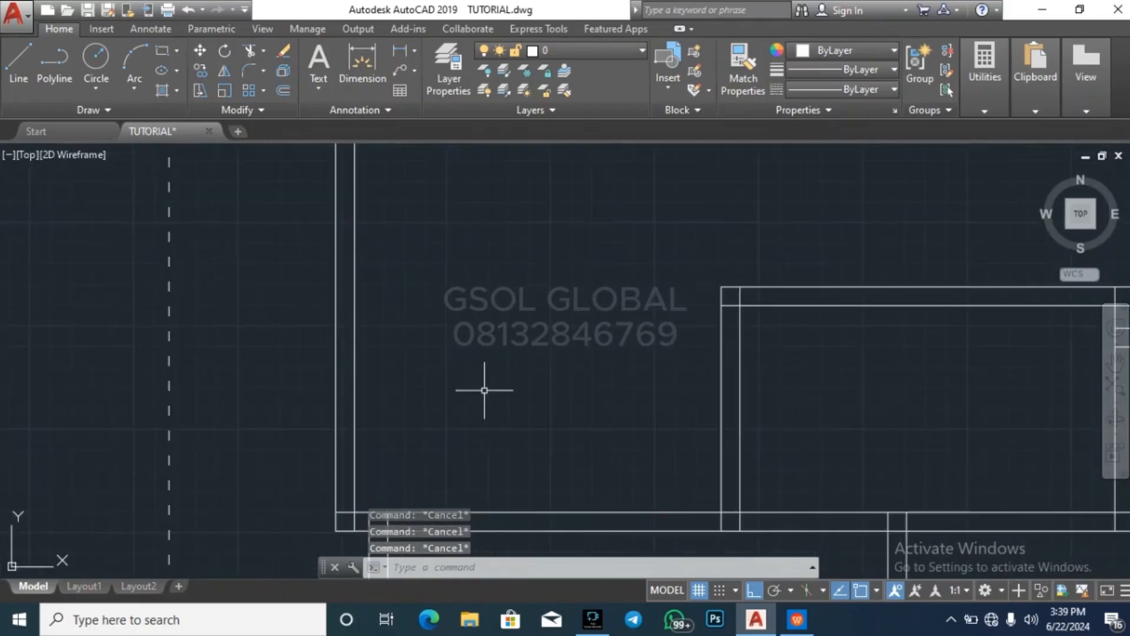
pyautogui.scroll(-2, 377, 300)
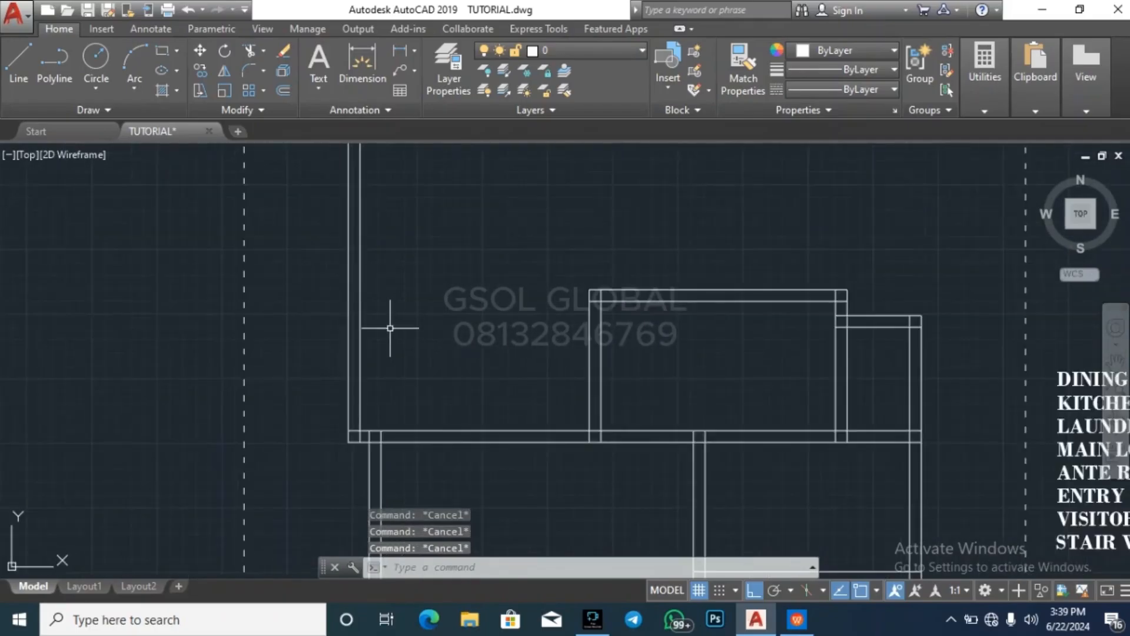
pyautogui.press('Return')
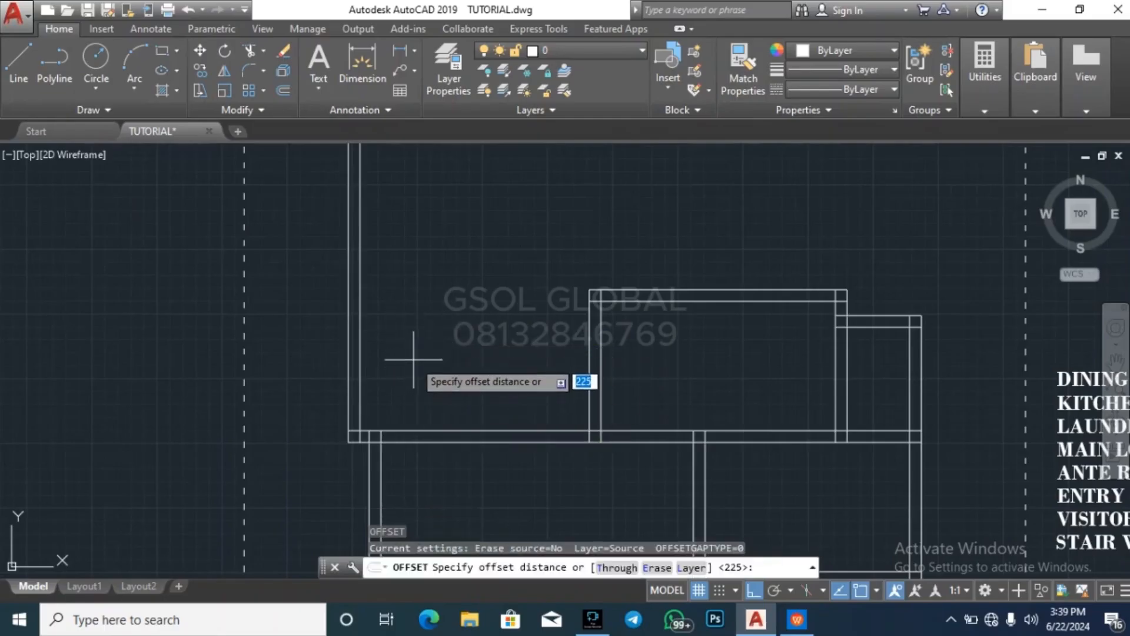
pyautogui.press('Return')
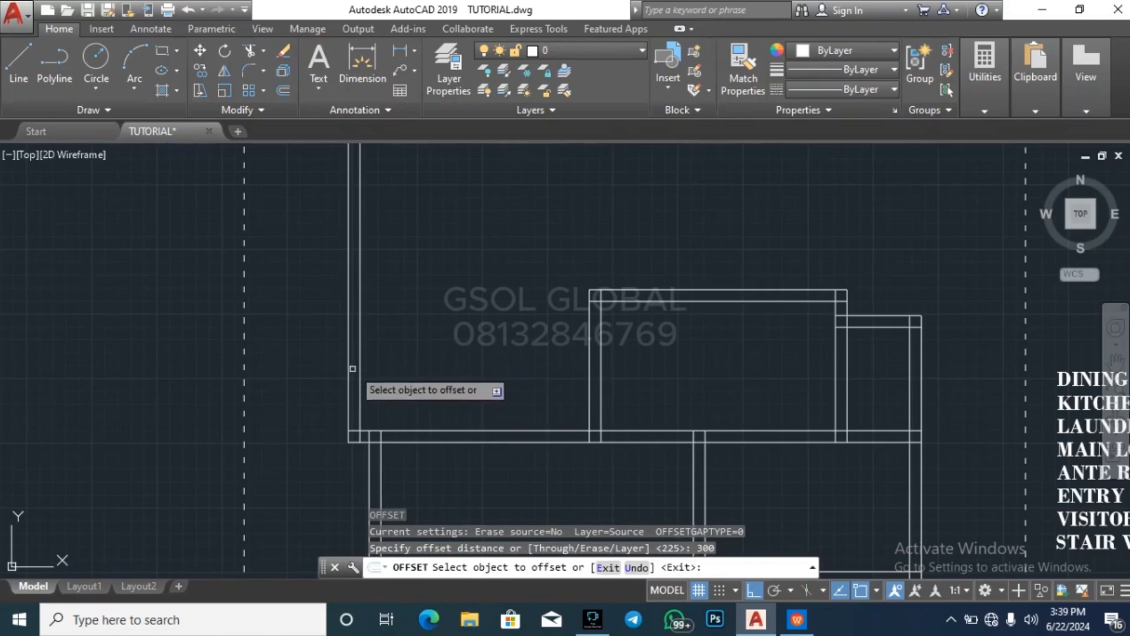
pyautogui.click(359, 369)
pyautogui.press('Return')
pyautogui.press('Return')
pyautogui.press('Return')
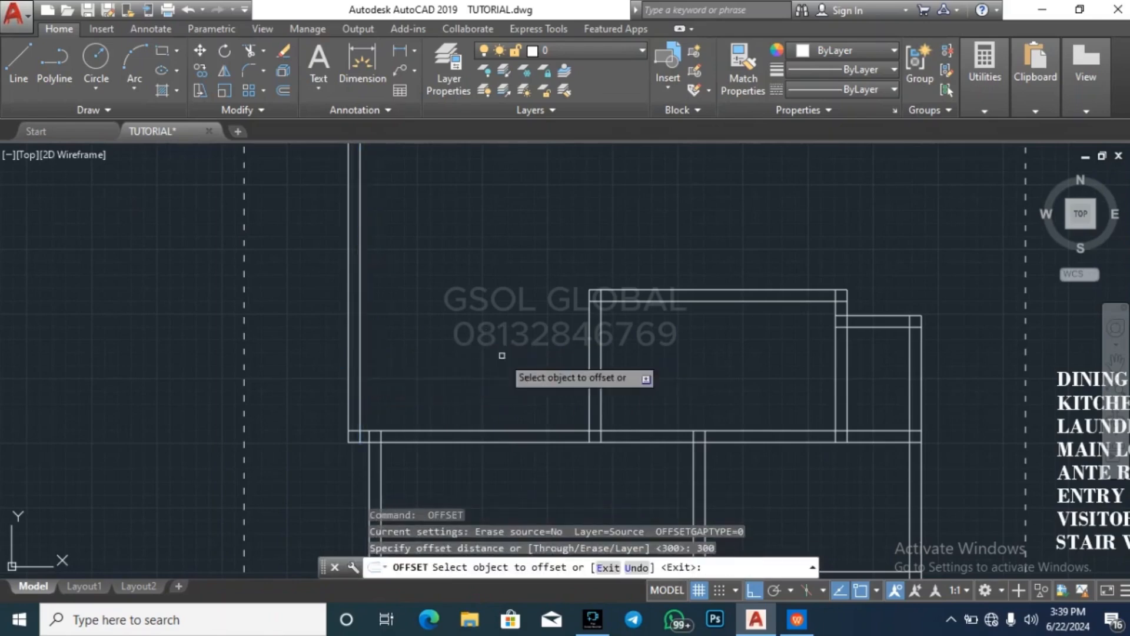
pyautogui.press('Return')
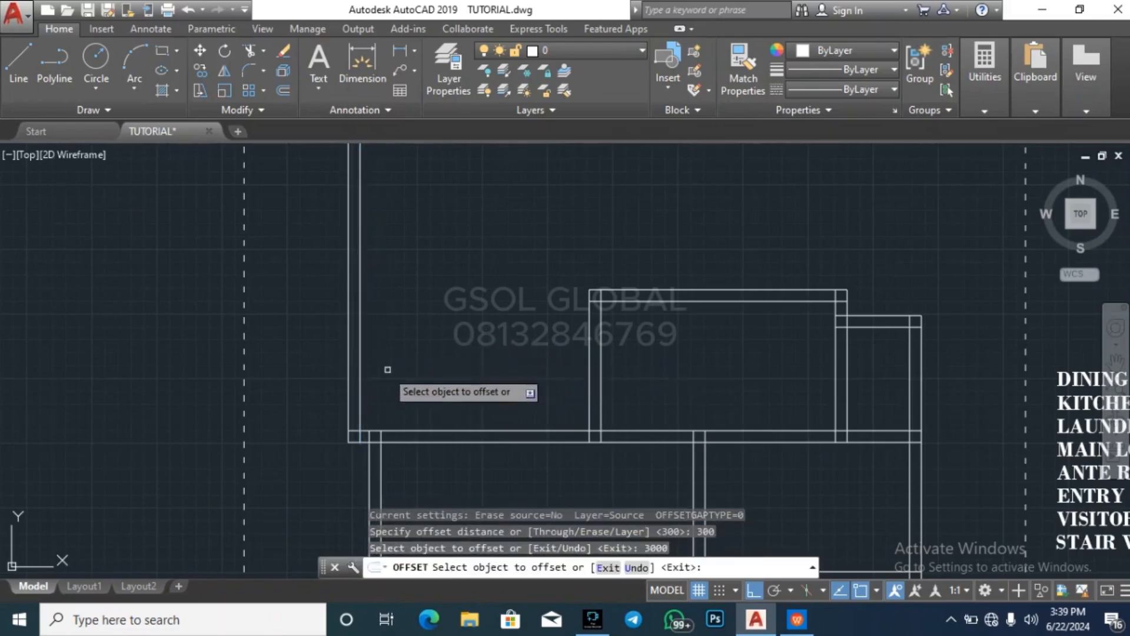
pyautogui.click(363, 353)
pyautogui.press('Escape')
pyautogui.press('Return')
pyautogui.press('Return')
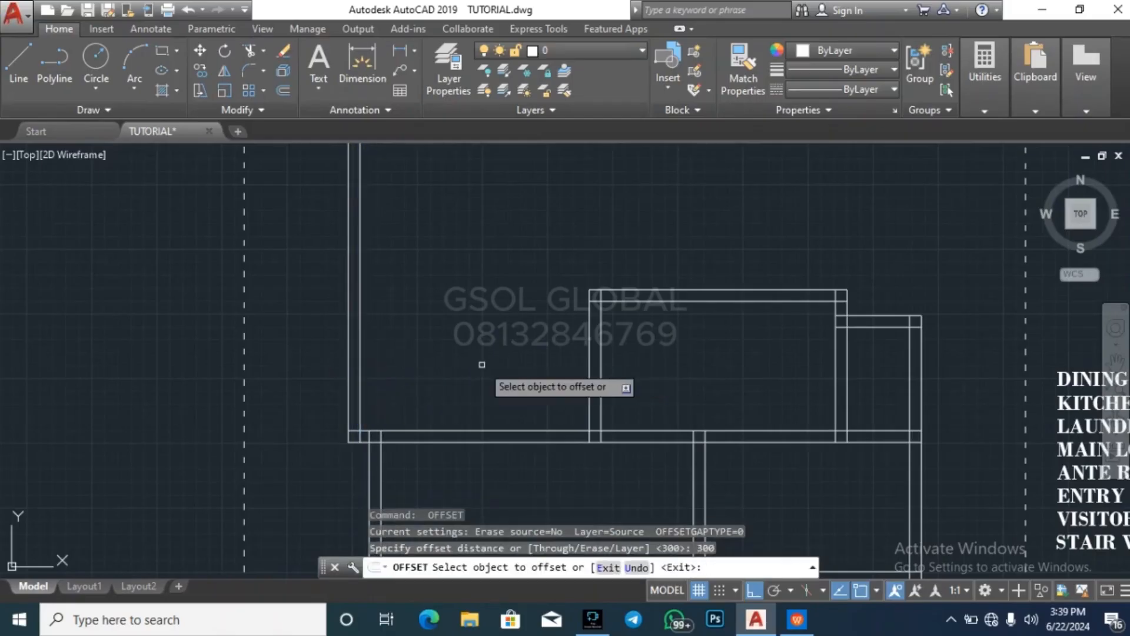
pyautogui.write('3000')
pyautogui.press('Return')
pyautogui.click(361, 364)
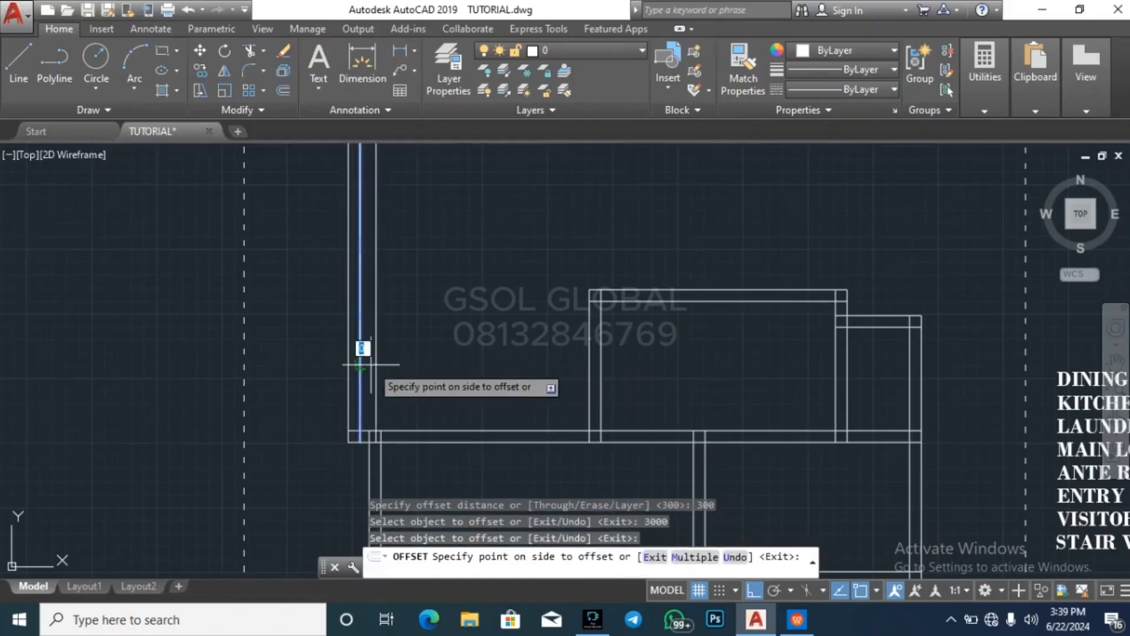
pyautogui.press('Escape')
pyautogui.press('Return')
pyautogui.press('Return')
pyautogui.press('Escape')
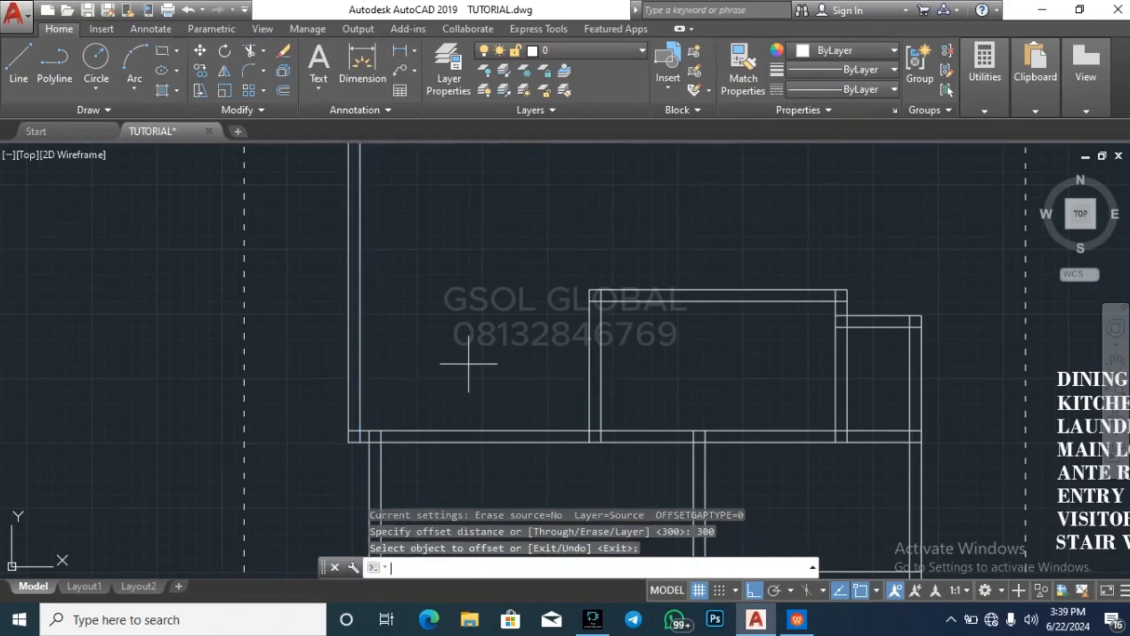
# Offset the inner line of the far-left exterior wall 3000 to the right
pyautogui.press('Return')
pyautogui.write('23')
pyautogui.press('BackSpace')
pyautogui.press('BackSpace')
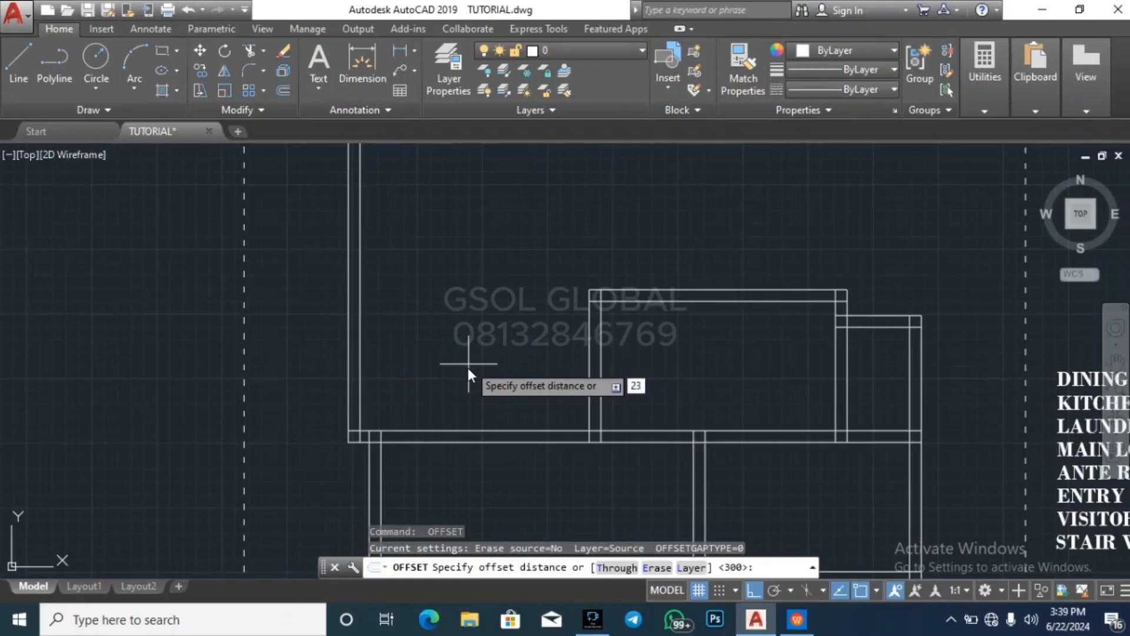
pyautogui.write('3000')
pyautogui.press('Return')
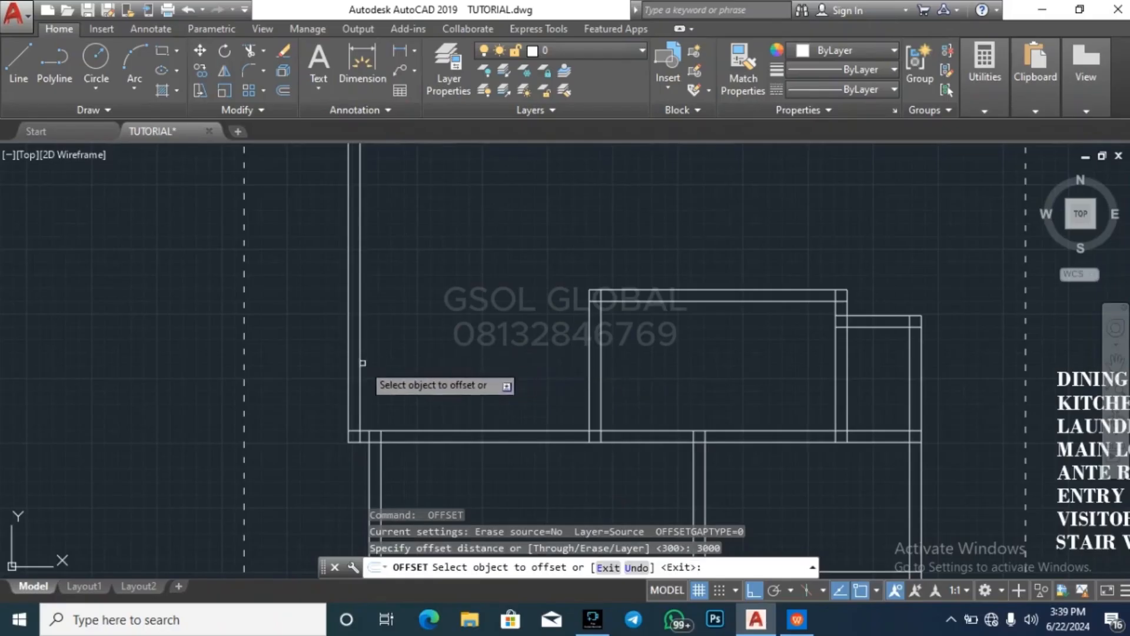
pyautogui.click(359, 363)
pyautogui.click(561, 354)
pyautogui.press('Return')
pyautogui.press('Return')
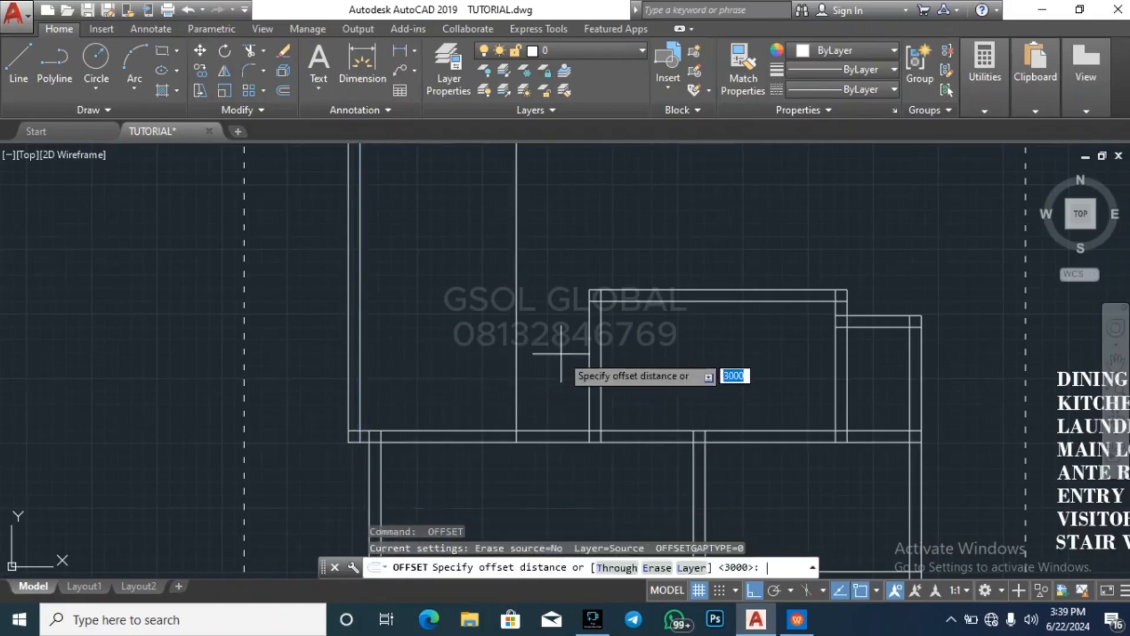
pyautogui.press('Return')
pyautogui.press('Escape')
pyautogui.press('Escape')
# Measure the gap between the new vertical line and the stair enclosure's left wall
pyautogui.click(995, 109)
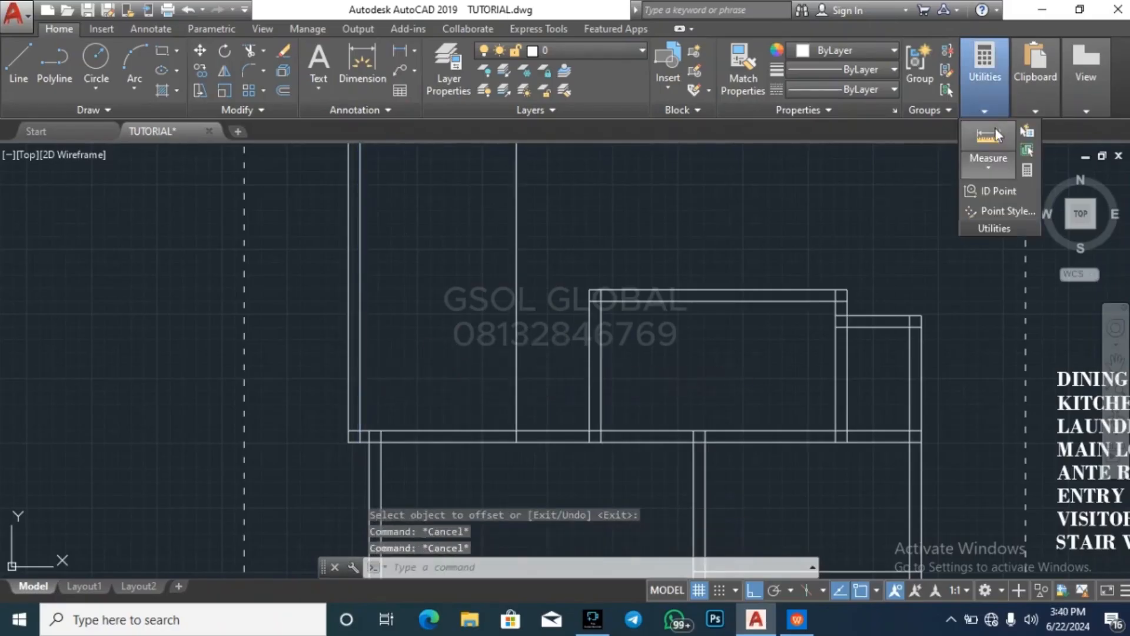
pyautogui.click(989, 138)
pyautogui.scroll(2, 559, 424)
pyautogui.click(495, 420)
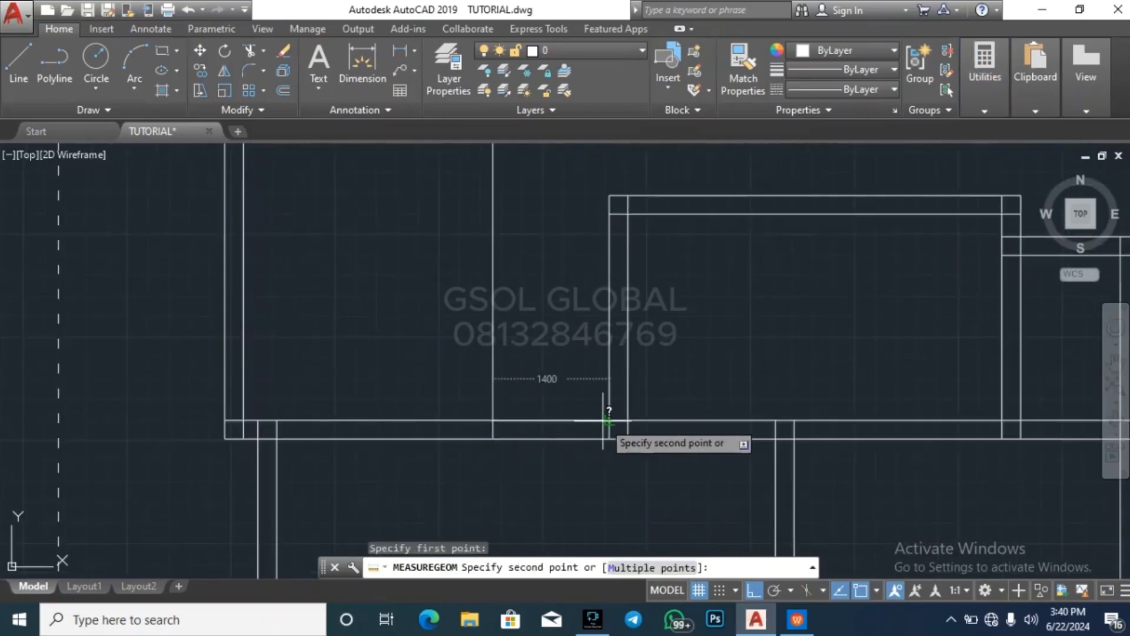
pyautogui.press('Escape')
pyautogui.press('Escape')
# Offset the new vertical line 225 to the right to give the wall its thickness
pyautogui.write('o')
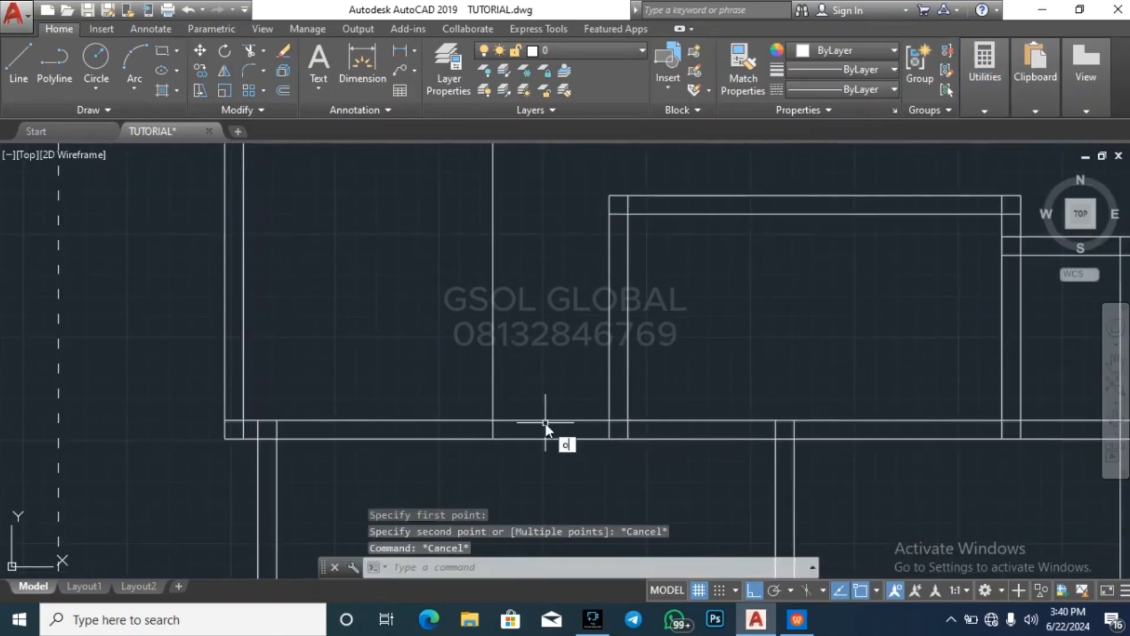
pyautogui.press('Return')
pyautogui.write('225')
pyautogui.press('Return')
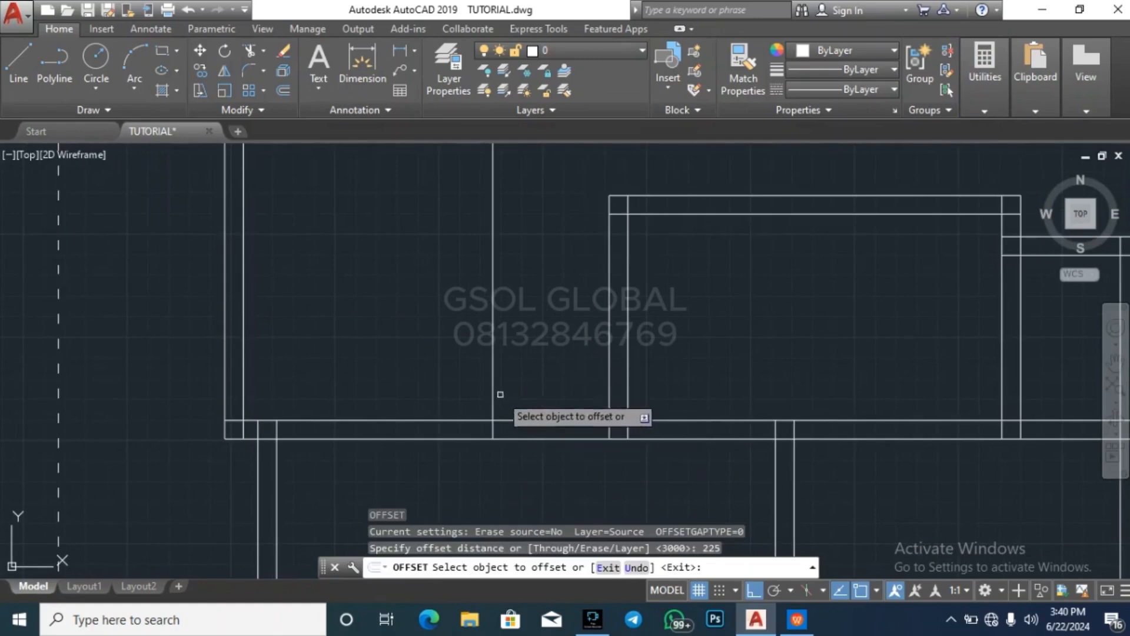
pyautogui.click(494, 385)
pyautogui.click(514, 368)
pyautogui.press('Escape')
pyautogui.press('Escape')
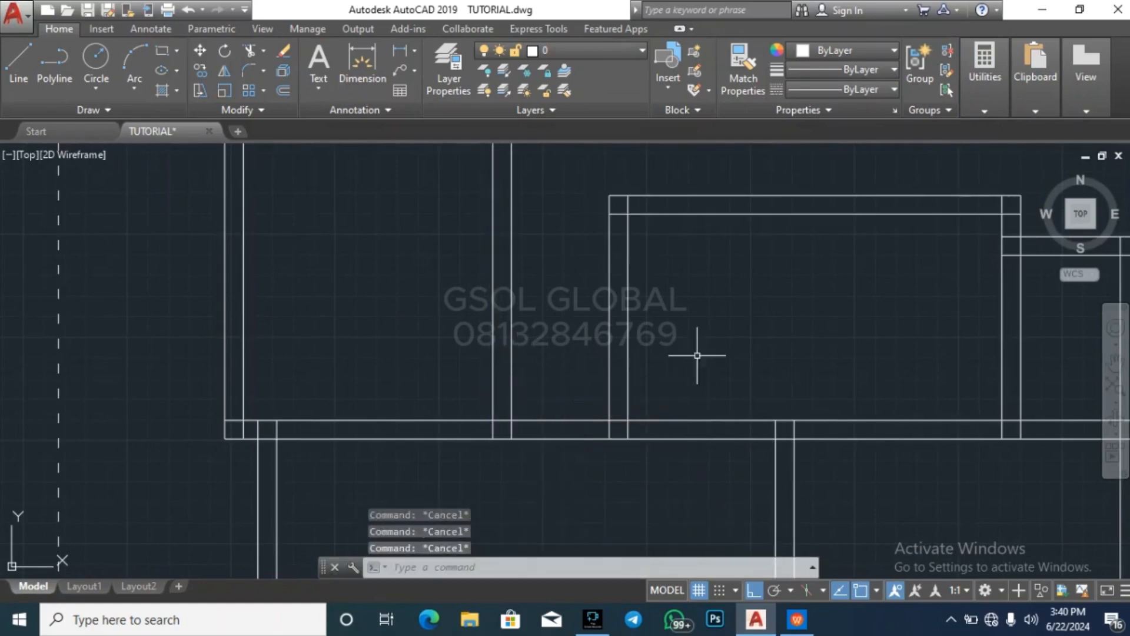
# Measure the clear width between the new vertical wall and the stair enclosure's left wall
pyautogui.click(995, 109)
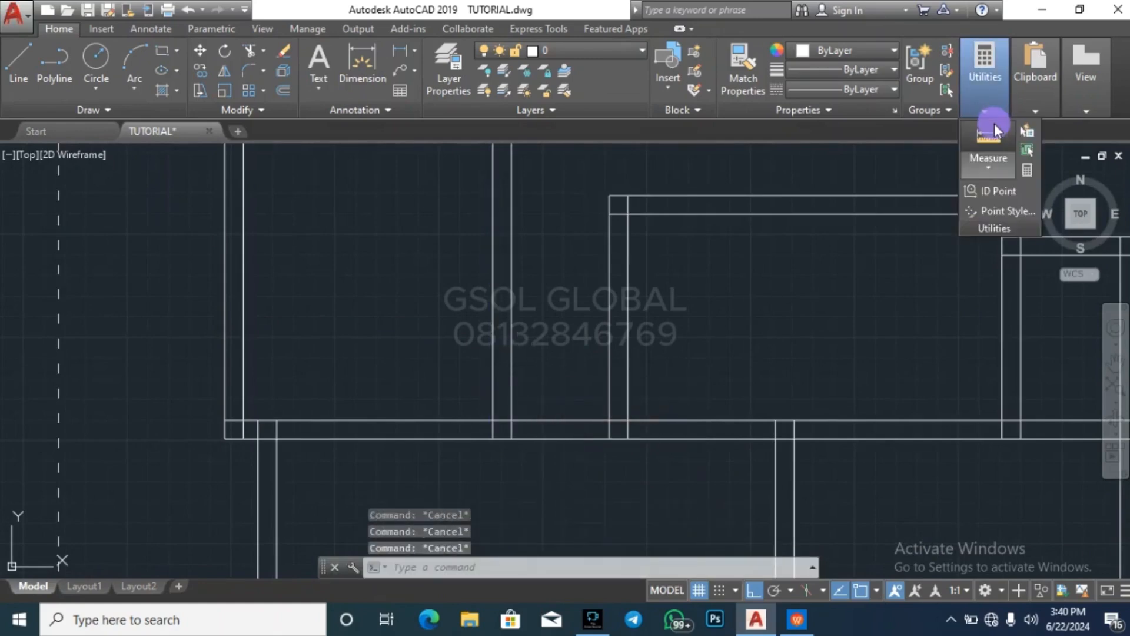
pyautogui.click(993, 127)
pyautogui.click(511, 421)
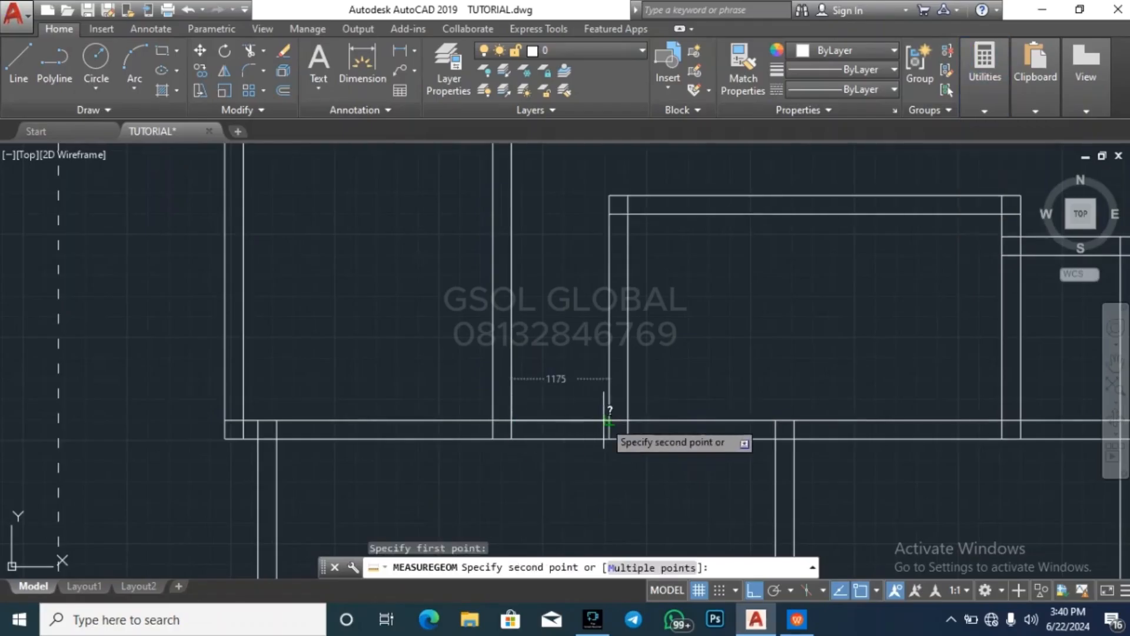
pyautogui.press('Escape')
pyautogui.press('Escape')
pyautogui.press('Escape')
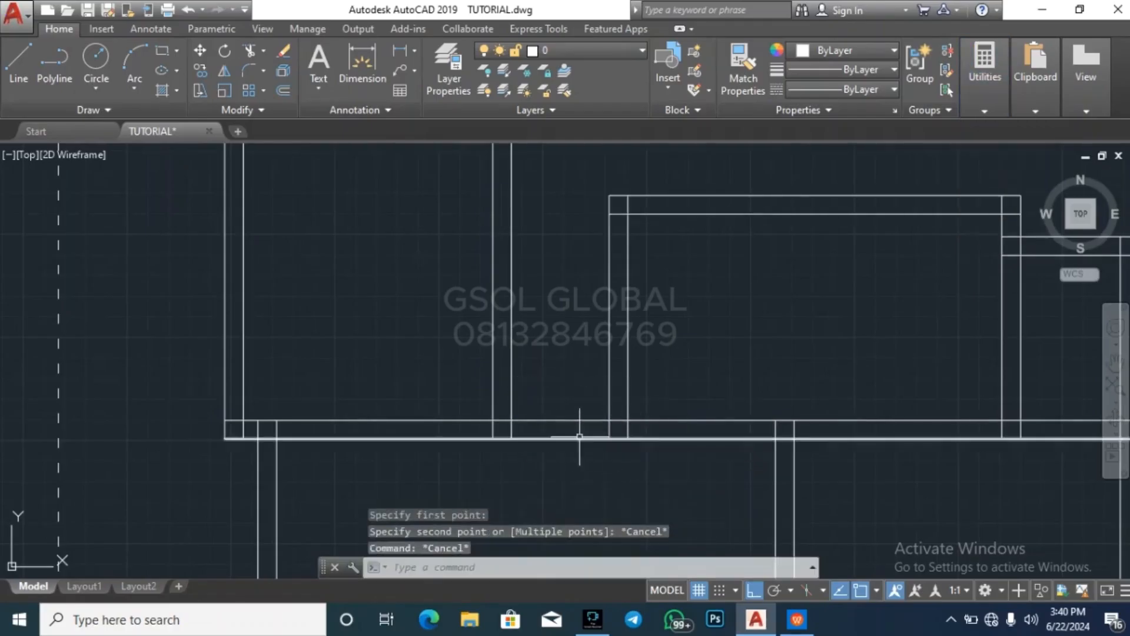
# Offset the upper line of the long horizontal wall 300 upward, and erase the copy
pyautogui.scroll(-4, 564, 384)
pyautogui.press('Escape')
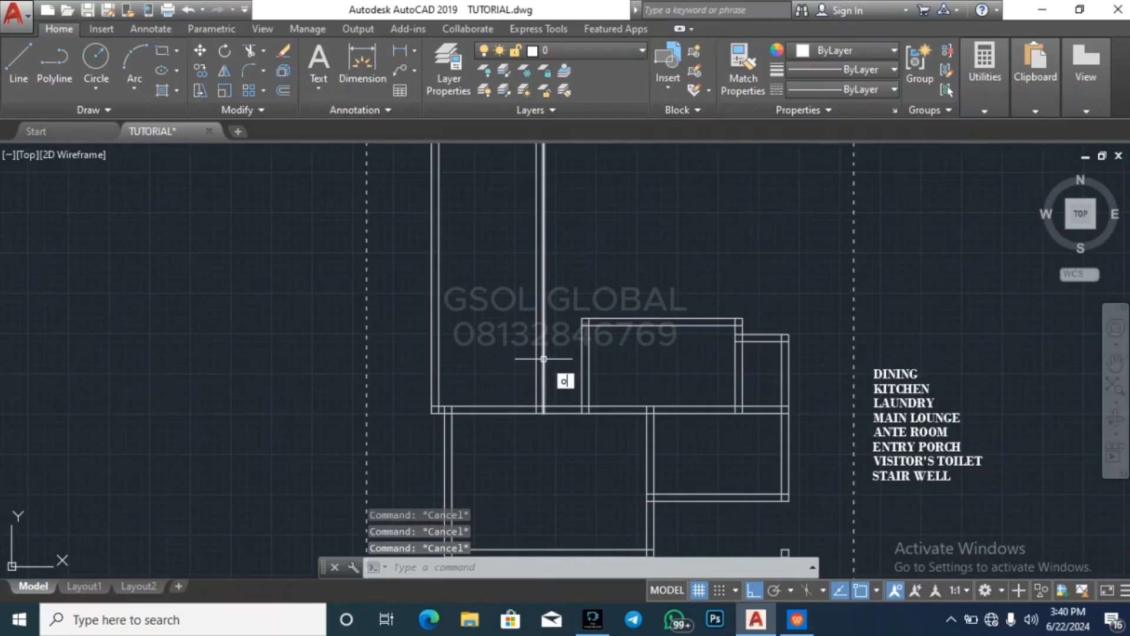
pyautogui.write('o')
pyautogui.press('Return')
pyautogui.press('Return')
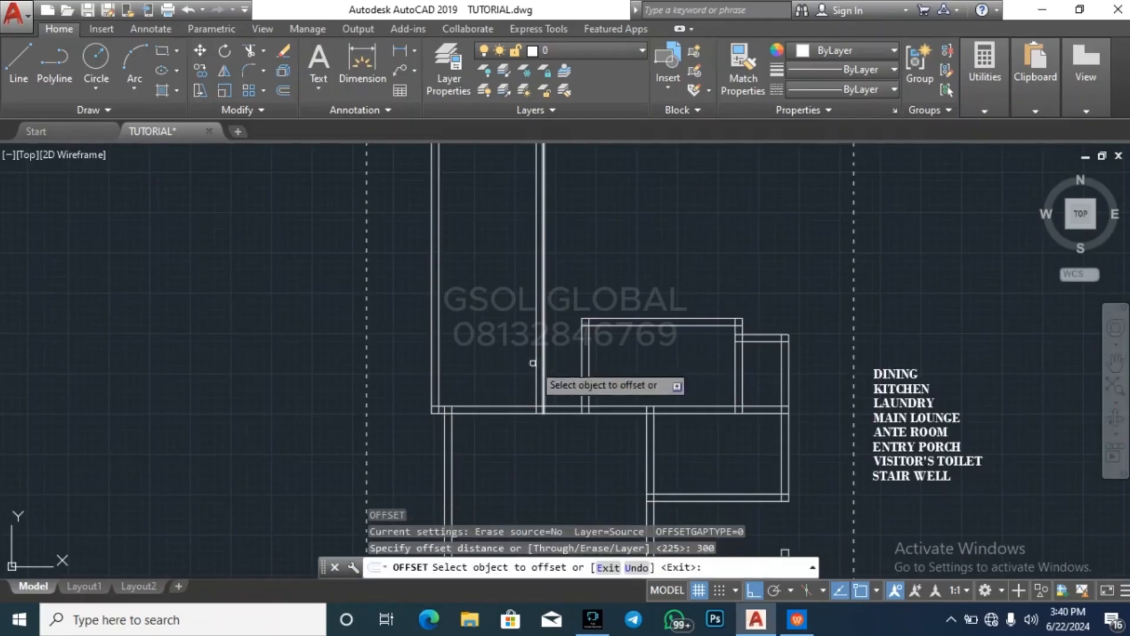
pyautogui.click(513, 404)
pyautogui.click(505, 366)
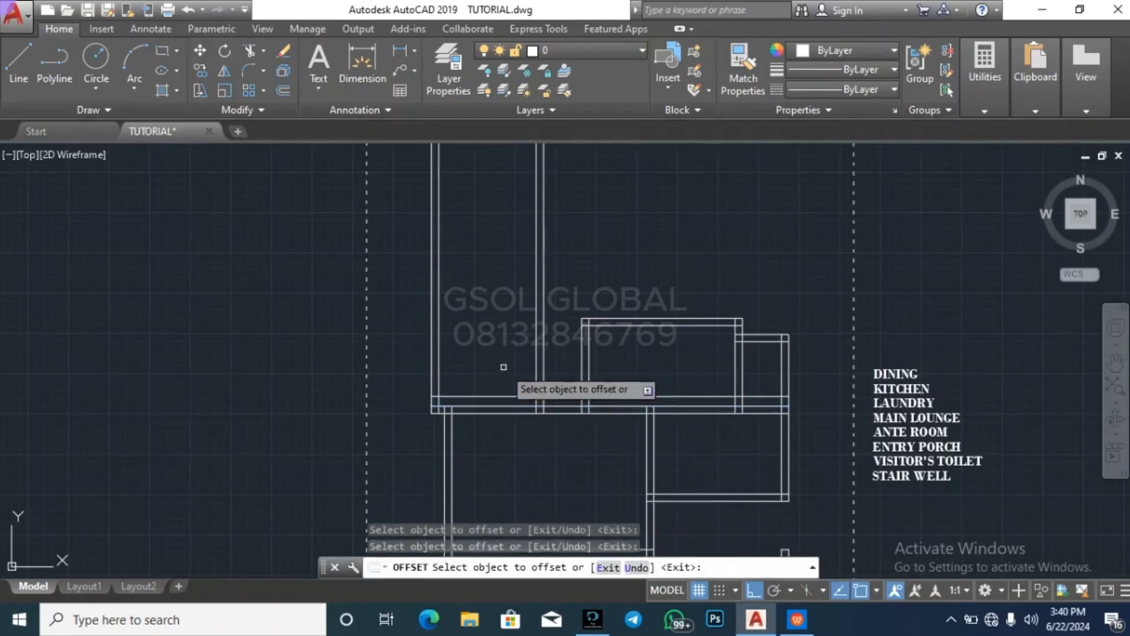
pyautogui.press('Escape')
pyautogui.press('Escape')
pyautogui.click(507, 395)
pyautogui.press('Delete')
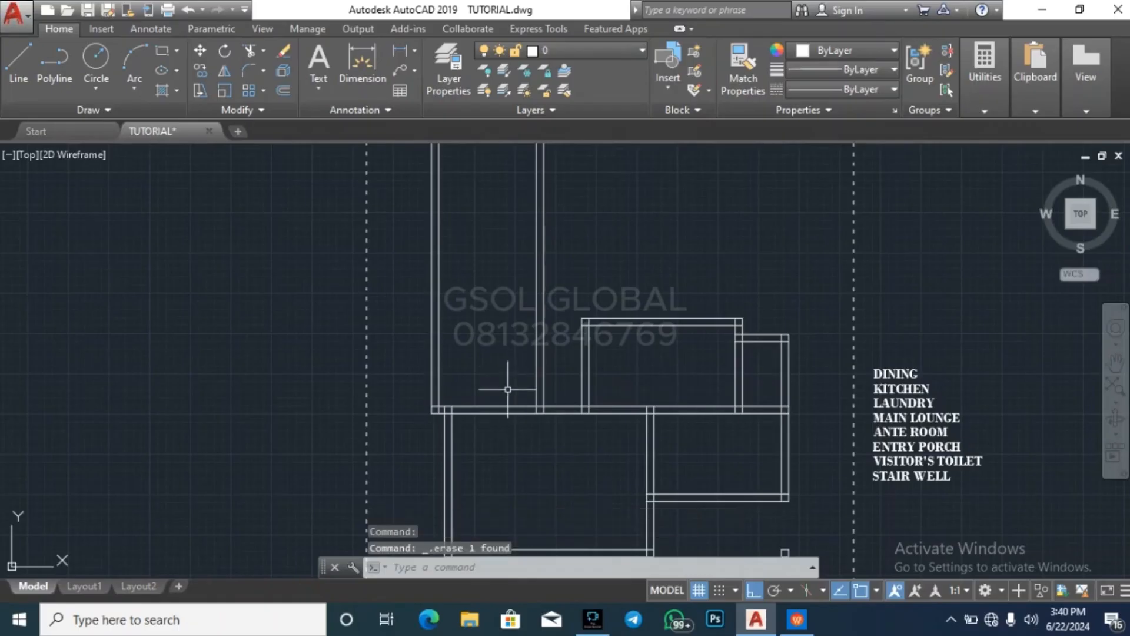
# Offset the upper line of the long horizontal wall 3000 upward
pyautogui.write('o')
pyautogui.press('Return')
pyautogui.write('30')
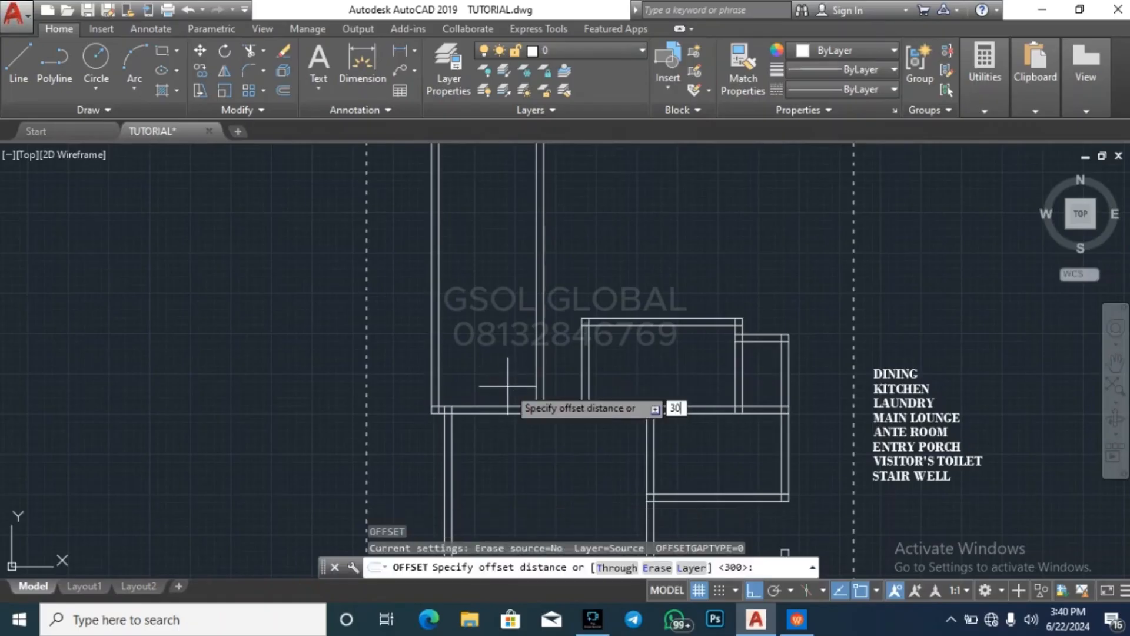
pyautogui.write('00')
pyautogui.press('Return')
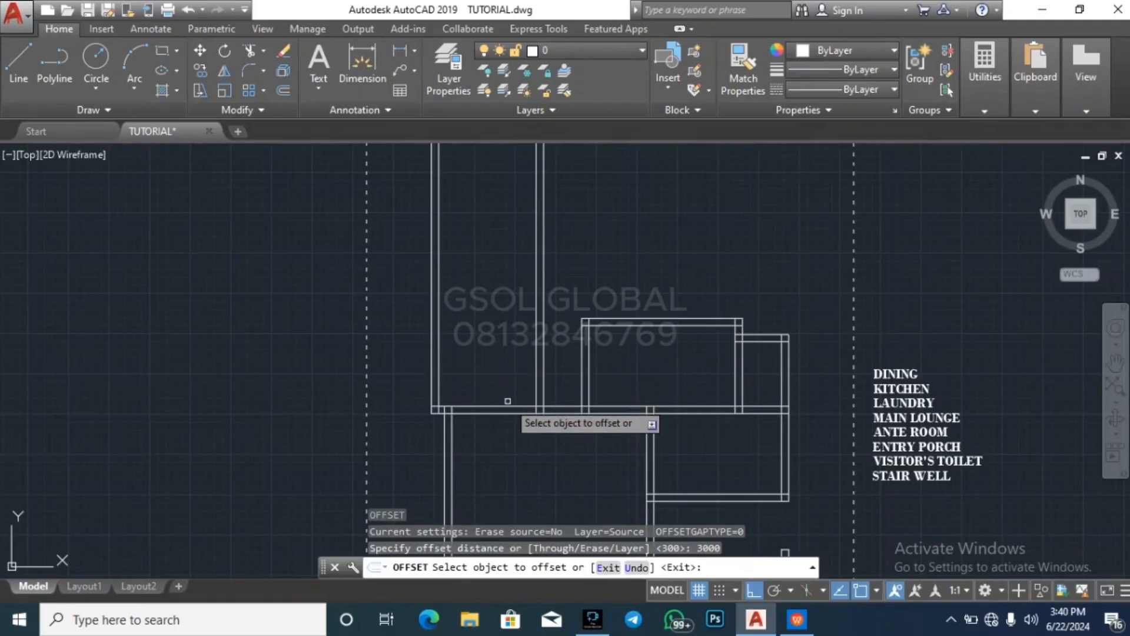
pyautogui.click(507, 406)
pyautogui.click(518, 361)
pyautogui.press('Return')
pyautogui.press('Return')
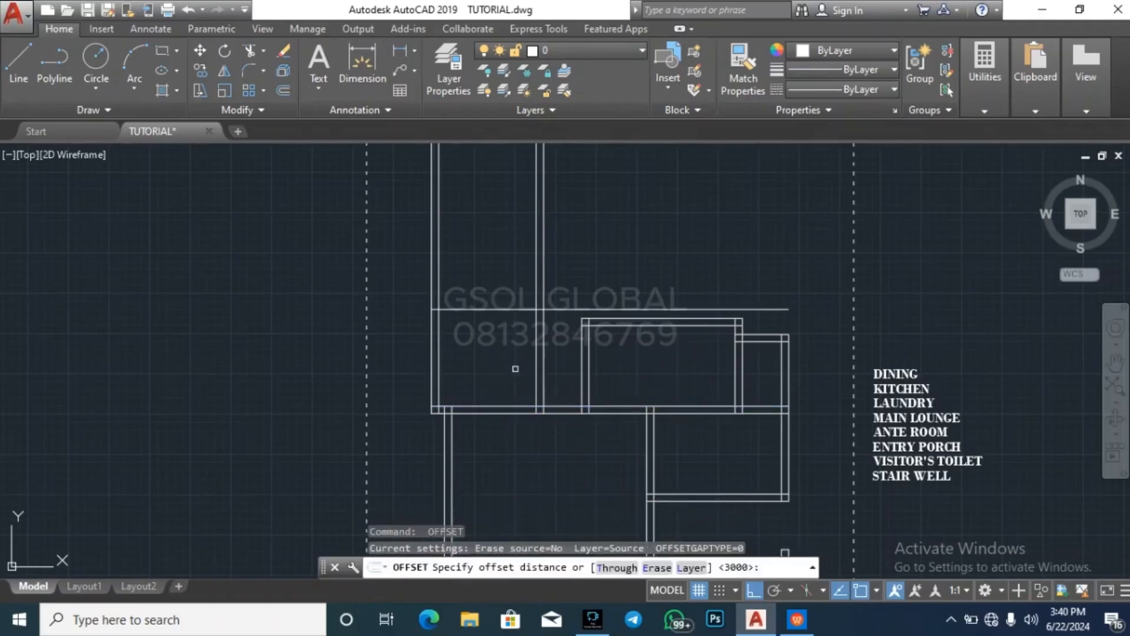
# Offset the new horizontal line another 3000 upward, and erase that copy
pyautogui.press('Return')
pyautogui.write('225')
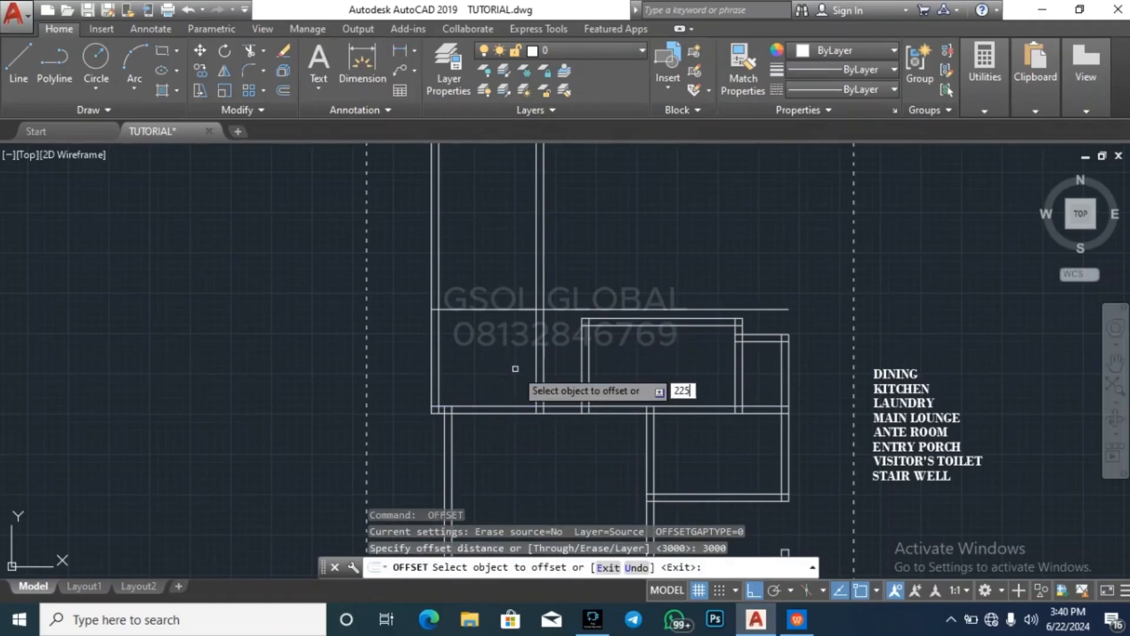
pyautogui.press('Return')
pyautogui.click(507, 308)
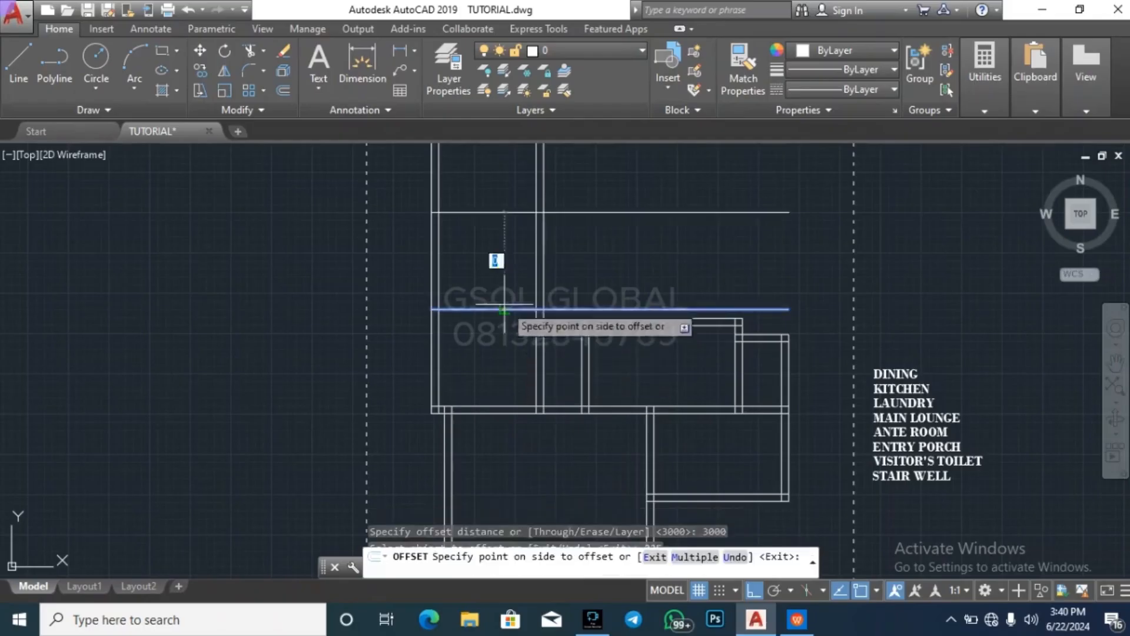
pyautogui.click(505, 282)
pyautogui.press('Escape')
pyautogui.click(539, 259)
pyautogui.click(500, 209)
pyautogui.press('Delete')
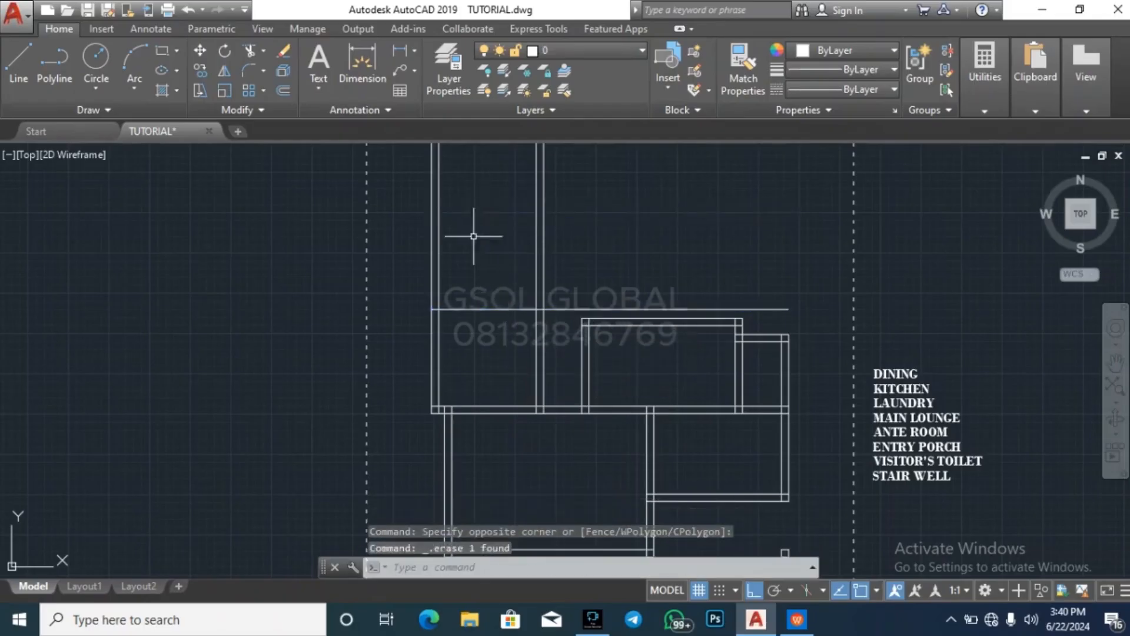
# Offset the new horizontal line 225 upward to form the room's upper wall
pyautogui.write('o')
pyautogui.press('Return')
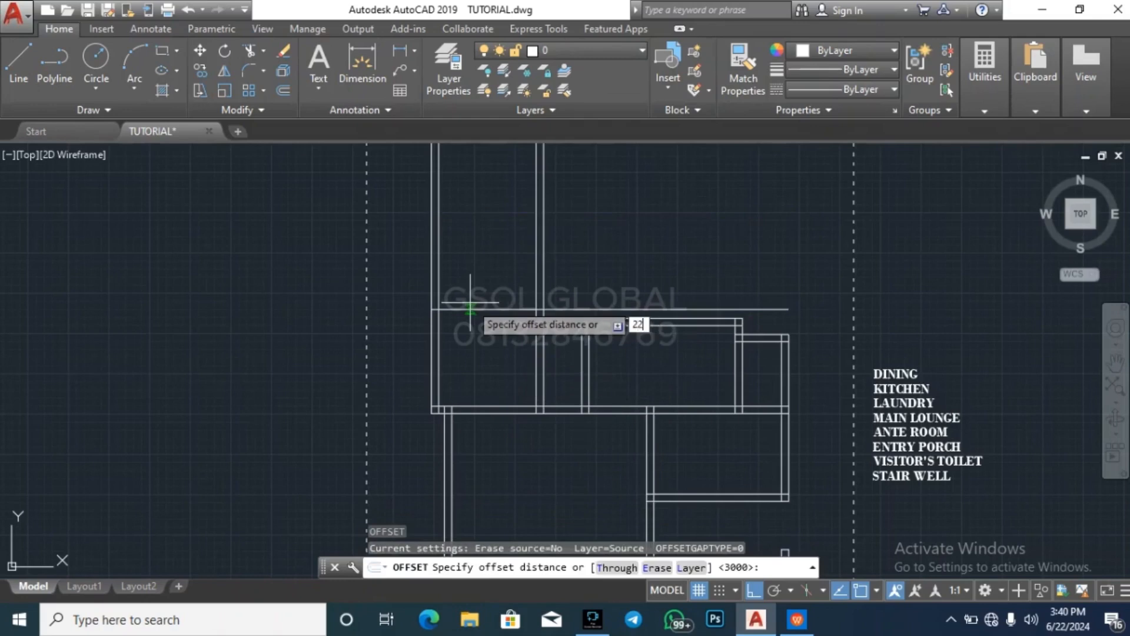
pyautogui.press('Return')
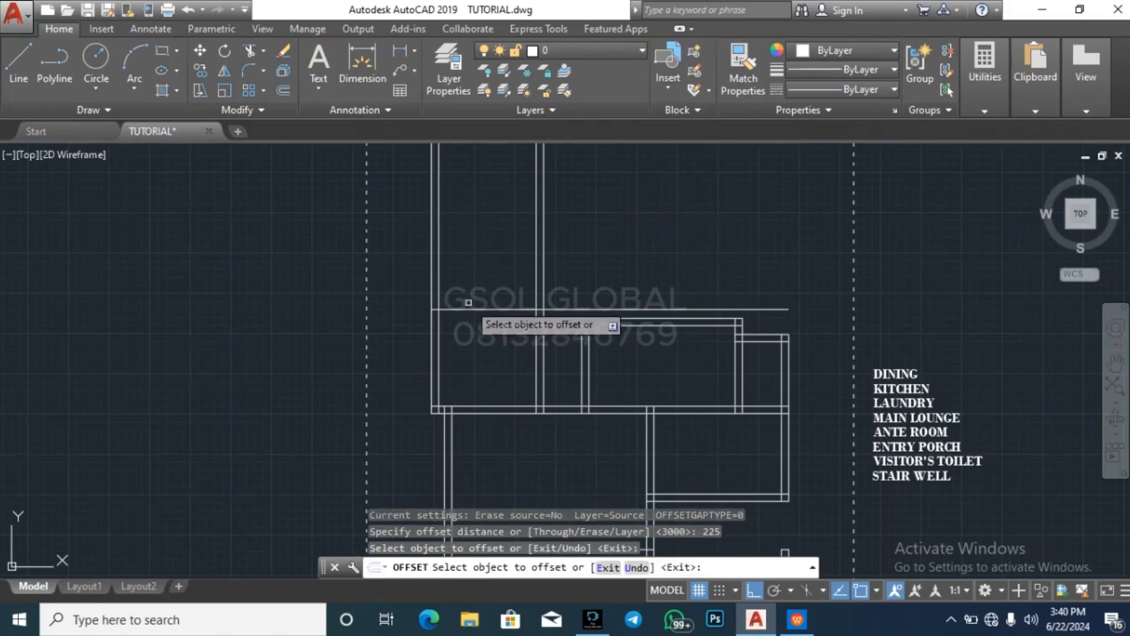
pyautogui.press('Escape')
pyautogui.press('Escape')
pyautogui.press('Escape')
# Trim both new horizontal wall lines to the right of the new vertical wall
pyautogui.write('t')
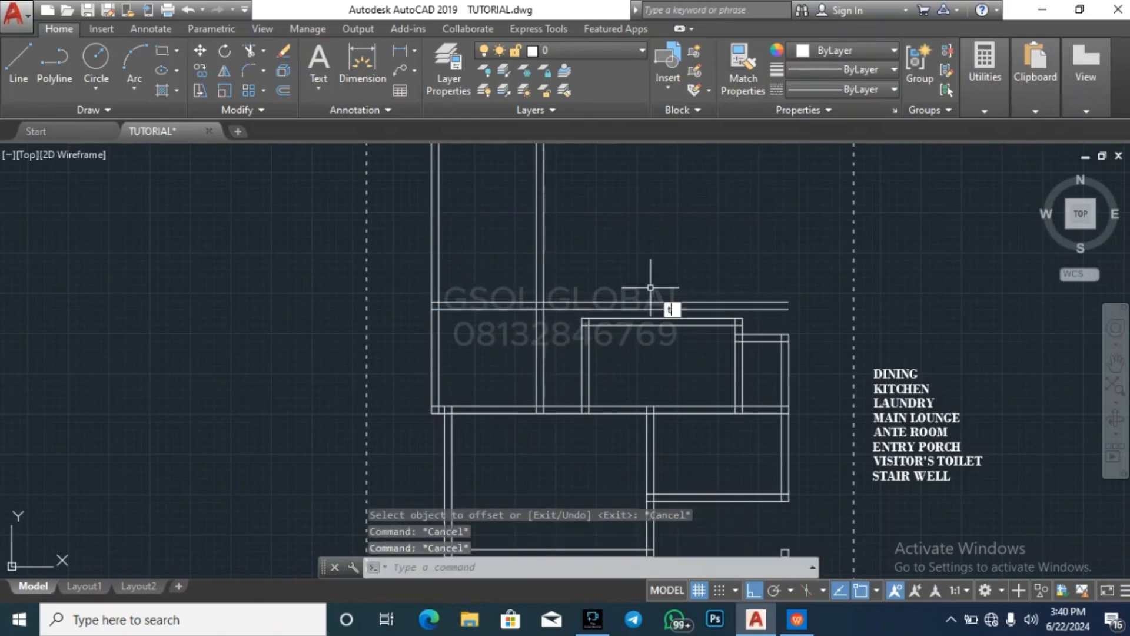
pyautogui.write('r')
pyautogui.press('Return')
pyautogui.press('Return')
pyautogui.scroll(2, 638, 302)
pyautogui.click(644, 322)
pyautogui.click(613, 278)
pyautogui.press('Escape')
pyautogui.scroll(-3, 582, 237)
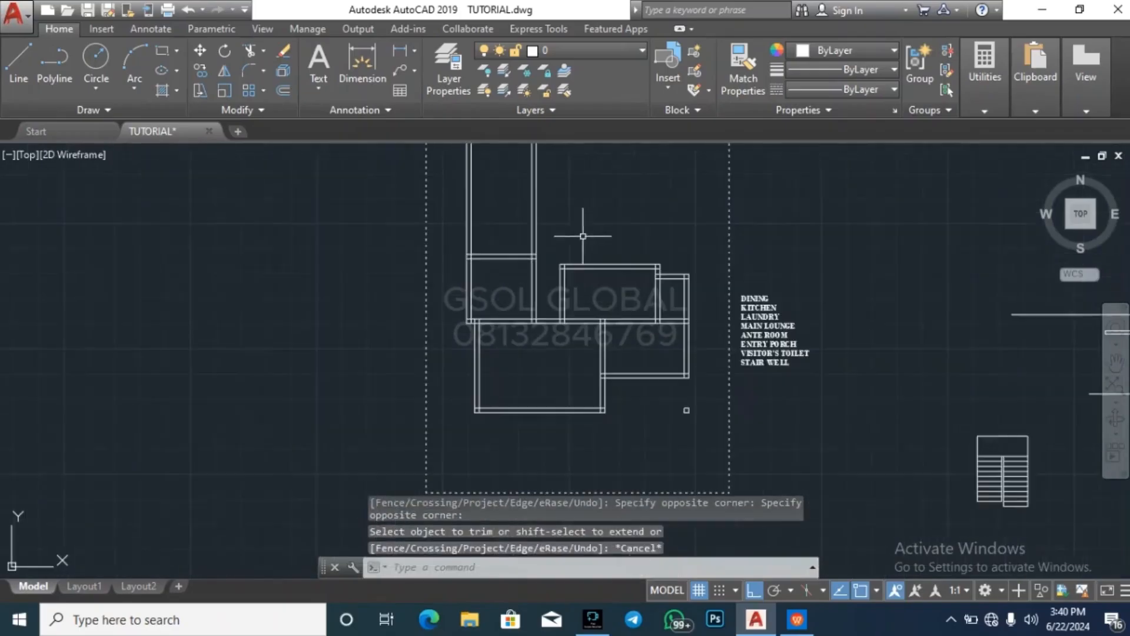
pyautogui.press('Escape')
pyautogui.press('Escape')
pyautogui.press('Escape')
pyautogui.scroll(2, 559, 215)
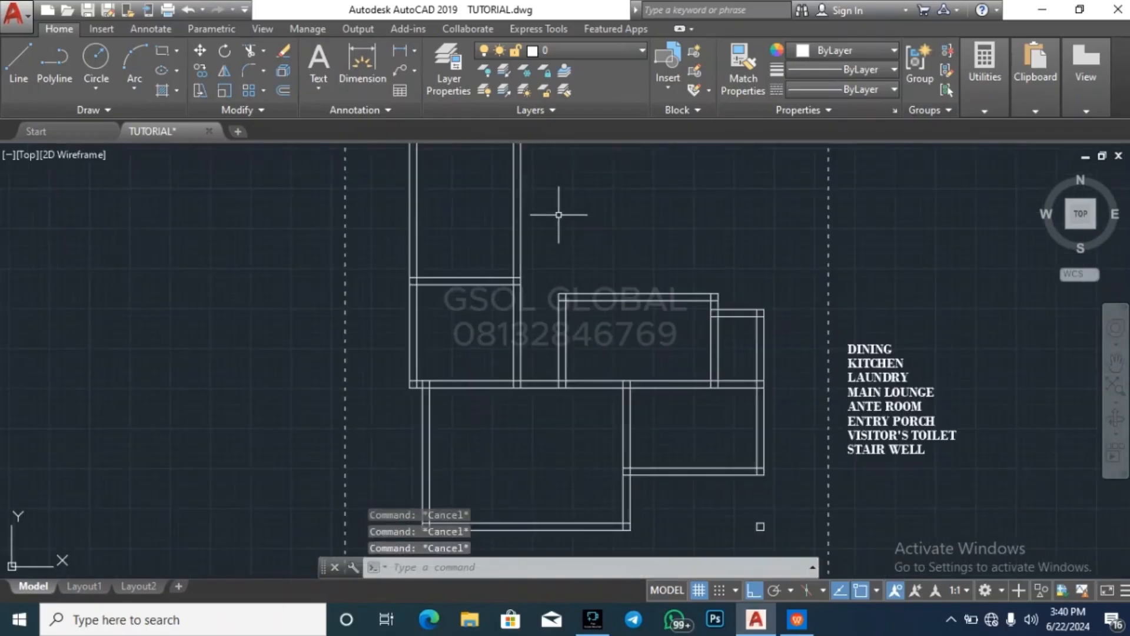
# Trim the two lines of the new room's right vertical wall above its upper wall
pyautogui.write('tr')
pyautogui.press('Return')
pyautogui.press('Return')
pyautogui.click(550, 231)
pyautogui.click(485, 212)
pyautogui.press('Escape')
pyautogui.press('Escape')
pyautogui.press('Escape')
pyautogui.scroll(-2, 565, 430)
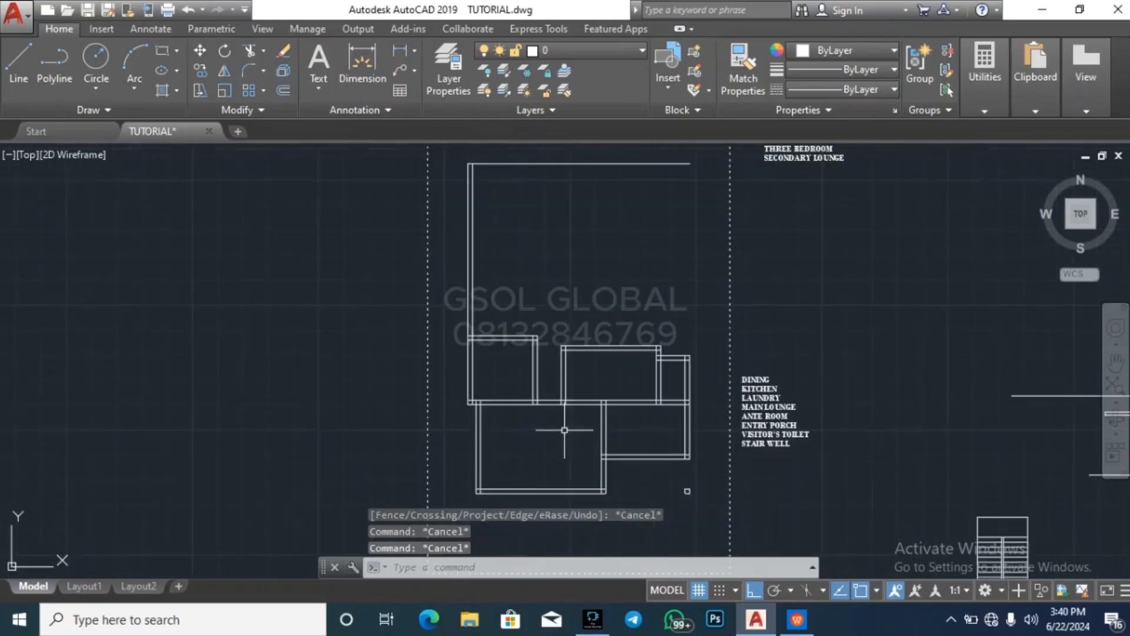
pyautogui.press('Escape')
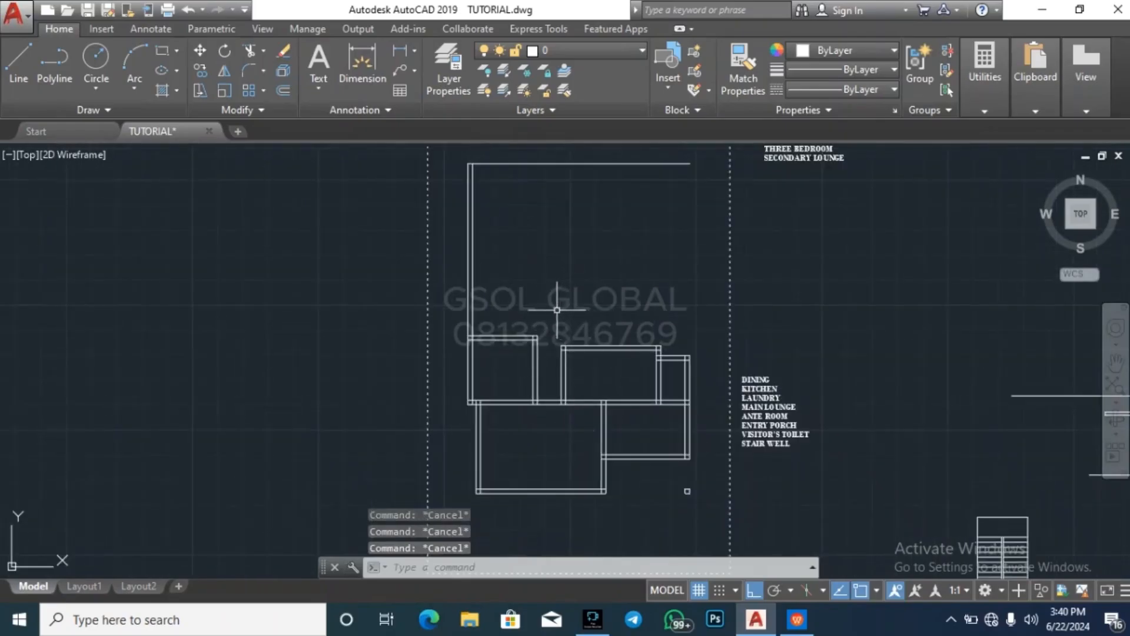
# Offset the outer line of the room's upper wall 4000 upward
pyautogui.scroll(2, 501, 339)
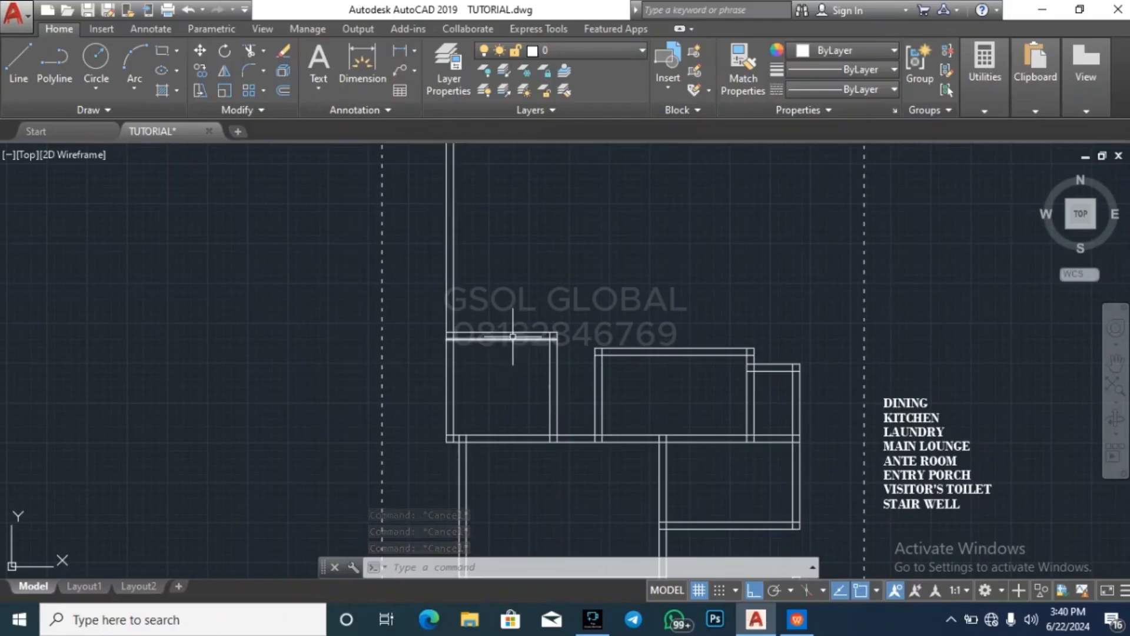
pyautogui.press('Escape')
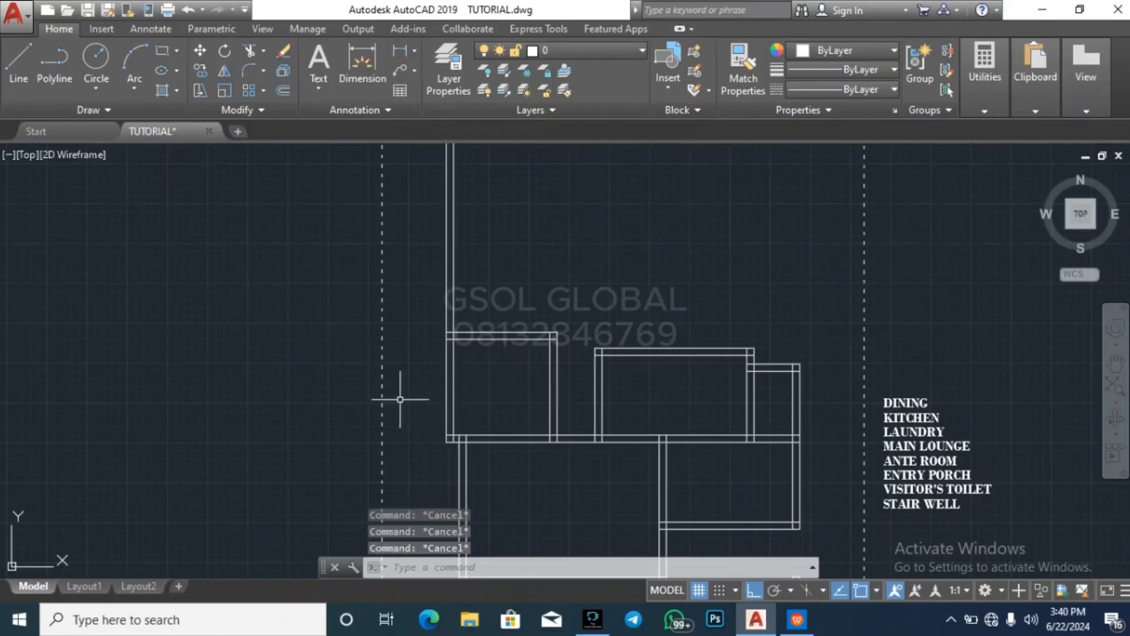
pyautogui.scroll(-2, 306, 409)
pyautogui.scroll(2, 403, 344)
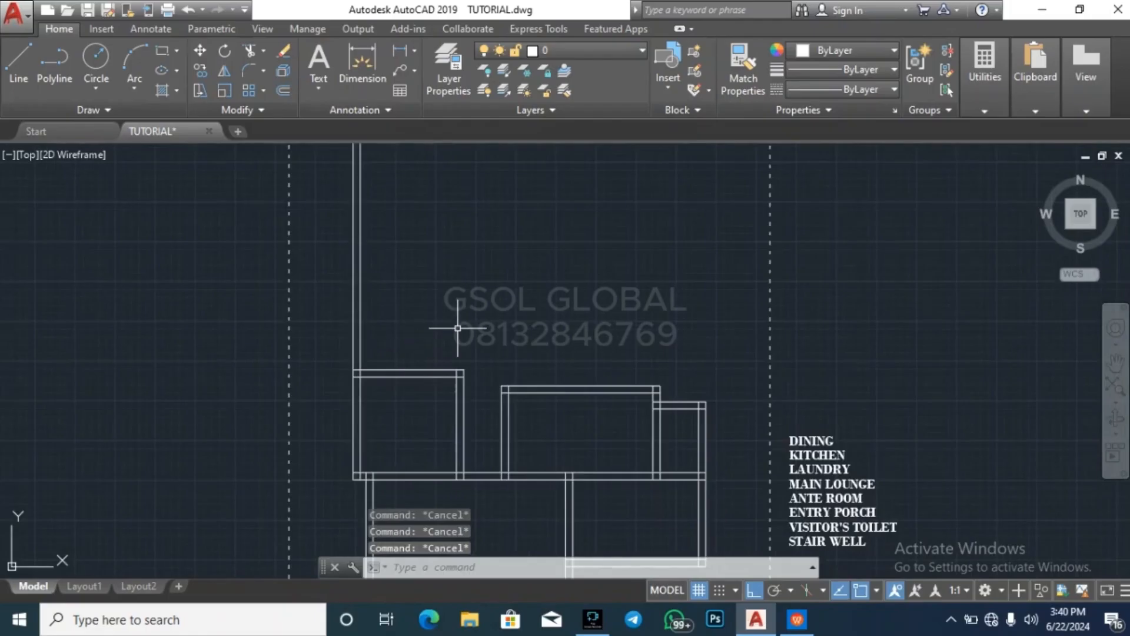
pyautogui.press('Return')
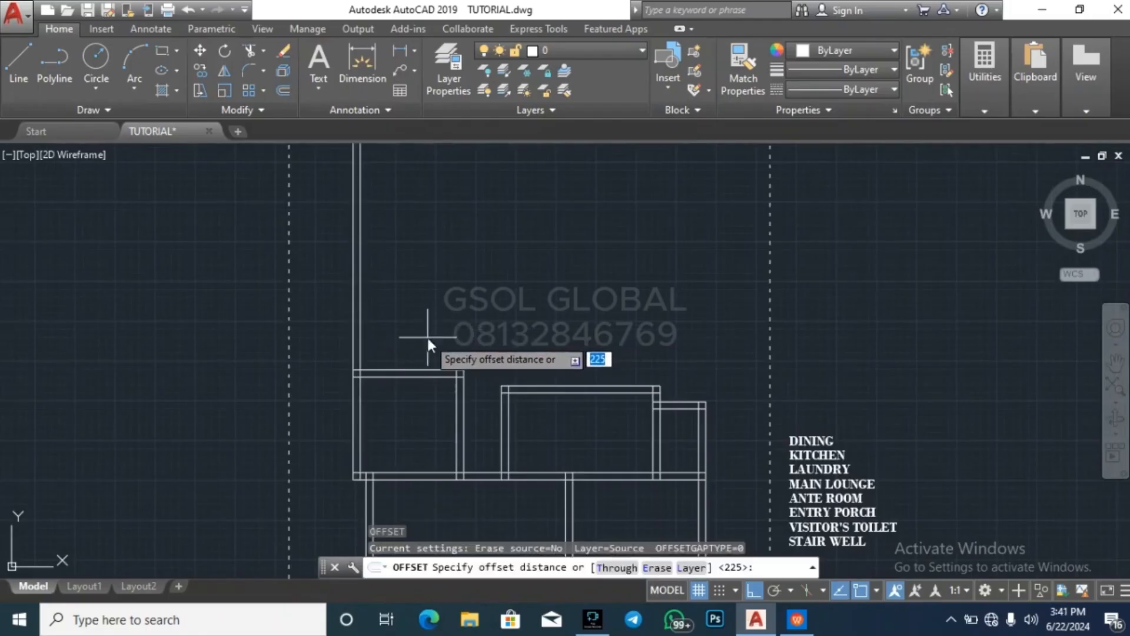
pyautogui.write('4000')
pyautogui.press('Return')
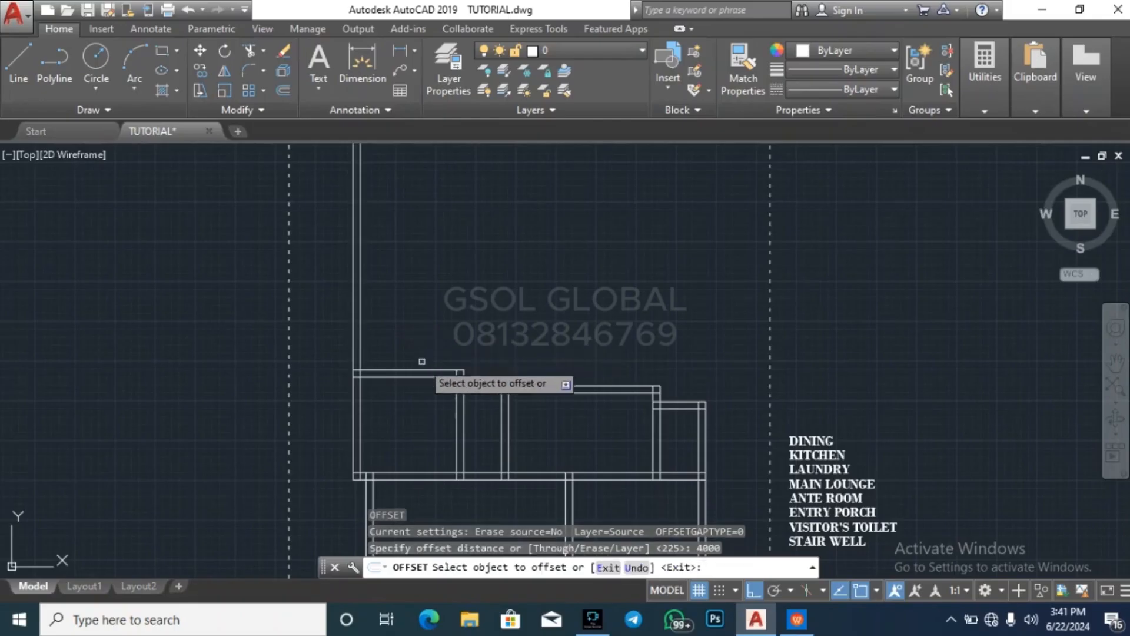
pyautogui.click(426, 371)
pyautogui.click(426, 321)
pyautogui.press('Return')
pyautogui.press('Return')
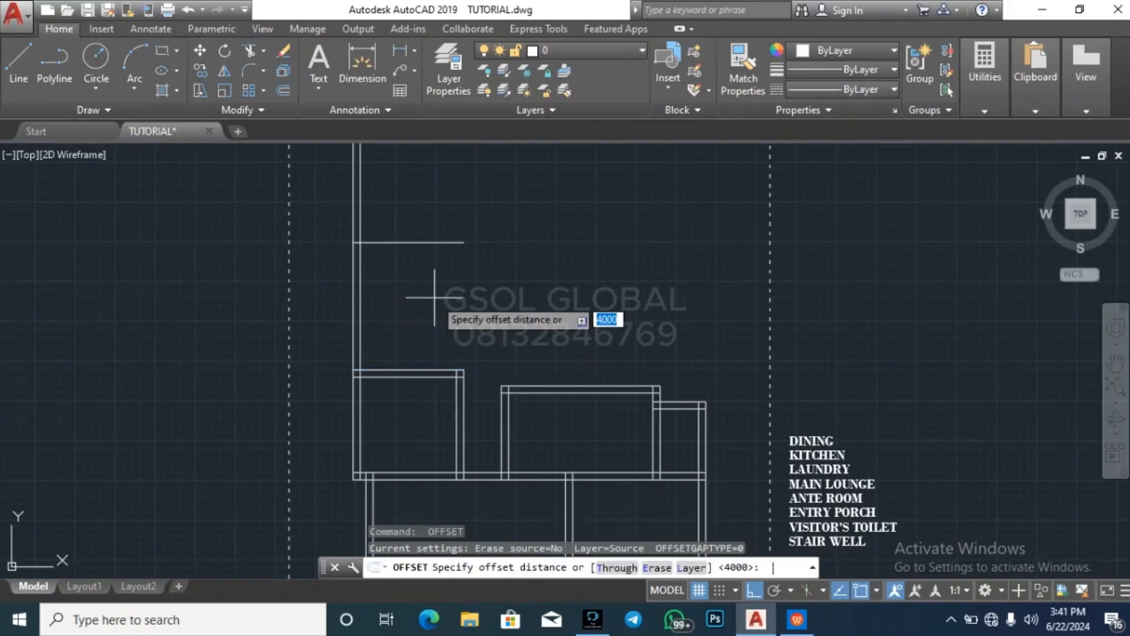
# Offset the new horizontal line 225 upward to form the upper wall of a second room
pyautogui.write('225')
pyautogui.press('Return')
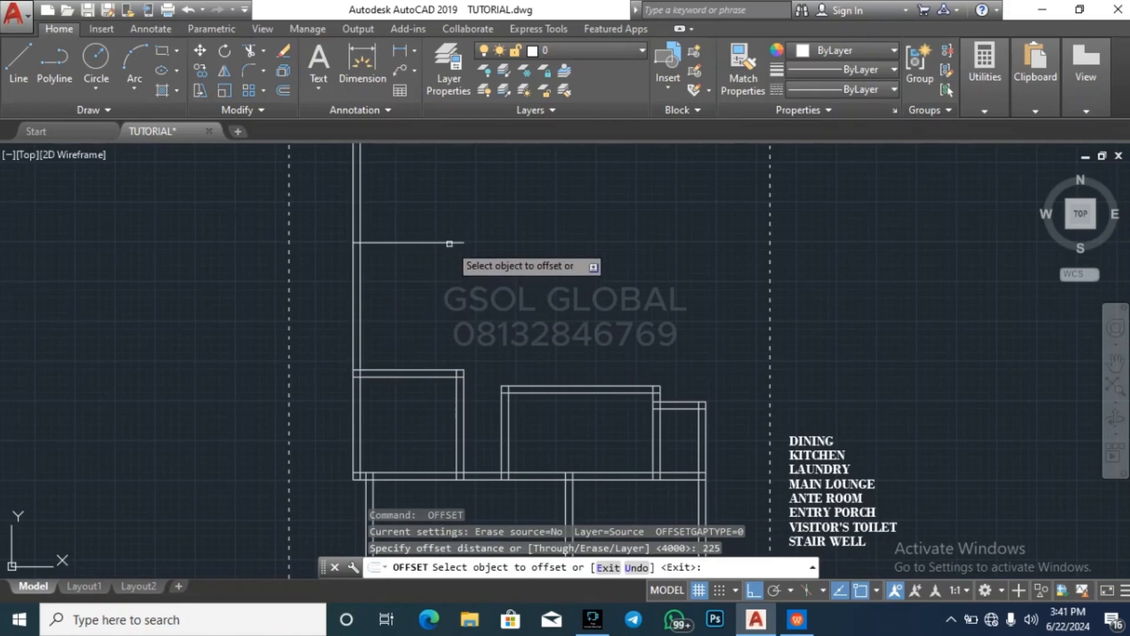
pyautogui.click(443, 241)
pyautogui.click(451, 217)
pyautogui.press('Escape')
pyautogui.press('Escape')
pyautogui.press('Escape')
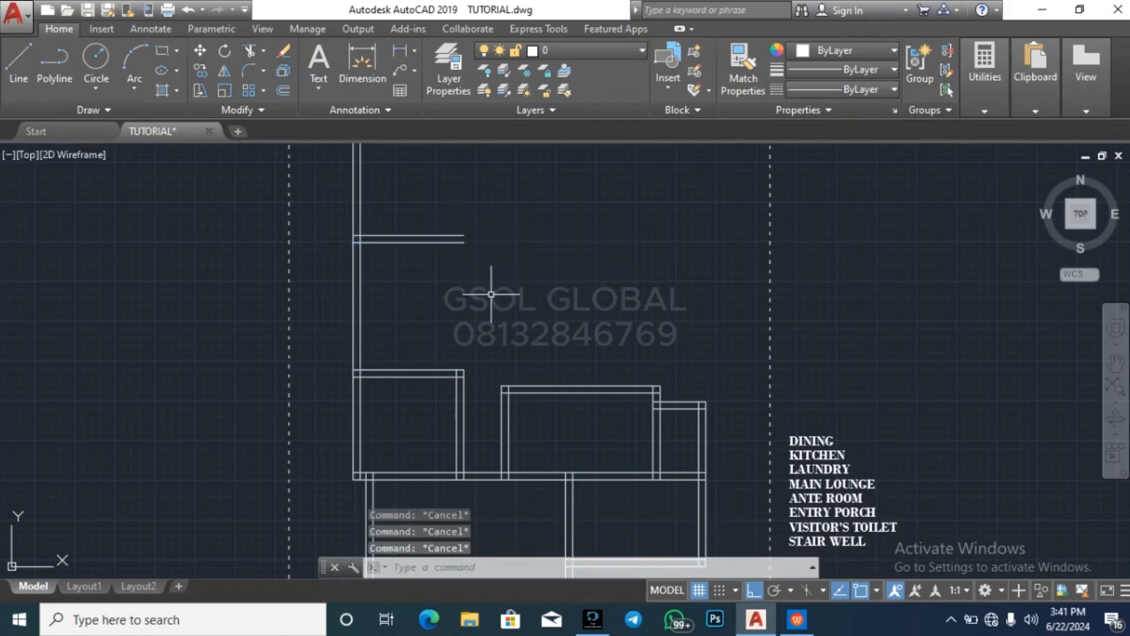
# Extend the outer line of the room's right vertical wall up to the topmost new wall line
pyautogui.scroll(2, 452, 242)
pyautogui.click(459, 243)
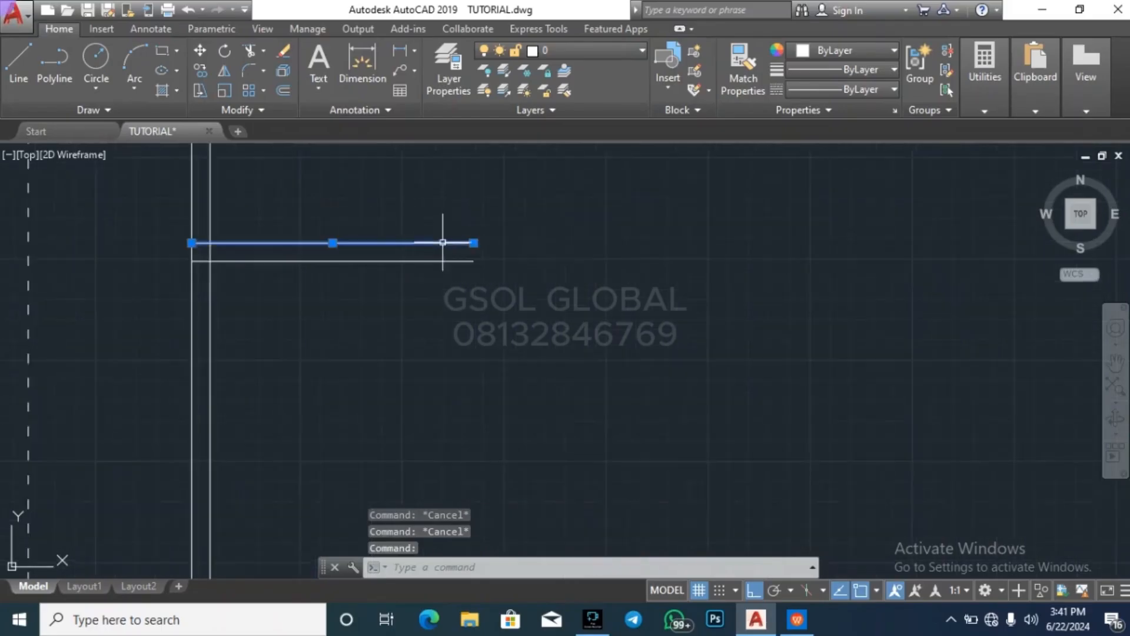
pyautogui.write('ex')
pyautogui.press('Return')
pyautogui.scroll(-4, 502, 246)
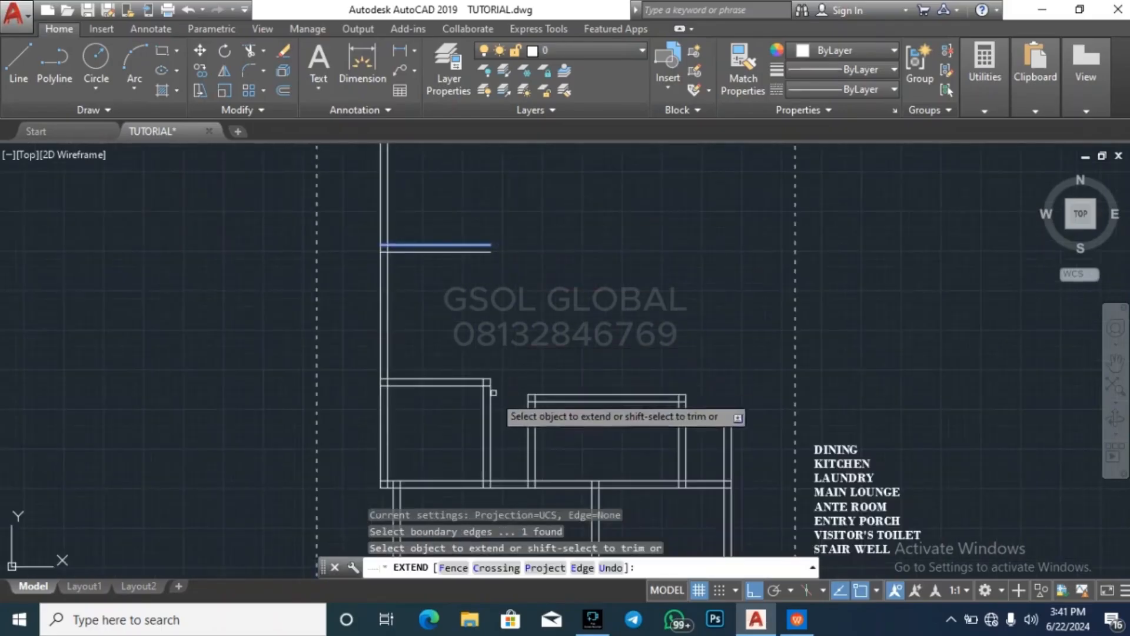
pyautogui.click(505, 410)
pyautogui.click(481, 408)
pyautogui.press('Escape')
pyautogui.press('Escape')
# Extend the inner line of the right vertical wall up to the same topmost wall line
pyautogui.click(491, 243)
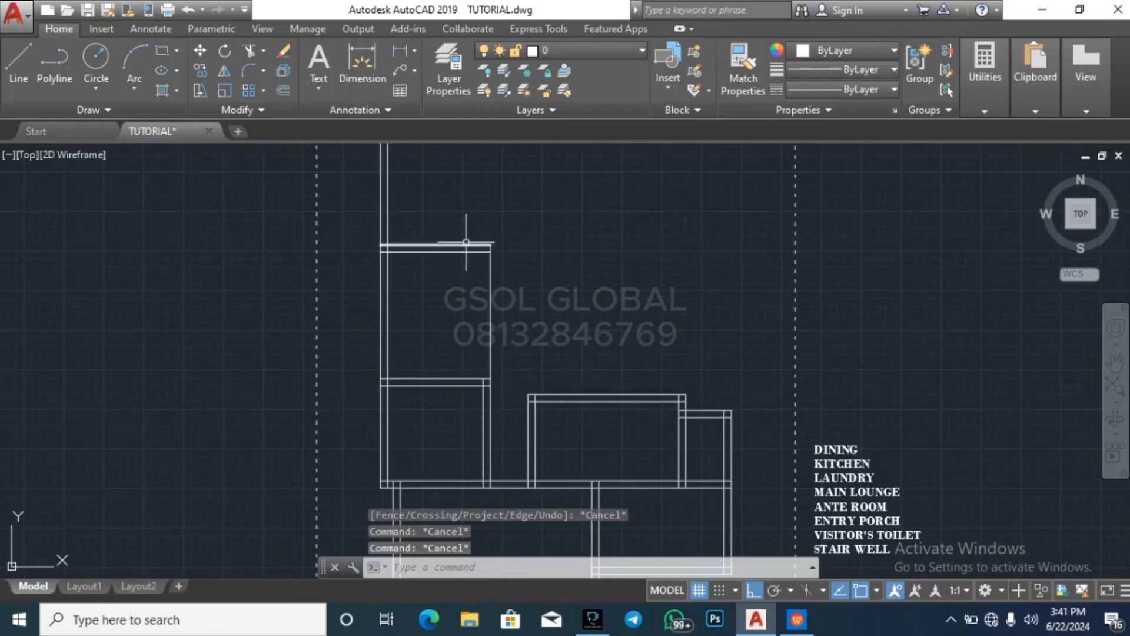
pyautogui.write('ex')
pyautogui.press('Return')
pyautogui.click(507, 406)
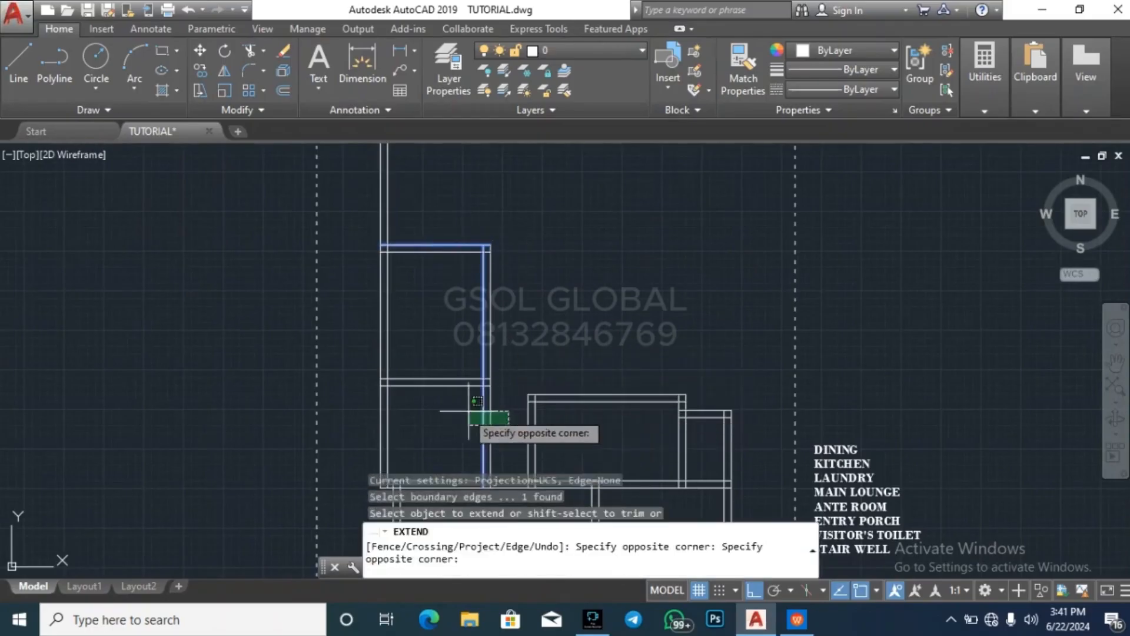
pyautogui.click(468, 419)
pyautogui.press('Escape')
pyautogui.press('Escape')
# Trim the two lines of the left vertical wall above the second room's upper wall
pyautogui.write('tr')
pyautogui.press('Return')
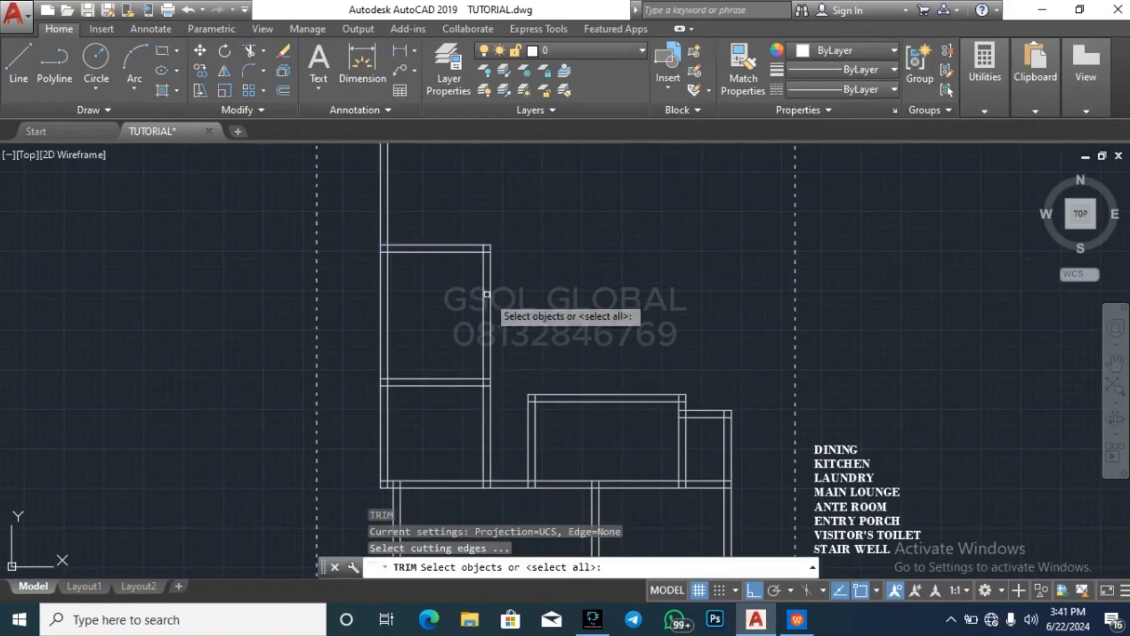
pyautogui.press('Return')
pyautogui.scroll(-4, 548, 434)
pyautogui.scroll(2, 538, 330)
pyautogui.click(519, 340)
pyautogui.click(427, 320)
pyautogui.press('Escape')
pyautogui.press('Escape')
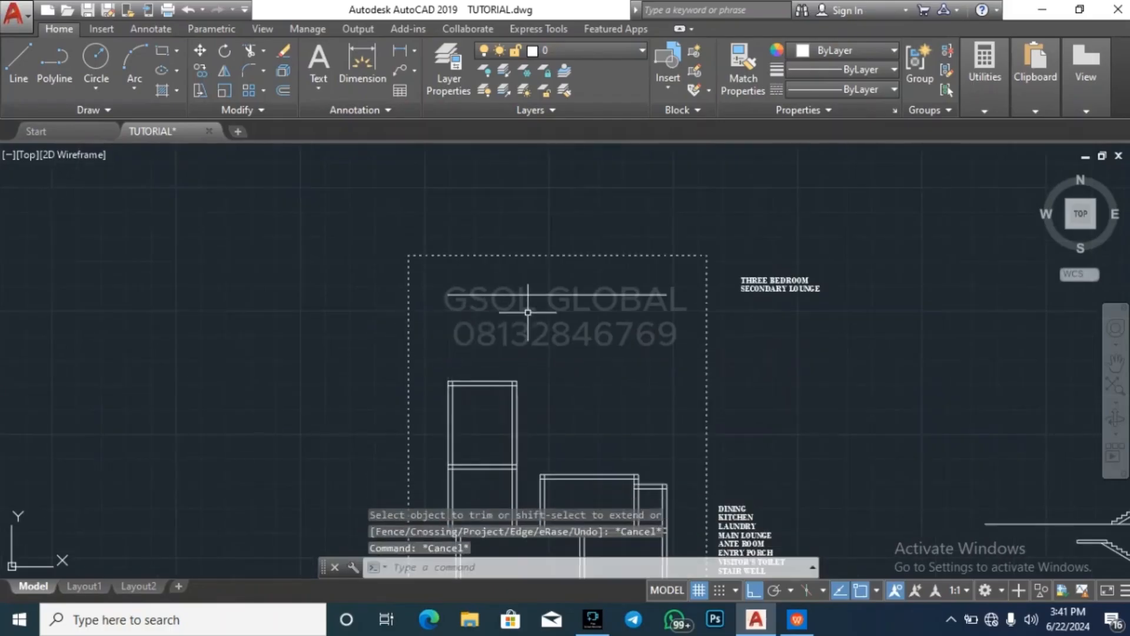
pyautogui.click(527, 312)
pyautogui.click(501, 276)
pyautogui.press('Escape')
pyautogui.press('Escape')
pyautogui.press('Escape')
# Examine the floor plan layout against the list of room names beside the site boundary
pyautogui.scroll(-2, 507, 254)
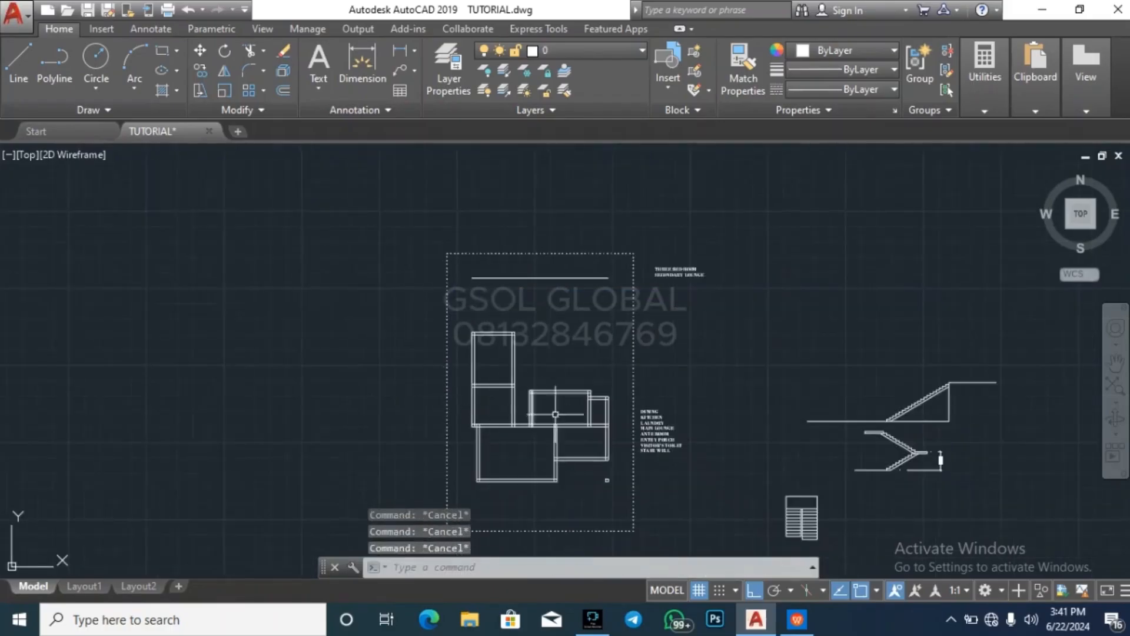
pyautogui.scroll(2, 575, 384)
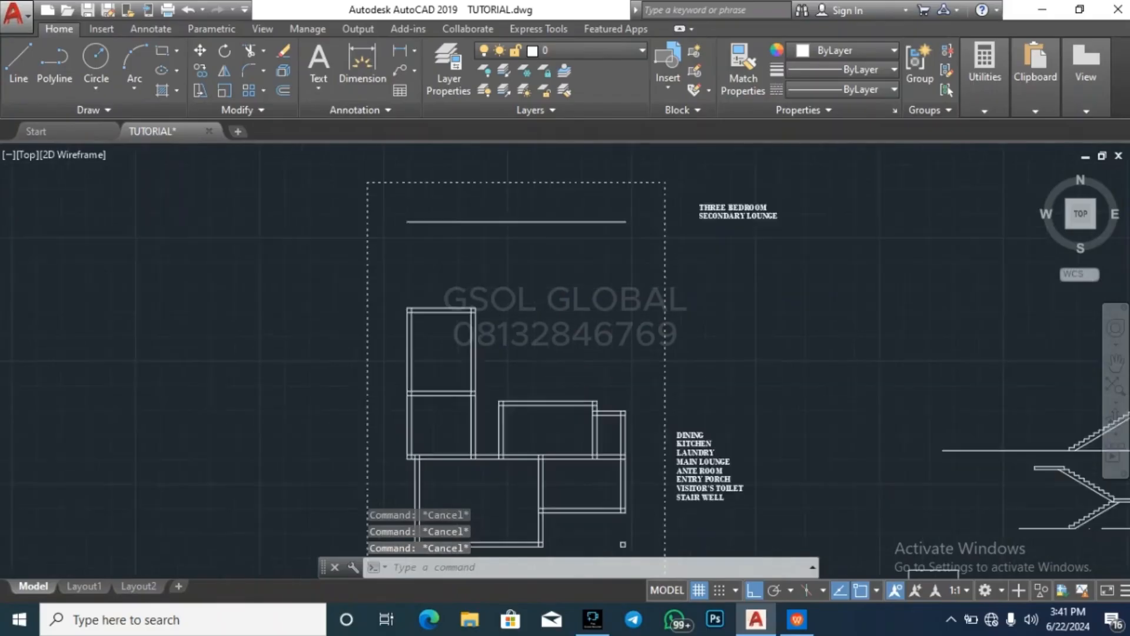
pyautogui.scroll(2, 581, 373)
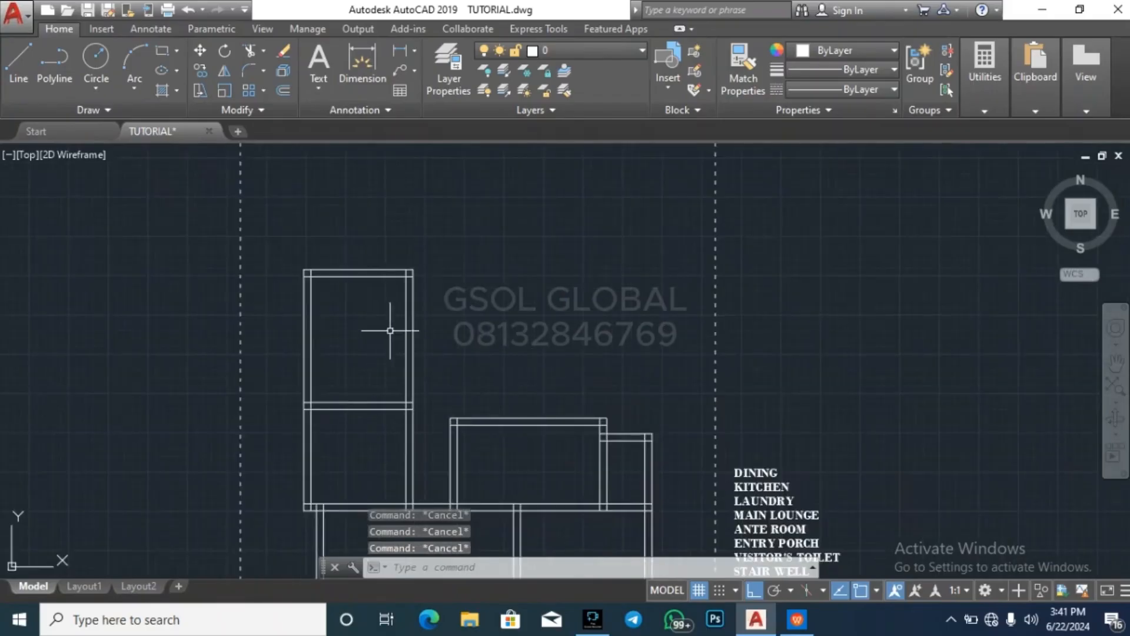
pyautogui.scroll(-2, 552, 243)
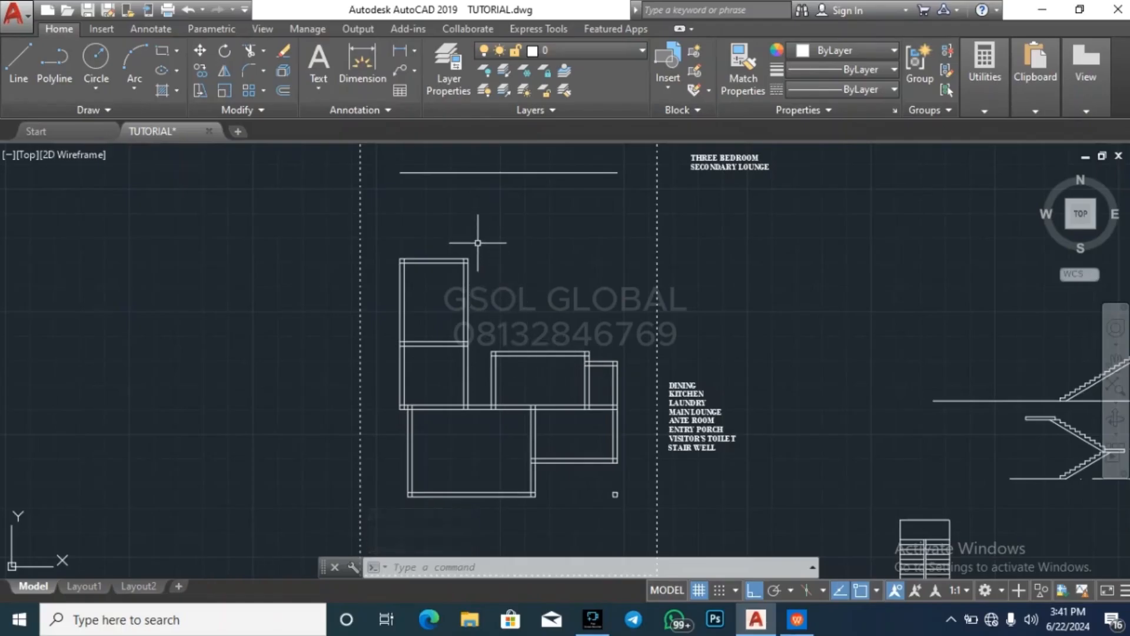
pyautogui.scroll(2, 477, 243)
pyautogui.scroll(-2, 462, 223)
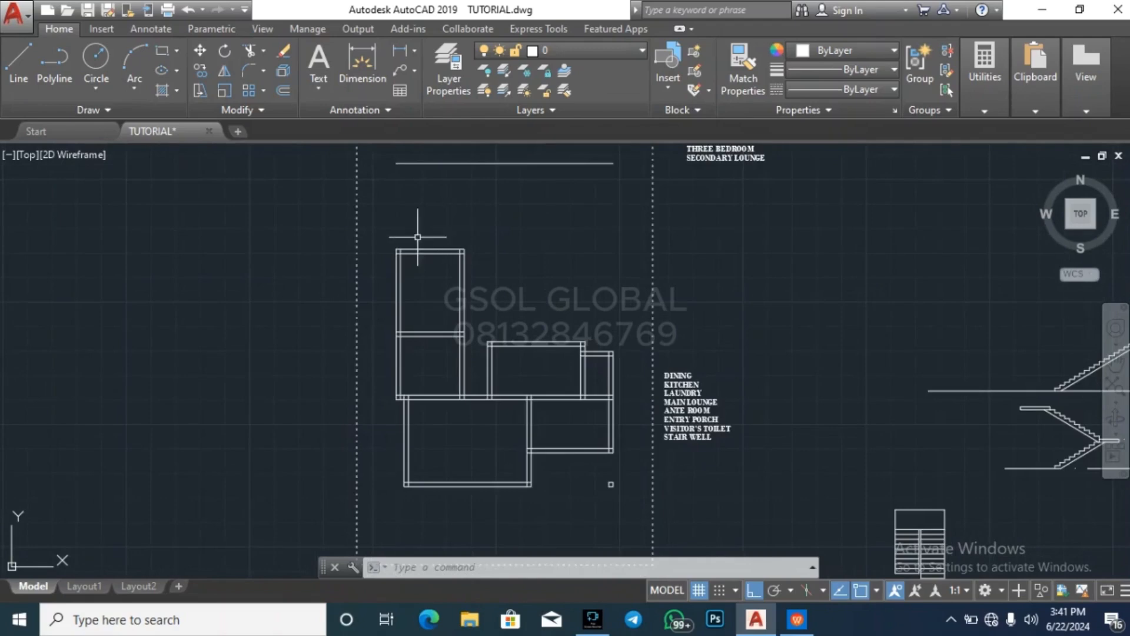
pyautogui.scroll(4, 695, 409)
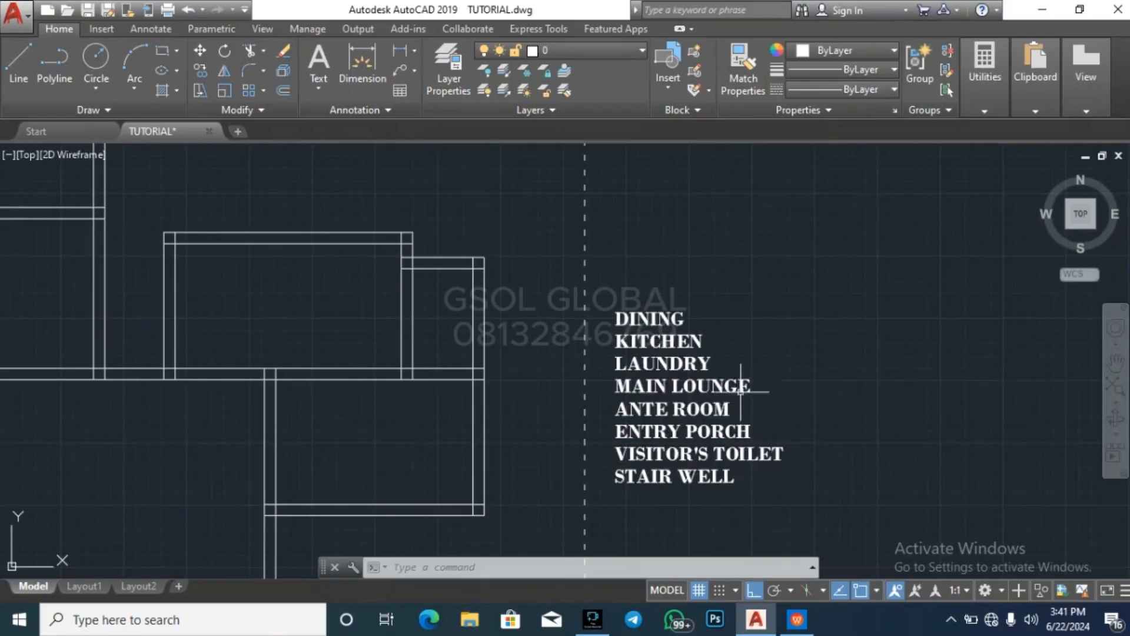
pyautogui.scroll(-6, 895, 398)
pyautogui.press('Escape')
pyautogui.press('Escape')
pyautogui.press('Escape')
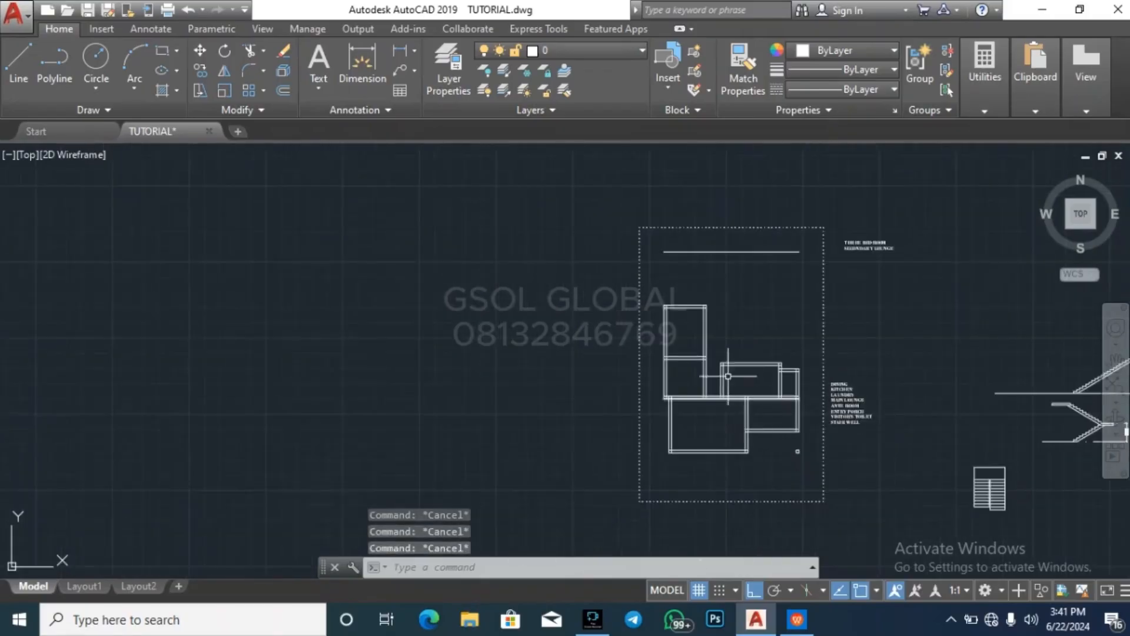
pyautogui.scroll(2, 734, 326)
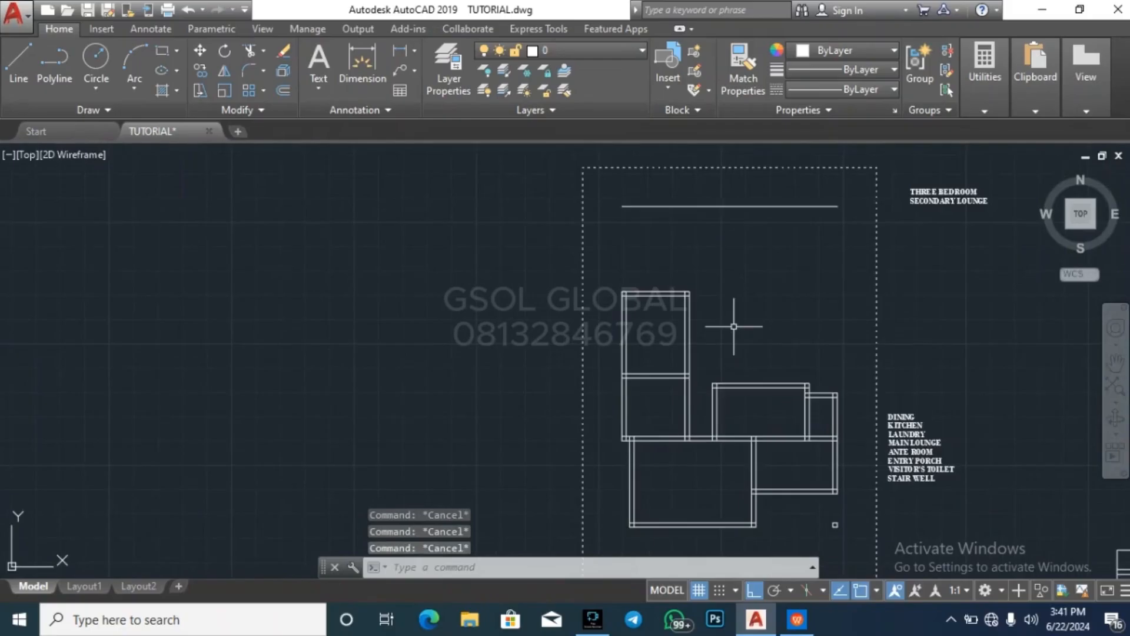
# Remove the second room by trimming its vertical wall lines and erasing the leftover pieces of its upper wall
pyautogui.press('Return')
pyautogui.click(755, 321)
pyautogui.click(621, 326)
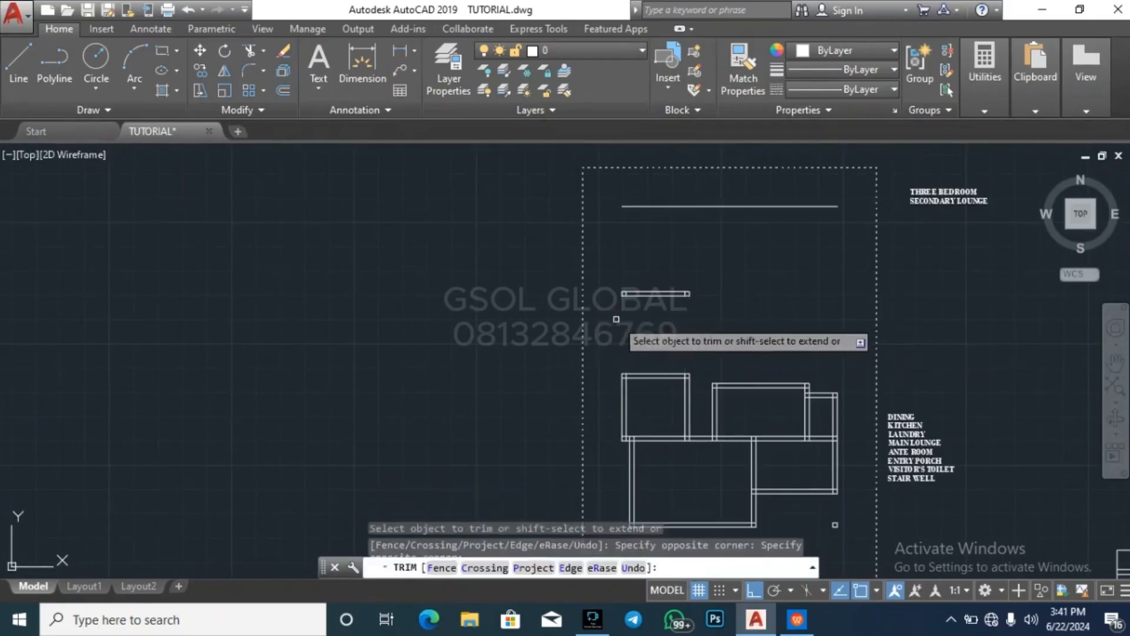
pyautogui.click(614, 322)
pyautogui.click(730, 271)
pyautogui.press('Delete')
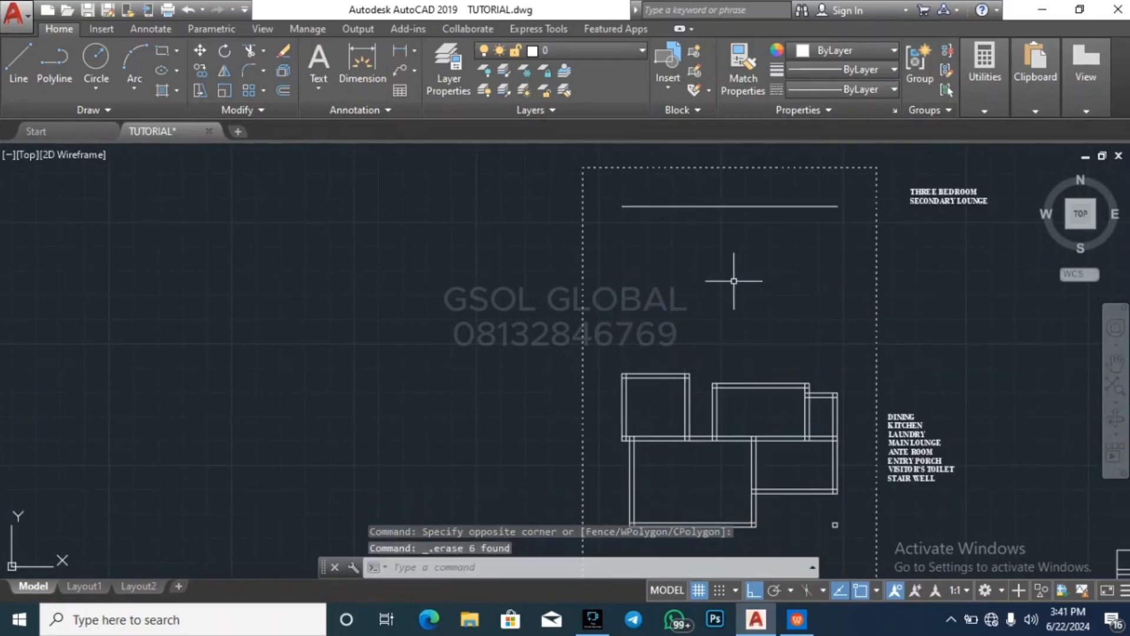
pyautogui.press('Escape')
pyautogui.press('Escape')
pyautogui.press('Escape')
pyautogui.scroll(-2, 412, 244)
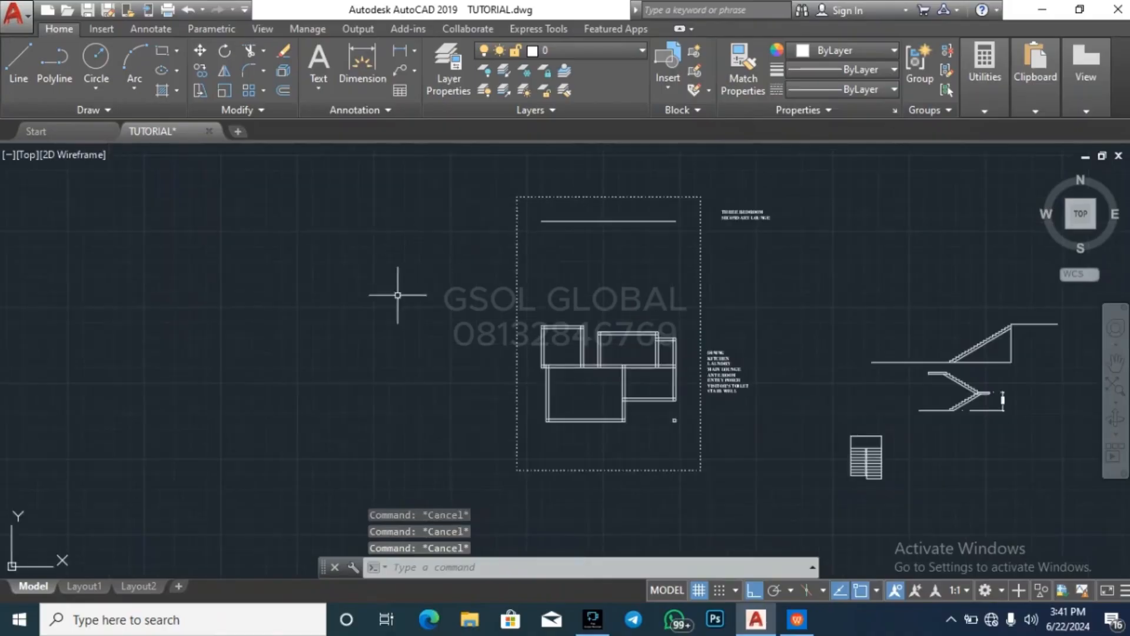
pyautogui.scroll(5, 608, 310)
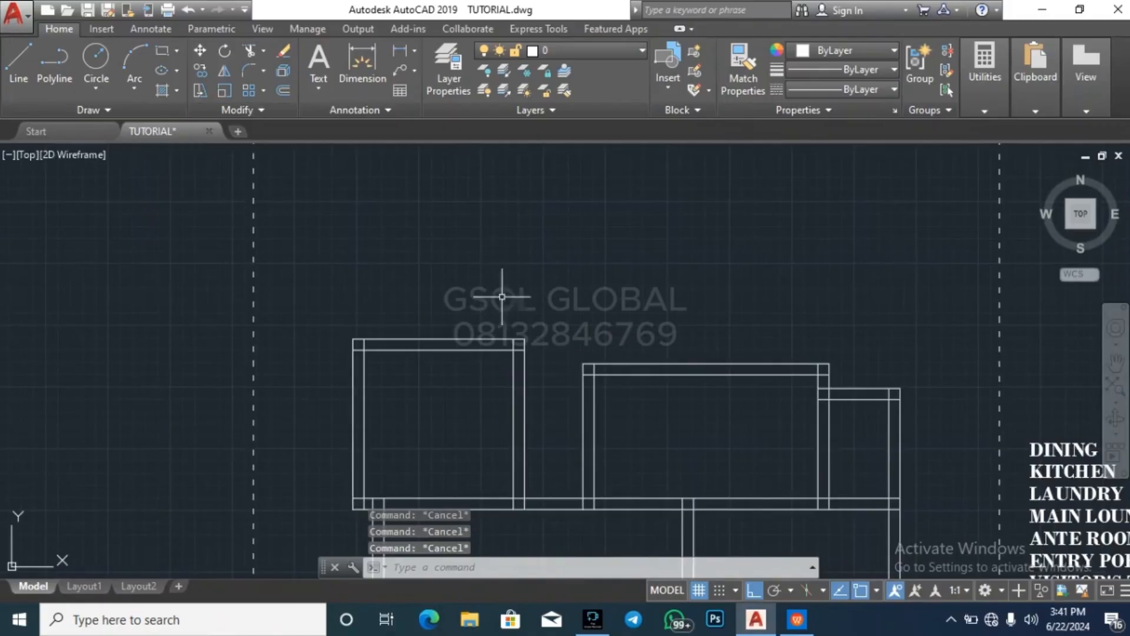
pyautogui.scroll(-3, 408, 327)
pyautogui.scroll(3, 490, 308)
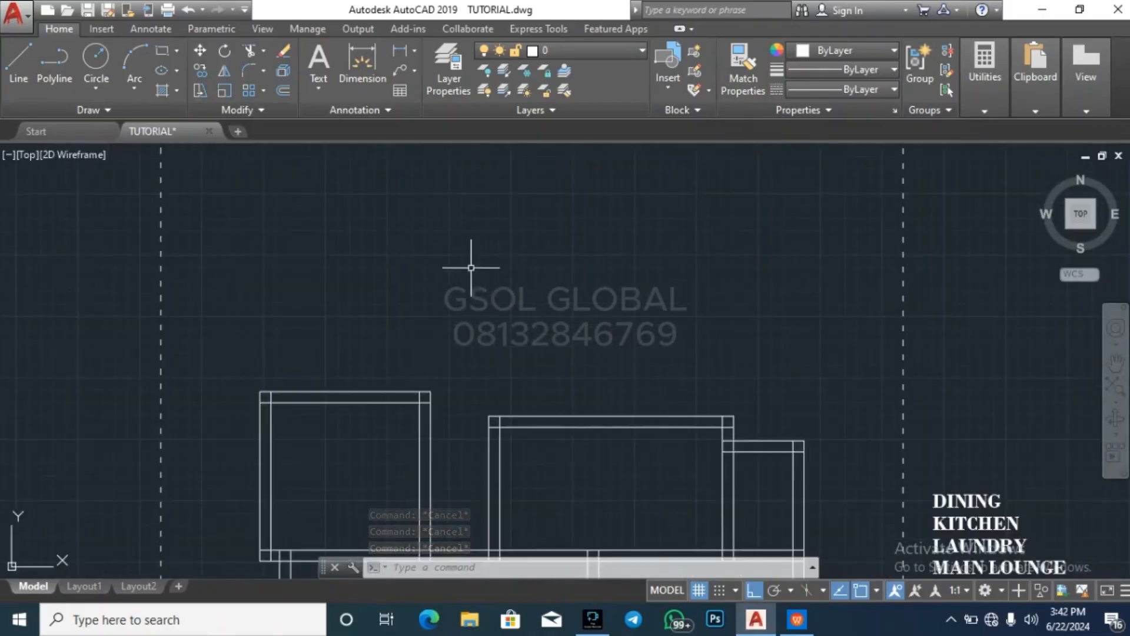
pyautogui.scroll(-2, 481, 247)
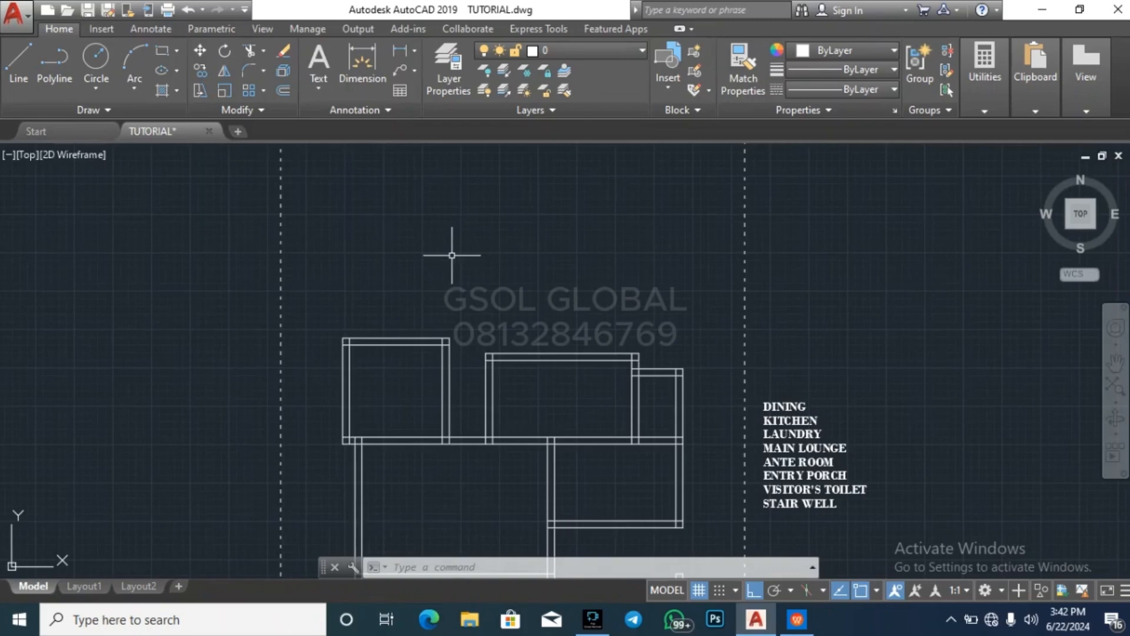
pyautogui.press('Escape')
pyautogui.press('Escape')
pyautogui.press('Escape')
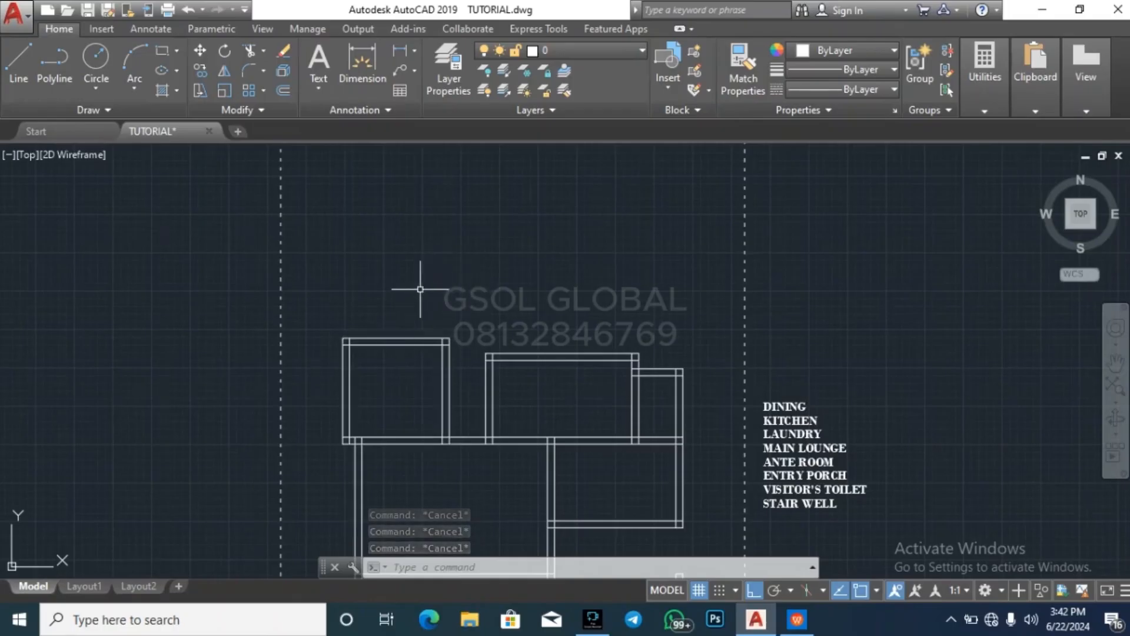
# Offset the outer line of the left room's upper wall 1200 upward
pyautogui.write('o')
pyautogui.press('Return')
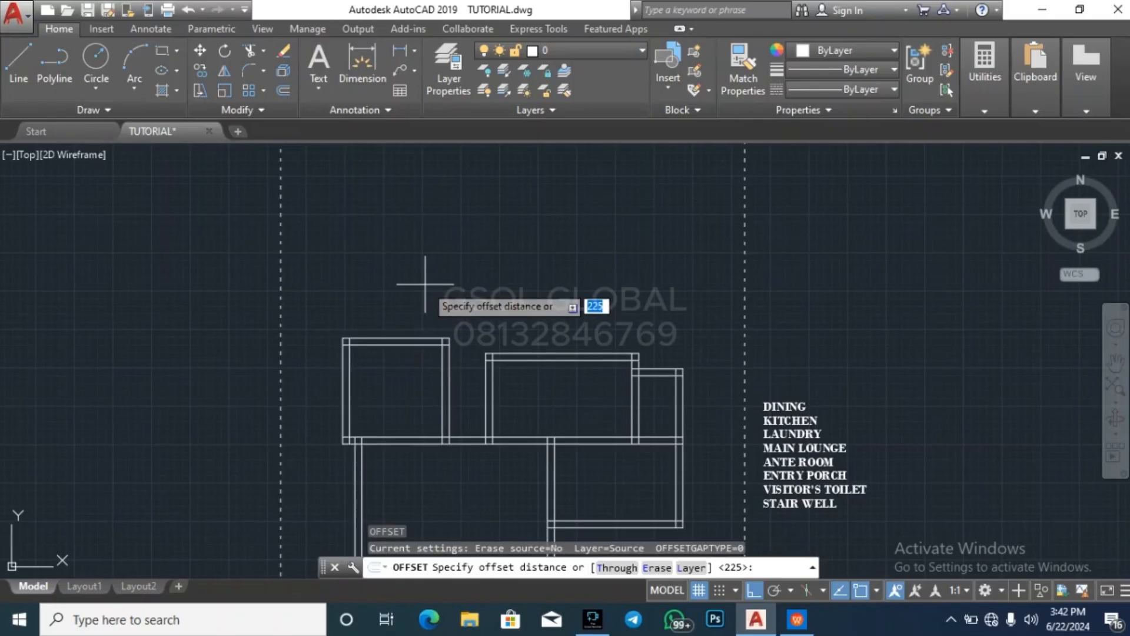
pyautogui.write('1200')
pyautogui.press('Return')
pyautogui.click(371, 337)
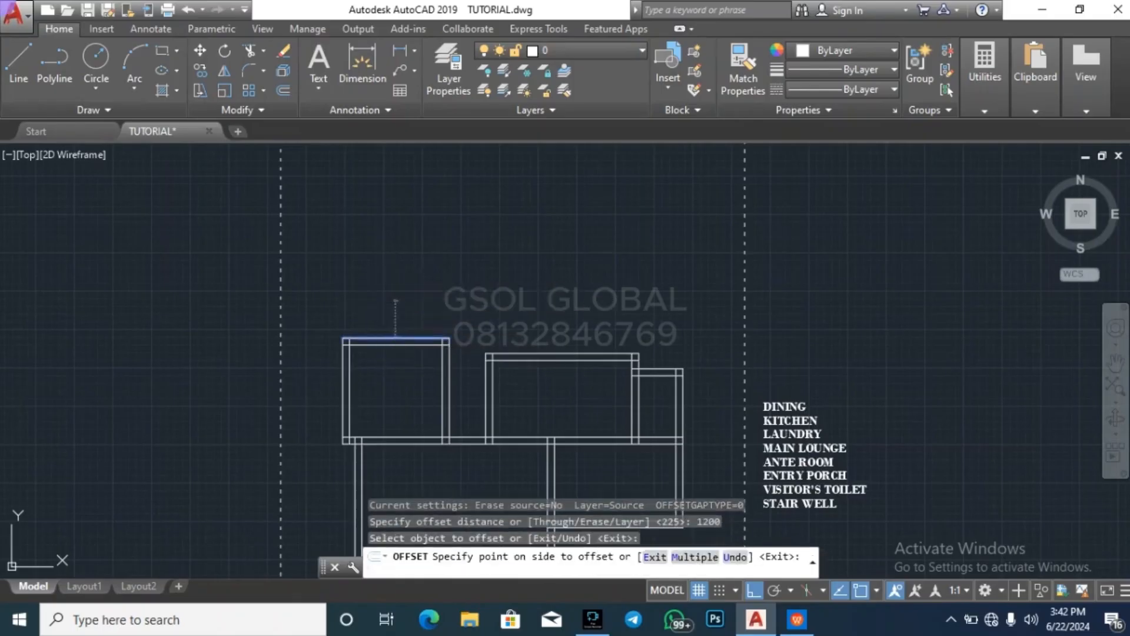
pyautogui.click(395, 272)
pyautogui.press('Return')
pyautogui.press('Return')
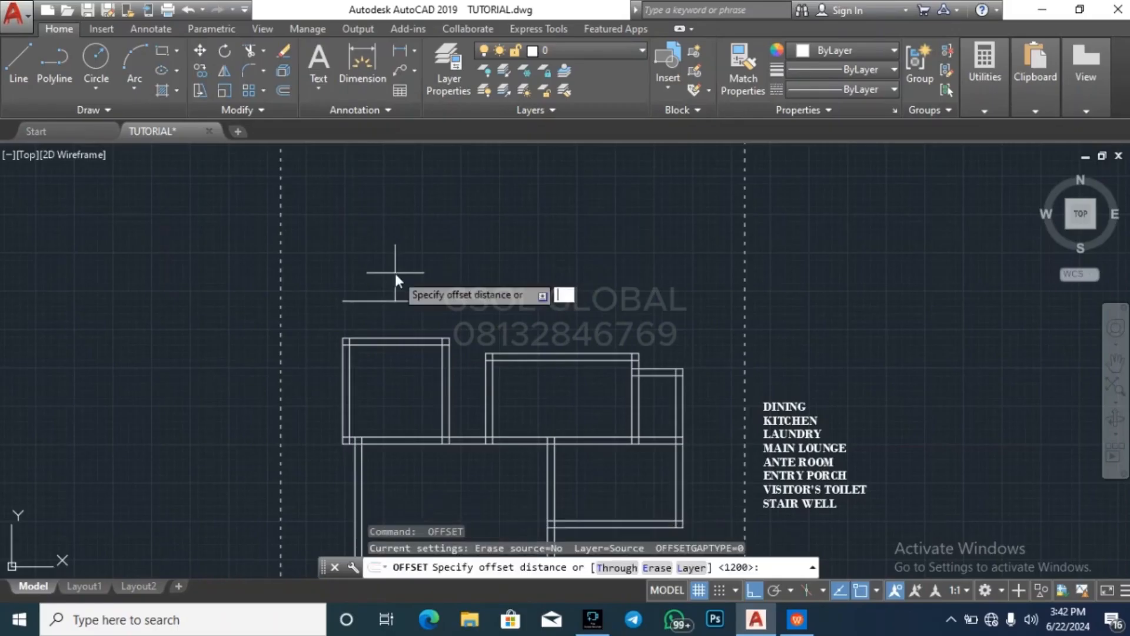
# Offset the line above the left room another 225 upward to form the upper wall of the new space
pyautogui.write('225')
pyautogui.press('Return')
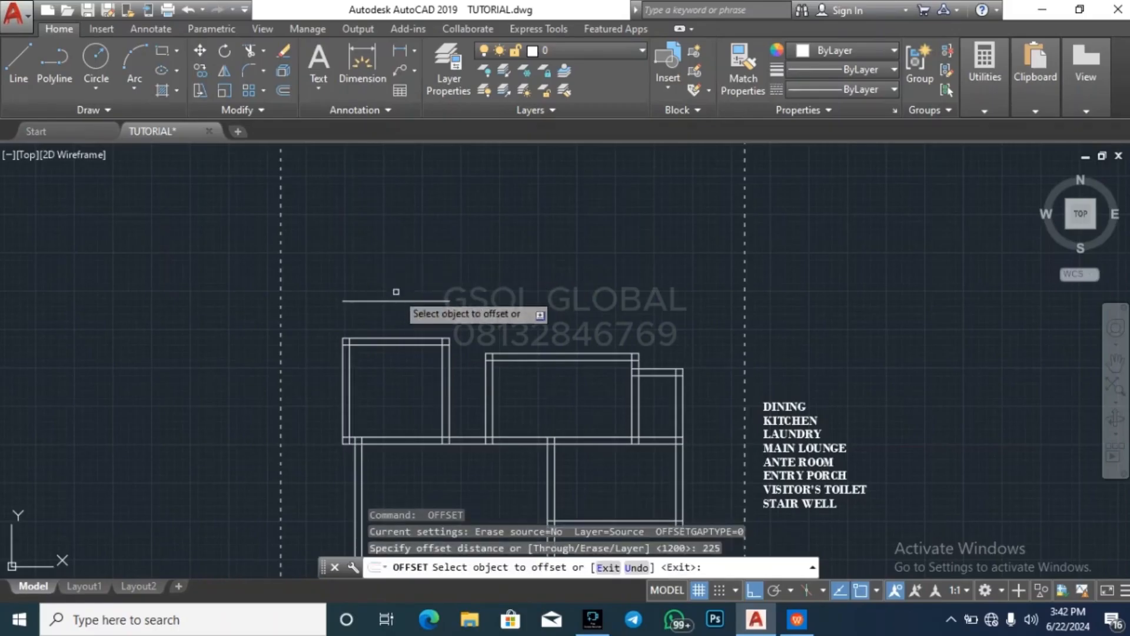
pyautogui.click(401, 302)
pyautogui.click(401, 261)
pyautogui.press('Escape')
pyautogui.press('Escape')
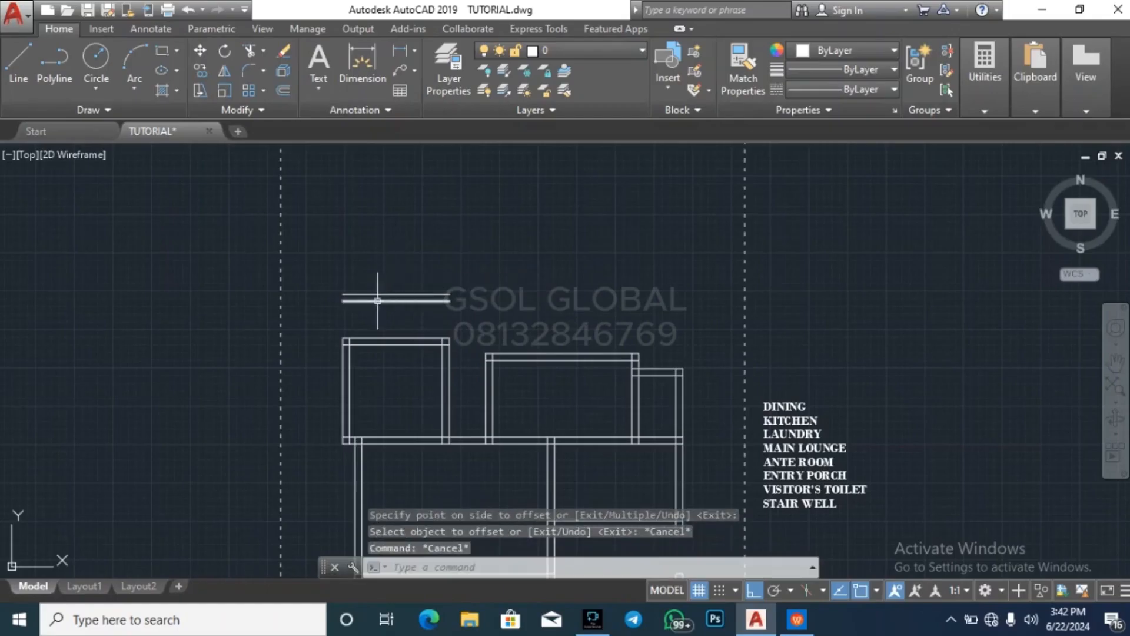
# Extend both lines of the left room's left wall up to the new upper wall's outer line
pyautogui.click(379, 290)
pyautogui.click(380, 298)
pyautogui.write('e')
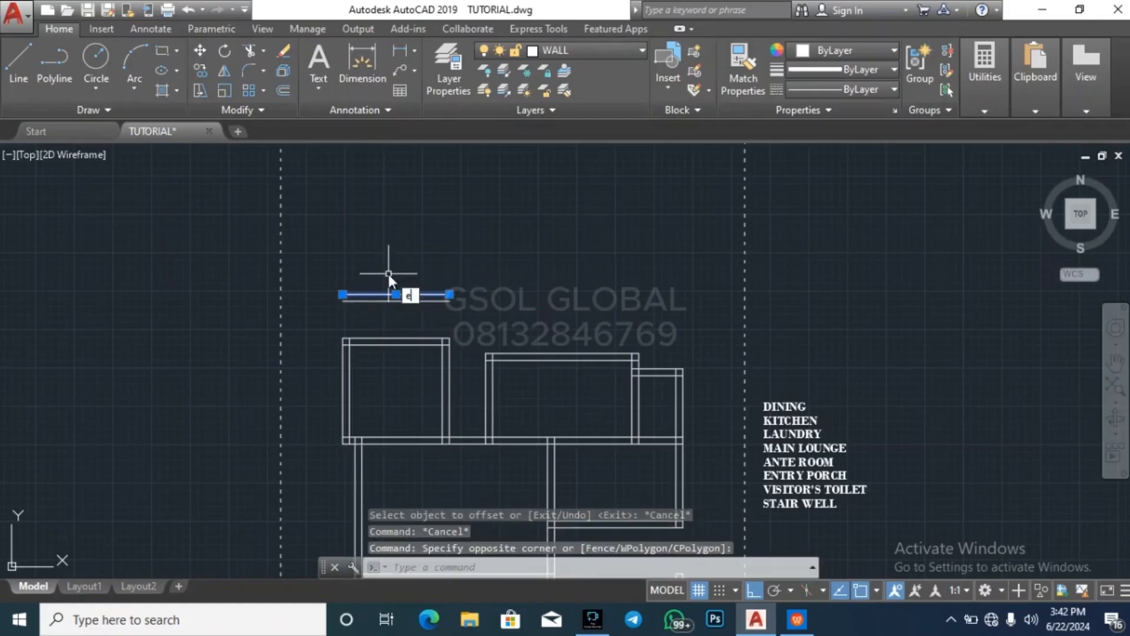
pyautogui.write('x')
pyautogui.press('Return')
pyautogui.click(386, 383)
pyautogui.click(321, 355)
pyautogui.press('Escape')
pyautogui.press('Escape')
pyautogui.press('Escape')
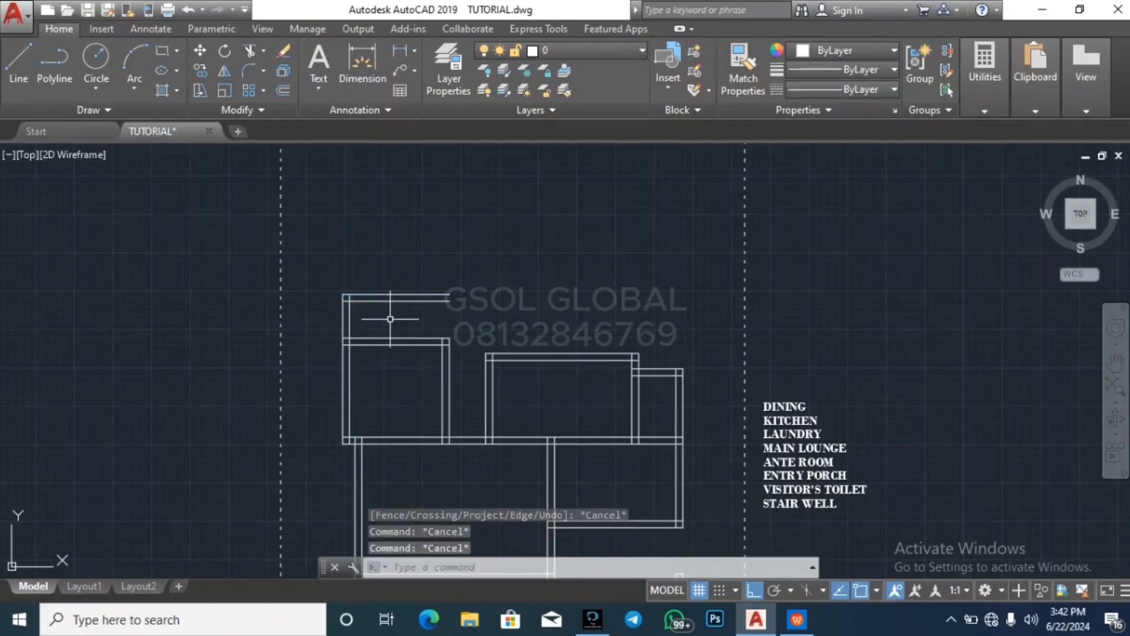
# Offset the left wall's inner line 2000 to the right and the resulting line another 225 to form a right wall
pyautogui.write('o')
pyautogui.press('Return')
pyautogui.write('200')
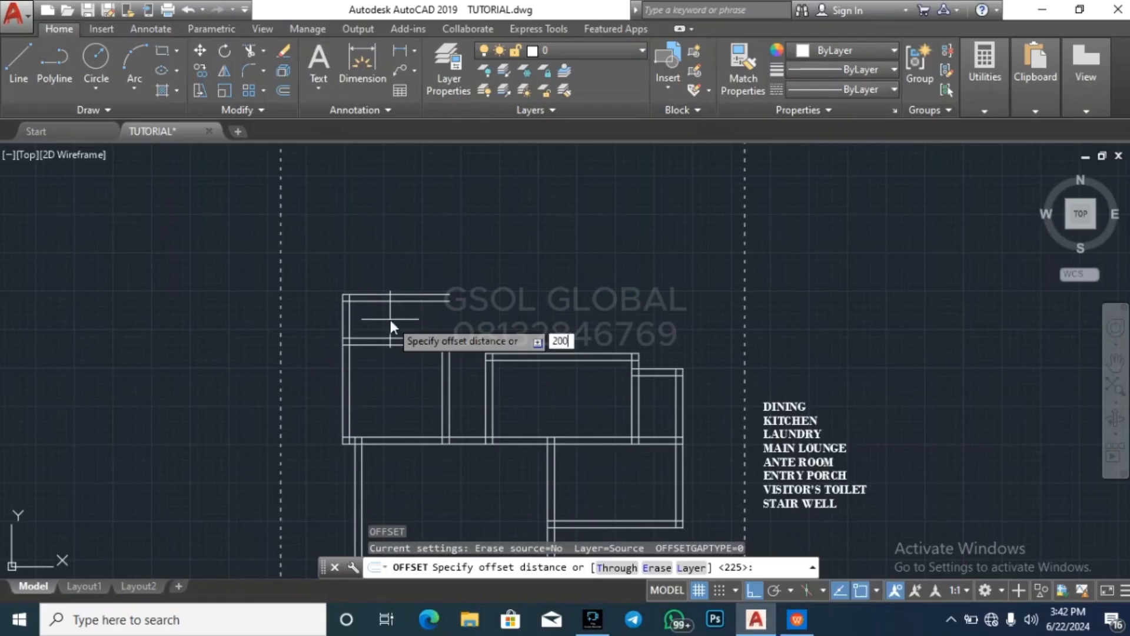
pyautogui.write('0')
pyautogui.press('Return')
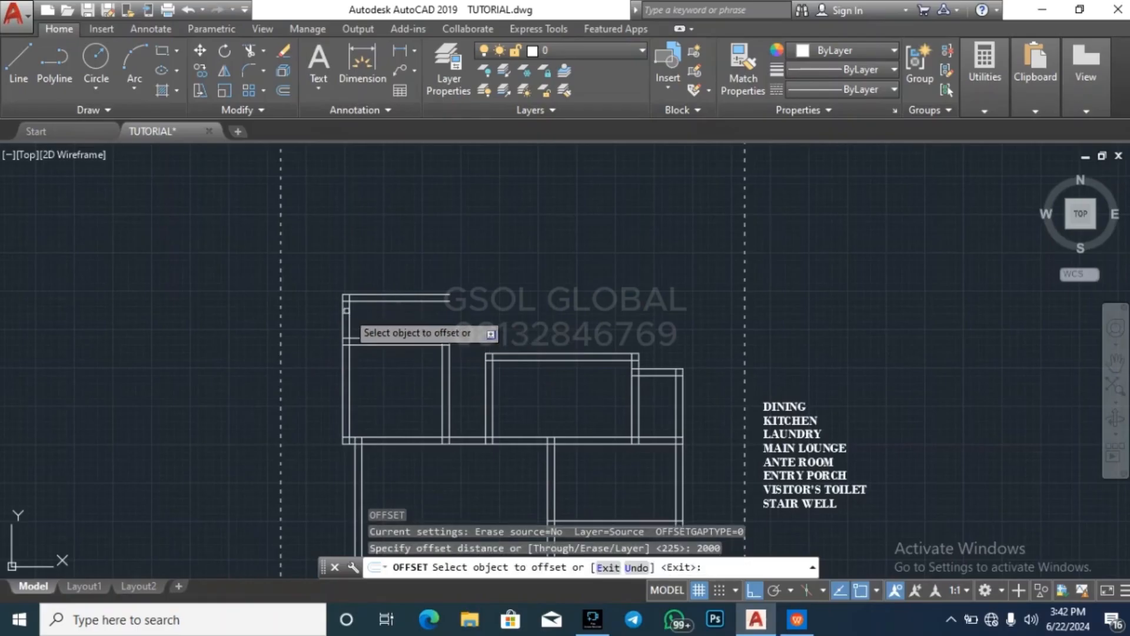
pyautogui.click(346, 312)
pyautogui.click(382, 311)
pyautogui.press('Return')
pyautogui.press('Return')
pyautogui.write('225')
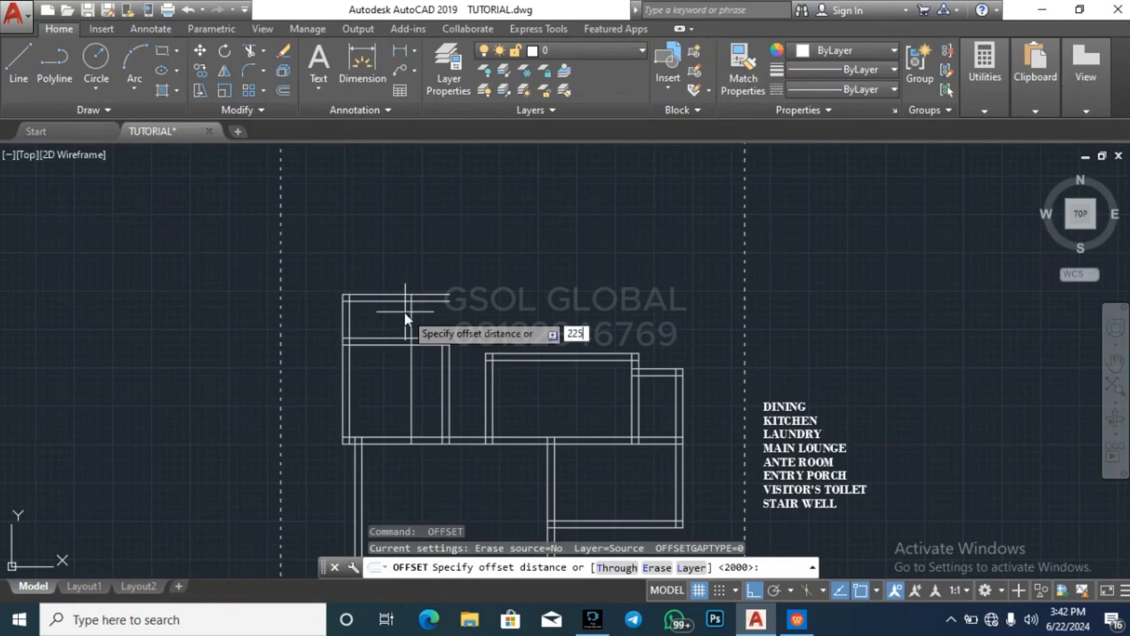
pyautogui.press('Return')
pyautogui.click(411, 312)
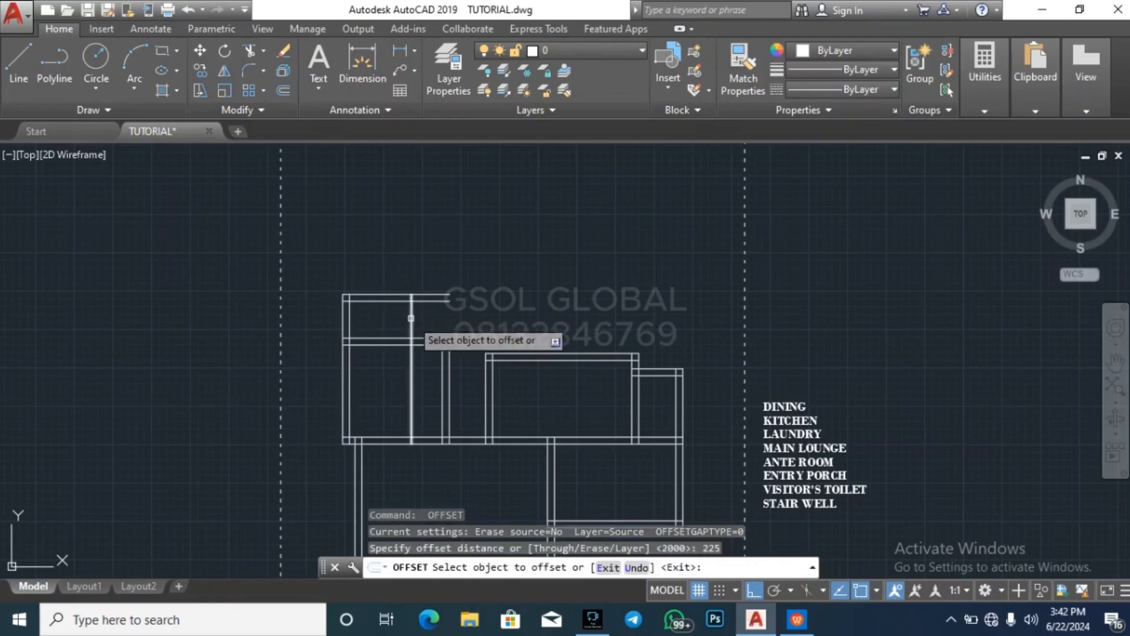
pyautogui.click(465, 323)
pyautogui.press('Escape')
# Trim the new right wall's lines inside the left room and erase their leftover pieces in its lower wall
pyautogui.write('tr')
pyautogui.press('Return')
pyautogui.press('Return')
pyautogui.click(440, 379)
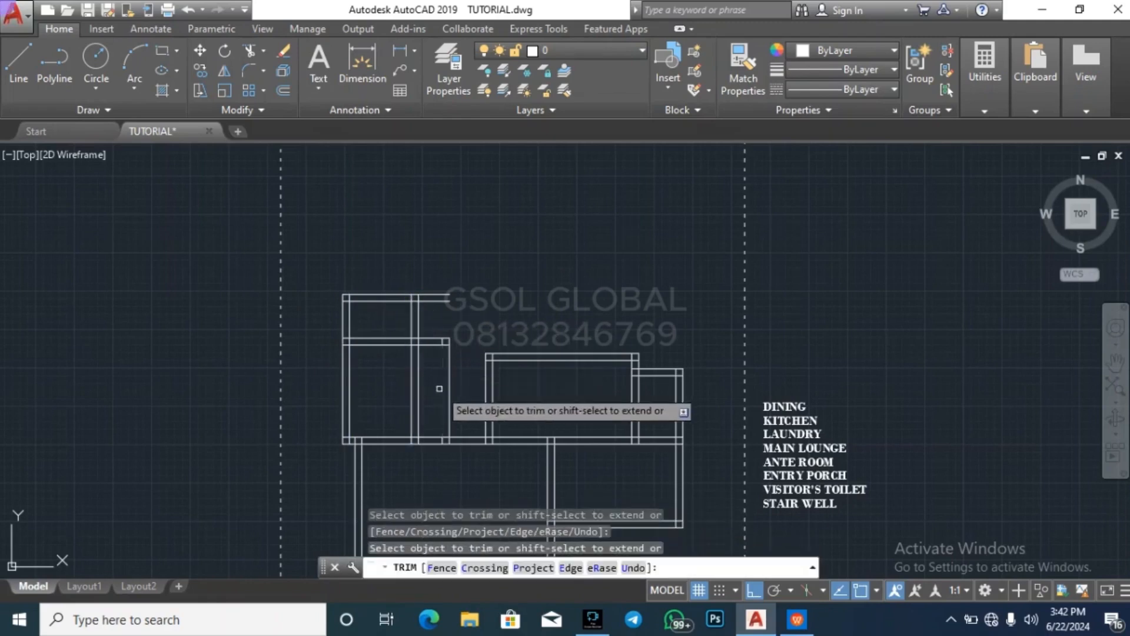
pyautogui.hotkey('ctrl', 'z')
pyautogui.click(435, 394)
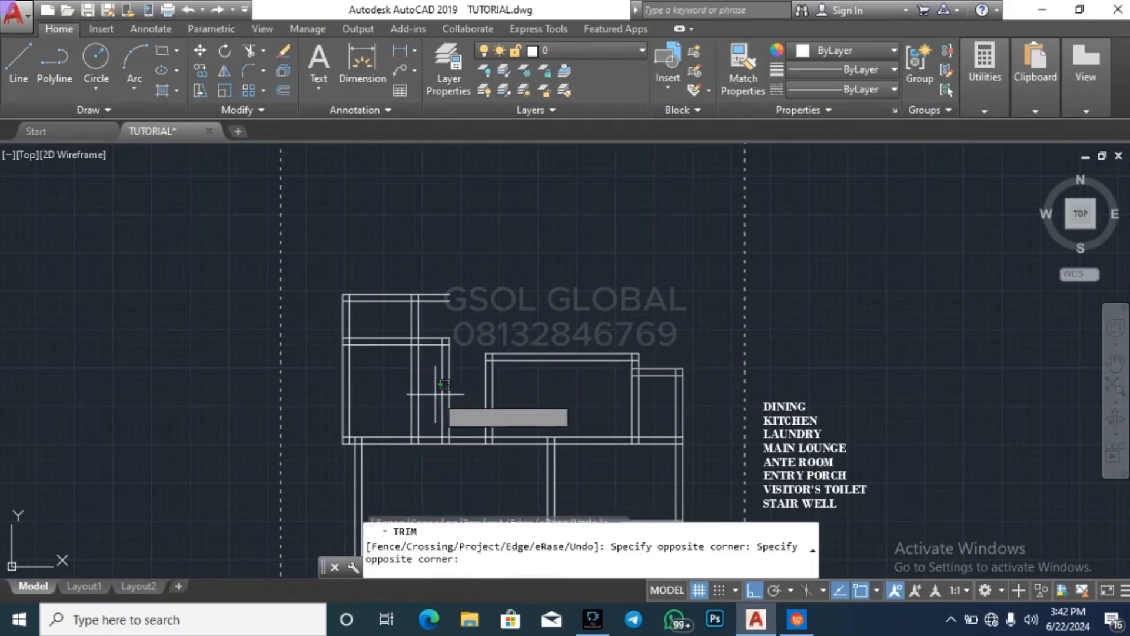
pyautogui.click(408, 385)
pyautogui.press('Escape')
pyautogui.click(405, 451)
pyautogui.click(425, 412)
pyautogui.press('Delete')
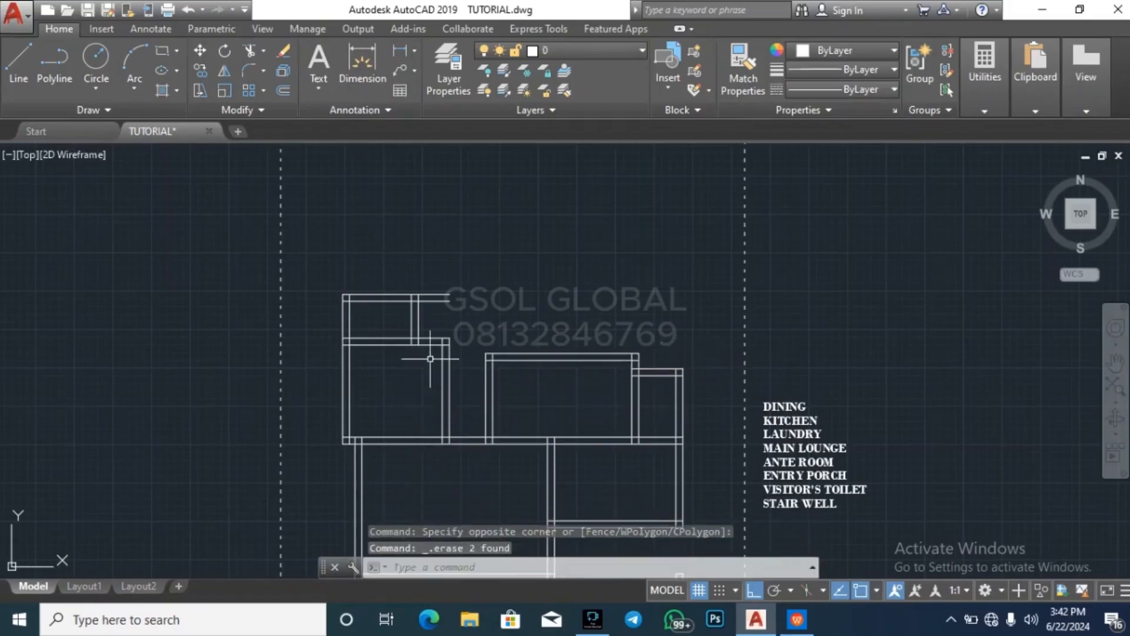
# Trim the two upper wall lines where they overhang to the right of the new right wall
pyautogui.press('Escape')
pyautogui.press('Return')
pyautogui.press('Return')
pyautogui.click(464, 323)
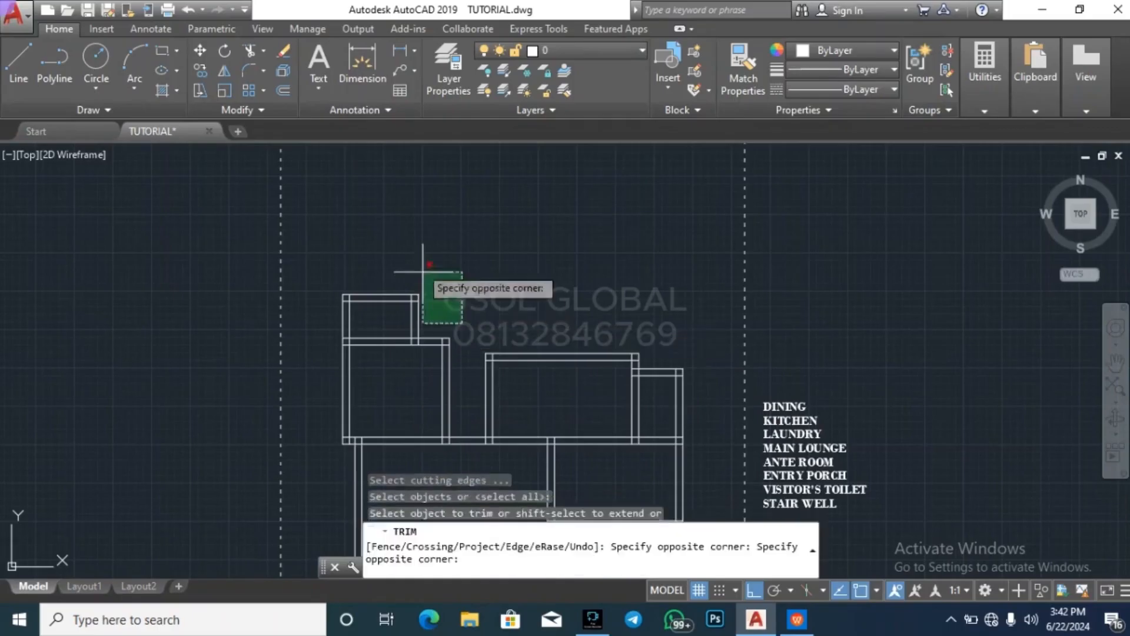
pyautogui.click(424, 268)
pyautogui.press('Escape')
pyautogui.press('Escape')
pyautogui.press('Escape')
pyautogui.press('Escape')
# Measure the horizontal distance from the small upper space's right wall to the right wall of the room below
pyautogui.scroll(3, 452, 274)
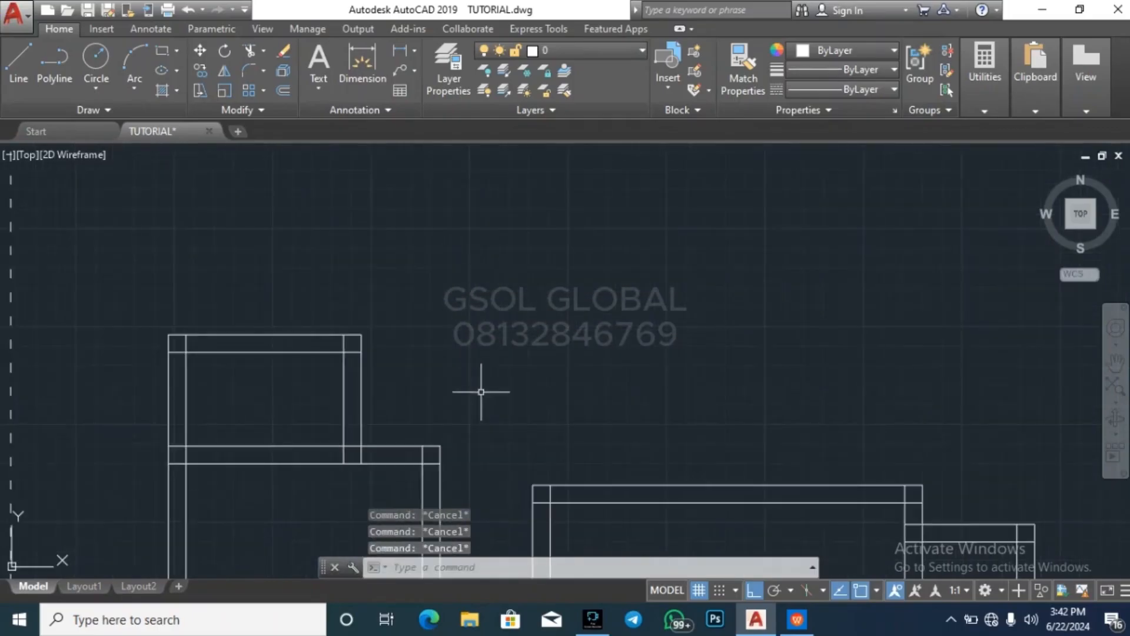
pyautogui.scroll(-3, 486, 312)
pyautogui.scroll(2, 459, 370)
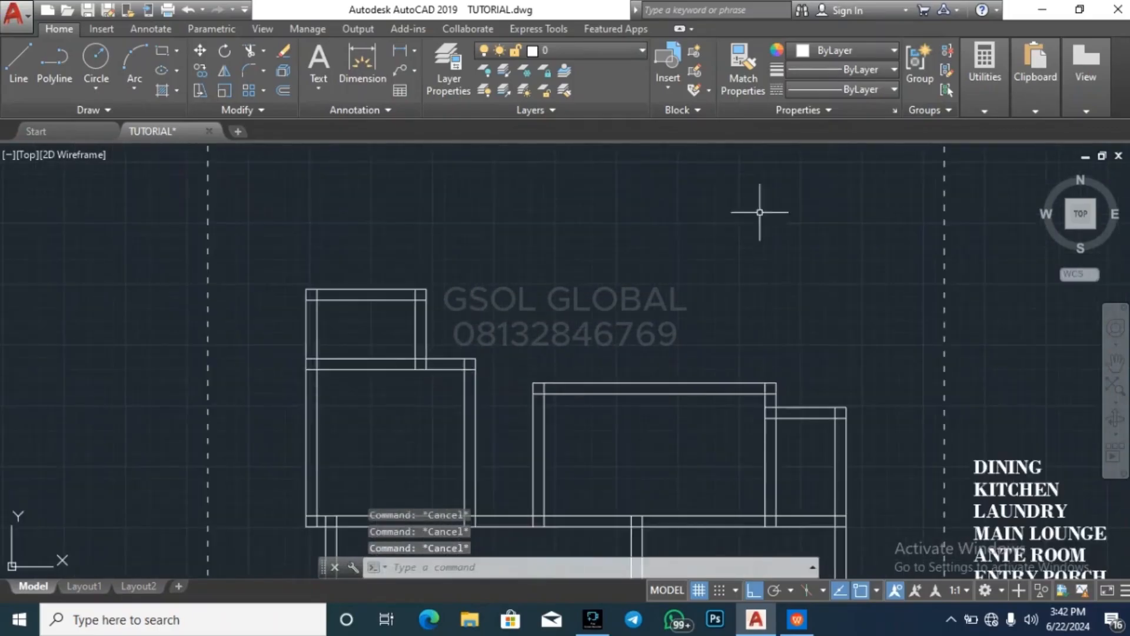
pyautogui.click(984, 88)
pyautogui.click(974, 133)
pyautogui.scroll(2, 433, 388)
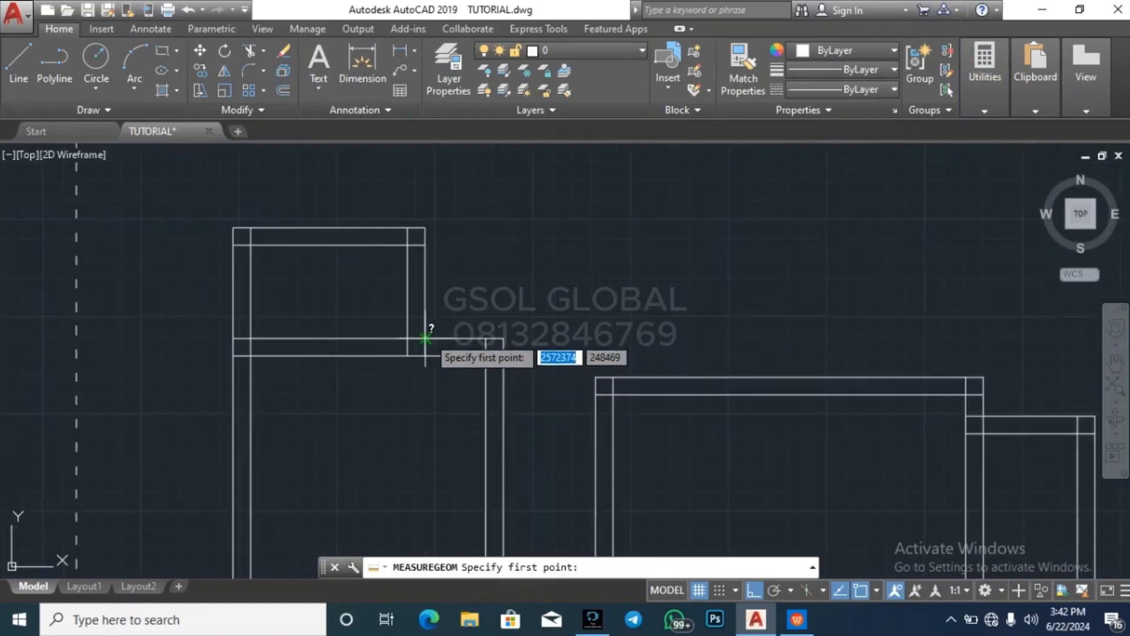
pyautogui.click(425, 338)
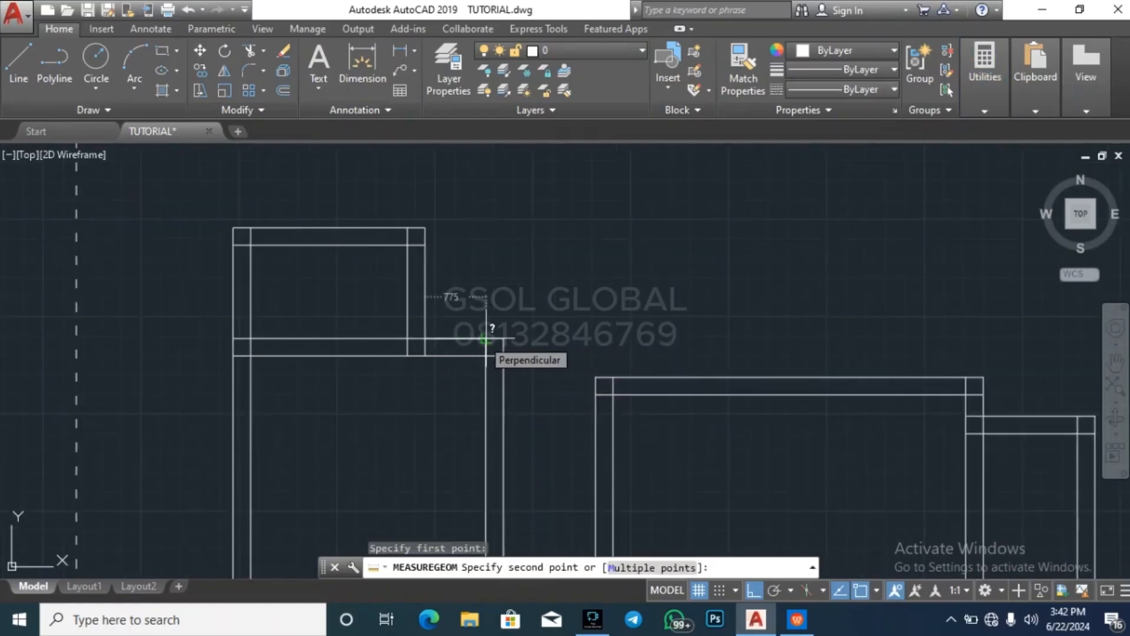
pyautogui.press('Escape')
pyautogui.press('Escape')
pyautogui.press('Escape')
pyautogui.scroll(-2, 442, 246)
pyautogui.press('Escape')
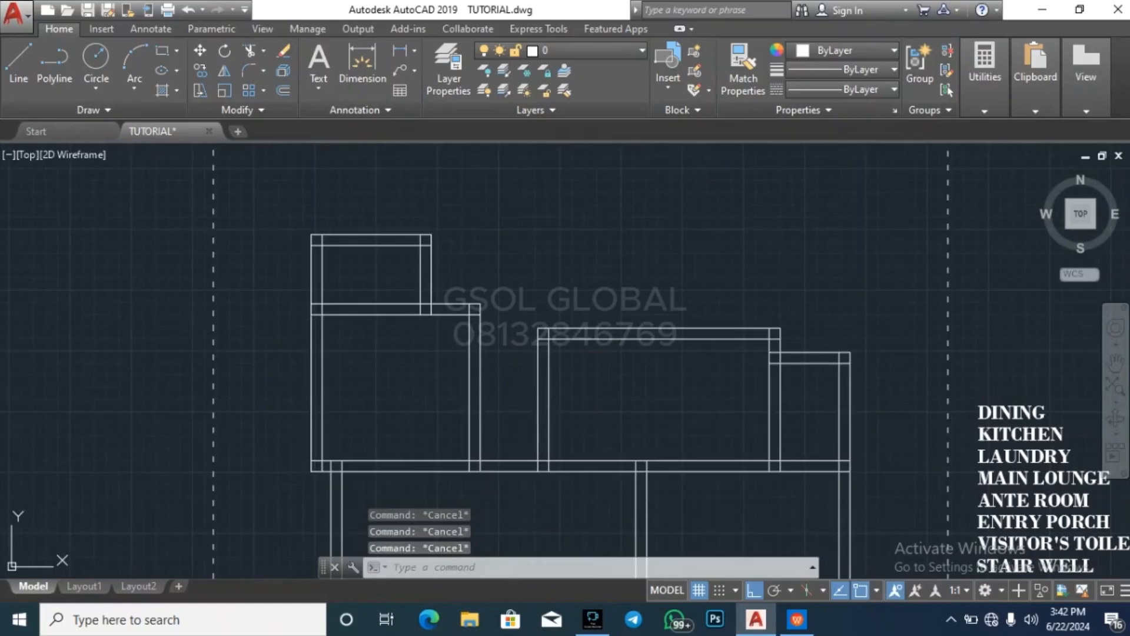
# Erase the two lines of the small upper space's right wall
pyautogui.scroll(-4, 524, 265)
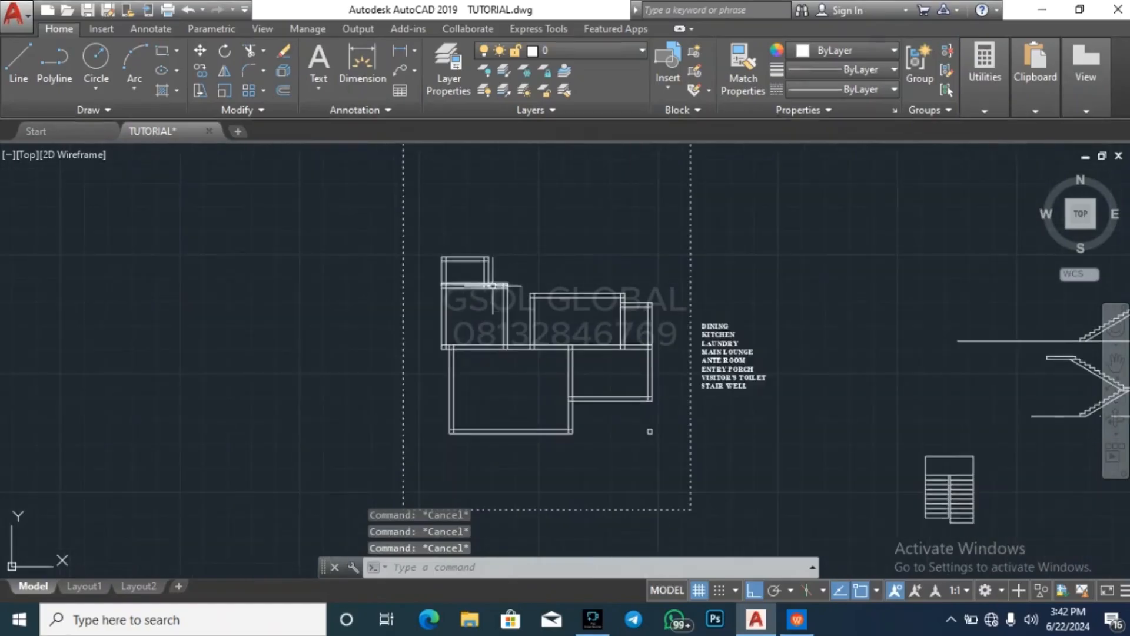
pyautogui.scroll(4, 445, 257)
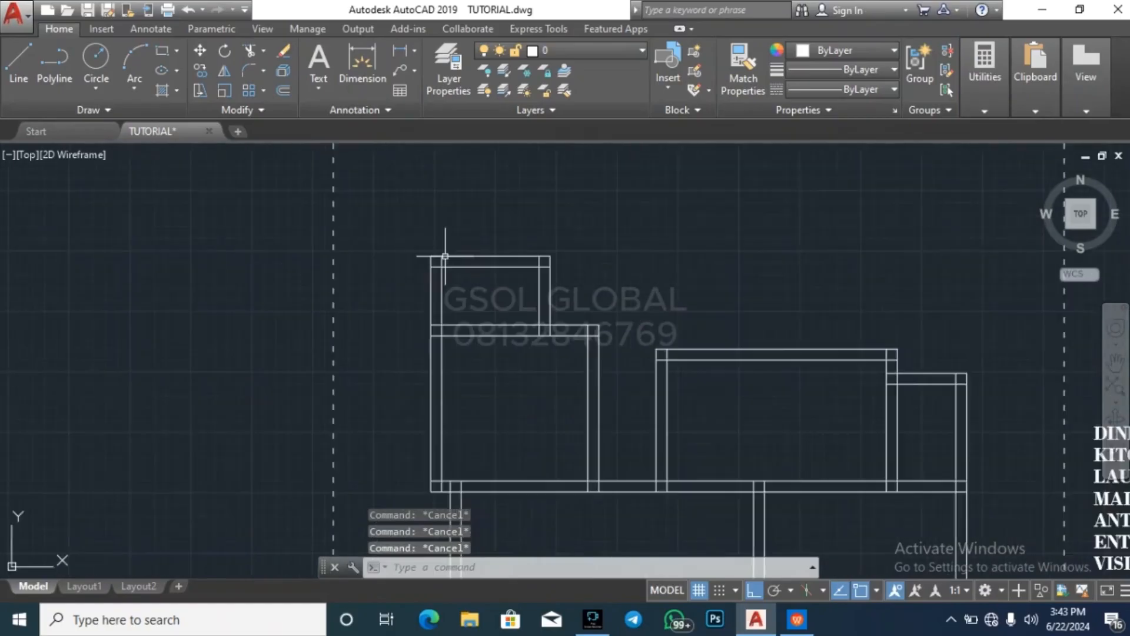
pyautogui.scroll(2, 576, 277)
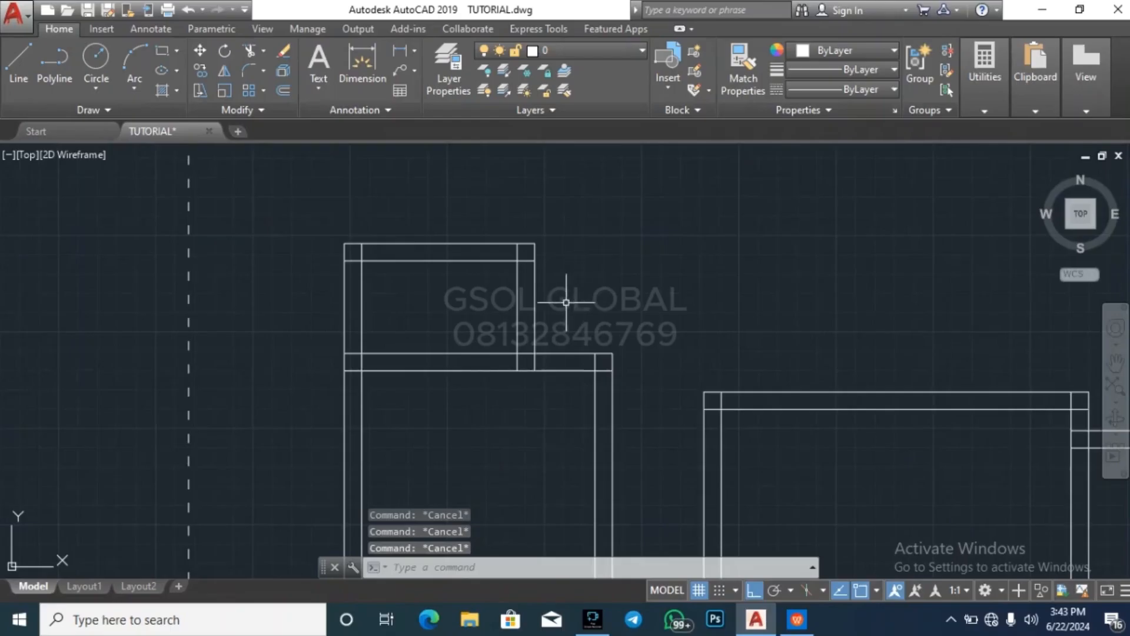
pyautogui.click(560, 295)
pyautogui.click(453, 299)
pyautogui.press('Delete')
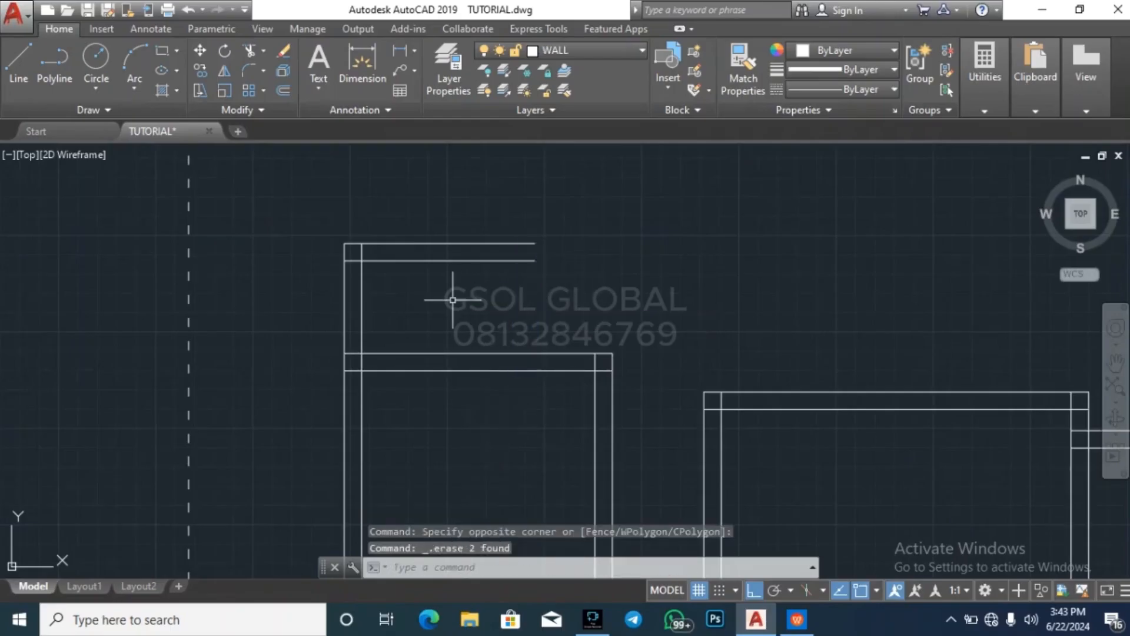
pyautogui.press('Escape')
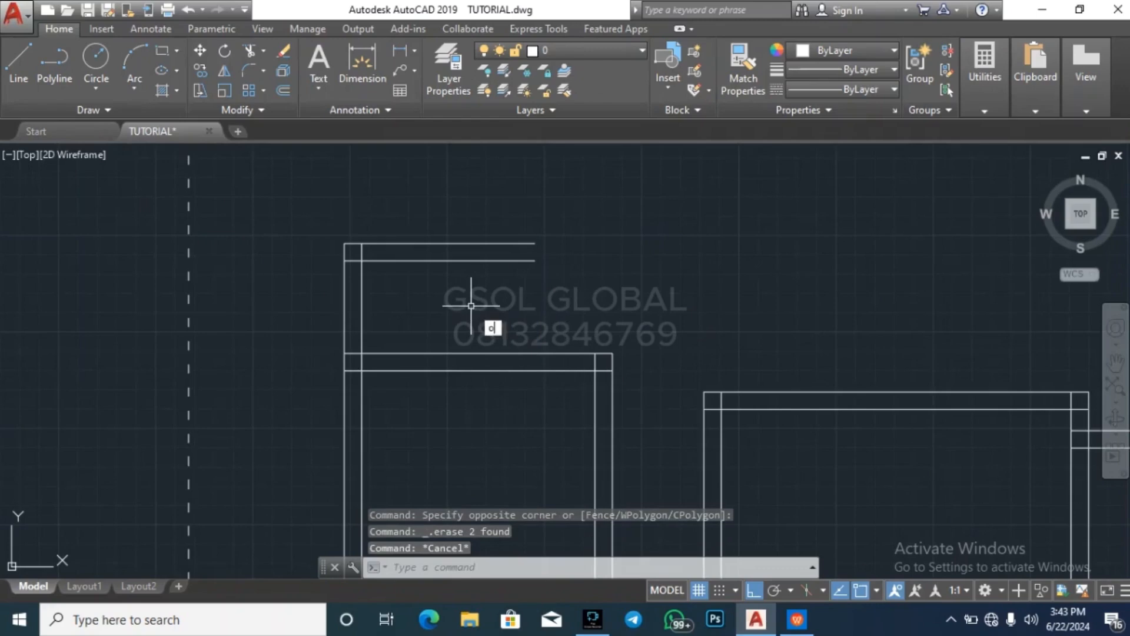
# Offset the left wall's inner line 1200 to the right and the resulting line another 225 to form a right wall
pyautogui.press('Return')
pyautogui.write('12000')
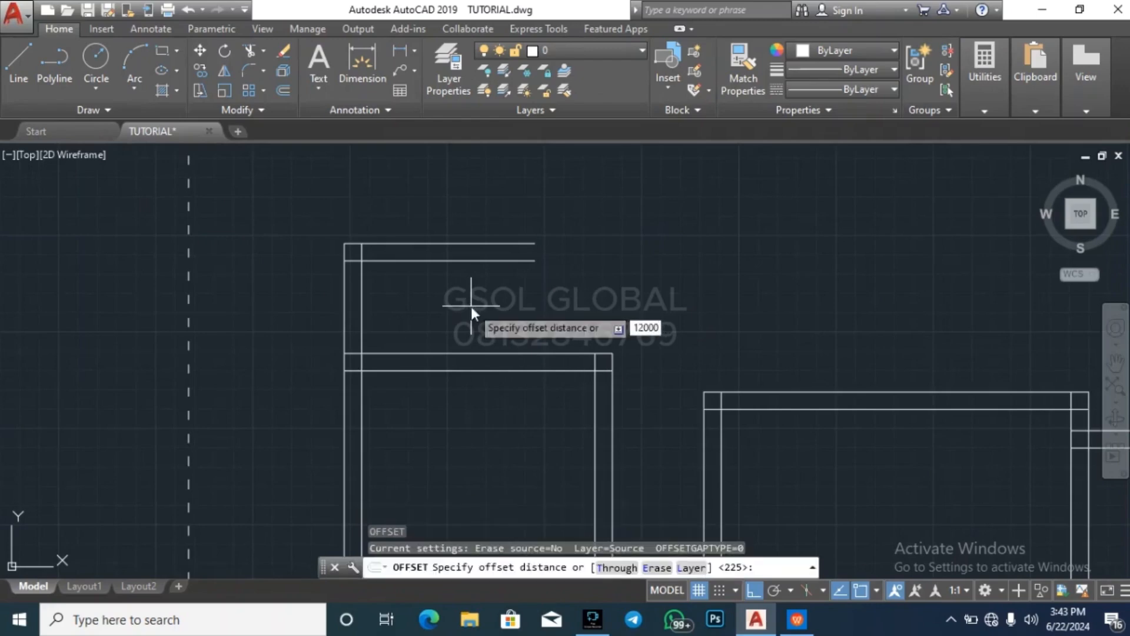
pyautogui.press('Return')
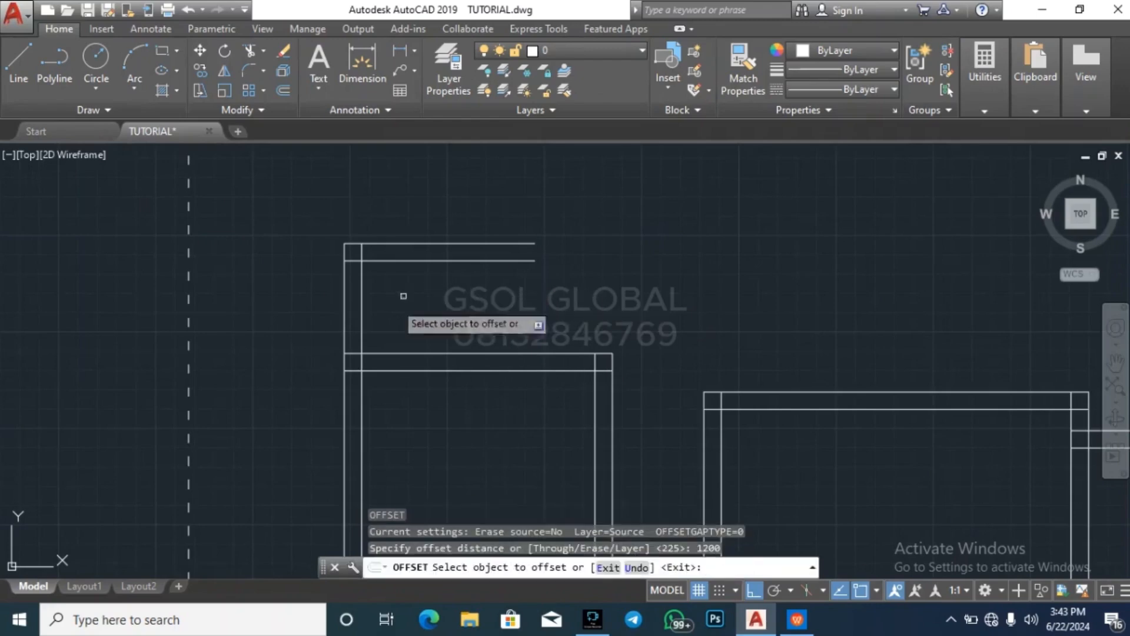
pyautogui.click(361, 320)
pyautogui.click(460, 315)
pyautogui.press('Return')
pyautogui.press('Return')
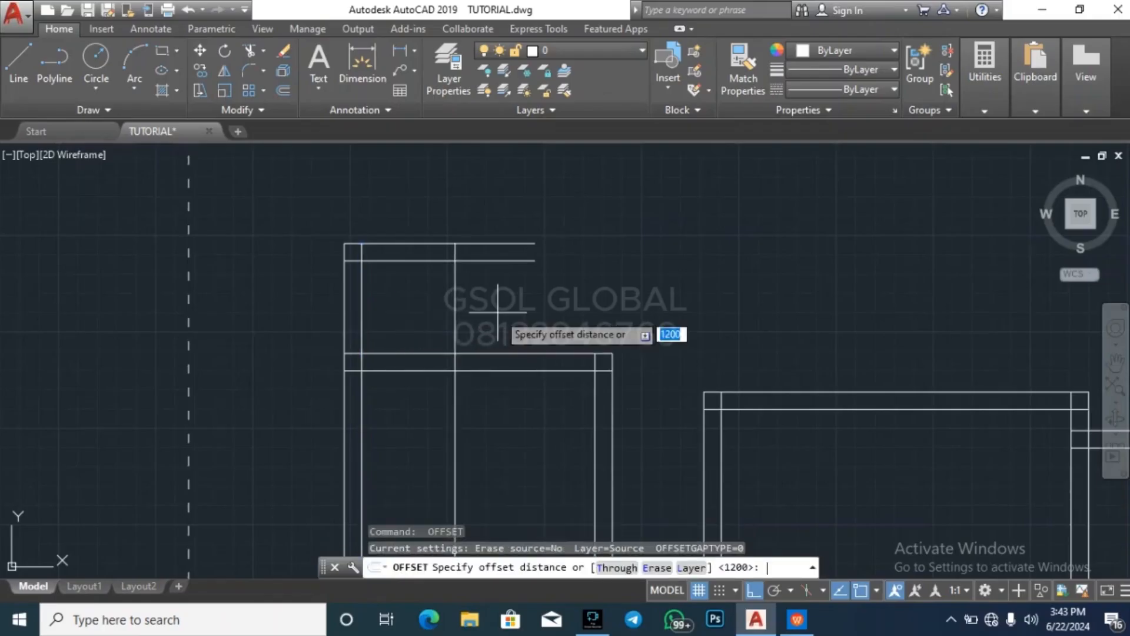
pyautogui.write('225')
pyautogui.press('Return')
pyautogui.click(455, 333)
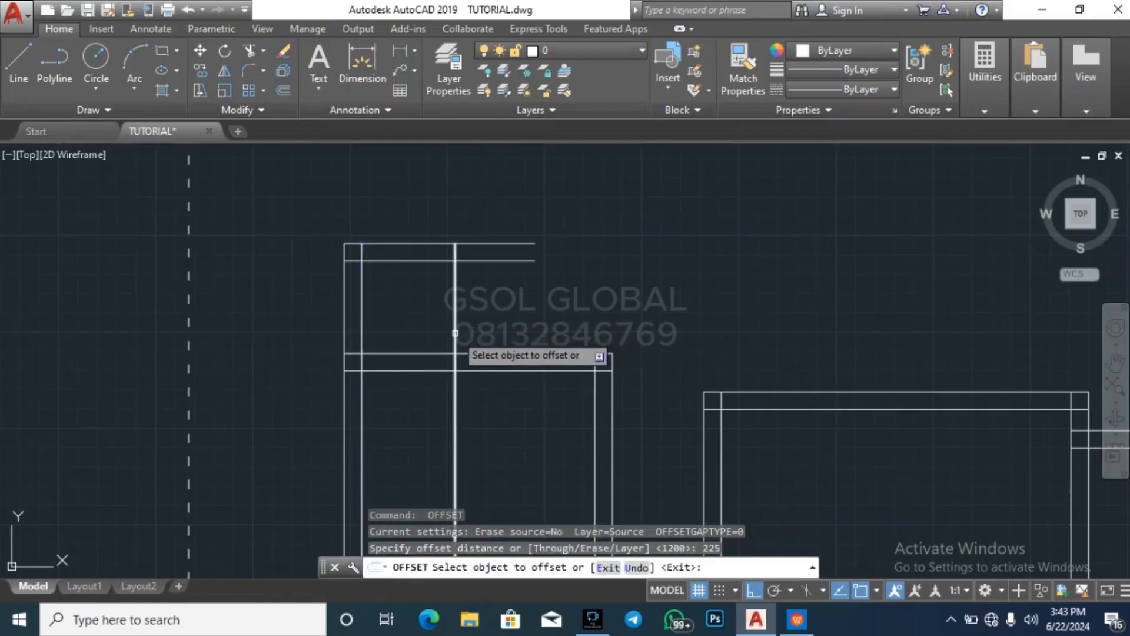
pyautogui.click(508, 317)
pyautogui.press('Escape')
pyautogui.press('Escape')
pyautogui.press('Return')
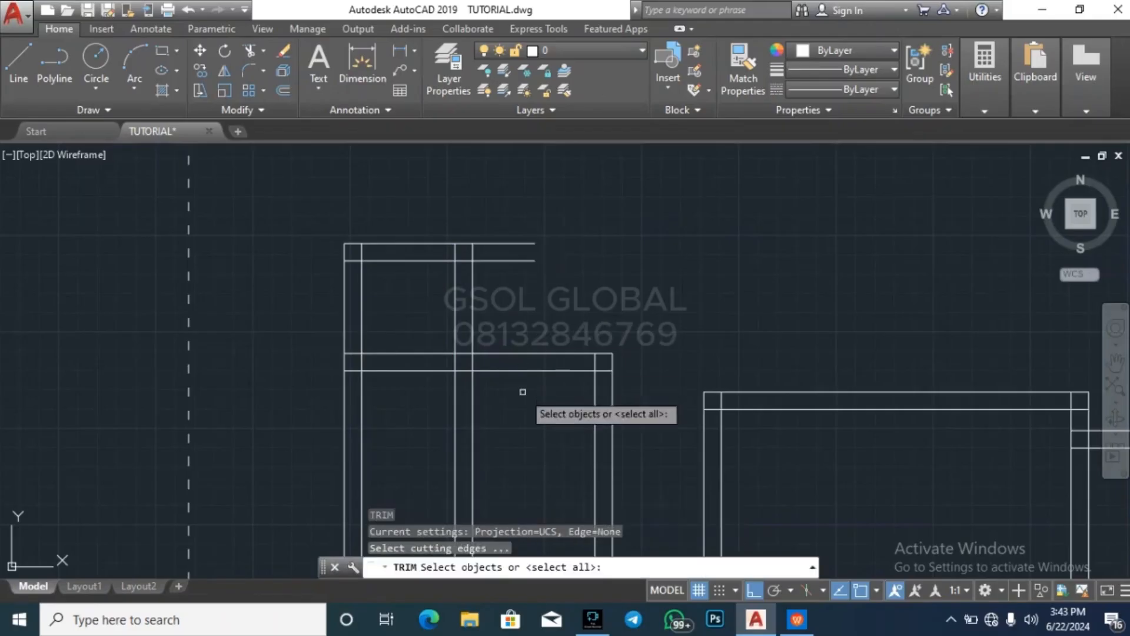
pyautogui.scroll(-2, 555, 284)
pyautogui.click(542, 367)
pyautogui.click(521, 360)
pyautogui.press('Escape')
# Trim the new wall's two lines inside the left room and erase the leftover pieces in its lower wall
pyautogui.press('Escape')
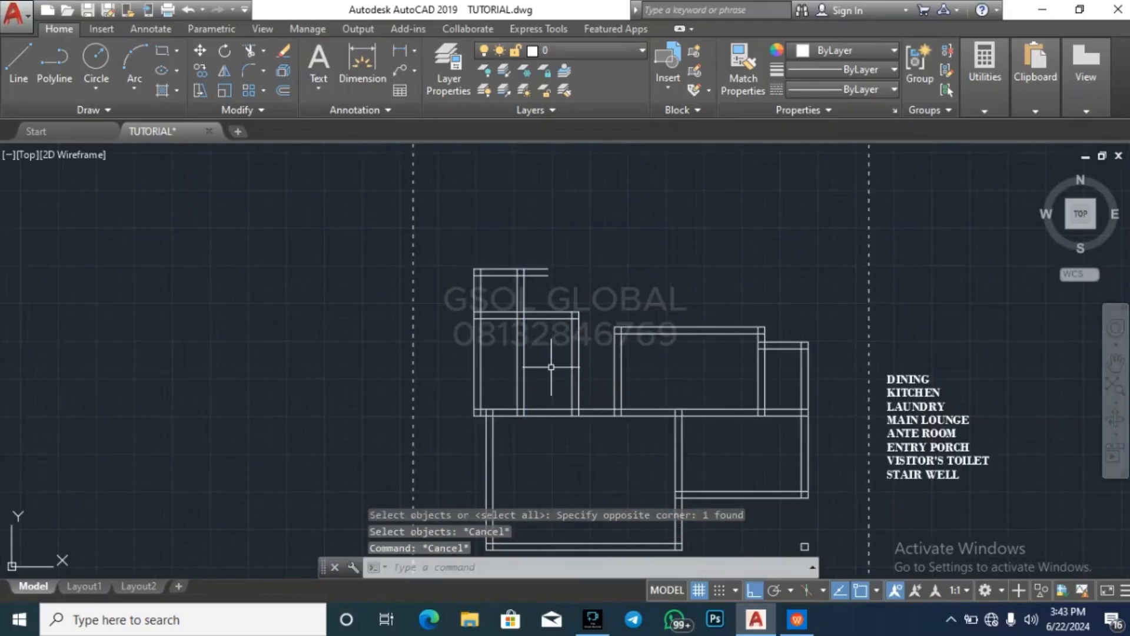
pyautogui.press('Return')
pyautogui.press('Return')
pyautogui.scroll(4, 555, 366)
pyautogui.press('Escape')
pyautogui.press('Escape')
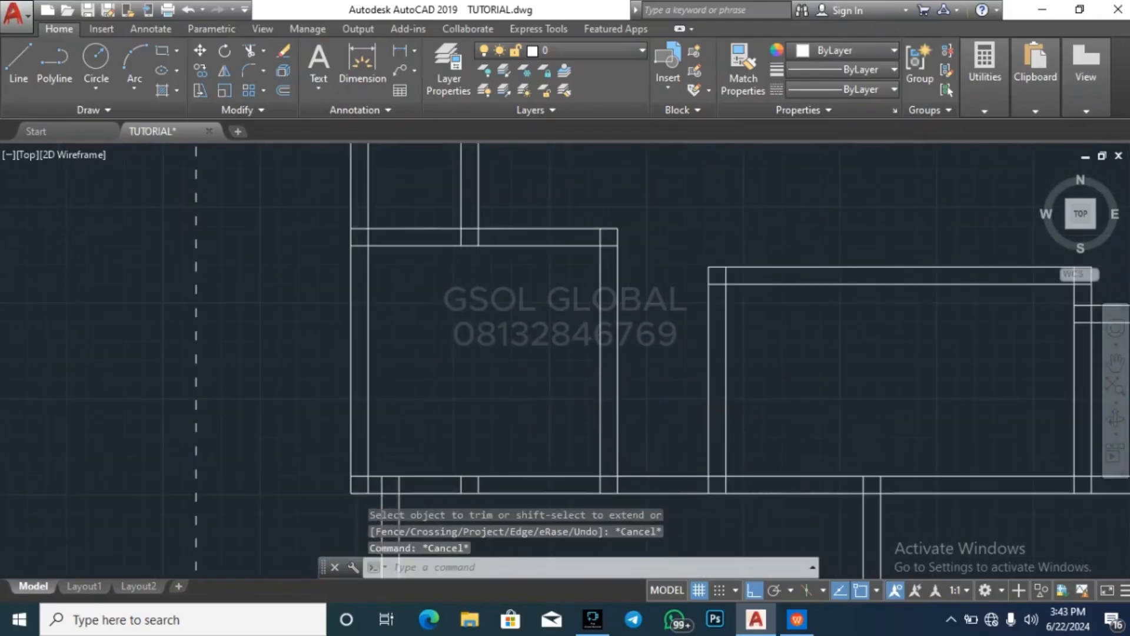
pyautogui.scroll(-3, 462, 450)
pyautogui.click(469, 413)
pyautogui.press('Delete')
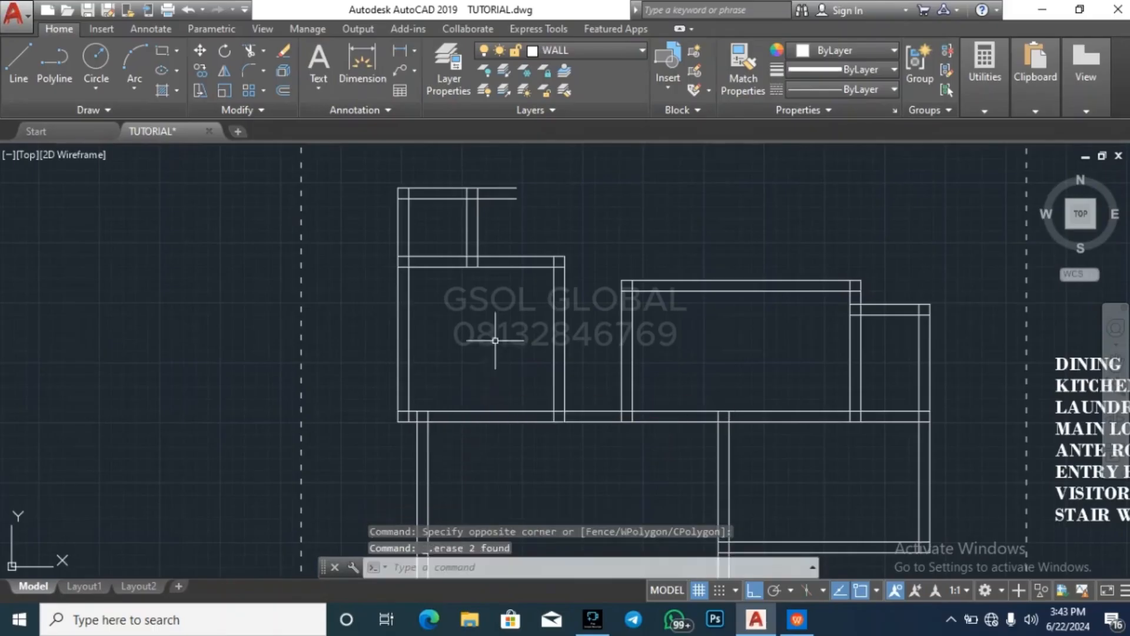
# Trim the upper wall lines that overhang to the right of the 1200 wide space
pyautogui.scroll(4, 490, 205)
pyautogui.press('Escape')
pyautogui.write('tr')
pyautogui.press('Return')
pyautogui.press('Return')
pyautogui.scroll(-4, 526, 375)
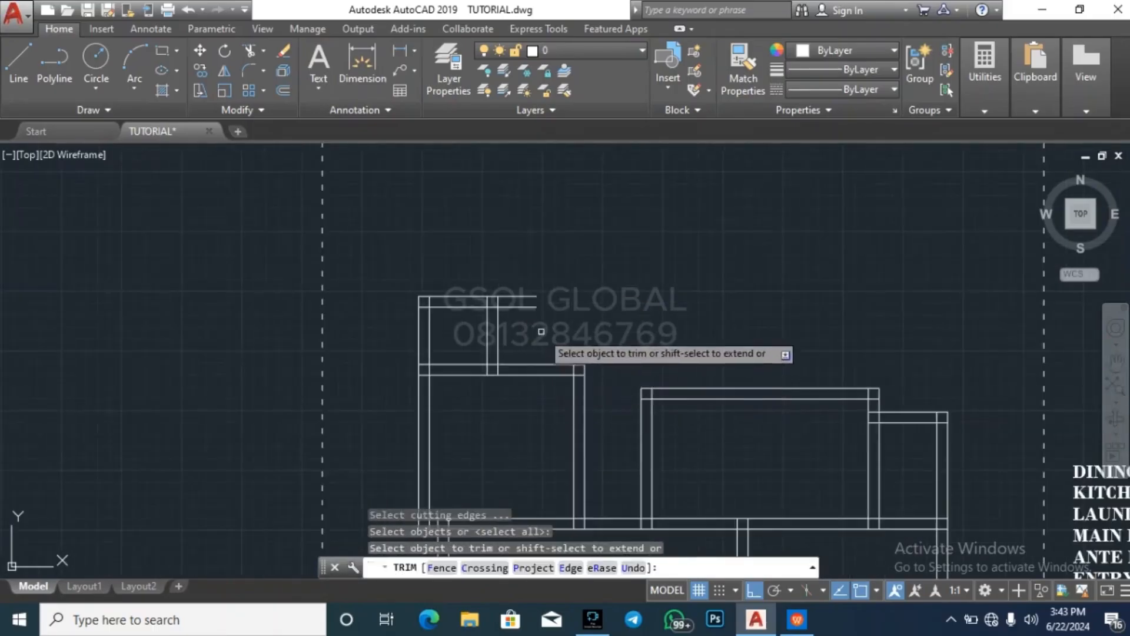
pyautogui.click(539, 330)
pyautogui.click(513, 272)
pyautogui.press('Escape')
pyautogui.press('Escape')
pyautogui.press('Escape')
# Erase the two upper wall lines of the 1200 wide space above the left room
pyautogui.scroll(2, 468, 319)
pyautogui.click(468, 319)
pyautogui.click(447, 262)
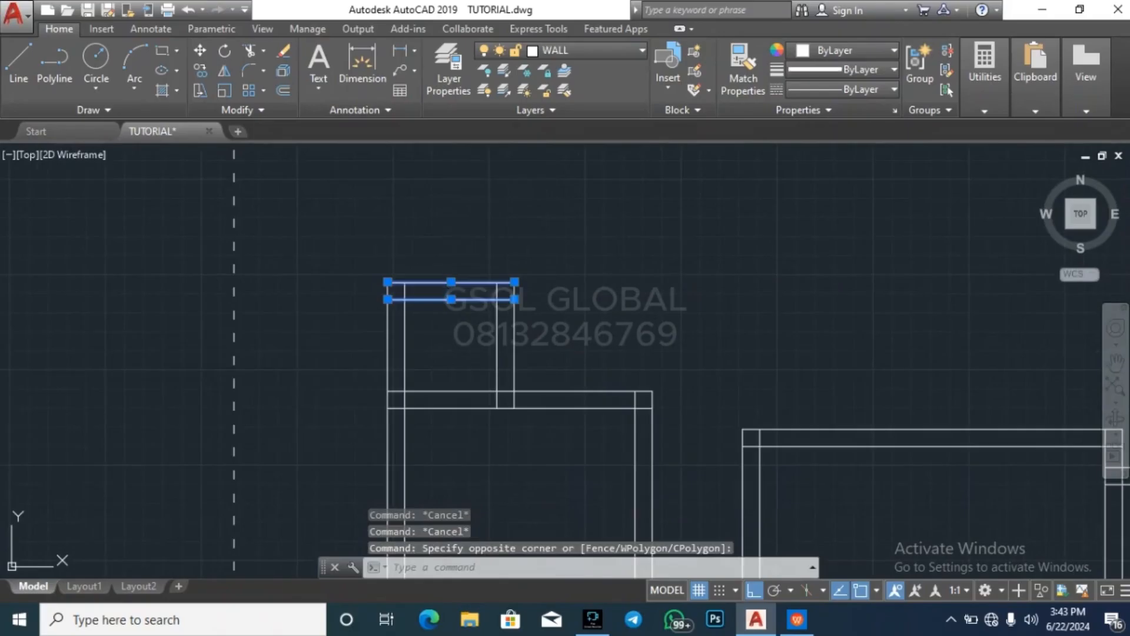
pyautogui.press('Delete')
# Offset the outer line of the left room's upper wall 2000 upward
pyautogui.press('Return')
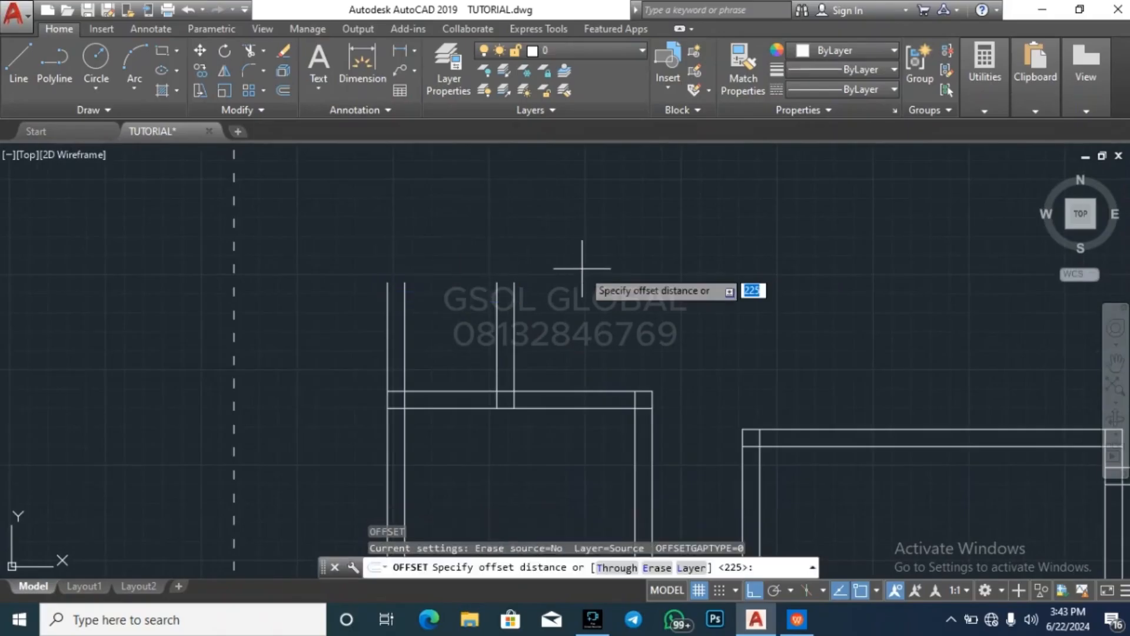
pyautogui.press('Return')
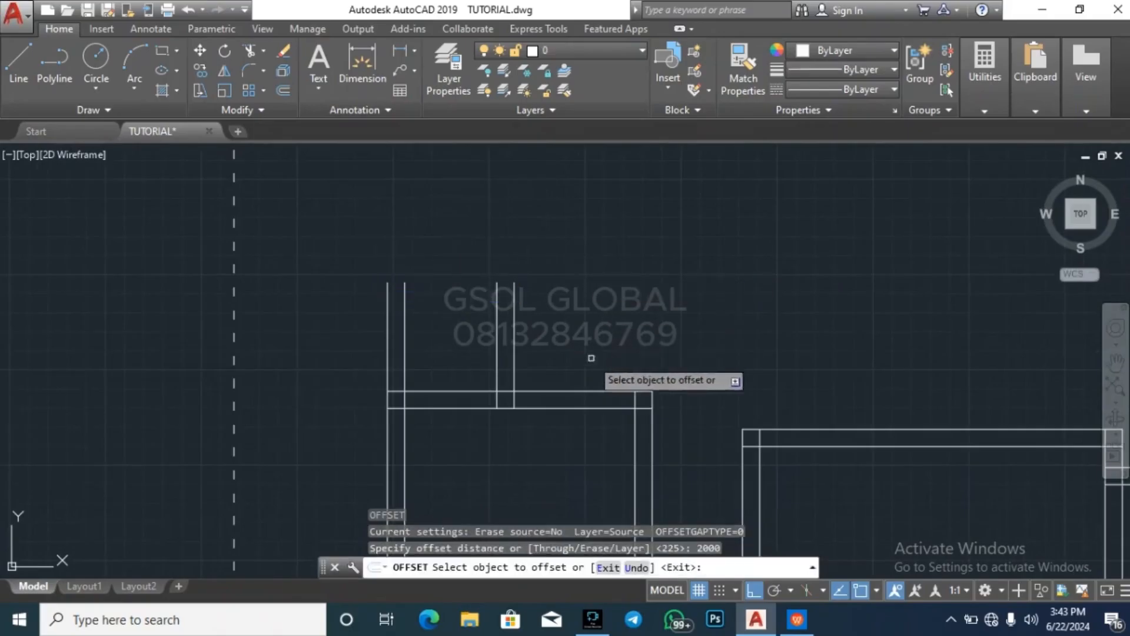
pyautogui.click(578, 391)
pyautogui.click(578, 188)
pyautogui.press('Return')
pyautogui.press('Return')
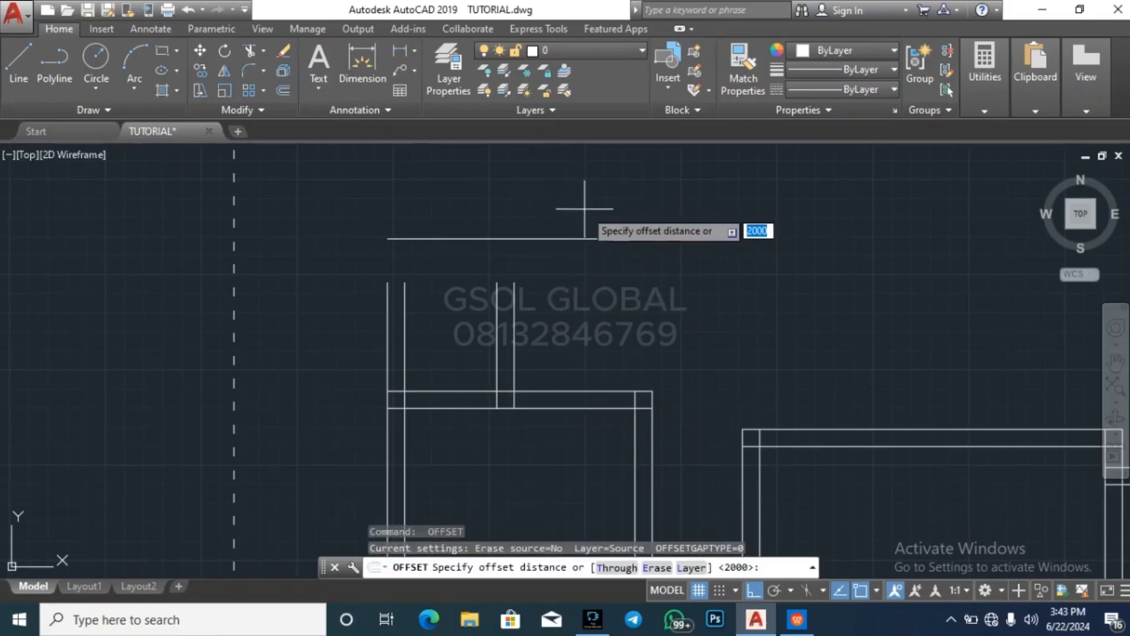
pyautogui.press('BackSpace')
pyautogui.press('BackSpace')
pyautogui.write('35')
pyautogui.press('Return')
# Offset the new horizontal line above the left room another 225 upward to form the wall thickness
pyautogui.press('Return')
pyautogui.press('Return')
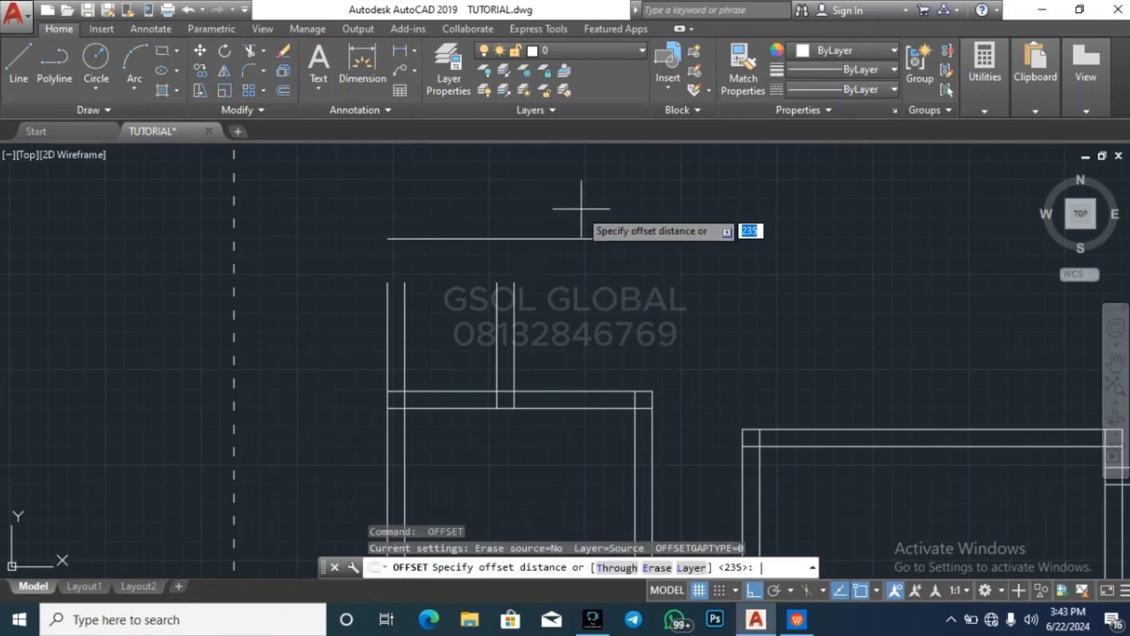
pyautogui.write('225')
pyautogui.press('Return')
pyautogui.click(566, 239)
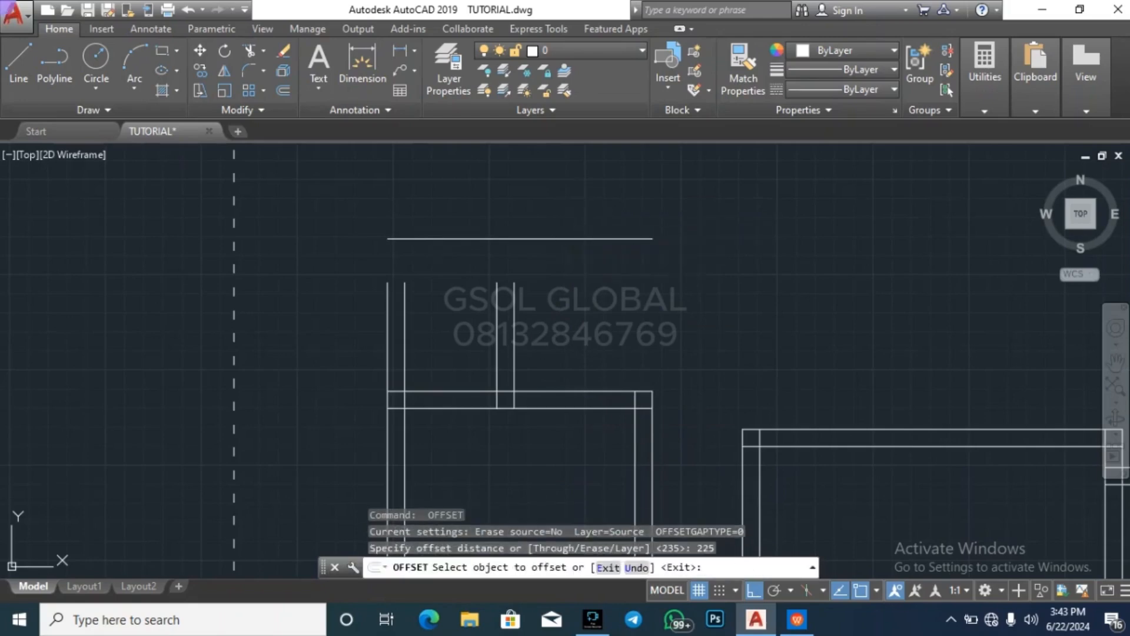
pyautogui.click(559, 212)
pyautogui.press('Escape')
pyautogui.press('Escape')
pyautogui.press('Escape')
# Extend the four vertical wall lines of the 1200 wide space up to the uppermost horizontal line
pyautogui.click(557, 227)
pyautogui.click(548, 206)
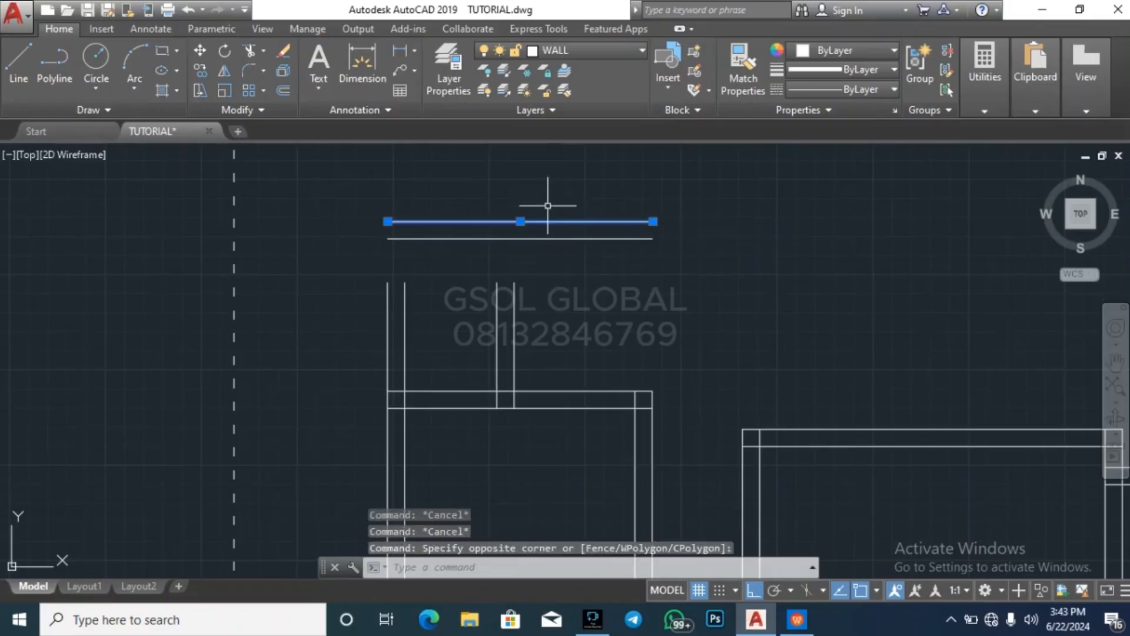
pyautogui.write('ex')
pyautogui.press('Return')
pyautogui.click(568, 334)
pyautogui.click(375, 316)
pyautogui.press('Escape')
pyautogui.press('Escape')
pyautogui.press('Escape')
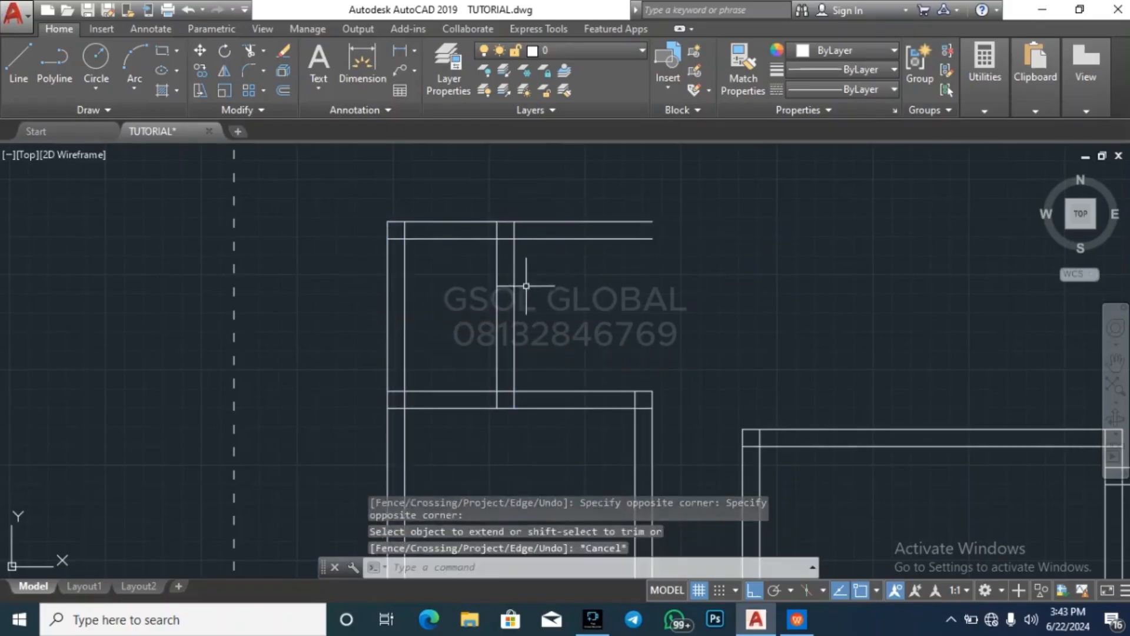
# Trim both new upper wall lines where they overhang to the right of the 1200 wide space
pyautogui.write('tr')
pyautogui.press('Return')
pyautogui.press('Return')
pyautogui.click(621, 321)
pyautogui.click(604, 210)
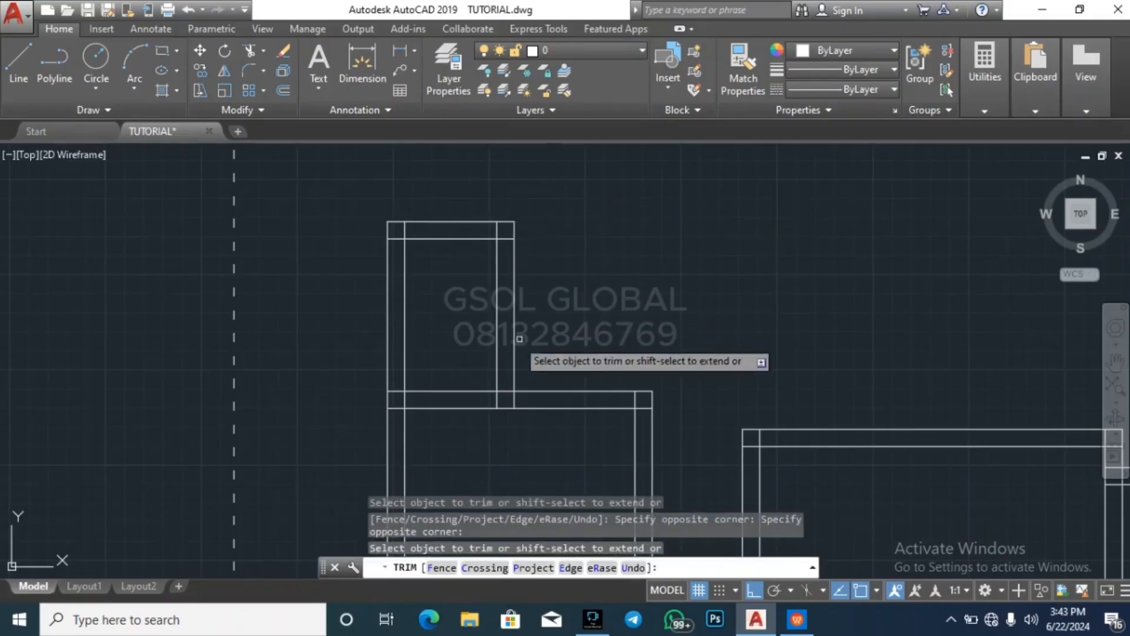
pyautogui.scroll(-4, 504, 340)
pyautogui.press('Escape')
pyautogui.press('Escape')
pyautogui.press('Escape')
pyautogui.press('Escape')
# Stretch the right end of the outer upper wall line horizontally well past the left room's right wall
pyautogui.scroll(2, 525, 295)
pyautogui.click(491, 292)
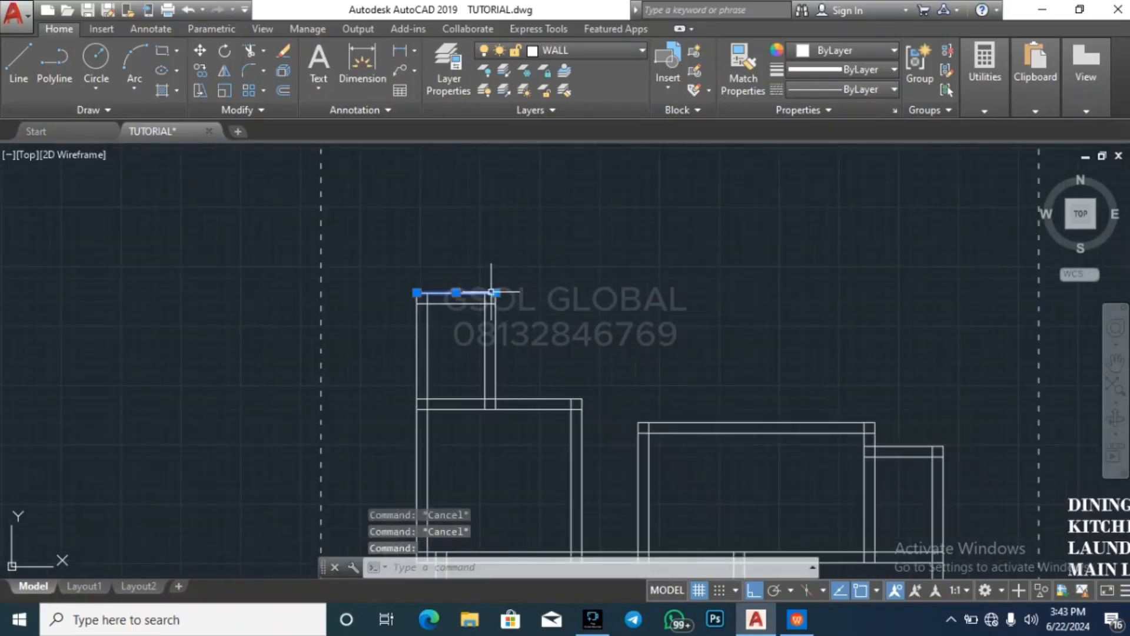
pyautogui.click(496, 292)
pyautogui.click(750, 292)
# Extend both lines of the left room's right wall up to the stretched upper wall line
pyautogui.write('ex')
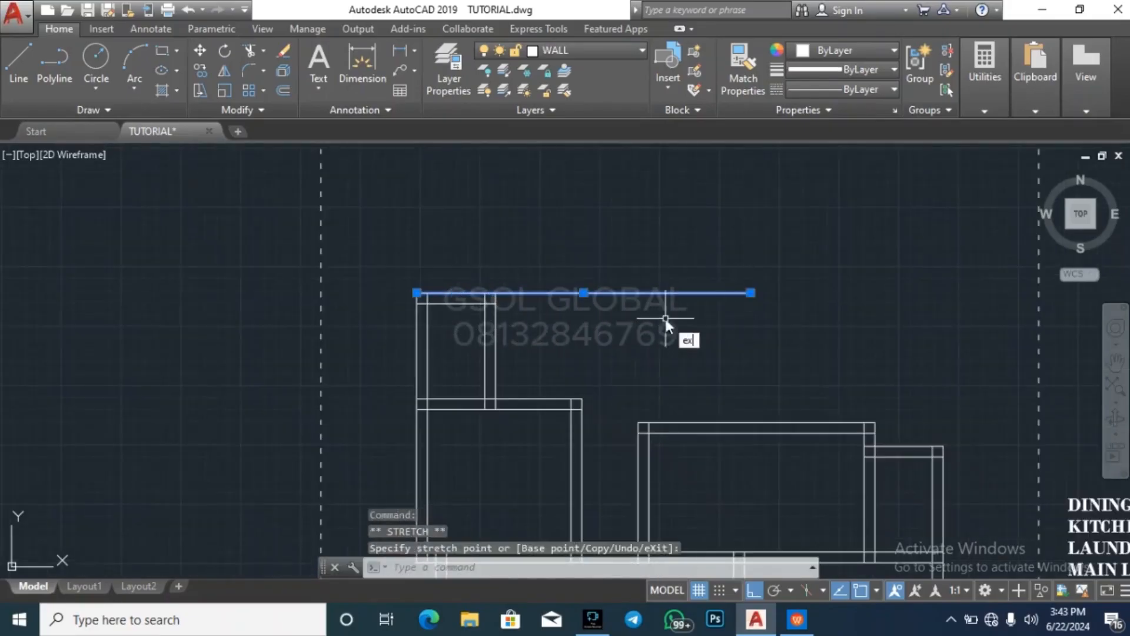
pyautogui.press('Return')
pyautogui.click(591, 427)
pyautogui.click(540, 432)
pyautogui.press('Escape')
pyautogui.press('Escape')
pyautogui.press('Escape')
pyautogui.press('Escape')
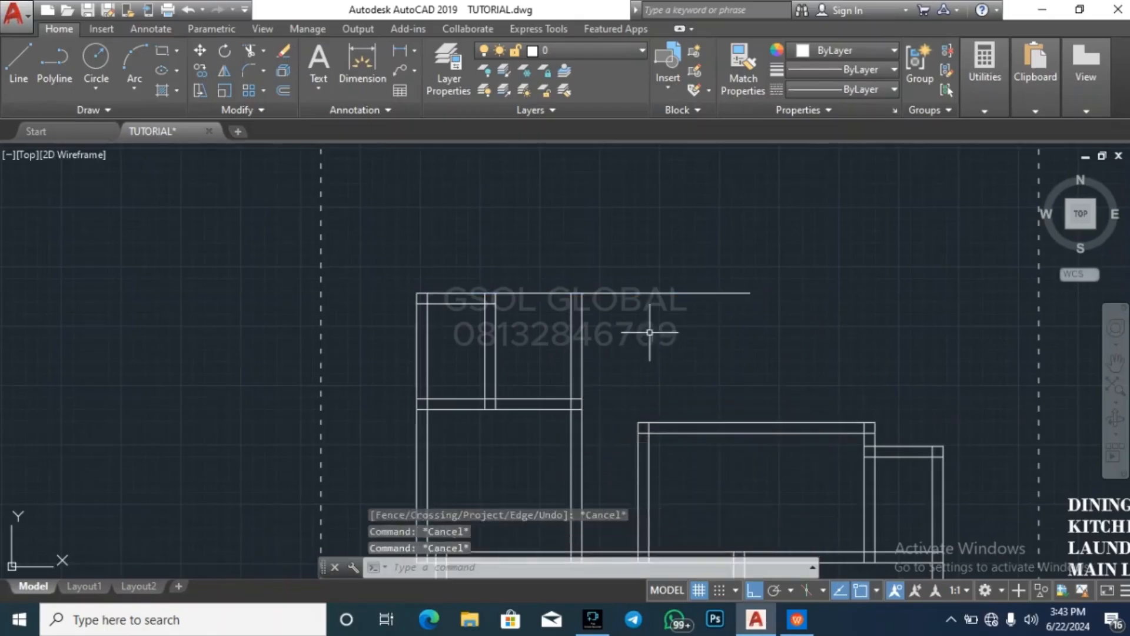
# Extend the inner upper wall line of the 1200 wide space to the outer line of the extended right wall
pyautogui.click(582, 330)
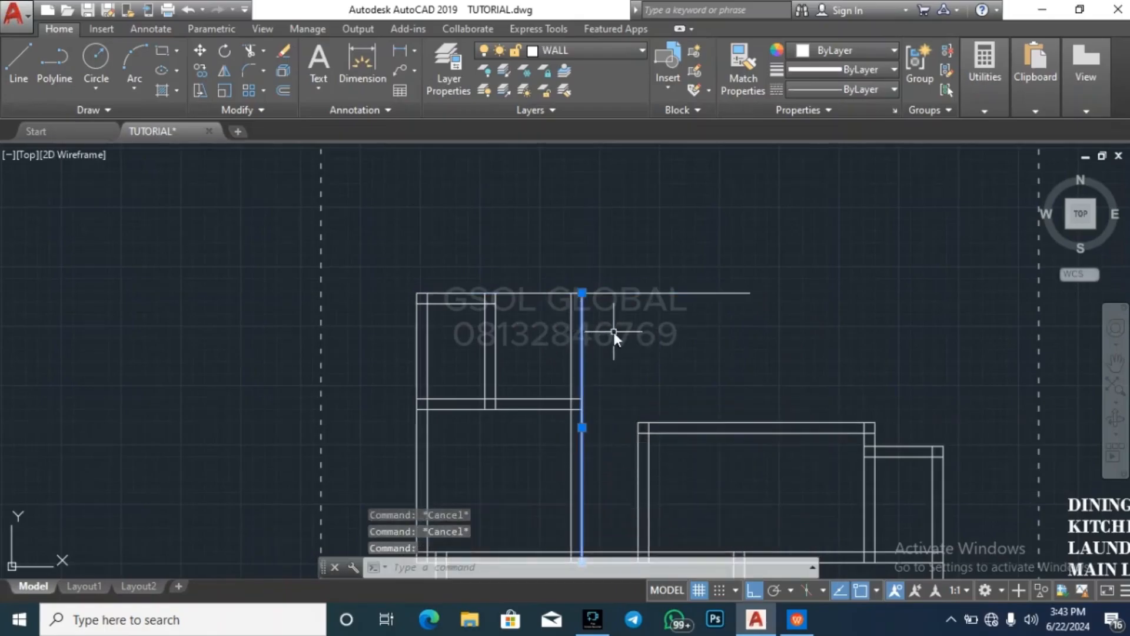
pyautogui.write('ex')
pyautogui.press('Return')
pyautogui.click(530, 318)
pyautogui.click(473, 298)
pyautogui.press('Escape')
pyautogui.press('Escape')
# Trim the outer upper wall line where it overhangs beyond the extended right wall
pyautogui.write('t')
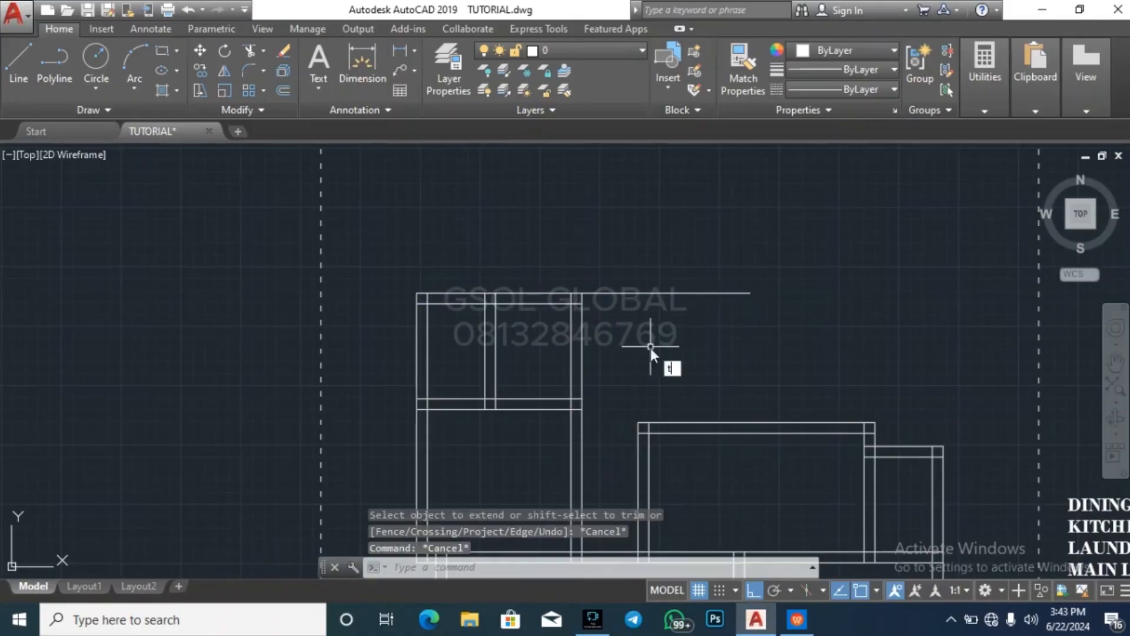
pyautogui.write('r')
pyautogui.press('Return')
pyautogui.press('Return')
pyautogui.click(677, 293)
pyautogui.press('Escape')
pyautogui.press('Escape')
pyautogui.press('Escape')
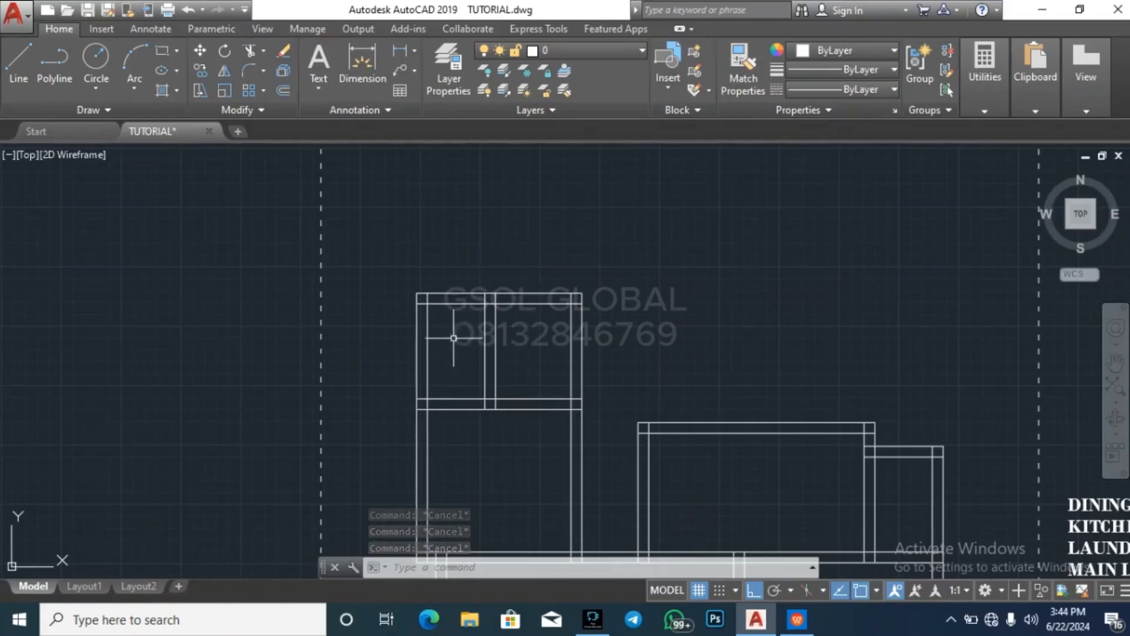
# Offset the outer upper wall line of the two new spaces 3000 upward
pyautogui.scroll(-5, 453, 338)
pyautogui.scroll(2, 480, 353)
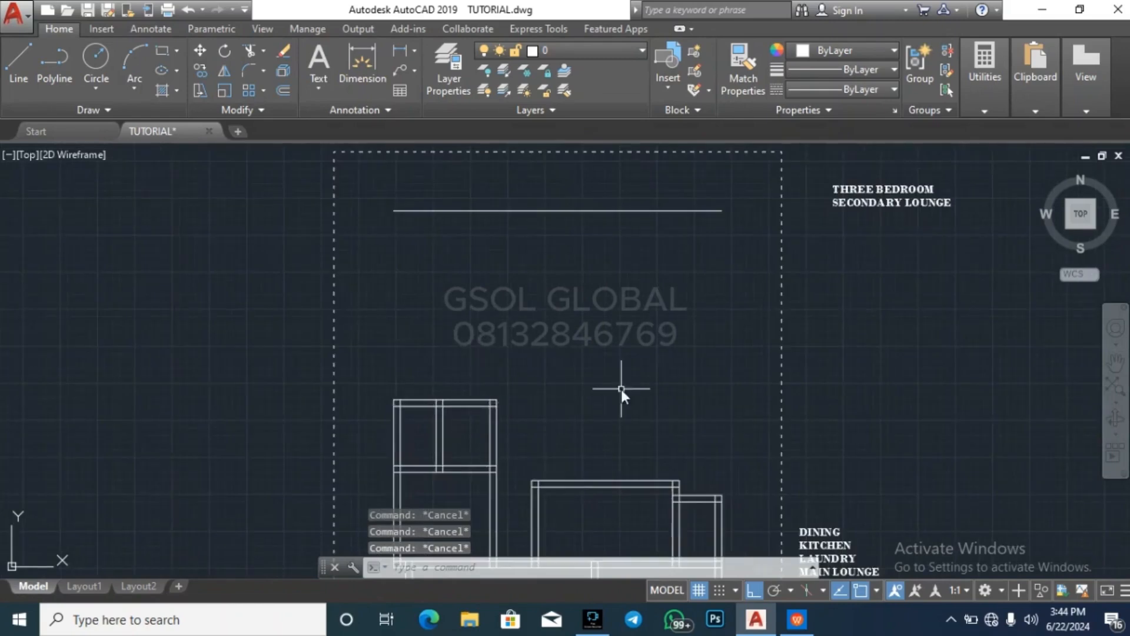
pyautogui.write('o')
pyautogui.press('Return')
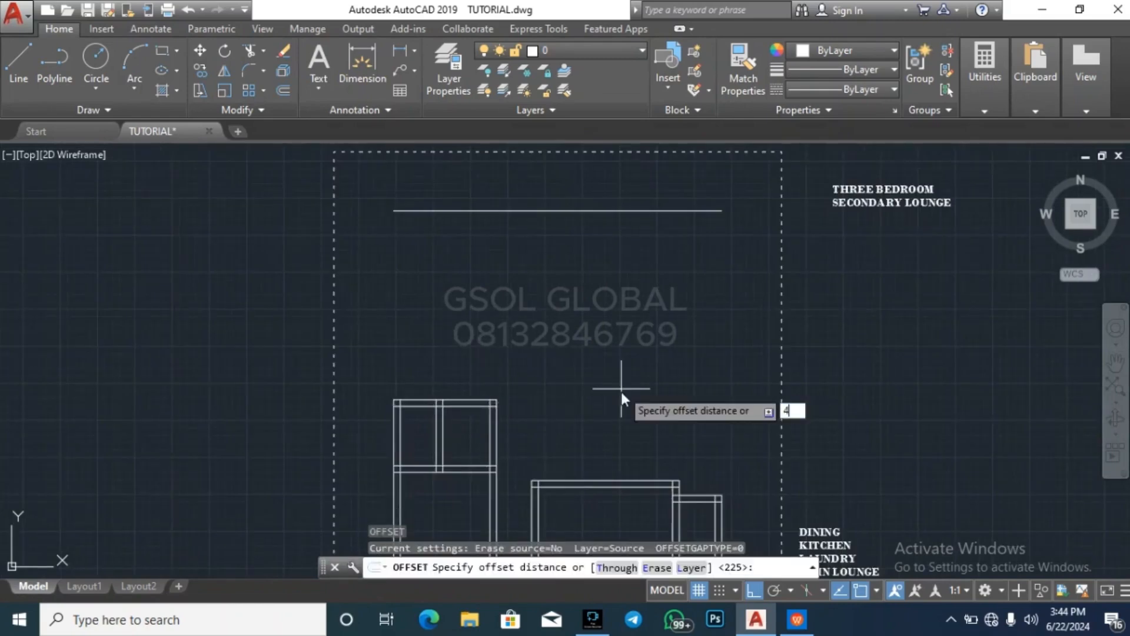
pyautogui.press('BackSpace')
pyautogui.write('3000')
pyautogui.press('Return')
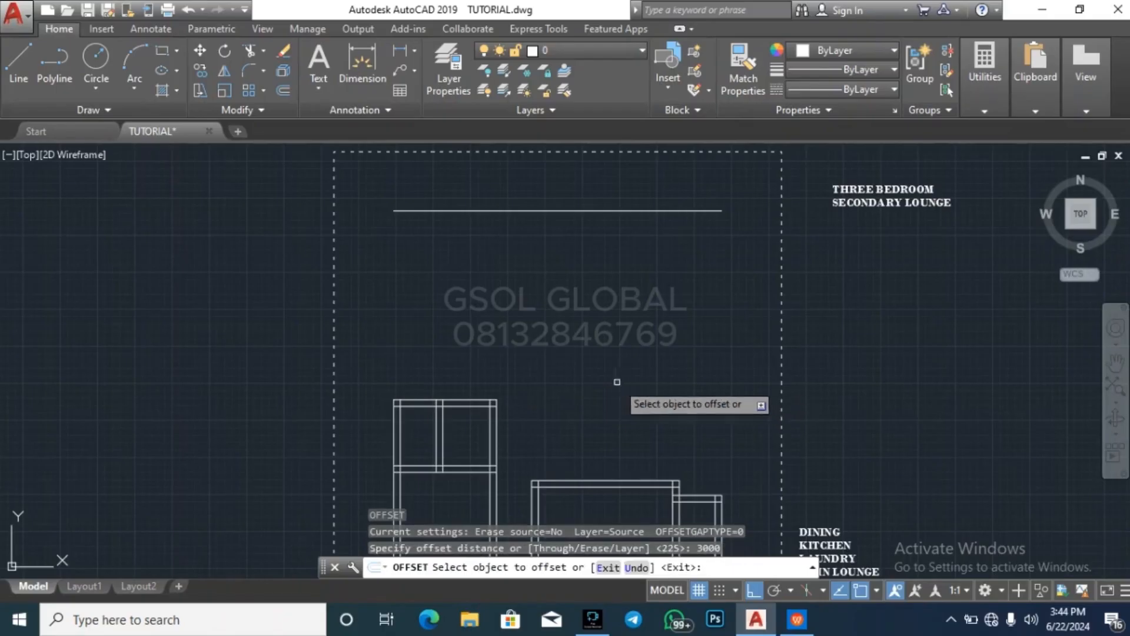
pyautogui.click(455, 401)
pyautogui.click(484, 340)
# Offset the resulting upper line another 225 upward to form the next wall's thickness
pyautogui.press('Return')
pyautogui.press('Return')
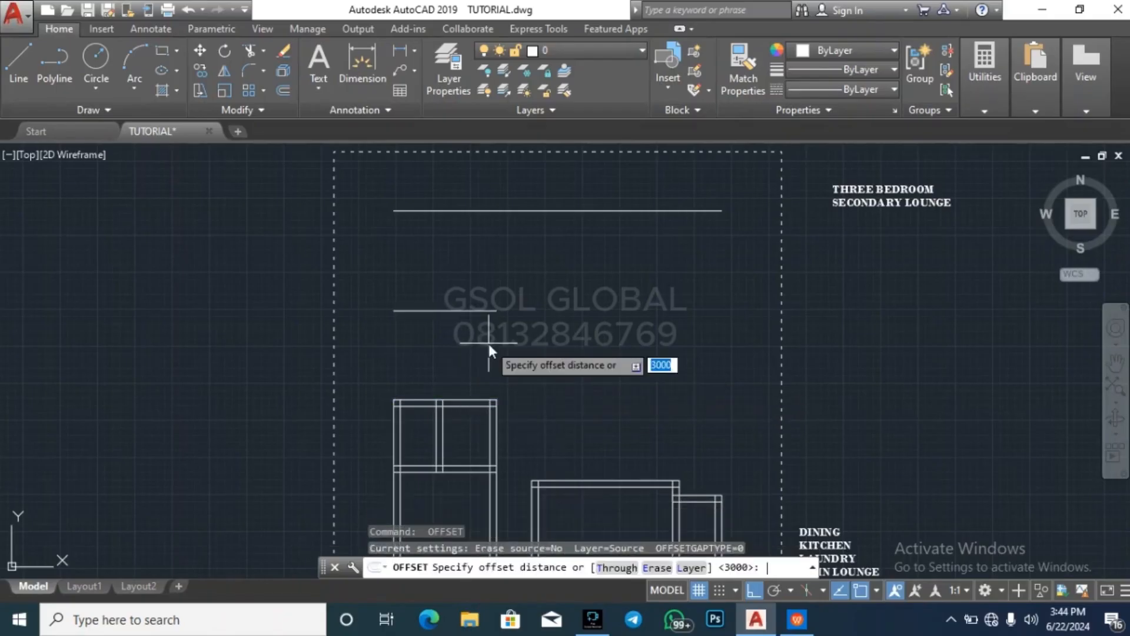
pyautogui.write('225')
pyautogui.press('Return')
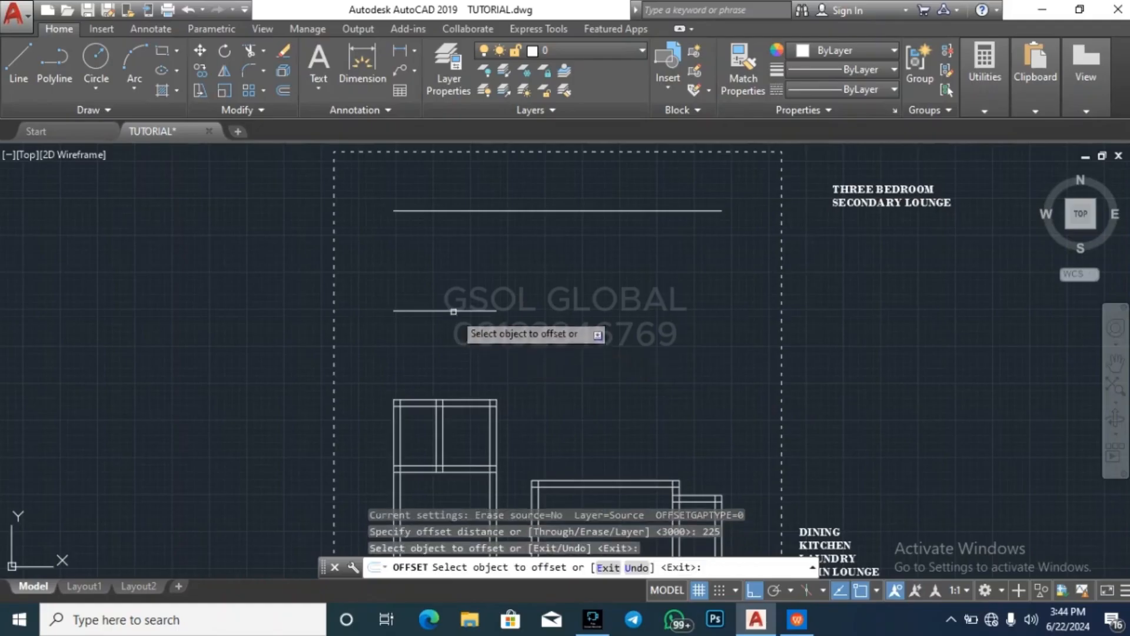
pyautogui.click(453, 311)
pyautogui.click(450, 288)
pyautogui.press('Escape')
pyautogui.press('Escape')
pyautogui.press('Escape')
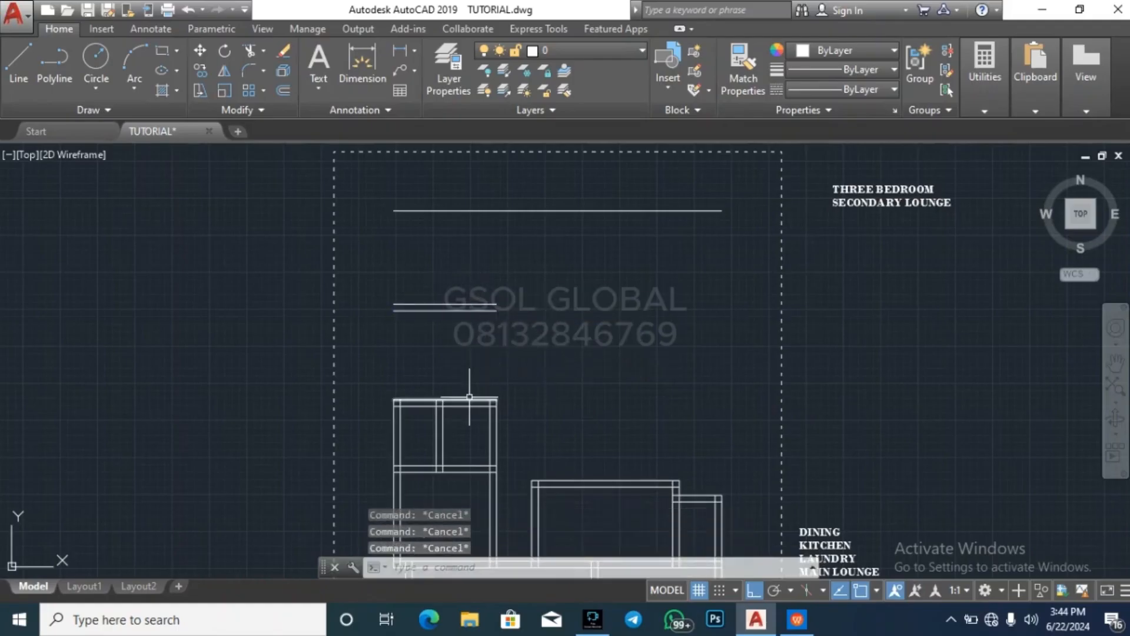
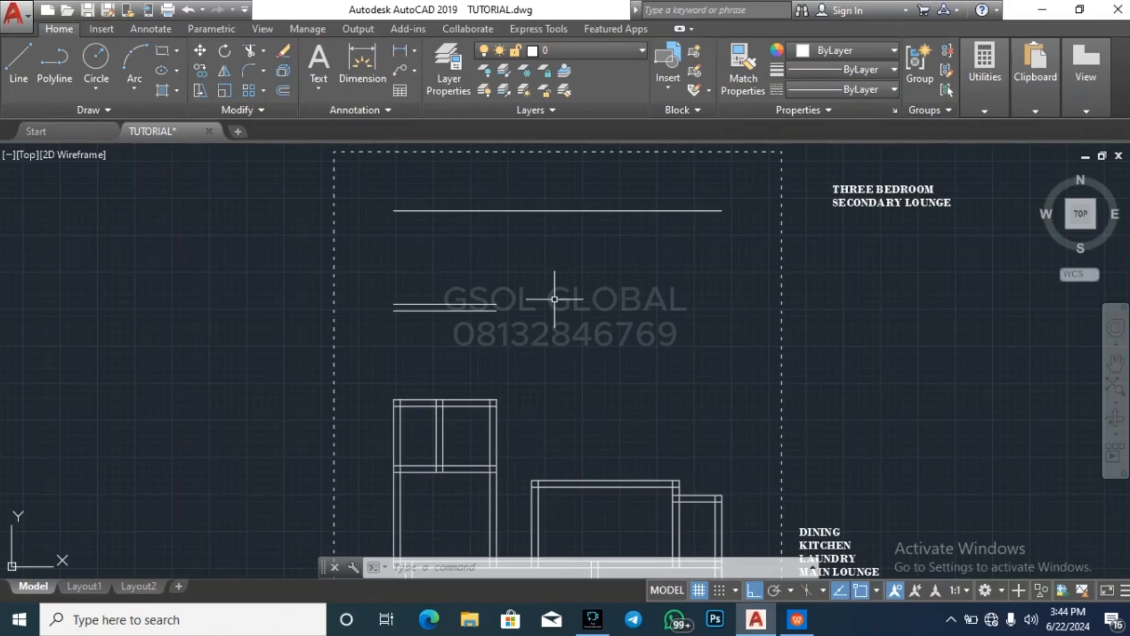
pyautogui.scroll(-2, 615, 282)
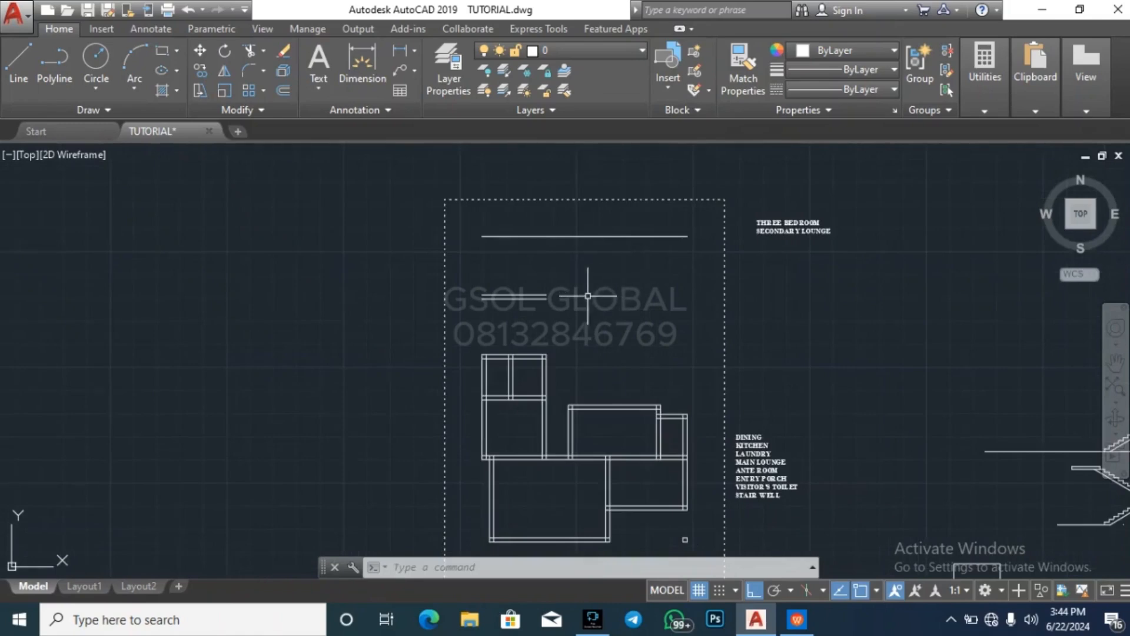
pyautogui.scroll(2, 530, 301)
pyautogui.press('Escape')
pyautogui.press('Escape')
pyautogui.press('Escape')
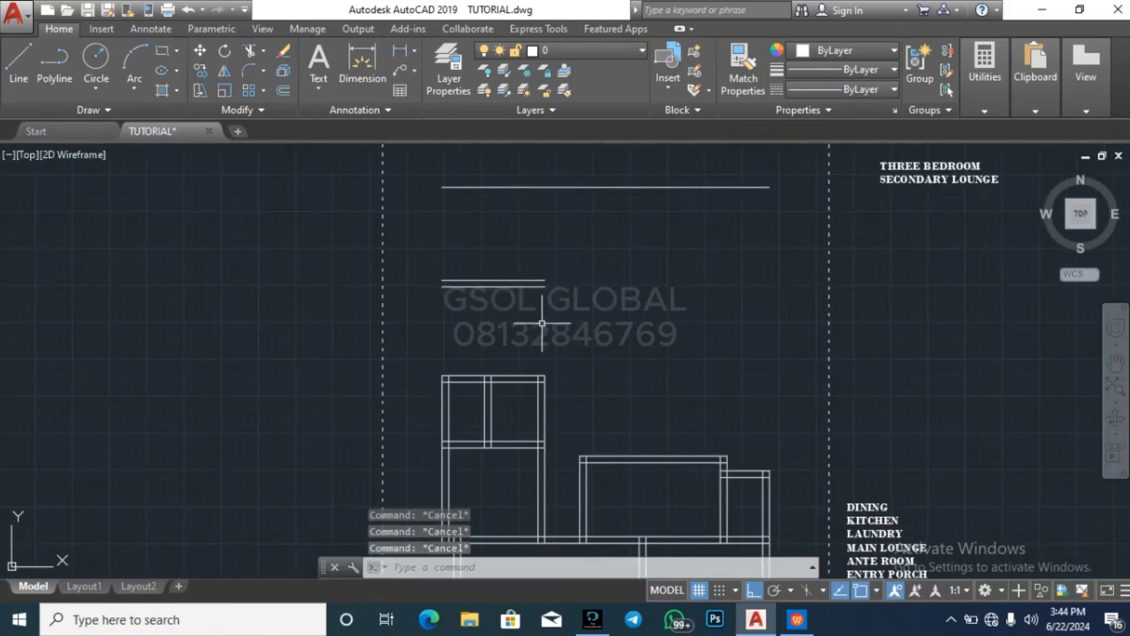
pyautogui.scroll(4, 538, 311)
pyautogui.scroll(-3, 495, 318)
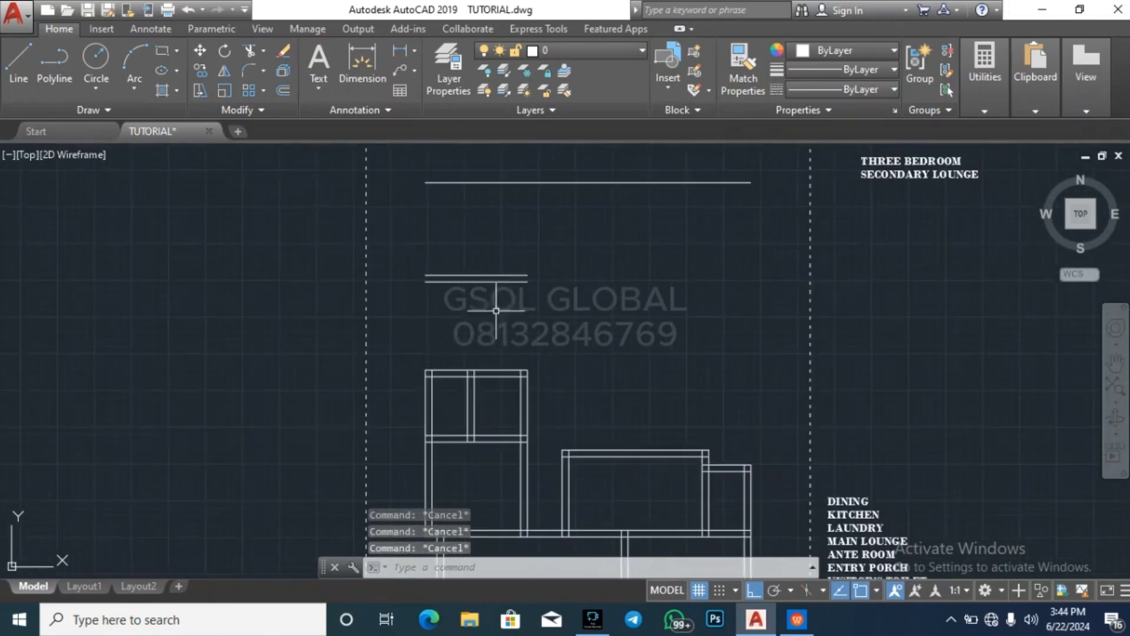
# Extend both lines of the partition between the two small rooms north to the upper line of the detached wall pair
pyautogui.click(482, 275)
pyautogui.write('E')
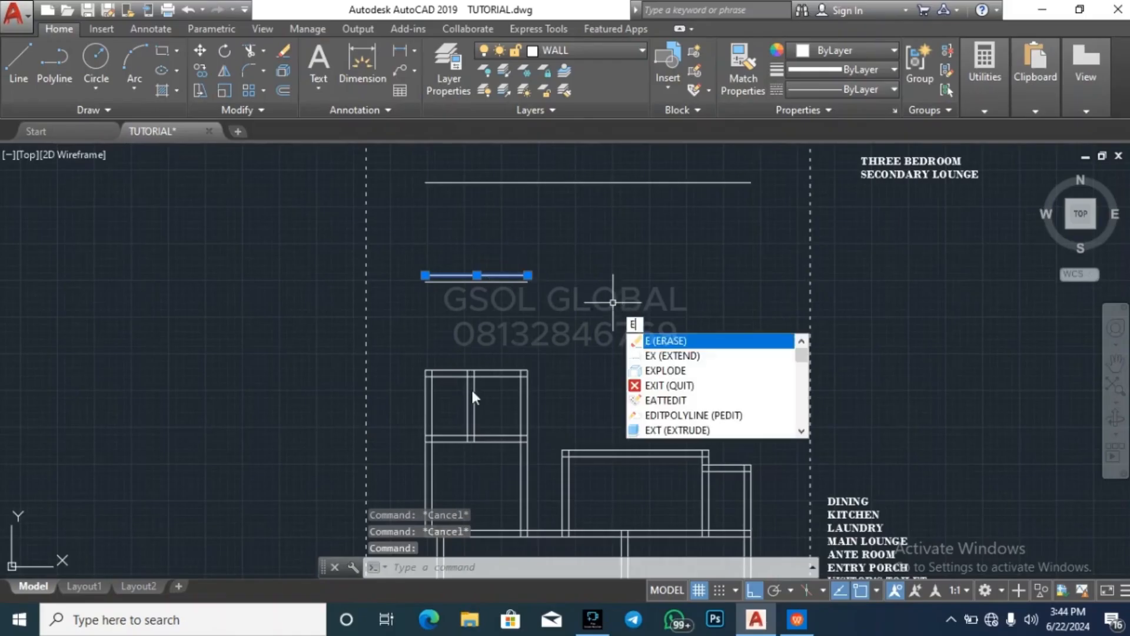
pyautogui.press('Escape')
pyautogui.click(501, 275)
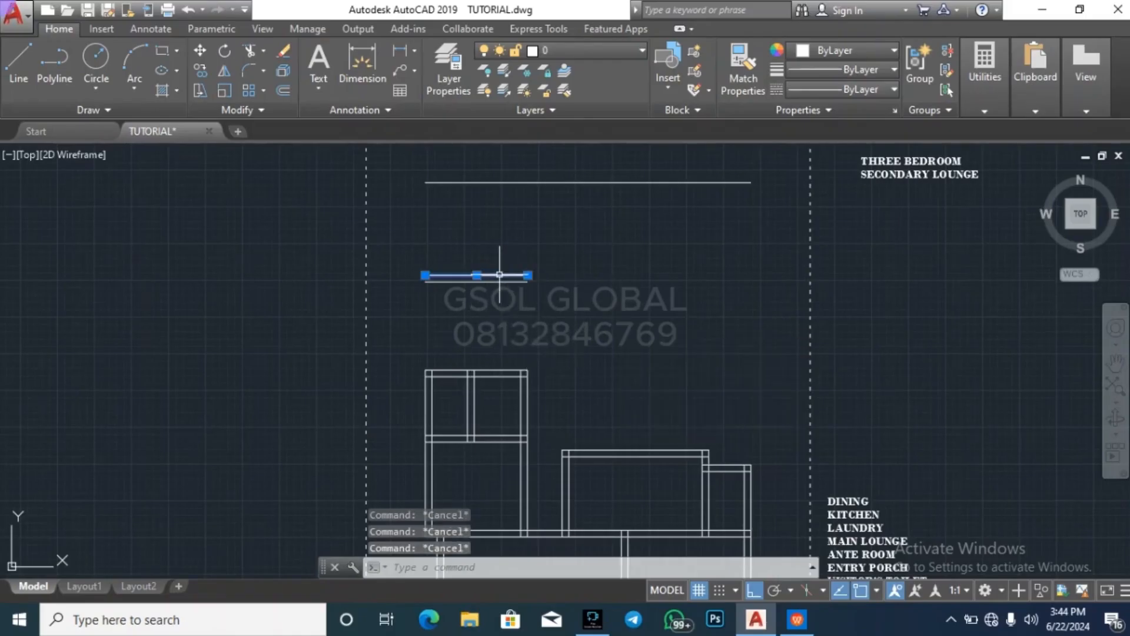
pyautogui.write('ex')
pyautogui.press('space')
pyautogui.click(488, 398)
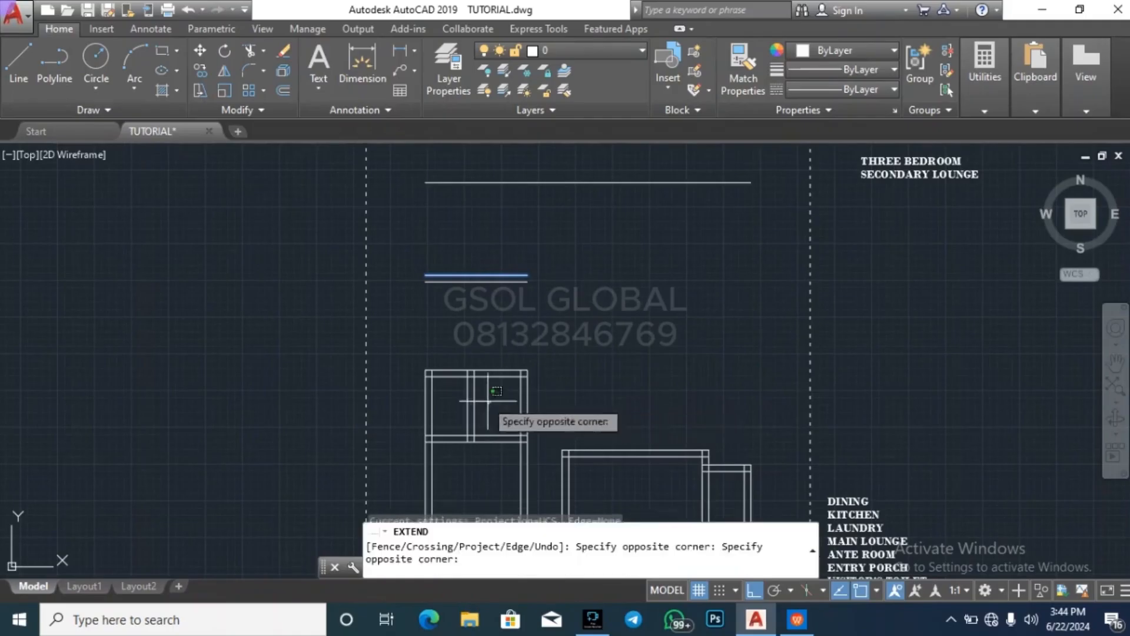
pyautogui.click(458, 371)
pyautogui.press('Escape')
pyautogui.press('Escape')
pyautogui.press('Escape')
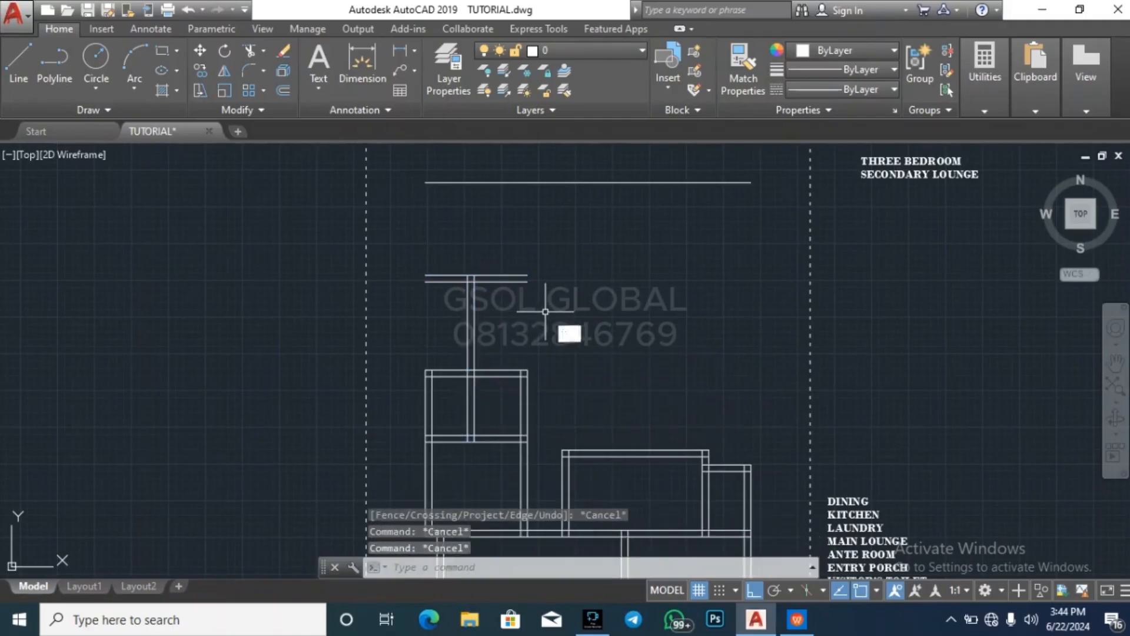
pyautogui.write('tr')
pyautogui.press('space')
pyautogui.click(454, 299)
pyautogui.click(444, 273)
# Trim the detached wall pair's two horizontal lines where they overhang west of the extended partition
pyautogui.press('Escape')
pyautogui.press('Escape')
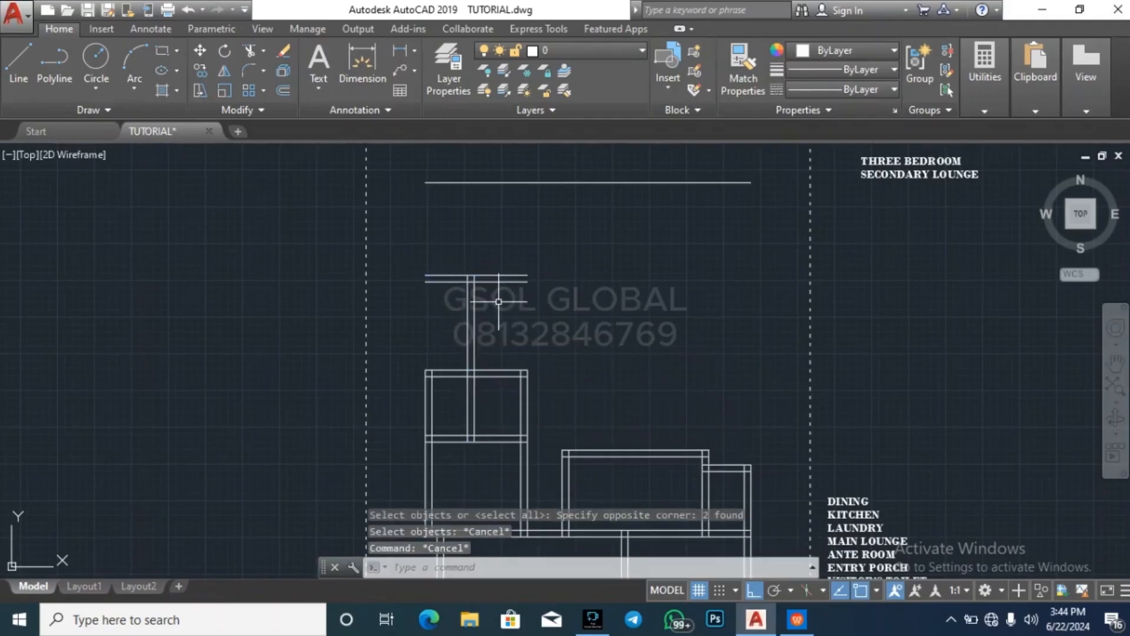
pyautogui.write('tr')
pyautogui.press('space')
pyautogui.press('space')
pyautogui.scroll(2, 458, 288)
pyautogui.click(456, 307)
pyautogui.click(440, 261)
pyautogui.press('Escape')
pyautogui.press('Escape')
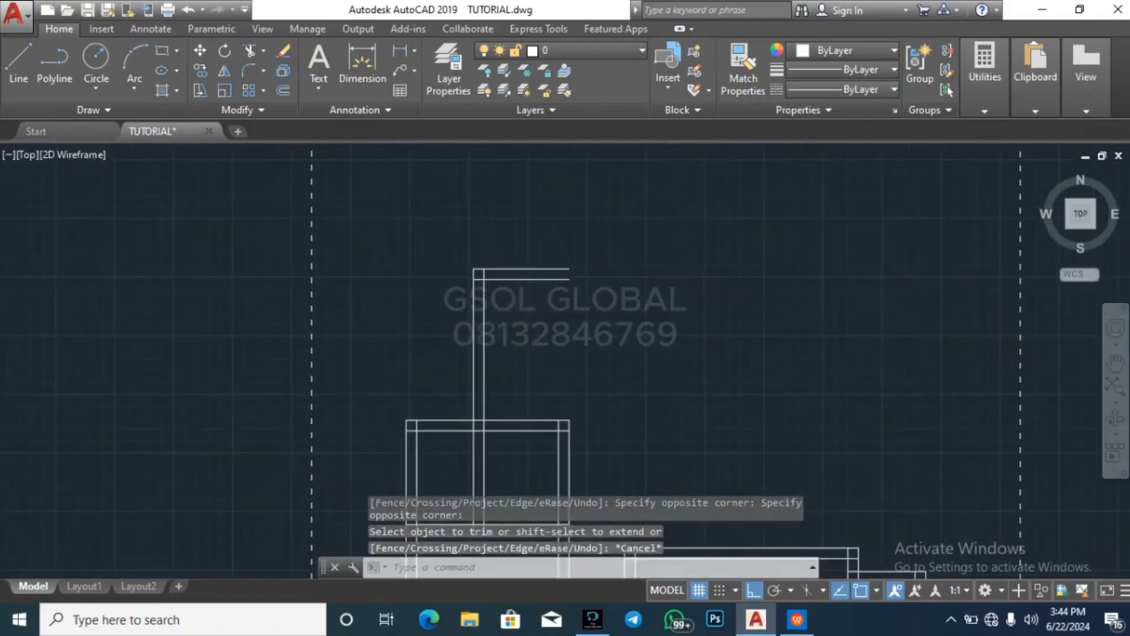
# Trim the extended partition lines where they cross the thickness of the small rooms' north wall
pyautogui.scroll(-2, 460, 295)
pyautogui.moveTo(473, 405); pyautogui.dragTo(501, 368, button='middle')
pyautogui.scroll(4, 503, 359)
pyautogui.press('space')
pyautogui.press('space')
pyautogui.scroll(4, 507, 299)
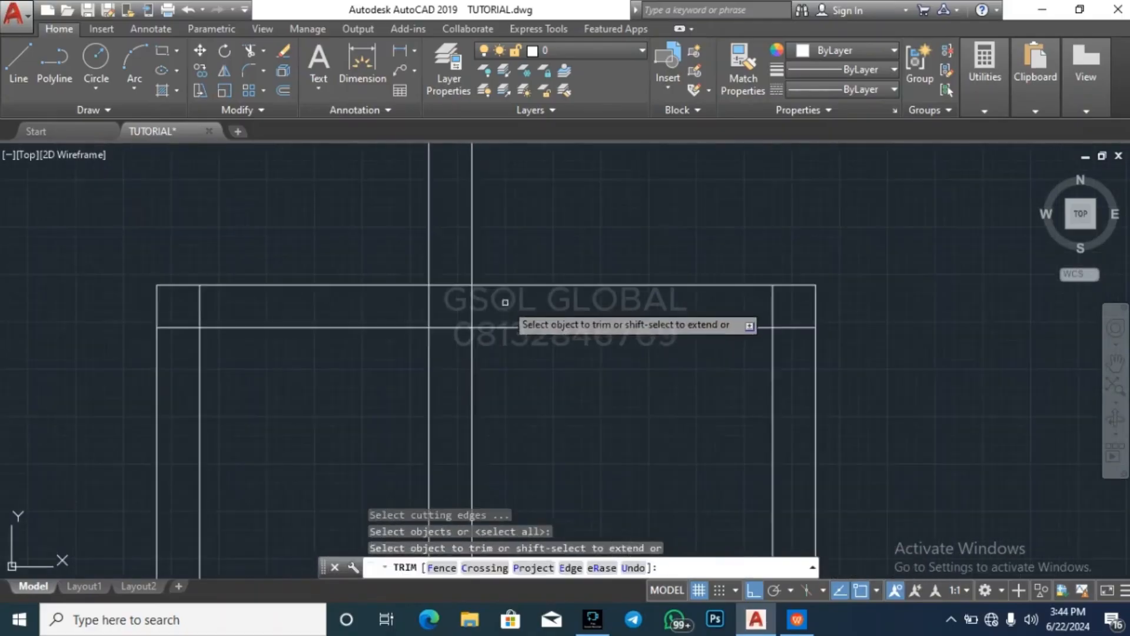
pyautogui.click(505, 302)
pyautogui.click(390, 303)
pyautogui.scroll(-6, 483, 402)
pyautogui.press('Escape')
pyautogui.press('Escape')
pyautogui.press('Escape')
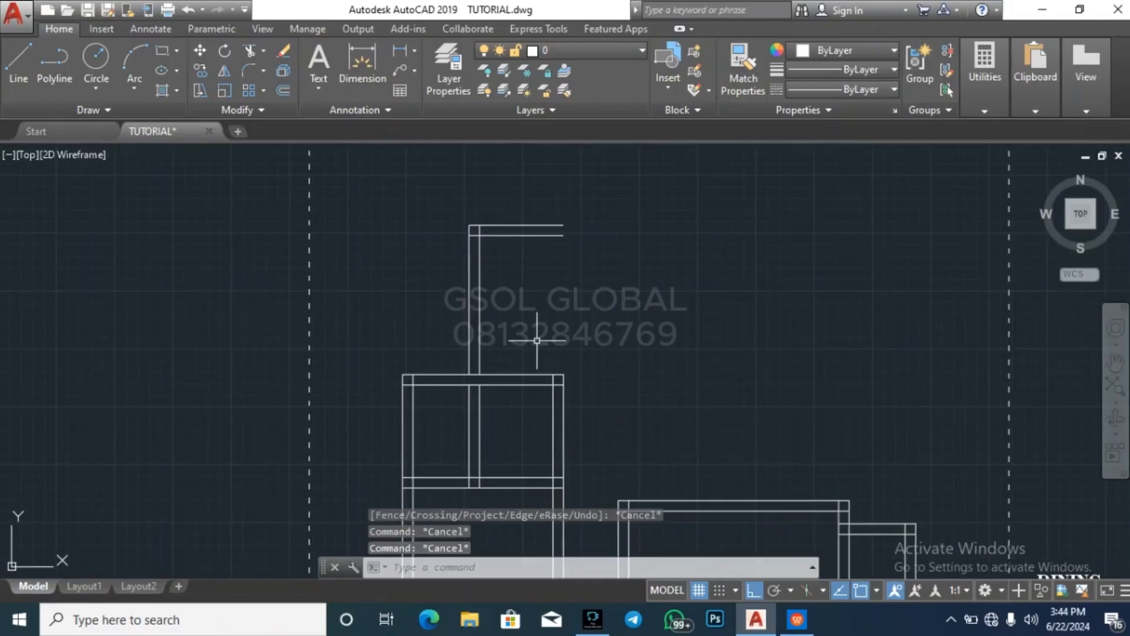
pyautogui.write('o')
pyautogui.press('space')
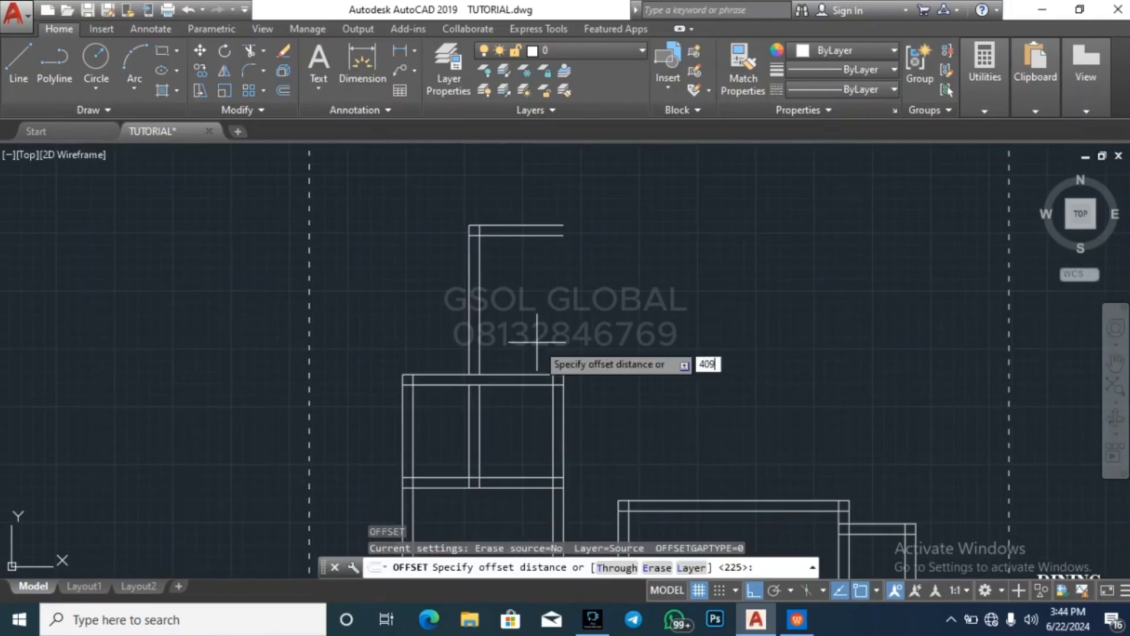
pyautogui.write('4099')
pyautogui.press('BackSpace')
pyautogui.press('BackSpace')
pyautogui.write('000')
pyautogui.press('space')
pyautogui.press('space')
pyautogui.press('space')
pyautogui.press('space')
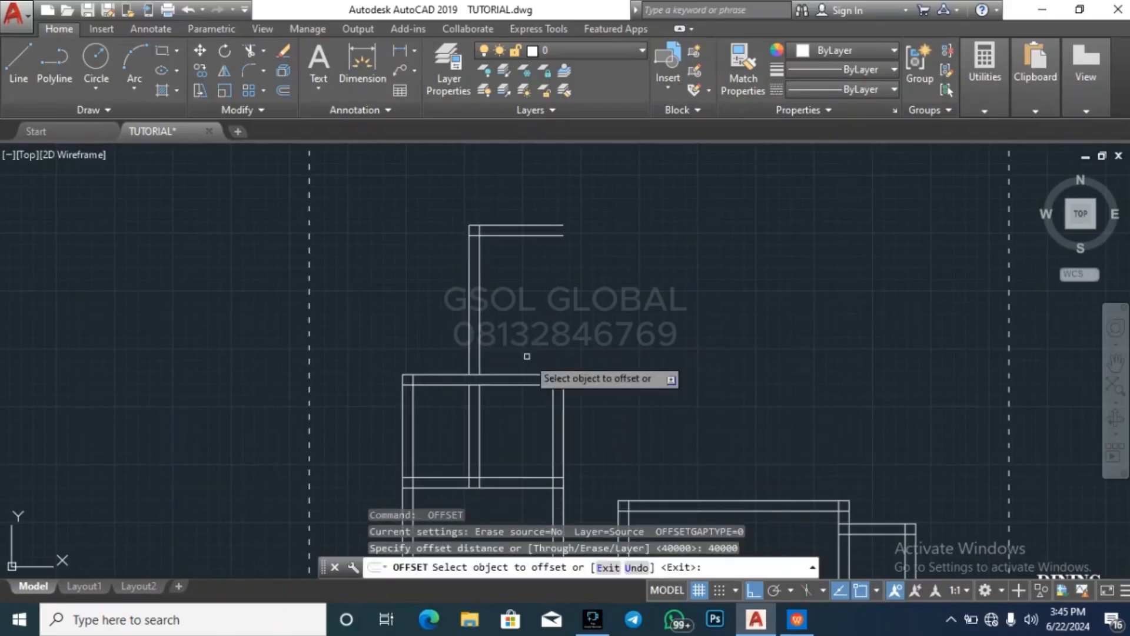
pyautogui.press('space')
pyautogui.press('space')
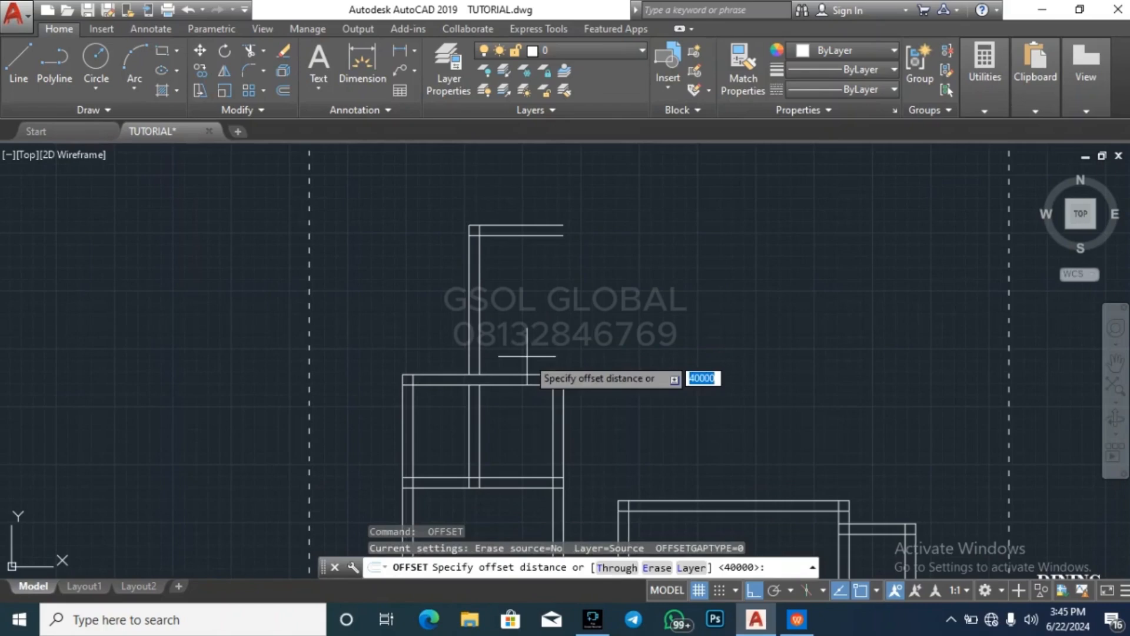
# Offset the inner line of the new room's west wall 4000 to the east
pyautogui.write('4000')
pyautogui.press('space')
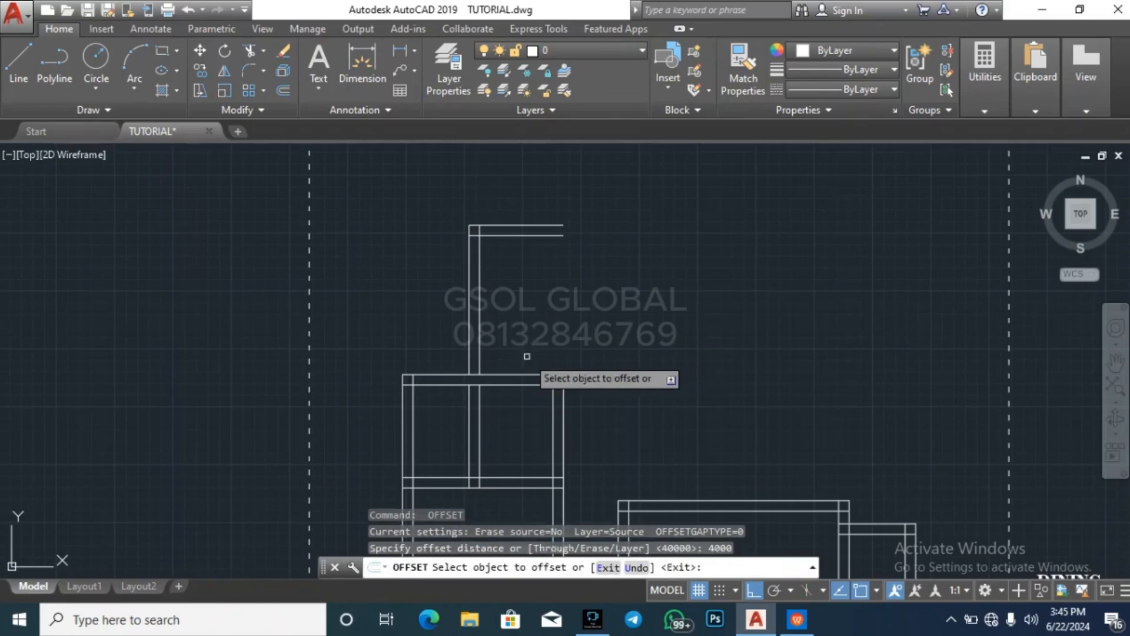
pyautogui.click(483, 354)
pyautogui.click(745, 344)
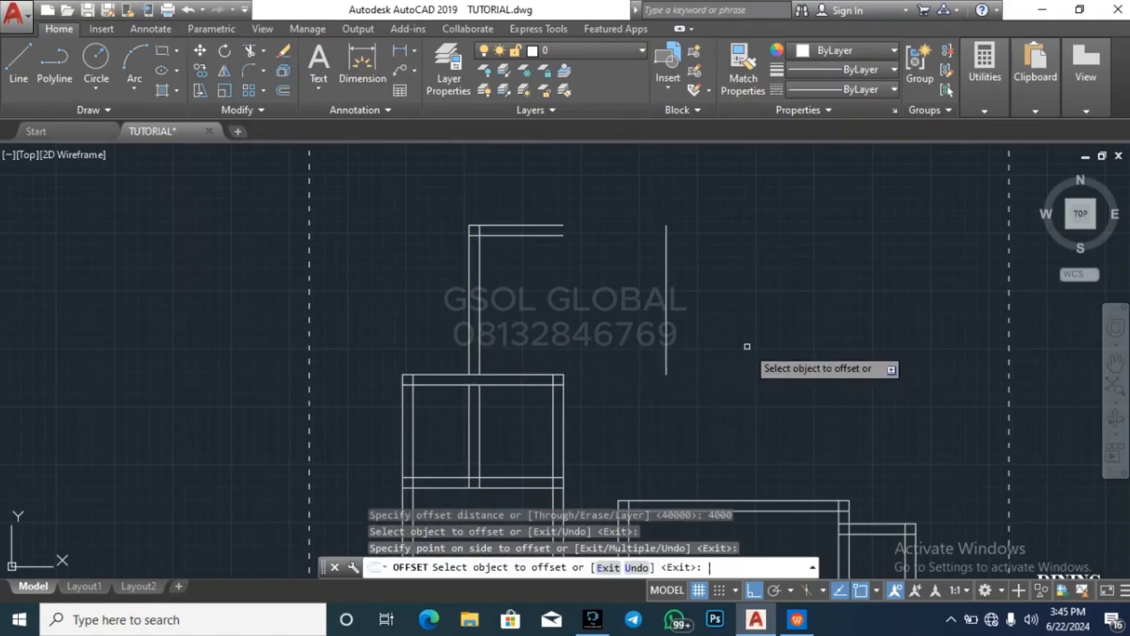
pyautogui.press('space')
pyautogui.press('space')
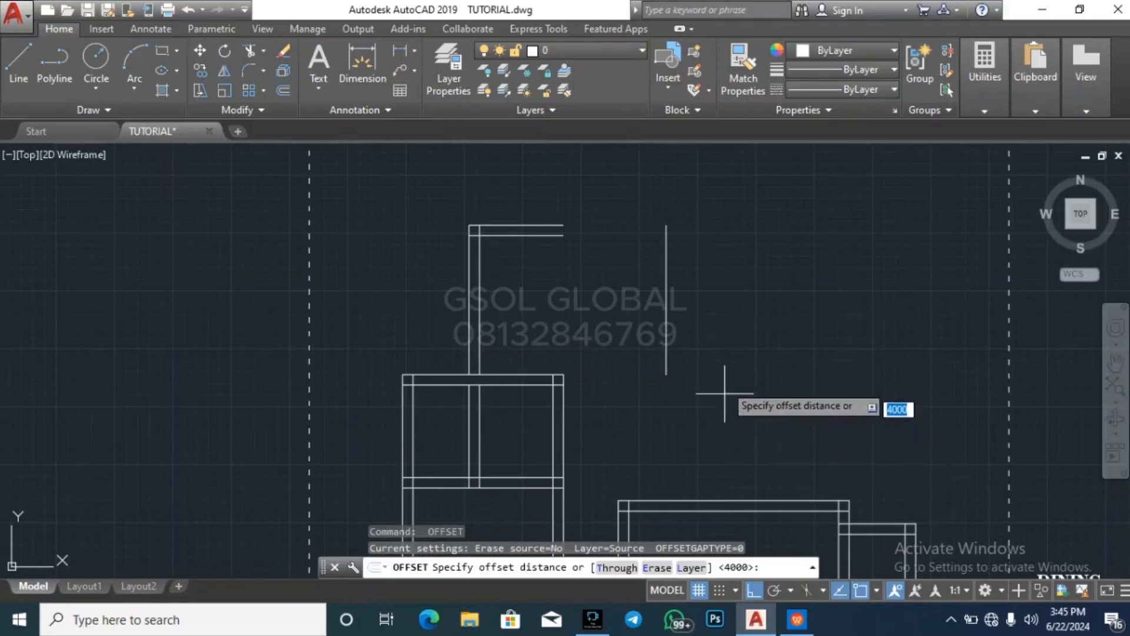
# Offset the new east wall line 225 outward to form the wall thickness
pyautogui.scroll(-5, 733, 286)
pyautogui.scroll(2, 745, 289)
pyautogui.press('Return')
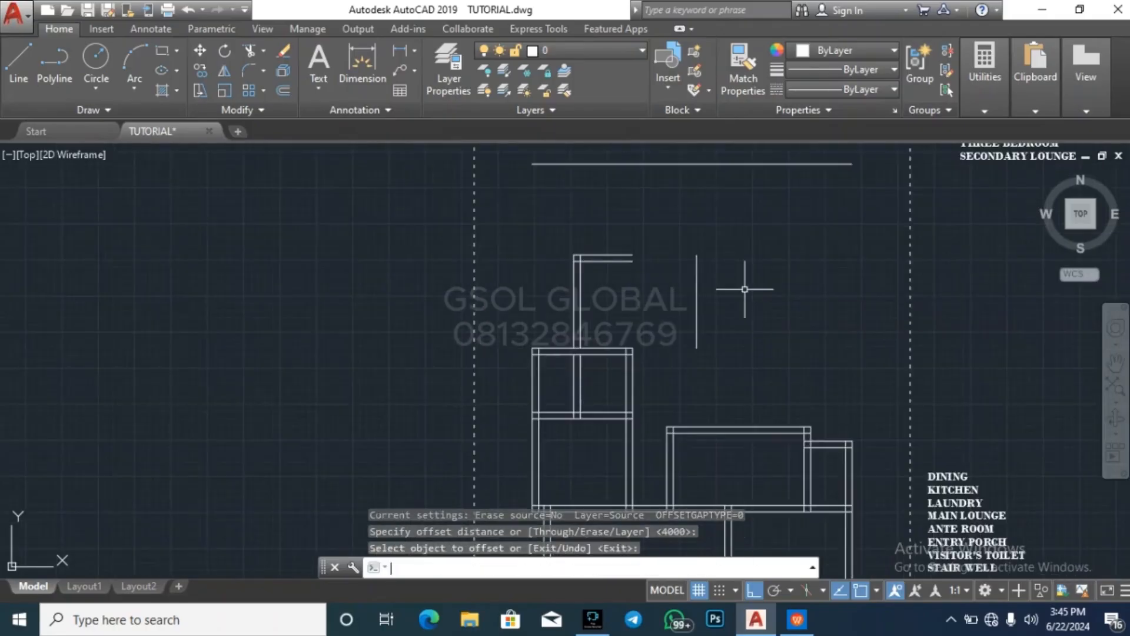
pyautogui.press('space')
pyautogui.press('space')
pyautogui.press('Return')
pyautogui.press('space')
pyautogui.press('space')
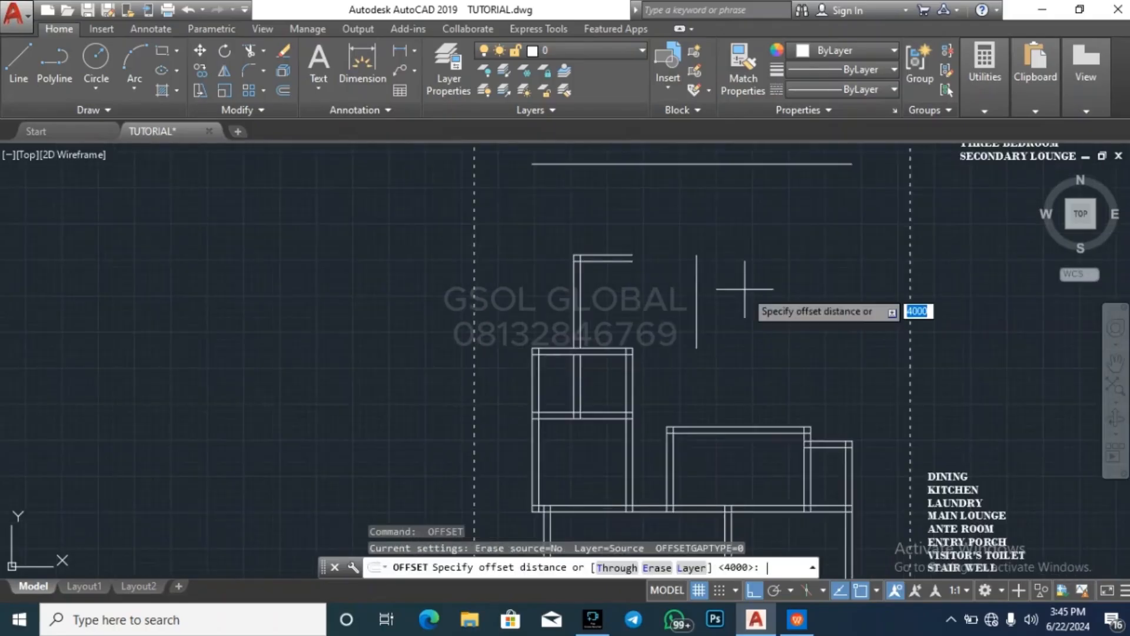
pyautogui.write('225')
pyautogui.press('Return')
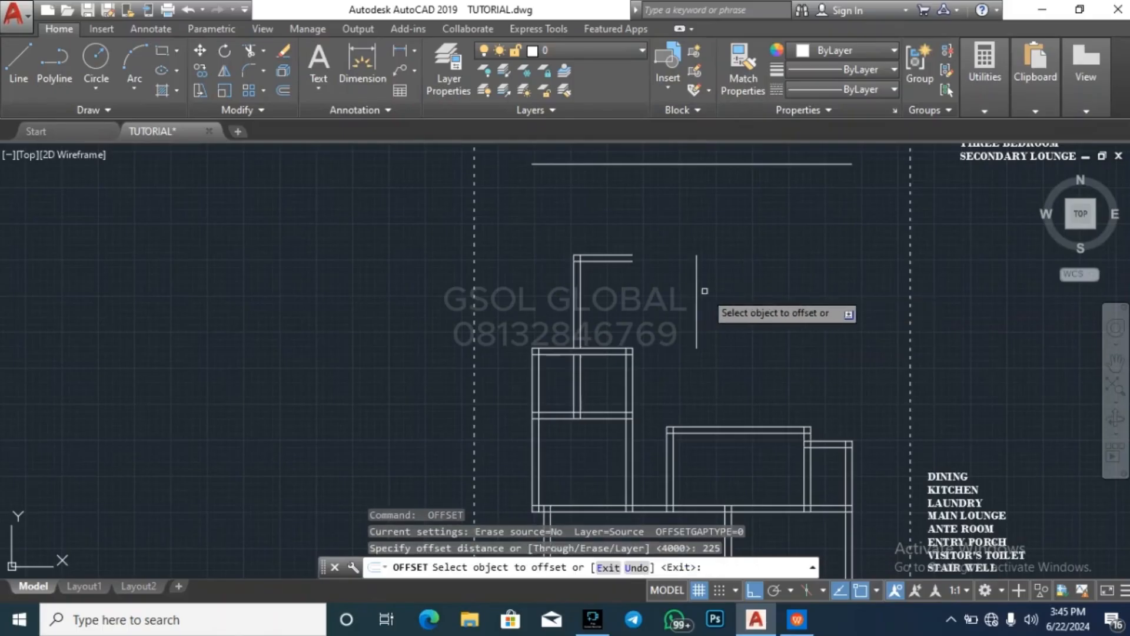
pyautogui.click(696, 297)
pyautogui.click(715, 292)
pyautogui.press('Escape')
pyautogui.press('Escape')
# Extend both lines of the new room's north wall to the outer line of its east wall
pyautogui.click(704, 294)
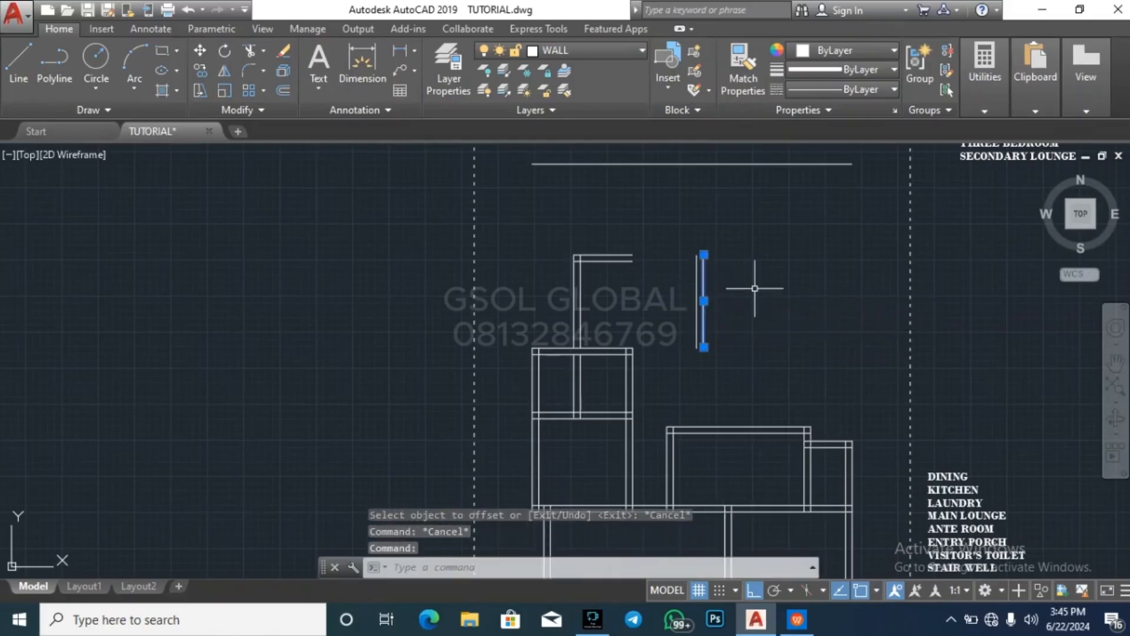
pyautogui.press('BackSpace')
pyautogui.write('ex')
pyautogui.press('space')
pyautogui.press('Escape')
pyautogui.press('Escape')
pyautogui.press('Escape')
# Extend the upper line of the small rooms' north wall east to the outer line of the new room's east wall
pyautogui.scroll(3, 701, 328)
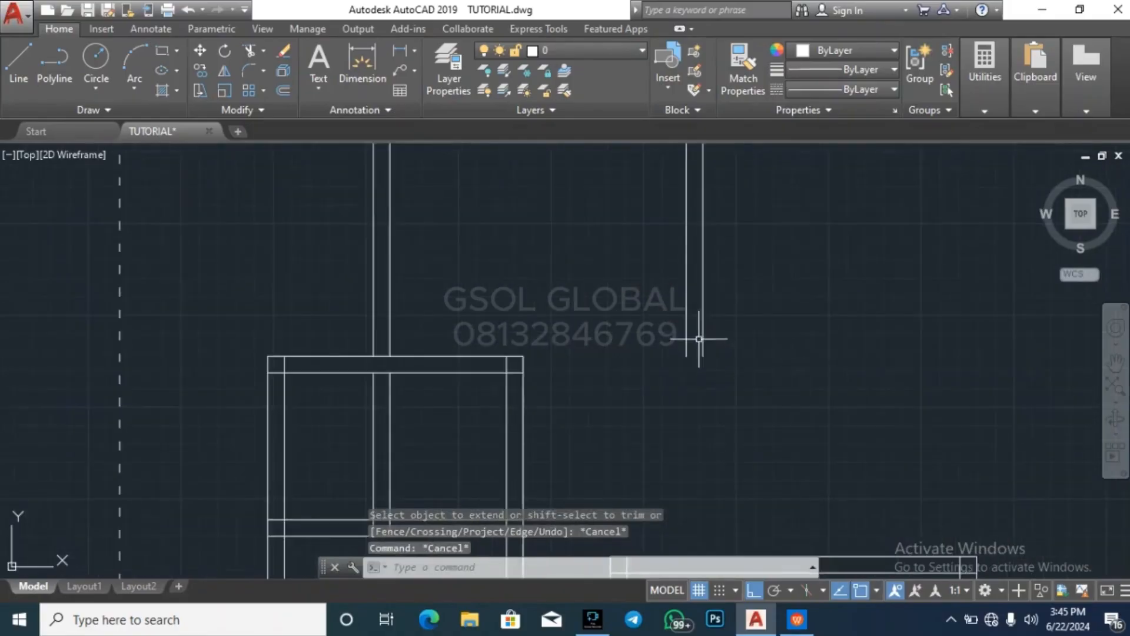
pyautogui.scroll(-1, 521, 299)
pyautogui.scroll(-2, 521, 299)
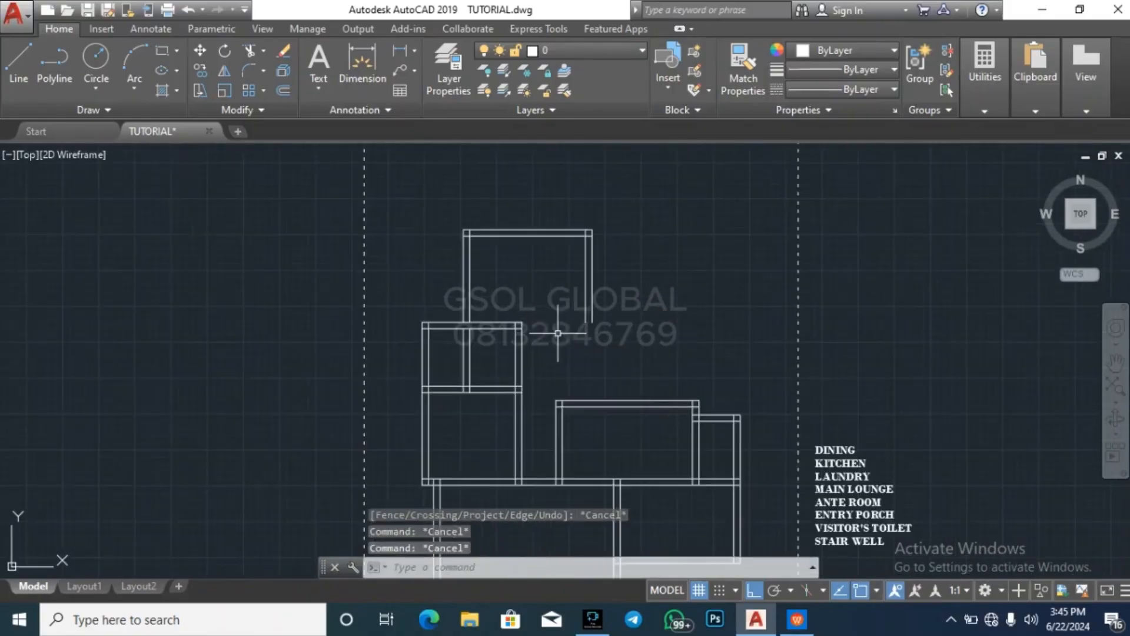
pyautogui.click(594, 313)
pyautogui.write('ex')
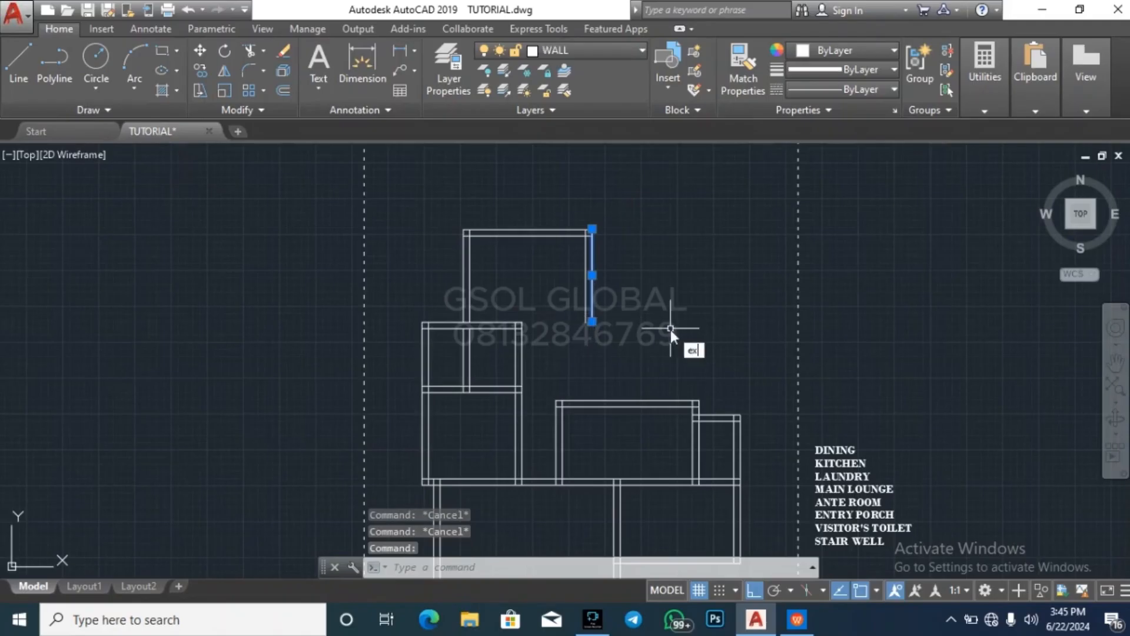
pyautogui.press('Return')
pyautogui.click(536, 340)
pyautogui.click(509, 302)
pyautogui.press('Escape')
pyautogui.press('Escape')
pyautogui.press('Escape')
# Try to extend the lower line of the small rooms' north wall to the new room's outer east wall line
pyautogui.click(524, 331)
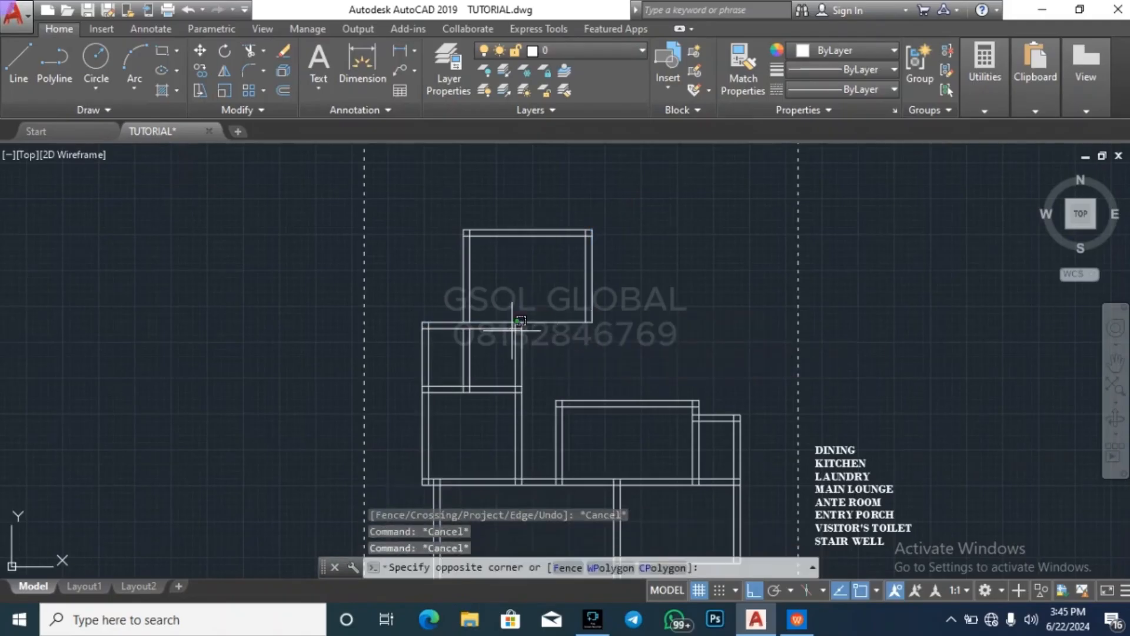
pyautogui.press('Escape')
pyautogui.click(592, 297)
pyautogui.write('ex')
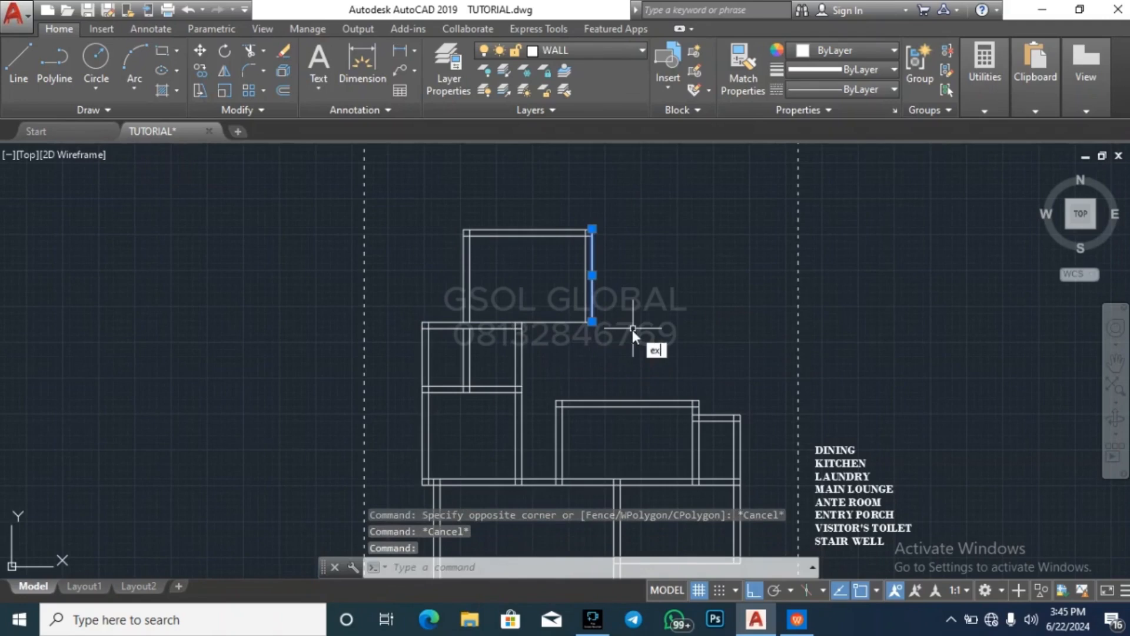
pyautogui.press('Return')
pyautogui.click(548, 344)
pyautogui.click(510, 307)
pyautogui.press('Escape')
# Stretch the east end of the small rooms' lower north wall line about 4000 east, past the new room's east wall
pyautogui.click(507, 328)
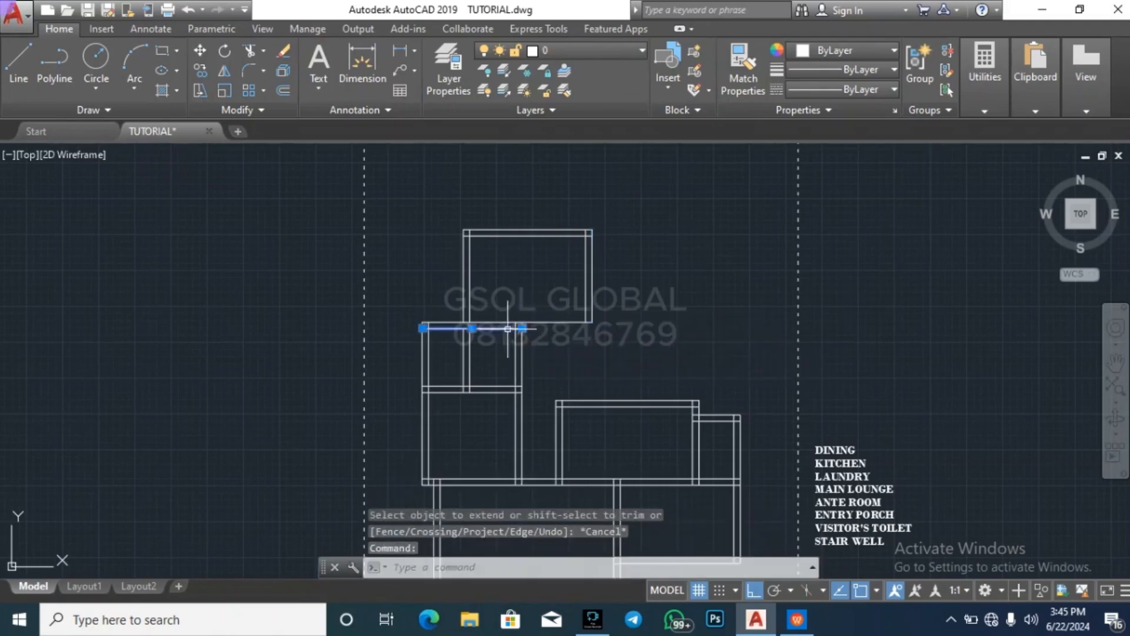
pyautogui.scroll(4, 537, 328)
pyautogui.click(493, 329)
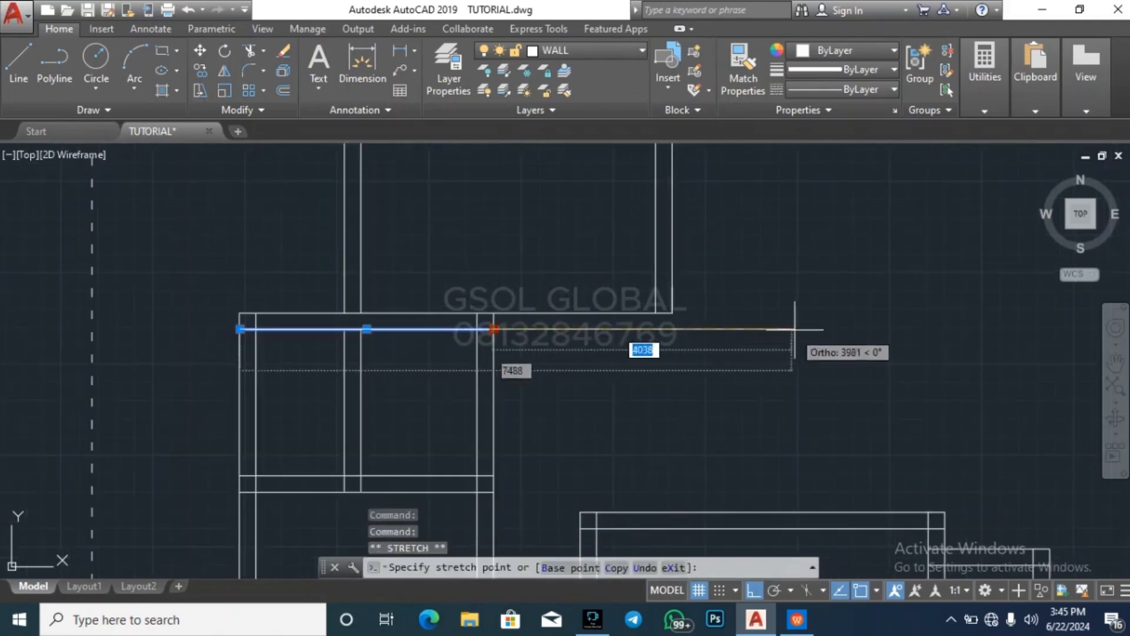
pyautogui.click(796, 329)
pyautogui.press('Escape')
pyautogui.press('Escape')
# Extend both lines of the new room's east wall south to the lengthened lower wall line
pyautogui.click(750, 358)
pyautogui.click(715, 301)
pyautogui.write('ex')
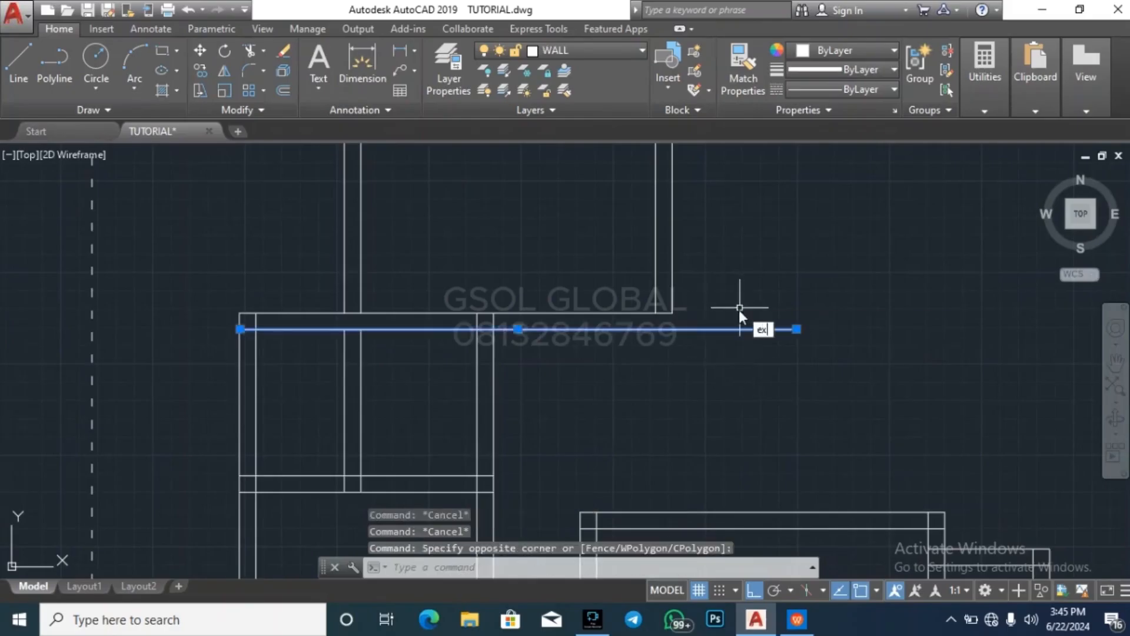
pyautogui.press('Return')
pyautogui.click(736, 396)
pyautogui.click(653, 303)
pyautogui.press('Escape')
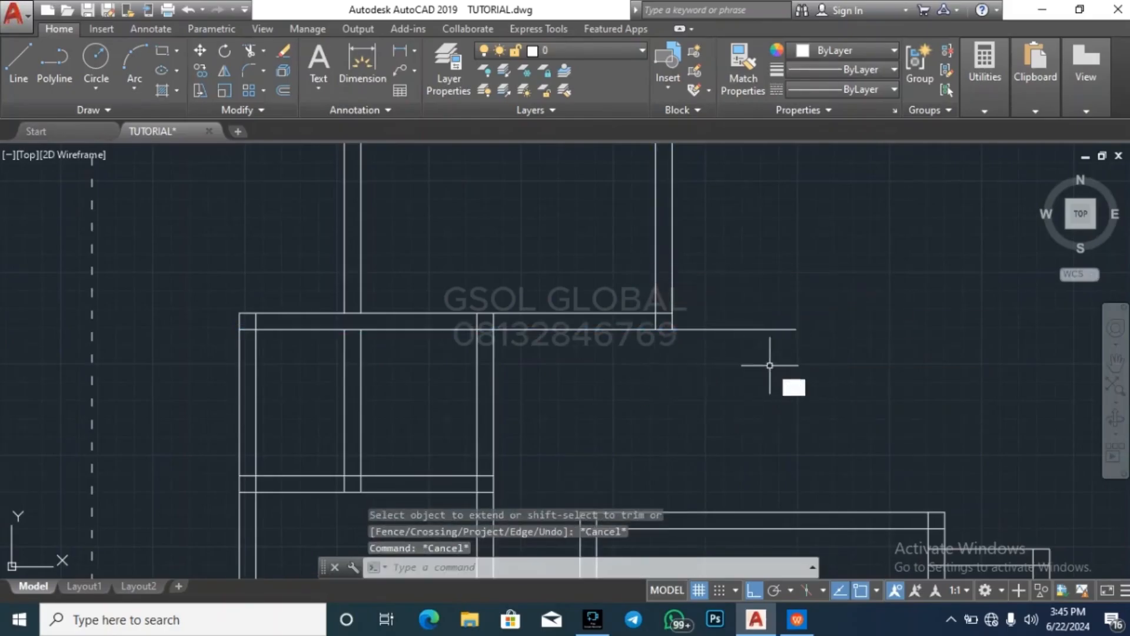
# Trim the lower wall line's overhang east of the new room's outer wall line
pyautogui.write('tr')
pyautogui.press('Return')
pyautogui.press('Return')
pyautogui.click(770, 365)
pyautogui.click(734, 295)
pyautogui.press('Escape')
pyautogui.scroll(-6, 513, 332)
pyautogui.press('Escape')
pyautogui.press('Escape')
pyautogui.press('Escape')
pyautogui.scroll(4, 524, 317)
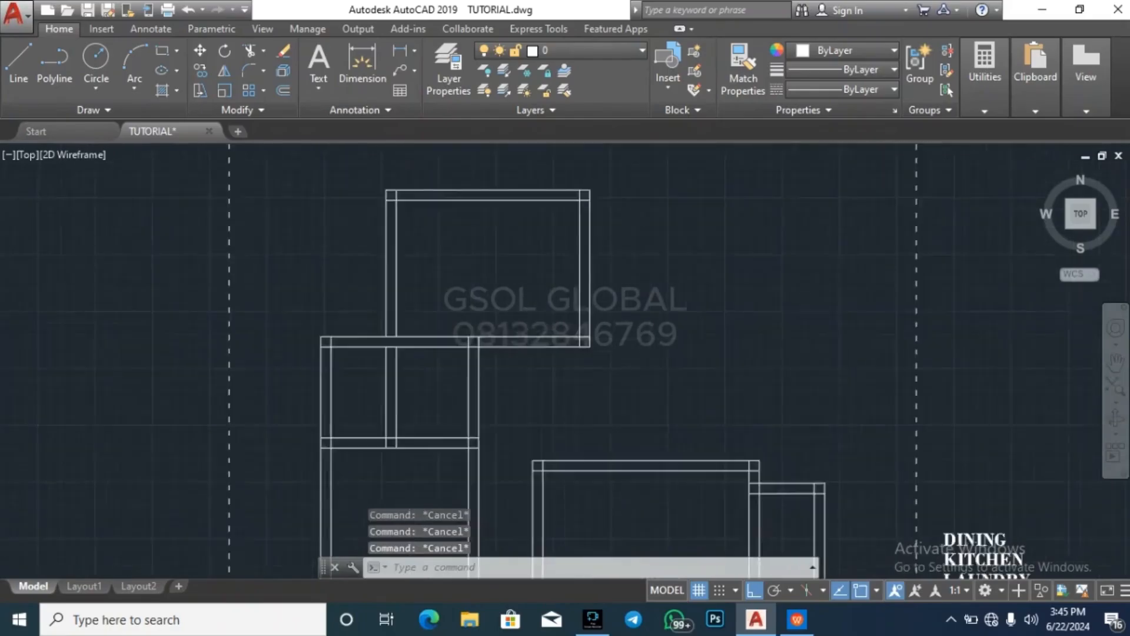
pyautogui.scroll(3, 618, 383)
pyautogui.scroll(-3, 580, 396)
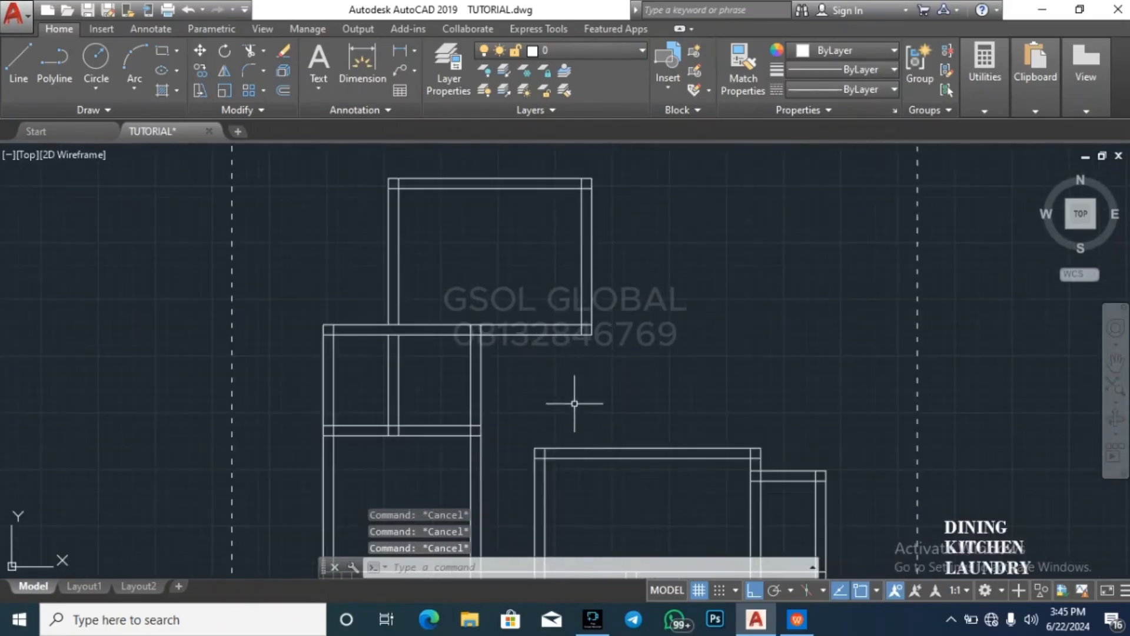
pyautogui.click(601, 449)
pyautogui.write('x')
pyautogui.press('Return')
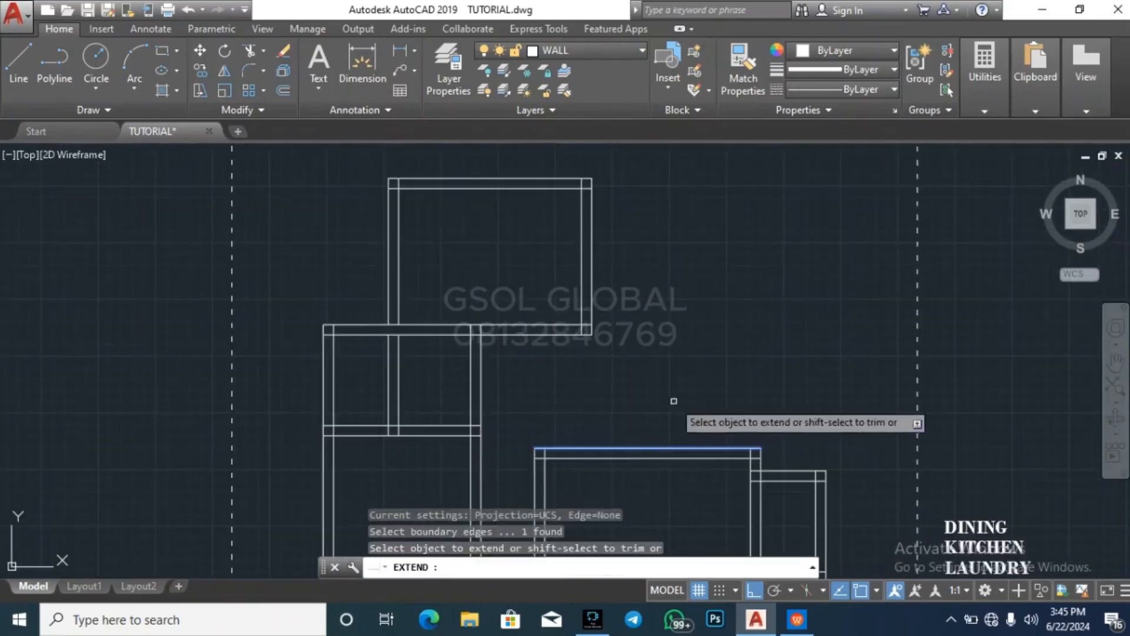
pyautogui.click(653, 417)
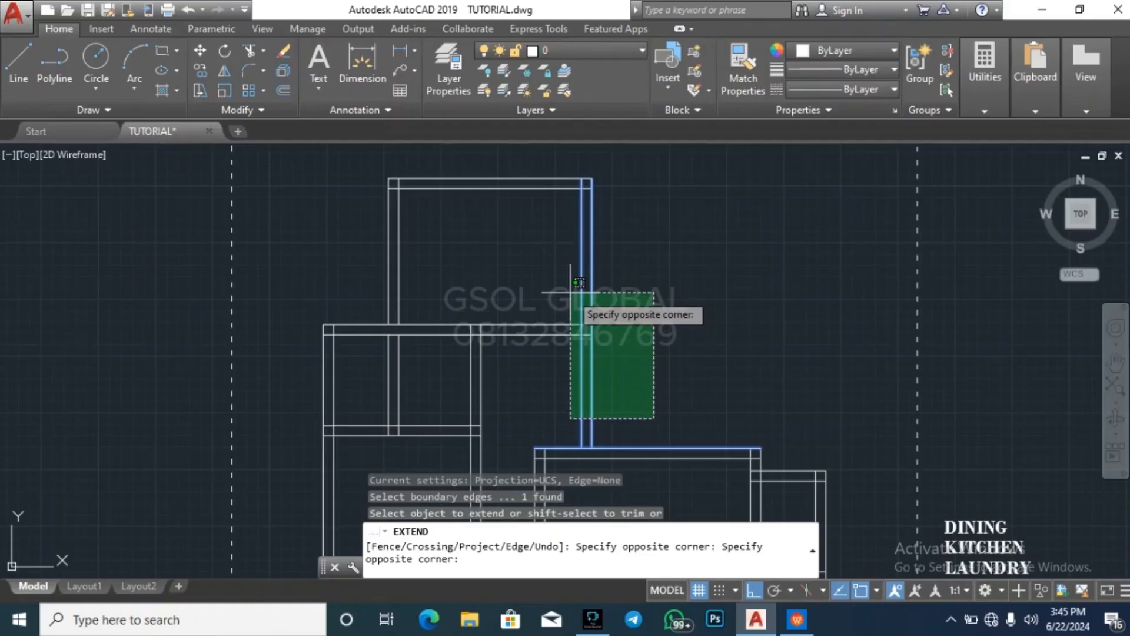
pyautogui.press('Escape')
pyautogui.press('Escape')
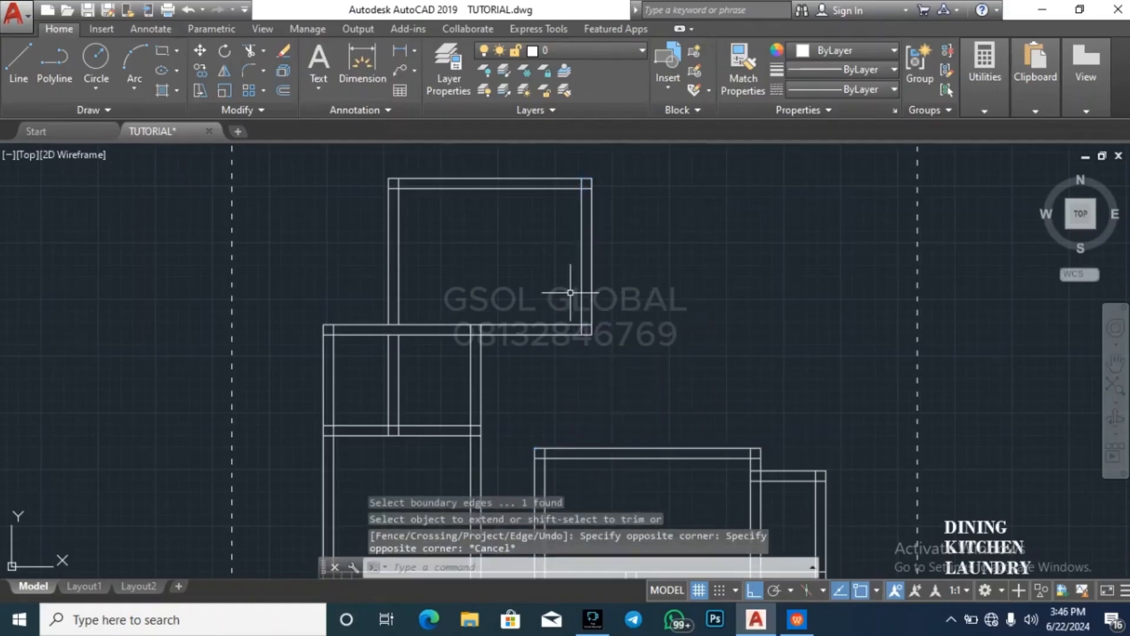
# Extend both lines of the new room's east wall south to the lower north wall line of the middle room
pyautogui.scroll(-3, 553, 312)
pyautogui.scroll(4, 548, 290)
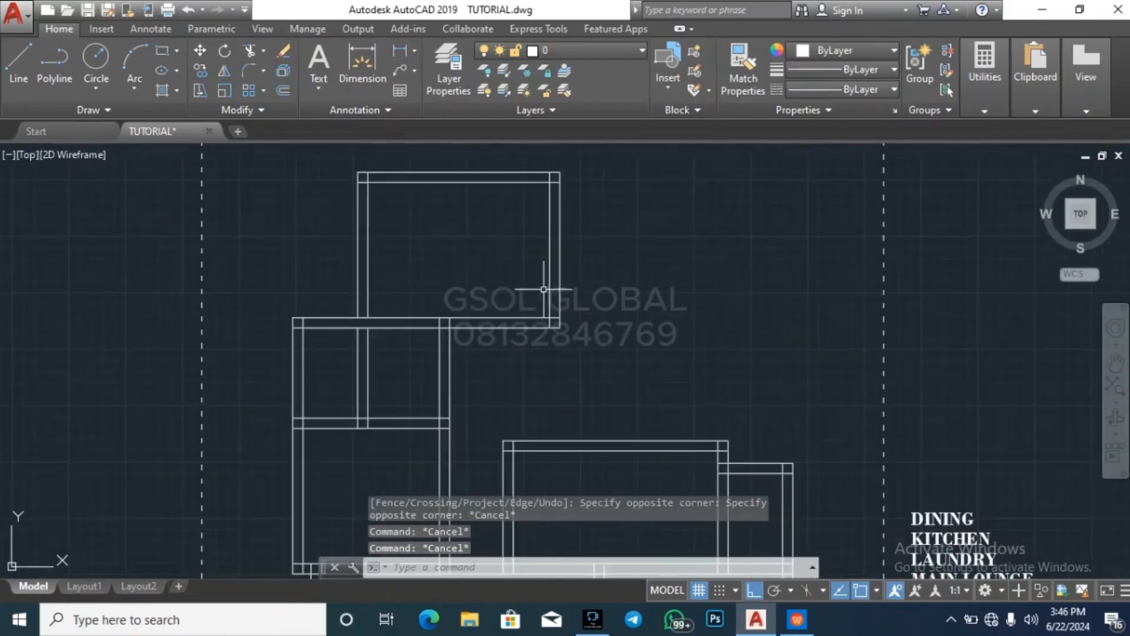
pyautogui.scroll(2, 531, 357)
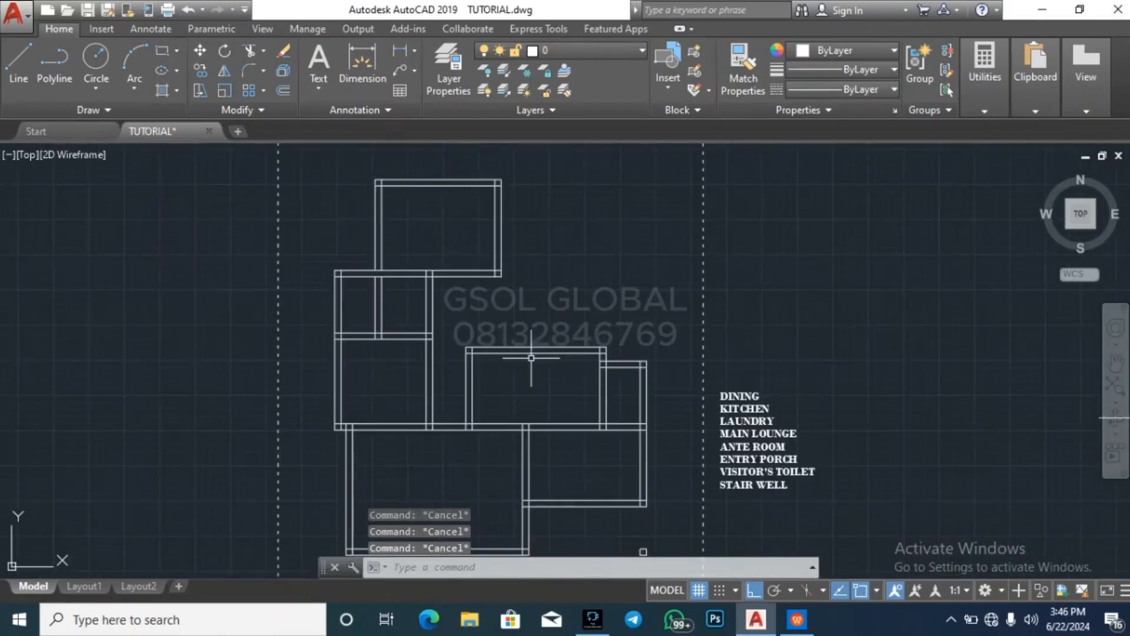
pyautogui.click(532, 356)
pyautogui.write('ex')
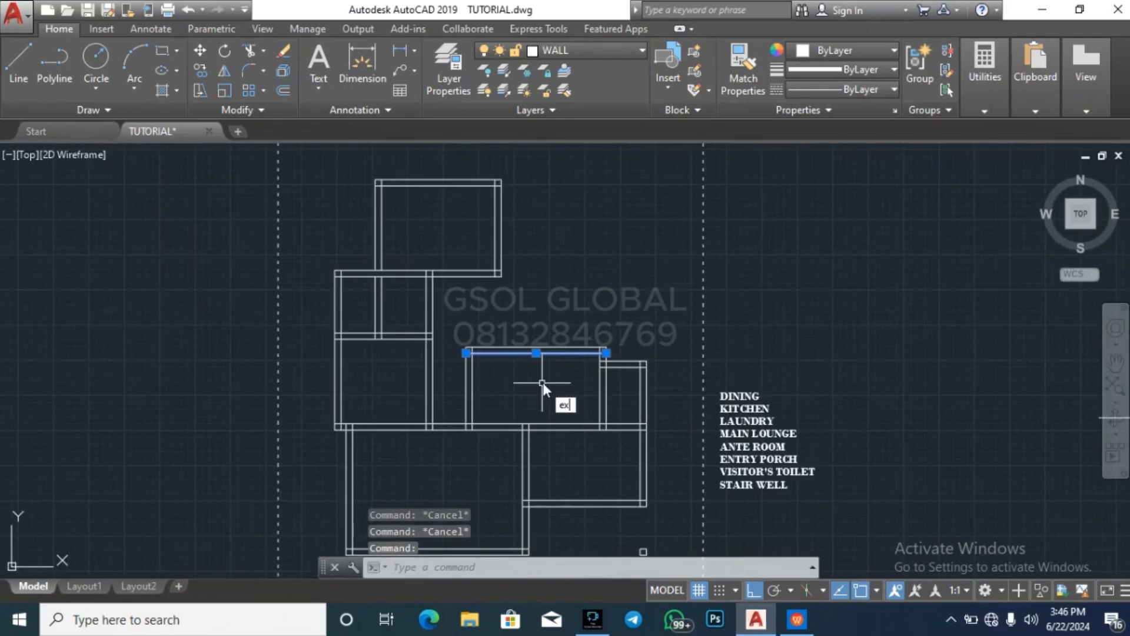
pyautogui.write('x')
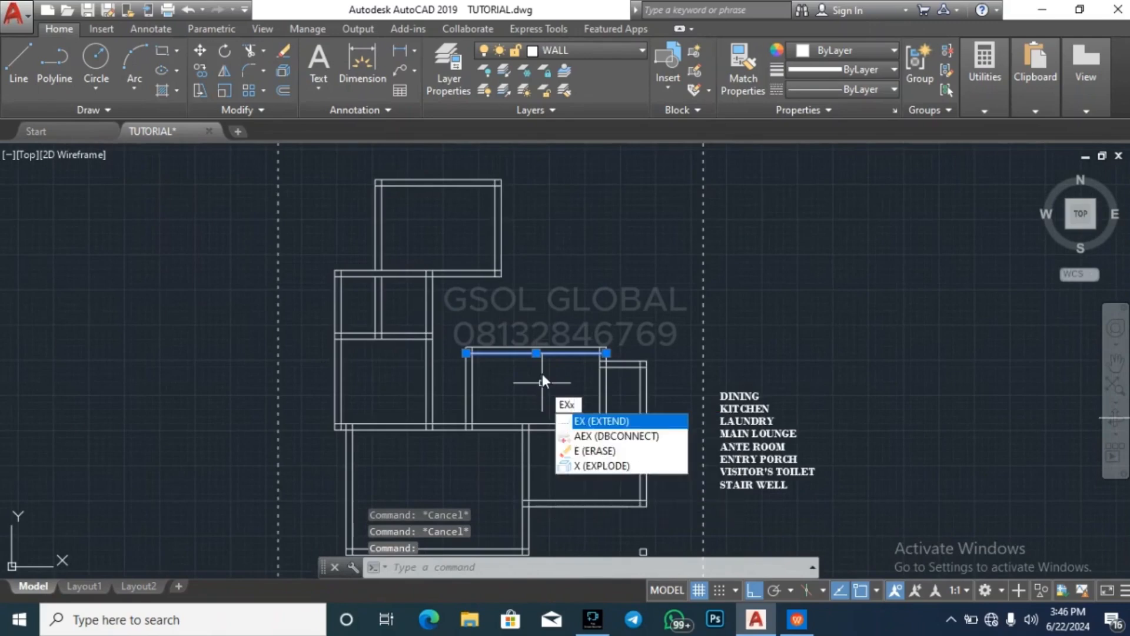
pyautogui.press('BackSpace')
pyautogui.press('Return')
pyautogui.click(524, 293)
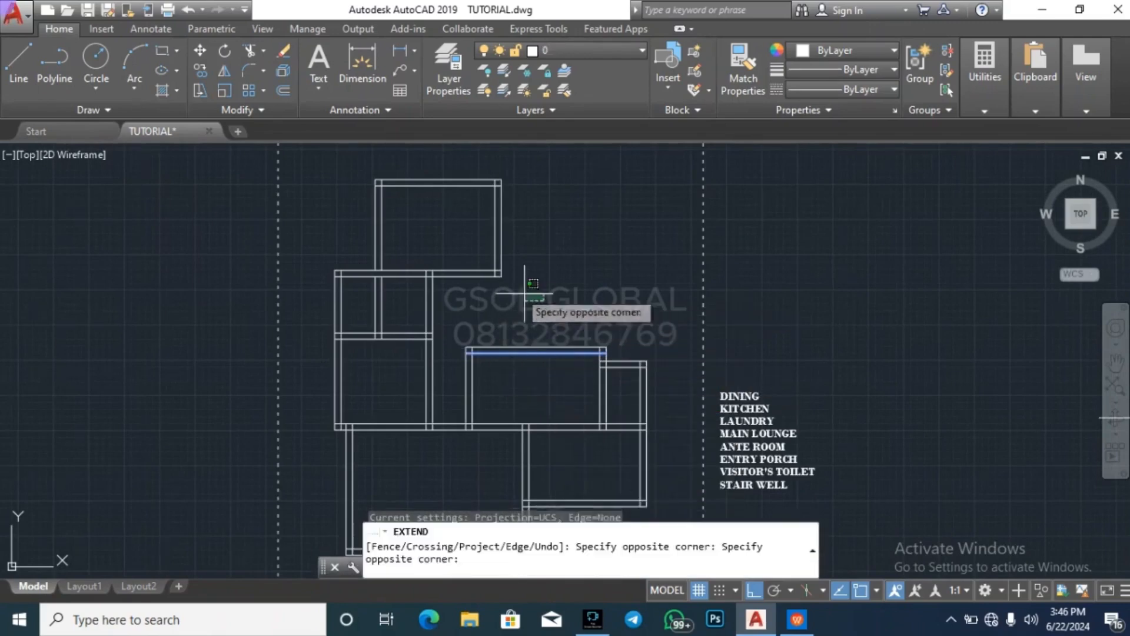
pyautogui.click(541, 301)
pyautogui.press('Escape')
pyautogui.press('Escape')
pyautogui.press('Escape')
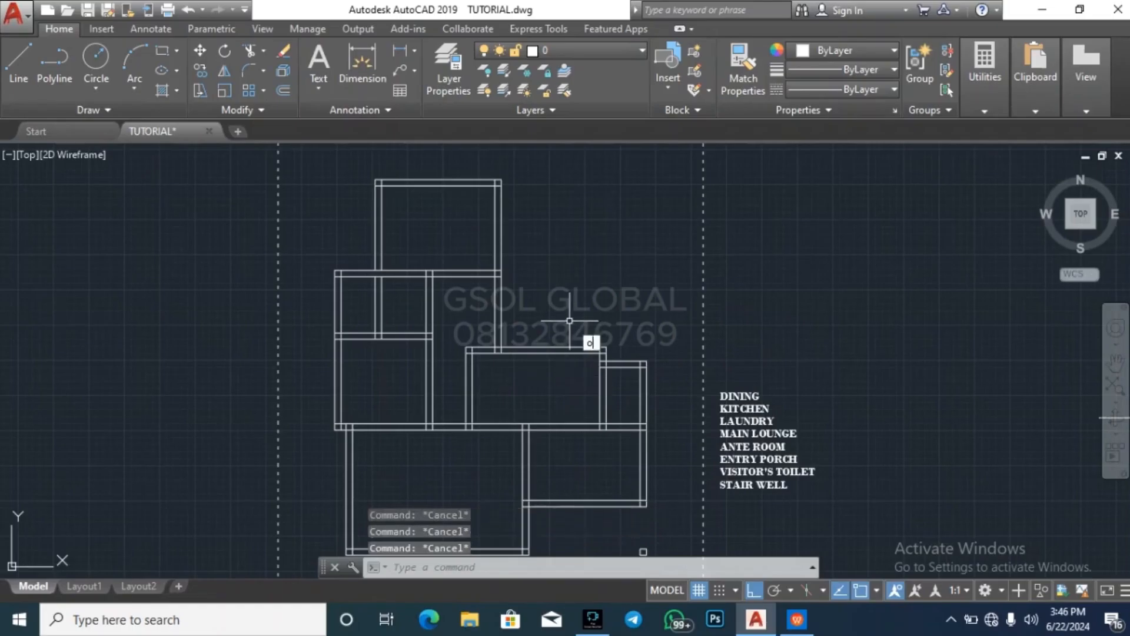
# Offset the outer line of the new room's lengthened east wall 2500 to the east
pyautogui.press('Return')
pyautogui.scroll(3, 533, 248)
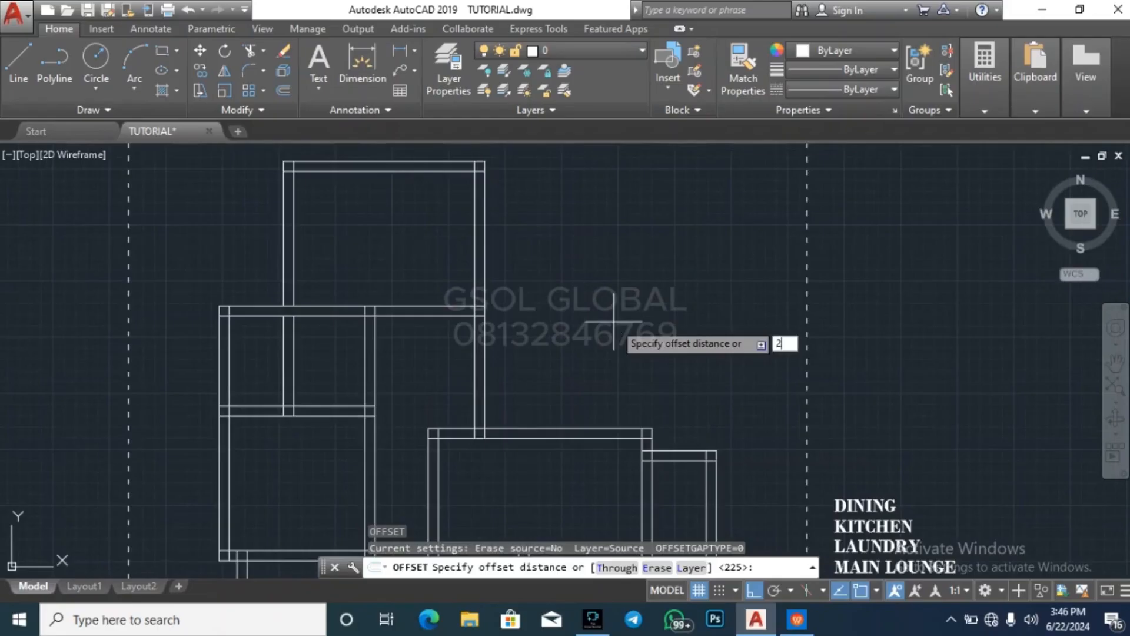
pyautogui.write('2500')
pyautogui.press('Return')
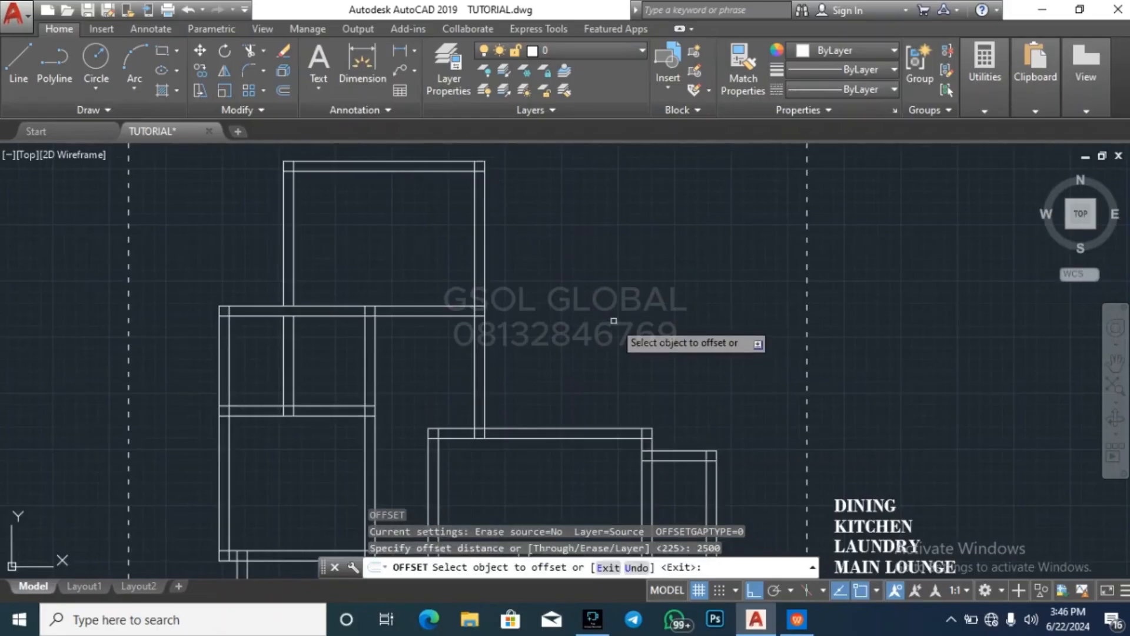
pyautogui.click(484, 379)
pyautogui.click(604, 348)
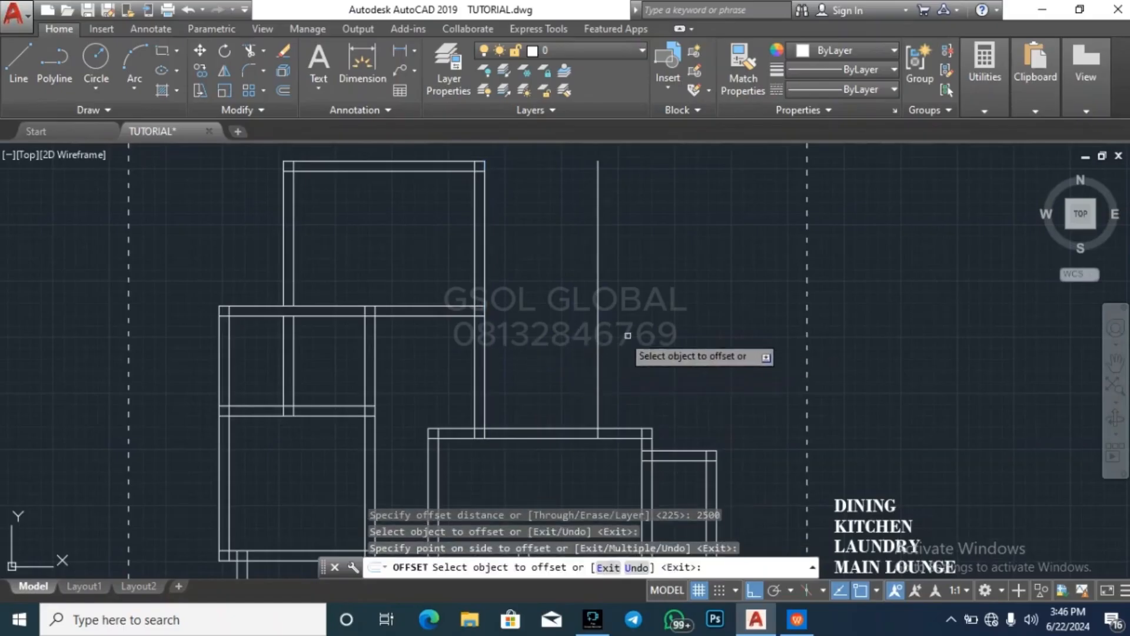
pyautogui.scroll(-3, 630, 345)
pyautogui.scroll(3, 624, 258)
pyautogui.press('Return')
pyautogui.press('Return')
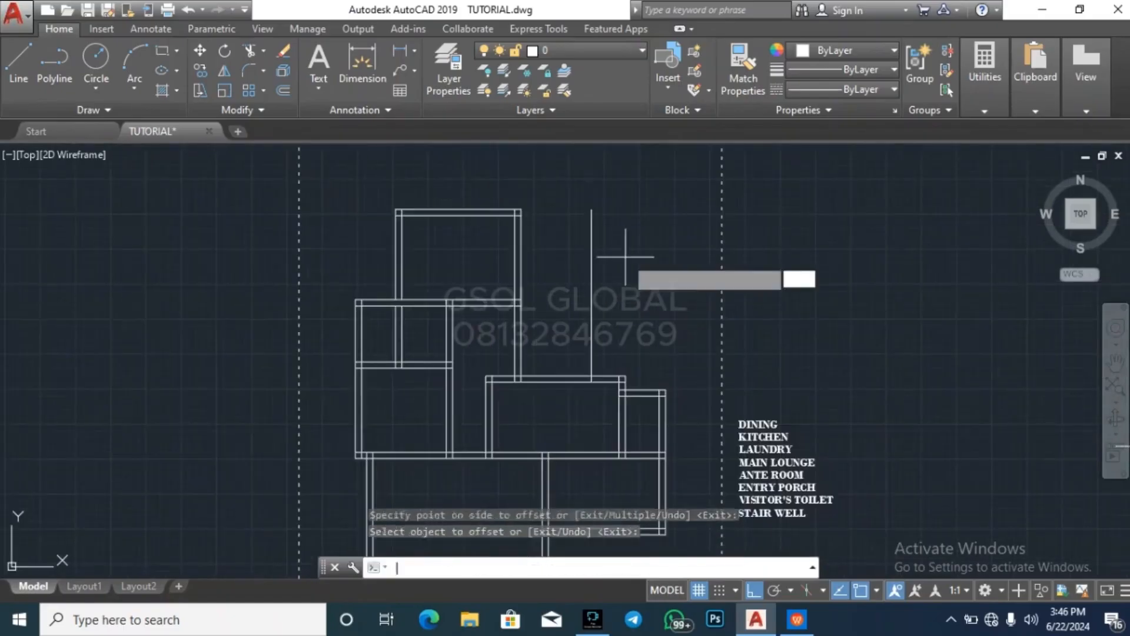
# Erase the vertical line offset 2500 east of the new room's east wall
pyautogui.press('Escape')
pyautogui.click(618, 279)
pyautogui.press('Escape')
pyautogui.click(591, 259)
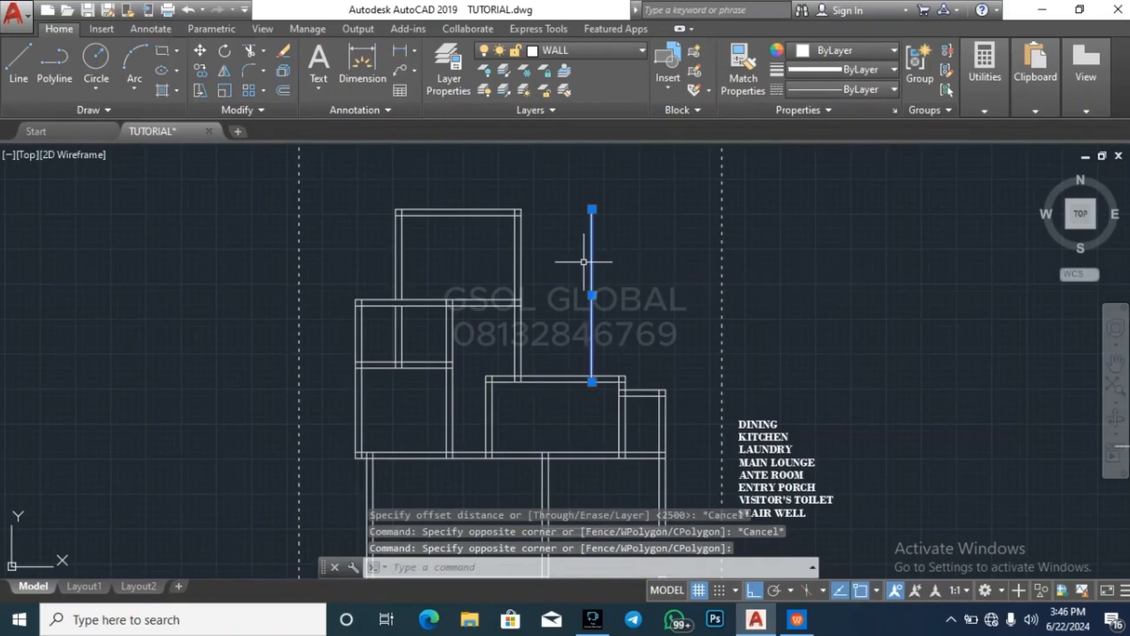
pyautogui.press('Delete')
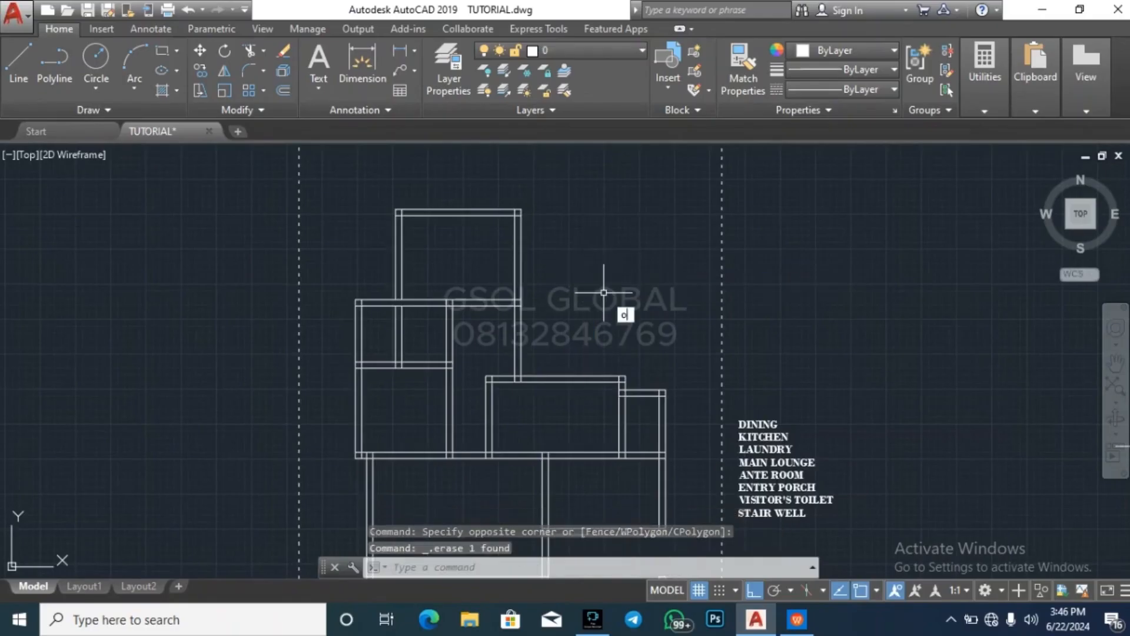
# Offset the outer line of the new room's lengthened east wall 3000 to the east
pyautogui.press('Return')
pyautogui.write('3000')
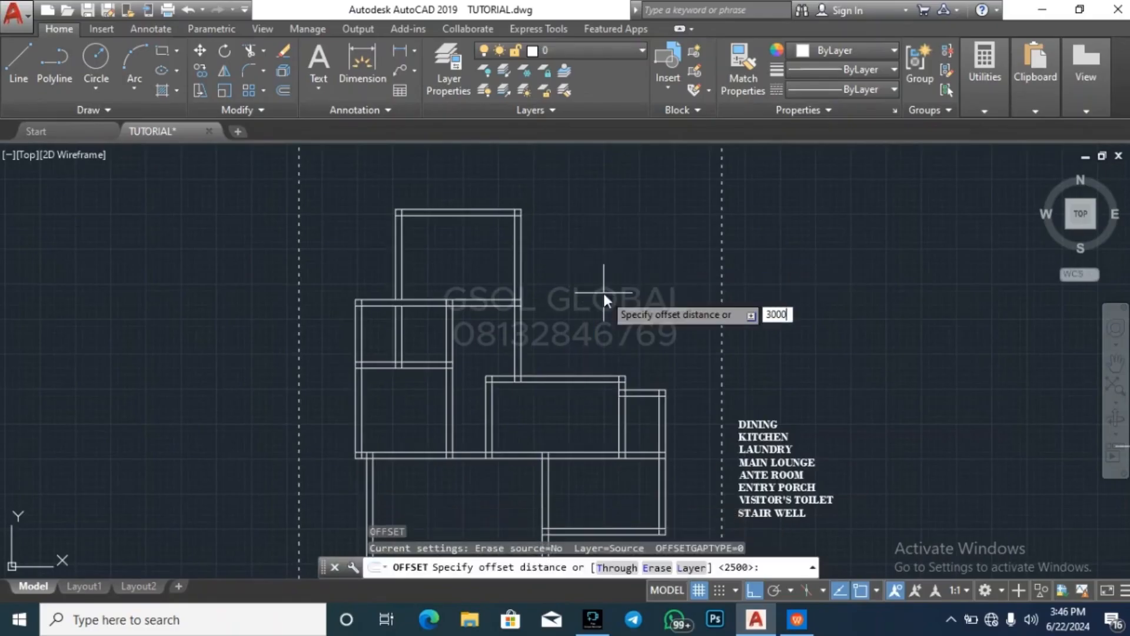
pyautogui.press('Return')
pyautogui.click(521, 331)
pyautogui.click(618, 307)
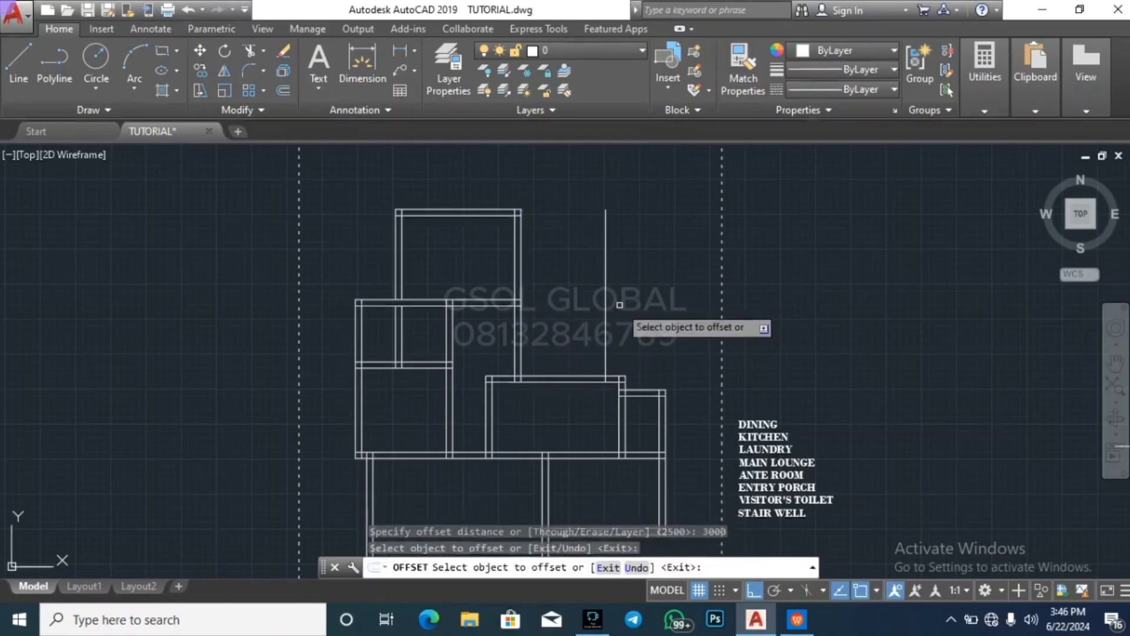
pyautogui.press('Return')
pyautogui.press('Return')
# Offset the new vertical line 225 to the east to form a double-line wall
pyautogui.write('225')
pyautogui.press('Return')
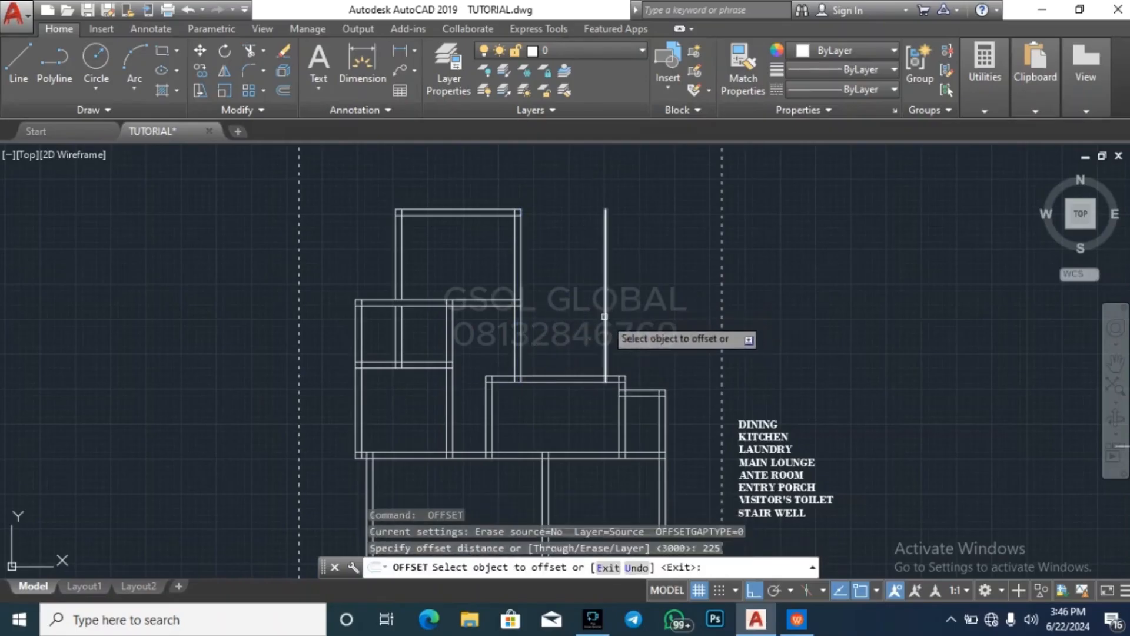
pyautogui.click(605, 303)
pyautogui.click(619, 309)
pyautogui.press('Escape')
pyautogui.press('Escape')
pyautogui.press('Escape')
# Extend both lines of the small rooms' north wall east to the outer line of the new vertical wall
pyautogui.click(612, 307)
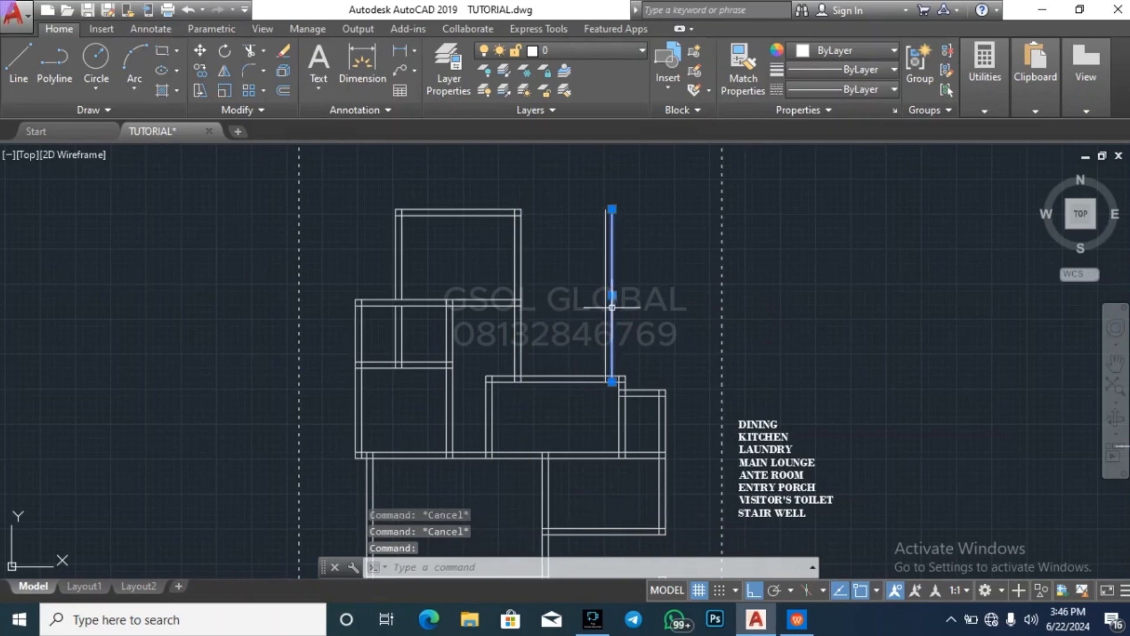
pyautogui.write('ex')
pyautogui.press('Return')
pyautogui.click(575, 328)
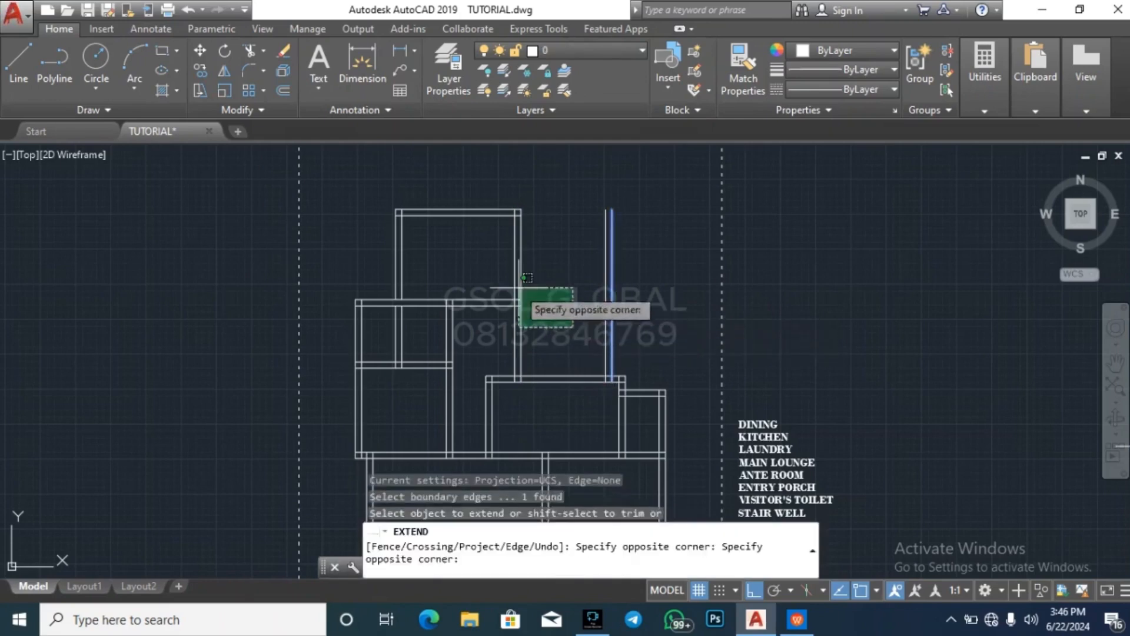
pyautogui.click(519, 287)
pyautogui.press('Escape')
pyautogui.press('Escape')
pyautogui.press('Escape')
pyautogui.press('Escape')
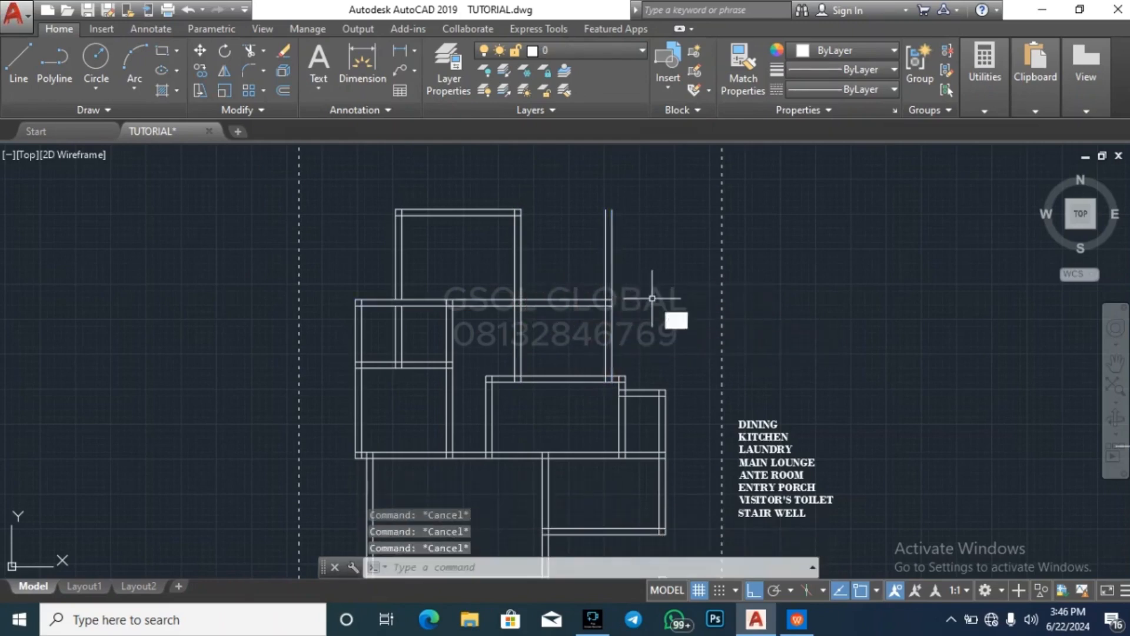
# Trim both lines of the new vertical wall where they project north of the extended horizontal wall
pyautogui.write('tr')
pyautogui.press('Return')
pyautogui.press('Return')
pyautogui.click(657, 265)
pyautogui.click(602, 244)
pyautogui.press('Escape')
pyautogui.press('Escape')
pyautogui.press('Escape')
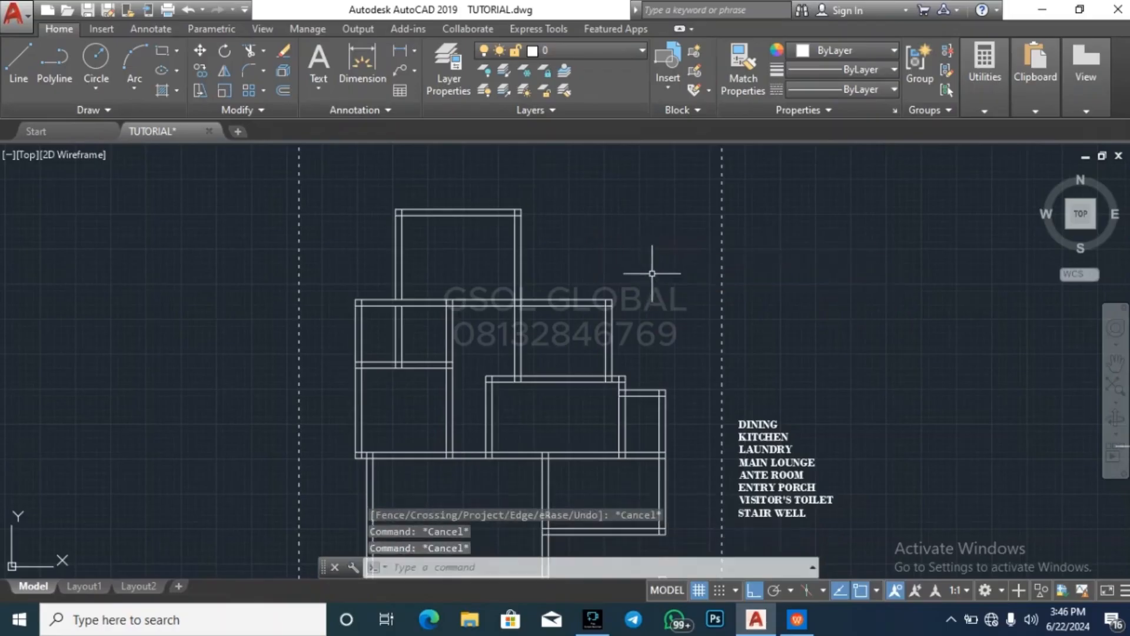
pyautogui.scroll(-4, 652, 273)
pyautogui.scroll(6, 612, 262)
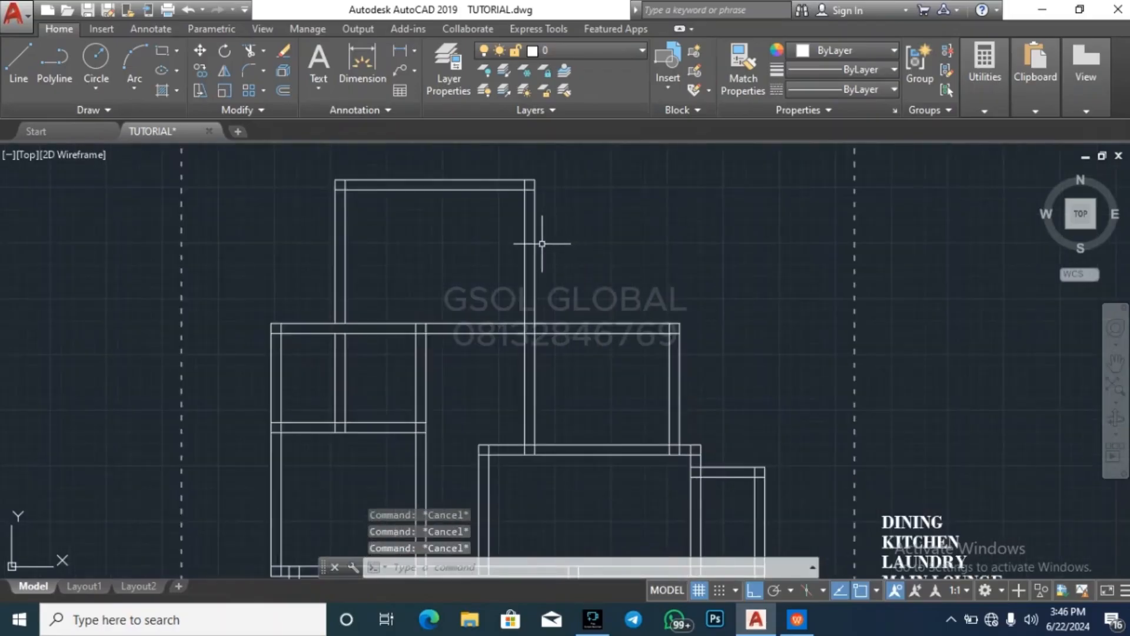
pyautogui.press('Return')
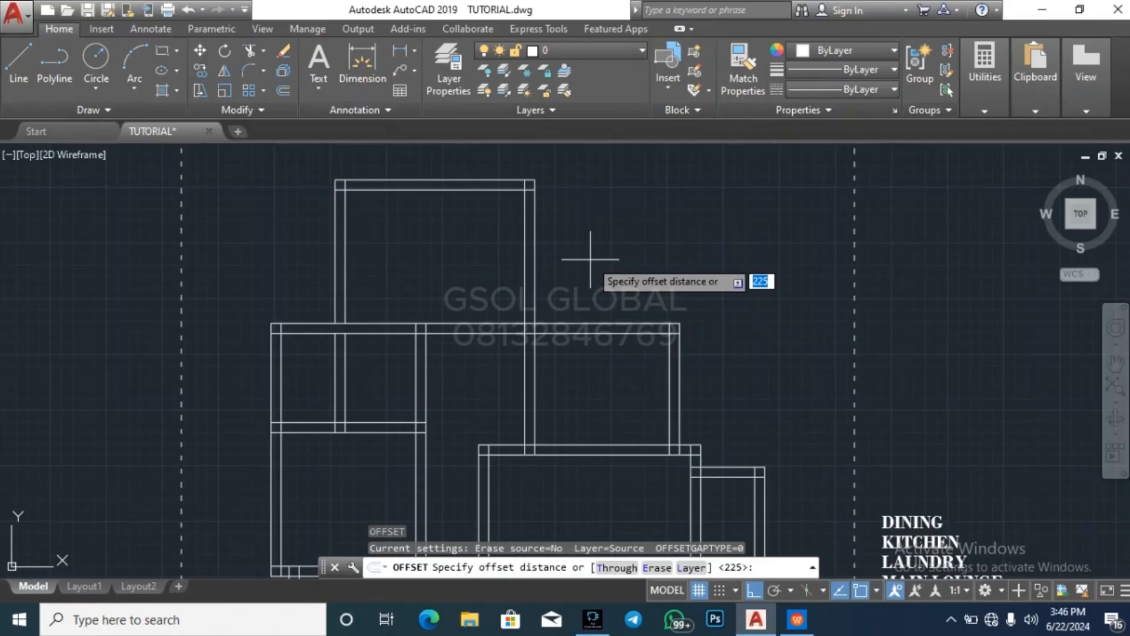
pyautogui.write('3000')
pyautogui.press('Return')
pyautogui.click(583, 324)
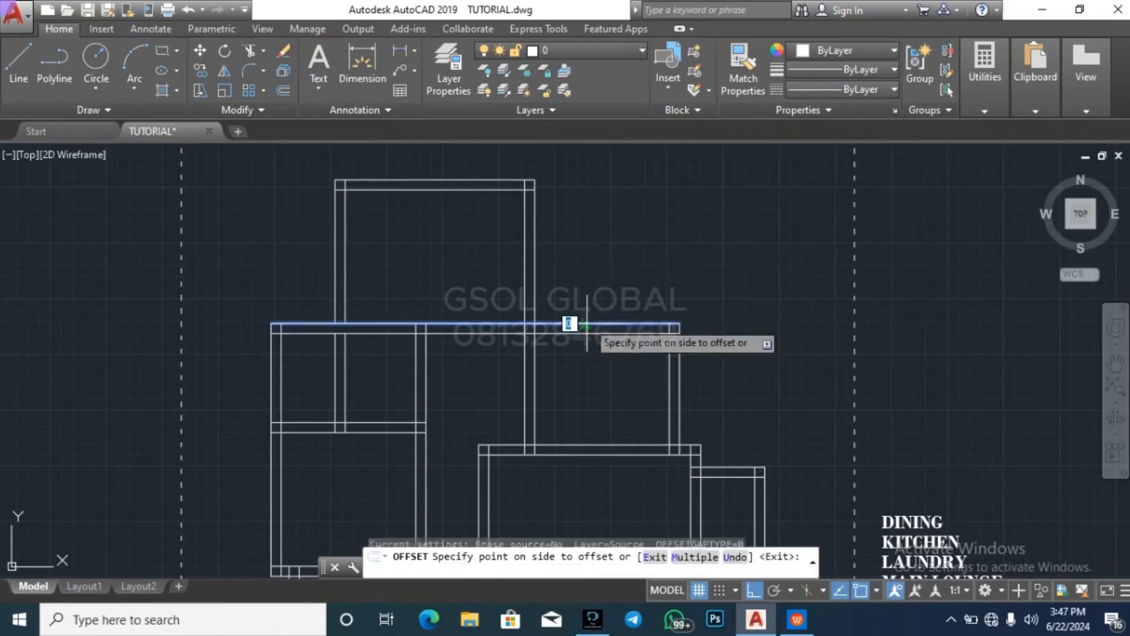
pyautogui.press('Escape')
pyautogui.press('Escape')
pyautogui.press('Escape')
pyautogui.press('Escape')
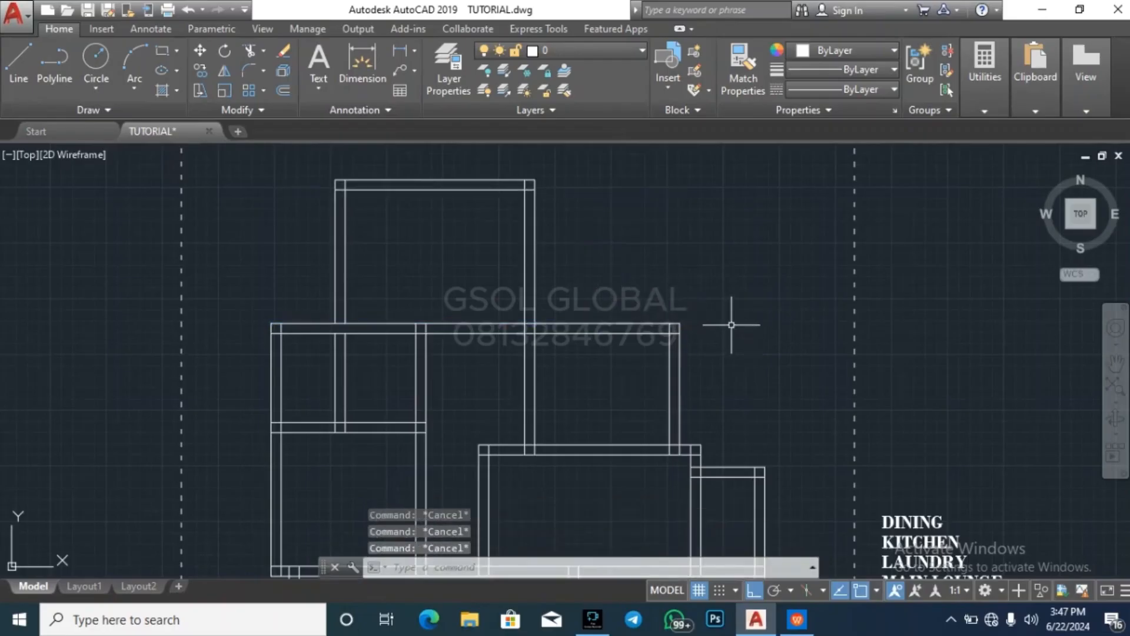
# Offset the upper line of the extended horizontal wall 2000 to the north
pyautogui.write('o')
pyautogui.press('Return')
pyautogui.write('3000')
pyautogui.press('Return')
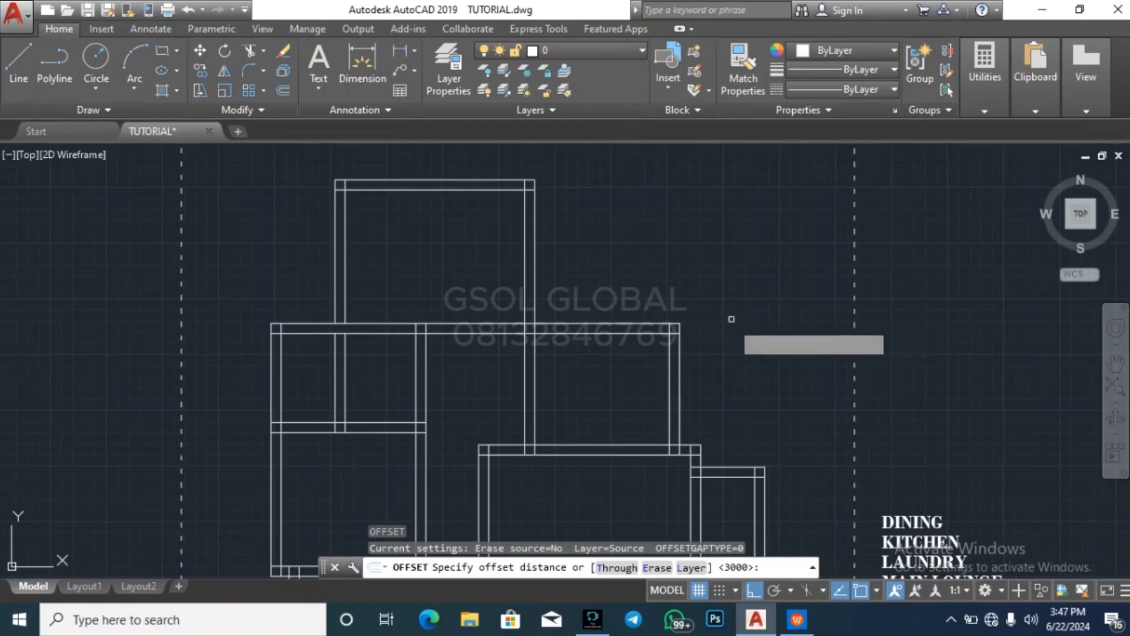
pyautogui.press('Return')
pyautogui.click(628, 324)
pyautogui.click(624, 272)
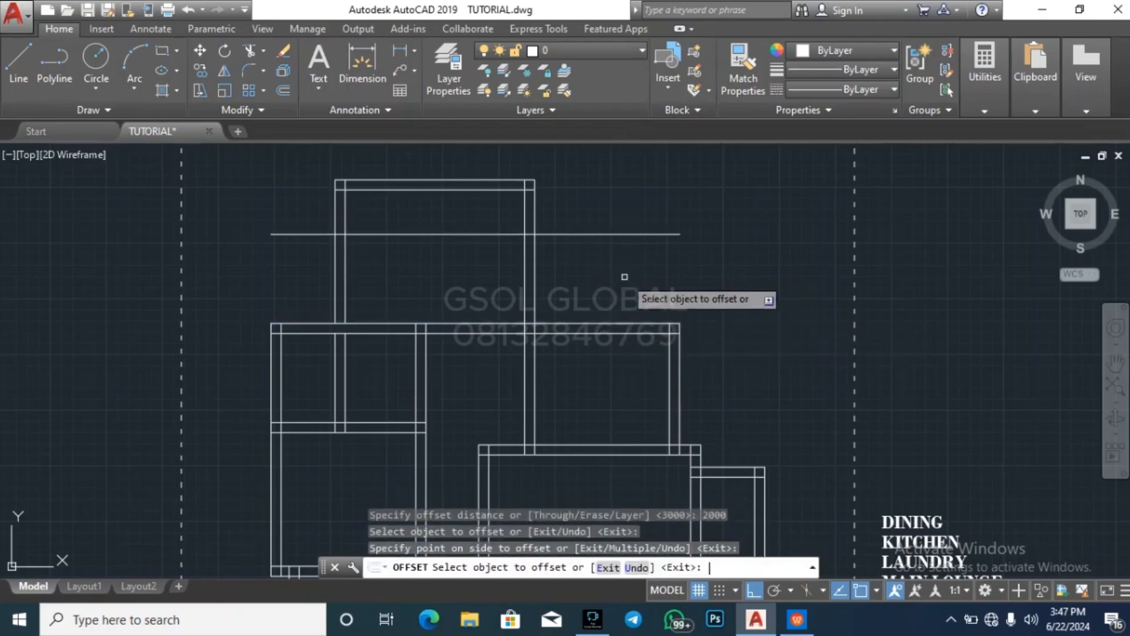
# Offset the new horizontal line 225 to the north to form a double-line wall
pyautogui.press('Return')
pyautogui.press('Return')
pyautogui.write('1')
pyautogui.press('BackSpace')
pyautogui.write('225')
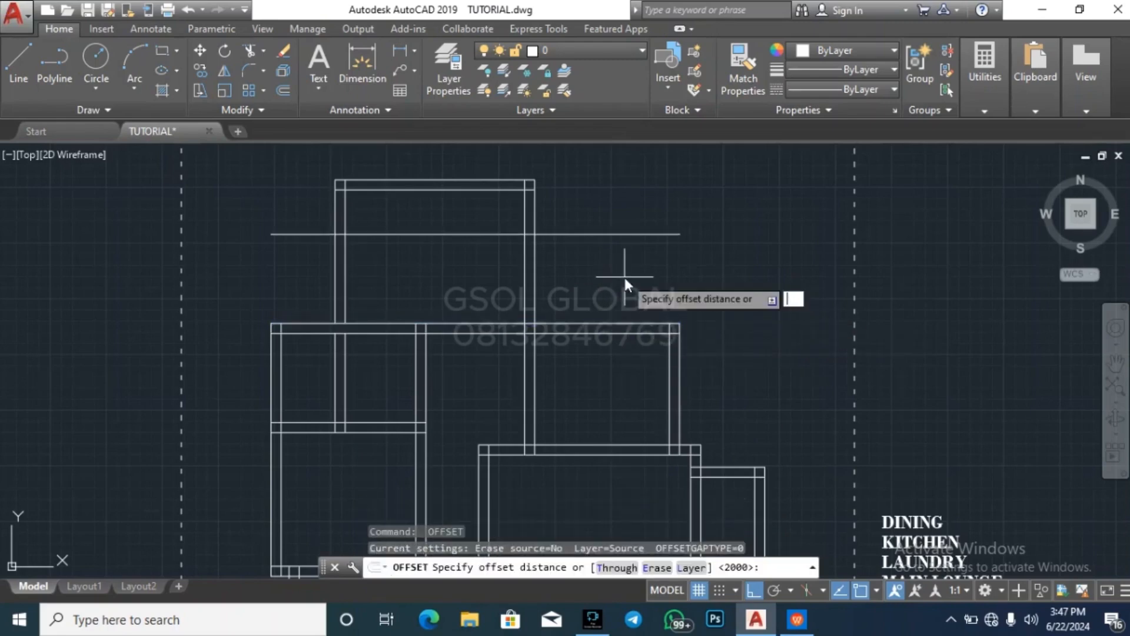
pyautogui.press('Return')
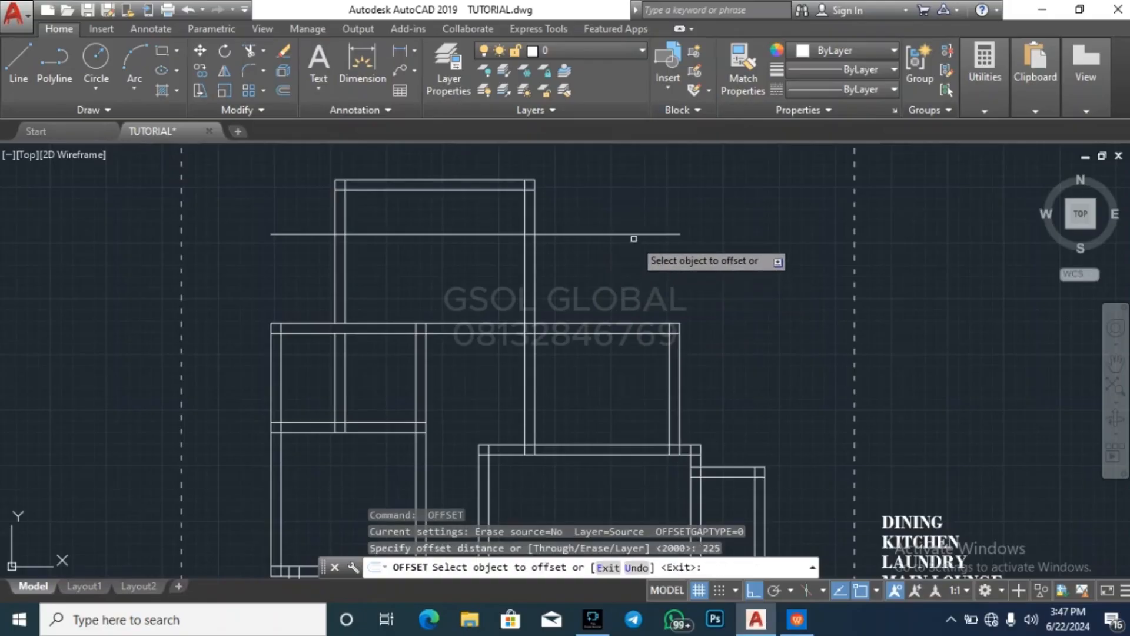
pyautogui.click(631, 233)
pyautogui.click(632, 212)
pyautogui.press('Escape')
# Extend both lines of the added east vertical wall north to the upper line of the new horizontal wall
pyautogui.click(630, 224)
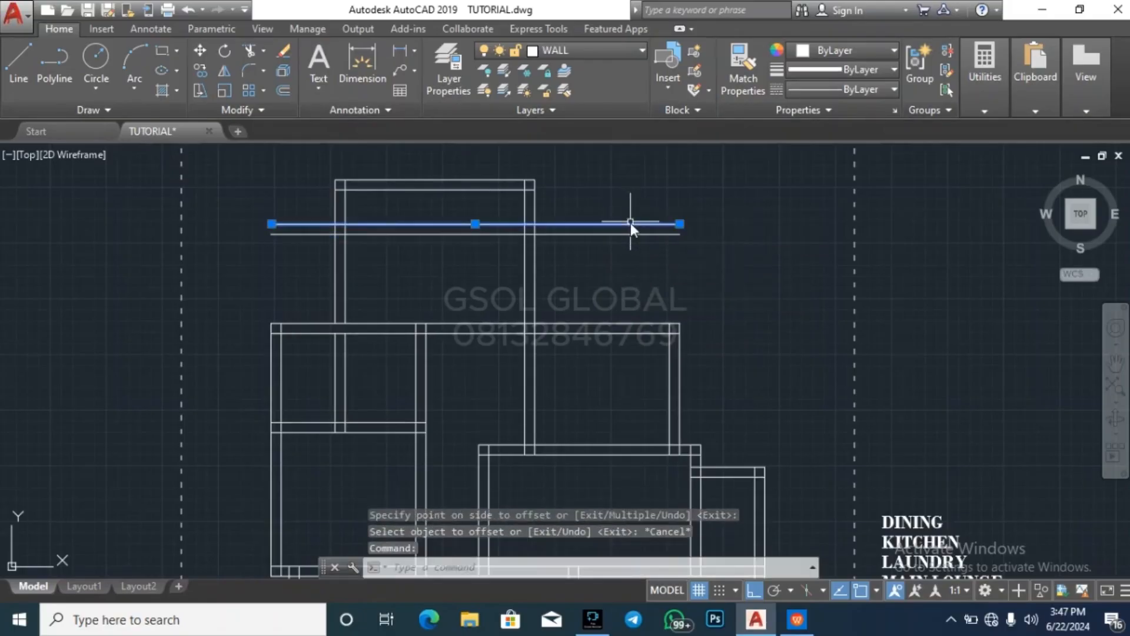
pyautogui.write('ex')
pyautogui.press('Return')
pyautogui.click(771, 374)
pyautogui.click(588, 337)
pyautogui.press('Escape')
pyautogui.press('Escape')
pyautogui.press('Escape')
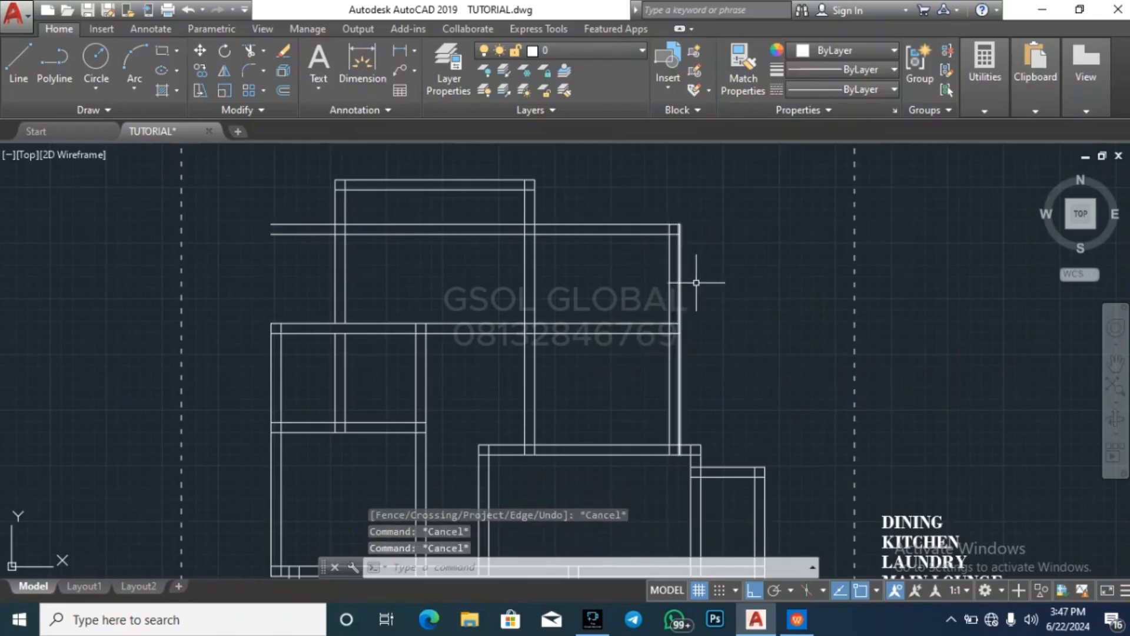
# Trim away the extended vertical wall lines and the new horizontal wall lines east of the northern room
pyautogui.write('tr')
pyautogui.press('Return')
pyautogui.press('Return')
pyautogui.click(694, 284)
pyautogui.click(642, 274)
pyautogui.click(627, 274)
pyautogui.click(609, 220)
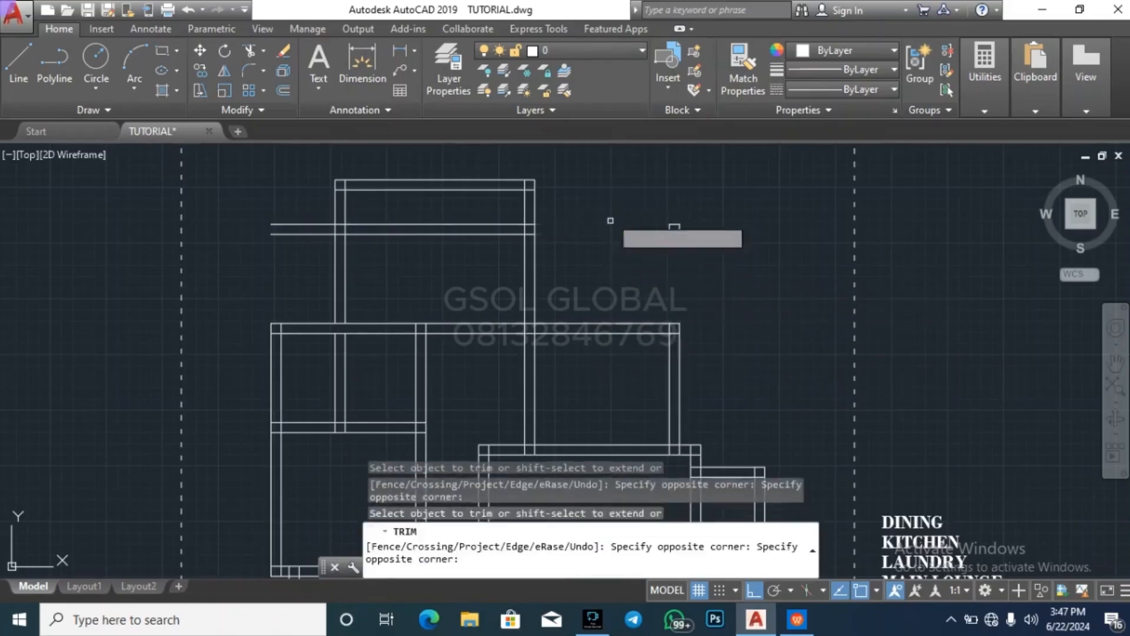
pyautogui.press('Escape')
# Erase the two remaining horizontal lines of the new wall crossing the northern room
pyautogui.click(493, 257)
pyautogui.click(469, 214)
pyautogui.press('Delete')
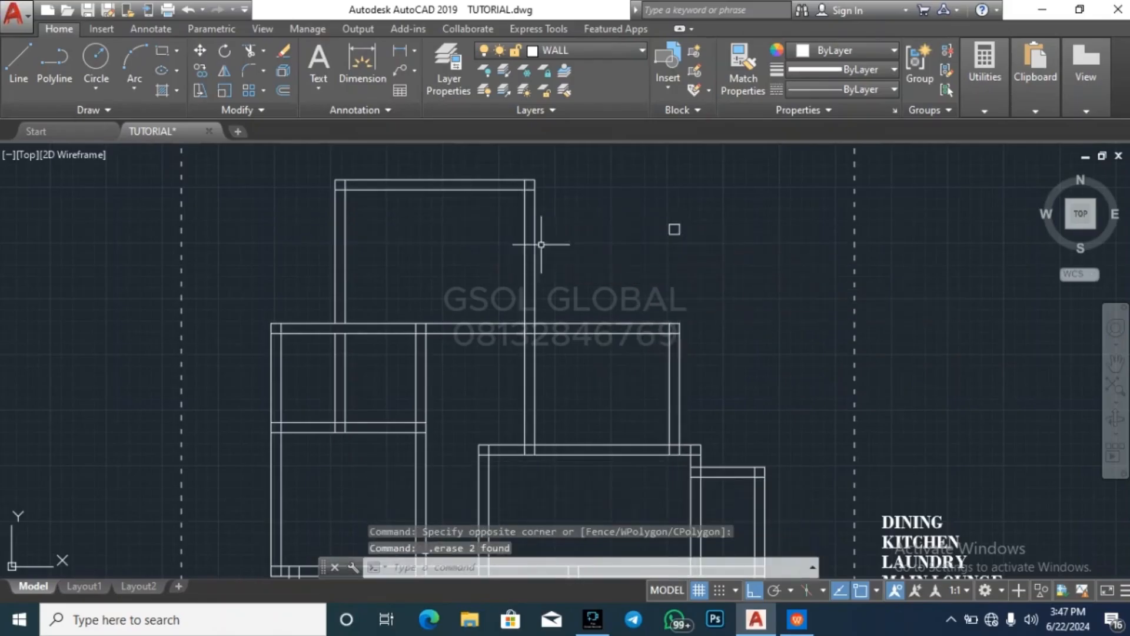
pyautogui.press('Escape')
pyautogui.press('Escape')
pyautogui.press('Escape')
pyautogui.scroll(-4, 674, 229)
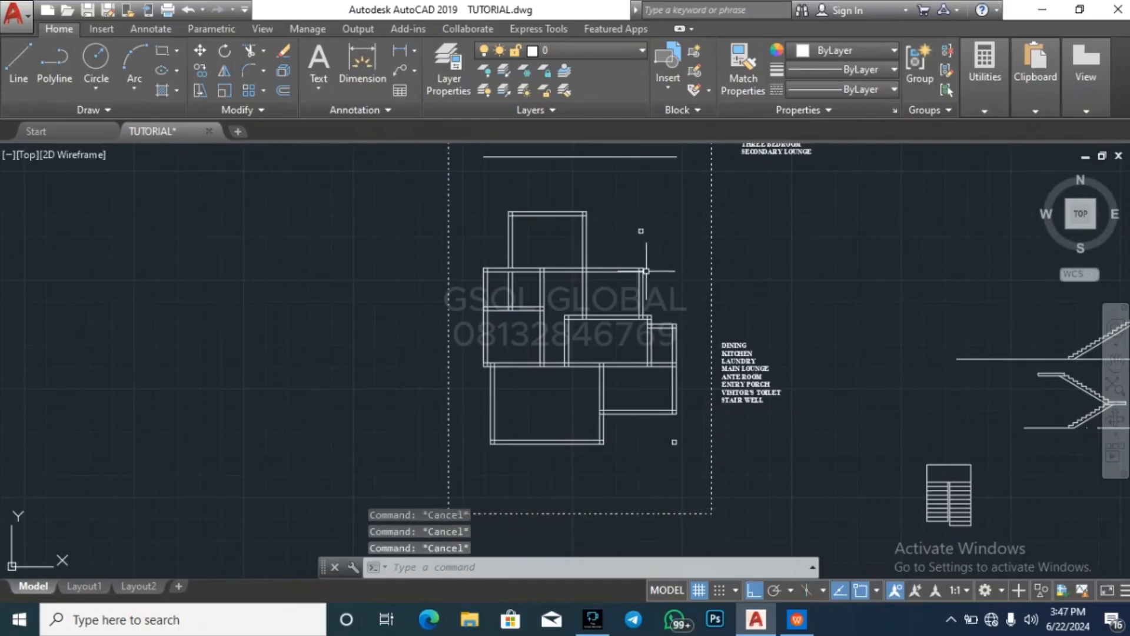
pyautogui.scroll(2, 645, 224)
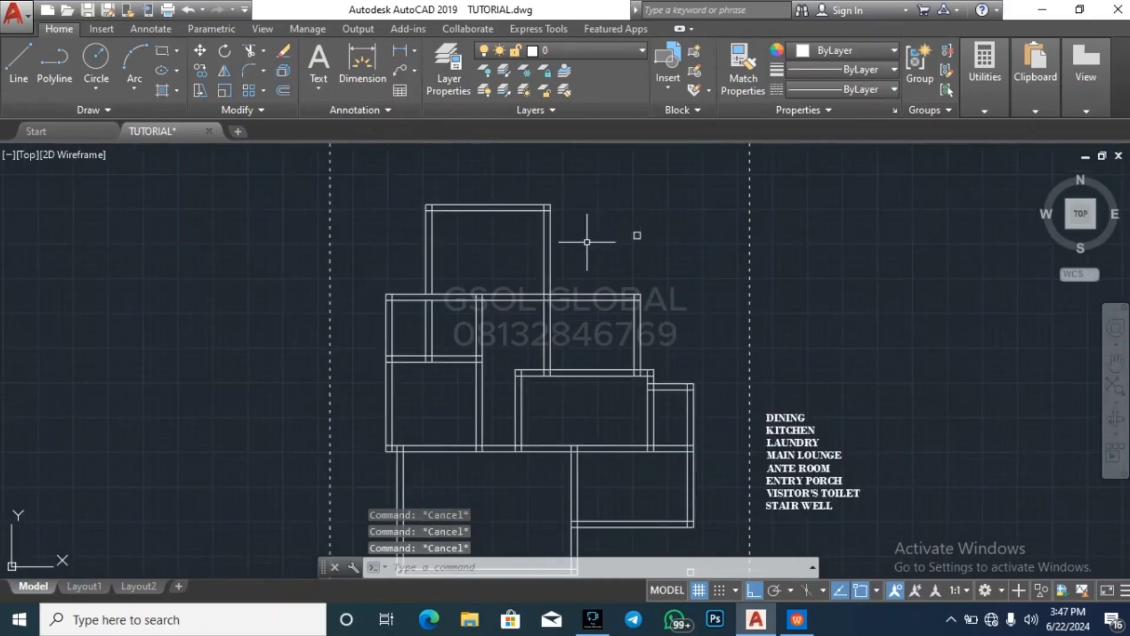
pyautogui.scroll(-2, 563, 206)
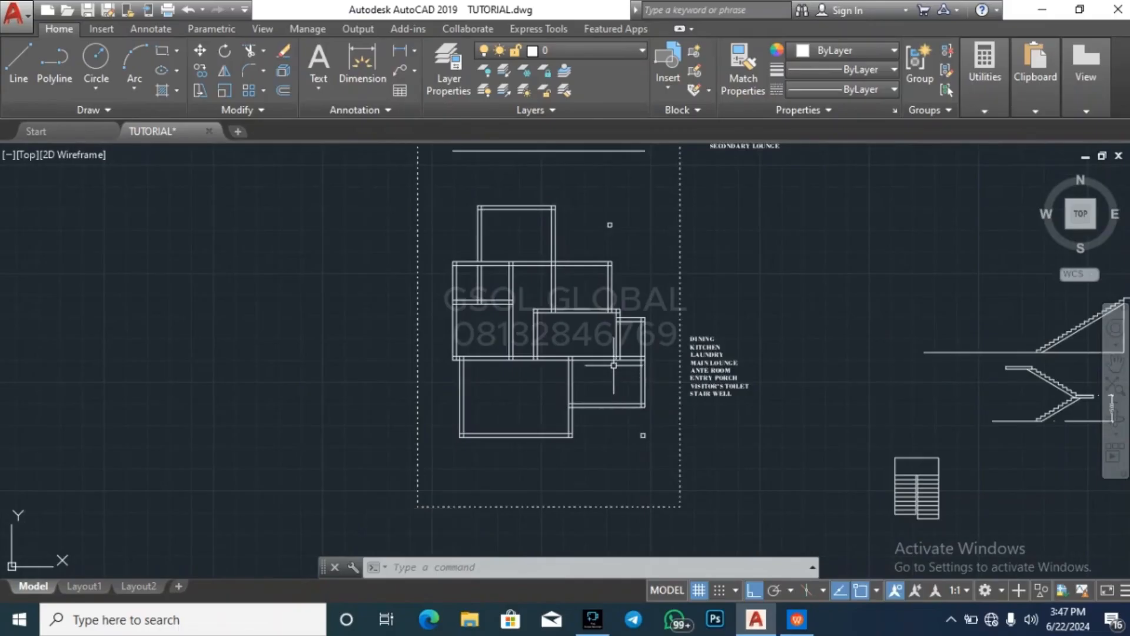
pyautogui.scroll(2, 515, 263)
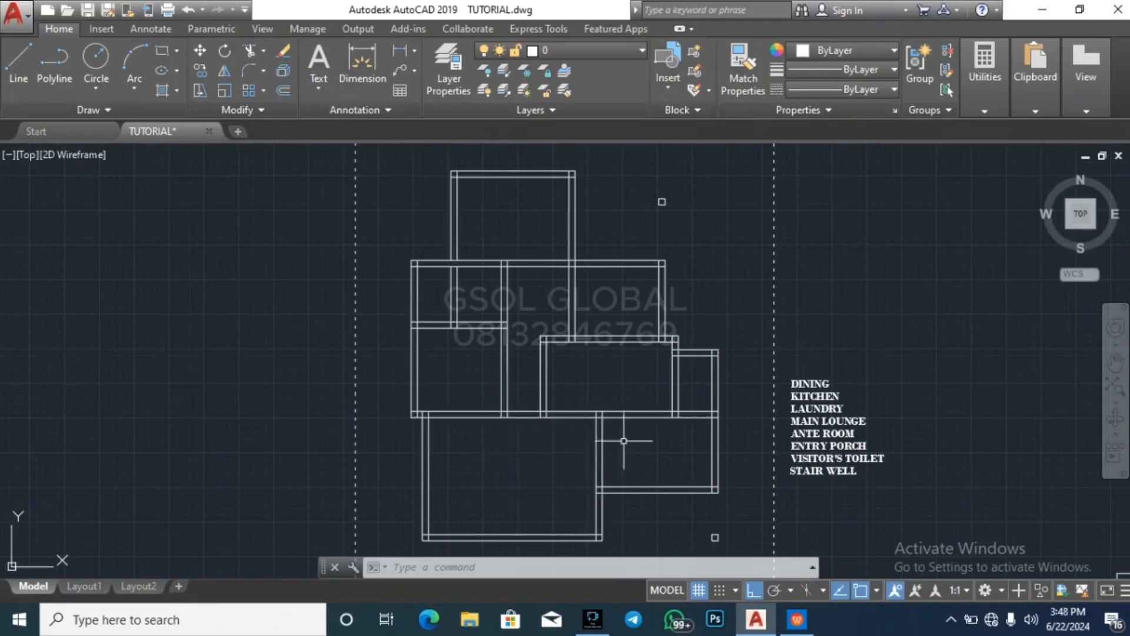
pyautogui.press('Escape')
pyautogui.press('Escape')
pyautogui.scroll(-4, 493, 327)
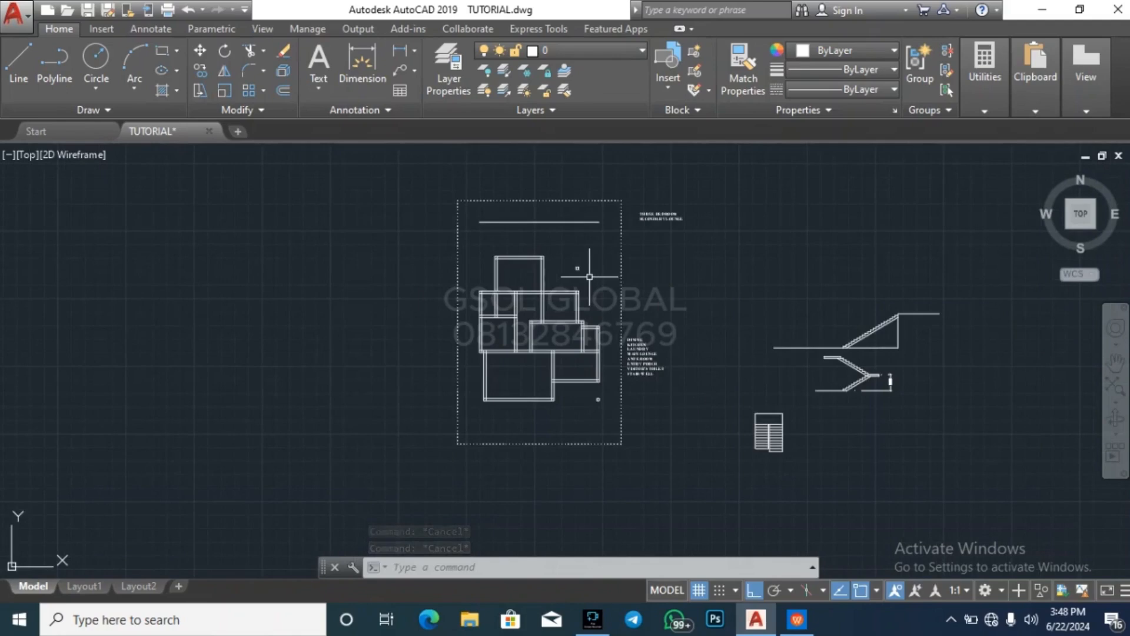
pyautogui.scroll(4, 590, 277)
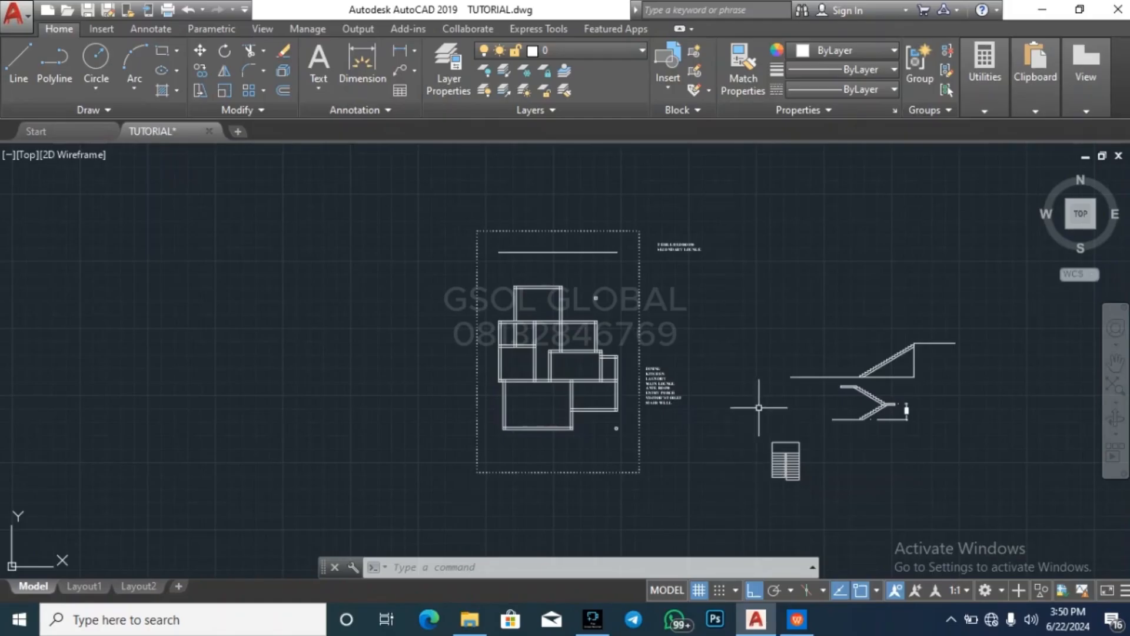
pyautogui.press('Escape')
pyautogui.press('Escape')
pyautogui.press('Escape')
pyautogui.scroll(2, 578, 284)
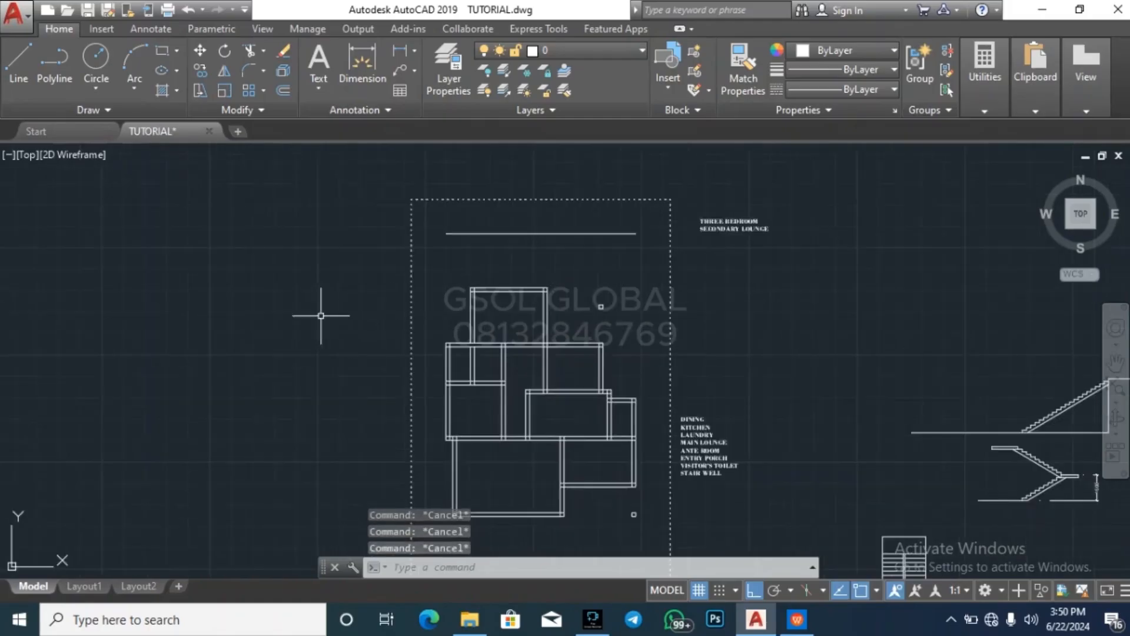
# Move the whole floor plan straight north so the northern room's outer northwest corner lands on the horizontal guide line inside the dashed boundary
pyautogui.scroll(-2, 322, 330)
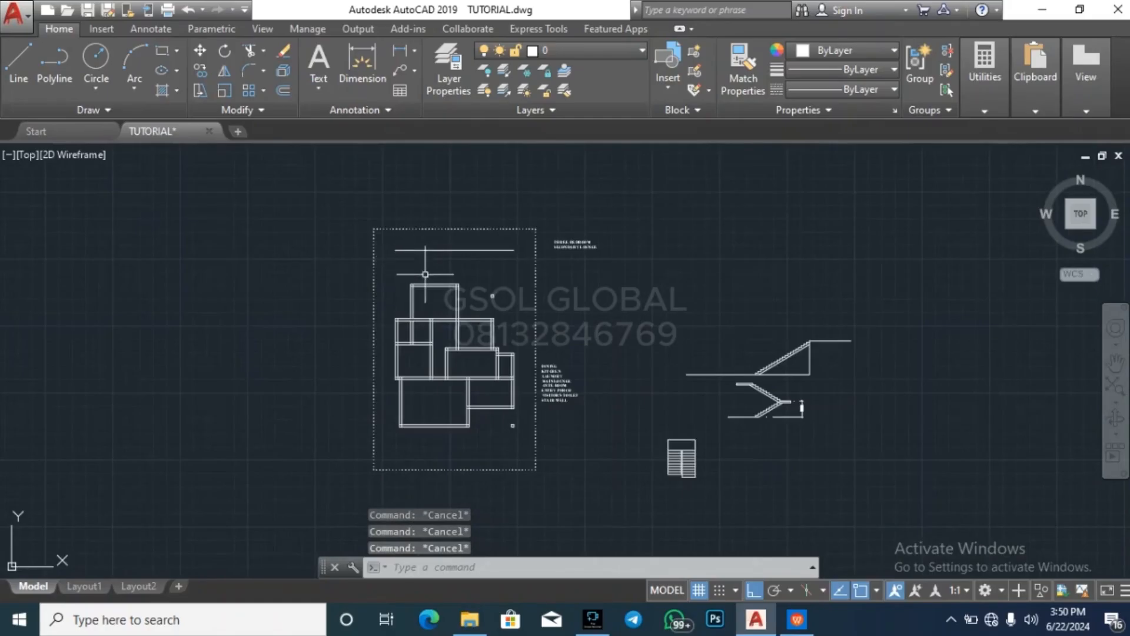
pyautogui.click(342, 443)
pyautogui.click(555, 295)
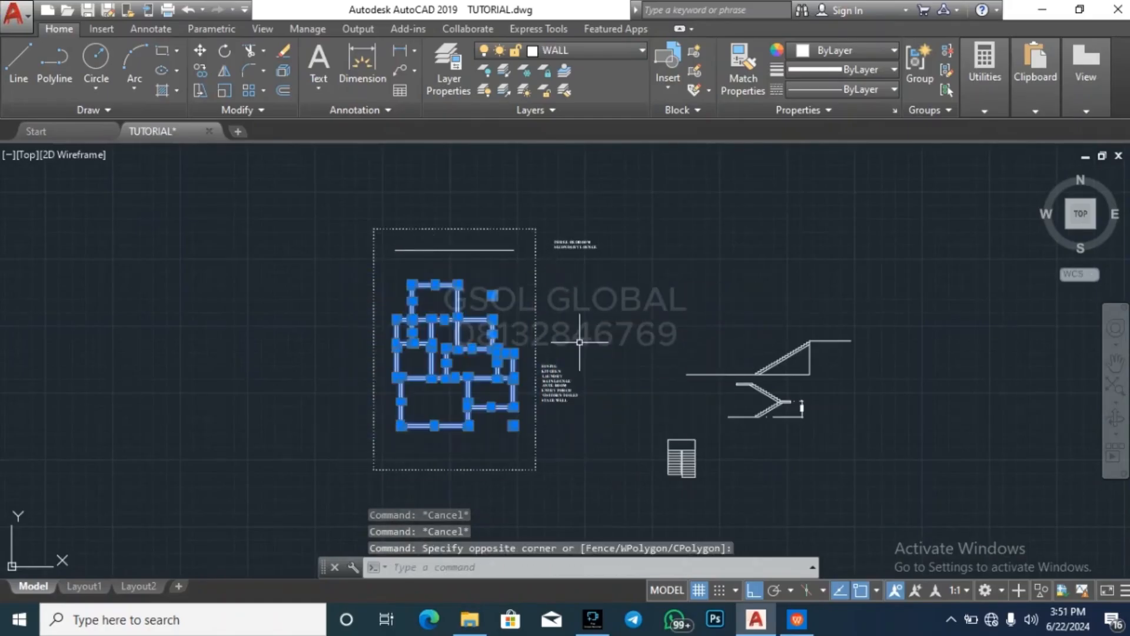
pyautogui.write('m')
pyautogui.press('Return')
pyautogui.scroll(4, 410, 260)
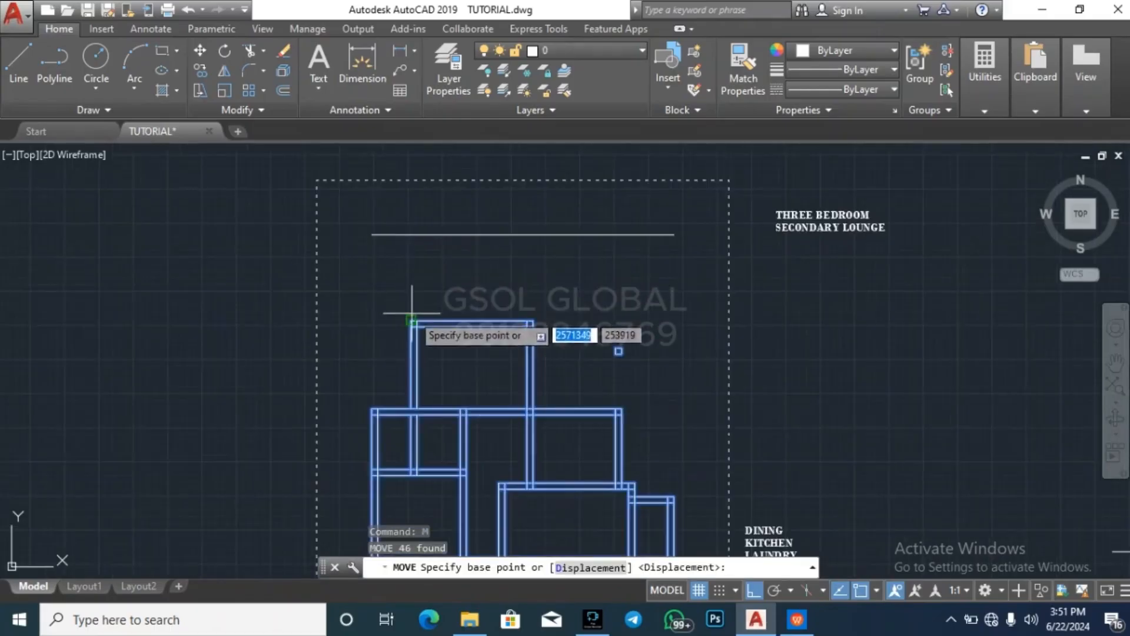
pyautogui.click(411, 320)
pyautogui.click(411, 235)
pyautogui.press('Escape')
pyautogui.press('Escape')
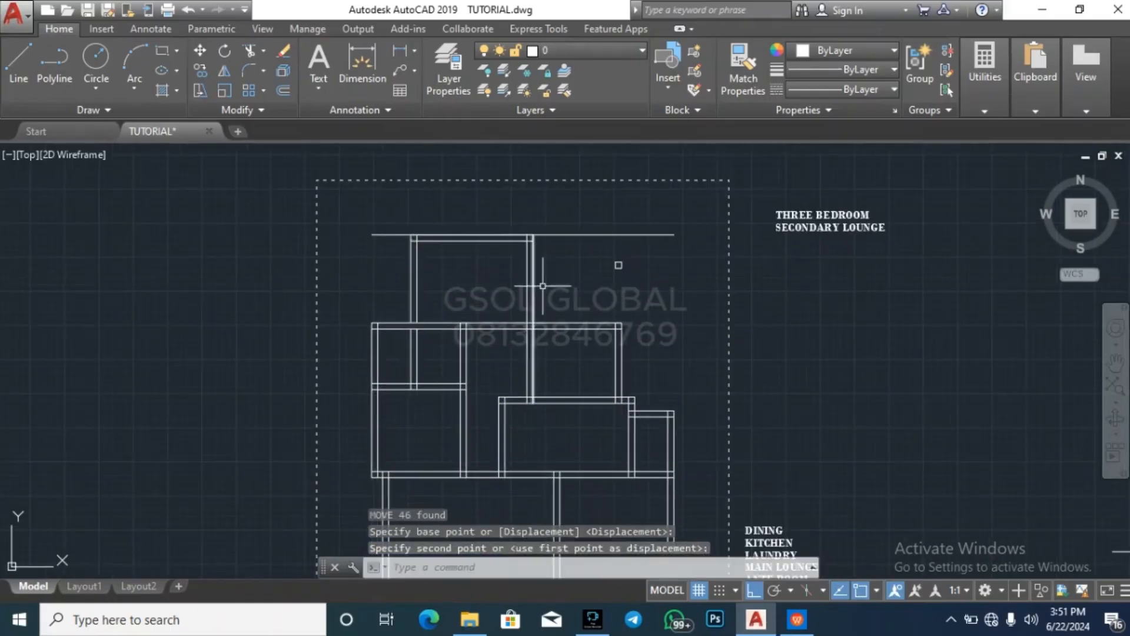
# Erase the long horizontal guide line running along the top of the northern room
pyautogui.click(575, 245)
pyautogui.click(563, 218)
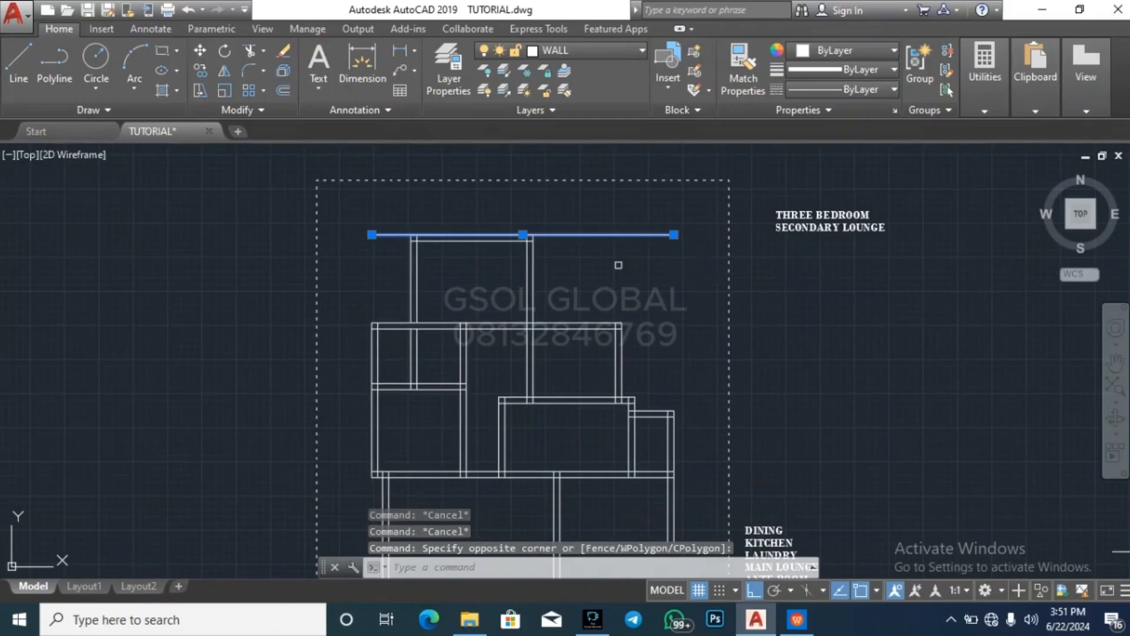
pyautogui.press('Delete')
pyautogui.scroll(-4, 625, 380)
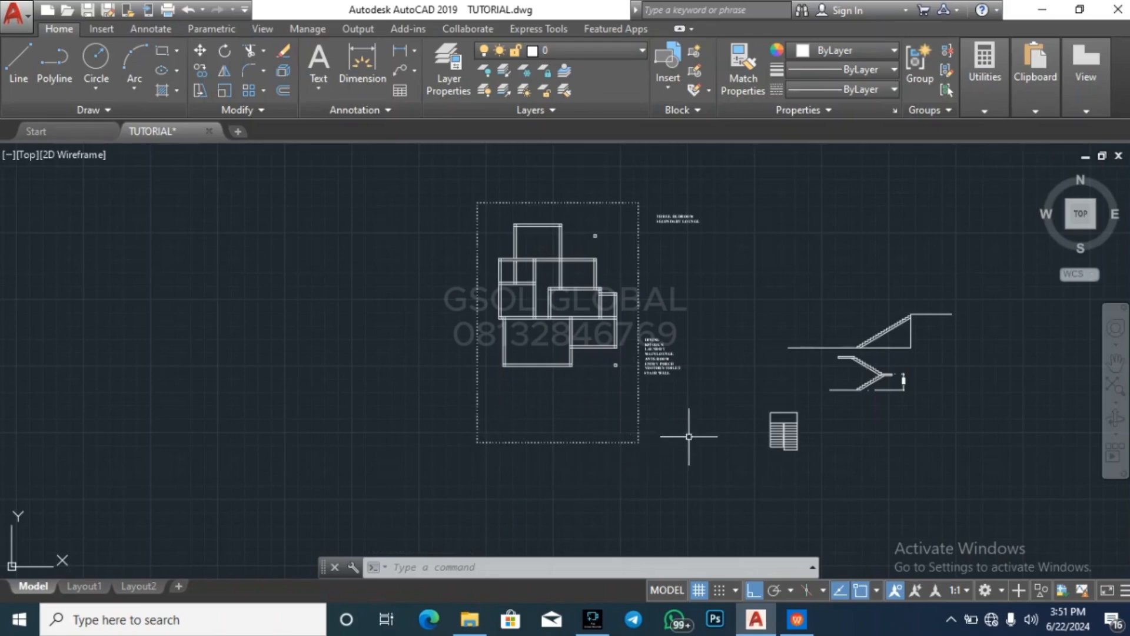
pyautogui.press('Escape')
pyautogui.press('Escape')
pyautogui.press('Escape')
# Trim the overlapping wall lines at the northern room's northwest corner, using all objects as cutting edges
pyautogui.scroll(2, 572, 222)
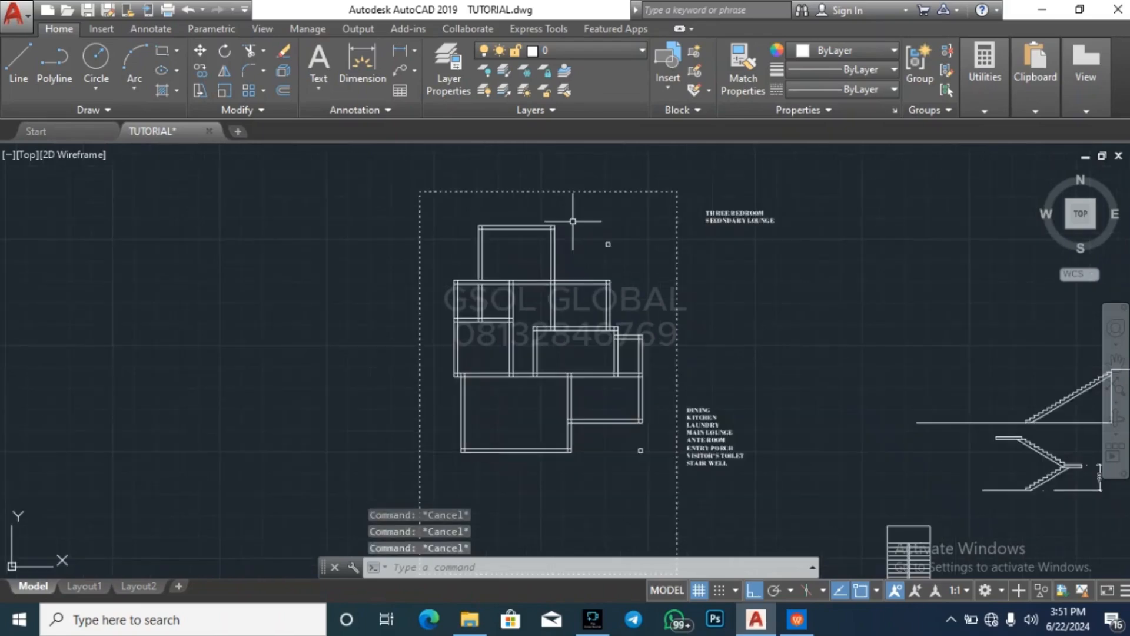
pyautogui.press('Return')
pyautogui.press('Escape')
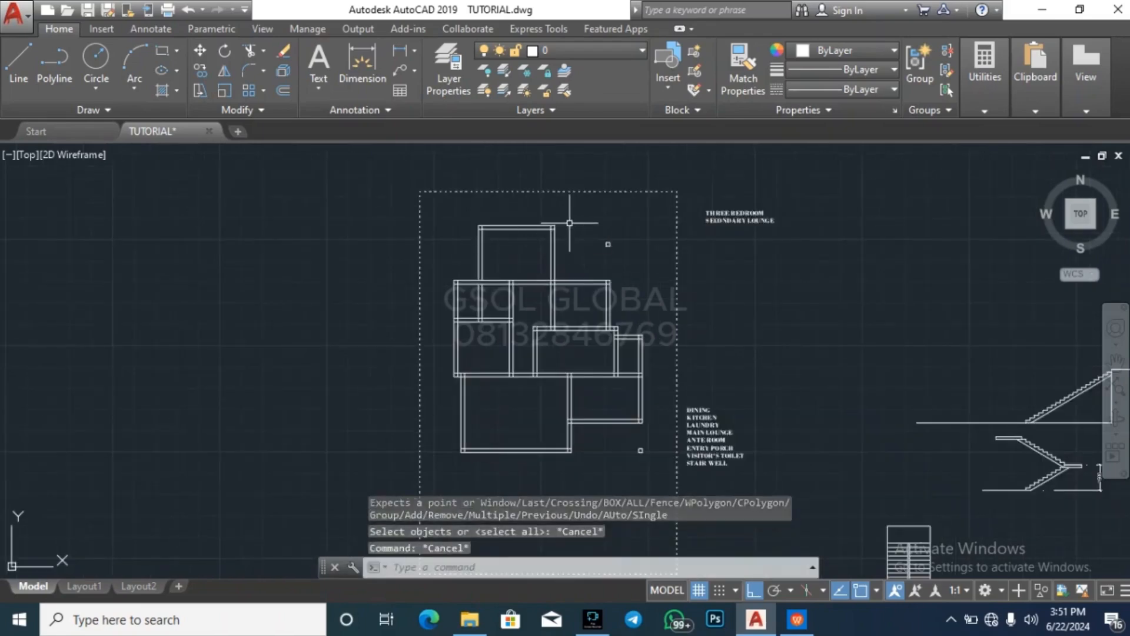
pyautogui.press('Return')
pyautogui.press('Return')
pyautogui.scroll(6, 463, 209)
pyautogui.scroll(6, 537, 316)
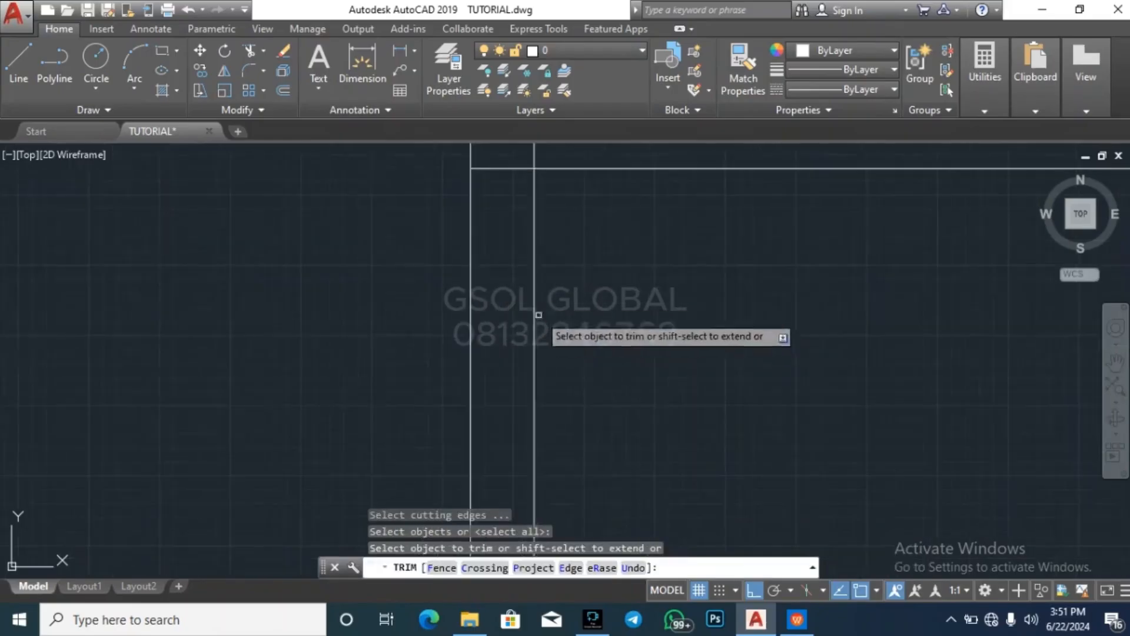
pyautogui.click(512, 230)
pyautogui.click(492, 156)
pyautogui.scroll(-8, 488, 326)
pyautogui.scroll(8, 511, 289)
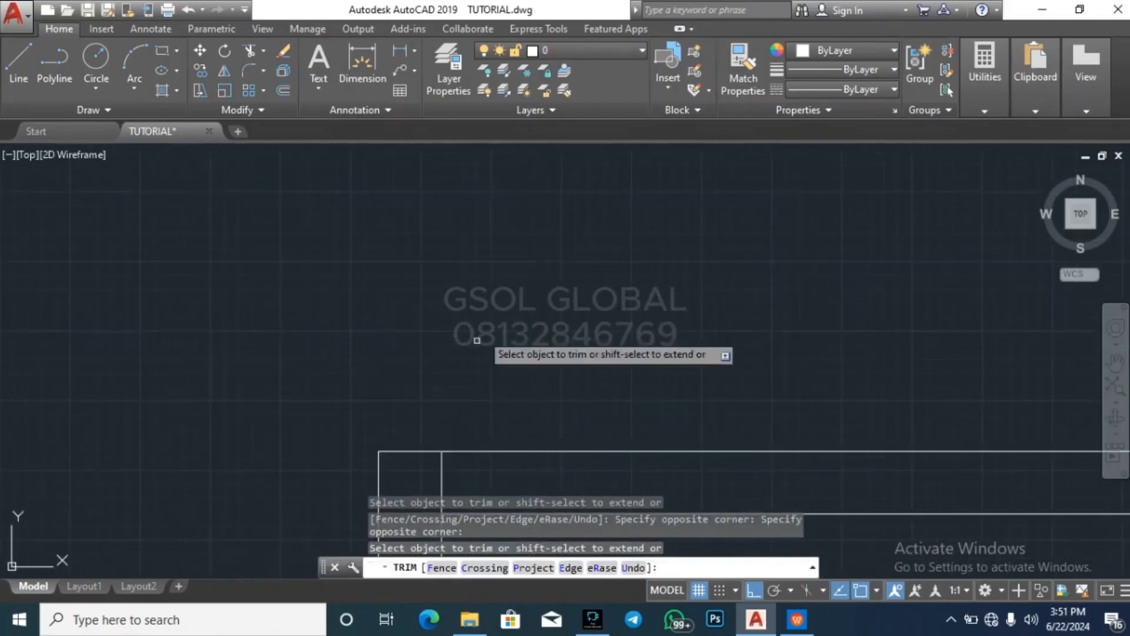
pyautogui.scroll(-6, 478, 337)
pyautogui.scroll(6, 478, 344)
pyautogui.click(516, 403)
pyautogui.click(446, 386)
pyautogui.scroll(-6, 453, 265)
# Trim the overlapping wall lines at the northern room's northeast corner
pyautogui.scroll(6, 742, 299)
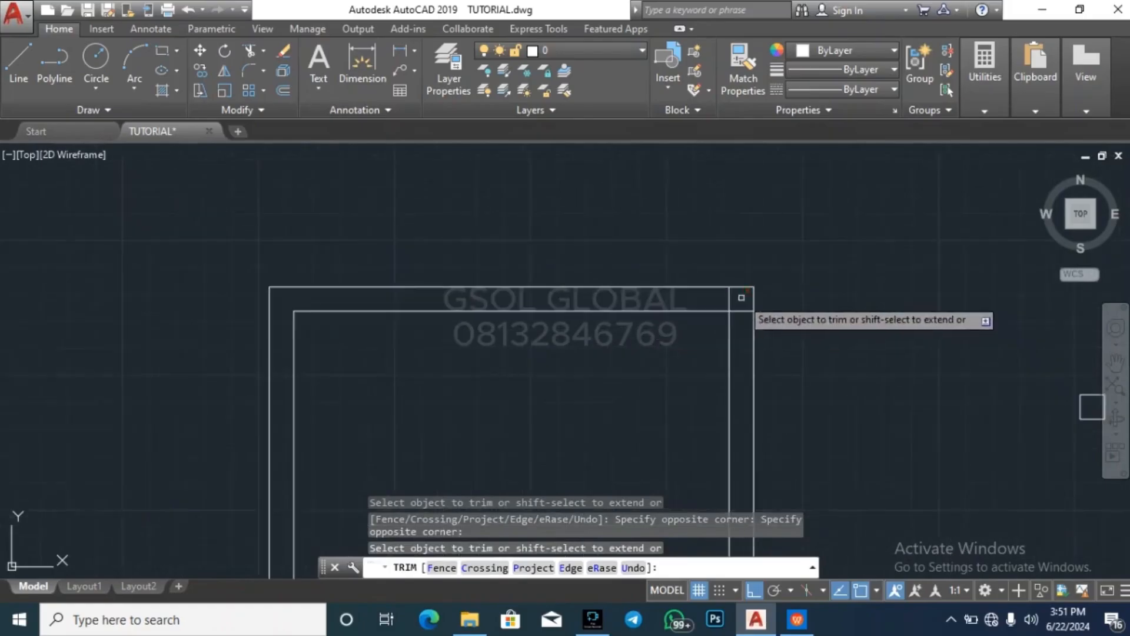
pyautogui.click(747, 350)
pyautogui.click(735, 299)
pyautogui.click(734, 299)
pyautogui.click(691, 230)
pyautogui.scroll(-6, 832, 282)
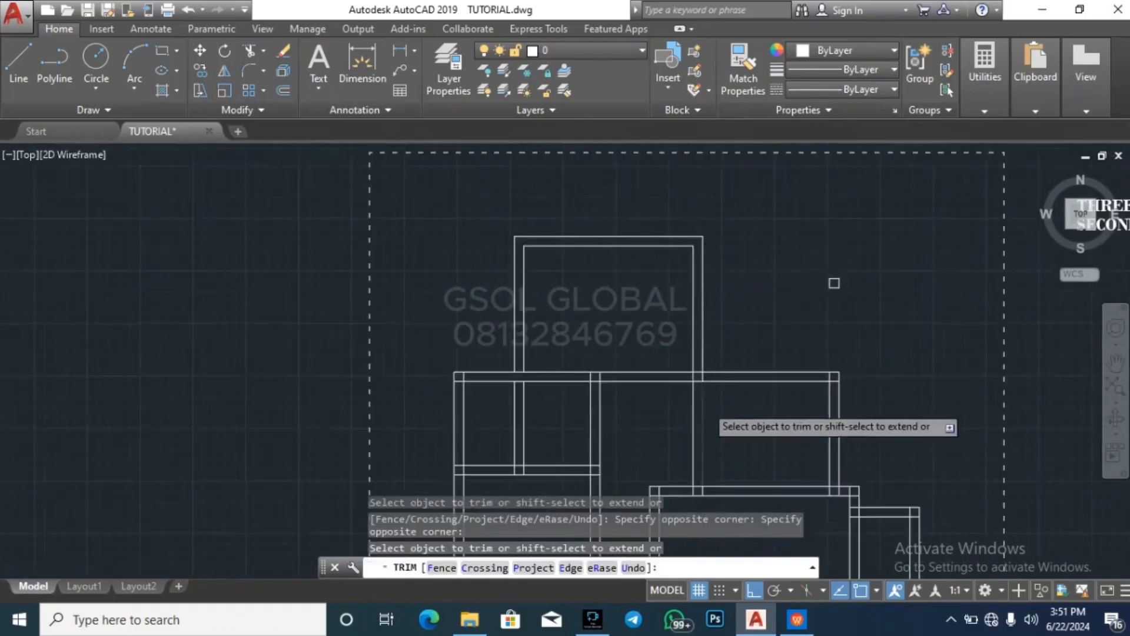
# Trim open the crossing between the northern room's east wall and the horizontal wall along its south side
pyautogui.scroll(6, 683, 347)
pyautogui.click(673, 296)
pyautogui.click(683, 310)
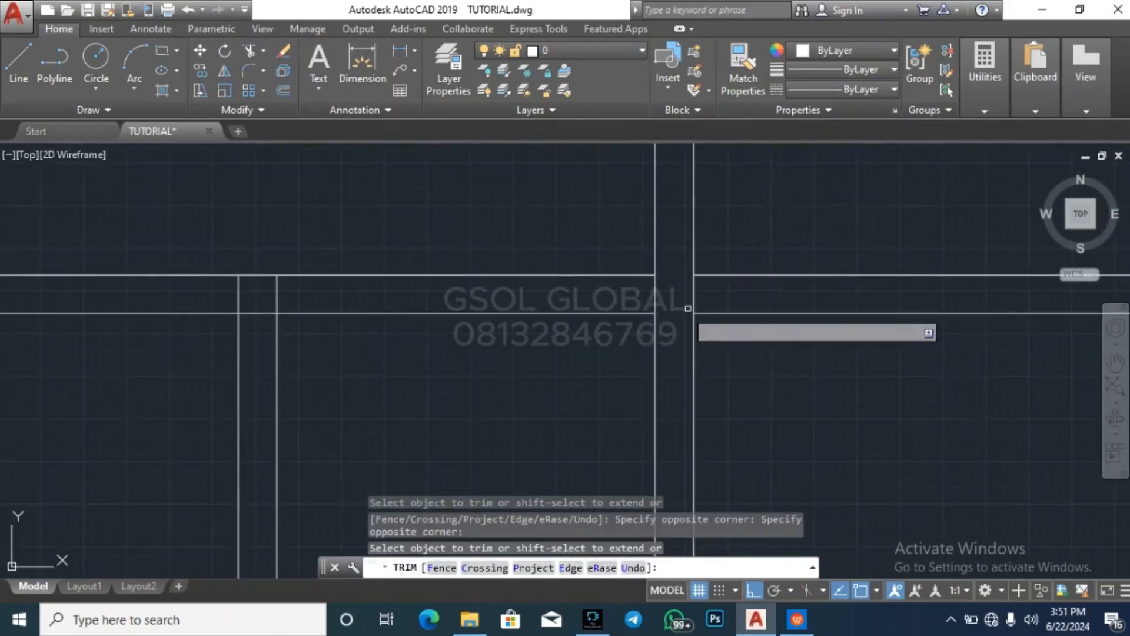
pyautogui.scroll(-6, 613, 238)
pyautogui.scroll(6, 484, 334)
pyautogui.click(442, 323)
pyautogui.click(396, 307)
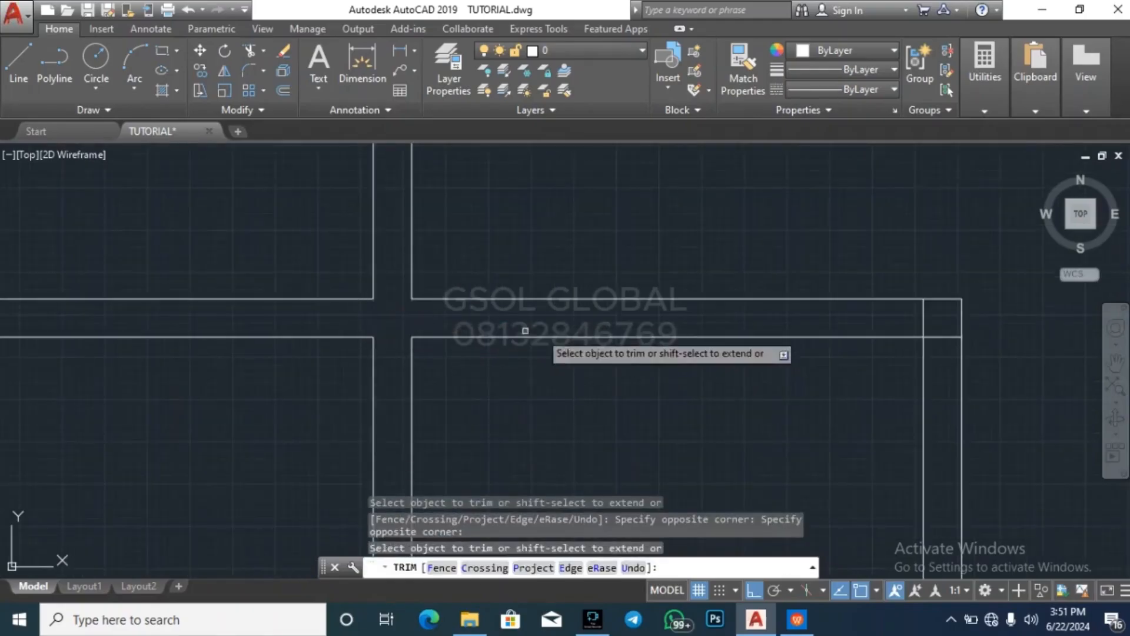
# Trim open the T-junction where the western block's east wall meets the horizontal wall below the northern room
pyautogui.scroll(-6, 530, 330)
pyautogui.scroll(6, 339, 334)
pyautogui.click(574, 304)
pyautogui.click(471, 298)
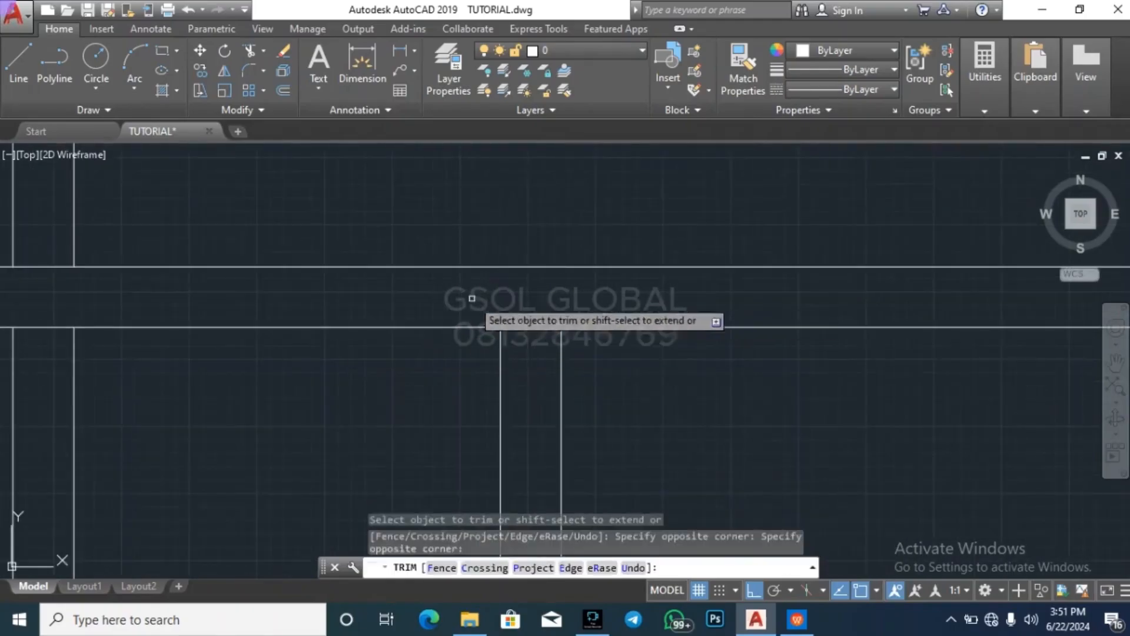
pyautogui.click(549, 358)
pyautogui.click(541, 315)
# Trim open the crossing between the northern room's west wall and the horizontal wall along its south side
pyautogui.scroll(-6, 658, 333)
pyautogui.scroll(6, 518, 336)
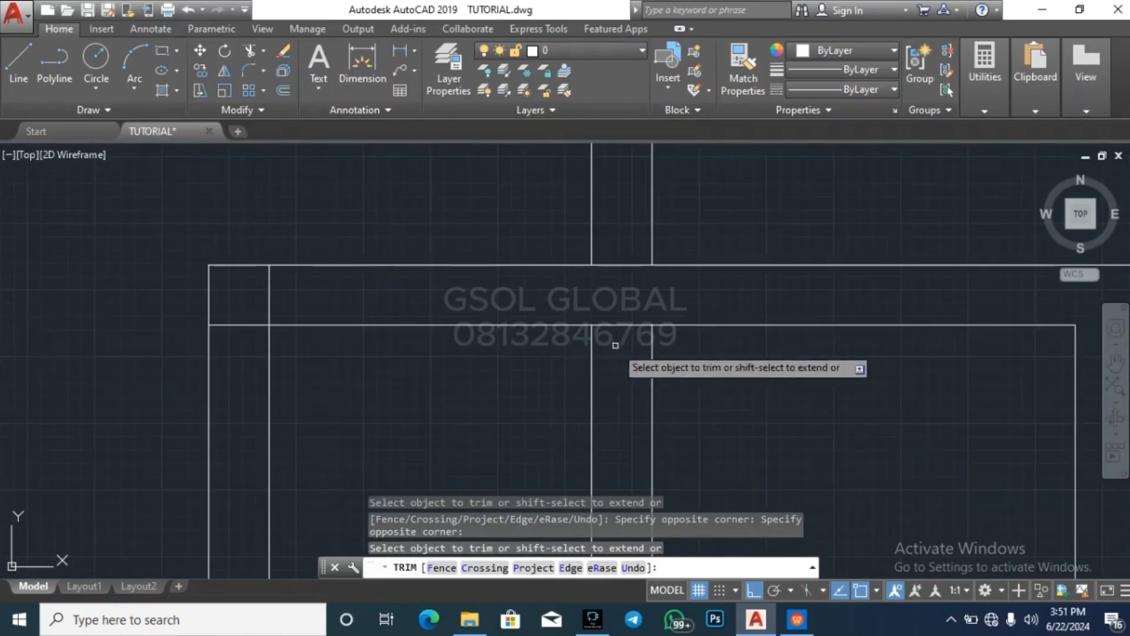
pyautogui.click(624, 352)
pyautogui.click(579, 209)
# Trim the overlapping inner wall lines at the northwest corner of the western block
pyautogui.click(301, 315)
pyautogui.click(252, 284)
pyautogui.click(253, 317)
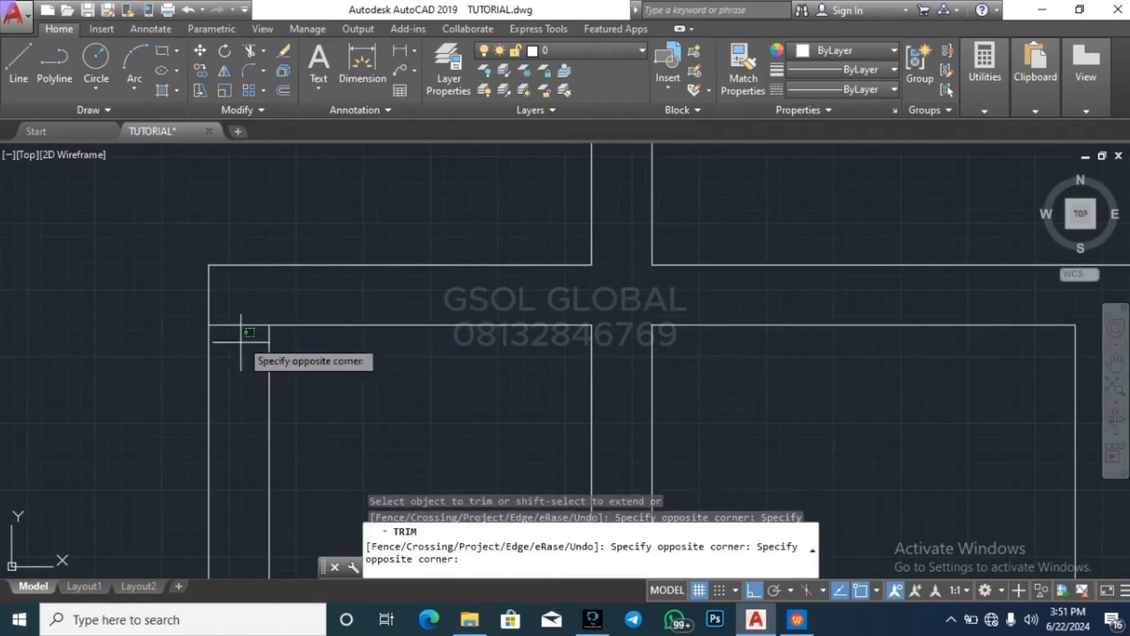
pyautogui.click(240, 338)
# Trim open the T-junction where the western block's horizontal partition meets its outer west wall
pyautogui.scroll(-6, 377, 244)
pyautogui.scroll(-2, 454, 230)
pyautogui.scroll(12, 424, 276)
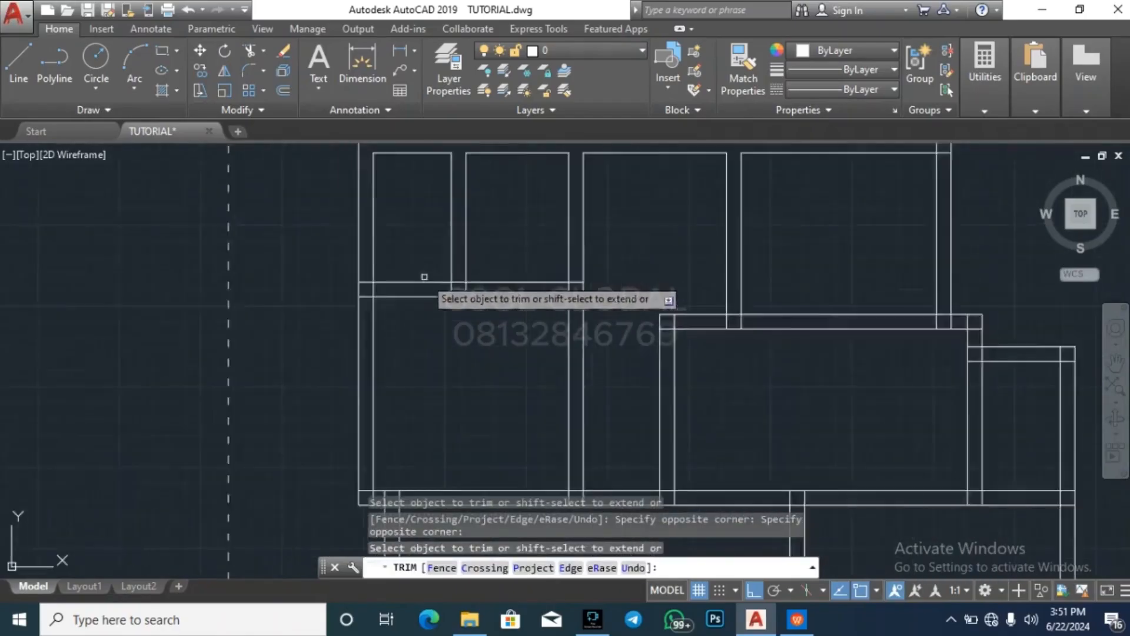
pyautogui.click(361, 295)
pyautogui.click(265, 295)
pyautogui.click(317, 299)
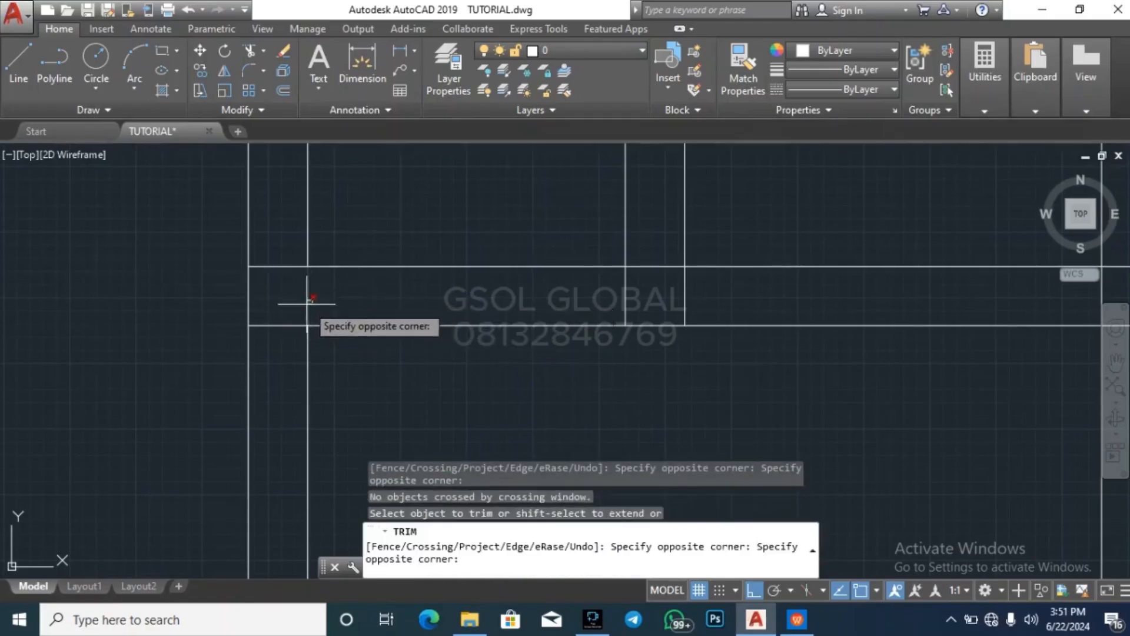
pyautogui.click(295, 285)
pyautogui.click(285, 288)
pyautogui.click(279, 257)
pyautogui.click(291, 357)
pyautogui.click(278, 297)
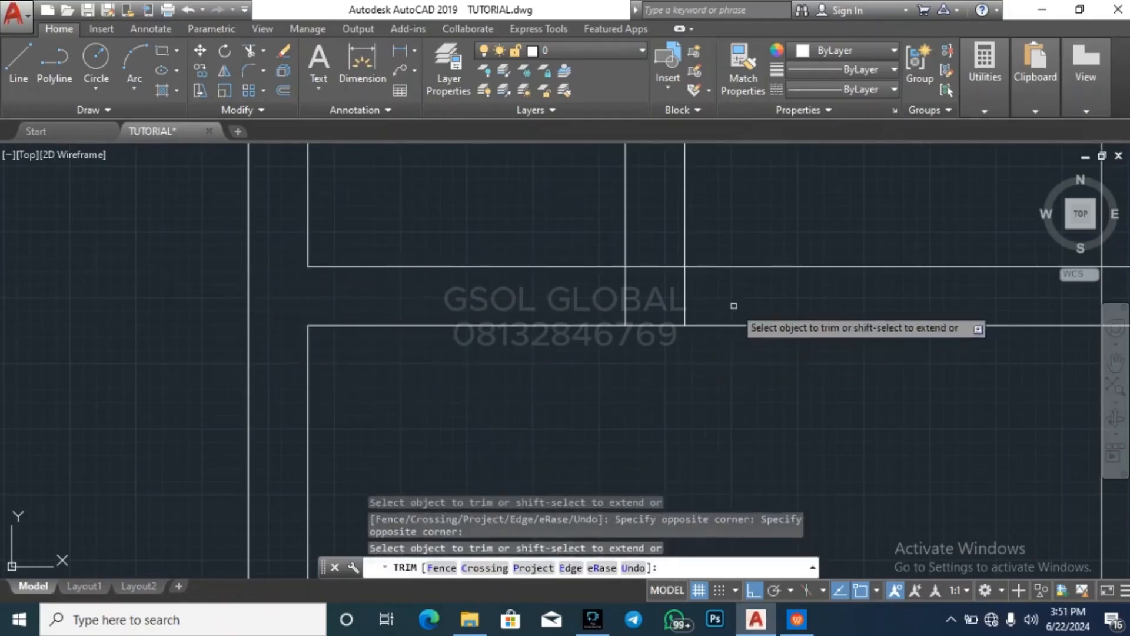
# Trim open the T-junction where the wall between the two small western rooms meets the horizontal partition
pyautogui.click(732, 305)
pyautogui.click(600, 295)
pyautogui.click(661, 293)
pyautogui.click(653, 267)
pyautogui.click(654, 275)
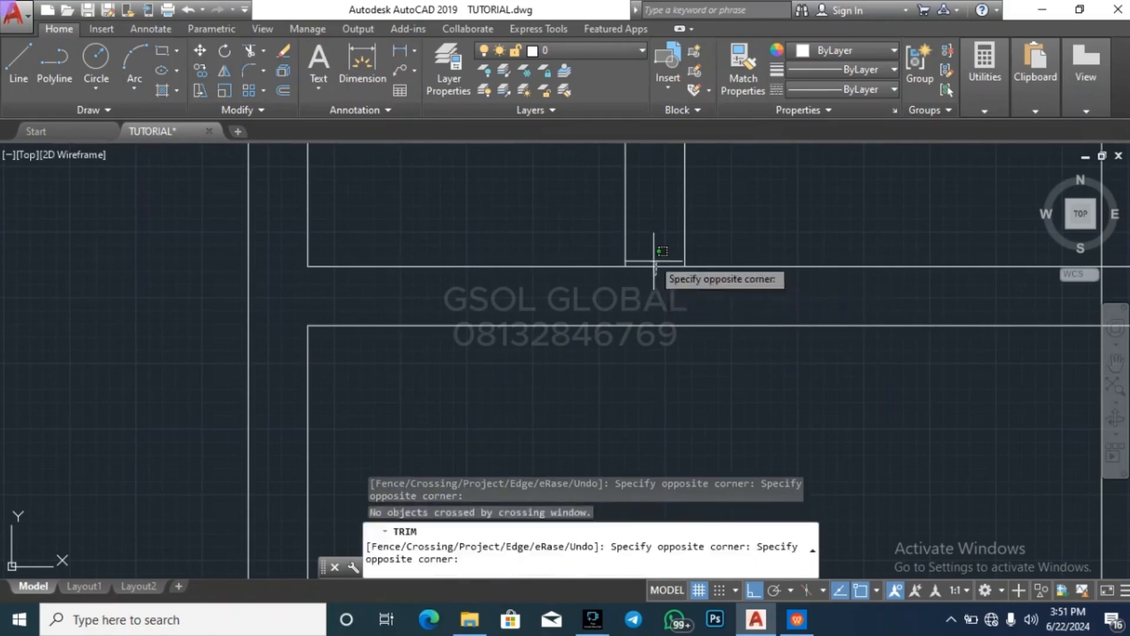
pyautogui.click(654, 260)
# Trim open the T-junction at the east end of the western block's horizontal partition
pyautogui.scroll(-8, 352, 293)
pyautogui.scroll(7, 407, 291)
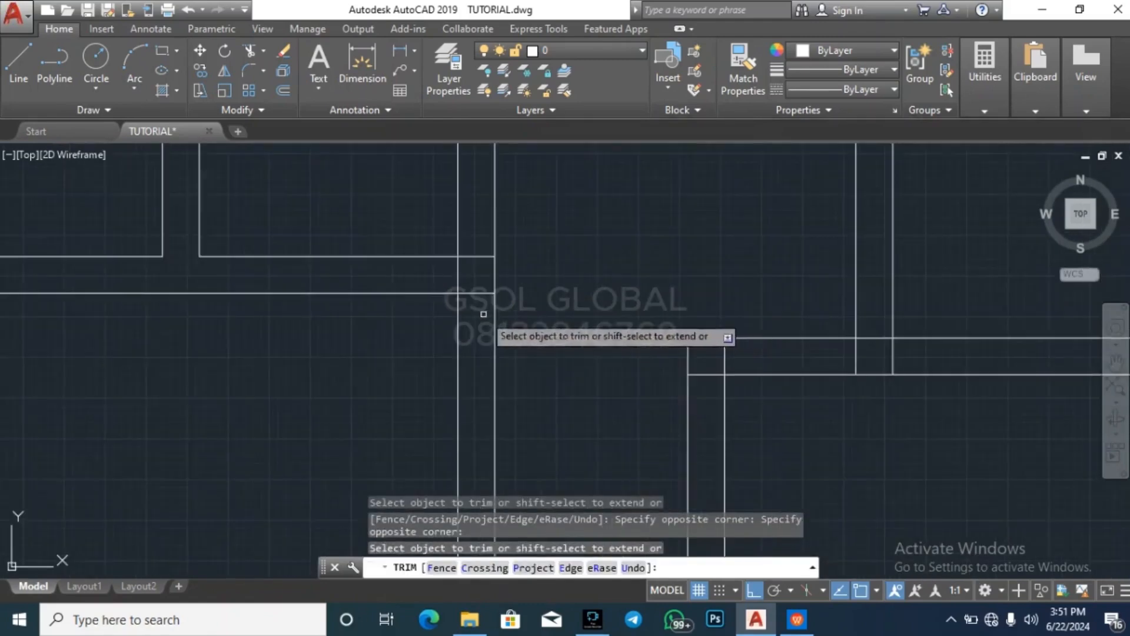
pyautogui.click(460, 260)
pyautogui.click(464, 265)
# Trim open the junction where the large southern room's west wall meets the long horizontal wall above it
pyautogui.scroll(-6, 549, 328)
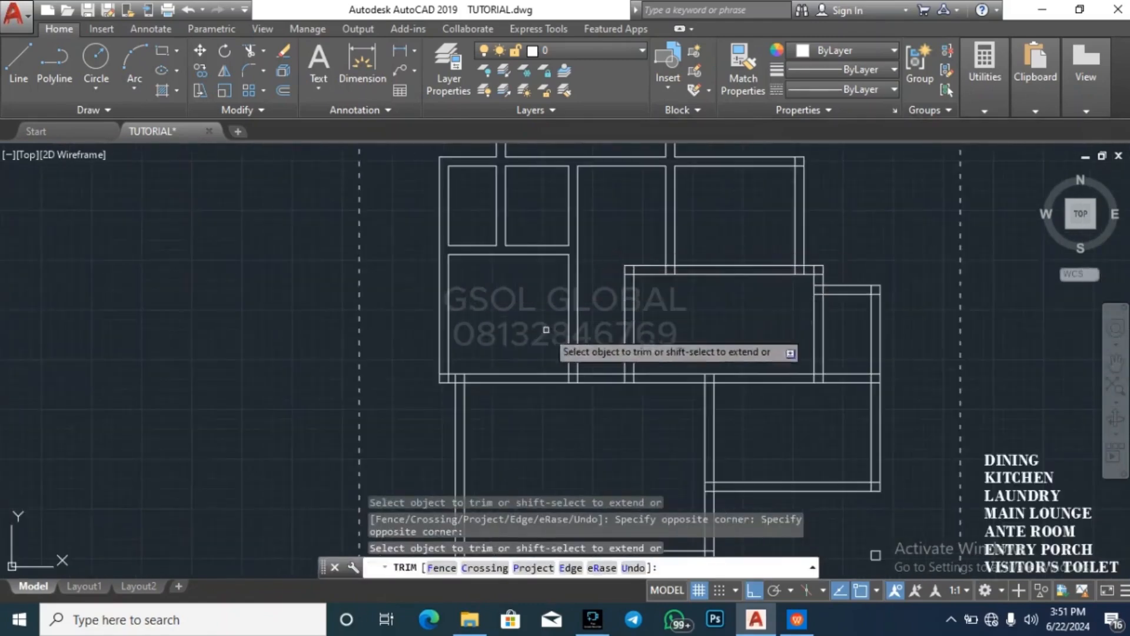
pyautogui.scroll(8, 471, 388)
pyautogui.click(593, 373)
pyautogui.click(484, 359)
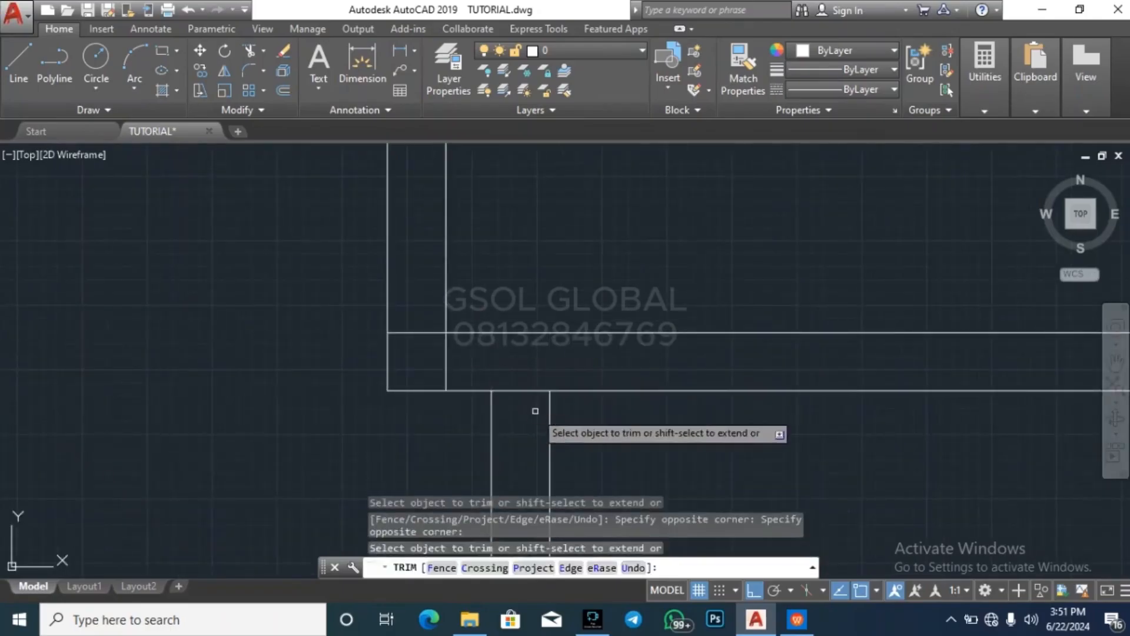
pyautogui.click(535, 411)
pyautogui.click(526, 372)
# Trim the overlapping inner wall lines at the southwest corner of the western block
pyautogui.click(472, 366)
pyautogui.click(426, 342)
pyautogui.click(433, 363)
pyautogui.click(420, 310)
# Trim the junctions where the western block's east wall and the central room's west wall meet the long horizontal wall
pyautogui.scroll(-8, 276, 381)
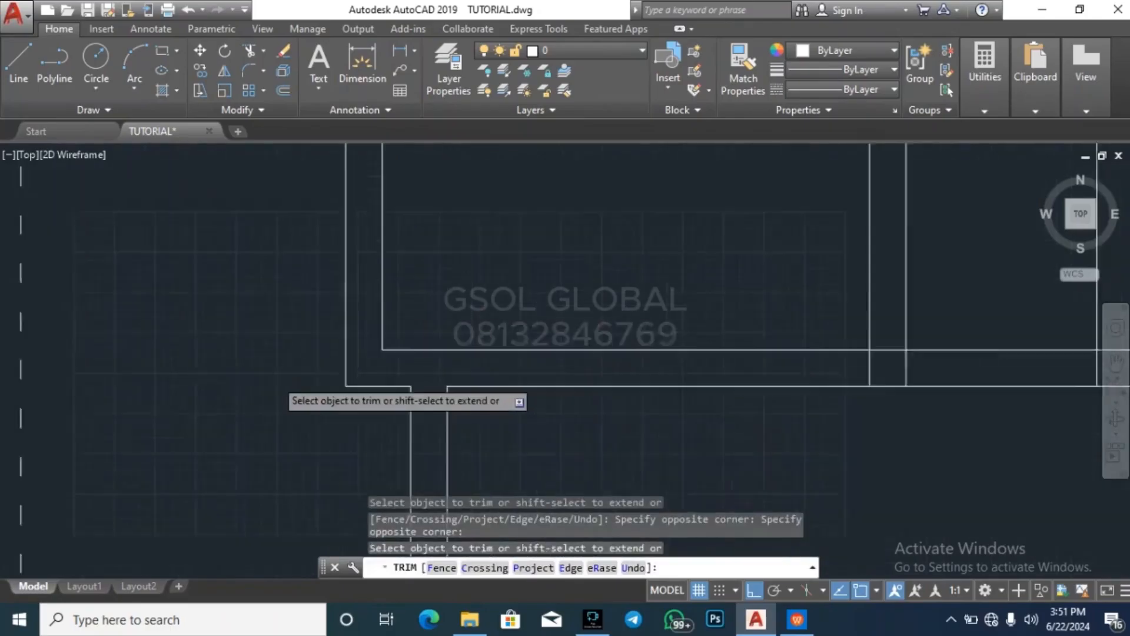
pyautogui.scroll(8, 430, 372)
pyautogui.click(444, 439)
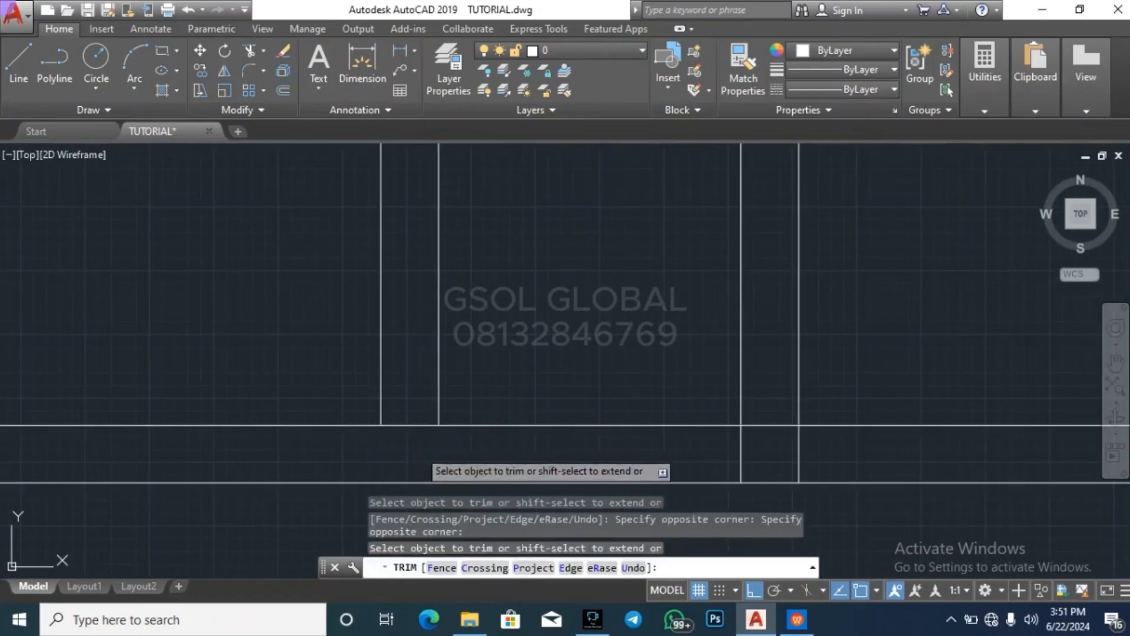
pyautogui.click(419, 450)
pyautogui.click(410, 377)
pyautogui.scroll(-8, 300, 226)
pyautogui.scroll(8, 426, 284)
pyautogui.click(425, 283)
pyautogui.click(285, 275)
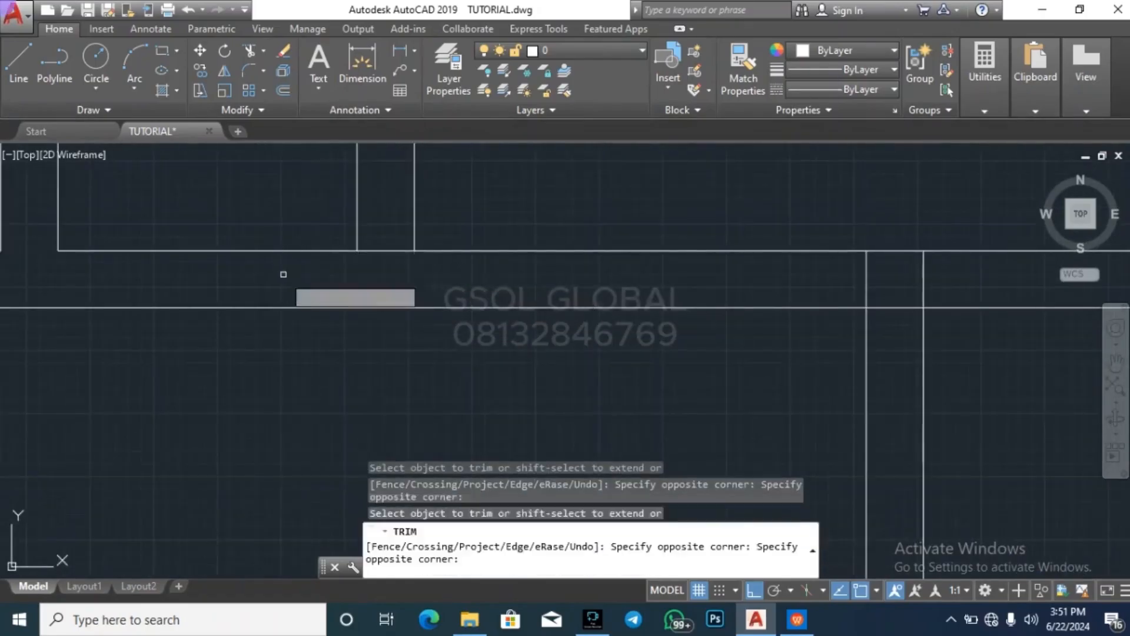
# Trim the central room's northwest corner and the T-junction where the vertical wall from the north meets its north wall
pyautogui.scroll(-8, 512, 362)
pyautogui.scroll(8, 502, 284)
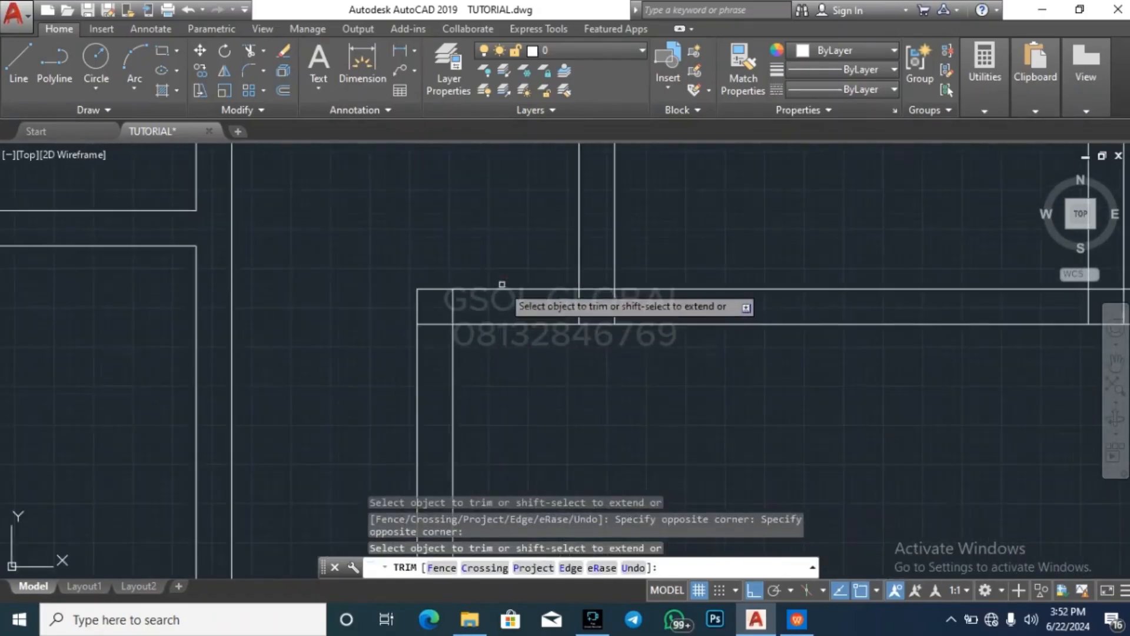
pyautogui.click(477, 307)
pyautogui.click(441, 310)
pyautogui.click(447, 339)
pyautogui.click(442, 304)
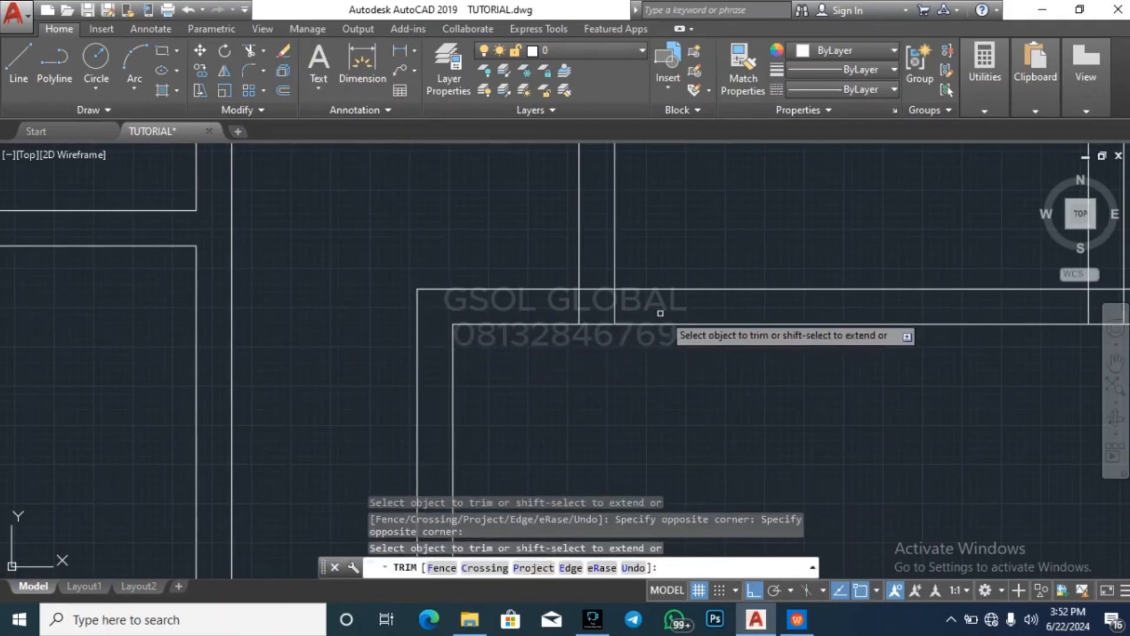
pyautogui.click(612, 289)
pyautogui.scroll(-3, 438, 271)
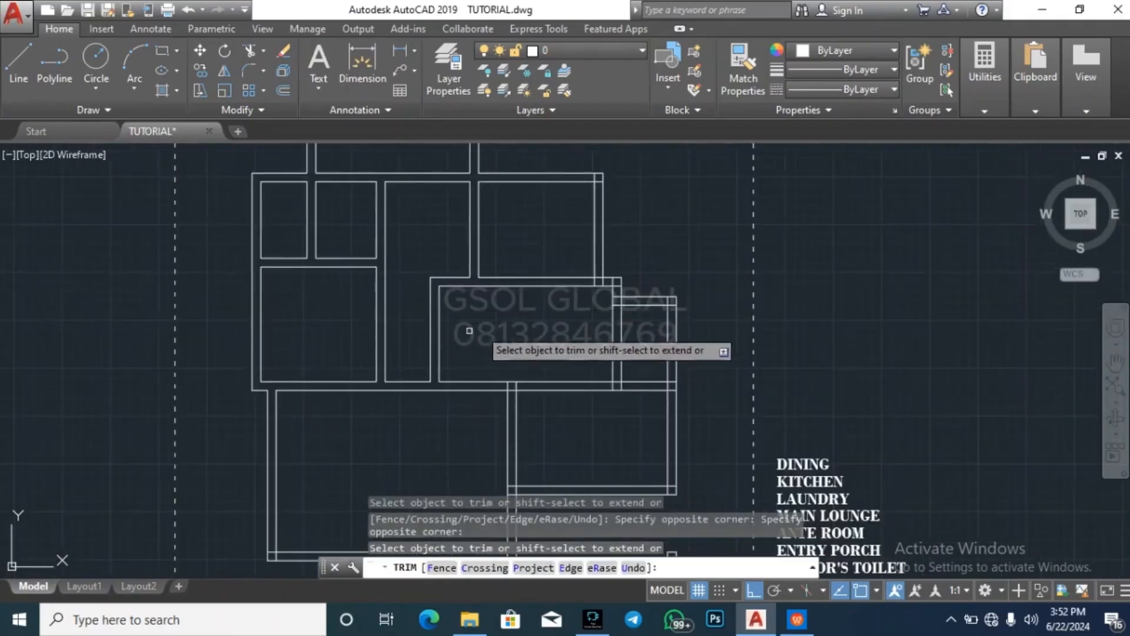
# Trim the central room's northeast corner and the junction where the northeastern room's east wall meets its north wall
pyautogui.scroll(5, 480, 324)
pyautogui.click(609, 307)
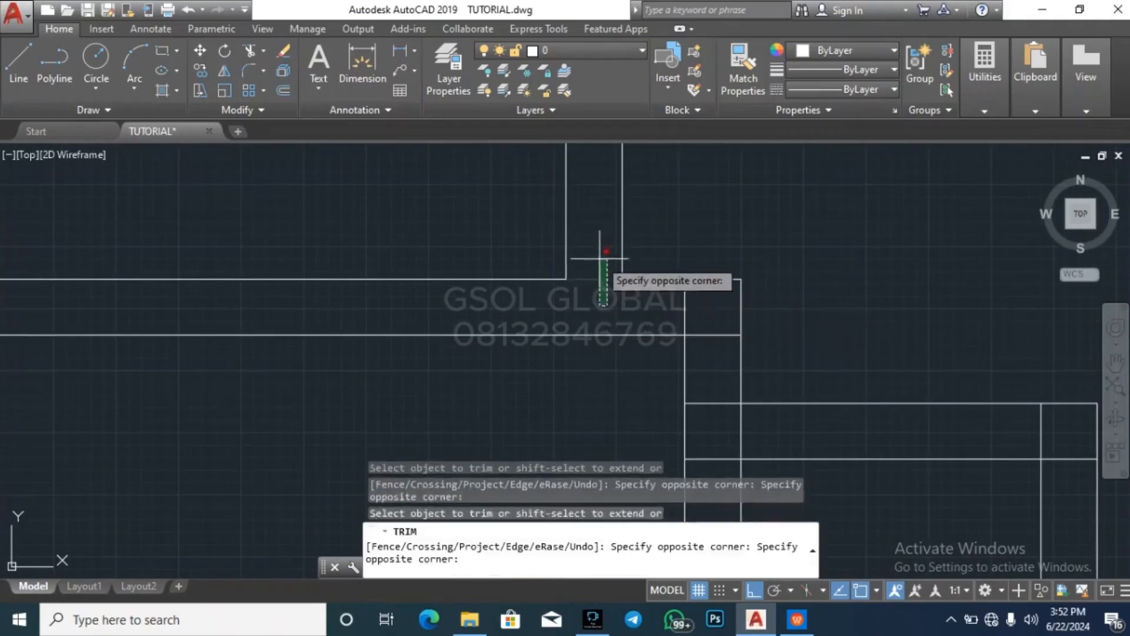
pyautogui.click(599, 258)
pyautogui.click(702, 352)
pyautogui.click(689, 307)
pyautogui.click(638, 303)
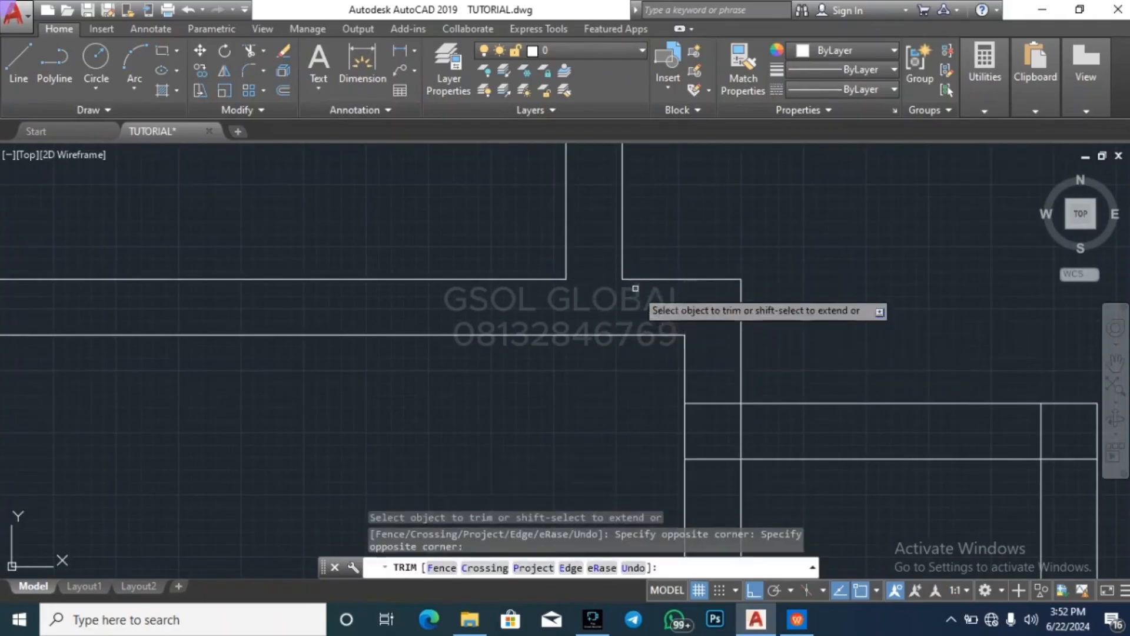
# Trim the junction where the small eastern room's north wall meets the central room's east wall
pyautogui.scroll(-4, 707, 342)
pyautogui.scroll(3, 709, 344)
pyautogui.click(712, 361)
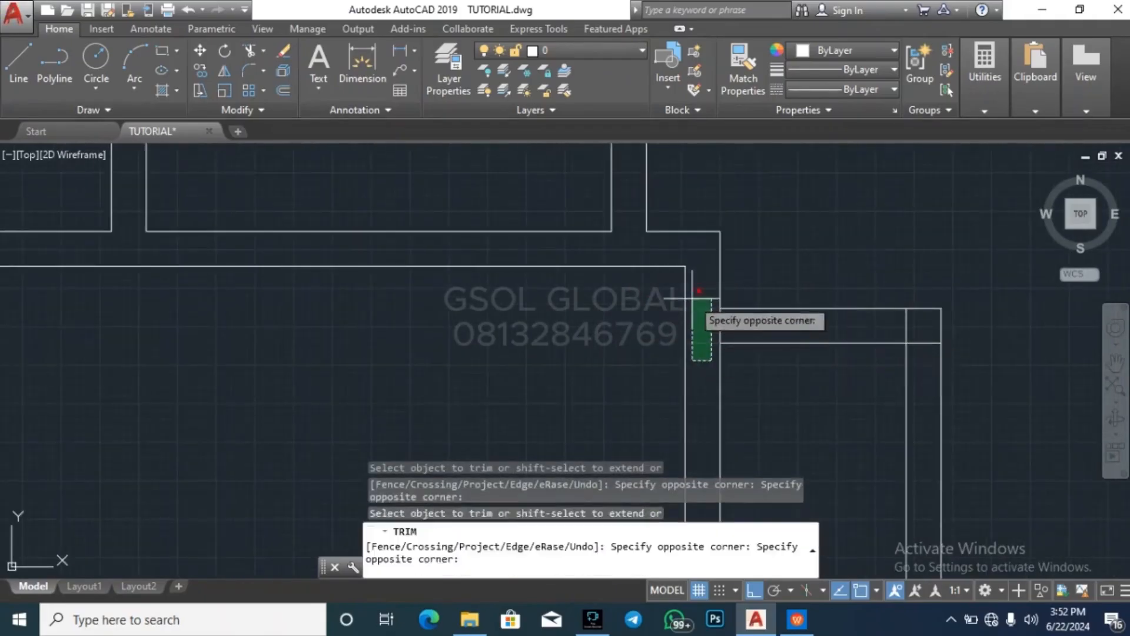
pyautogui.click(691, 298)
pyautogui.click(744, 332)
pyautogui.click(695, 320)
# Trim the overlapping wall lines at the small eastern room's northeast corner
pyautogui.scroll(-5, 636, 315)
pyautogui.scroll(5, 751, 336)
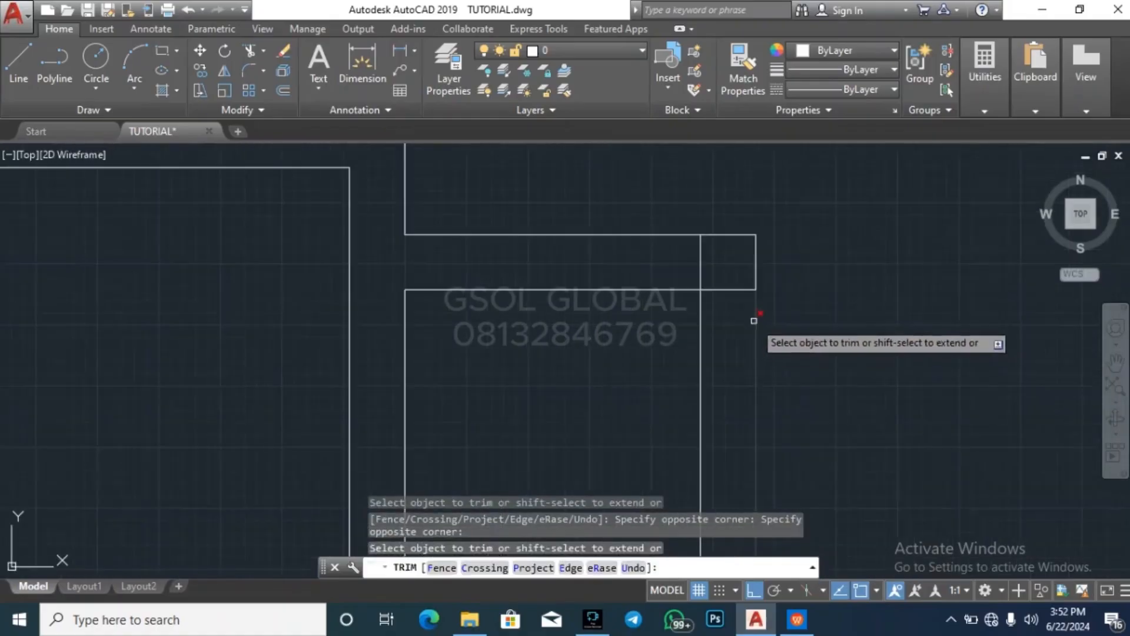
pyautogui.click(751, 320)
pyautogui.click(732, 283)
pyautogui.click(730, 272)
pyautogui.click(659, 252)
pyautogui.scroll(-5, 757, 215)
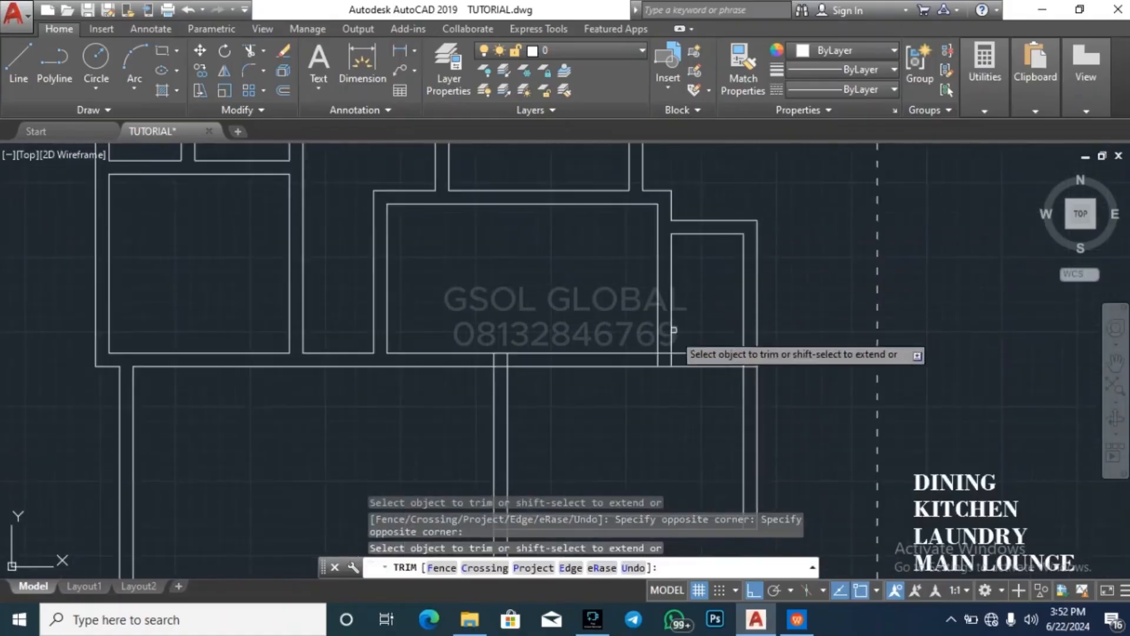
# Trim the T-junction where the central room's east wall meets the long horizontal wall
pyautogui.scroll(5, 677, 355)
pyautogui.click(732, 375)
pyautogui.click(619, 373)
pyautogui.click(706, 384)
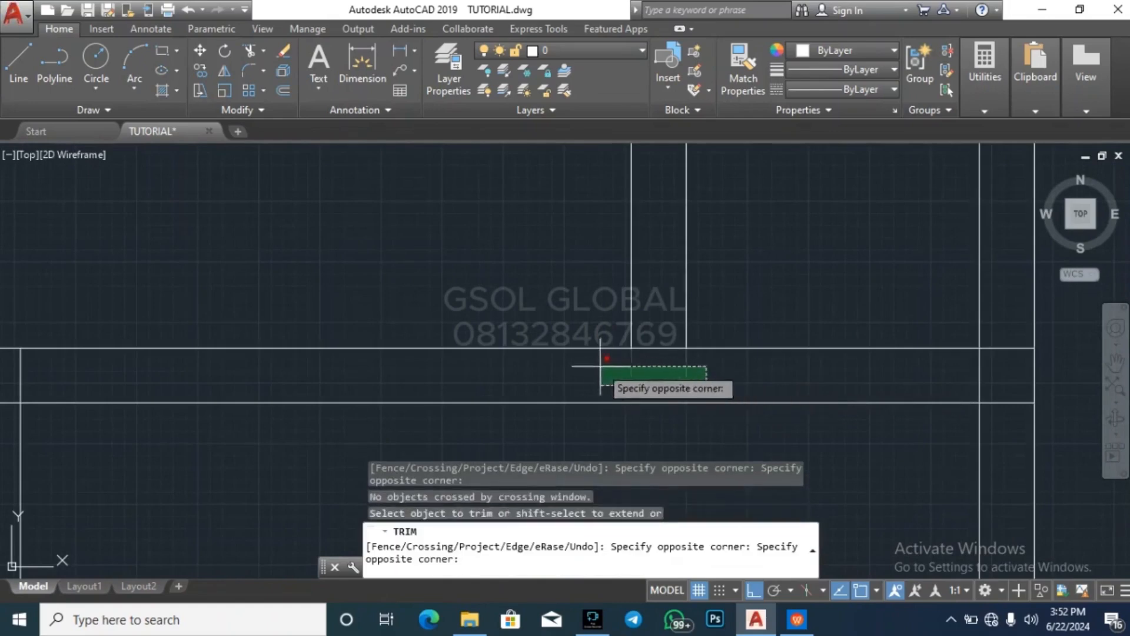
pyautogui.click(601, 367)
pyautogui.click(666, 367)
pyautogui.click(646, 325)
# Trim the T-junction where the long horizontal wall meets the eastern exterior wall
pyautogui.click(1011, 422)
pyautogui.click(1002, 324)
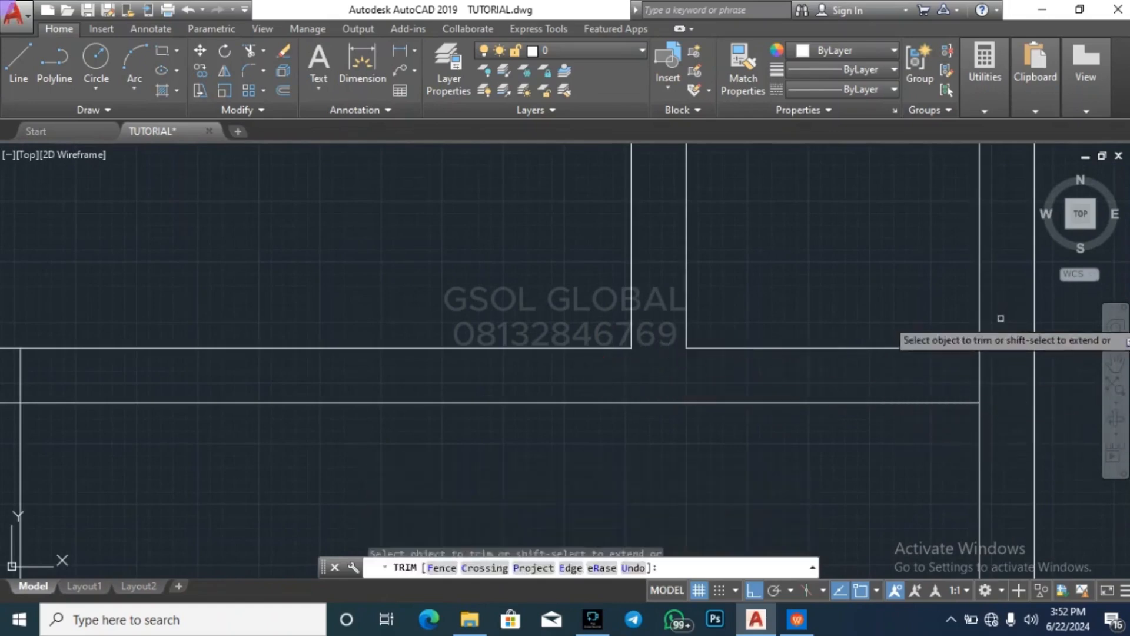
pyautogui.click(992, 367)
pyautogui.click(963, 365)
# Trim the T-junction where the wall dividing the two southern rooms meets the long horizontal wall
pyautogui.scroll(-6, 958, 328)
pyautogui.scroll(2, 753, 349)
pyautogui.scroll(4, 746, 349)
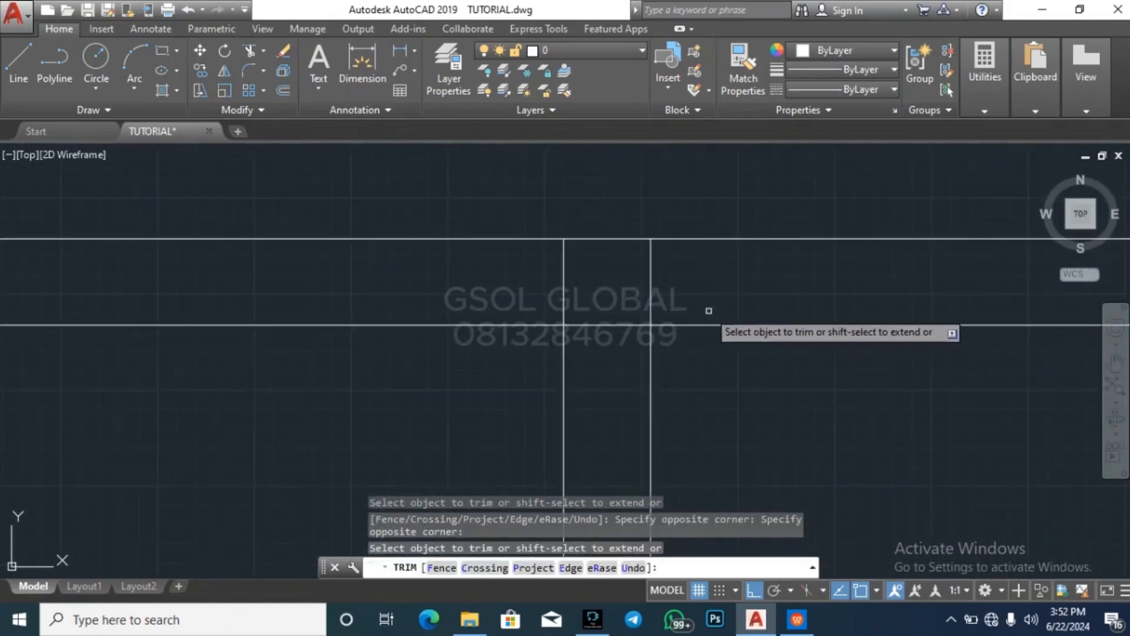
pyautogui.click(706, 310)
pyautogui.click(556, 290)
pyautogui.click(614, 330)
pyautogui.click(617, 317)
# Trim the overlapping inner wall lines at the large southern room's southwest corner
pyautogui.scroll(-6, 784, 304)
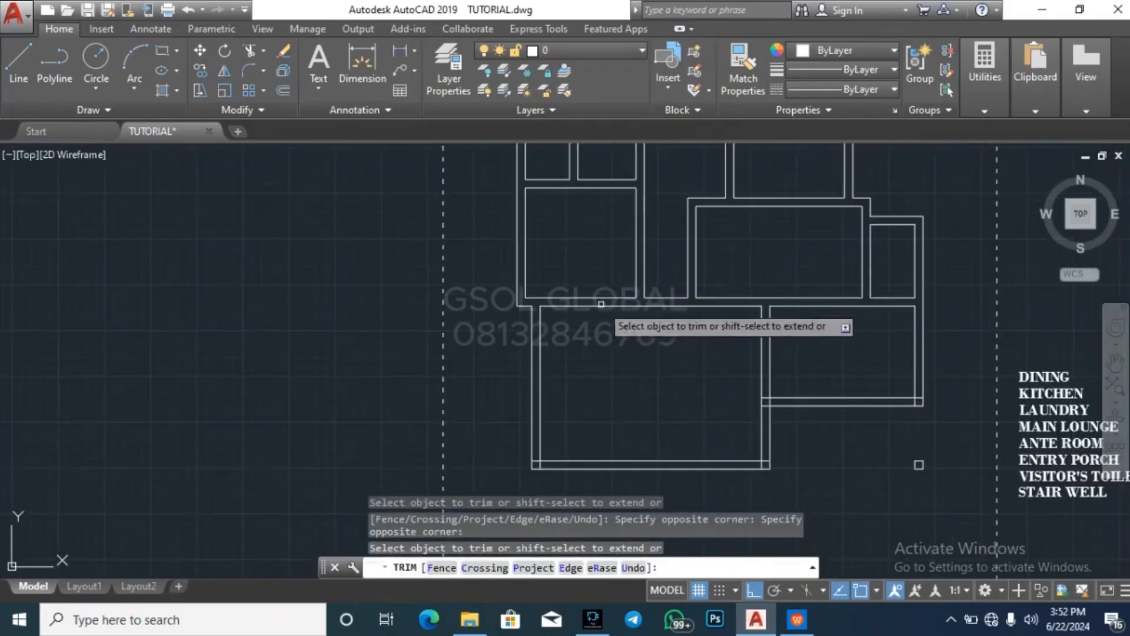
pyautogui.scroll(4, 562, 327)
pyautogui.scroll(-4, 579, 353)
pyautogui.scroll(2, 553, 466)
pyautogui.scroll(5, 580, 353)
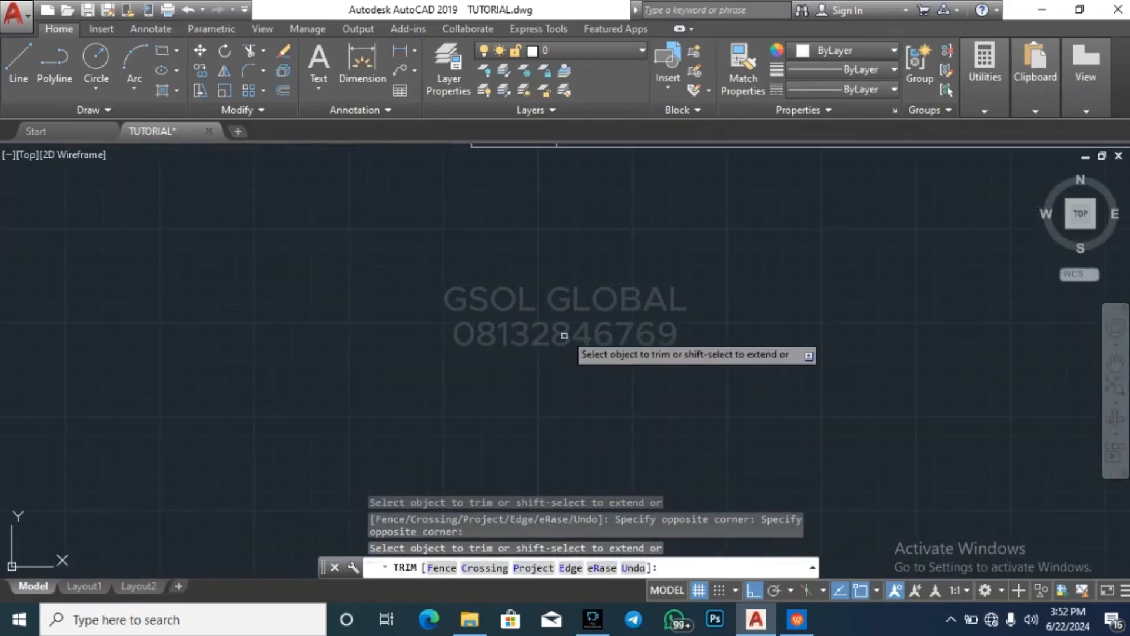
pyautogui.click(574, 333)
pyautogui.click(514, 317)
pyautogui.click(513, 333)
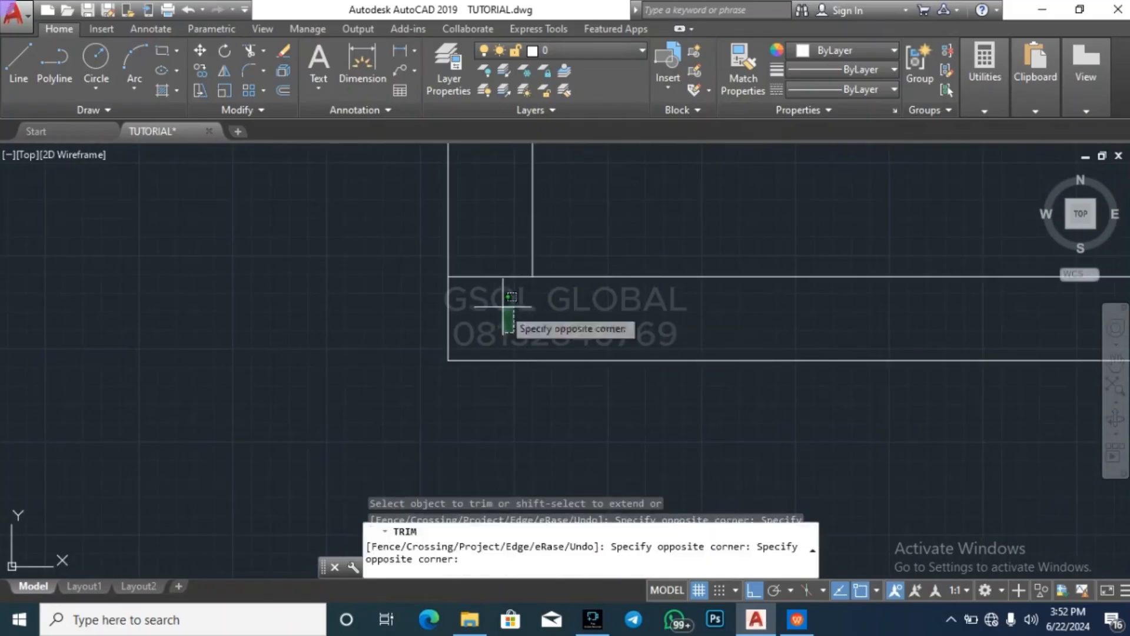
pyautogui.click(488, 257)
pyautogui.scroll(-6, 273, 432)
# Trim the overlapping inner wall lines at the large southern room's southeast corner
pyautogui.scroll(4, 839, 398)
pyautogui.click(979, 424)
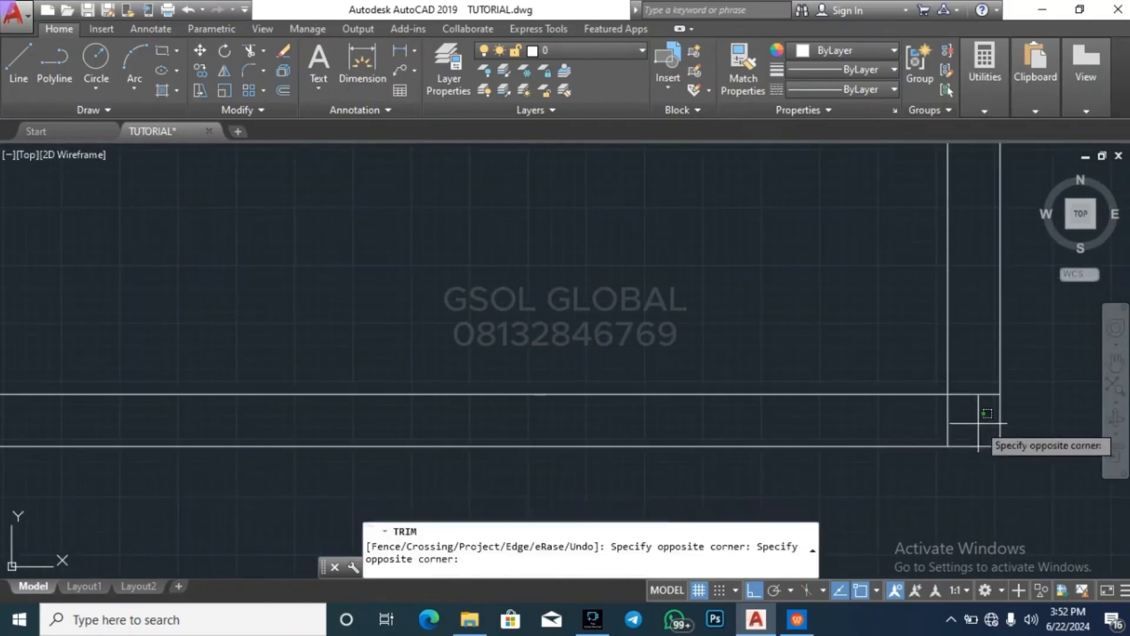
pyautogui.click(979, 424)
pyautogui.click(971, 421)
pyautogui.click(939, 416)
pyautogui.click(987, 421)
pyautogui.click(970, 385)
pyautogui.scroll(-4, 821, 478)
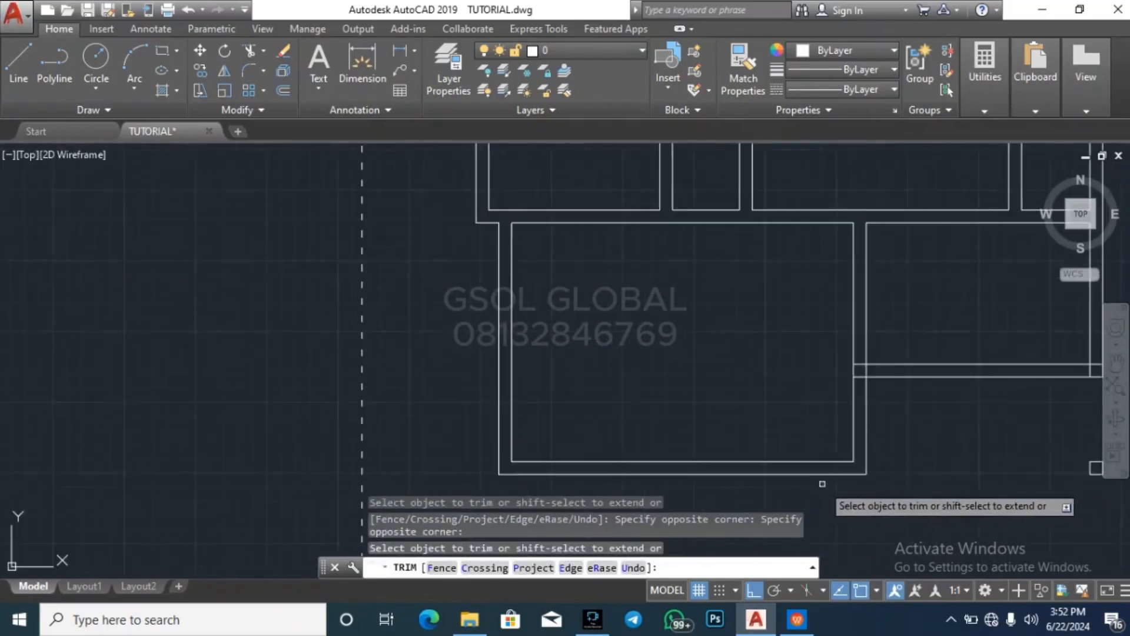
# Undo the mistaken trim below the southeastern room, and trim the junction where its south wall meets the dividing wall
pyautogui.scroll(4, 859, 374)
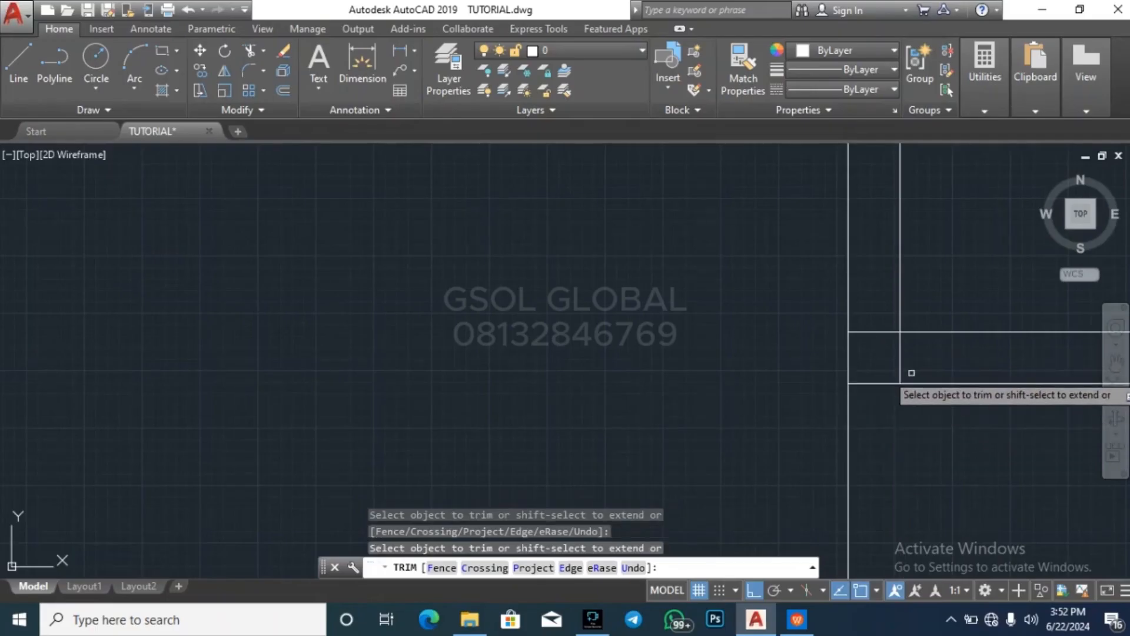
pyautogui.hotkey('ctrl', 'z')
pyautogui.scroll(-6, 687, 464)
pyautogui.scroll(-2, 687, 464)
pyautogui.scroll(2, 756, 401)
pyautogui.scroll(6, 756, 401)
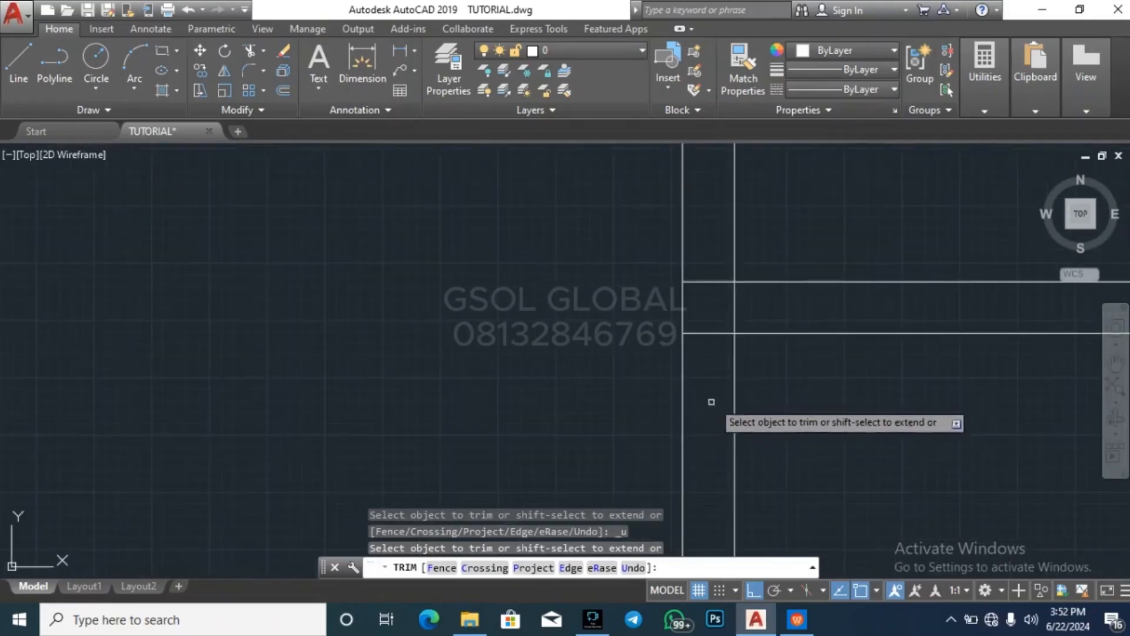
pyautogui.click(732, 355)
pyautogui.click(717, 299)
# Trim the overlapping inner wall lines at the southeastern room's southeast corner and end the Trim command
pyautogui.scroll(-5, 713, 302)
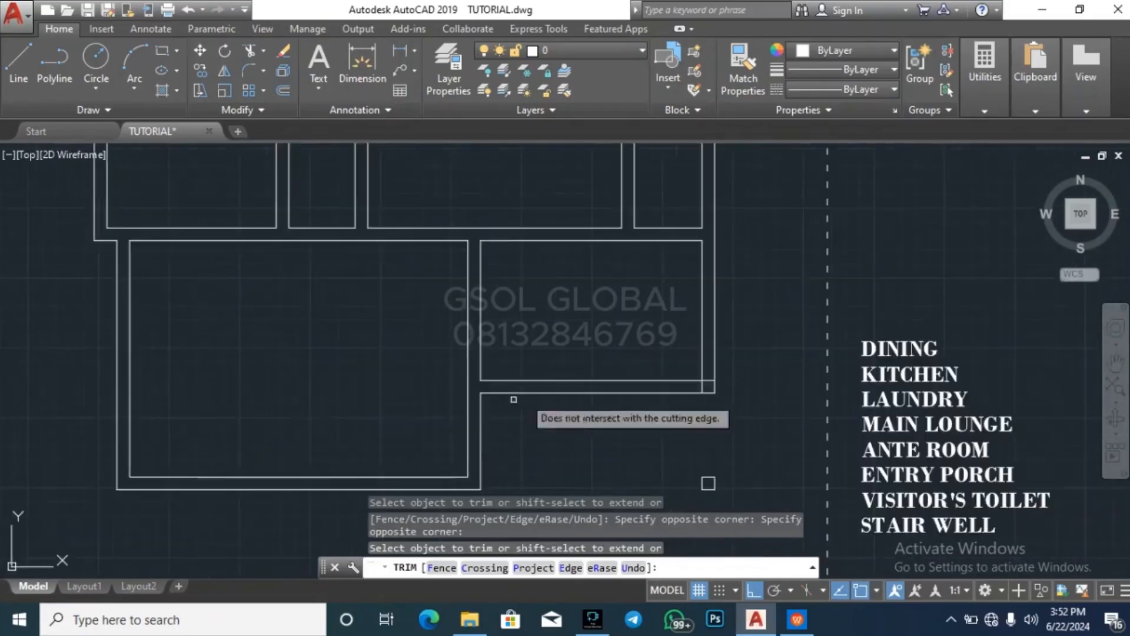
pyautogui.scroll(5, 699, 380)
pyautogui.click(770, 390)
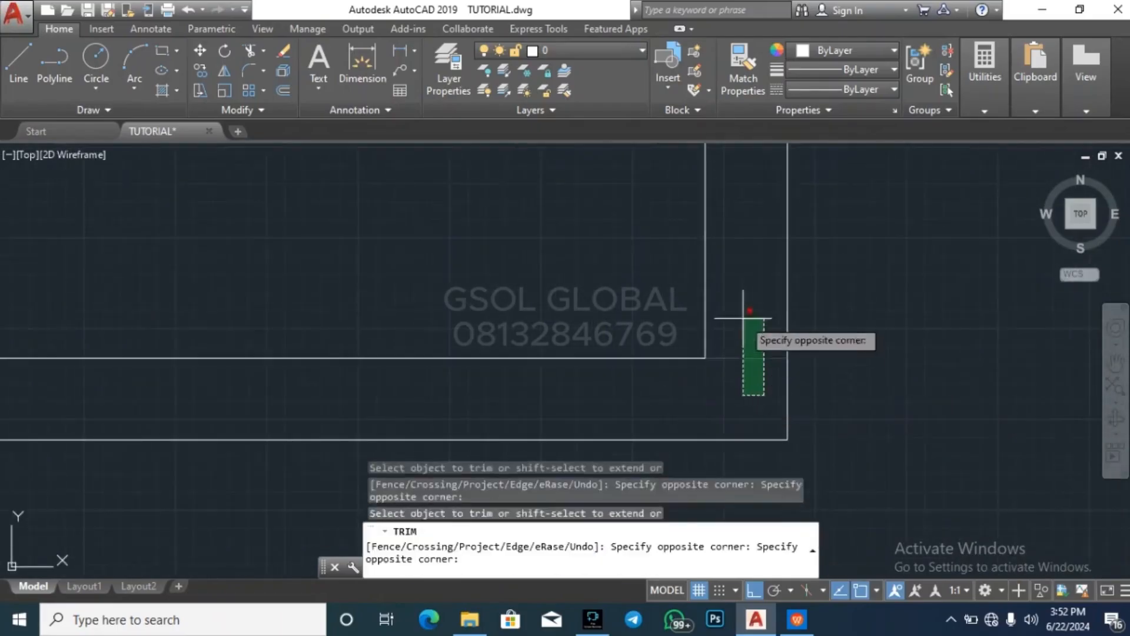
pyautogui.click(747, 323)
pyautogui.scroll(-5, 747, 323)
pyautogui.press('Escape')
pyautogui.press('Escape')
pyautogui.press('Escape')
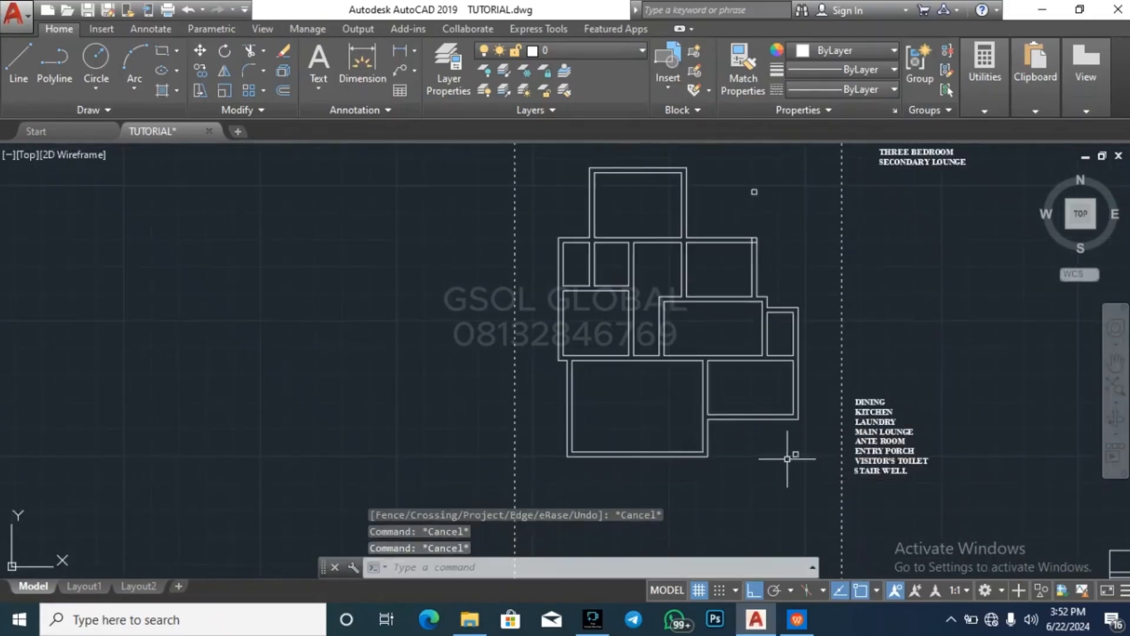
# Inspect the floor plan's wall corners and junctions for remaining untrimmed lines
pyautogui.scroll(4, 613, 213)
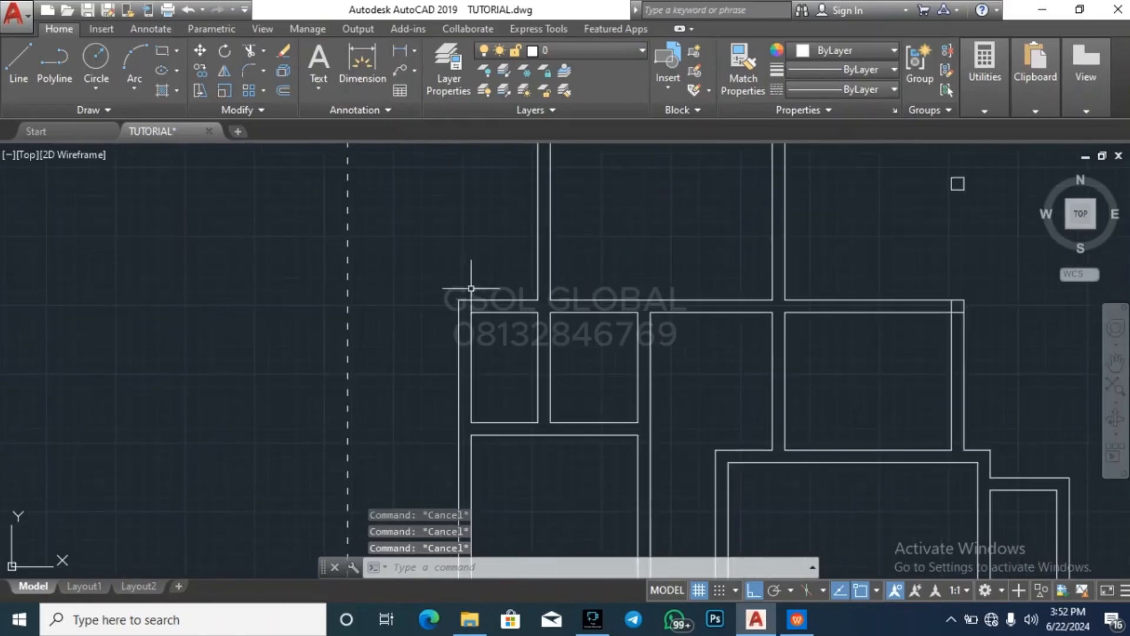
pyautogui.scroll(-5, 313, 331)
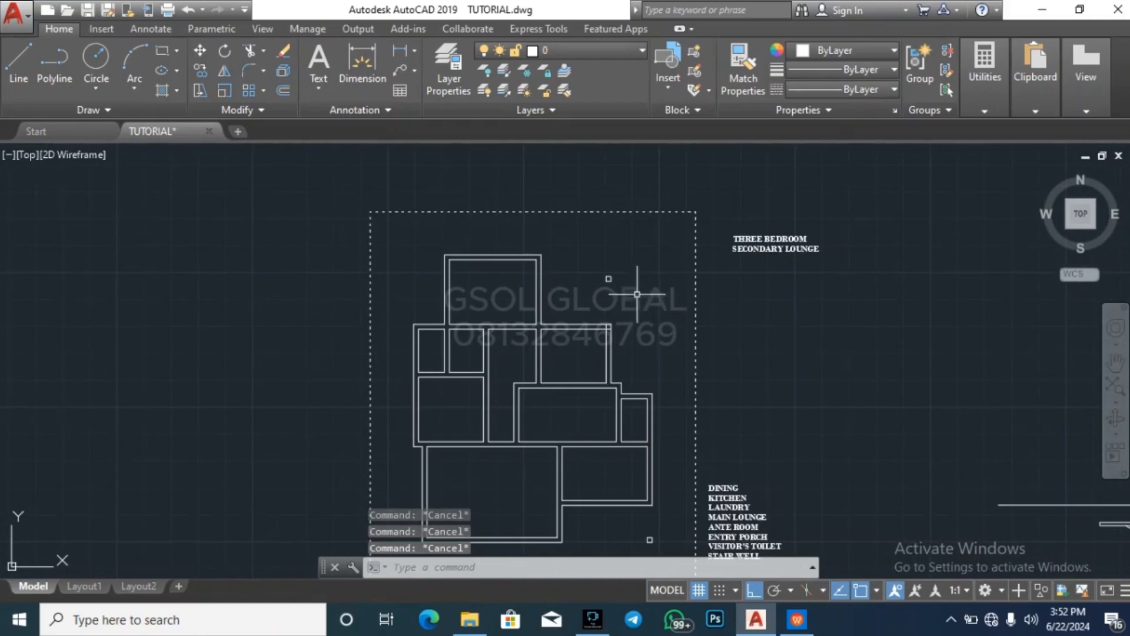
pyautogui.scroll(4, 495, 328)
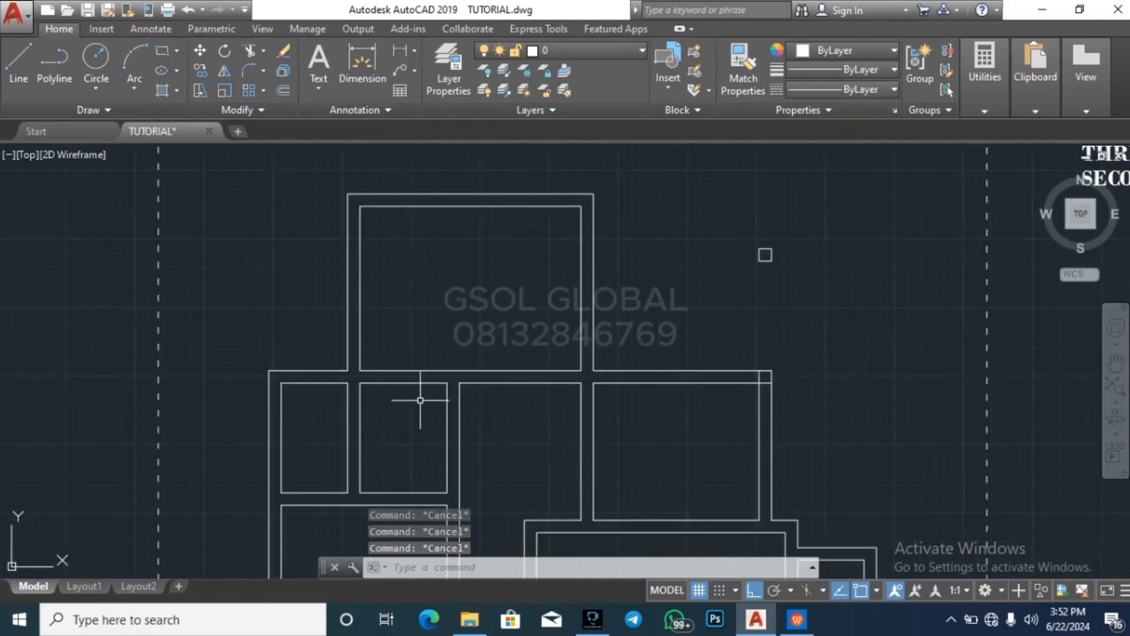
pyautogui.click(420, 401)
pyautogui.click(418, 333)
pyautogui.press('Escape')
pyautogui.press('Escape')
pyautogui.press('Escape')
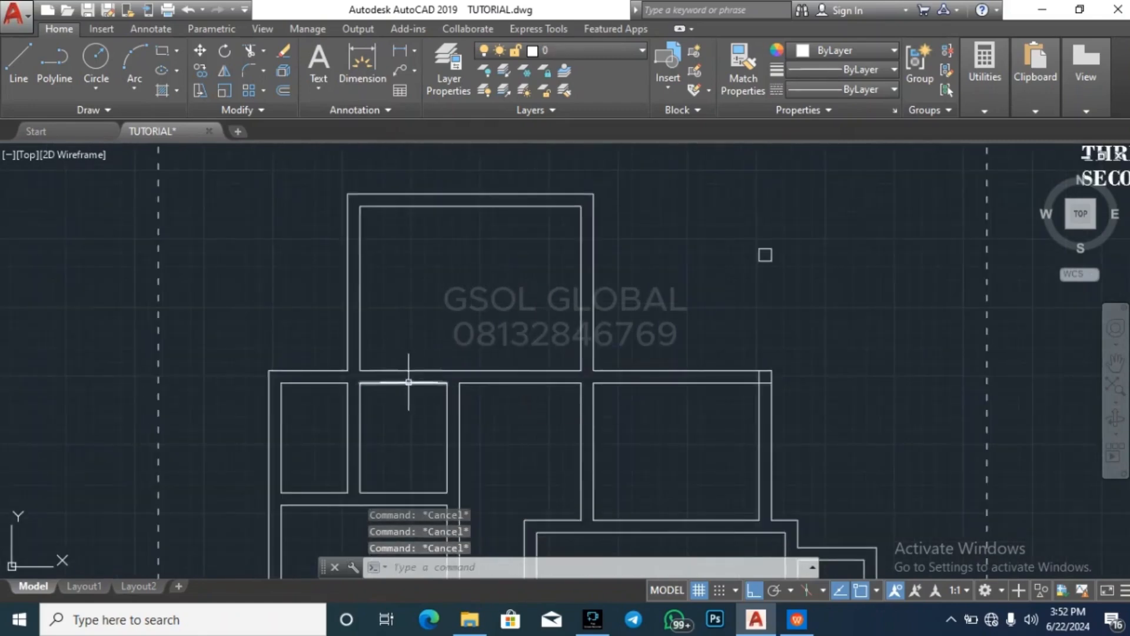
pyautogui.scroll(-6, 479, 265)
pyautogui.scroll(6, 505, 330)
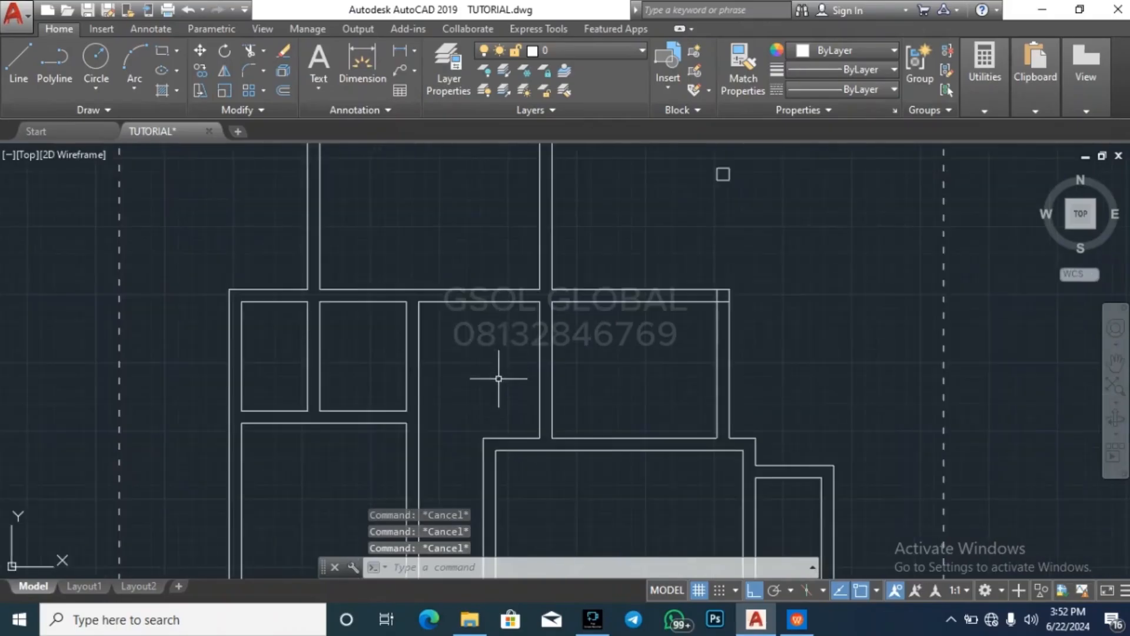
pyautogui.scroll(-2, 501, 384)
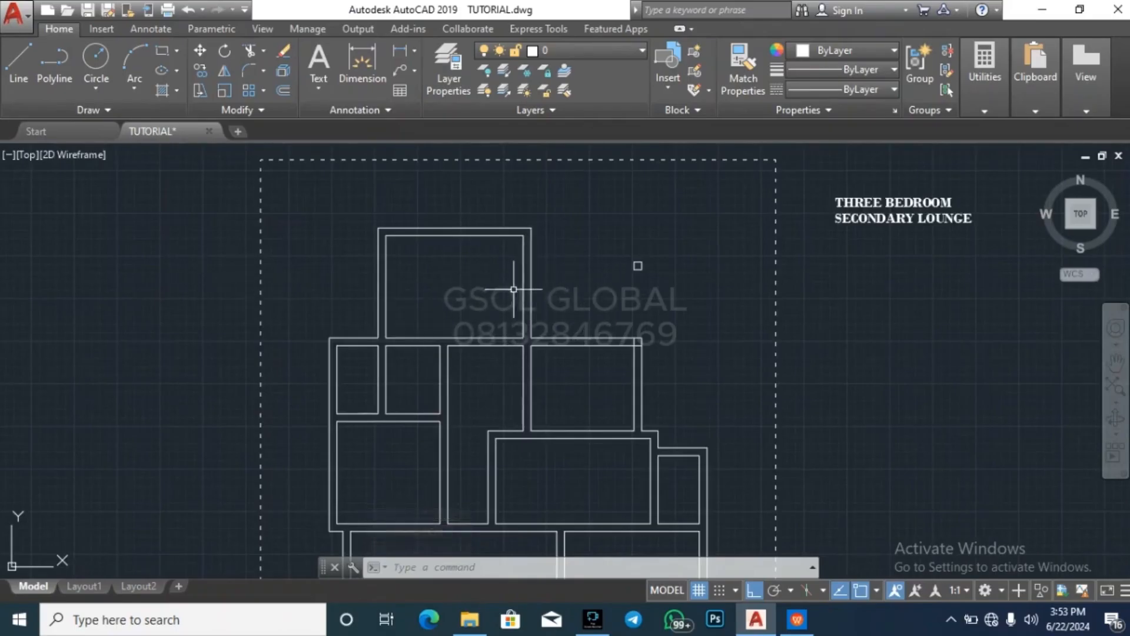
# Trim the overlapping inner wall lines at the northeastern room's northeast corner and end the Trim command
pyautogui.press('Escape')
pyautogui.press('Escape')
pyautogui.press('Escape')
pyautogui.scroll(5, 650, 353)
pyautogui.write('t')
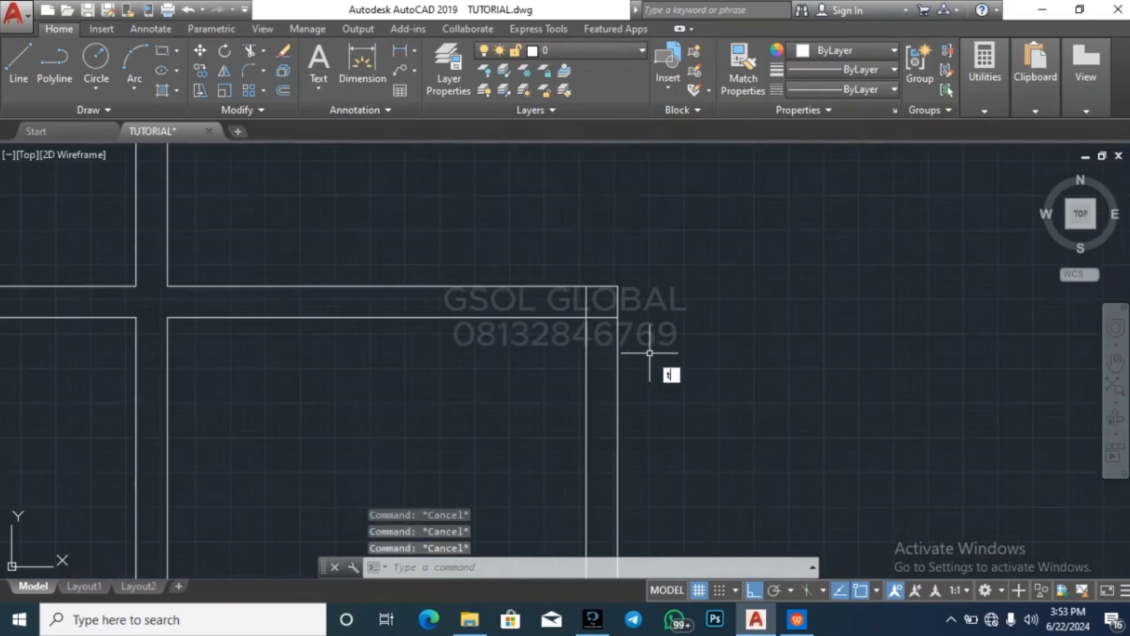
pyautogui.write('r')
pyautogui.press('Return')
pyautogui.scroll(2, 612, 326)
pyautogui.click(615, 319)
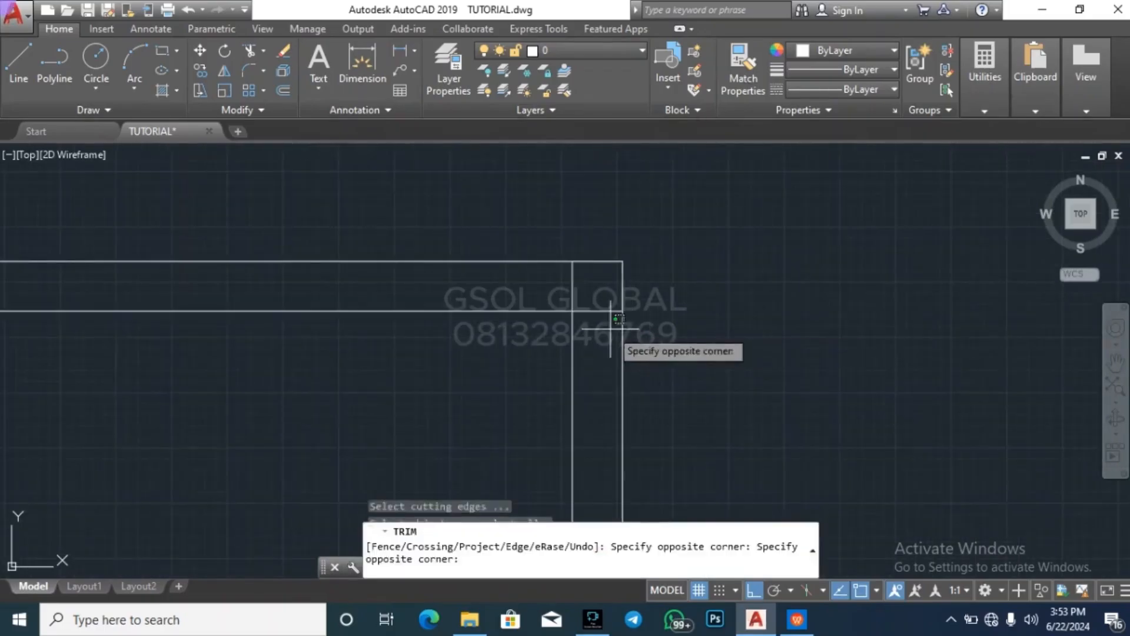
pyautogui.click(604, 280)
pyautogui.press('Escape')
pyautogui.press('Escape')
pyautogui.press('Escape')
pyautogui.press('Escape')
pyautogui.scroll(-5, 583, 262)
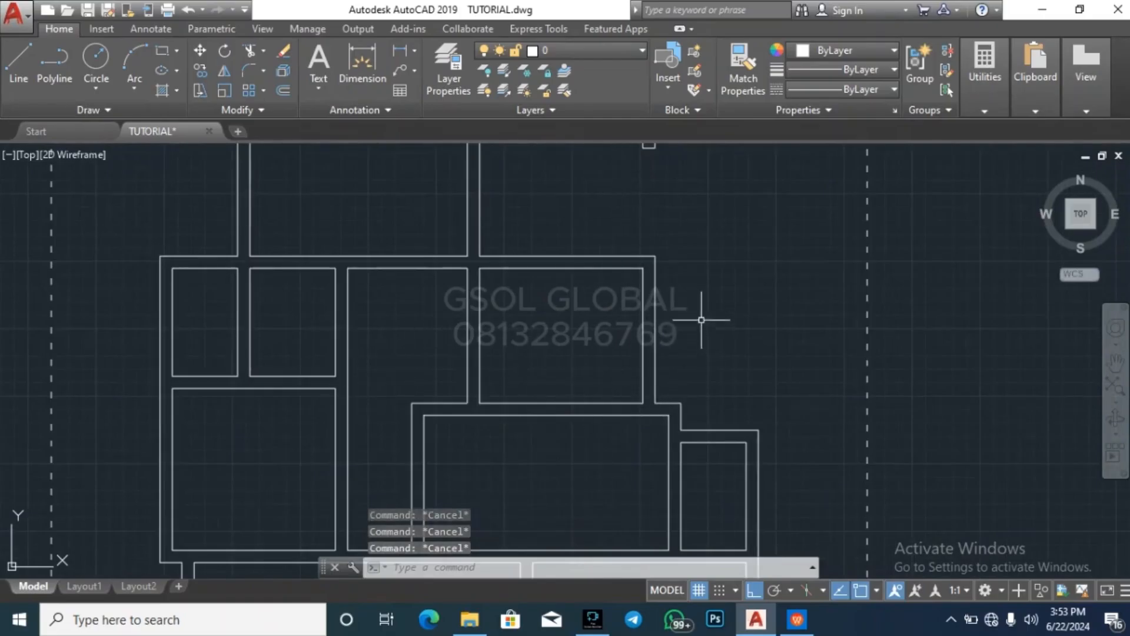
# Copy the door, window and furniture symbols from the older project drawings to the empty area west of the new plan's plot boundary
pyautogui.scroll(-6, 706, 230)
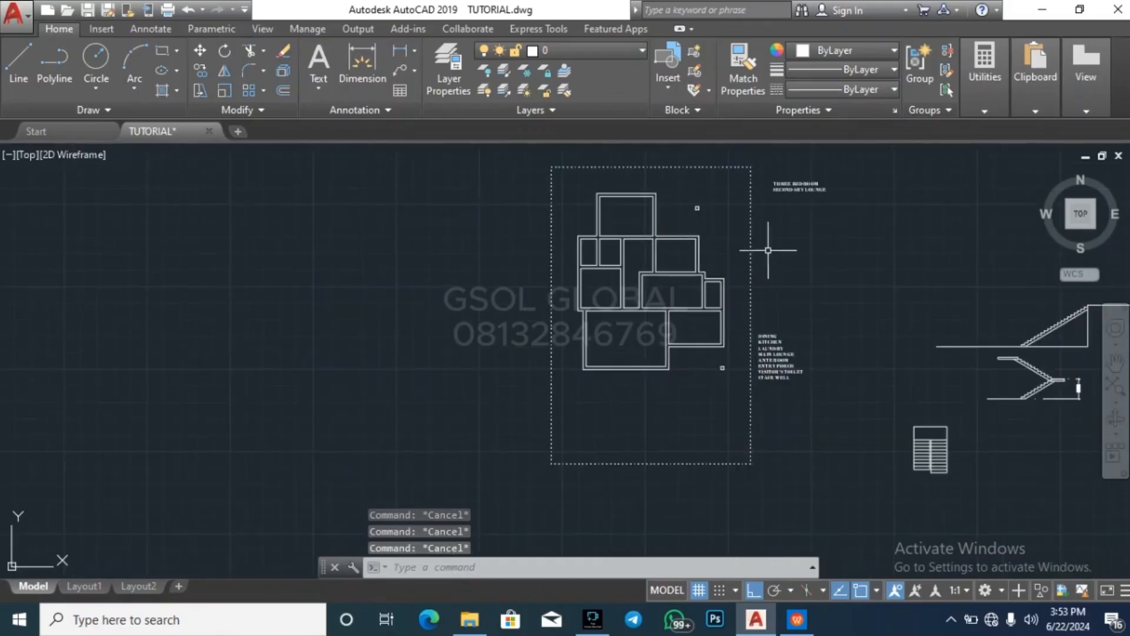
pyautogui.scroll(2, 758, 232)
pyautogui.scroll(-8, 661, 475)
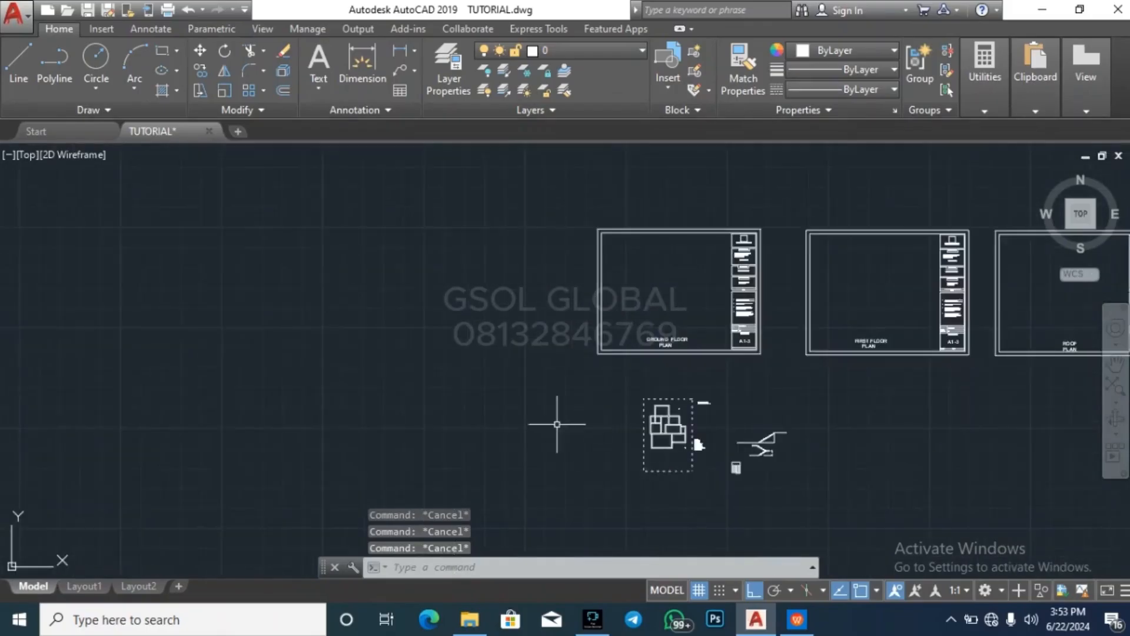
pyautogui.scroll(-3, 638, 411)
pyautogui.scroll(9, 425, 251)
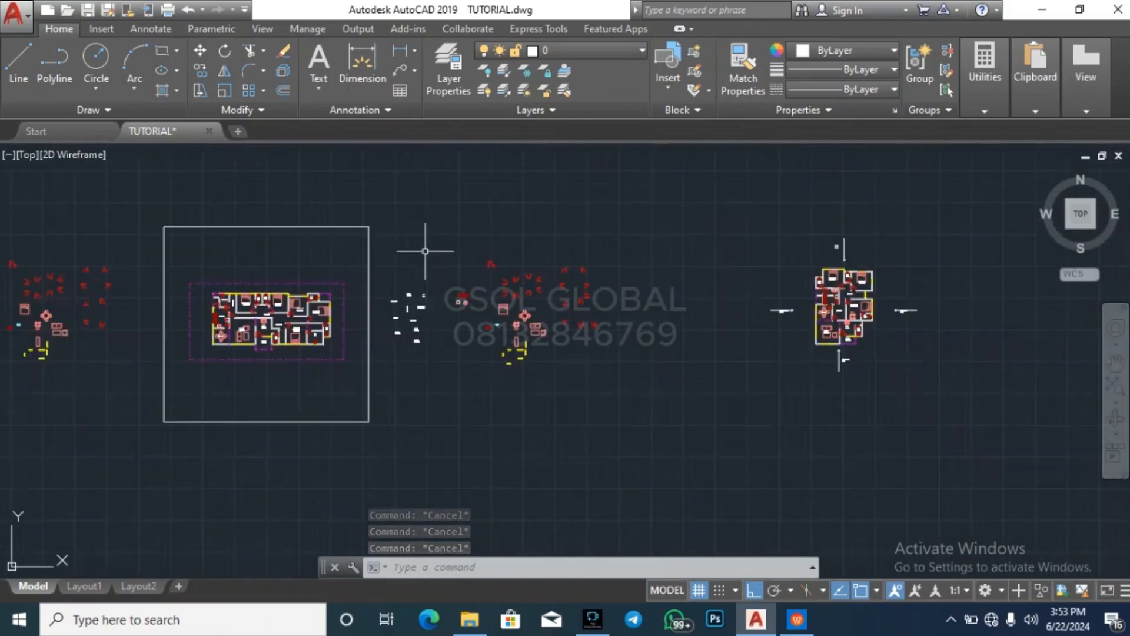
pyautogui.click(378, 378)
pyautogui.click(706, 219)
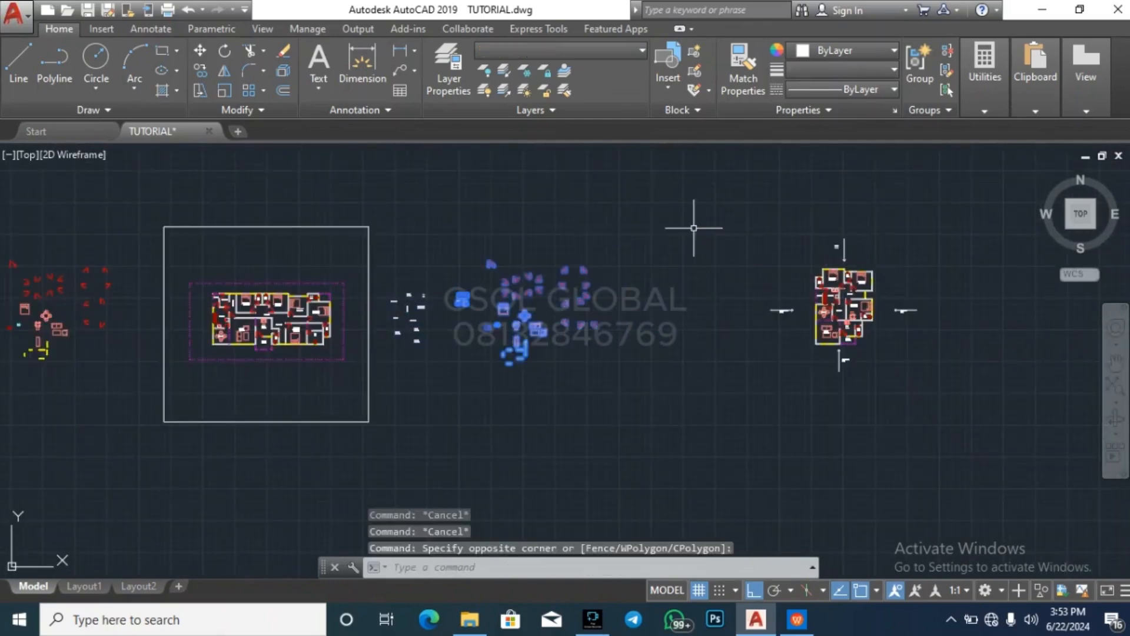
pyautogui.write('co')
pyautogui.press('Return')
pyautogui.click(521, 294)
pyautogui.scroll(-7, 536, 198)
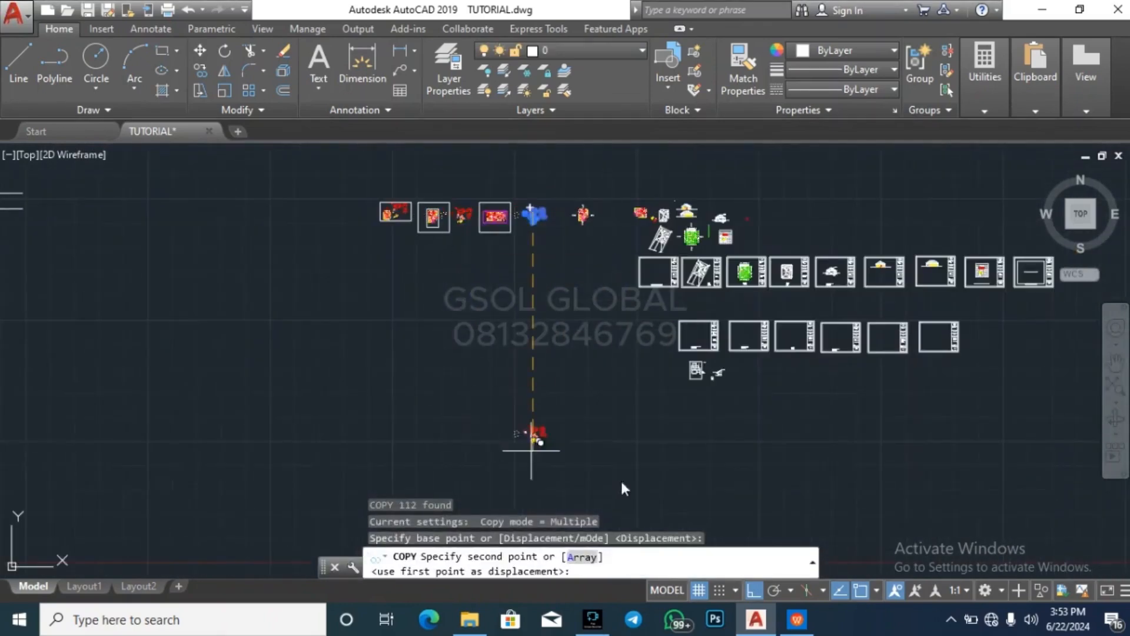
pyautogui.scroll(8, 657, 384)
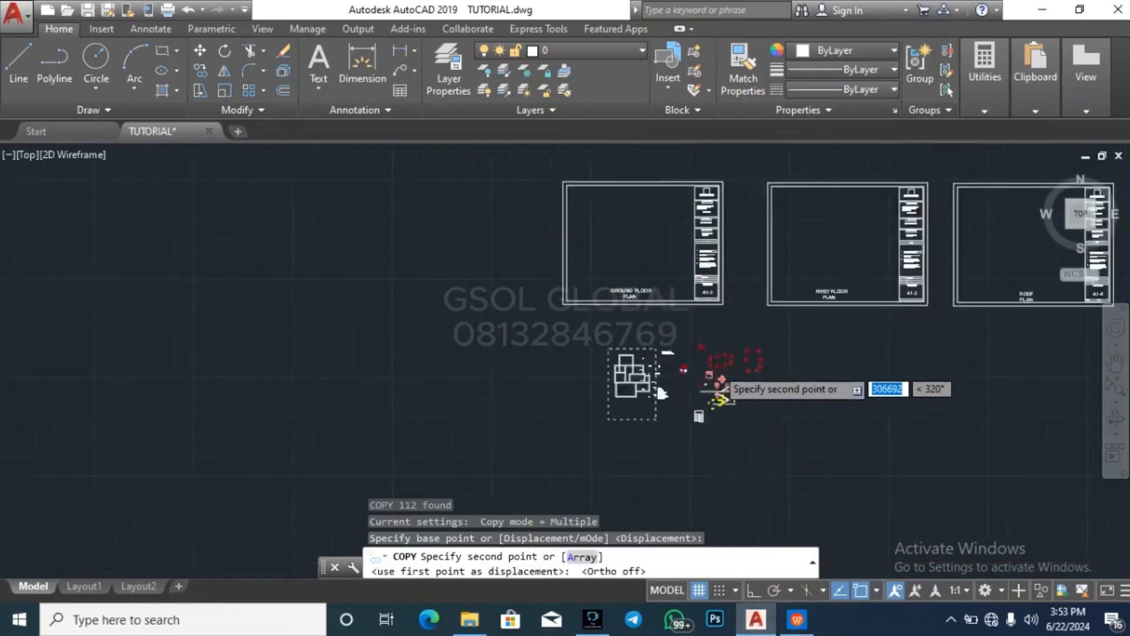
pyautogui.click(425, 376)
pyautogui.press('Escape')
pyautogui.press('Escape')
pyautogui.press('Escape')
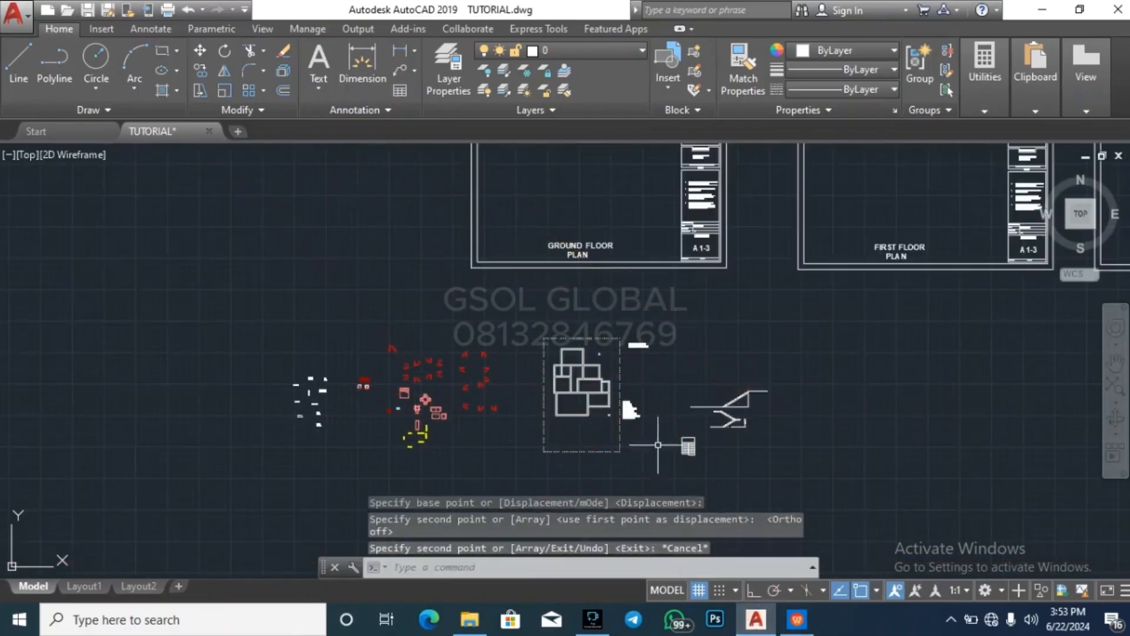
pyautogui.scroll(5, 611, 382)
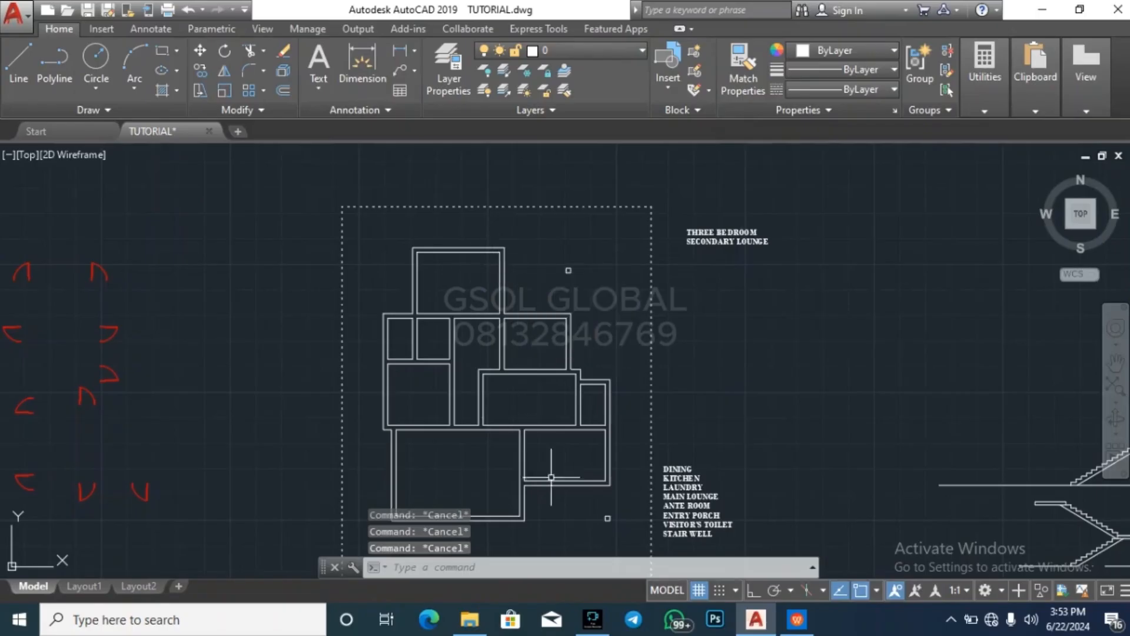
pyautogui.scroll(5, 481, 407)
pyautogui.scroll(-4, 479, 404)
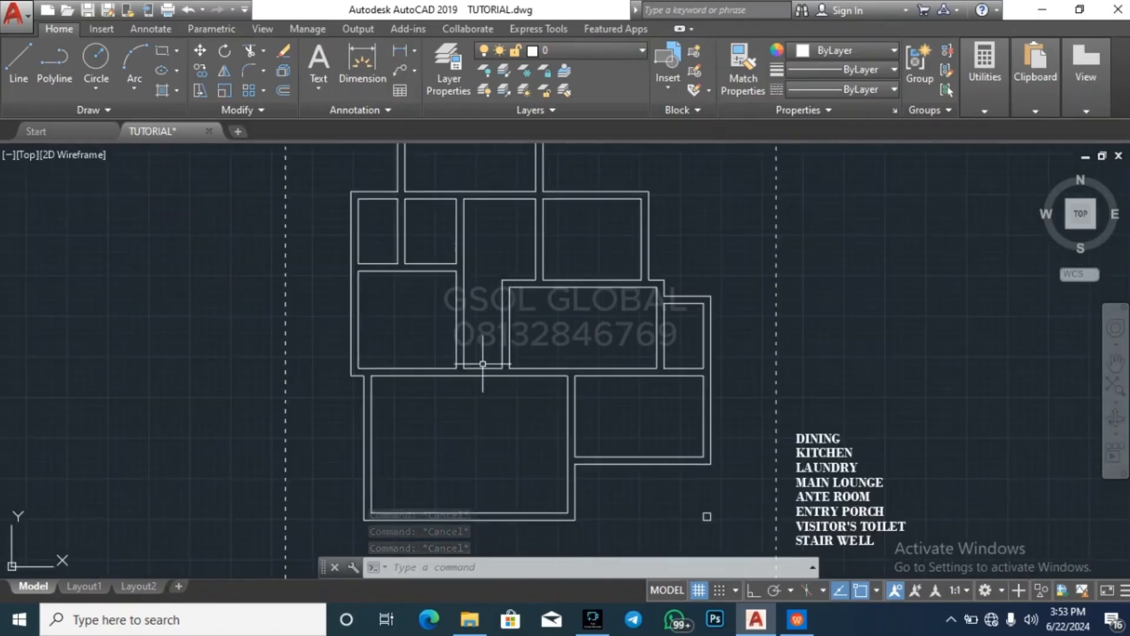
pyautogui.scroll(-3, 615, 347)
pyautogui.press('Escape')
pyautogui.press('Escape')
pyautogui.press('Escape')
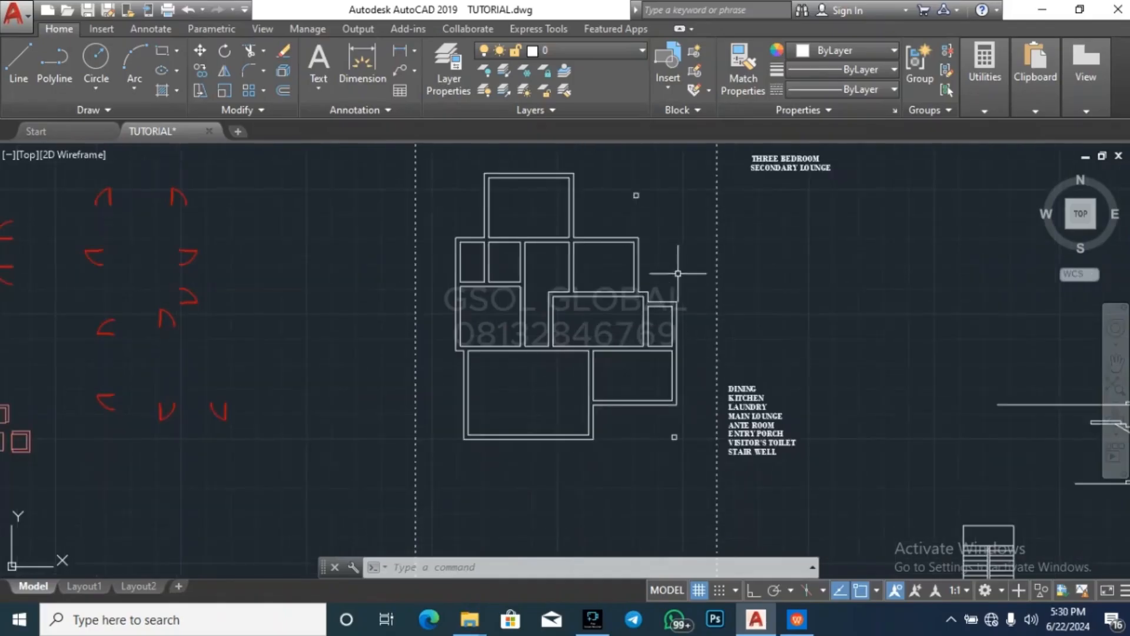
# Make ARCH the current layer
pyautogui.press('Escape')
pyautogui.press('Escape')
pyautogui.press('Escape')
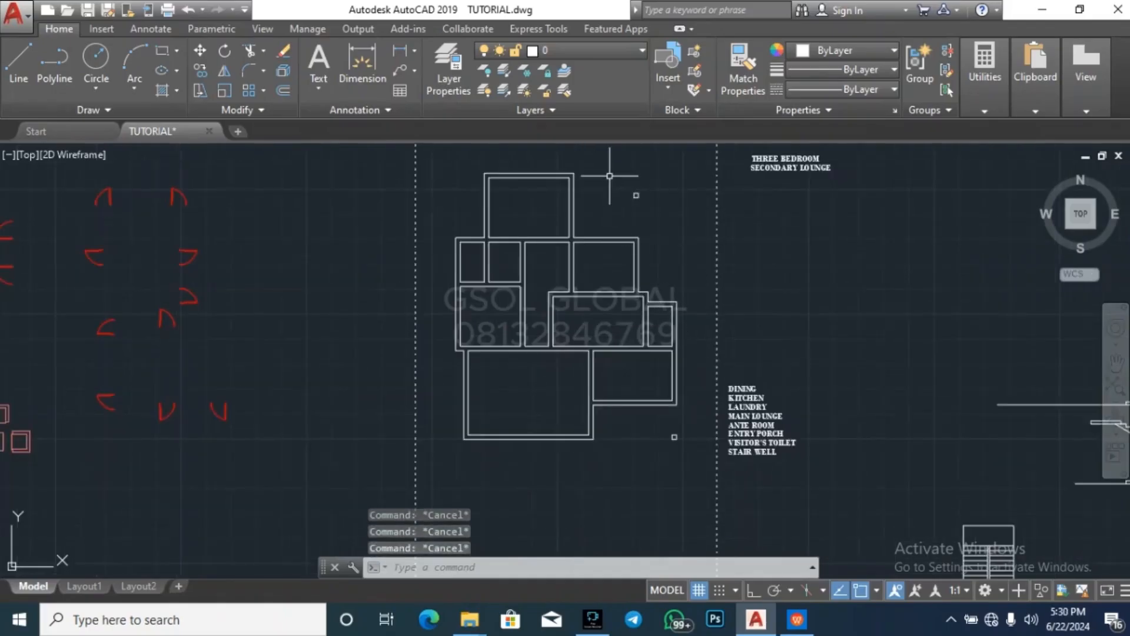
pyautogui.scroll(6, 601, 180)
pyautogui.scroll(-5, 506, 236)
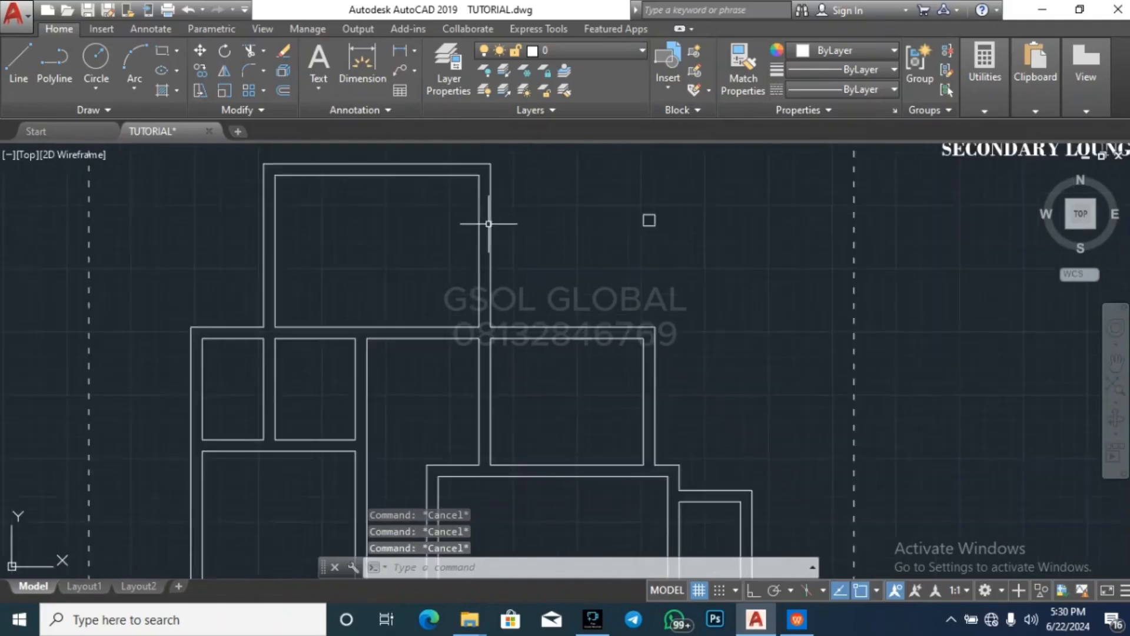
pyautogui.scroll(5, 507, 215)
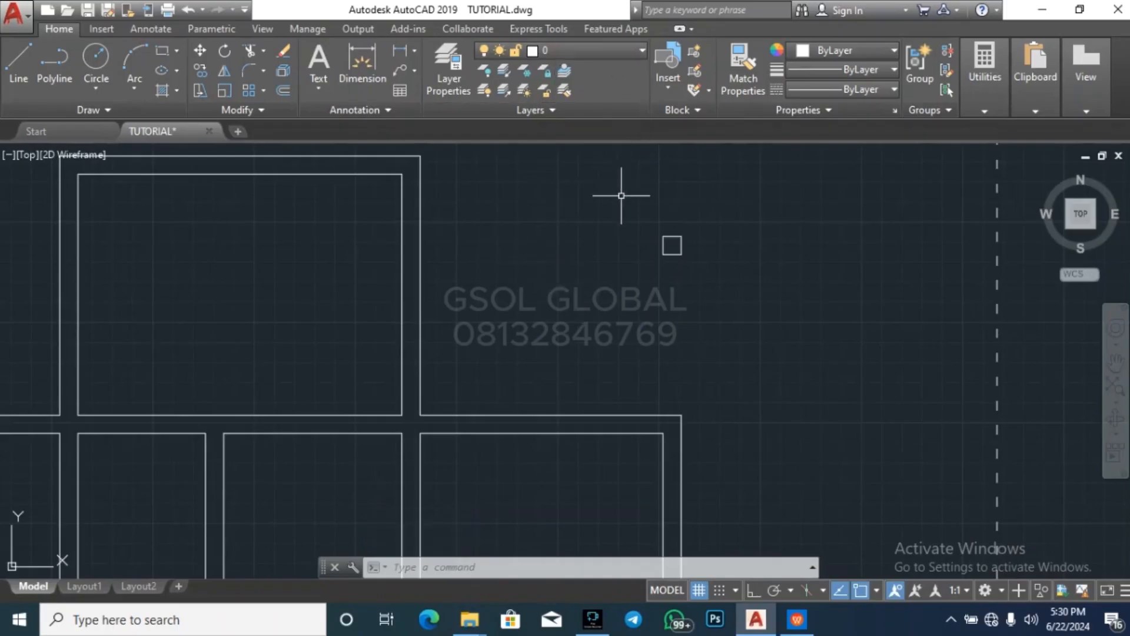
pyautogui.click(581, 52)
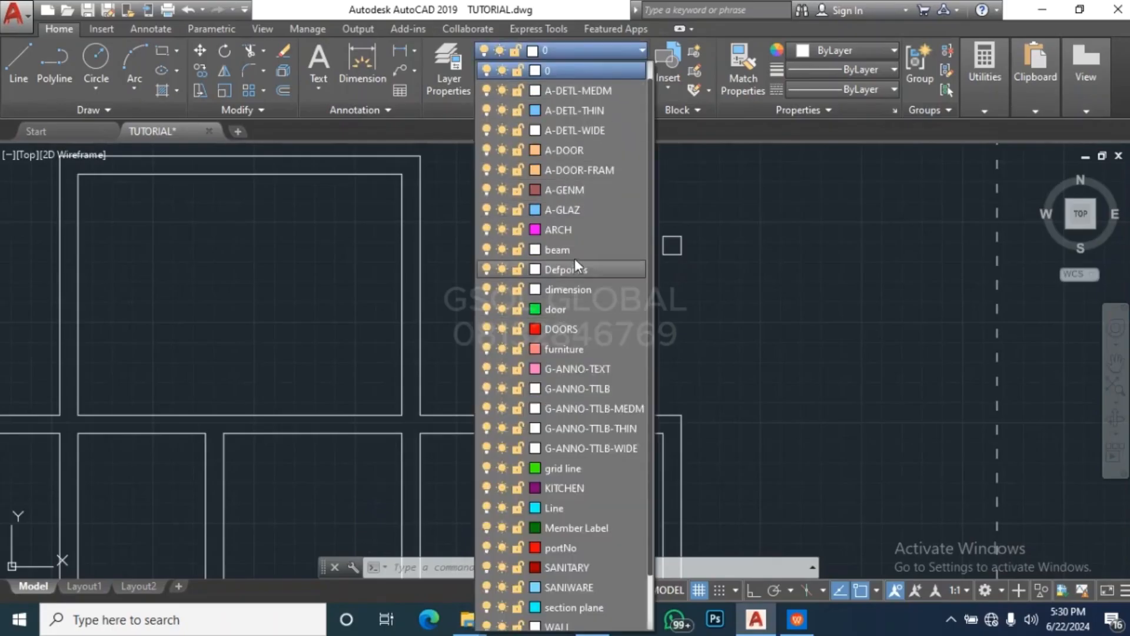
pyautogui.click(583, 226)
# Draw lines from the northeast column west to the northern room's outer wall and south to the wall corner below it
pyautogui.press('Escape')
pyautogui.press('Escape')
pyautogui.write('l')
pyautogui.press('Return')
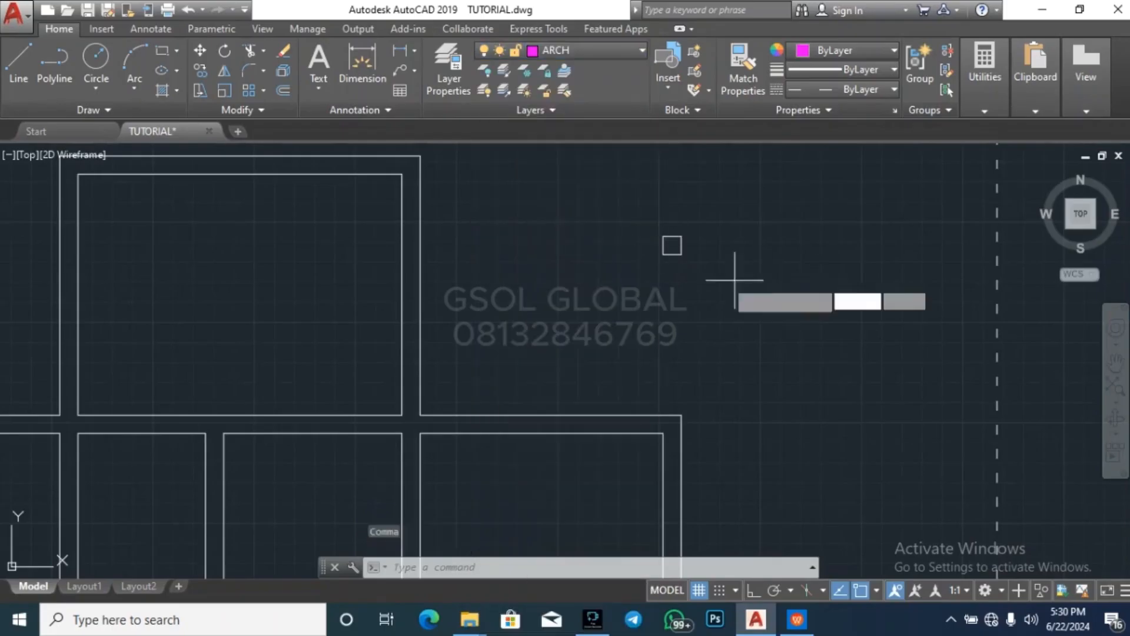
pyautogui.click(663, 235)
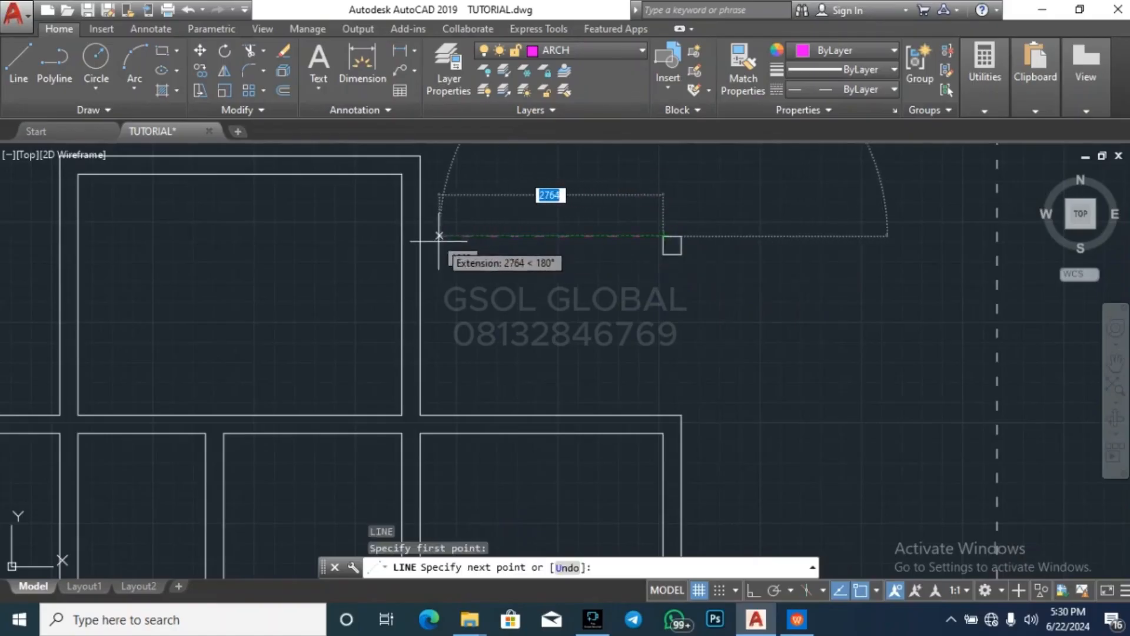
pyautogui.press('Escape')
pyautogui.press('Return')
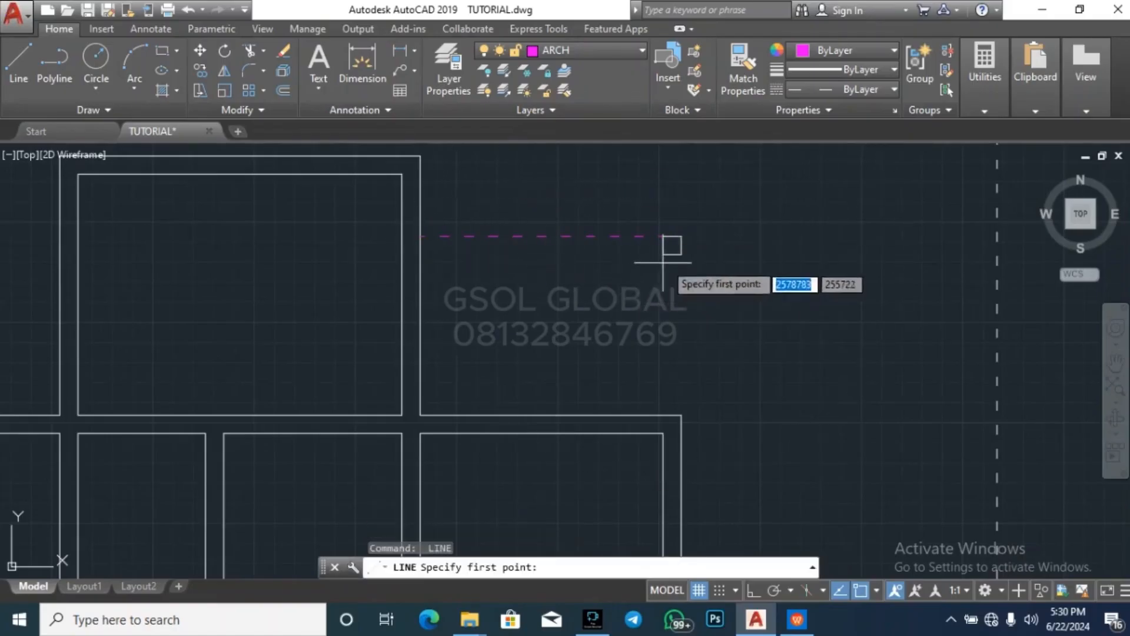
pyautogui.click(671, 245)
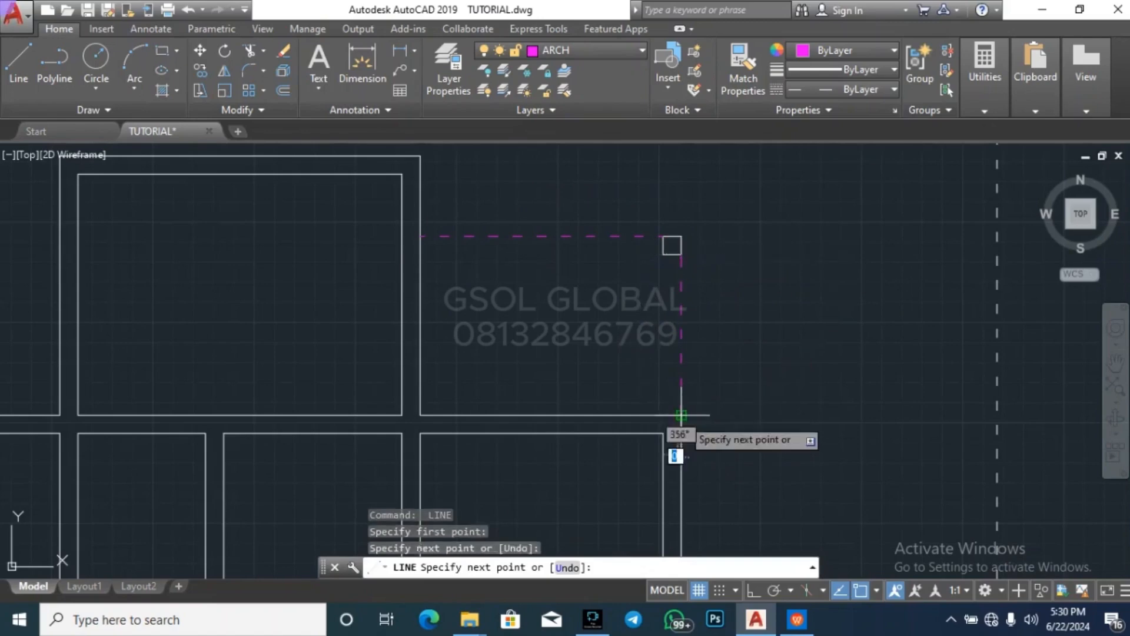
pyautogui.press('Escape')
# Draw lines linking the southeast column west to the large southern room's corner and north to the southeastern room's corner
pyautogui.scroll(-5, 620, 189)
pyautogui.press('Escape')
pyautogui.press('Return')
pyautogui.scroll(6, 642, 353)
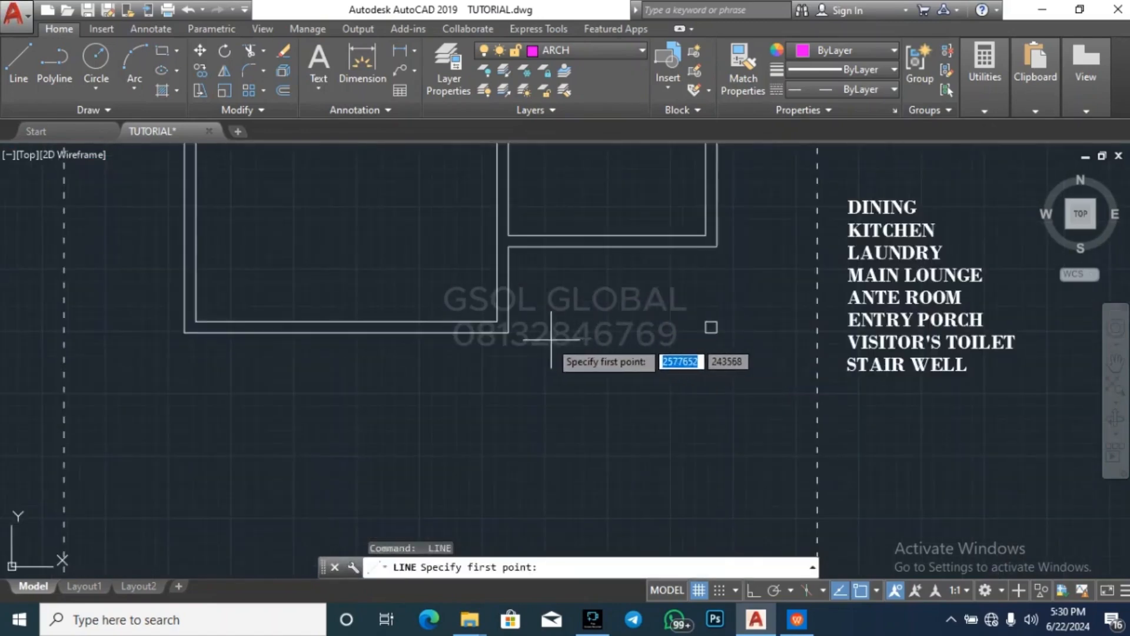
pyautogui.click(508, 333)
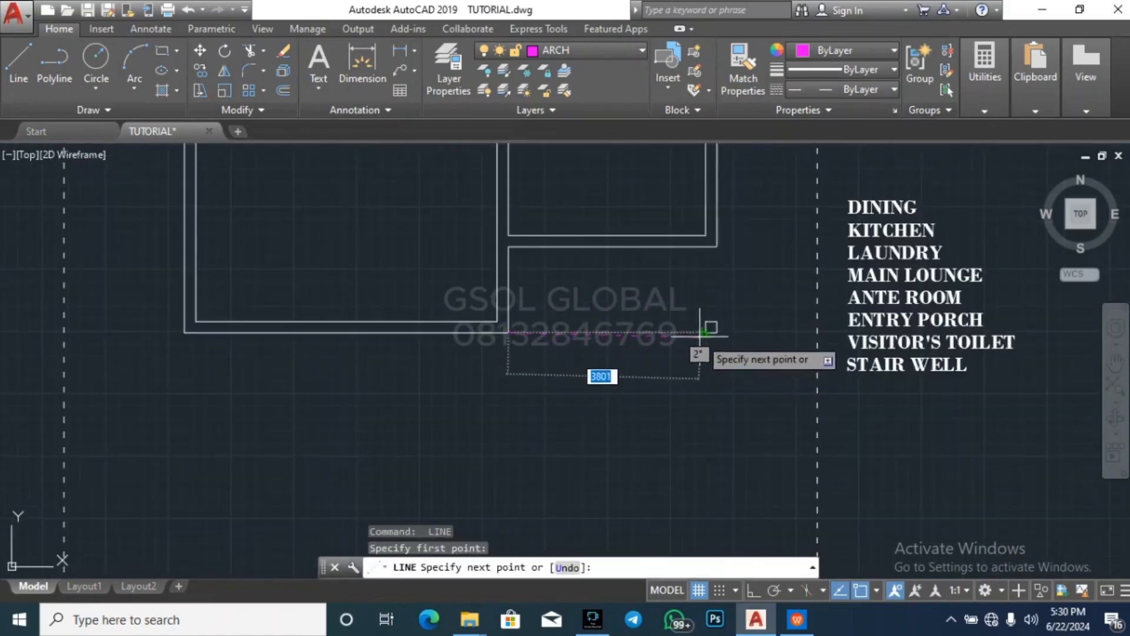
pyautogui.click(701, 336)
pyautogui.press('Escape')
pyautogui.press('Return')
pyautogui.click(717, 321)
pyautogui.click(716, 250)
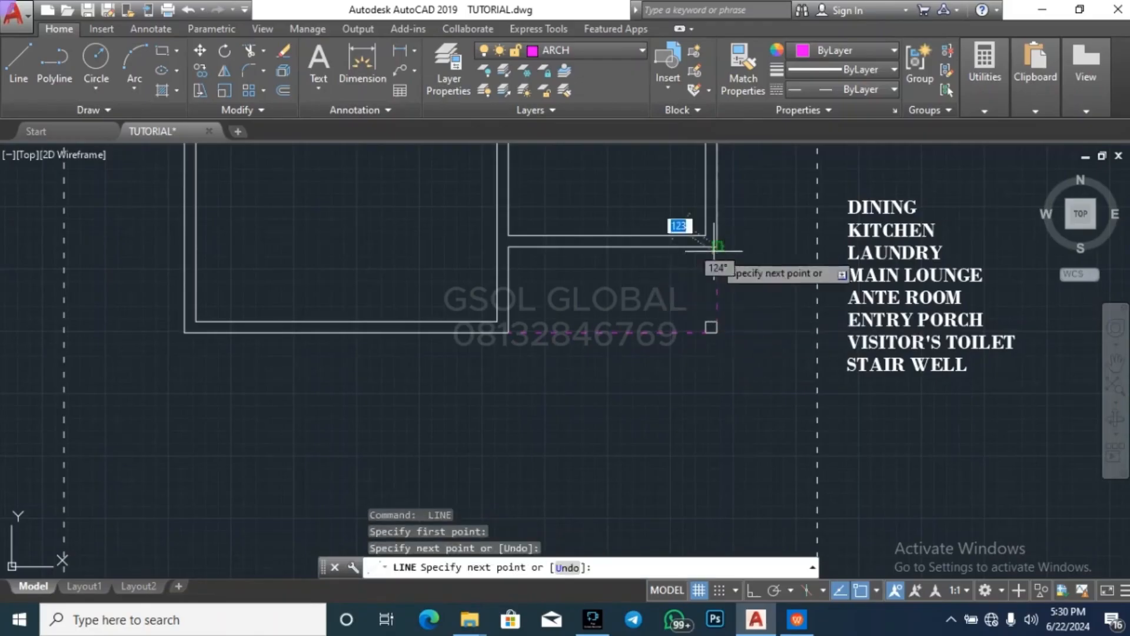
pyautogui.press('Escape')
pyautogui.press('Escape')
pyautogui.press('Escape')
pyautogui.press('Escape')
# Offset the two dashed lines at the southeast column inward by 225
pyautogui.press('Return')
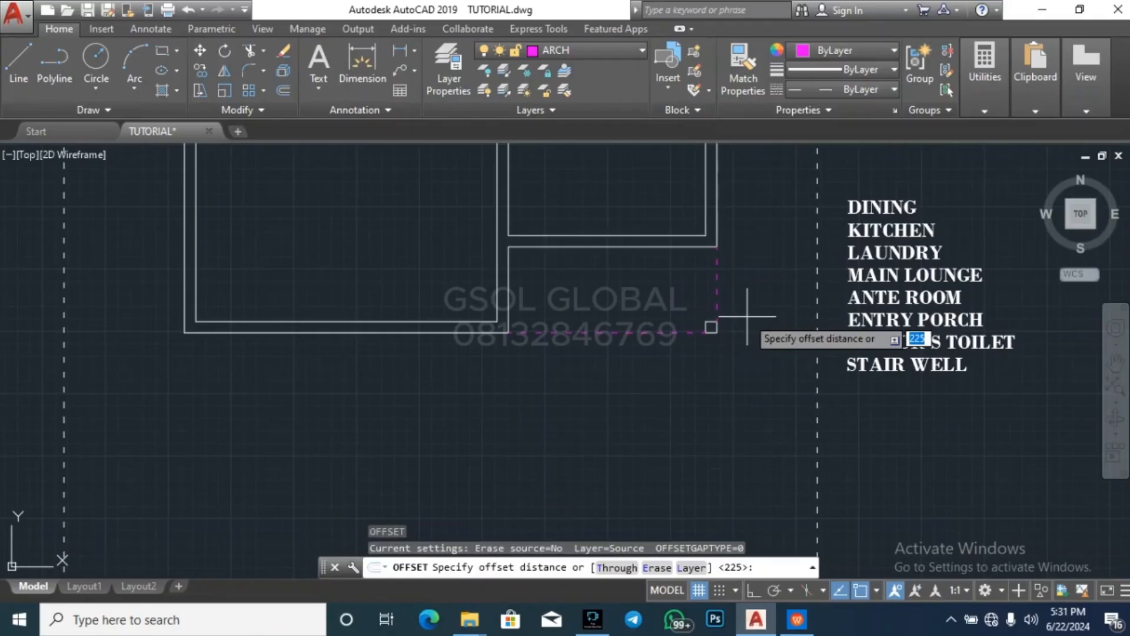
pyautogui.press('Return')
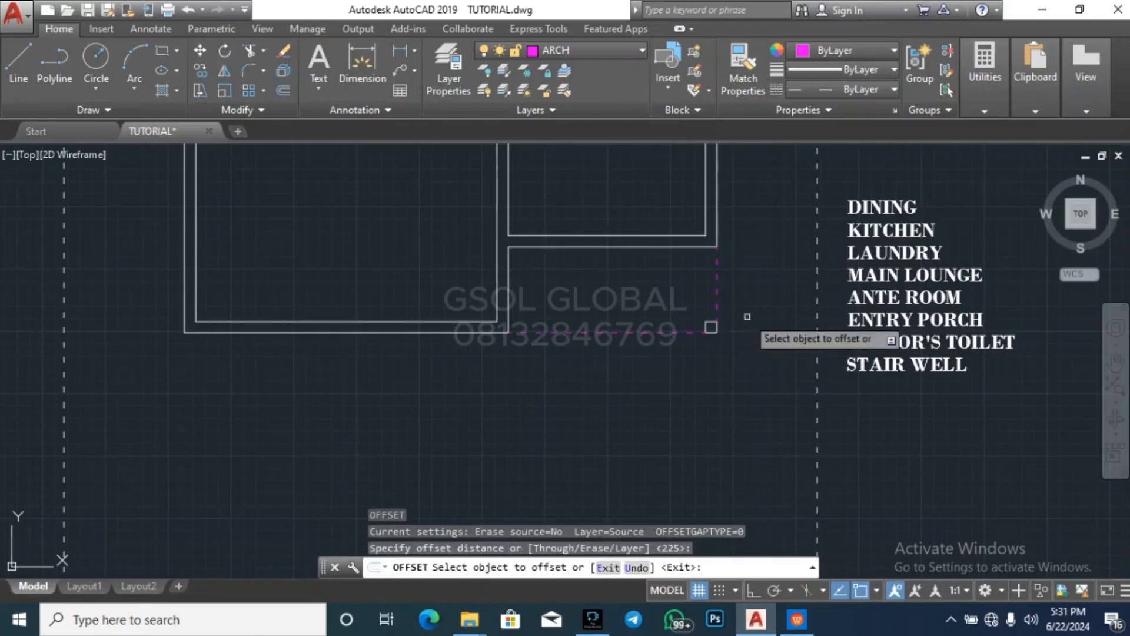
pyautogui.click(715, 270)
pyautogui.click(689, 276)
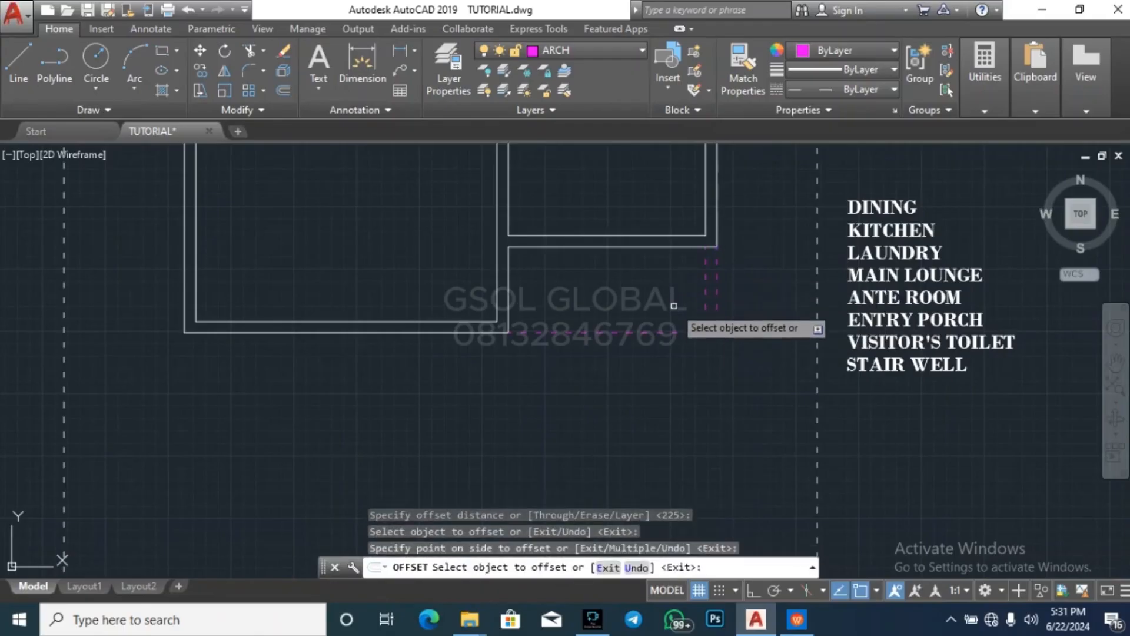
pyautogui.click(709, 321)
pyautogui.click(668, 302)
# Offset the two dashed lines at the northeast column inward by 225 and end the Offset command
pyautogui.scroll(-5, 661, 412)
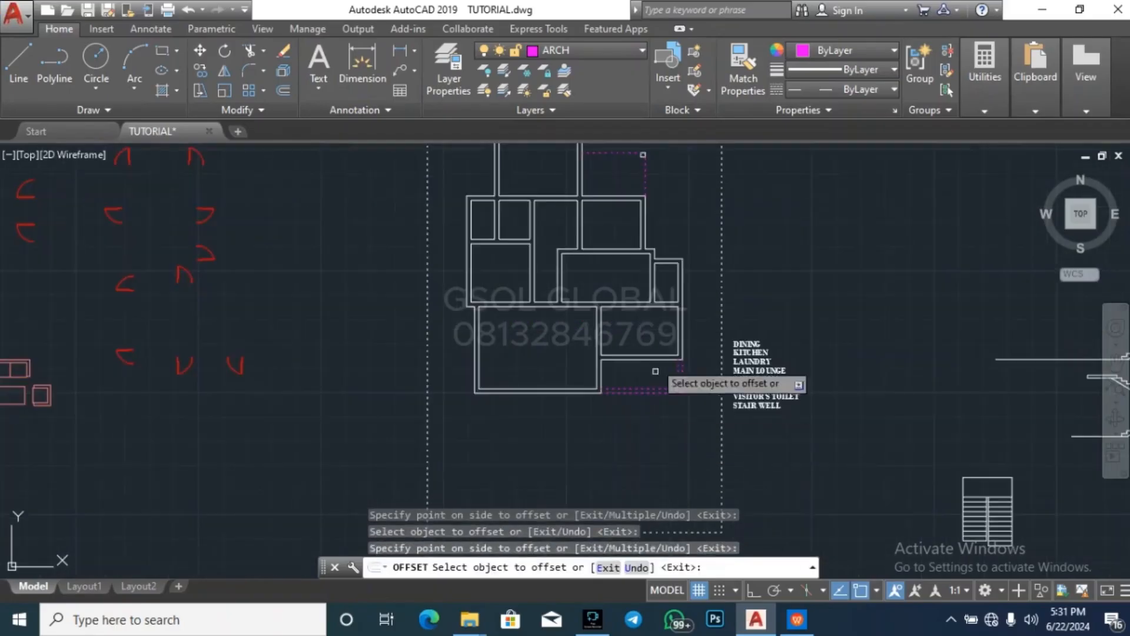
pyautogui.scroll(-2, 627, 276)
pyautogui.scroll(7, 603, 231)
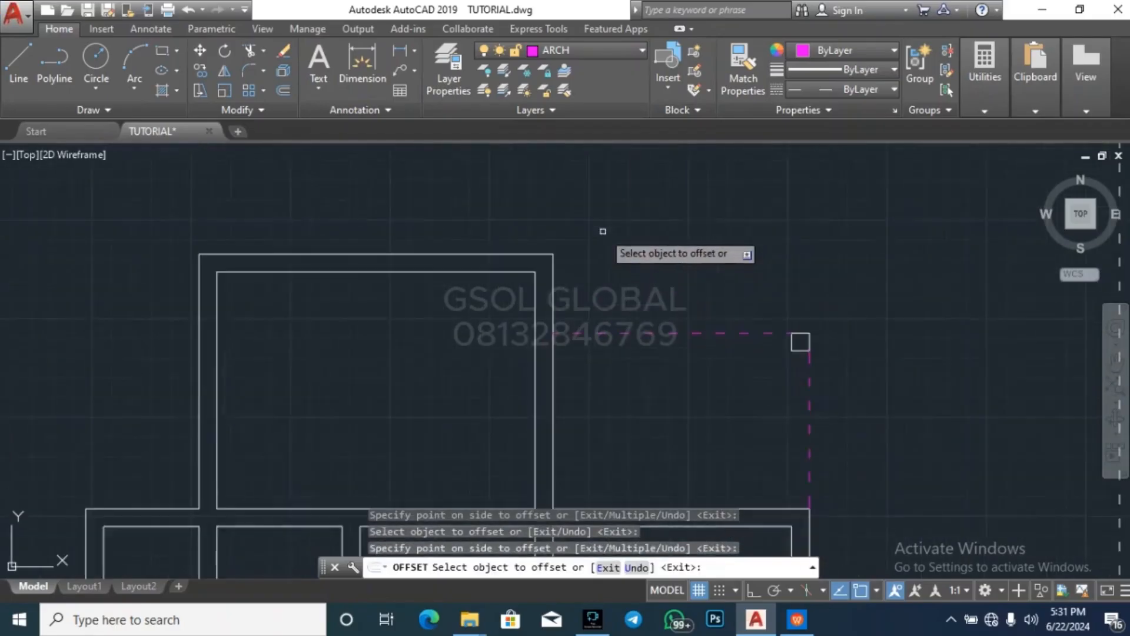
pyautogui.click(639, 334)
pyautogui.click(645, 353)
pyautogui.scroll(-3, 640, 264)
pyautogui.scroll(3, 738, 364)
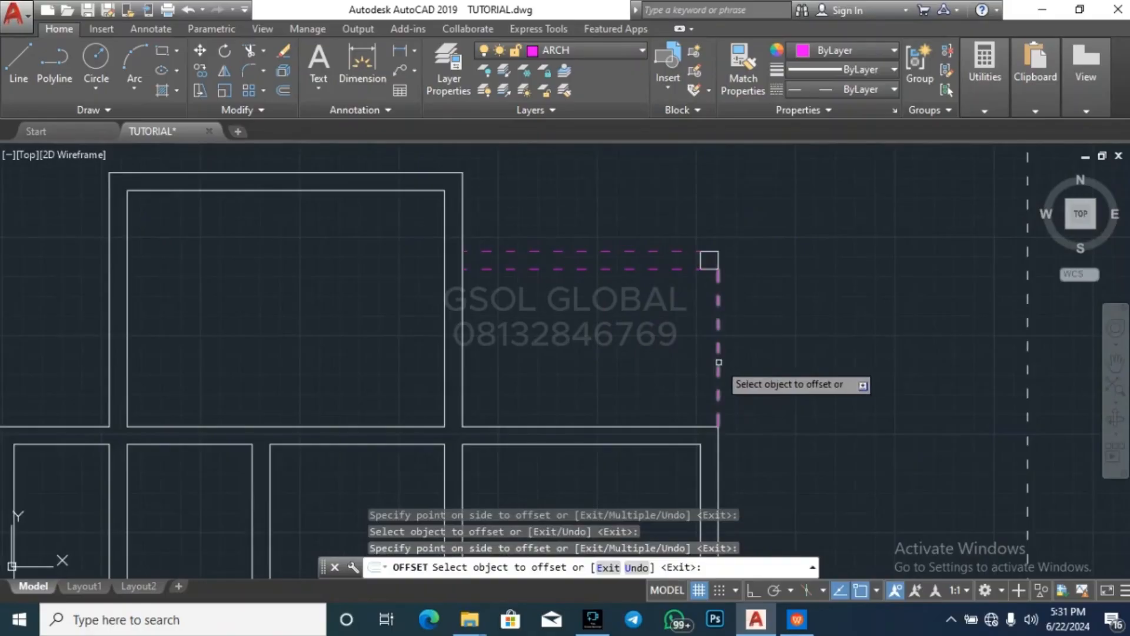
pyautogui.press('Escape')
pyautogui.press('Escape')
pyautogui.scroll(-4, 626, 204)
pyautogui.scroll(-2, 627, 203)
pyautogui.press('Escape')
pyautogui.press('Escape')
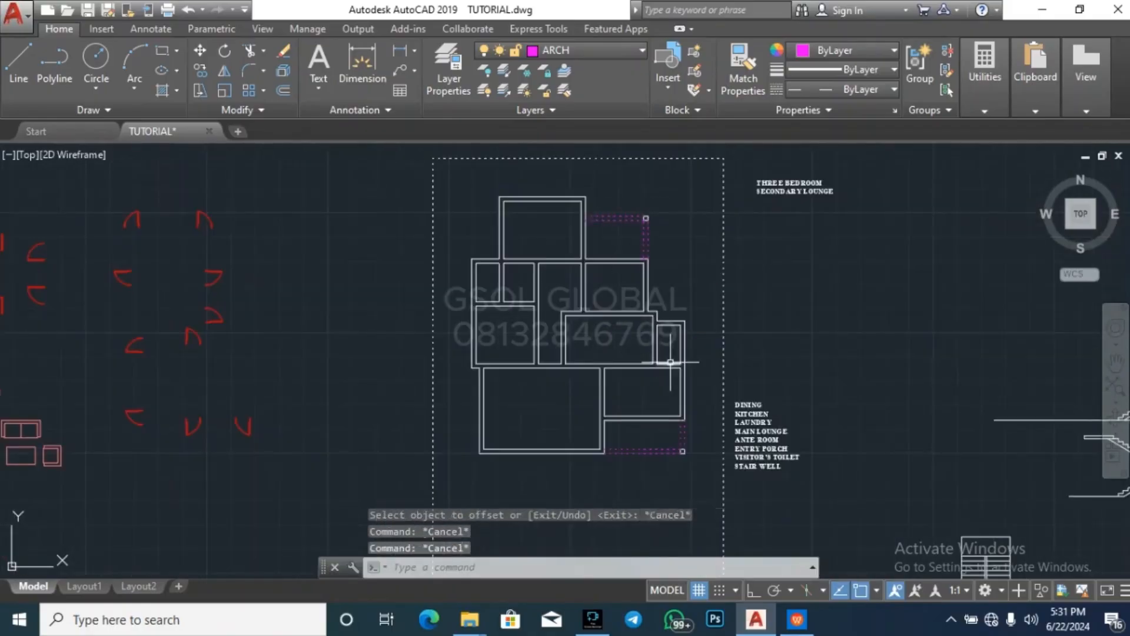
pyautogui.scroll(-2, 582, 233)
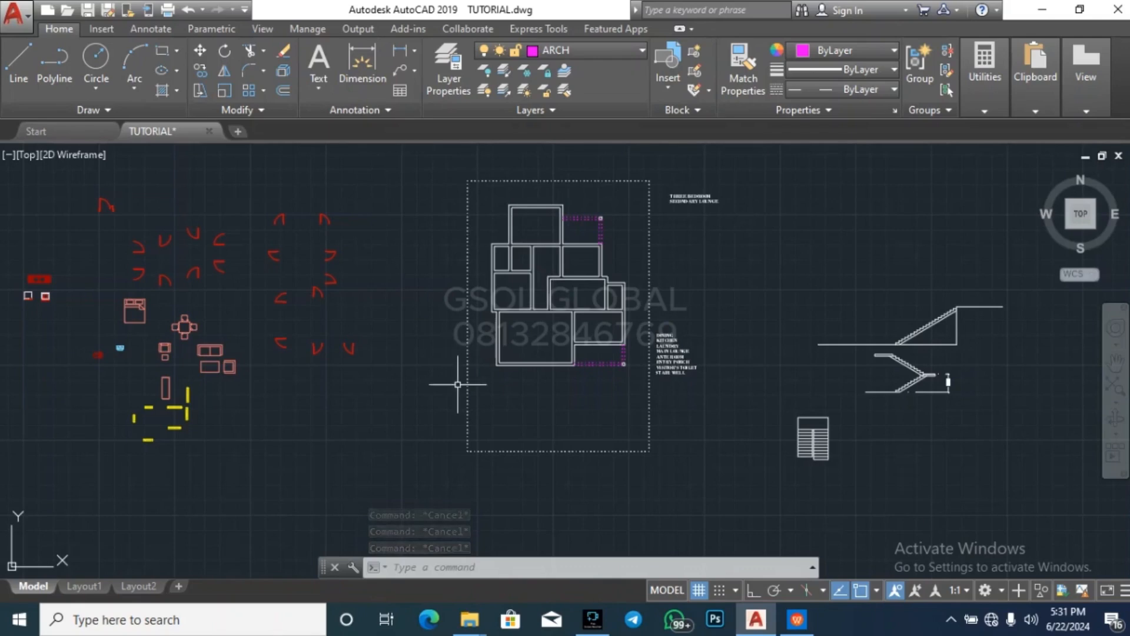
pyautogui.click(434, 384)
pyautogui.press('Escape')
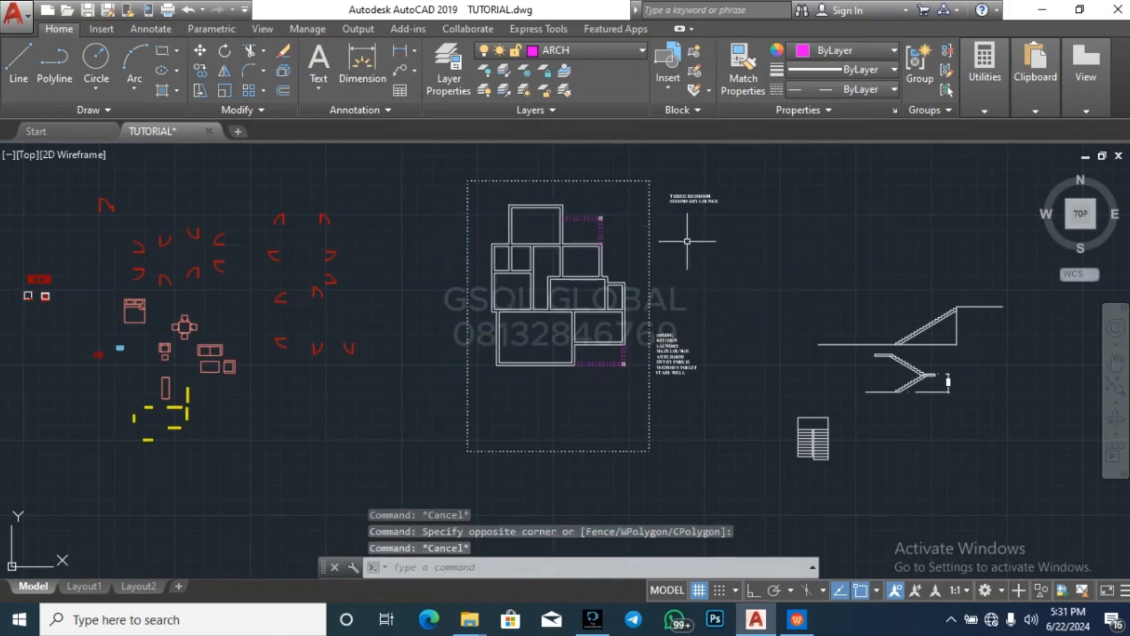
pyautogui.press('Escape')
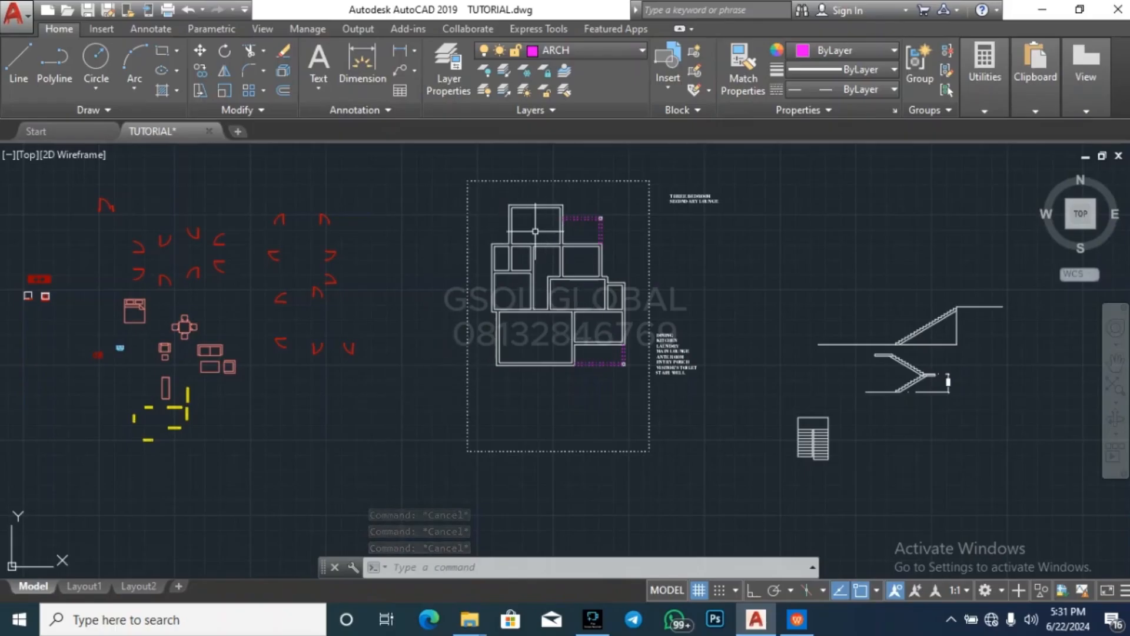
pyautogui.press('Escape')
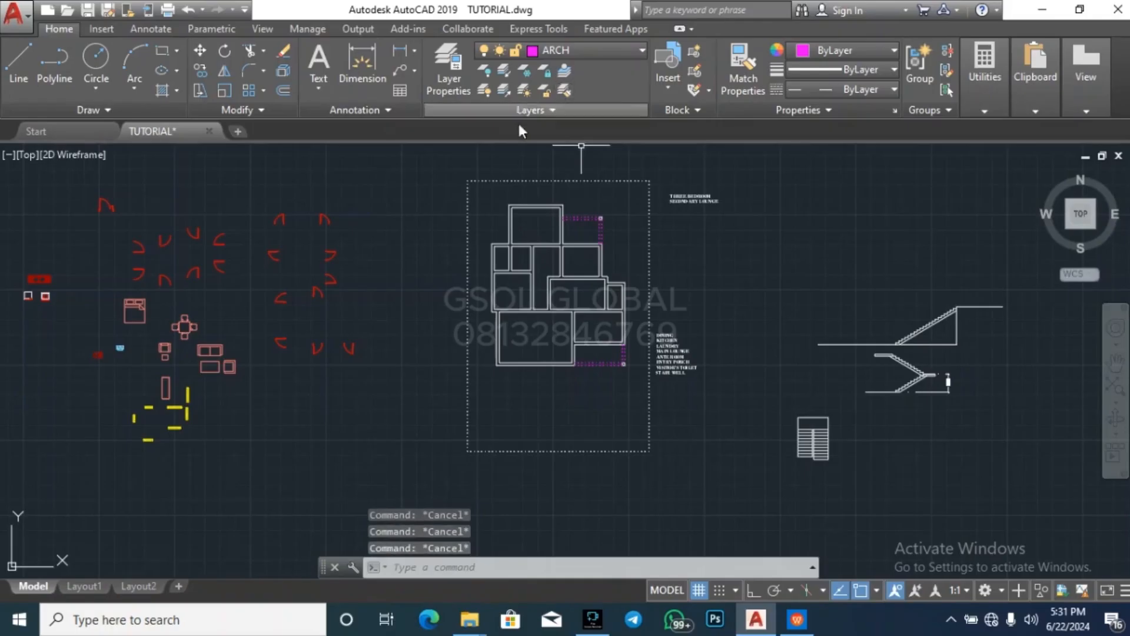
# Create a new layer named wall 2 from the WALL layer's settings
pyautogui.click(460, 95)
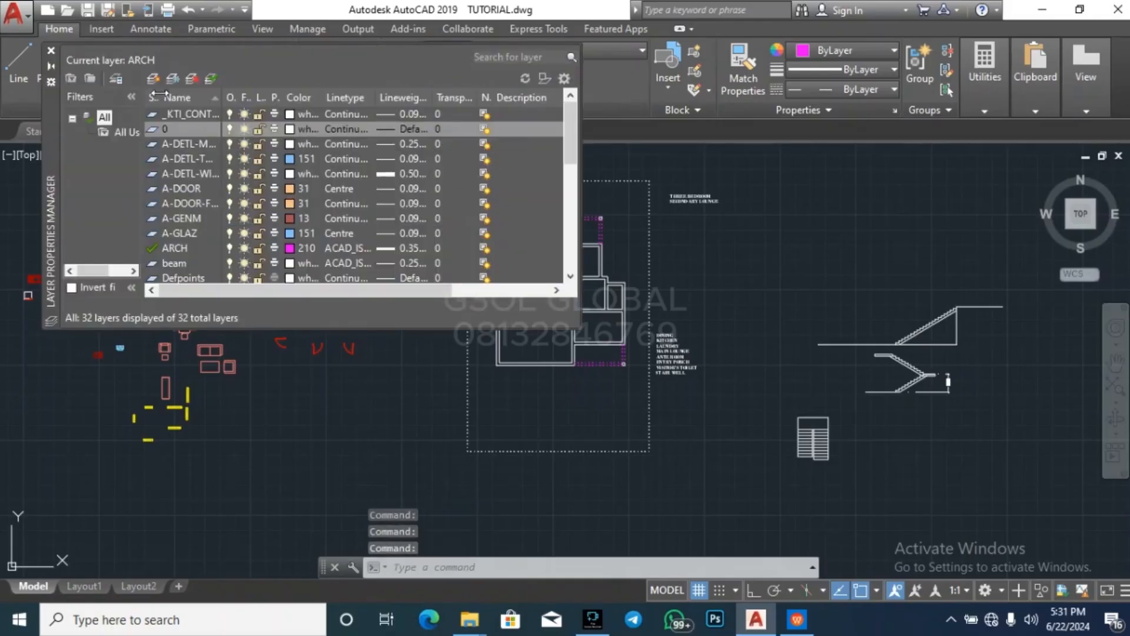
pyautogui.scroll(-7, 252, 238)
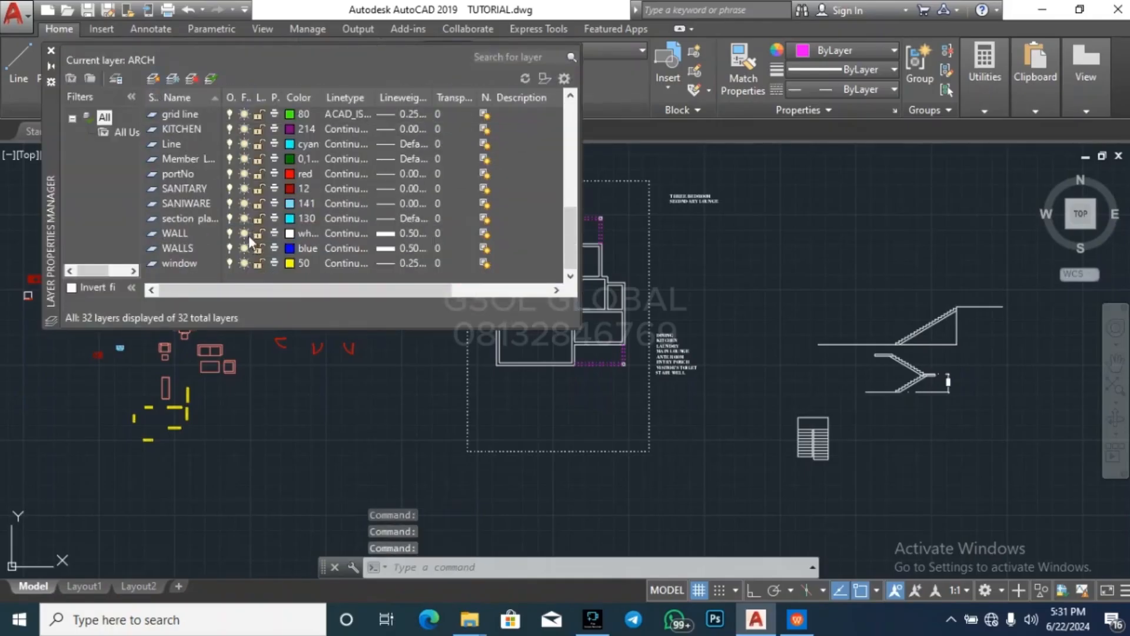
pyautogui.click(168, 238)
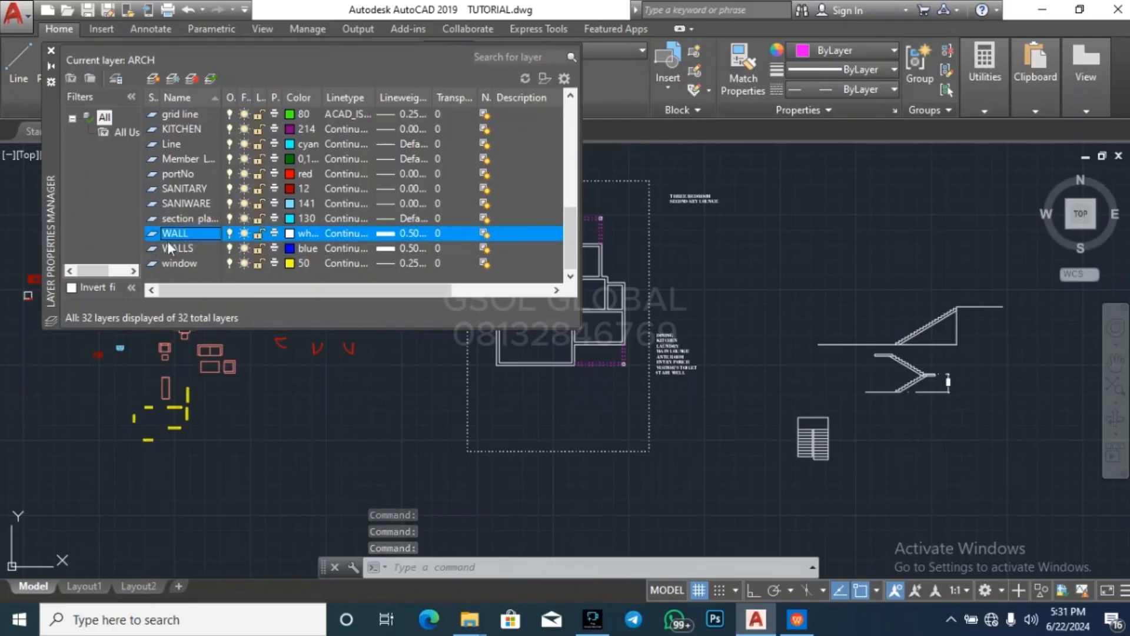
pyautogui.click(152, 82)
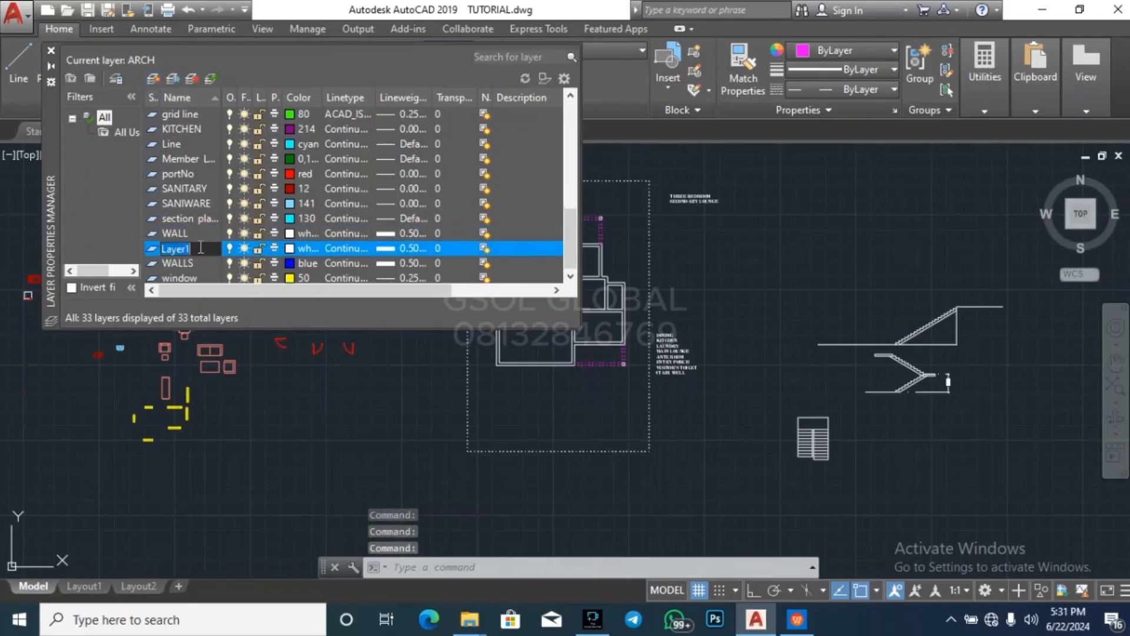
pyautogui.write('wall 2')
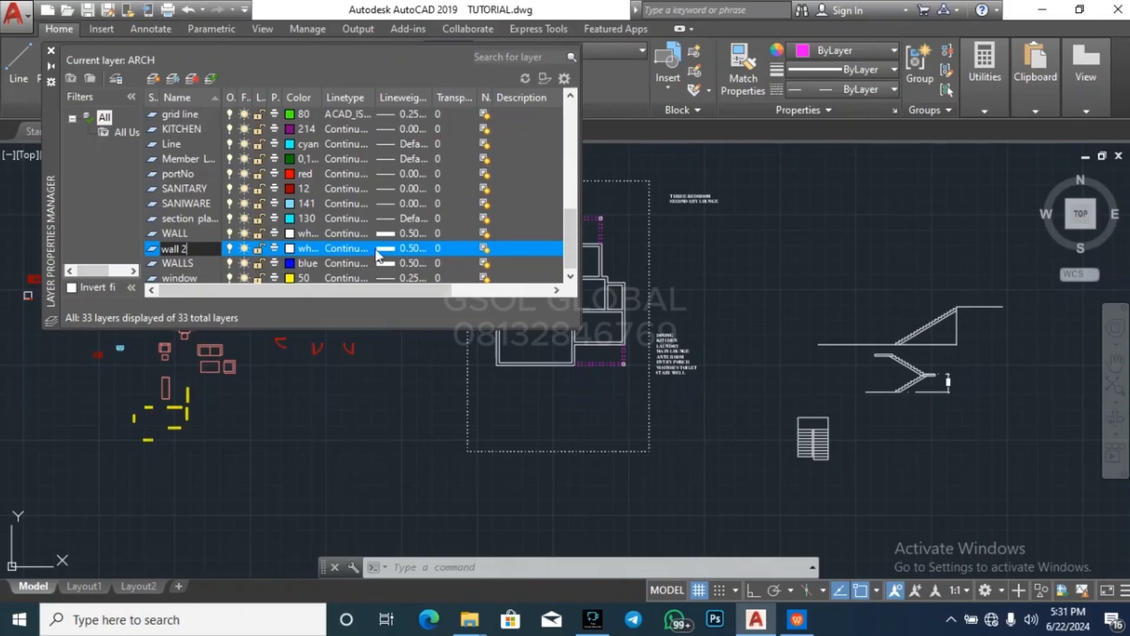
# Set the wall 2 layer's color to index 80 and close the layer manager
pyautogui.click(291, 249)
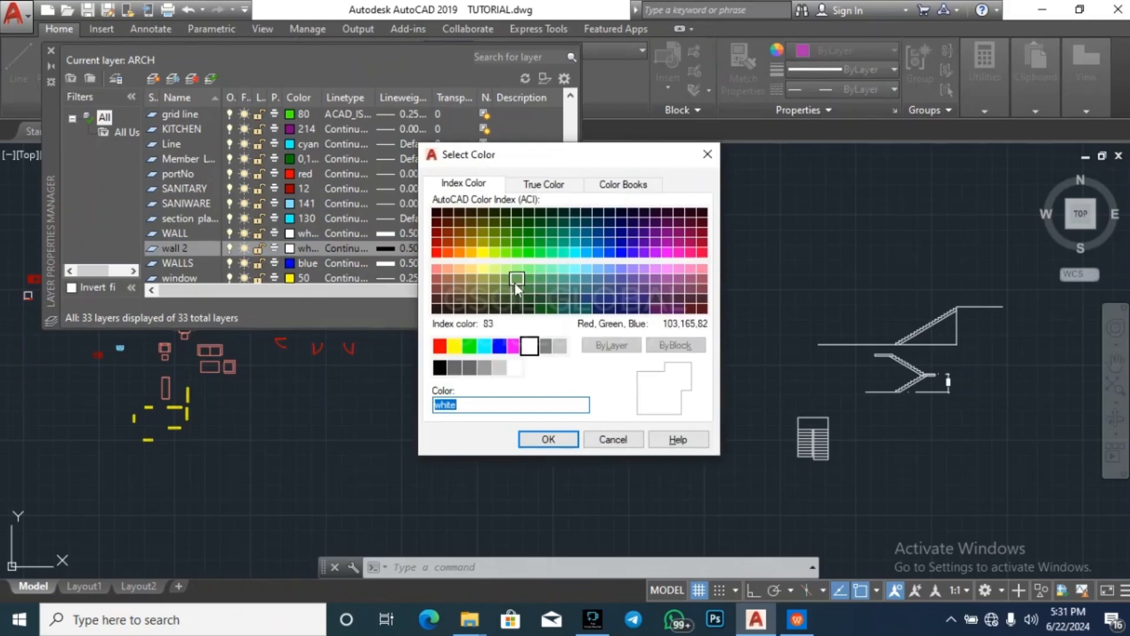
pyautogui.click(518, 253)
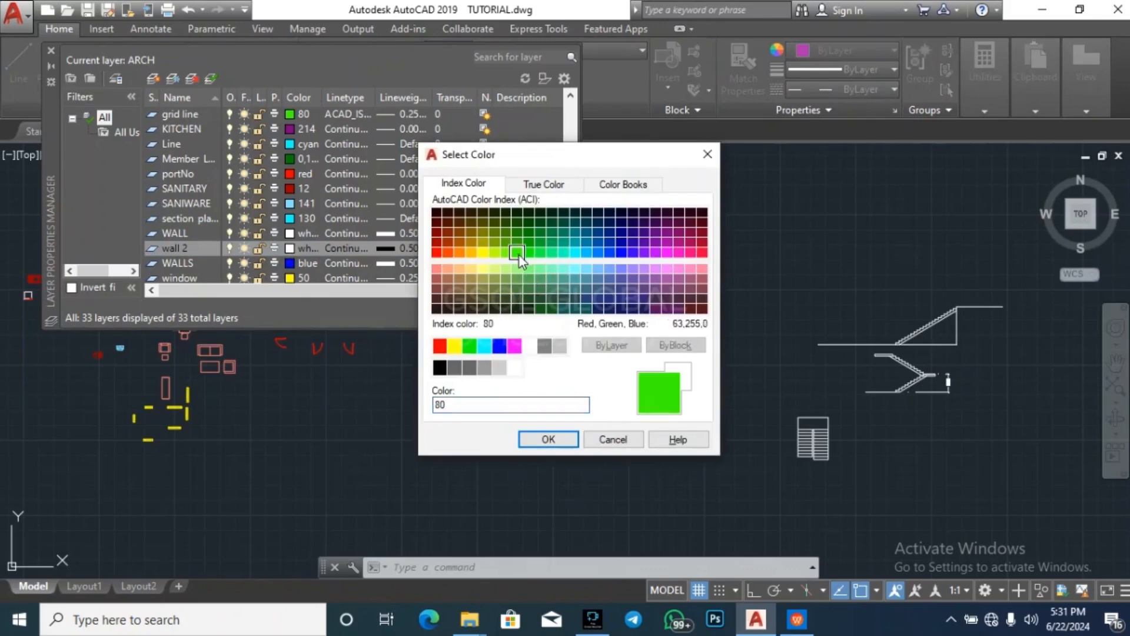
pyautogui.click(549, 439)
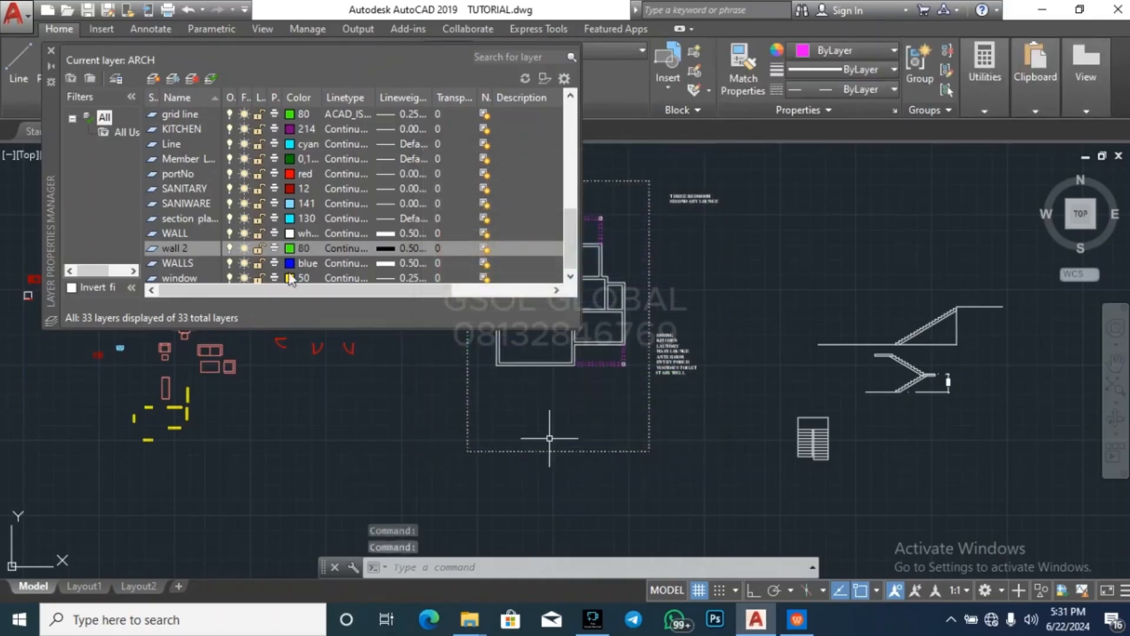
pyautogui.click(49, 52)
# Copy the whole floor plan, including its columns and dashed lines, to the empty area south of the plot boundary
pyautogui.scroll(2, 584, 241)
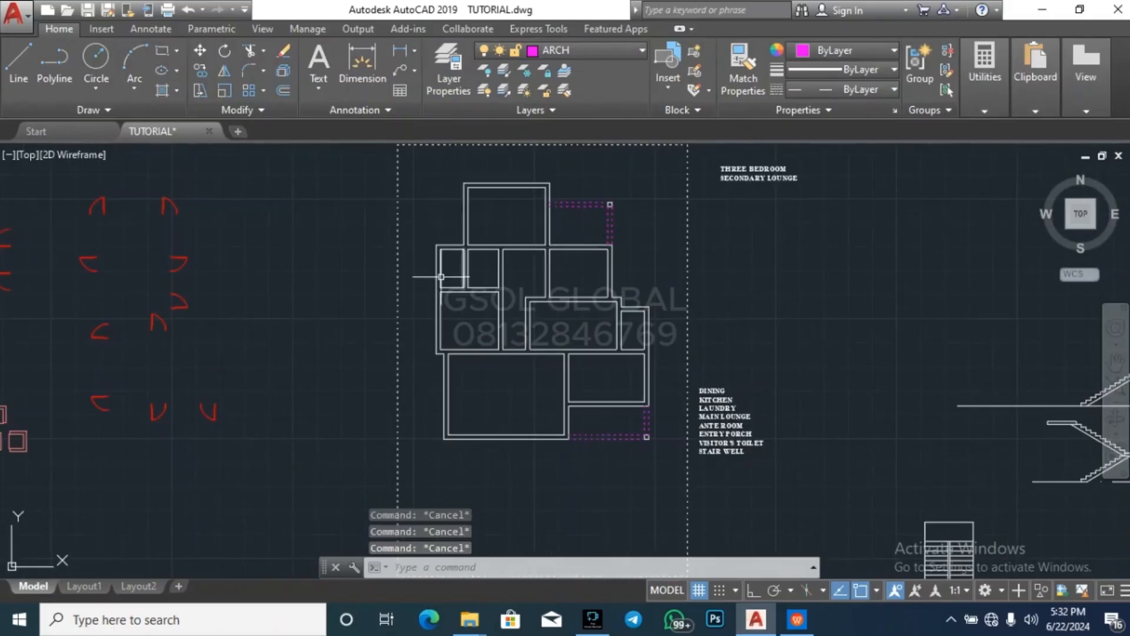
pyautogui.scroll(-3, 406, 268)
pyautogui.click(372, 352)
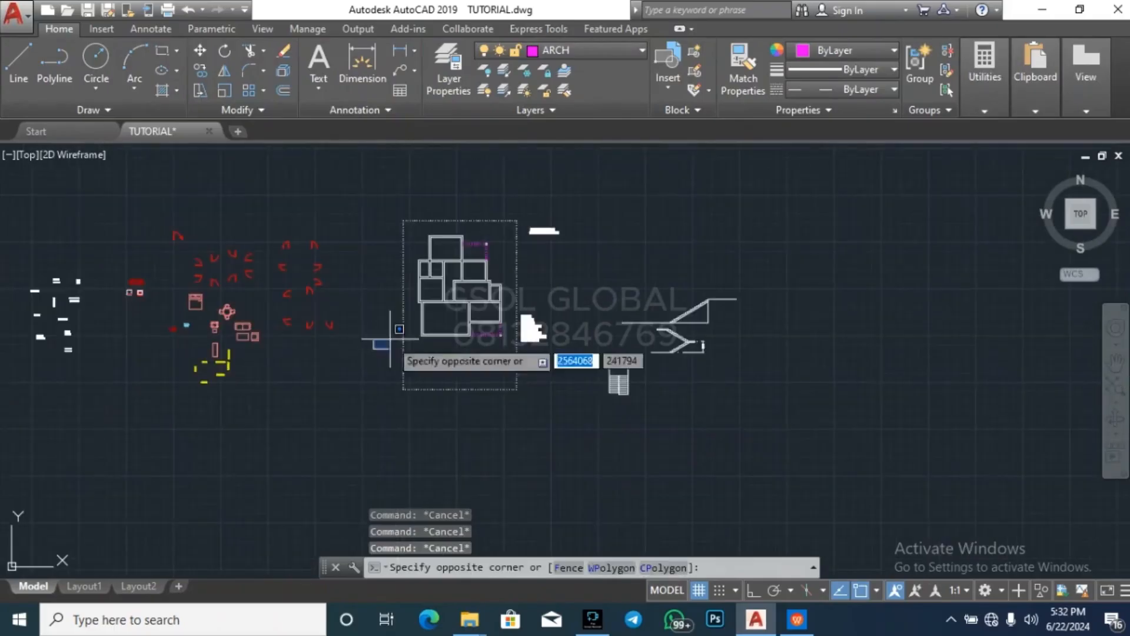
pyautogui.click(516, 225)
pyautogui.write('co')
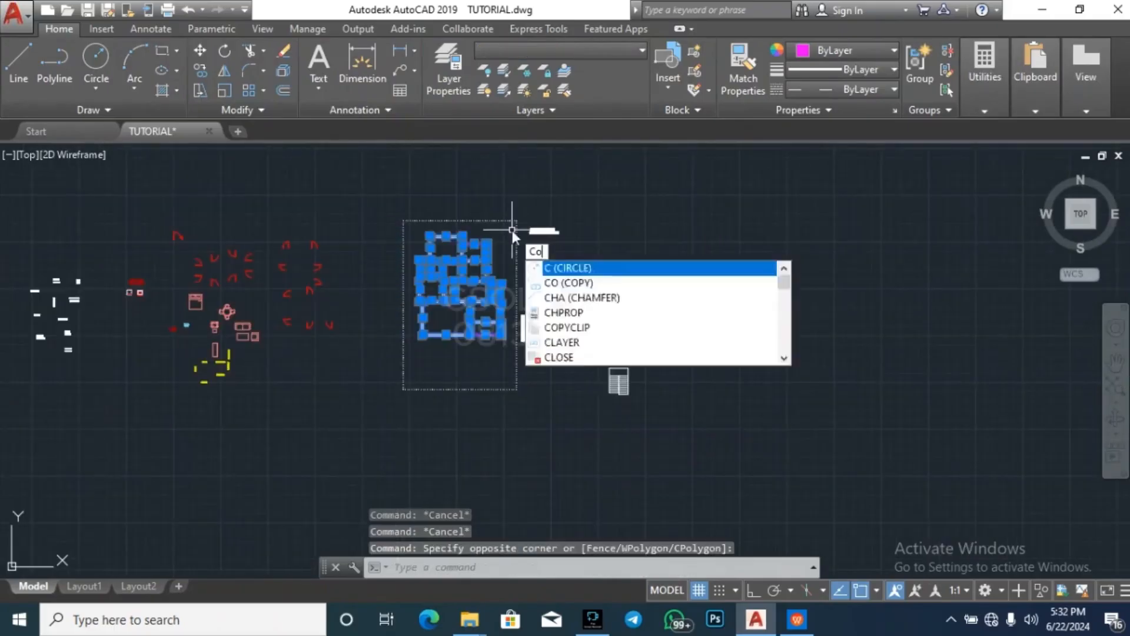
pyautogui.press('Return')
pyautogui.click(484, 324)
pyautogui.scroll(-4, 512, 324)
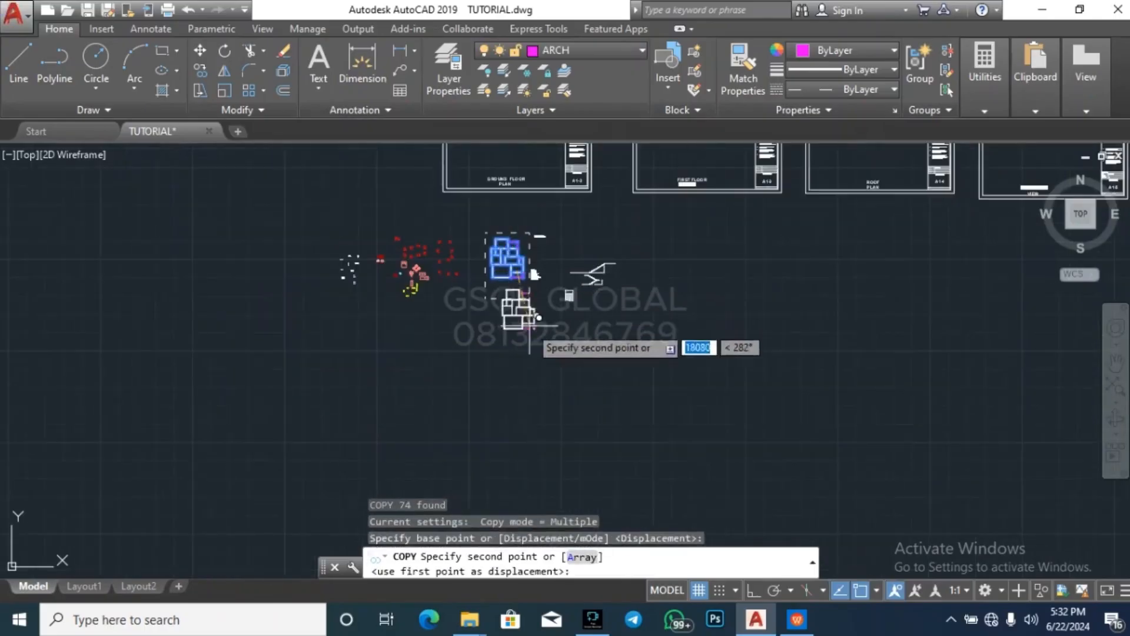
pyautogui.click(554, 411)
pyautogui.press('Escape')
pyautogui.press('Escape')
pyautogui.press('Escape')
pyautogui.press('Escape')
pyautogui.scroll(3, 515, 454)
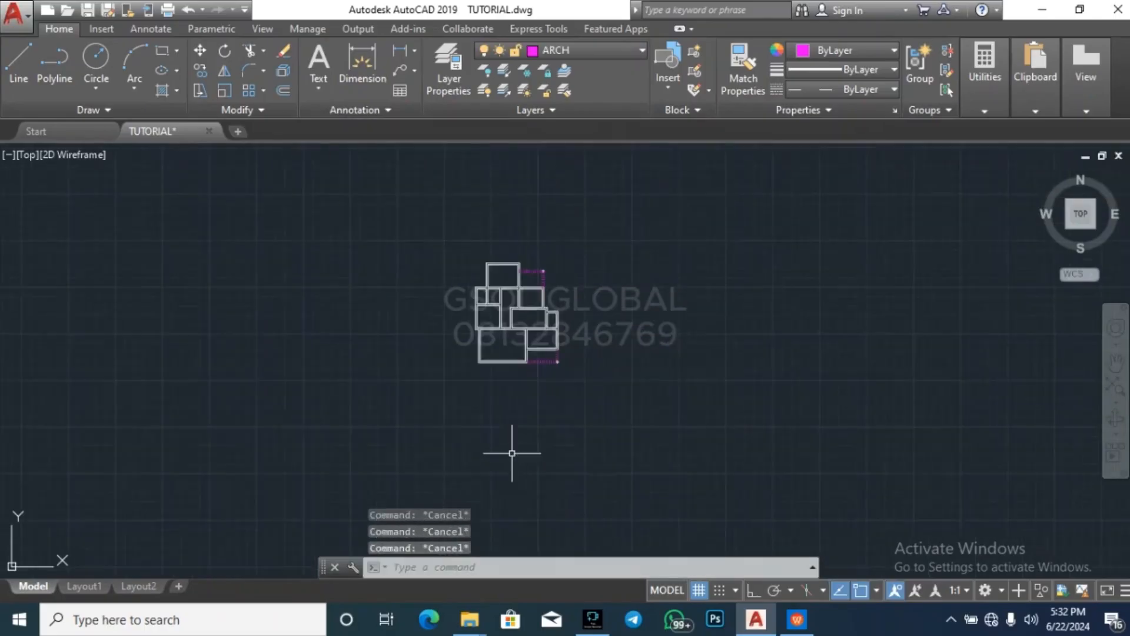
pyautogui.scroll(3, 539, 303)
pyautogui.scroll(-3, 353, 321)
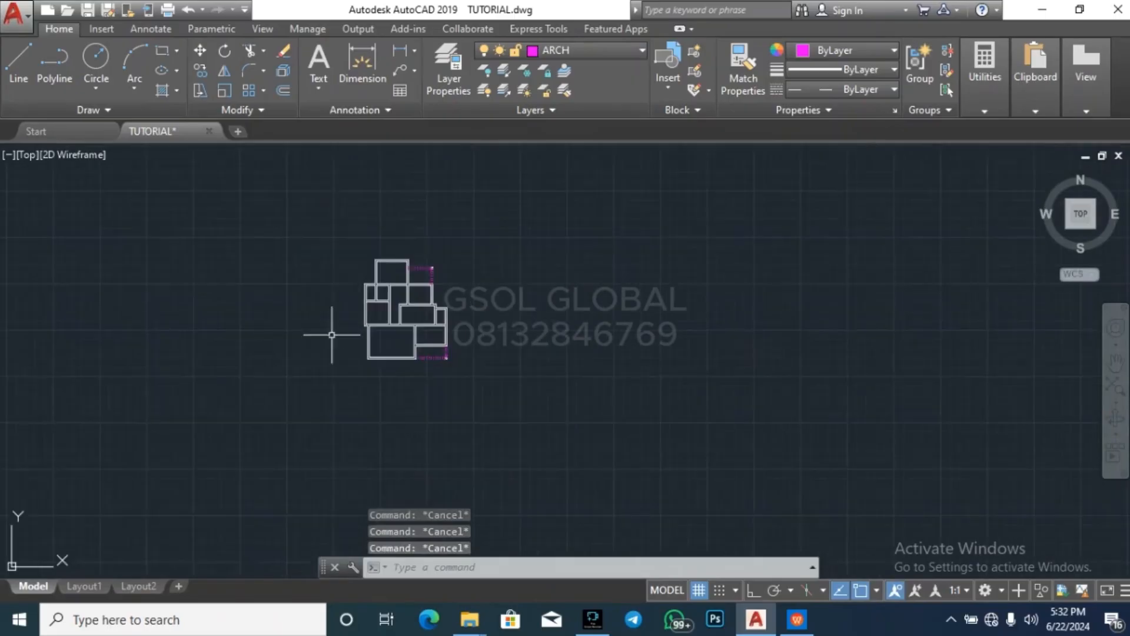
pyautogui.click(314, 390)
pyautogui.click(479, 222)
pyautogui.press('Escape')
pyautogui.press('Escape')
pyautogui.scroll(5, 552, 263)
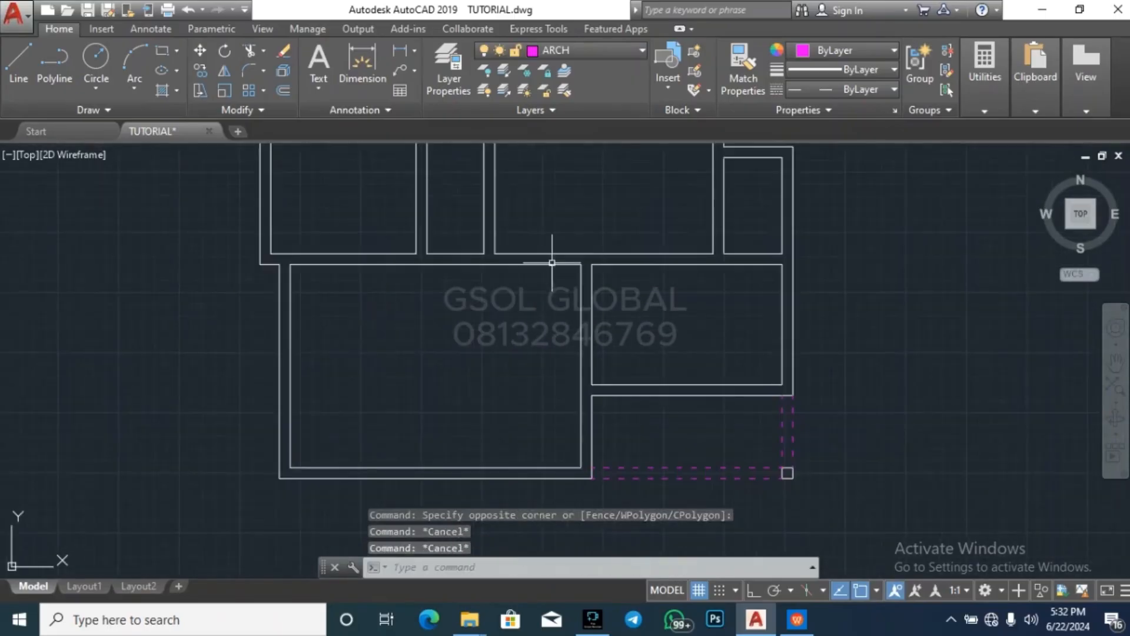
pyautogui.scroll(-4, 501, 382)
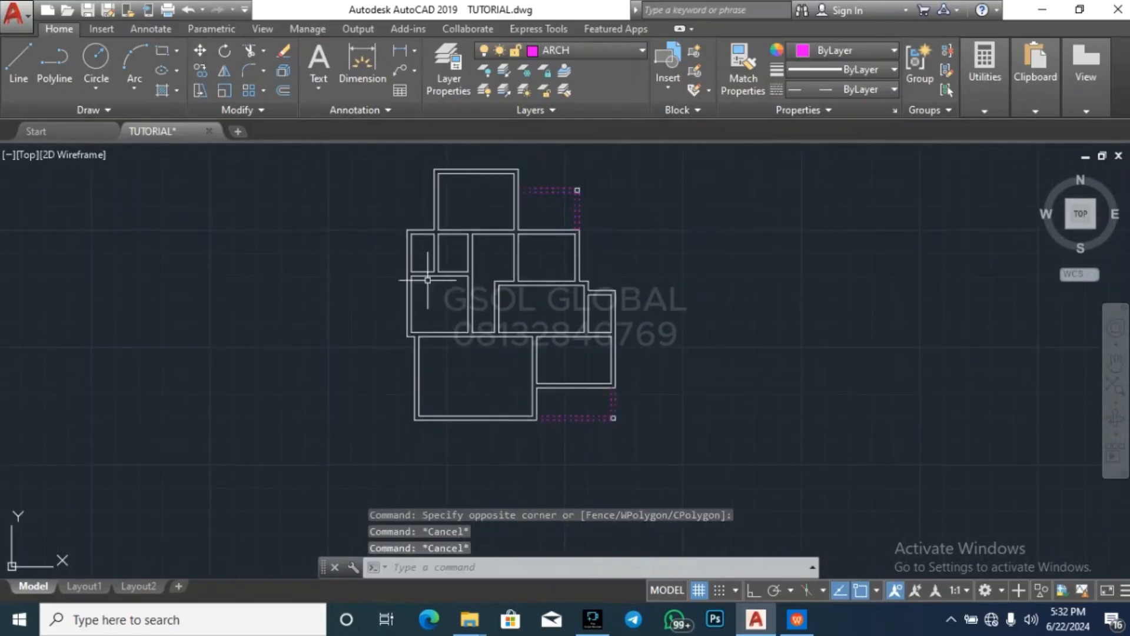
pyautogui.press('Escape')
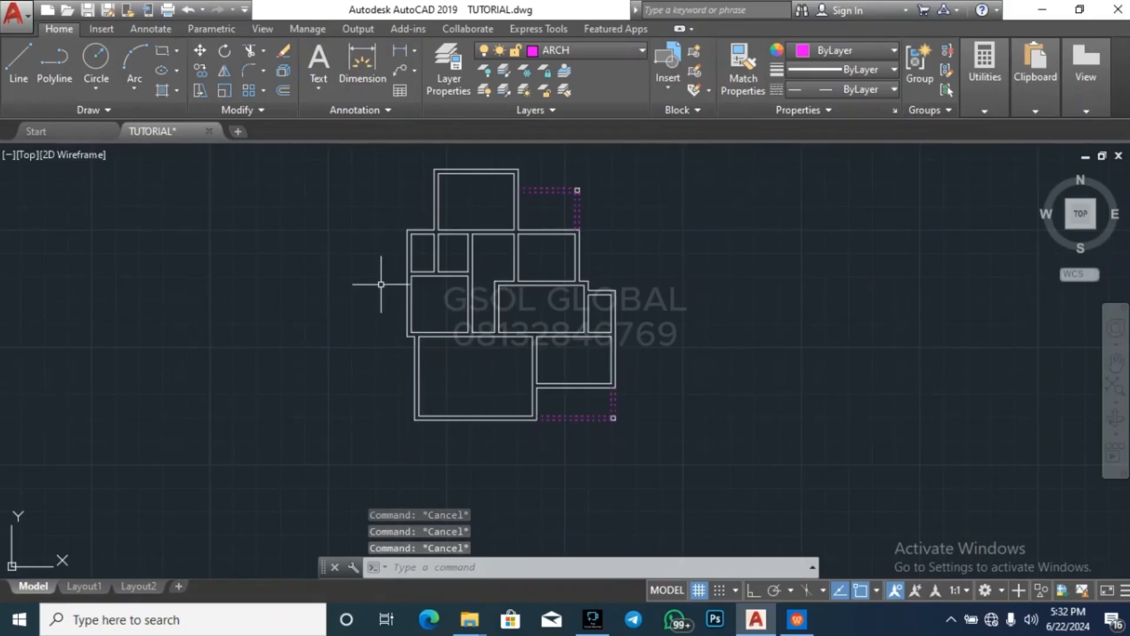
pyautogui.scroll(-2, 374, 283)
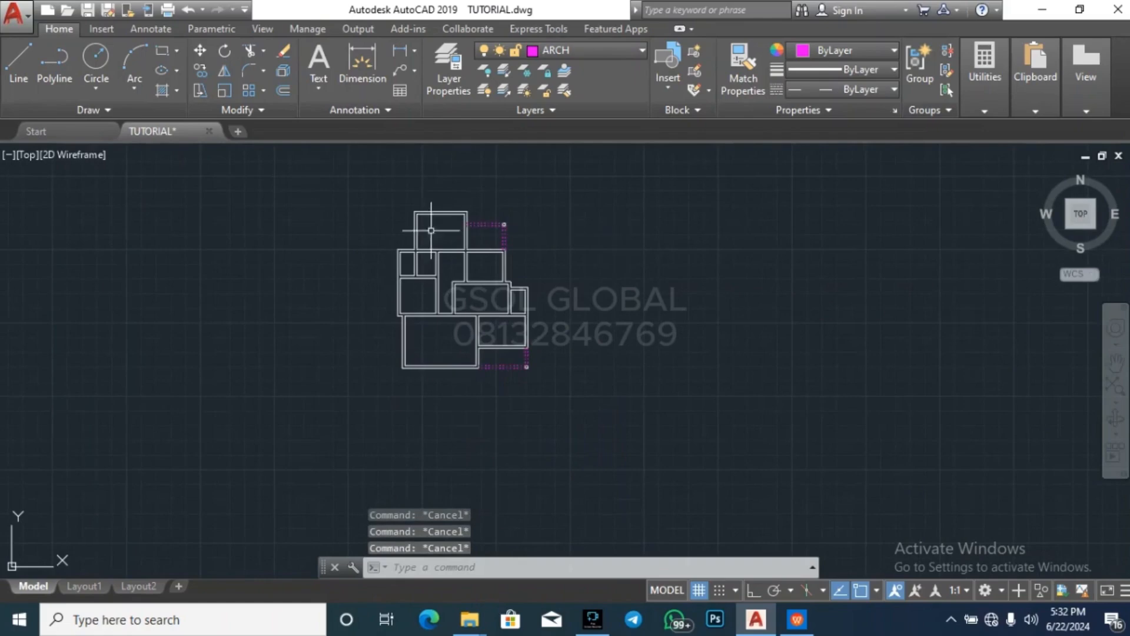
# Make wall 2 the current layer
pyautogui.scroll(2, 435, 220)
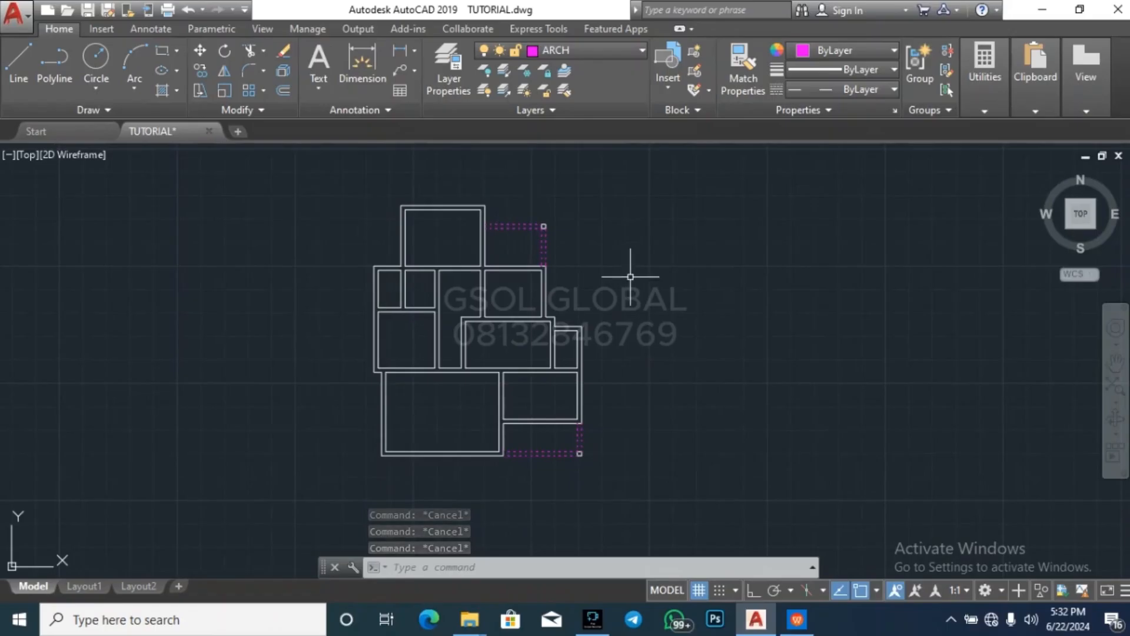
pyautogui.click(603, 50)
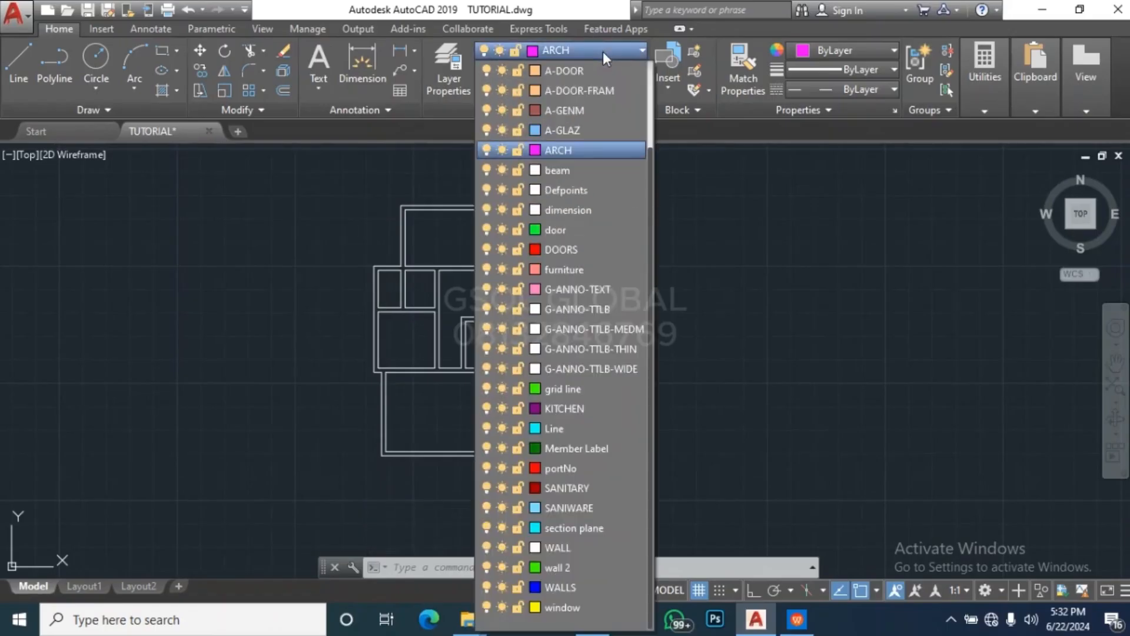
pyautogui.click(599, 567)
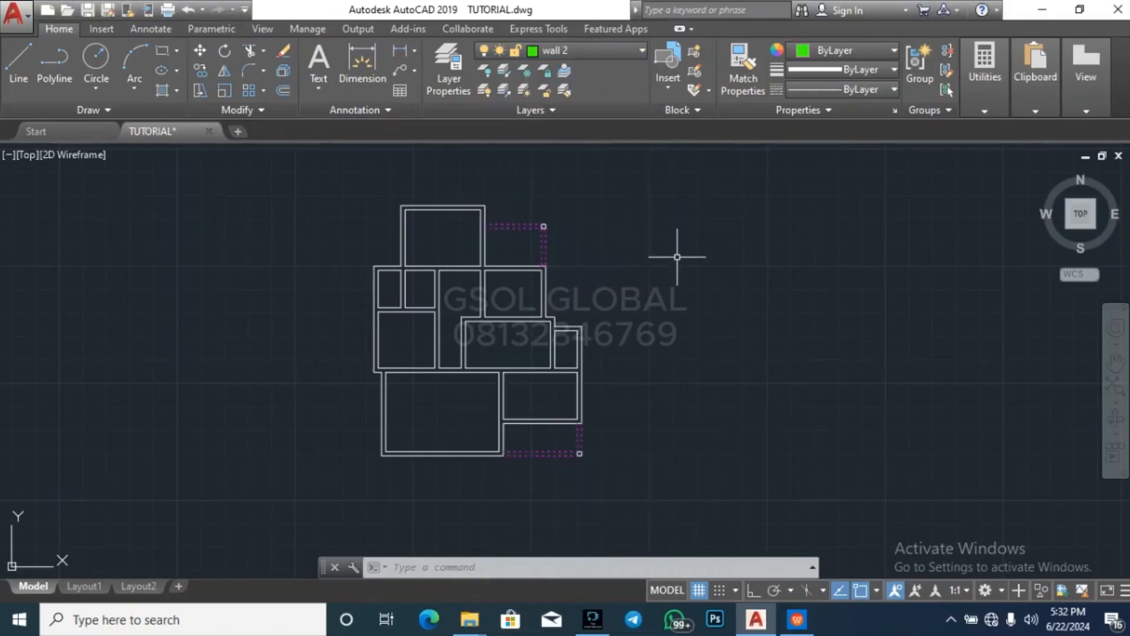
# Trace the copied plan's north outline with lines from the northernmost room's outer northwest corner to the northeast porch column
pyautogui.write('l')
pyautogui.press('Return')
pyautogui.scroll(3, 392, 194)
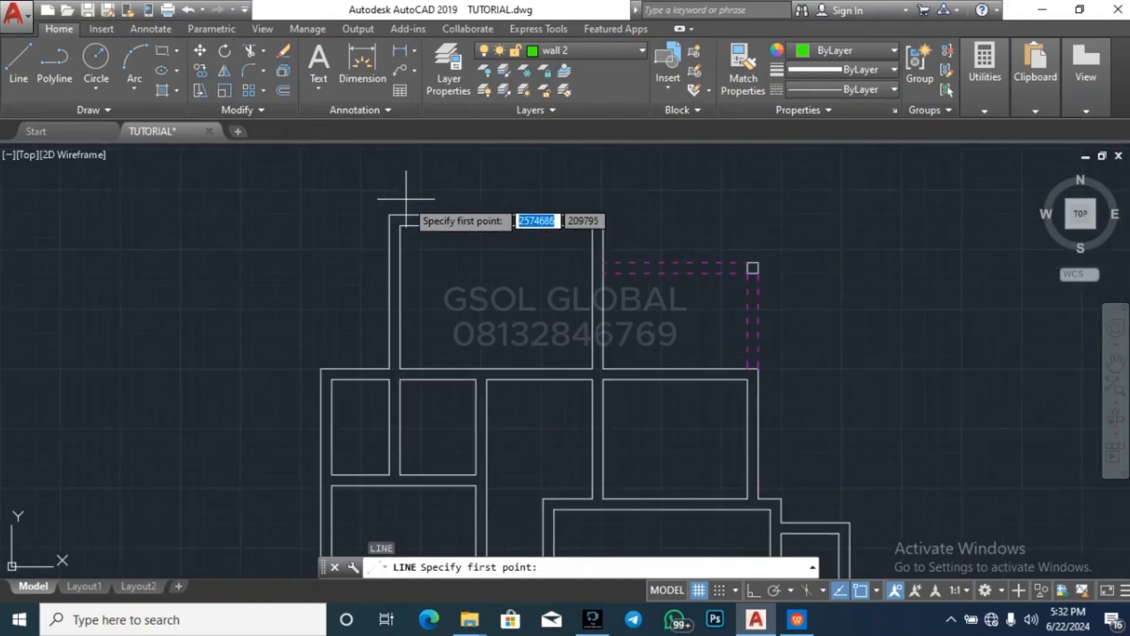
pyautogui.click(389, 215)
pyautogui.click(604, 215)
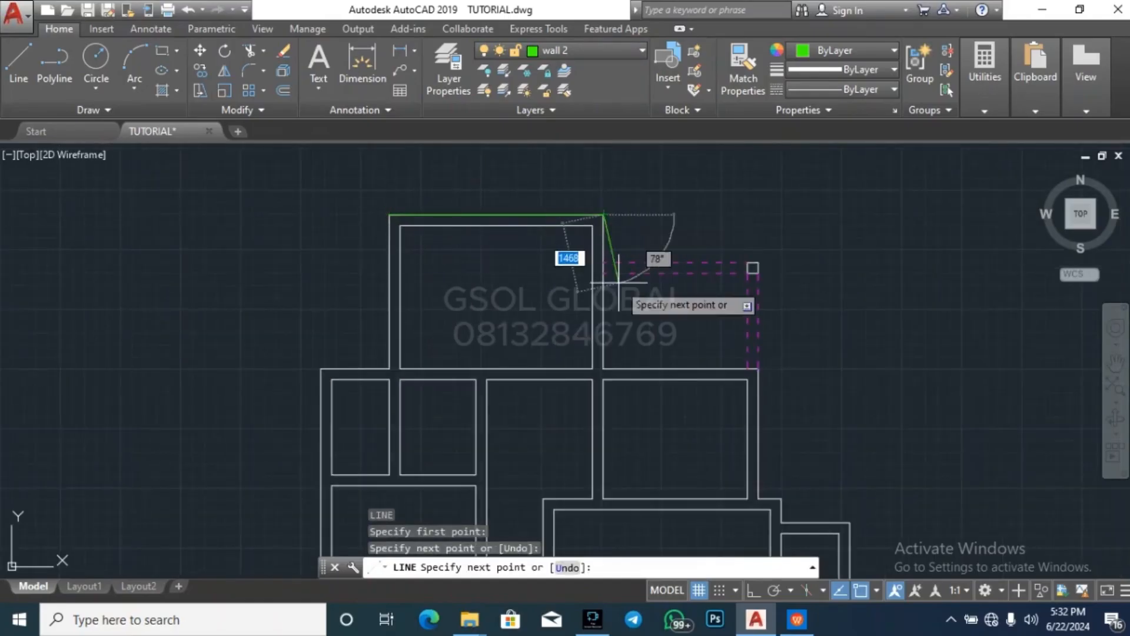
pyautogui.click(604, 262)
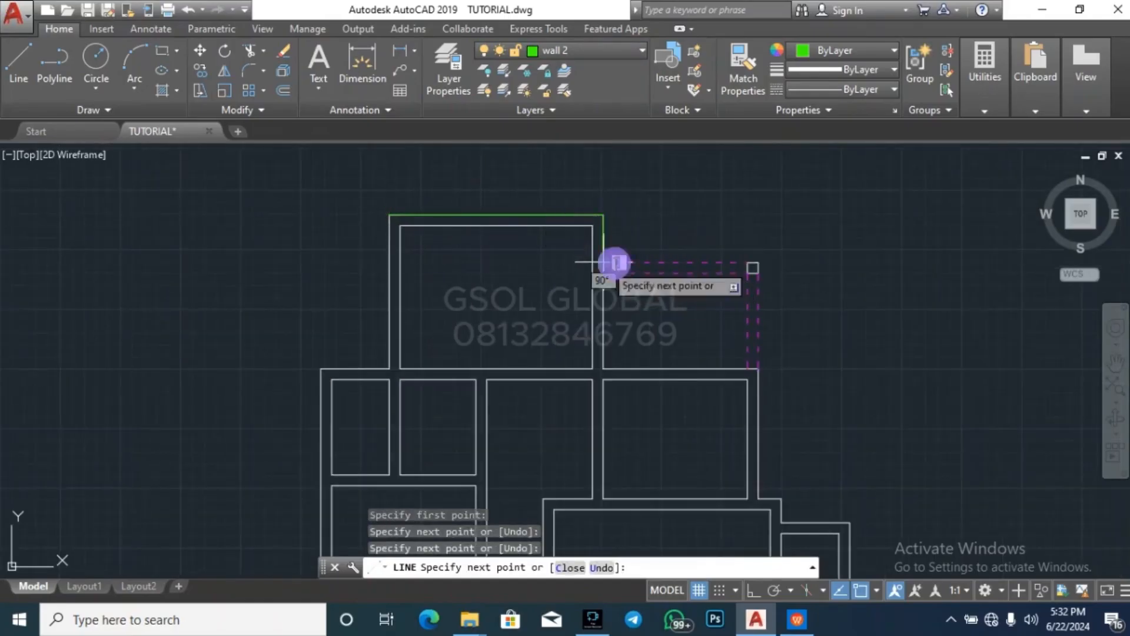
pyautogui.click(753, 267)
# Continue the line outline down the stepped east side to the outer corner of the southeast column
pyautogui.scroll(-3, 769, 209)
pyautogui.scroll(5, 776, 297)
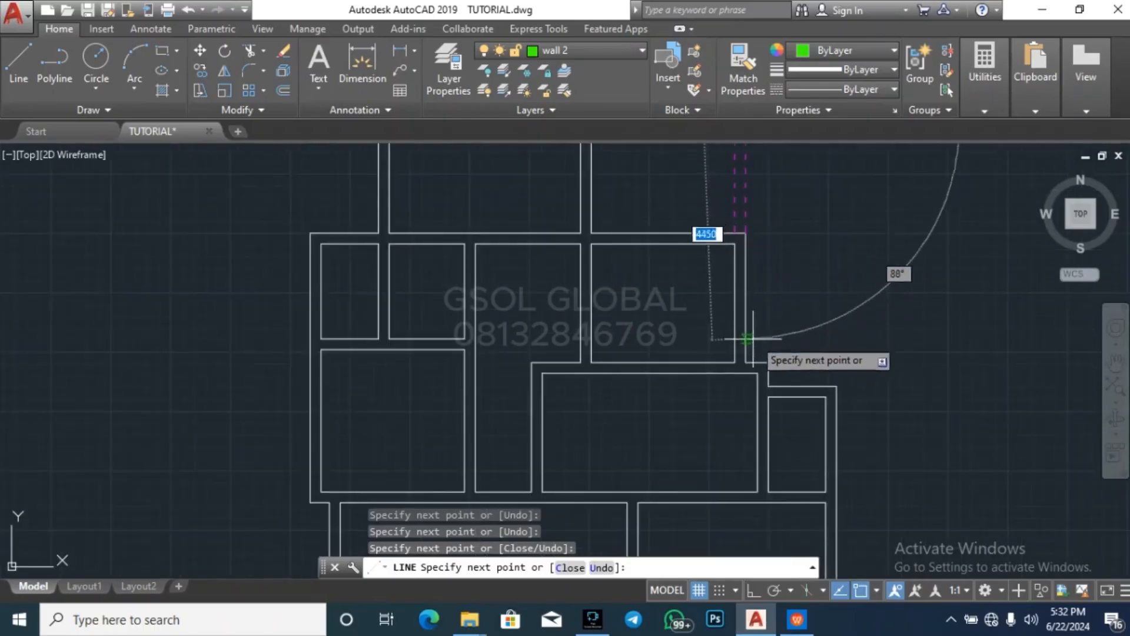
pyautogui.click(747, 362)
pyautogui.click(768, 362)
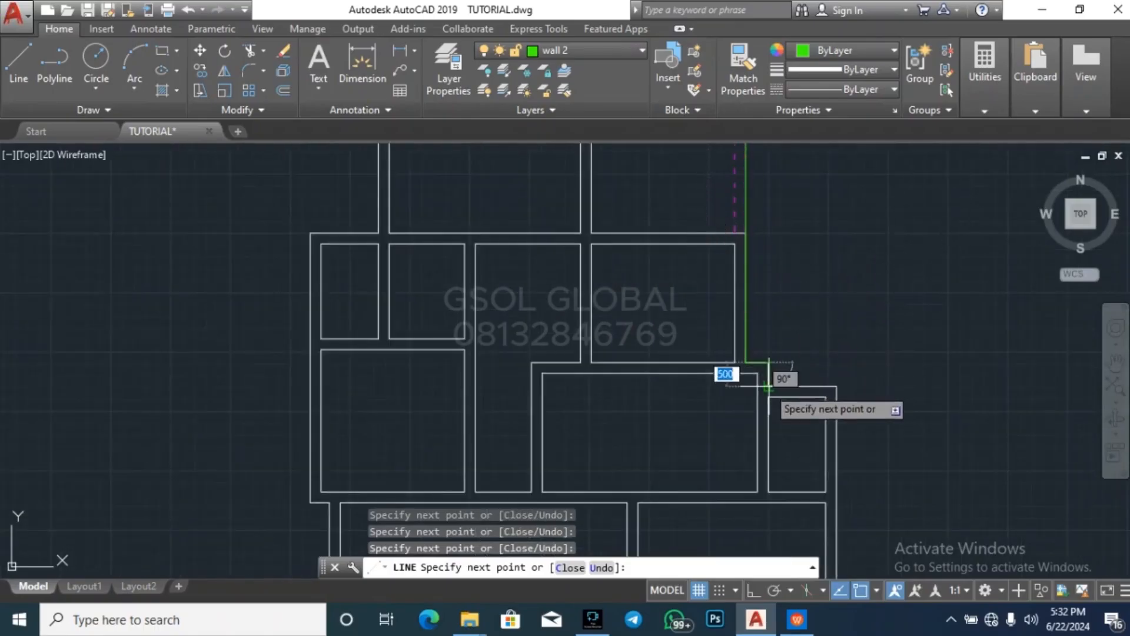
pyautogui.click(768, 387)
pyautogui.click(832, 388)
pyautogui.scroll(-4, 832, 244)
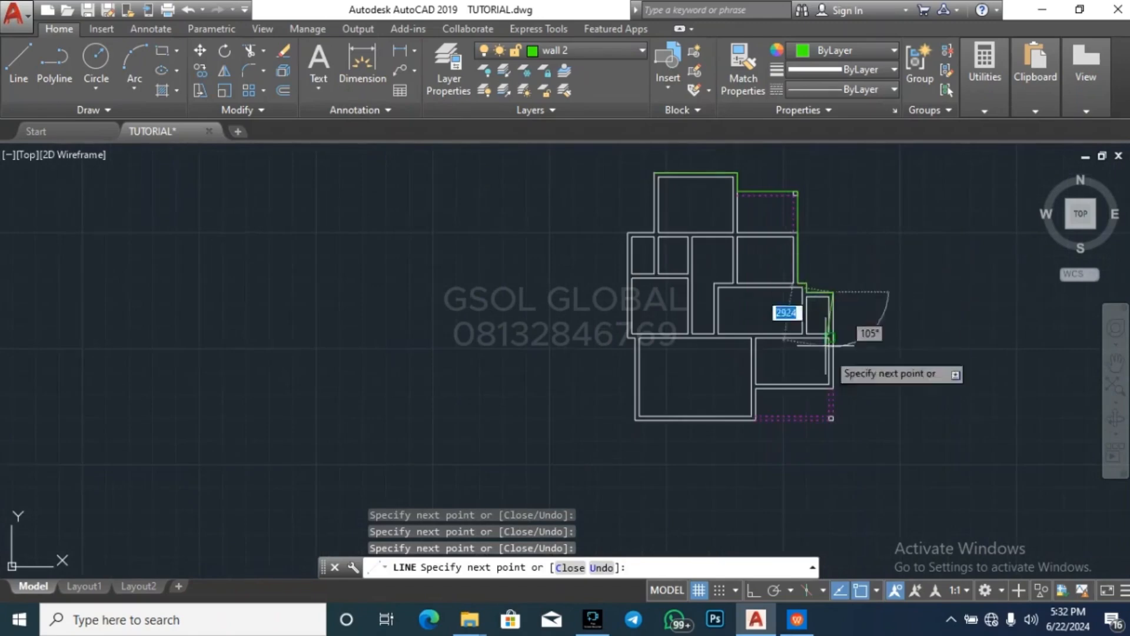
pyautogui.scroll(6, 837, 437)
pyautogui.click(832, 419)
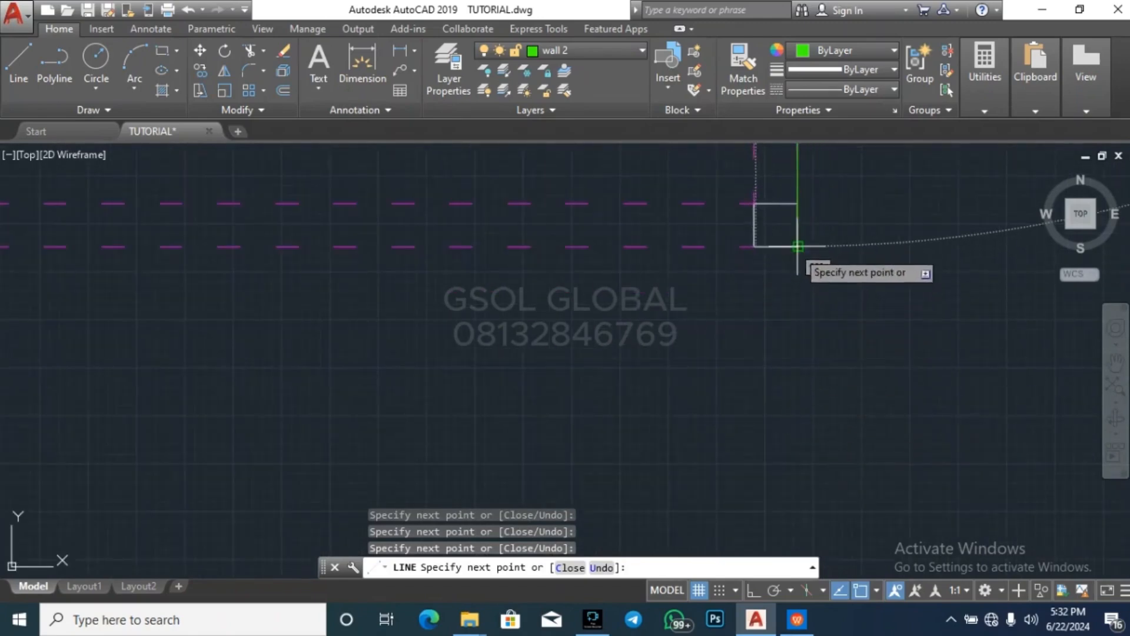
# Continue the line outline along the south side and up the southwest room's west wall to the step
pyautogui.scroll(-4, 869, 359)
pyautogui.scroll(-4, 876, 375)
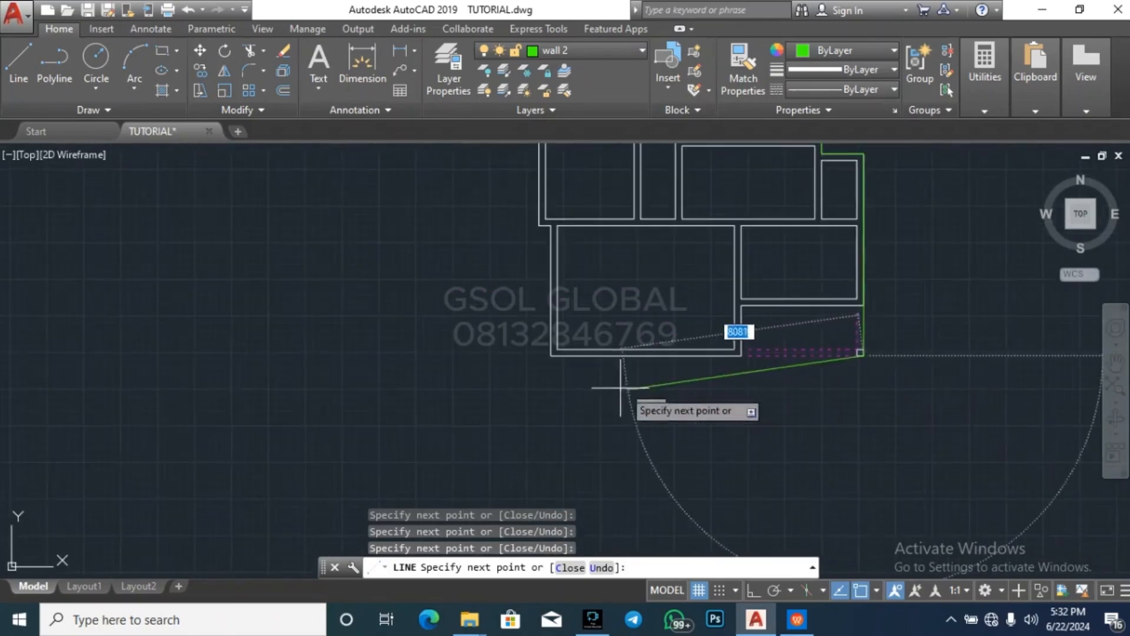
pyautogui.click(552, 355)
pyautogui.click(552, 225)
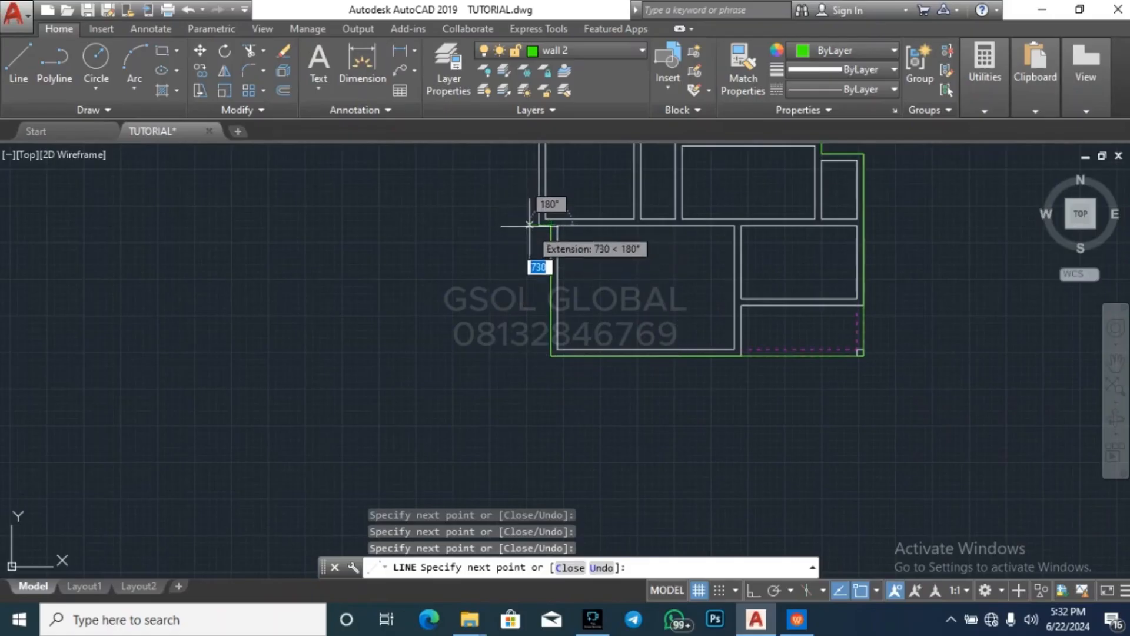
pyautogui.scroll(-5, 550, 321)
pyautogui.scroll(8, 518, 388)
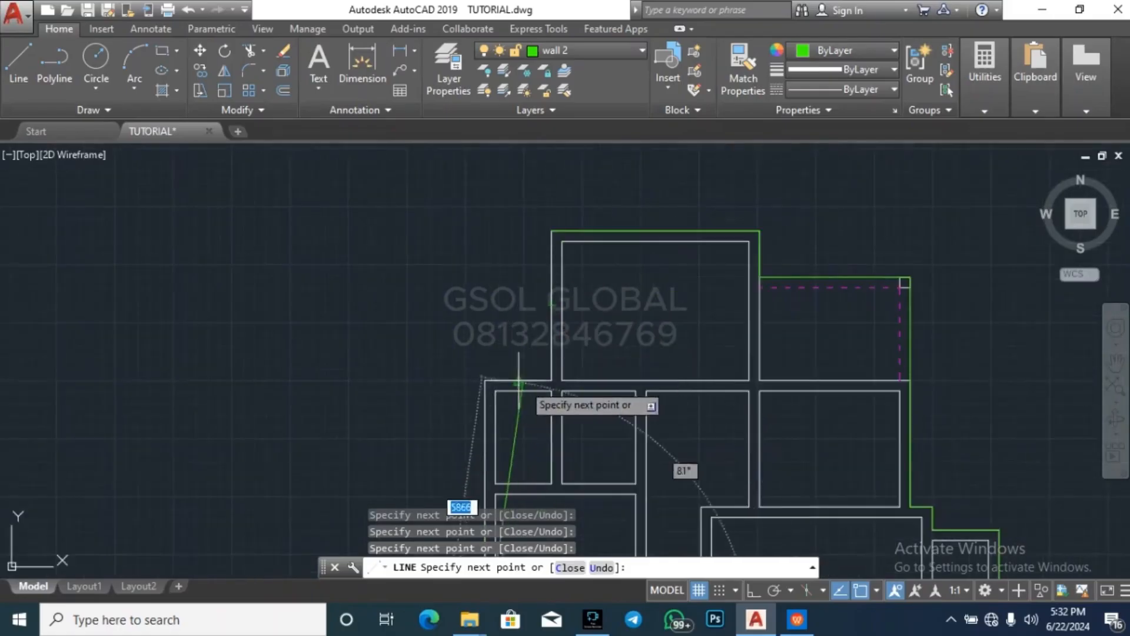
# Trace the remaining upper west walls toward the starting corner with lines and end the Line command
pyautogui.click(486, 381)
pyautogui.click(551, 380)
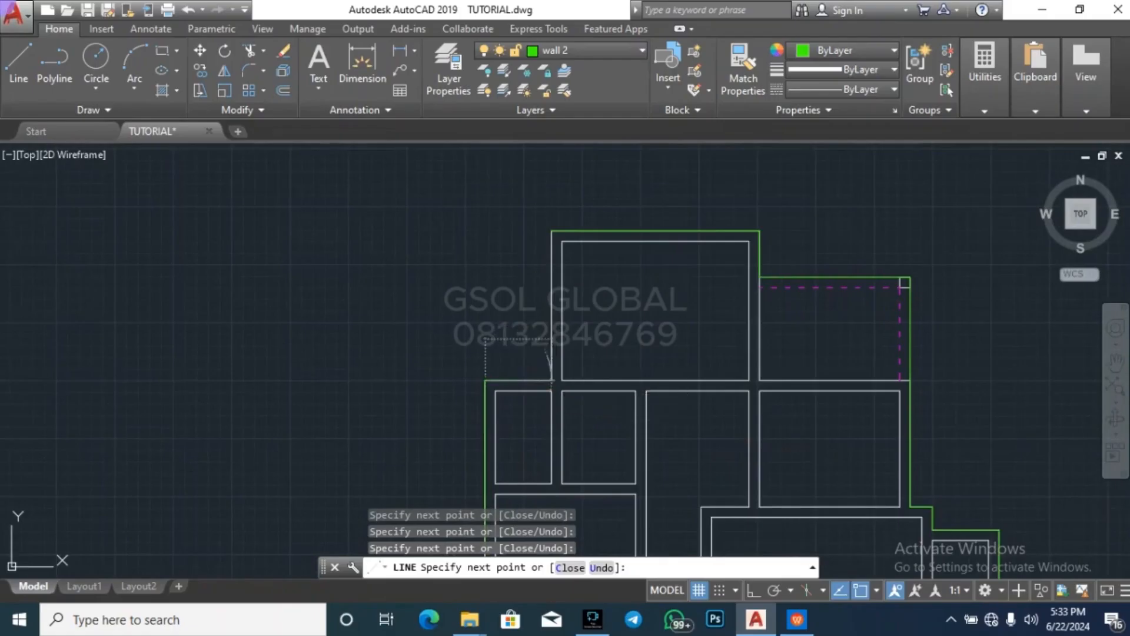
pyautogui.press('Escape')
pyautogui.press('Escape')
pyautogui.press('Escape')
pyautogui.scroll(-4, 559, 194)
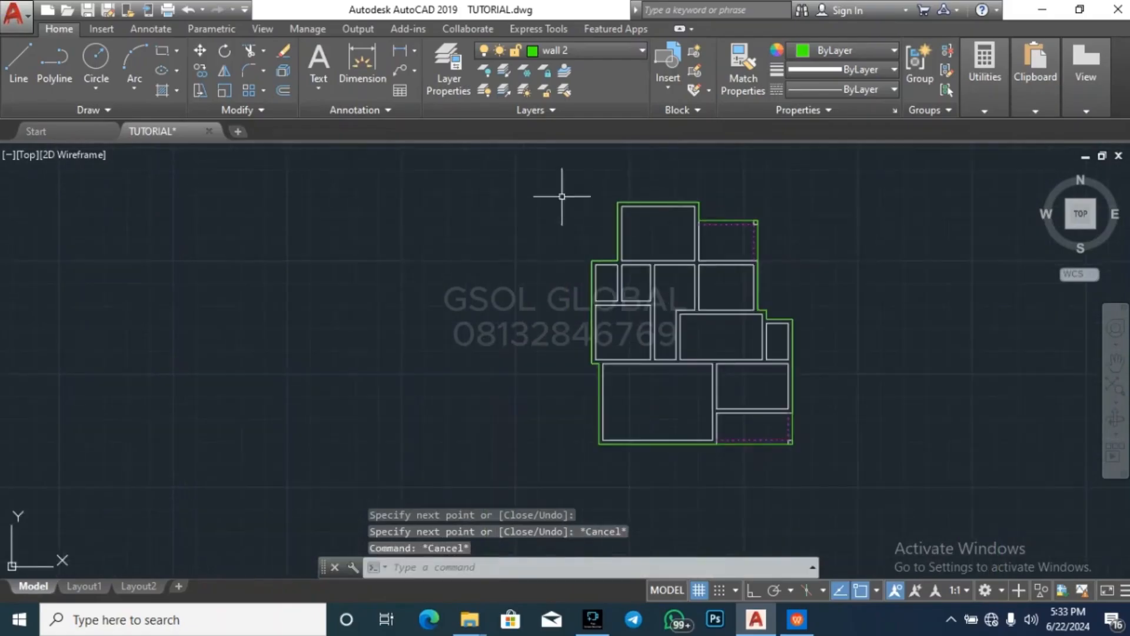
# Undo the line outline traced around the copied floor plan
pyautogui.press('Escape')
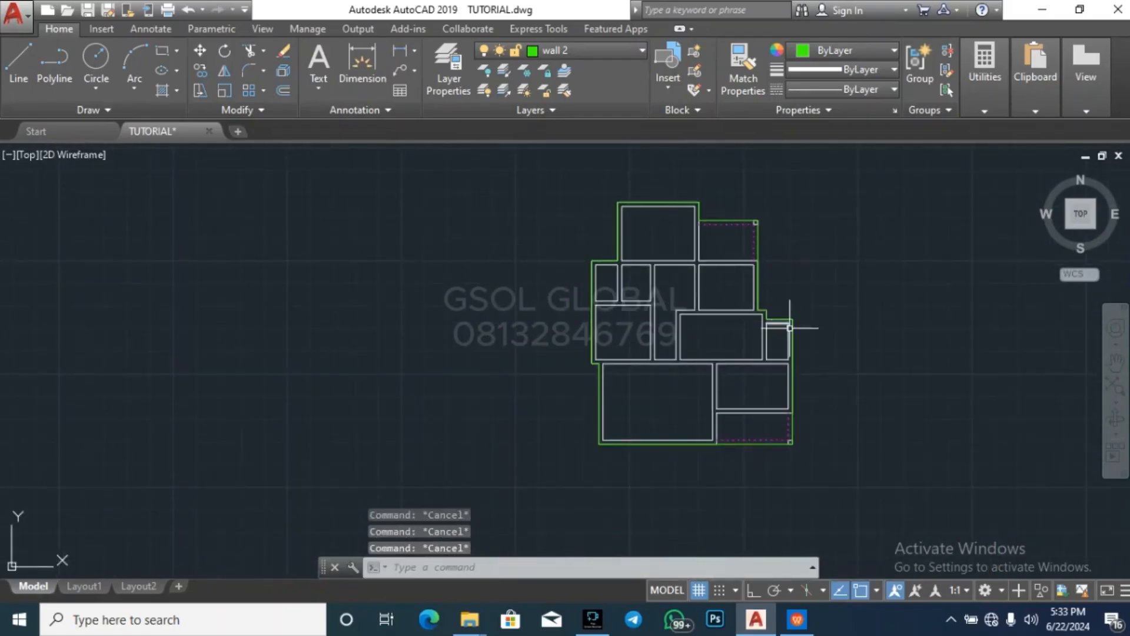
pyautogui.hotkey('ctrl', 'z')
pyautogui.hotkey('ctrl', 'z')
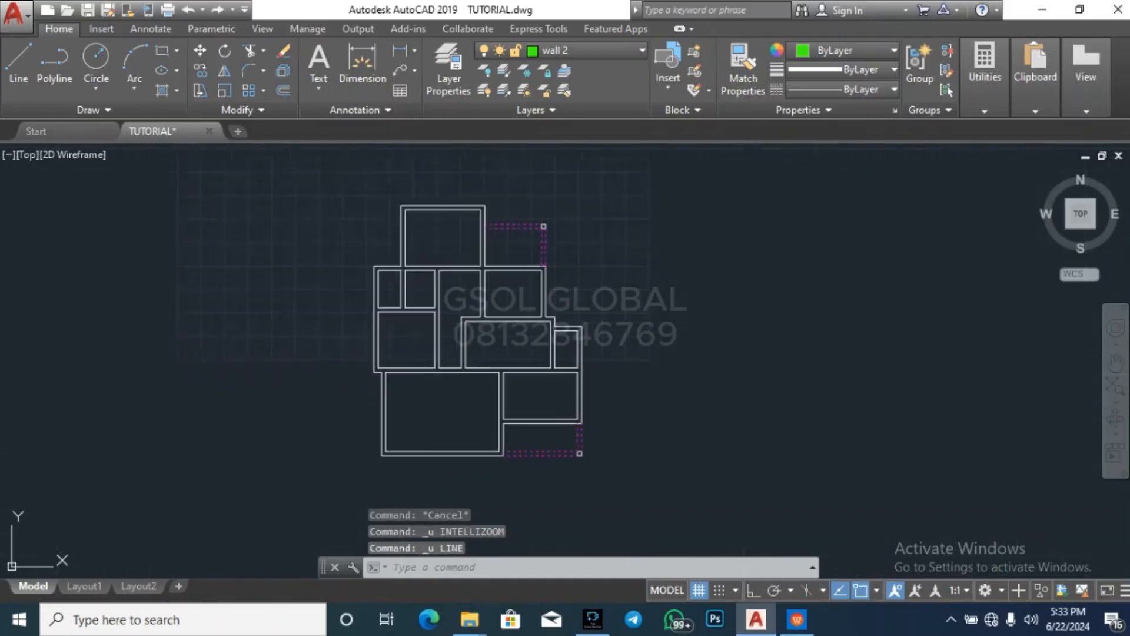
# Start a polyline at the northernmost room's outer northwest corner and trace the north outline to the northeast column's outer corner
pyautogui.click(42, 76)
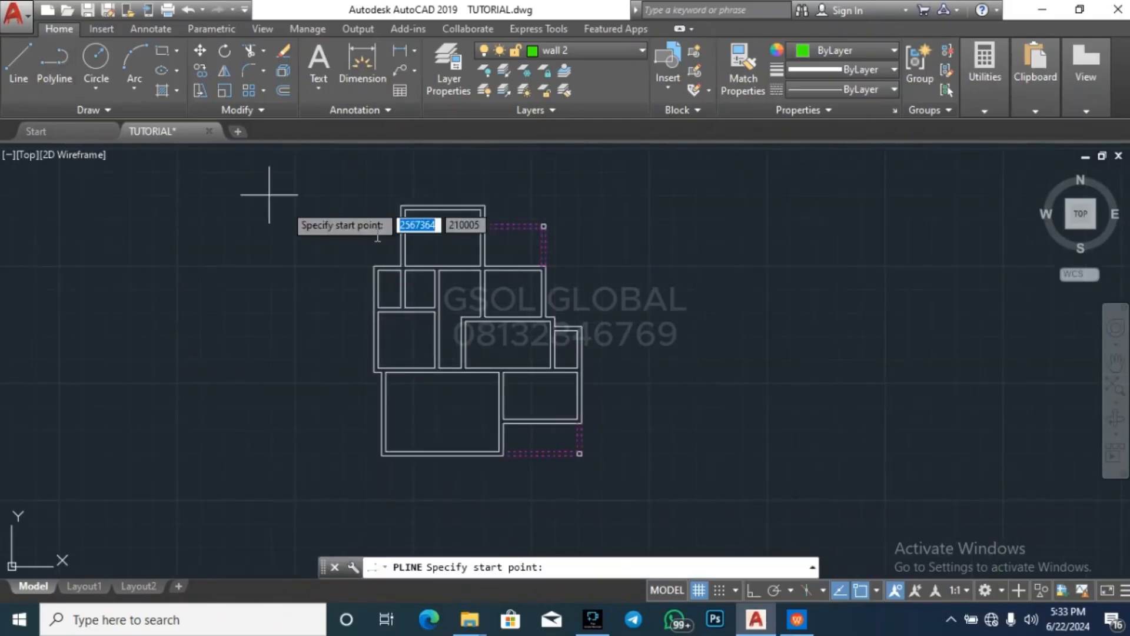
pyautogui.scroll(3, 429, 188)
pyautogui.click(361, 213)
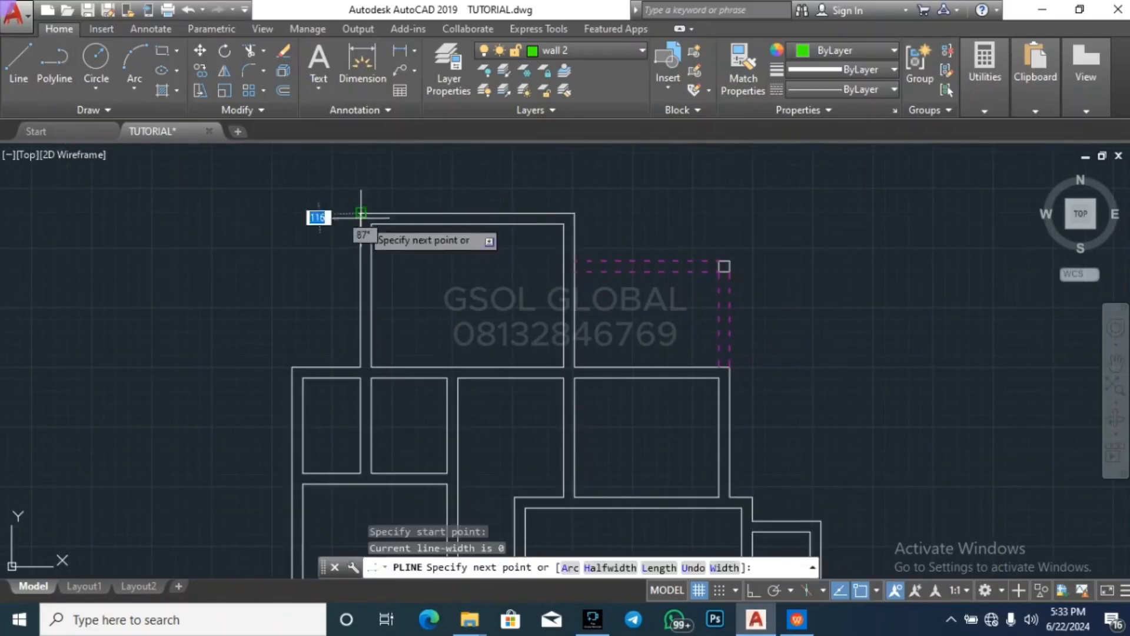
pyautogui.click(574, 213)
pyautogui.click(575, 260)
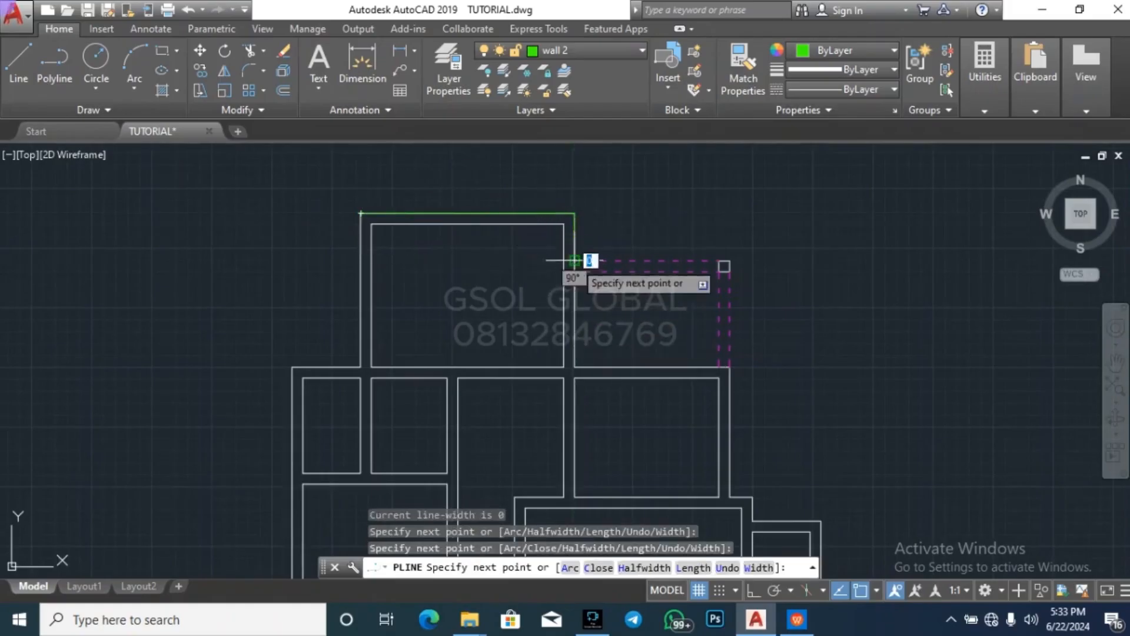
pyautogui.click(729, 260)
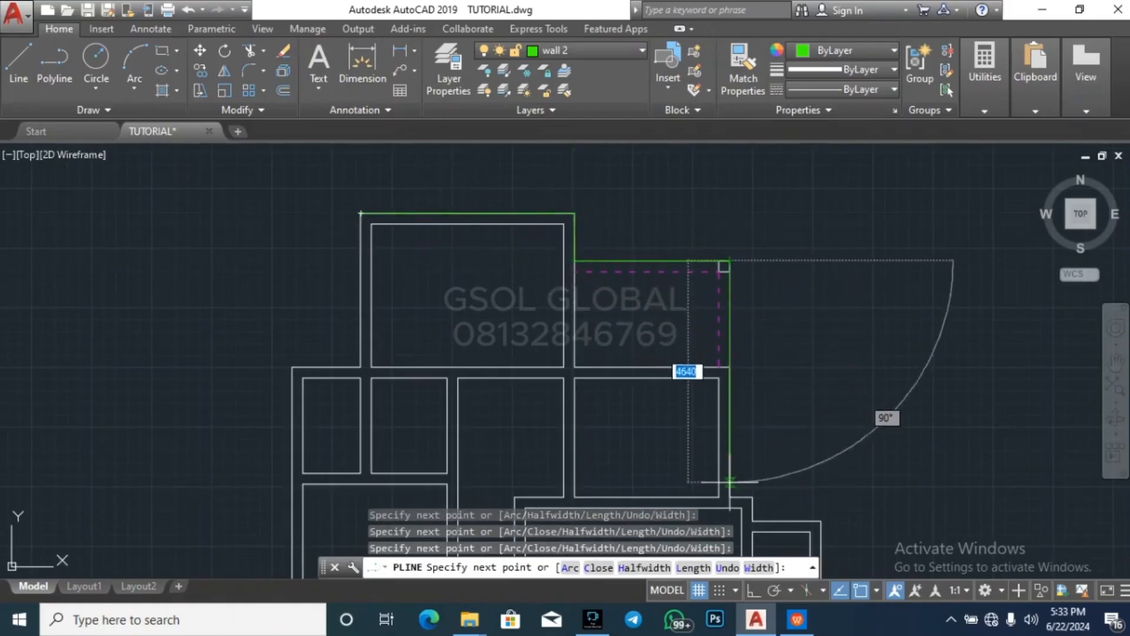
# Continue the polyline down the stepped east outline to the outer corner of the southeast column
pyautogui.click(752, 497)
pyautogui.scroll(-4, 783, 377)
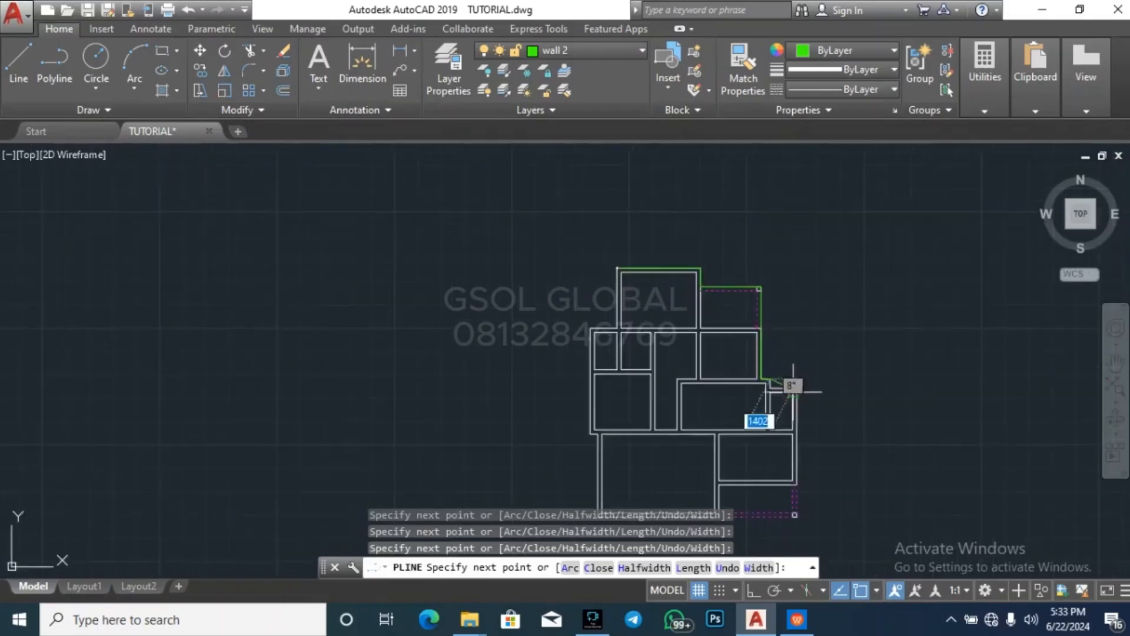
pyautogui.scroll(6, 749, 298)
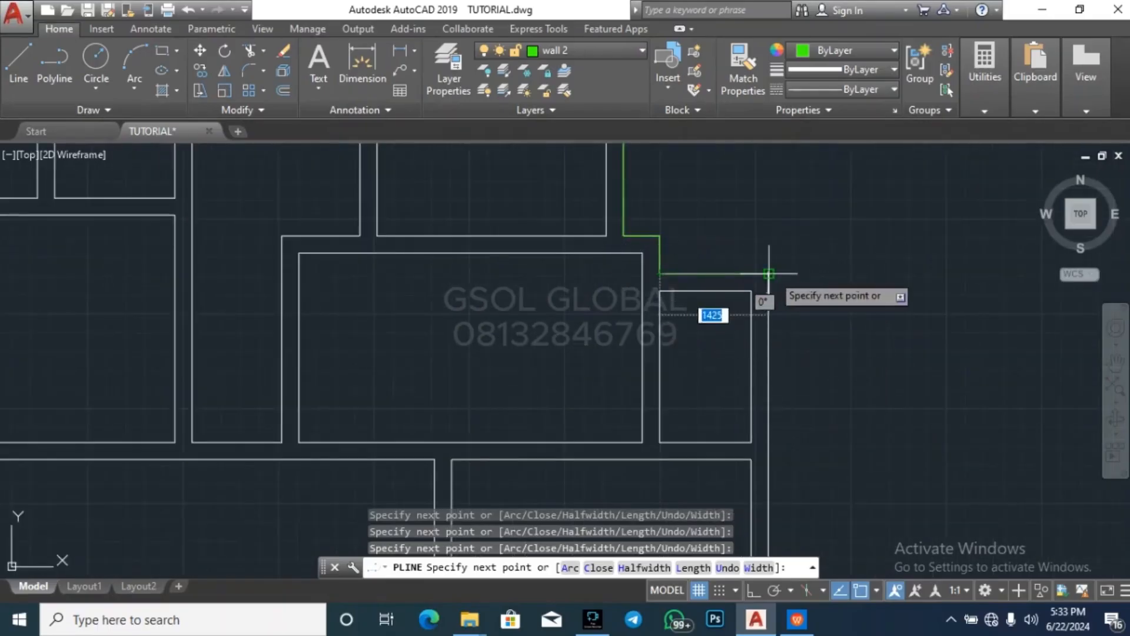
pyautogui.scroll(-5, 795, 247)
pyautogui.scroll(4, 807, 306)
pyautogui.click(772, 377)
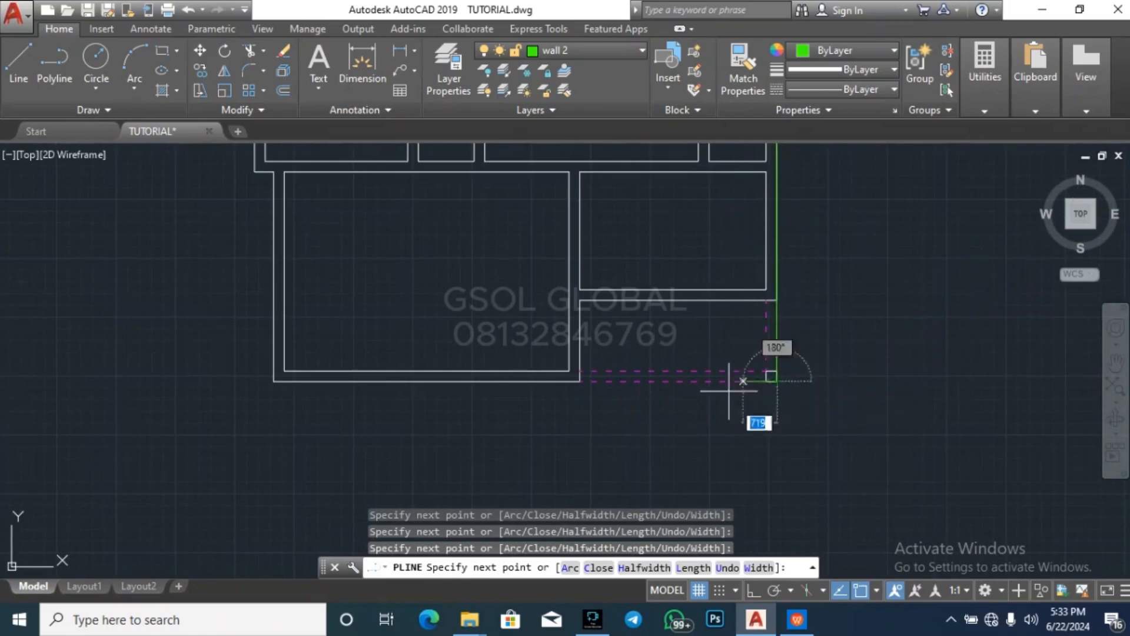
# Continue the polyline along the south outline and up the southwest room's west wall around the small step
pyautogui.click(274, 381)
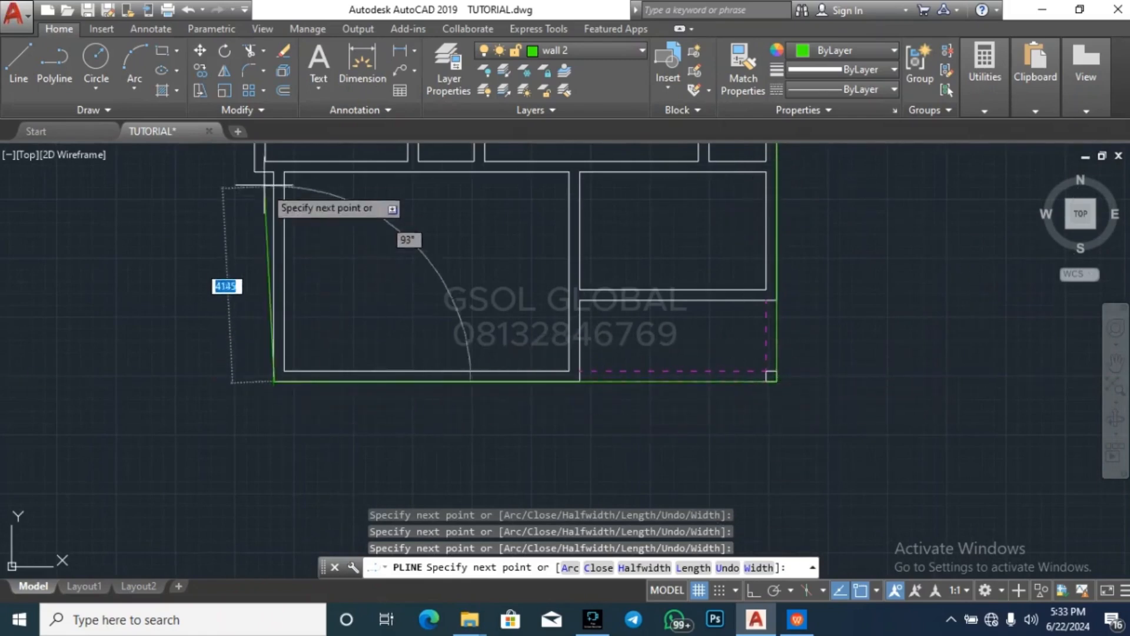
pyautogui.scroll(-6, 592, 474)
pyautogui.scroll(8, 509, 397)
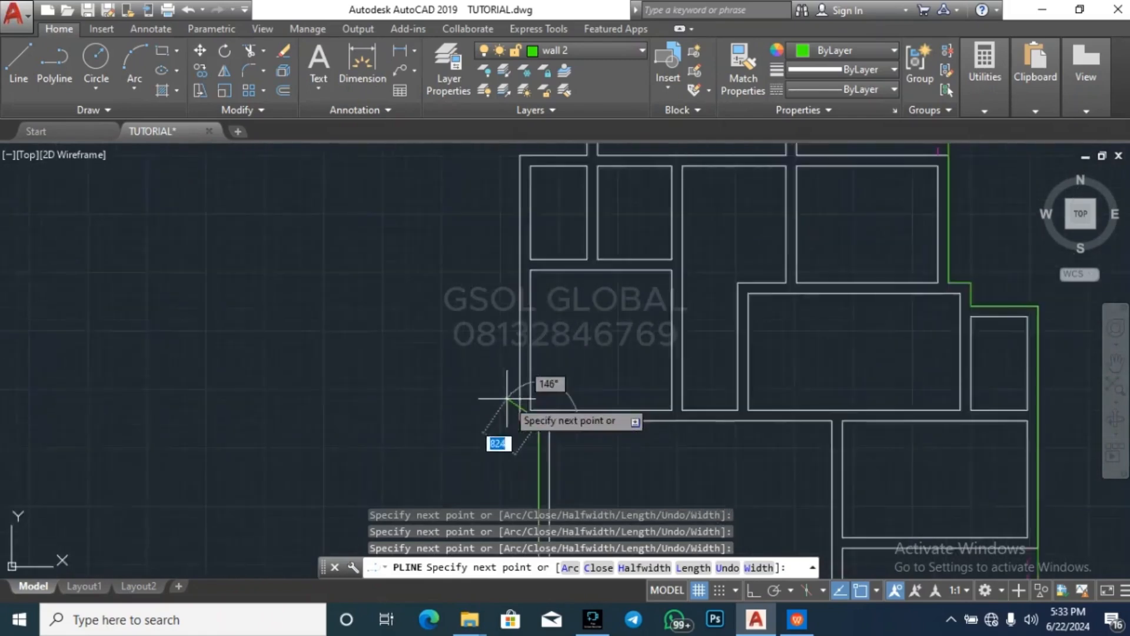
pyautogui.click(528, 441)
pyautogui.scroll(-4, 515, 490)
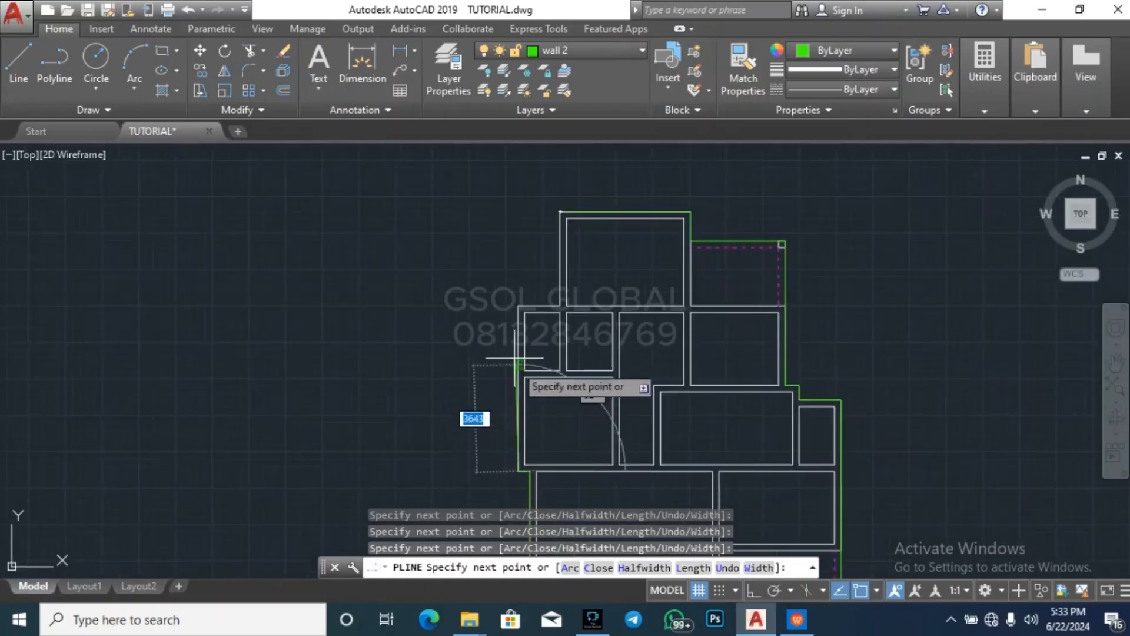
# Trace the remaining west outline back to the polyline's starting corner and end the Polyline command
pyautogui.scroll(2, 522, 317)
pyautogui.click(520, 301)
pyautogui.click(586, 301)
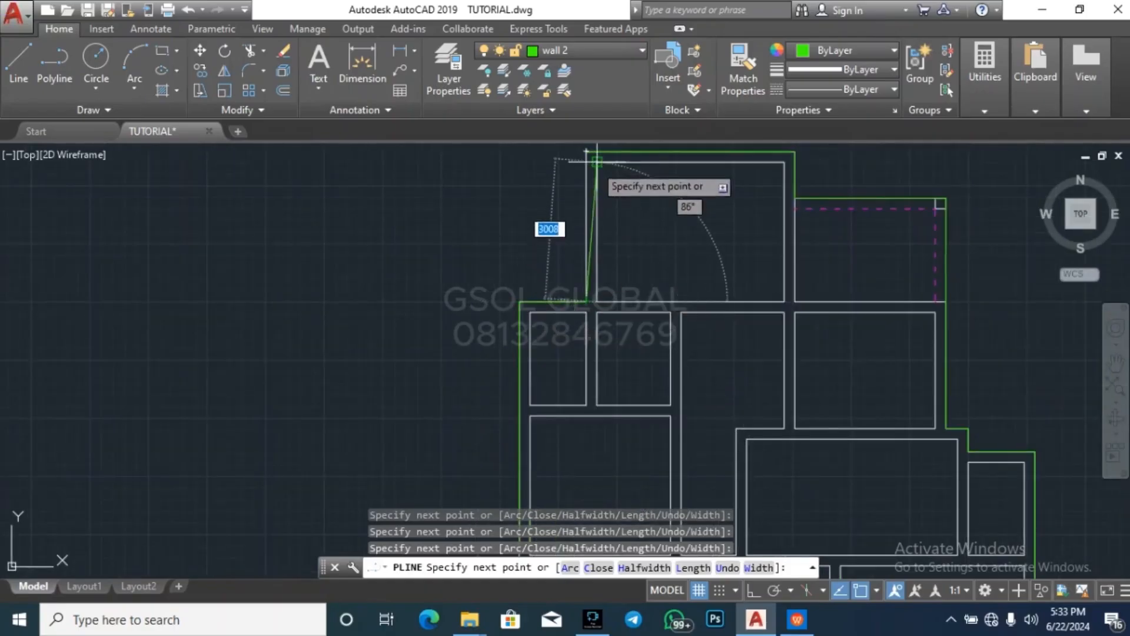
pyautogui.press('Escape')
pyautogui.press('Escape')
pyautogui.press('Escape')
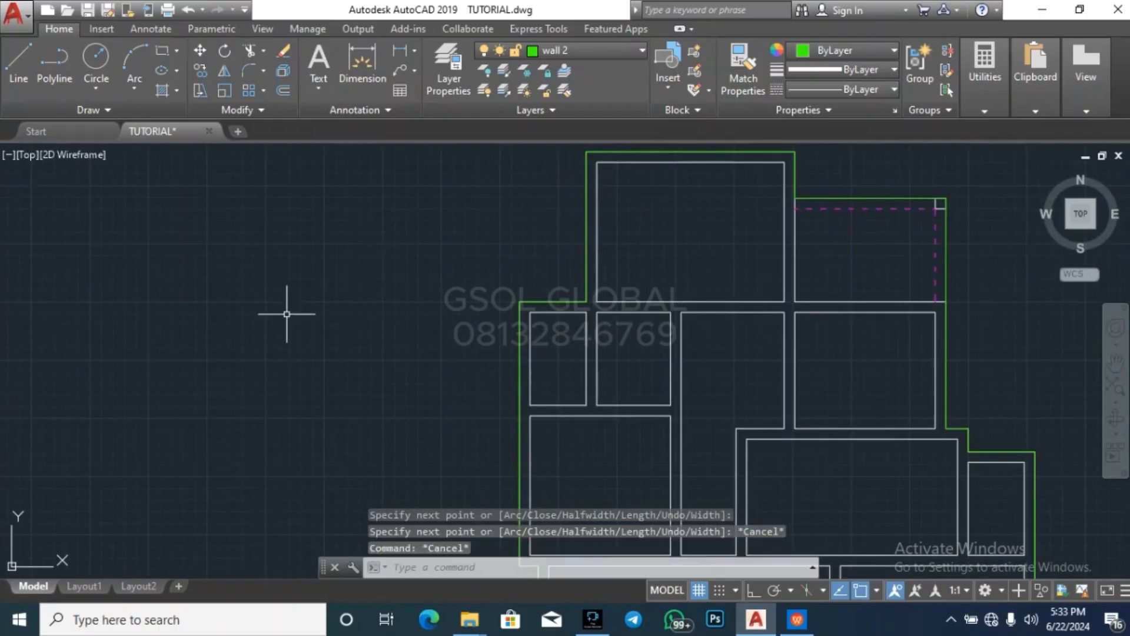
pyautogui.scroll(-4, 285, 314)
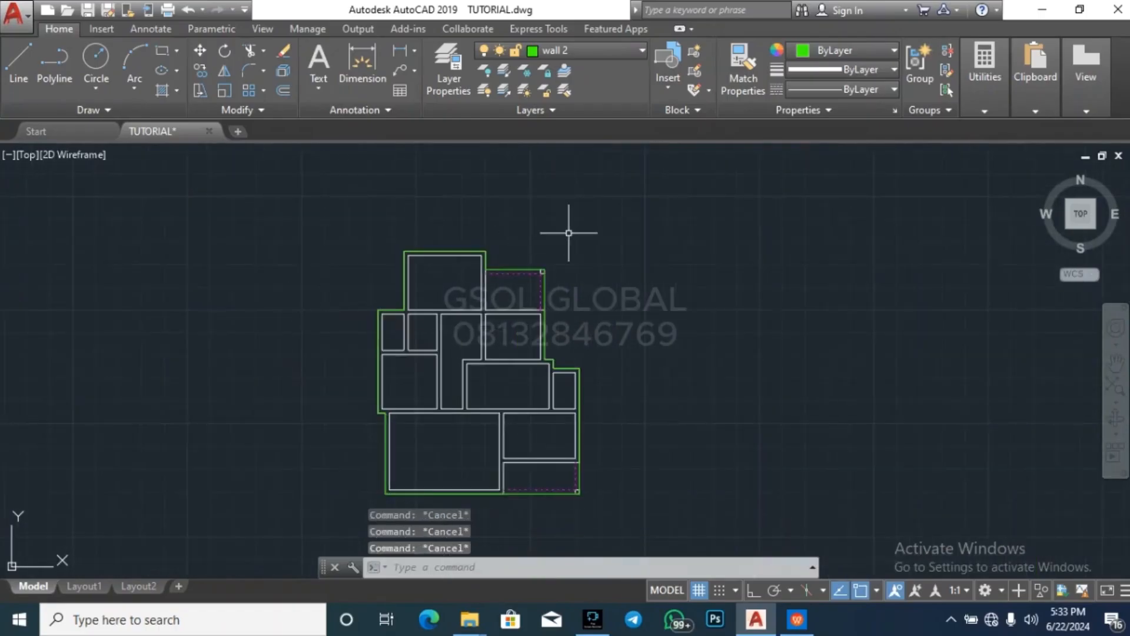
# Offset the plan's outer wall 2 outline inward by 225 to form the inner face of the external walls
pyautogui.click(521, 266)
pyautogui.press('Escape')
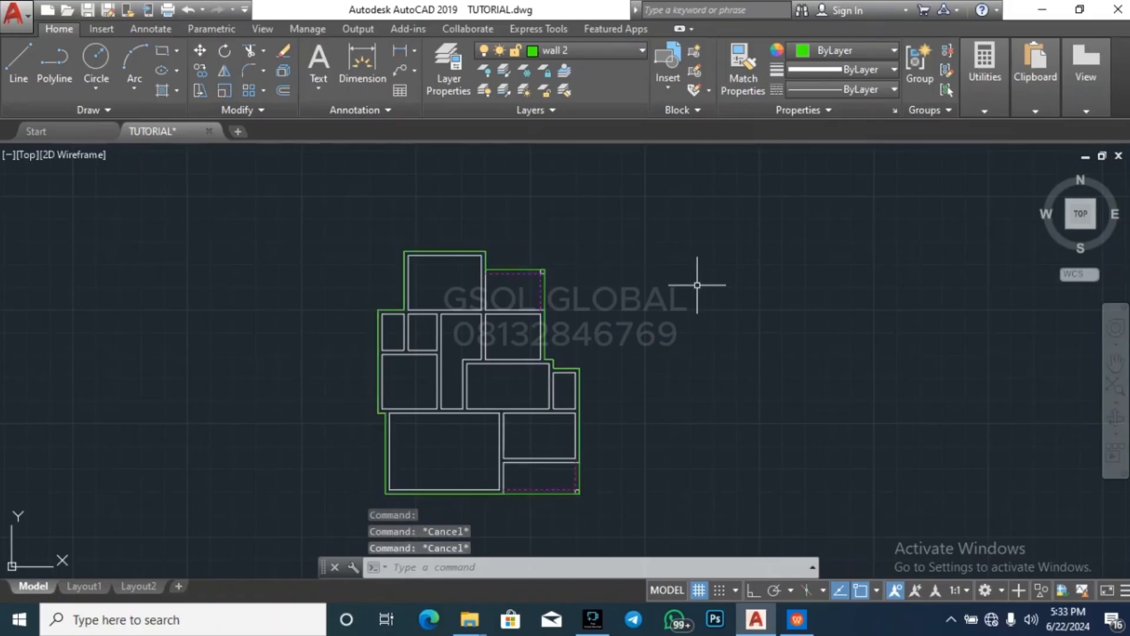
pyautogui.write('o')
pyautogui.press('Return')
pyautogui.press('Return')
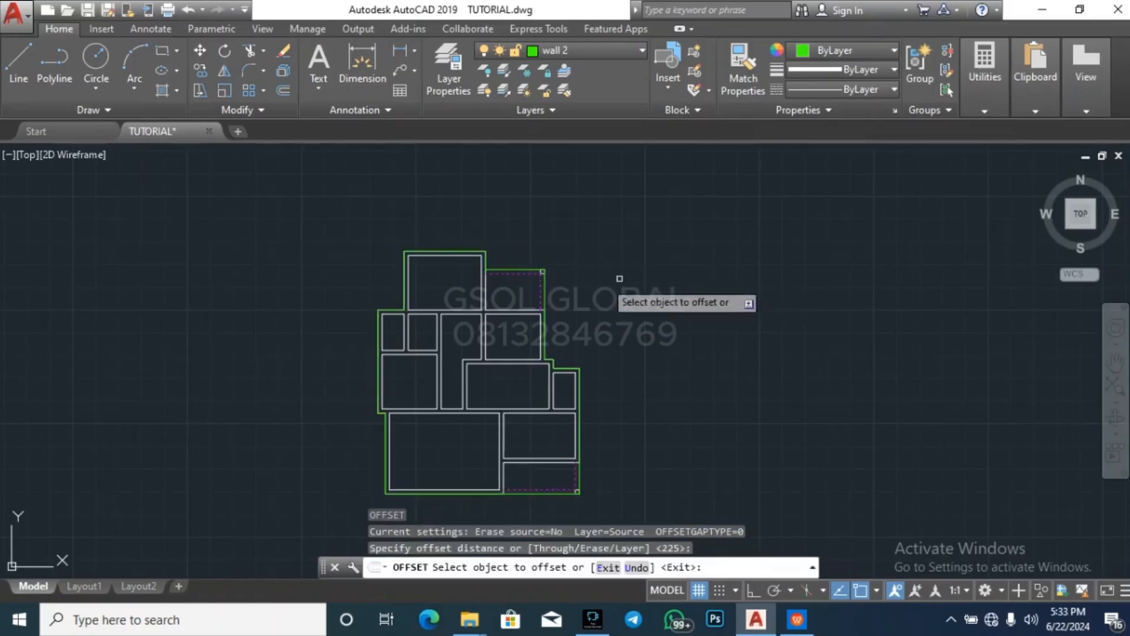
pyautogui.click(513, 270)
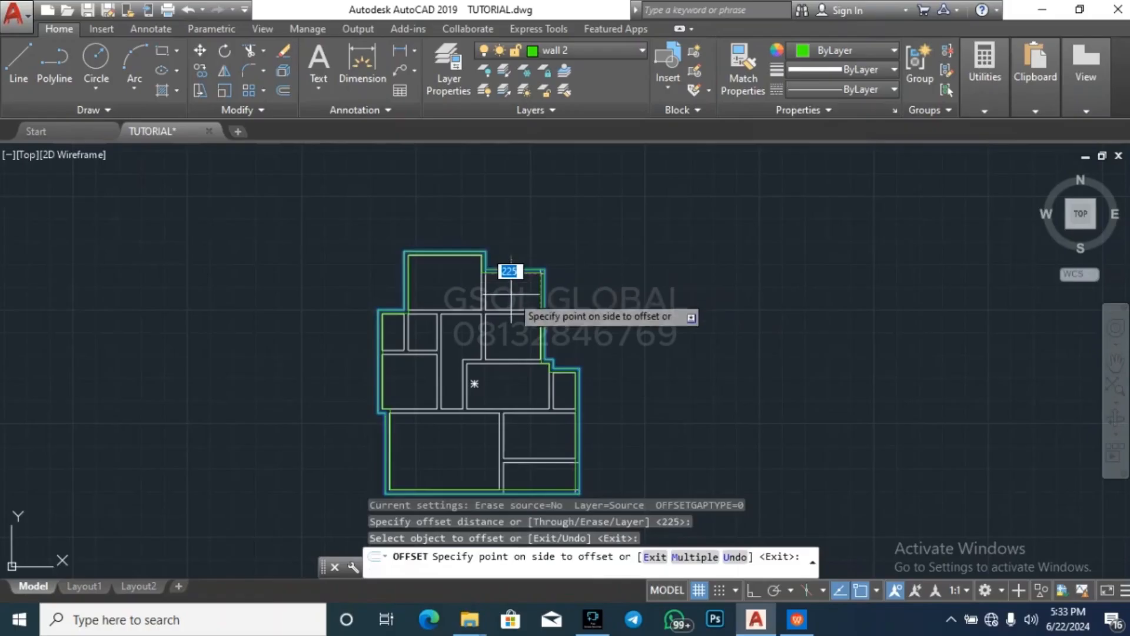
pyautogui.click(518, 293)
pyautogui.press('Escape')
pyautogui.press('Escape')
pyautogui.press('Escape')
pyautogui.press('Escape')
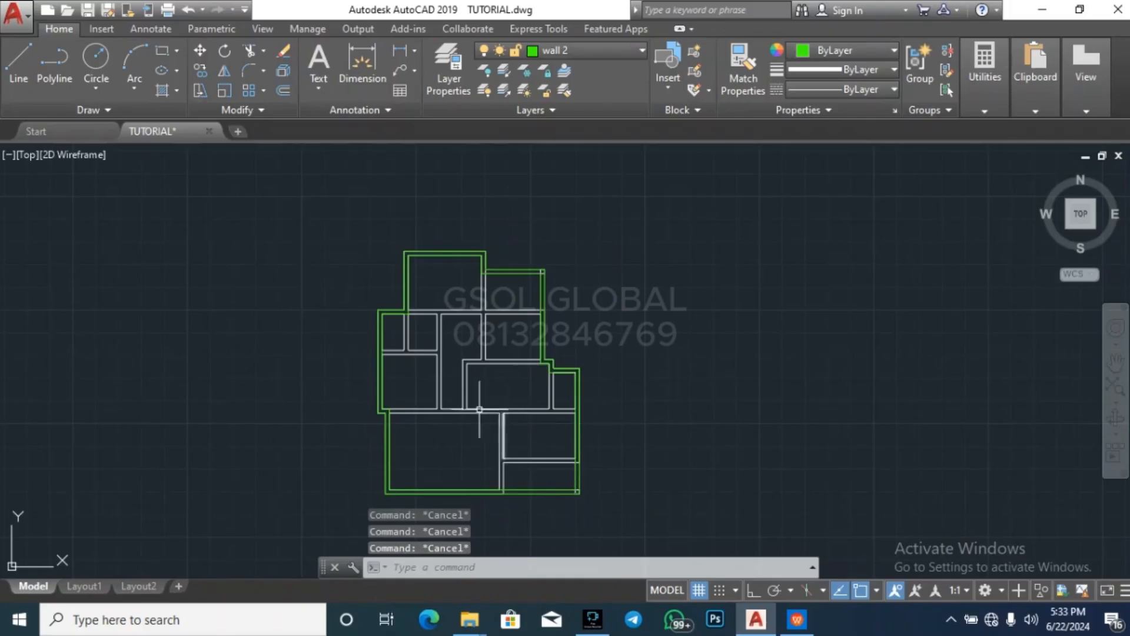
# Explode the outer wall 2 outline polyline into separate lines
pyautogui.scroll(2, 544, 480)
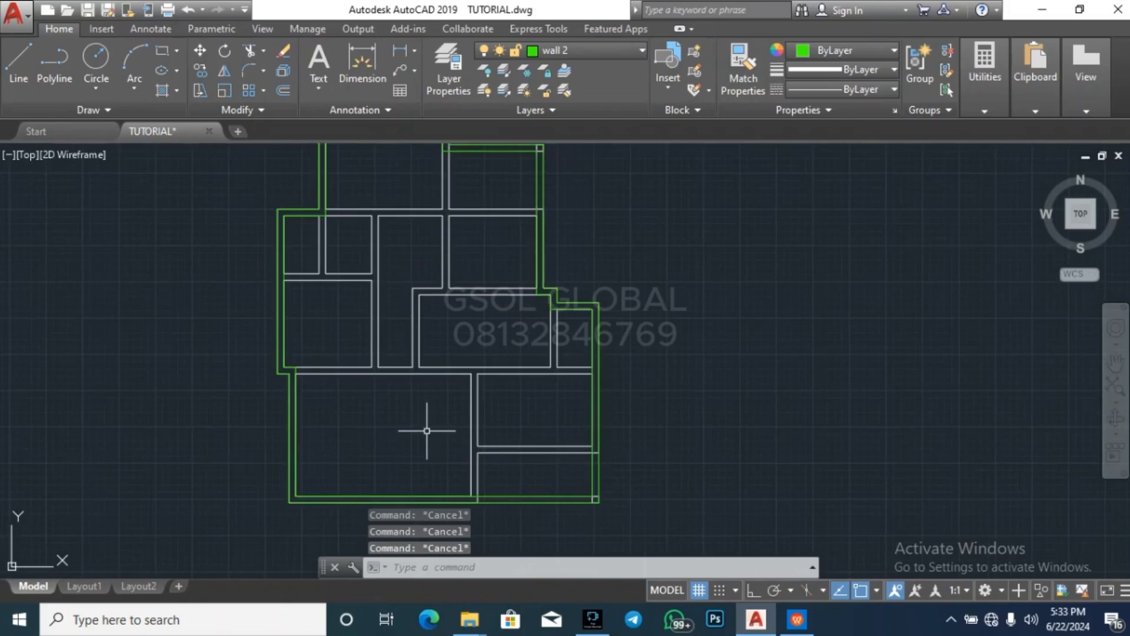
pyautogui.click(538, 265)
pyautogui.write('x')
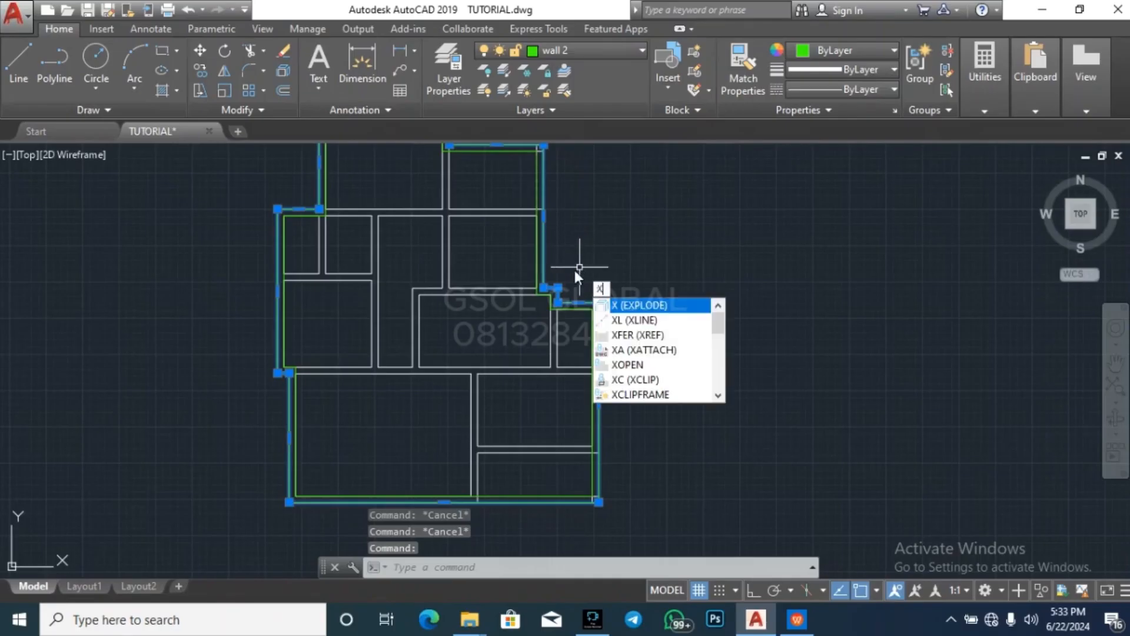
pyautogui.press('Return')
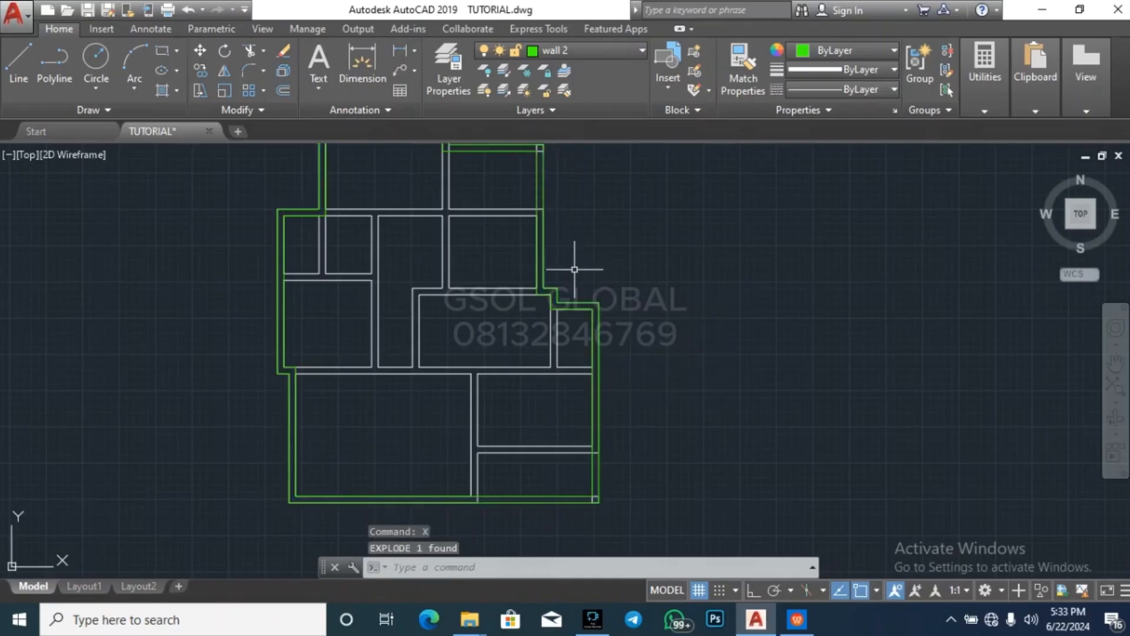
pyautogui.press('Escape')
# Explode the inner offset outline polyline into separate lines as well
pyautogui.click(535, 262)
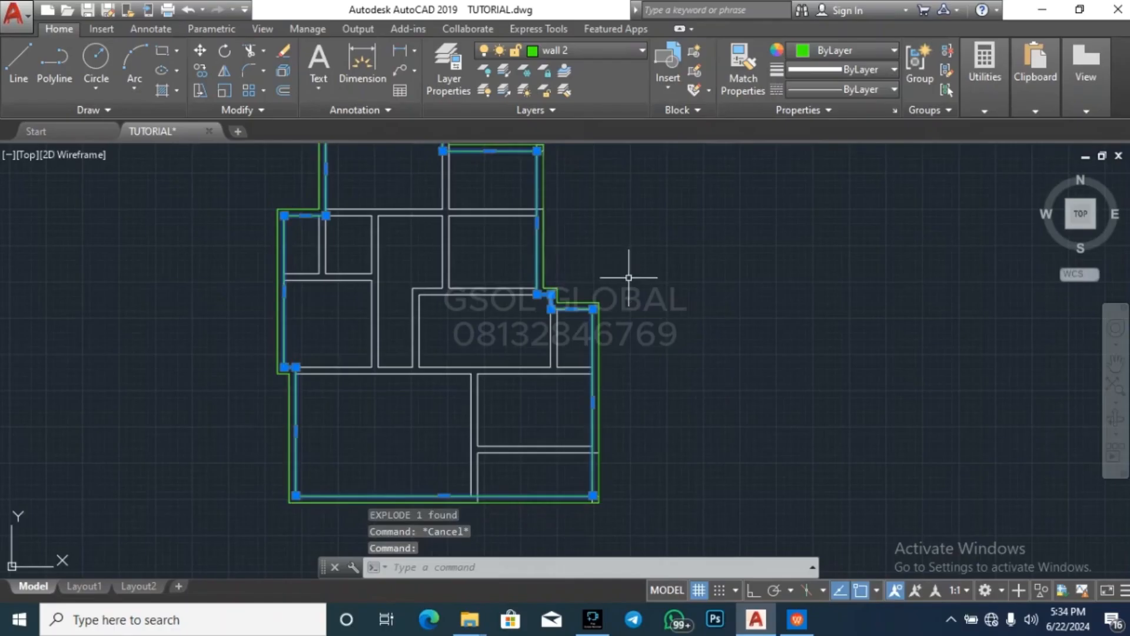
pyautogui.write('x')
pyautogui.press('Return')
pyautogui.press('Escape')
pyautogui.press('Escape')
pyautogui.press('Escape')
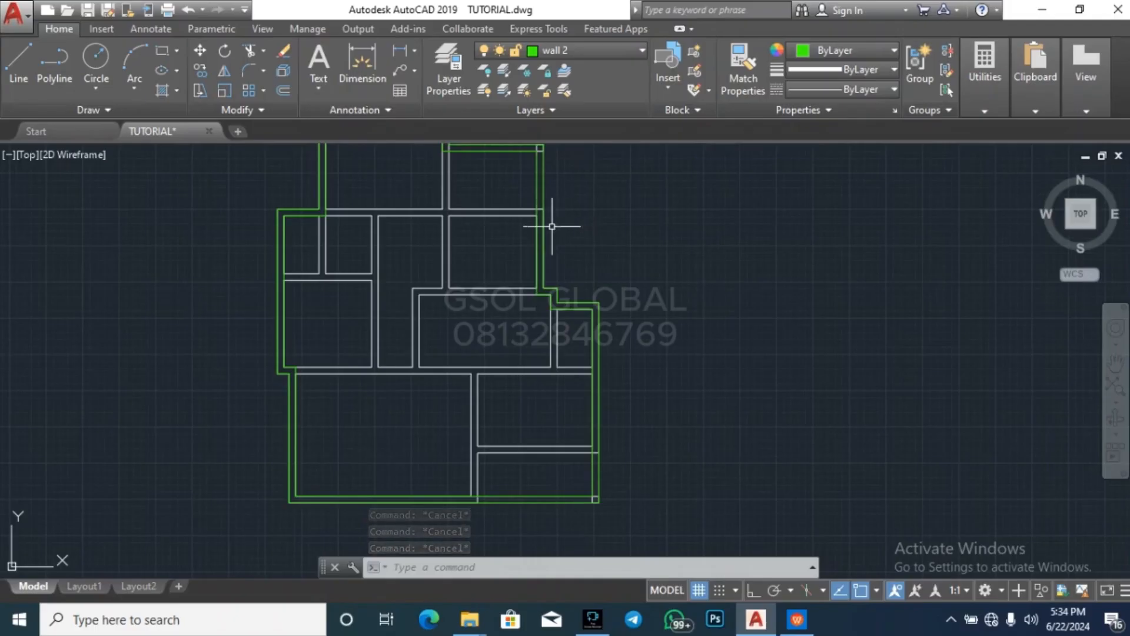
pyautogui.press('Escape')
pyautogui.press('Escape')
pyautogui.press('Escape')
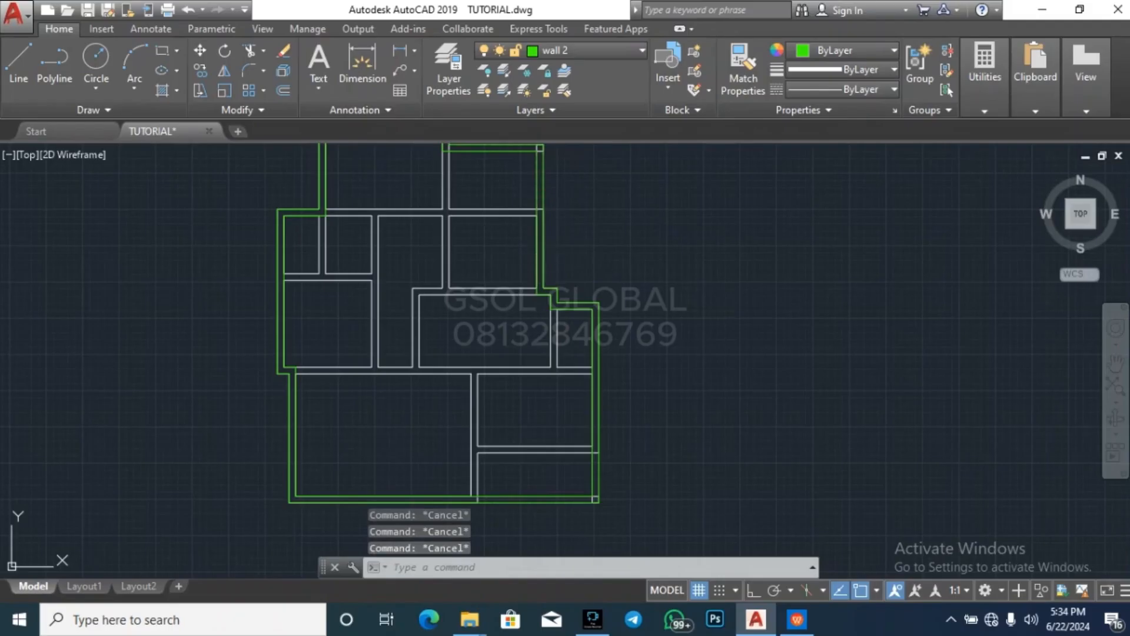
# Draw wall 2 lines from the inner east wall west along the central-east room's outer north face, and down its west face to the lower face of the wall below
pyautogui.scroll(4, 426, 306)
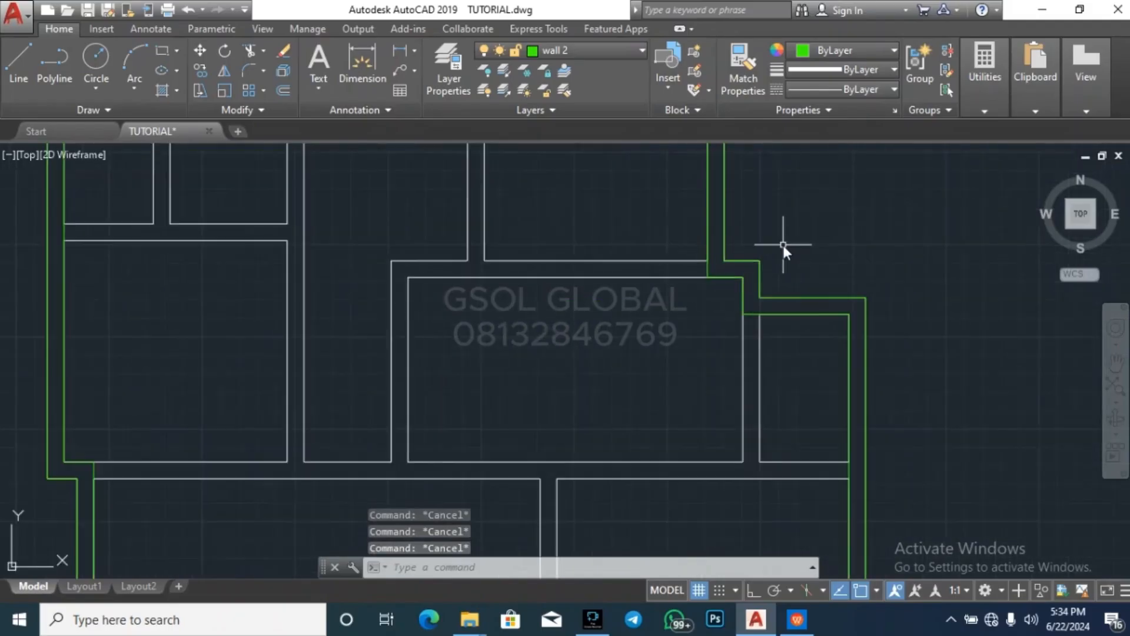
pyautogui.write('l')
pyautogui.press('Return')
pyautogui.click(708, 259)
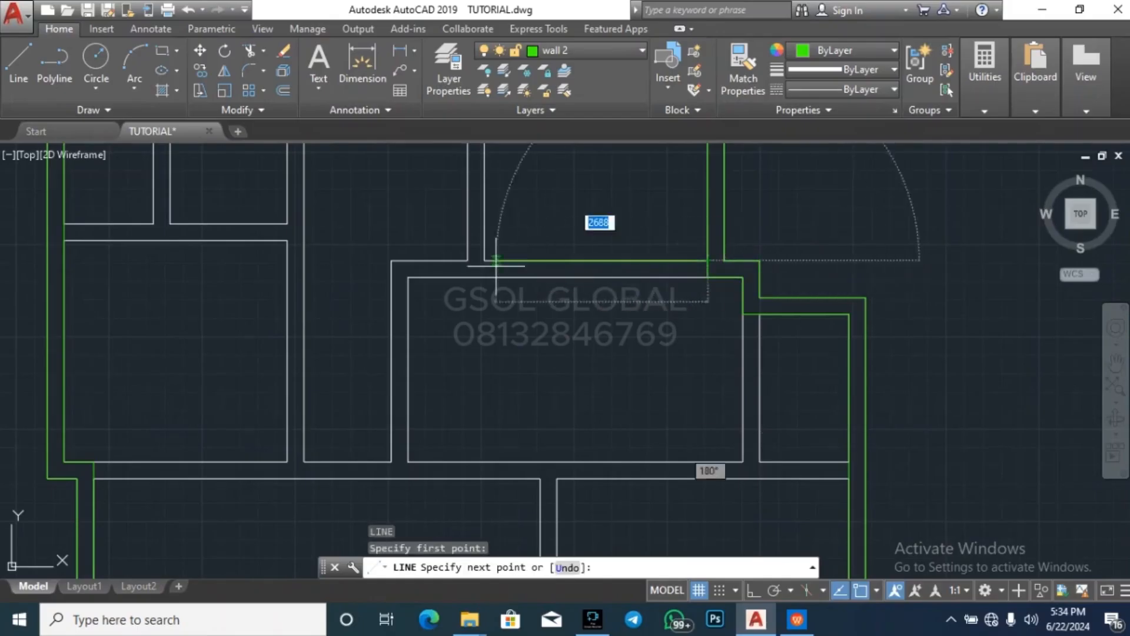
pyautogui.click(392, 260)
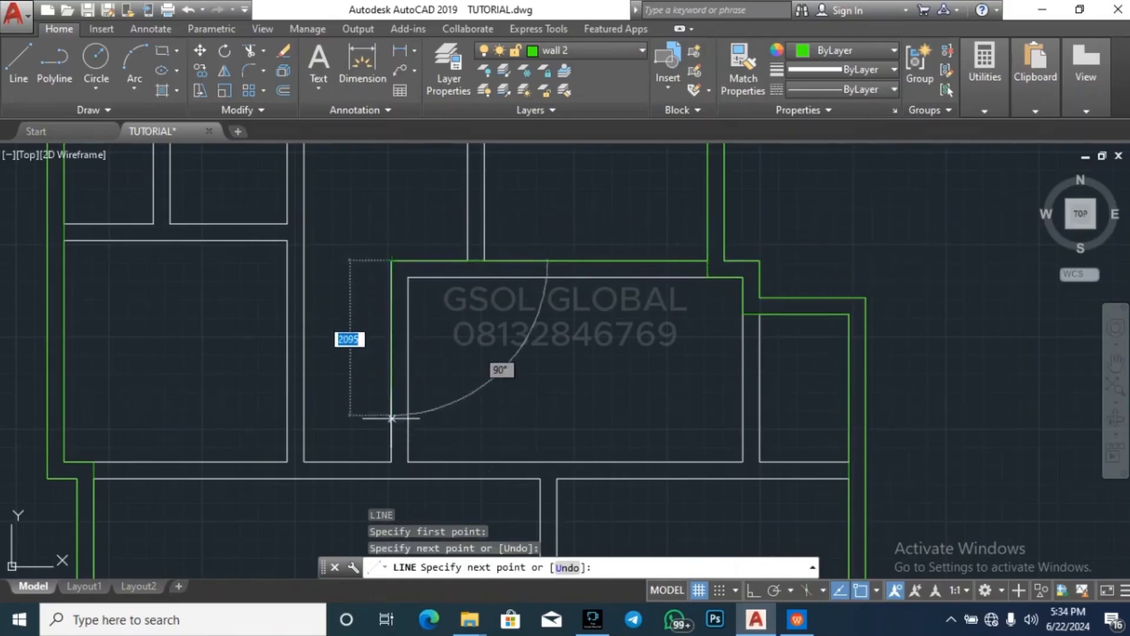
pyautogui.click(392, 478)
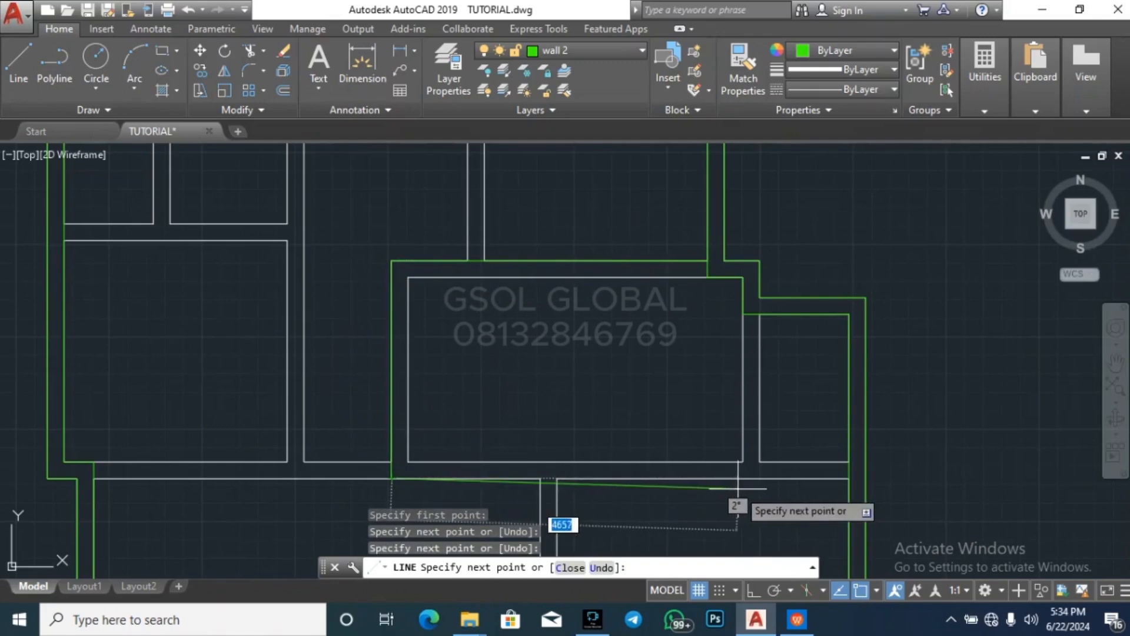
pyautogui.scroll(-4, 491, 381)
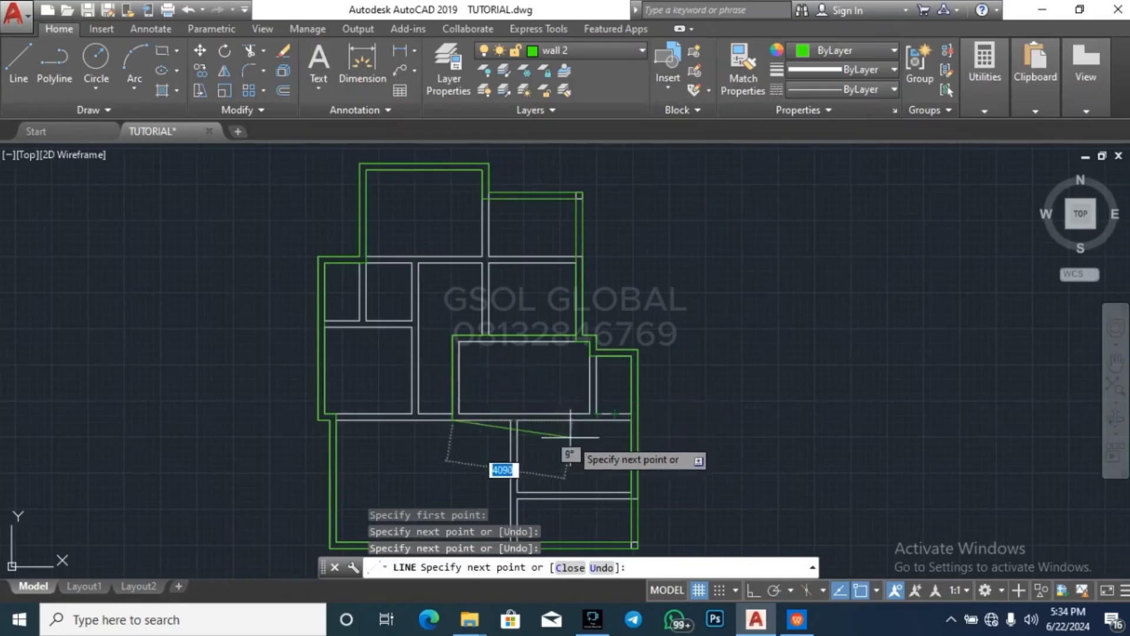
pyautogui.scroll(4, 600, 412)
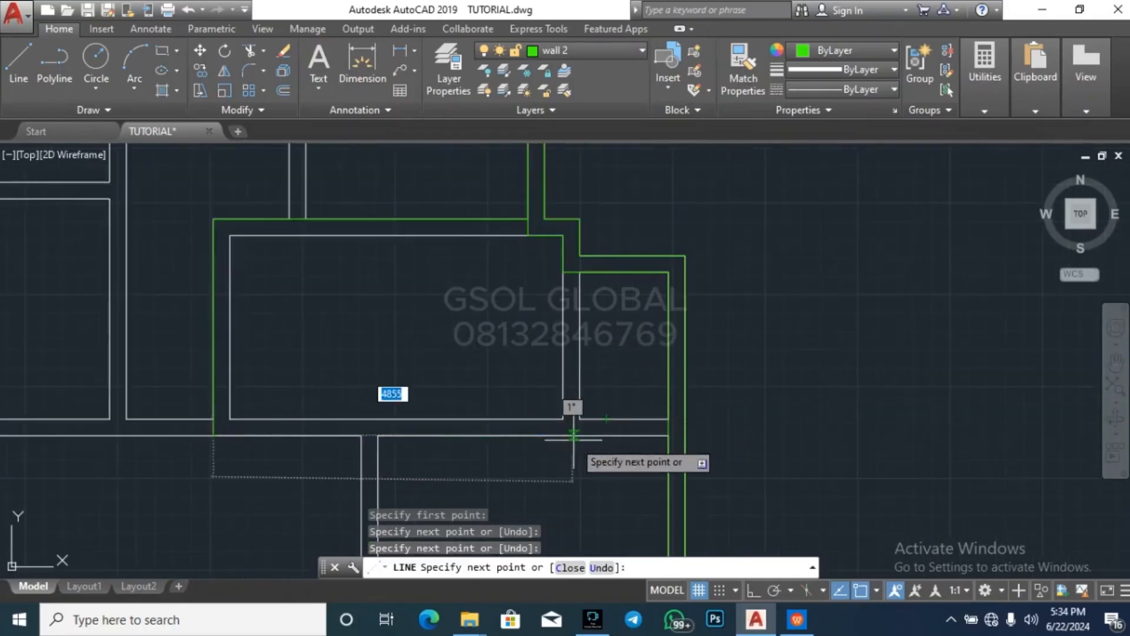
pyautogui.scroll(-2, 471, 388)
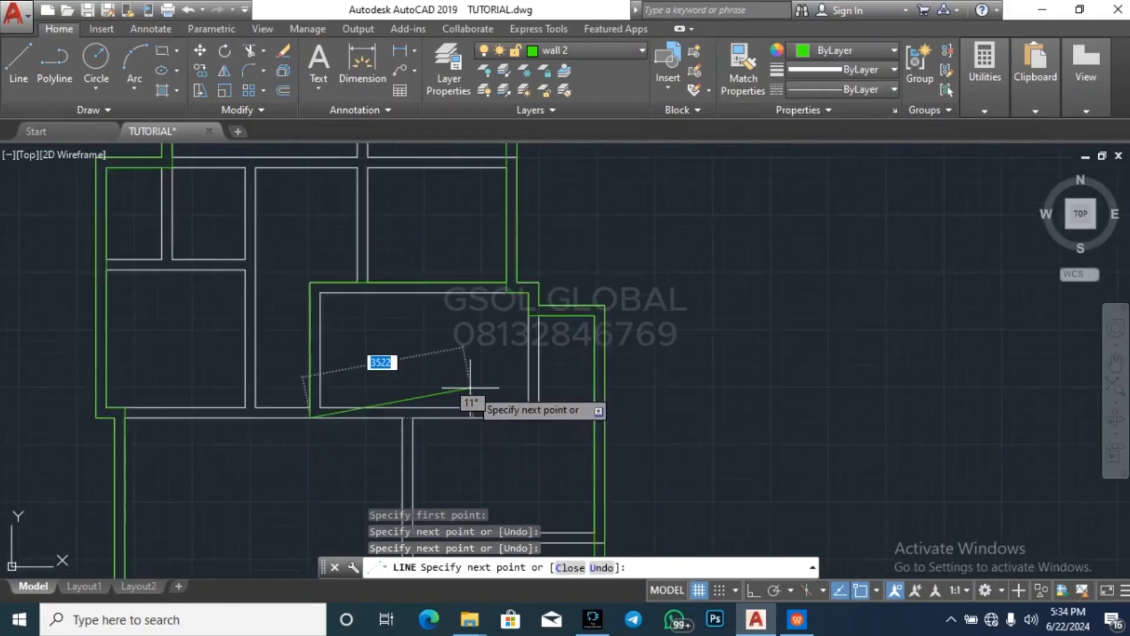
pyautogui.press('Escape')
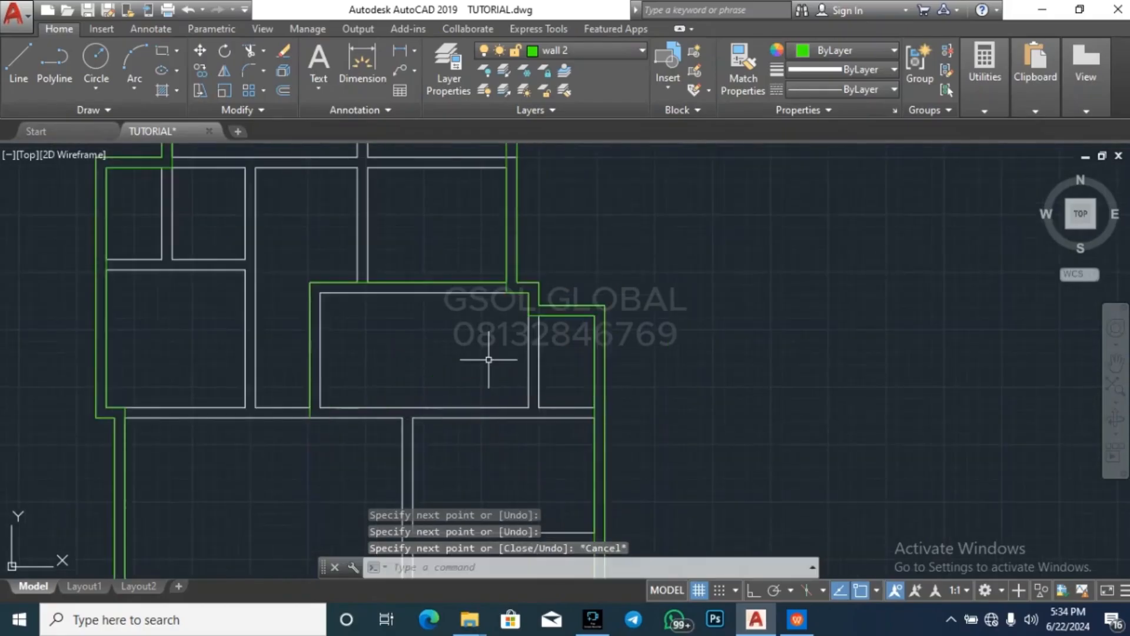
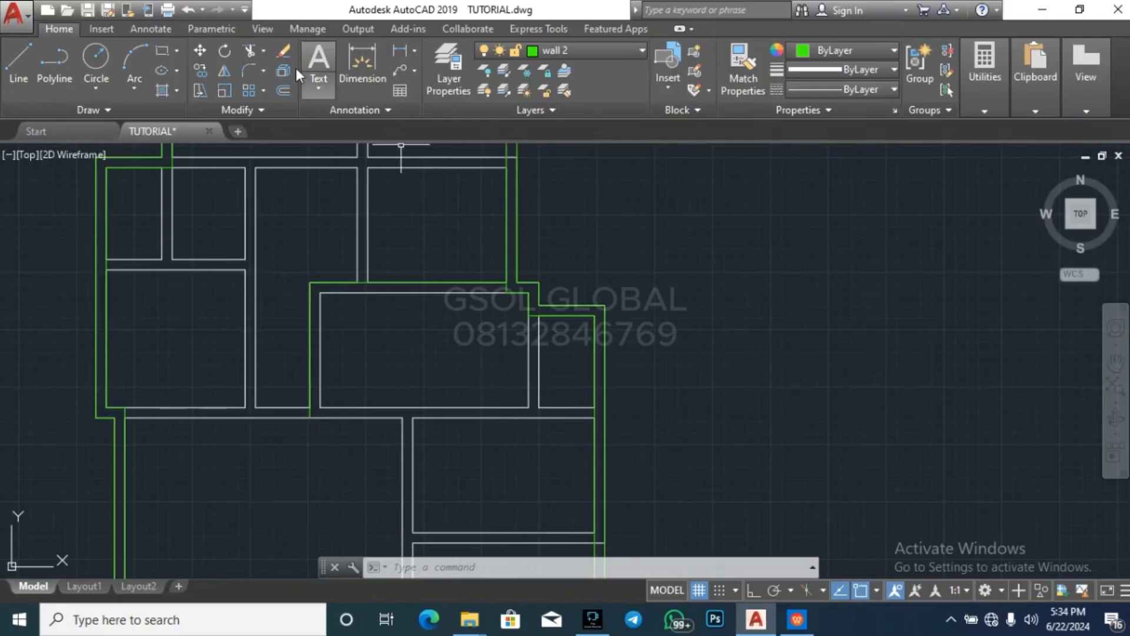
# Compare the original floor plan's walls around the central-east rooms with the traced wall 2 copy below it
pyautogui.scroll(-5, 425, 384)
pyautogui.scroll(-2, 425, 384)
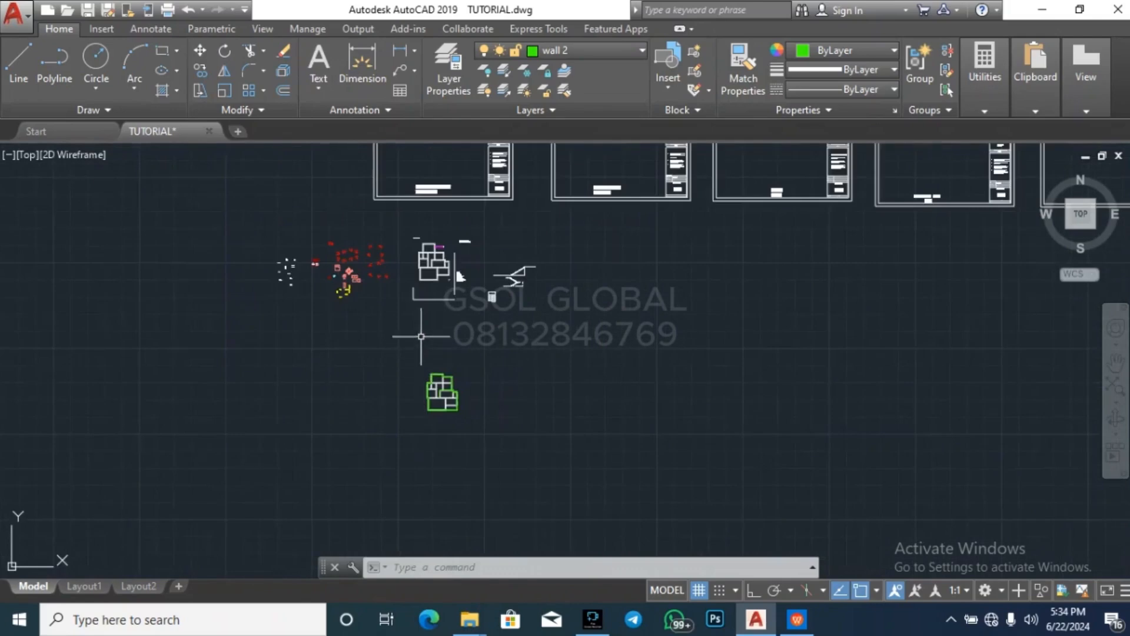
pyautogui.scroll(10, 417, 336)
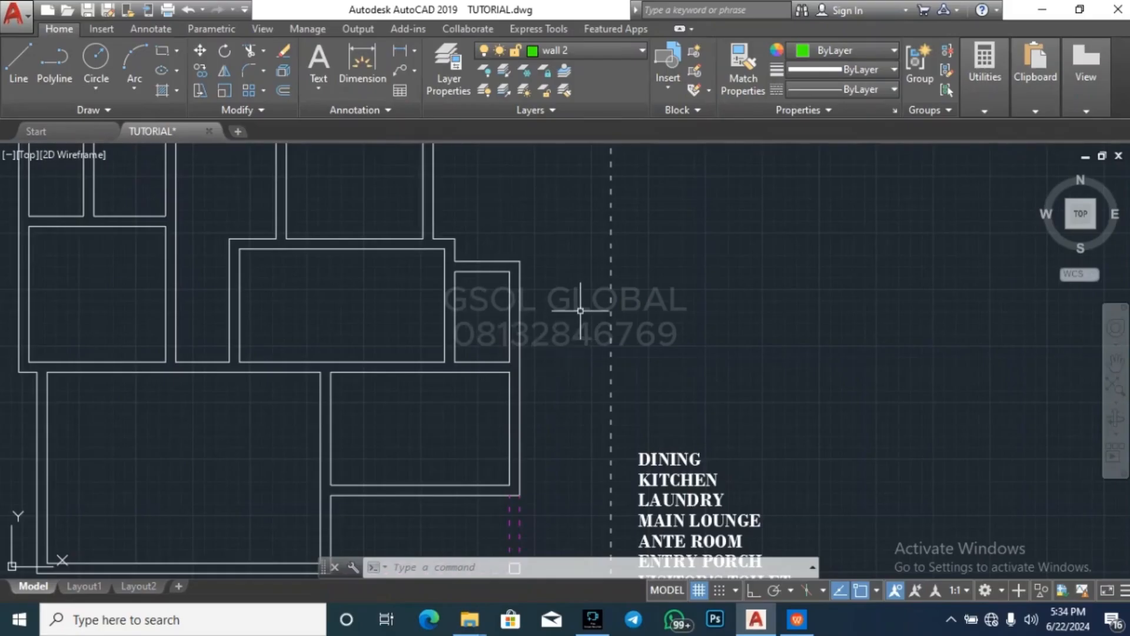
pyautogui.scroll(-2, 581, 311)
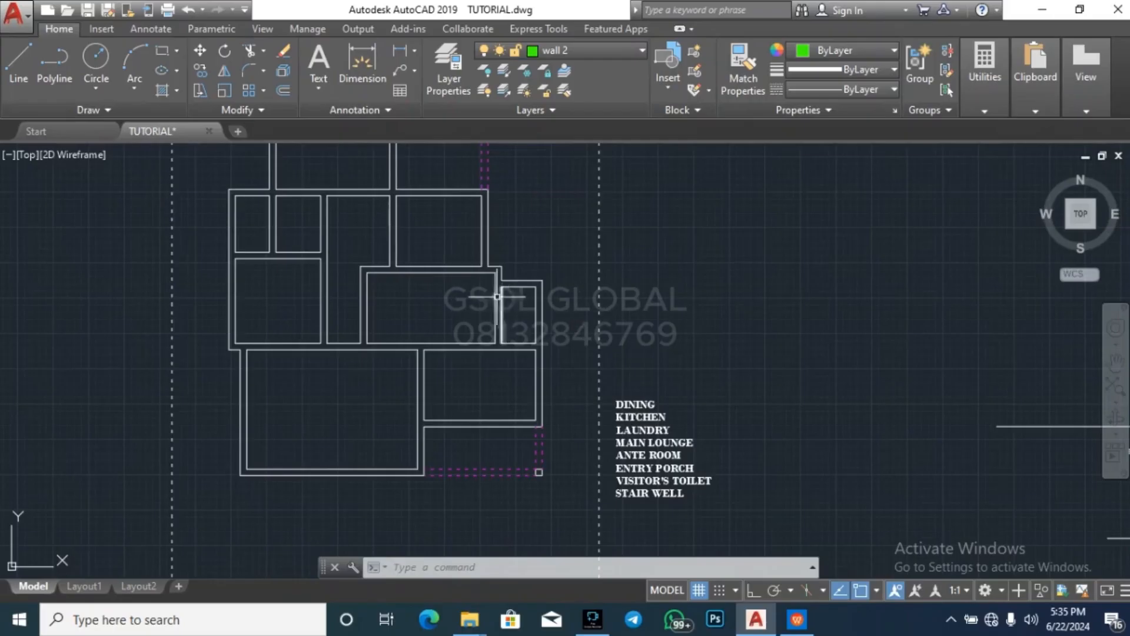
pyautogui.scroll(3, 473, 286)
pyautogui.press('Escape')
pyautogui.press('Escape')
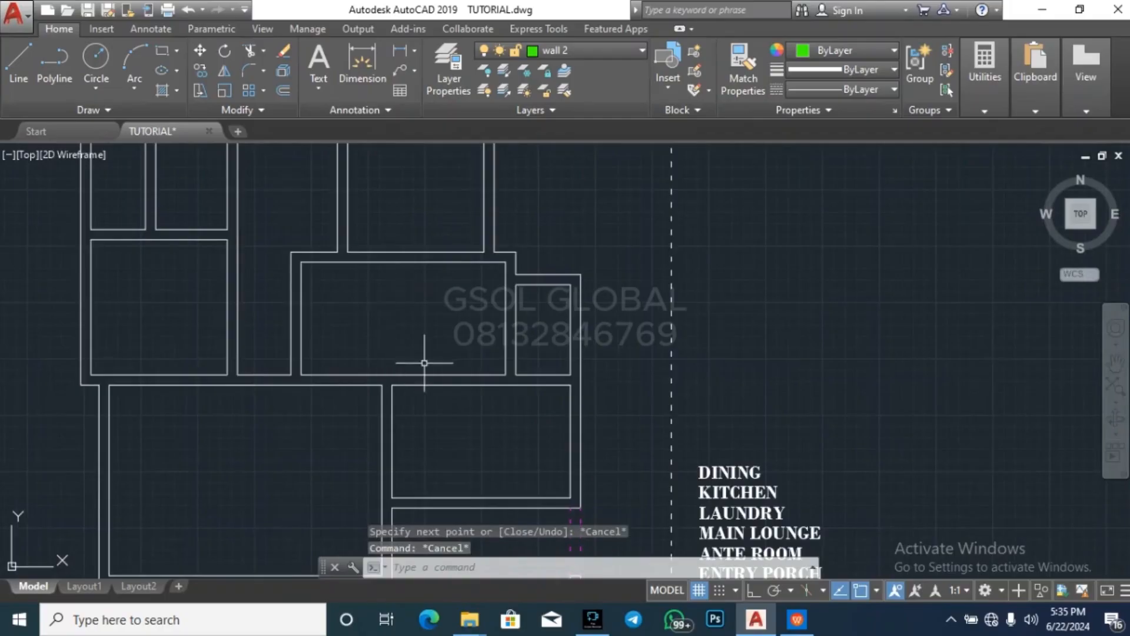
pyautogui.scroll(-3, 541, 211)
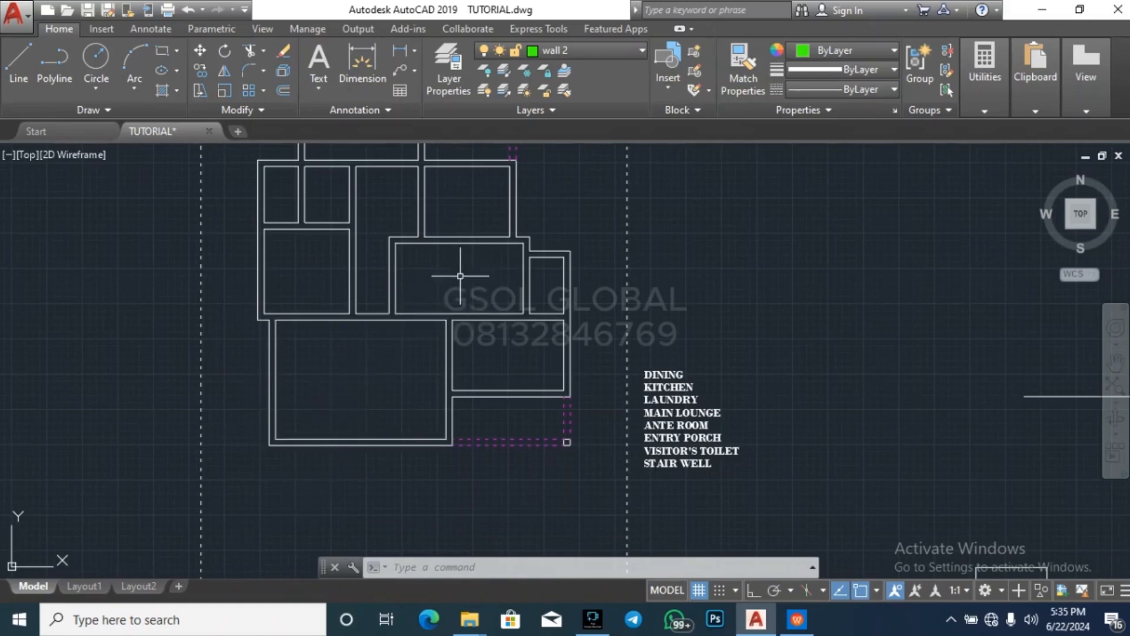
pyautogui.press('Escape')
pyautogui.press('Escape')
pyautogui.press('Escape')
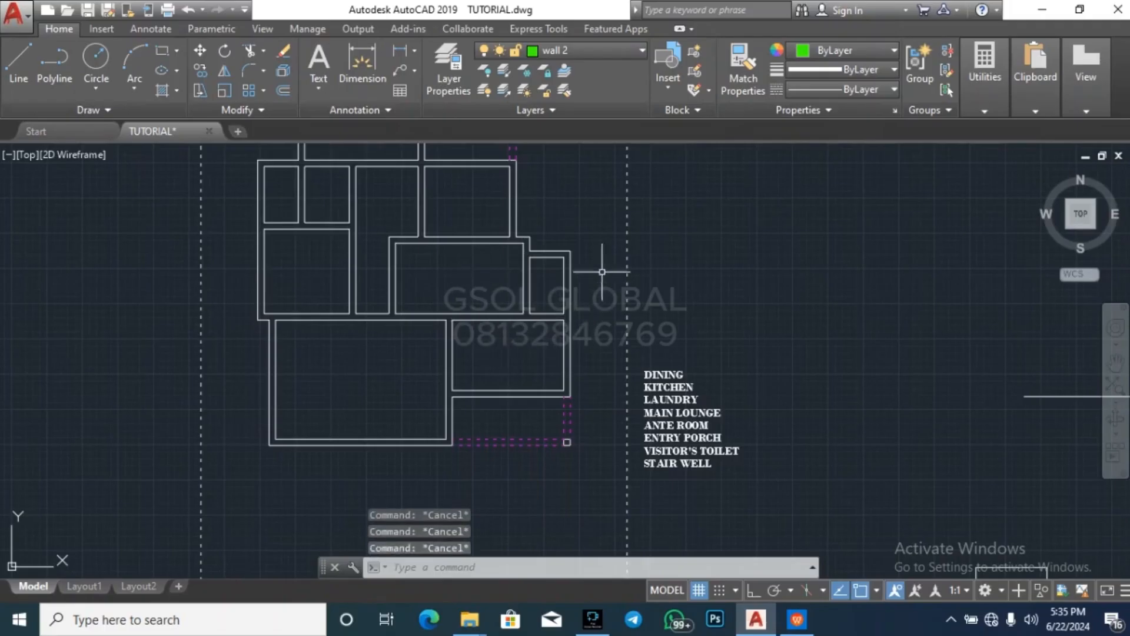
pyautogui.scroll(2, 585, 243)
pyautogui.scroll(2, 571, 312)
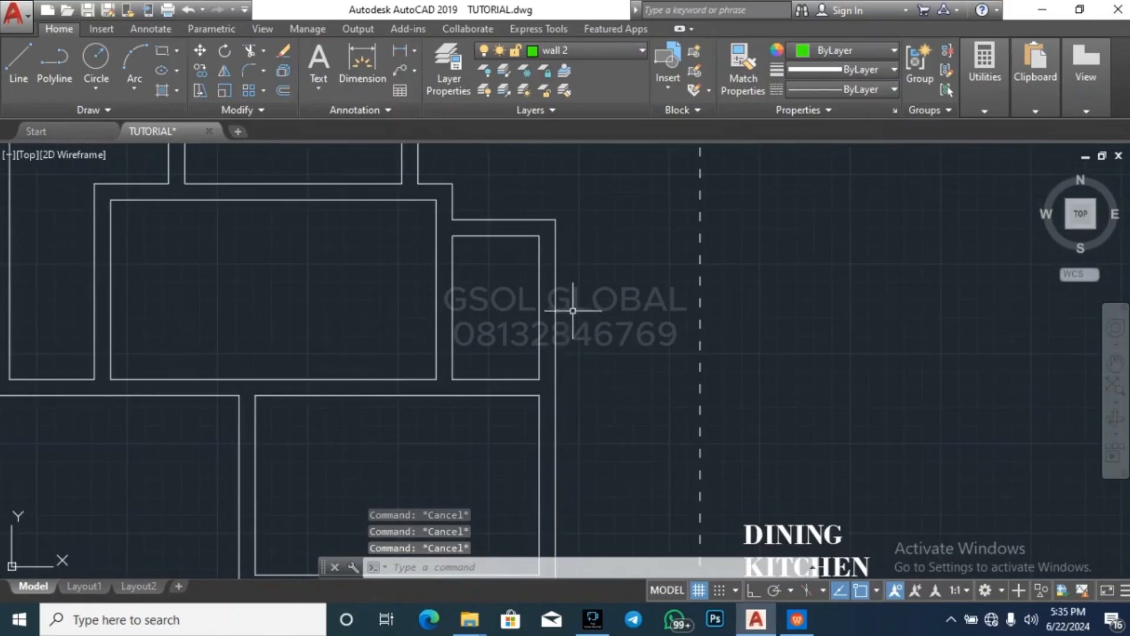
pyautogui.scroll(-1, 562, 322)
pyautogui.scroll(-2, 566, 275)
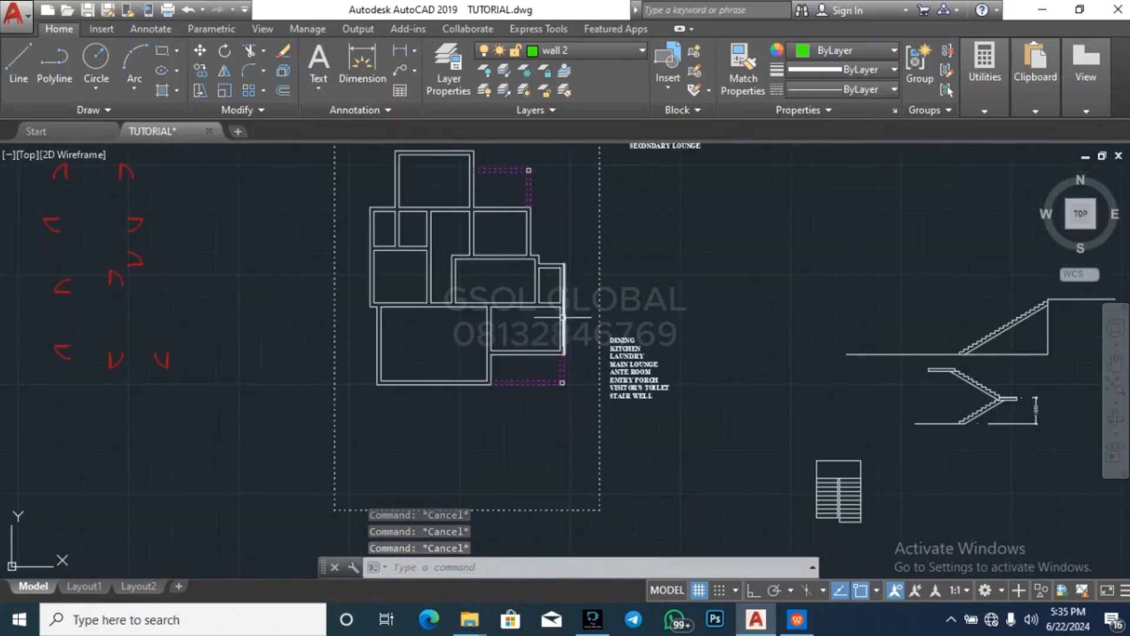
pyautogui.scroll(2, 567, 253)
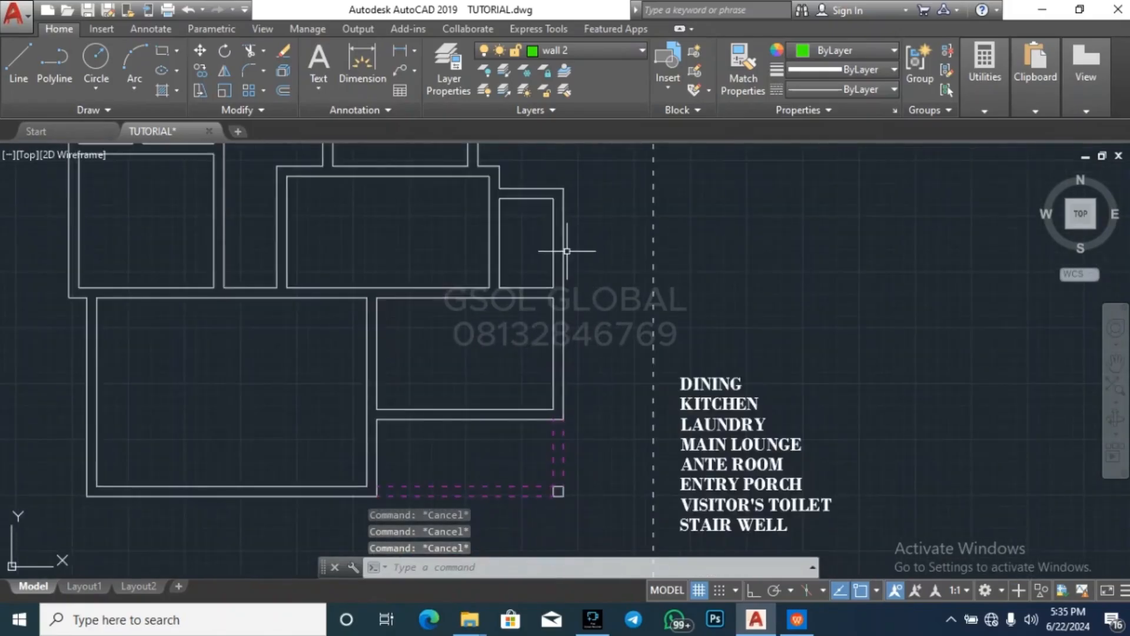
pyautogui.scroll(-4, 566, 241)
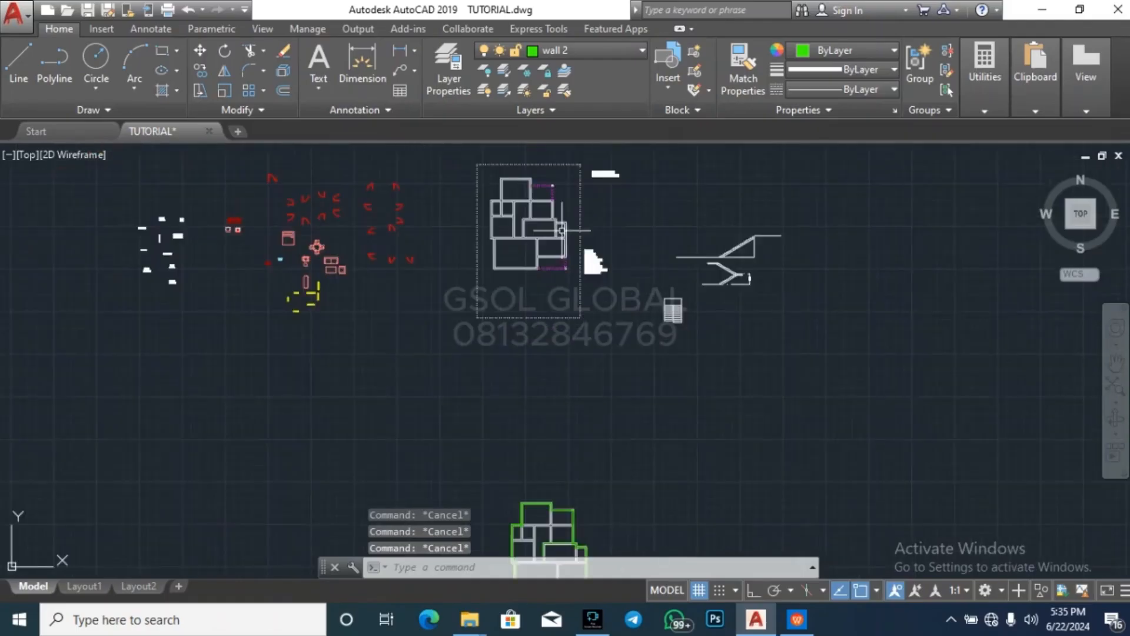
pyautogui.scroll(-4, 625, 271)
pyautogui.scroll(10, 594, 354)
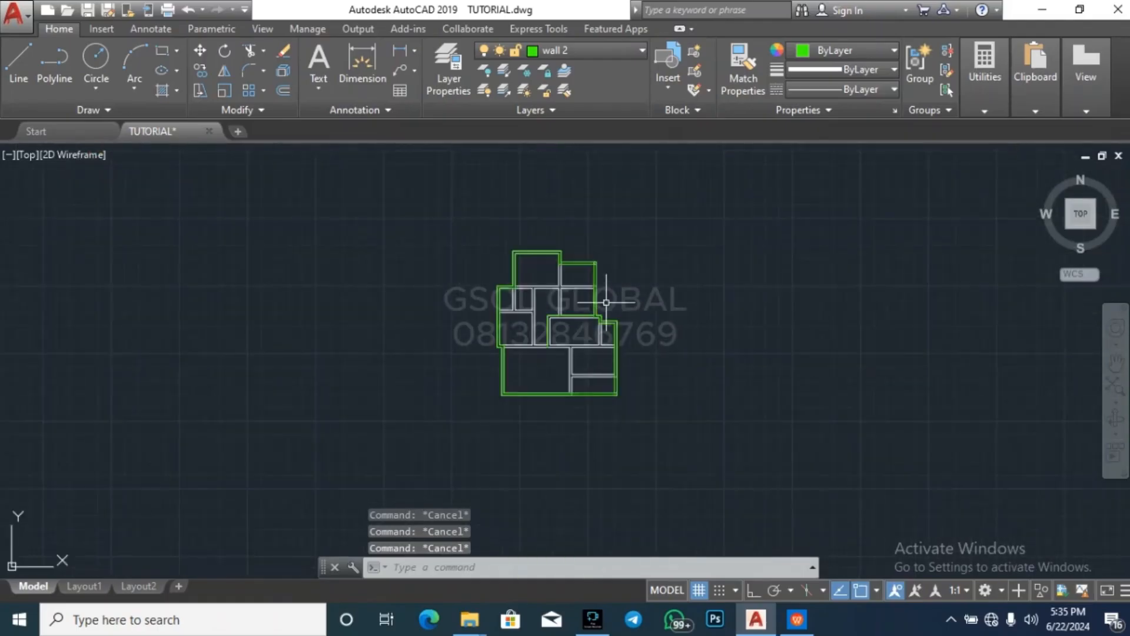
pyautogui.scroll(2, 612, 336)
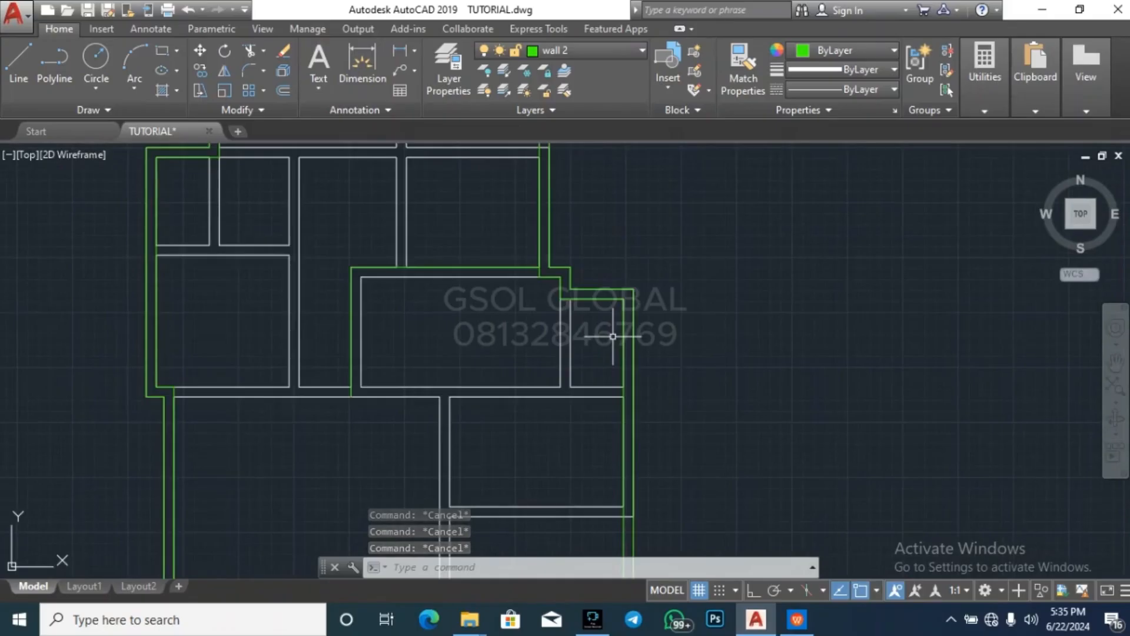
pyautogui.press('Escape')
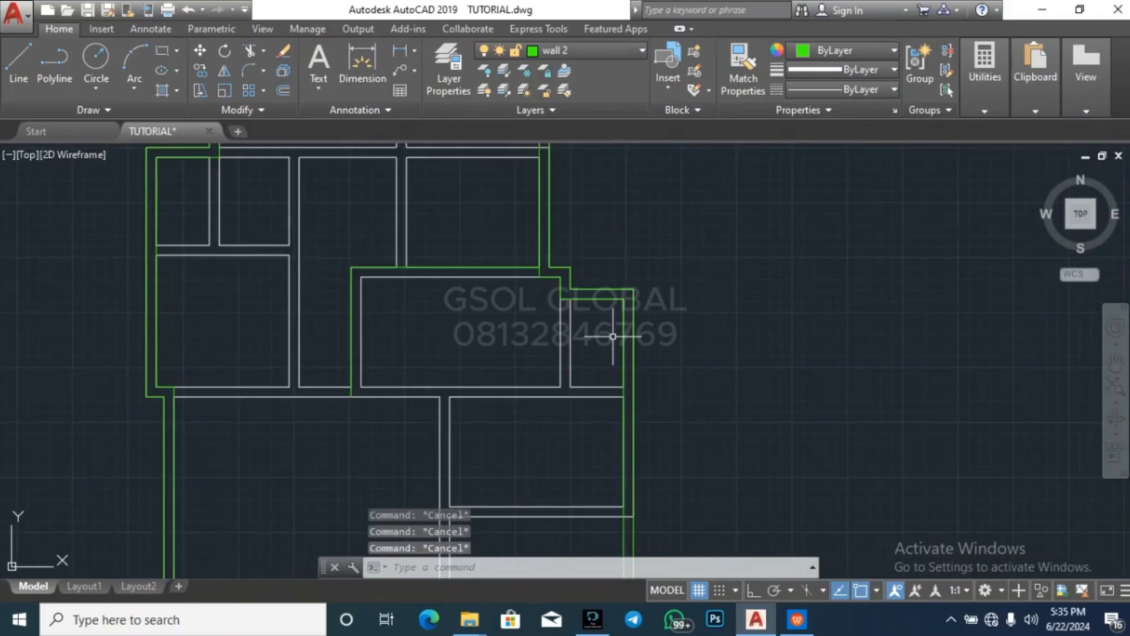
pyautogui.scroll(-4, 618, 356)
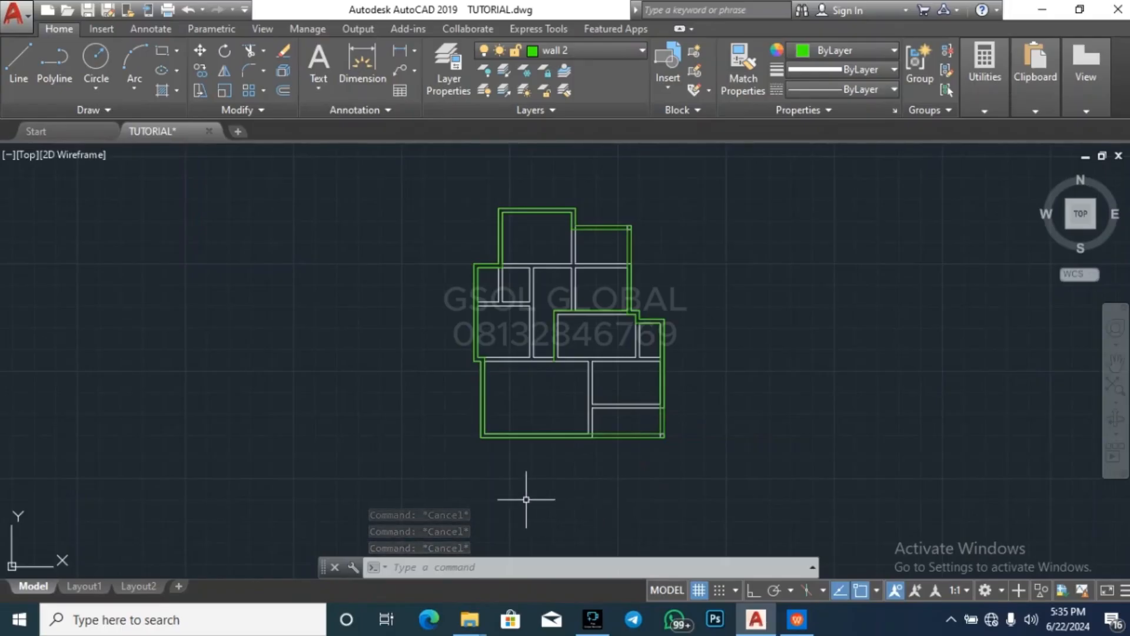
pyautogui.scroll(-6, 522, 505)
pyautogui.press('Escape')
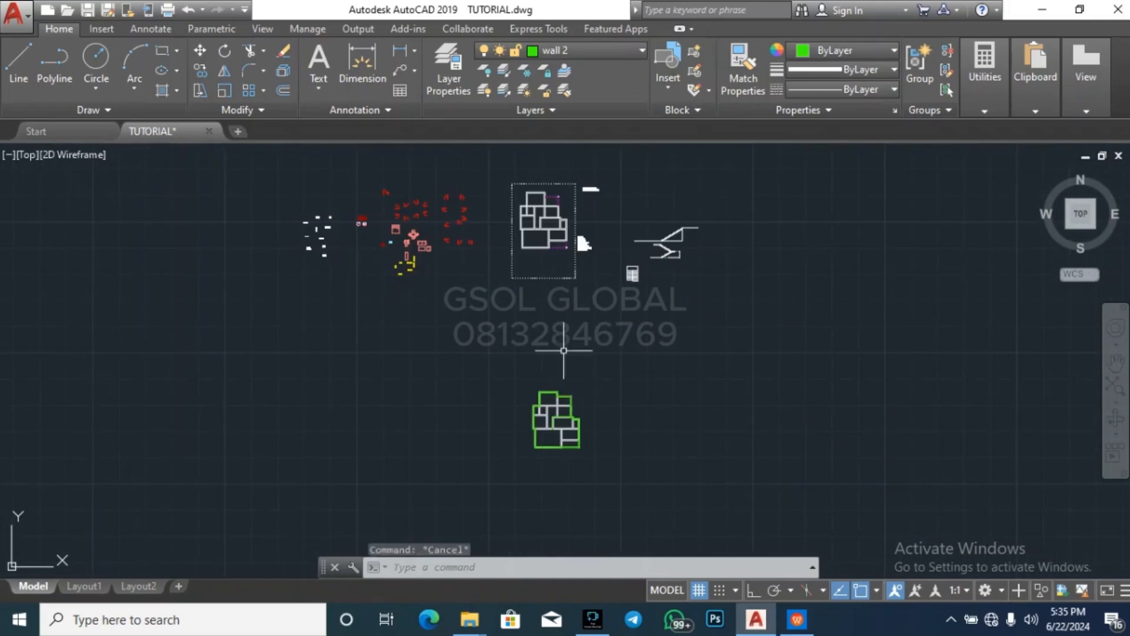
pyautogui.press('Escape')
pyautogui.scroll(7, 558, 200)
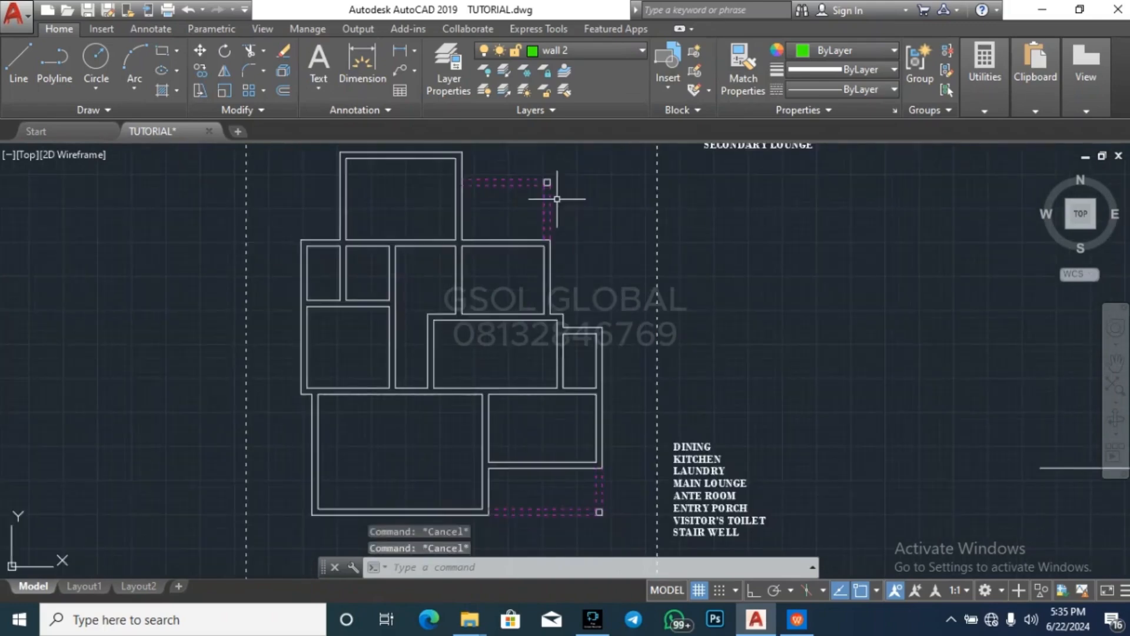
pyautogui.press('Escape')
pyautogui.scroll(4, 591, 355)
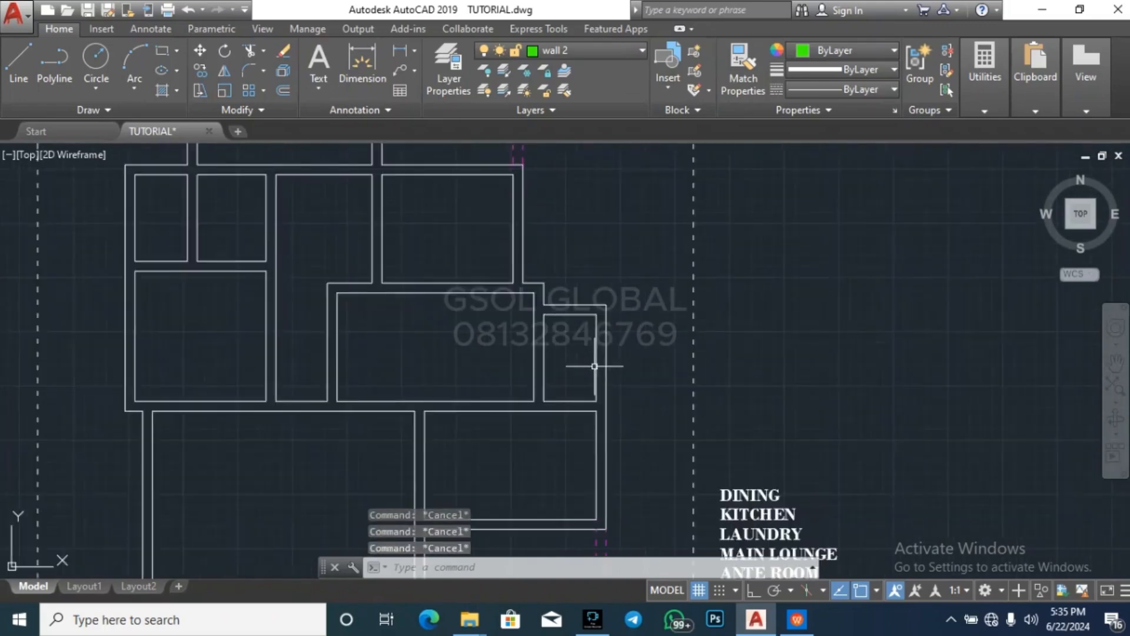
pyautogui.scroll(-8, 570, 206)
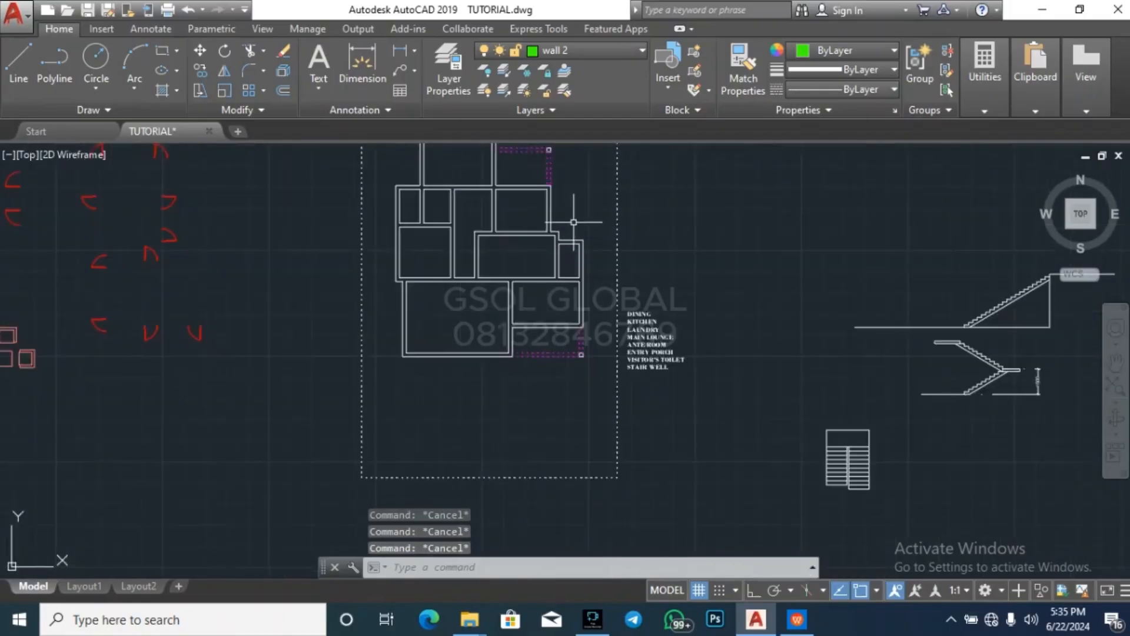
pyautogui.scroll(-2, 570, 206)
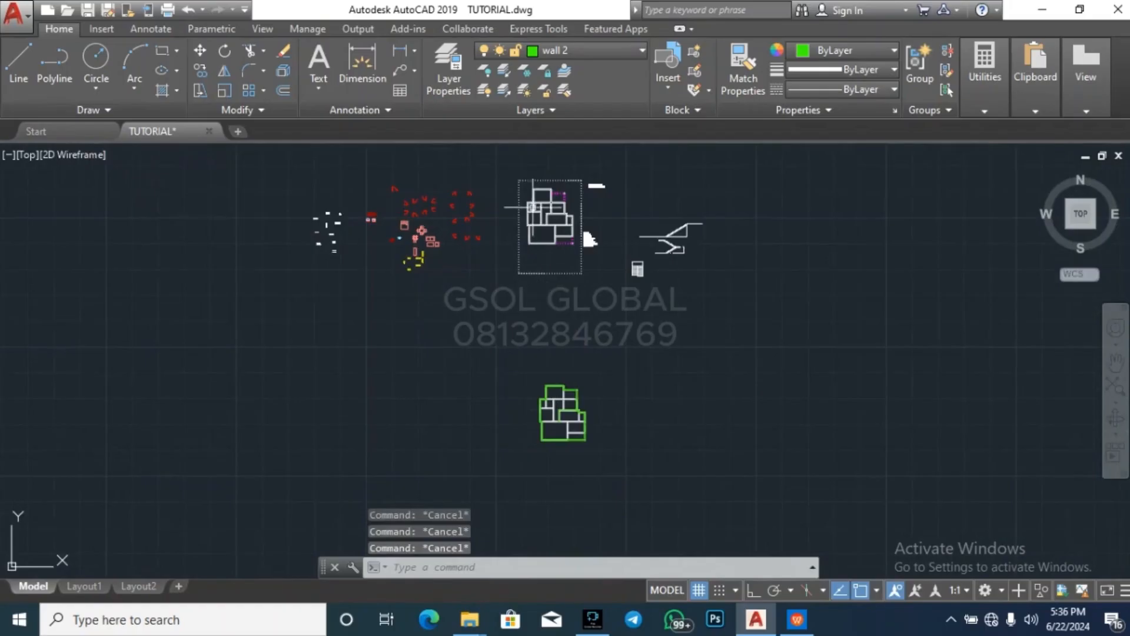
pyautogui.scroll(8, 564, 218)
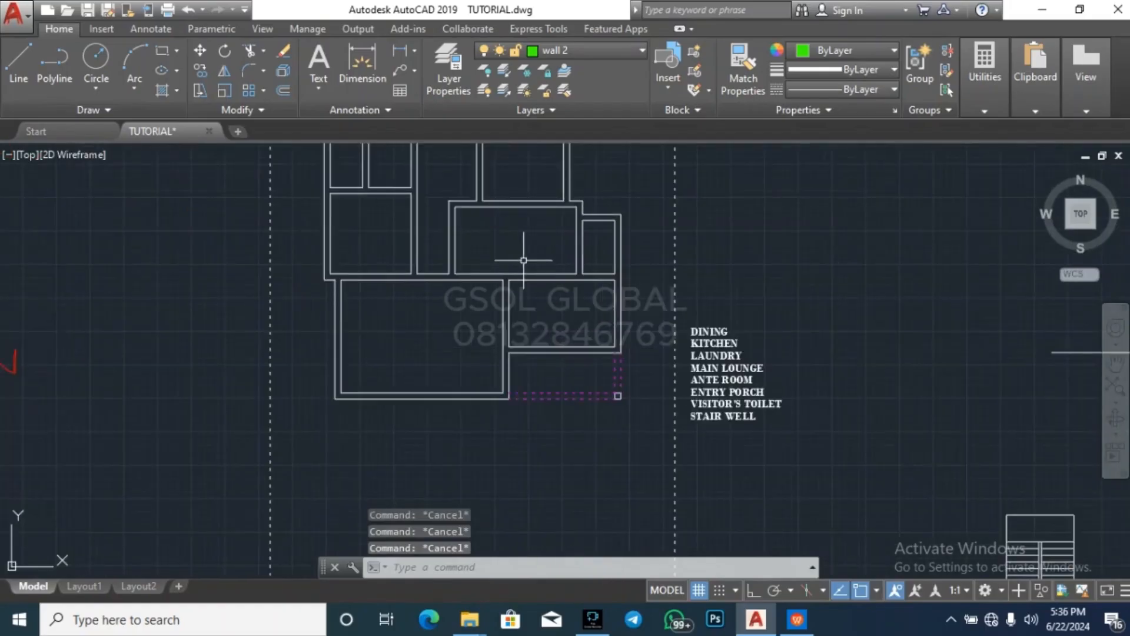
pyautogui.scroll(-7, 523, 260)
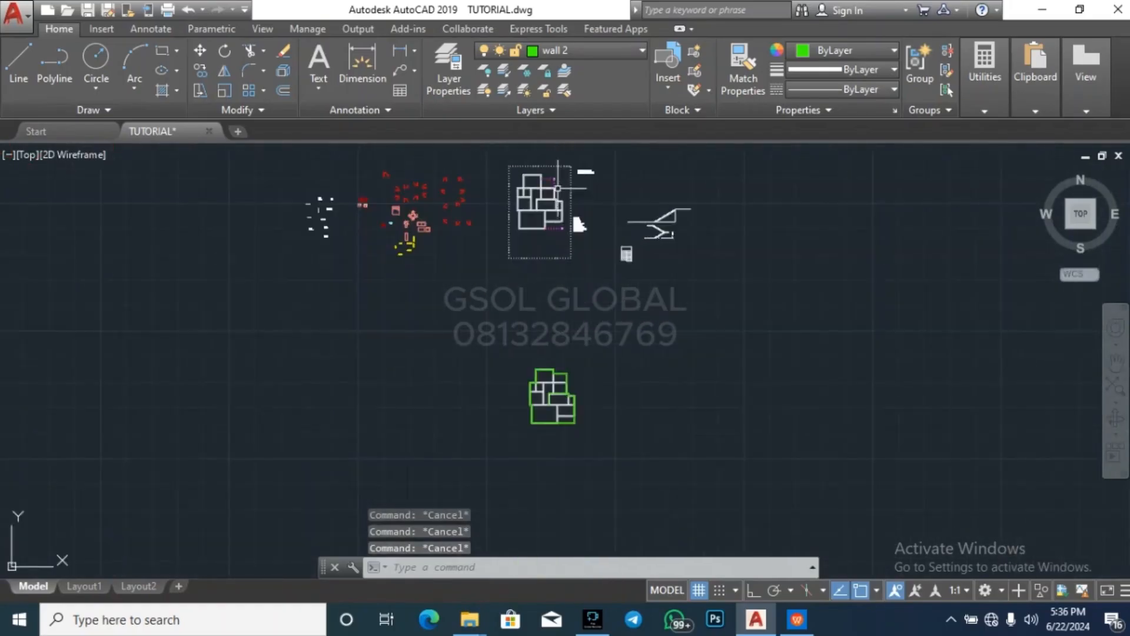
pyautogui.scroll(5, 569, 394)
pyautogui.scroll(2, 499, 315)
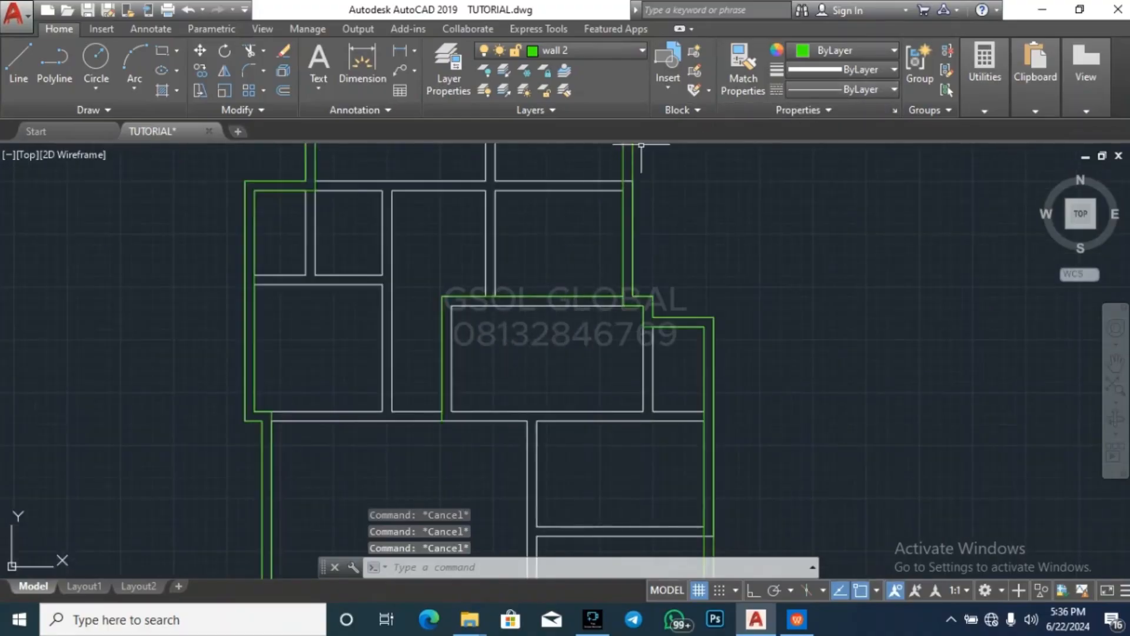
# Draw wall 2 lines along the central-east room's inner north face and down its inner west face to the lower face of the wall below
pyautogui.write('l')
pyautogui.press('Return')
pyautogui.scroll(4, 618, 312)
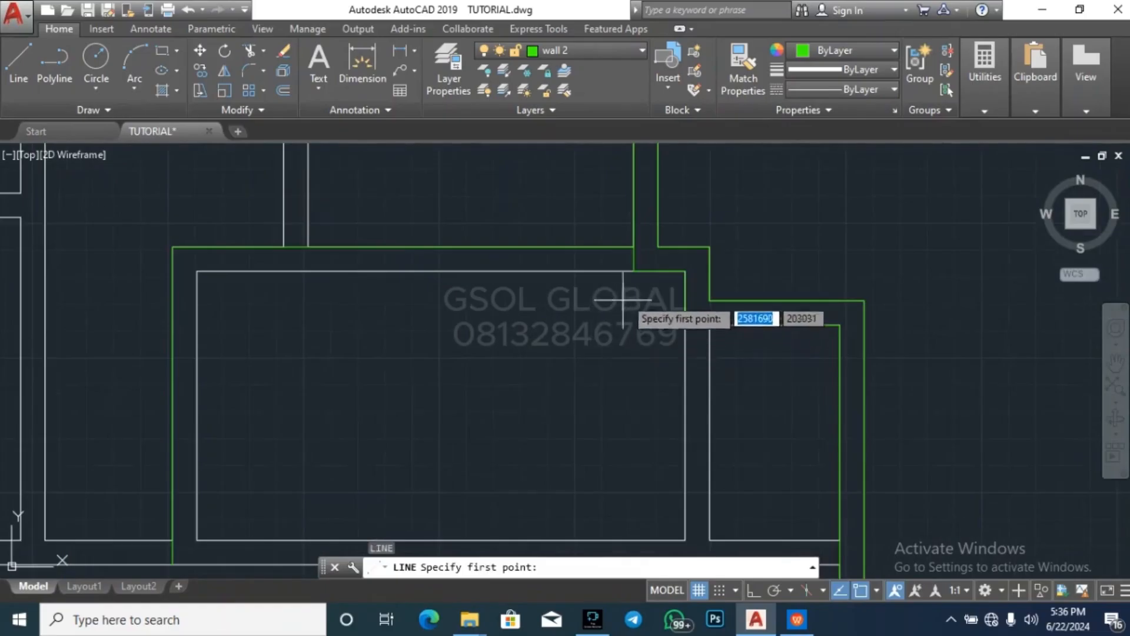
pyautogui.click(634, 270)
pyautogui.click(203, 275)
pyautogui.scroll(-4, 189, 291)
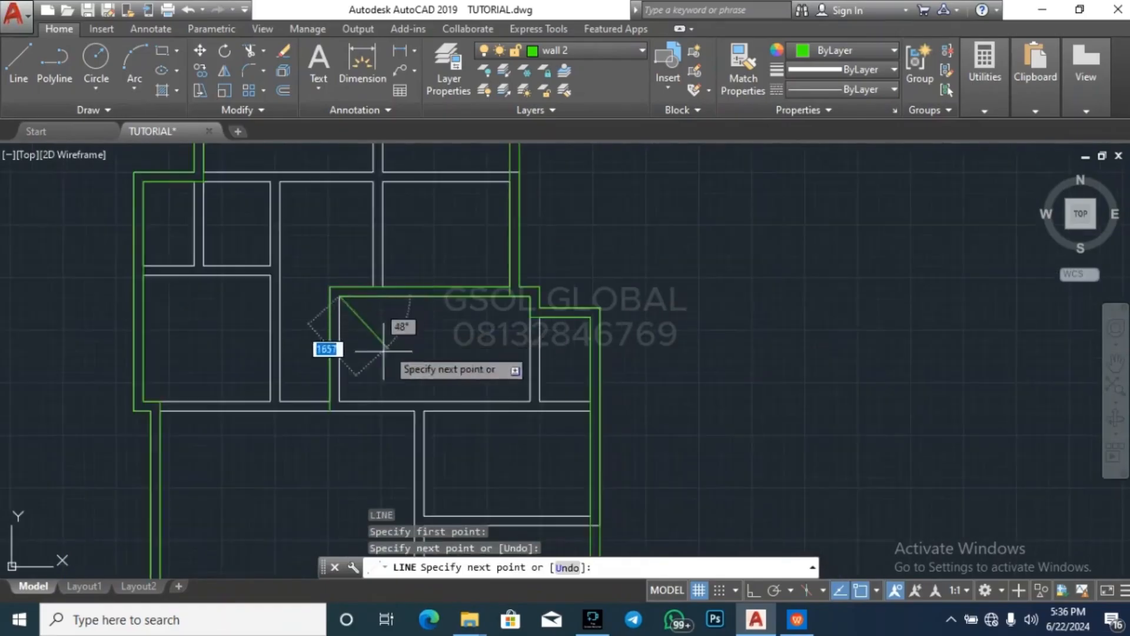
pyautogui.click(341, 406)
pyautogui.press('Escape')
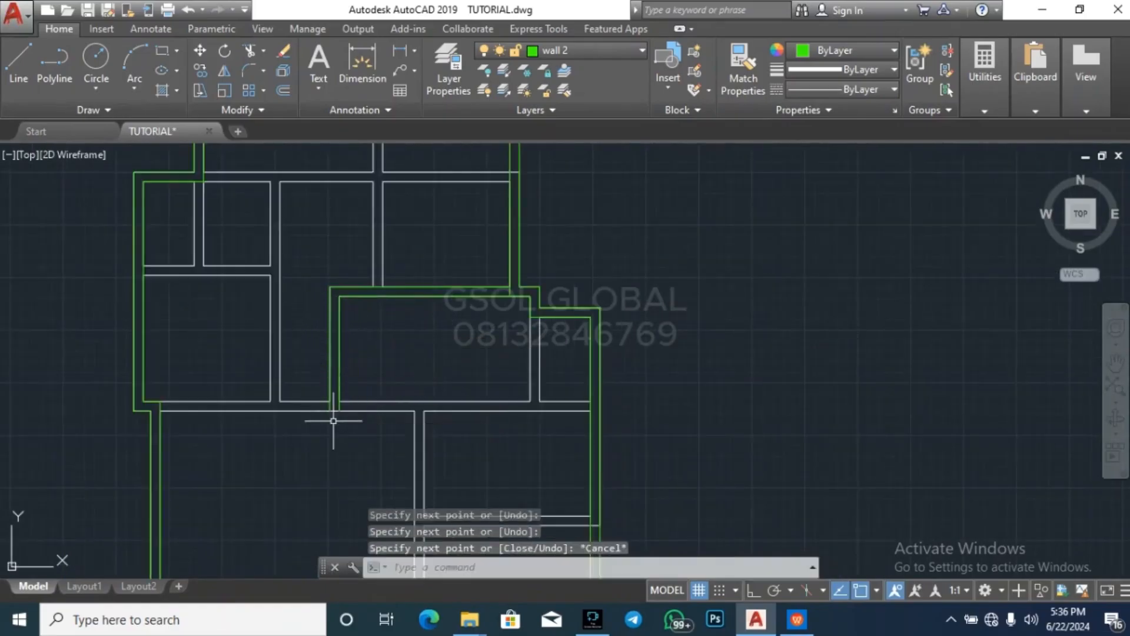
# Draw a wall 2 line along the lower face of the central-east room's south wall, from its outer west face to the inner east wall
pyautogui.press('Return')
pyautogui.scroll(2, 328, 412)
pyautogui.click(327, 406)
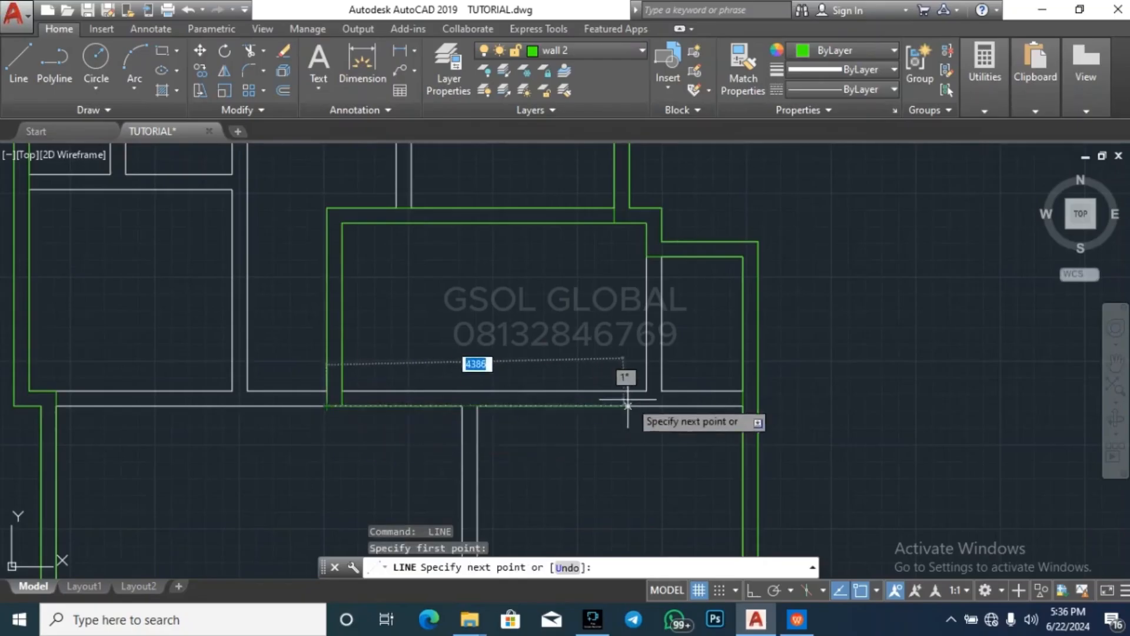
pyautogui.click(740, 406)
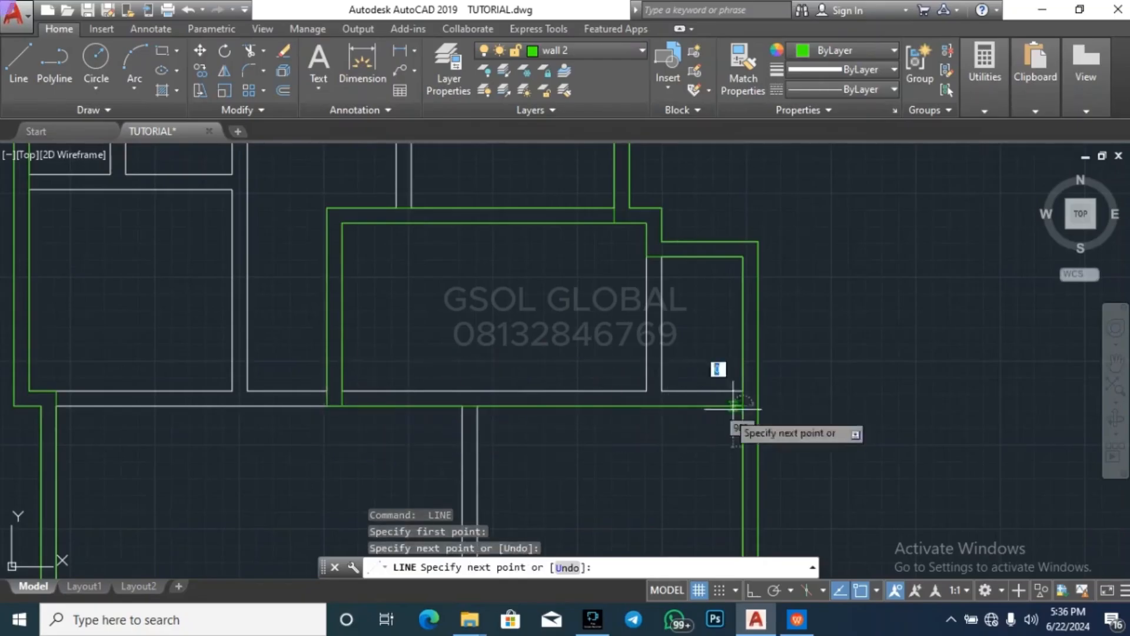
pyautogui.press('Escape')
# Draw a wall 2 line along the upper face of the same south wall, from the room's inner west face to the inner east wall
pyautogui.press('Return')
pyautogui.click(341, 391)
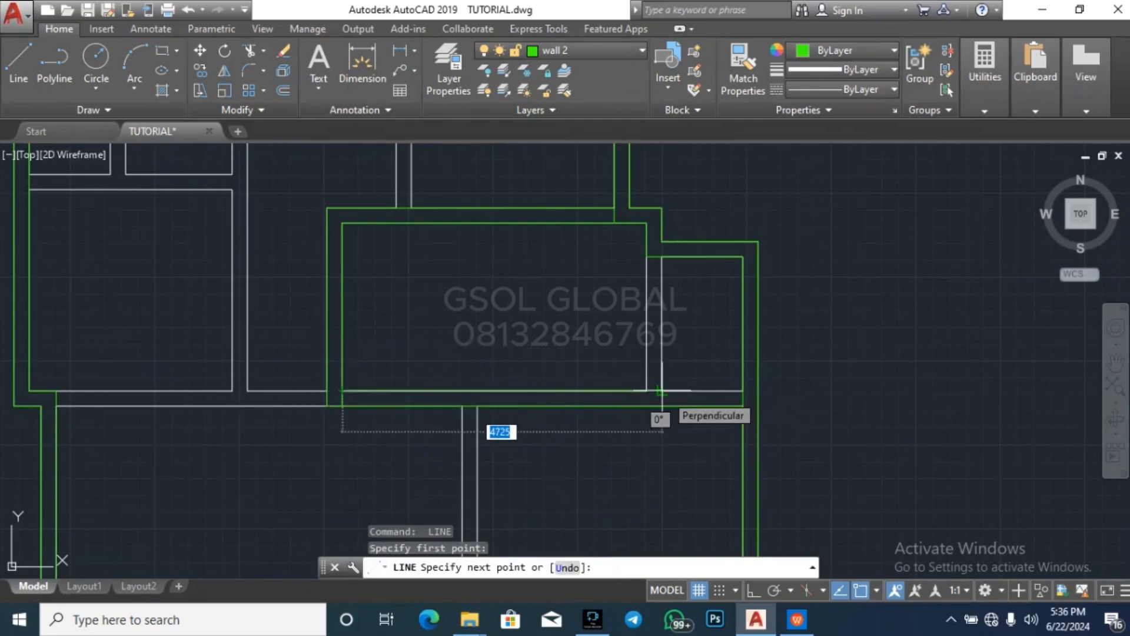
pyautogui.click(743, 391)
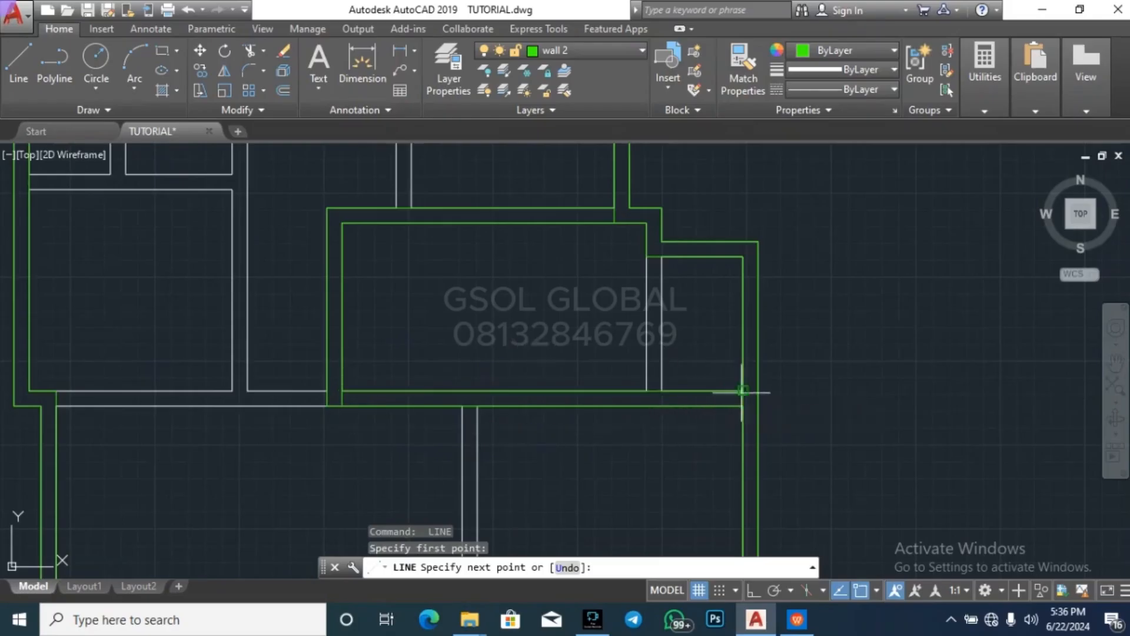
pyautogui.press('Escape')
pyautogui.press('Escape')
pyautogui.press('Escape')
pyautogui.press('Escape')
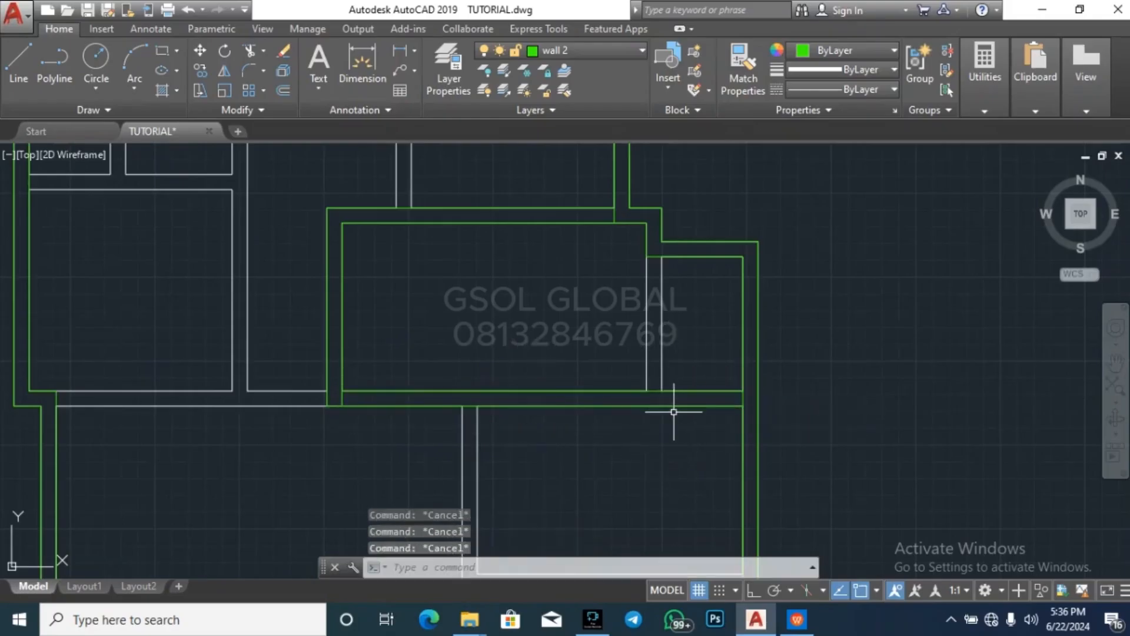
# Extend the two lines of the partition beside the small east room to the south wall's lower face line
pyautogui.click(673, 406)
pyautogui.write('ex')
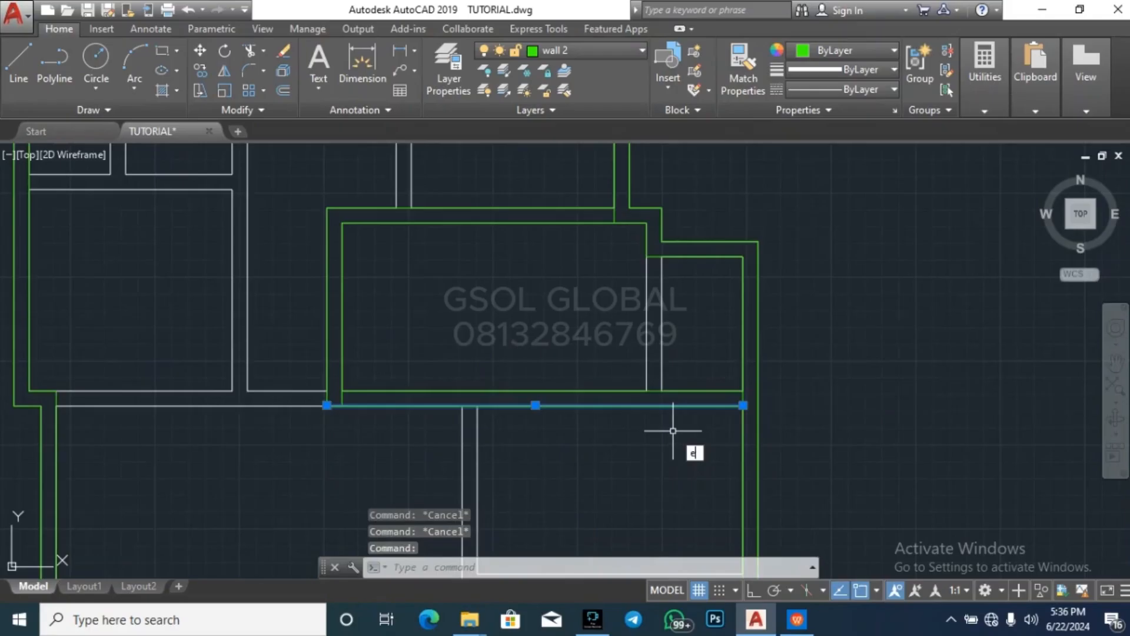
pyautogui.press('Return')
pyautogui.click(720, 343)
pyautogui.click(643, 220)
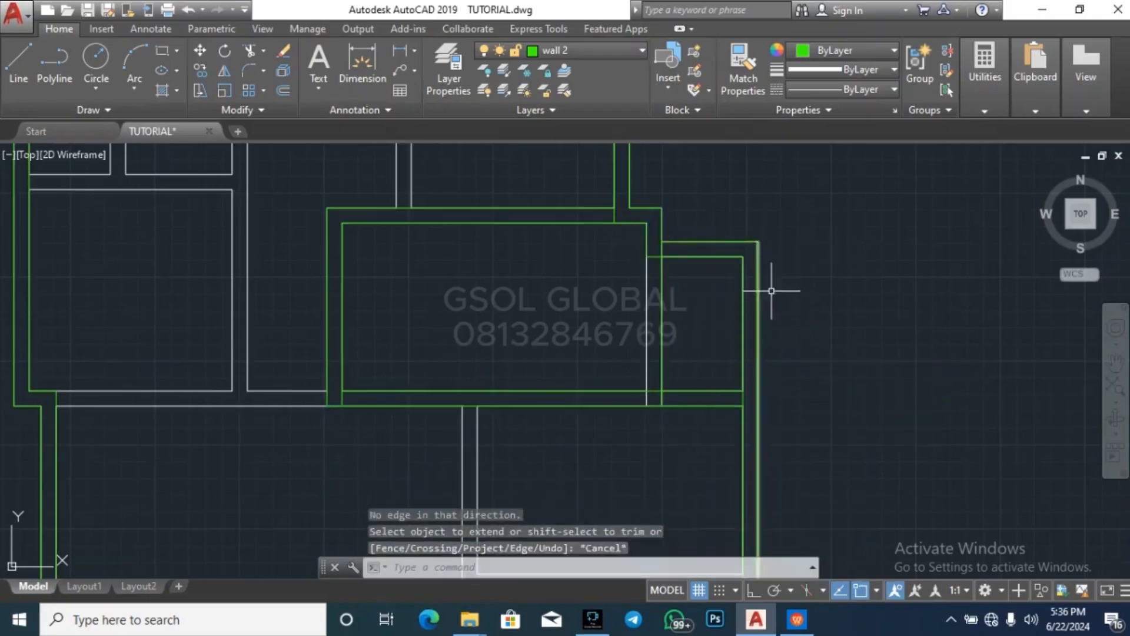
pyautogui.press('Escape')
pyautogui.press('Escape')
pyautogui.press('Escape')
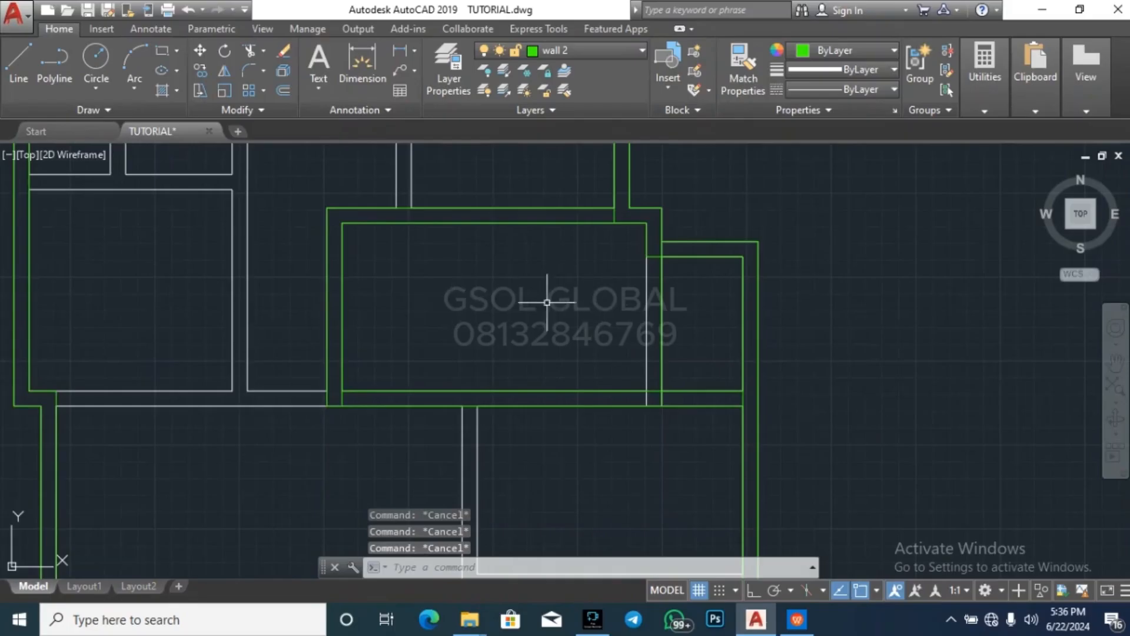
pyautogui.scroll(-2, 441, 249)
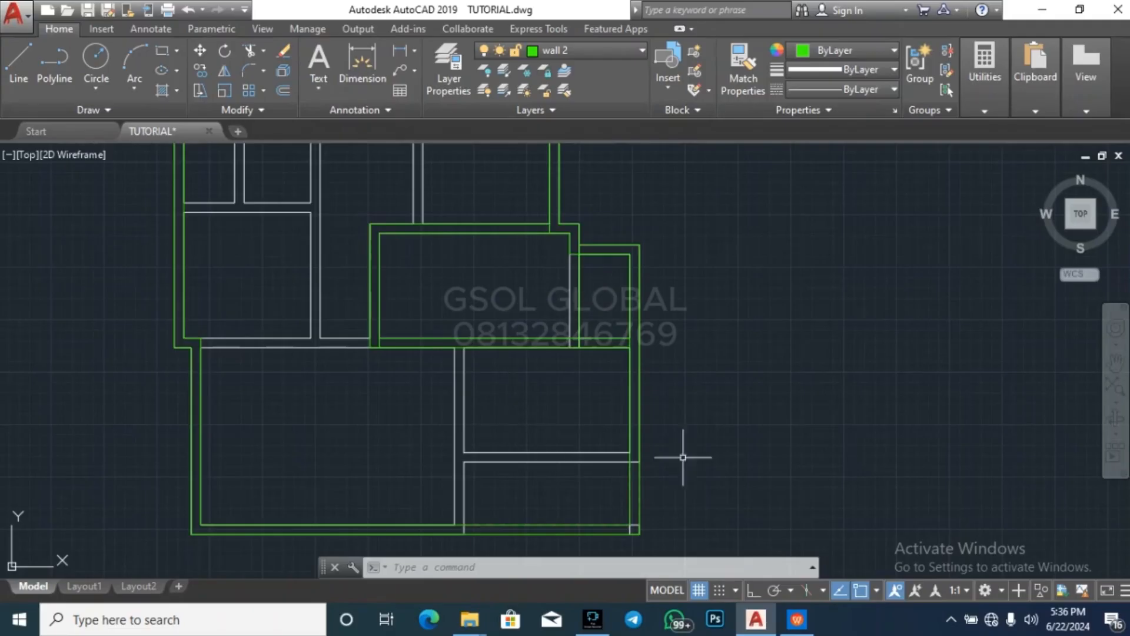
pyautogui.press('Escape')
pyautogui.press('Escape')
pyautogui.press('Escape')
pyautogui.scroll(-2, 734, 379)
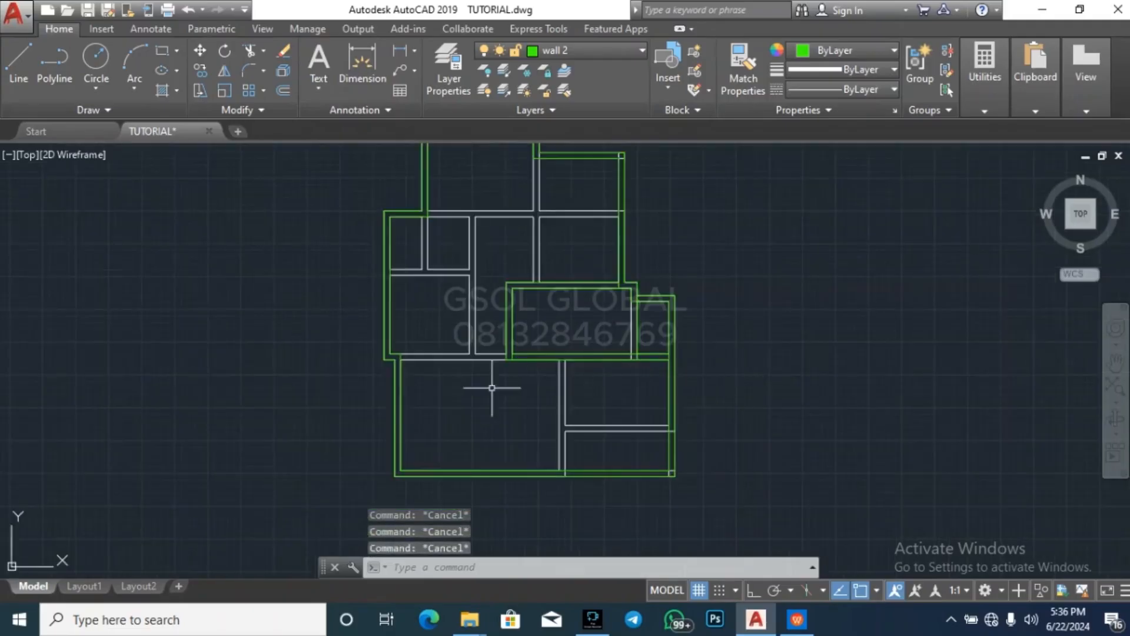
# Examine the traced wall 2 lines around the central-east room and the small east room
pyautogui.scroll(-2, 536, 422)
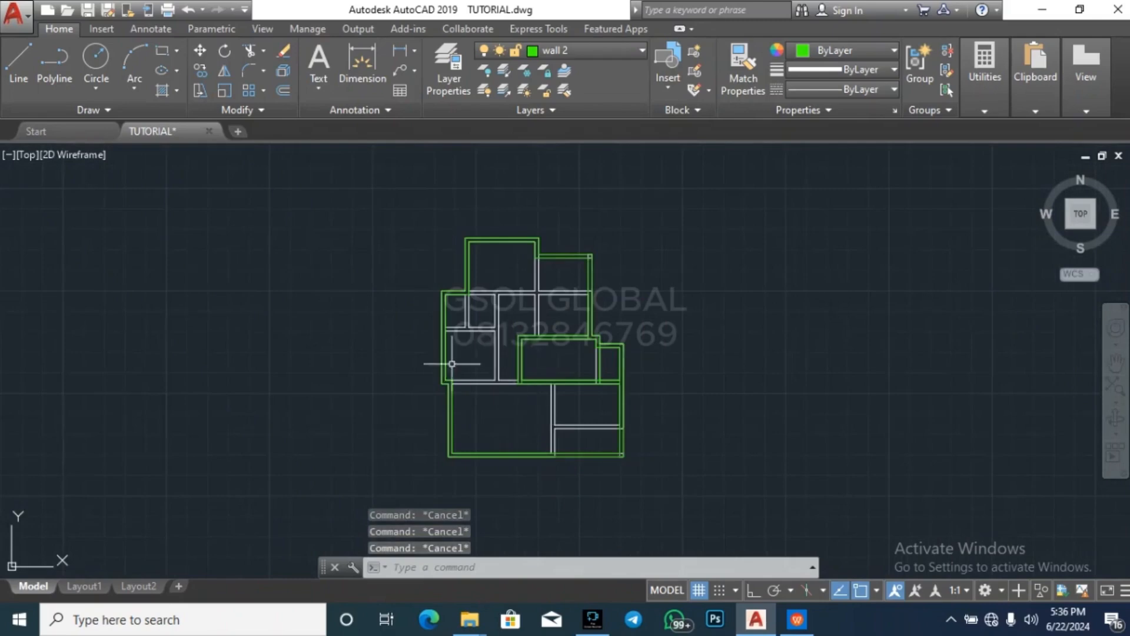
pyautogui.scroll(4, 441, 398)
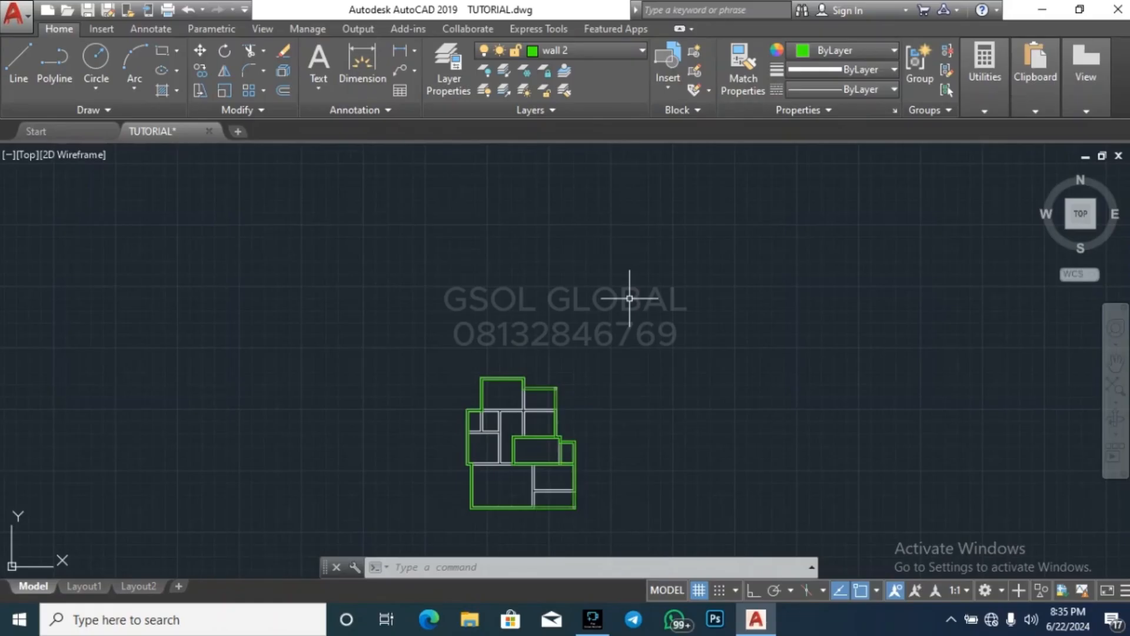
pyautogui.press('Escape')
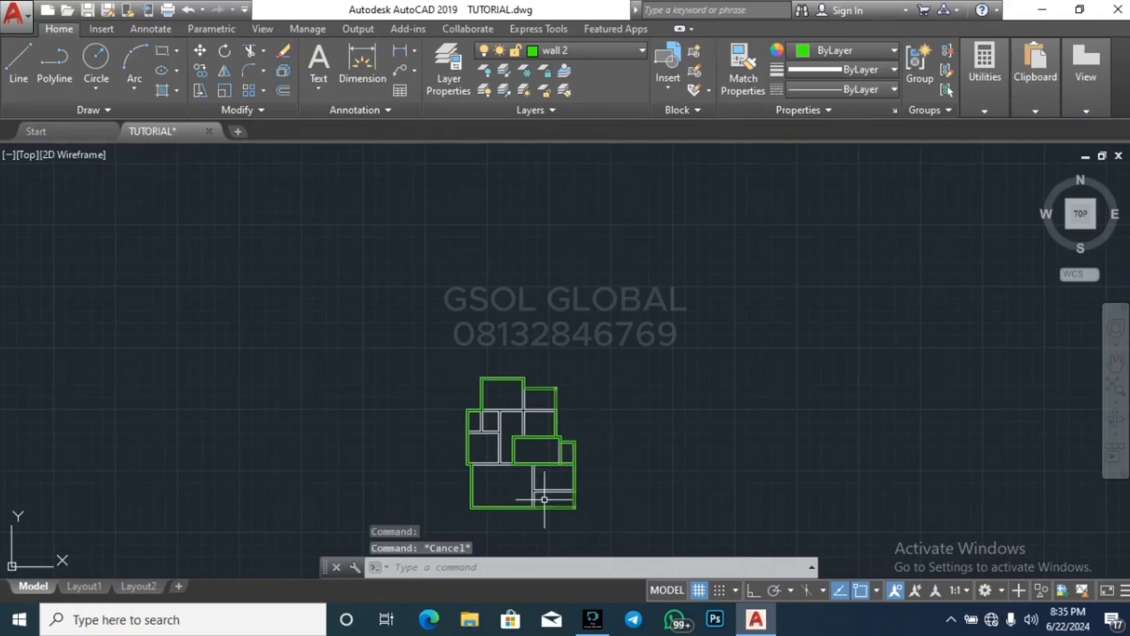
pyautogui.press('Escape')
pyautogui.scroll(4, 553, 485)
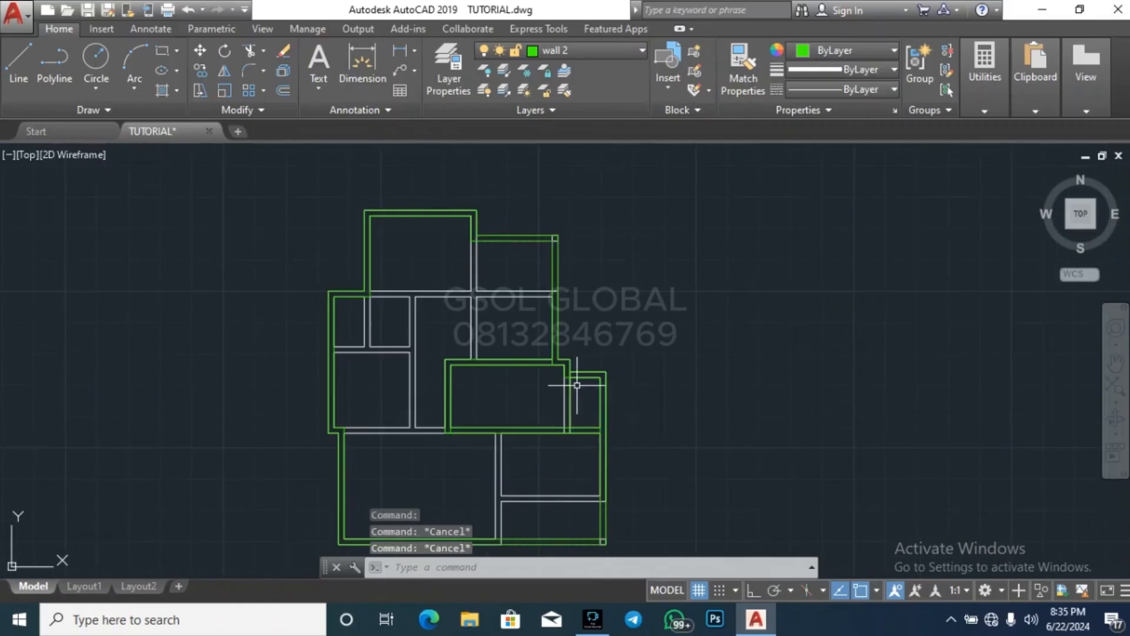
pyautogui.scroll(6, 576, 392)
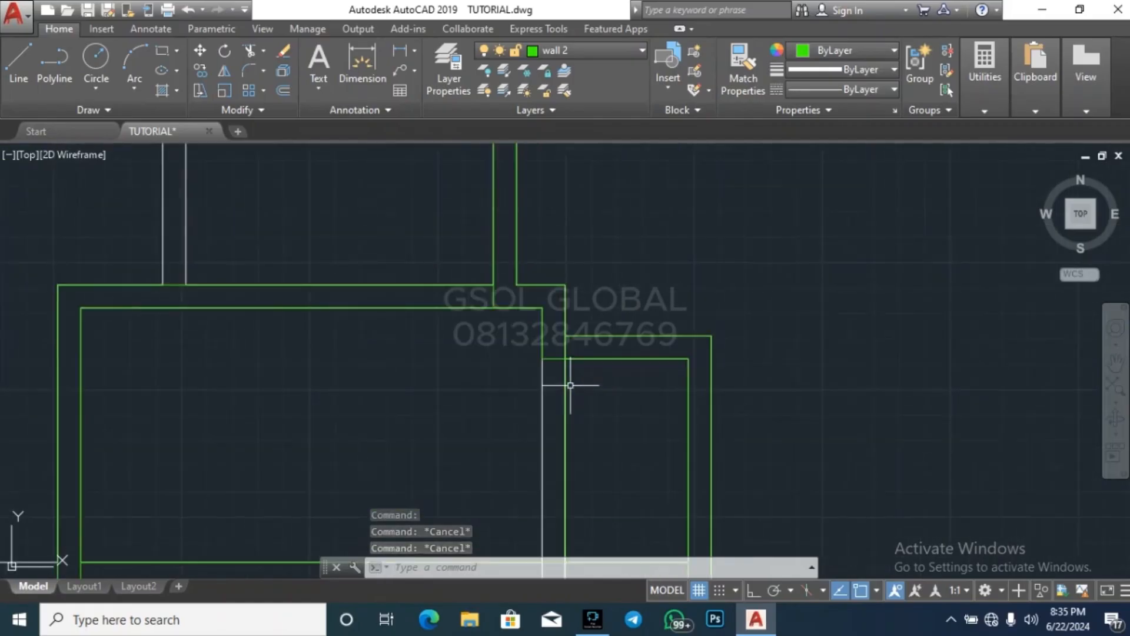
pyautogui.press('Escape')
pyautogui.scroll(-7, 706, 373)
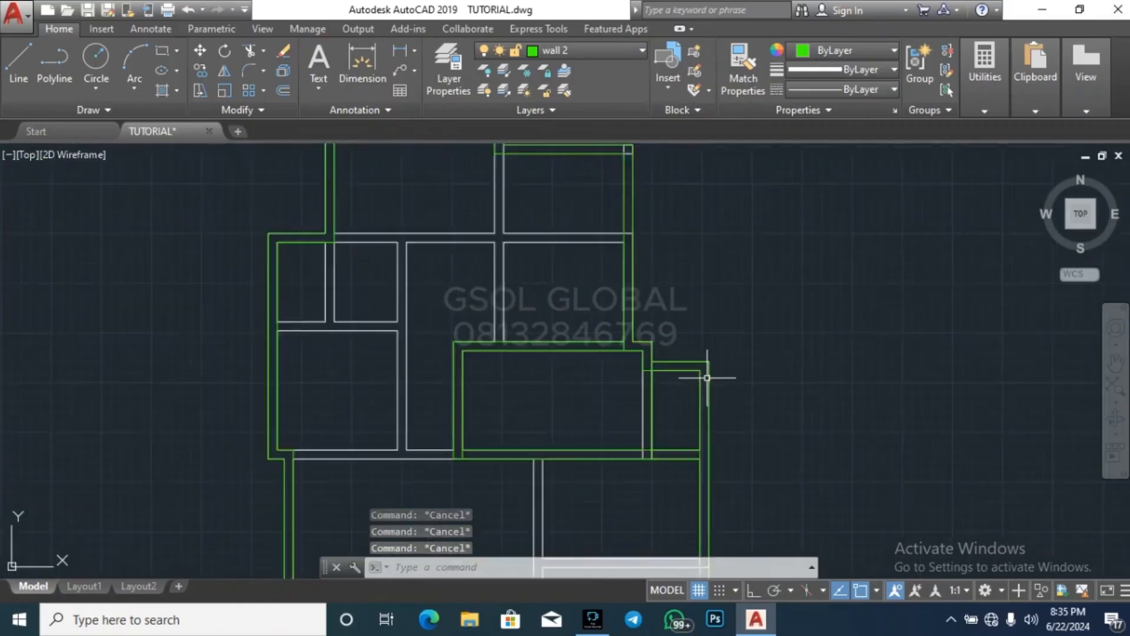
pyautogui.scroll(2, 683, 399)
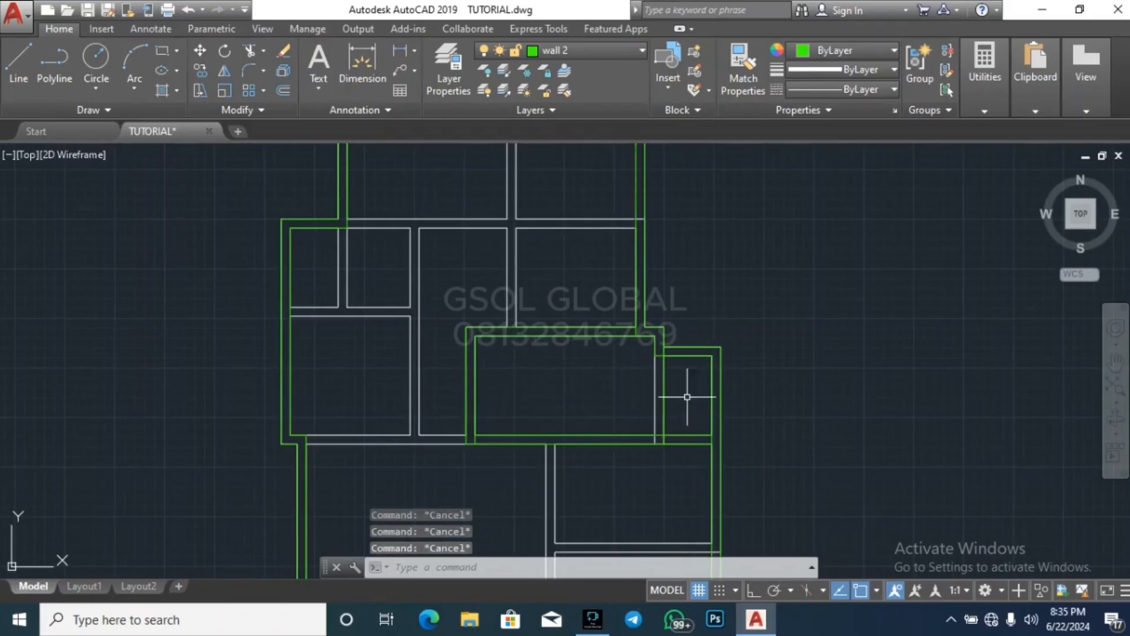
pyautogui.scroll(-6, 665, 384)
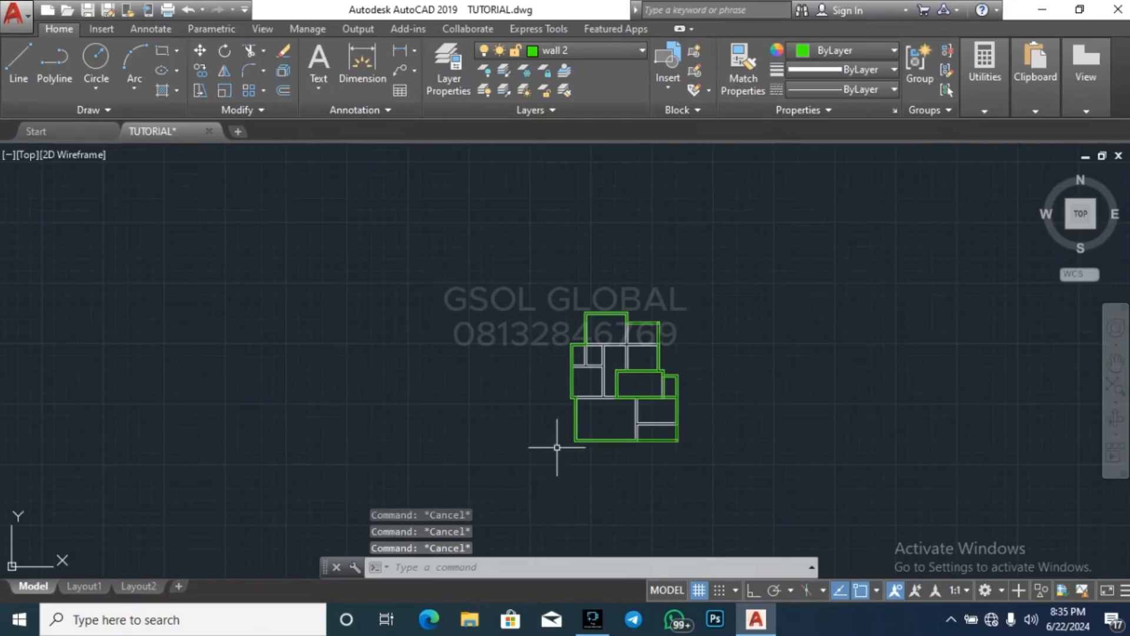
# Turn off the WALL layer by picking the internal wall below the central-east room
pyautogui.click(490, 73)
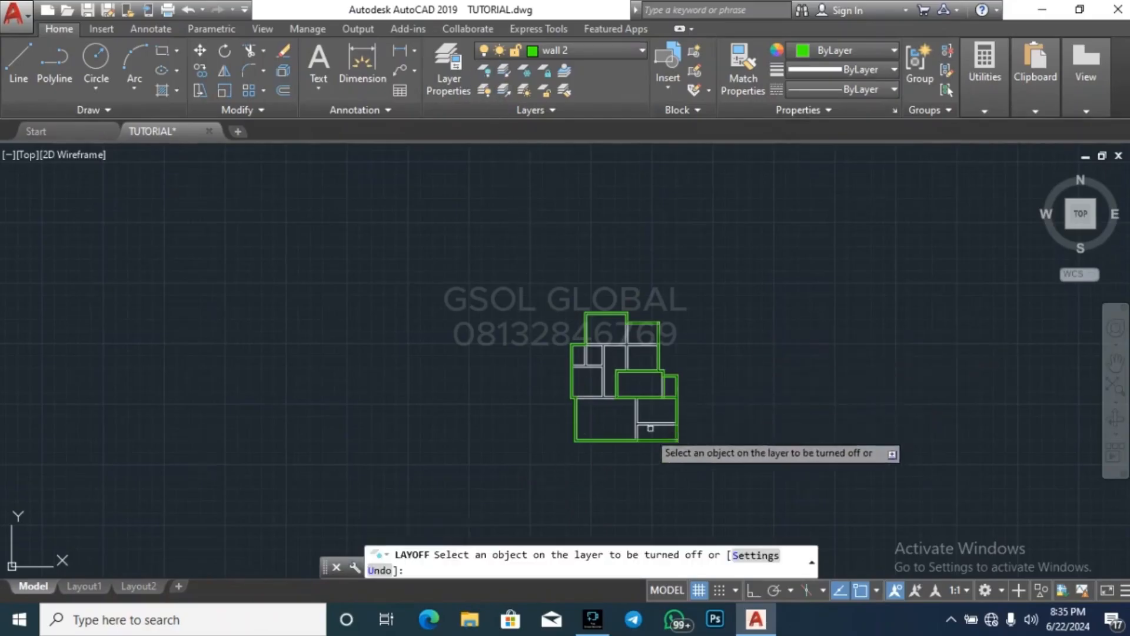
pyautogui.scroll(4, 650, 428)
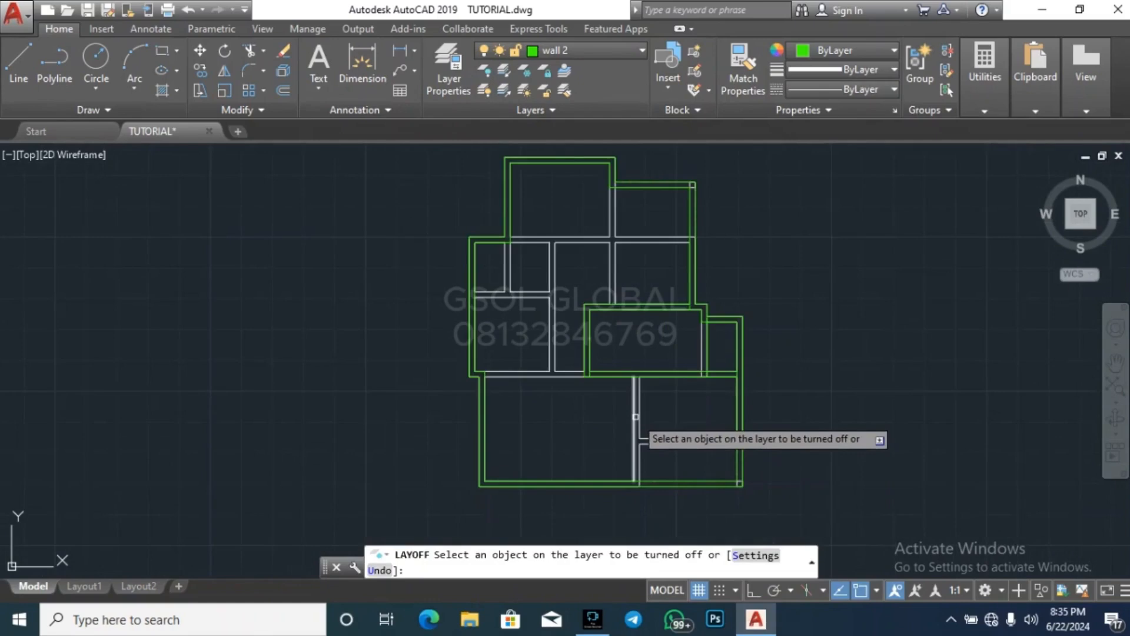
pyautogui.click(636, 416)
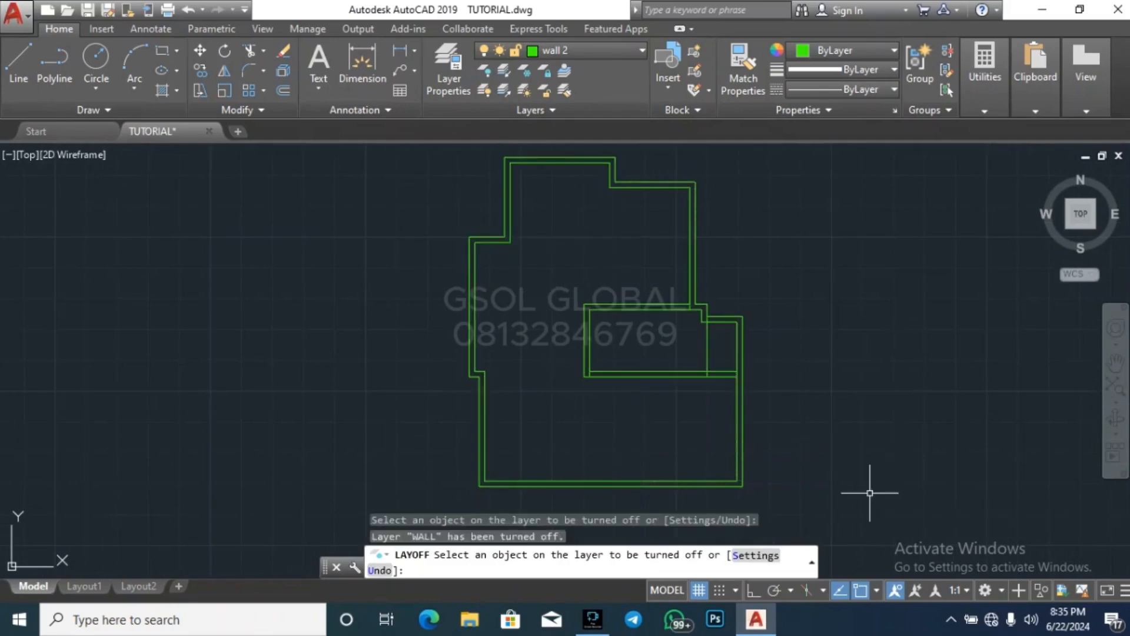
pyautogui.press('Escape')
# Move the complete wall 2 outline east, clear of the original plan's position
pyautogui.scroll(-8, 594, 455)
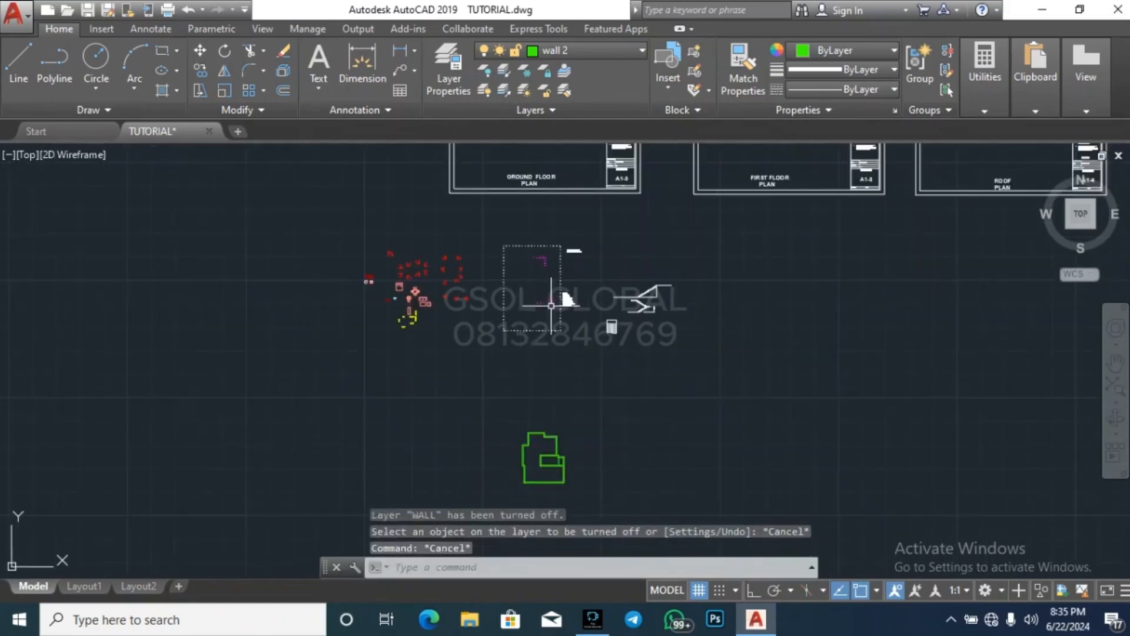
pyautogui.scroll(2, 530, 468)
pyautogui.scroll(-3, 530, 465)
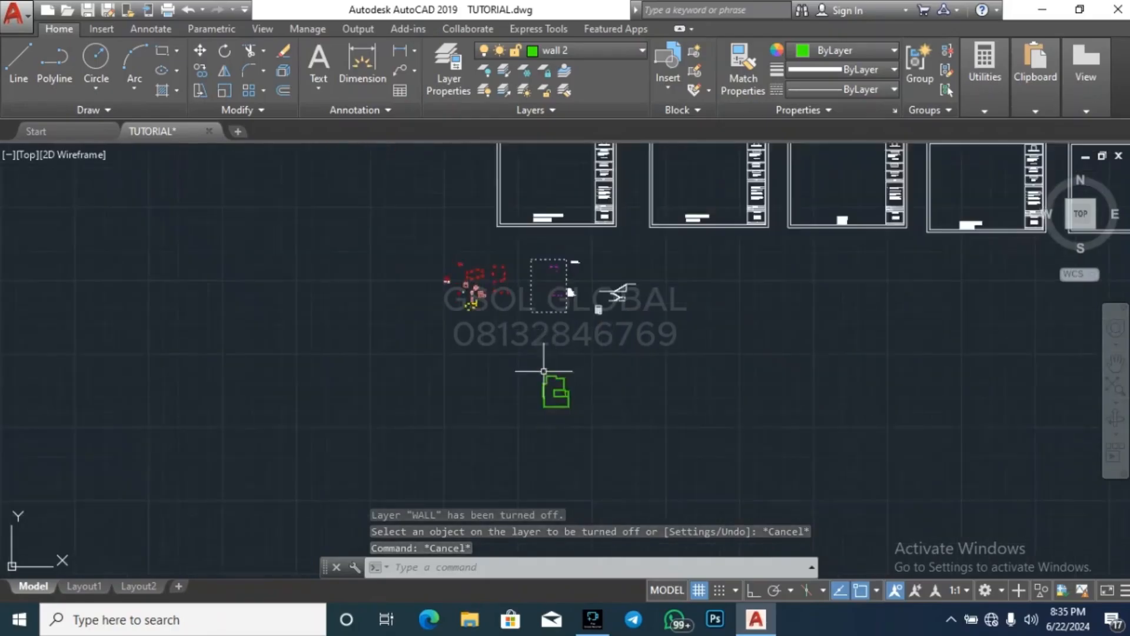
pyautogui.scroll(5, 511, 435)
pyautogui.click(479, 468)
pyautogui.click(644, 330)
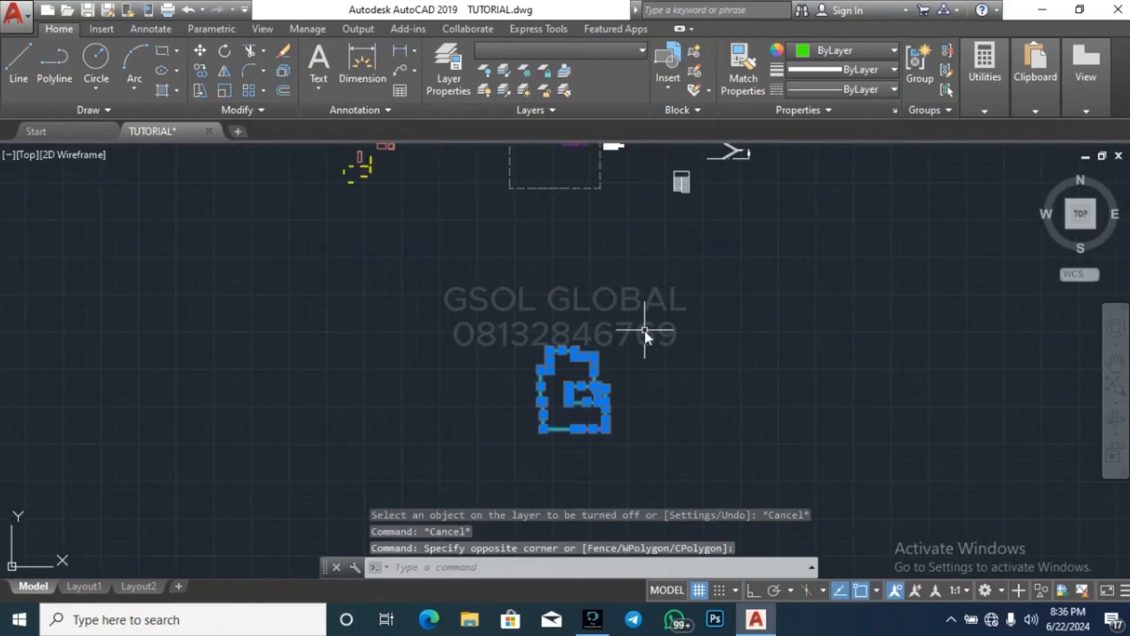
pyautogui.write('m')
pyautogui.press('Return')
pyautogui.click(659, 442)
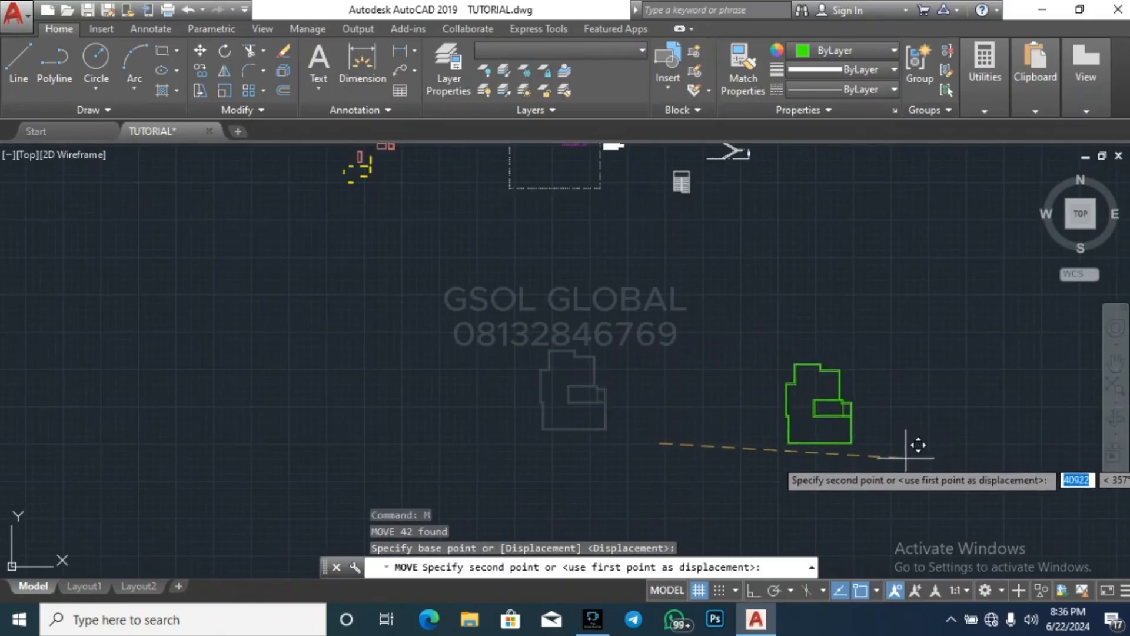
pyautogui.click(921, 438)
pyautogui.press('Escape')
pyautogui.press('Escape')
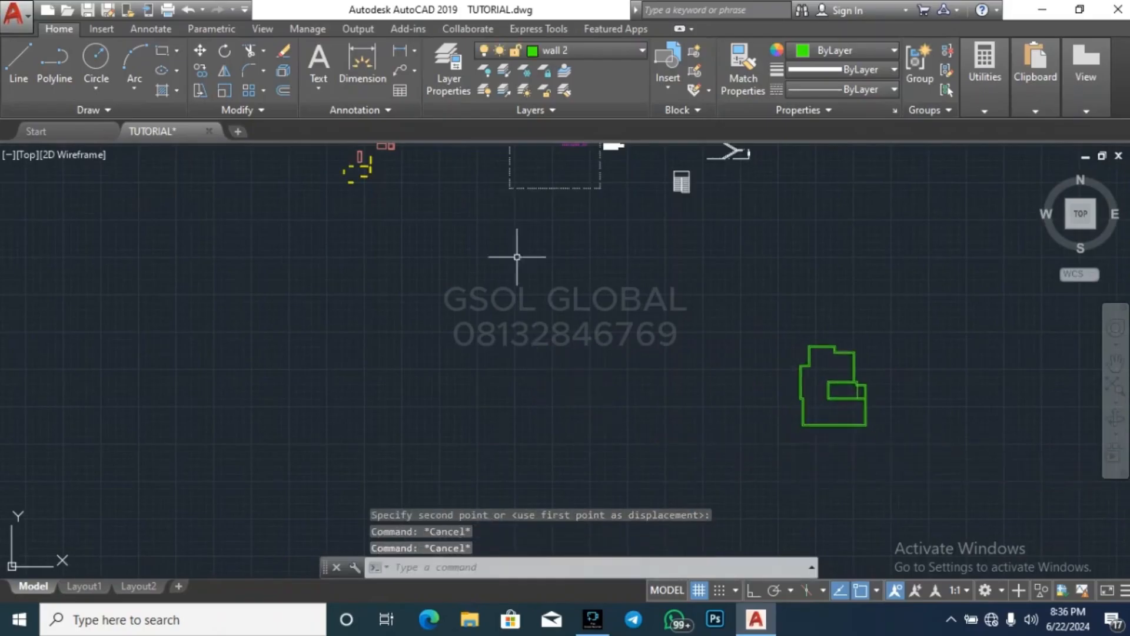
# Turn all layers back on and erase the WALL layer plan left at the outline's former position
pyautogui.click(484, 91)
pyautogui.click(462, 472)
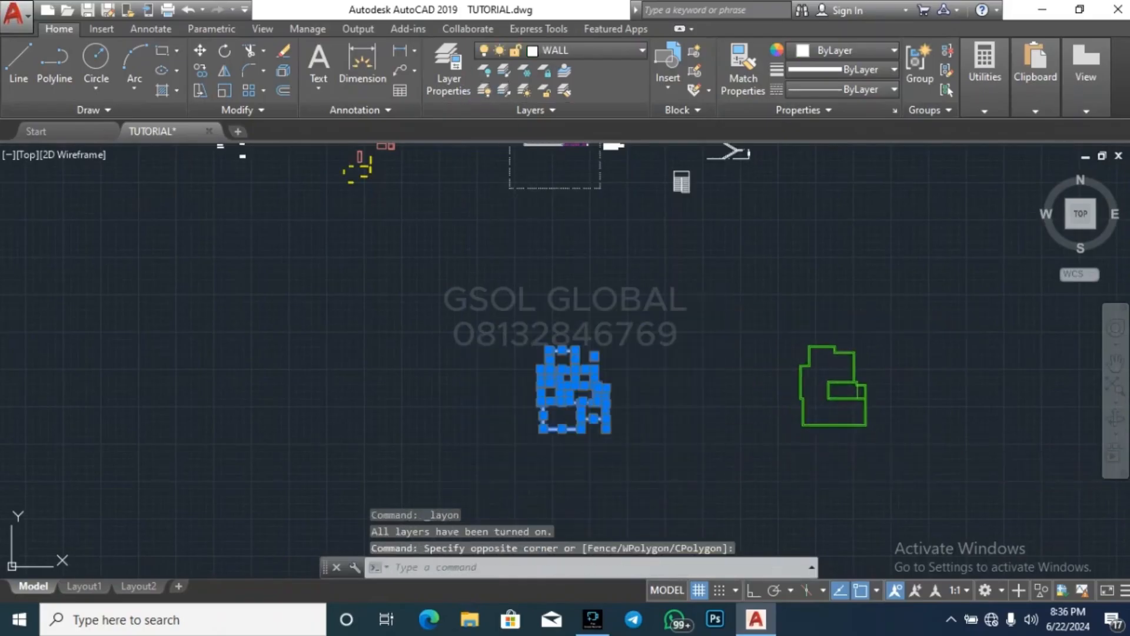
pyautogui.press('Delete')
pyautogui.scroll(-3, 545, 404)
pyautogui.scroll(6, 545, 404)
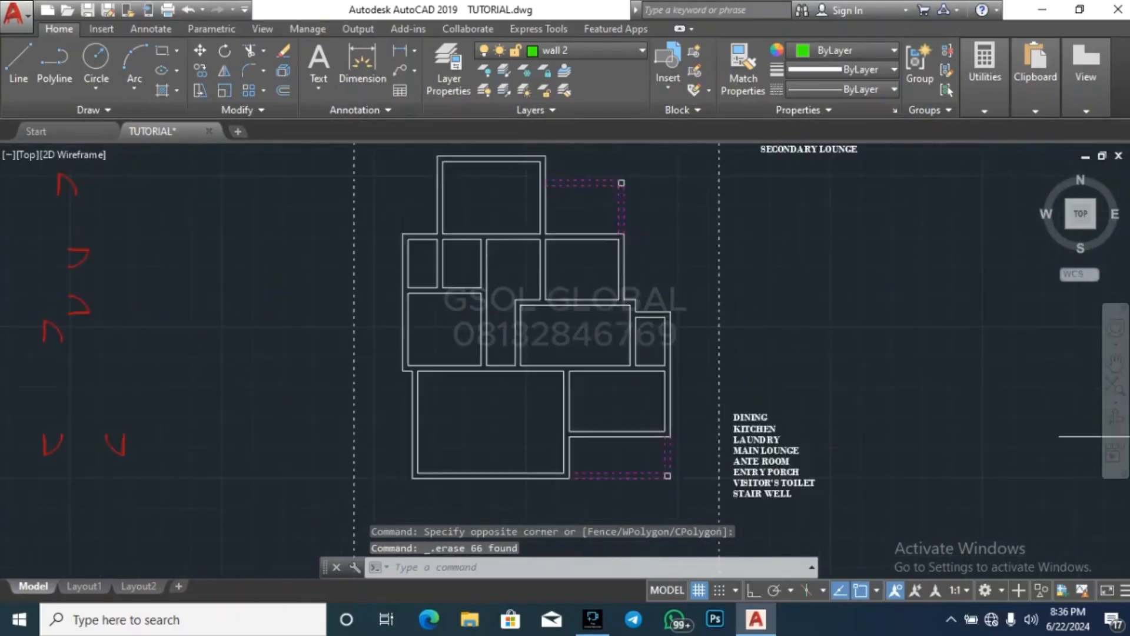
pyautogui.scroll(6, 732, 356)
pyautogui.press('Escape')
pyautogui.press('Escape')
pyautogui.press('Escape')
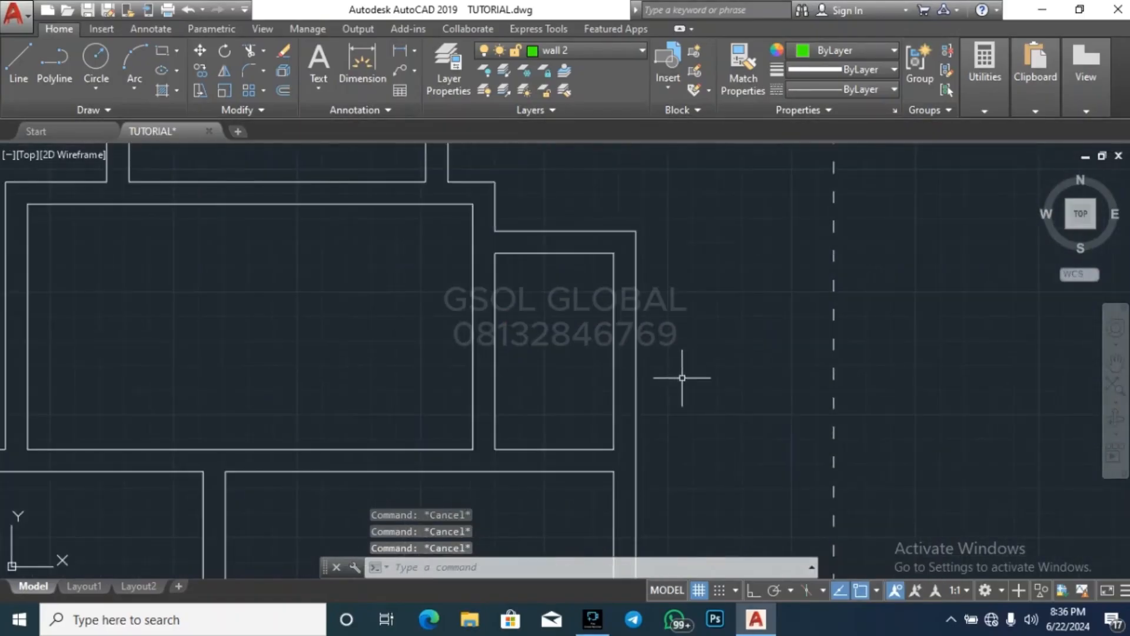
pyautogui.write('tr')
pyautogui.press('Return')
pyautogui.press('Return')
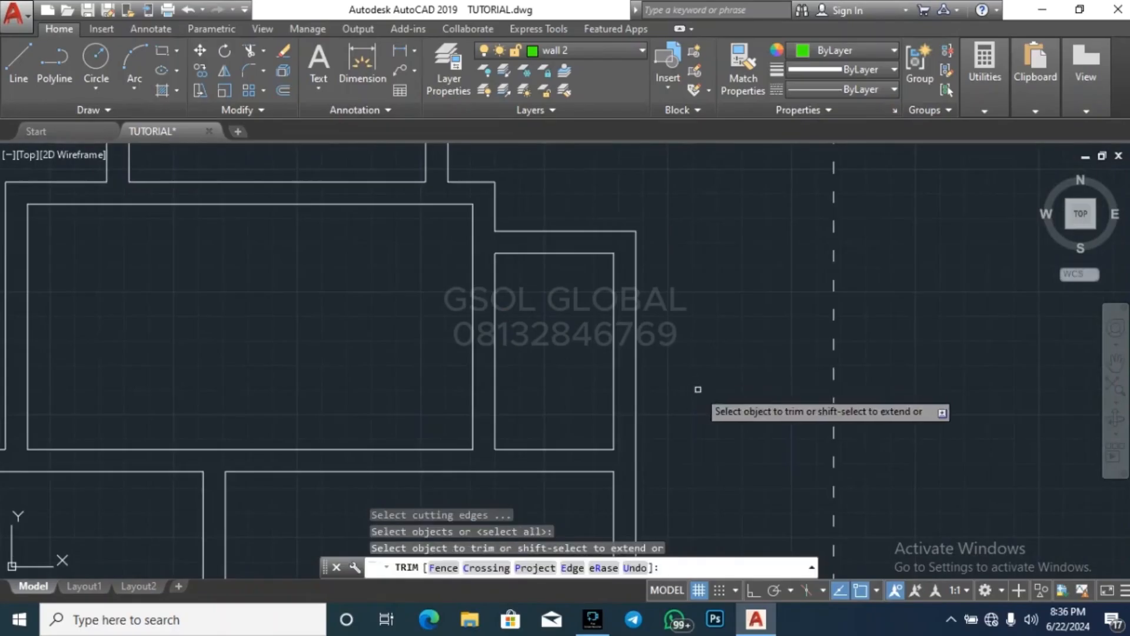
pyautogui.press('Escape')
# Stretch the small east room's lower wall line to the outer east wall line in the ground floor plan
pyautogui.click(589, 449)
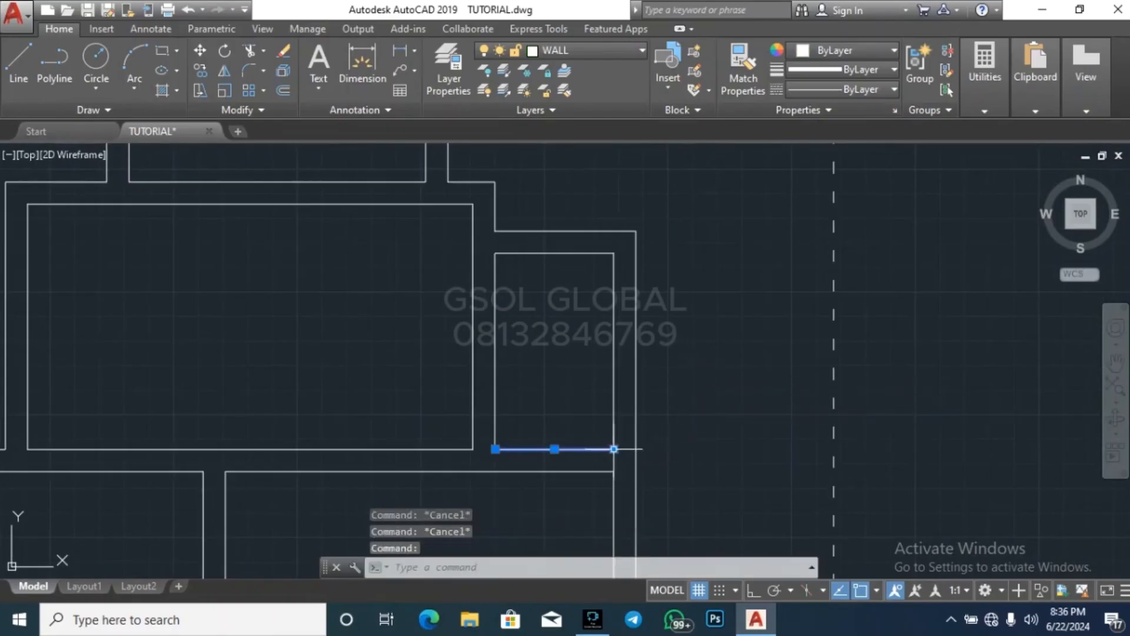
pyautogui.click(614, 449)
pyautogui.press('Escape')
pyautogui.press('Escape')
pyautogui.press('Escape')
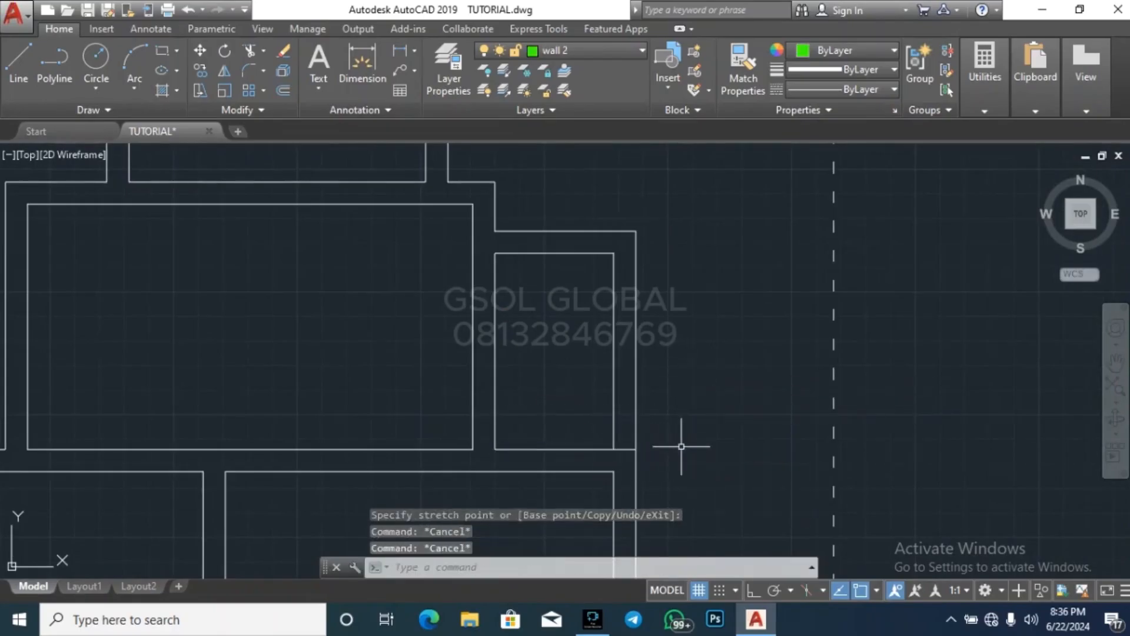
# Trim off the outer east wall line beside the small east room, above the stretched lower wall line
pyautogui.scroll(1, 483, 228)
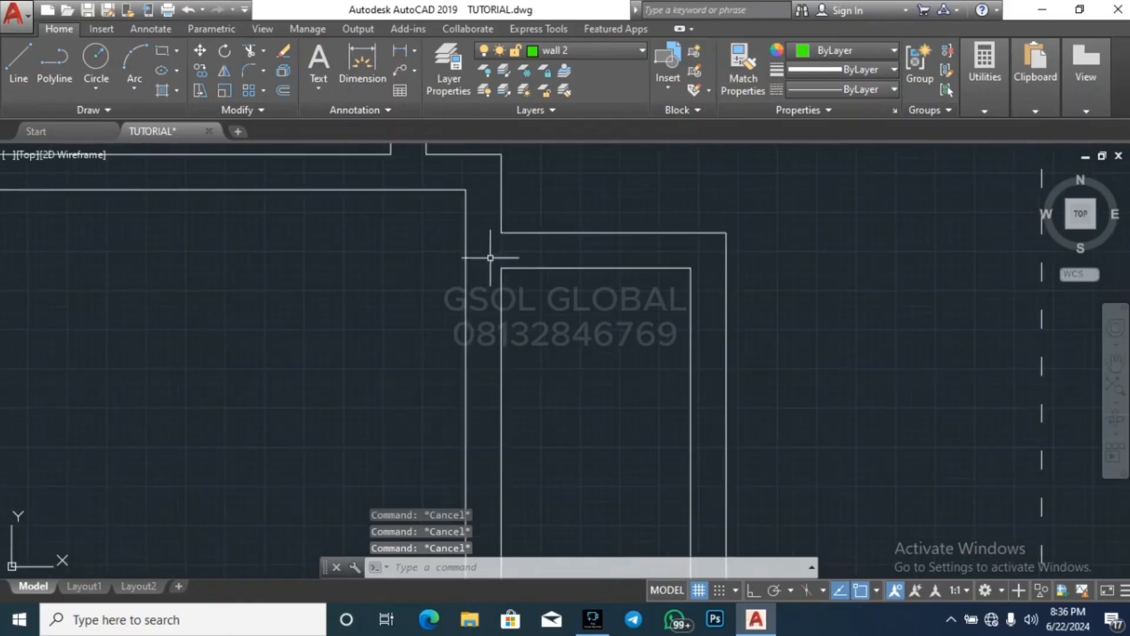
pyautogui.scroll(-3, 610, 314)
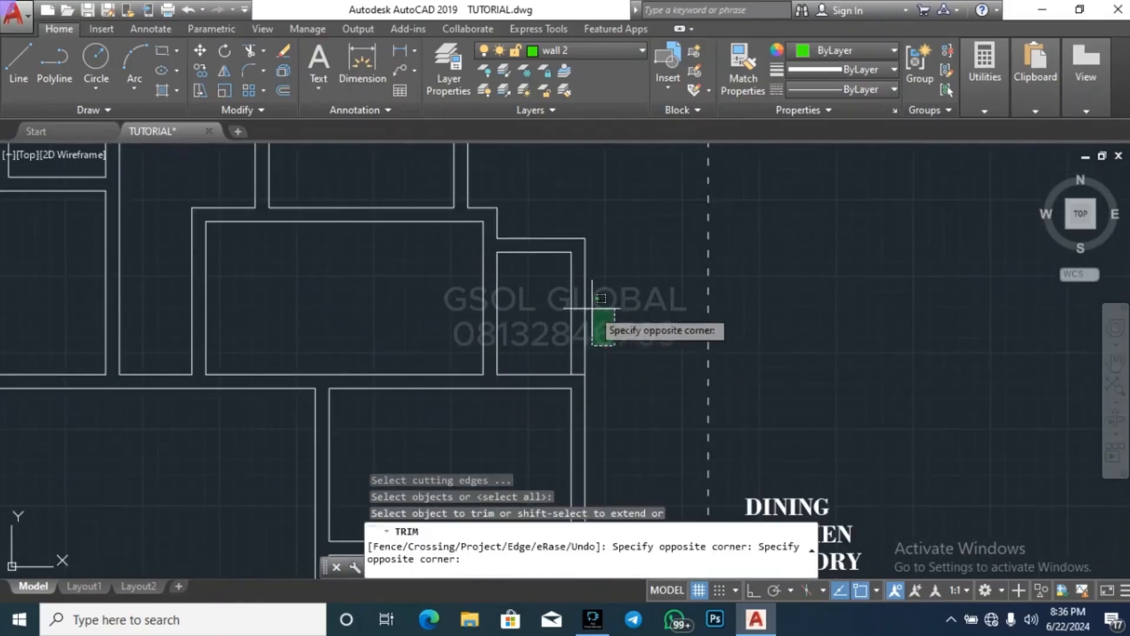
pyautogui.click(595, 298)
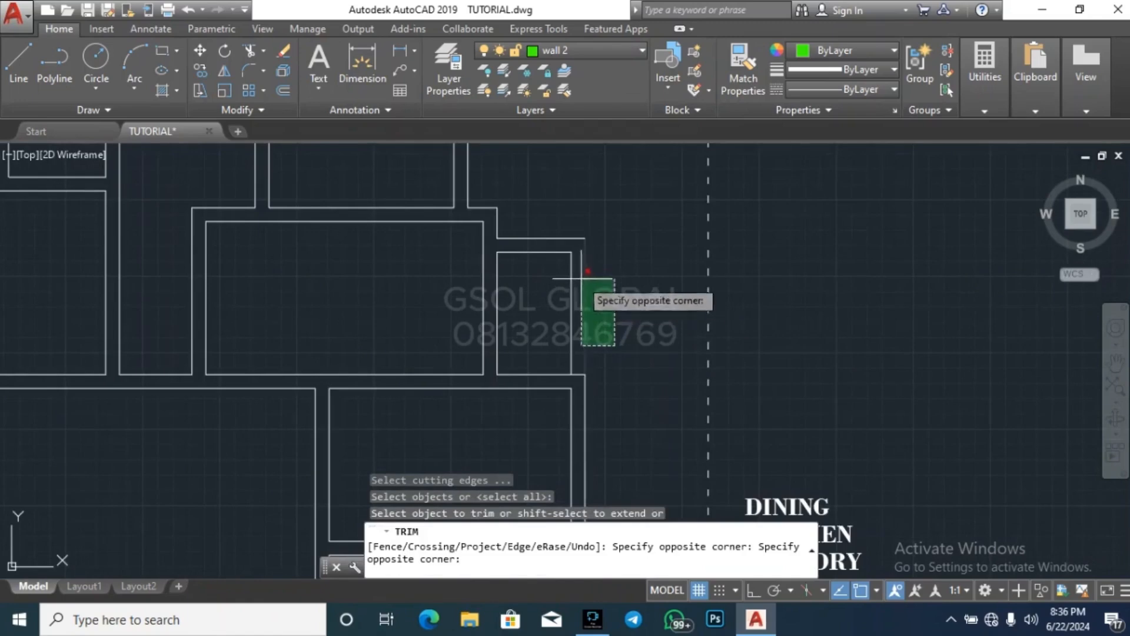
pyautogui.press('Escape')
# Erase the small east room's two north wall lines, its inner east line and the short jog line at the central-east room's corner
pyautogui.click(593, 306)
pyautogui.click(555, 222)
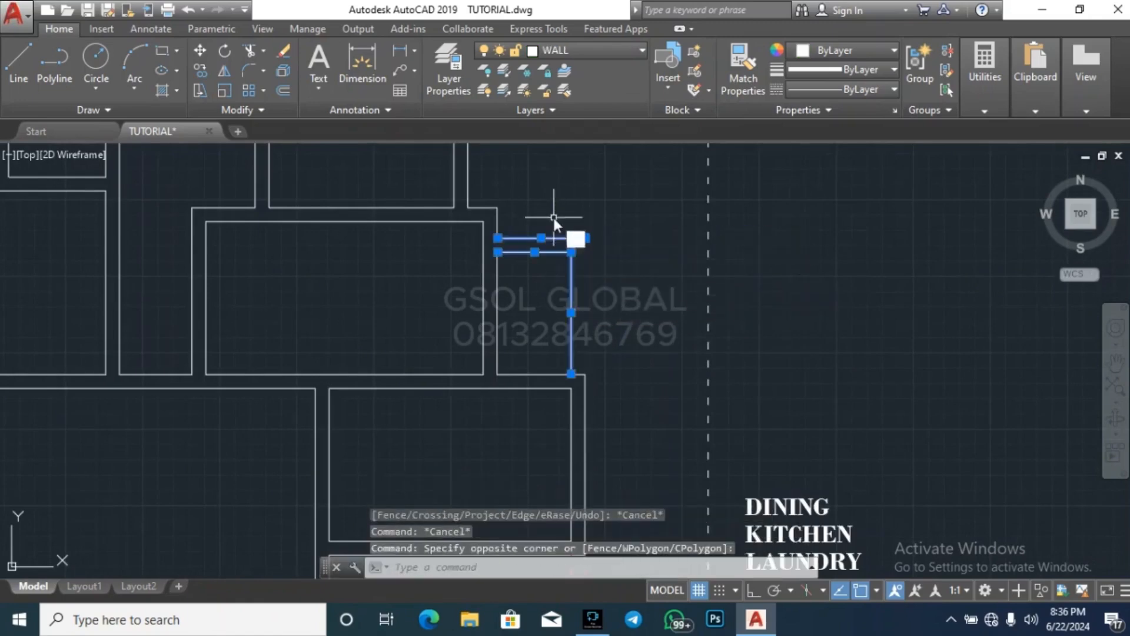
pyautogui.write('e')
pyautogui.press('Return')
pyautogui.press('Escape')
pyautogui.scroll(4, 506, 222)
pyautogui.click(516, 239)
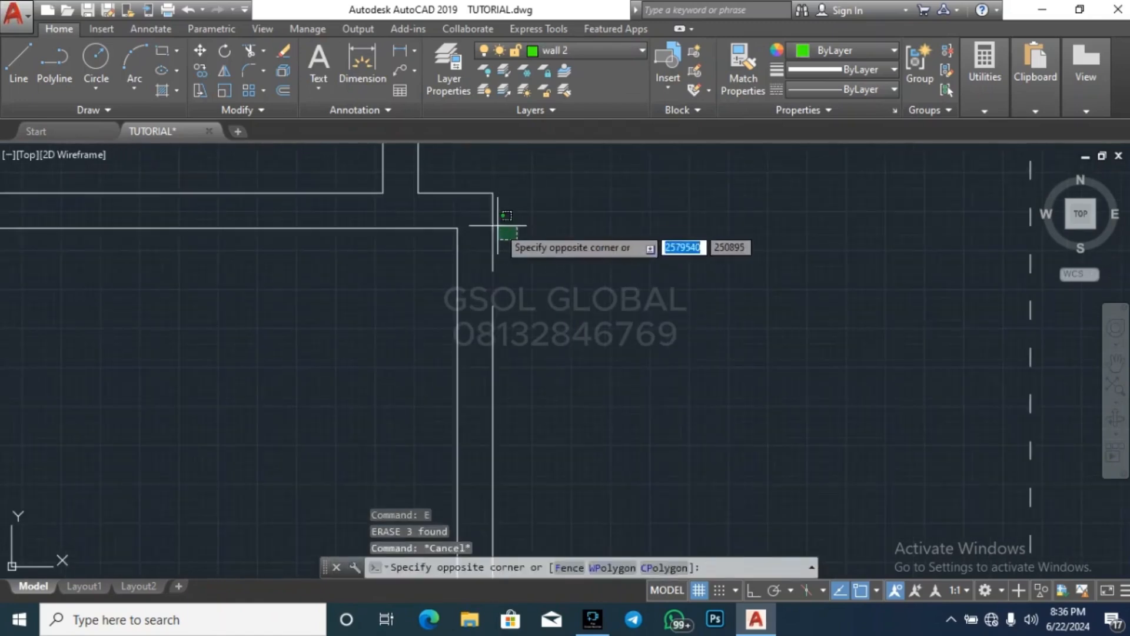
pyautogui.click(497, 225)
pyautogui.press('Delete')
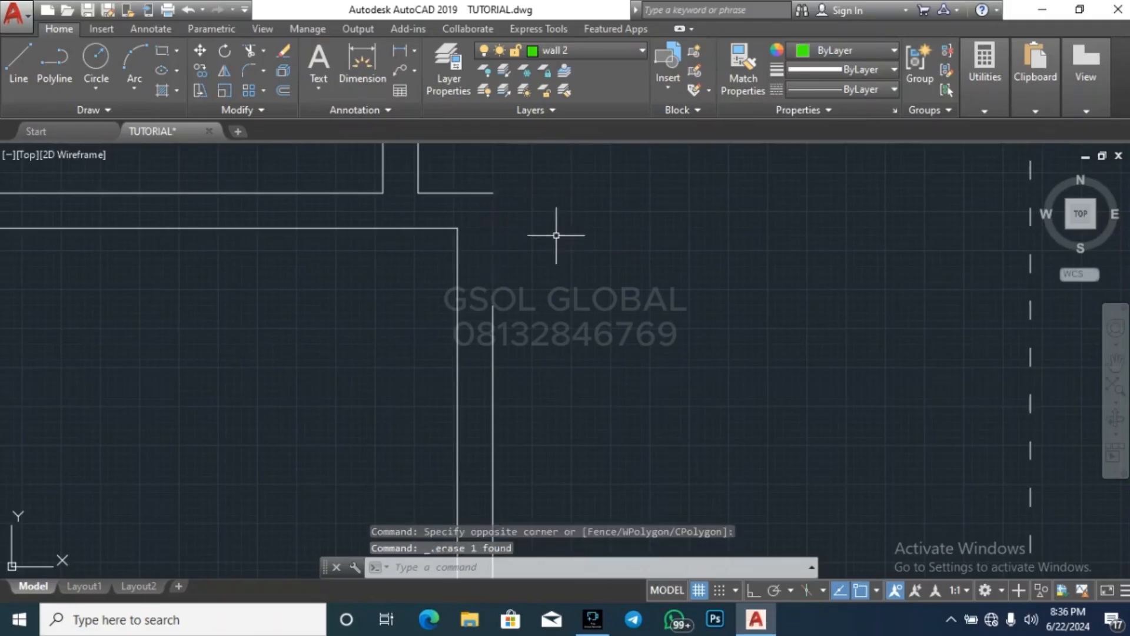
# Extend the central-east room's outer east wall line up to the end of its outer north wall line
pyautogui.click(482, 185)
pyautogui.click(510, 214)
pyautogui.click(489, 201)
pyautogui.click(472, 177)
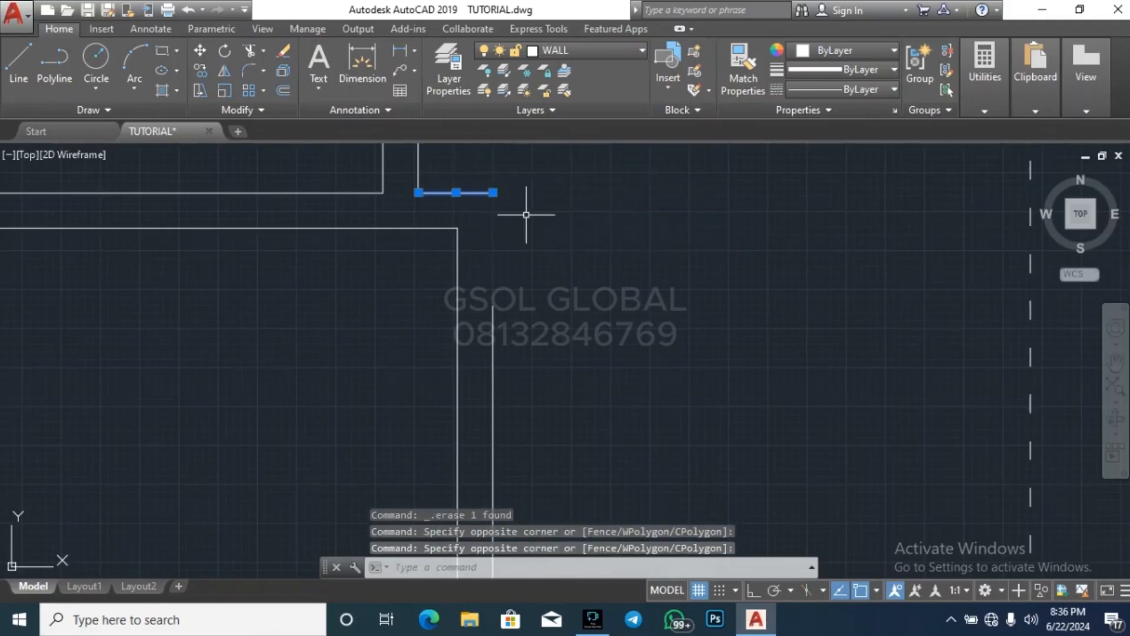
pyautogui.write('ex')
pyautogui.press('Return')
pyautogui.click(557, 368)
pyautogui.click(491, 316)
pyautogui.press('Escape')
pyautogui.press('Escape')
pyautogui.press('Escape')
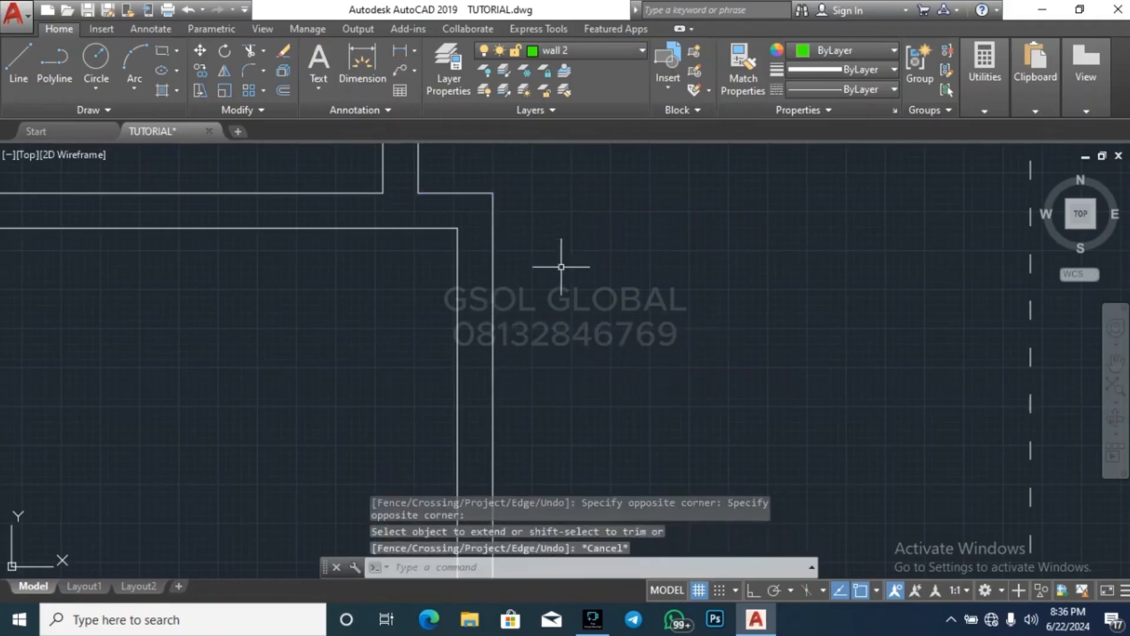
pyautogui.scroll(-6, 614, 240)
pyautogui.press('Escape')
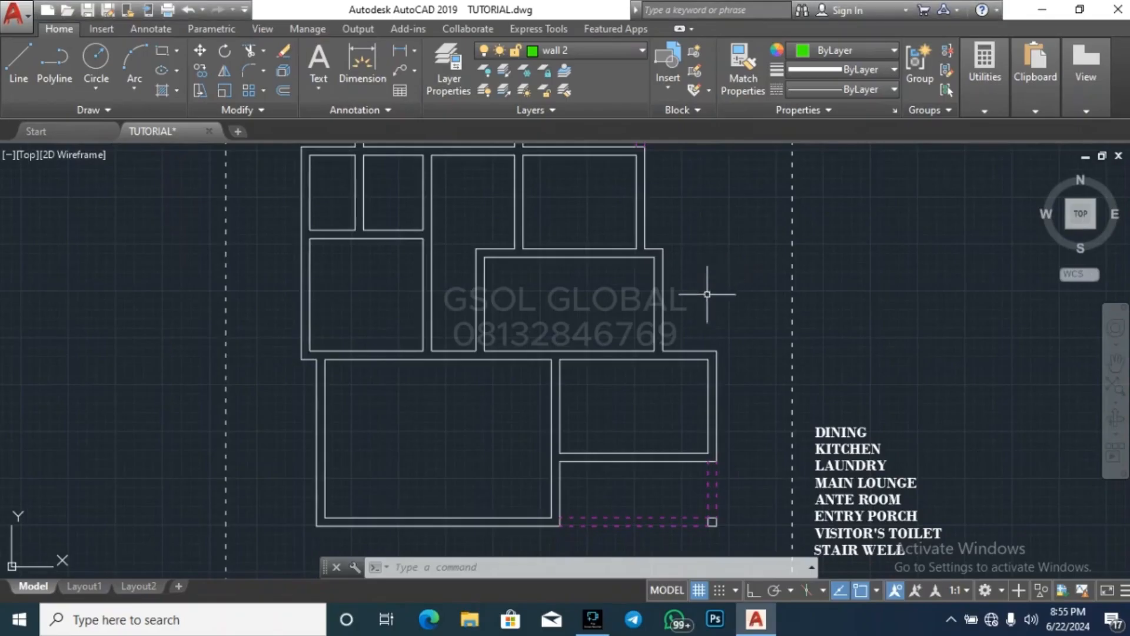
pyautogui.press('Escape')
pyautogui.press('Escape')
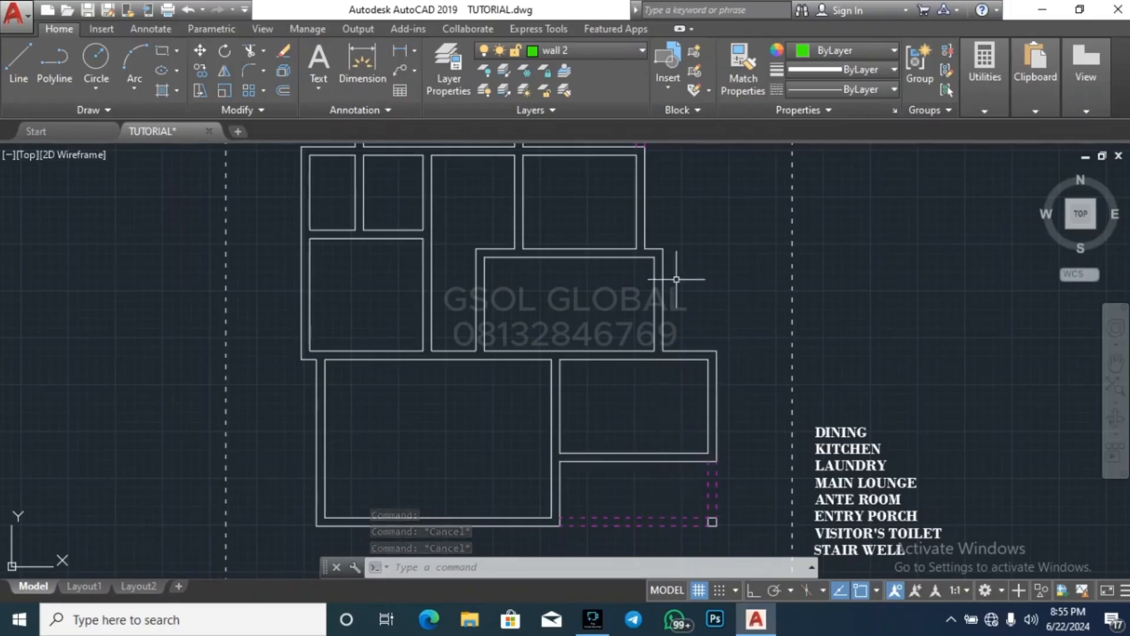
pyautogui.scroll(-4, 676, 259)
pyautogui.scroll(4, 659, 327)
pyautogui.scroll(-2, 650, 326)
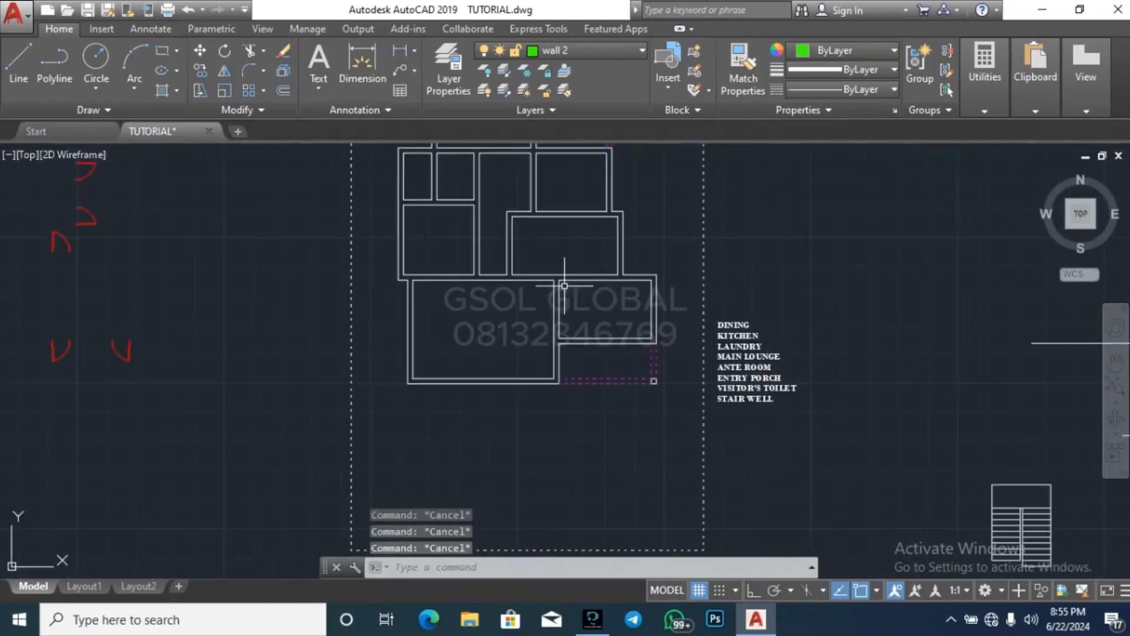
pyautogui.scroll(2, 655, 313)
pyautogui.click(659, 220)
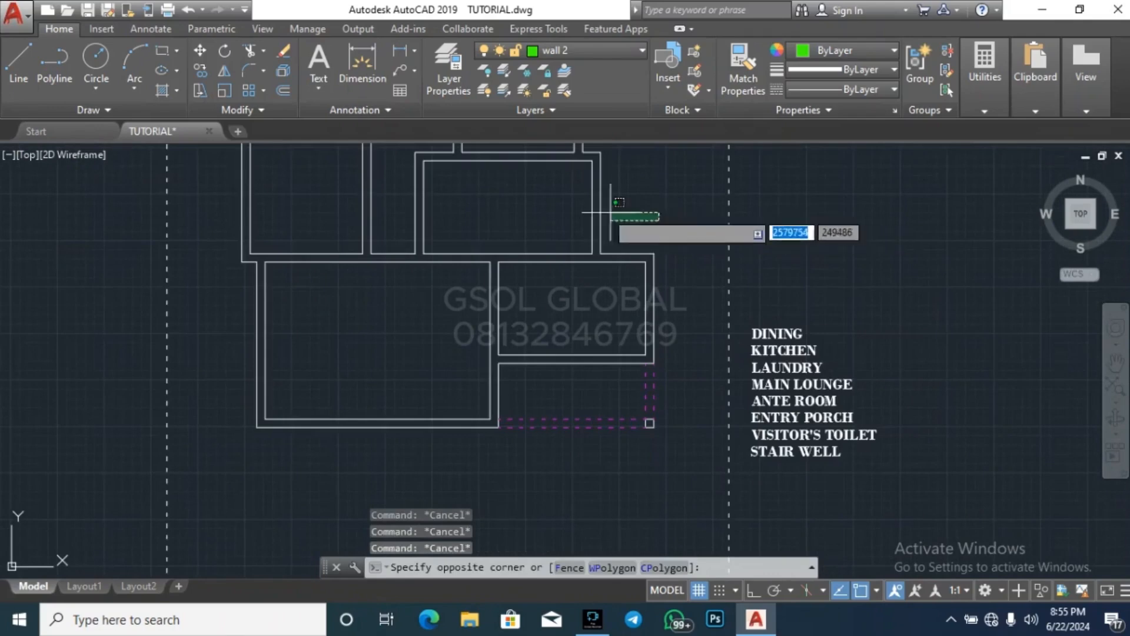
pyautogui.click(561, 203)
pyautogui.press('Escape')
pyautogui.press('Escape')
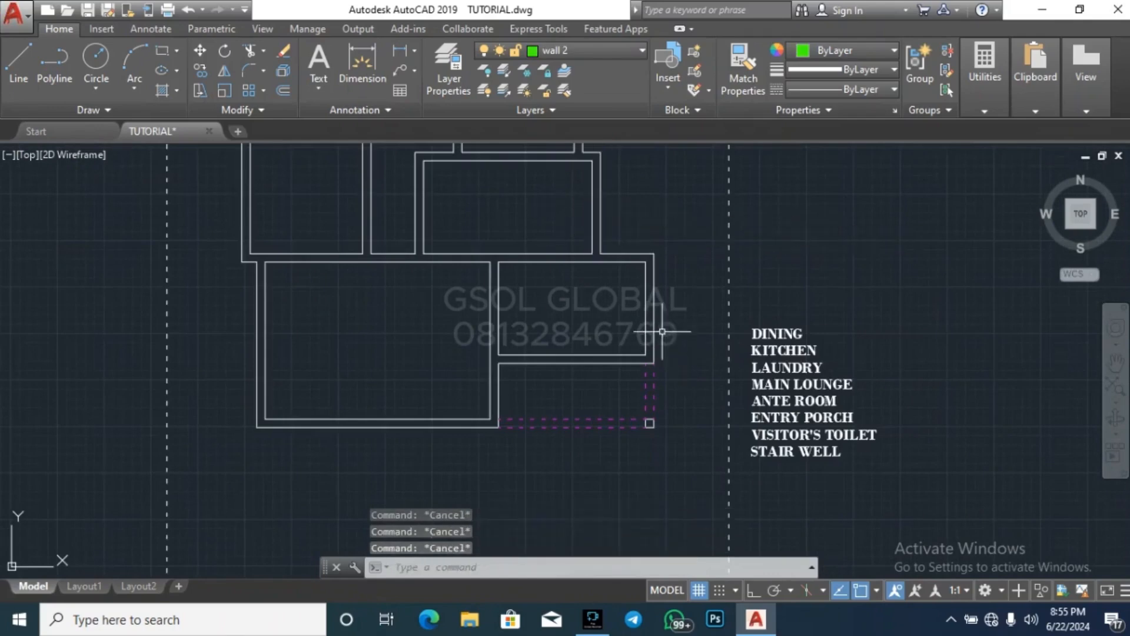
# Move the lower east room's two east wall lines, the dashed porch side lines and the corner column 500 westward
pyautogui.click(627, 455)
pyautogui.click(685, 306)
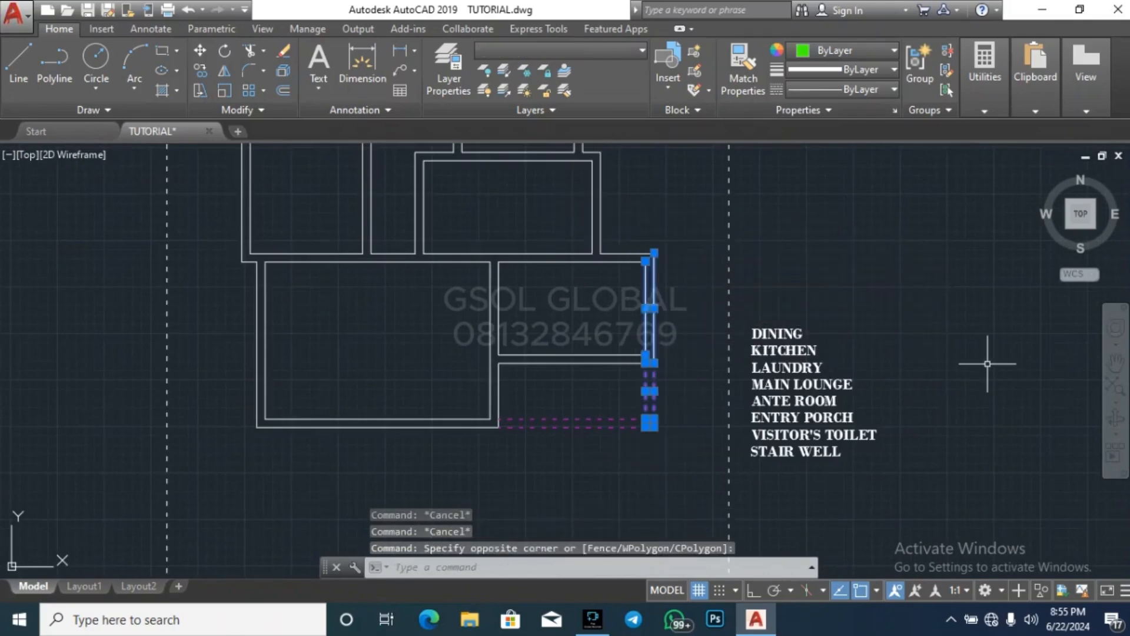
pyautogui.write('m')
pyautogui.press('Return')
pyautogui.click(1009, 348)
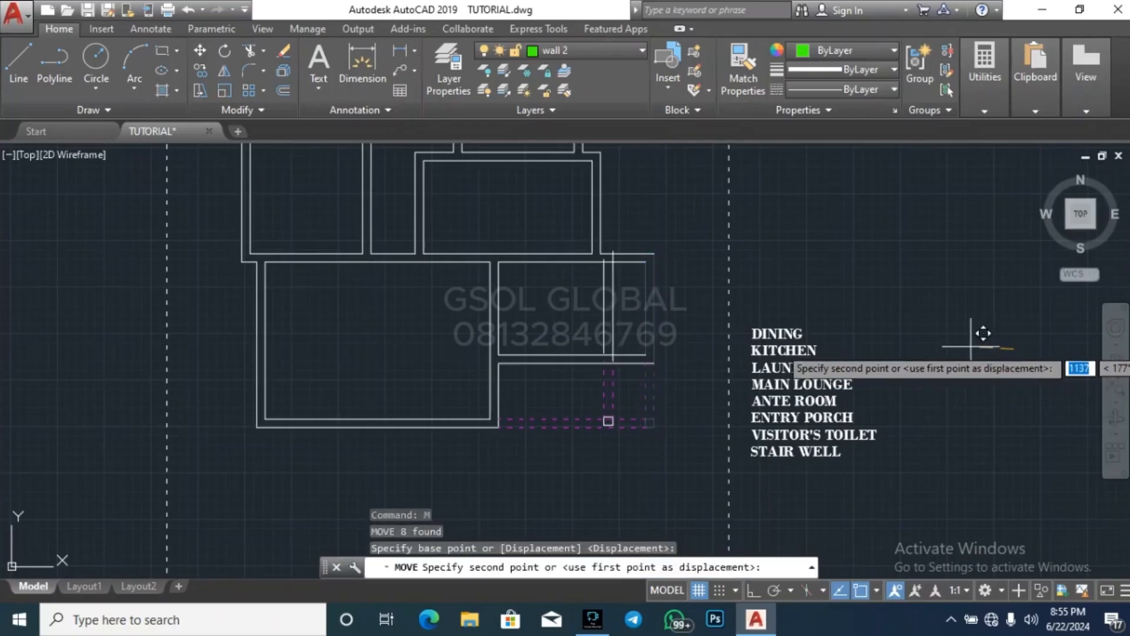
pyautogui.write('500')
pyautogui.press('Return')
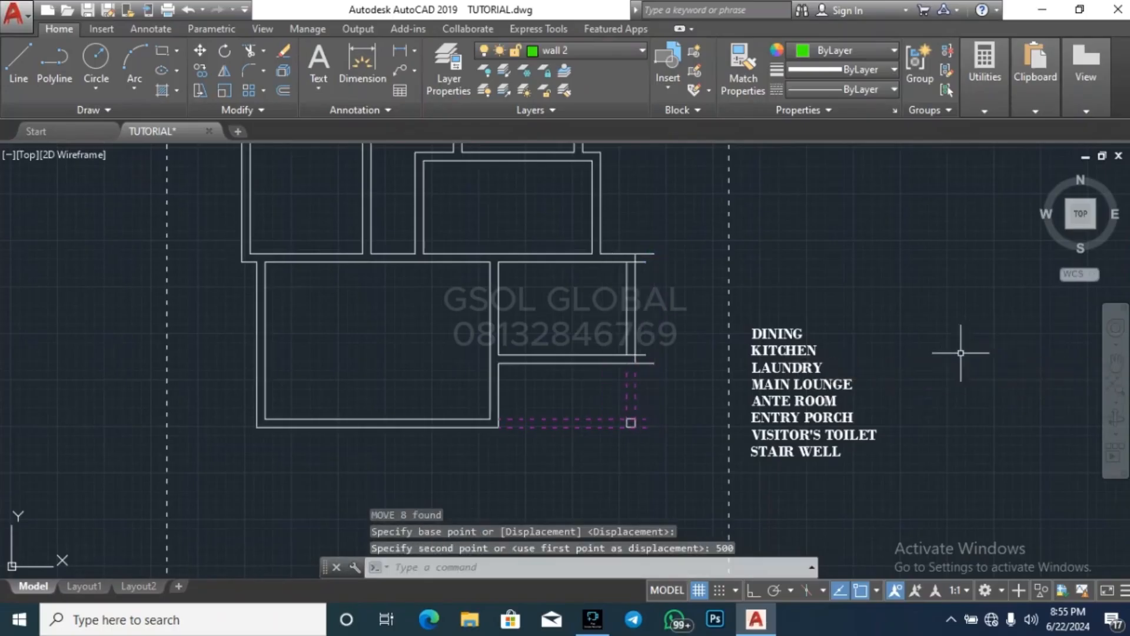
pyautogui.press('Escape')
pyautogui.press('Escape')
pyautogui.press('Escape')
pyautogui.press('Return')
pyautogui.press('Return')
pyautogui.scroll(4, 700, 412)
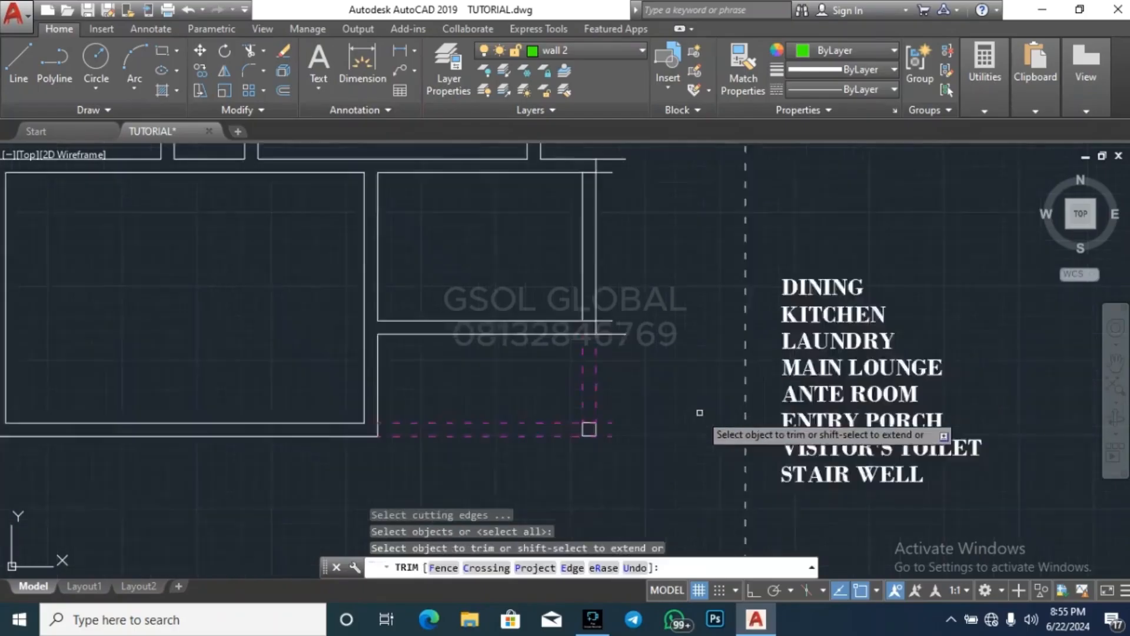
pyautogui.click(670, 521)
pyautogui.scroll(-2, 639, 495)
pyautogui.scroll(-5, 638, 505)
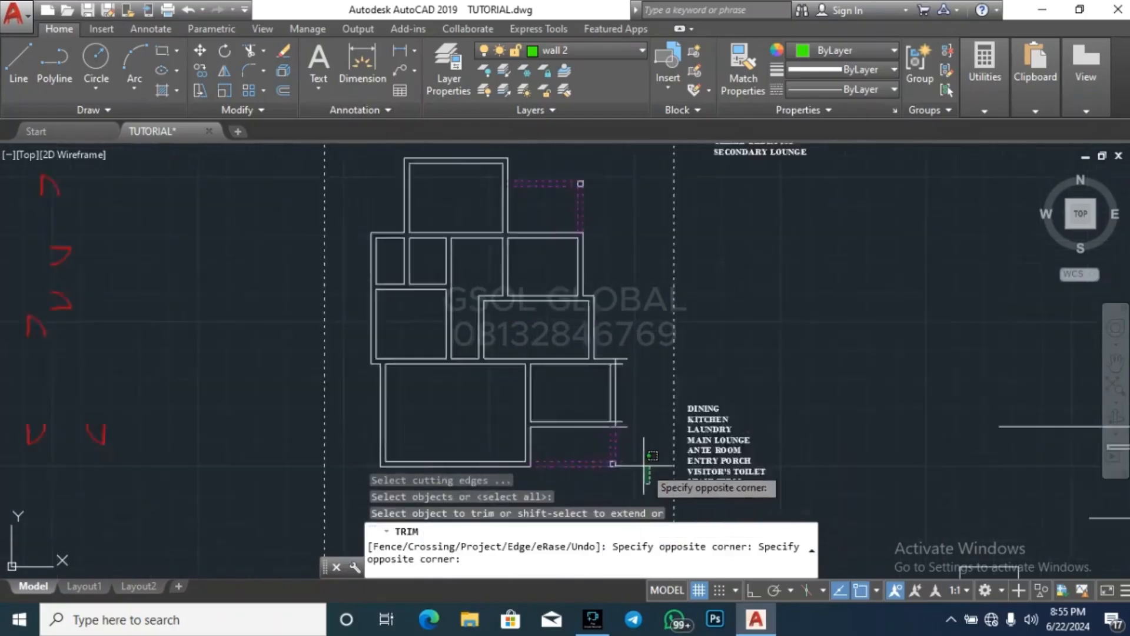
pyautogui.scroll(3, 643, 481)
pyautogui.press('Escape')
pyautogui.press('Escape')
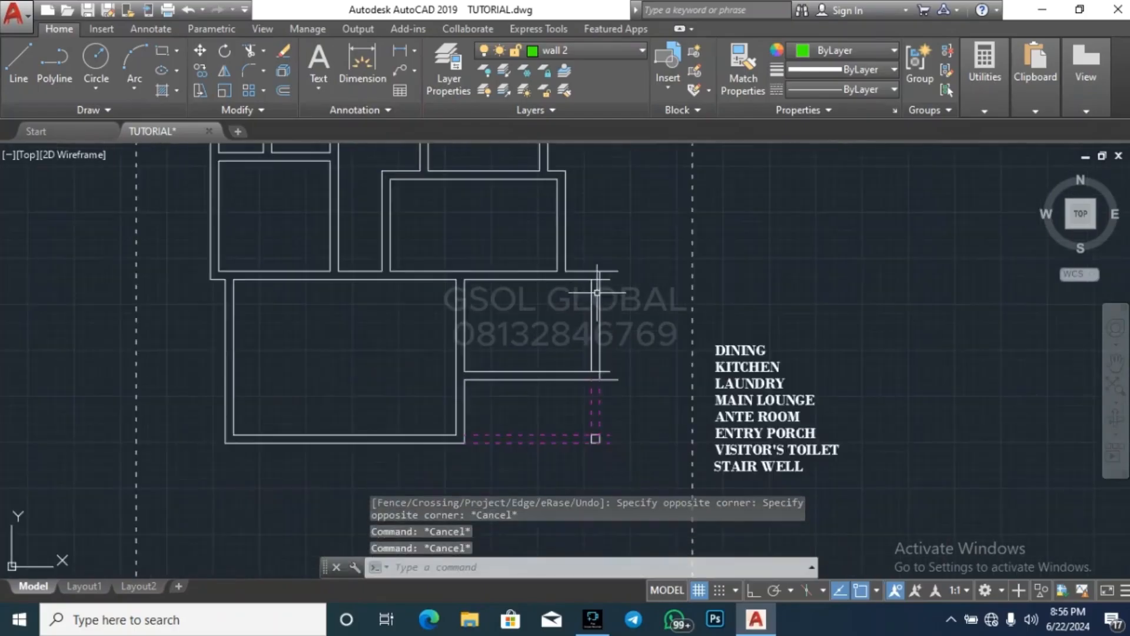
# Move the same east wall lines, dashed porch side lines and corner column farther west, near the outer wall of the room above
pyautogui.scroll(-2, 597, 265)
pyautogui.click(587, 403)
pyautogui.click(626, 289)
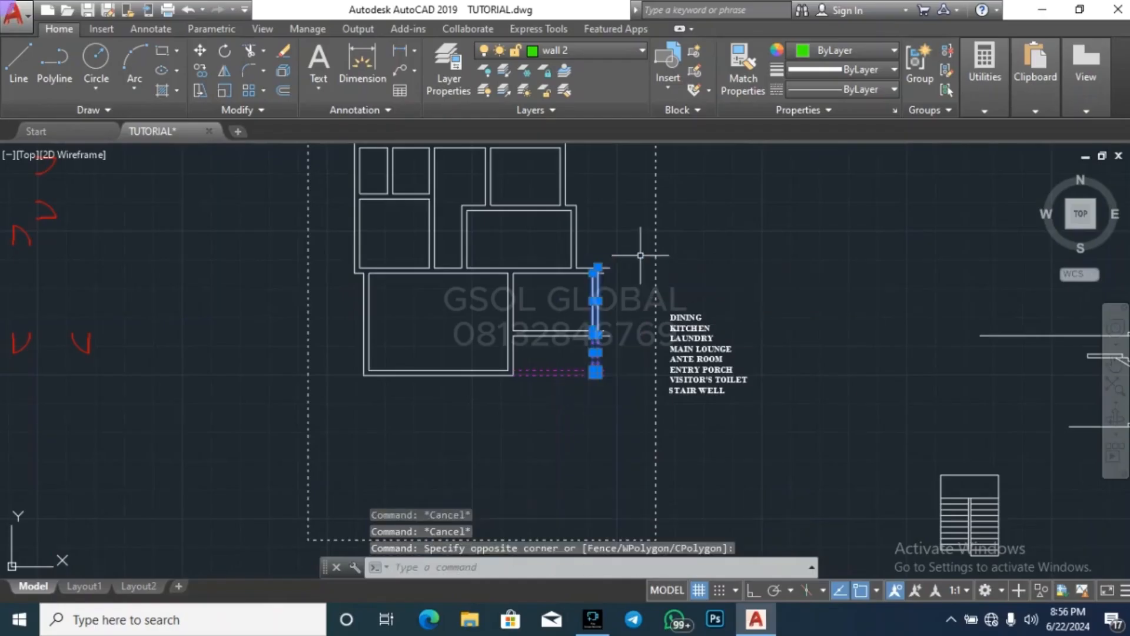
pyautogui.click(783, 287)
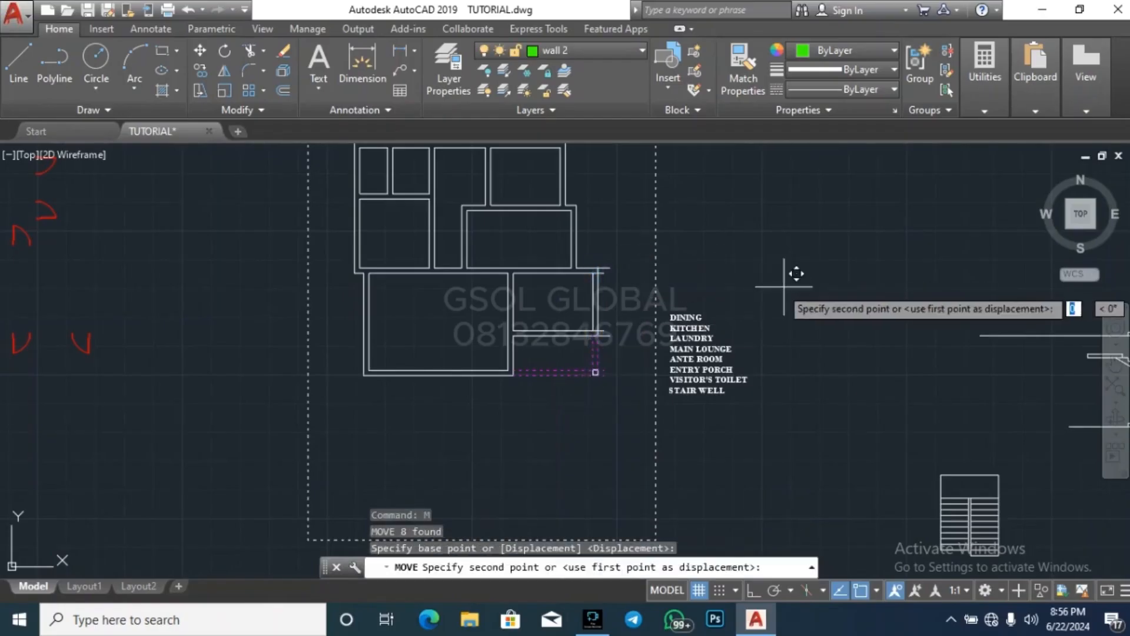
pyautogui.click(766, 287)
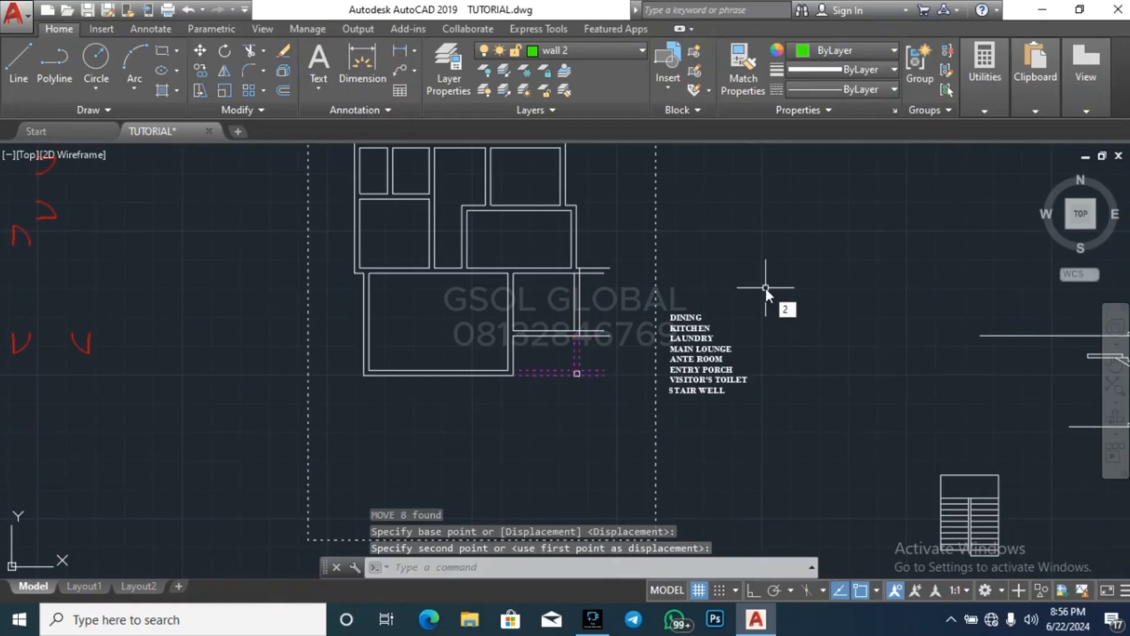
pyautogui.write('250')
pyautogui.press('Return')
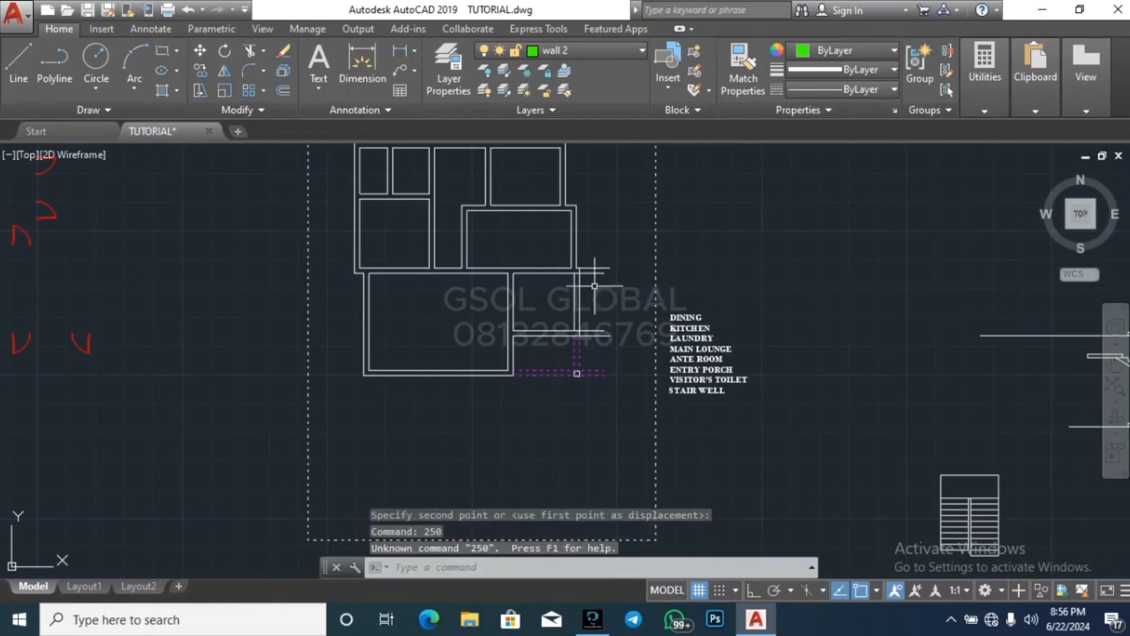
pyautogui.scroll(6, 584, 279)
pyautogui.press('Escape')
pyautogui.press('Escape')
pyautogui.press('Escape')
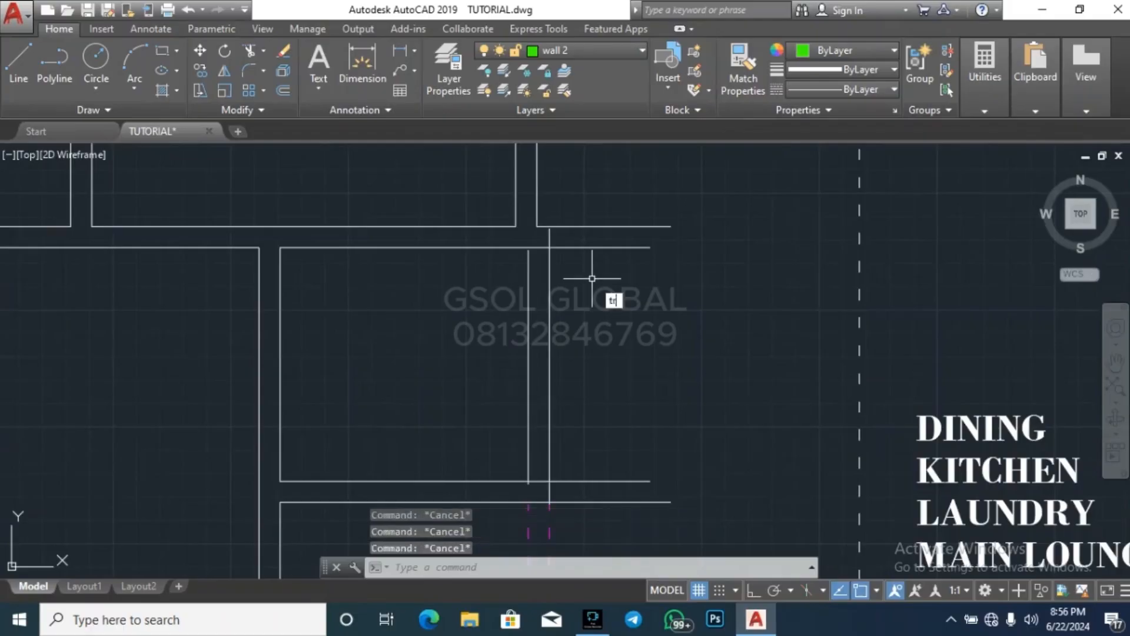
# Trim the lower east room's horizontal wall lines and the dashed porch lines where they project past the moved east wall
pyautogui.press('Return')
pyautogui.press('Return')
pyautogui.scroll(-6, 624, 227)
pyautogui.click(651, 368)
pyautogui.click(627, 204)
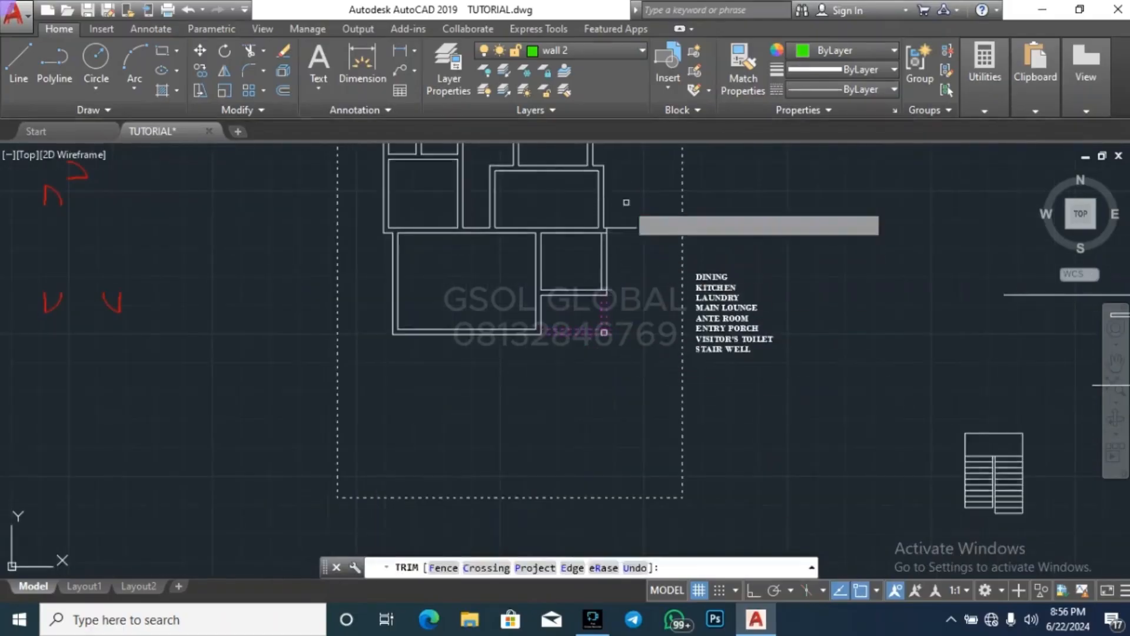
pyautogui.press('Escape')
pyautogui.press('Escape')
pyautogui.scroll(6, 629, 215)
pyautogui.click(628, 294)
pyautogui.click(610, 234)
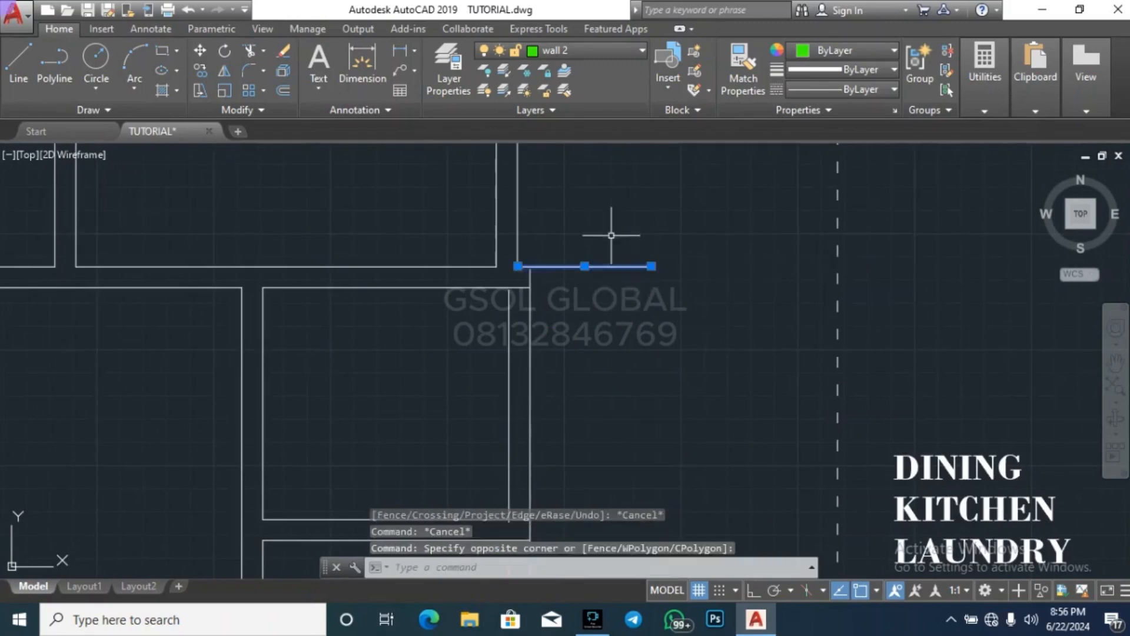
pyautogui.press('Escape')
pyautogui.press('Escape')
pyautogui.write('tr')
pyautogui.scroll(-5, 649, 288)
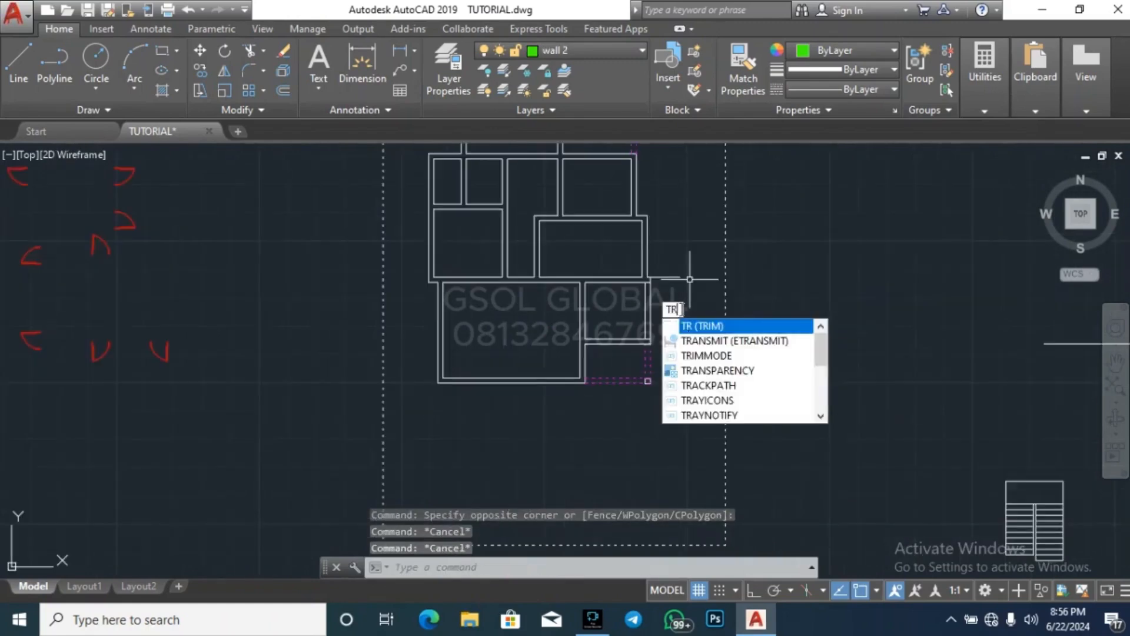
pyautogui.press('Escape')
# Erase both east wall lines of the lower east room
pyautogui.scroll(4, 599, 309)
pyautogui.click(669, 340)
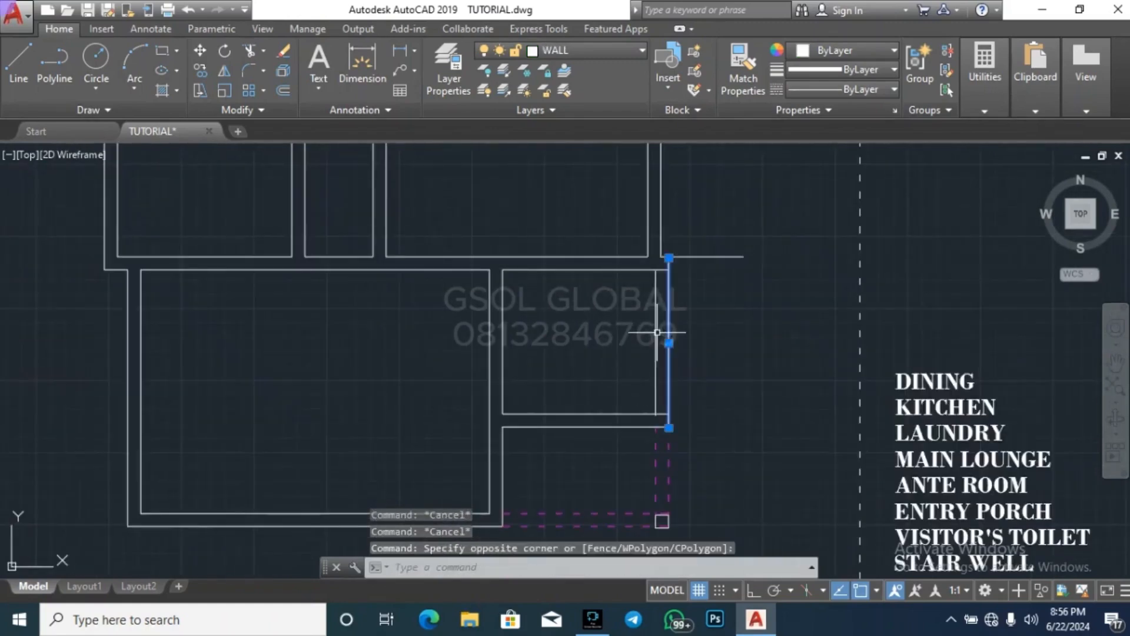
pyautogui.click(701, 349)
pyautogui.click(645, 344)
pyautogui.press('Delete')
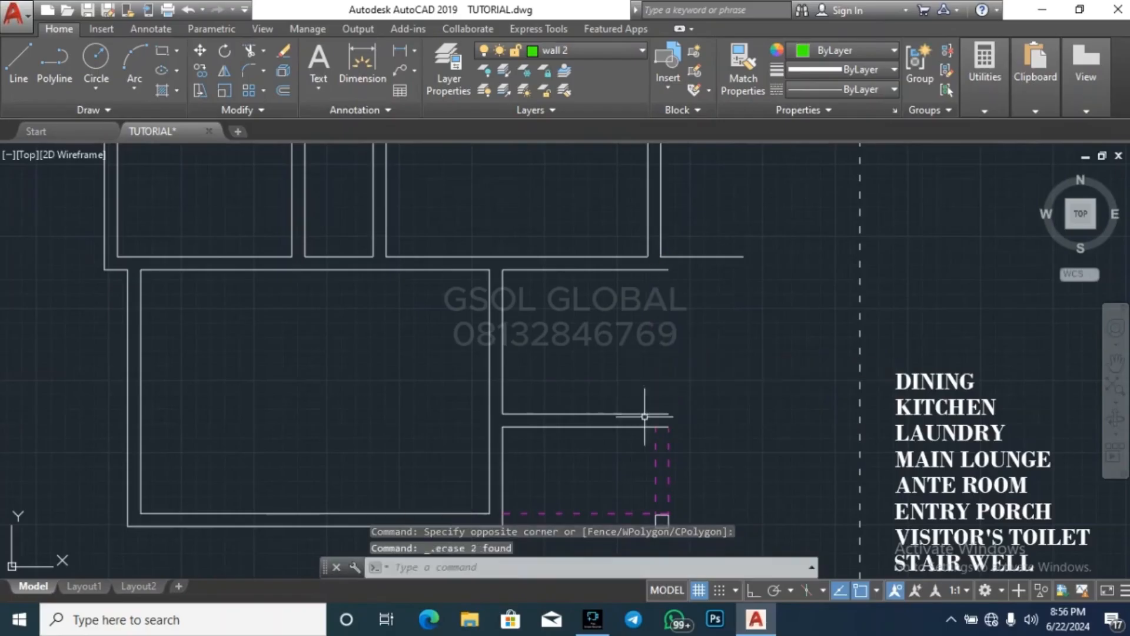
# Extend the upper room's two east wall lines down to the lower east room's outer south wall line
pyautogui.click(644, 426)
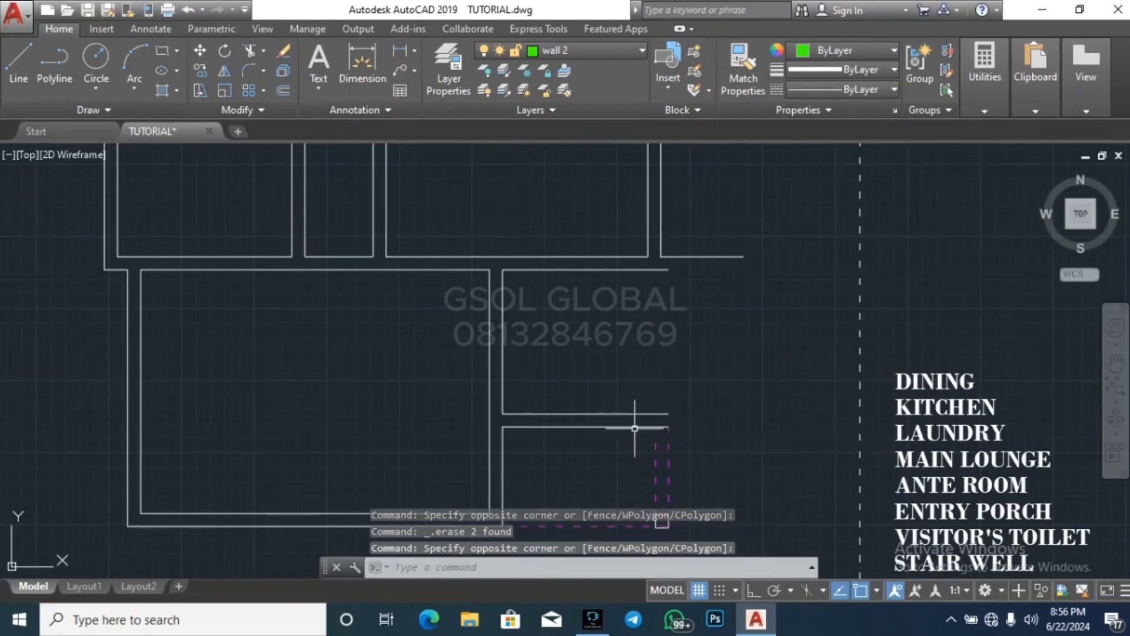
pyautogui.click(625, 426)
pyautogui.press('Return')
pyautogui.click(775, 386)
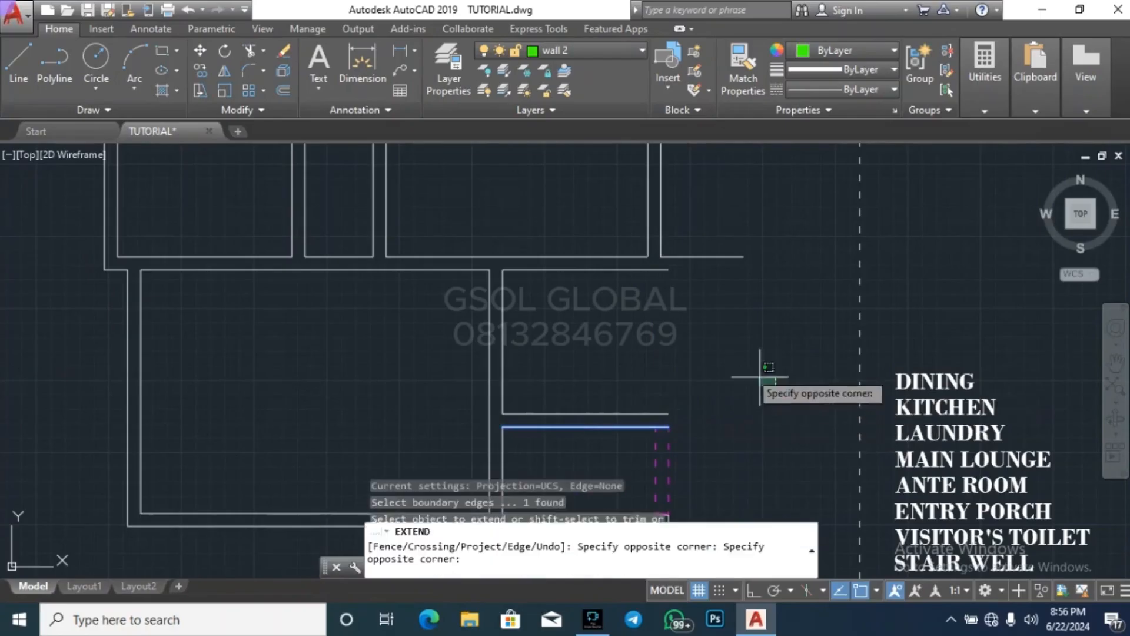
pyautogui.click(624, 216)
pyautogui.press('Escape')
pyautogui.press('Escape')
pyautogui.press('Escape')
# Erase the leftover horizontal wall line projecting east of the extended east wall
pyautogui.click(757, 303)
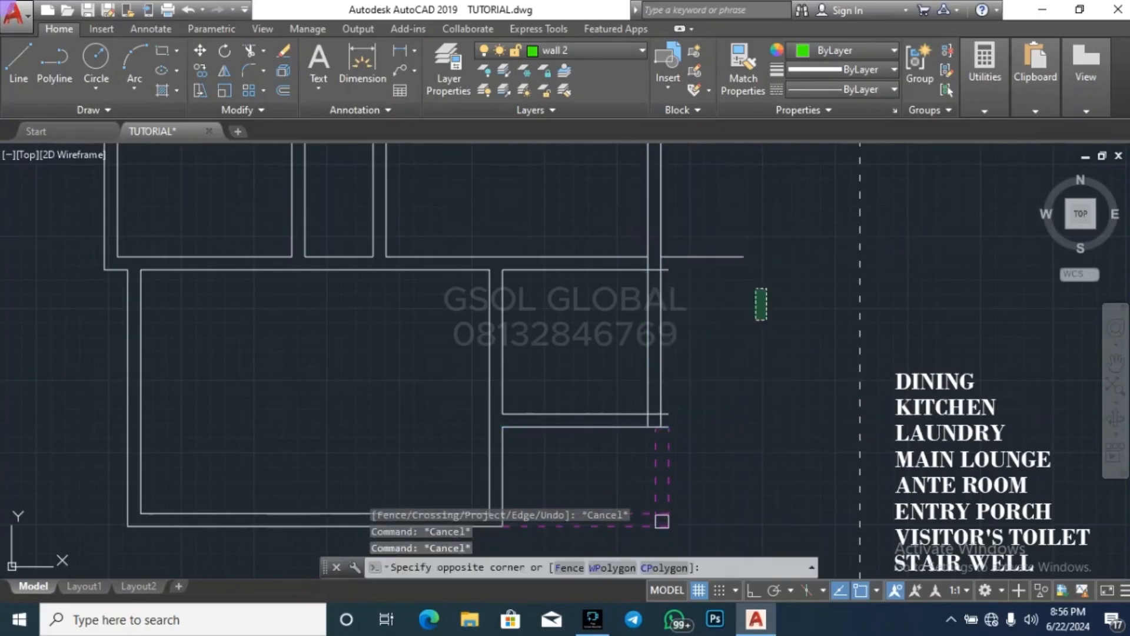
pyautogui.click(732, 233)
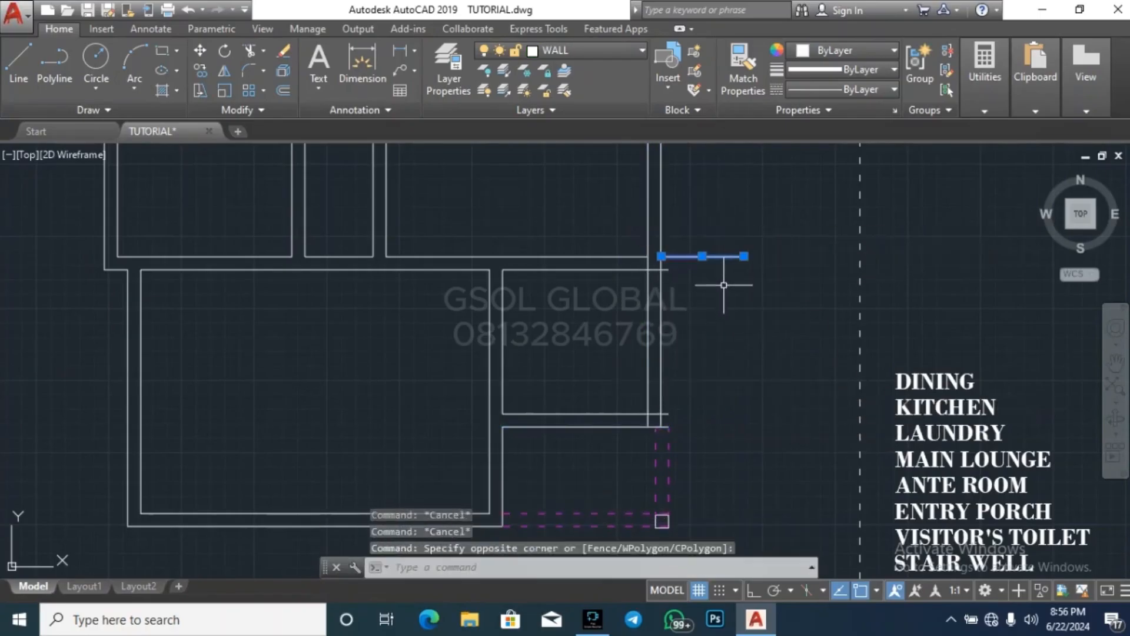
pyautogui.press('Delete')
pyautogui.scroll(4, 684, 276)
pyautogui.press('Escape')
pyautogui.press('Escape')
pyautogui.press('Escape')
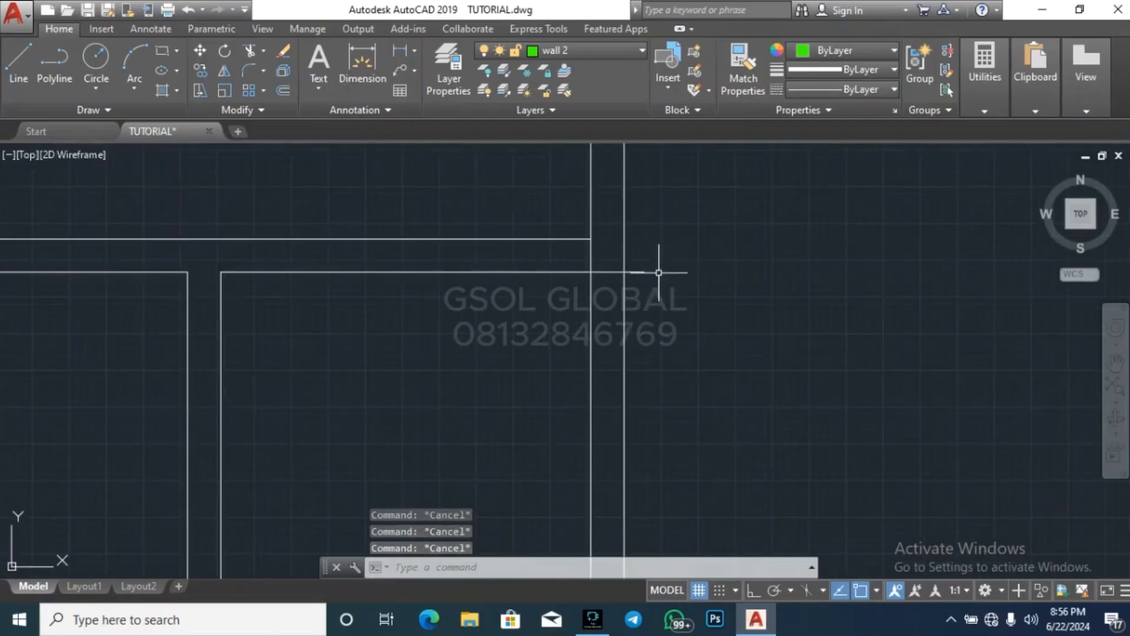
# Stretch the east end of the lower east room's inner north wall line back to the inner east wall line
pyautogui.click(659, 272)
pyautogui.click(641, 276)
pyautogui.click(644, 272)
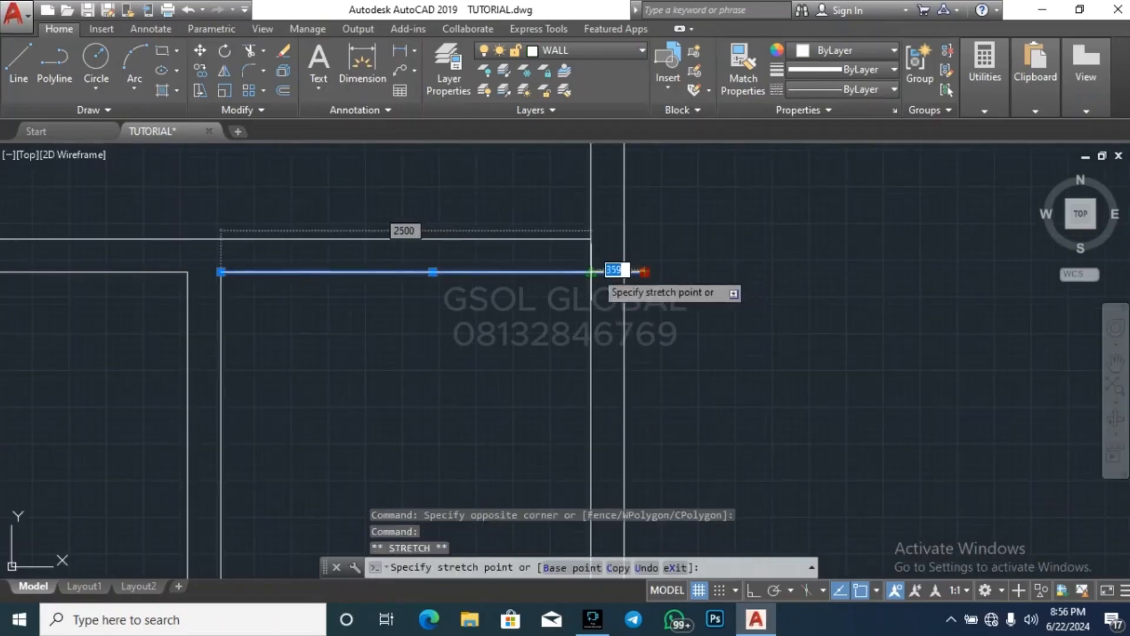
pyautogui.click(590, 272)
pyautogui.press('Escape')
pyautogui.press('Escape')
pyautogui.scroll(-4, 685, 254)
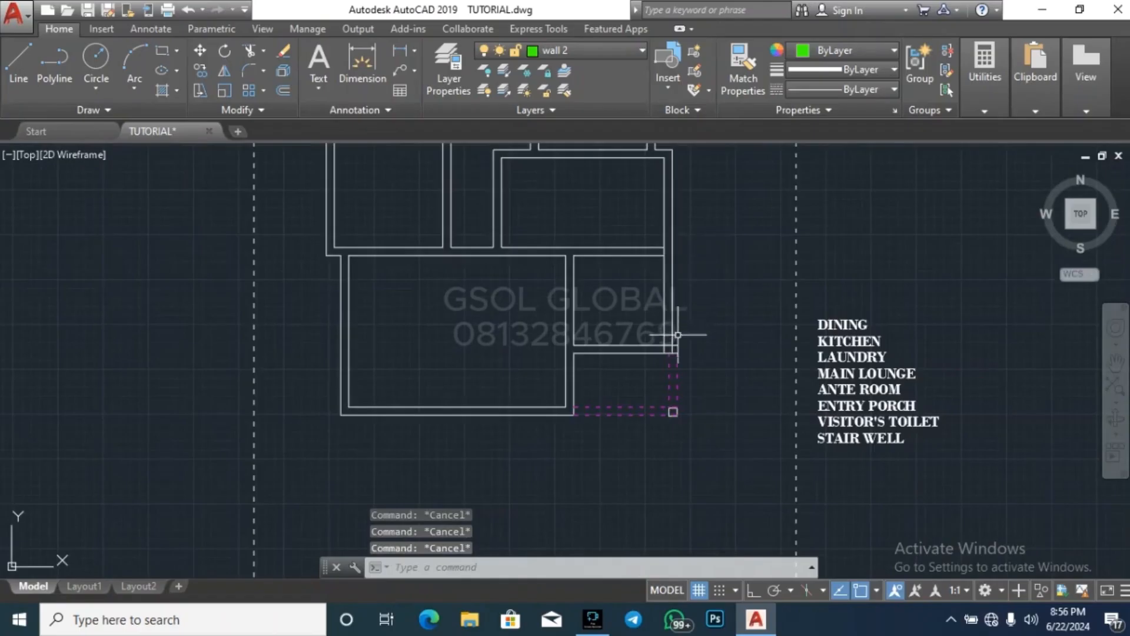
# Move the dashed porch side lines and corner column west into line with the extended east wall
pyautogui.scroll(2, 678, 334)
pyautogui.scroll(-1, 647, 335)
pyautogui.click(598, 464)
pyautogui.click(688, 310)
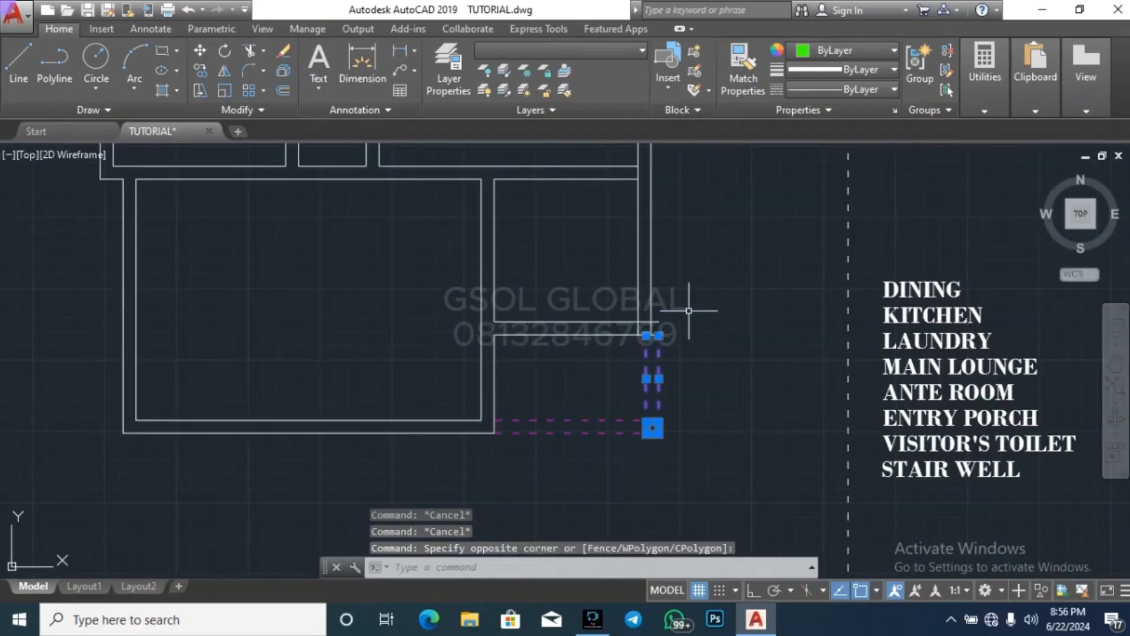
pyautogui.write('m')
pyautogui.press('Return')
pyautogui.scroll(4, 644, 329)
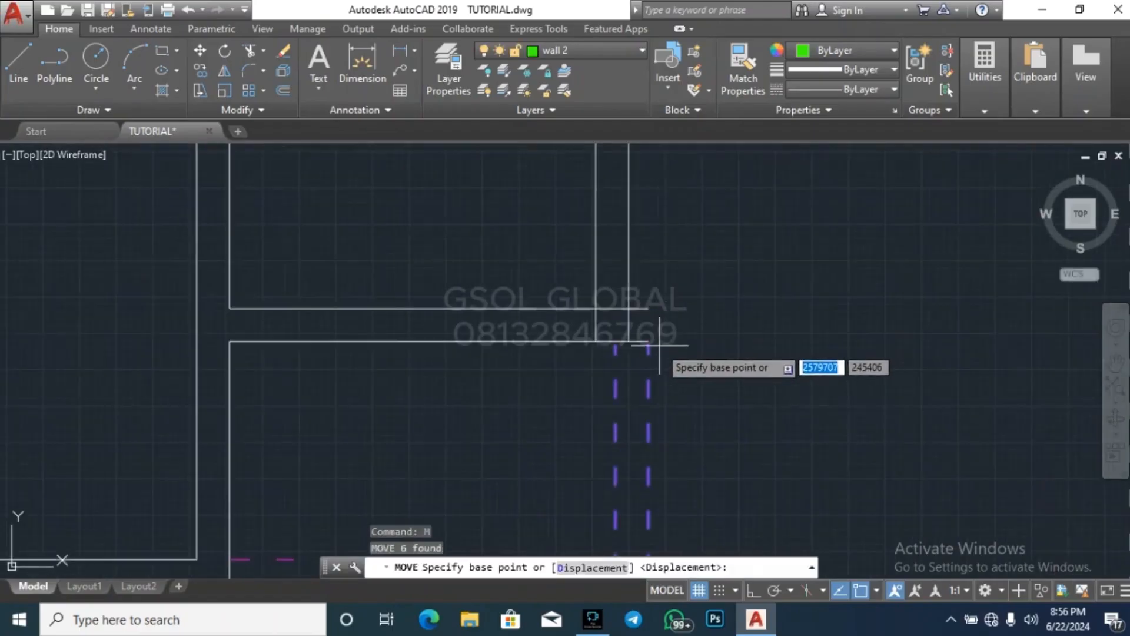
pyautogui.click(660, 330)
pyautogui.press('Escape')
pyautogui.press('Escape')
pyautogui.press('Escape')
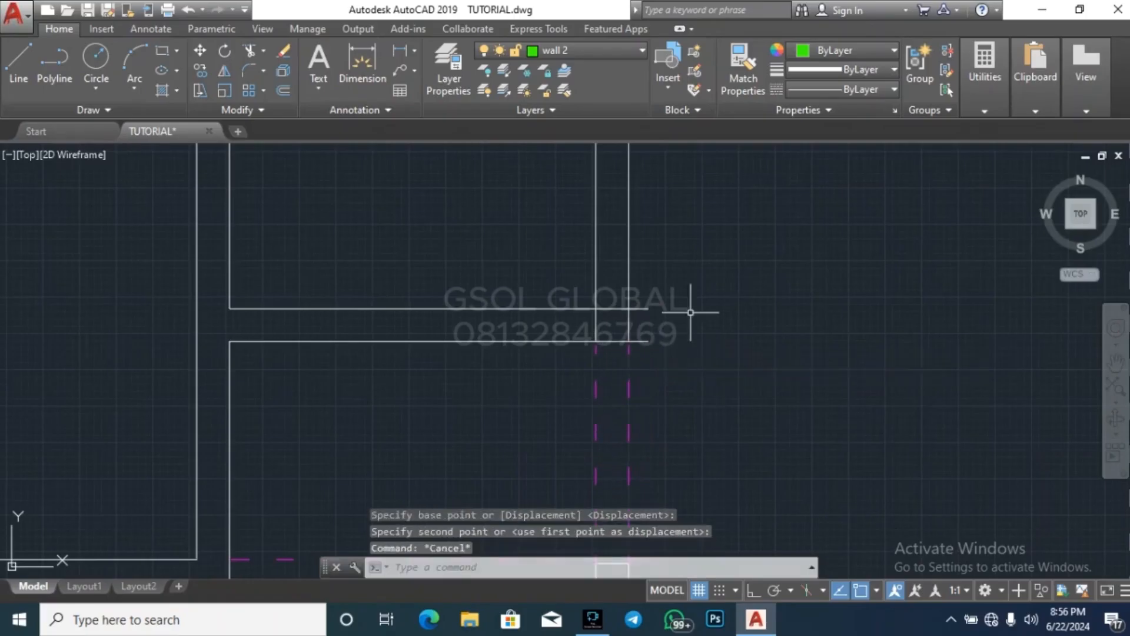
# Trim the dashed porch lines at the column and the lower east room's south wall lines projecting past the outer east wall
pyautogui.scroll(-2, 704, 386)
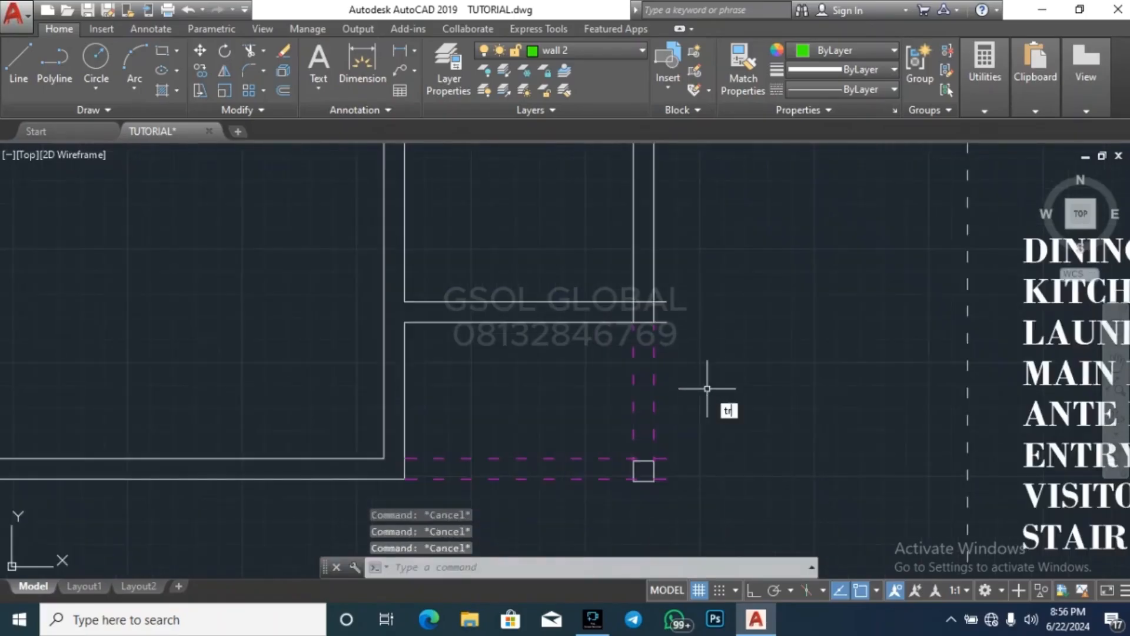
pyautogui.press('Return')
pyautogui.scroll(2, 700, 500)
pyautogui.click(669, 467)
pyautogui.click(629, 403)
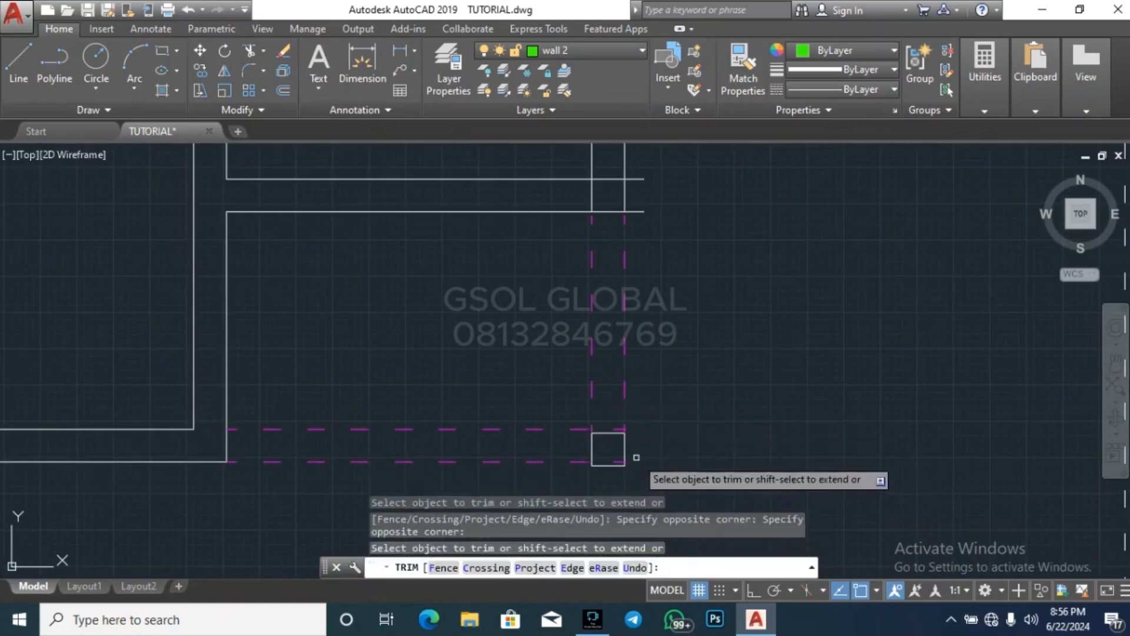
pyautogui.scroll(-3, 636, 436)
pyautogui.scroll(3, 645, 389)
pyautogui.click(656, 423)
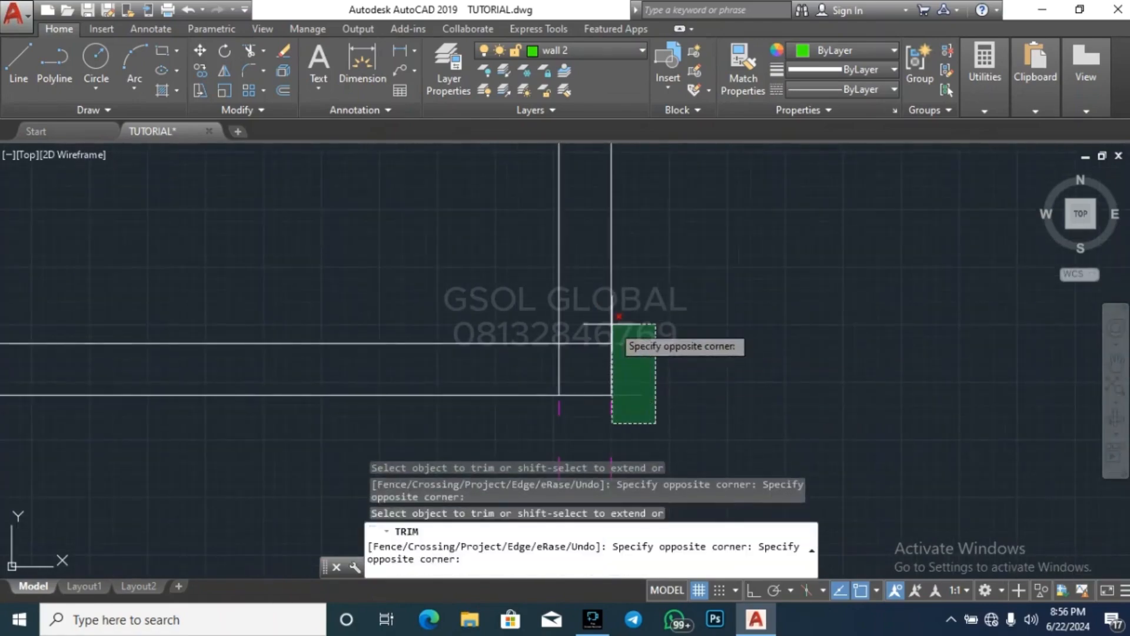
pyautogui.click(612, 324)
pyautogui.scroll(-3, 644, 328)
pyautogui.press('Escape')
pyautogui.press('Escape')
# Trim the inner east wall line between the two horizontal lines of the partition wall above the lower east room
pyautogui.scroll(3, 641, 269)
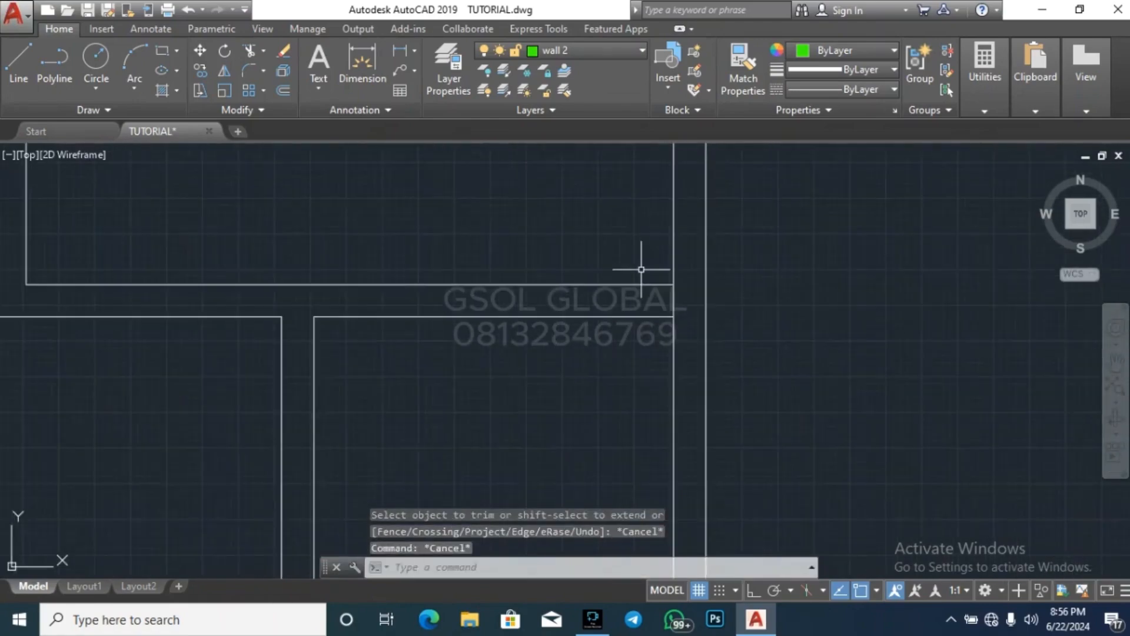
pyautogui.write('r')
pyautogui.press('Return')
pyautogui.scroll(5, 683, 303)
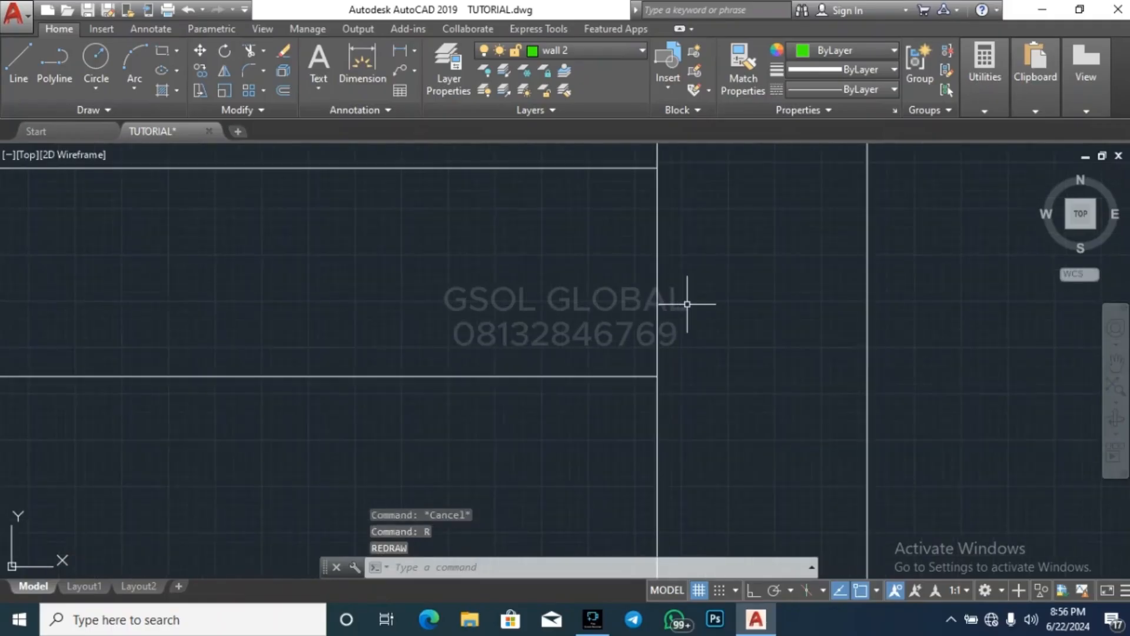
pyautogui.press('Return')
pyautogui.press('Return')
pyautogui.click(759, 301)
pyautogui.click(641, 265)
# Trim the overlapping inner wall lines at the lower east room's southeast corner
pyautogui.scroll(-6, 759, 259)
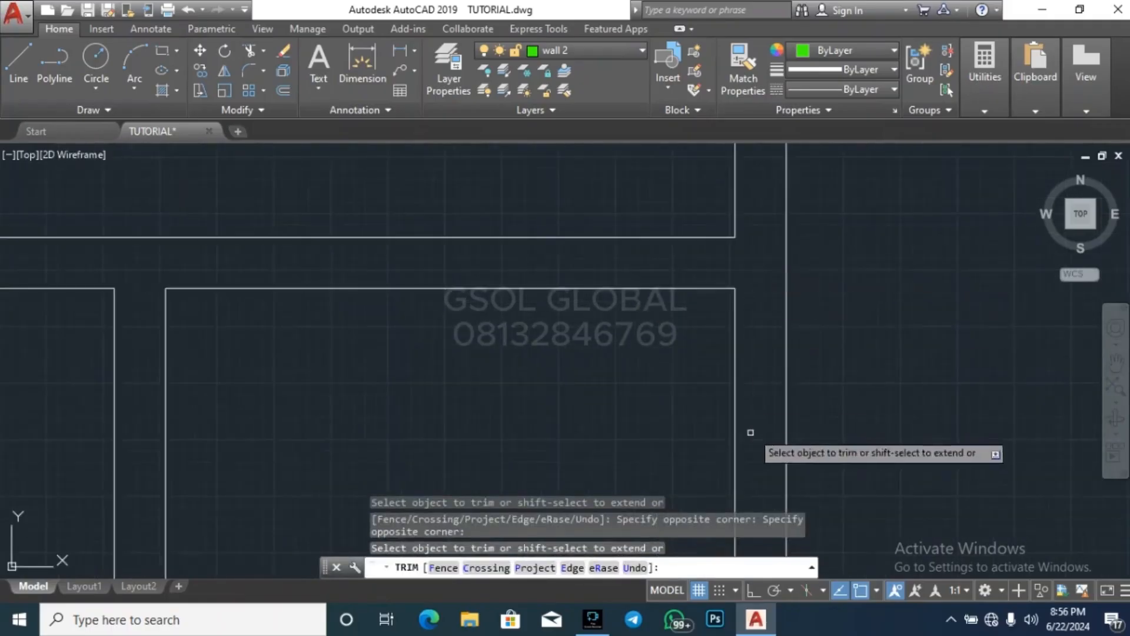
pyautogui.scroll(-4, 770, 264)
pyautogui.scroll(2, 765, 382)
pyautogui.scroll(-2, 771, 459)
pyautogui.scroll(4, 765, 424)
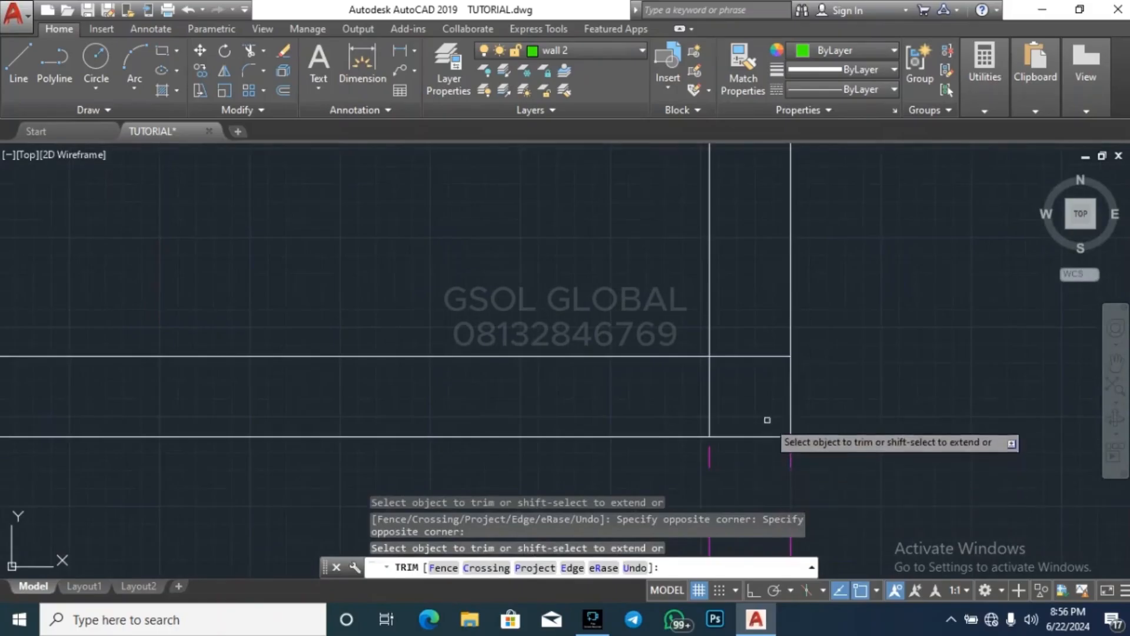
pyautogui.press('Escape')
pyautogui.press('Escape')
pyautogui.scroll(-5, 650, 347)
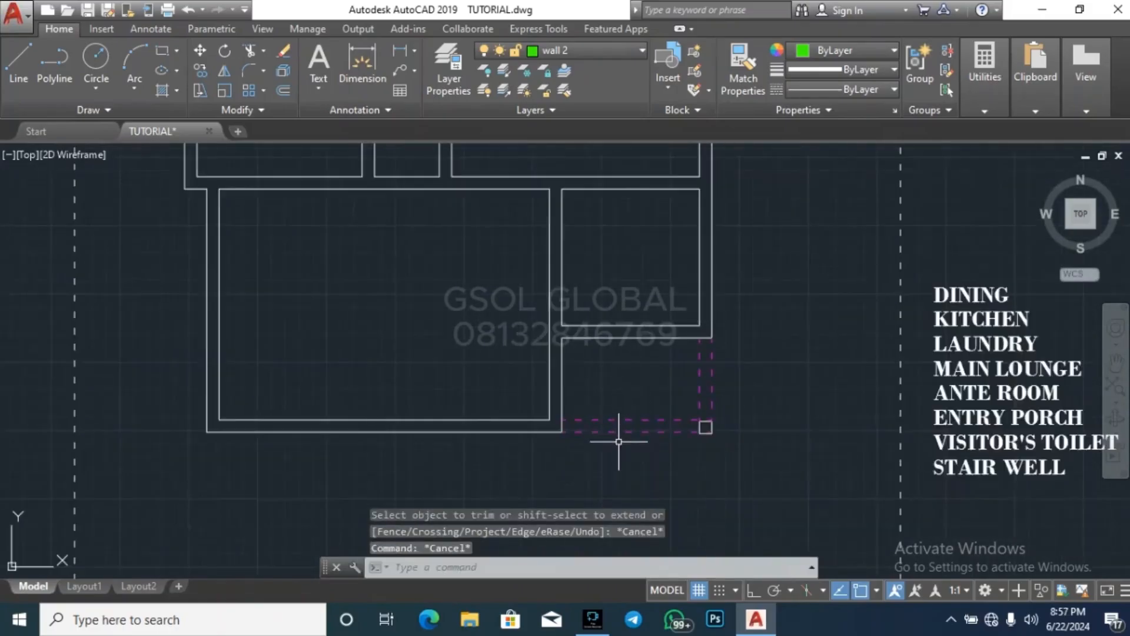
pyautogui.scroll(-4, 618, 442)
pyautogui.scroll(2, 582, 392)
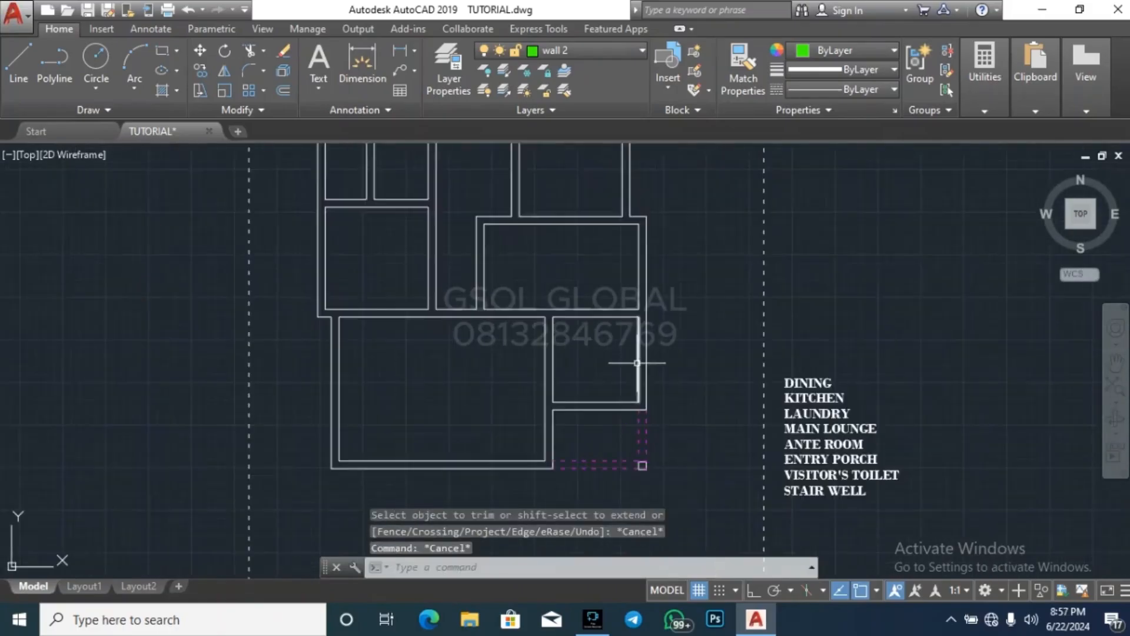
# Erase the entire old green wall outline lying in the empty area below the floor plans
pyautogui.press('Escape')
pyautogui.press('Escape')
pyautogui.scroll(-2, 392, 323)
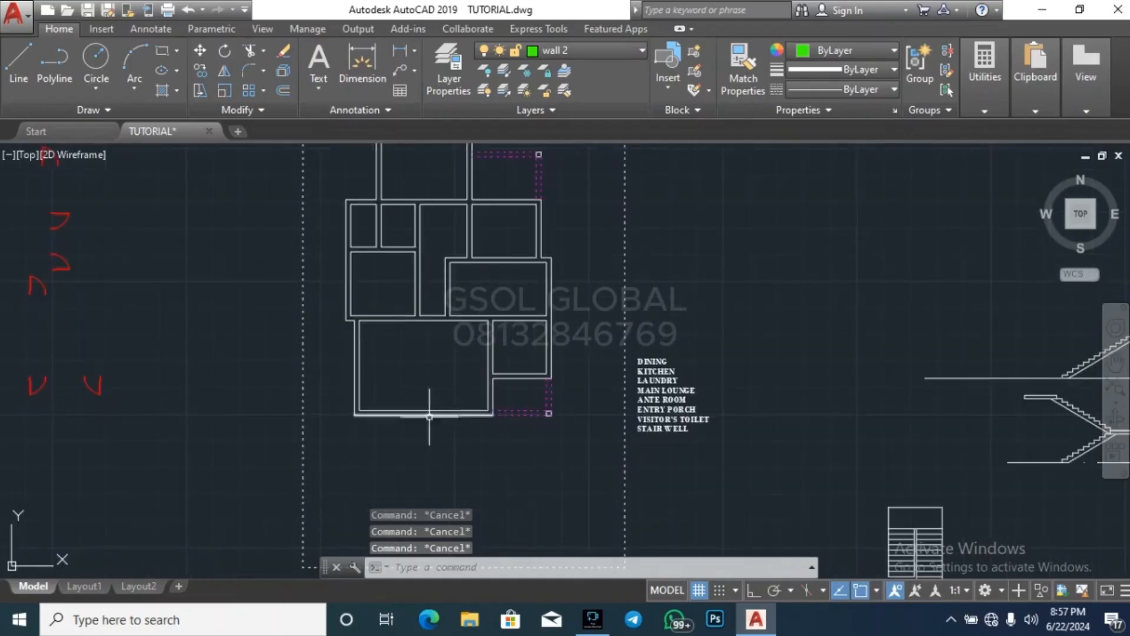
pyautogui.scroll(-5, 341, 265)
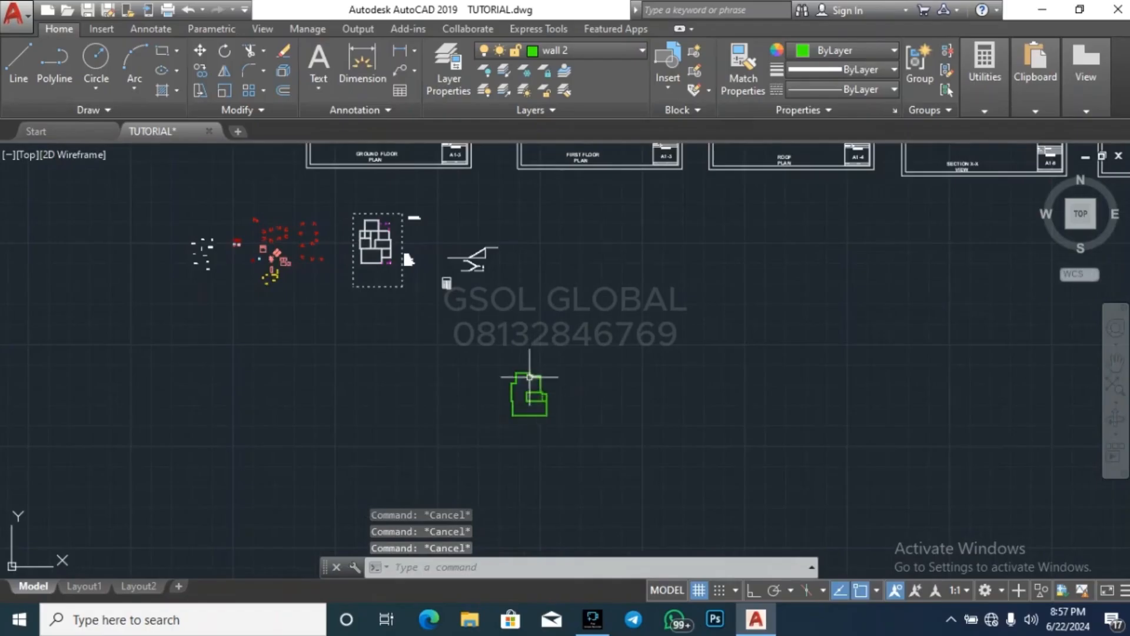
pyautogui.scroll(2, 529, 376)
pyautogui.click(469, 460)
pyautogui.press('Escape')
pyautogui.press('Escape')
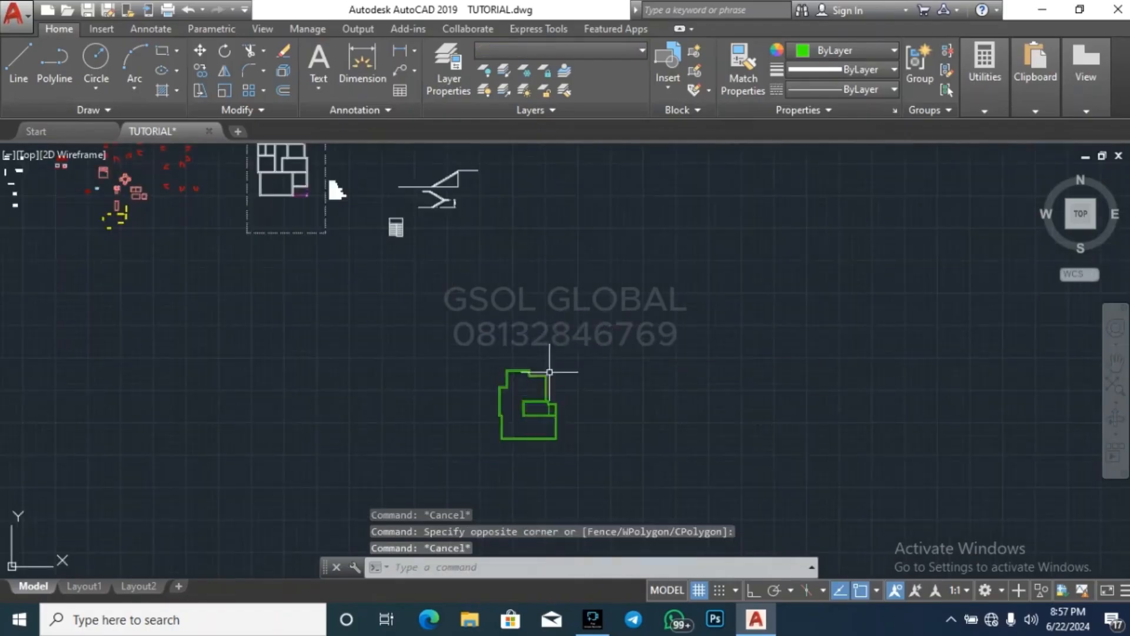
pyautogui.scroll(5, 548, 376)
pyautogui.scroll(-2, 453, 276)
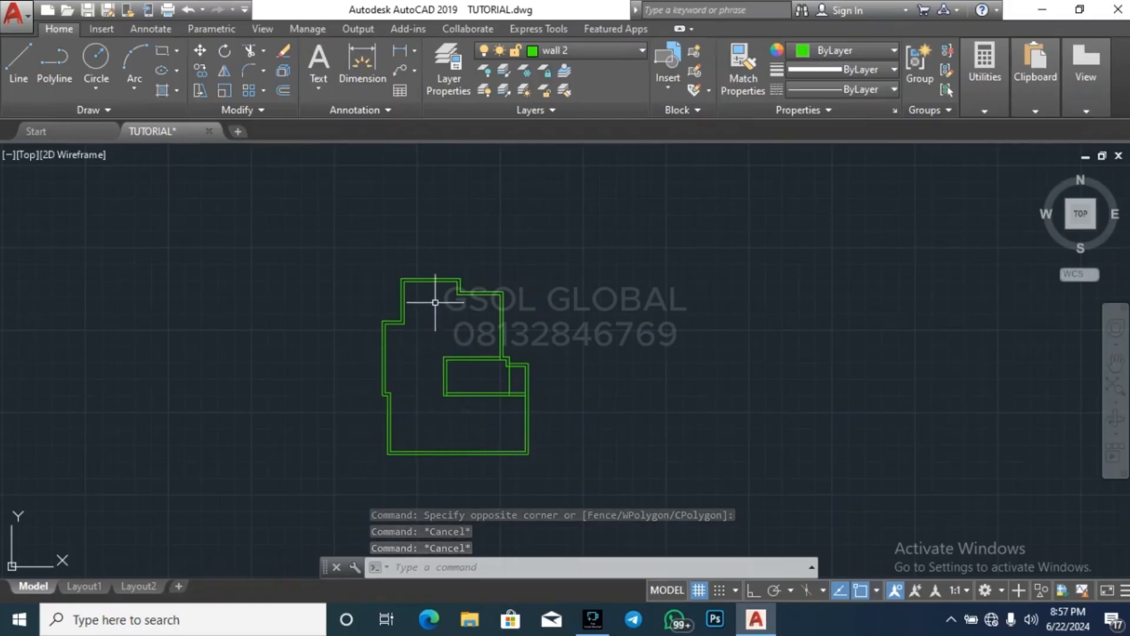
pyautogui.press('Escape')
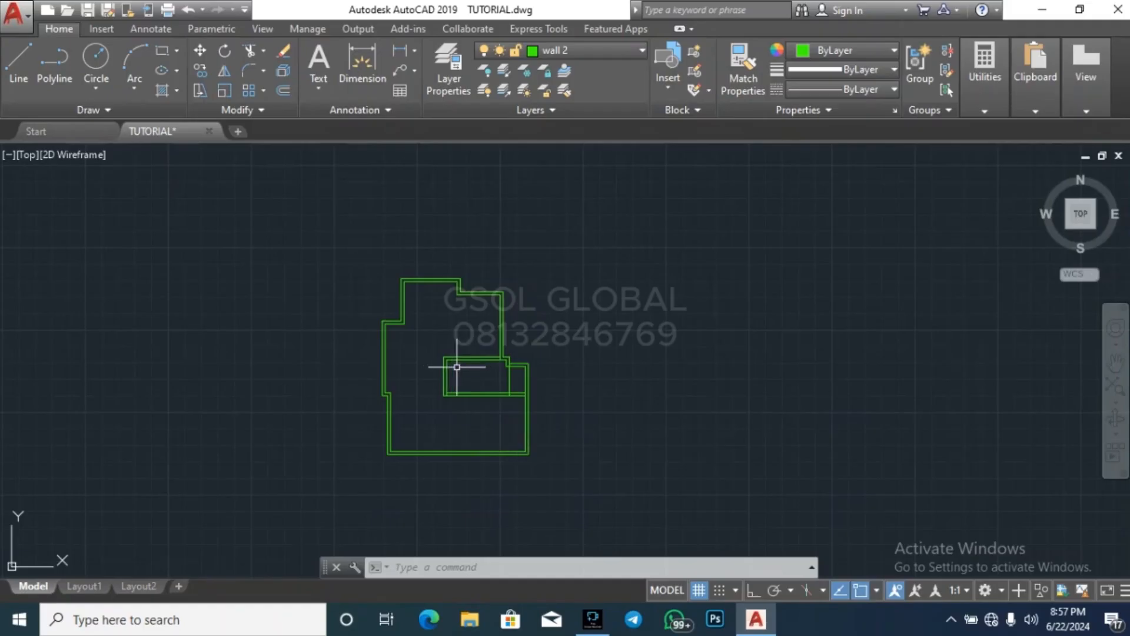
pyautogui.click(348, 485)
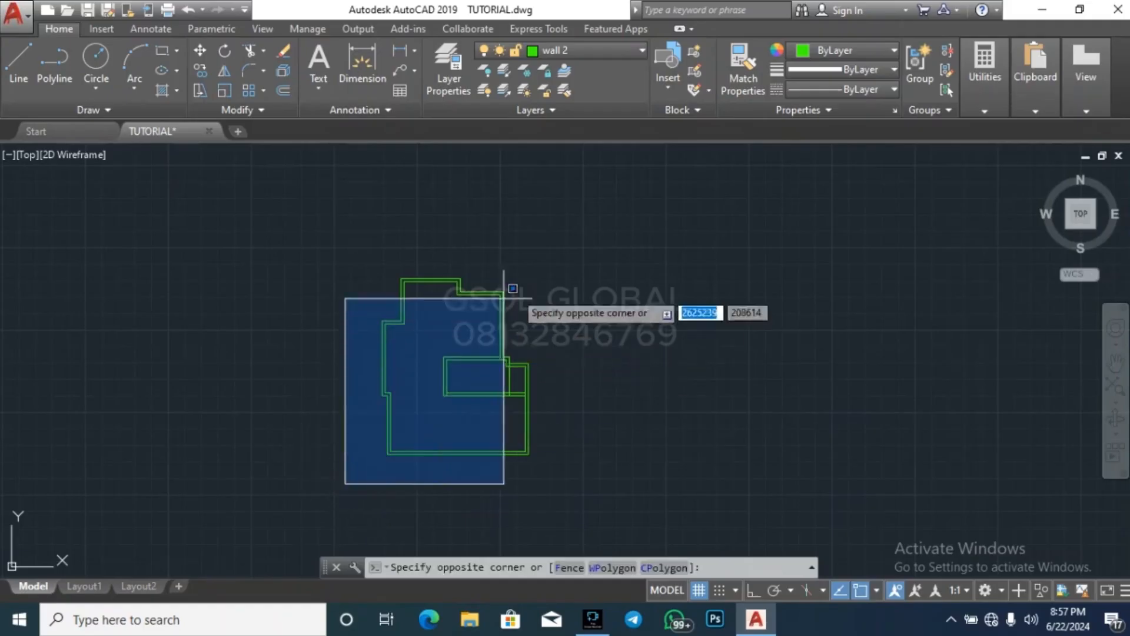
pyautogui.click(655, 271)
pyautogui.press('Delete')
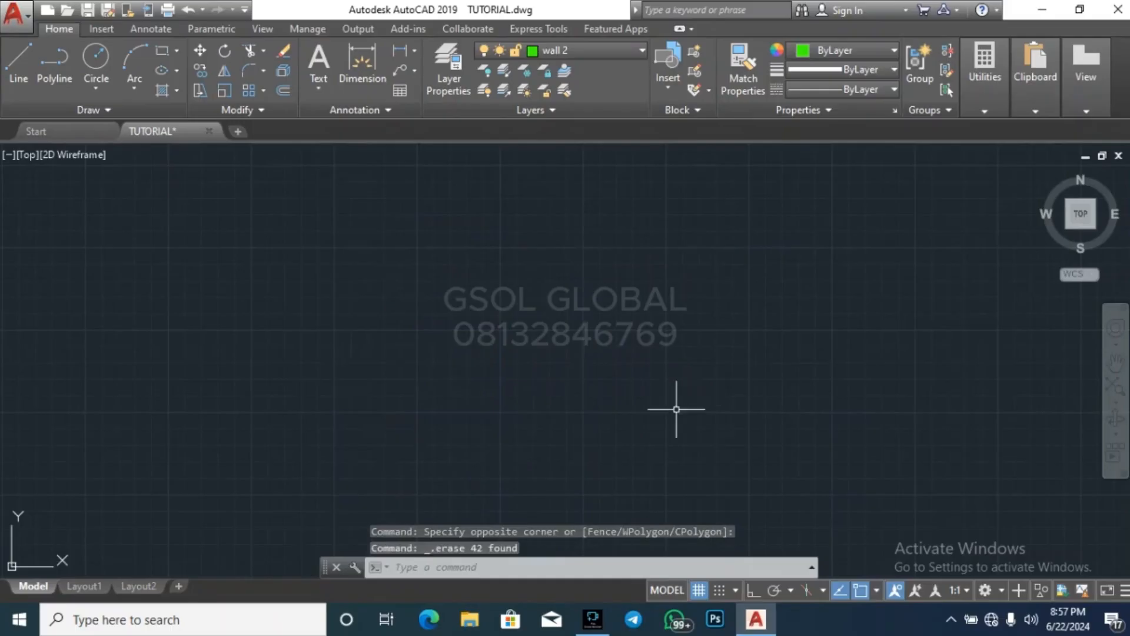
# Copy the revised ground floor plan, including its dashed porch lines and columns, into the empty area below the staircase drawings
pyautogui.scroll(-5, 648, 400)
pyautogui.press('Escape')
pyautogui.press('Escape')
pyautogui.scroll(6, 447, 262)
pyautogui.scroll(2, 432, 258)
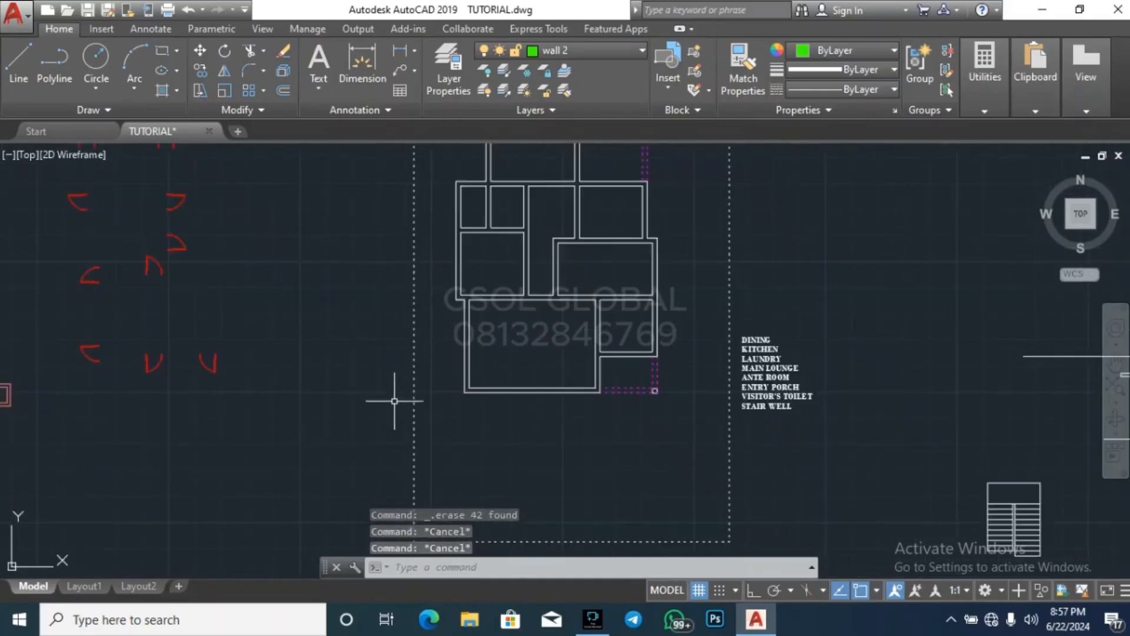
pyautogui.scroll(-2, 371, 422)
pyautogui.click(366, 427)
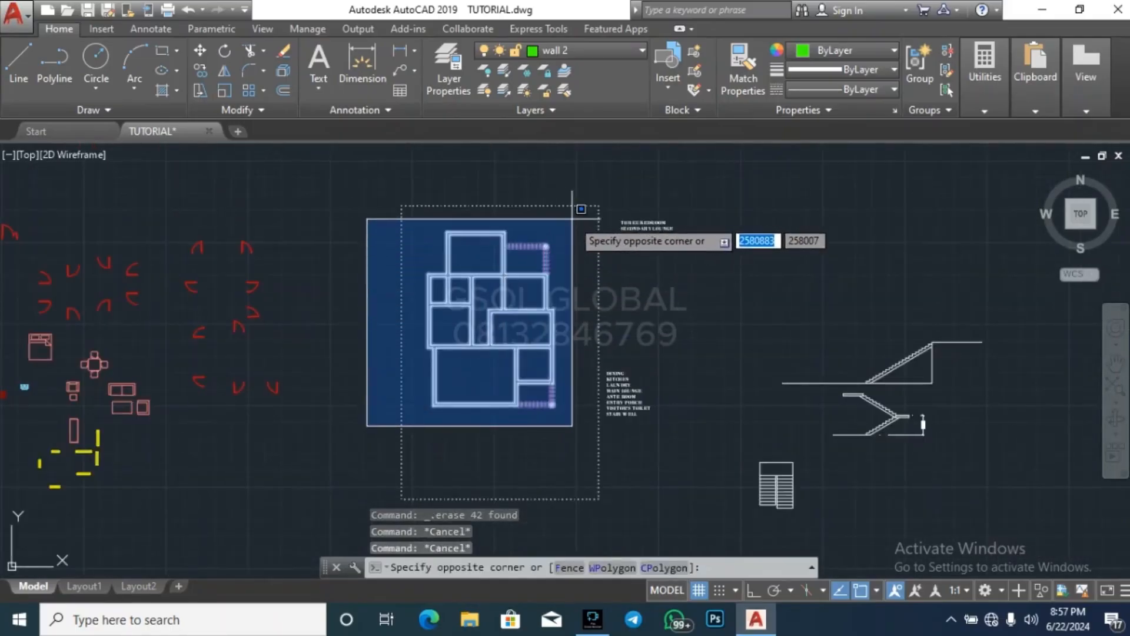
pyautogui.click(602, 189)
pyautogui.write('co')
pyautogui.press('Return')
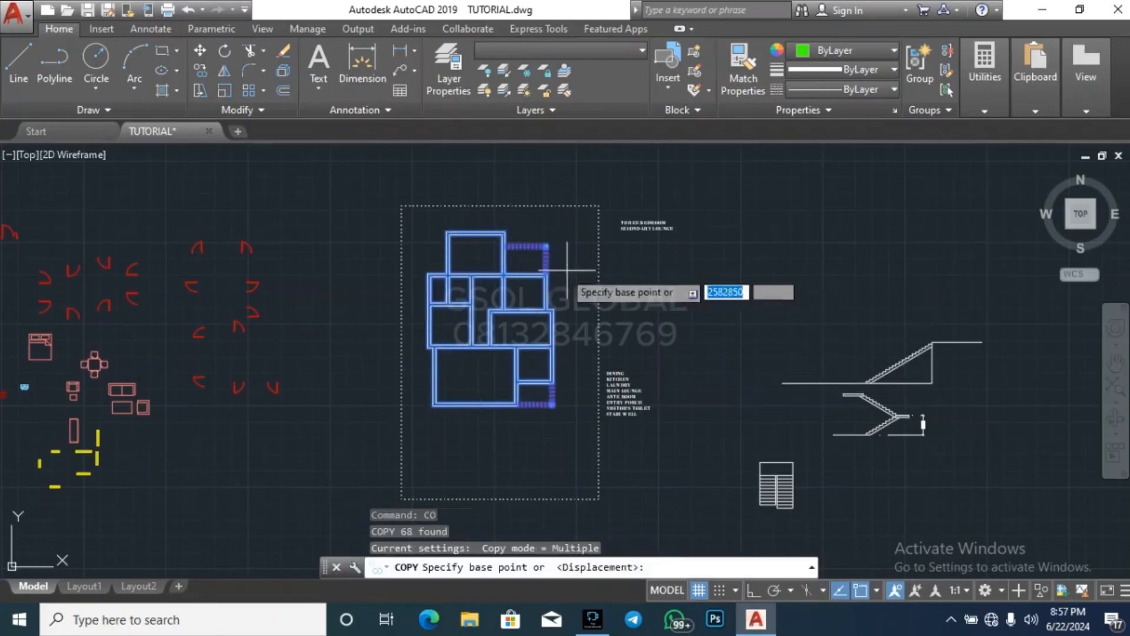
pyautogui.click(539, 246)
pyautogui.scroll(-6, 537, 224)
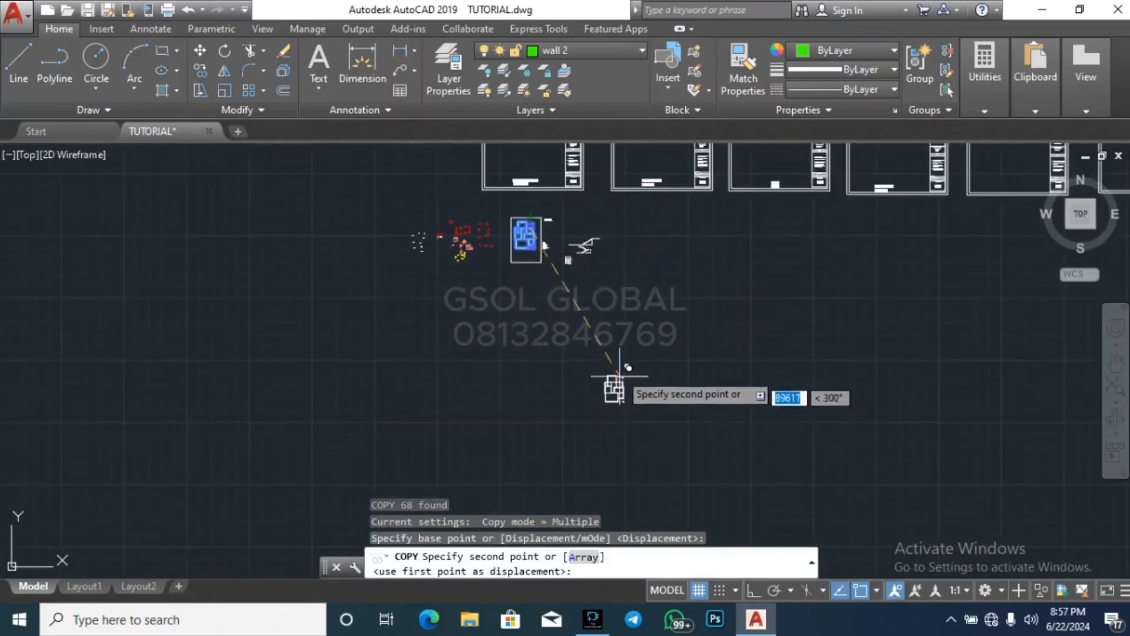
pyautogui.scroll(2, 568, 291)
pyautogui.click(551, 344)
pyautogui.press('Escape')
pyautogui.press('Escape')
pyautogui.press('Escape')
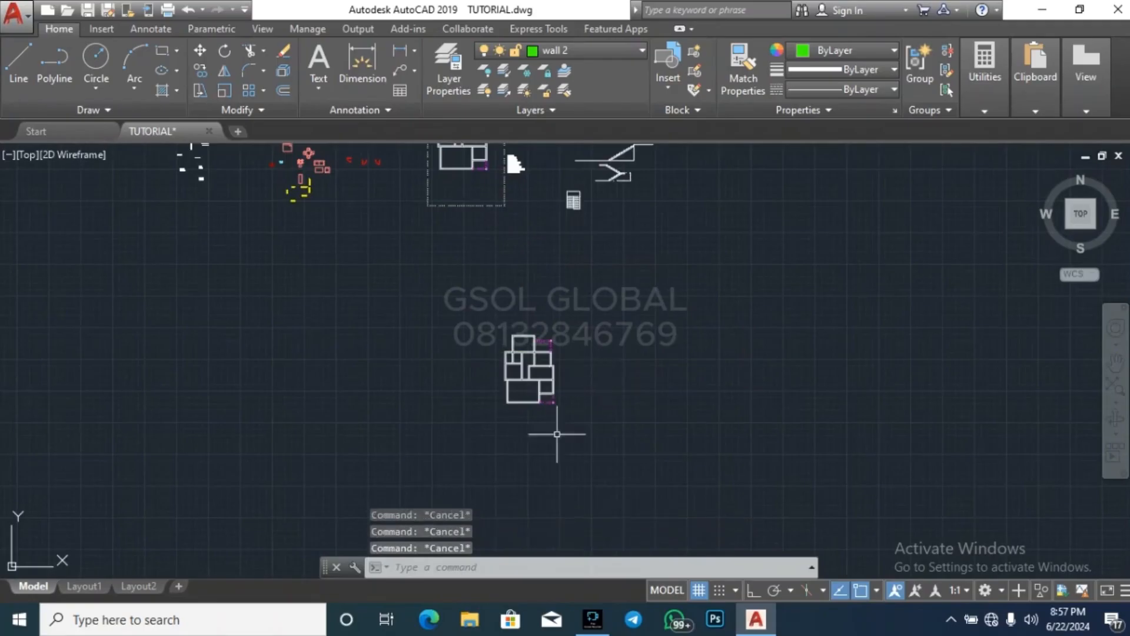
pyautogui.scroll(3, 580, 422)
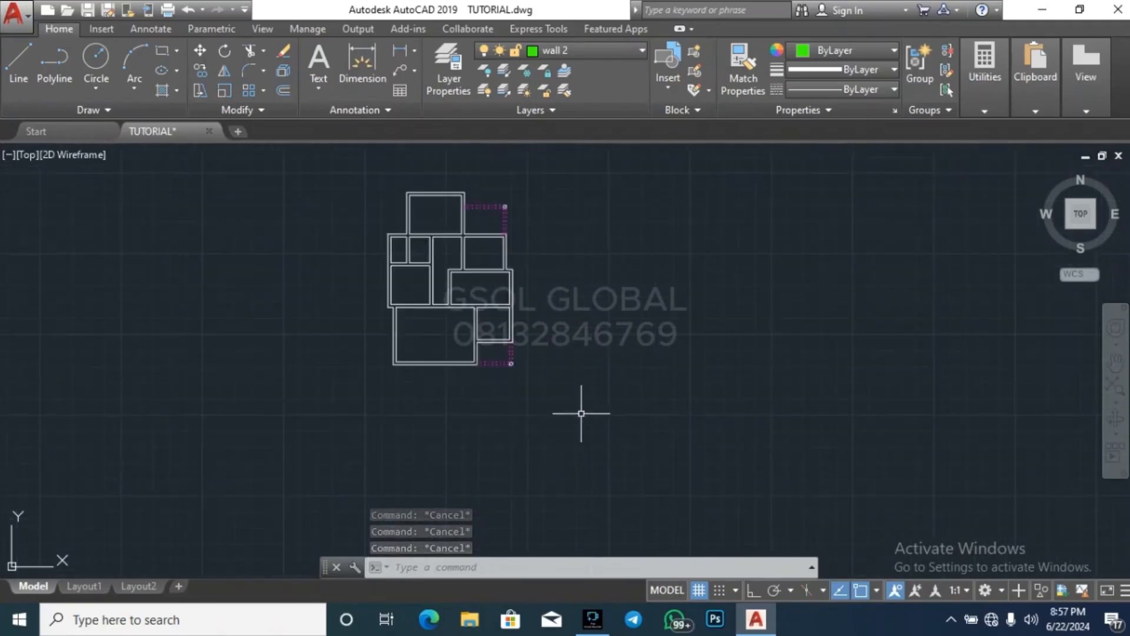
pyautogui.press('Escape')
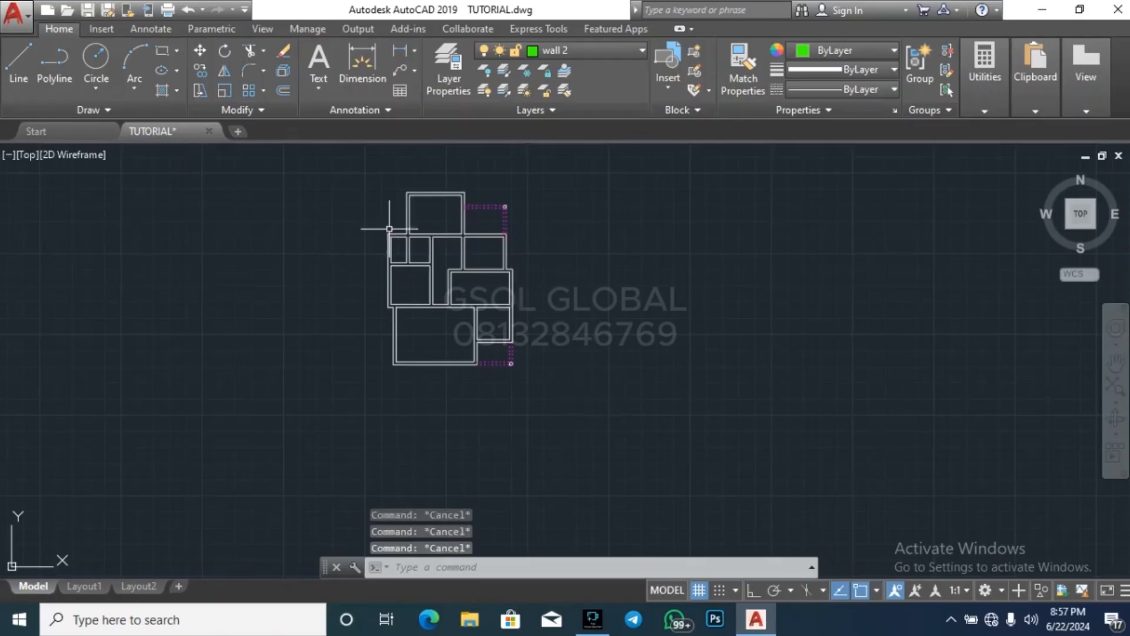
pyautogui.scroll(5, 409, 241)
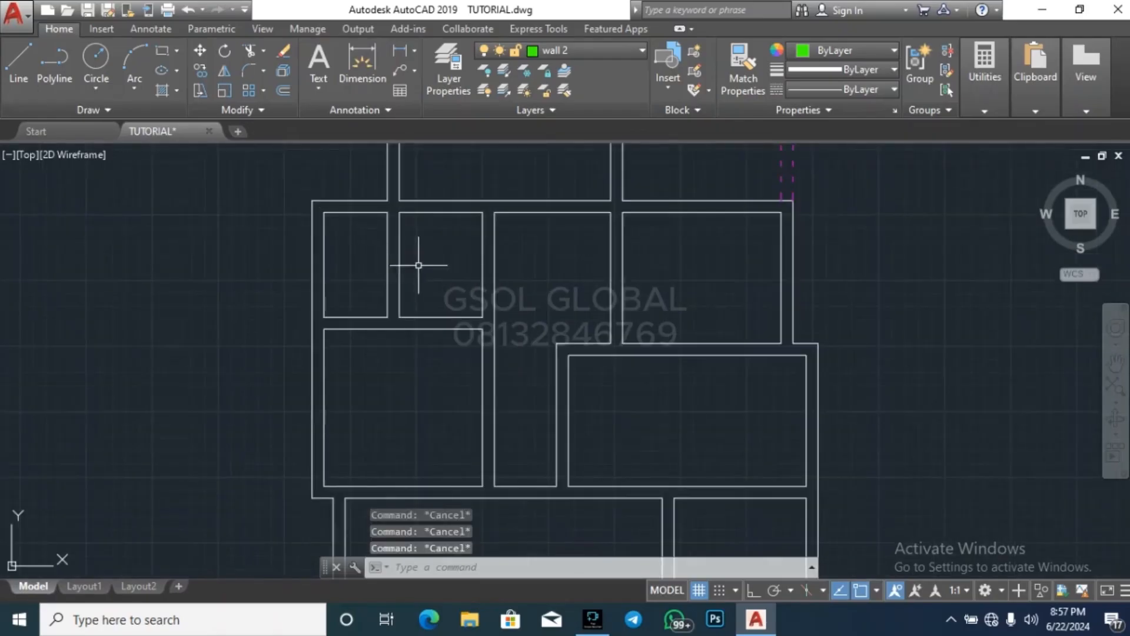
pyautogui.scroll(-4, 404, 254)
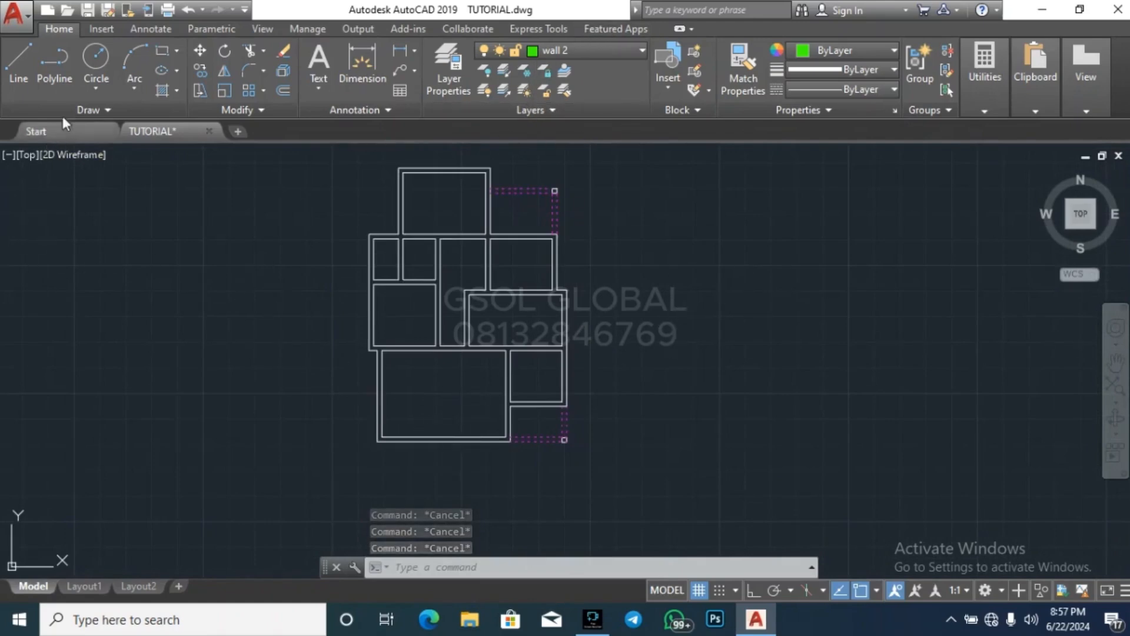
pyautogui.click(19, 66)
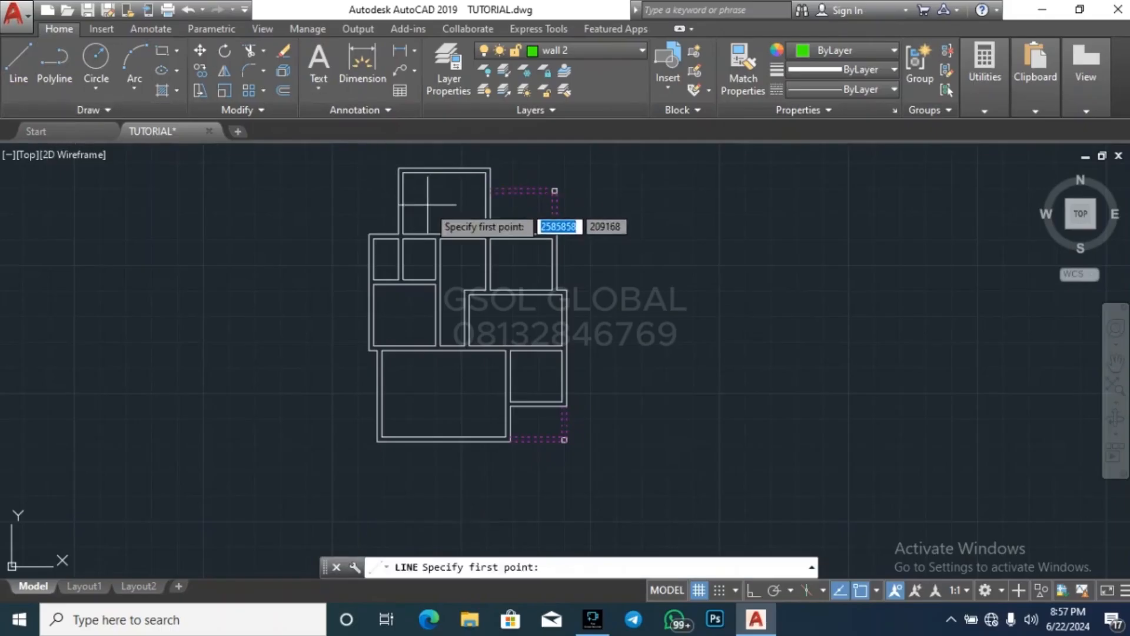
pyautogui.scroll(2, 412, 169)
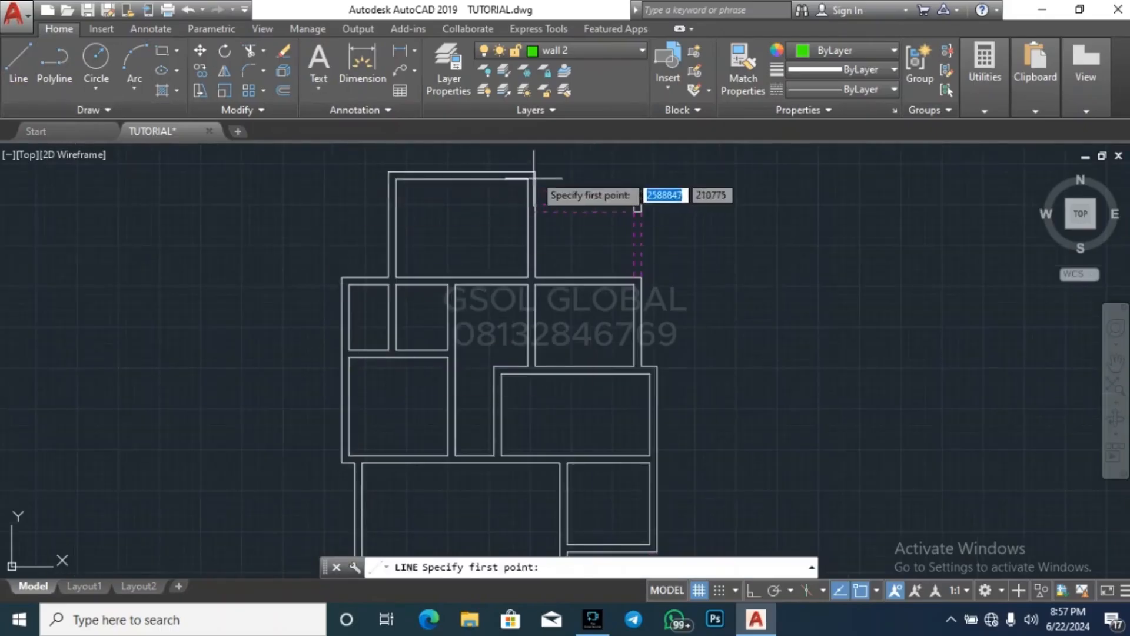
pyautogui.scroll(-4, 517, 172)
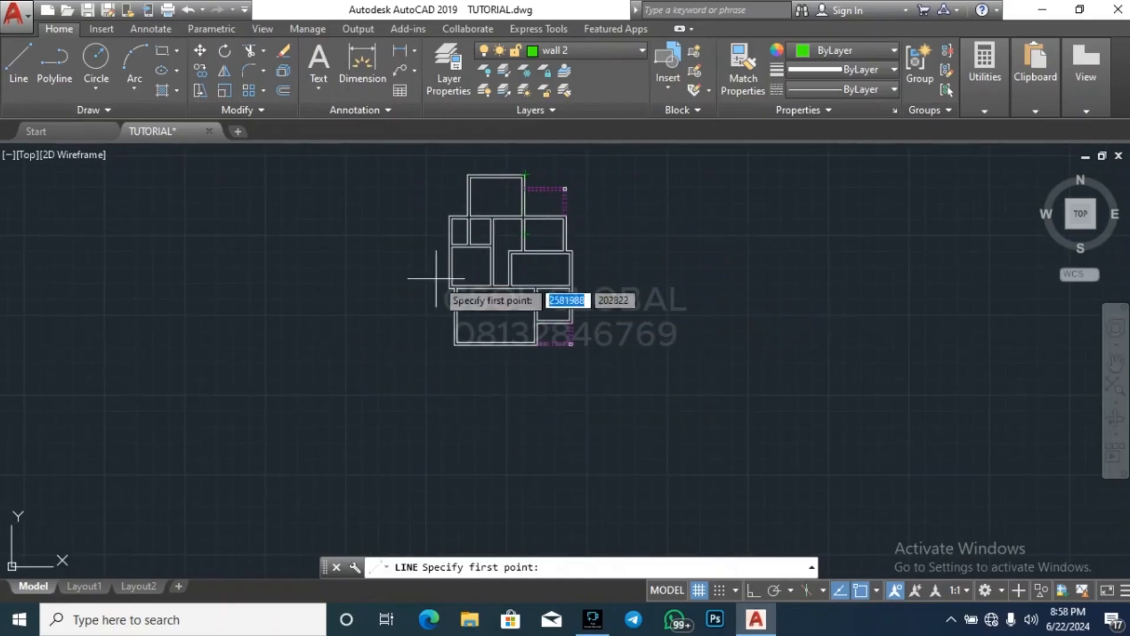
pyautogui.scroll(6, 518, 224)
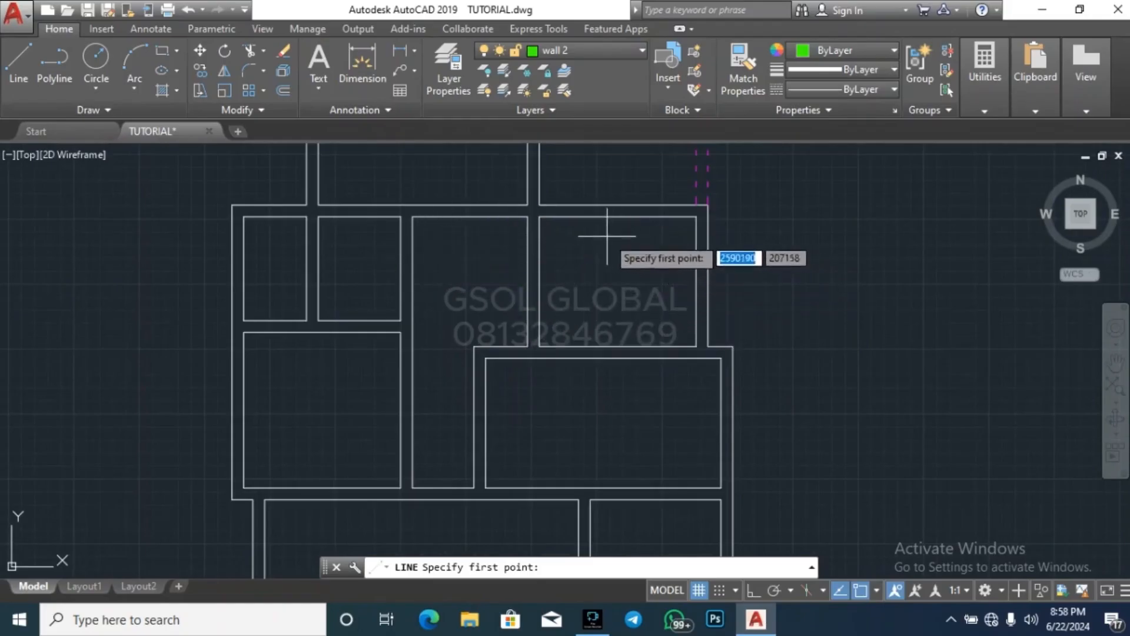
pyautogui.scroll(2, 503, 236)
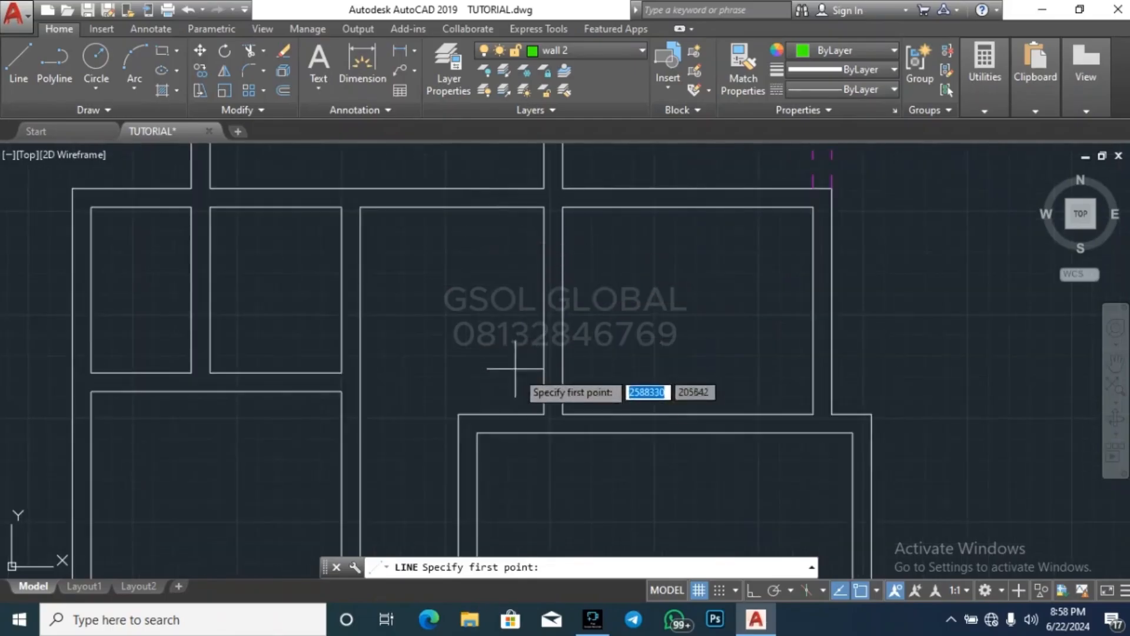
pyautogui.press('Escape')
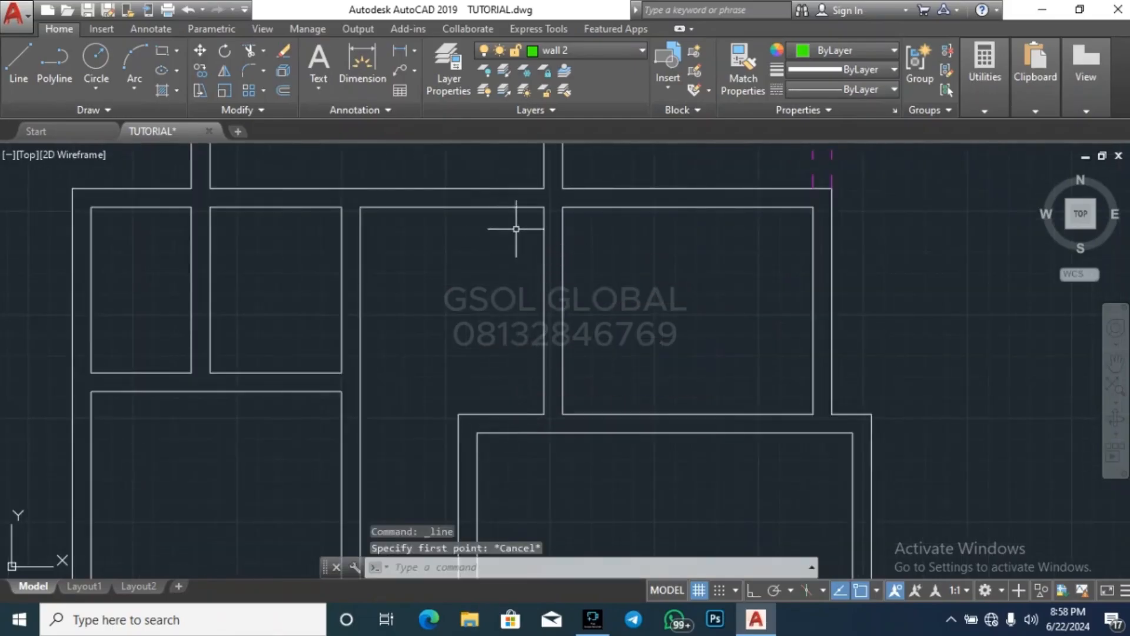
pyautogui.click(591, 312)
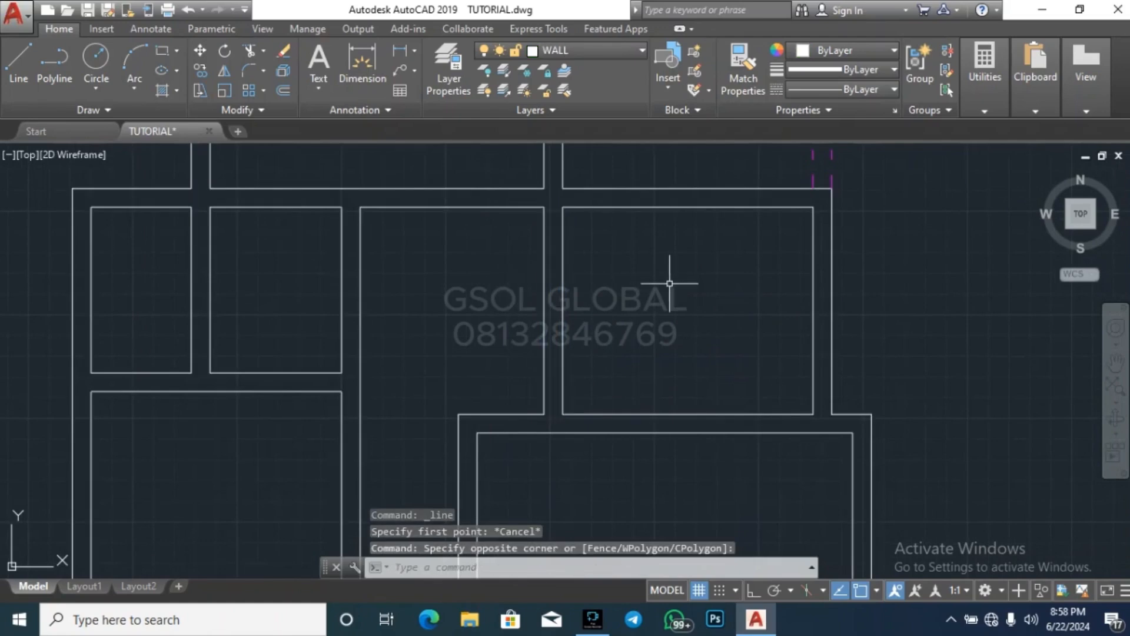
pyautogui.press('Escape')
pyautogui.press('Escape')
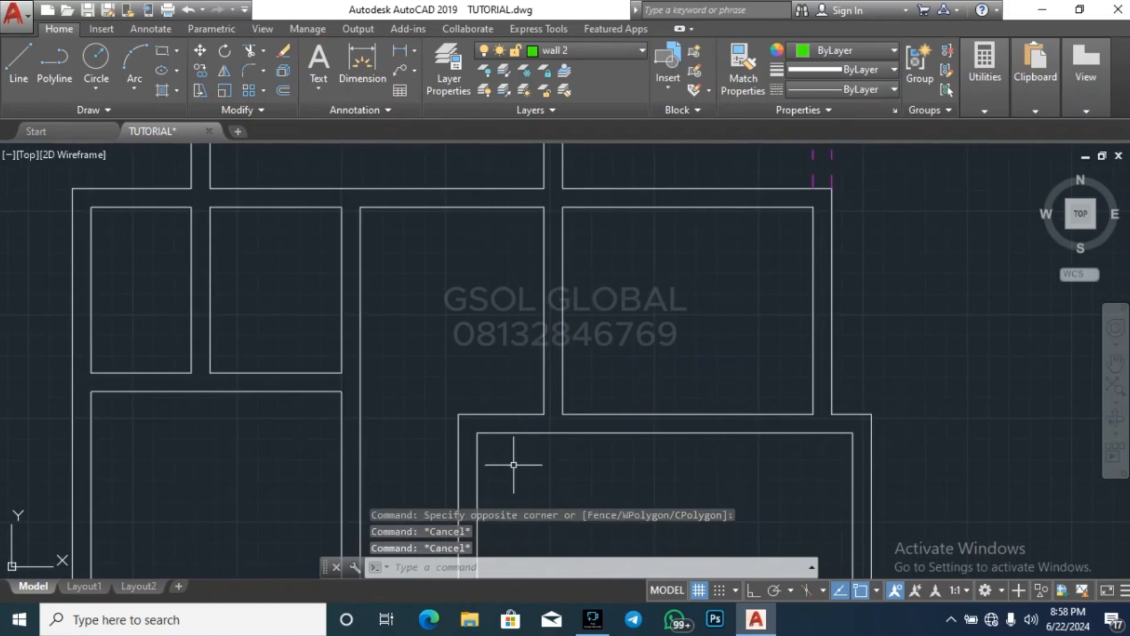
pyautogui.press('Escape')
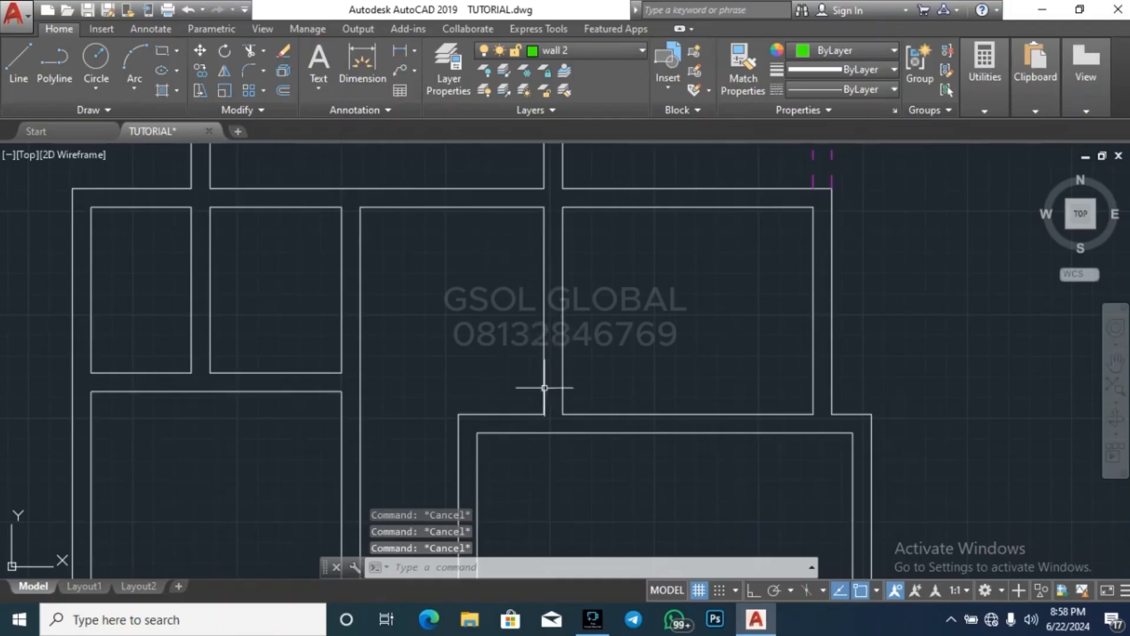
pyautogui.click(591, 347)
pyautogui.press('Escape')
pyautogui.scroll(-5, 623, 337)
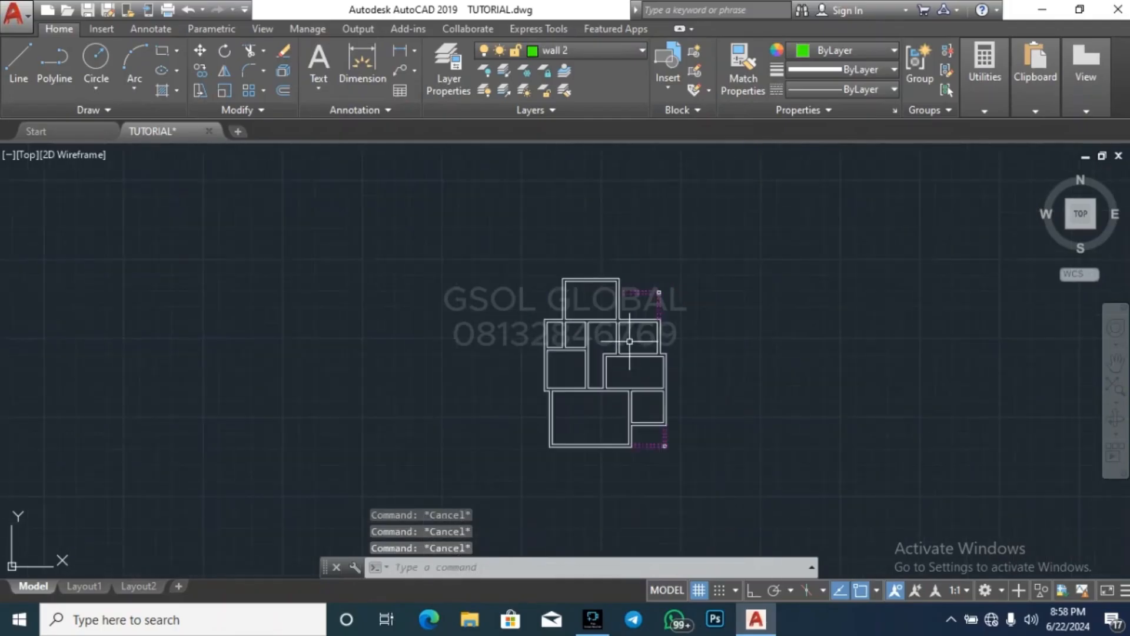
pyautogui.scroll(2, 635, 352)
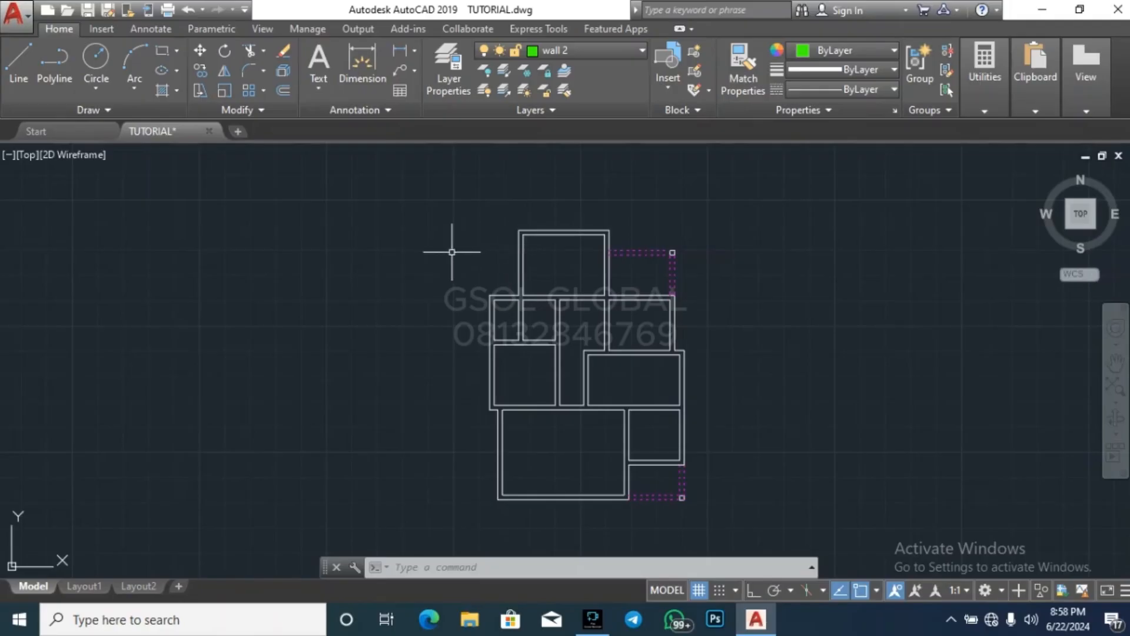
pyautogui.press('Escape')
pyautogui.press('Escape')
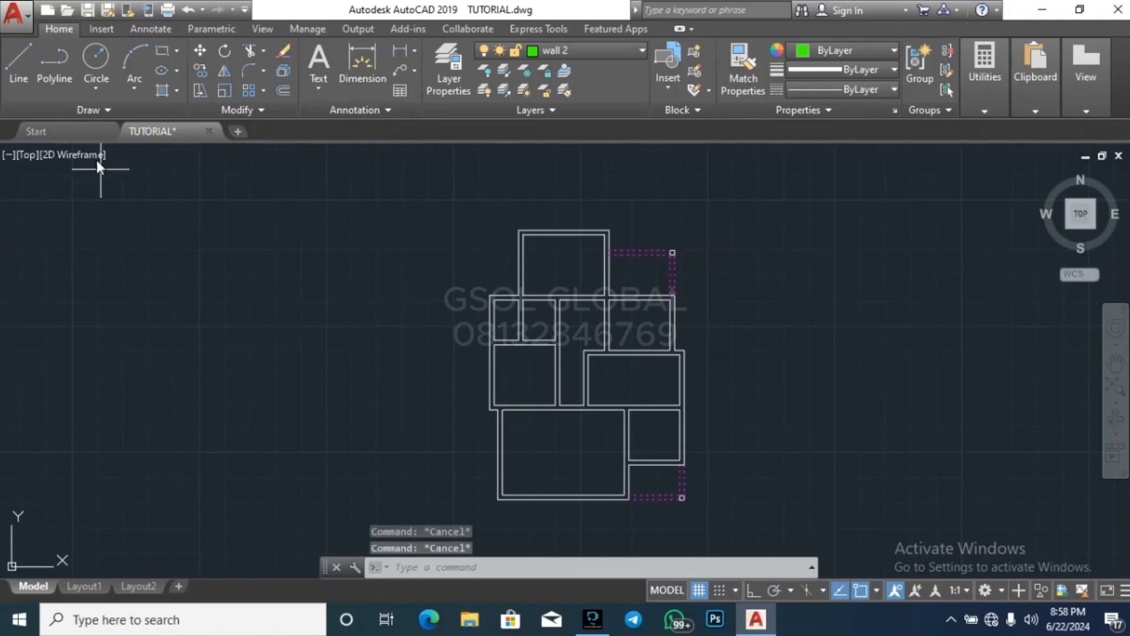
# Start a polyline on the copied plan's outer edge, from the northernmost room's northwest corner to the outer corner of the dashed northeast porch
pyautogui.click(53, 79)
pyautogui.scroll(5, 543, 227)
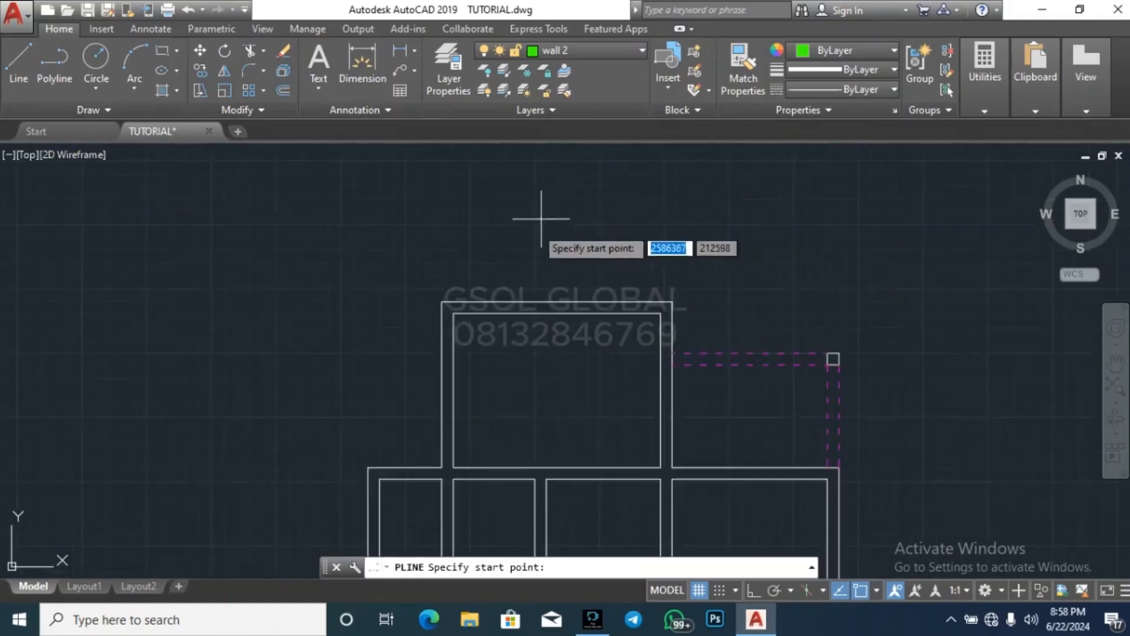
pyautogui.click(388, 342)
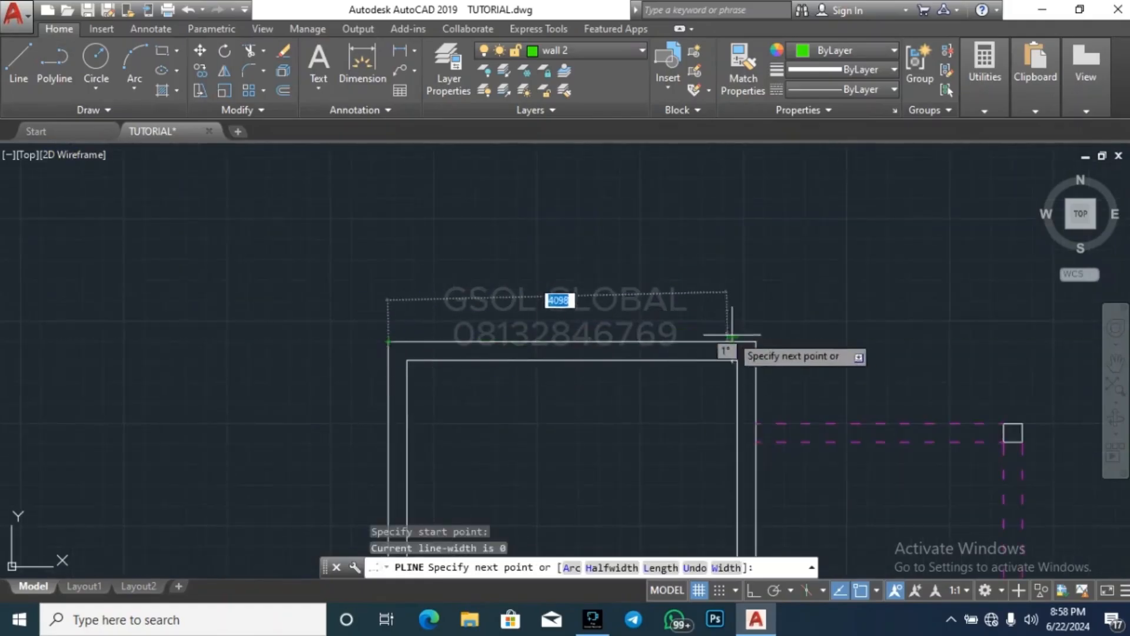
pyautogui.click(756, 342)
pyautogui.click(755, 423)
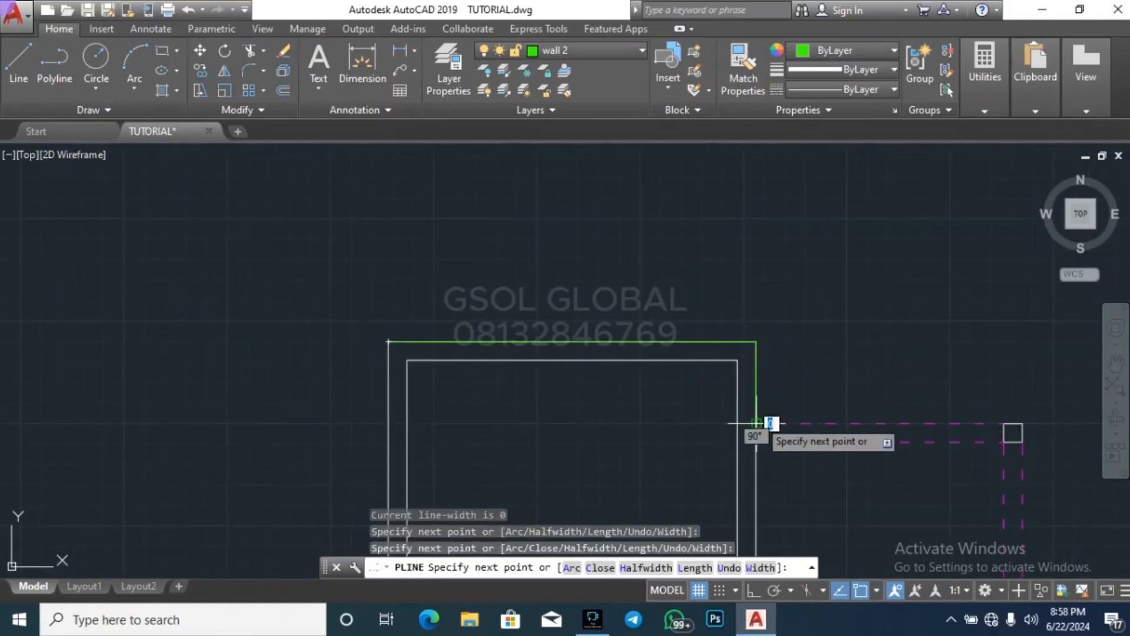
pyautogui.click(1025, 422)
# Continue the polyline down the copied plan's east side to the outer corner of the southeast porch column
pyautogui.scroll(-8, 860, 240)
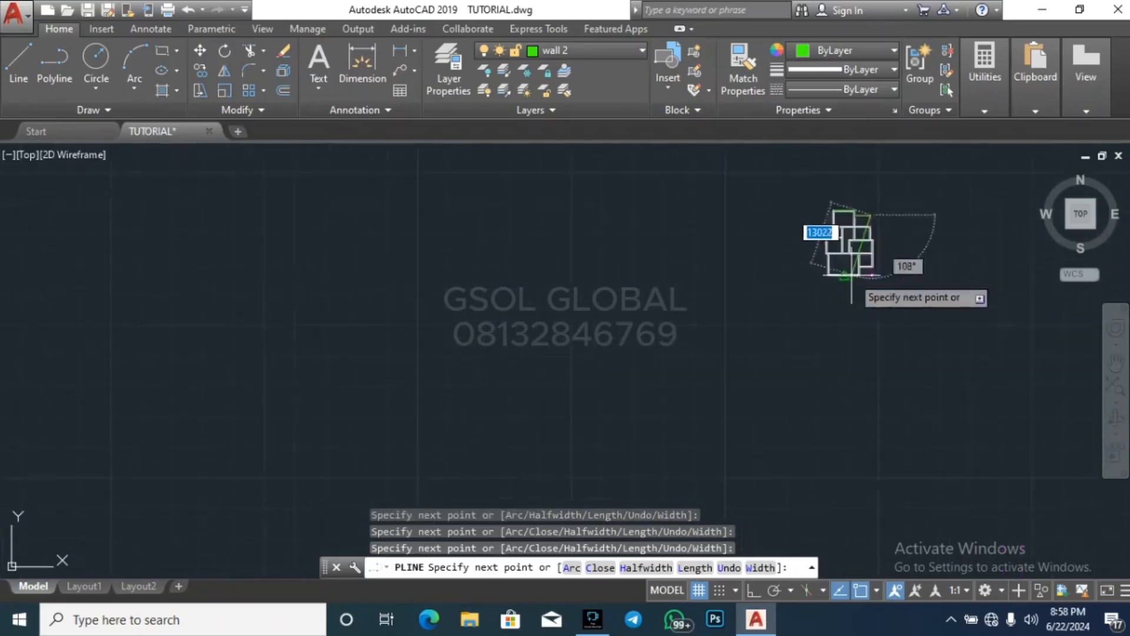
pyautogui.scroll(4, 852, 281)
pyautogui.scroll(-4, 824, 306)
pyautogui.scroll(8, 795, 328)
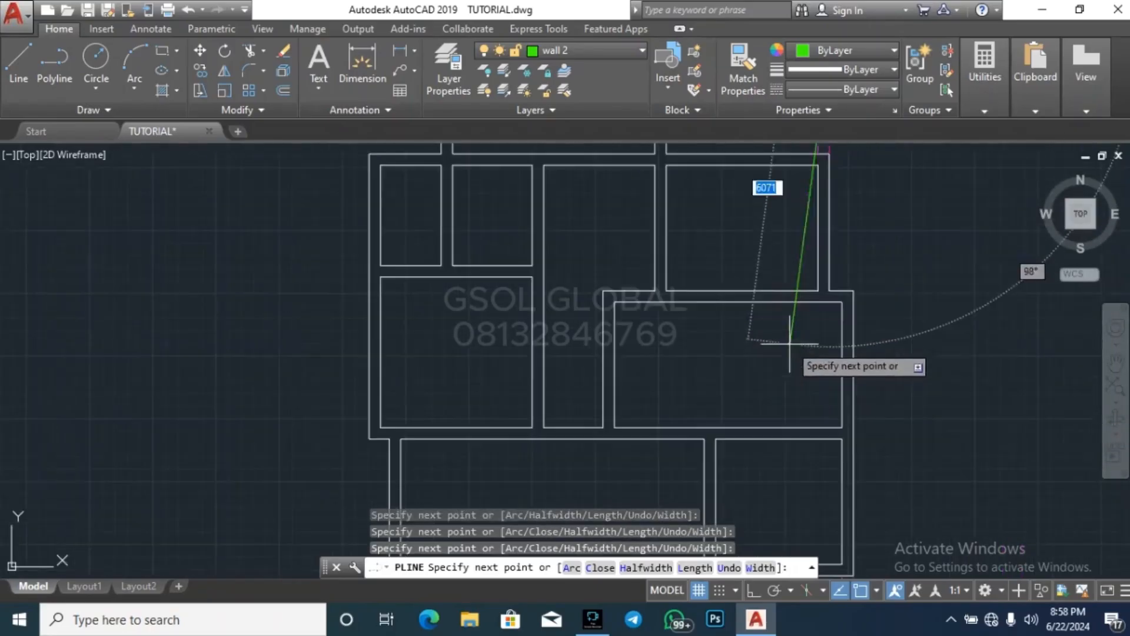
pyautogui.click(830, 291)
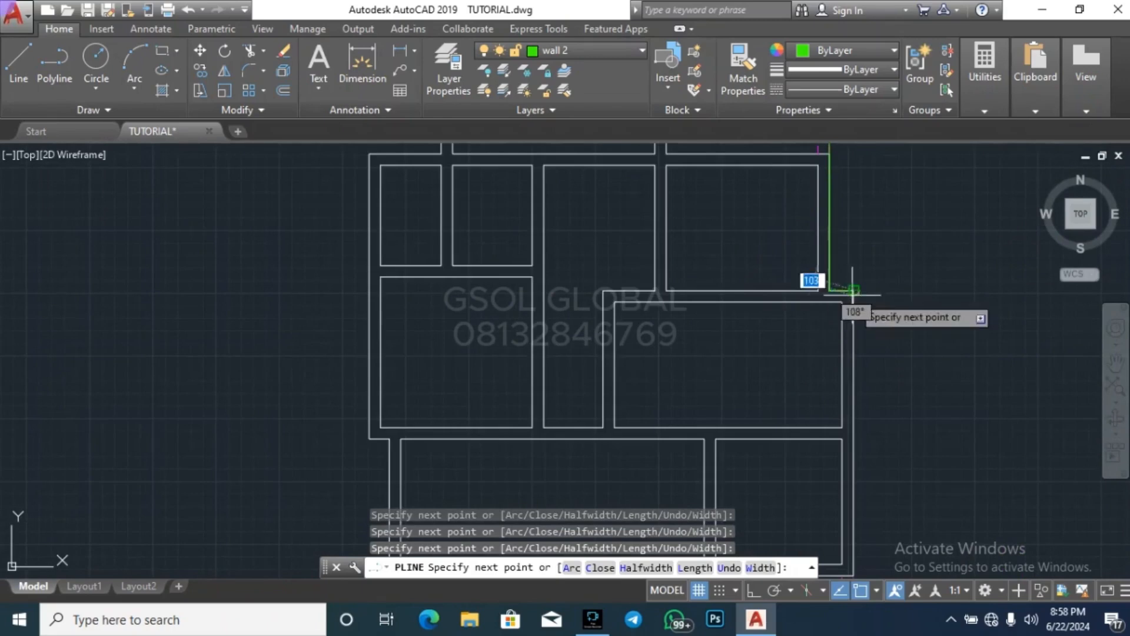
pyautogui.scroll(-3, 865, 282)
pyautogui.scroll(6, 855, 392)
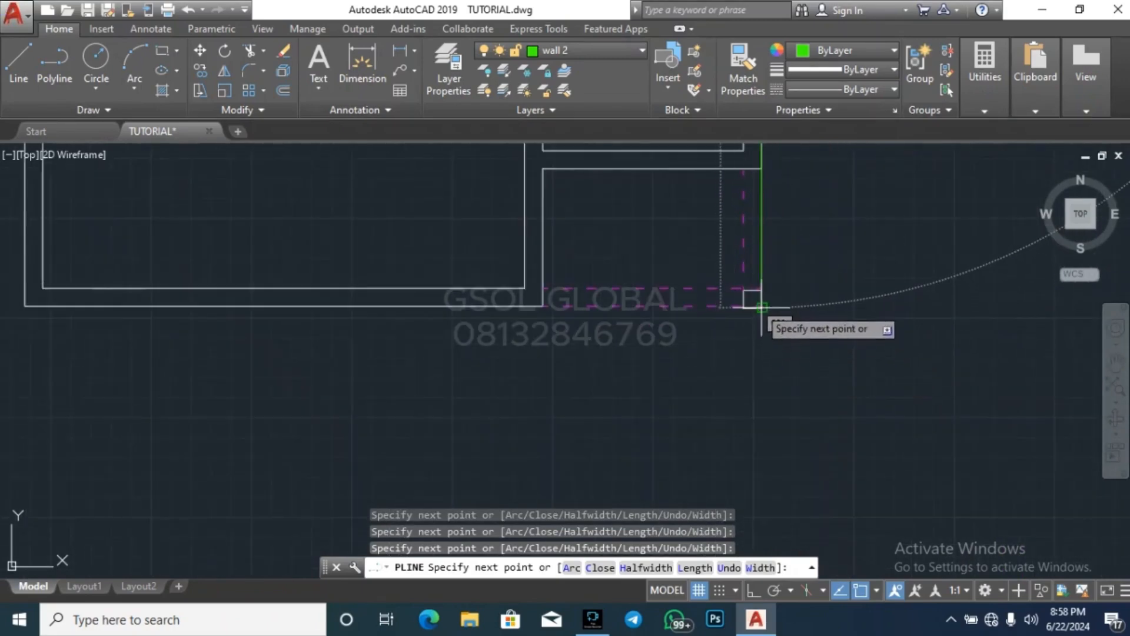
pyautogui.scroll(10, 761, 305)
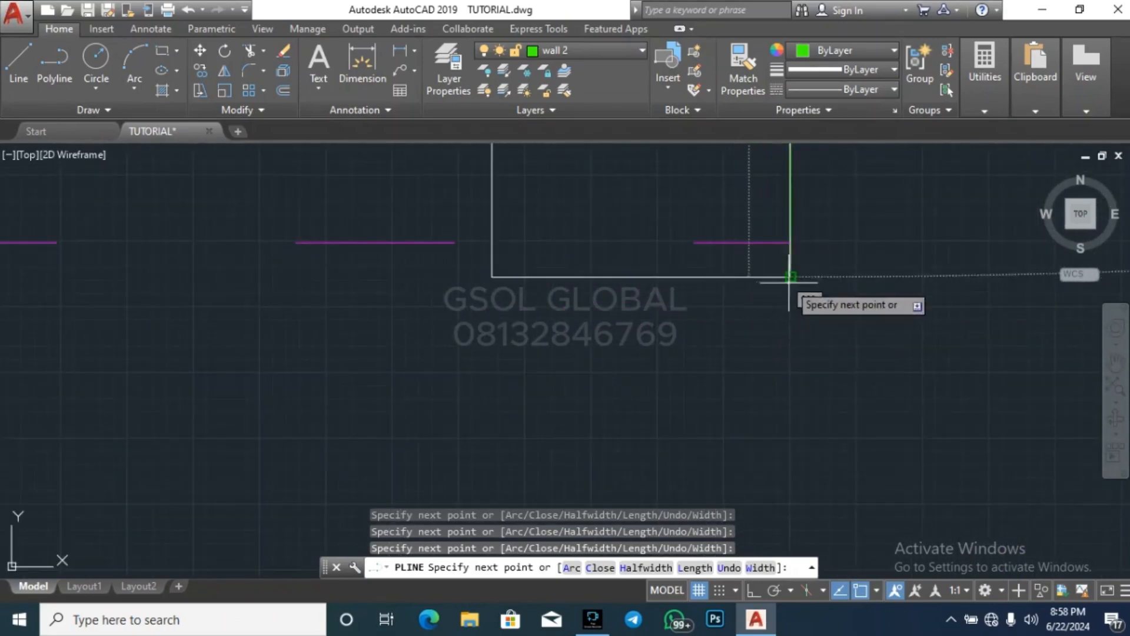
pyautogui.click(790, 277)
pyautogui.scroll(-5, 813, 400)
pyautogui.scroll(3, 872, 389)
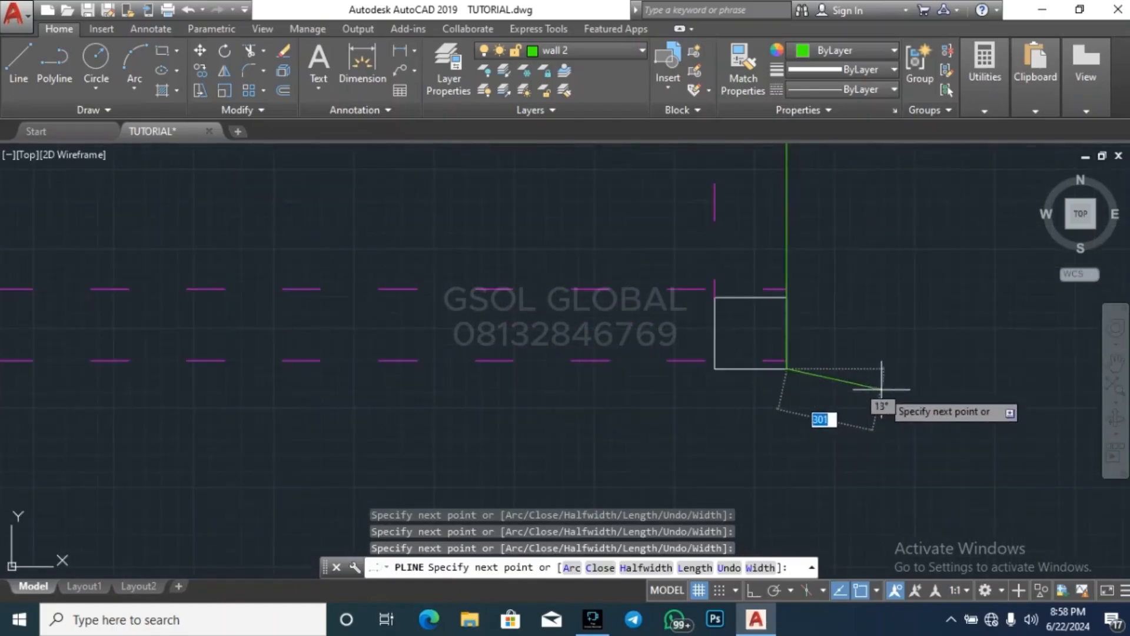
pyautogui.press('Escape')
pyautogui.press('Escape')
pyautogui.press('Escape')
# Move the southeast porch column so its outer corner meets the corner of the dashed porch lines
pyautogui.click(647, 400)
pyautogui.click(833, 266)
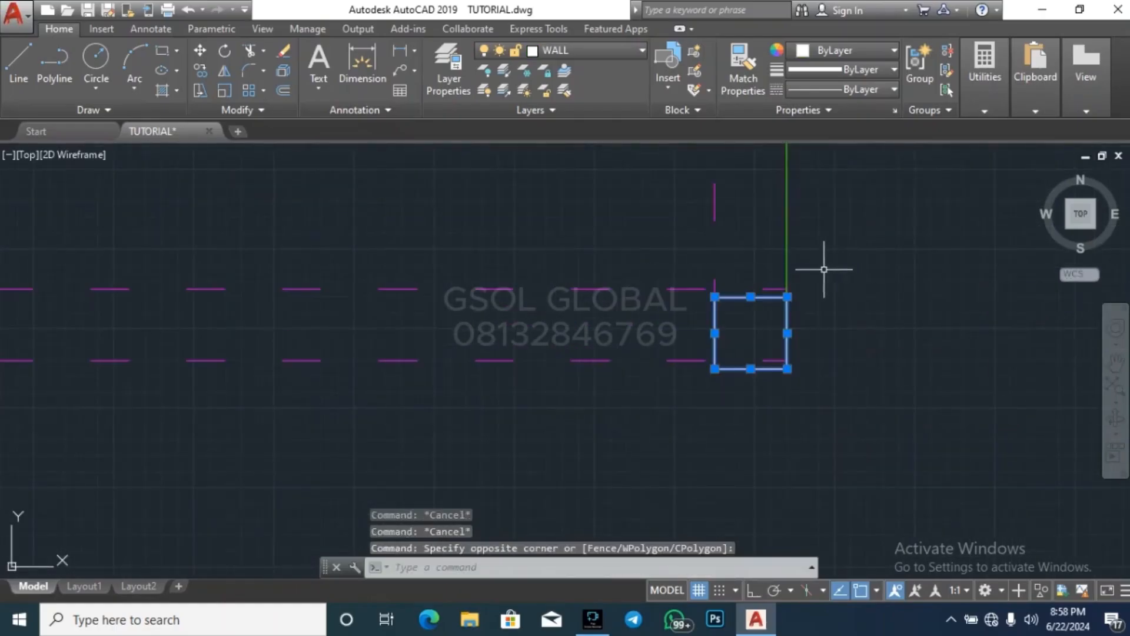
pyautogui.scroll(-2, 832, 324)
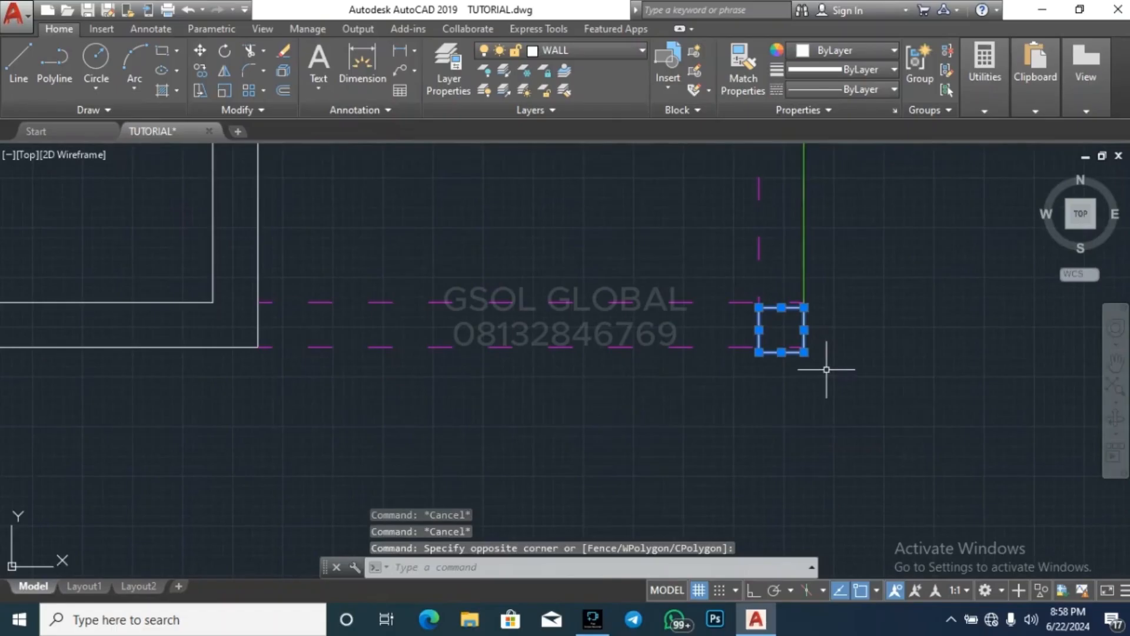
pyautogui.press('Return')
pyautogui.scroll(2, 819, 354)
pyautogui.click(773, 341)
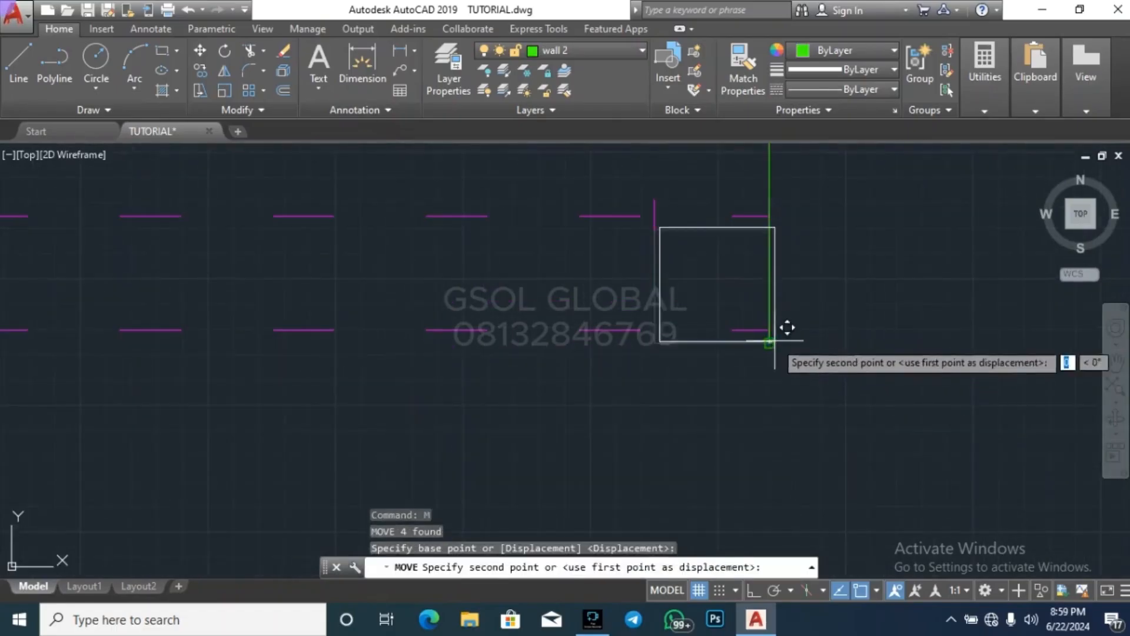
pyautogui.press('Escape')
pyautogui.scroll(-3, 771, 348)
pyautogui.press('Escape')
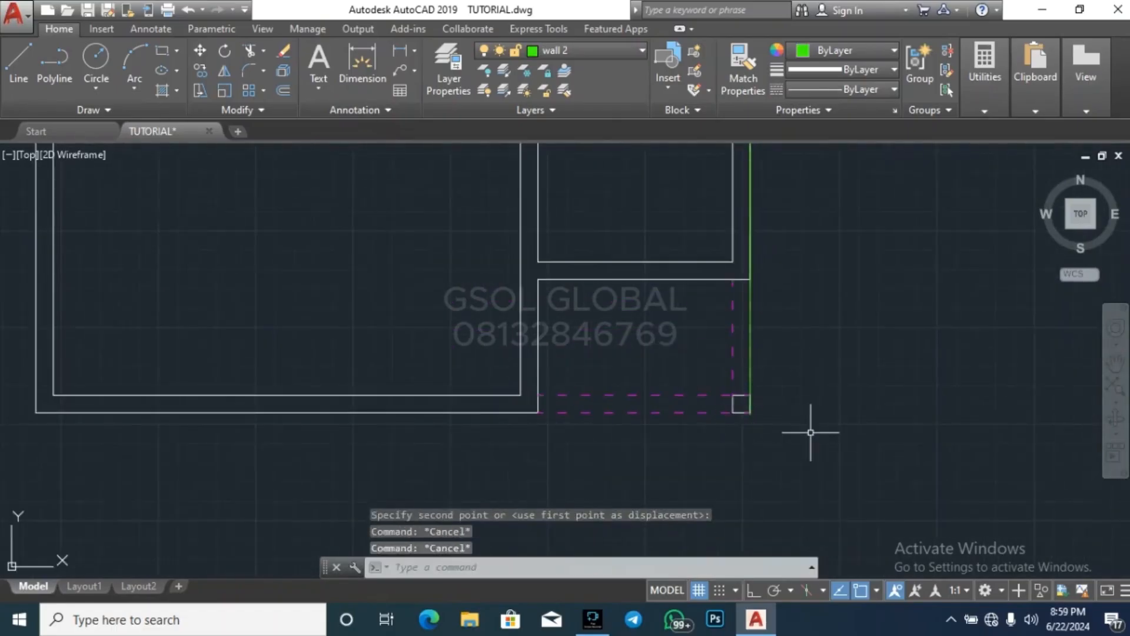
# Erase the unfinished green polyline along the copied plan's north and east edges
pyautogui.scroll(4, 744, 386)
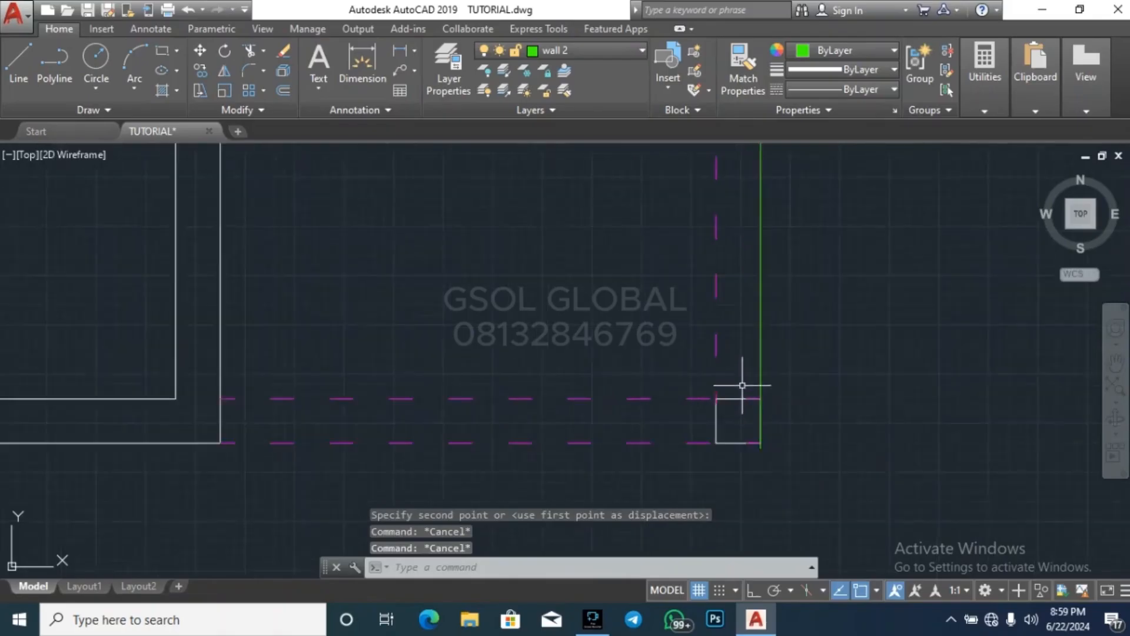
pyautogui.click(771, 361)
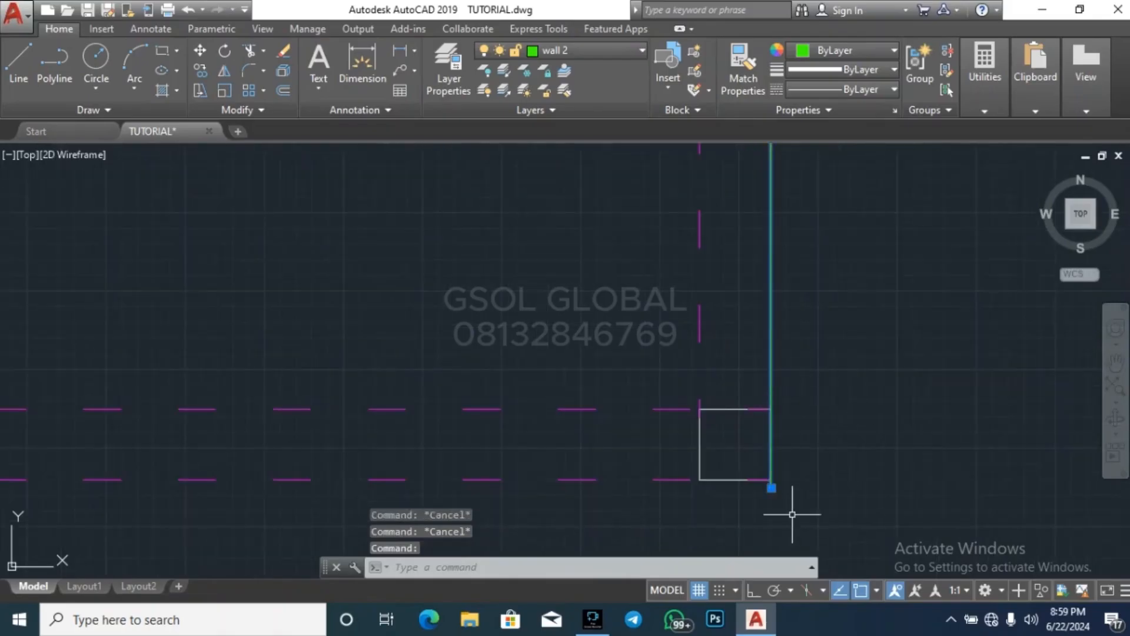
pyautogui.press('Escape')
pyautogui.click(772, 365)
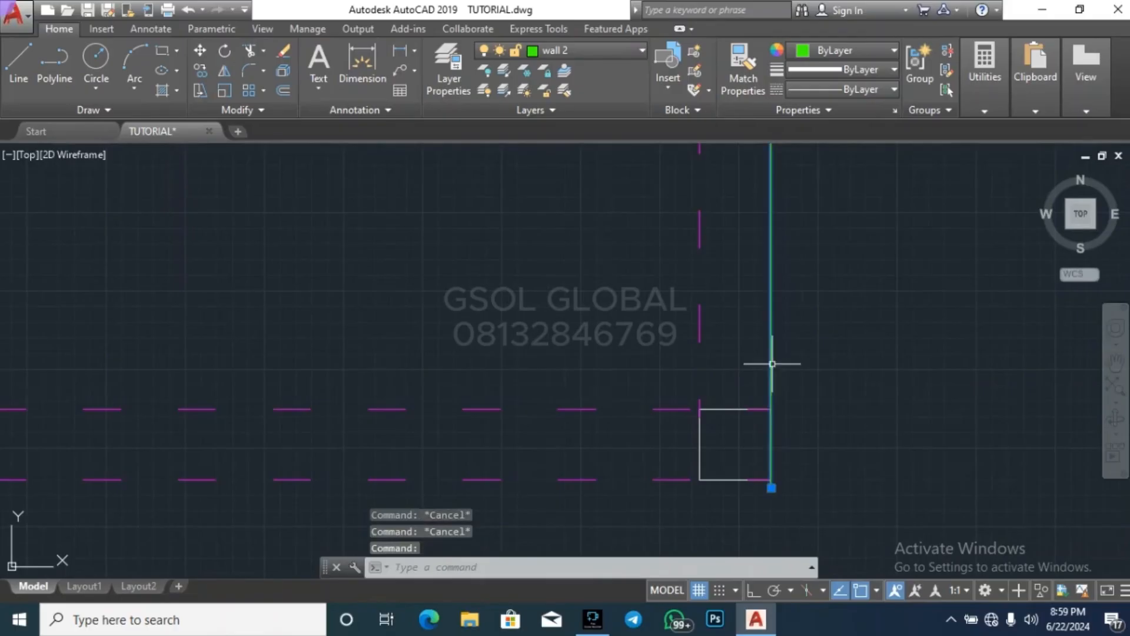
pyautogui.scroll(-5, 877, 436)
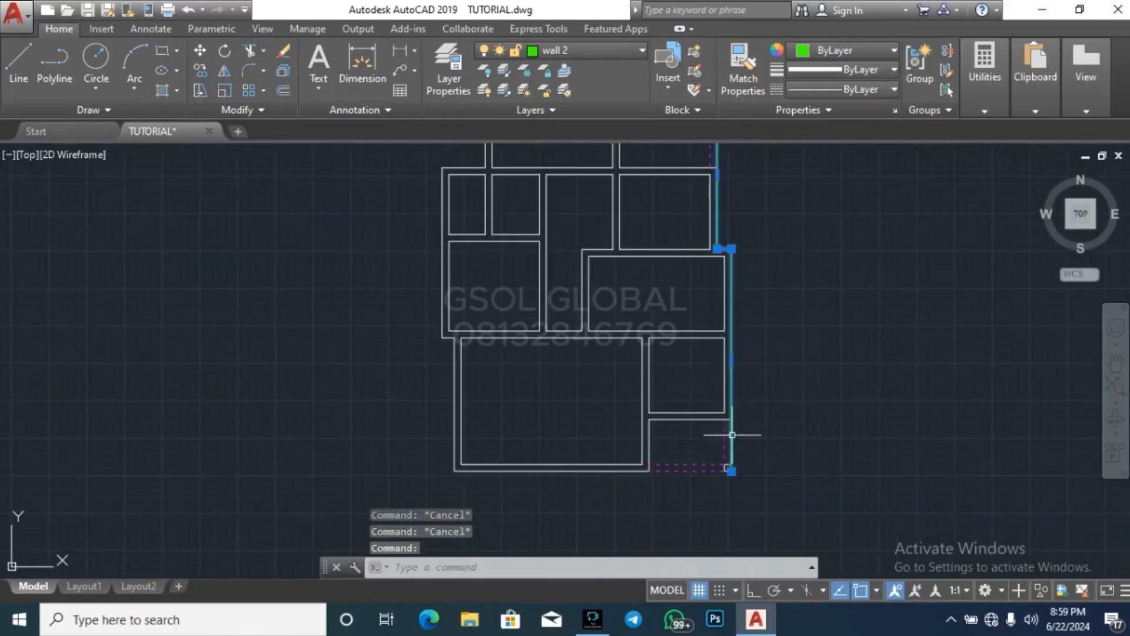
pyautogui.scroll(-3, 798, 421)
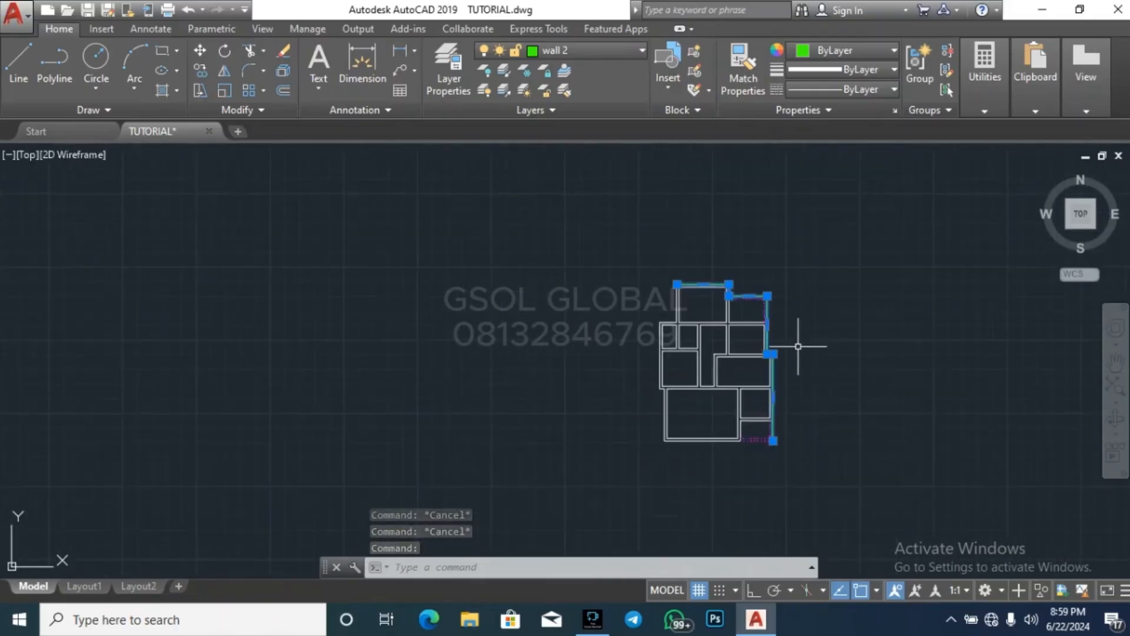
pyautogui.press('Escape')
pyautogui.click(774, 370)
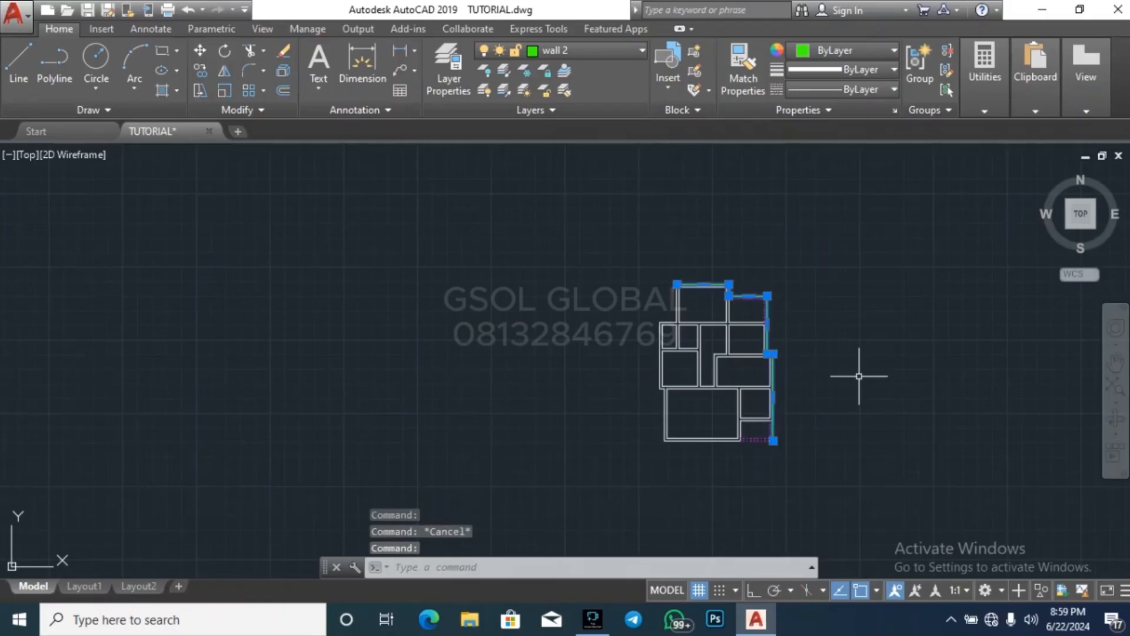
pyautogui.press('Delete')
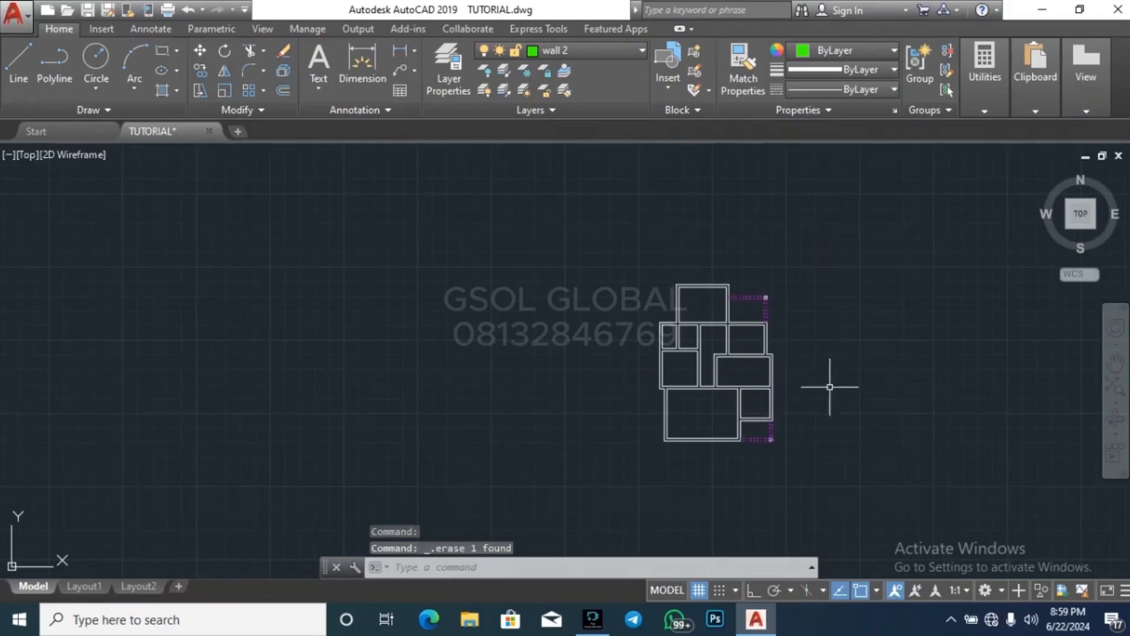
# Start a new polyline on wall 2 from the northernmost room's northwest corner to the northeast porch column's outer corner
pyautogui.click(61, 66)
pyautogui.scroll(5, 706, 253)
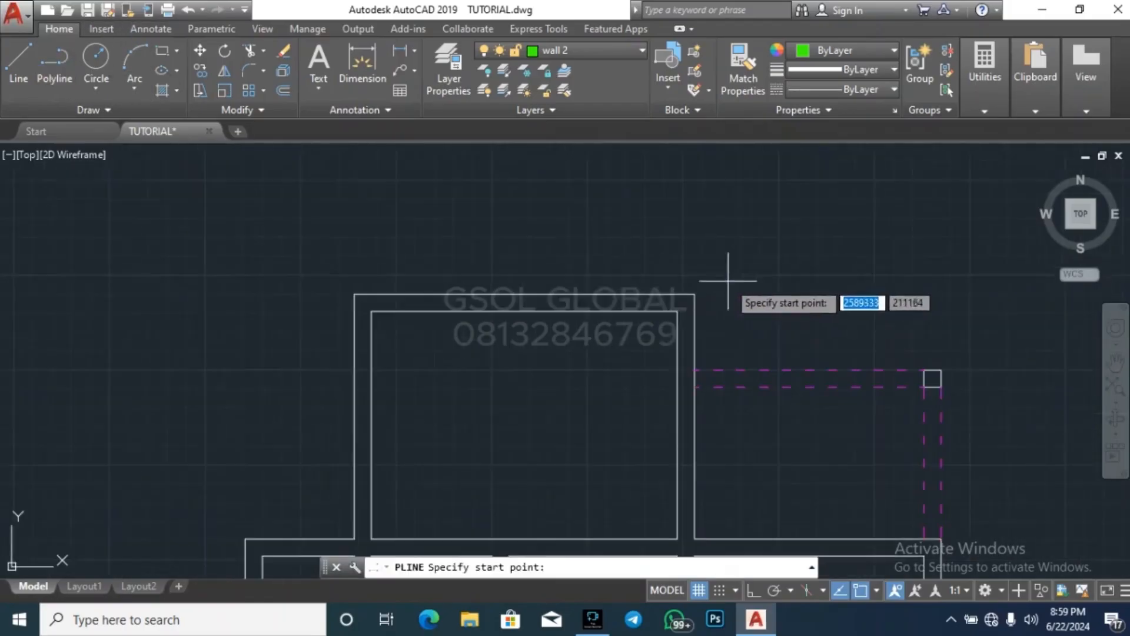
pyautogui.click(354, 293)
pyautogui.click(694, 295)
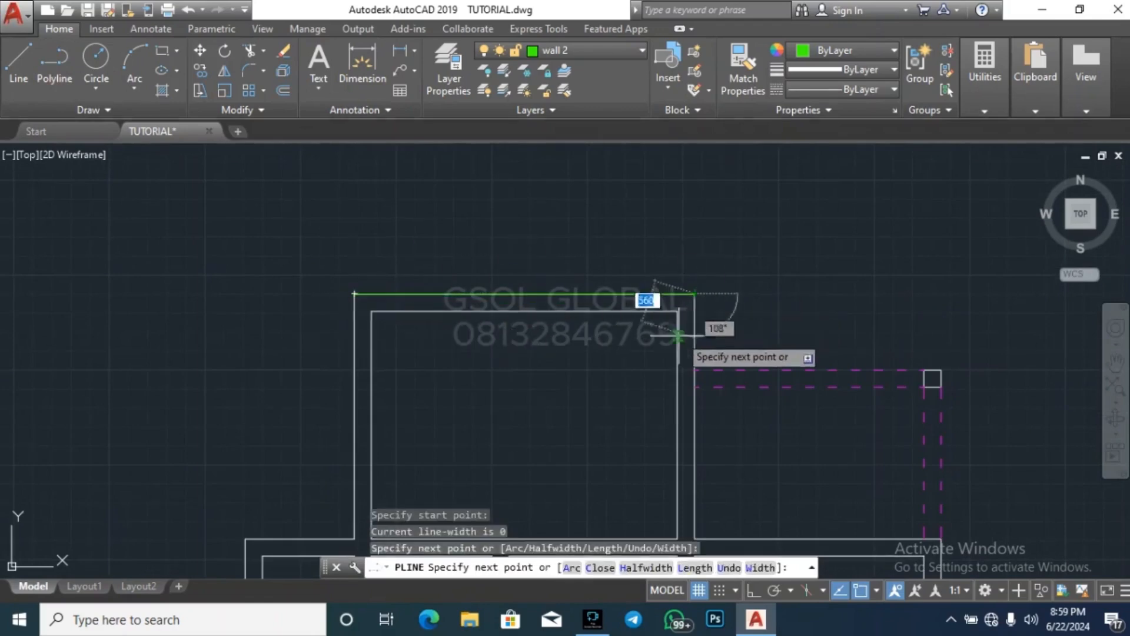
pyautogui.click(696, 370)
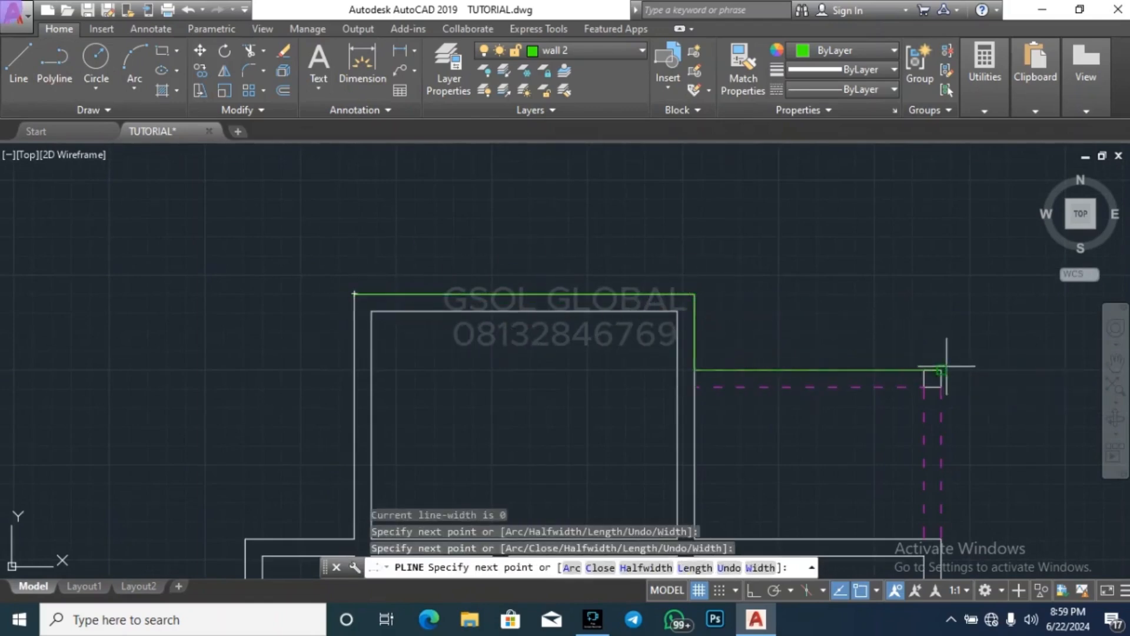
pyautogui.click(947, 367)
# Trace the polyline down the east side, around the wall step, to the realigned southeast porch column's outer corner
pyautogui.scroll(-6, 838, 163)
pyautogui.scroll(8, 871, 301)
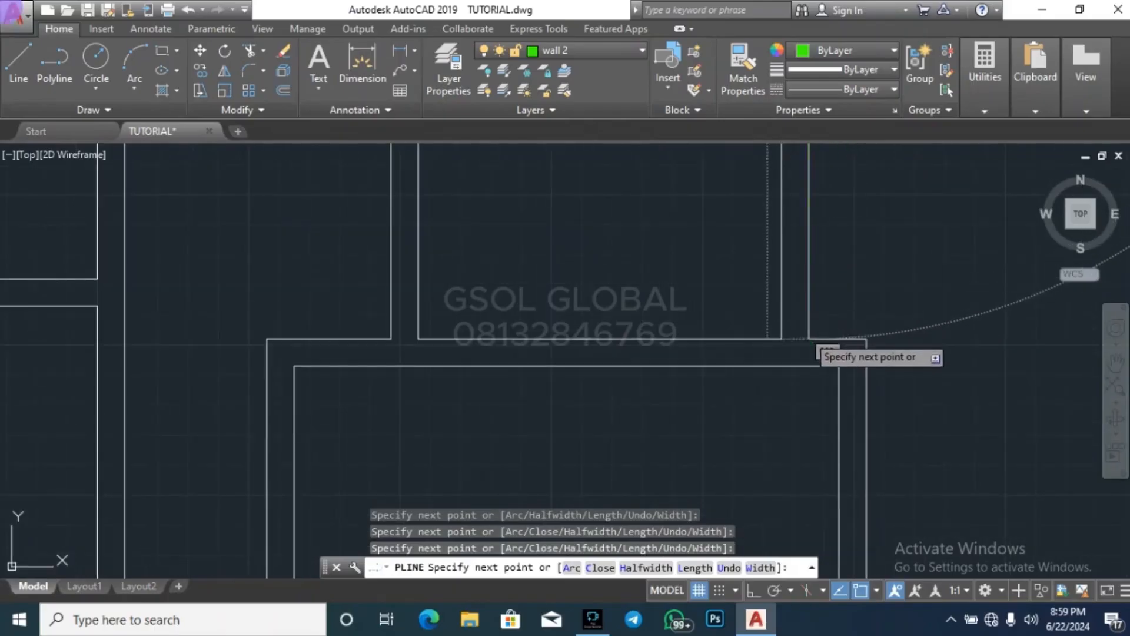
pyautogui.click(866, 338)
pyautogui.scroll(3, 877, 357)
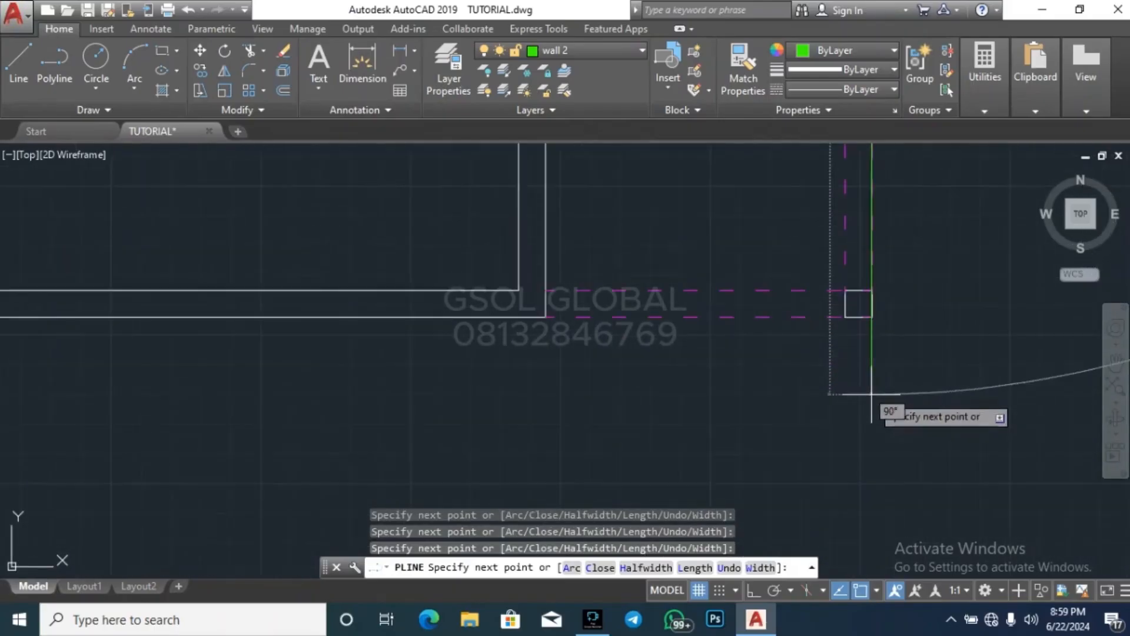
pyautogui.scroll(-3, 877, 357)
pyautogui.scroll(4, 868, 377)
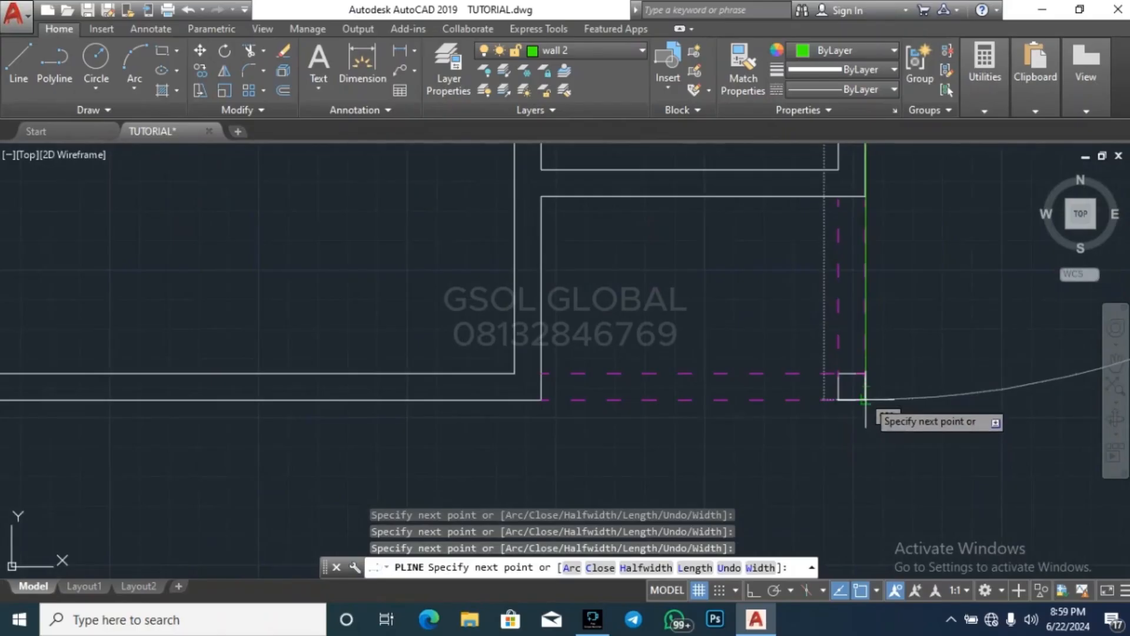
# Extend the polyline along the south edge and up the west side, around the step in the west wall
pyautogui.scroll(-4, 807, 365)
pyautogui.scroll(5, 655, 412)
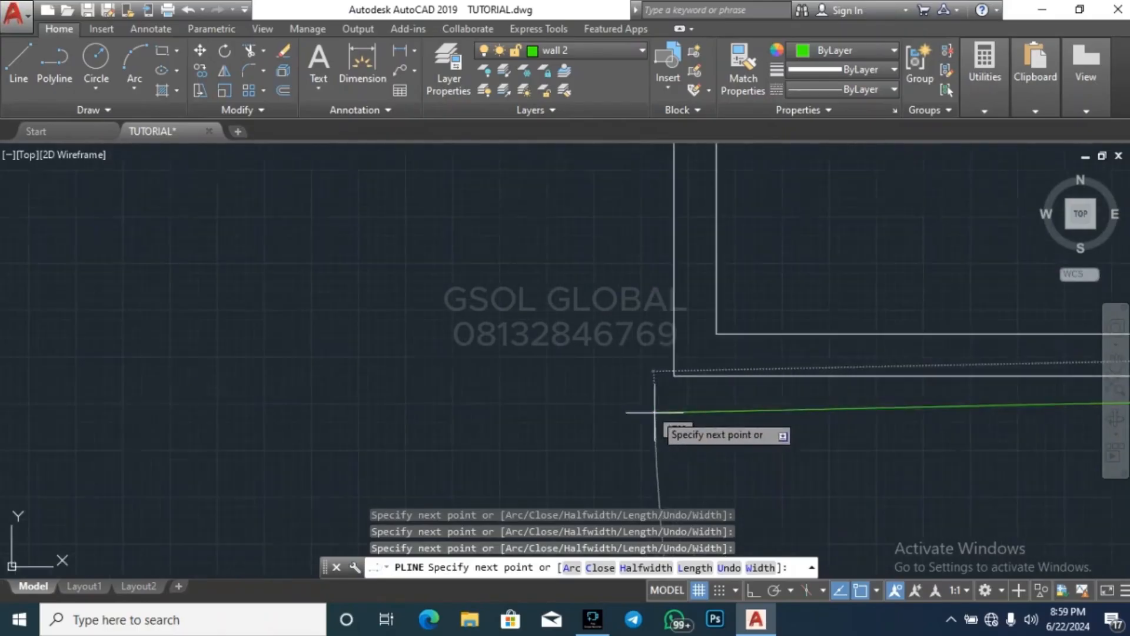
pyautogui.click(674, 378)
pyautogui.scroll(-6, 659, 437)
pyautogui.scroll(4, 654, 221)
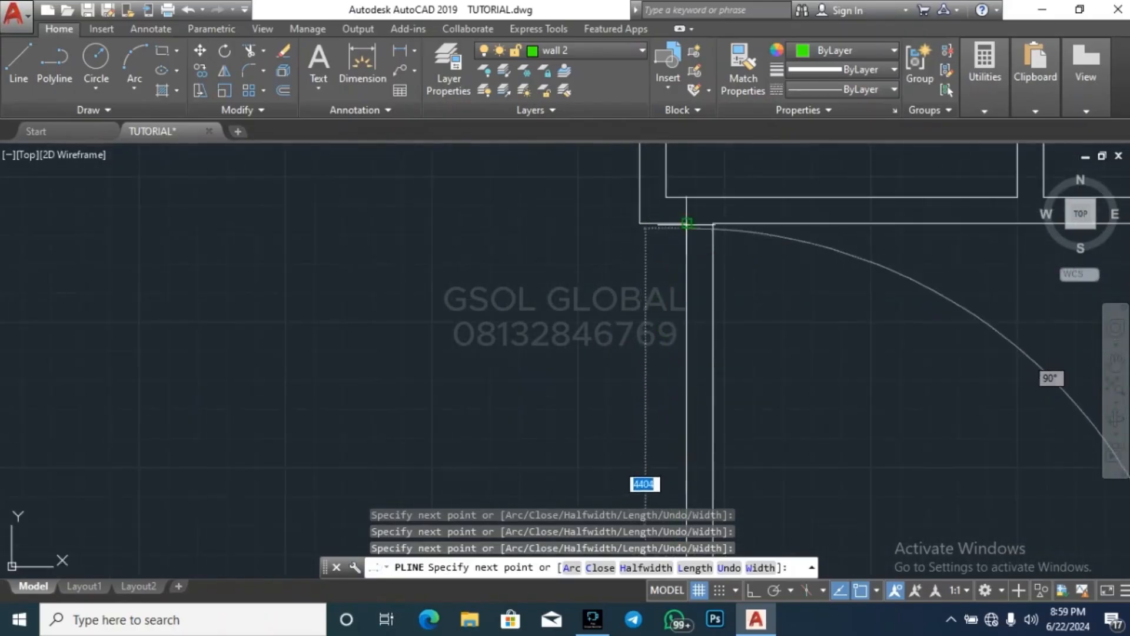
pyautogui.click(650, 225)
# Complete the polyline around the northwest room corner and back to its starting corner on the northernmost room
pyautogui.scroll(-6, 533, 400)
pyautogui.scroll(5, 535, 345)
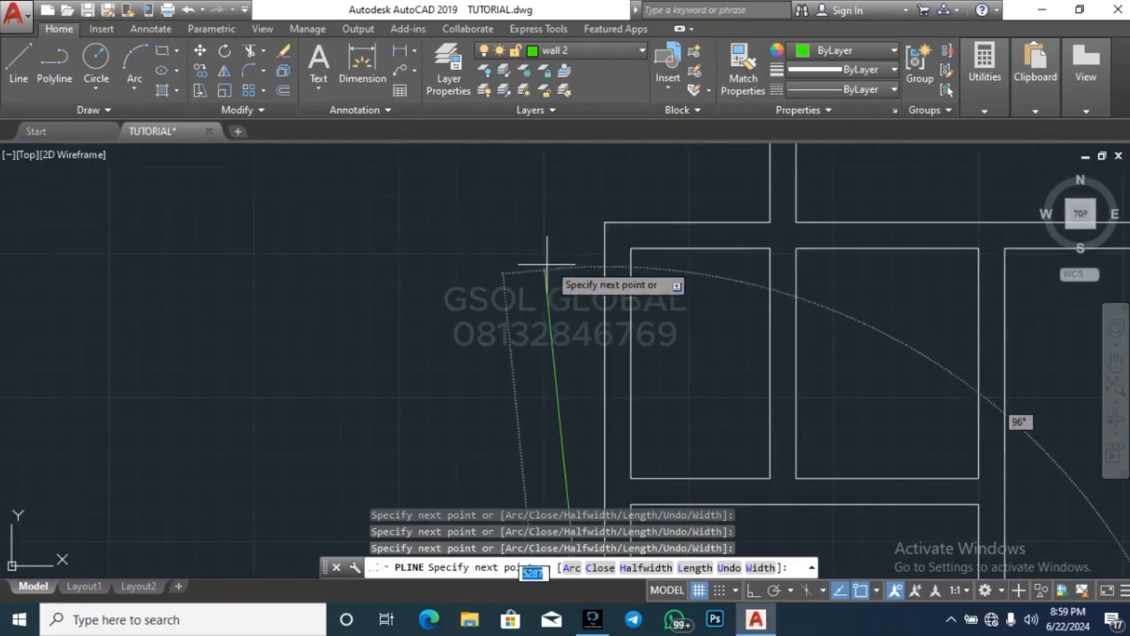
pyautogui.click(606, 222)
pyautogui.click(769, 223)
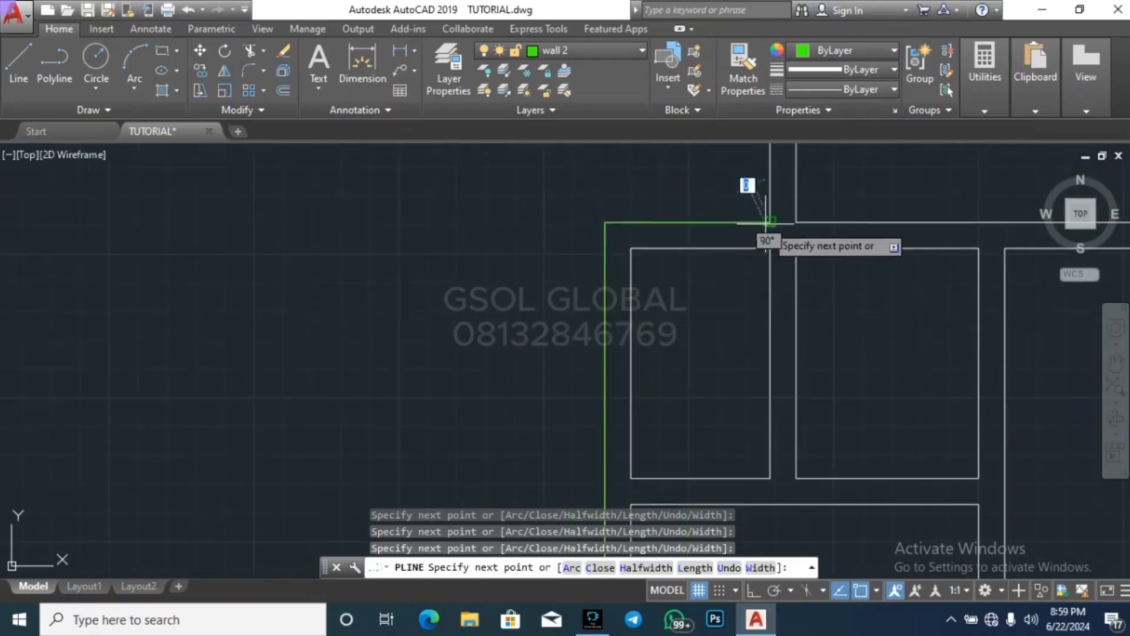
pyautogui.scroll(-6, 541, 437)
pyautogui.scroll(6, 581, 320)
pyautogui.scroll(-3, 454, 278)
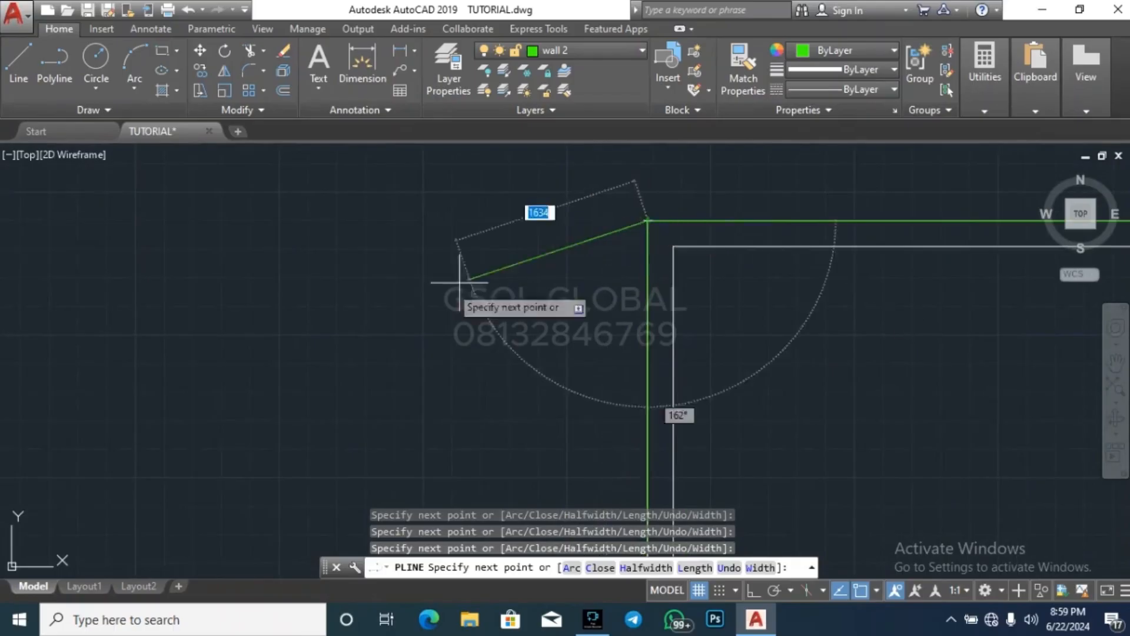
pyautogui.press('Escape')
pyautogui.scroll(-4, 361, 253)
pyautogui.press('Escape')
pyautogui.press('Escape')
pyautogui.scroll(-3, 563, 291)
pyautogui.press('Escape')
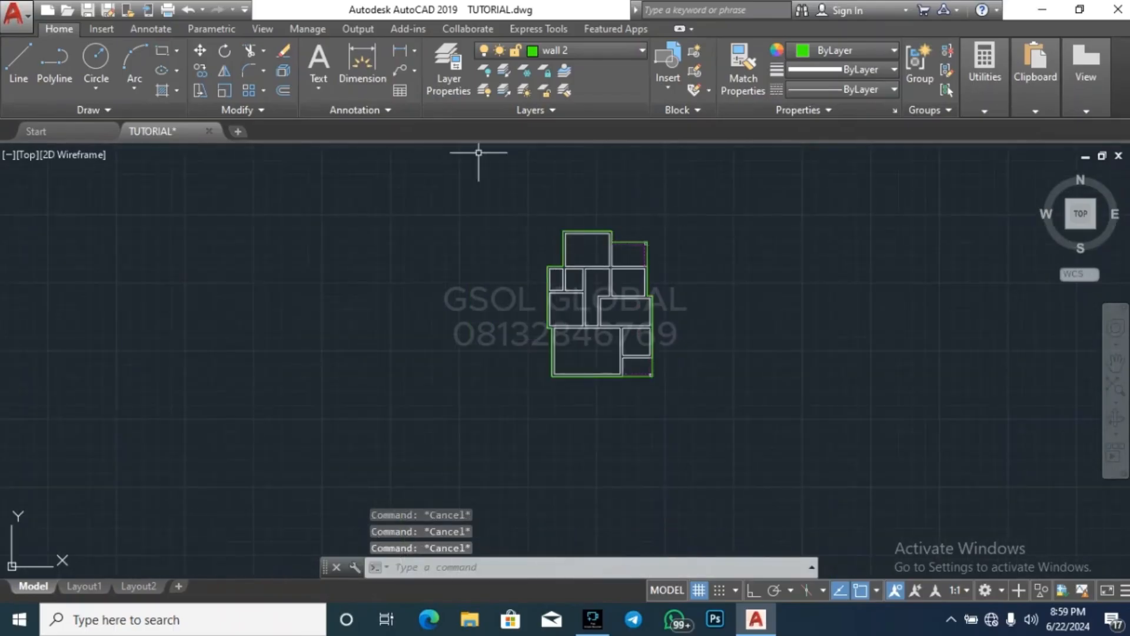
# Offset the green outer wall outline inward by 225
pyautogui.write('o')
pyautogui.press('Return')
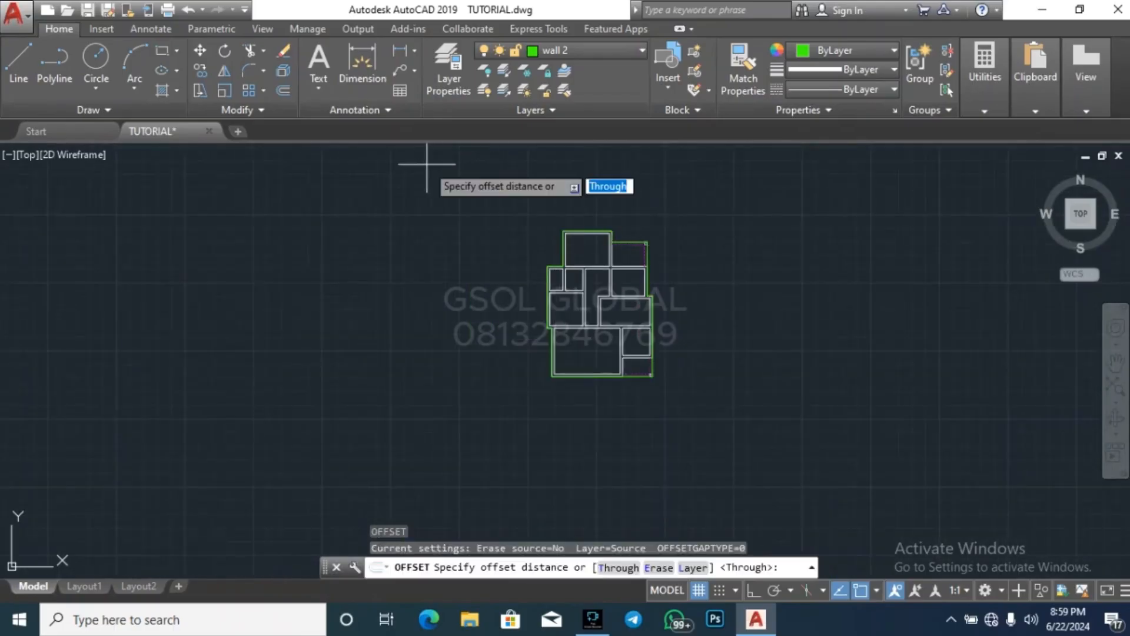
pyautogui.write('22')
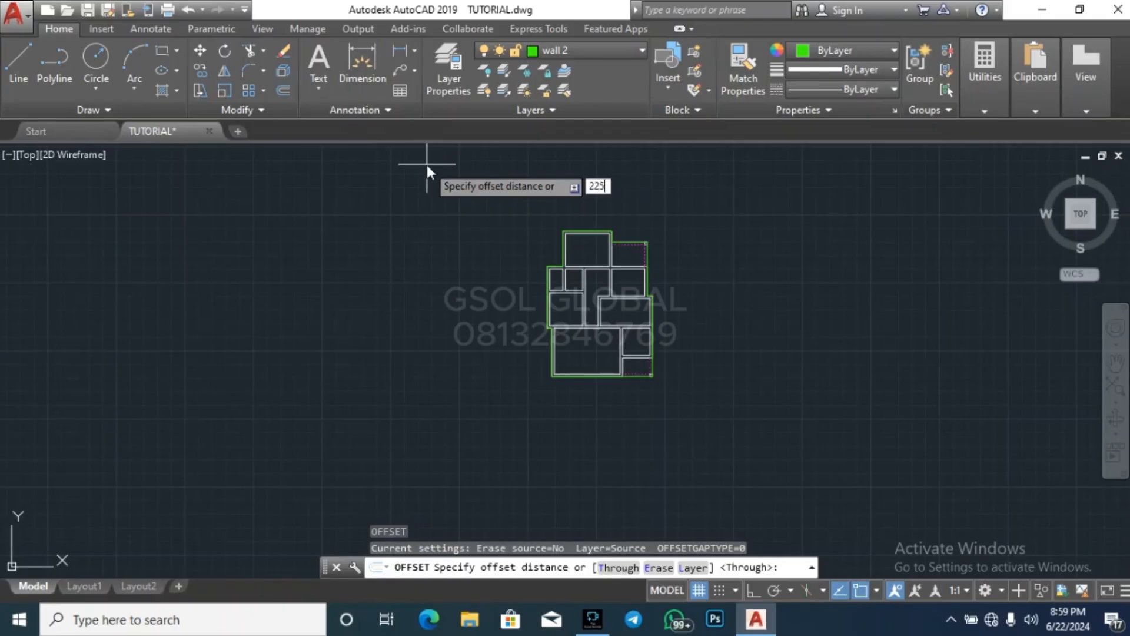
pyautogui.write('5')
pyautogui.press('Return')
pyautogui.scroll(6, 607, 235)
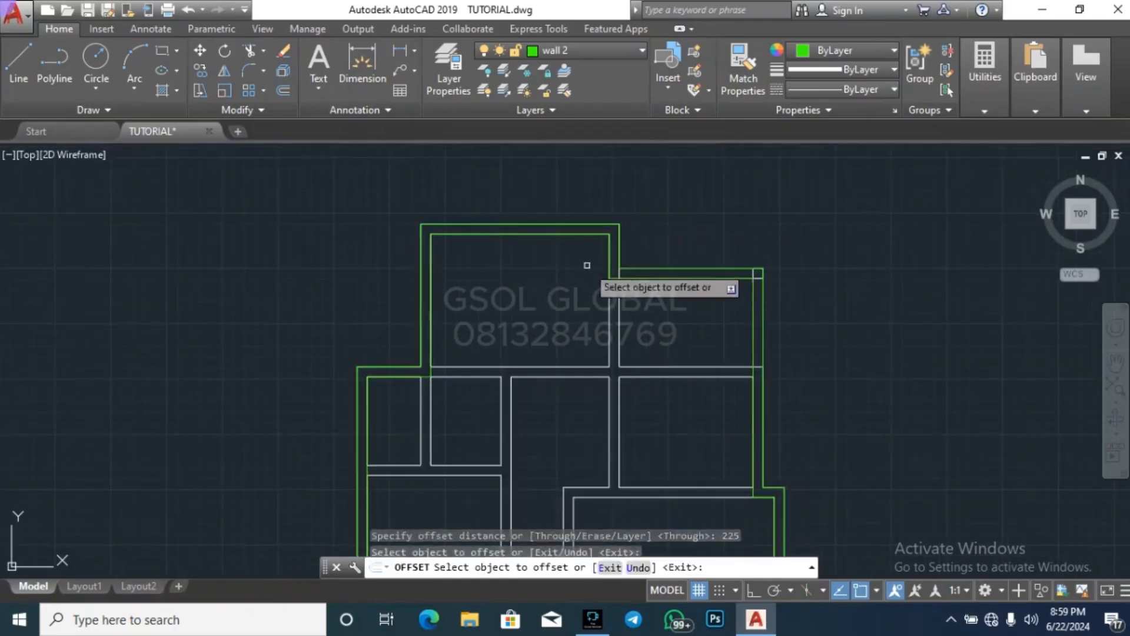
pyautogui.press('Escape')
pyautogui.press('Escape')
pyautogui.press('Escape')
pyautogui.press('Escape')
# Explode the outer and inner green wall outlines into separate lines
pyautogui.scroll(-4, 636, 215)
pyautogui.scroll(2, 683, 305)
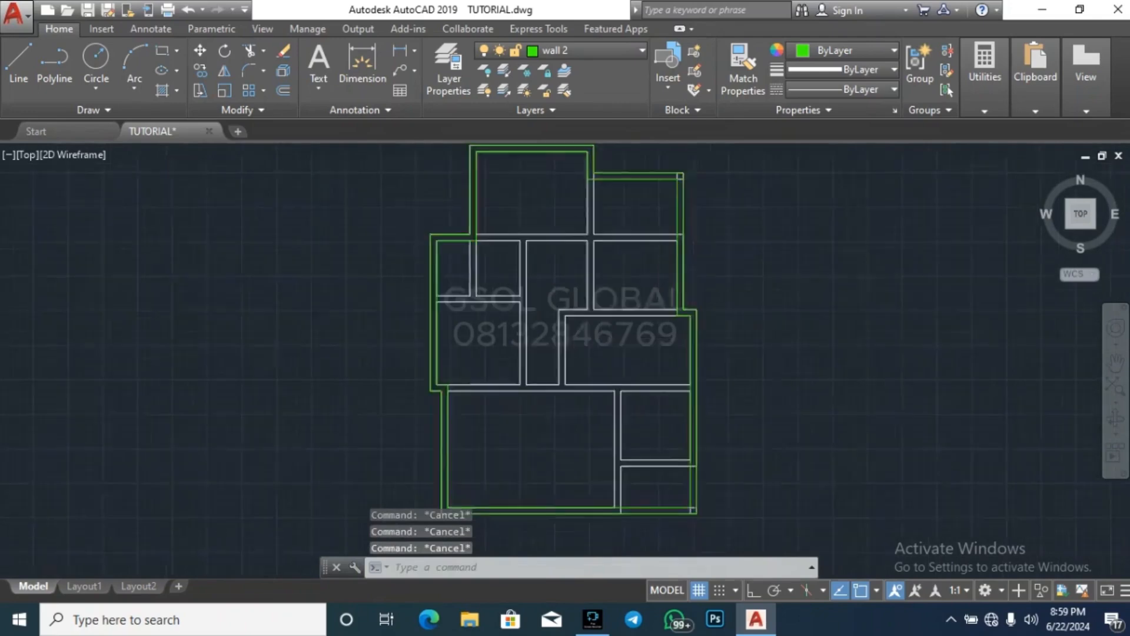
pyautogui.scroll(2, 680, 176)
pyautogui.click(677, 184)
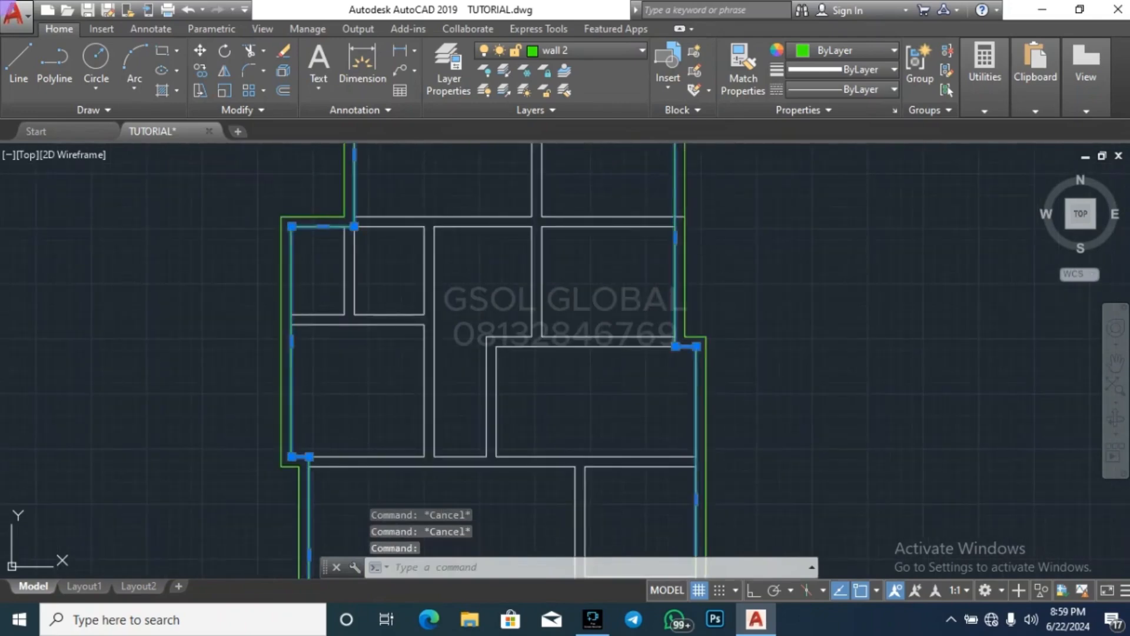
pyautogui.click(686, 189)
pyautogui.press('Return')
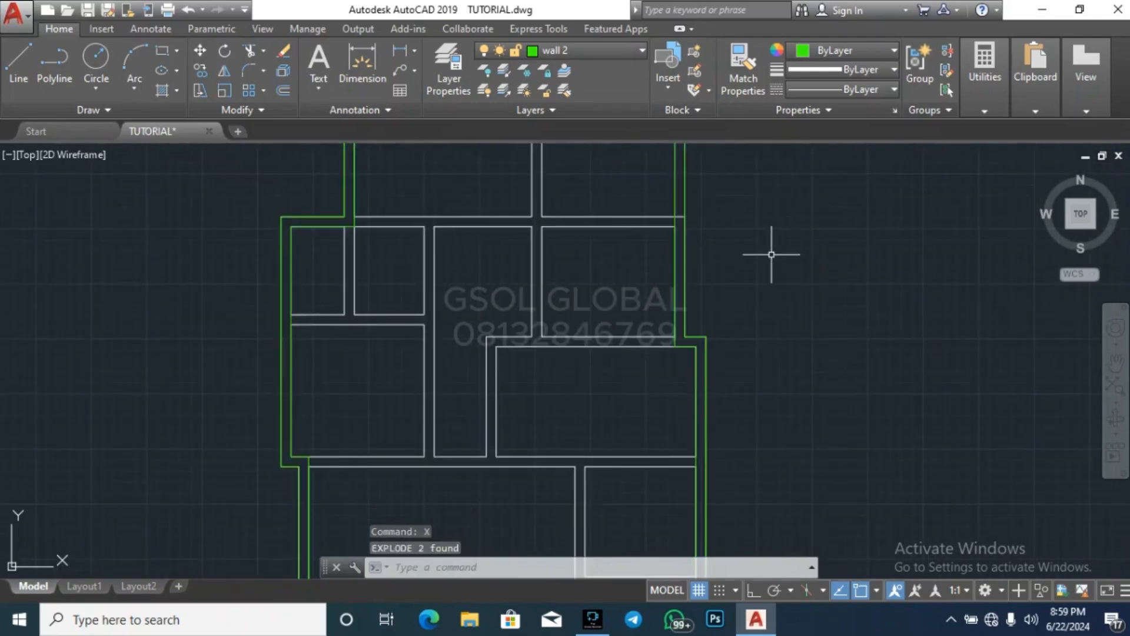
# Examine the traced green outer walls and the inner partitions around the large southern room of the copied plan
pyautogui.press('Escape')
pyautogui.press('Escape')
pyautogui.press('Escape')
pyautogui.scroll(2, 492, 358)
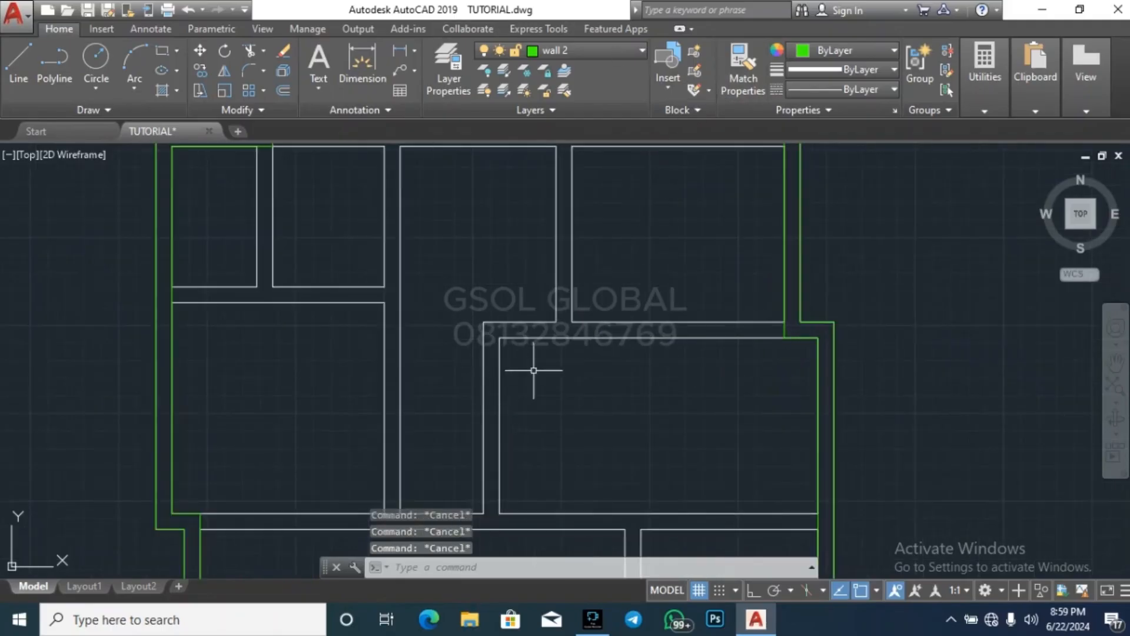
pyautogui.scroll(-3, 677, 330)
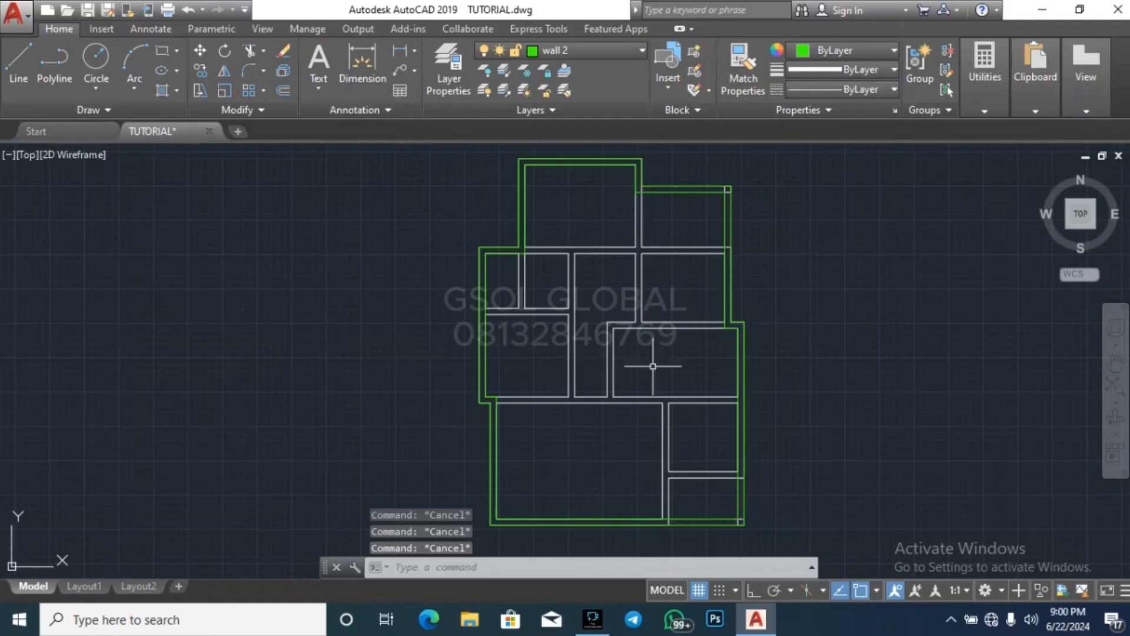
pyautogui.scroll(2, 653, 366)
pyautogui.scroll(-4, 545, 287)
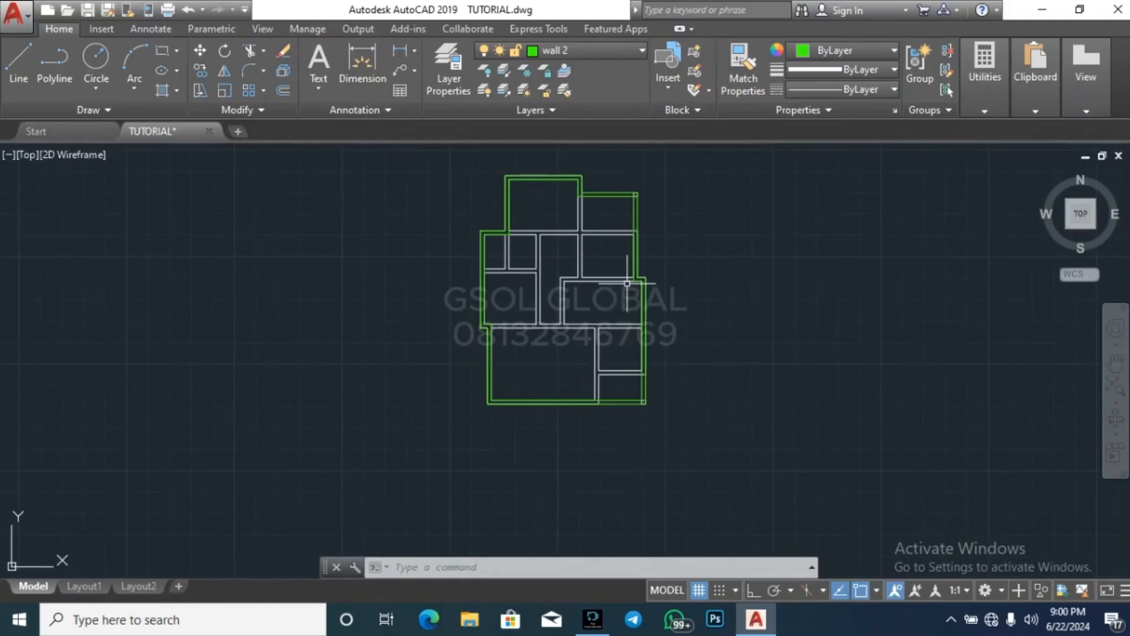
pyautogui.scroll(2, 619, 314)
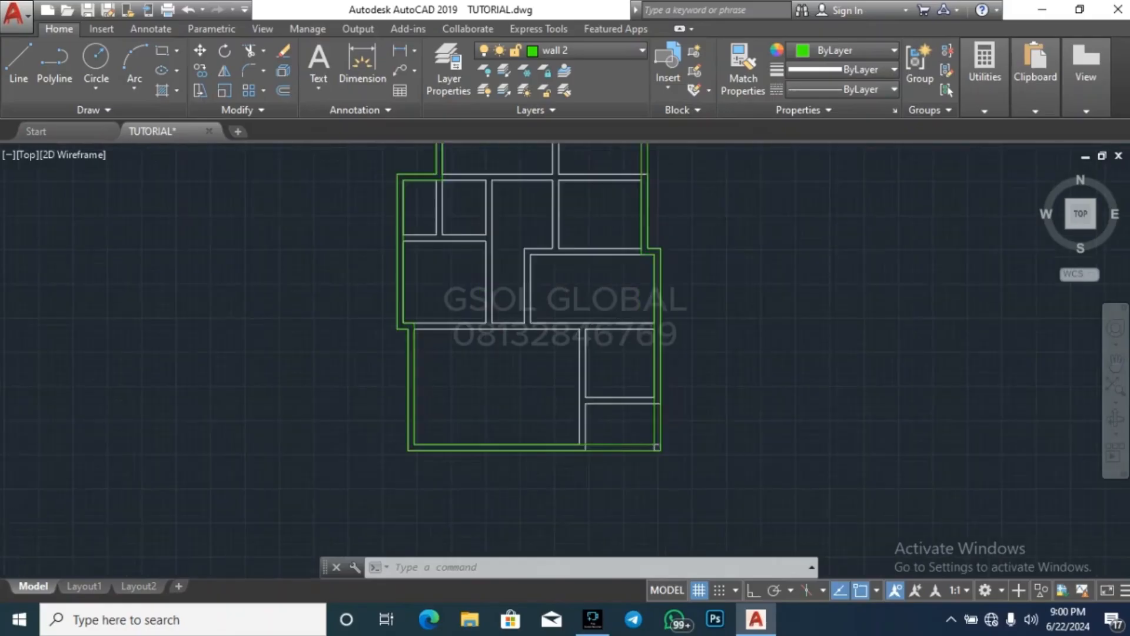
pyautogui.scroll(2, 619, 325)
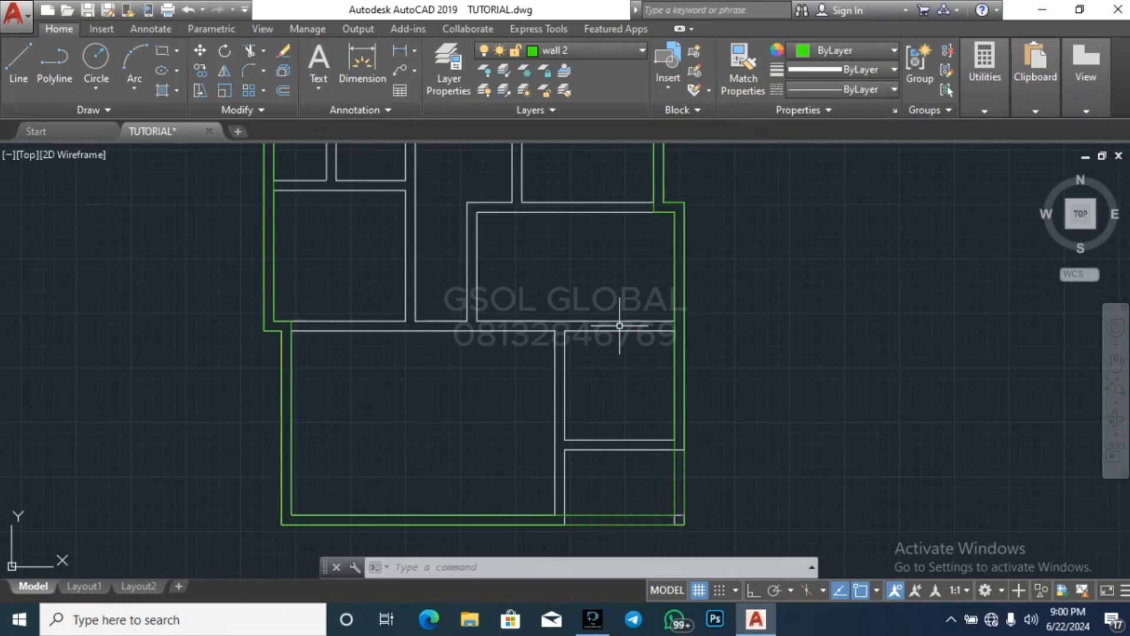
pyautogui.click(552, 460)
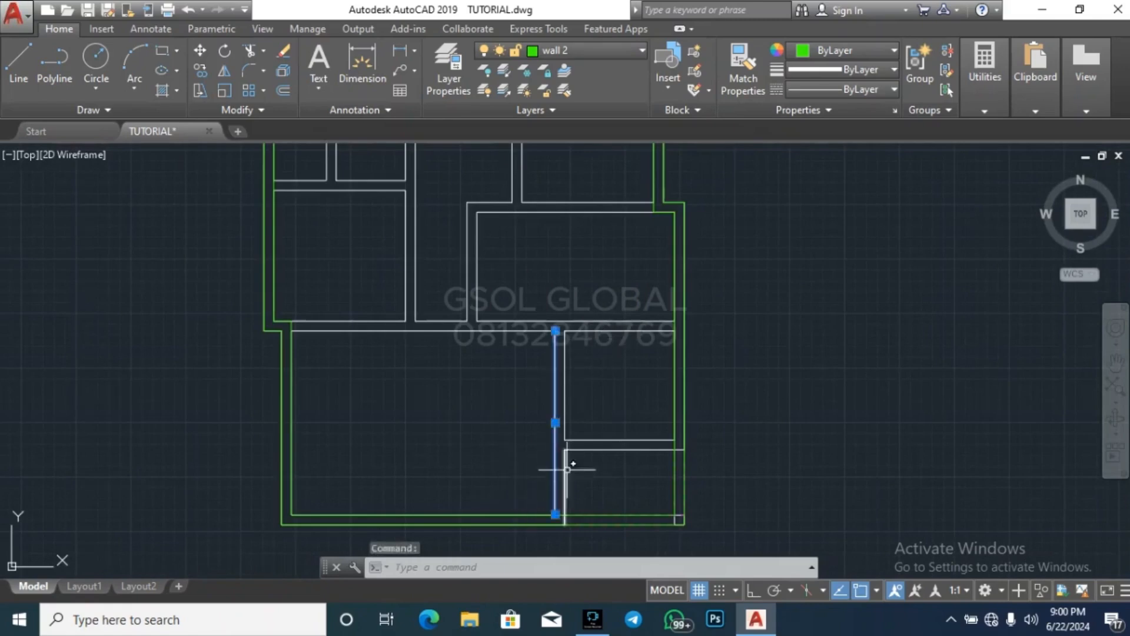
pyautogui.press('Escape')
pyautogui.press('Escape')
pyautogui.press('Escape')
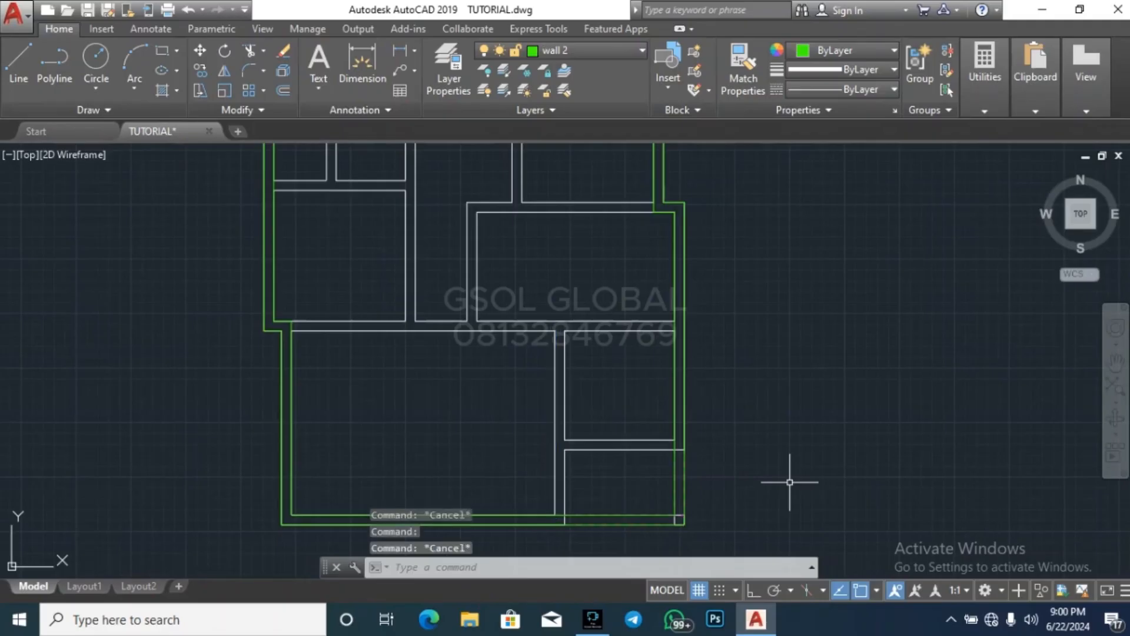
# Measure the inside width of the large southern room along its south wall in the original ground floor plan
pyautogui.scroll(-6, 801, 425)
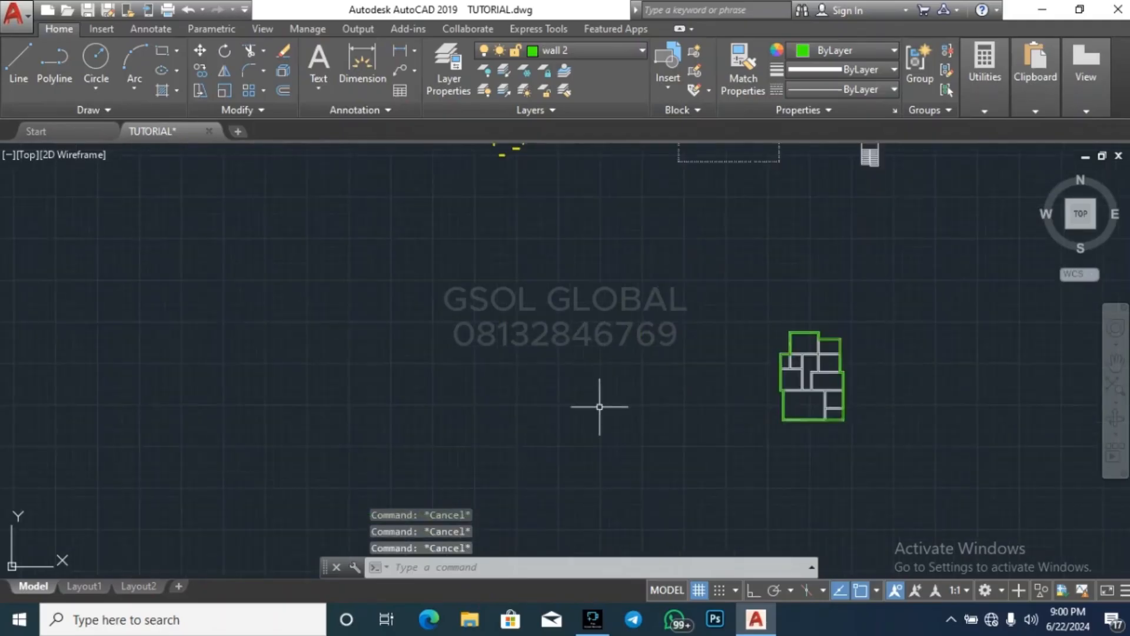
pyautogui.scroll(-2, 598, 389)
pyautogui.scroll(3, 659, 216)
pyautogui.scroll(5, 818, 259)
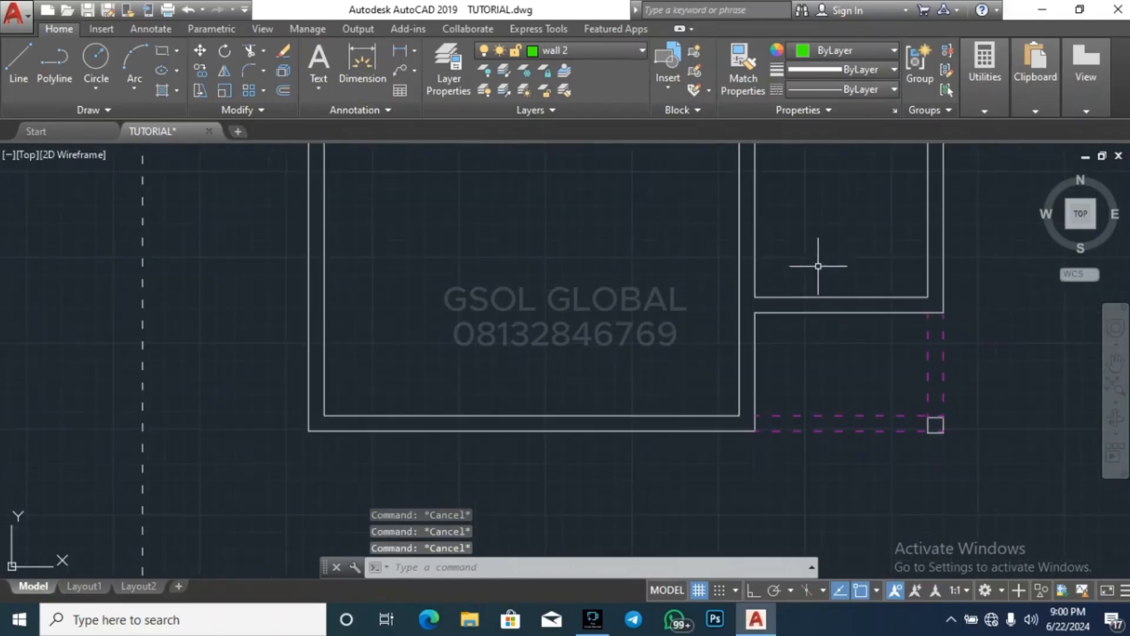
pyautogui.click(984, 100)
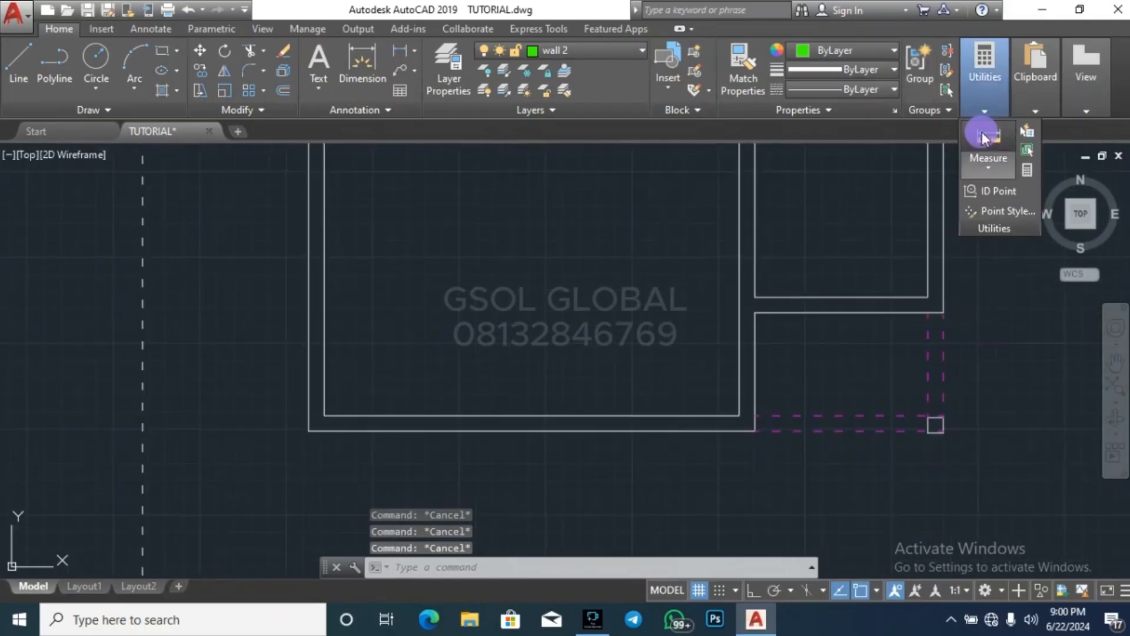
pyautogui.click(988, 141)
pyautogui.click(740, 415)
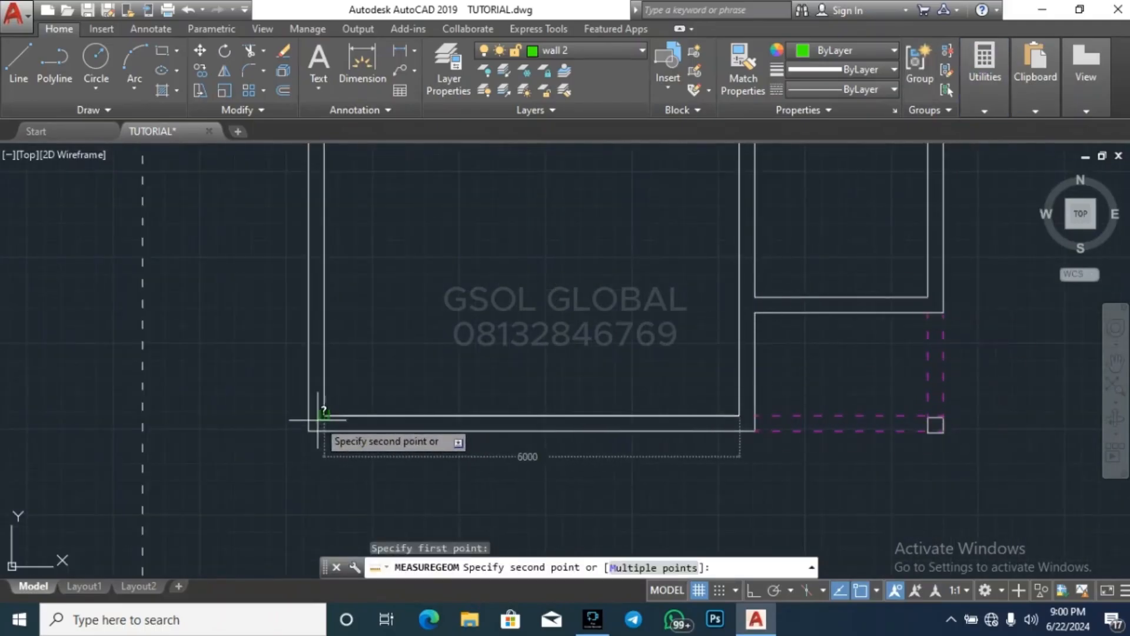
pyautogui.press('Escape')
pyautogui.press('Escape')
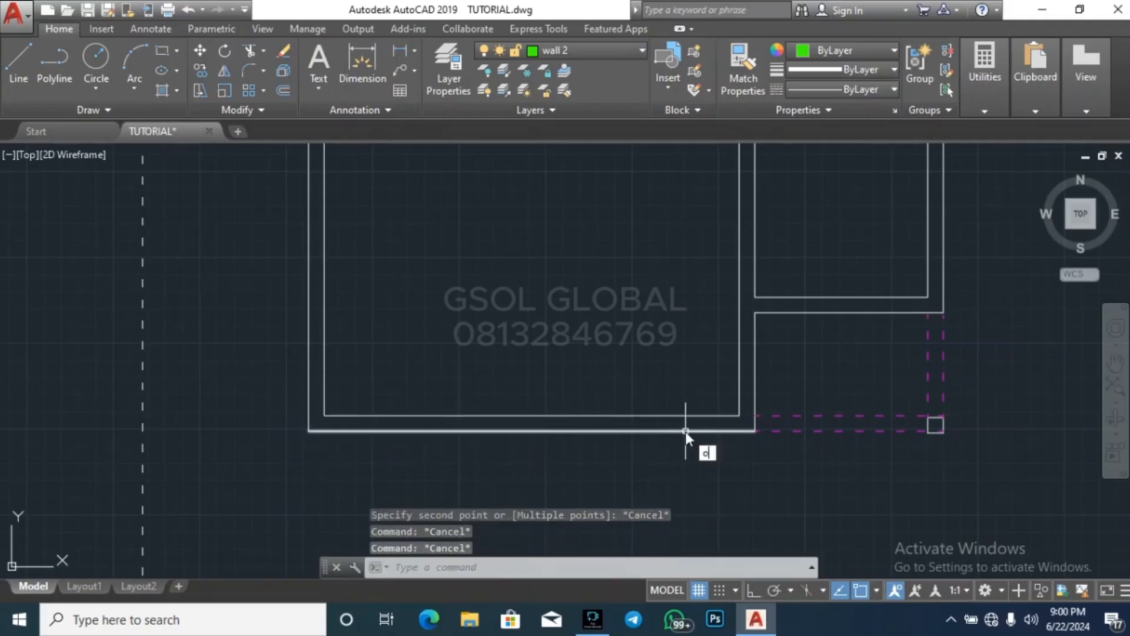
# Offset the inner face of the large southern room's east wall by 1200 into the room
pyautogui.write('o')
pyautogui.press('Return')
pyautogui.write('1200')
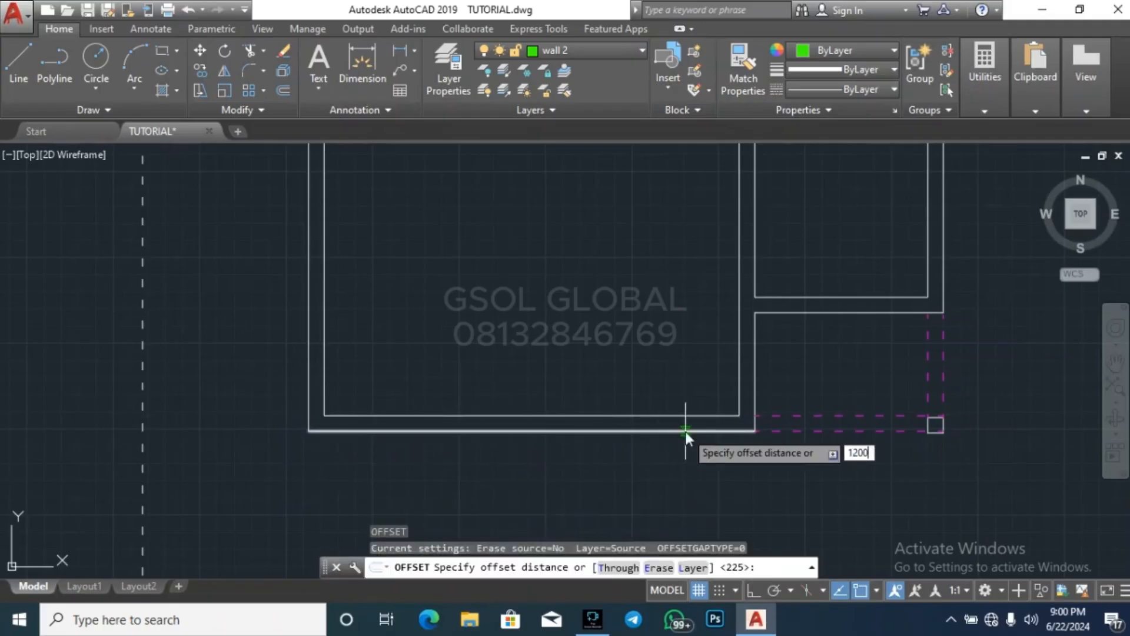
pyautogui.press('Return')
pyautogui.click(740, 359)
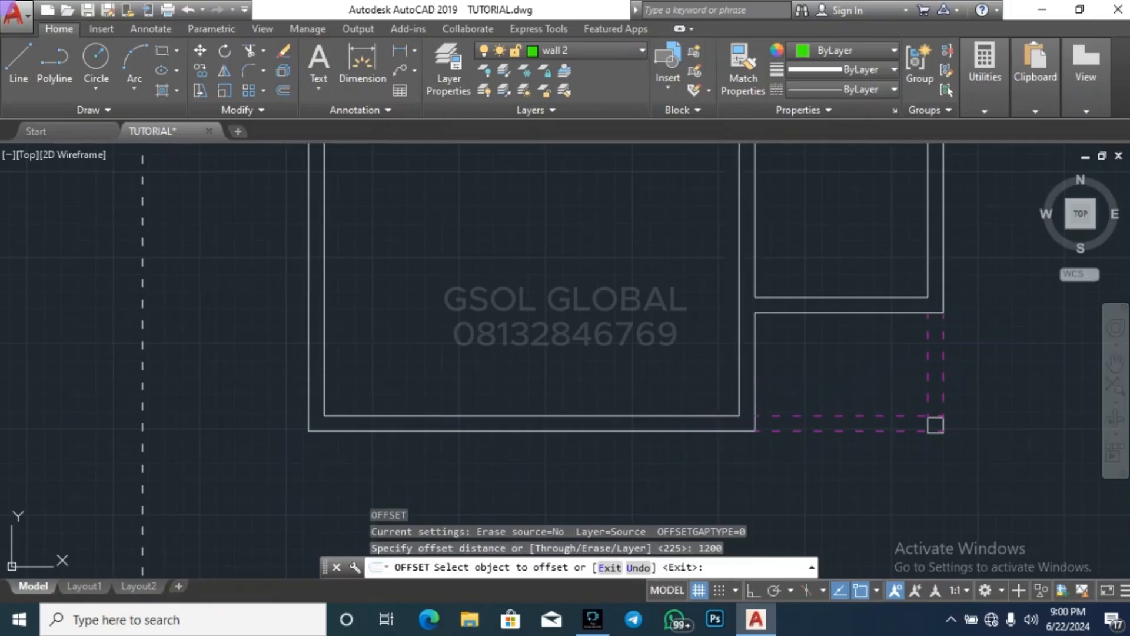
pyautogui.click(687, 353)
pyautogui.press('Return')
pyautogui.press('Return')
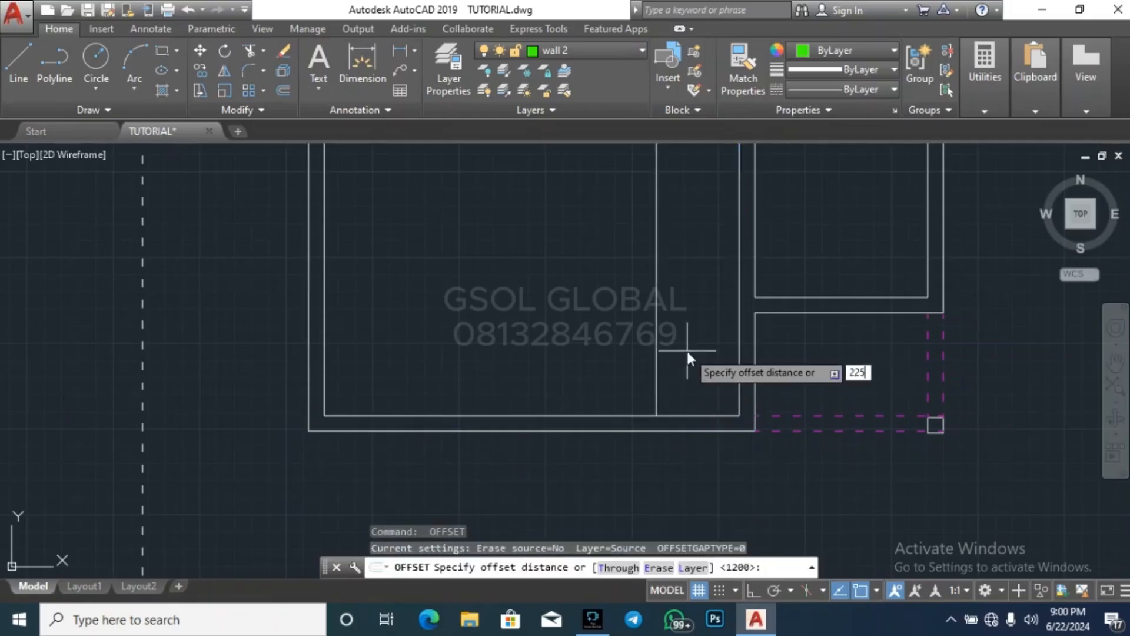
# Offset the new vertical line by 225 to the west to form a partition wall
pyautogui.write('225')
pyautogui.press('Return')
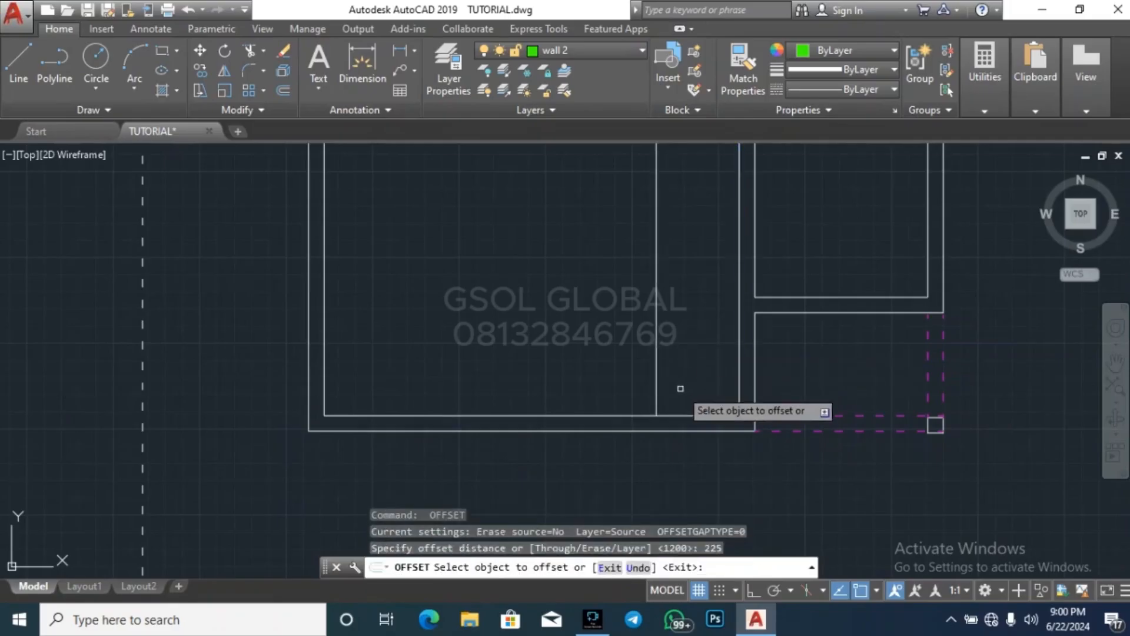
pyautogui.click(657, 359)
pyautogui.click(644, 362)
pyautogui.press('Escape')
pyautogui.press('Escape')
pyautogui.press('Escape')
# Offset the inner face of the large room's south wall by 2300 to the north
pyautogui.press('Return')
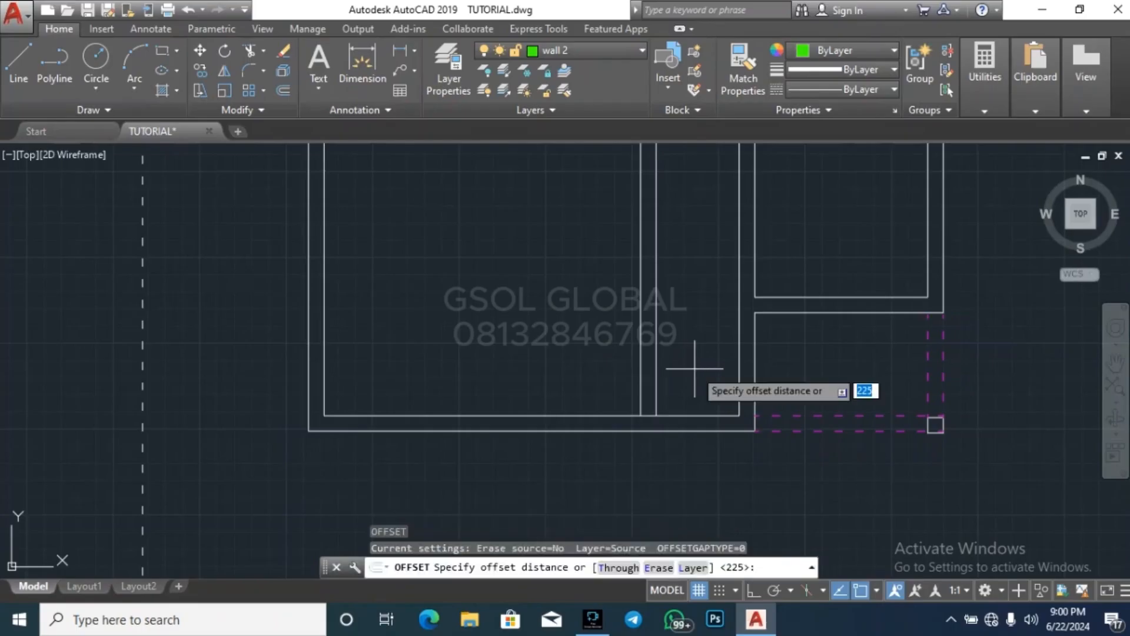
pyautogui.write('2300')
pyautogui.press('Return')
pyautogui.click(704, 415)
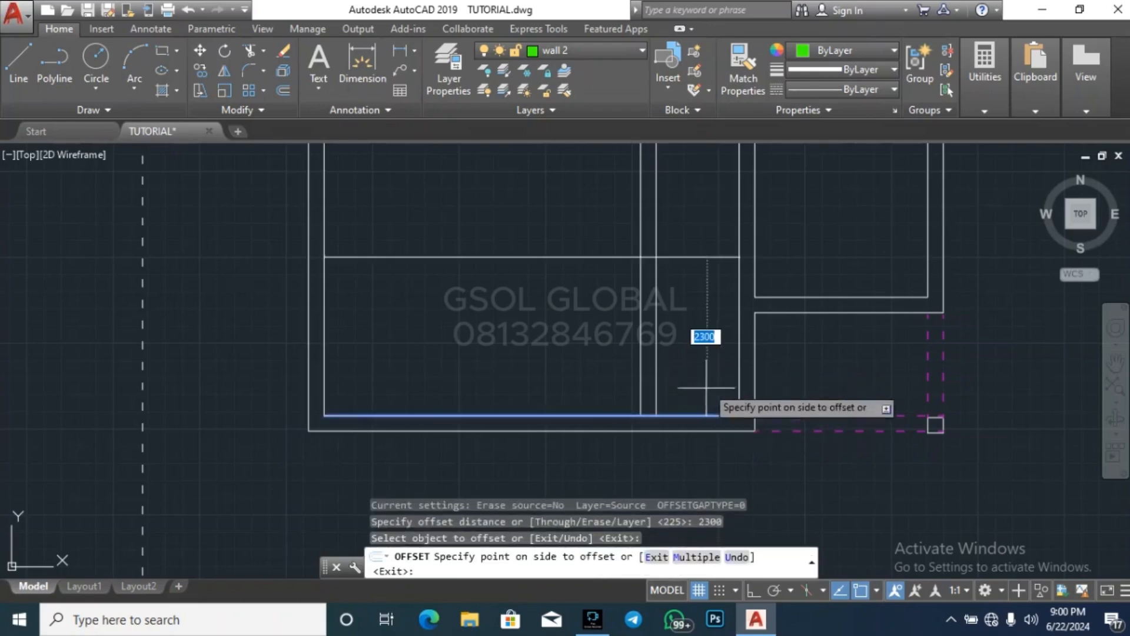
pyautogui.click(707, 334)
pyautogui.press('Escape')
# Measure from the adjoining eastern room's inner southwest corner to the east end of the new horizontal line
pyautogui.moveTo(991, 90)
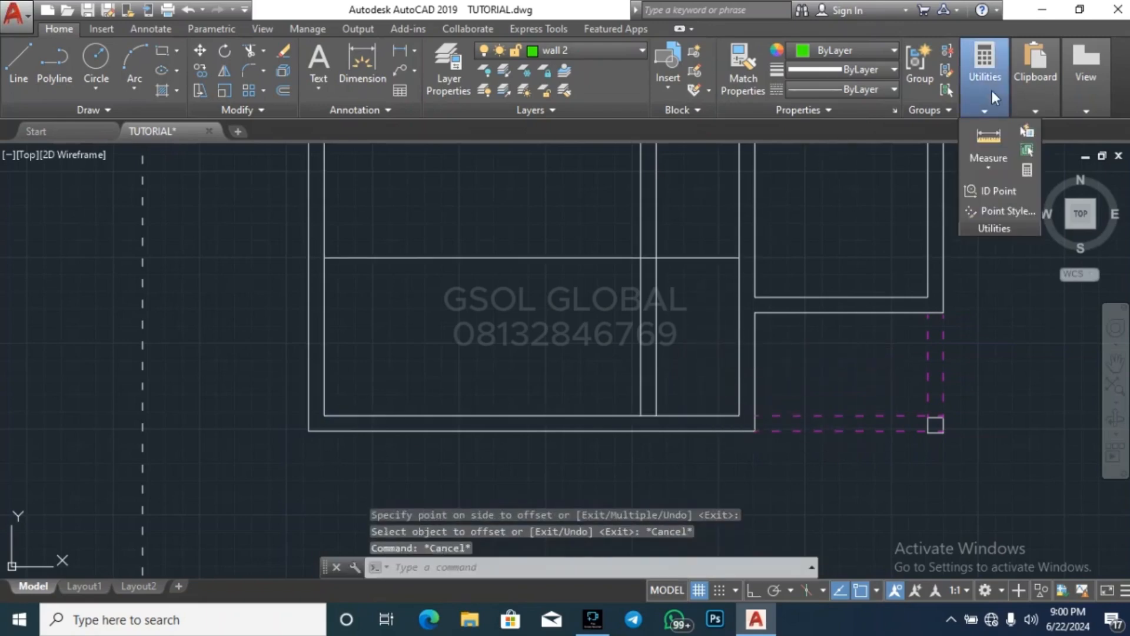
pyautogui.click(980, 132)
pyautogui.scroll(4, 787, 233)
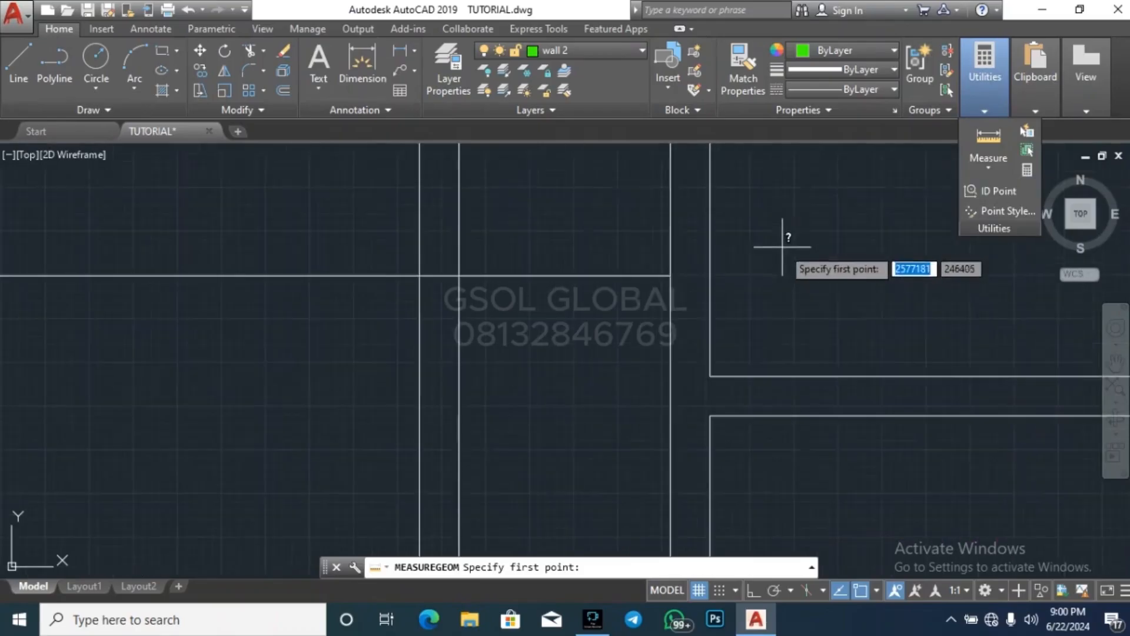
pyautogui.click(711, 376)
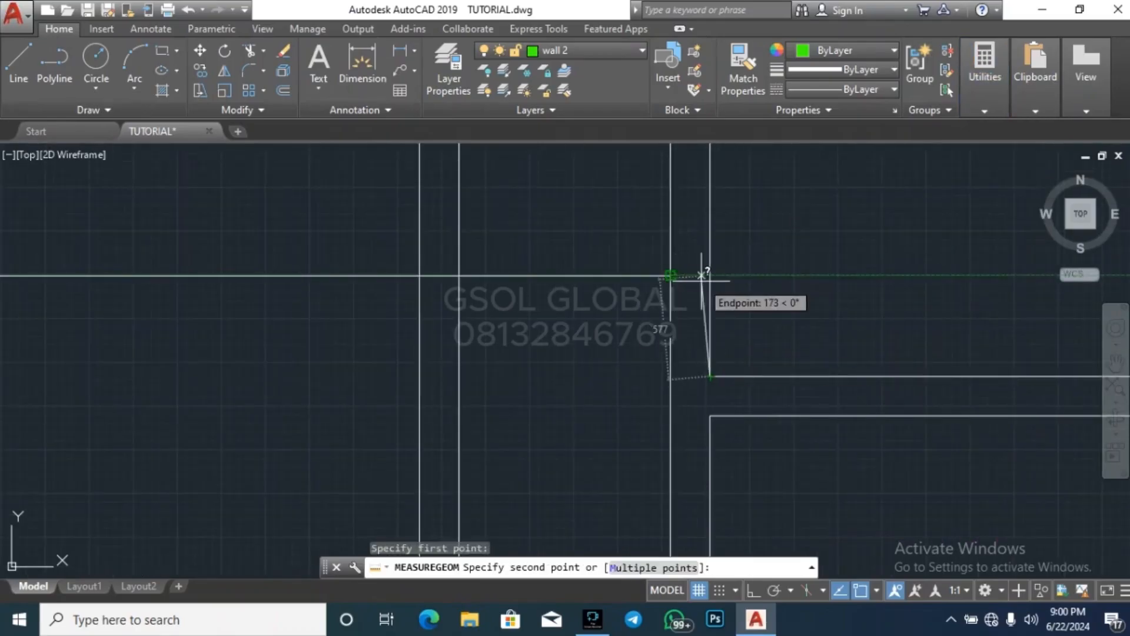
pyautogui.press('Escape')
pyautogui.press('Escape')
pyautogui.press('Escape')
# Delete the horizontal line crossing the large southern room
pyautogui.scroll(-4, 746, 323)
pyautogui.click(689, 317)
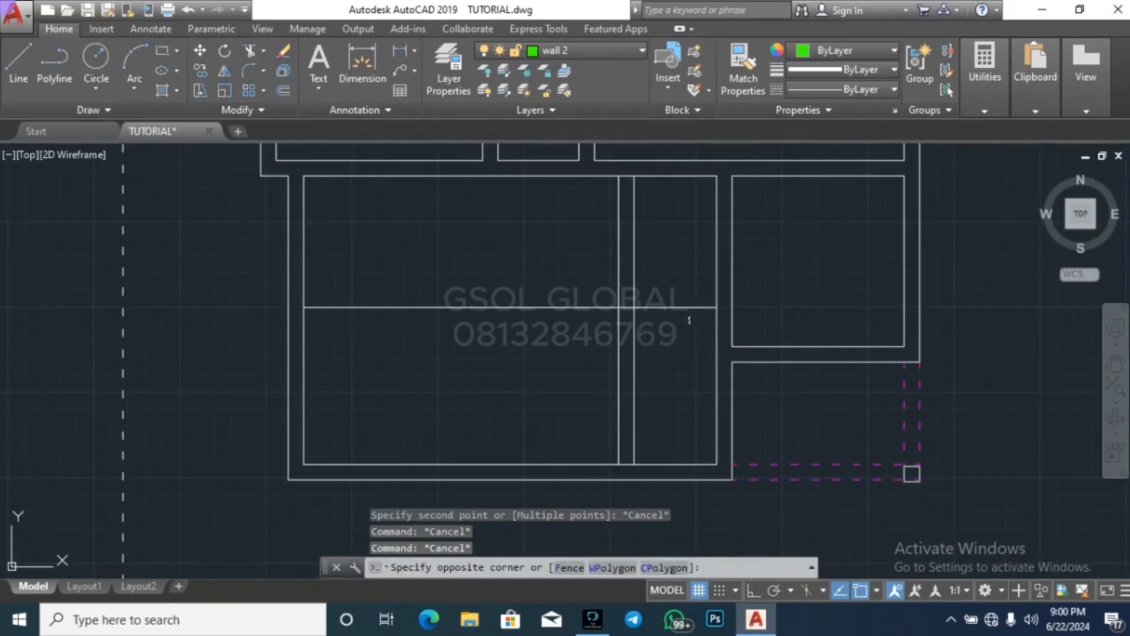
pyautogui.click(679, 274)
pyautogui.press('Delete')
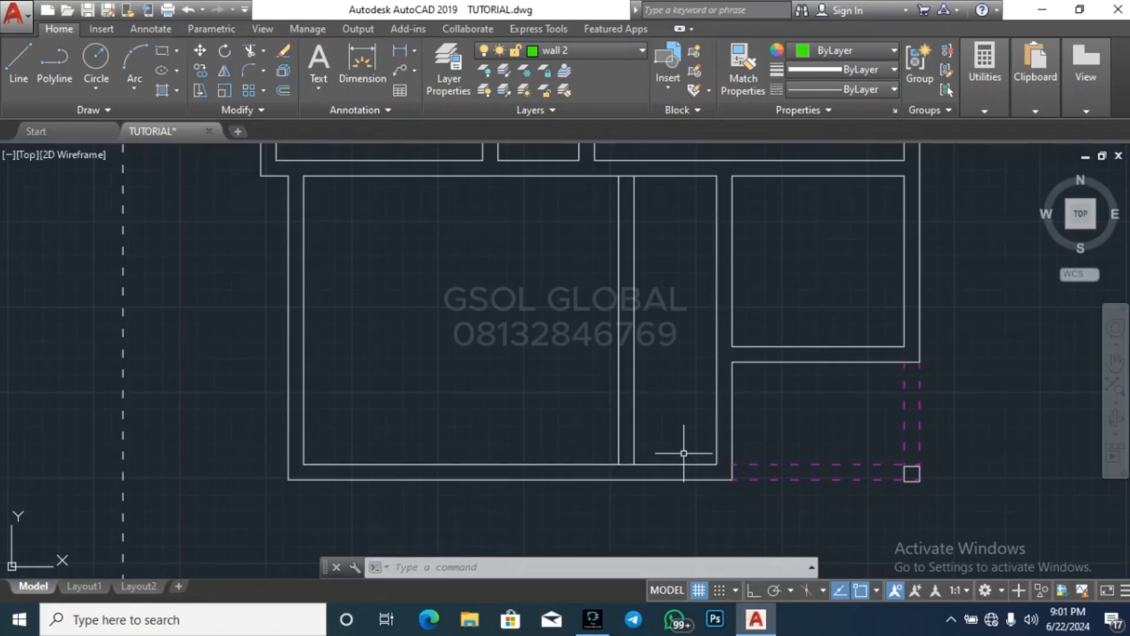
pyautogui.press('Escape')
pyautogui.press('Escape')
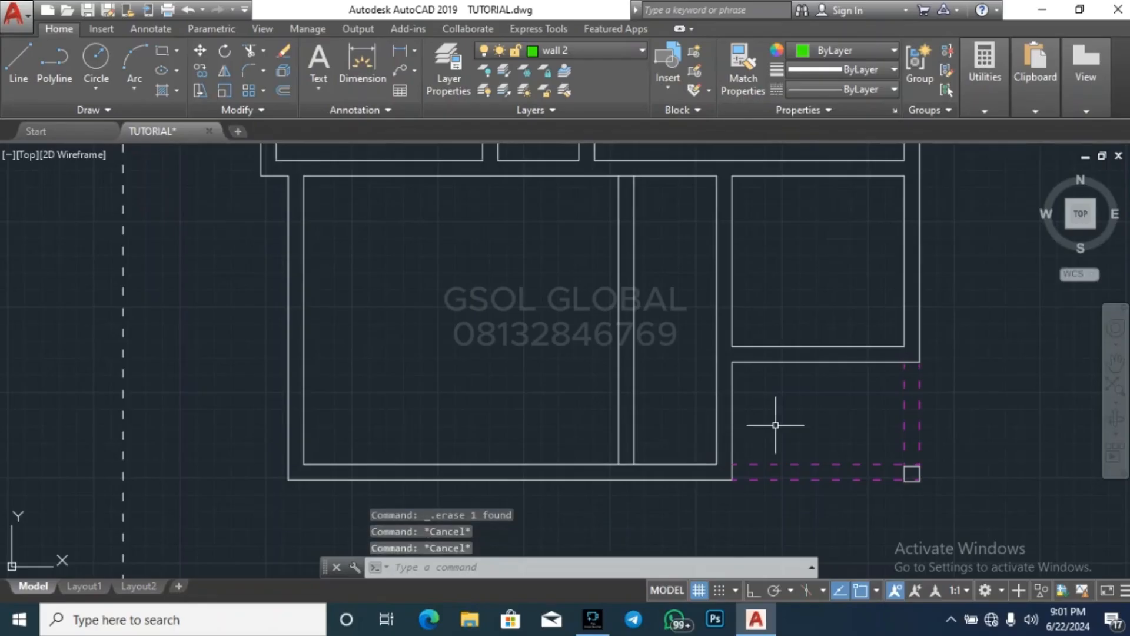
pyautogui.press('Return')
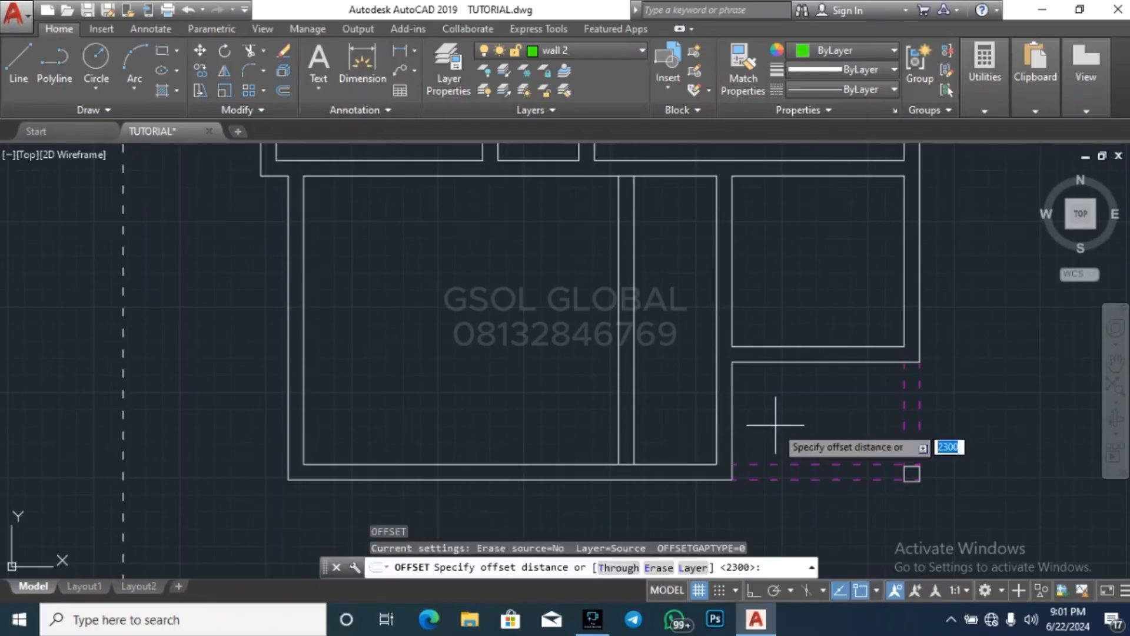
pyautogui.press('Escape')
pyautogui.press('Escape')
pyautogui.press('Escape')
pyautogui.press('Escape')
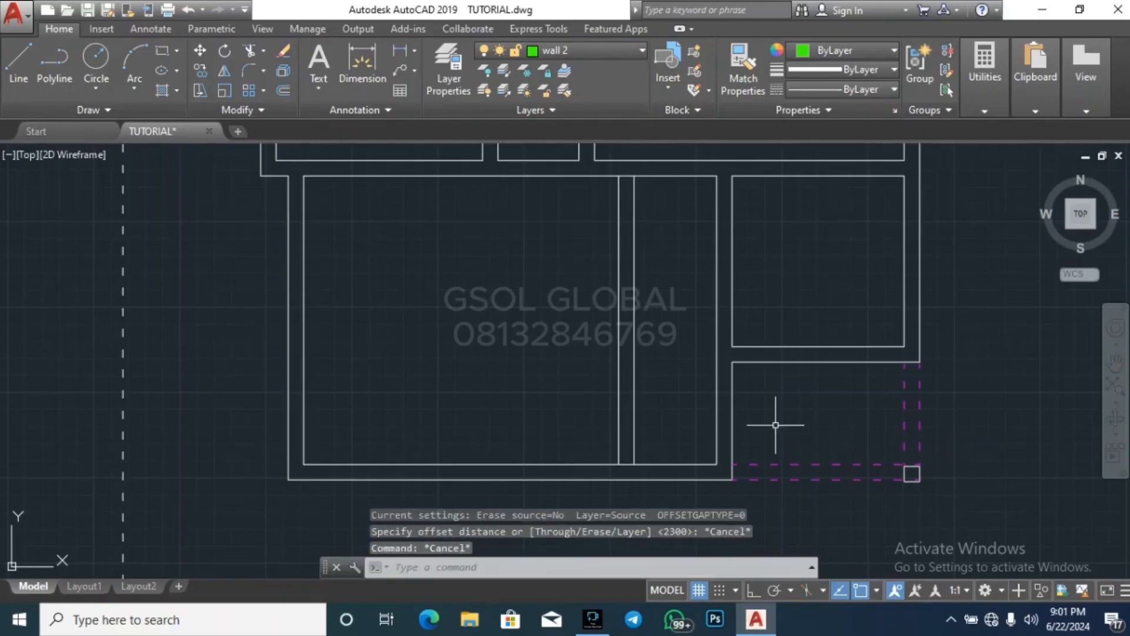
# Delete both vertical lines of the trial partition inside the large southern room
pyautogui.scroll(-5, 605, 411)
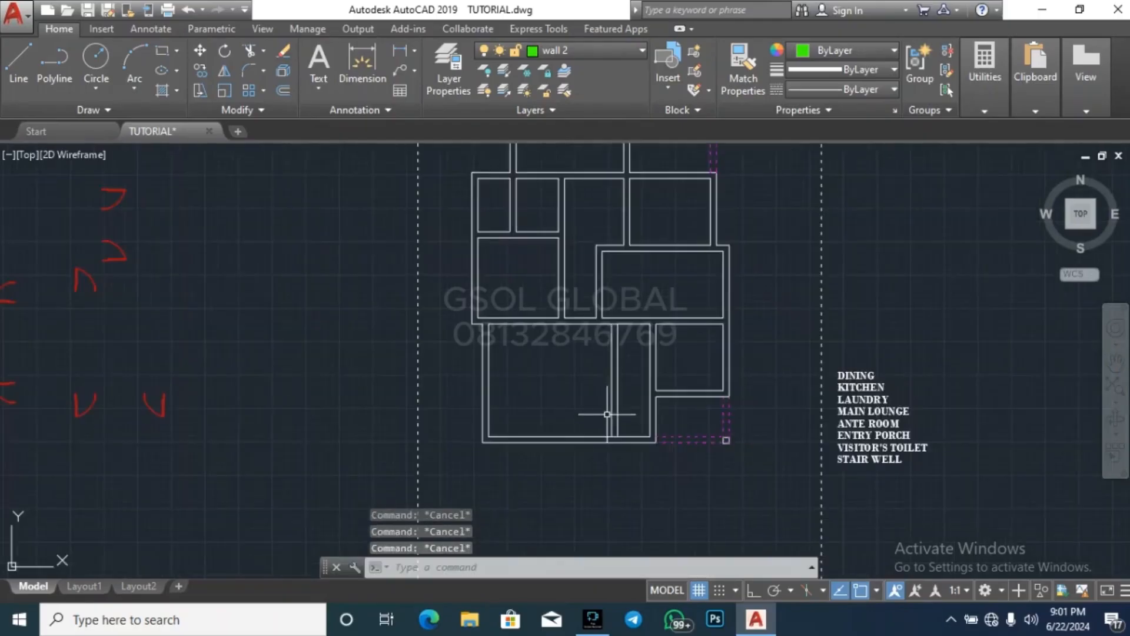
pyautogui.scroll(3, 739, 240)
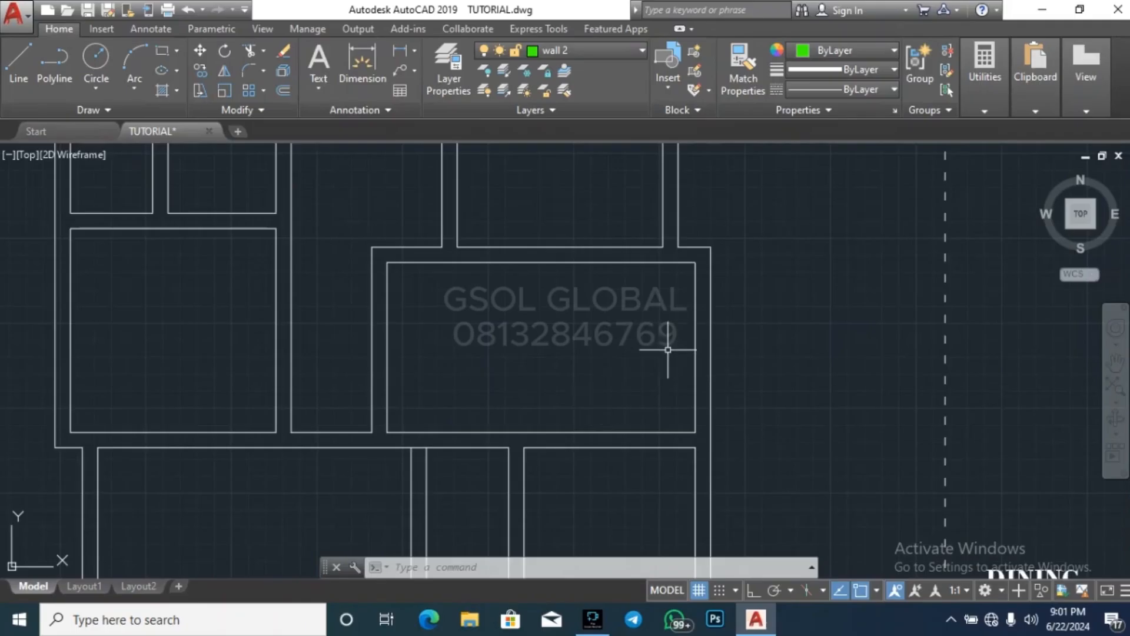
pyautogui.scroll(-5, 781, 286)
pyautogui.press('Escape')
pyautogui.press('Escape')
pyautogui.press('Escape')
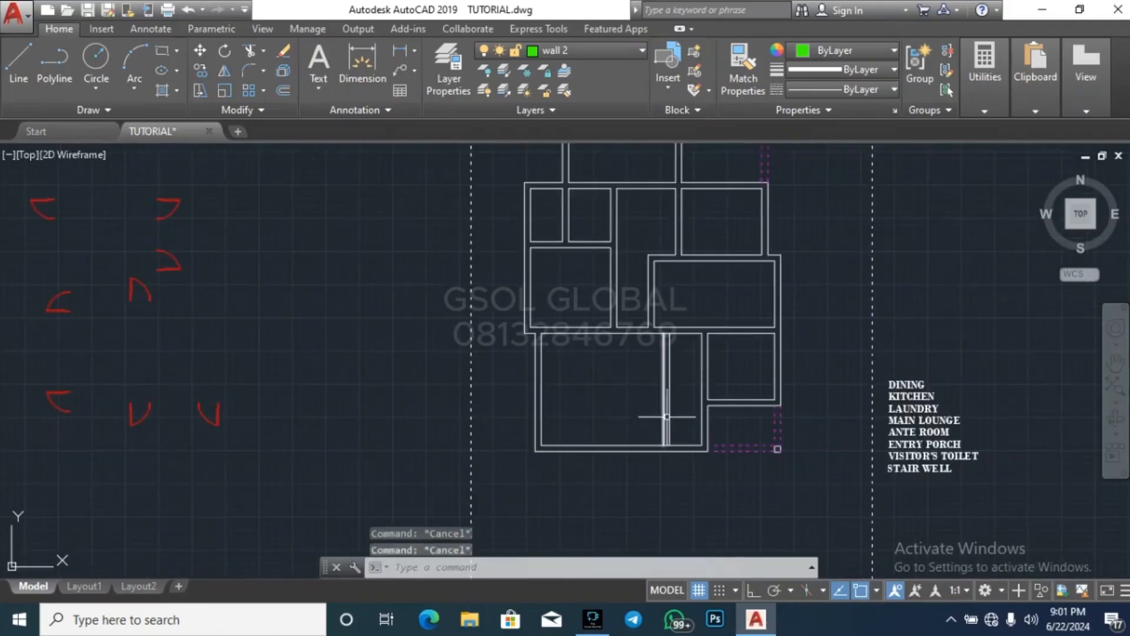
pyautogui.scroll(4, 747, 403)
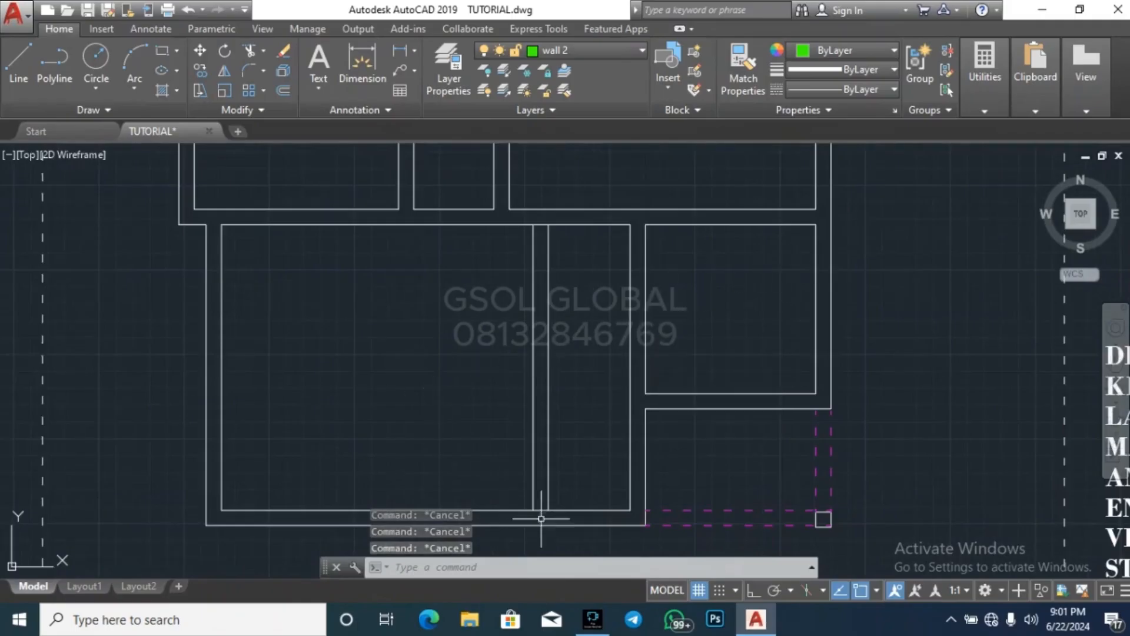
pyautogui.click(550, 384)
pyautogui.click(517, 386)
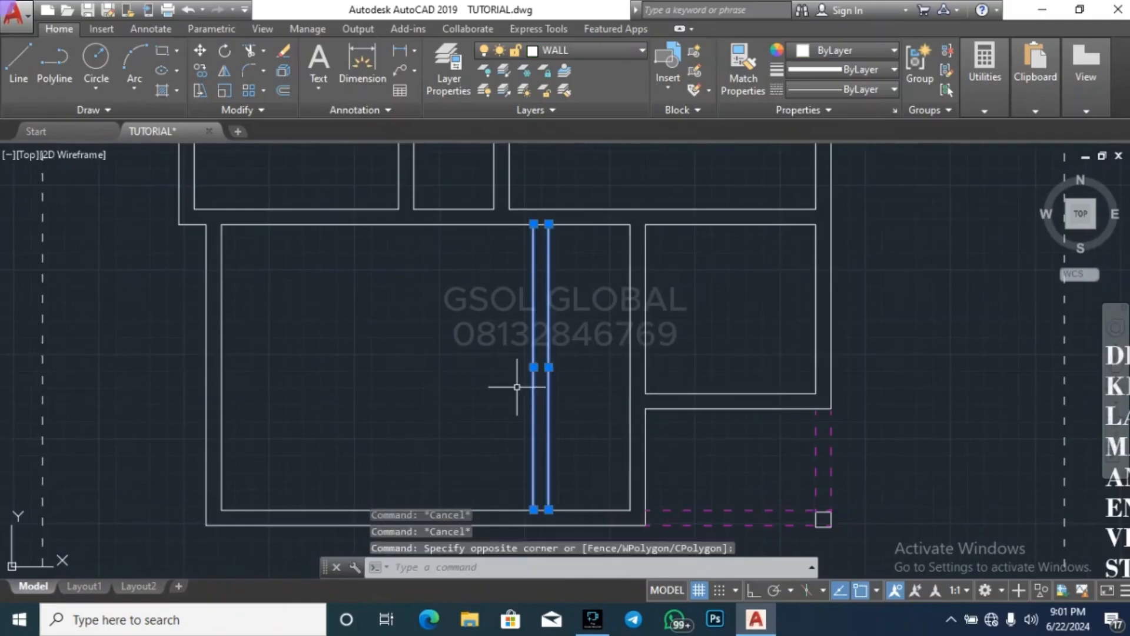
pyautogui.press('Delete')
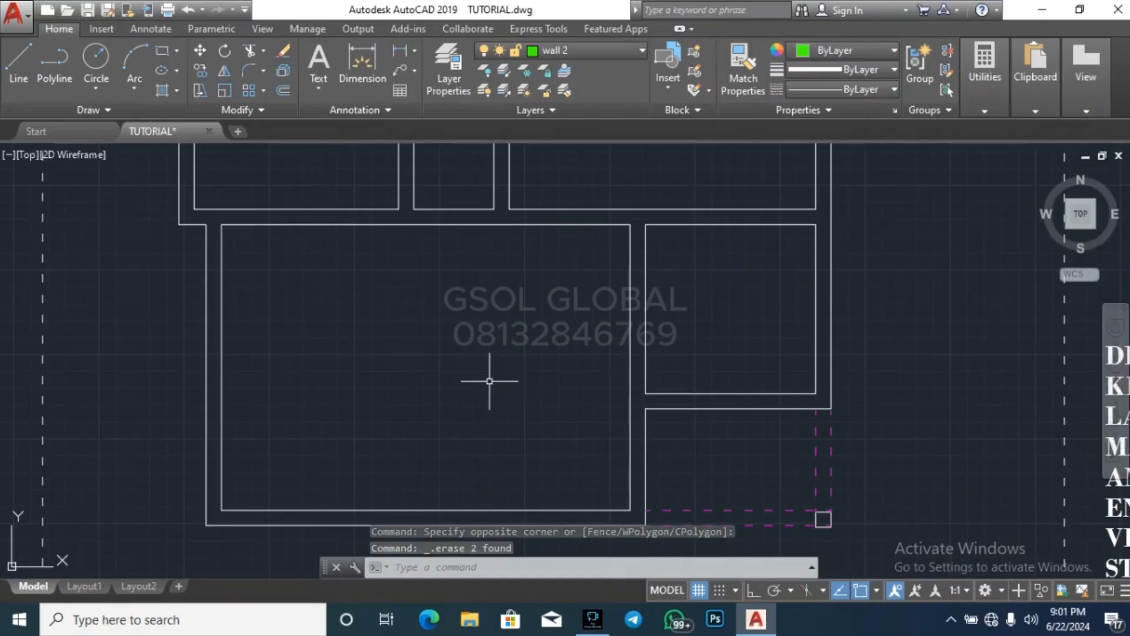
pyautogui.press('Escape')
pyautogui.press('Escape')
pyautogui.scroll(-5, 489, 381)
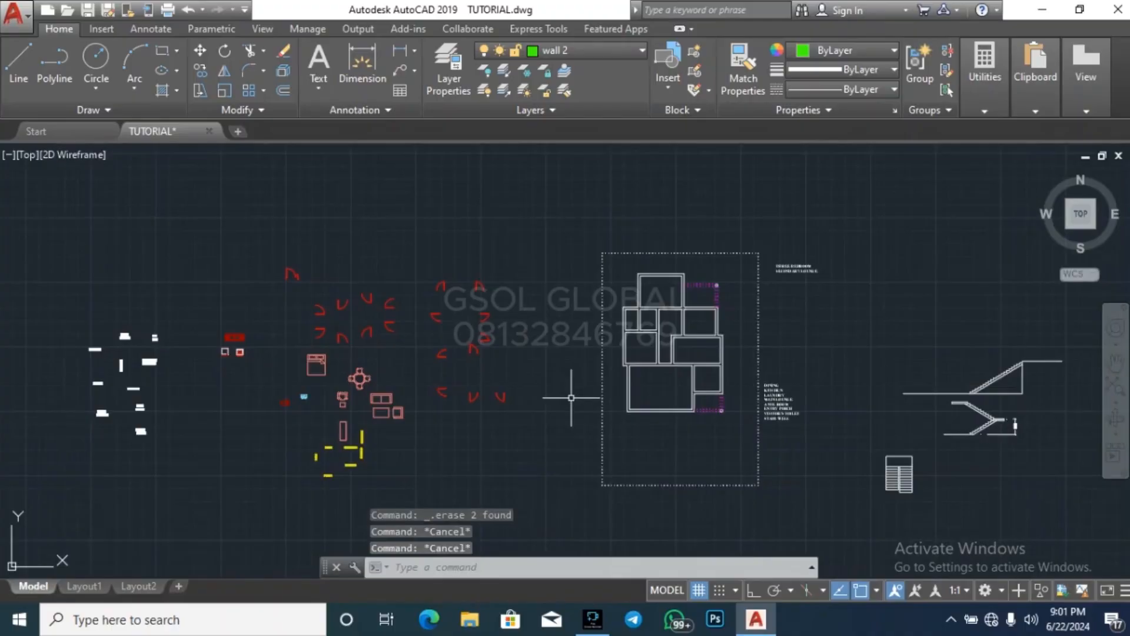
pyautogui.scroll(3, 771, 384)
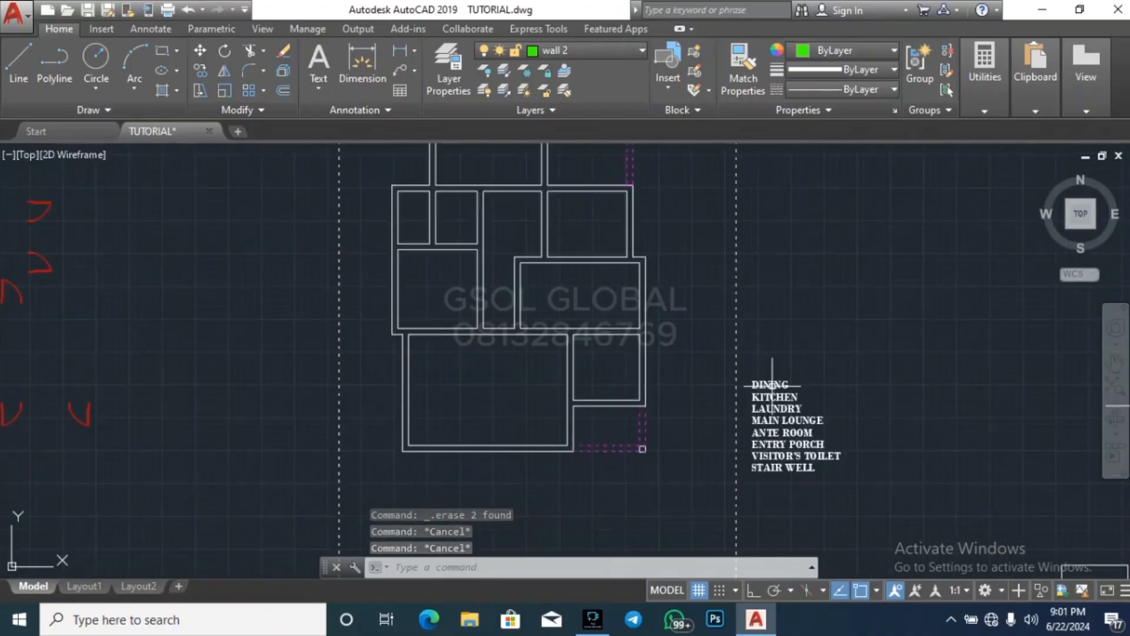
pyautogui.scroll(3, 575, 416)
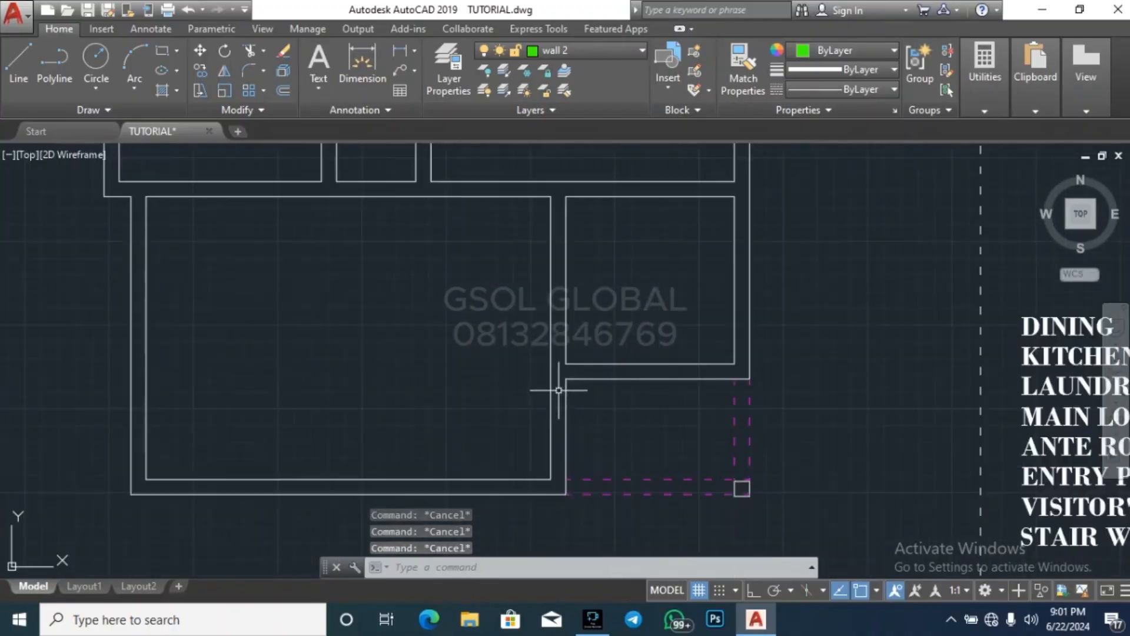
# Offset the inner face of the large room's south wall by 2700 to the north
pyautogui.click(552, 396)
pyautogui.press('Escape')
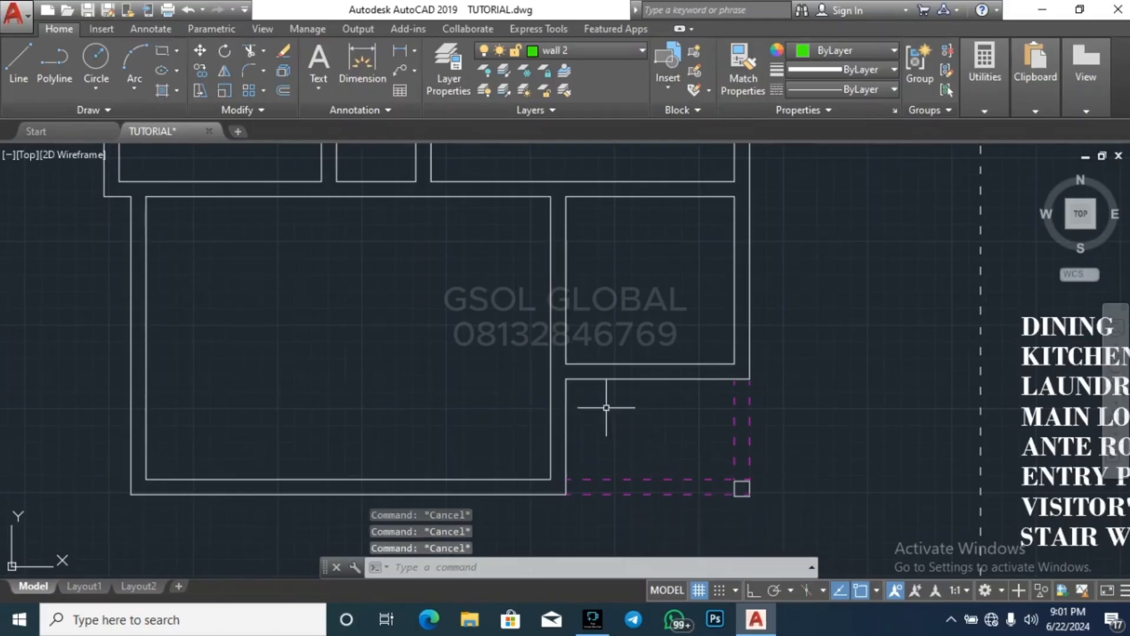
pyautogui.click(984, 65)
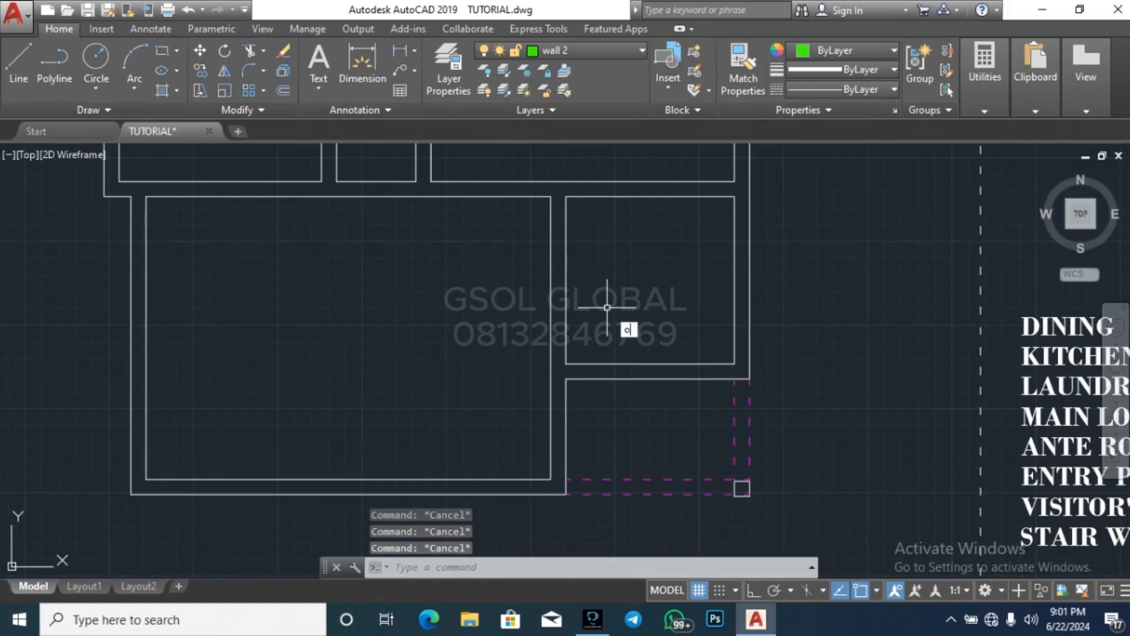
pyautogui.write('o')
pyautogui.press('Return')
pyautogui.write('27')
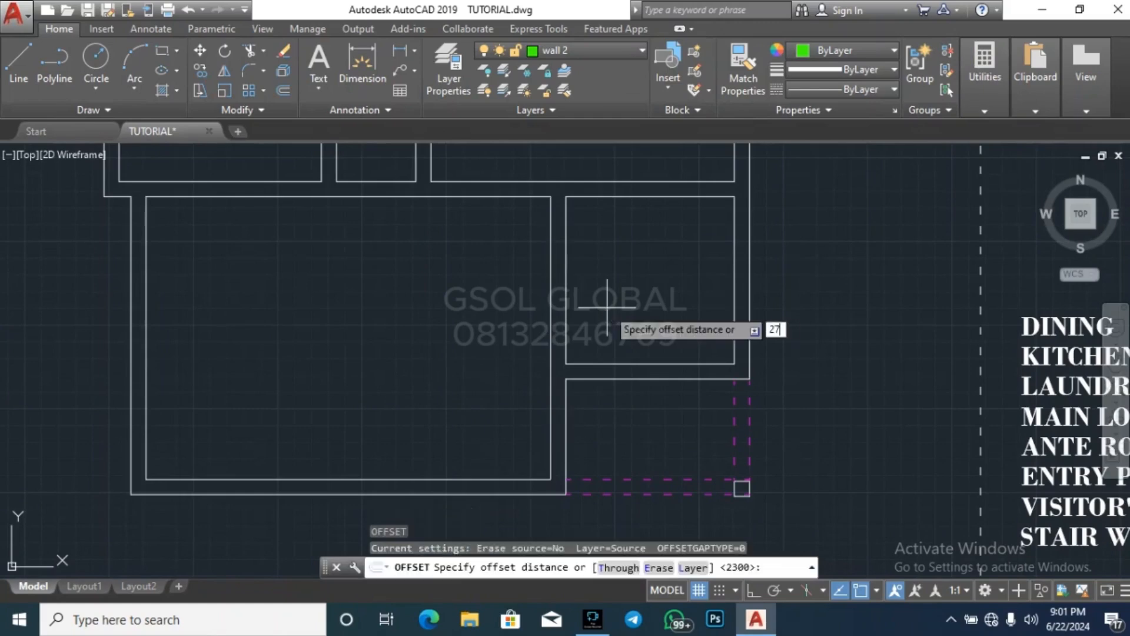
pyautogui.write('00')
pyautogui.press('Return')
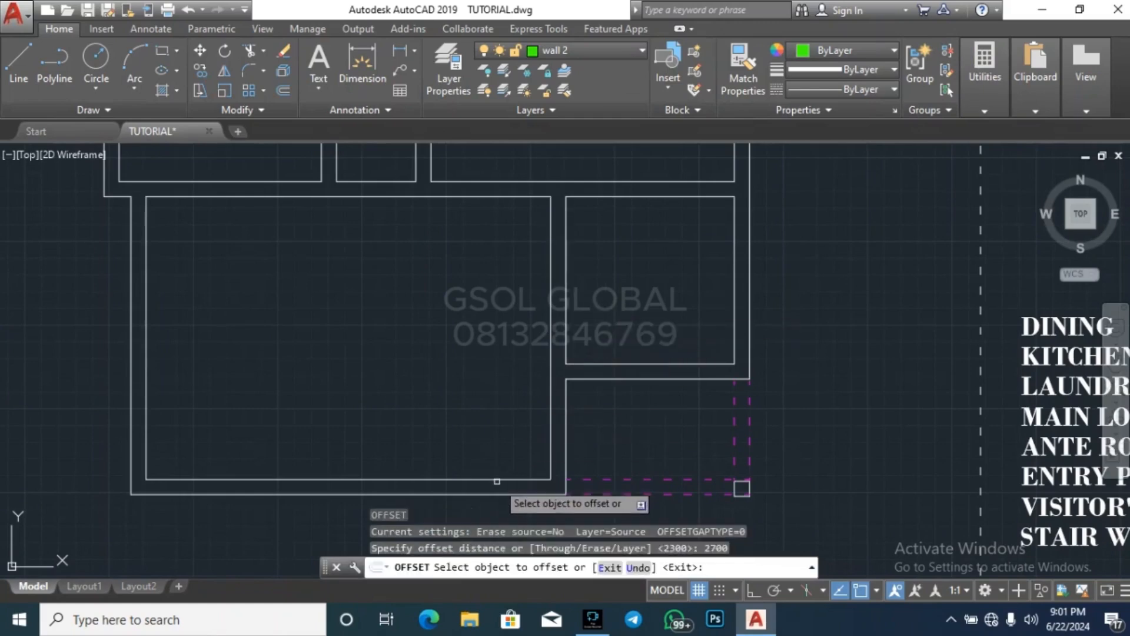
pyautogui.click(499, 480)
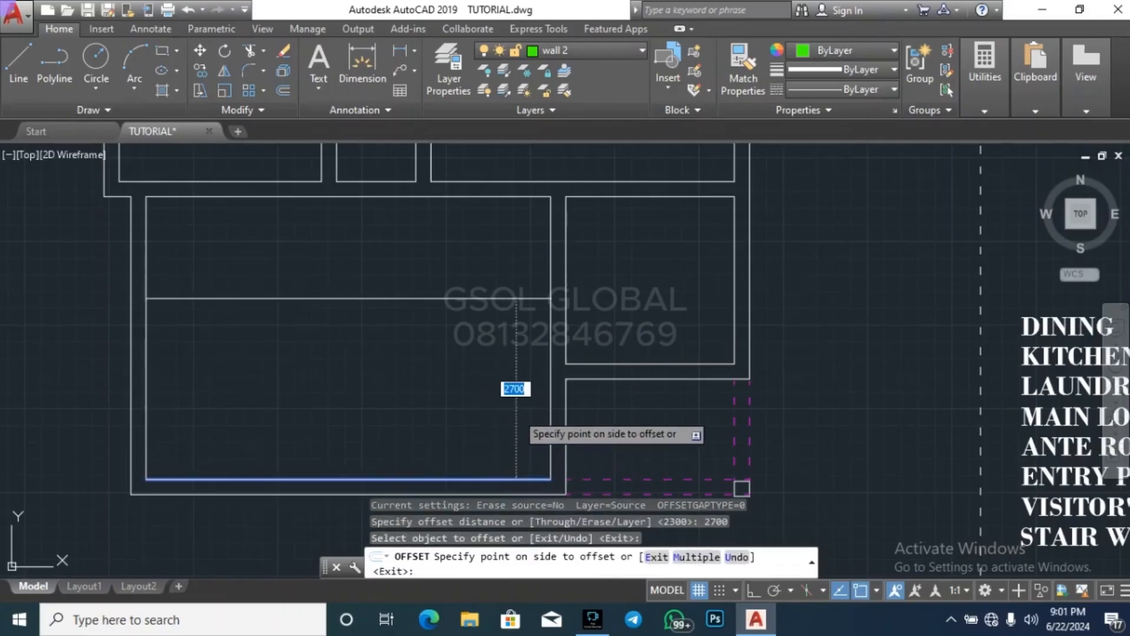
pyautogui.click(517, 414)
pyautogui.press('Escape')
# With ortho on, measure from the trial line's east end down to the level of the eastern room's inner southwest corner
pyautogui.click(982, 69)
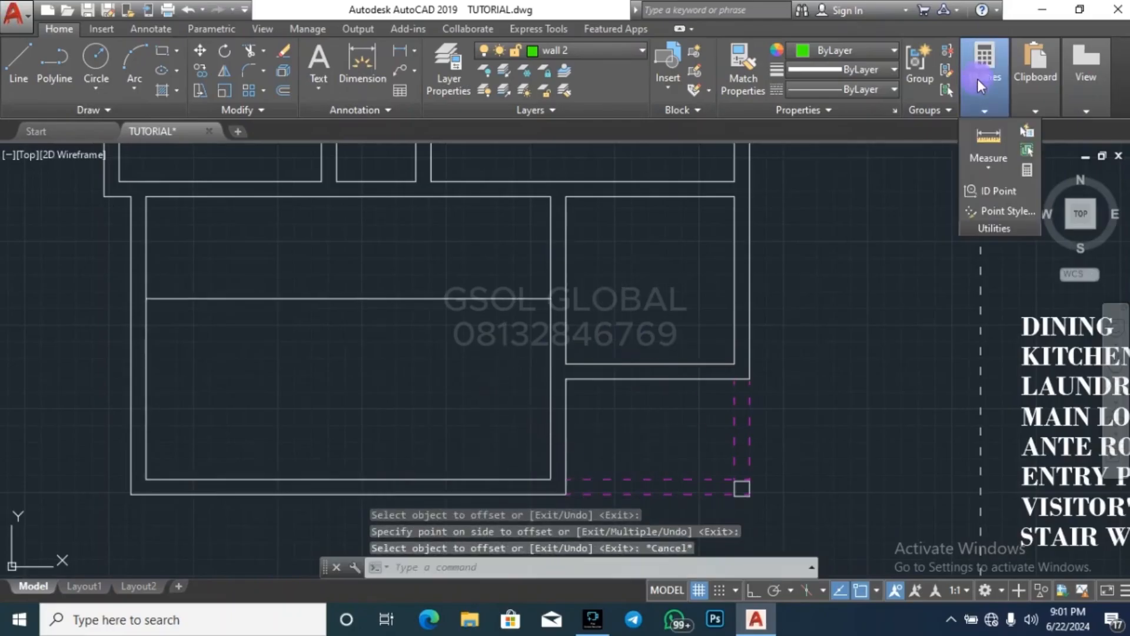
pyautogui.click(983, 131)
pyautogui.scroll(2, 572, 304)
pyautogui.scroll(2, 572, 304)
pyautogui.click(518, 288)
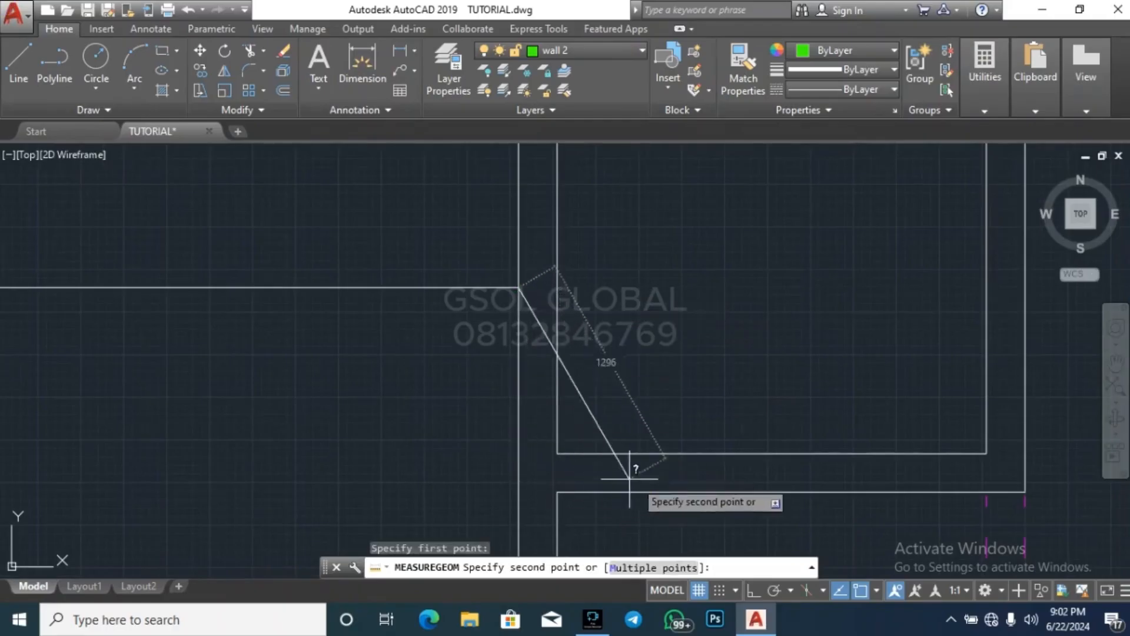
pyautogui.click(753, 591)
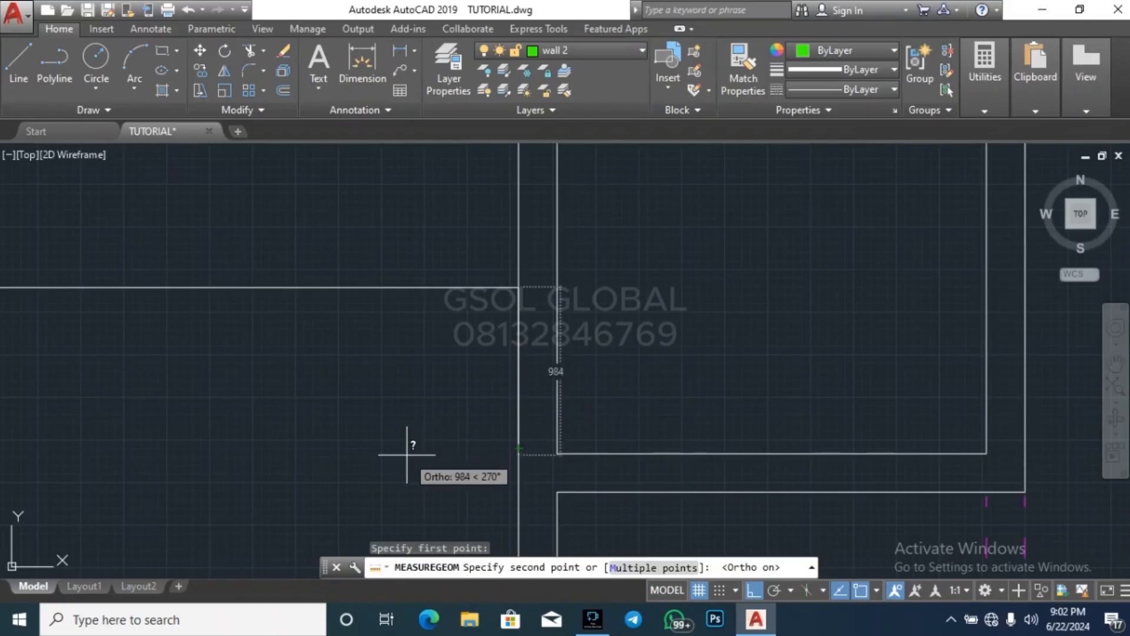
pyautogui.press('Escape')
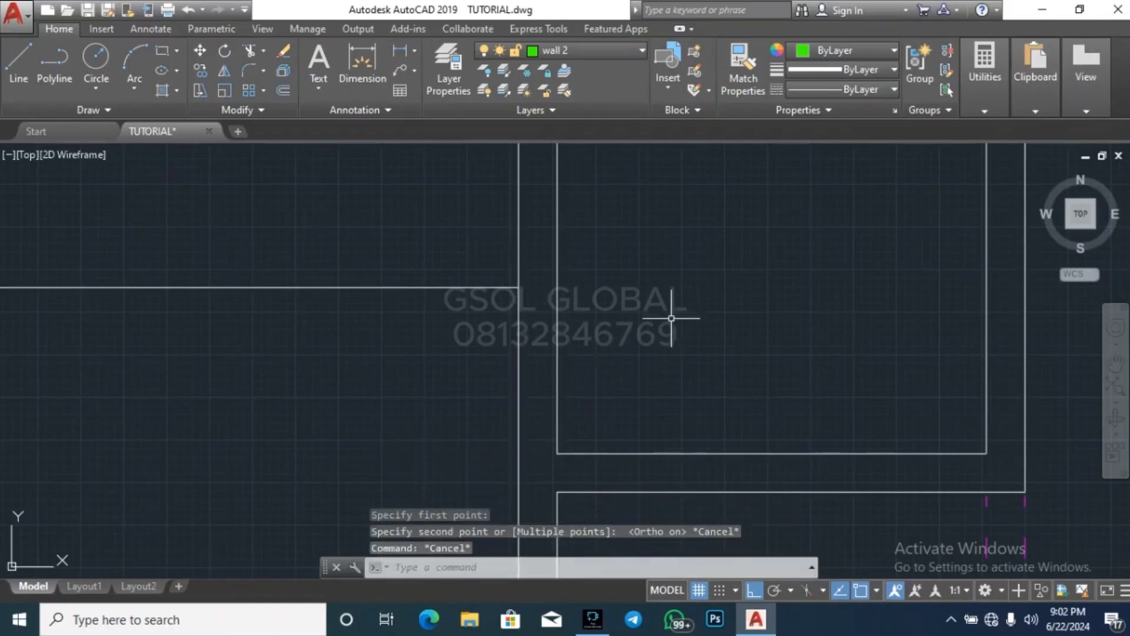
# Delete the trial horizontal line crossing the large southern room
pyautogui.scroll(-3, 676, 315)
pyautogui.click(542, 303)
pyautogui.click(523, 282)
pyautogui.press('Delete')
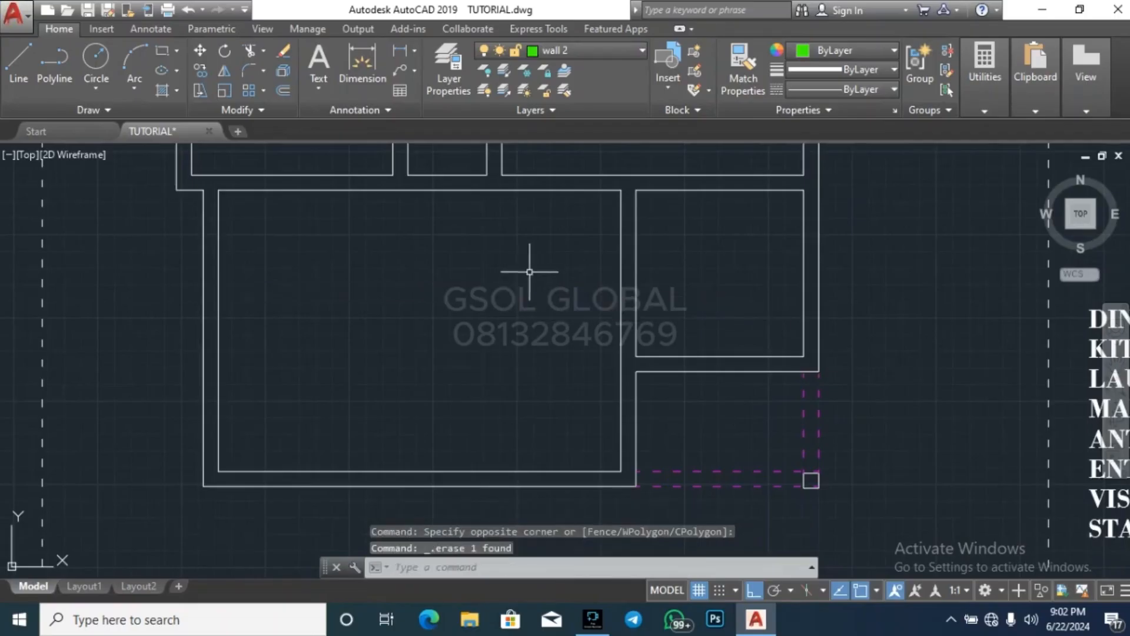
# Offset the inner face of the large room's south wall by 2500 to the north
pyautogui.press('Return')
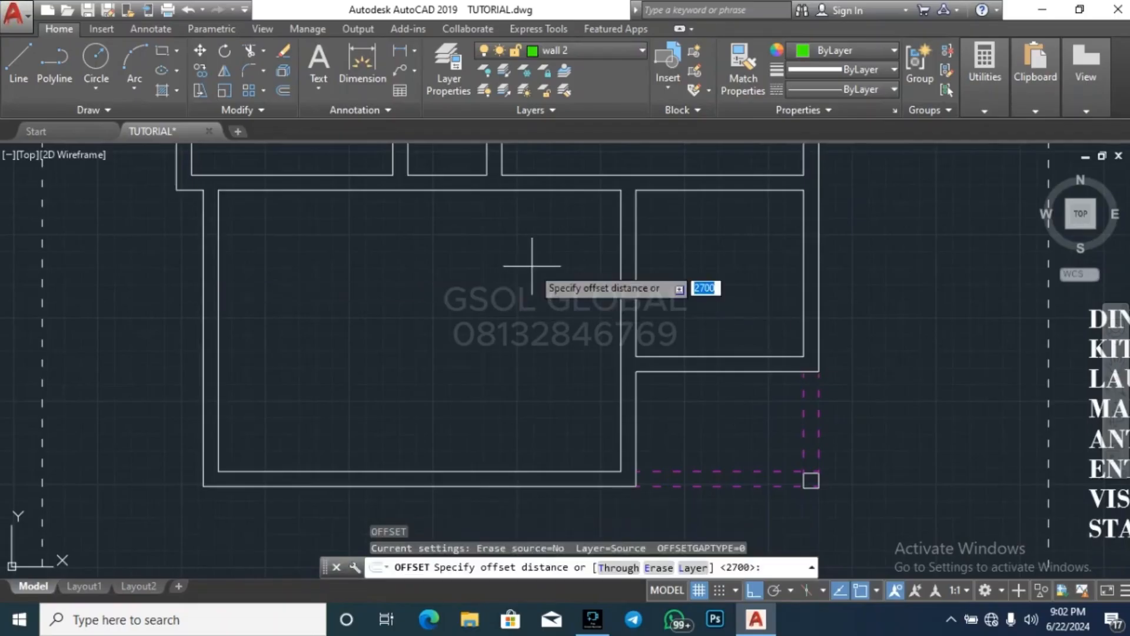
pyautogui.write('2500')
pyautogui.press('Return')
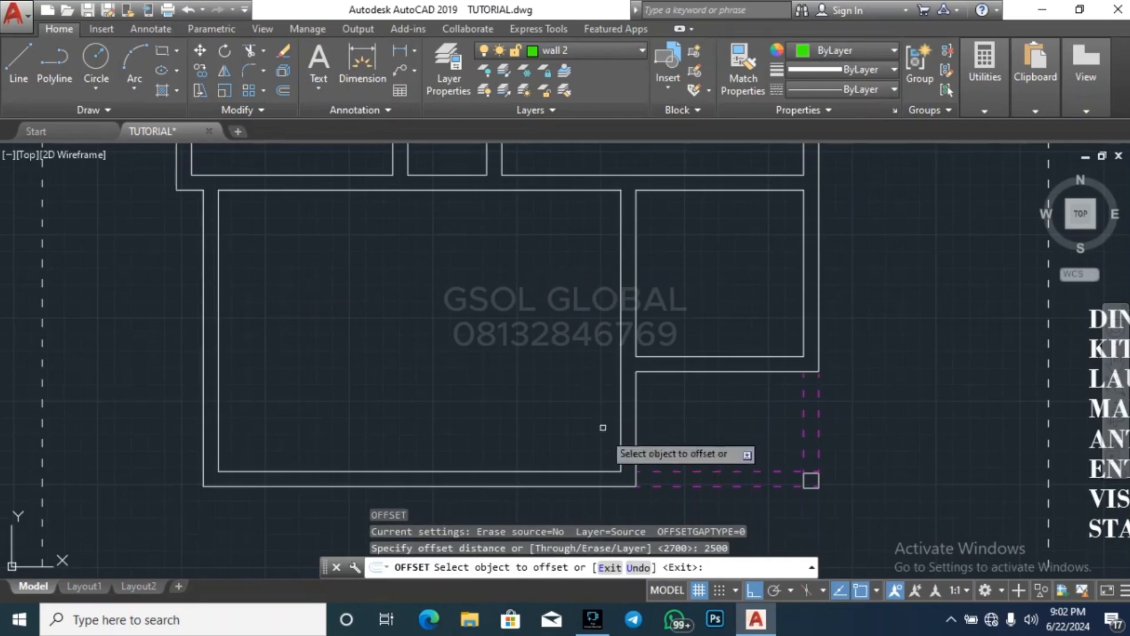
pyautogui.click(594, 471)
pyautogui.click(600, 400)
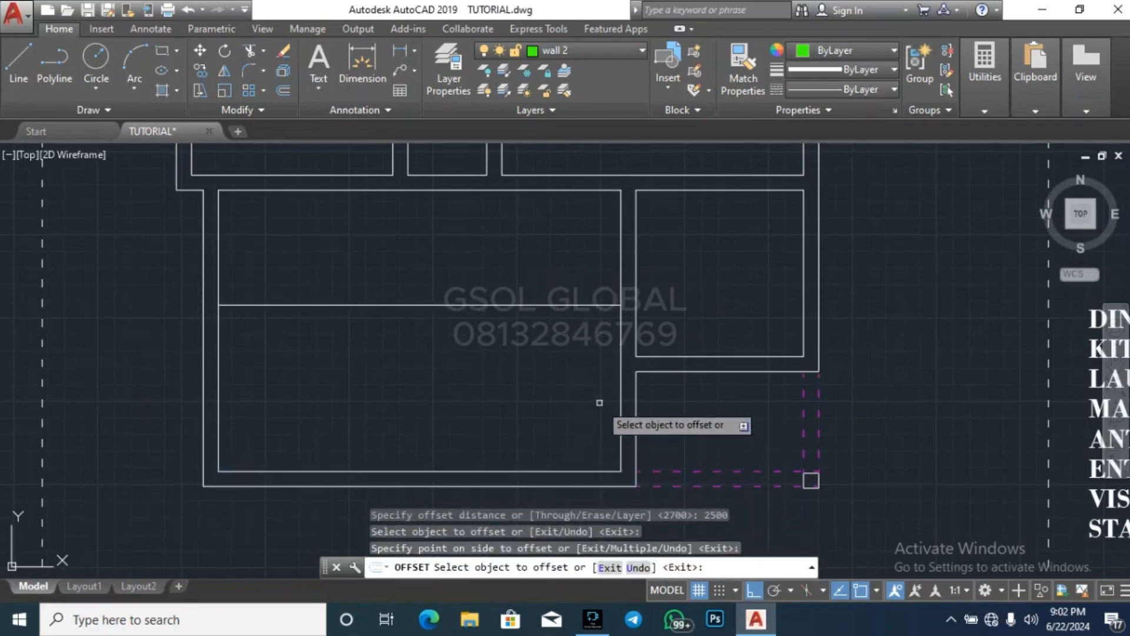
pyautogui.press('Escape')
pyautogui.press('Escape')
# Stretch the horizontal line's east end across the wall to the adjoining eastern room's inner west face
pyautogui.scroll(3, 630, 309)
pyautogui.click(559, 323)
pyautogui.click(591, 289)
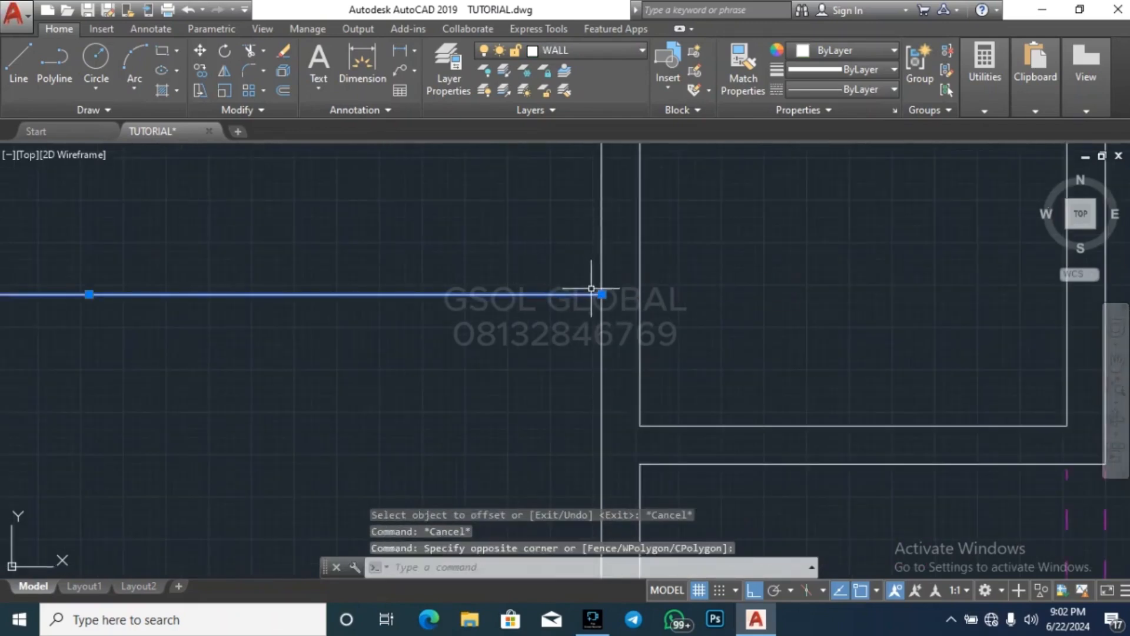
pyautogui.click(601, 293)
pyautogui.click(640, 294)
pyautogui.press('Escape')
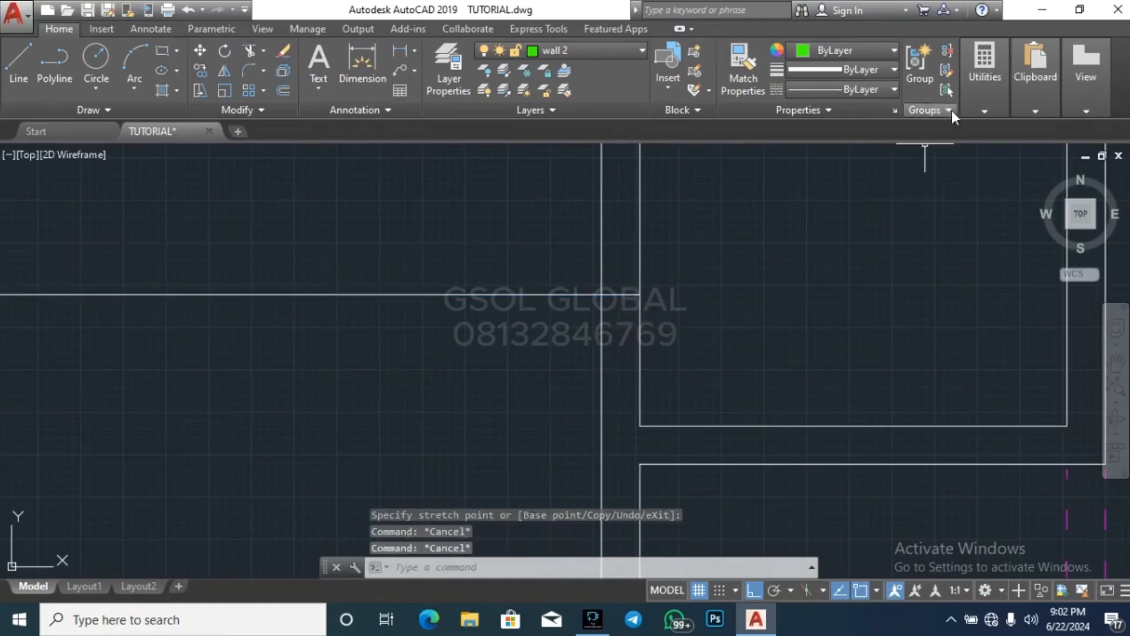
# Measure from the stretched line's east end to the eastern room's inner southwest corner
pyautogui.moveTo(984, 112)
pyautogui.click(998, 132)
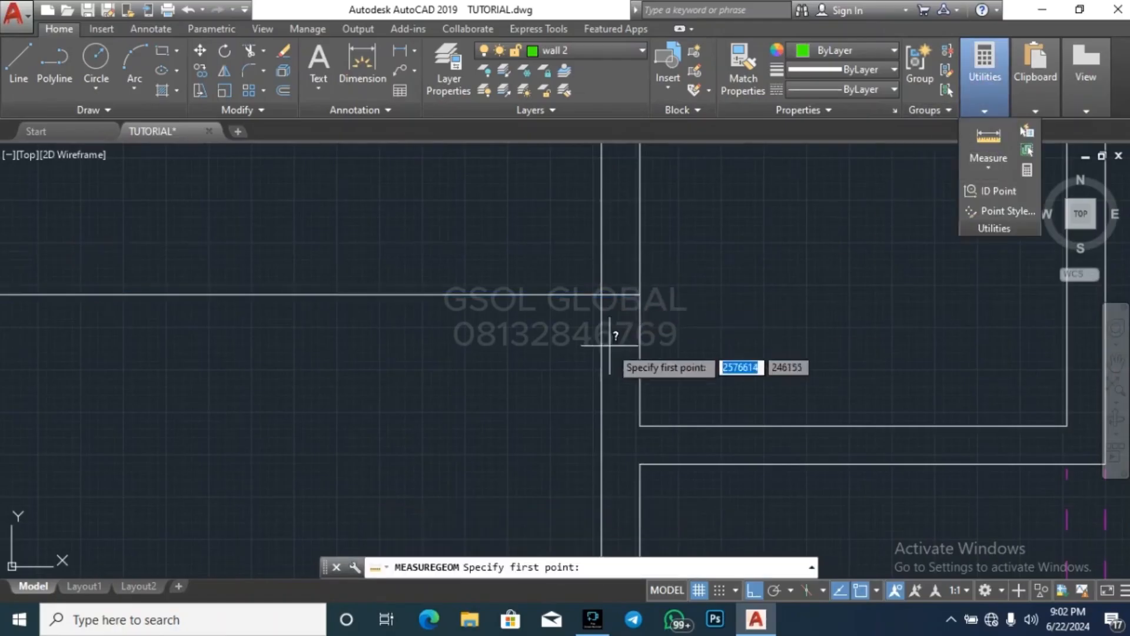
pyautogui.click(640, 294)
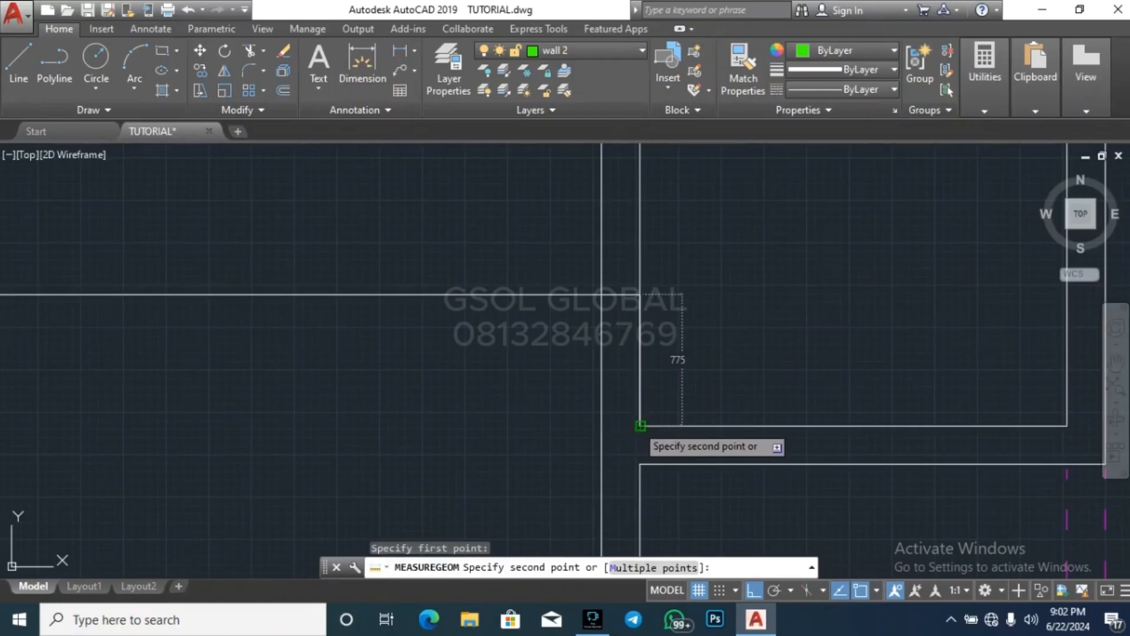
pyautogui.press('Escape')
# Offset the horizontal line by 225 to the north to form the partition's thickness
pyautogui.scroll(-2, 756, 323)
pyautogui.write('o')
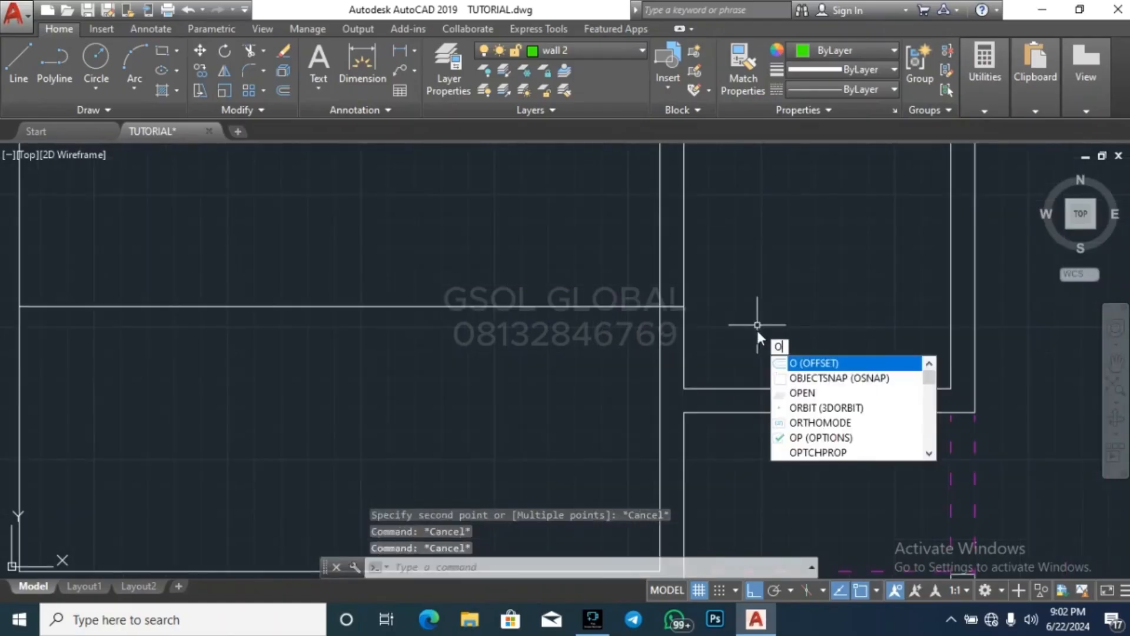
pyautogui.press('Return')
pyautogui.write('225')
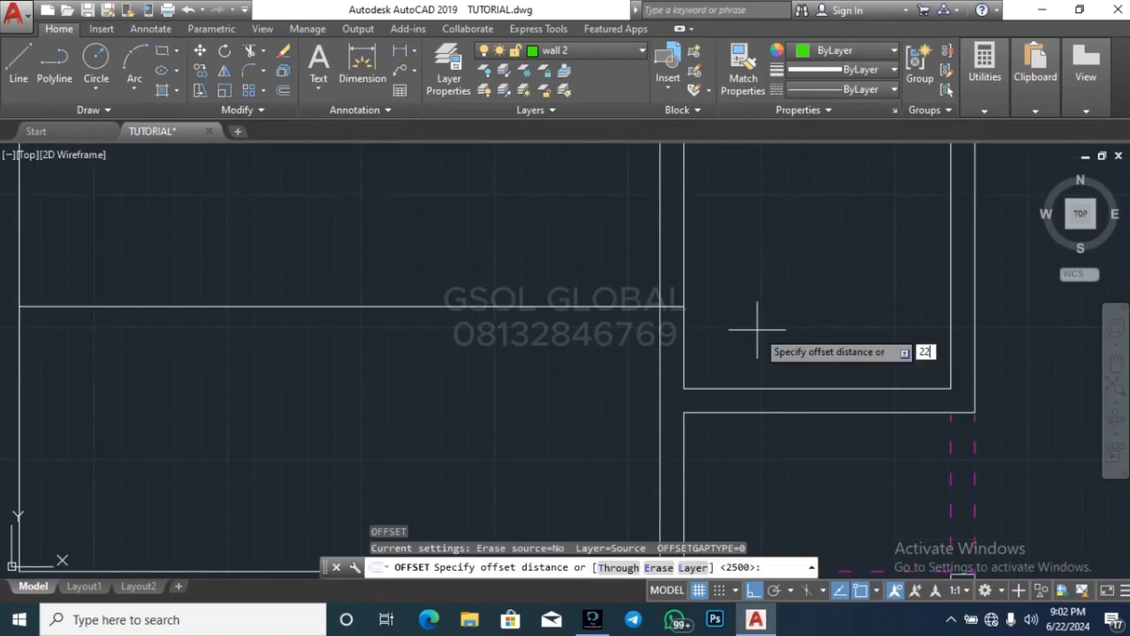
pyautogui.press('Return')
pyautogui.click(640, 305)
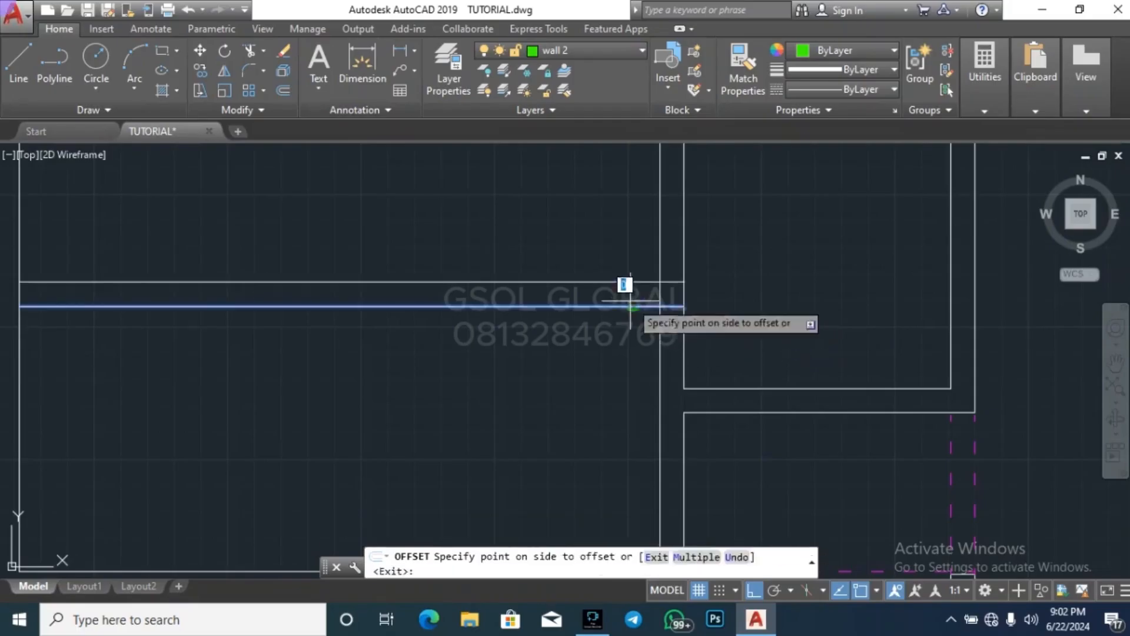
pyautogui.click(624, 284)
pyautogui.press('Escape')
pyautogui.press('Escape')
pyautogui.press('Escape')
pyautogui.press('Escape')
# Offset the inner face of the large room's east wall by 1200 to the west
pyautogui.scroll(-4, 747, 316)
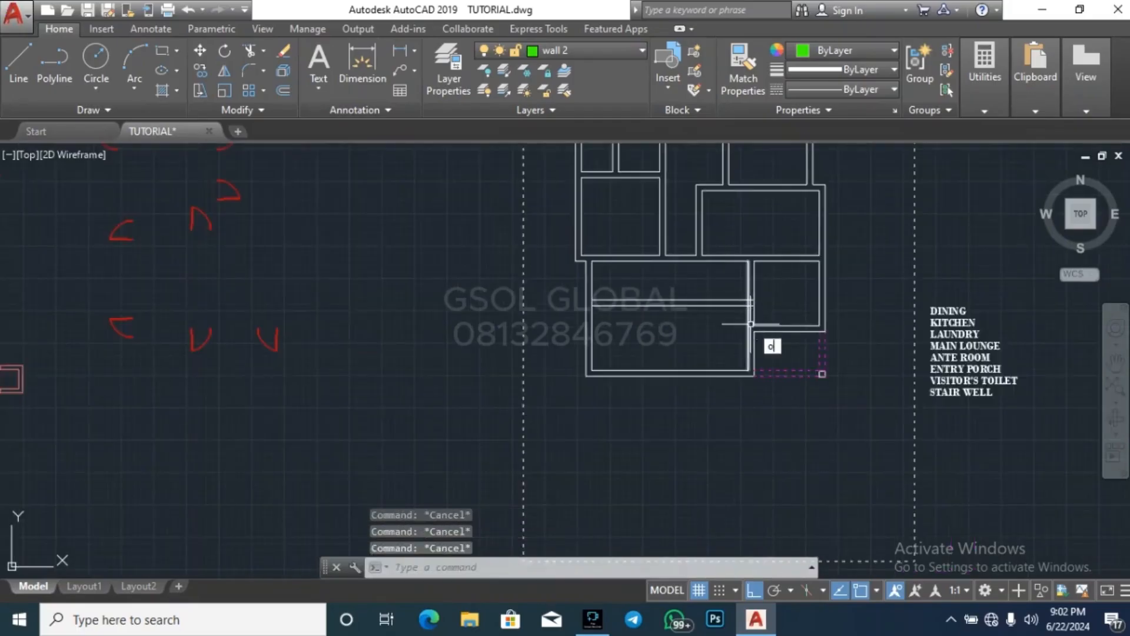
pyautogui.write('o')
pyautogui.press('Return')
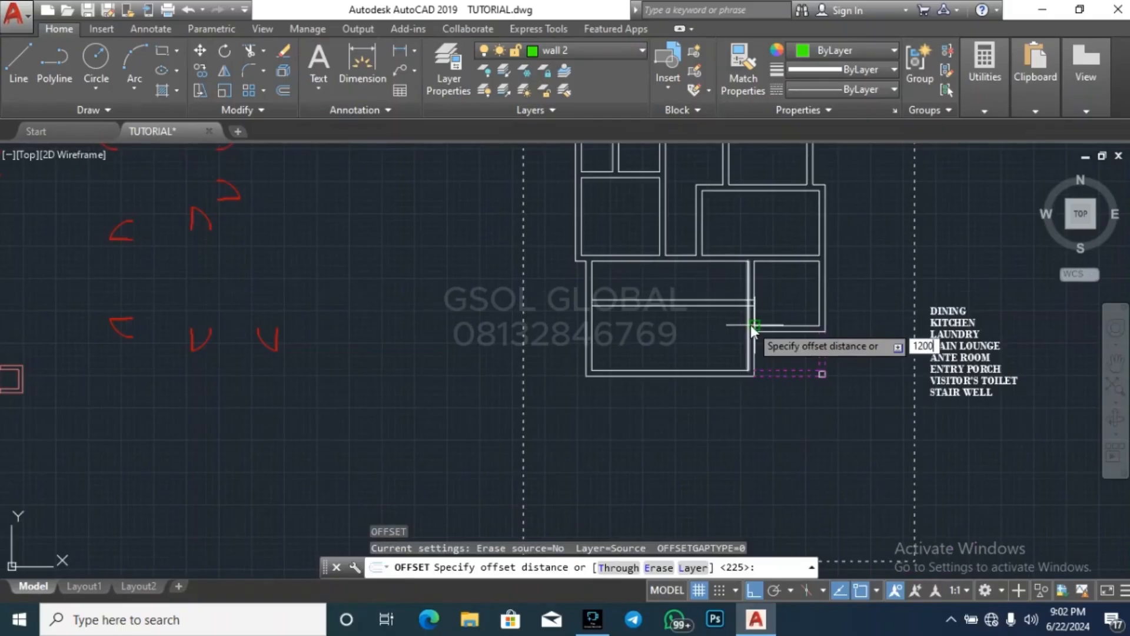
pyautogui.write('1200')
pyautogui.press('Return')
pyautogui.scroll(4, 754, 325)
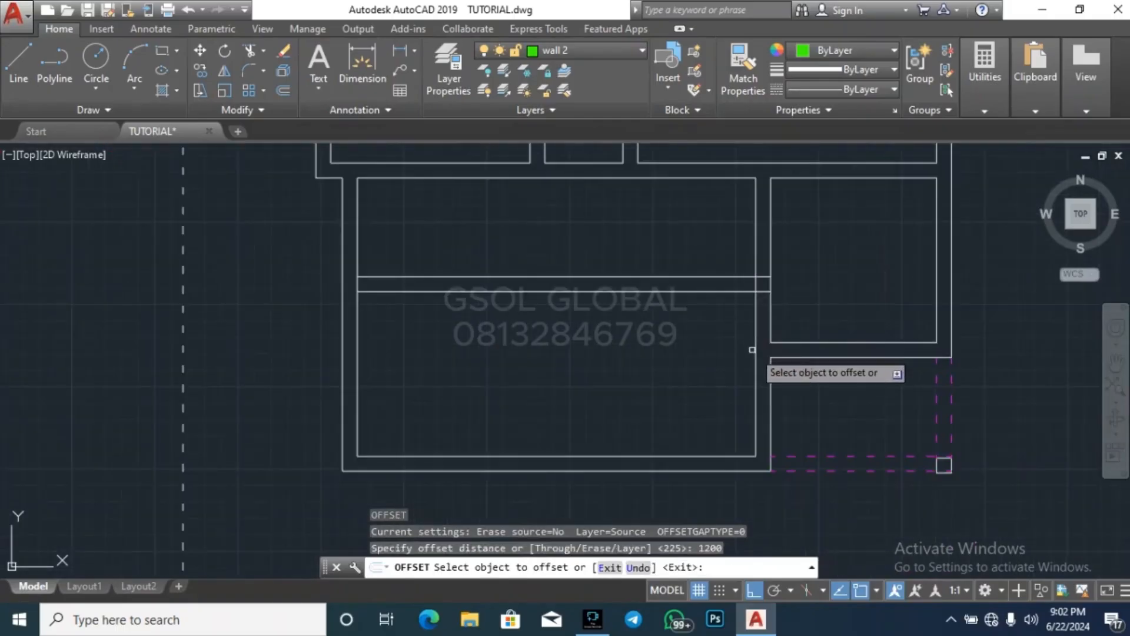
pyautogui.click(753, 350)
pyautogui.click(730, 368)
pyautogui.press('Escape')
pyautogui.press('Escape')
pyautogui.press('Escape')
# Offset the new vertical line by 1200 to the west and delete that copy
pyautogui.press('Return')
pyautogui.press('Return')
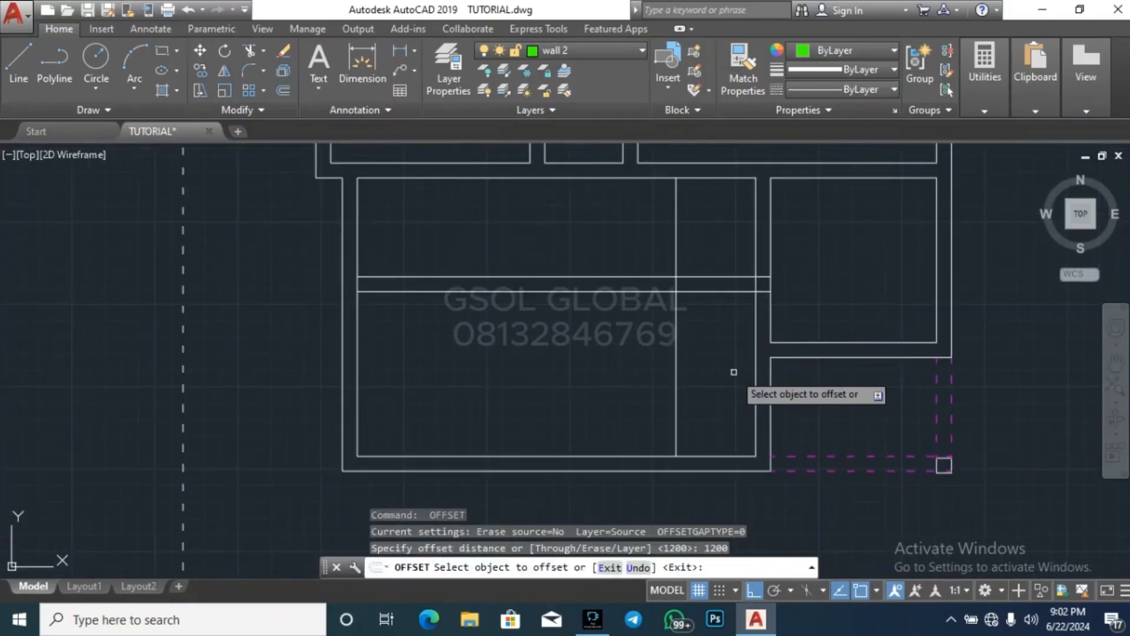
pyautogui.click(677, 381)
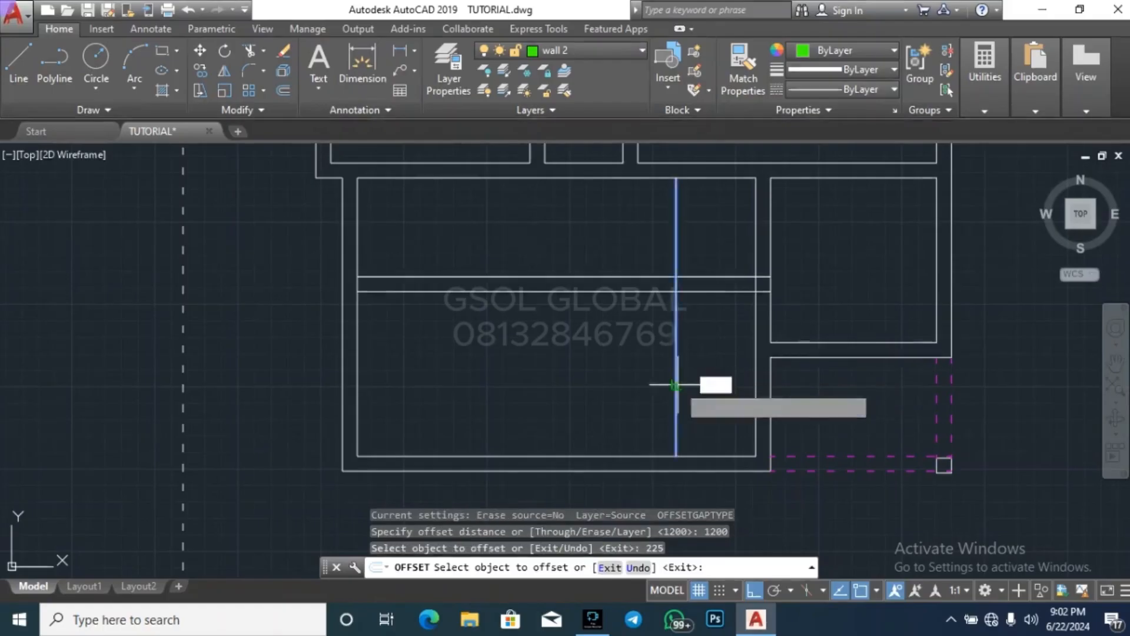
pyautogui.click(637, 382)
pyautogui.press('Escape')
pyautogui.press('Escape')
pyautogui.click(637, 363)
pyautogui.press('Delete')
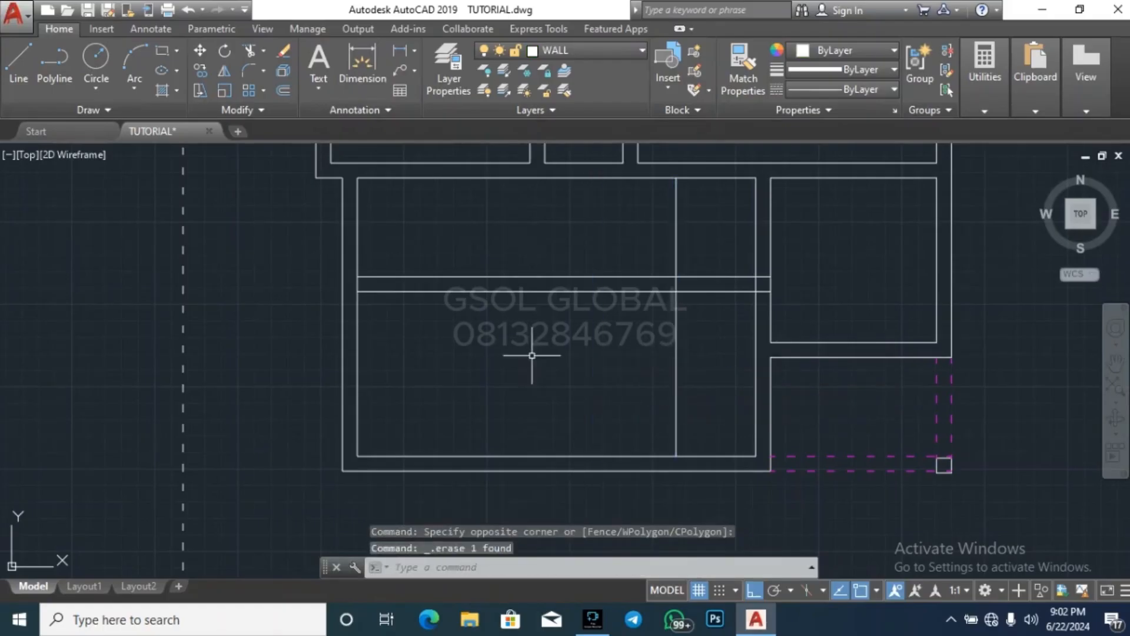
# Offset the new vertical line inside the large room by 225 to the west
pyautogui.press('Return')
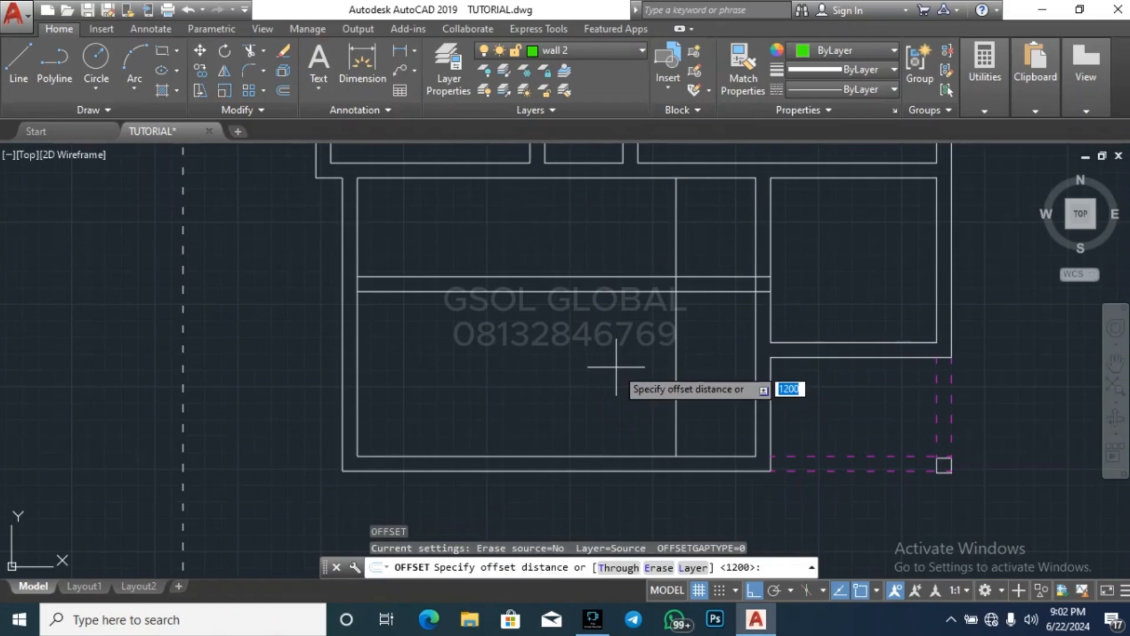
pyautogui.write('225')
pyautogui.press('Return')
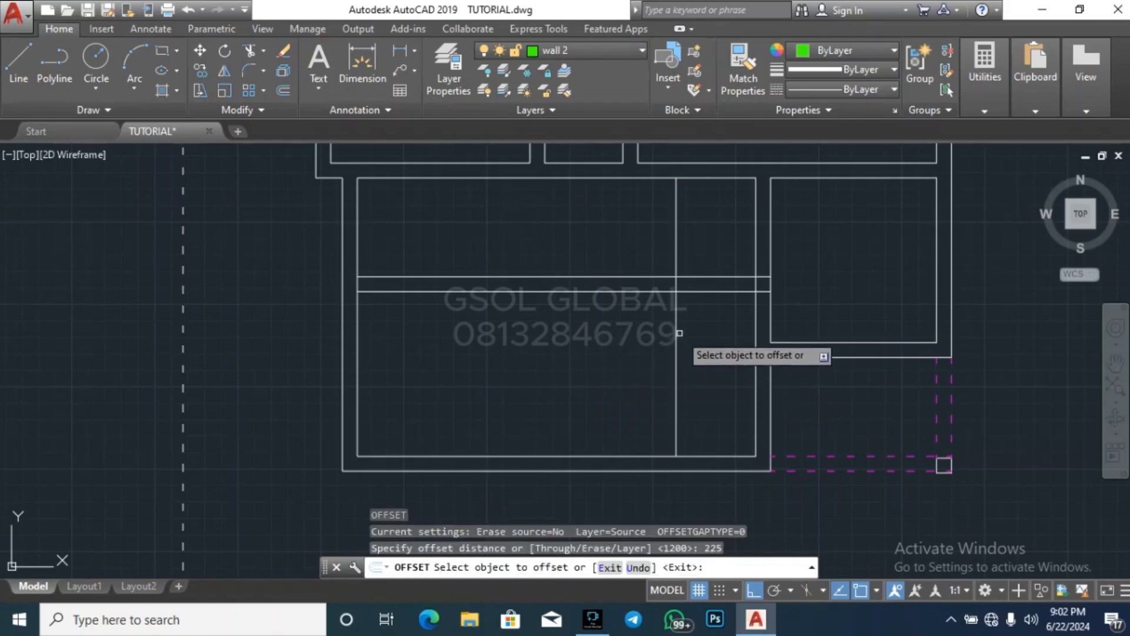
pyautogui.click(676, 336)
pyautogui.click(612, 339)
pyautogui.press('Escape')
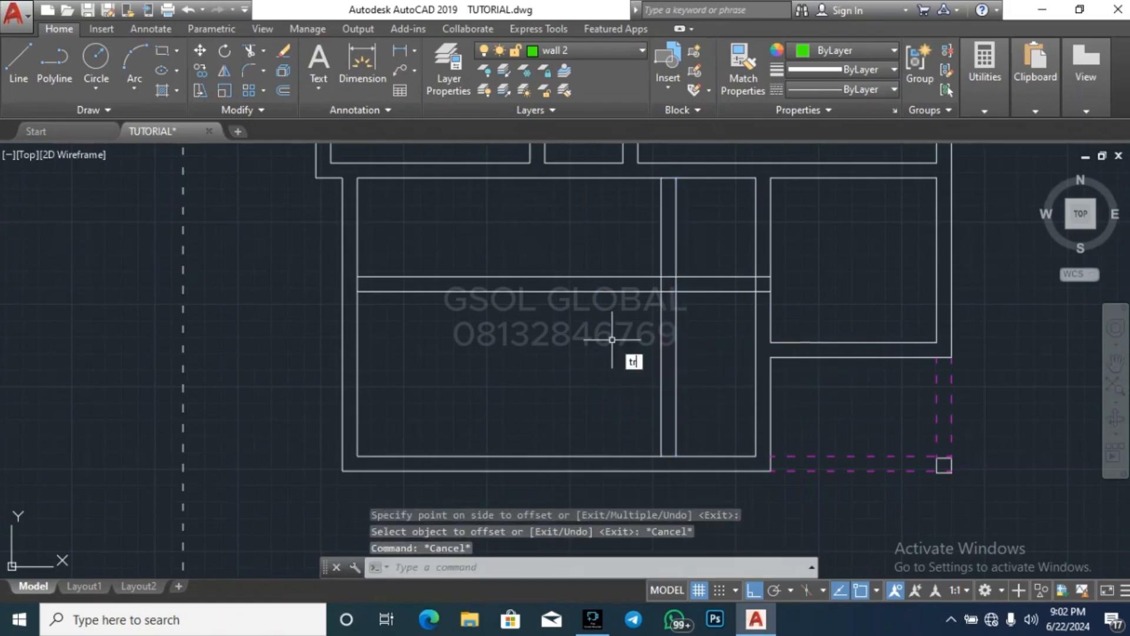
# Trim the partition's horizontal lines west of the vertical pair and the vertical lines north of the horizontal pair
pyautogui.press('Return')
pyautogui.press('Return')
pyautogui.click(609, 361)
pyautogui.click(545, 239)
pyautogui.click(714, 240)
pyautogui.click(589, 205)
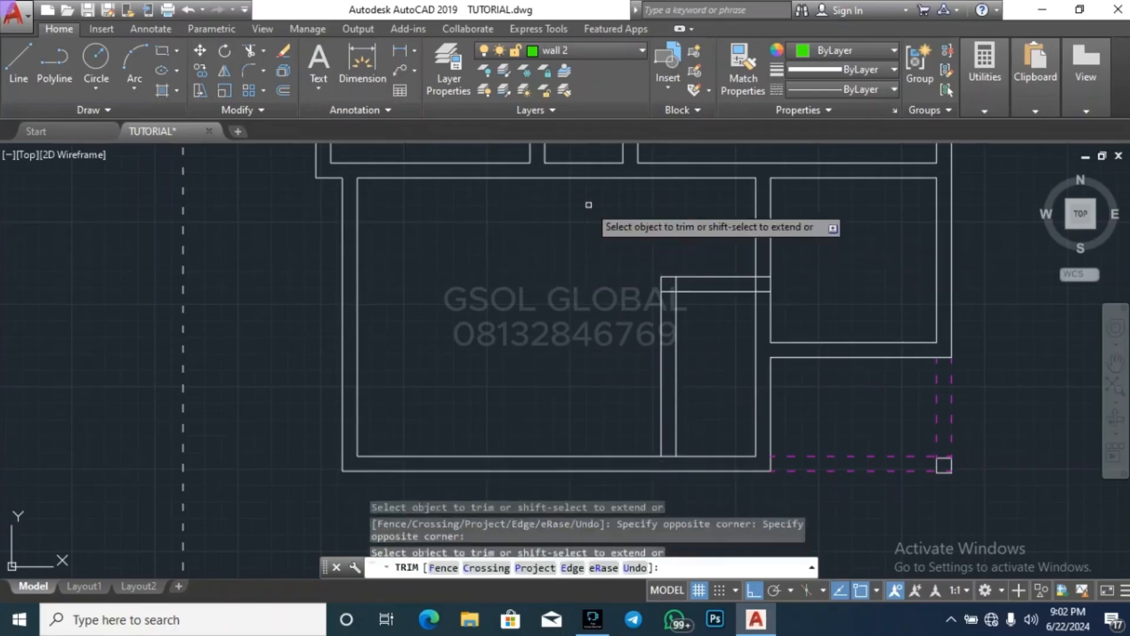
pyautogui.press('Escape')
pyautogui.press('Escape')
pyautogui.press('Escape')
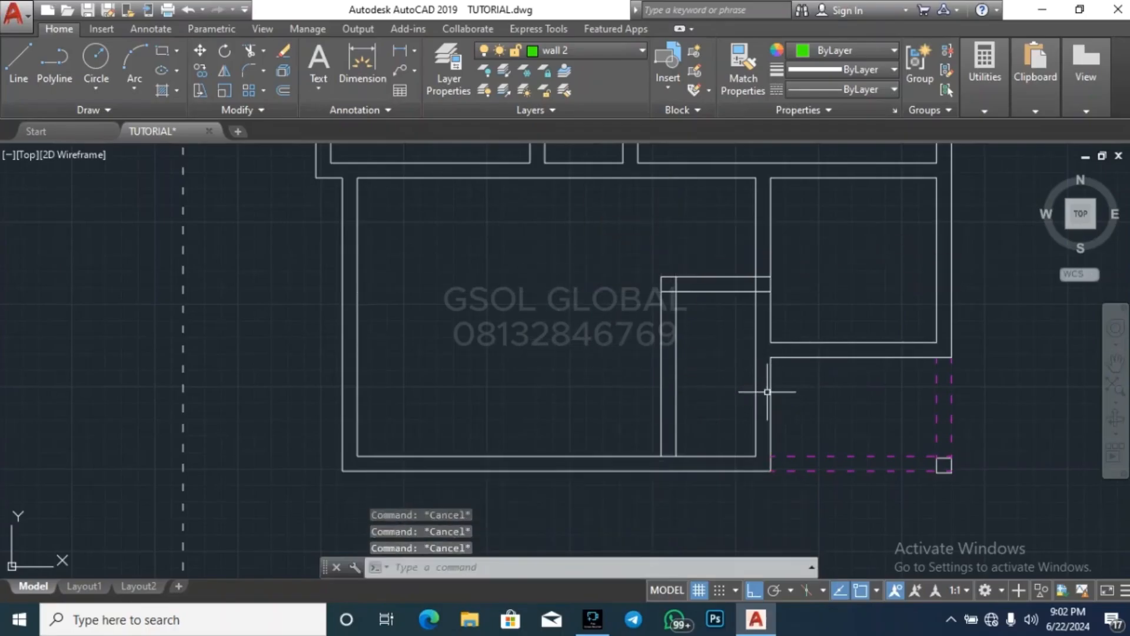
# Trim the crossing lines inside the partition's northwest corner and at its junction with the large room's east wall
pyautogui.press('Return')
pyautogui.press('Return')
pyautogui.scroll(5, 765, 295)
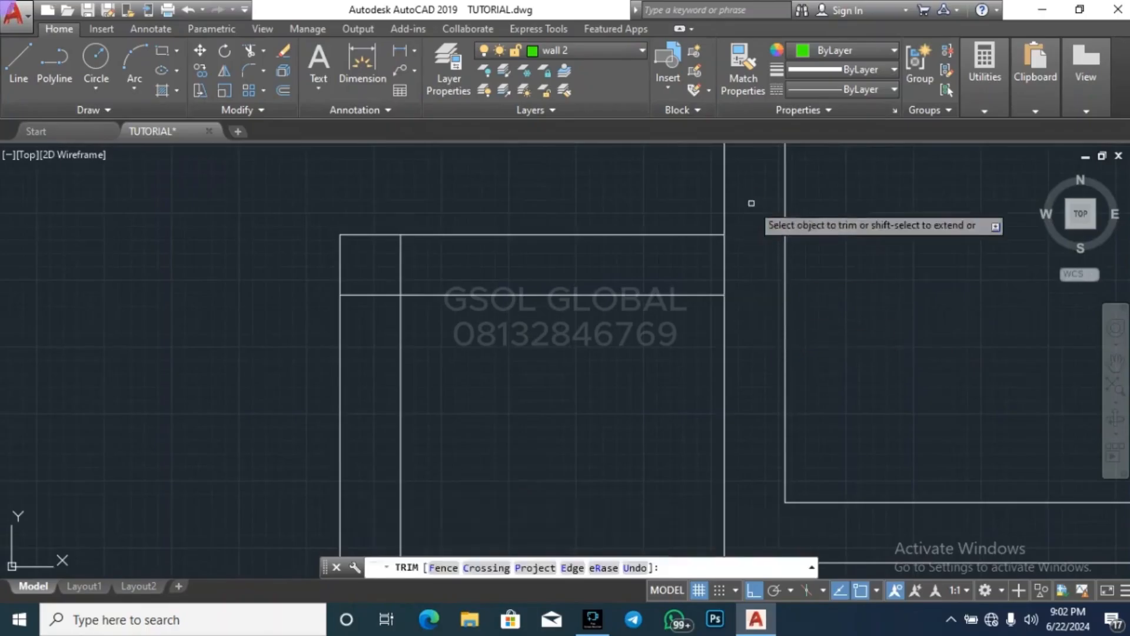
pyautogui.click(745, 269)
pyautogui.click(687, 252)
pyautogui.click(444, 261)
pyautogui.click(385, 251)
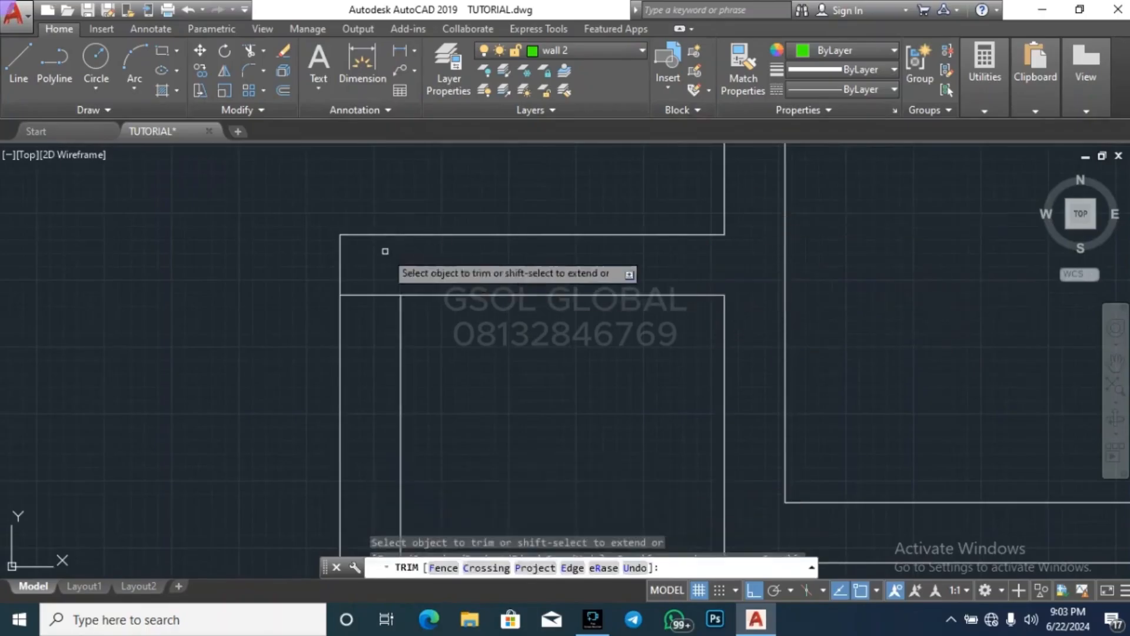
pyautogui.click(385, 316)
pyautogui.click(377, 275)
# Trim the south wall's inner face between the two vertical partition lines to open the wall junction
pyautogui.scroll(-6, 616, 208)
pyautogui.scroll(4, 553, 407)
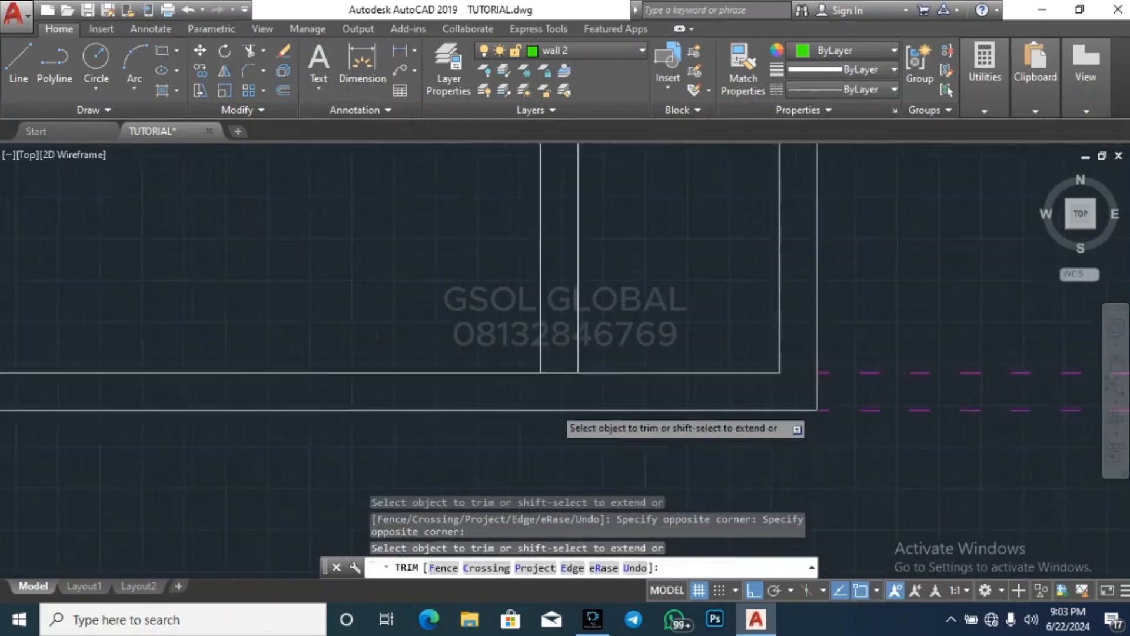
pyautogui.scroll(2, 555, 406)
pyautogui.click(574, 378)
pyautogui.click(567, 340)
pyautogui.press('Escape')
pyautogui.press('Escape')
pyautogui.press('Escape')
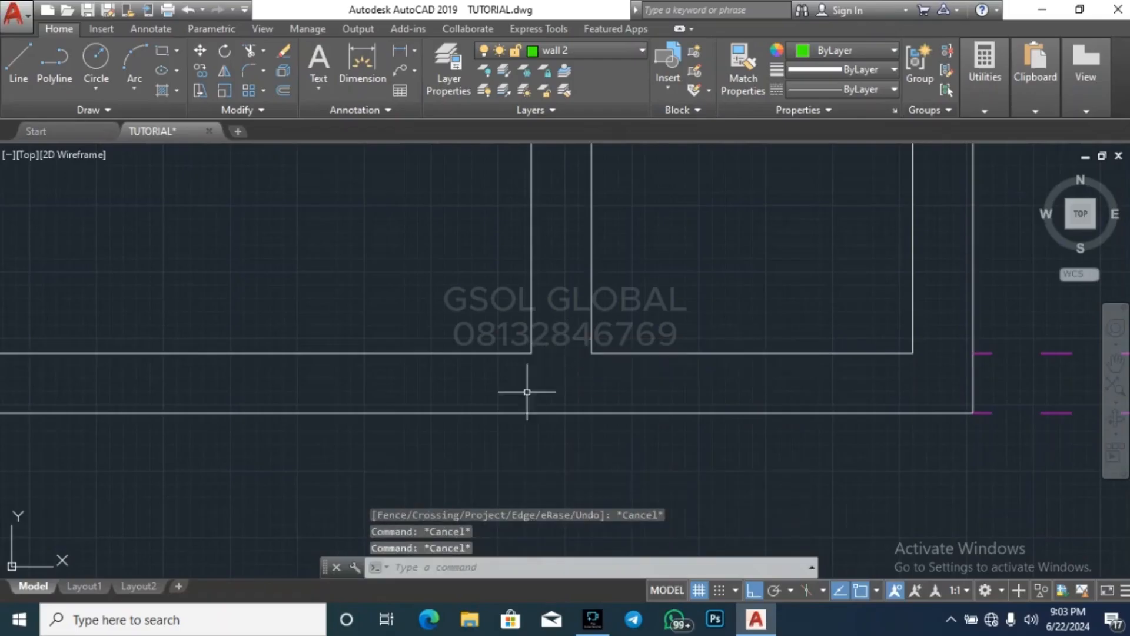
pyautogui.scroll(-8, 434, 384)
pyautogui.press('Escape')
pyautogui.click(493, 331)
pyautogui.click(415, 247)
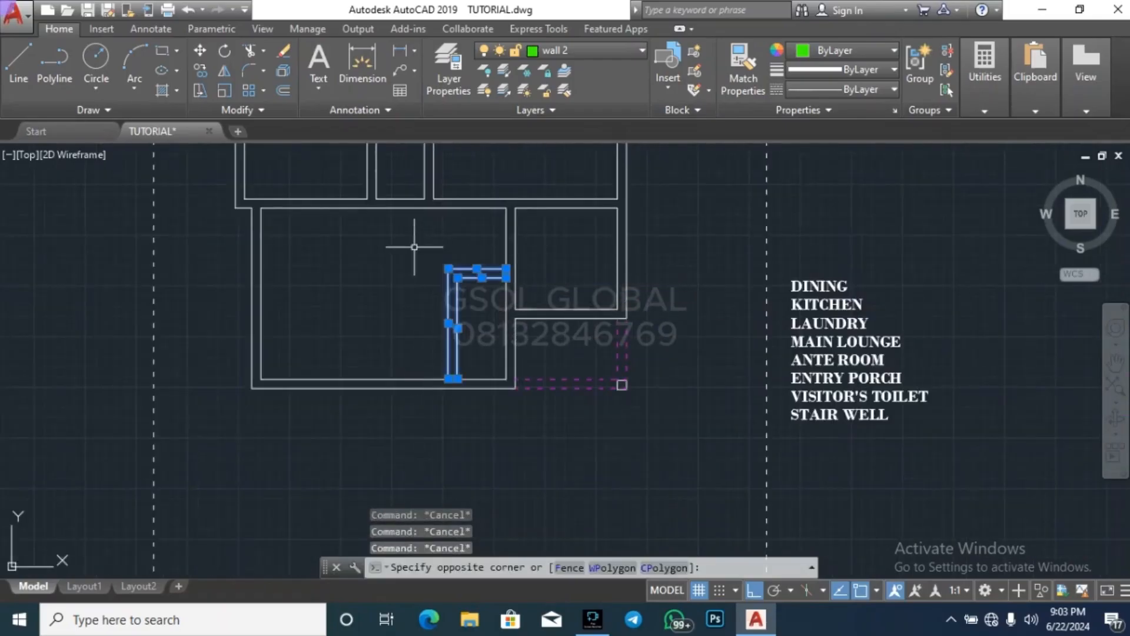
pyautogui.write('co')
pyautogui.press('Return')
pyautogui.scroll(4, 651, 391)
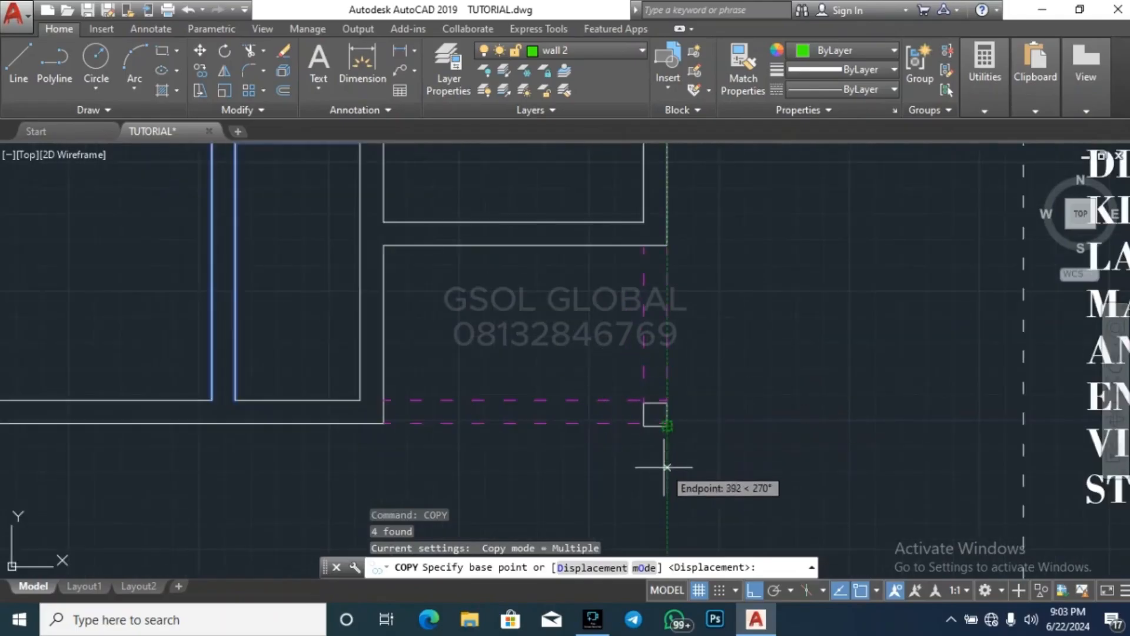
pyautogui.press('Escape')
# Move the small square column at the porch's southeast corner so its southeast corner meets the outer intersection of the dashed lines
pyautogui.scroll(4, 664, 433)
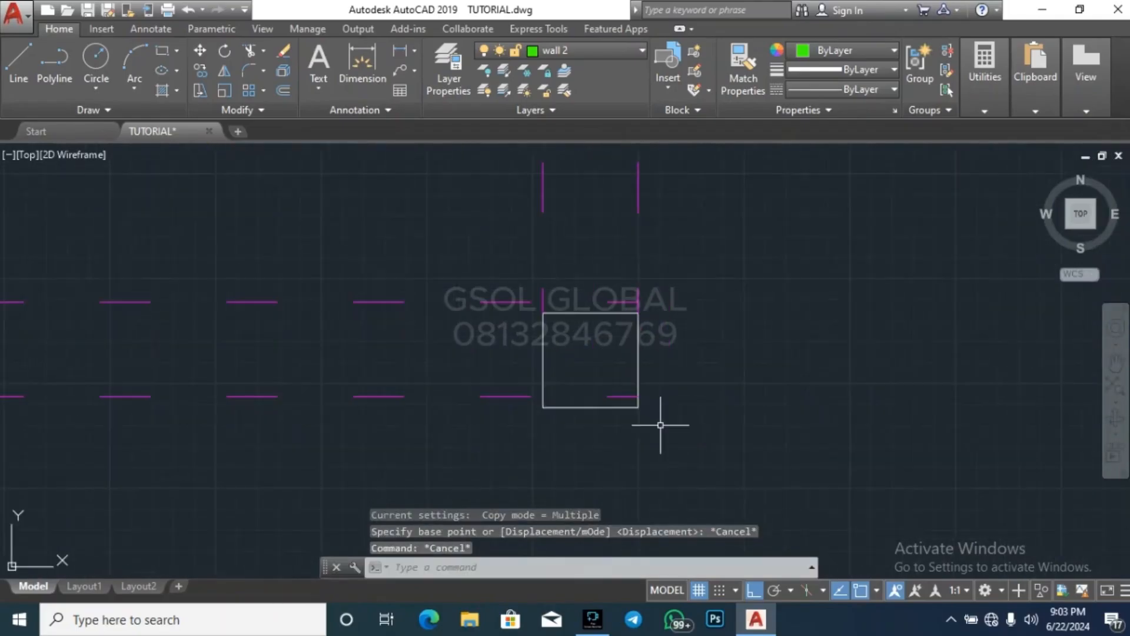
pyautogui.click(456, 452)
pyautogui.click(685, 313)
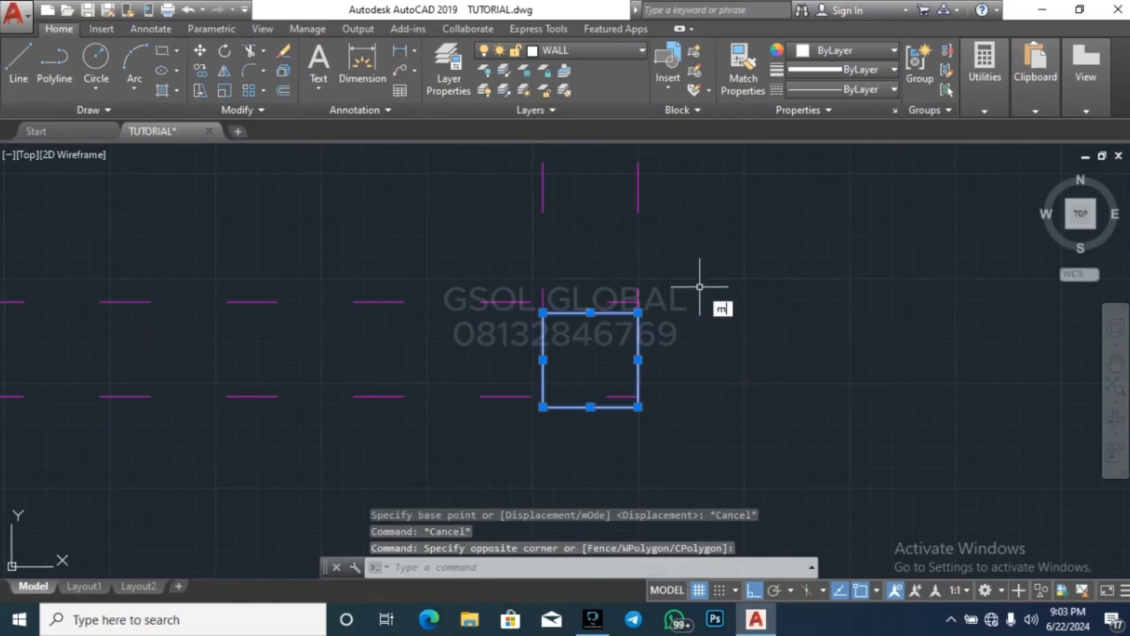
pyautogui.write('m')
pyautogui.press('Return')
pyautogui.click(638, 406)
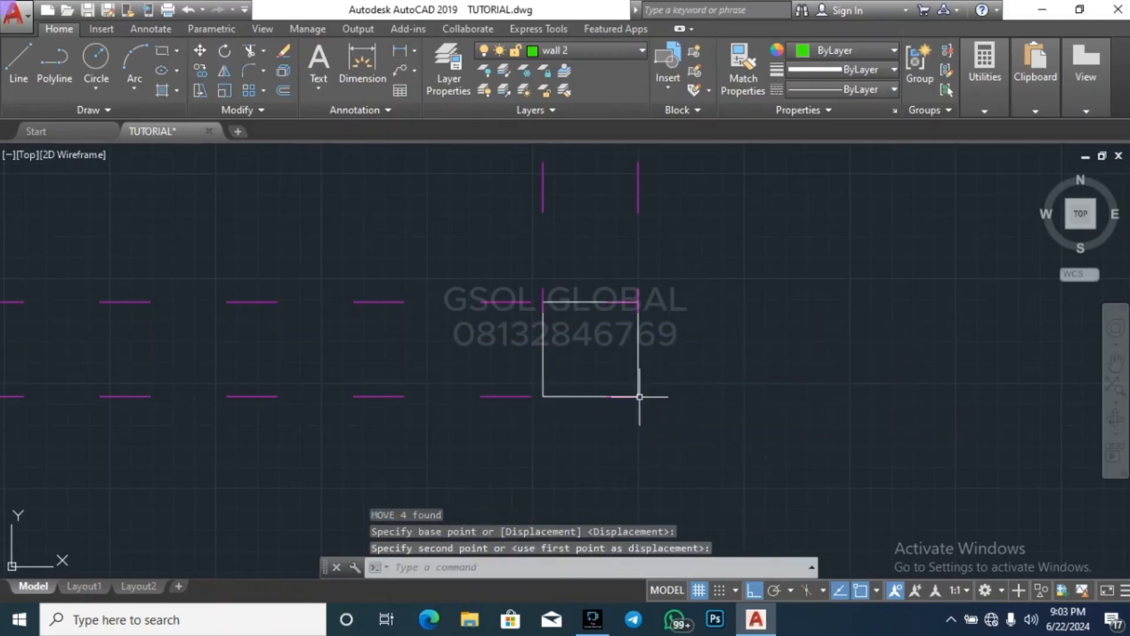
pyautogui.press('Escape')
pyautogui.press('Escape')
pyautogui.press('Escape')
pyautogui.scroll(-5, 736, 353)
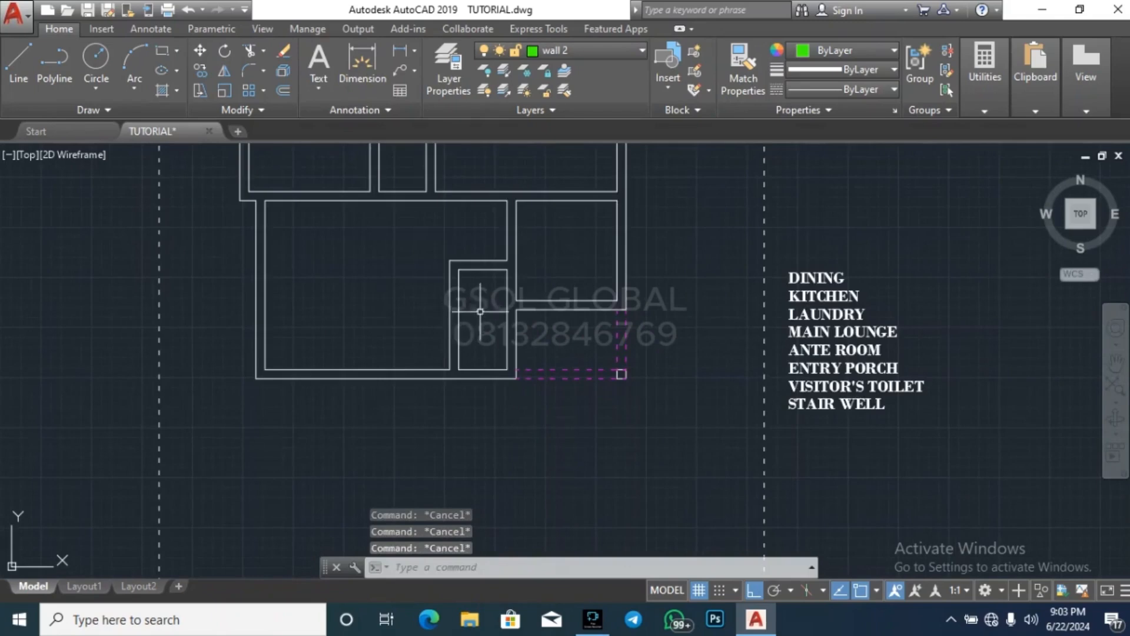
# Copy the L-shaped partition from the large room's outer southeast wall corner to the matching corner of the green-outlined floor plan
pyautogui.click(480, 311)
pyautogui.click(441, 252)
pyautogui.press('Return')
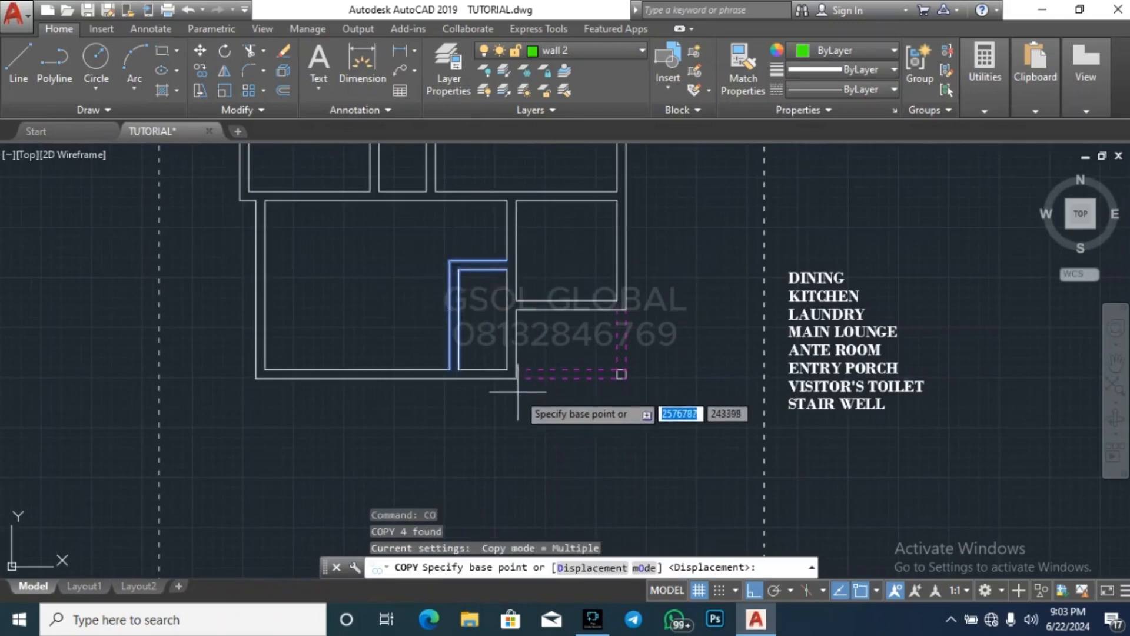
pyautogui.scroll(3, 512, 377)
pyautogui.click(516, 375)
pyautogui.scroll(-6, 633, 251)
pyautogui.scroll(8, 633, 250)
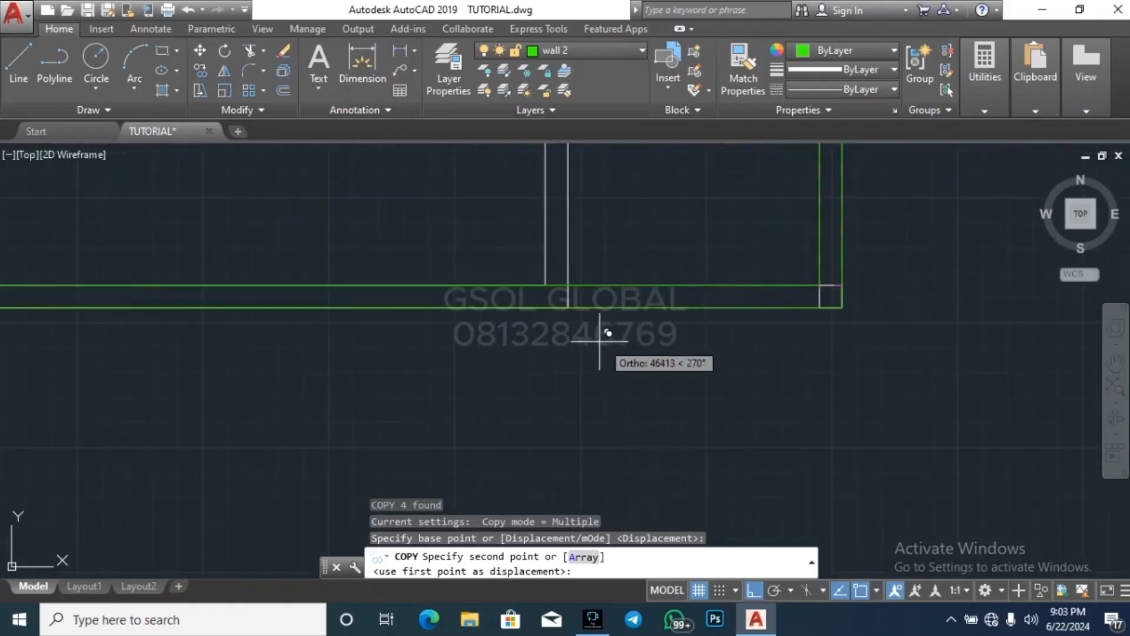
pyautogui.click(575, 299)
pyautogui.scroll(-6, 647, 412)
pyautogui.press('Escape')
pyautogui.press('Escape')
pyautogui.press('Escape')
pyautogui.press('Escape')
# Trim the large room's east wall face between the copied partition's two horizontal lines in the green-outlined plan to open the junction
pyautogui.write('t')
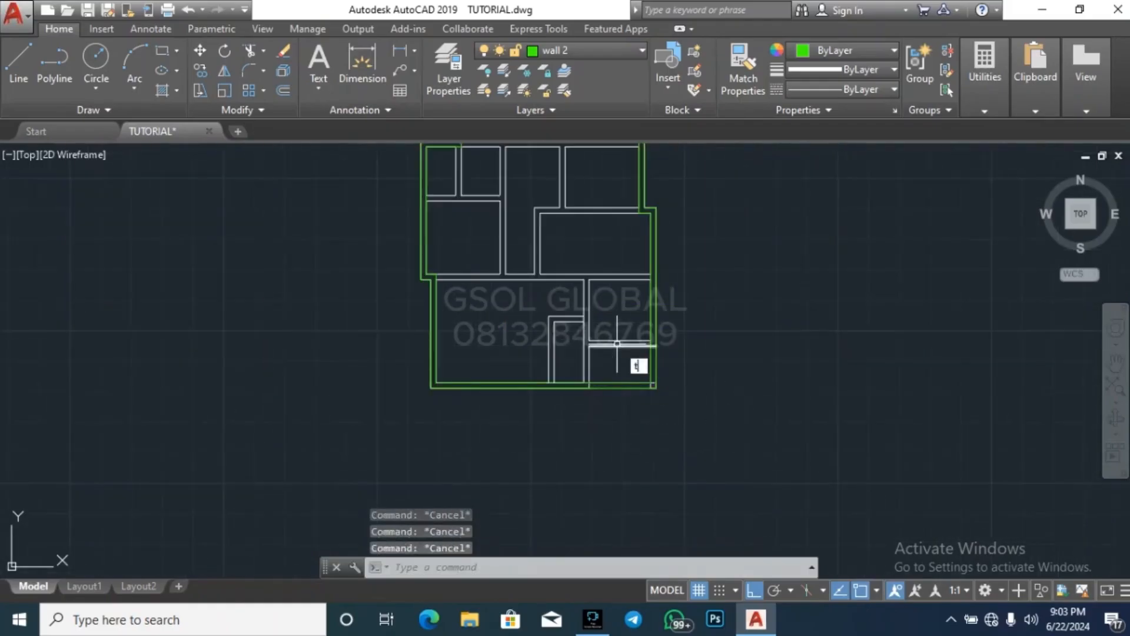
pyautogui.write('r')
pyautogui.press('Return')
pyautogui.press('Return')
pyautogui.scroll(5, 585, 328)
pyautogui.click(601, 275)
pyautogui.click(523, 262)
pyautogui.scroll(-4, 613, 256)
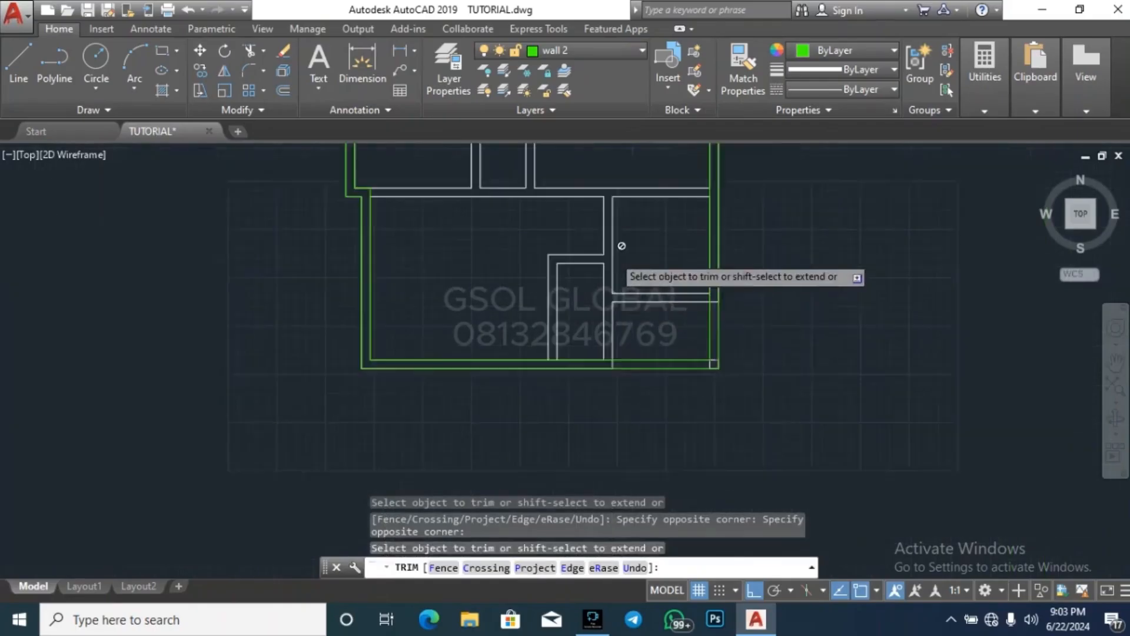
pyautogui.scroll(5, 567, 354)
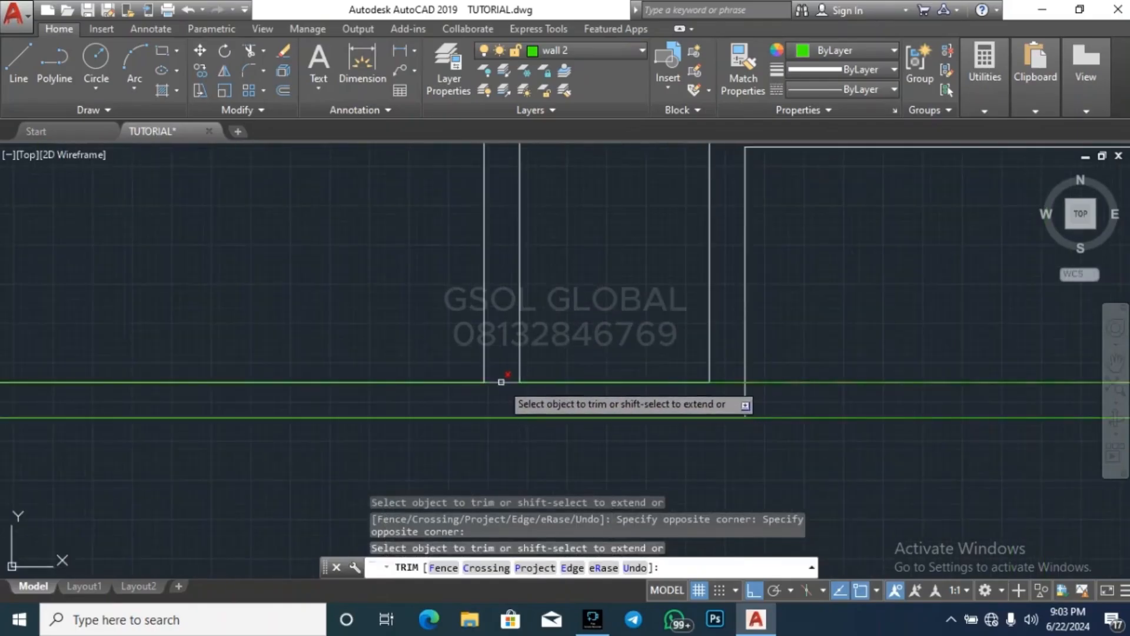
pyautogui.scroll(5, 500, 391)
pyautogui.press('Escape')
pyautogui.press('Escape')
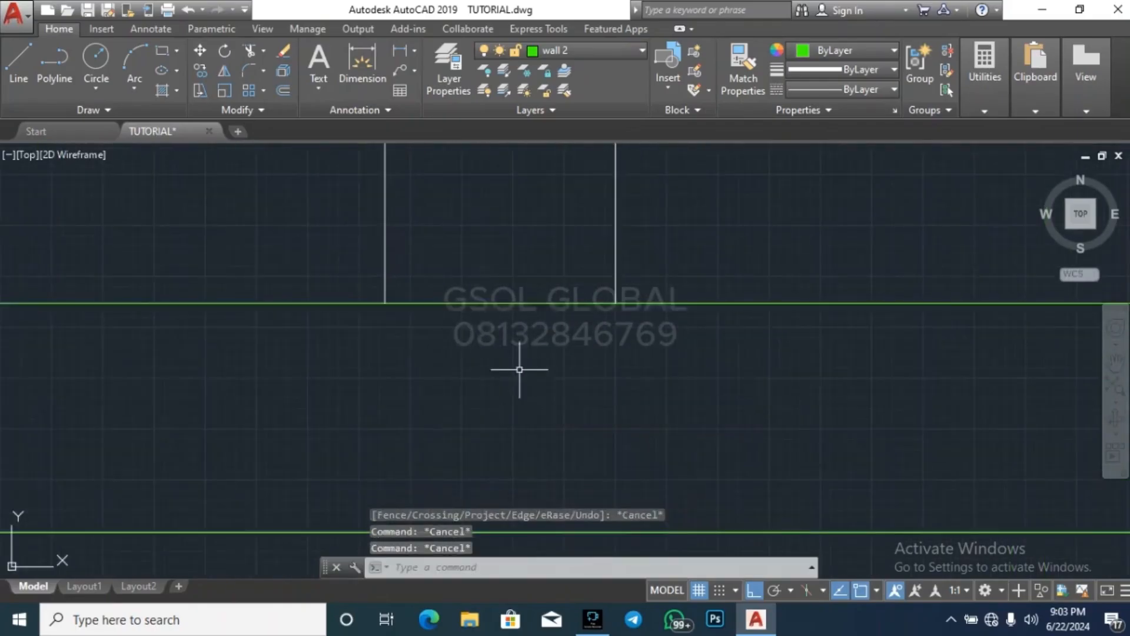
pyautogui.scroll(-5, 518, 370)
pyautogui.press('Escape')
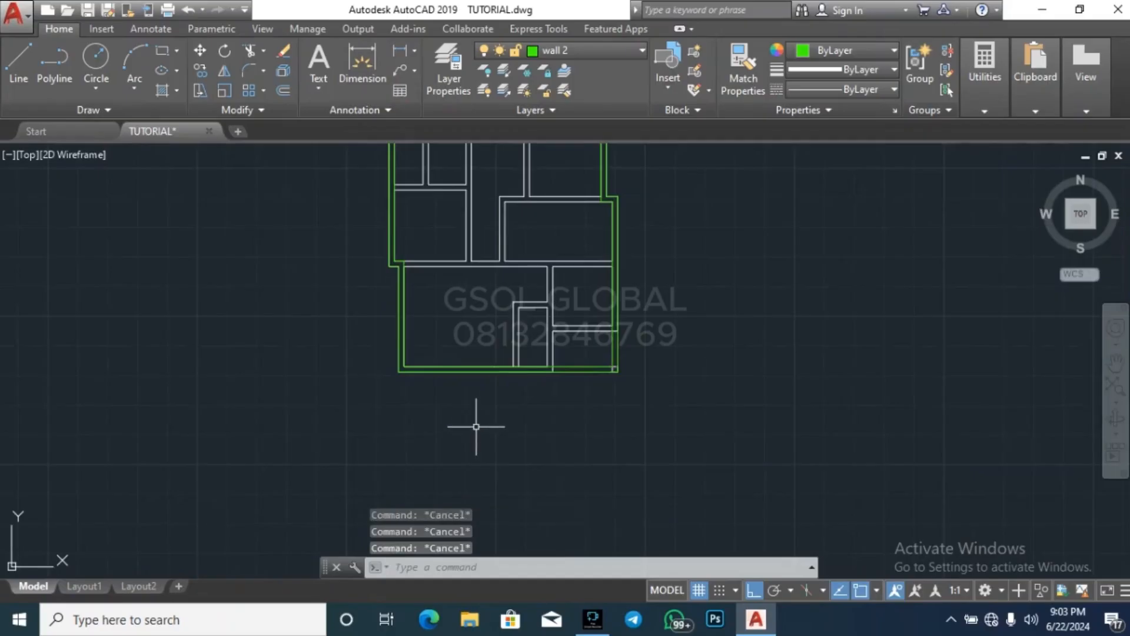
# Examine the room layout of the green-outlined floor plan, including the large southern room's north wall and the copied corner partition
pyautogui.scroll(-3, 483, 433)
pyautogui.scroll(3, 480, 375)
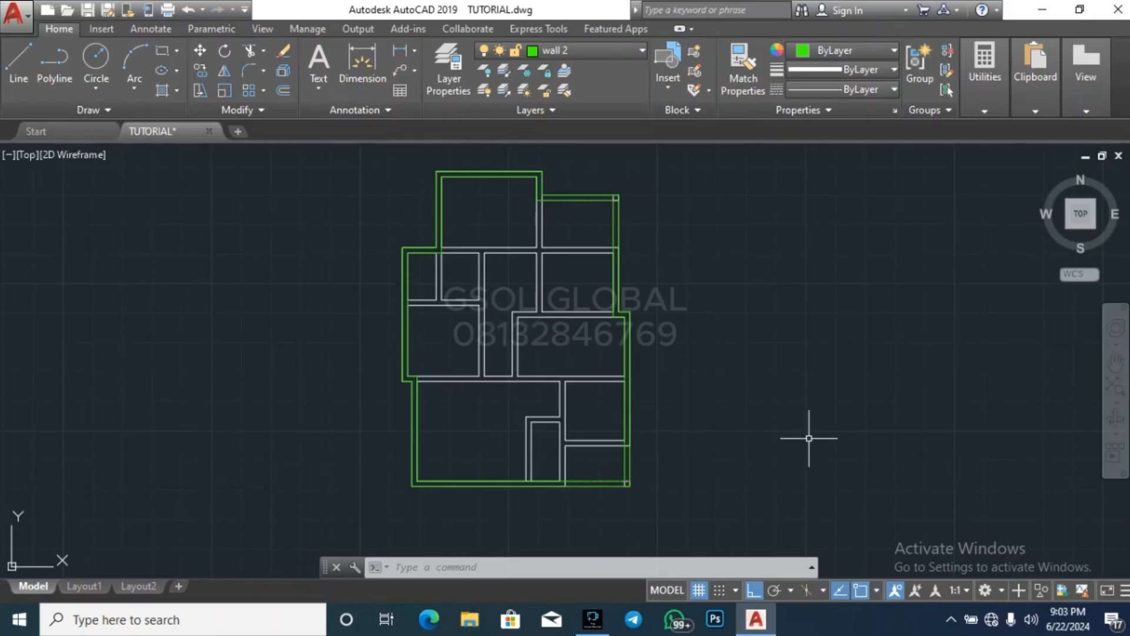
pyautogui.press('Escape')
pyautogui.press('Escape')
pyautogui.press('Escape')
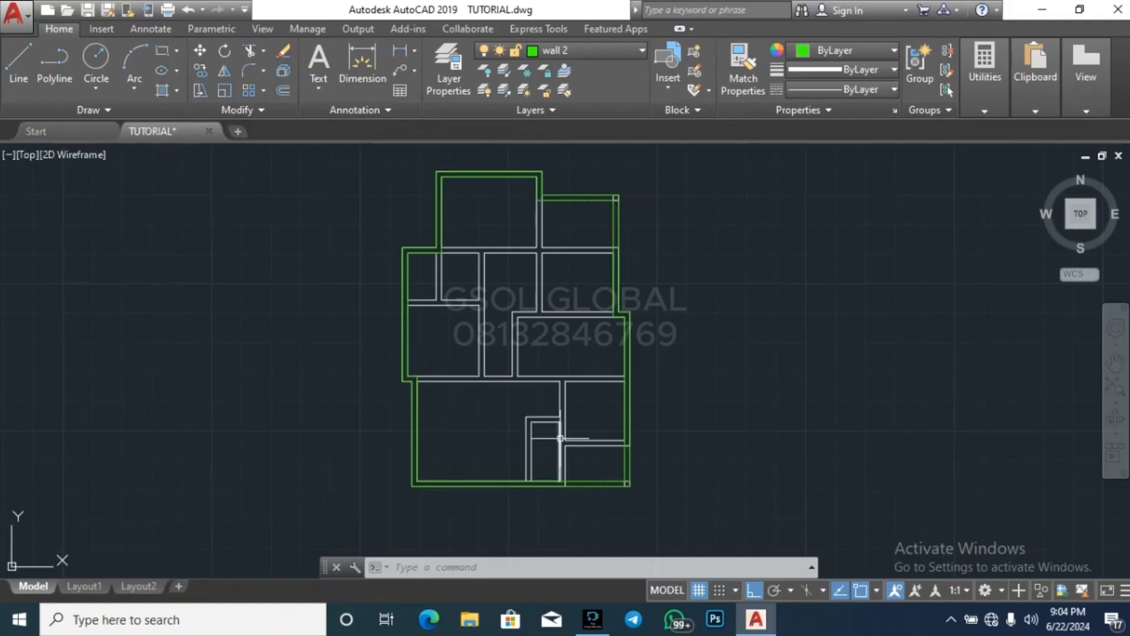
pyautogui.press('Escape')
pyautogui.press('Escape')
pyautogui.press('Escape')
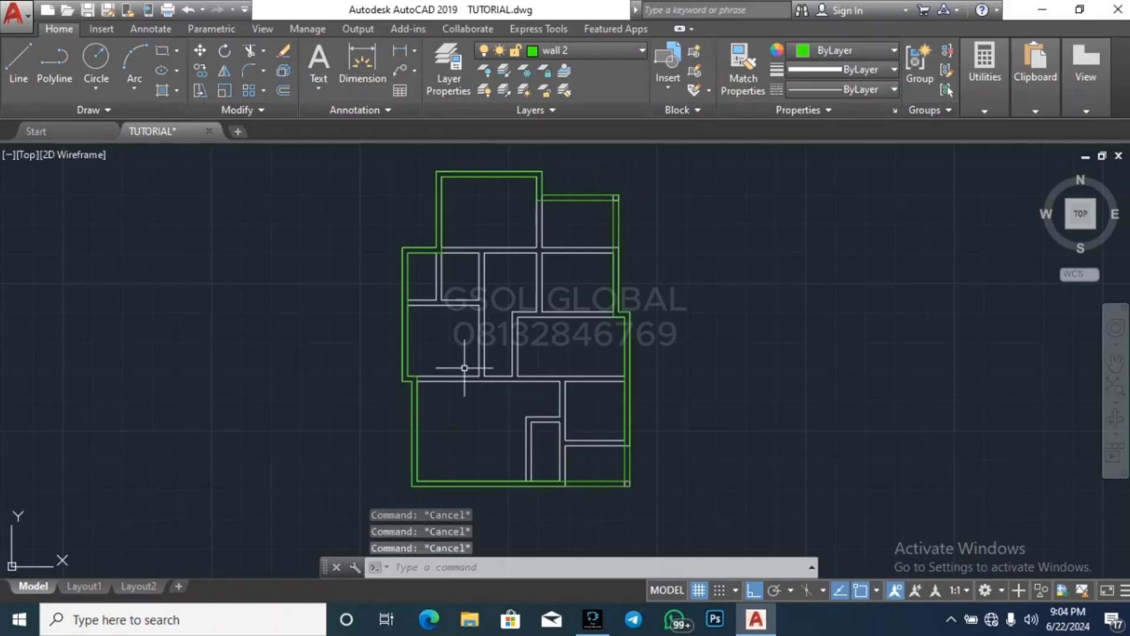
pyautogui.scroll(4, 503, 390)
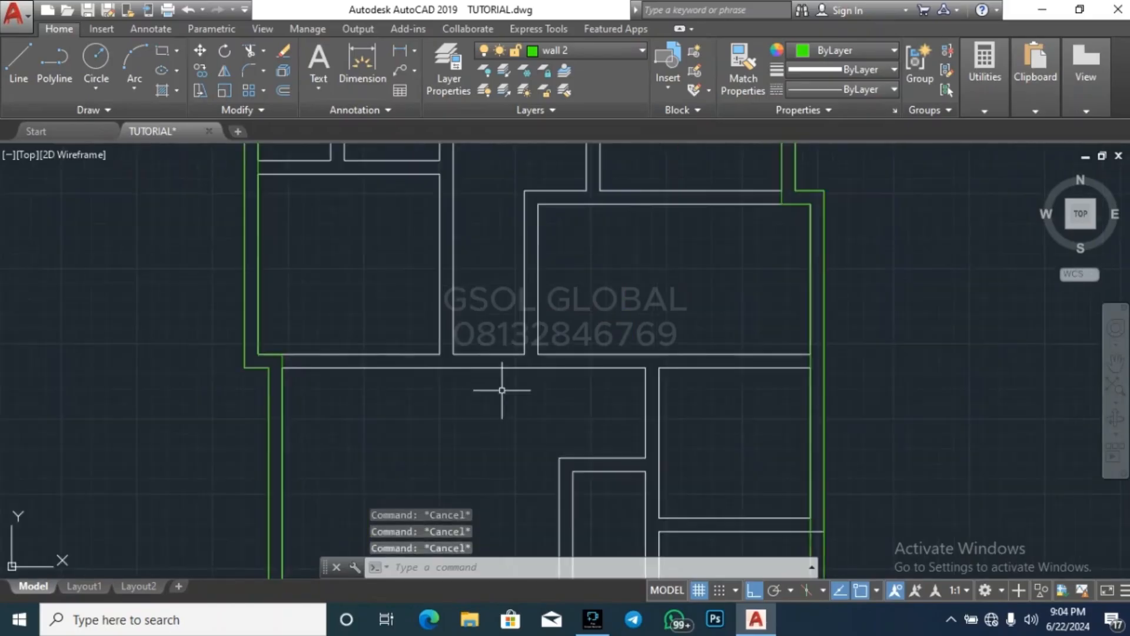
pyautogui.scroll(-4, 469, 358)
pyautogui.scroll(2, 481, 350)
pyautogui.click(481, 350)
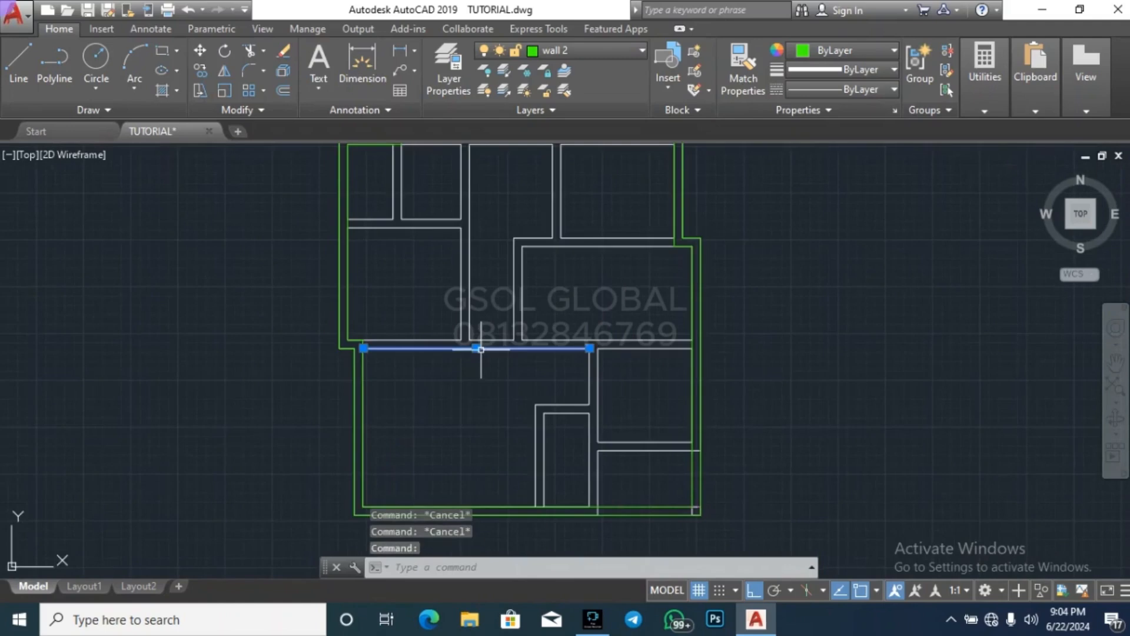
pyautogui.press('Escape')
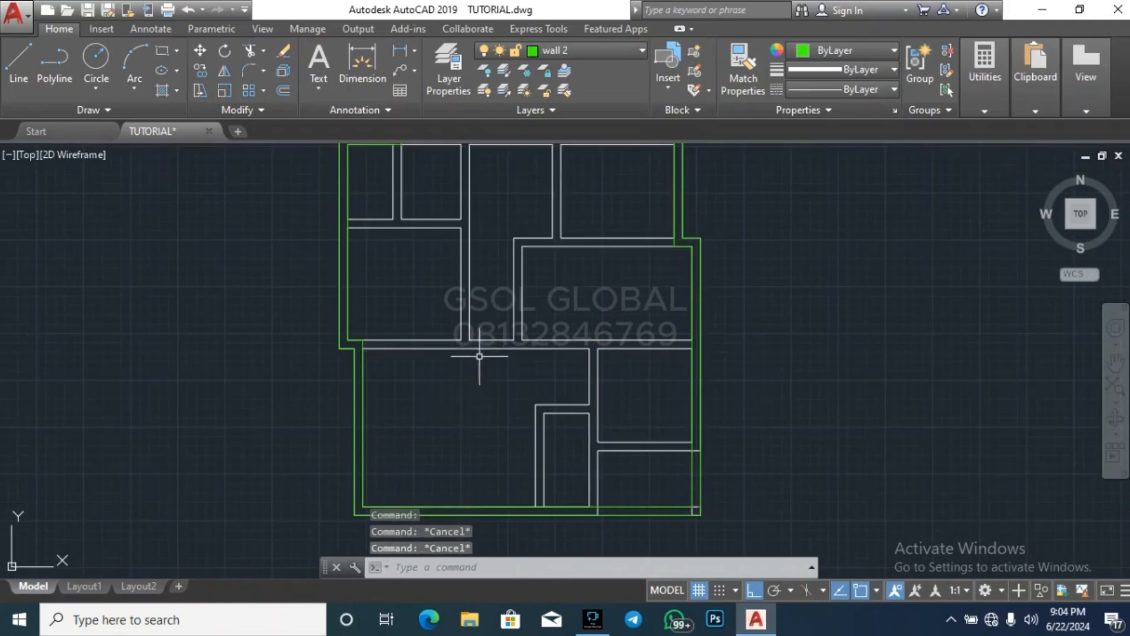
pyautogui.scroll(-2, 472, 497)
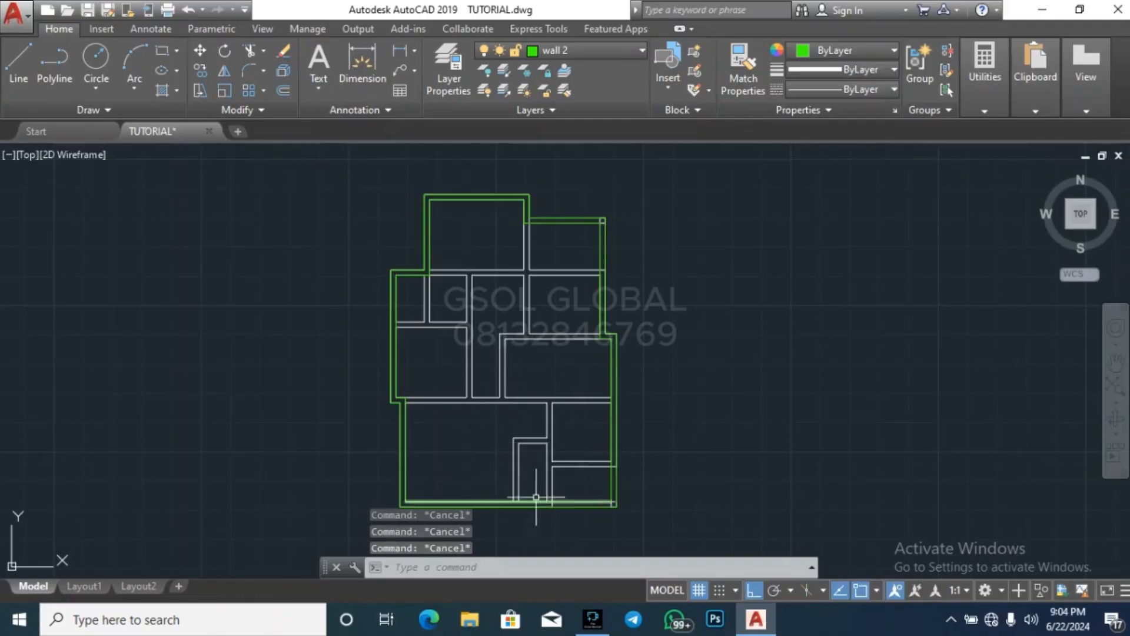
pyautogui.scroll(2, 551, 484)
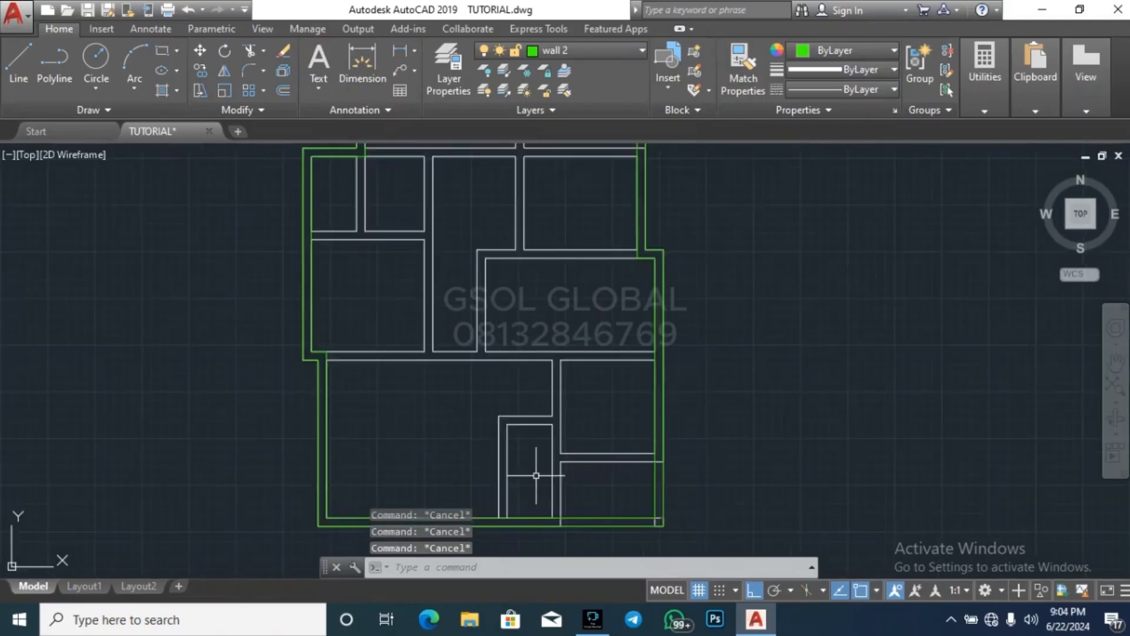
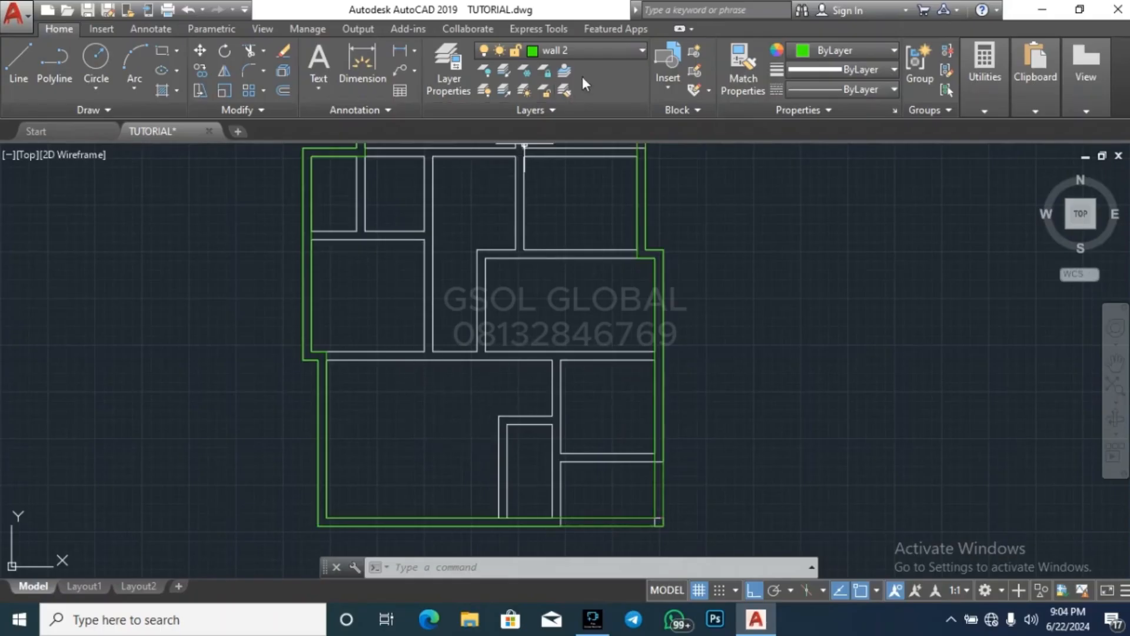
# Set the current linetype for new objects to ACAD_ISO03W100
pyautogui.click(844, 90)
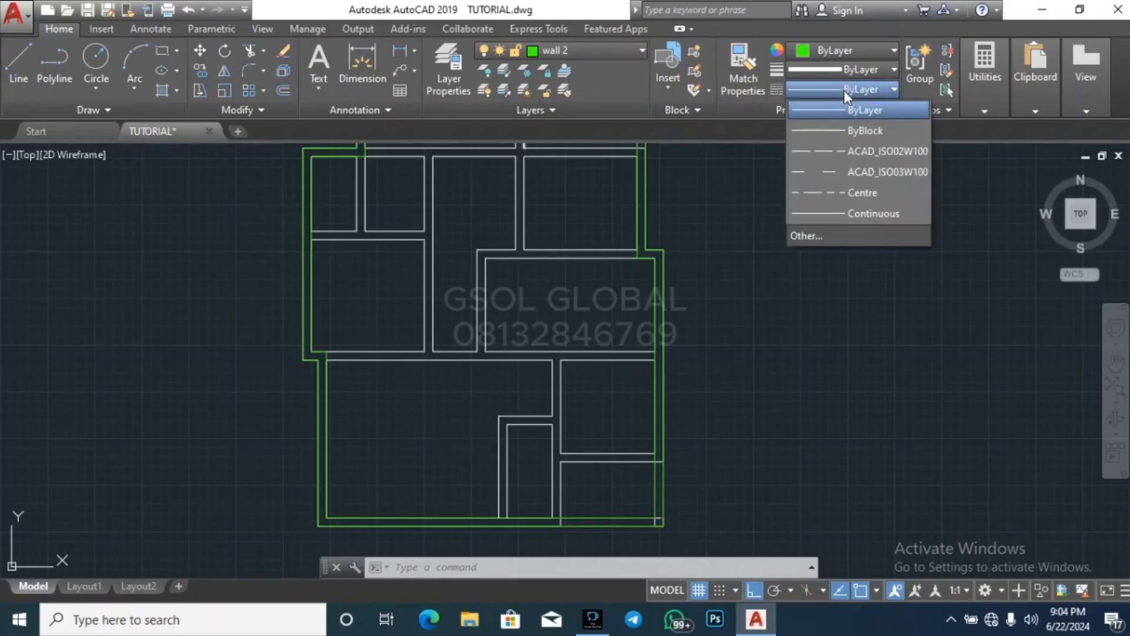
pyautogui.click(860, 171)
pyautogui.write('l')
pyautogui.press('Return')
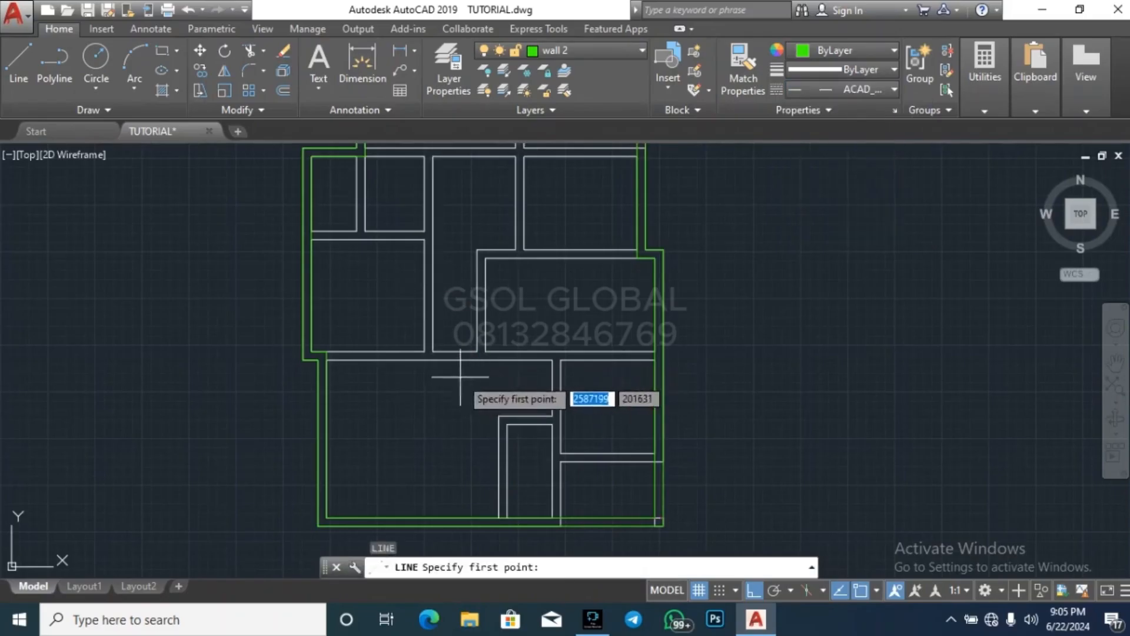
pyautogui.press('Escape')
pyautogui.press('Escape')
pyautogui.press('Escape')
# Offset the inner face of the large southern room's north wall 1200 southward into the room
pyautogui.scroll(4, 457, 355)
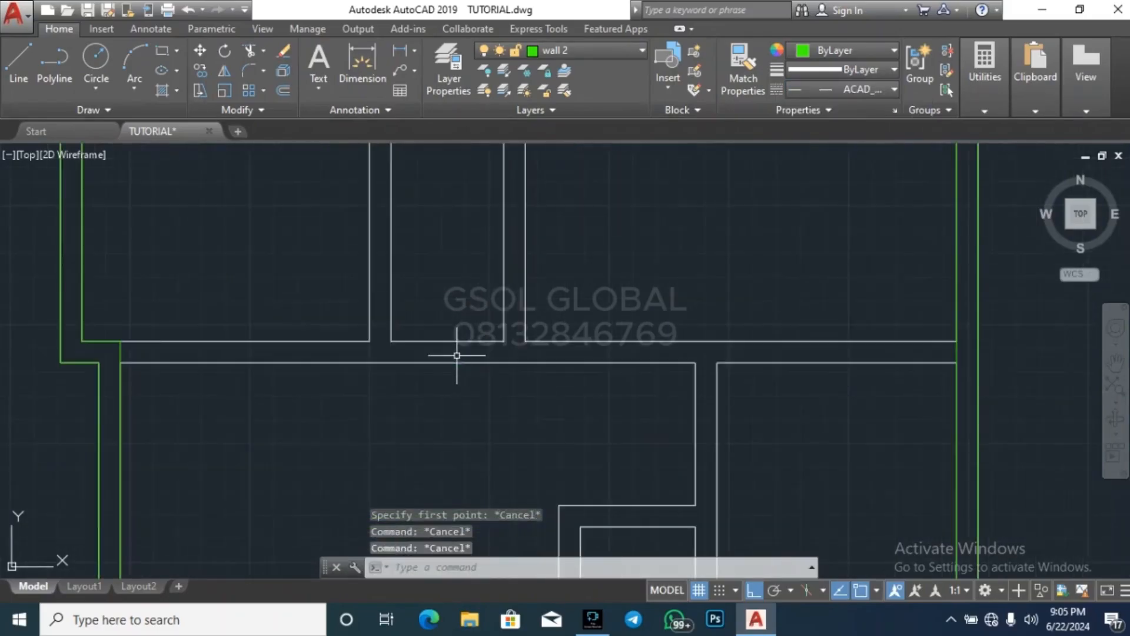
pyautogui.write('o')
pyautogui.press('Return')
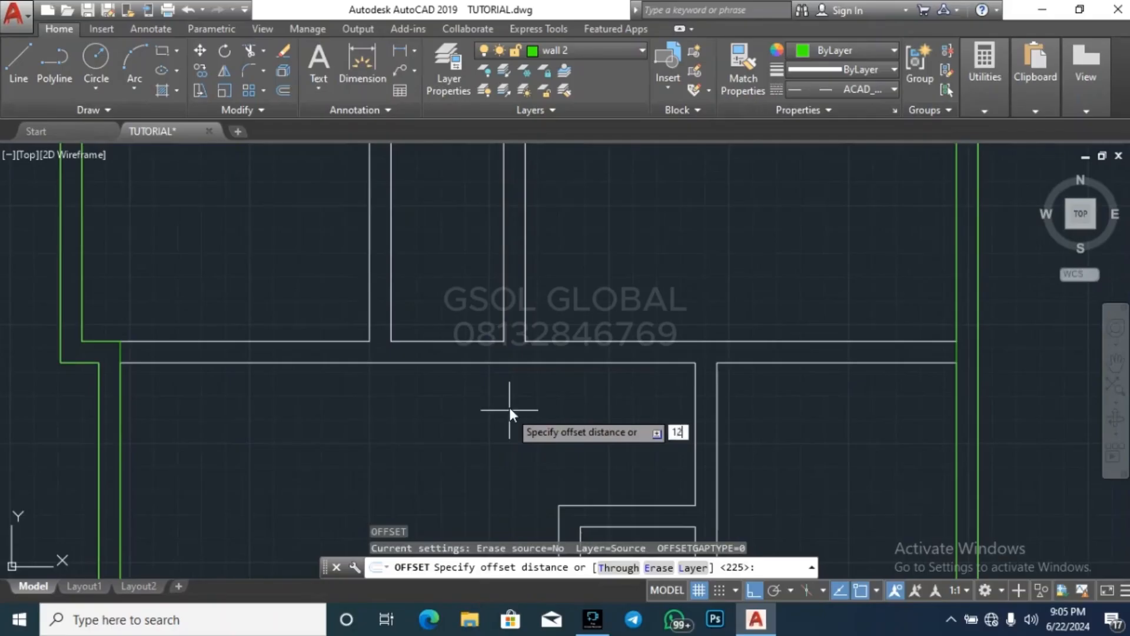
pyautogui.press('Return')
pyautogui.click(510, 363)
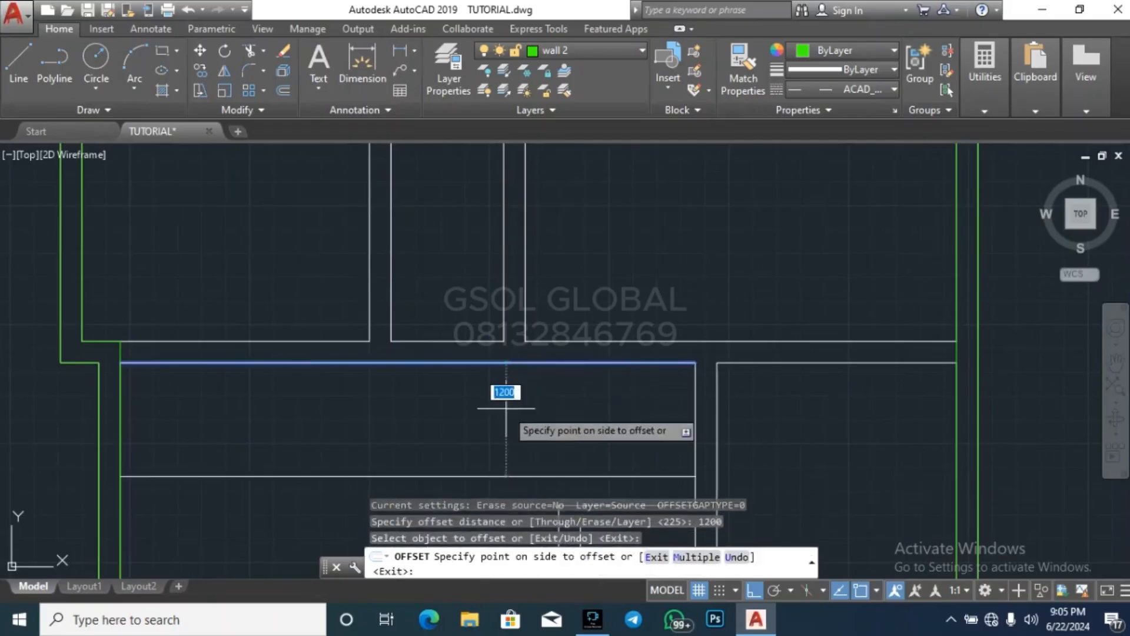
pyautogui.click(505, 391)
pyautogui.scroll(-3, 482, 435)
pyautogui.press('Escape')
pyautogui.press('Escape')
pyautogui.press('Escape')
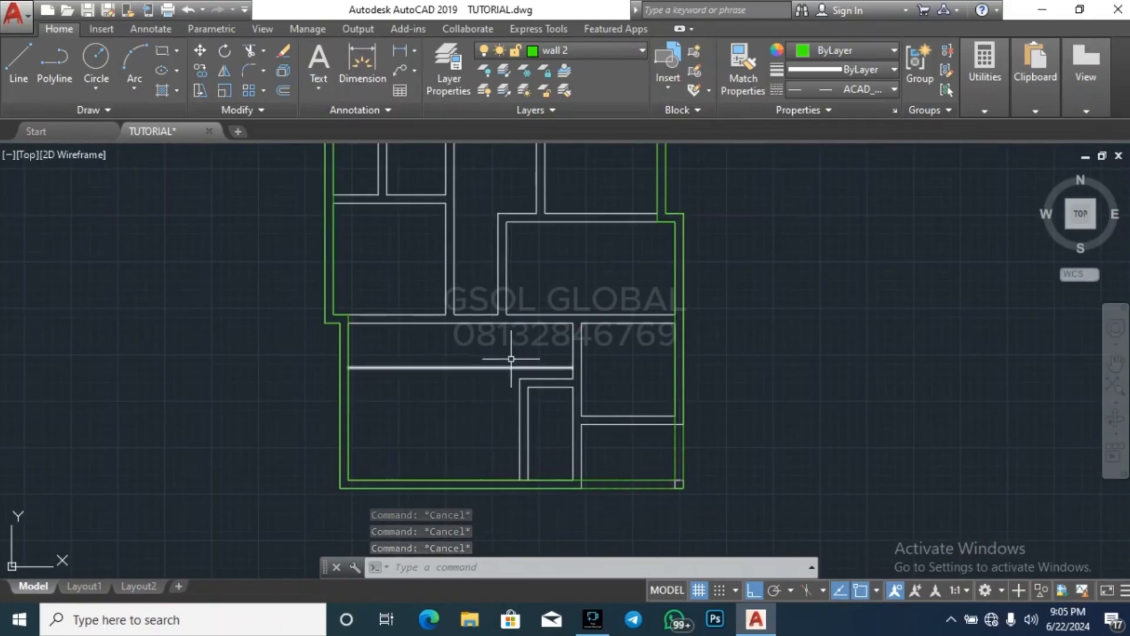
pyautogui.write('o')
pyautogui.press('Return')
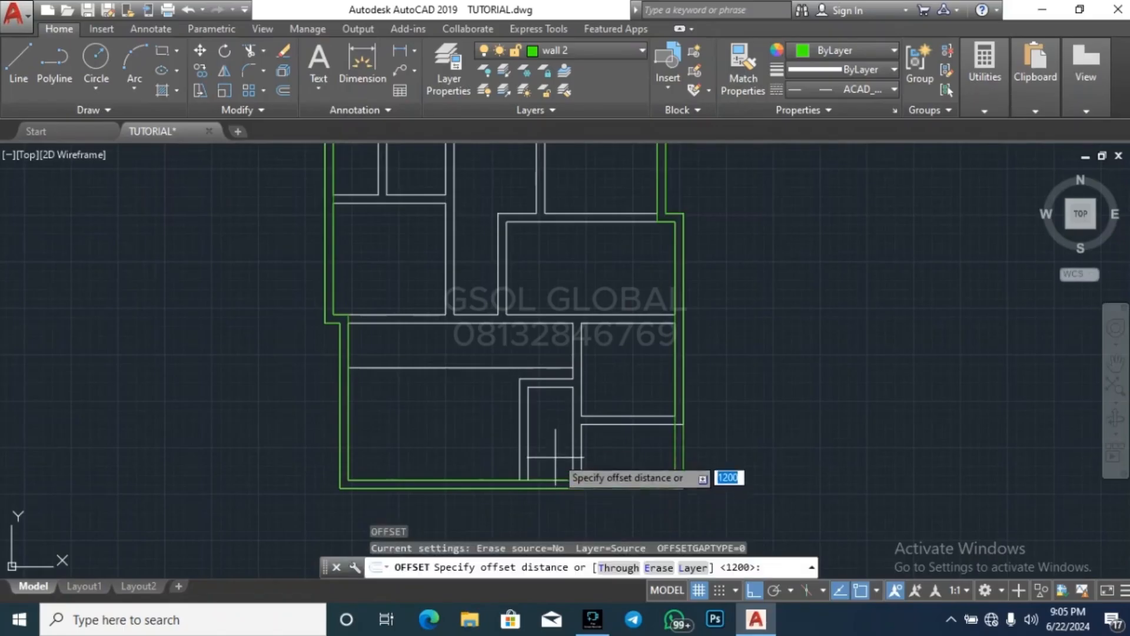
pyautogui.press('Return')
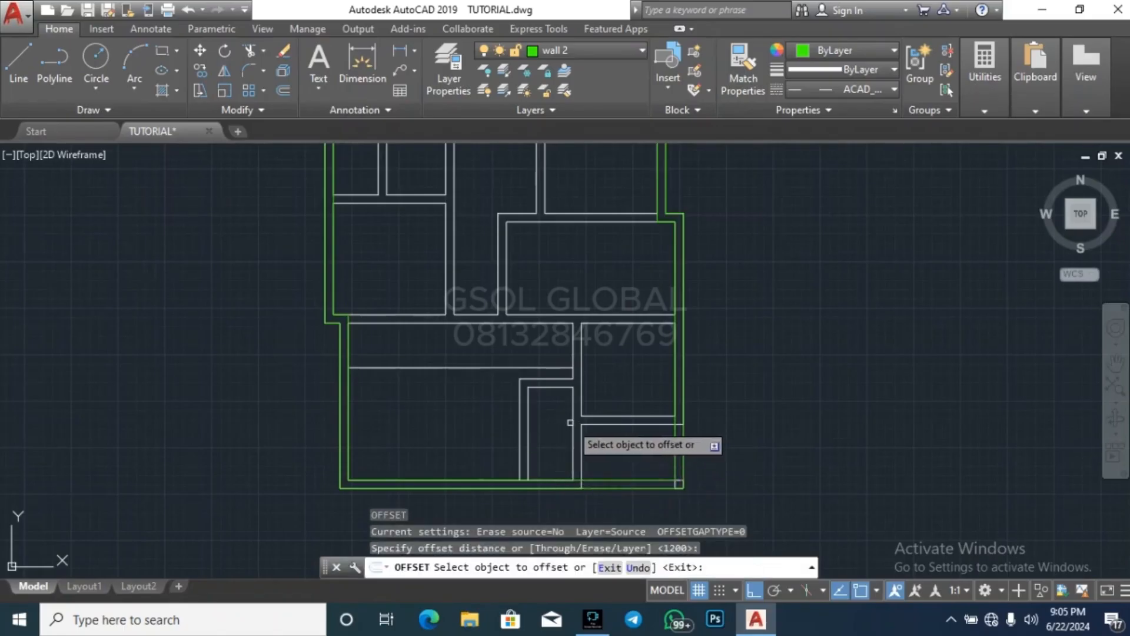
pyautogui.press('Escape')
pyautogui.press('Escape')
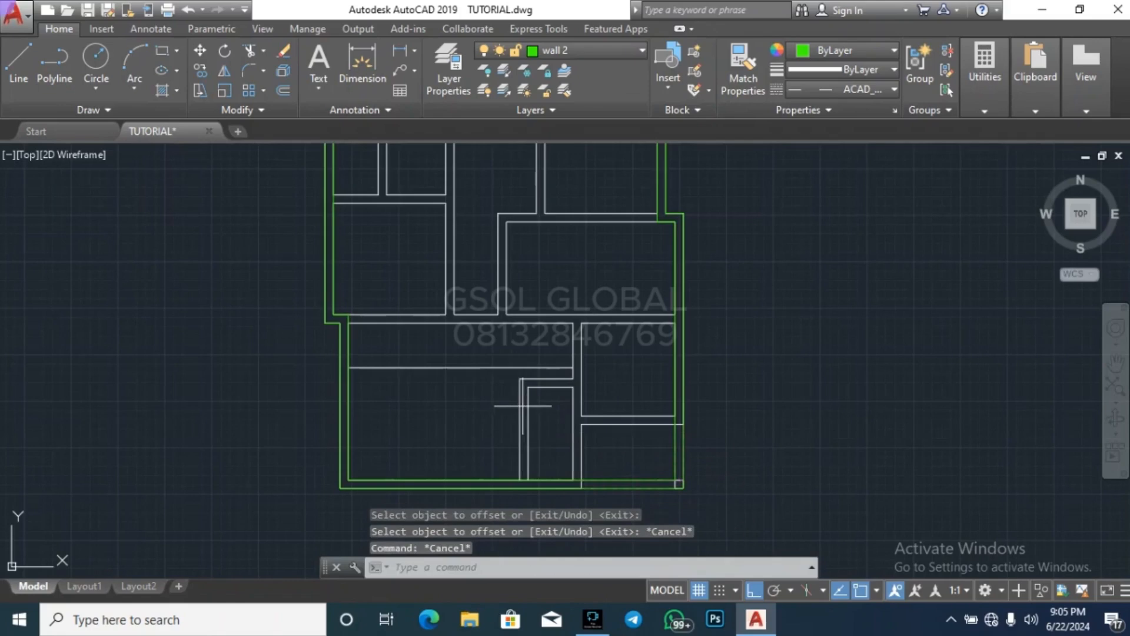
pyautogui.click(522, 399)
pyautogui.press('Escape')
# Stretch the inner line of the narrow room's west wall north to meet the offset line
pyautogui.scroll(4, 510, 398)
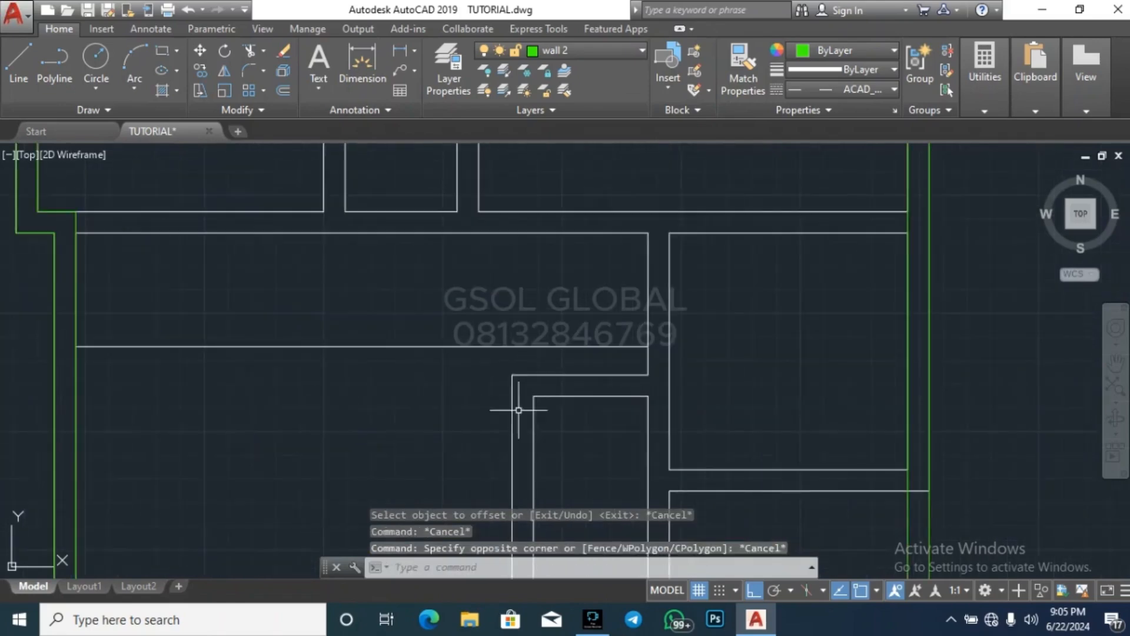
pyautogui.click(533, 415)
pyautogui.click(533, 396)
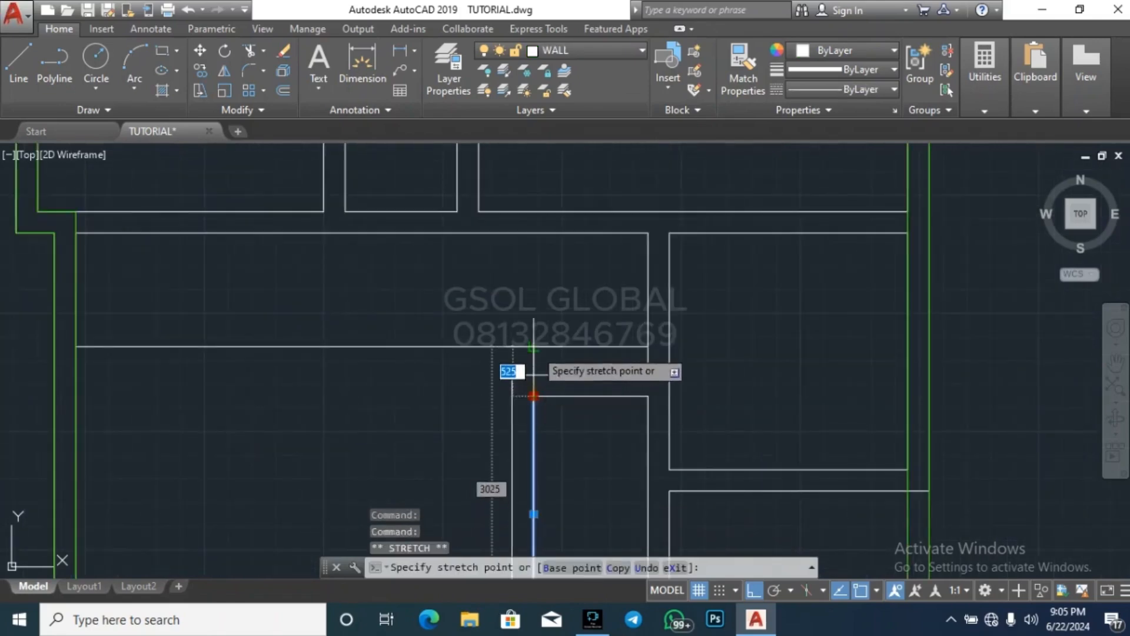
pyautogui.click(534, 346)
pyautogui.press('Escape')
# Trim the offset line east of the stretched vertical line to form an L-shaped outline
pyautogui.press('Escape')
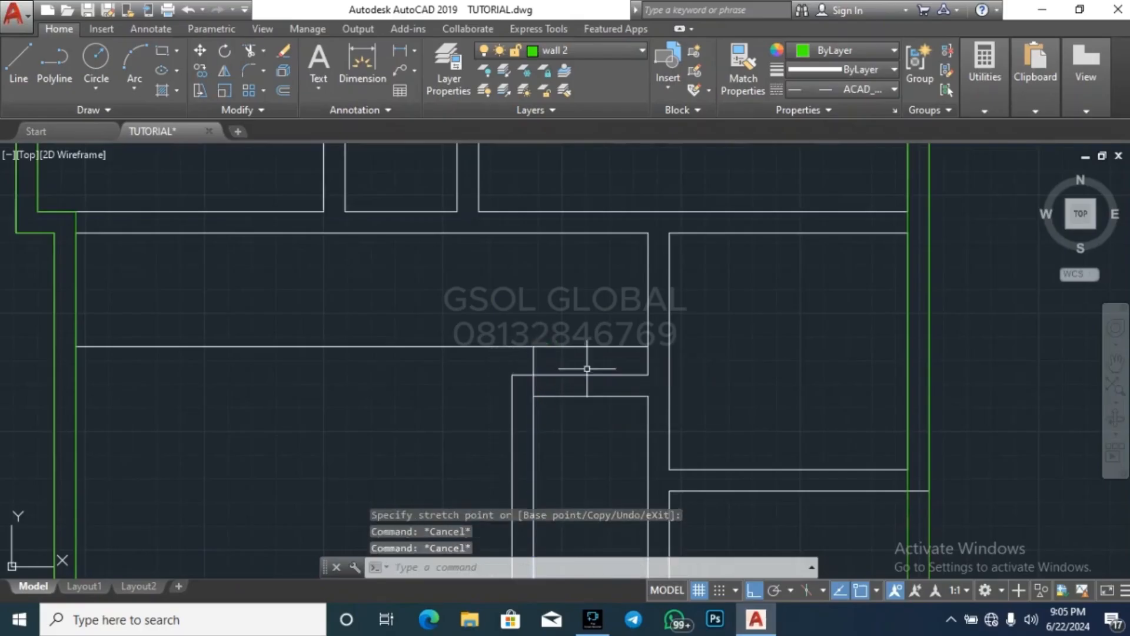
pyautogui.write('tr')
pyautogui.press('Return')
pyautogui.press('Return')
pyautogui.click(605, 361)
pyautogui.click(562, 327)
pyautogui.press('Escape')
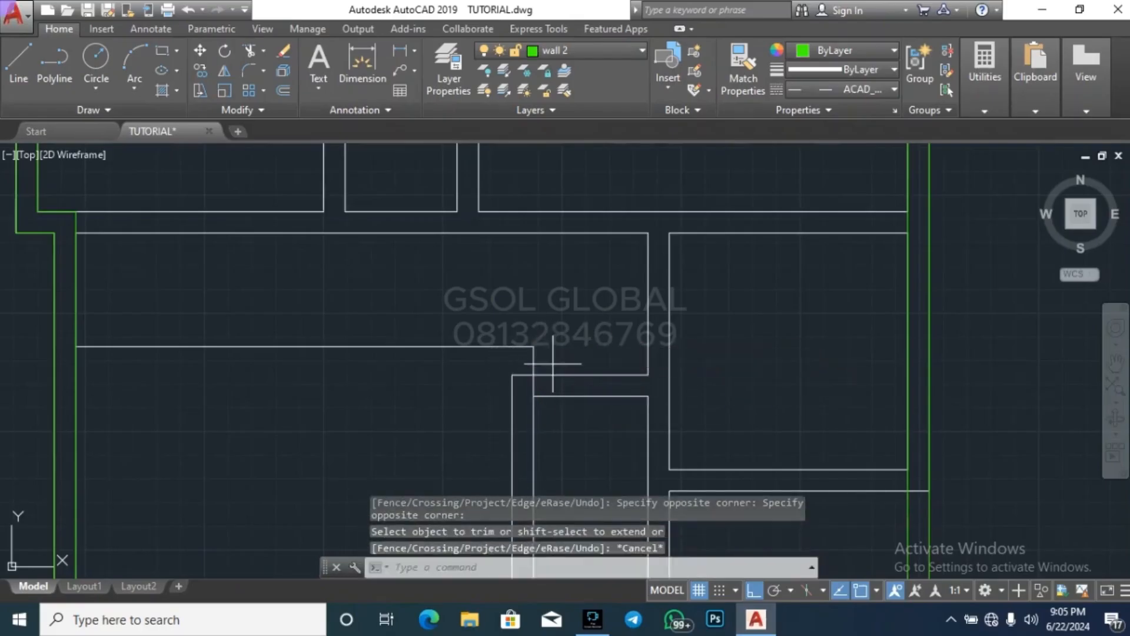
# Assign the offset horizontal line and the stretched vertical line to the wall 2 layer
pyautogui.click(554, 366)
pyautogui.click(514, 315)
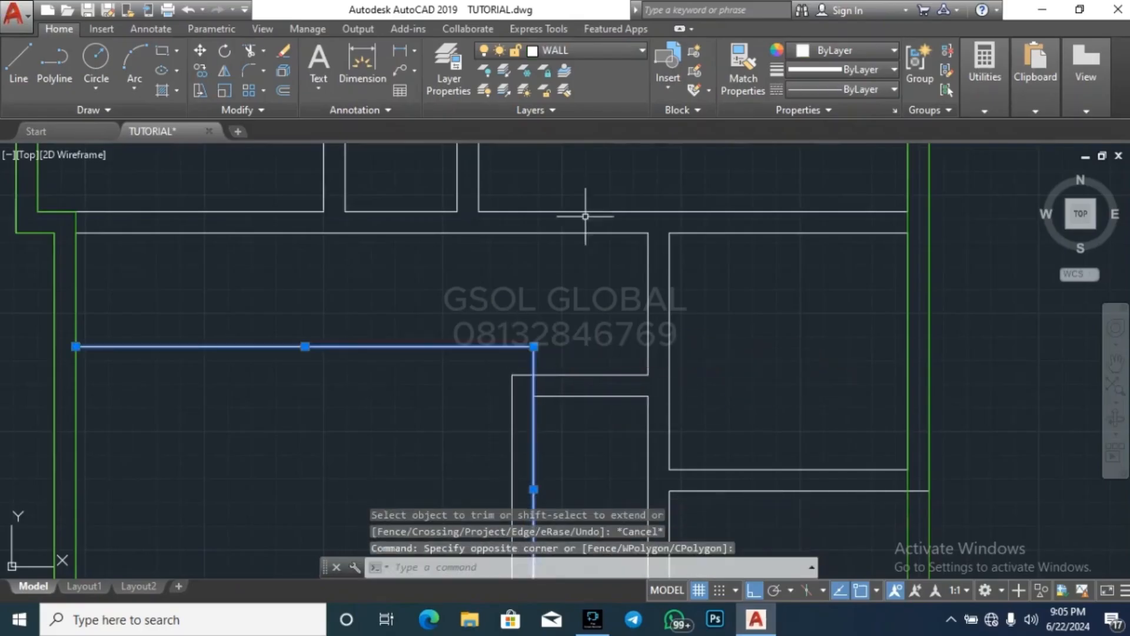
pyautogui.click(584, 53)
pyautogui.click(586, 567)
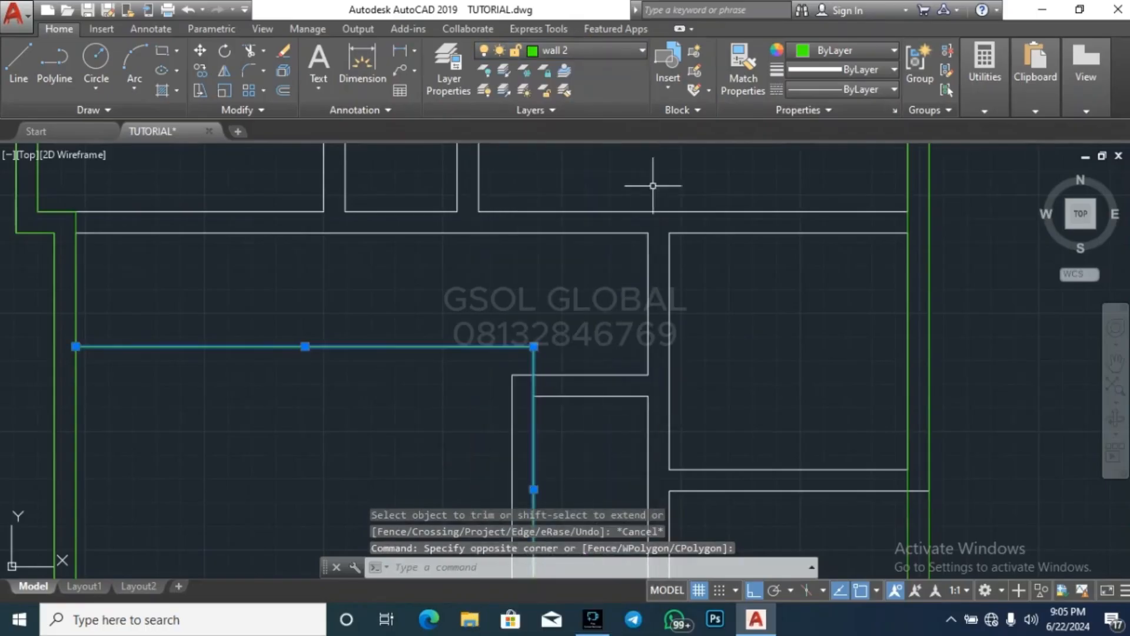
# Give the two lines of the L-shaped outline the ACAD_ISO03W100 linetype
pyautogui.click(846, 87)
pyautogui.click(849, 194)
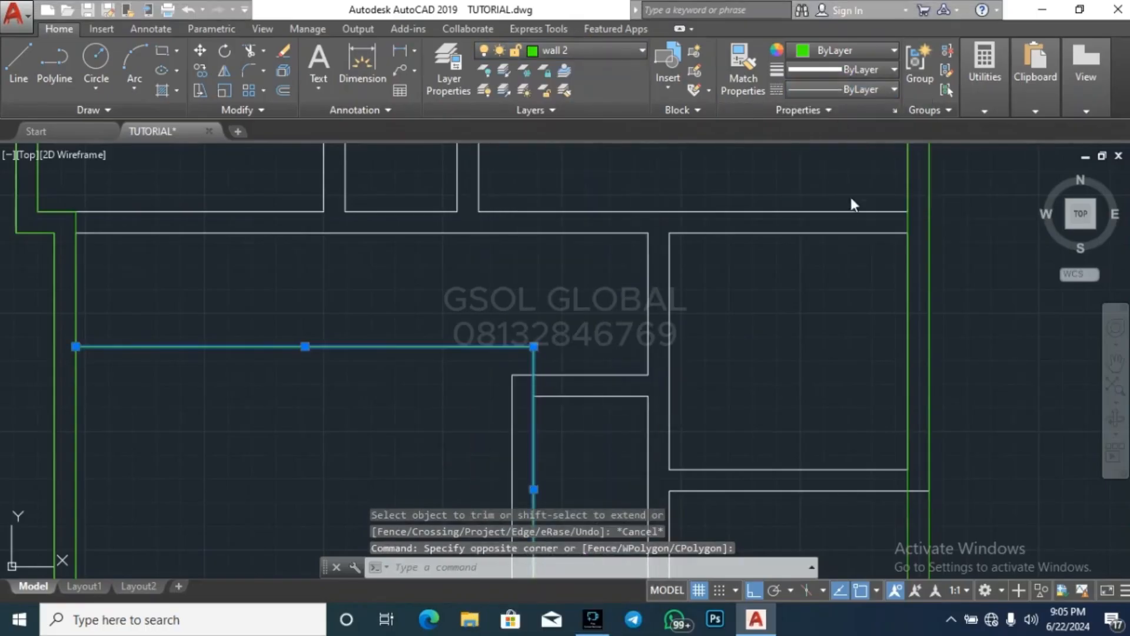
pyautogui.click(856, 94)
pyautogui.click(864, 87)
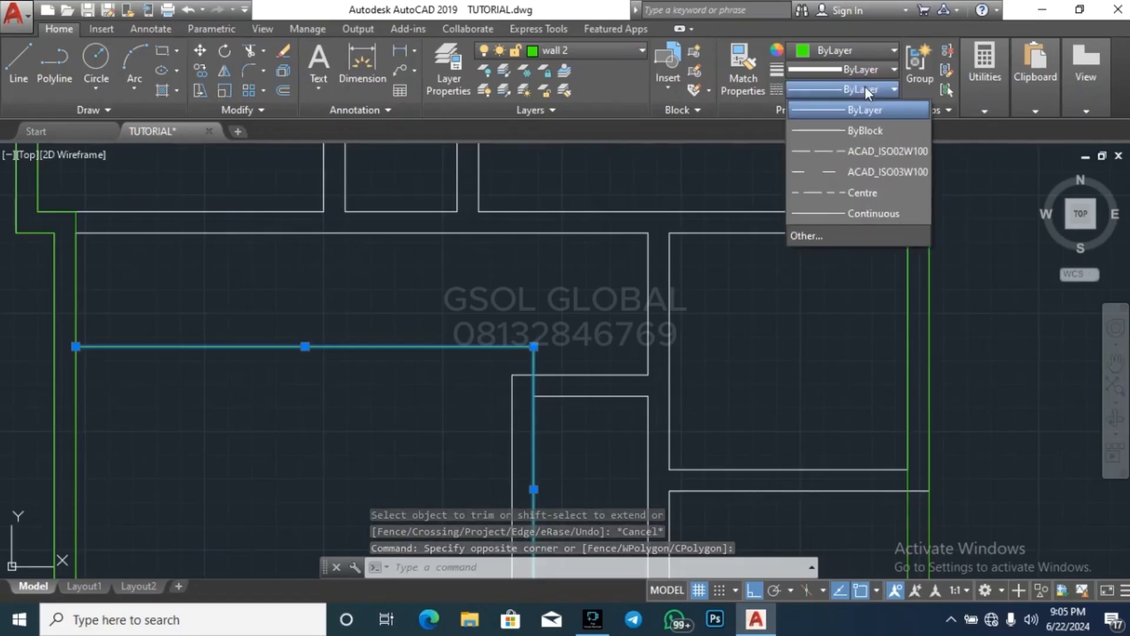
pyautogui.click(860, 176)
pyautogui.press('Escape')
pyautogui.press('Escape')
pyautogui.press('Escape')
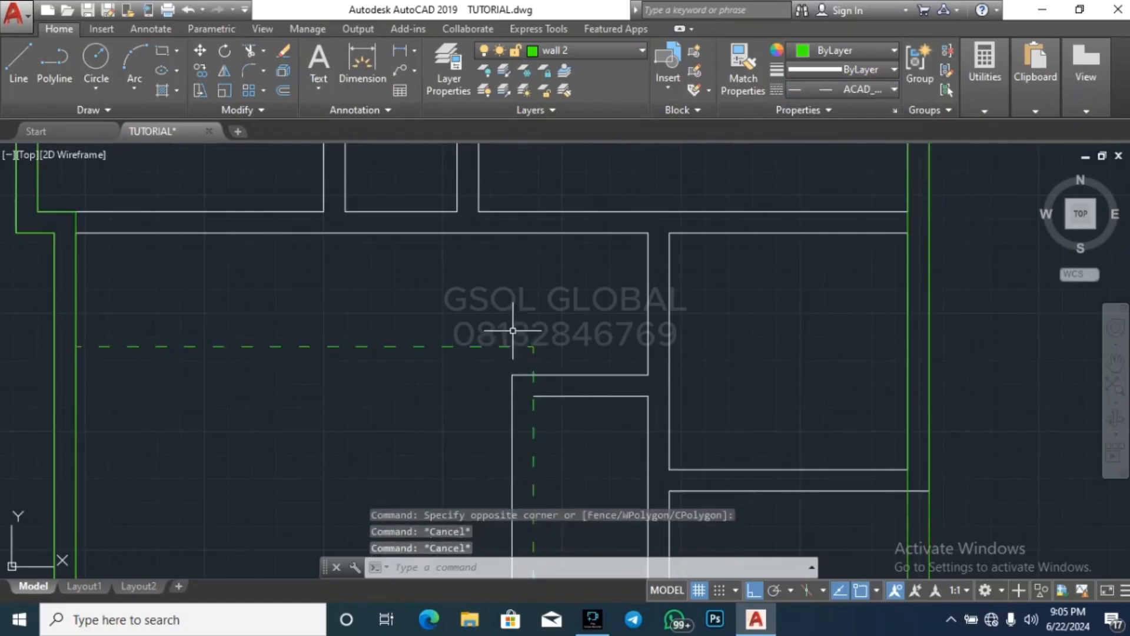
# Examine the dashed L-shaped outline in the large southern room and its relation to the surrounding walls and rooms
pyautogui.scroll(-3, 557, 234)
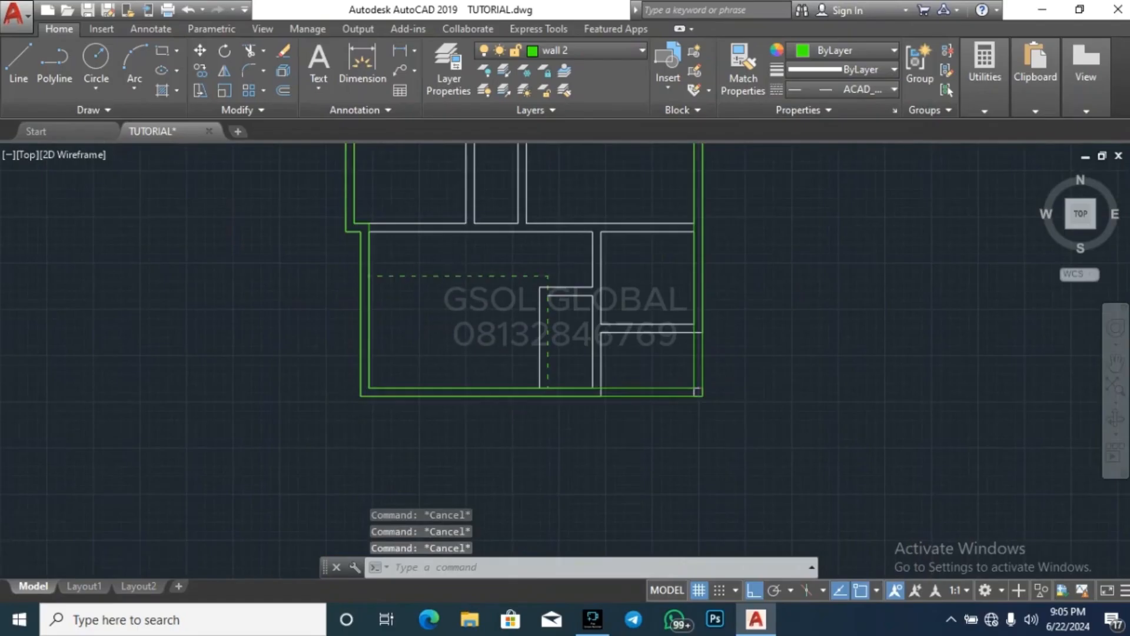
pyautogui.scroll(2, 447, 268)
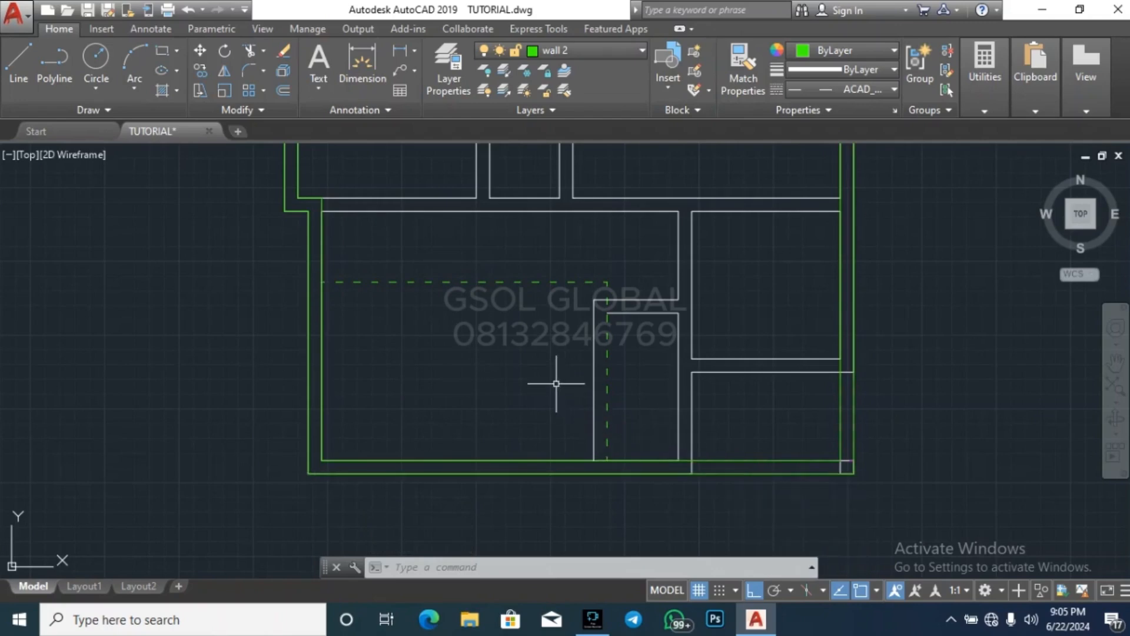
pyautogui.scroll(-2, 443, 465)
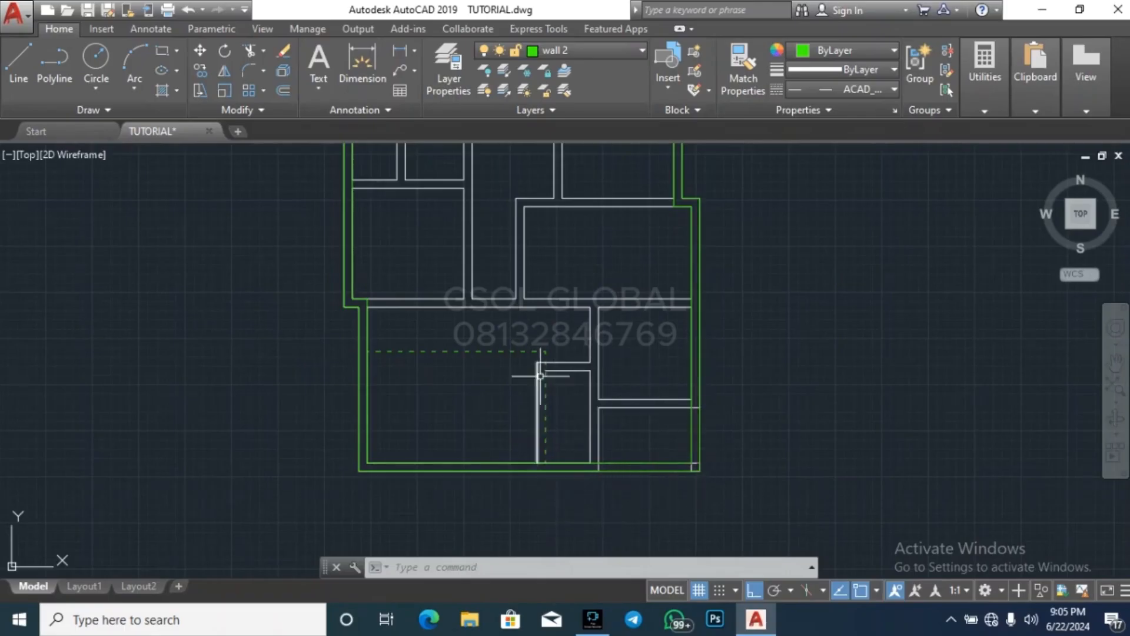
pyautogui.click(490, 394)
pyautogui.click(463, 317)
pyautogui.press('Escape')
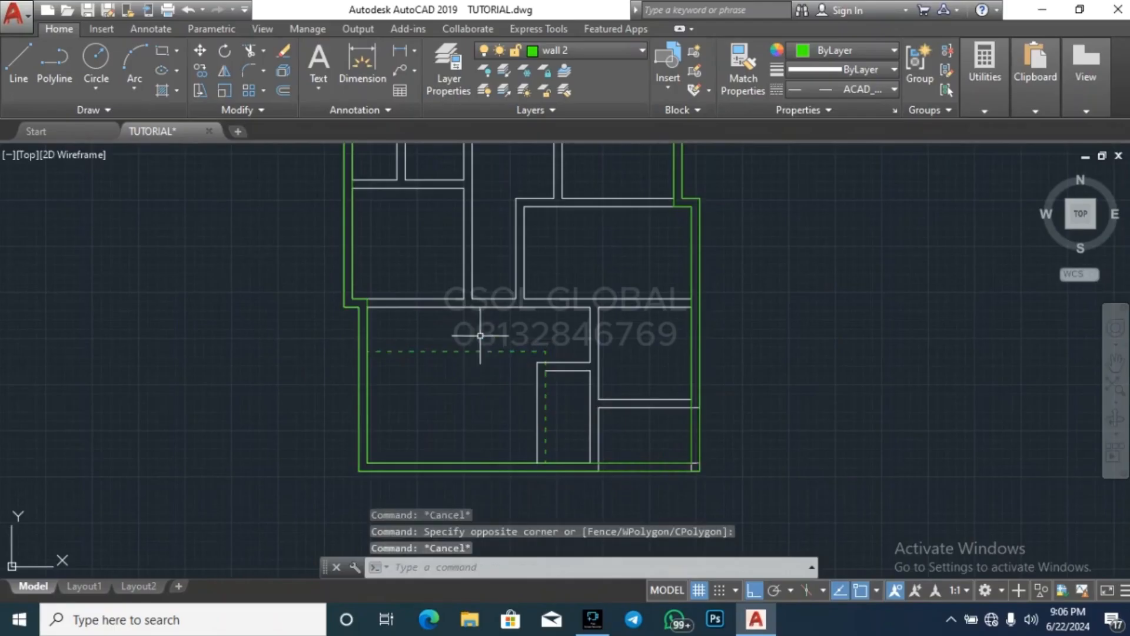
pyautogui.press('Escape')
pyautogui.click(518, 323)
pyautogui.click(444, 238)
pyautogui.press('Escape')
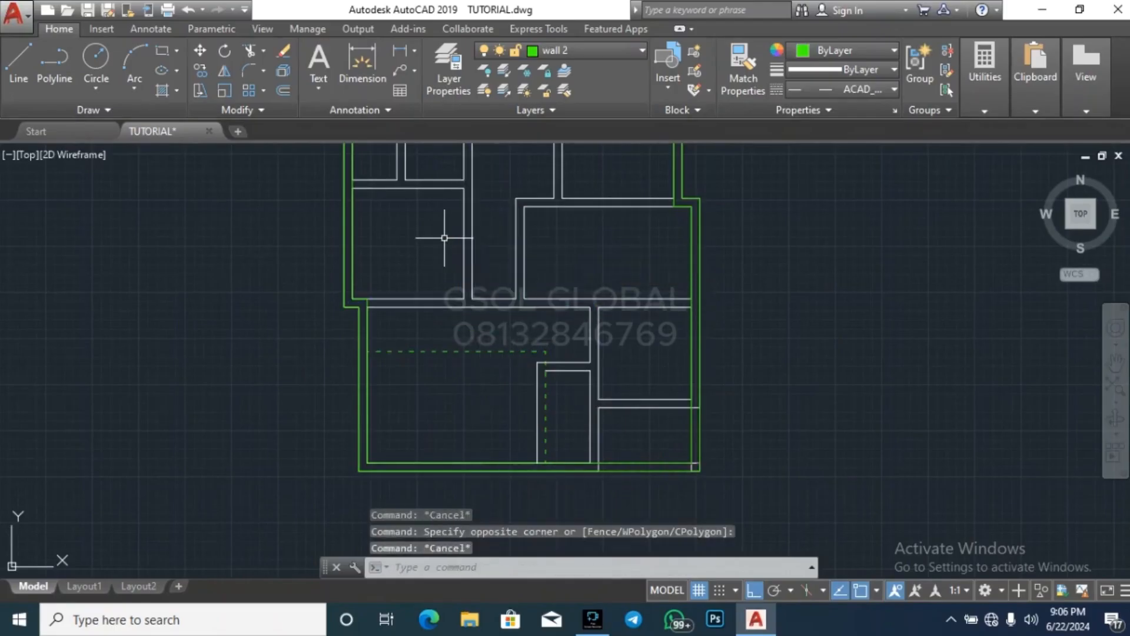
pyautogui.click(647, 351)
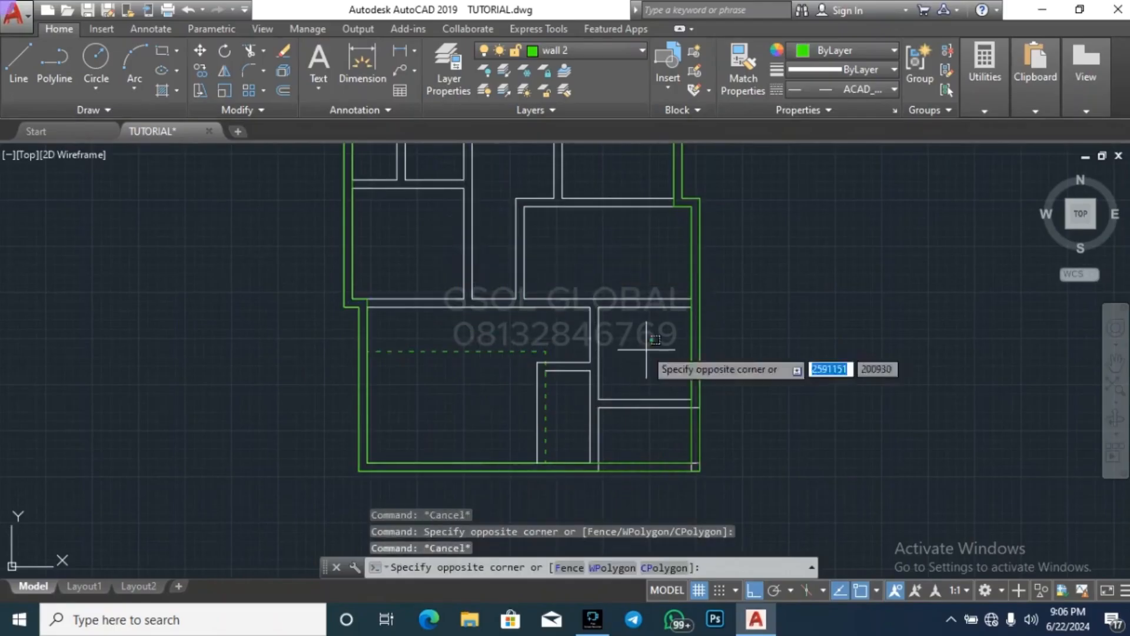
pyautogui.click(498, 200)
pyautogui.press('Escape')
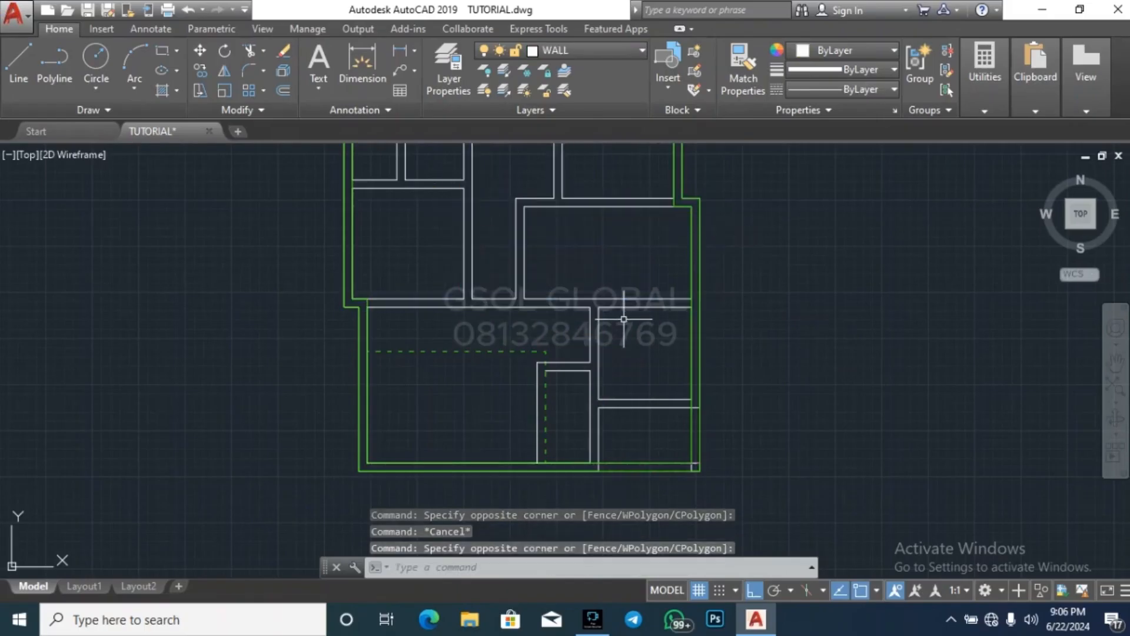
pyautogui.press('Escape')
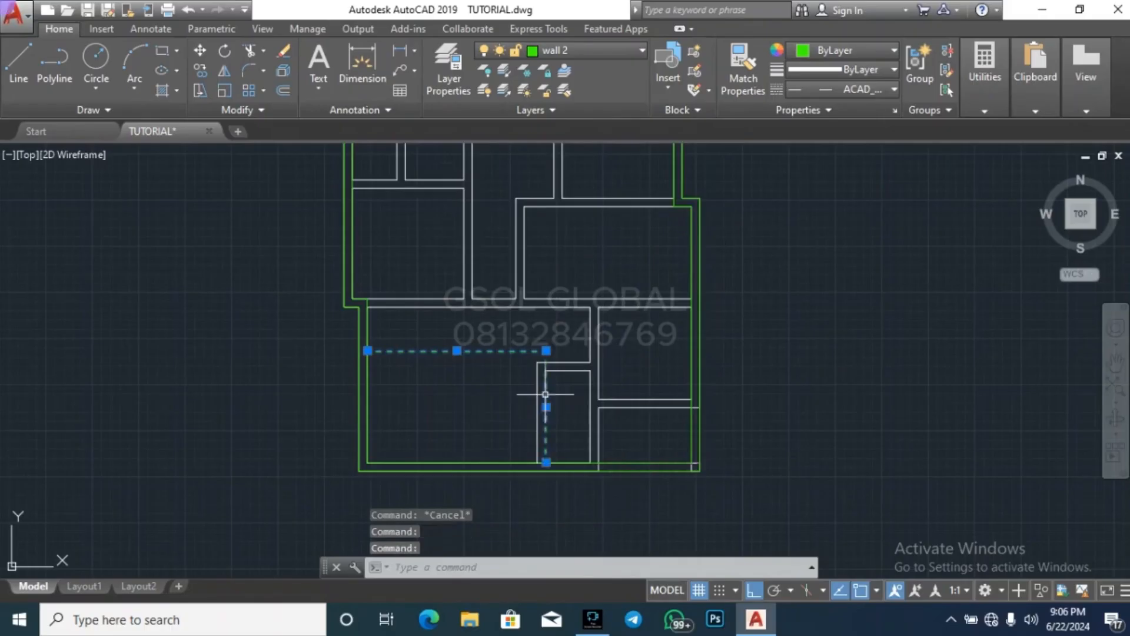
pyautogui.press('Escape')
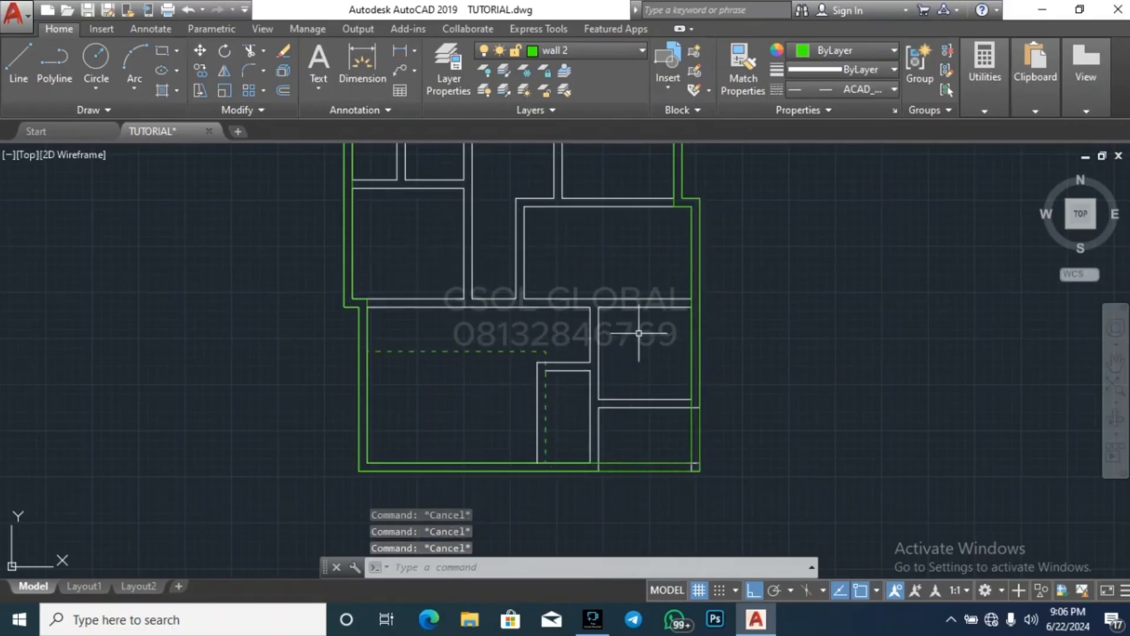
pyautogui.scroll(-4, 253, 353)
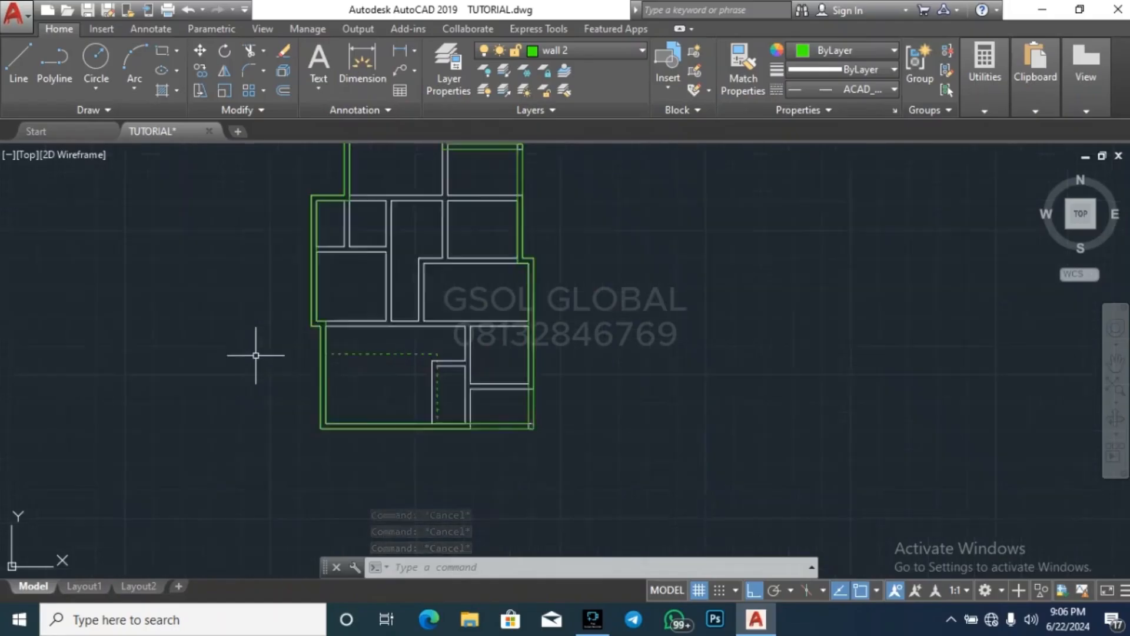
pyautogui.scroll(4, 317, 329)
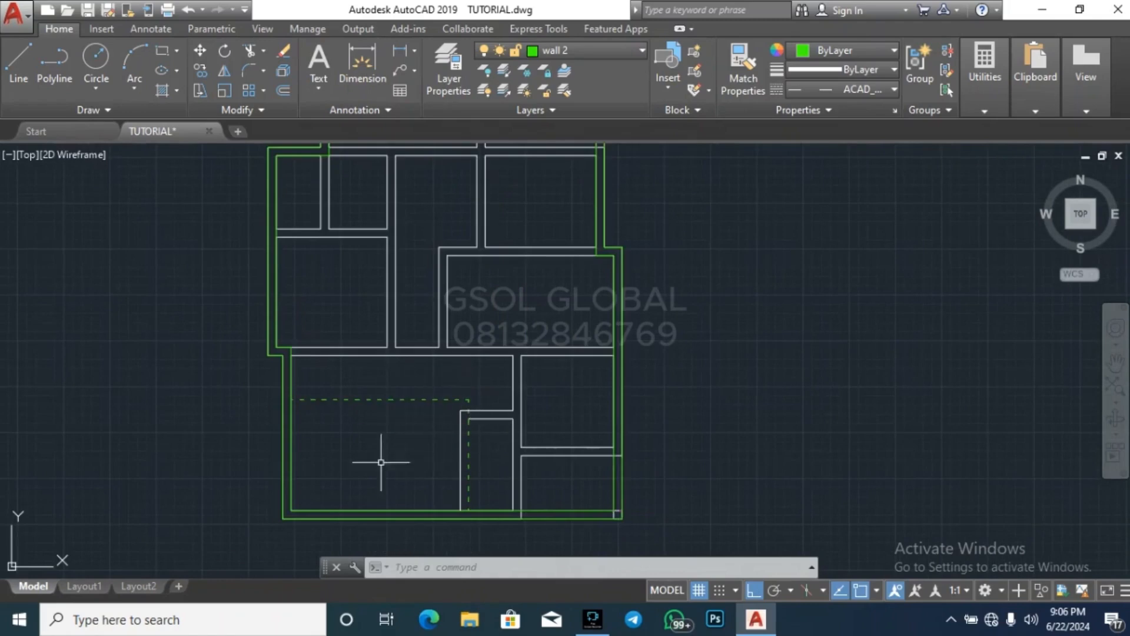
pyautogui.press('Escape')
pyautogui.press('Escape')
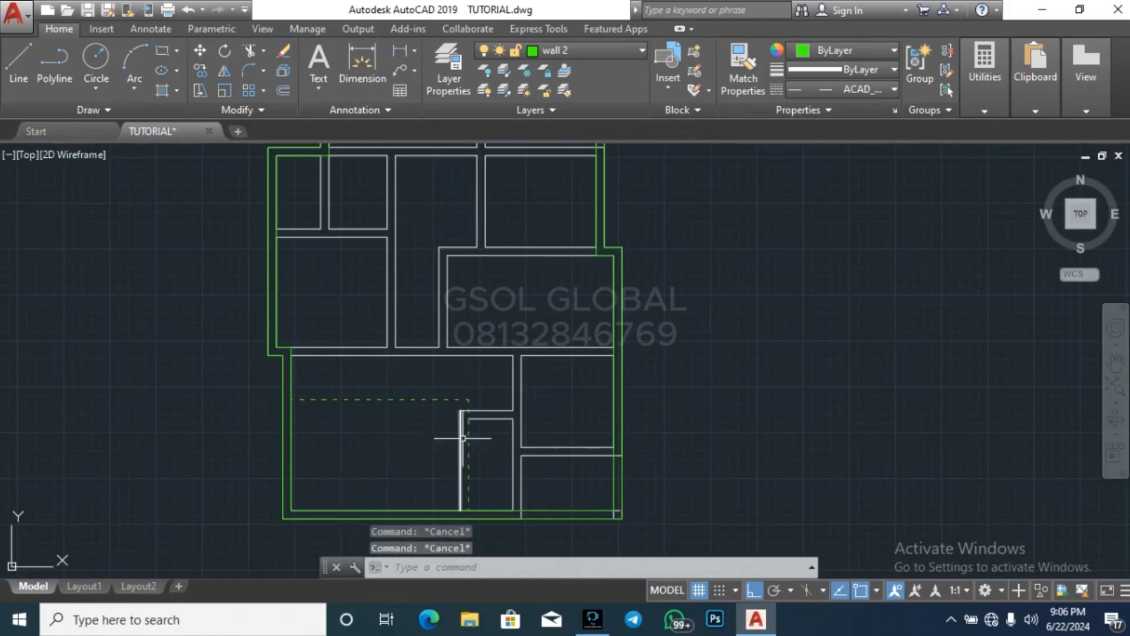
pyautogui.scroll(4, 463, 438)
pyautogui.press('Escape')
pyautogui.scroll(-4, 421, 407)
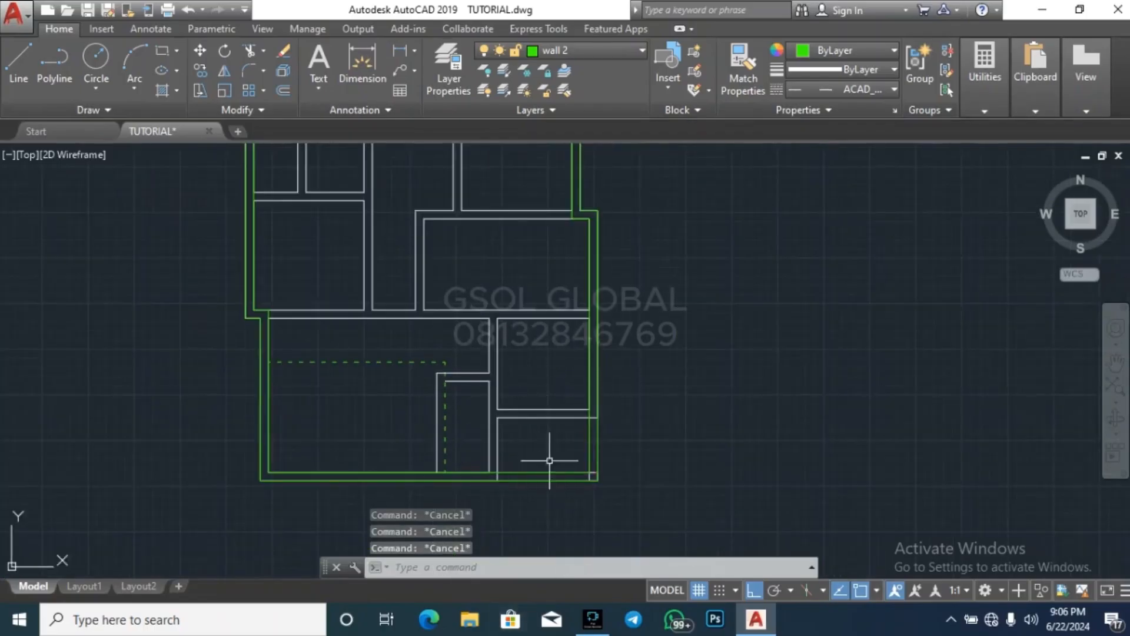
pyautogui.press('Return')
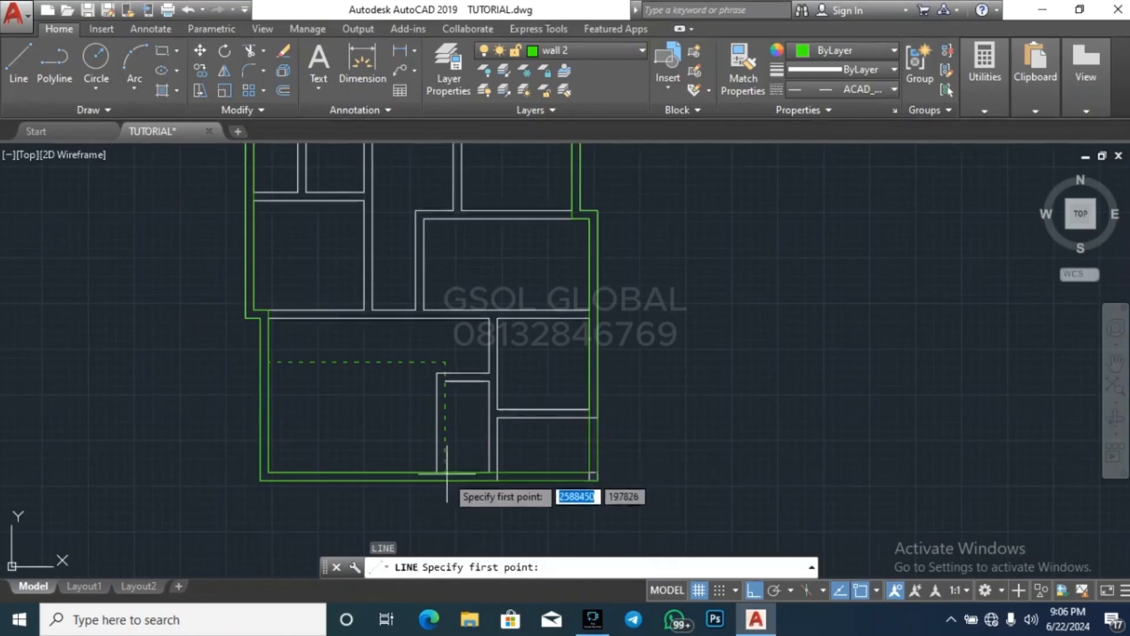
pyautogui.click(434, 472)
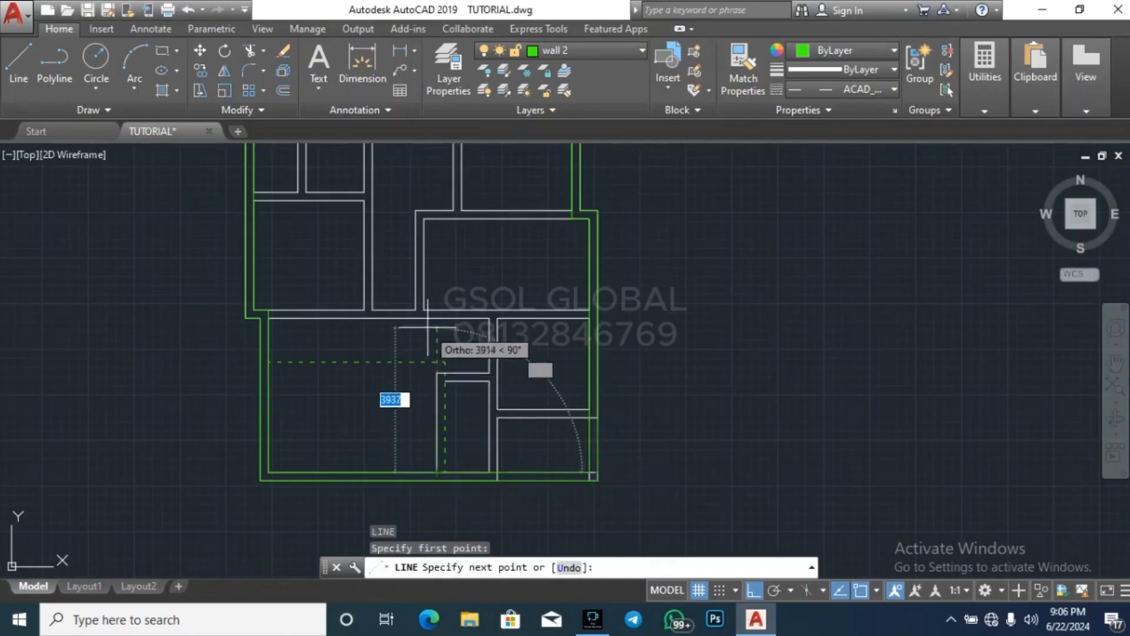
pyautogui.press('Escape')
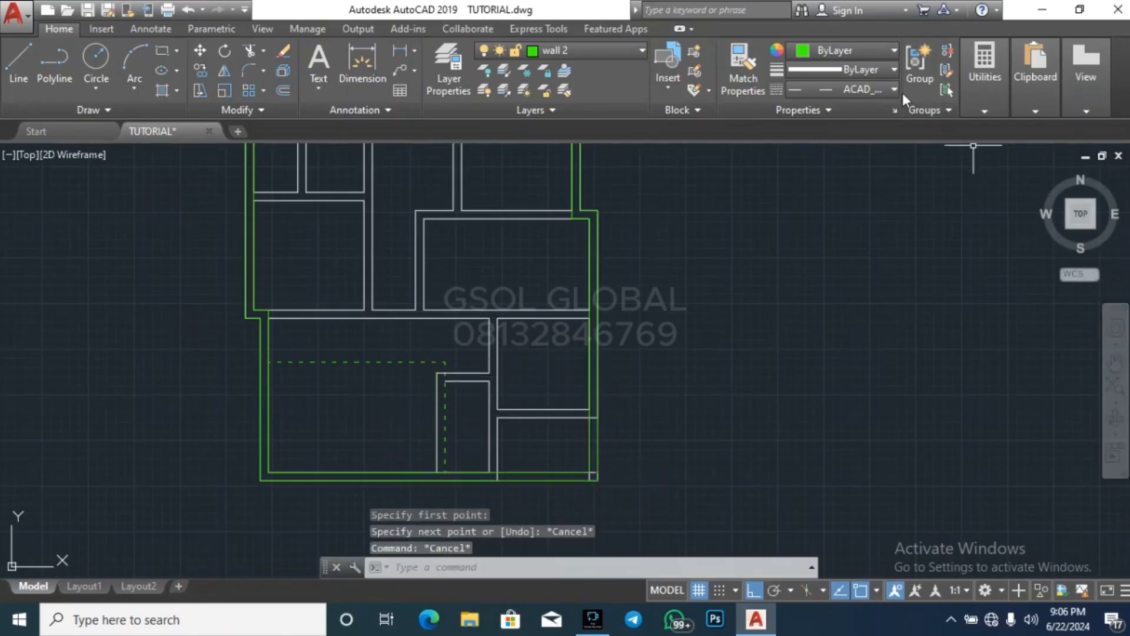
# Reset the current linetype to ByLayer and draw a vertical line along the small room's west wall up to the large southern room's north wall
pyautogui.click(895, 90)
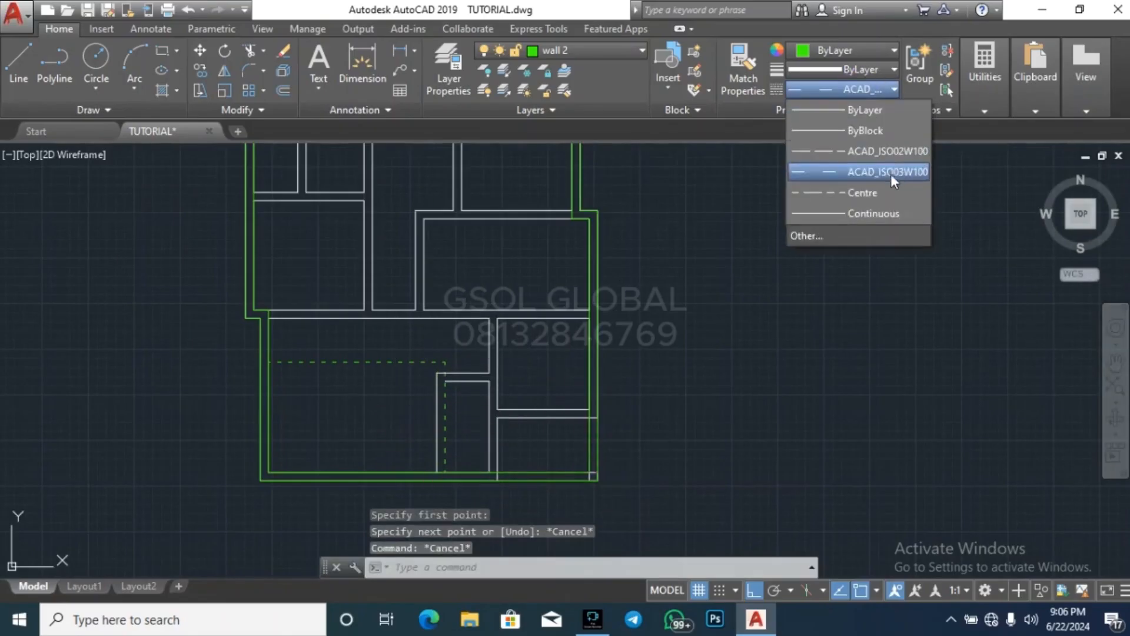
pyautogui.click(877, 111)
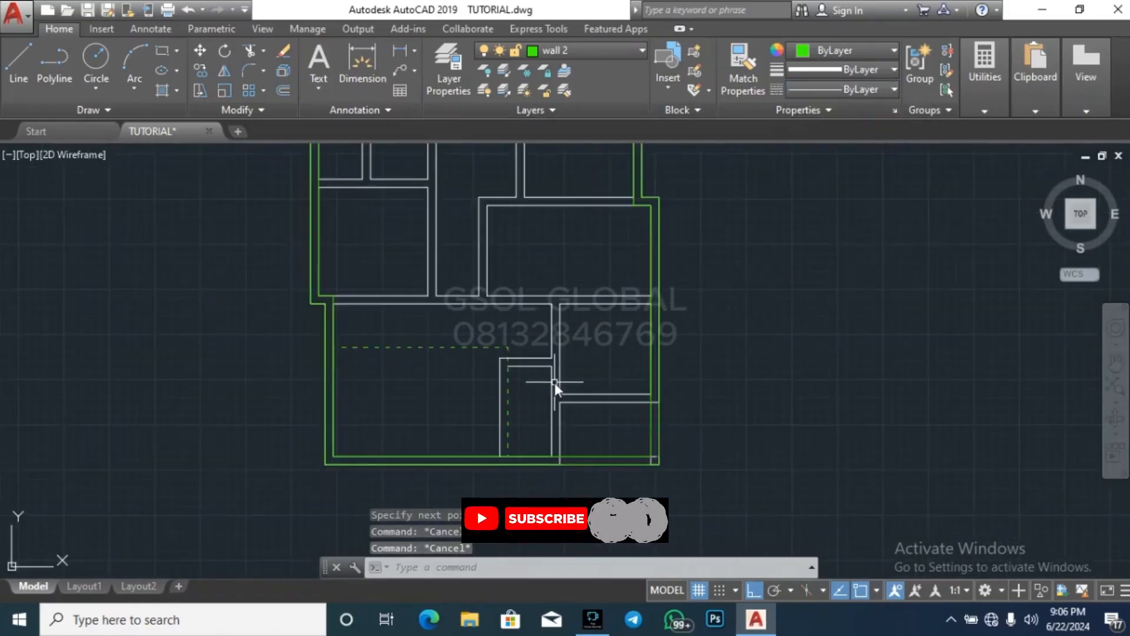
pyautogui.press('l')
pyautogui.press('Return')
pyautogui.scroll(2, 527, 402)
pyautogui.click(484, 488)
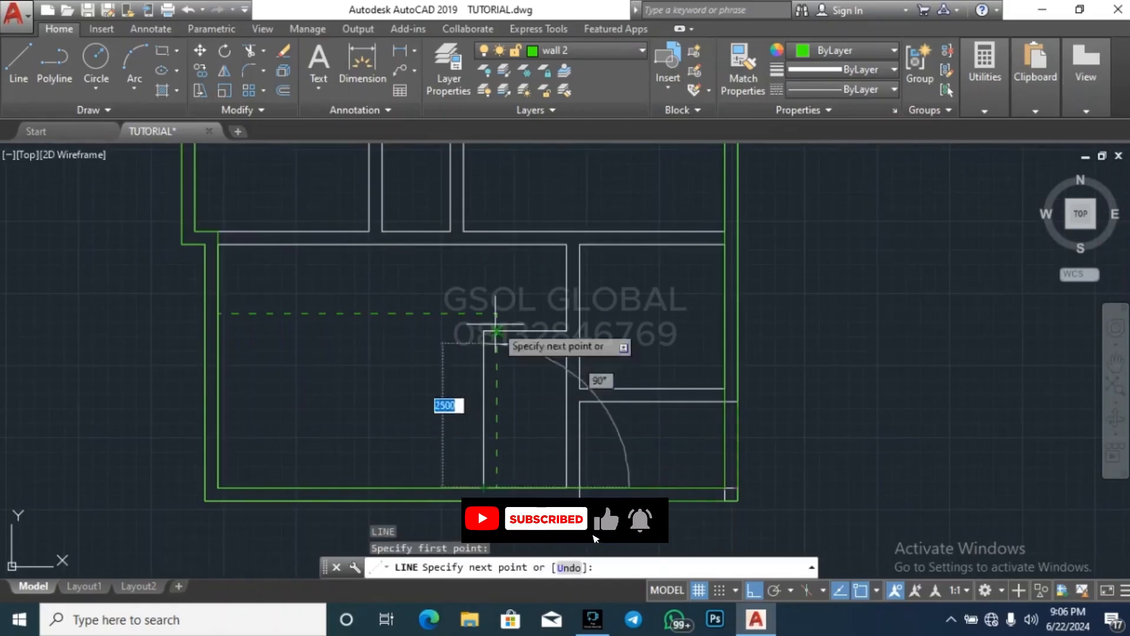
pyautogui.click(491, 246)
pyautogui.press('Escape')
pyautogui.press('Escape')
pyautogui.press('Escape')
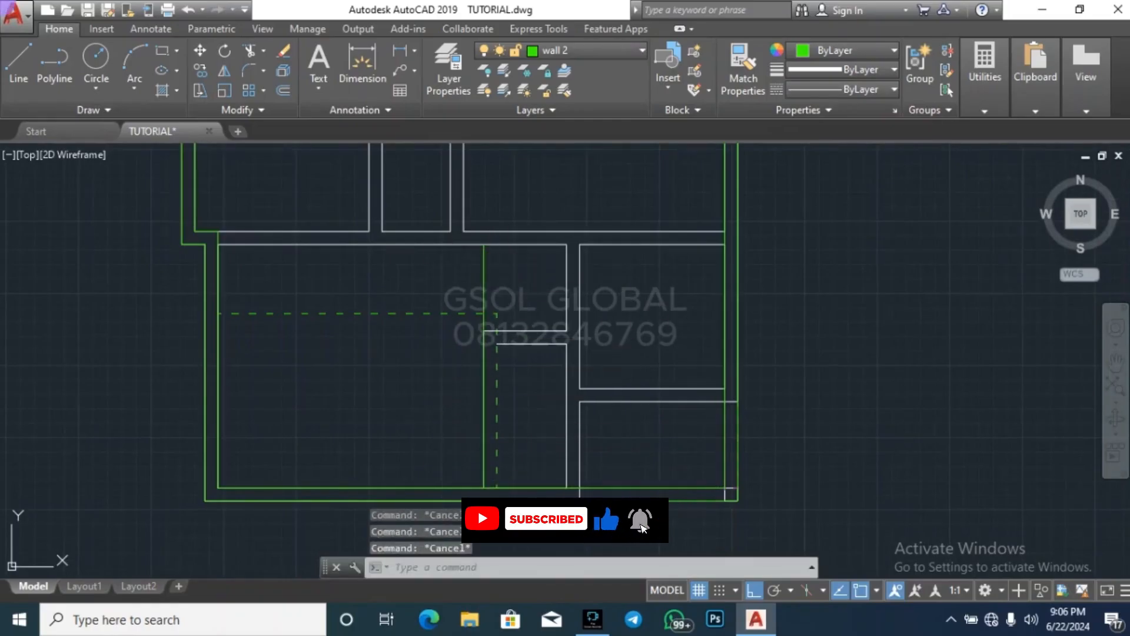
# Erase the dashed vertical line and shorten the dashed horizontal line to end at the new vertical line
pyautogui.click(498, 324)
pyautogui.press('Delete')
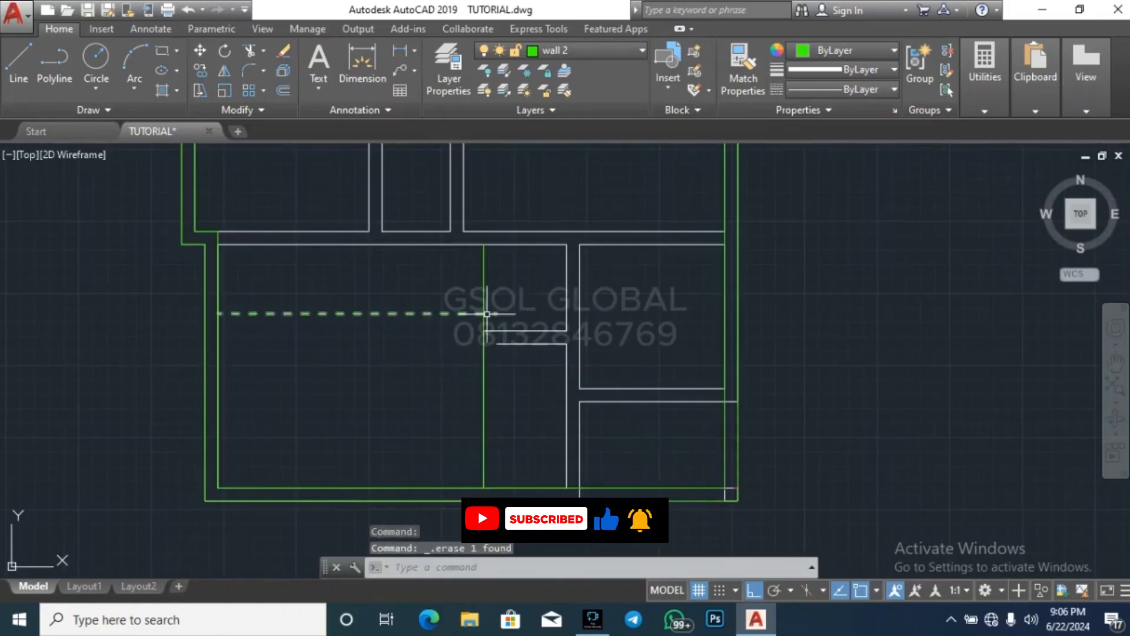
pyautogui.click(497, 313)
pyautogui.click(497, 313)
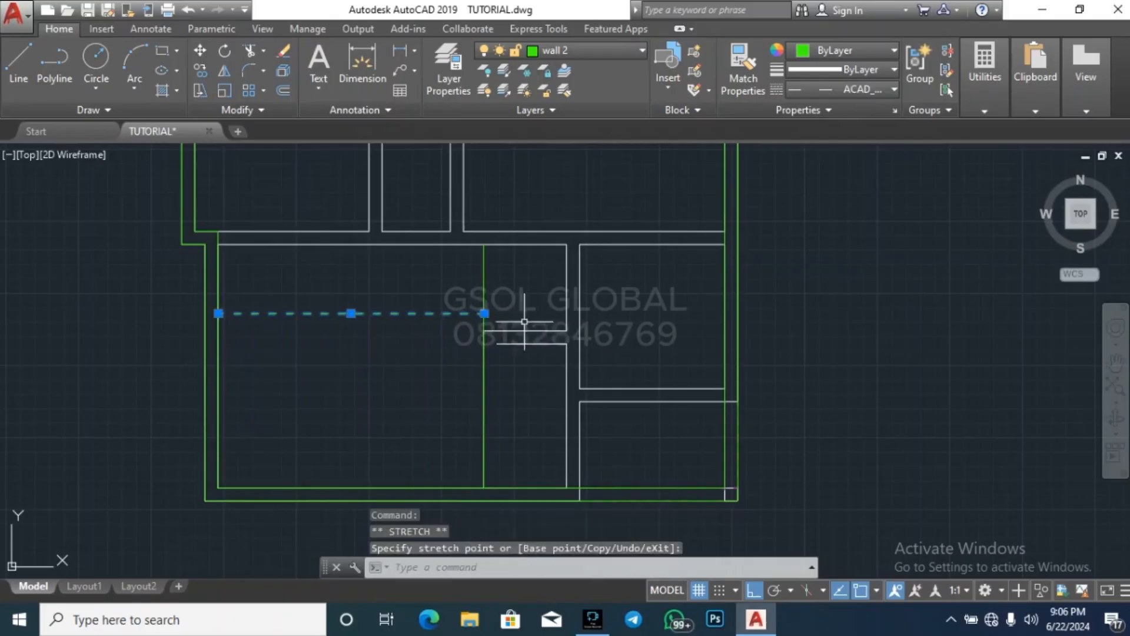
pyautogui.press('Escape')
pyautogui.press('Escape')
pyautogui.press('Escape')
pyautogui.write('po')
pyautogui.press('Return')
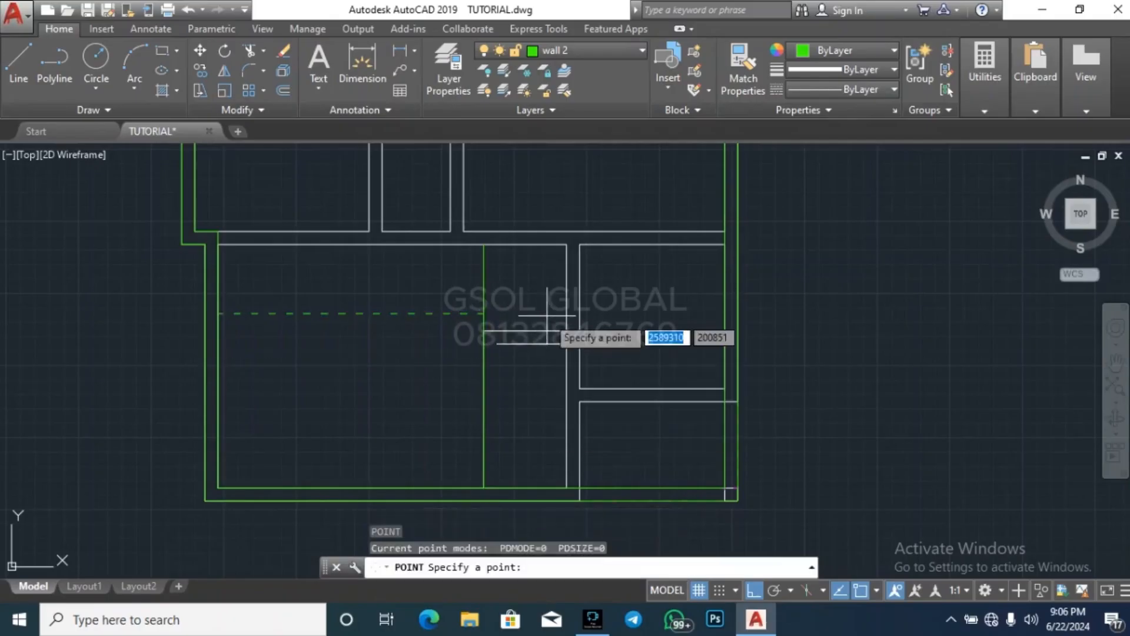
pyautogui.write('225')
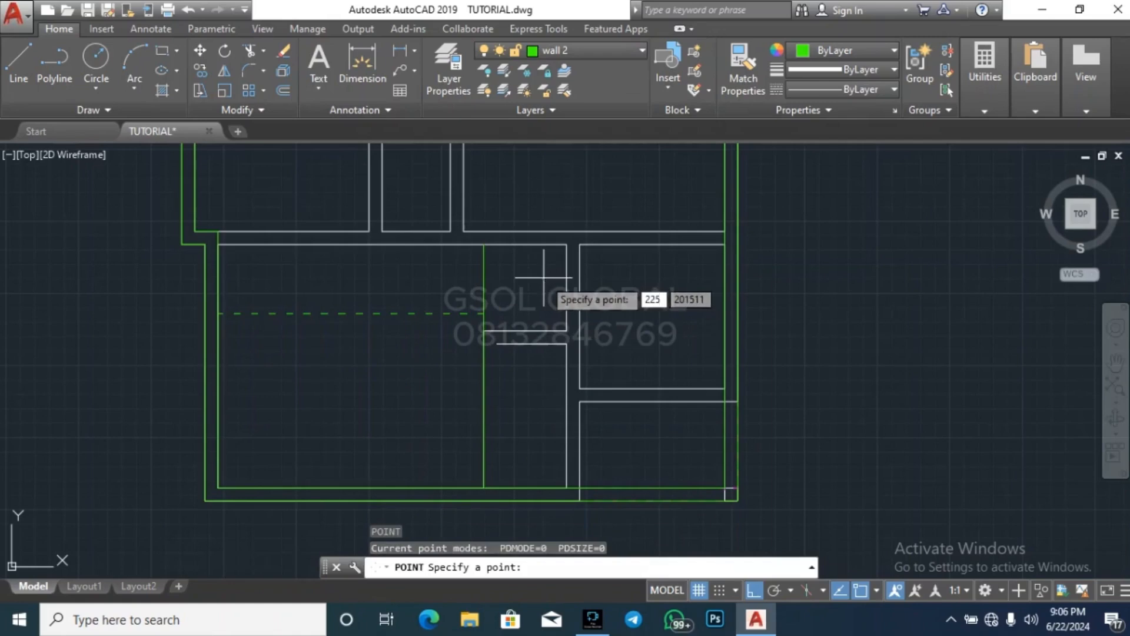
pyautogui.press('Return')
pyautogui.press('Escape')
pyautogui.press('Escape')
pyautogui.press('Escape')
pyautogui.press('Return')
pyautogui.press('Return')
pyautogui.press('Escape')
pyautogui.press('Escape')
pyautogui.scroll(4, 495, 325)
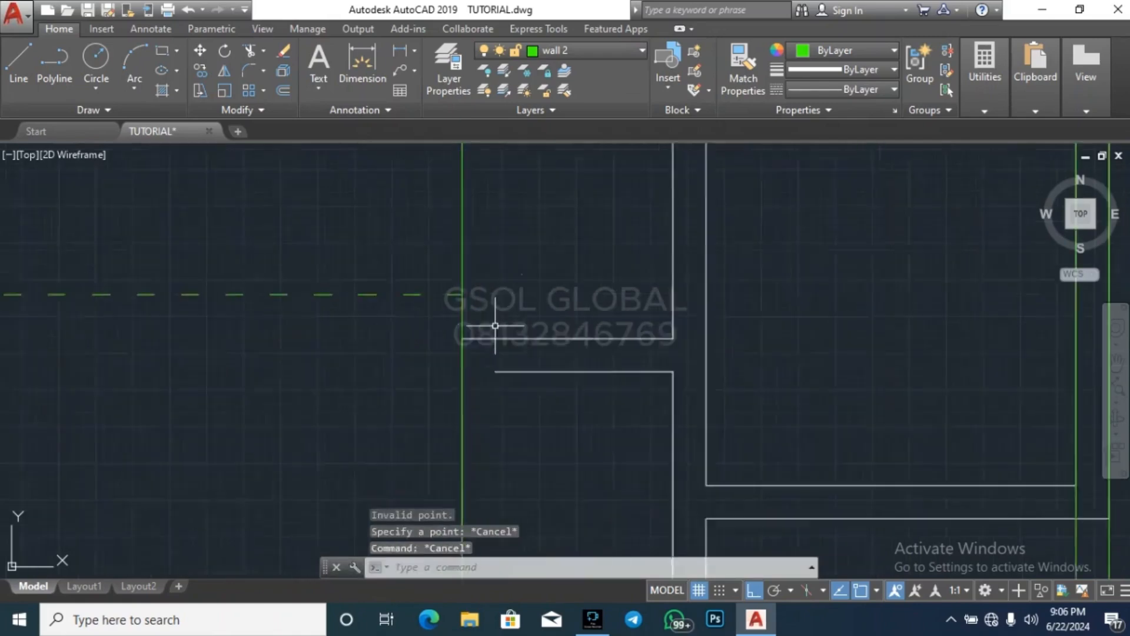
pyautogui.click(503, 304)
pyautogui.click(600, 205)
pyautogui.press('Delete')
pyautogui.scroll(-4, 555, 318)
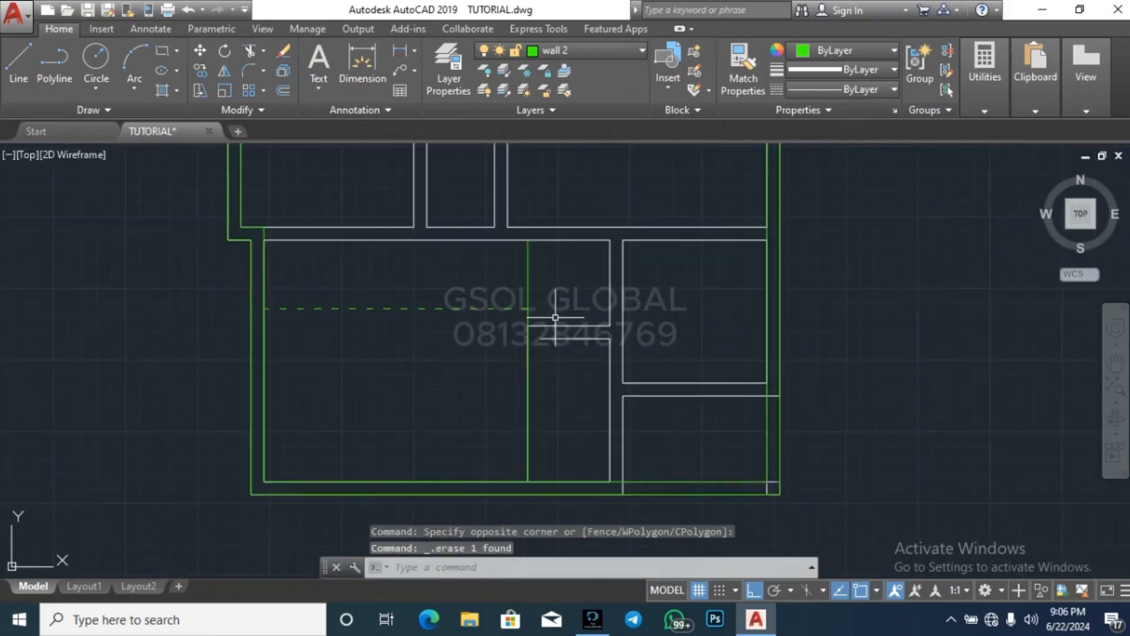
# Offset the new vertical line in the southern room 225 to the east to form a full-height wall
pyautogui.press('Return')
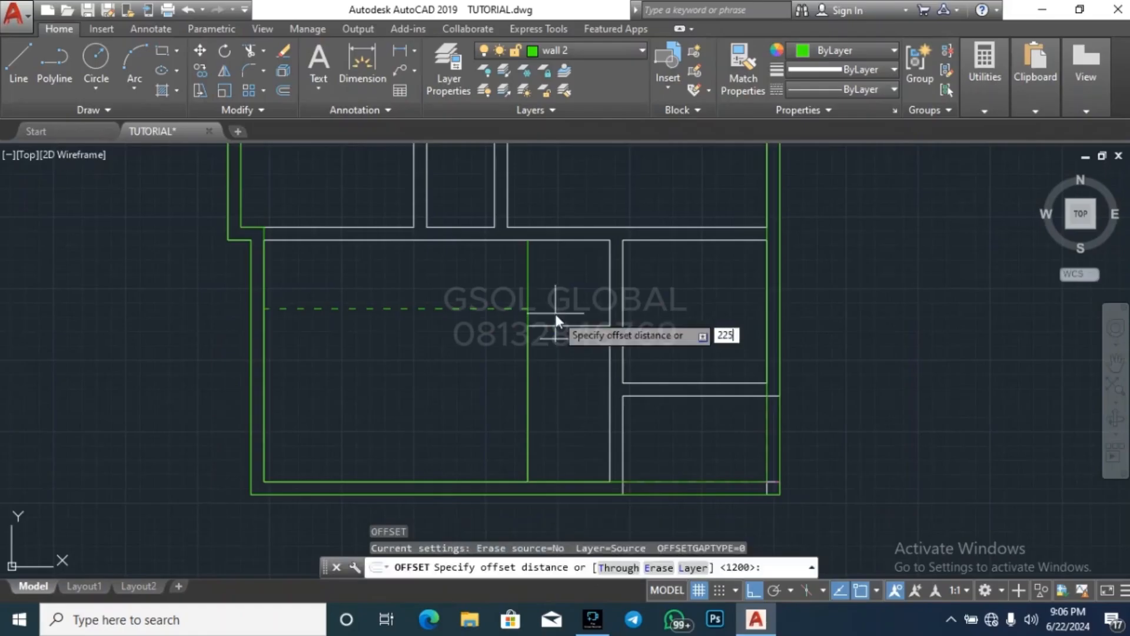
pyautogui.press('Return')
pyautogui.click(528, 280)
pyautogui.click(550, 281)
pyautogui.press('Escape')
pyautogui.press('Escape')
pyautogui.press('Escape')
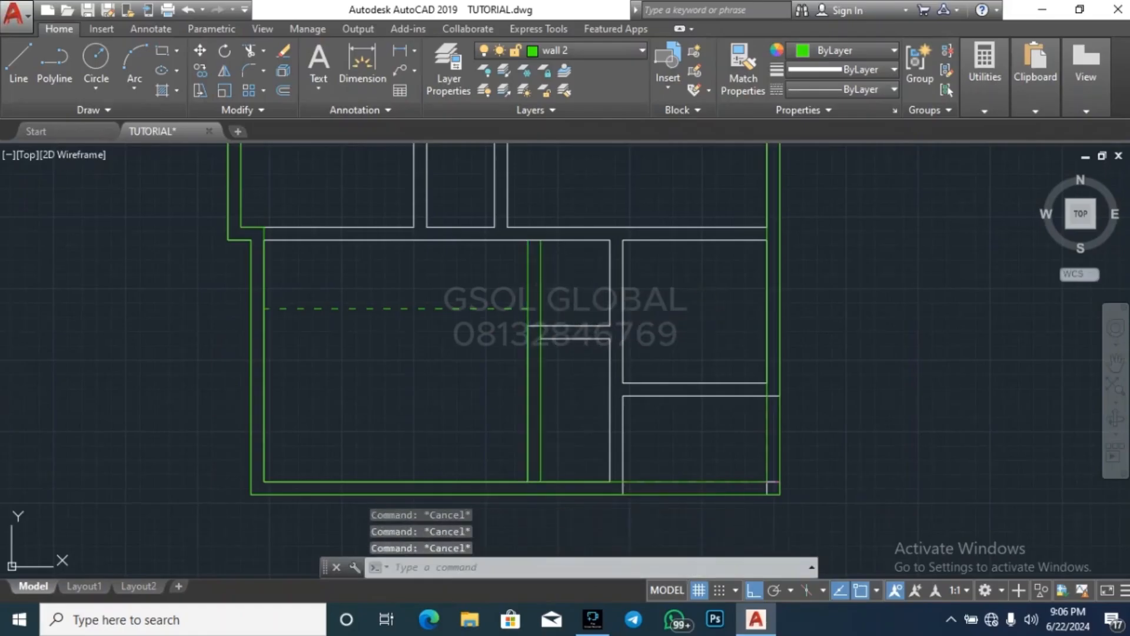
# Draw a horizontal line along the north face of the wall above the southern rooms, from the inner east wall face to the inner west one
pyautogui.scroll(-2, 741, 357)
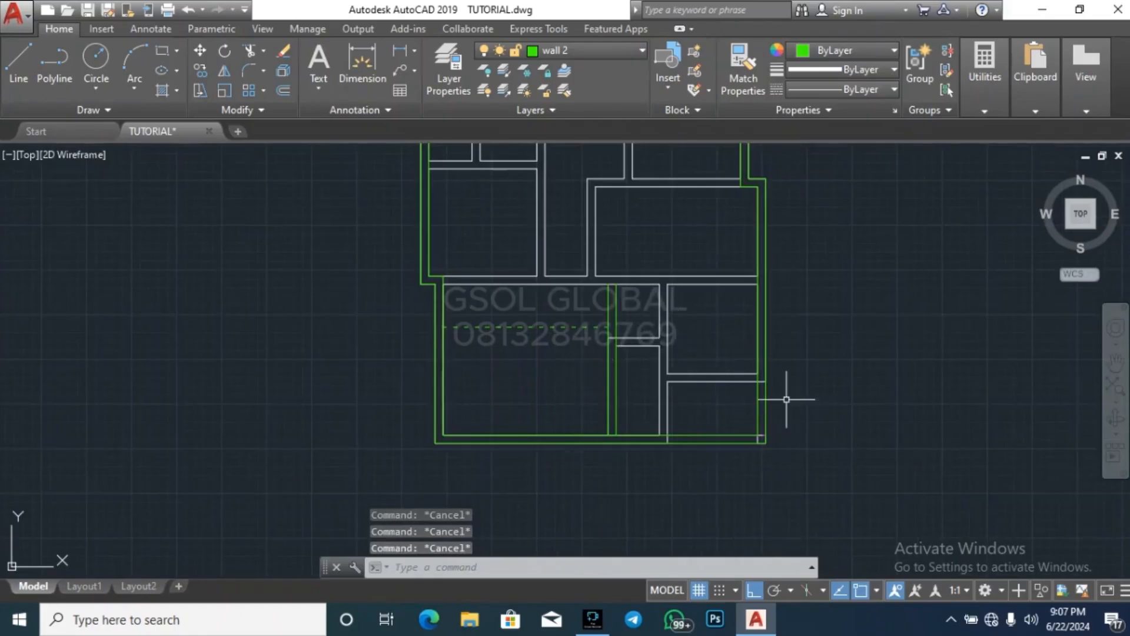
pyautogui.press('Return')
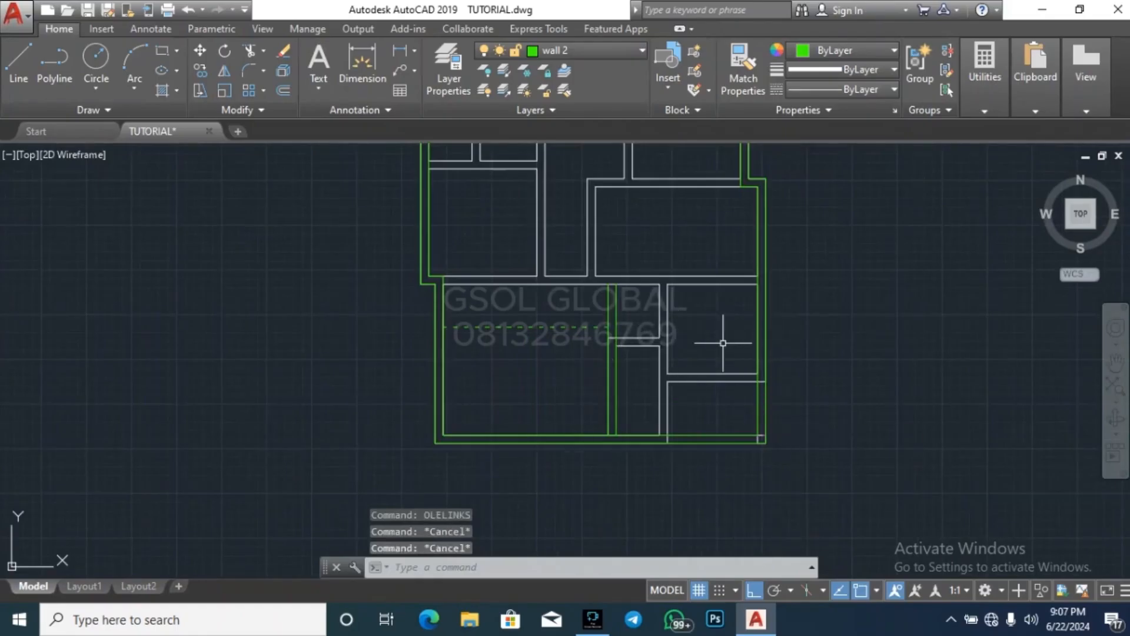
pyautogui.press('Escape')
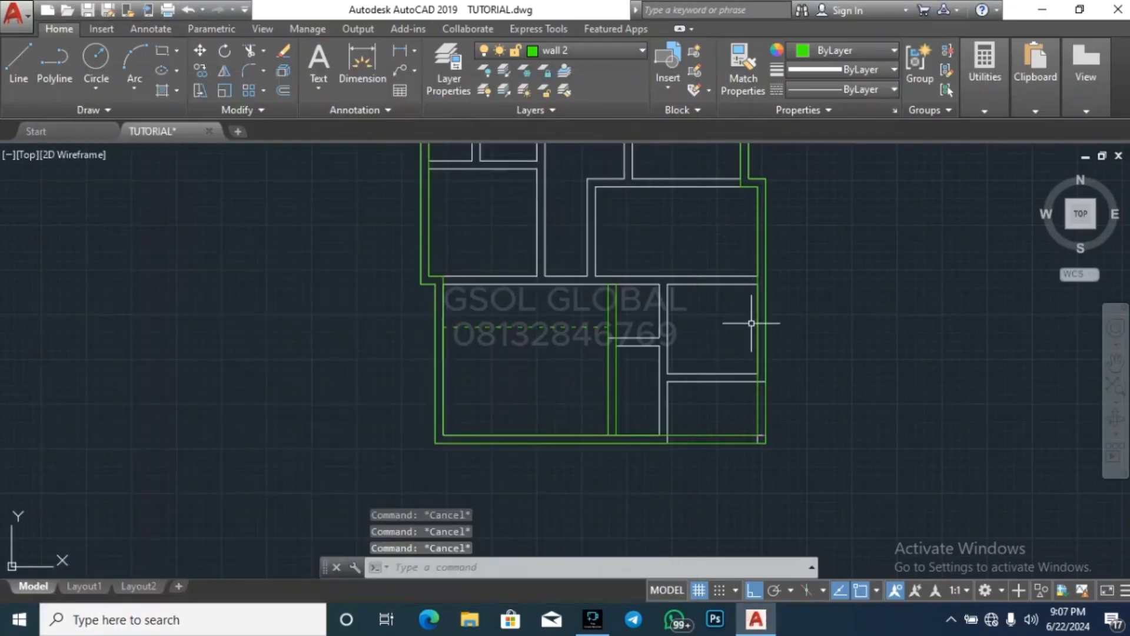
pyautogui.write('l')
pyautogui.press('Return')
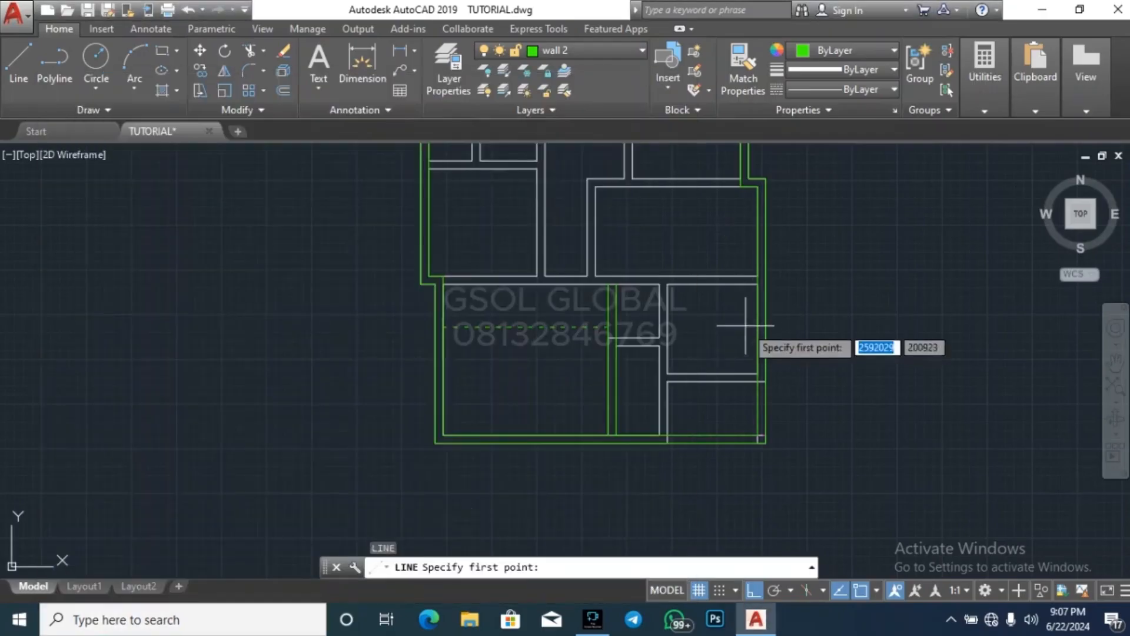
pyautogui.click(758, 274)
pyautogui.press('Escape')
pyautogui.press('Escape')
pyautogui.press('Escape')
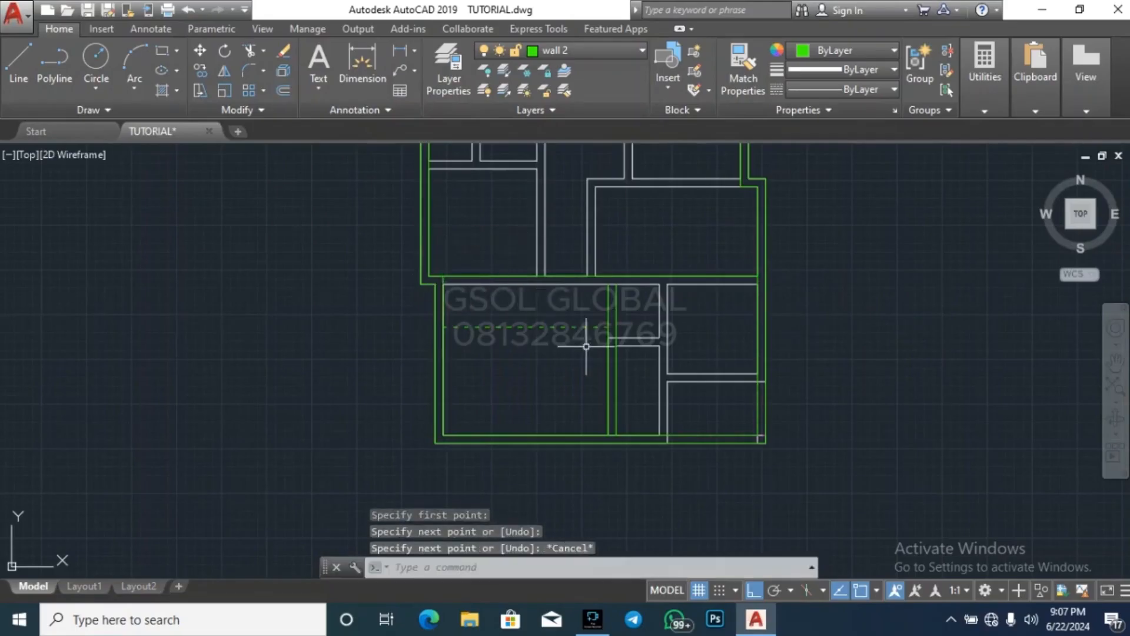
# Offset the new horizontal line 225 to the south to outline the wall above the southern rooms
pyautogui.write('o')
pyautogui.press('Return')
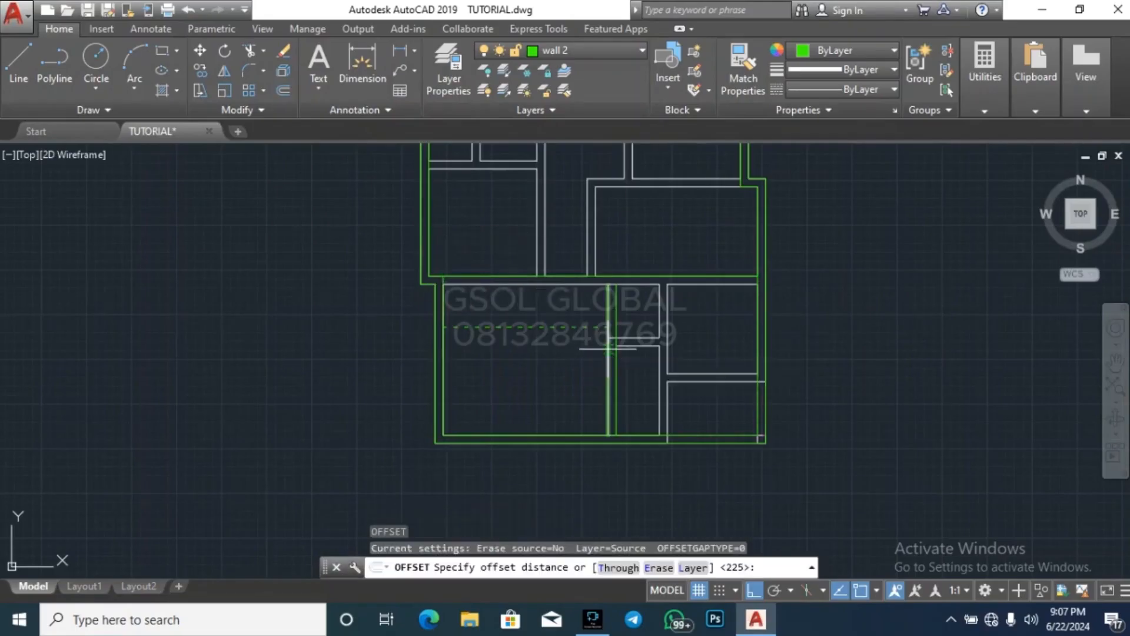
pyautogui.write('225')
pyautogui.press('Return')
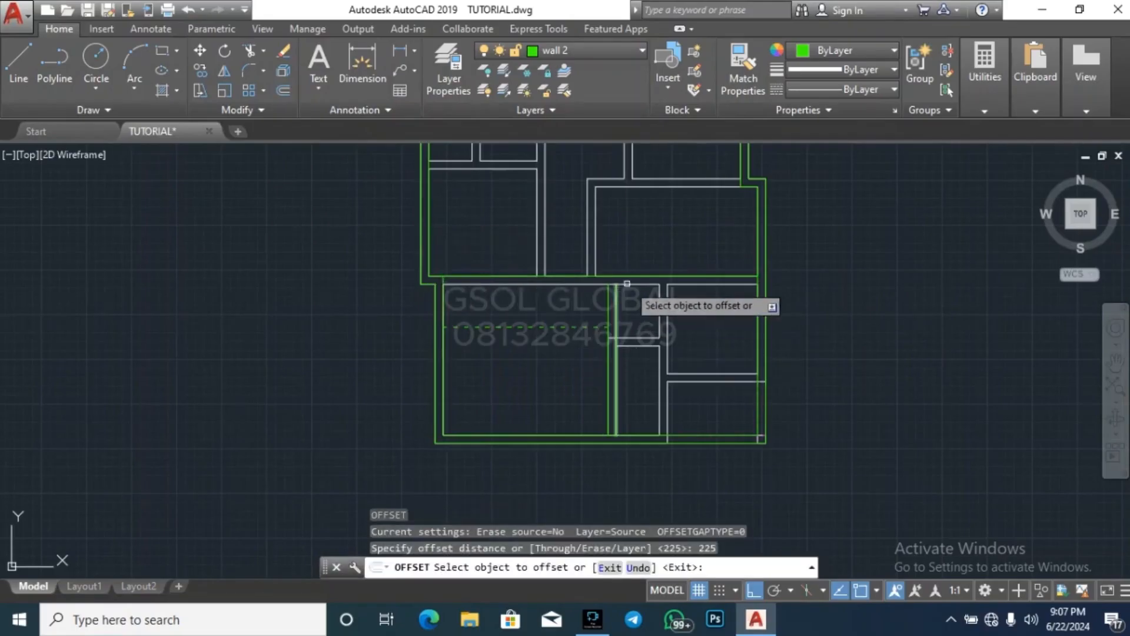
pyautogui.click(619, 277)
pyautogui.press('Escape')
pyautogui.press('Escape')
pyautogui.press('Escape')
pyautogui.press('Escape')
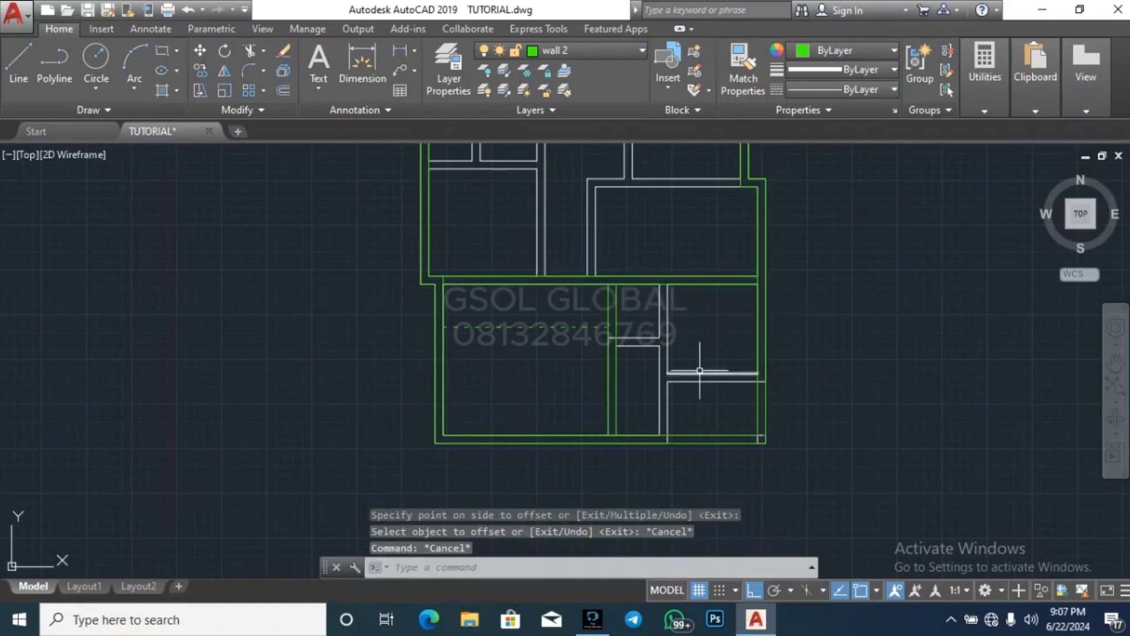
# Trace the outer west and north wall faces of the middle eastern room with connected lines ending at the inner east wall face
pyautogui.scroll(-4, 541, 502)
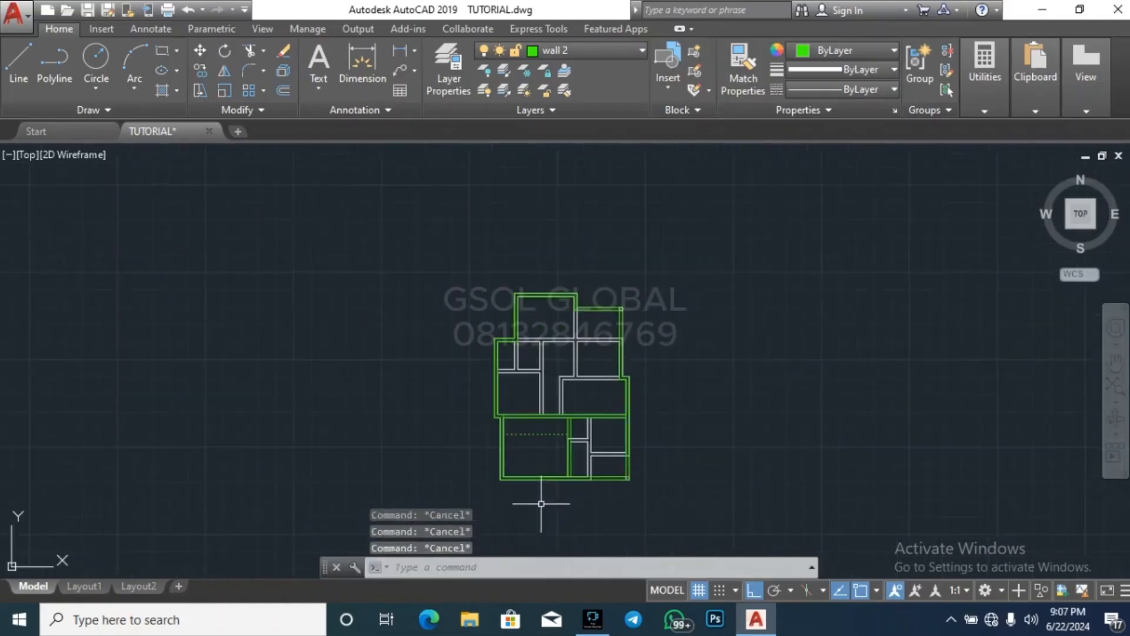
pyautogui.scroll(3, 566, 399)
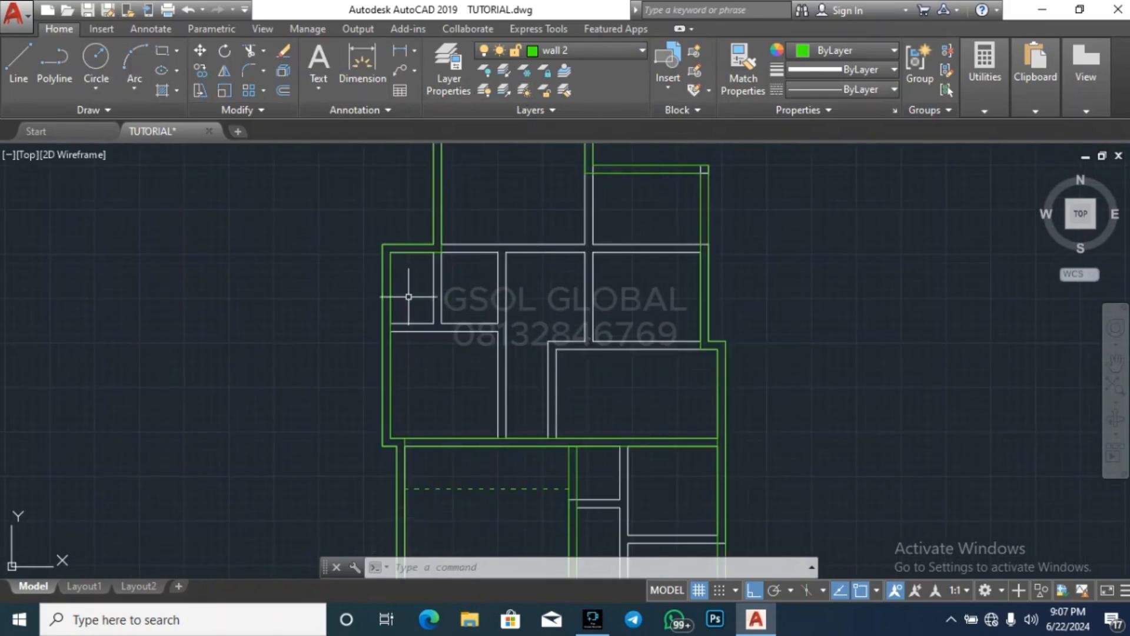
pyautogui.write('l')
pyautogui.press('Return')
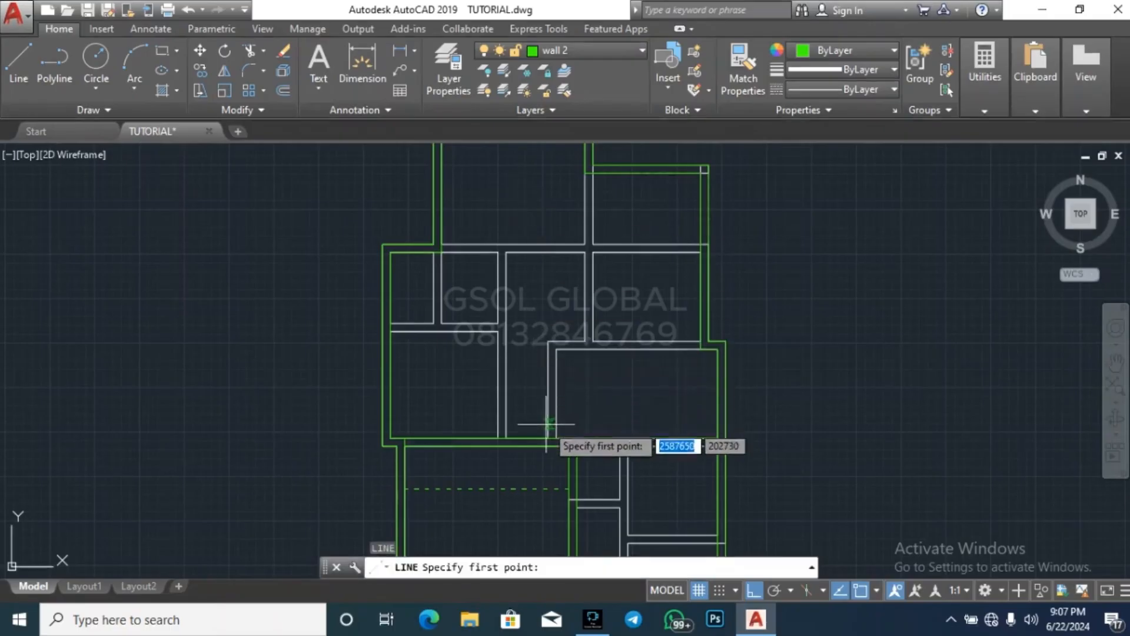
pyautogui.click(548, 436)
pyautogui.click(548, 341)
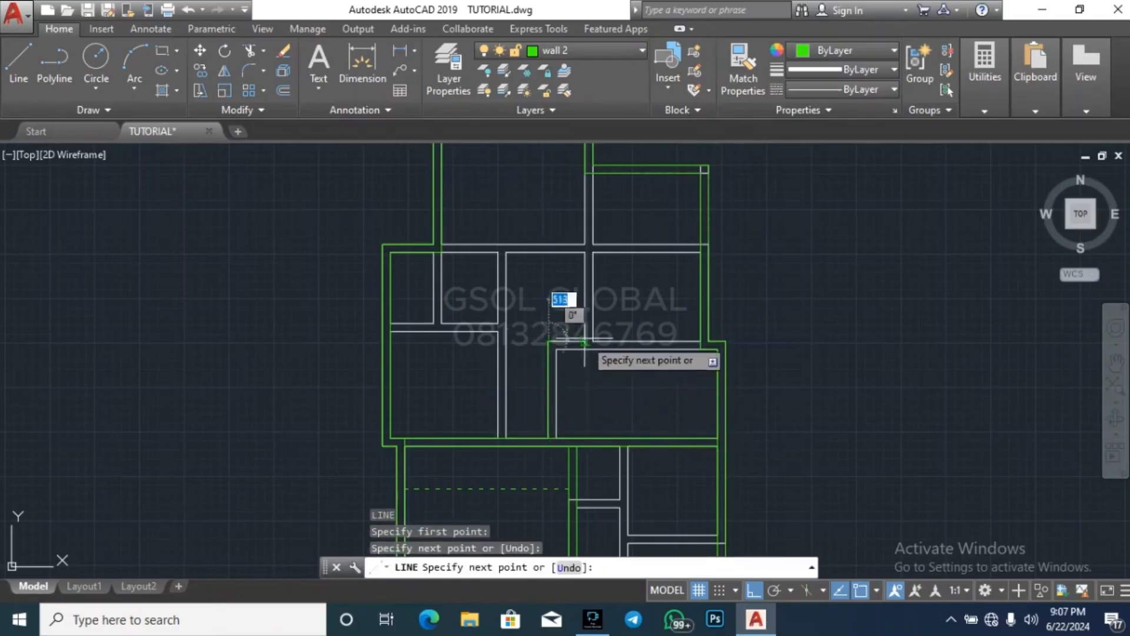
pyautogui.click(701, 341)
pyautogui.press('Escape')
pyautogui.press('Escape')
# Offset the two traced lines 225 inward, toward the south and east, to form the middle eastern room's walls
pyautogui.write('o')
pyautogui.press('Return')
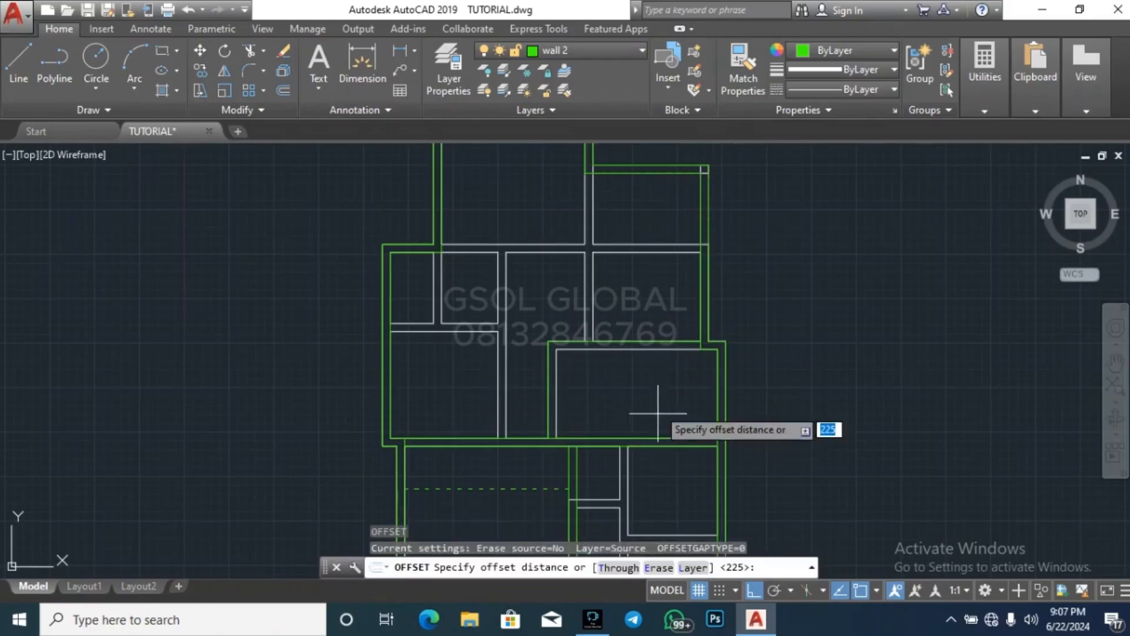
pyautogui.press('Return')
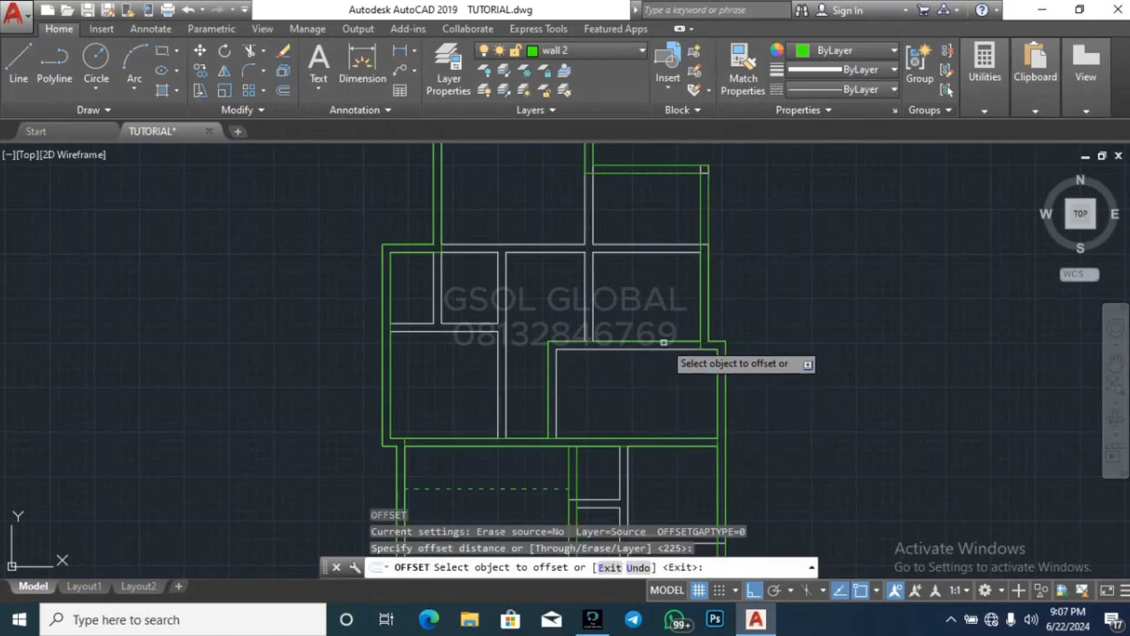
pyautogui.click(662, 342)
pyautogui.click(548, 393)
pyautogui.click(548, 391)
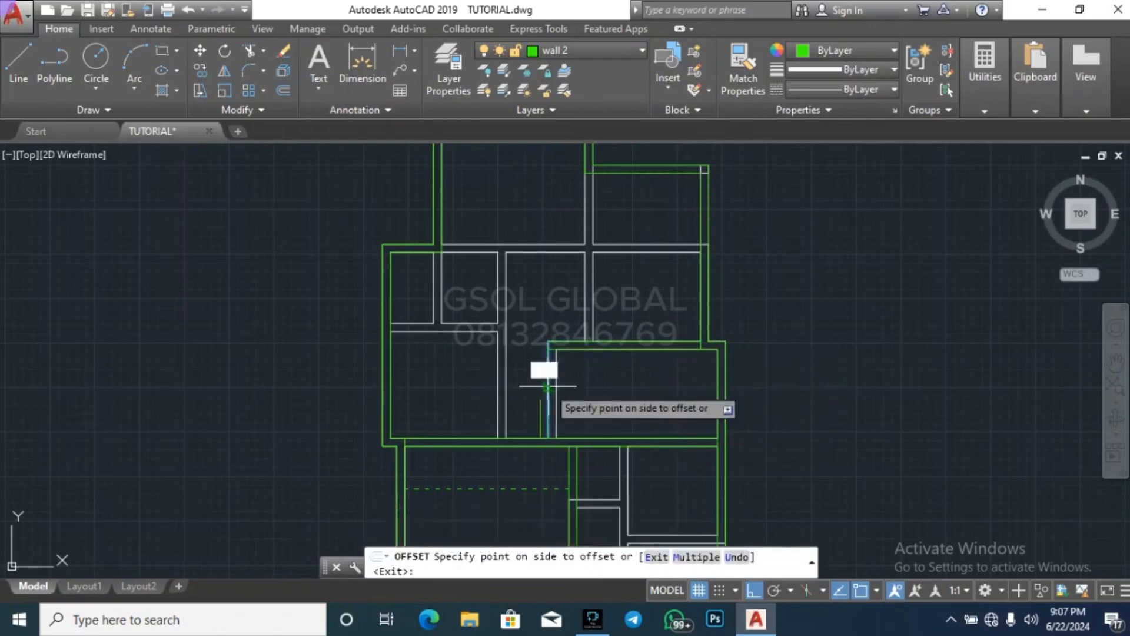
pyautogui.click(588, 384)
pyautogui.press('Escape')
pyautogui.press('Escape')
# Trim the overlapping inner line ends at the northwest corner of the middle eastern room
pyautogui.write('tr')
pyautogui.press('Return')
pyautogui.press('Return')
pyautogui.scroll(8, 539, 325)
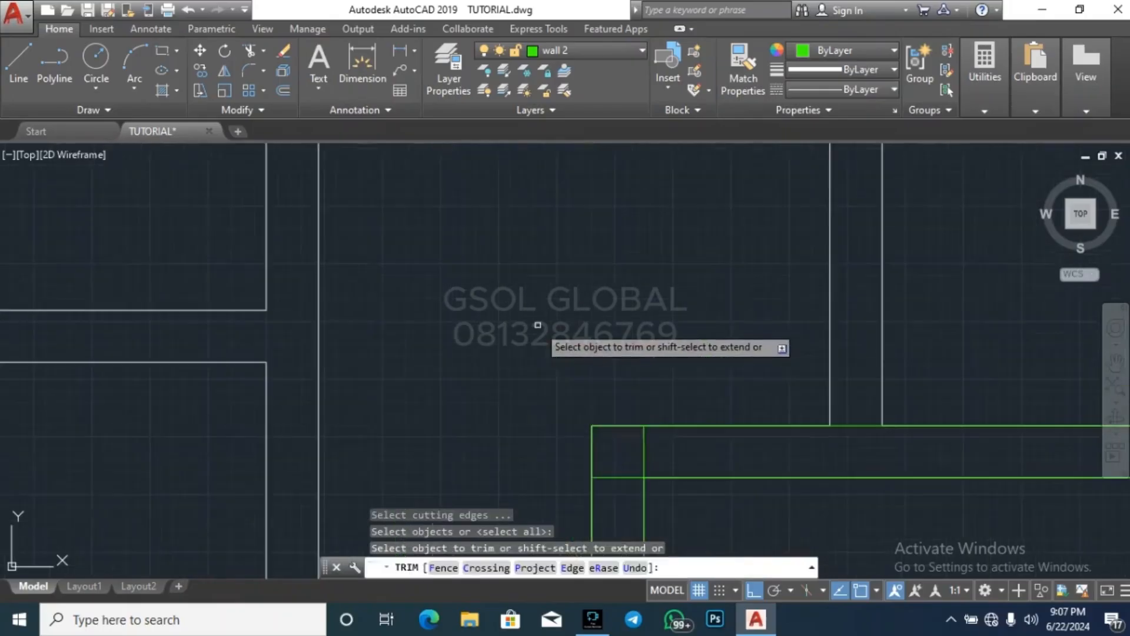
pyautogui.click(626, 487)
pyautogui.click(625, 454)
pyautogui.click(656, 451)
pyautogui.click(654, 451)
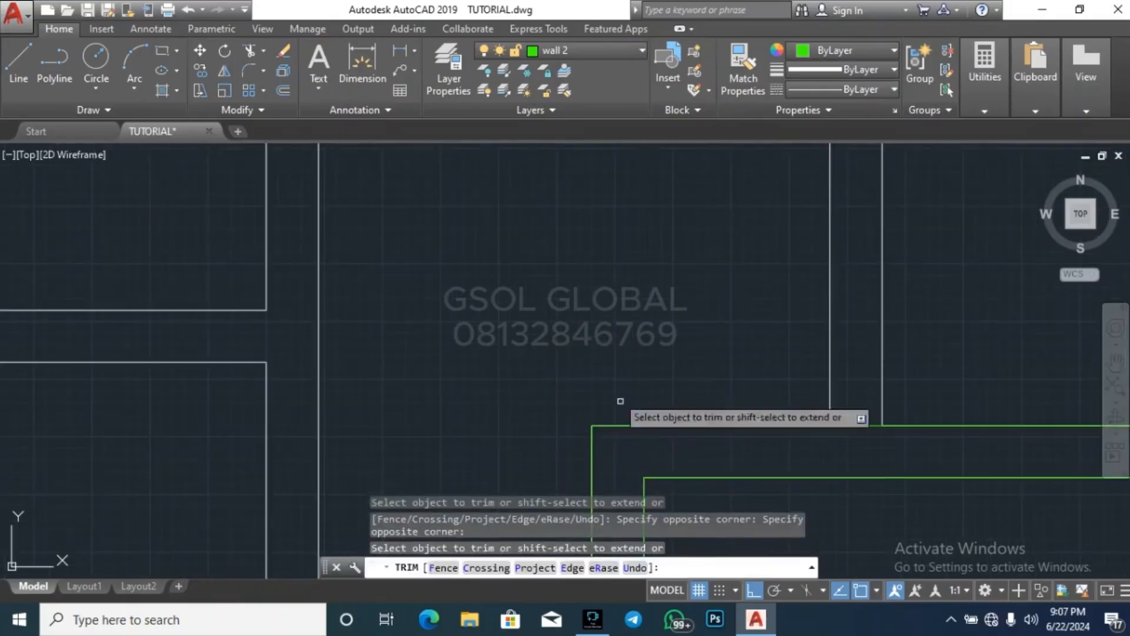
pyautogui.scroll(-8, 636, 412)
pyautogui.press('Escape')
pyautogui.press('Escape')
pyautogui.press('Escape')
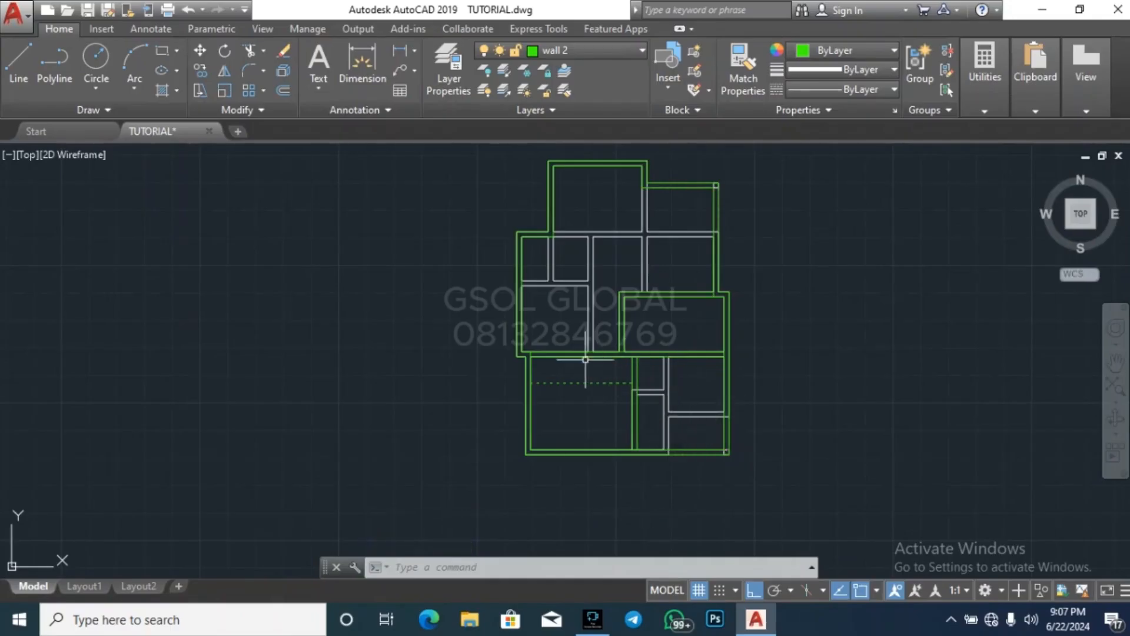
# Examine the green walls around the southern rooms and their relation to the remaining white partitions across the plan
pyautogui.scroll(2, 585, 359)
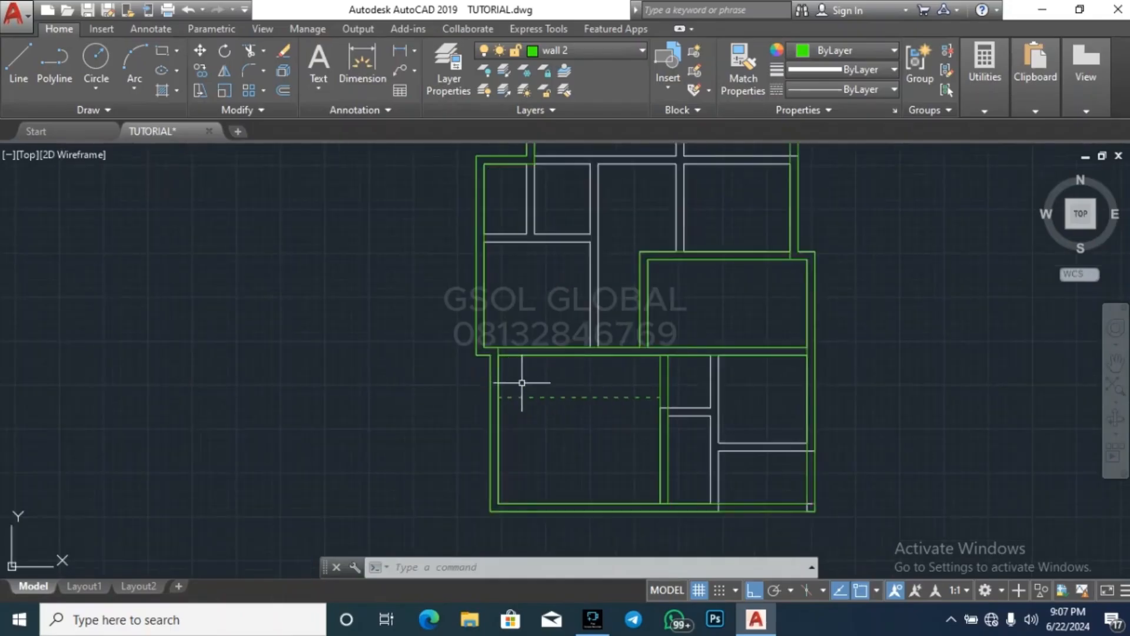
pyautogui.click(675, 379)
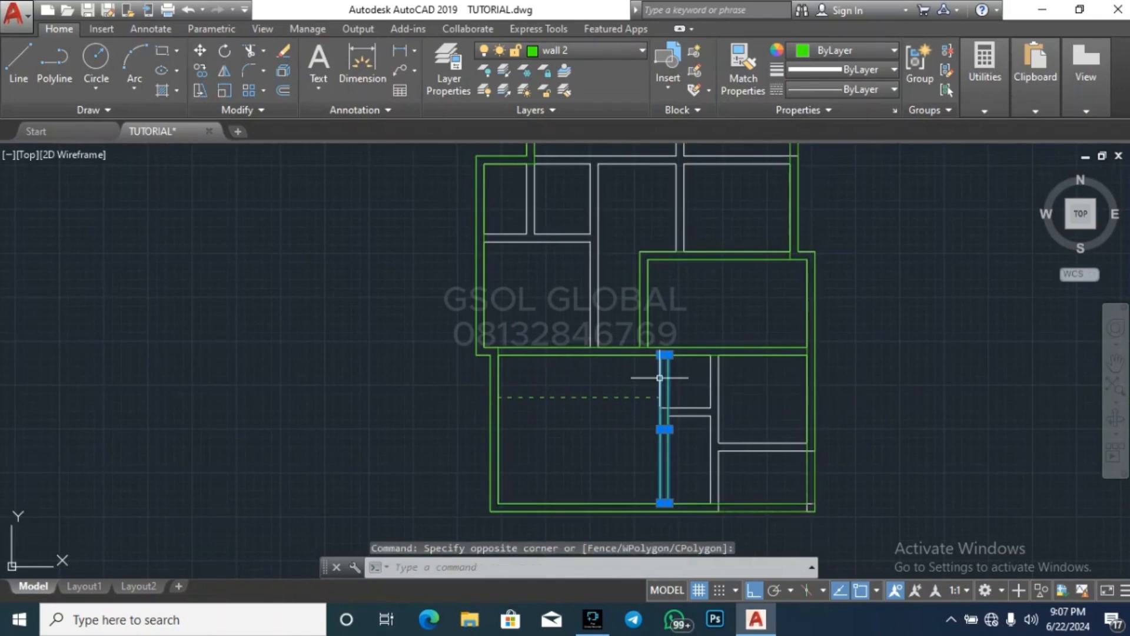
pyautogui.press('Escape')
pyautogui.press('Escape')
pyautogui.click(624, 376)
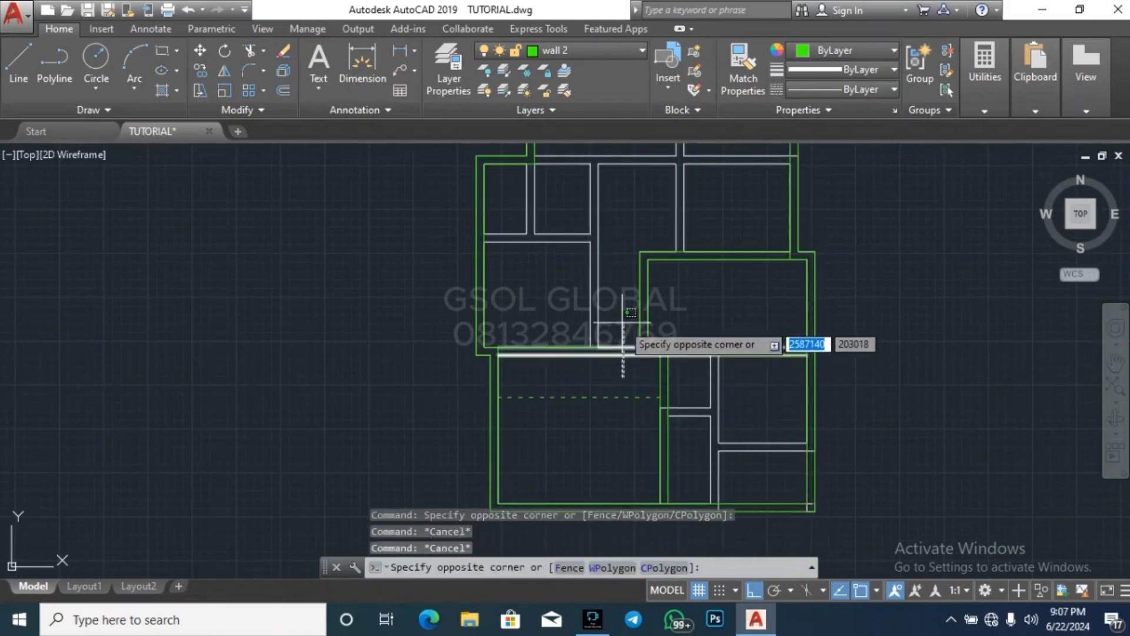
pyautogui.press('Escape')
pyautogui.scroll(-2, 535, 436)
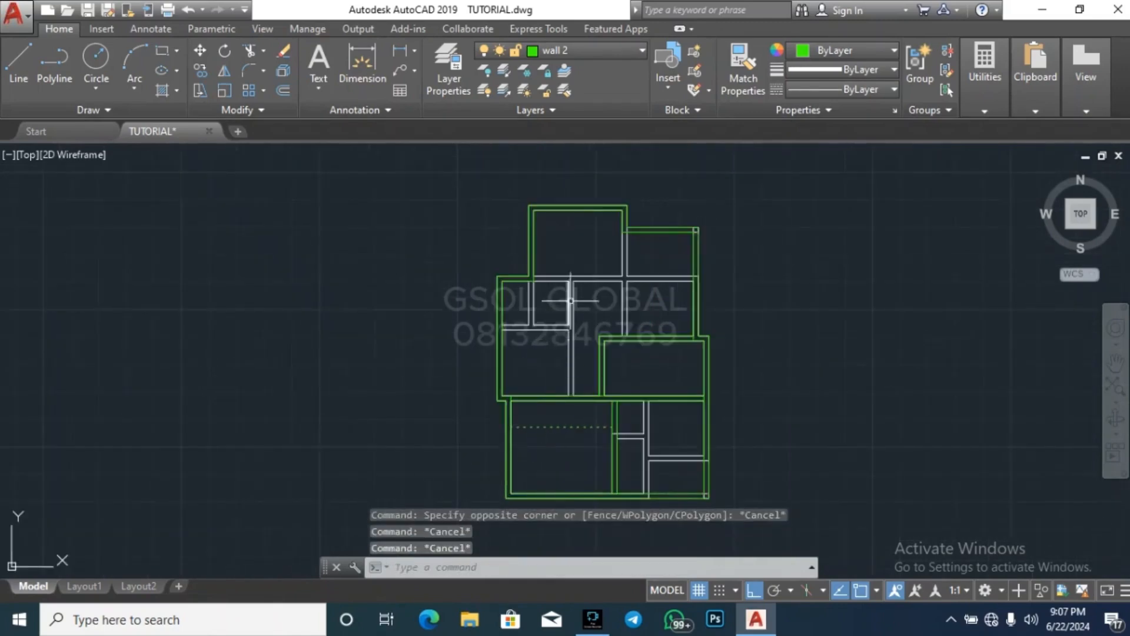
pyautogui.scroll(2, 559, 293)
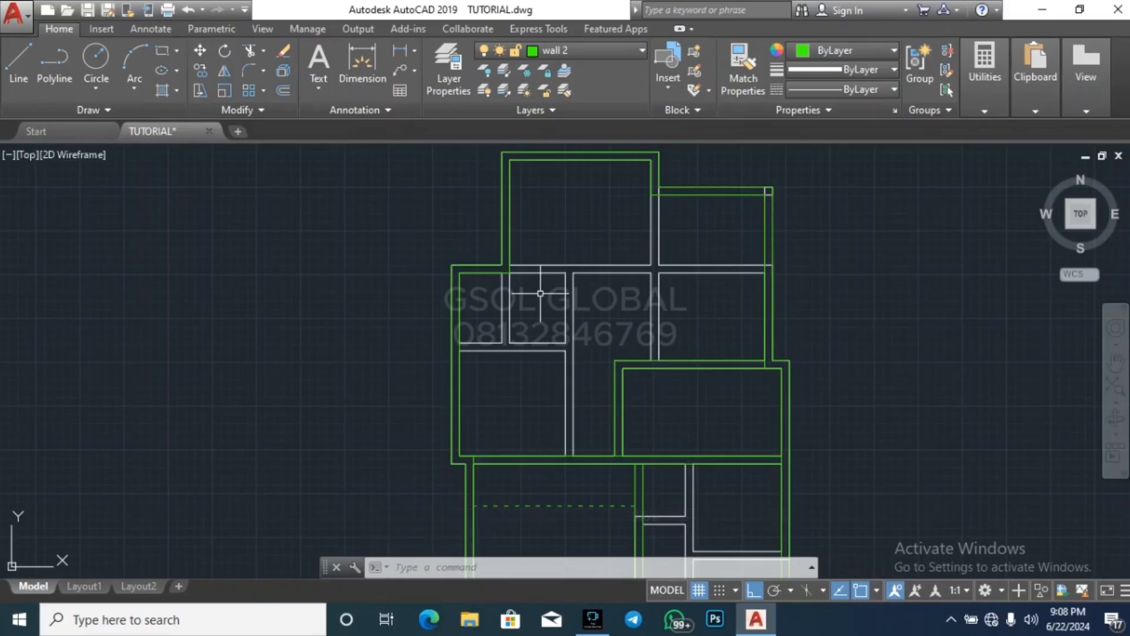
# Examine the remaining white partitions around the middle and northern rooms of the plan
pyautogui.press('Escape')
pyautogui.scroll(-2, 627, 235)
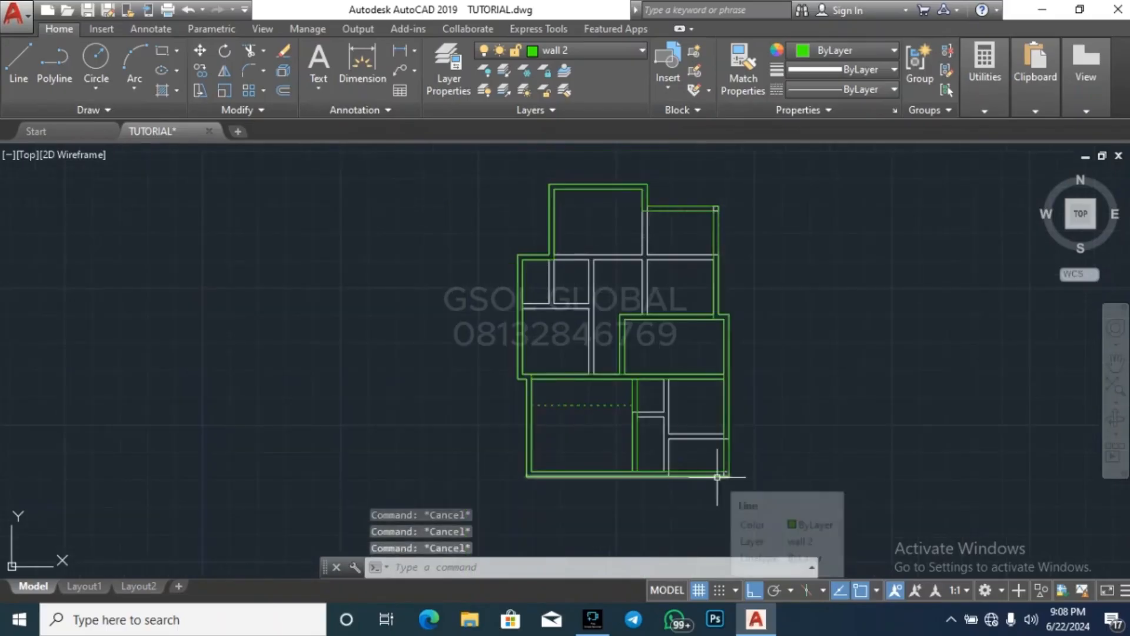
pyautogui.scroll(2, 664, 282)
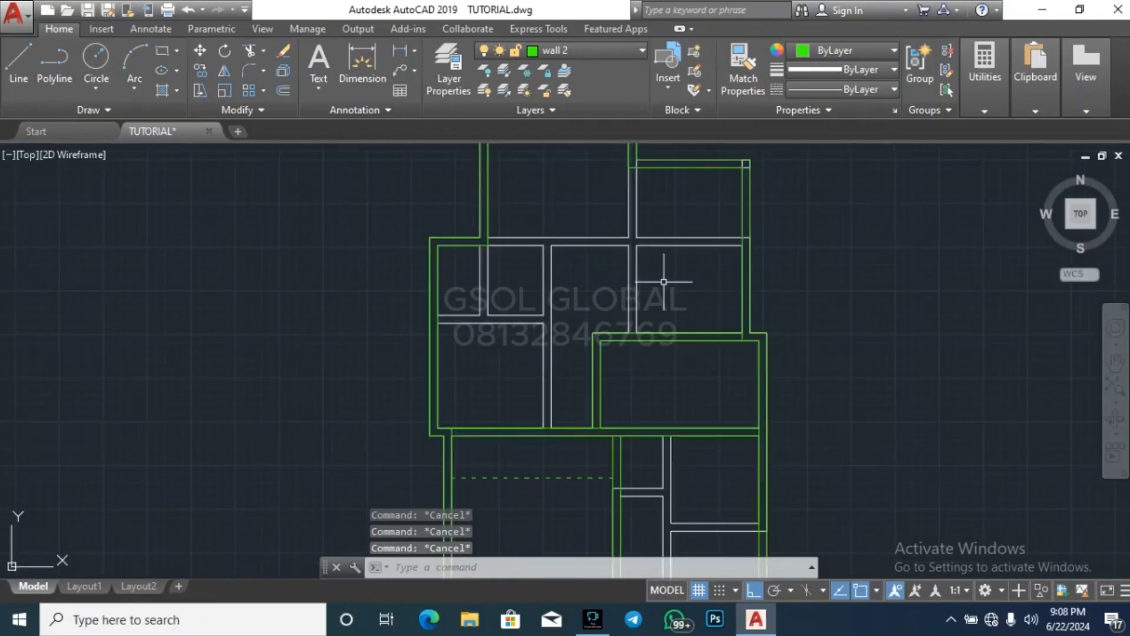
pyautogui.scroll(-2, 561, 307)
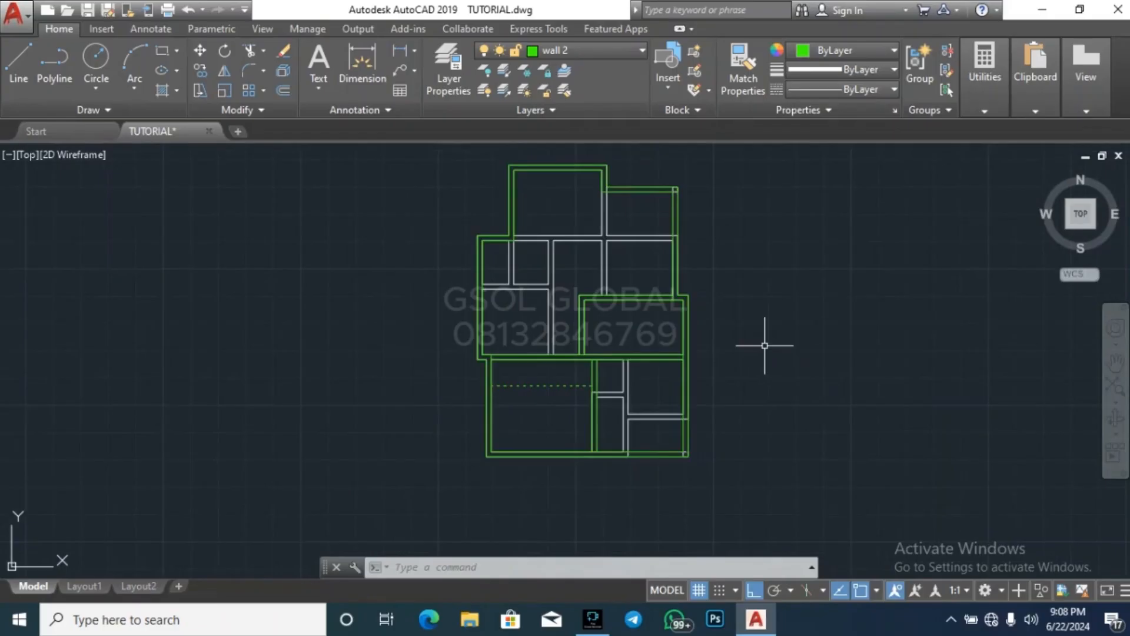
pyautogui.scroll(2, 550, 239)
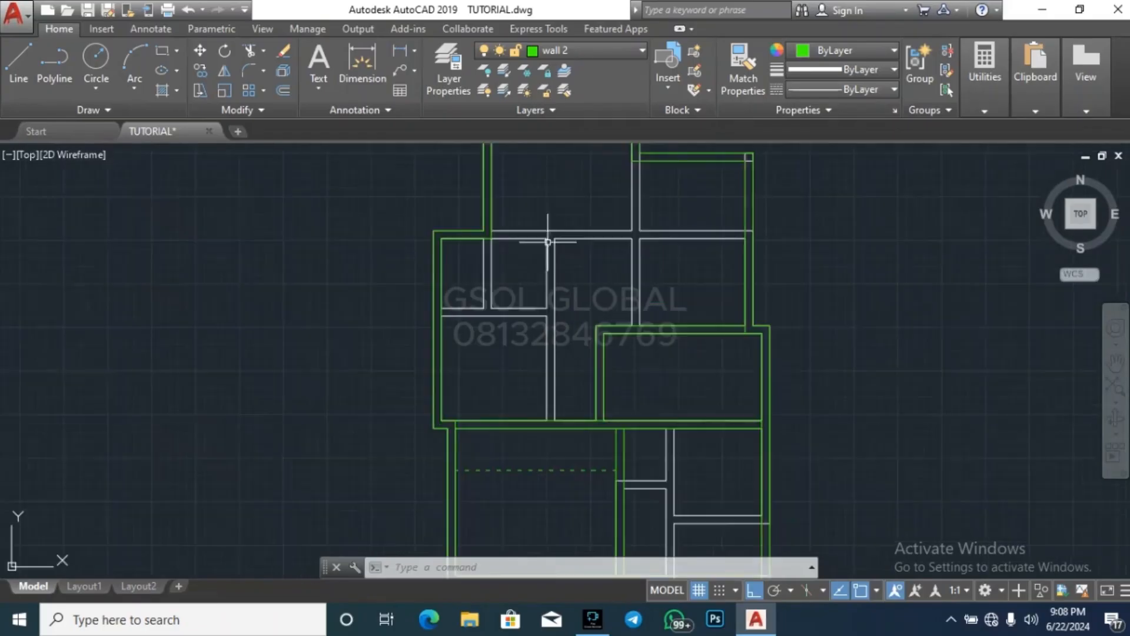
pyautogui.press('Escape')
pyautogui.press('Escape')
pyautogui.press('Escape')
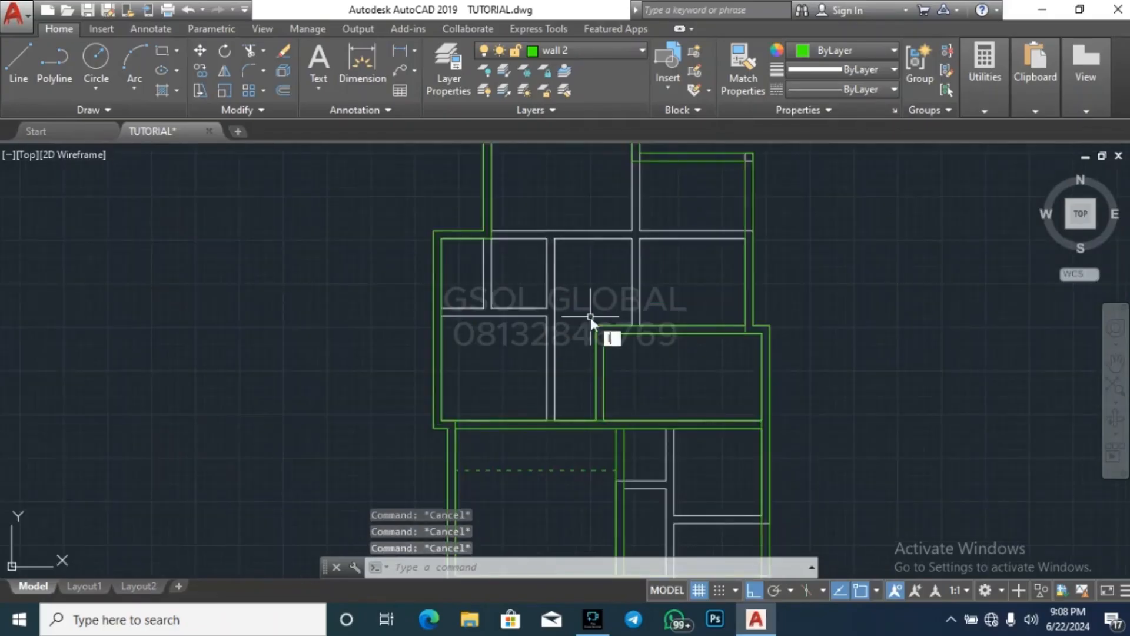
# Trace the middle western room's east wall face north from the central wall, continuing west along the north wall face to the northern room's west wall
pyautogui.press('Return')
pyautogui.scroll(4, 558, 380)
pyautogui.click(550, 483)
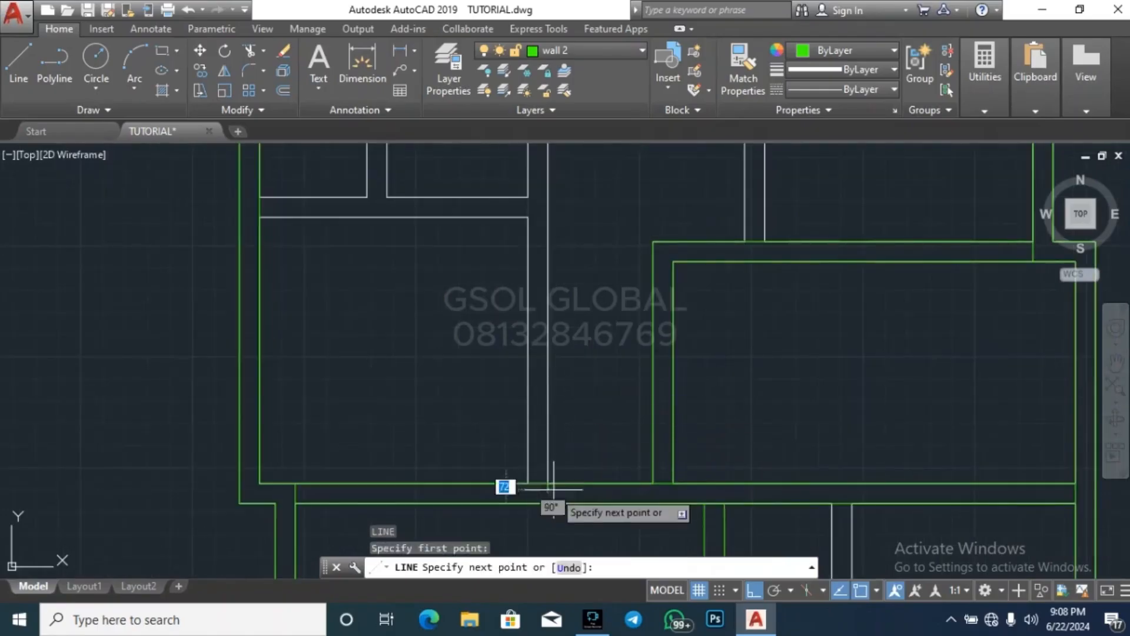
pyautogui.scroll(-5, 553, 488)
pyautogui.scroll(4, 508, 437)
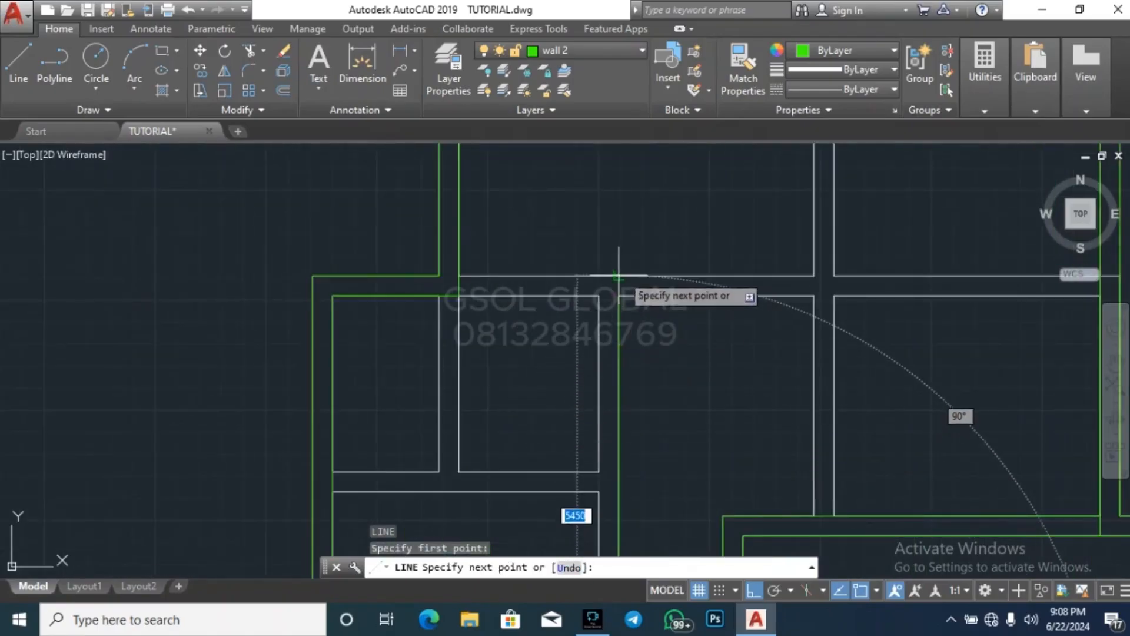
pyautogui.click(618, 275)
pyautogui.click(460, 275)
pyautogui.press('Escape')
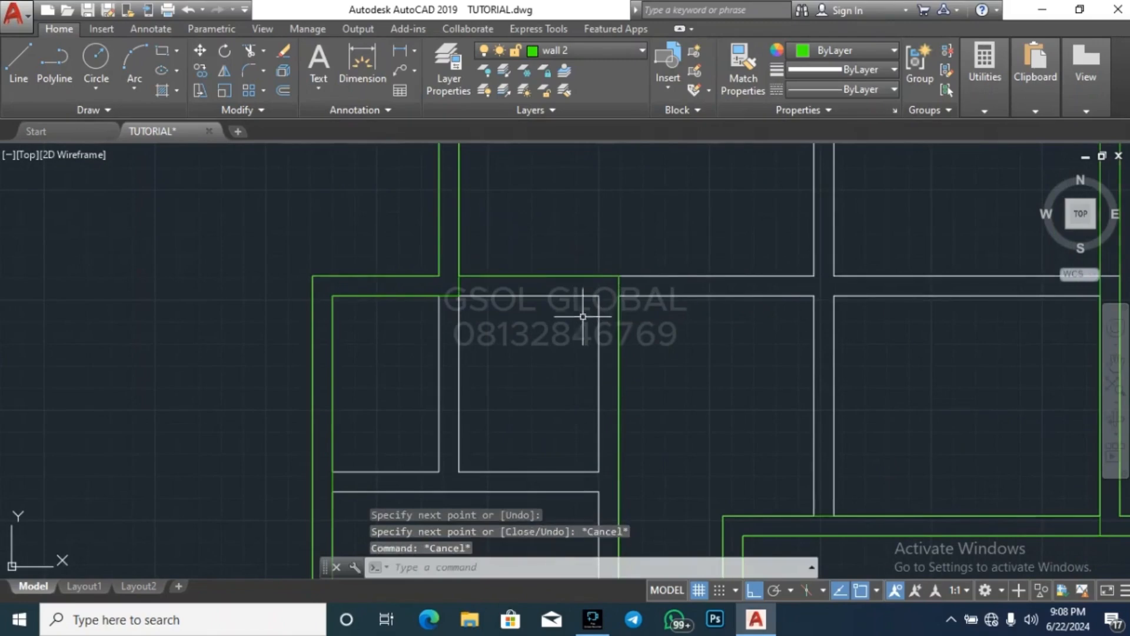
pyautogui.press('Escape')
pyautogui.press('Escape')
# Offset the traced north and east wall lines of the middle western room 225 inward, toward the south and west
pyautogui.write('o')
pyautogui.press('Return')
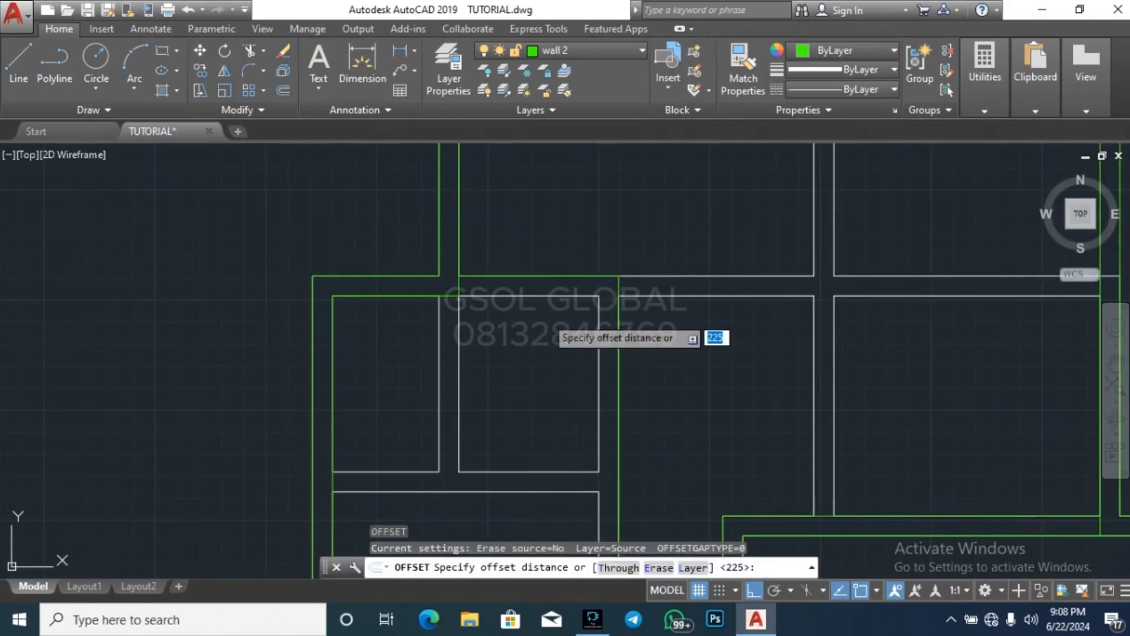
pyautogui.press('Return')
pyautogui.click(555, 274)
pyautogui.click(553, 258)
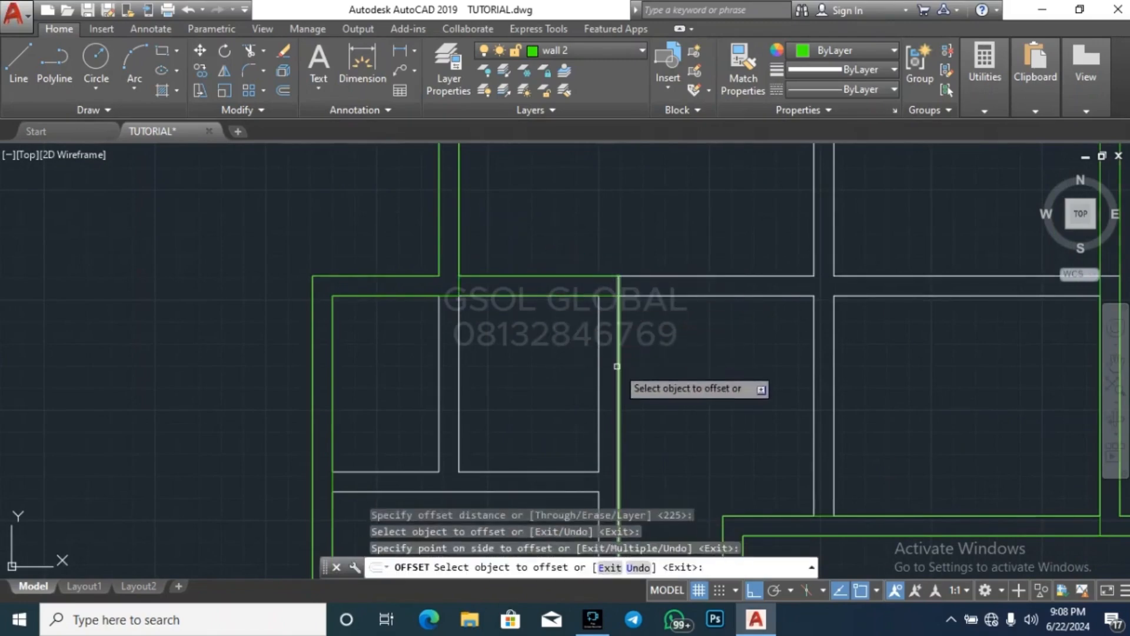
pyautogui.click(617, 366)
pyautogui.scroll(-6, 617, 366)
pyautogui.press('Escape')
pyautogui.press('Escape')
pyautogui.press('Escape')
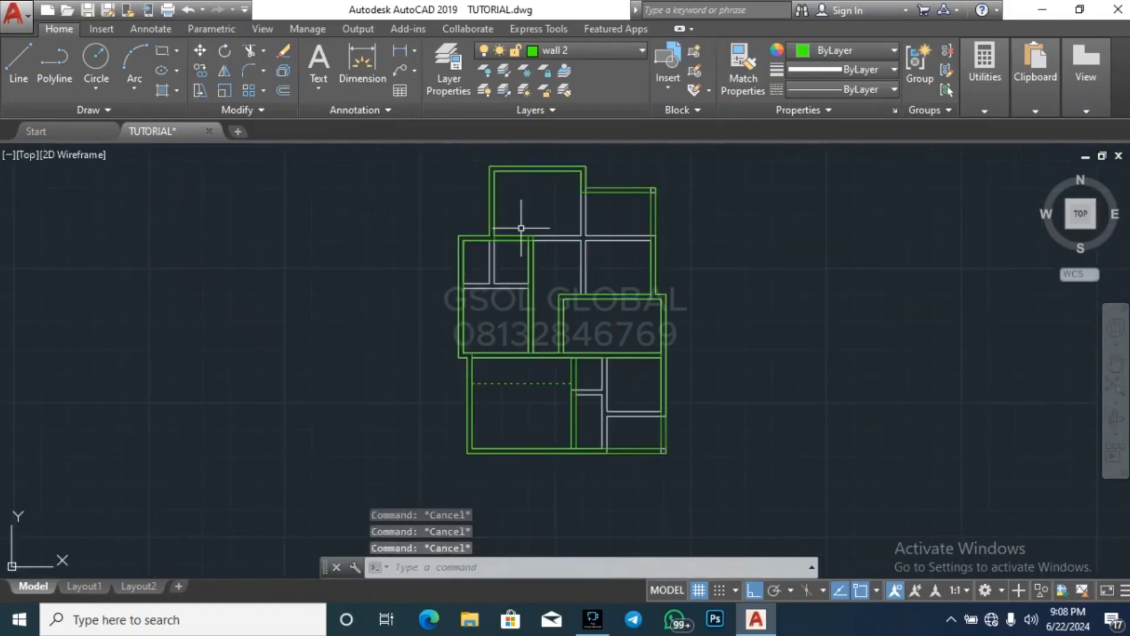
# Draw connected lines along the corridor's north wall and up the shared wall to the northeastern room's inner north face
pyautogui.write('l')
pyautogui.press('Return')
pyautogui.scroll(4, 548, 221)
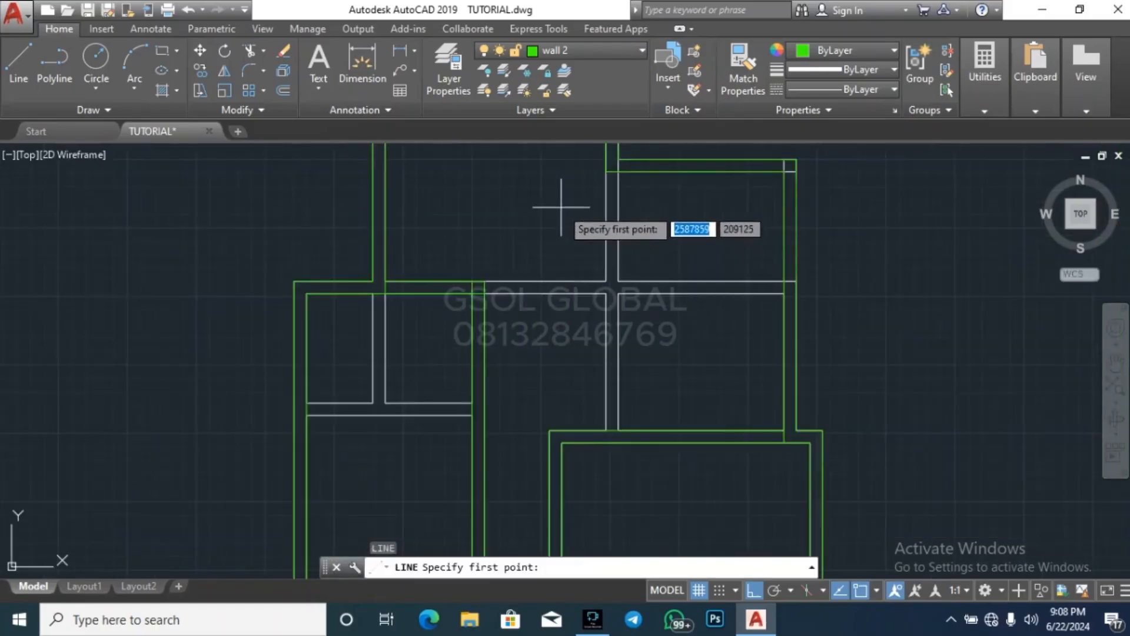
pyautogui.click(484, 293)
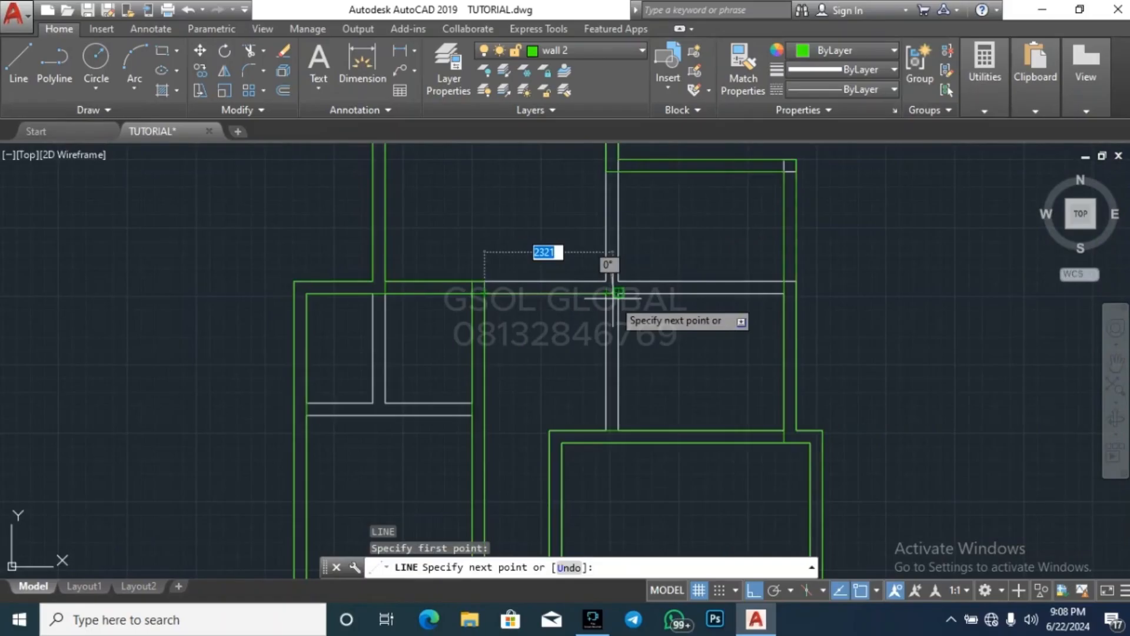
pyautogui.click(614, 298)
pyautogui.click(618, 173)
pyautogui.press('Escape')
pyautogui.press('Return')
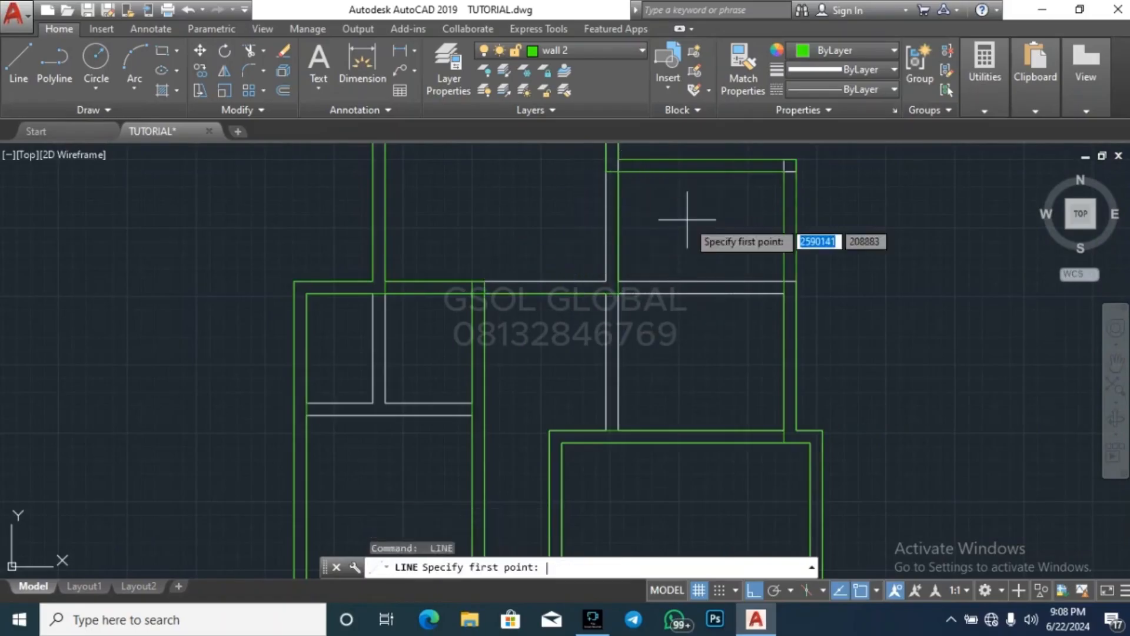
pyautogui.press('Return')
pyautogui.write('225')
pyautogui.press('Return')
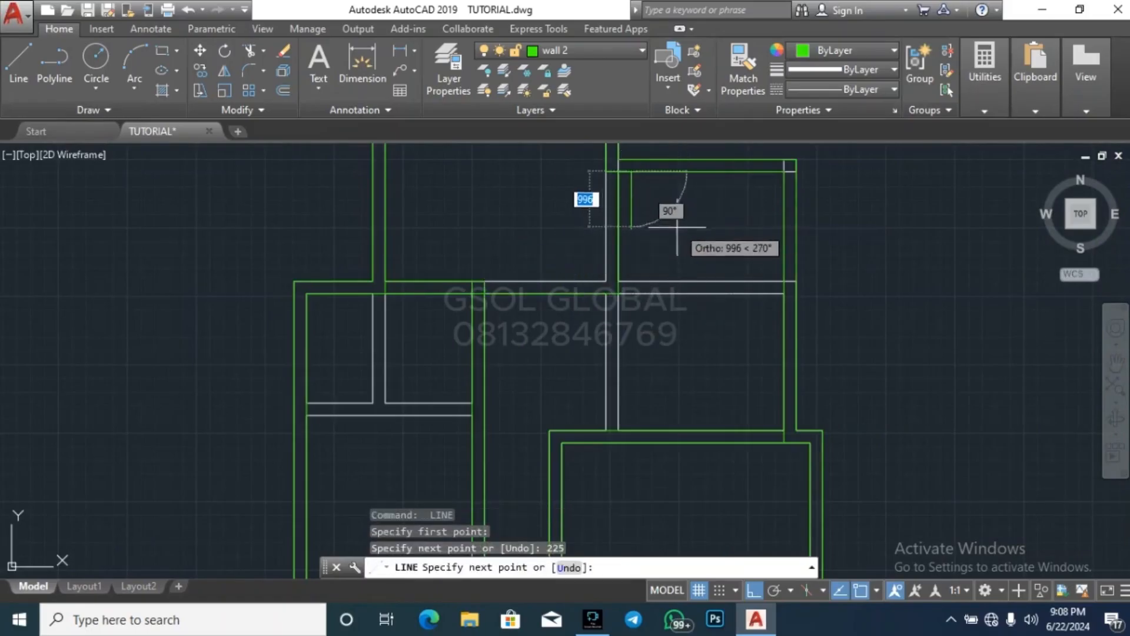
pyautogui.press('Escape')
pyautogui.press('Return')
pyautogui.press('Return')
pyautogui.write('225')
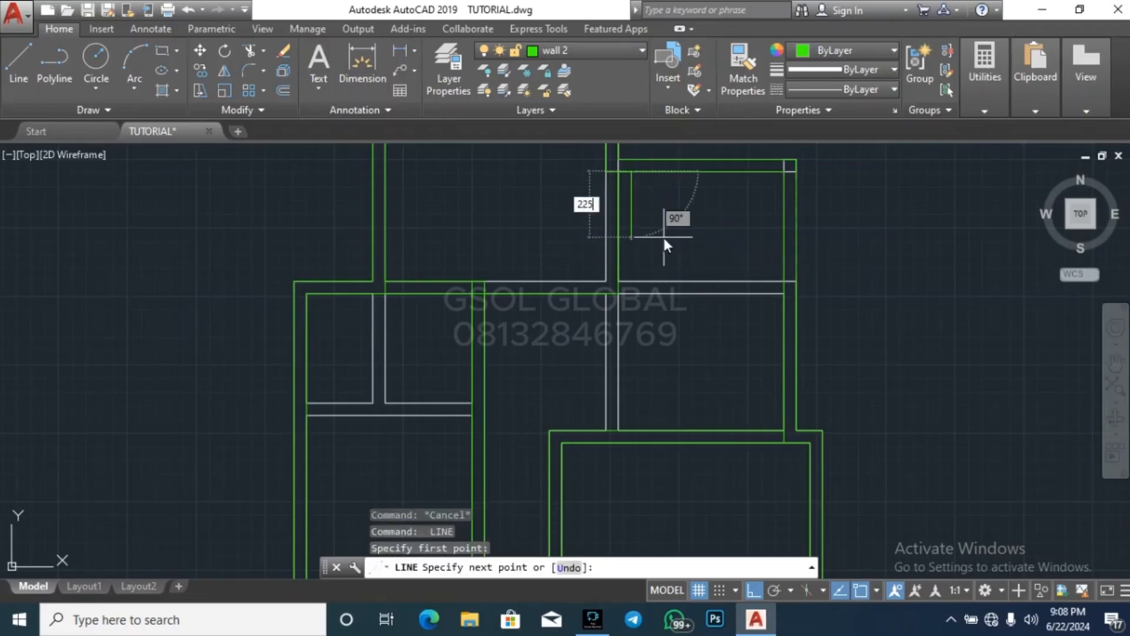
pyautogui.press('Escape')
pyautogui.press('Escape')
pyautogui.scroll(4, 632, 168)
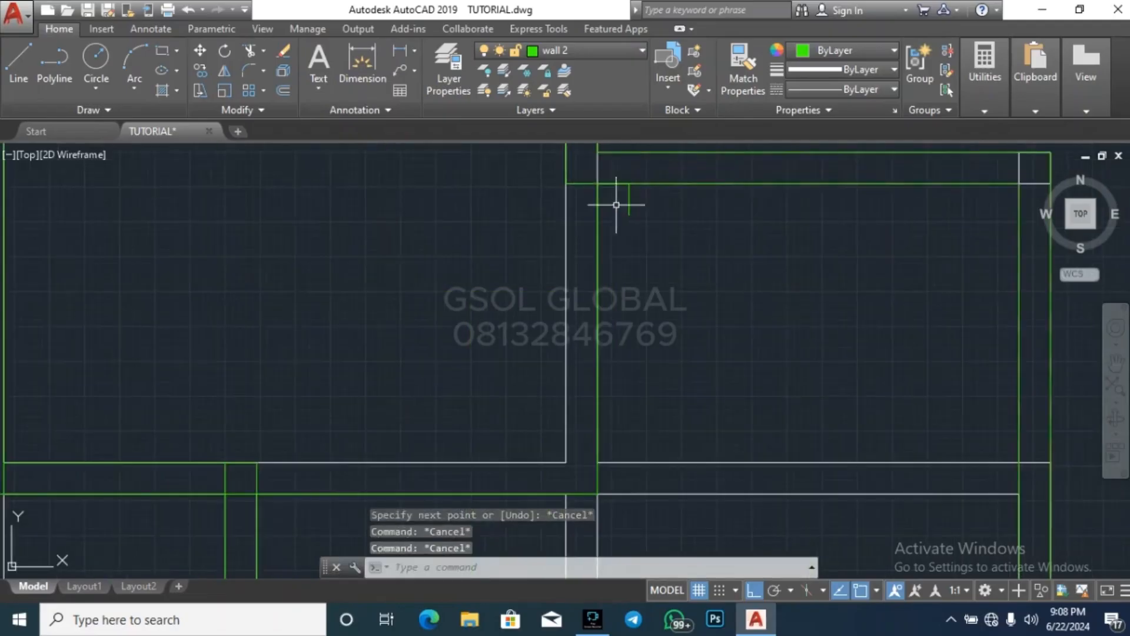
pyautogui.moveTo(616, 223); pyautogui.dragTo(658, 166)
pyautogui.press('Delete')
pyautogui.scroll(-4, 604, 289)
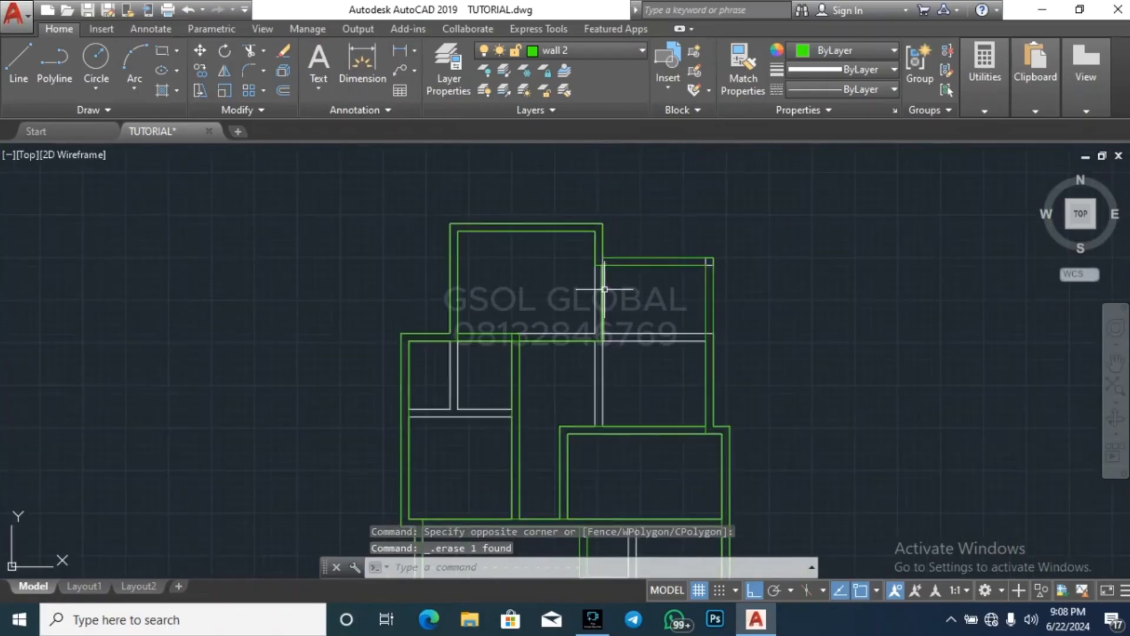
# Offset the corridor's north wall line 225 north and the northeastern room's west wall line 225 west
pyautogui.press('Return')
pyautogui.press('Return')
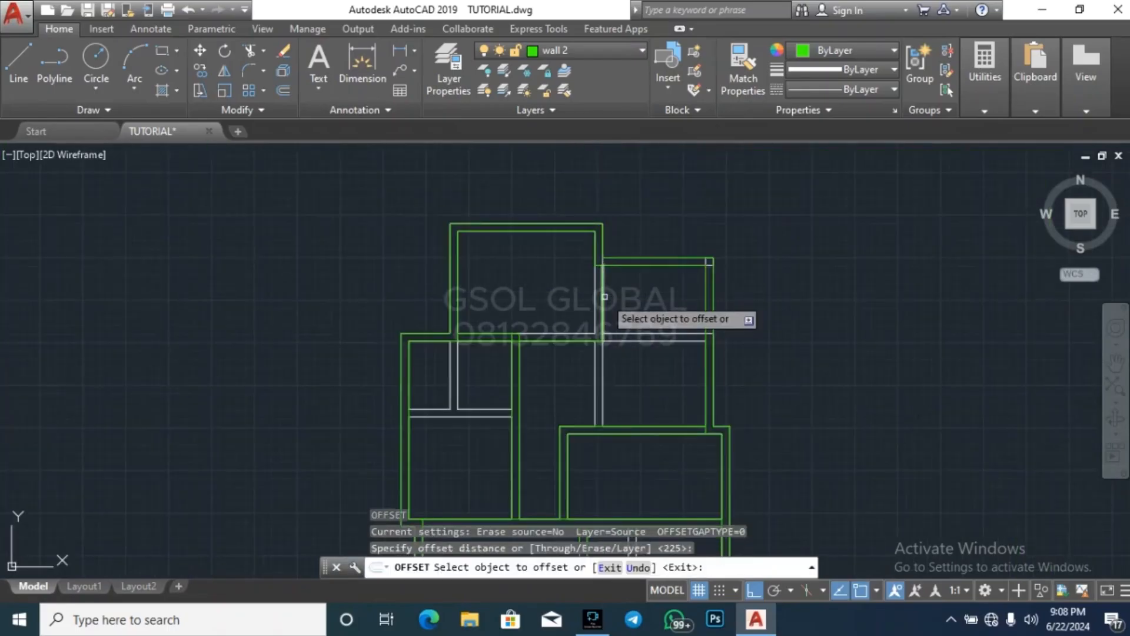
pyautogui.scroll(2, 604, 294)
pyautogui.click(592, 297)
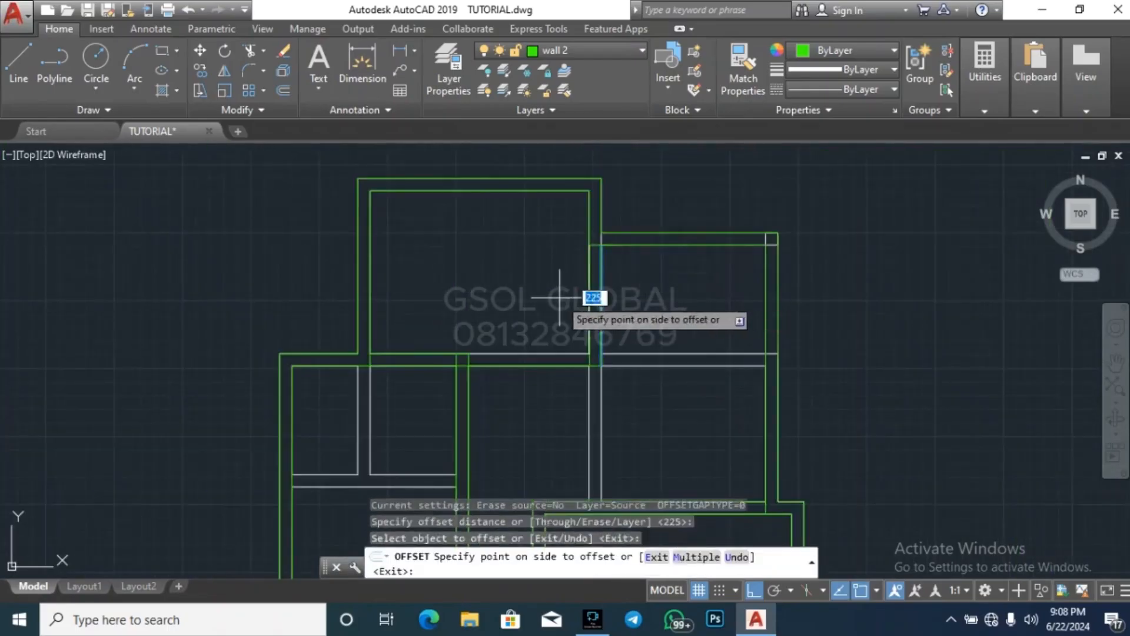
pyautogui.click(569, 348)
pyautogui.press('Escape')
pyautogui.press('Escape')
pyautogui.press('Escape')
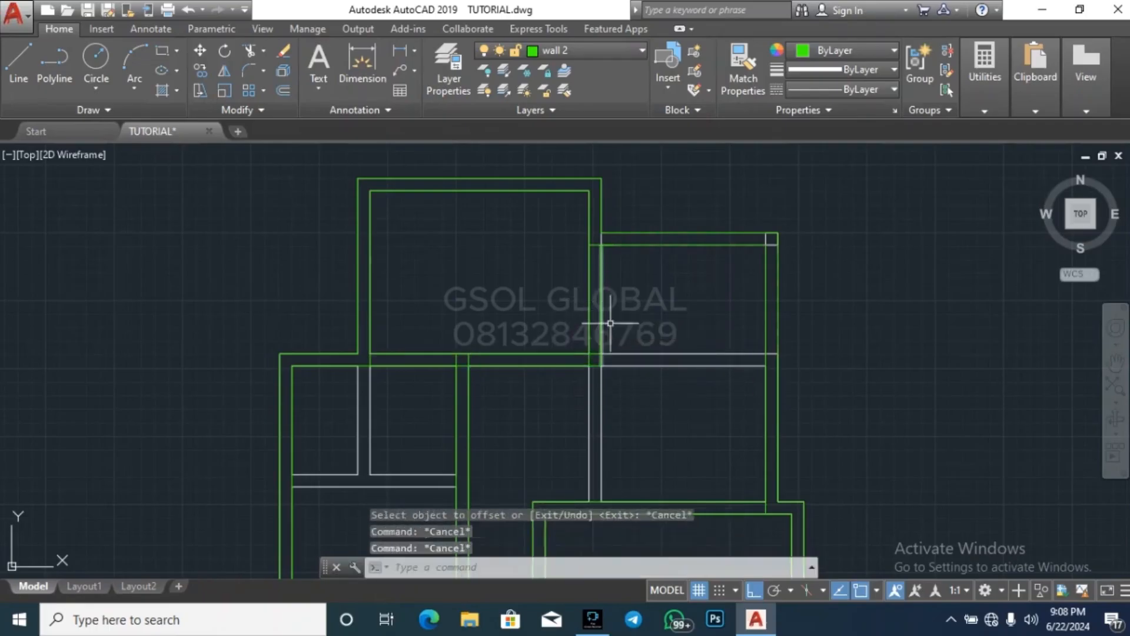
# Extend both lines of the northeastern room's west wall south to the outer north wall face of the middle eastern room
pyautogui.scroll(-2, 561, 291)
pyautogui.scroll(-3, 594, 294)
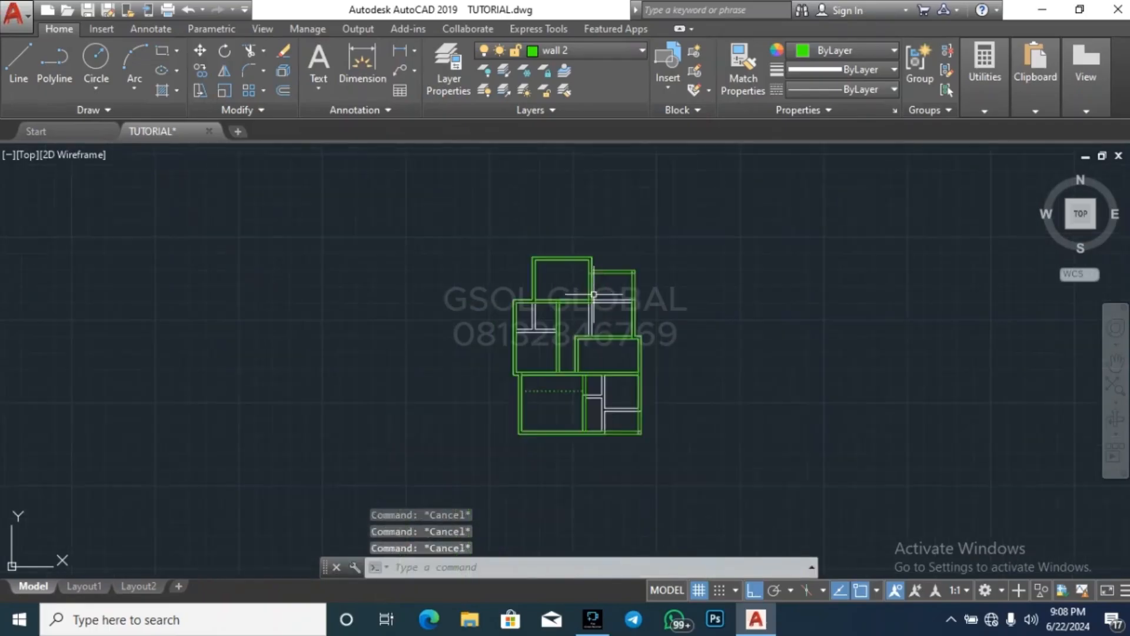
pyautogui.scroll(4, 595, 317)
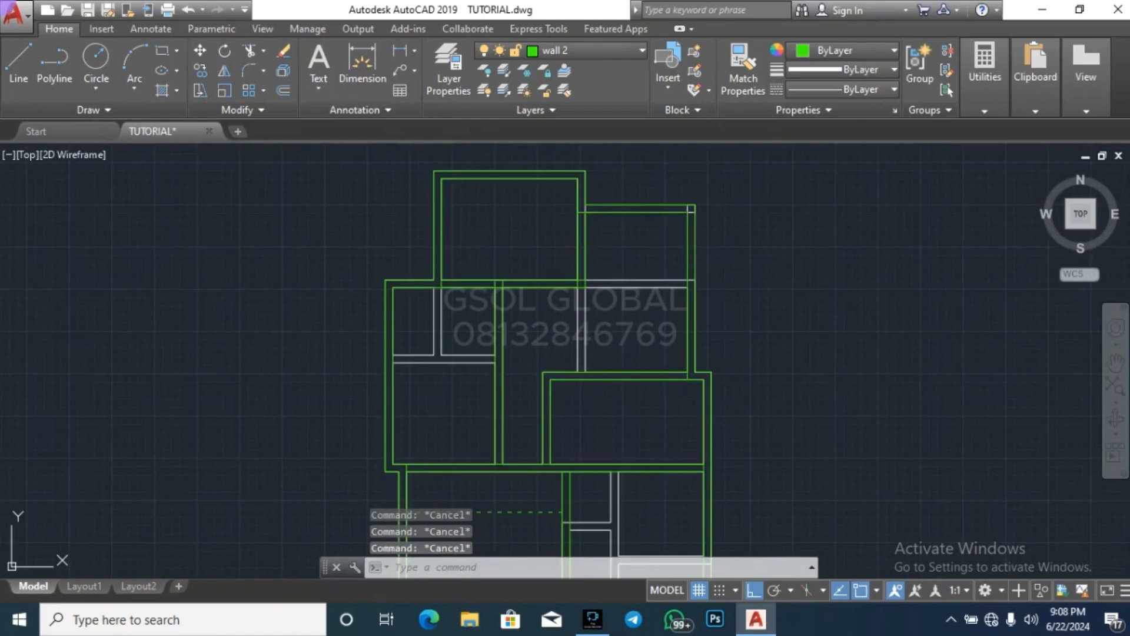
pyautogui.click(606, 371)
pyautogui.write('ex')
pyautogui.press('space')
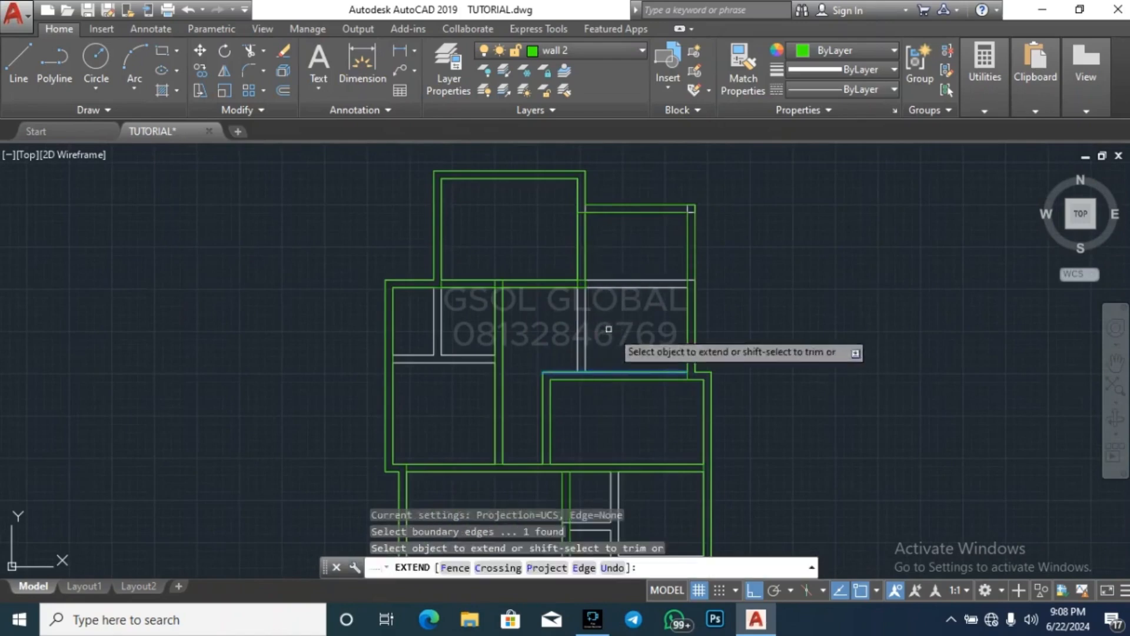
pyautogui.click(628, 331)
pyautogui.click(573, 269)
pyautogui.press('Escape')
pyautogui.press('Escape')
pyautogui.press('Escape')
pyautogui.press('Escape')
# Measure the inner width of the northeastern room along its north wall
pyautogui.click(984, 104)
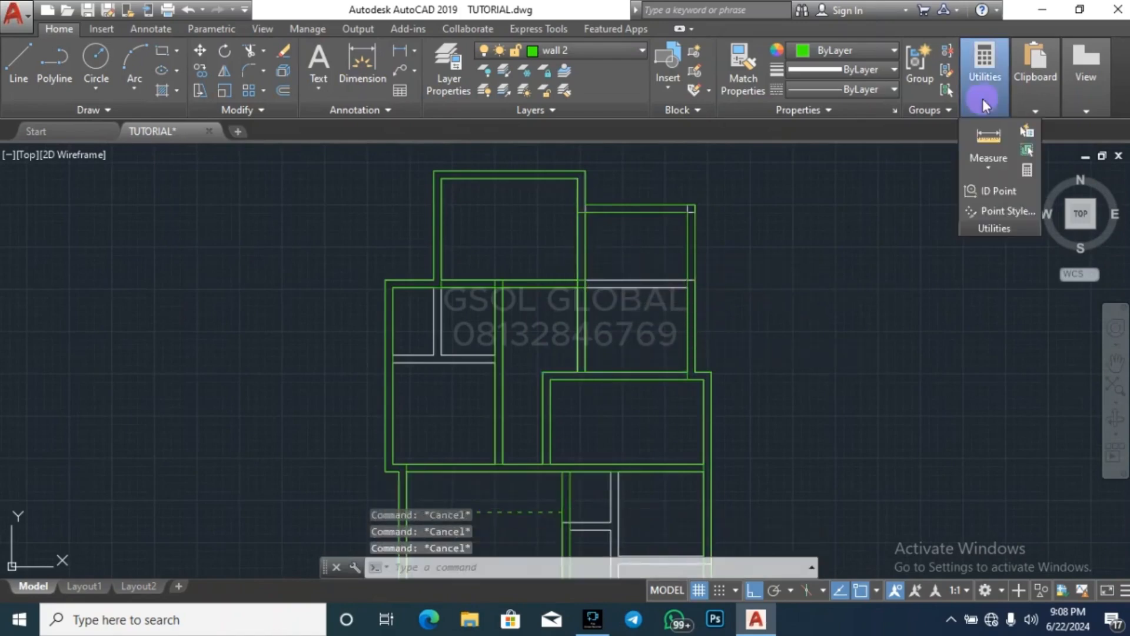
pyautogui.click(980, 140)
pyautogui.scroll(4, 559, 191)
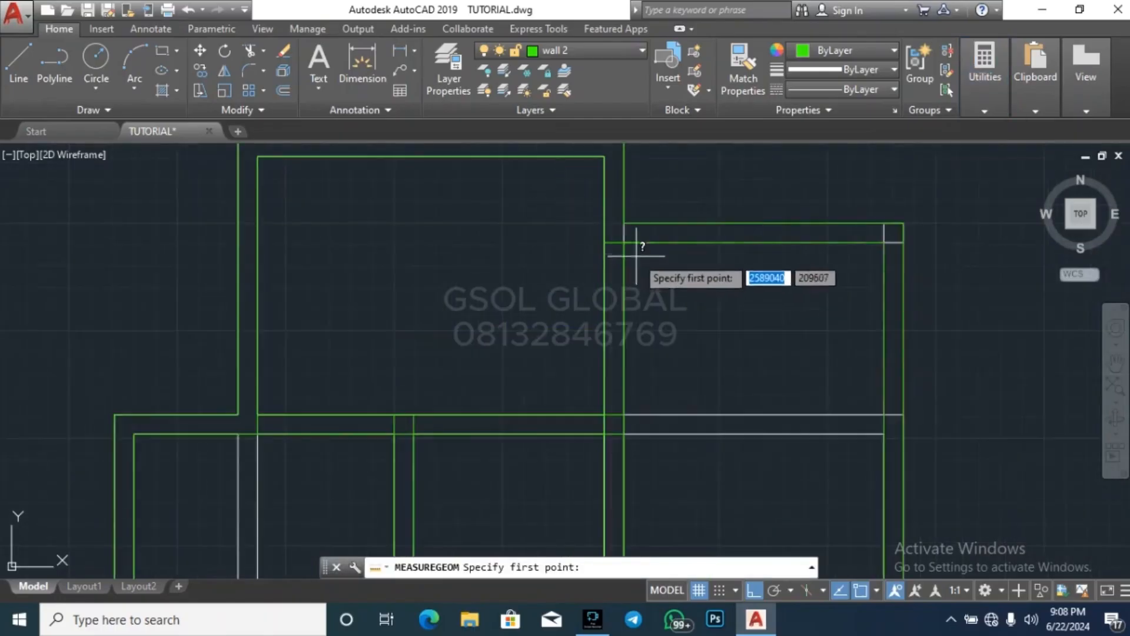
pyautogui.click(624, 242)
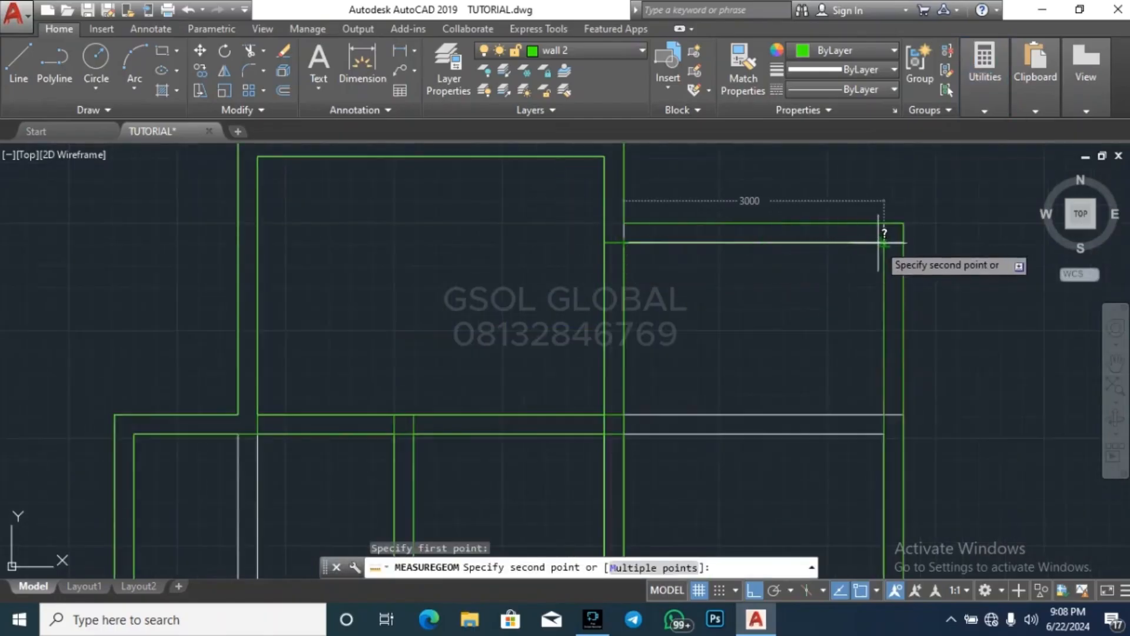
pyautogui.press('Escape')
pyautogui.scroll(-6, 624, 187)
pyautogui.press('Escape')
pyautogui.press('Escape')
pyautogui.press('Escape')
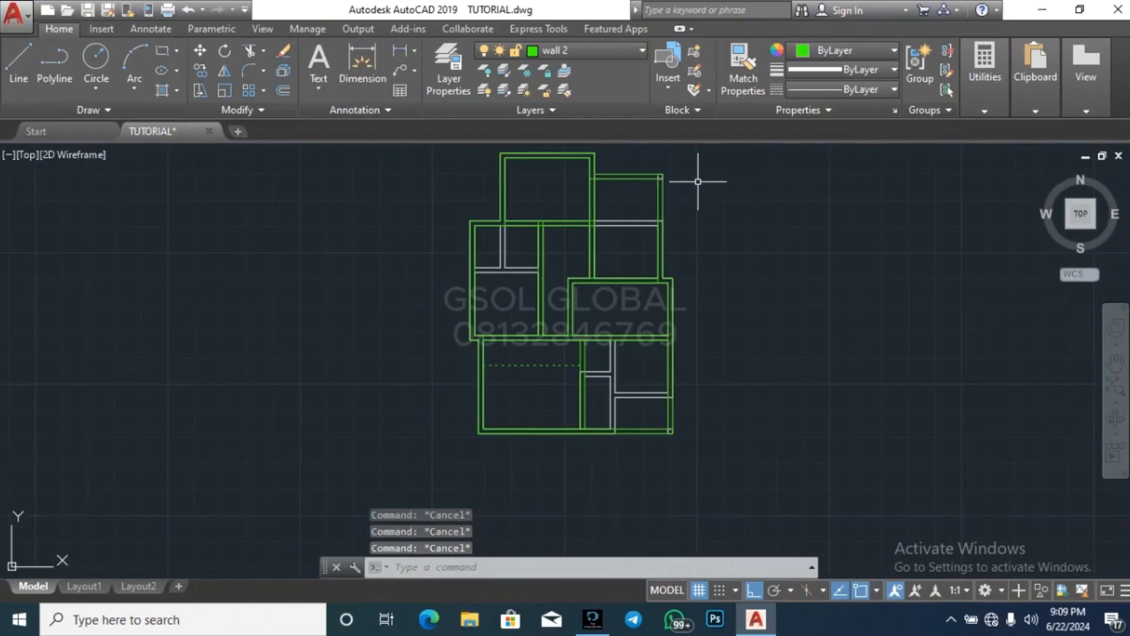
# Try to measure the middle western room's inner width from its northeast inner corner toward the west wall
pyautogui.scroll(4, 659, 188)
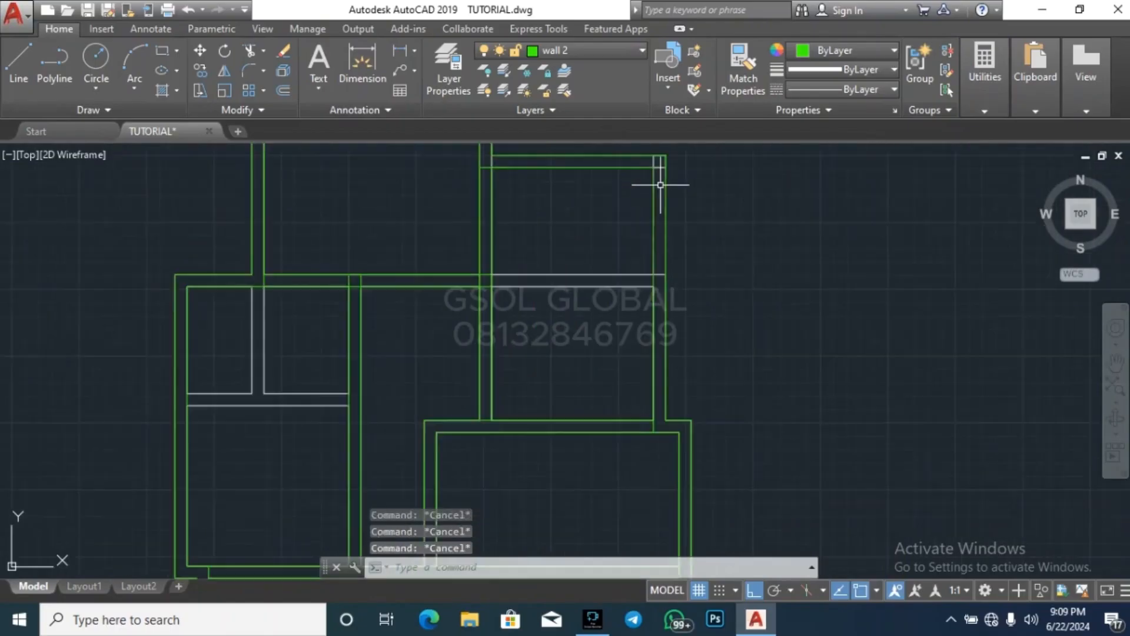
pyautogui.scroll(-2, 592, 258)
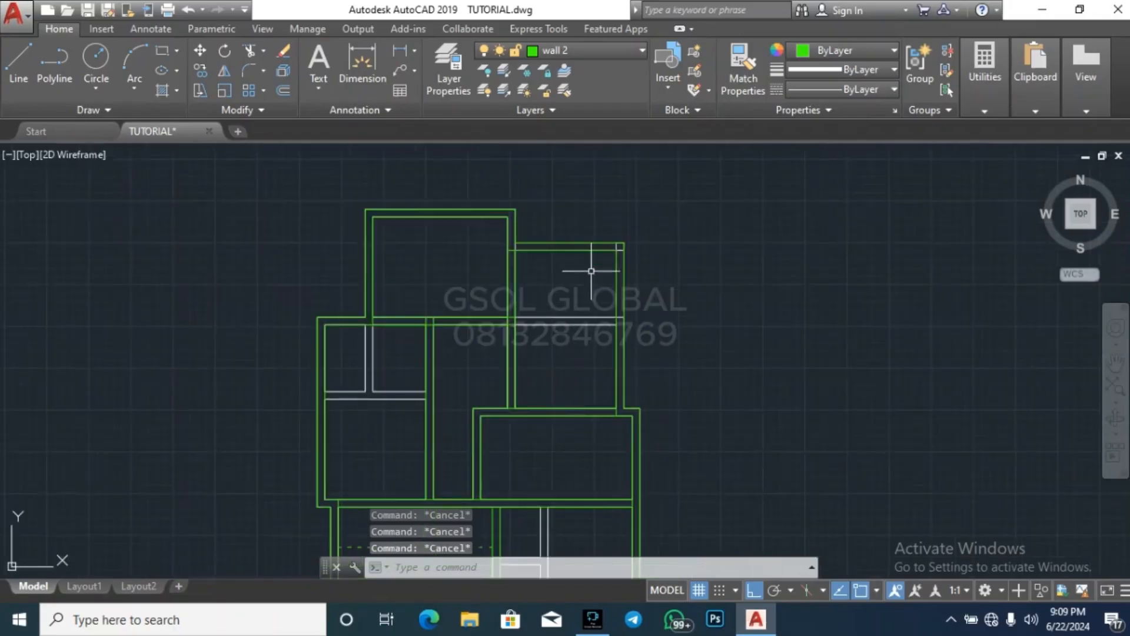
pyautogui.scroll(-2, 700, 234)
pyautogui.scroll(-2, 699, 234)
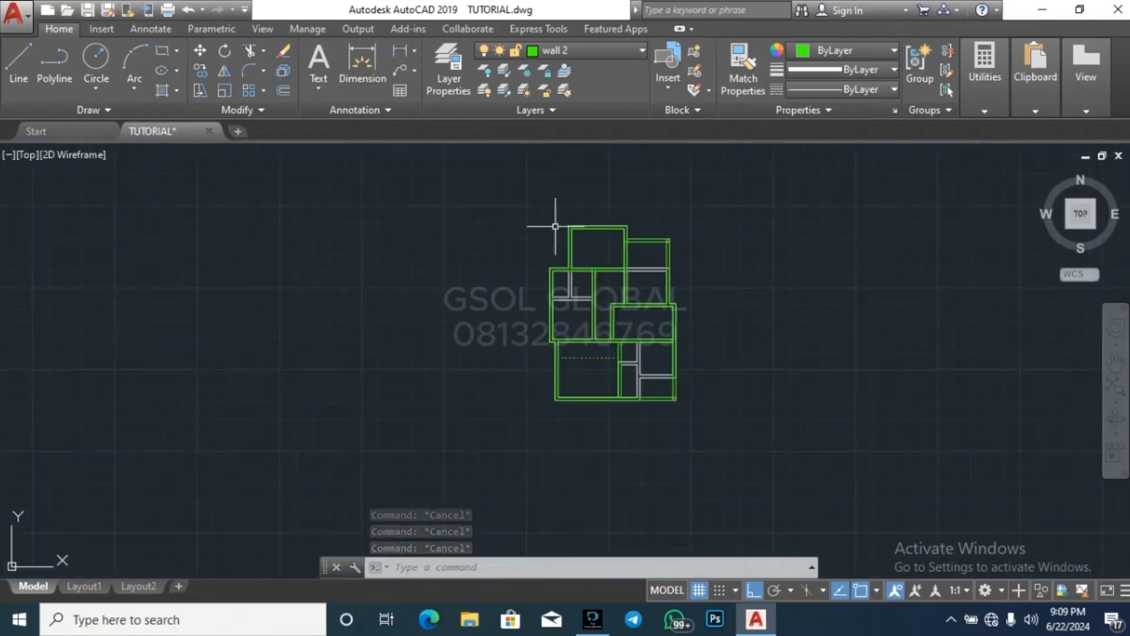
pyautogui.scroll(4, 589, 289)
pyautogui.click(985, 92)
pyautogui.click(988, 138)
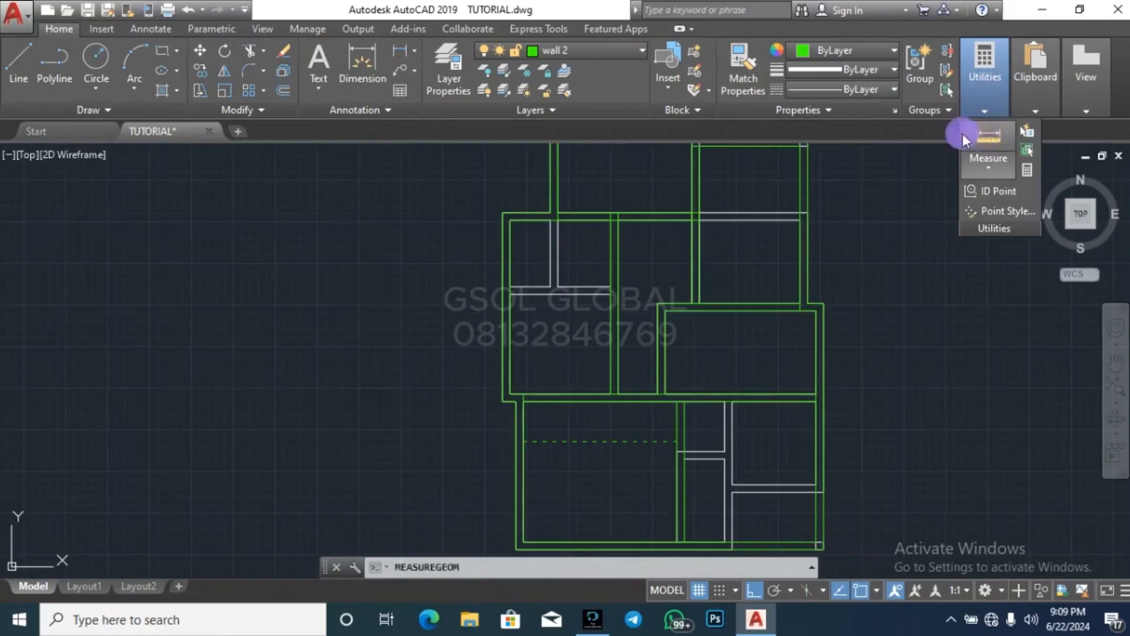
pyautogui.scroll(2, 528, 213)
pyautogui.click(660, 223)
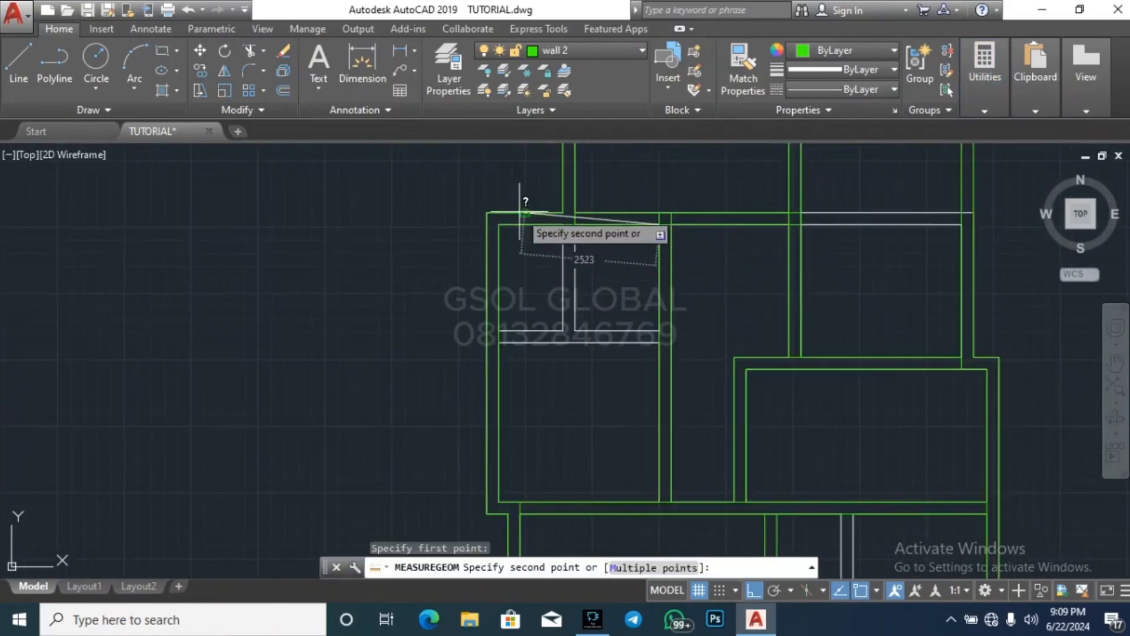
pyautogui.press('Escape')
pyautogui.press('Escape')
pyautogui.press('Escape')
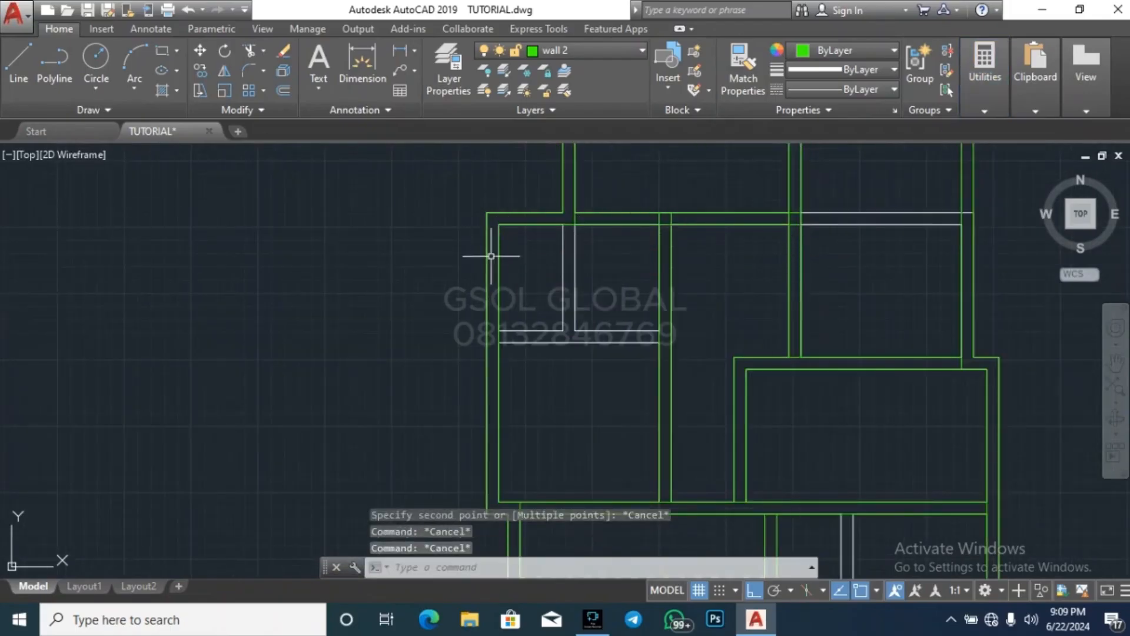
pyautogui.scroll(-2, 443, 339)
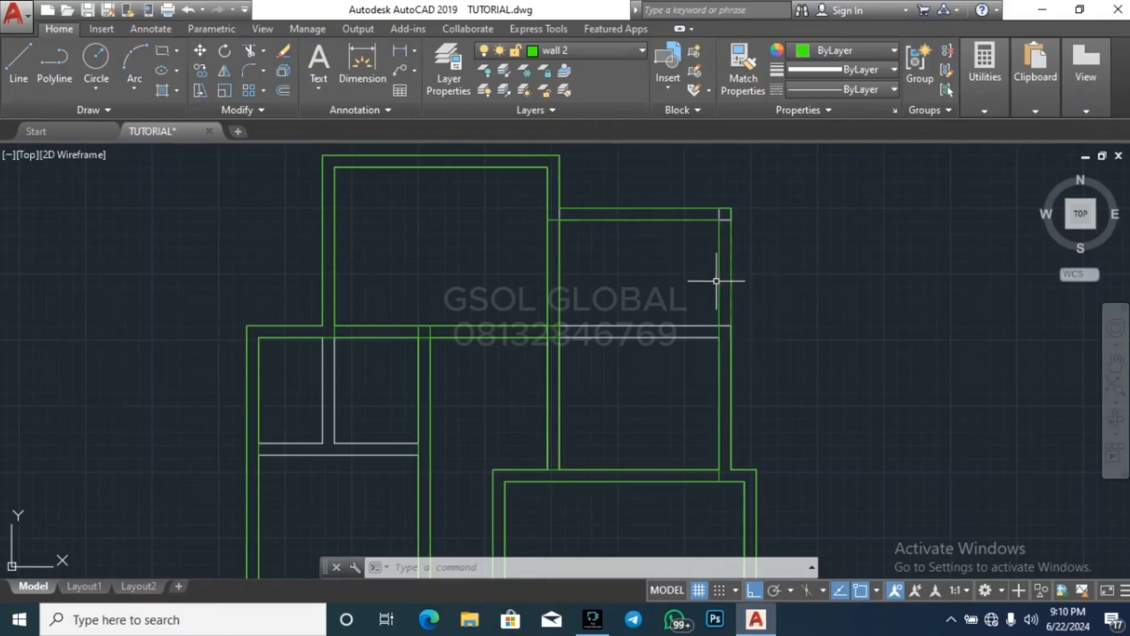
# Move both lines of the northeastern room's east wall 600 east
pyautogui.click(719, 275)
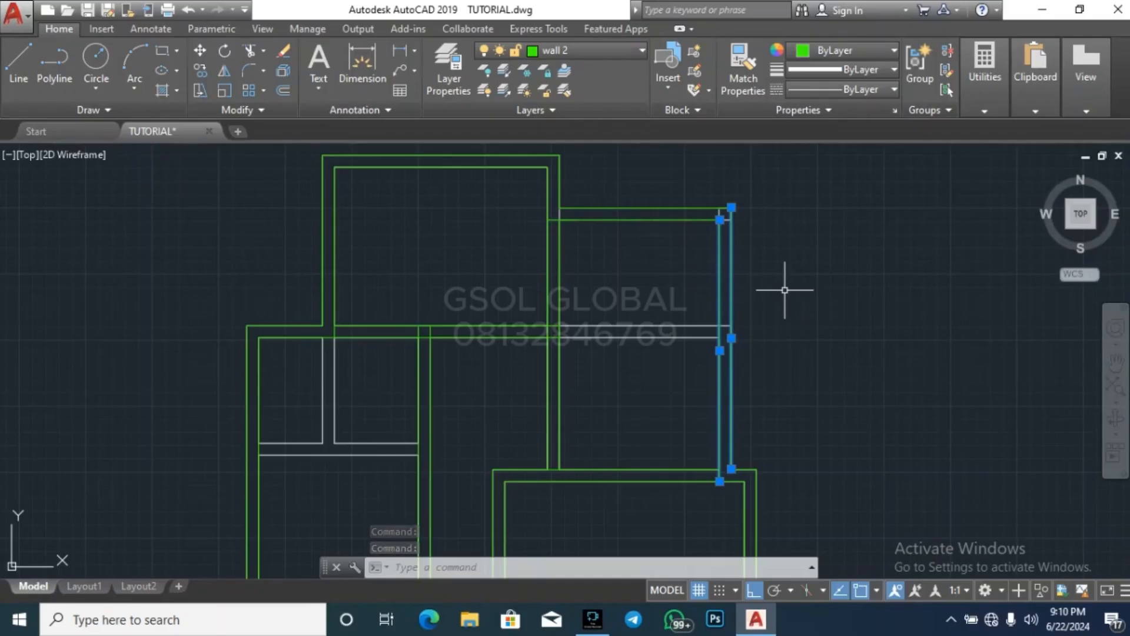
pyautogui.press('Return')
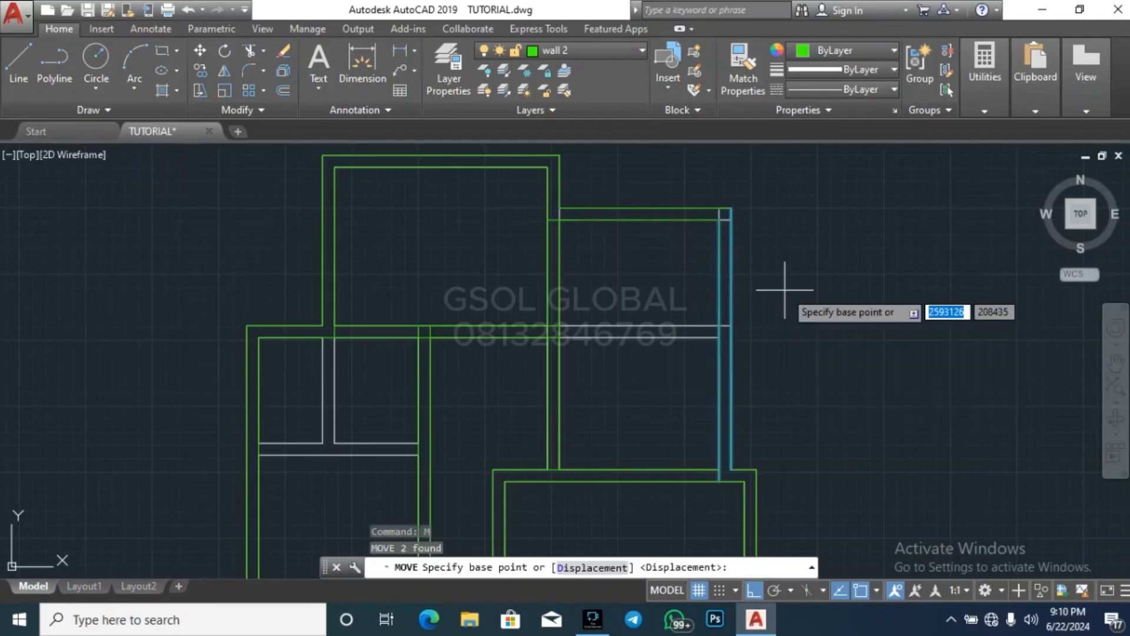
pyautogui.click(753, 329)
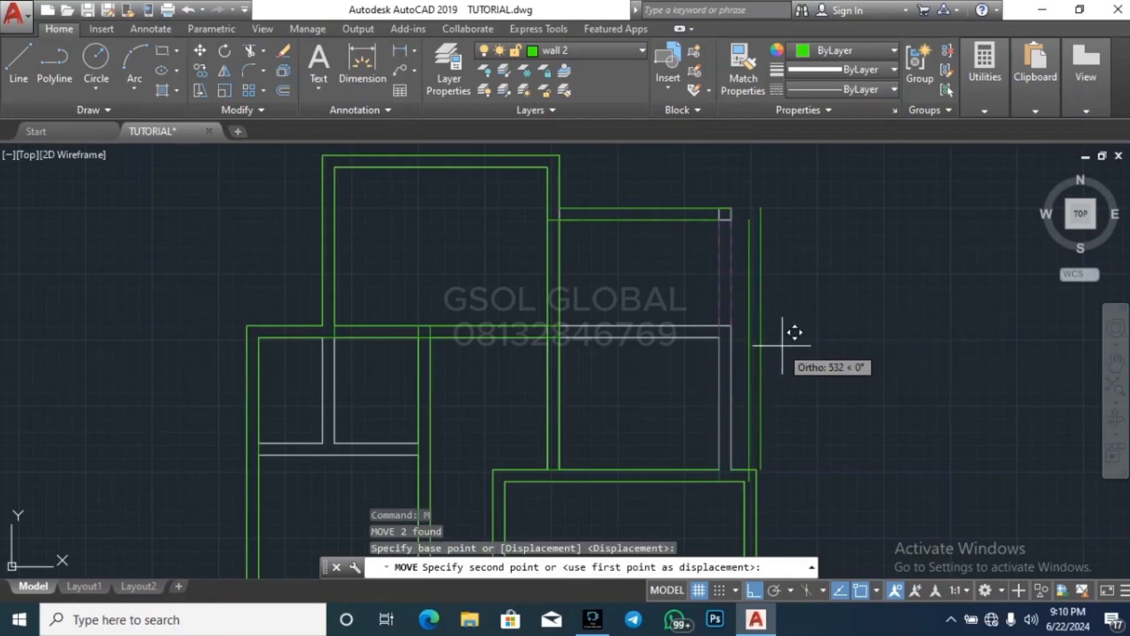
pyautogui.write('600')
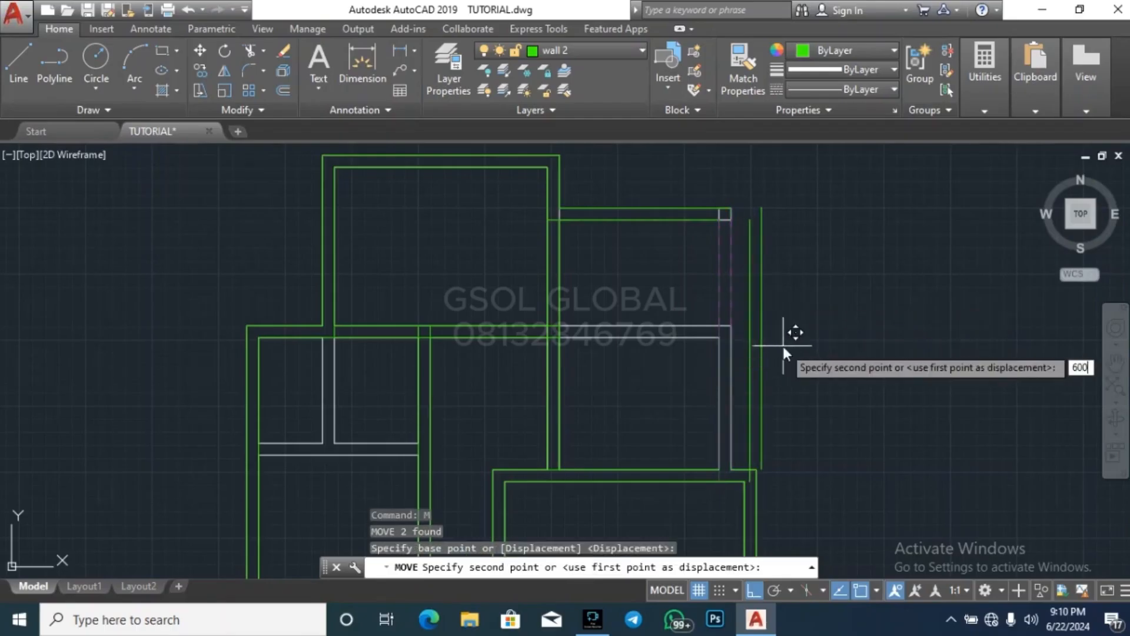
pyautogui.press('Return')
pyautogui.press('Escape')
pyautogui.press('Escape')
pyautogui.press('Escape')
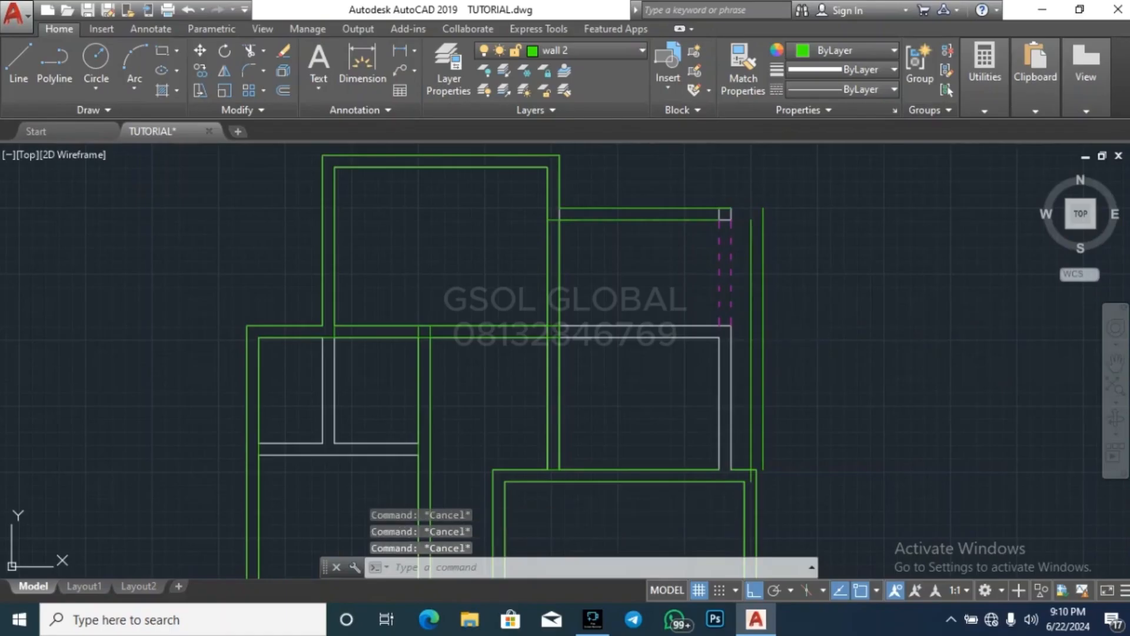
# Extend both lines of the northeastern room's north wall east to the room's outer east wall line
pyautogui.scroll(-2, 813, 216)
pyautogui.scroll(2, 802, 211)
pyautogui.click(789, 259)
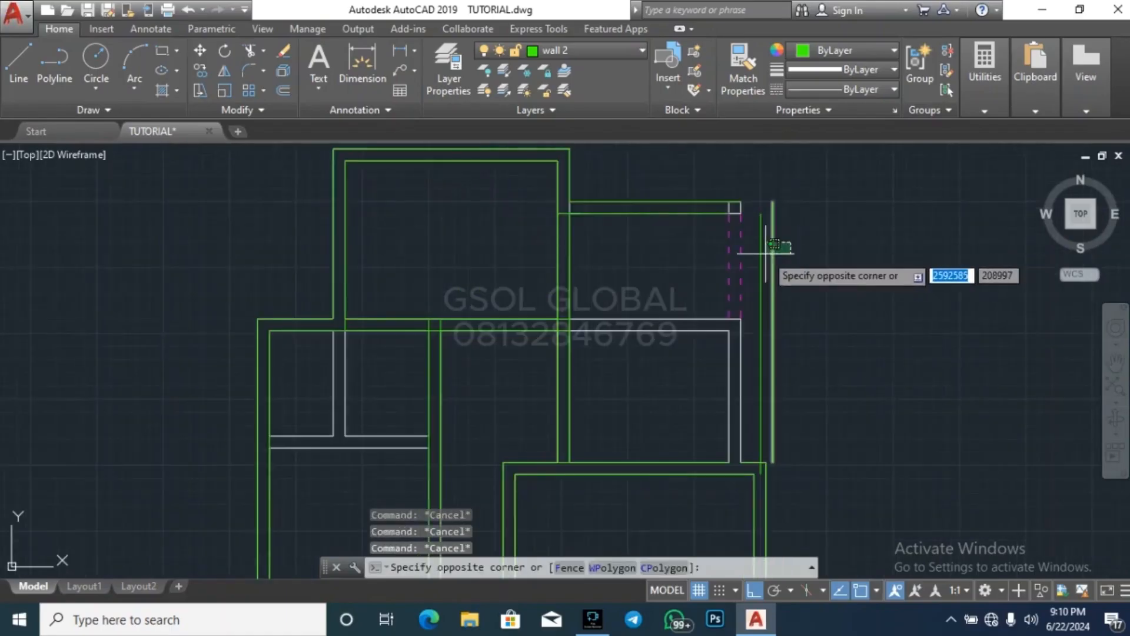
pyautogui.click(765, 254)
pyautogui.write('ex')
pyautogui.press('Return')
pyautogui.click(711, 249)
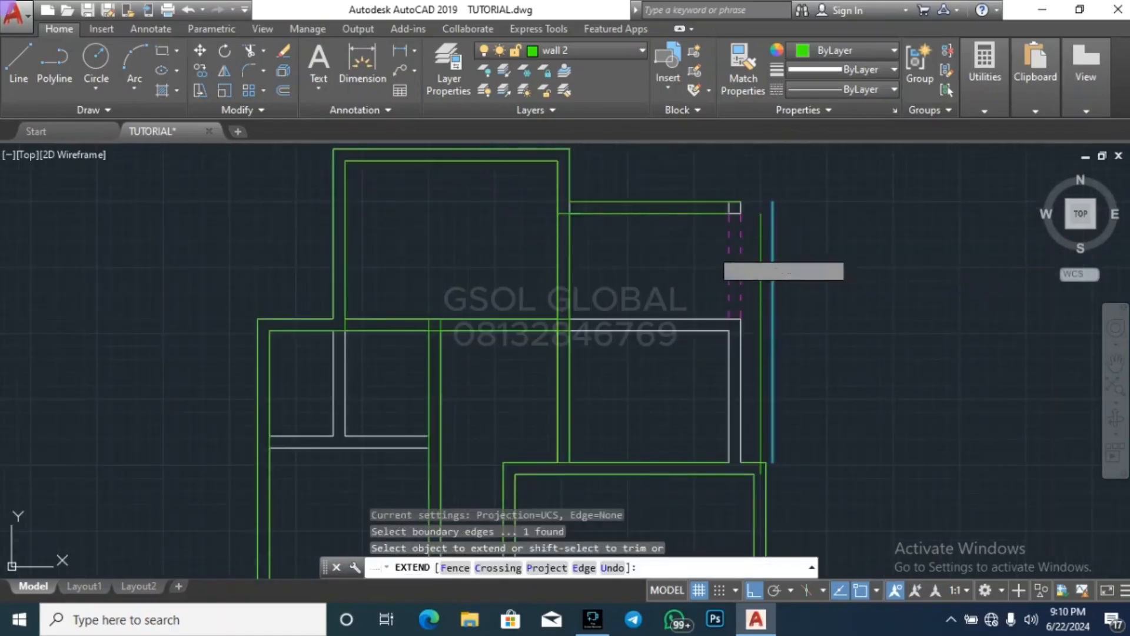
pyautogui.click(671, 172)
pyautogui.scroll(3, 765, 462)
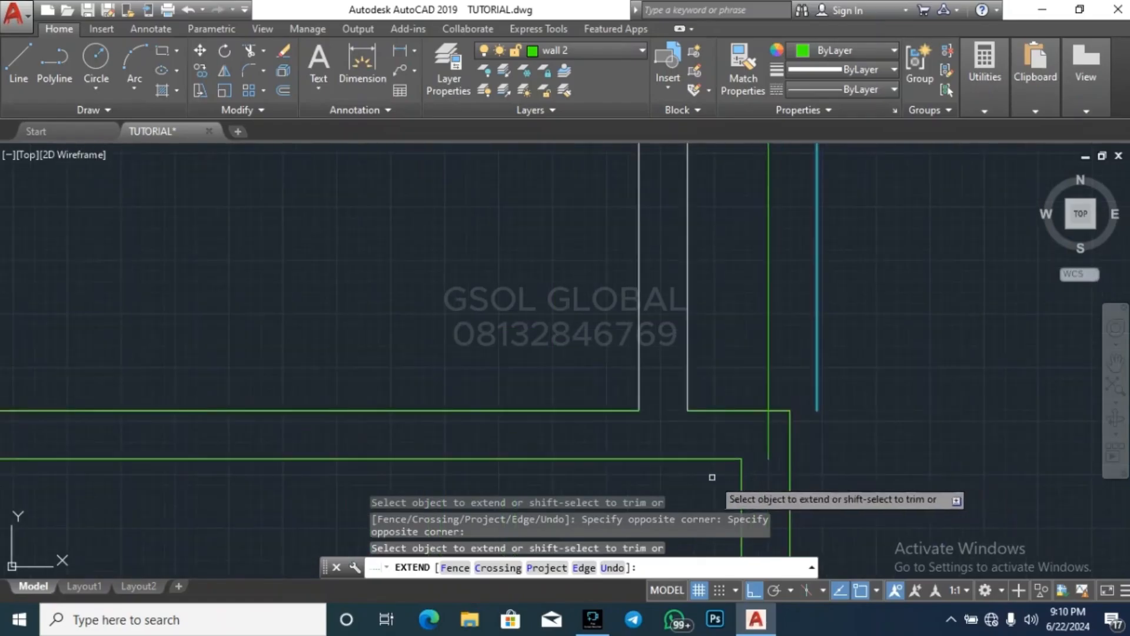
pyautogui.press('Escape')
pyautogui.press('Escape')
# Stretch the outer east wall line south past the middle eastern room's inner north wall line and extend that line to it
pyautogui.click(825, 413)
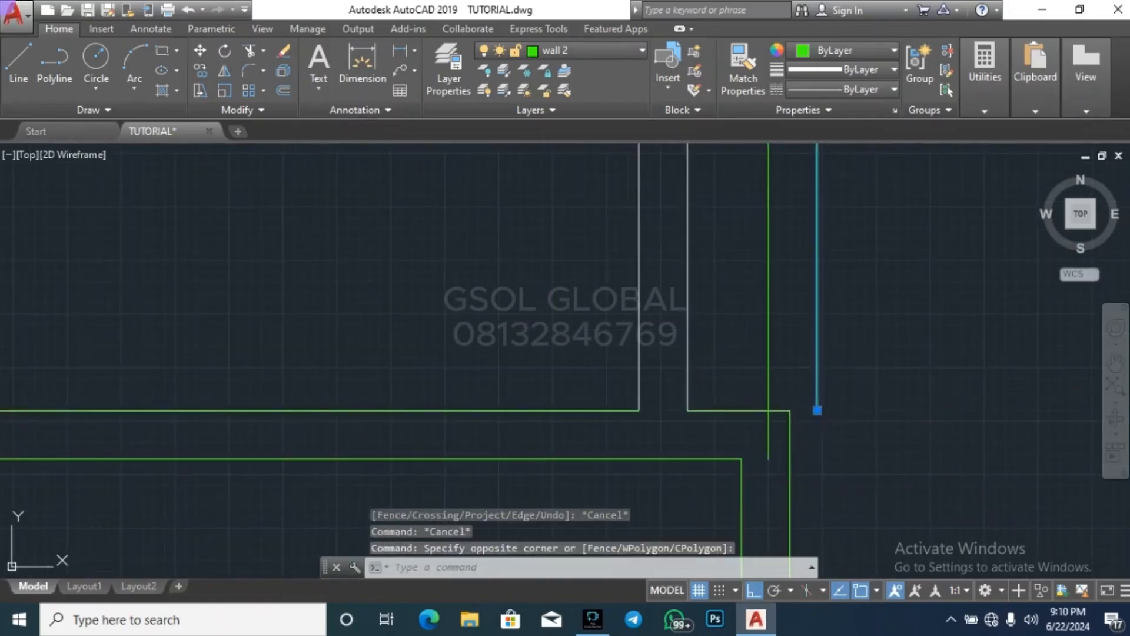
pyautogui.click(817, 410)
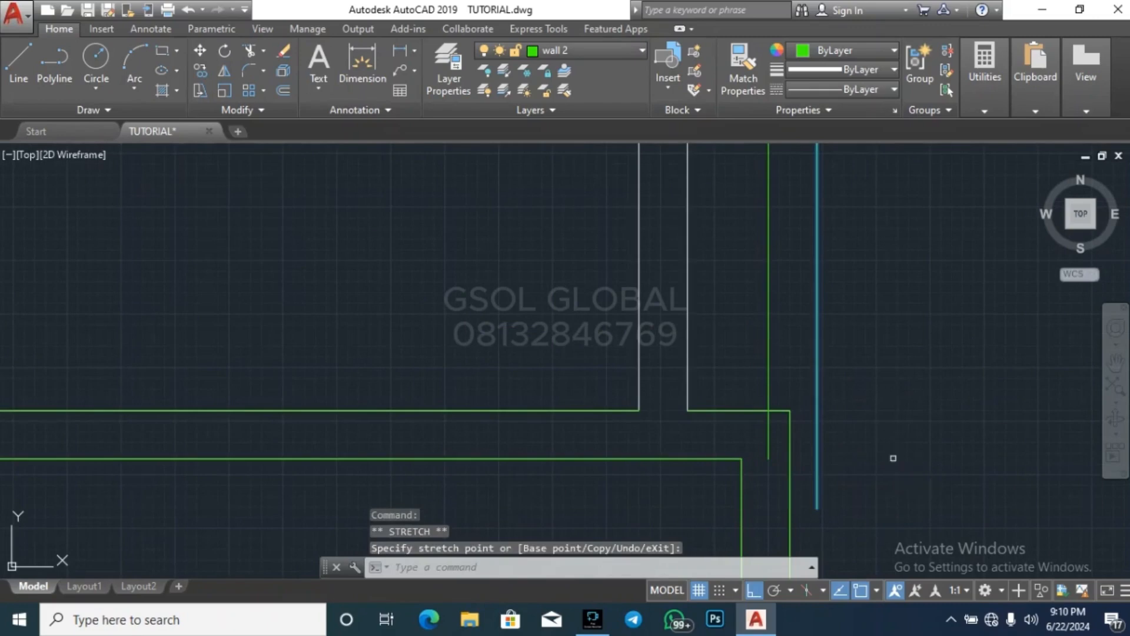
pyautogui.click(903, 489)
pyautogui.click(720, 437)
pyautogui.press('Escape')
pyautogui.press('Escape')
pyautogui.press('Escape')
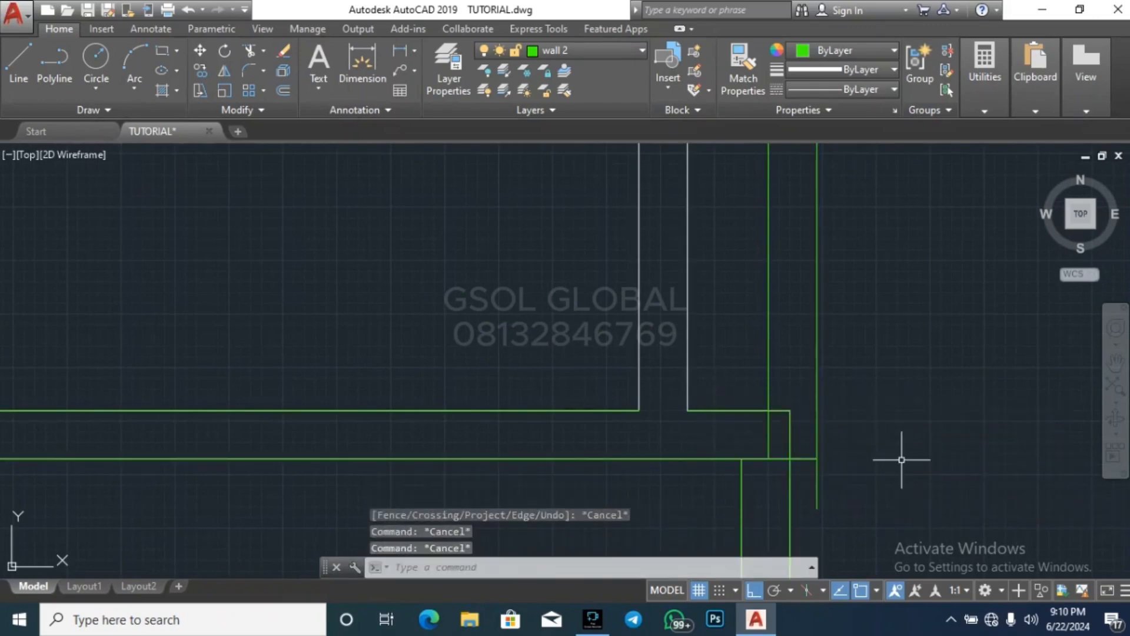
# Trim the overlapping wall lines where the northeastern room's east wall meets the middle eastern room's northeast corner
pyautogui.scroll(-3, 858, 396)
pyautogui.scroll(2, 854, 388)
pyautogui.write('t')
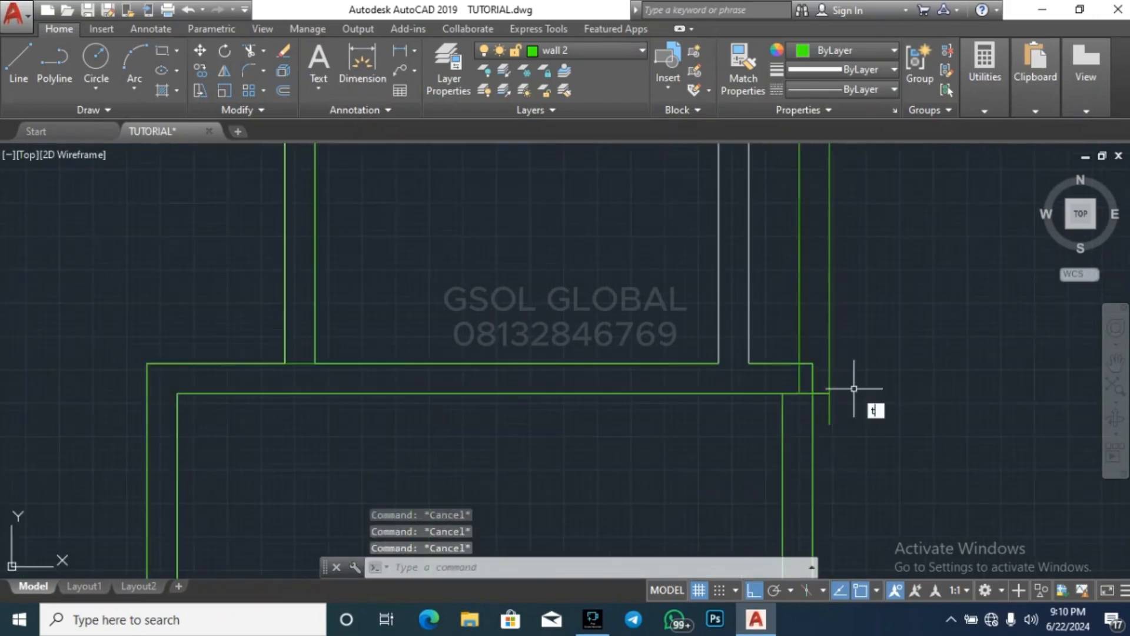
pyautogui.write('r')
pyautogui.press('Return')
pyautogui.press('Return')
pyautogui.scroll(3, 854, 388)
pyautogui.click(816, 444)
pyautogui.click(769, 426)
pyautogui.click(765, 371)
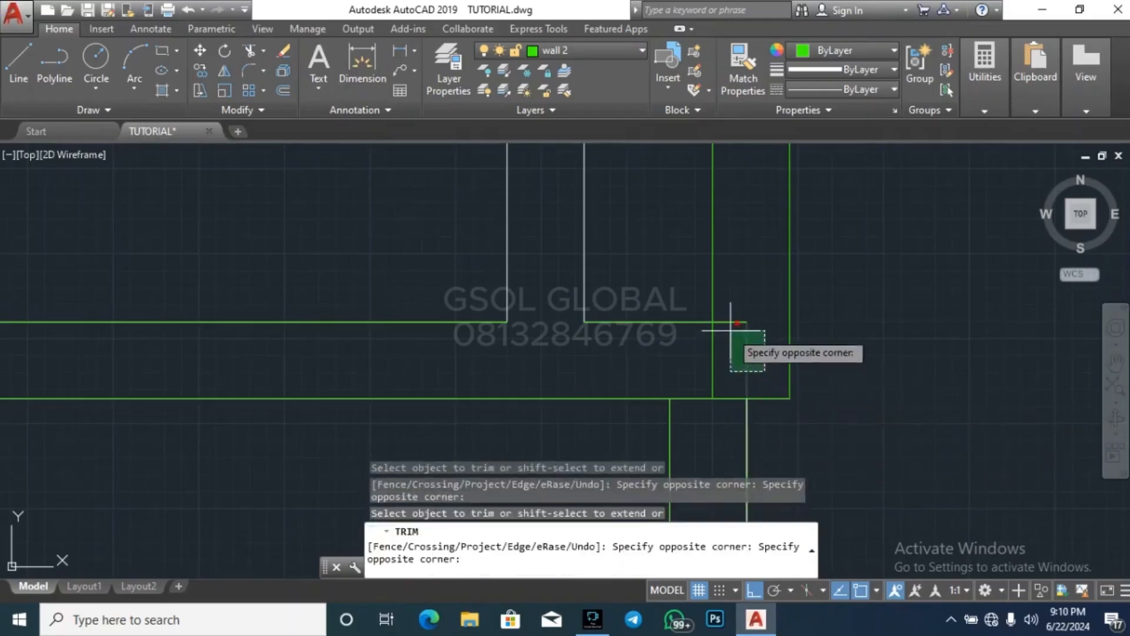
pyautogui.click(729, 332)
pyautogui.click(738, 337)
pyautogui.click(729, 299)
pyautogui.click(733, 355)
pyautogui.click(690, 366)
pyautogui.click(726, 431)
pyautogui.click(717, 383)
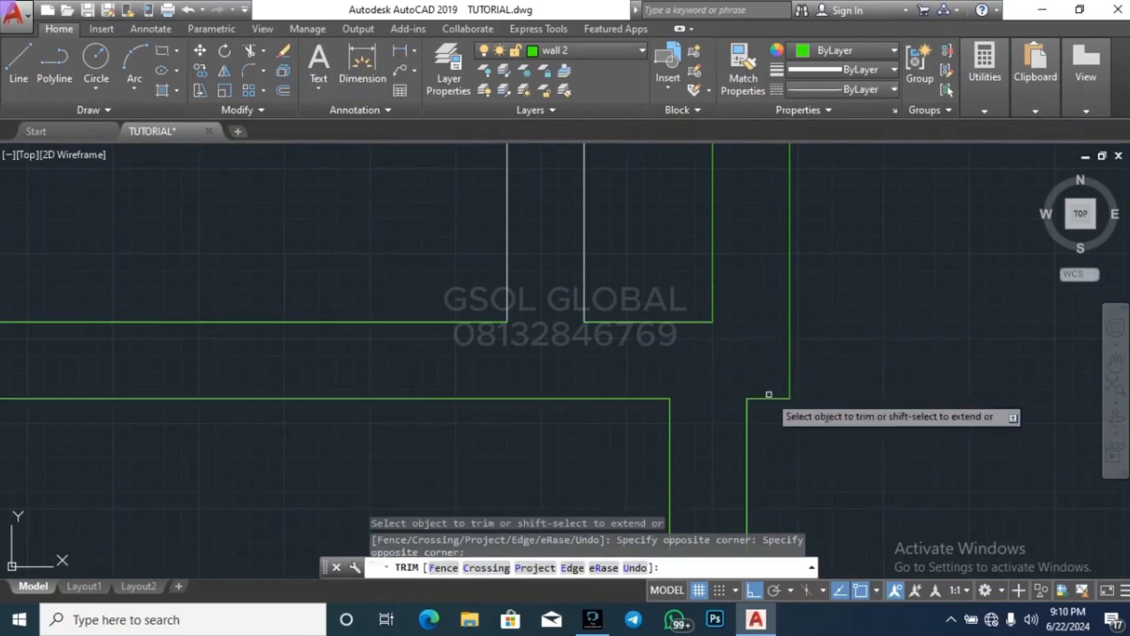
# Trim the inner wall line overhang at the northeastern room's northeast corner
pyautogui.scroll(-4, 769, 393)
pyautogui.scroll(4, 735, 283)
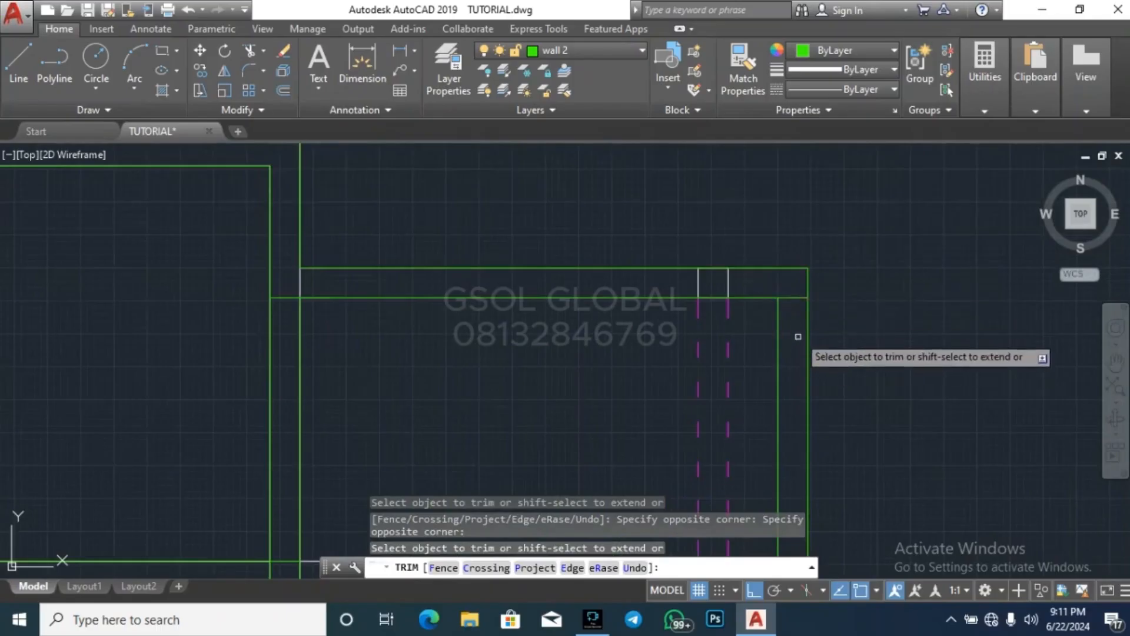
pyautogui.press('Escape')
pyautogui.press('Escape')
pyautogui.press('Escape')
pyautogui.scroll(-3, 829, 220)
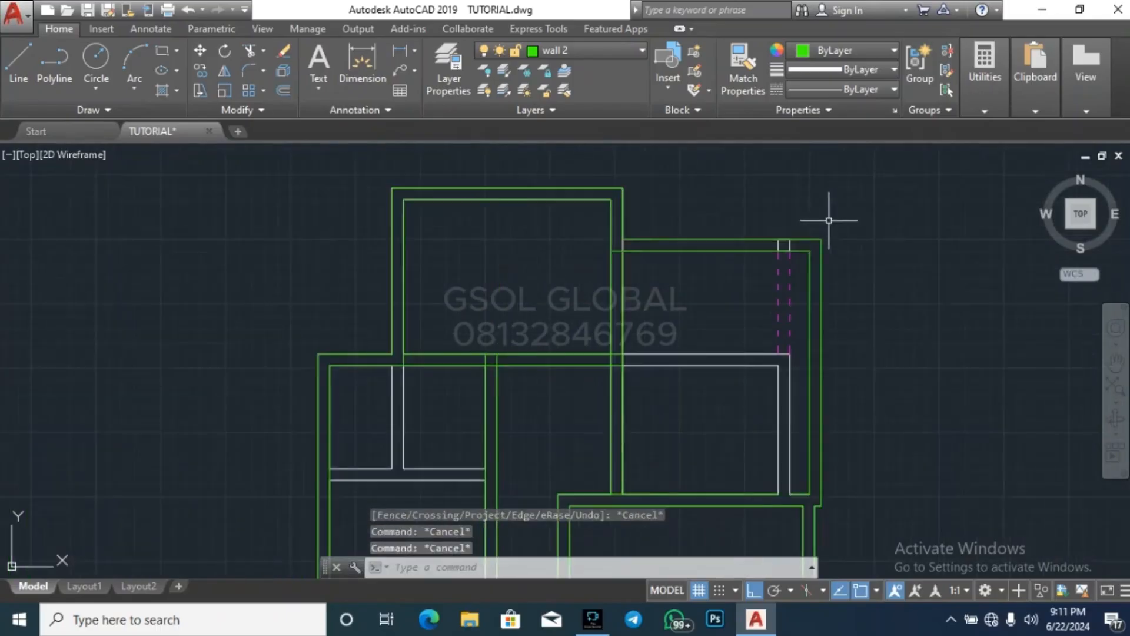
# Try to measure the northeastern room's inner width from its northwest inner corner
pyautogui.scroll(-2, 802, 189)
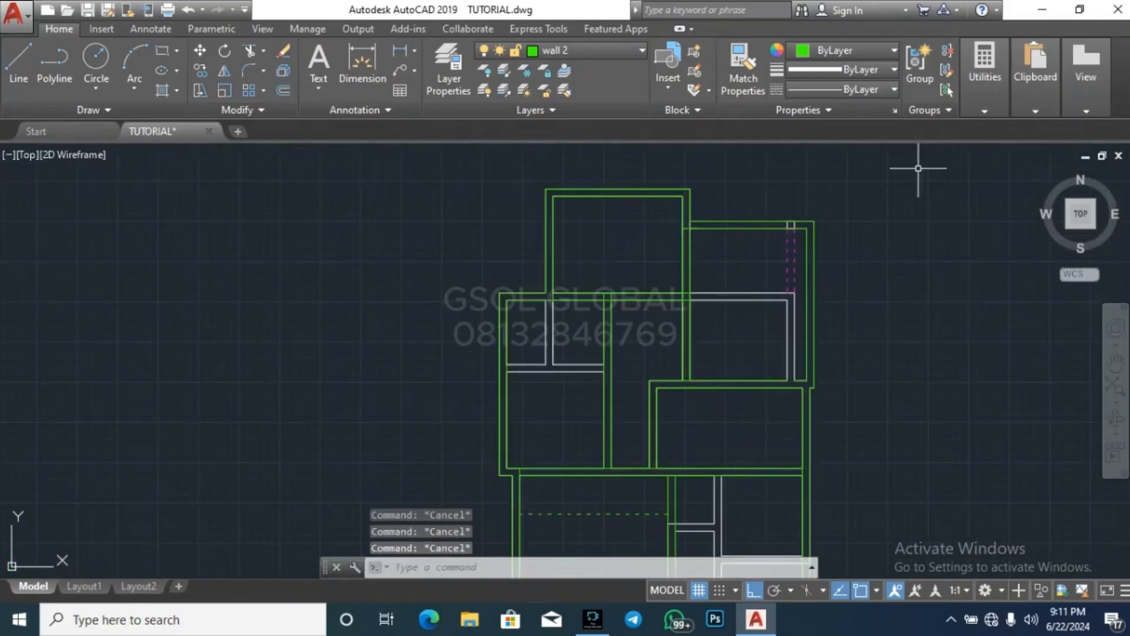
pyautogui.click(970, 95)
pyautogui.click(980, 139)
pyautogui.scroll(3, 723, 207)
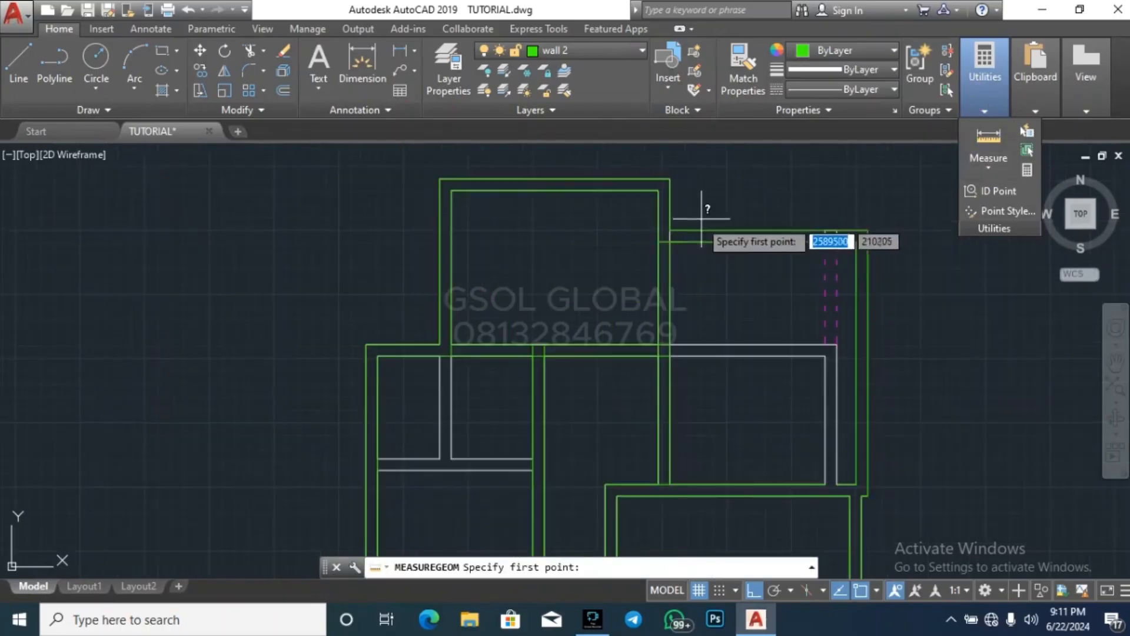
pyautogui.click(669, 240)
pyautogui.press('Escape')
pyautogui.press('Escape')
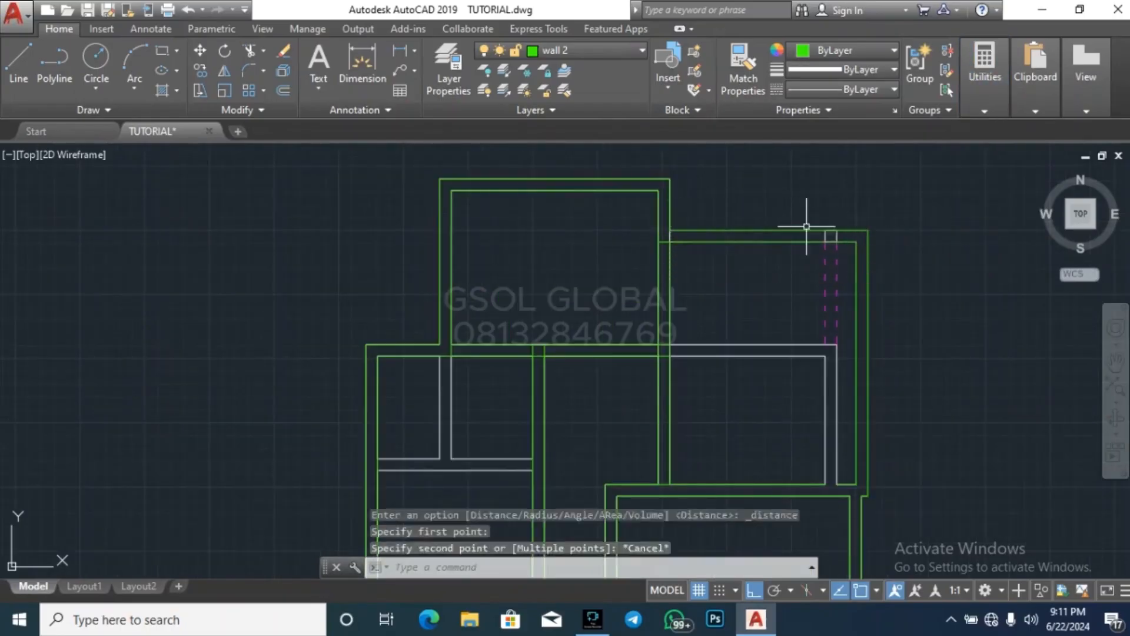
pyautogui.scroll(-3, 799, 152)
pyautogui.press('Escape')
# Move both lines of the middle western room's west wall 600 west
pyautogui.scroll(5, 662, 234)
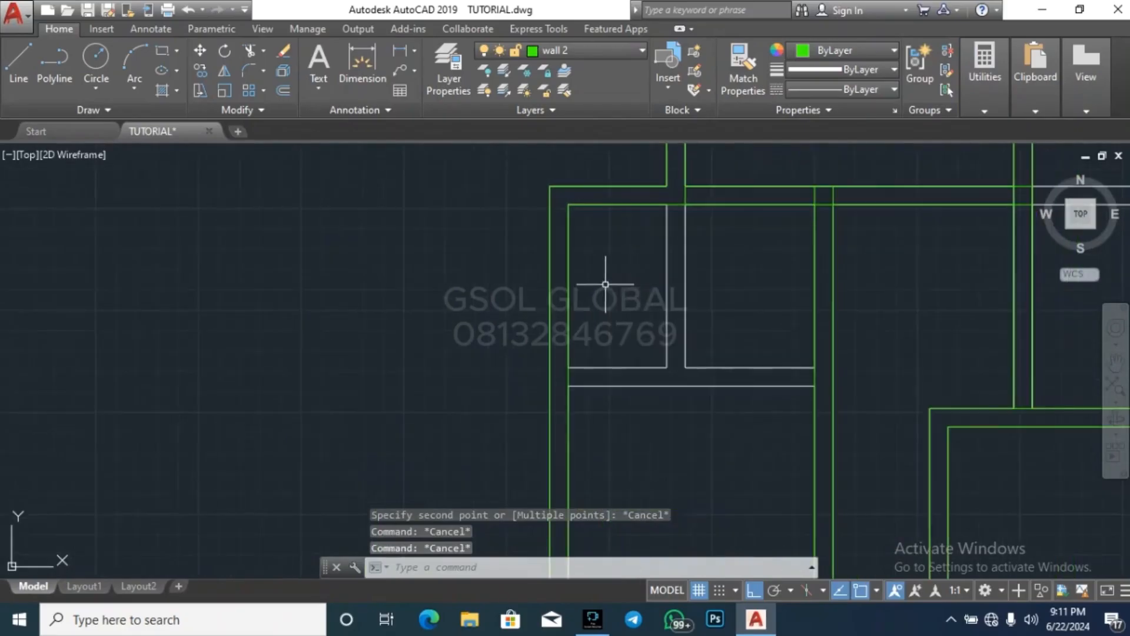
pyautogui.click(551, 286)
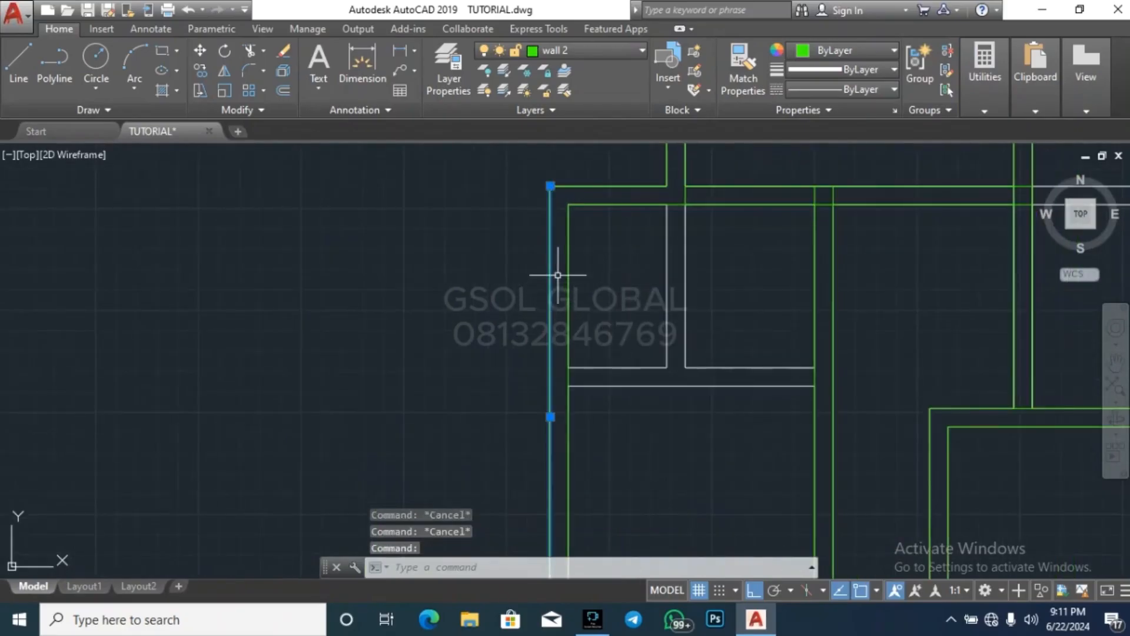
pyautogui.click(568, 259)
pyautogui.write('m')
pyautogui.press('Return')
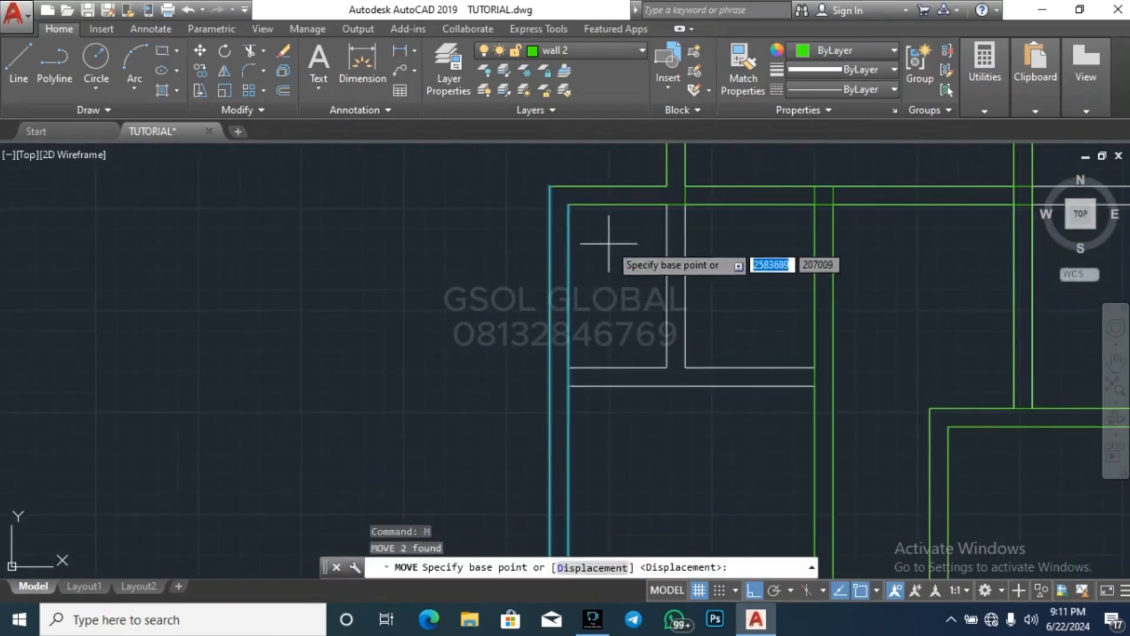
pyautogui.scroll(-3, 605, 239)
pyautogui.click(587, 283)
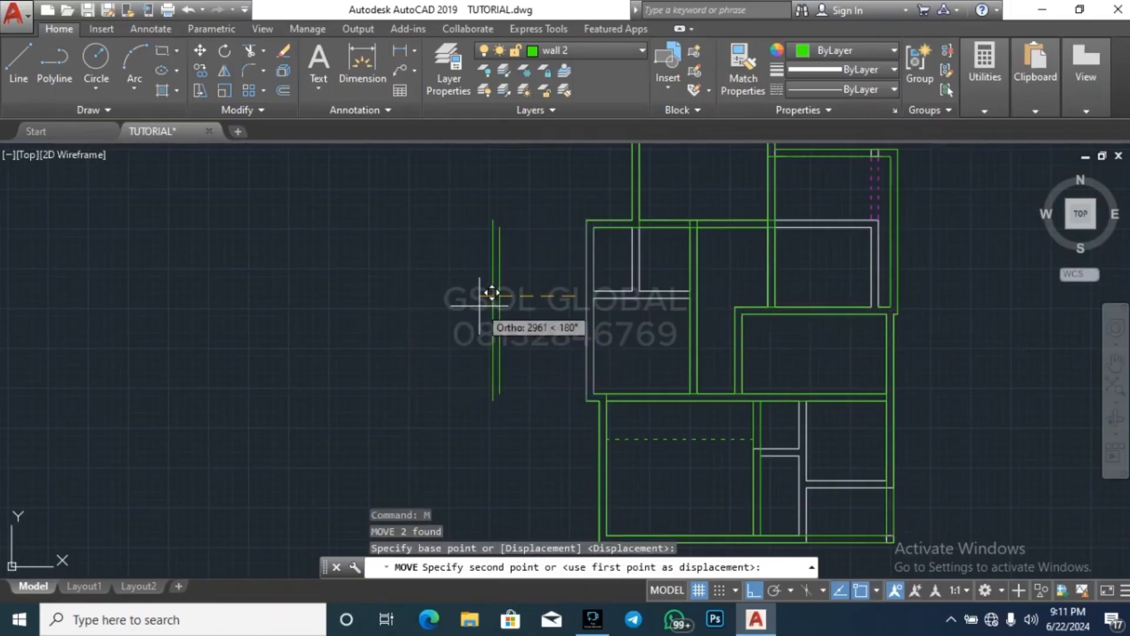
pyautogui.write('600')
pyautogui.press('Return')
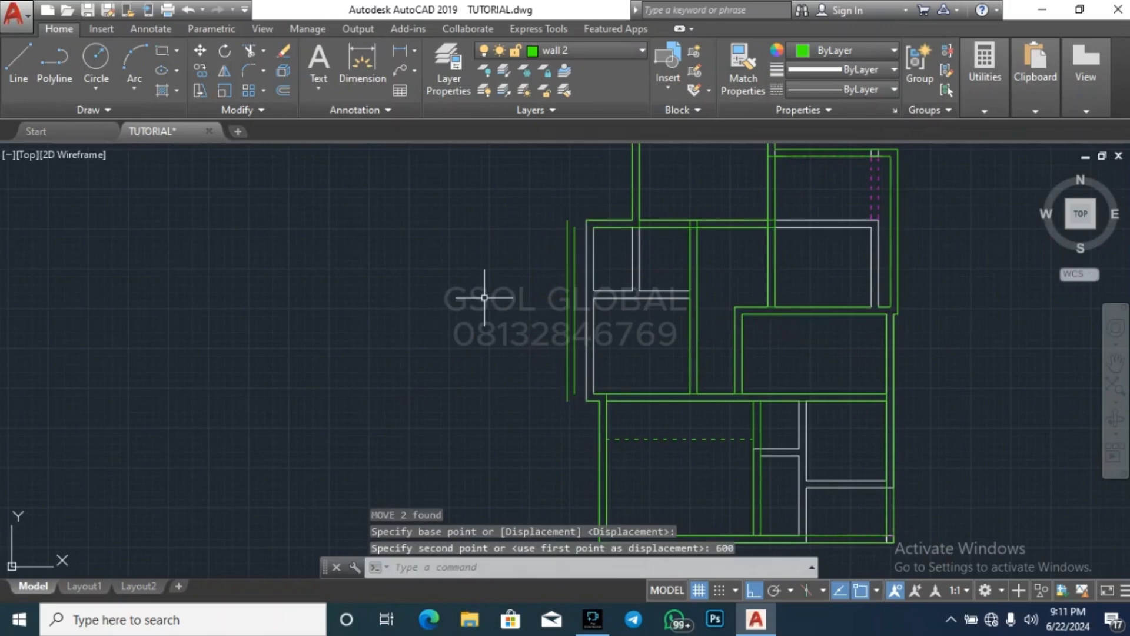
pyautogui.scroll(4, 548, 239)
pyautogui.press('Escape')
# Extend the middle western room's north and south wall lines west to its outer west wall line
pyautogui.click(601, 306)
pyautogui.click(546, 312)
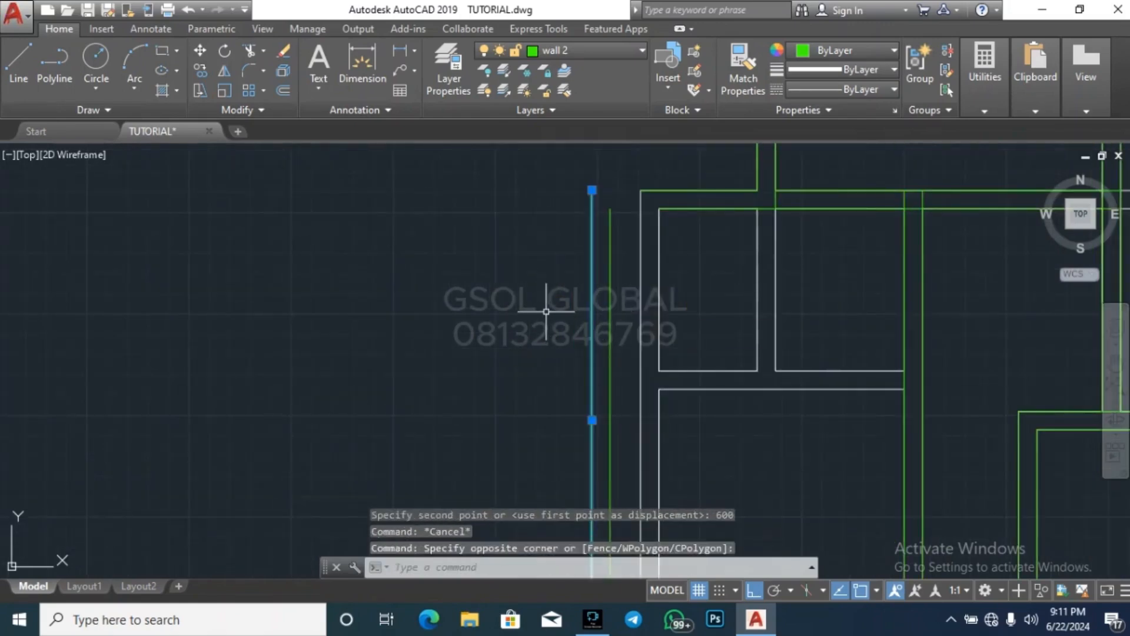
pyautogui.press('Return')
pyautogui.click(684, 236)
pyautogui.click(658, 166)
pyautogui.scroll(-4, 580, 176)
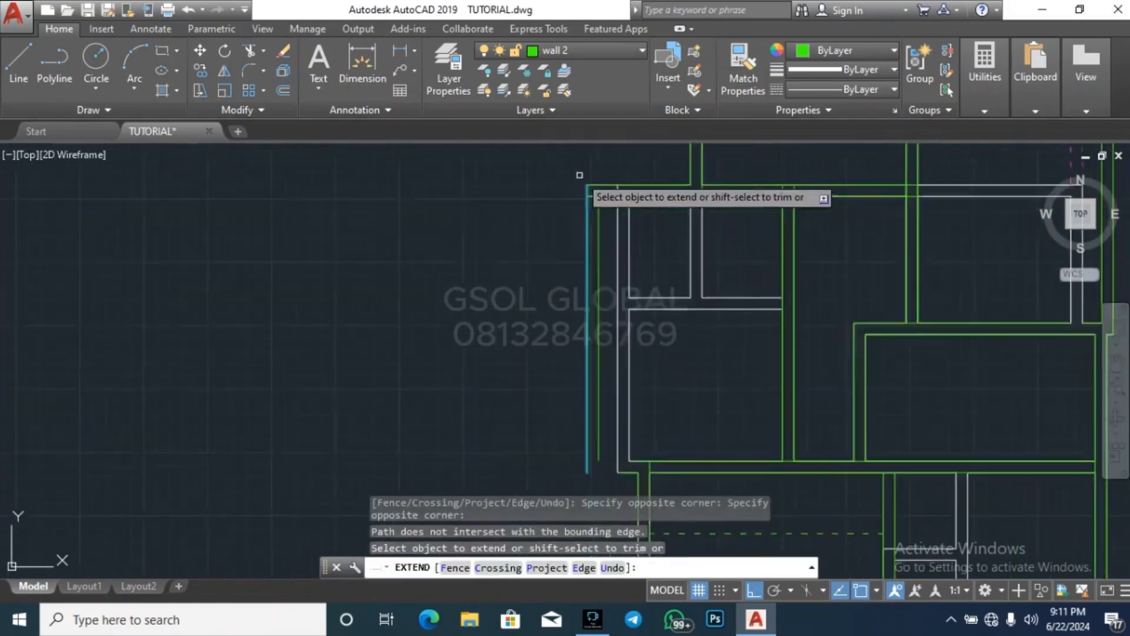
pyautogui.scroll(3, 595, 395)
pyautogui.click(630, 339)
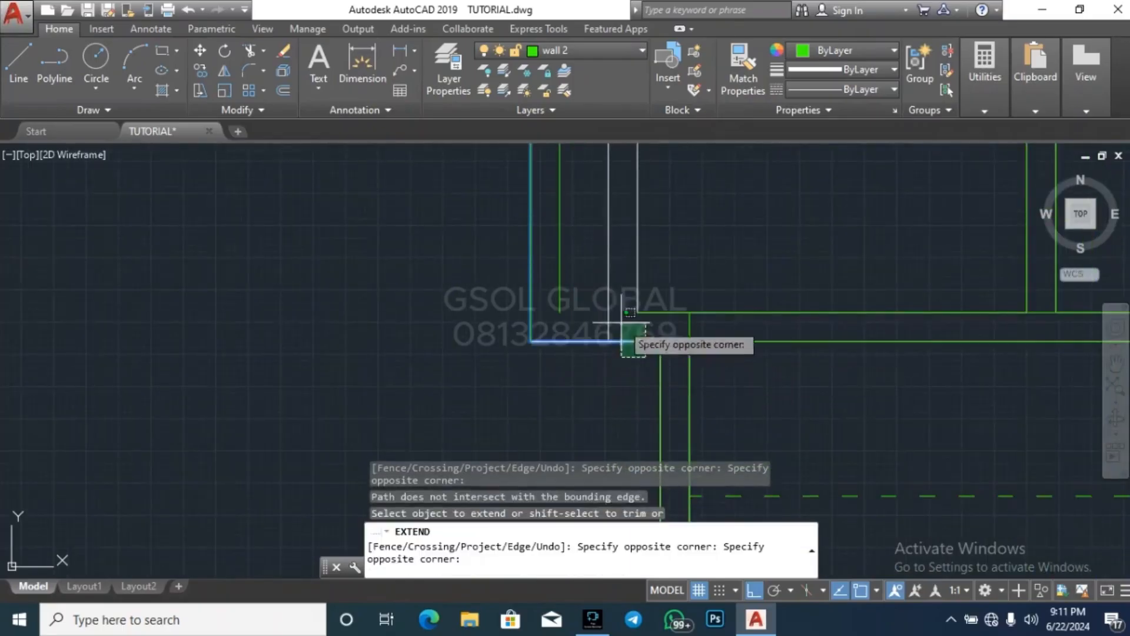
pyautogui.click(613, 280)
pyautogui.press('Escape')
pyautogui.press('Escape')
pyautogui.press('Escape')
# Trim the inner wall line overhang at the middle western room's southwest corner
pyautogui.scroll(-3, 511, 421)
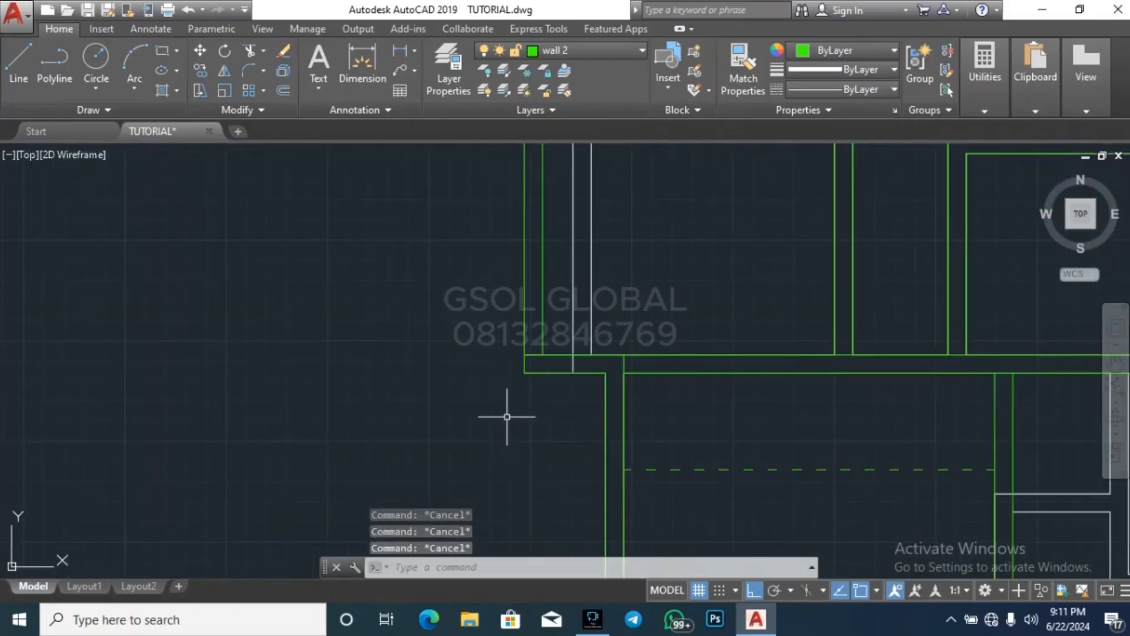
pyautogui.press('Return')
pyautogui.press('Return')
pyautogui.scroll(4, 529, 374)
pyautogui.click(560, 340)
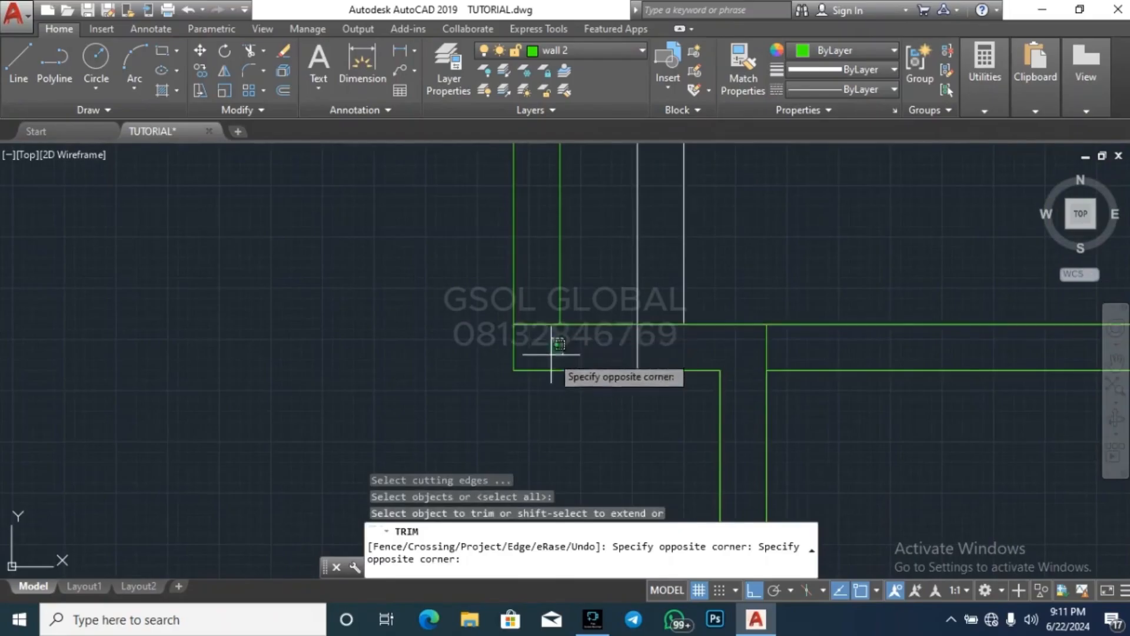
pyautogui.click(546, 352)
pyautogui.click(543, 349)
pyautogui.click(545, 353)
# Trim the inner wall line overhang at the middle western room's northwest corner
pyautogui.scroll(-4, 512, 412)
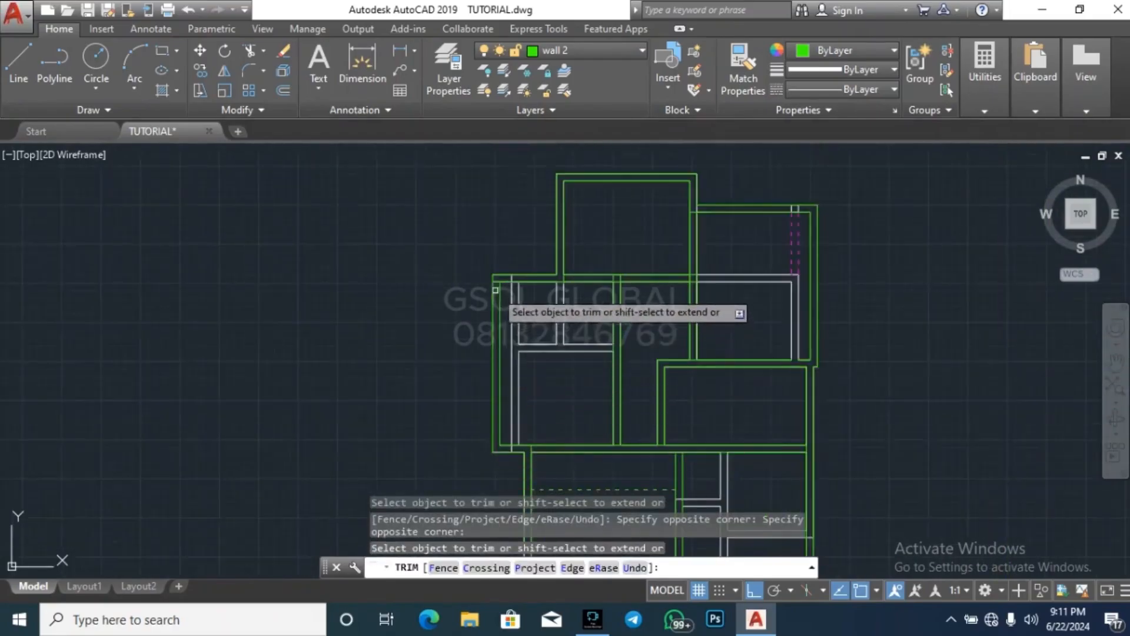
pyautogui.scroll(4, 495, 266)
pyautogui.scroll(-5, 283, 292)
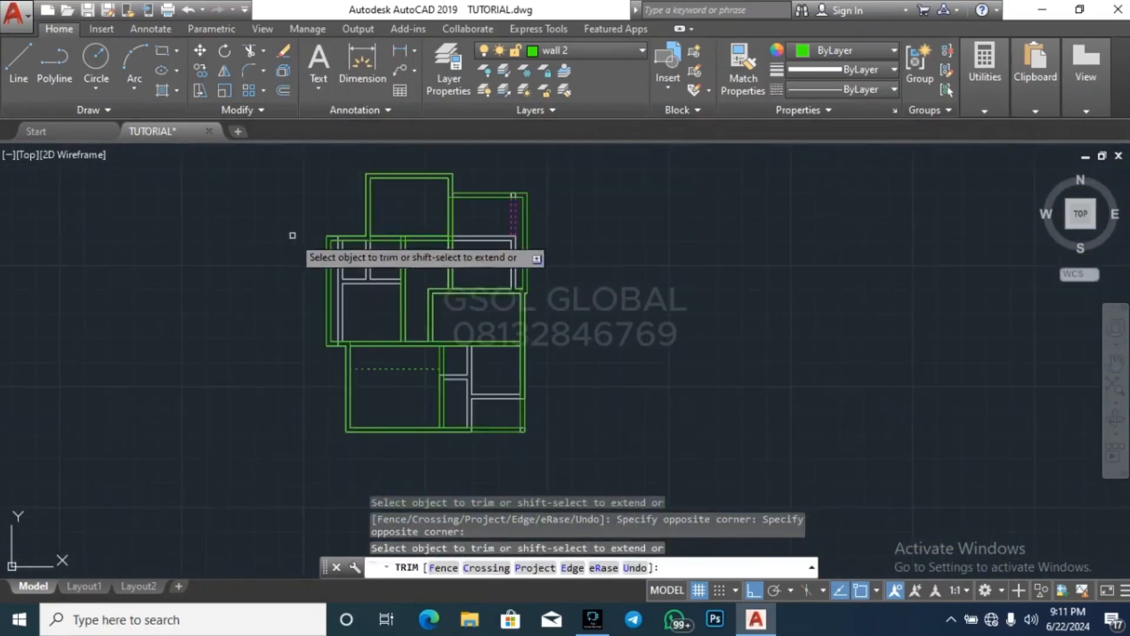
pyautogui.press('Escape')
pyautogui.press('Escape')
pyautogui.press('Escape')
pyautogui.press('Escape')
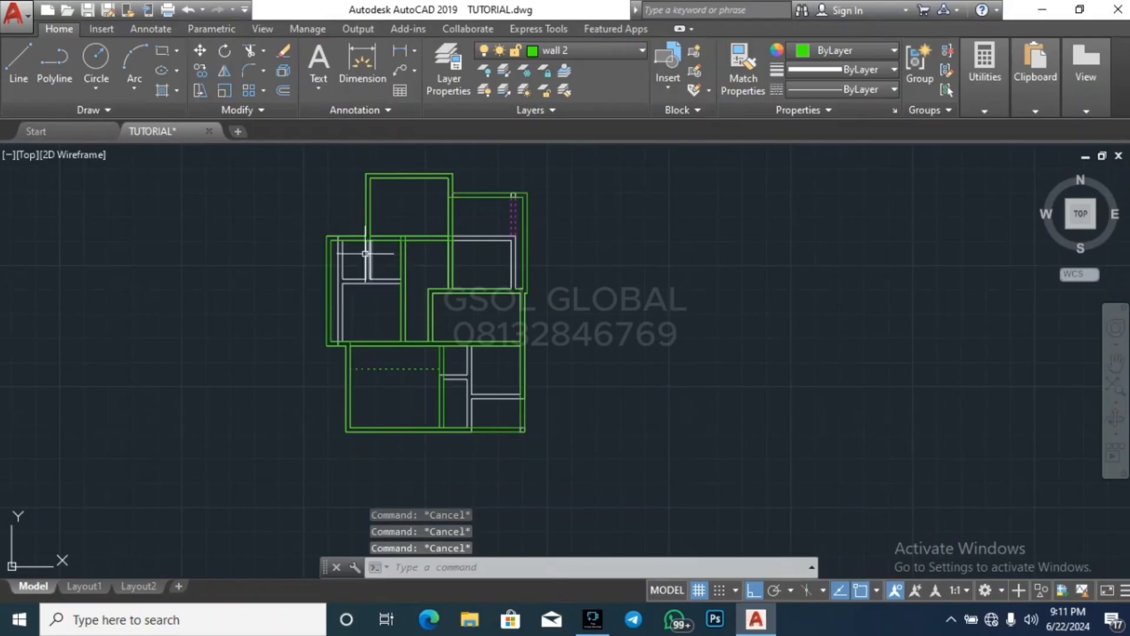
pyautogui.scroll(5, 365, 253)
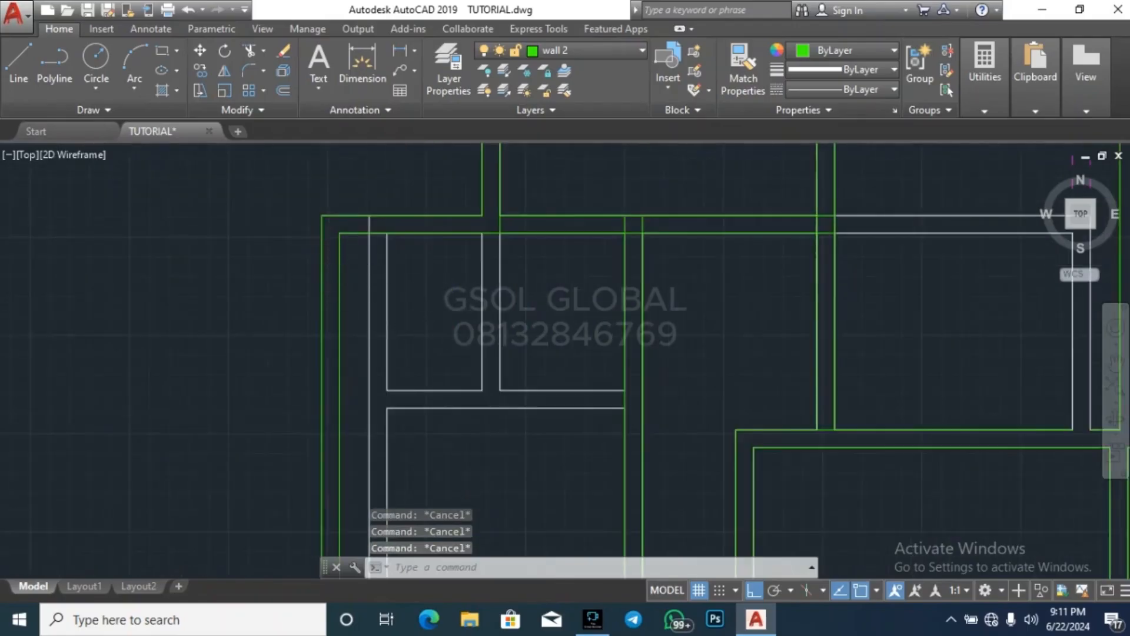
pyautogui.scroll(-4, 448, 310)
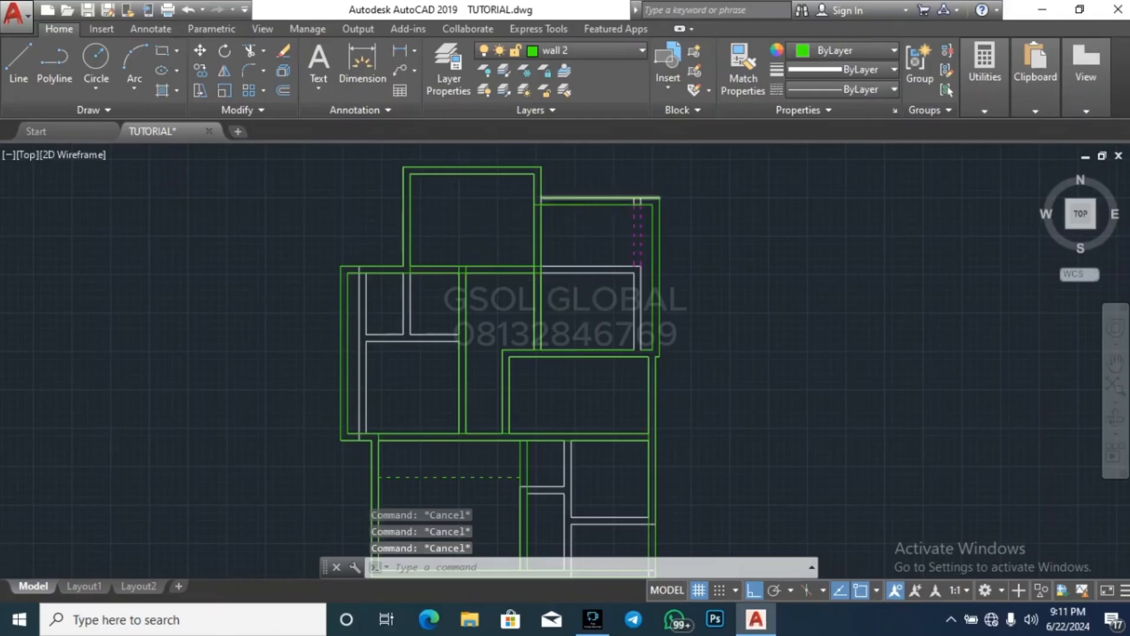
pyautogui.scroll(2, 631, 196)
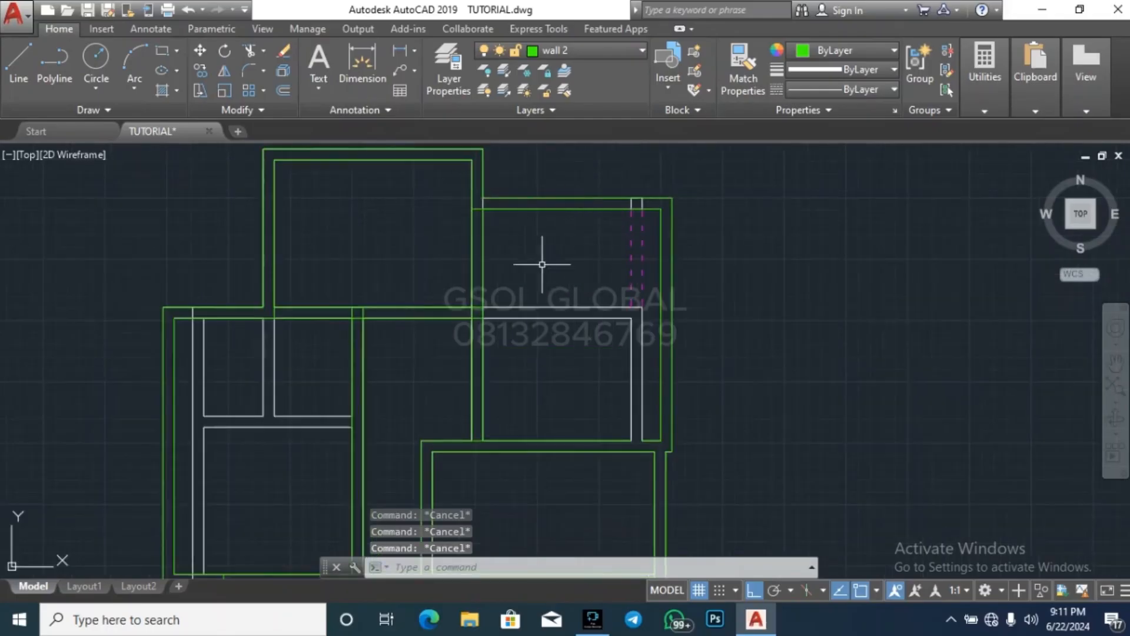
pyautogui.press('Return')
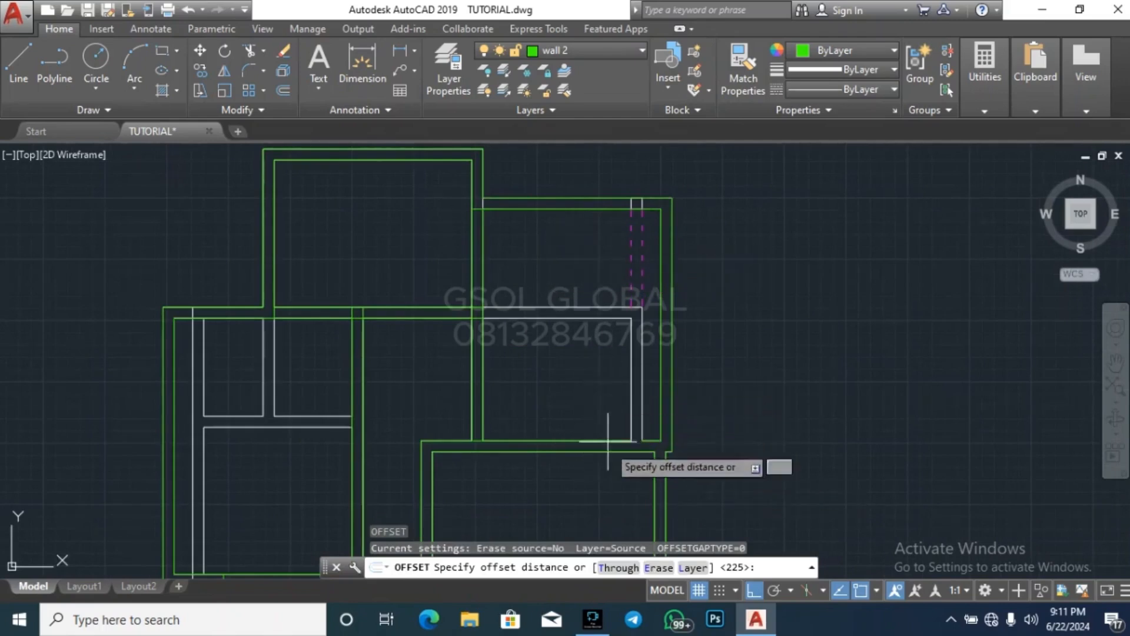
pyautogui.write('1200')
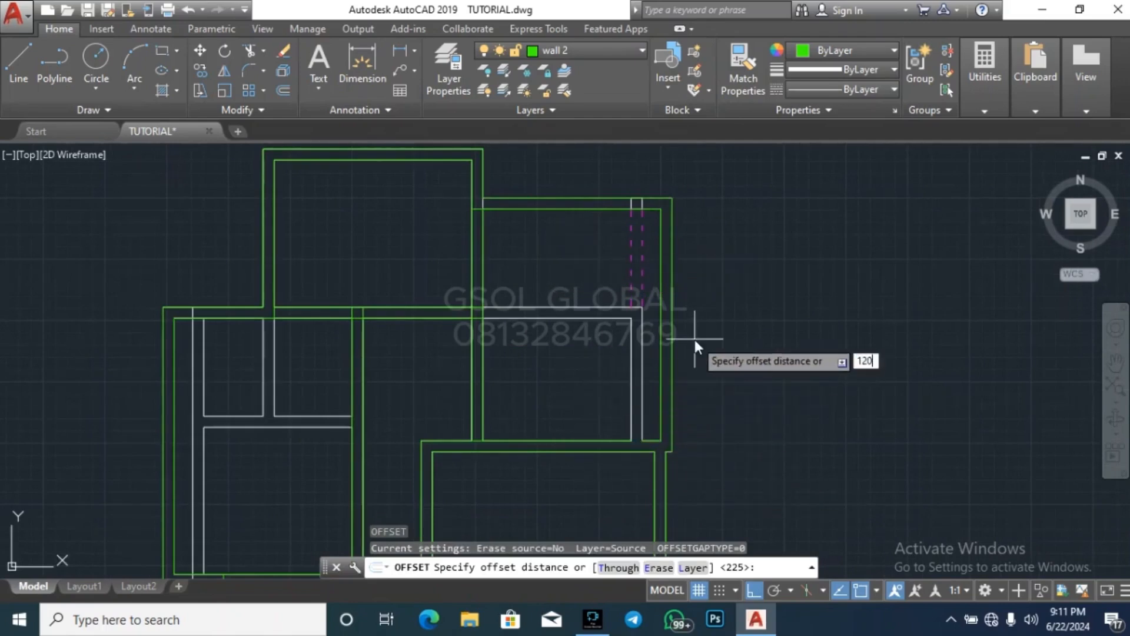
pyautogui.press('Return')
pyautogui.press('Escape')
pyautogui.press('Escape')
# Delete the short inner wall piece at the northeastern room's southeast corner, between the old and new east walls
pyautogui.scroll(6, 624, 445)
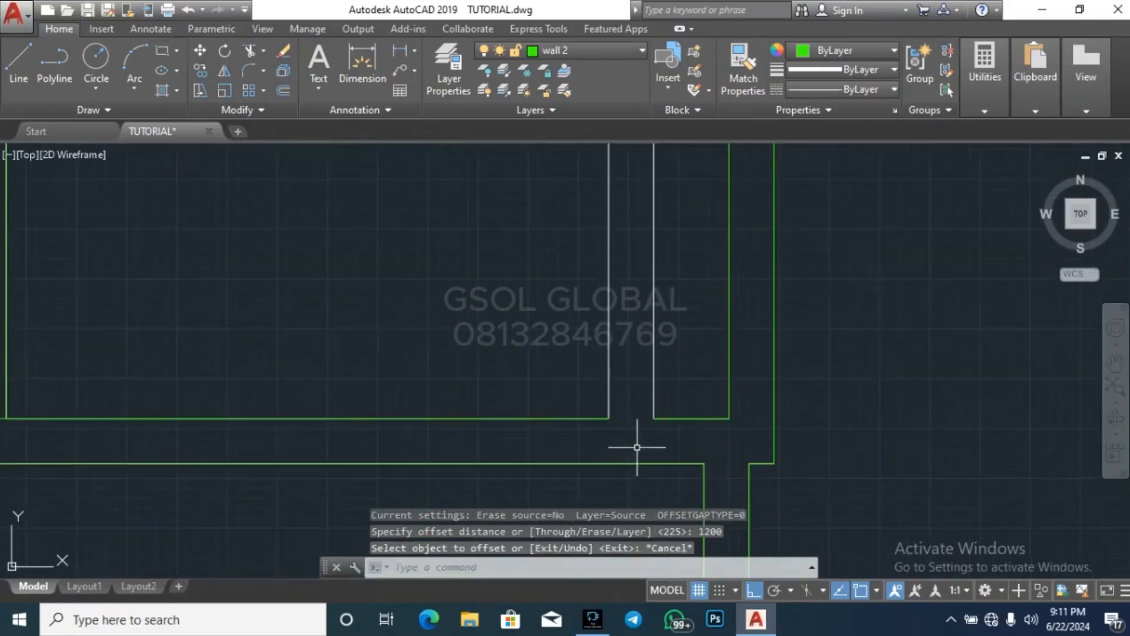
pyautogui.click(696, 424)
pyautogui.click(694, 379)
pyautogui.press('Delete')
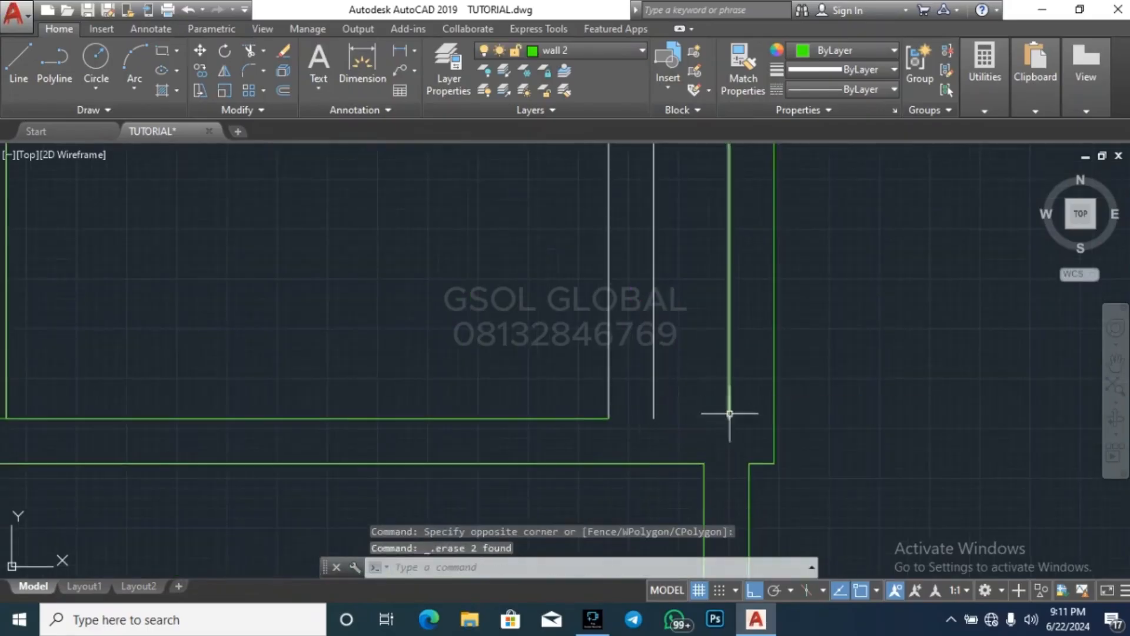
# Extend the northeastern room's inner south wall line east to the new inner east wall line
pyautogui.click(732, 404)
pyautogui.click(726, 390)
pyautogui.press('Escape')
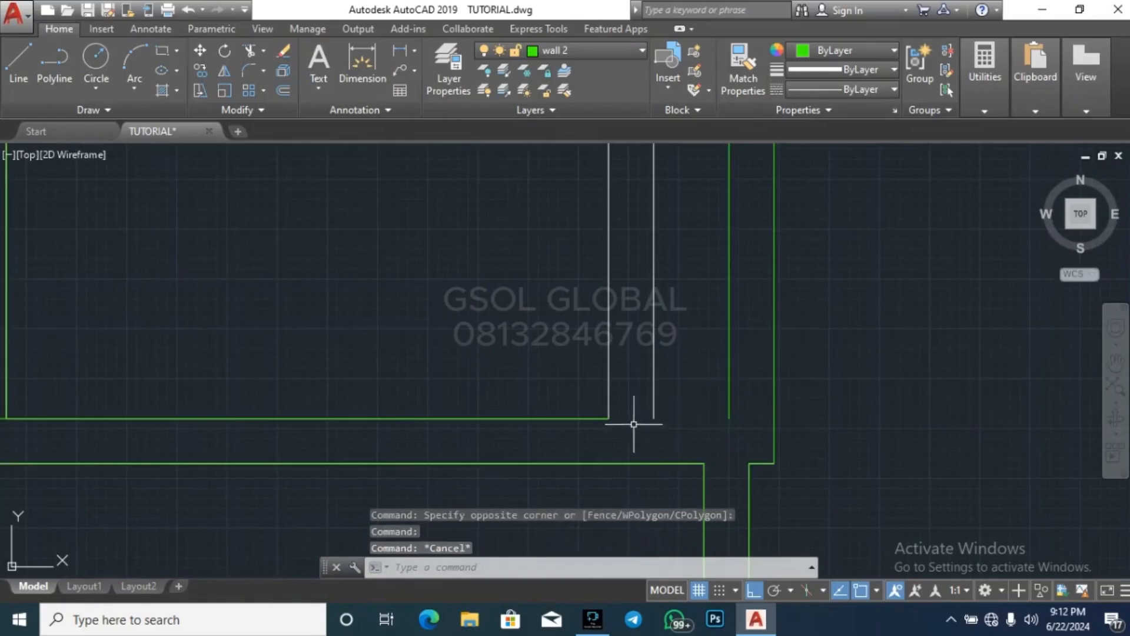
pyautogui.press('Escape')
pyautogui.click(743, 374)
pyautogui.click(708, 372)
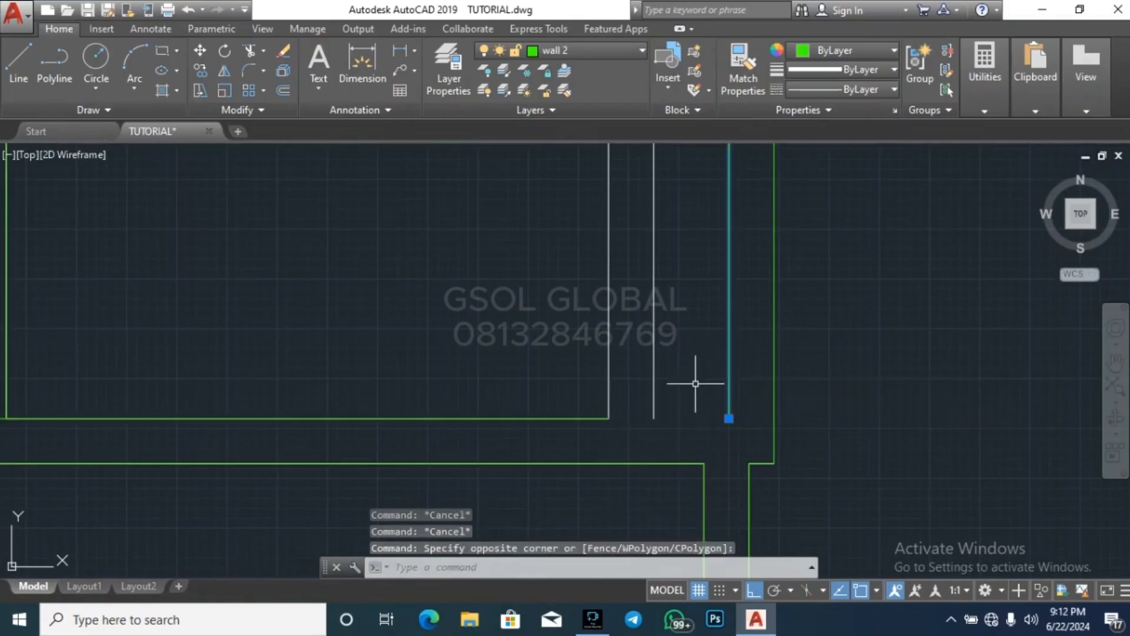
pyautogui.press('Return')
pyautogui.click(699, 435)
pyautogui.click(596, 403)
pyautogui.press('Escape')
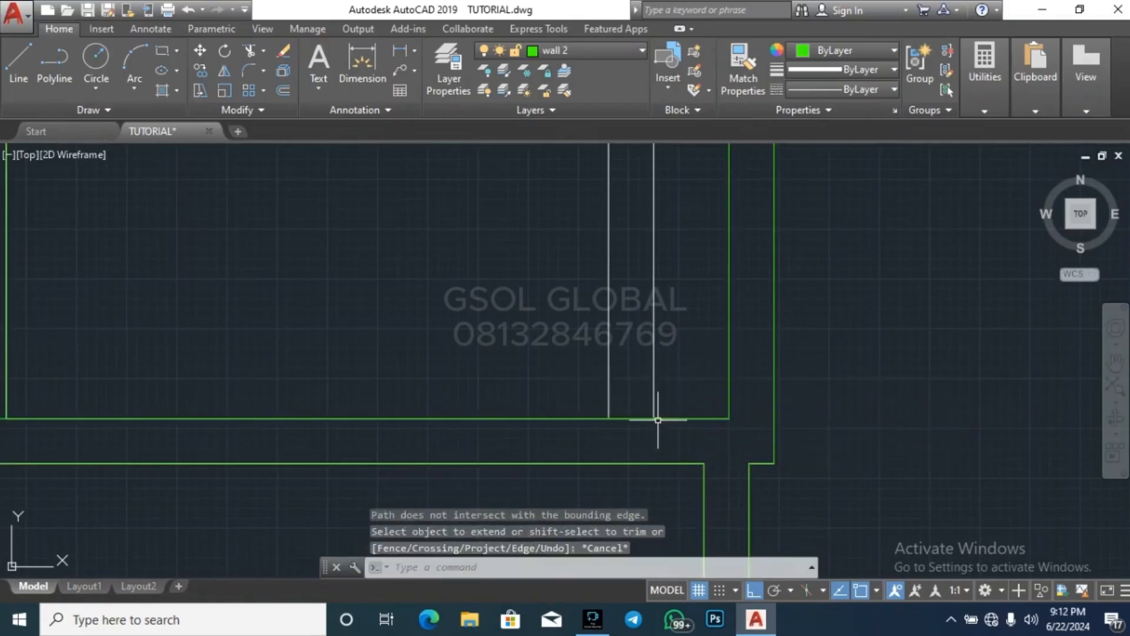
pyautogui.press('Escape')
pyautogui.press('Escape')
# Trim the south wall line between the two lines of the northeastern room's west wall to open the junction
pyautogui.scroll(-4, 774, 417)
pyautogui.press('Escape')
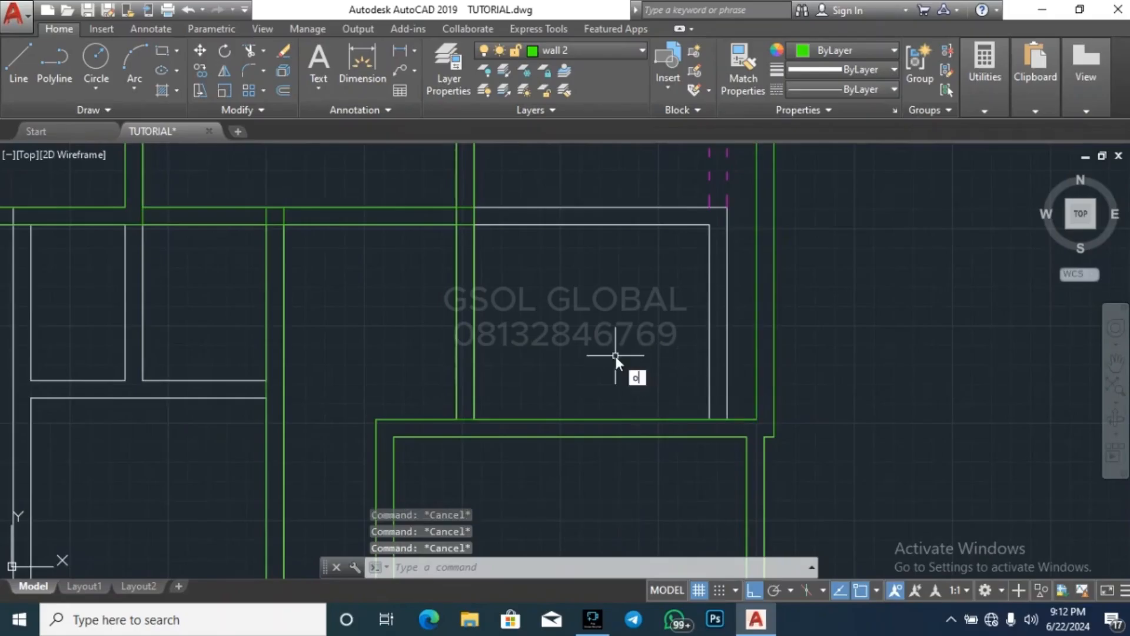
pyautogui.press('Return')
pyautogui.press('Return')
pyautogui.scroll(5, 478, 423)
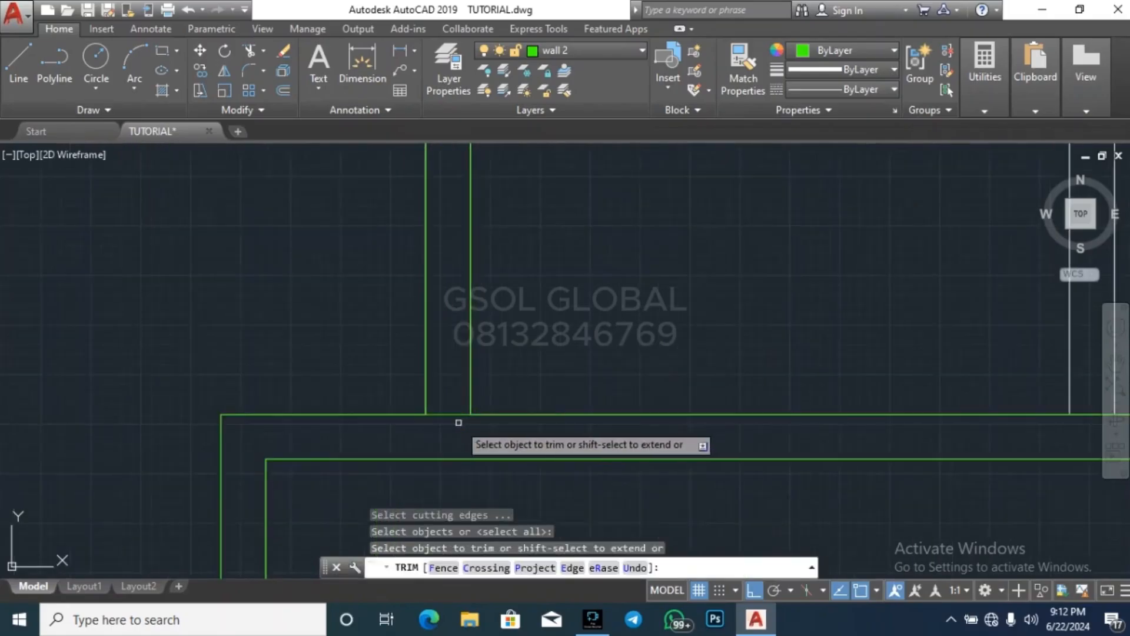
pyautogui.click(457, 422)
pyautogui.click(451, 398)
pyautogui.scroll(-9, 592, 376)
pyautogui.press('Escape')
pyautogui.press('Escape')
pyautogui.press('Escape')
pyautogui.scroll(6, 607, 374)
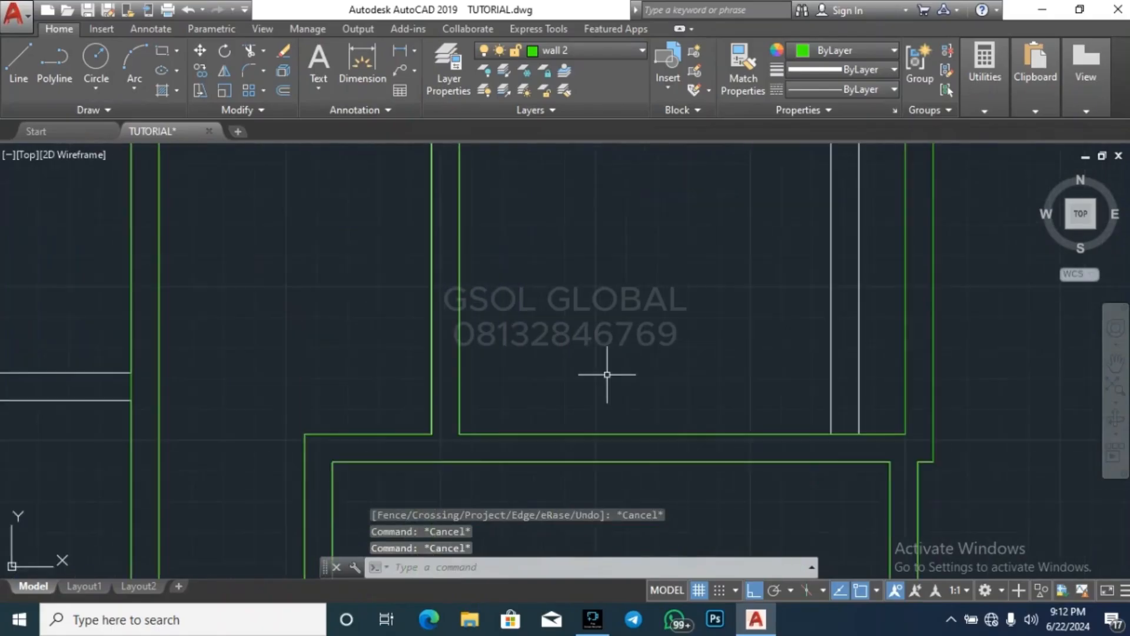
pyautogui.write('o')
pyautogui.press('Return')
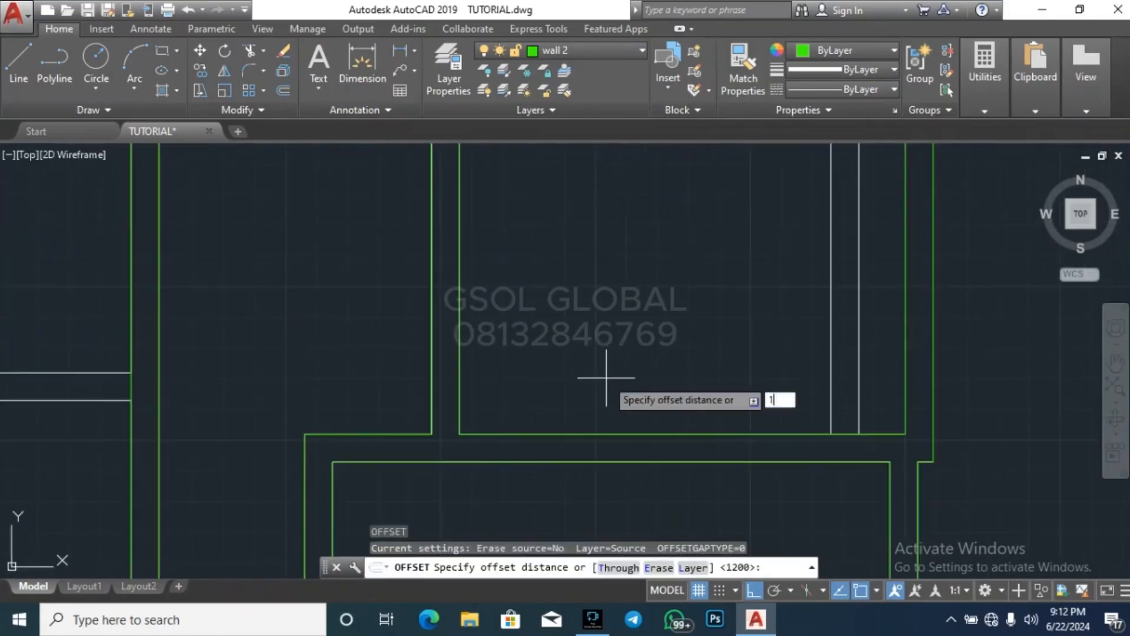
pyautogui.press('Return')
pyautogui.press('Escape')
pyautogui.press('Escape')
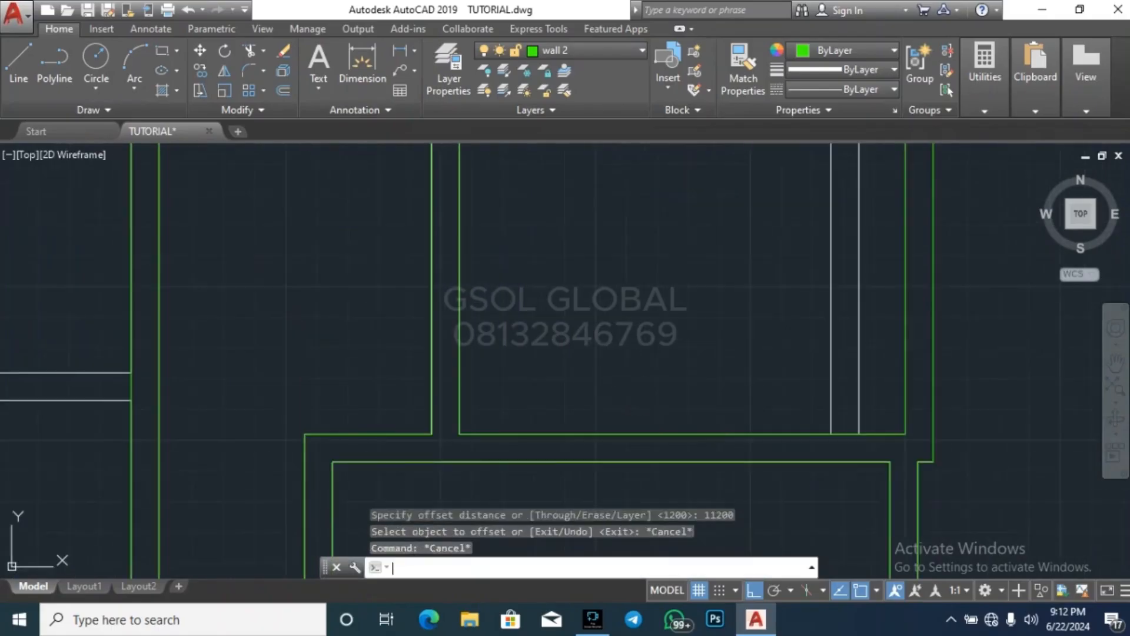
pyautogui.press('Return')
pyautogui.press('Return')
pyautogui.write('1200')
pyautogui.press('Return')
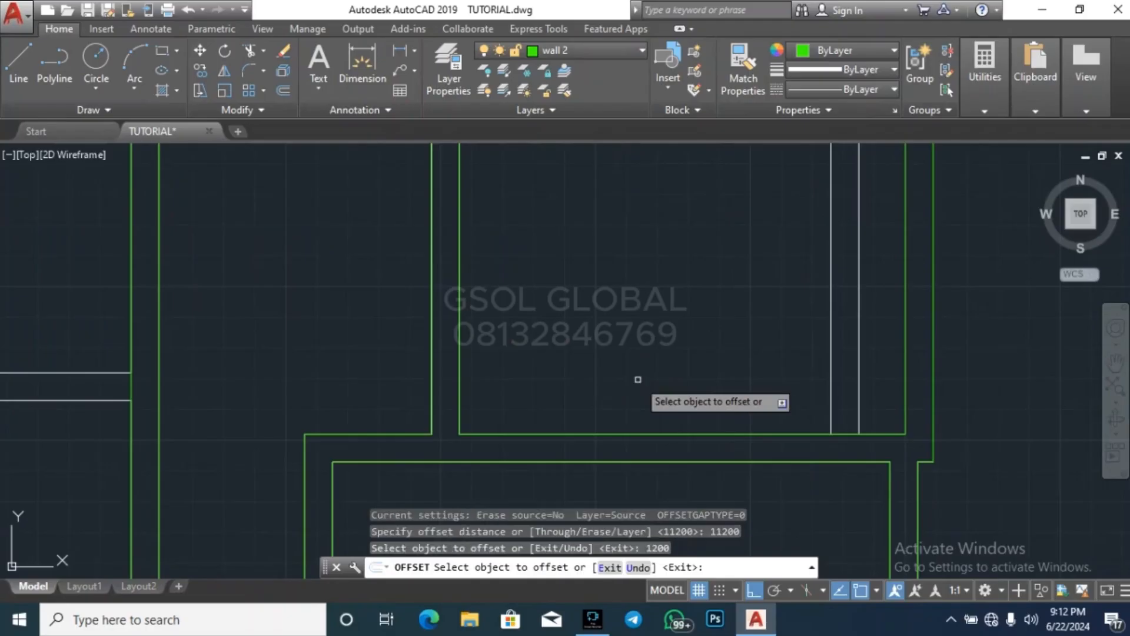
pyautogui.click(636, 434)
pyautogui.click(641, 380)
pyautogui.scroll(-5, 640, 380)
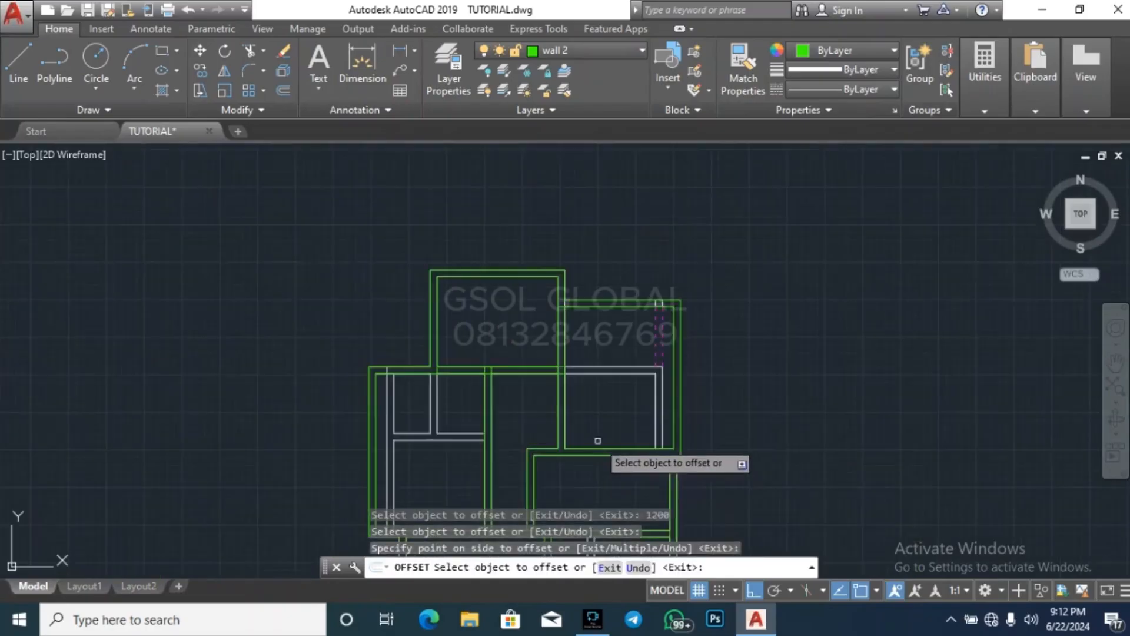
pyautogui.press('Escape')
pyautogui.press('Escape')
pyautogui.press('Escape')
pyautogui.hotkey('ctrl', 'z')
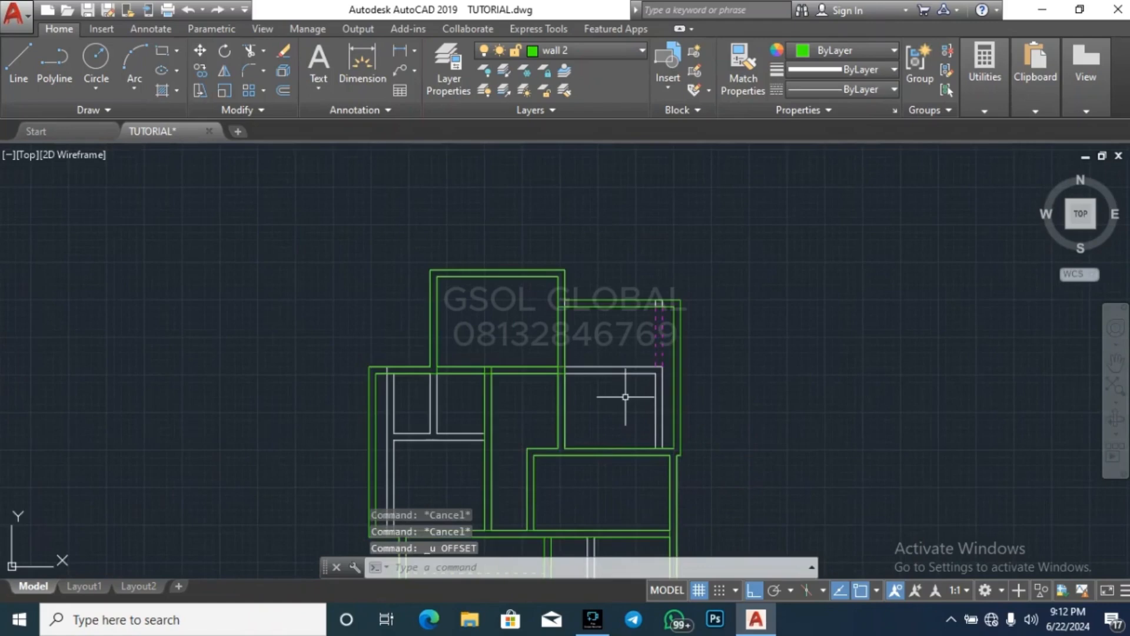
# Offset the northeastern room's inner south wall line 1200 north
pyautogui.write('o')
pyautogui.press('Return')
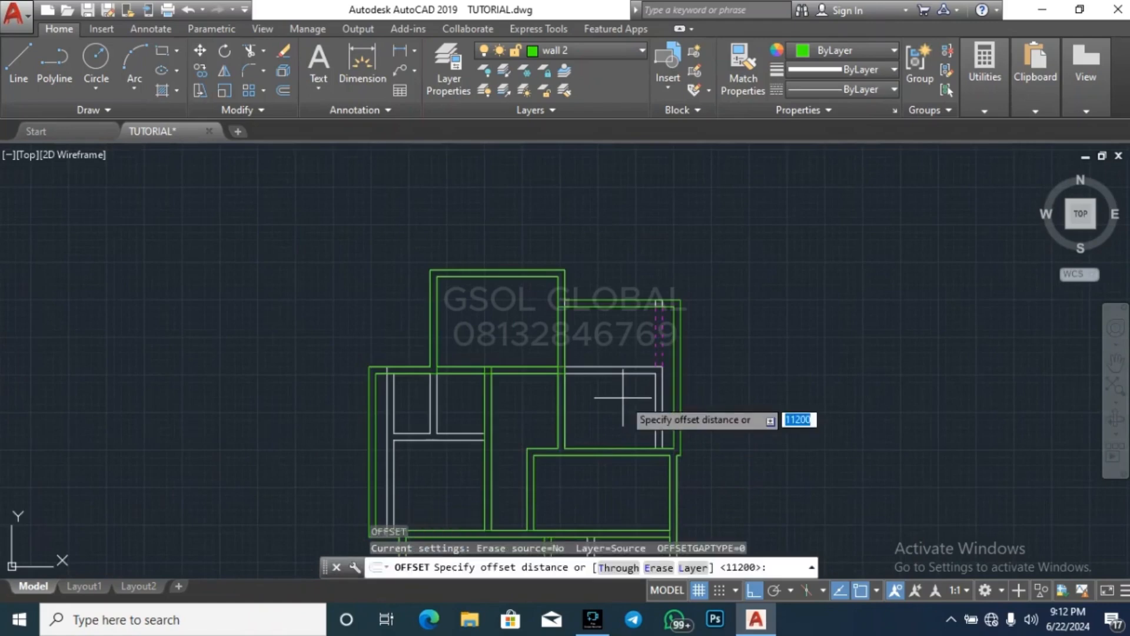
pyautogui.write('1200')
pyautogui.scroll(-4, 610, 411)
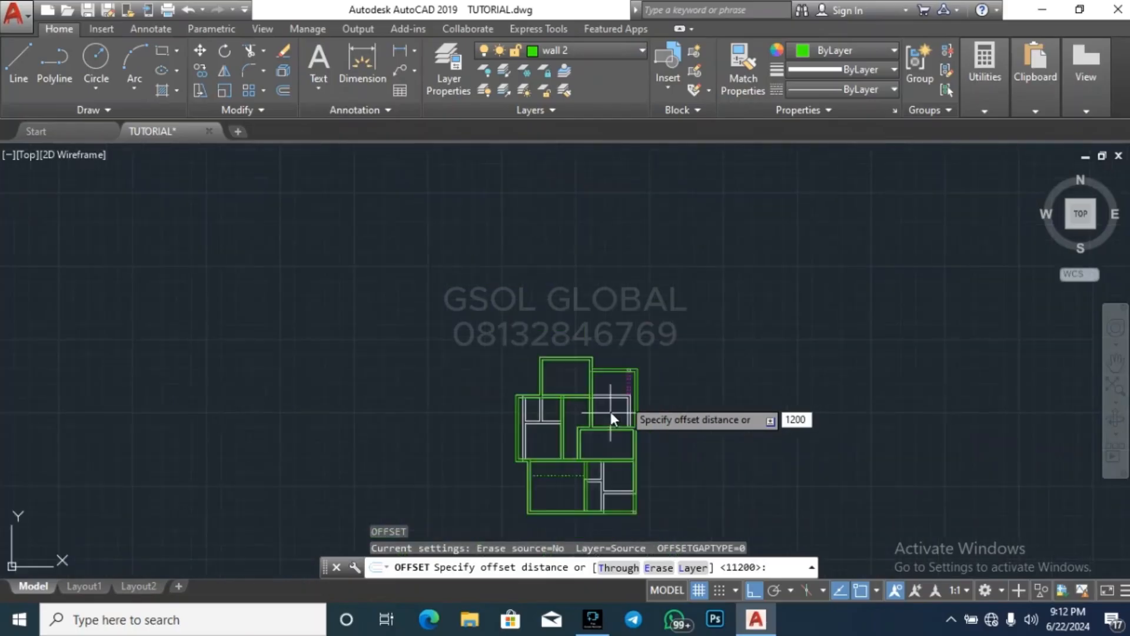
pyautogui.scroll(4, 610, 411)
pyautogui.press('Return')
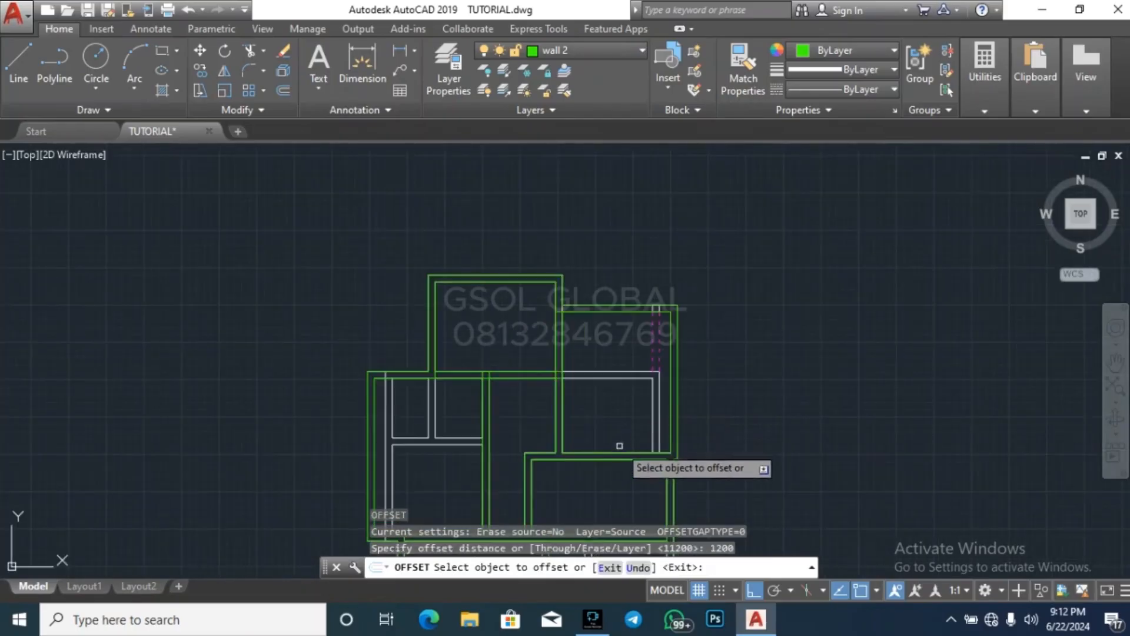
pyautogui.click(606, 452)
pyautogui.click(619, 422)
pyautogui.press('Return')
pyautogui.press('Return')
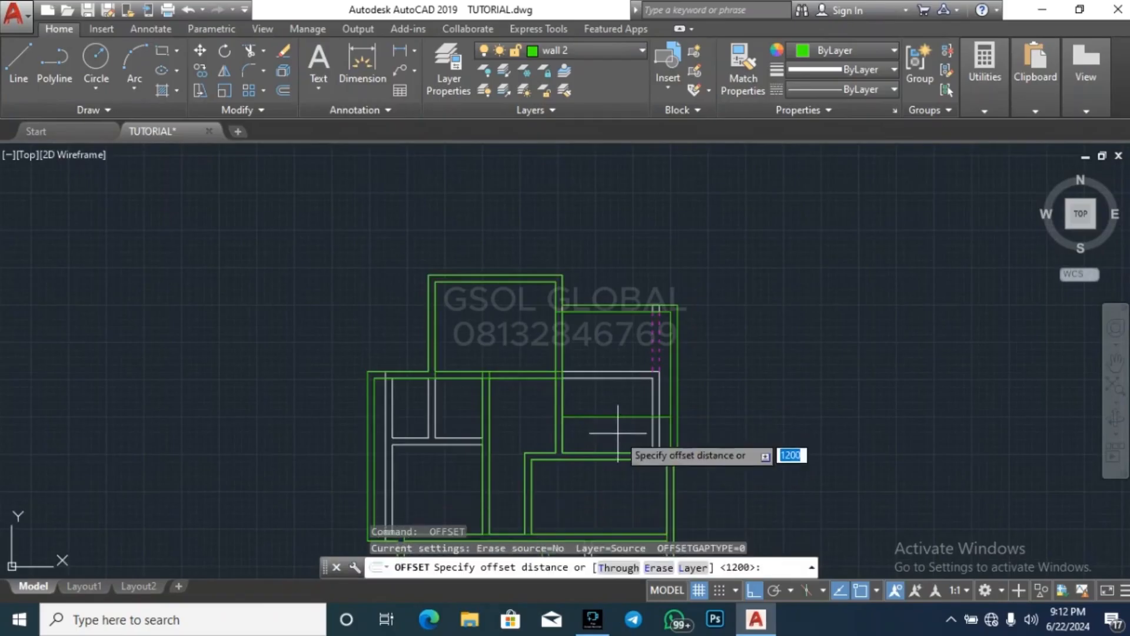
# Offset the new east-west partition line 225 north to form the wall thickness
pyautogui.write('225')
pyautogui.press('Return')
pyautogui.scroll(2, 618, 433)
pyautogui.click(618, 409)
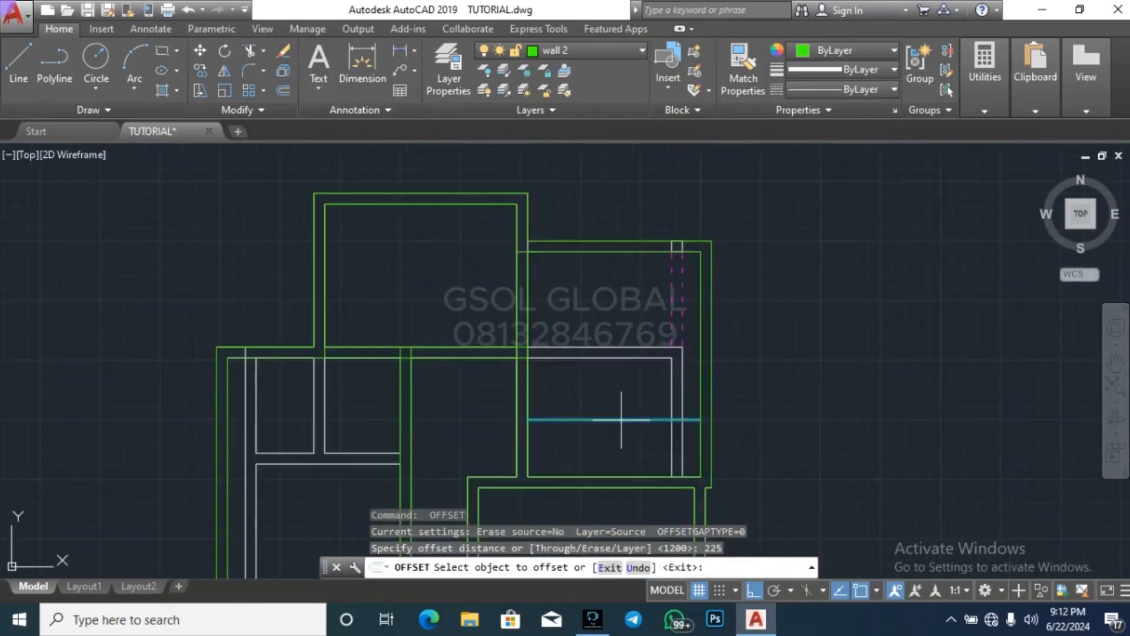
pyautogui.click(620, 435)
pyautogui.press('Escape')
pyautogui.press('Escape')
pyautogui.press('Escape')
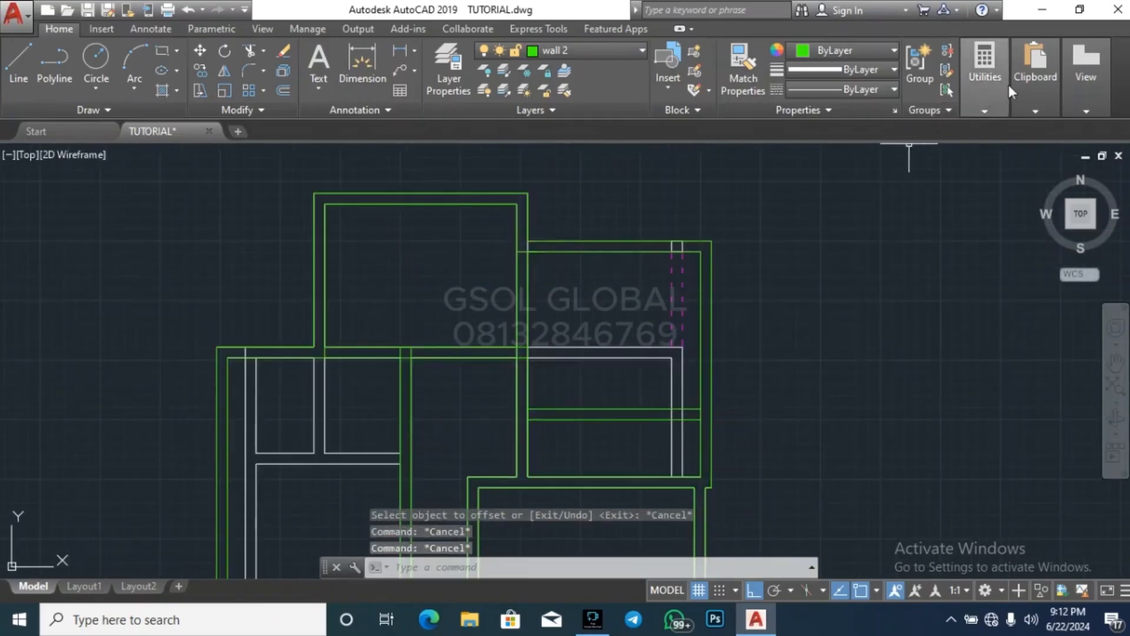
# Measure from the new partition's east end towards the northeastern room's north wall
pyautogui.moveTo(991, 95)
pyautogui.click(989, 137)
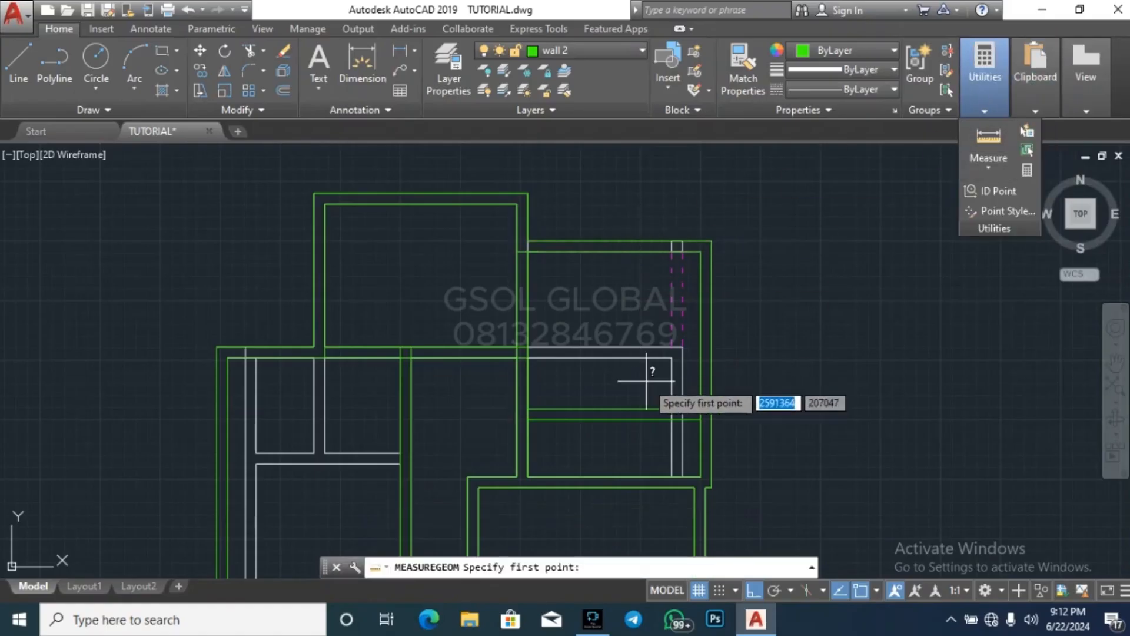
pyautogui.scroll(2, 646, 381)
pyautogui.click(730, 406)
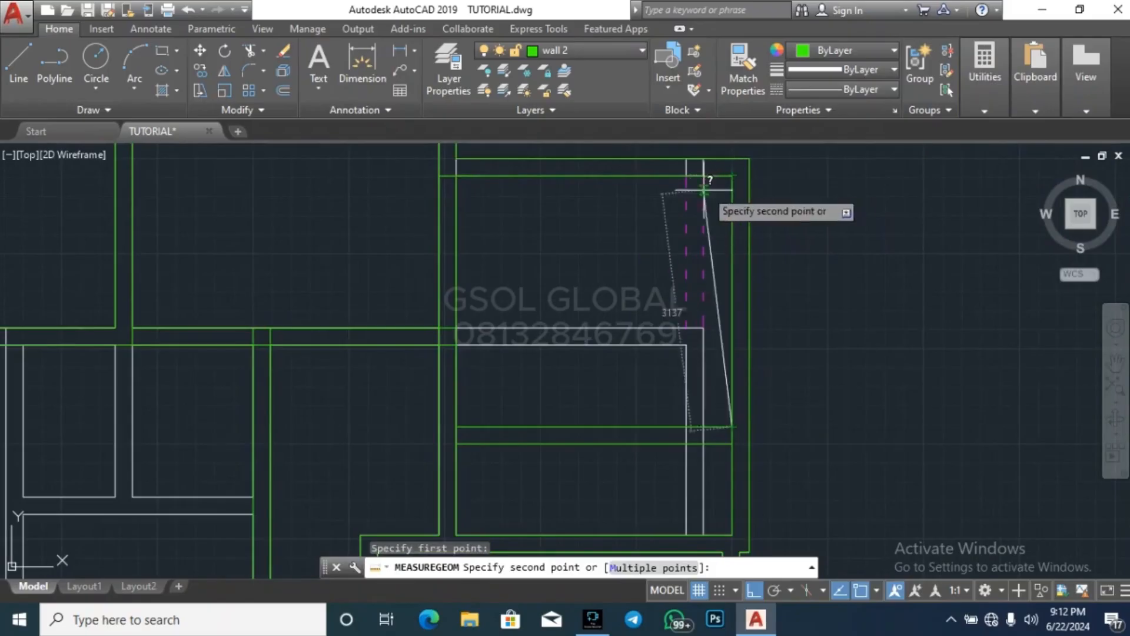
pyautogui.press('Escape')
pyautogui.scroll(-4, 632, 227)
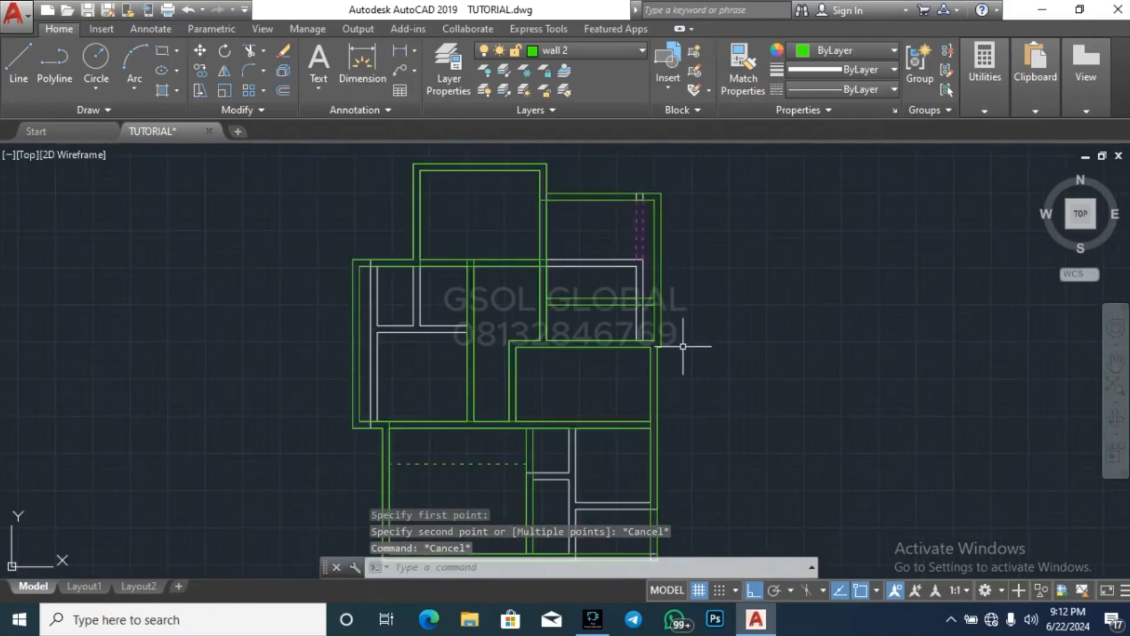
pyautogui.press('Escape')
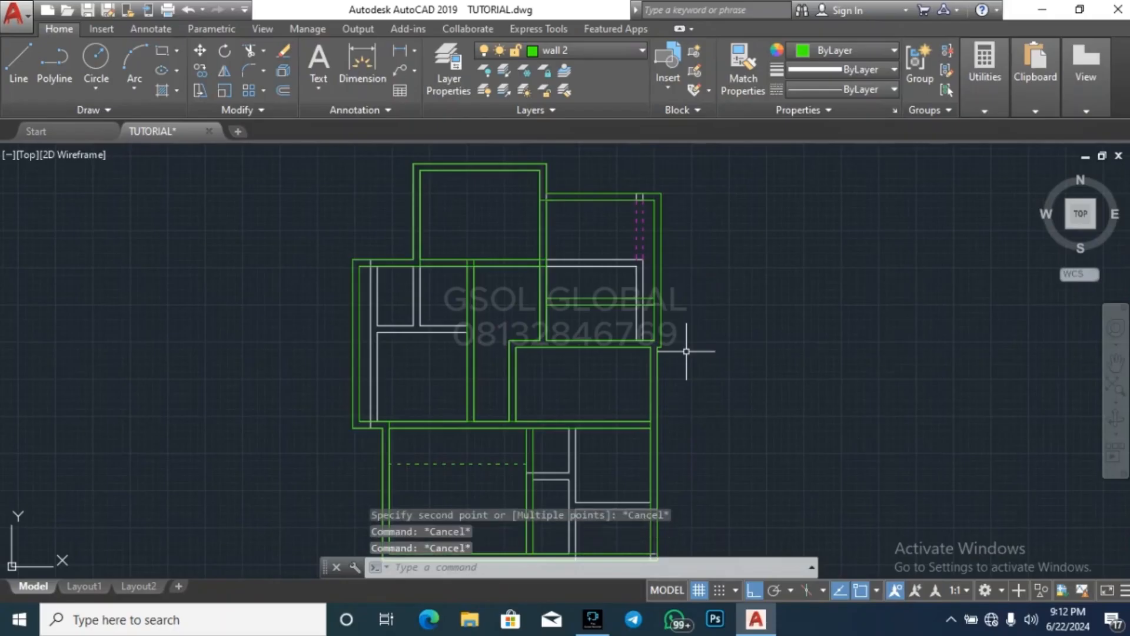
pyautogui.press('Escape')
# Measure the middle western room's interior length along its west wall, starting from the northwest corner
pyautogui.click(982, 88)
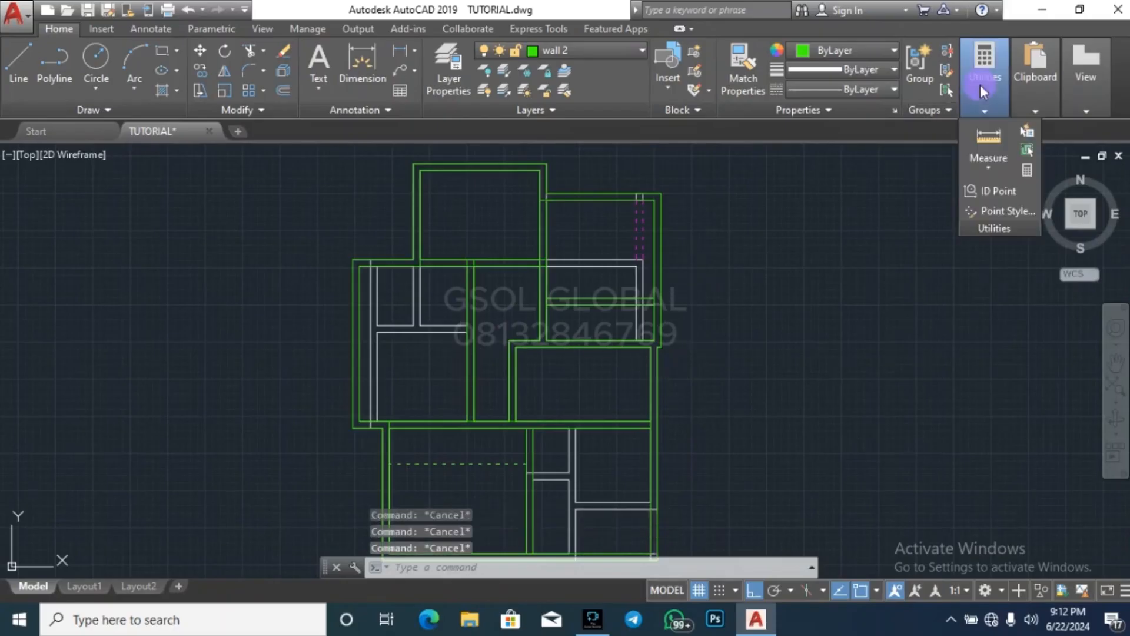
pyautogui.click(990, 132)
pyautogui.scroll(2, 365, 295)
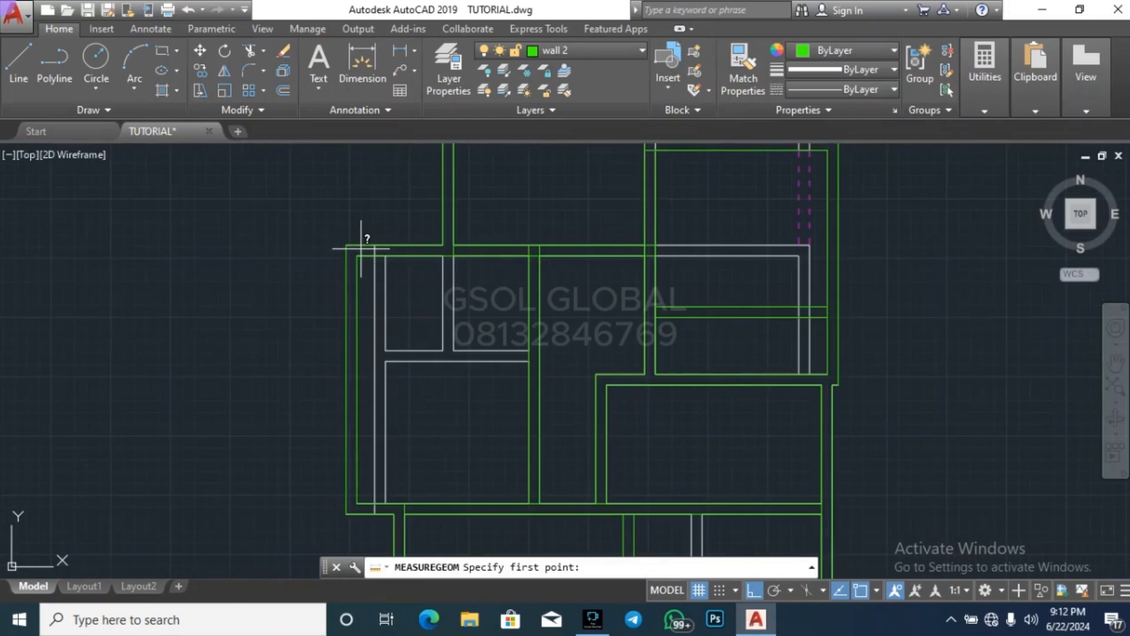
pyautogui.click(357, 256)
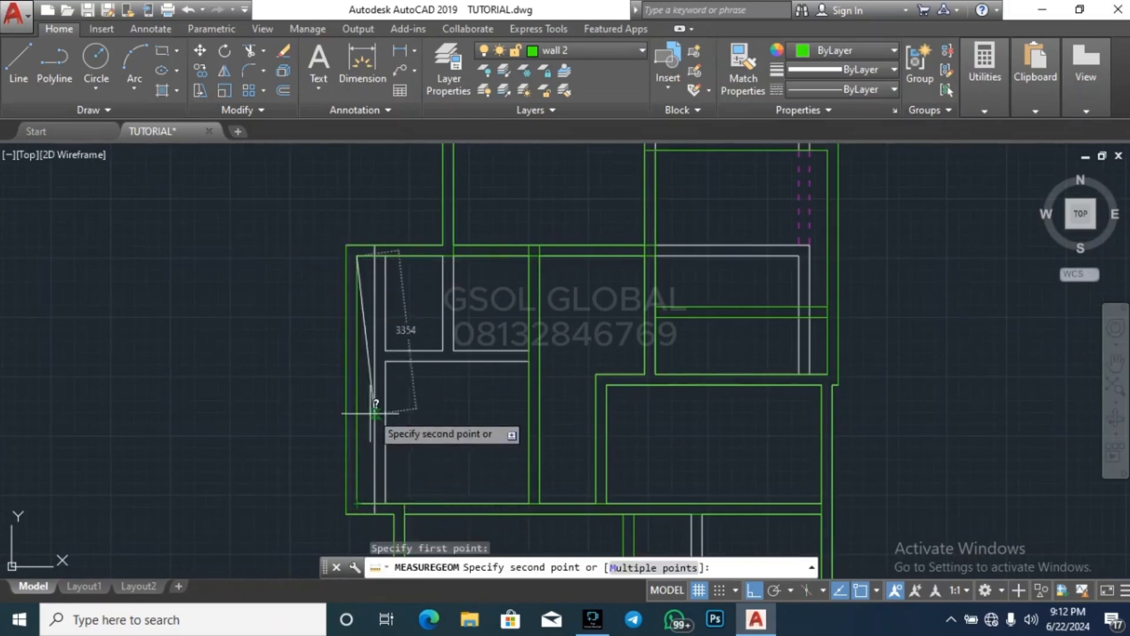
pyautogui.press('Escape')
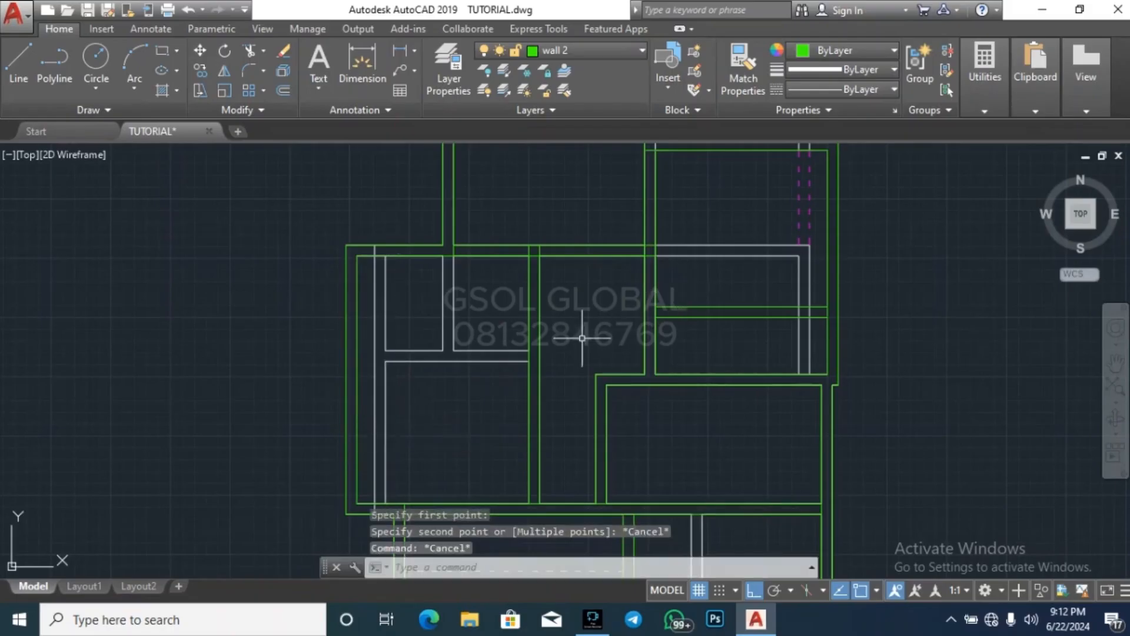
pyautogui.scroll(-4, 582, 338)
pyautogui.scroll(6, 644, 296)
pyautogui.press('Escape')
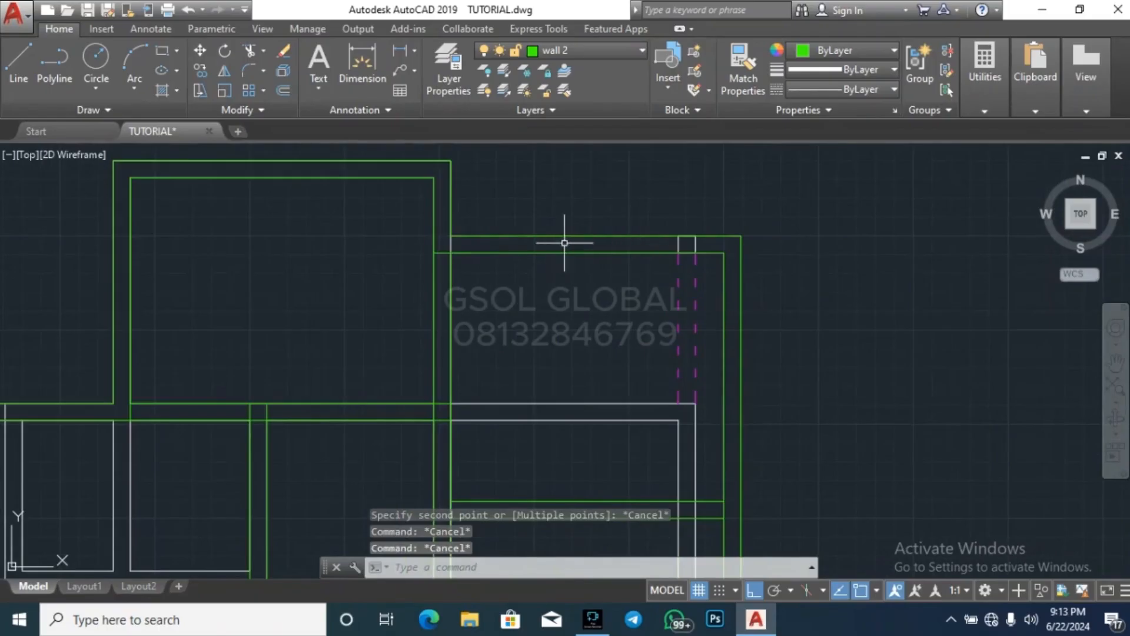
pyautogui.scroll(-3, 639, 192)
pyautogui.press('Escape')
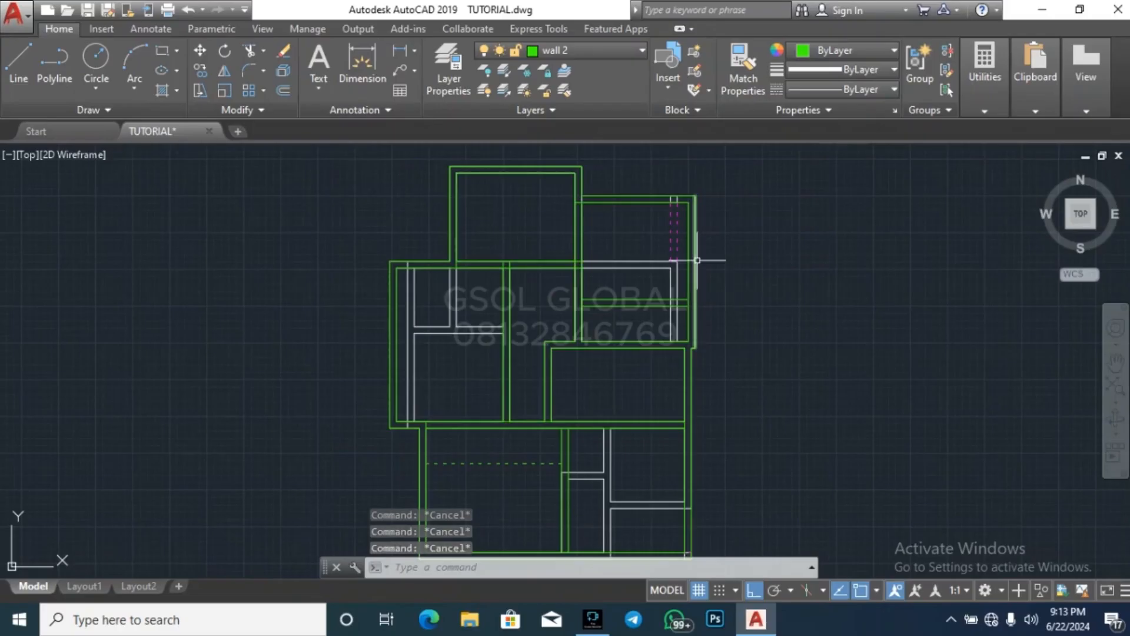
# Offset the northeastern room's inner east wall line 2000 west
pyautogui.scroll(5, 644, 306)
pyautogui.write('o')
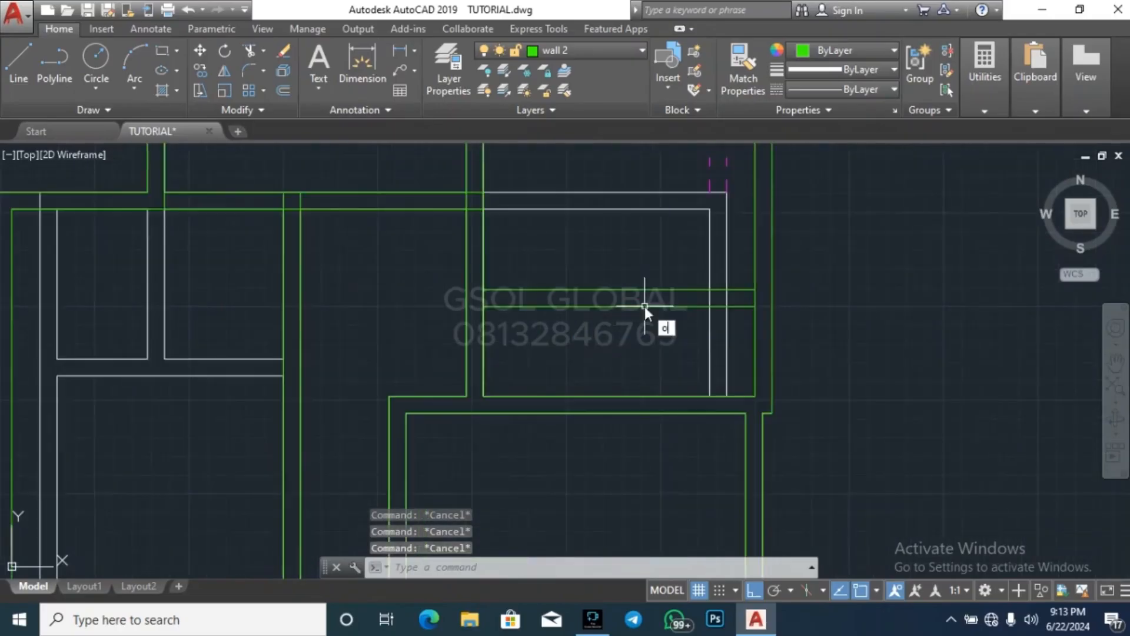
pyautogui.press('Return')
pyautogui.write('20')
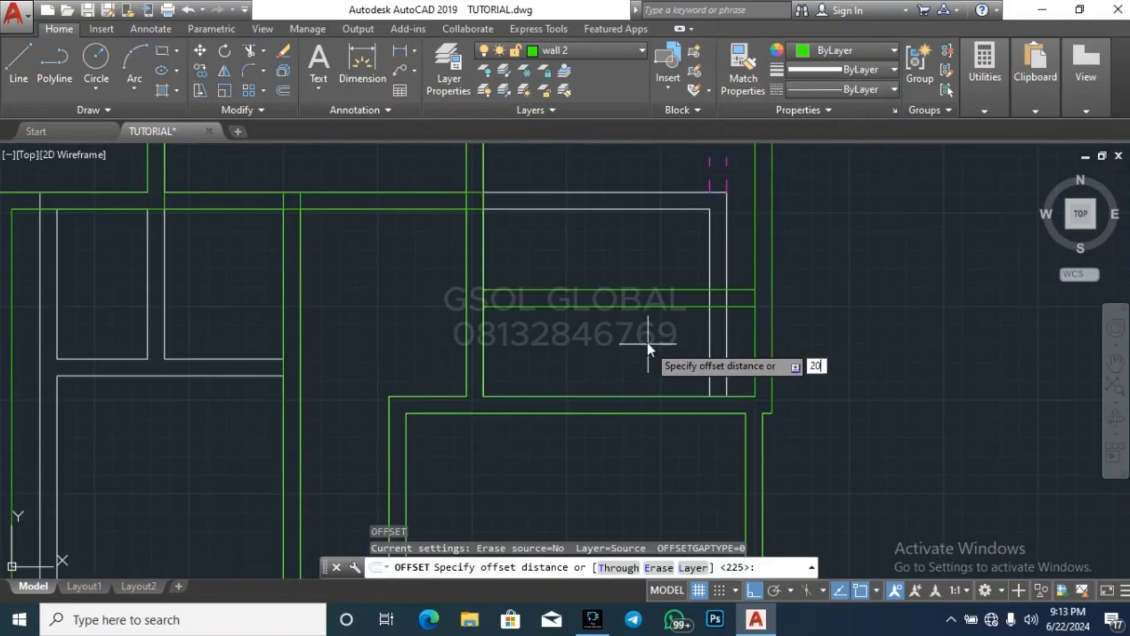
pyautogui.write('00')
pyautogui.press('Return')
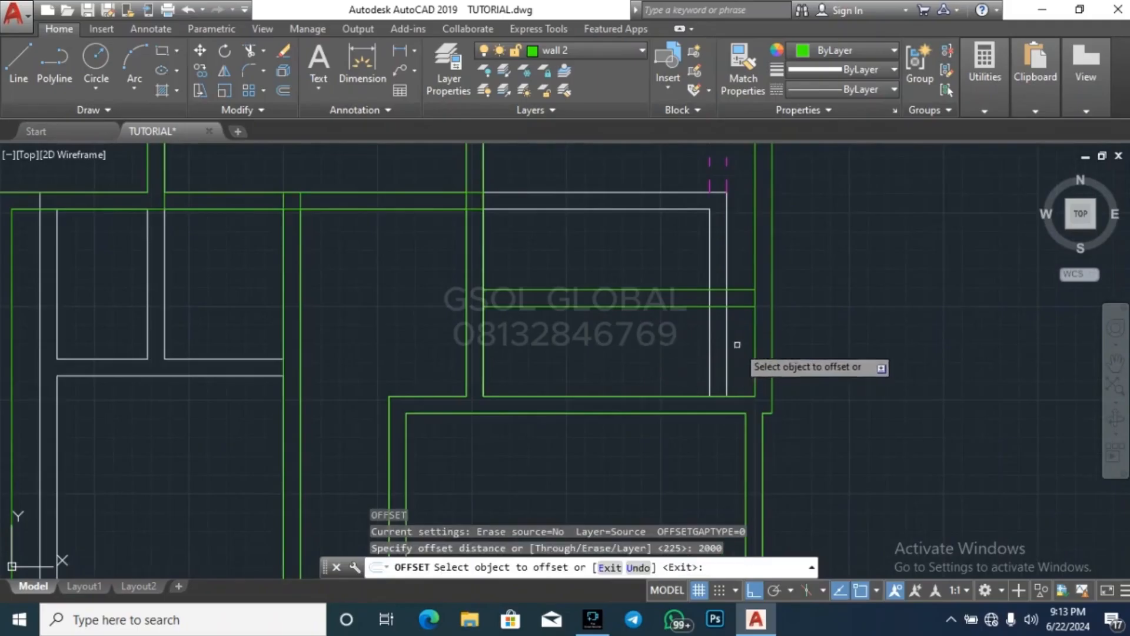
pyautogui.click(755, 348)
pyautogui.click(649, 323)
pyautogui.press('Return')
pyautogui.press('Return')
# Offset the new north-south partition line in the northeastern room 225 west to form the wall thickness
pyautogui.write('225')
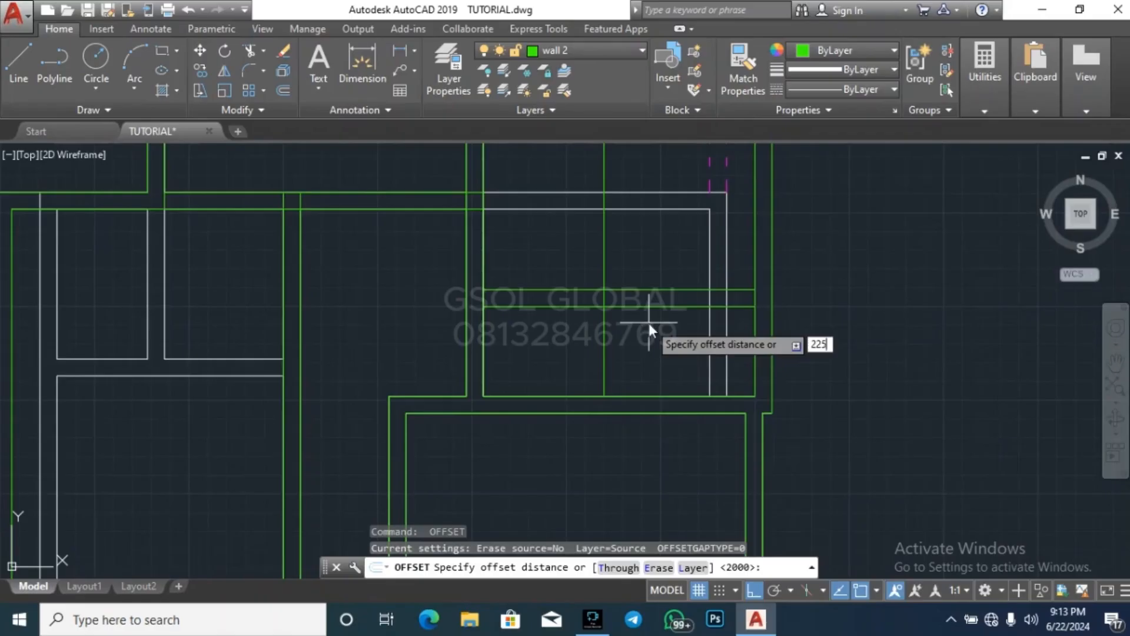
pyautogui.press('Return')
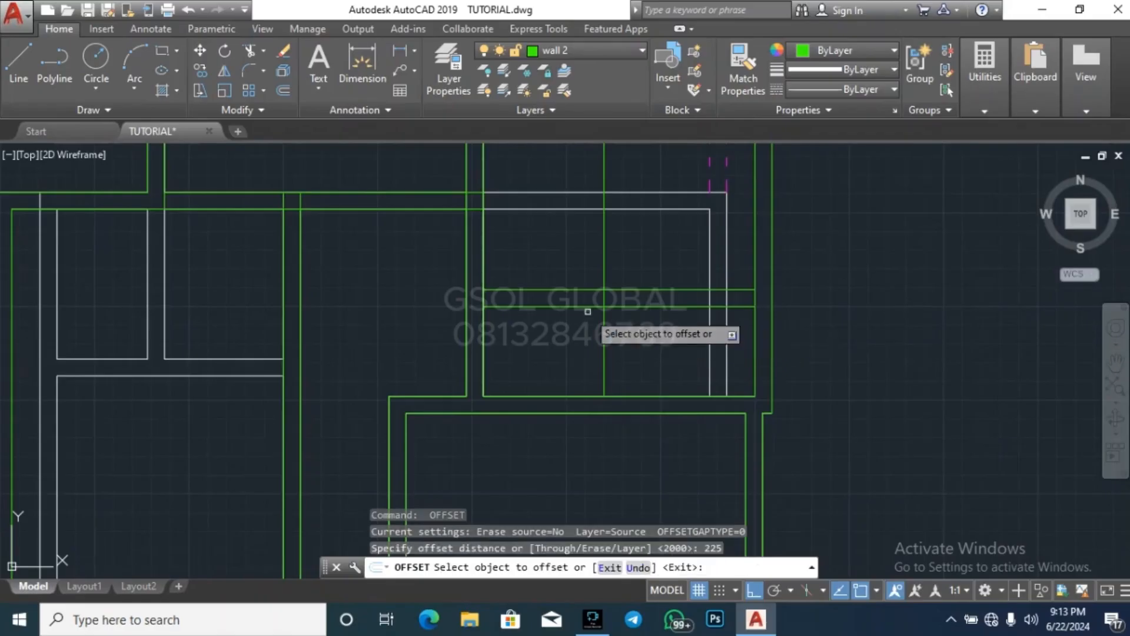
pyautogui.click(604, 346)
pyautogui.click(585, 342)
pyautogui.press('Escape')
# Trim the north-south partition lines north of the east-west partition and the east-west lines west of the new wall
pyautogui.write('tr')
pyautogui.press('Return')
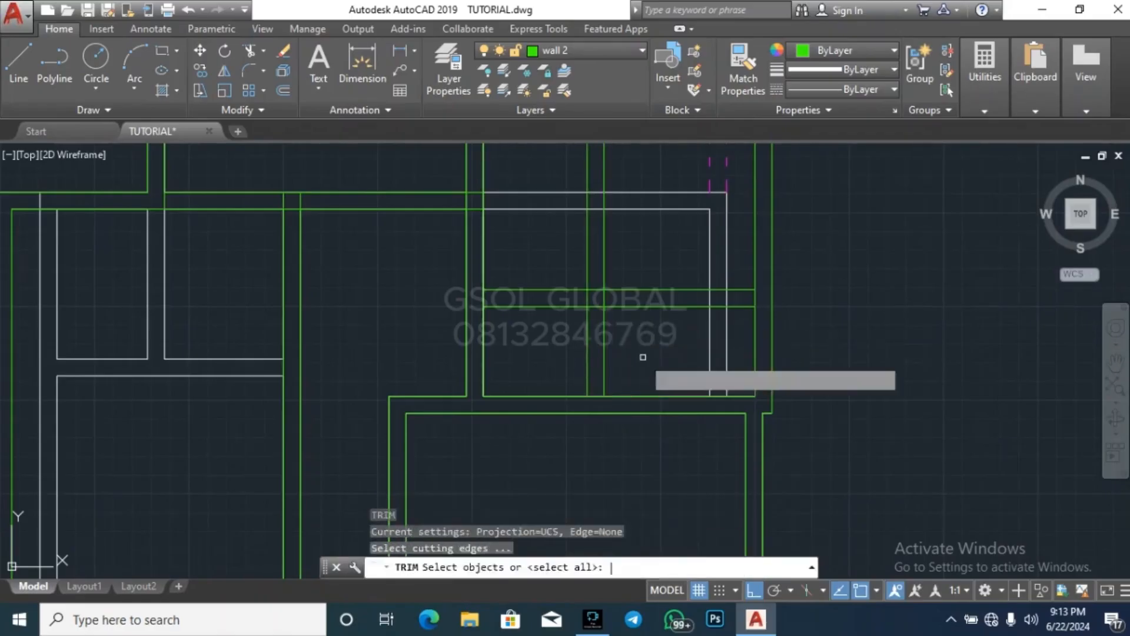
pyautogui.press('Return')
pyautogui.click(663, 259)
pyautogui.click(564, 240)
pyautogui.click(554, 316)
pyautogui.click(531, 284)
pyautogui.press('Escape')
# Erase the two leftover north-south line pieces in the northern part of the northeastern room
pyautogui.scroll(-4, 547, 385)
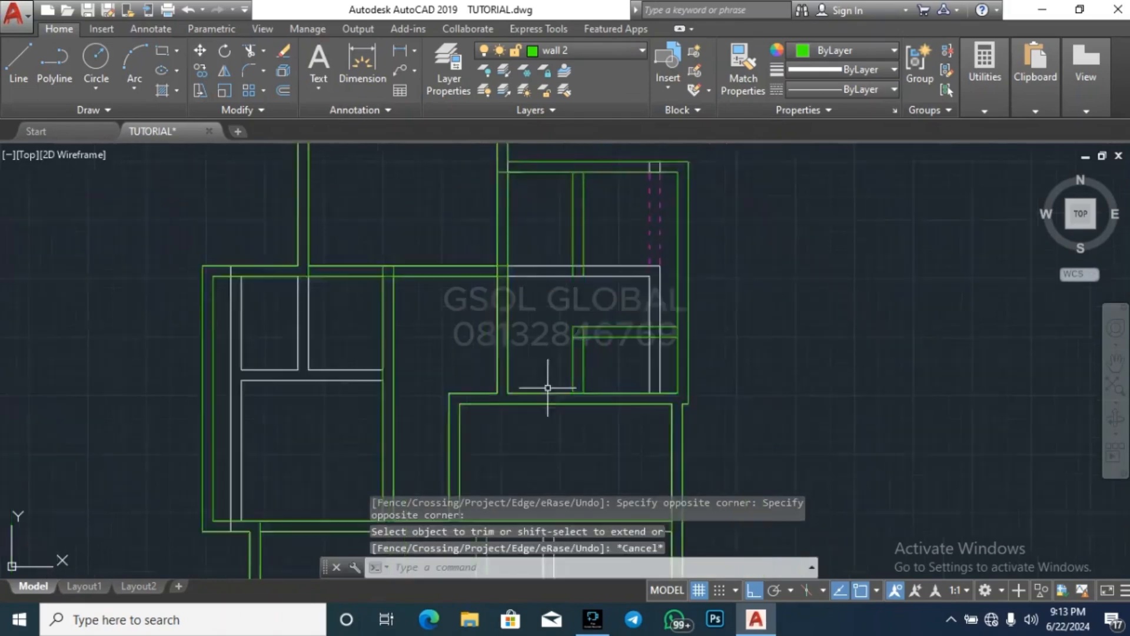
pyautogui.scroll(2, 574, 275)
pyautogui.click(582, 283)
pyautogui.click(549, 288)
pyautogui.press('Delete')
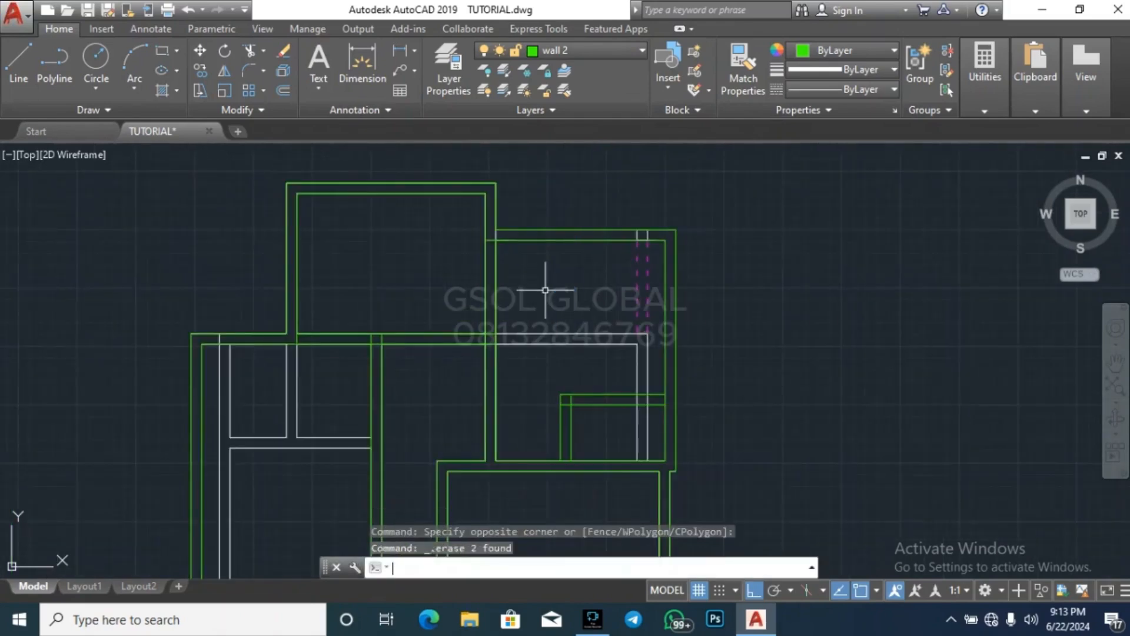
# Measure the northeastern room's interior length along its east wall, from the northeast inner corner to the partition
pyautogui.scroll(2, 598, 235)
pyautogui.press('Escape')
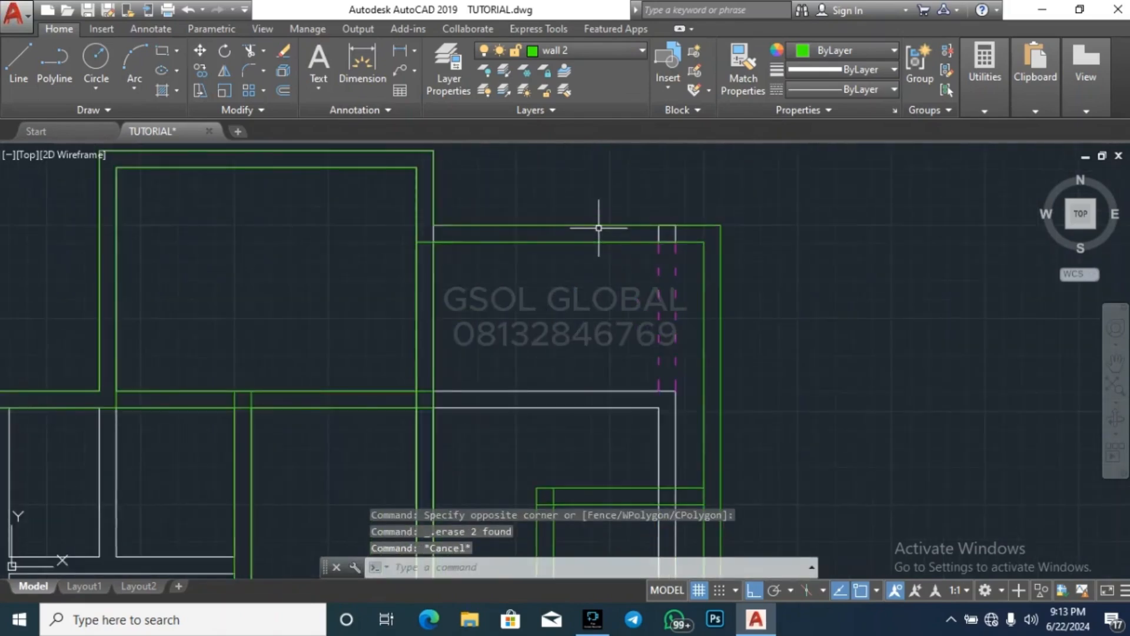
pyautogui.click(980, 102)
pyautogui.click(991, 139)
pyautogui.click(703, 242)
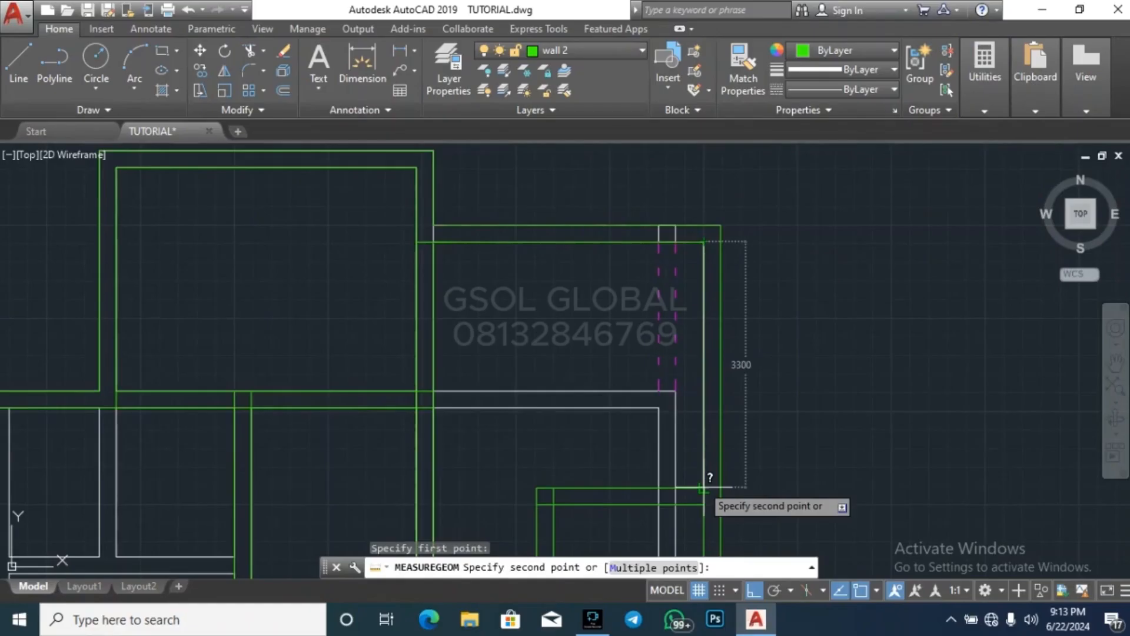
pyautogui.press('Escape')
pyautogui.press('Escape')
# Move the northeastern room's two north wall lines 300 north and erase the short leftover line near their former west end
pyautogui.click(627, 242)
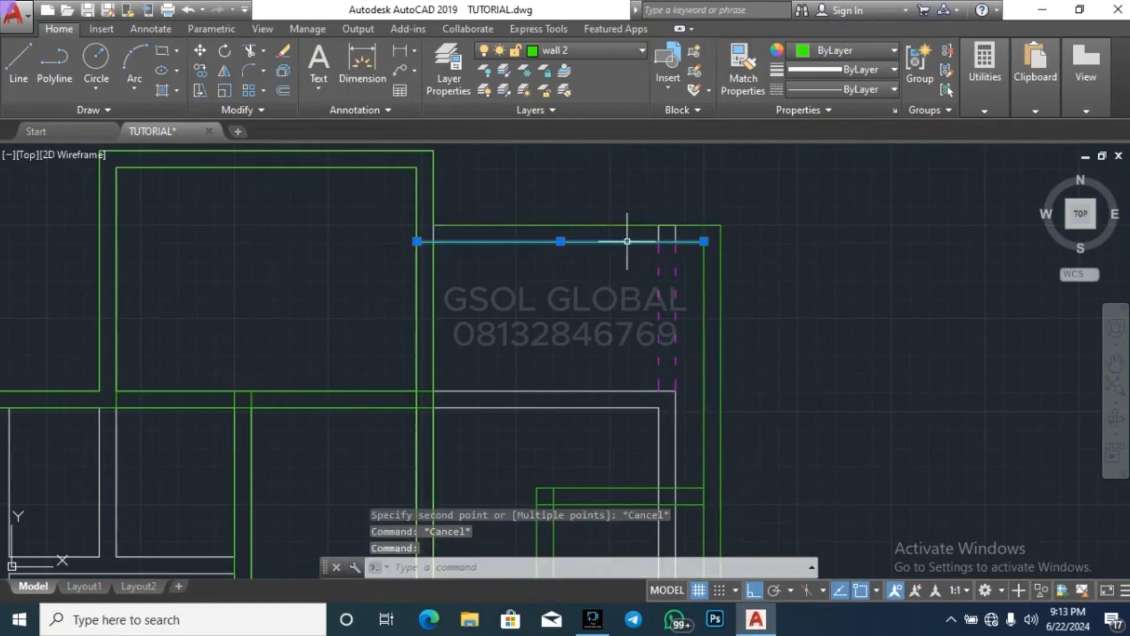
pyautogui.click(636, 226)
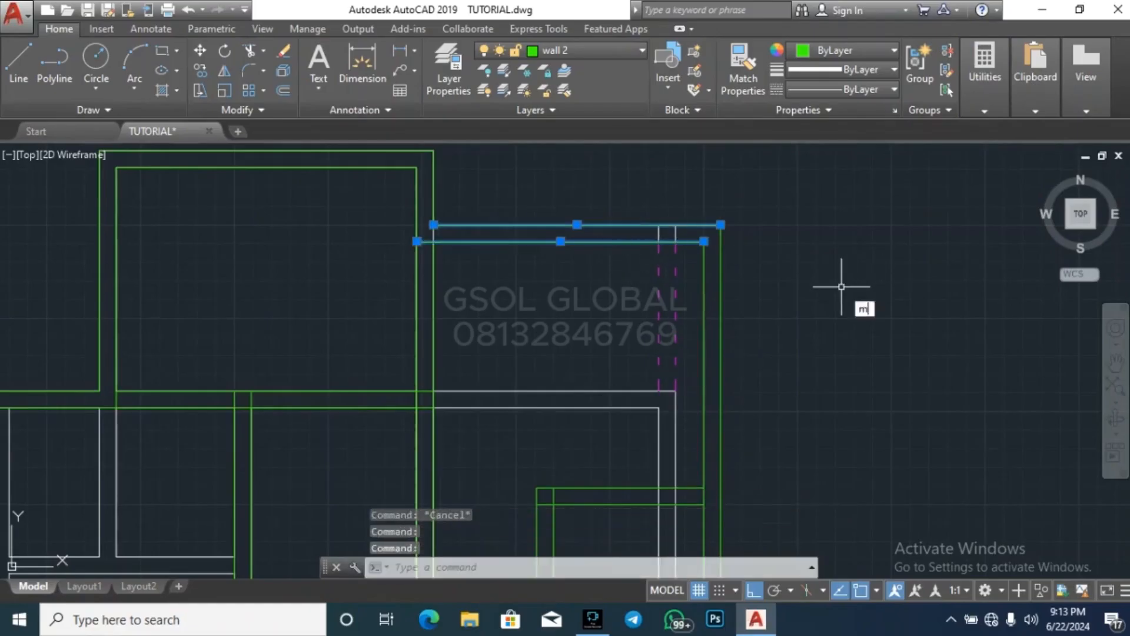
pyautogui.press('Return')
pyautogui.click(797, 369)
pyautogui.write('300')
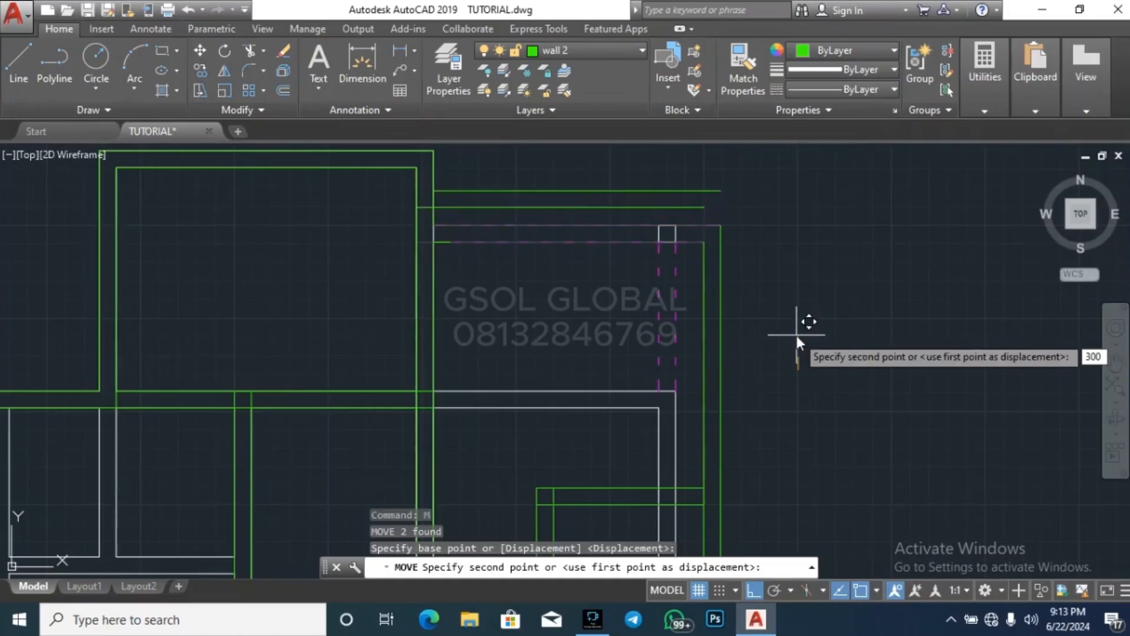
pyautogui.press('Return')
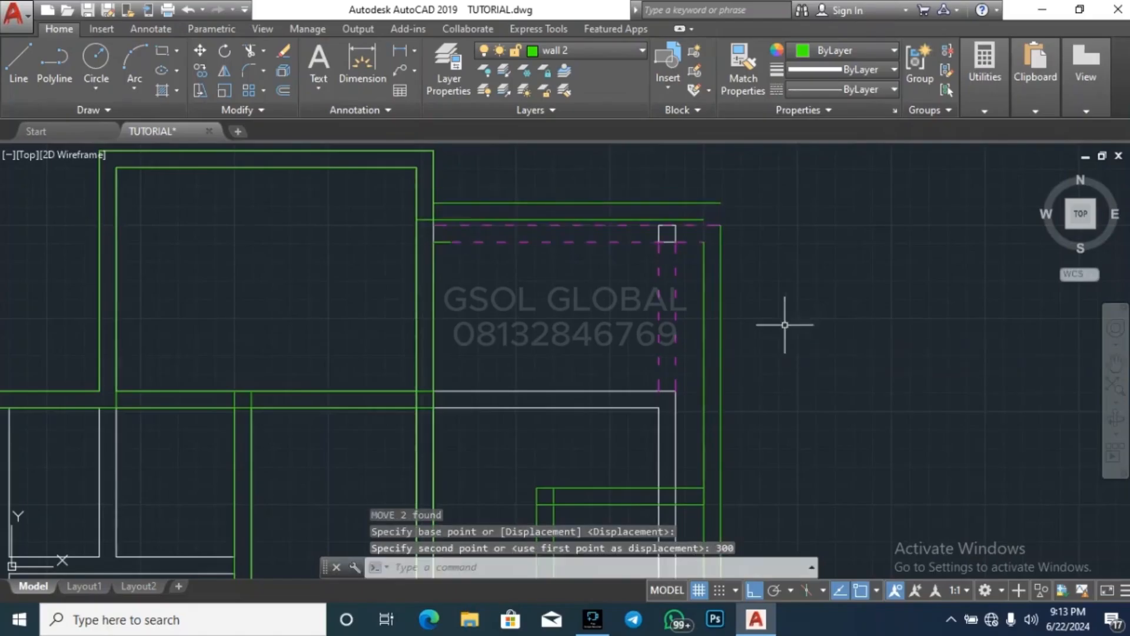
pyautogui.press('Escape')
pyautogui.click(430, 245)
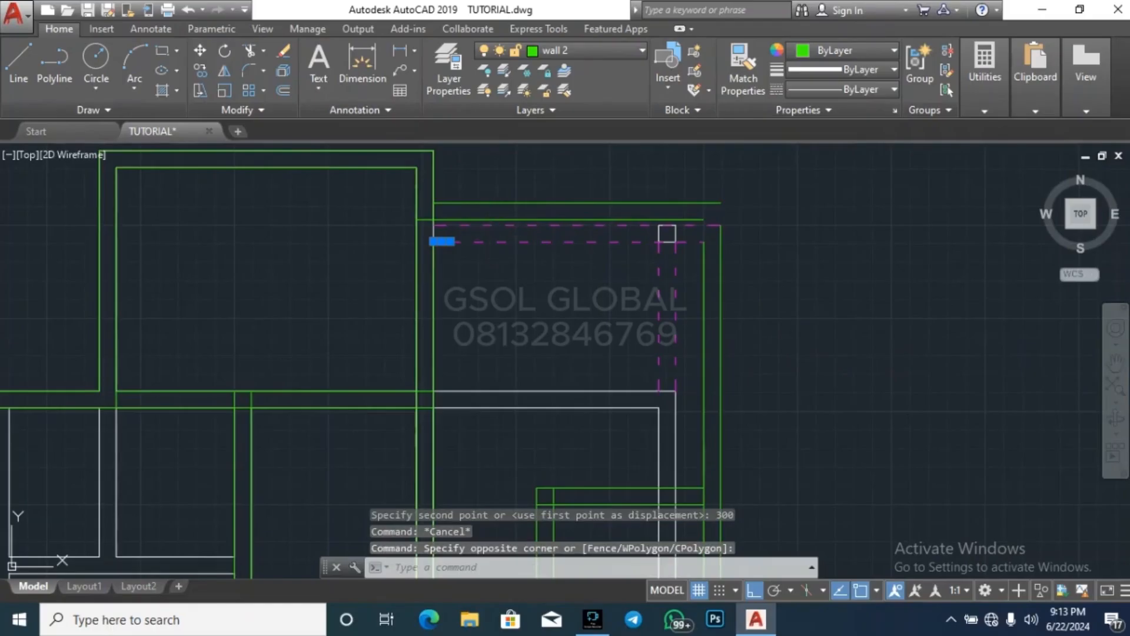
pyautogui.press('Delete')
# Extend the northeastern room's two east wall lines up to the moved outer north wall line
pyautogui.click(746, 207)
pyautogui.click(715, 198)
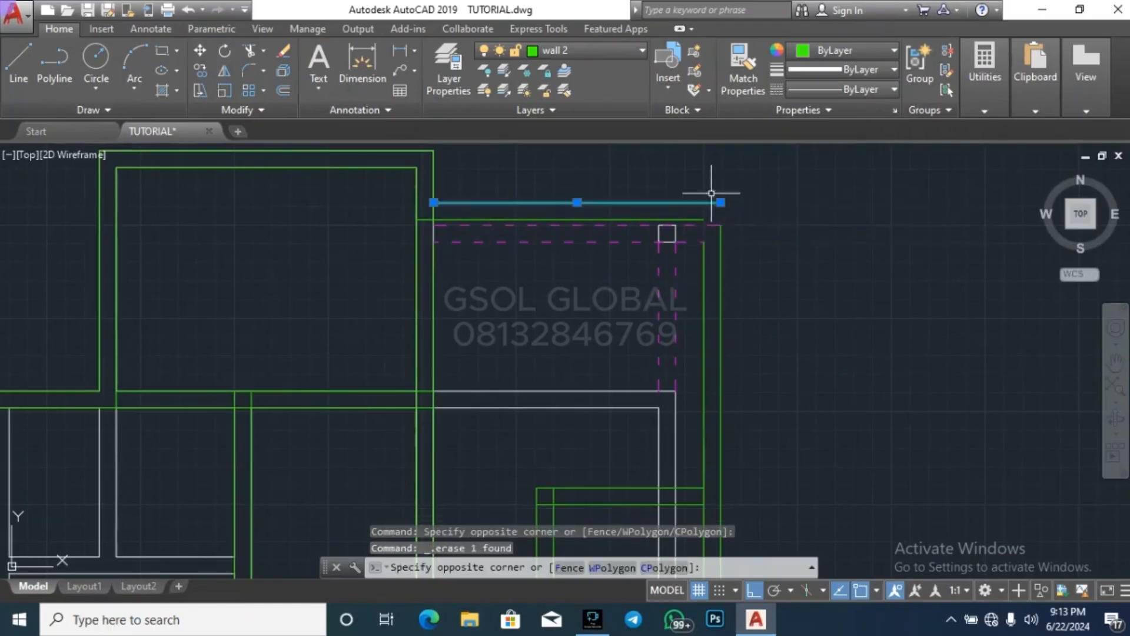
pyautogui.press('Return')
pyautogui.click(723, 303)
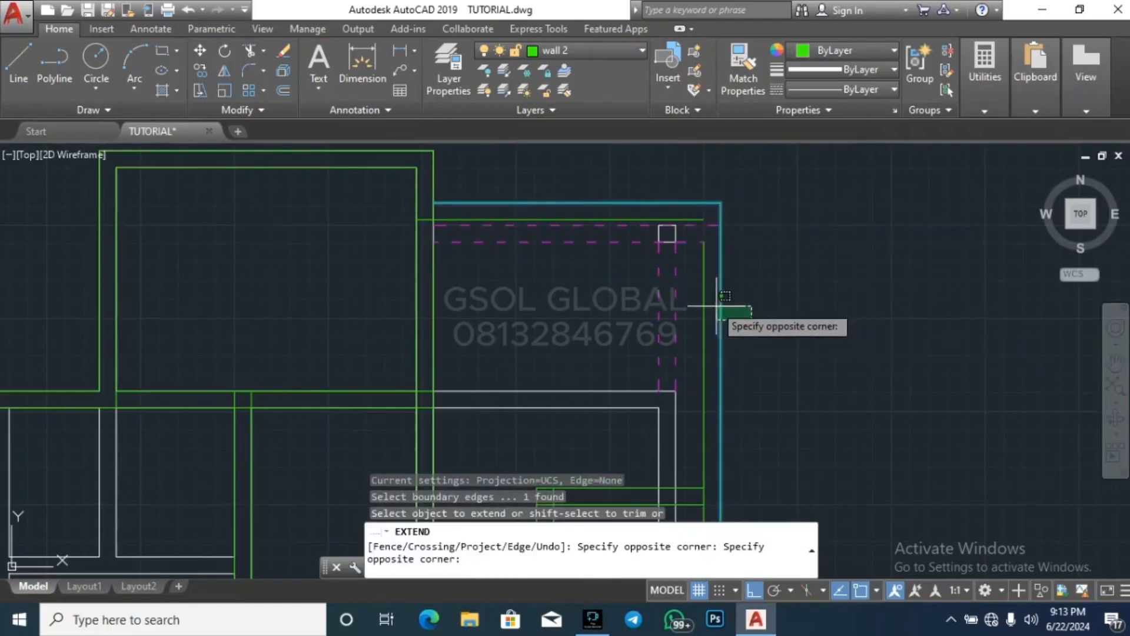
pyautogui.click(701, 290)
pyautogui.press('Escape')
pyautogui.press('Escape')
pyautogui.press('Escape')
pyautogui.scroll(-4, 825, 202)
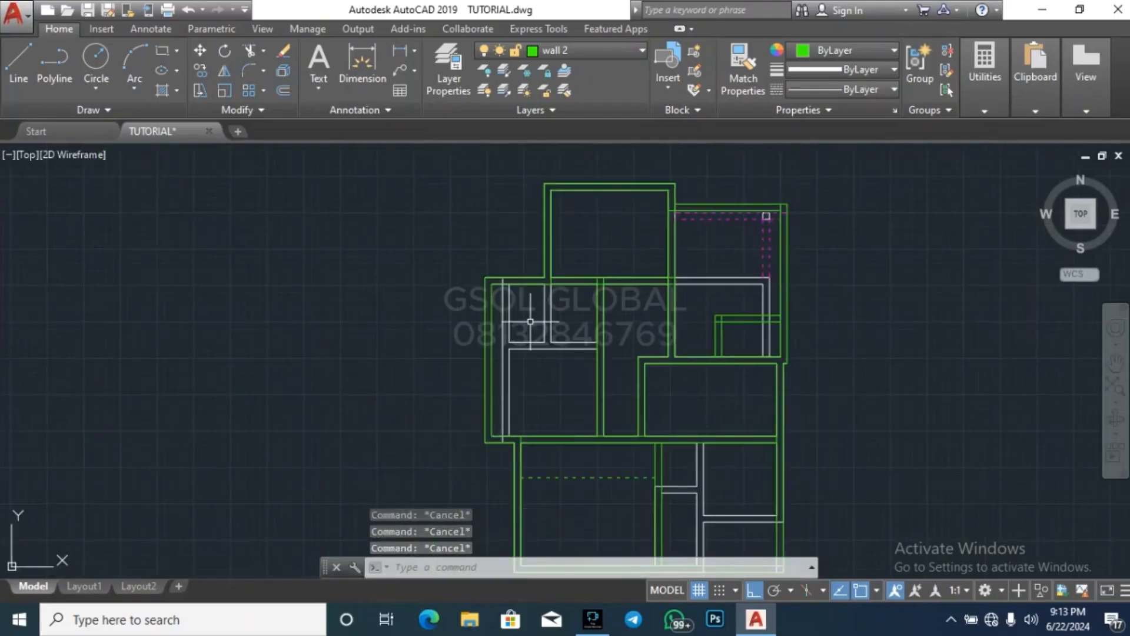
pyautogui.scroll(-2, 447, 247)
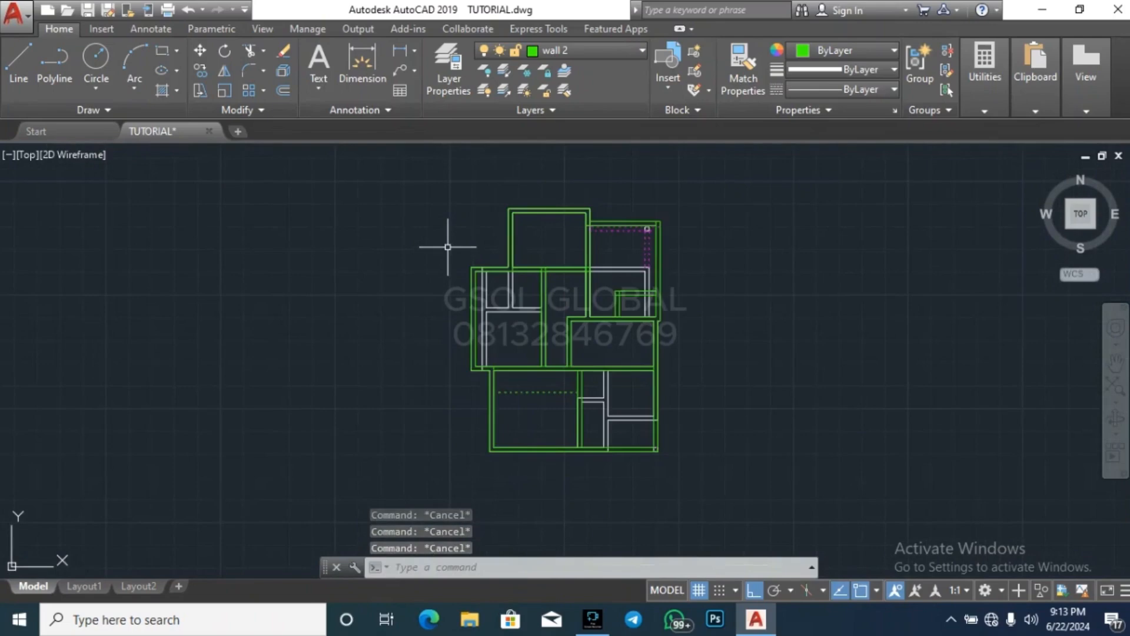
pyautogui.scroll(2, 505, 320)
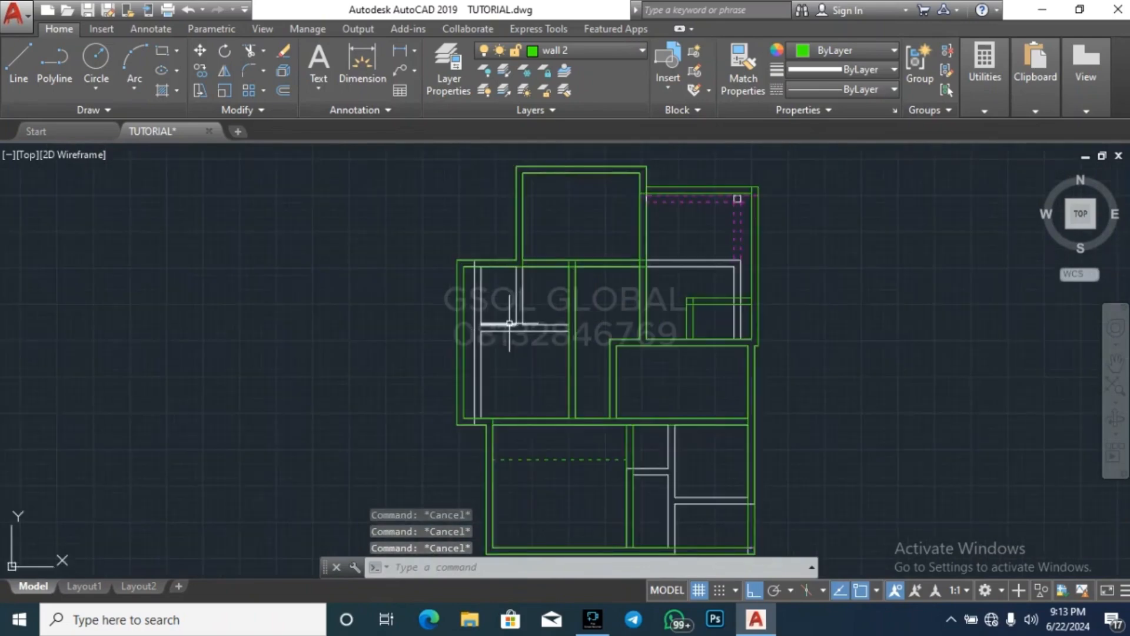
pyautogui.scroll(3, 778, 332)
pyautogui.scroll(-3, 775, 366)
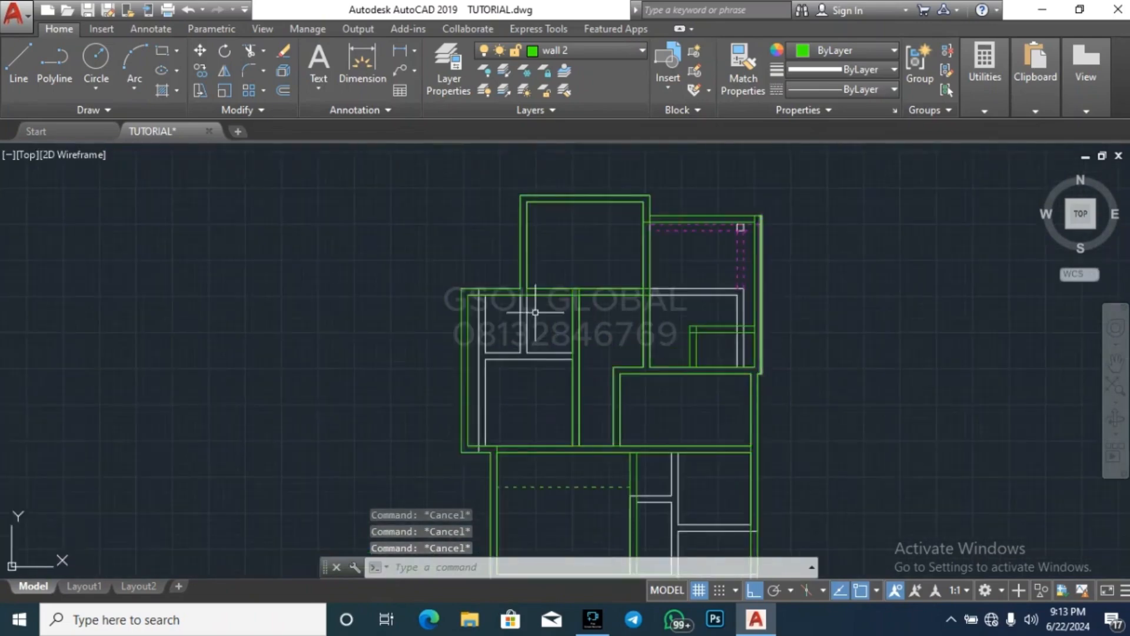
pyautogui.scroll(3, 517, 326)
pyautogui.press('Return')
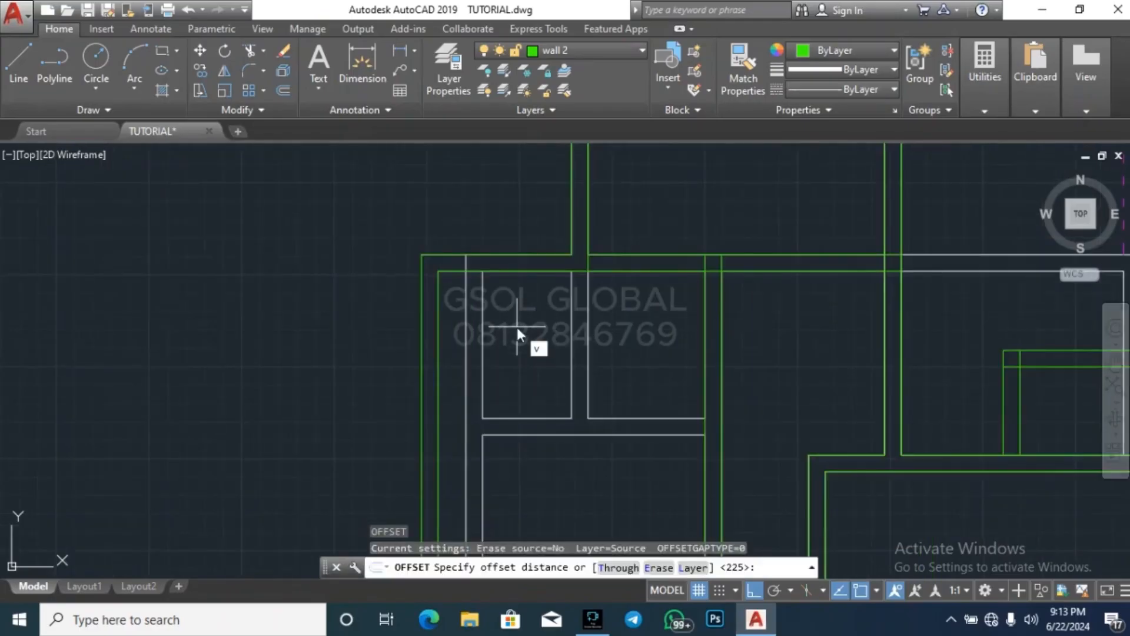
pyautogui.press('Escape')
pyautogui.press('Escape')
# Offset the middle western room's inner south wall line 1200 north
pyautogui.scroll(-4, 557, 196)
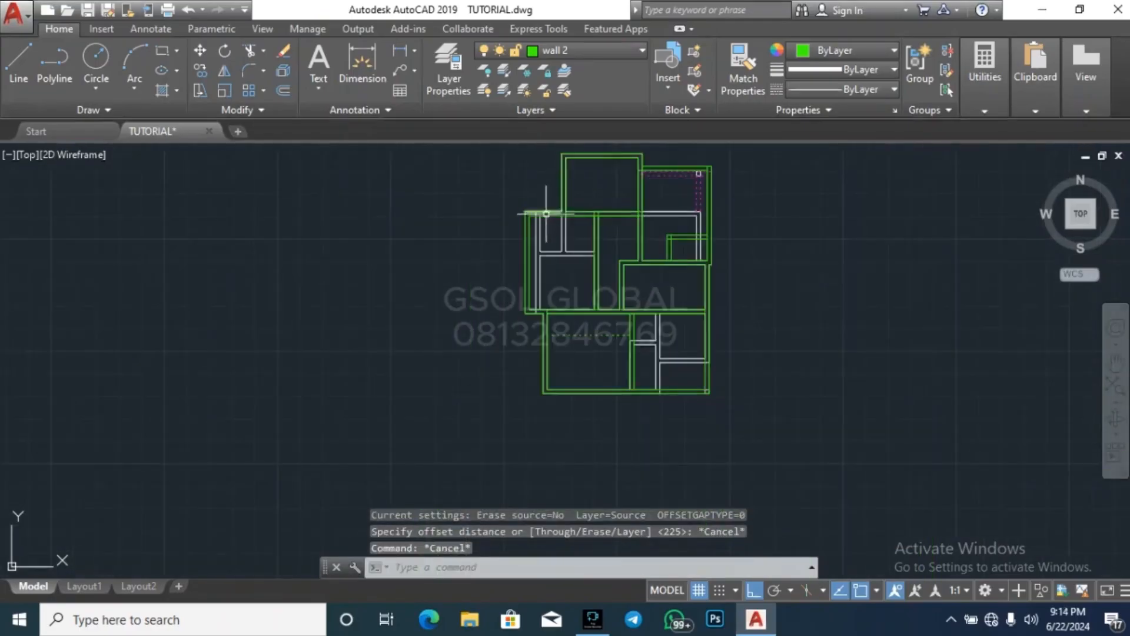
pyautogui.scroll(4, 546, 235)
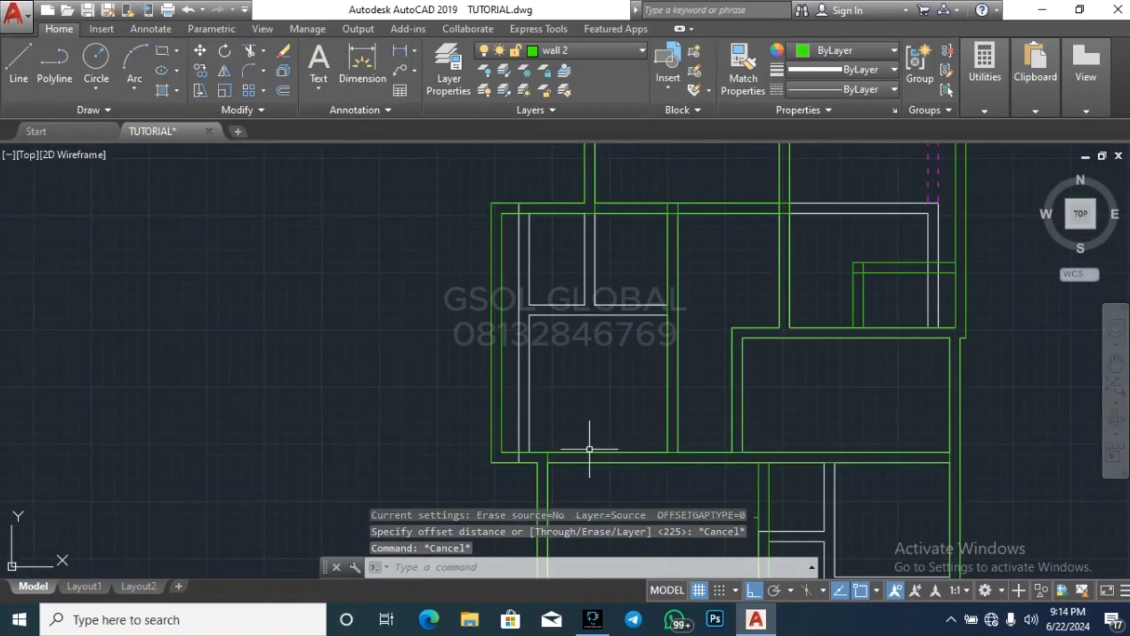
pyautogui.press('Escape')
pyautogui.write('o')
pyautogui.press('Return')
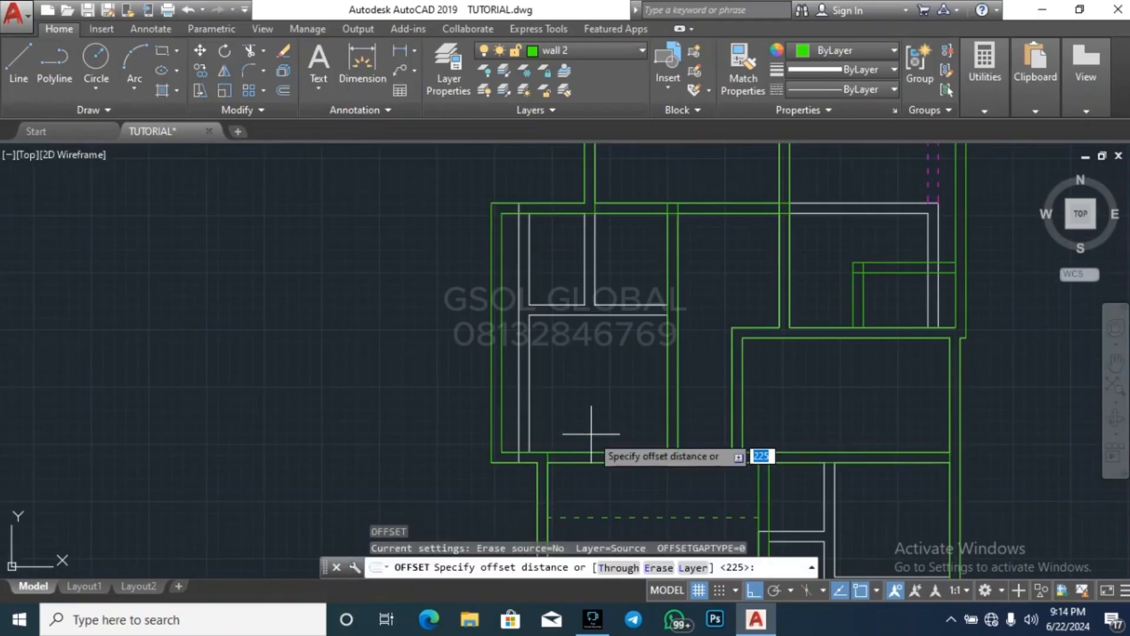
pyautogui.write('1200')
pyautogui.press('Return')
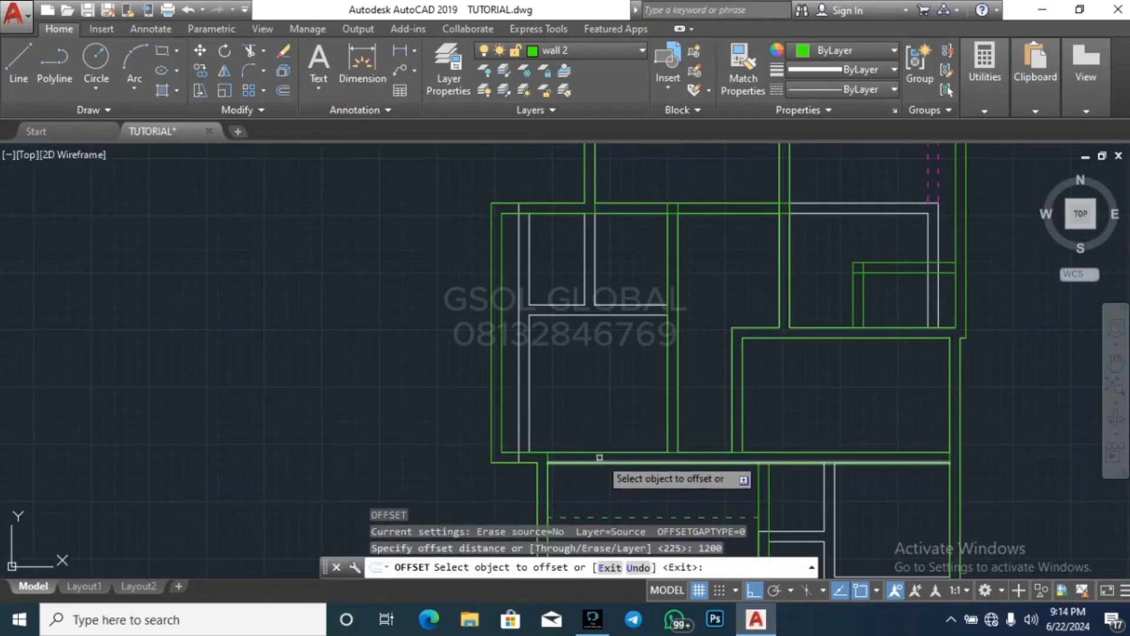
pyautogui.click(600, 453)
pyautogui.click(593, 401)
pyautogui.press('Escape')
pyautogui.press('Escape')
pyautogui.press('Escape')
pyautogui.press('Escape')
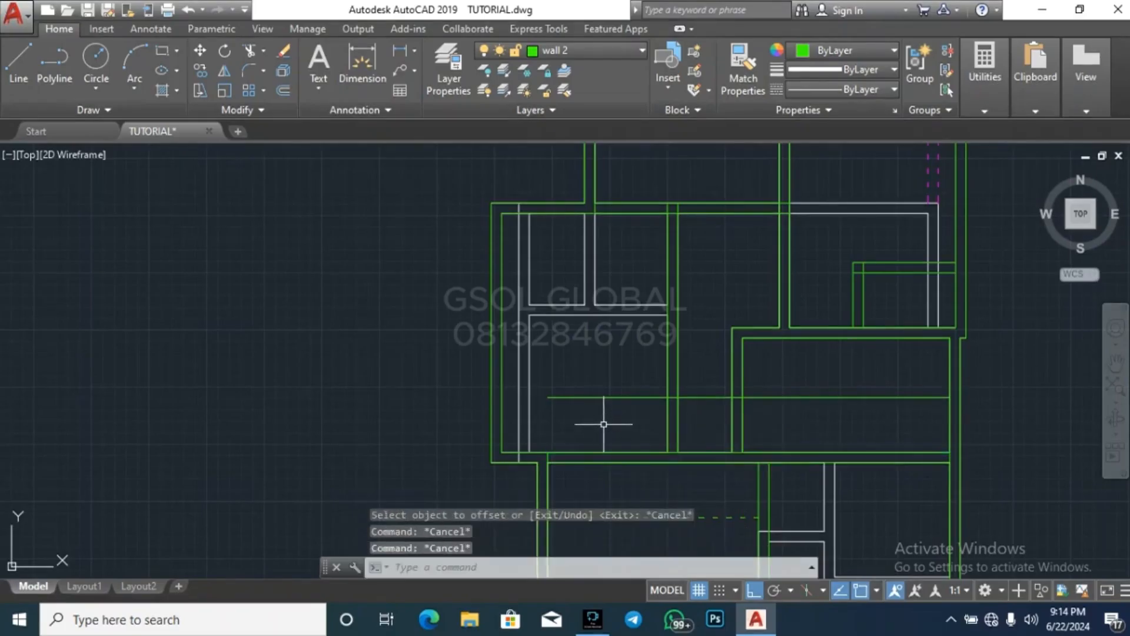
# Trim the new east-west line within the middle western room's east wall and erase the remainder east of that wall
pyautogui.write('tr')
pyautogui.press('Return')
pyautogui.press('Return')
pyautogui.scroll(6, 657, 412)
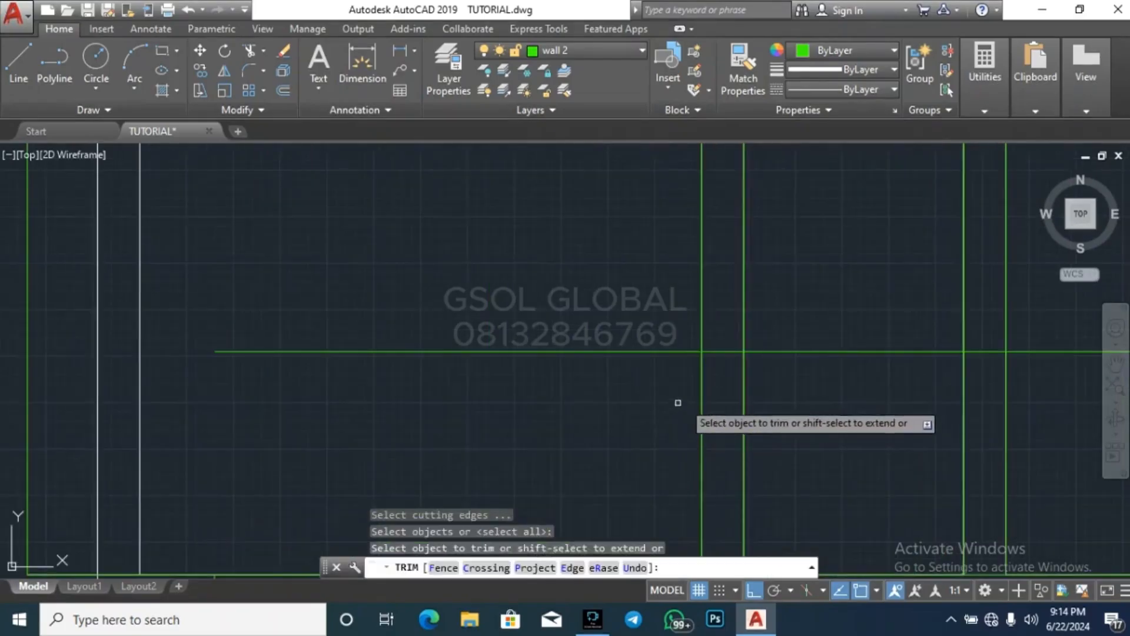
pyautogui.click(729, 353)
pyautogui.click(723, 363)
pyautogui.press('Escape')
pyautogui.click(818, 328)
pyautogui.click(860, 407)
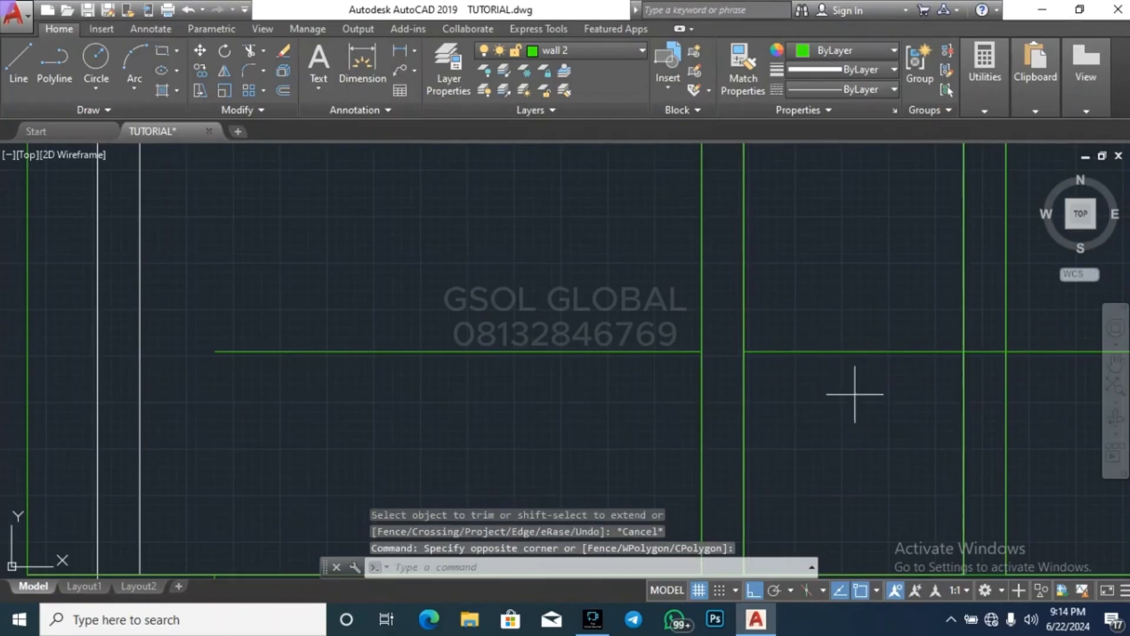
pyautogui.click(853, 394)
pyautogui.click(817, 317)
pyautogui.press('Delete')
pyautogui.scroll(-4, 671, 376)
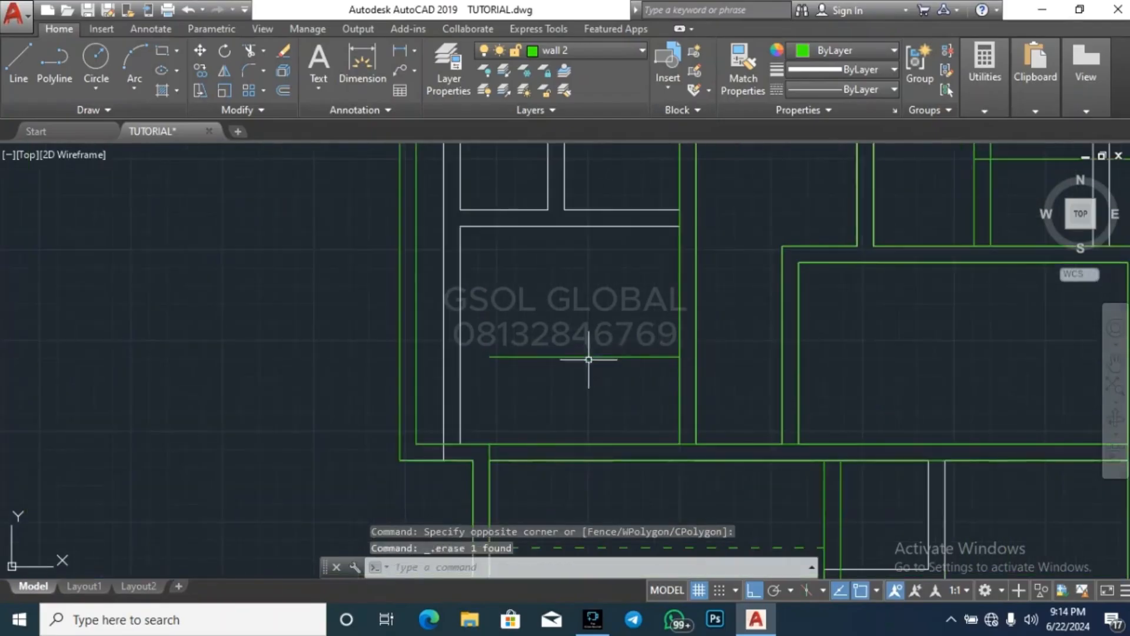
pyautogui.press('Escape')
pyautogui.press('Escape')
# Extend the new east-west line to the middle western room's inner west wall line
pyautogui.click(424, 383)
pyautogui.click(415, 361)
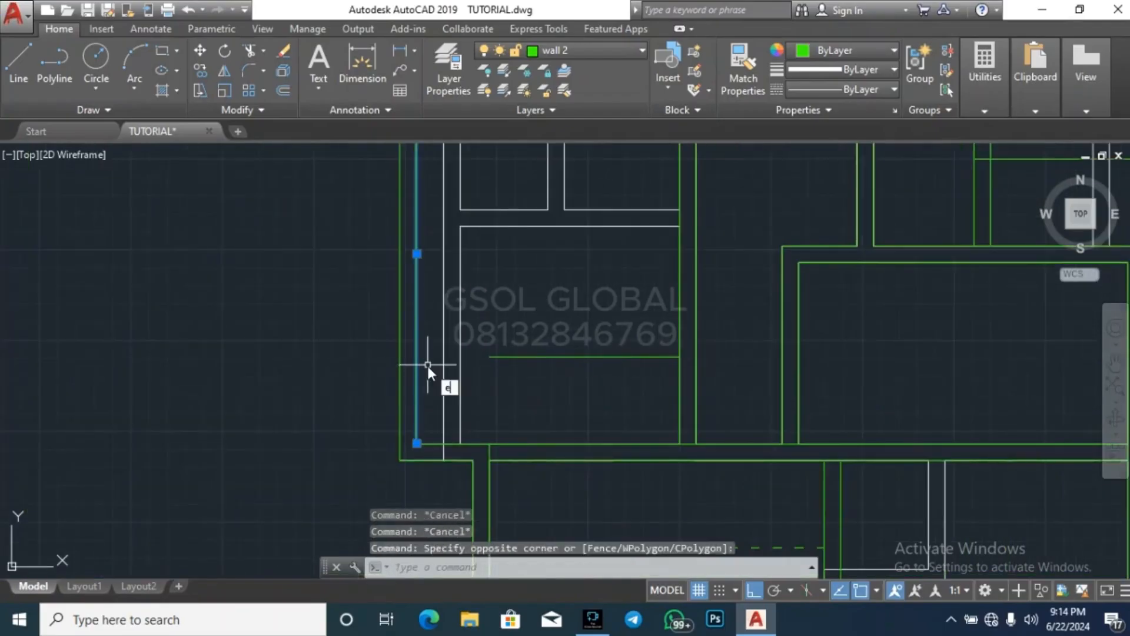
pyautogui.write('x')
pyautogui.press('Return')
pyautogui.click(554, 386)
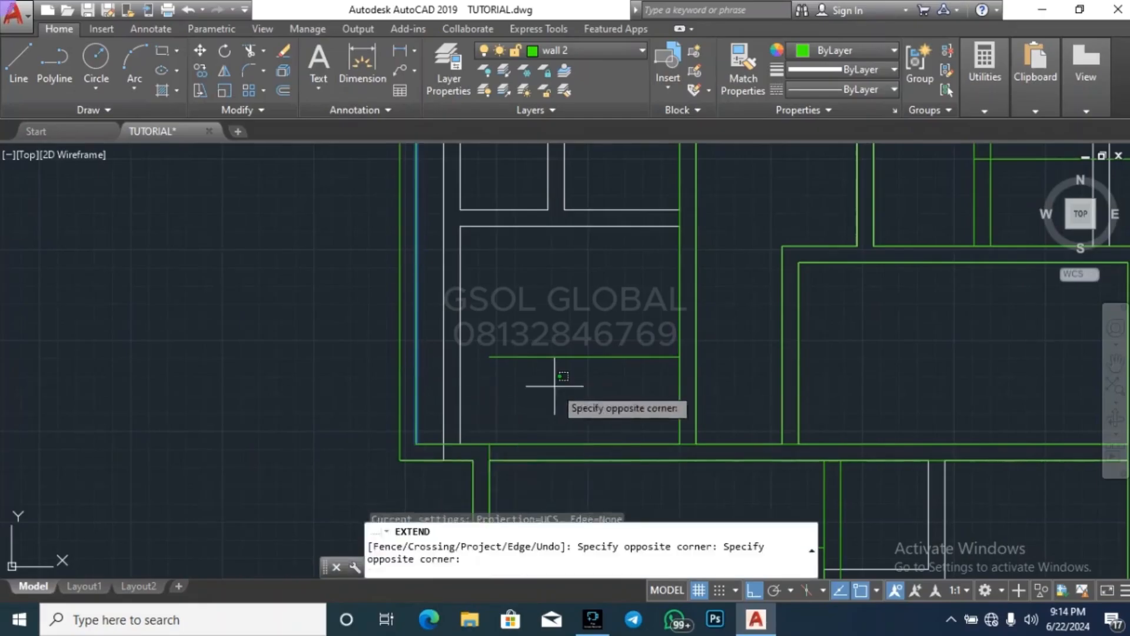
pyautogui.click(518, 348)
pyautogui.press('Escape')
pyautogui.press('Escape')
pyautogui.press('Escape')
# Offset the middle western room's new east-west line 225 north to form the partition's thickness
pyautogui.write('o')
pyautogui.press('Return')
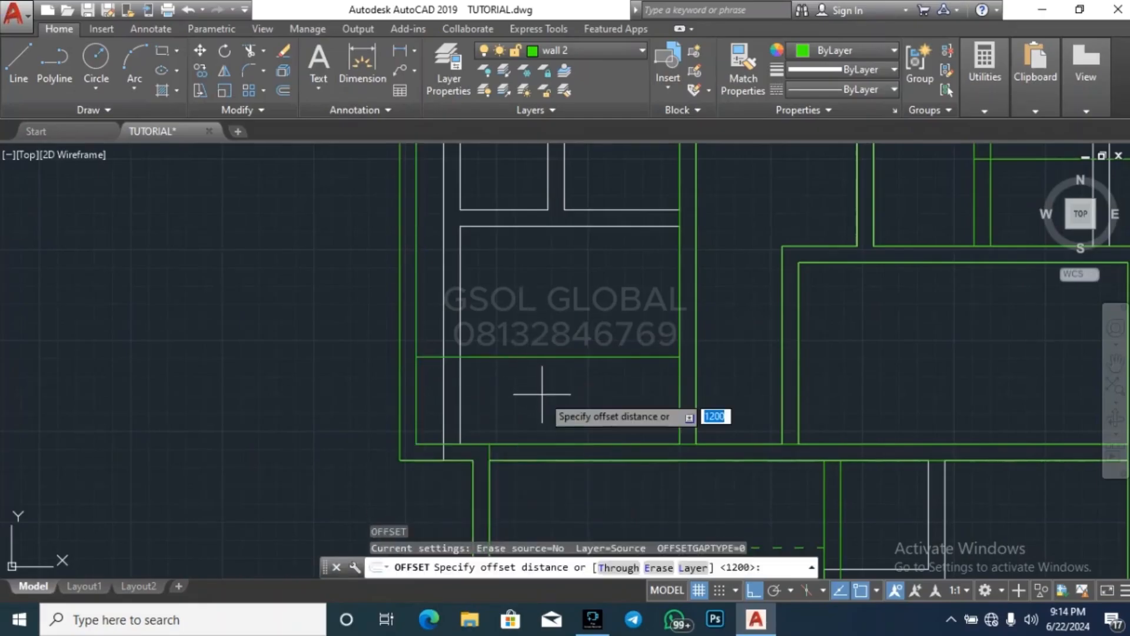
pyautogui.write('1')
pyautogui.press('BackSpace')
pyautogui.write('22')
pyautogui.press('Return')
pyautogui.click(577, 356)
pyautogui.click(588, 331)
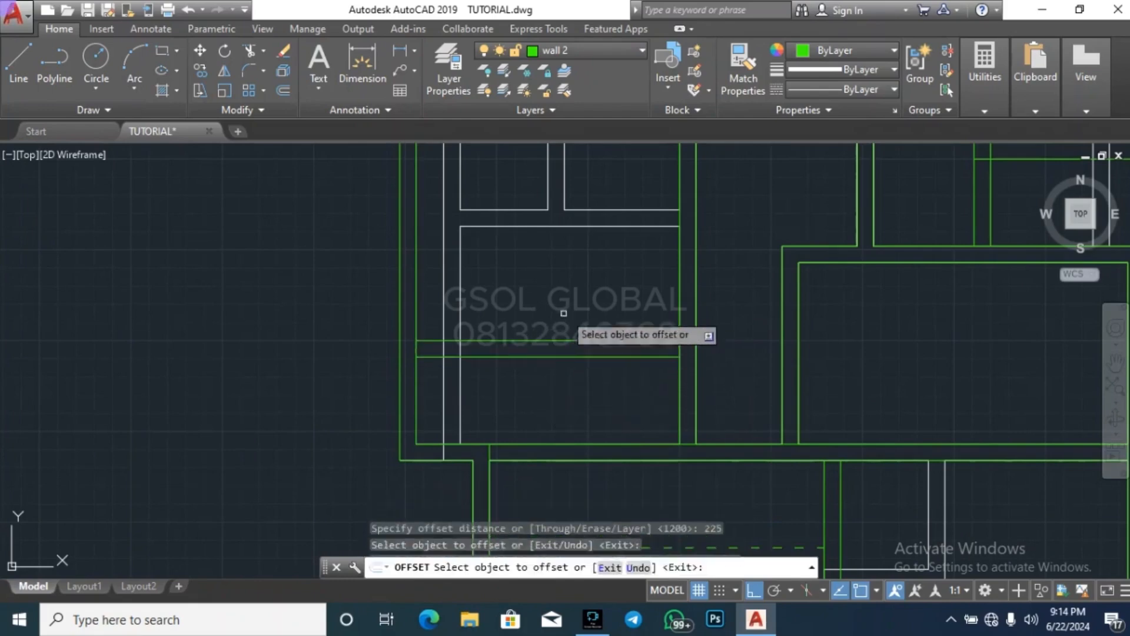
pyautogui.press('Escape')
pyautogui.press('Escape')
pyautogui.press('Escape')
pyautogui.press('Escape')
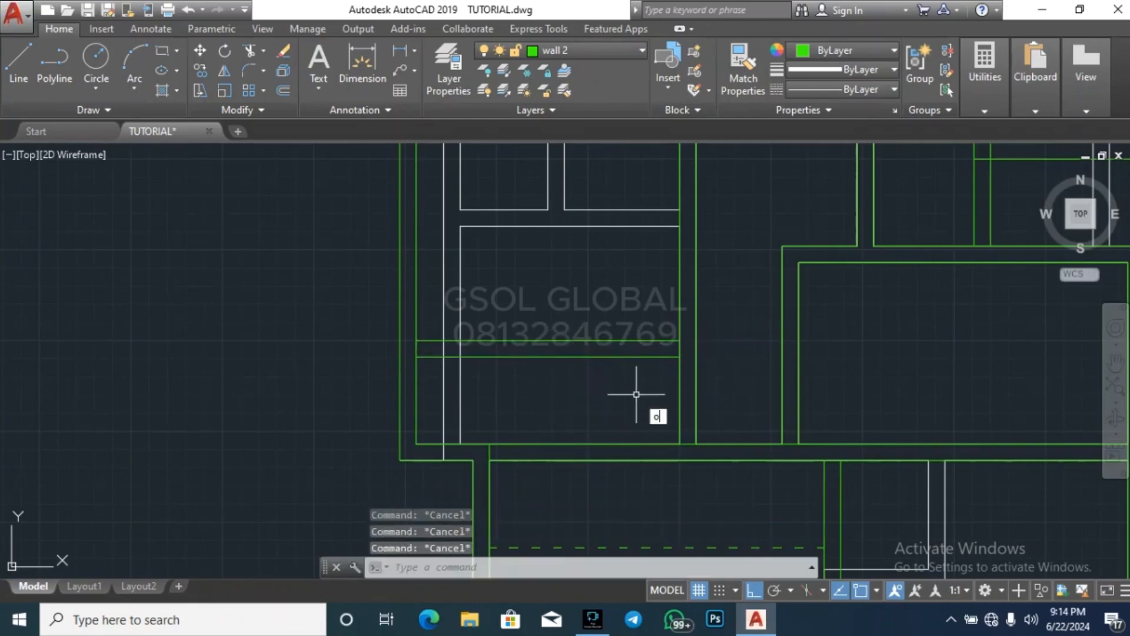
# Offset the middle western room's inner west wall line 2000 east
pyautogui.write('o')
pyautogui.press('Return')
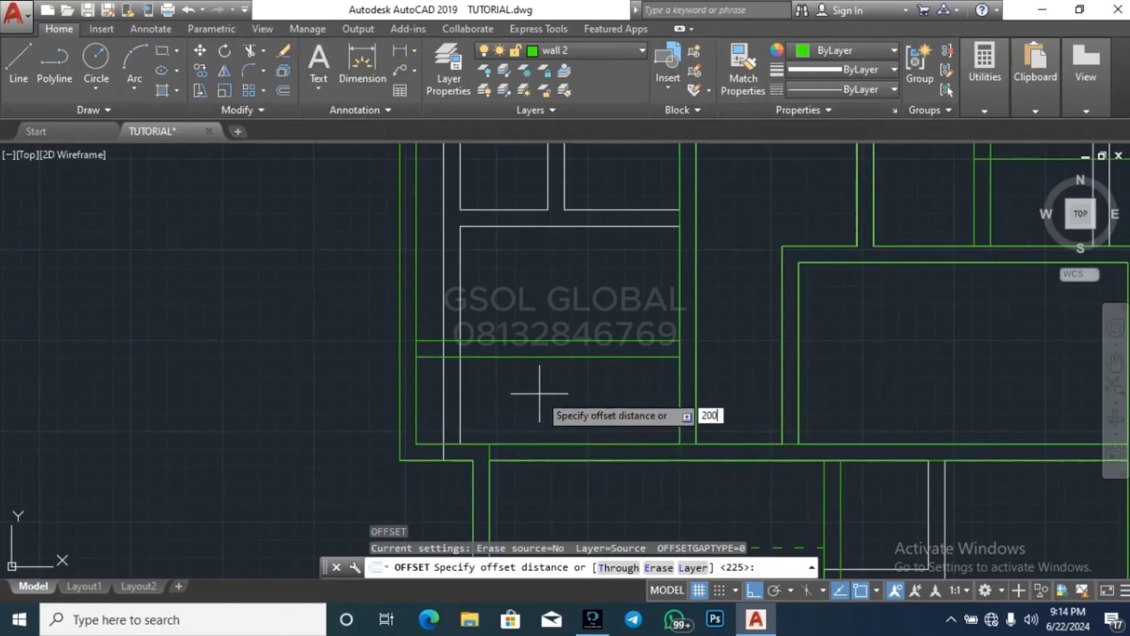
pyautogui.press('Return')
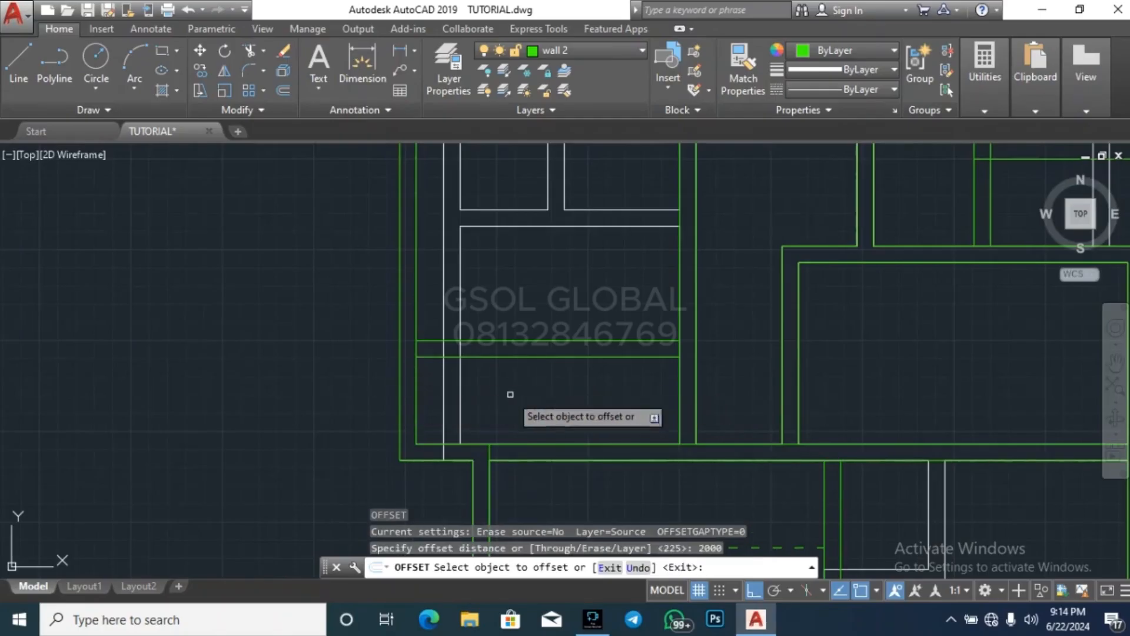
pyautogui.click(417, 388)
pyautogui.click(576, 383)
pyautogui.press('Return')
pyautogui.press('Return')
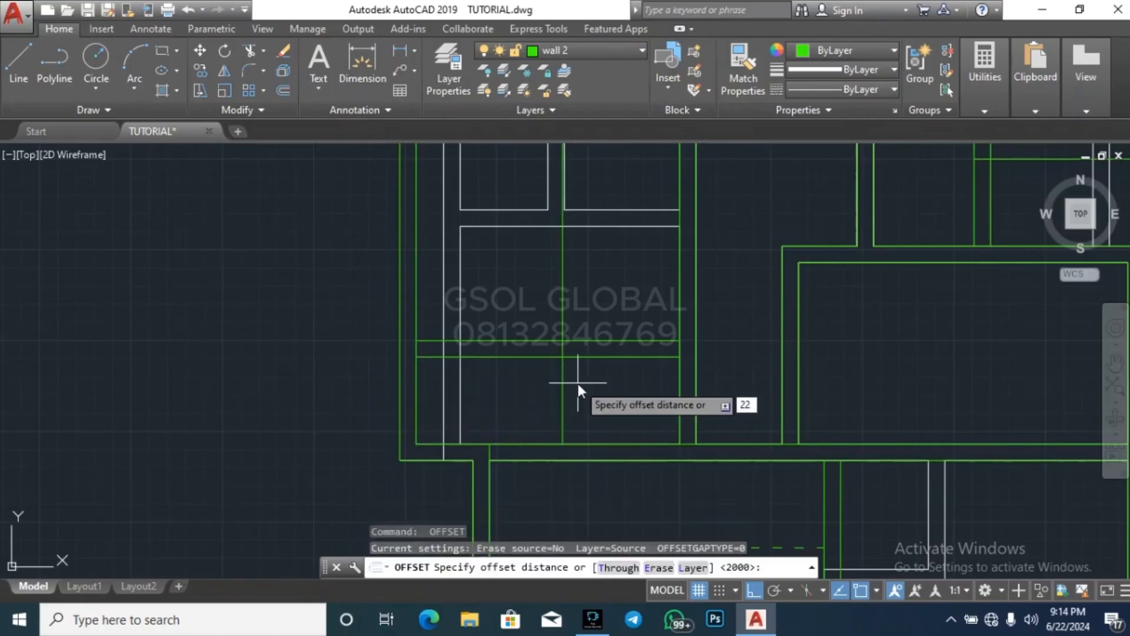
# Offset the middle western room's new north-south line 225 east to form the second partition's thickness
pyautogui.write('225')
pyautogui.press('Return')
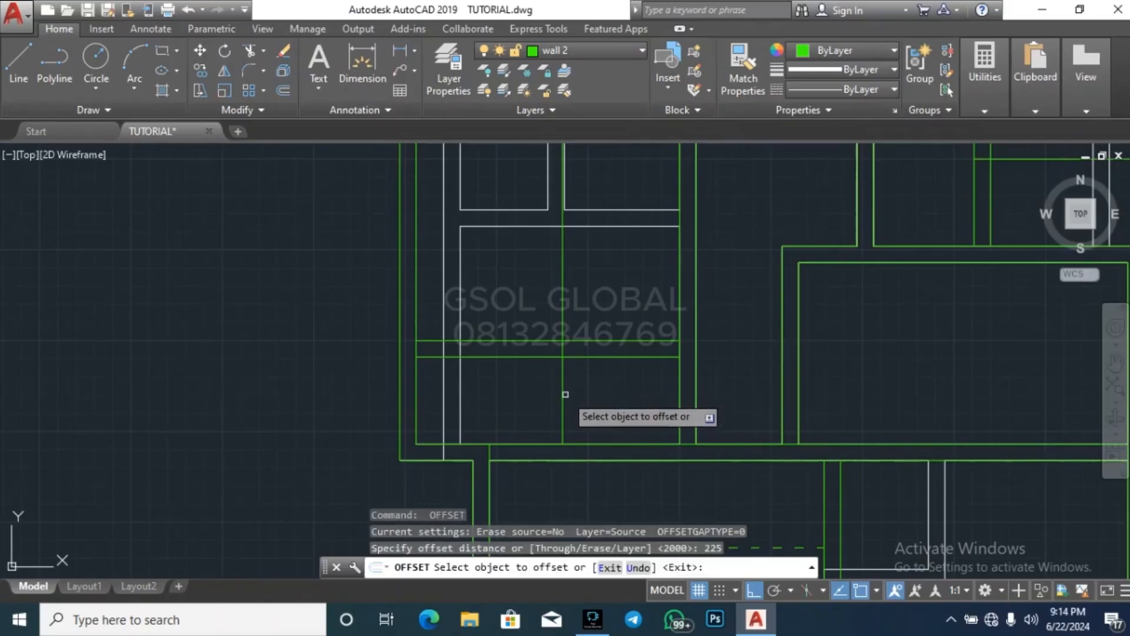
pyautogui.click(563, 399)
pyautogui.click(598, 393)
pyautogui.press('Escape')
pyautogui.press('Escape')
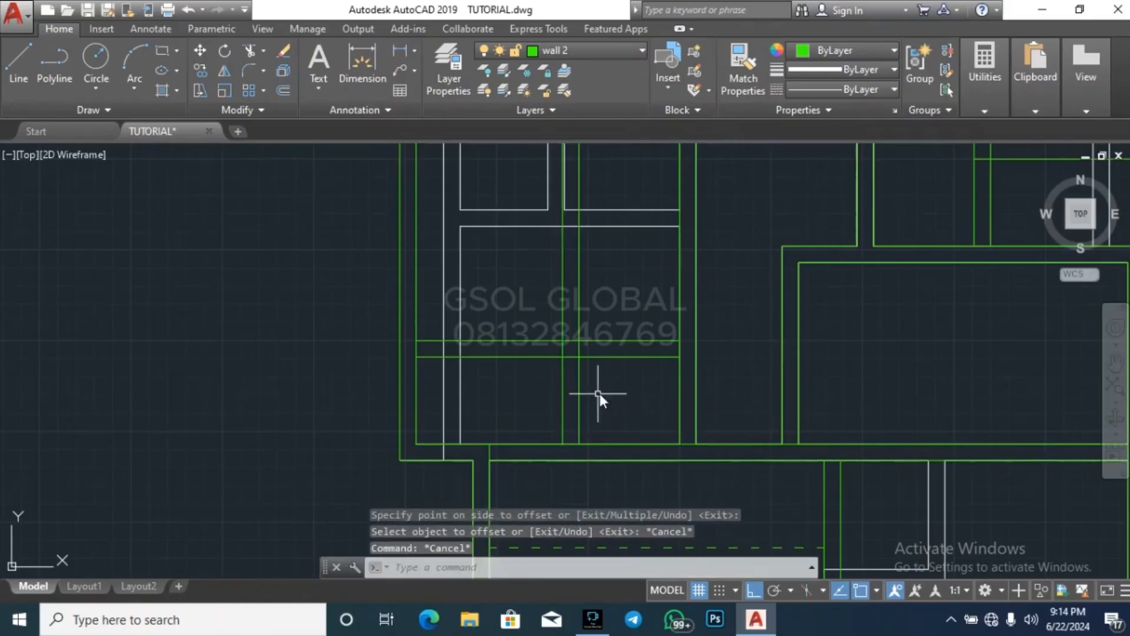
# Trim the middle western room's crossing partition lines east and north of their corner to enclose the southwest space
pyautogui.press('Return')
pyautogui.press('Return')
pyautogui.click(598, 392)
pyautogui.click(615, 305)
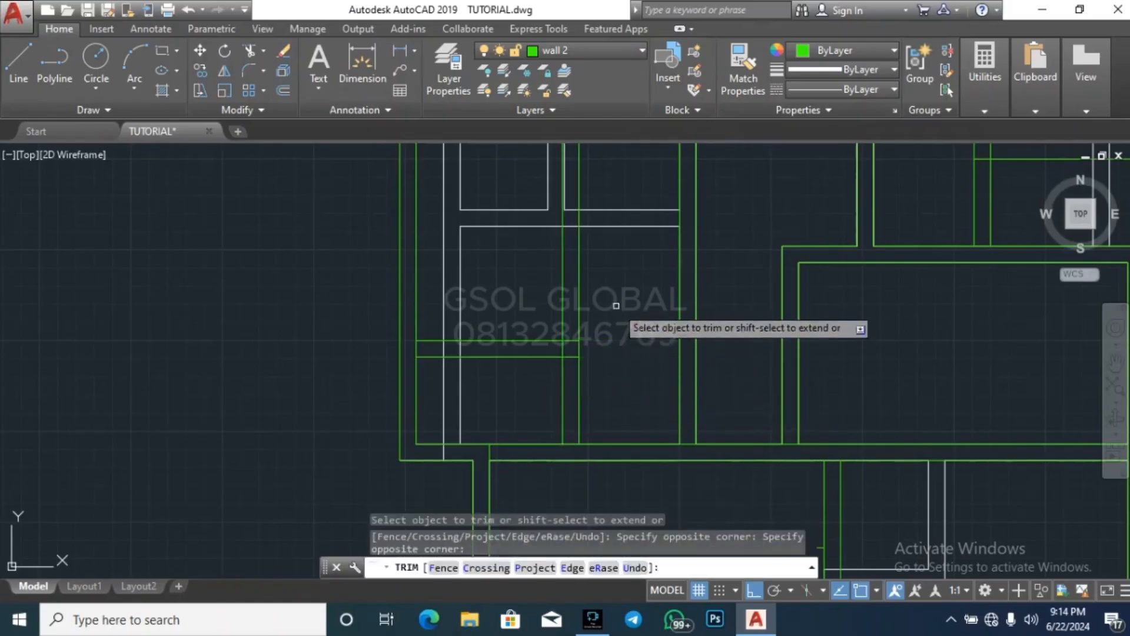
pyautogui.click(524, 297)
pyautogui.press('Escape')
pyautogui.press('Escape')
# Erase the two leftover north-south partition segments in the northern part of the middle western room
pyautogui.scroll(-5, 589, 262)
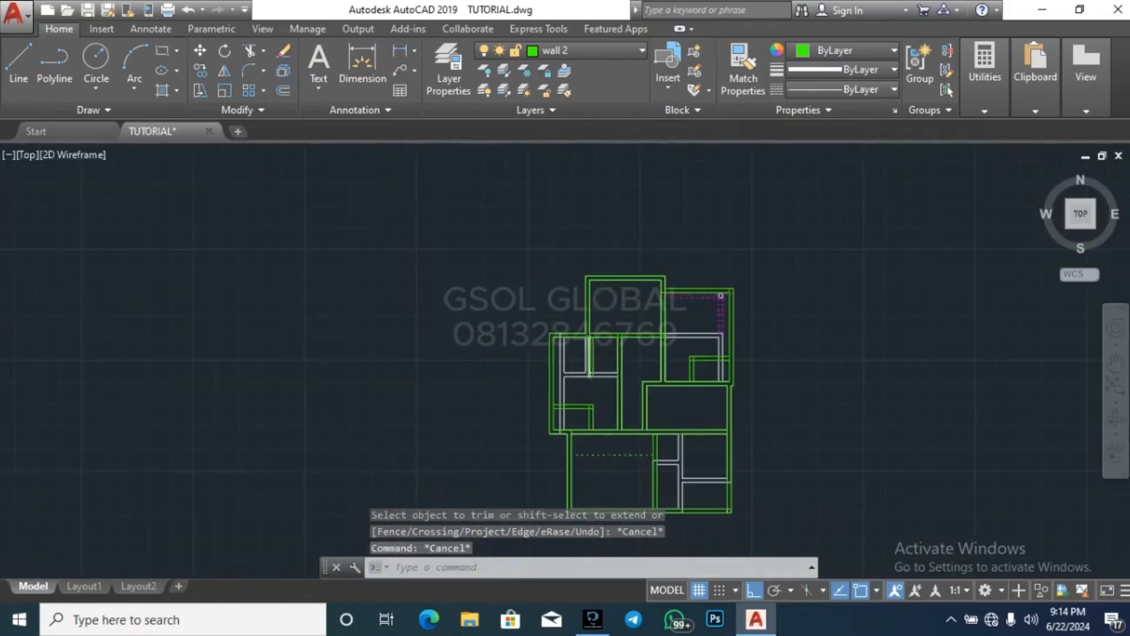
pyautogui.scroll(3, 597, 335)
pyautogui.click(596, 327)
pyautogui.scroll(4, 581, 335)
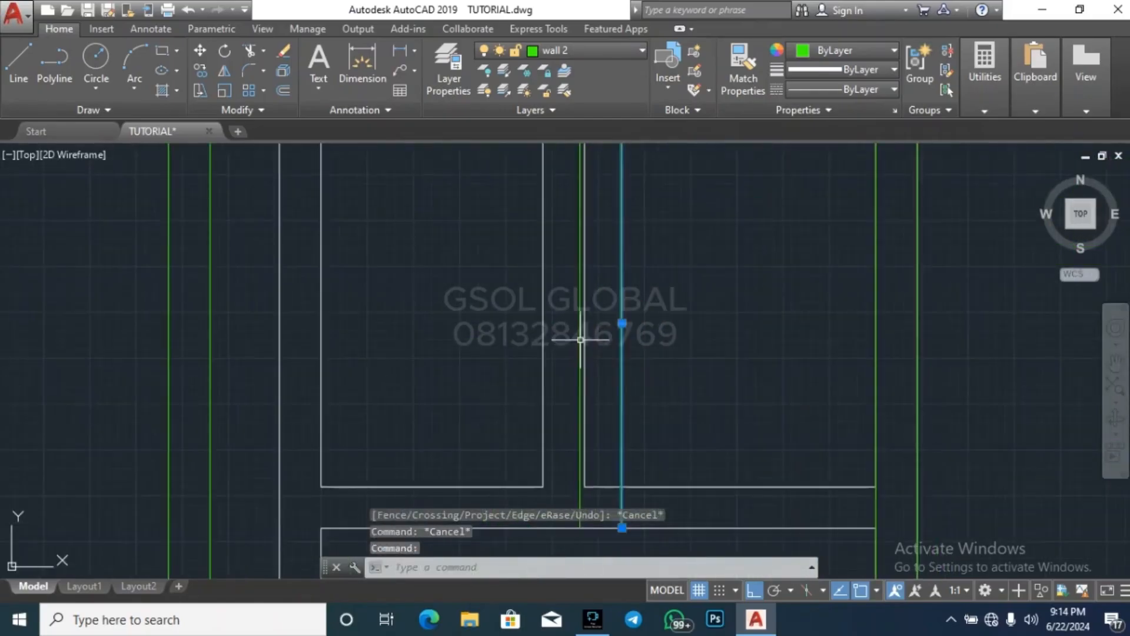
pyautogui.press('Delete')
pyautogui.scroll(-4, 666, 371)
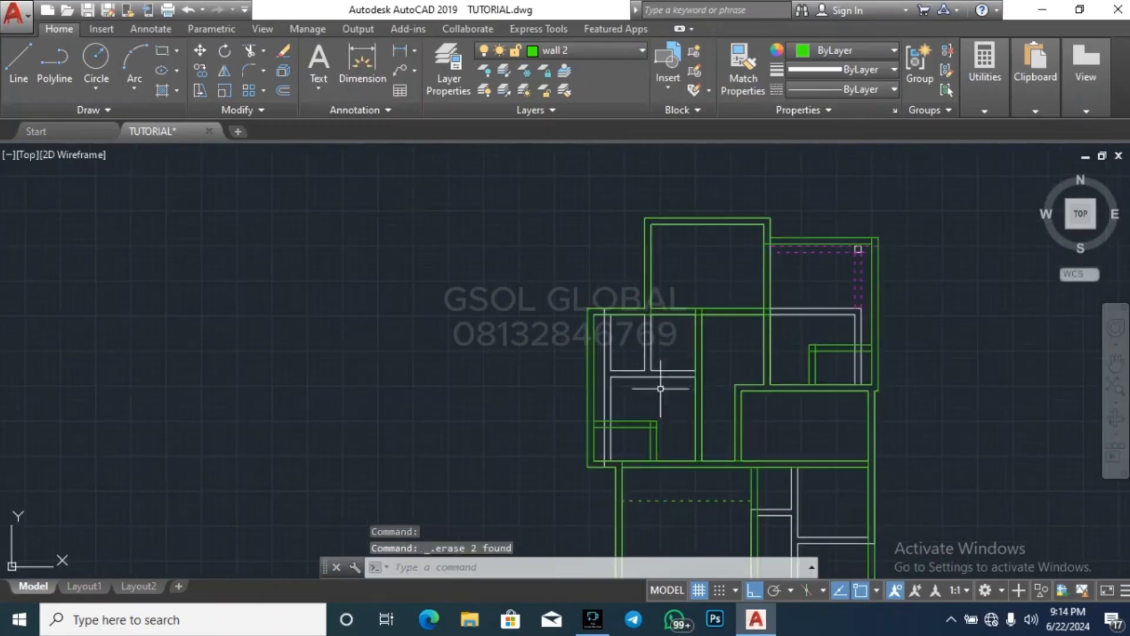
pyautogui.press('Escape')
pyautogui.press('Escape')
pyautogui.press('Escape')
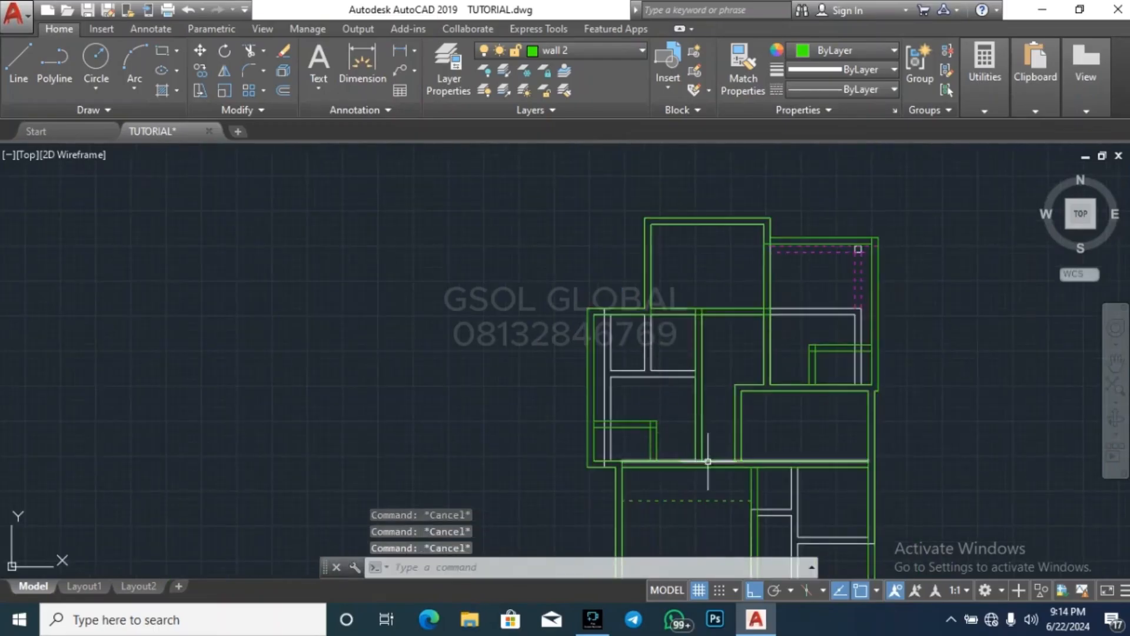
# Measure the northern room's inner depth along its west wall
pyautogui.scroll(2, 733, 227)
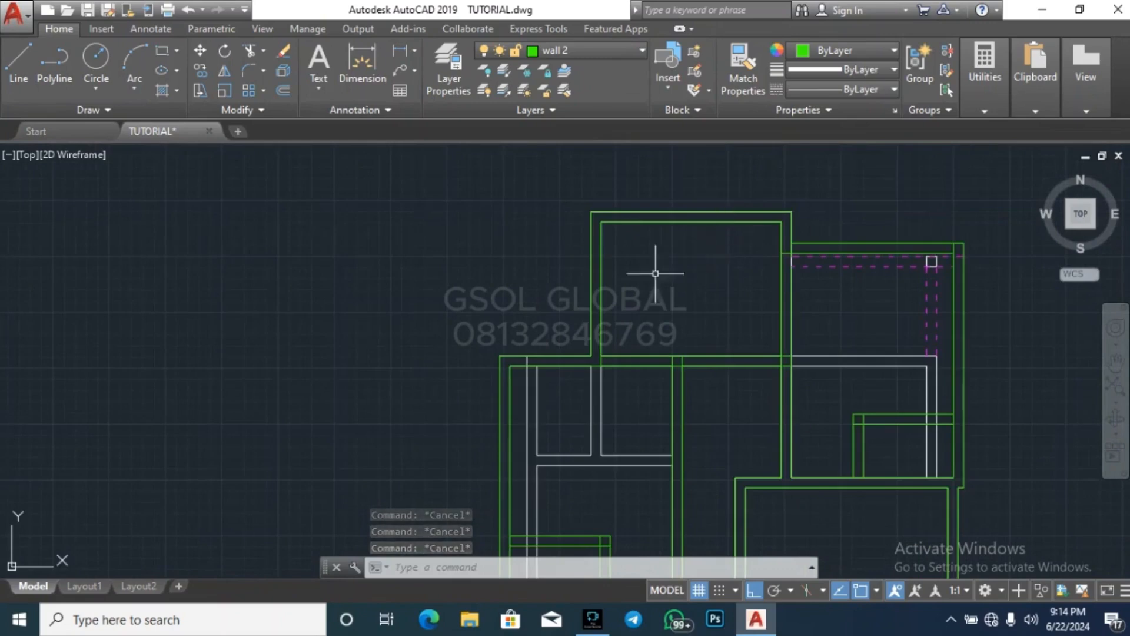
pyautogui.click(985, 112)
pyautogui.click(989, 138)
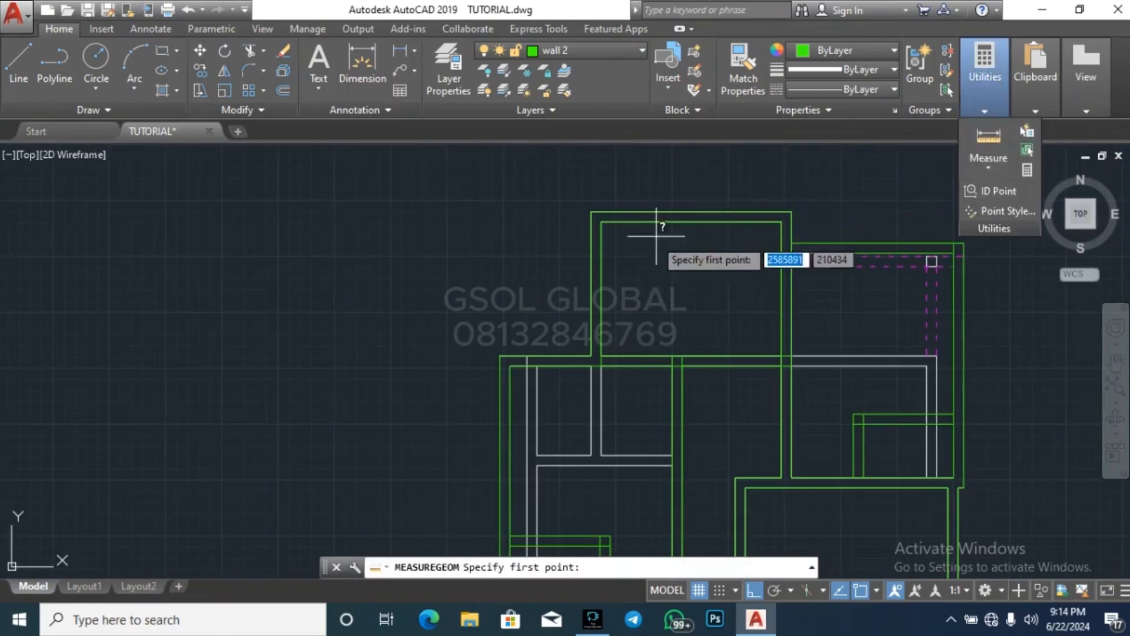
pyautogui.scroll(2, 623, 232)
pyautogui.click(590, 215)
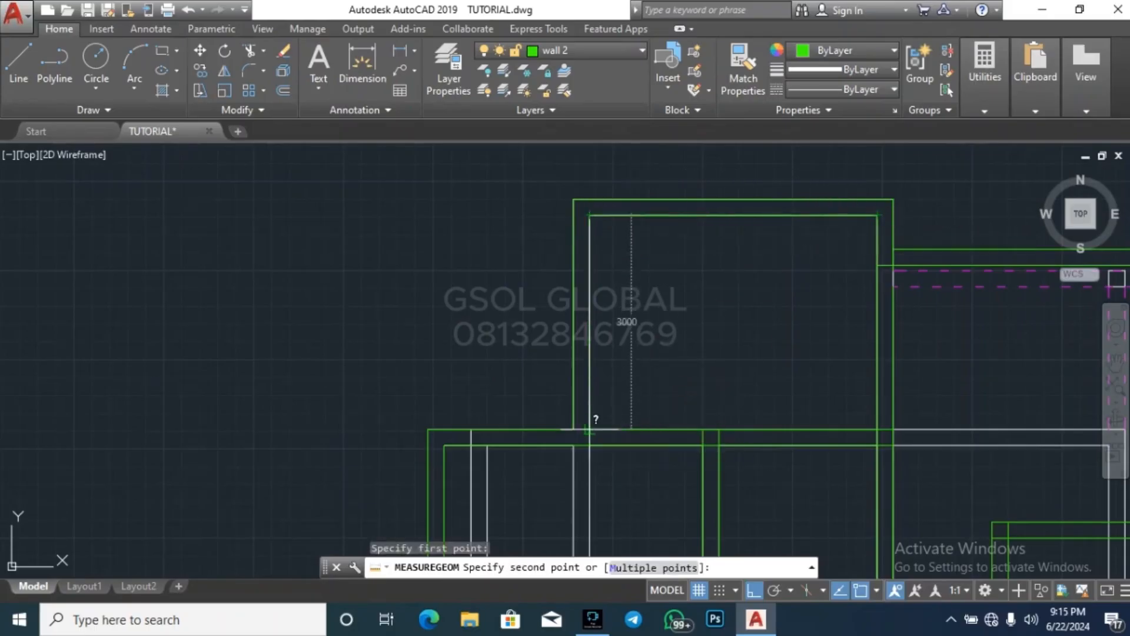
pyautogui.press('Escape')
pyautogui.scroll(-3, 411, 342)
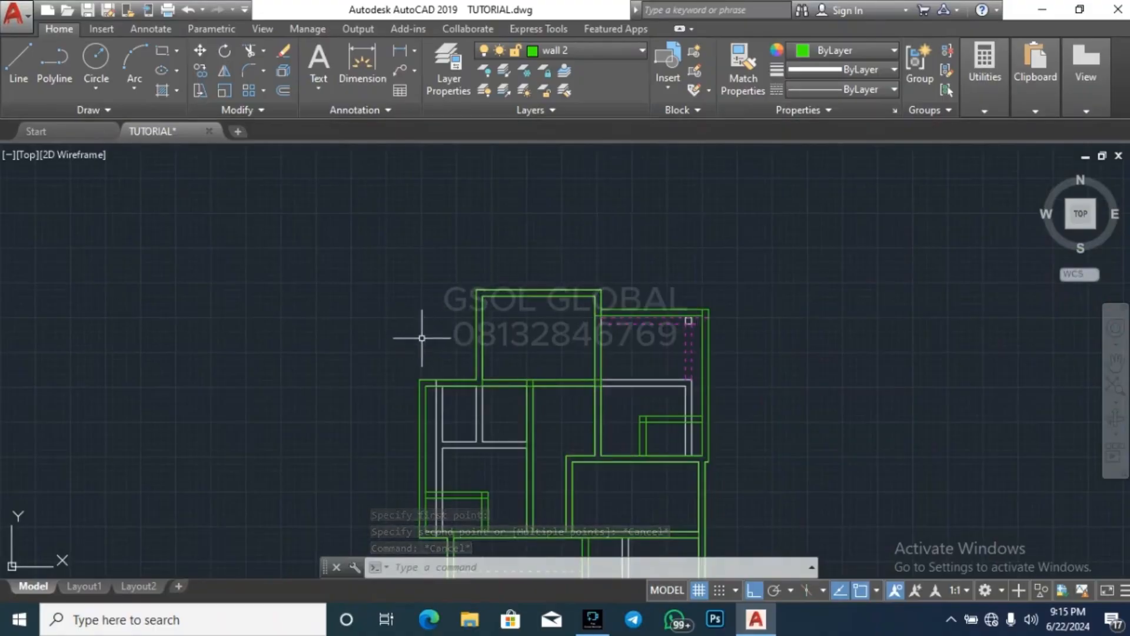
# Move the northern room's two west wall lines 600 west
pyautogui.scroll(2, 481, 358)
pyautogui.click(473, 329)
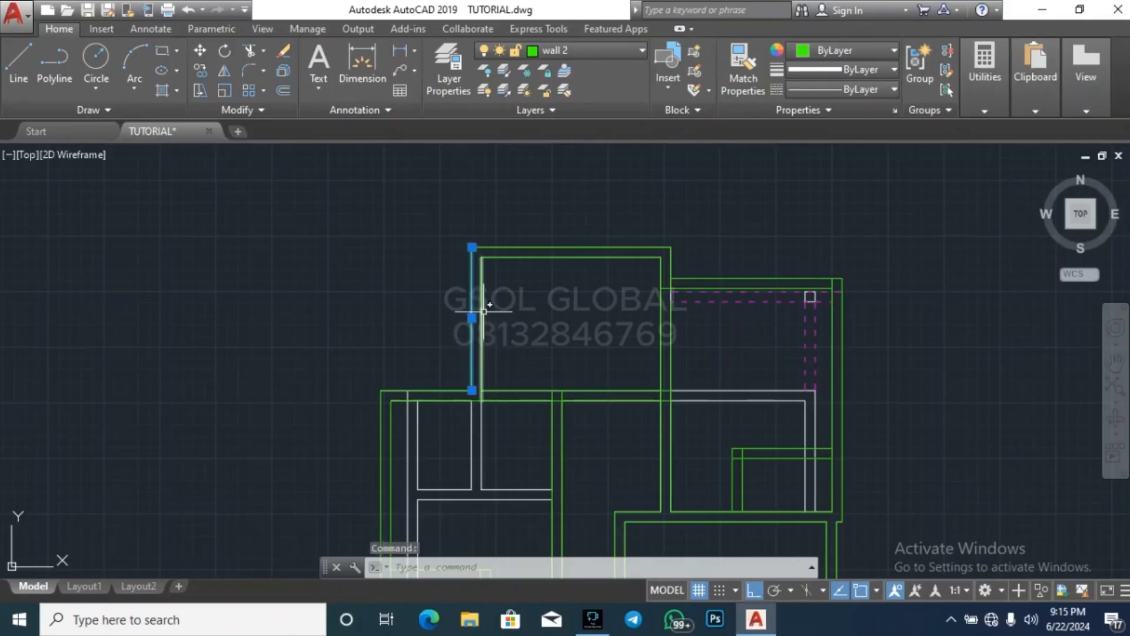
pyautogui.click(486, 306)
pyautogui.click(500, 289)
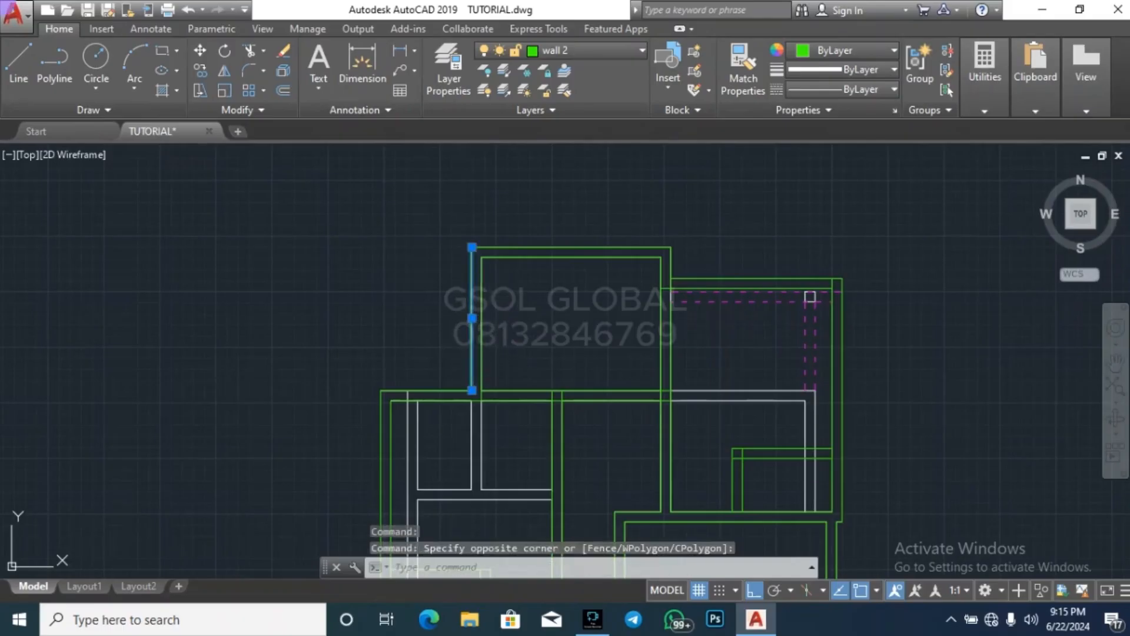
pyautogui.click(483, 292)
pyautogui.write('m')
pyautogui.press('Return')
pyautogui.click(588, 303)
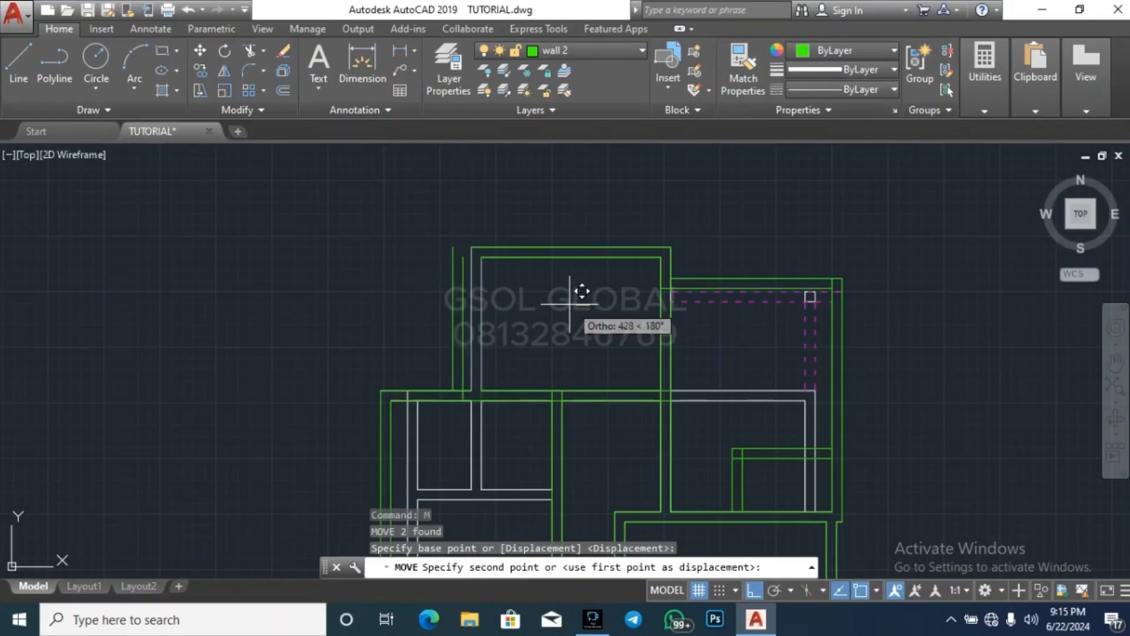
pyautogui.write('4')
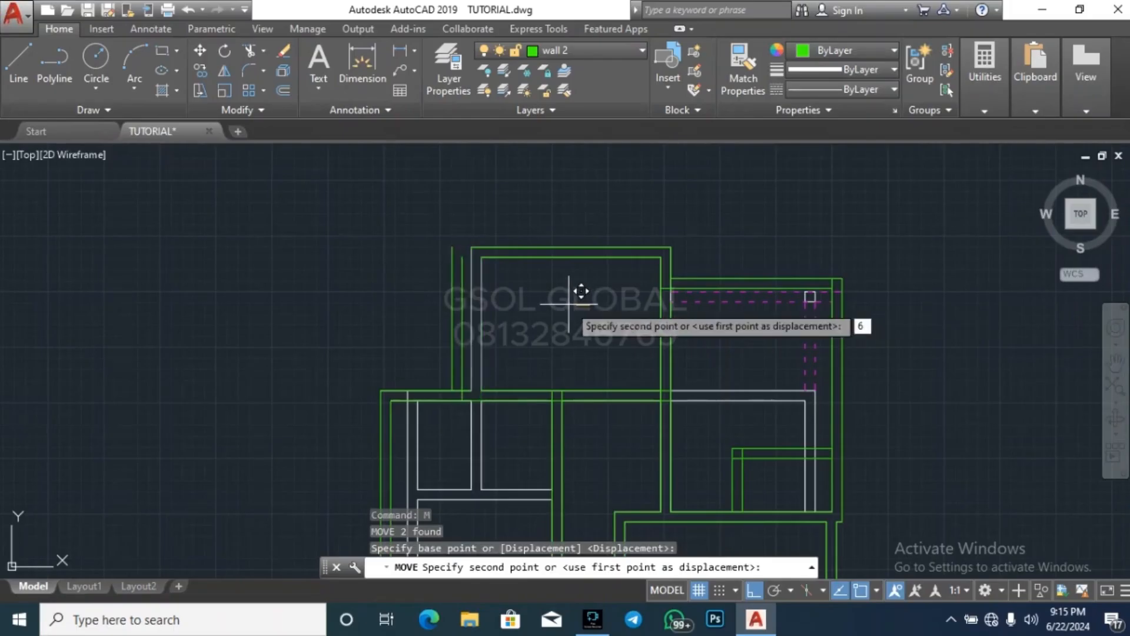
pyautogui.write('00')
pyautogui.press('Return')
pyautogui.press('Escape')
pyautogui.press('Escape')
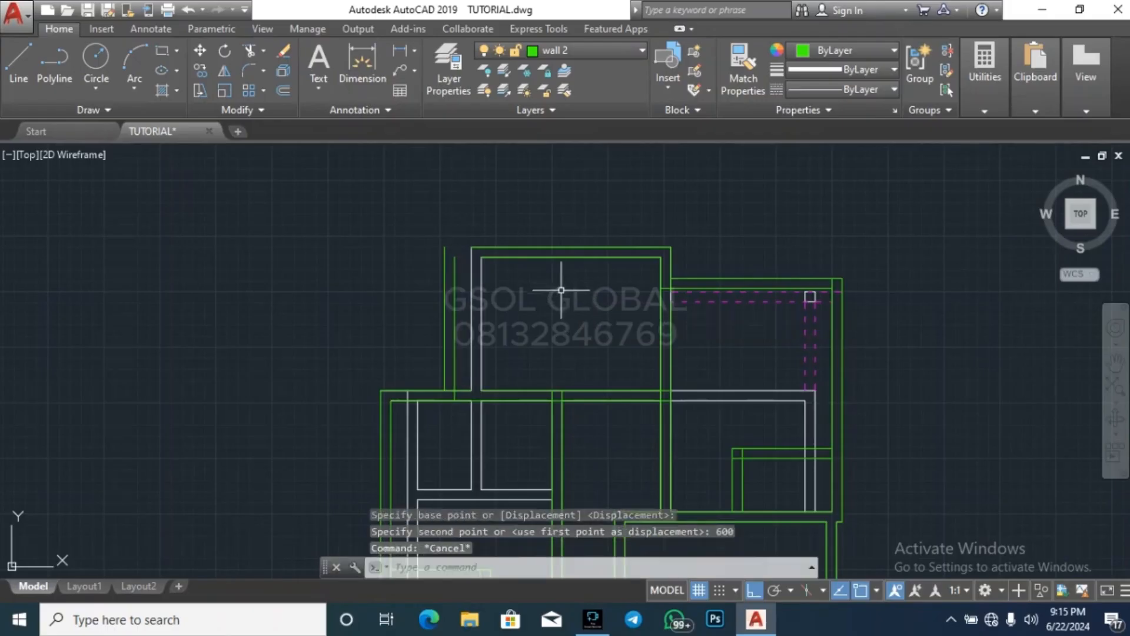
# Move the northern room's two north wall lines 600 north
pyautogui.click(569, 248)
pyautogui.click(571, 257)
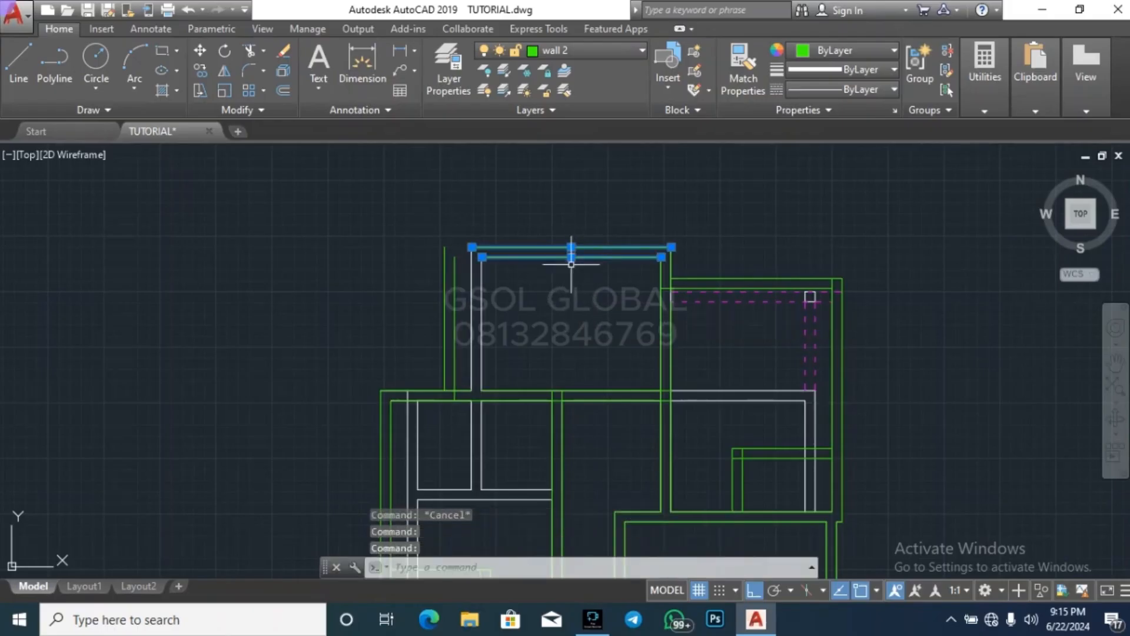
pyautogui.write('M')
pyautogui.press('Return')
pyautogui.click(611, 323)
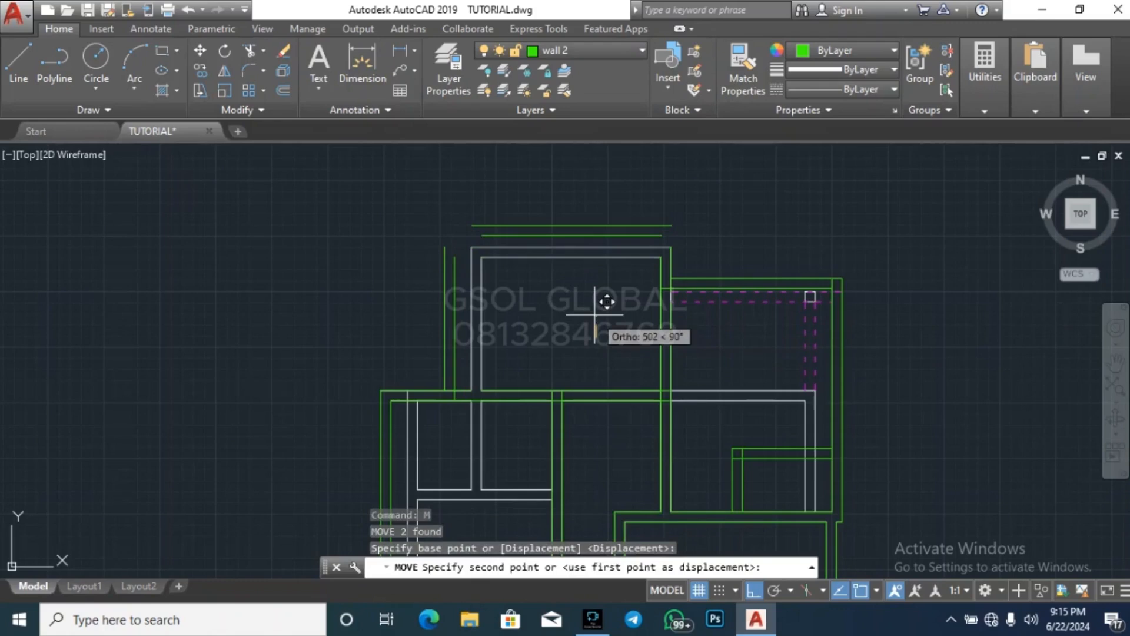
pyautogui.write('600')
pyautogui.press('Return')
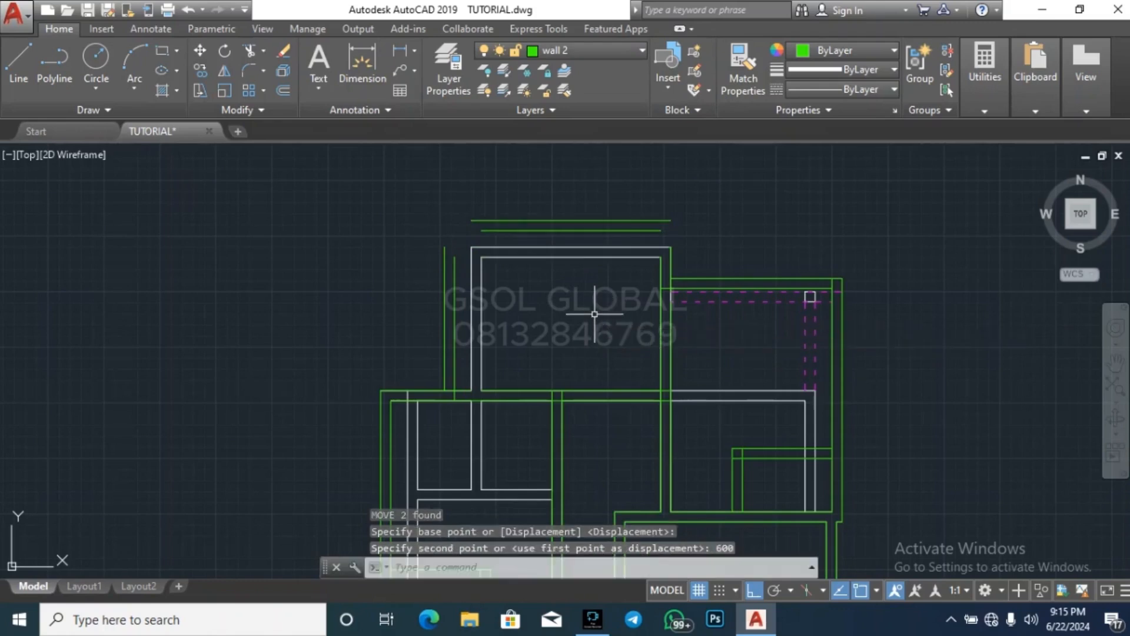
pyautogui.press('Escape')
pyautogui.press('Escape')
pyautogui.press('Escape')
# Stretch the northern room's outer west wall line northward past the outer north wall line
pyautogui.scroll(4, 454, 224)
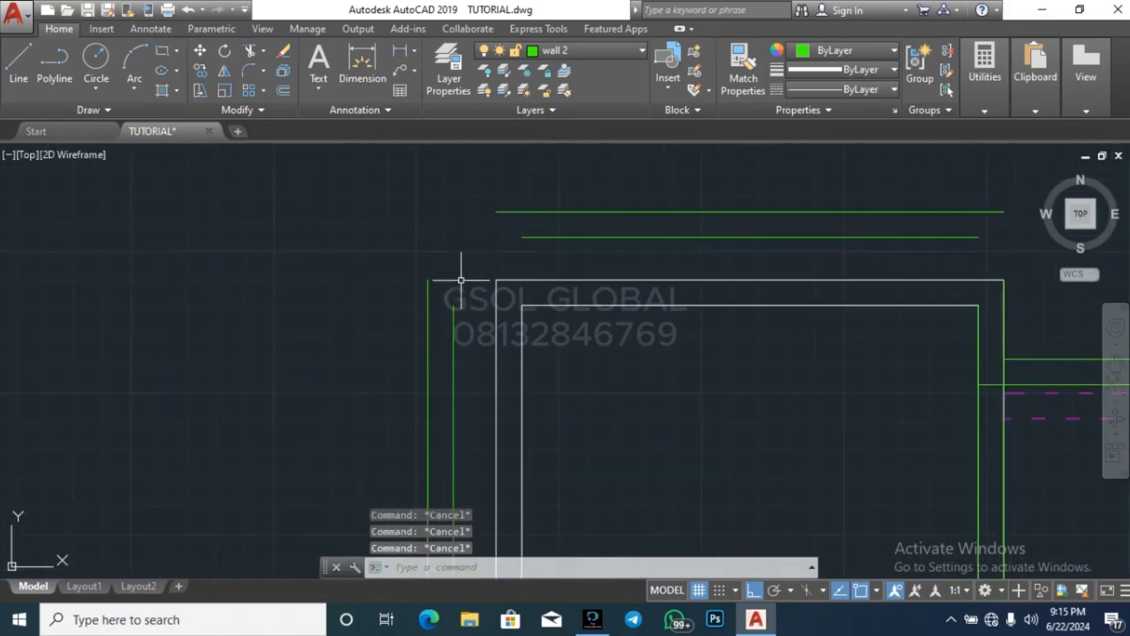
pyautogui.click(439, 317)
pyautogui.click(417, 297)
pyautogui.click(427, 280)
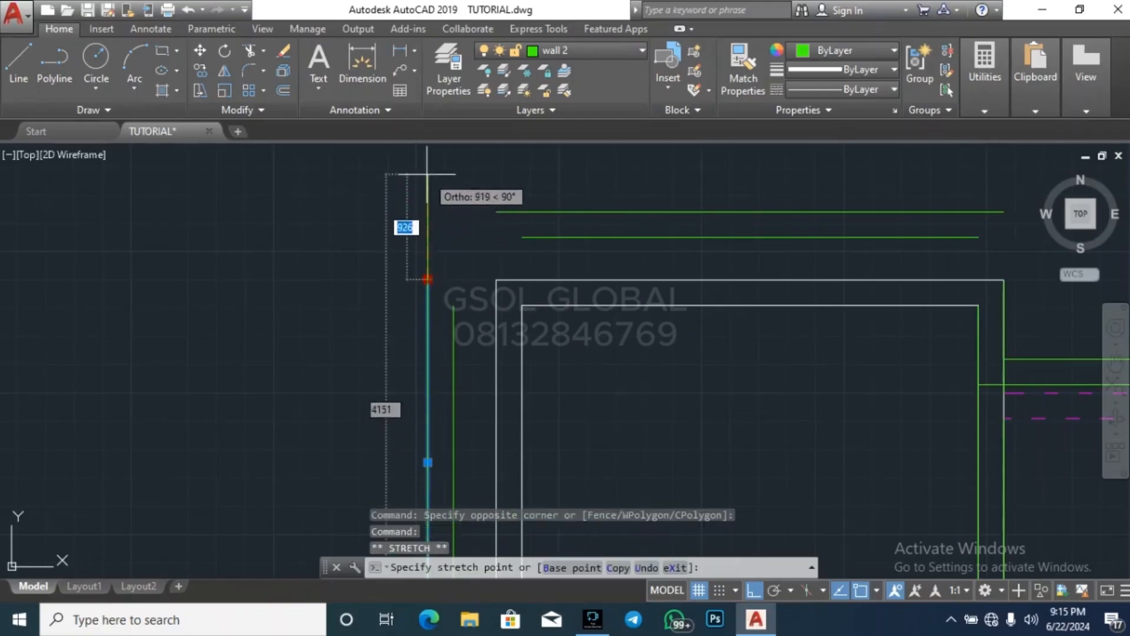
pyautogui.click(428, 173)
pyautogui.press('Escape')
pyautogui.press('Escape')
# Extend the northern room's two north wall lines west to the outer west wall line
pyautogui.click(472, 253)
pyautogui.click(378, 241)
pyautogui.write('e')
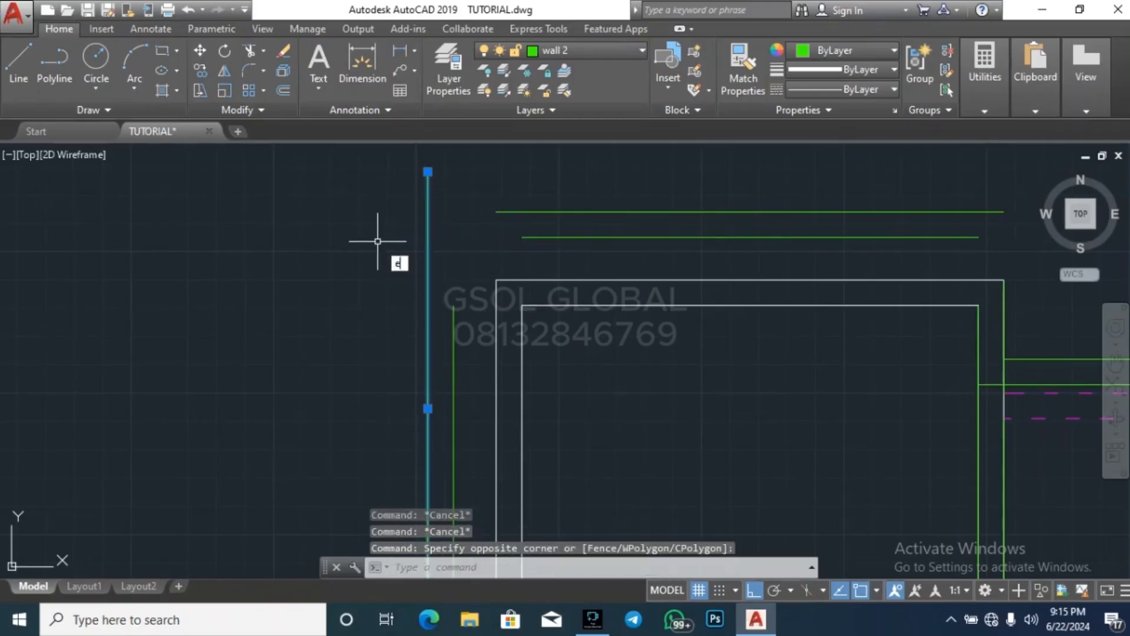
pyautogui.write('x')
pyautogui.press('Return')
pyautogui.click(578, 253)
pyautogui.click(526, 181)
pyautogui.press('Escape')
pyautogui.scroll(-3, 384, 240)
pyautogui.press('Escape')
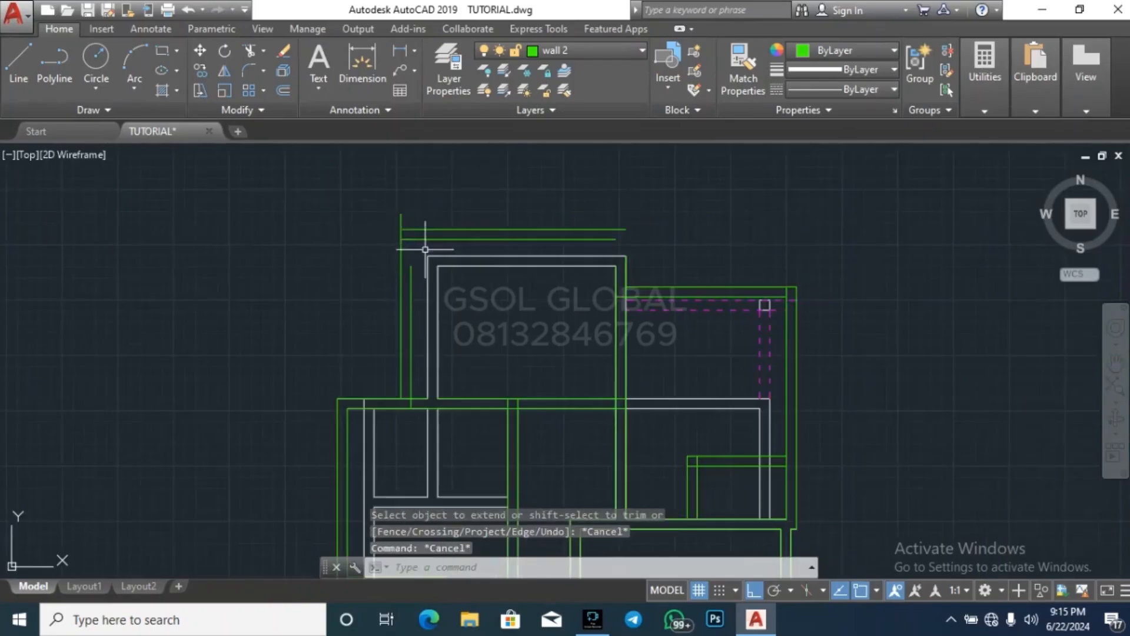
# Extend the northern room's inner west wall line north to the outer north wall line
pyautogui.scroll(4, 426, 235)
pyautogui.click(426, 233)
pyautogui.click(420, 206)
pyautogui.write('ex')
pyautogui.press('Return')
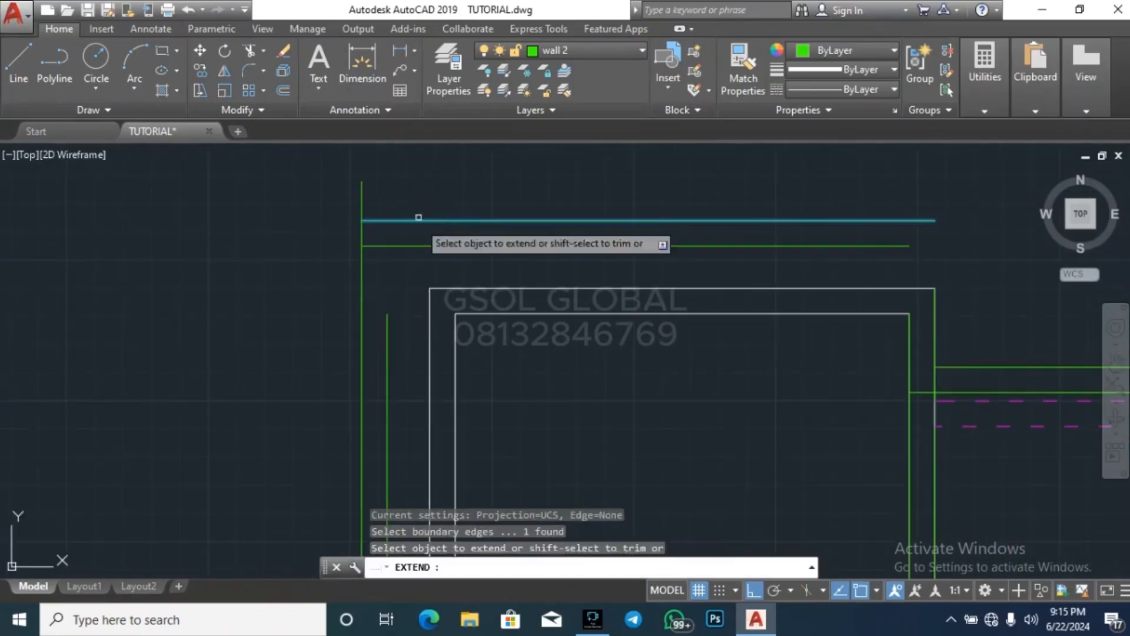
pyautogui.click(401, 336)
pyautogui.click(346, 298)
pyautogui.press('Escape')
# Trim the outer west wall line's overhang beyond the northern room's outer north wall line
pyautogui.press('Escape')
pyautogui.press('Escape')
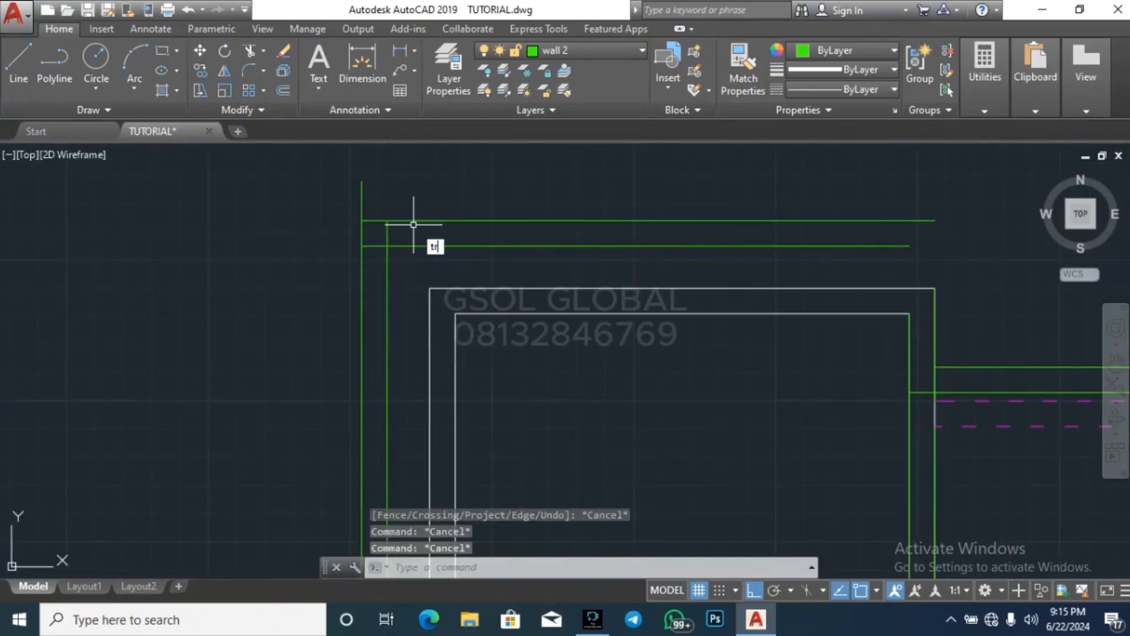
pyautogui.press('Return')
pyautogui.press('Return')
pyautogui.click(416, 197)
pyautogui.click(315, 184)
pyautogui.press('Escape')
pyautogui.scroll(-4, 420, 221)
pyautogui.press('Escape')
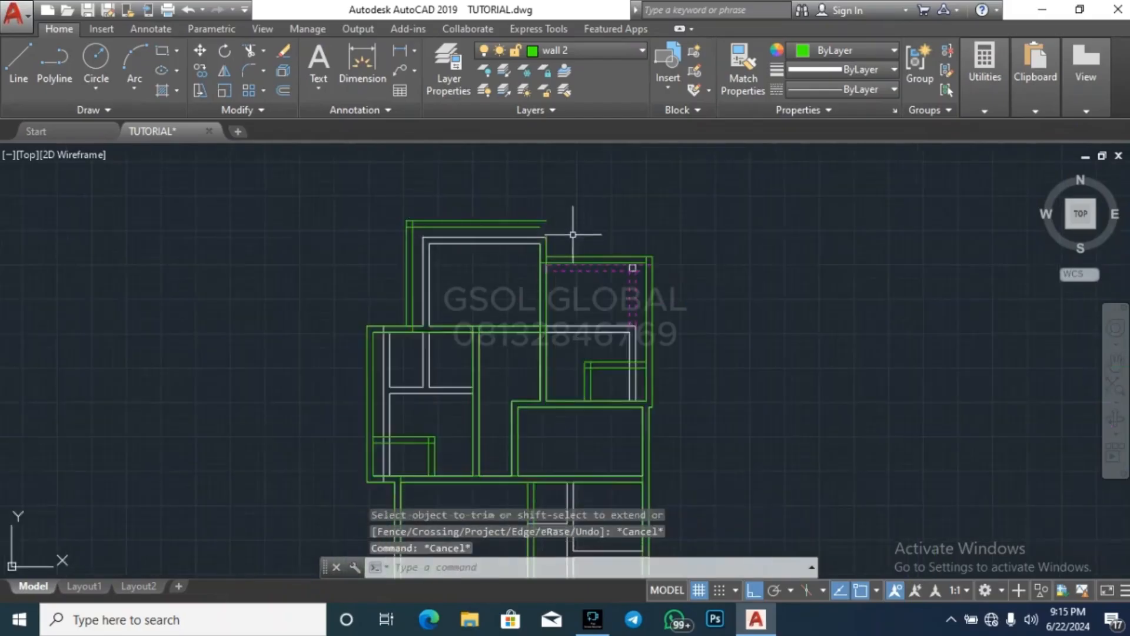
# Extend the northern room's two east wall lines north to the outer north wall line
pyautogui.scroll(4, 573, 234)
pyautogui.click(505, 221)
pyautogui.click(513, 190)
pyautogui.write('ex')
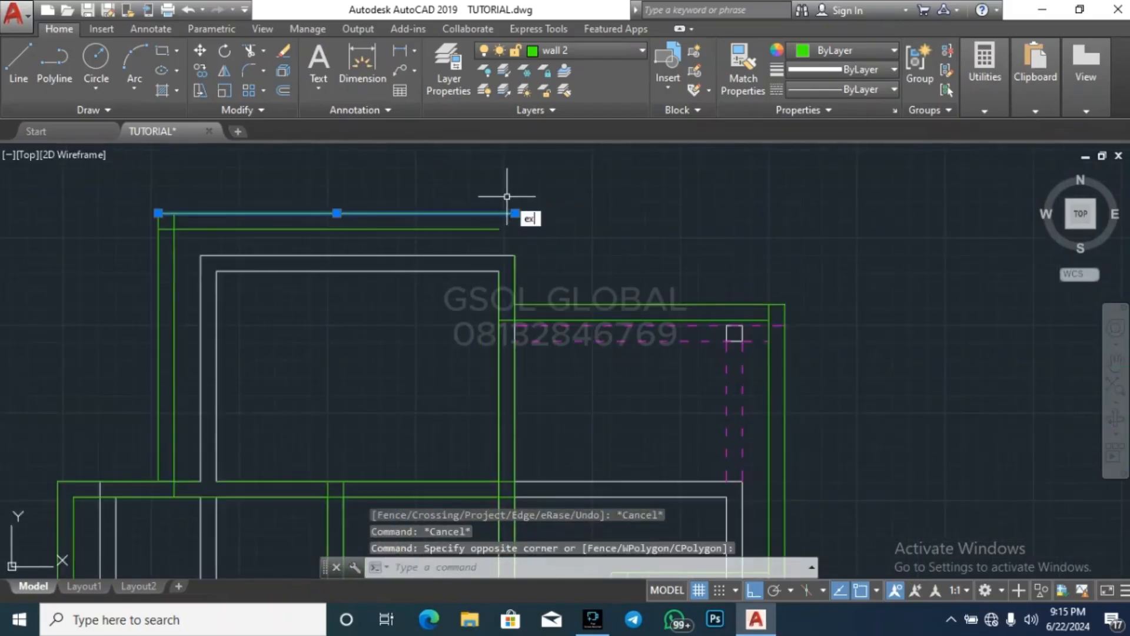
pyautogui.press('Return')
pyautogui.click(518, 276)
pyautogui.click(504, 283)
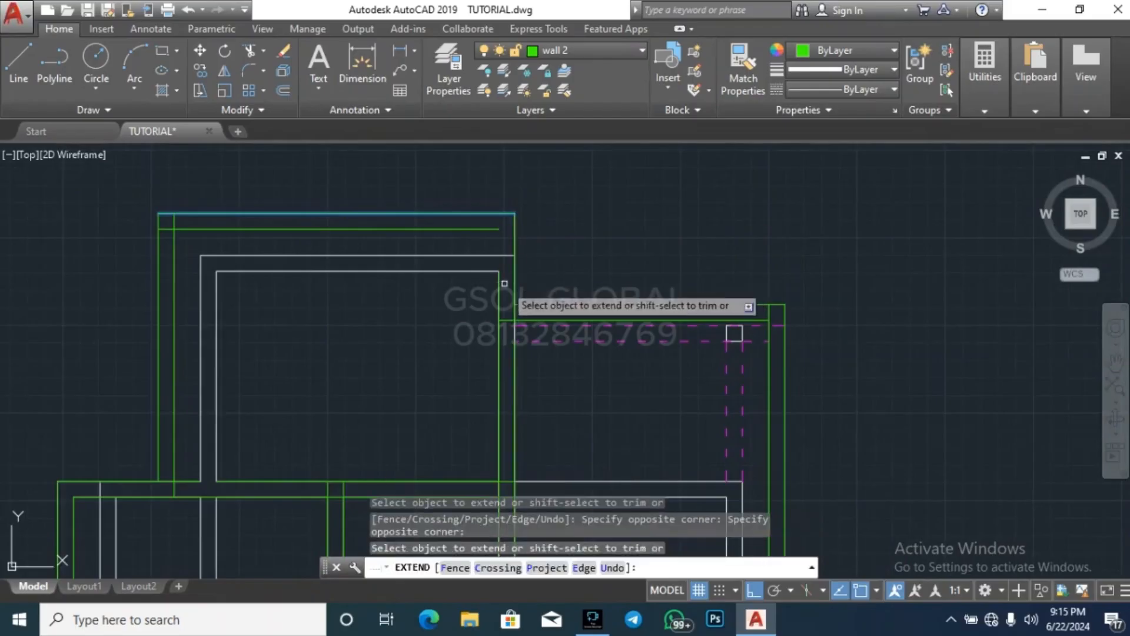
pyautogui.press('Escape')
pyautogui.press('Escape')
pyautogui.press('Escape')
pyautogui.scroll(-3, 594, 228)
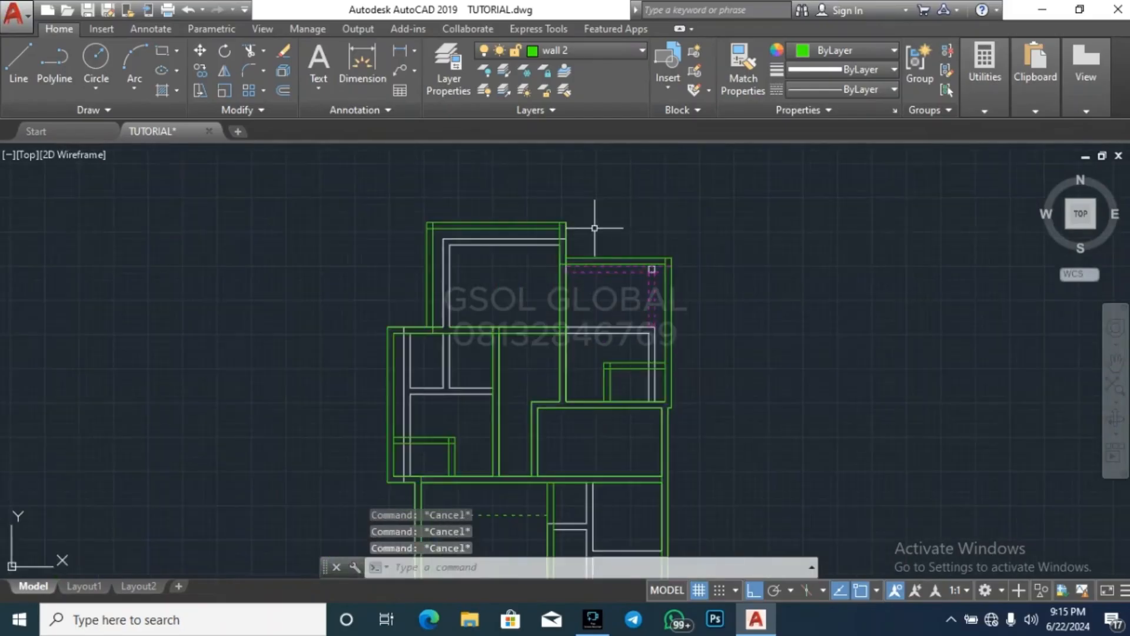
# Offset the northern room's inner east wall line 1200 west
pyautogui.write('o')
pyautogui.press('Return')
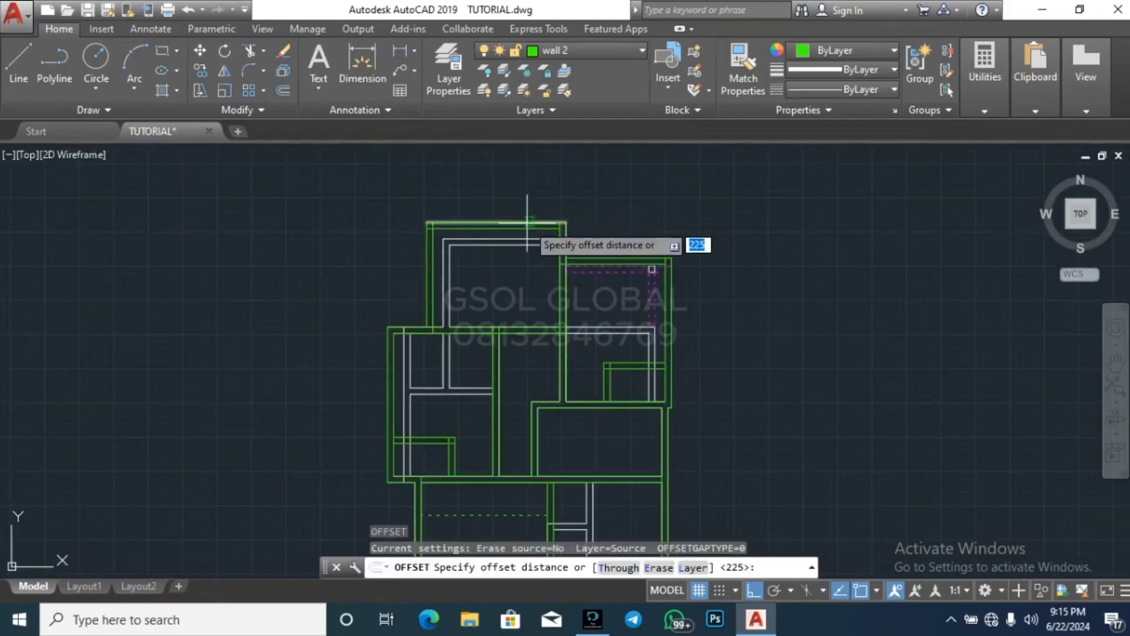
pyautogui.scroll(2, 485, 271)
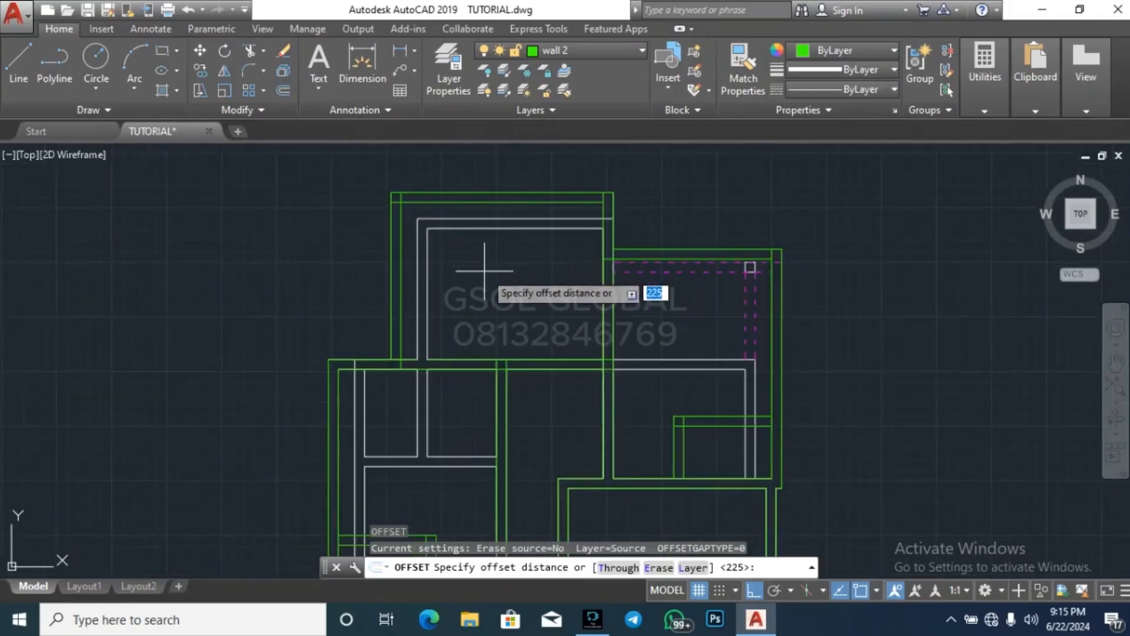
pyautogui.write('1200')
pyautogui.press('Return')
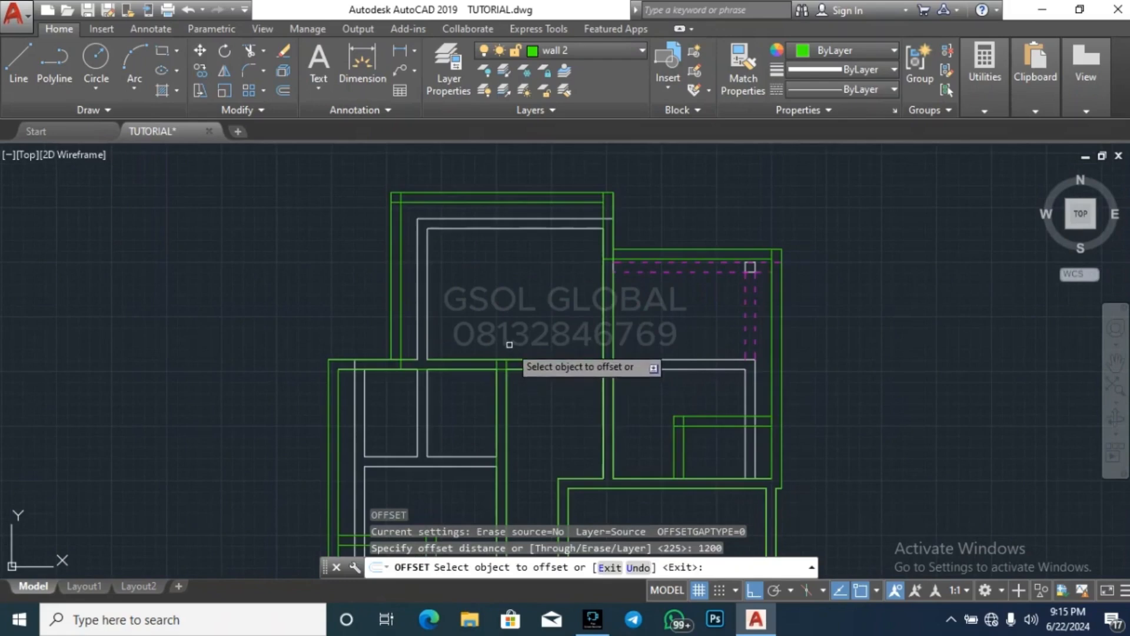
pyautogui.click(604, 244)
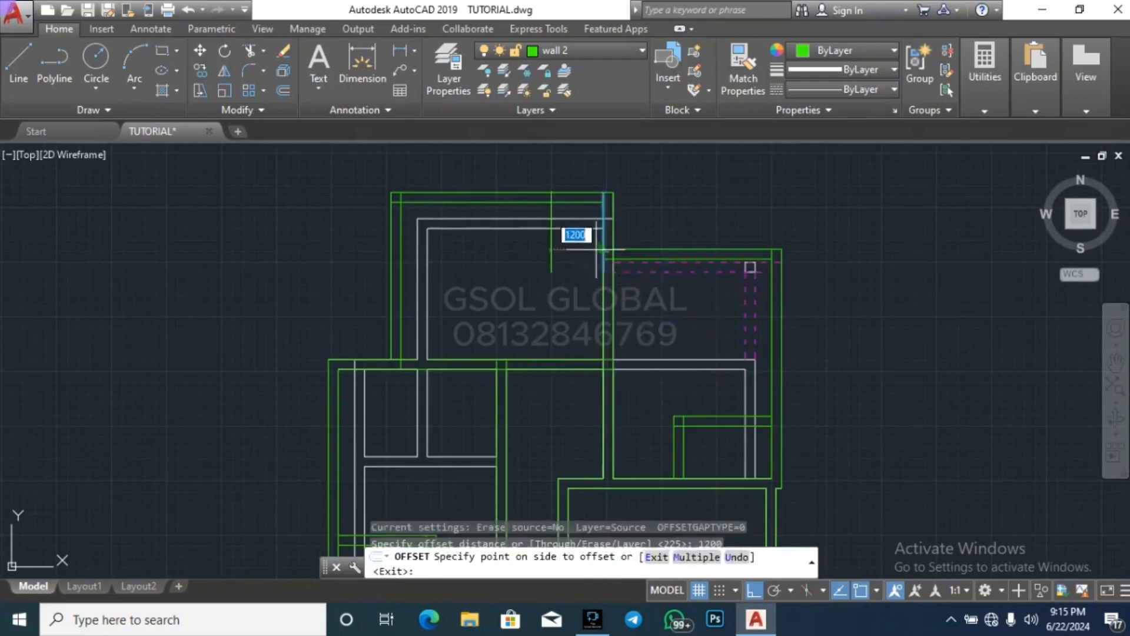
pyautogui.click(575, 282)
pyautogui.press('Return')
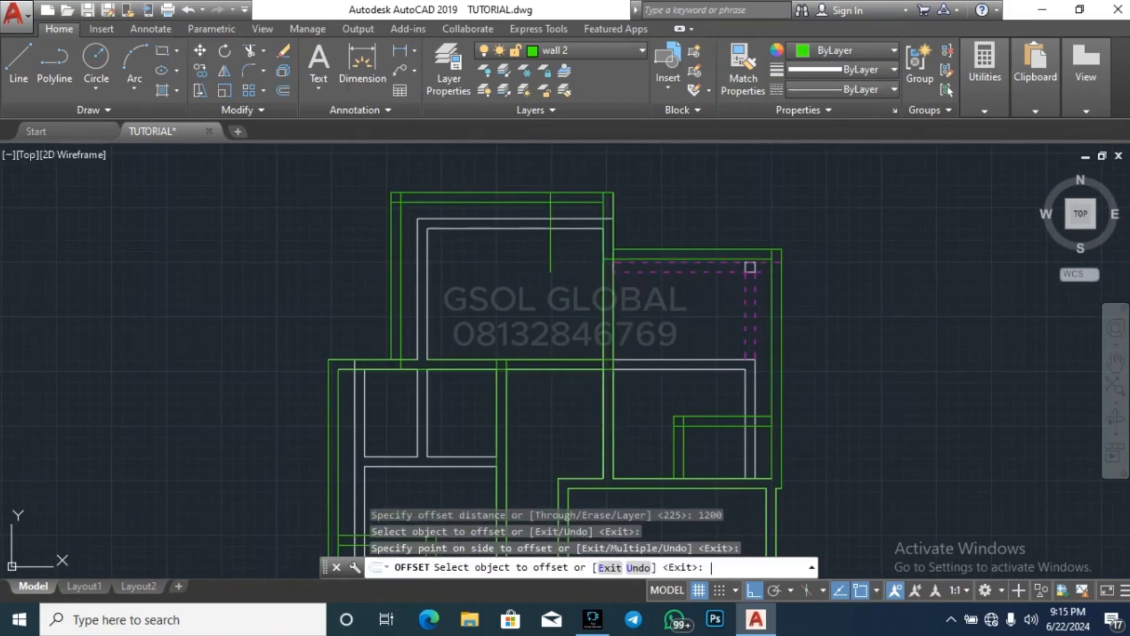
# Offset the northern room's new partition line 225 west to give the partition its thickness
pyautogui.press('Return')
pyautogui.write('225')
pyautogui.press('Return')
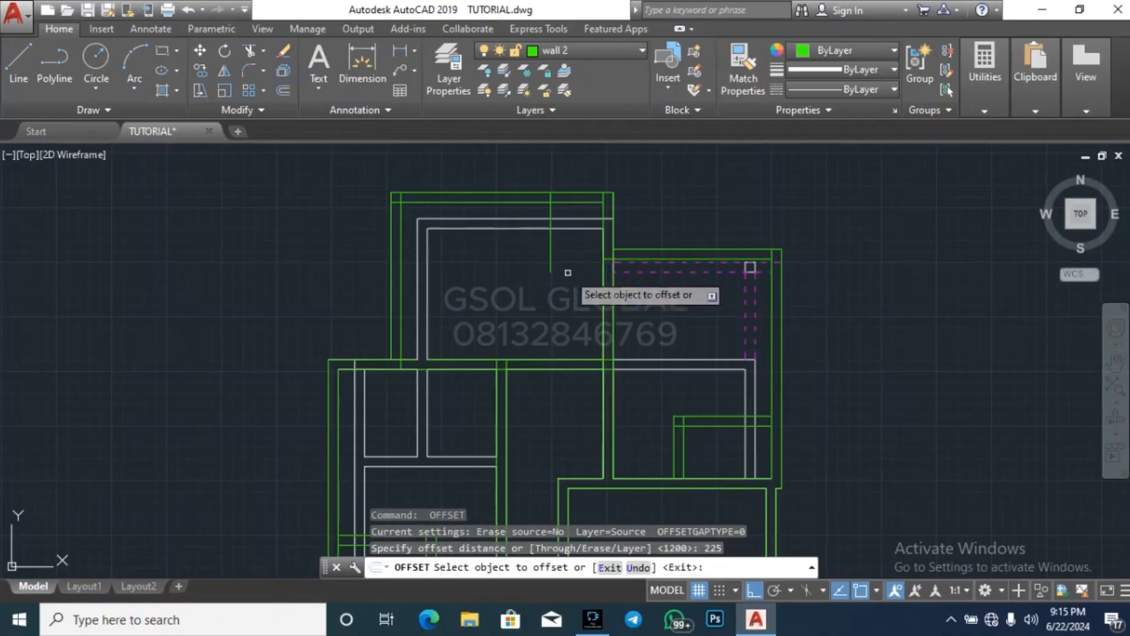
pyautogui.click(550, 246)
pyautogui.click(539, 247)
pyautogui.press('Escape')
pyautogui.press('Escape')
pyautogui.press('Escape')
pyautogui.press('Escape')
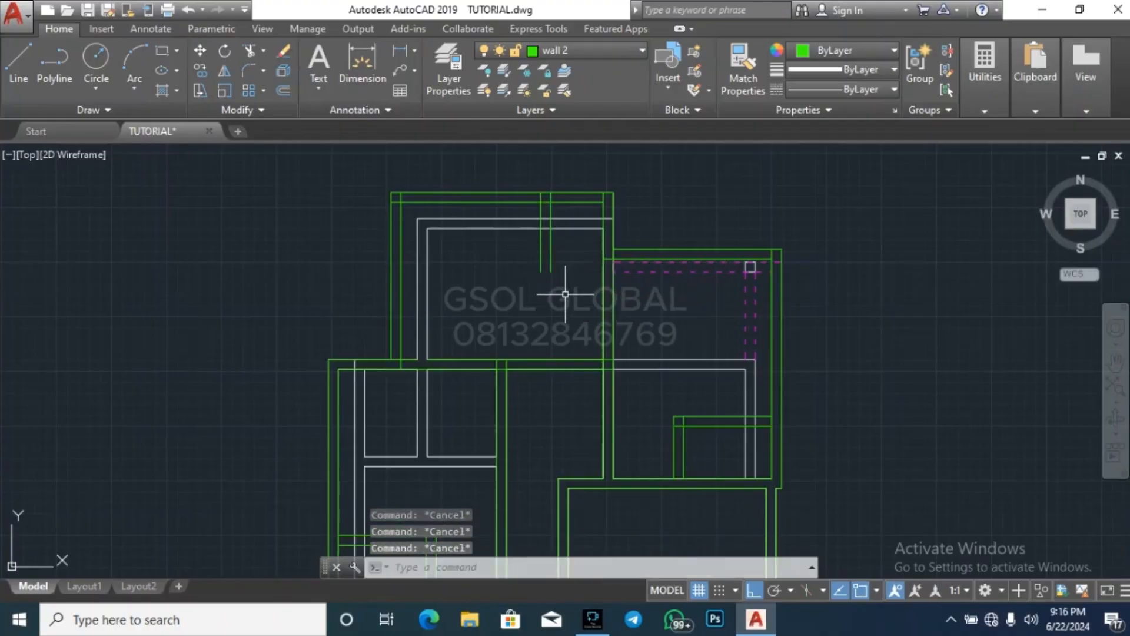
# Offset the northern room's inner north wall line 2000 south
pyautogui.press('Return')
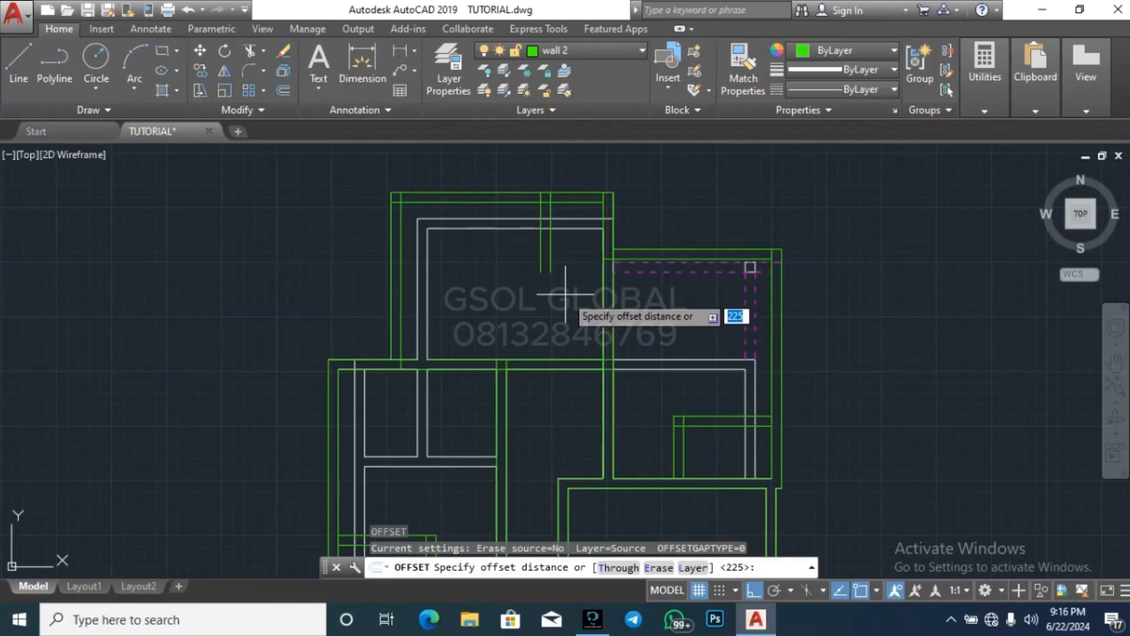
pyautogui.press('Return')
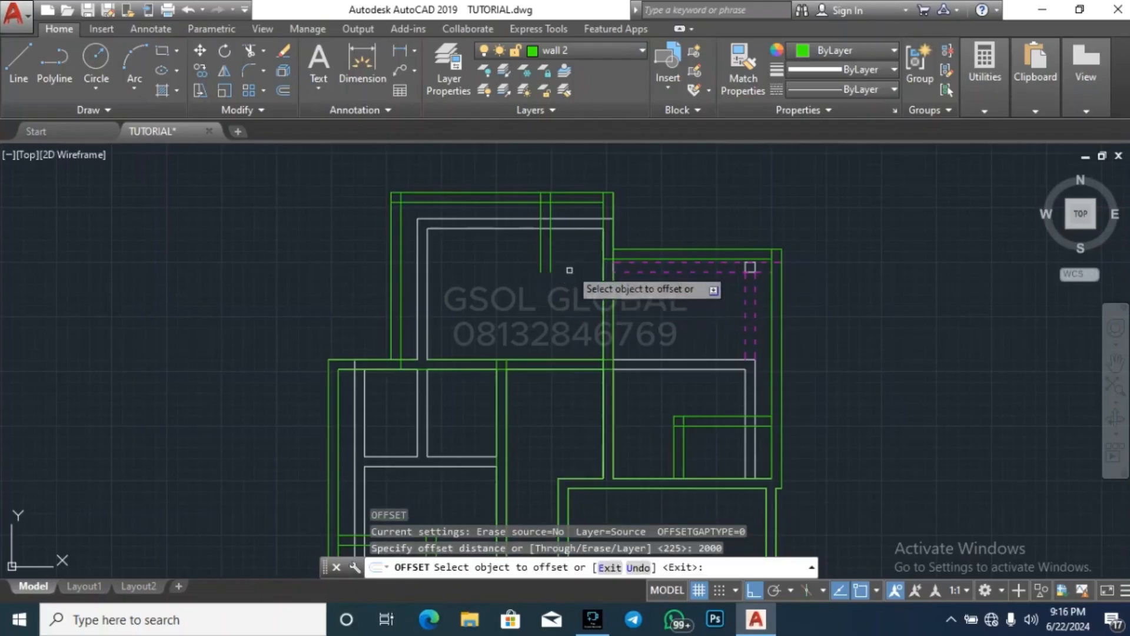
pyautogui.click(585, 202)
pyautogui.click(570, 308)
pyautogui.press('Return')
pyautogui.press('Return')
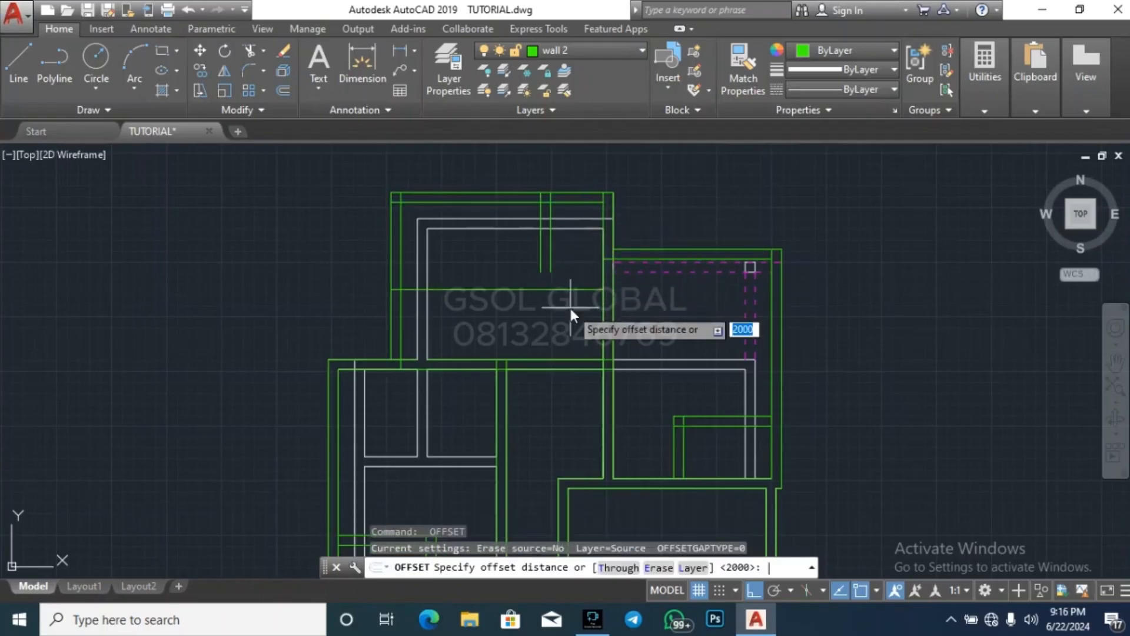
# Offset the northern room's new horizontal partition line 225 south to form its second face
pyautogui.write('225')
pyautogui.press('Return')
pyautogui.click(575, 290)
pyautogui.click(567, 335)
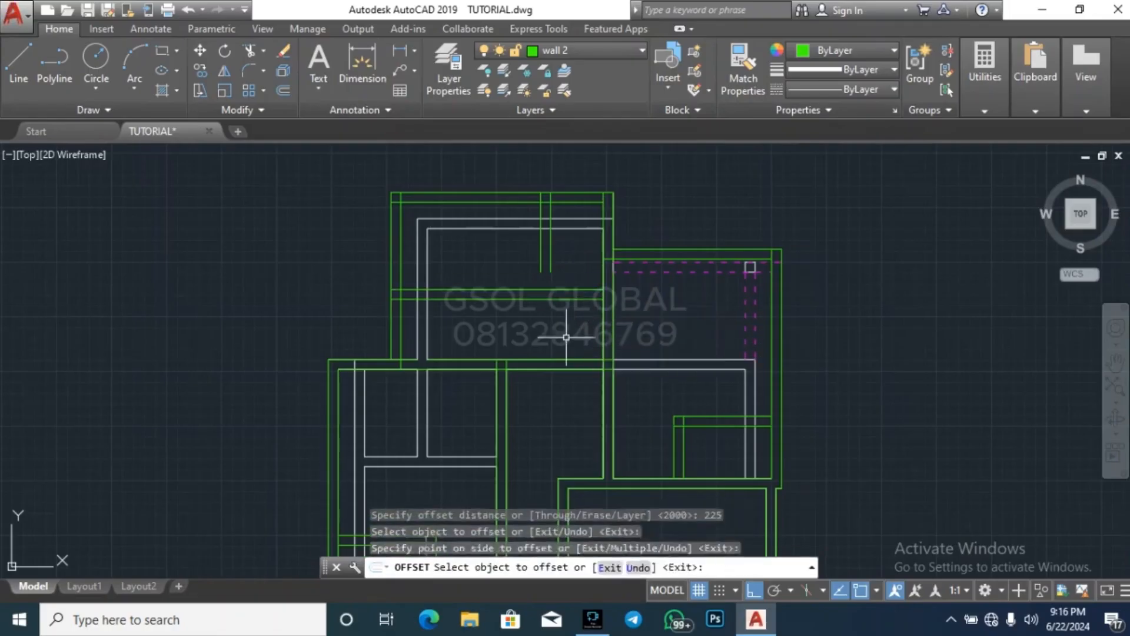
pyautogui.press('Escape')
pyautogui.press('Escape')
# Extend the northern room's two vertical partition lines south to the lower horizontal partition line
pyautogui.click(561, 314)
pyautogui.click(552, 296)
pyautogui.press('Return')
pyautogui.click(556, 342)
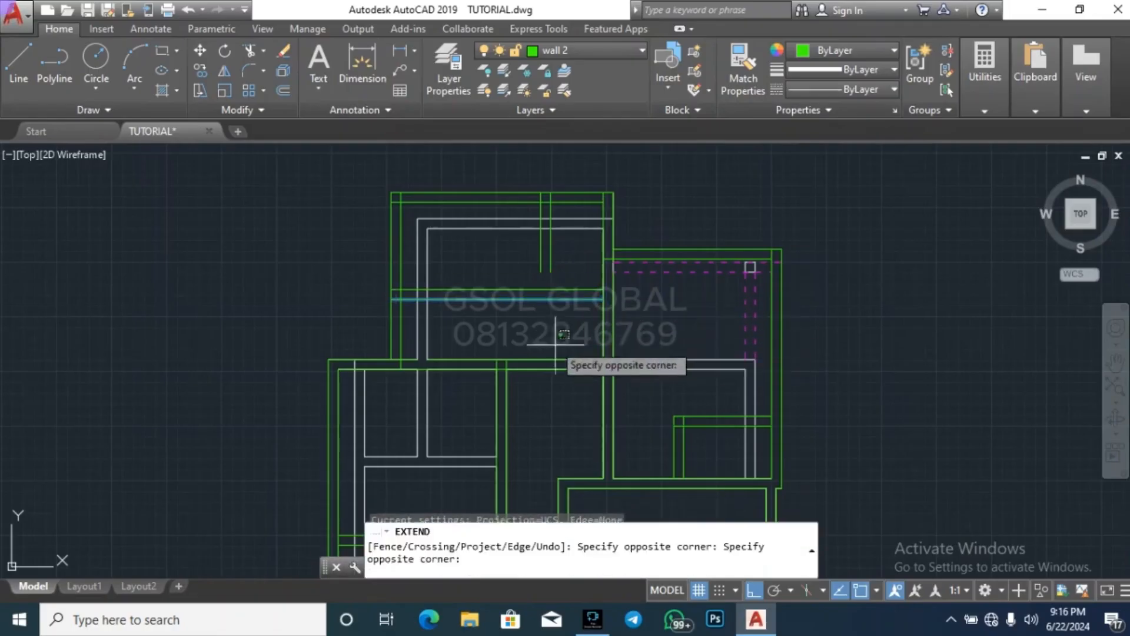
pyautogui.click(536, 237)
pyautogui.press('Escape')
pyautogui.press('Escape')
pyautogui.press('Escape')
# Trim the two horizontal partition lines west of the vertical partition in the northern room
pyautogui.press('Return')
pyautogui.press('Return')
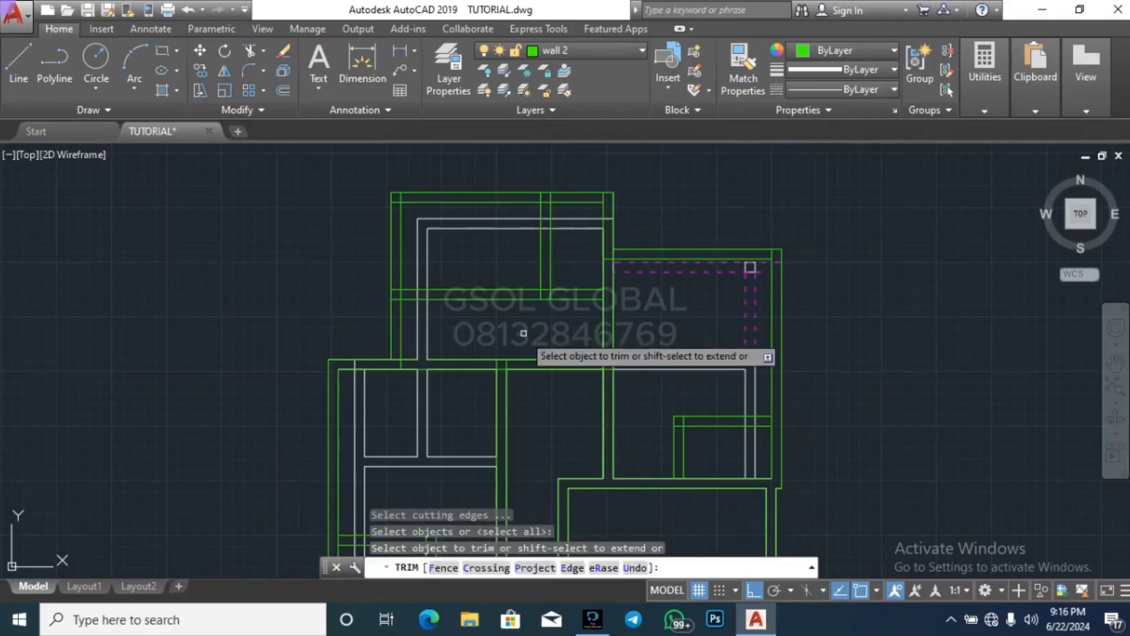
pyautogui.click(521, 331)
pyautogui.click(464, 283)
pyautogui.press('Escape')
# Delete the two leftover horizontal line pieces at the northern room's west wall
pyautogui.click(346, 328)
pyautogui.click(470, 273)
pyautogui.press('Delete')
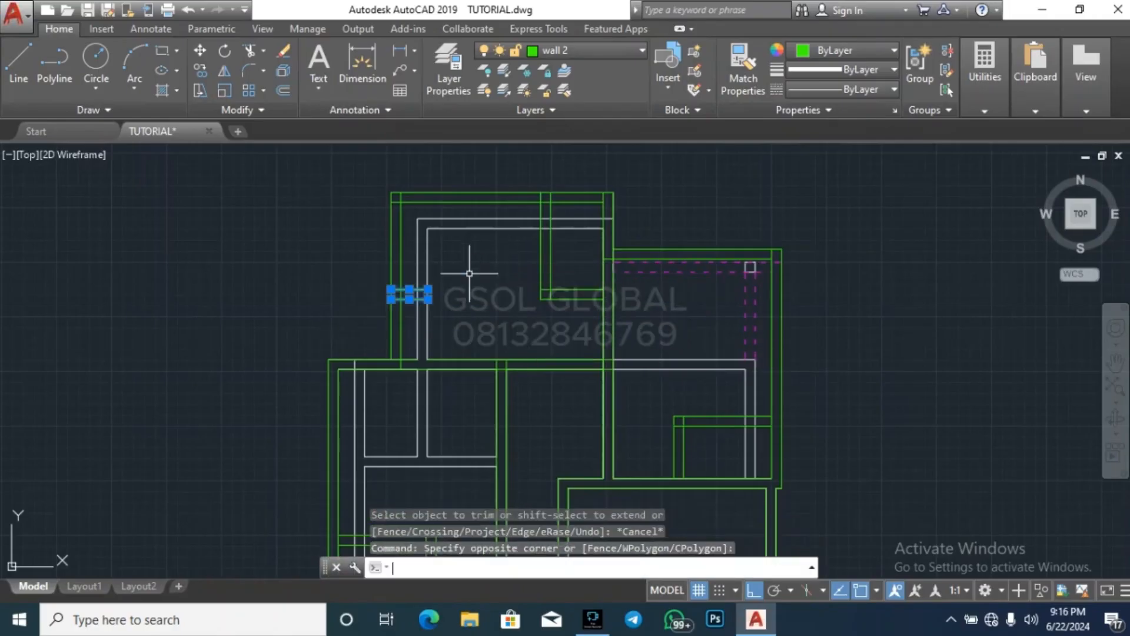
pyautogui.press('Delete')
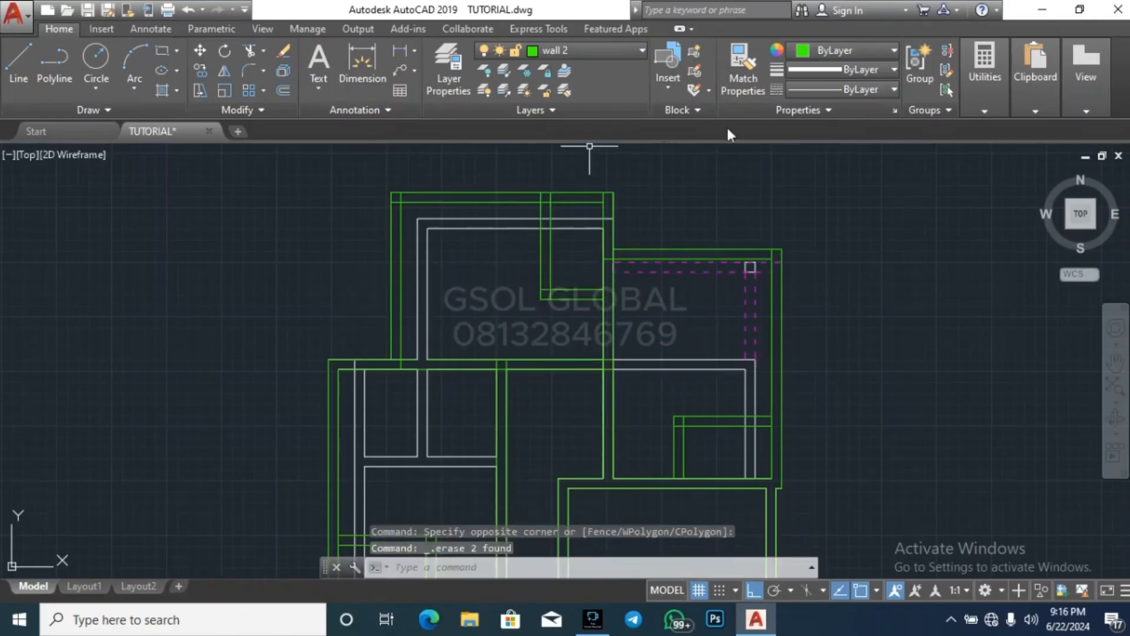
# Measure along the inner north wall from the vertical partition's west face to the northern room's inner west wall
pyautogui.click(966, 103)
pyautogui.click(971, 142)
pyautogui.scroll(2, 543, 196)
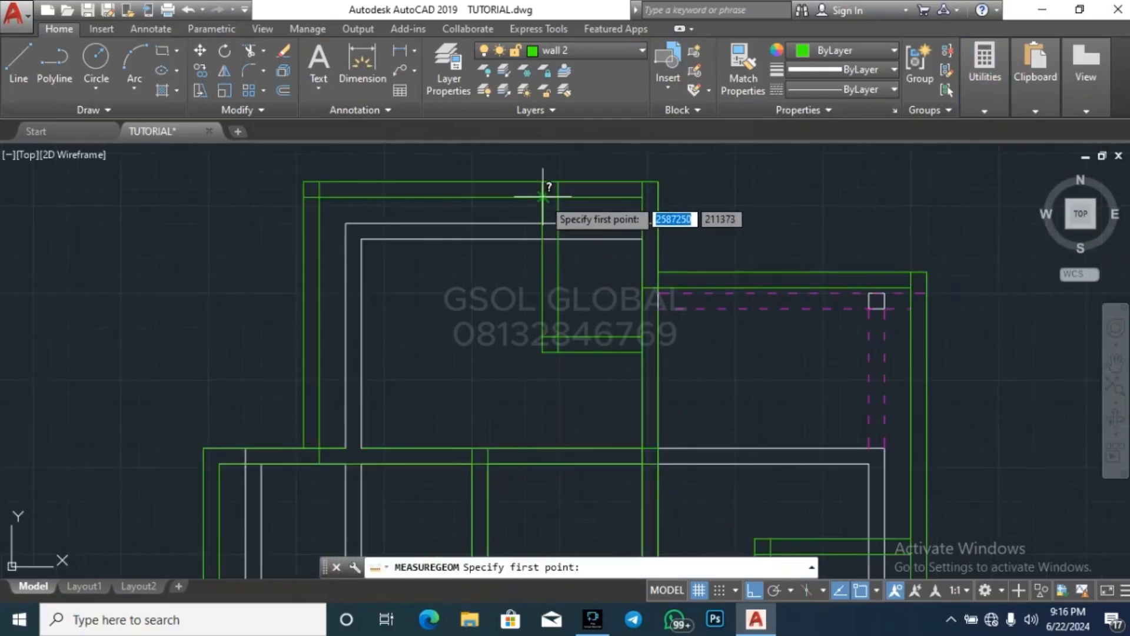
pyautogui.click(542, 196)
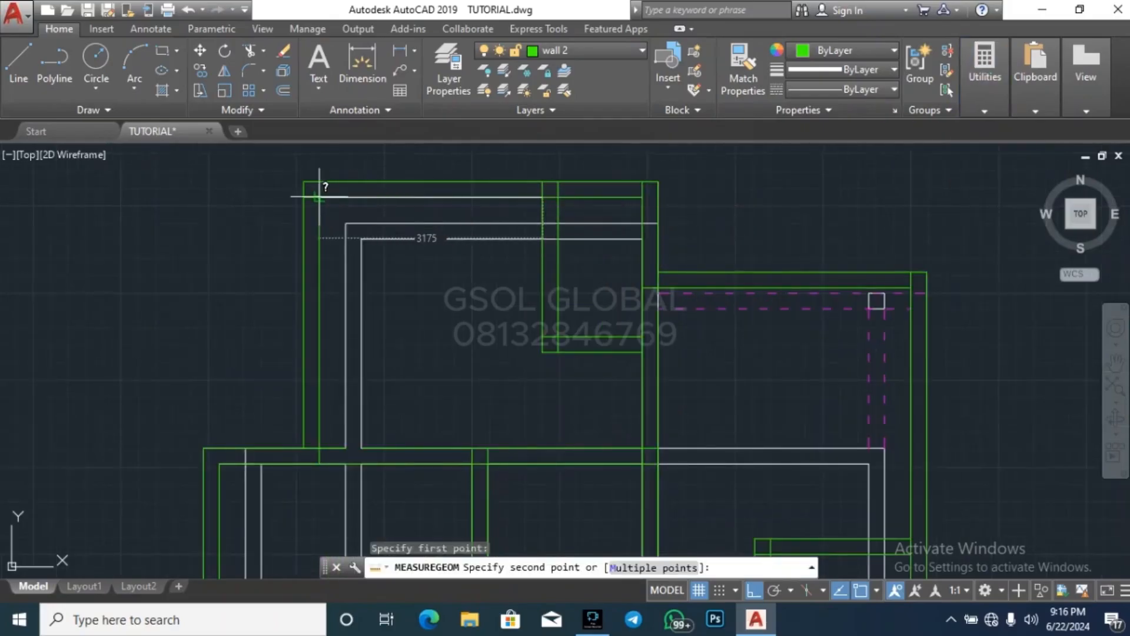
pyautogui.press('Escape')
pyautogui.press('Escape')
pyautogui.press('Escape')
pyautogui.press('Escape')
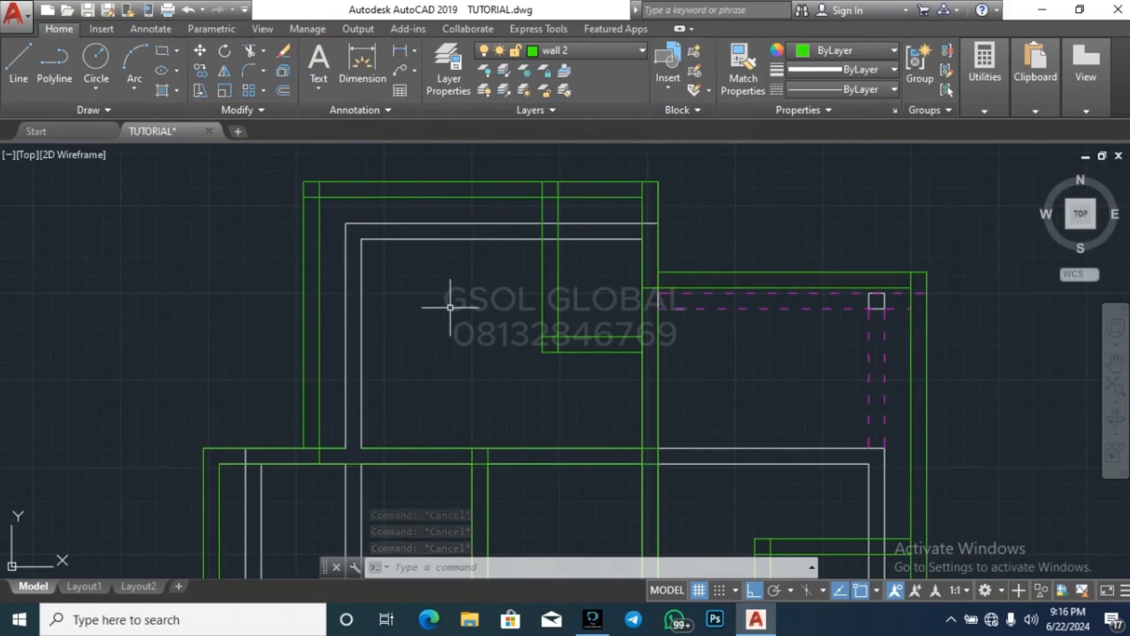
pyautogui.press('Escape')
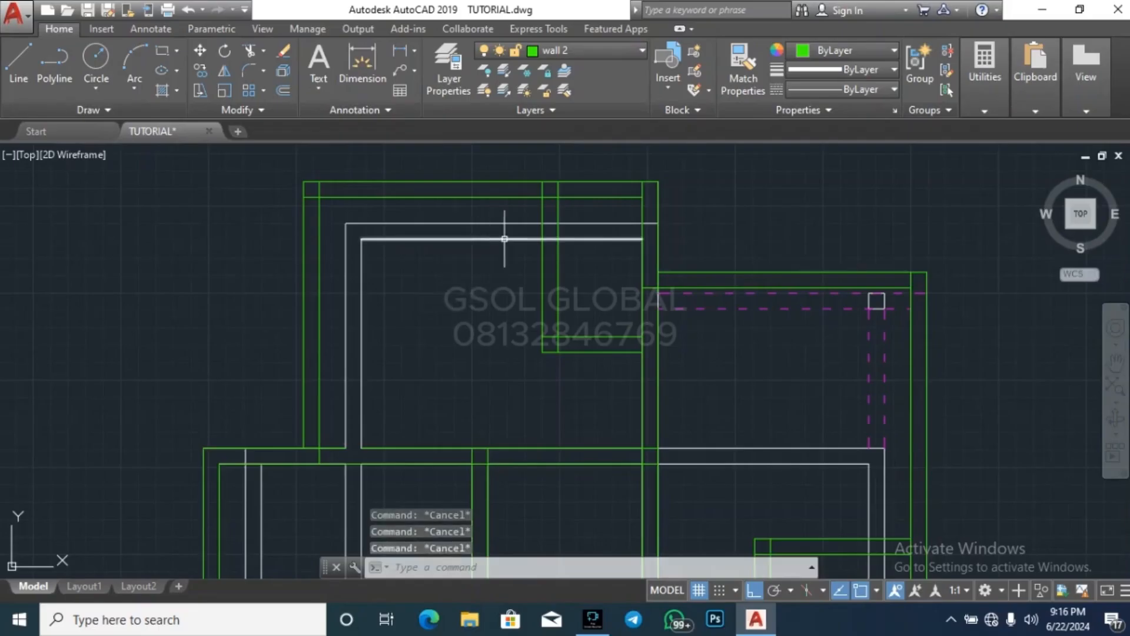
# Recheck the northern room's clear width from its inner northwest corner east to the partition
pyautogui.scroll(-2, 594, 228)
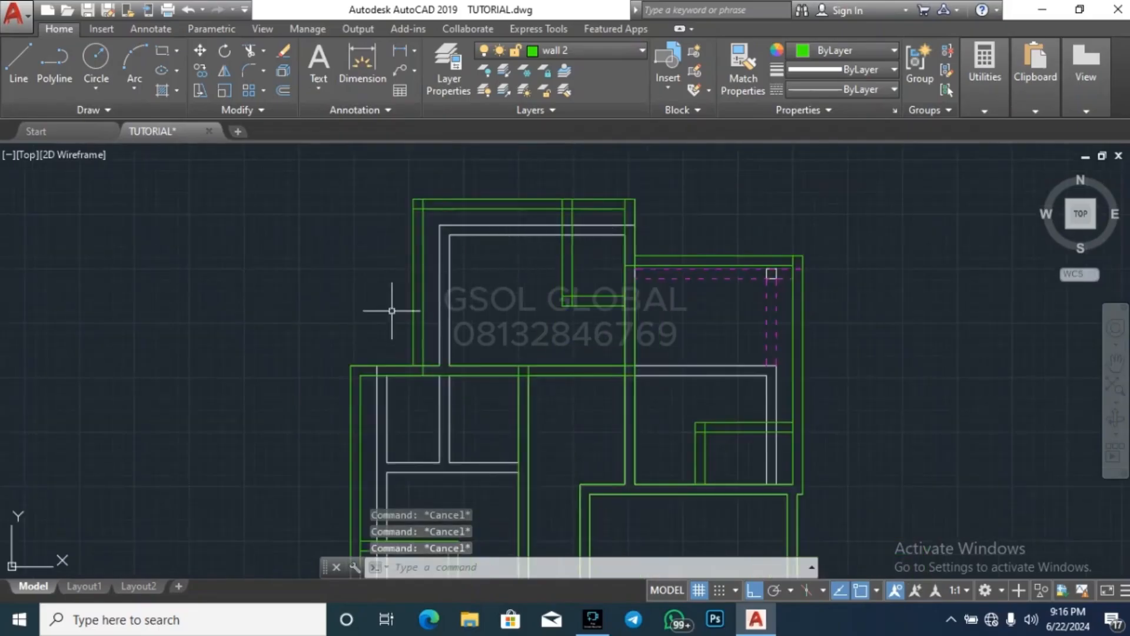
pyautogui.click(988, 98)
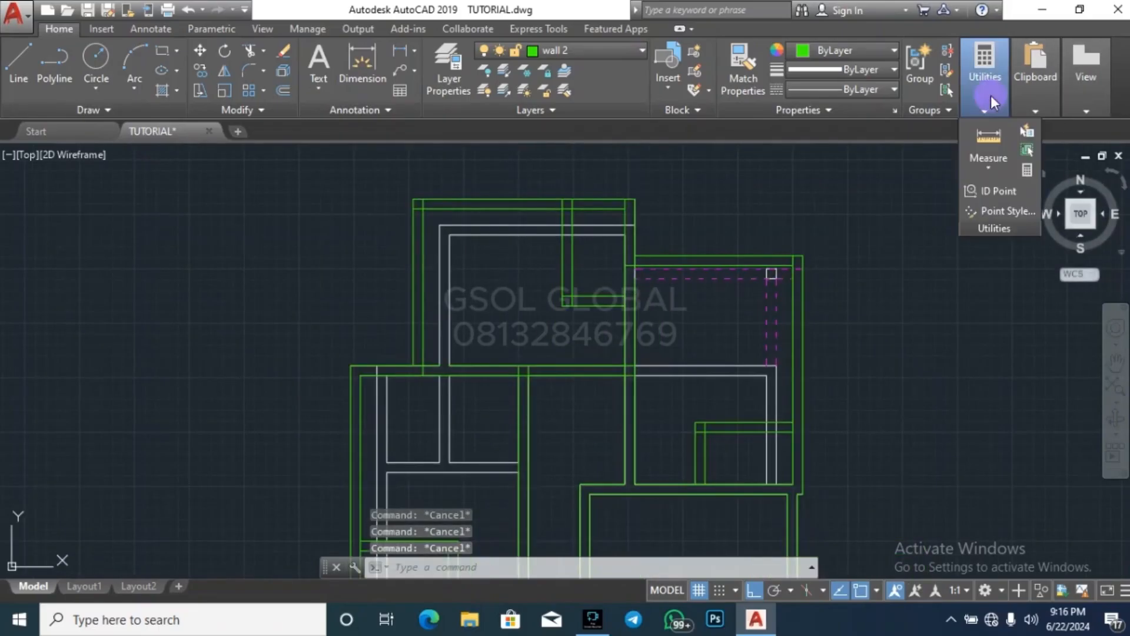
pyautogui.click(990, 136)
pyautogui.click(423, 207)
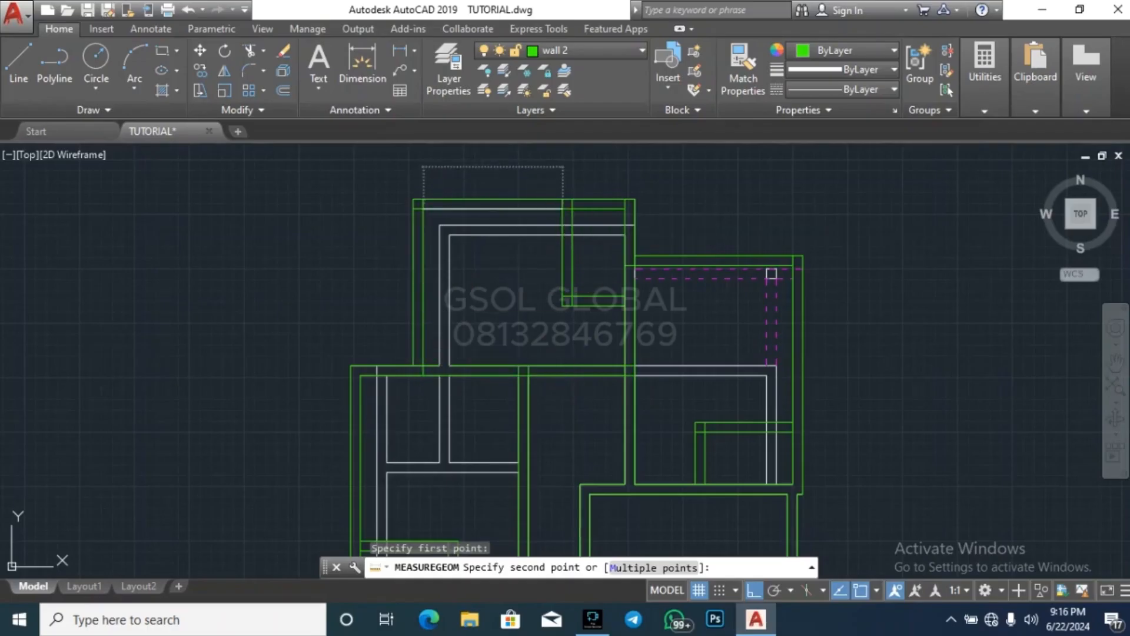
pyautogui.press('Escape')
pyautogui.press('Escape')
pyautogui.press('Escape')
pyautogui.press('Escape')
pyautogui.scroll(-4, 568, 189)
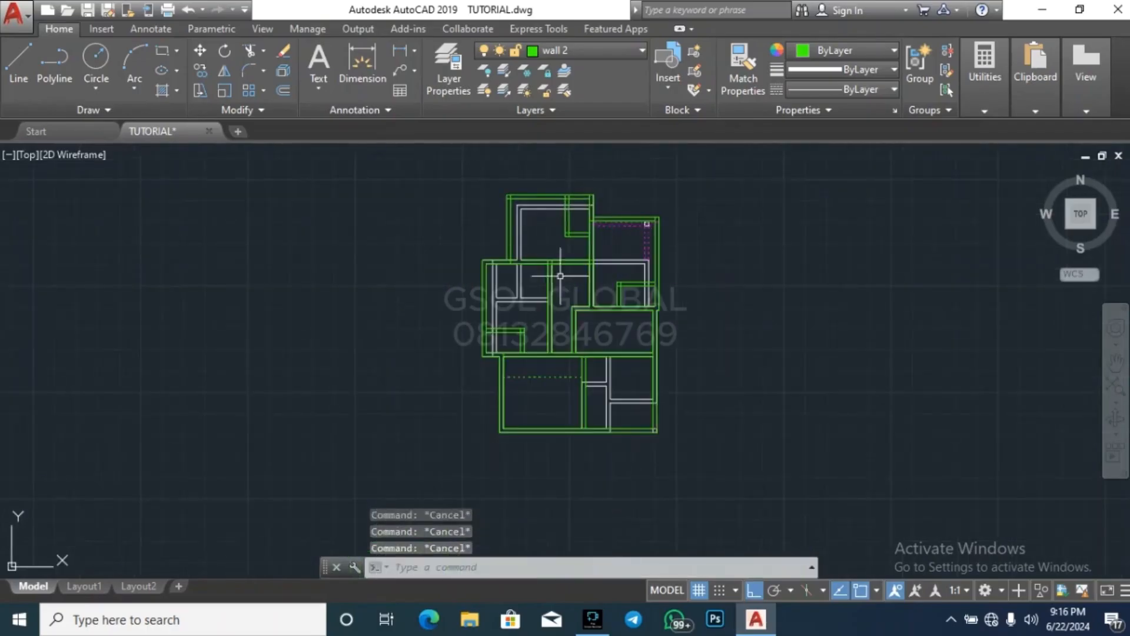
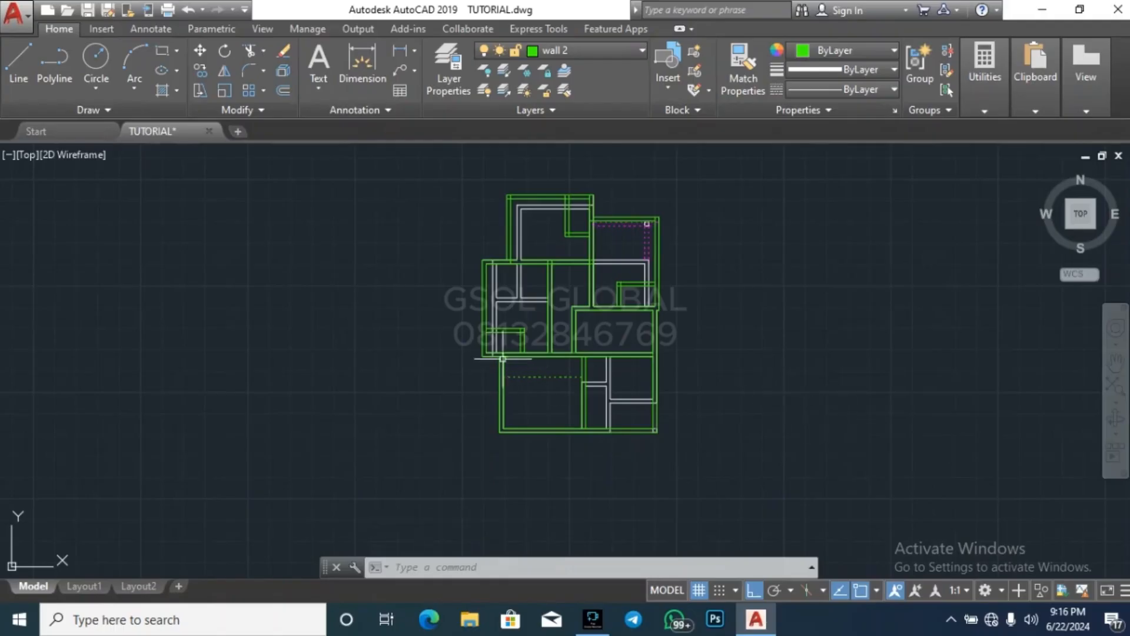
# Turn off the WALL layer so that the upper-floor plan is isolated from the white walls beneath it
pyautogui.press('Escape')
pyautogui.press('Escape')
pyautogui.press('Escape')
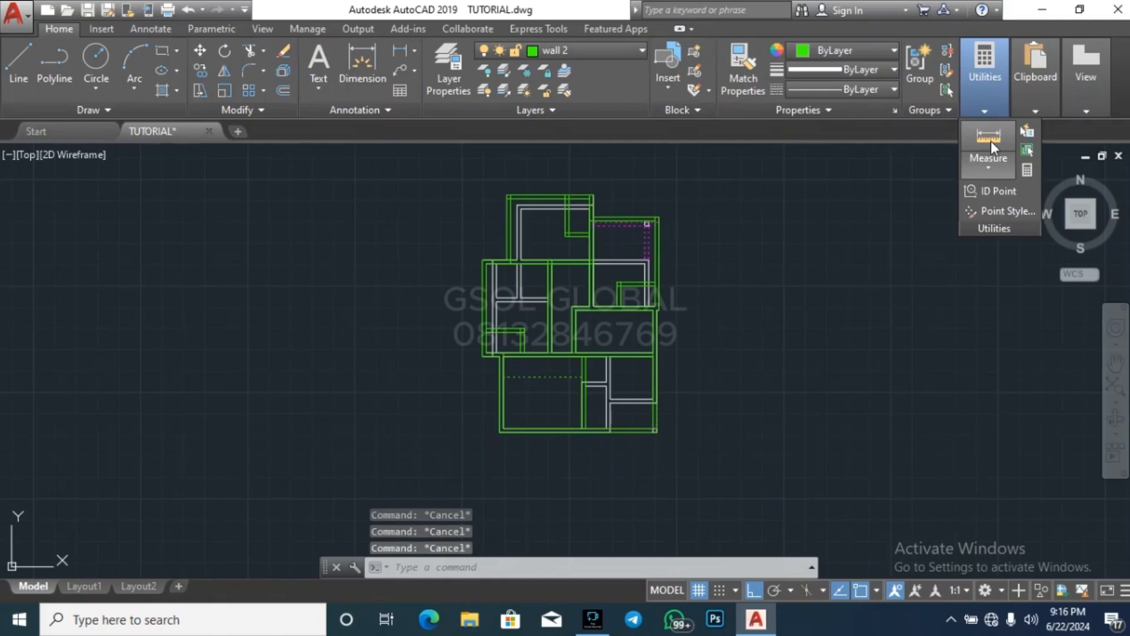
pyautogui.click(485, 73)
pyautogui.click(528, 291)
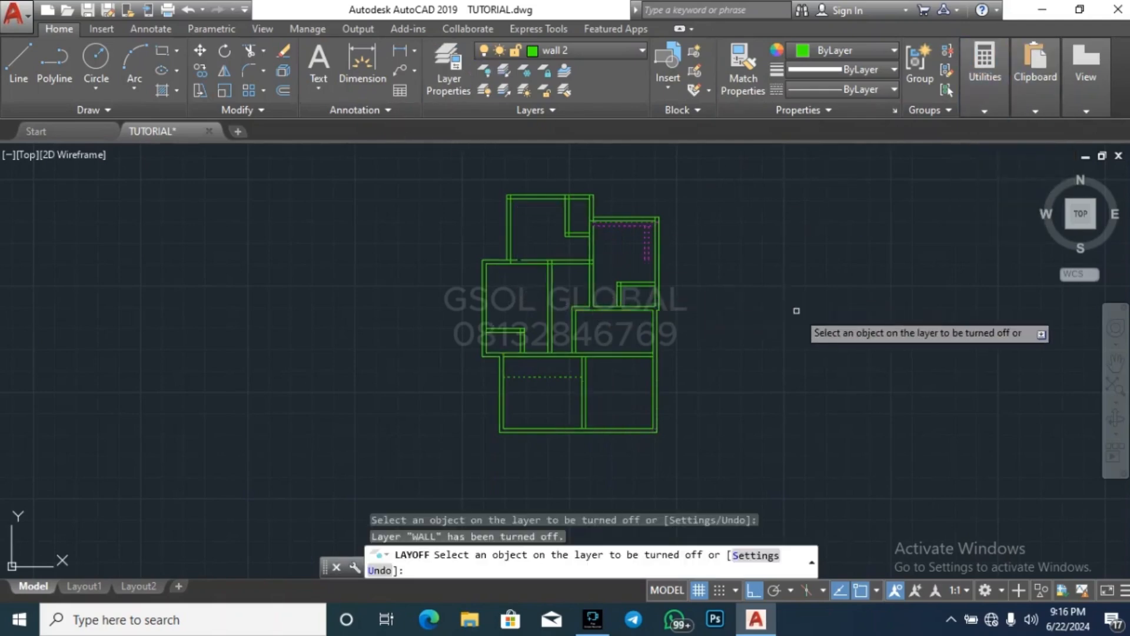
pyautogui.press('Escape')
# Move the whole upper-floor plan straight west, clear of the hidden walls, and turn all layers back on
pyautogui.click(440, 477)
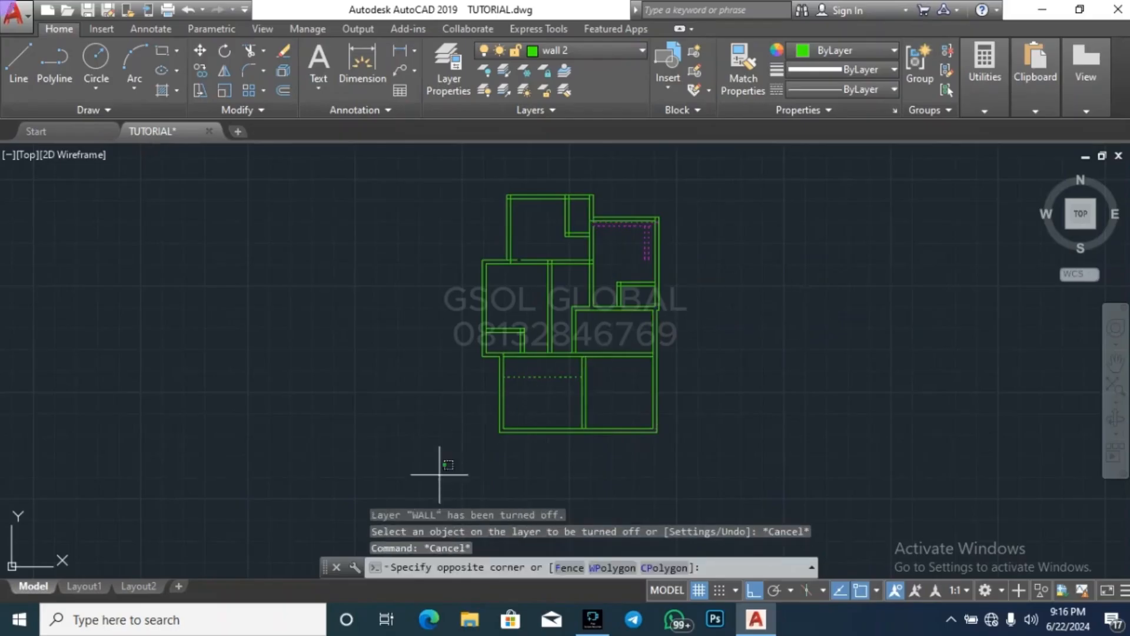
pyautogui.click(733, 172)
pyautogui.write('m')
pyautogui.press('Return')
pyautogui.click(862, 293)
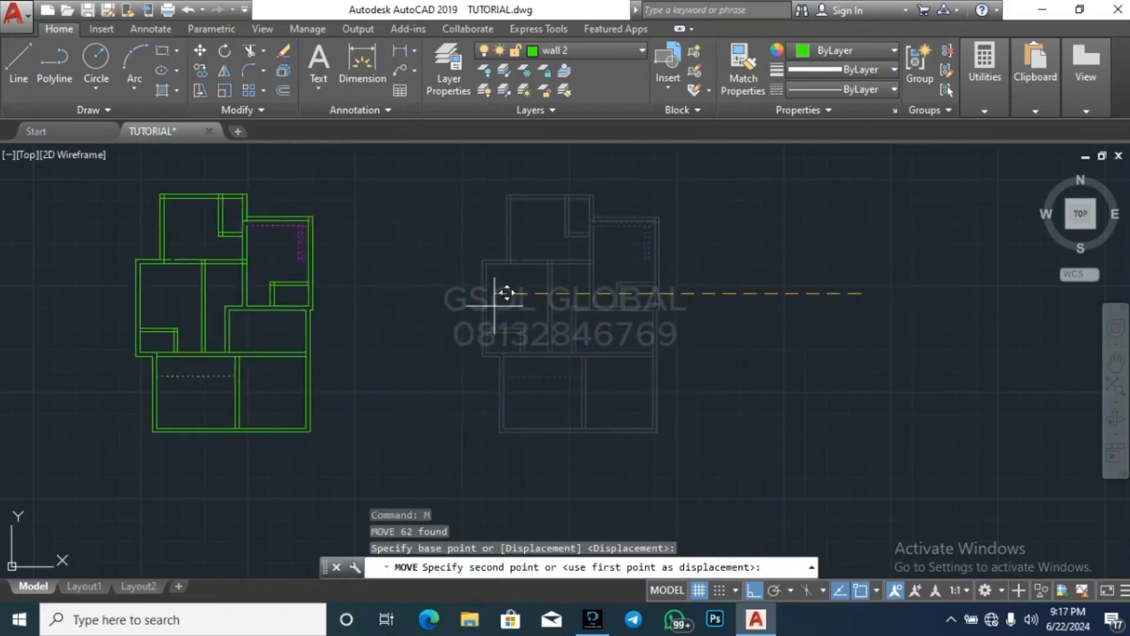
pyautogui.click(399, 306)
pyautogui.press('Escape')
pyautogui.click(484, 93)
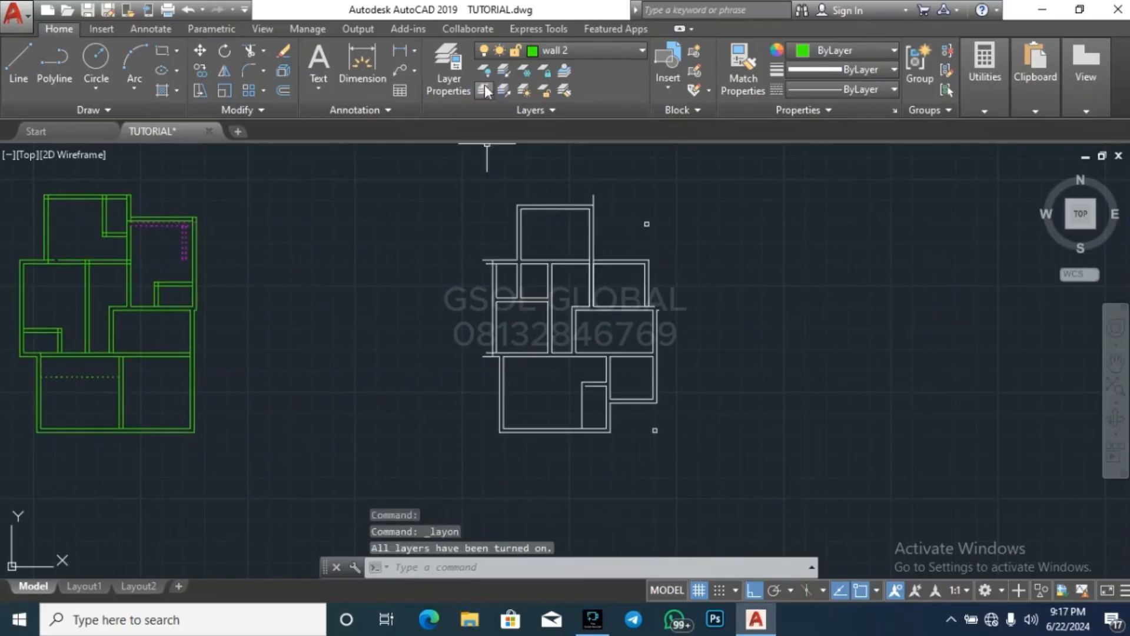
# Delete the white WALL-layer plan copy left behind east of the moved upper-floor plan
pyautogui.scroll(-2, 522, 411)
pyautogui.click(522, 411)
pyautogui.click(692, 254)
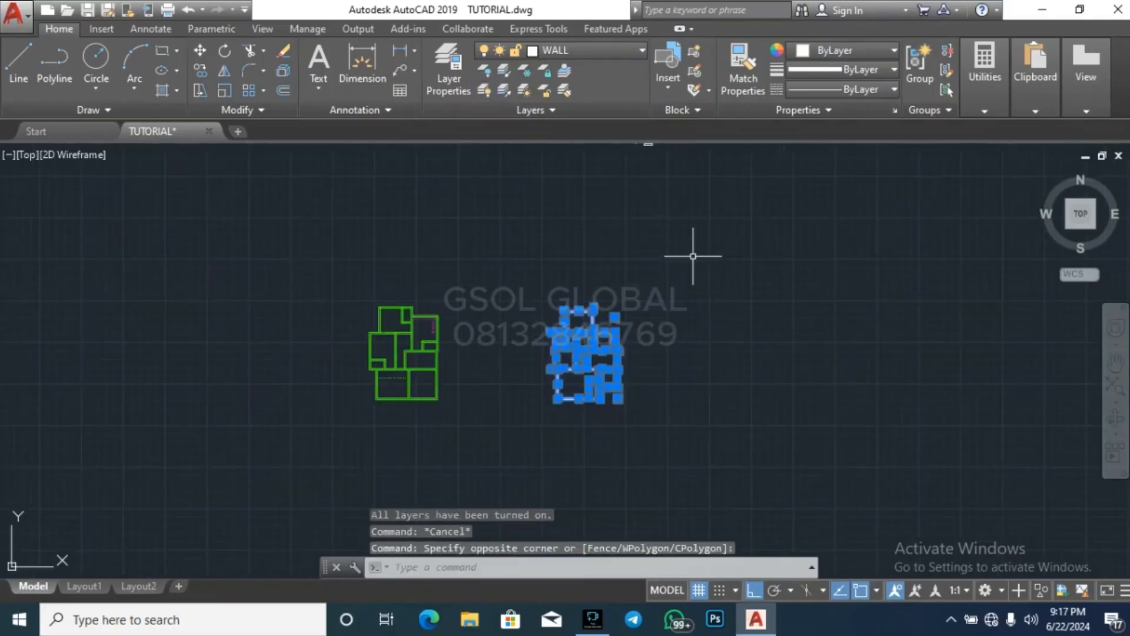
pyautogui.press('Delete')
pyautogui.scroll(4, 371, 359)
pyautogui.press('Escape')
pyautogui.scroll(-4, 543, 336)
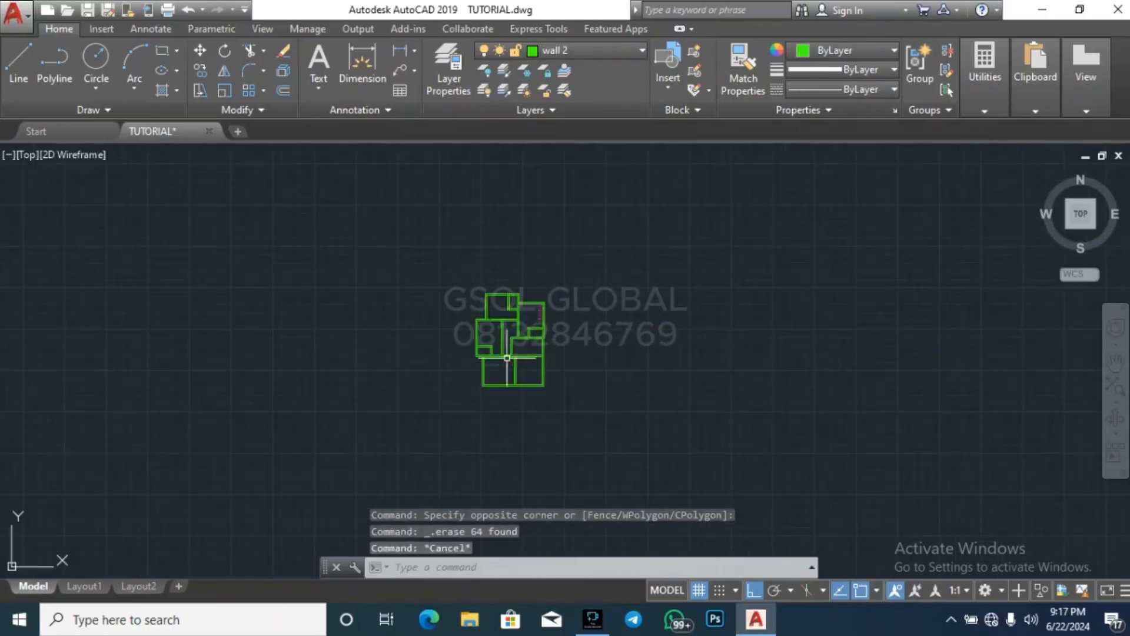
# Move the upper-floor plan with Ortho off to the clear space just east of the stair section drawings
pyautogui.click(424, 426)
pyautogui.click(603, 242)
pyautogui.press('Return')
pyautogui.click(669, 354)
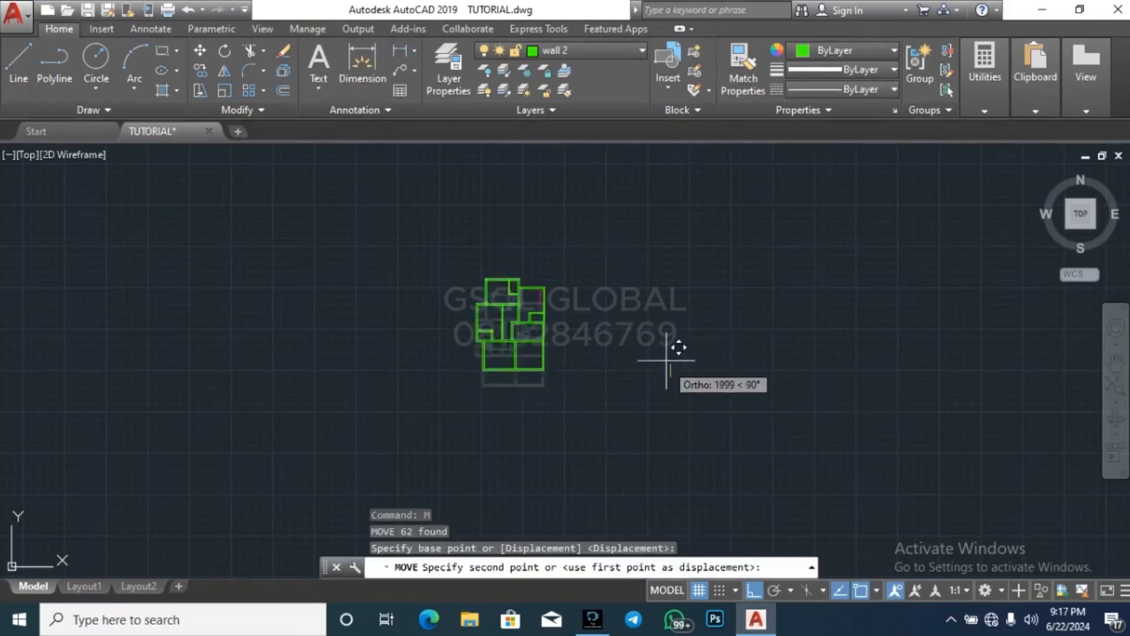
pyautogui.scroll(-3, 651, 416)
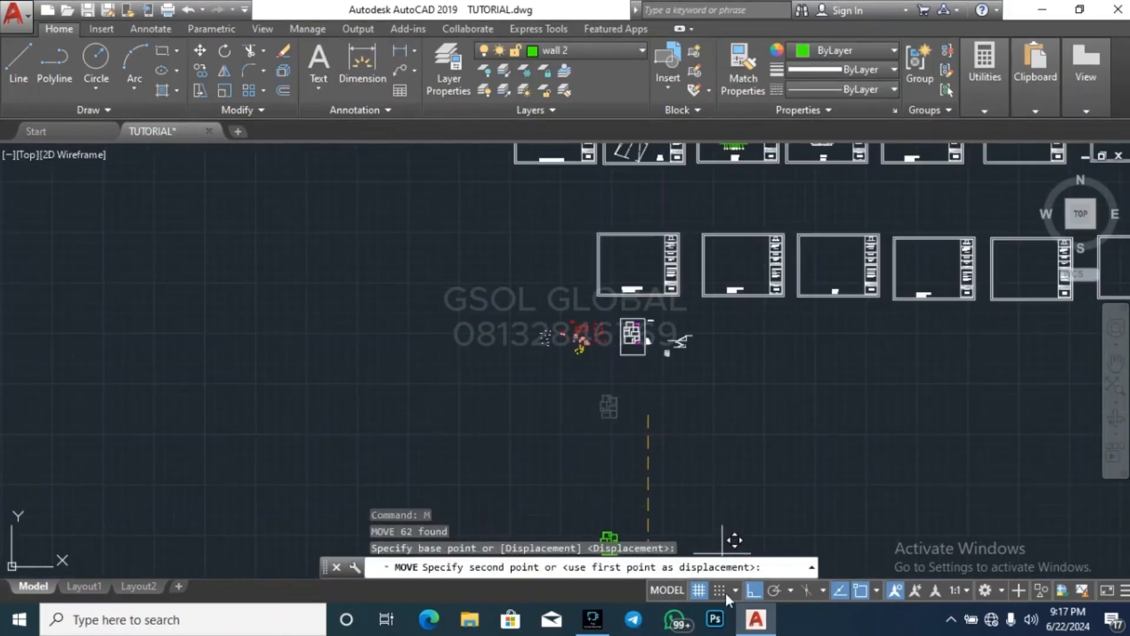
pyautogui.click(754, 590)
pyautogui.scroll(5, 727, 383)
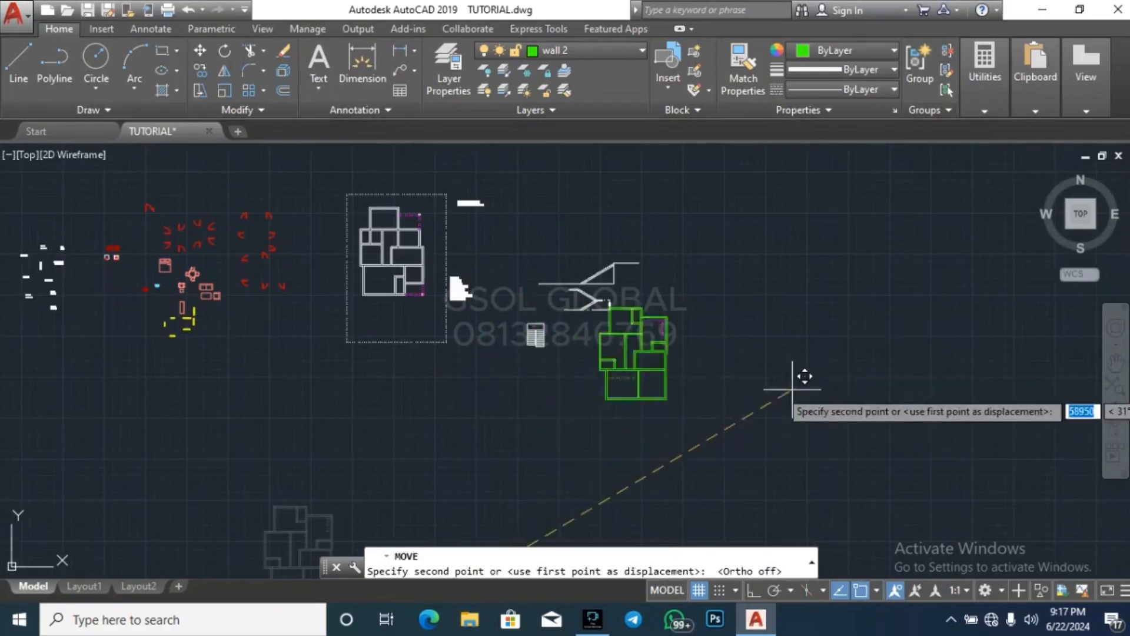
pyautogui.press('Escape')
pyautogui.press('Escape')
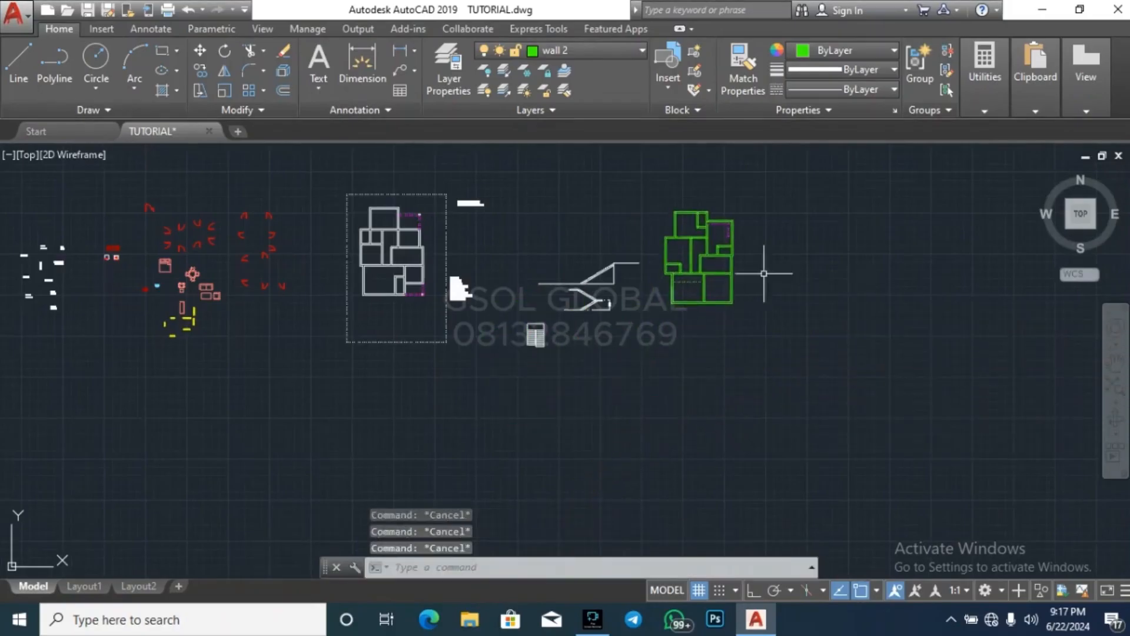
# Delete the four dashed ARCH-layer lines inside the northeast room
pyautogui.scroll(5, 717, 223)
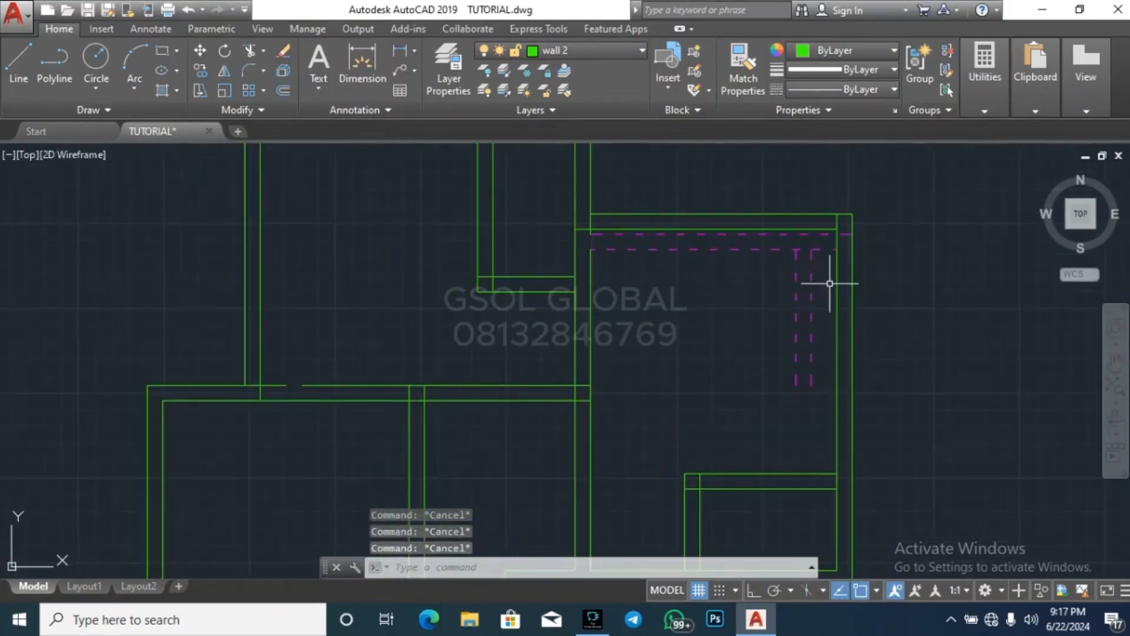
pyautogui.scroll(2, 830, 283)
pyautogui.click(837, 378)
pyautogui.click(747, 229)
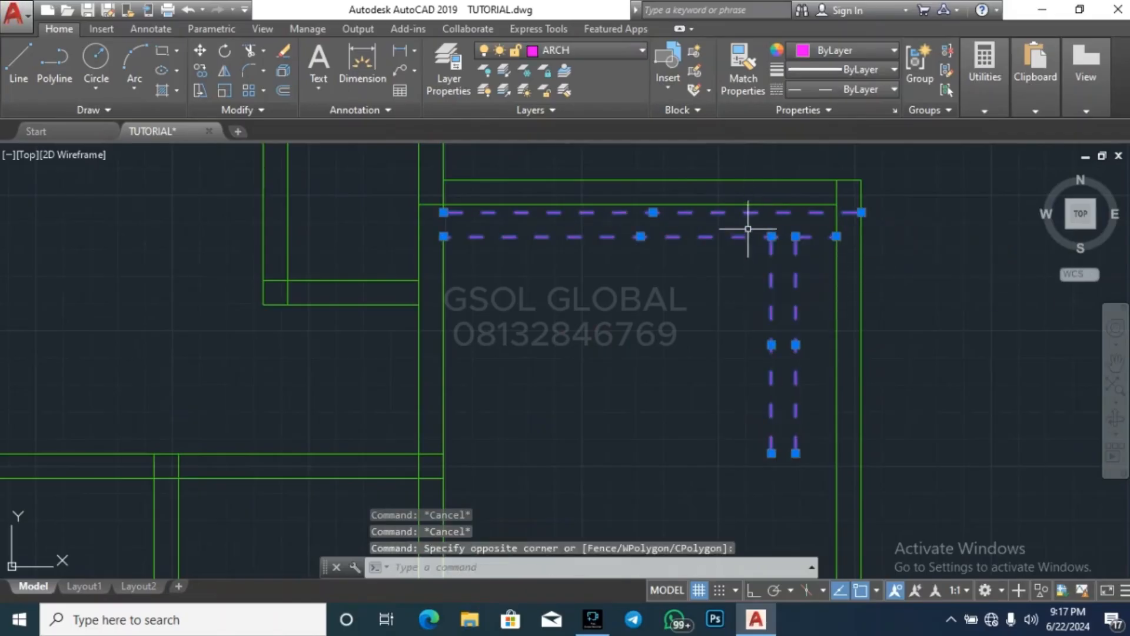
pyautogui.press('Delete')
pyautogui.press('Escape')
pyautogui.scroll(-8, 674, 219)
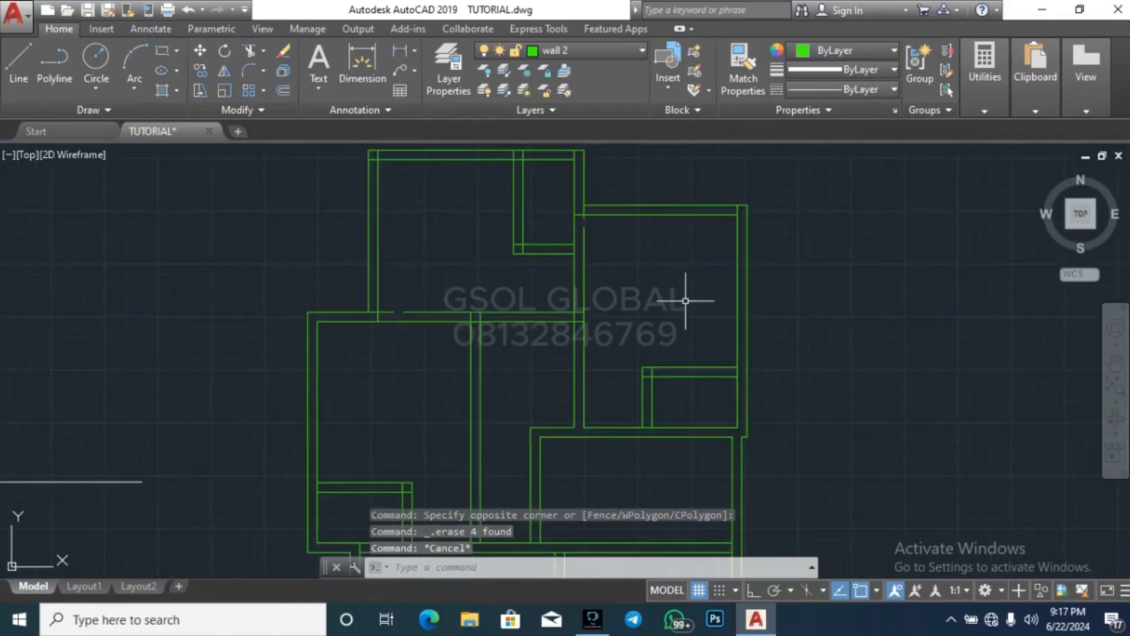
# Delete the broken upper piece of the northern room's outer east wall line above the northeast room junction
pyautogui.scroll(6, 713, 234)
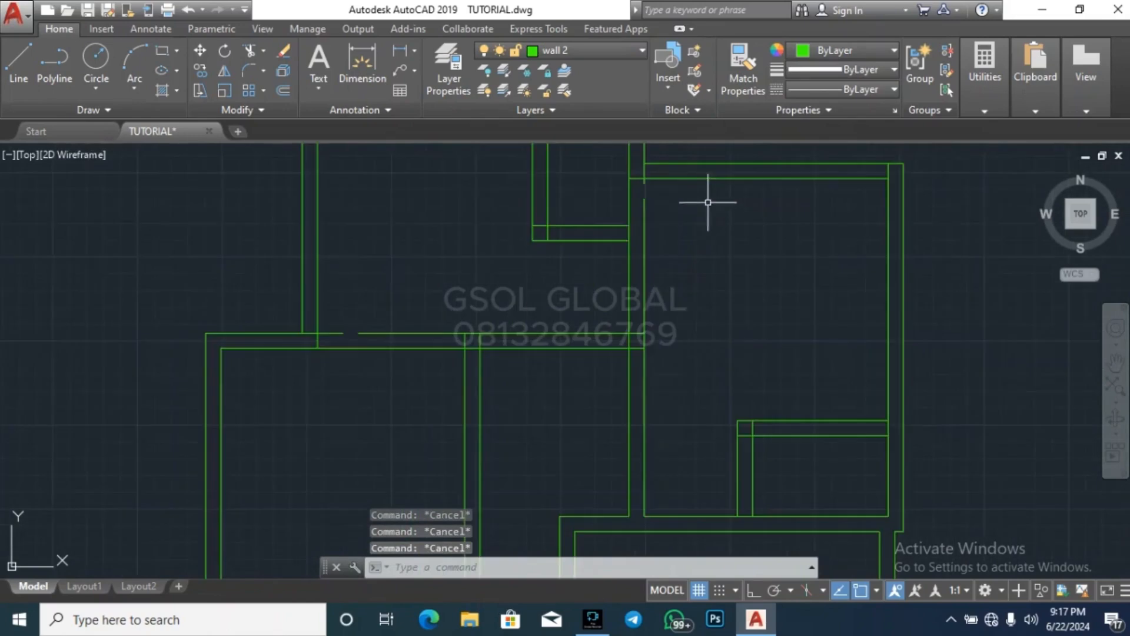
pyautogui.scroll(4, 645, 175)
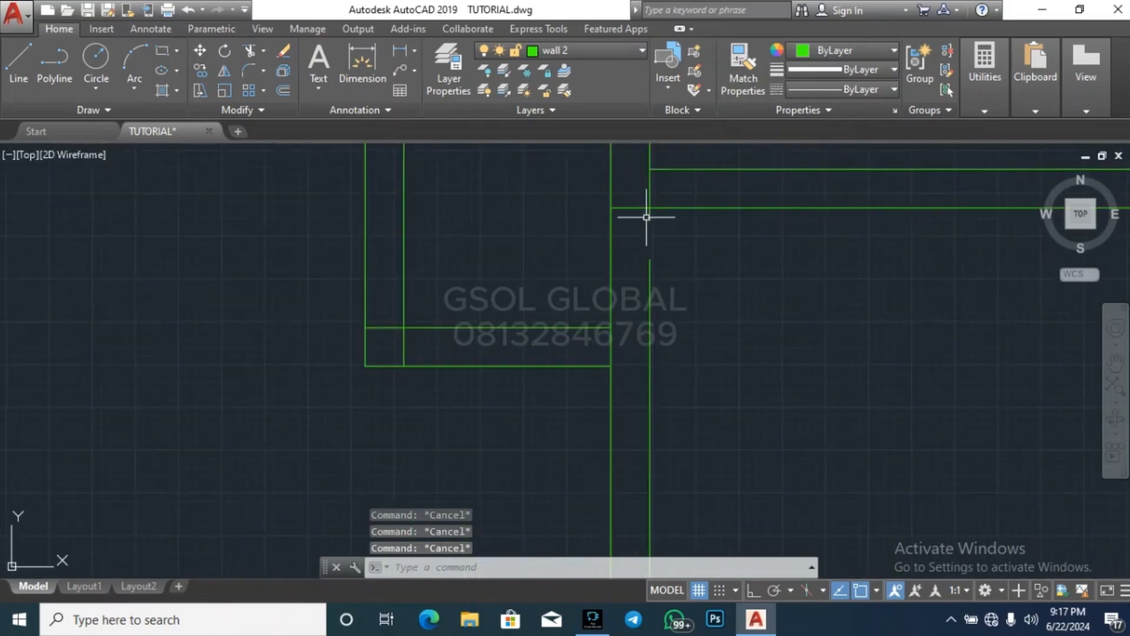
pyautogui.click(647, 217)
pyautogui.click(670, 240)
pyautogui.press('Escape')
pyautogui.scroll(4, 650, 221)
pyautogui.click(650, 210)
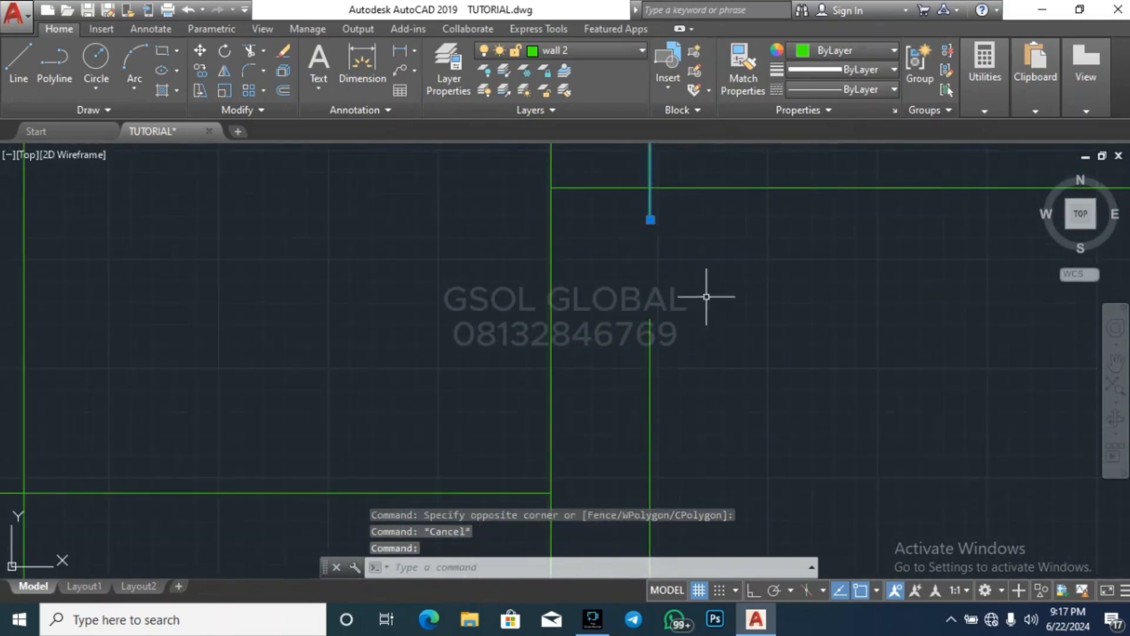
pyautogui.press('Delete')
pyautogui.scroll(-5, 669, 329)
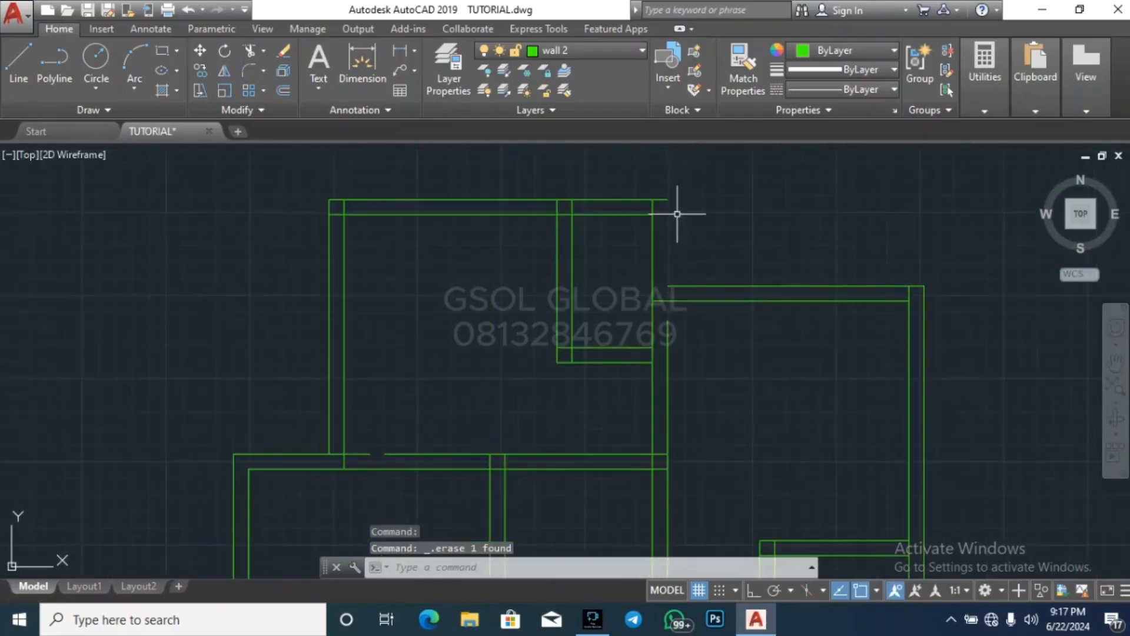
# Extend the northern room's outer east wall line up to its outer north wall line
pyautogui.click(676, 203)
pyautogui.click(687, 227)
pyautogui.click(687, 227)
pyautogui.click(666, 188)
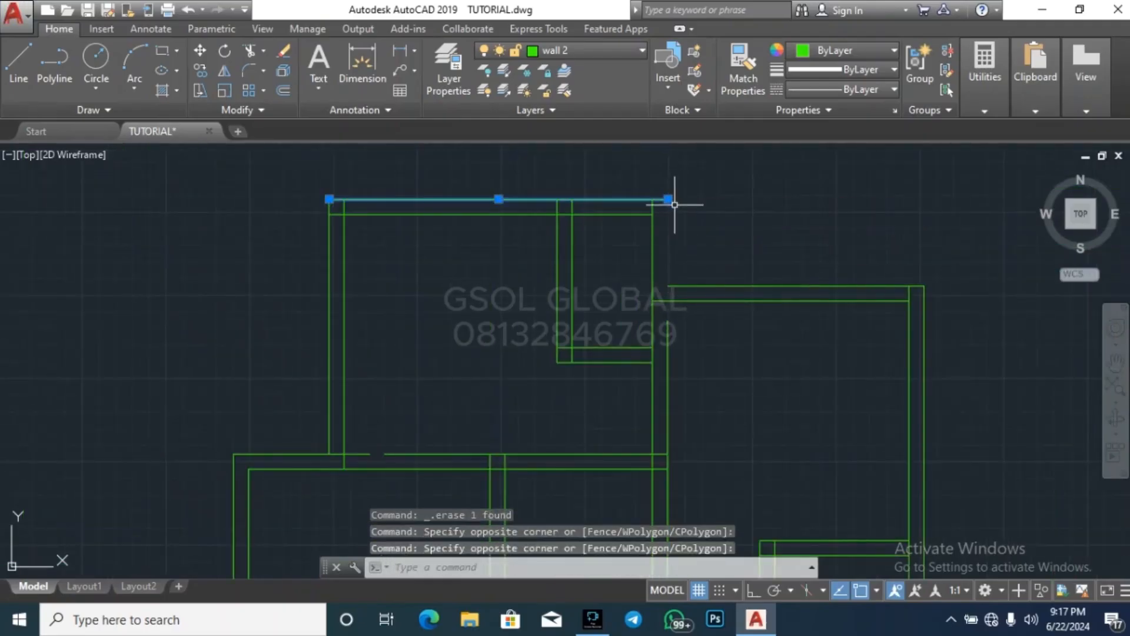
pyautogui.click(714, 370)
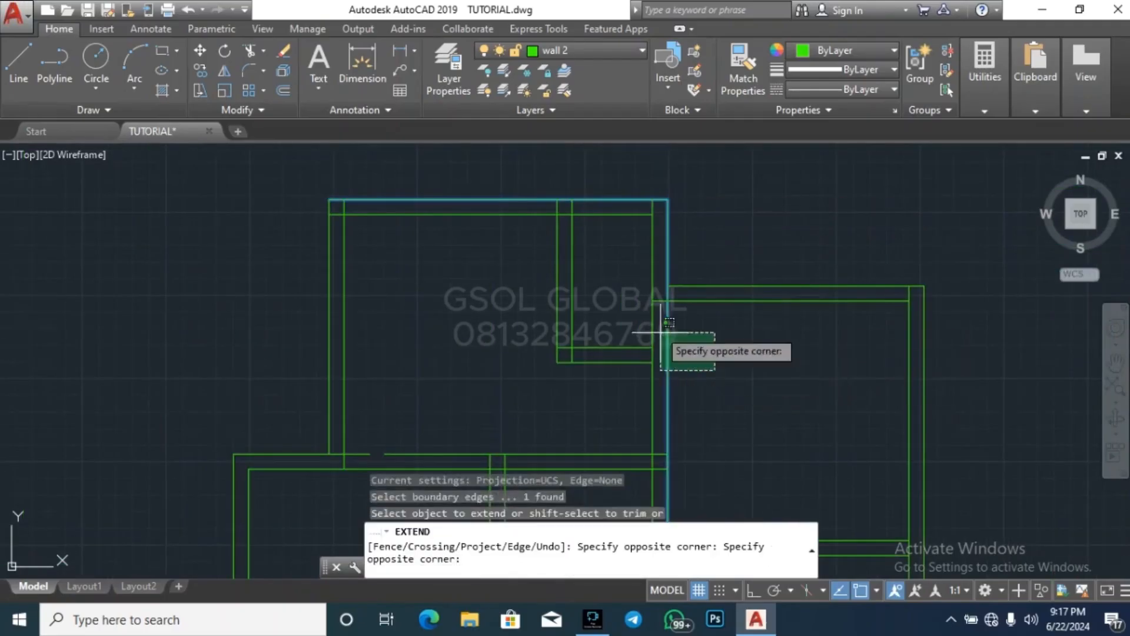
pyautogui.click(652, 285)
pyautogui.press('Escape')
pyautogui.press('Escape')
# Trim the overlapping lines where the northeast room's north wall meets the northern room's east wall
pyautogui.write('tr')
pyautogui.press('space')
pyautogui.press('space')
pyautogui.scroll(4, 673, 308)
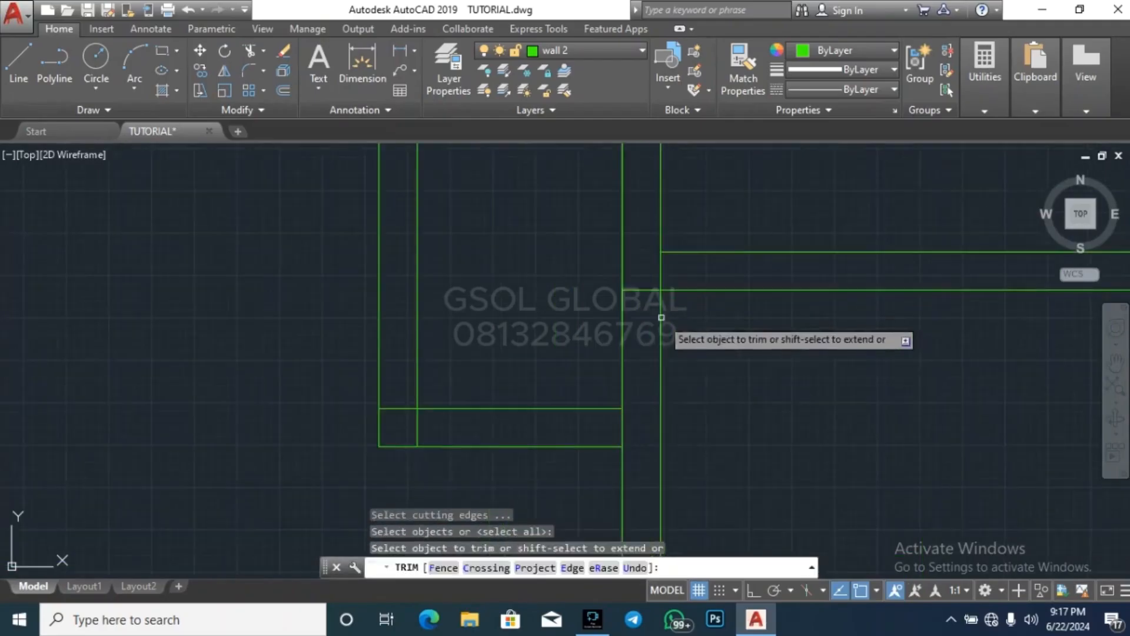
pyautogui.click(642, 326)
pyautogui.click(628, 267)
pyautogui.click(673, 283)
pyautogui.click(653, 268)
pyautogui.scroll(-3, 703, 336)
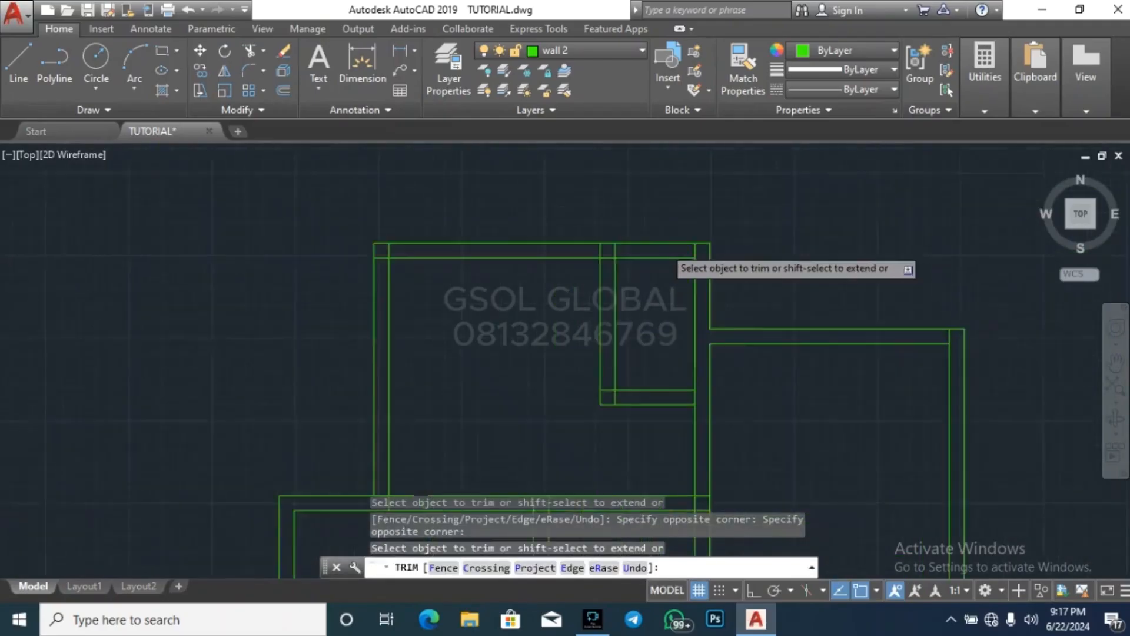
# Trim the overlapping lines where the small enclosure's west partition meets the northern room's north wall
pyautogui.scroll(2, 725, 252)
pyautogui.scroll(3, 598, 253)
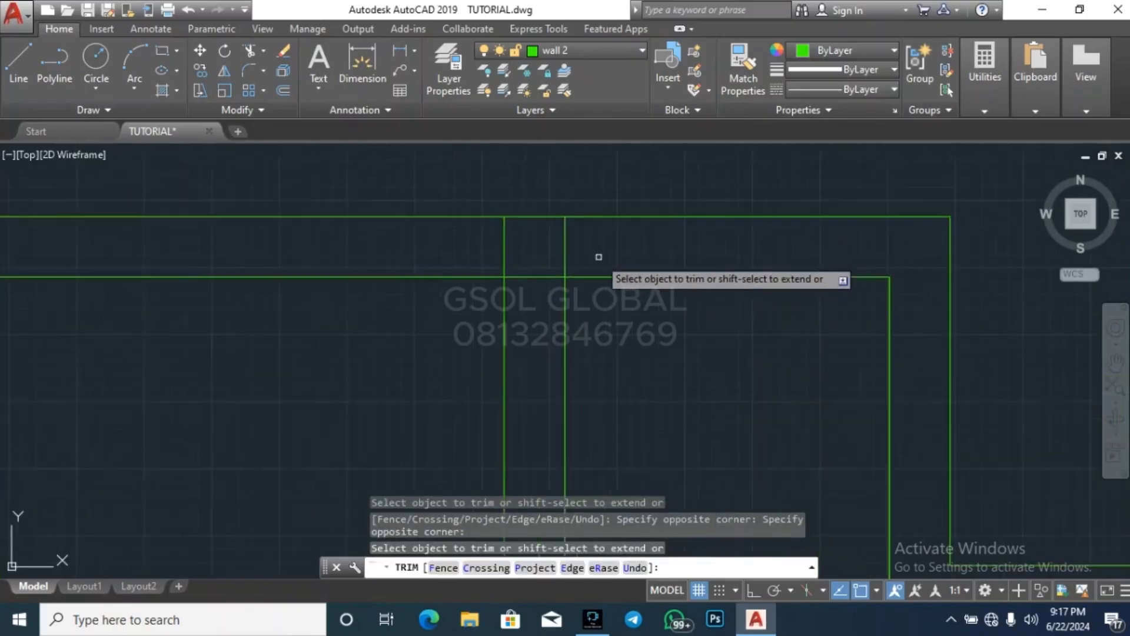
pyautogui.click(467, 232)
pyautogui.click(550, 284)
pyautogui.scroll(-3, 727, 254)
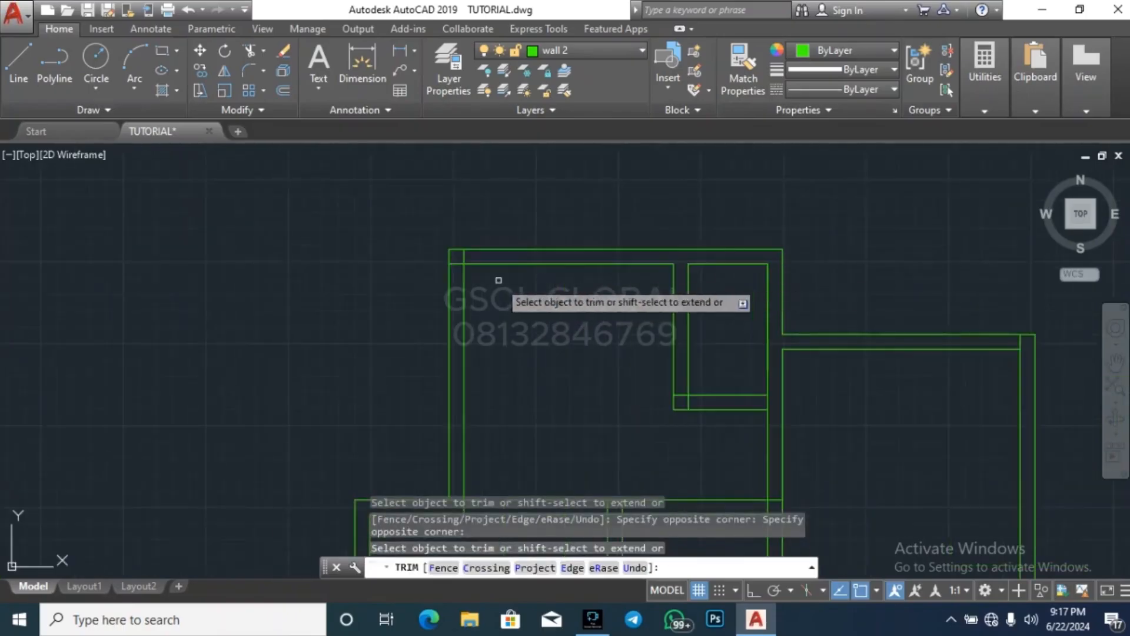
# Trim the crossing wall lines at the northern room's northwest corner
pyautogui.scroll(3, 464, 269)
pyautogui.click(478, 213)
pyautogui.click(441, 211)
pyautogui.click(441, 262)
pyautogui.click(440, 262)
pyautogui.scroll(-3, 536, 182)
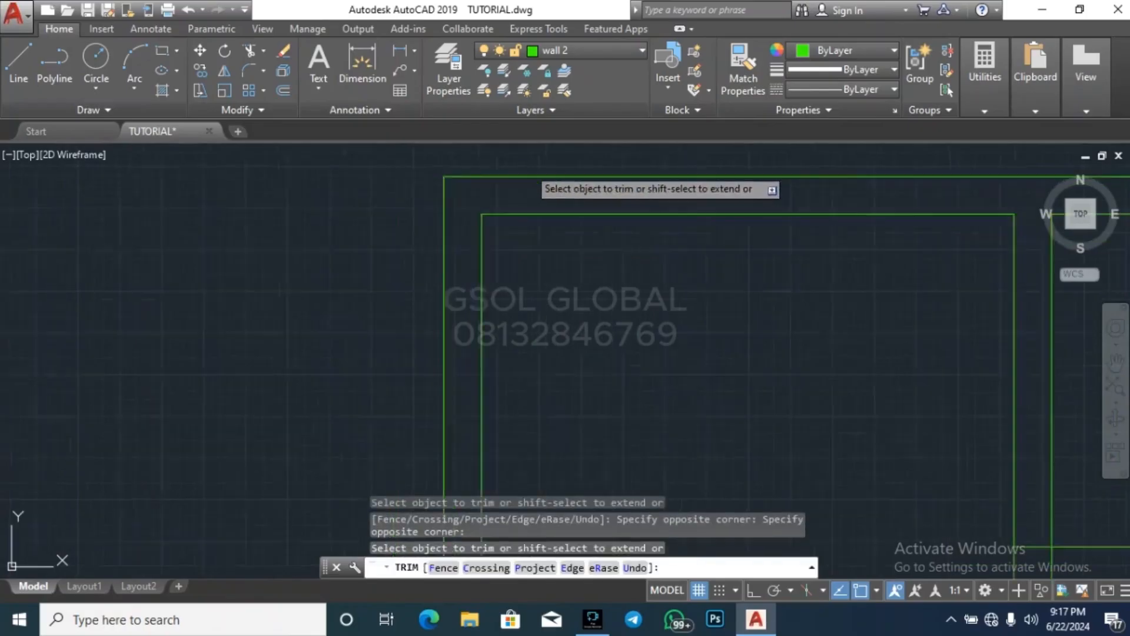
# Trim the overlaps at the small enclosure's southwest corner and where its south partition meets the east wall
pyautogui.scroll(3, 724, 318)
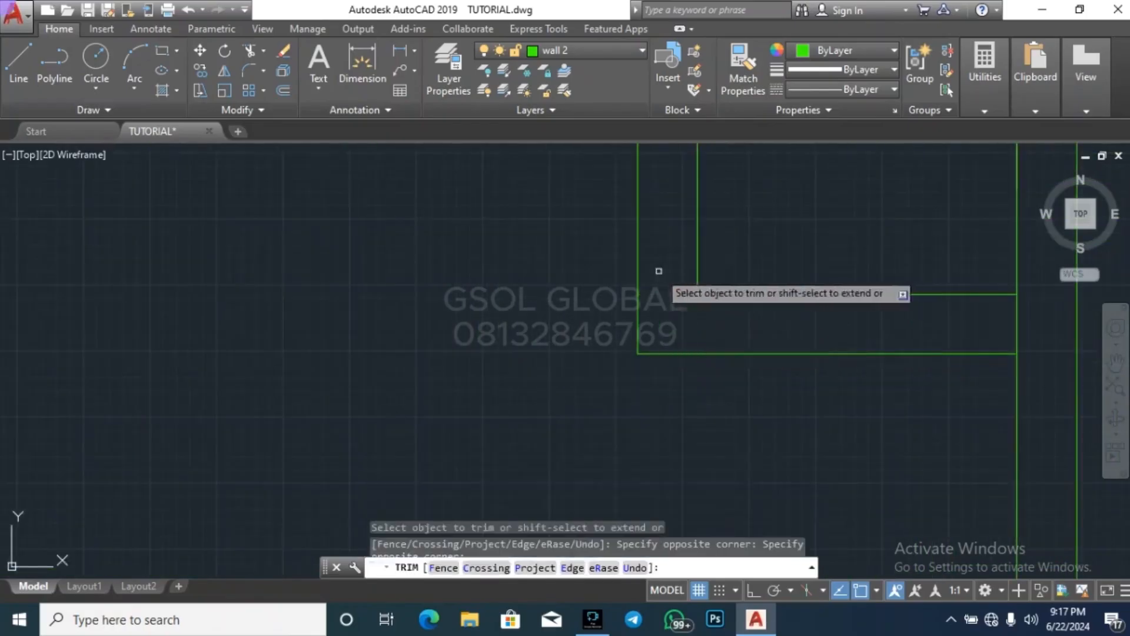
pyautogui.scroll(-3, 659, 270)
pyautogui.scroll(3, 608, 334)
pyautogui.click(599, 326)
pyautogui.click(560, 312)
pyautogui.scroll(-3, 661, 235)
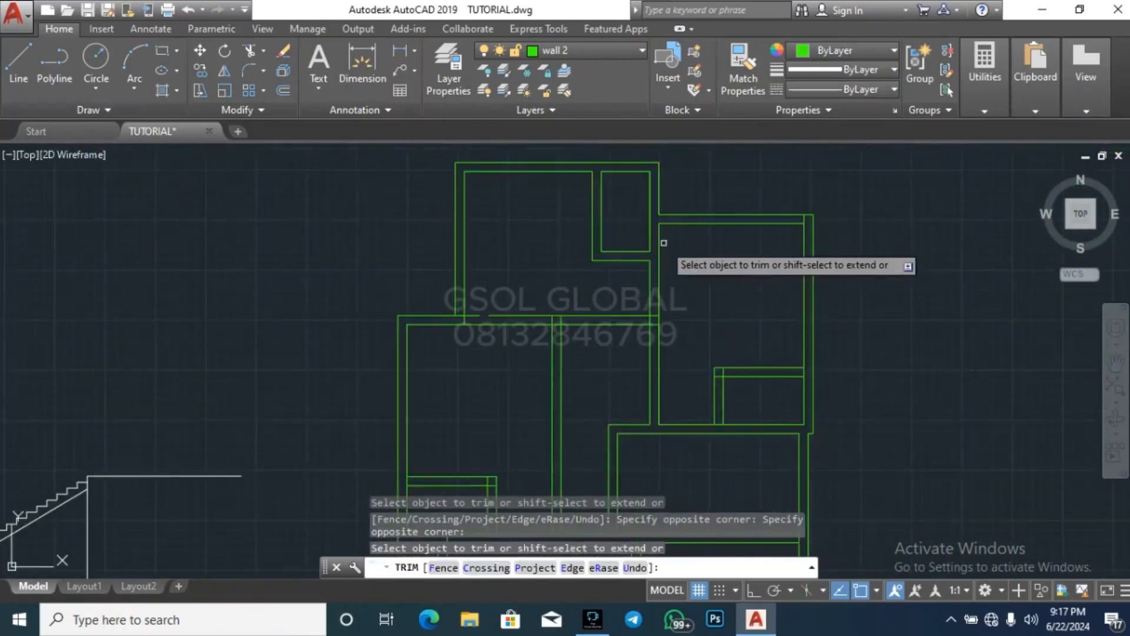
# Delete the redundant line piece on the inner east wall of the northern room's small enclosure
pyautogui.scroll(3, 656, 202)
pyautogui.press('Escape')
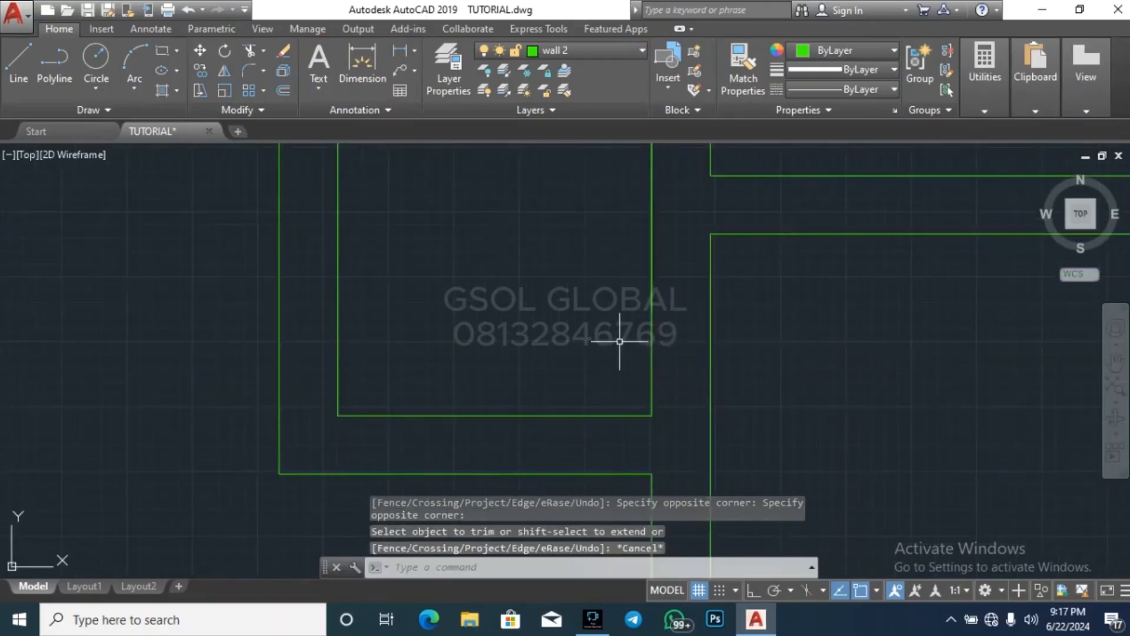
pyautogui.press('Escape')
pyautogui.scroll(-3, 606, 357)
pyautogui.click(596, 366)
pyautogui.click(634, 180)
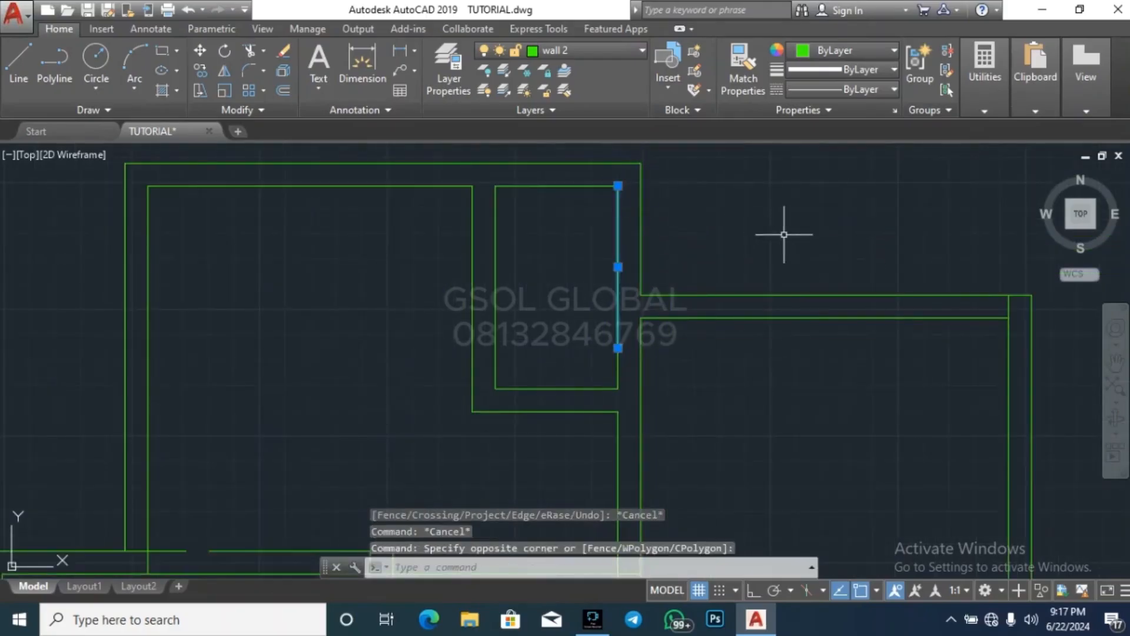
pyautogui.scroll(-3, 766, 238)
pyautogui.press('Escape')
pyautogui.press('Escape')
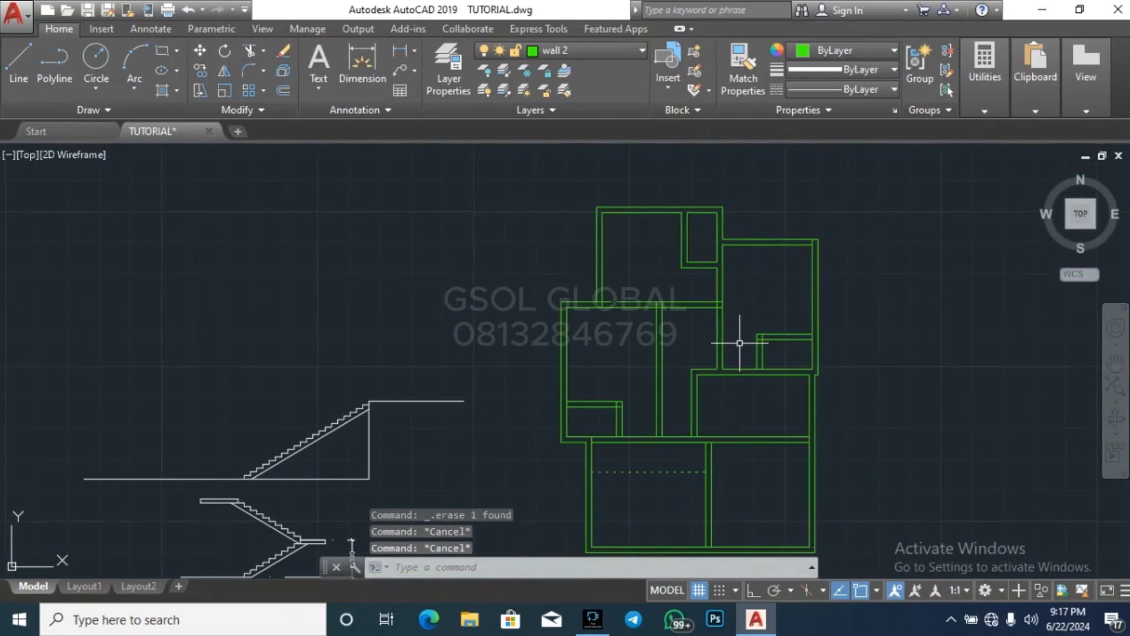
# Trim the overlapping lines where the northern room's south wall meets its east wall
pyautogui.write('tr')
pyautogui.press('Return')
pyautogui.scroll(5, 739, 341)
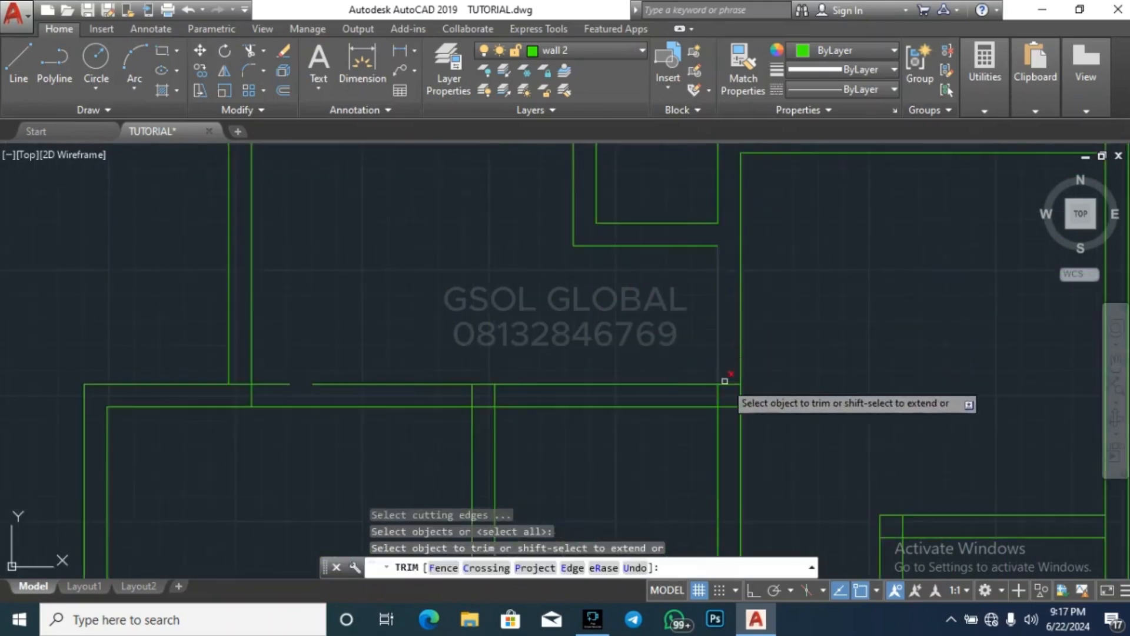
pyautogui.click(728, 376)
pyautogui.click(686, 374)
pyautogui.scroll(-5, 816, 314)
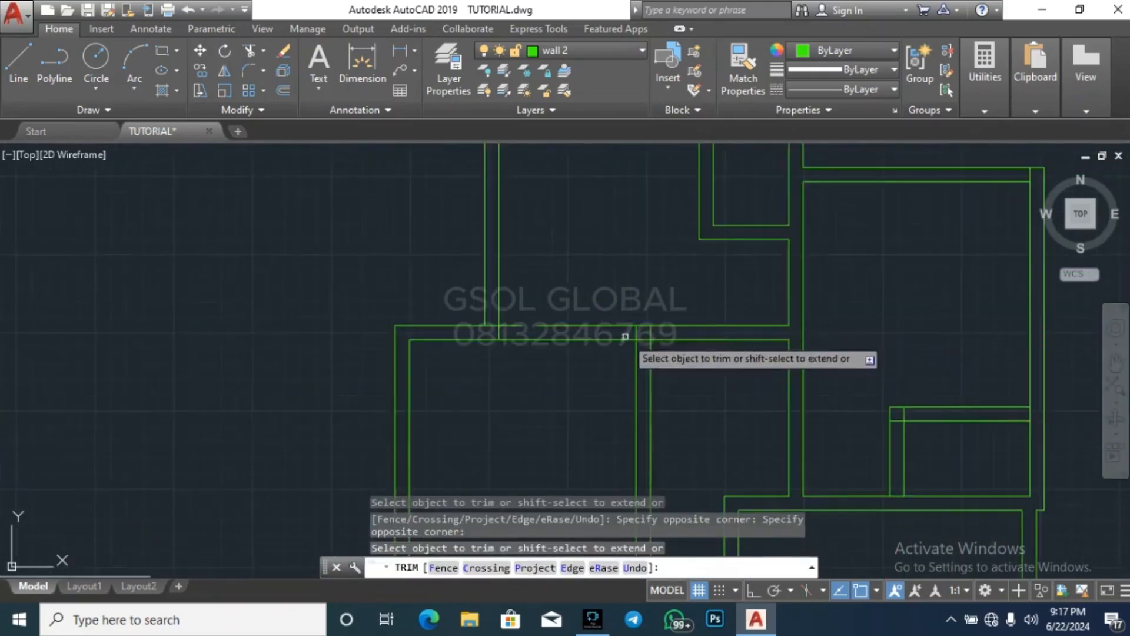
# Trim the south wall's junctions with the vertical wall below it and with the northern room's west wall
pyautogui.scroll(5, 625, 338)
pyautogui.click(760, 304)
pyautogui.click(675, 304)
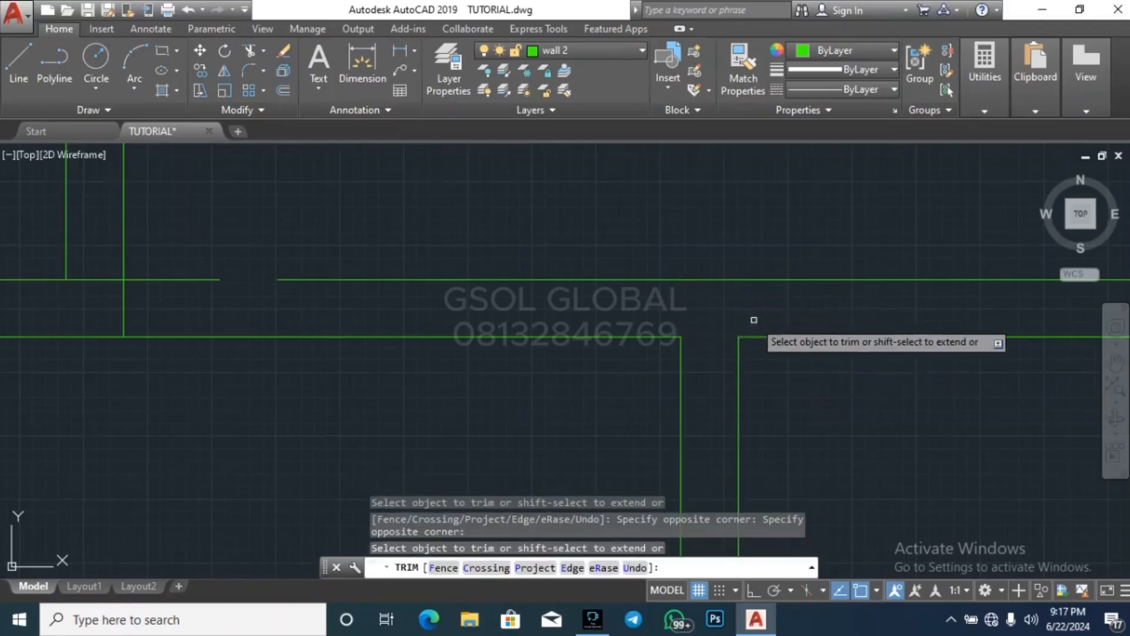
pyautogui.scroll(-5, 618, 336)
pyautogui.scroll(5, 528, 349)
pyautogui.click(528, 350)
pyautogui.click(497, 341)
pyautogui.press('Escape')
pyautogui.press('Escape')
# Delete the broken western piece of the upper wall line beneath the northern room's west wall
pyautogui.click(589, 333)
pyautogui.click(570, 278)
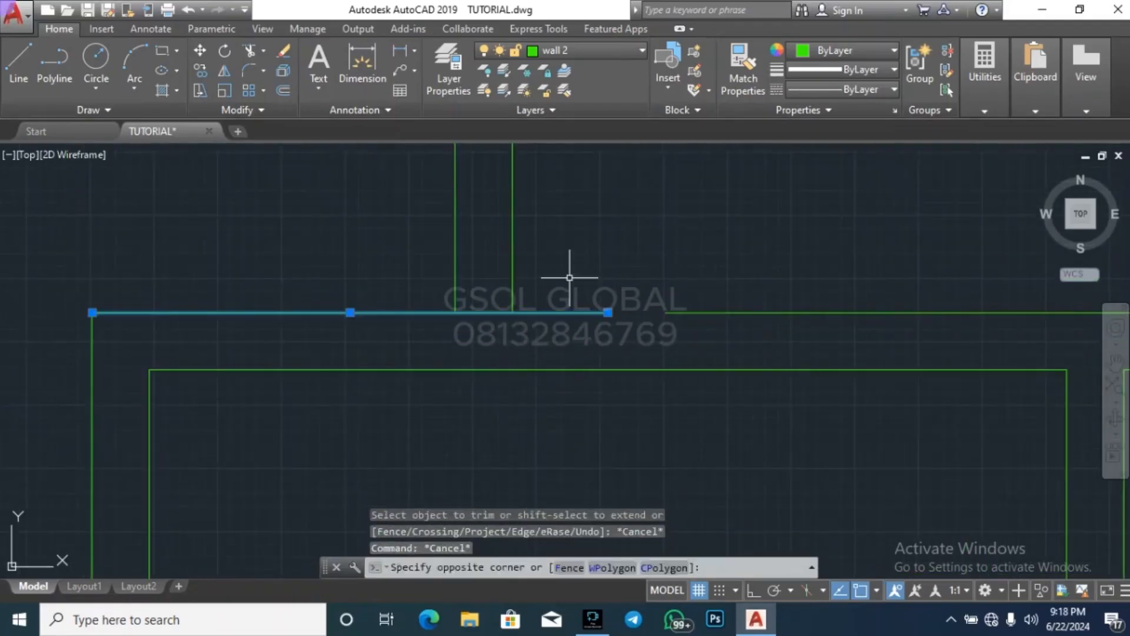
pyautogui.press('Delete')
pyautogui.moveTo(293, 328)
pyautogui.mouseDown()
pyautogui.moveTo(214, 328)
pyautogui.moveTo(89, 281)
pyautogui.mouseUp()
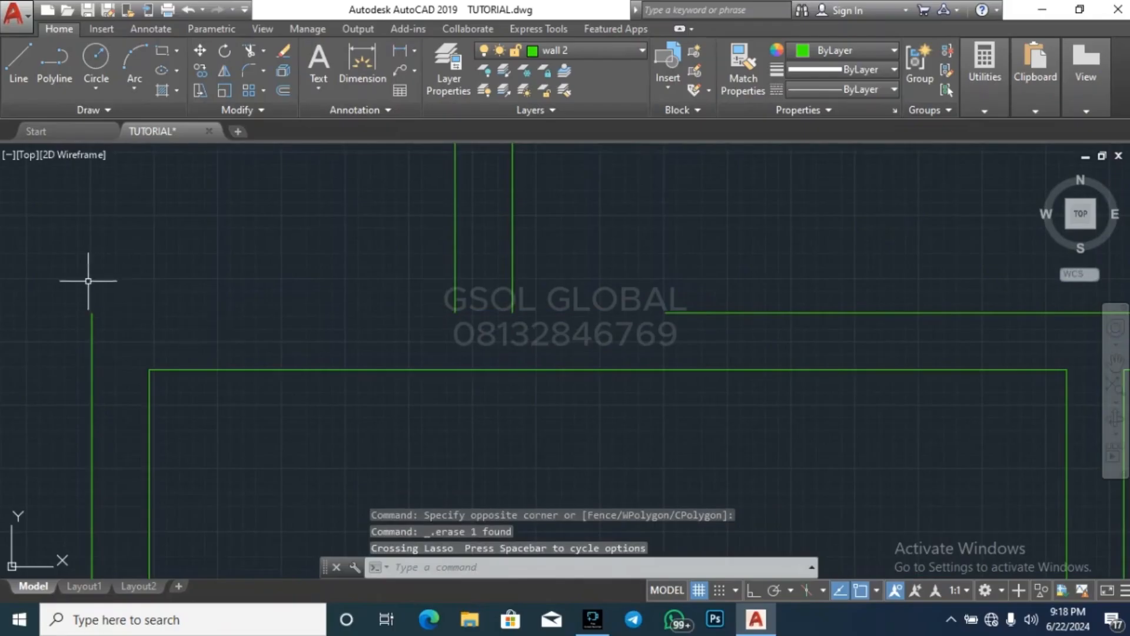
# Extend the upper wall line beneath the northern room west to meet the outer west wall line
pyautogui.click(77, 301)
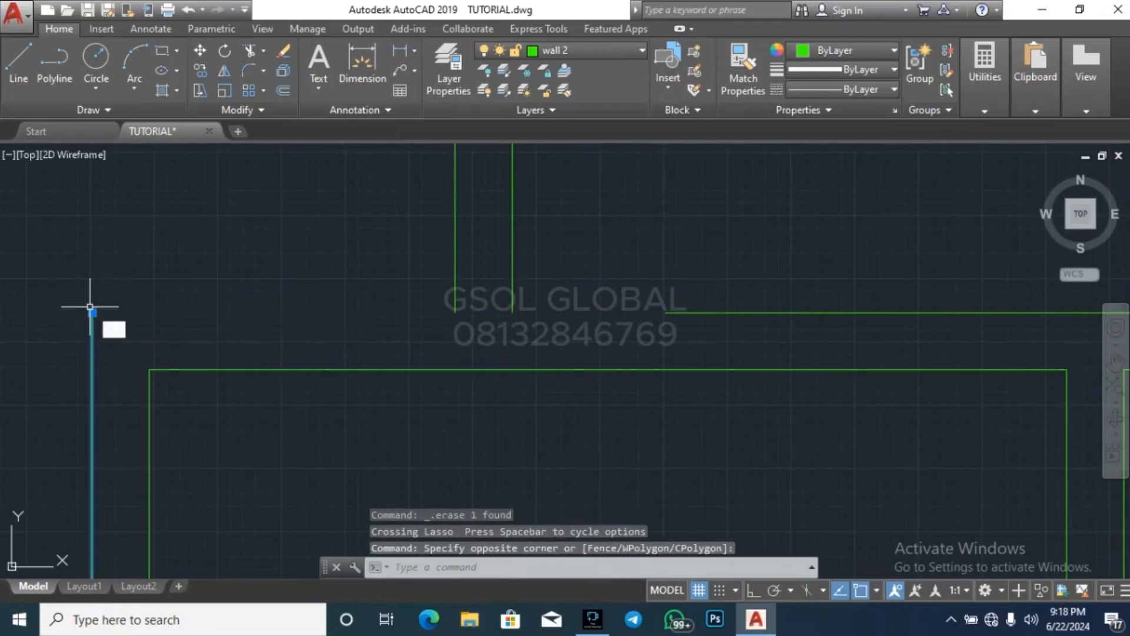
pyautogui.write('ex')
pyautogui.press('space')
pyautogui.click(651, 339)
pyautogui.click(683, 291)
pyautogui.press('Escape')
pyautogui.press('Escape')
pyautogui.press('Escape')
pyautogui.scroll(-3, 488, 370)
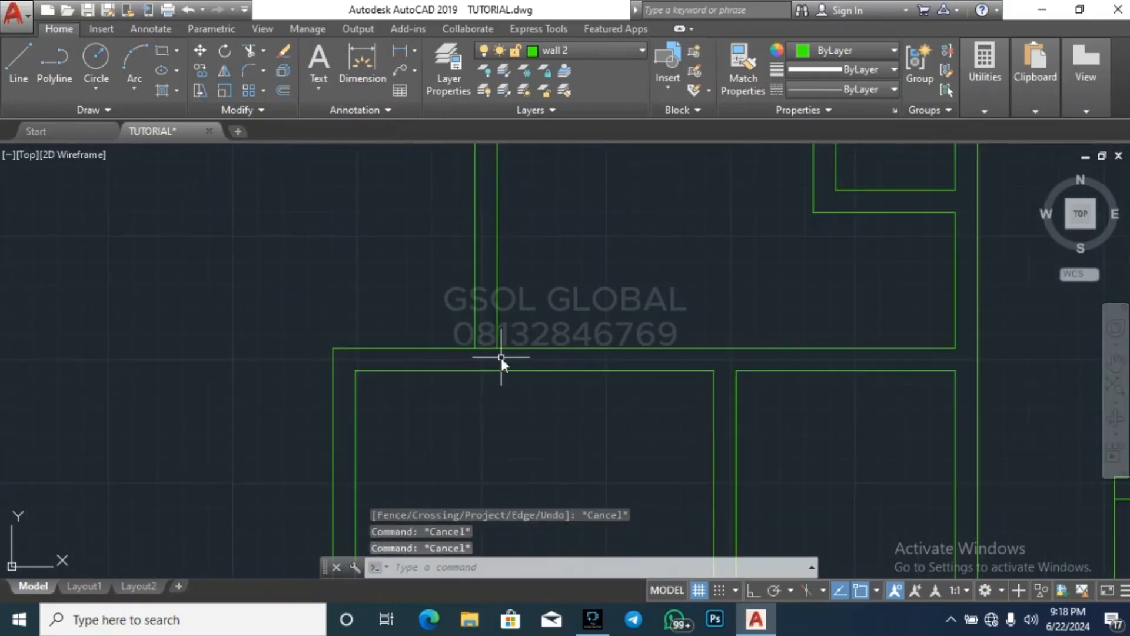
# Trim the line crossing the bottom end of the northern room's west wall
pyautogui.press('space')
pyautogui.press('space')
pyautogui.scroll(2, 494, 356)
pyautogui.click(490, 353)
pyautogui.click(469, 306)
pyautogui.scroll(-3, 486, 460)
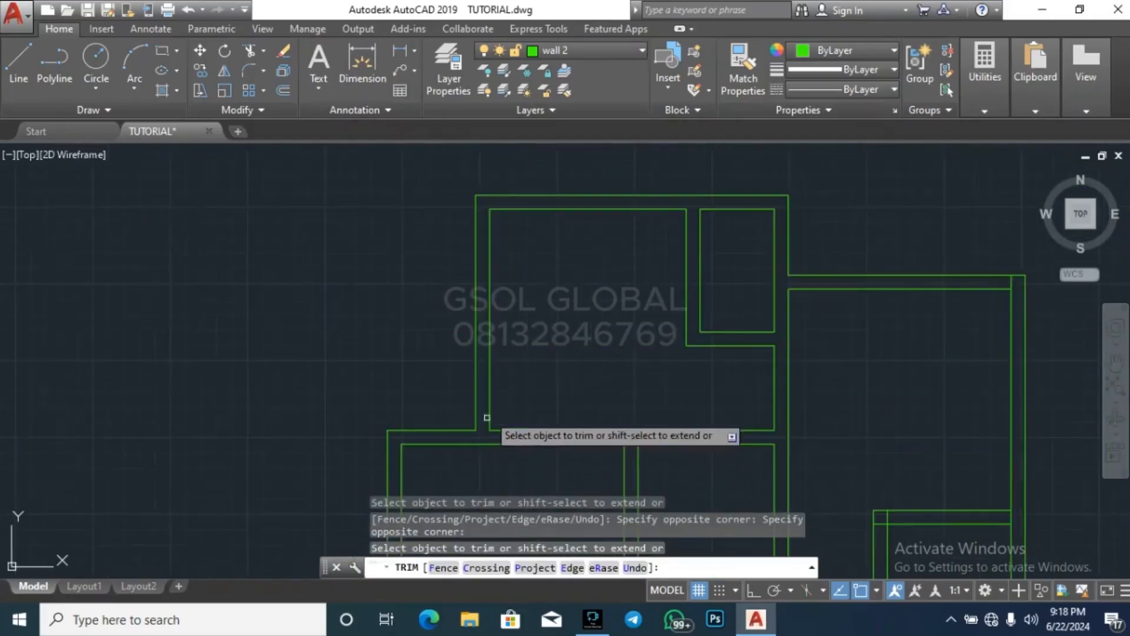
pyautogui.scroll(-3, 669, 353)
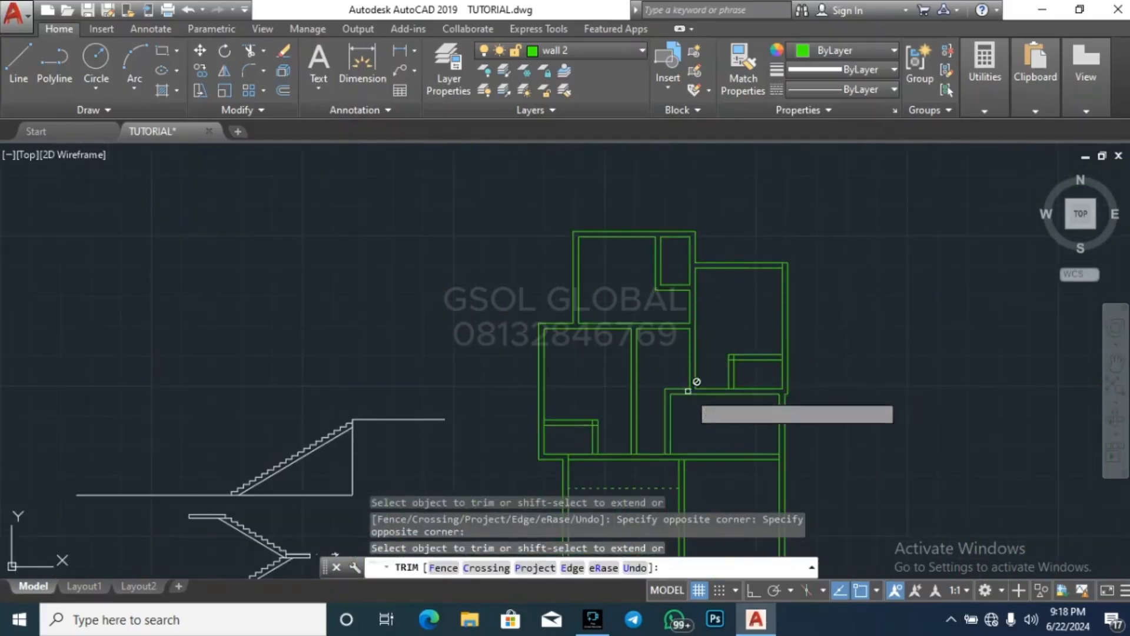
# Trim the overlapping lines at the eastern room's small enclosure, at its corner and its junctions with the east and south walls
pyautogui.scroll(2, 786, 374)
pyautogui.scroll(3, 785, 374)
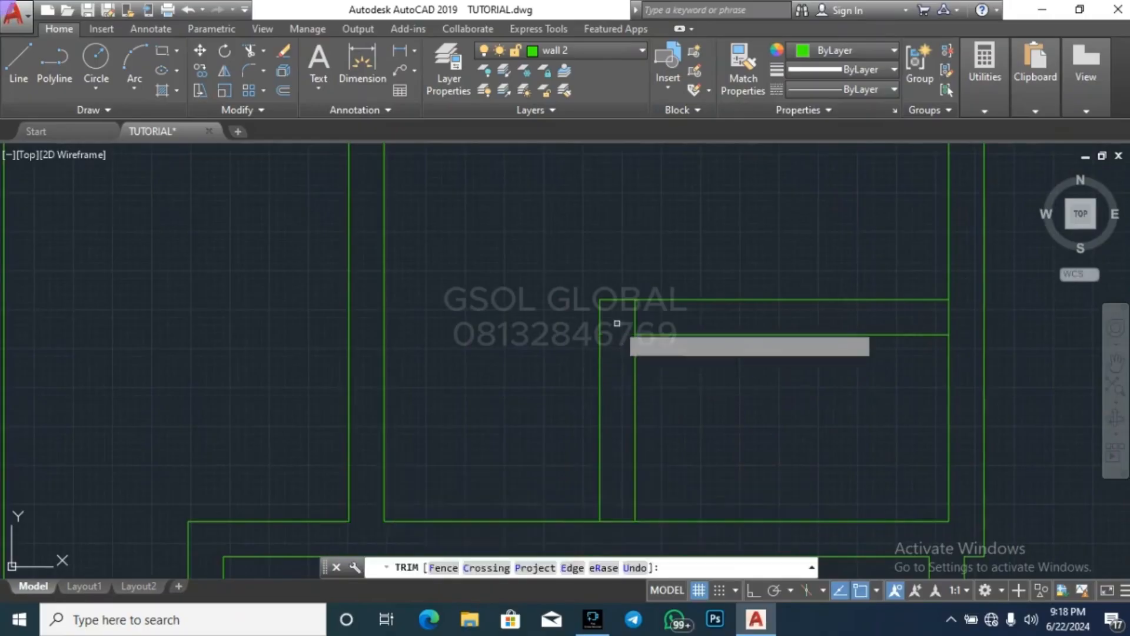
pyautogui.click(651, 323)
pyautogui.click(618, 318)
pyautogui.click(969, 326)
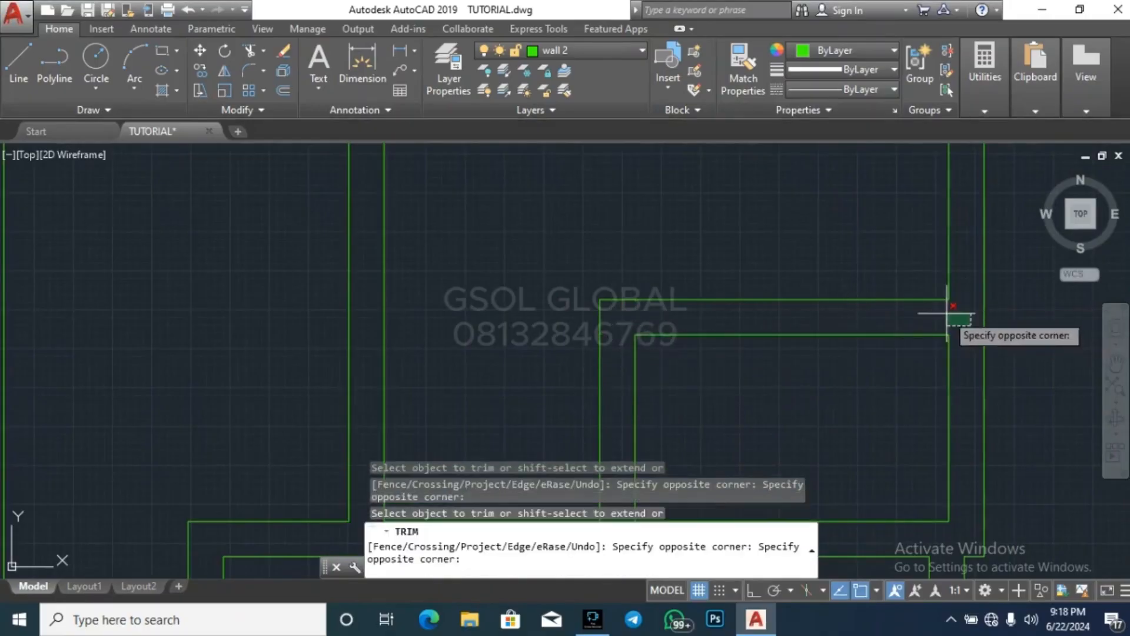
pyautogui.click(945, 315)
pyautogui.scroll(-5, 782, 234)
pyautogui.scroll(5, 756, 303)
pyautogui.click(711, 310)
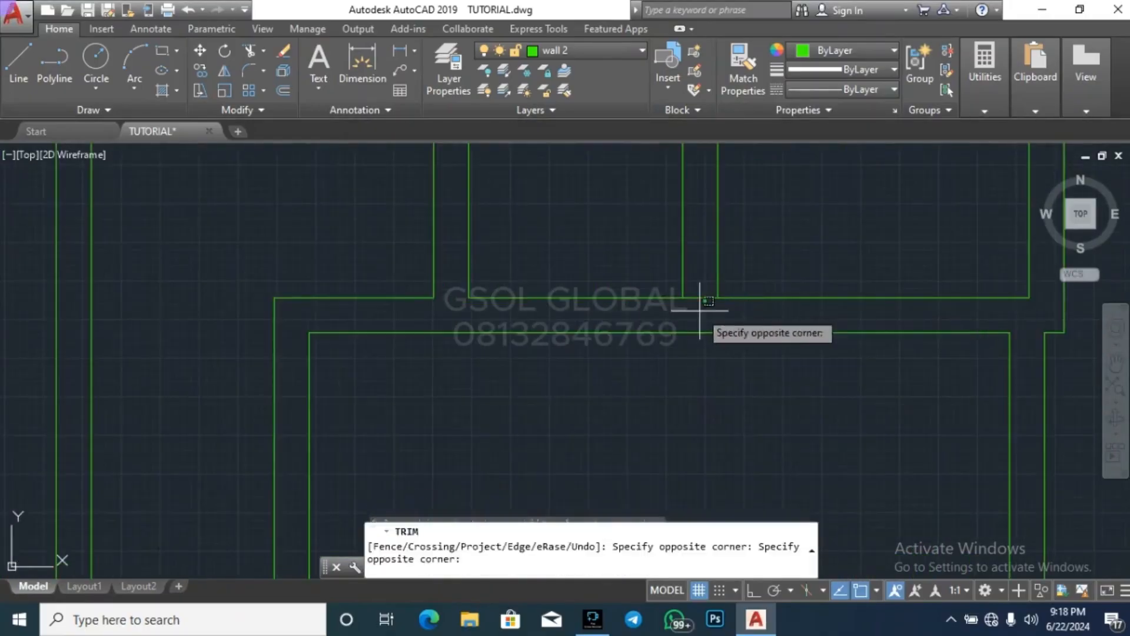
pyautogui.click(694, 295)
# Trim the line crossing the lower end of the western room's enclosure wall at the room's south wall
pyautogui.scroll(-5, 840, 255)
pyautogui.scroll(6, 590, 380)
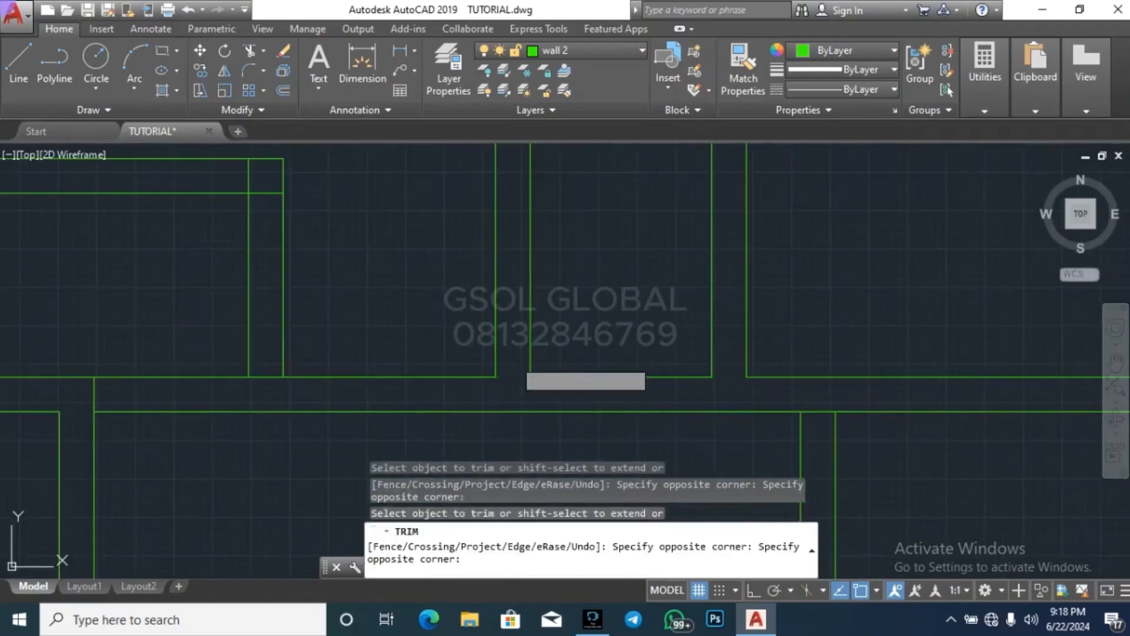
pyautogui.scroll(-5, 734, 368)
pyautogui.scroll(6, 612, 376)
pyautogui.click(644, 351)
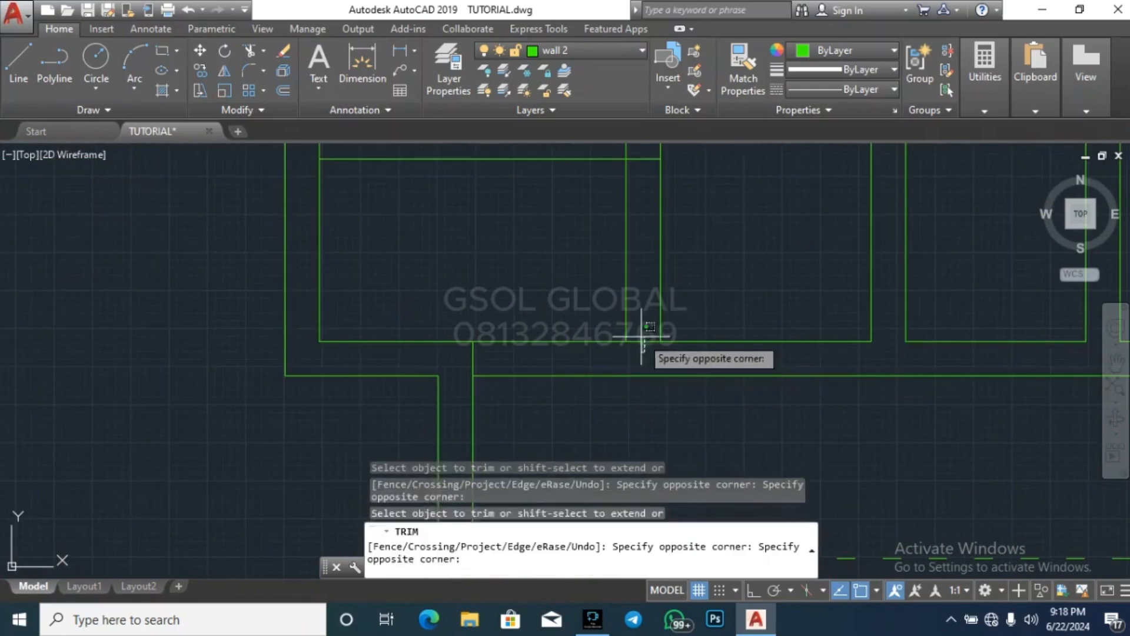
pyautogui.click(640, 333)
# Trim the stray line across the wall thickness above the southwest room's west wall
pyautogui.scroll(-4, 522, 391)
pyautogui.scroll(8, 514, 389)
pyautogui.click(472, 382)
pyautogui.click(443, 371)
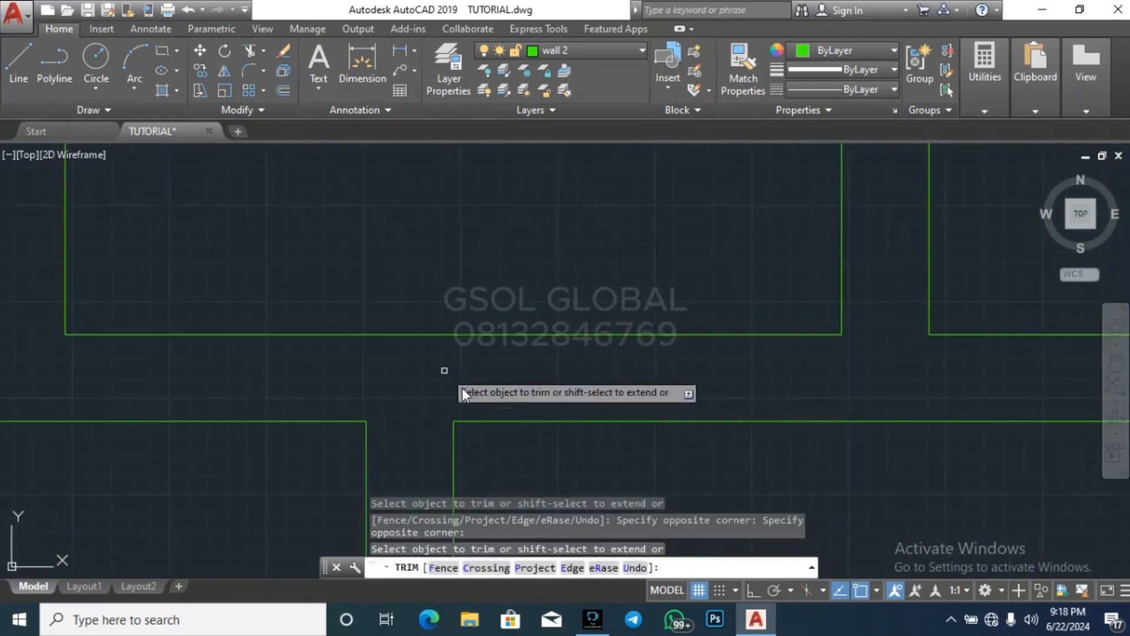
# Trim the inner west wall line where the western enclosure's north wall joins it
pyautogui.scroll(-6, 481, 415)
pyautogui.scroll(5, 556, 328)
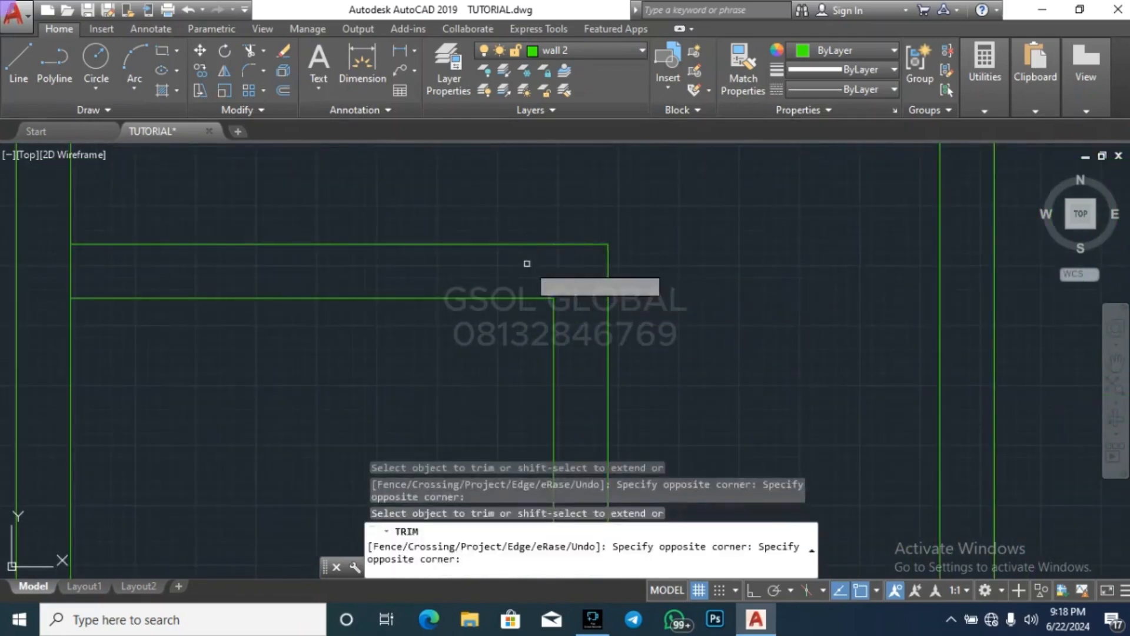
pyautogui.click(97, 266)
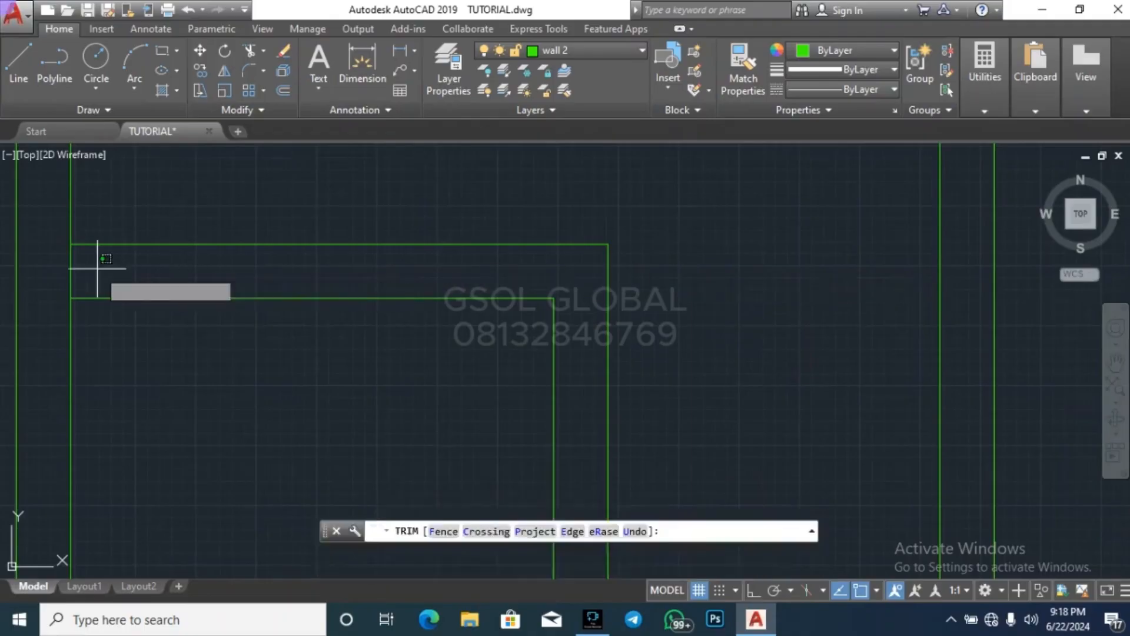
pyautogui.click(63, 266)
# Trim the inner east wall line where the wall north of the southeast room meets it
pyautogui.scroll(-6, 349, 255)
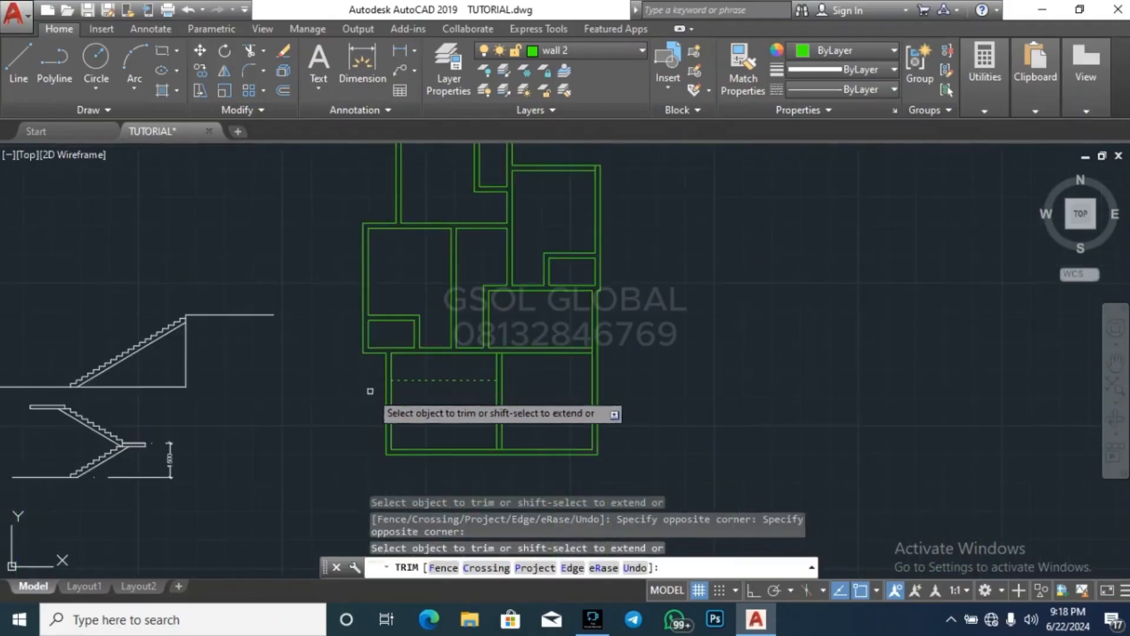
pyautogui.scroll(5, 513, 370)
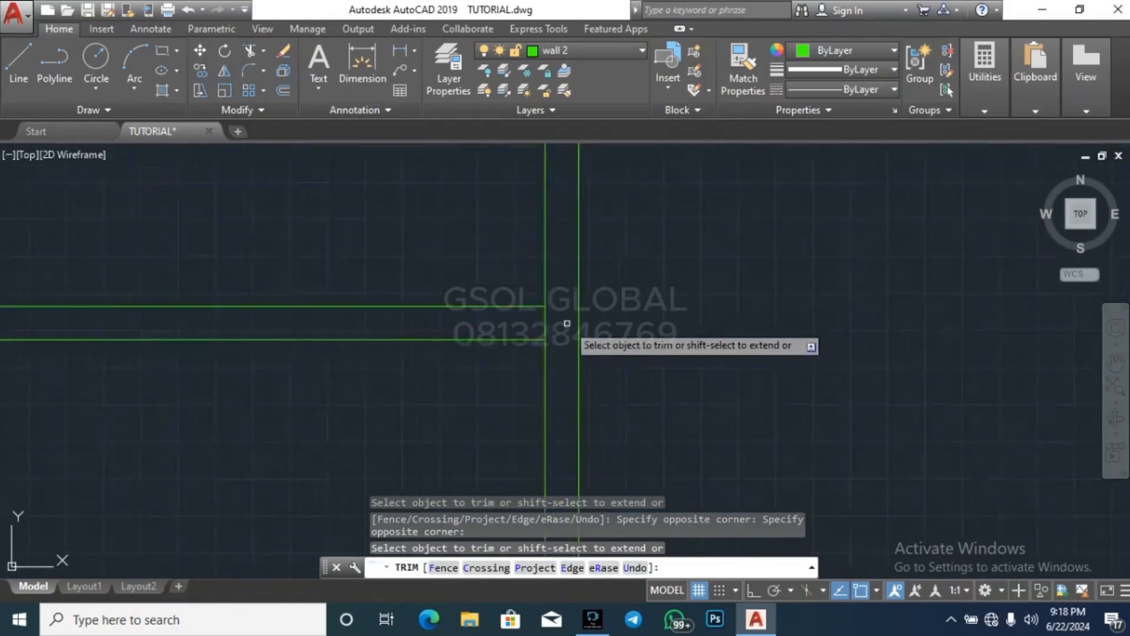
pyautogui.click(555, 323)
pyautogui.click(474, 312)
# Trim the junctions of the partition between the two southern rooms with the walls at its north and south ends
pyautogui.scroll(-3, 712, 290)
pyautogui.scroll(5, 449, 323)
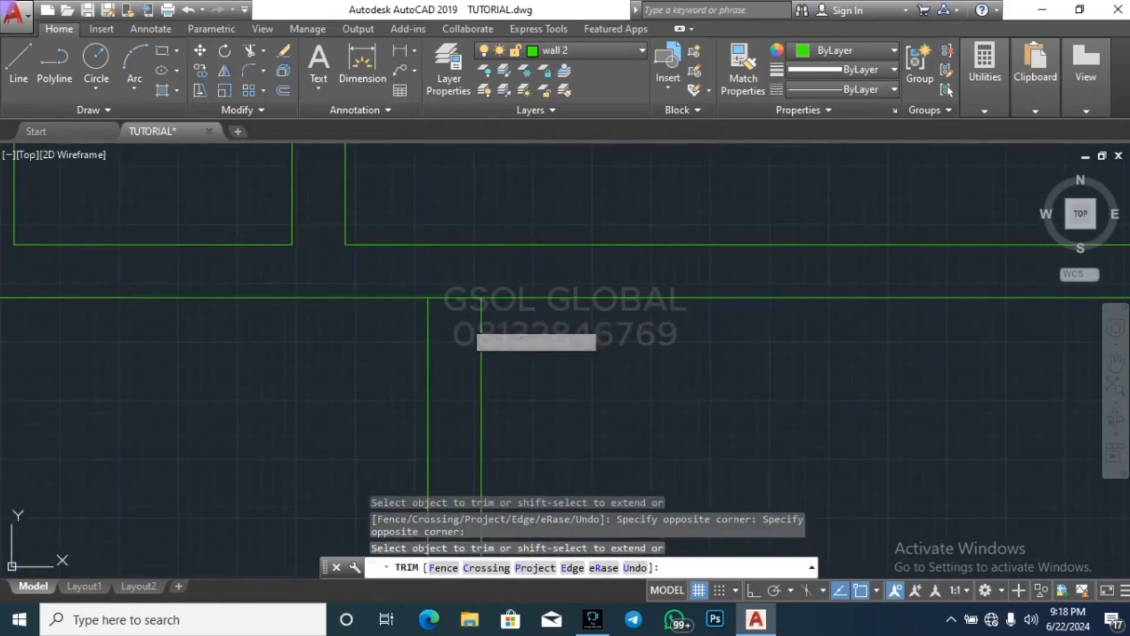
pyautogui.scroll(-3, 604, 266)
pyautogui.scroll(-2, 415, 297)
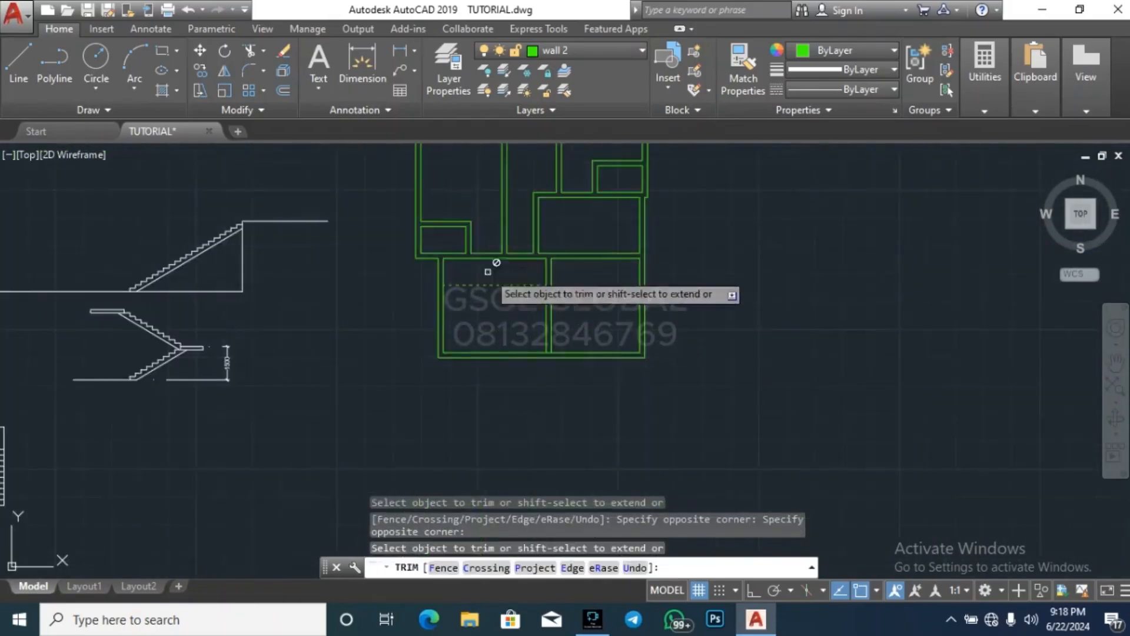
pyautogui.scroll(5, 559, 354)
pyautogui.scroll(-4, 542, 342)
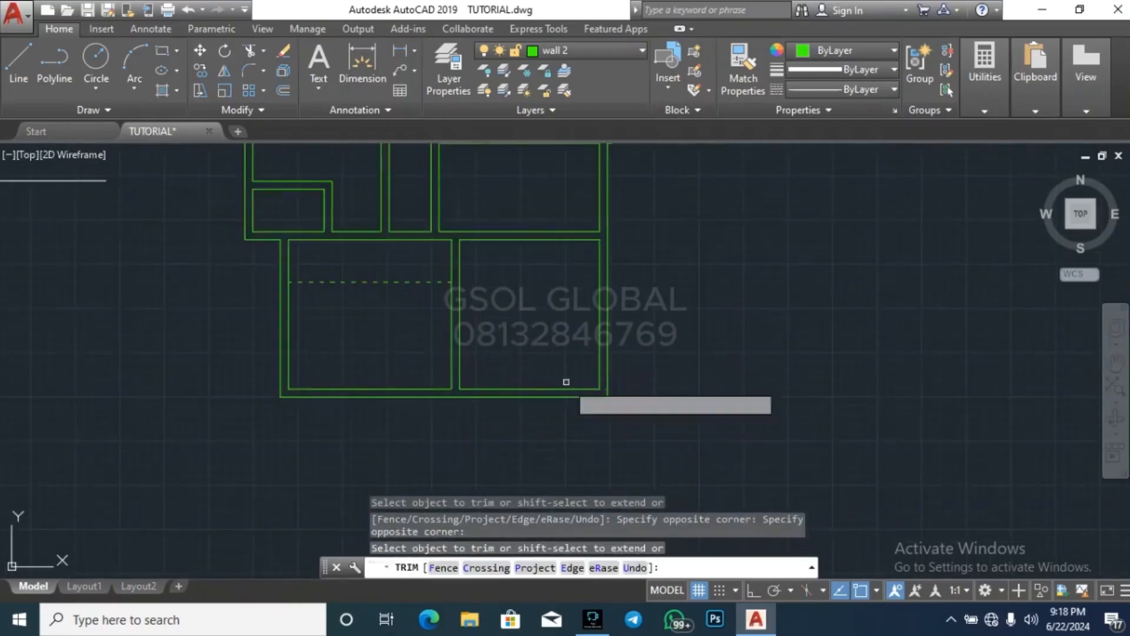
pyautogui.scroll(3, 588, 392)
pyautogui.scroll(-4, 680, 340)
pyautogui.scroll(4, 677, 350)
pyautogui.press('Escape')
pyautogui.press('Escape')
# Delete the dashed ARCH line overlapping the southeast room's inner south wall line
pyautogui.click(599, 383)
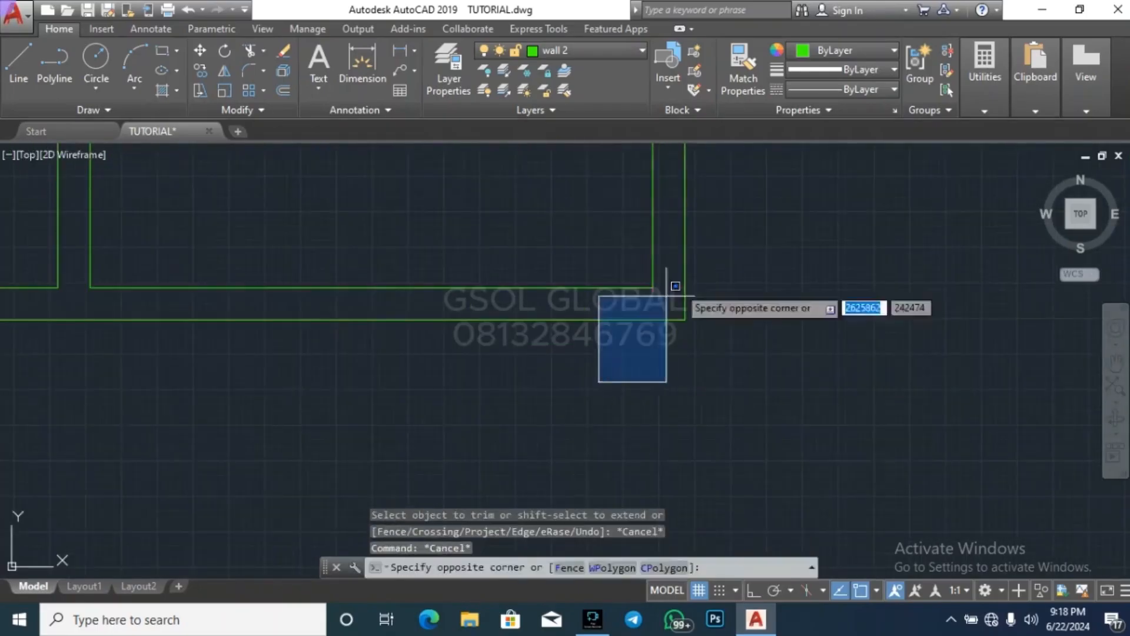
pyautogui.click(670, 293)
pyautogui.click(550, 353)
pyautogui.click(694, 278)
pyautogui.click(670, 292)
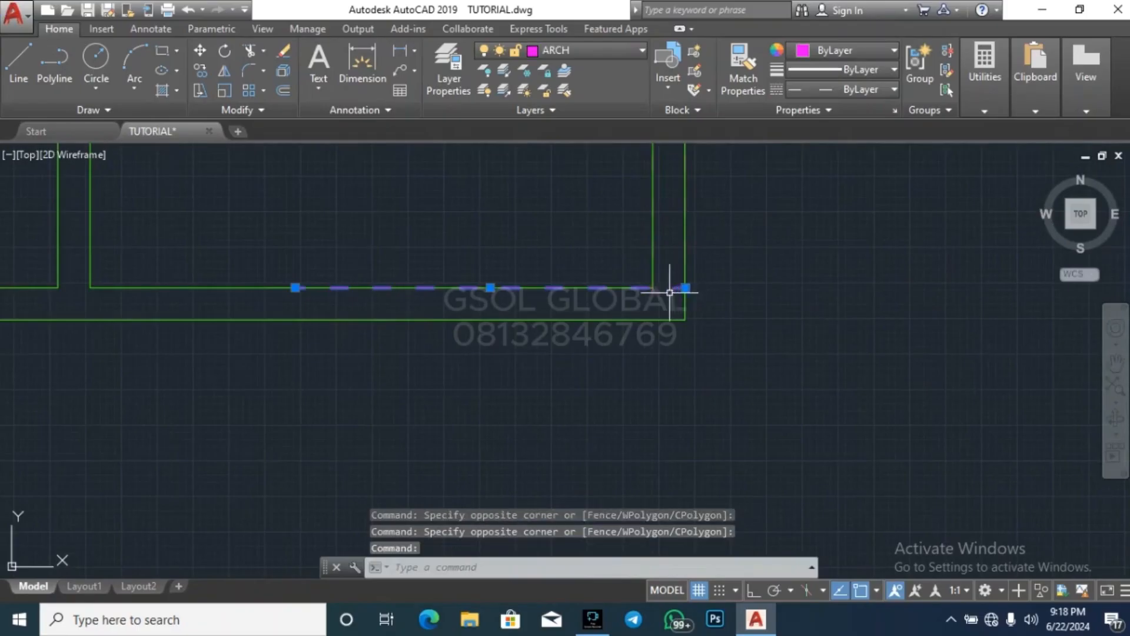
pyautogui.press('Delete')
pyautogui.scroll(-3, 596, 411)
# Examine the upper-floor plan's wall junctions and southern rooms for leftover overlapping lines
pyautogui.scroll(4, 607, 381)
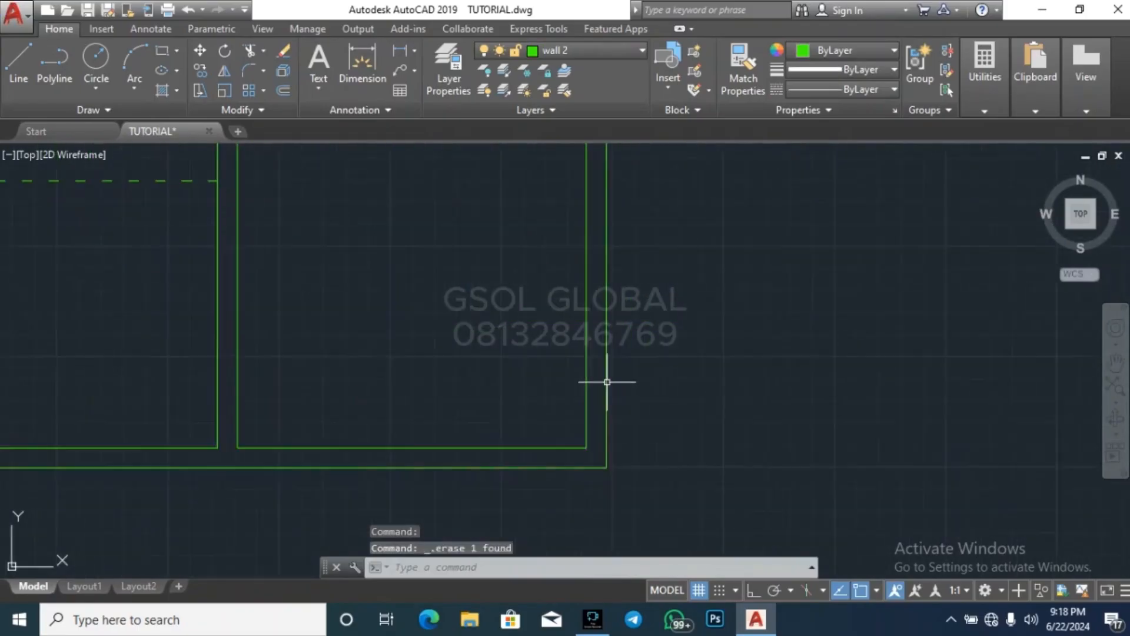
pyautogui.scroll(5, 588, 454)
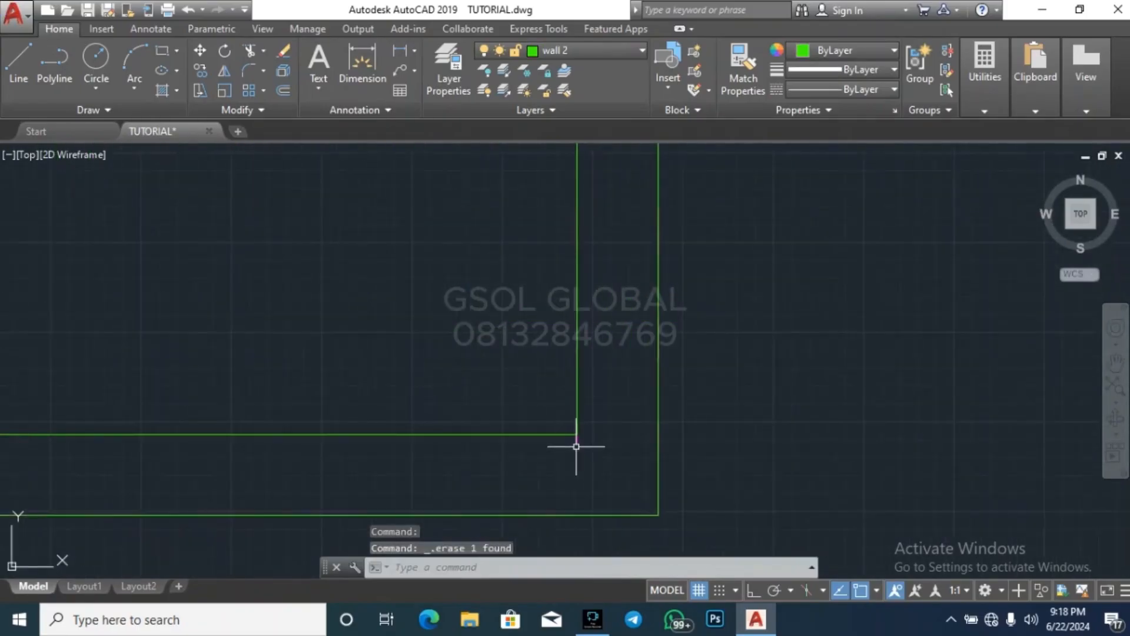
pyautogui.click(576, 443)
pyautogui.press('Escape')
pyautogui.scroll(-6, 838, 398)
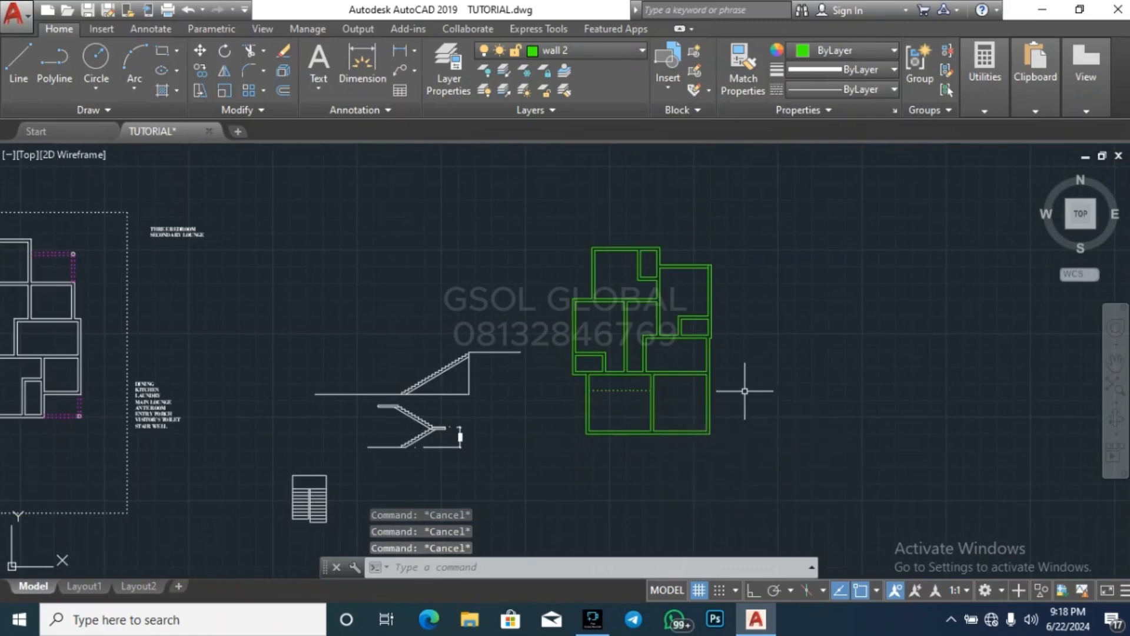
pyautogui.scroll(3, 744, 391)
pyautogui.scroll(-3, 689, 389)
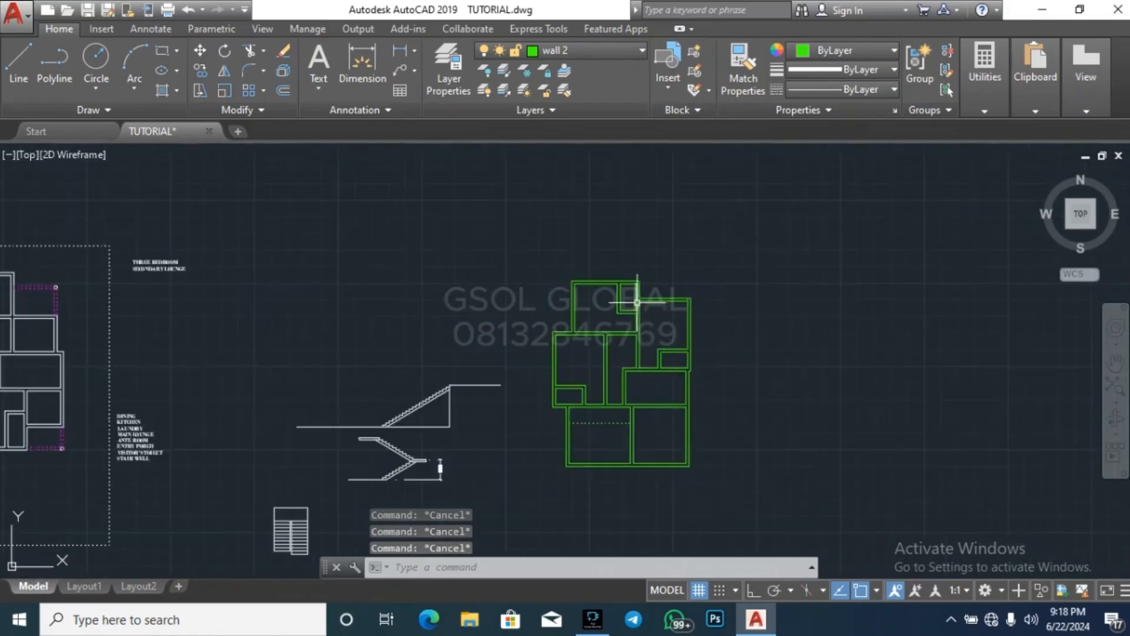
pyautogui.scroll(6, 637, 303)
pyautogui.scroll(-6, 399, 303)
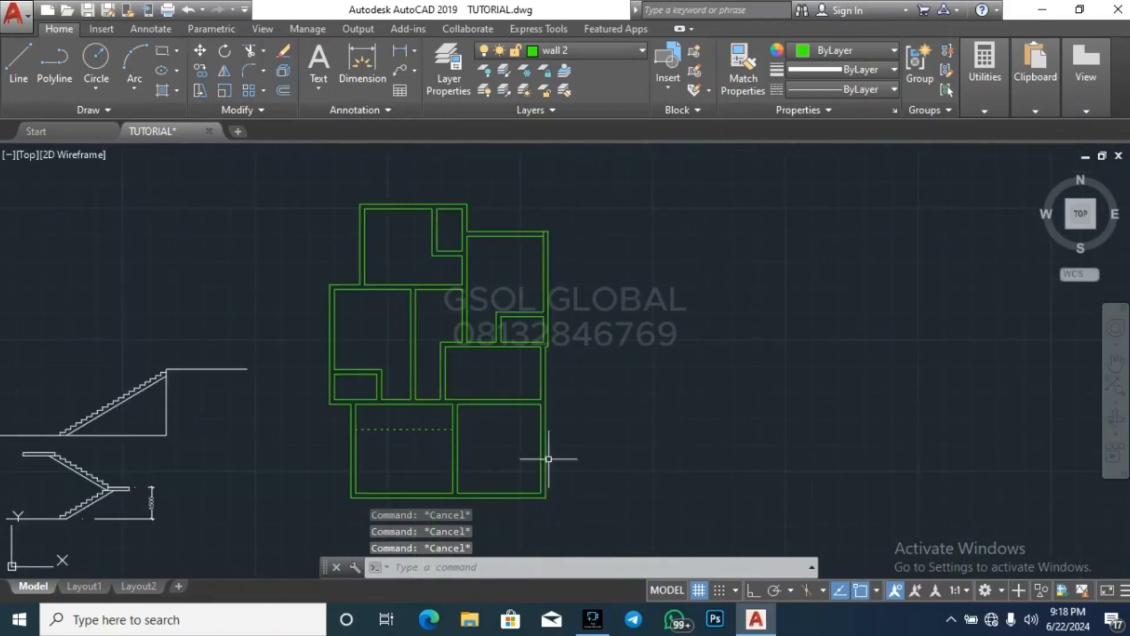
pyautogui.scroll(-4, 579, 386)
pyautogui.scroll(8, 525, 424)
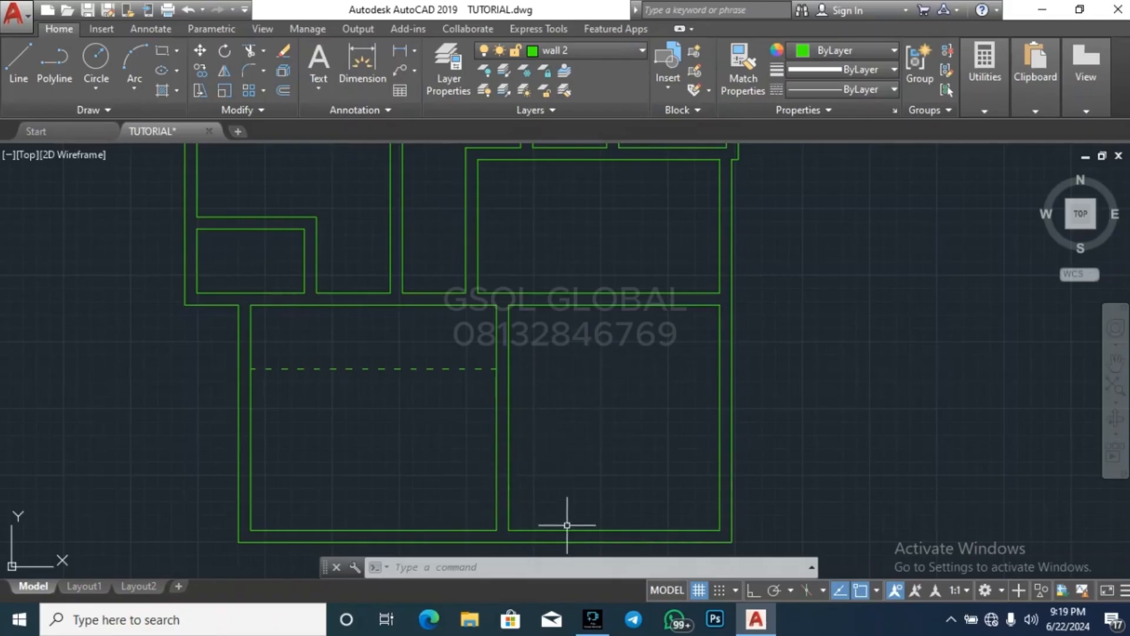
pyautogui.scroll(-5, 442, 259)
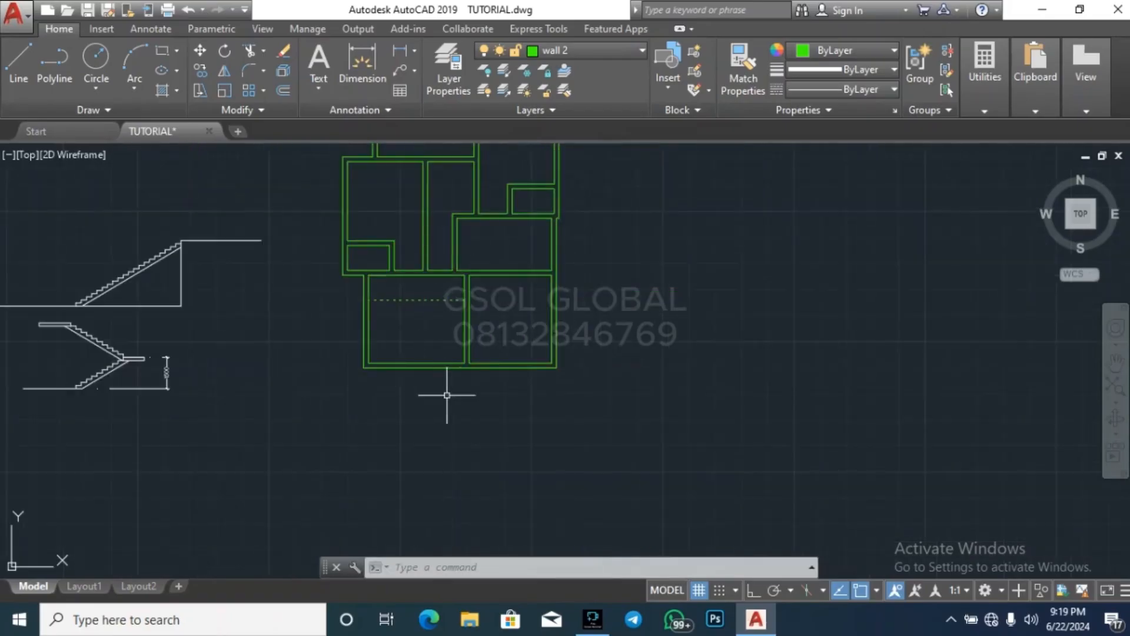
pyautogui.scroll(5, 481, 359)
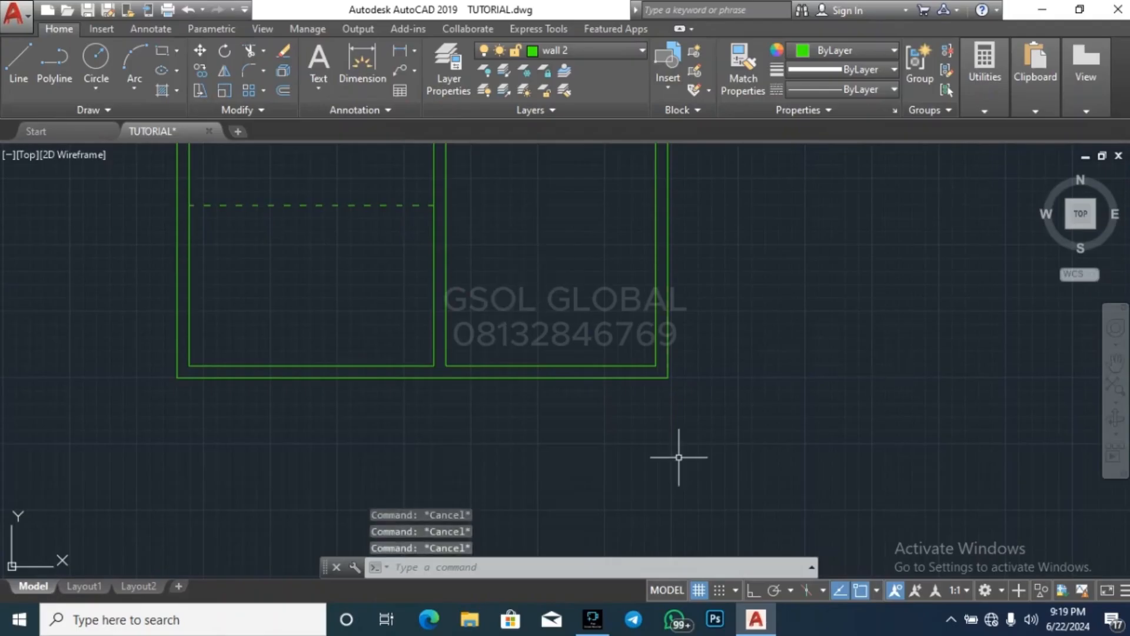
pyautogui.scroll(-4, 677, 462)
# Measure the length of the southeast room's inner east wall
pyautogui.click(984, 103)
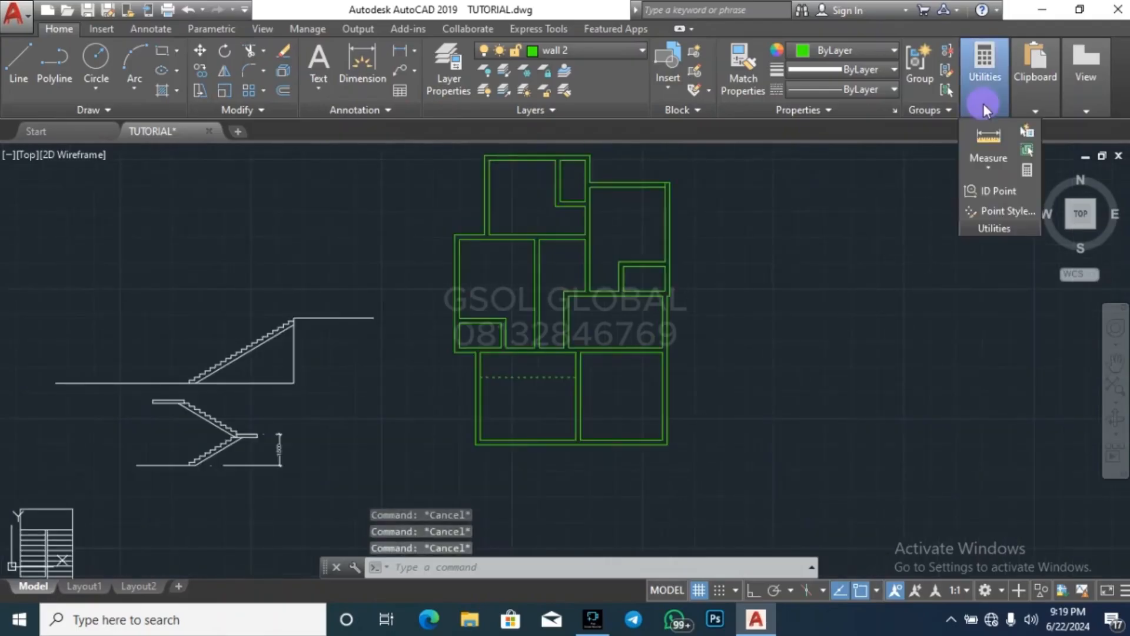
pyautogui.click(994, 140)
pyautogui.scroll(4, 656, 358)
pyautogui.click(724, 260)
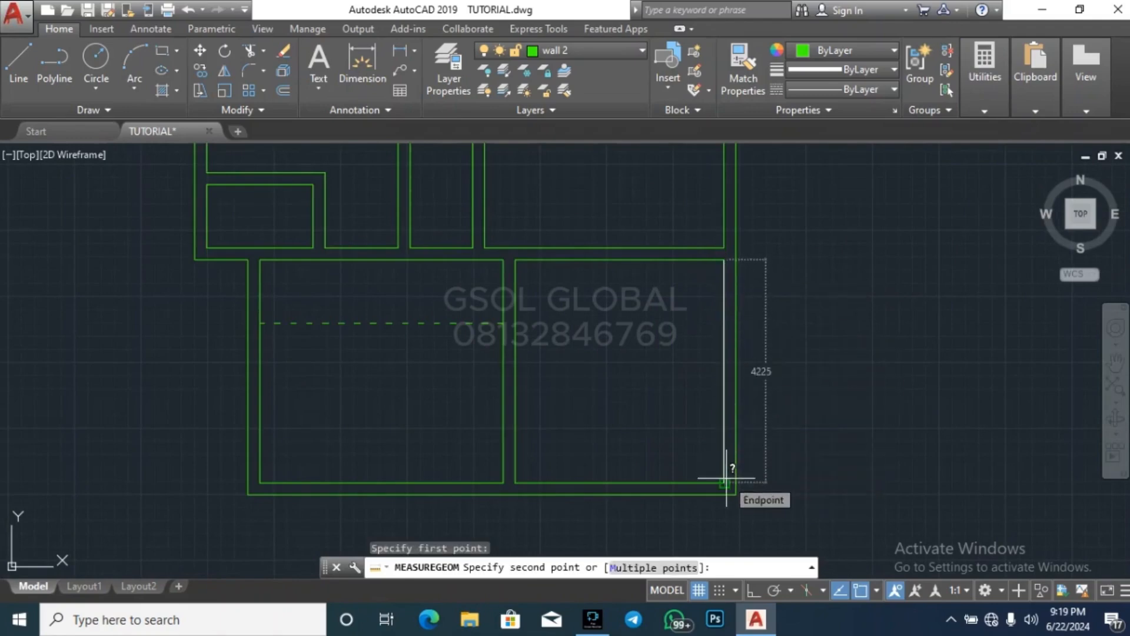
pyautogui.press('Escape')
pyautogui.press('Escape')
pyautogui.press('Escape')
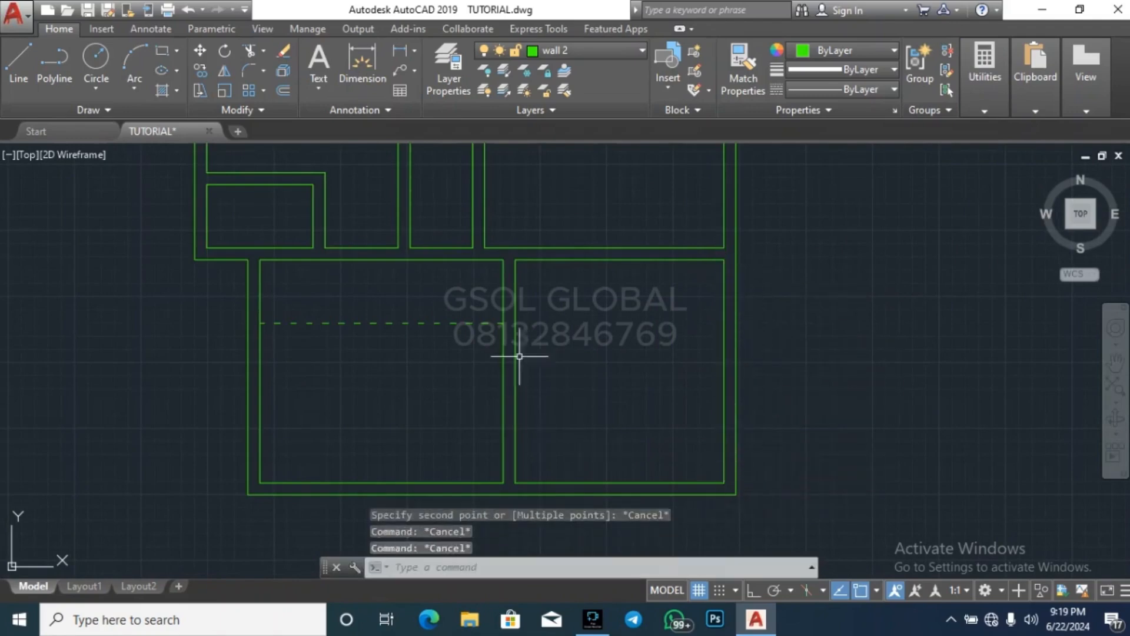
pyautogui.scroll(-4, 533, 377)
pyautogui.scroll(7, 524, 344)
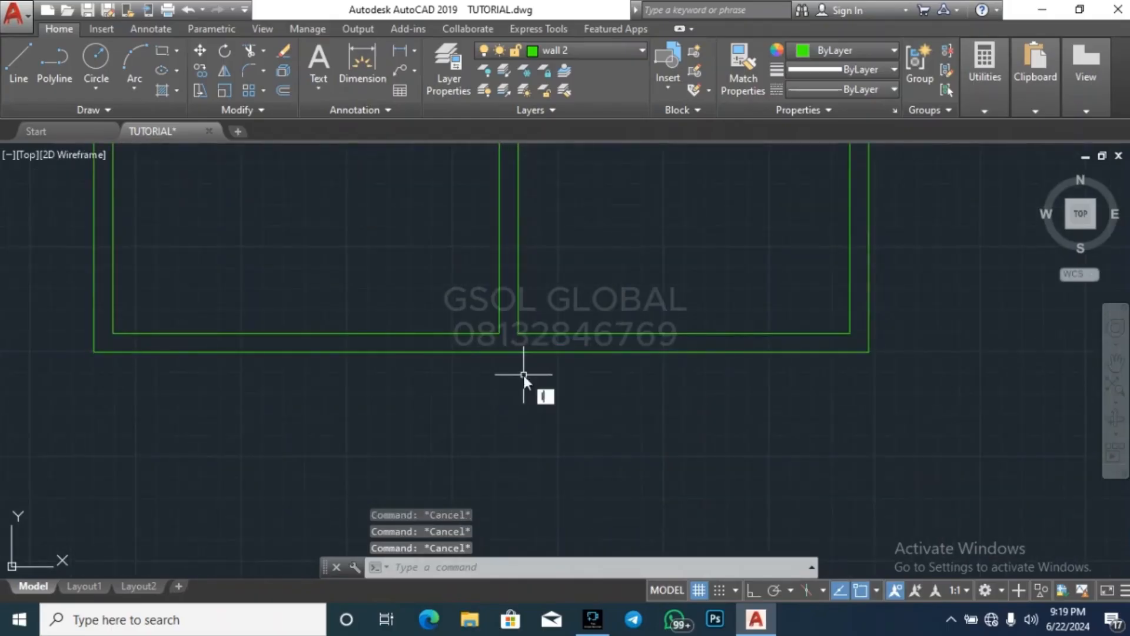
pyautogui.press('Return')
pyautogui.press('Escape')
pyautogui.press('Escape')
pyautogui.press('Escape')
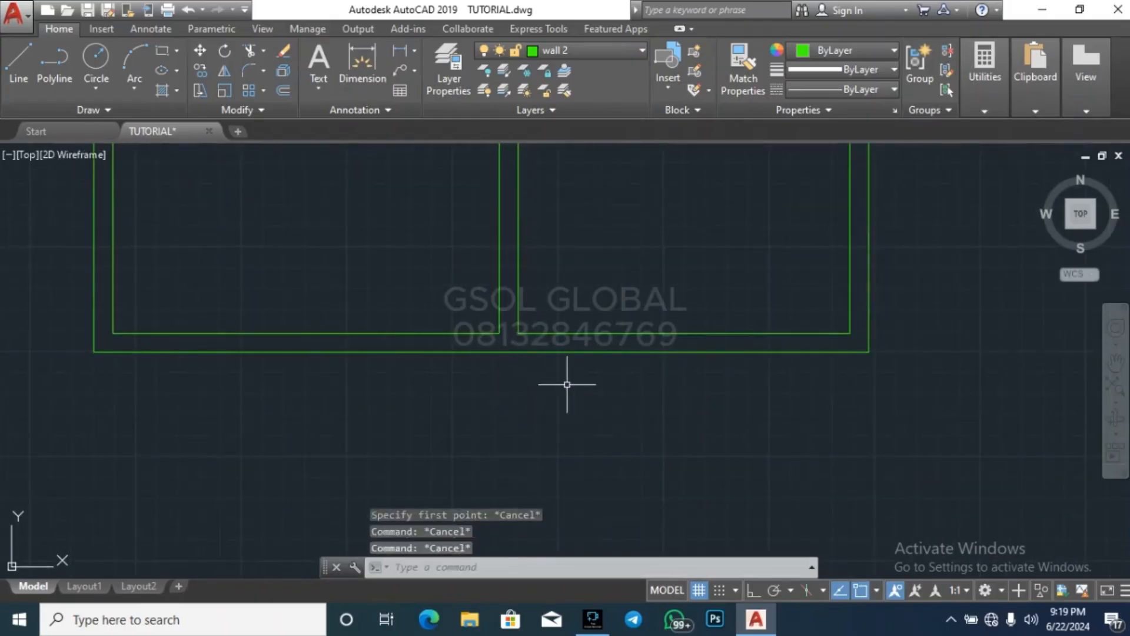
# Draw a line from the south end of the partition's east face to the outer south wall line
pyautogui.press('Return')
pyautogui.click(518, 334)
pyautogui.click(518, 352)
pyautogui.press('Escape')
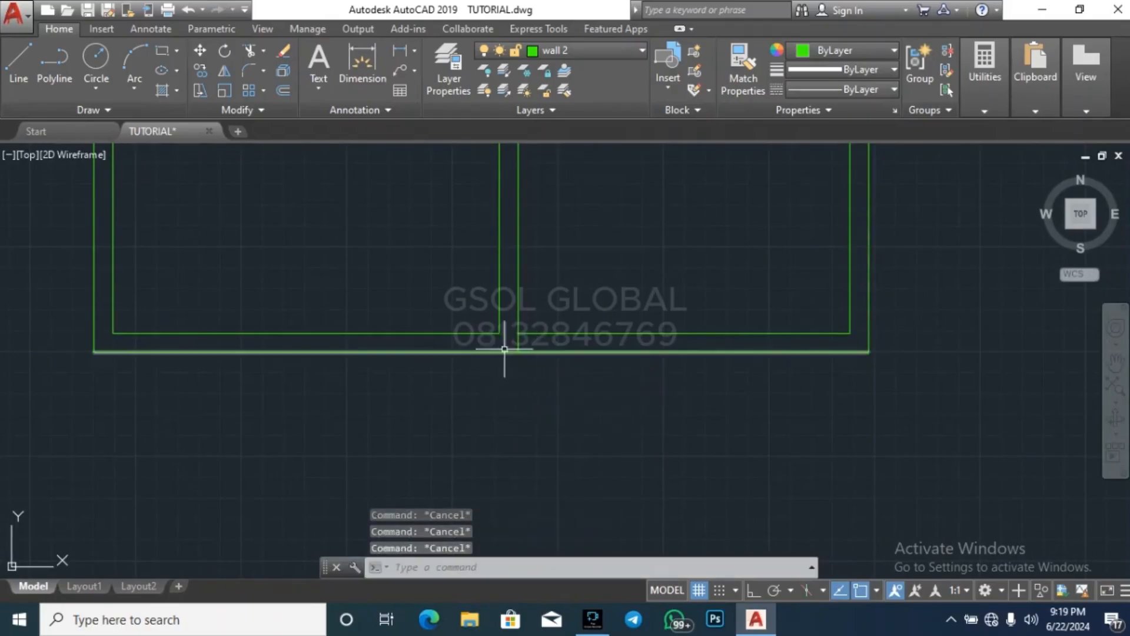
# Trim away the outer south wall line of the southeast room, east of the partition's east face
pyautogui.scroll(4, 534, 343)
pyautogui.scroll(-3, 482, 465)
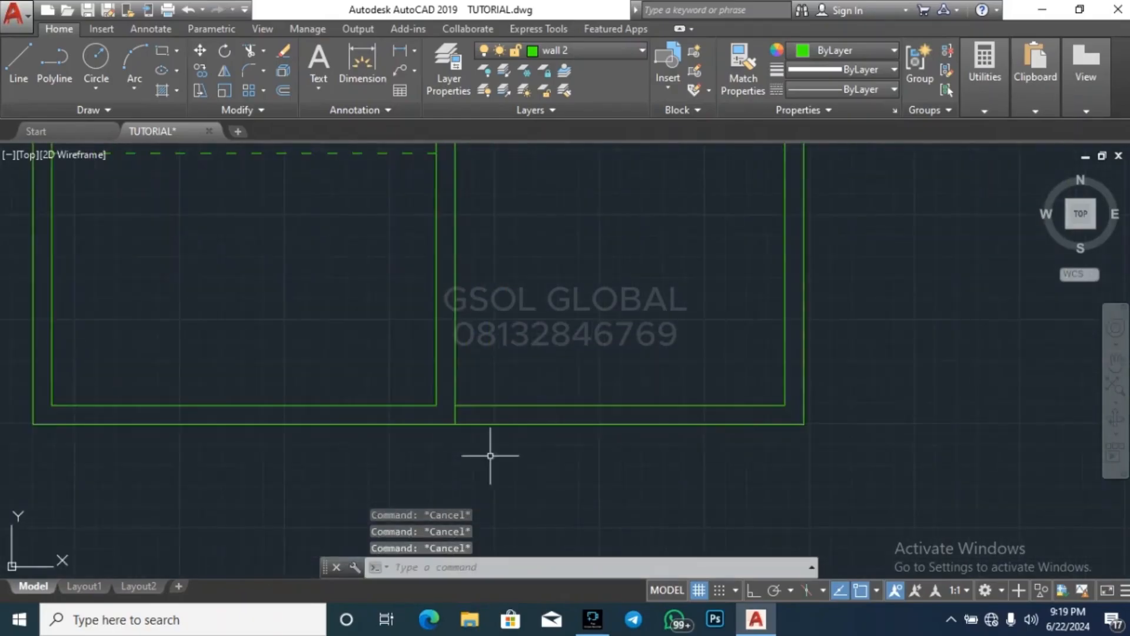
pyautogui.click(621, 425)
pyautogui.press('Escape')
pyautogui.write('tr')
pyautogui.press('Return')
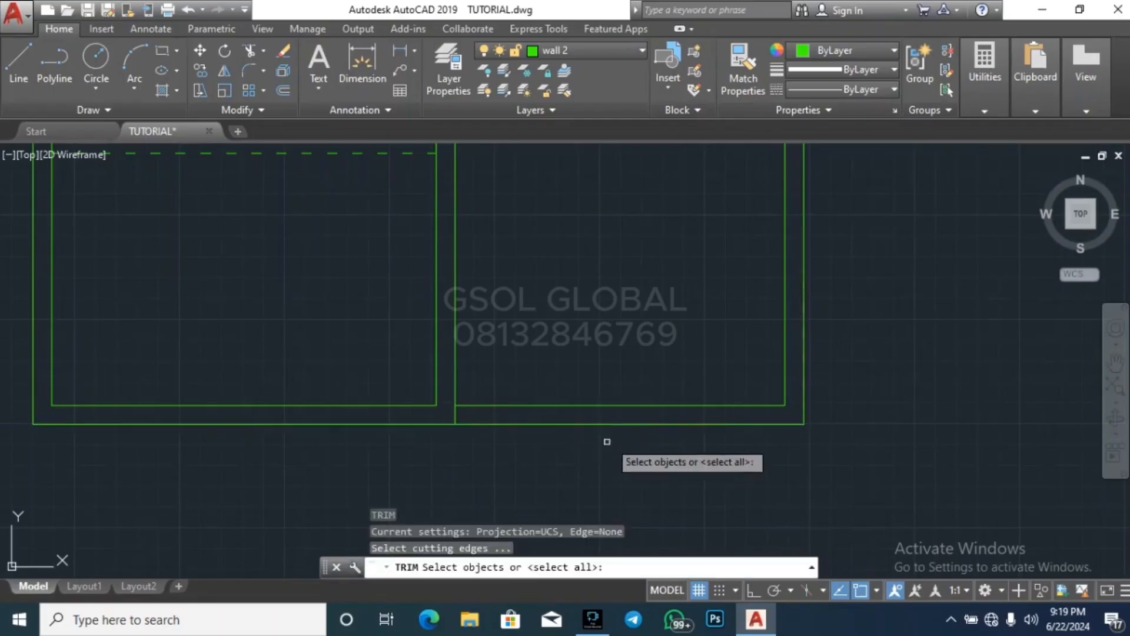
pyautogui.press('Return')
pyautogui.press('Escape')
# Delete the dashed ARCH line left along the southeast room's outer south edge
pyautogui.click(792, 448)
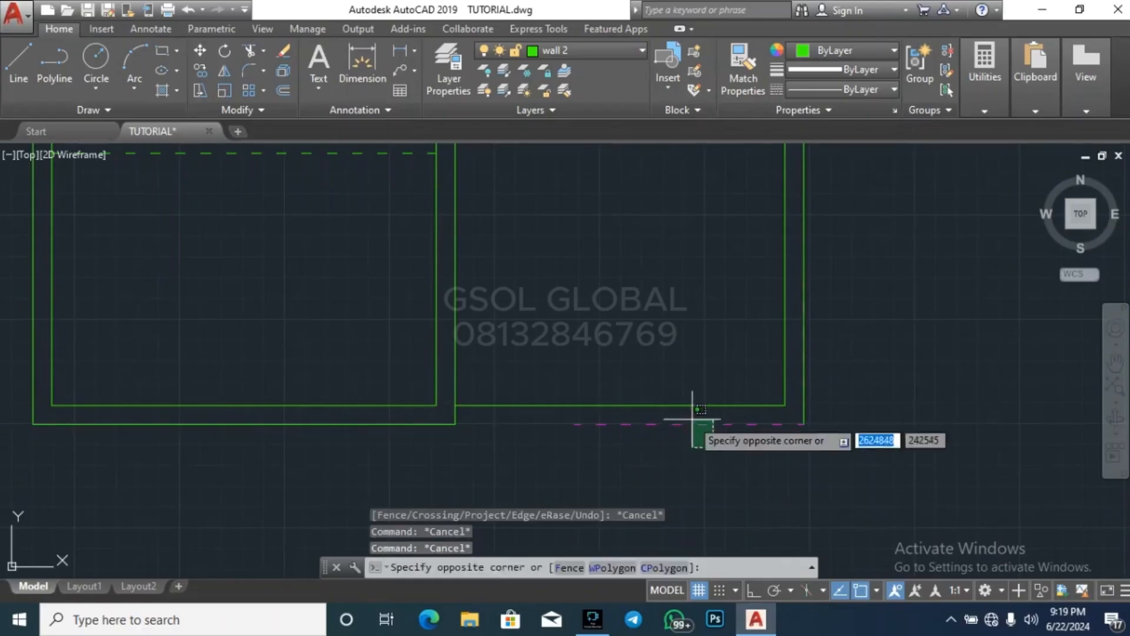
pyautogui.click(699, 423)
pyautogui.press('Delete')
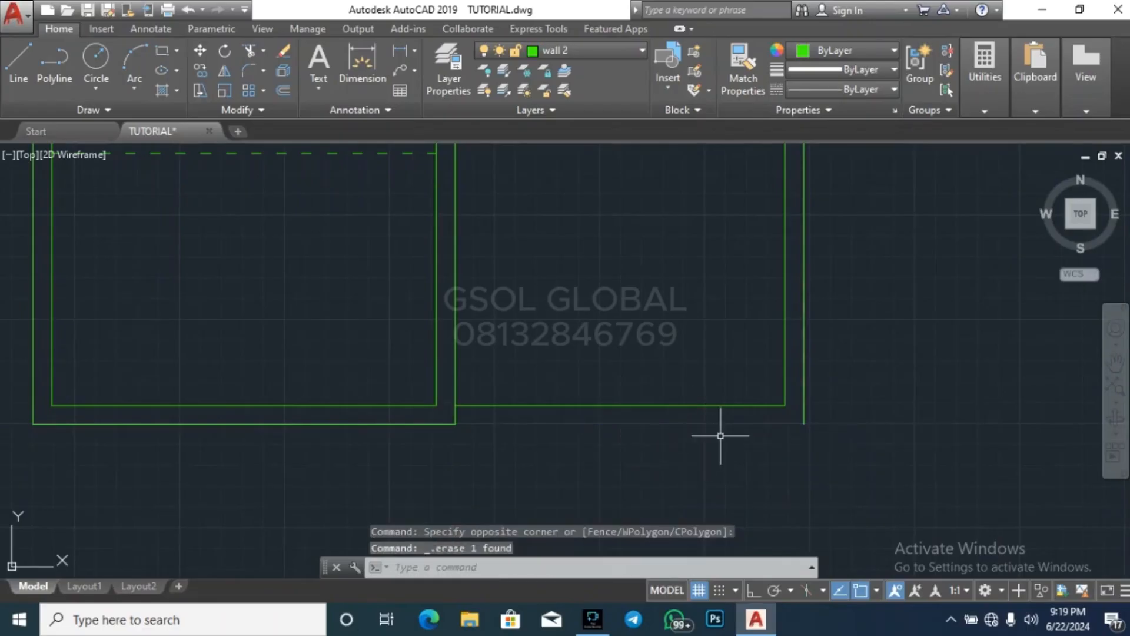
# Offset the southeast room's inner south wall line 600 to the south
pyautogui.write('o')
pyautogui.press('Return')
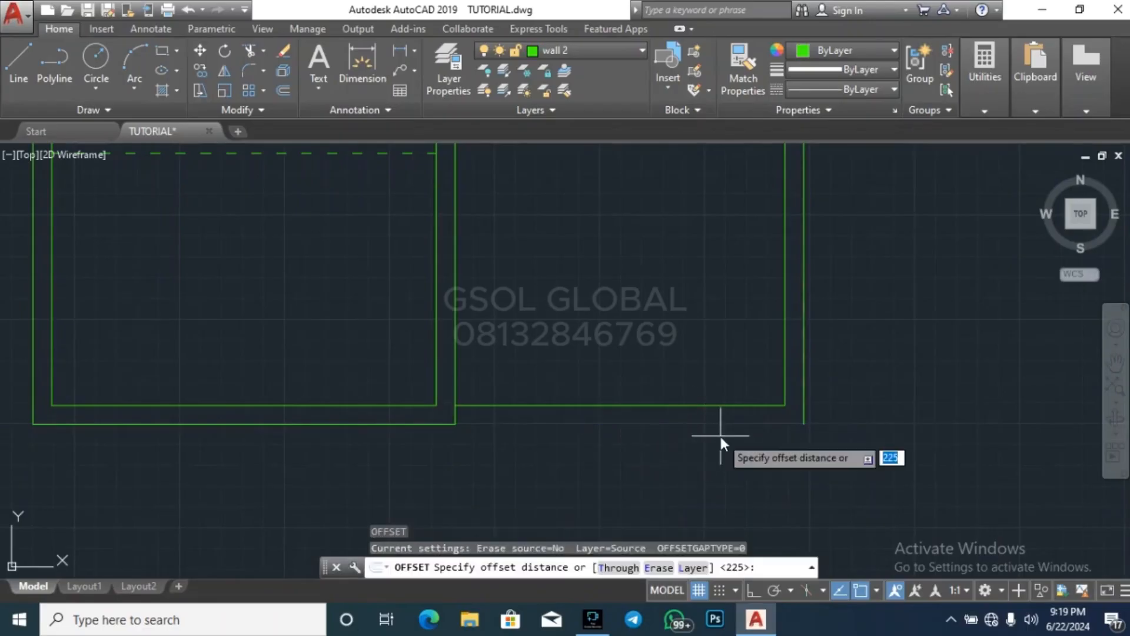
pyautogui.write('600')
pyautogui.press('Return')
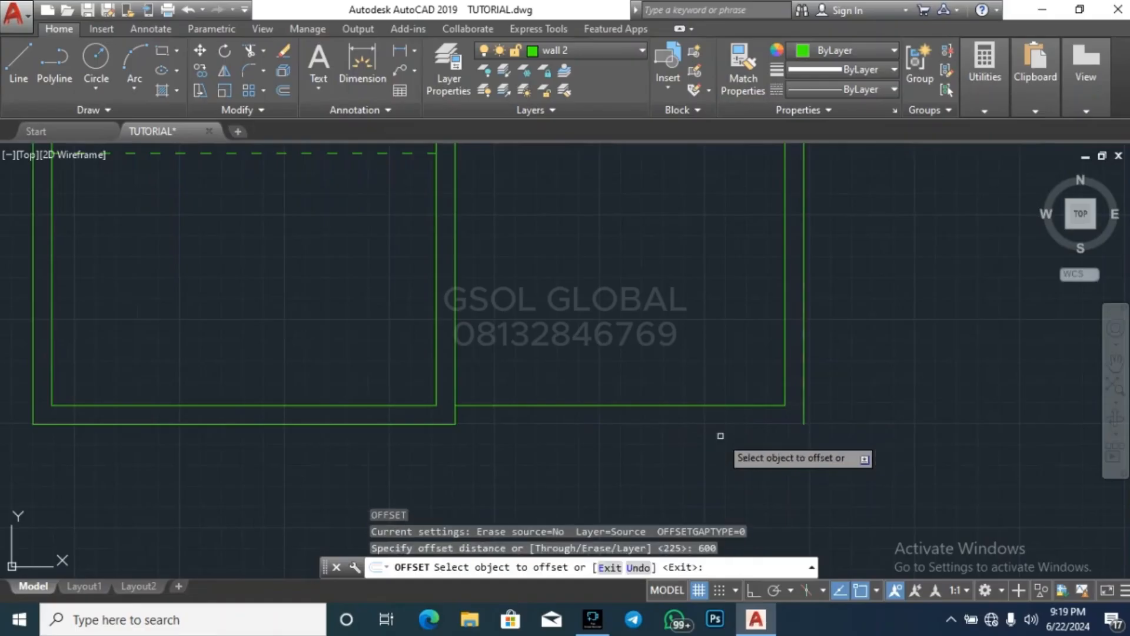
pyautogui.click(727, 405)
pyautogui.click(736, 473)
pyautogui.press('Return')
pyautogui.press('Return')
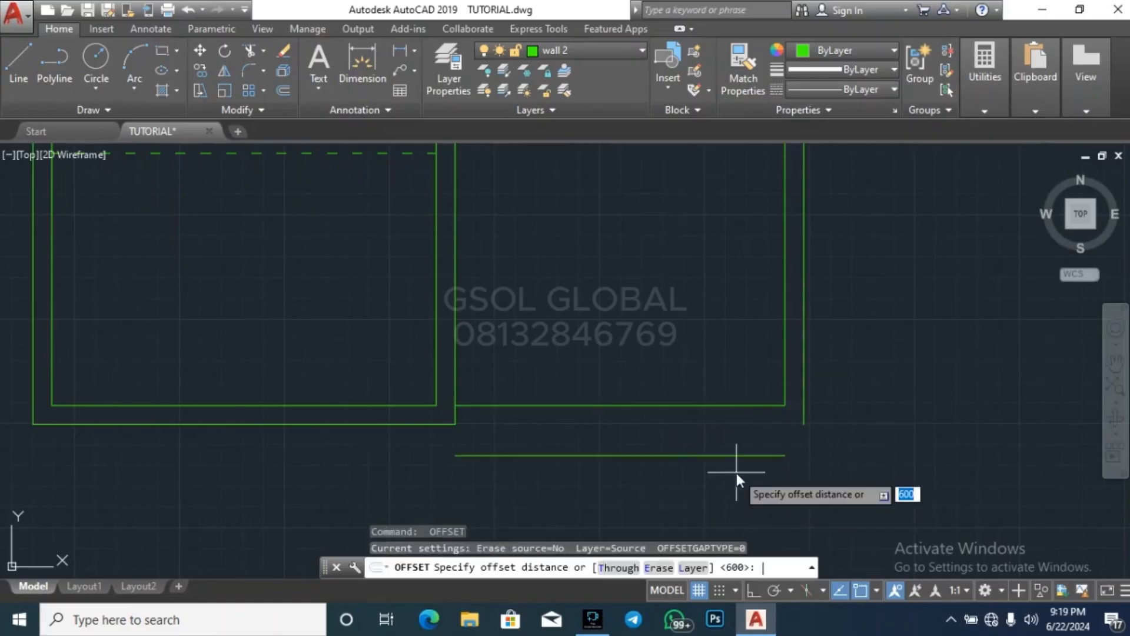
# Offset the new southern line 225 further south to give the wall its thickness
pyautogui.write('225')
pyautogui.press('Return')
pyautogui.click(733, 456)
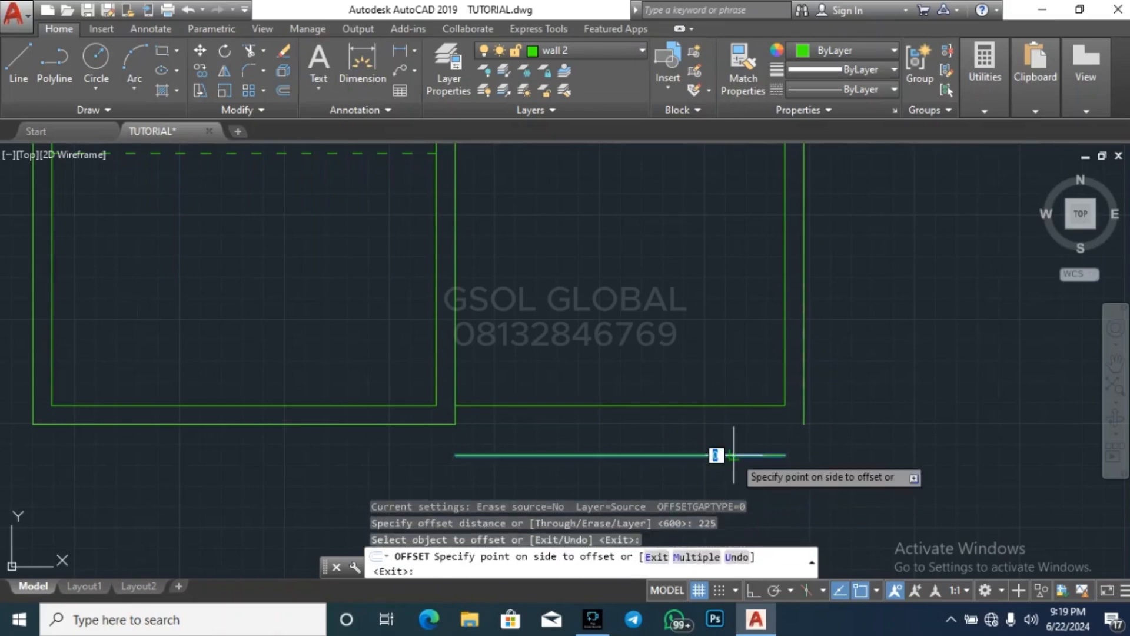
pyautogui.click(759, 468)
pyautogui.press('Escape')
# Stretch the southernmost wall line at both ends so it reaches past the partition and the outer east wall
pyautogui.press('Escape')
pyautogui.press('Escape')
# Delete the southeast room's original inner south wall line
pyautogui.click(741, 422)
pyautogui.click(719, 398)
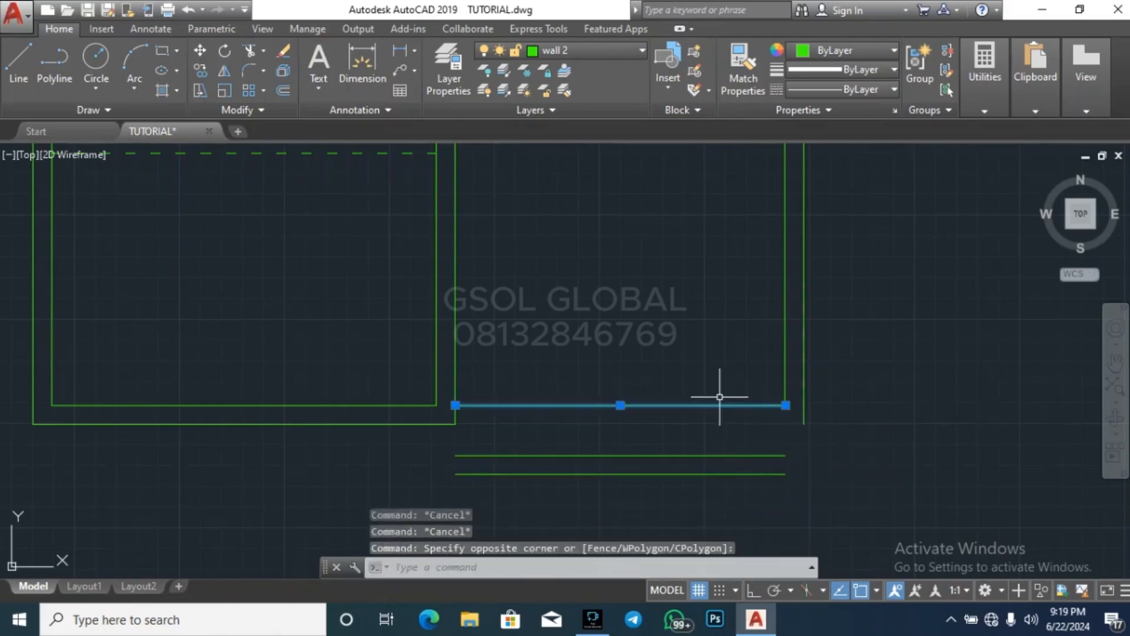
pyautogui.press('Delete')
pyautogui.click(752, 464)
pyautogui.press('Escape')
pyautogui.click(754, 467)
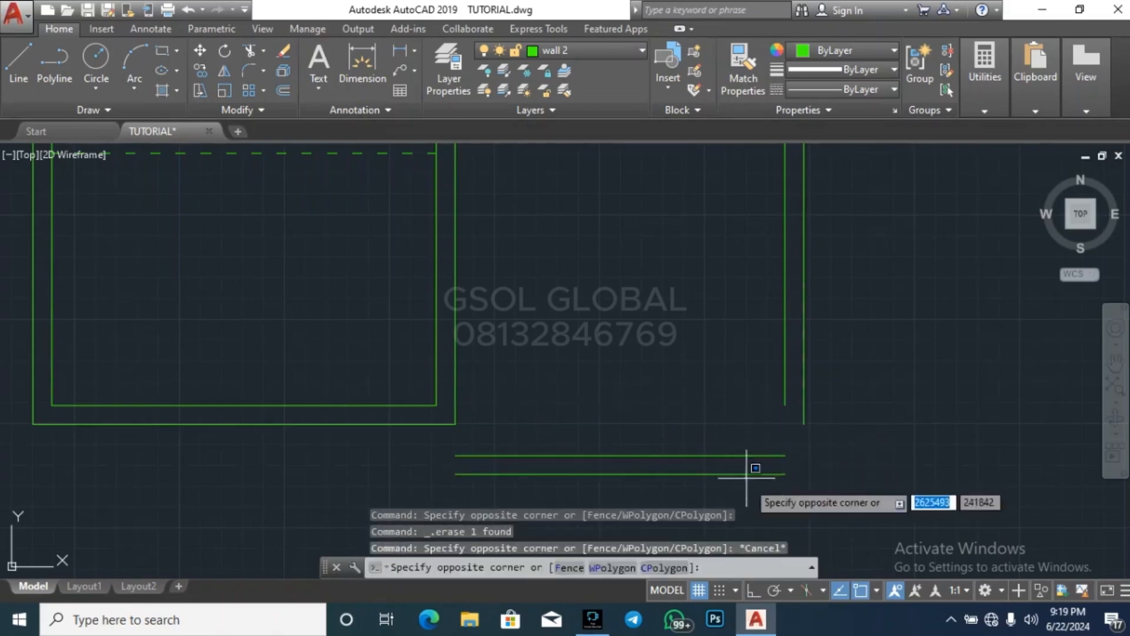
pyautogui.press('Escape')
pyautogui.click(748, 466)
pyautogui.click(740, 473)
pyautogui.click(786, 473)
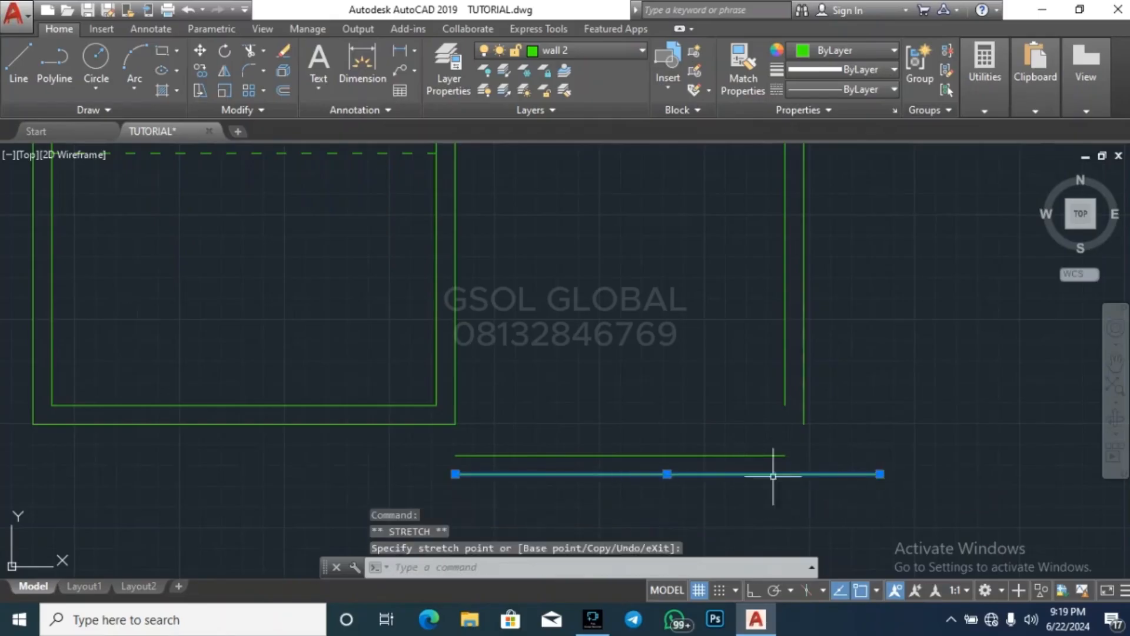
pyautogui.click(382, 473)
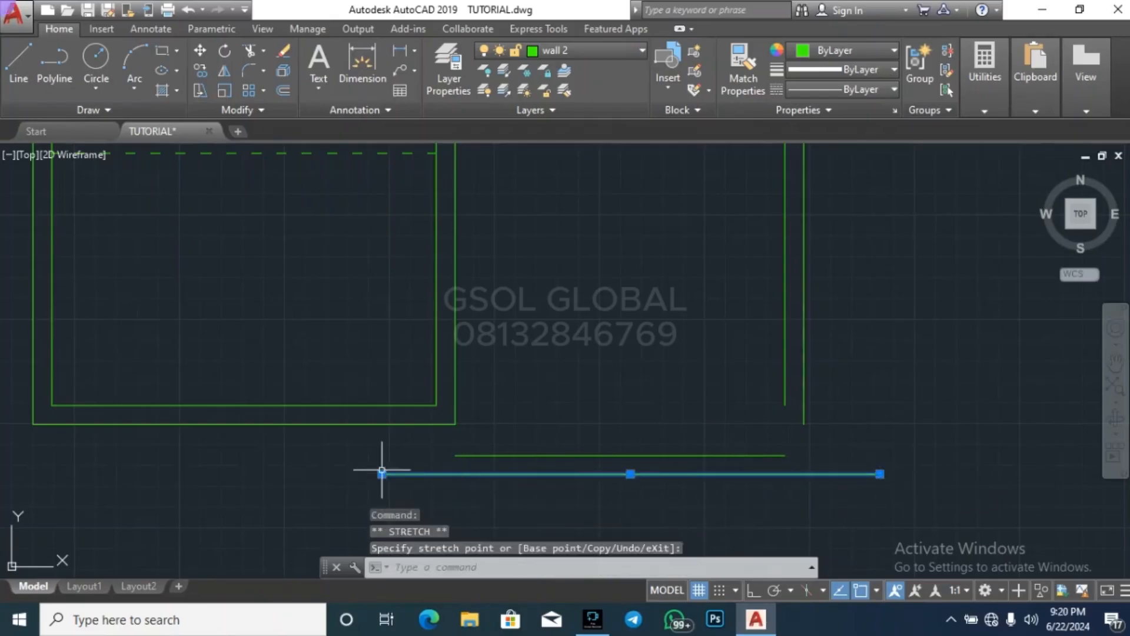
# Extend the partition lines and the east wall lines south to the southernmost wall line
pyautogui.write('ex')
pyautogui.press('space')
pyautogui.click(562, 375)
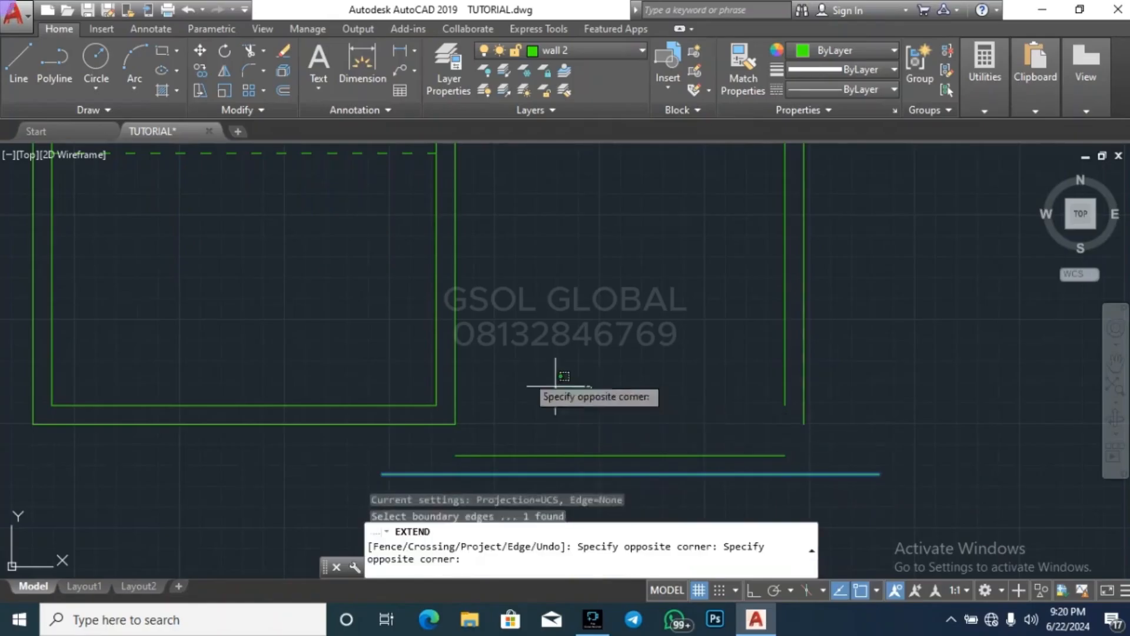
pyautogui.click(414, 299)
pyautogui.click(841, 406)
pyautogui.click(727, 341)
pyautogui.press('Escape')
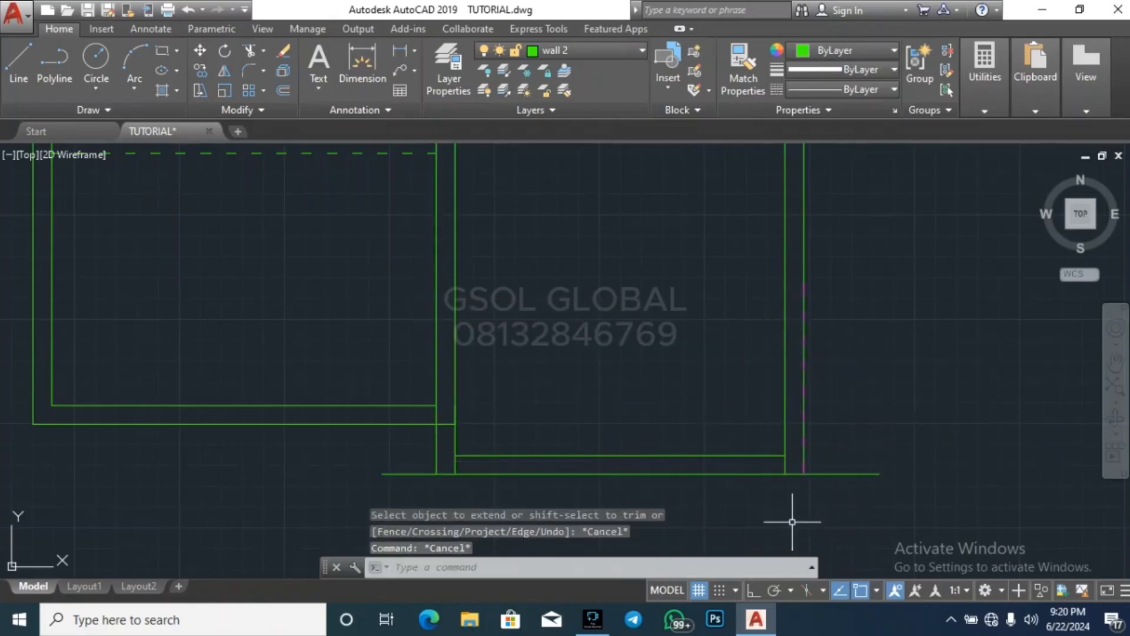
# Delete the dashed ARCH line overlapping the southeast room's outer east wall line
pyautogui.click(798, 505)
pyautogui.click(864, 254)
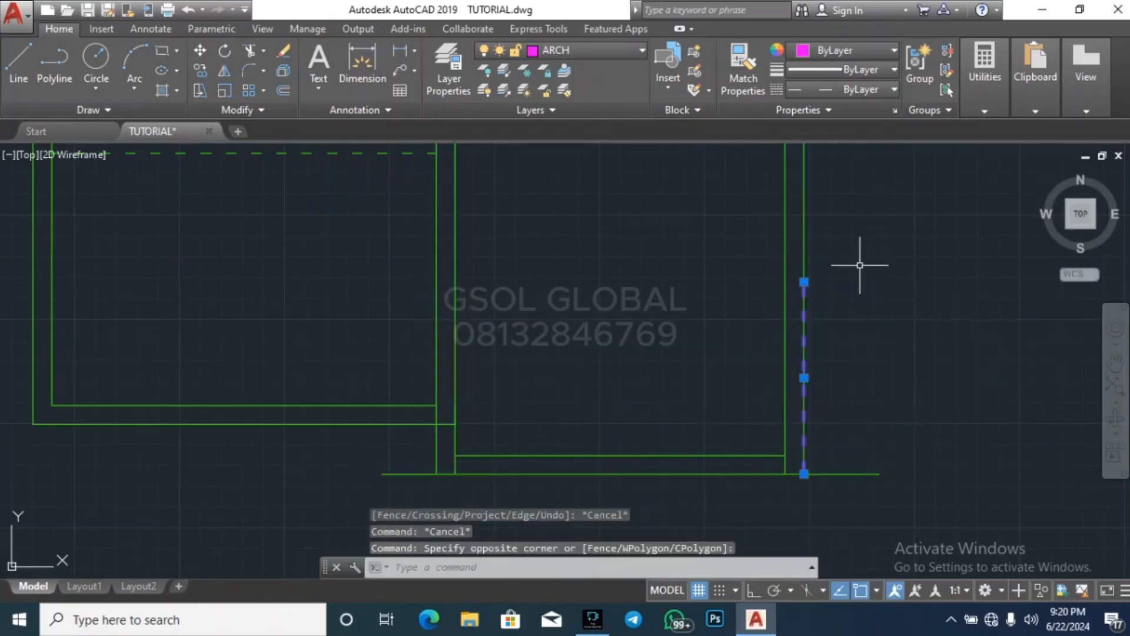
pyautogui.press('Delete')
# Trim the south wall line's overhang beyond the east wall and the inner east line's stub at that corner
pyautogui.write('tr')
pyautogui.press('space')
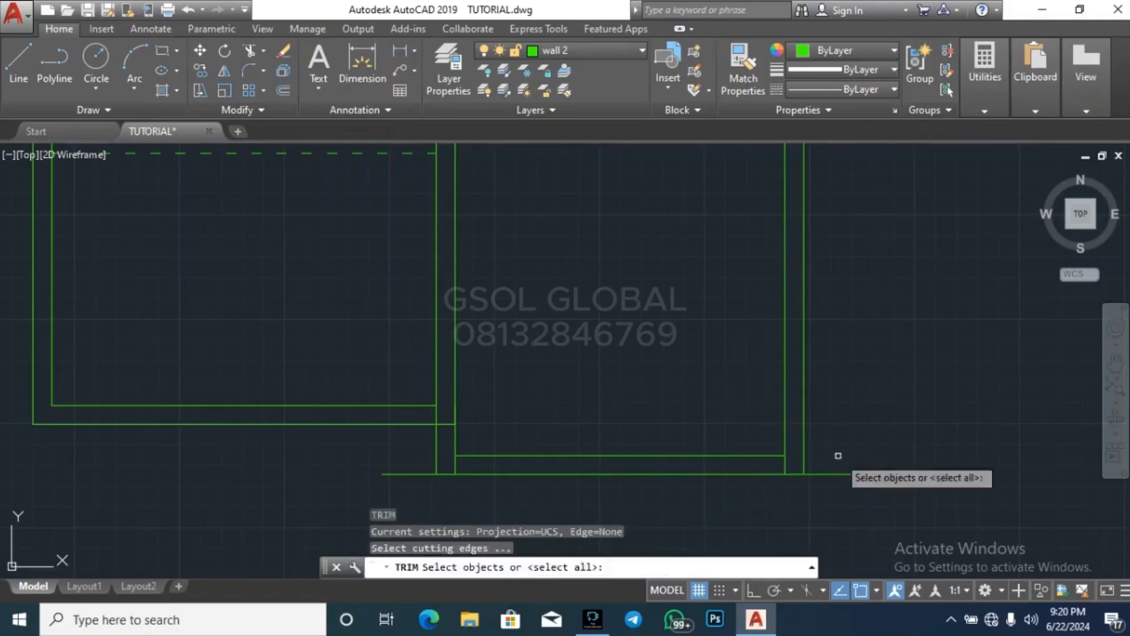
pyautogui.press('space')
pyautogui.click(890, 517)
pyautogui.click(851, 421)
pyautogui.scroll(4, 787, 468)
pyautogui.click(786, 465)
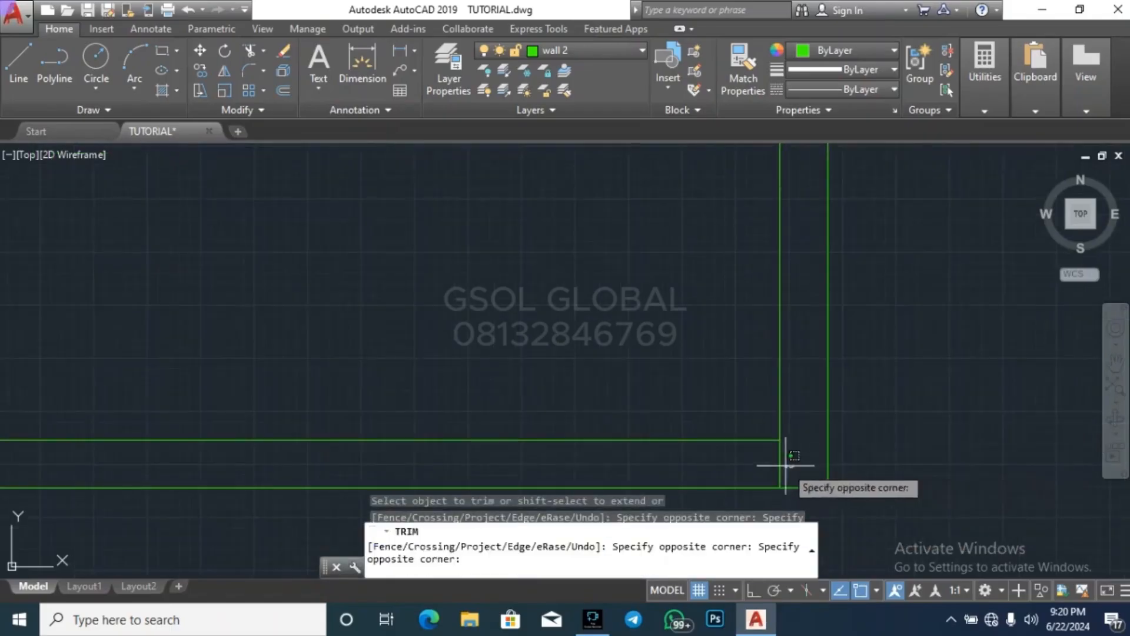
pyautogui.click(776, 453)
# Trim the south wall line's overhang west of the partition and the stub of the partition's east face
pyautogui.scroll(-4, 898, 390)
pyautogui.moveTo(501, 416); pyautogui.dragTo(648, 408, button='middle')
pyautogui.scroll(4, 649, 408)
pyautogui.click(607, 462)
pyautogui.click(717, 408)
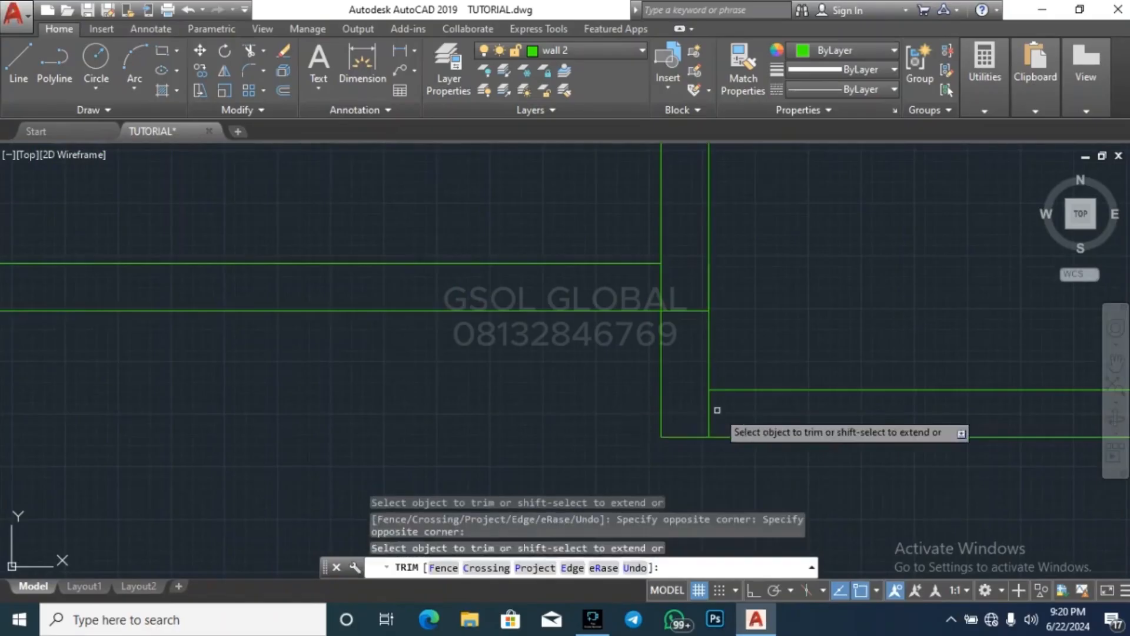
pyautogui.press('Escape')
pyautogui.scroll(-4, 502, 412)
pyautogui.scroll(4, 549, 399)
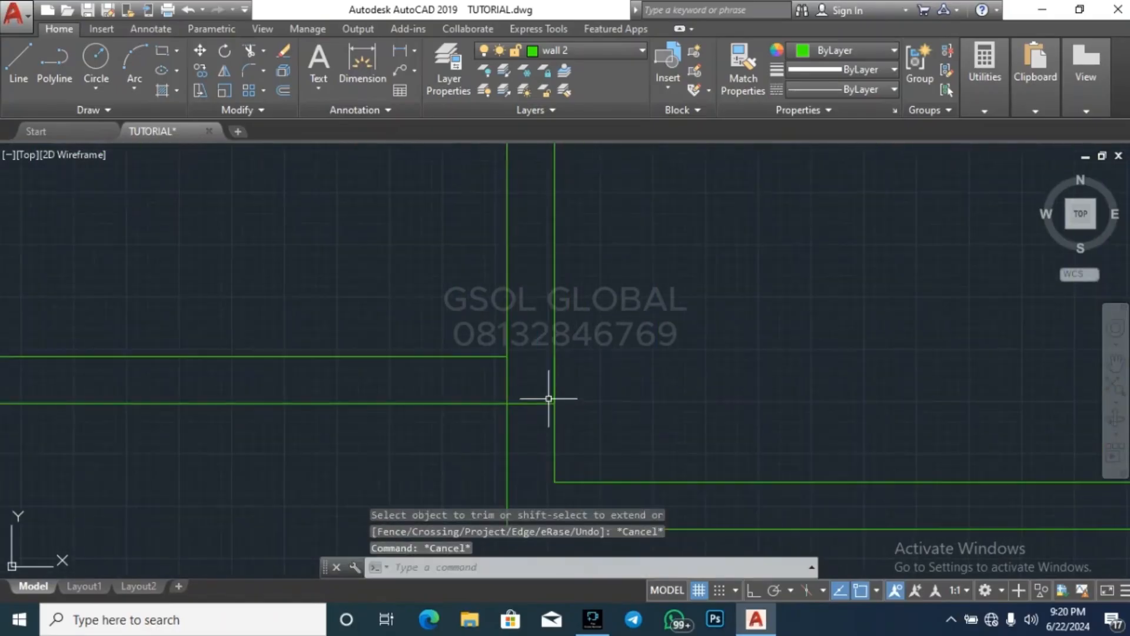
pyautogui.press('Return')
pyautogui.scroll(4, 546, 423)
pyautogui.click(538, 430)
pyautogui.click(533, 364)
pyautogui.press('Escape')
pyautogui.press('Escape')
pyautogui.press('Escape')
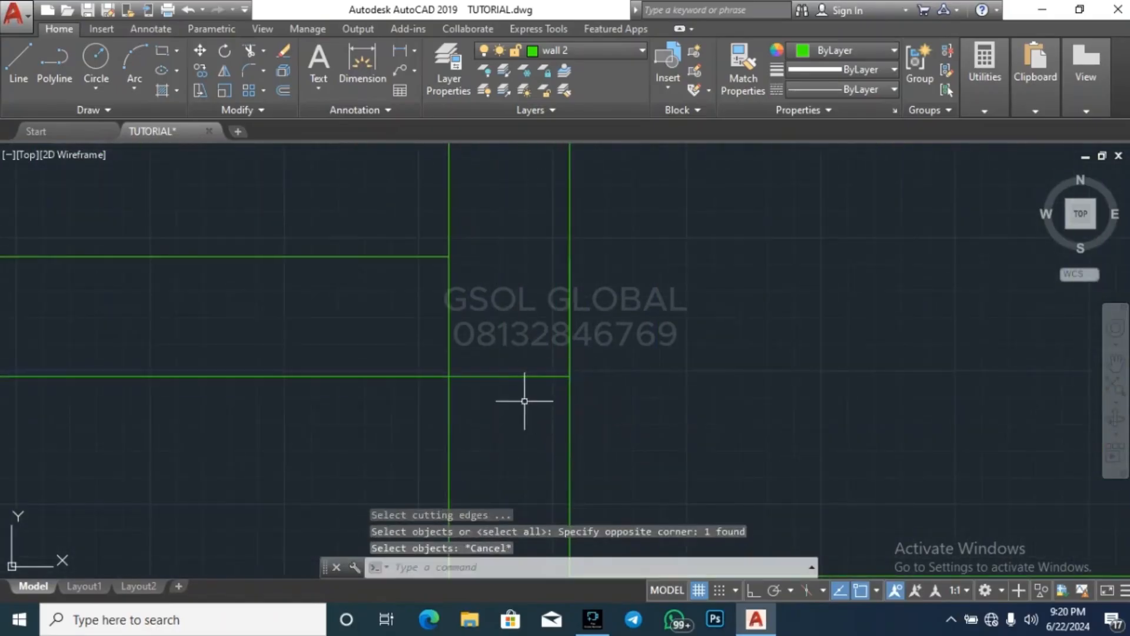
# Trim the southwest room's outer south wall line between the two faces of the partition
pyautogui.write('tr')
pyautogui.press('Return')
pyautogui.press('Return')
pyautogui.click(537, 420)
pyautogui.click(514, 337)
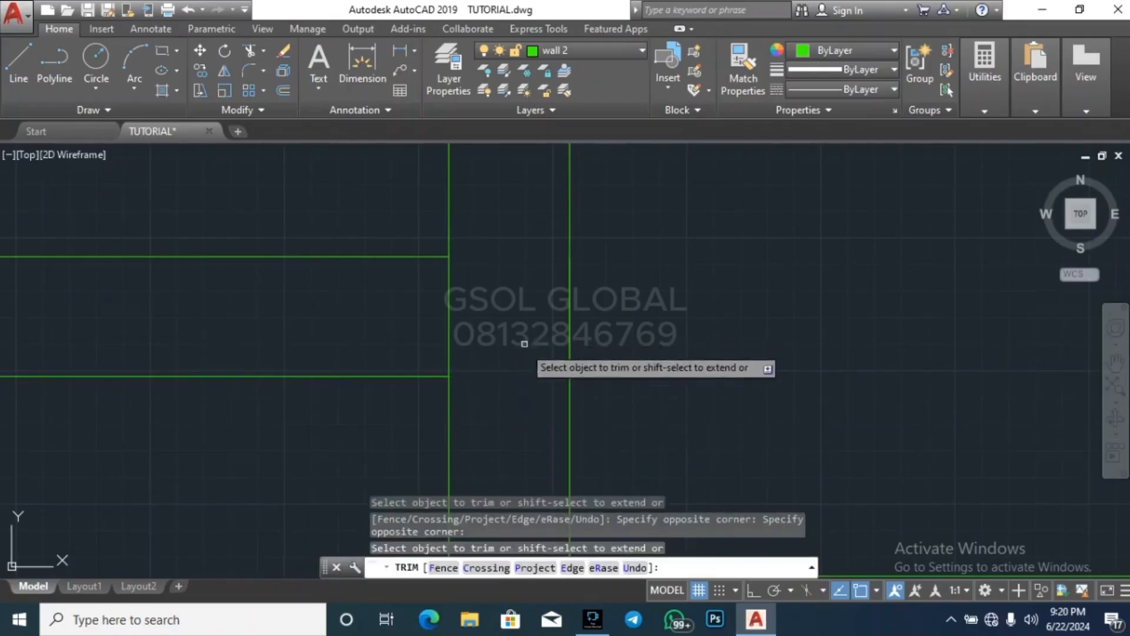
pyautogui.press('Escape')
# Delete the short duplicate line overlapping the partition's east face at the south wall junction
pyautogui.click(523, 409)
pyautogui.click(633, 215)
pyautogui.press('Delete')
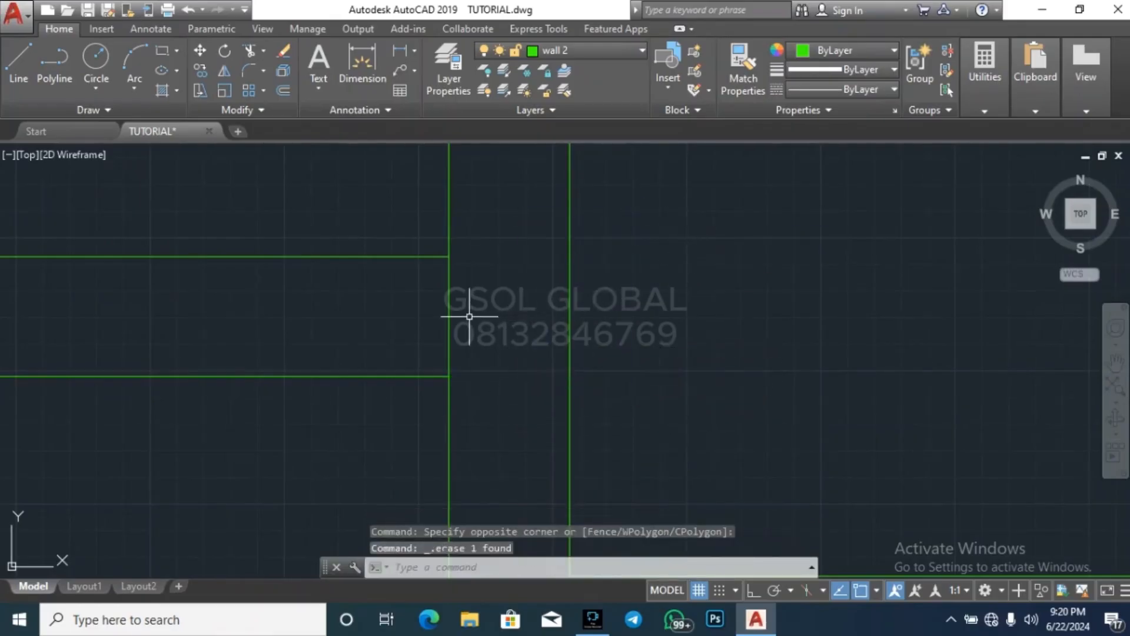
# Trim the partition's west face between the southwest room's inner and outer south wall lines to open the junction
pyautogui.press('Escape')
pyautogui.press('Return')
pyautogui.press('Return')
pyautogui.click(493, 323)
pyautogui.click(383, 290)
pyautogui.press('Escape')
pyautogui.scroll(-10, 681, 309)
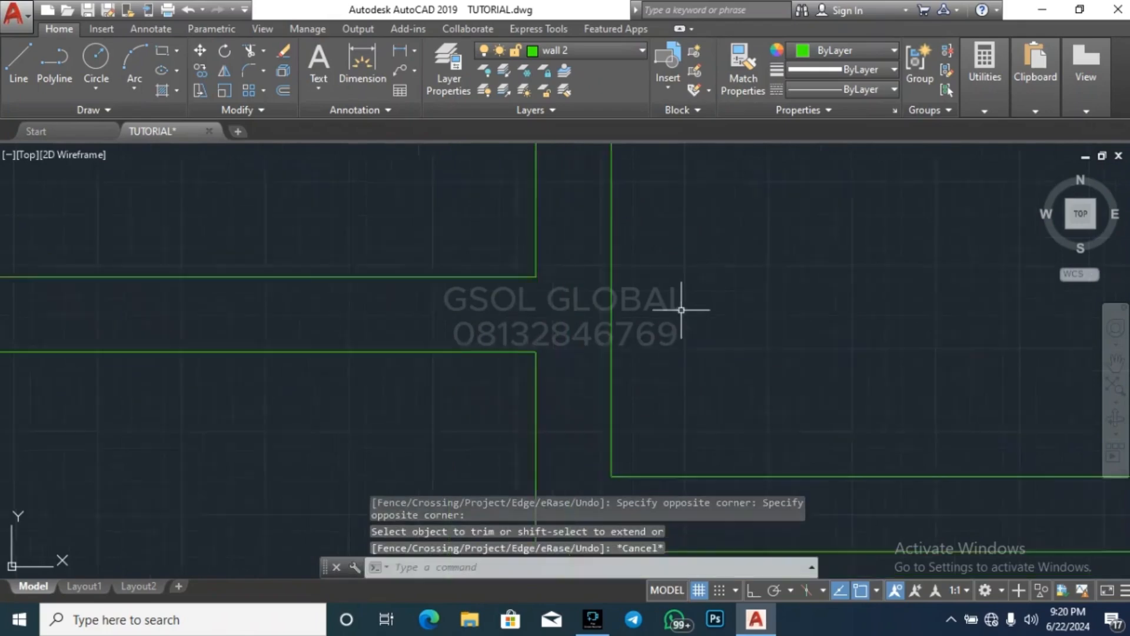
pyautogui.press('Escape')
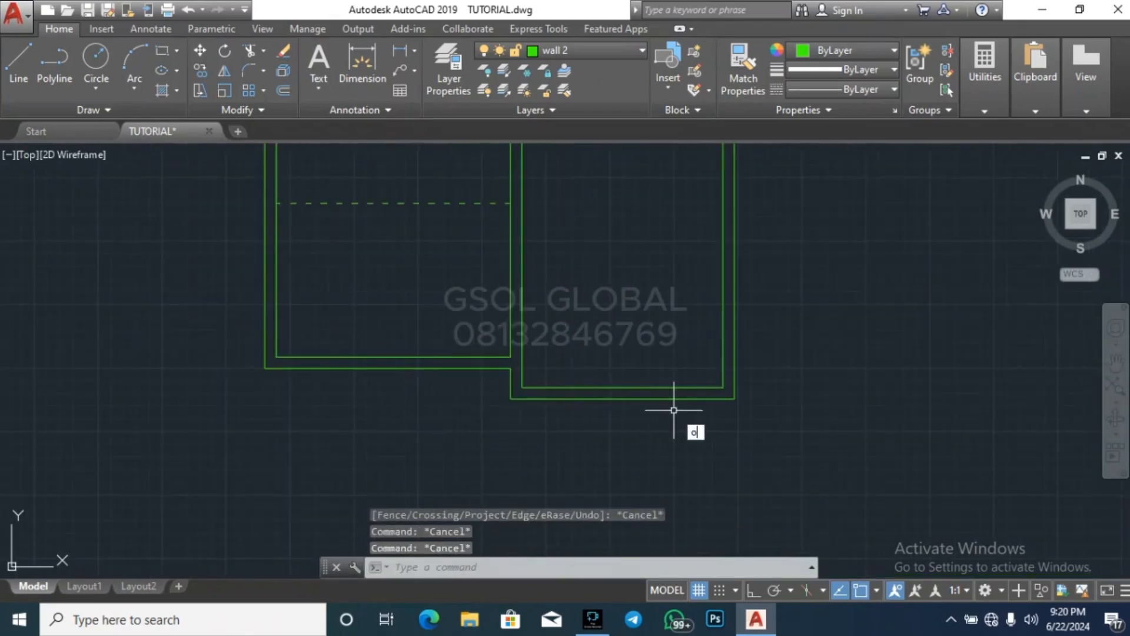
# Offset the southeast room's inner south wall line 1200 to the north
pyautogui.press('Return')
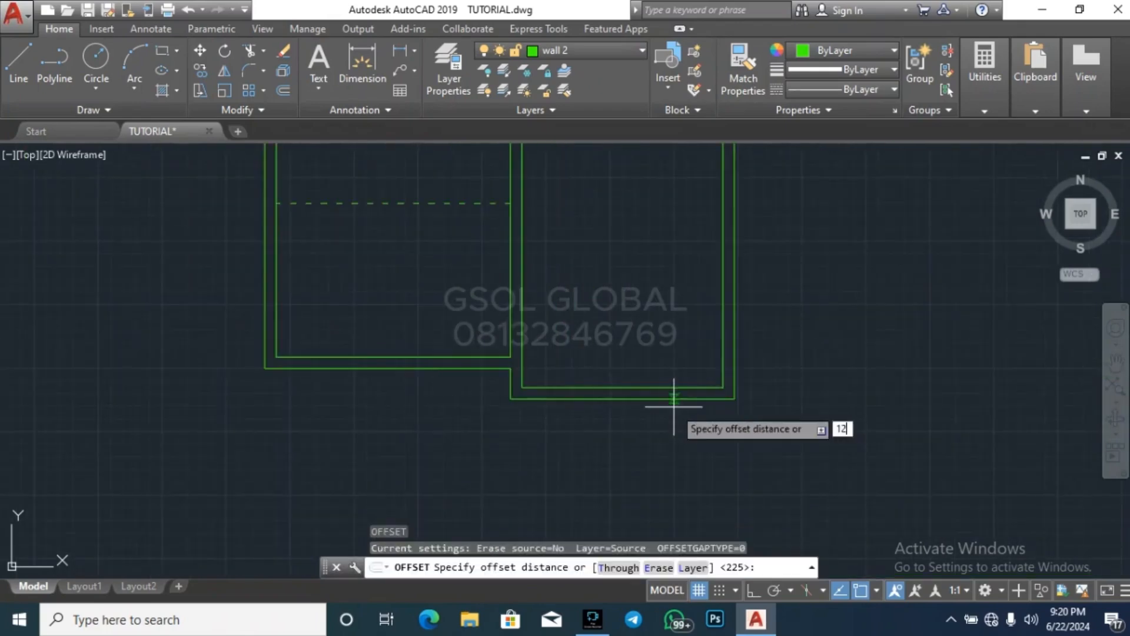
pyautogui.press('Return')
pyautogui.click(674, 387)
pyautogui.click(670, 354)
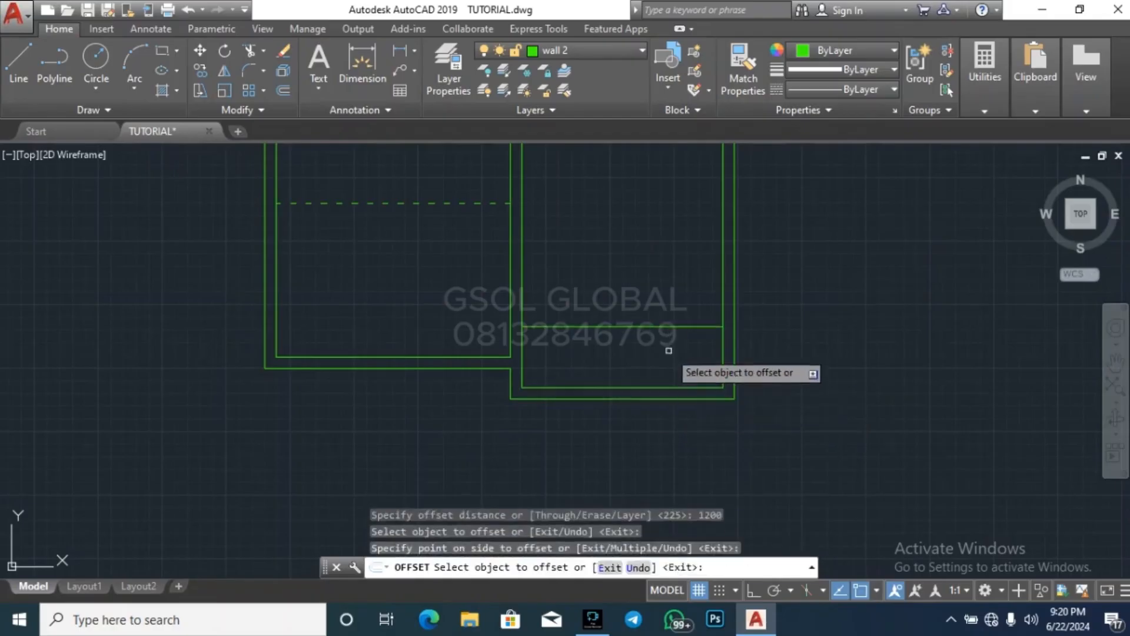
pyautogui.press('Return')
pyautogui.press('Return')
# Offset the new cross line in the southeast room 225 to the north to form a cross wall
pyautogui.write('22')
pyautogui.press('Return')
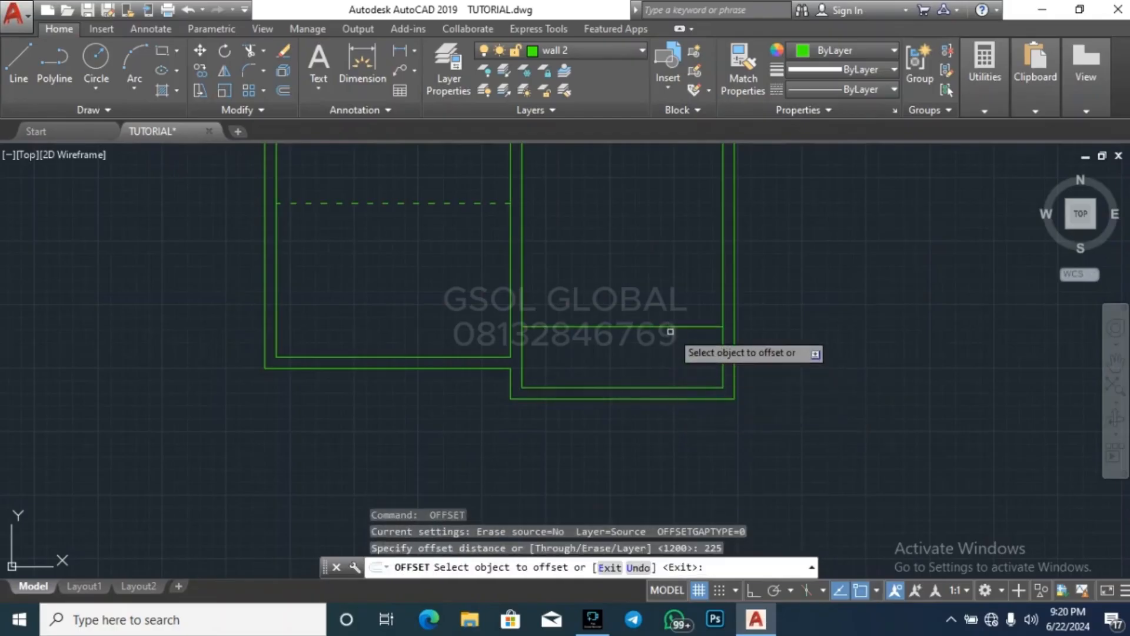
pyautogui.click(673, 326)
pyautogui.click(683, 301)
pyautogui.press('Escape')
pyautogui.press('Escape')
# Extend both cross wall lines east to the outer east wall line
pyautogui.scroll(2, 719, 312)
pyautogui.click(746, 333)
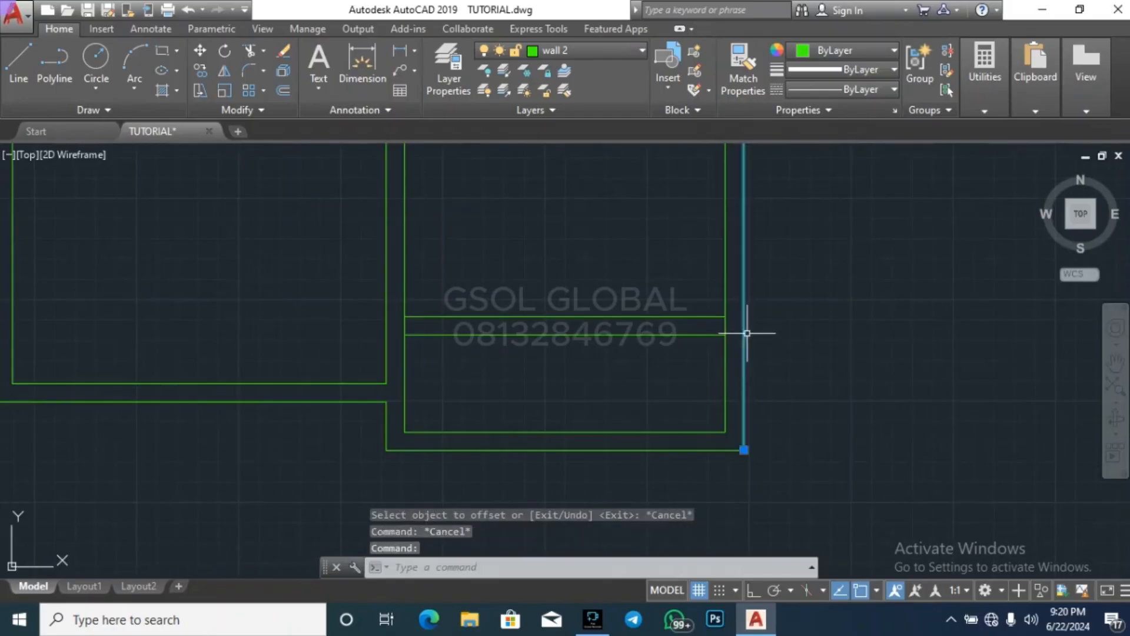
pyautogui.press('Return')
pyautogui.click(809, 365)
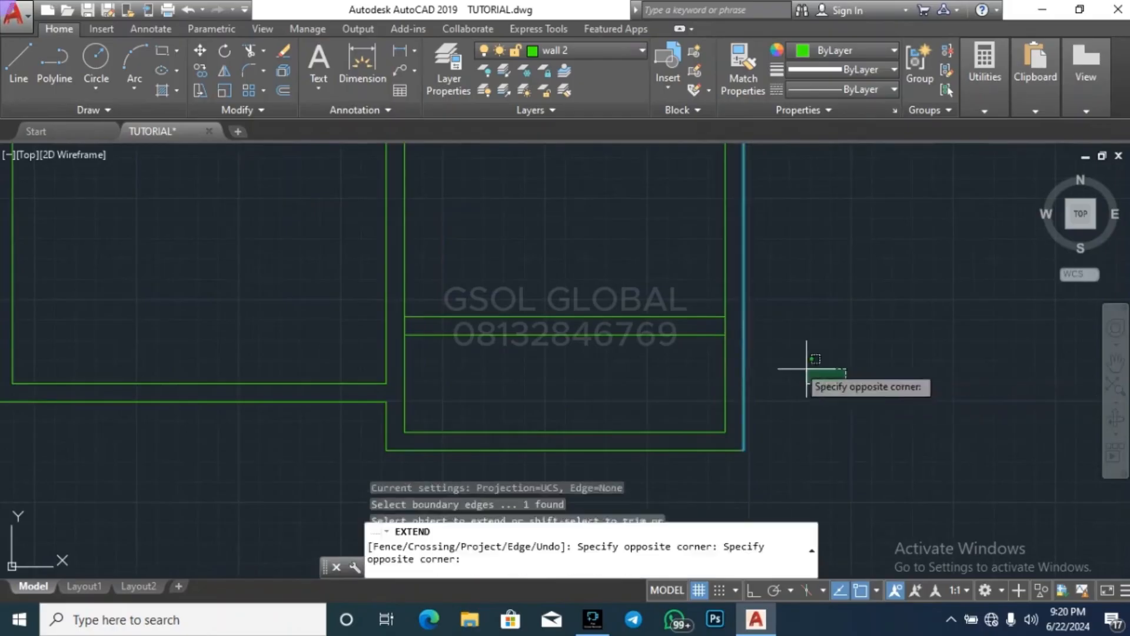
pyautogui.click(712, 263)
pyautogui.press('Escape')
pyautogui.press('Escape')
# Extend the inner south and inner east wall lines to the outer wall lines at the southeast corner
pyautogui.scroll(2, 738, 468)
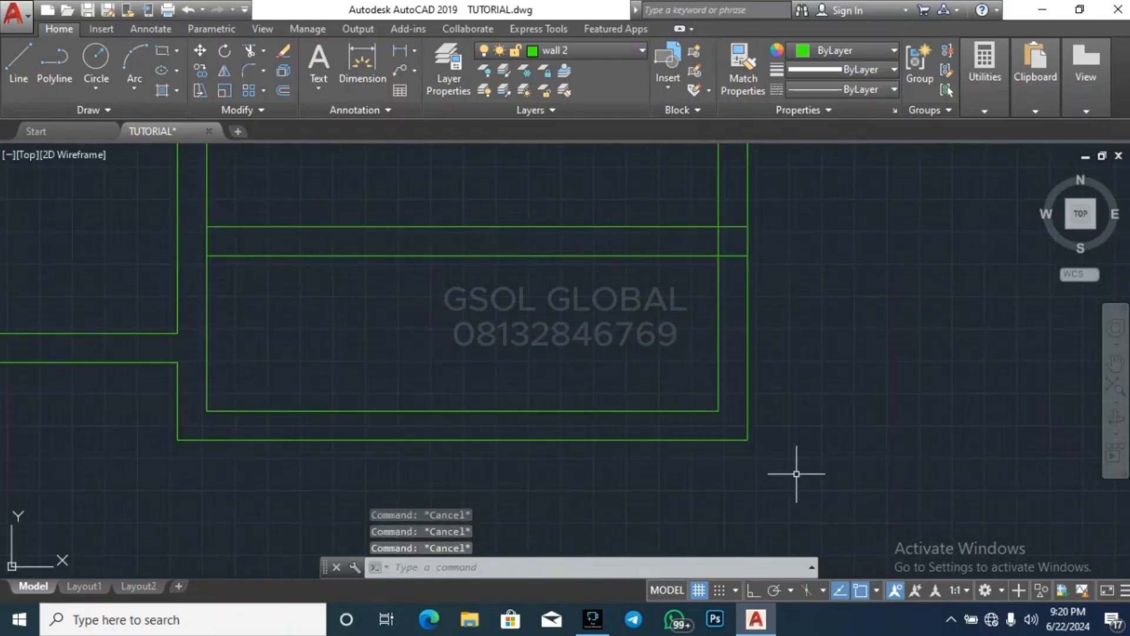
pyautogui.click(780, 440)
pyautogui.click(764, 465)
pyautogui.click(774, 473)
pyautogui.click(742, 406)
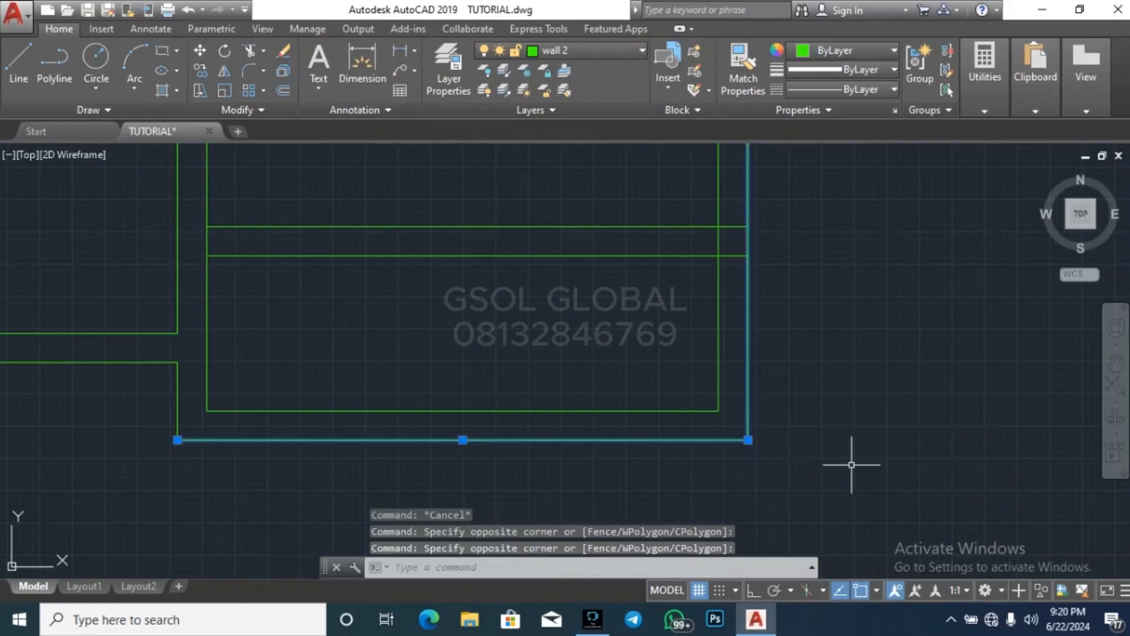
pyautogui.write('ex')
pyautogui.press('Return')
pyautogui.click(841, 501)
pyautogui.click(666, 343)
pyautogui.press('Escape')
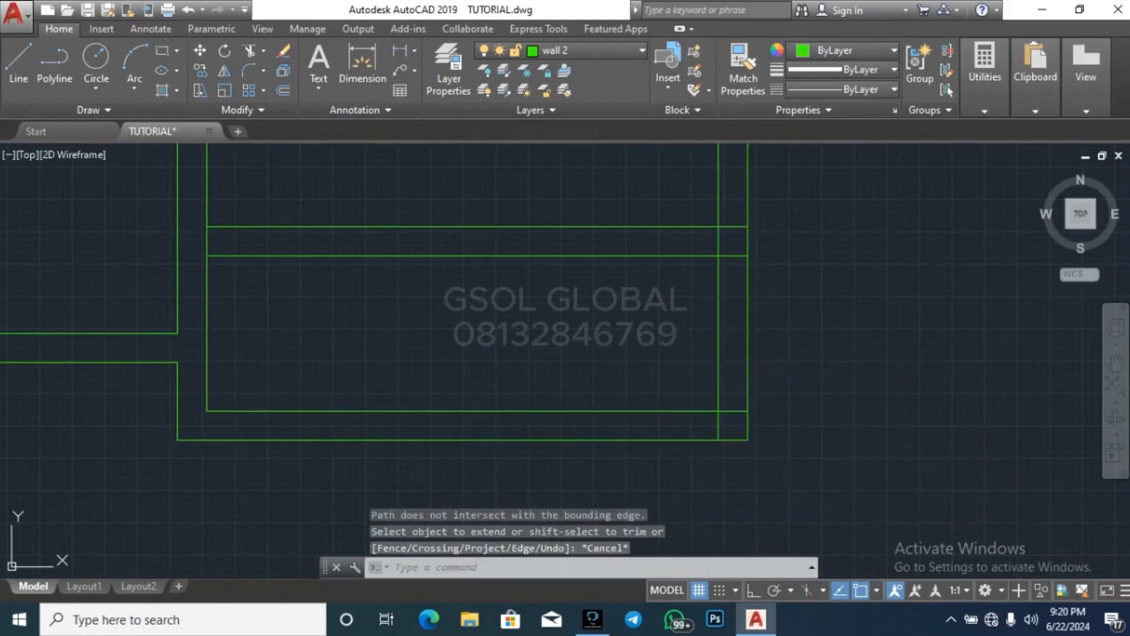
pyautogui.press('Escape')
pyautogui.press('Escape')
# Stretch the southwest room's outer south wall line east to the southeast room's inner west wall line
pyautogui.scroll(-2, 823, 344)
pyautogui.press('Escape')
pyautogui.scroll(2, 435, 415)
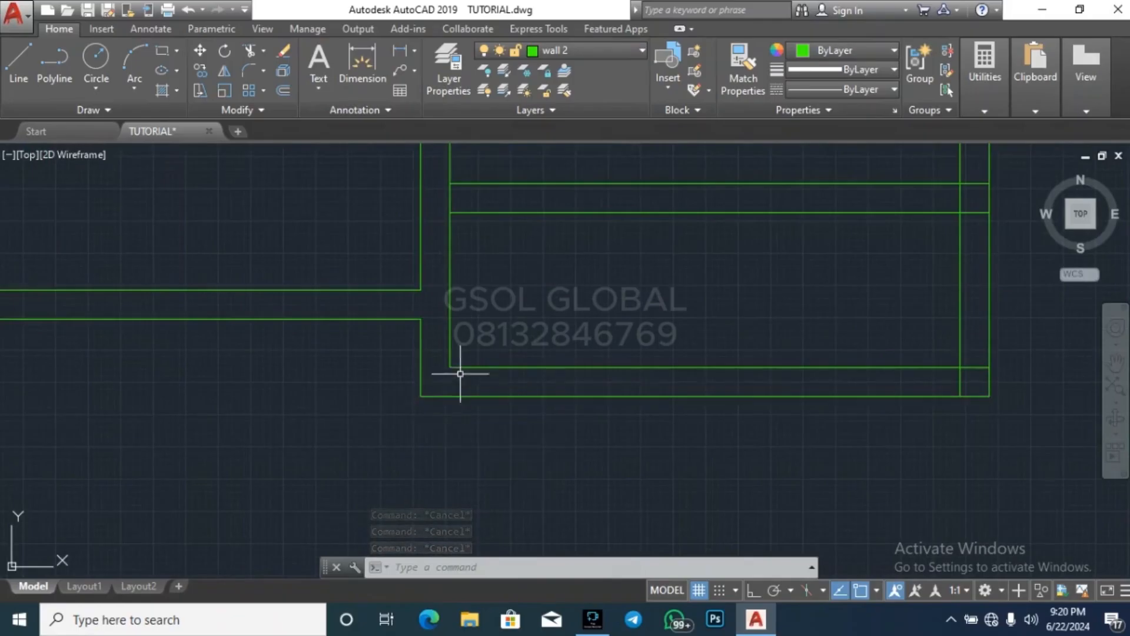
pyautogui.press('Escape')
pyautogui.scroll(-2, 623, 433)
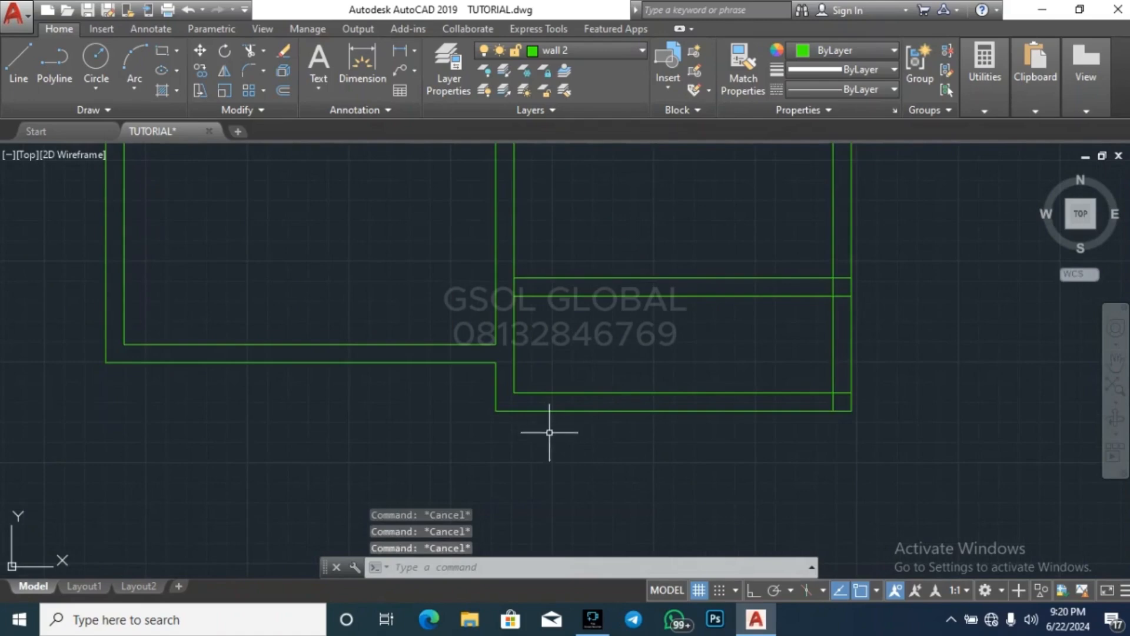
pyautogui.scroll(2, 482, 361)
pyautogui.click(493, 356)
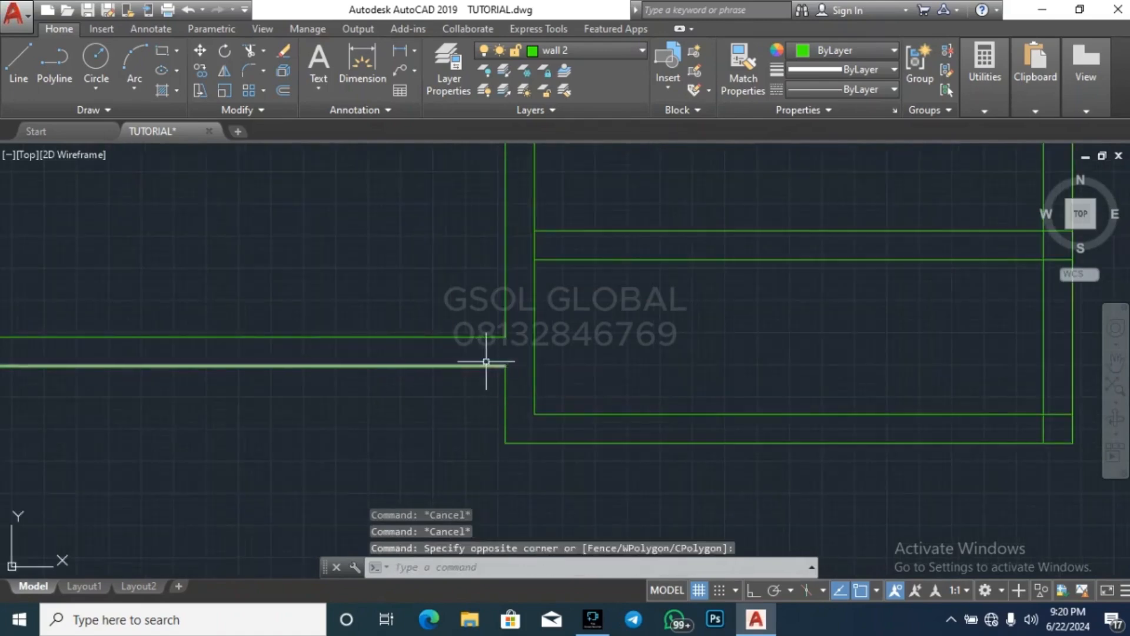
pyautogui.click(486, 365)
pyautogui.click(505, 365)
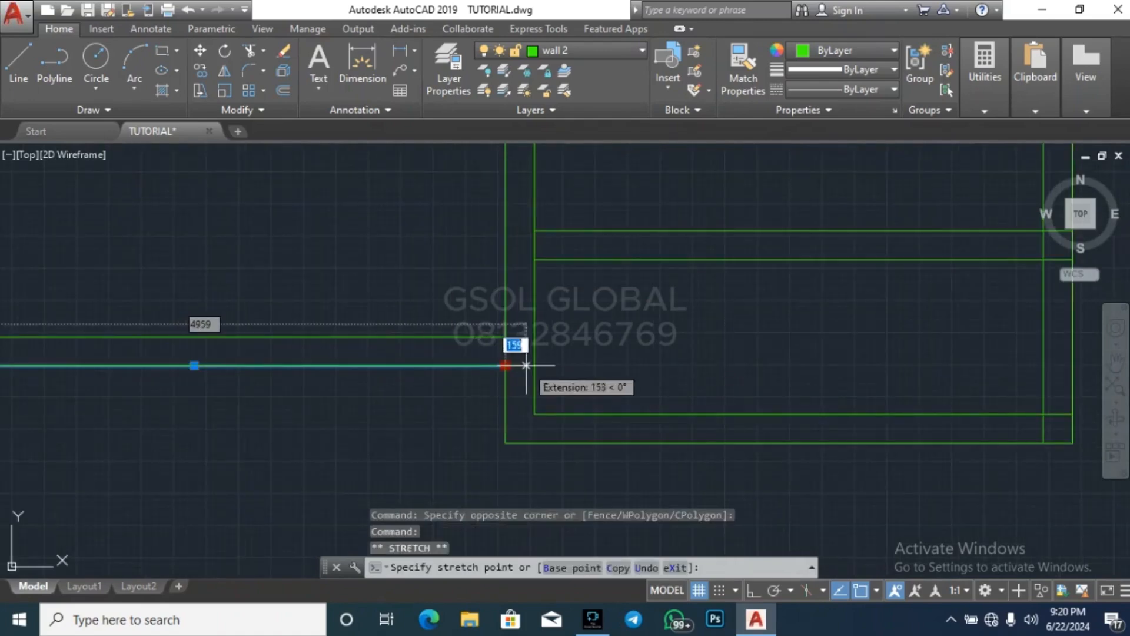
pyautogui.click(534, 366)
pyautogui.press('Escape')
pyautogui.press('Escape')
pyautogui.press('Escape')
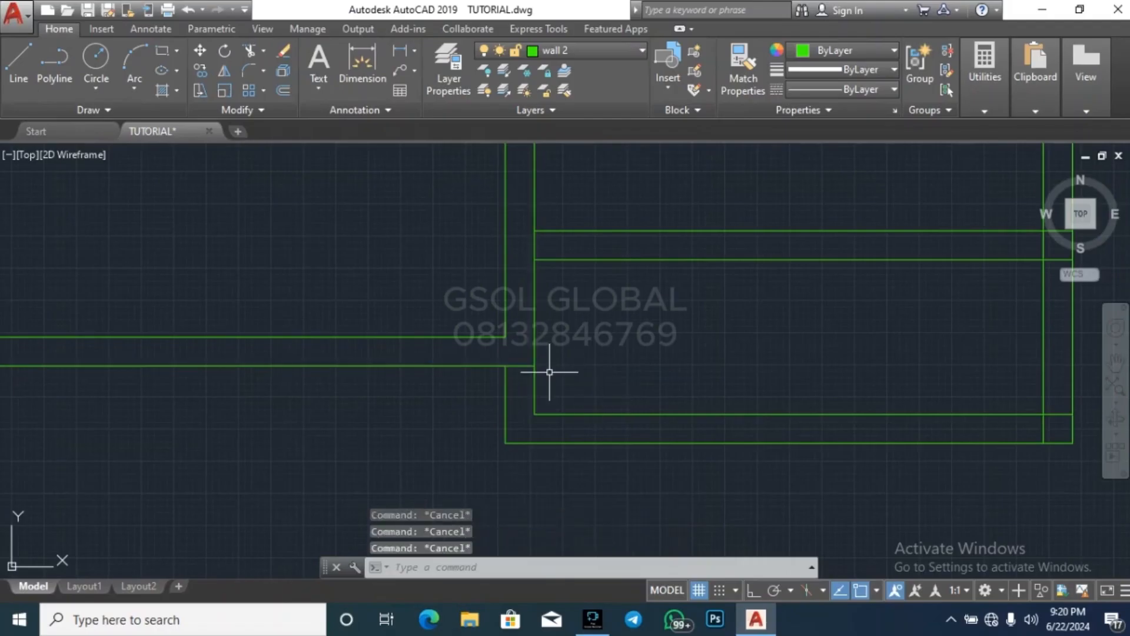
# Break the southeast room's inner west wall line just below its junction with the southwest room's outer south wall line
pyautogui.scroll(5, 549, 372)
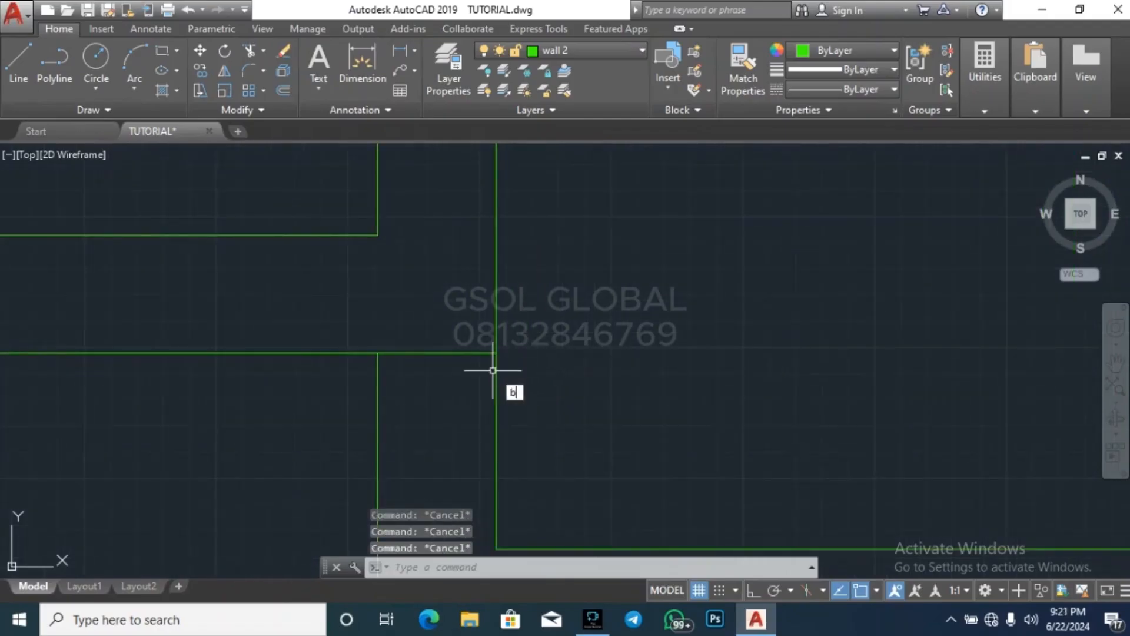
pyautogui.write('br')
pyautogui.press('Return')
pyautogui.scroll(3, 493, 370)
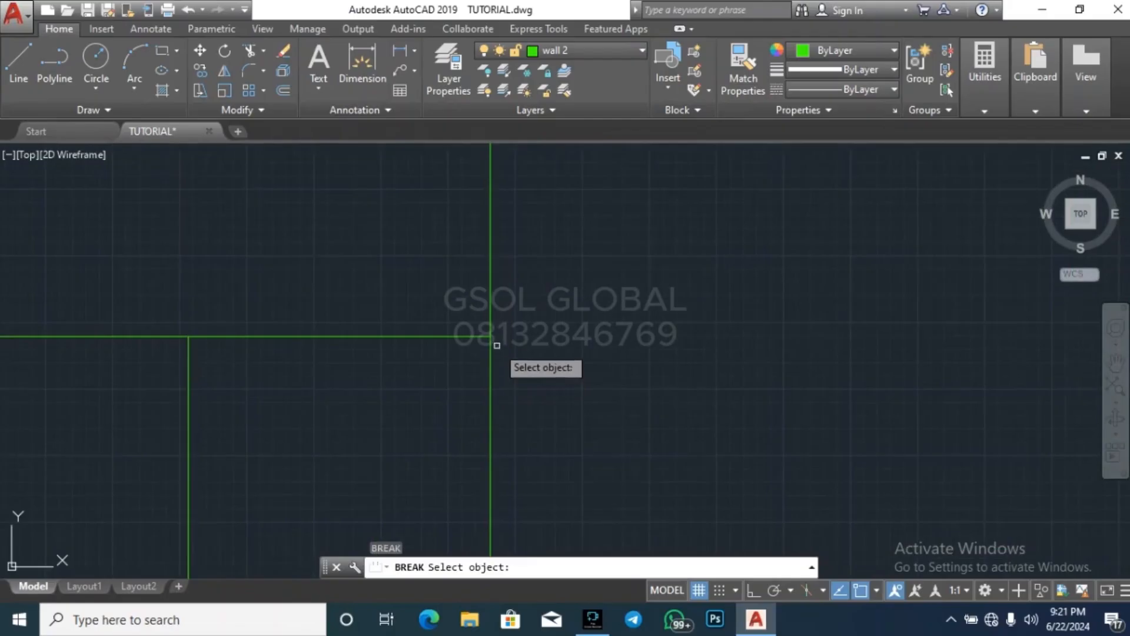
pyautogui.click(491, 345)
pyautogui.press('Escape')
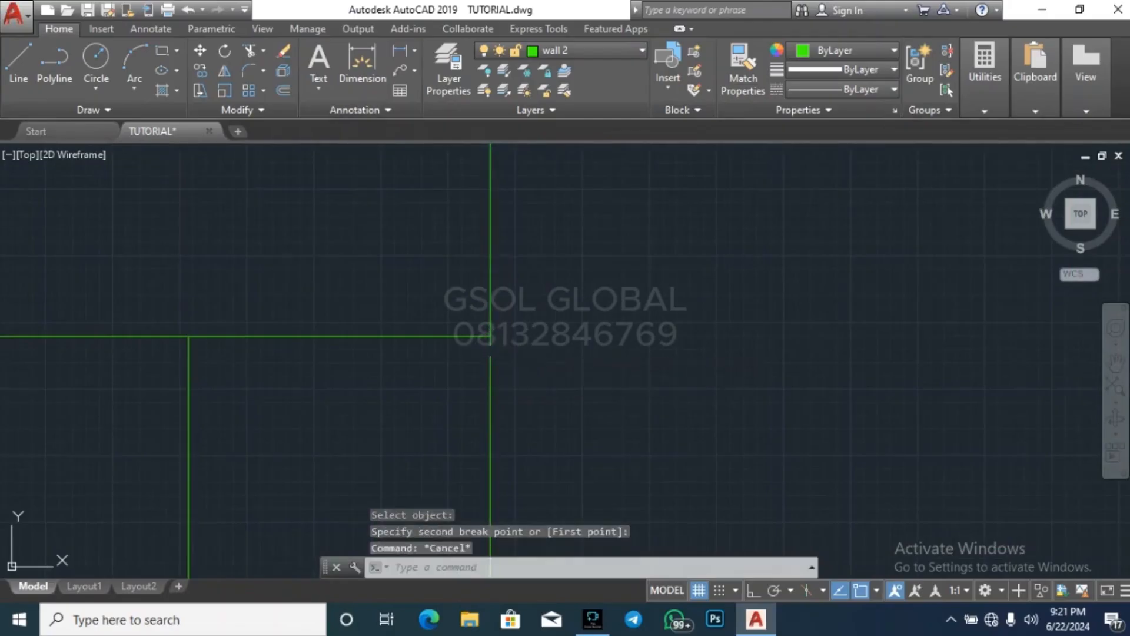
pyautogui.press('Escape')
pyautogui.scroll(-3, 455, 326)
pyautogui.scroll(5, 460, 327)
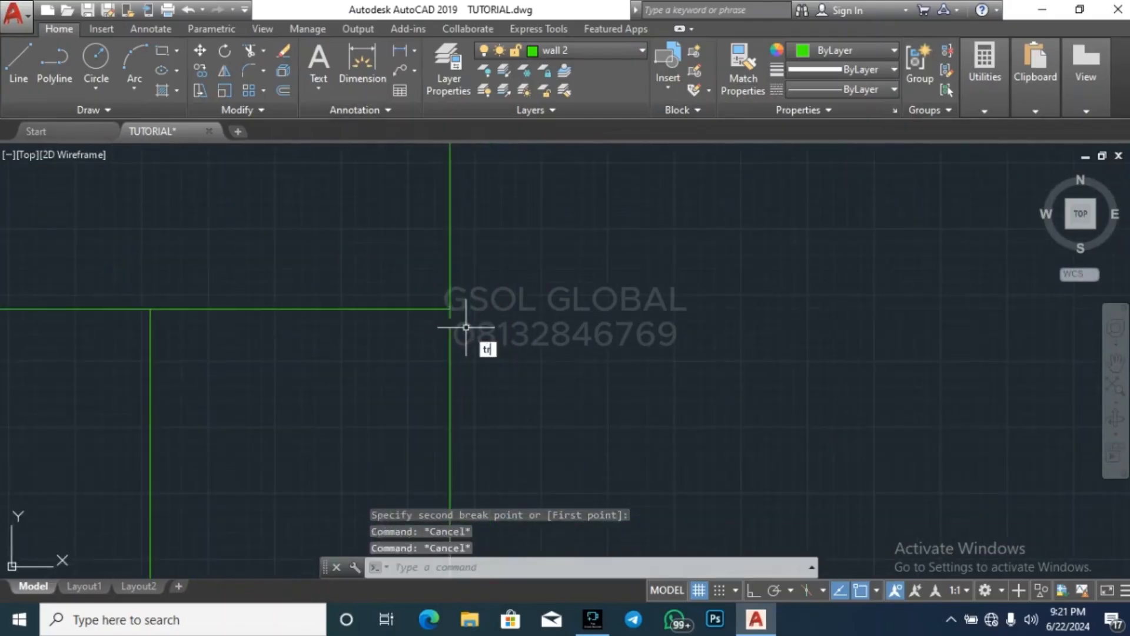
pyautogui.press('Return')
pyautogui.click(453, 324)
pyautogui.click(403, 321)
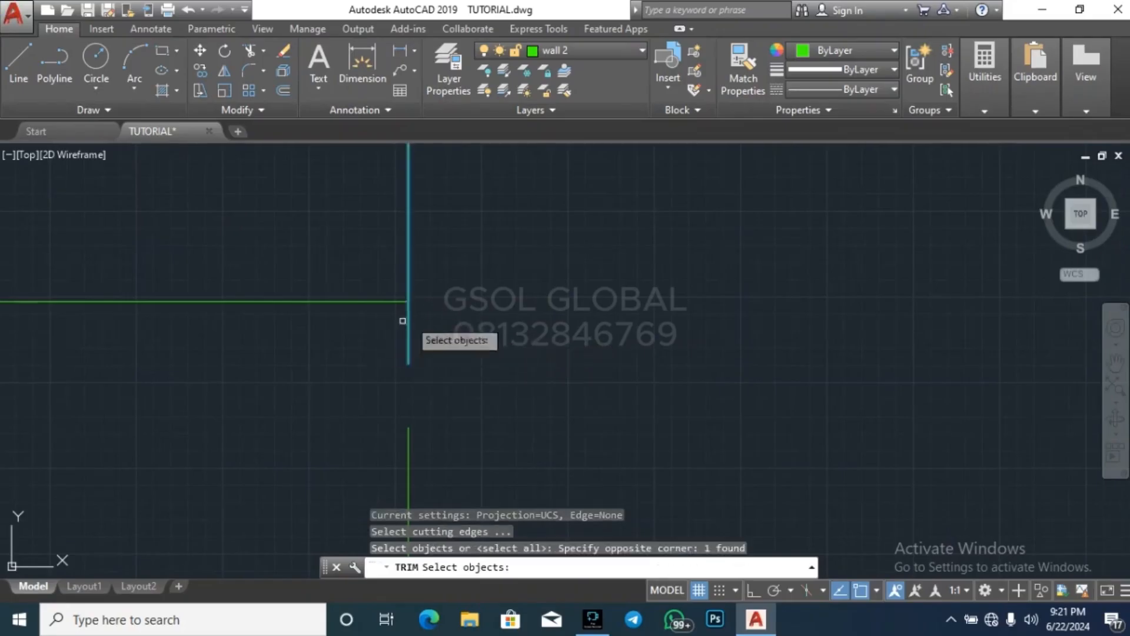
pyautogui.press('Escape')
pyautogui.press('Escape')
# Trim the short stub of the broken inner west wall line below the junction with the southwest room's south wall
pyautogui.press('Return')
pyautogui.press('Return')
pyautogui.click(436, 345)
pyautogui.click(367, 326)
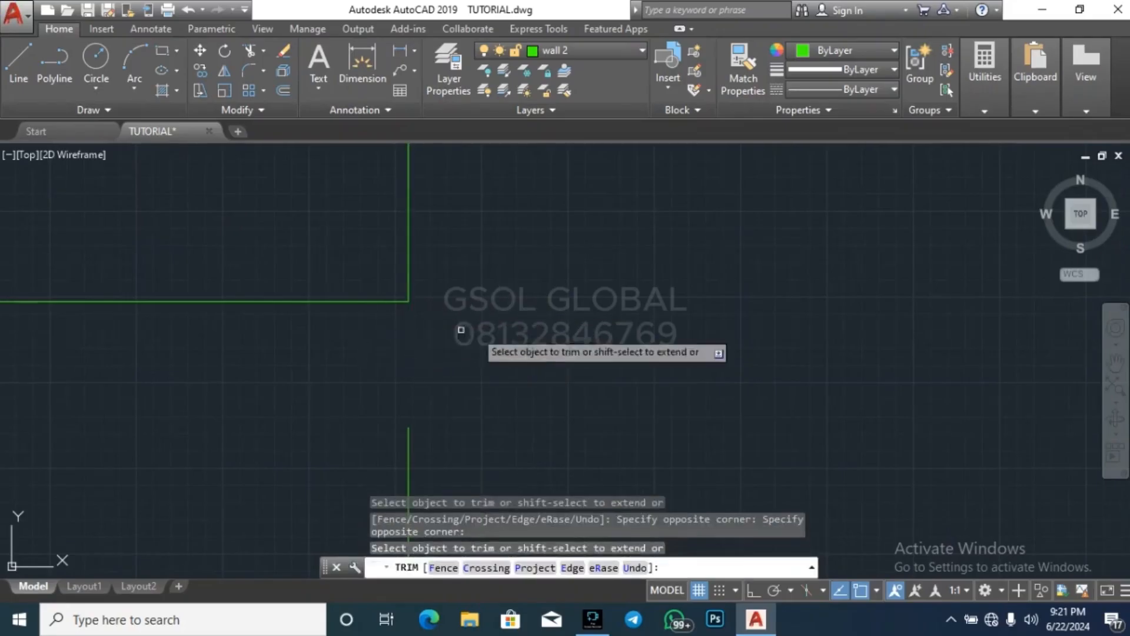
pyautogui.scroll(-5, 590, 302)
pyautogui.press('Escape')
pyautogui.press('Escape')
pyautogui.press('Escape')
pyautogui.scroll(-6, 396, 318)
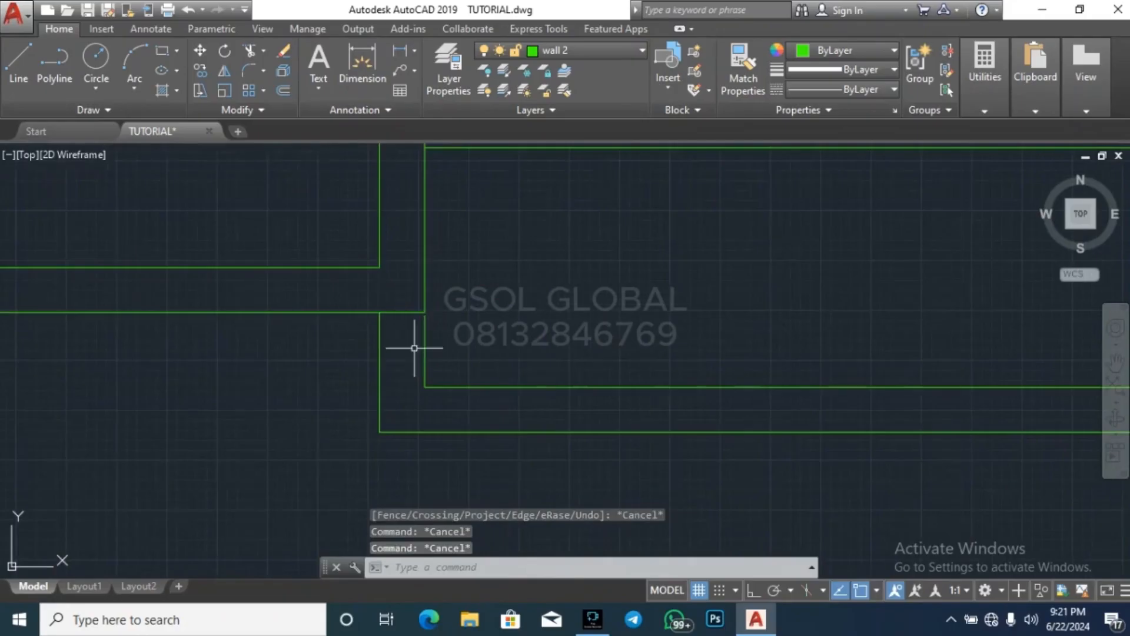
# Move the projecting south wall lines and their short west return lines to the ARCH layer
pyautogui.click(572, 475)
pyautogui.click(278, 344)
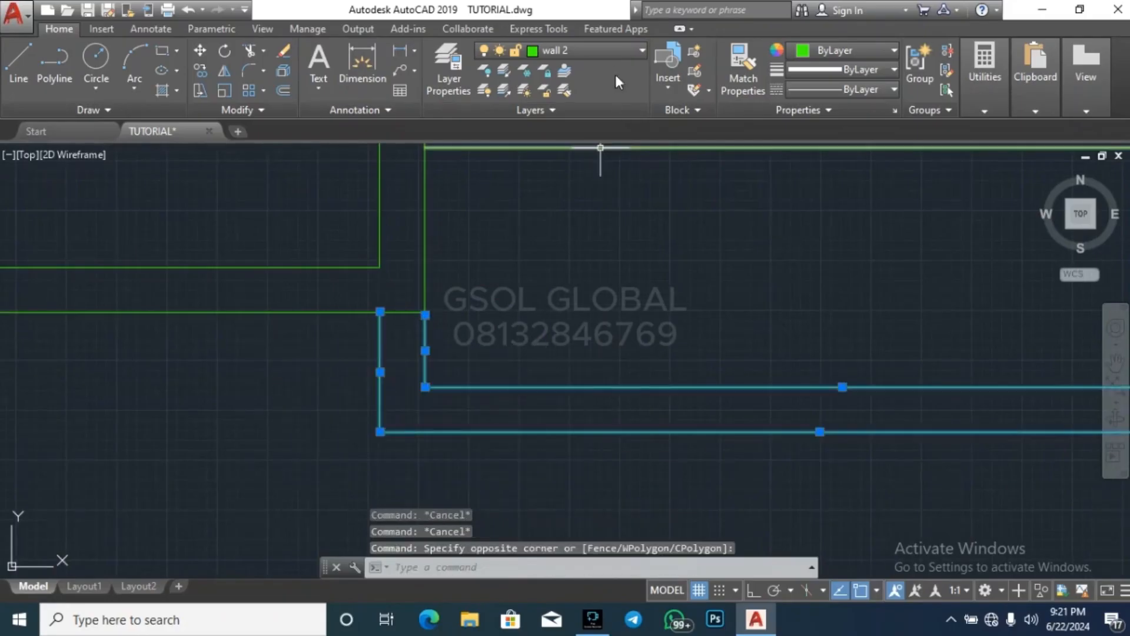
pyautogui.click(607, 51)
pyautogui.click(568, 250)
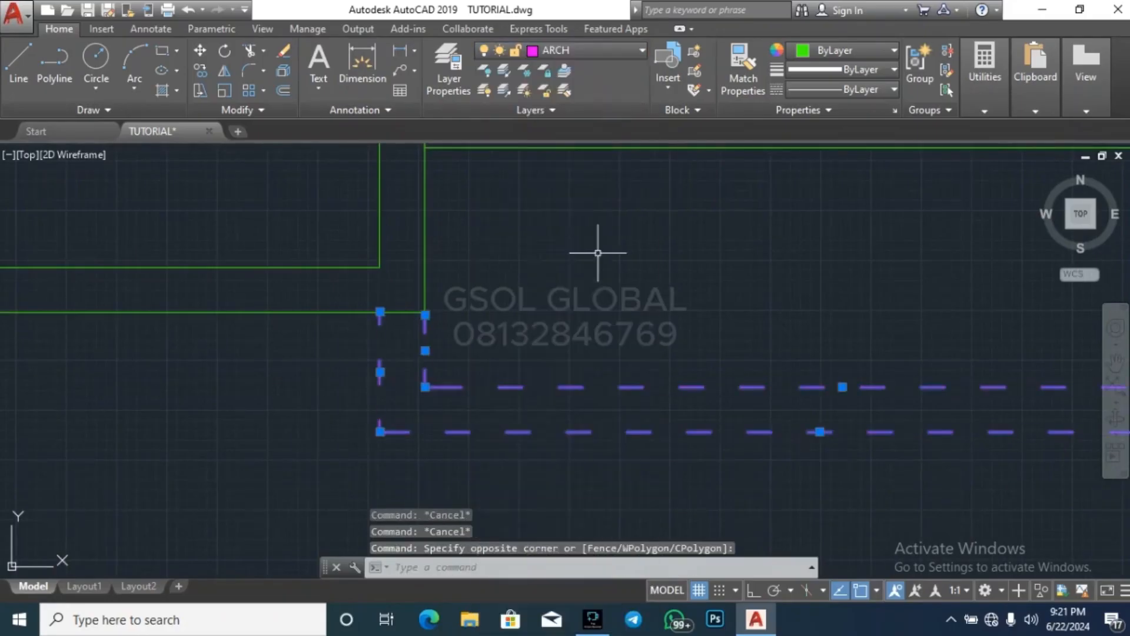
pyautogui.press('Escape')
pyautogui.scroll(-5, 328, 380)
pyautogui.press('Escape')
# Trim the overlapping inner east wall and upper cross wall lines where the cross wall meets the east wall
pyautogui.scroll(4, 454, 371)
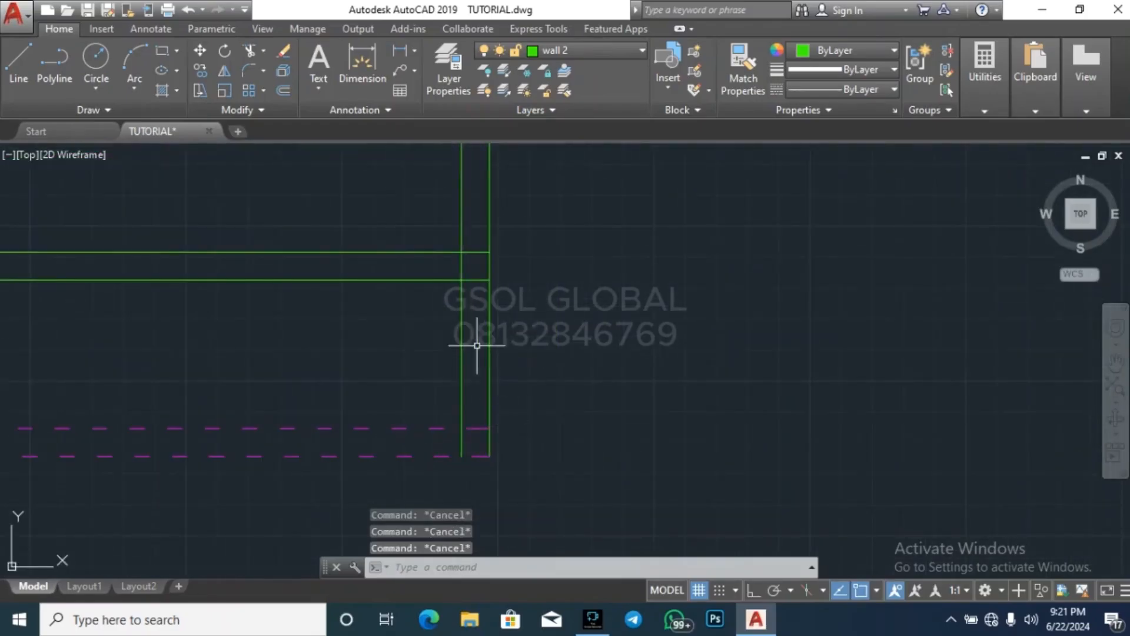
pyautogui.scroll(4, 469, 282)
pyautogui.write('br')
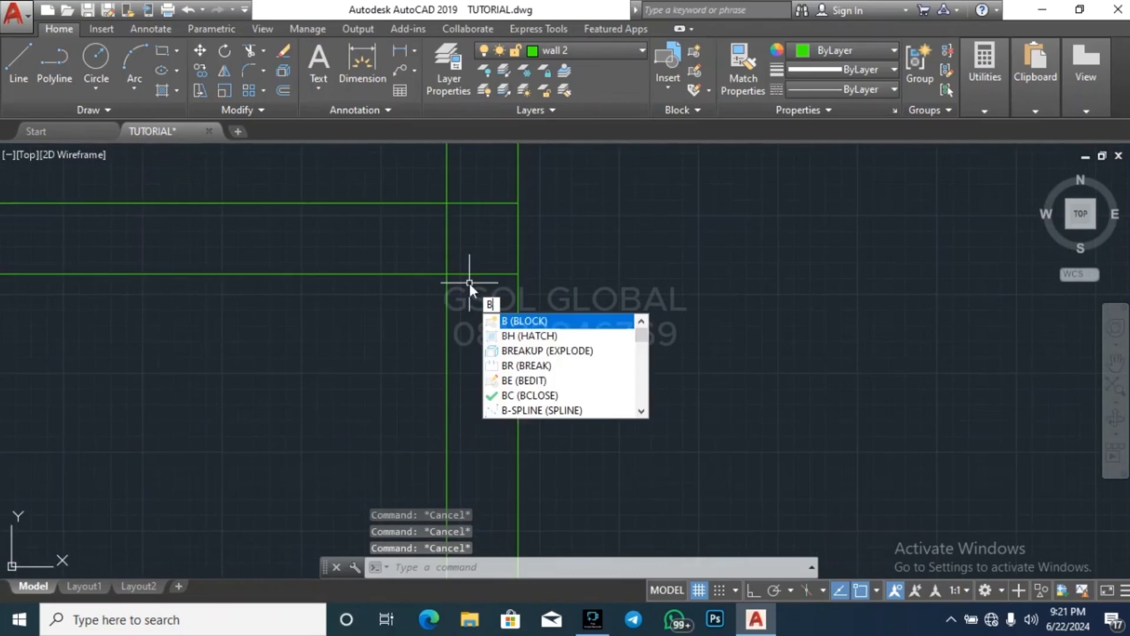
pyautogui.press('Escape')
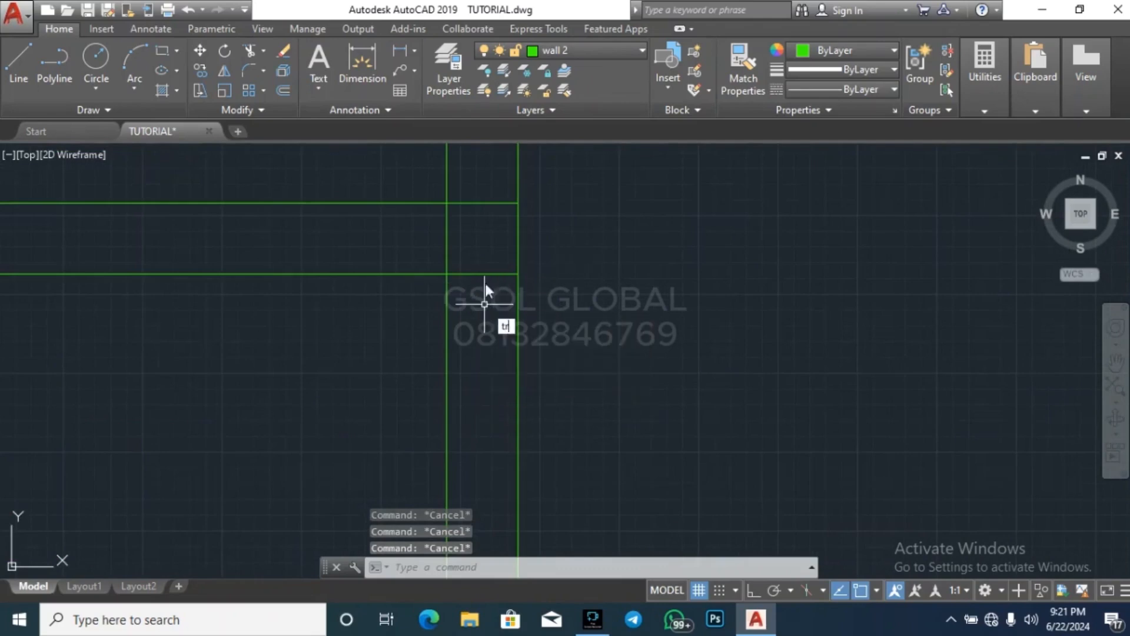
pyautogui.press('Return')
pyautogui.press('Return')
pyautogui.click(484, 247)
pyautogui.click(392, 241)
pyautogui.click(468, 224)
pyautogui.click(478, 217)
pyautogui.click(502, 215)
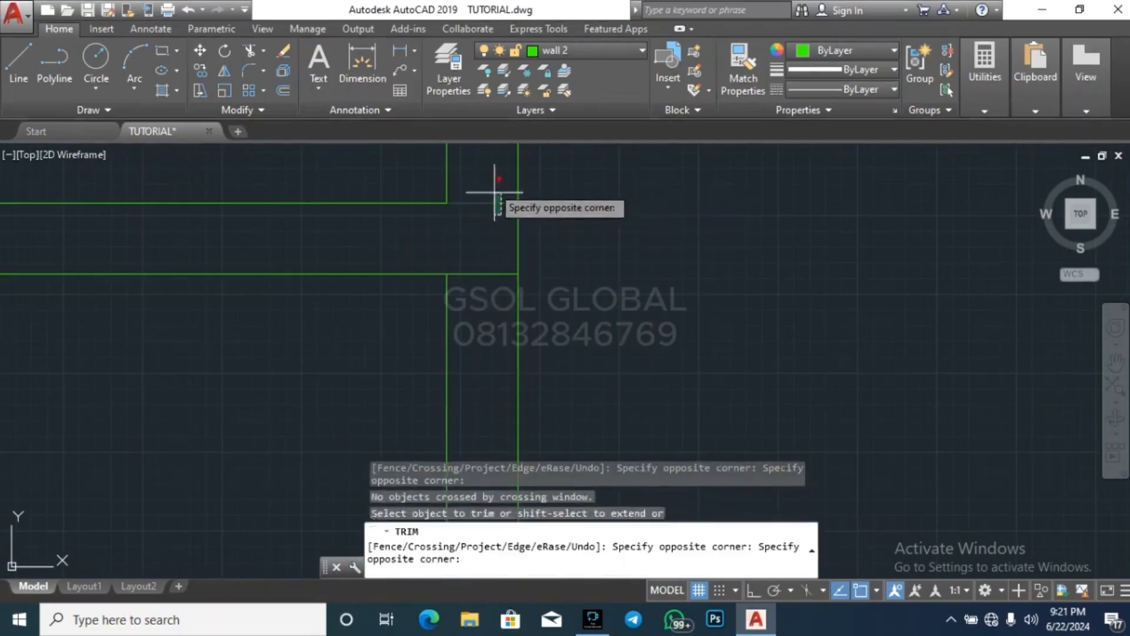
pyautogui.press('Escape')
pyautogui.press('Escape')
pyautogui.press('Escape')
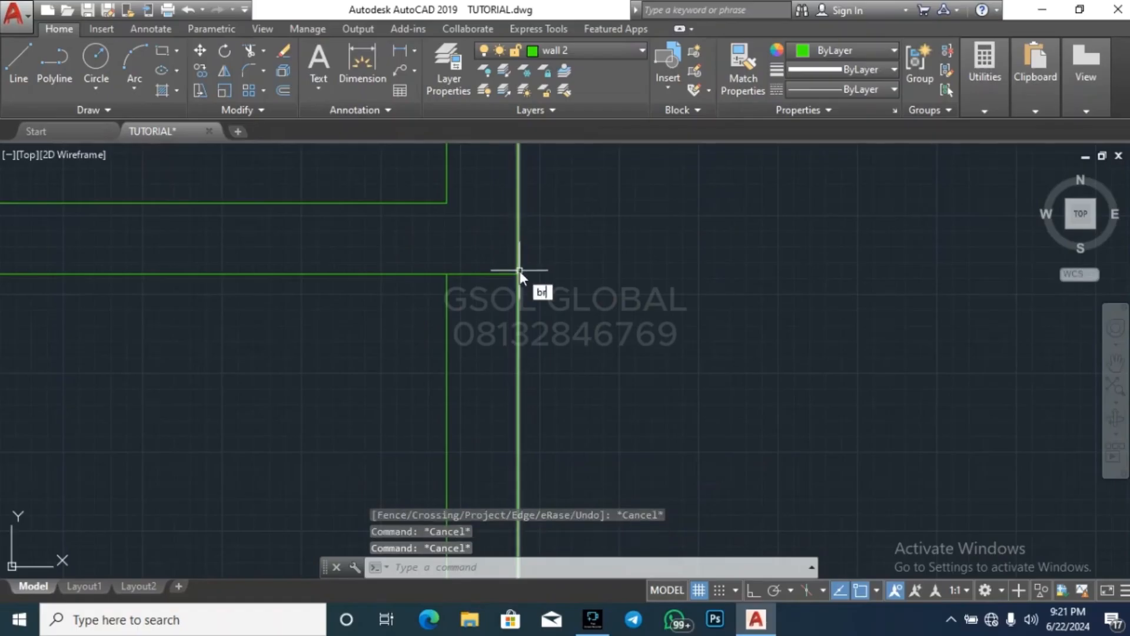
# Break the outer east wall line just below the cross wall's lower line
pyautogui.write('br')
pyautogui.press('Return')
pyautogui.scroll(6, 519, 273)
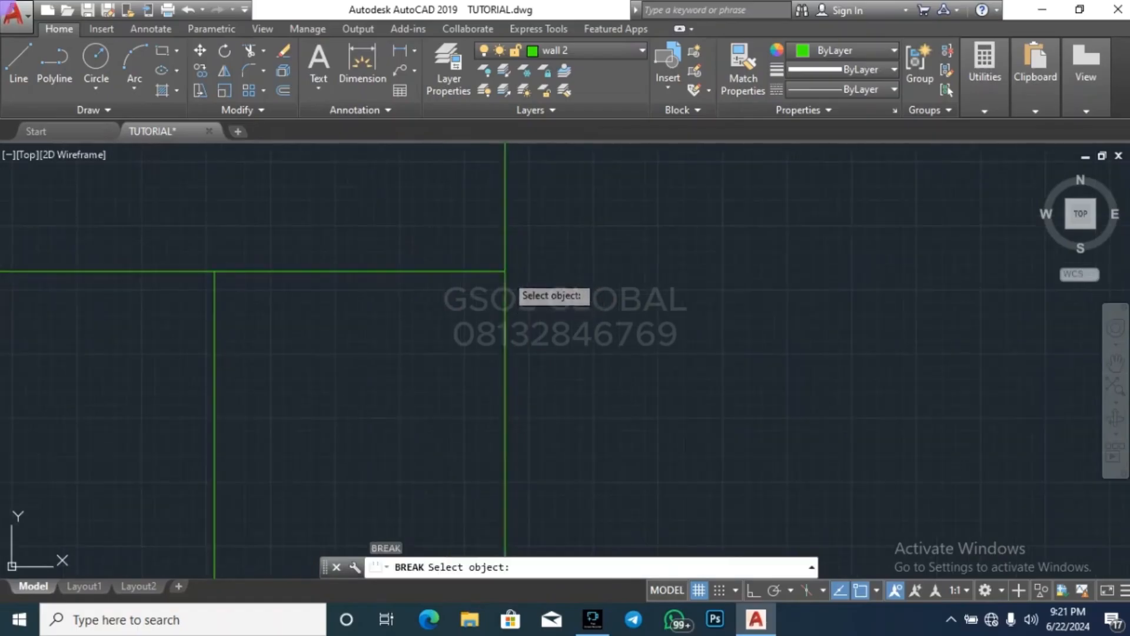
pyautogui.click(504, 285)
pyautogui.press('Escape')
pyautogui.press('Escape')
pyautogui.scroll(-4, 621, 296)
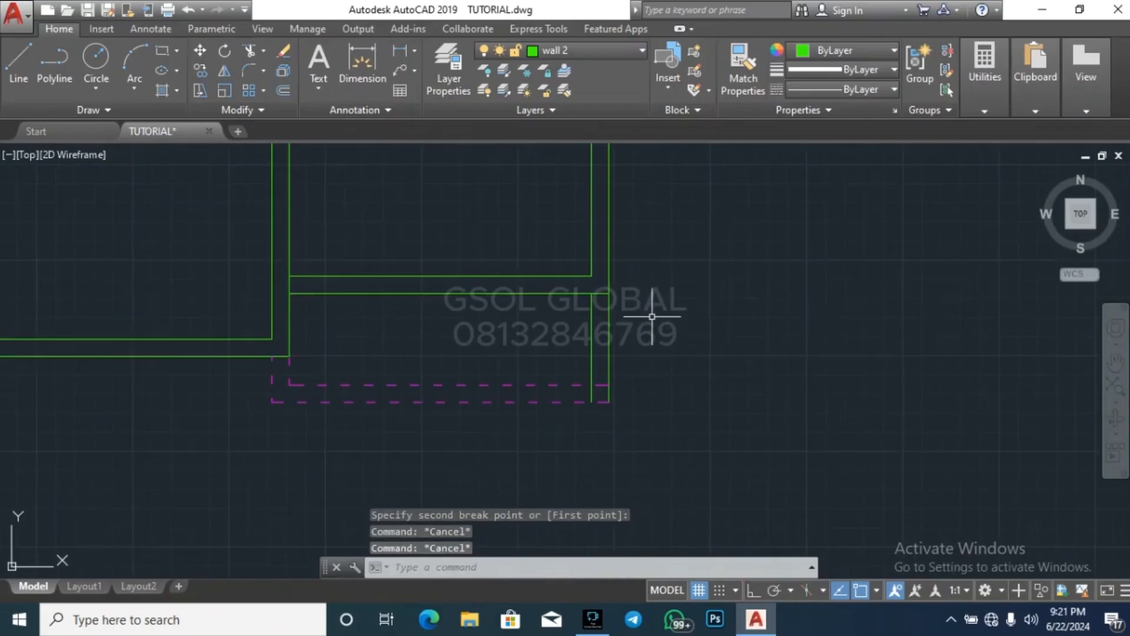
# Move the two east wall lines south of the cross wall to the ARCH layer
pyautogui.scroll(6, 652, 316)
pyautogui.click(598, 351)
pyautogui.click(278, 282)
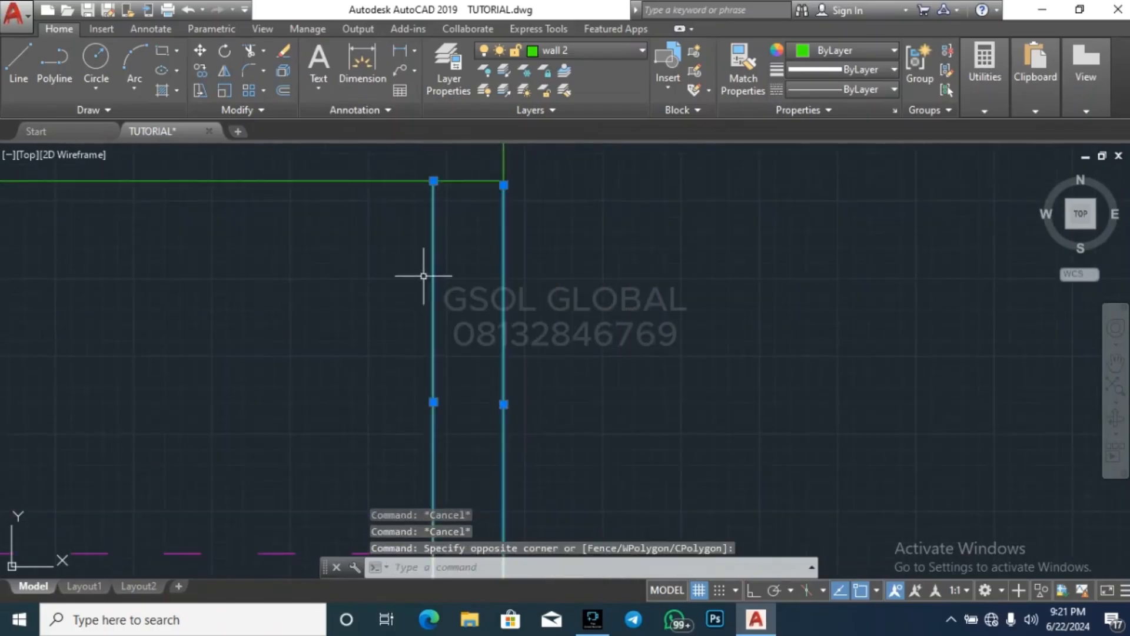
pyautogui.click(622, 56)
pyautogui.click(586, 156)
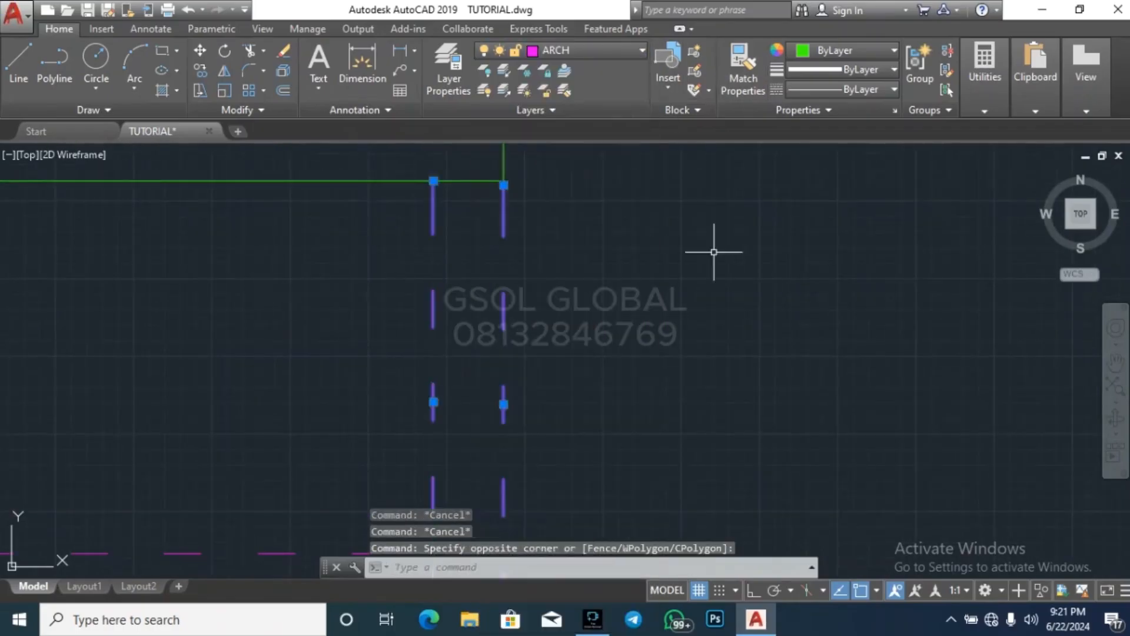
pyautogui.press('Escape')
pyautogui.press('Escape')
pyautogui.scroll(-4, 747, 246)
pyautogui.press('Escape')
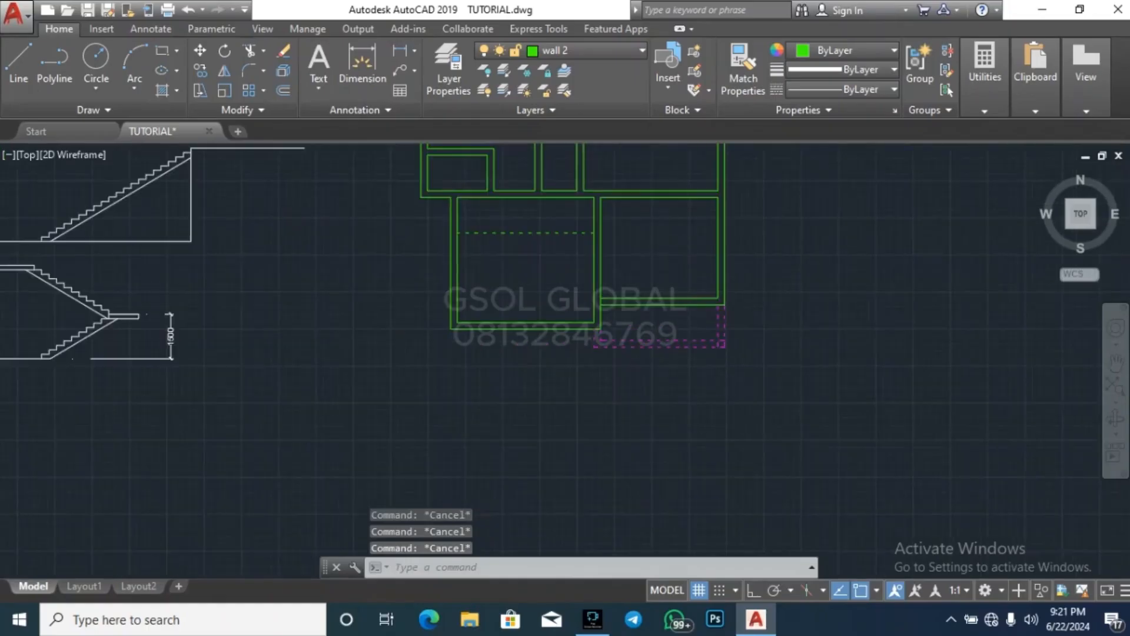
pyautogui.scroll(4, 683, 205)
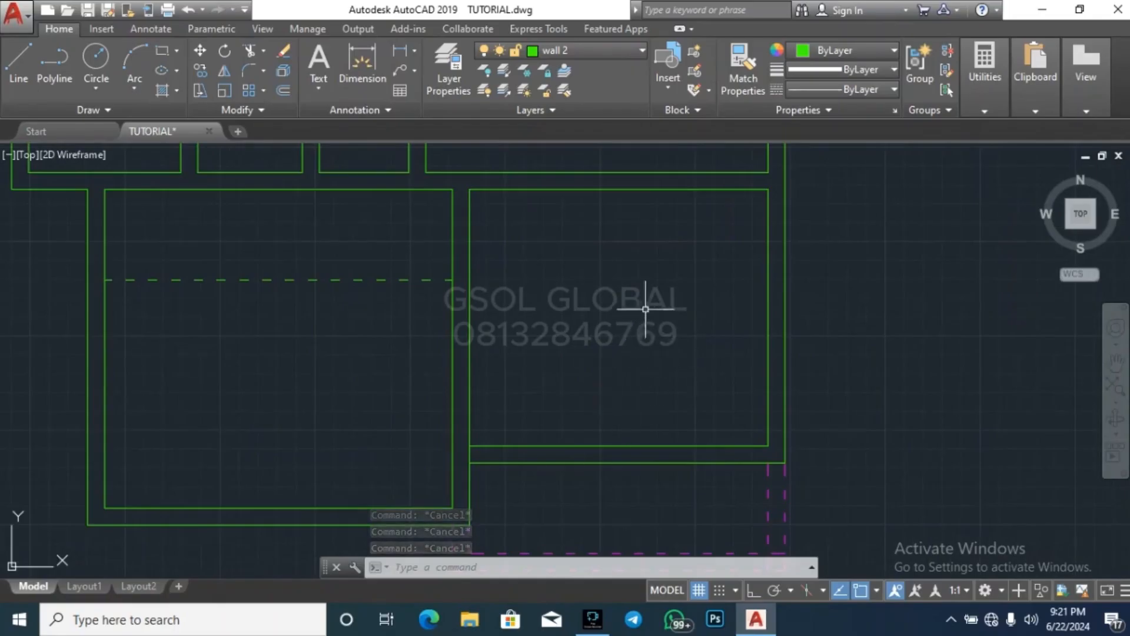
pyautogui.scroll(-5, 623, 246)
pyautogui.scroll(6, 589, 257)
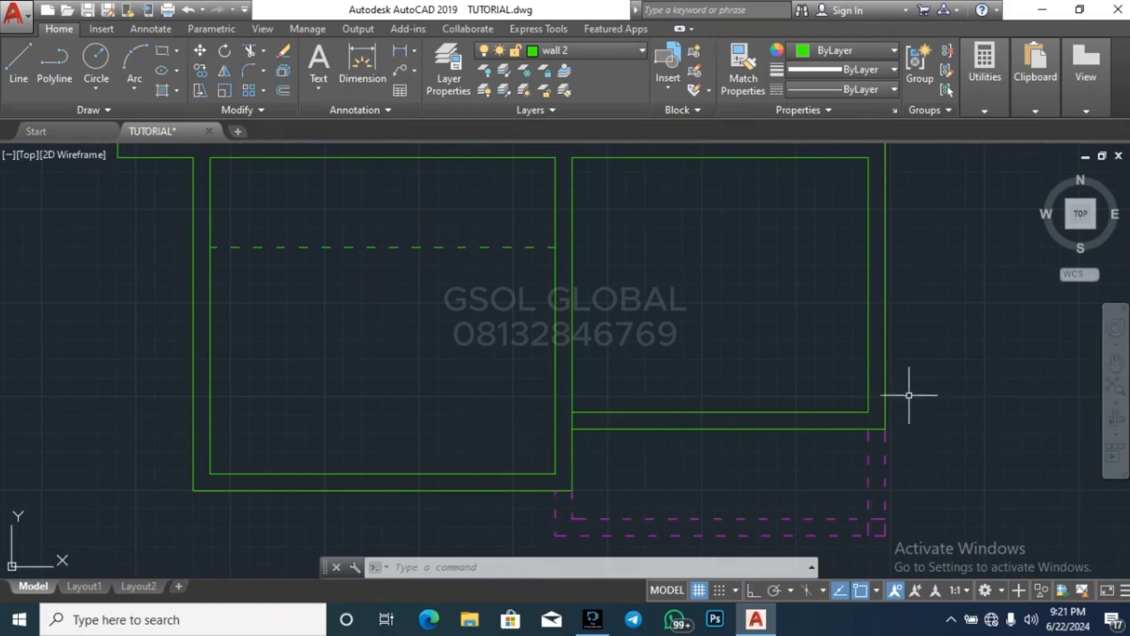
pyautogui.scroll(-3, 619, 429)
pyautogui.press('Escape')
pyautogui.press('Escape')
pyautogui.press('Escape')
# Trim the vertical wall line between the two cross wall lines at the cross wall's west end
pyautogui.scroll(5, 570, 418)
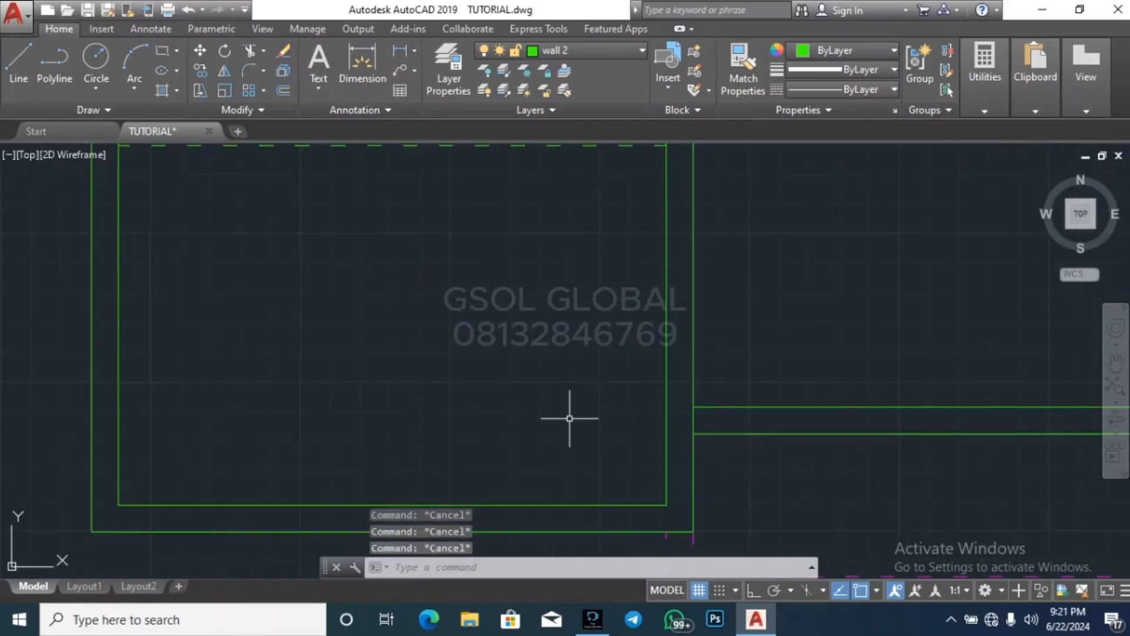
pyautogui.write('tr')
pyautogui.press('Return')
pyautogui.press('Return')
pyautogui.scroll(3, 687, 414)
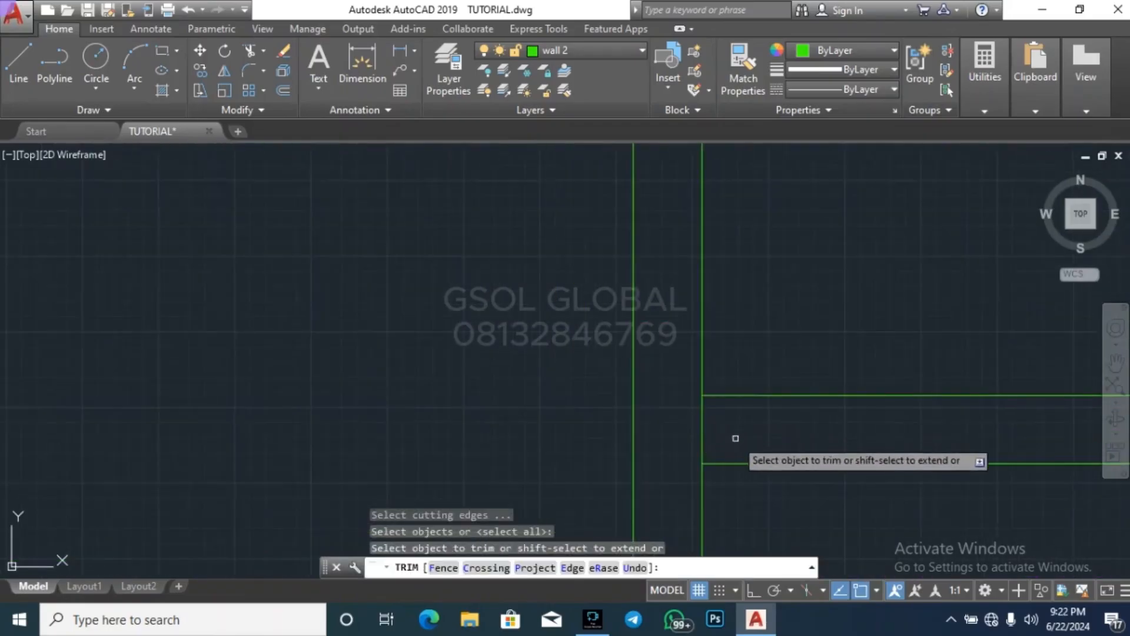
pyautogui.click(736, 438)
pyautogui.click(669, 427)
pyautogui.scroll(-6, 438, 402)
pyautogui.press('Escape')
pyautogui.press('Escape')
pyautogui.press('Escape')
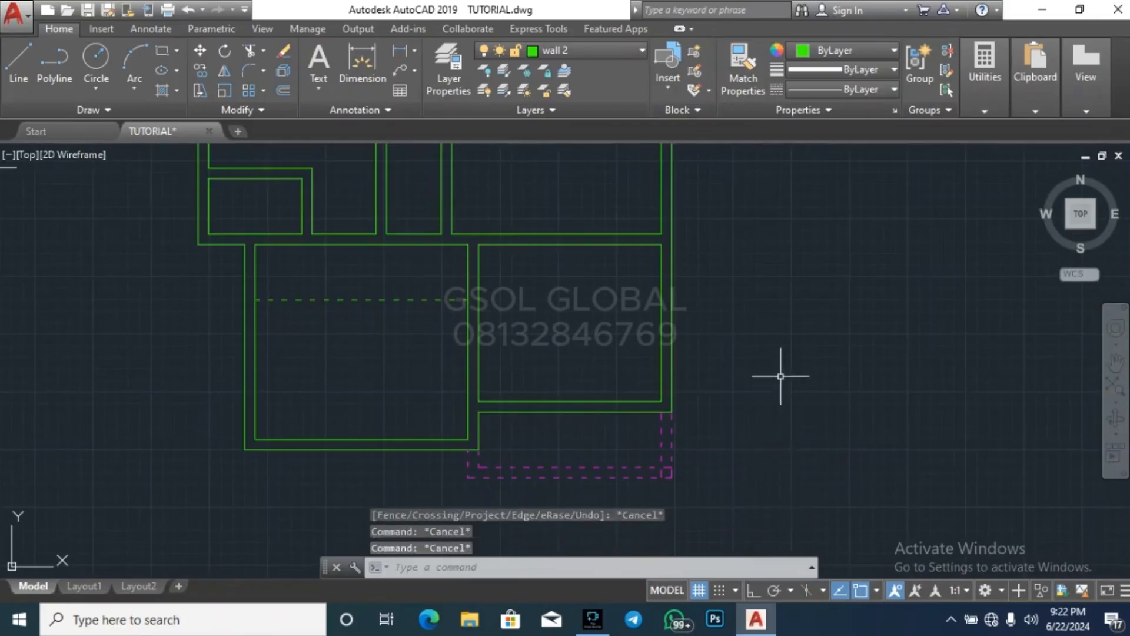
# Examine the whole upper-floor plan and its surroundings beside the stair drawings and ground-floor plan
pyautogui.scroll(-6, 780, 376)
pyautogui.press('Escape')
pyautogui.scroll(3, 749, 287)
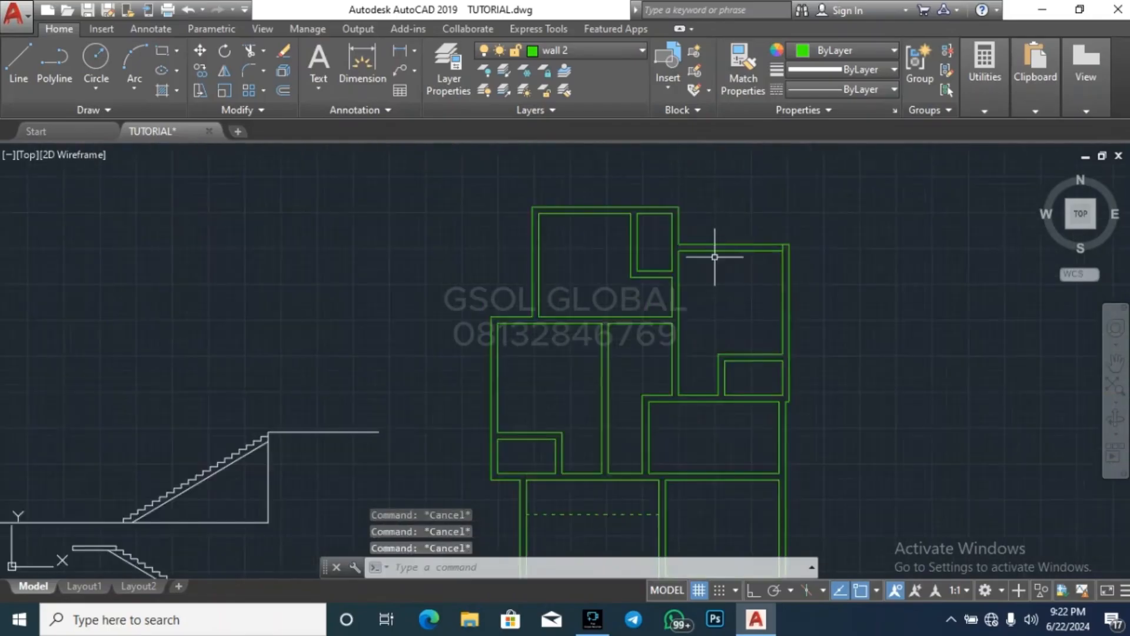
pyautogui.scroll(-3, 719, 252)
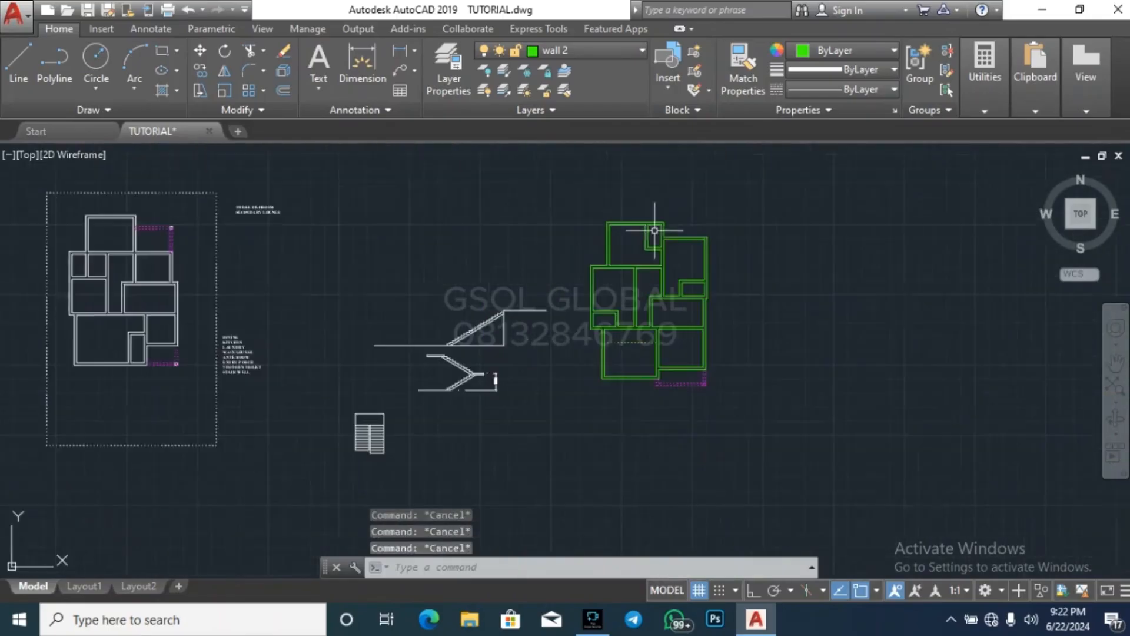
pyautogui.click(570, 408)
pyautogui.press('Escape')
pyautogui.scroll(2, 589, 383)
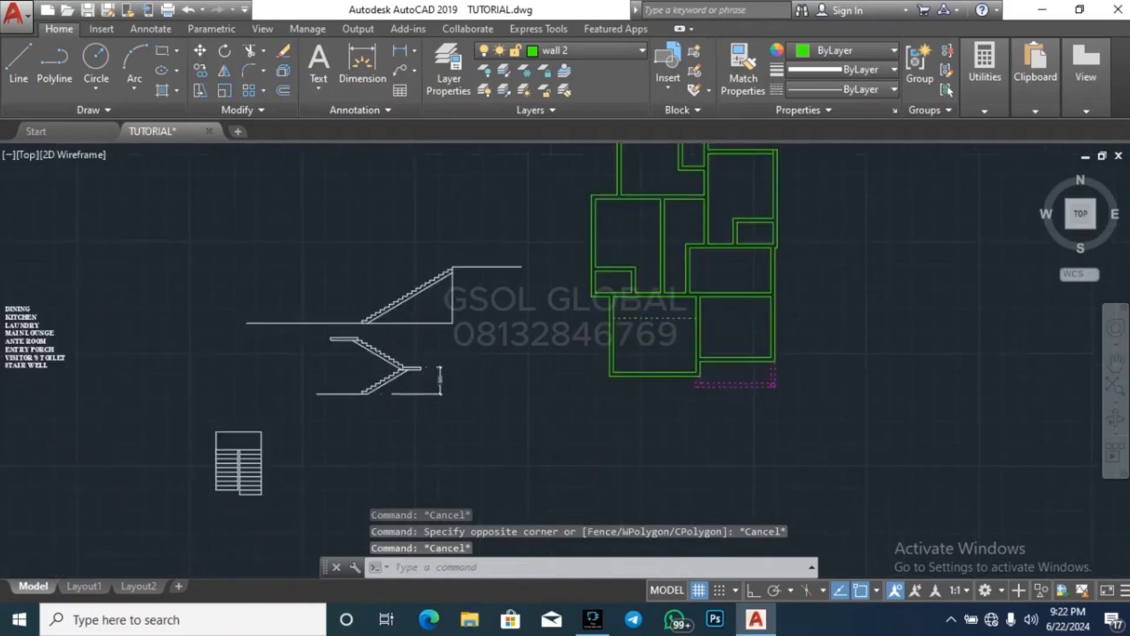
pyautogui.scroll(2, 589, 383)
pyautogui.click(578, 381)
pyautogui.press('Escape')
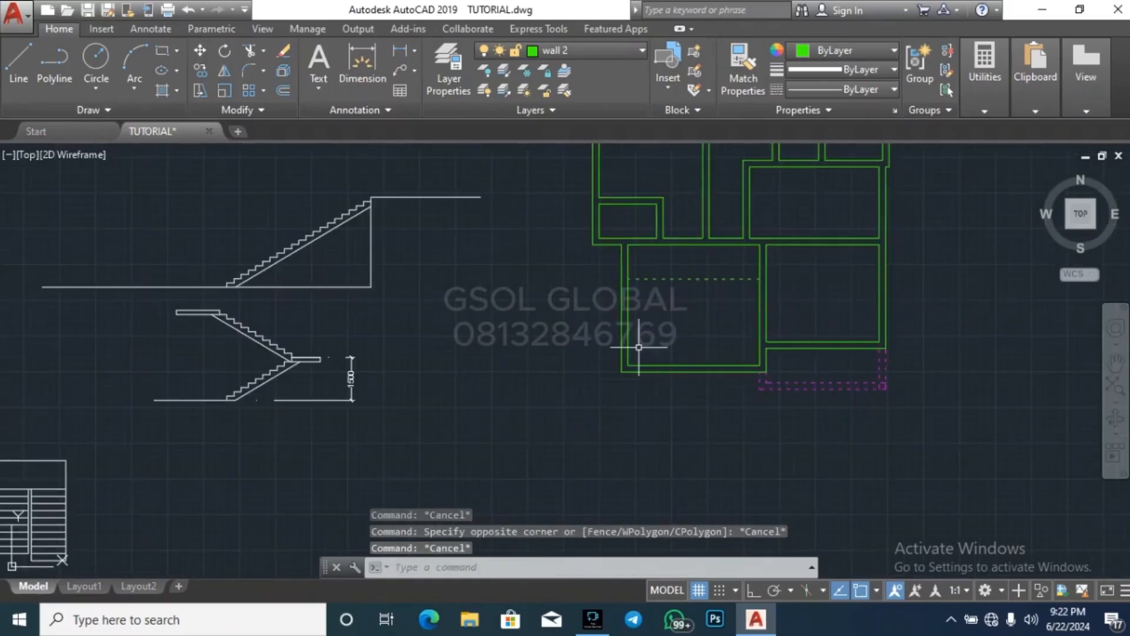
# Change the colour of the wall 2 layer to white, index colour 7
pyautogui.click(559, 51)
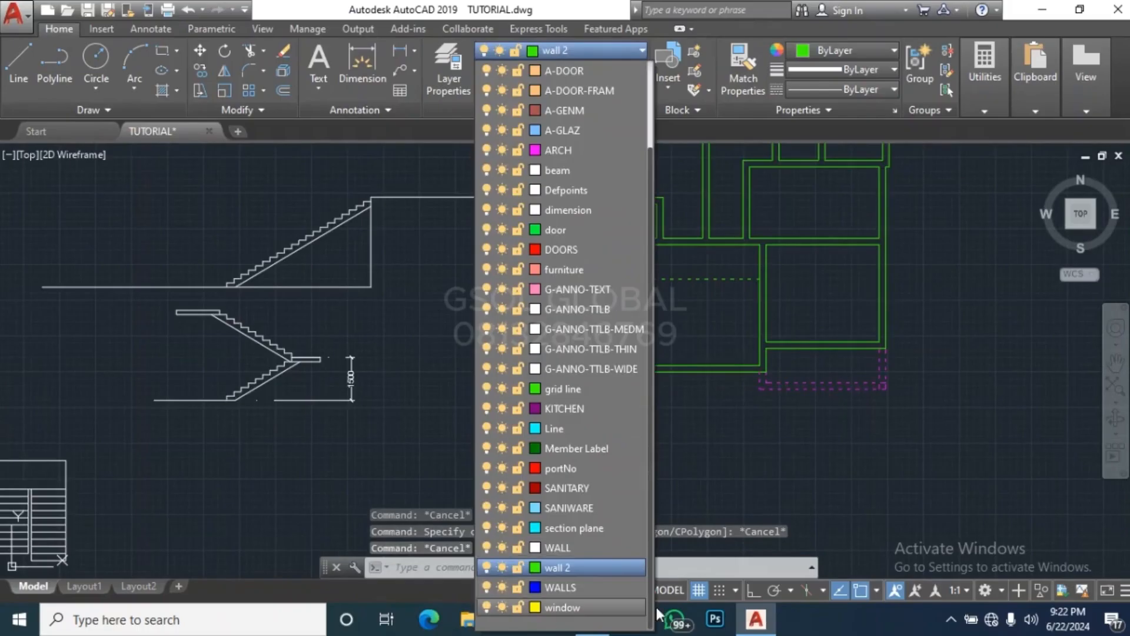
pyautogui.click(536, 568)
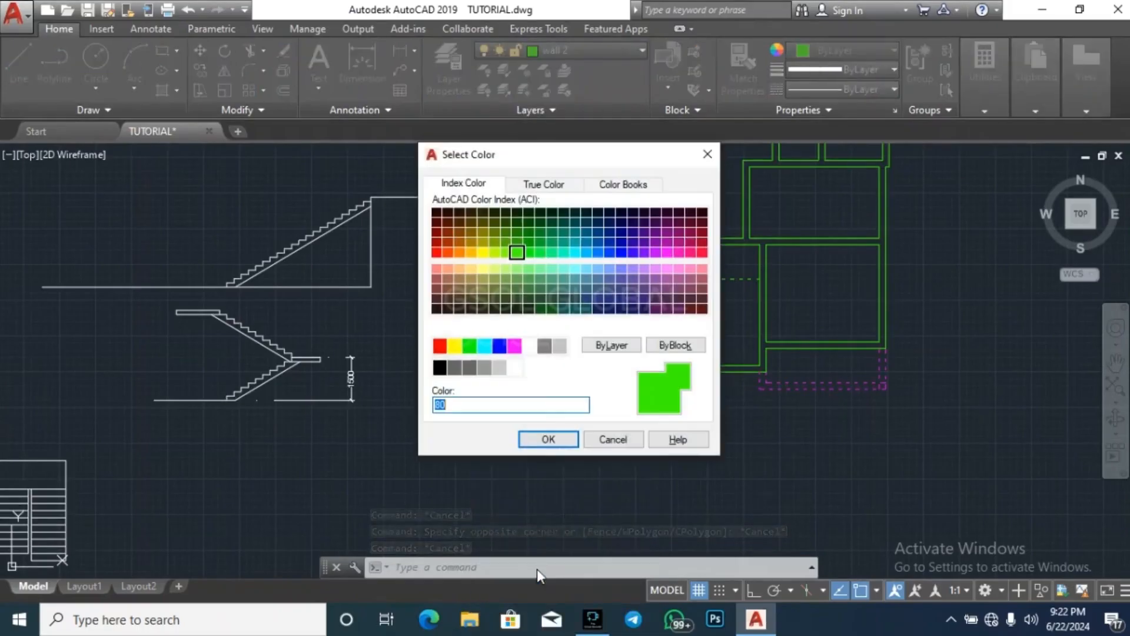
pyautogui.click(530, 345)
pyautogui.click(547, 438)
pyautogui.press('Escape')
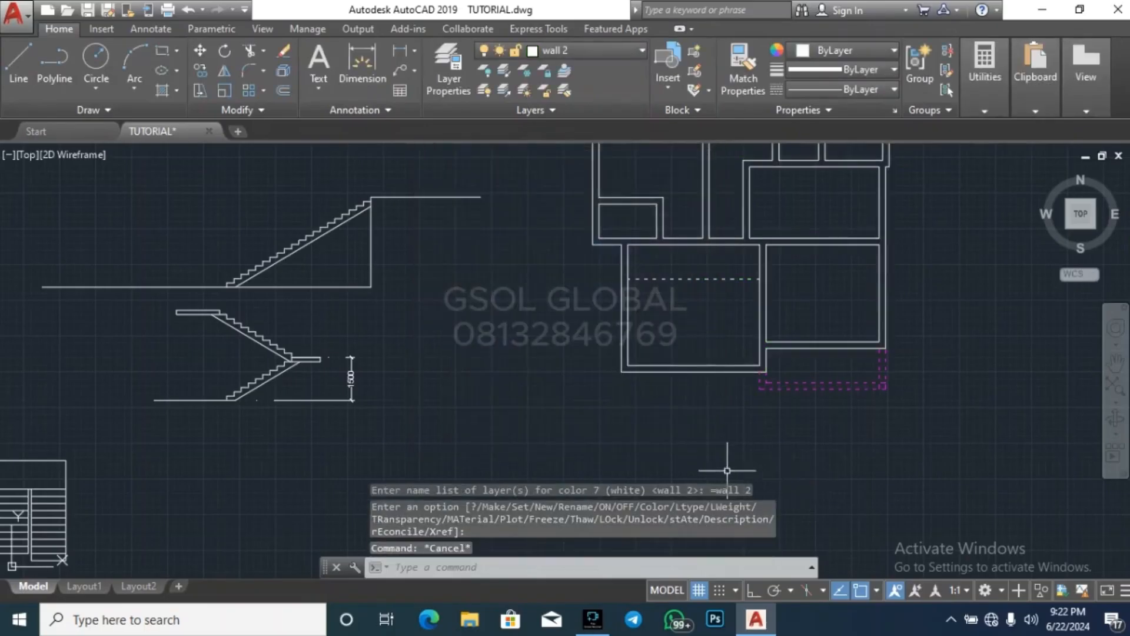
pyautogui.scroll(-5, 724, 468)
pyautogui.press('Escape')
pyautogui.press('Escape')
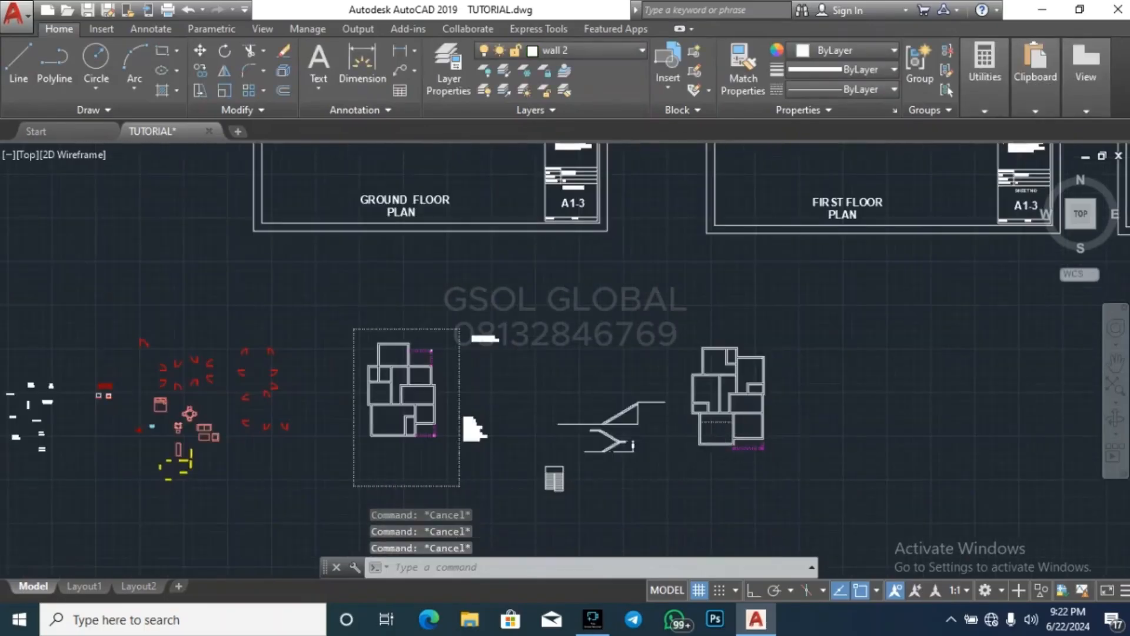
pyautogui.scroll(2, 759, 423)
pyautogui.scroll(-2, 715, 385)
pyautogui.click(644, 445)
pyautogui.click(748, 306)
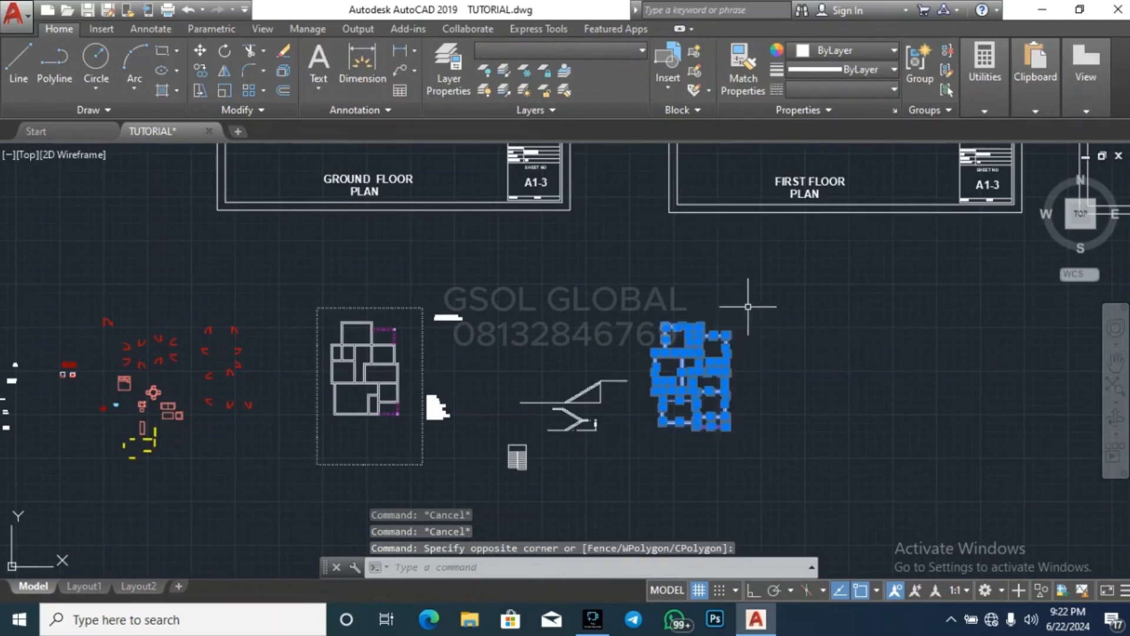
pyautogui.press('Escape')
pyautogui.press('Escape')
pyautogui.click(328, 426)
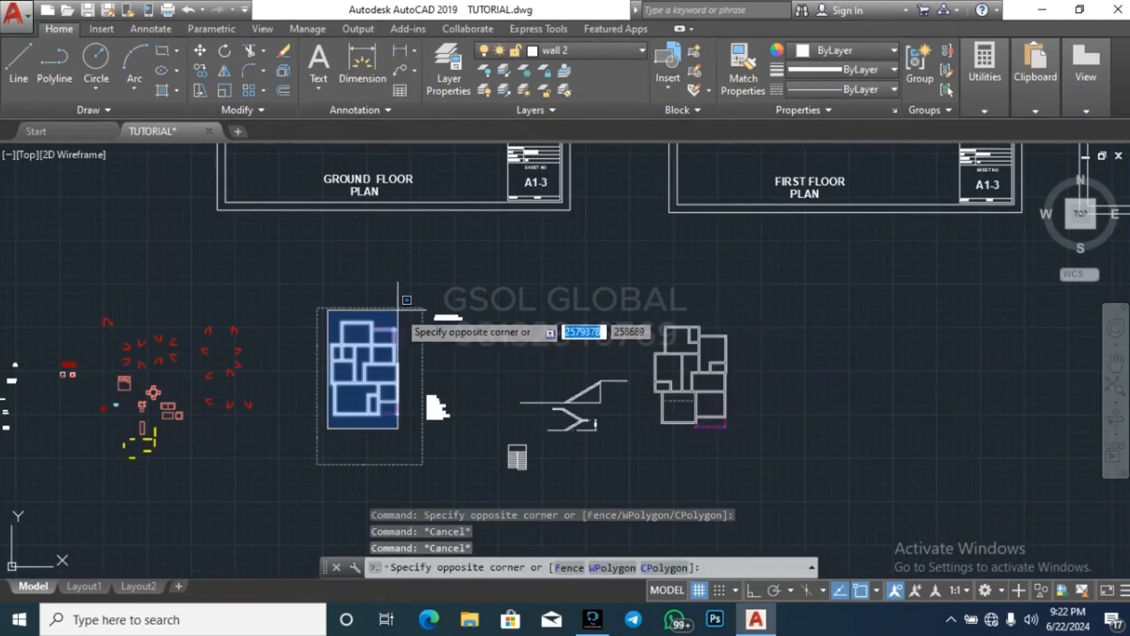
pyautogui.press('Escape')
pyautogui.press('Escape')
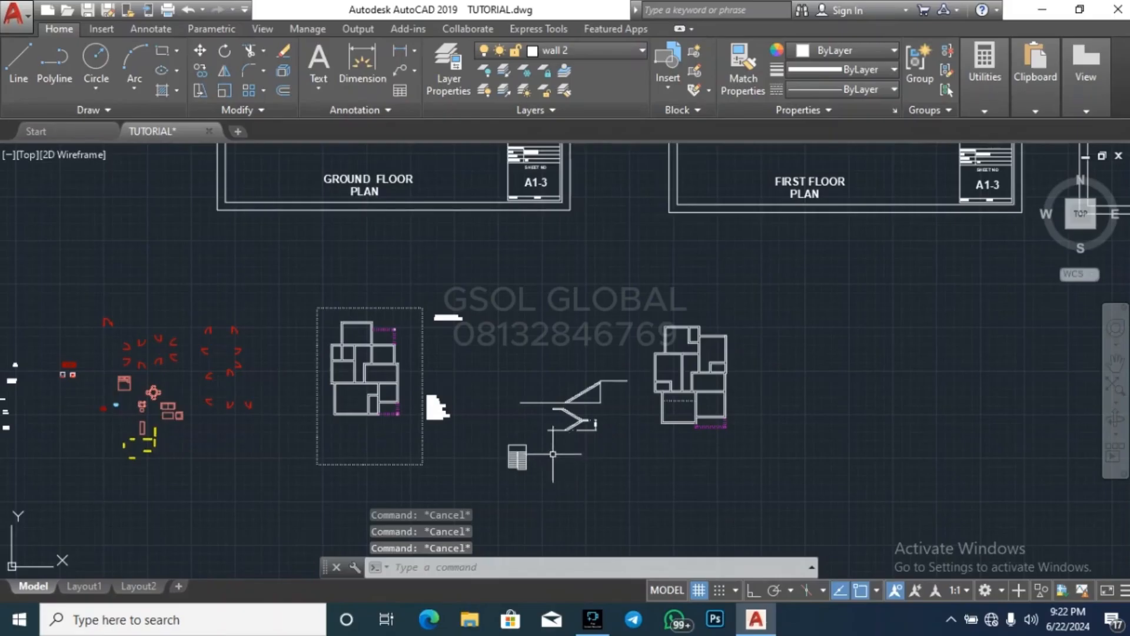
# Move the whole upper-floor plan further east, away from the stair drawings
pyautogui.click(623, 449)
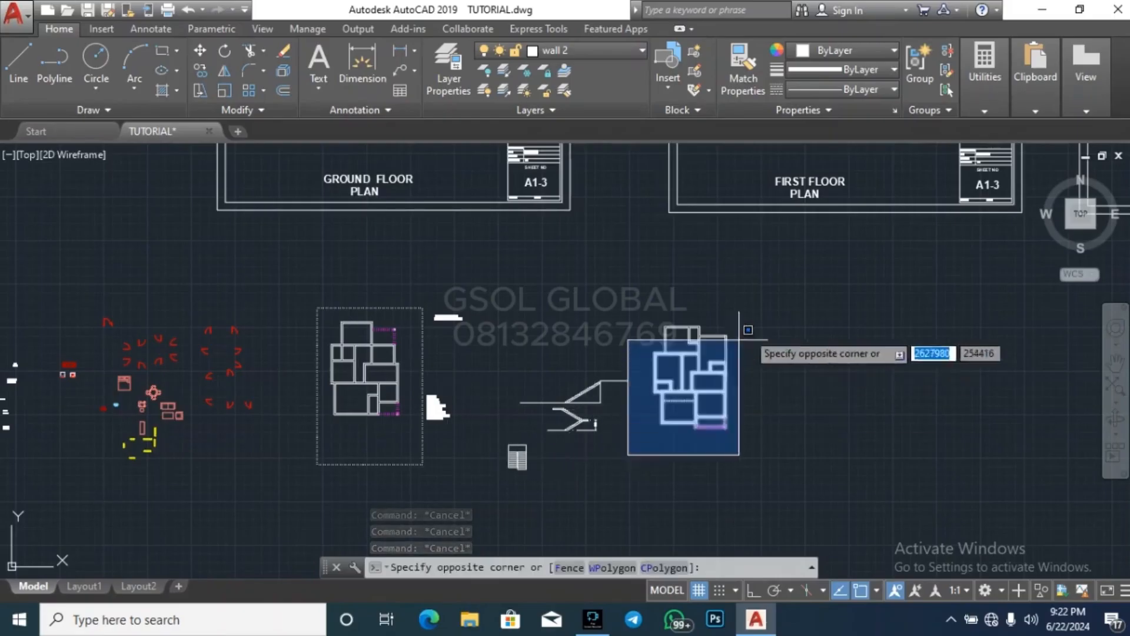
pyautogui.click(772, 305)
pyautogui.press('Return')
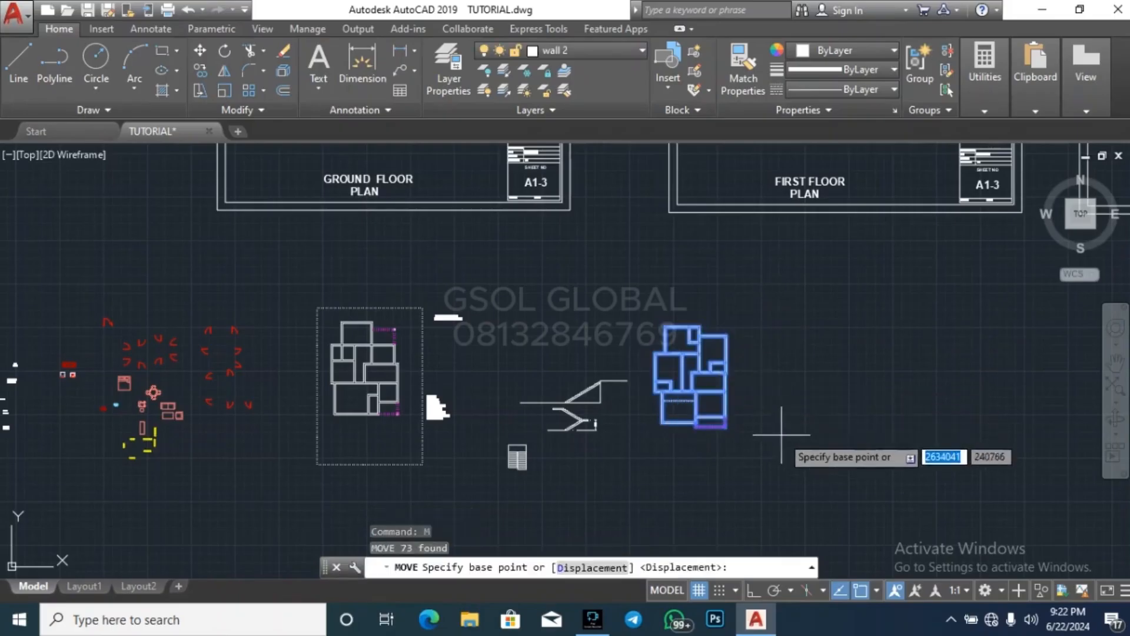
pyautogui.click(788, 433)
pyautogui.click(945, 422)
pyautogui.press('Escape')
pyautogui.press('Escape')
pyautogui.press('Escape')
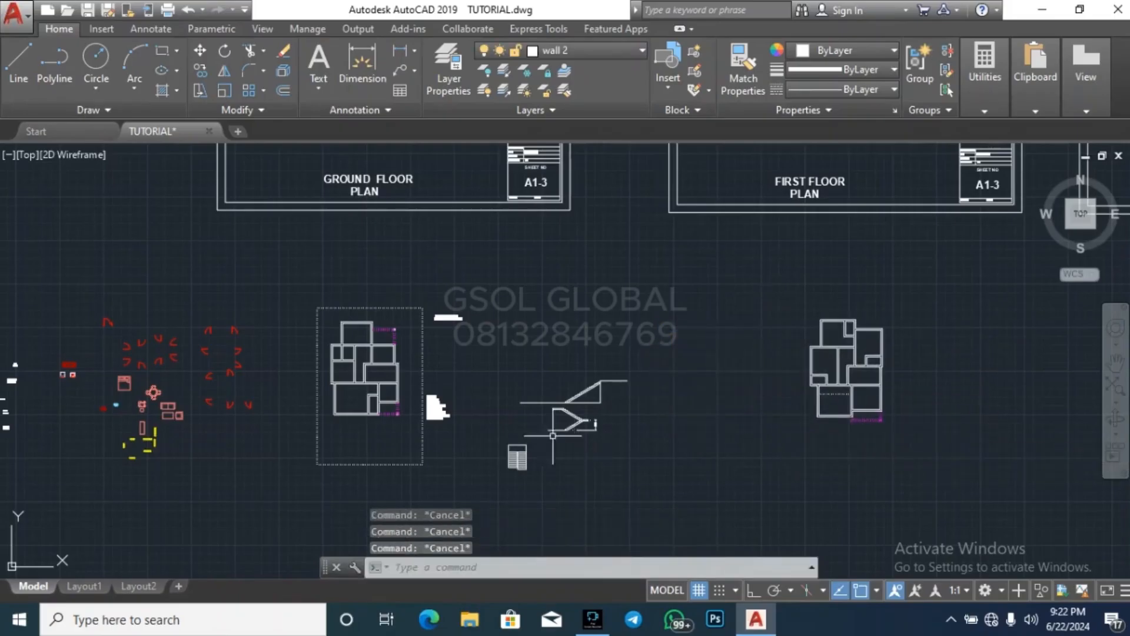
# Move the ground-floor plan out of its dashed frame to just west of the upper-floor plan
pyautogui.scroll(2, 365, 428)
pyautogui.click(315, 423)
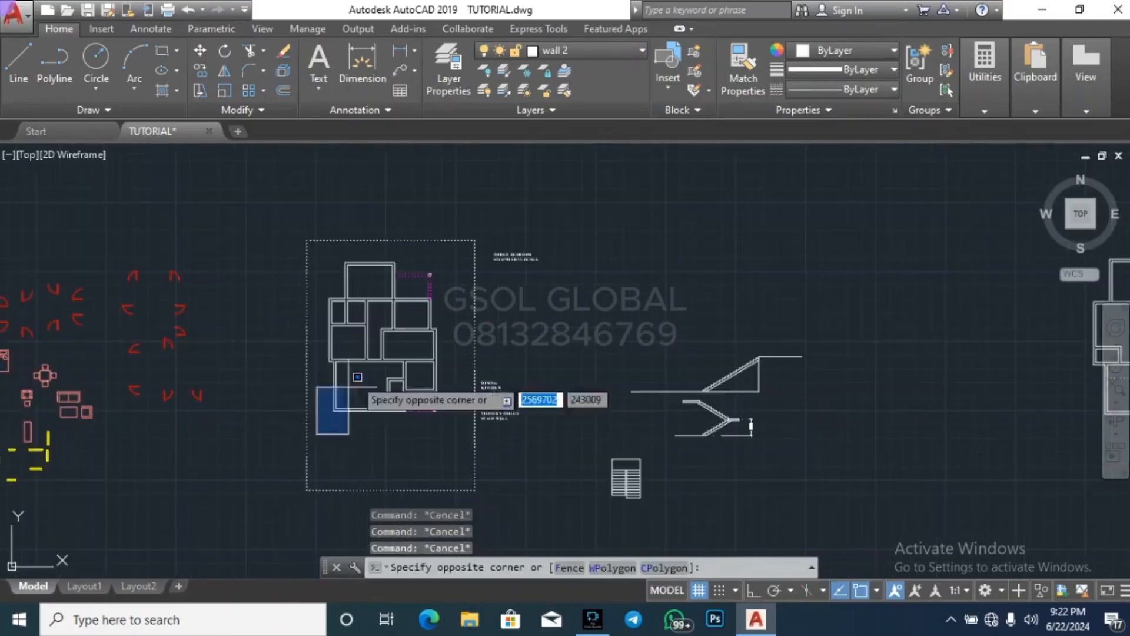
pyautogui.click(447, 256)
pyautogui.write('m')
pyautogui.press('Return')
pyautogui.click(331, 397)
pyautogui.scroll(-3, 328, 394)
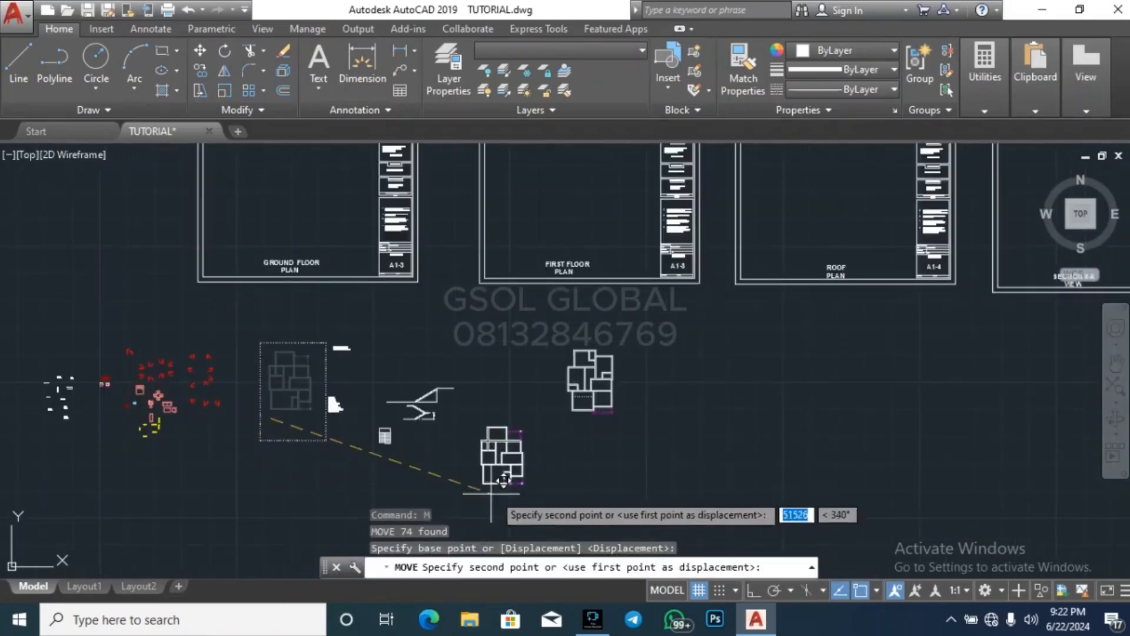
pyautogui.click(508, 408)
pyautogui.press('Escape')
pyautogui.press('Escape')
pyautogui.press('Escape')
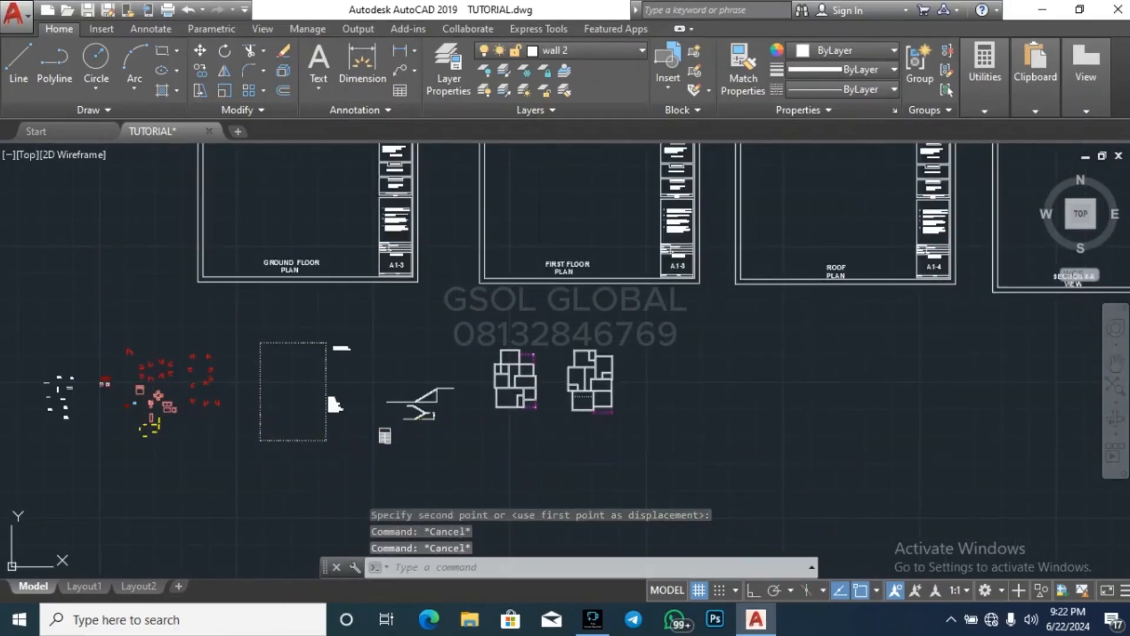
# Extend the inner north wall line of the upper floor's middle east room west to the room's outer west wall line
pyautogui.scroll(5, 586, 363)
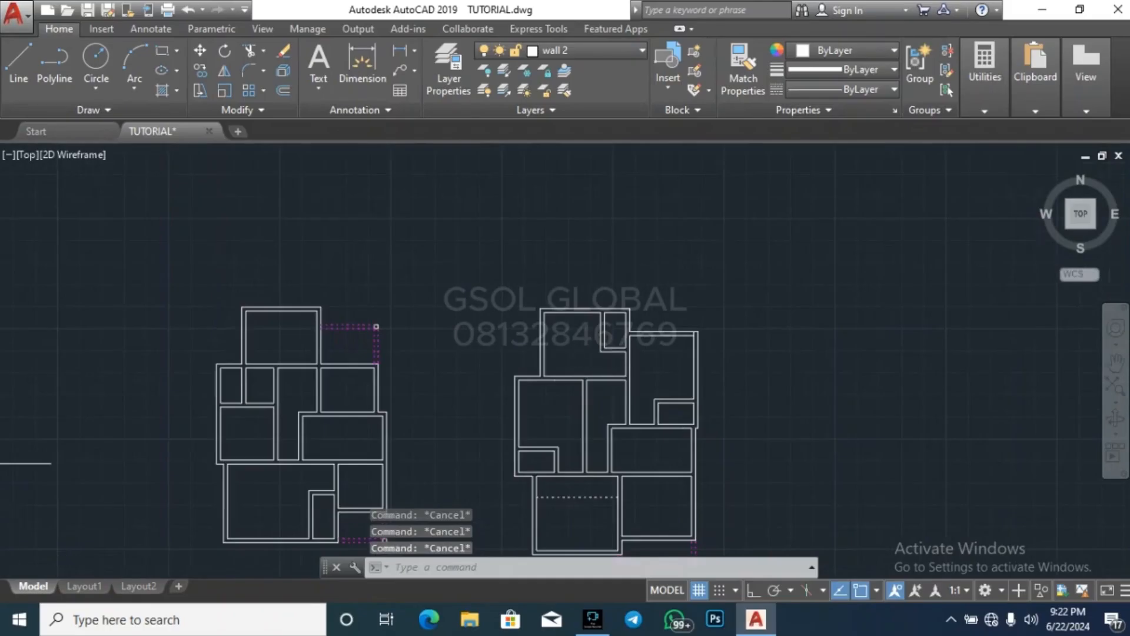
pyautogui.scroll(-2, 708, 348)
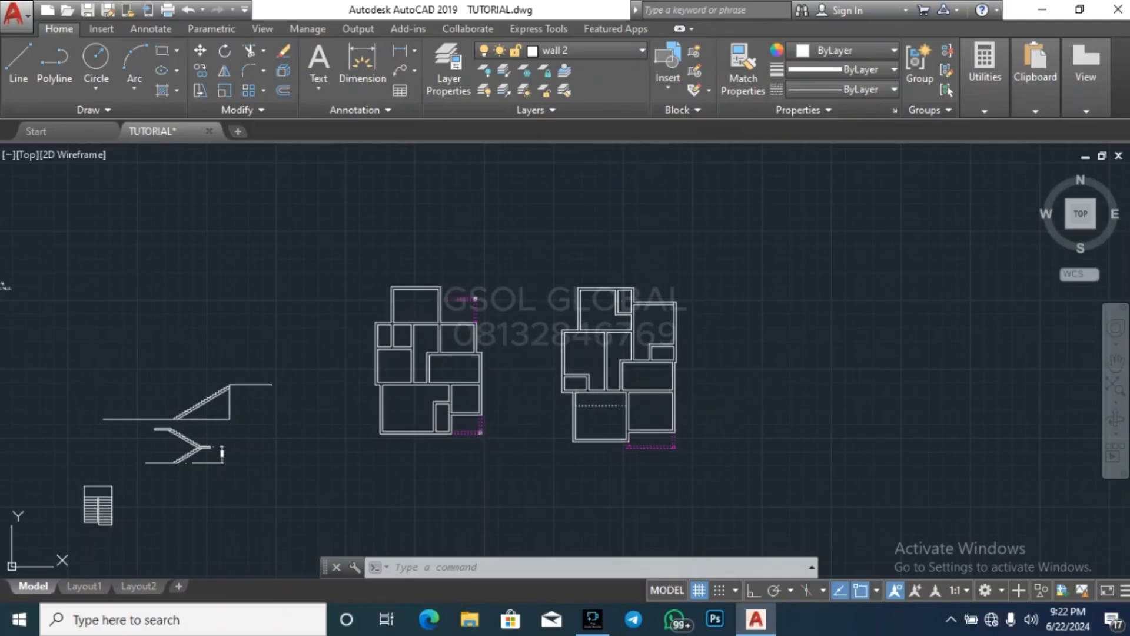
pyautogui.press('Escape')
pyautogui.press('Escape')
pyautogui.press('Escape')
pyautogui.scroll(8, 636, 342)
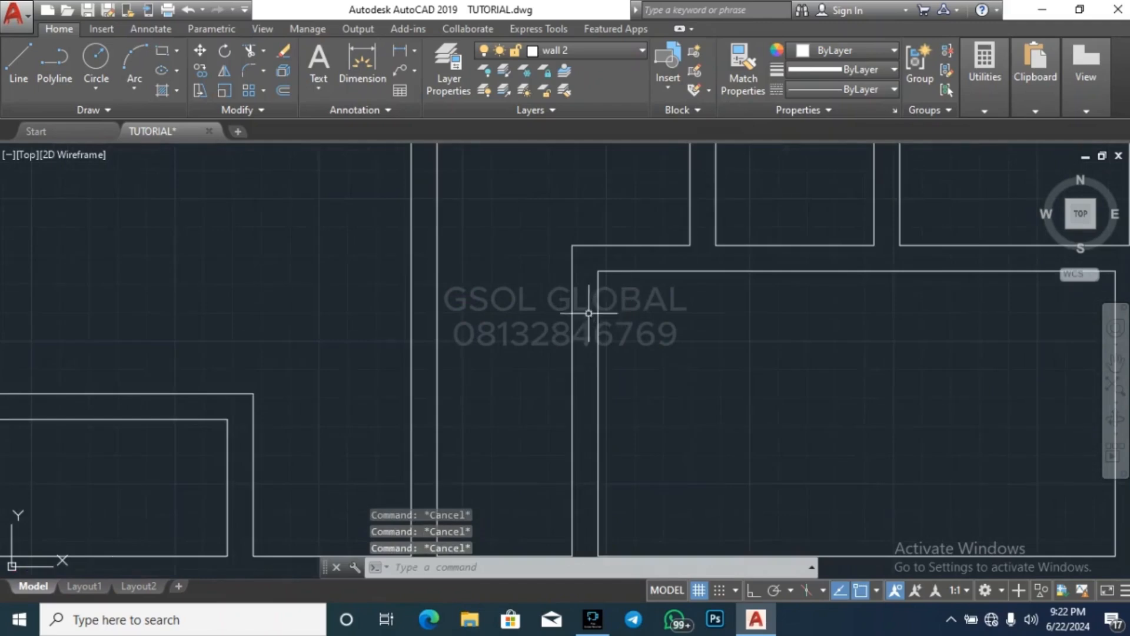
pyautogui.click(589, 313)
pyautogui.click(548, 315)
pyautogui.press('Return')
pyautogui.click(674, 301)
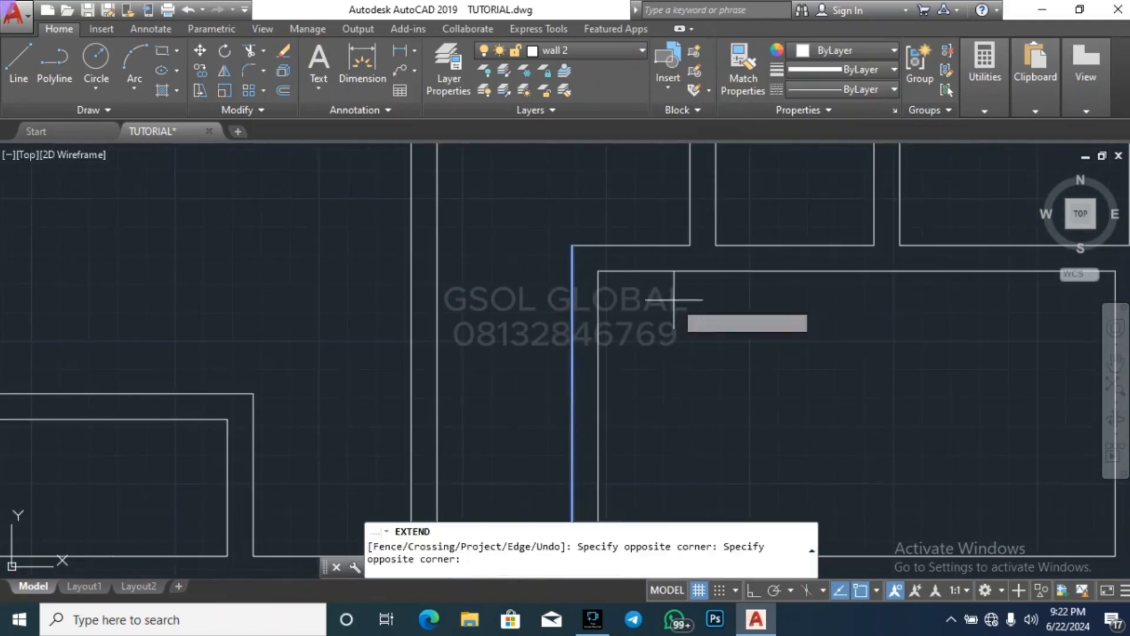
pyautogui.click(635, 206)
pyautogui.press('Escape')
pyautogui.press('Escape')
pyautogui.scroll(-4, 590, 267)
pyautogui.press('Escape')
pyautogui.scroll(4, 589, 284)
pyautogui.scroll(2, 589, 283)
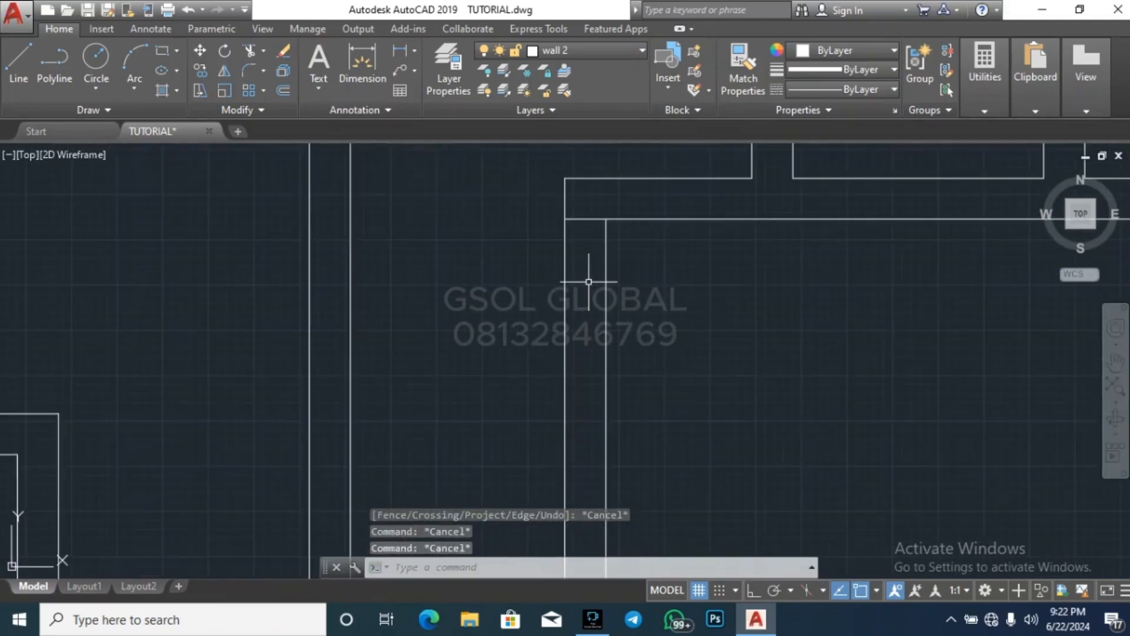
pyautogui.write('br')
pyautogui.scroll(4, 574, 211)
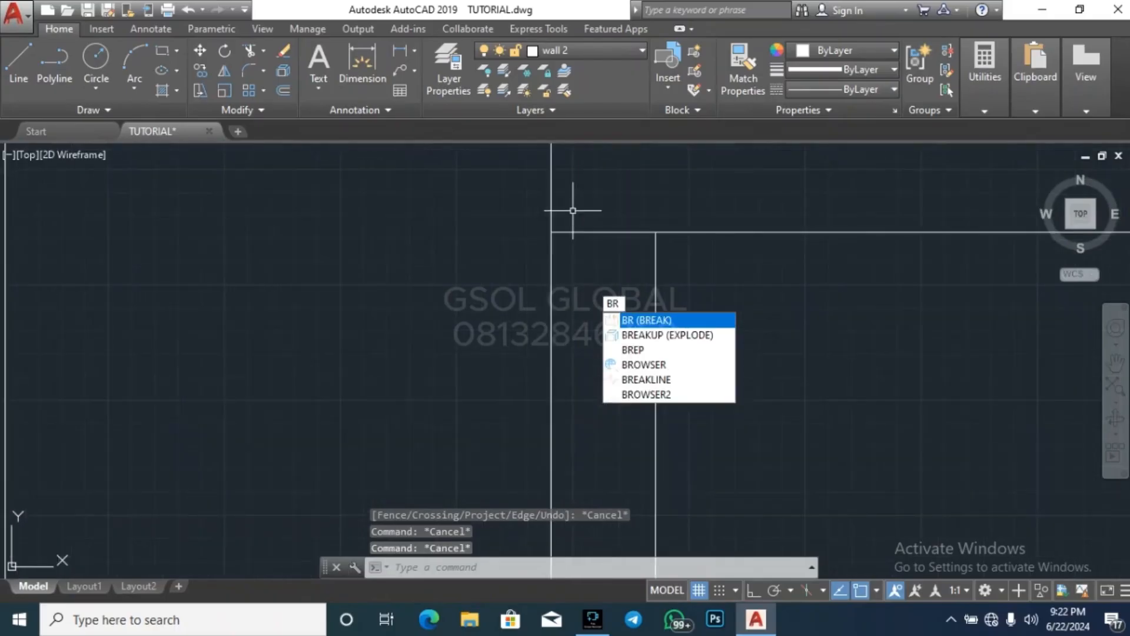
pyautogui.press('Escape')
pyautogui.scroll(-3, 594, 304)
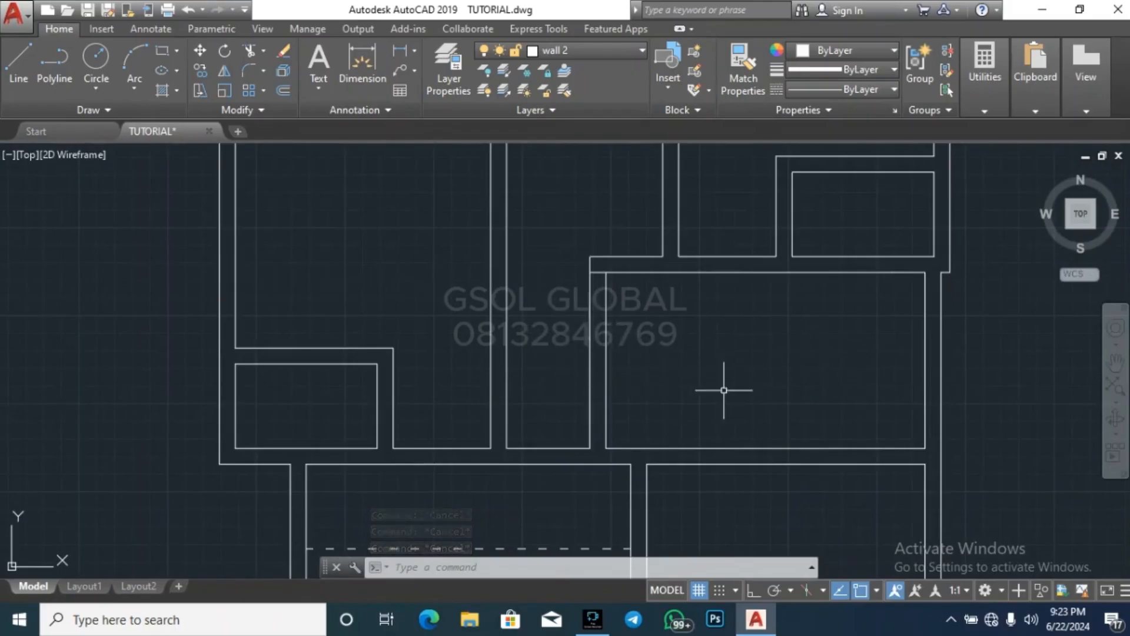
pyautogui.scroll(4, 588, 274)
pyautogui.scroll(-4, 582, 312)
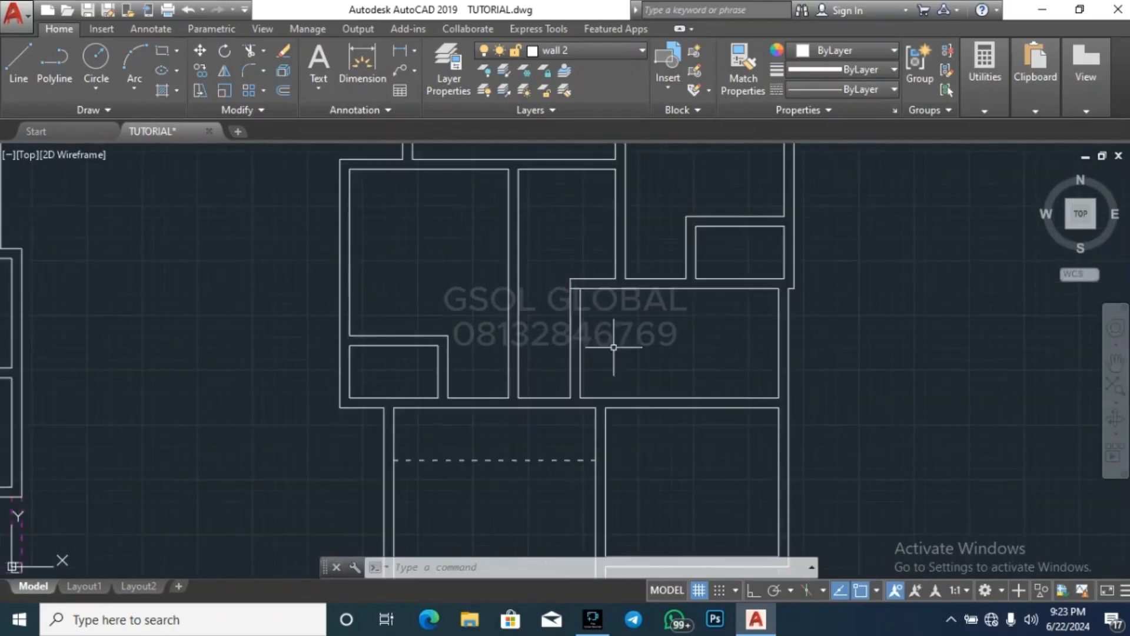
# Break the outer west wall line of the middle east room just below the inner north wall line
pyautogui.scroll(3, 557, 306)
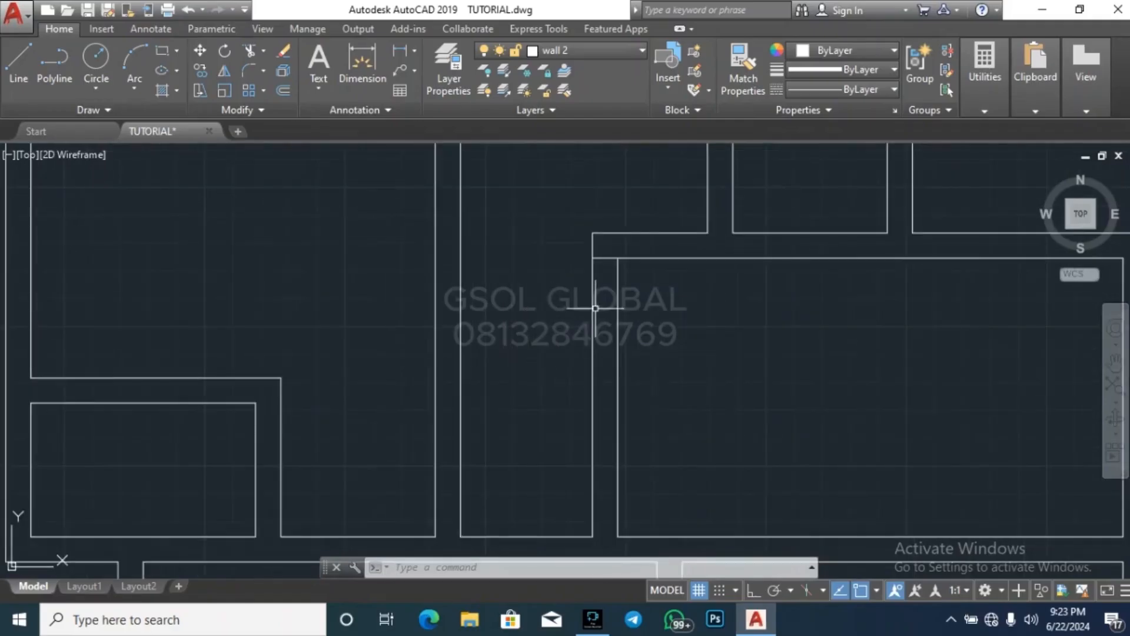
pyautogui.write('r')
pyautogui.press('Return')
pyautogui.scroll(3, 595, 271)
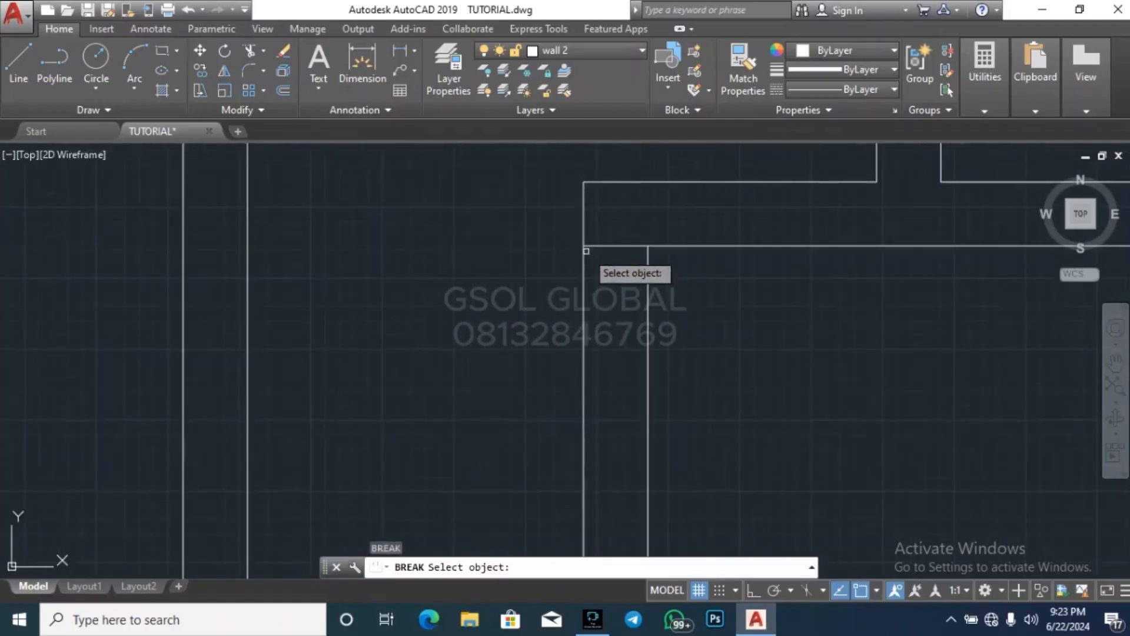
pyautogui.click(583, 251)
pyautogui.press('Escape')
pyautogui.press('Escape')
pyautogui.scroll(-2, 653, 282)
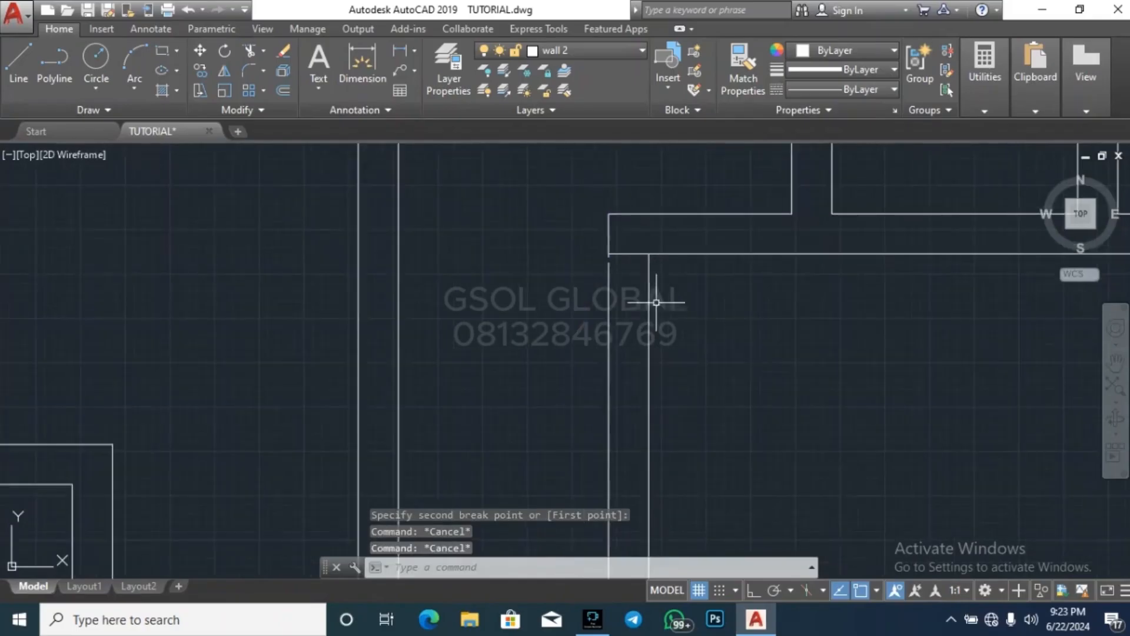
# Move both west wall lines of the middle east room to the ARCH layer
pyautogui.click(655, 298)
pyautogui.click(580, 330)
pyautogui.click(575, 47)
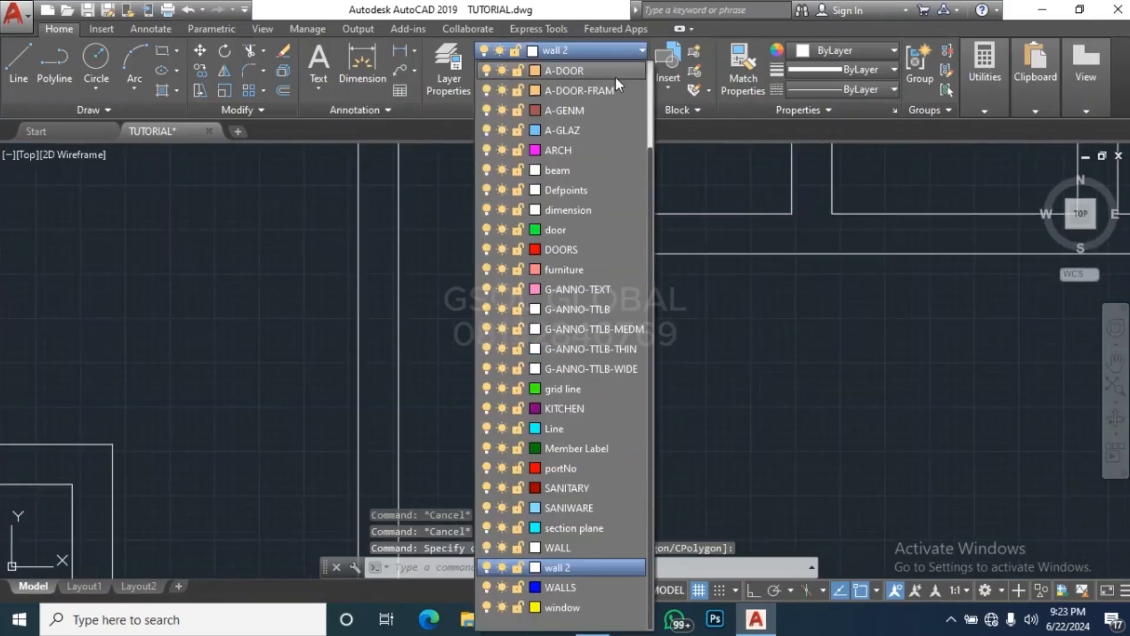
pyautogui.click(581, 162)
pyautogui.press('Escape')
pyautogui.press('Escape')
# Trim the leftover wall line stub below the north wall's west corner
pyautogui.scroll(5, 613, 257)
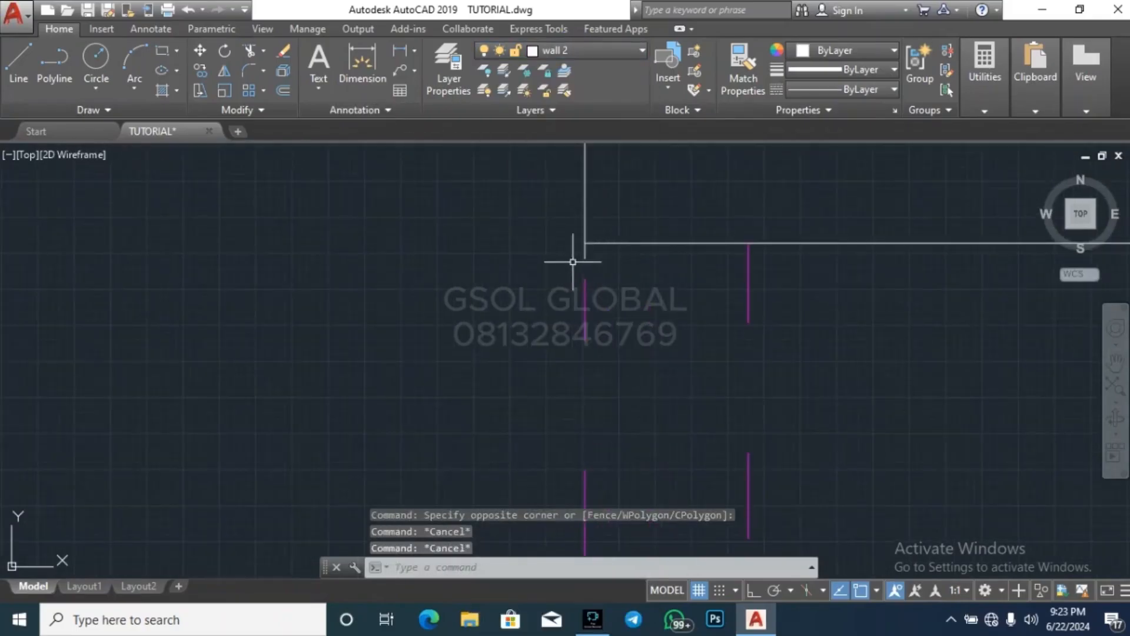
pyautogui.write('tr')
pyautogui.press('Return')
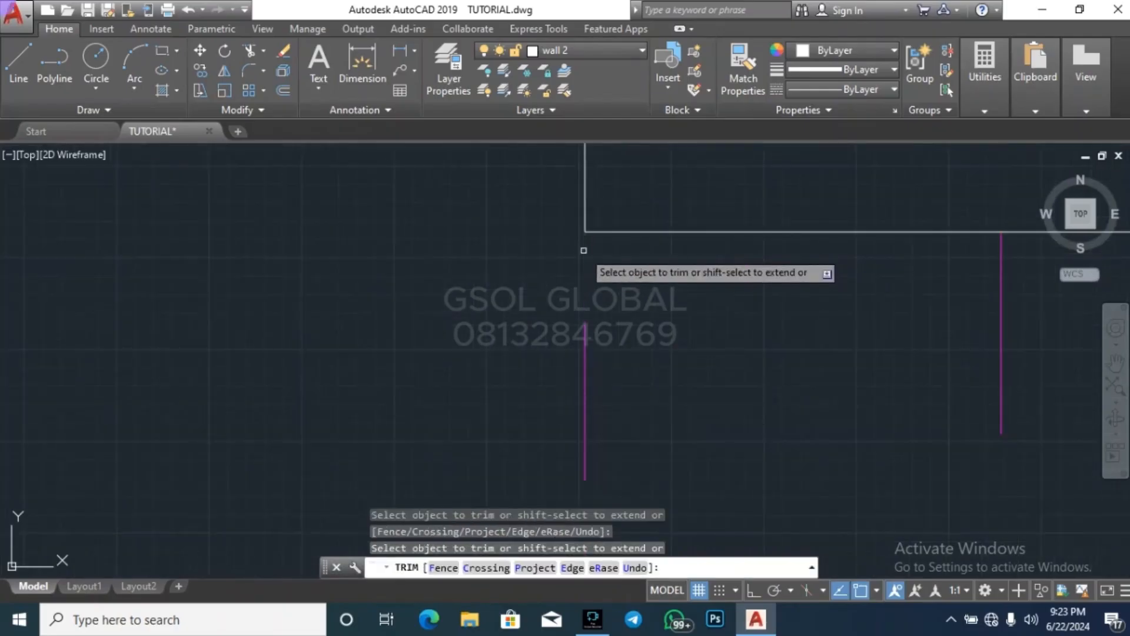
pyautogui.scroll(-4, 586, 253)
pyautogui.press('Escape')
pyautogui.press('Escape')
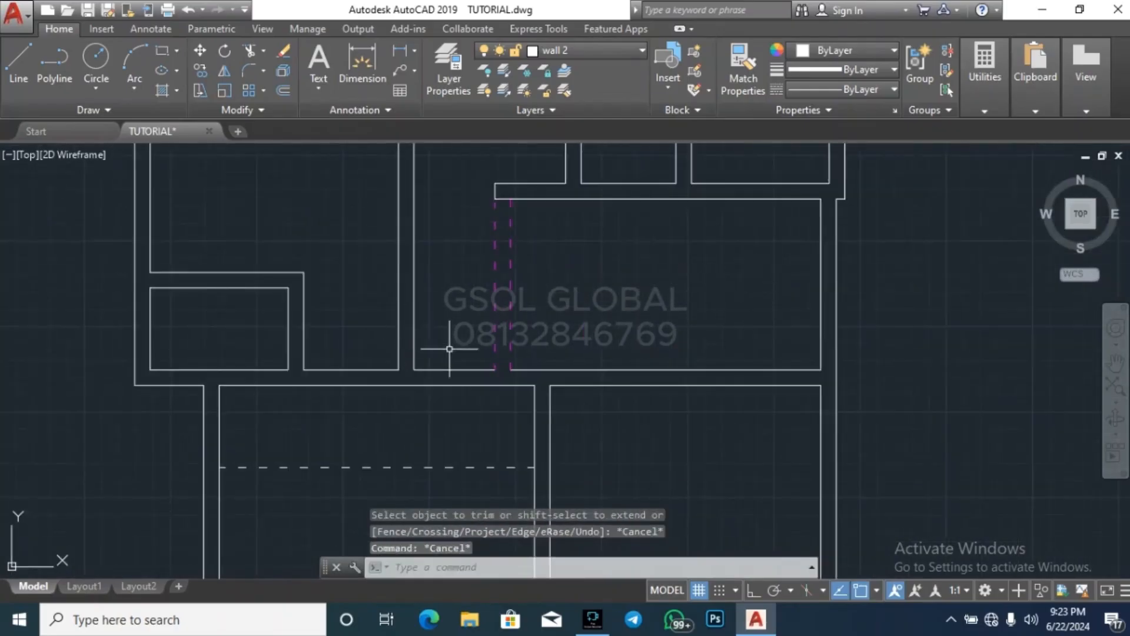
# Delete the short wall line west of the dashed wall and extend the room's inner south wall line west to the corridor wall
pyautogui.scroll(3, 464, 364)
pyautogui.click(472, 379)
pyautogui.press('Delete')
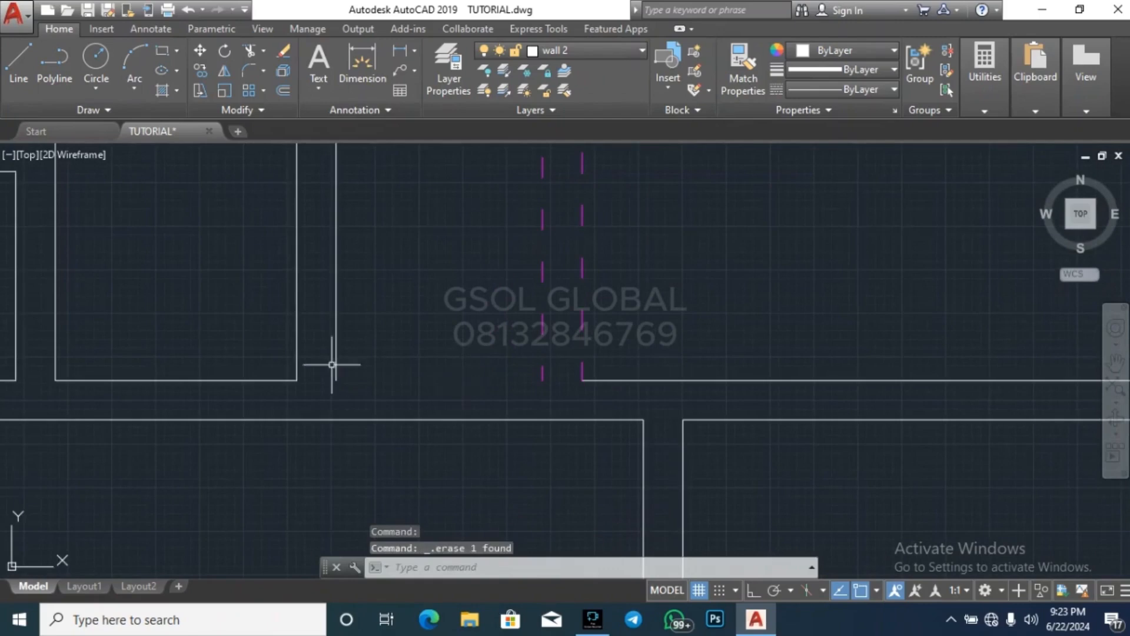
pyautogui.click(336, 375)
pyautogui.press('Return')
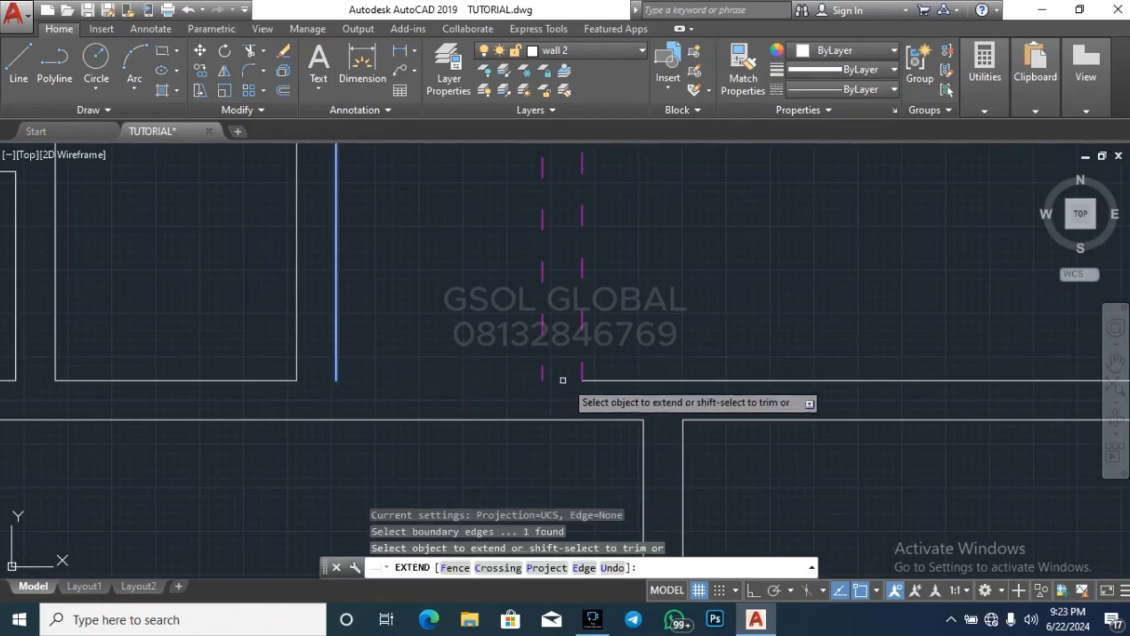
pyautogui.click(613, 382)
pyautogui.press('Escape')
pyautogui.press('Escape')
pyautogui.scroll(-3, 613, 381)
pyautogui.scroll(-2, 575, 393)
pyautogui.press('Escape')
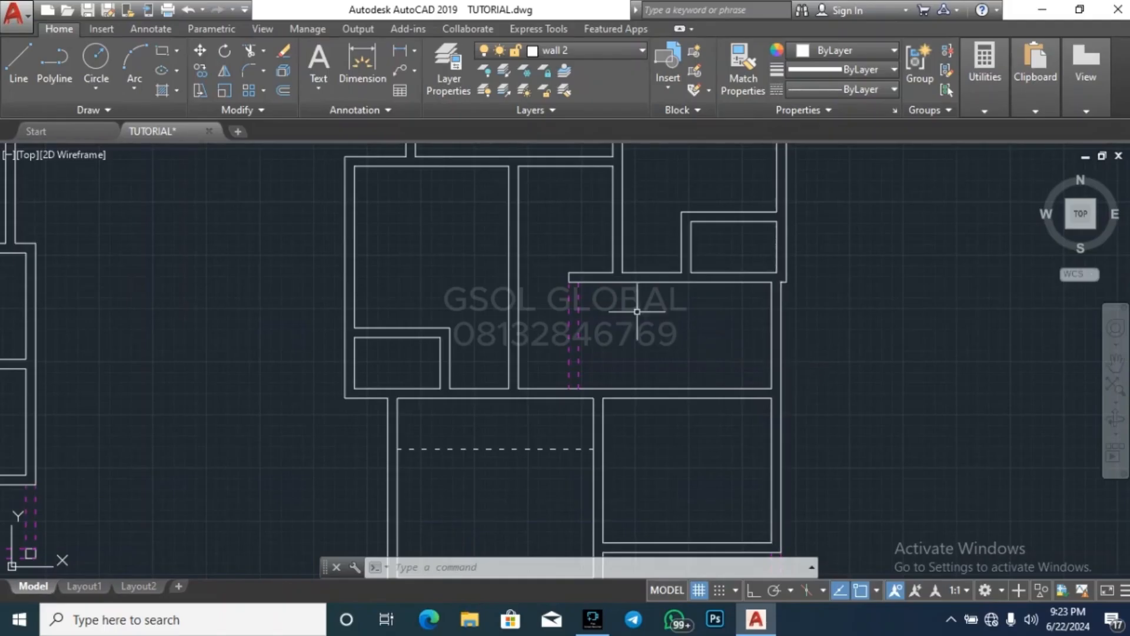
pyautogui.scroll(-8, 637, 312)
pyautogui.press('Escape')
pyautogui.press('Escape')
pyautogui.press('Escape')
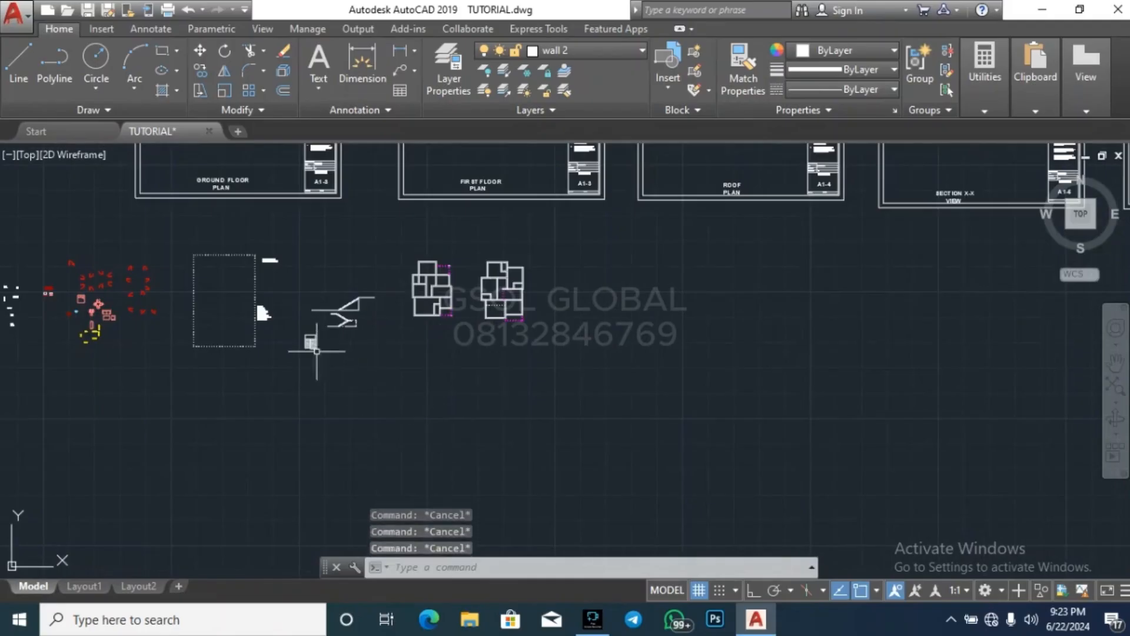
pyautogui.scroll(5, 316, 351)
pyautogui.click(289, 459)
pyautogui.click(400, 287)
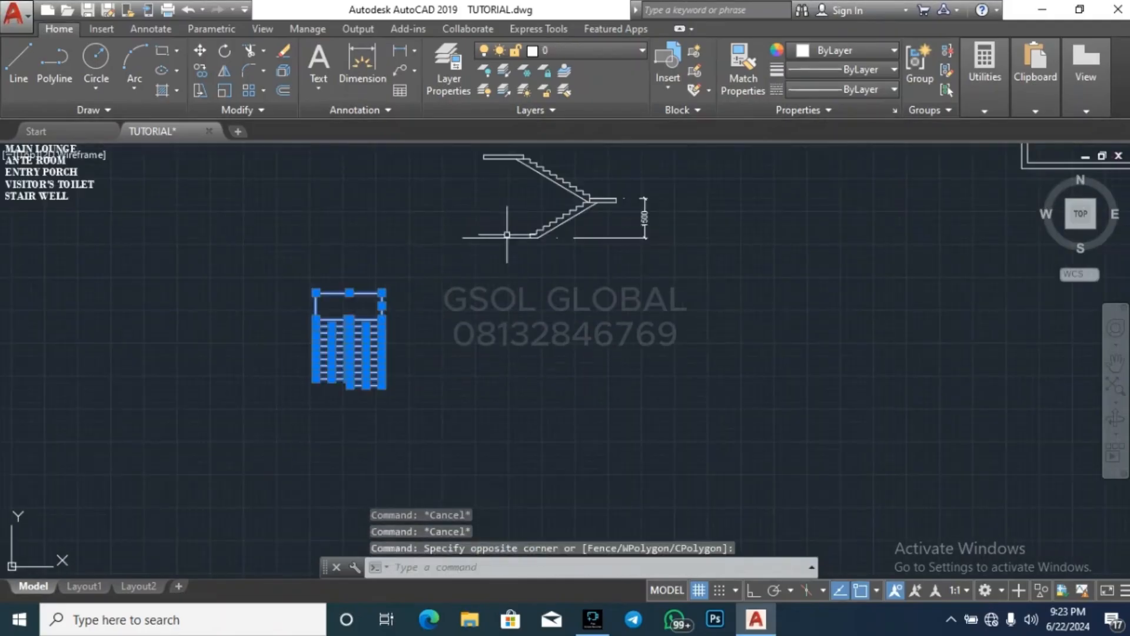
pyautogui.click(225, 50)
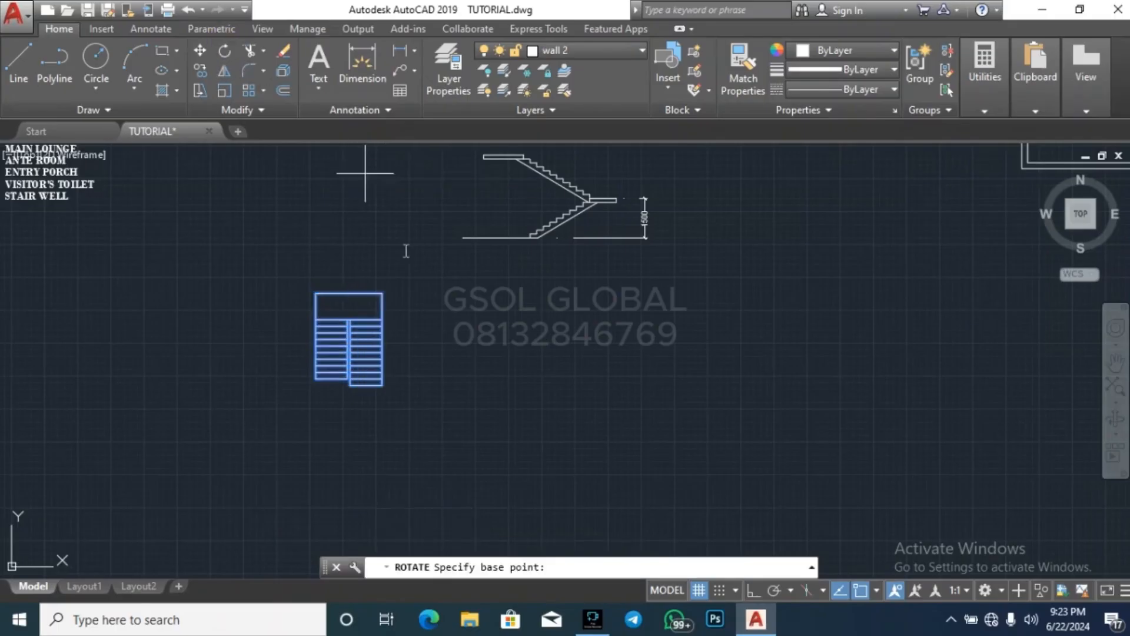
pyautogui.click(516, 344)
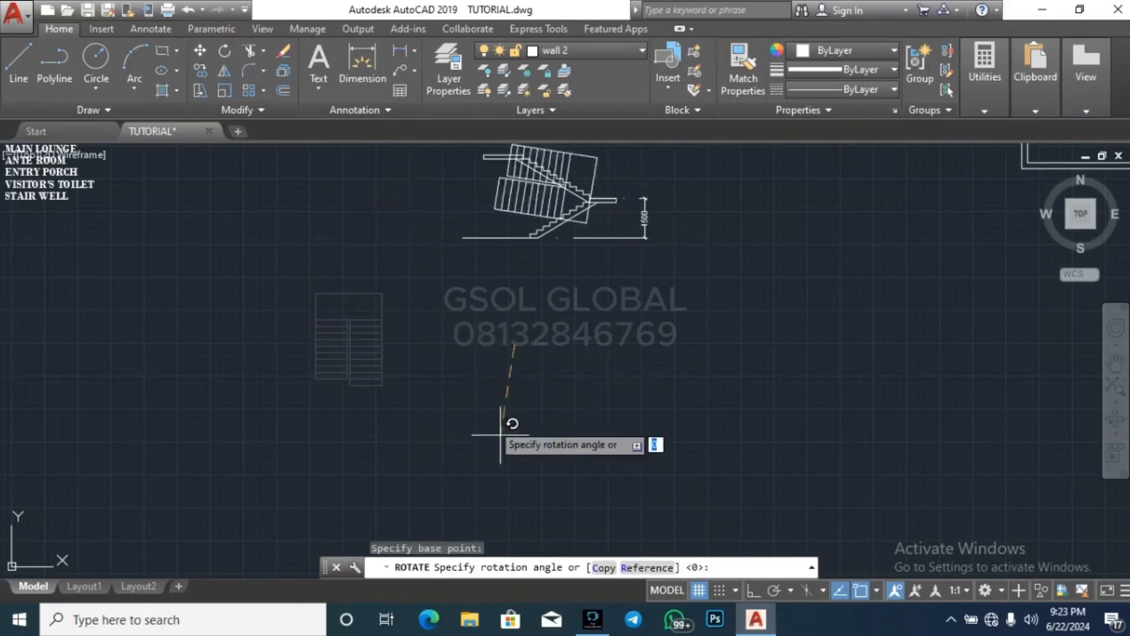
pyautogui.press('Escape')
# Rotate the staircase plan 90 degrees clockwise with Ortho on, so that its landing faces east
pyautogui.click(289, 430)
pyautogui.click(465, 231)
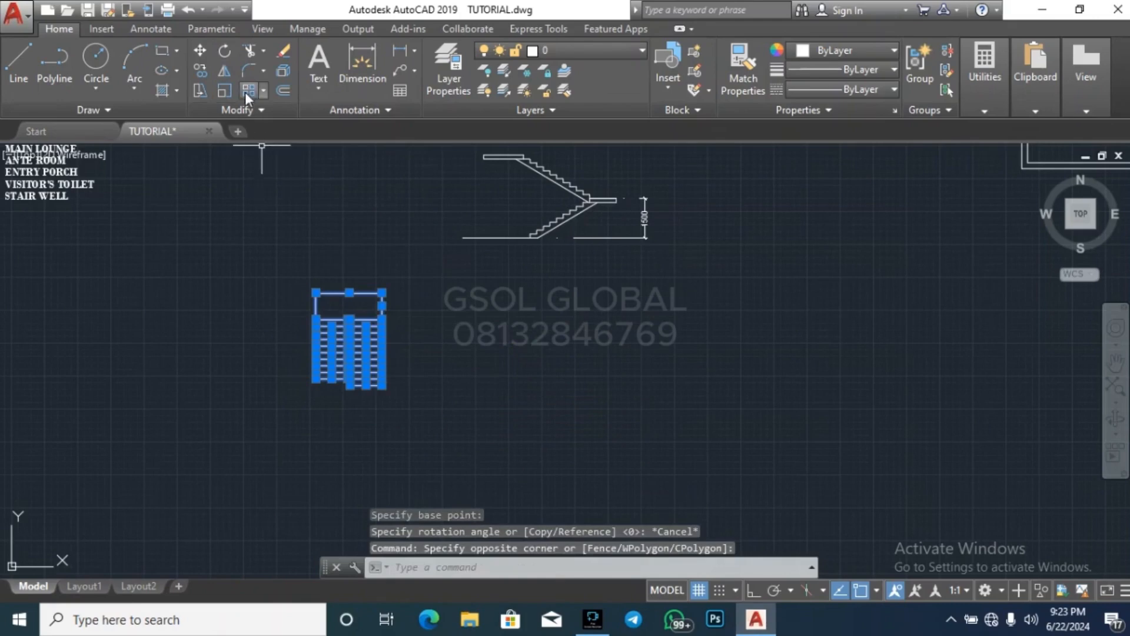
pyautogui.click(224, 51)
pyautogui.click(450, 354)
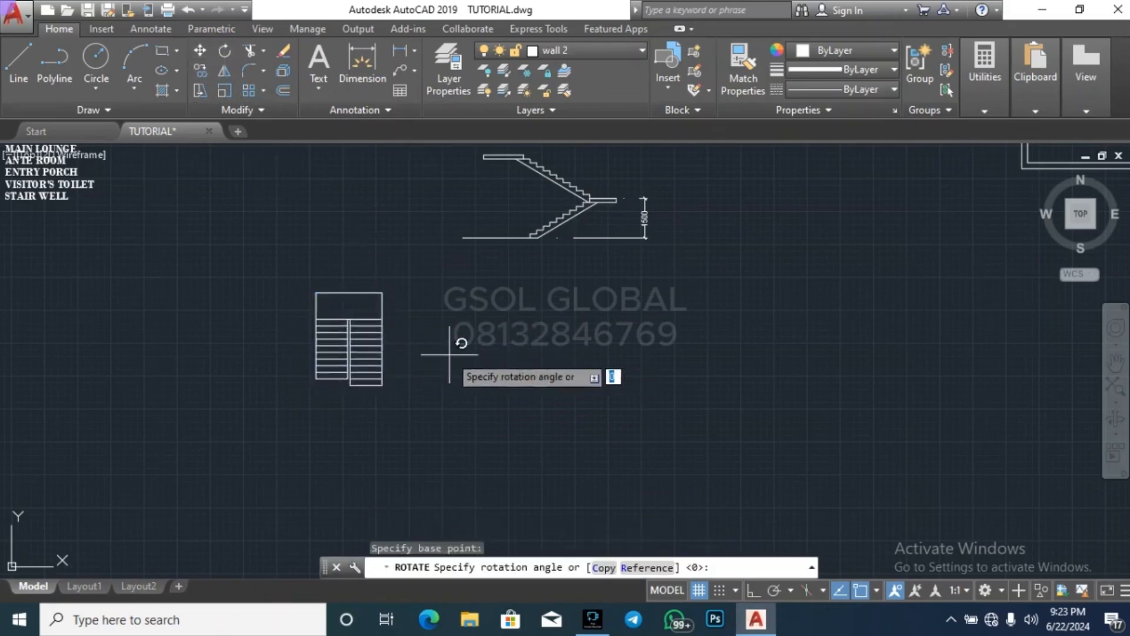
pyautogui.press('F8')
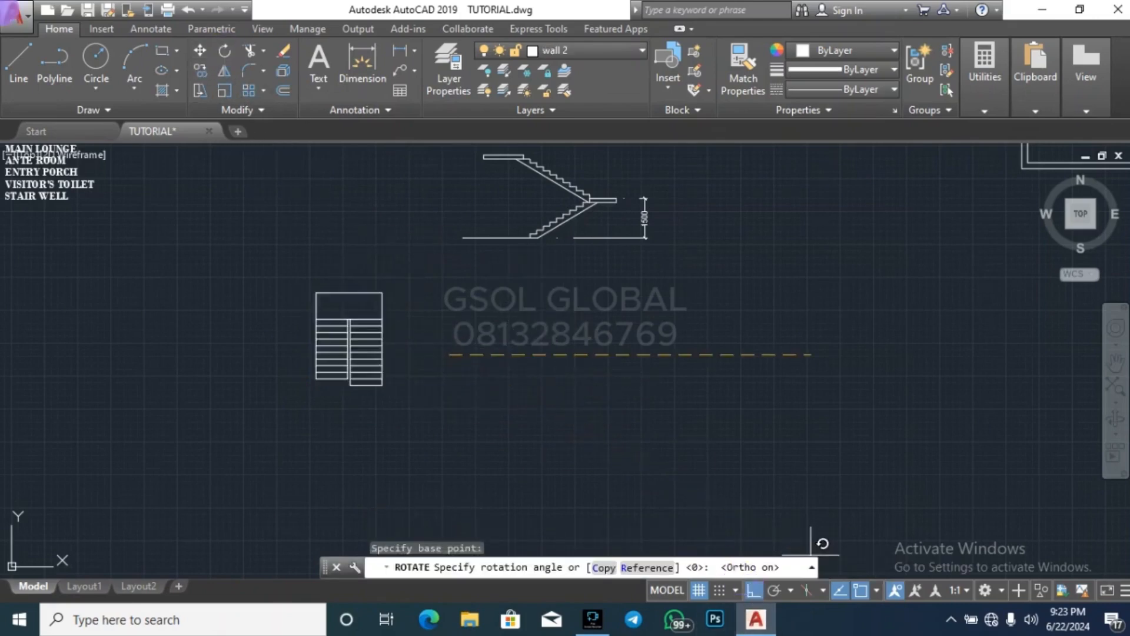
pyautogui.press('Escape')
pyautogui.scroll(4, 492, 271)
pyautogui.scroll(-4, 315, 403)
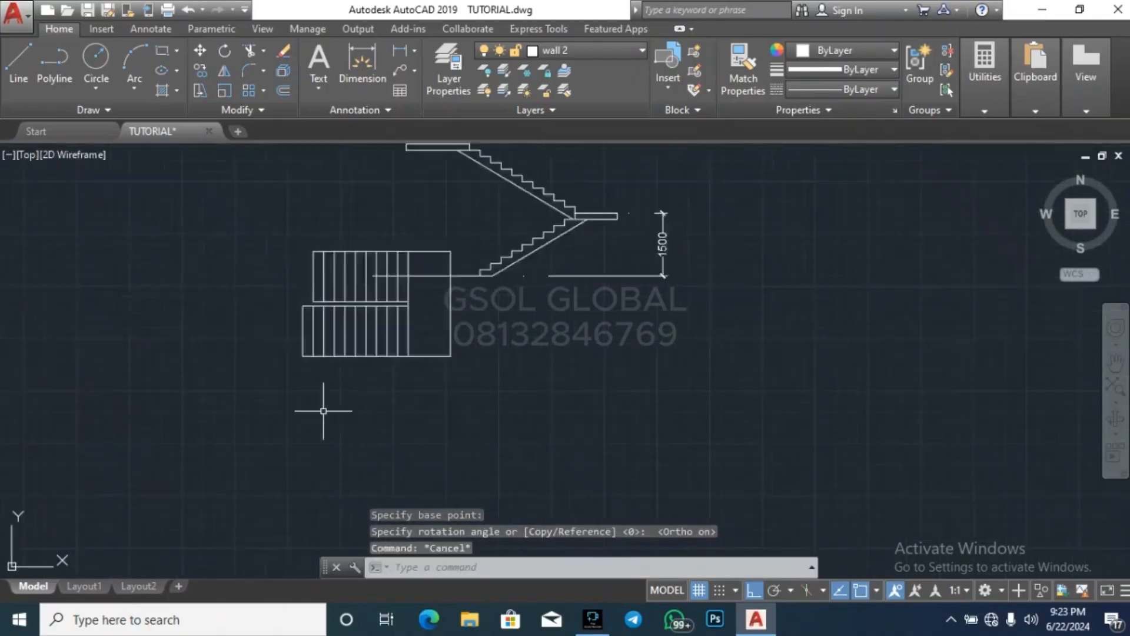
# Move the rotated staircase into the eastern plan's middle east room, matching the landing's northeast corner to the room's inner northeast corner
pyautogui.click(289, 412)
pyautogui.click(414, 285)
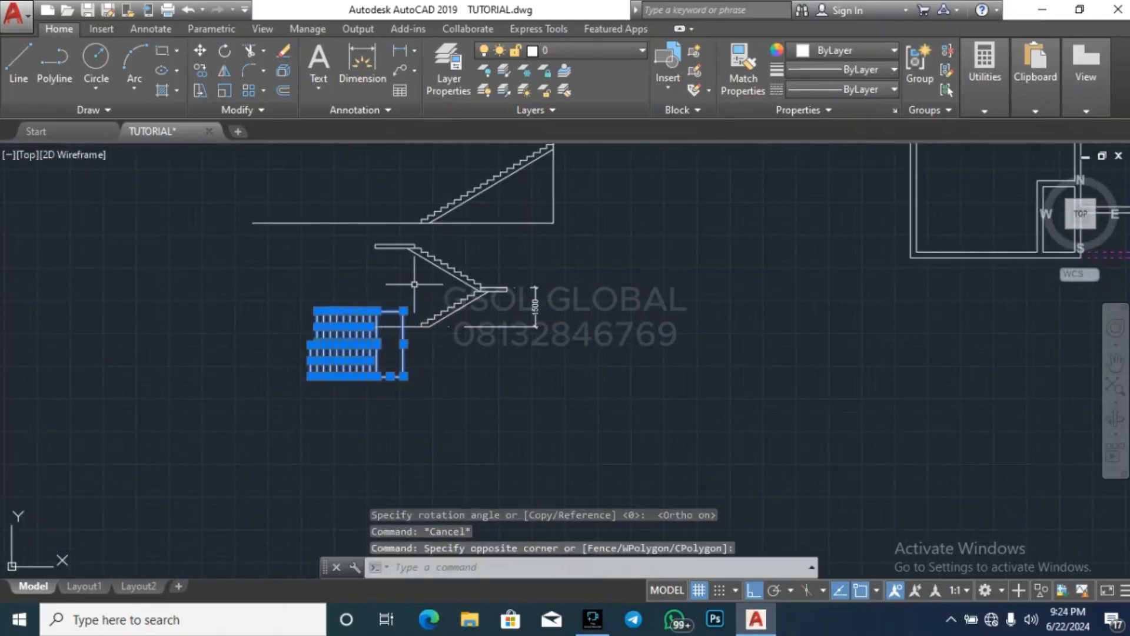
pyautogui.scroll(3, 415, 284)
pyautogui.write('m')
pyautogui.press('Return')
pyautogui.click(378, 345)
pyautogui.scroll(-8, 382, 365)
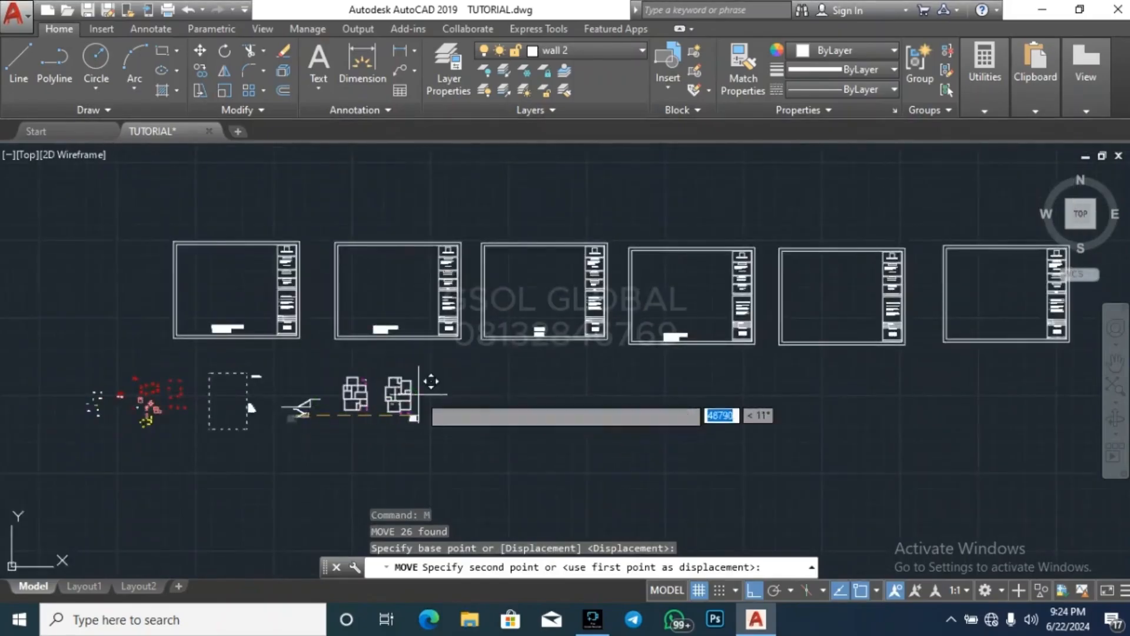
pyautogui.scroll(10, 431, 381)
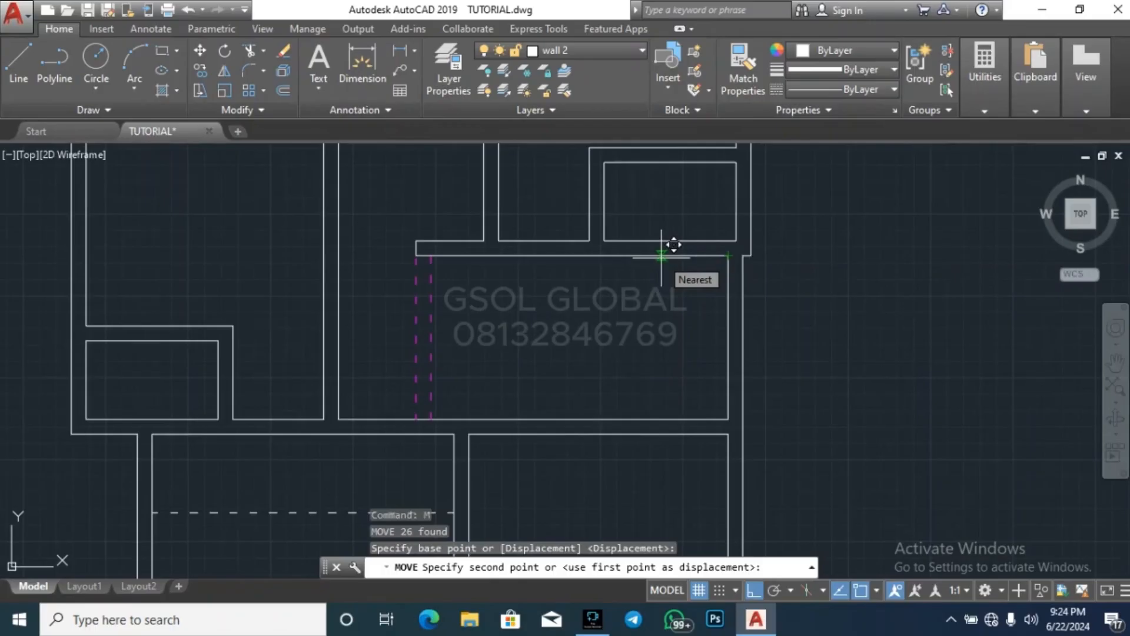
pyautogui.scroll(-10, 672, 259)
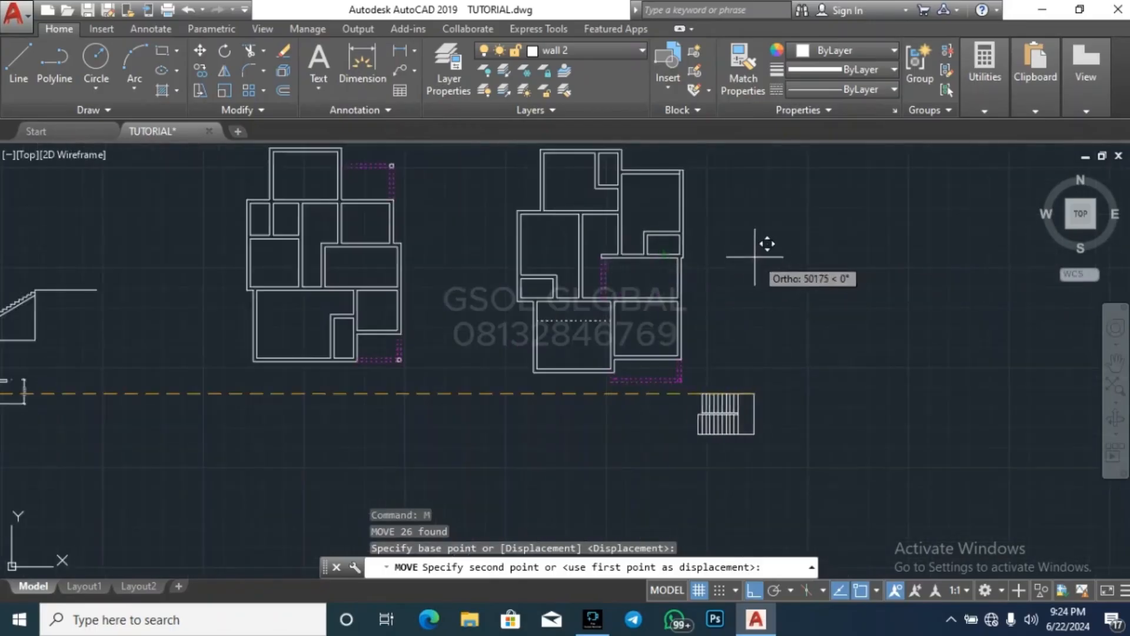
pyautogui.scroll(8, 733, 259)
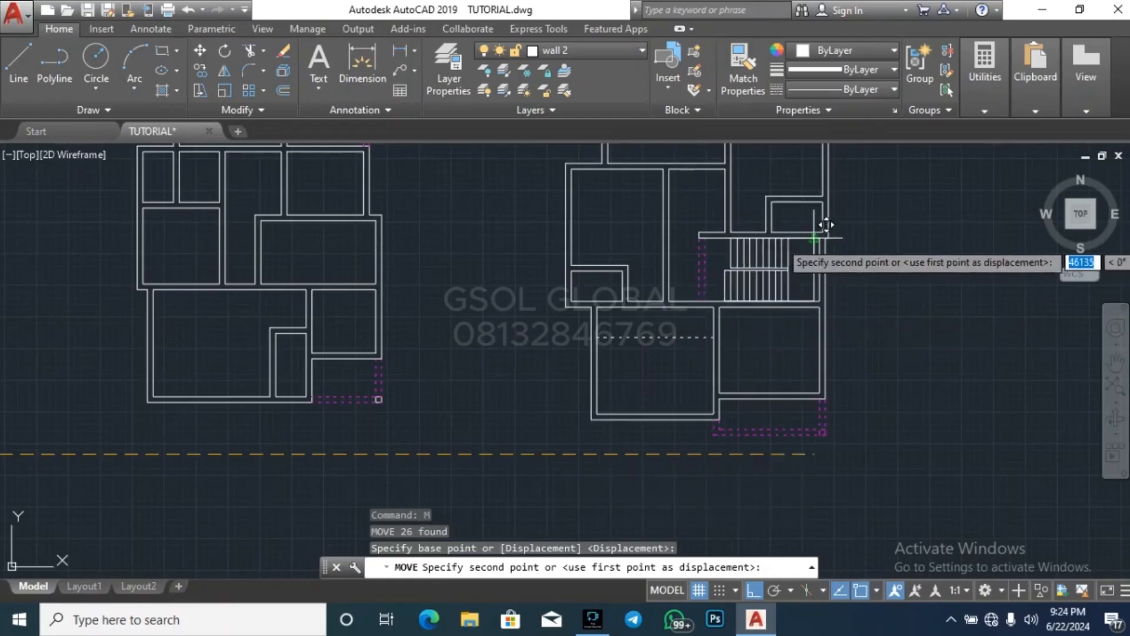
pyautogui.scroll(4, 824, 233)
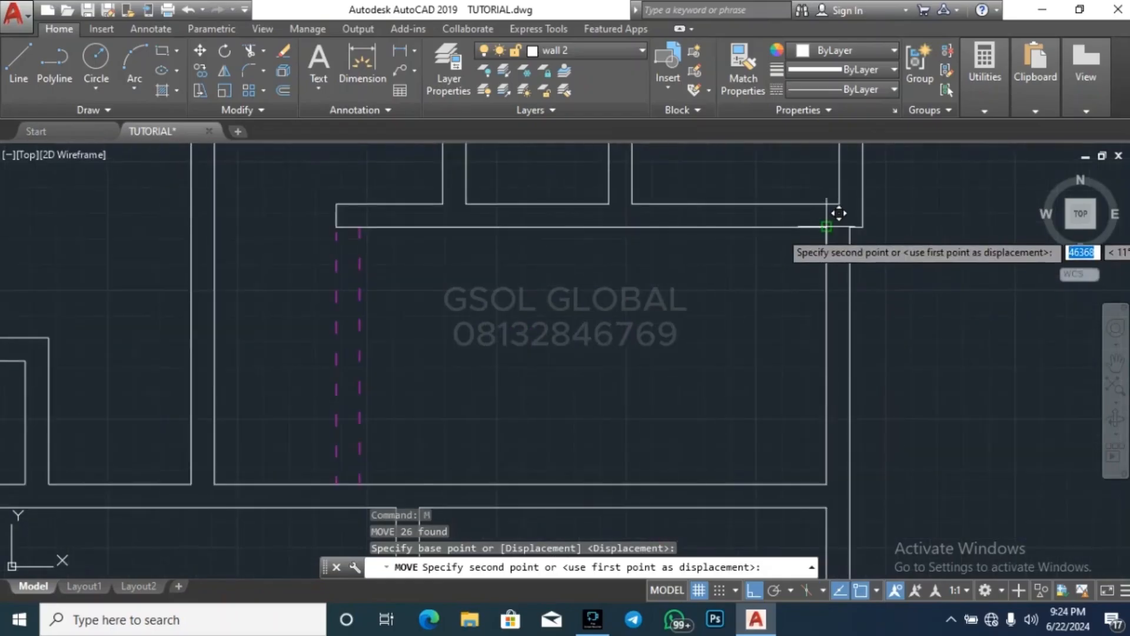
pyautogui.click(827, 228)
pyautogui.press('Escape')
pyautogui.press('Escape')
pyautogui.press('Escape')
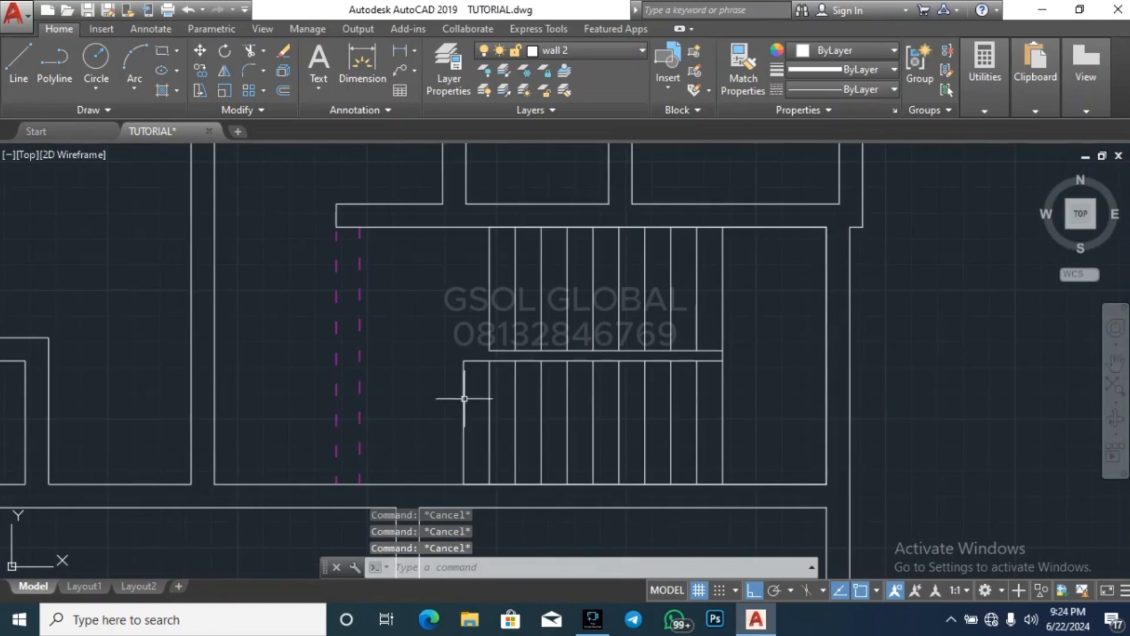
# Copy the staircase into the western plan's middle east room, matching the landing's northeast corner to the room's inner northeast corner
pyautogui.scroll(-2, 463, 312)
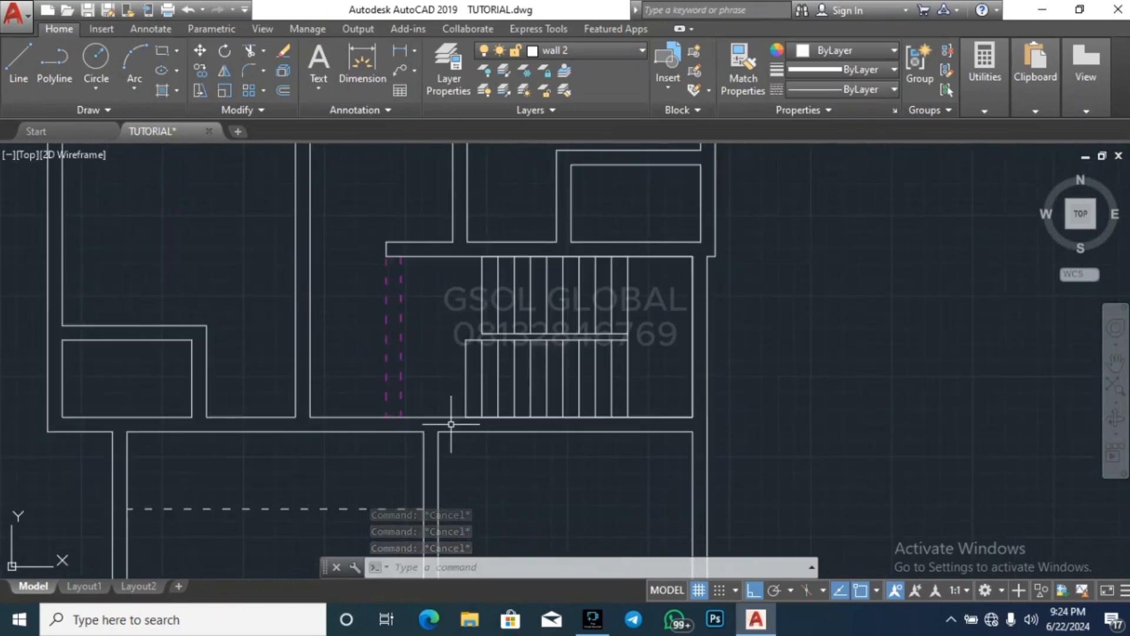
pyautogui.click(466, 371)
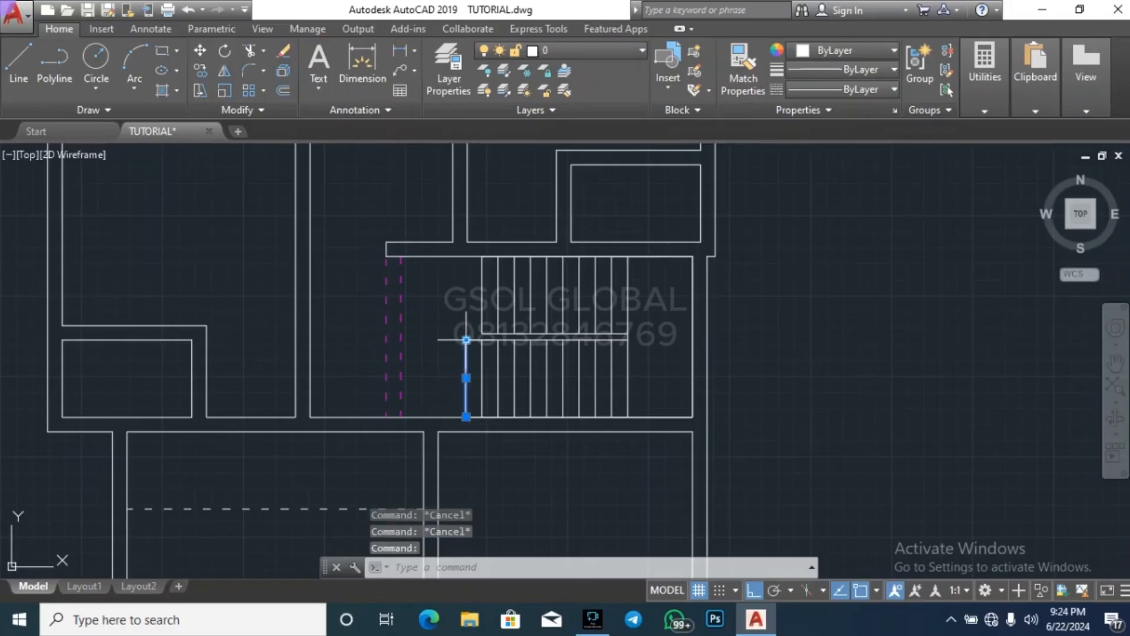
pyautogui.press('Escape')
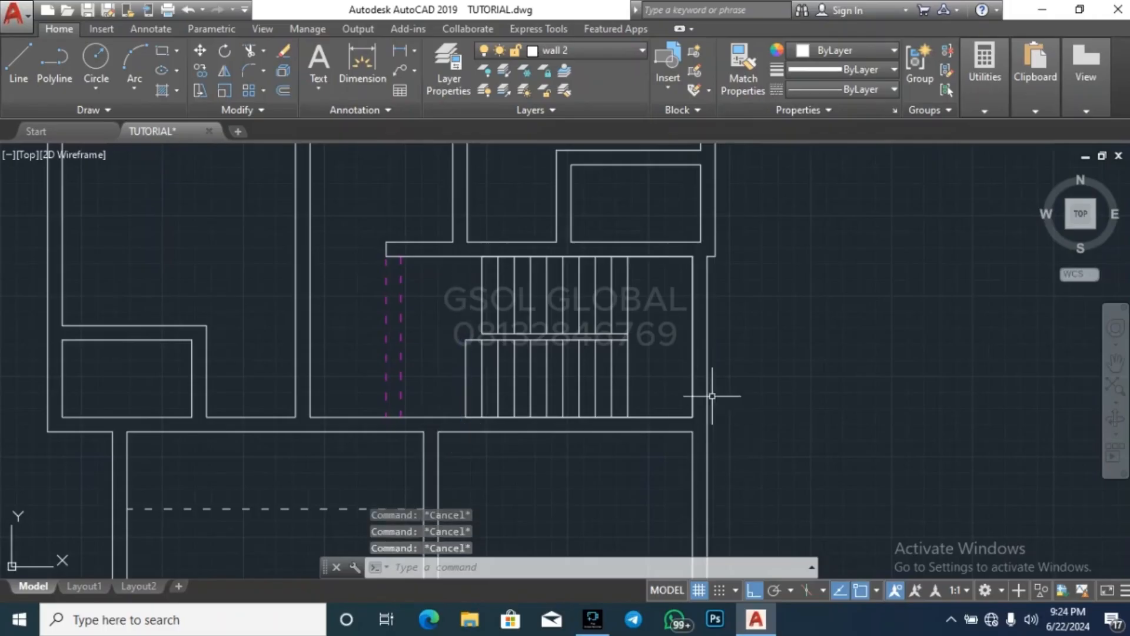
pyautogui.click(457, 425)
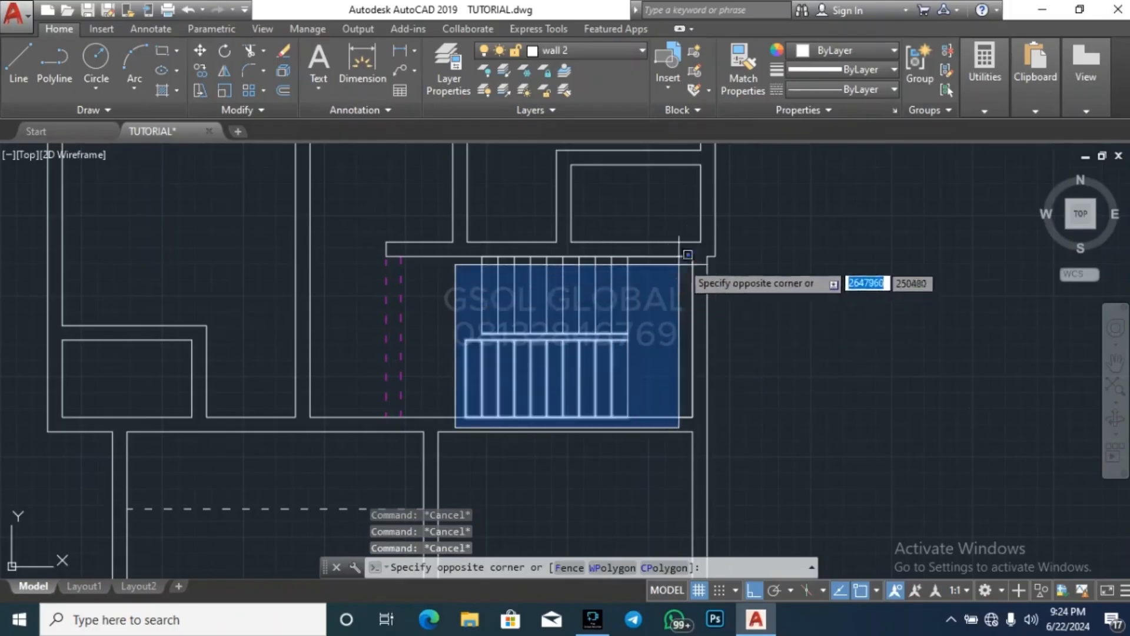
pyautogui.click(705, 236)
pyautogui.write('c')
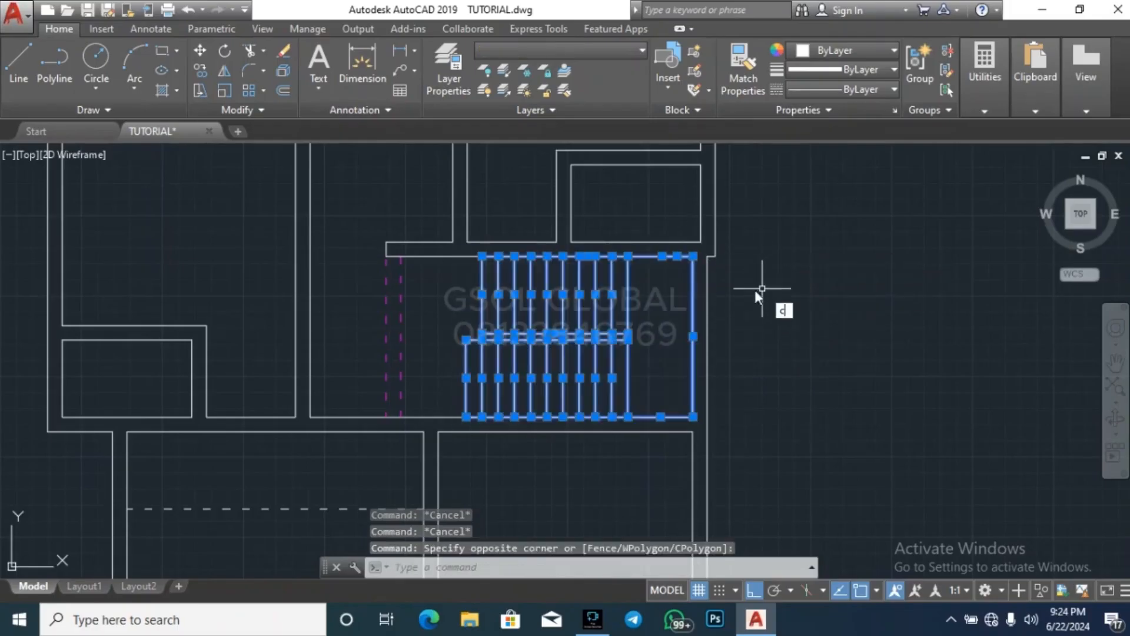
pyautogui.write('o')
pyautogui.press('Return')
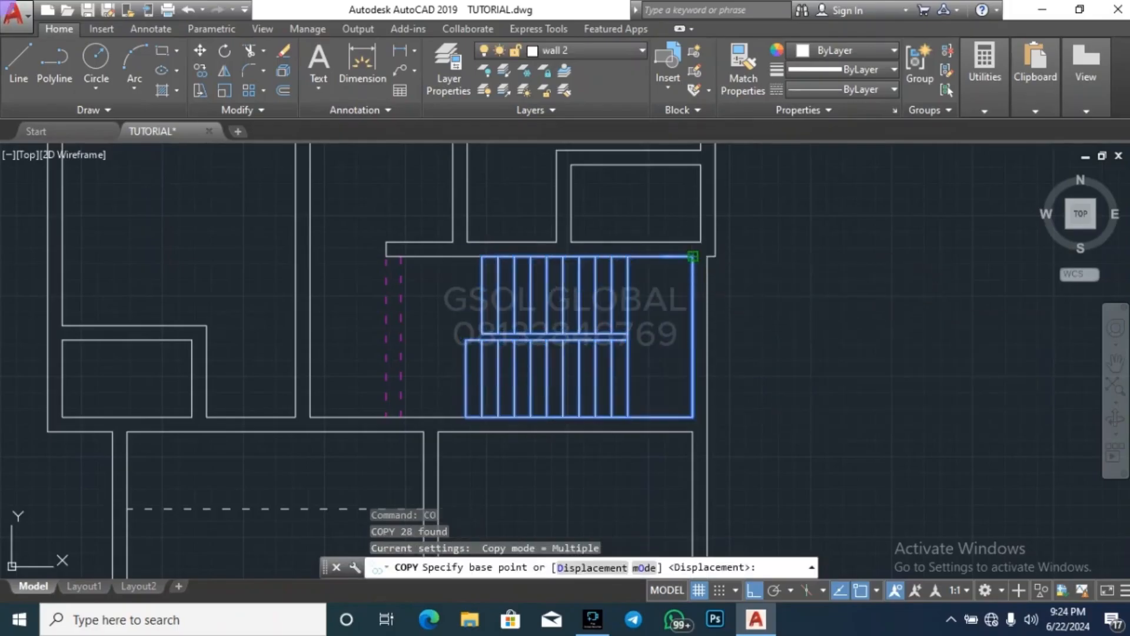
pyautogui.click(693, 257)
pyautogui.scroll(-5, 693, 257)
pyautogui.scroll(4, 707, 347)
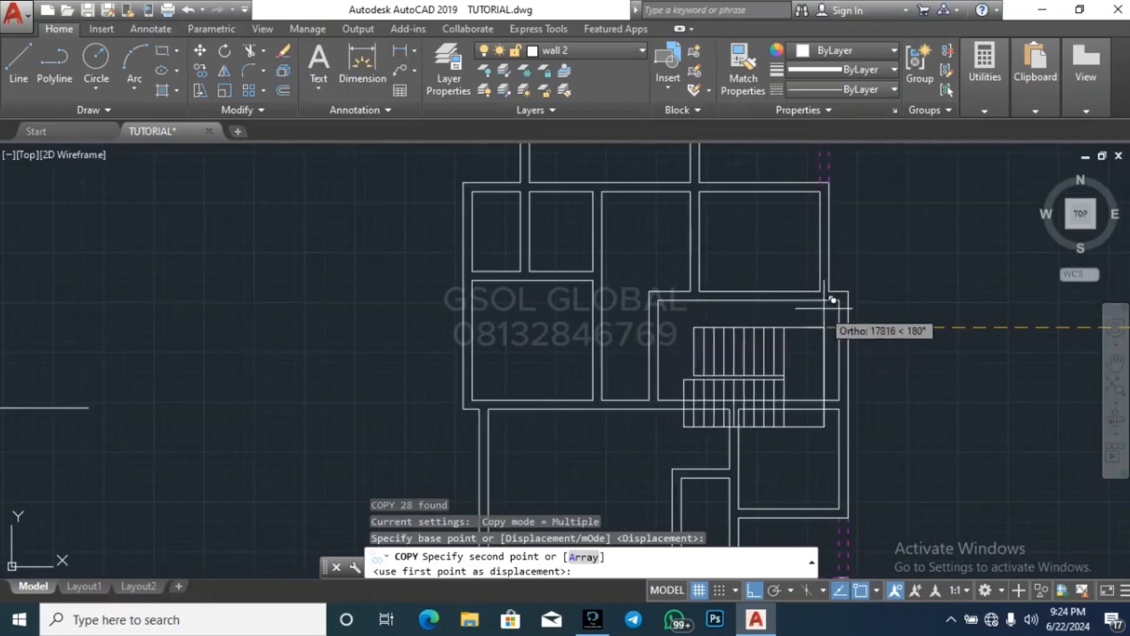
pyautogui.click(840, 297)
pyautogui.press('Escape')
pyautogui.press('Escape')
pyautogui.press('Escape')
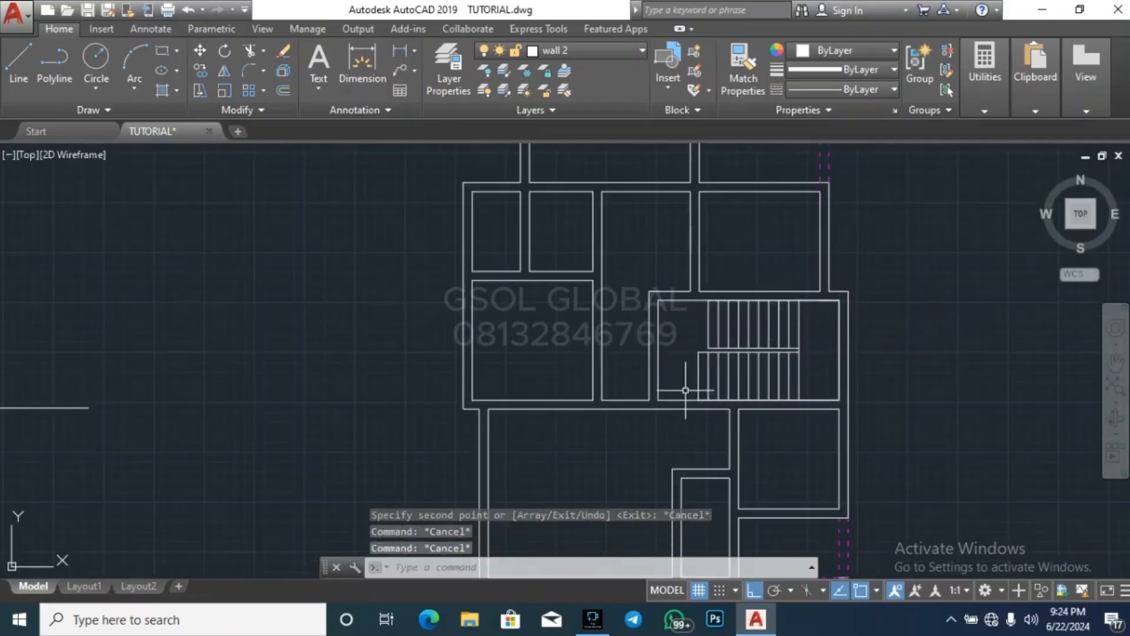
pyautogui.scroll(3, 832, 330)
pyautogui.scroll(-5, 462, 386)
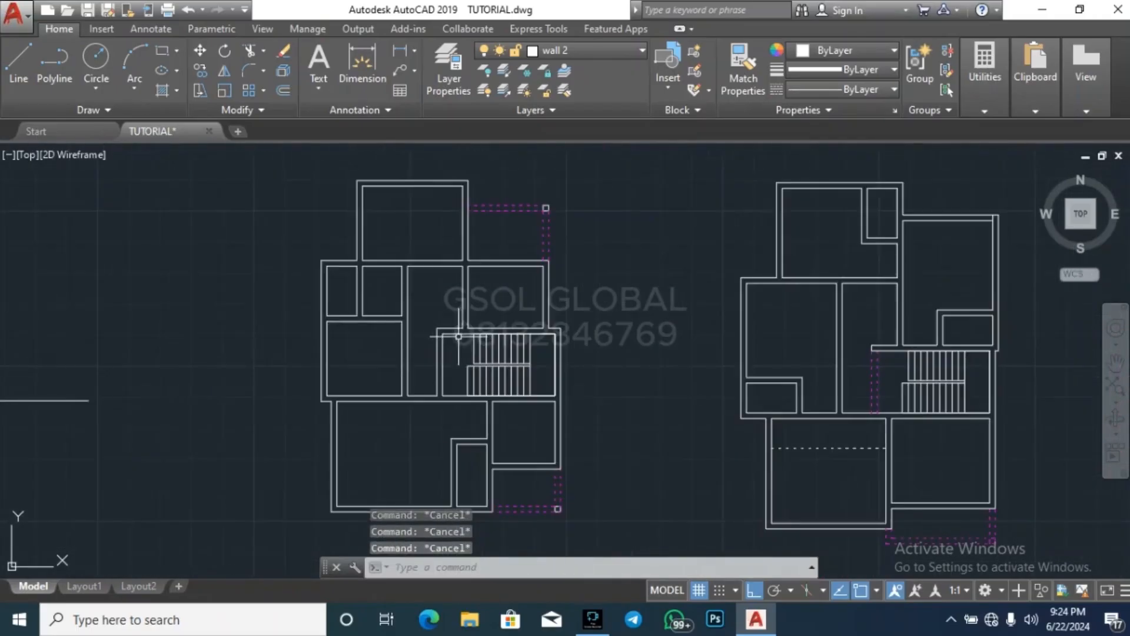
# Create a layer named "stair case" with index color 120
pyautogui.click(471, 61)
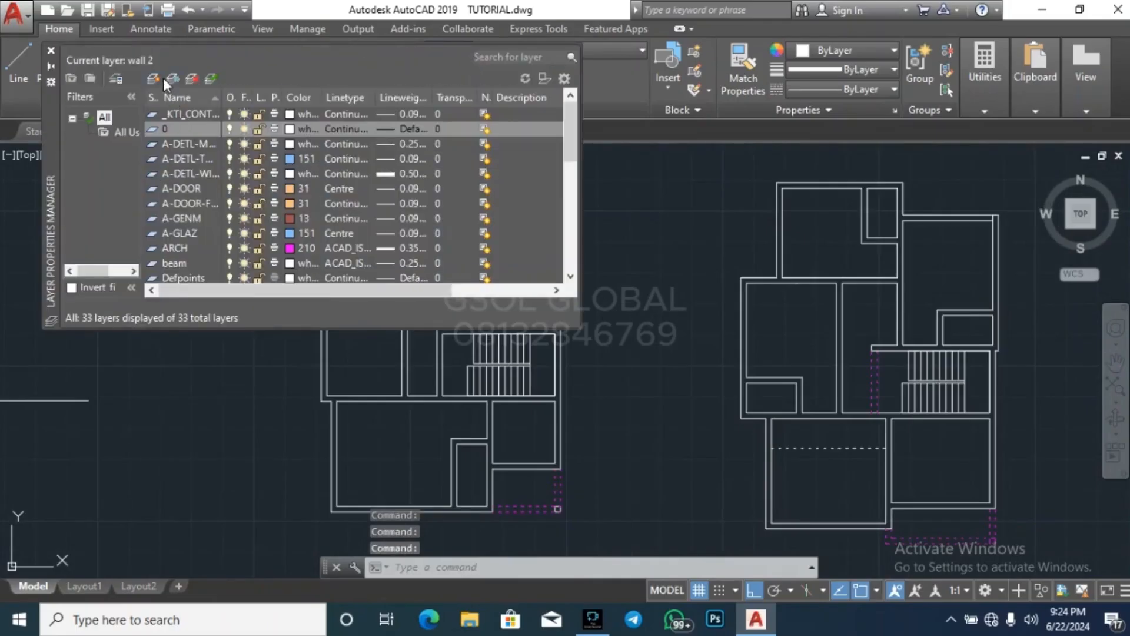
pyautogui.click(159, 76)
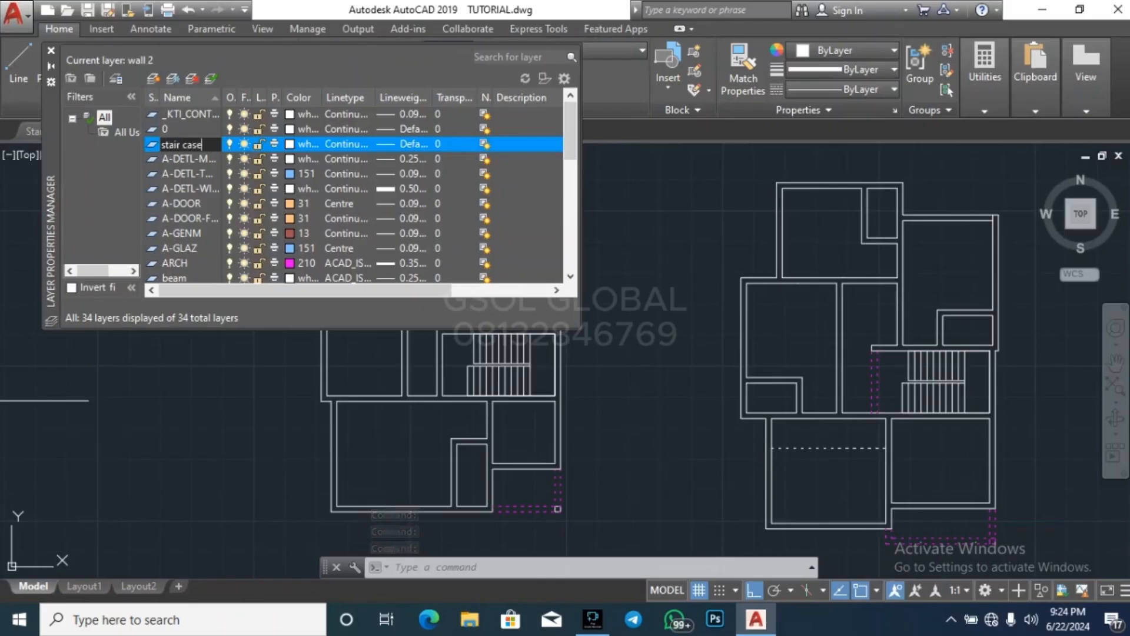
pyautogui.click(290, 143)
pyautogui.click(561, 257)
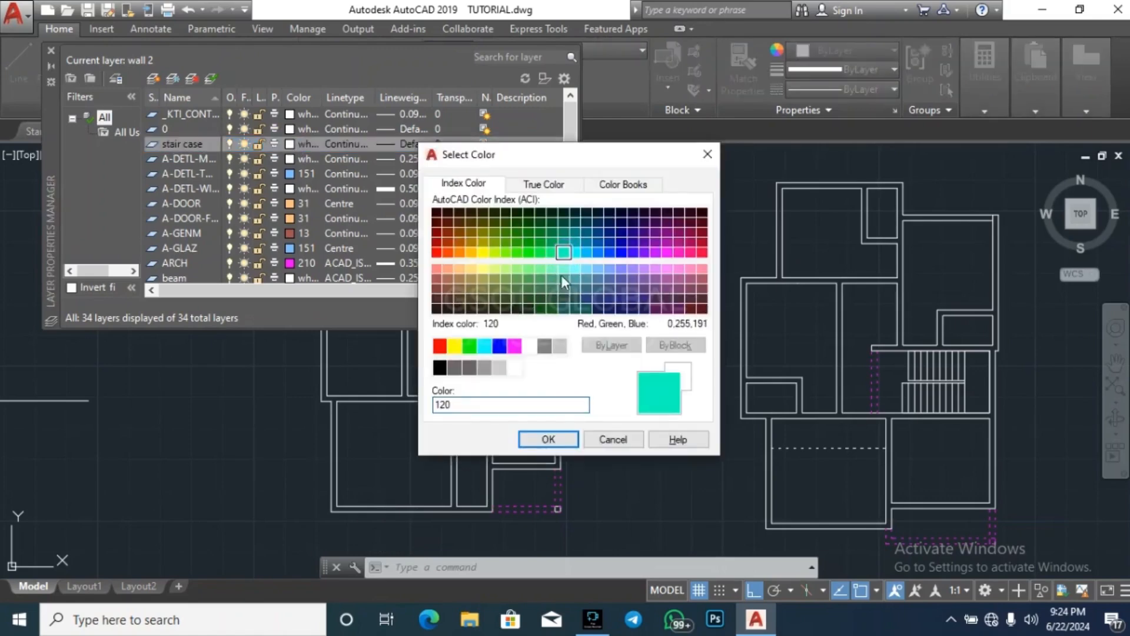
pyautogui.click(548, 439)
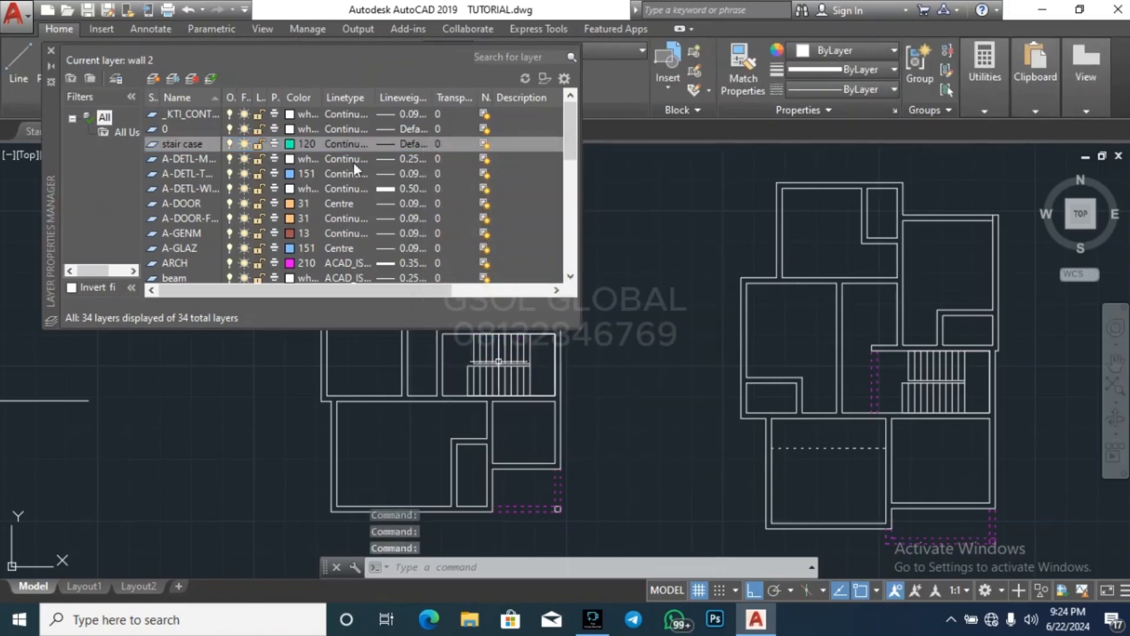
# Keep the stair case layer's transparency at 0 and set its lineweight to 0.20 mm
pyautogui.click(440, 144)
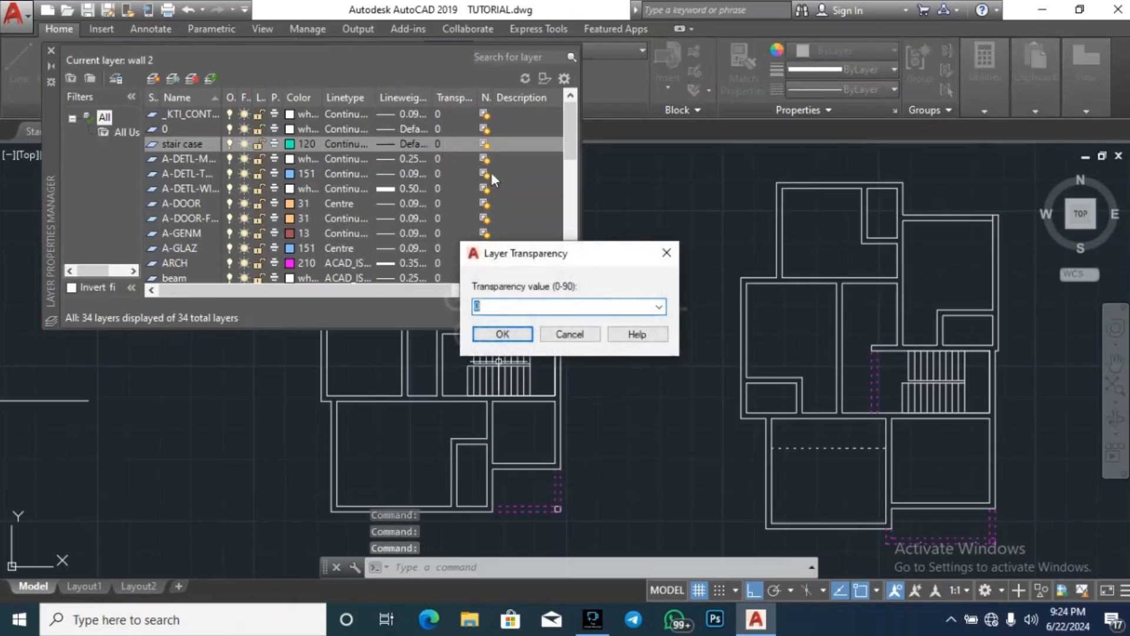
pyautogui.click(521, 333)
pyautogui.click(403, 146)
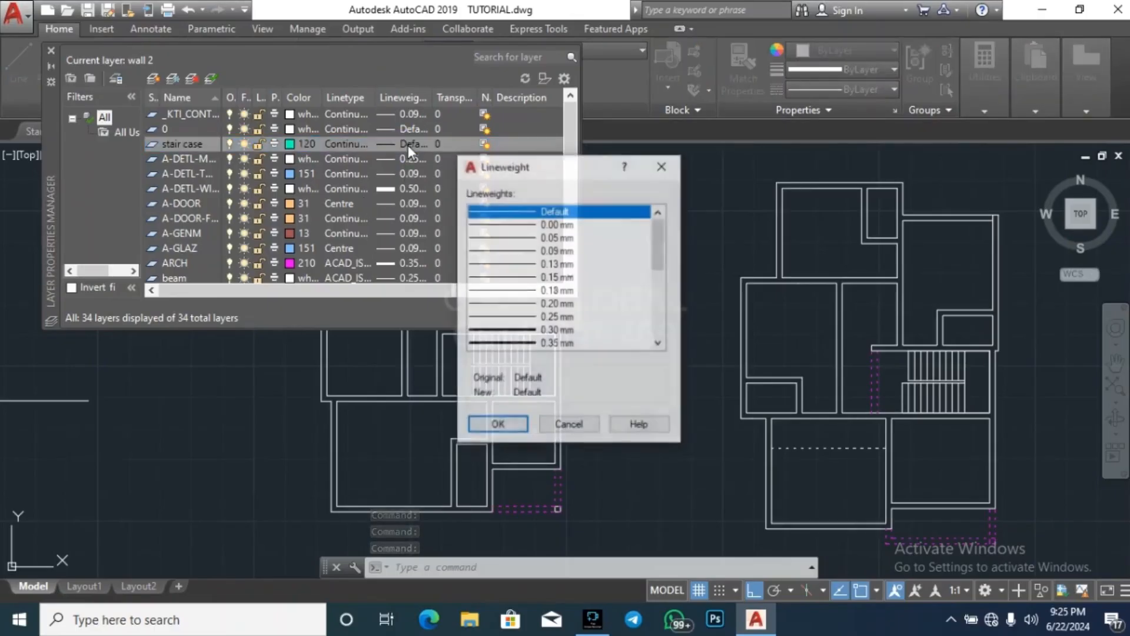
pyautogui.click(556, 304)
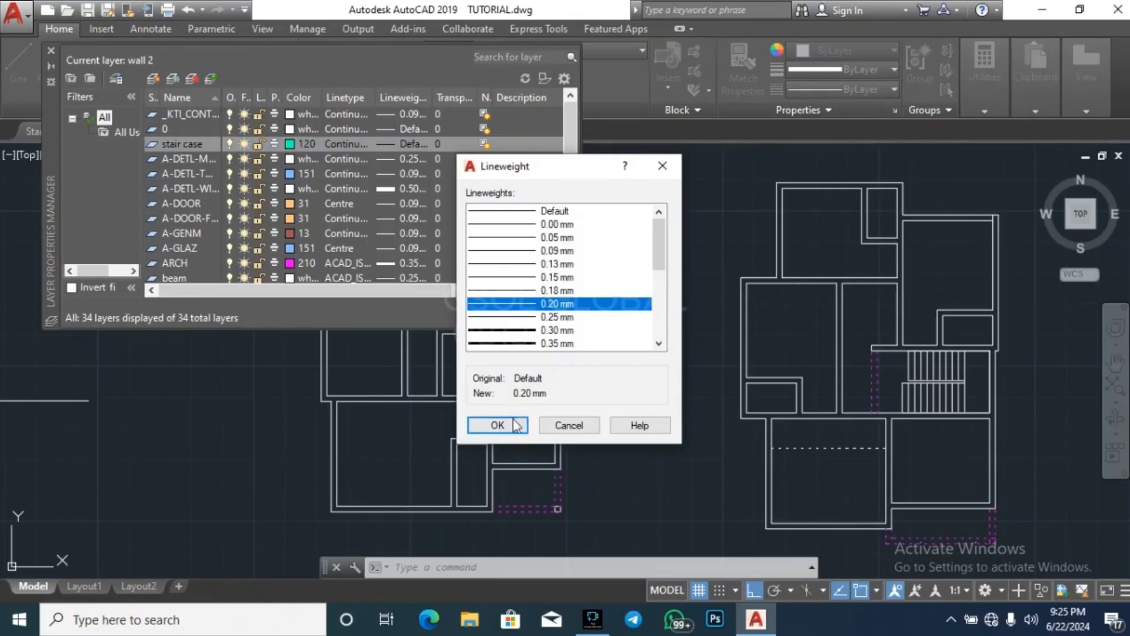
pyautogui.click(516, 425)
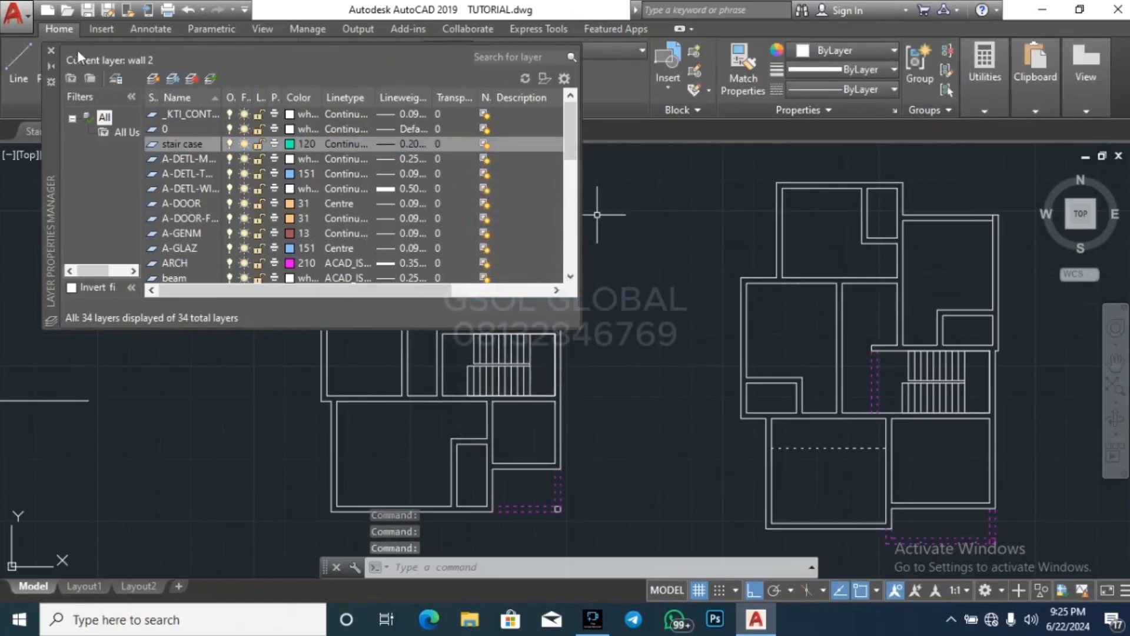
pyautogui.click(51, 52)
pyautogui.press('Escape')
pyautogui.press('Escape')
# Assign the whole staircase in the western plan to the stair case layer
pyautogui.scroll(5, 460, 406)
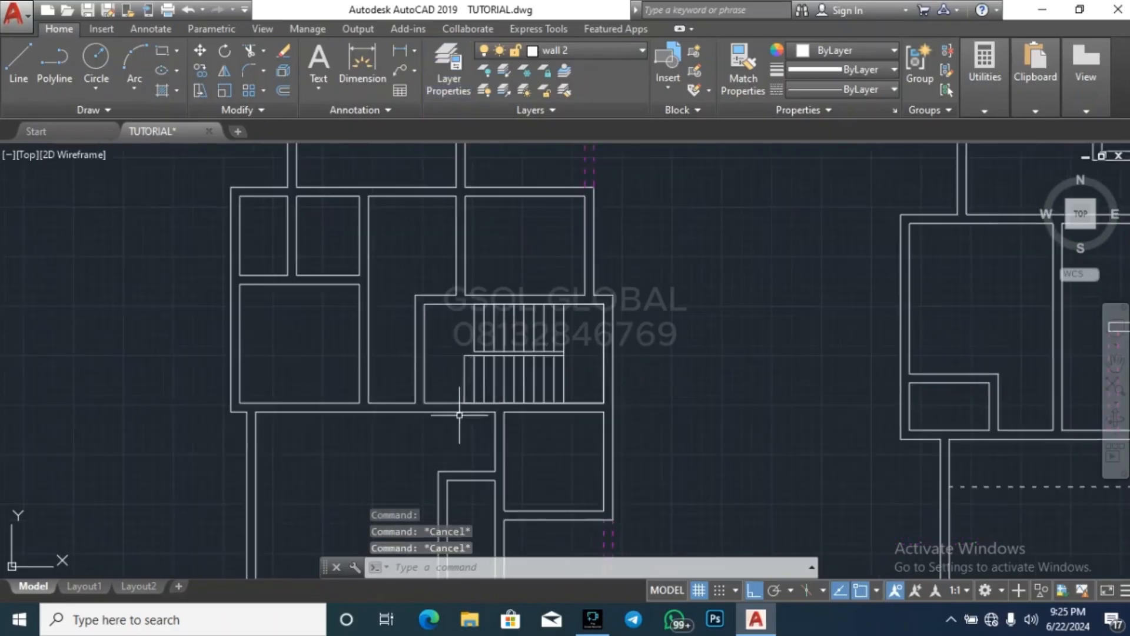
pyautogui.click(459, 406)
pyautogui.scroll(-5, 459, 406)
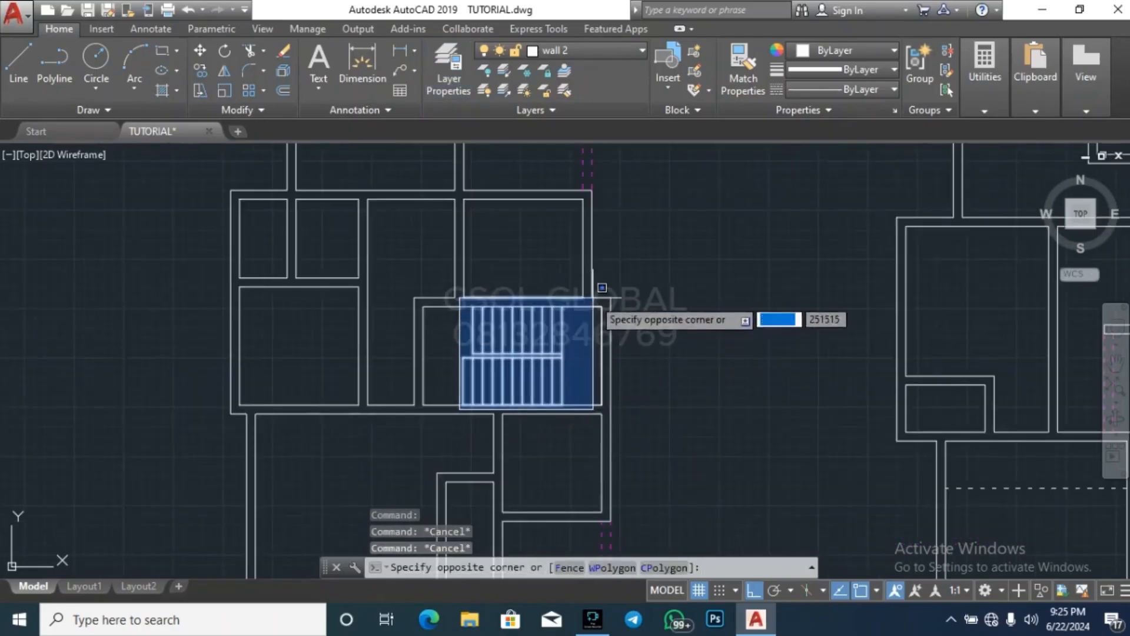
pyautogui.click(607, 306)
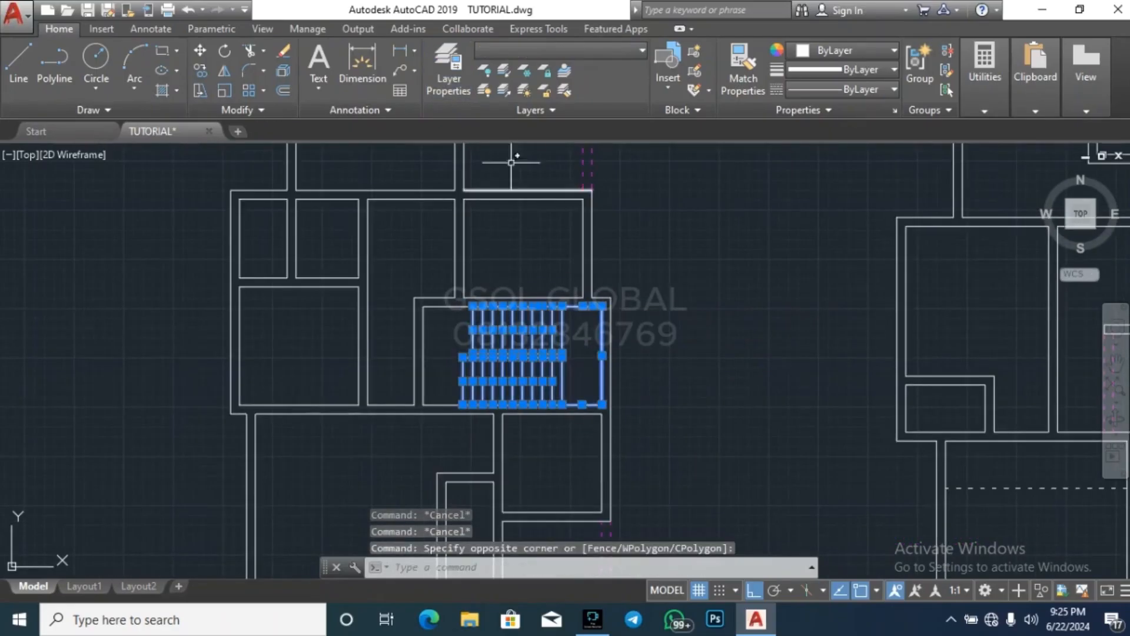
pyautogui.click(564, 52)
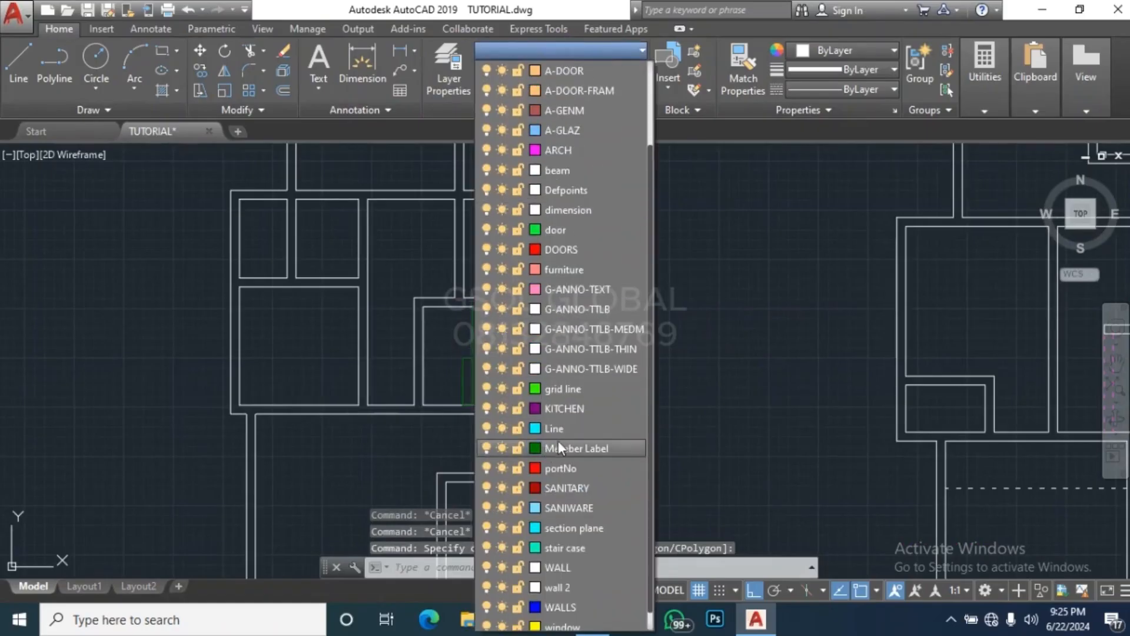
pyautogui.click(569, 548)
pyautogui.press('Escape')
pyautogui.press('Escape')
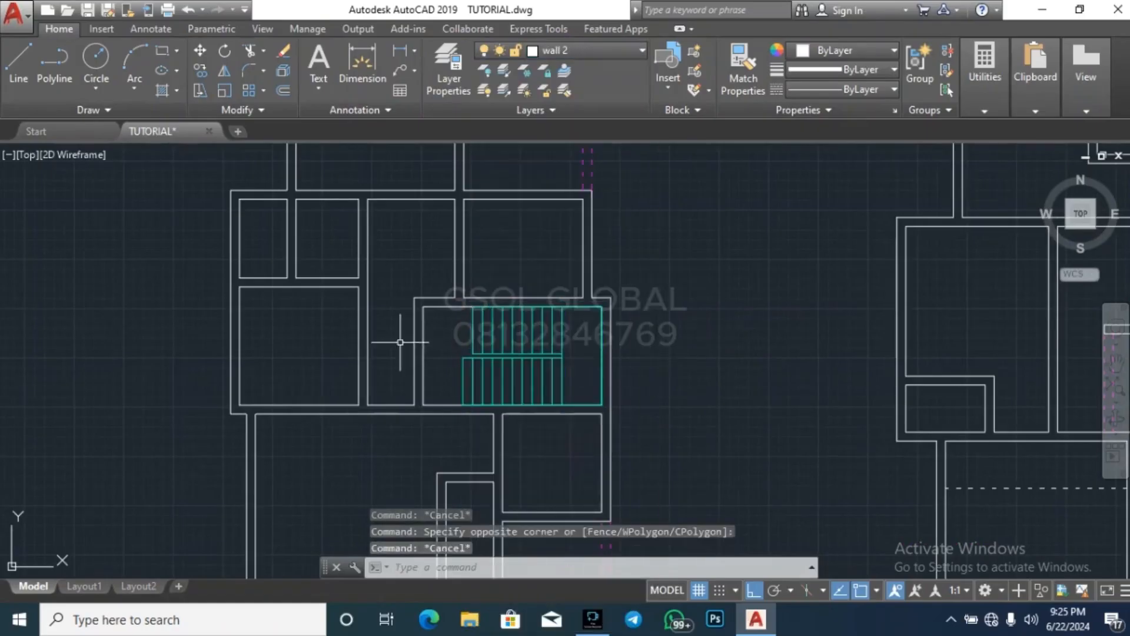
# Assign the whole staircase in the eastern plan to the stair case layer
pyautogui.scroll(-4, 403, 357)
pyautogui.scroll(9, 482, 323)
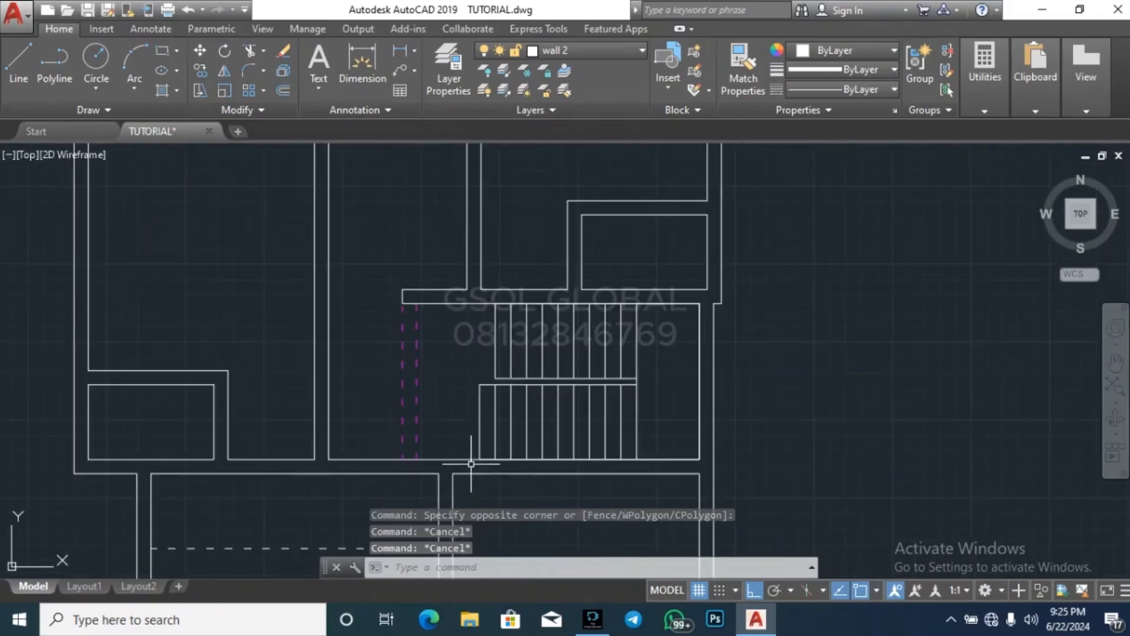
pyautogui.click(471, 464)
pyautogui.click(733, 270)
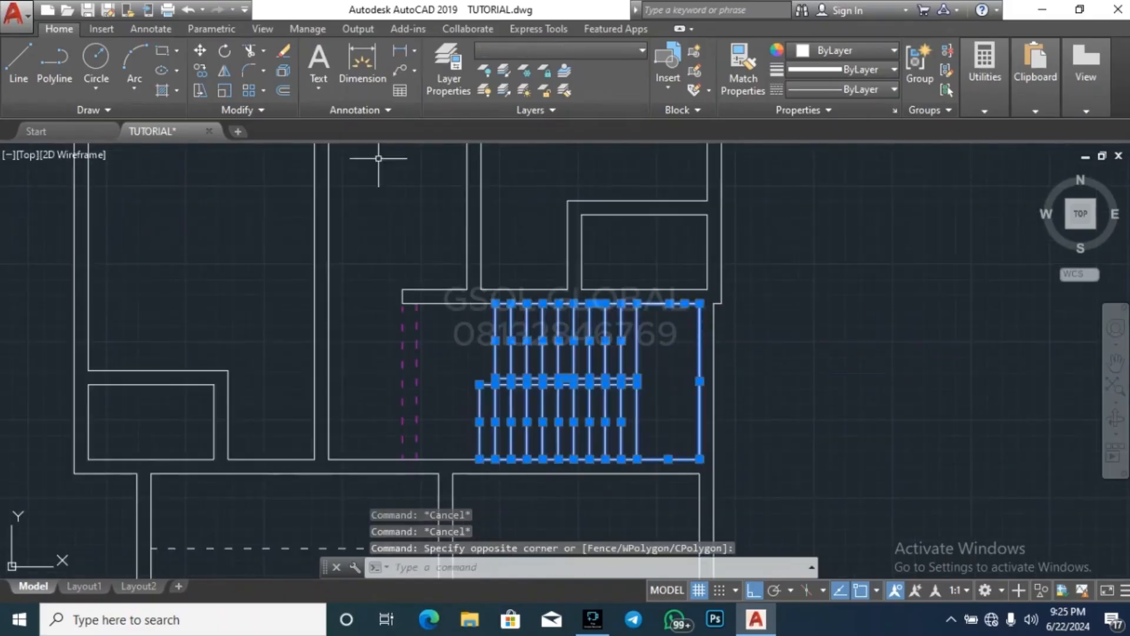
pyautogui.click(557, 50)
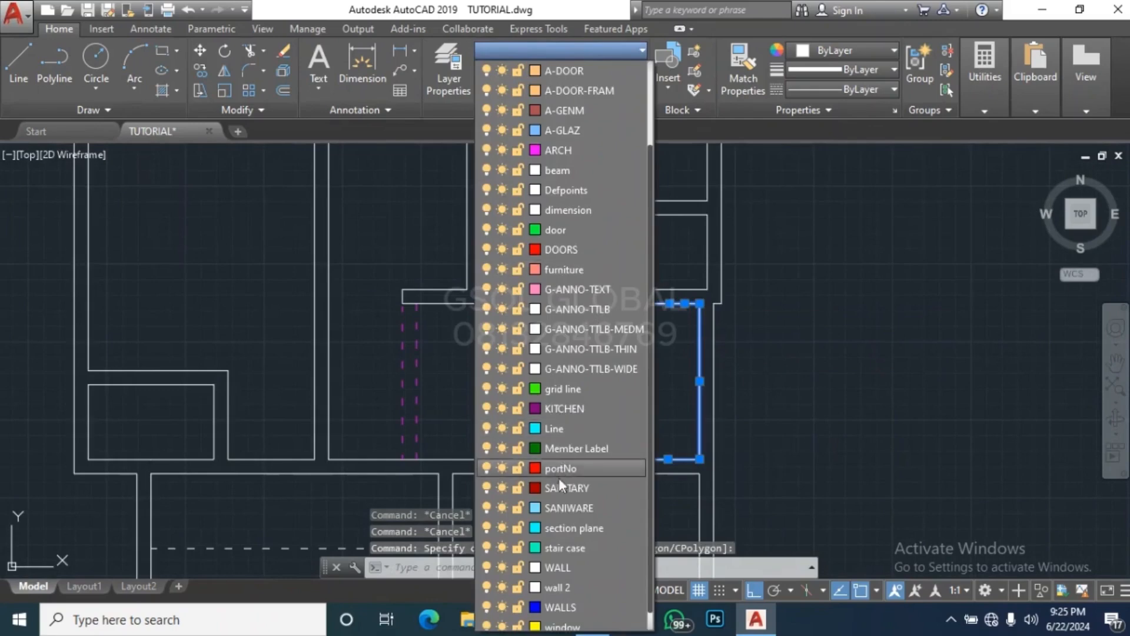
pyautogui.click(581, 548)
pyautogui.press('Escape')
pyautogui.press('Escape')
pyautogui.scroll(-10, 901, 300)
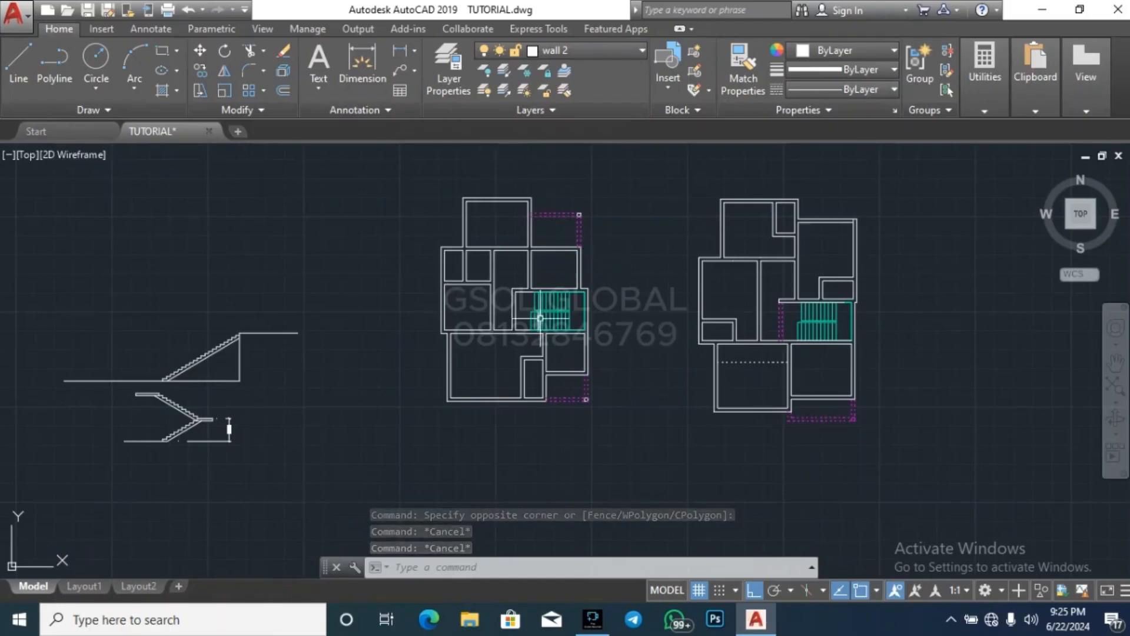
# Move all the loose door, window, furniture and fixture symbols from the far west to the empty space east of the eastern plan
pyautogui.scroll(-4, 639, 359)
pyautogui.scroll(-3, 385, 352)
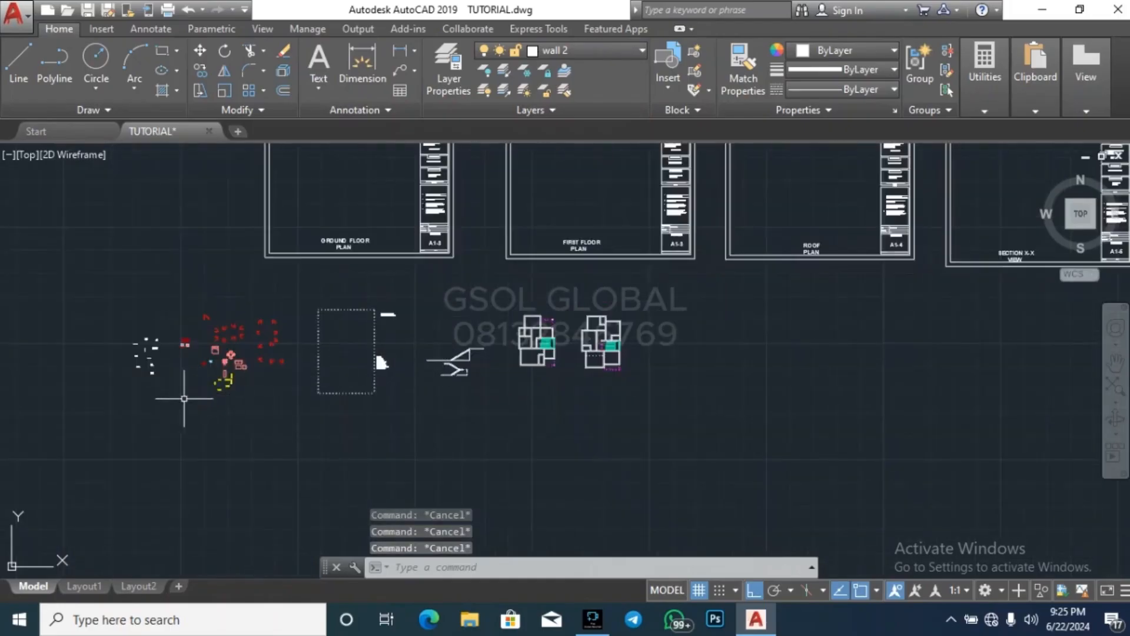
pyautogui.click(118, 419)
pyautogui.click(292, 293)
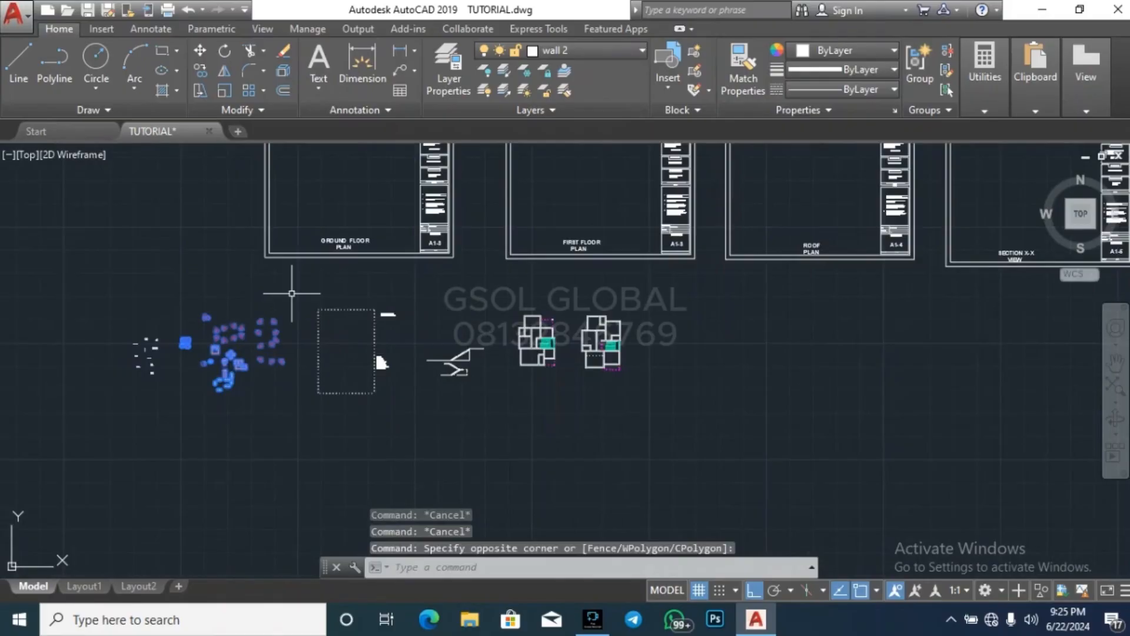
pyautogui.write('m')
pyautogui.press('Return')
pyautogui.click(247, 356)
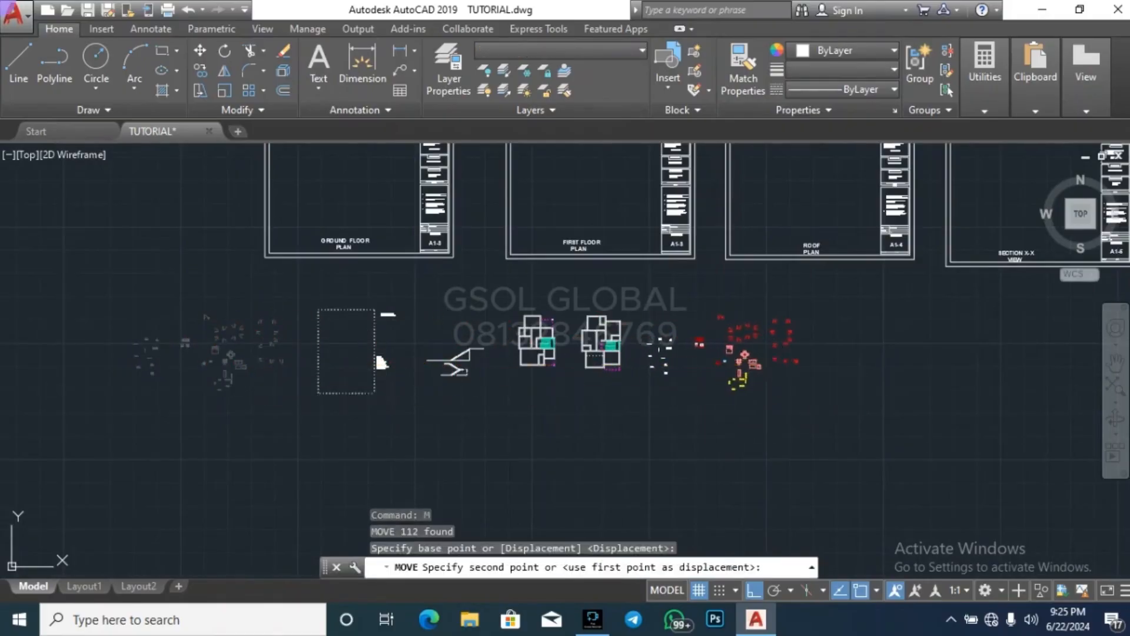
pyautogui.press('Escape')
pyautogui.press('Escape')
pyautogui.press('Escape')
pyautogui.scroll(5, 518, 315)
pyautogui.scroll(-6, 560, 372)
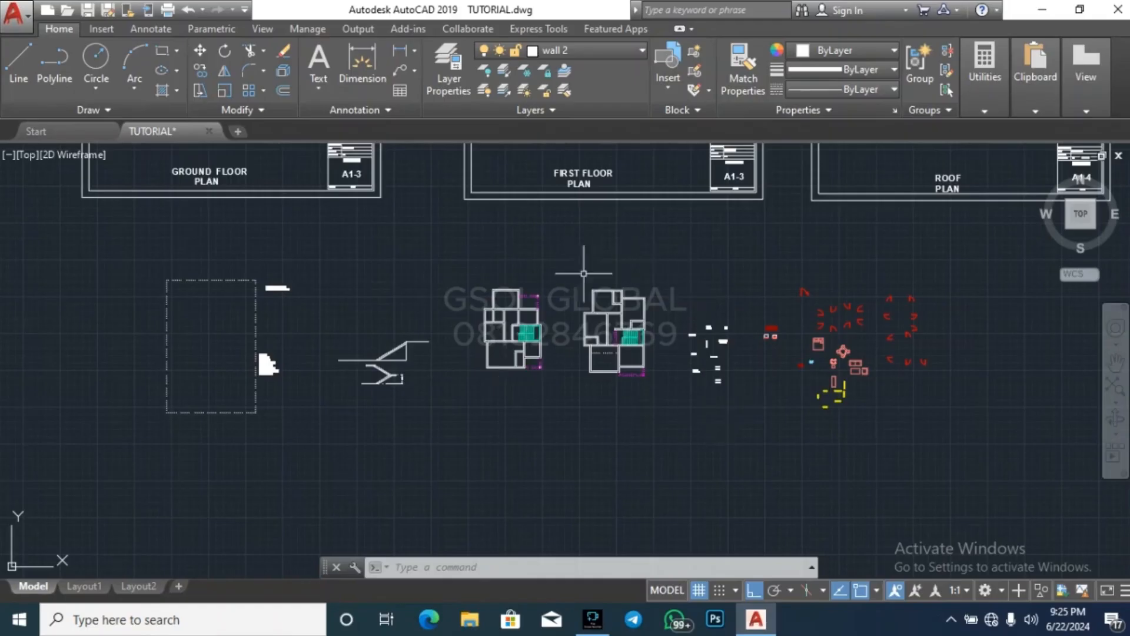
pyautogui.press('Escape')
pyautogui.press('Escape')
pyautogui.press('Escape')
# Examine the dashed line crossing the eastern plan's southwest room
pyautogui.scroll(6, 636, 361)
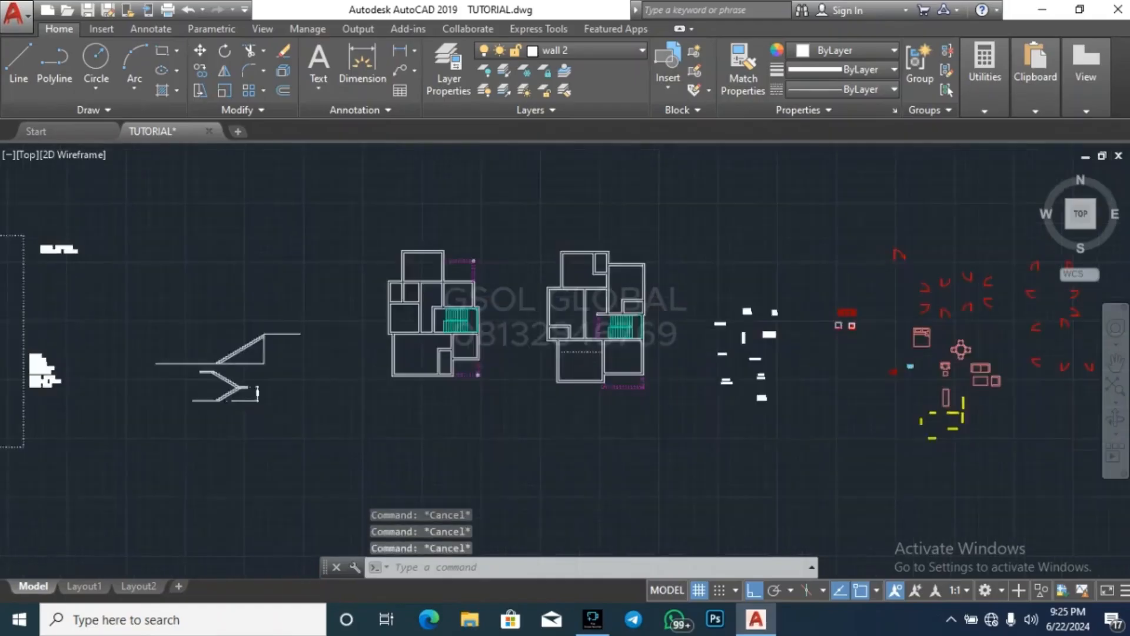
pyautogui.scroll(4, 541, 344)
pyautogui.click(538, 356)
pyautogui.click(511, 289)
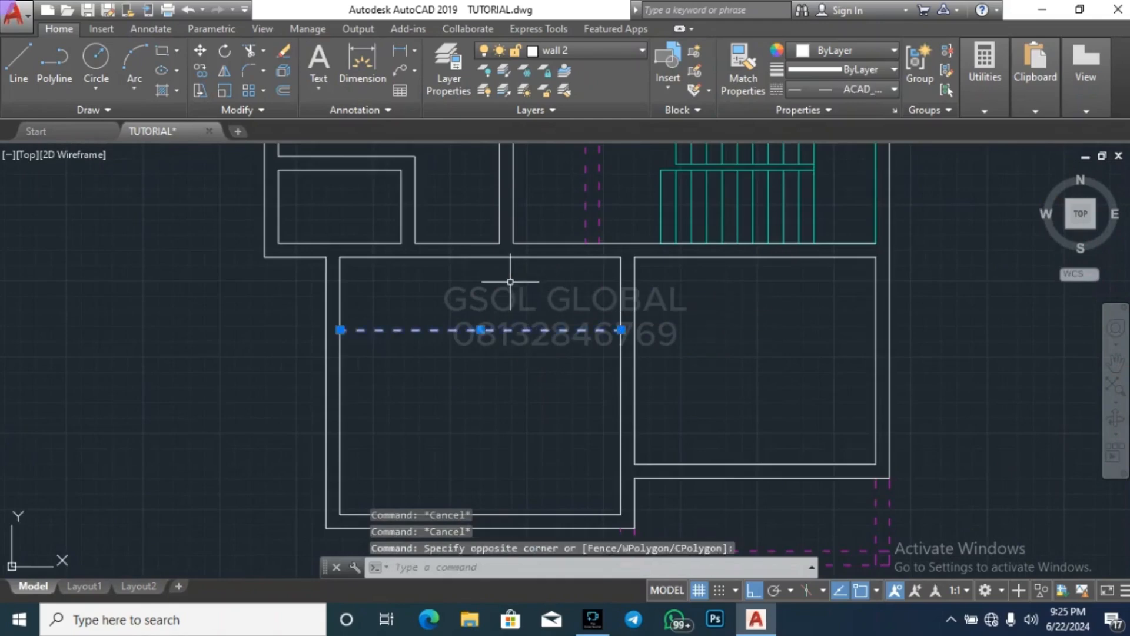
pyautogui.press('Escape')
pyautogui.press('Escape')
pyautogui.click(539, 348)
pyautogui.click(395, 321)
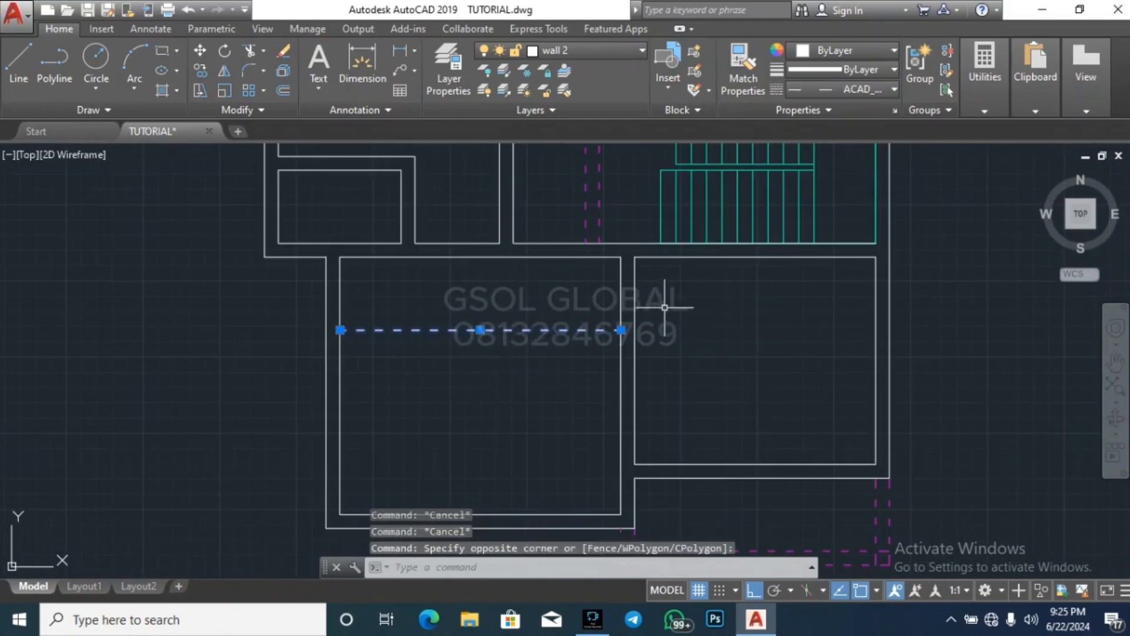
pyautogui.press('Escape')
pyautogui.press('Escape')
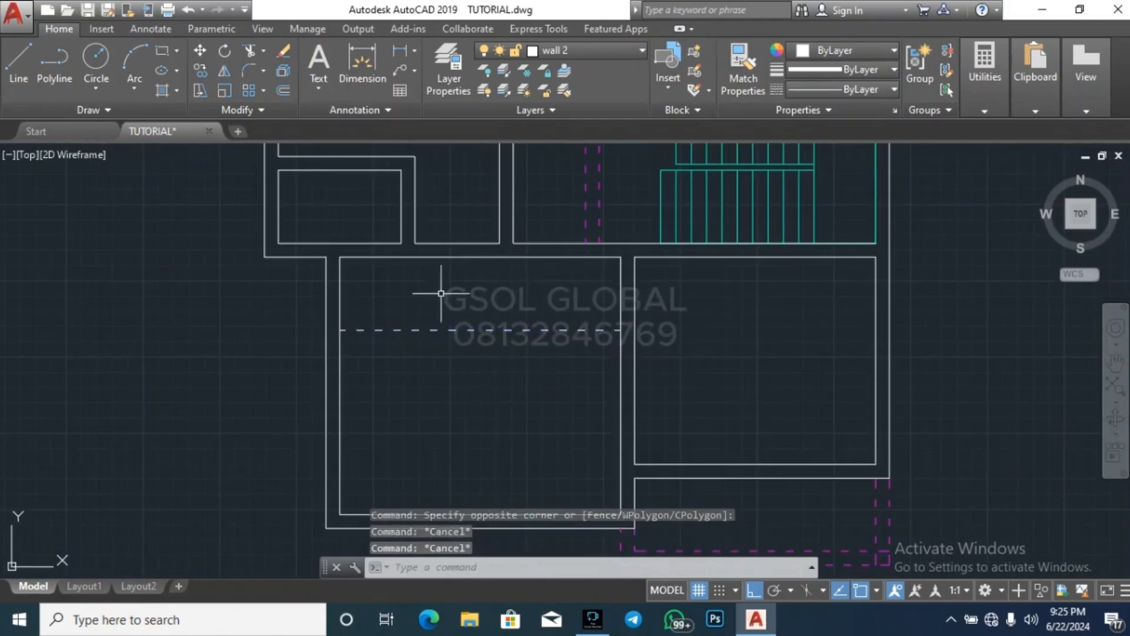
pyautogui.click(471, 330)
pyautogui.press('Escape')
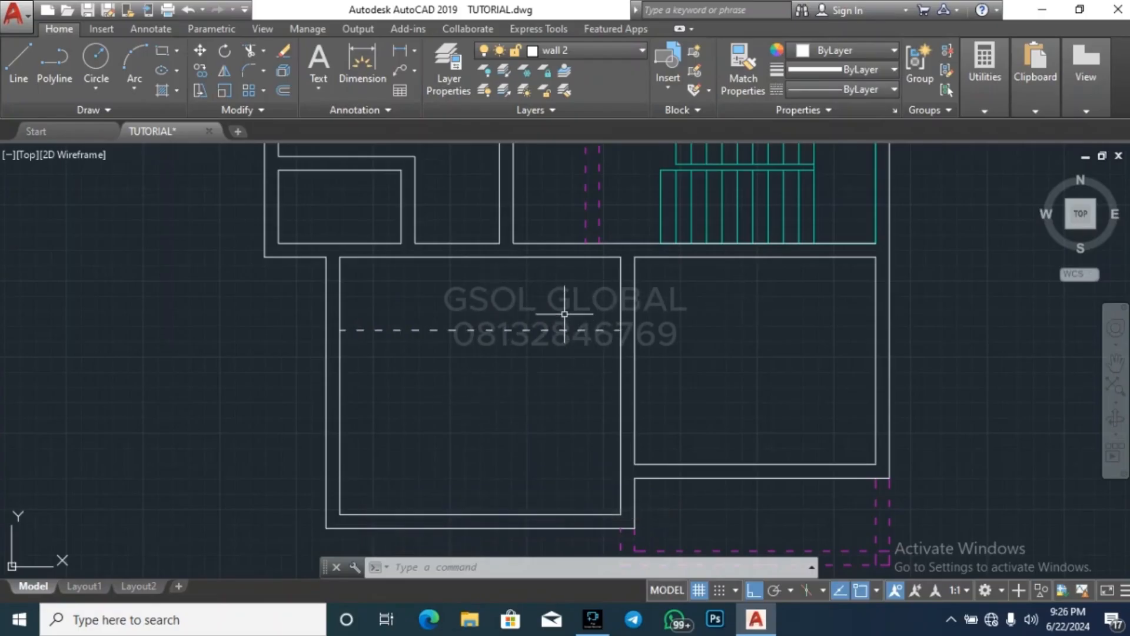
pyautogui.press('Escape')
pyautogui.press('Escape')
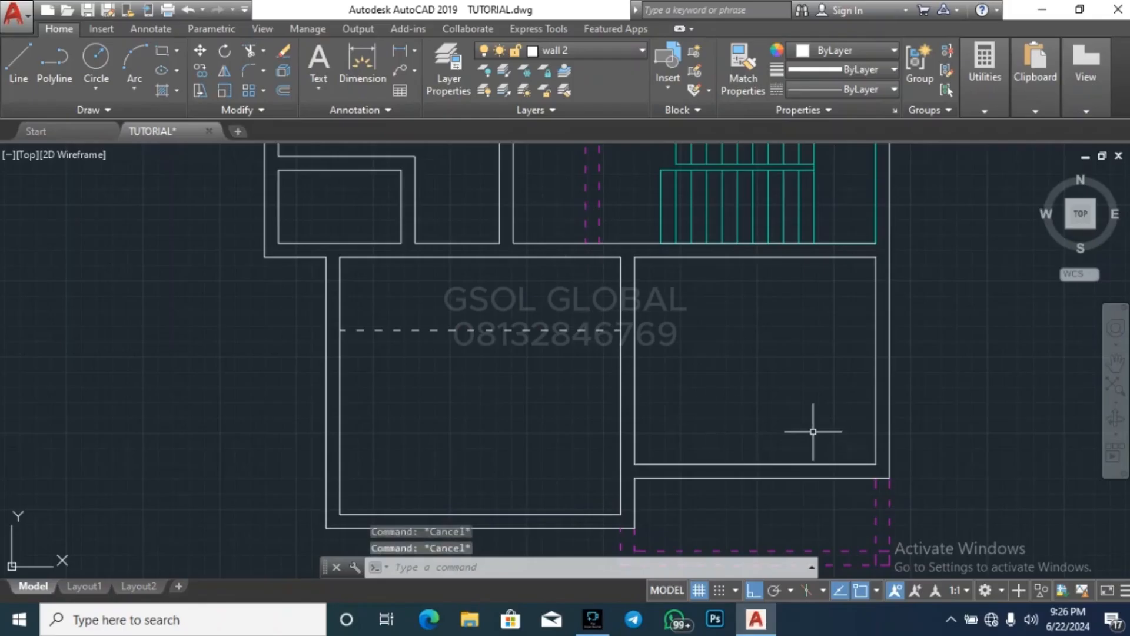
pyautogui.press('Escape')
# Draw a line across the wall at the southeast corner of the western plan's north room
pyautogui.scroll(-5, 741, 373)
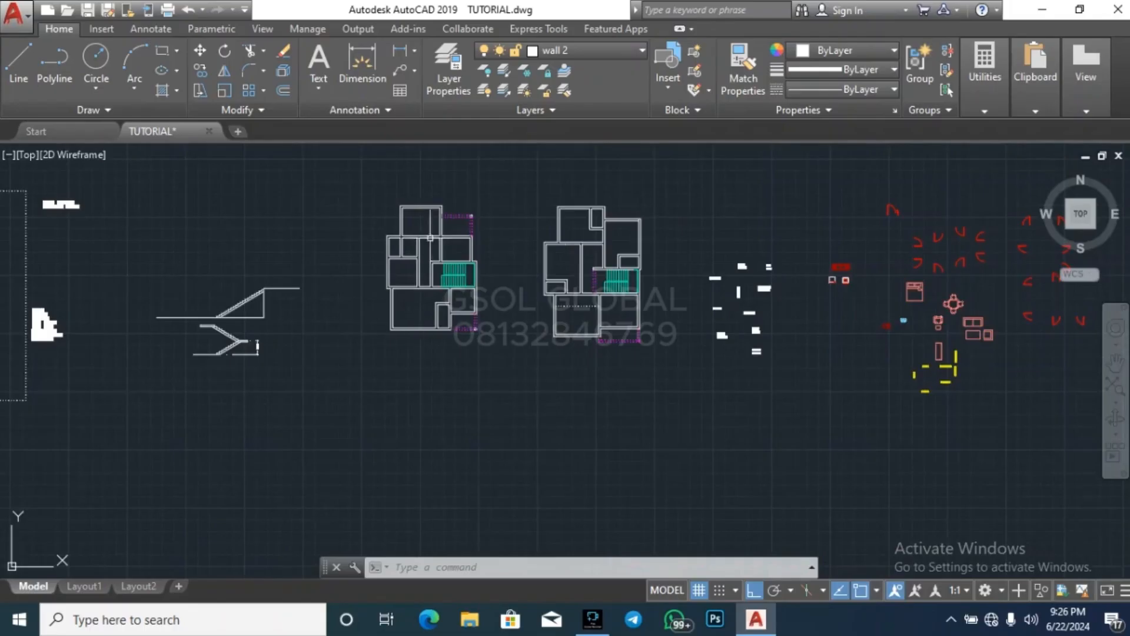
pyautogui.press('Escape')
pyautogui.scroll(6, 430, 238)
pyautogui.scroll(-2, 553, 205)
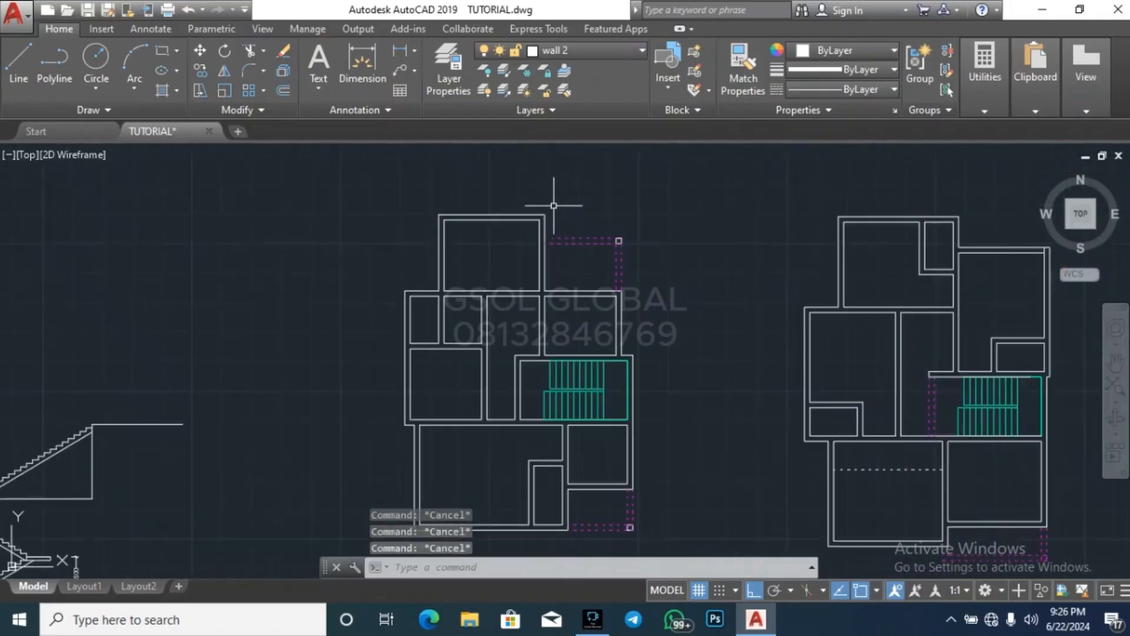
pyautogui.press('Return')
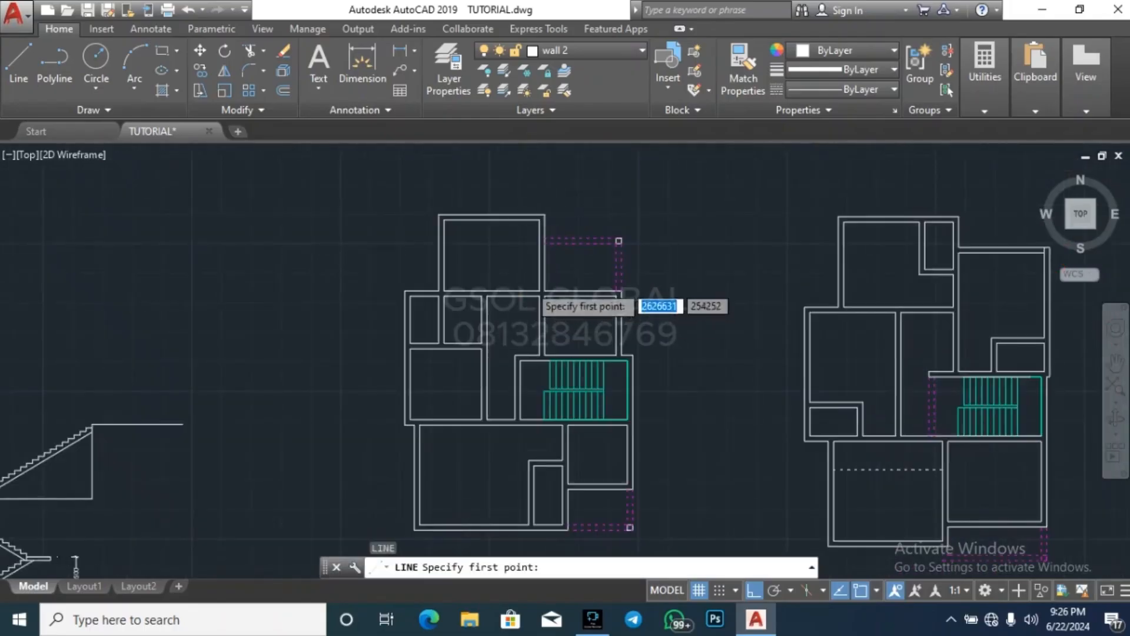
pyautogui.scroll(8, 545, 305)
pyautogui.click(574, 311)
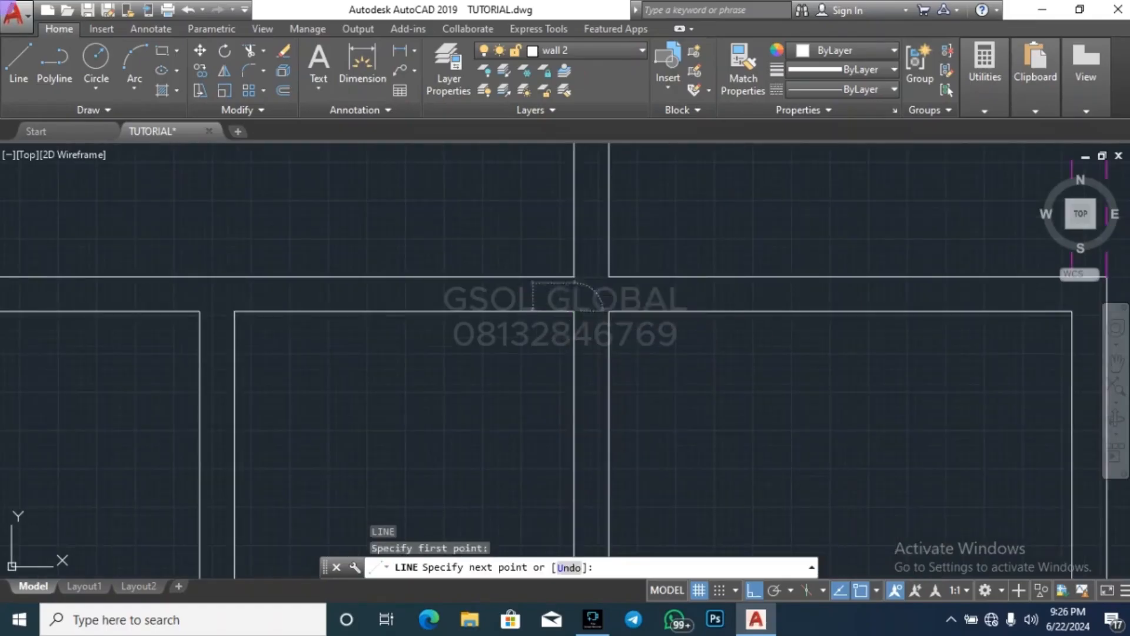
pyautogui.press('Escape')
# Offset the line across the north room's south wall 900 to the west to mark the door opening
pyautogui.write('o')
pyautogui.press('Return')
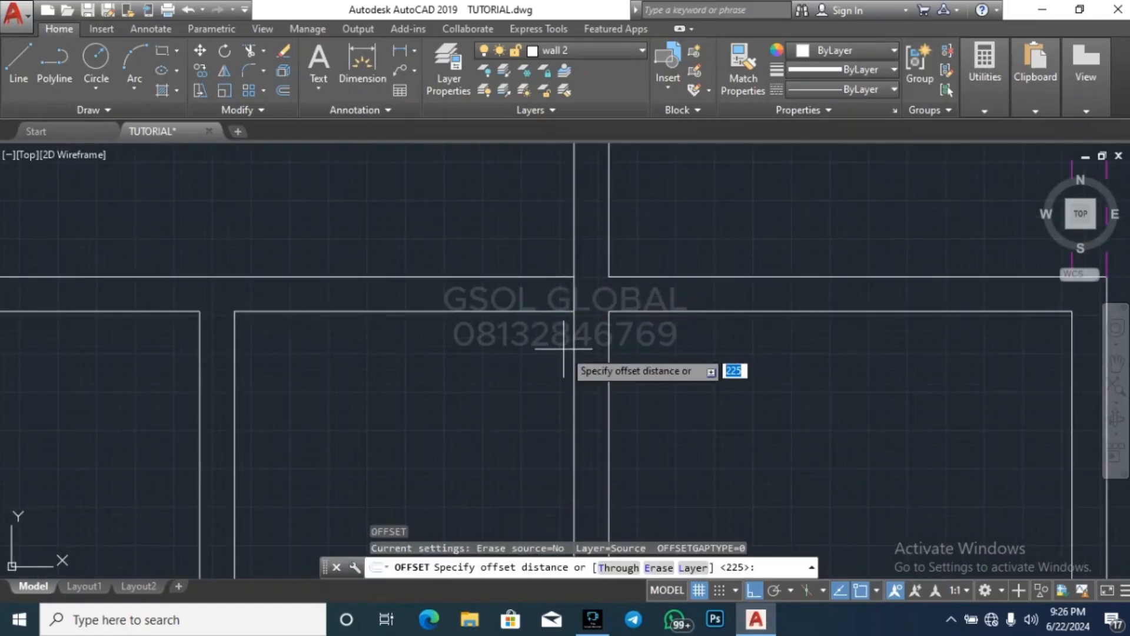
pyautogui.write('900')
pyautogui.press('Return')
pyautogui.click(574, 298)
pyautogui.click(549, 370)
pyautogui.press('Escape')
# Trim the wall lines between the two marks to open the doorway in the north room's south wall
pyautogui.write('tr')
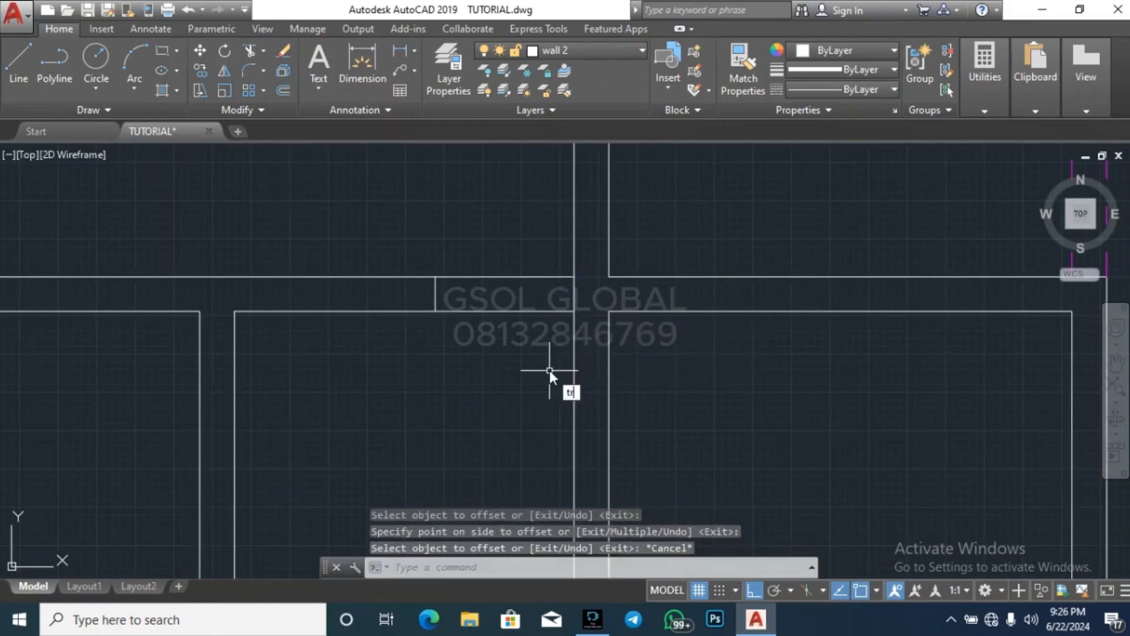
pyautogui.press('Return')
pyautogui.press('Escape')
pyautogui.press('Escape')
pyautogui.scroll(-4, 497, 214)
pyautogui.press('Escape')
pyautogui.scroll(-2, 522, 303)
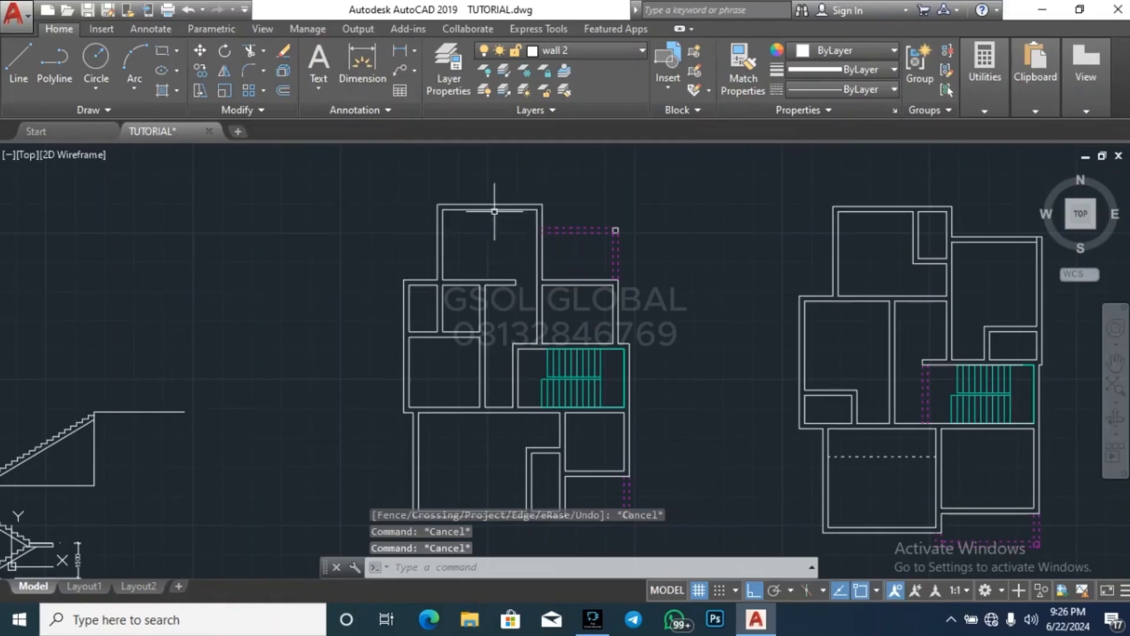
# Try a line from the second small room's northeast corner to the north face of the wall above, and delete it
pyautogui.scroll(5, 471, 224)
pyautogui.press('Escape')
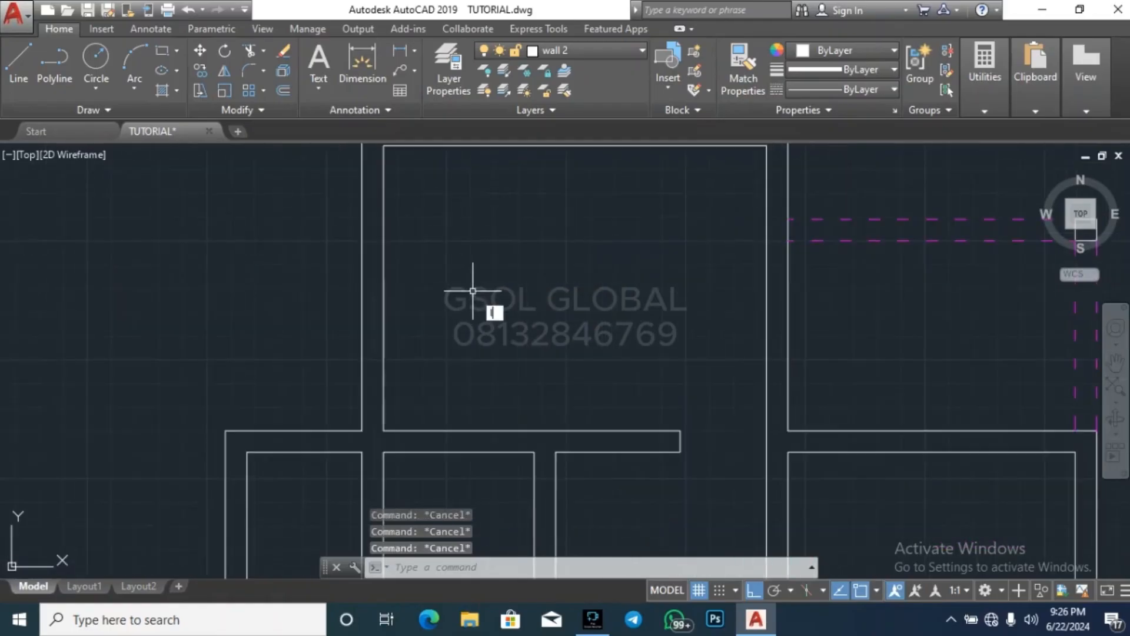
pyautogui.write('l')
pyautogui.press('Return')
pyautogui.scroll(-3, 542, 244)
pyautogui.scroll(3, 583, 347)
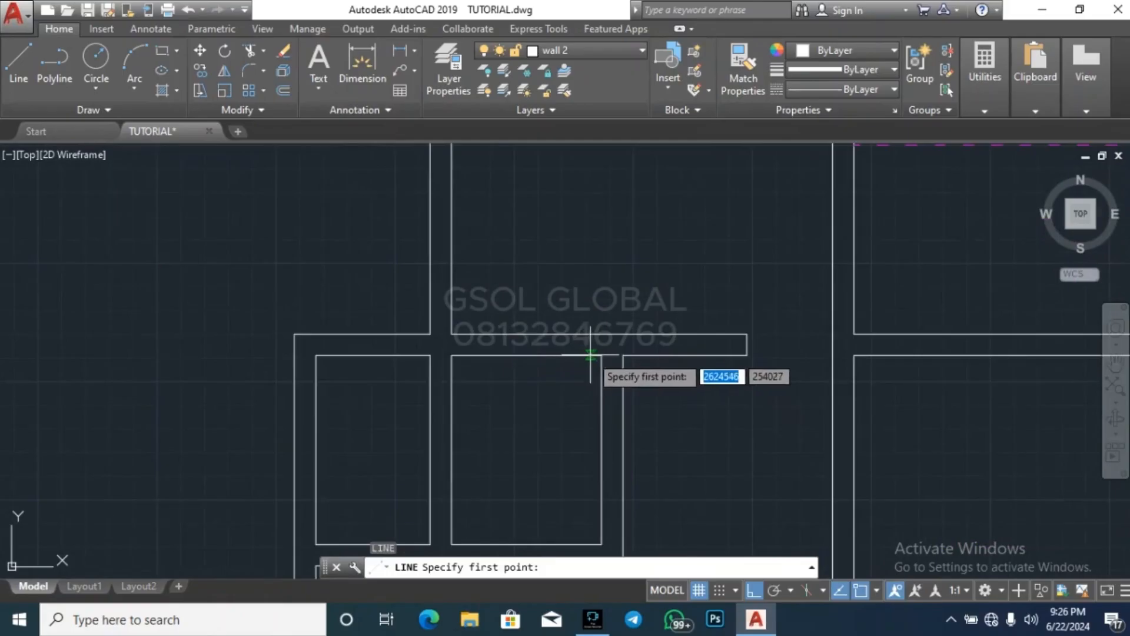
pyautogui.click(601, 355)
pyautogui.click(599, 335)
pyautogui.press('Escape')
pyautogui.press('Escape')
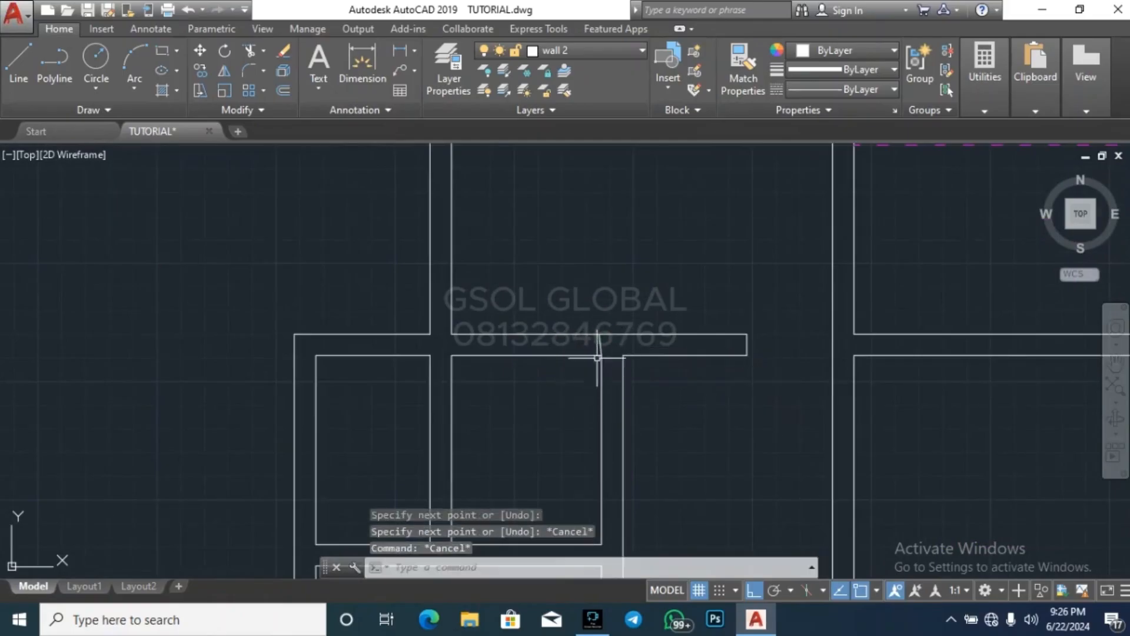
pyautogui.scroll(2, 597, 357)
pyautogui.click(626, 374)
pyautogui.click(563, 352)
pyautogui.press('Delete')
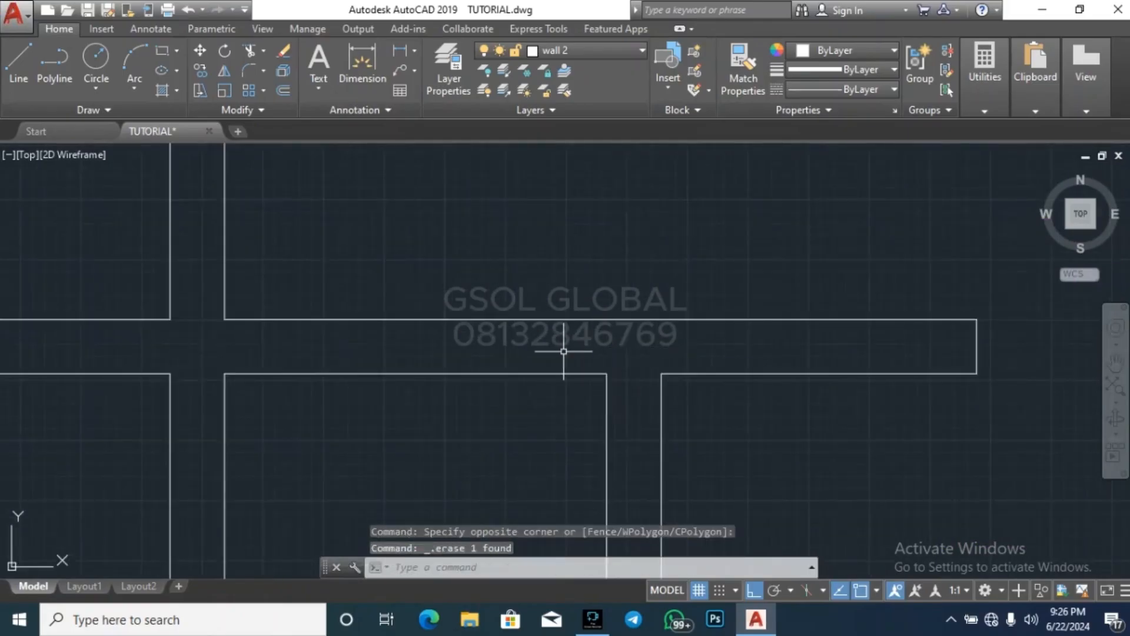
# Redraw the line from the same corner to the midpoint of the wall's north face, and erase it
pyautogui.write('l')
pyautogui.press('Return')
pyautogui.click(606, 373)
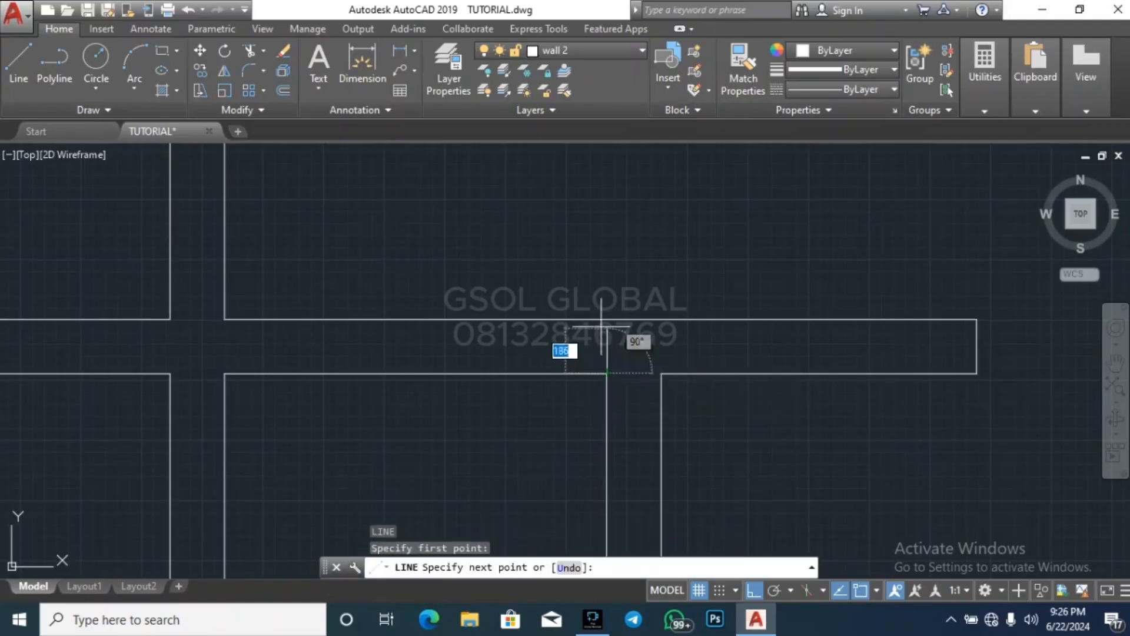
pyautogui.click(600, 319)
pyautogui.press('Escape')
pyautogui.press('Escape')
pyautogui.press('Escape')
pyautogui.click(625, 375)
pyautogui.click(599, 350)
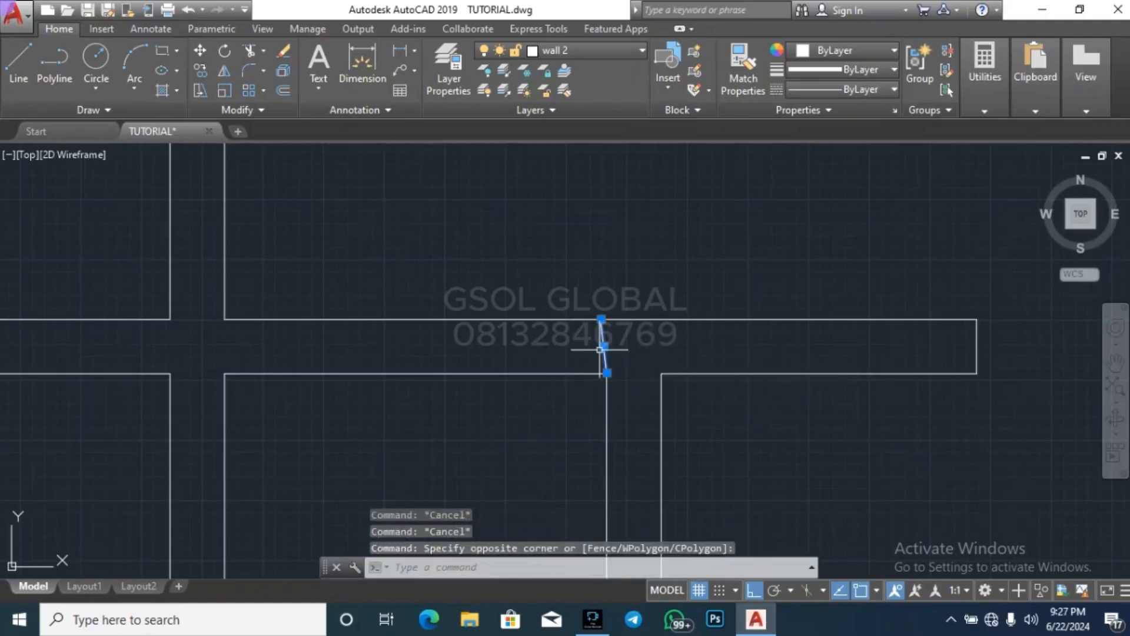
pyautogui.press('Delete')
# Draw a vertical line from the second small room's northeast corner to beyond the north face of the wall above
pyautogui.click(611, 319)
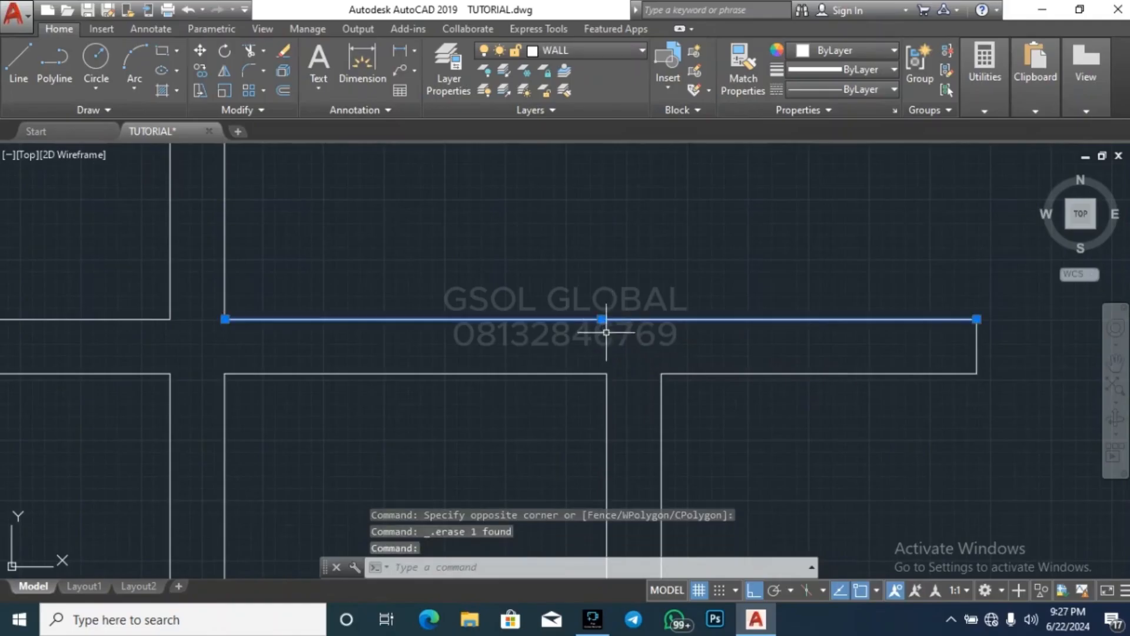
pyautogui.press('Escape')
pyautogui.press('Escape')
pyautogui.write('l')
pyautogui.press('Return')
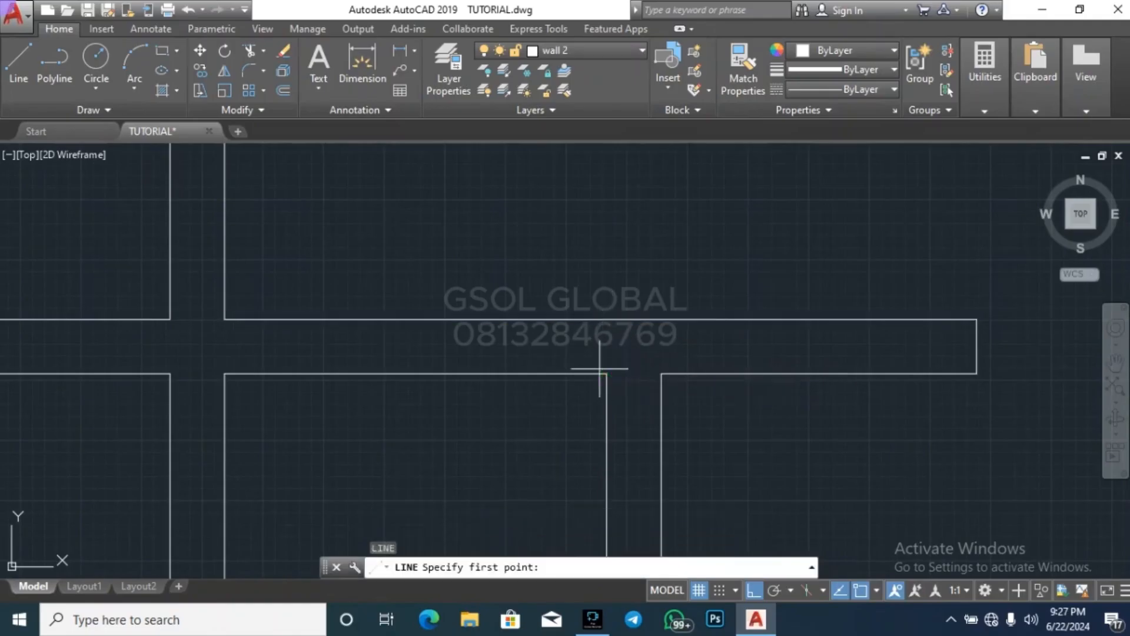
pyautogui.click(607, 373)
pyautogui.click(607, 245)
pyautogui.press('Escape')
# Trim off the part of the vertical line that extends beyond the wall's north face above the second small room
pyautogui.press('Return')
pyautogui.press('Return')
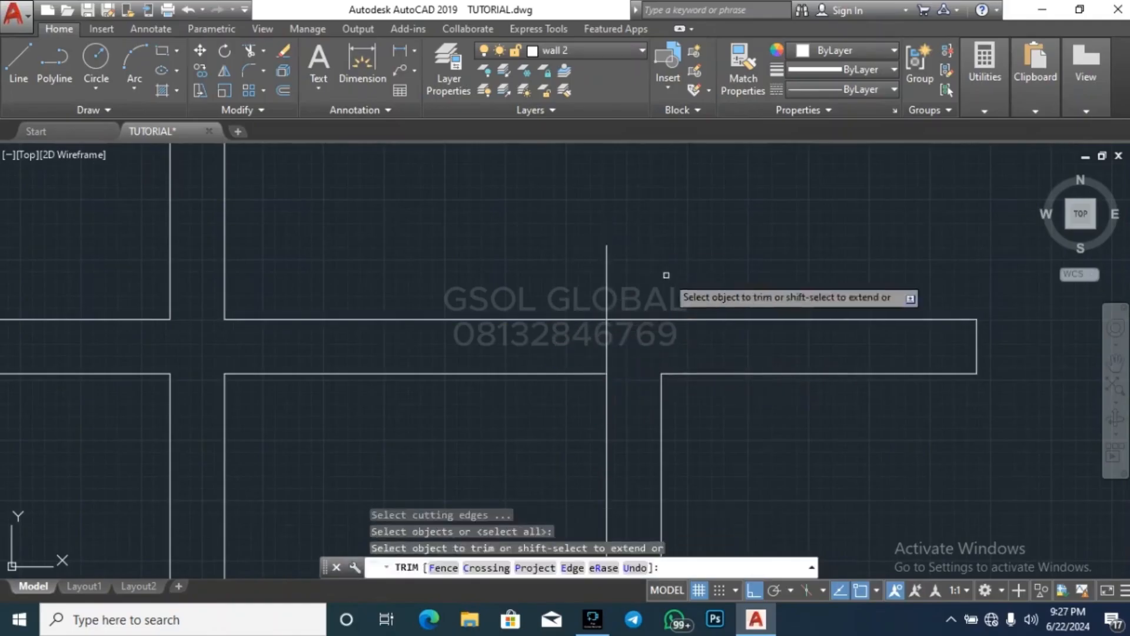
pyautogui.click(666, 275)
pyautogui.click(573, 252)
pyautogui.press('Escape')
pyautogui.press('Escape')
pyautogui.press('Escape')
# Offset the short line across the wall above the second small room 900 to the west
pyautogui.write('o')
pyautogui.press('Return')
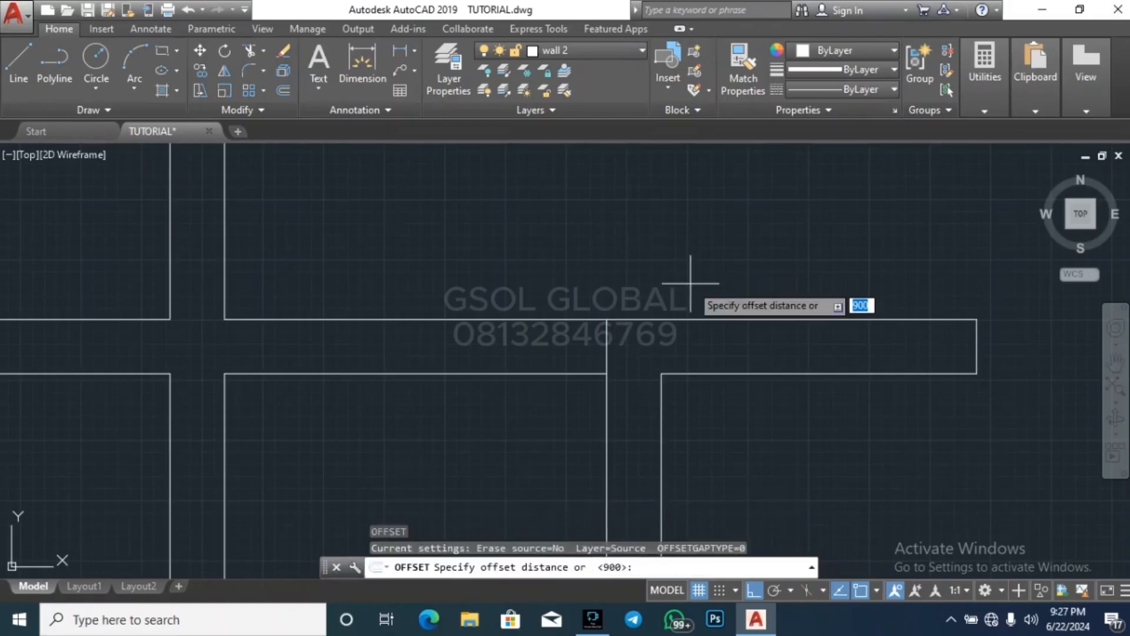
pyautogui.press('Return')
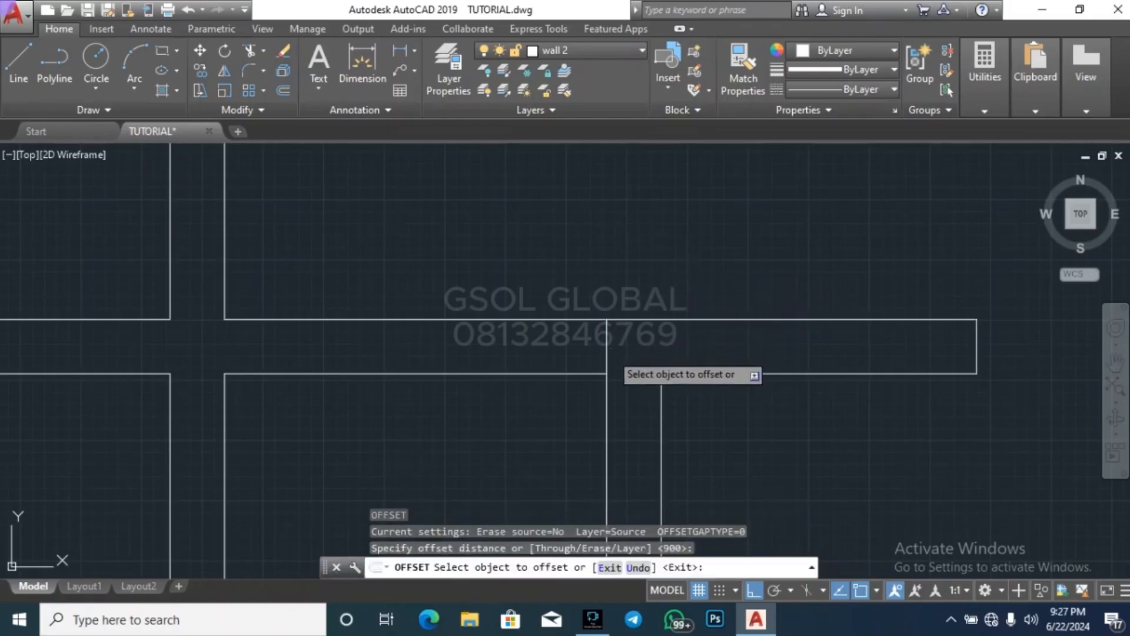
pyautogui.click(607, 347)
pyautogui.click(538, 339)
pyautogui.press('Escape')
# Trim both wall lines between the two marks to open a doorway in the second small room's north wall
pyautogui.press('Escape')
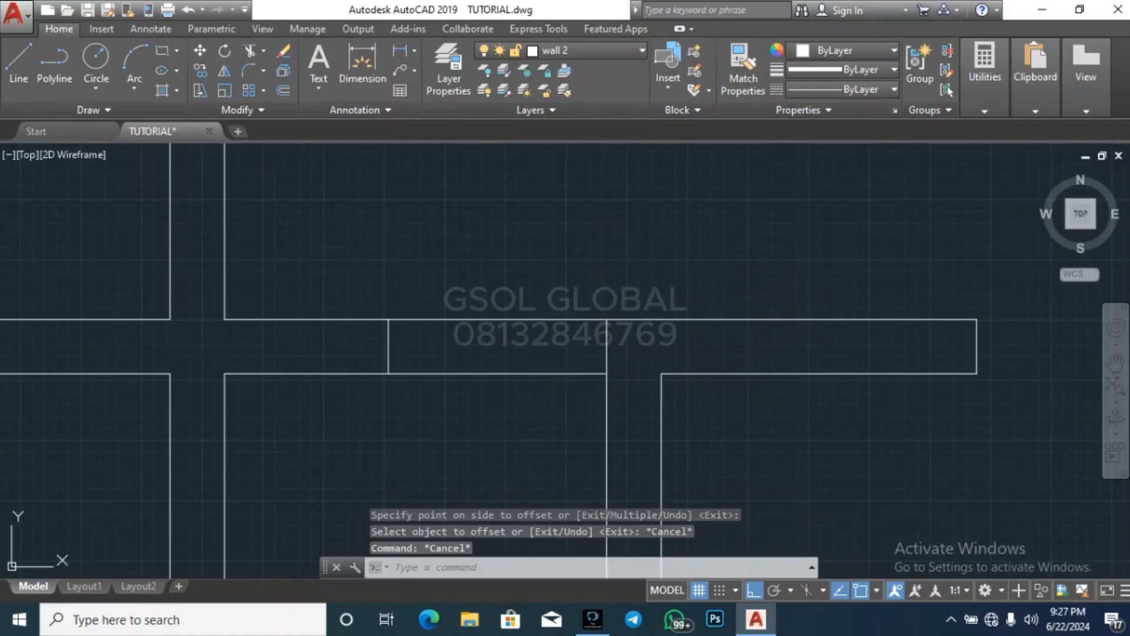
pyautogui.write('tr')
pyautogui.press('Return')
pyautogui.press('Return')
pyautogui.click(546, 390)
pyautogui.click(500, 226)
pyautogui.press('Escape')
pyautogui.scroll(-6, 546, 203)
pyautogui.press('Escape')
pyautogui.press('Escape')
pyautogui.press('Escape')
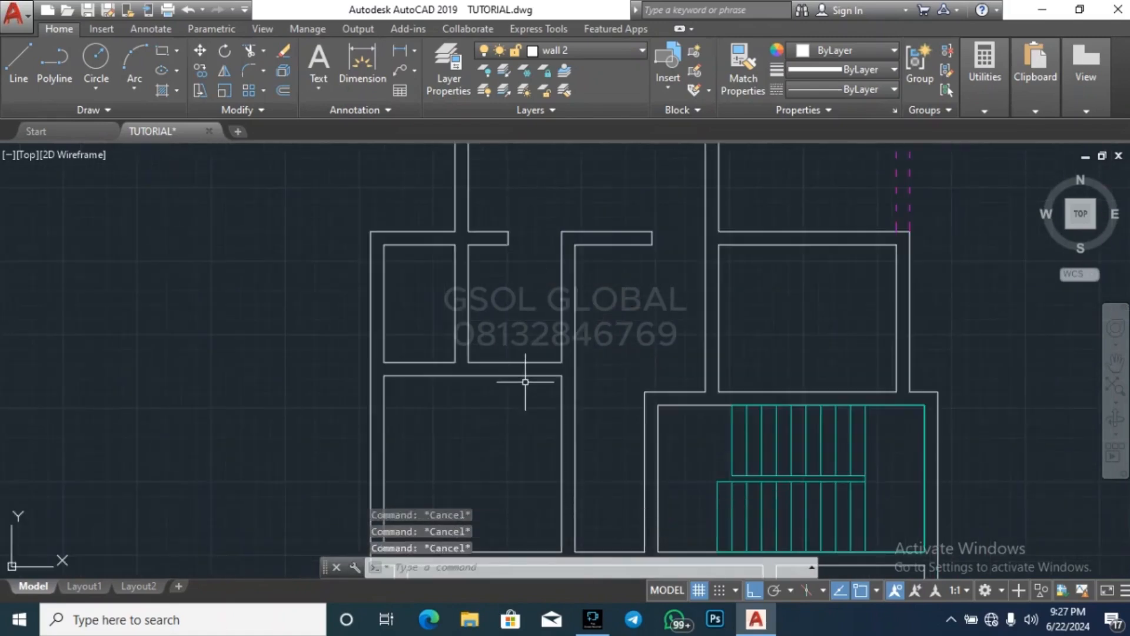
pyautogui.write('l')
pyautogui.press('Return')
pyautogui.press('Escape')
pyautogui.scroll(4, 512, 392)
pyautogui.press('Escape')
pyautogui.press('Escape')
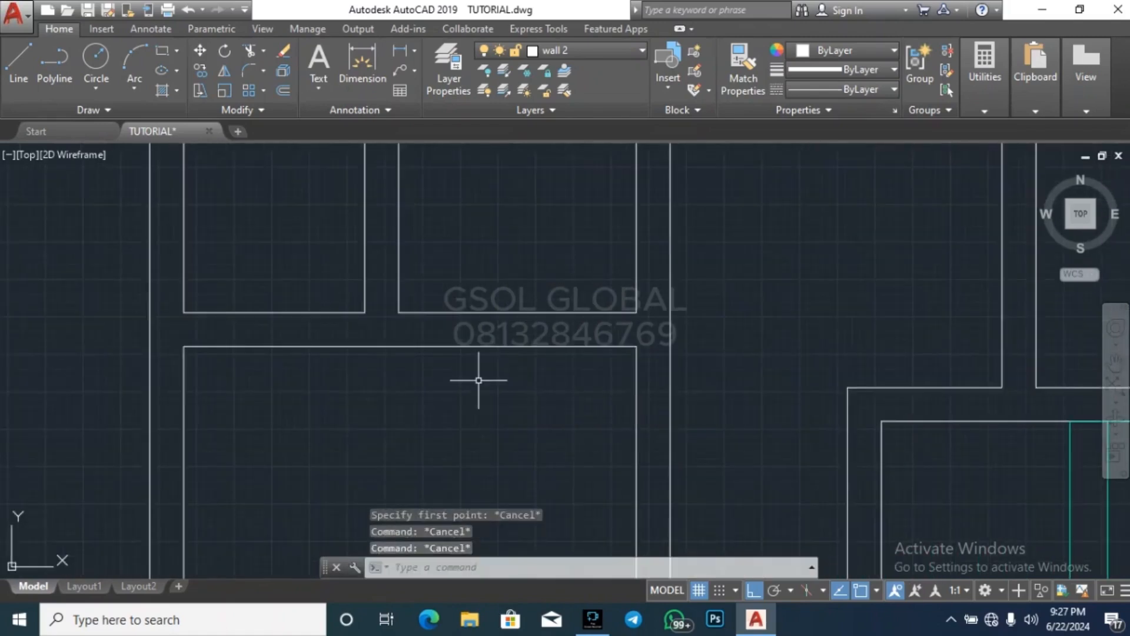
pyautogui.press('Escape')
pyautogui.write('l')
pyautogui.press('Return')
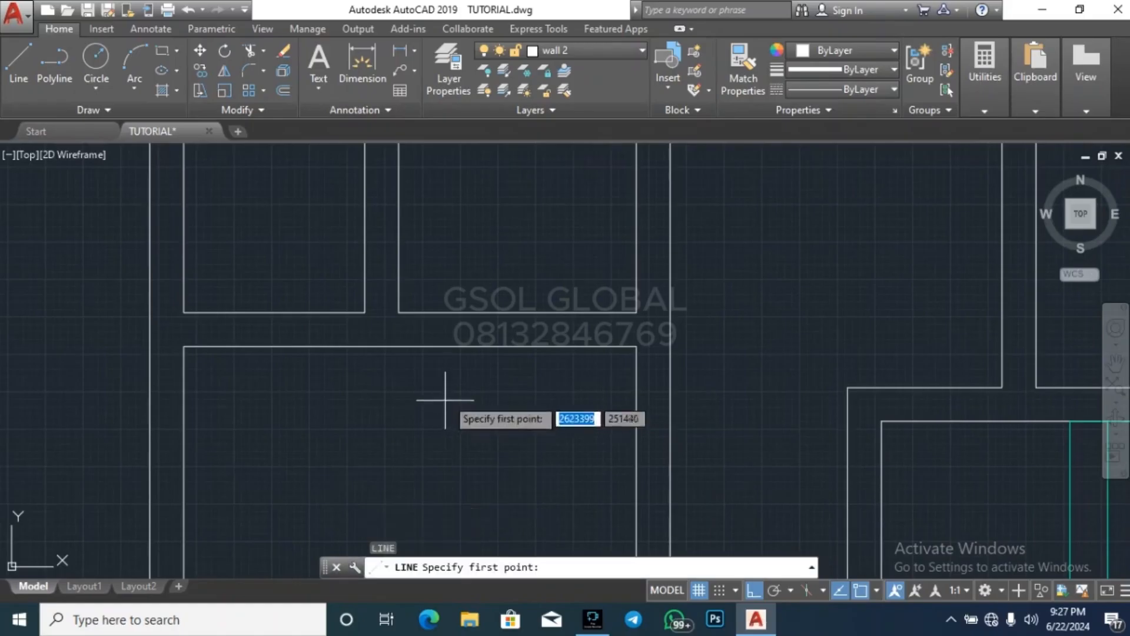
pyautogui.scroll(-4, 450, 413)
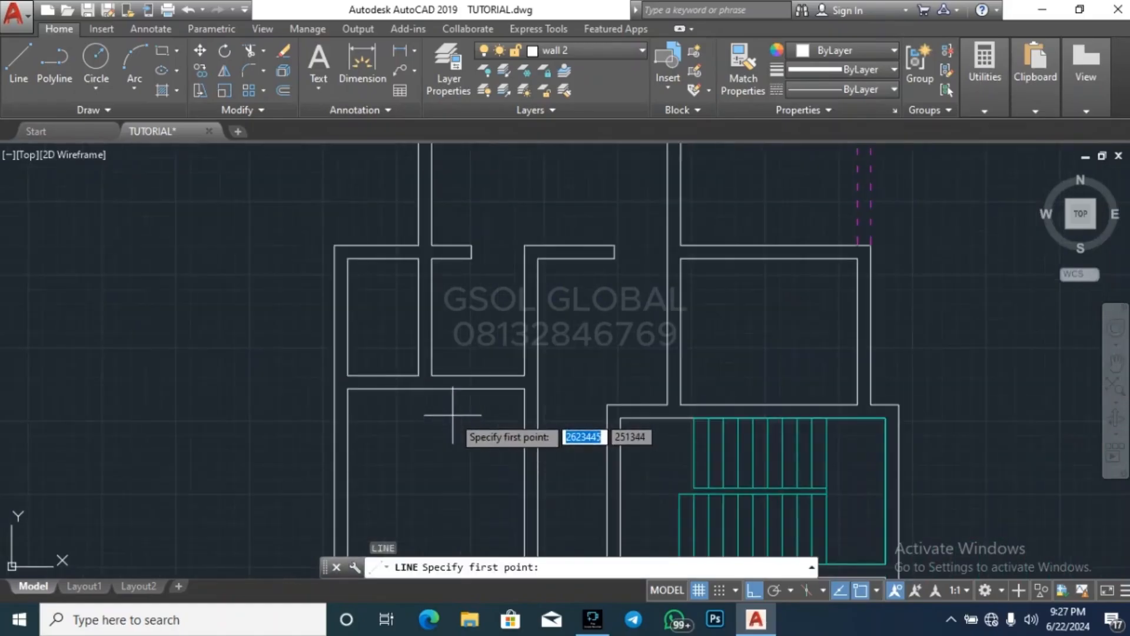
pyautogui.press('Escape')
pyautogui.press('Escape')
# Erase the short wall stub west of the new opening, including both its face lines and its end line
pyautogui.scroll(-2, 452, 412)
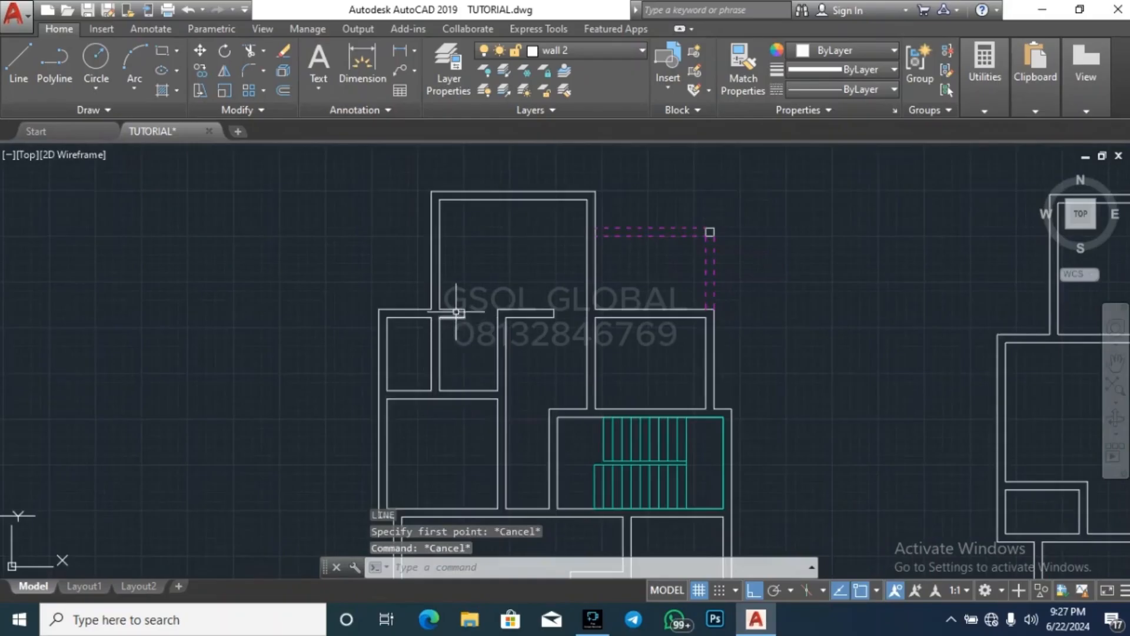
pyautogui.scroll(3, 457, 312)
pyautogui.press('Escape')
pyautogui.click(490, 345)
pyautogui.click(453, 261)
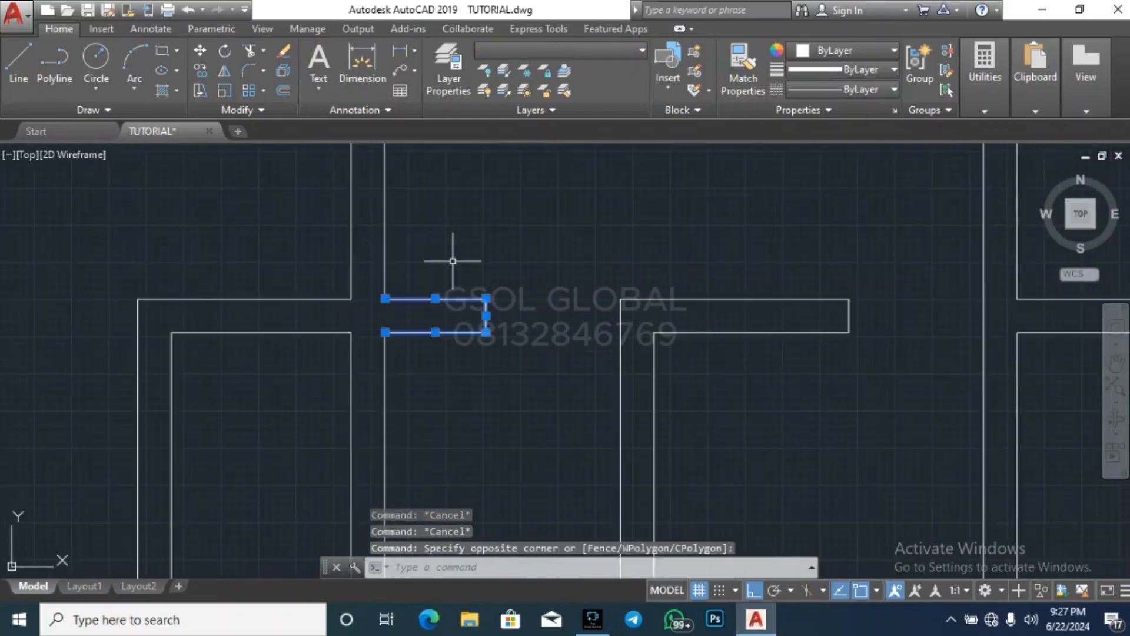
pyautogui.press('Delete')
pyautogui.scroll(-4, 462, 345)
# Stretch the upper end of the partition's east face line between the two small rooms to meet the north room's wall line
pyautogui.press('Escape')
pyautogui.click(451, 355)
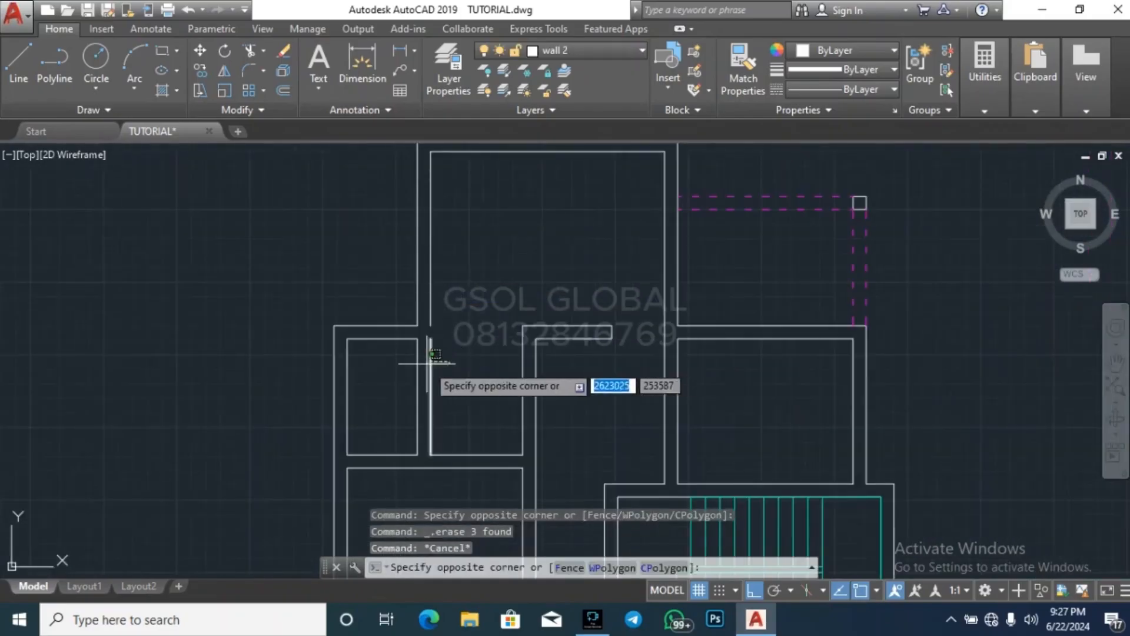
pyautogui.click(425, 361)
pyautogui.press('Escape')
pyautogui.scroll(2, 429, 341)
pyautogui.click(429, 348)
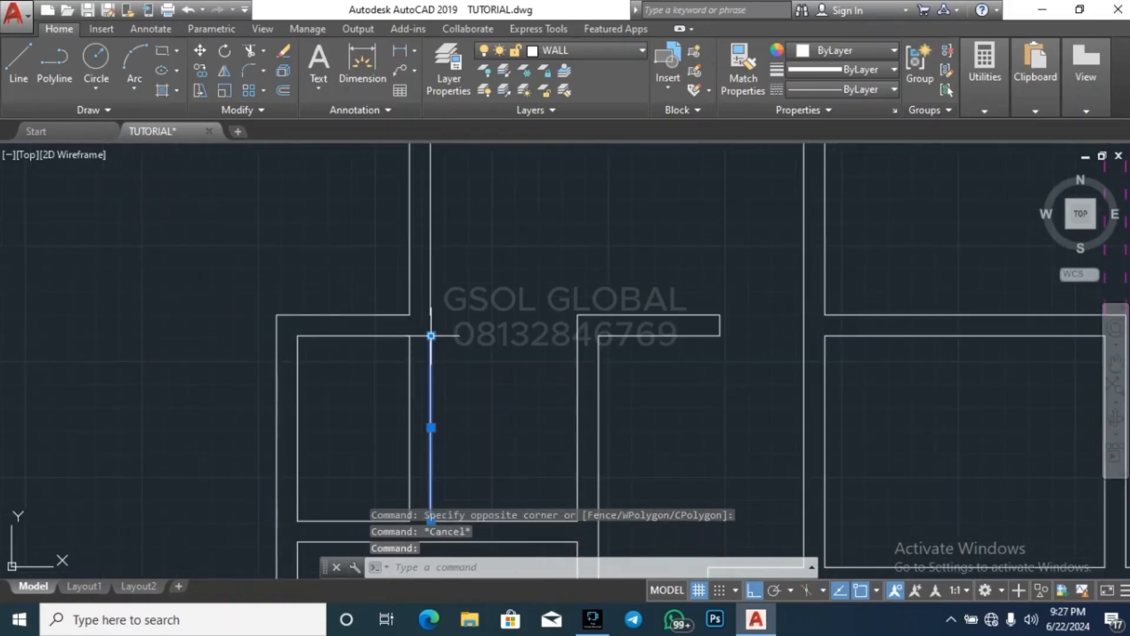
pyautogui.click(431, 335)
pyautogui.press('Escape')
pyautogui.press('Escape')
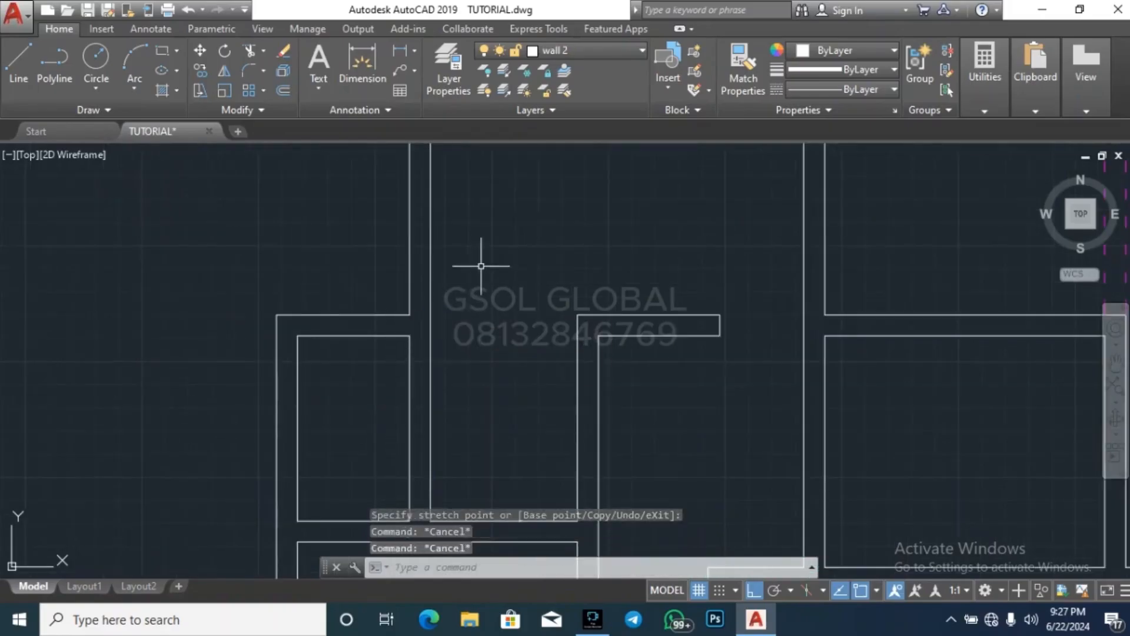
# Draw a short vertical line across the thickness of the second small room's south wall at its southeast corner
pyautogui.scroll(-3, 482, 357)
pyautogui.write('l')
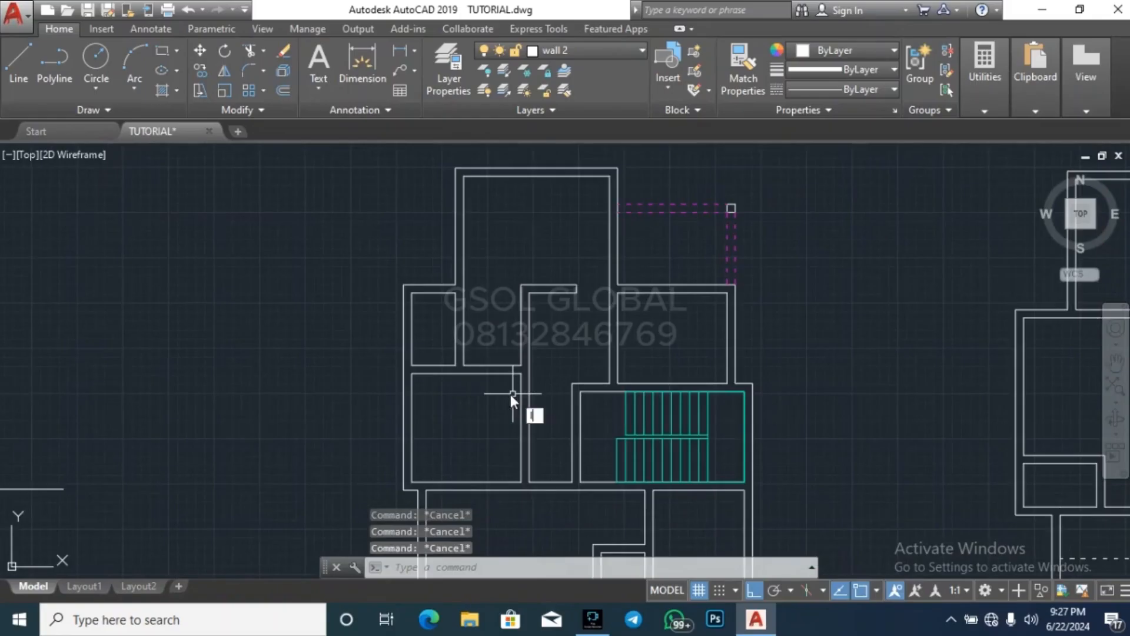
pyautogui.press('Return')
pyautogui.scroll(5, 512, 393)
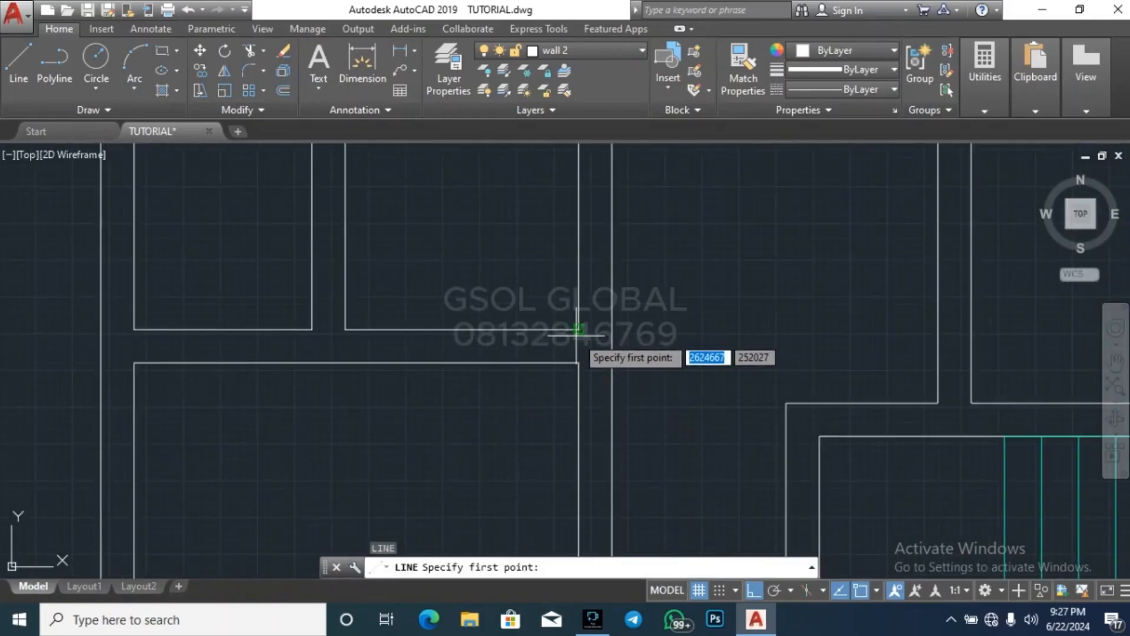
pyautogui.click(578, 330)
pyautogui.press('Escape')
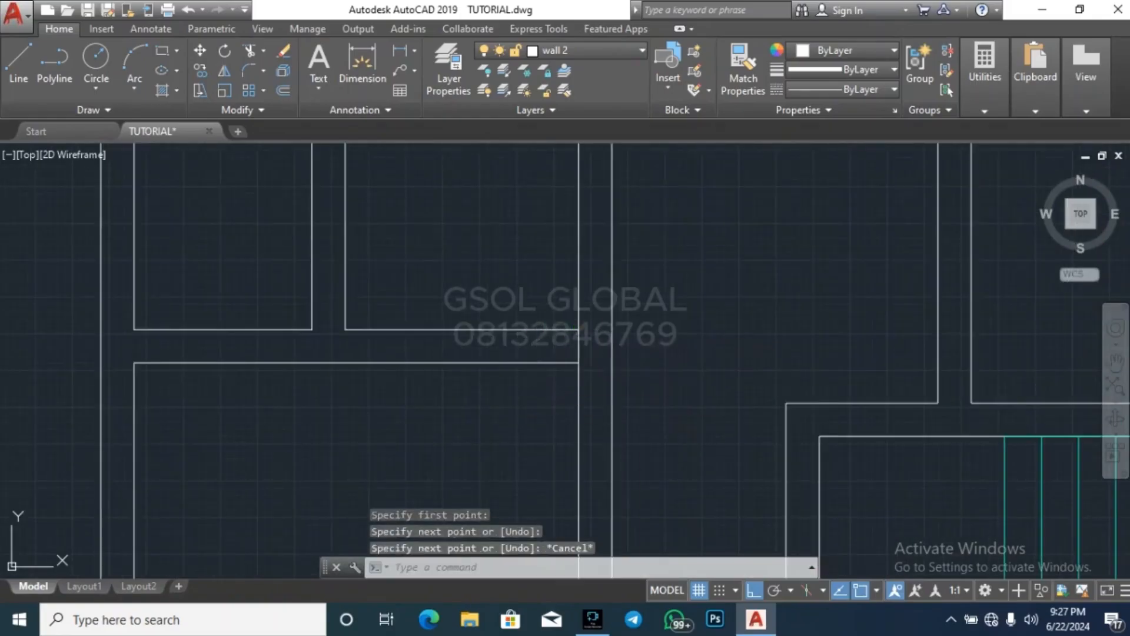
pyautogui.write('lo')
pyautogui.press('Return')
pyautogui.press('Escape')
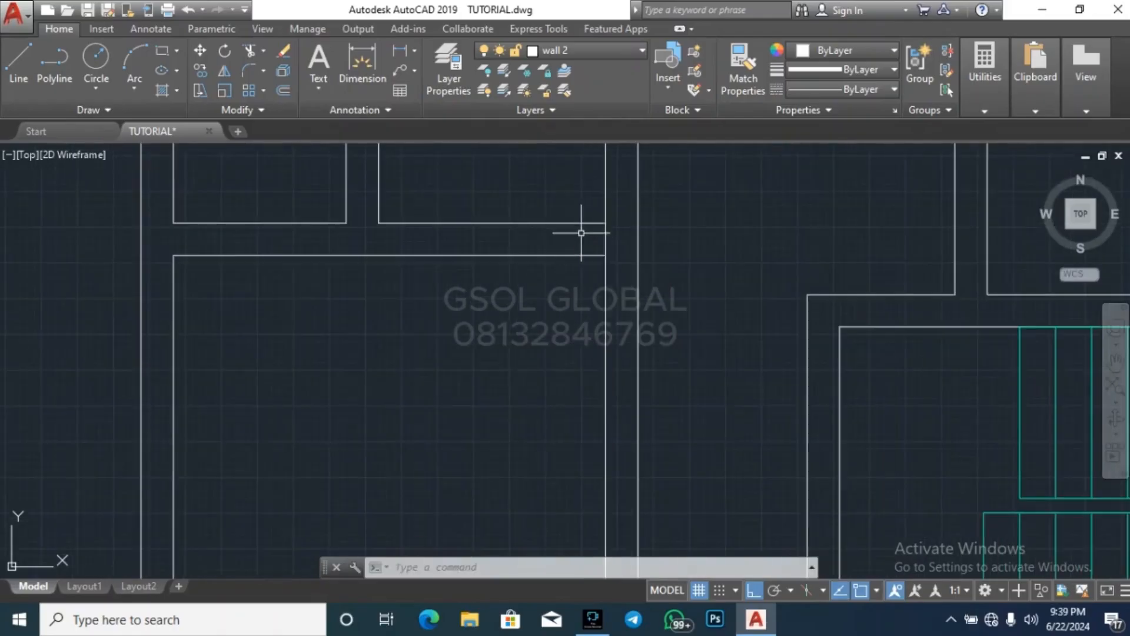
pyautogui.press('Escape')
pyautogui.press('Escape')
pyautogui.press('Escape')
pyautogui.write('o')
pyautogui.press('Return')
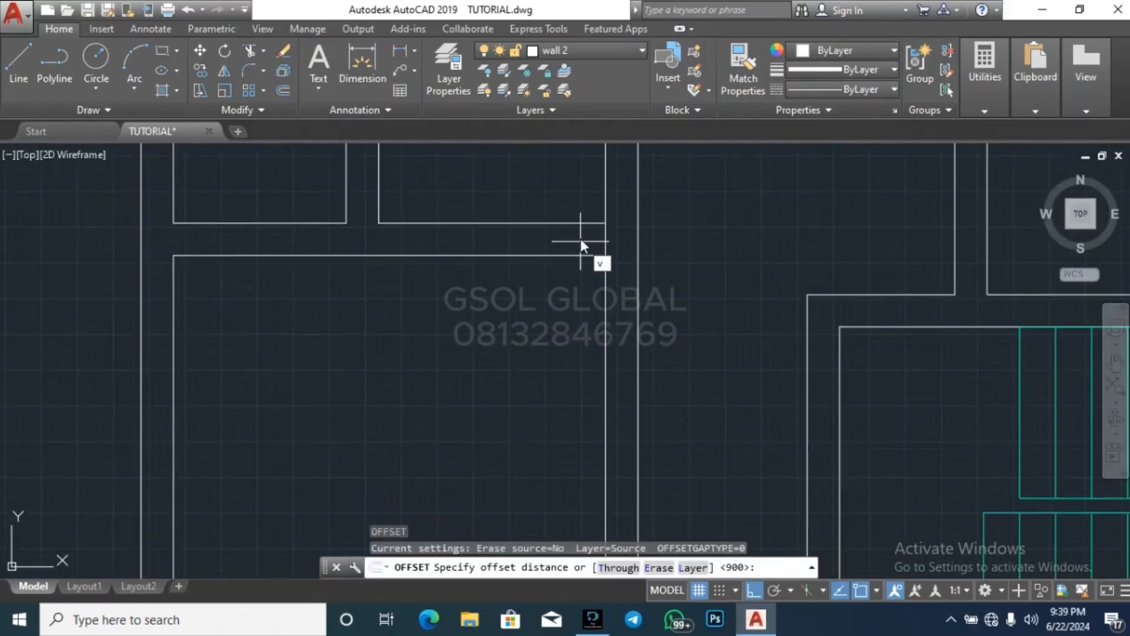
pyautogui.press('Escape')
pyautogui.press('Escape')
pyautogui.press('Escape')
# Offset the short line across the second small room's south wall 900 to the west
pyautogui.write('o')
pyautogui.press('Return')
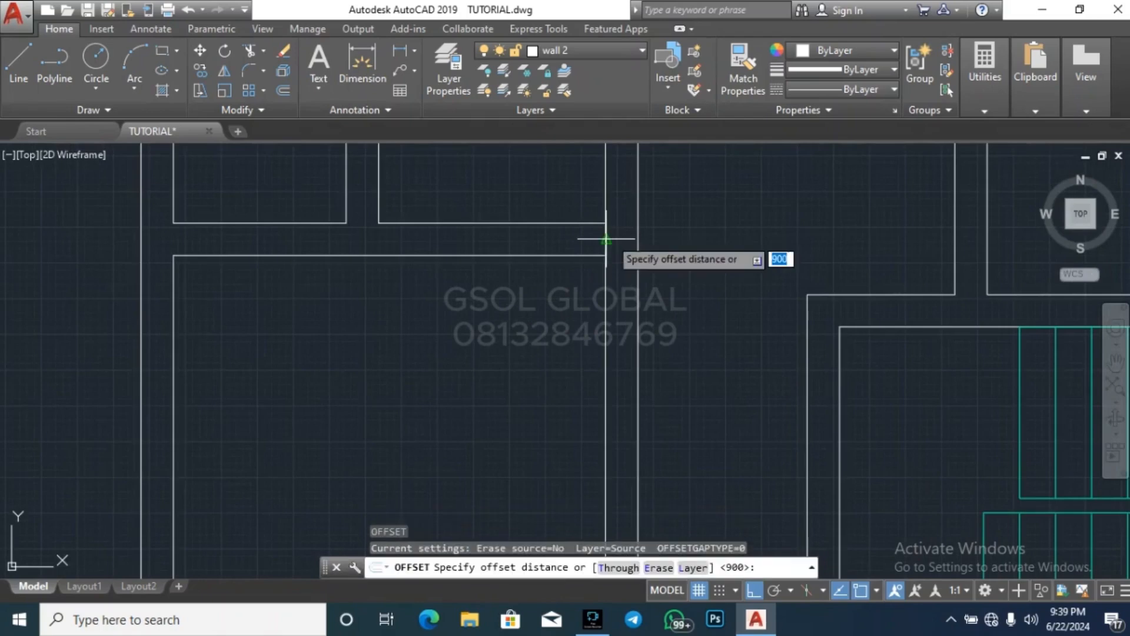
pyautogui.press('Return')
pyautogui.click(608, 240)
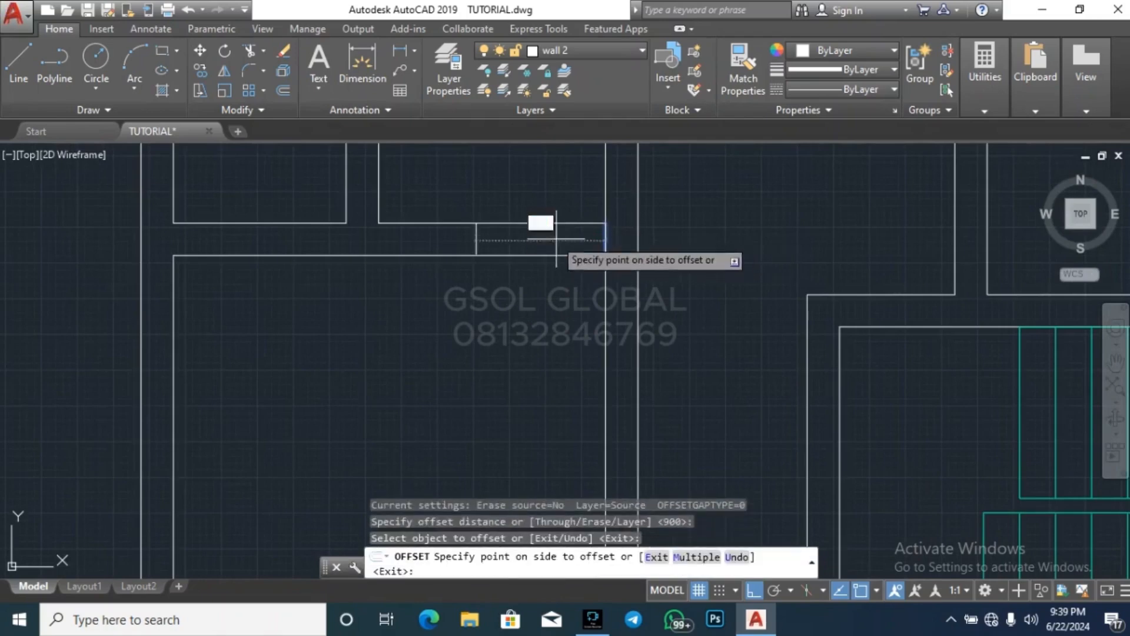
pyautogui.click(533, 218)
pyautogui.press('Escape')
pyautogui.press('Escape')
# Trim the wall lines between the two marks to open a doorway in the second small room's south wall
pyautogui.press('Return')
pyautogui.press('Return')
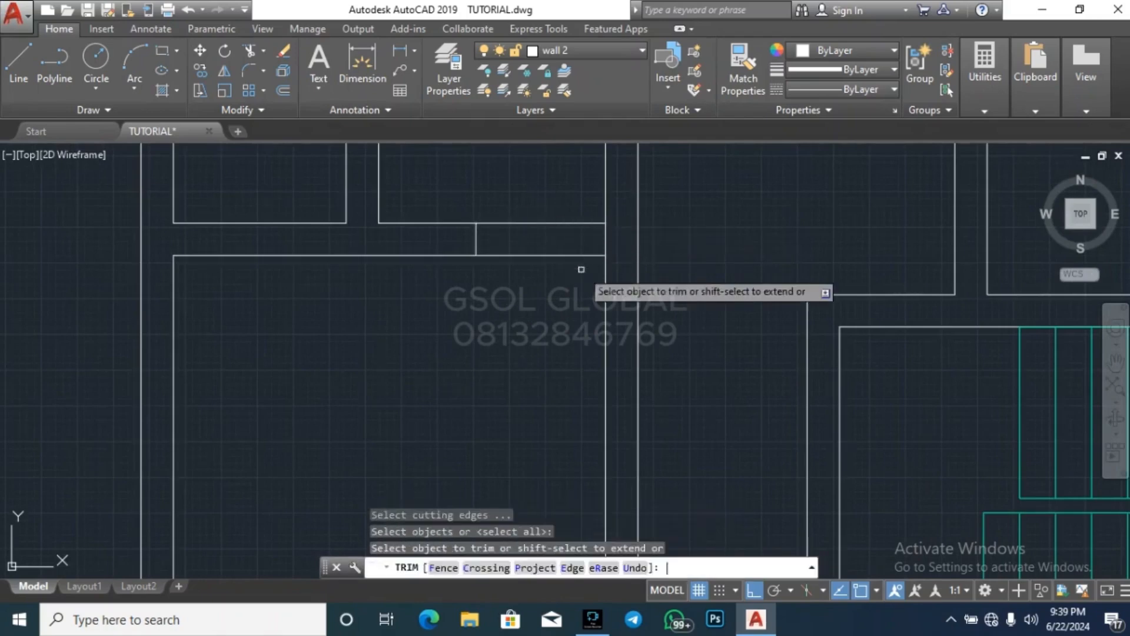
pyautogui.click(583, 277)
pyautogui.press('Escape')
pyautogui.scroll(-4, 581, 309)
pyautogui.press('Escape')
pyautogui.press('Escape')
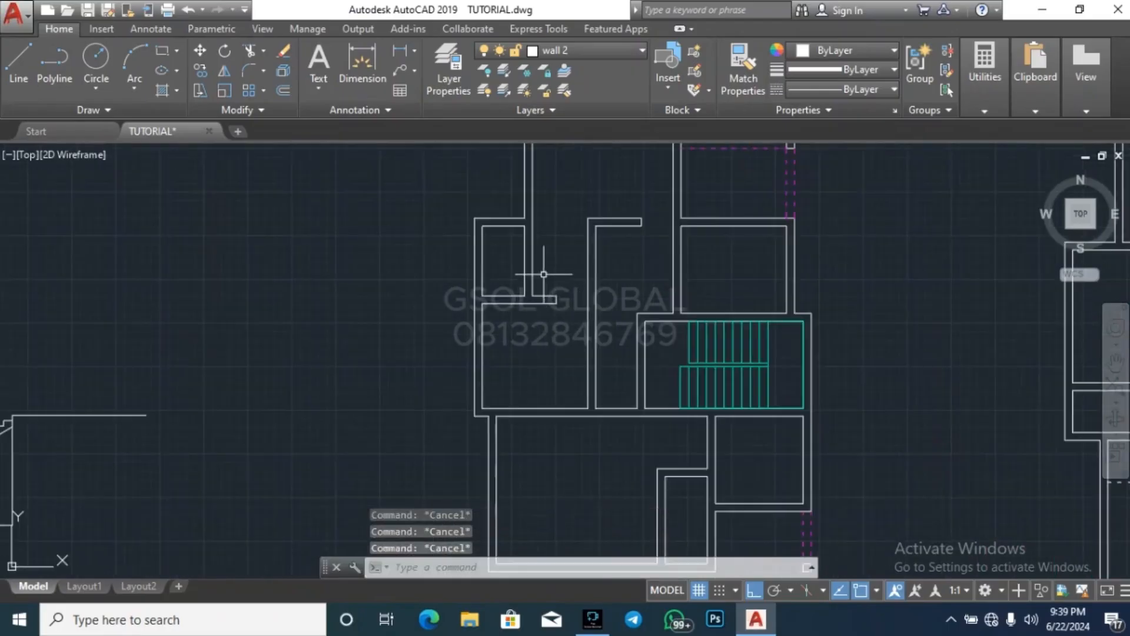
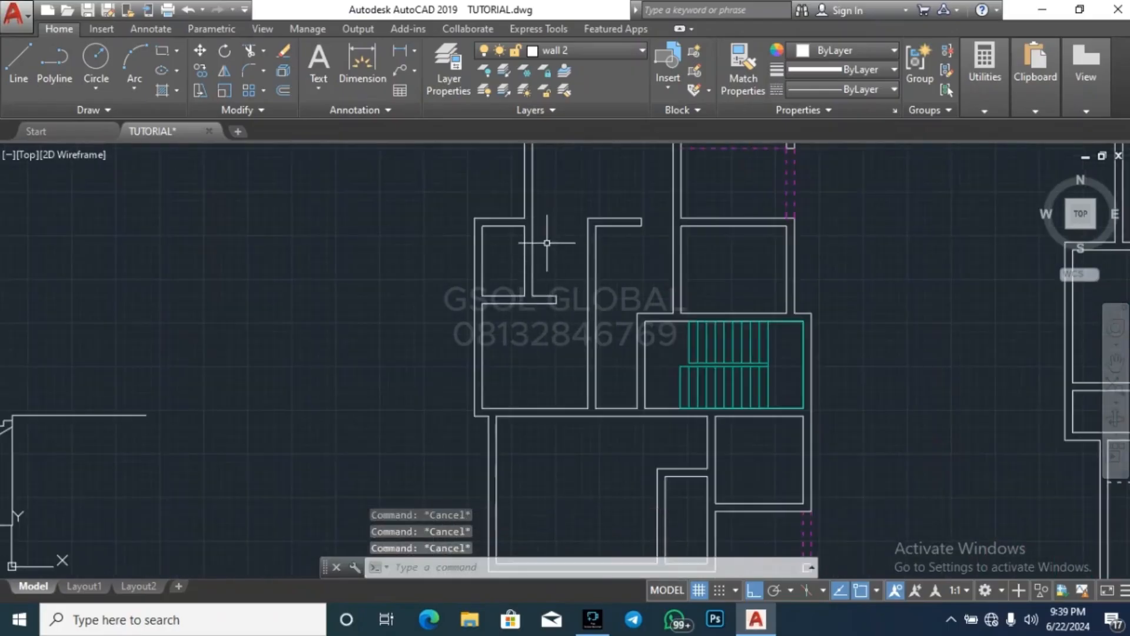
# Extend the lower line of the short wall stub to the far face of the vertical wall across the room
pyautogui.scroll(5, 588, 311)
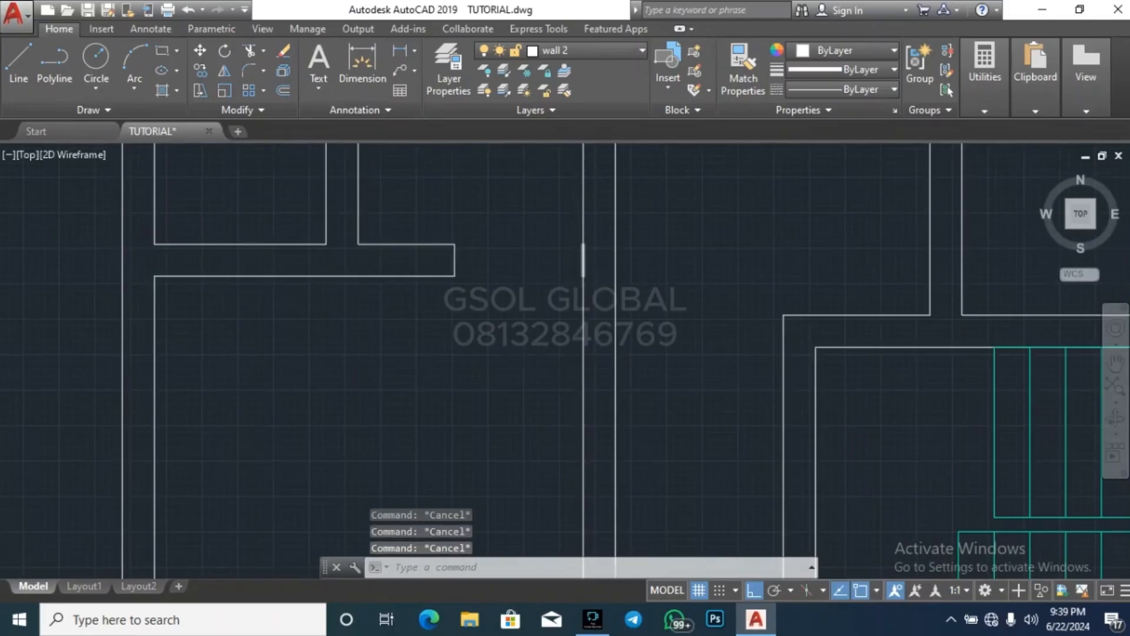
pyautogui.scroll(5, 584, 281)
pyautogui.click(577, 288)
pyautogui.scroll(5, 571, 288)
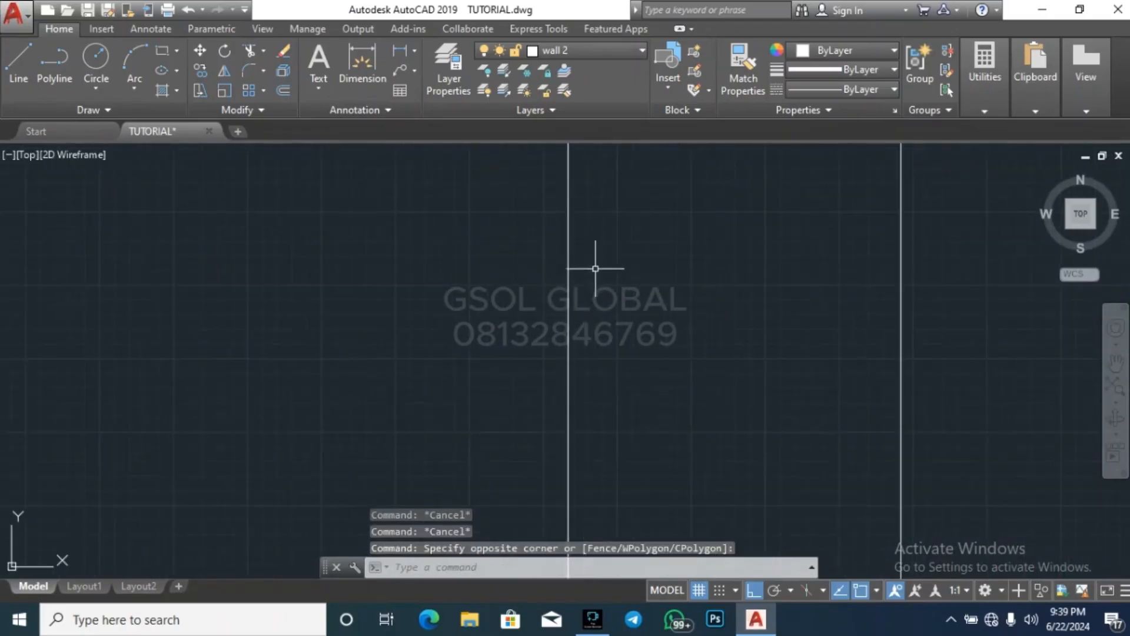
pyautogui.scroll(-4, 675, 308)
pyautogui.click(766, 319)
pyautogui.click(721, 310)
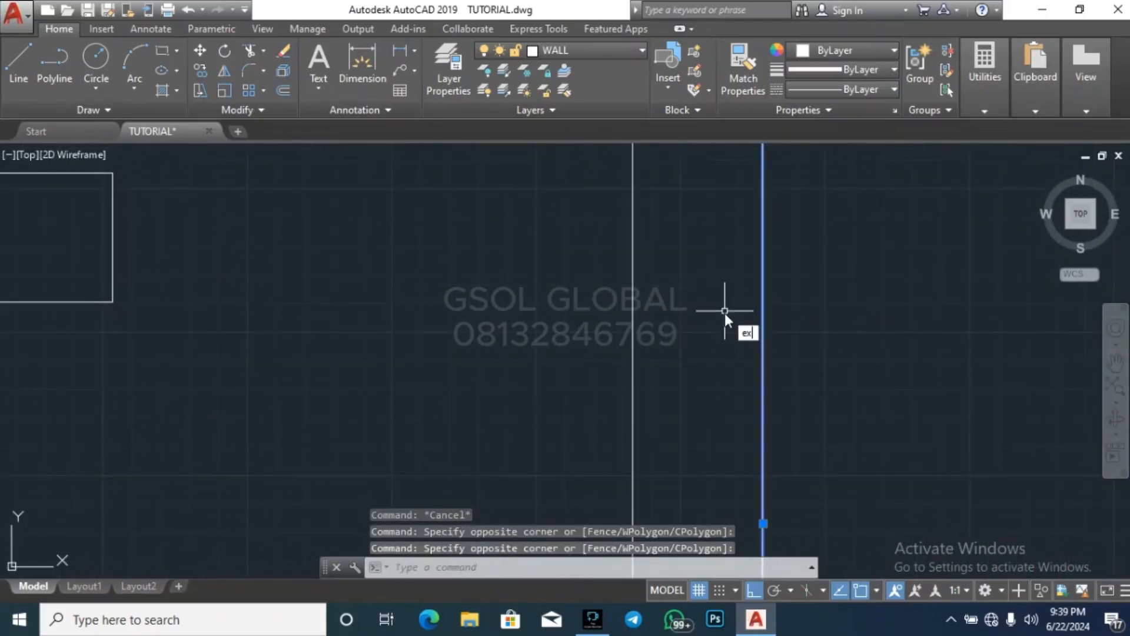
pyautogui.press('Return')
pyautogui.scroll(-6, 765, 302)
pyautogui.click(675, 358)
pyautogui.click(581, 285)
pyautogui.press('Escape')
pyautogui.press('Escape')
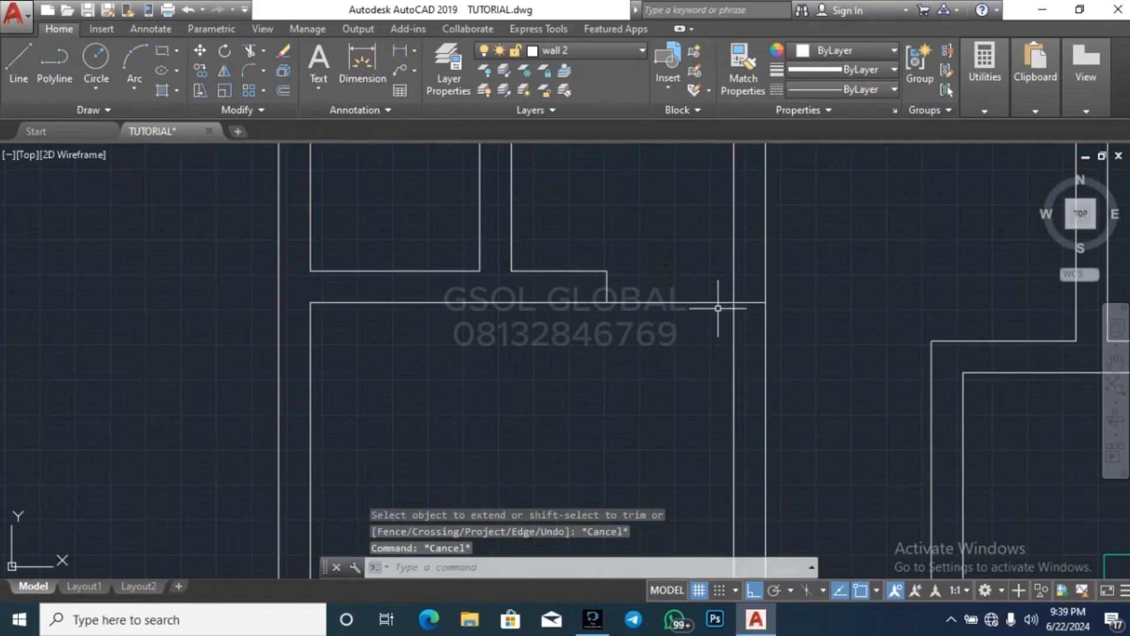
# Trim the extended line between the stub's end and the near face of the vertical wall
pyautogui.press('Return')
pyautogui.press('Return')
pyautogui.click(707, 343)
pyautogui.click(696, 275)
pyautogui.press('Escape')
pyautogui.press('Escape')
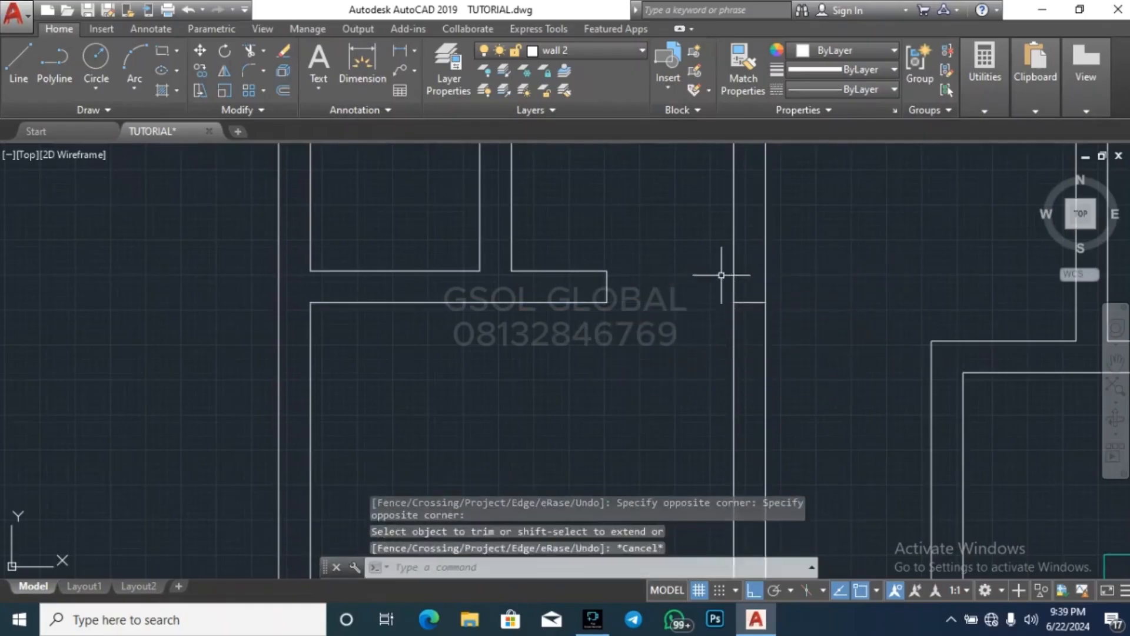
# Stretch the left end of the narrow passage's bottom wall line across the vertical wall to the neighbouring room's corner
pyautogui.scroll(-4, 747, 236)
pyautogui.scroll(2, 772, 347)
pyautogui.press('Escape')
pyautogui.press('Escape')
pyautogui.scroll(2, 773, 472)
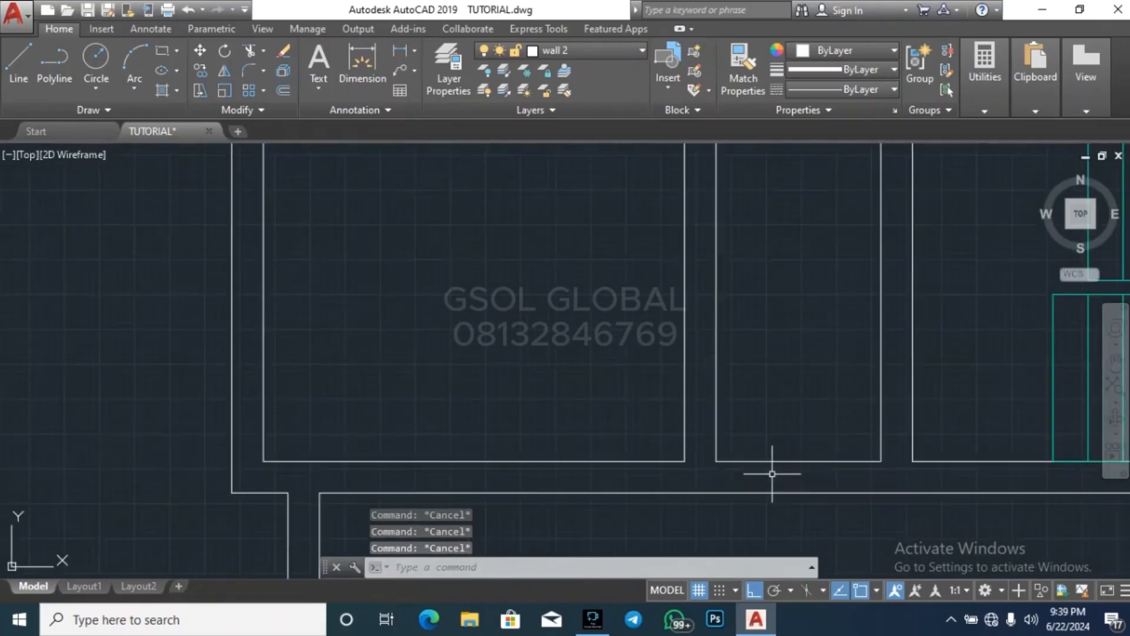
pyautogui.click(776, 474)
pyautogui.click(766, 447)
pyautogui.press('Escape')
pyautogui.click(780, 476)
pyautogui.click(763, 425)
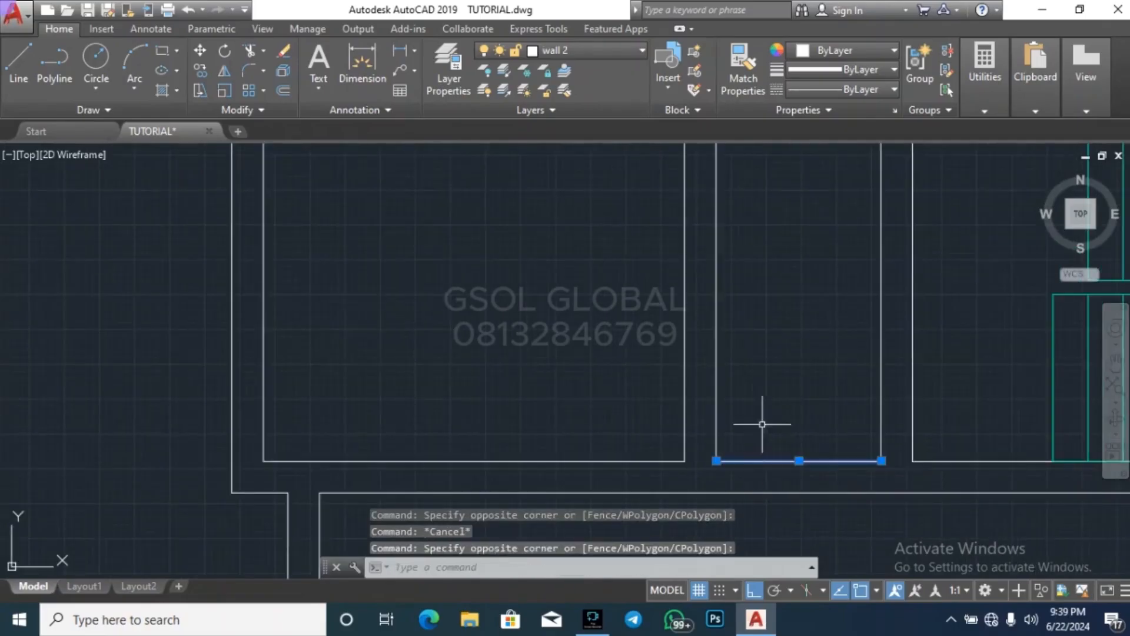
pyautogui.click(717, 460)
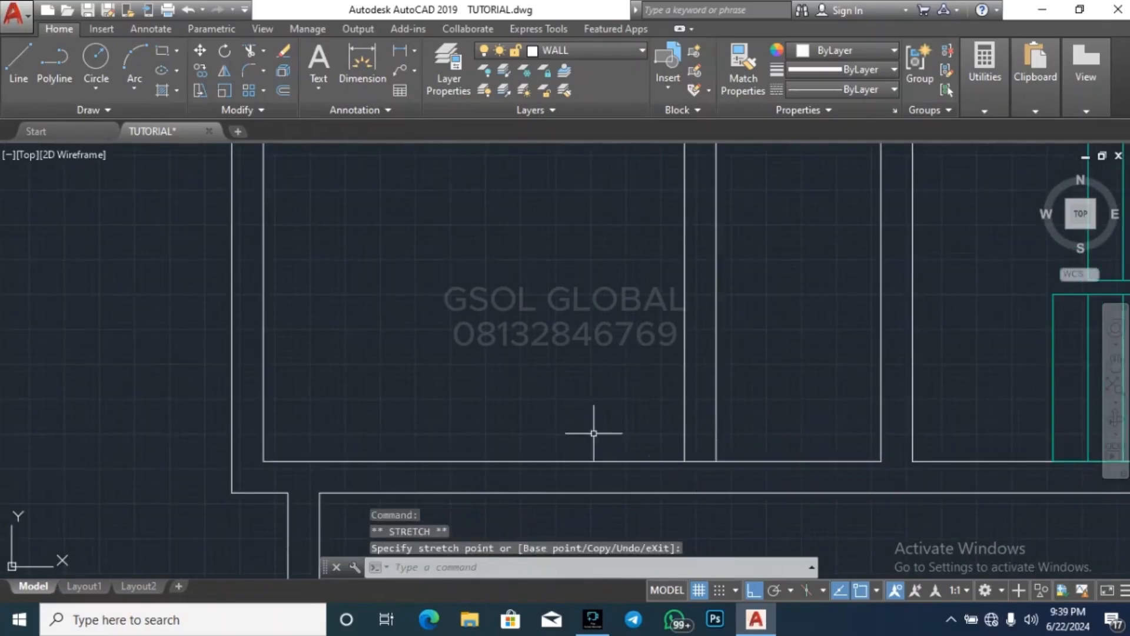
pyautogui.press('Escape')
# Undo the wall line stretch, trim and extend edits
pyautogui.scroll(-2, 513, 382)
pyautogui.scroll(-2, 623, 334)
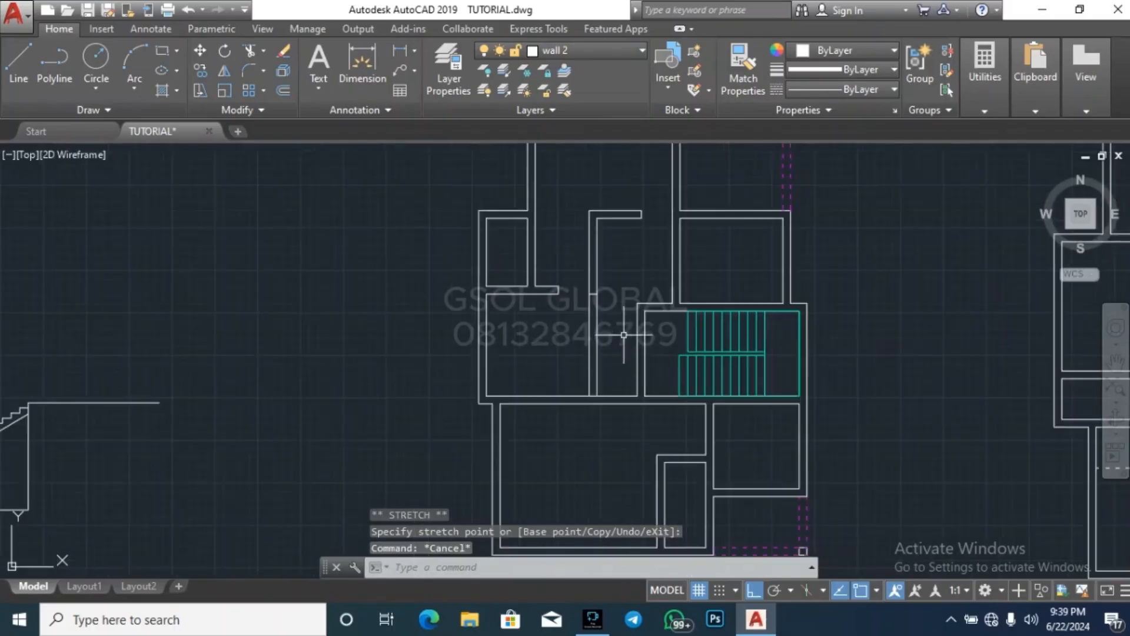
pyautogui.scroll(2, 589, 296)
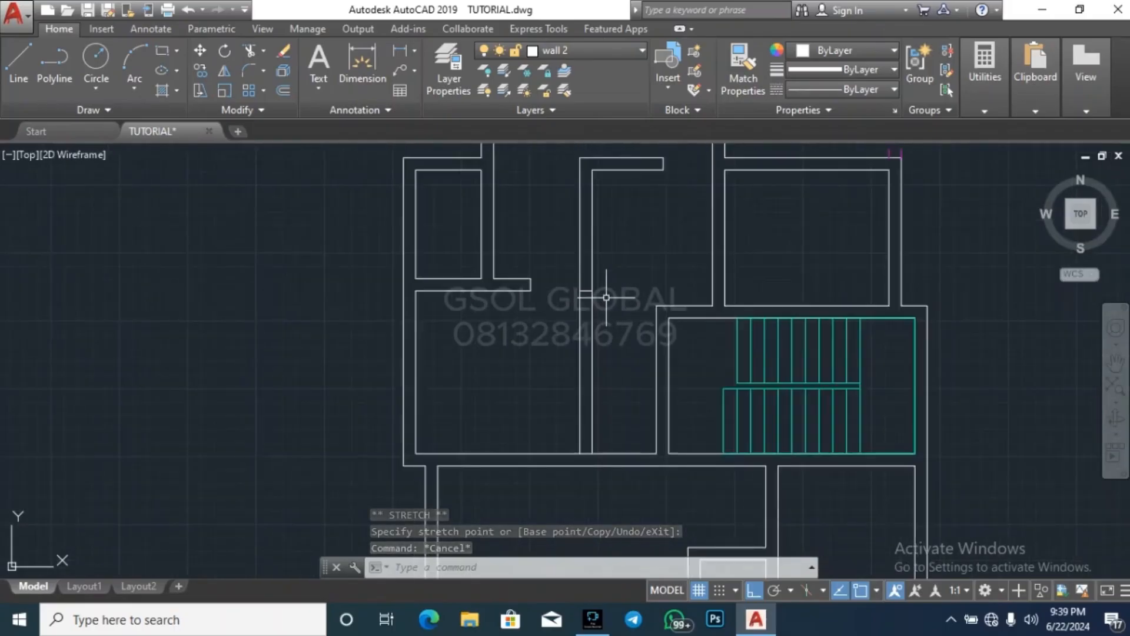
pyautogui.hotkey('ctrl', 'z')
pyautogui.hotkey('ctrl', 'z')
pyautogui.scroll(-2, 584, 373)
pyautogui.hotkey('ctrl', 'z')
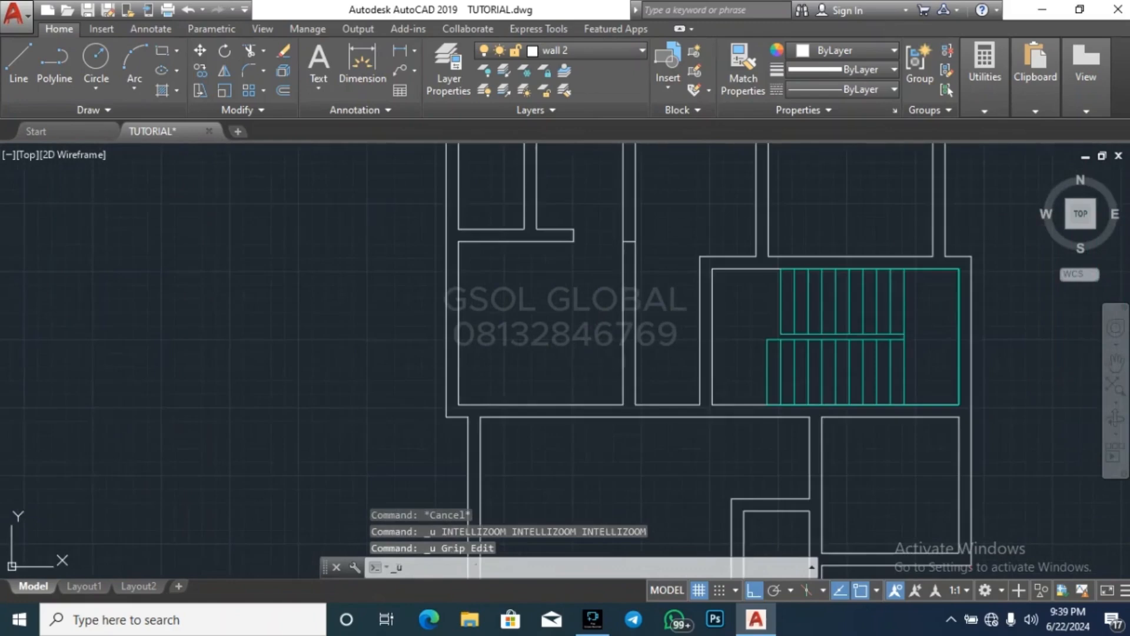
pyautogui.hotkey('ctrl', 'z')
pyautogui.hotkey('ctrl', 'z')
pyautogui.hotkey('ctrl', 'z')
pyautogui.hotkey('ctrl', 'z')
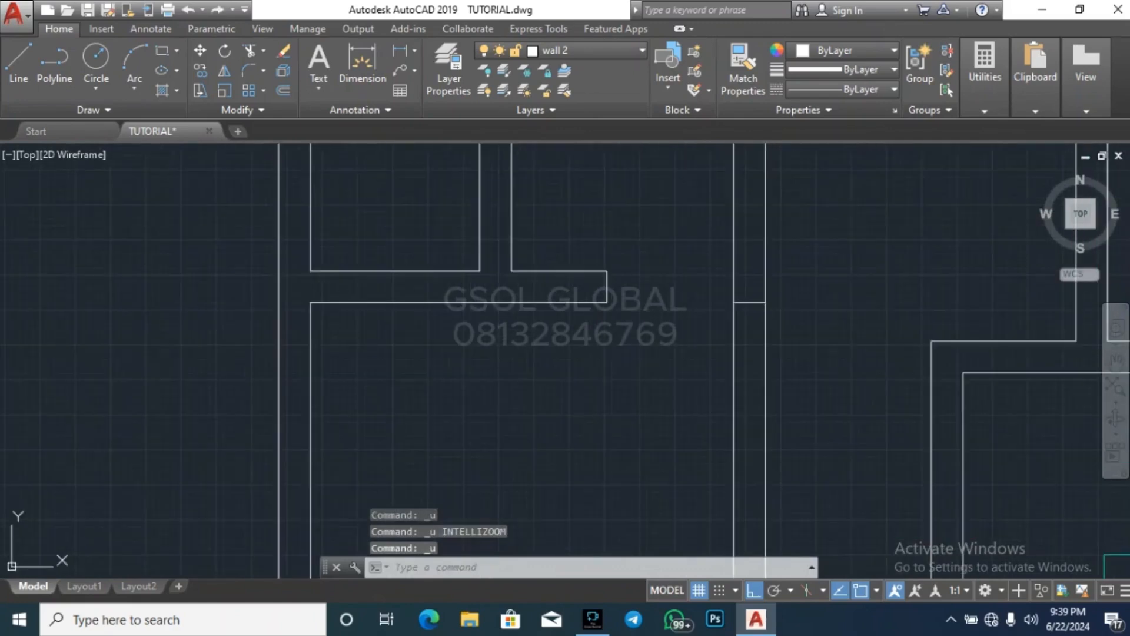
pyautogui.hotkey('ctrl', 'z')
pyautogui.hotkey('ctrl', 'z')
pyautogui.scroll(-4, 582, 329)
pyautogui.scroll(-2, 670, 291)
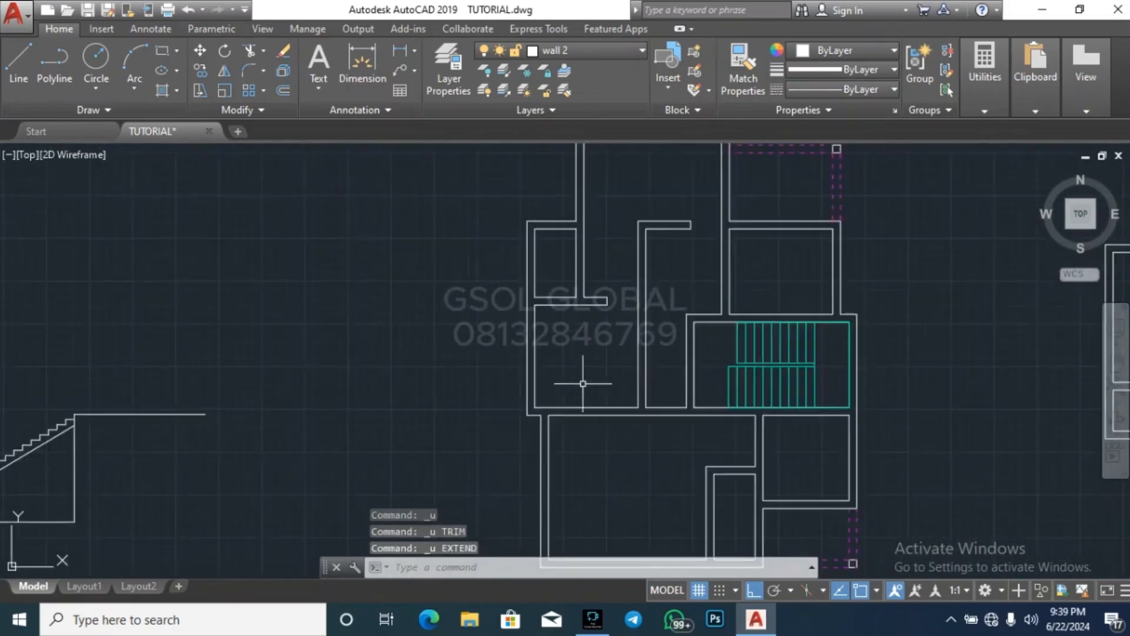
# Draw two short lines across the horizontal wall, in line with the lower room's left inner face and the dividing wall's left face
pyautogui.scroll(4, 583, 383)
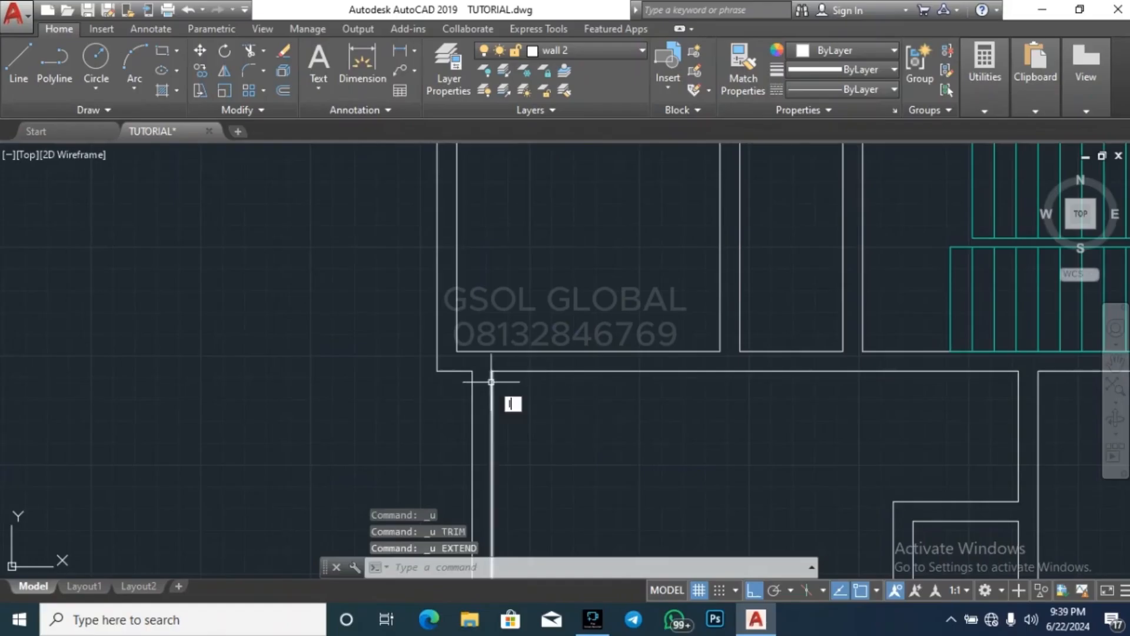
pyautogui.press('Return')
pyautogui.click(491, 353)
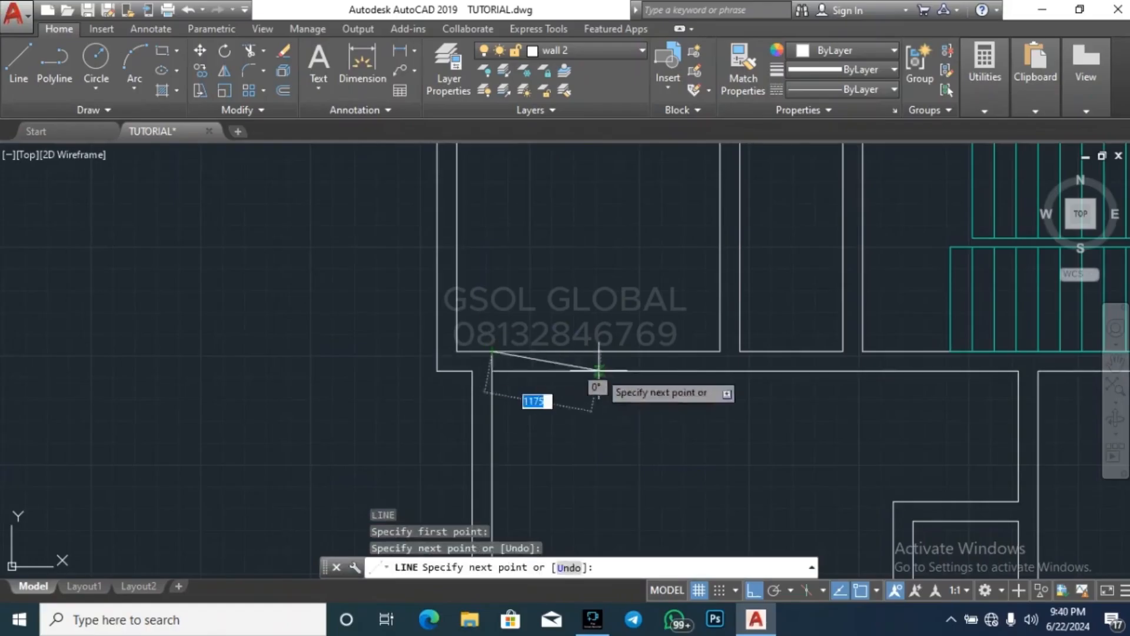
pyautogui.press('Escape')
pyautogui.press('Return')
pyautogui.click(720, 370)
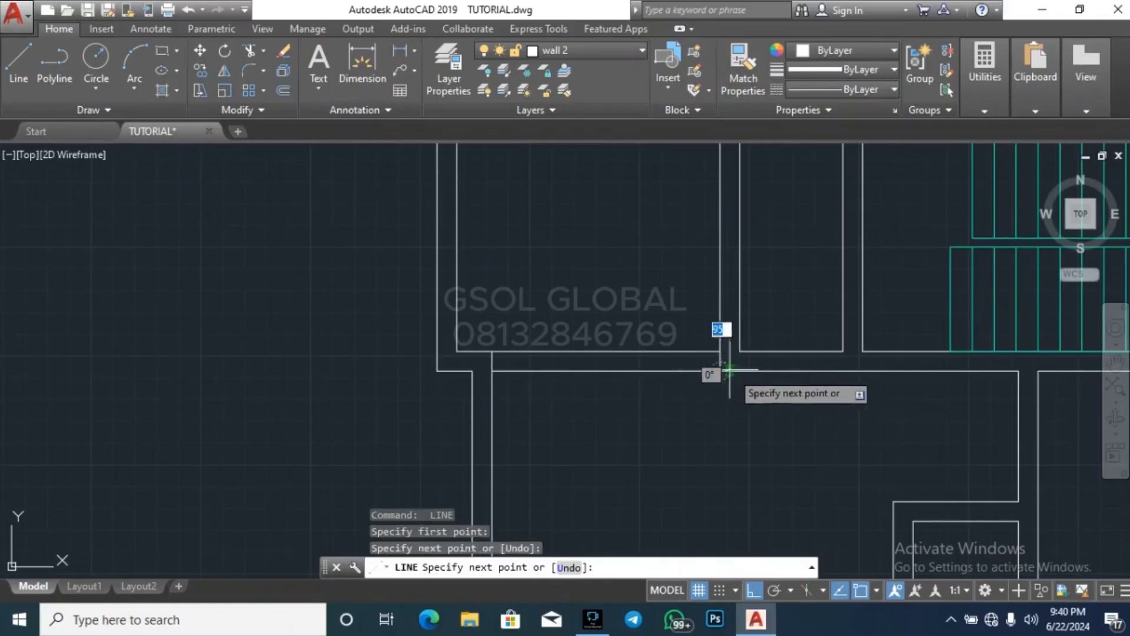
pyautogui.press('Escape')
pyautogui.press('Escape')
pyautogui.press('Escape')
# Trim both horizontal wall lines between the two short closing lines to create an opening between the rooms
pyautogui.write('tr')
pyautogui.press('Return')
pyautogui.press('Return')
pyautogui.click(637, 413)
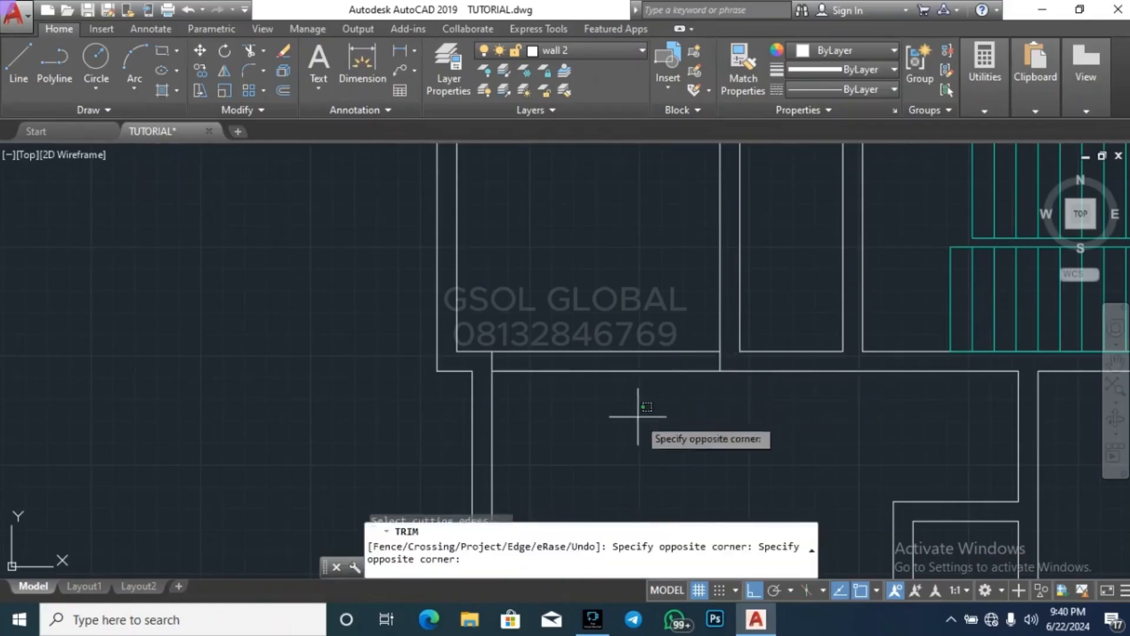
pyautogui.click(577, 299)
pyautogui.press('Escape')
pyautogui.press('Escape')
pyautogui.press('Escape')
pyautogui.press('Escape')
pyautogui.scroll(5, 737, 342)
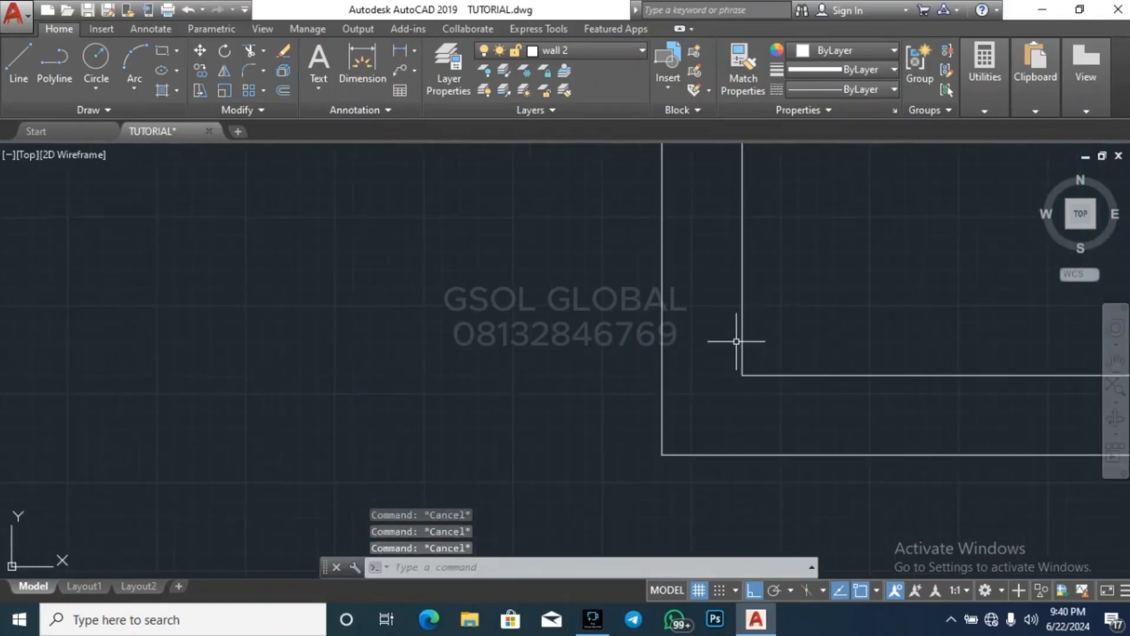
pyautogui.click(724, 327)
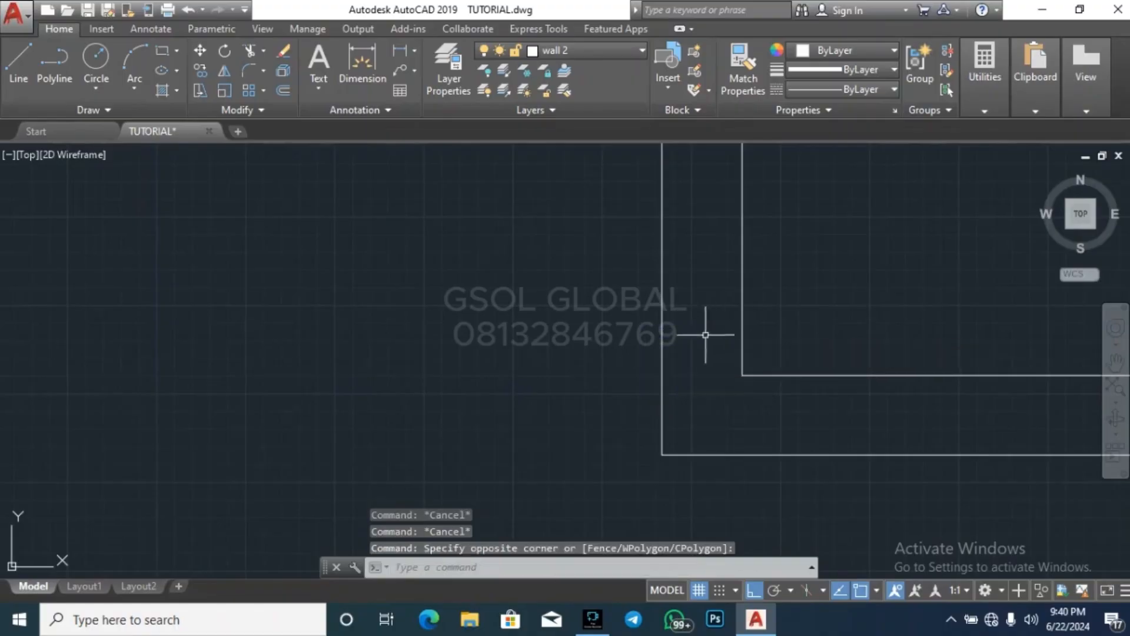
pyautogui.press('Escape')
pyautogui.press('Escape')
pyautogui.scroll(-4, 639, 328)
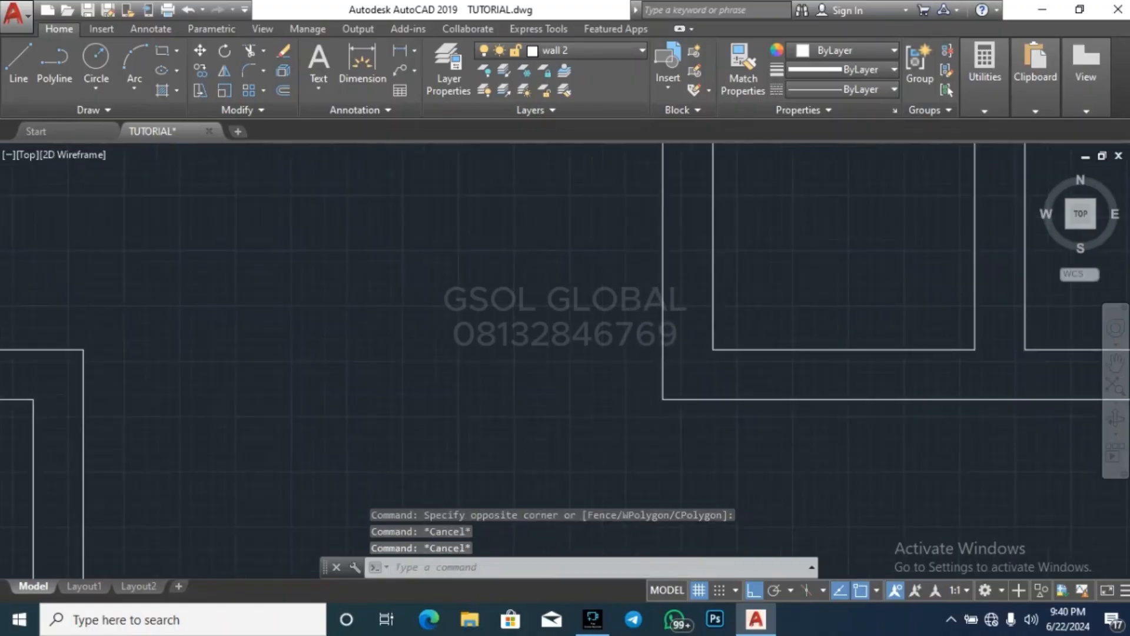
pyautogui.scroll(-2, 639, 328)
pyautogui.press('Escape')
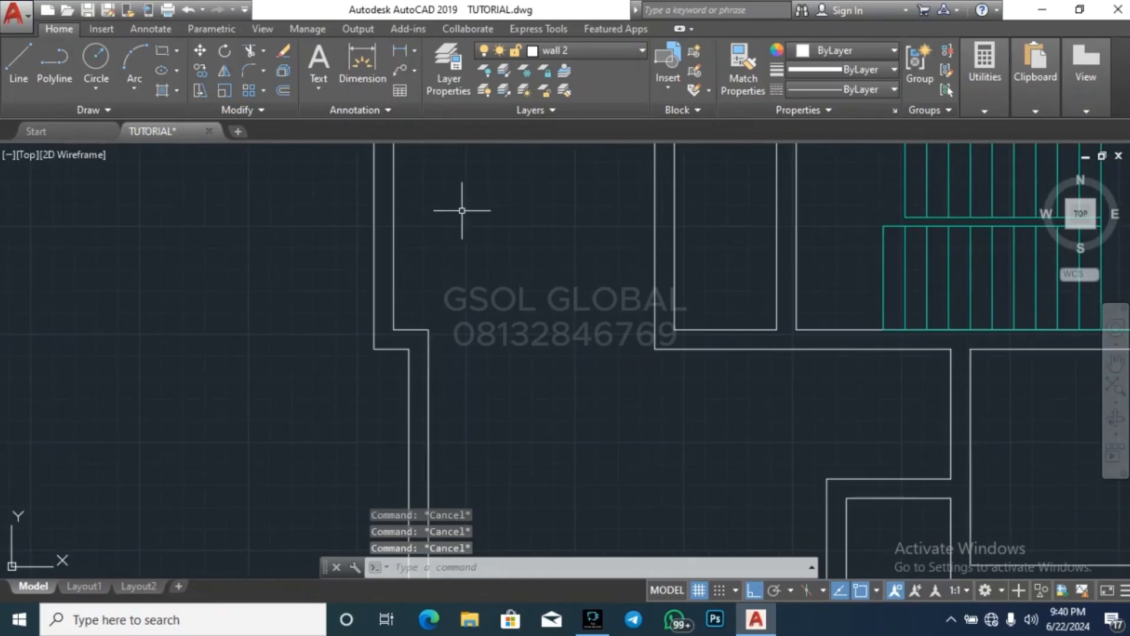
# Make ARCH the current layer and draw a horizontal line across the wall opening along its lower edge
pyautogui.click(575, 46)
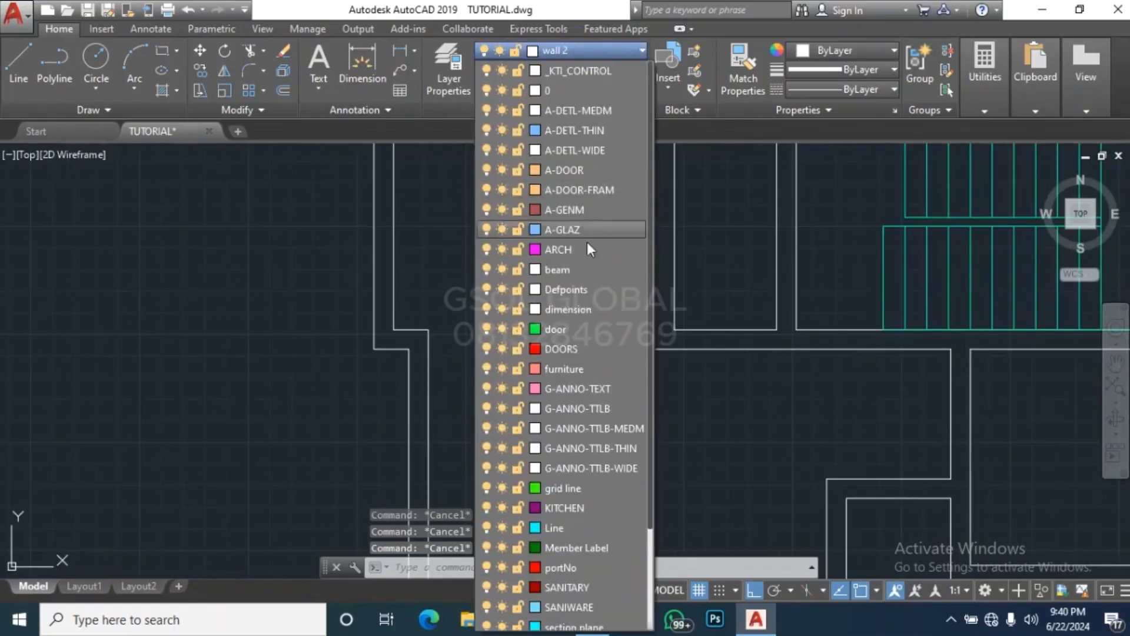
pyautogui.click(595, 251)
pyautogui.write('l')
pyautogui.press('Return')
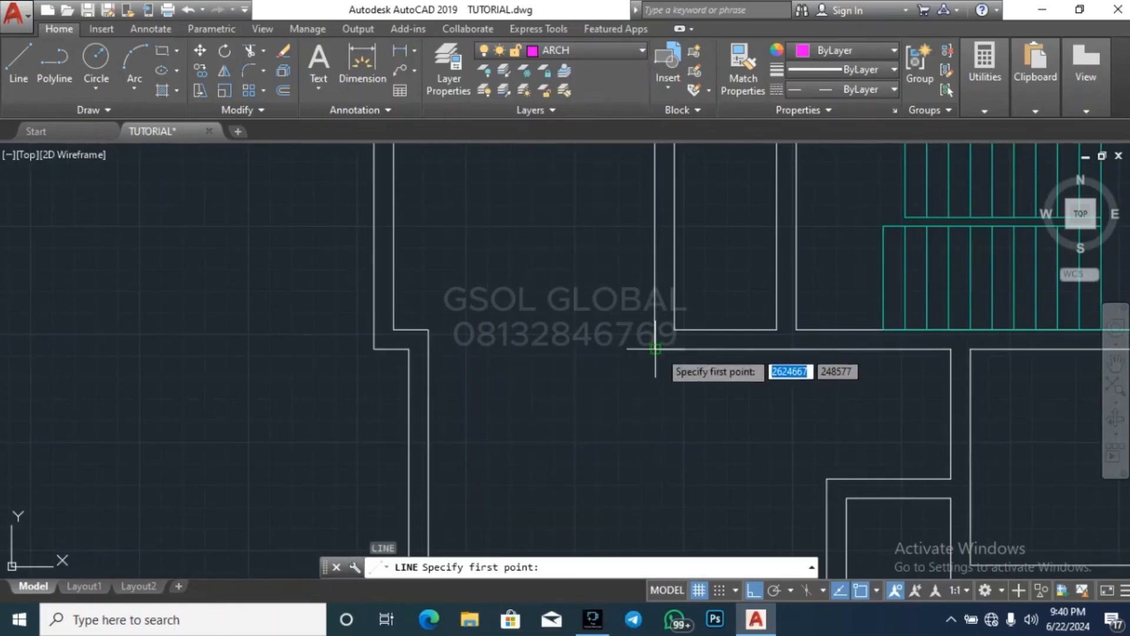
pyautogui.click(656, 348)
pyautogui.click(430, 349)
pyautogui.press('Escape')
pyautogui.press('Escape')
pyautogui.press('Escape')
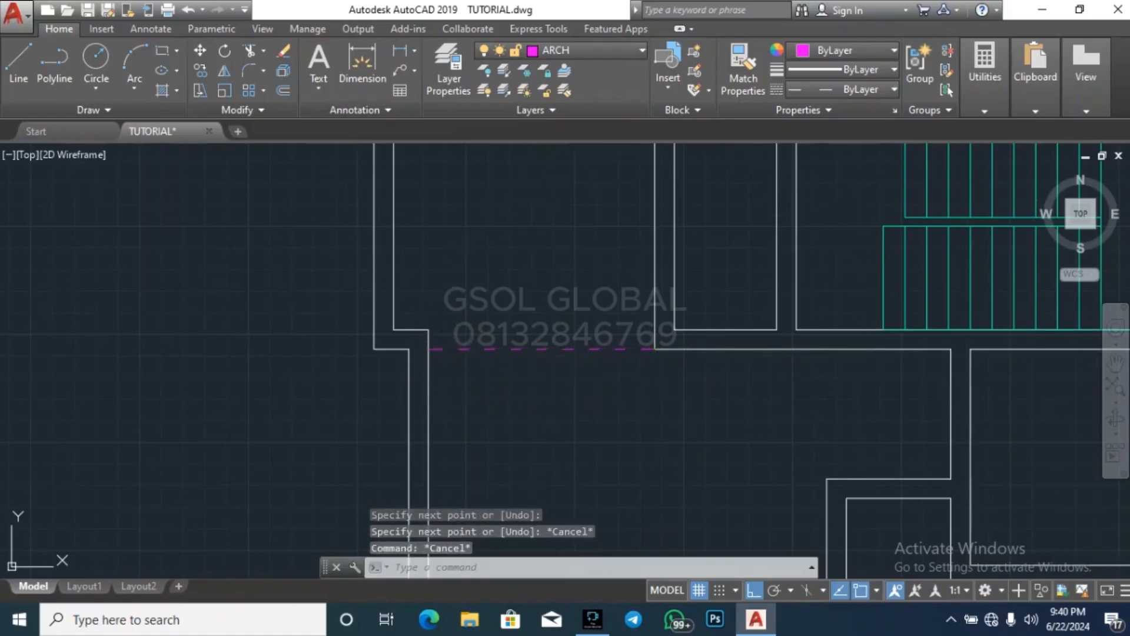
# Offset the dashed line in the opening upward by 225
pyautogui.write('o')
pyautogui.press('Return')
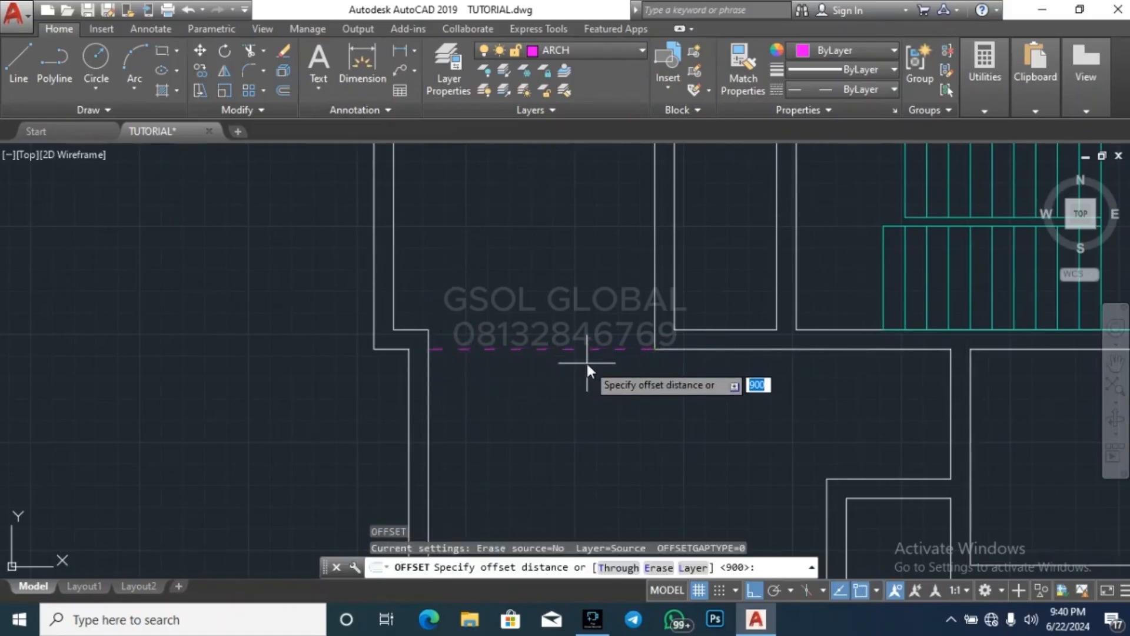
pyautogui.write('22')
pyautogui.press('Return')
pyautogui.click(589, 349)
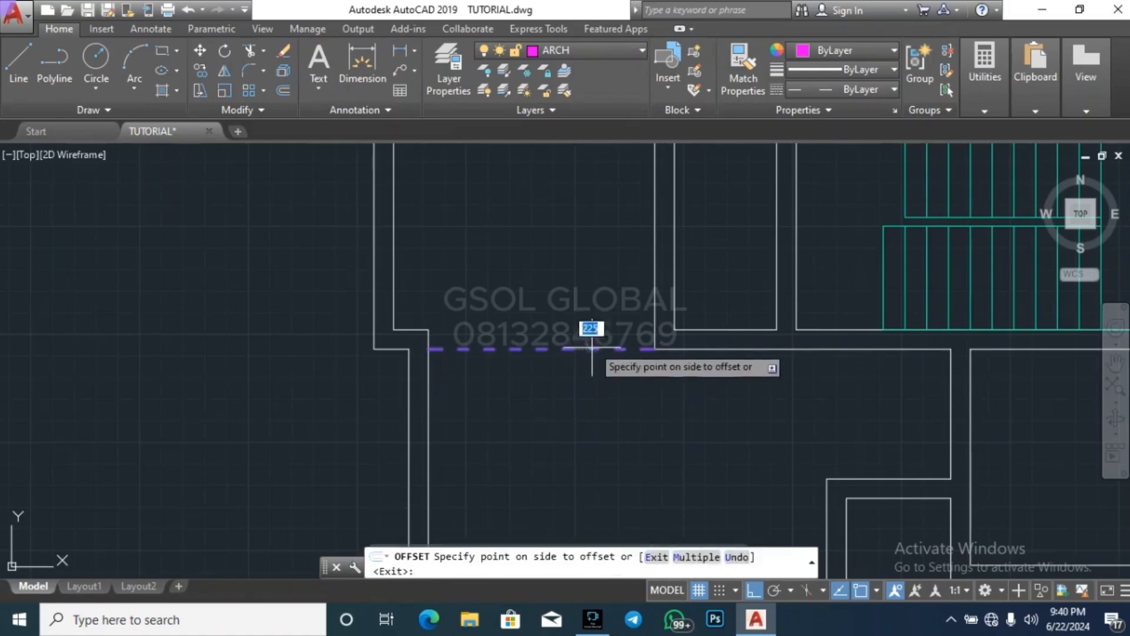
pyautogui.click(534, 340)
pyautogui.press('Escape')
pyautogui.press('Escape')
pyautogui.press('Escape')
pyautogui.scroll(-10, 534, 340)
pyautogui.press('Escape')
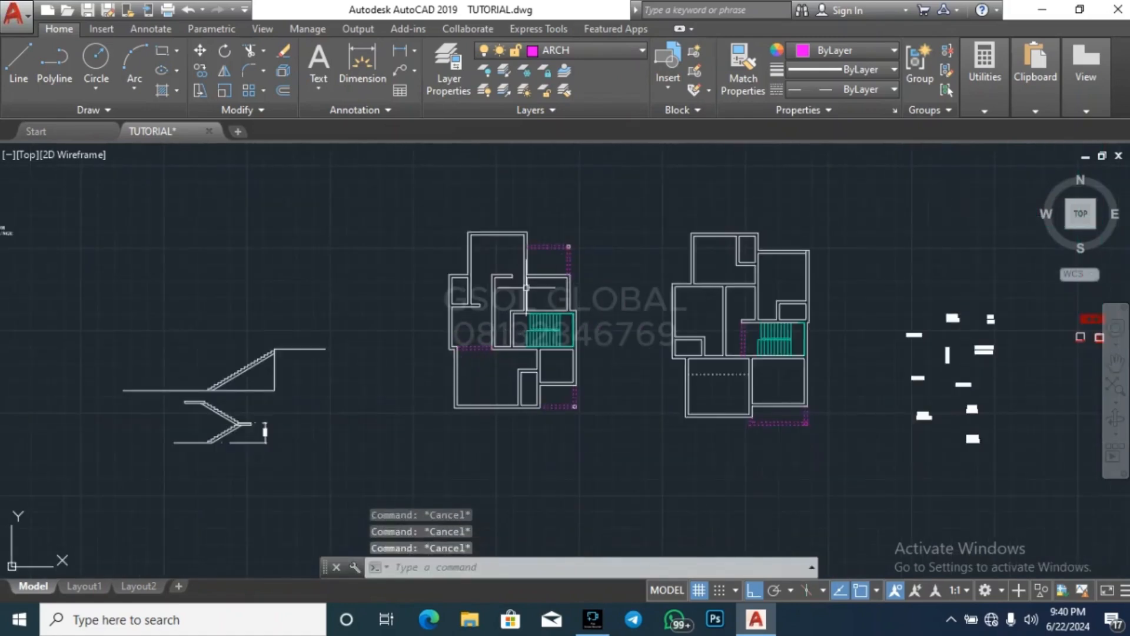
pyautogui.scroll(6, 510, 340)
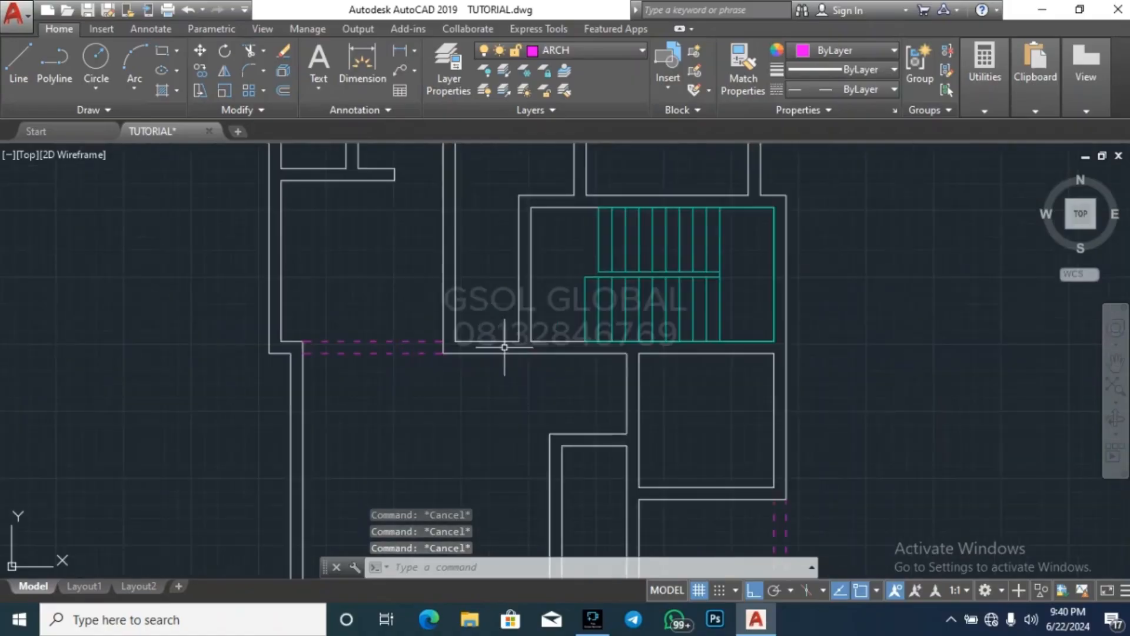
pyautogui.write('l')
pyautogui.press('Return')
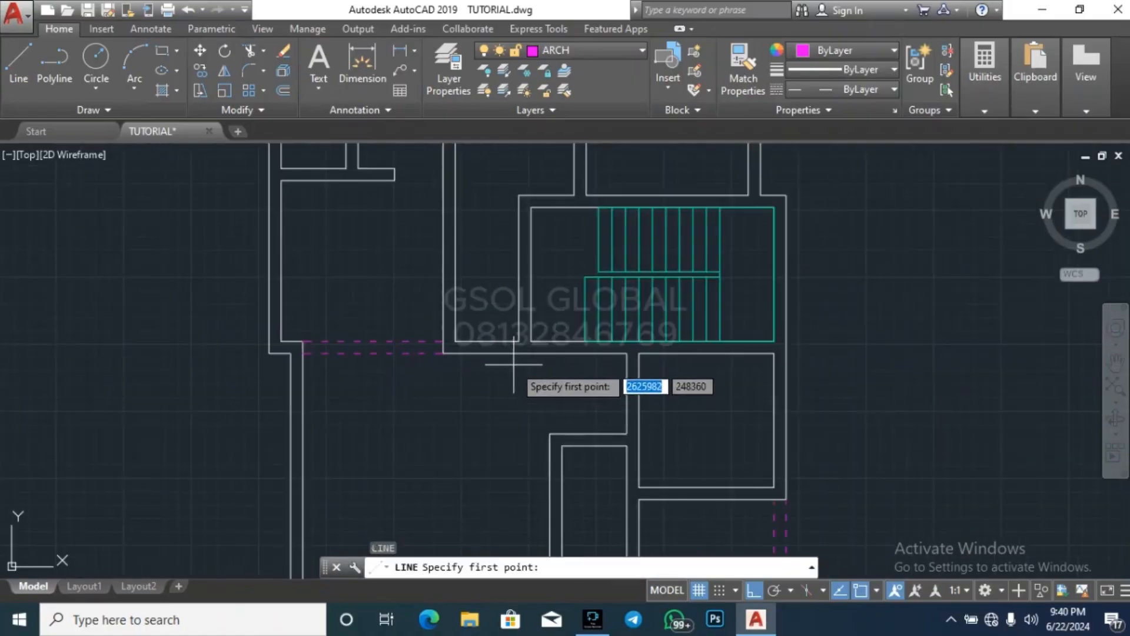
pyautogui.scroll(-2, 516, 364)
pyautogui.scroll(2, 567, 374)
pyautogui.scroll(2, 409, 361)
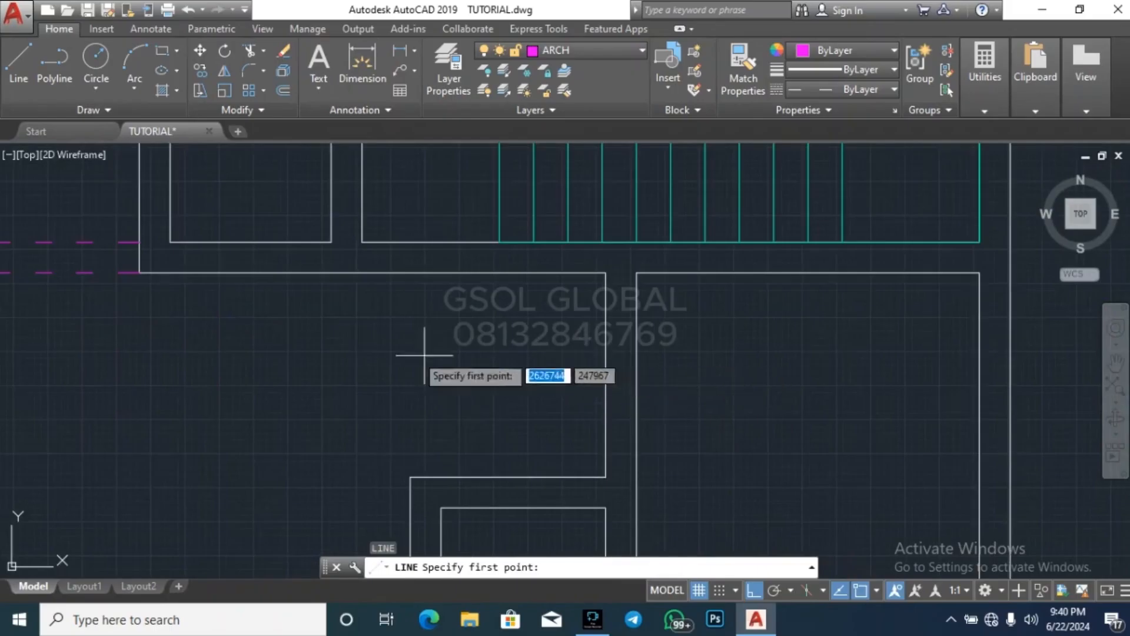
pyautogui.scroll(-3, 580, 404)
pyautogui.scroll(2, 458, 381)
pyautogui.scroll(4, 458, 380)
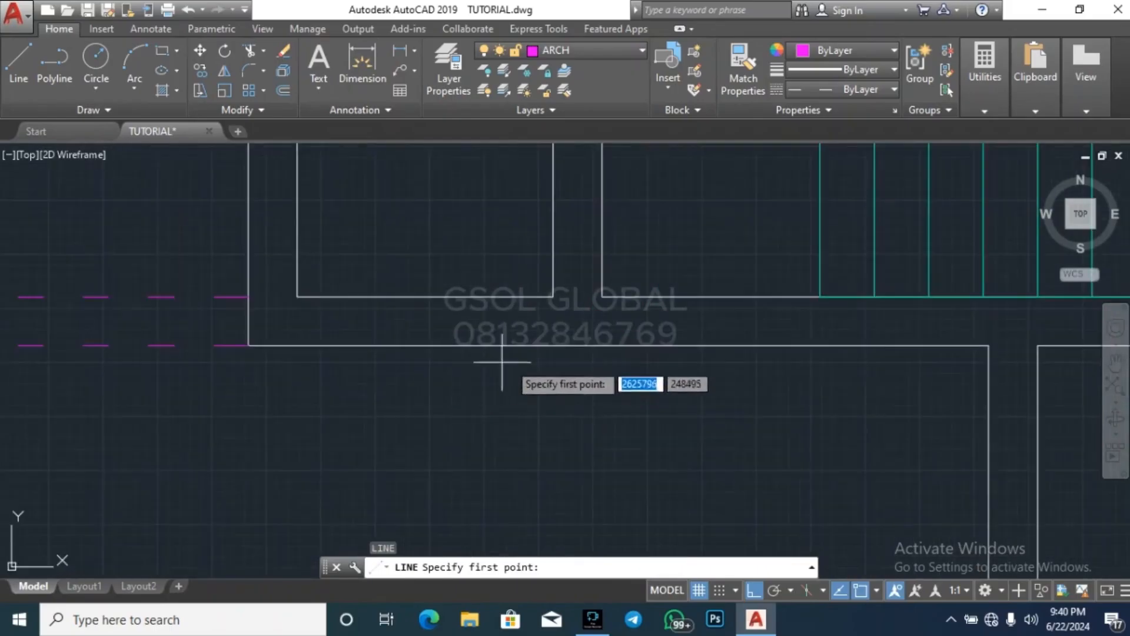
pyautogui.click(554, 297)
pyautogui.press('Escape')
pyautogui.press('Escape')
pyautogui.press('Escape')
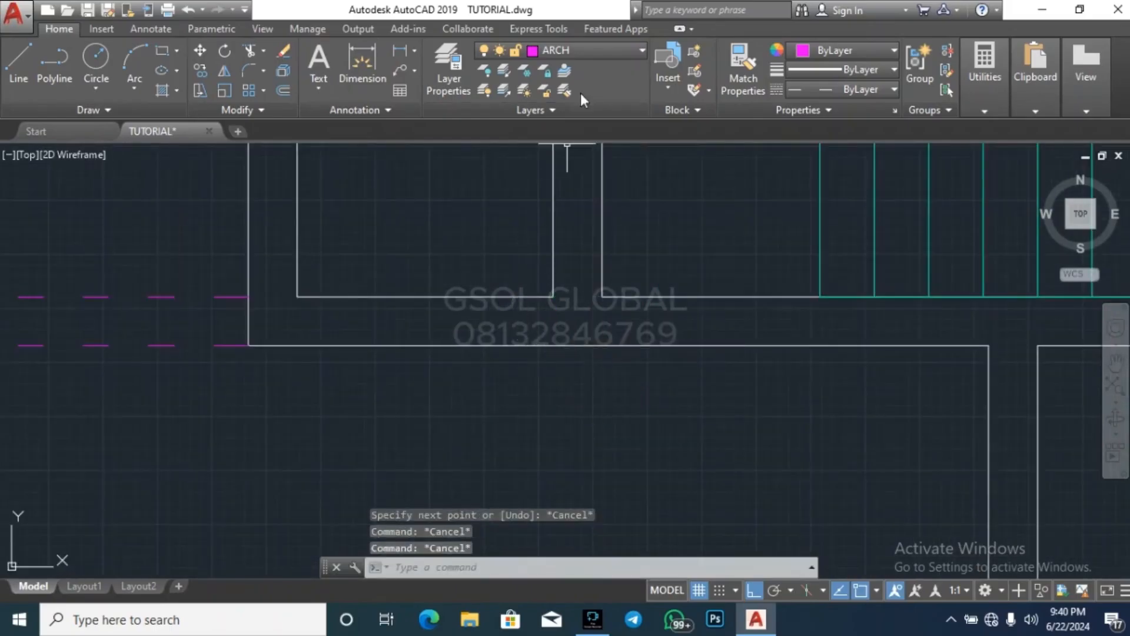
# Make WALL the current layer and draw a line from the passage's lower right corner straight down across the wall thickness
pyautogui.click(609, 48)
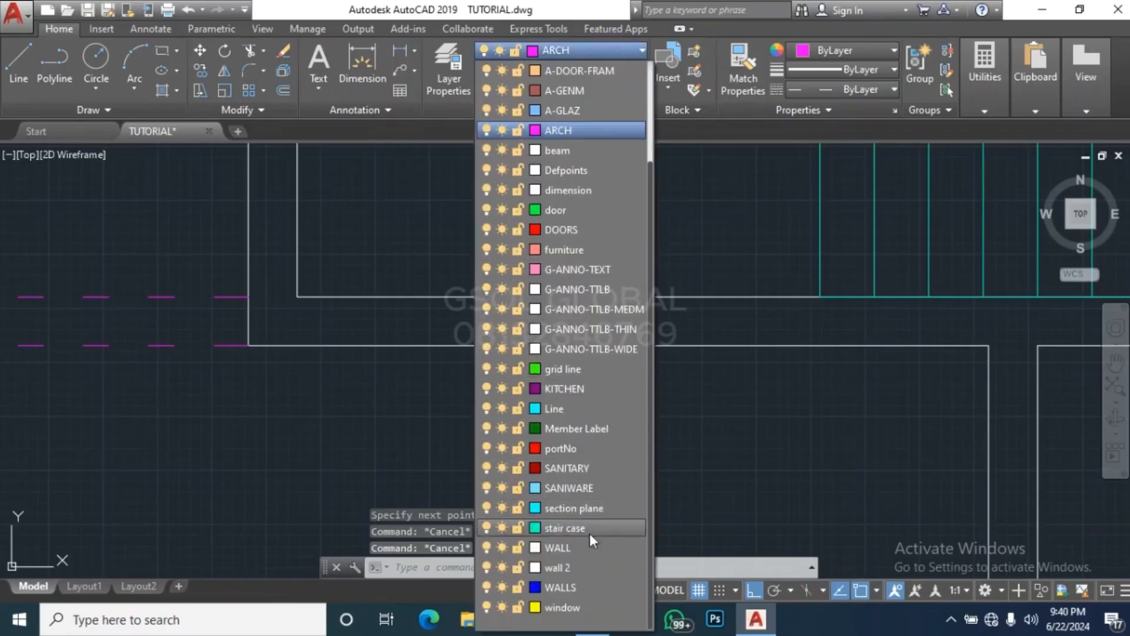
pyautogui.click(589, 548)
pyautogui.write('l')
pyautogui.press('Return')
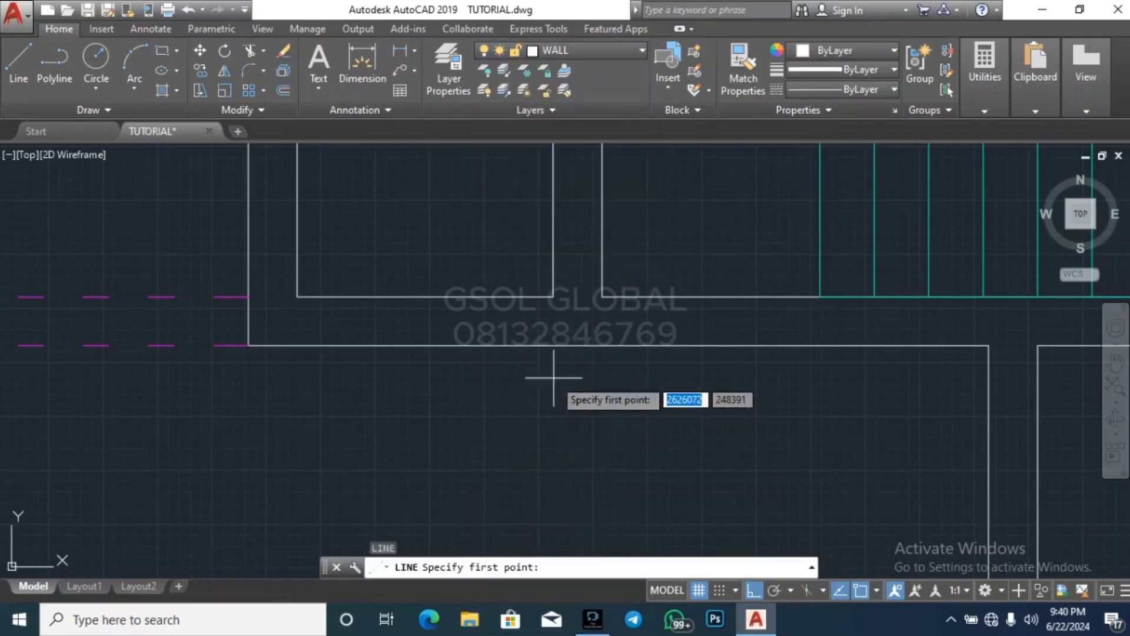
pyautogui.click(551, 298)
pyautogui.press('Escape')
pyautogui.press('Escape')
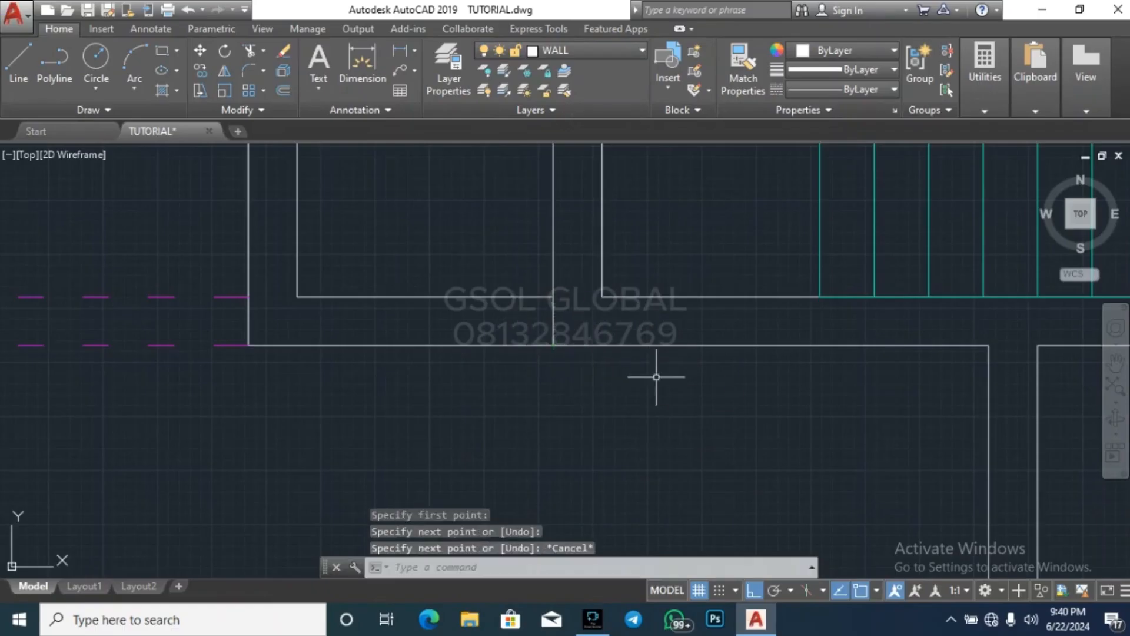
# Offset the short closing line across the horizontal wall below the stairs by 900 to the left
pyautogui.write('o')
pyautogui.press('Return')
pyautogui.write('900')
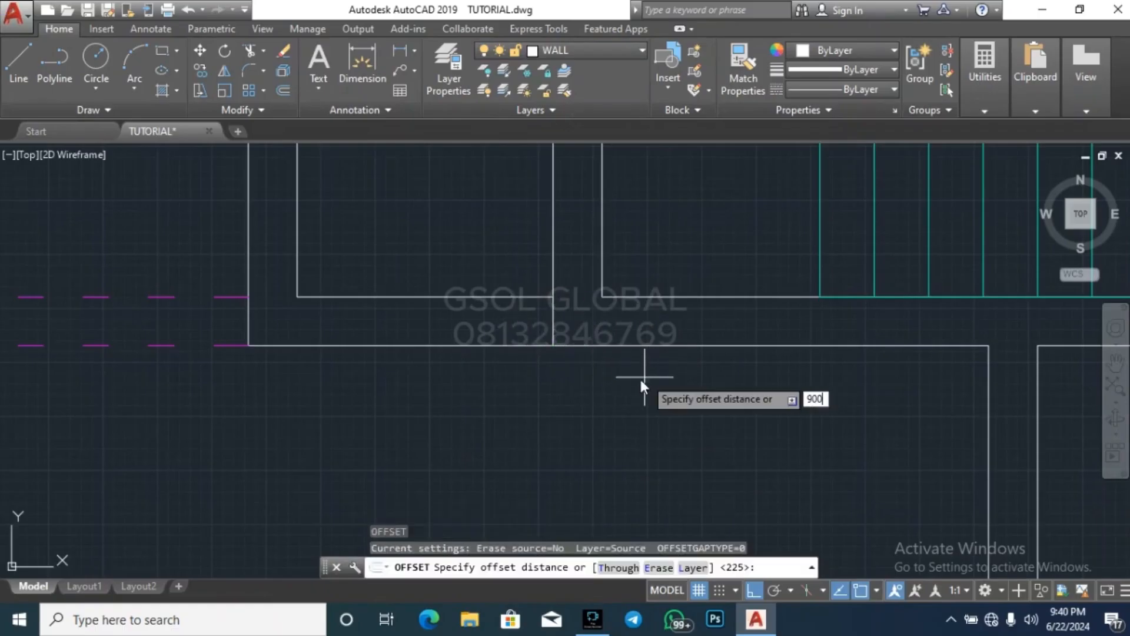
pyautogui.press('Return')
pyautogui.click(553, 325)
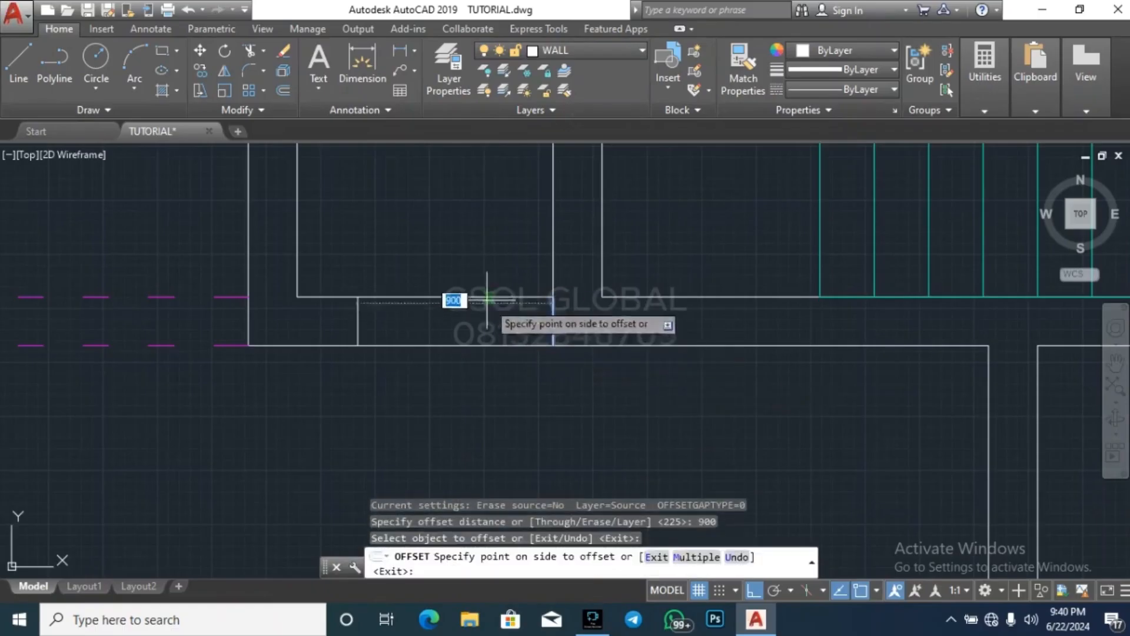
pyautogui.click(454, 299)
pyautogui.press('Escape')
pyautogui.press('Escape')
# Trim both horizontal wall lines between the two short closing lines to open the passage left of the staircase
pyautogui.write('tr')
pyautogui.press('Return')
pyautogui.press('Return')
pyautogui.click(492, 393)
pyautogui.click(417, 225)
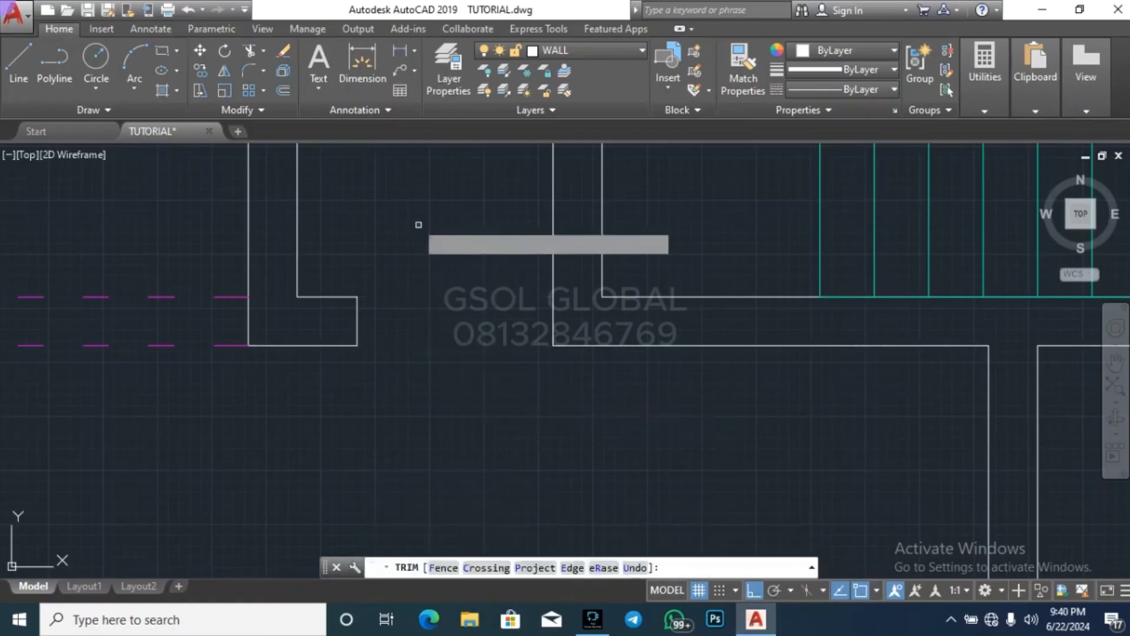
pyautogui.press('Escape')
pyautogui.scroll(-8, 505, 406)
pyautogui.press('Escape')
pyautogui.press('Escape')
pyautogui.press('Escape')
pyautogui.scroll(-3, 555, 247)
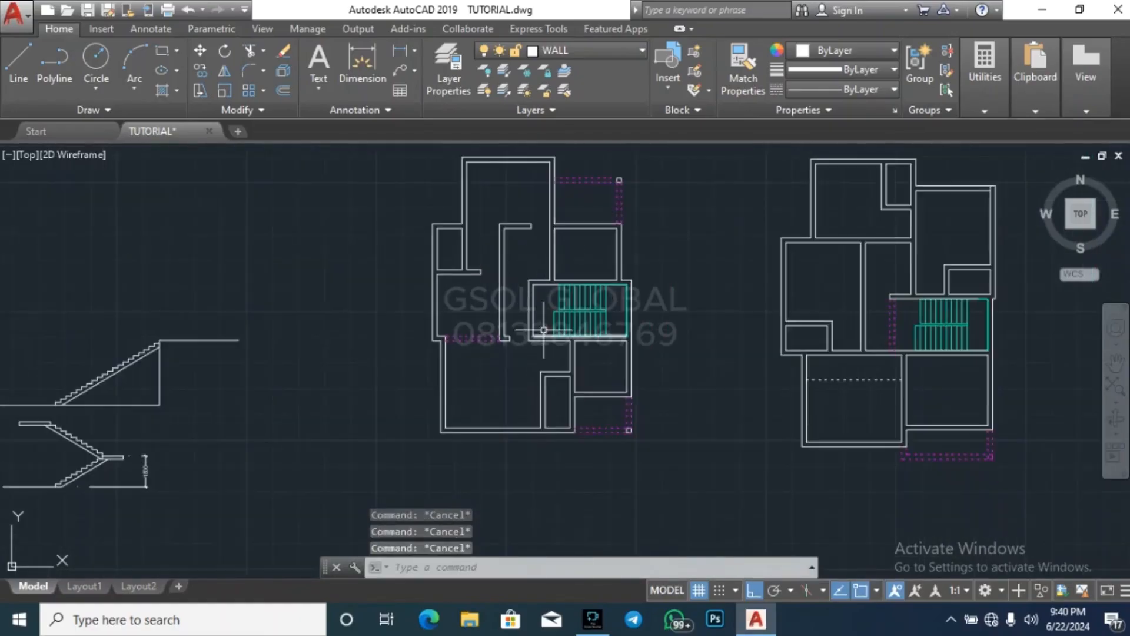
# Draw a line across the thickness of the vertical wall where it meets the staircase's upper wall
pyautogui.scroll(3, 561, 234)
pyautogui.scroll(2, 563, 236)
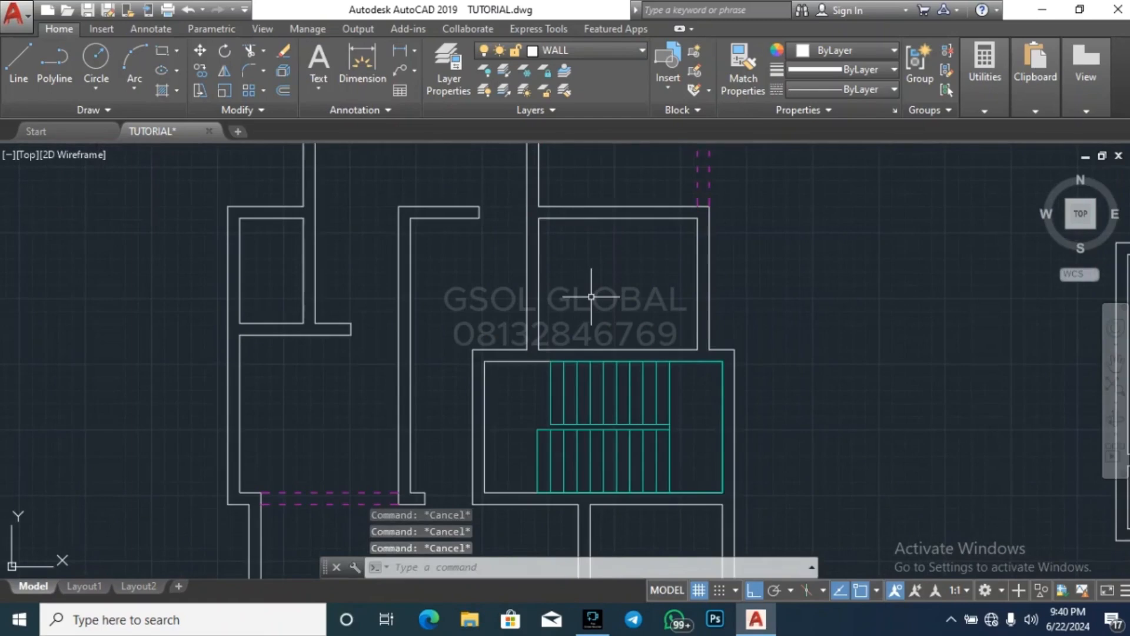
pyautogui.write('l')
pyautogui.press('Return')
pyautogui.scroll(2, 591, 296)
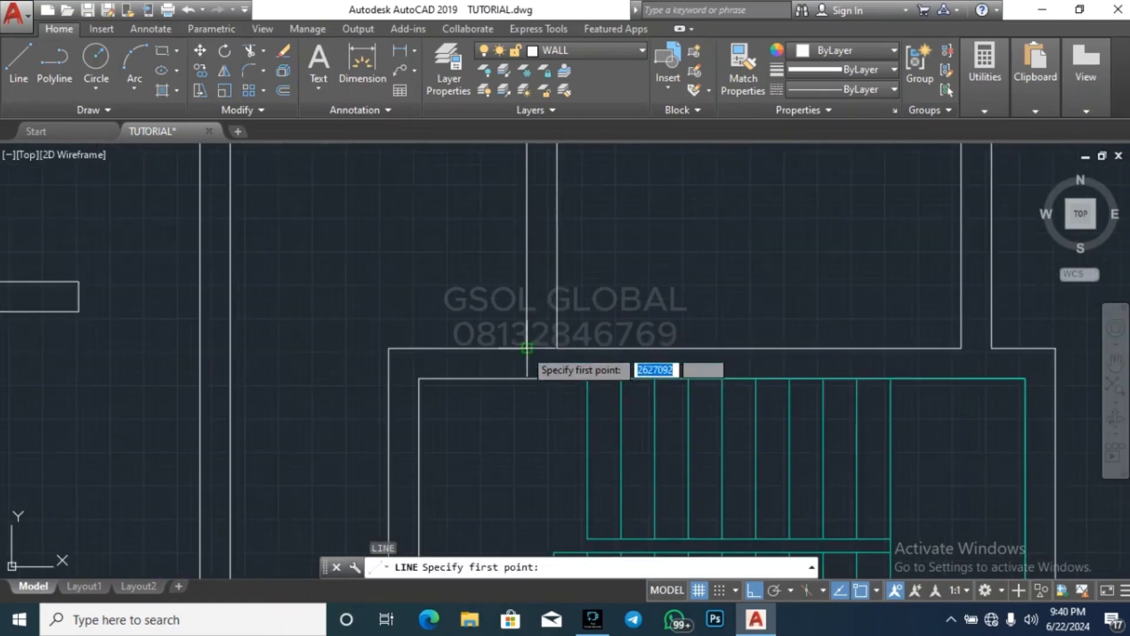
pyautogui.click(557, 348)
pyautogui.click(526, 349)
pyautogui.press('Escape')
pyautogui.press('Return')
pyautogui.press('Return')
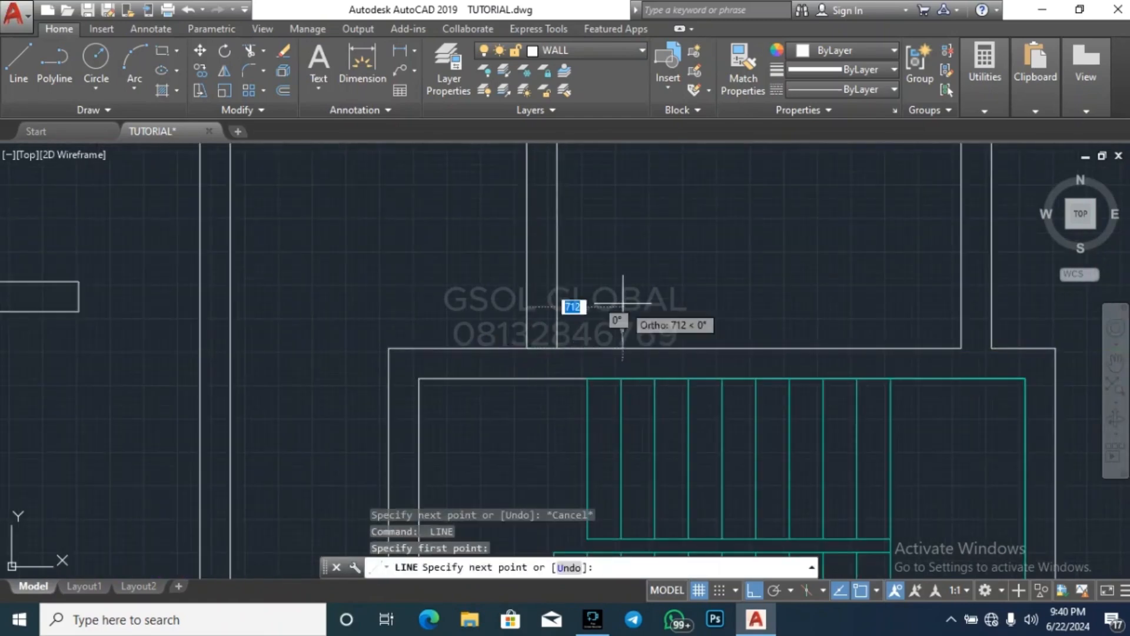
pyautogui.press('Return')
# Offset the short line at the foot of the vertical wall upward by 900
pyautogui.press('Return')
pyautogui.press('Return')
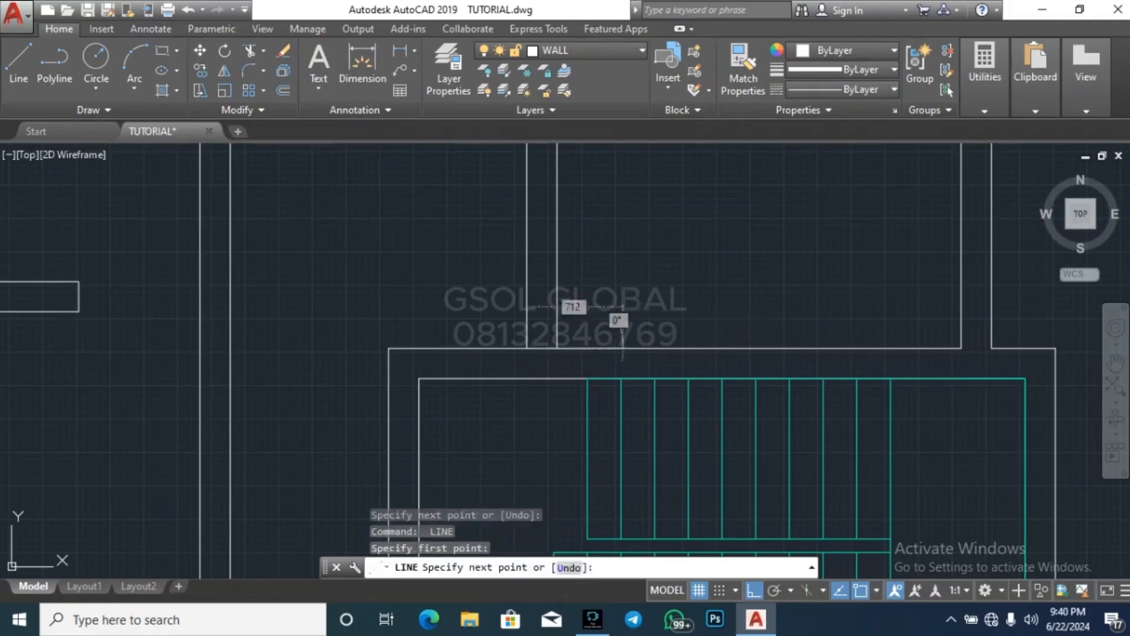
pyautogui.press('Escape')
pyautogui.press('Escape')
pyautogui.press('Escape')
pyautogui.write('o')
pyautogui.press('Return')
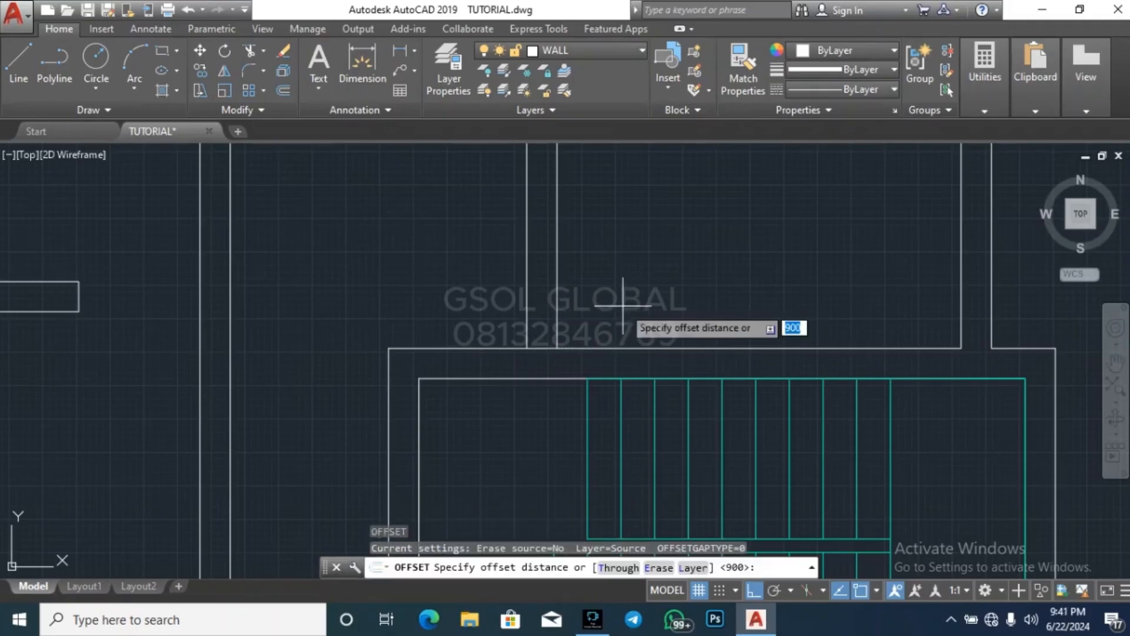
pyautogui.press('Return')
pyautogui.click(545, 348)
pyautogui.click(566, 259)
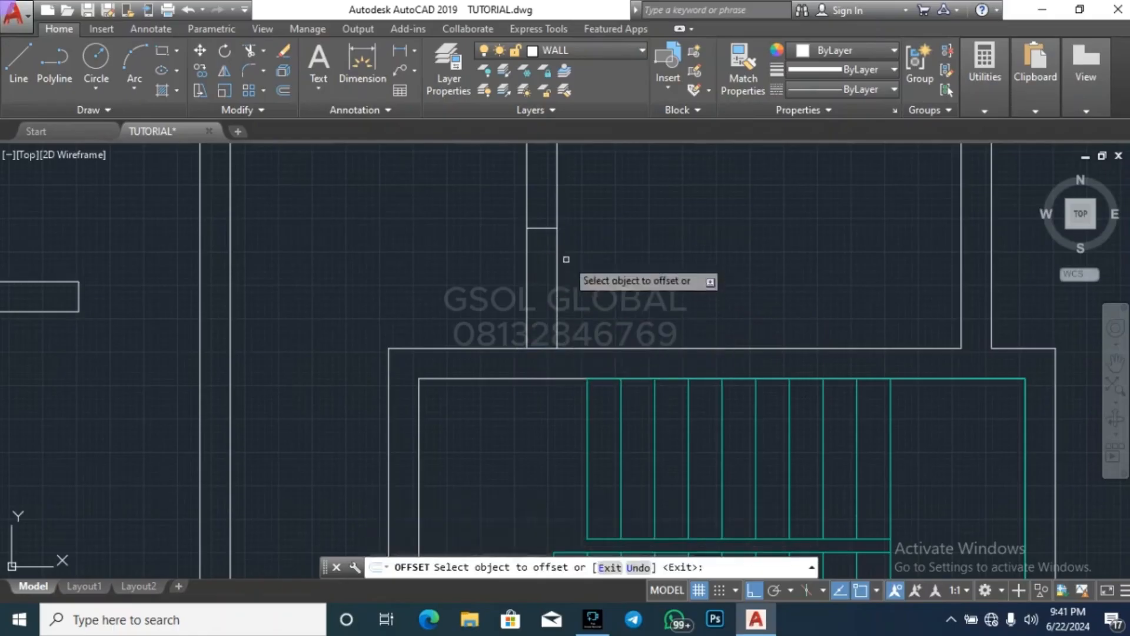
pyautogui.press('Escape')
pyautogui.press('Escape')
# Trim both vertical wall lines below the offset line to open a doorway above the staircase
pyautogui.write('tr')
pyautogui.press('Return')
pyautogui.press('Return')
pyautogui.click(632, 309)
pyautogui.click(460, 282)
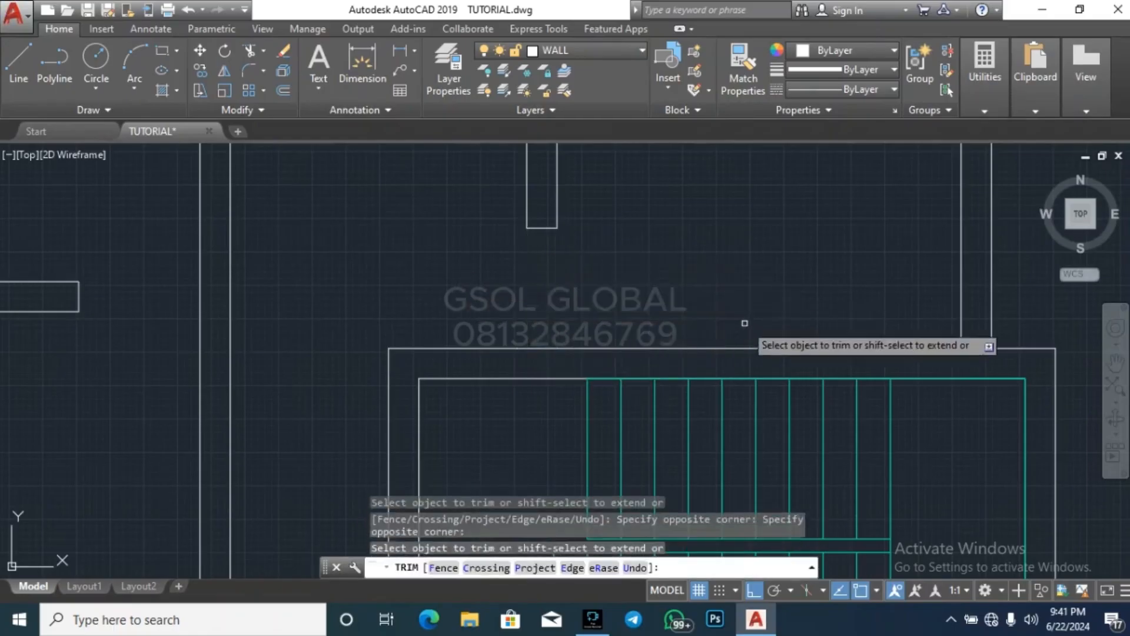
pyautogui.scroll(-8, 744, 323)
pyautogui.press('Escape')
pyautogui.press('Escape')
pyautogui.press('Escape')
# Draw a line across the vertical wall level with the lower dashed line of the upper porch
pyautogui.scroll(5, 718, 251)
pyautogui.press('Escape')
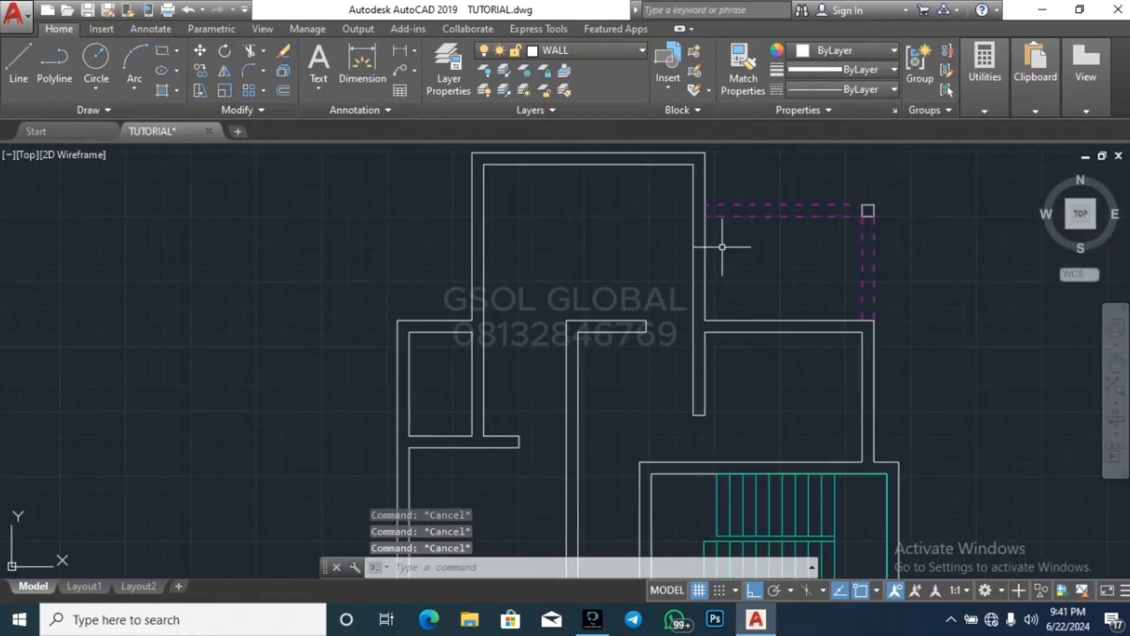
pyautogui.write('l')
pyautogui.press('Return')
pyautogui.scroll(2, 711, 336)
pyautogui.scroll(-2, 662, 388)
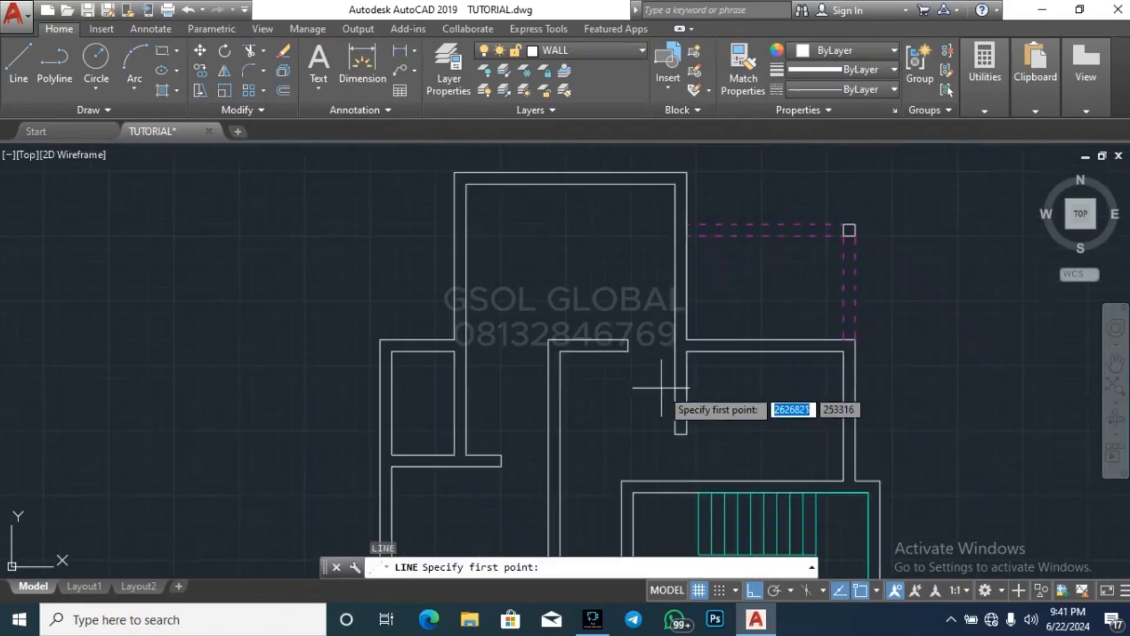
pyautogui.scroll(2, 682, 254)
pyautogui.scroll(2, 682, 254)
pyautogui.click(692, 206)
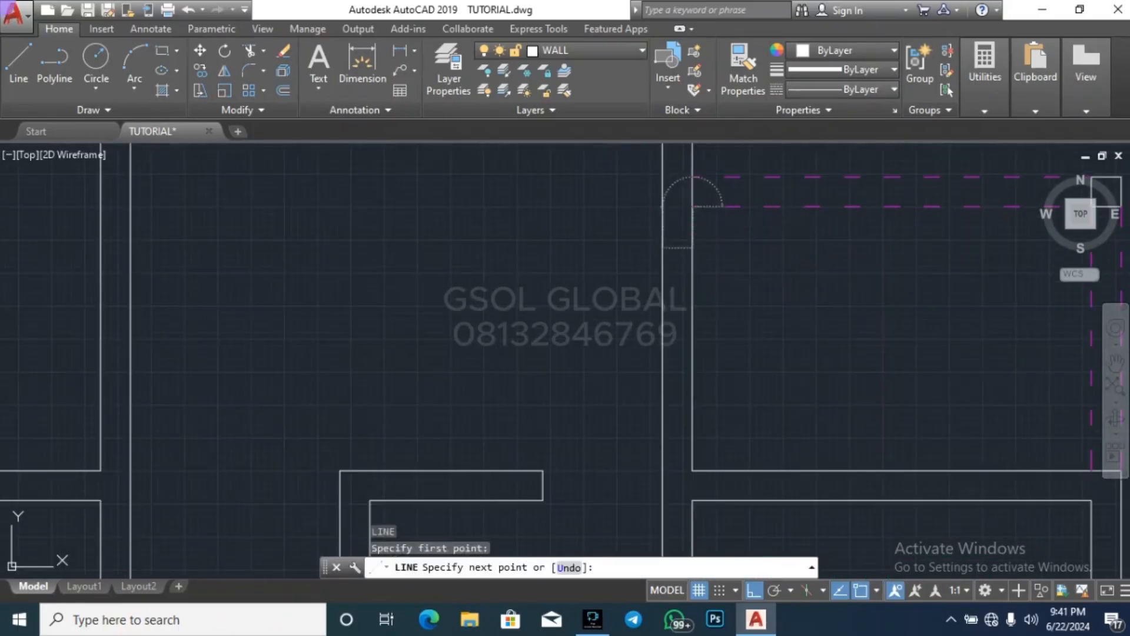
pyautogui.click(663, 206)
pyautogui.press('Escape')
# Offset the short line across the wall beside the upper porch downward by 900
pyautogui.write('o')
pyautogui.press('Return')
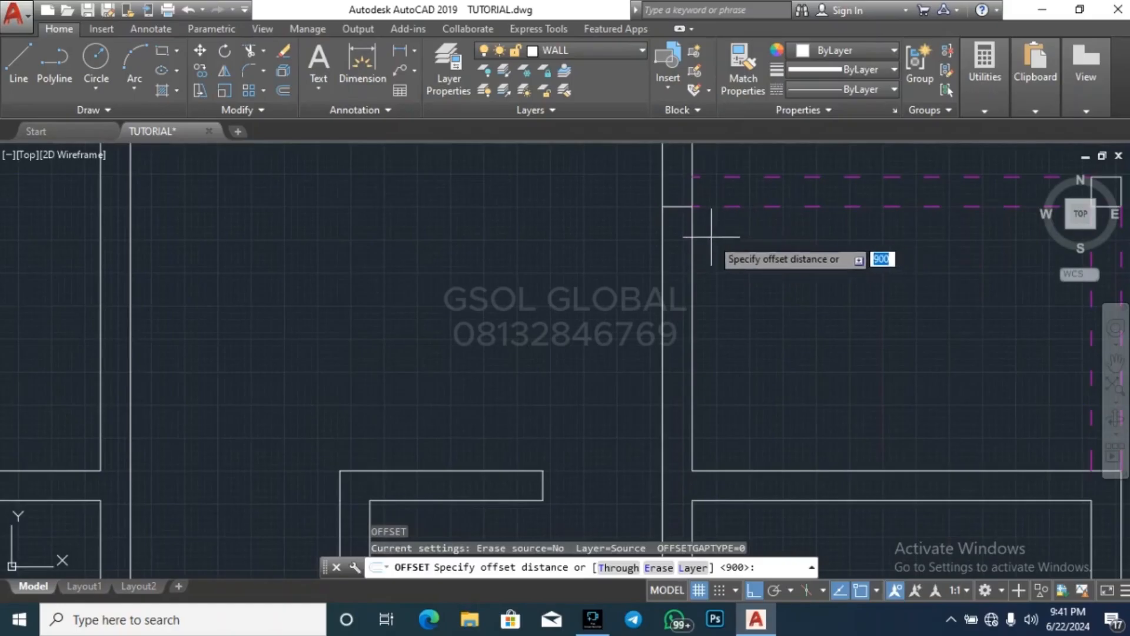
pyautogui.press('Return')
pyautogui.click(681, 206)
pyautogui.click(749, 299)
pyautogui.press('Escape')
pyautogui.press('Escape')
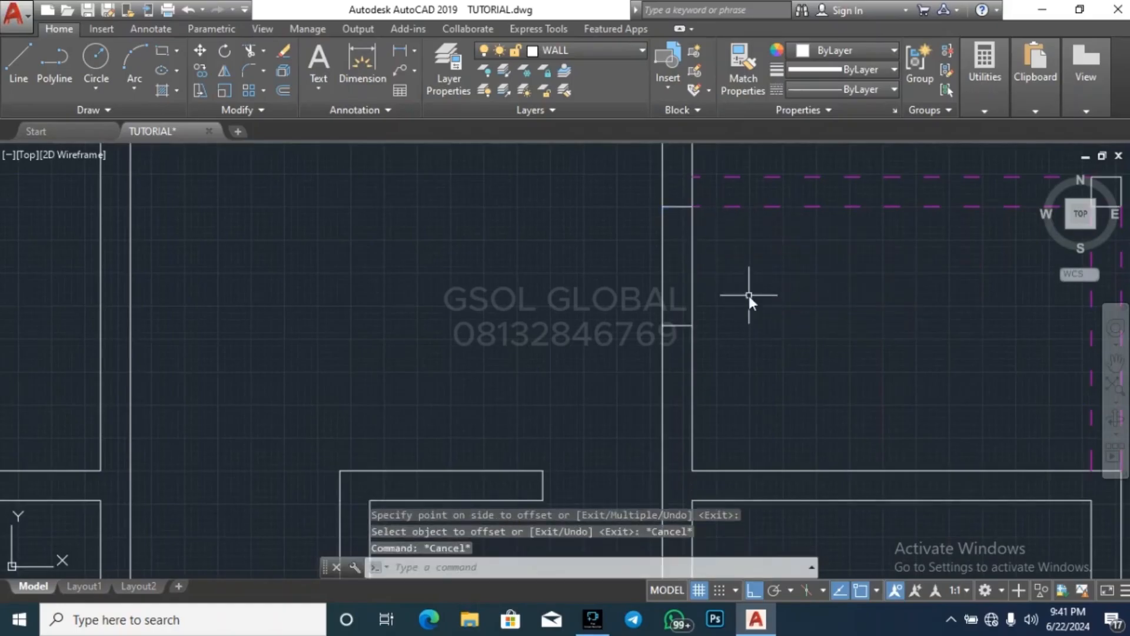
# Trim both vertical wall lines between the two short lines to open a doorway onto the upper porch
pyautogui.write('tr')
pyautogui.press('Return')
pyautogui.press('Return')
pyautogui.click(772, 277)
pyautogui.press('Escape')
pyautogui.scroll(-3, 726, 253)
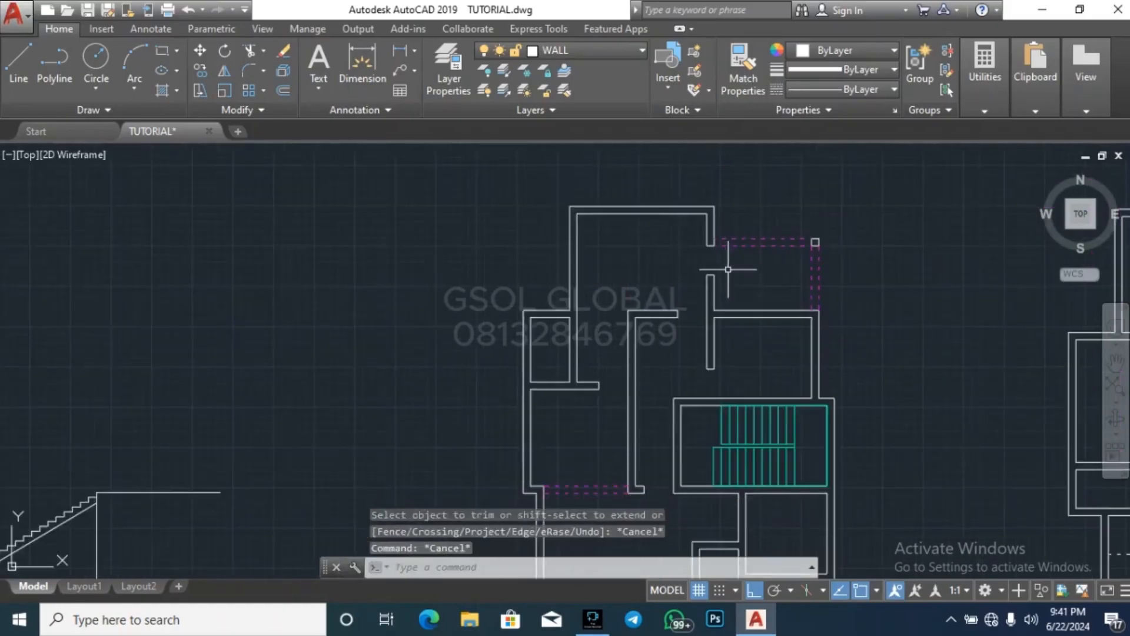
pyautogui.press('Escape')
pyautogui.press('Escape')
pyautogui.scroll(-1, 586, 249)
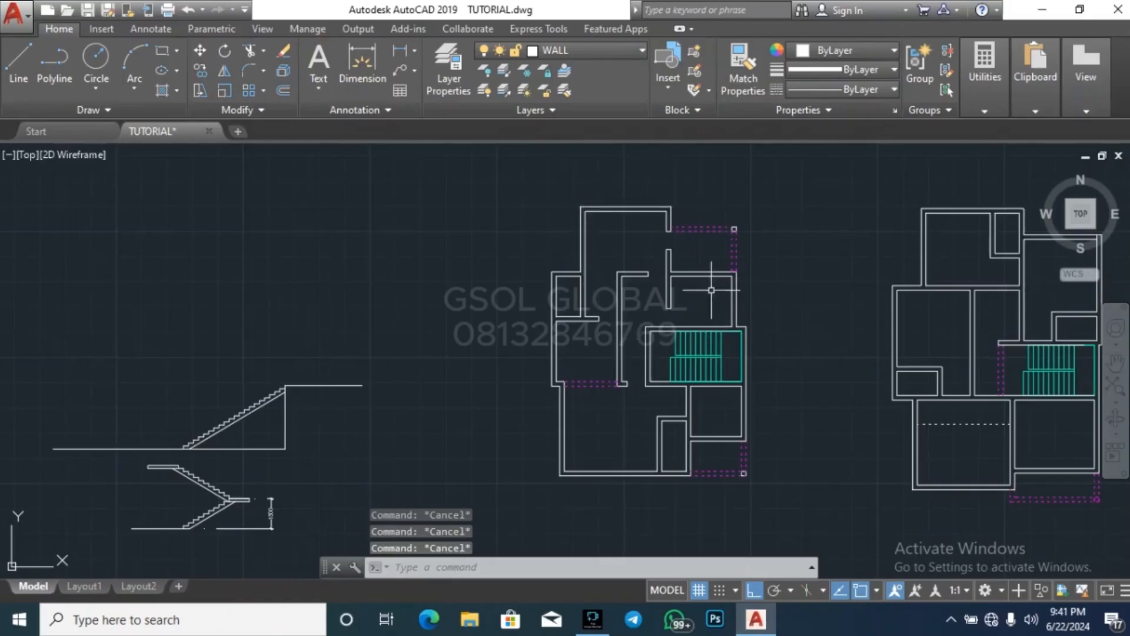
# Draw a vertical line across the horizontal wall below the upper porch, at the room's inner upper right corner
pyautogui.scroll(2, 711, 290)
pyautogui.write('l')
pyautogui.press('Return')
pyautogui.scroll(4, 736, 247)
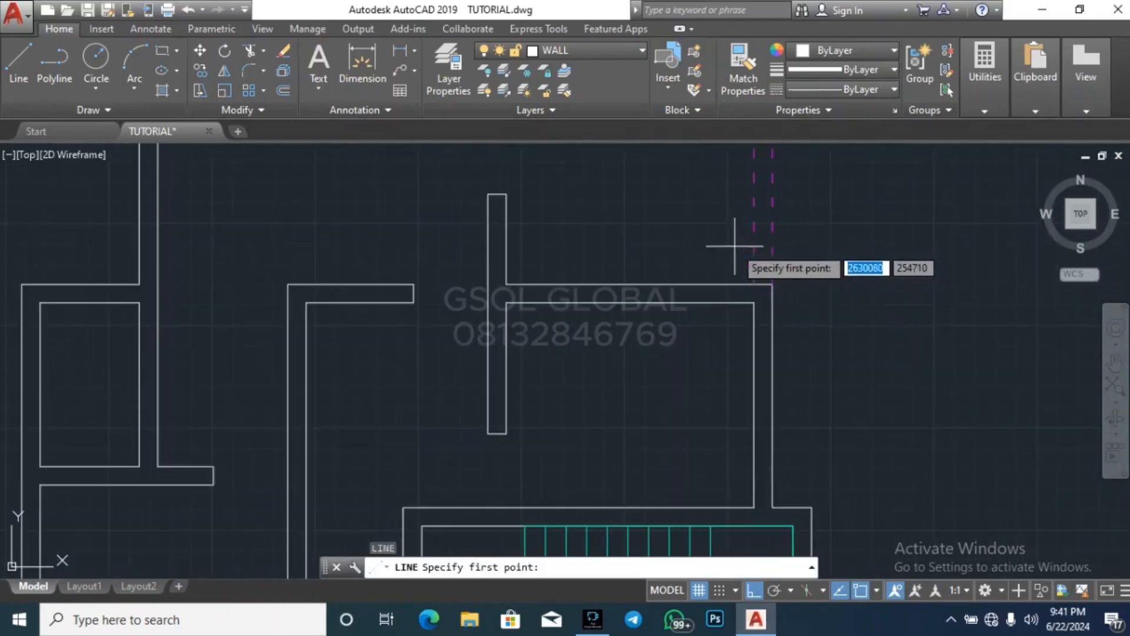
pyautogui.click(753, 302)
pyautogui.click(753, 285)
pyautogui.press('Escape')
pyautogui.press('Escape')
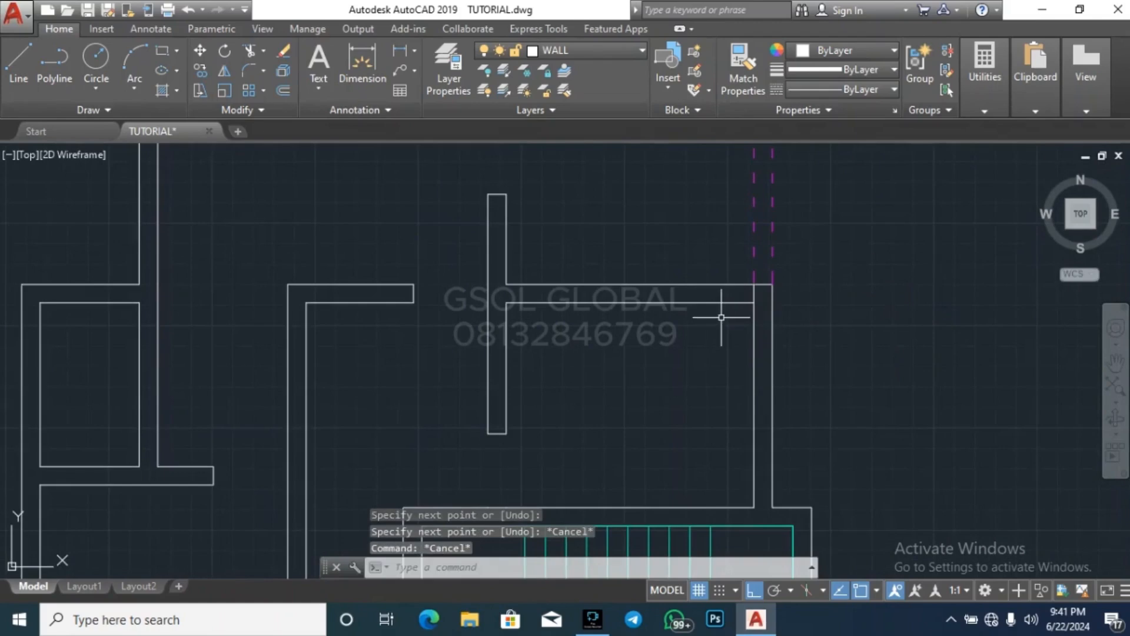
# Offset the short vertical line at that wall's right end by 900 to the left
pyautogui.press('Return')
pyautogui.press('Return')
pyautogui.click(754, 293)
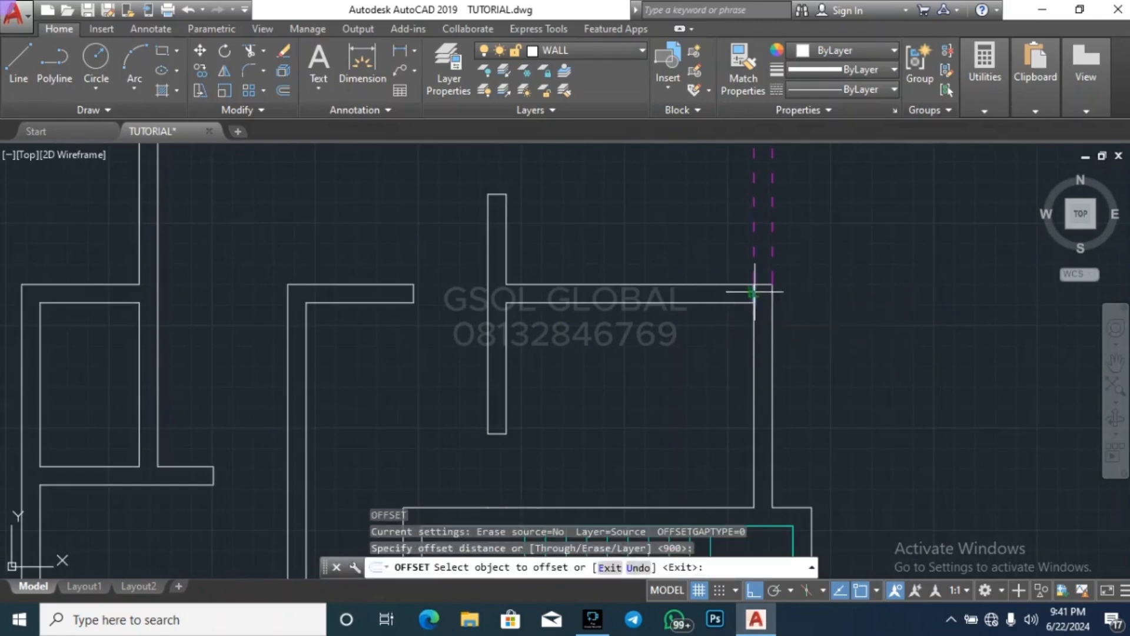
pyautogui.click(687, 352)
pyautogui.press('Escape')
pyautogui.press('Escape')
pyautogui.write('tr')
pyautogui.press('Return')
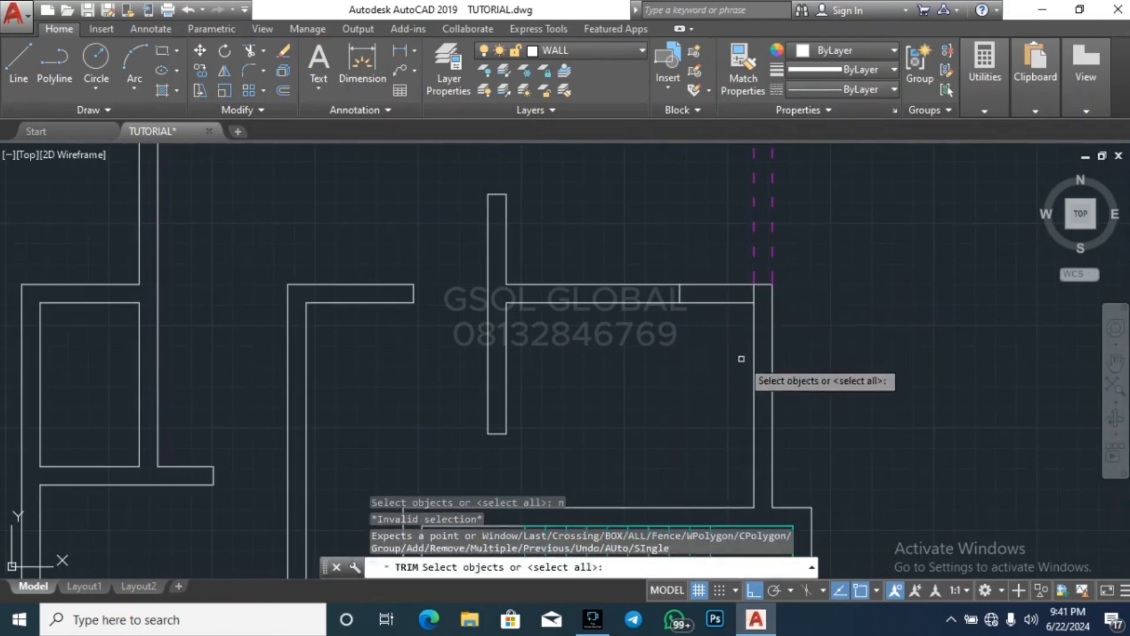
pyautogui.click(749, 368)
pyautogui.click(696, 240)
pyautogui.press('Escape')
# Trim both horizontal wall lines between the two short vertical lines to open a doorway below the upper porch
pyautogui.press('Return')
pyautogui.press('Return')
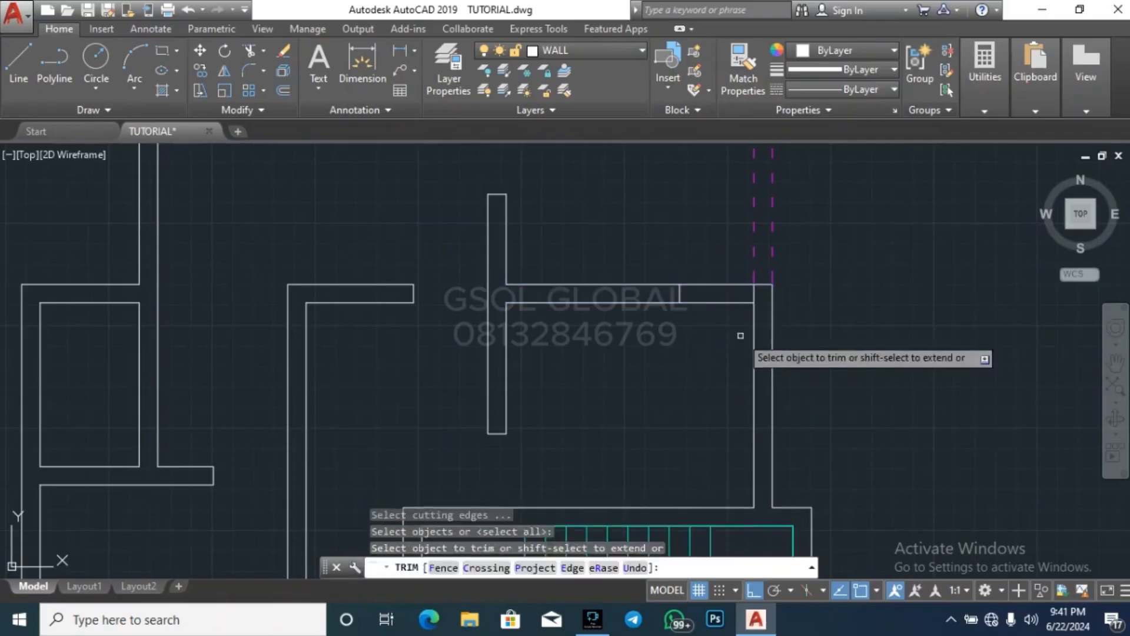
pyautogui.click(741, 336)
pyautogui.click(714, 255)
pyautogui.press('Escape')
pyautogui.scroll(-6, 580, 322)
pyautogui.press('Escape')
pyautogui.press('Escape')
pyautogui.press('Escape')
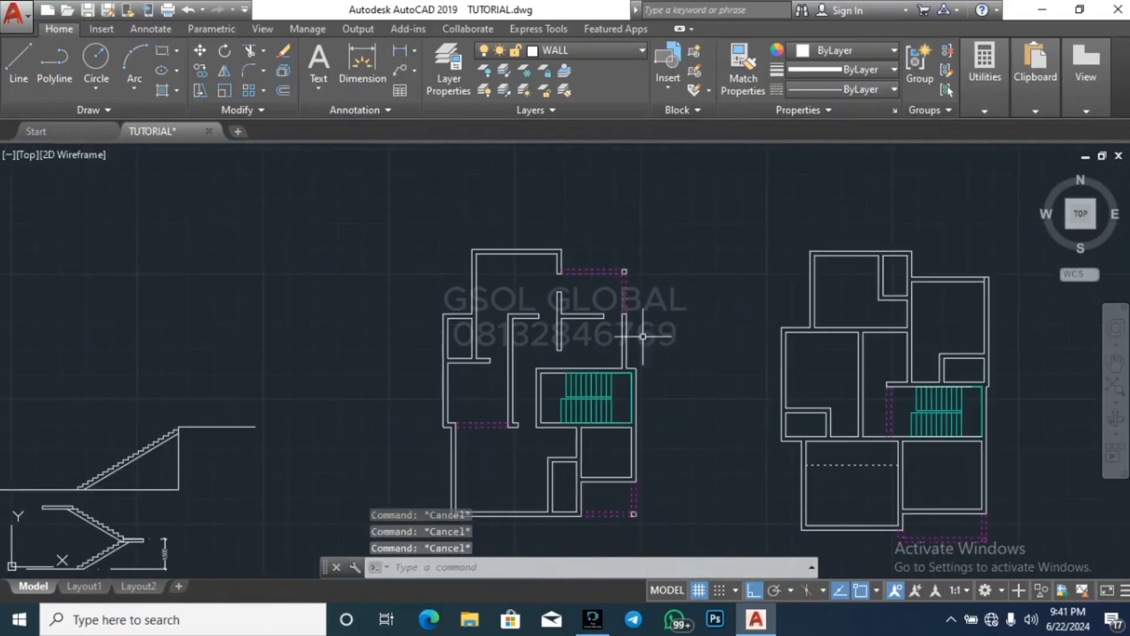
# Draw a line across the vertical wall below the stairs, level with the small room's upper outer edge
pyautogui.scroll(-2, 603, 273)
pyautogui.scroll(6, 595, 392)
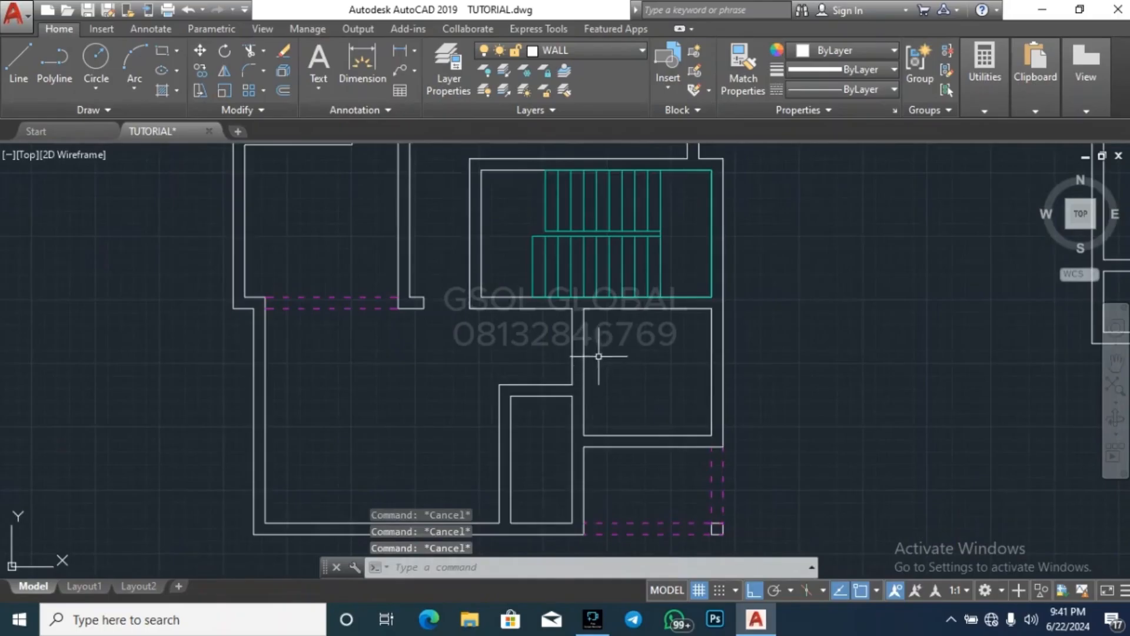
pyautogui.scroll(4, 583, 333)
pyautogui.write('l')
pyautogui.press('Return')
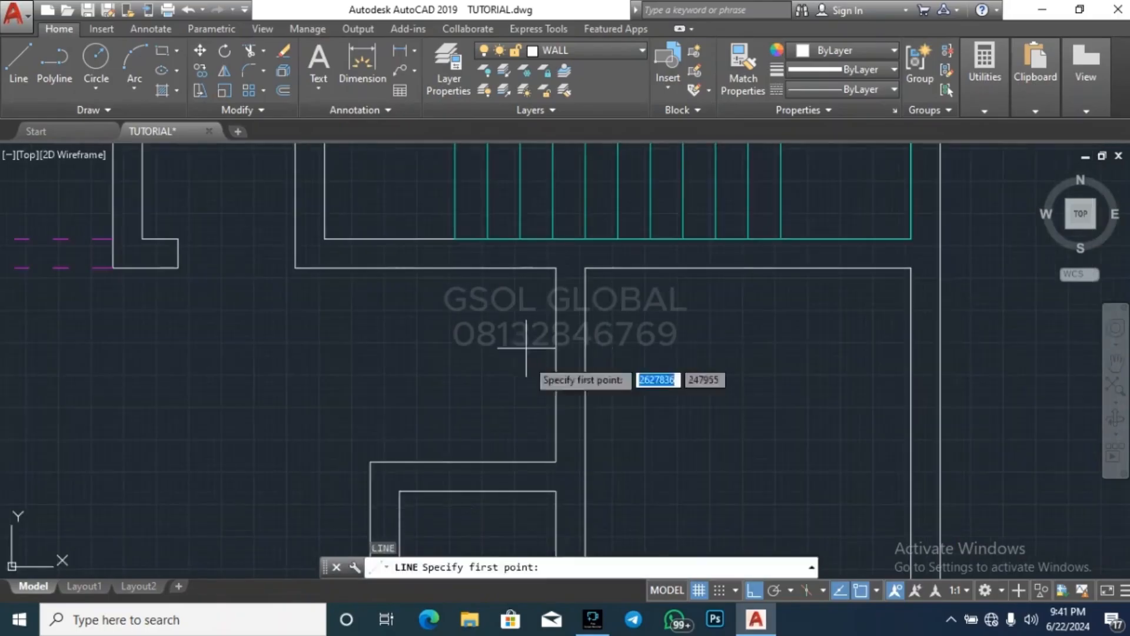
pyautogui.click(557, 462)
pyautogui.click(584, 462)
pyautogui.press('Escape')
pyautogui.press('Escape')
pyautogui.press('Escape')
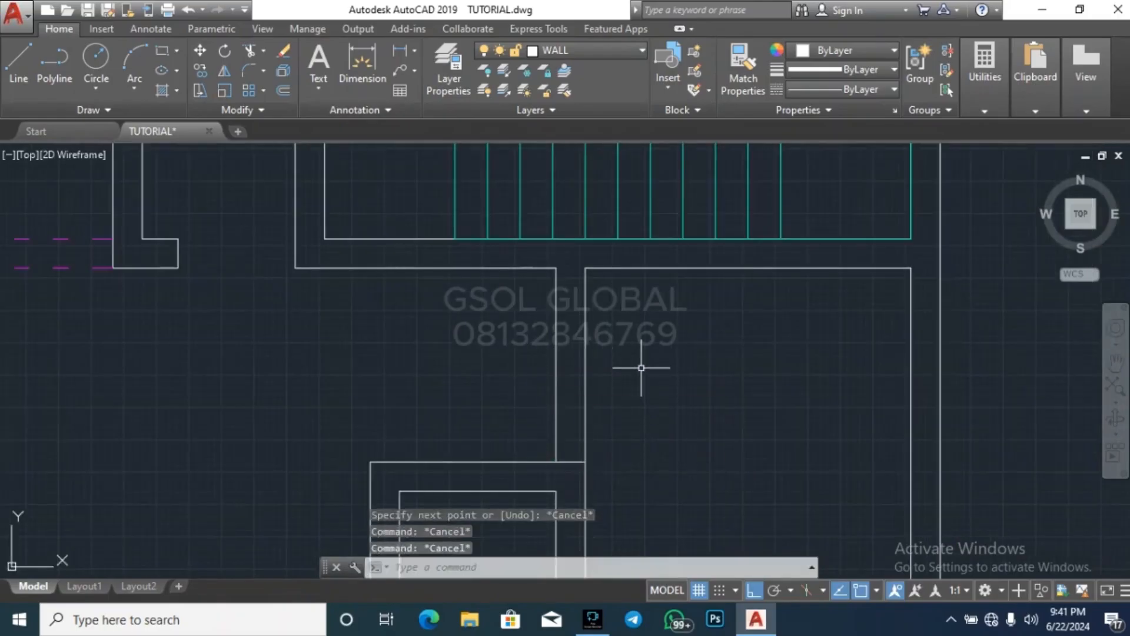
# Draw a line across the upper end of the same vertical wall, where it meets the staircase wall
pyautogui.write('l')
pyautogui.press('Return')
pyautogui.click(556, 268)
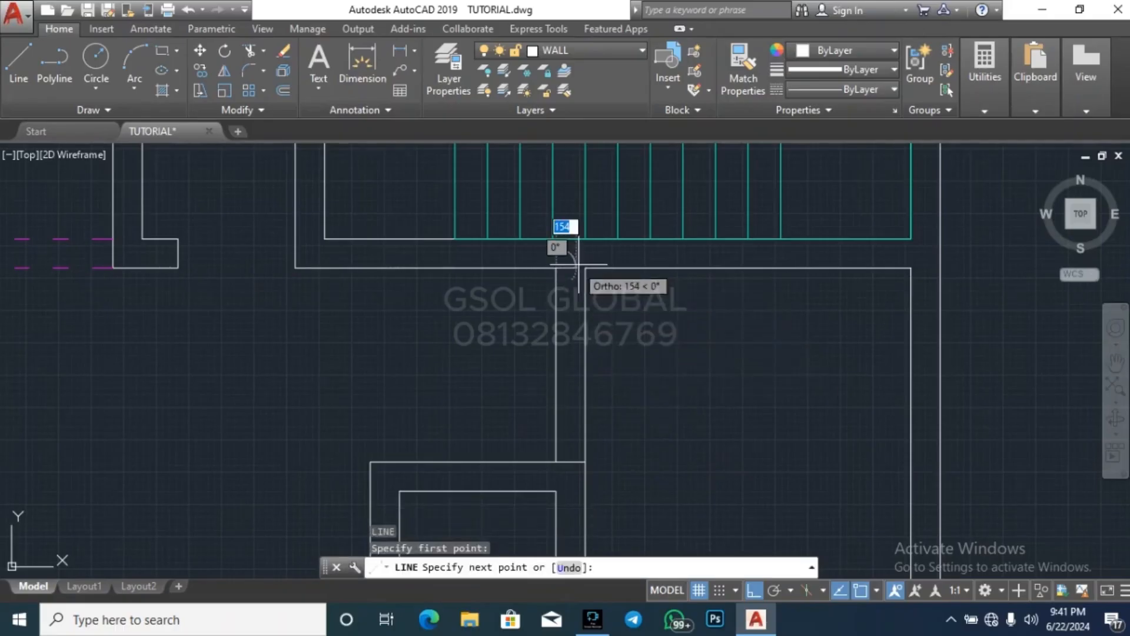
pyautogui.click(584, 268)
pyautogui.press('Escape')
pyautogui.press('Escape')
# Trim away the vertical wall's right line between the two short closing lines below the stairs
pyautogui.press('Escape')
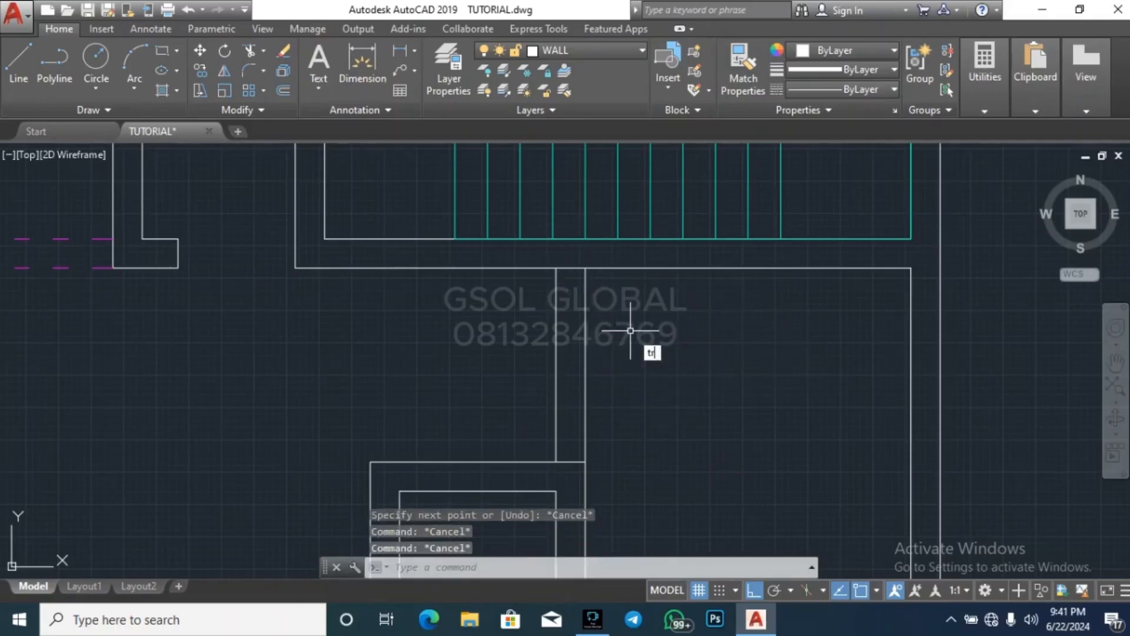
pyautogui.press('Return')
pyautogui.press('Return')
pyautogui.click(648, 375)
pyautogui.click(506, 359)
pyautogui.press('Escape')
pyautogui.press('Escape')
# Move the remaining vertical line in the opening below the stairs to the ARCH layer
pyautogui.click(582, 365)
pyautogui.click(488, 348)
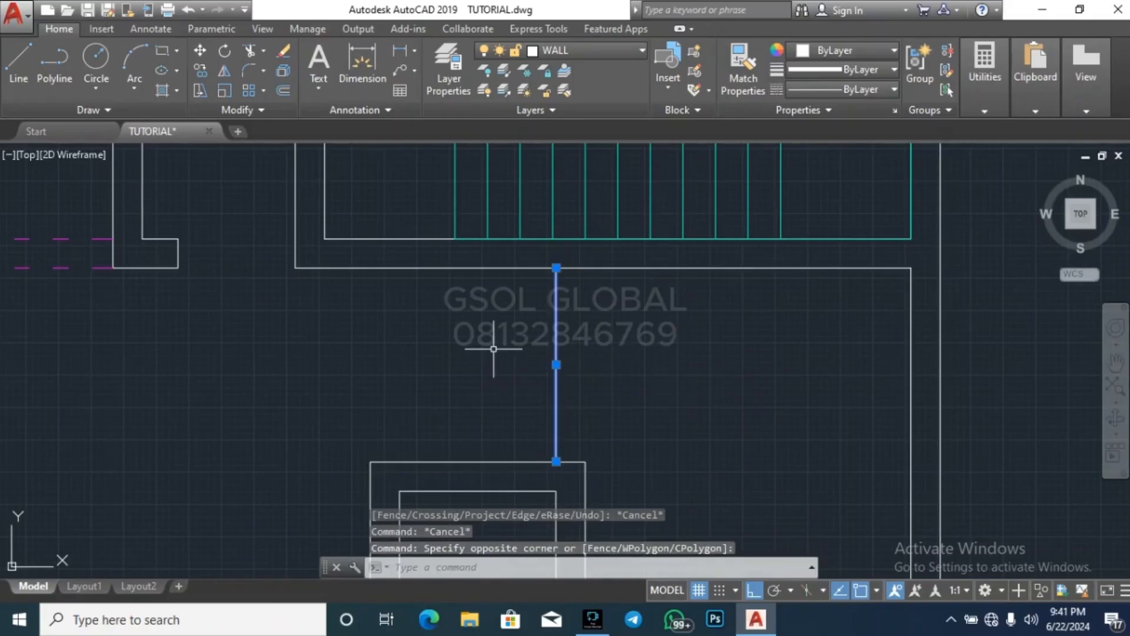
pyautogui.click(592, 50)
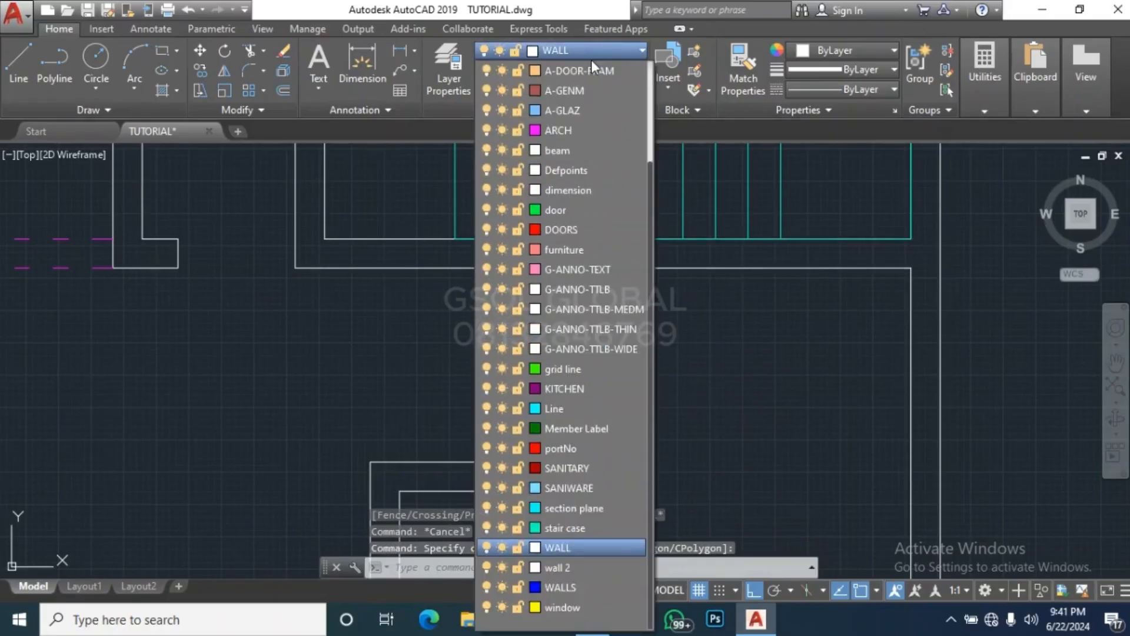
pyautogui.click(600, 129)
pyautogui.press('Escape')
pyautogui.press('Escape')
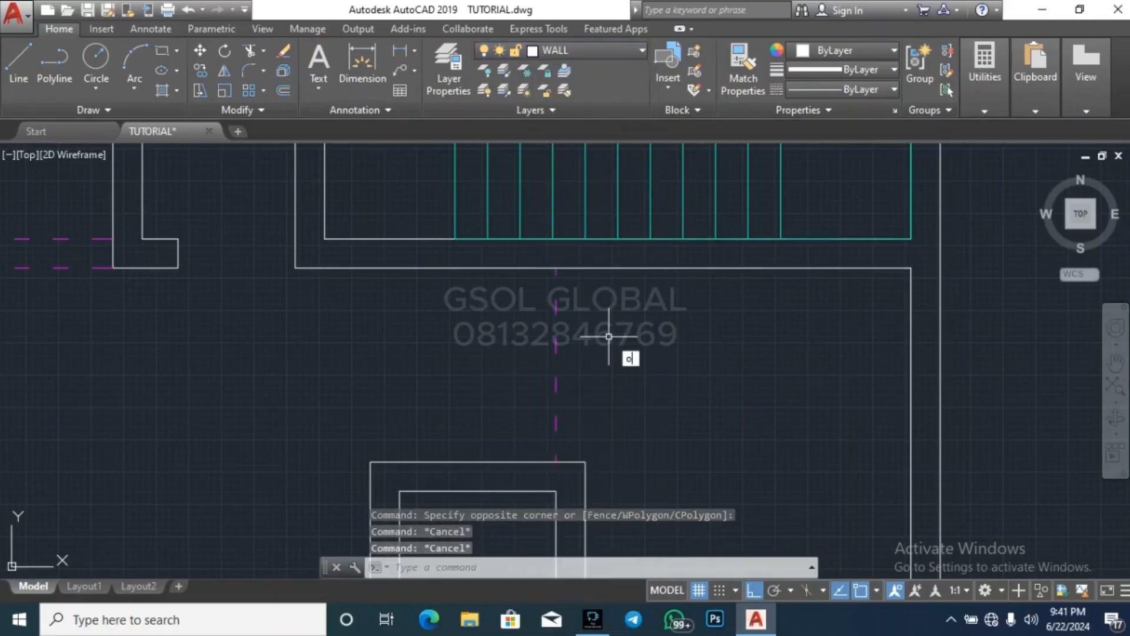
pyautogui.write('o')
pyautogui.press('Return')
pyautogui.press('Escape')
# Offset the dashed line in the opening below the stairs by 225 to its right
pyautogui.write('o')
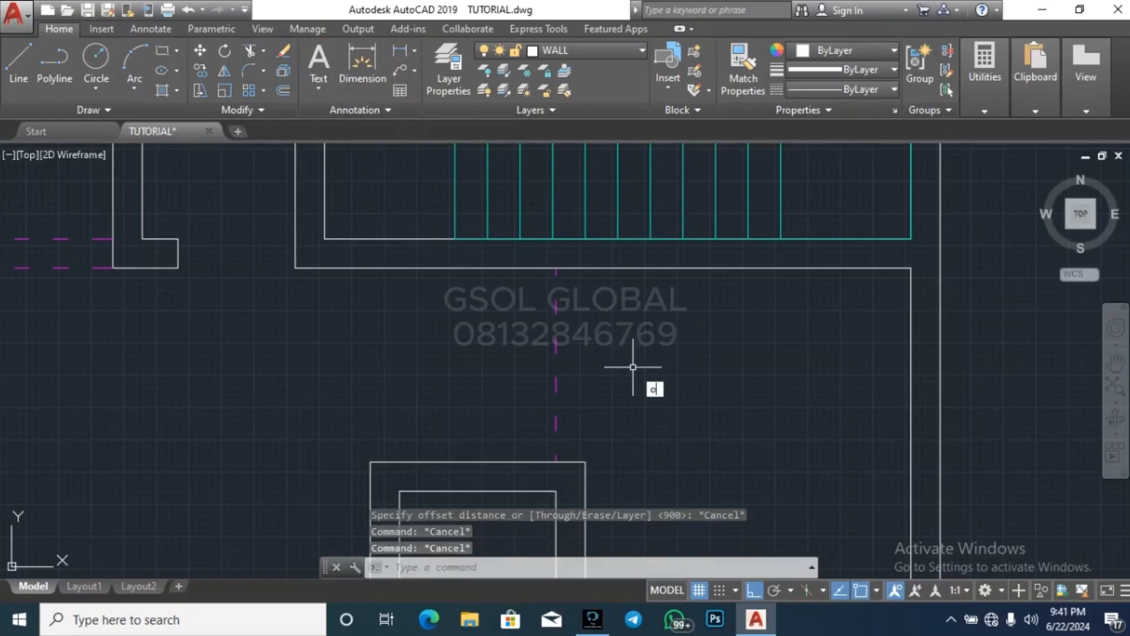
pyautogui.press('Return')
pyautogui.press('Return')
pyautogui.press('Return')
pyautogui.press('Return')
pyautogui.write('22')
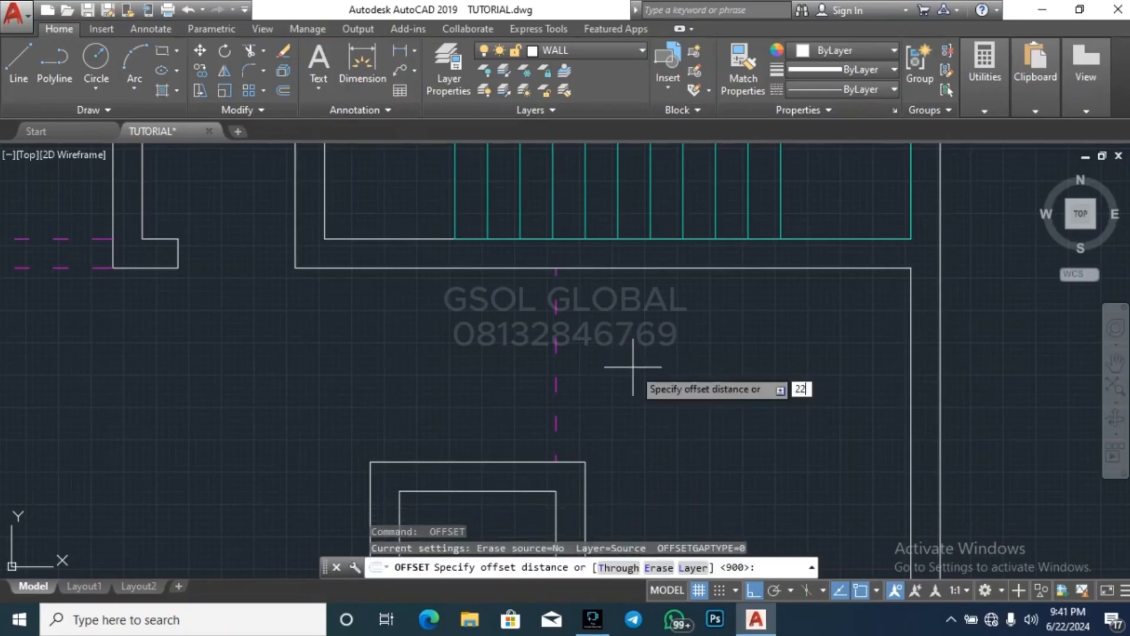
pyautogui.write('5')
pyautogui.press('Return')
pyautogui.click(555, 360)
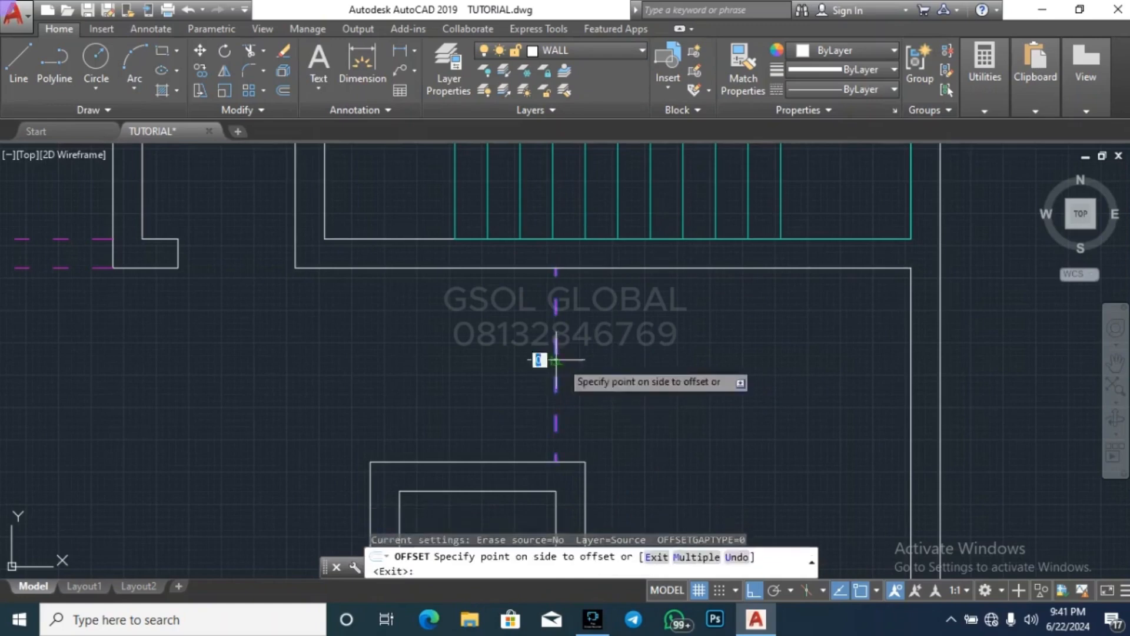
pyautogui.click(605, 356)
pyautogui.press('Escape')
pyautogui.press('Escape')
pyautogui.scroll(-6, 523, 260)
pyautogui.press('Escape')
pyautogui.press('Escape')
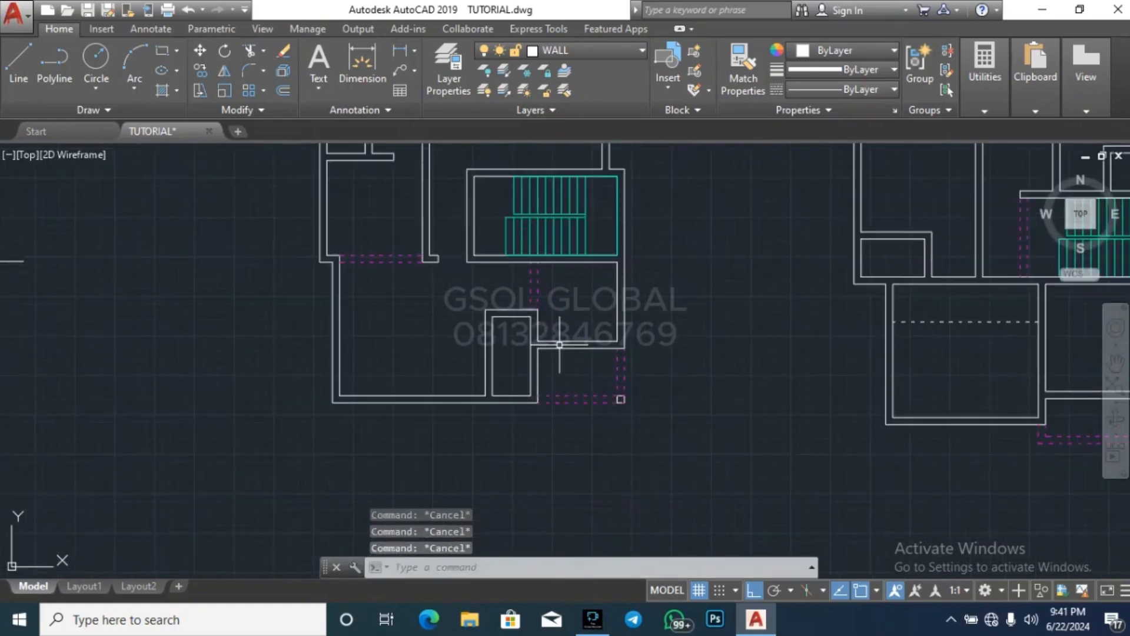
# Draw a short line across the horizontal wall where it meets the small lower room's right wall
pyautogui.press('Return')
pyautogui.scroll(4, 556, 362)
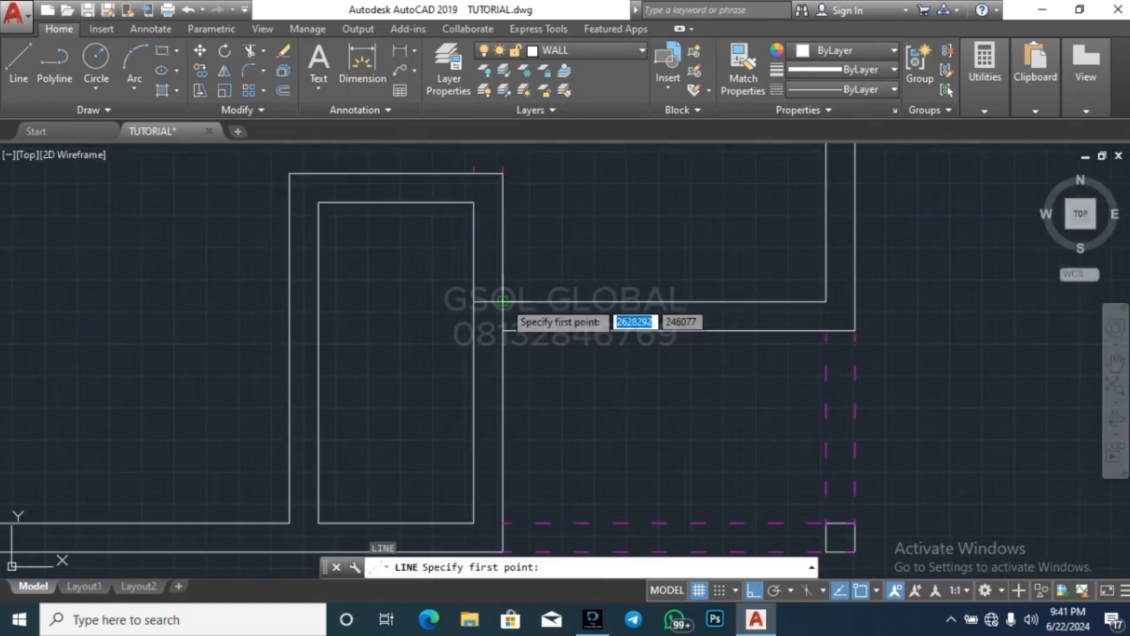
pyautogui.click(501, 302)
pyautogui.press('Escape')
pyautogui.press('Escape')
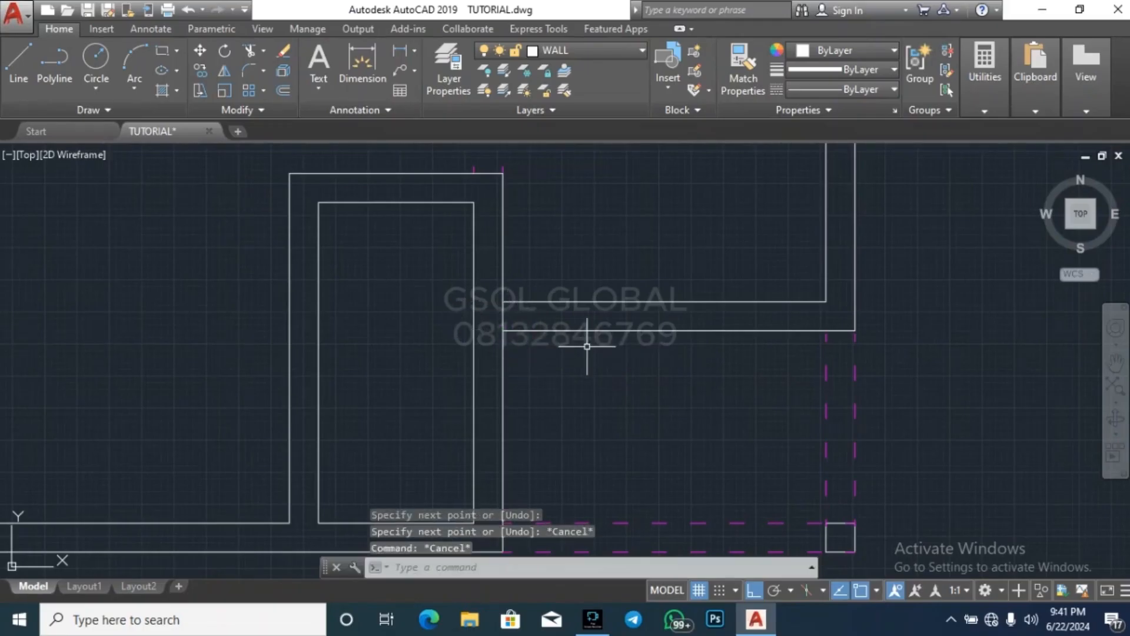
pyautogui.write('o')
pyautogui.press('Return')
pyautogui.write('11200')
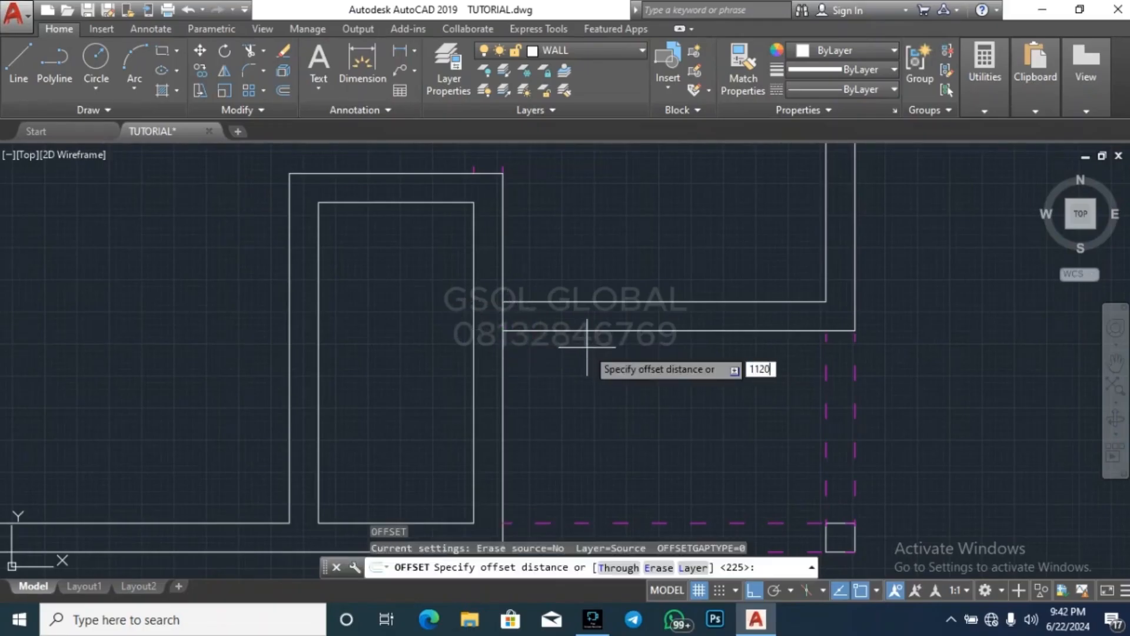
pyautogui.press('Return')
# Offset the short closing line at the small lower room's right wall by 1200 to the right
pyautogui.press('Return')
pyautogui.press('Return')
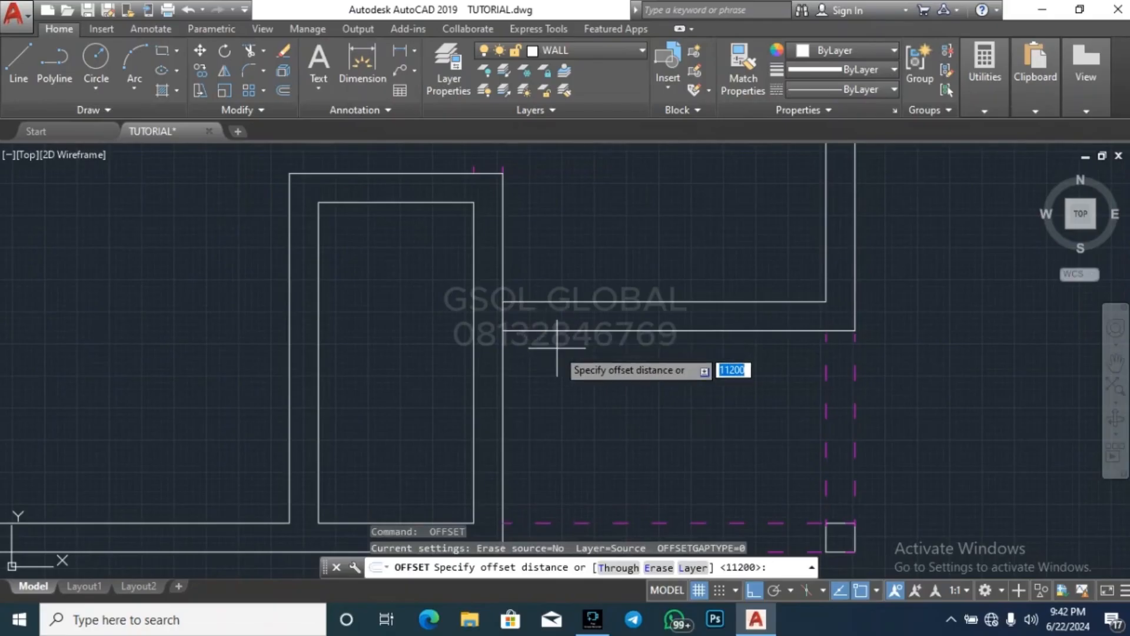
pyautogui.write('1200')
pyautogui.press('Return')
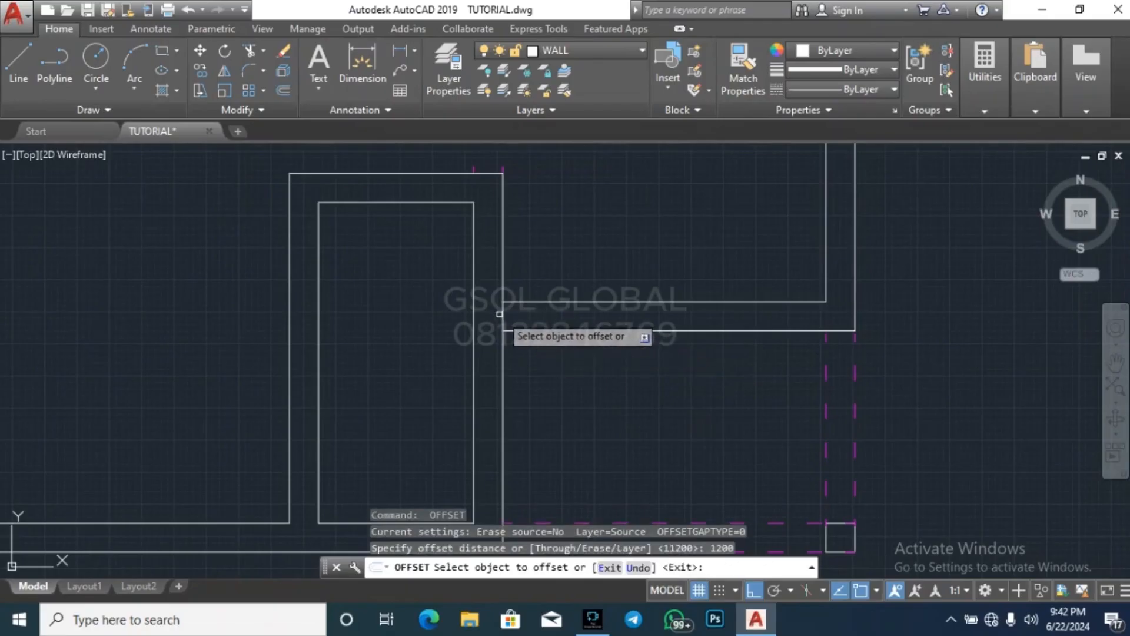
pyautogui.click(505, 316)
pyautogui.click(617, 300)
pyautogui.press('Escape')
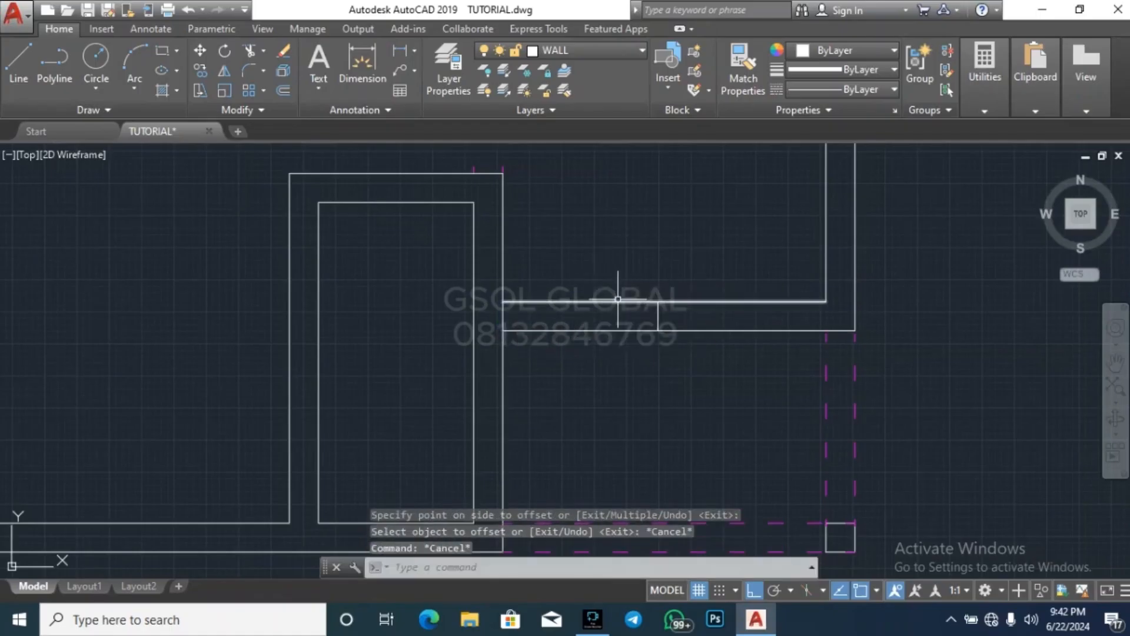
# Trim away both lines of the horizontal wall between the small lower room and the 1200 offset line
pyautogui.press('Return')
pyautogui.press('Return')
pyautogui.click(616, 346)
pyautogui.click(578, 213)
pyautogui.scroll(-6, 720, 317)
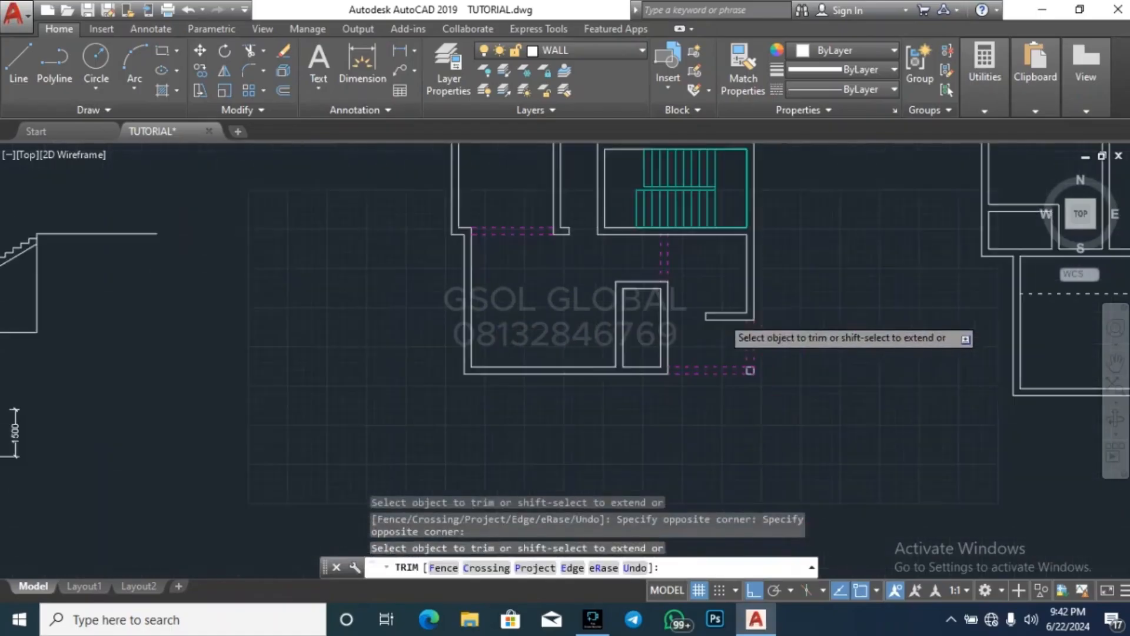
pyautogui.press('Escape')
pyautogui.press('Escape')
pyautogui.press('Escape')
# Draw a short line across the small lower room's upper wall from its inner left corner
pyautogui.scroll(4, 662, 294)
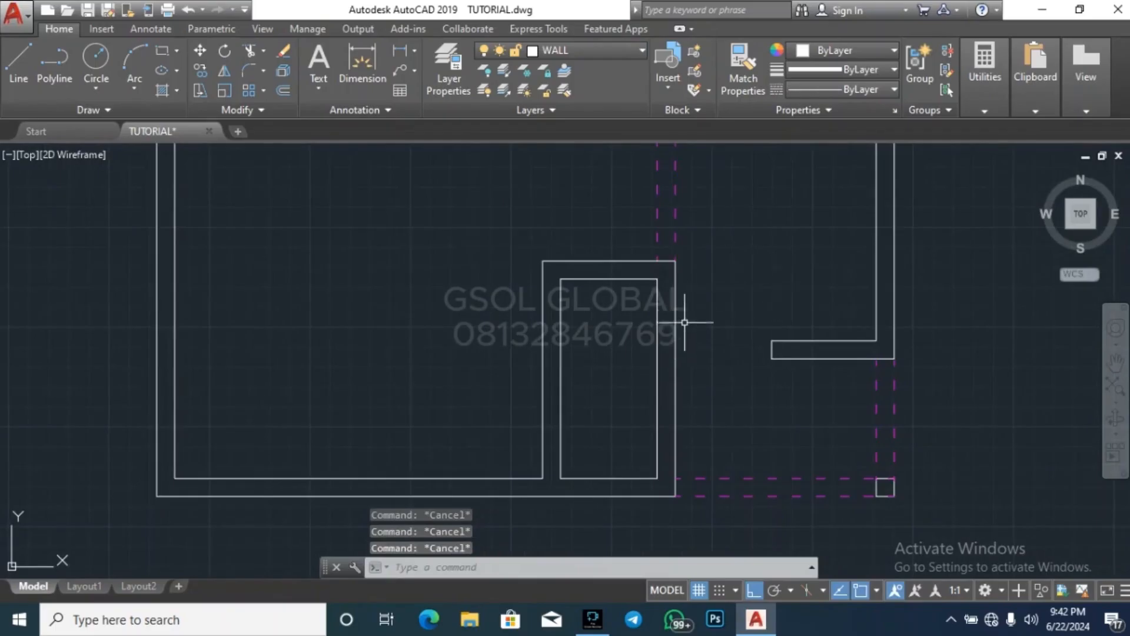
pyautogui.scroll(-4, 671, 348)
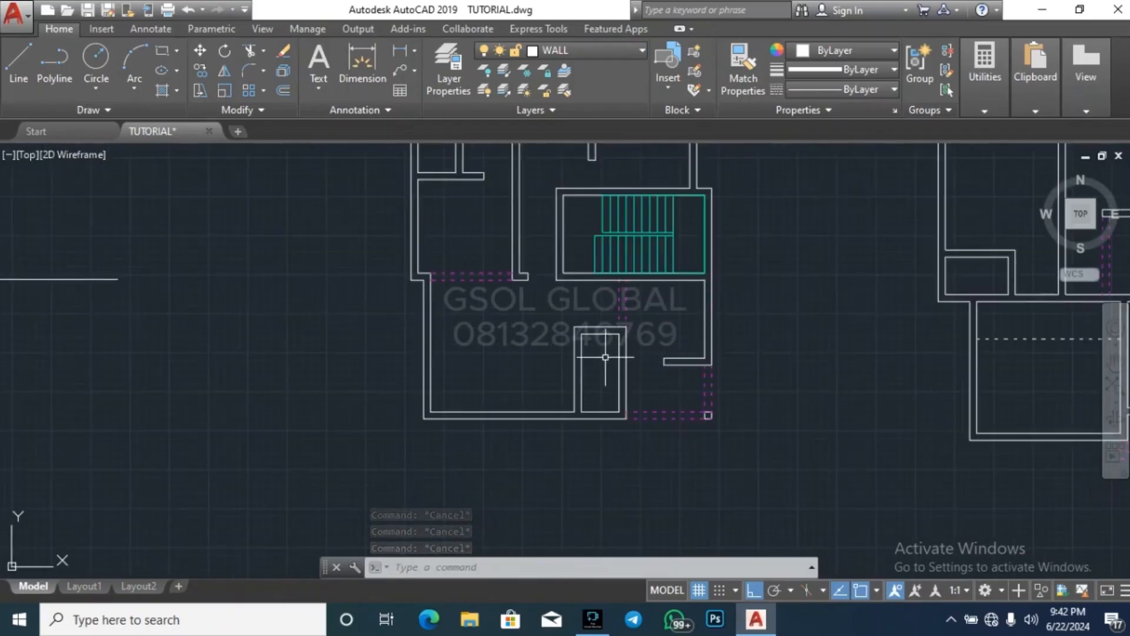
pyautogui.scroll(4, 605, 357)
pyautogui.write('l')
pyautogui.press('Return')
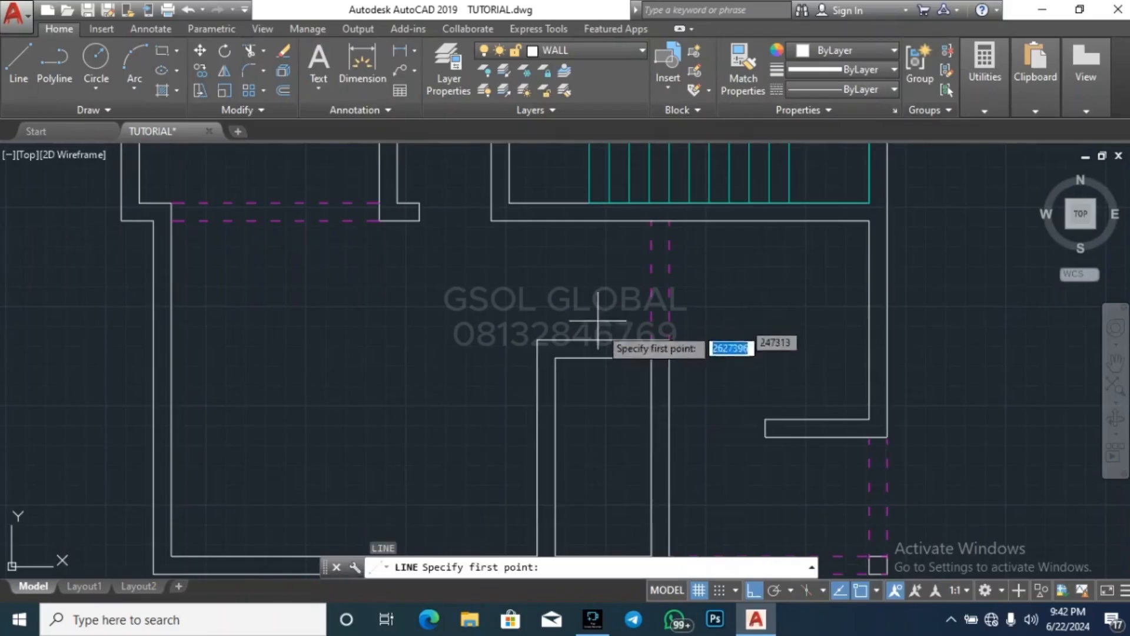
pyautogui.scroll(2, 576, 357)
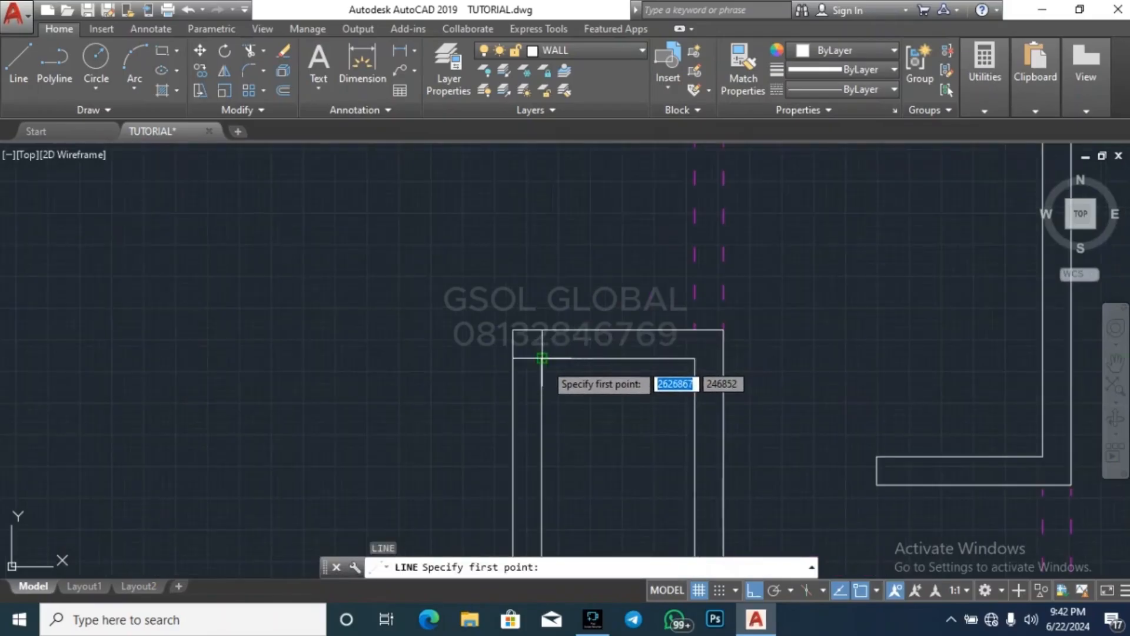
pyautogui.click(542, 357)
pyautogui.press('Escape')
pyautogui.press('Escape')
pyautogui.press('Escape')
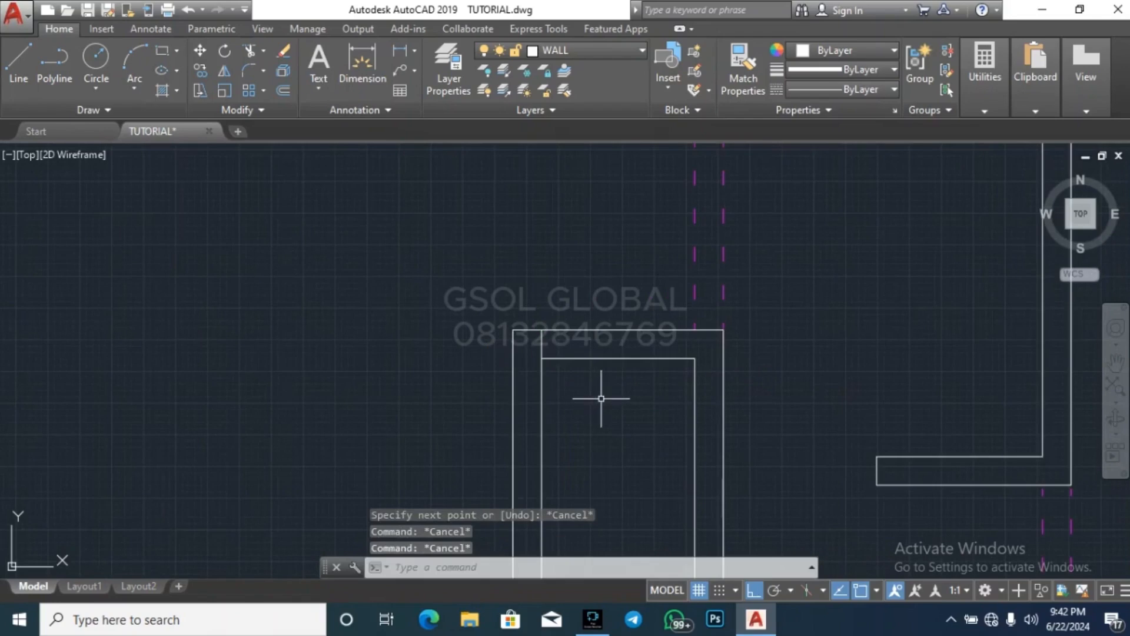
# Delete the short line across the small lower room's upper wall
pyautogui.write('O')
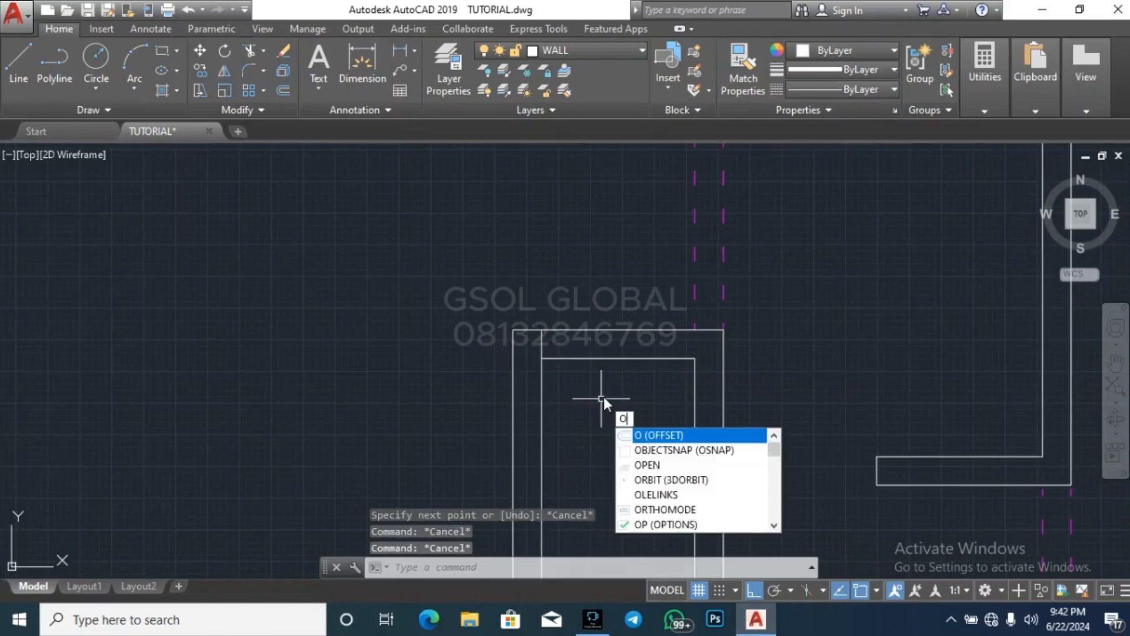
pyautogui.press('Escape')
pyautogui.click(554, 353)
pyautogui.click(536, 345)
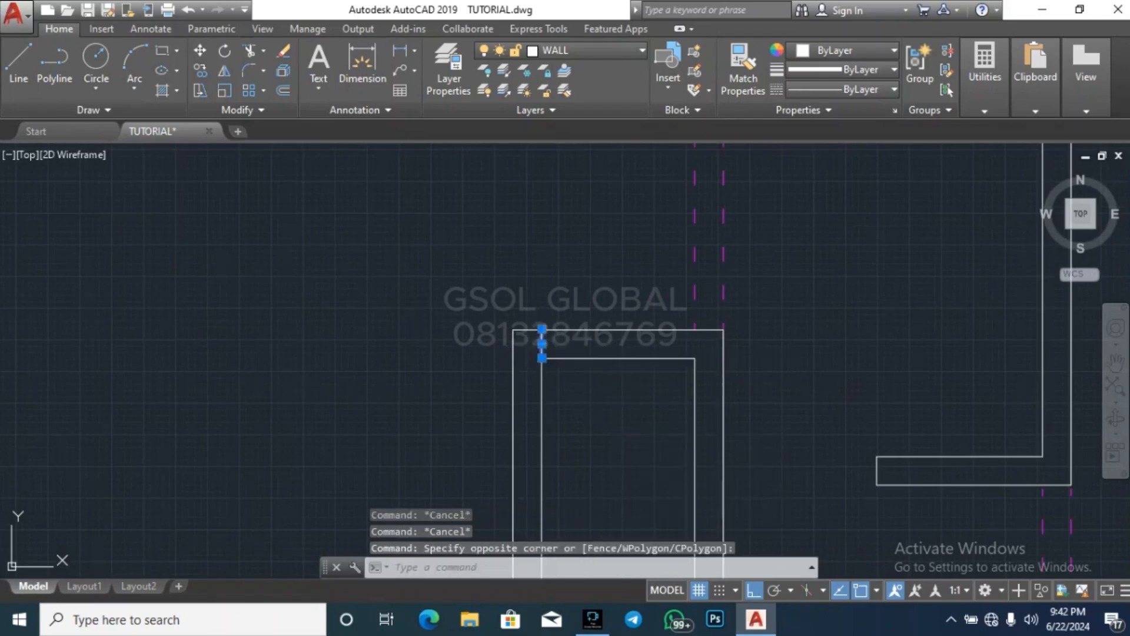
pyautogui.press('Delete')
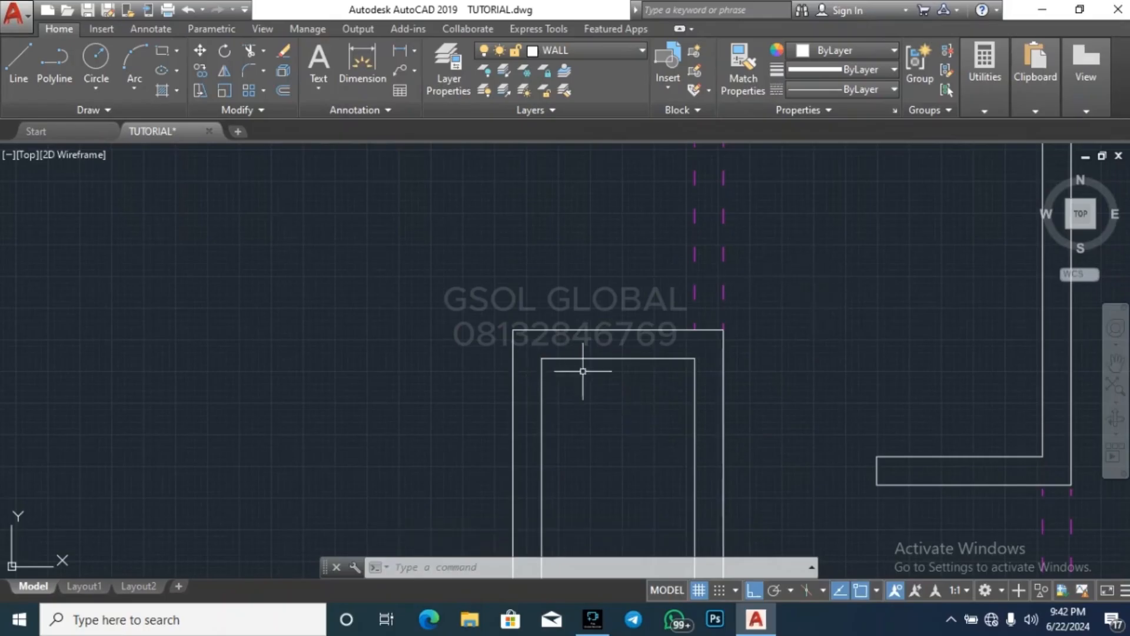
# Redraw the short line across the small lower room's upper wall, from its inner left corner to the outer edge
pyautogui.click(541, 358)
pyautogui.press('Escape')
pyautogui.press('Escape')
pyautogui.press('Escape')
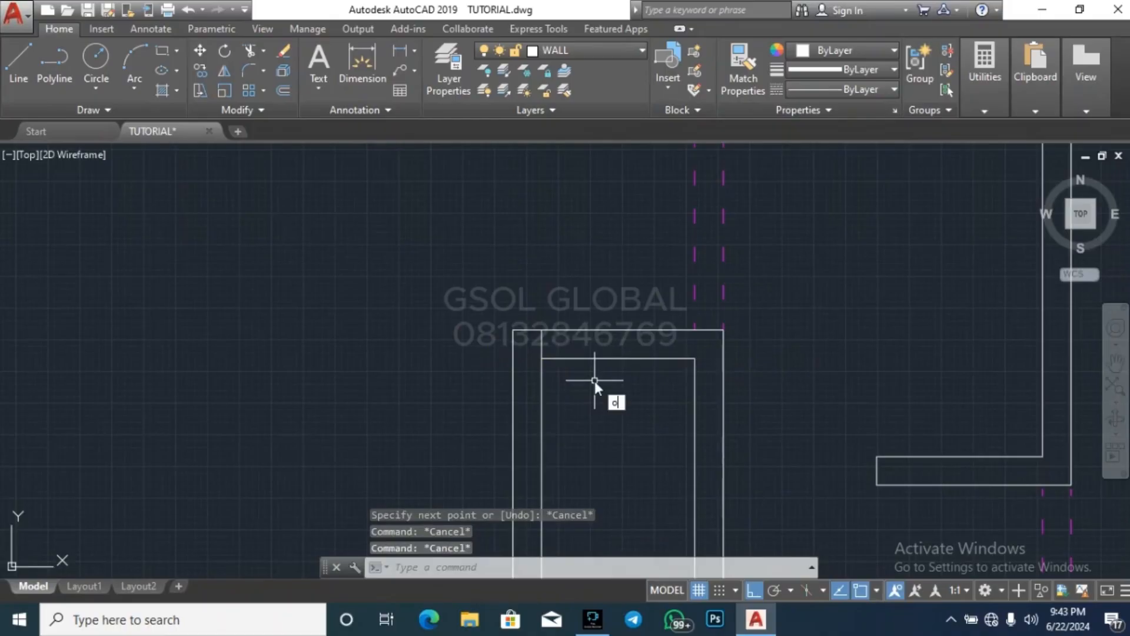
# Offset the short line in the small lower room's upper wall by 750 to the right
pyautogui.write('o')
pyautogui.press('Return')
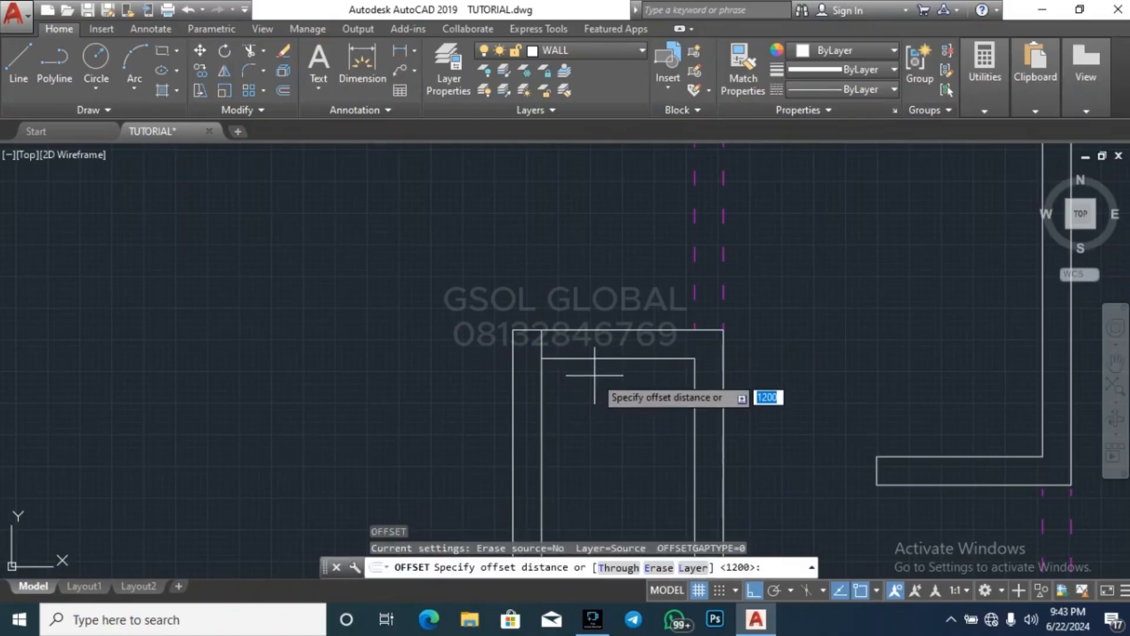
pyautogui.write('750')
pyautogui.press('Return')
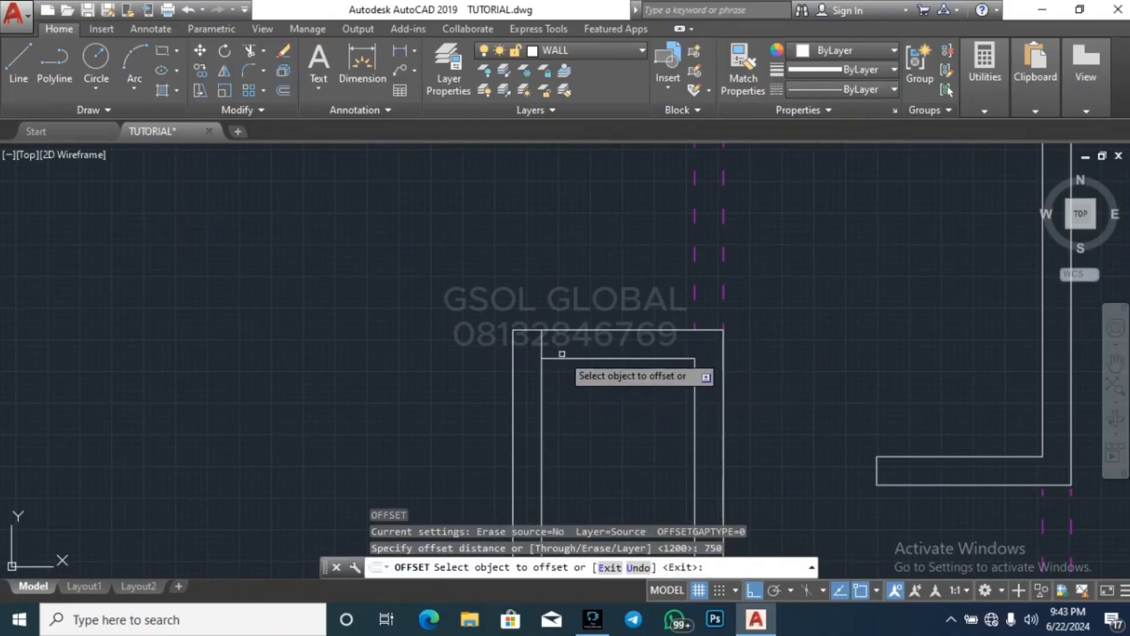
pyautogui.click(541, 344)
pyautogui.click(605, 389)
pyautogui.press('Escape')
pyautogui.press('Escape')
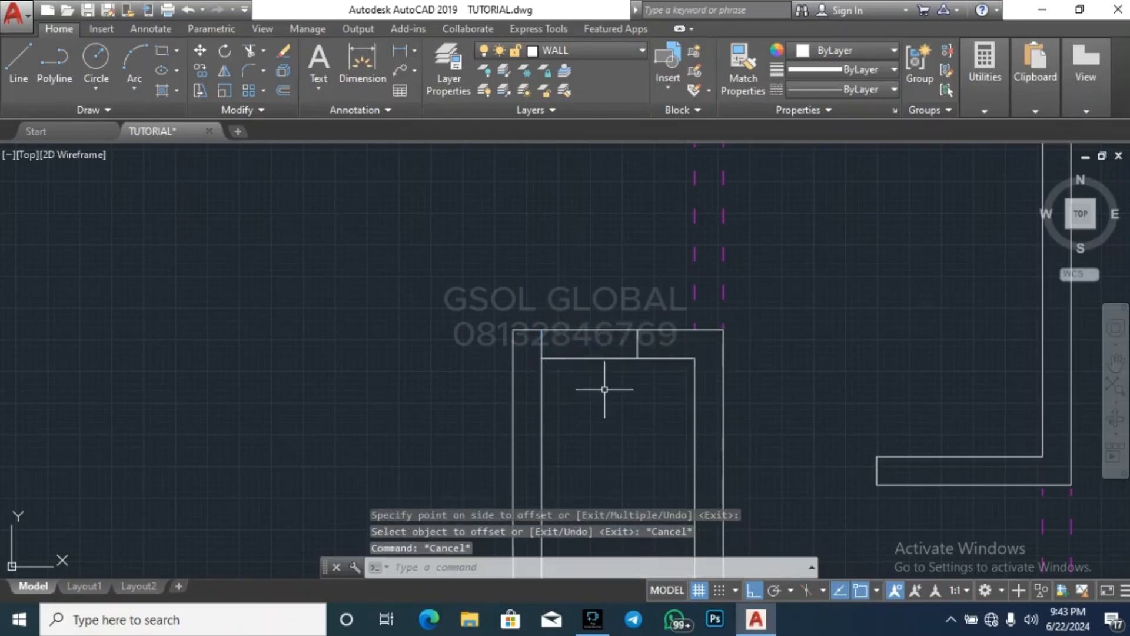
# Trim the small lower room's upper wall between the two short lines to cut a 750-wide doorway
pyautogui.write('tr')
pyautogui.press('Return')
pyautogui.press('Return')
pyautogui.click(604, 390)
pyautogui.click(585, 323)
pyautogui.scroll(-5, 708, 398)
pyautogui.press('Escape')
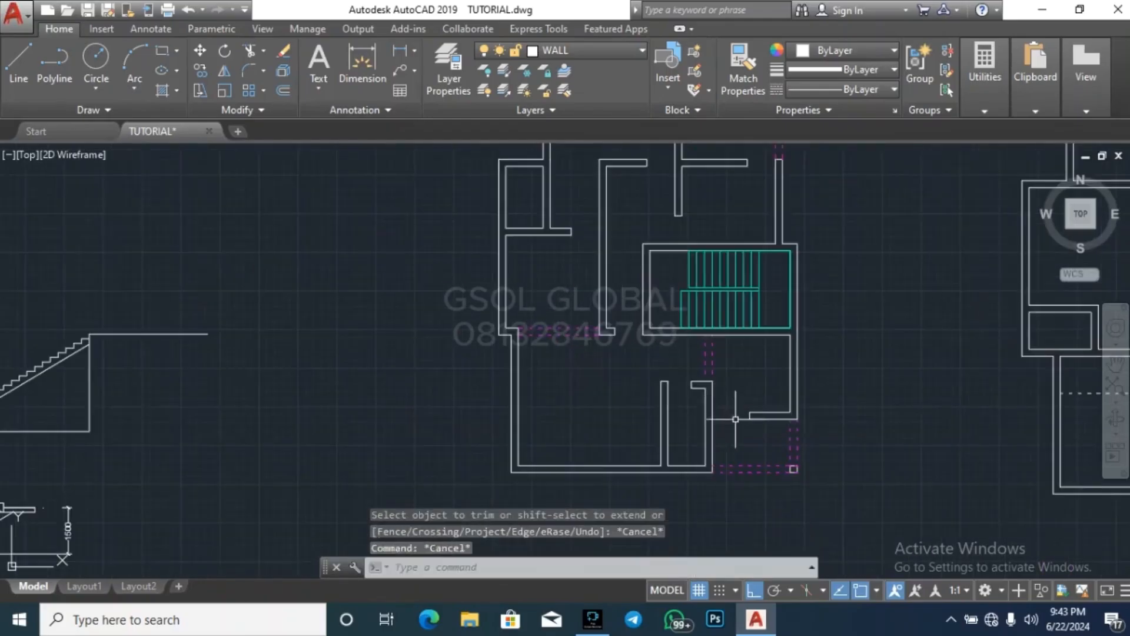
pyautogui.press('Return')
pyautogui.scroll(-4, 586, 465)
pyautogui.press('Escape')
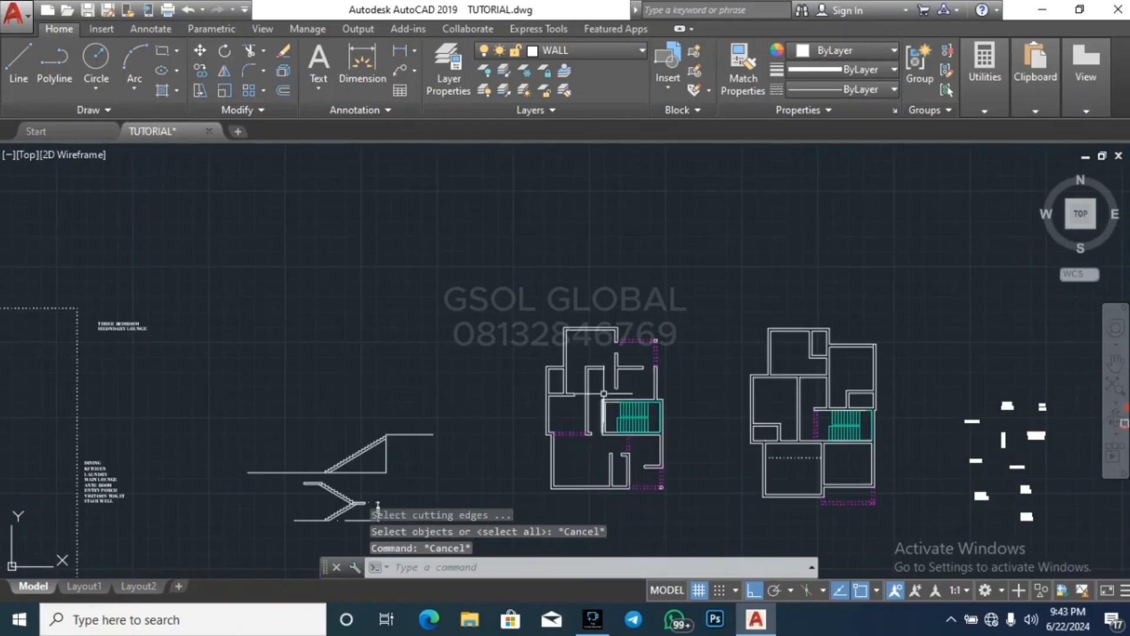
# Draw a line across the lower end of the right wall of the small room in the plan's upper-left part
pyautogui.scroll(2, 566, 387)
pyautogui.scroll(4, 565, 387)
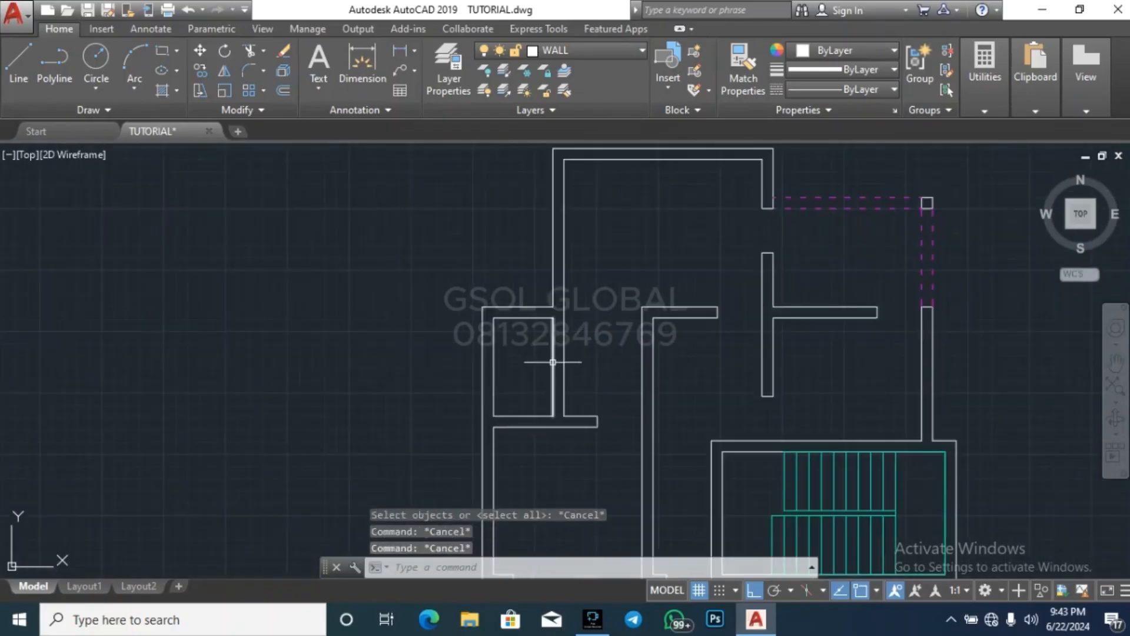
pyautogui.write('l')
pyautogui.press('Return')
pyautogui.scroll(3, 566, 353)
pyautogui.scroll(-4, 588, 278)
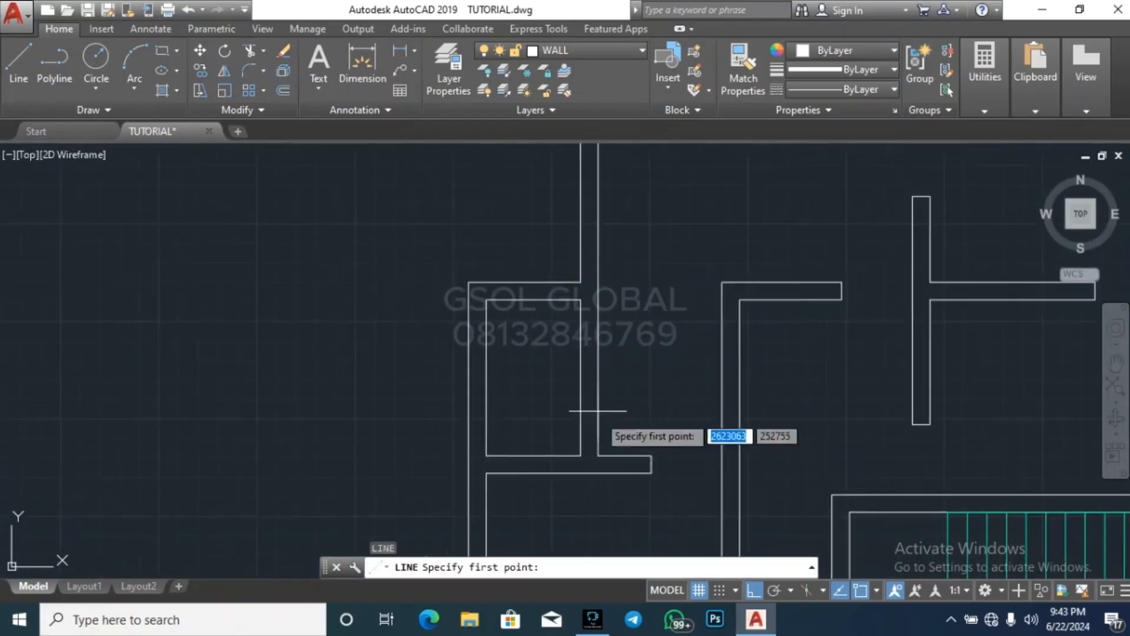
pyautogui.scroll(2, 595, 454)
pyautogui.click(574, 459)
pyautogui.click(603, 459)
pyautogui.press('Escape')
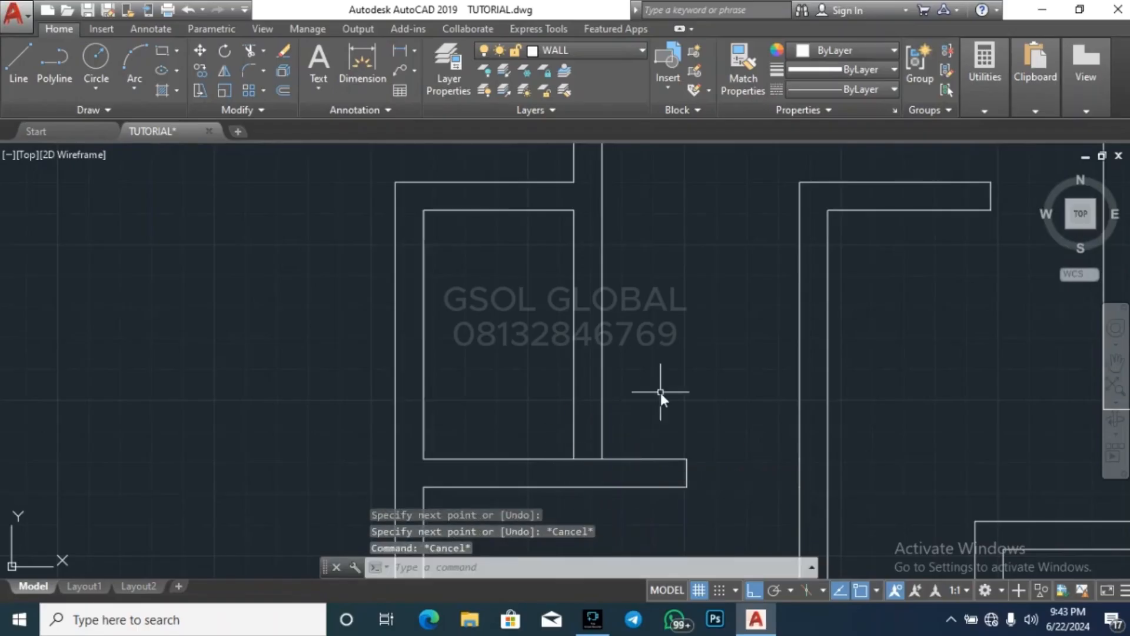
# Delete the short line across the lower end of the small upper-left room's right wall
pyautogui.write('o')
pyautogui.press('Return')
pyautogui.press('Escape')
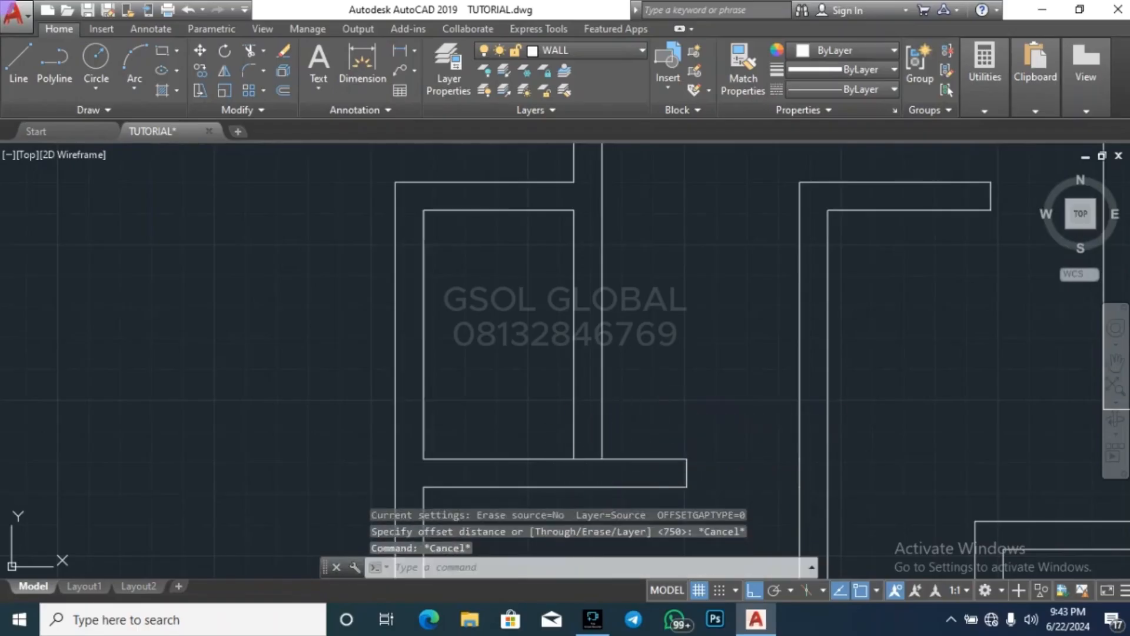
pyautogui.click(588, 459)
pyautogui.press('Delete')
pyautogui.press('Escape')
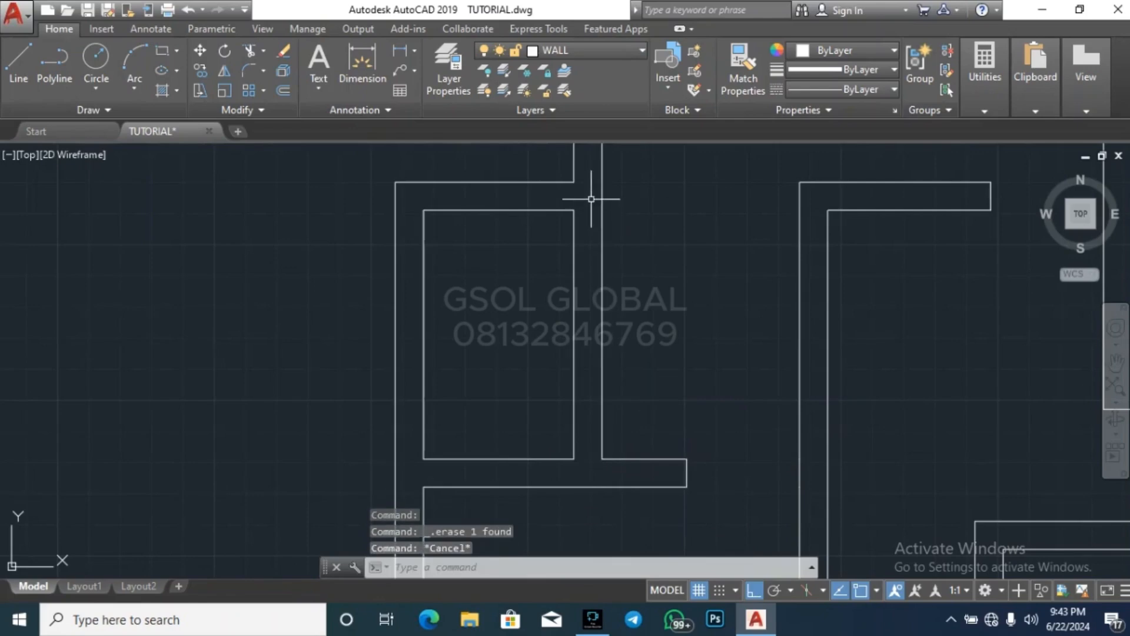
# Draw a line across the small upper-left room's right wall, level with the room's inner top edge
pyautogui.write('l')
pyautogui.press('Return')
pyautogui.click(575, 210)
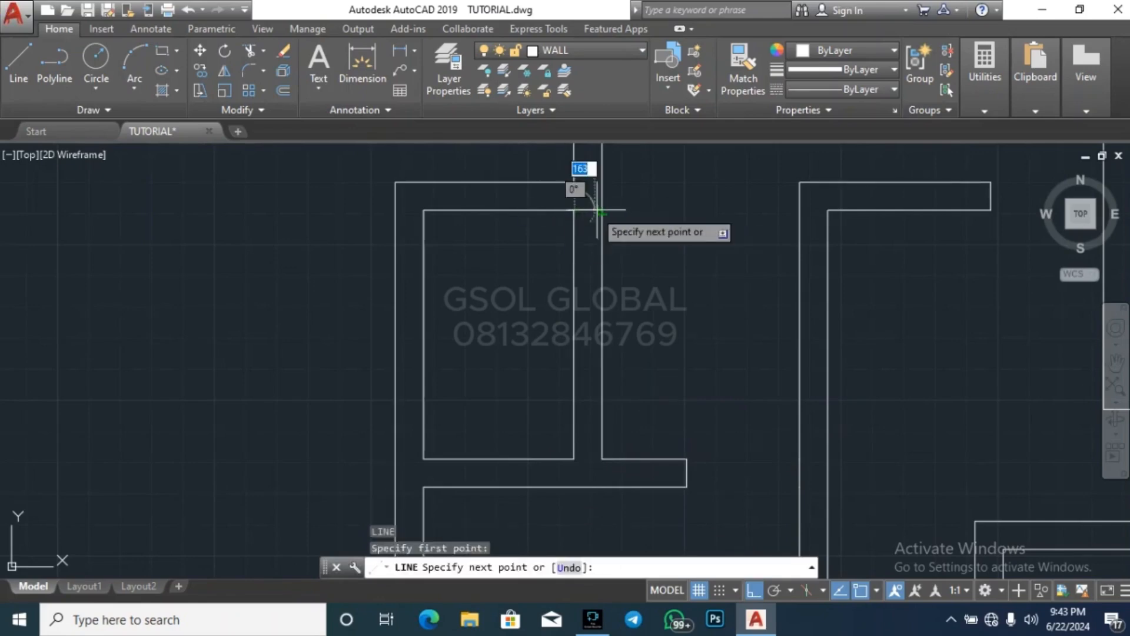
pyautogui.press('Escape')
# Offset the short line across the small upper-left room's right wall 750 downward
pyautogui.press('Return')
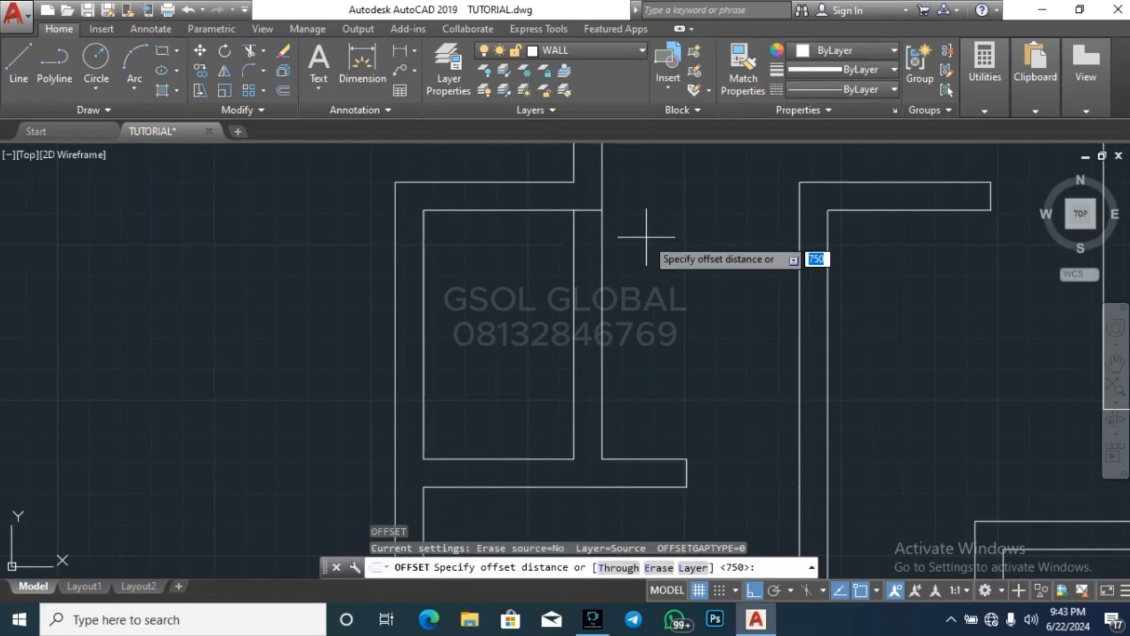
pyautogui.press('Return')
pyautogui.click(595, 216)
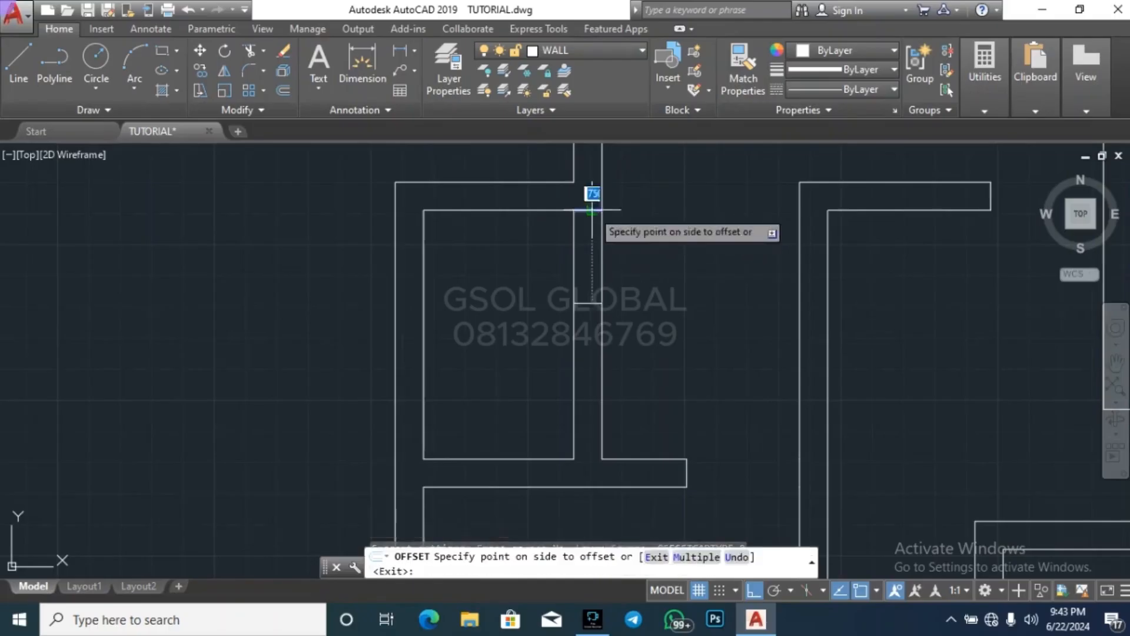
pyautogui.click(651, 271)
pyautogui.press('Escape')
# Trim the small upper-left room's right wall between the two short lines to open a 750-wide doorway
pyautogui.write('tr')
pyautogui.press('Return')
pyautogui.press('Return')
pyautogui.click(661, 256)
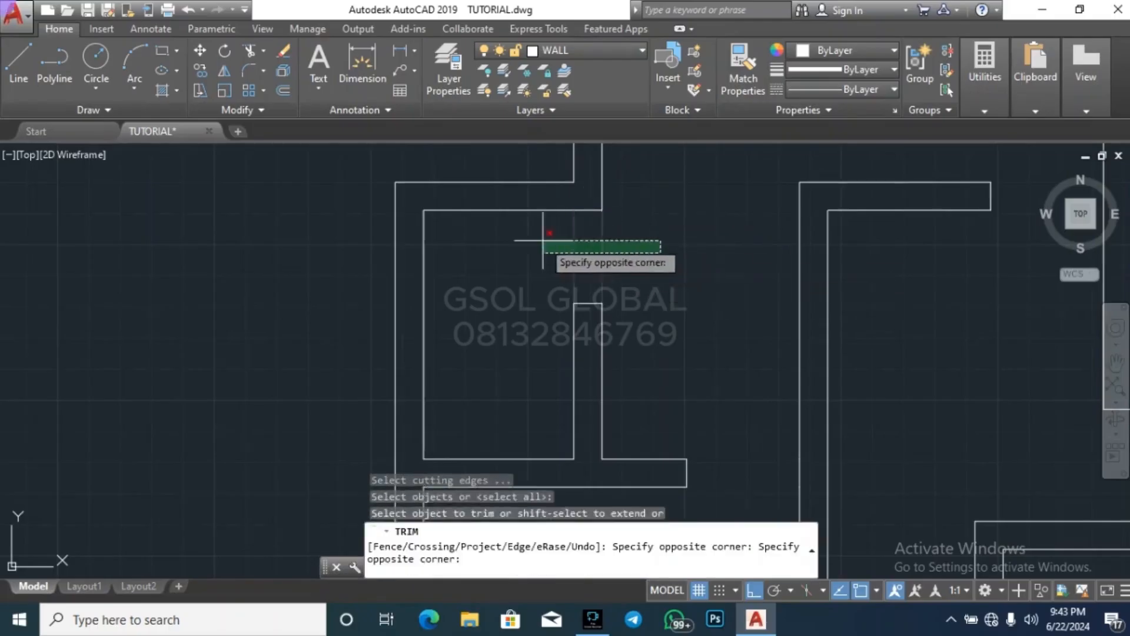
pyautogui.click(518, 242)
pyautogui.click(659, 203)
pyautogui.click(468, 185)
pyautogui.press('Escape')
pyautogui.press('Escape')
pyautogui.press('Escape')
pyautogui.scroll(-10, 453, 171)
pyautogui.press('Escape')
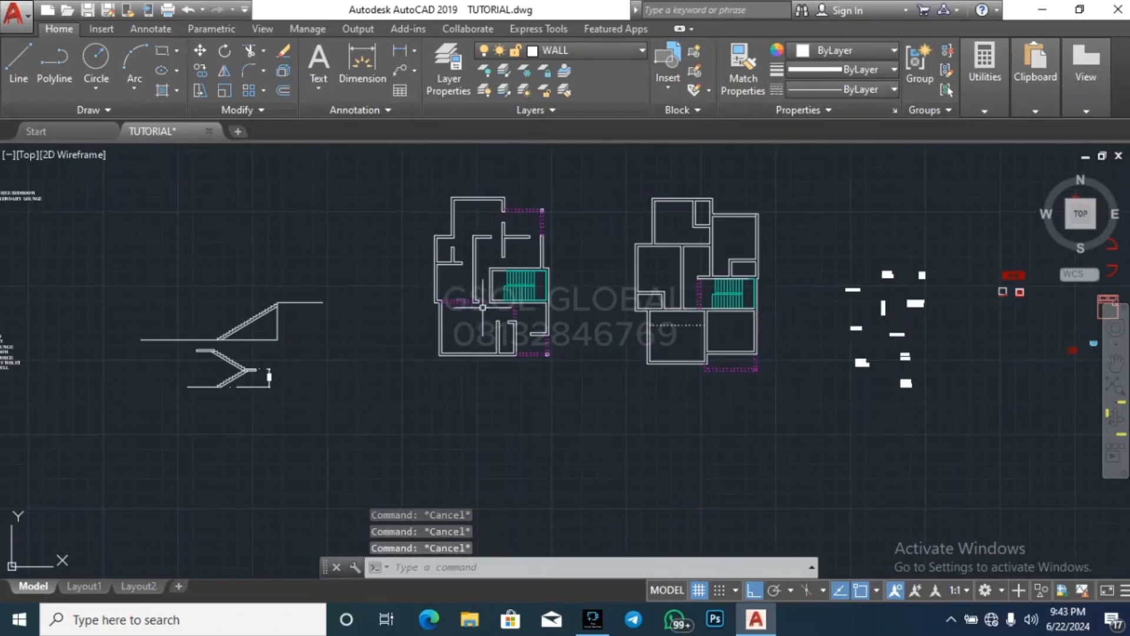
# Draw a line across the right end of the right-hand plan's upper-left room bottom wall, where it meets the vertical wall
pyautogui.scroll(4, 508, 205)
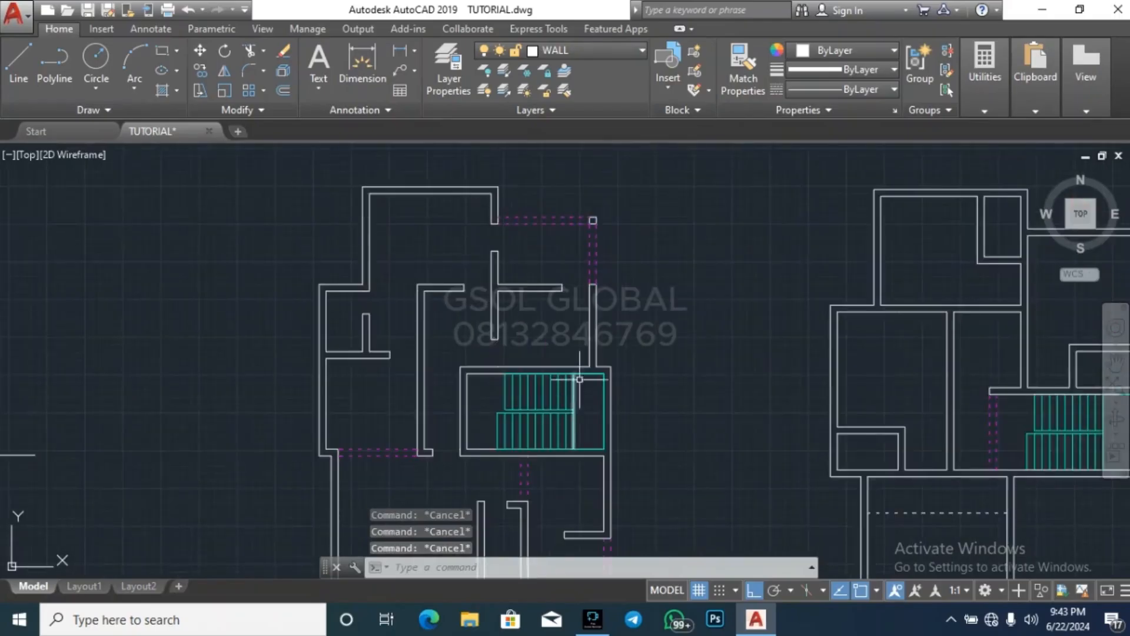
pyautogui.scroll(-4, 225, 283)
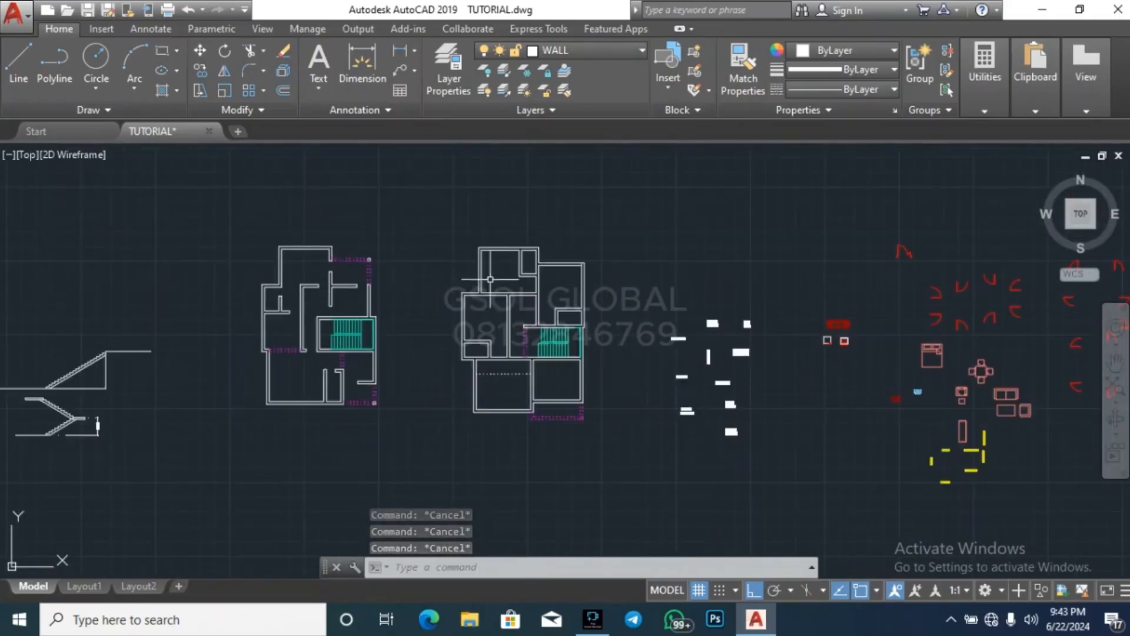
pyautogui.scroll(4, 531, 267)
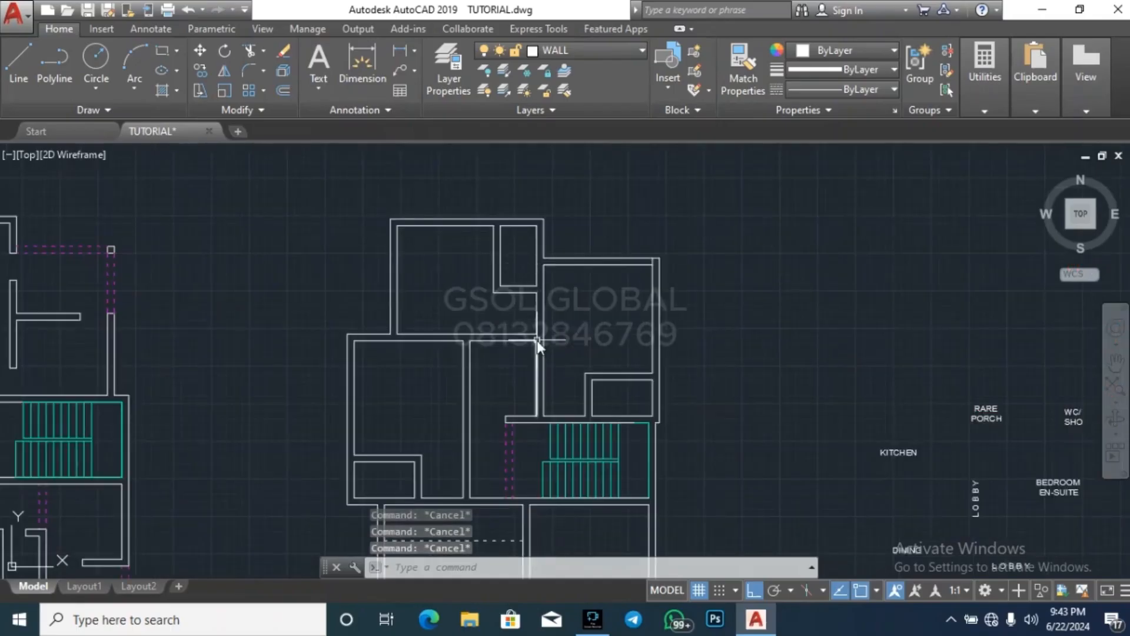
pyautogui.write('l')
pyautogui.press('Return')
pyautogui.scroll(3, 537, 340)
pyautogui.scroll(-3, 539, 340)
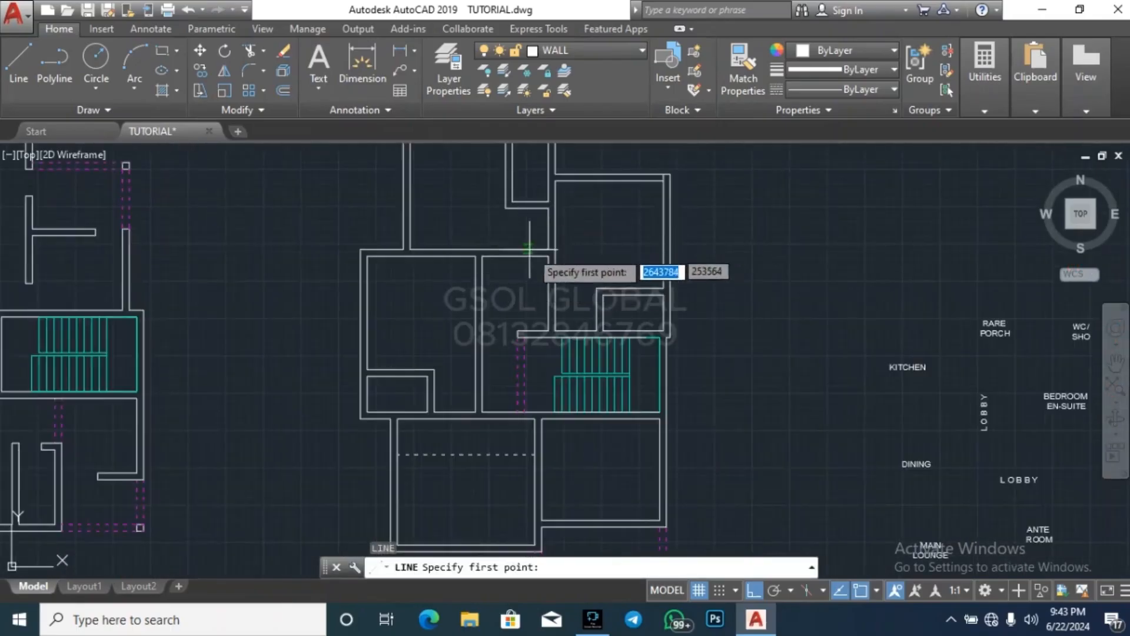
pyautogui.scroll(2, 554, 245)
pyautogui.click(530, 265)
pyautogui.press('Escape')
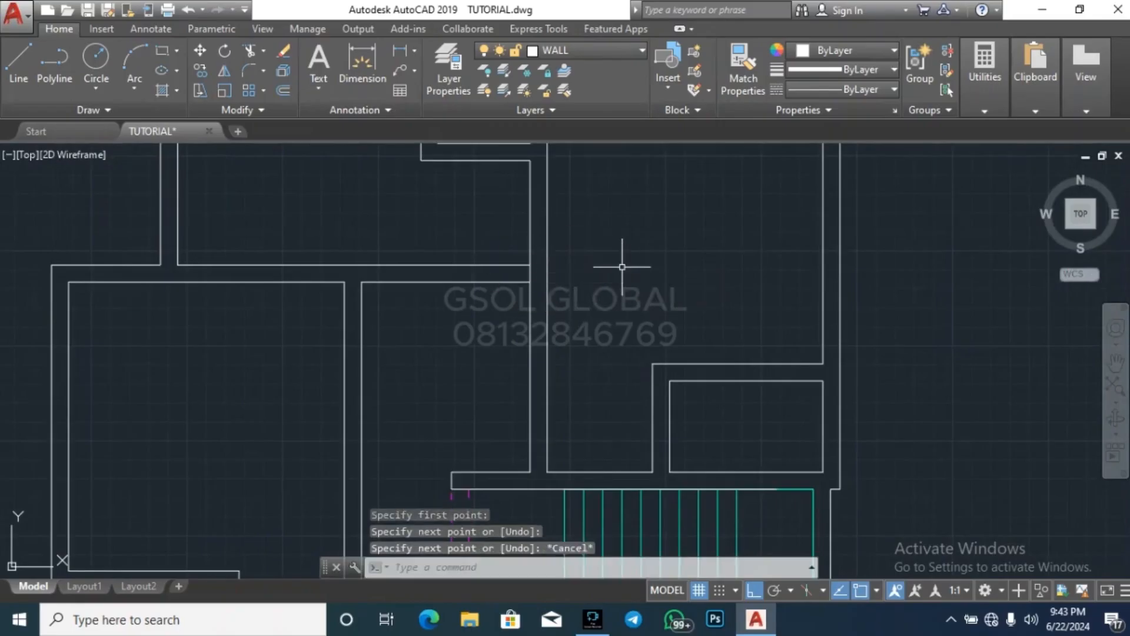
# Offset the short line across the upper-left room's bottom wall 900 to the left
pyautogui.press('Escape')
pyautogui.write('o')
pyautogui.press('Return')
pyautogui.write('9')
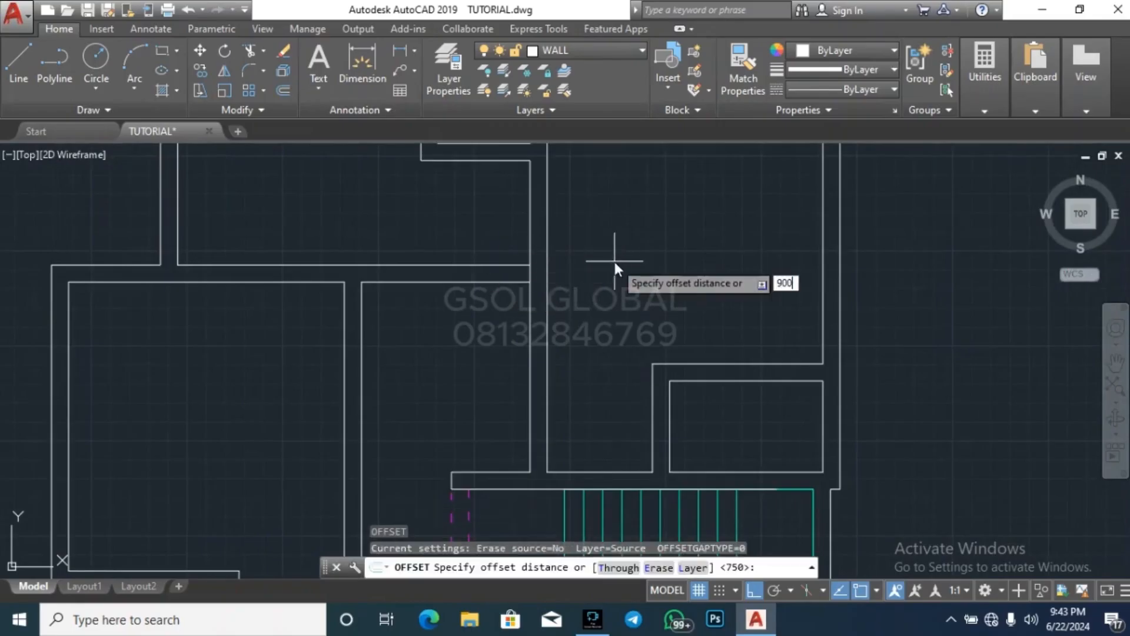
pyautogui.write('00')
pyautogui.press('Return')
pyautogui.click(521, 266)
pyautogui.click(487, 301)
pyautogui.press('Escape')
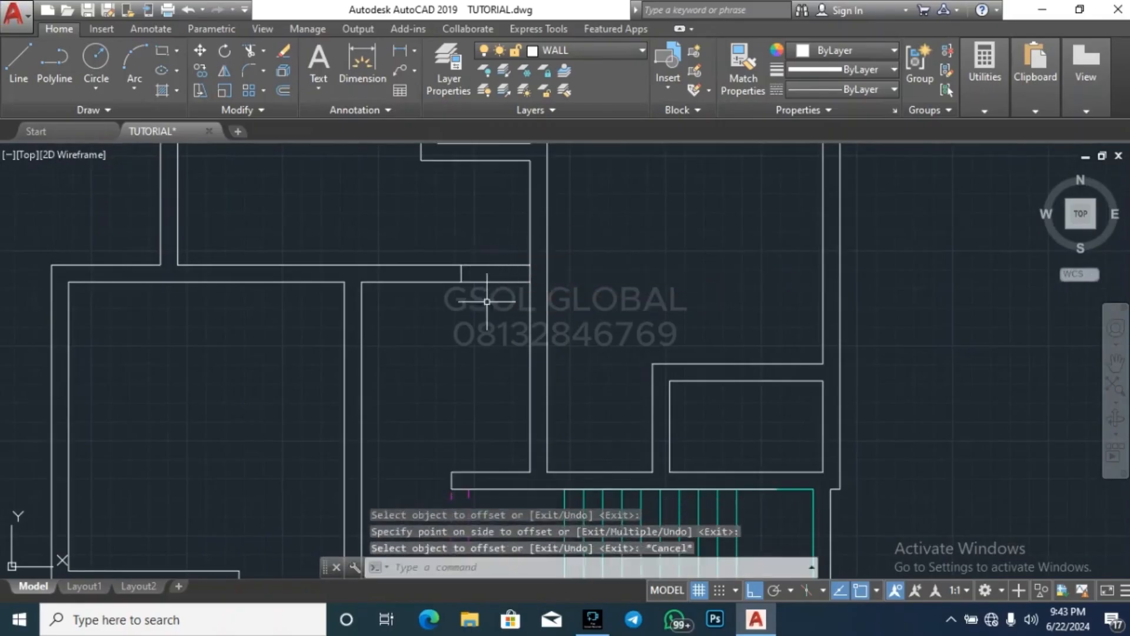
# Trim the upper-left room's bottom wall between the short line and the vertical wall to open a 900-wide doorway
pyautogui.write('tr')
pyautogui.press('Return')
# Draw a line across the lower end of the vertical wall that meets the wall above the staircase
pyautogui.press('Return')
pyautogui.click(505, 235)
pyautogui.click(554, 285)
pyautogui.press('Escape')
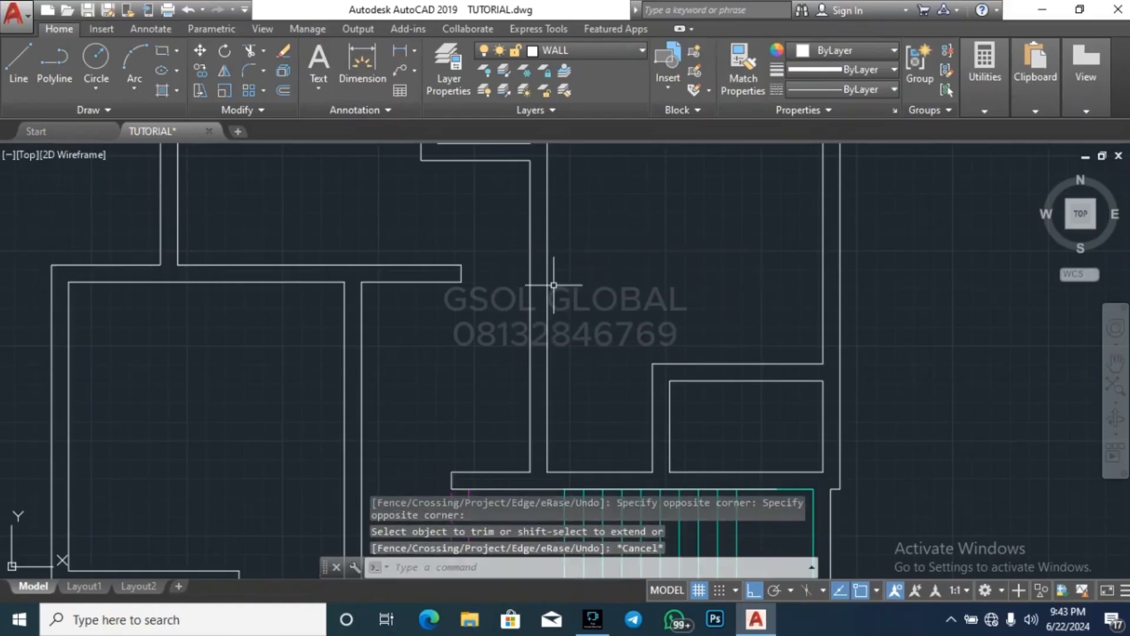
pyautogui.write('l')
pyautogui.press('Return')
pyautogui.scroll(4, 545, 477)
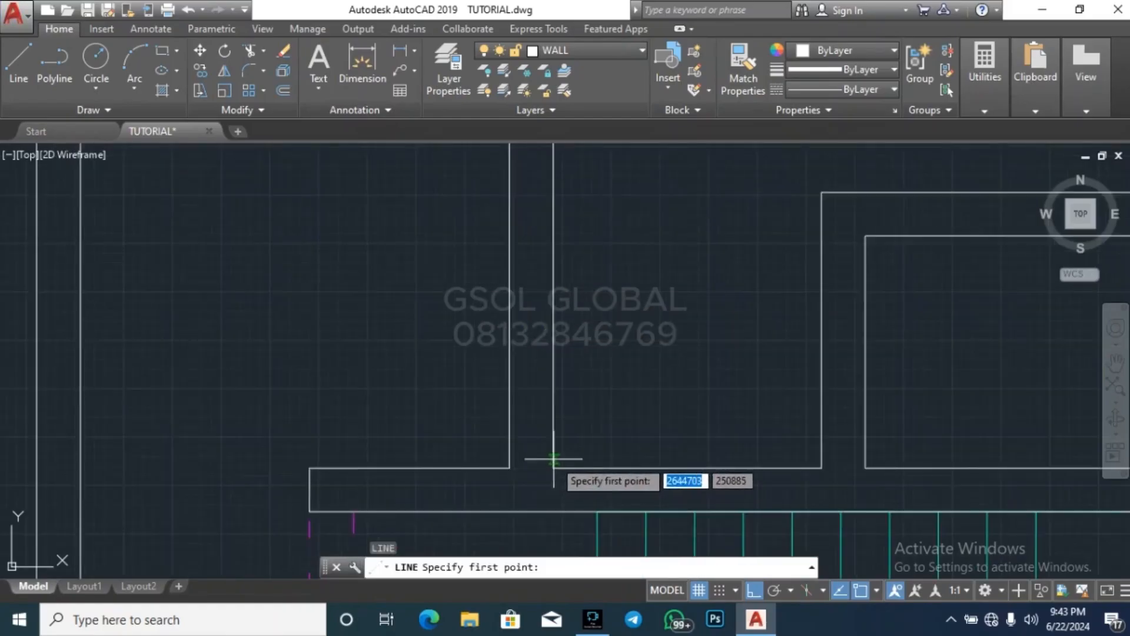
pyautogui.click(553, 468)
pyautogui.press('Escape')
pyautogui.press('Escape')
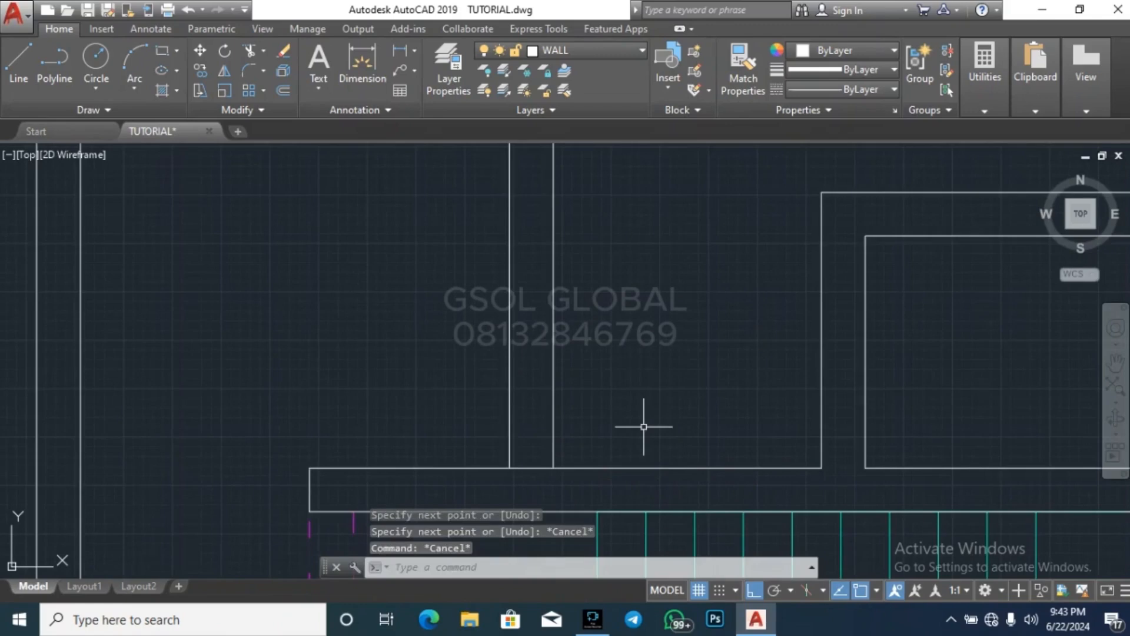
# Offset the short line across the lower end of that vertical wall 900 upward
pyautogui.write('o')
pyautogui.press('Return')
pyautogui.press('Return')
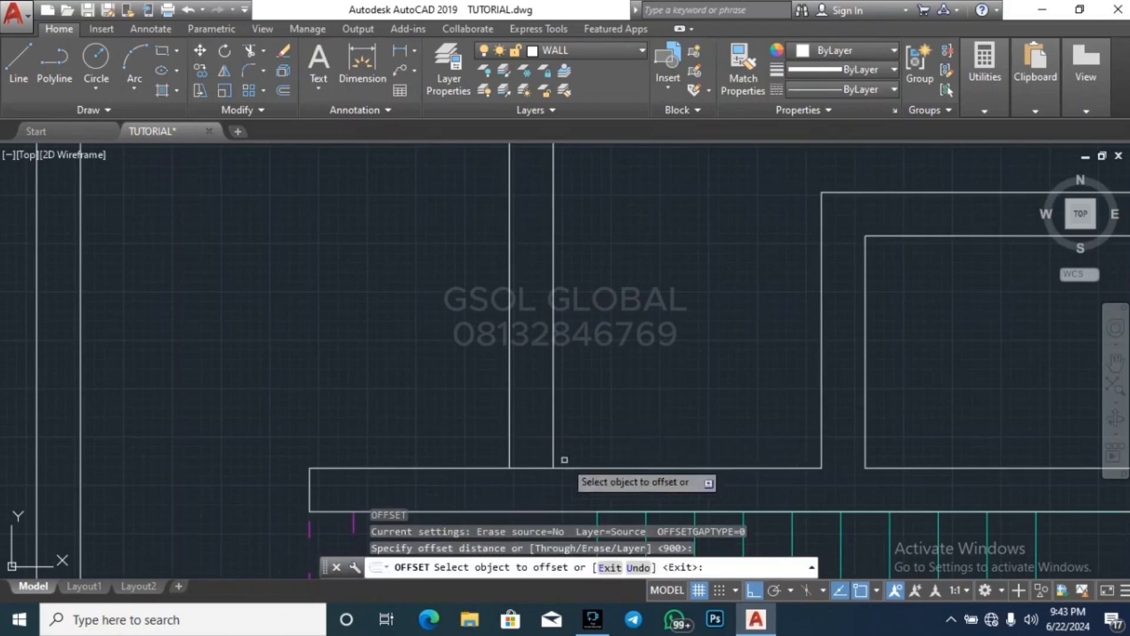
pyautogui.click(533, 468)
pyautogui.click(597, 356)
pyautogui.press('Escape')
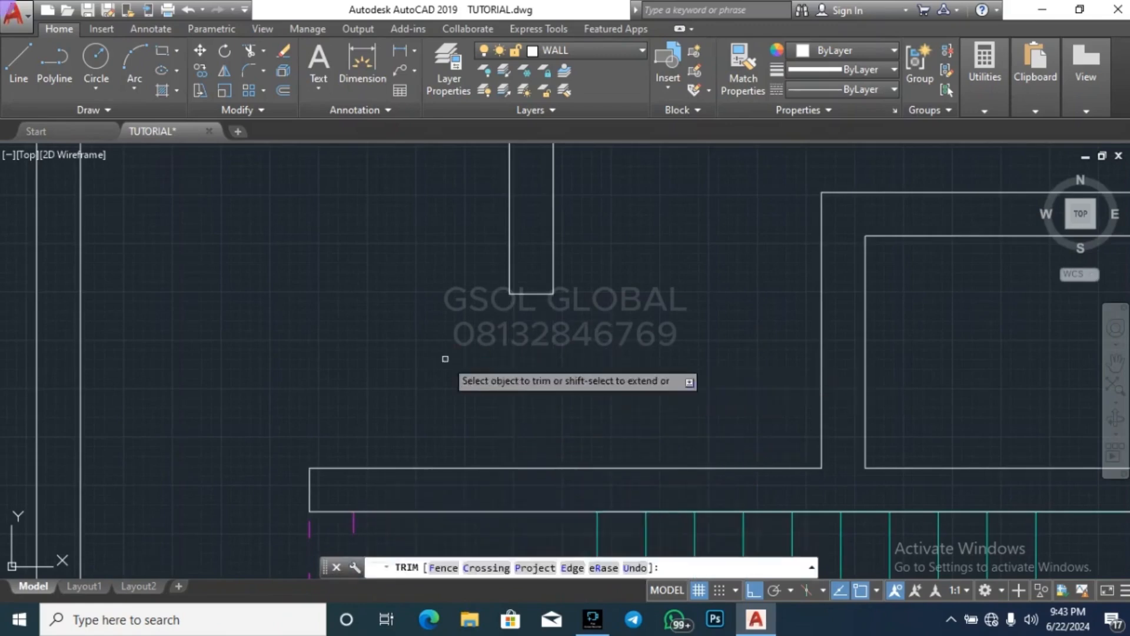
# Trim the vertical wall above the staircase between the two short lines to open a 900-wide doorway
pyautogui.scroll(-5, 710, 355)
pyautogui.press('Escape')
pyautogui.press('Escape')
pyautogui.press('Escape')
pyautogui.scroll(-4, 683, 336)
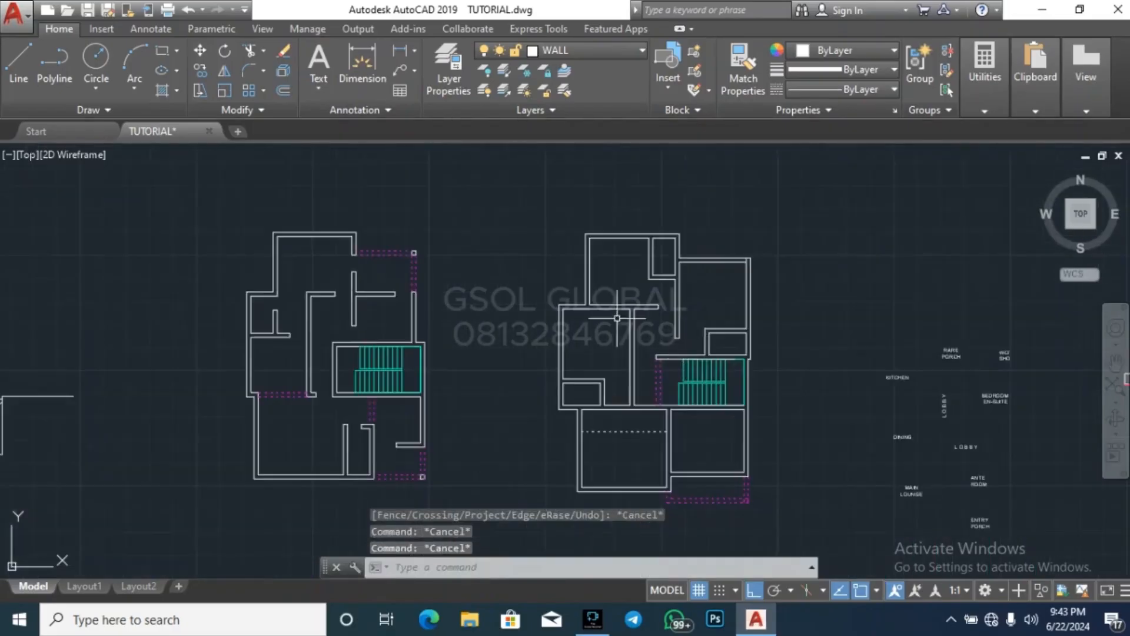
# Draw a line across the lower end of the middle-left room's right wall, at the horizontal wall below
pyautogui.press('Return')
pyautogui.scroll(4, 623, 397)
pyautogui.press('Escape')
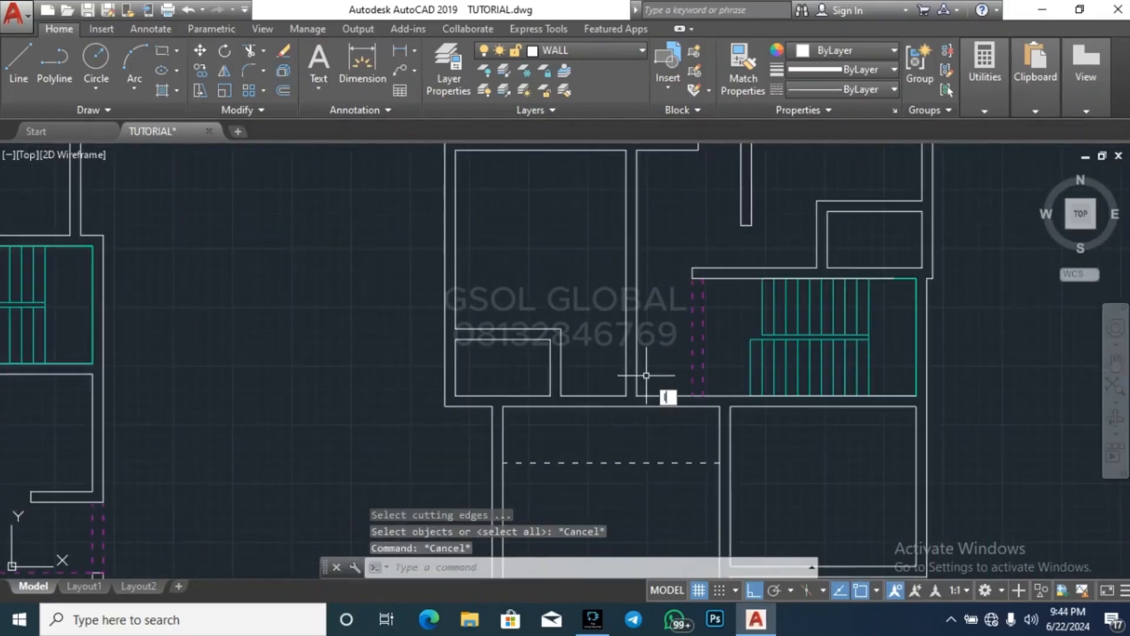
pyautogui.scroll(4, 641, 396)
pyautogui.write('l')
pyautogui.press('Return')
pyautogui.click(632, 384)
pyautogui.press('Escape')
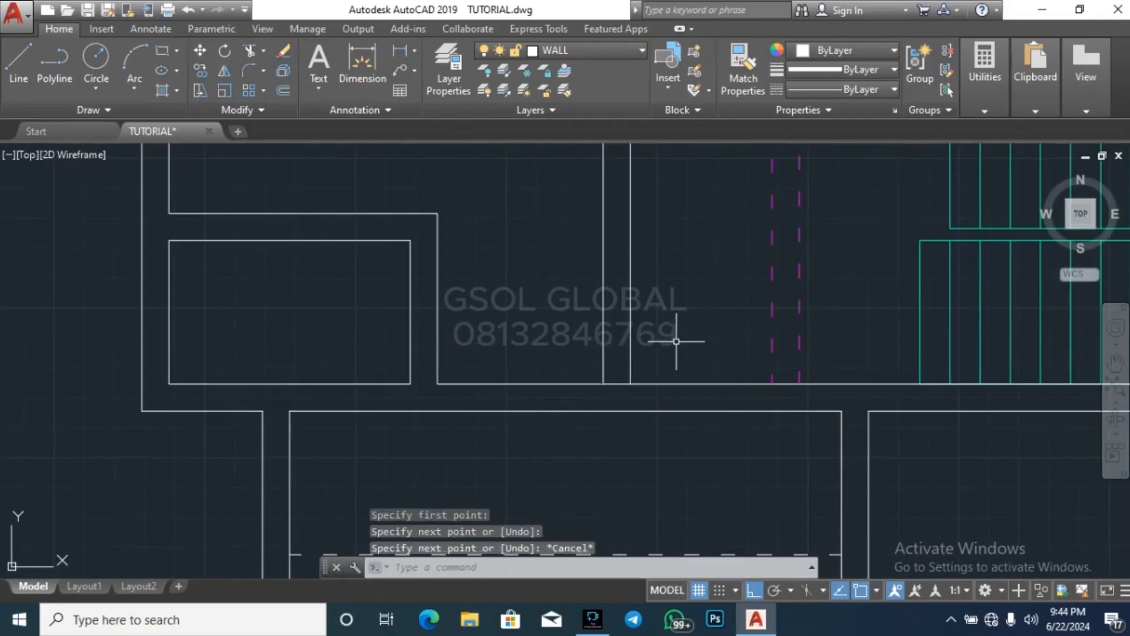
pyautogui.press('Escape')
# Offset the line at the lower end of the middle-left room's right wall 900 upward
pyautogui.write('l')
pyautogui.press('Return')
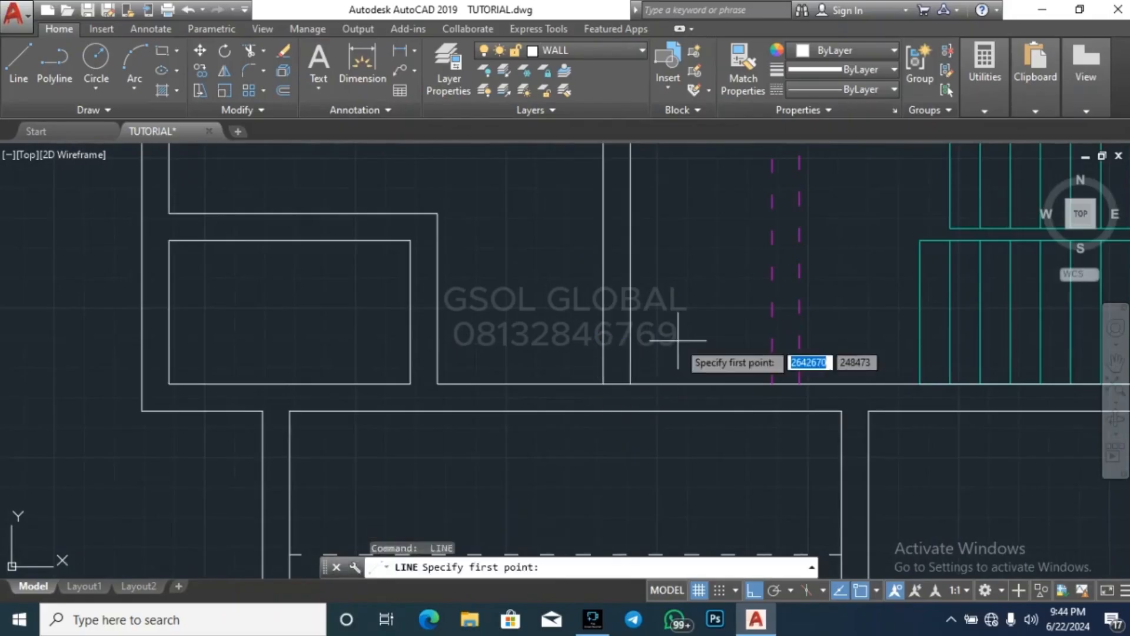
pyautogui.press('Escape')
pyautogui.press('Escape')
pyautogui.write('o')
pyautogui.press('Return')
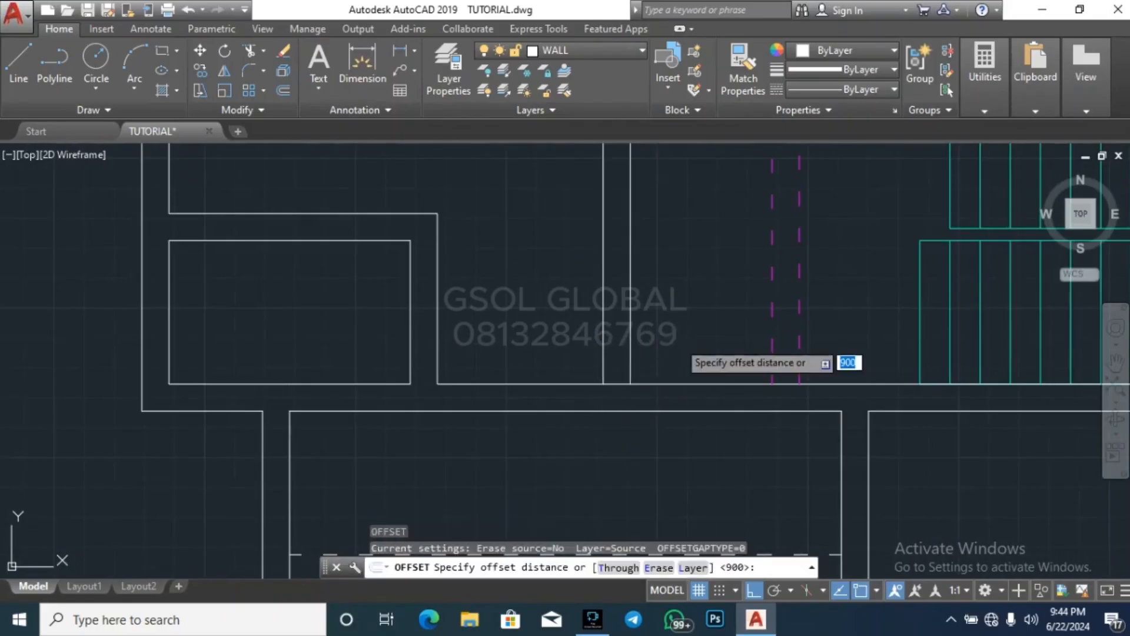
pyautogui.press('Return')
pyautogui.click(618, 383)
pyautogui.click(651, 285)
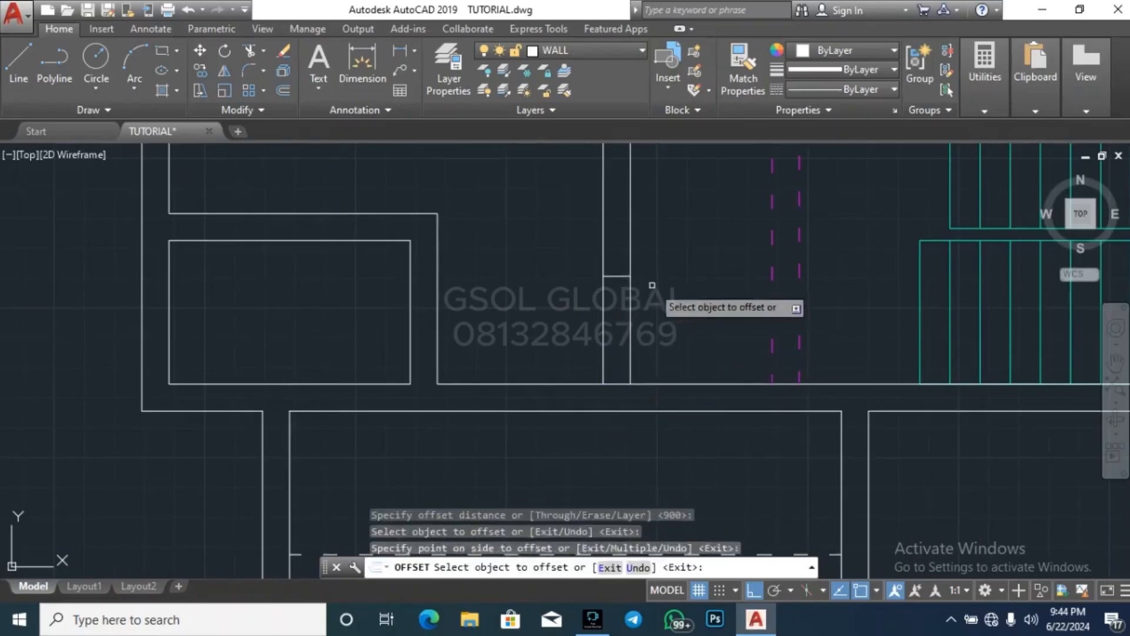
pyautogui.press('Escape')
pyautogui.press('Escape')
# Trim the lower end of the middle-left room's right wall between the two short lines
pyautogui.press('Return')
pyautogui.press('Return')
pyautogui.click(672, 333)
pyautogui.click(565, 322)
pyautogui.press('Escape')
pyautogui.scroll(-6, 581, 334)
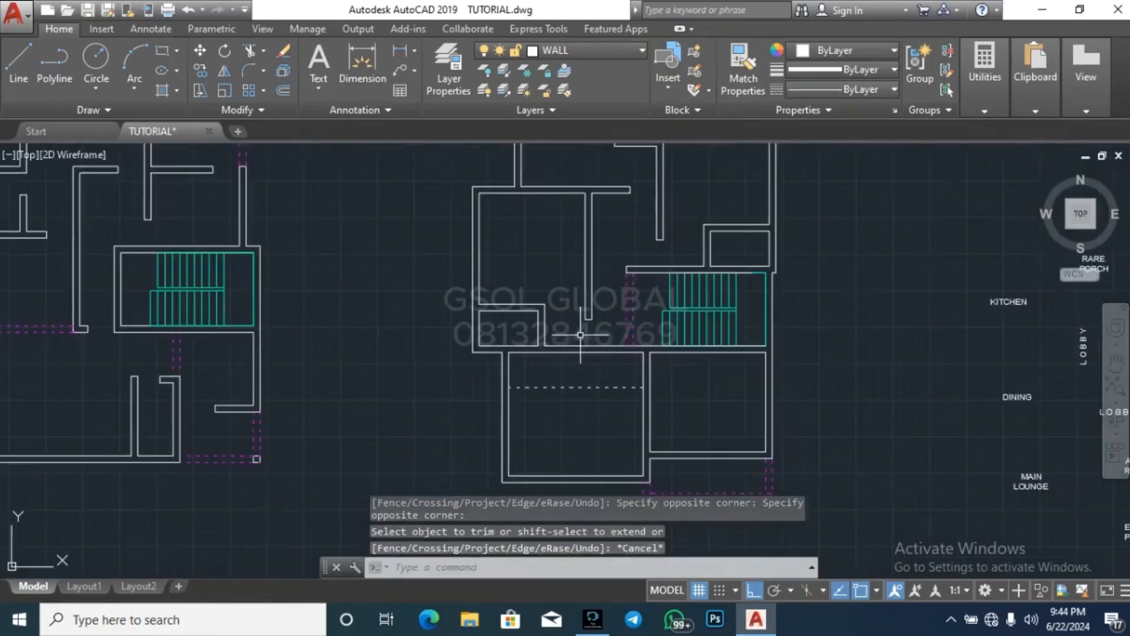
pyautogui.press('Escape')
pyautogui.press('Escape')
pyautogui.scroll(-4, 543, 268)
pyautogui.press('Escape')
pyautogui.scroll(4, 555, 294)
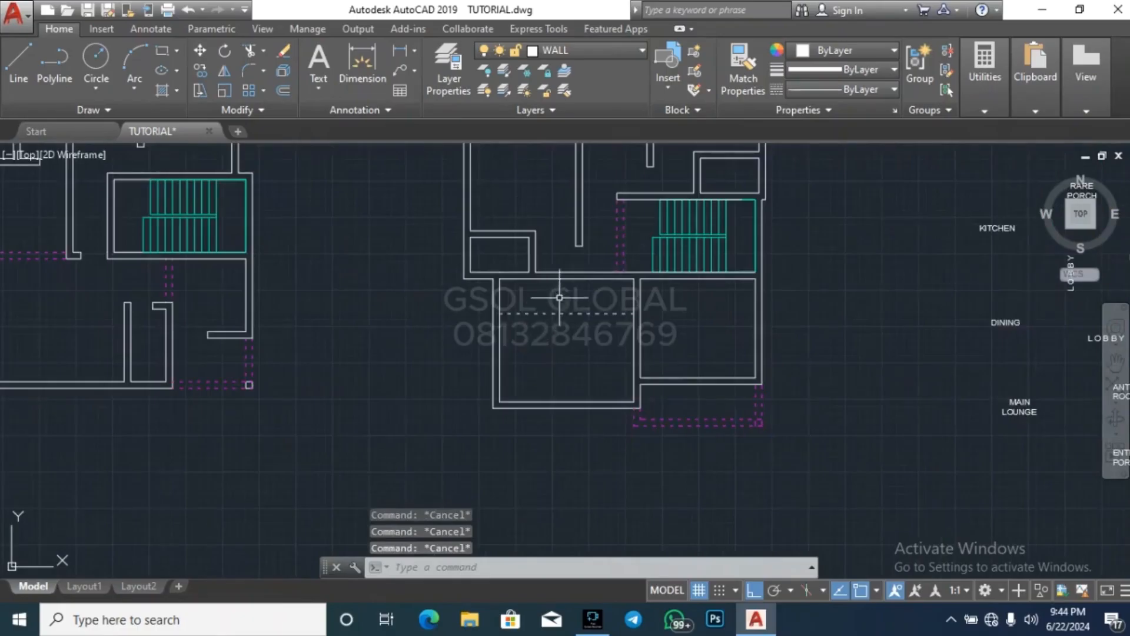
pyautogui.scroll(4, 611, 271)
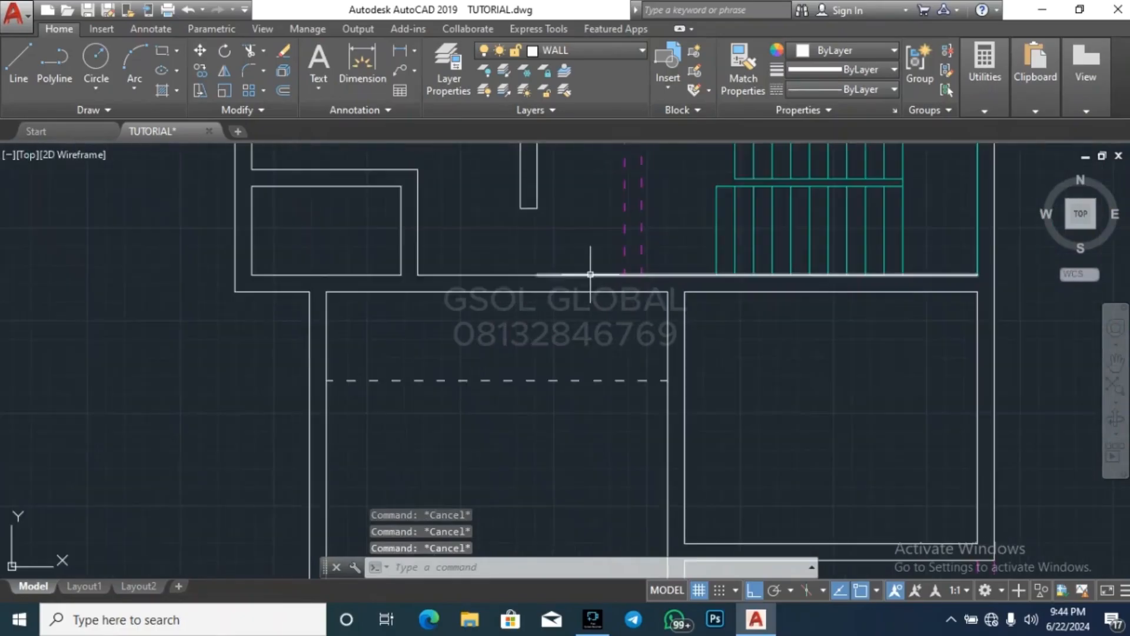
# Undo the last trim and delete the offset line across the middle-left room's right wall
pyautogui.hotkey('ctrl', 'z')
pyautogui.hotkey('ctrl', 'z')
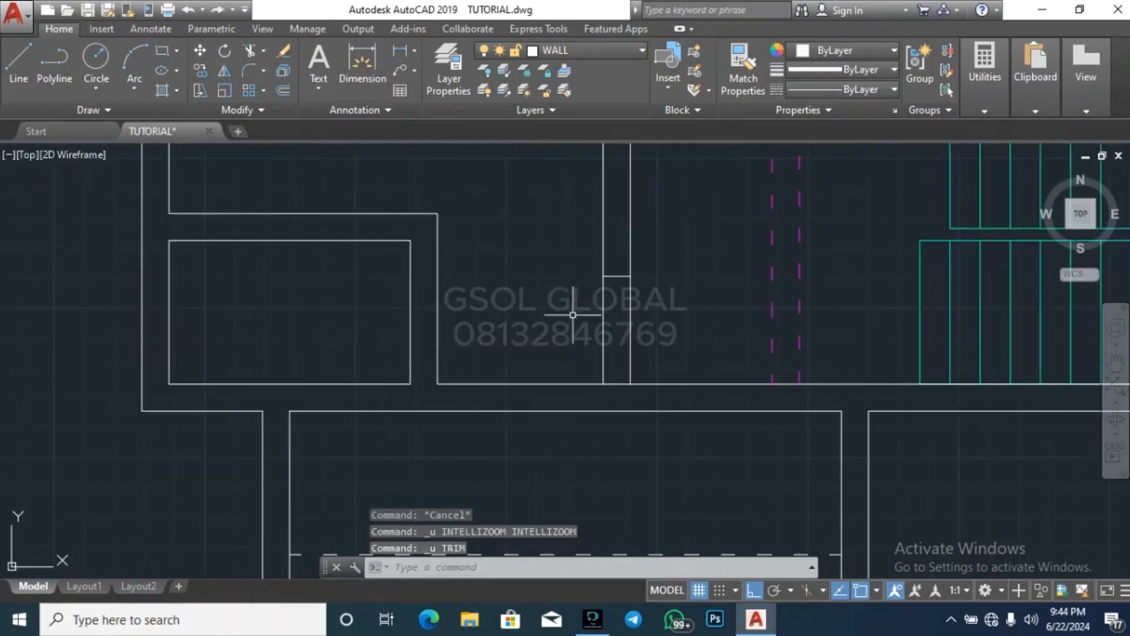
pyautogui.click(583, 324)
pyautogui.click(673, 250)
pyautogui.press('Delete')
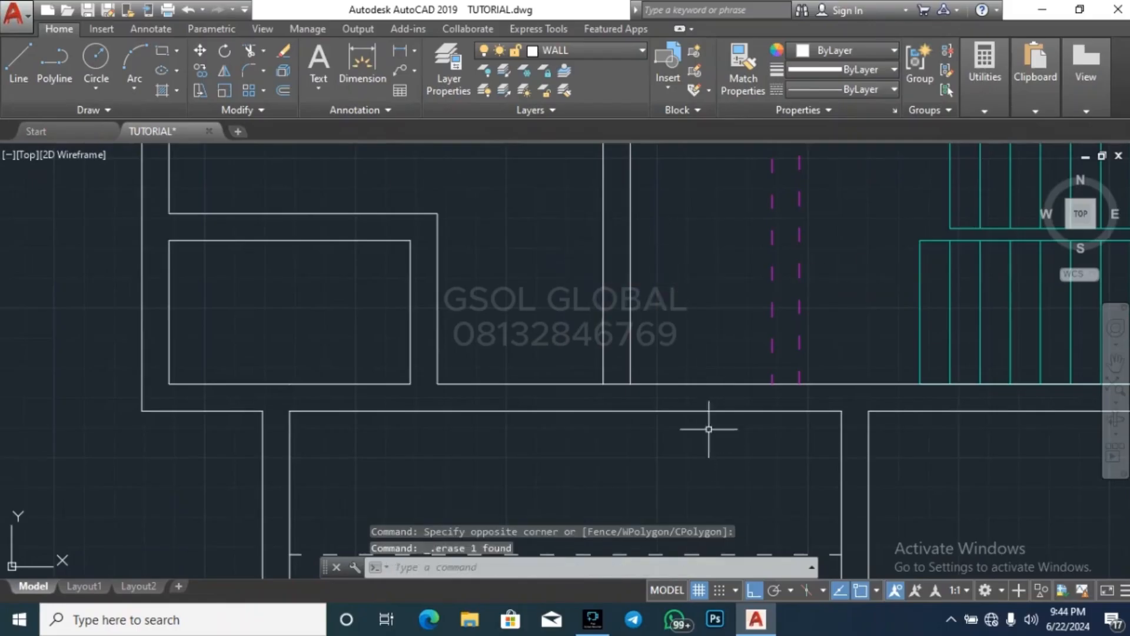
pyautogui.scroll(-3, 614, 451)
pyautogui.press('Escape')
pyautogui.press('Escape')
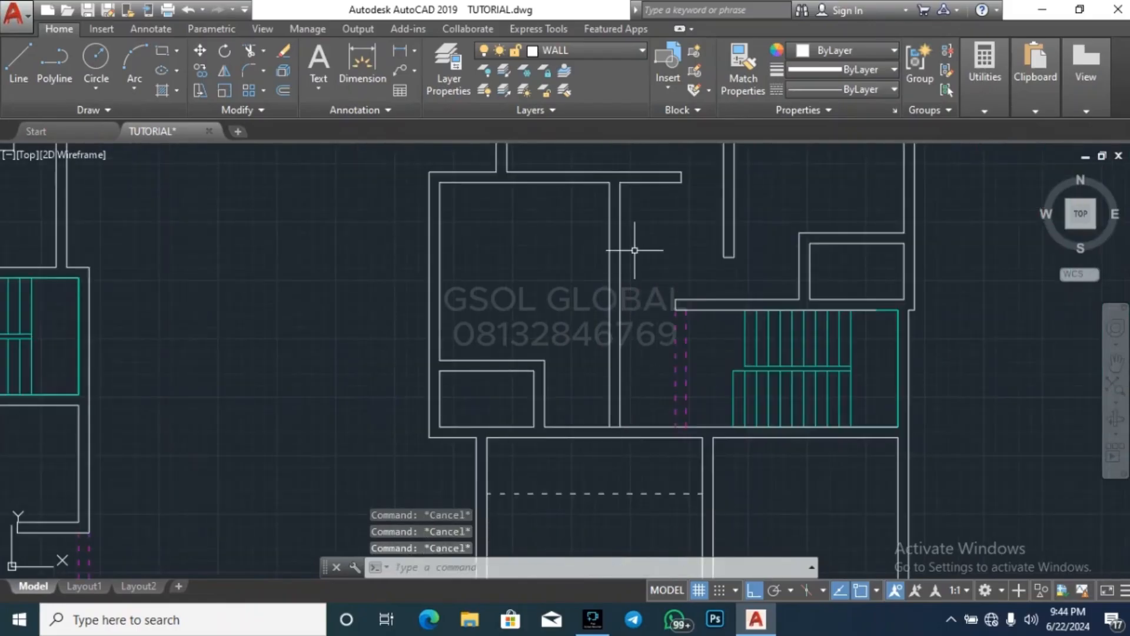
# Draw a line across the upper end of the middle-left room's right wall, at the horizontal wall above
pyautogui.press('l')
pyautogui.press('space')
pyautogui.scroll(5, 621, 182)
pyautogui.click(561, 185)
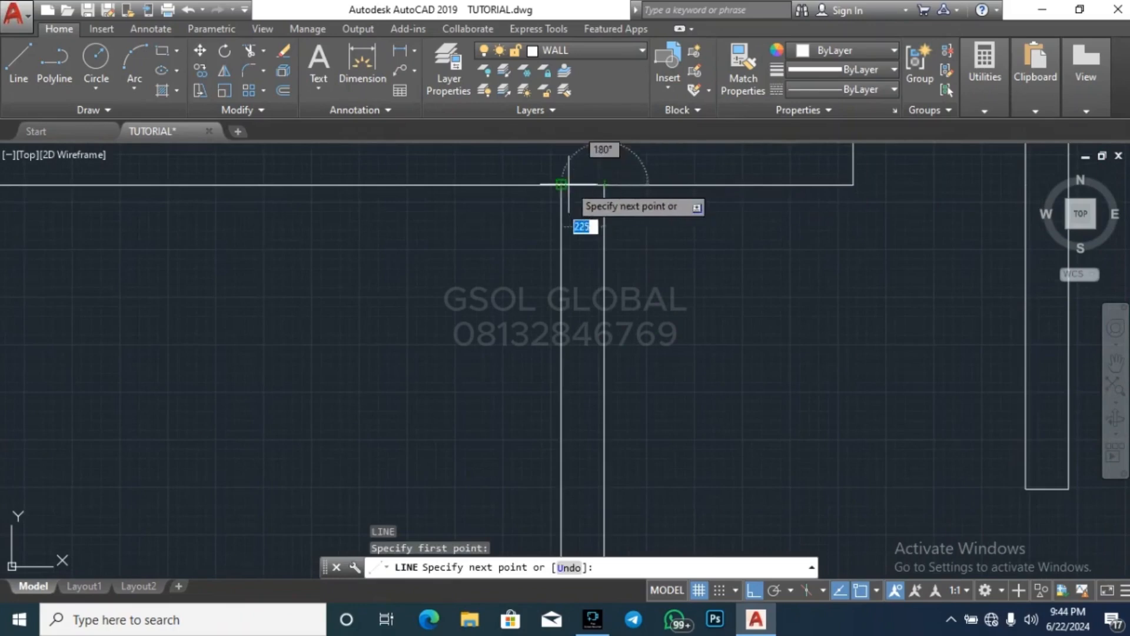
pyautogui.press('Escape')
pyautogui.press('Escape')
# Offset the line at the upper end of the middle-left room's right wall 900 downward
pyautogui.press('o')
pyautogui.press('space')
pyautogui.press('space')
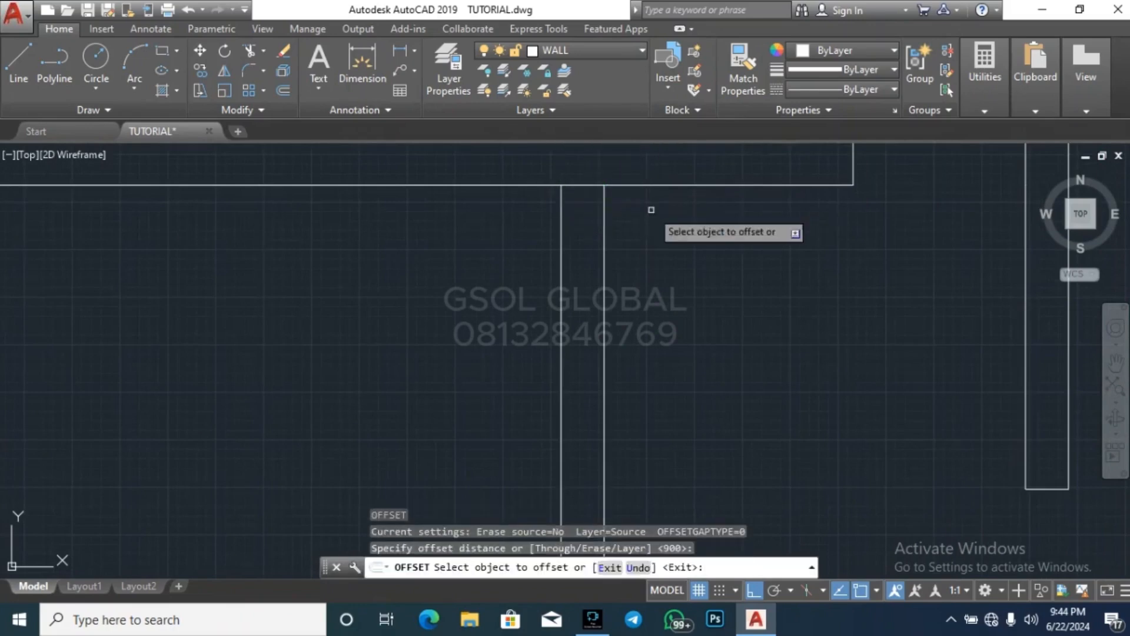
pyautogui.click(584, 186)
pyautogui.click(660, 254)
pyautogui.press('Escape')
pyautogui.press('Escape')
# Trim the upper end of the middle-left room's right wall between the short lines to open a 900-wide doorway
pyautogui.write('tr')
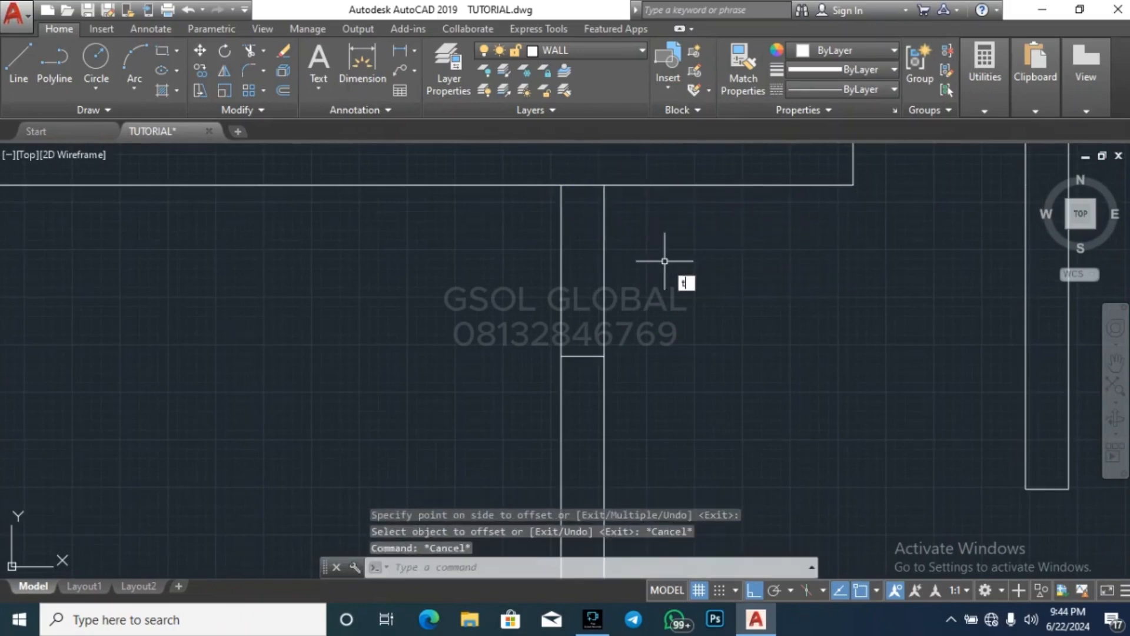
pyautogui.press('space')
pyautogui.press('space')
pyautogui.click(659, 276)
pyautogui.click(495, 253)
pyautogui.press('Escape')
pyautogui.scroll(-6, 636, 202)
pyautogui.press('Escape')
pyautogui.press('Escape')
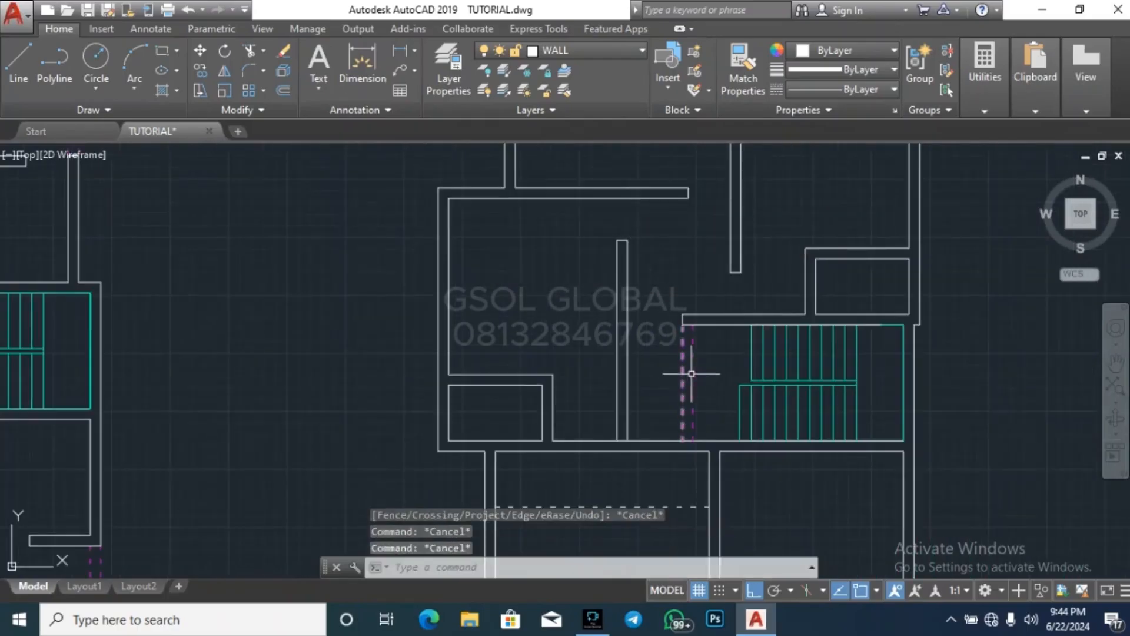
# Draw a line across the lower-left room's top wall, in line with the right face of the vertical wall above
pyautogui.write('l')
pyautogui.press('space')
pyautogui.scroll(-4, 701, 389)
pyautogui.scroll(6, 642, 276)
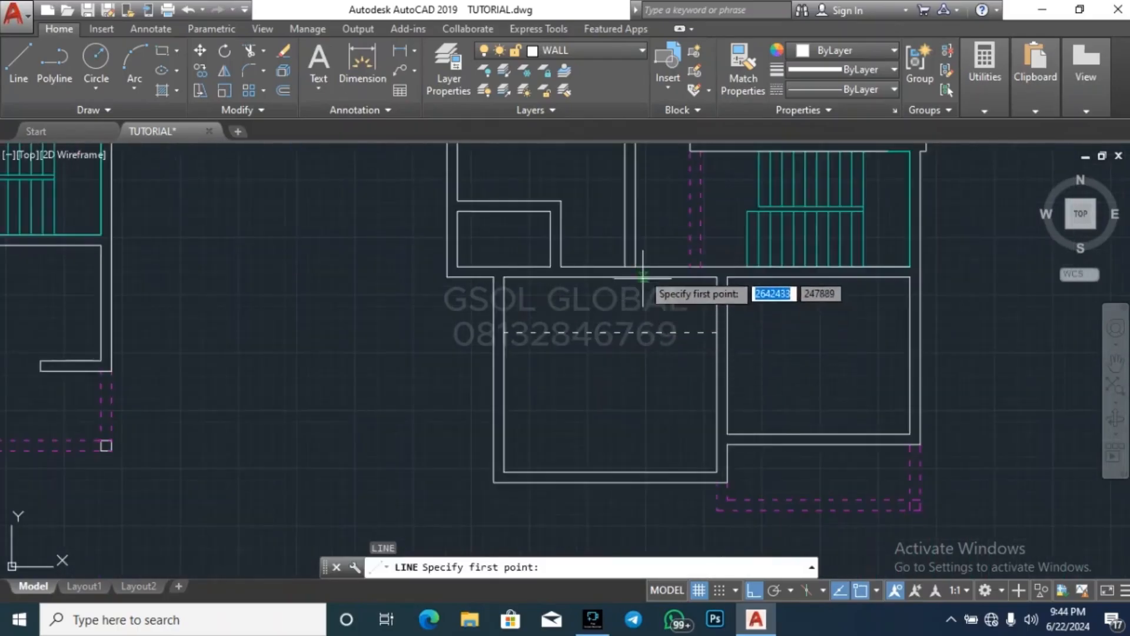
pyautogui.click(632, 271)
pyautogui.click(632, 287)
pyautogui.press('Escape')
pyautogui.press('Escape')
pyautogui.press('Escape')
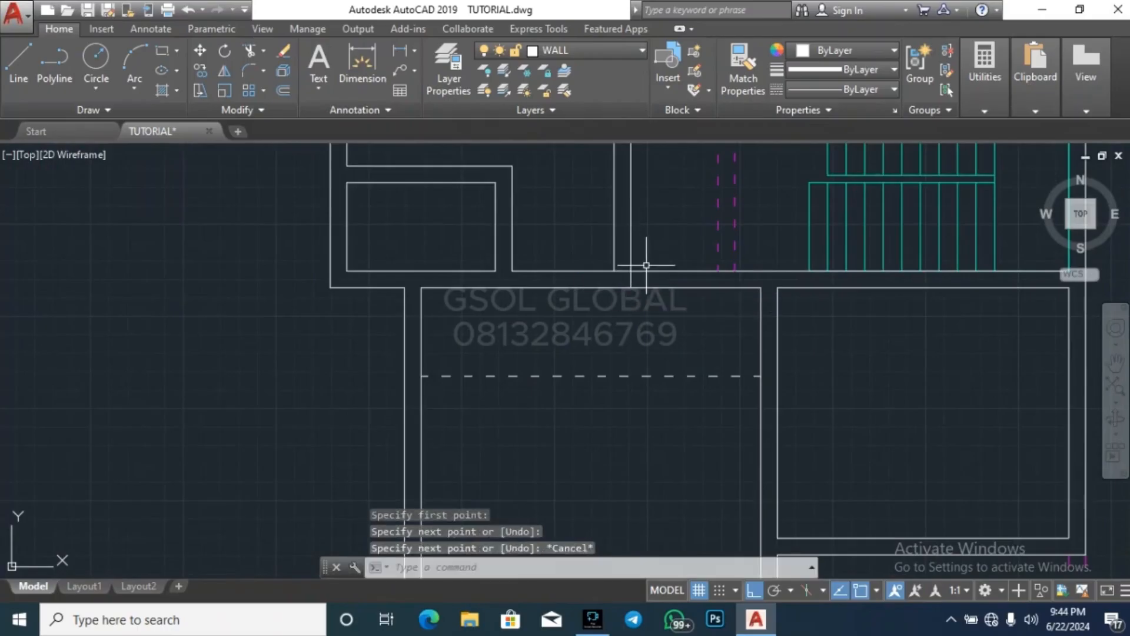
# Offset the short line across the lower-left room's top wall 900 to the right
pyautogui.press('space')
pyautogui.scroll(5, 646, 265)
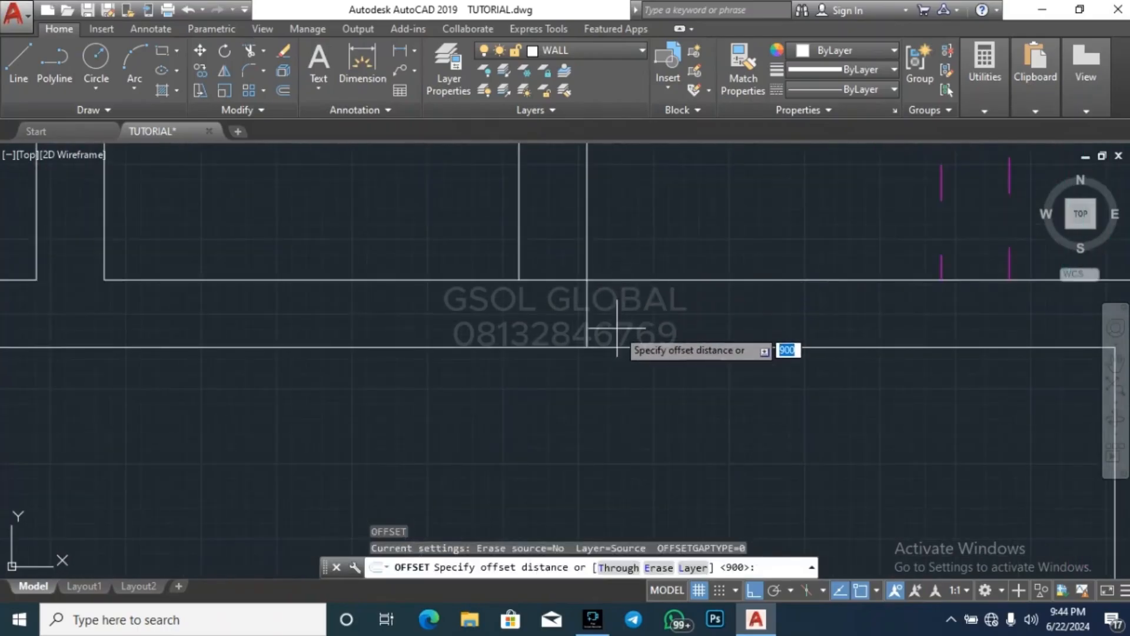
pyautogui.press('space')
pyautogui.click(587, 330)
pyautogui.click(697, 312)
pyautogui.press('Escape')
pyautogui.press('Escape')
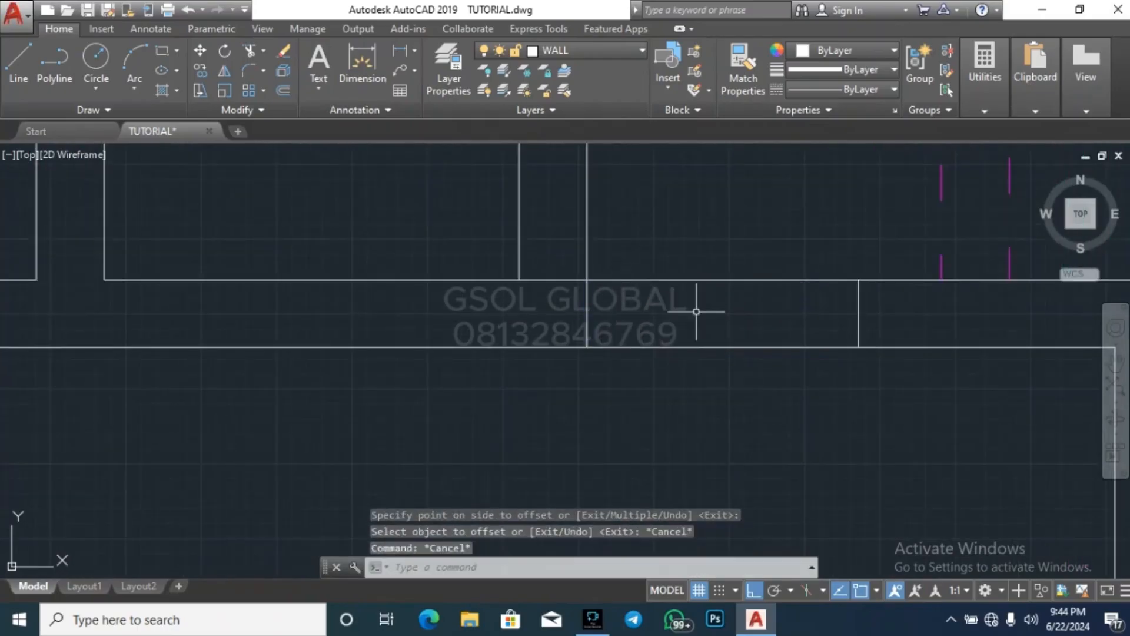
pyautogui.press('Escape')
# Trim the lower-left room's top wall between the two short lines to open a 900-wide doorway
pyautogui.write('tr')
pyautogui.press('space')
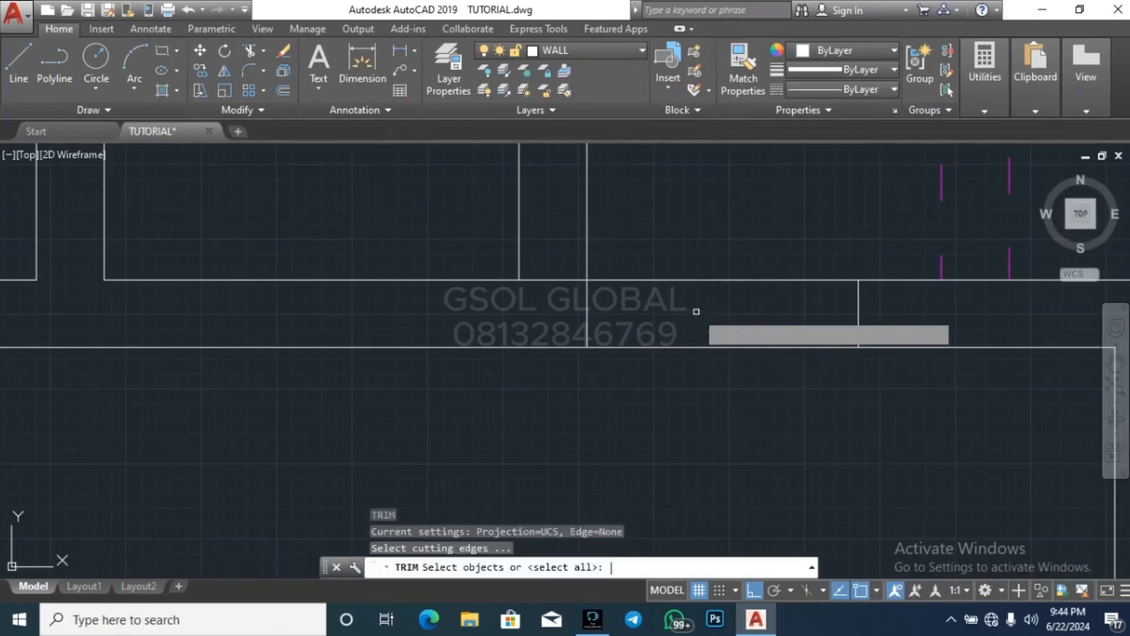
pyautogui.press('space')
pyautogui.moveTo(705, 373); pyautogui.dragTo(710, 218)
pyautogui.press('Escape')
pyautogui.press('Escape')
pyautogui.press('Escape')
# Finish trimming the doorway in the lower-left room's top wall and erase the leftover segment across the vertical wall's lower end
pyautogui.write('tr')
pyautogui.press('space')
pyautogui.press('space')
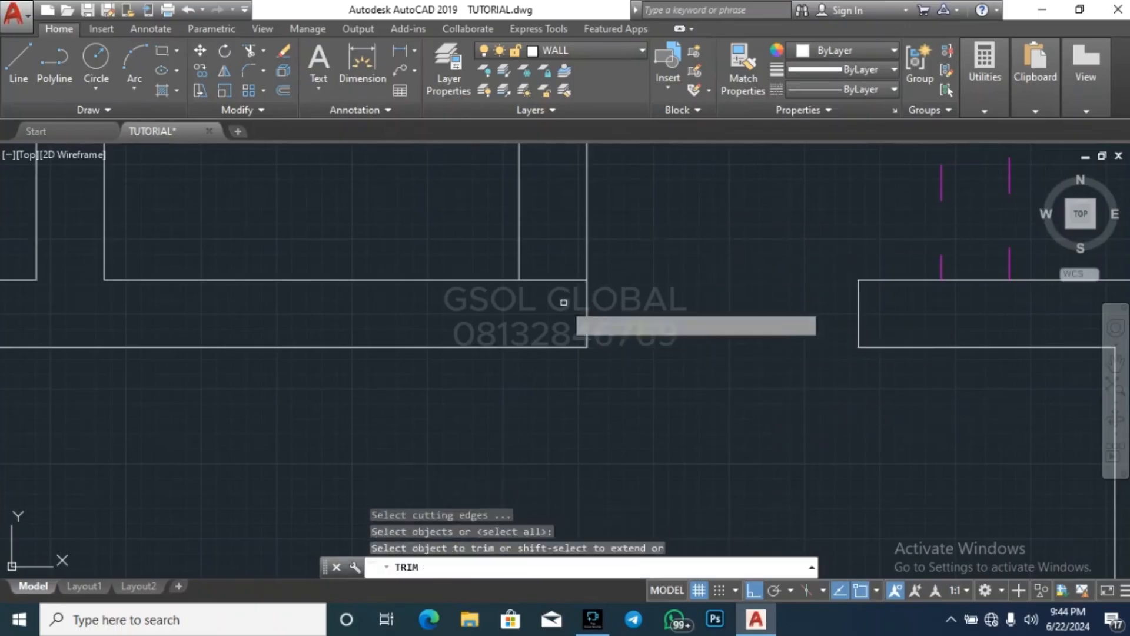
pyautogui.click(563, 301)
pyautogui.click(560, 213)
pyautogui.press('Escape')
pyautogui.click(572, 279)
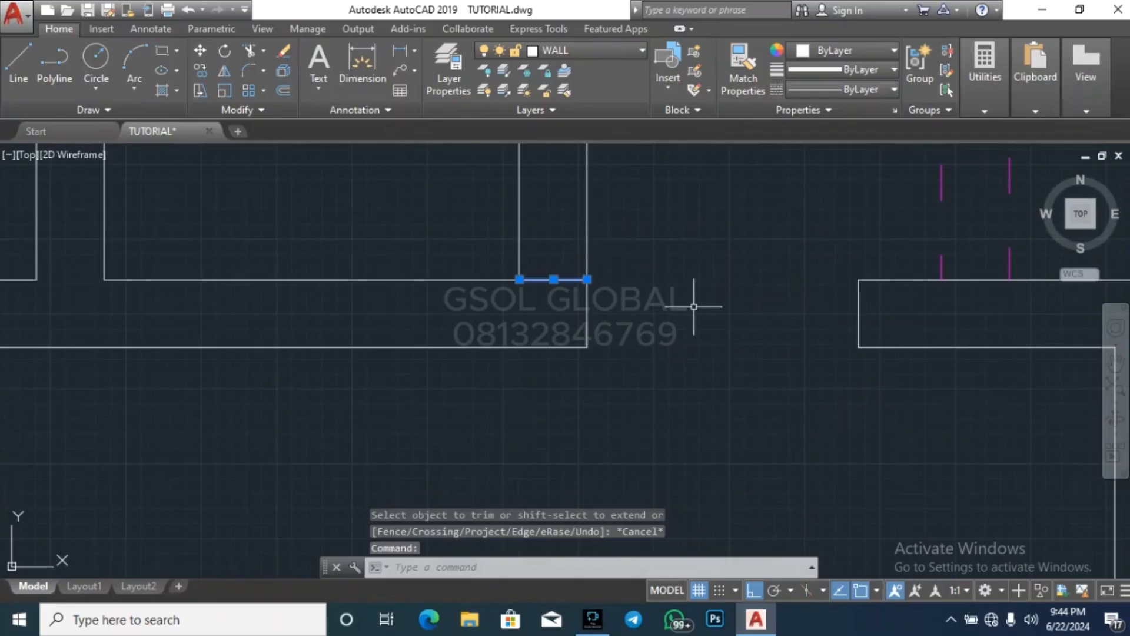
pyautogui.press('Delete')
pyautogui.scroll(-5, 681, 308)
pyautogui.press('Escape')
pyautogui.press('Escape')
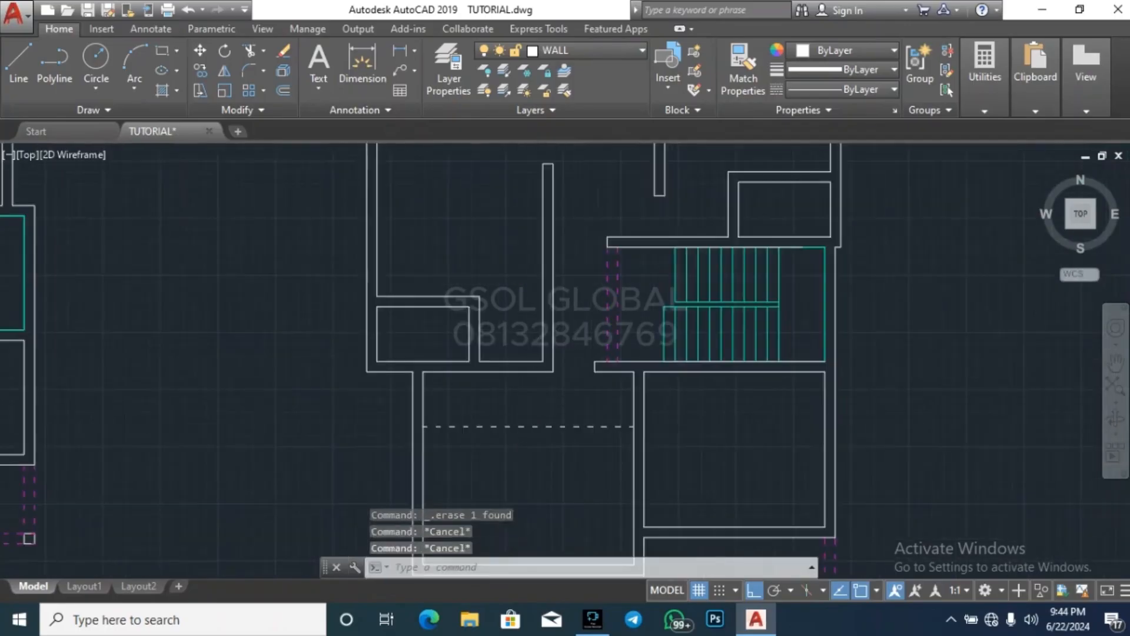
# Draw a short line across the upper end of the wall between the lower-left and lower-right rooms
pyautogui.scroll(-4, 537, 392)
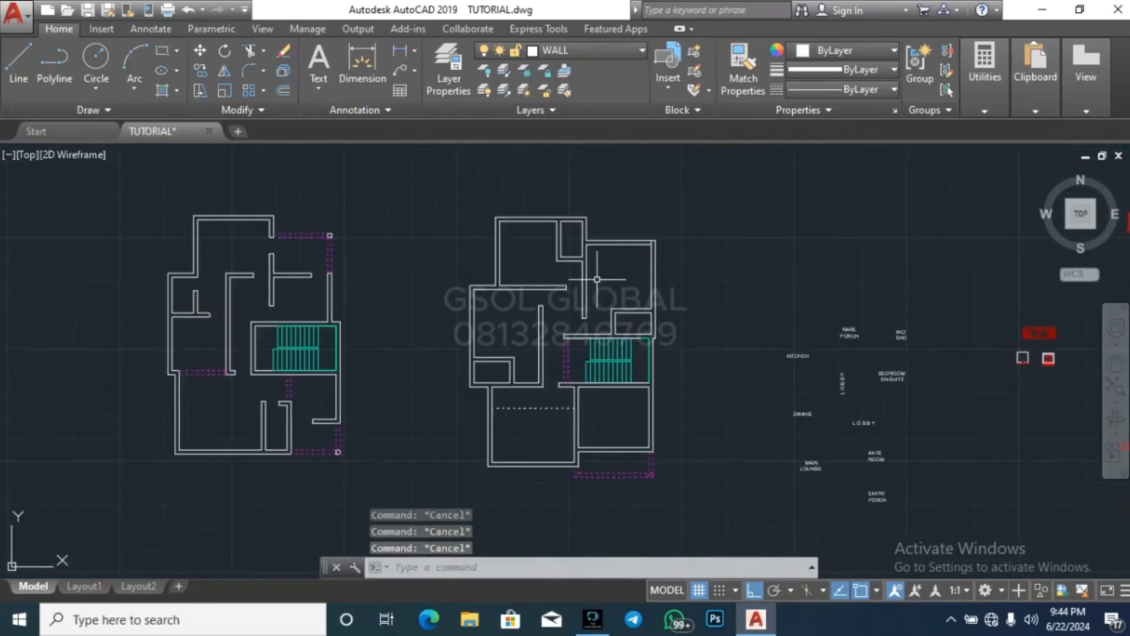
pyautogui.scroll(-3, 597, 279)
pyautogui.scroll(10, 583, 332)
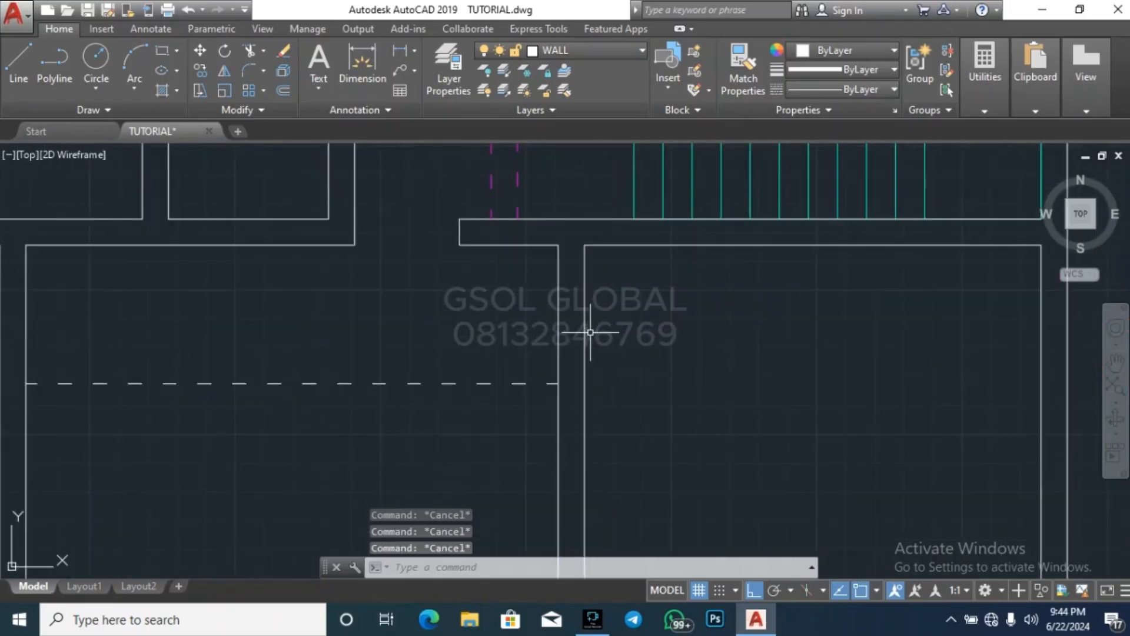
pyautogui.press('Return')
pyautogui.click(558, 245)
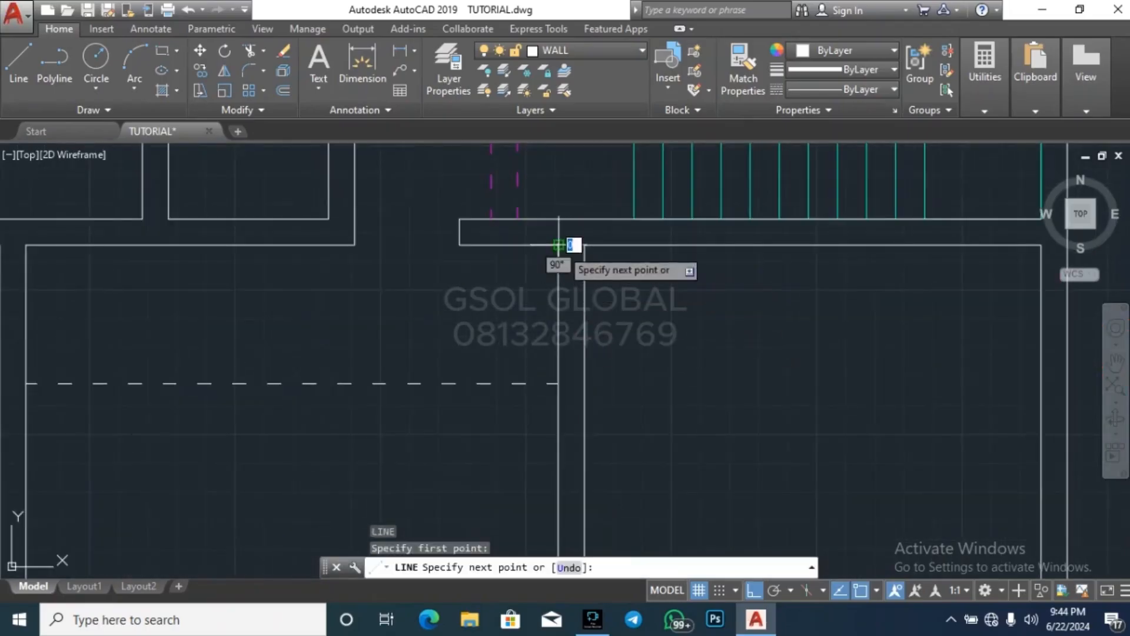
pyautogui.press('Escape')
pyautogui.press('Escape')
pyautogui.press('Escape')
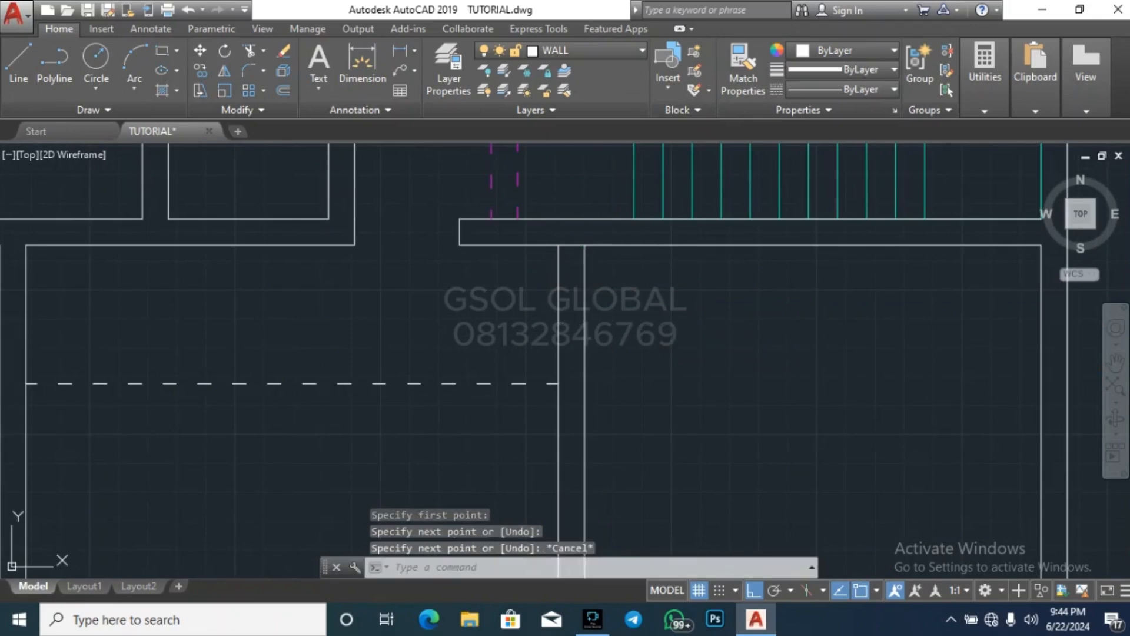
# Offset the short line at the upper end of the lower rooms' dividing wall 900 downward
pyautogui.write('o')
pyautogui.press('Return')
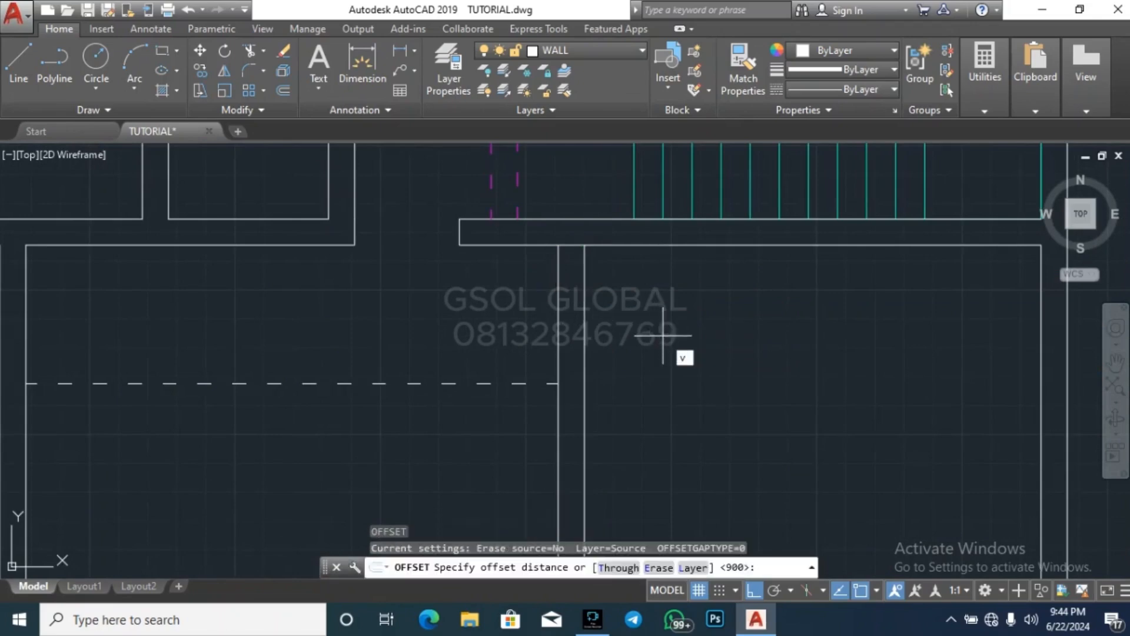
pyautogui.press('Escape')
pyautogui.write('o')
pyautogui.press('Return')
pyautogui.press('Return')
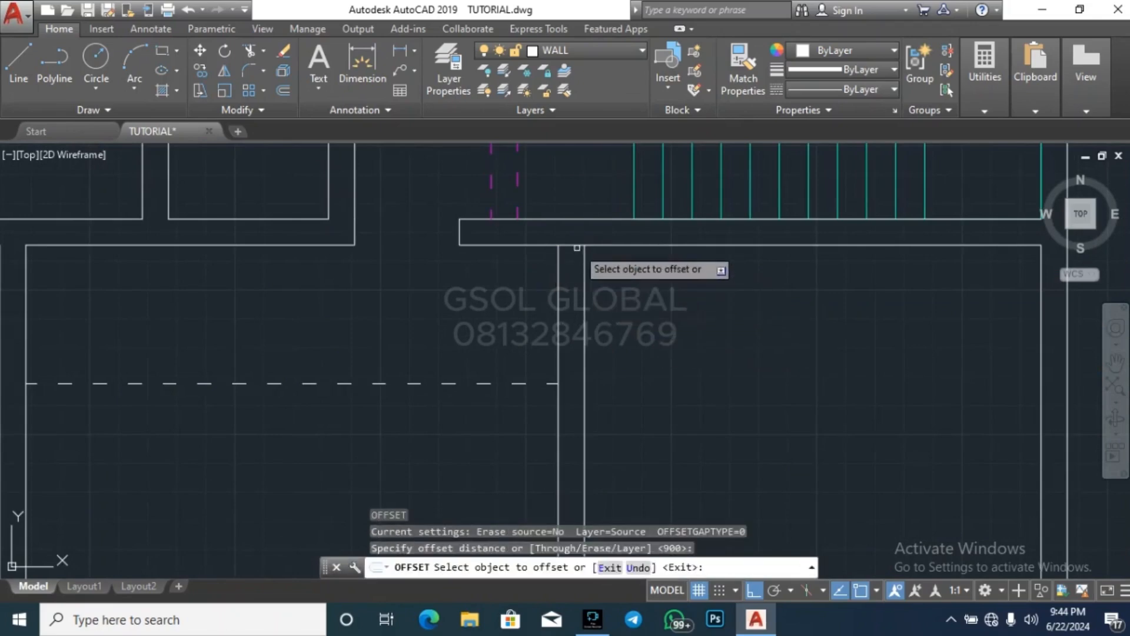
pyautogui.click(577, 248)
pyautogui.click(615, 321)
pyautogui.press('Escape')
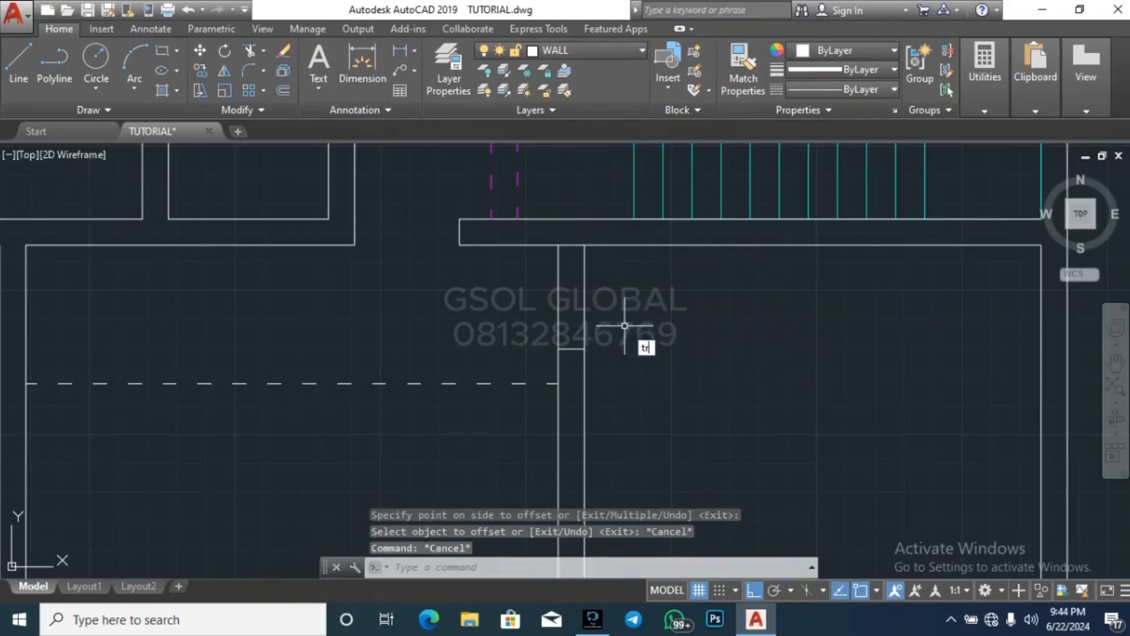
# Trim the upper end of the wall between the lower rooms to open a 900-wide doorway
pyautogui.press('Return')
pyautogui.press('Return')
pyautogui.click(605, 287)
pyautogui.click(540, 273)
pyautogui.press('Escape')
pyautogui.scroll(-5, 762, 348)
pyautogui.press('Escape')
pyautogui.press('Escape')
pyautogui.press('Escape')
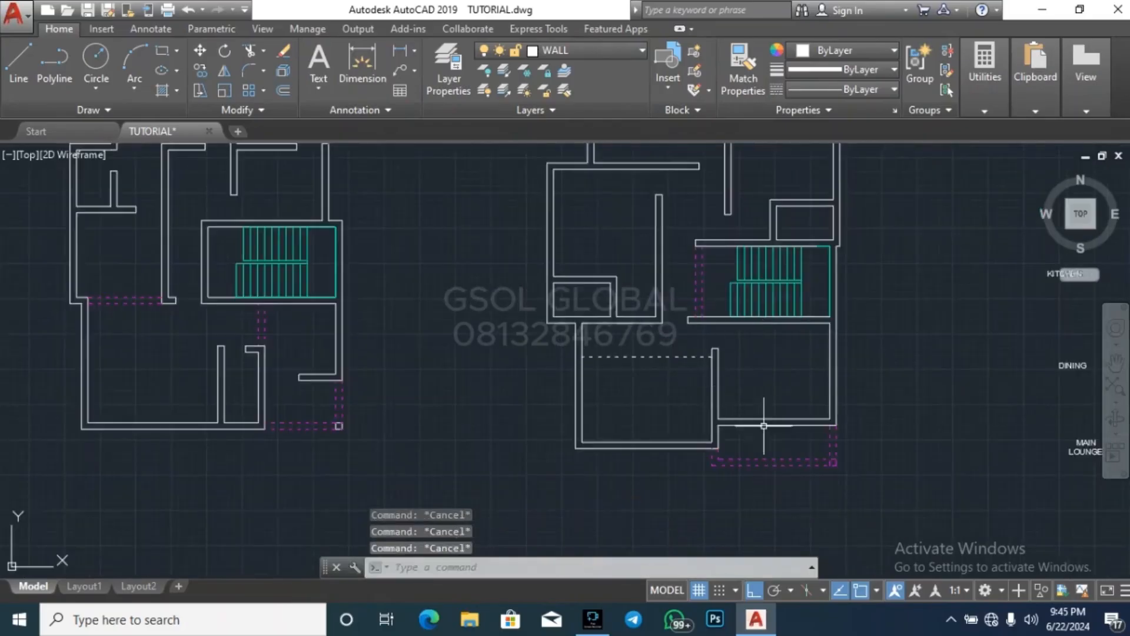
# Draw a short line across the left end of the lower-right room's bottom wall, along the dividing wall's right face
pyautogui.scroll(4, 763, 425)
pyautogui.press('Return')
pyautogui.scroll(2, 661, 408)
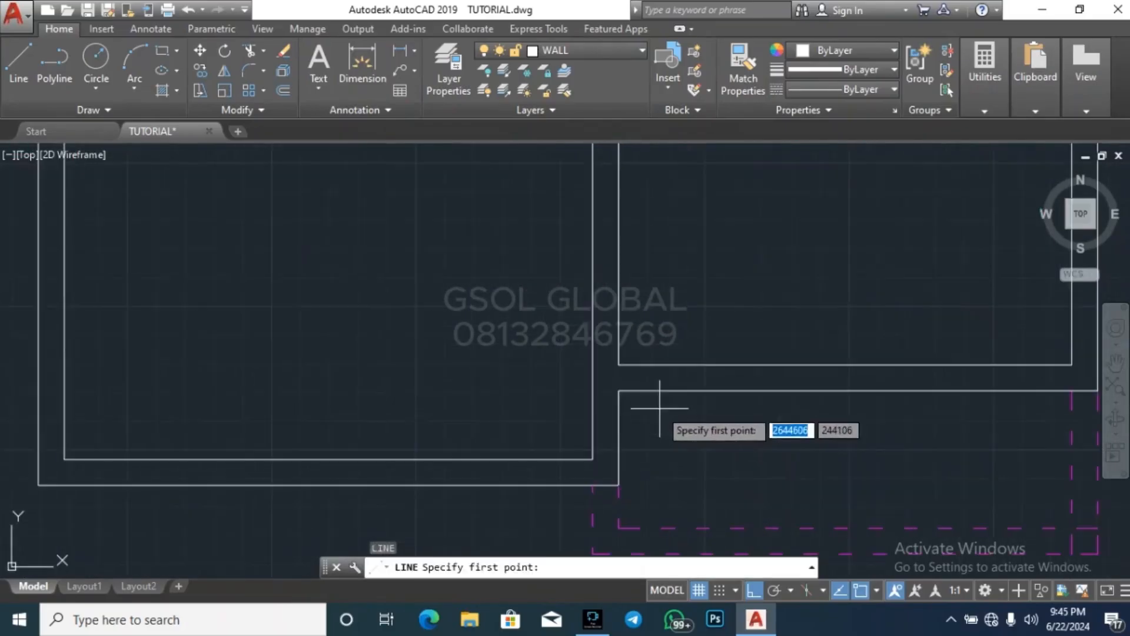
pyautogui.click(619, 365)
pyautogui.click(623, 389)
pyautogui.press('Escape')
pyautogui.press('Escape')
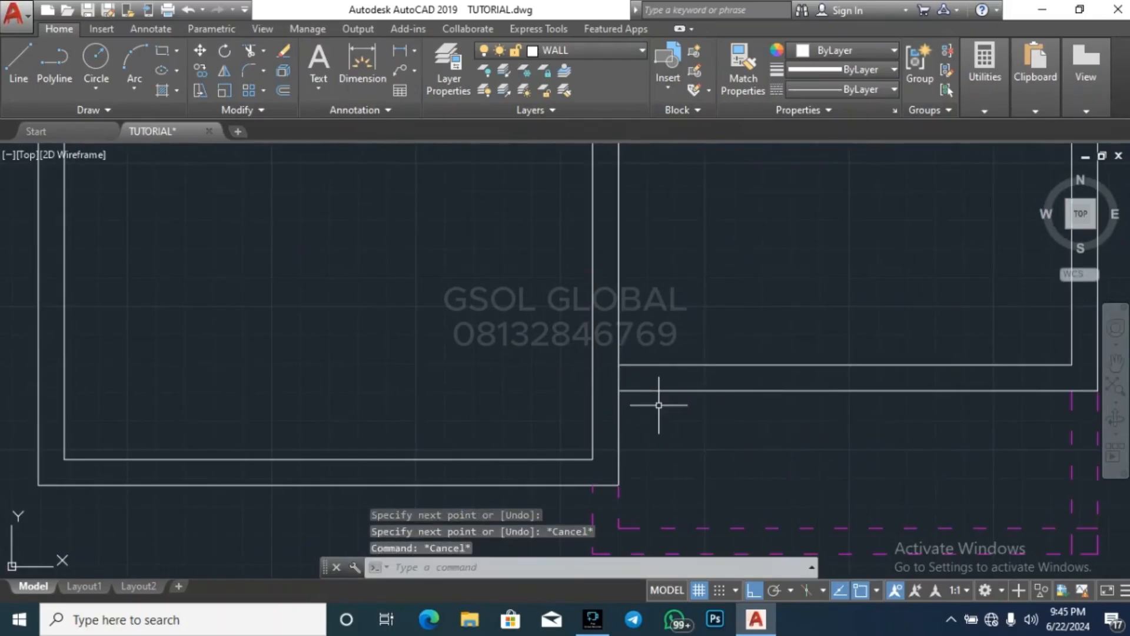
# Offset the short line at the left end of the lower-right room's bottom wall 900 to the right
pyautogui.write('o')
pyautogui.press('Return')
pyautogui.press('Return')
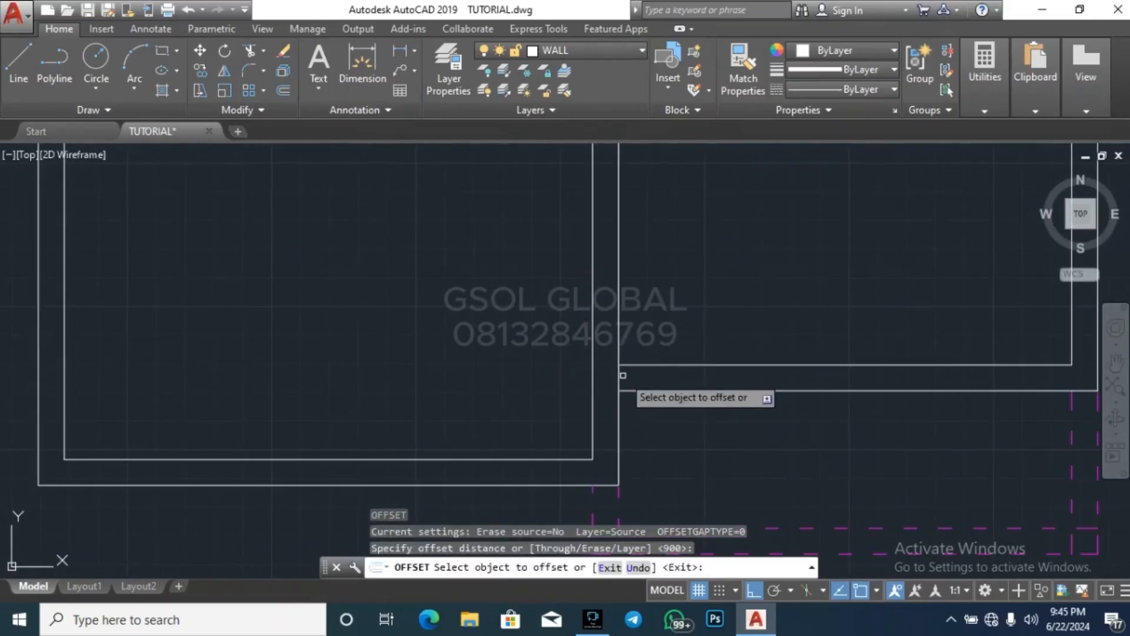
pyautogui.click(618, 378)
pyautogui.click(751, 327)
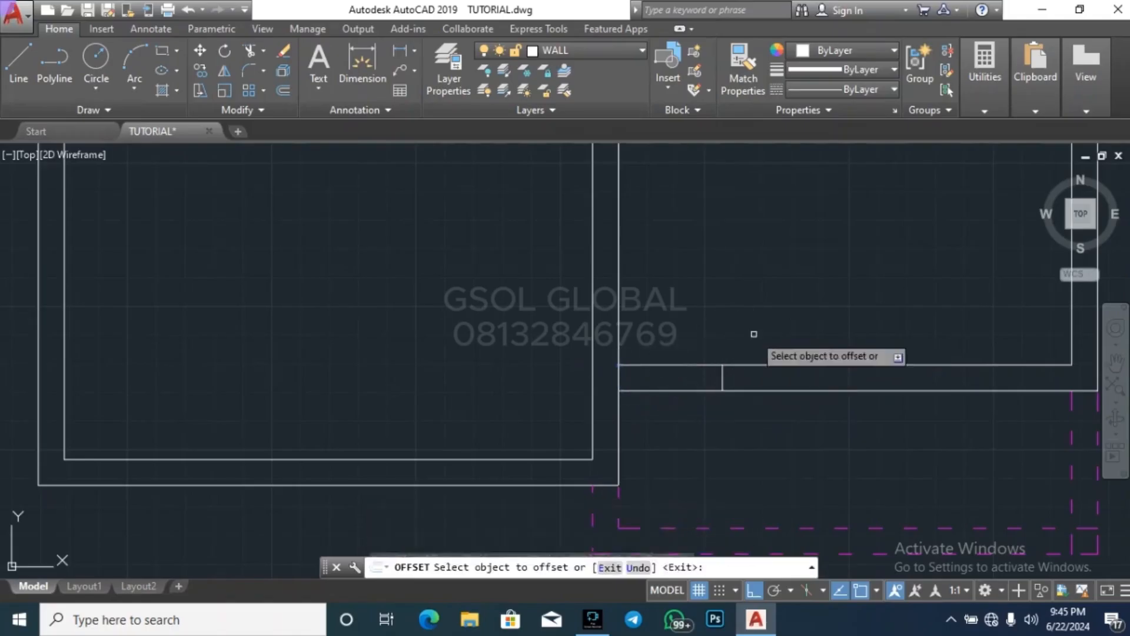
pyautogui.press('Escape')
pyautogui.press('Escape')
# Trim the left end of the lower-right room's bottom wall between the short lines to open a 900-wide doorway
pyautogui.write('tr')
pyautogui.press('Return')
pyautogui.press('Return')
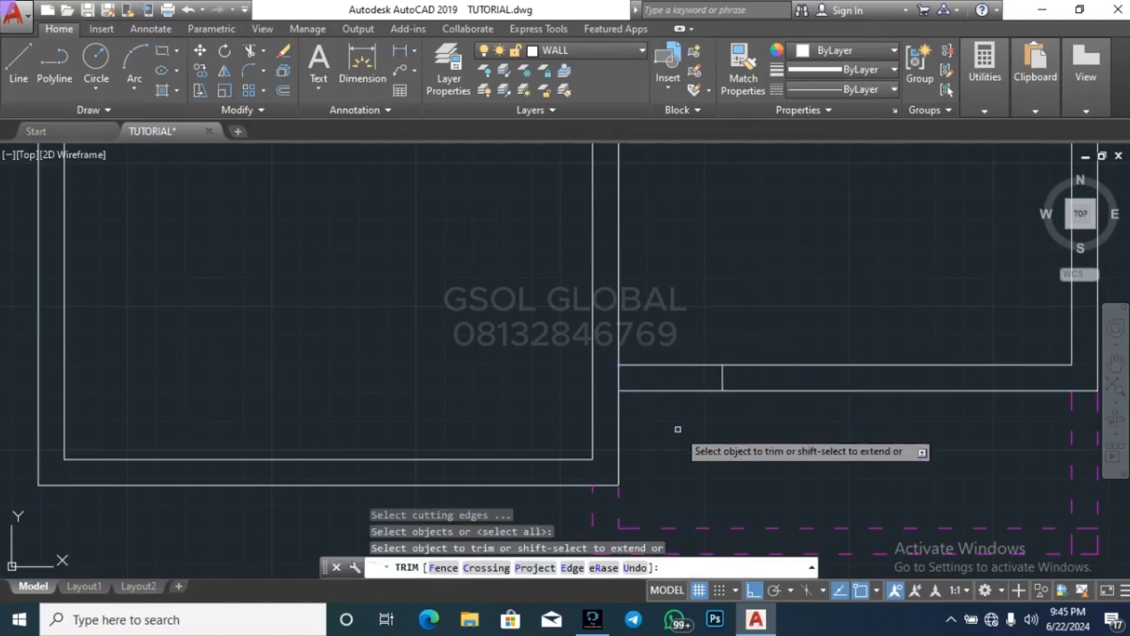
pyautogui.click(677, 429)
pyautogui.click(649, 317)
pyautogui.press('Escape')
pyautogui.press('Escape')
pyautogui.scroll(-5, 656, 374)
pyautogui.press('Escape')
pyautogui.press('Escape')
pyautogui.scroll(-1, 696, 457)
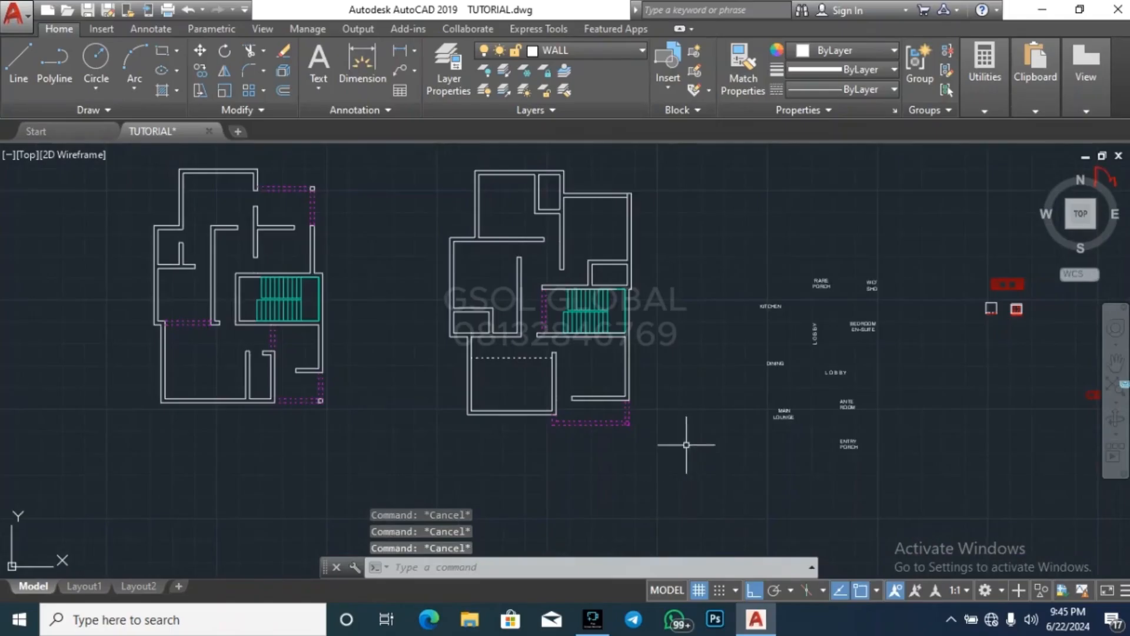
pyautogui.scroll(2, 521, 200)
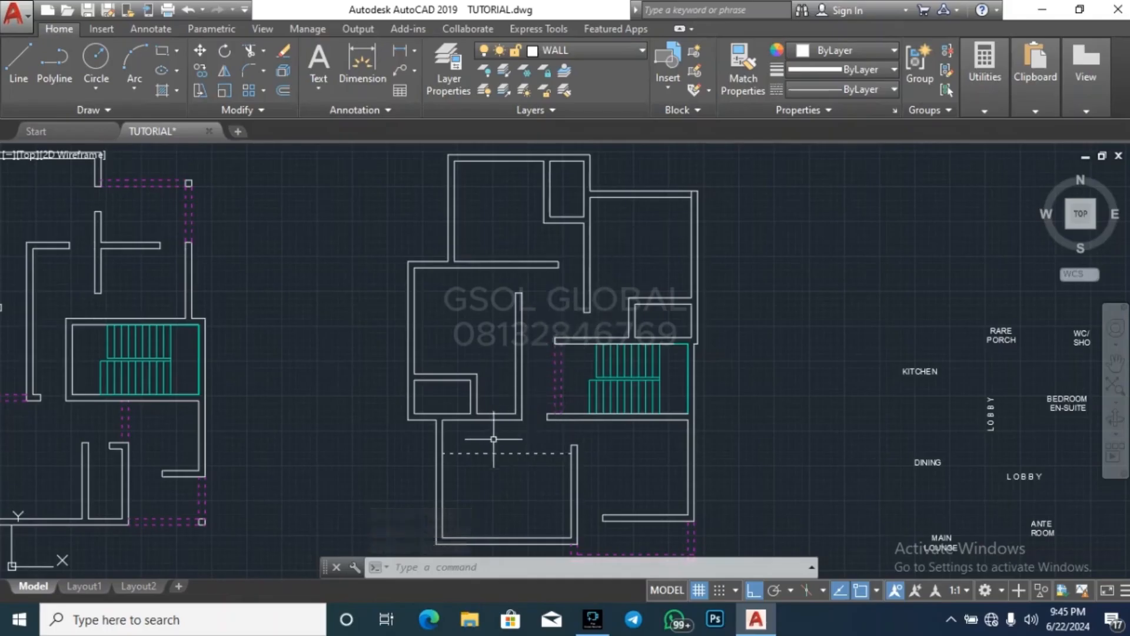
pyautogui.press('Escape')
pyautogui.press('Escape')
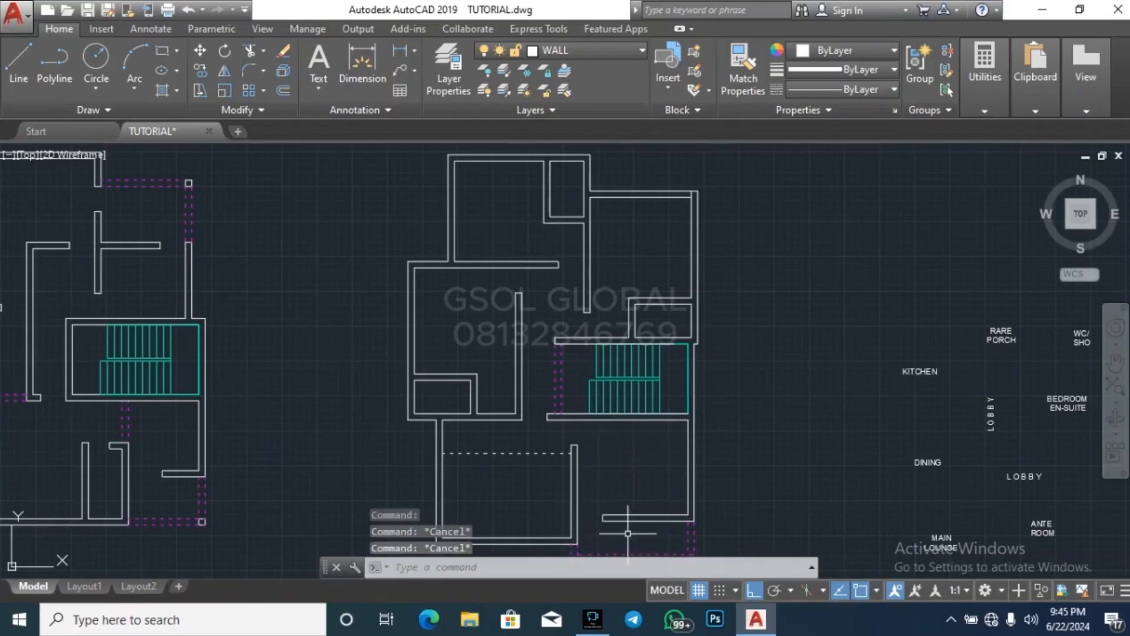
pyautogui.scroll(-3, 634, 337)
pyautogui.scroll(3, 643, 451)
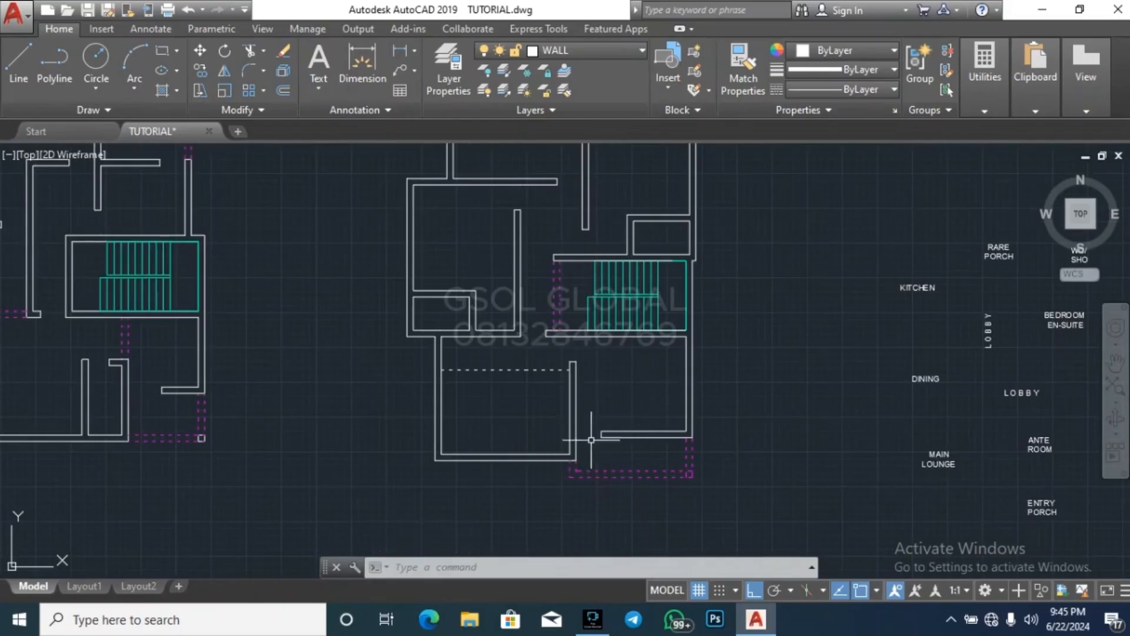
pyautogui.press('Escape')
pyautogui.press('Escape')
pyautogui.press('Escape')
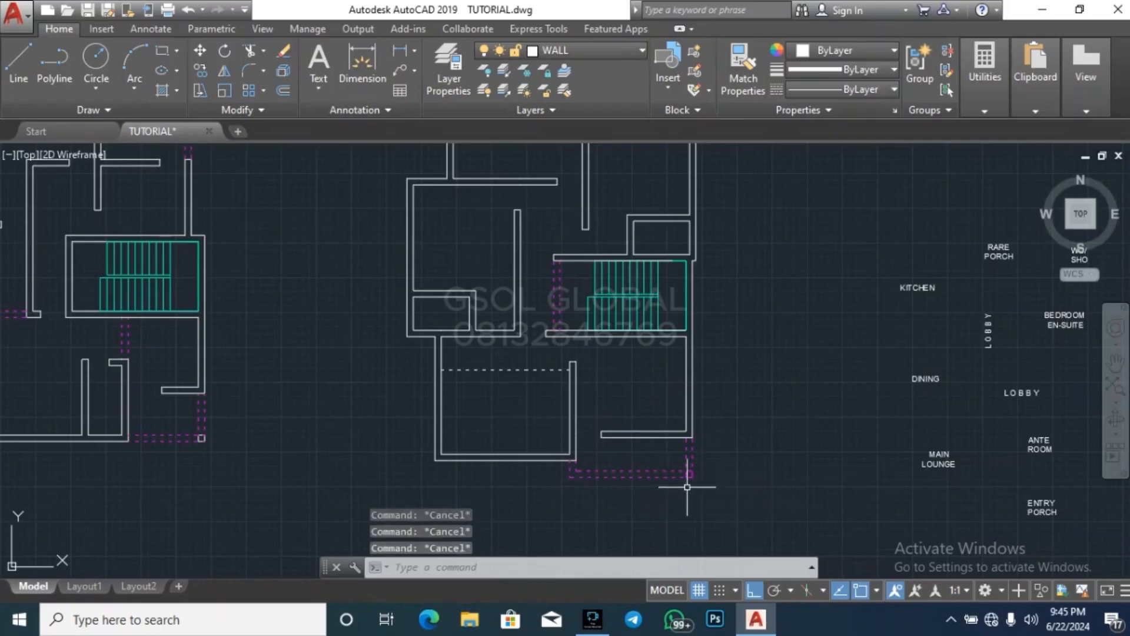
# Draw a short line across the lower end of the small top-middle room's left wall, level with its bottom wall's inner face
pyautogui.scroll(-2, 566, 408)
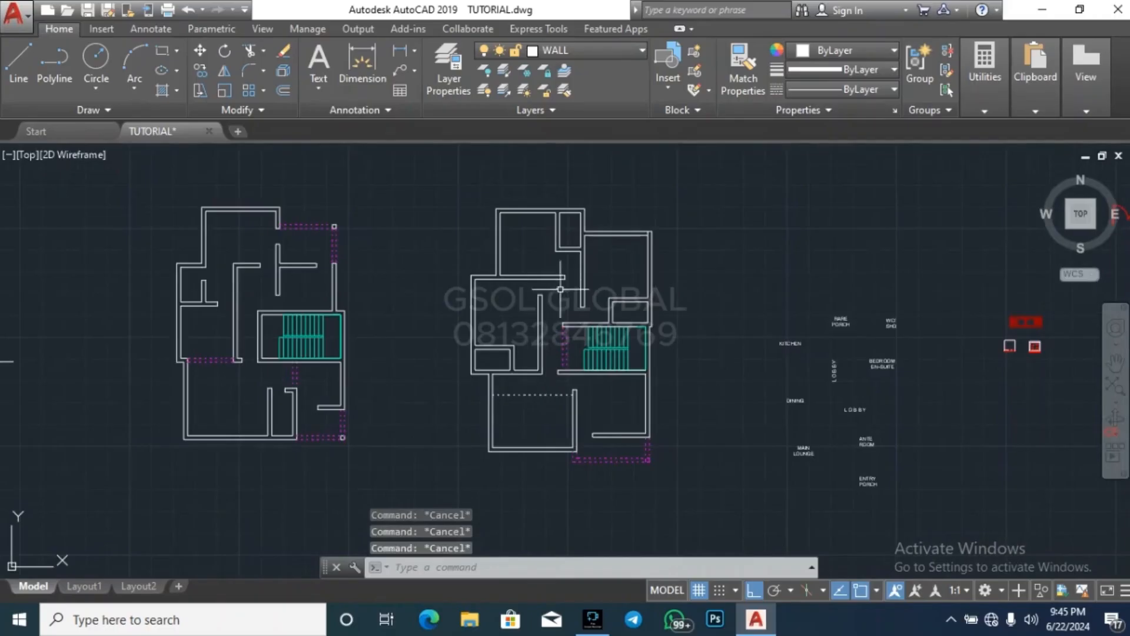
pyautogui.scroll(6, 561, 289)
pyautogui.press('Return')
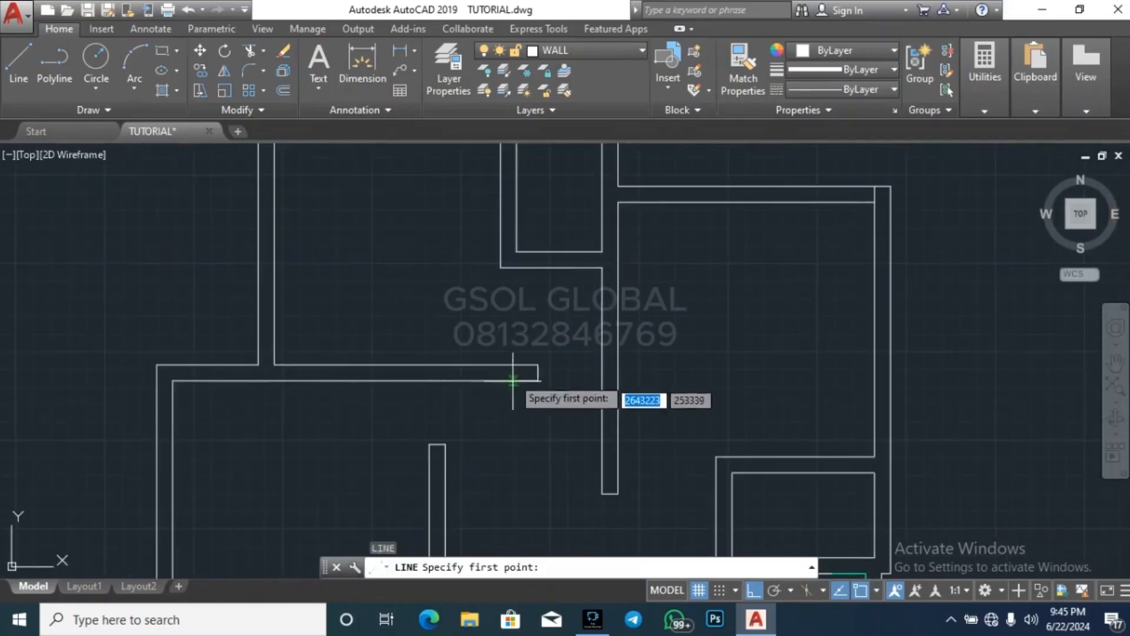
pyautogui.scroll(2, 479, 270)
pyautogui.click(555, 310)
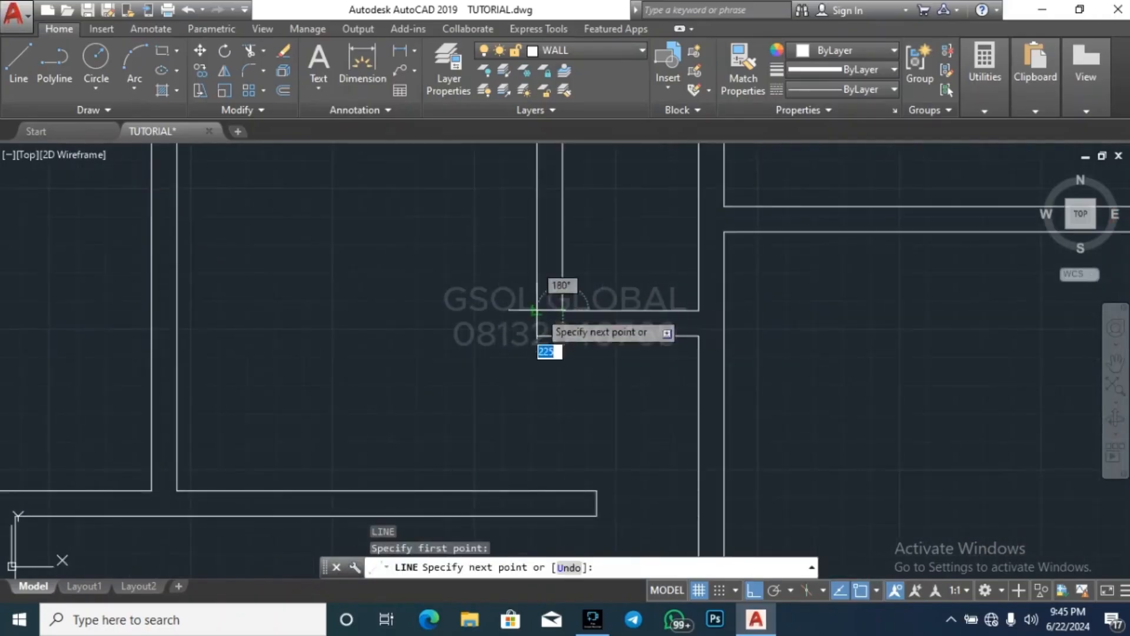
pyautogui.click(545, 311)
pyautogui.press('Escape')
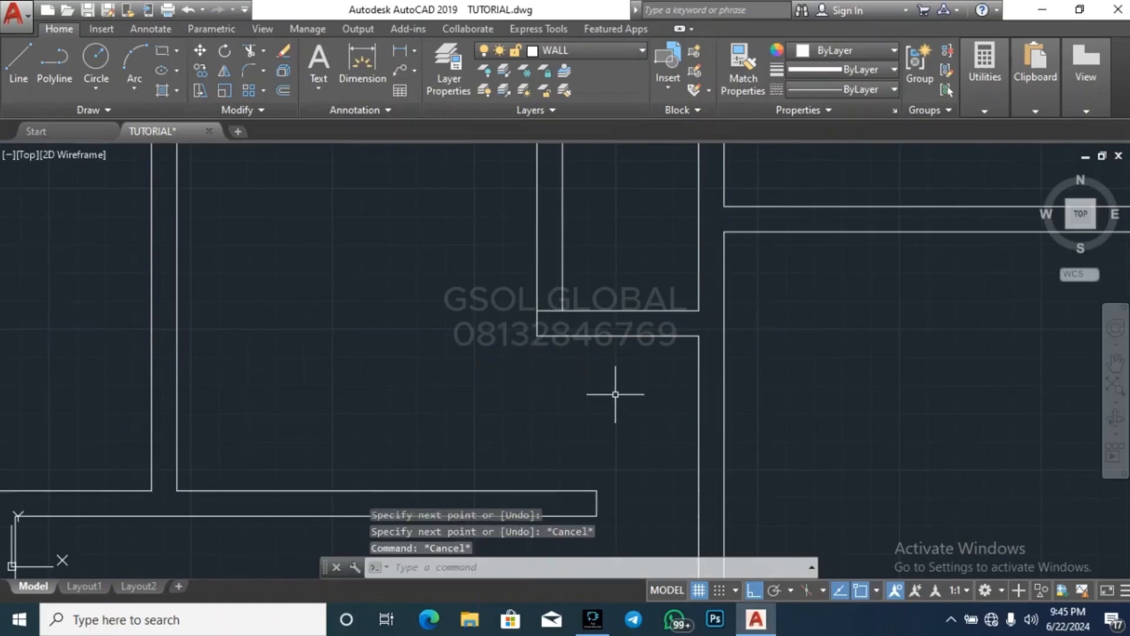
# Offset the short line across the small top-middle room's left wall 750 upward
pyautogui.write('p')
pyautogui.press('Escape')
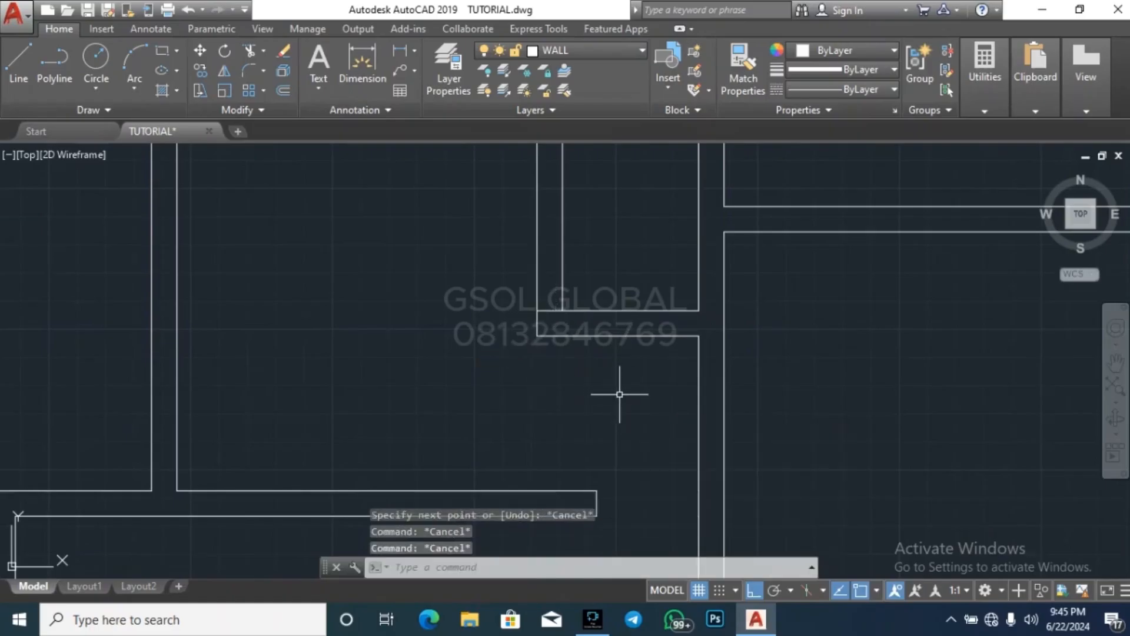
pyautogui.write('o')
pyautogui.press('Return')
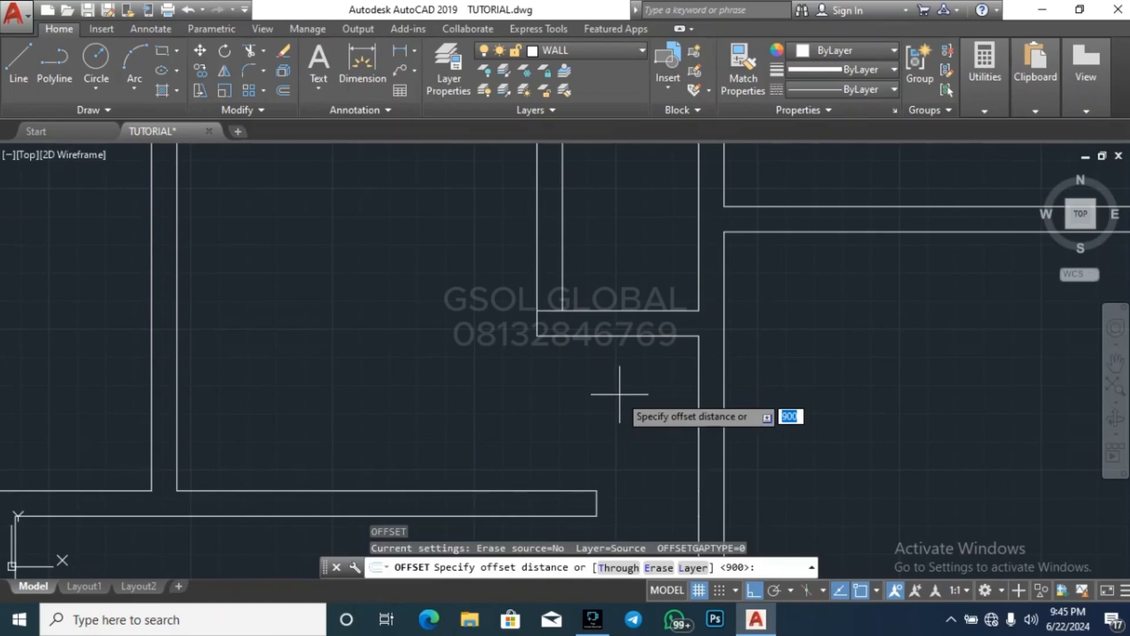
pyautogui.write('750')
pyautogui.press('Return')
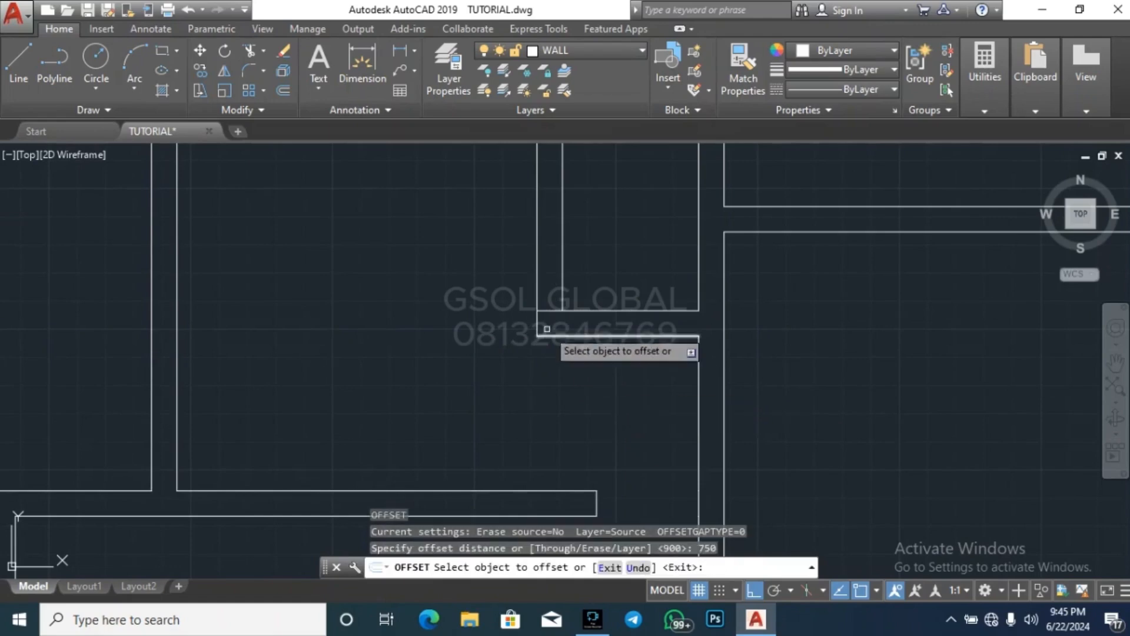
pyautogui.click(552, 312)
pyautogui.click(561, 275)
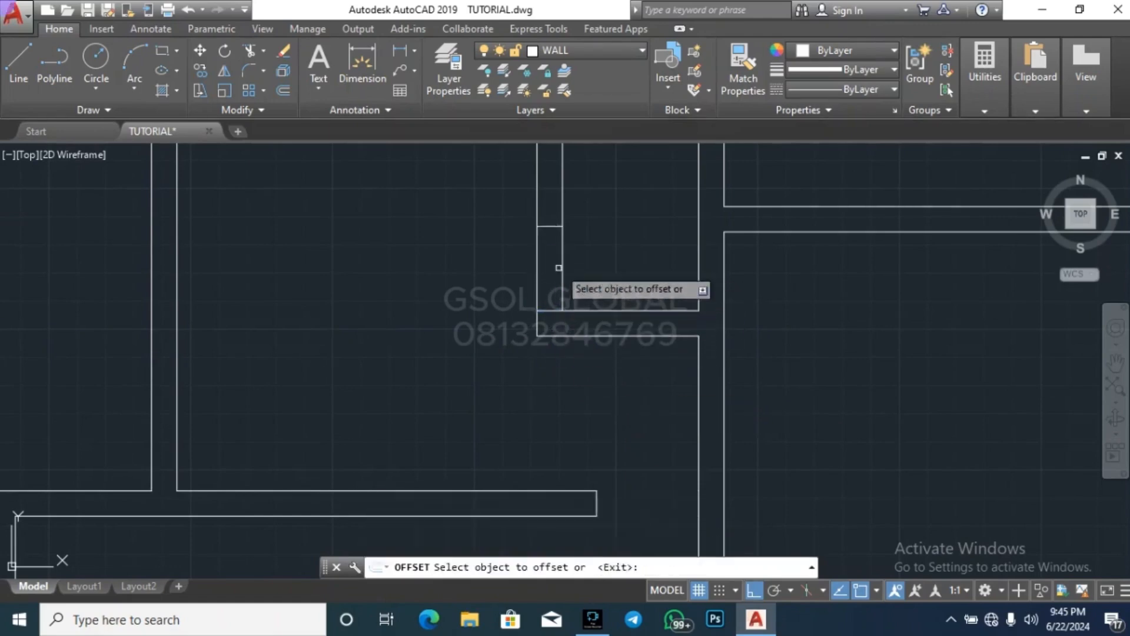
pyautogui.press('Escape')
pyautogui.press('Escape')
# Trim the small top-middle room's left wall between the short lines to open a 750-wide doorway
pyautogui.press('Return')
pyautogui.press('Return')
pyautogui.click(598, 275)
pyautogui.click(507, 250)
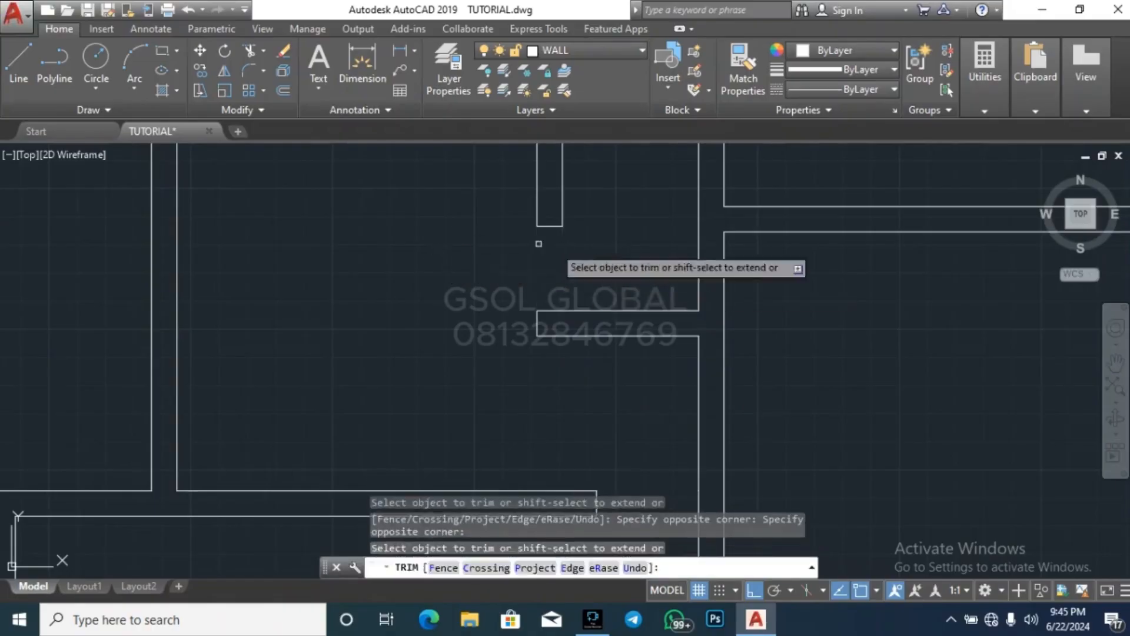
pyautogui.scroll(-4, 609, 232)
pyautogui.press('Escape')
pyautogui.press('Escape')
pyautogui.press('Escape')
# Draw a short line across the top wall of the small room above the staircase, along its left wall's inner face
pyautogui.scroll(-3, 590, 291)
pyautogui.scroll(6, 648, 301)
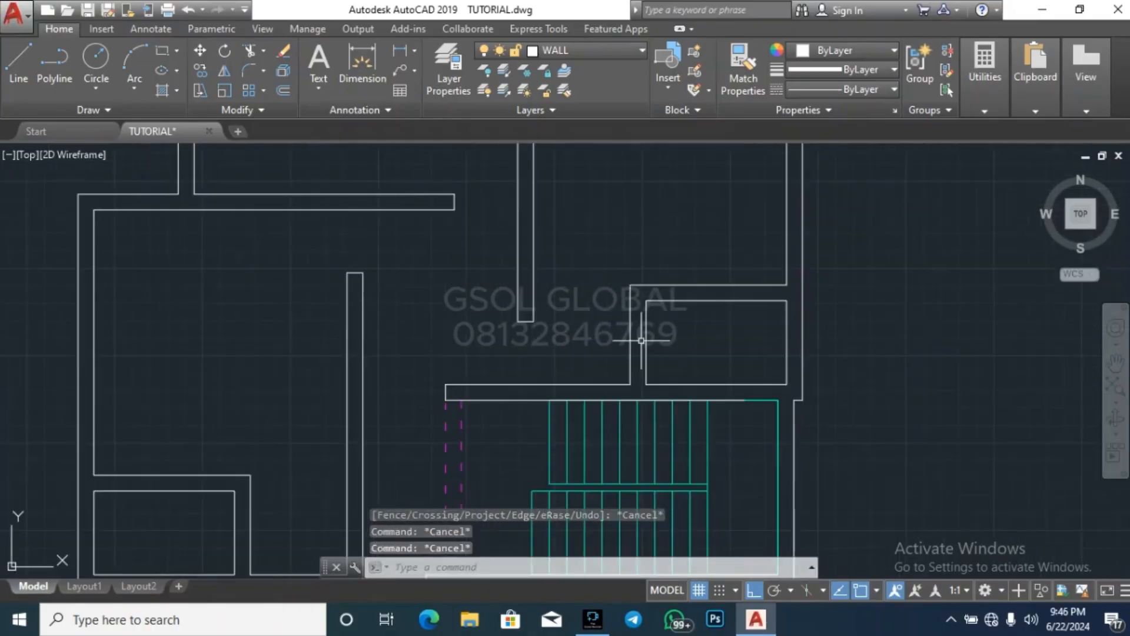
pyautogui.write('l')
pyautogui.press('Return')
pyautogui.click(639, 273)
pyautogui.click(639, 299)
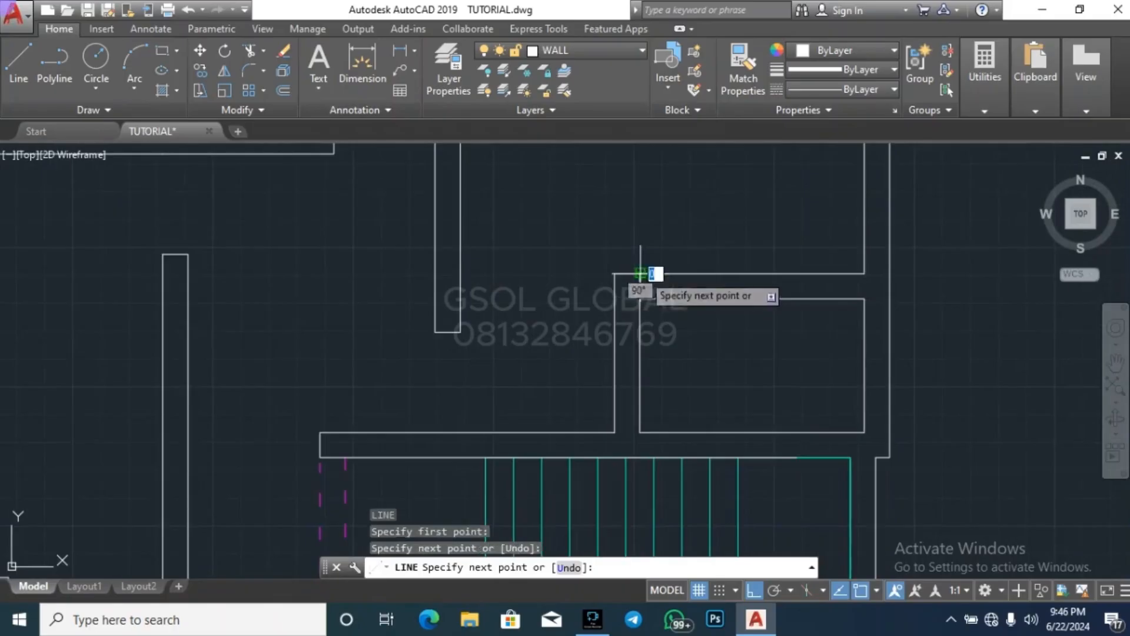
pyautogui.press('Return')
pyautogui.press('Return')
pyautogui.press('Escape')
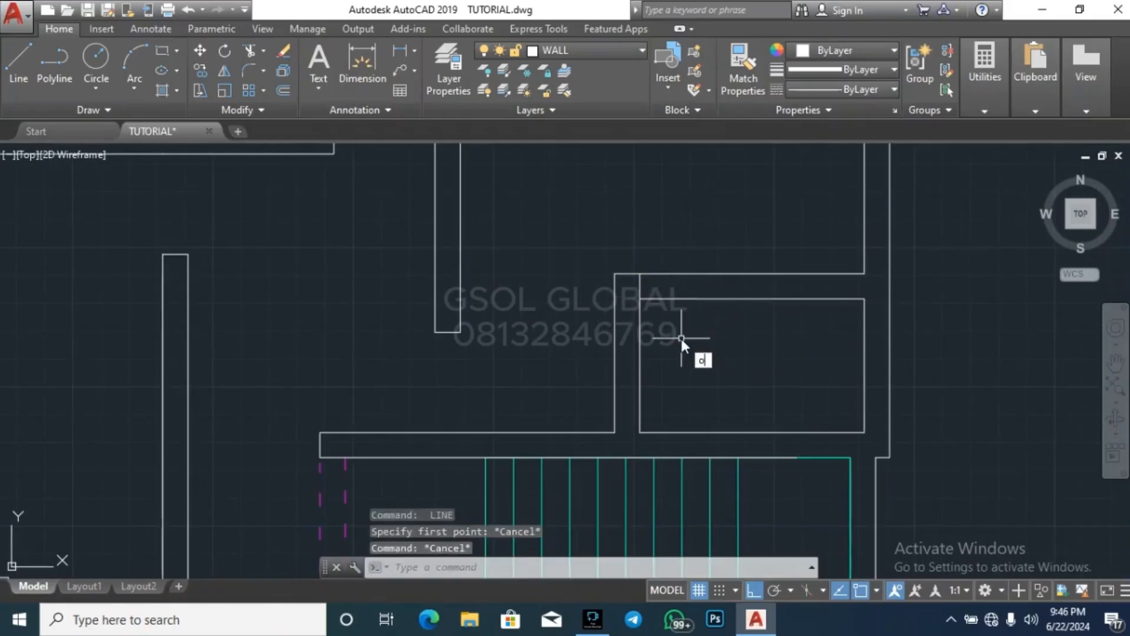
# Offset the short line across the top wall of the small room above the staircase 750 to the right
pyautogui.write('o')
pyautogui.press('Return')
pyautogui.press('Return')
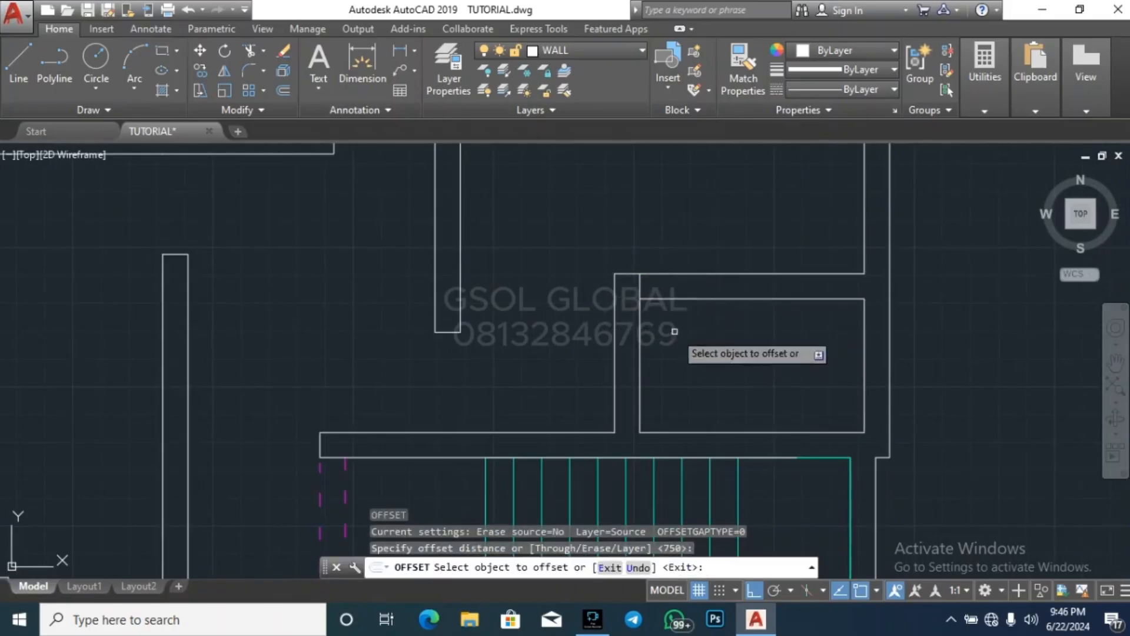
pyautogui.click(640, 286)
pyautogui.click(701, 247)
pyautogui.press('Escape')
pyautogui.press('Escape')
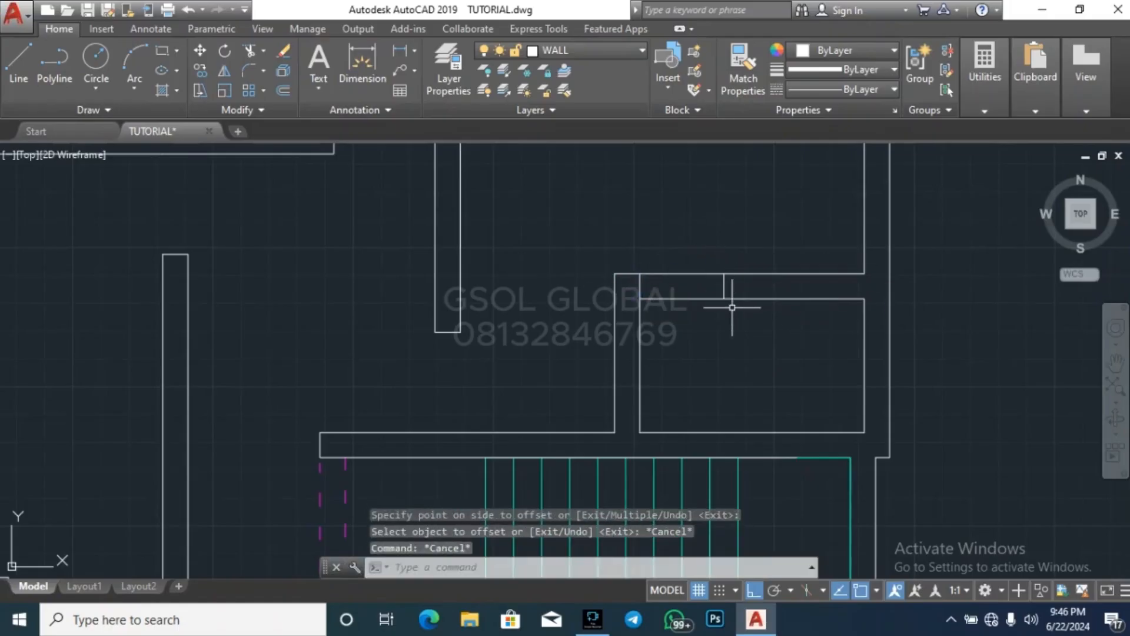
# Trim the top wall of the small room above the staircase between the short lines to open a 750-wide doorway
pyautogui.write('tr')
pyautogui.press('Return')
pyautogui.press('Return')
pyautogui.click(689, 340)
pyautogui.click(686, 314)
pyautogui.press('Escape')
pyautogui.press('Escape')
pyautogui.press('Escape')
pyautogui.scroll(-5, 645, 286)
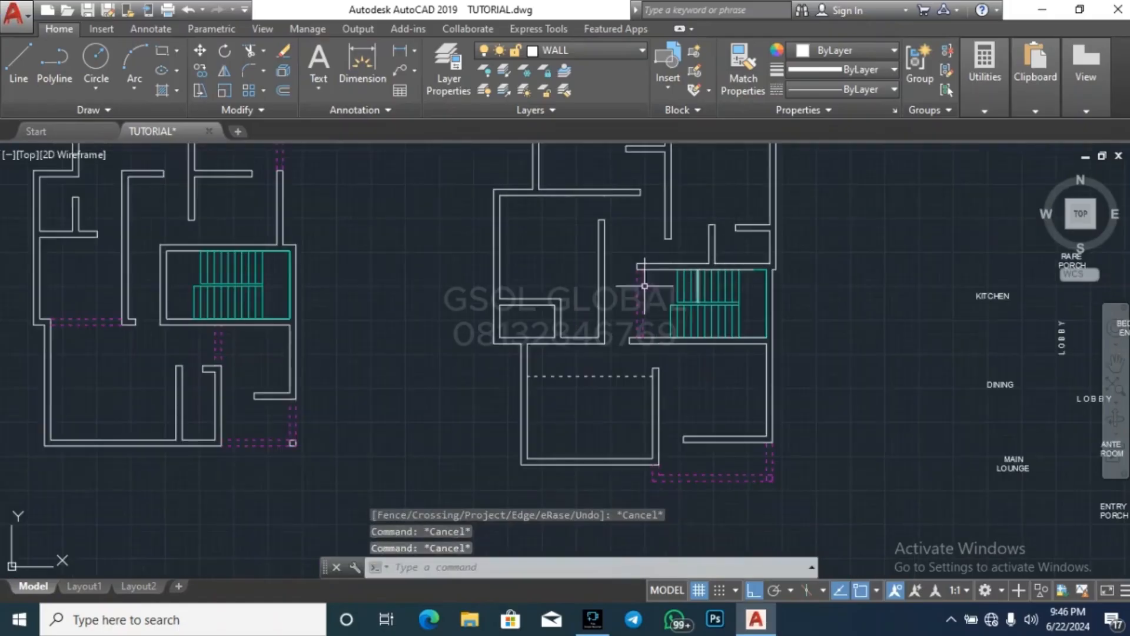
# Draw a short line across the right wall of the right plan's small lower-left room, along its top wall's inner face
pyautogui.write('l')
pyautogui.press('Return')
pyautogui.scroll(5, 565, 309)
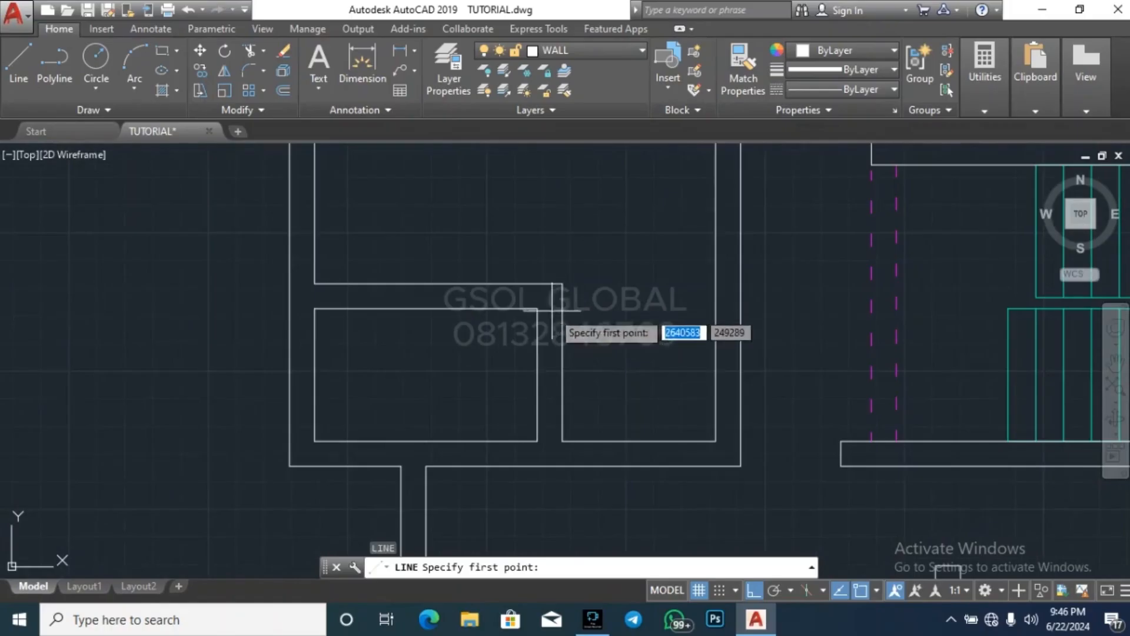
pyautogui.click(563, 308)
pyautogui.click(562, 284)
pyautogui.press('Escape')
# Offset the short line across the small lower-left room's right wall 750 downward
pyautogui.write('o')
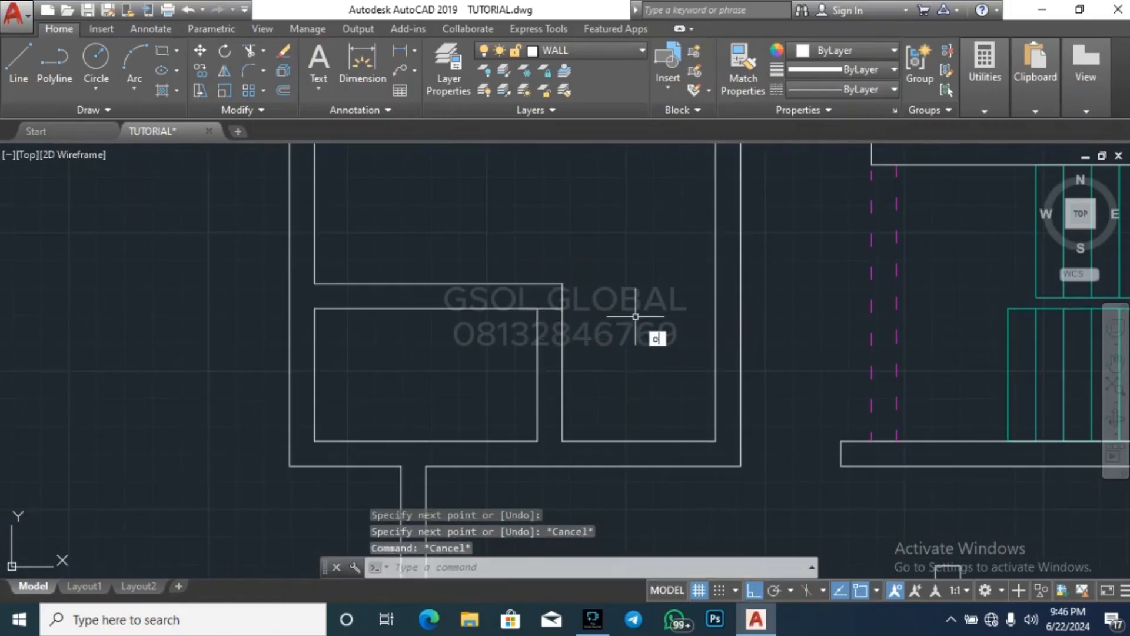
pyautogui.press('Return')
pyautogui.press('Return')
pyautogui.click(536, 308)
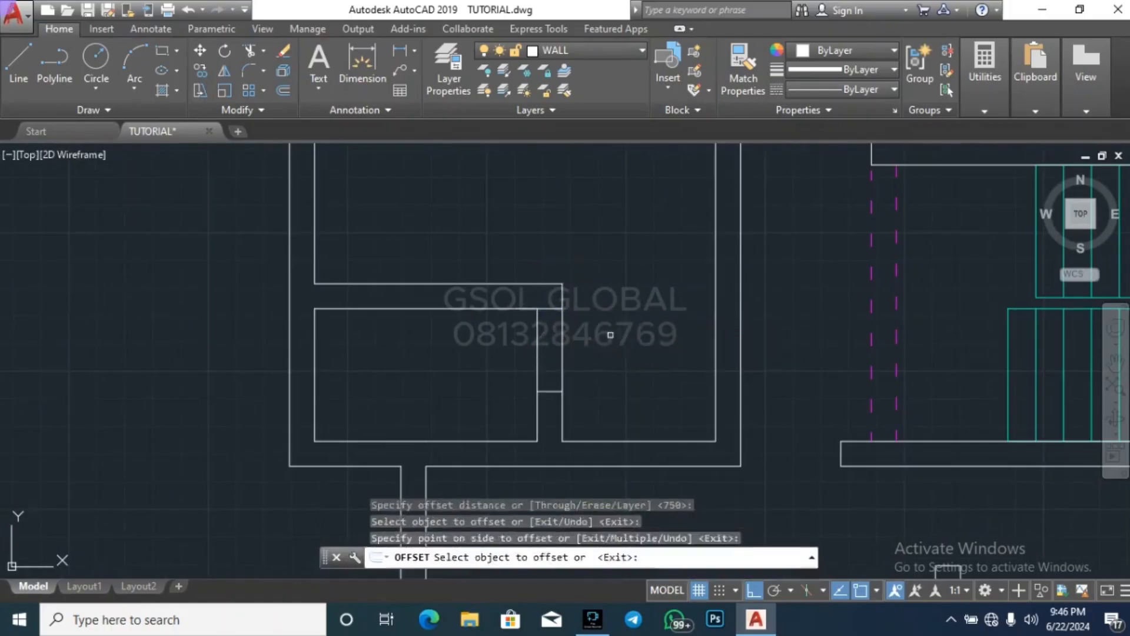
pyautogui.click(612, 337)
pyautogui.press('Escape')
pyautogui.press('Escape')
# Trim the small lower-left room's right wall between the short lines to open a 750-wide doorway
pyautogui.write('tr')
pyautogui.press('Return')
pyautogui.press('Return')
pyautogui.click(624, 340)
pyautogui.click(489, 364)
pyautogui.press('Escape')
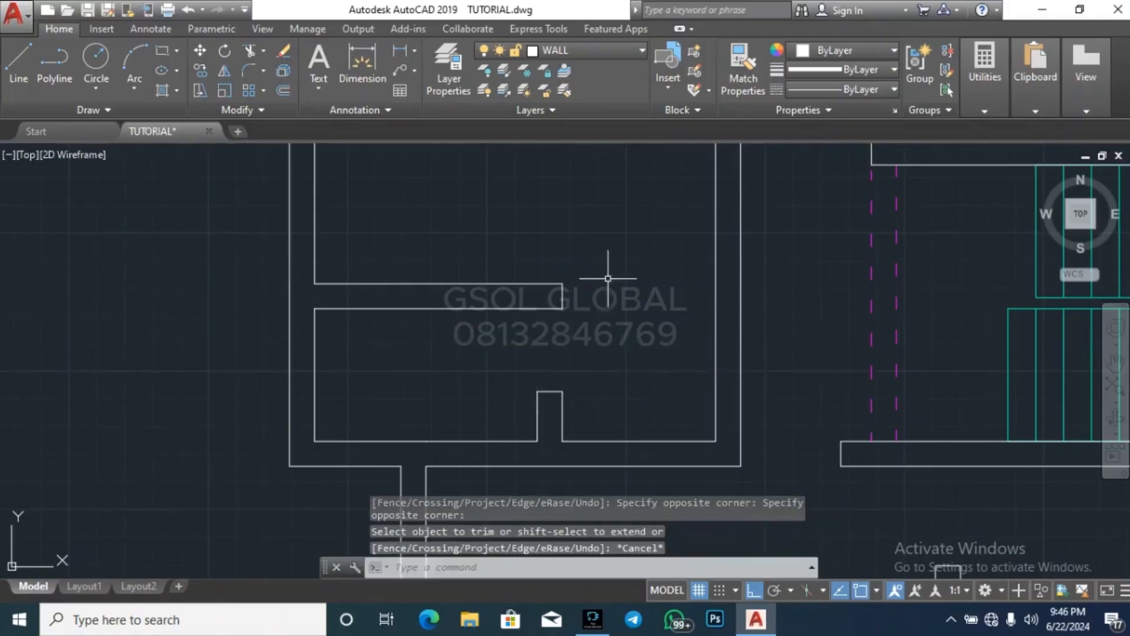
pyautogui.scroll(-6, 609, 277)
pyautogui.press('Escape')
pyautogui.press('Escape')
pyautogui.scroll(-2, 495, 344)
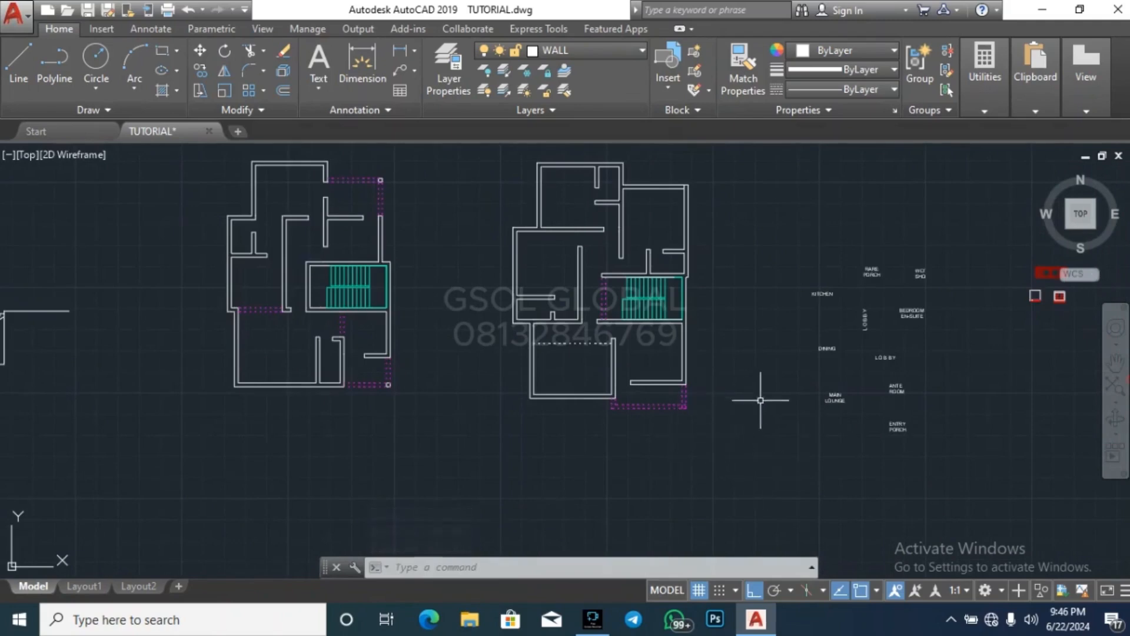
# Draw a short line across the top wall of the left floor plan's top room at the wall's midpoint
pyautogui.scroll(-1, 761, 401)
pyautogui.press('Escape')
pyautogui.press('Escape')
pyautogui.press('Escape')
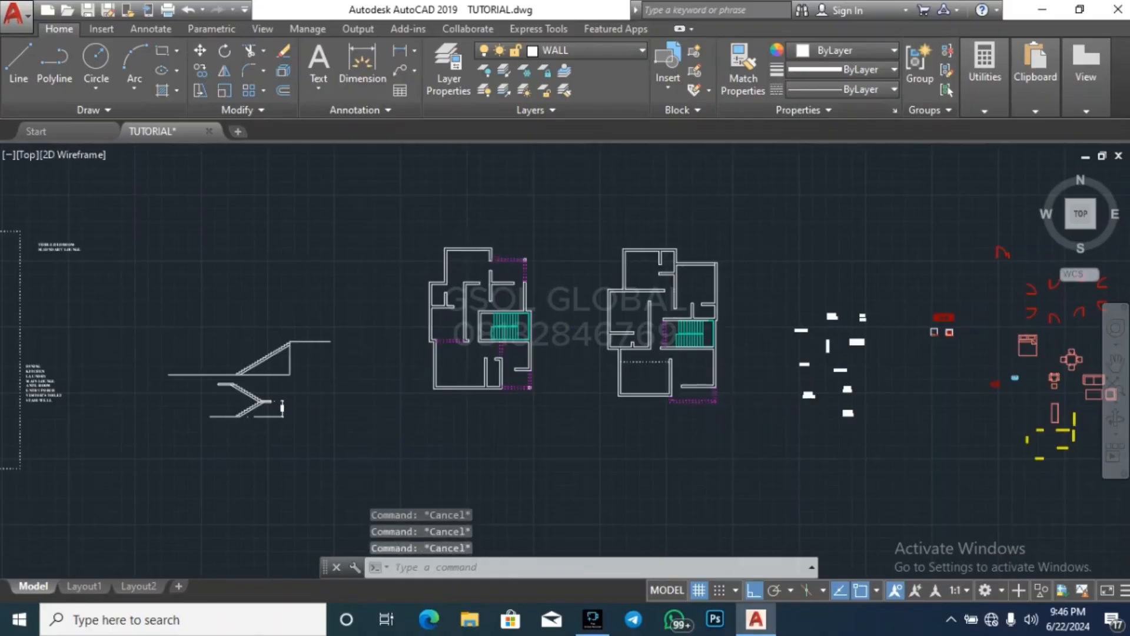
pyautogui.scroll(8, 457, 248)
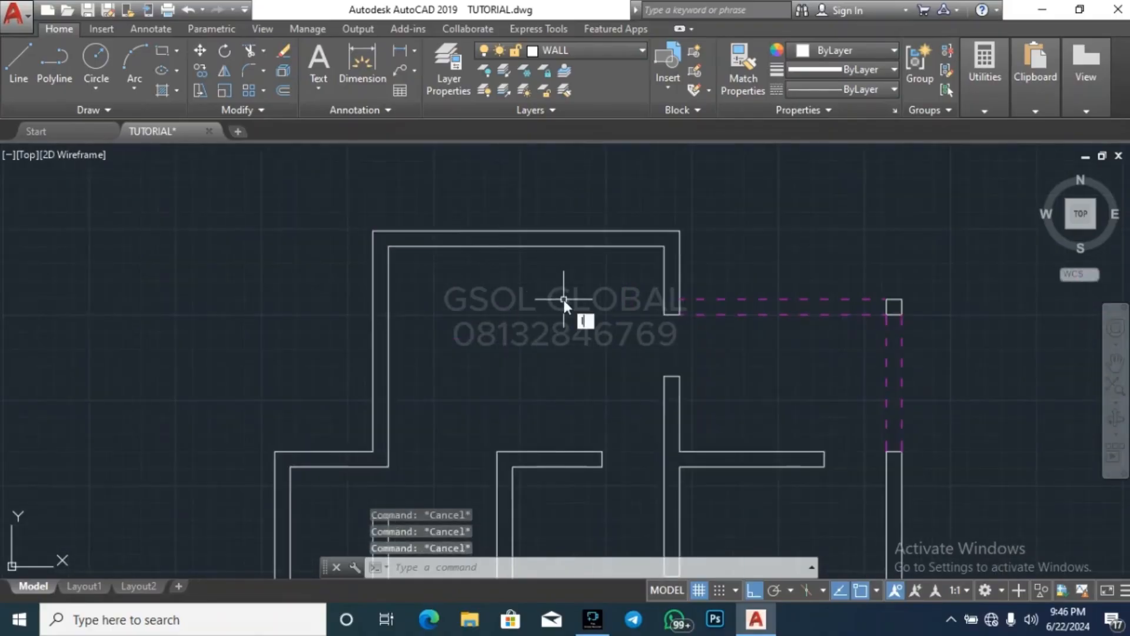
pyautogui.write('l')
pyautogui.press('Return')
pyautogui.scroll(-6, 589, 250)
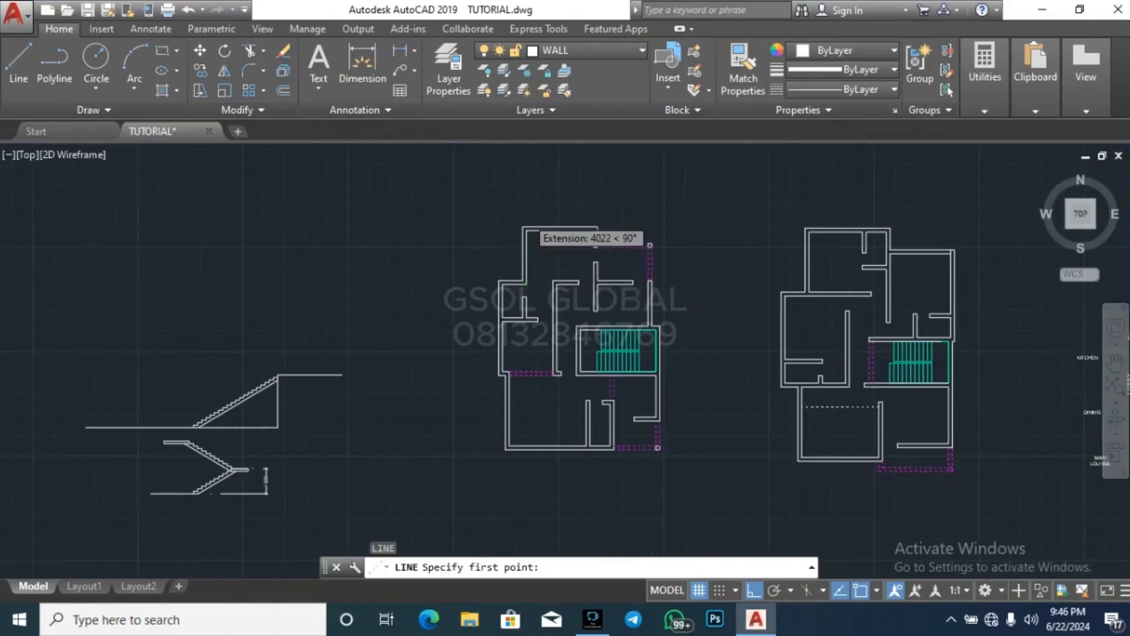
pyautogui.scroll(6, 596, 247)
pyautogui.click(655, 271)
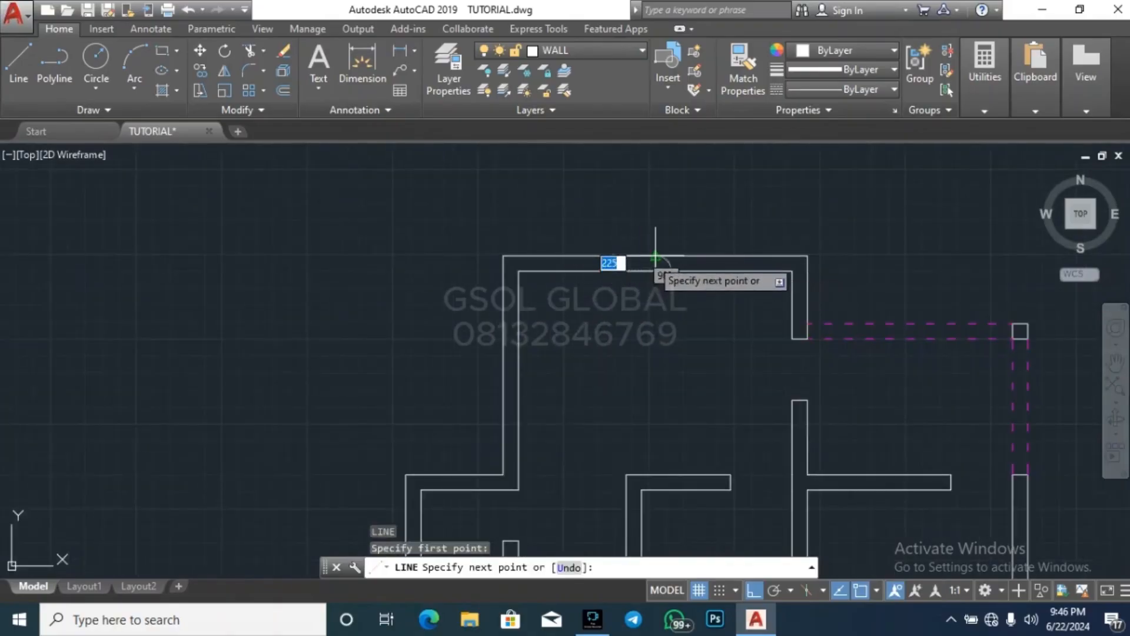
pyautogui.click(655, 255)
pyautogui.press('Escape')
pyautogui.press('Escape')
pyautogui.press('Escape')
# Offset the midpoint line across the top room's top wall 500 to each side
pyautogui.write('o')
pyautogui.press('Return')
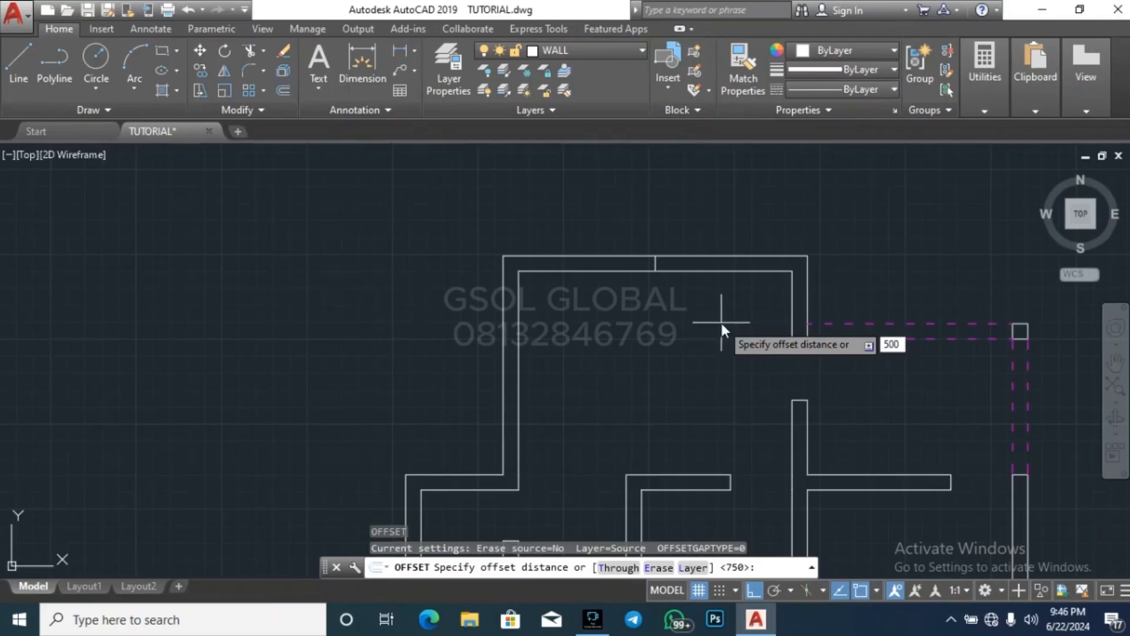
pyautogui.press('Return')
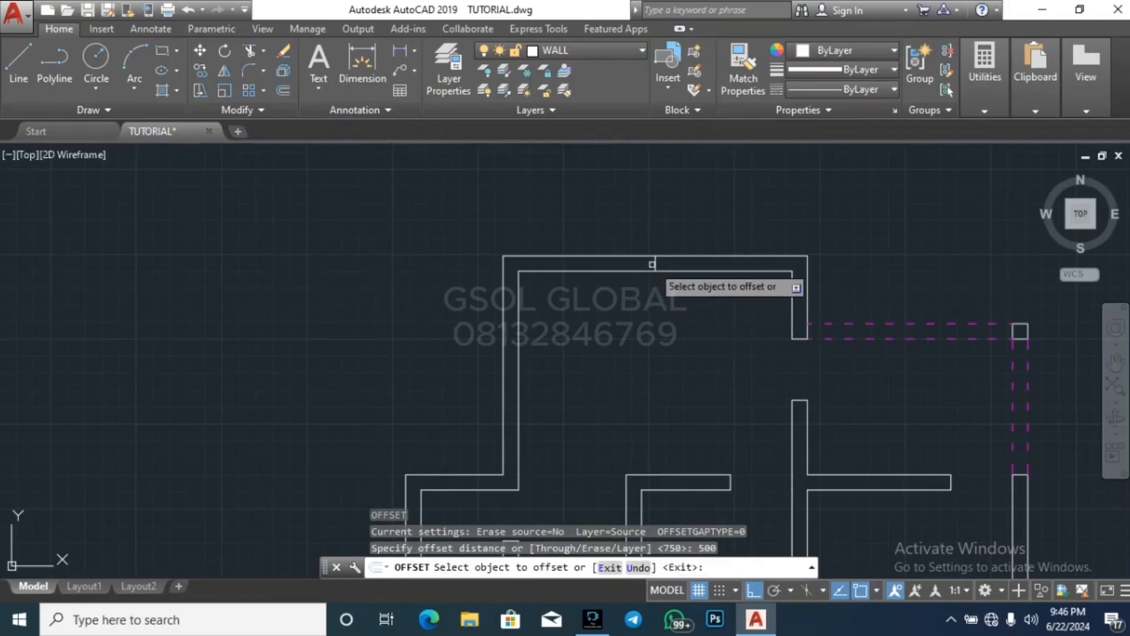
pyautogui.click(653, 264)
pyautogui.click(639, 259)
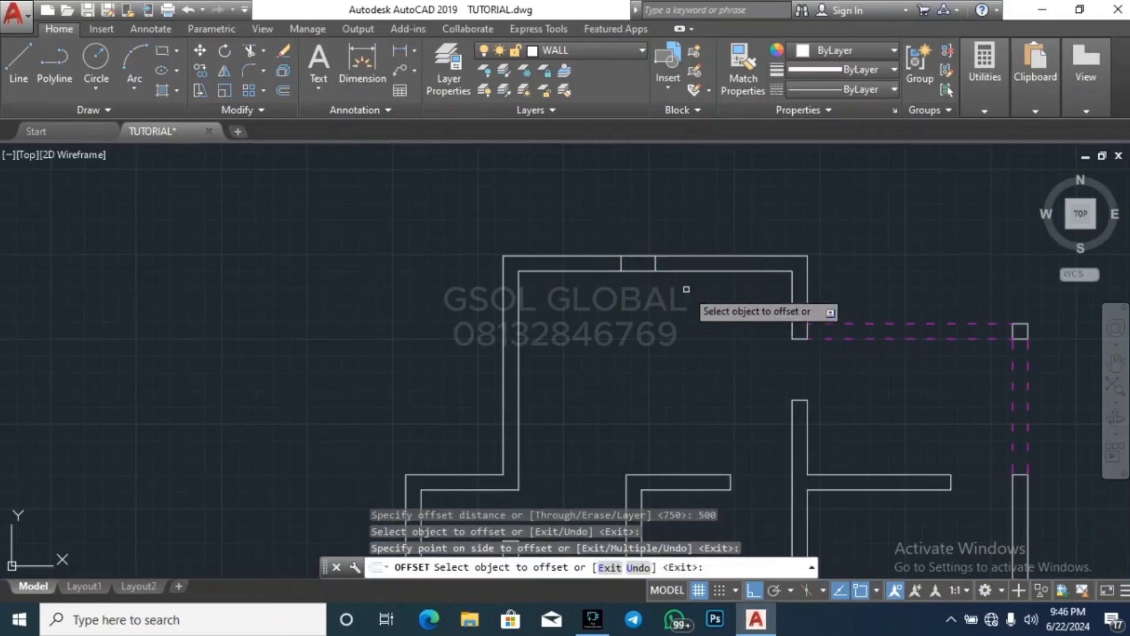
pyautogui.click(656, 264)
pyautogui.press('Escape')
pyautogui.press('Escape')
pyautogui.press('Escape')
# Erase the original midpoint line from the top room's top wall
pyautogui.click(645, 300)
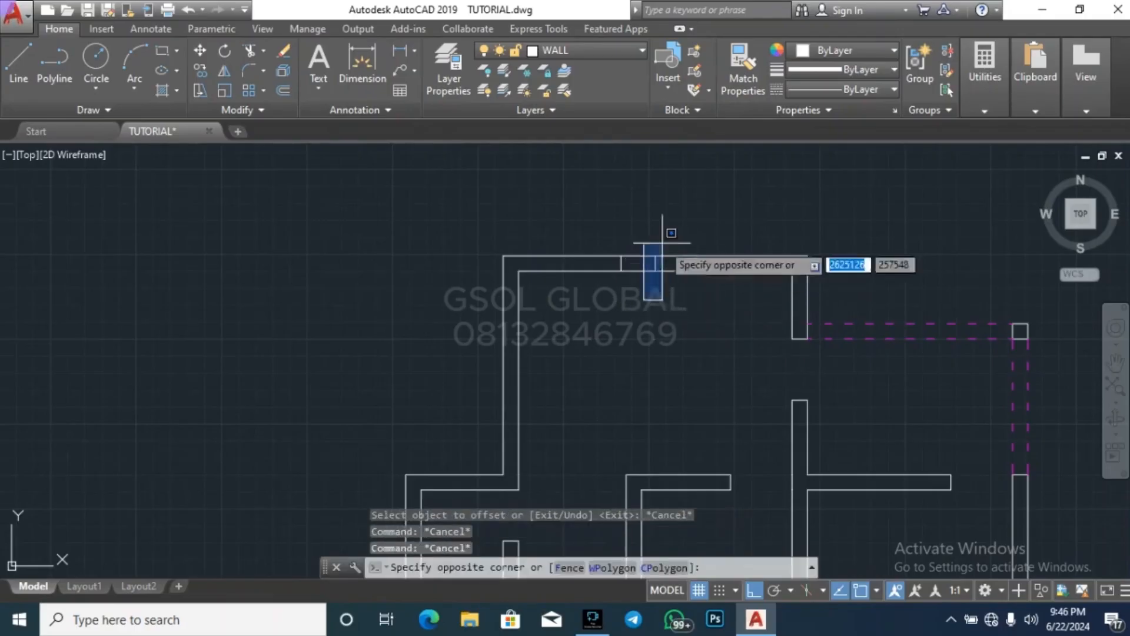
pyautogui.click(663, 241)
pyautogui.press('Delete')
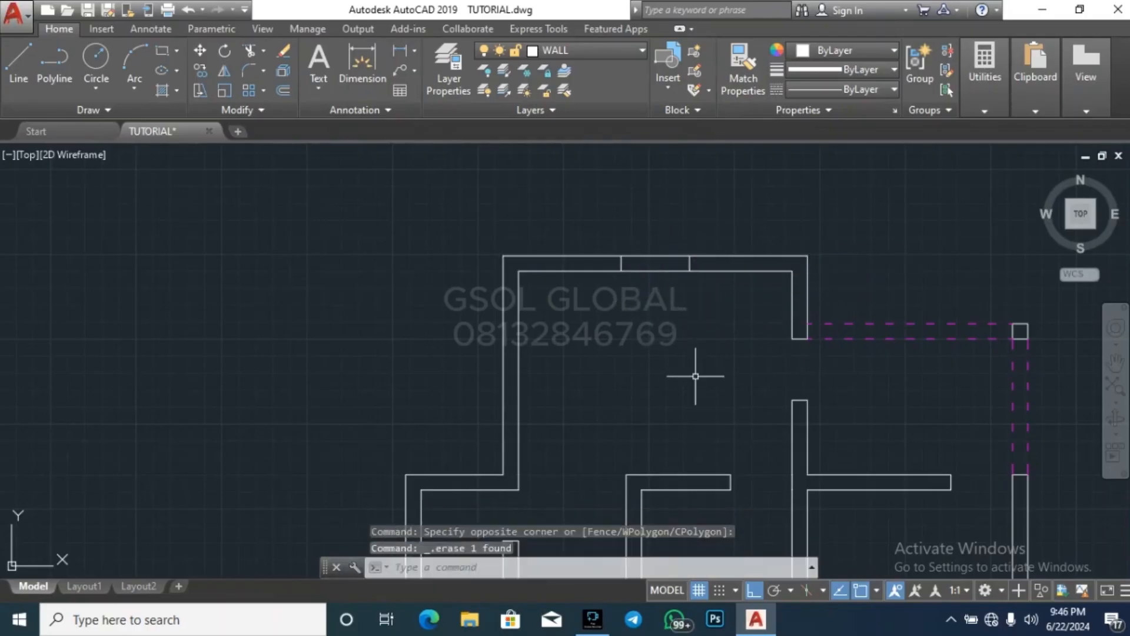
pyautogui.press('Escape')
# Trim the top room's top wall between the two offset lines to cut the opening
pyautogui.write('tr')
pyautogui.press('space')
pyautogui.press('space')
pyautogui.click(665, 298)
pyautogui.click(639, 227)
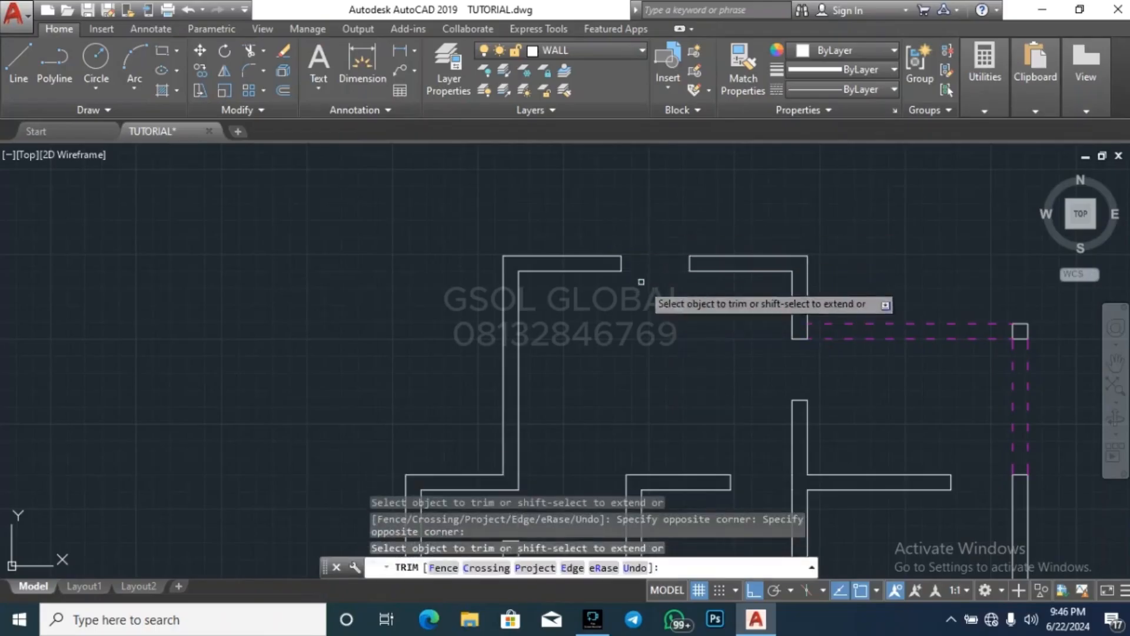
pyautogui.press('Escape')
pyautogui.press('Escape')
pyautogui.press('Escape')
# Draw a short line across the top room's left wall at the midpoint of its outer face
pyautogui.write('l')
pyautogui.press('space')
pyautogui.scroll(2, 474, 327)
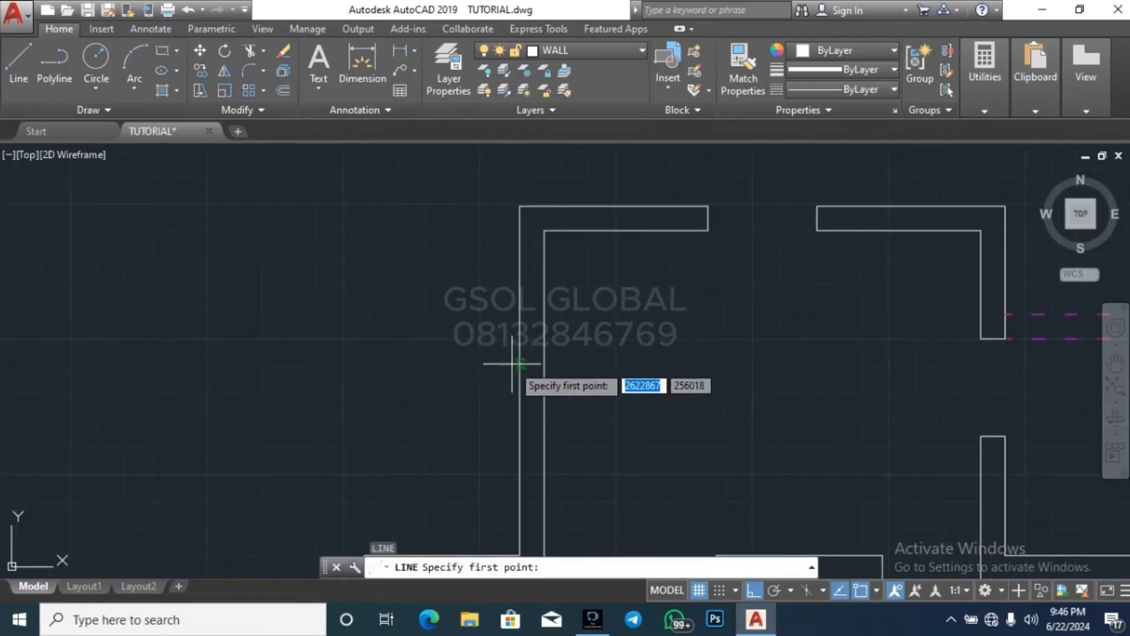
pyautogui.click(519, 381)
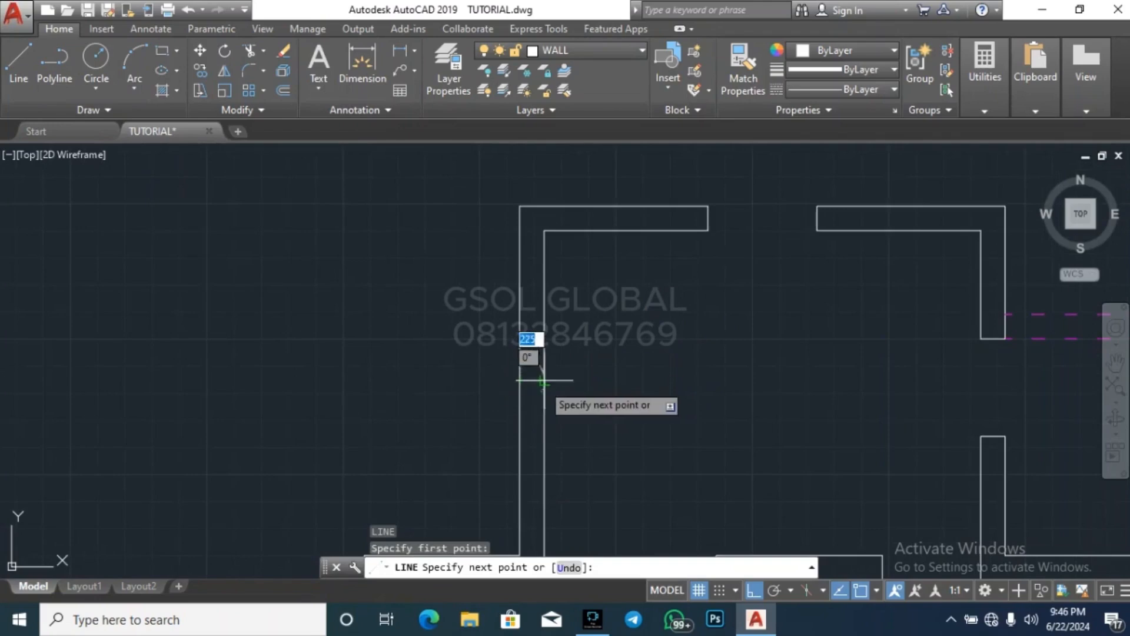
pyautogui.click(544, 381)
pyautogui.press('Escape')
# Offset the midpoint line across the top room's left wall 500 upward and 500 downward
pyautogui.write('o')
pyautogui.press('space')
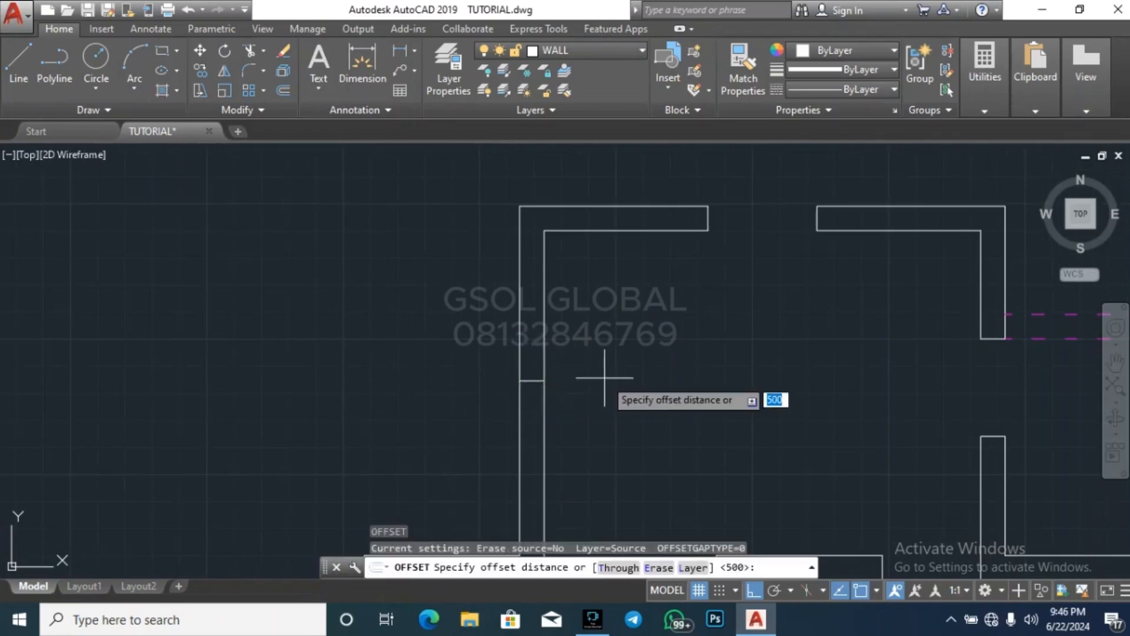
pyautogui.press('space')
pyautogui.click(535, 381)
pyautogui.click(546, 339)
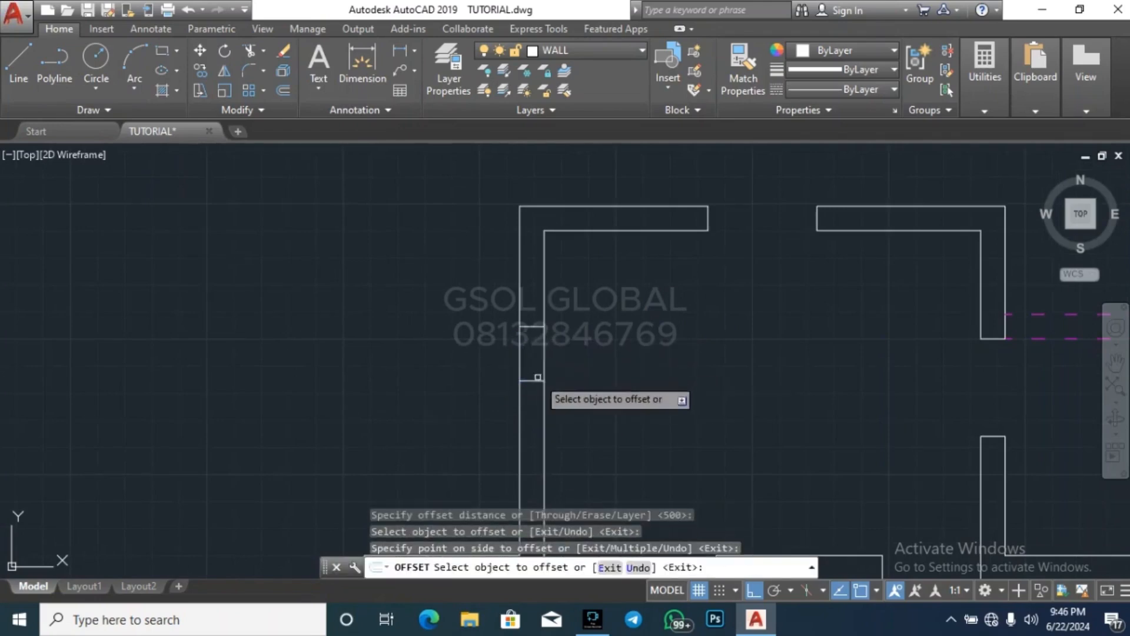
pyautogui.click(535, 381)
pyautogui.click(476, 412)
pyautogui.press('Escape')
pyautogui.press('Escape')
# Erase the original midpoint line from the top room's left wall
pyautogui.click(477, 412)
pyautogui.click(649, 356)
pyautogui.press('Delete')
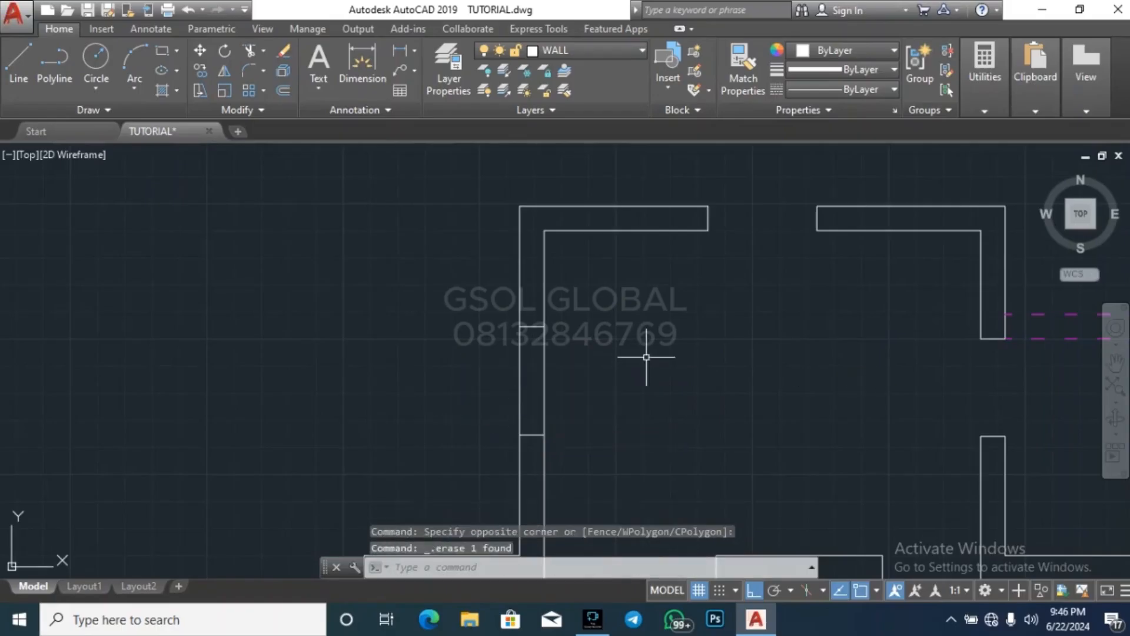
pyautogui.press('Escape')
# Trim the top room's left wall between the two offset lines to cut the opening
pyautogui.write('tr')
pyautogui.press('space')
pyautogui.press('space')
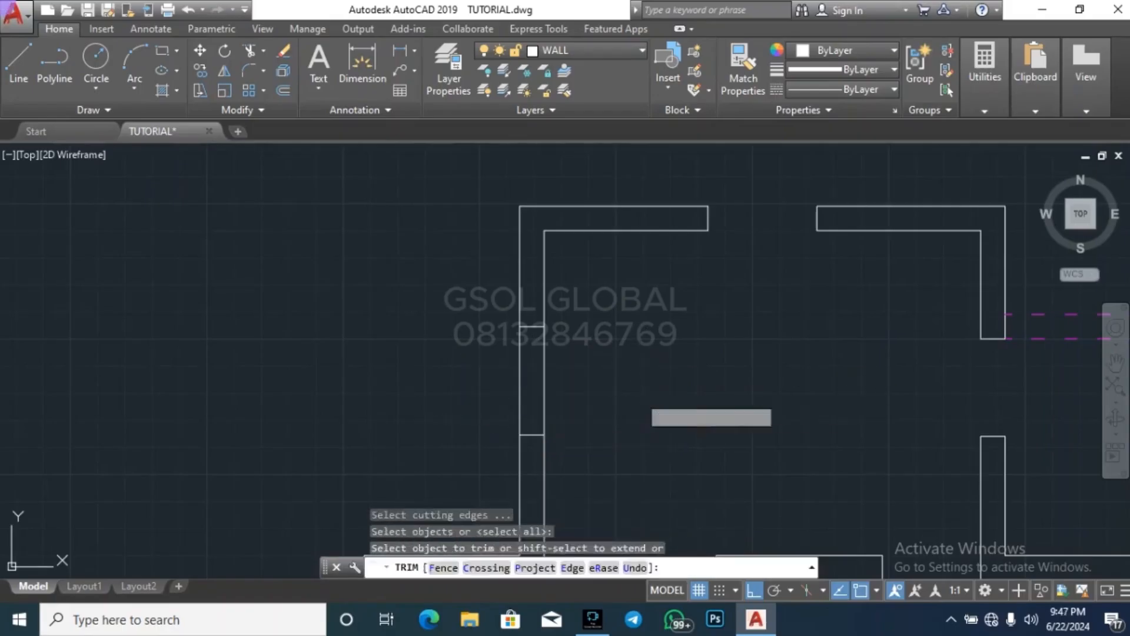
pyautogui.click(640, 400)
pyautogui.click(396, 339)
pyautogui.press('Escape')
pyautogui.scroll(-3, 562, 321)
pyautogui.press('Escape')
pyautogui.press('Escape')
pyautogui.scroll(-2, 593, 369)
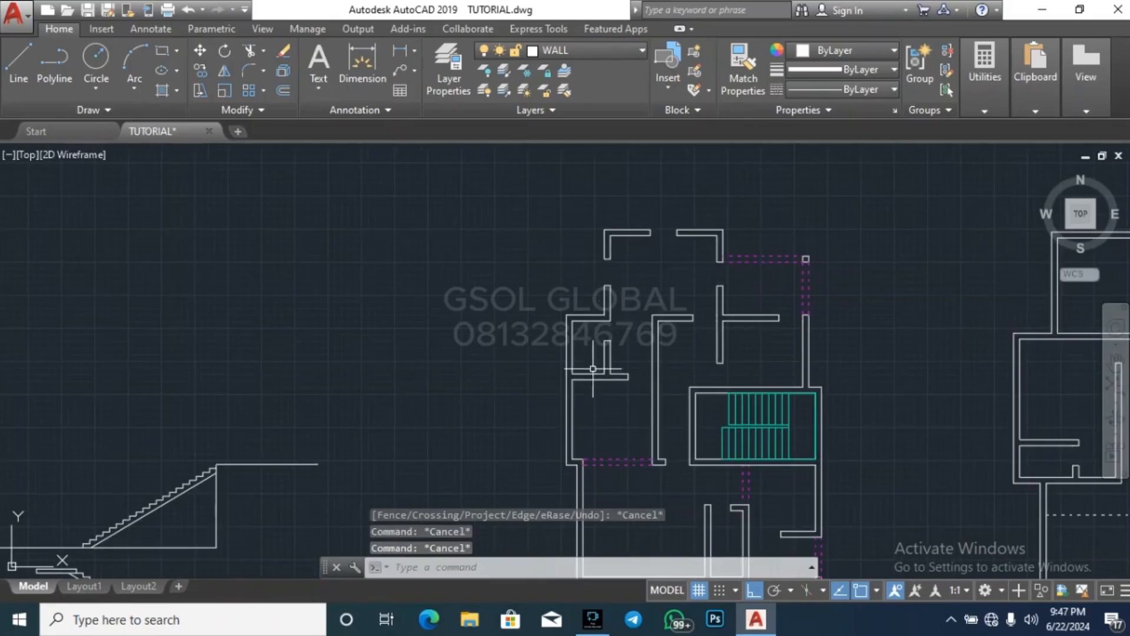
# Draw a short line across the left outer wall of the room above the dashed opening, at its inner face's midpoint
pyautogui.write('l')
pyautogui.press('space')
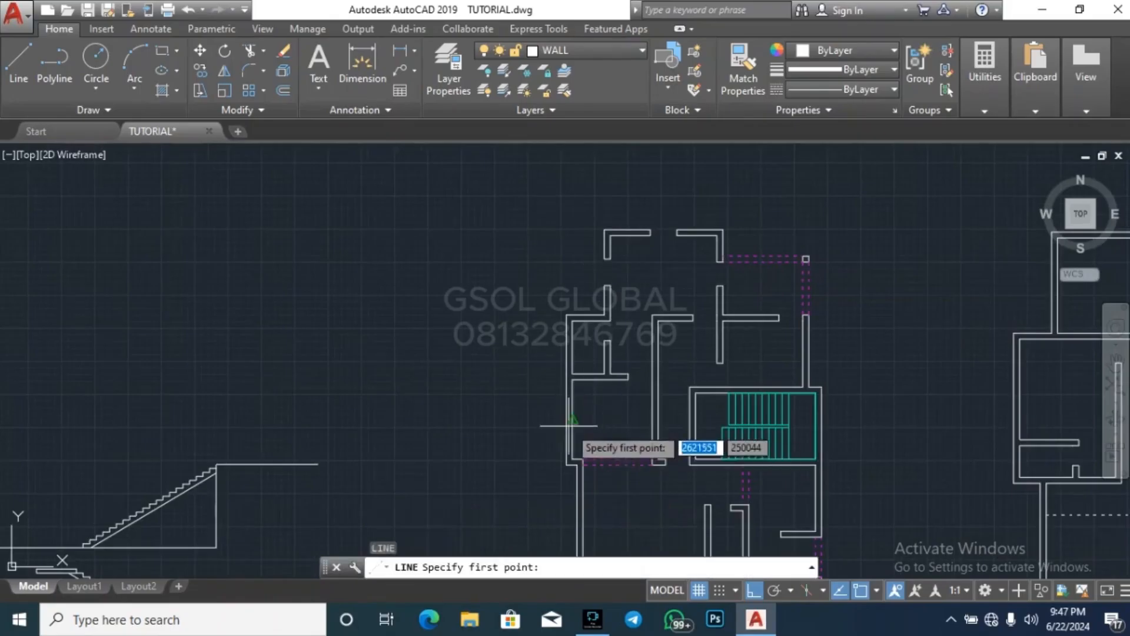
pyautogui.scroll(3, 580, 412)
pyautogui.click(578, 412)
pyautogui.click(569, 413)
pyautogui.press('Escape')
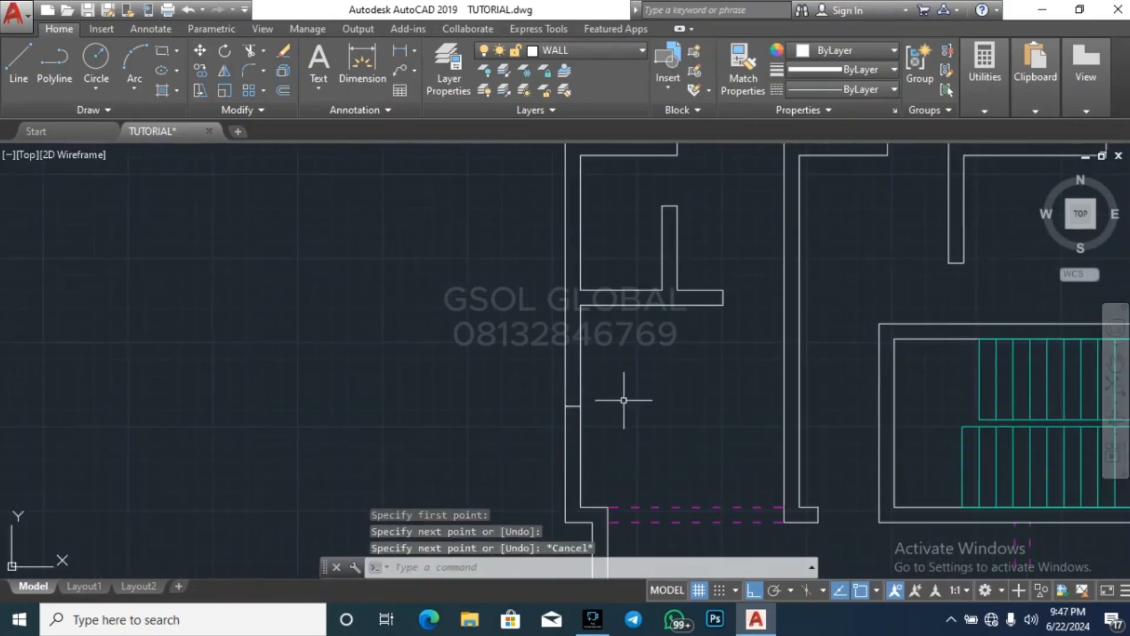
pyautogui.press('Escape')
# Offset the midpoint line across the middle-left room's outer wall 500 upward and 500 downward
pyautogui.write('o')
pyautogui.press('space')
pyautogui.press('space')
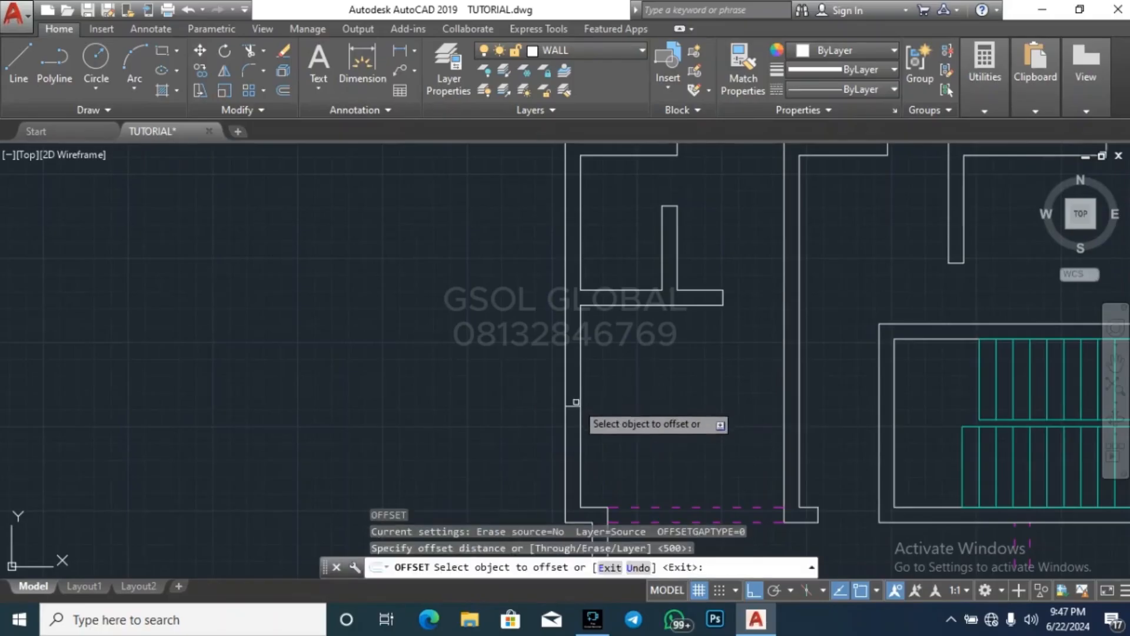
pyautogui.click(574, 405)
pyautogui.click(574, 393)
pyautogui.click(574, 406)
pyautogui.click(575, 429)
pyautogui.press('Escape')
pyautogui.press('Escape')
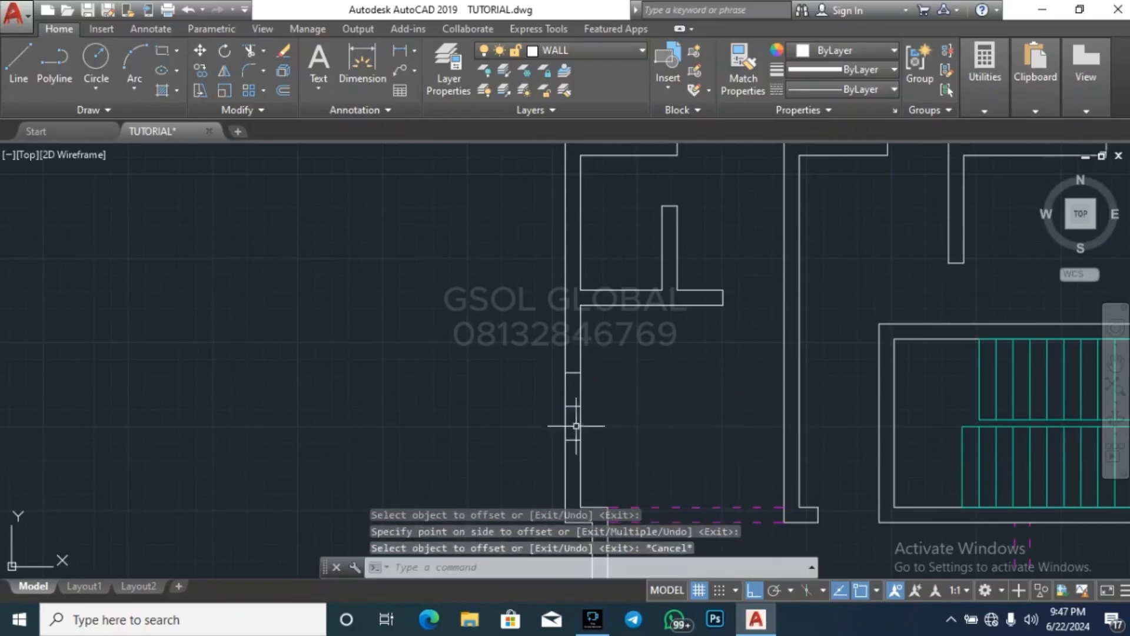
# Erase the original midpoint line from the middle-left room's outer wall
pyautogui.click(574, 406)
pyautogui.click(612, 389)
pyautogui.click(614, 390)
pyautogui.press('Delete')
pyautogui.press('Escape')
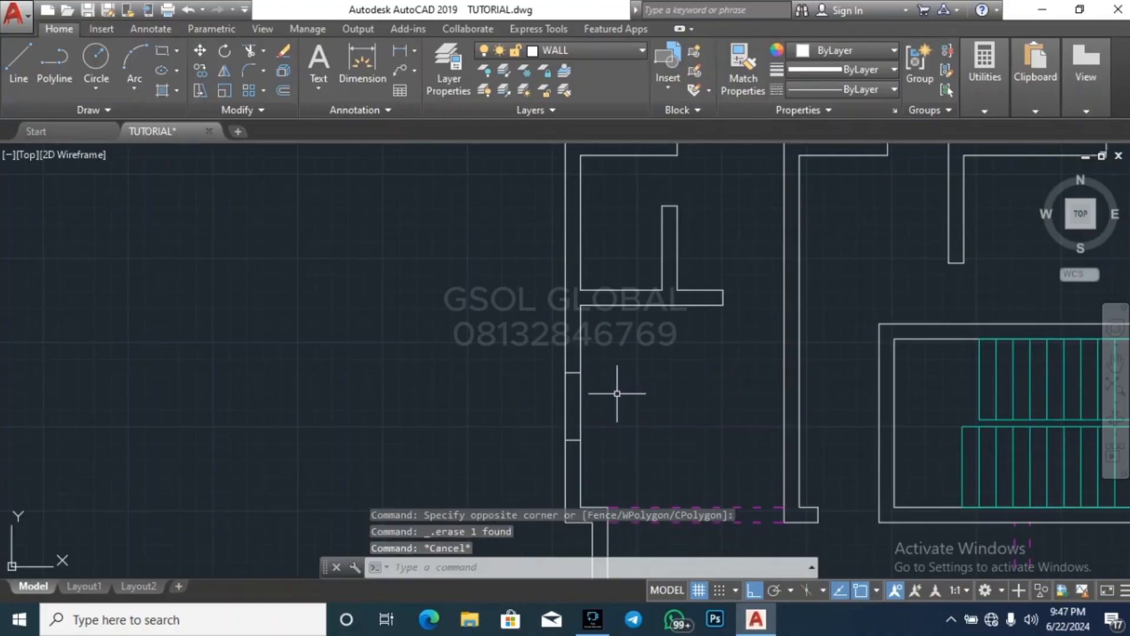
# Trim the middle-left room's outer wall between the two offset lines to cut the opening
pyautogui.write('tr')
pyautogui.press('space')
pyautogui.press('space')
pyautogui.click(616, 394)
pyautogui.click(496, 394)
pyautogui.press('Escape')
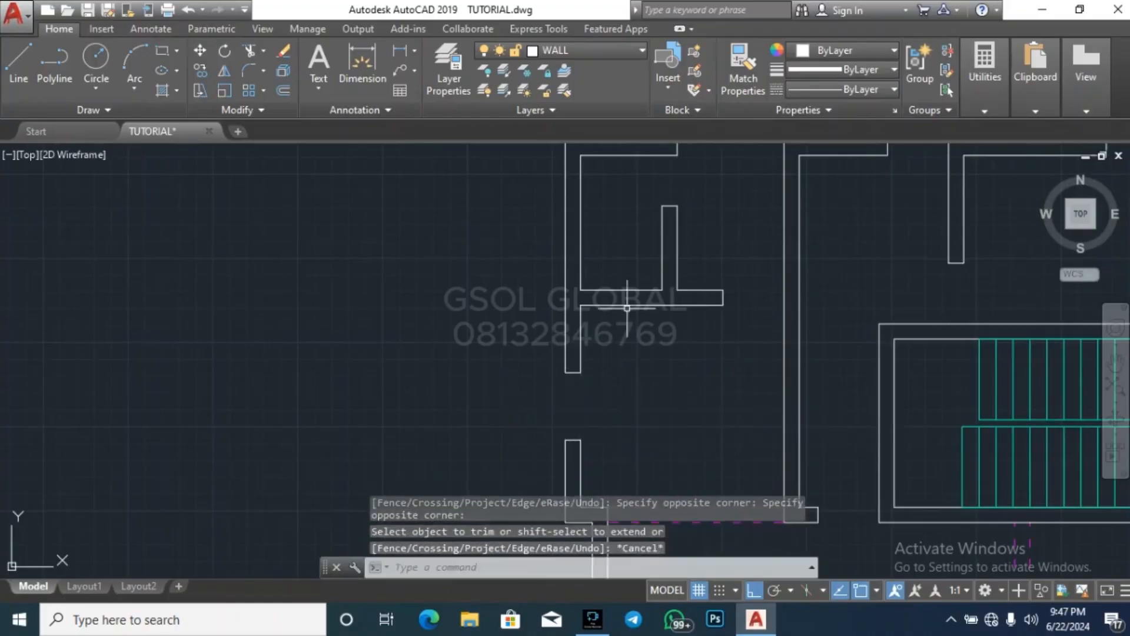
pyautogui.scroll(-6, 626, 306)
pyautogui.press('Escape')
pyautogui.press('Escape')
pyautogui.press('Escape')
# Draw a short line across the upper end of the large bottom-left room's left wall
pyautogui.scroll(4, 631, 403)
pyautogui.write('l')
pyautogui.press('space')
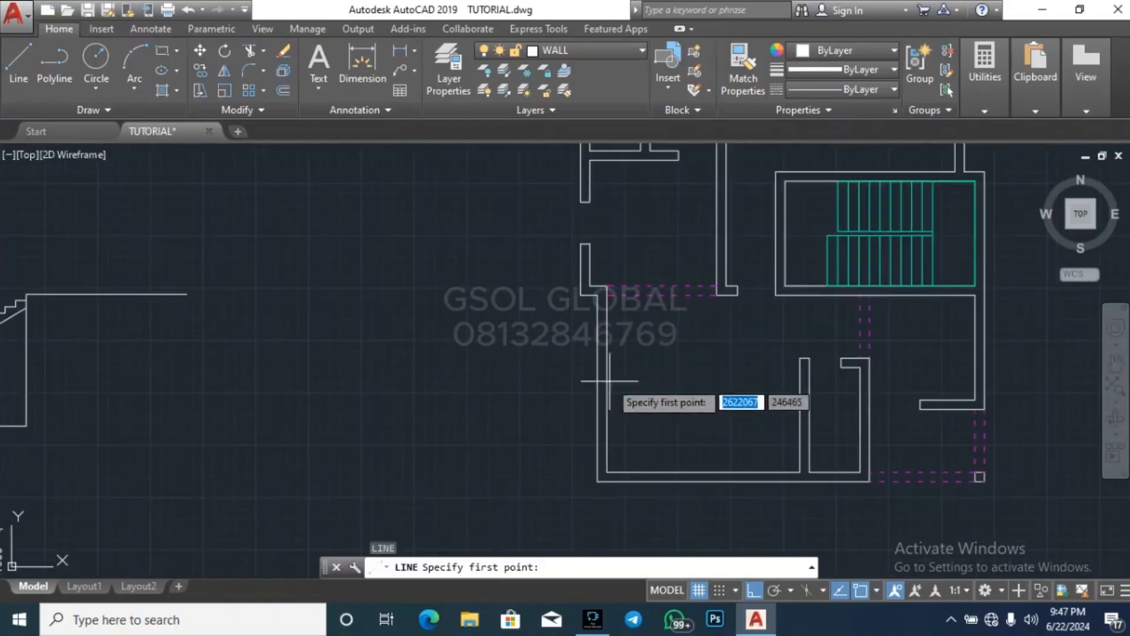
pyautogui.scroll(4, 612, 312)
pyautogui.click(576, 243)
pyautogui.click(600, 243)
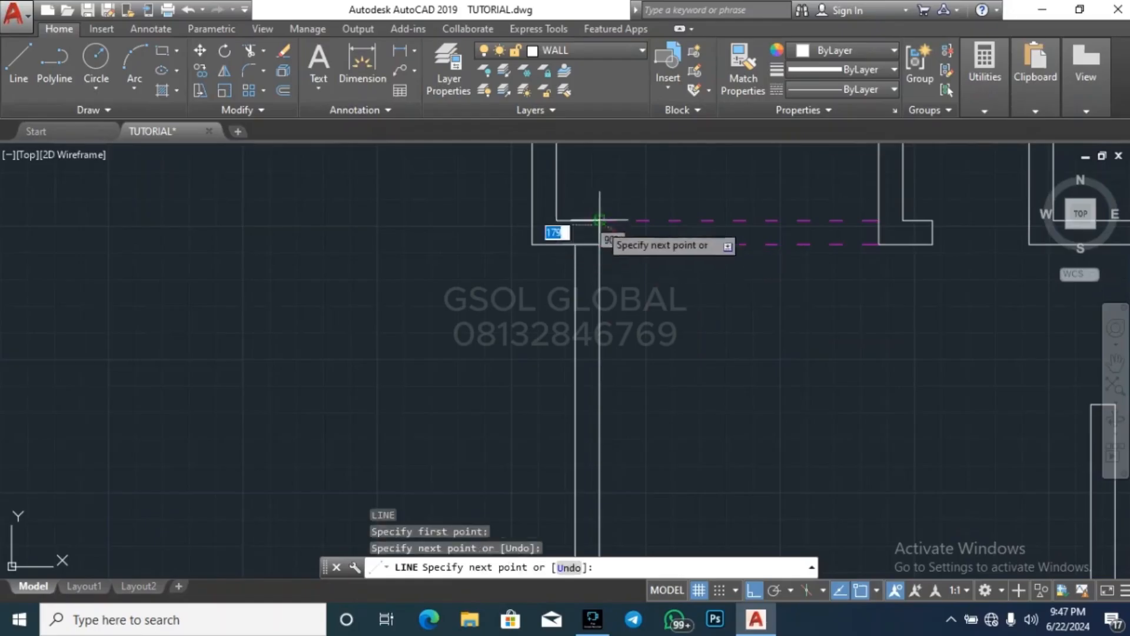
pyautogui.press('Escape')
# Draw short lines across the left and bottom walls at the bottom-left room's lower-left corner, along the inner wall faces
pyautogui.scroll(-6, 600, 215)
pyautogui.press('space')
pyautogui.scroll(4, 602, 323)
pyautogui.click(606, 318)
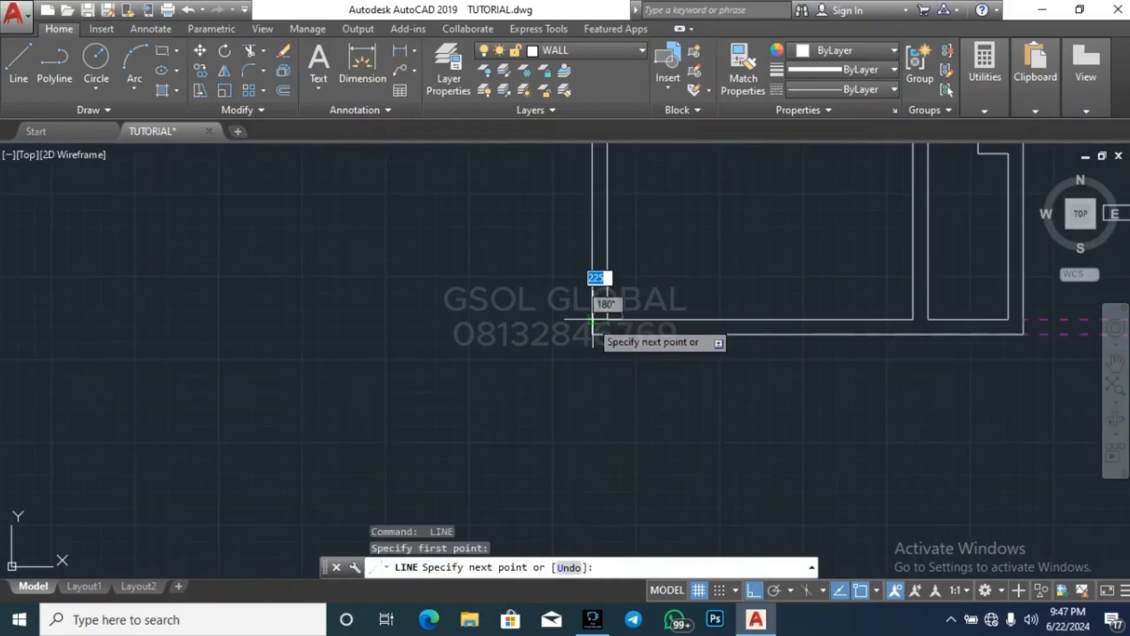
pyautogui.press('Escape')
pyautogui.press('space')
pyautogui.click(607, 334)
pyautogui.click(607, 334)
pyautogui.press('Escape')
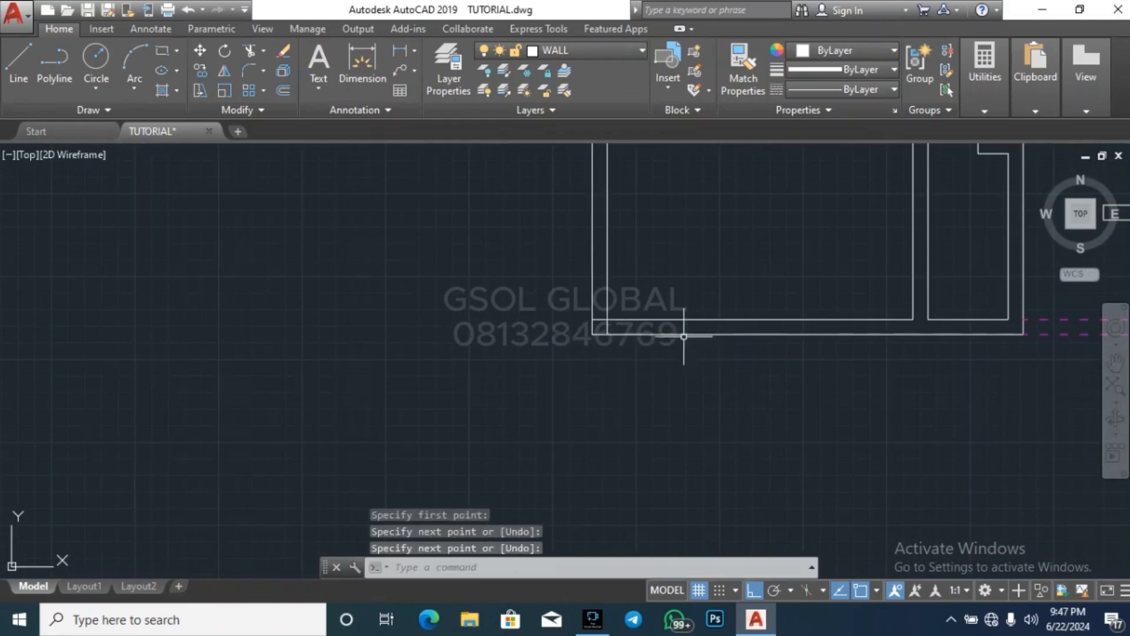
# Draw a short line across the bottom wall in line with the left face of the bottom-left room's right wall
pyautogui.press('space')
pyautogui.click(913, 335)
pyautogui.press('Escape')
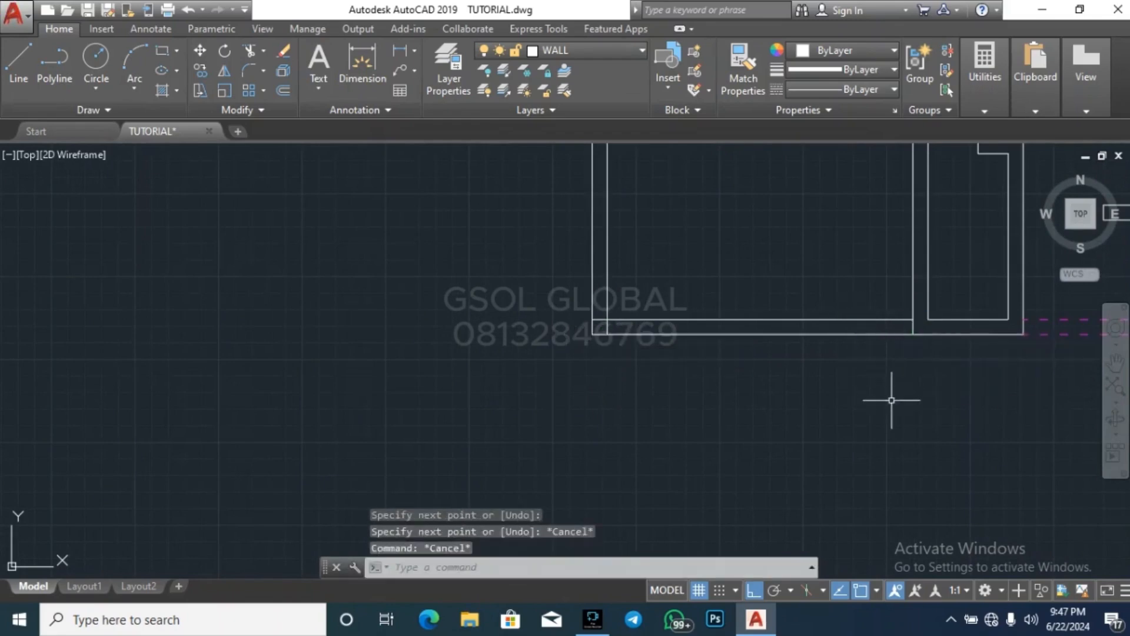
# Offset the short lines at both ends of the large bottom-left room's bottom wall 1000 inward along the wall
pyautogui.press('Escape')
pyautogui.write('o')
pyautogui.press('space')
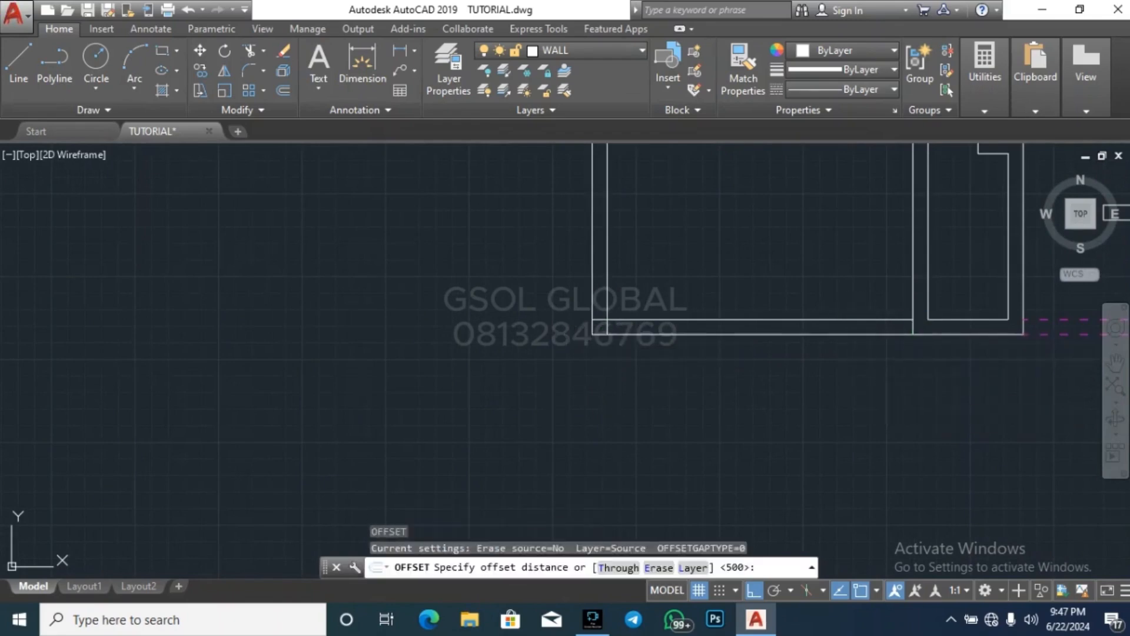
pyautogui.press('space')
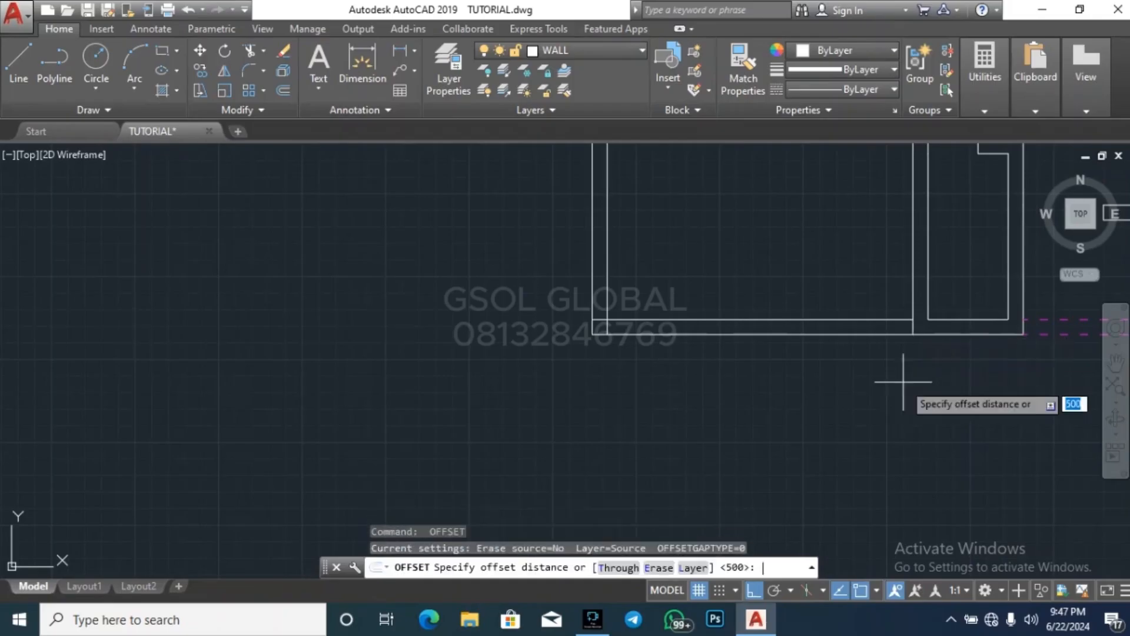
pyautogui.write('1000')
pyautogui.press('space')
pyautogui.click(808, 293)
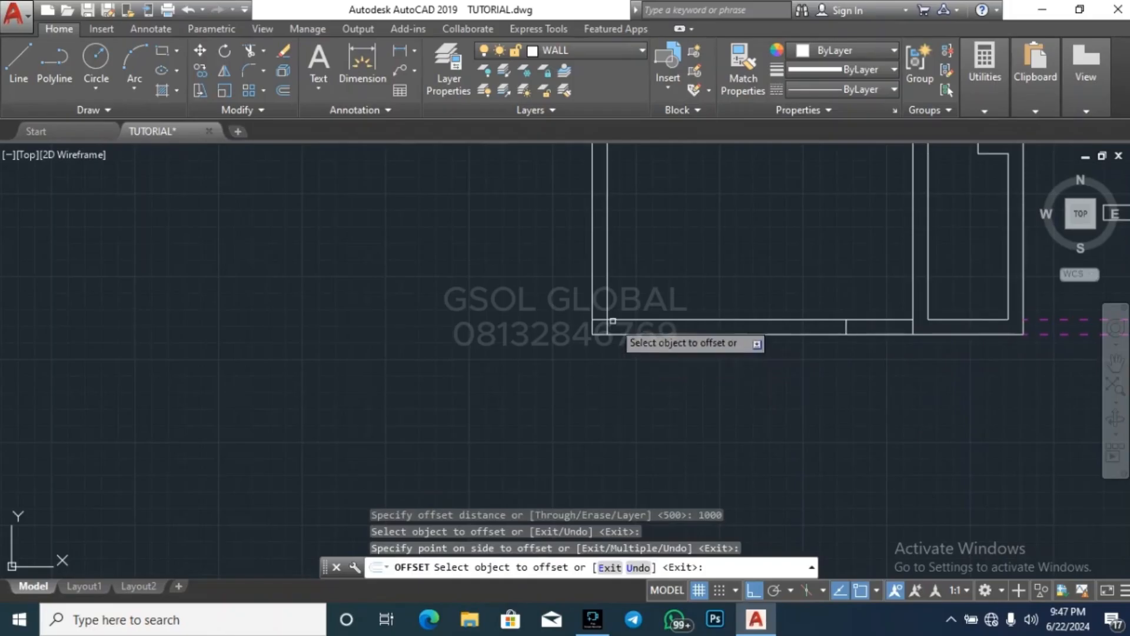
pyautogui.click(609, 328)
pyautogui.click(631, 324)
pyautogui.scroll(-2, 588, 416)
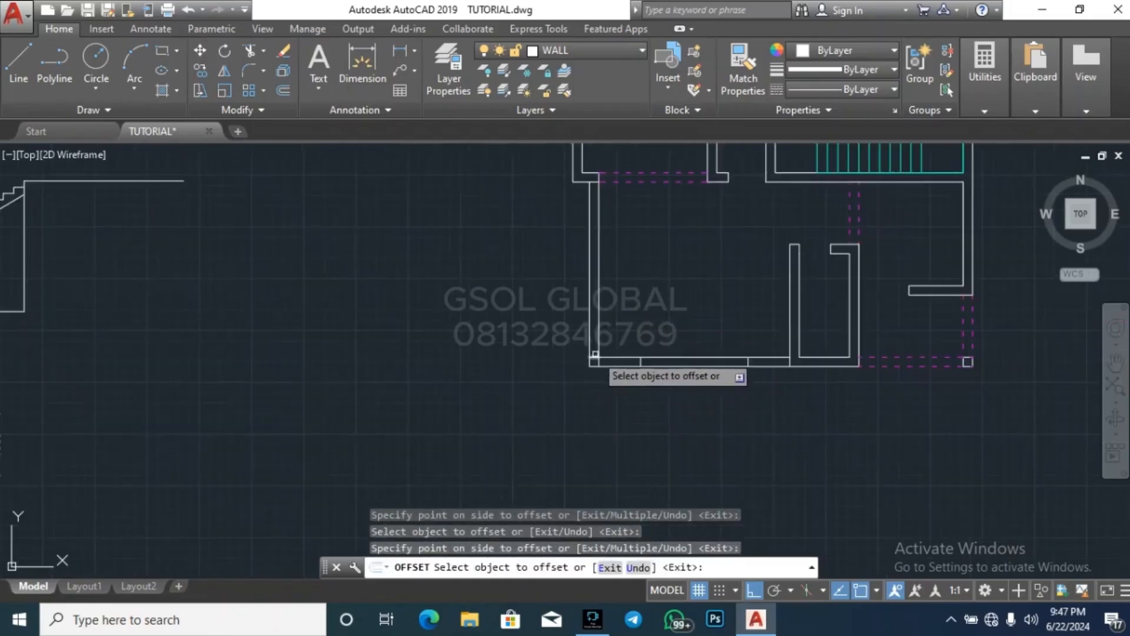
# Offset the short lines on the bottom-left room's left wall 1000, the lower one upward and the upper one downward
pyautogui.scroll(2, 595, 356)
pyautogui.click(595, 358)
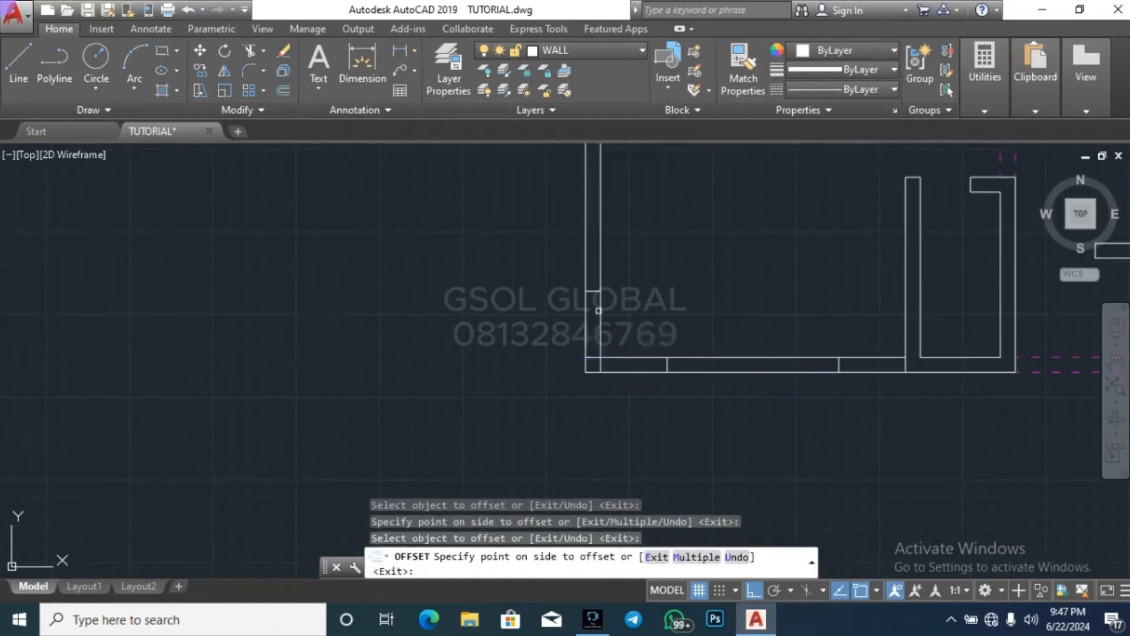
pyautogui.click(572, 389)
pyautogui.scroll(-4, 551, 459)
pyautogui.scroll(4, 567, 352)
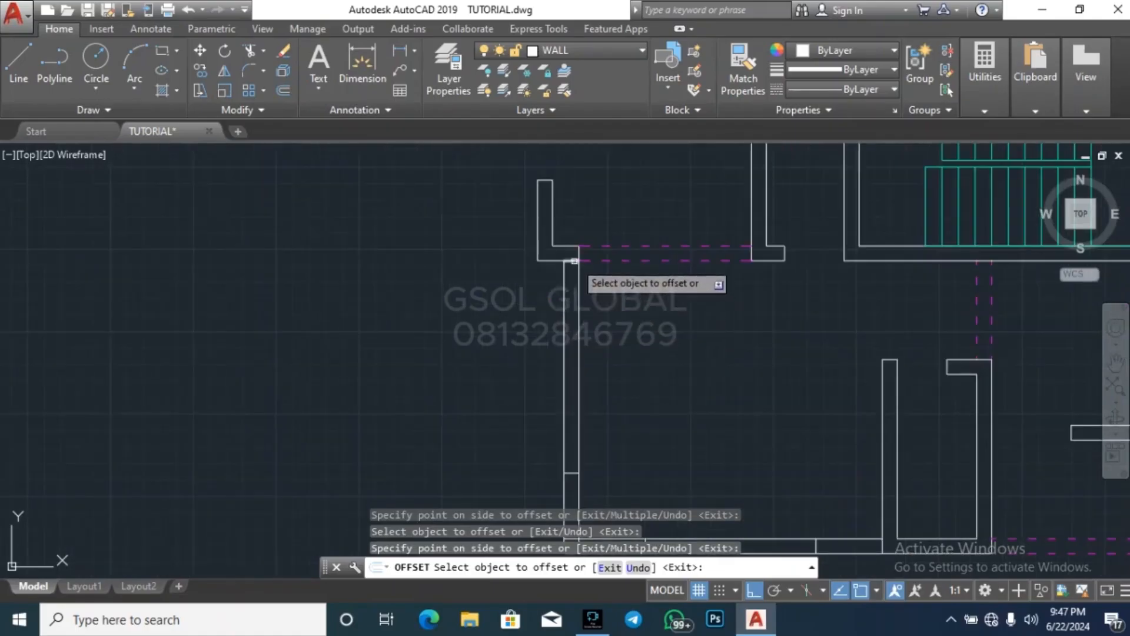
pyautogui.click(574, 261)
pyautogui.press('Escape')
# Move the lower pair of short lines on the left wall 300 upward from the corner
pyautogui.scroll(-4, 560, 373)
pyautogui.scroll(5, 560, 374)
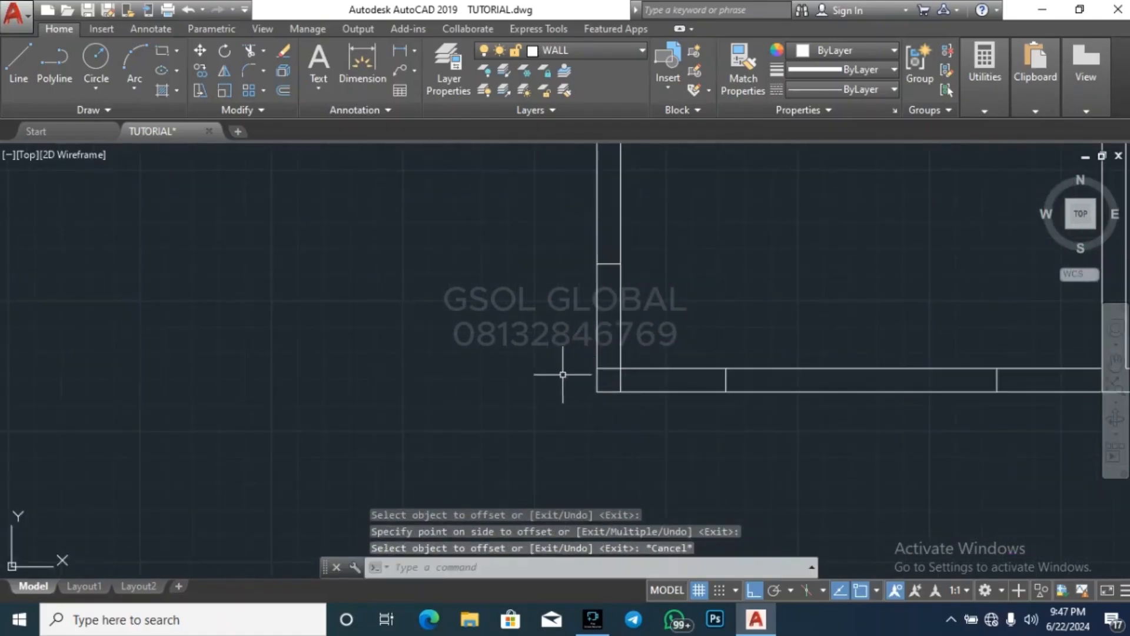
pyautogui.click(559, 395)
pyautogui.click(675, 246)
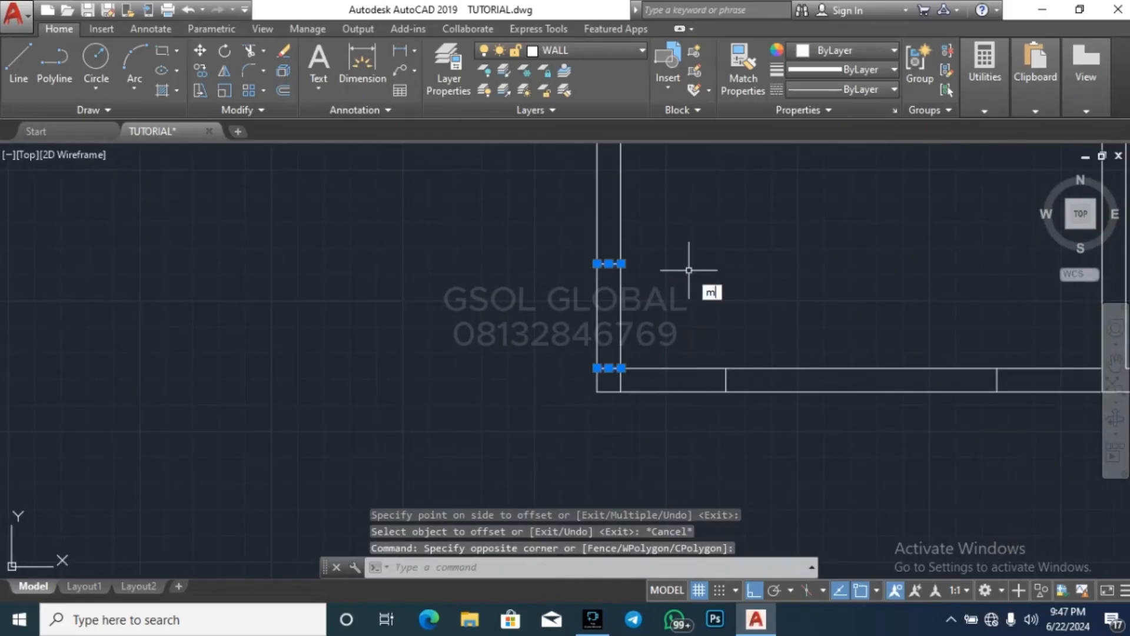
pyautogui.press('Return')
pyautogui.click(710, 308)
pyautogui.write('300')
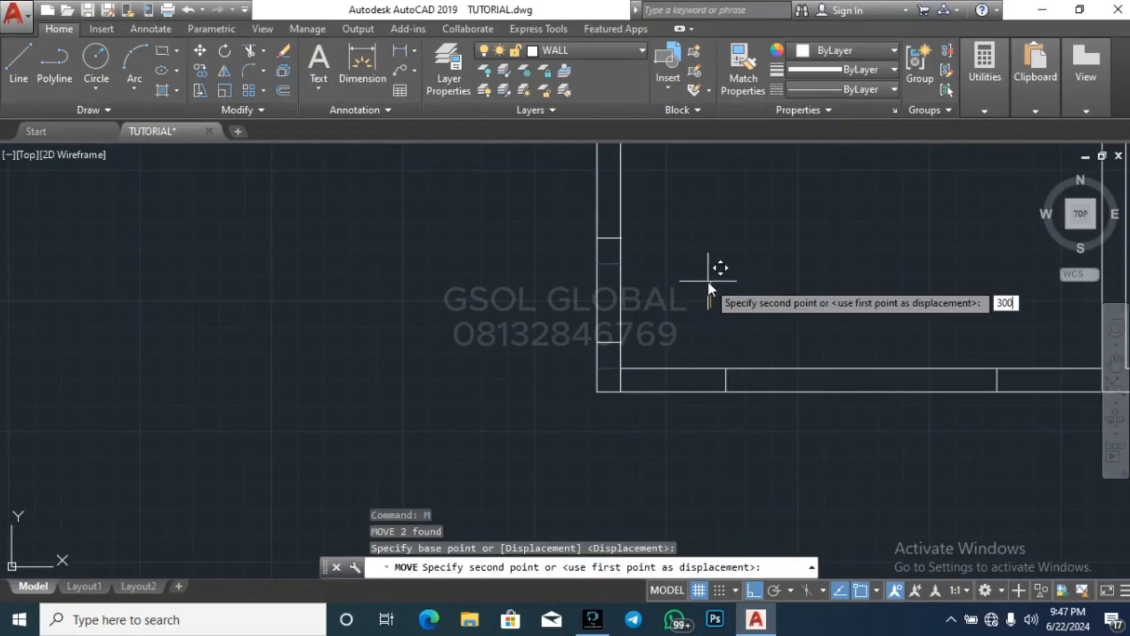
pyautogui.press('Return')
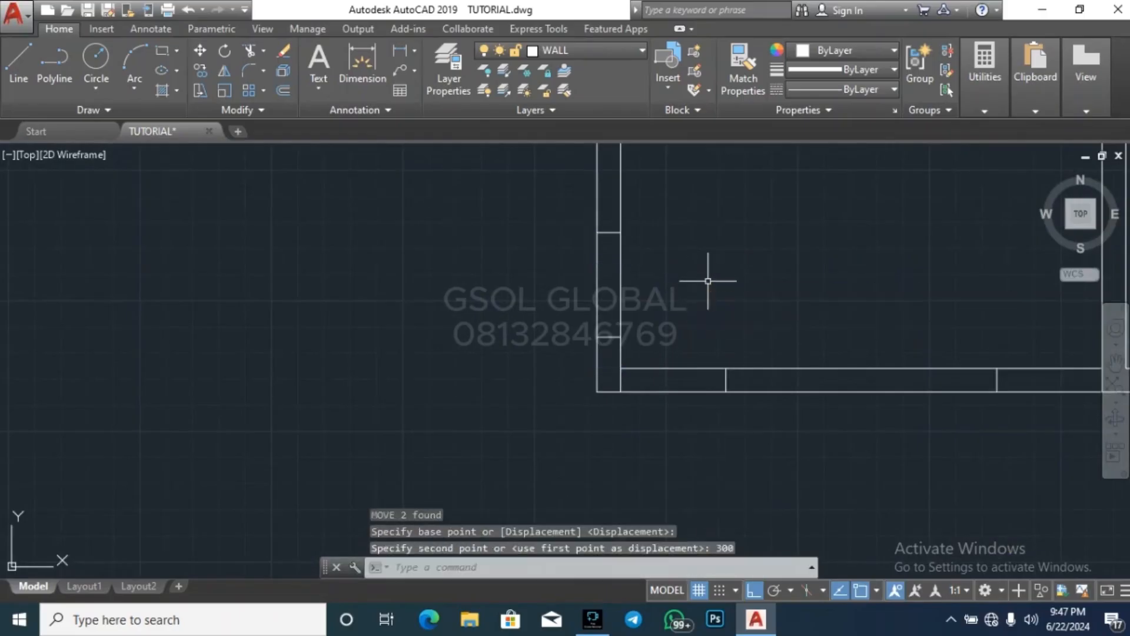
# Move the left pair of short lines on the bottom wall 300 to the right, away from the corner
pyautogui.press('Escape')
pyautogui.click(615, 408)
pyautogui.click(759, 339)
pyautogui.write('m')
pyautogui.press('Return')
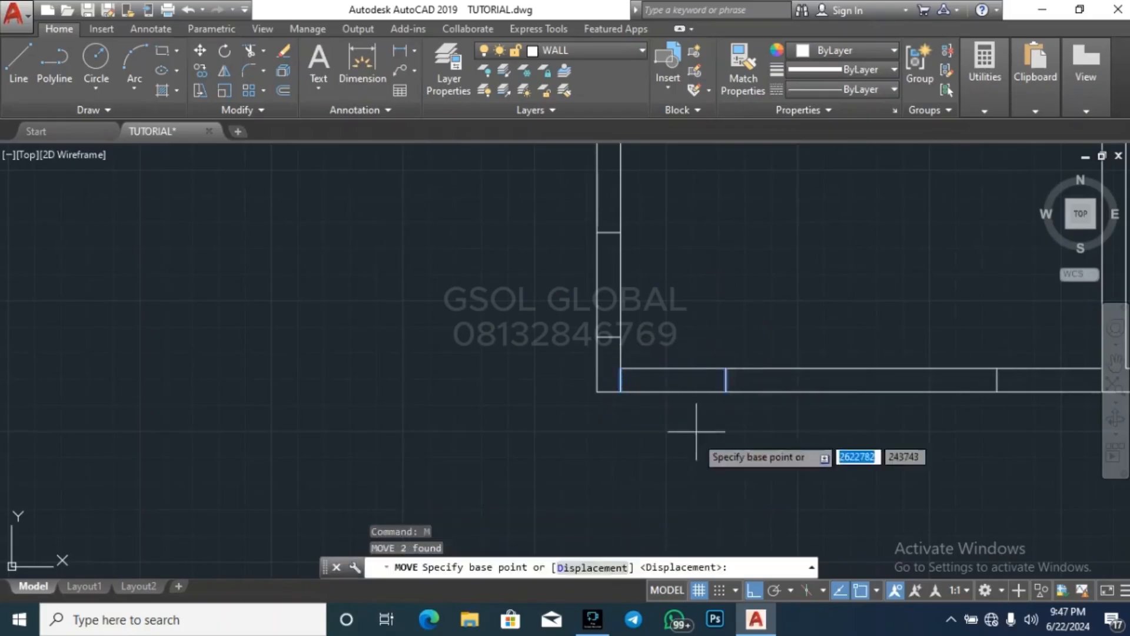
pyautogui.click(692, 452)
pyautogui.write('300')
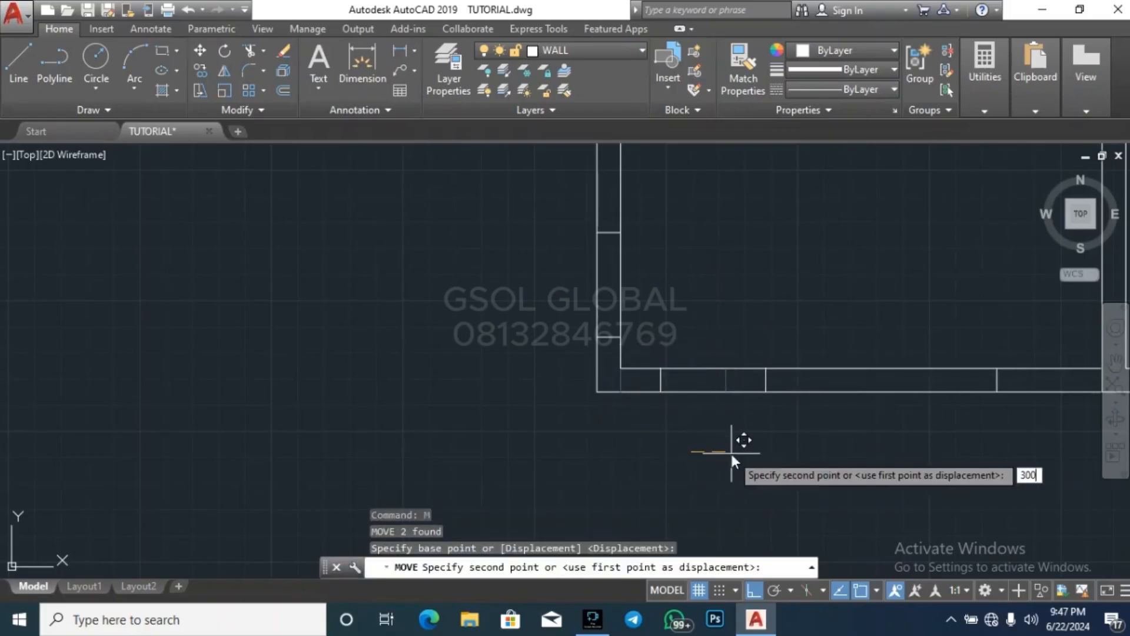
pyautogui.press('Return')
pyautogui.press('Escape')
pyautogui.press('Escape')
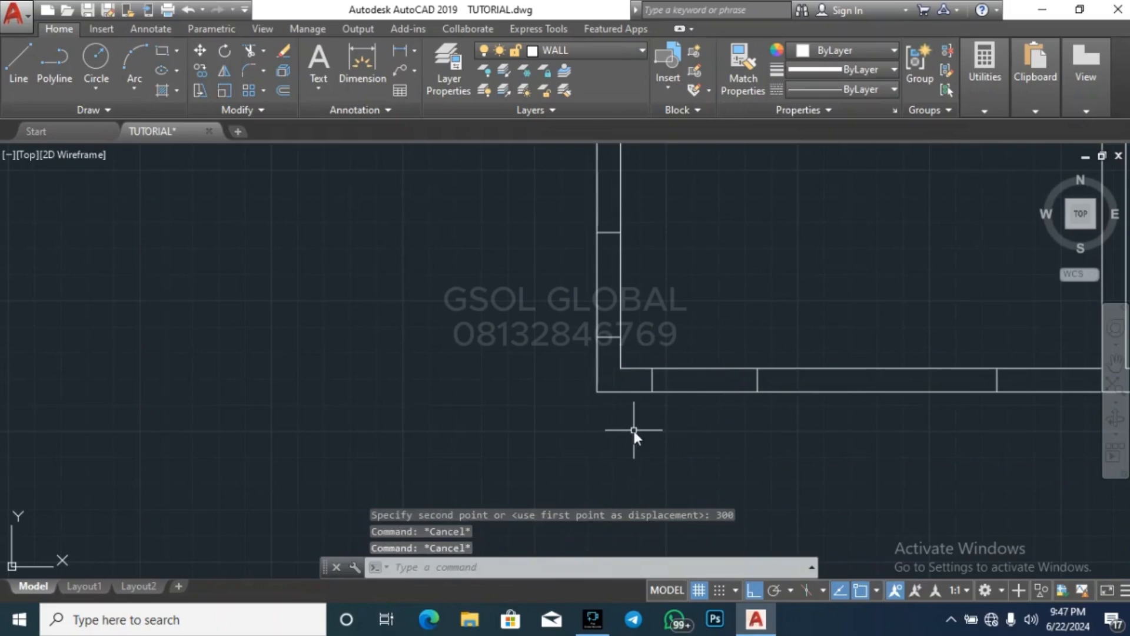
# Trim the bottom and left walls between their moved line pairs to cut window openings beside the lower-left corner
pyautogui.write('tr')
pyautogui.press('Return')
pyautogui.press('Return')
pyautogui.click(692, 424)
pyautogui.click(687, 312)
pyautogui.click(683, 306)
pyautogui.click(525, 263)
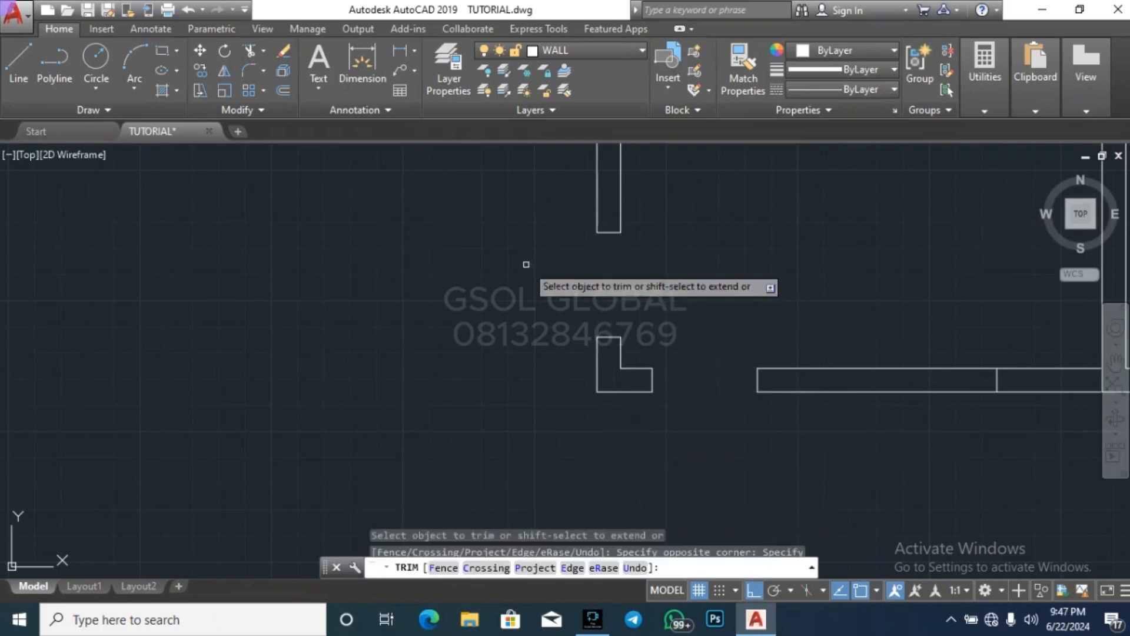
# Trim the bottom wall between the right offset line and the room's right wall to cut the opening
pyautogui.scroll(-6, 399, 382)
pyautogui.scroll(2, 625, 384)
pyautogui.scroll(2, 511, 401)
pyautogui.click(515, 416)
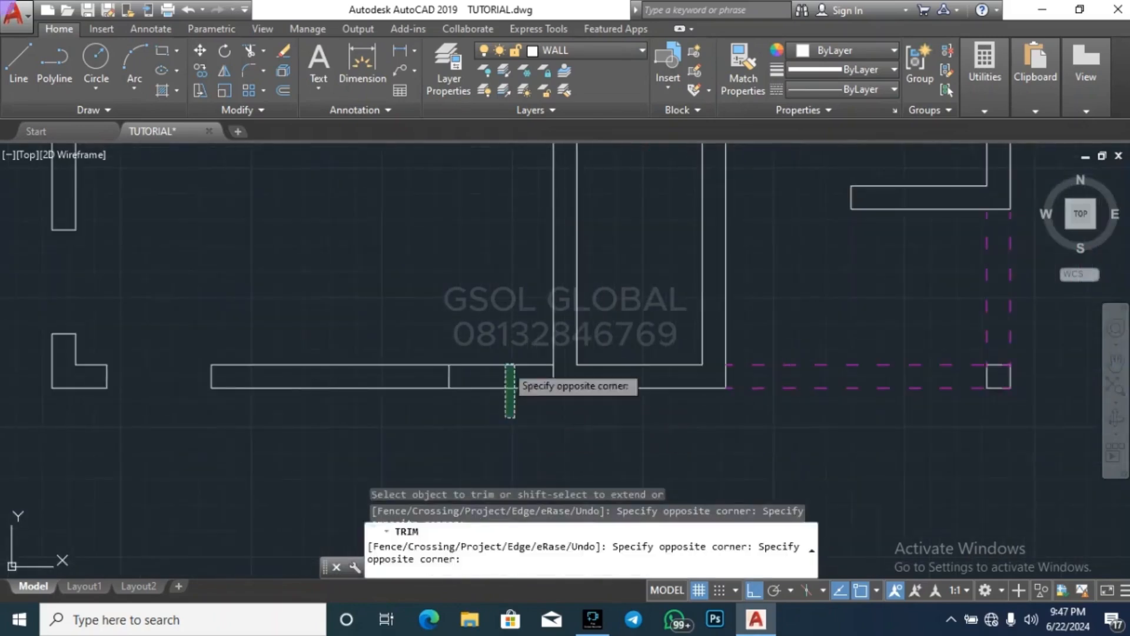
pyautogui.click(507, 360)
# Try to trim the left wall between its upper end and the offset line below it
pyautogui.scroll(-3, 613, 499)
pyautogui.scroll(3, 479, 353)
pyautogui.scroll(2, 449, 381)
pyautogui.click(424, 429)
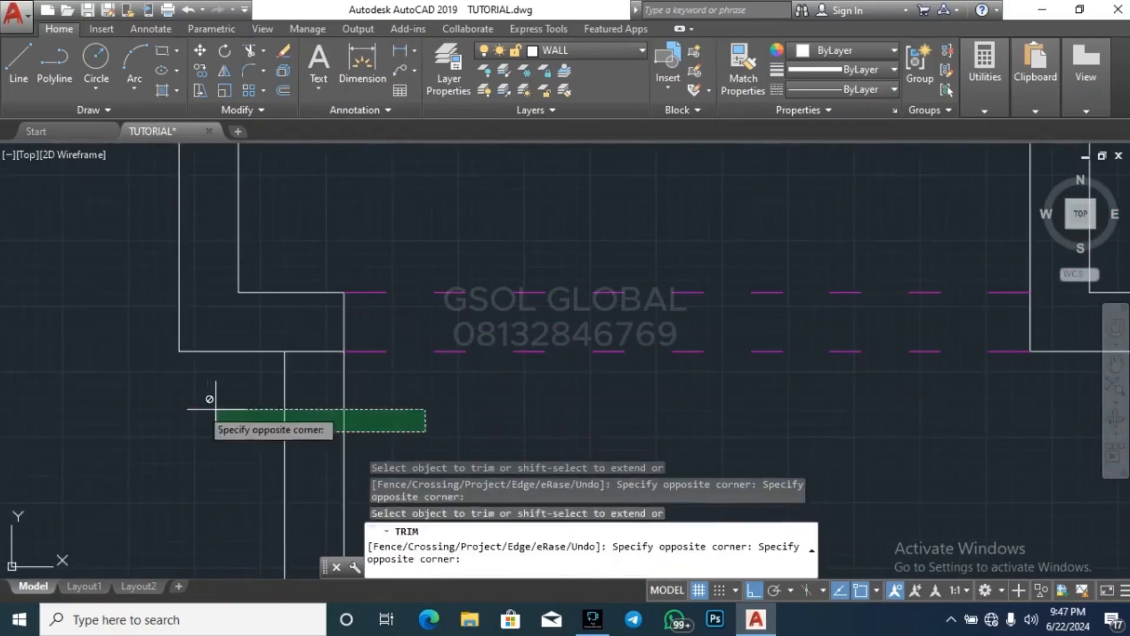
pyautogui.click(212, 396)
pyautogui.click(376, 432)
pyautogui.click(230, 391)
pyautogui.scroll(-2, 392, 353)
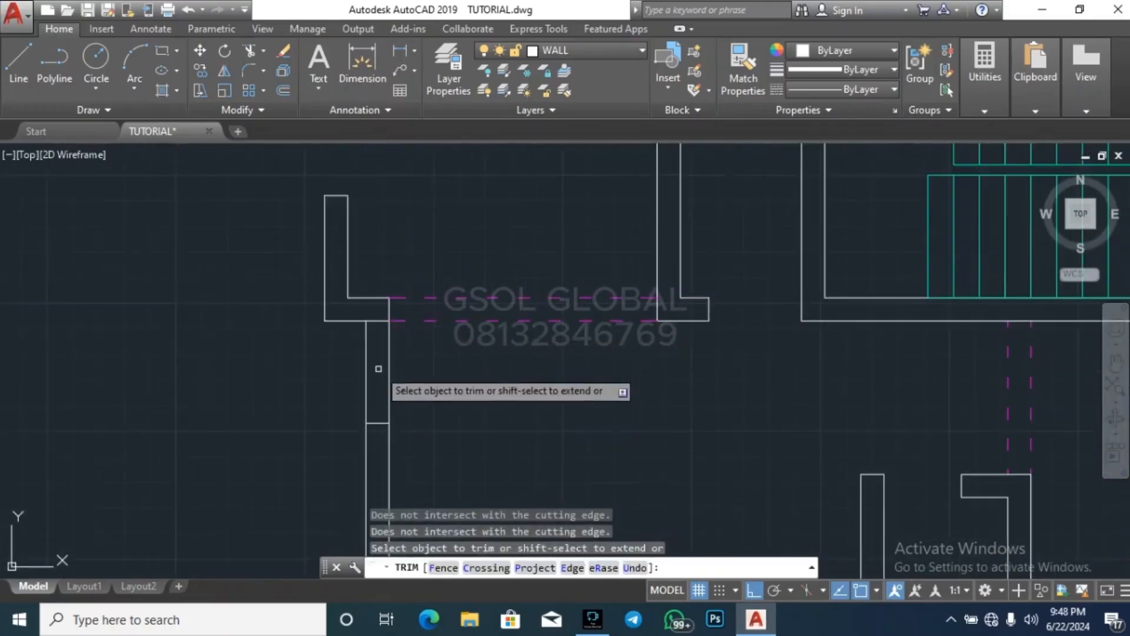
pyautogui.scroll(2, 408, 378)
pyautogui.press('Escape')
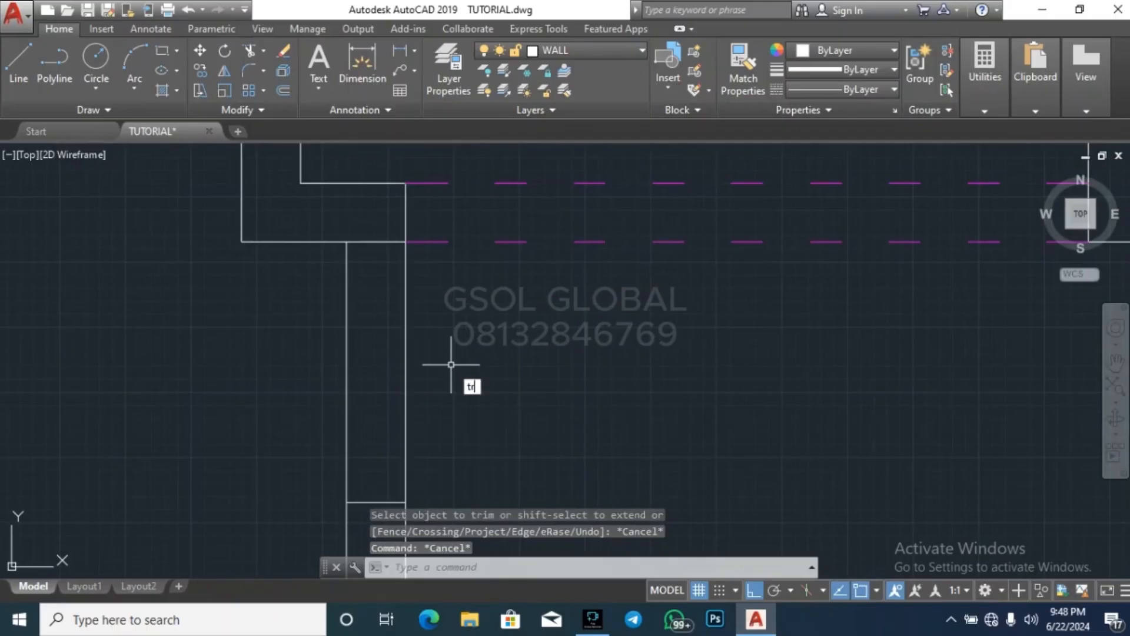
# Trim both faces of the left wall between its upper end and the offset line to cut the opening
pyautogui.press('space')
pyautogui.press('space')
pyautogui.click(464, 399)
pyautogui.click(317, 349)
pyautogui.scroll(-5, 403, 303)
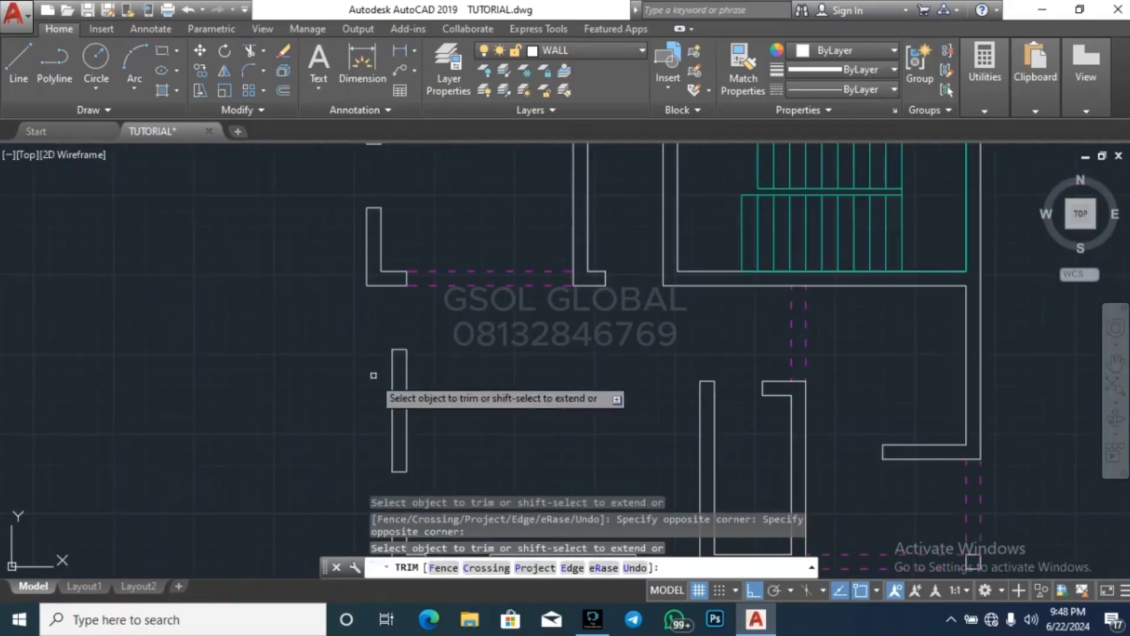
pyautogui.press('Escape')
pyautogui.press('Escape')
# Draw a short line across the right outer wall below the staircase, at the midpoint of its inner face
pyautogui.scroll(-4, 318, 352)
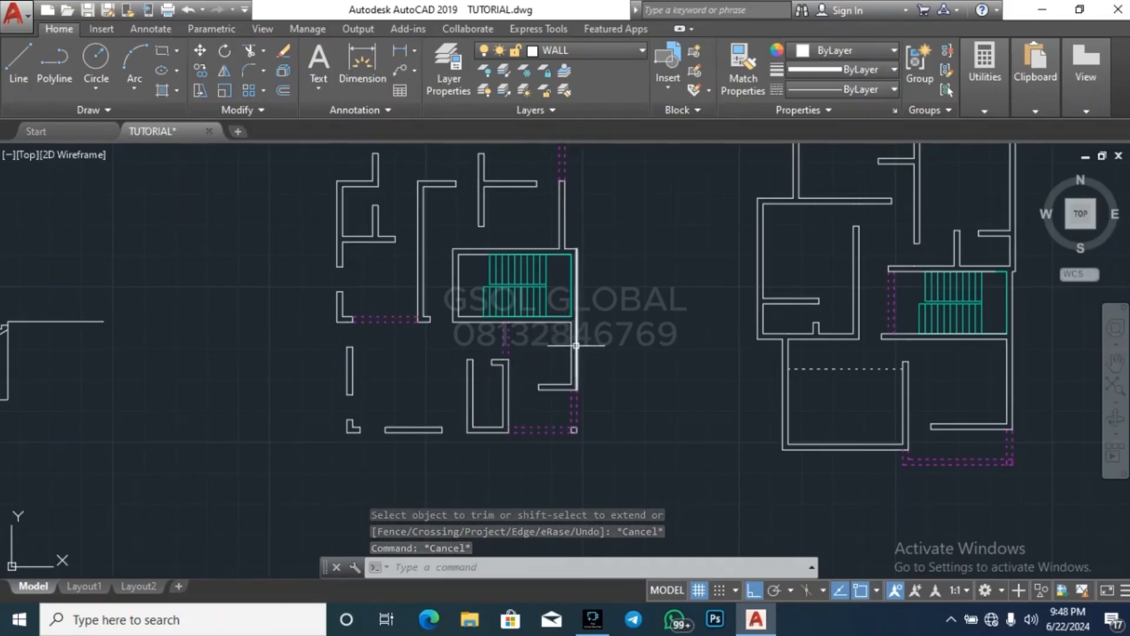
pyautogui.scroll(3, 595, 354)
pyautogui.press('l')
pyautogui.press('space')
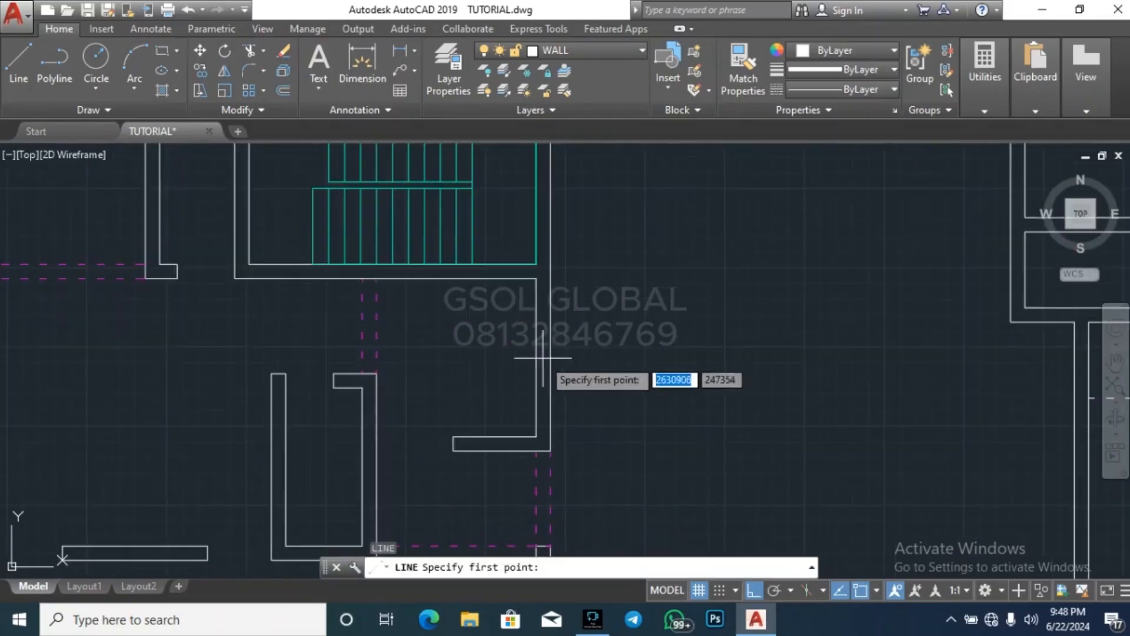
pyautogui.scroll(2, 533, 354)
pyautogui.click(536, 360)
pyautogui.click(559, 359)
pyautogui.press('Escape')
pyautogui.press('Escape')
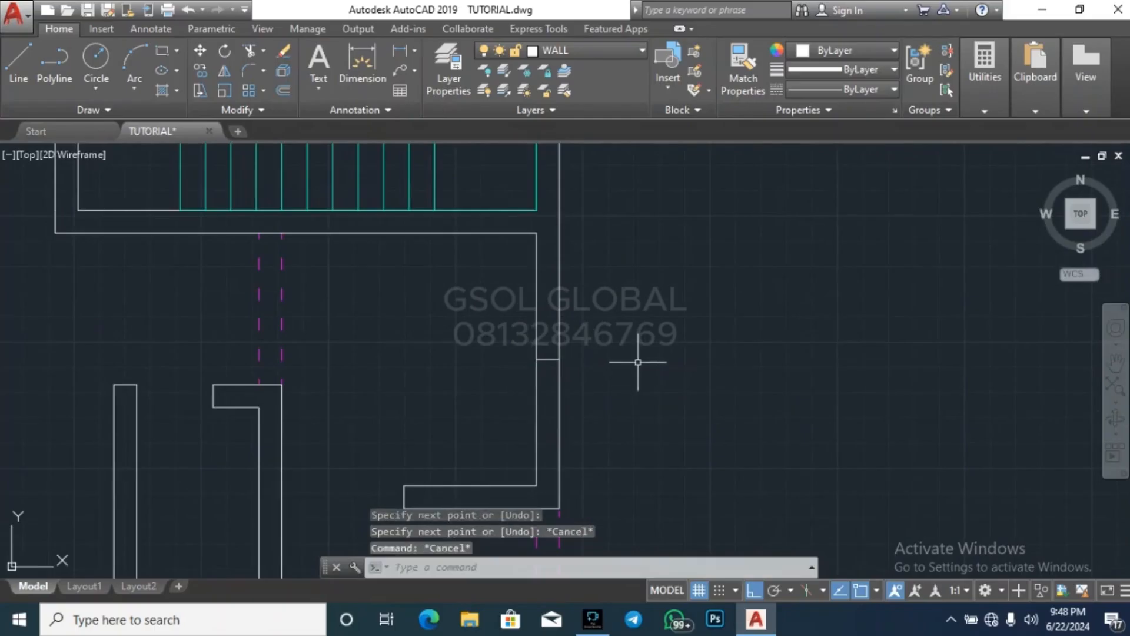
# Offset the midpoint line on the right outer wall 500 upward and 500 downward
pyautogui.press('space')
pyautogui.press('space')
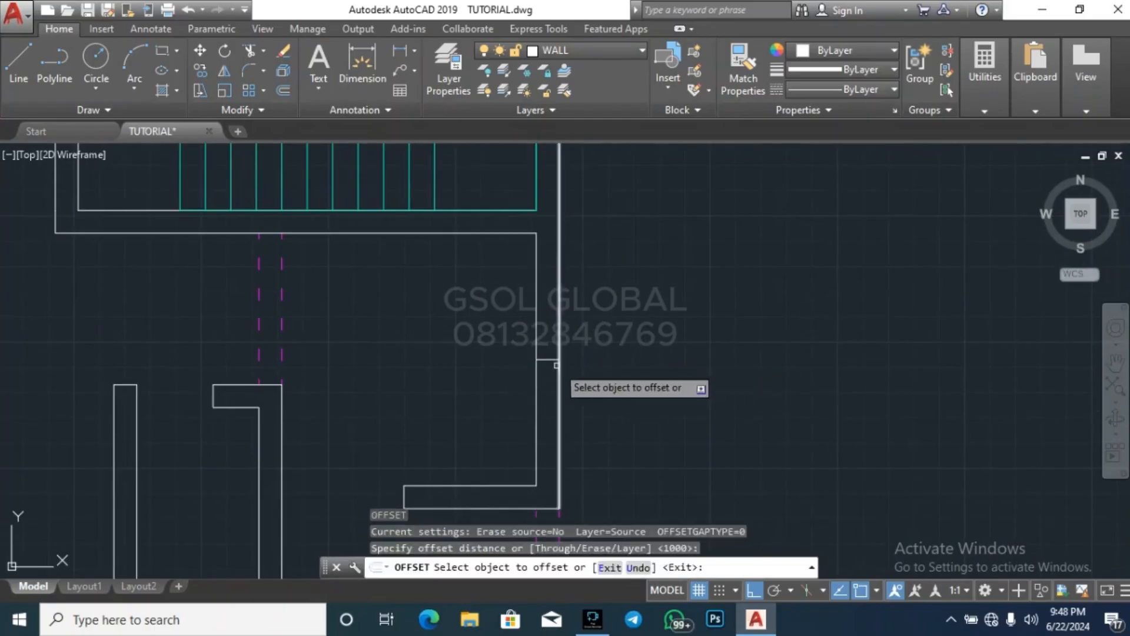
pyautogui.press('space')
pyautogui.press('space')
pyautogui.write('500')
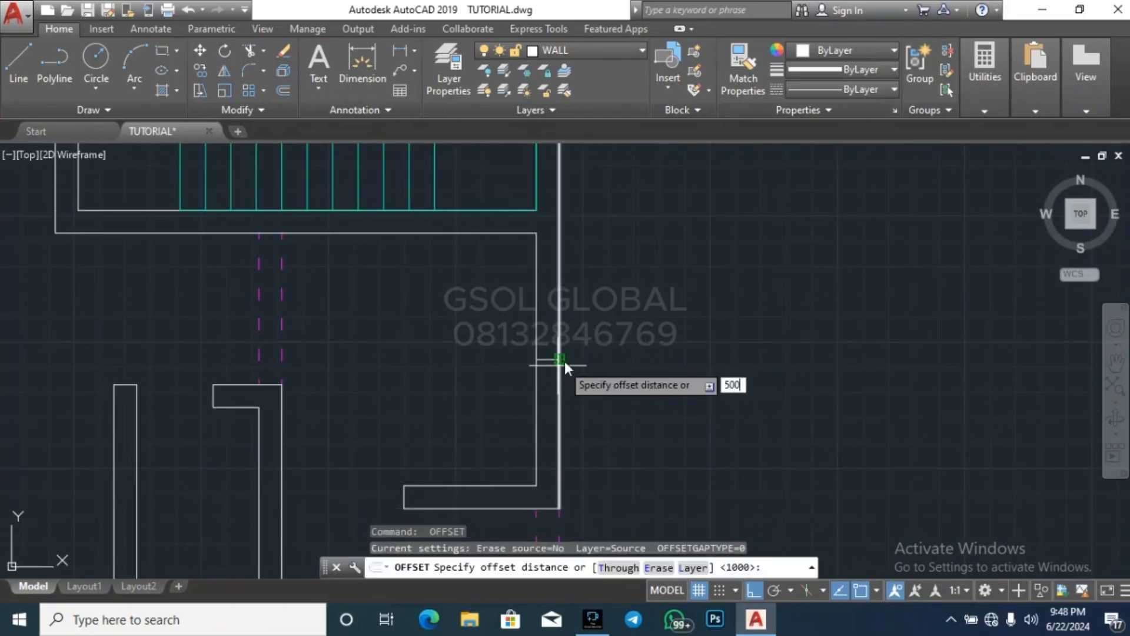
pyautogui.press('Return')
pyautogui.press('Return')
pyautogui.press('space')
pyautogui.press('space')
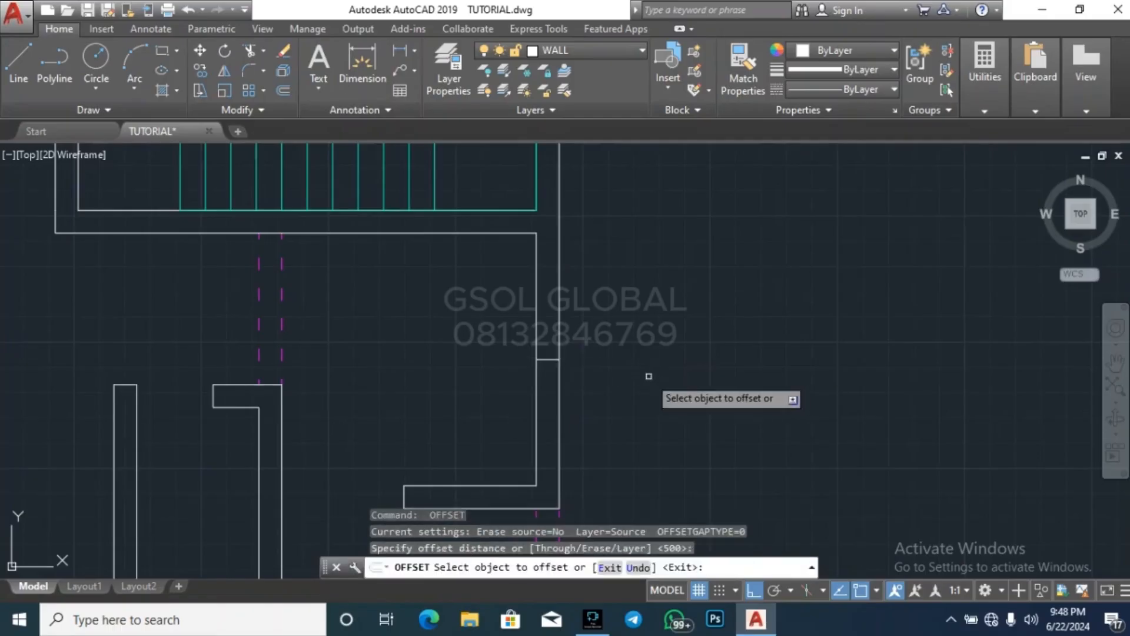
pyautogui.press('space')
pyautogui.press('space')
pyautogui.press('space')
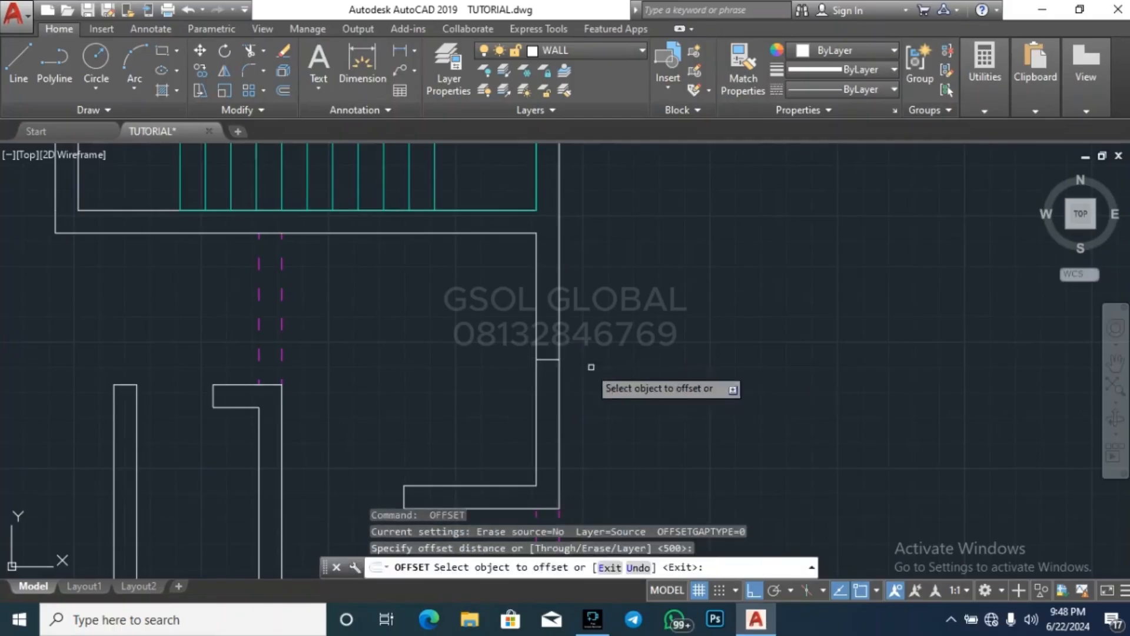
pyautogui.click(547, 359)
pyautogui.click(554, 291)
pyautogui.click(547, 359)
pyautogui.click(583, 402)
pyautogui.press('Escape')
# Delete the midpoint line between the two offset lines on the right outer wall
pyautogui.click(492, 383)
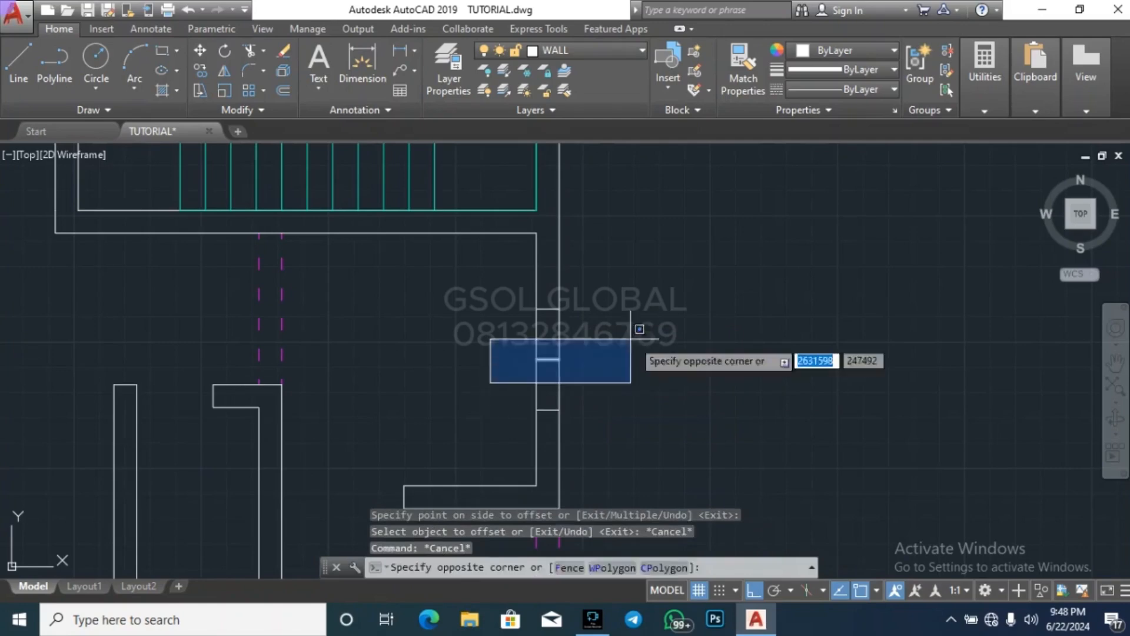
pyautogui.click(639, 353)
pyautogui.press('Delete')
pyautogui.press('Escape')
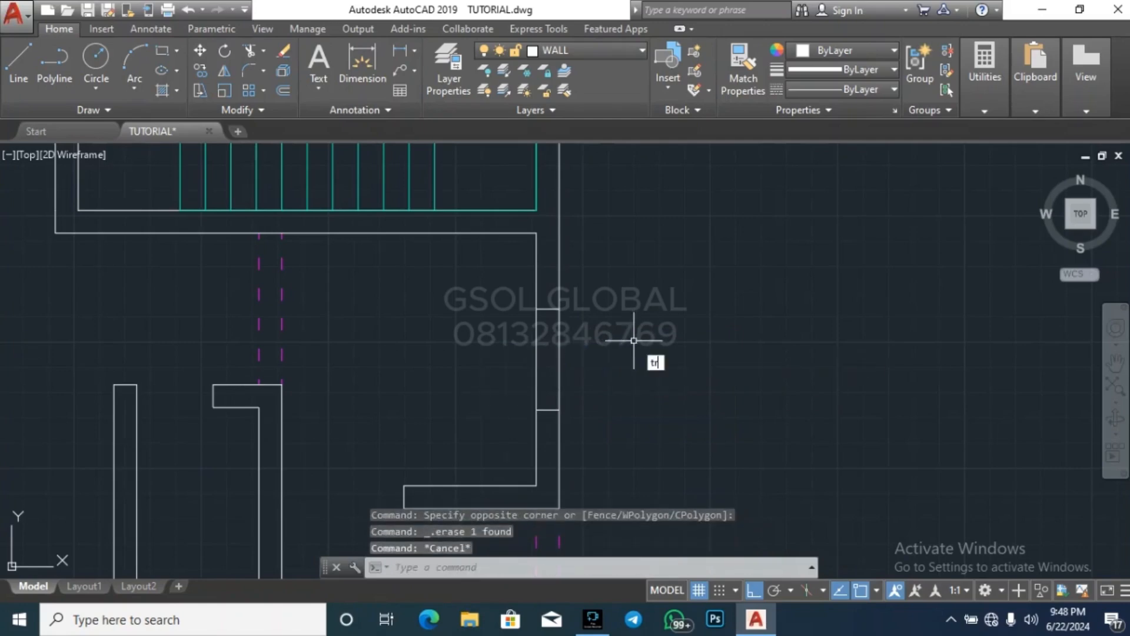
# Trim the right outer wall between the two offset lines to cut the window opening
pyautogui.write('tr')
pyautogui.press('space')
pyautogui.press('space')
pyautogui.click(656, 368)
pyautogui.click(518, 348)
pyautogui.press('Escape')
pyautogui.press('Escape')
pyautogui.scroll(-6, 613, 346)
pyautogui.press('Escape')
pyautogui.press('Escape')
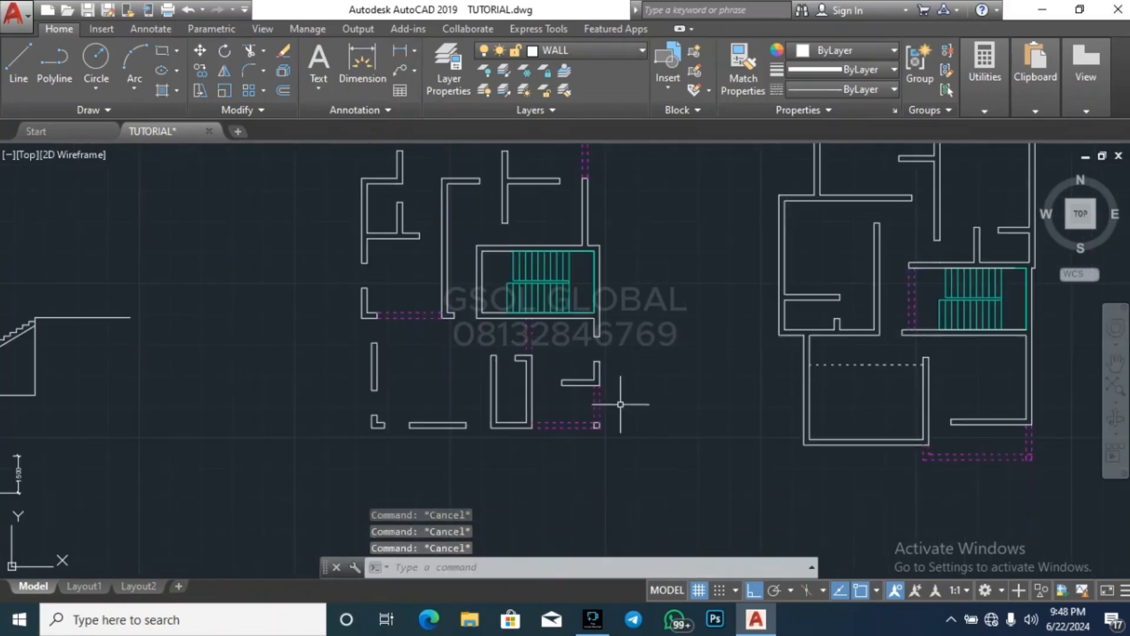
# Draw a short line across the staircase's right wall at the midpoint of its inner face
pyautogui.scroll(6, 597, 259)
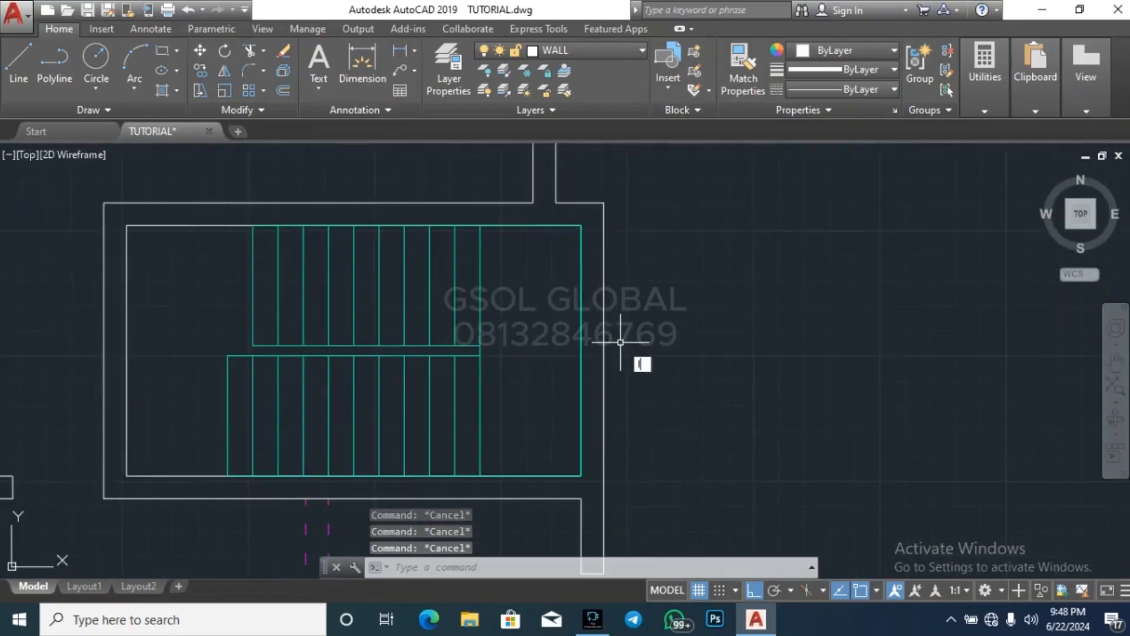
pyautogui.write('l')
pyautogui.press('space')
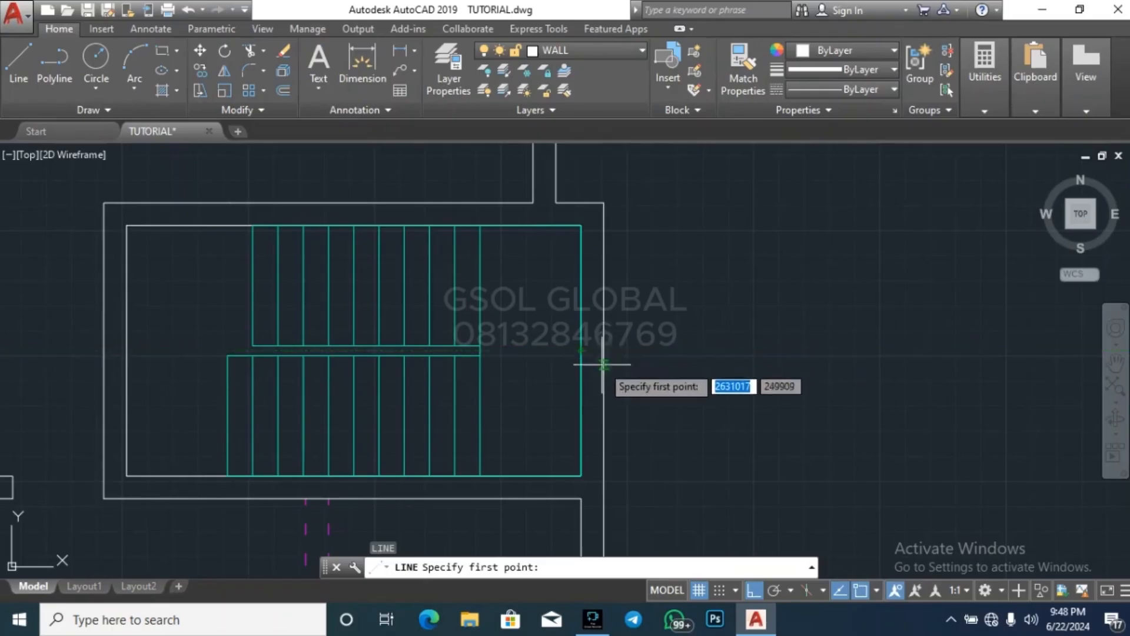
pyautogui.scroll(4, 589, 353)
pyautogui.click(568, 348)
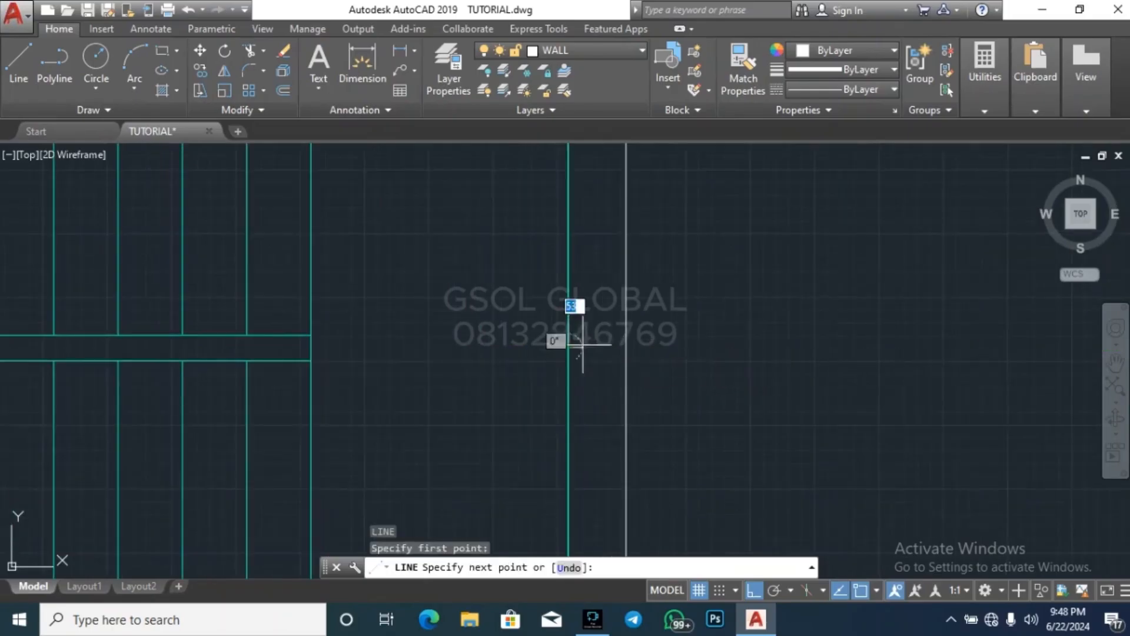
pyautogui.click(620, 350)
pyautogui.press('Escape')
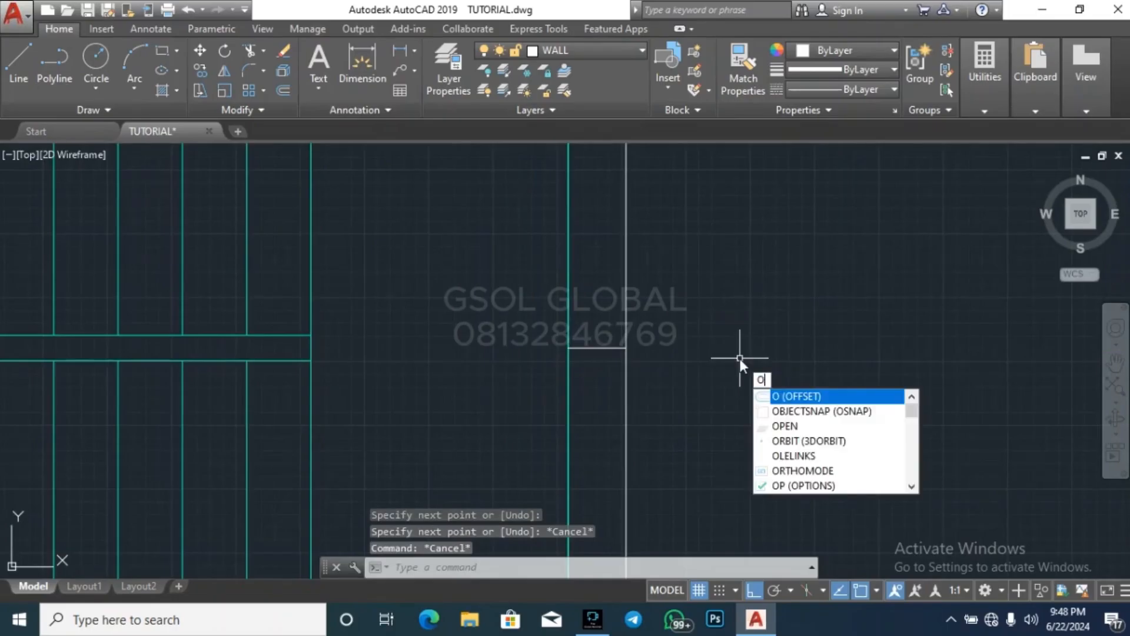
# Offset the midpoint line on the staircase's right wall 500 upward and 500 downward
pyautogui.press('Return')
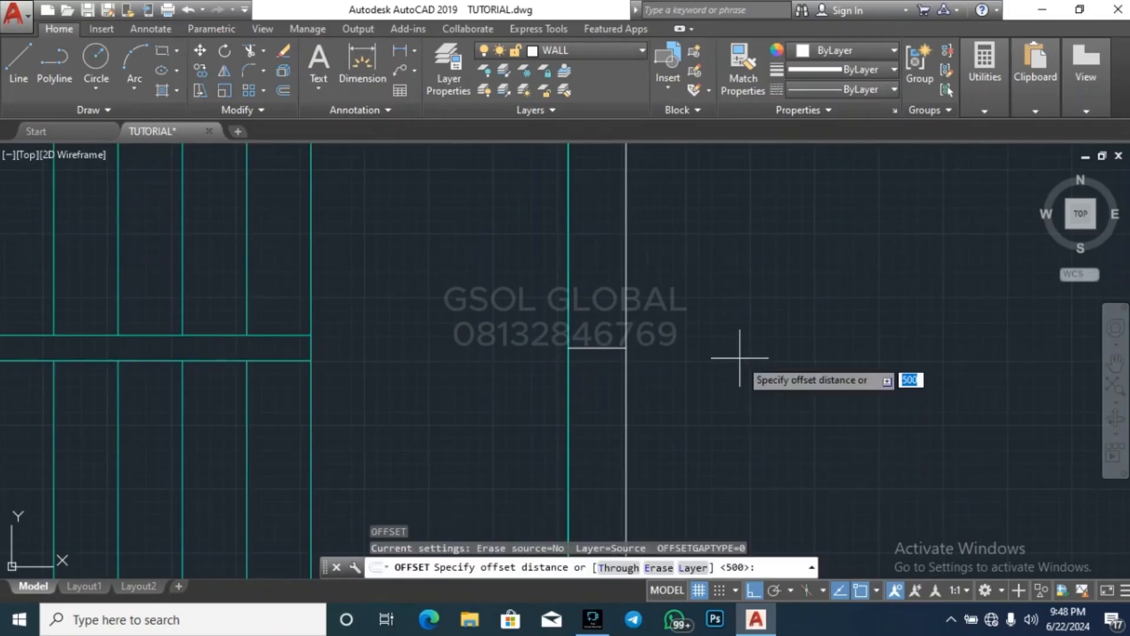
pyautogui.press('Return')
pyautogui.click(614, 348)
pyautogui.click(597, 285)
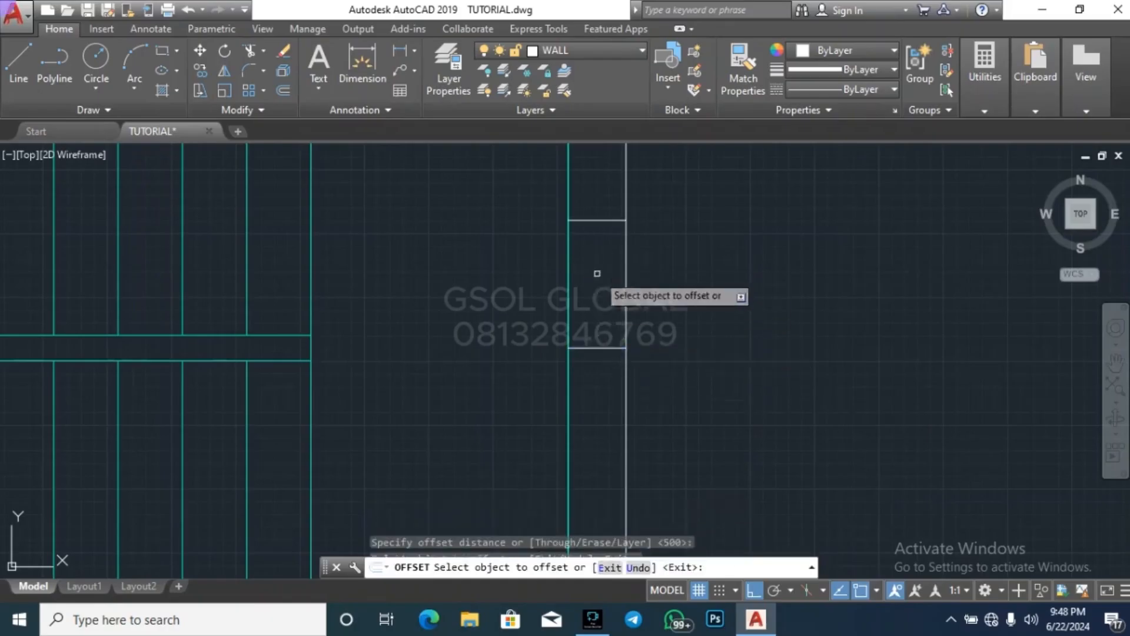
pyautogui.click(599, 347)
pyautogui.click(598, 400)
pyautogui.press('Escape')
pyautogui.press('Escape')
# Delete the midpoint line between the two offset lines on the staircase's right wall
pyautogui.click(544, 379)
pyautogui.click(726, 320)
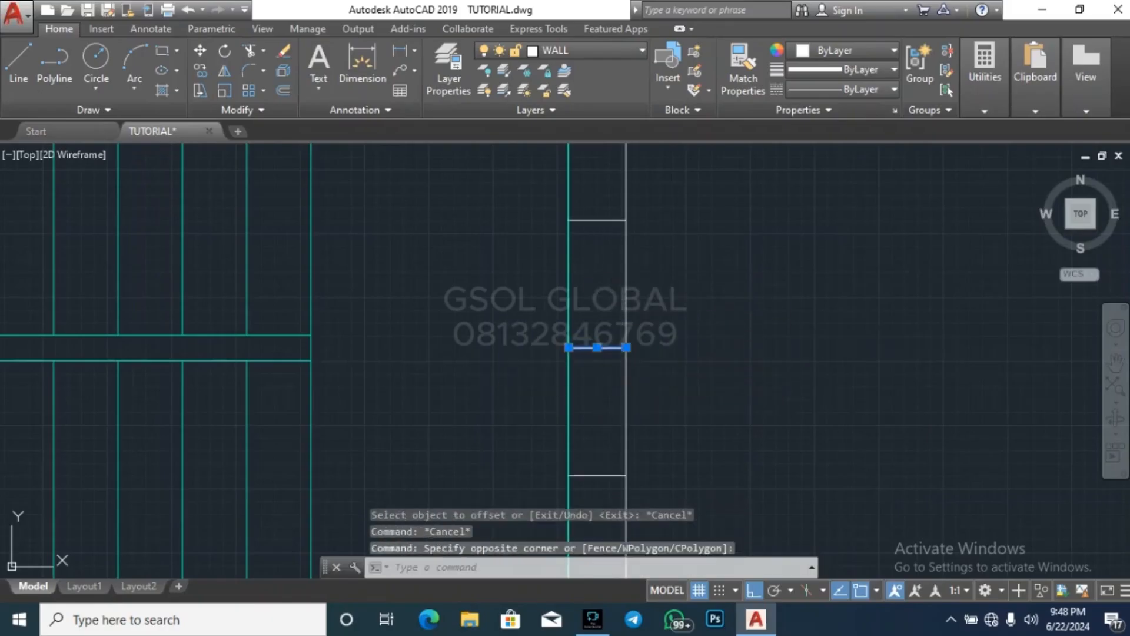
pyautogui.press('Delete')
pyautogui.press('Escape')
# Trim the outer face of the staircase's right wall between the two offset lines to form the window opening
pyautogui.write('tr')
pyautogui.press('Return')
pyautogui.press('Return')
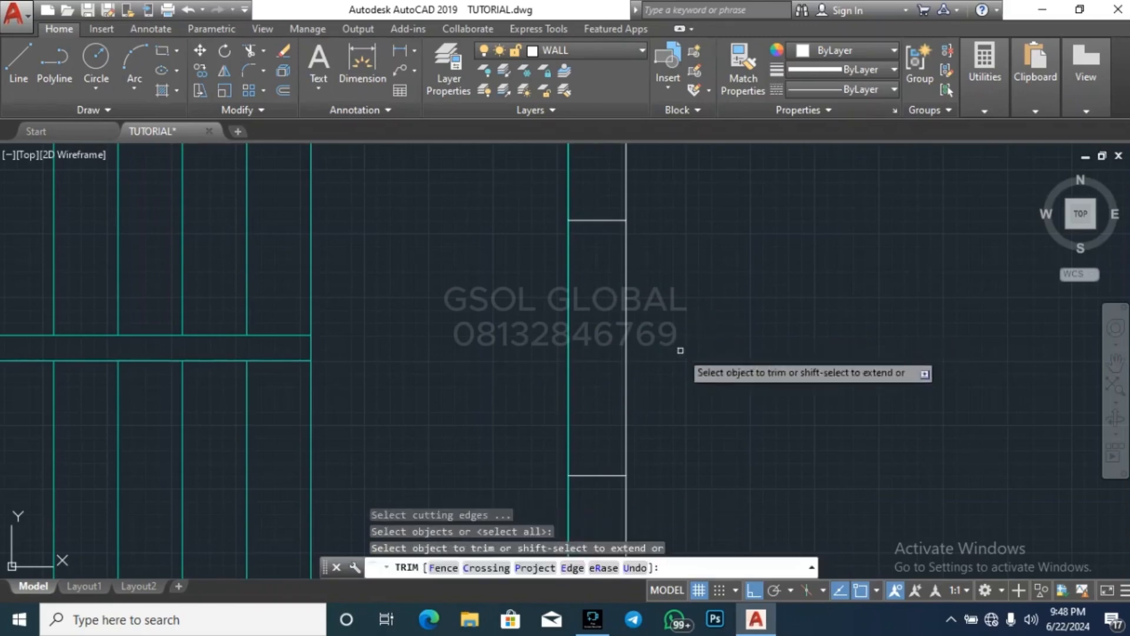
pyautogui.click(678, 352)
pyautogui.click(606, 300)
pyautogui.scroll(-5, 705, 245)
pyautogui.press('Escape')
pyautogui.press('Escape')
pyautogui.press('Escape')
pyautogui.scroll(-4, 795, 229)
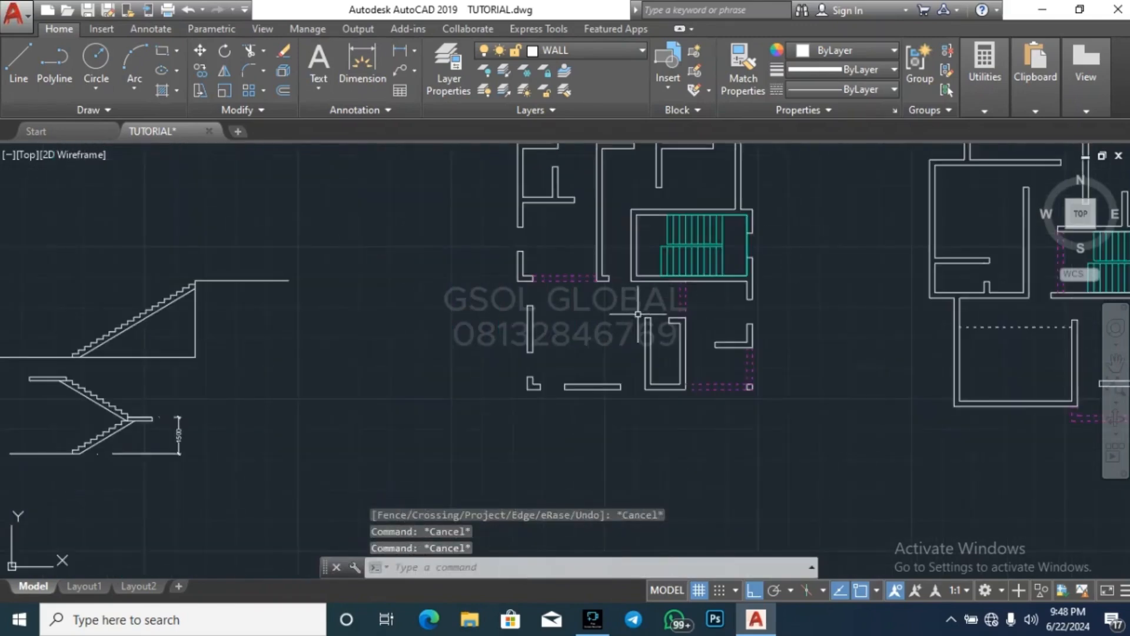
pyautogui.press('Escape')
# Draw a short vertical line across the staircase's lower wall from its inner lower-left corner to the outer face
pyautogui.scroll(2, 589, 270)
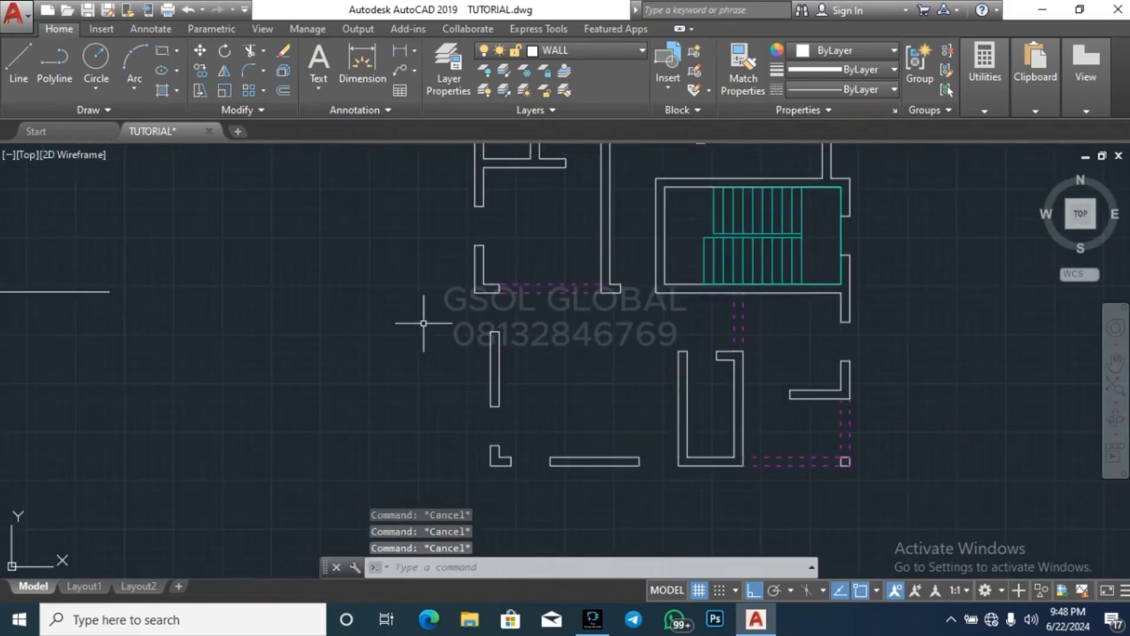
pyautogui.scroll(8, 671, 280)
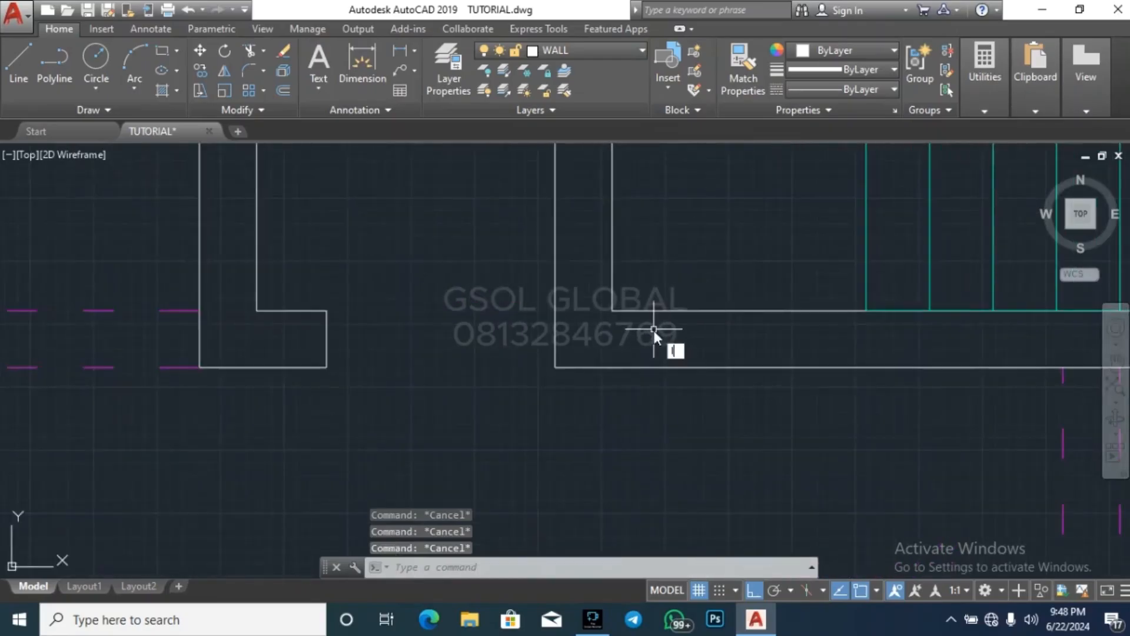
pyautogui.press('l')
pyautogui.press('Return')
pyautogui.click(612, 310)
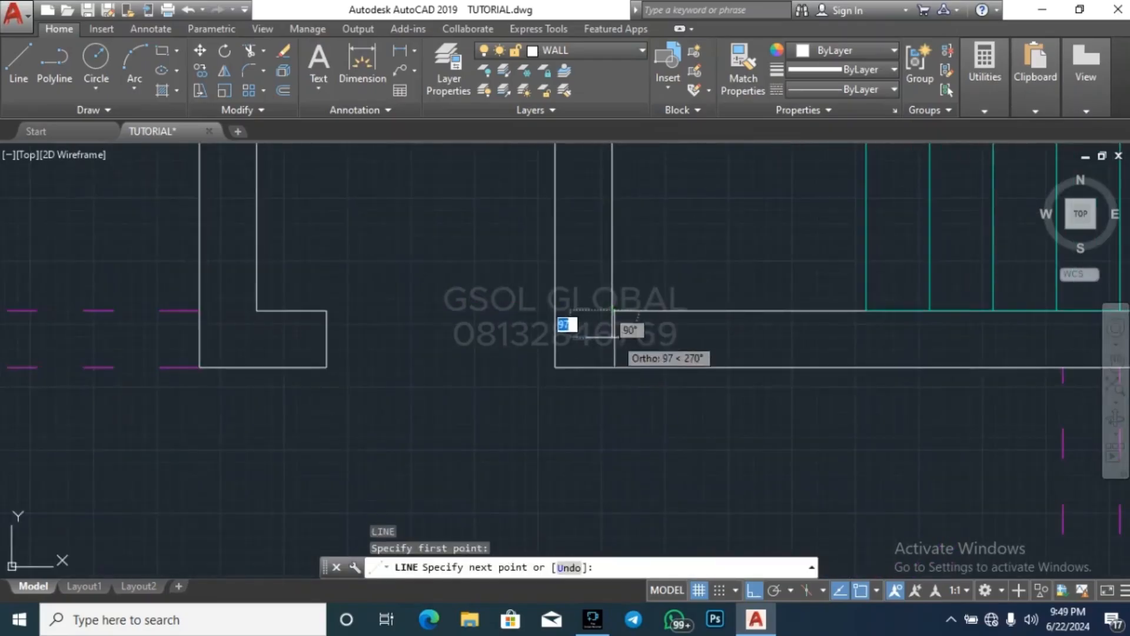
pyautogui.click(612, 367)
pyautogui.press('Escape')
pyautogui.press('Escape')
# Offset the short line at the staircase's lower-left corner 1000 to the right
pyautogui.scroll(-4, 504, 357)
pyautogui.press('Escape')
pyautogui.press('Escape')
pyautogui.scroll(2, 642, 345)
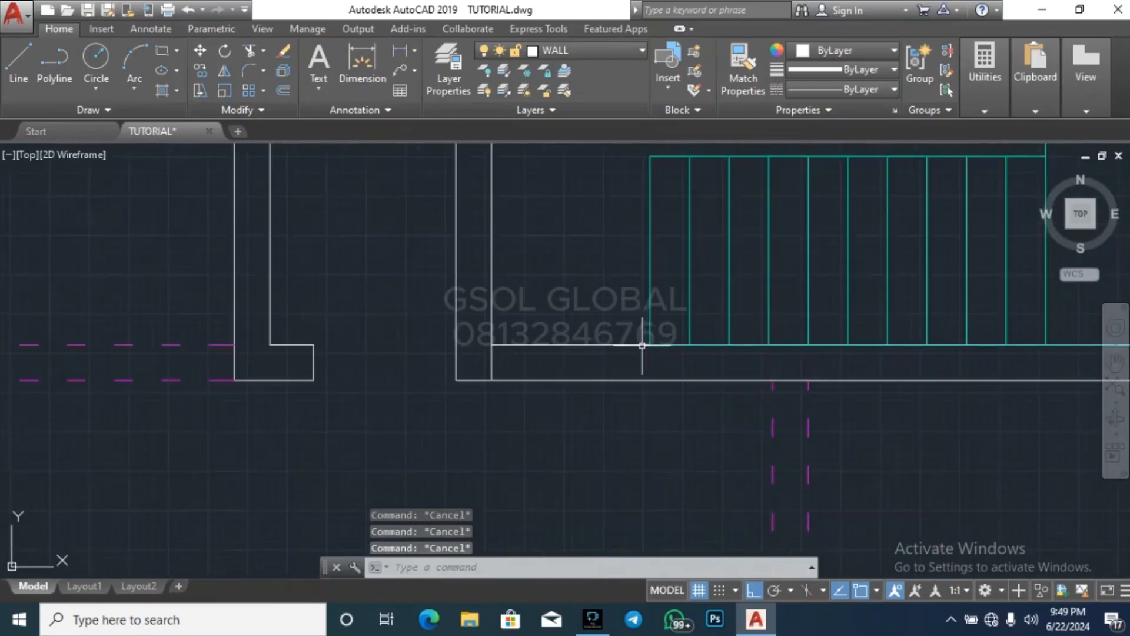
pyautogui.scroll(-3, 500, 376)
pyautogui.scroll(1, 493, 372)
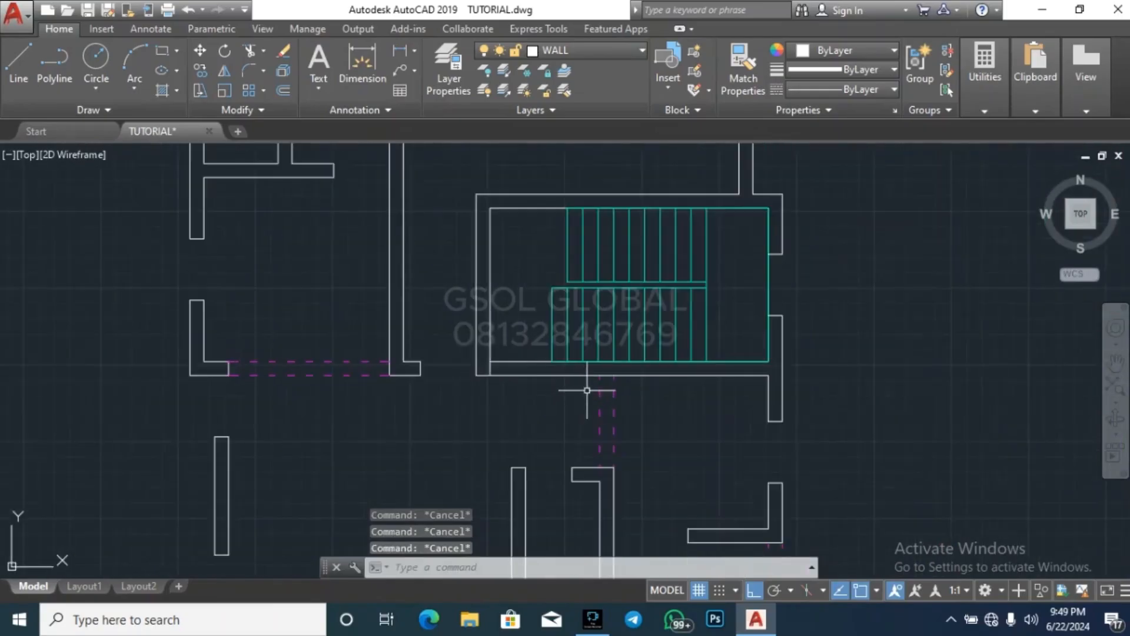
pyautogui.press('o')
pyautogui.press('Return')
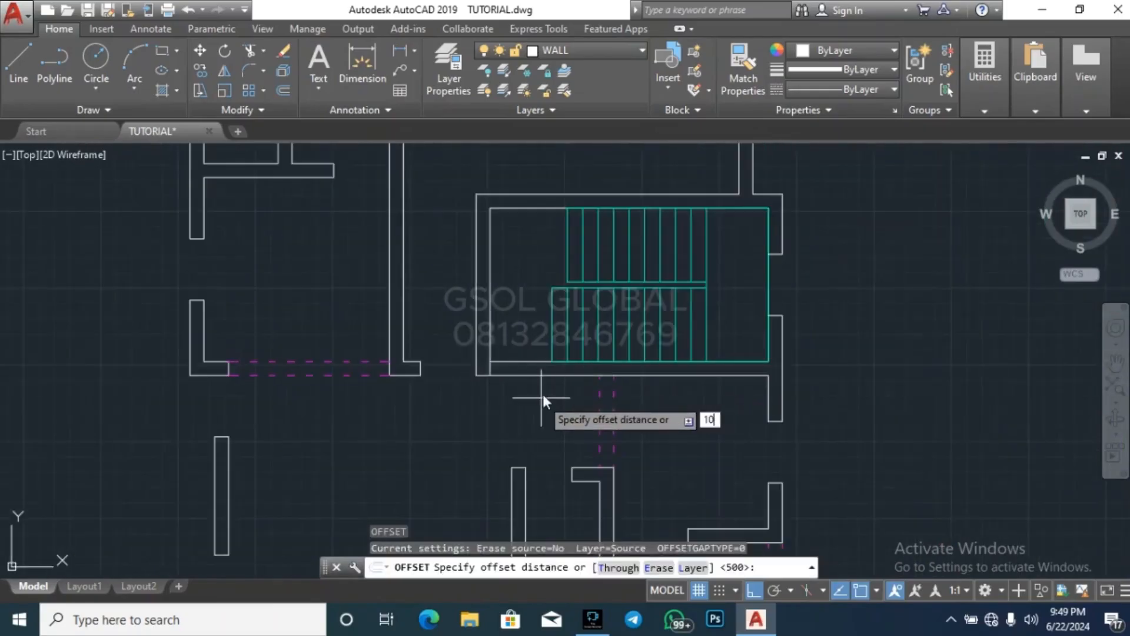
pyautogui.write('1000')
pyautogui.press('Return')
pyautogui.scroll(4, 511, 365)
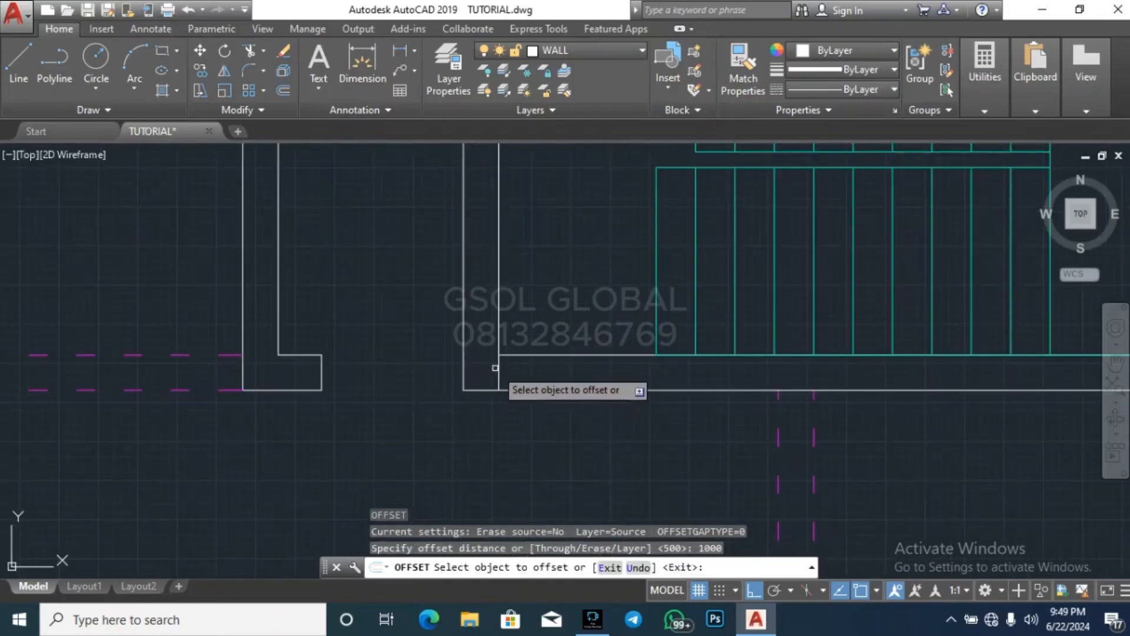
pyautogui.click(499, 366)
pyautogui.click(619, 372)
pyautogui.press('Escape')
pyautogui.press('Escape')
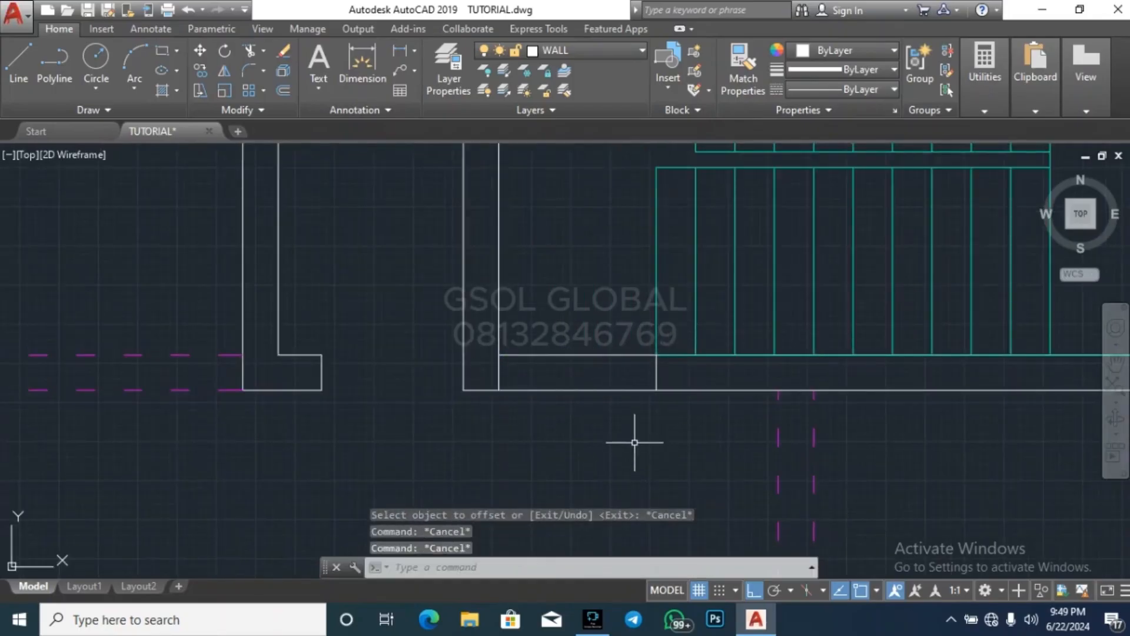
# Trim the staircase's lower wall between the corner line and its offset to cut the entrance opening
pyautogui.press('Return')
pyautogui.press('Return')
pyautogui.click(632, 445)
pyautogui.click(570, 270)
pyautogui.scroll(-6, 550, 416)
pyautogui.press('Escape')
pyautogui.press('Escape')
pyautogui.press('Escape')
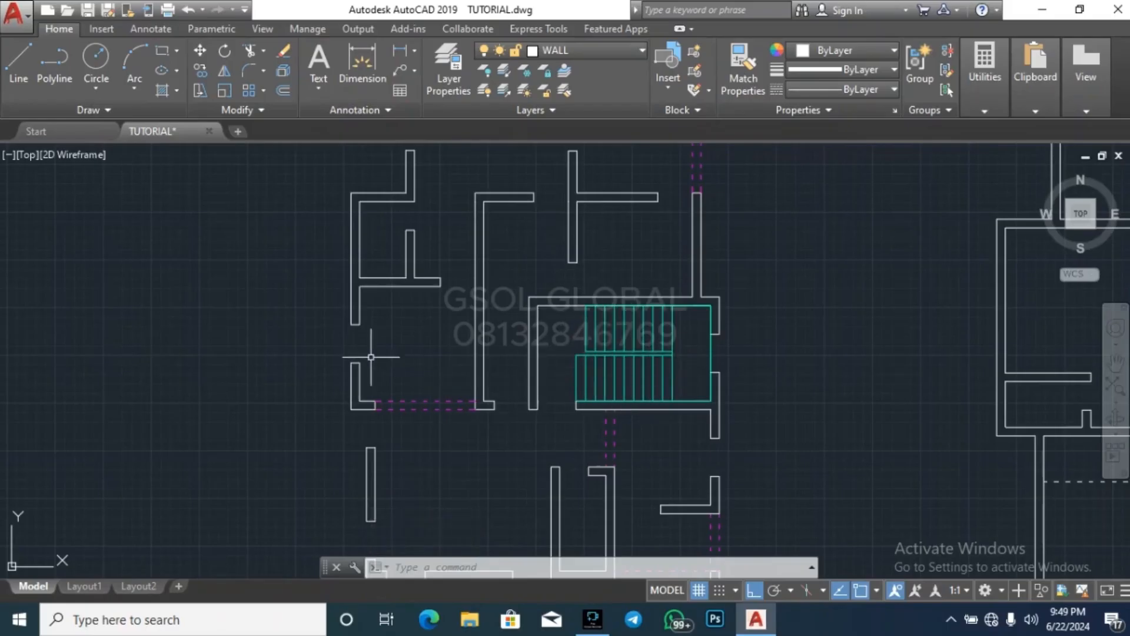
# Examine the lower and upper flights in the two-flight stair section and compare them with the staircase on the floor plan
pyautogui.scroll(-8, 371, 357)
pyautogui.scroll(6, 330, 407)
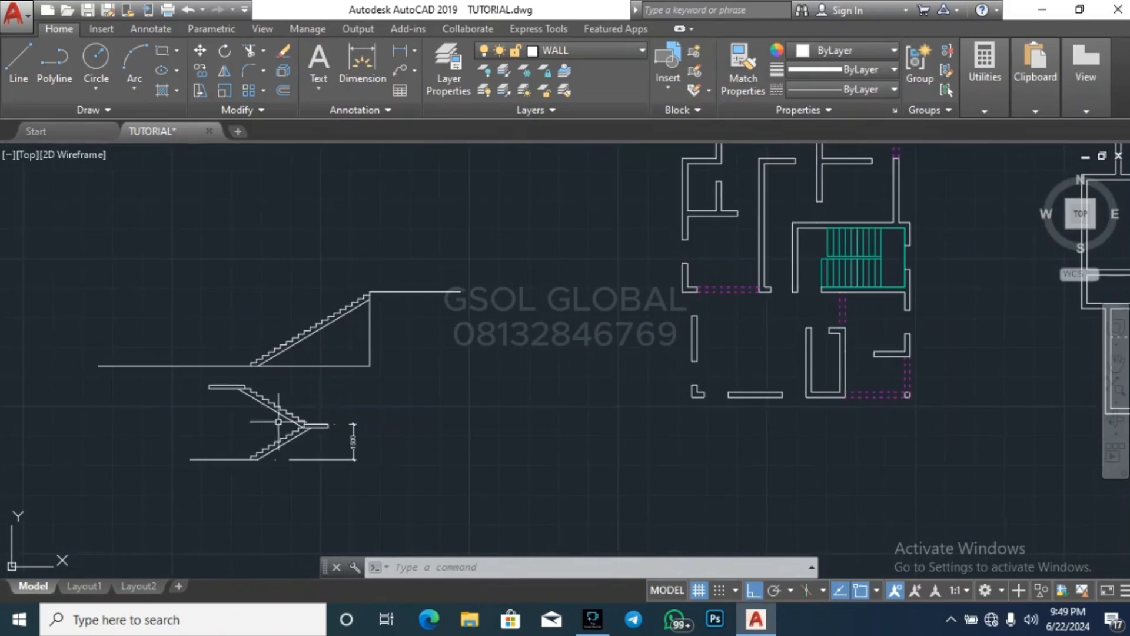
pyautogui.scroll(3, 277, 421)
pyautogui.click(157, 436)
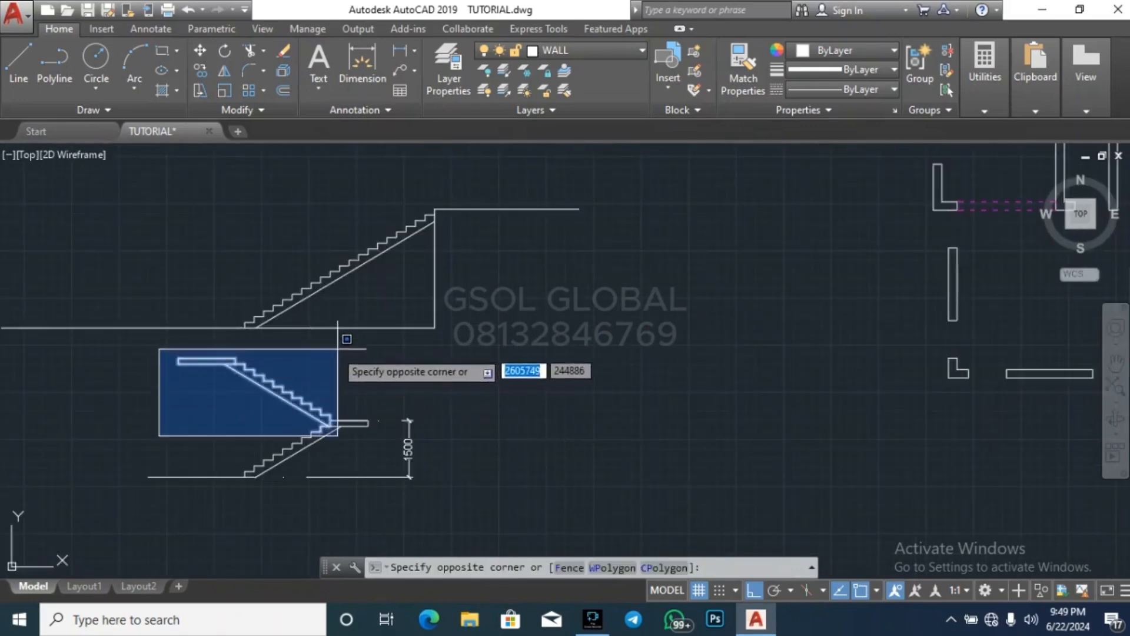
pyautogui.press('Escape')
pyautogui.press('Escape')
pyautogui.click(212, 498)
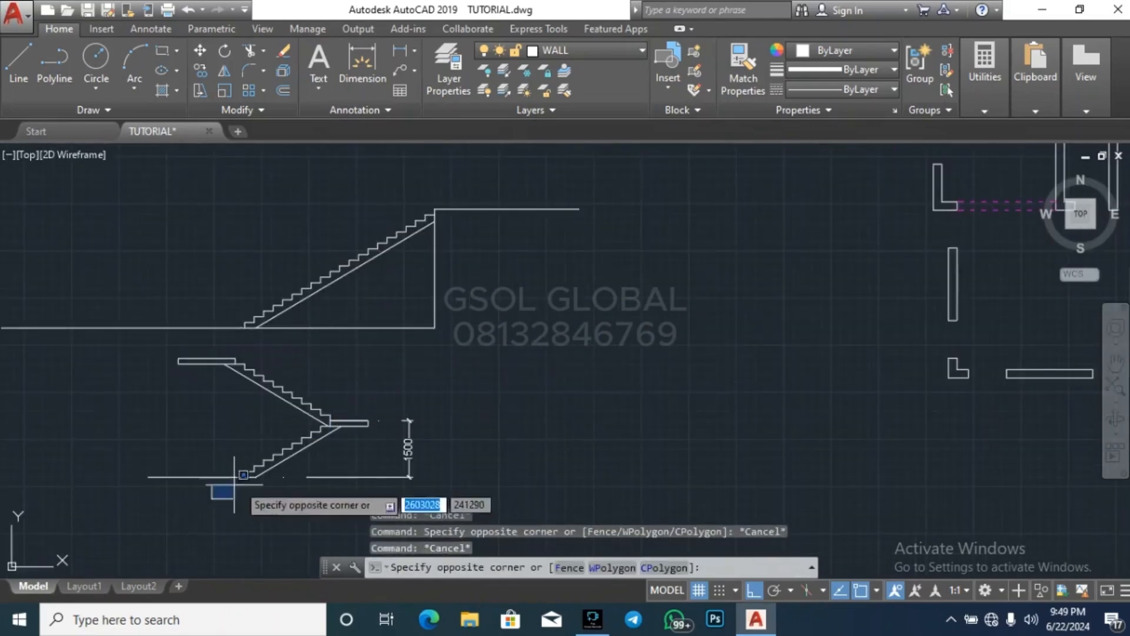
pyautogui.click(332, 422)
pyautogui.press('Escape')
pyautogui.scroll(-4, 216, 438)
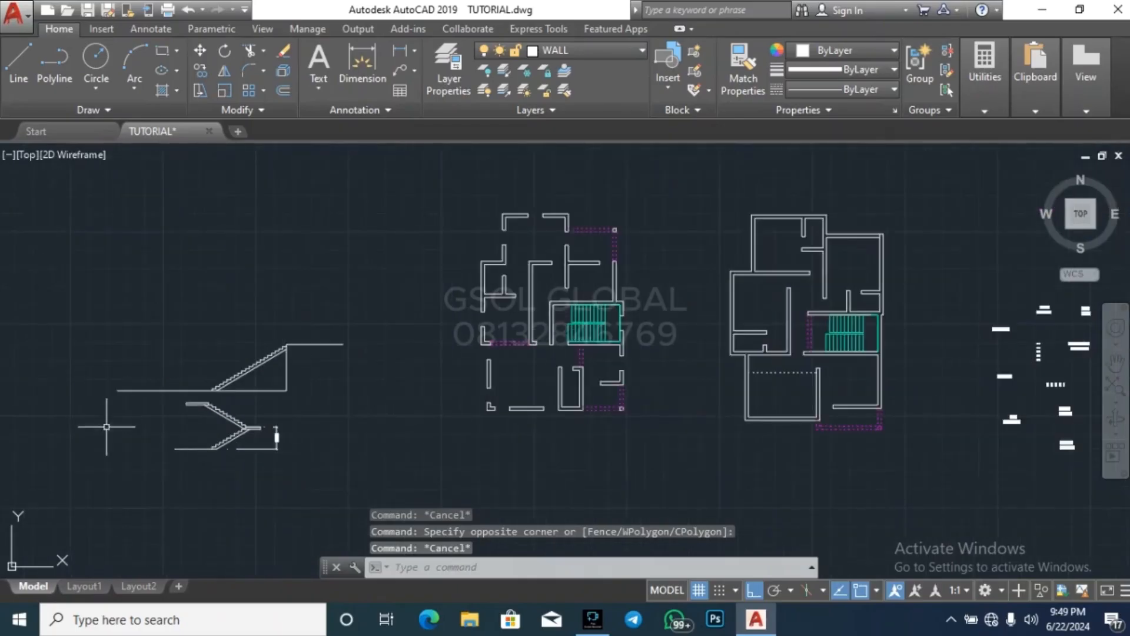
pyautogui.scroll(4, 172, 453)
pyautogui.click(192, 475)
pyautogui.press('Escape')
pyautogui.scroll(-2, 206, 432)
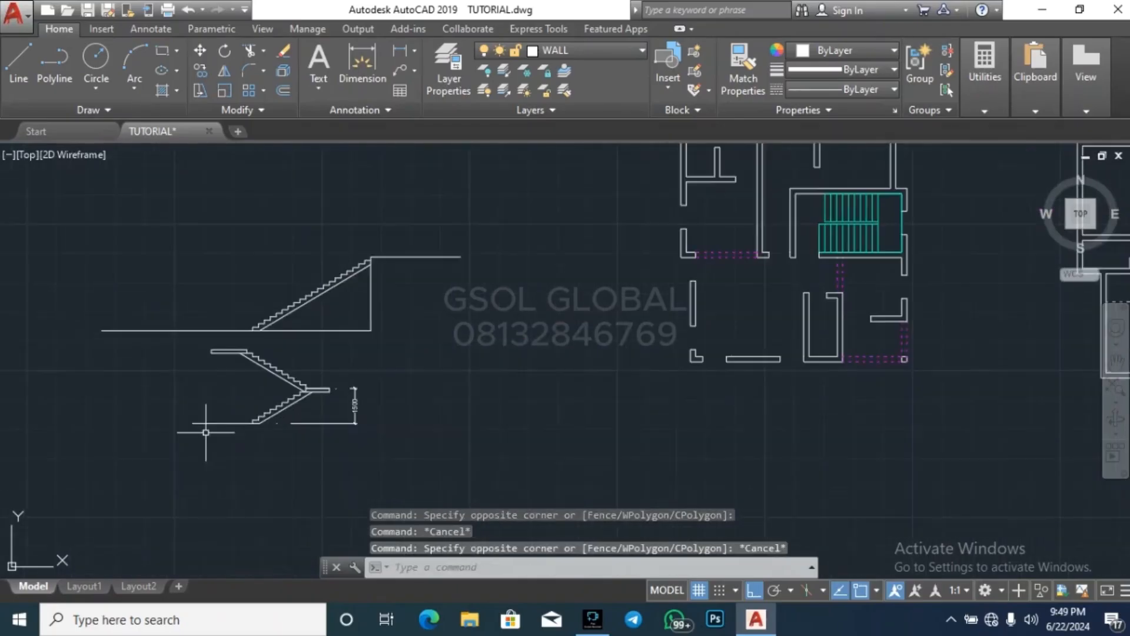
pyautogui.click(205, 440)
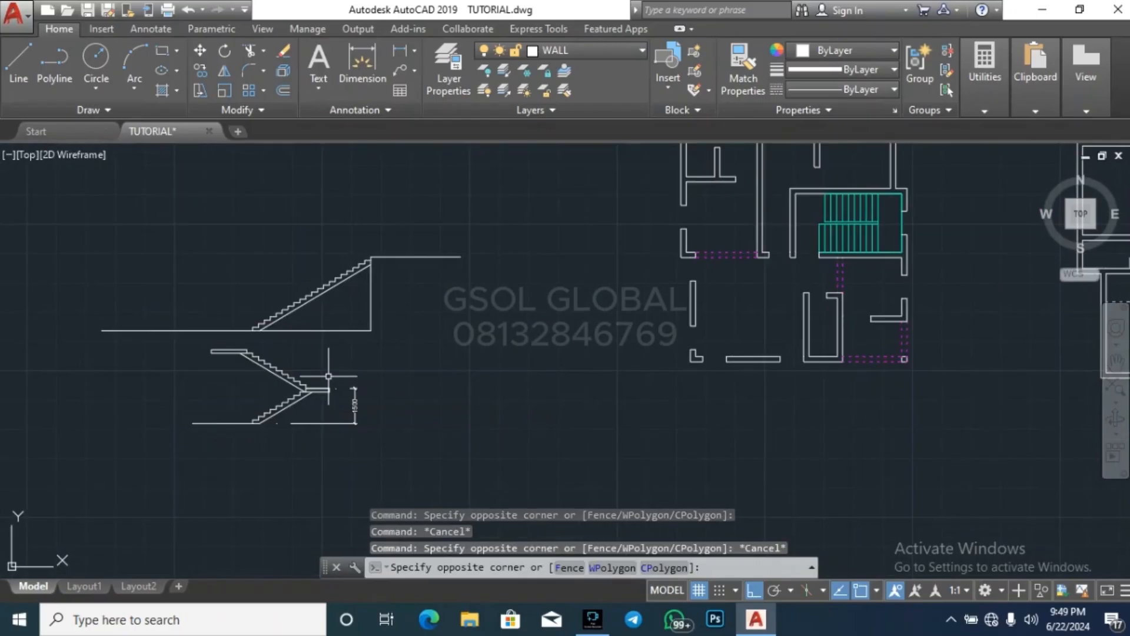
pyautogui.press('Escape')
pyautogui.scroll(3, 871, 193)
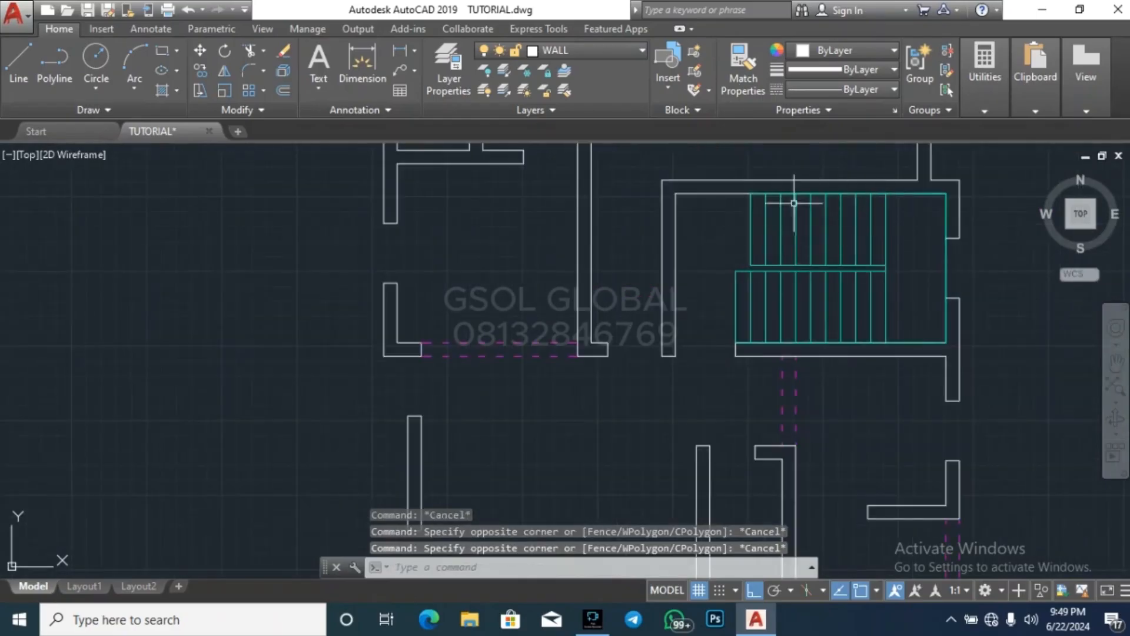
pyautogui.scroll(-3, 800, 232)
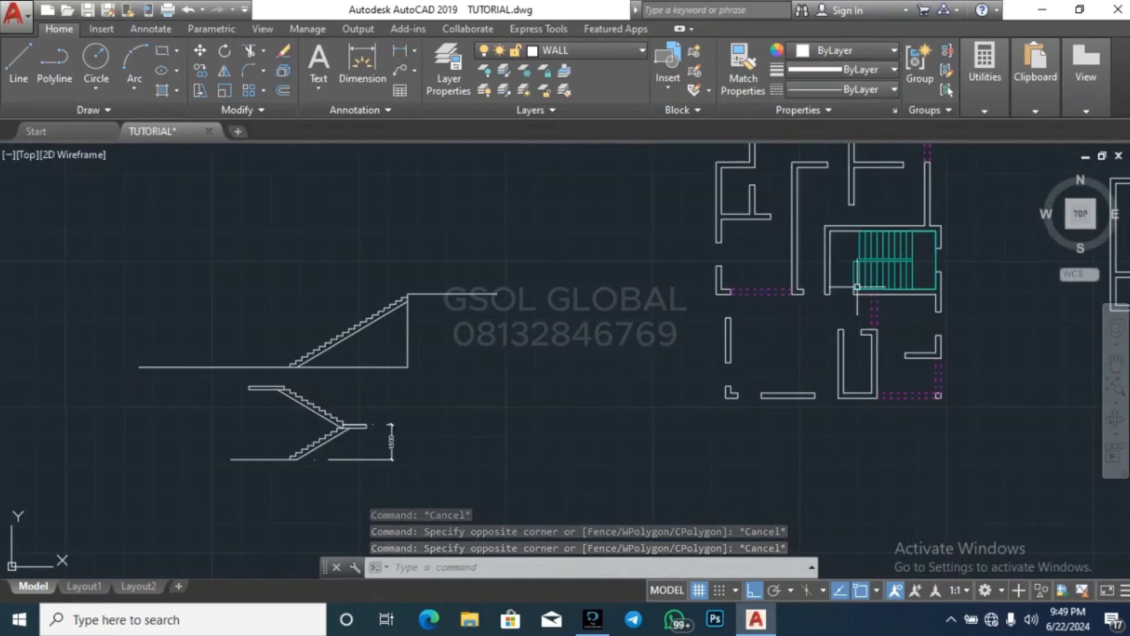
pyautogui.scroll(2, 891, 282)
pyautogui.scroll(-3, 971, 253)
pyautogui.scroll(5, 544, 326)
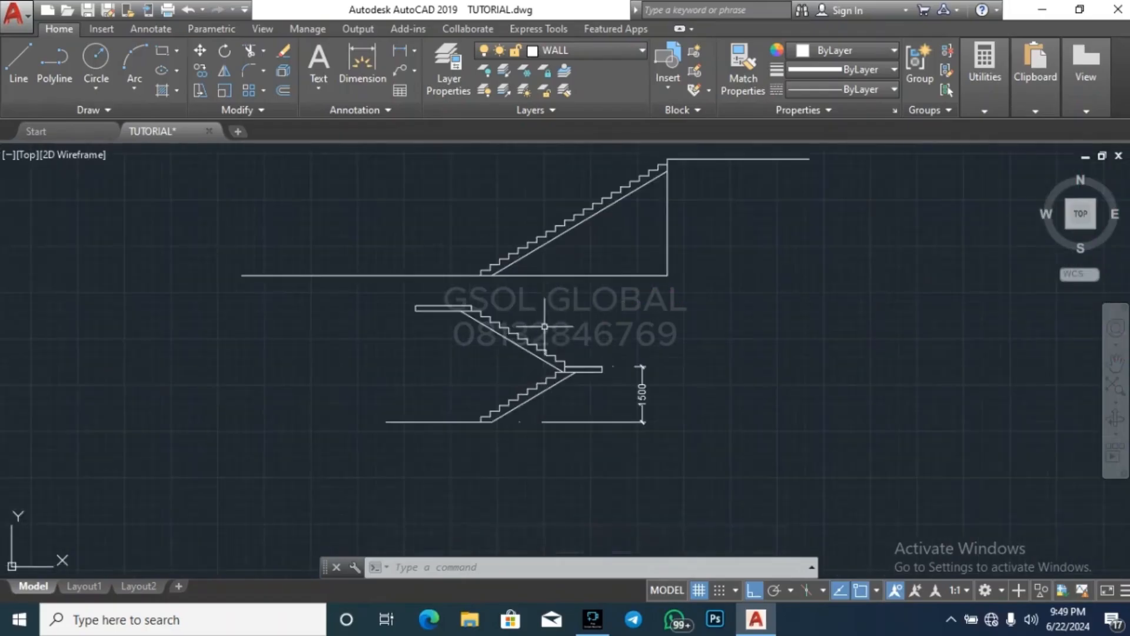
pyautogui.scroll(-4, 341, 380)
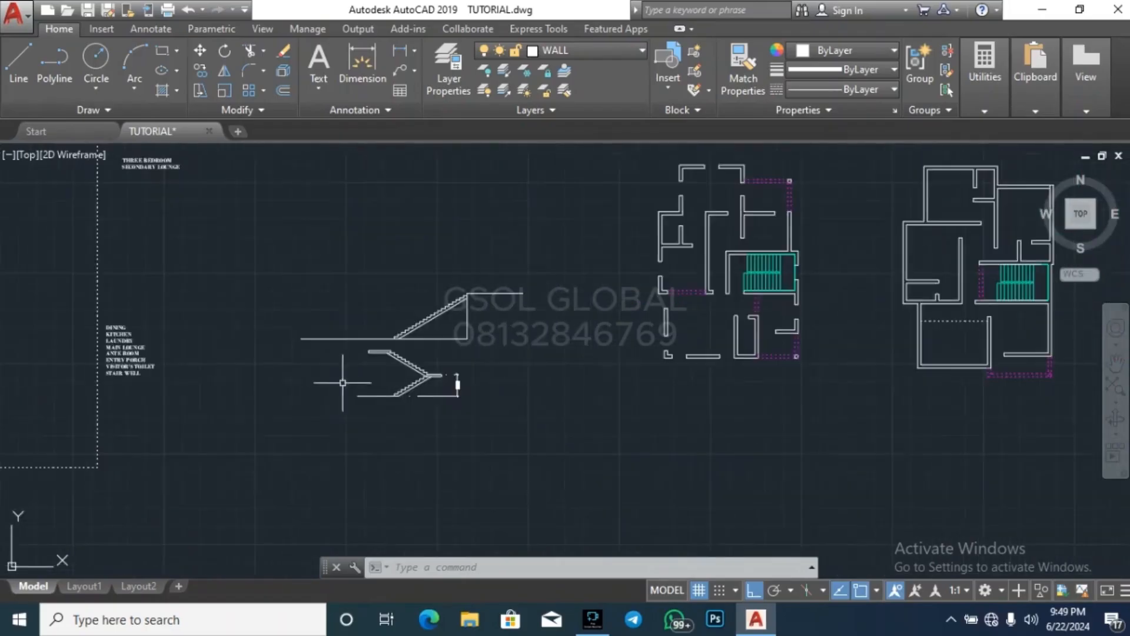
pyautogui.scroll(8, 753, 287)
pyautogui.press('Escape')
pyautogui.press('Escape')
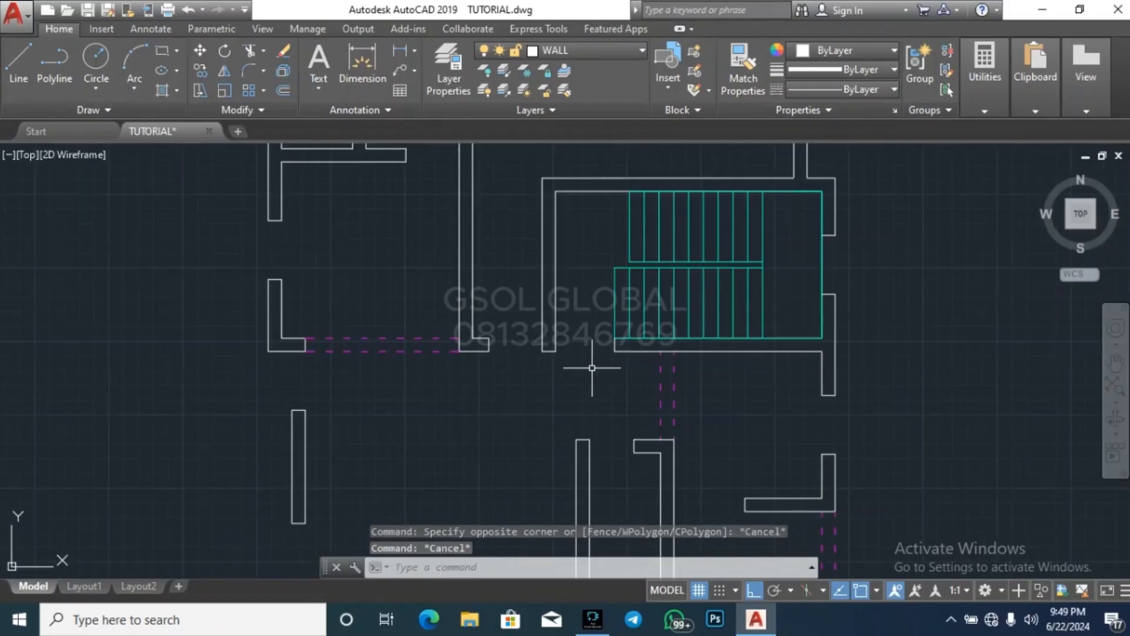
# Draw the stair direction line from below the entrance opening up, right across the upper flight, down the landing and left past the lower flight
pyautogui.write('l')
pyautogui.press('Return')
pyautogui.click(570, 372)
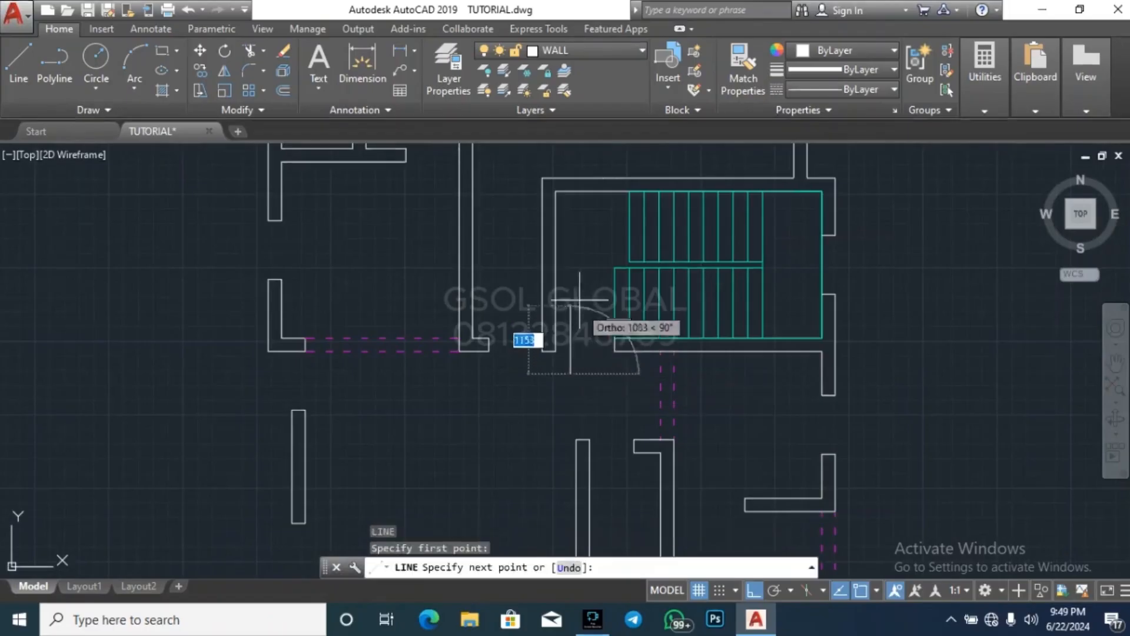
pyautogui.click(570, 231)
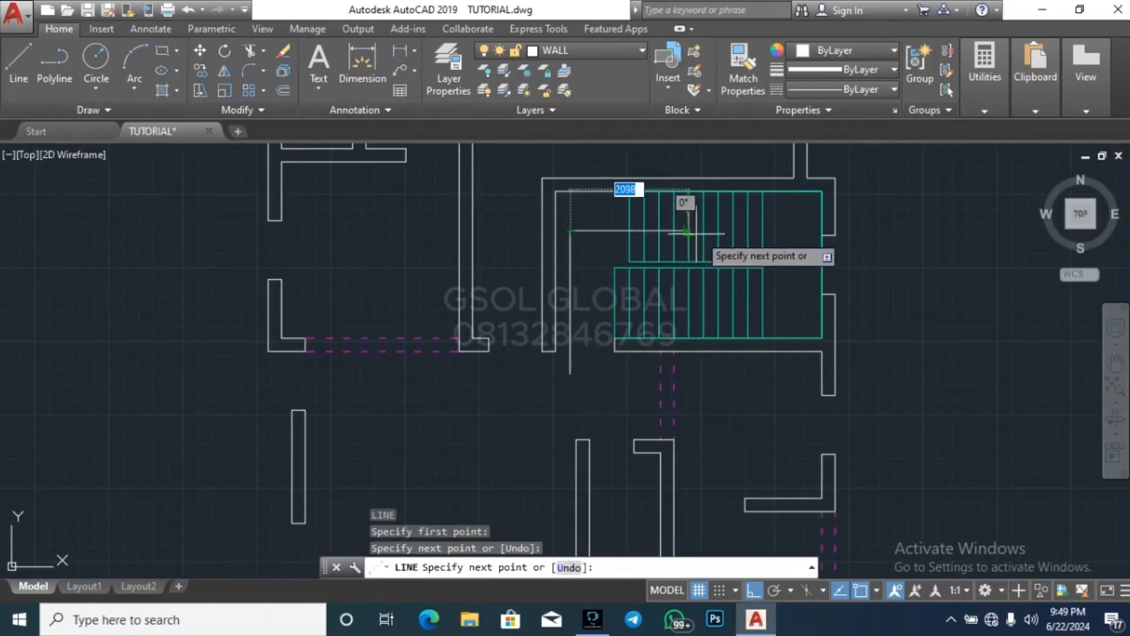
pyautogui.click(791, 231)
pyautogui.click(790, 304)
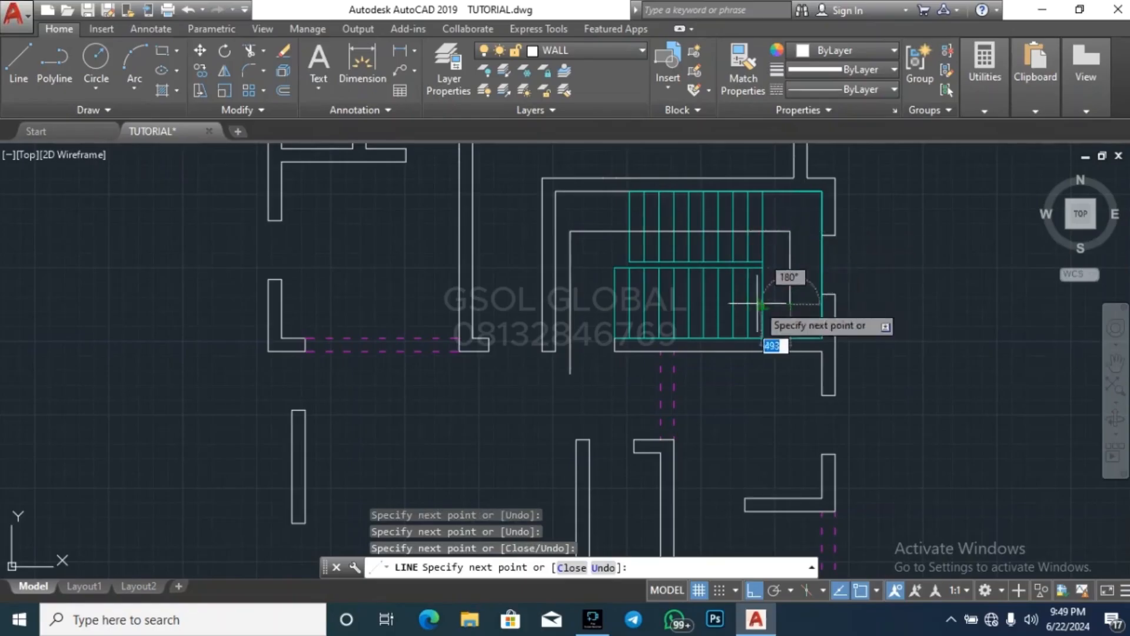
pyautogui.click(604, 304)
pyautogui.scroll(8, 591, 298)
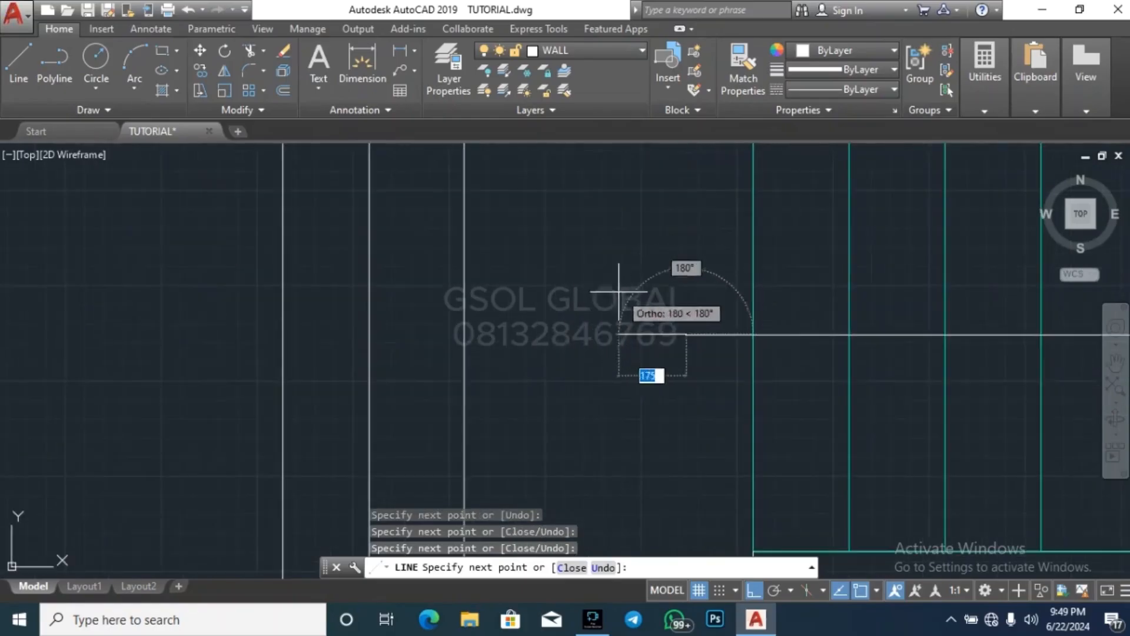
# Turn ortho off and draw a short stroke slanting up and right from the direction line's end as half an arrowhead
pyautogui.click(753, 590)
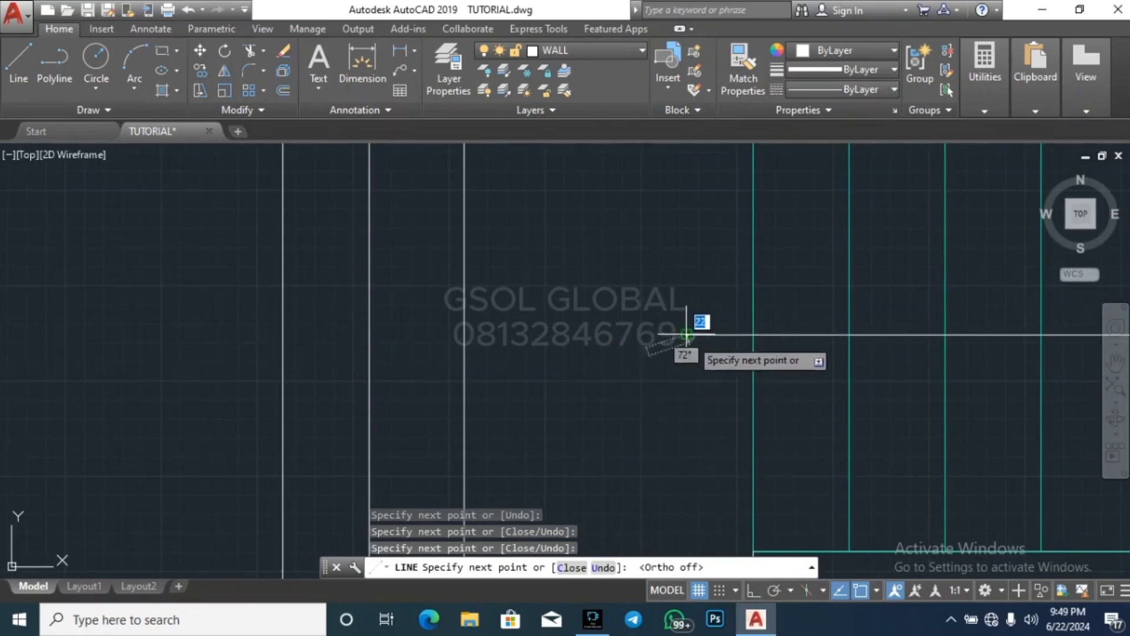
pyautogui.click(713, 294)
pyautogui.press('Escape')
pyautogui.click(700, 314)
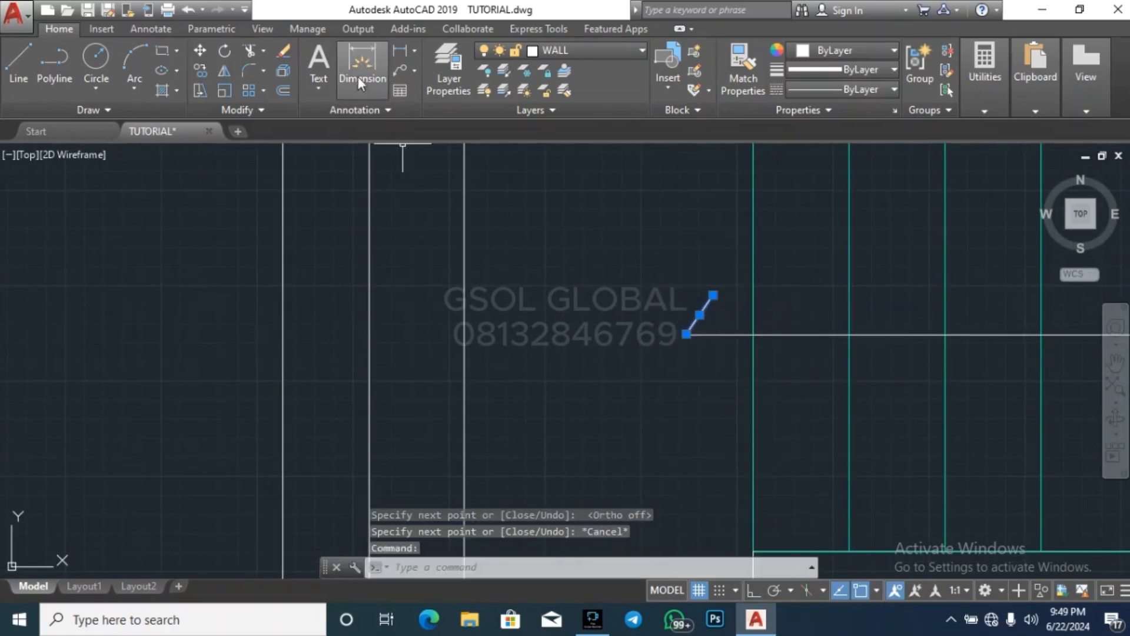
pyautogui.write('mi')
pyautogui.press('Return')
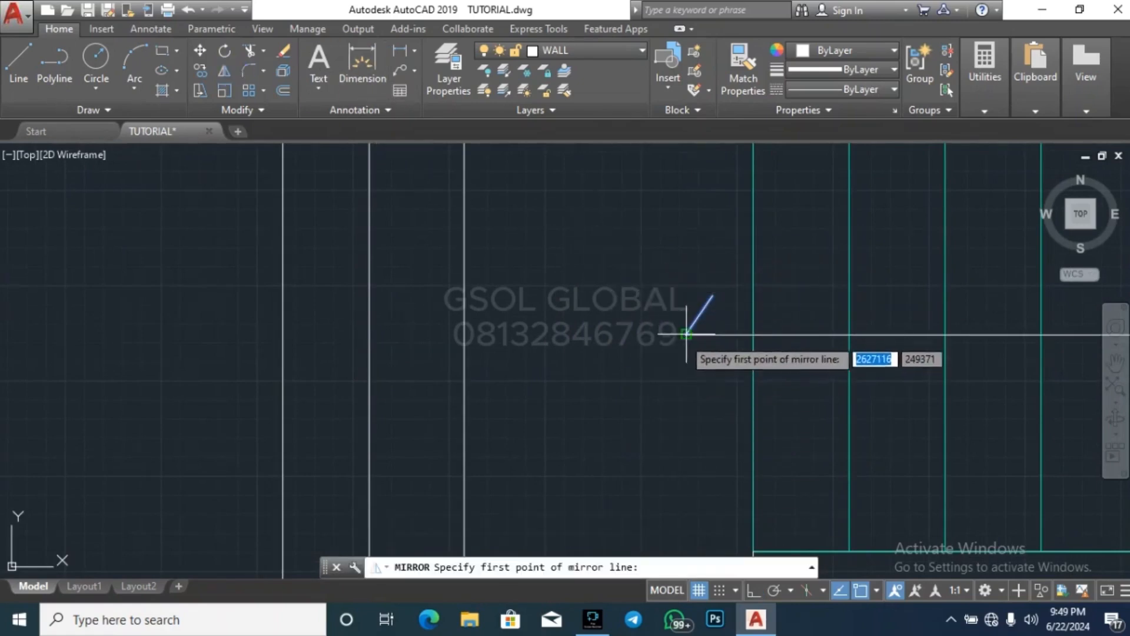
pyautogui.click(687, 334)
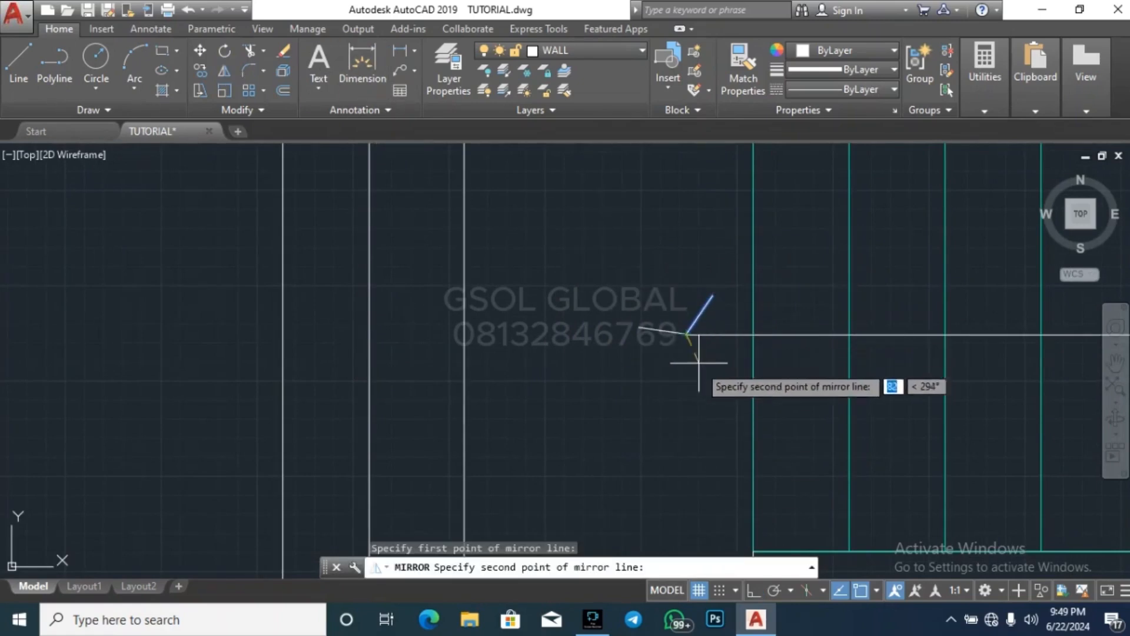
pyautogui.click(815, 334)
pyautogui.press('Escape')
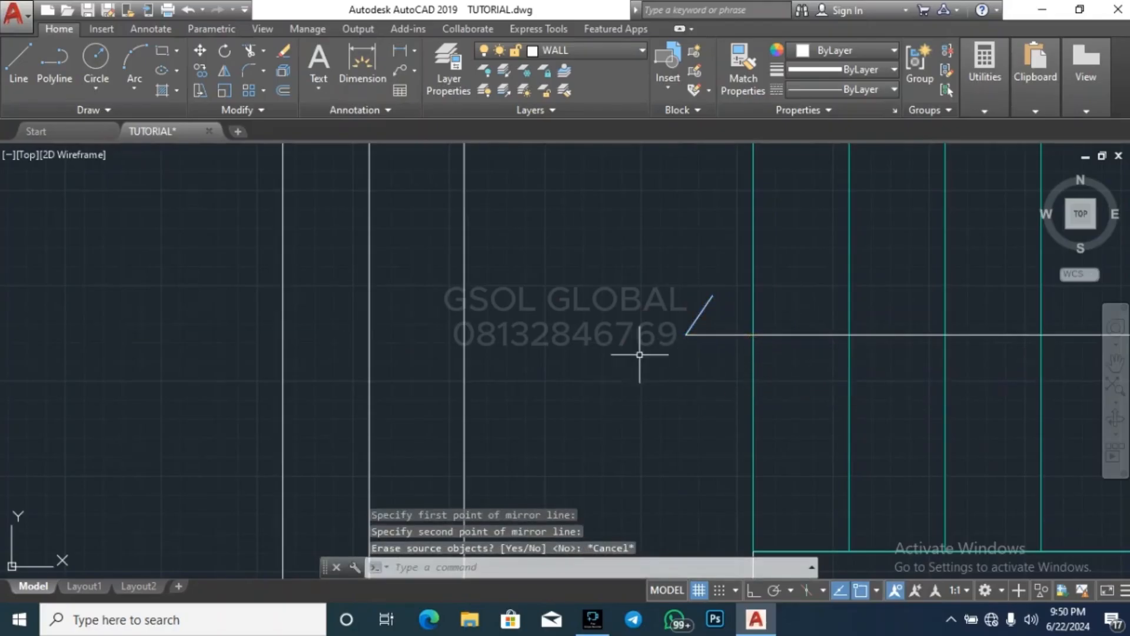
# Mirror the slanted arrowhead stroke about the horizontal direction line with ortho on, keeping the original stroke
pyautogui.click(728, 317)
pyautogui.click(665, 287)
pyautogui.click(224, 71)
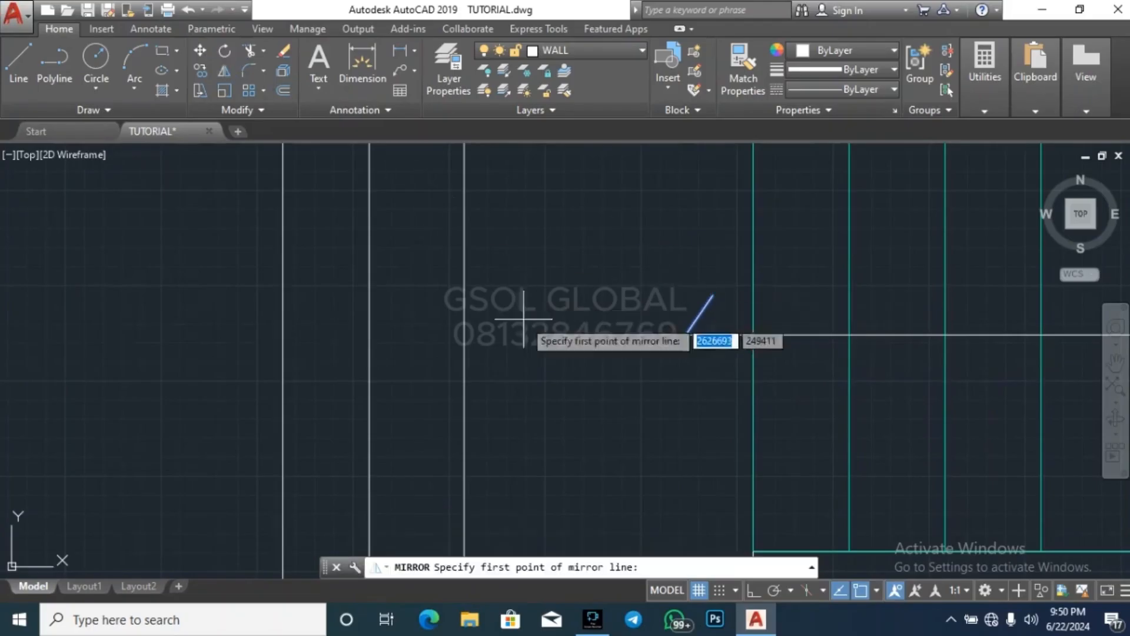
pyautogui.click(677, 334)
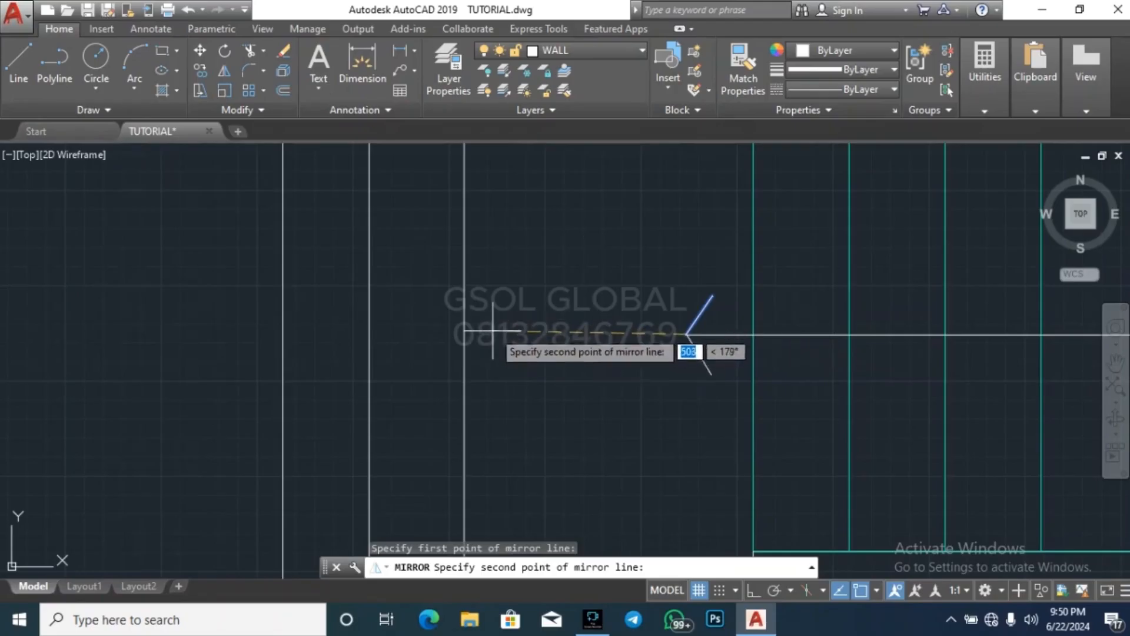
pyautogui.click(754, 590)
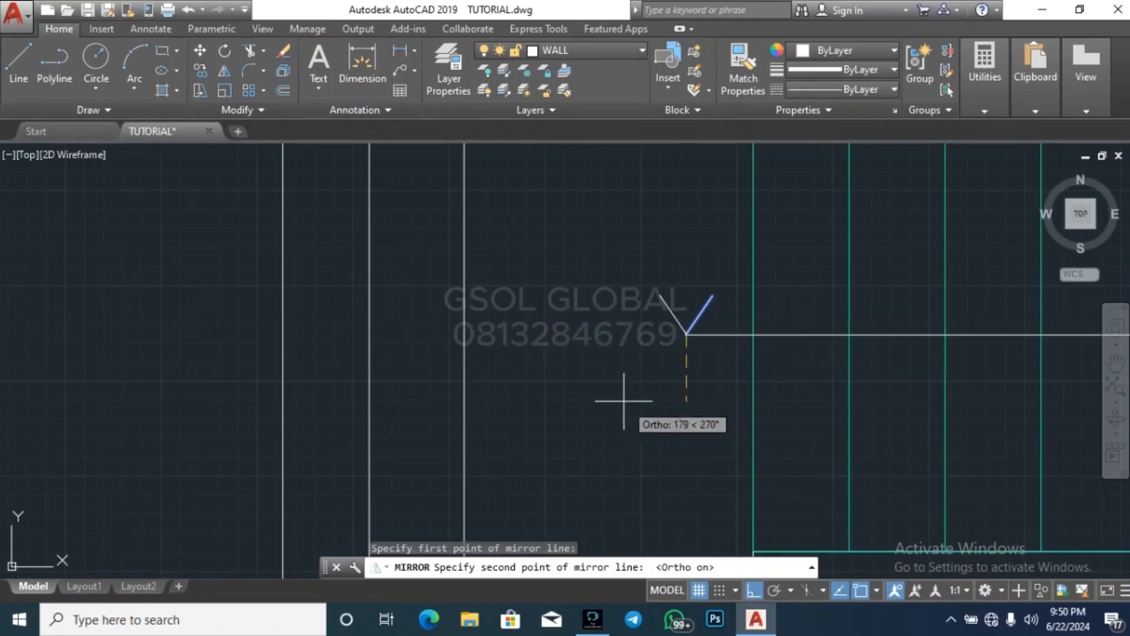
pyautogui.click(556, 361)
pyautogui.press('Return')
pyautogui.press('Escape')
pyautogui.press('Escape')
# Erase the vertical segment of the direction line that runs up from the staircase's entrance opening
pyautogui.scroll(-8, 304, 309)
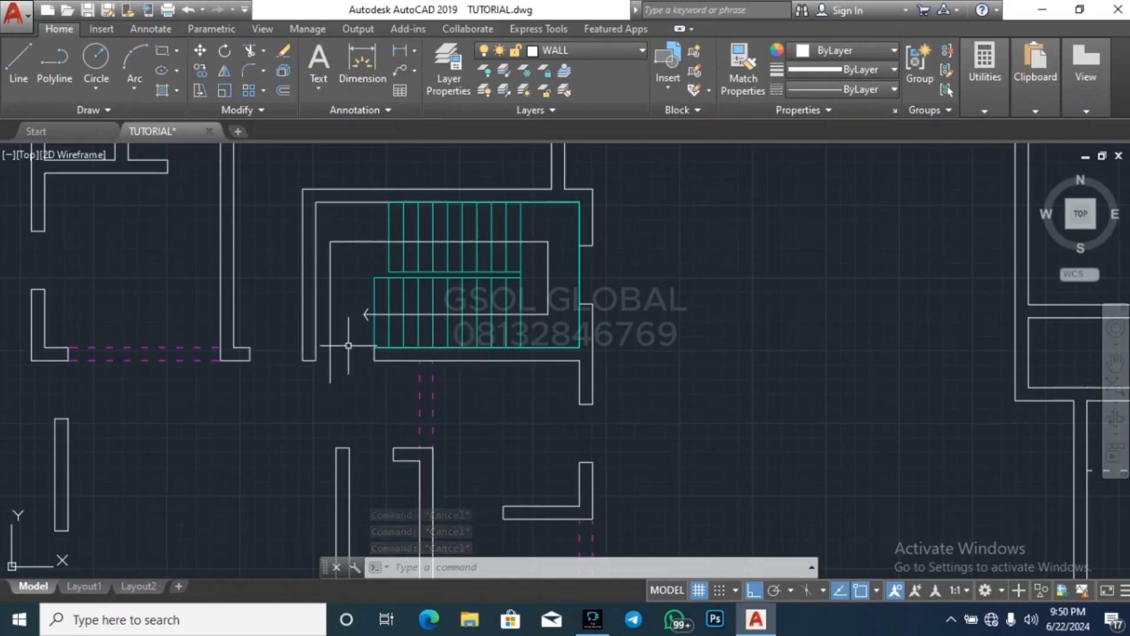
pyautogui.click(349, 346)
pyautogui.click(325, 322)
pyautogui.press('Delete')
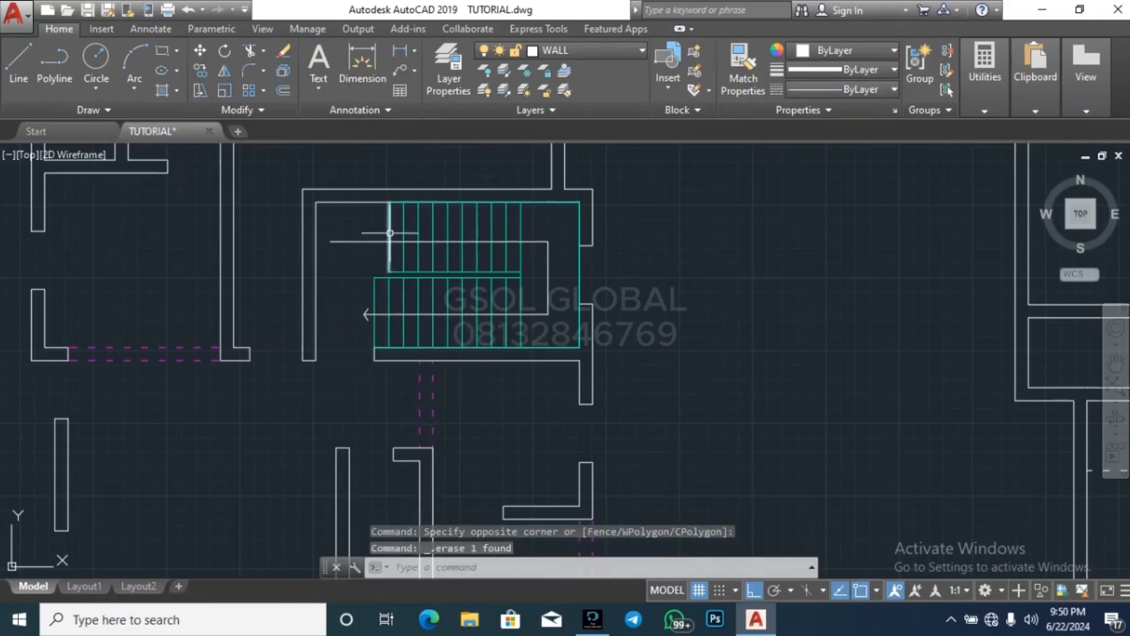
# Shorten the direction line across the upper flight by stretching its left end to just outside the first tread
pyautogui.click(353, 248)
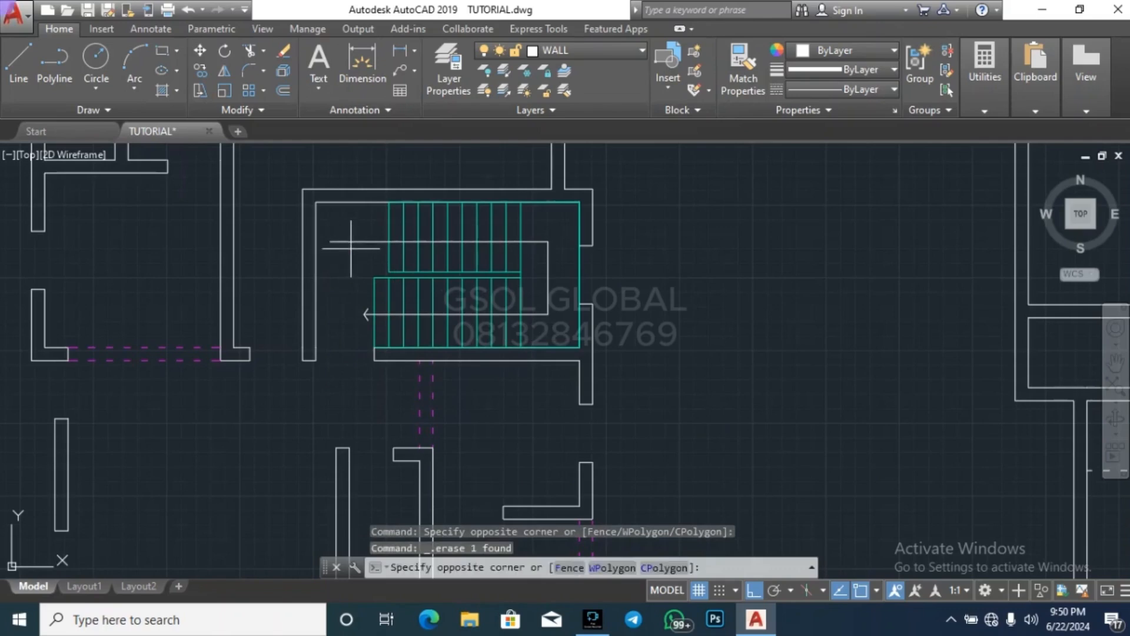
pyautogui.click(341, 234)
pyautogui.click(330, 242)
pyautogui.press('Escape')
pyautogui.press('Escape')
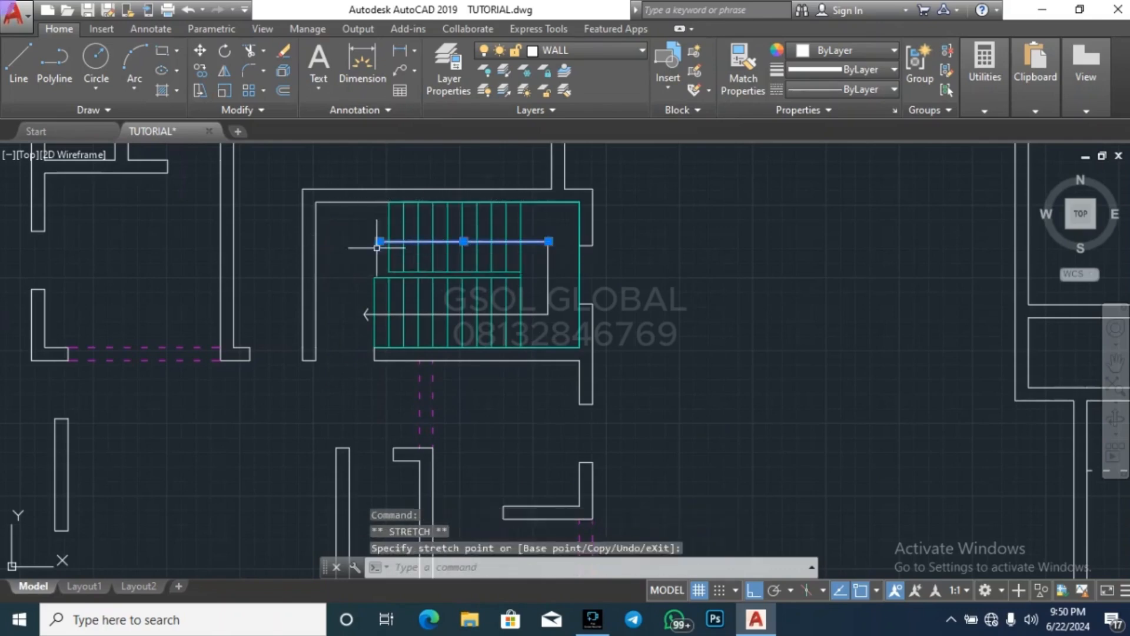
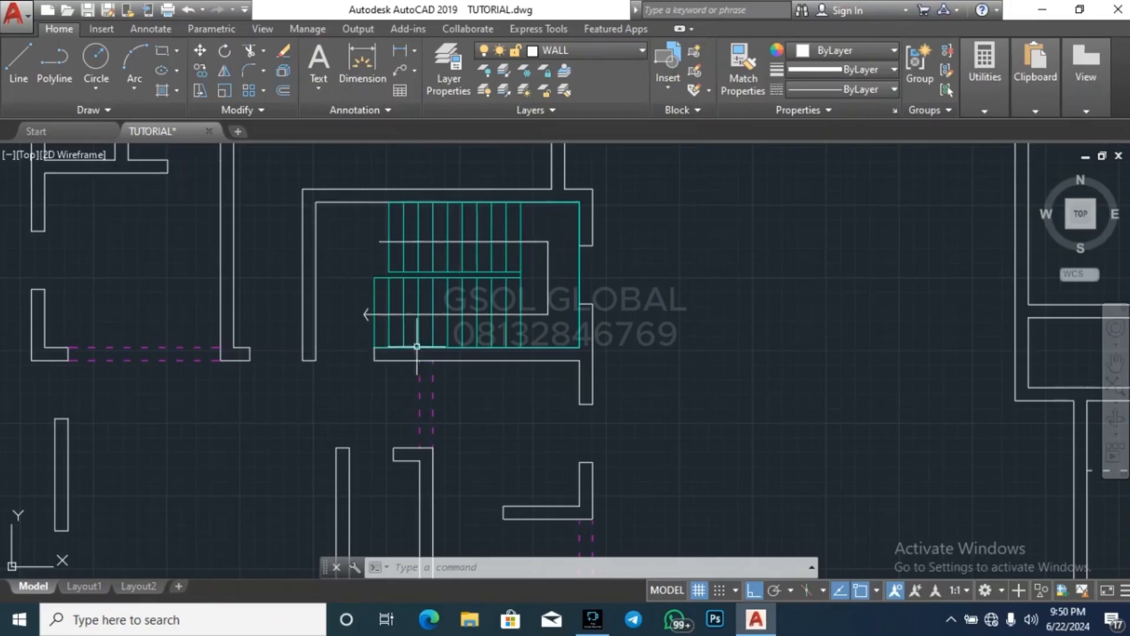
# Draw a line on the ARCH layer across the stairwell's entrance opening, joining the outer corners of the two wall ends
pyautogui.press('Escape')
pyautogui.press('Escape')
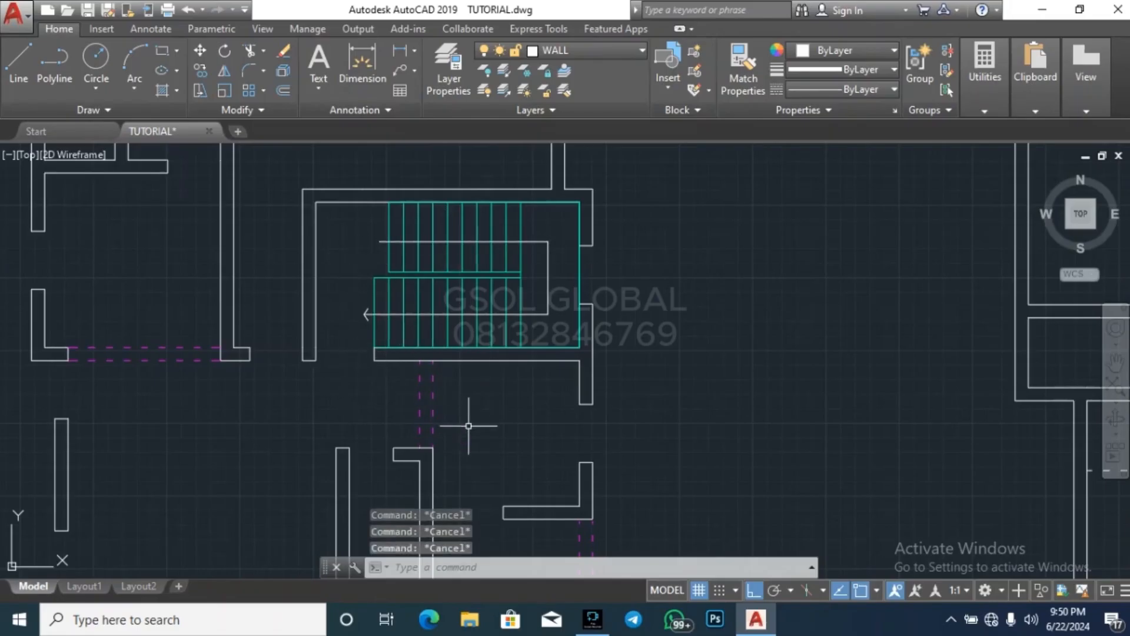
pyautogui.scroll(4, 303, 336)
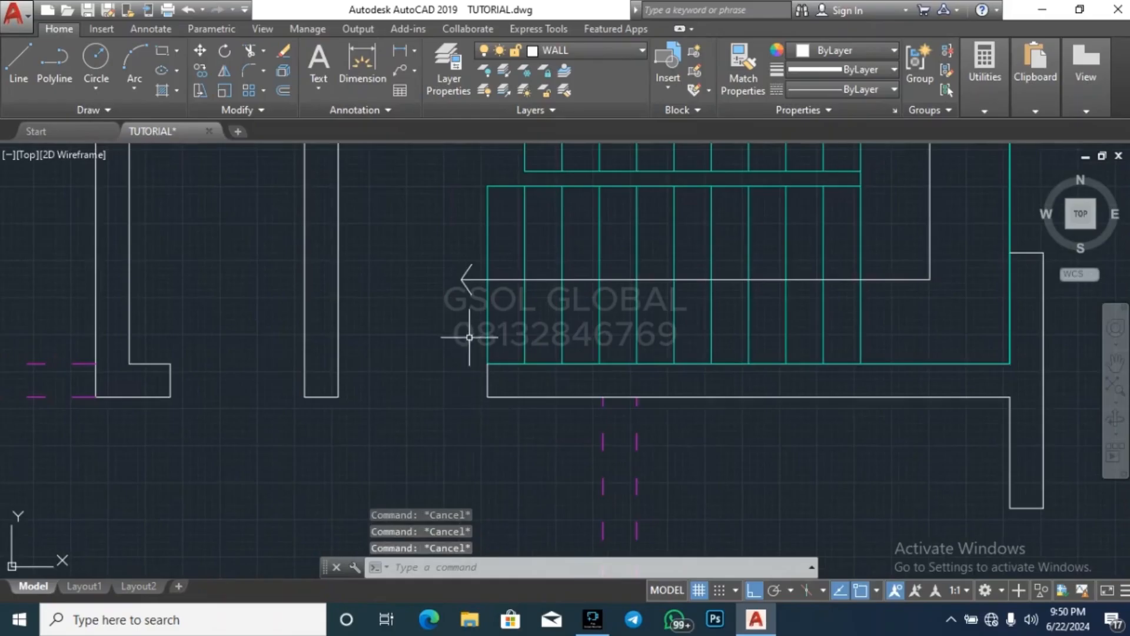
pyautogui.write('l')
pyautogui.press('Return')
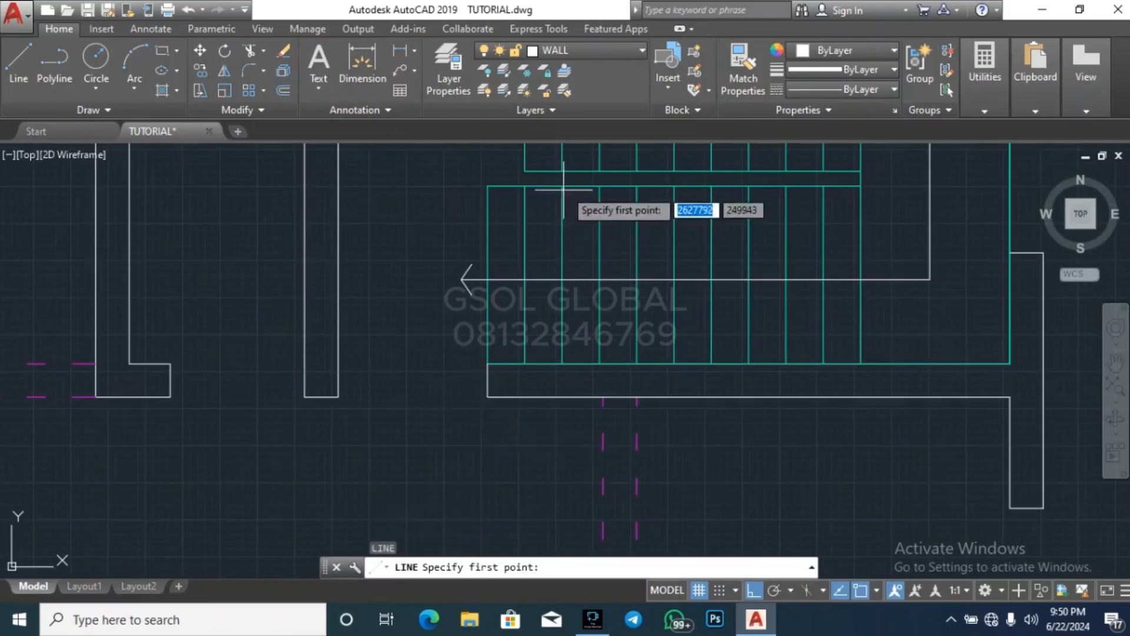
pyautogui.click(597, 52)
pyautogui.click(596, 129)
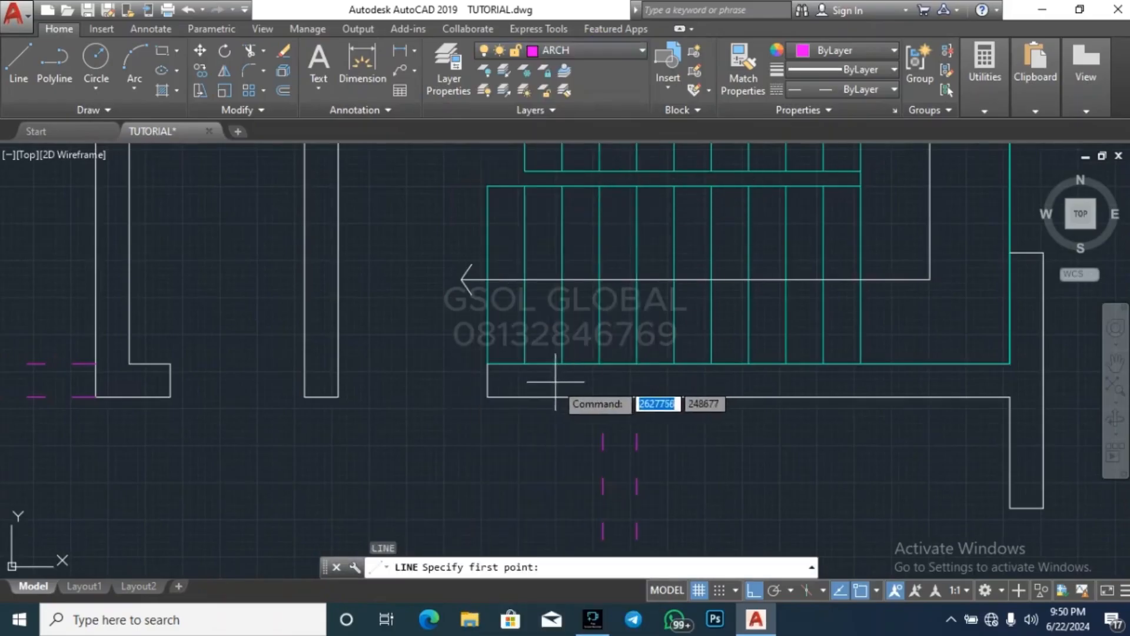
pyautogui.click(487, 397)
pyautogui.click(338, 397)
pyautogui.press('Escape')
# Offset the dashed arch line at the stairwell entrance 225 upward, to the inner face of the wall
pyautogui.press('Escape')
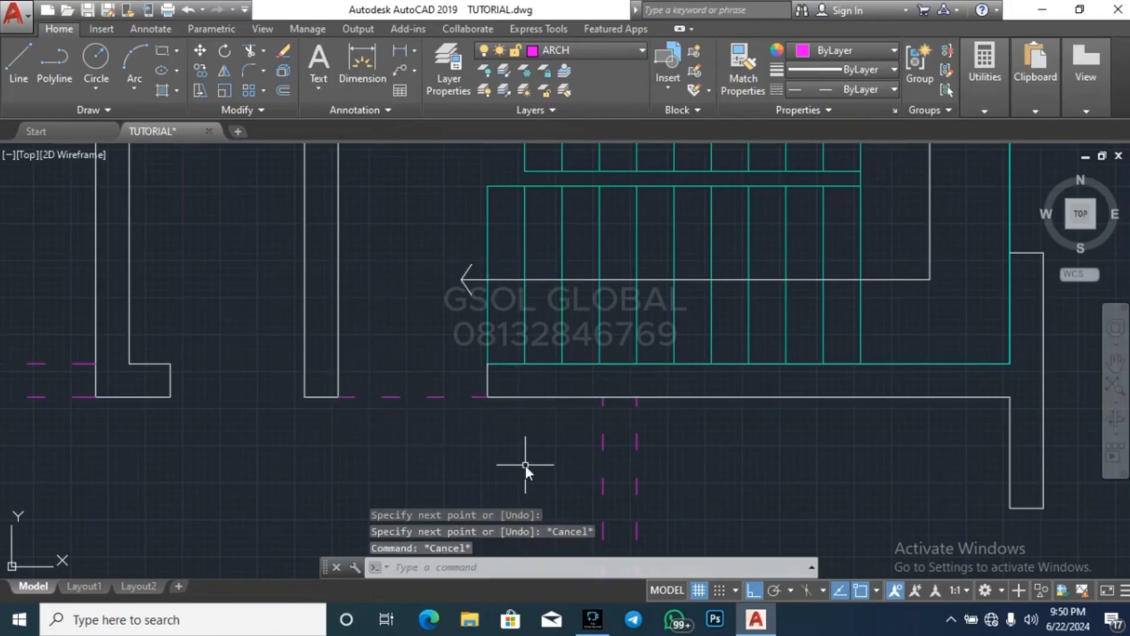
pyautogui.write('OO')
pyautogui.press('Escape')
pyautogui.press('Escape')
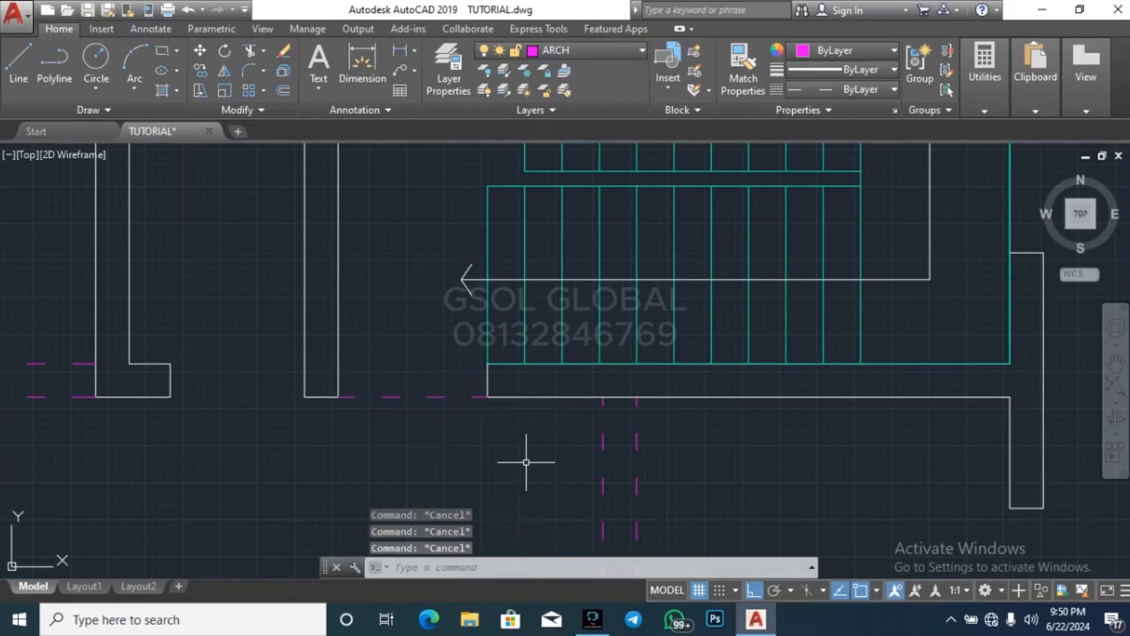
pyautogui.write('o')
pyautogui.press('Return')
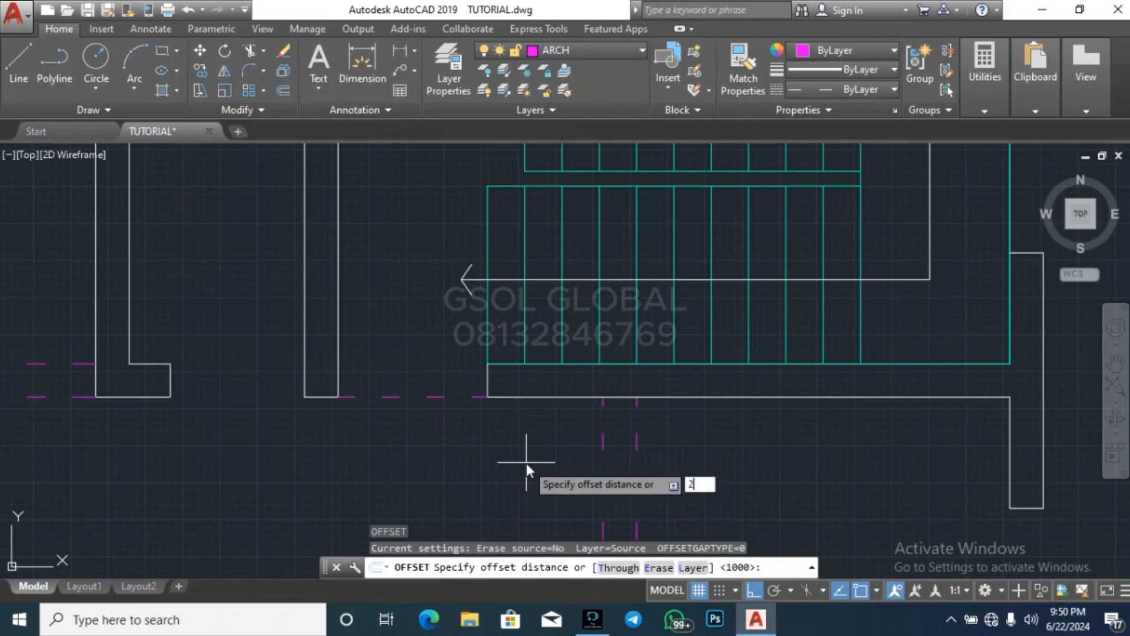
pyautogui.write('225')
pyautogui.press('Return')
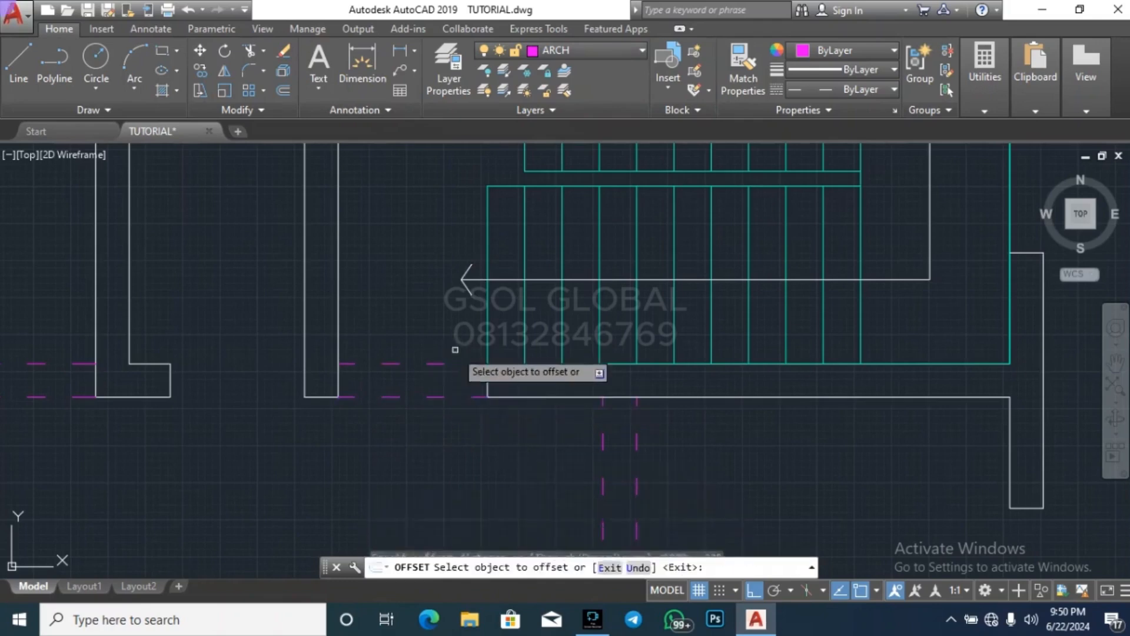
pyautogui.click(465, 398)
pyautogui.press('Escape')
pyautogui.press('Escape')
pyautogui.scroll(-5, 415, 368)
pyautogui.press('Escape')
pyautogui.press('Escape')
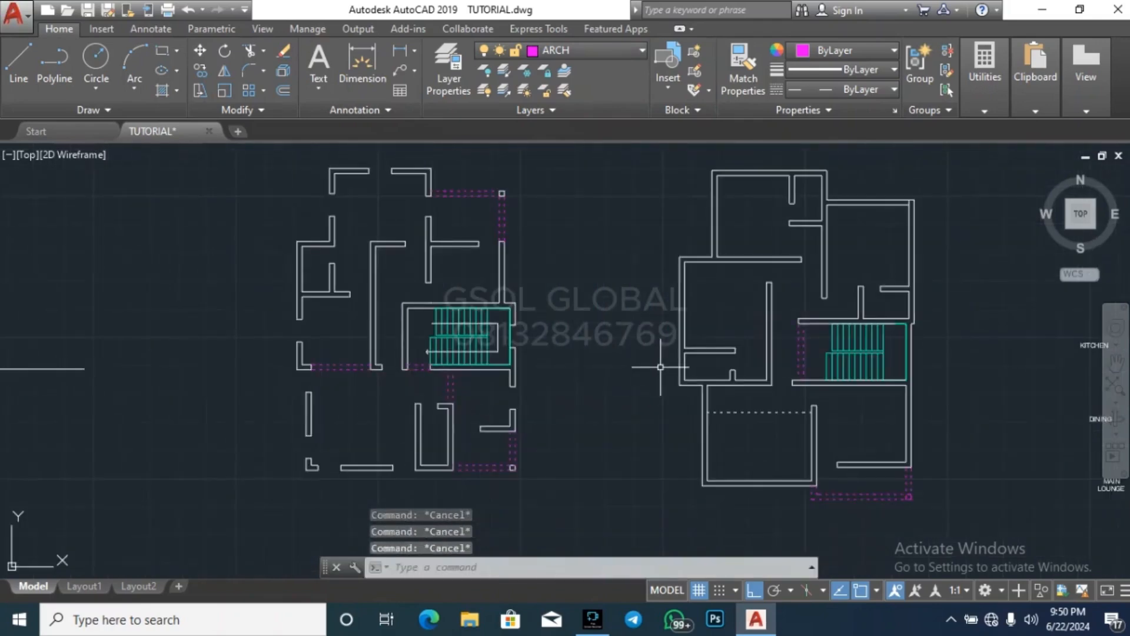
pyautogui.scroll(4, 521, 240)
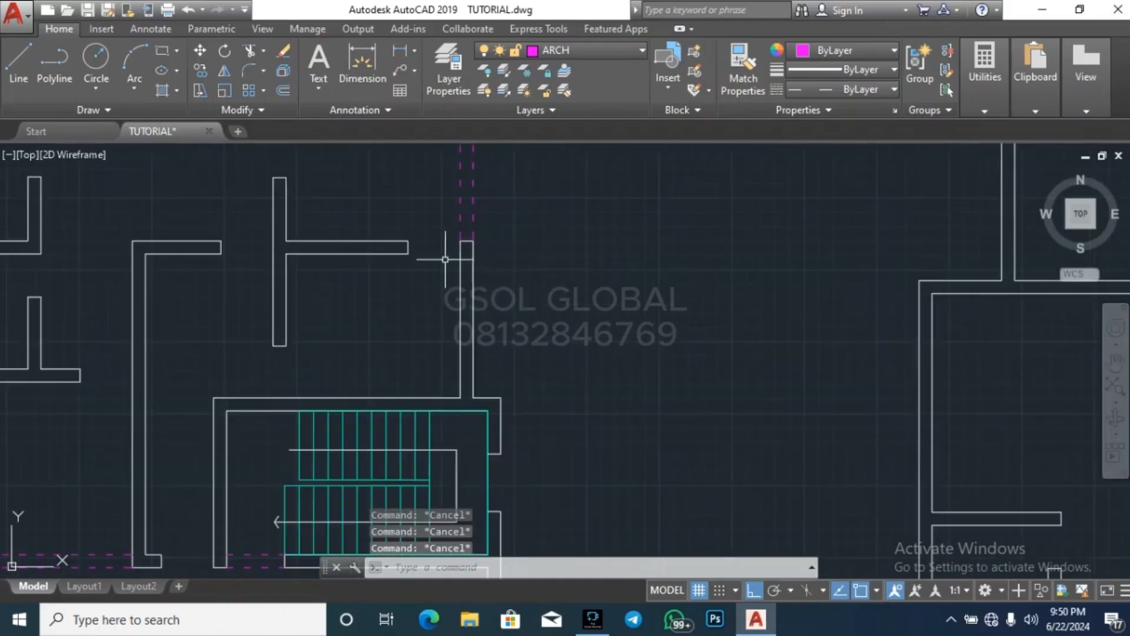
pyautogui.write('l')
pyautogui.press('Return')
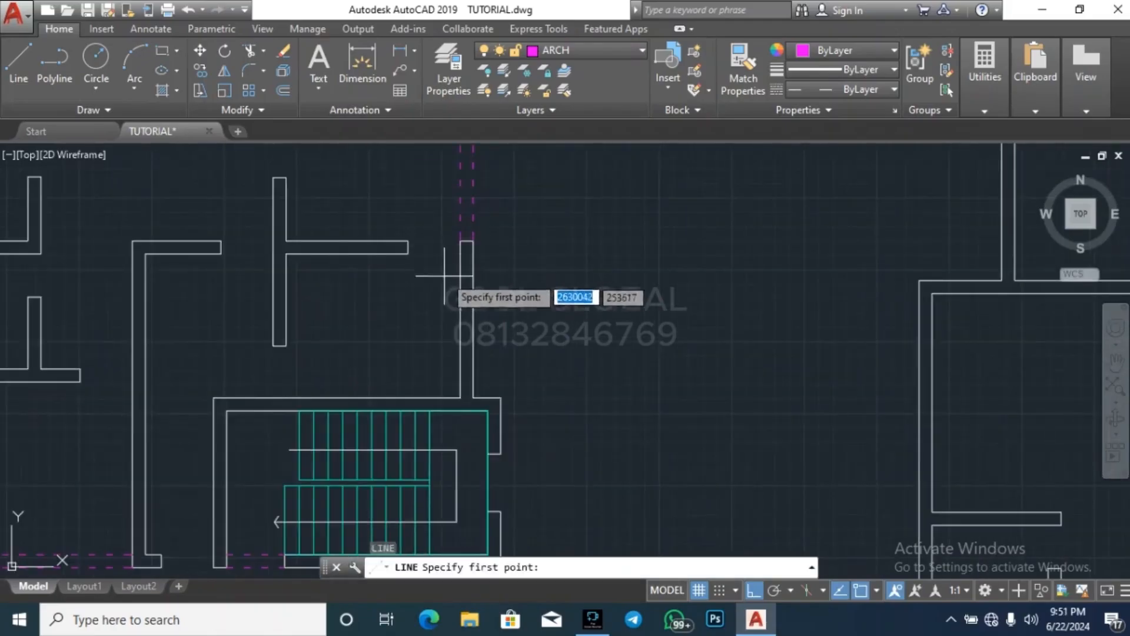
pyautogui.scroll(2, 459, 327)
pyautogui.click(460, 326)
pyautogui.click(481, 325)
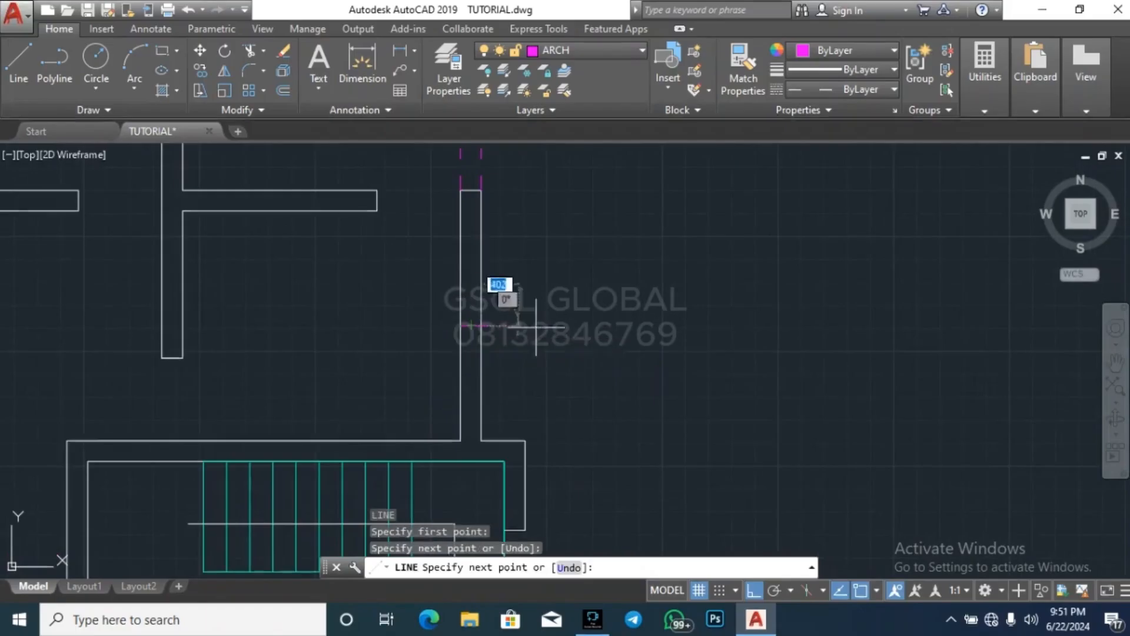
pyautogui.press('Escape')
pyautogui.moveTo(439, 329); pyautogui.dragTo(568, 286)
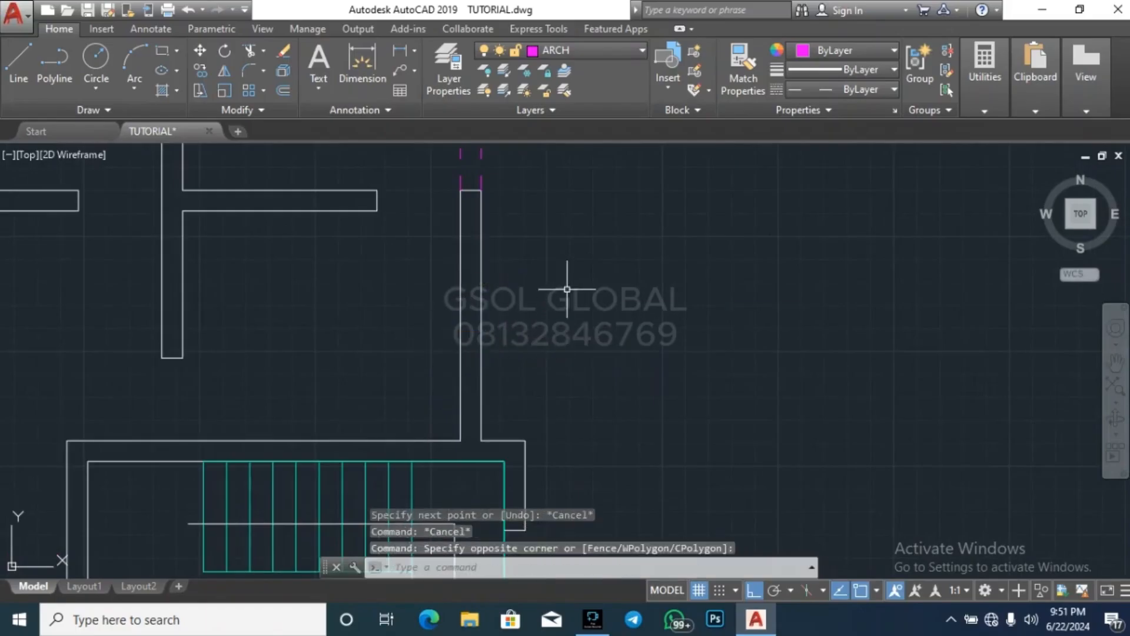
pyautogui.press('Delete')
# Make WALL the current layer and draw a line across the vertical exterior wall above the staircase, near its middle
pyautogui.click(599, 49)
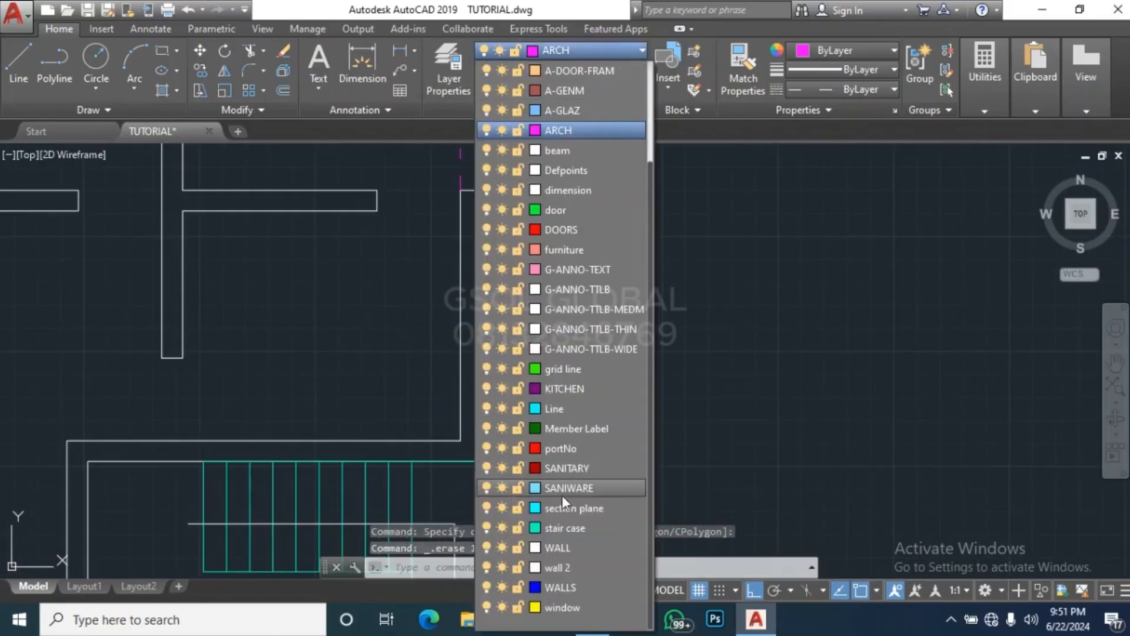
pyautogui.click(591, 586)
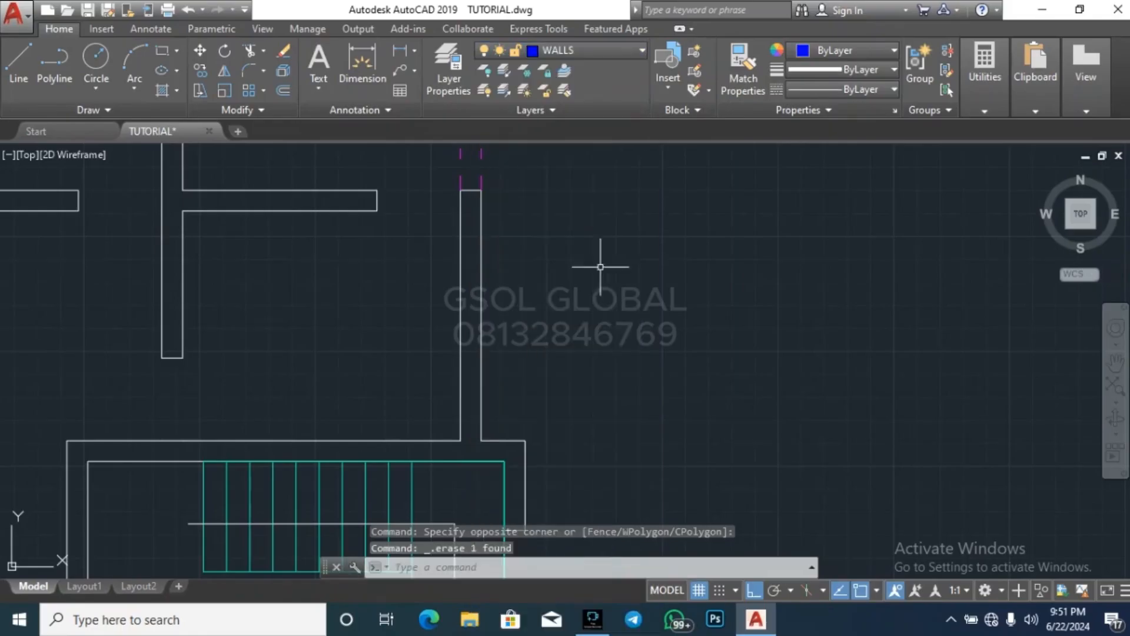
pyautogui.click(611, 52)
pyautogui.click(580, 548)
pyautogui.write('l')
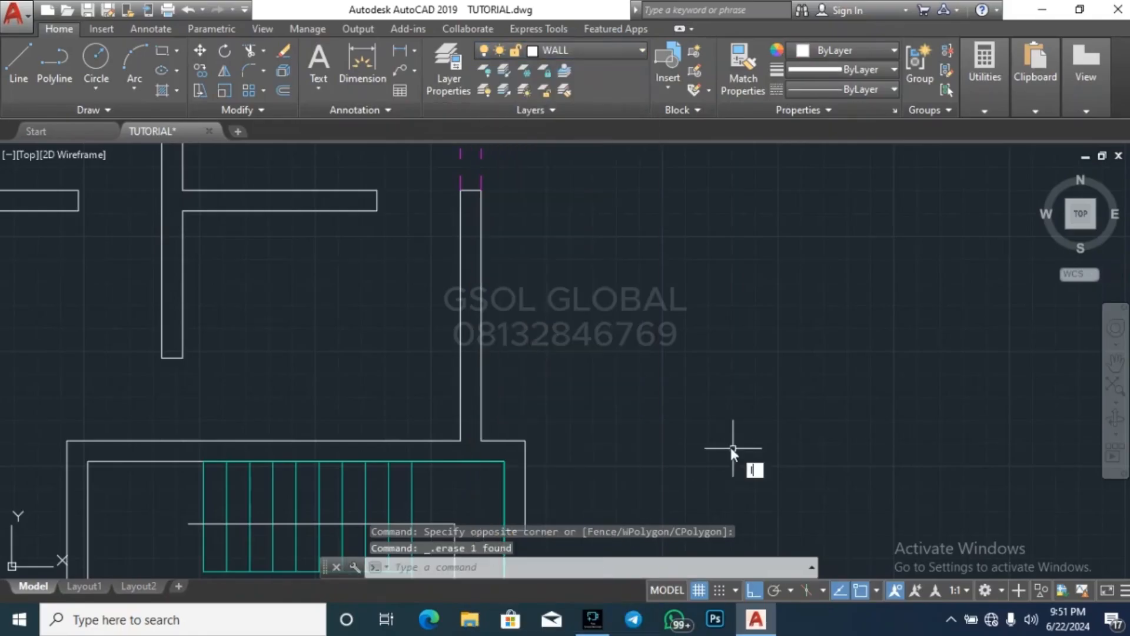
pyautogui.press('Return')
pyautogui.scroll(3, 456, 322)
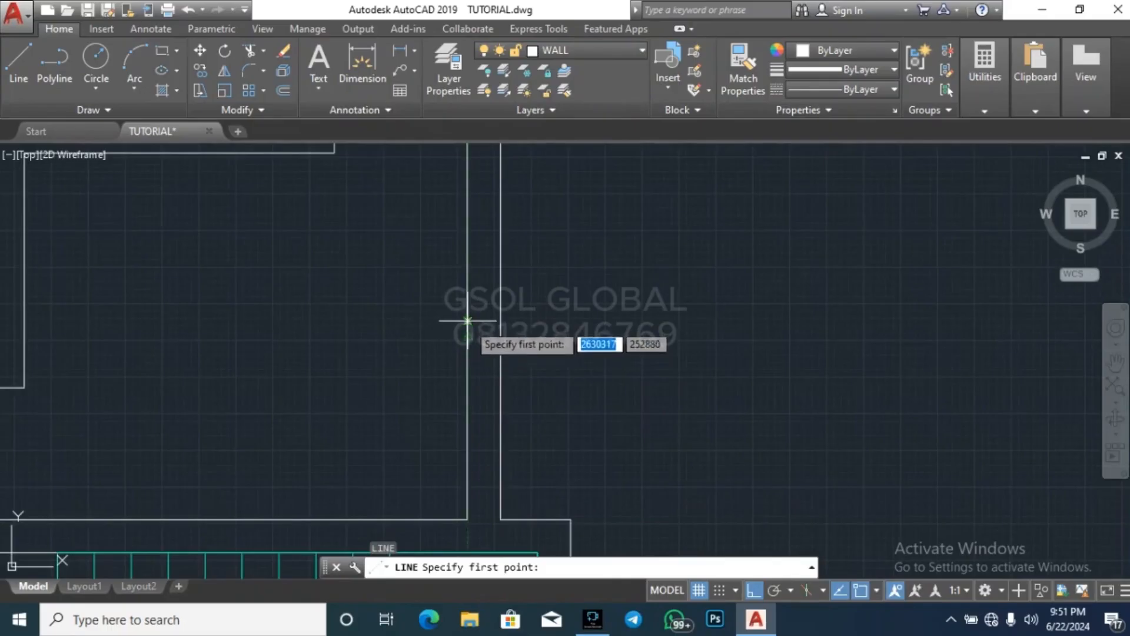
pyautogui.click(468, 336)
pyautogui.click(517, 336)
pyautogui.press('Escape')
pyautogui.press('Escape')
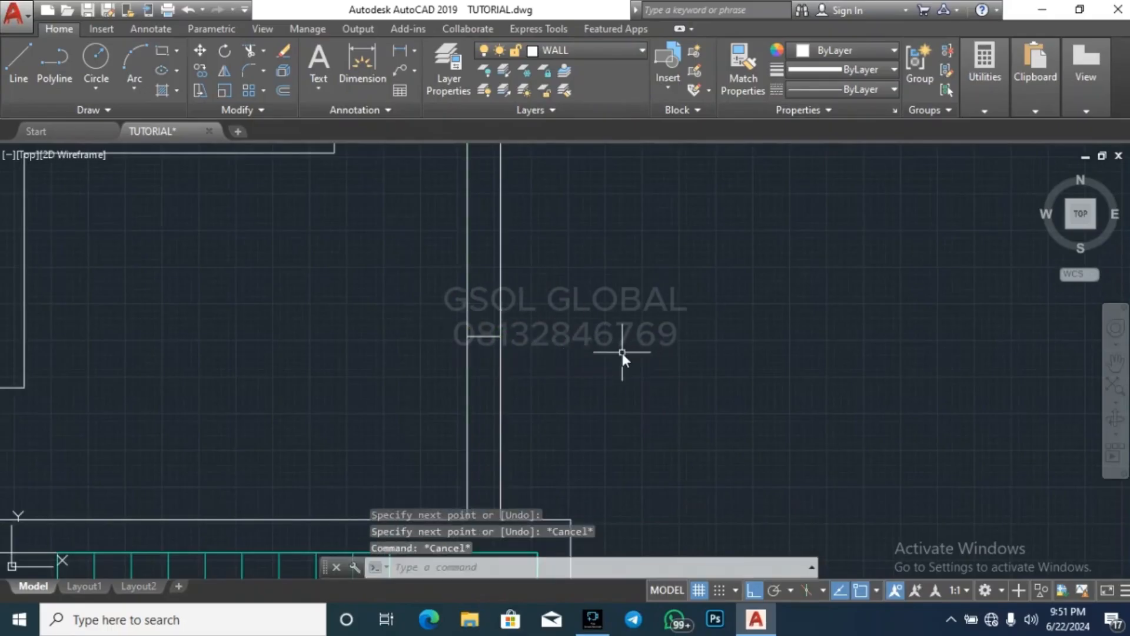
# Offset the line across the exterior wall by 500 both upward and downward
pyautogui.write('o')
pyautogui.press('Return')
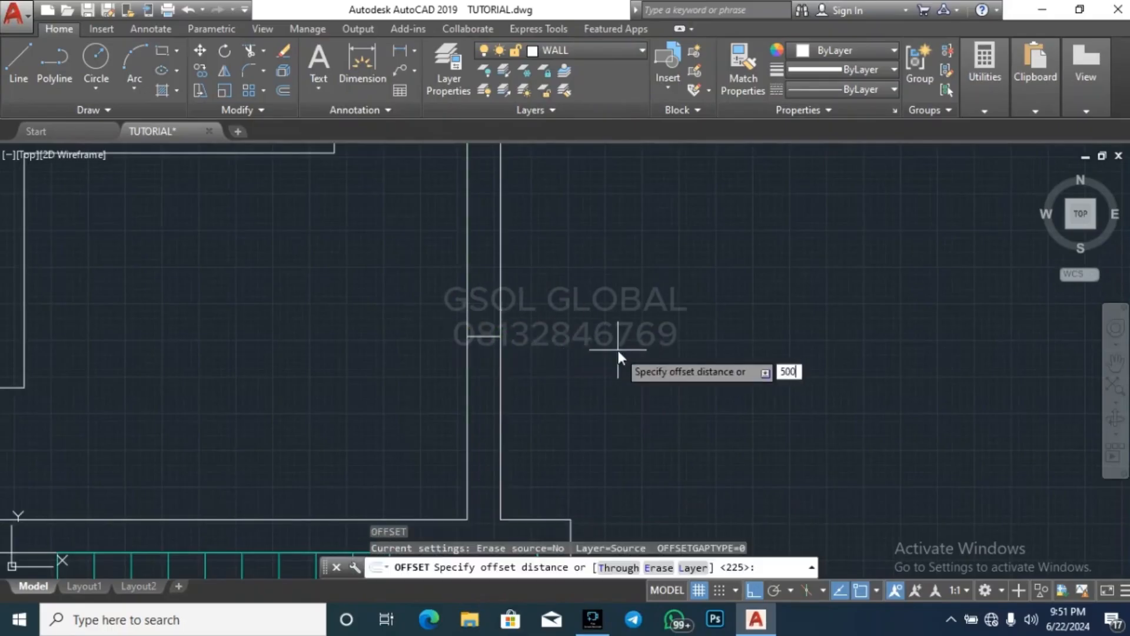
pyautogui.press('Return')
pyautogui.click(490, 337)
pyautogui.click(480, 321)
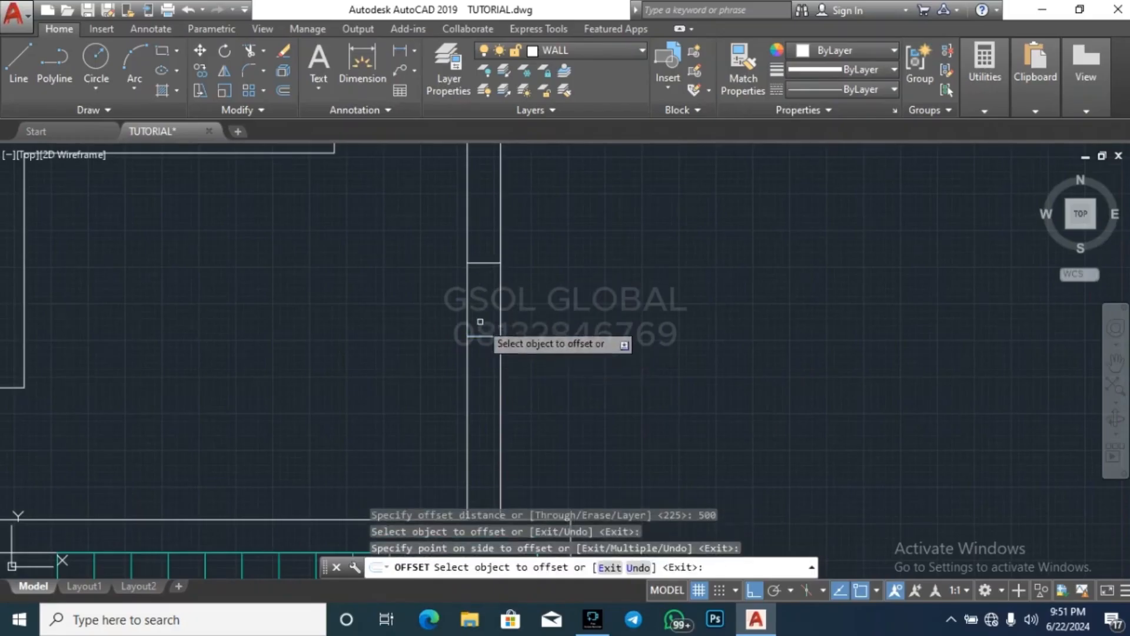
pyautogui.click(482, 336)
pyautogui.click(481, 353)
pyautogui.press('Escape')
pyautogui.click(427, 368)
pyautogui.press('Escape')
pyautogui.click(605, 308)
pyautogui.press('Escape')
pyautogui.press('Escape')
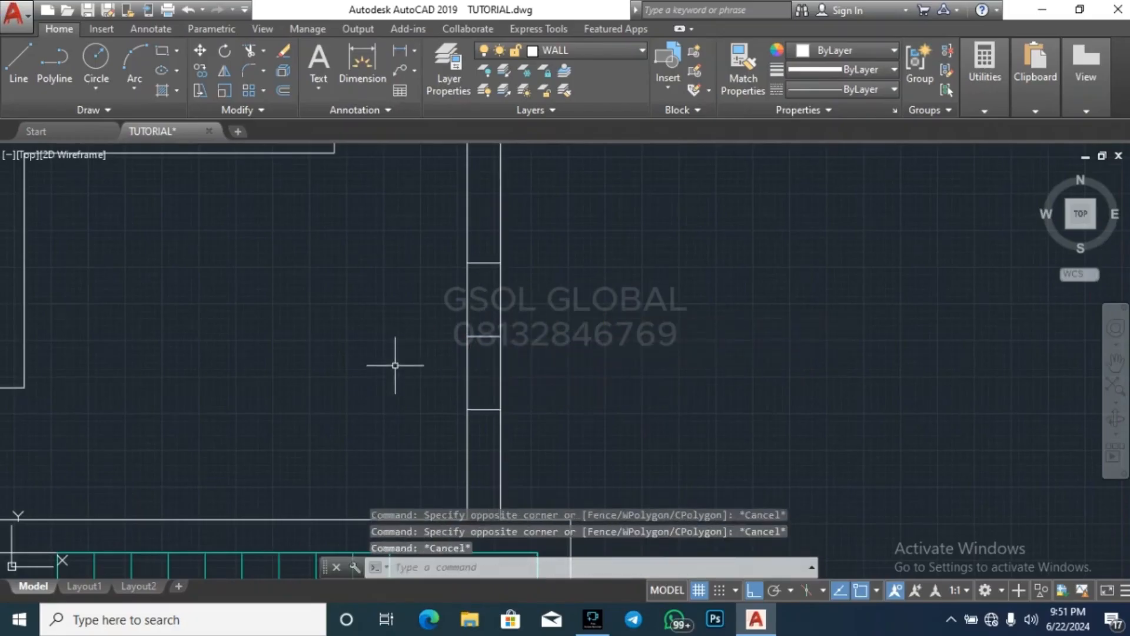
# Erase the middle line and trim the exterior wall's faces between the two offset lines to cut a window opening
pyautogui.click(395, 365)
pyautogui.click(648, 300)
pyautogui.press('Delete')
pyautogui.write('tr')
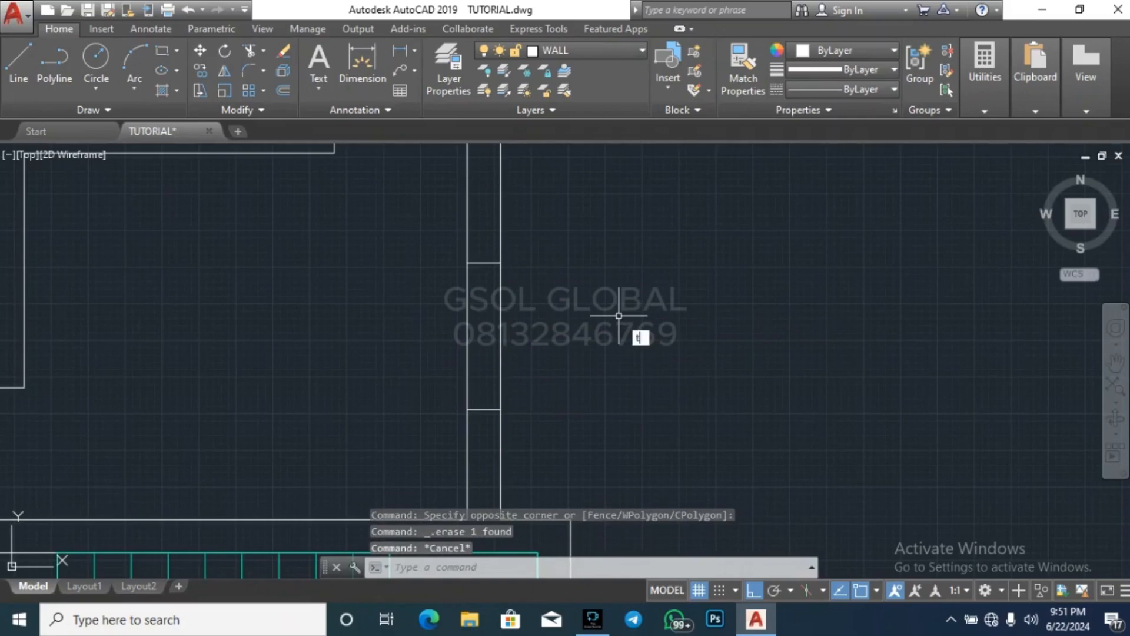
pyautogui.press('Return')
pyautogui.press('Return')
pyautogui.press('Escape')
pyautogui.scroll(-5, 688, 275)
pyautogui.press('Escape')
pyautogui.press('Escape')
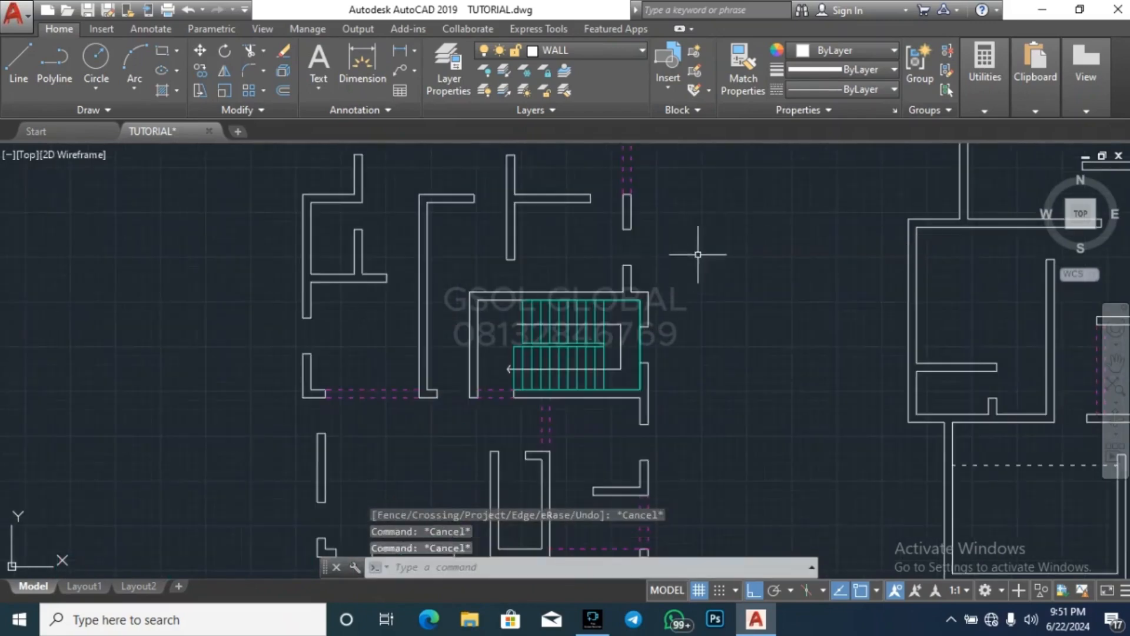
pyautogui.scroll(-2, 703, 247)
pyautogui.scroll(-2, 701, 246)
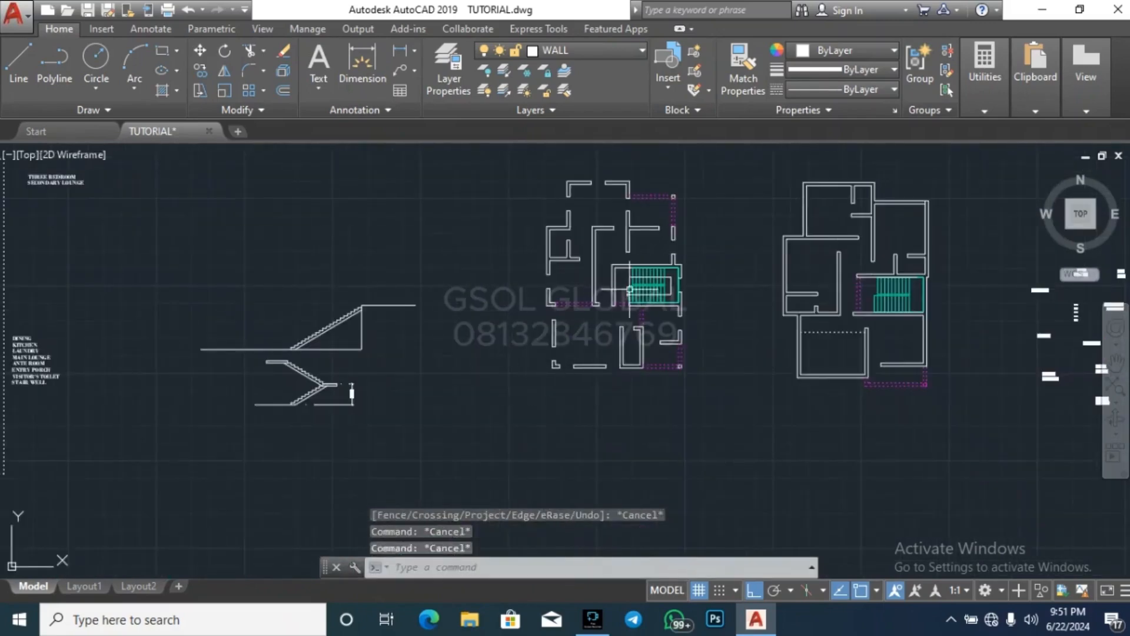
pyautogui.press('Escape')
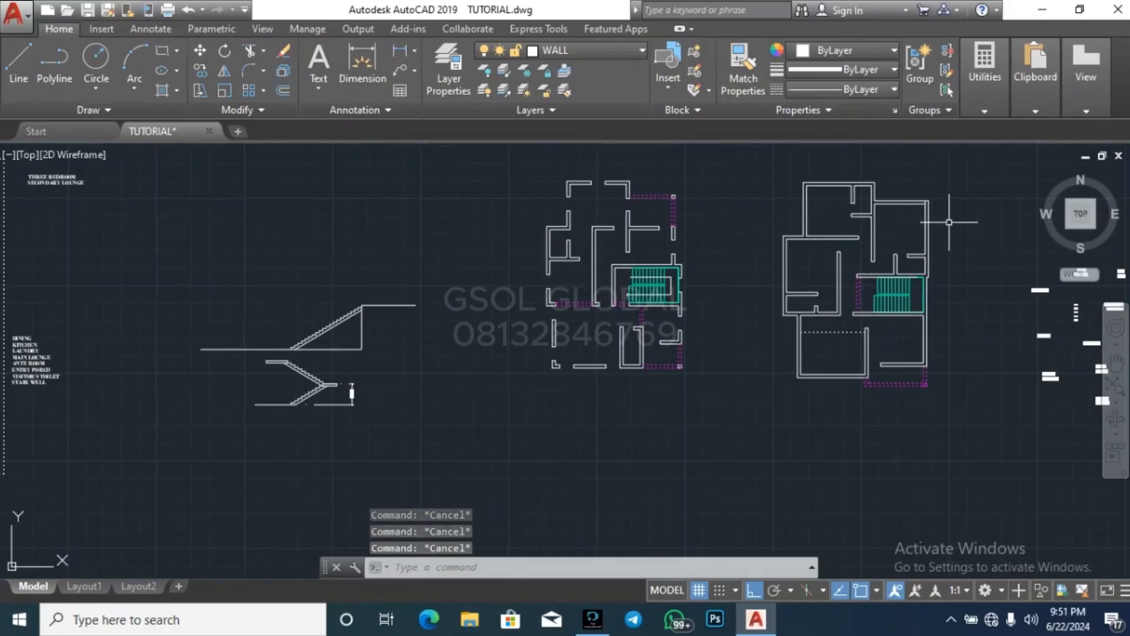
pyautogui.scroll(5, 972, 188)
pyautogui.scroll(-5, 825, 218)
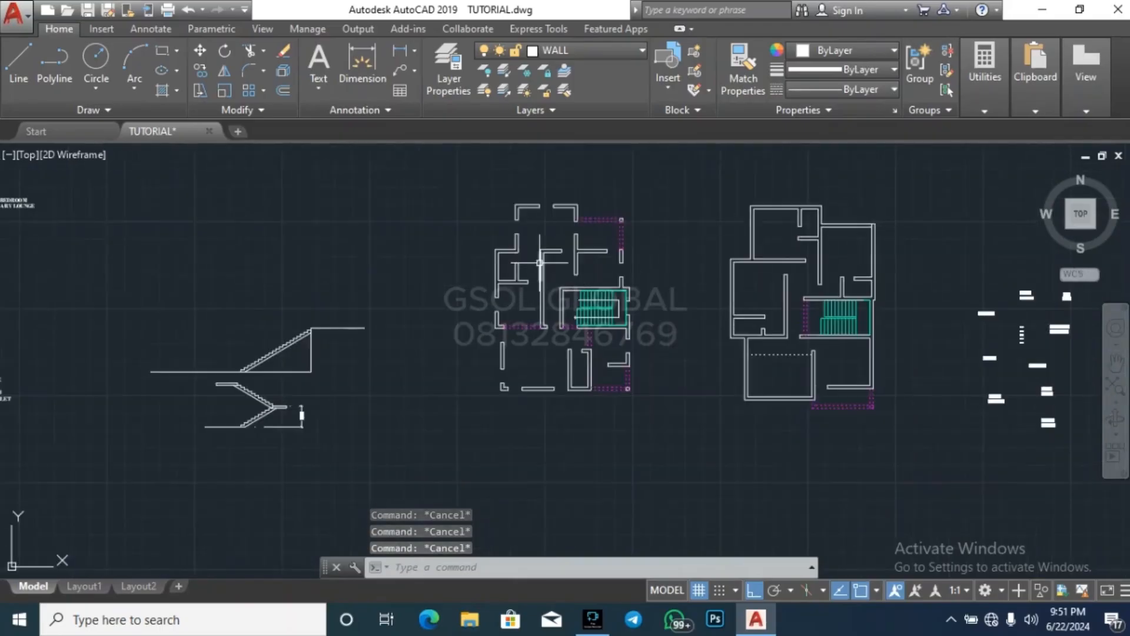
pyautogui.scroll(5, 517, 283)
pyautogui.write('l')
pyautogui.press('Return')
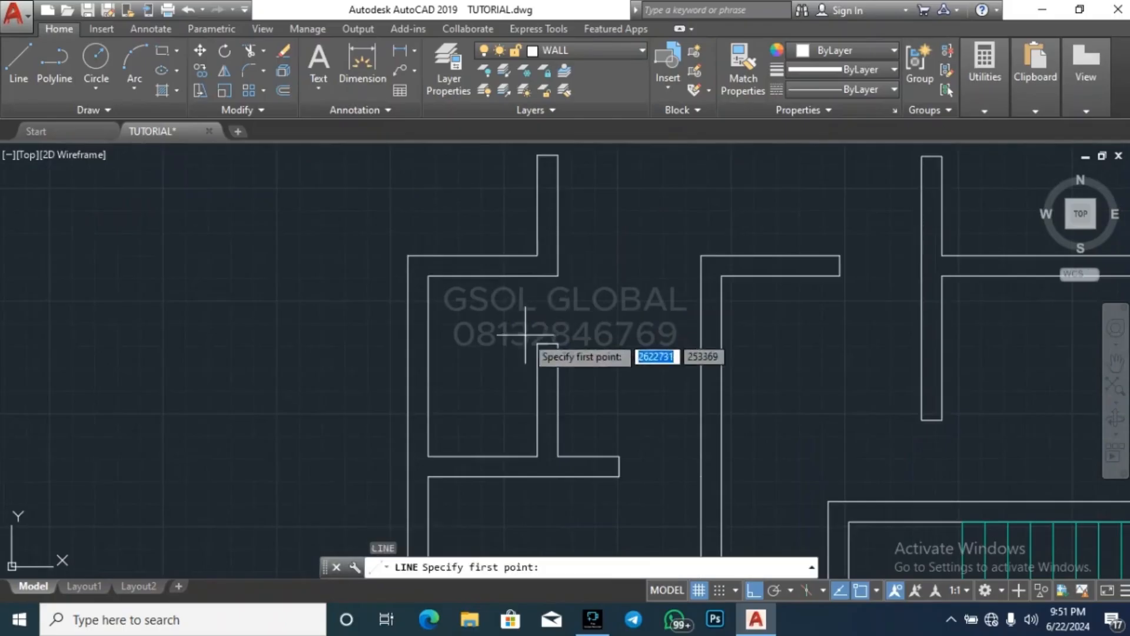
pyautogui.scroll(-3, 512, 353)
pyautogui.scroll(5, 492, 359)
pyautogui.click(477, 375)
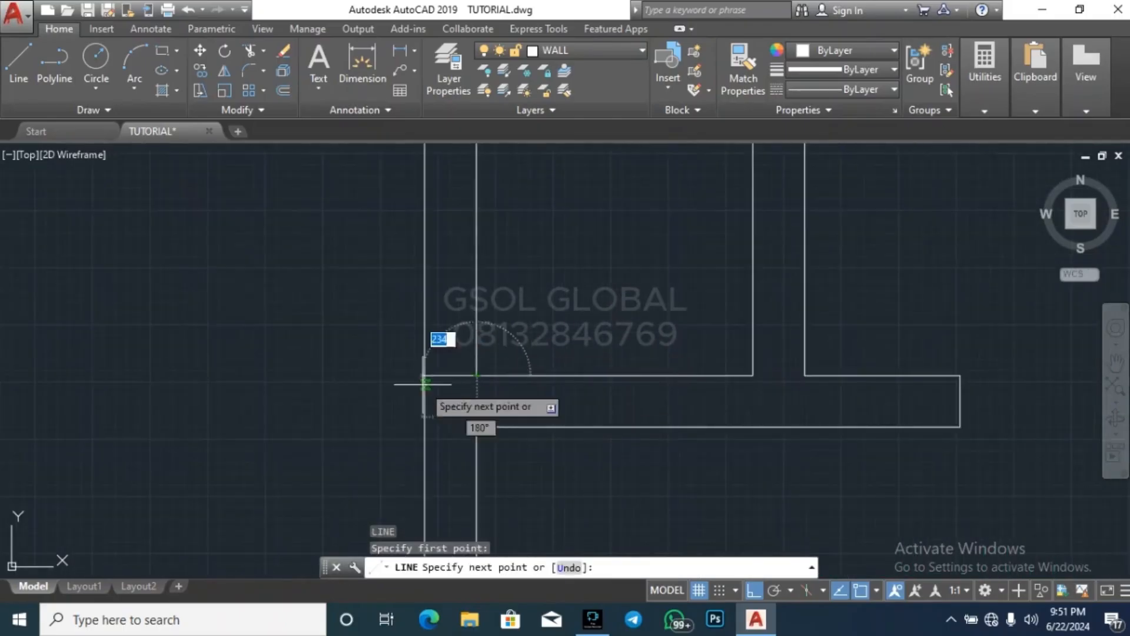
pyautogui.click(425, 384)
pyautogui.press('Escape')
pyautogui.press('Escape')
pyautogui.click(451, 379)
pyautogui.click(452, 361)
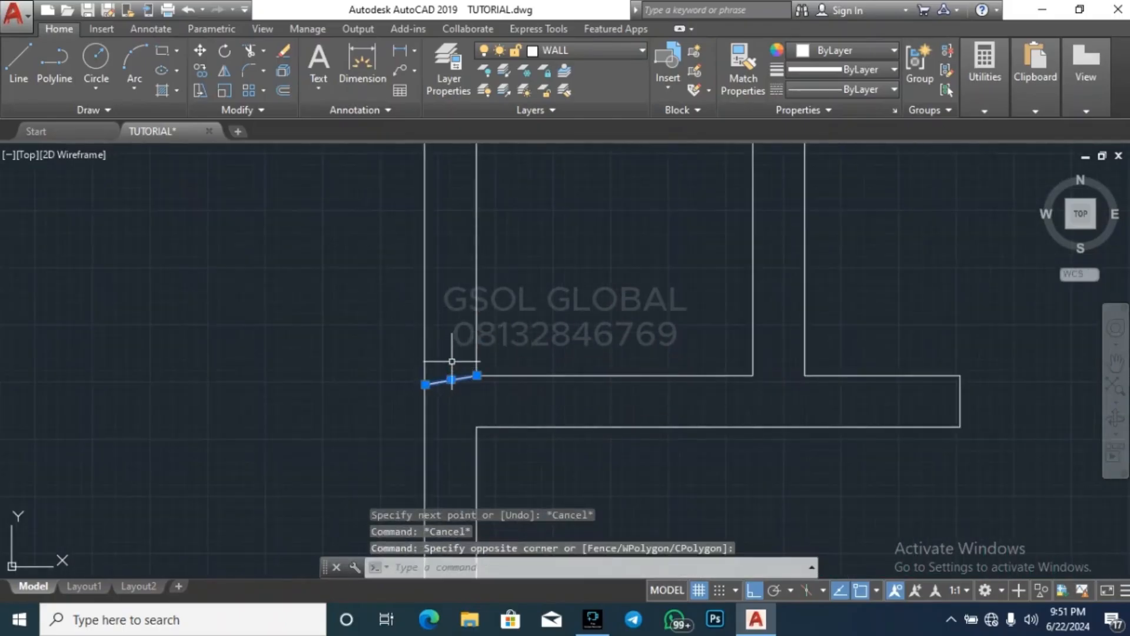
pyautogui.press('Delete')
# Draw a horizontal line from the small room's lower inner corner straight across the exterior wall, past its outer face
pyautogui.press('l')
pyautogui.press('Return')
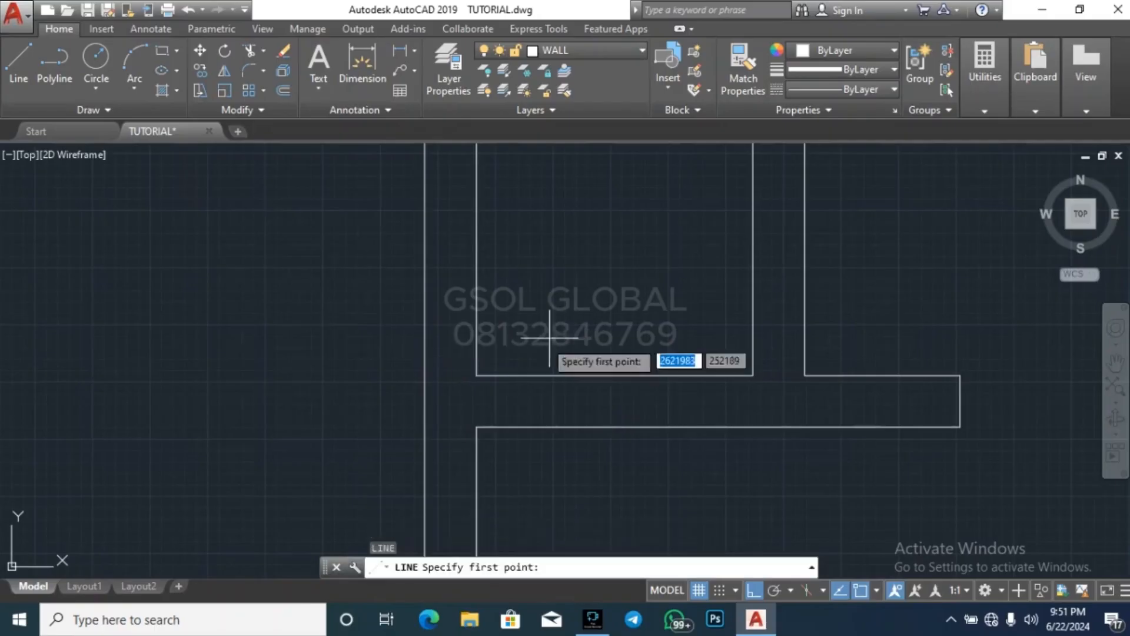
pyautogui.click(477, 374)
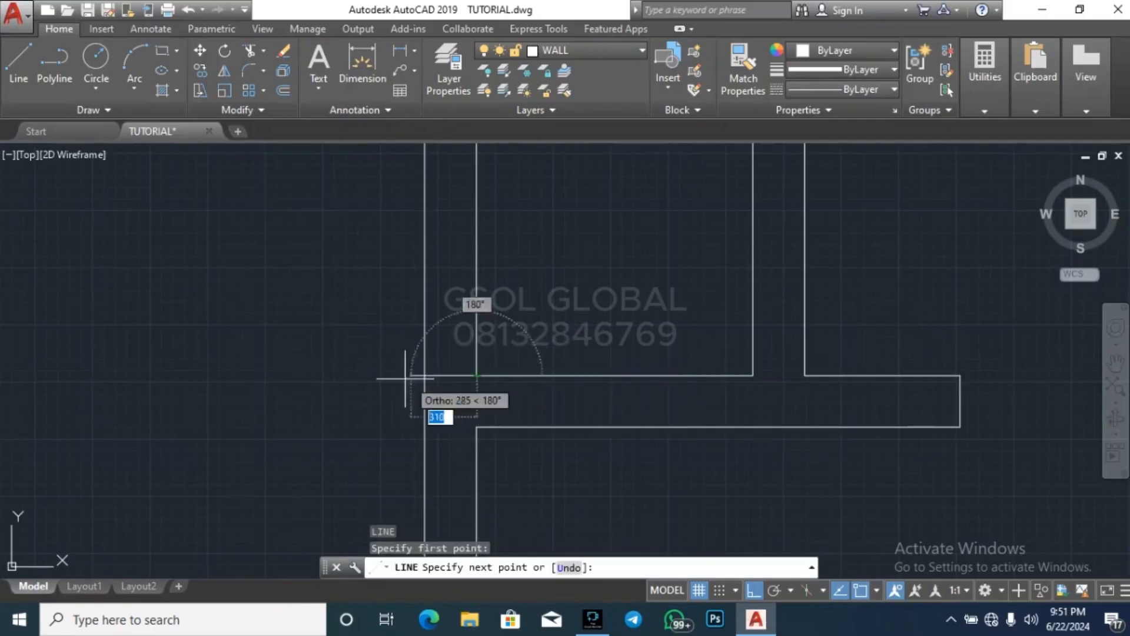
pyautogui.click(375, 375)
pyautogui.press('Escape')
pyautogui.press('Escape')
# Trim the part of the new line that overshoots the exterior wall's outer face
pyautogui.write('tr')
pyautogui.press('Return')
pyautogui.press('Return')
pyautogui.click(391, 417)
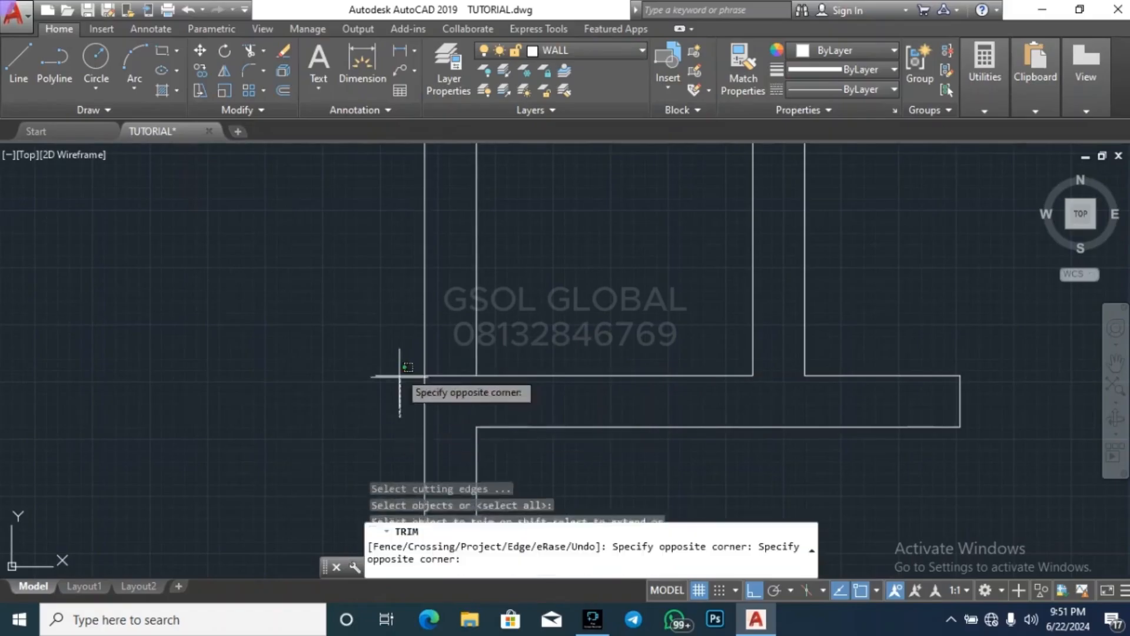
pyautogui.click(381, 332)
pyautogui.press('Escape')
pyautogui.press('Escape')
# Offset the line across the small room's exterior wall 600 upward
pyautogui.press('Return')
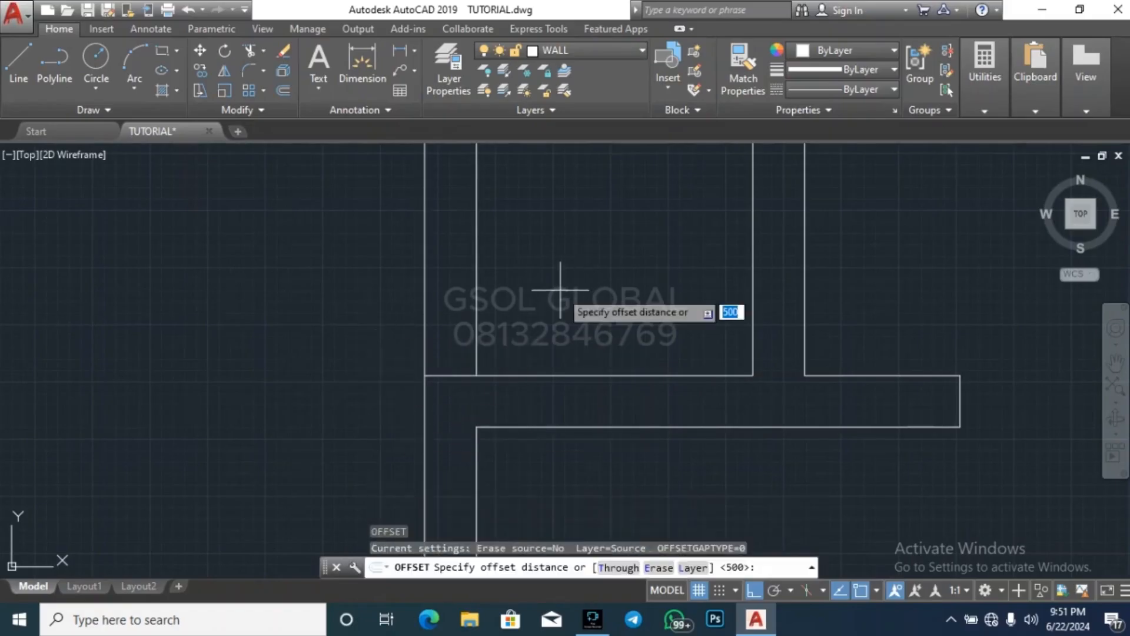
pyautogui.write('600')
pyautogui.press('Return')
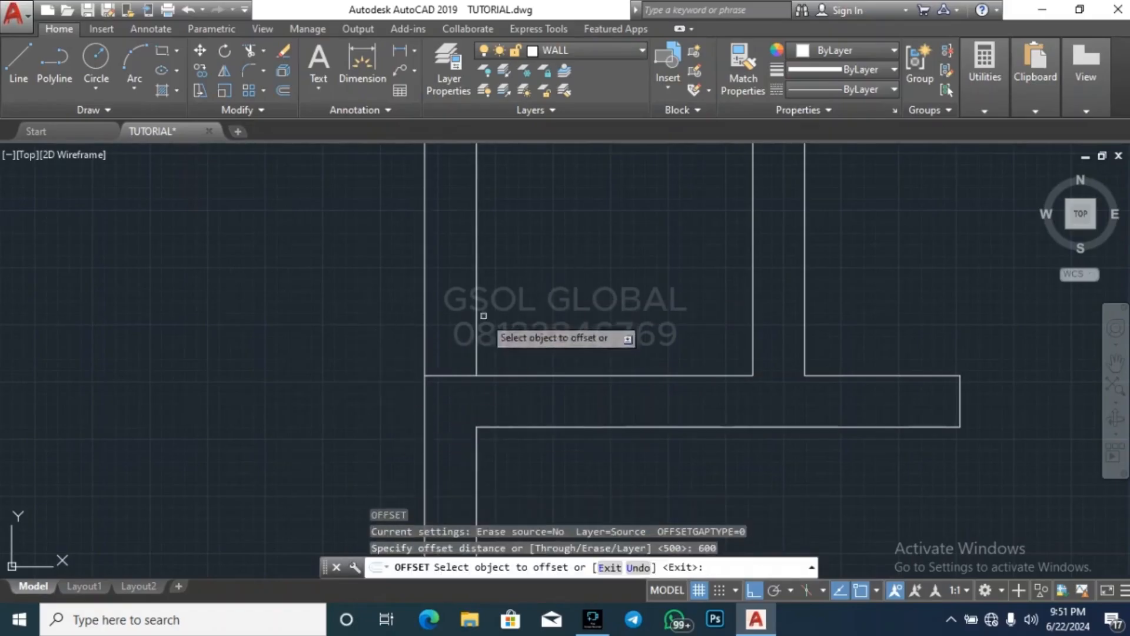
pyautogui.click(451, 375)
pyautogui.click(457, 316)
pyautogui.press('Escape')
pyautogui.press('Escape')
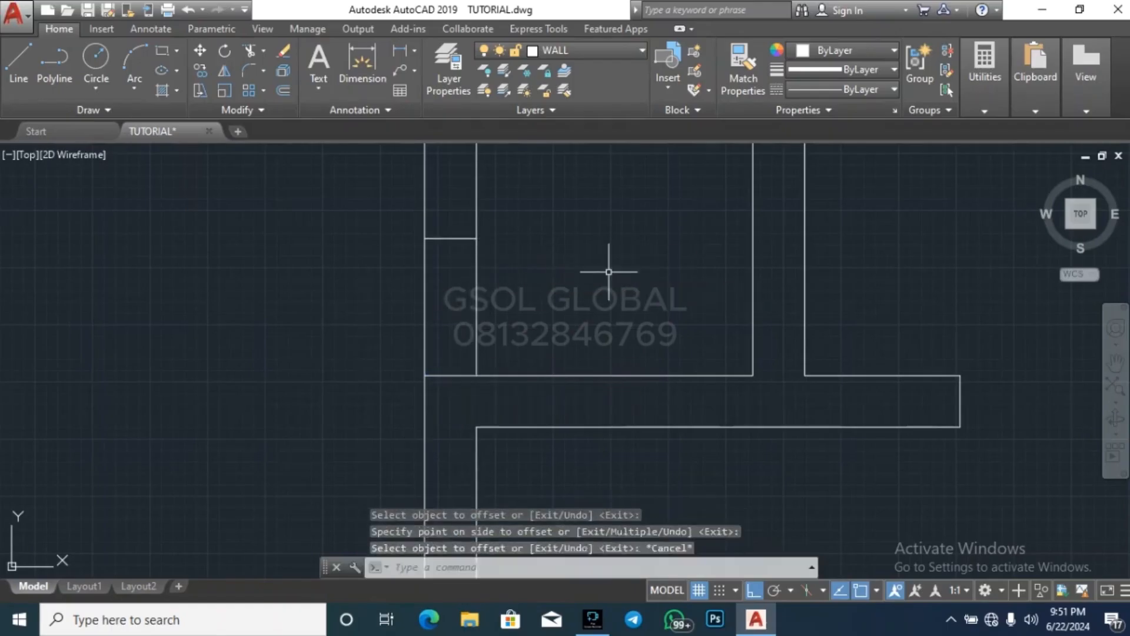
# Trim the exterior wall's faces between the two lines in the small room to cut its window opening
pyautogui.write('tr')
pyautogui.press('Return')
pyautogui.press('Return')
pyautogui.click(490, 327)
pyautogui.click(369, 295)
pyautogui.scroll(-5, 369, 294)
pyautogui.press('Escape')
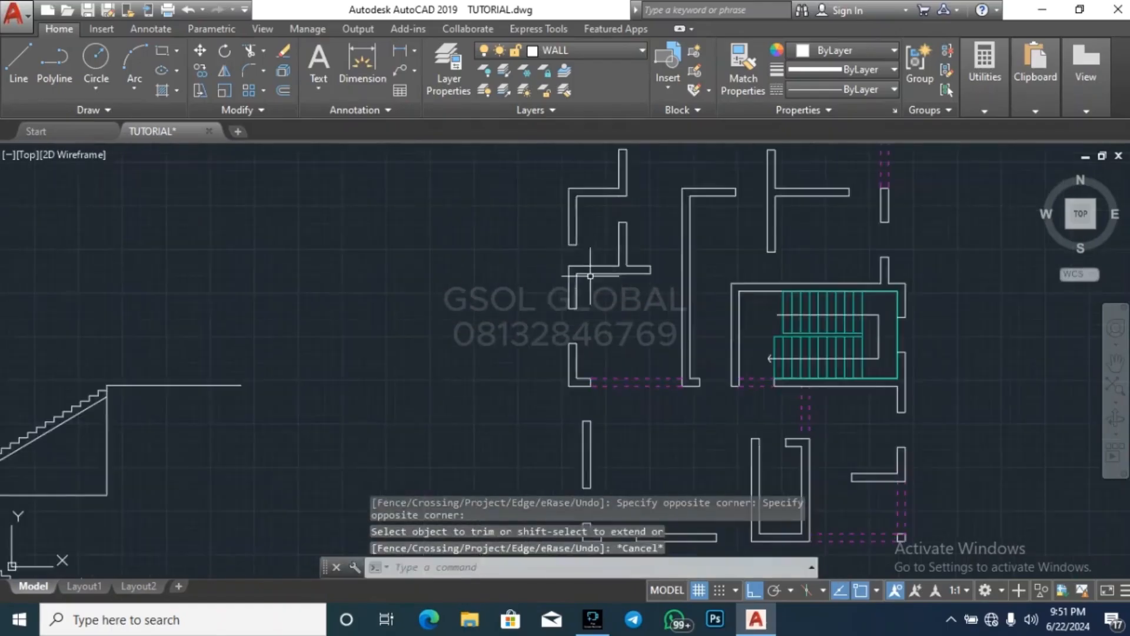
pyautogui.press('Escape')
pyautogui.press('Escape')
pyautogui.scroll(-1, 552, 379)
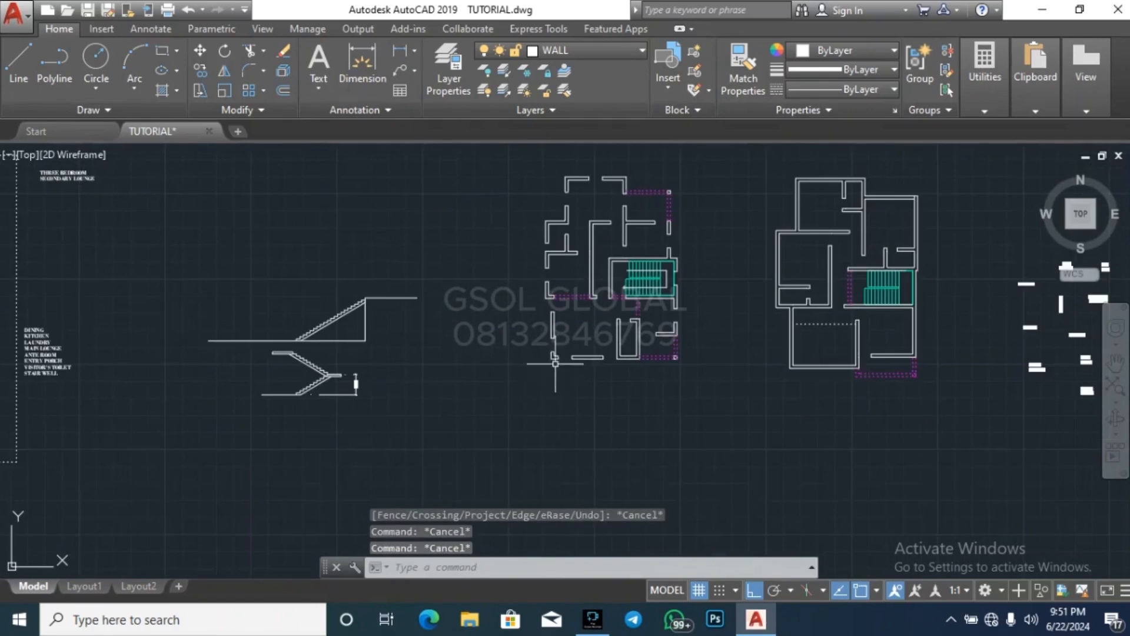
# Draw a vertical line across the bottom wall of the narrow room beside the entrance porch, from its inner face's midpoint to the outer face
pyautogui.scroll(2, 564, 242)
pyautogui.scroll(6, 665, 442)
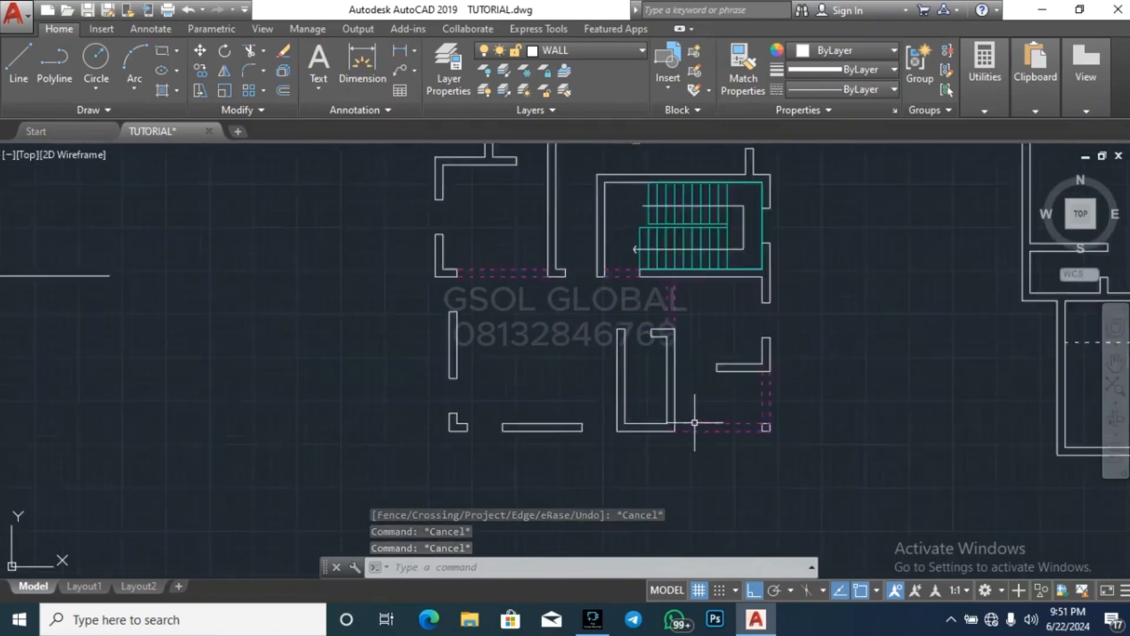
pyautogui.scroll(2, 568, 439)
pyautogui.press('l')
pyautogui.press('space')
pyautogui.click(567, 420)
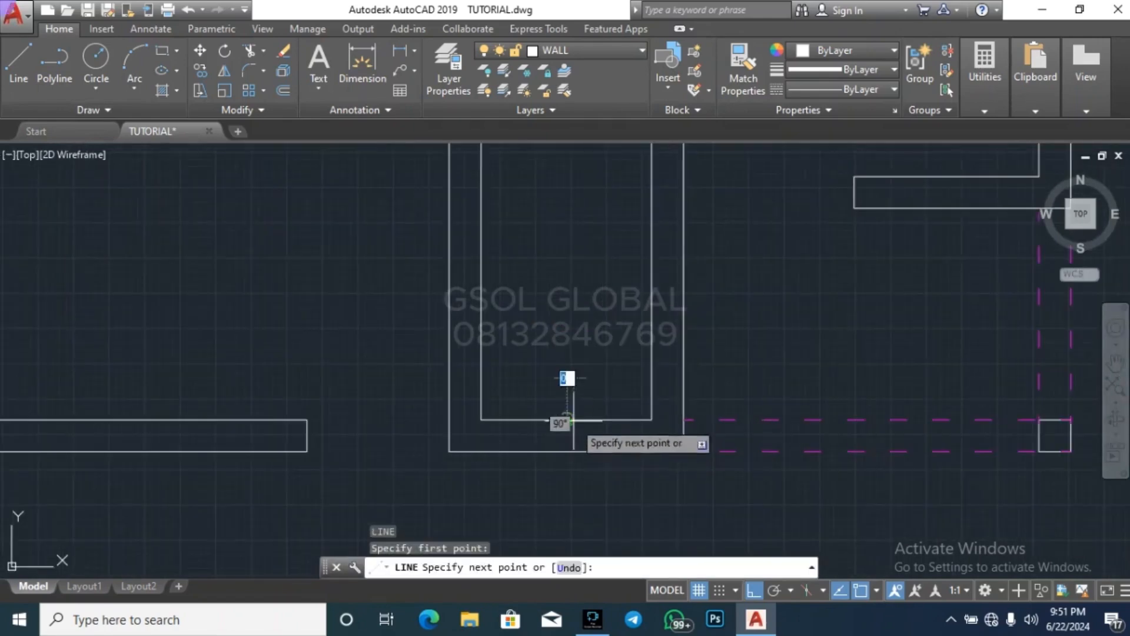
pyautogui.click(566, 452)
pyautogui.press('Escape')
pyautogui.press('Escape')
# Offset the line across the narrow room's bottom wall by 300 to both sides
pyautogui.press('space')
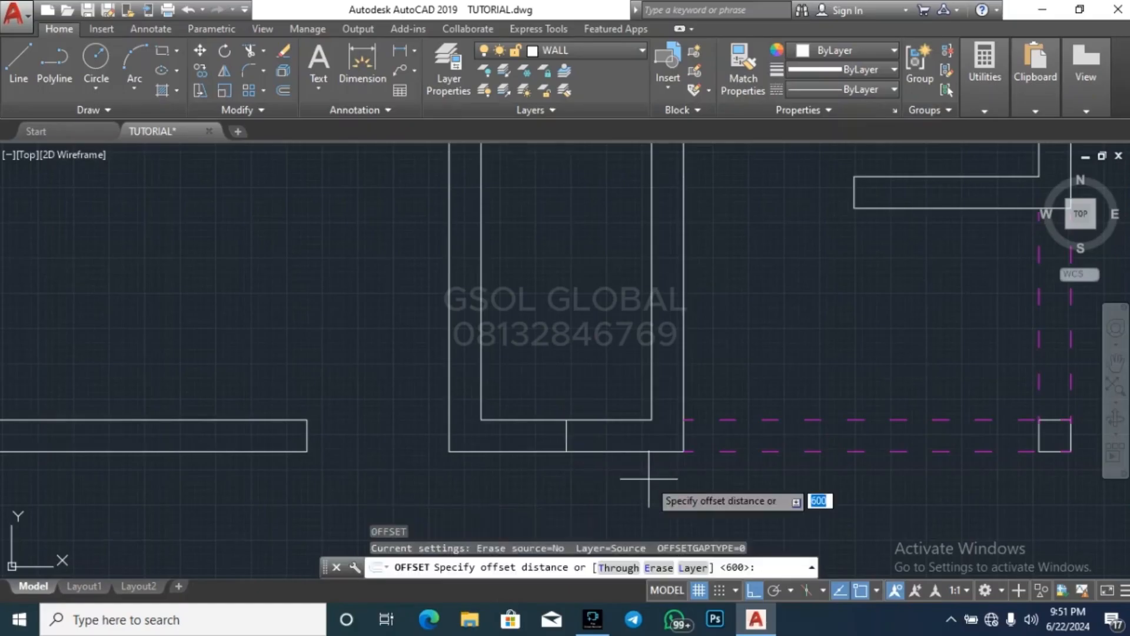
pyautogui.press('Return')
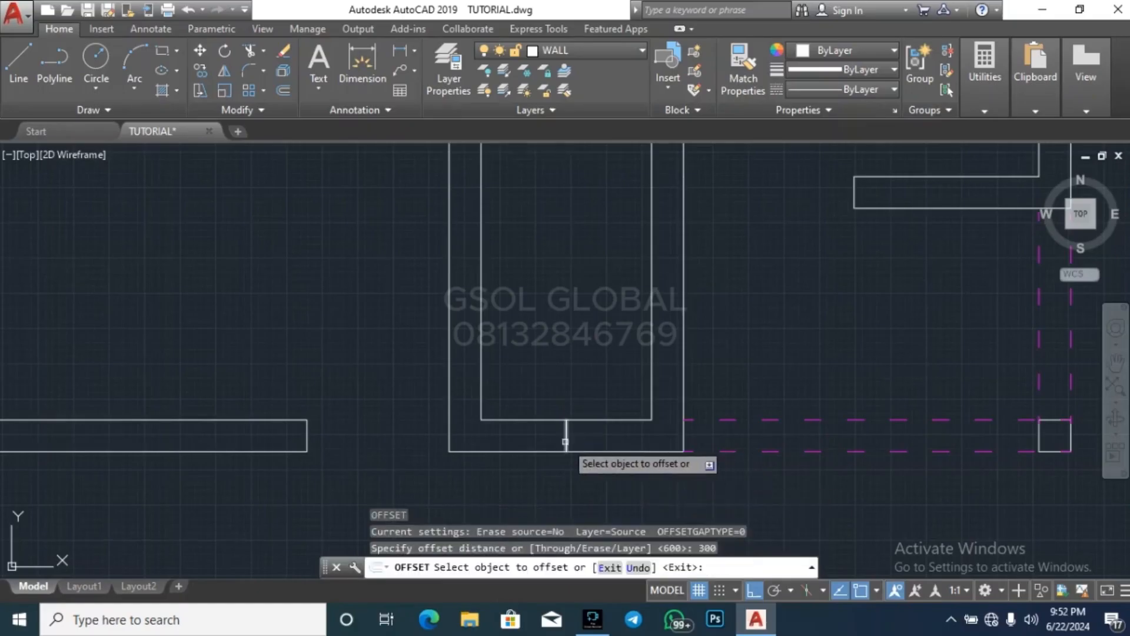
pyautogui.click(566, 436)
pyautogui.click(601, 433)
pyautogui.click(569, 441)
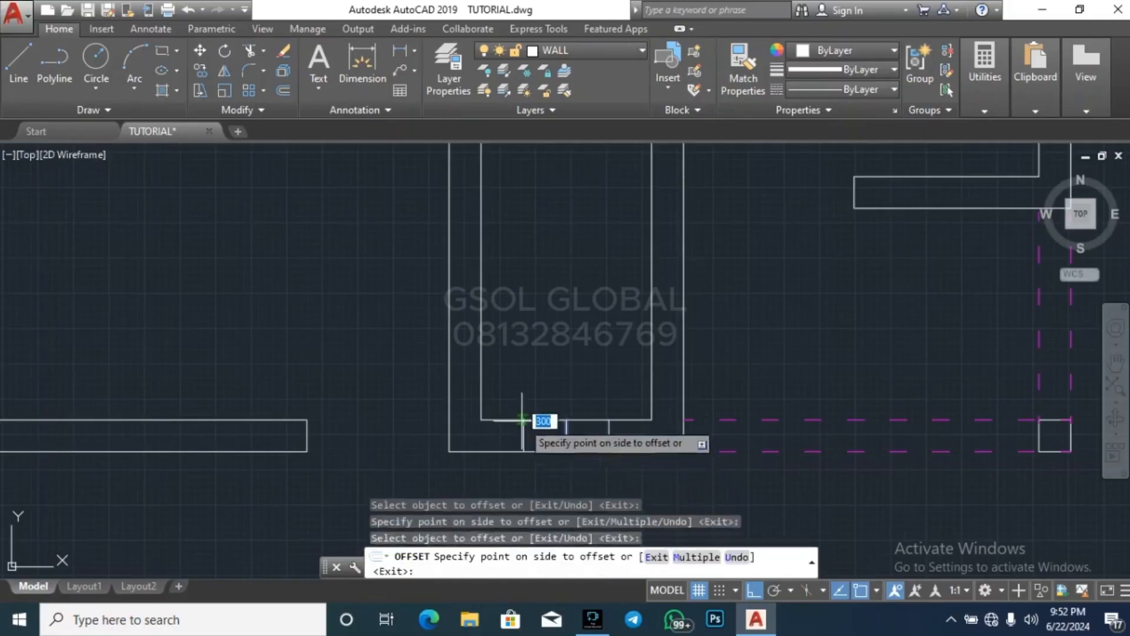
pyautogui.click(523, 422)
pyautogui.press('Escape')
pyautogui.press('Escape')
# Erase the middle line between the two offset lines in the narrow room's bottom wall
pyautogui.click(556, 479)
pyautogui.click(592, 380)
pyautogui.press('Delete')
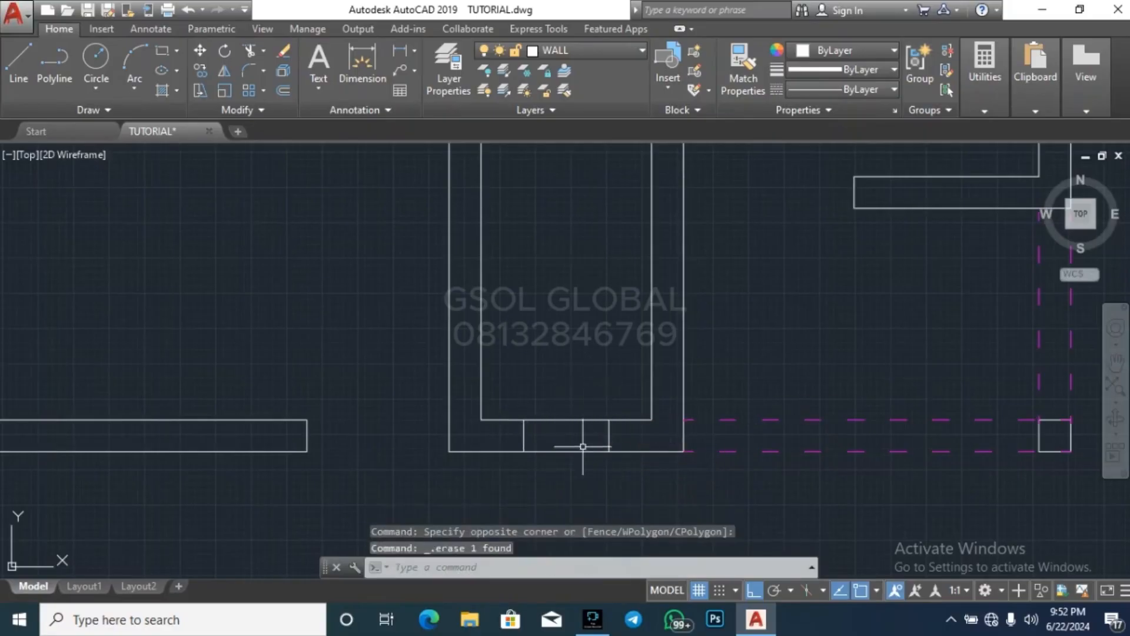
pyautogui.press('Escape')
# Trim both faces of the narrow room's bottom wall between the offset lines to cut the window opening
pyautogui.write('tr')
pyautogui.press('space')
pyautogui.press('space')
pyautogui.click(588, 488)
pyautogui.click(586, 444)
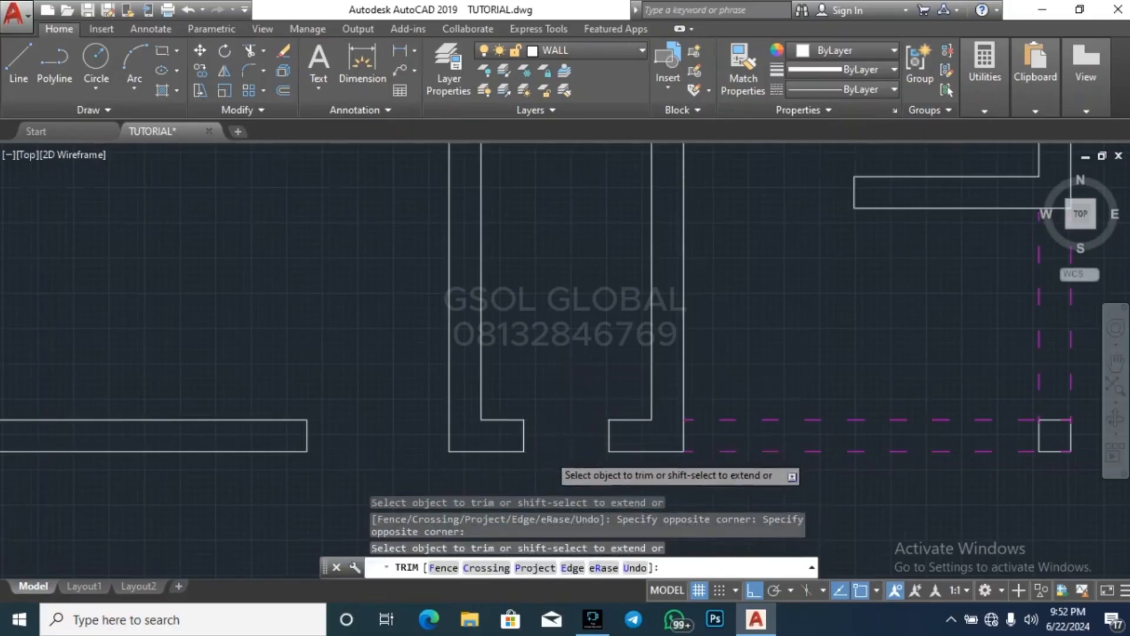
pyautogui.scroll(-5, 651, 471)
pyautogui.press('Escape')
pyautogui.press('Escape')
pyautogui.press('Escape')
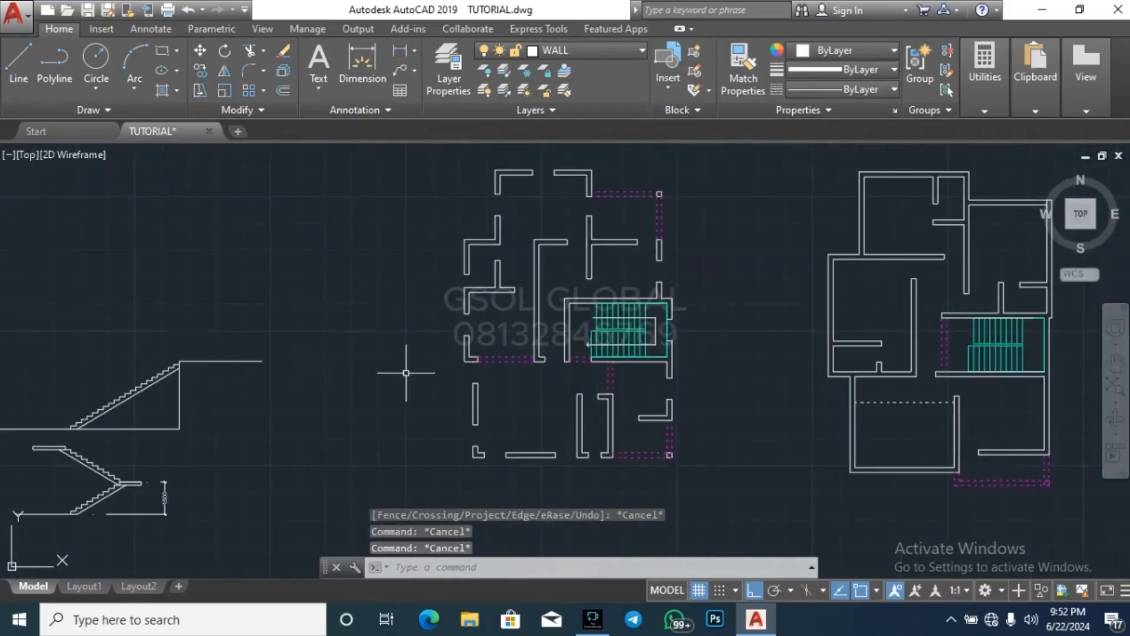
# In the second floor plan, draw a line across the upper-left bedroom's top wall at its inner face's midpoint
pyautogui.scroll(-2, 362, 307)
pyautogui.press('Escape')
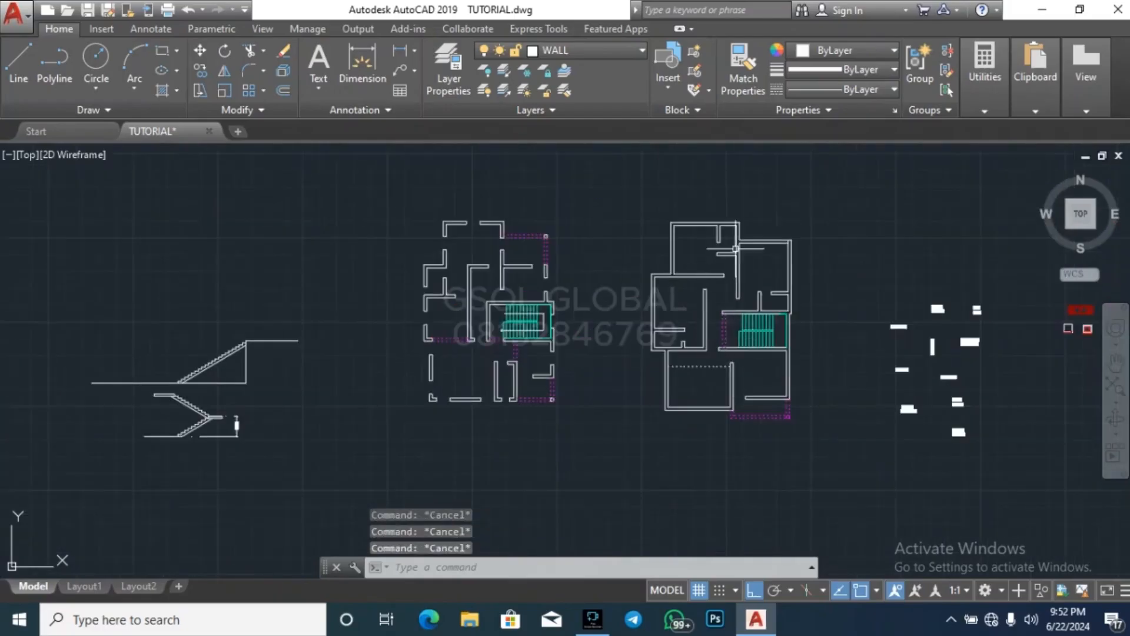
pyautogui.scroll(4, 735, 249)
pyautogui.scroll(-4, 686, 393)
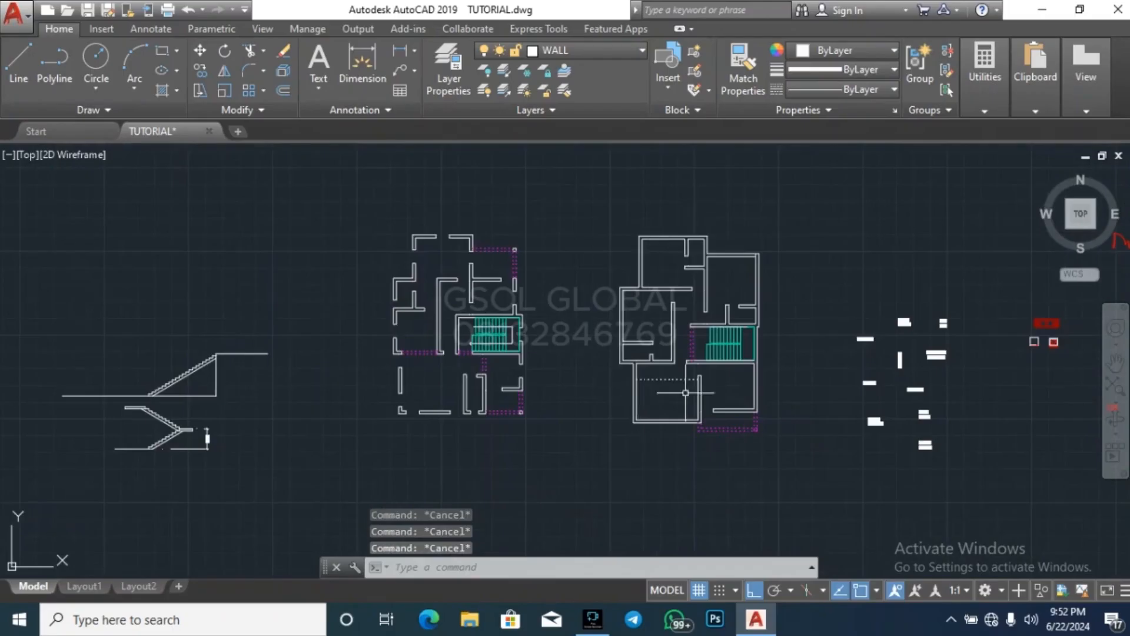
pyautogui.write('l')
pyautogui.press('Return')
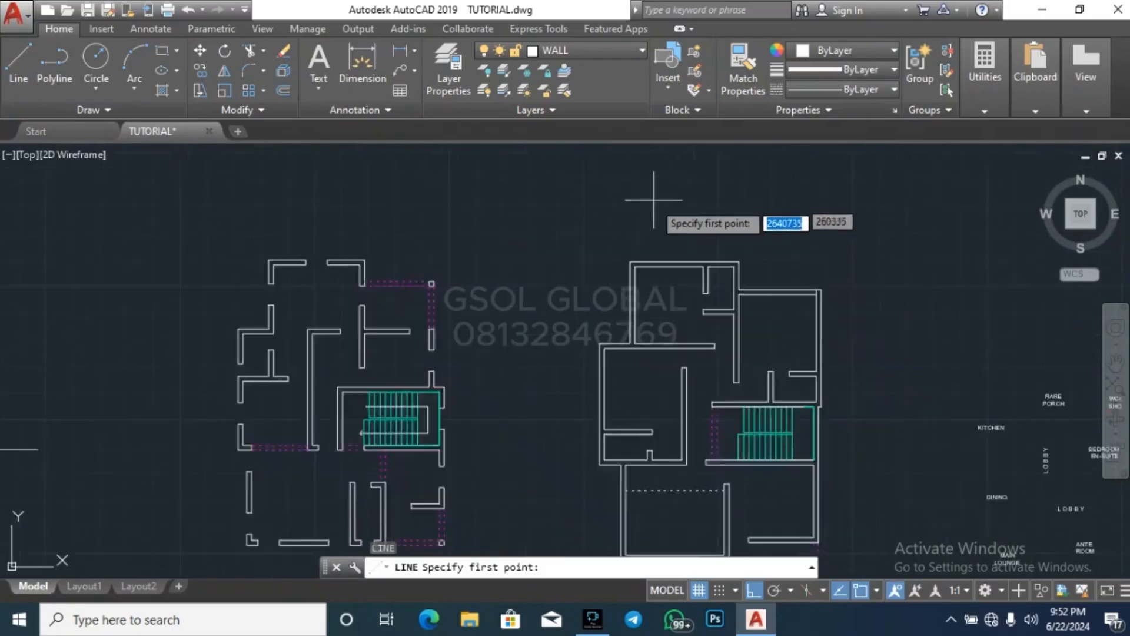
pyautogui.scroll(4, 656, 192)
pyautogui.click(692, 353)
pyautogui.click(691, 344)
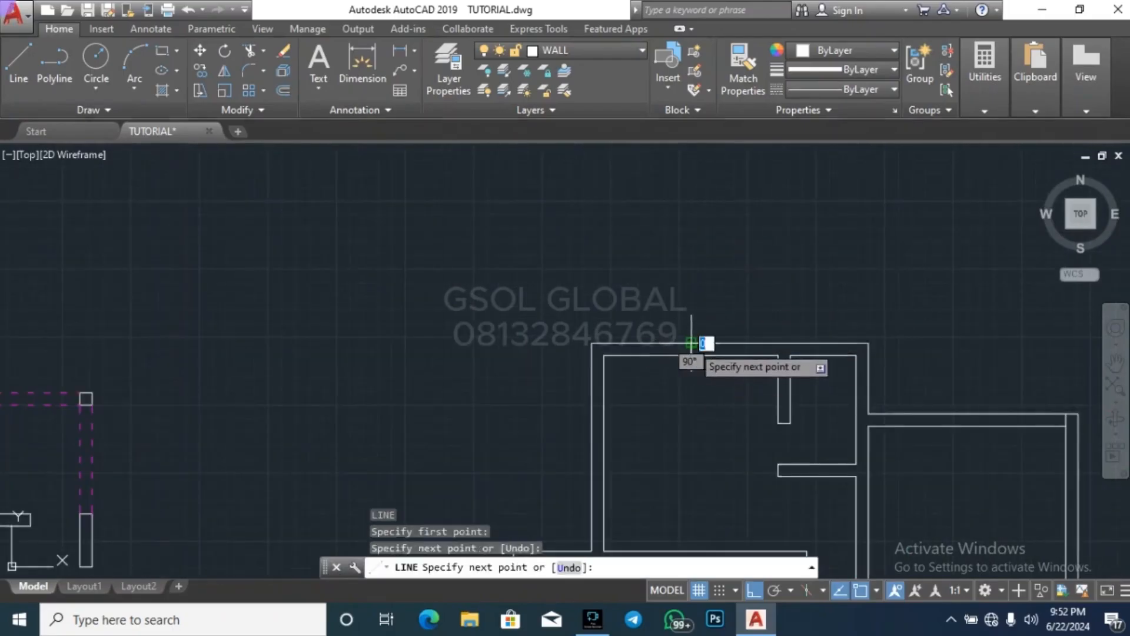
pyautogui.press('Escape')
# Draw a horizontal line across the upper-left bedroom's left wall at its inner face's midpoint
pyautogui.press('Return')
pyautogui.click(604, 454)
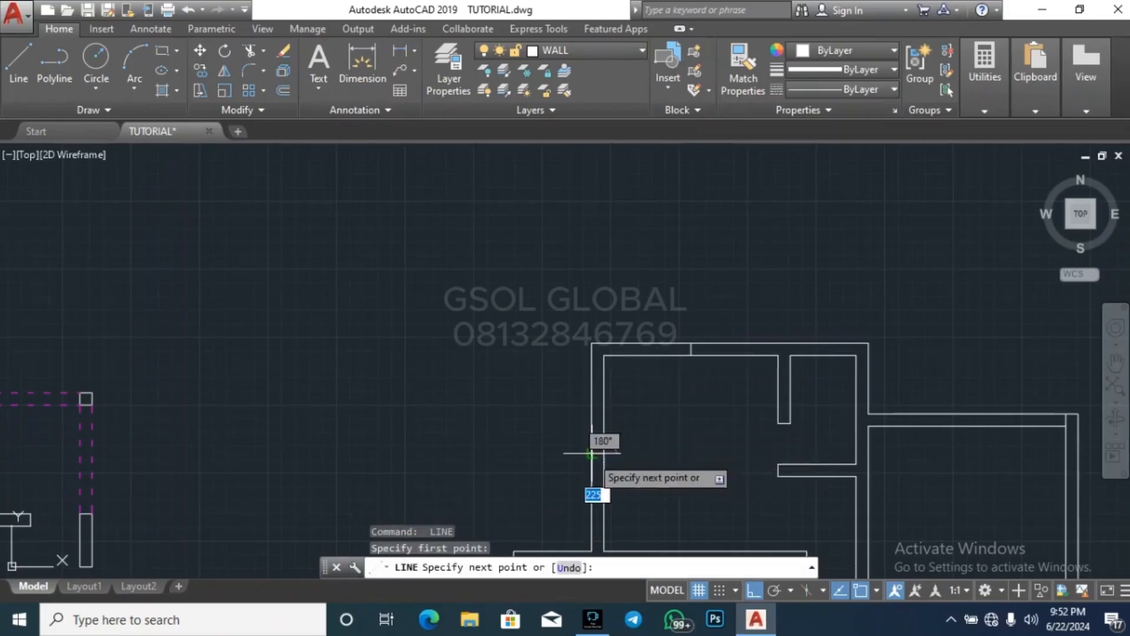
pyautogui.click(593, 453)
pyautogui.press('Escape')
pyautogui.press('Escape')
# Offset the midpoint line in the upper-left bedroom's top wall by 500 to both sides
pyautogui.press('Return')
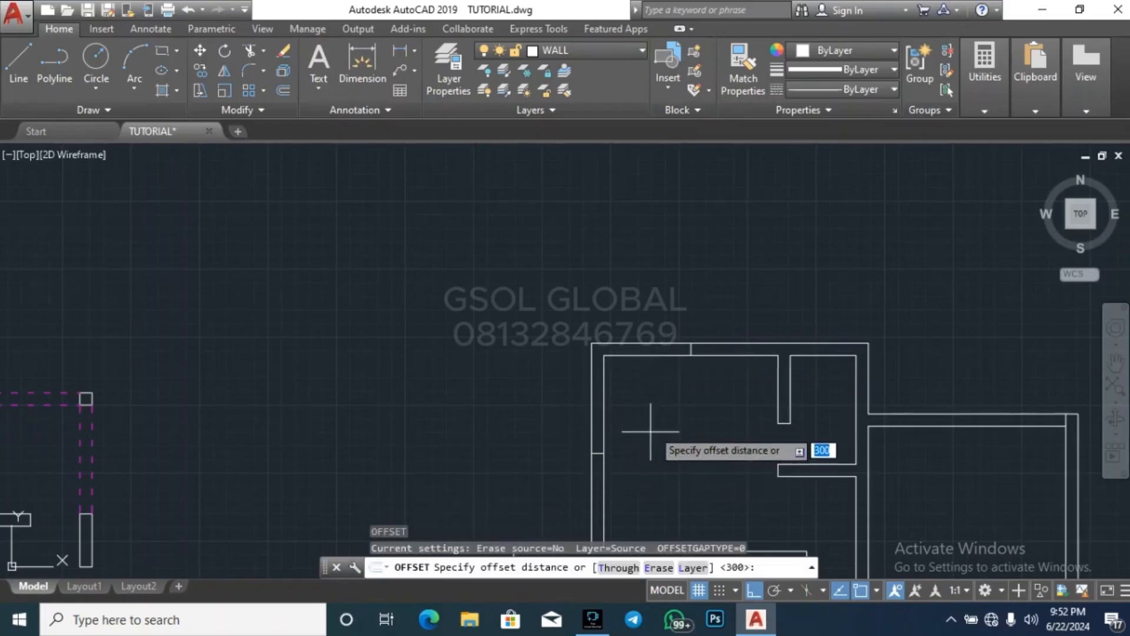
pyautogui.write('500')
pyautogui.press('Return')
pyautogui.scroll(4, 707, 364)
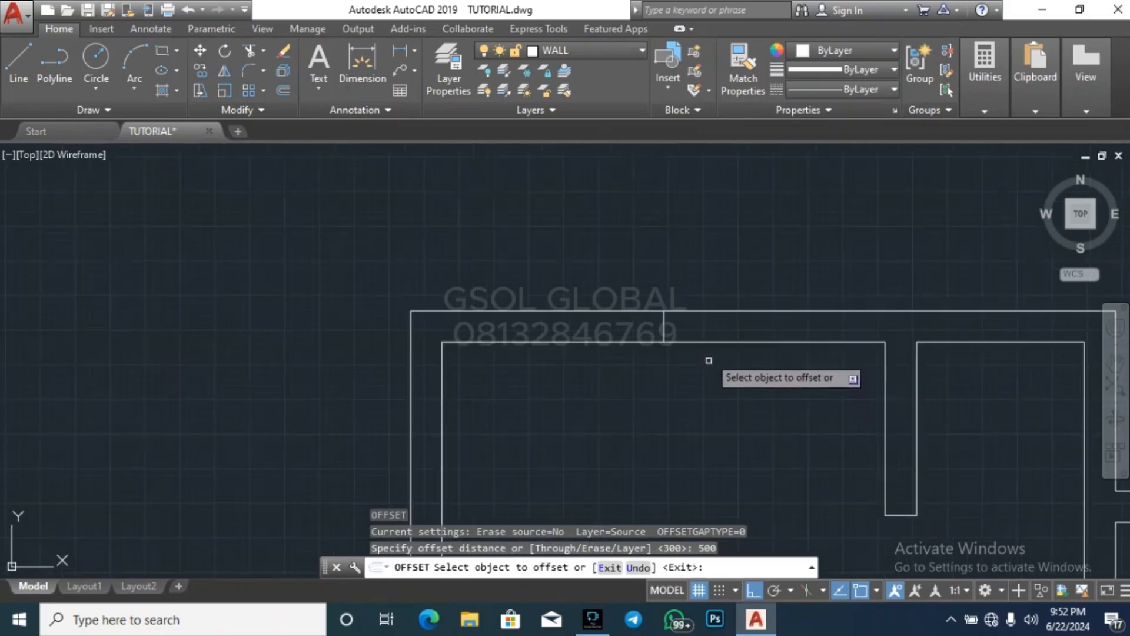
pyautogui.click(647, 332)
pyautogui.click(658, 332)
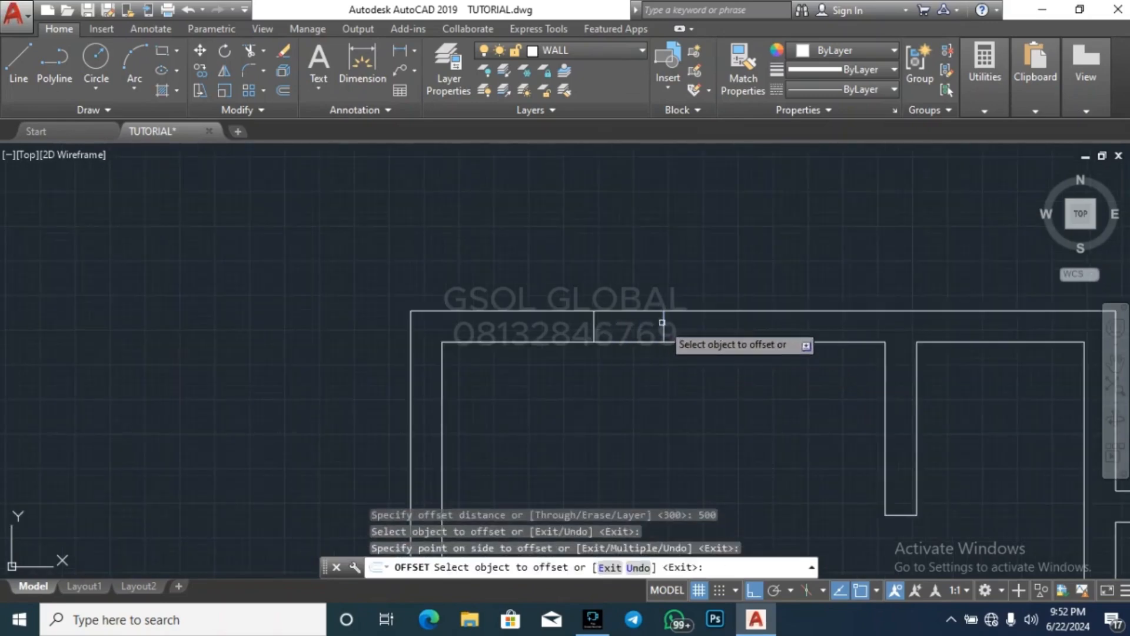
pyautogui.click(663, 322)
pyautogui.click(696, 316)
# Offset the midpoint line in the upper-left bedroom's left wall by 500 upward and downward
pyautogui.scroll(-4, 720, 245)
pyautogui.scroll(2, 601, 405)
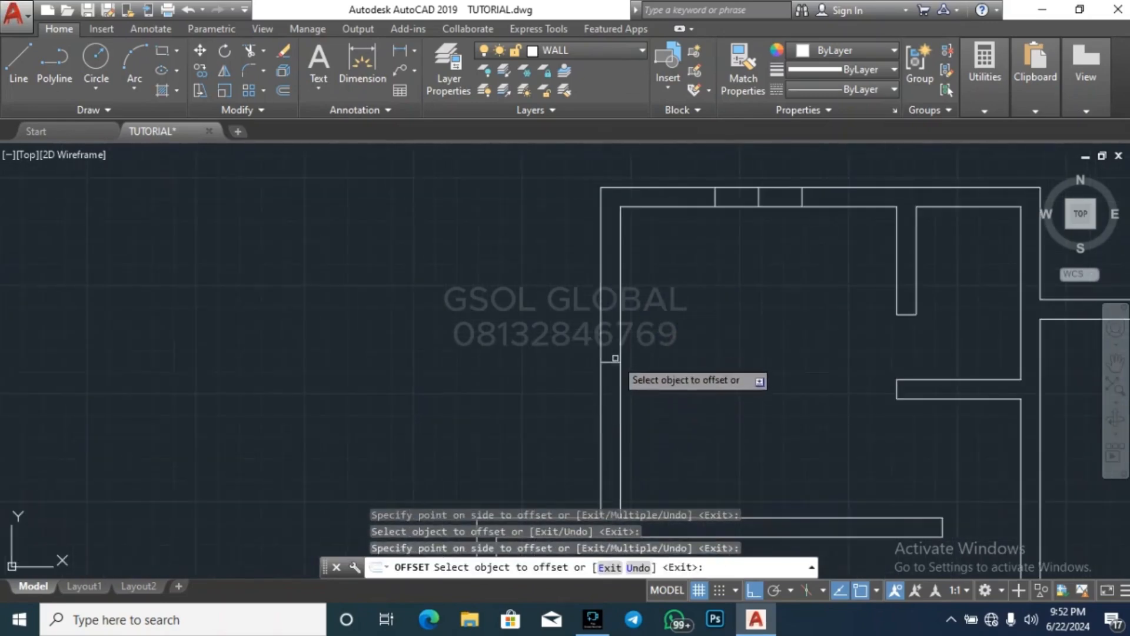
pyautogui.click(615, 361)
pyautogui.click(613, 330)
pyautogui.click(610, 362)
pyautogui.click(572, 403)
pyautogui.press('Escape')
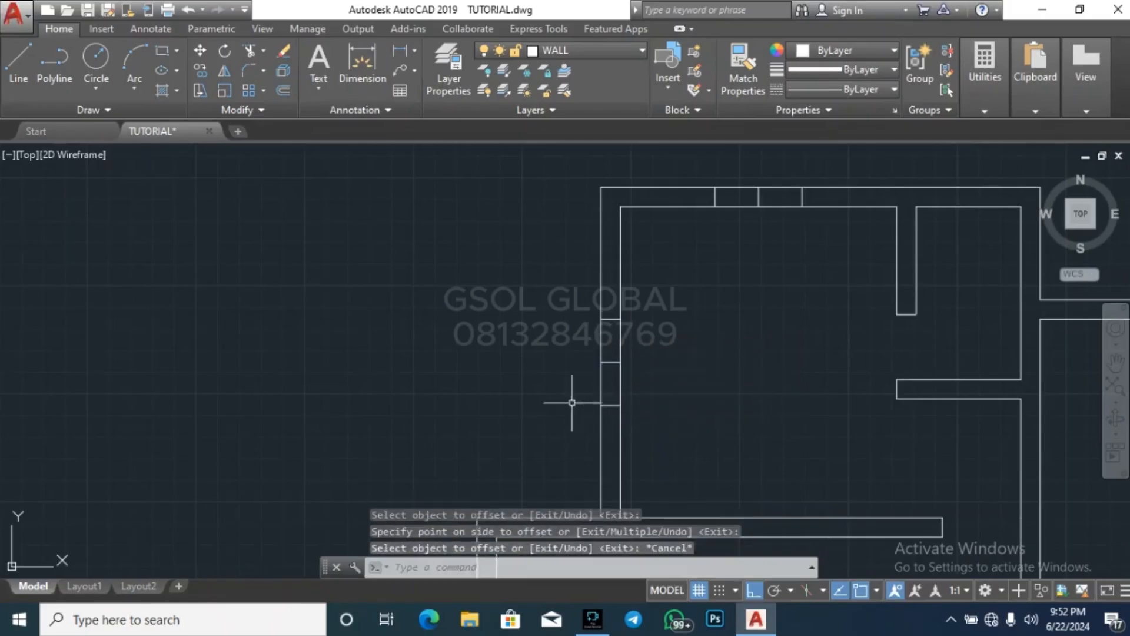
# Erase the middle lines in the upper-left bedroom's left and top walls, keeping the offset lines
pyautogui.click(572, 403)
pyautogui.click(668, 346)
pyautogui.press('Delete')
pyautogui.click(739, 254)
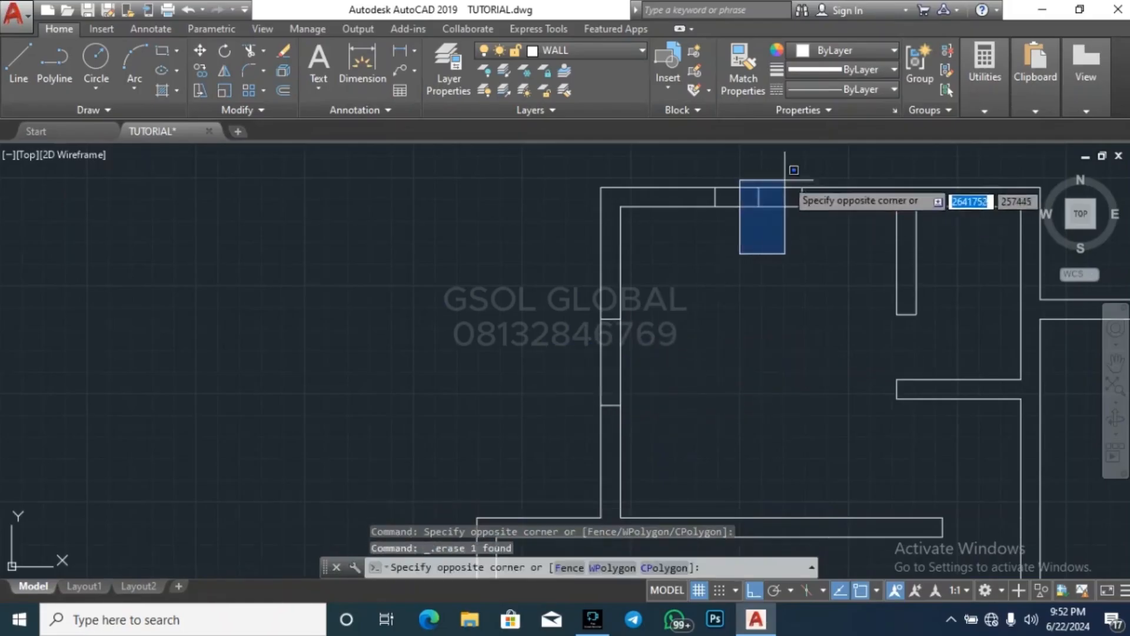
pyautogui.click(785, 180)
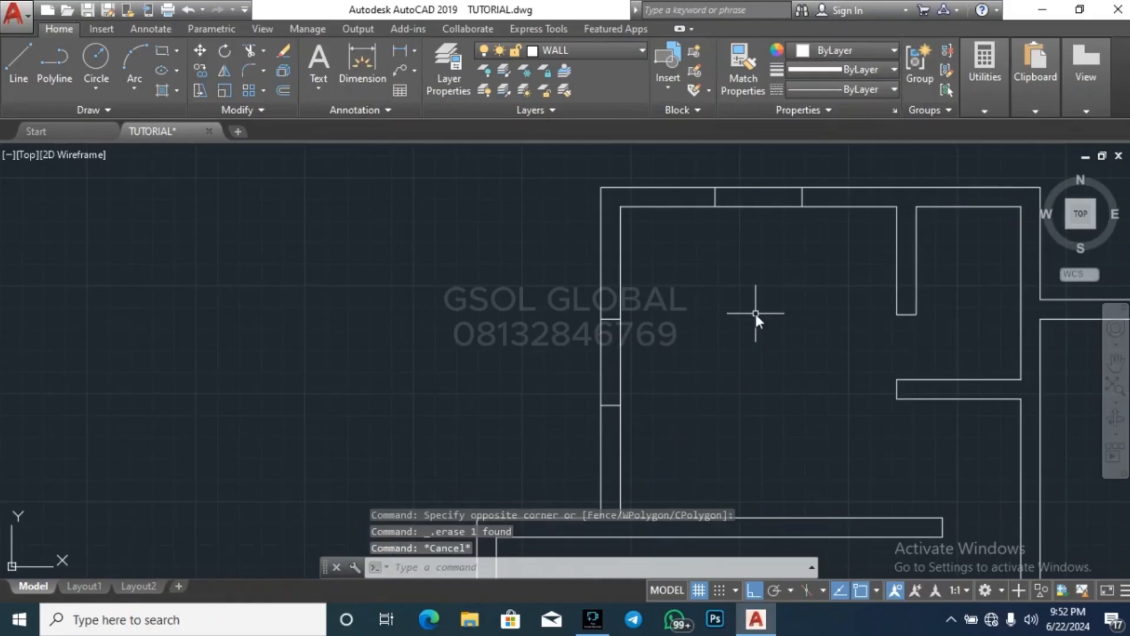
# Trim the wall faces between the offset lines in the upper-left bedroom's top and left walls to cut both window openings
pyautogui.write('tr')
pyautogui.press('Return')
pyautogui.press('Return')
pyautogui.click(759, 188)
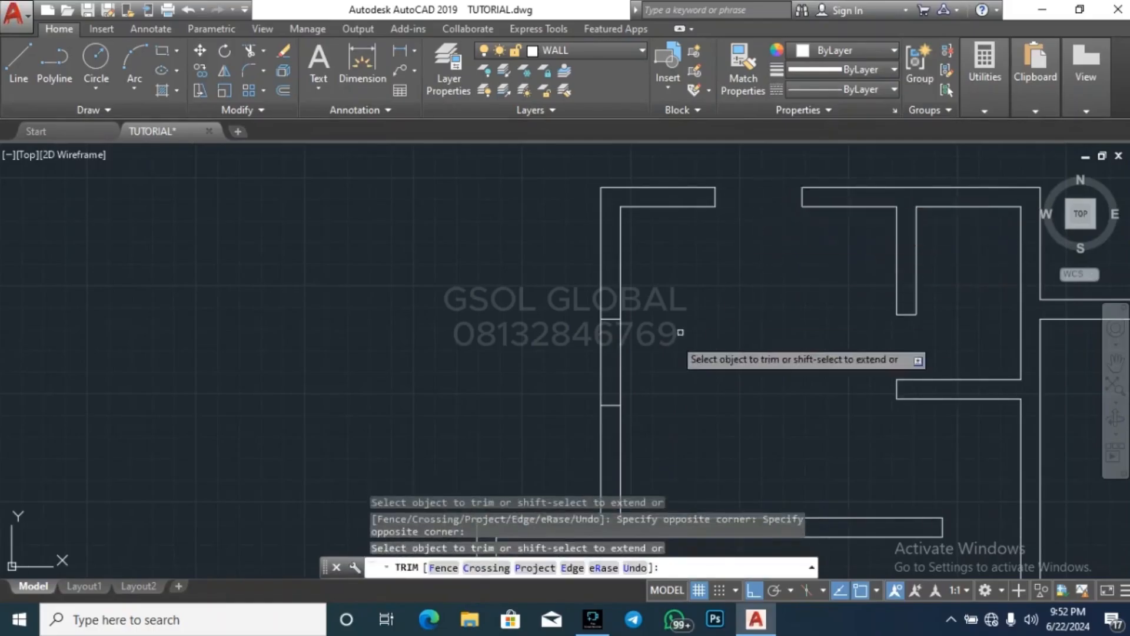
pyautogui.press('Escape')
pyautogui.scroll(-2, 417, 350)
pyautogui.press('Escape')
pyautogui.press('Escape')
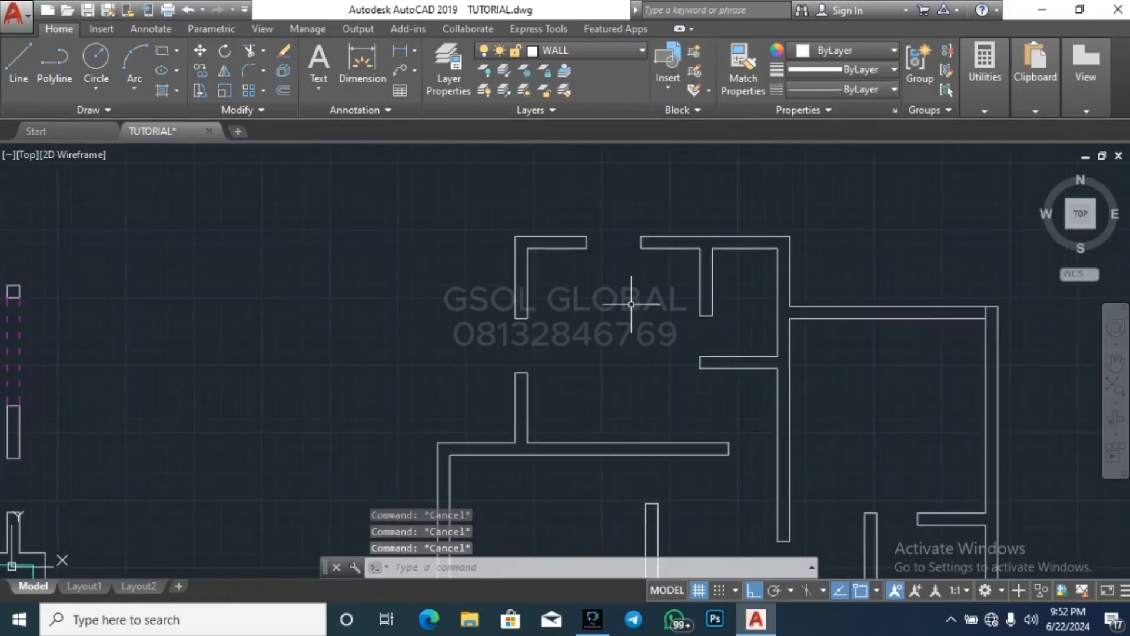
# Draw a vertical line across the top wall of the small room beside the upper-left bedroom, at its inner face's midpoint
pyautogui.write('l')
pyautogui.press('Return')
pyautogui.scroll(4, 771, 206)
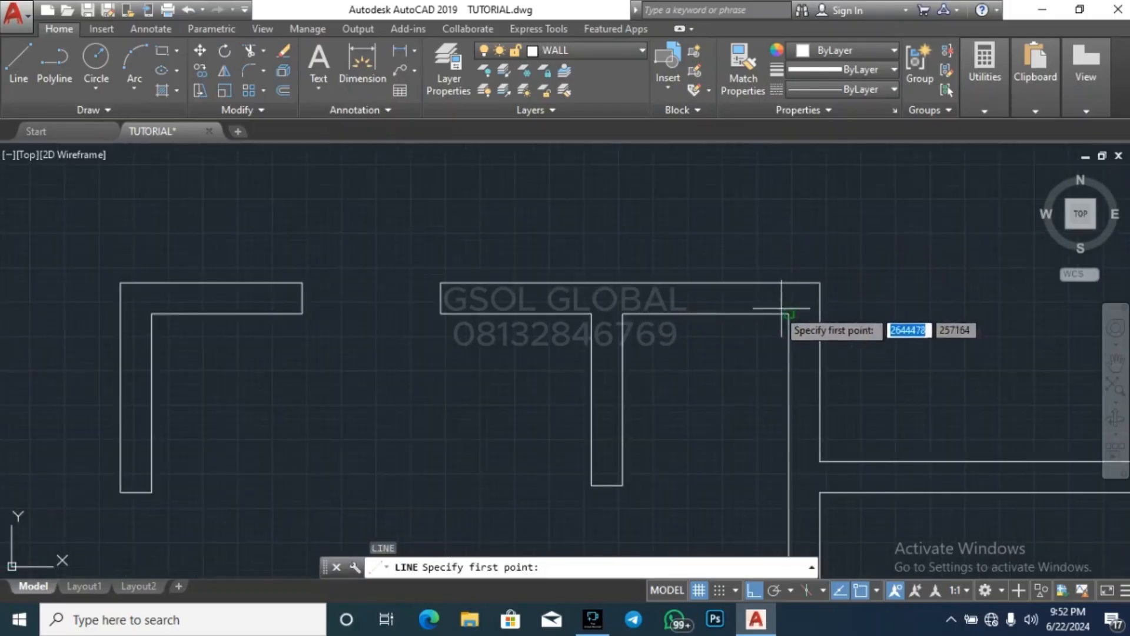
pyautogui.click(706, 313)
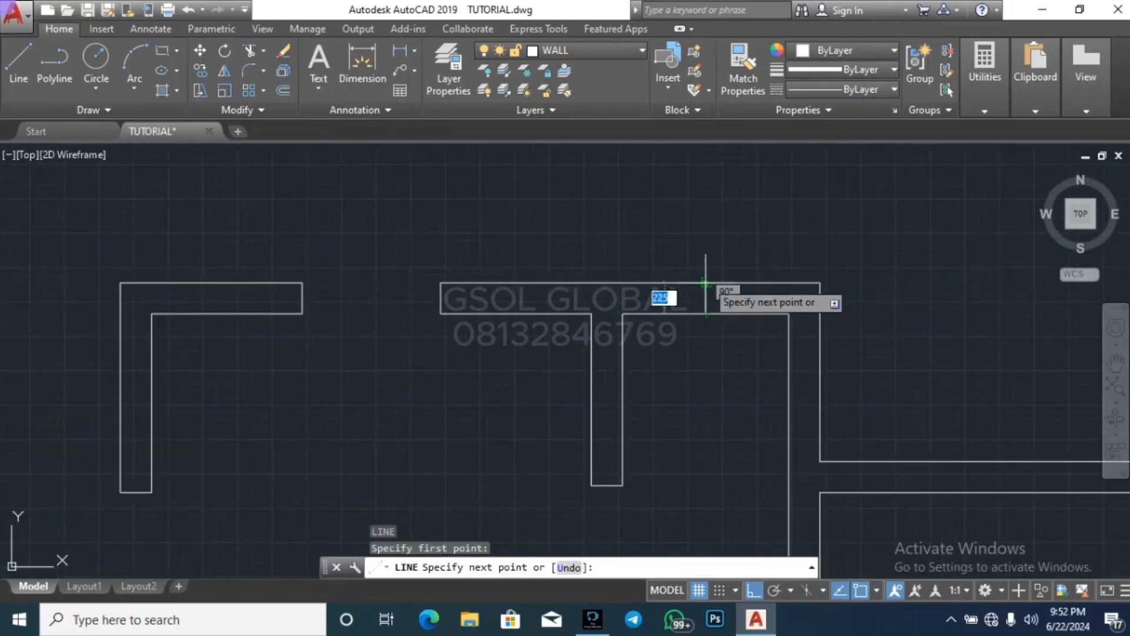
pyautogui.click(706, 283)
pyautogui.press('Escape')
pyautogui.press('Escape')
pyautogui.press('Escape')
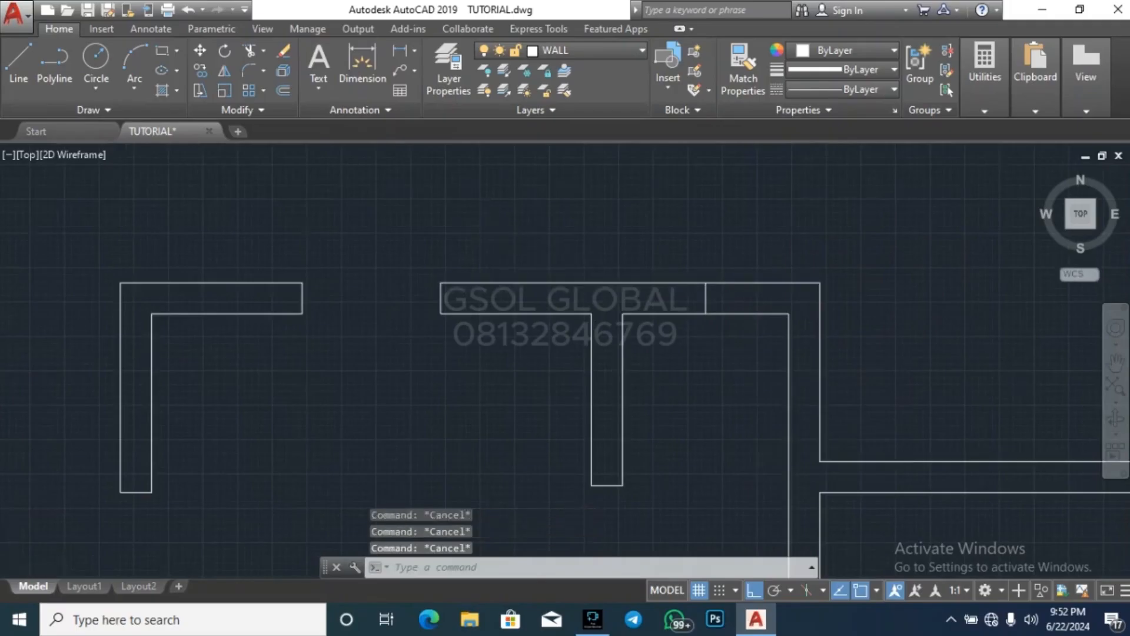
pyautogui.scroll(-3, 675, 324)
pyautogui.press('Return')
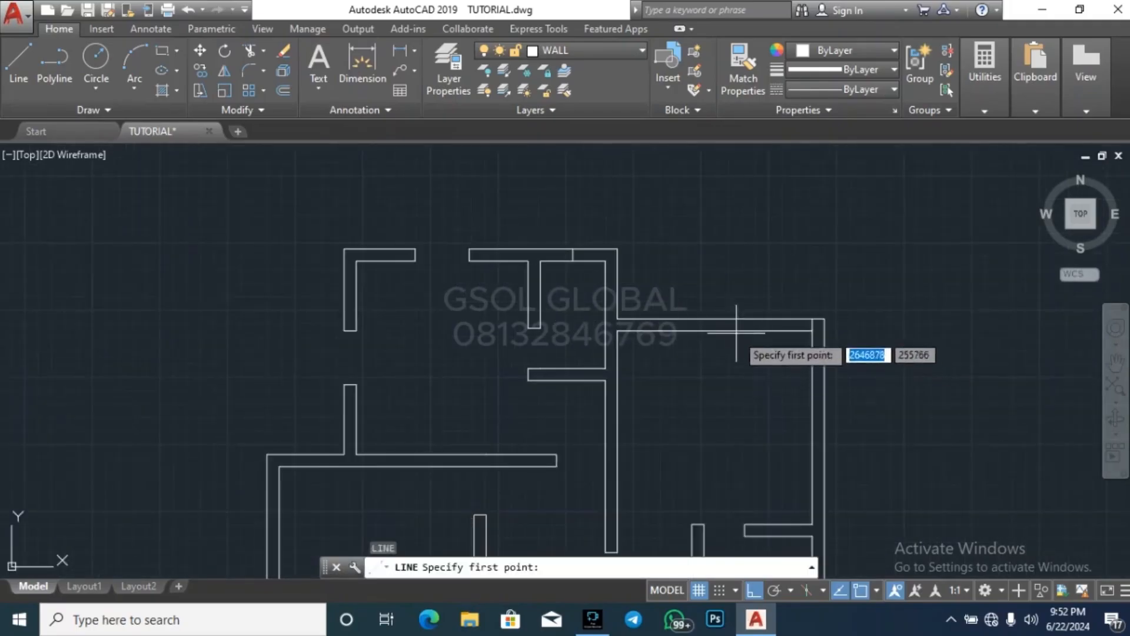
pyautogui.press('Escape')
pyautogui.press('Escape')
# Trim the stray line segment crossing the wall thickness at the upper-right bedroom's top outer corner
pyautogui.scroll(4, 766, 327)
pyautogui.write('tr')
pyautogui.press('Return')
pyautogui.press('Return')
pyautogui.scroll(2, 795, 311)
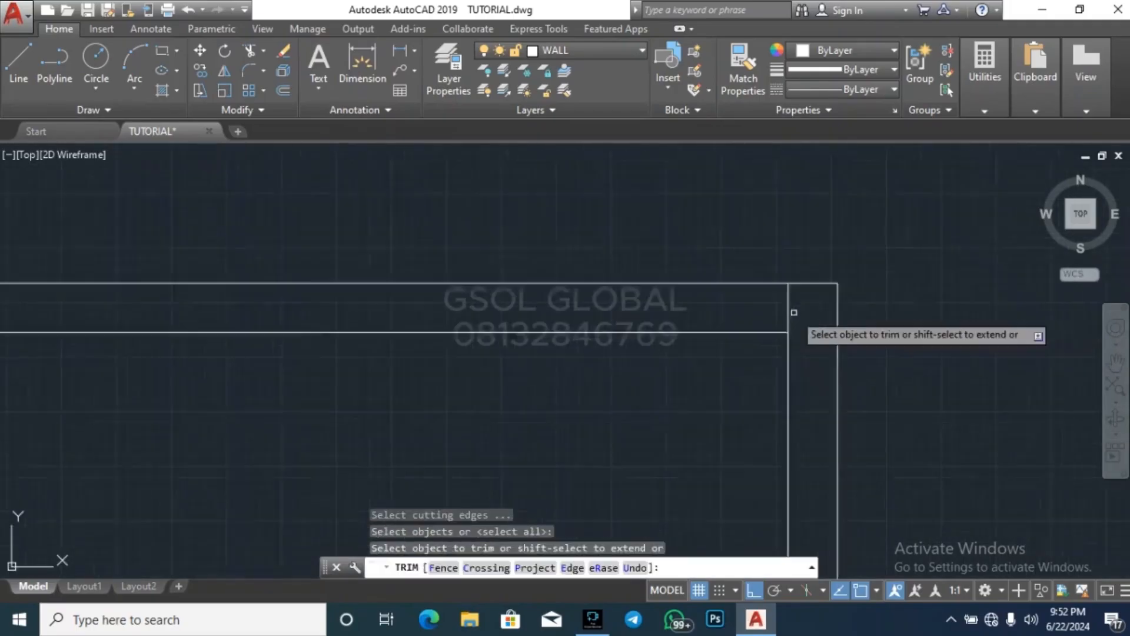
pyautogui.scroll(2, 795, 315)
pyautogui.click(813, 324)
pyautogui.click(760, 297)
pyautogui.scroll(-2, 786, 276)
pyautogui.press('Escape')
pyautogui.press('Escape')
pyautogui.press('Escape')
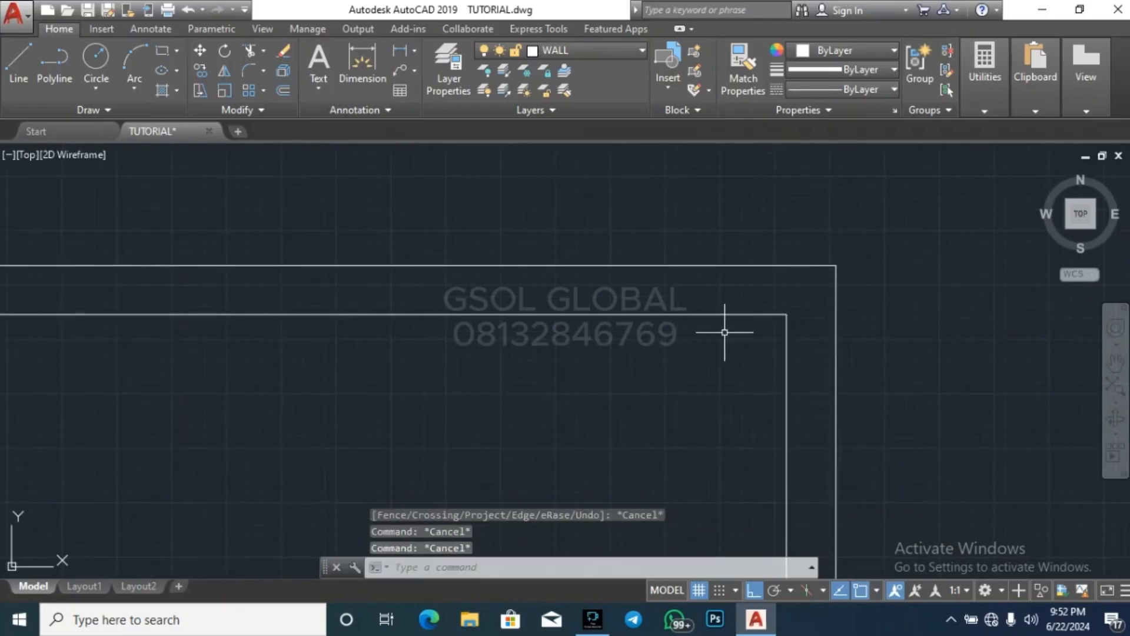
# Draw a vertical line across the upper-right bedroom's top wall at its inner face's midpoint
pyautogui.press('Return')
pyautogui.scroll(-3, 733, 314)
pyautogui.click(601, 315)
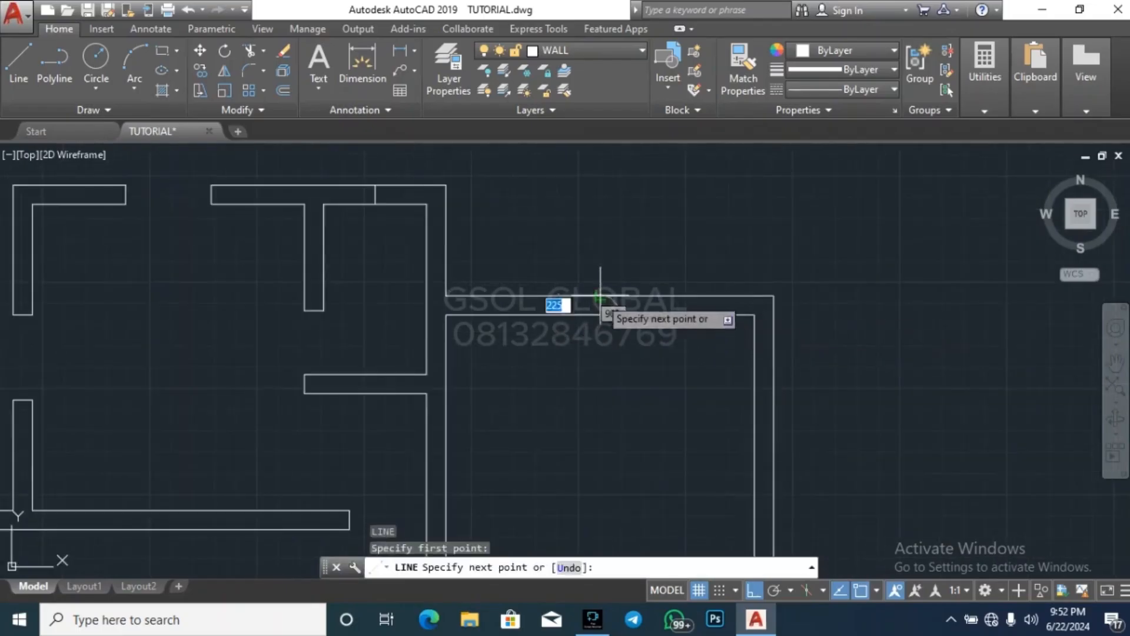
pyautogui.click(600, 295)
pyautogui.press('Escape')
# Draw a horizontal line across the upper-right bedroom's right wall at its inner face's midpoint
pyautogui.press('Return')
pyautogui.scroll(-3, 743, 449)
pyautogui.scroll(2, 765, 449)
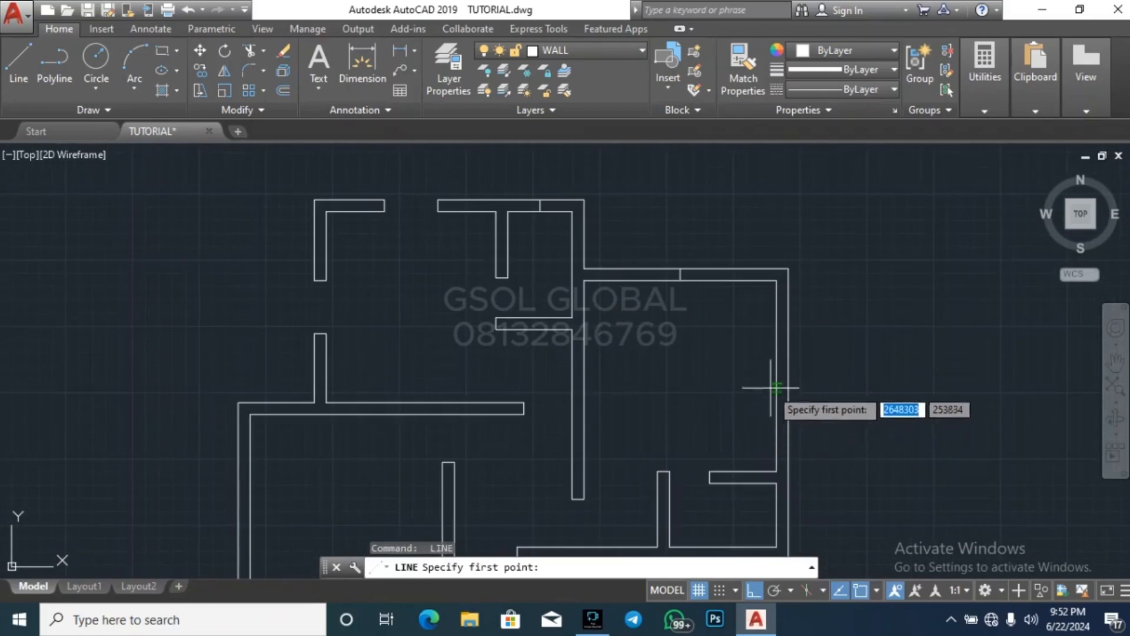
pyautogui.click(778, 375)
pyautogui.click(789, 375)
pyautogui.press('Escape')
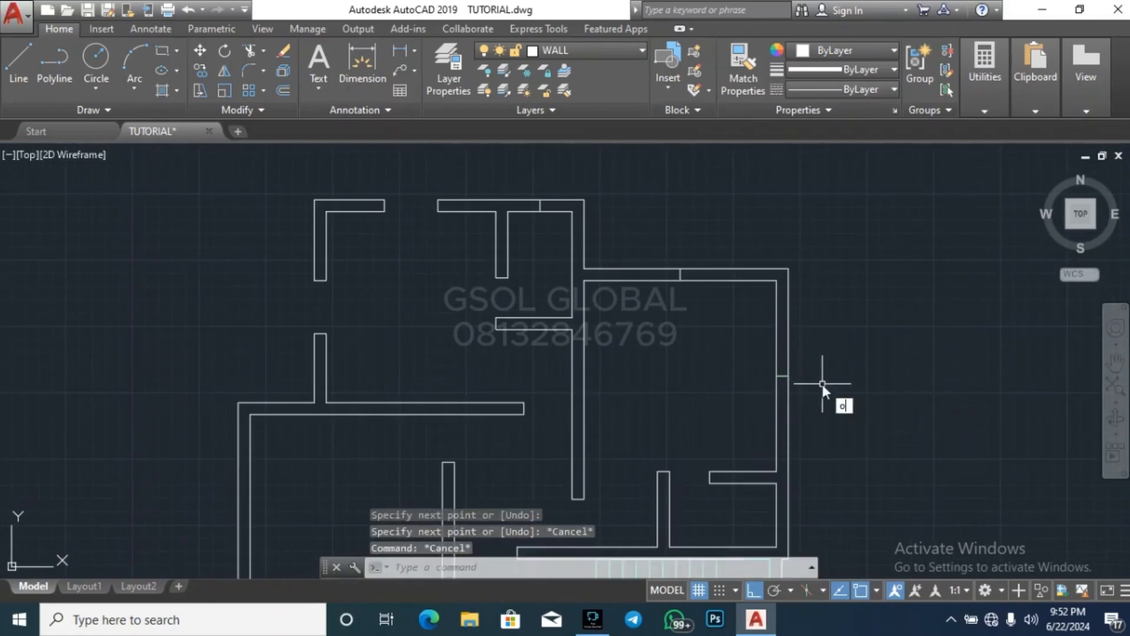
# Offset the midpoint line in the upper-right bedroom's right wall by 500 upward and downward
pyautogui.press('Return')
pyautogui.press('Return')
pyautogui.scroll(4, 783, 375)
pyautogui.click(777, 384)
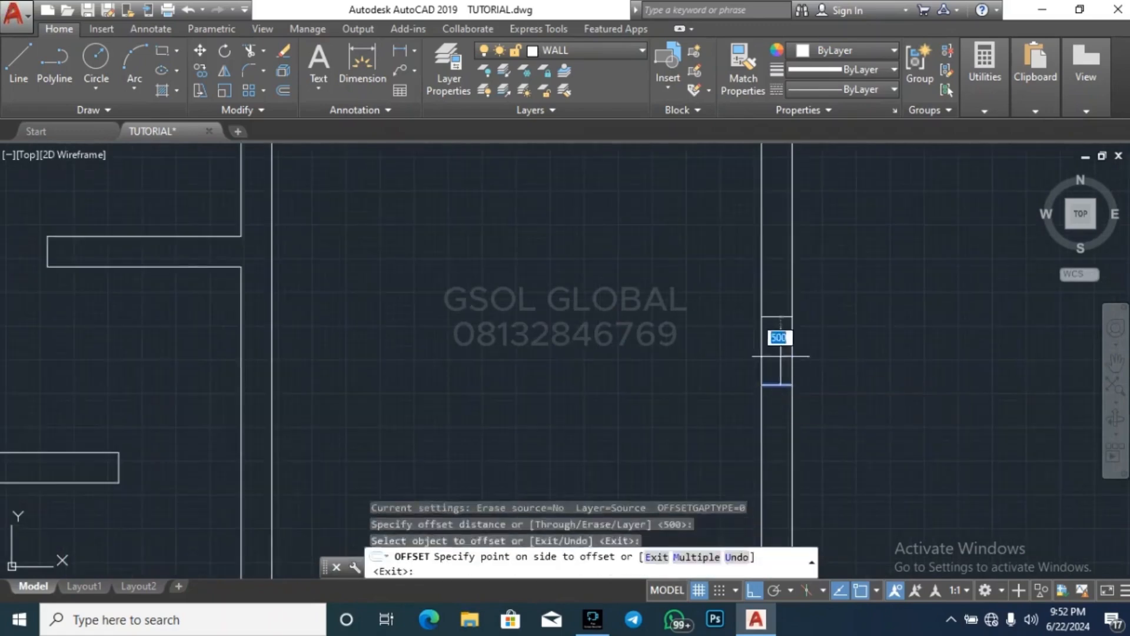
pyautogui.click(781, 356)
pyautogui.click(777, 384)
pyautogui.click(777, 409)
pyautogui.scroll(-5, 752, 453)
pyautogui.scroll(5, 639, 302)
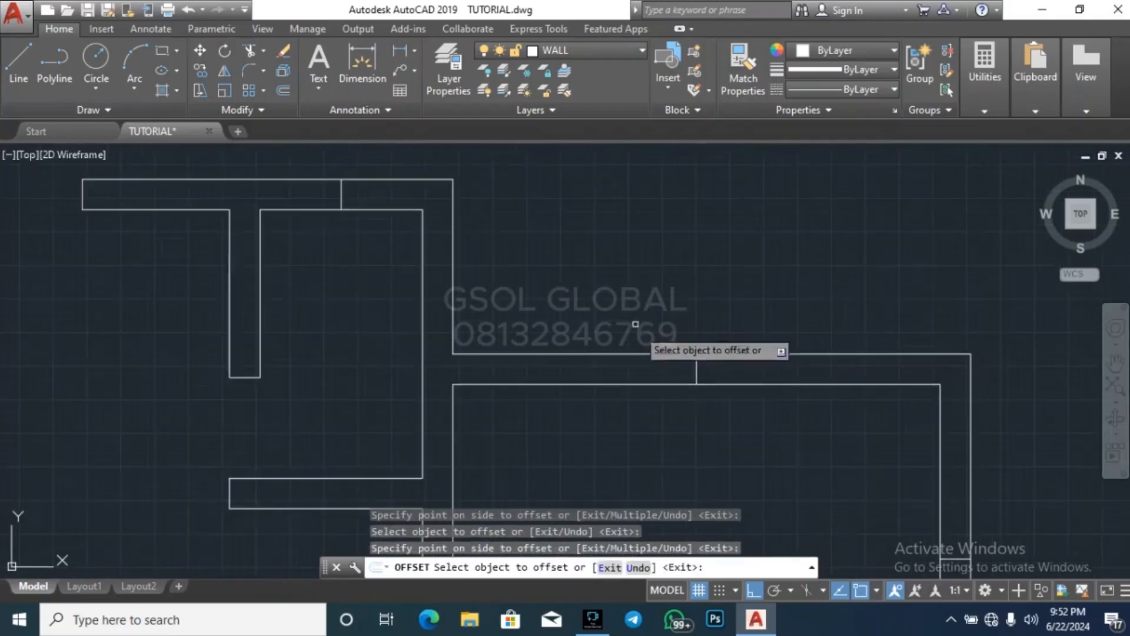
# Offset the midpoint line in the upper-right bedroom's top wall by 500 to both sides
pyautogui.click(696, 366)
pyautogui.click(699, 369)
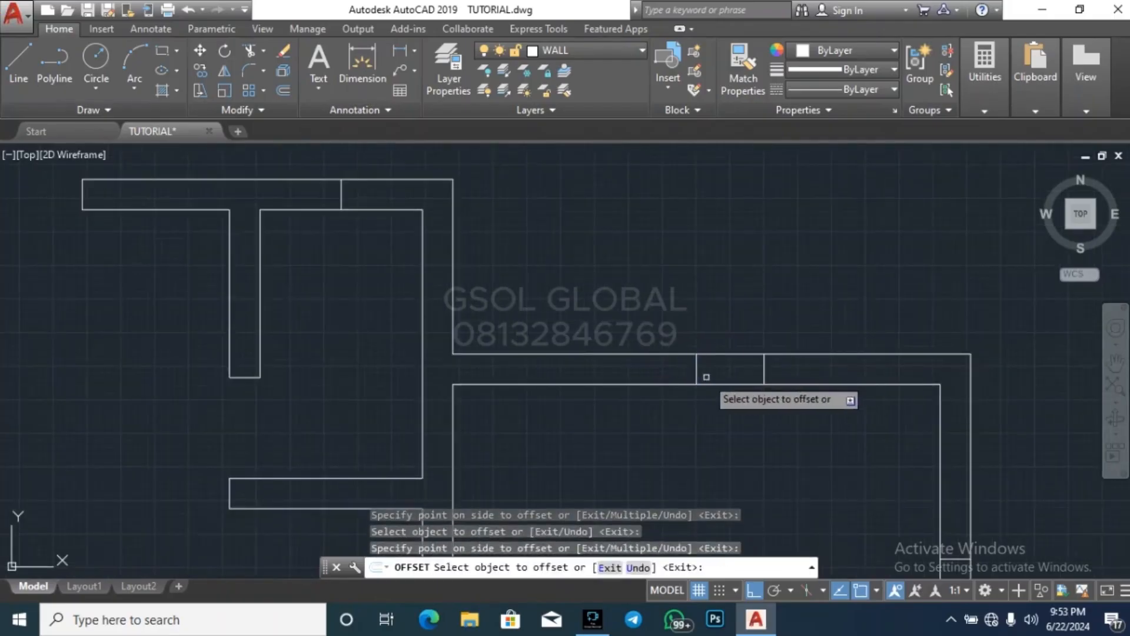
pyautogui.click(695, 362)
pyautogui.click(660, 363)
pyautogui.press('Escape')
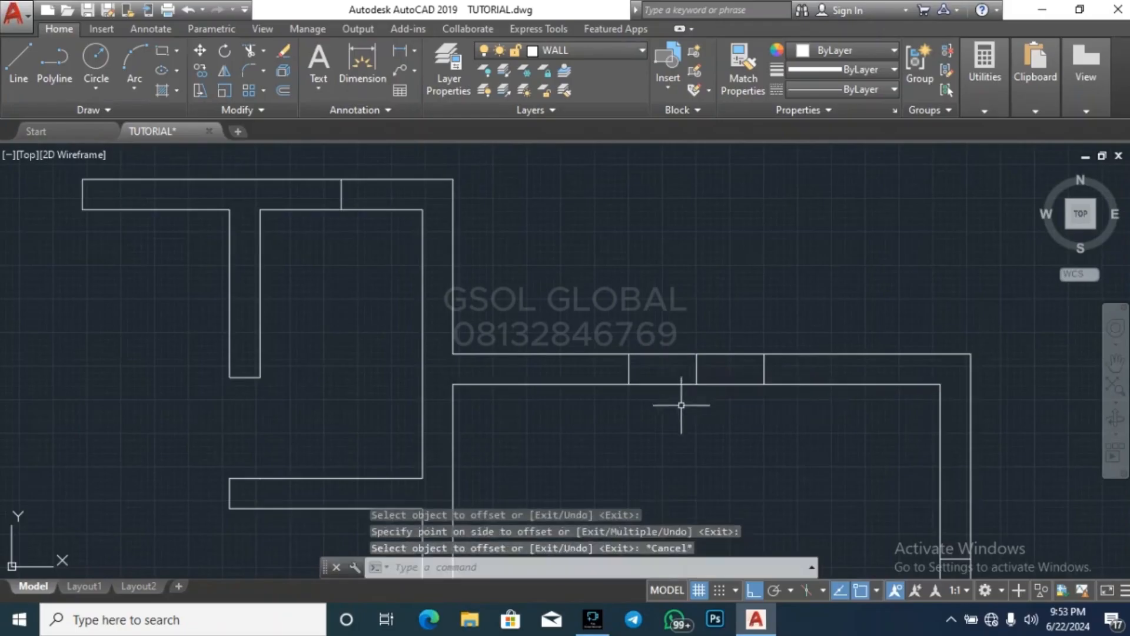
pyautogui.press('Escape')
# Erase the midpoint lines in the upper-right bedroom's top and right walls, keeping the offset lines
pyautogui.click(681, 405)
pyautogui.click(741, 310)
pyautogui.press('Delete')
pyautogui.scroll(-6, 643, 309)
pyautogui.scroll(6, 696, 403)
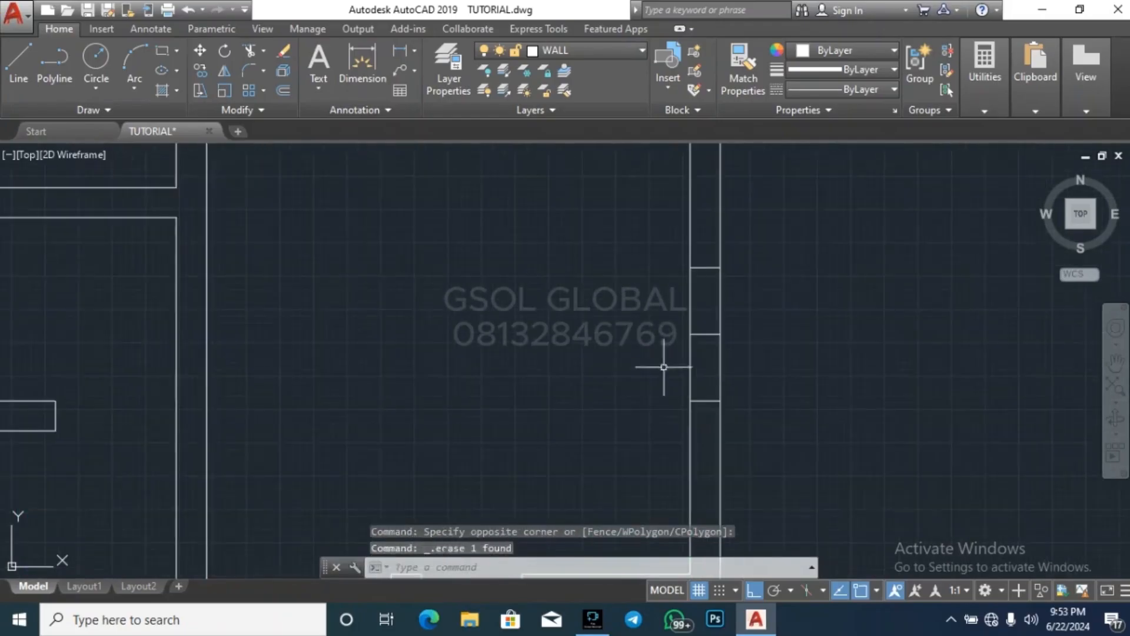
pyautogui.click(627, 367)
pyautogui.click(786, 316)
pyautogui.press('Delete')
pyautogui.scroll(-5, 636, 382)
pyautogui.press('Escape')
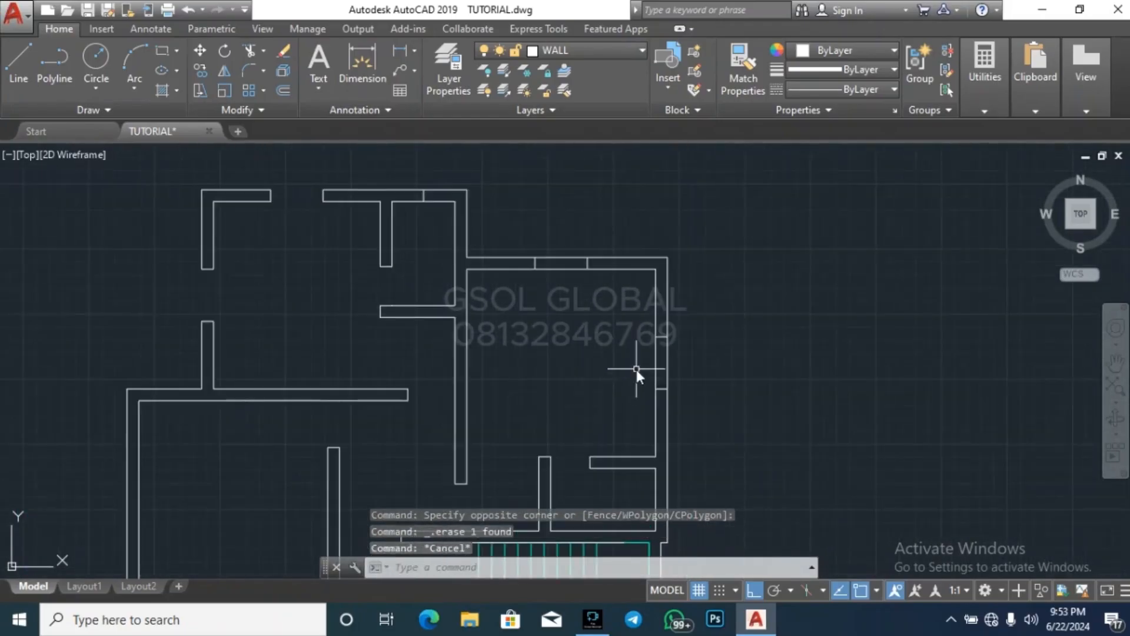
# Trim the wall faces between the offset lines in the upper-right bedroom's right and top walls to open both windows
pyautogui.write('tr')
pyautogui.press('Return')
pyautogui.press('Return')
pyautogui.click(676, 366)
pyautogui.click(599, 371)
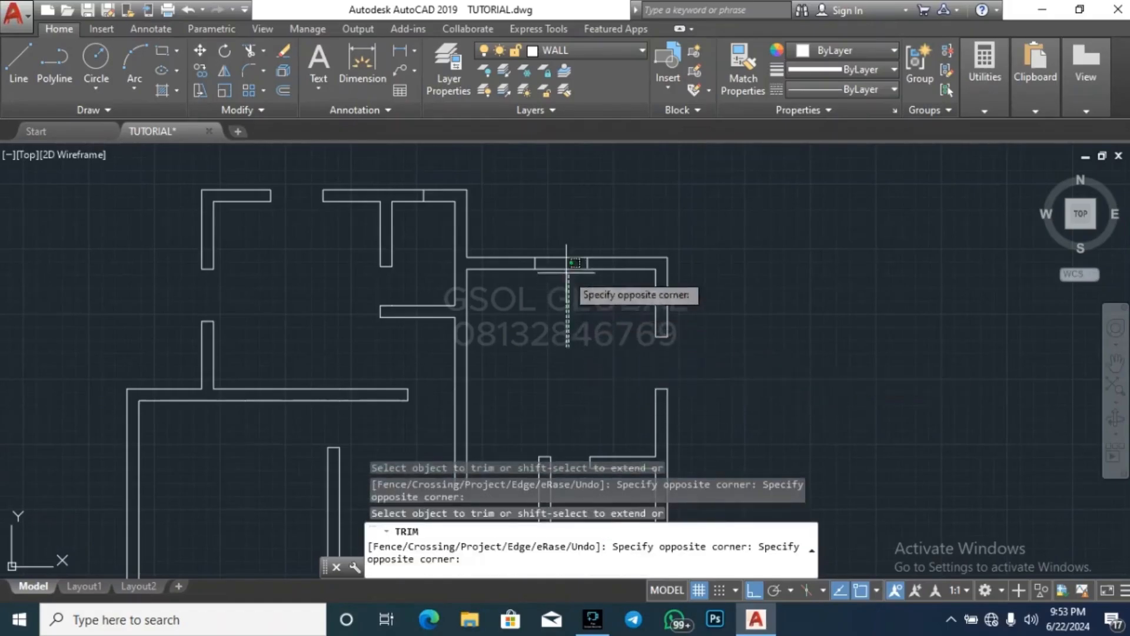
pyautogui.click(568, 201)
pyautogui.press('Escape')
pyautogui.press('Escape')
pyautogui.scroll(-4, 655, 218)
pyautogui.press('Escape')
pyautogui.press('Escape')
pyautogui.scroll(2, 663, 350)
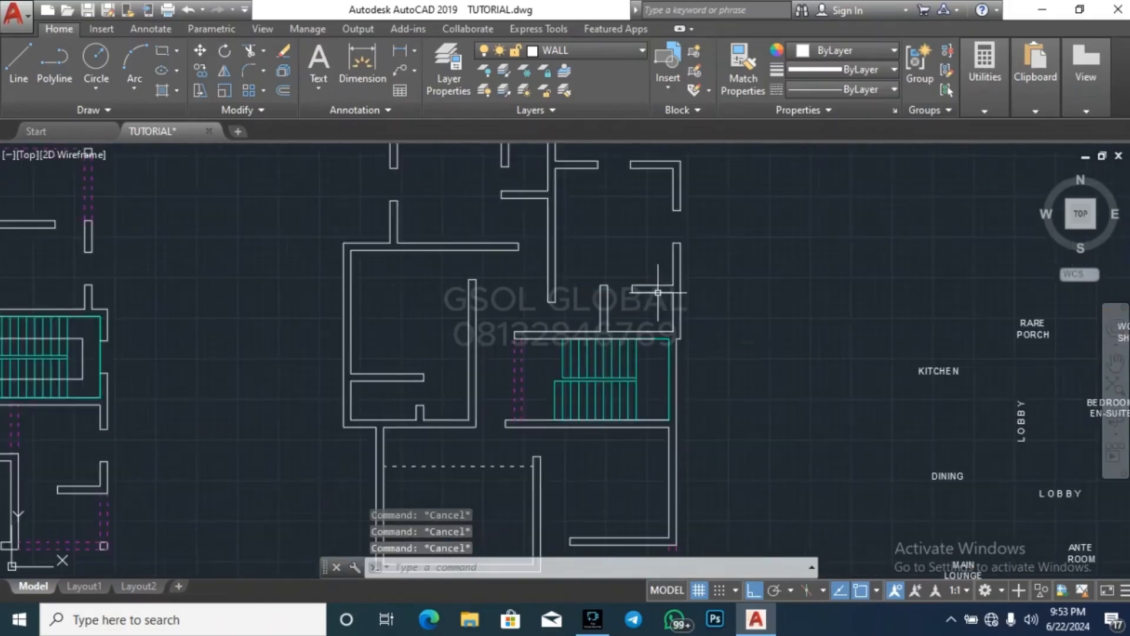
# Draw a horizontal line across the right wall of the right-hand plan's stairwell at its inner face's midpoint
pyautogui.scroll(-2, 664, 347)
pyautogui.scroll(6, 667, 339)
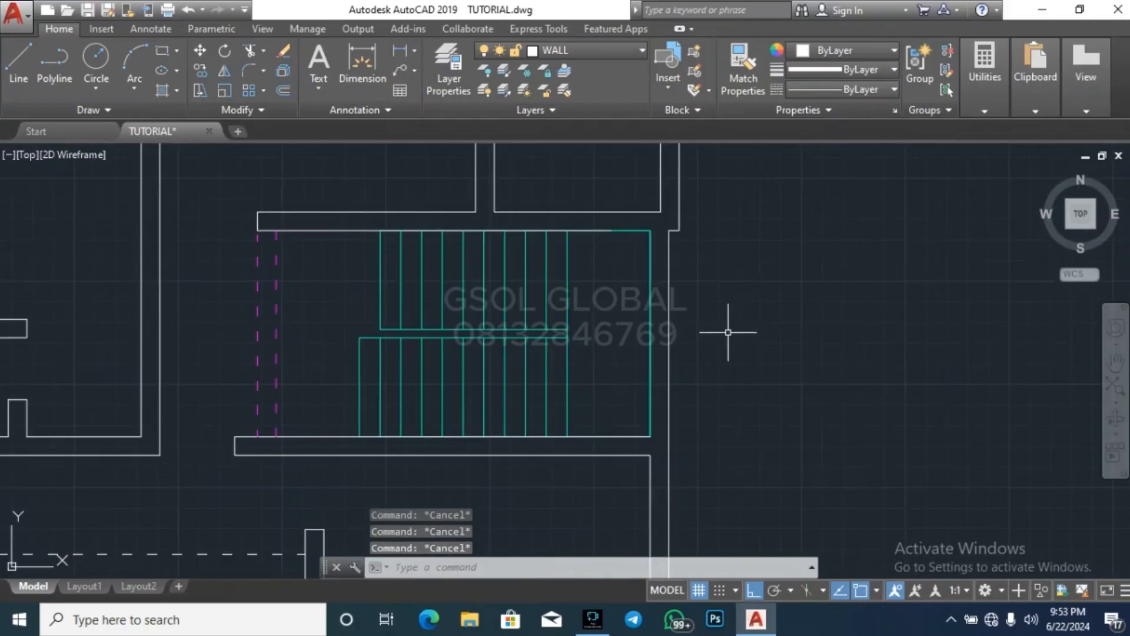
pyautogui.write('l')
pyautogui.press('Return')
pyautogui.click(650, 334)
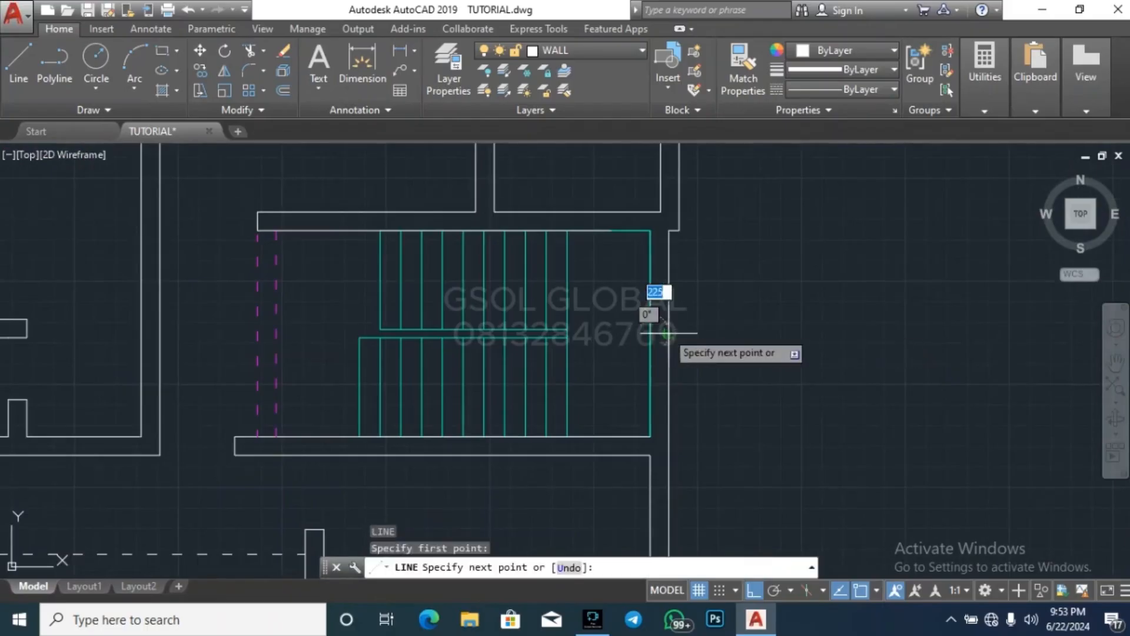
pyautogui.press('Escape')
pyautogui.press('Escape')
pyautogui.press('Escape')
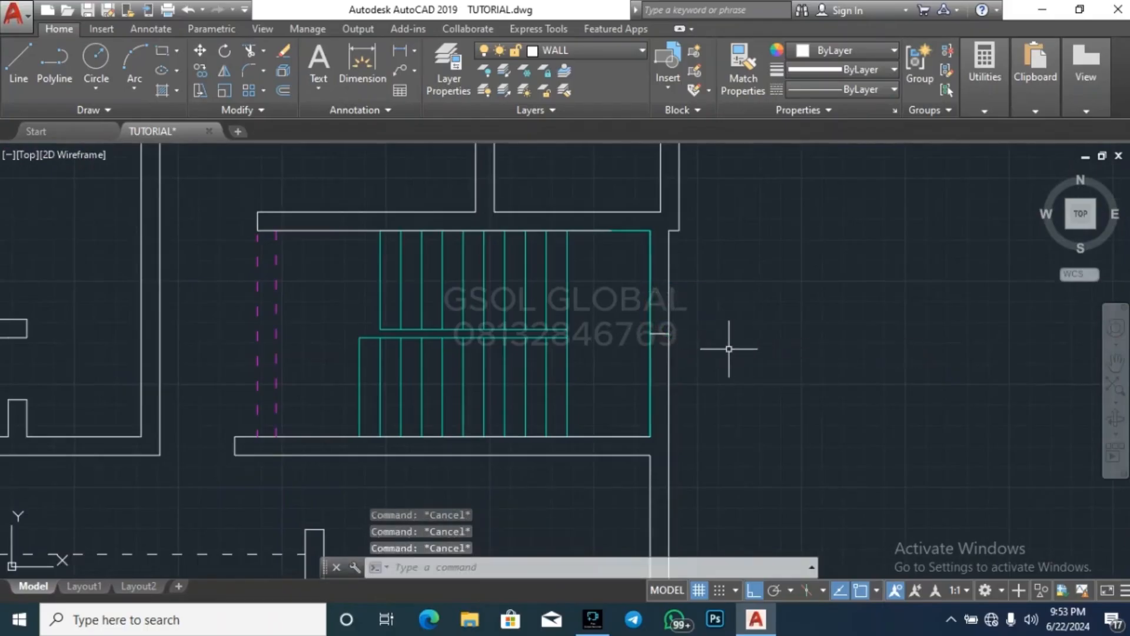
# Offset the midpoint line in the stairwell's right wall by 500 upward and downward
pyautogui.write('o')
pyautogui.press('Return')
pyautogui.press('Return')
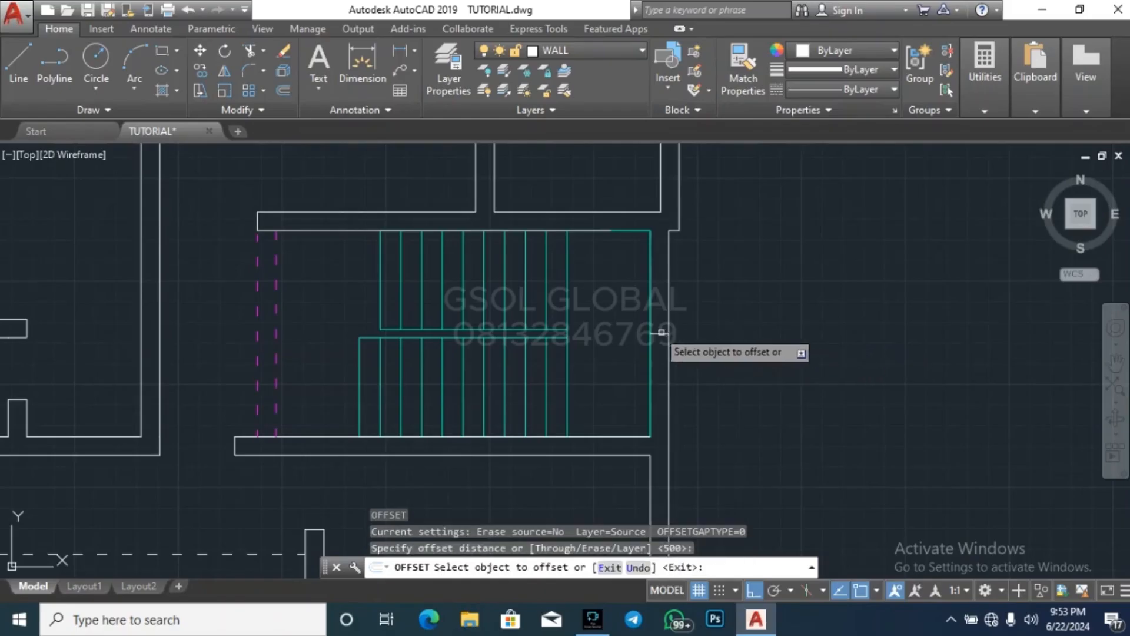
pyautogui.scroll(4, 653, 334)
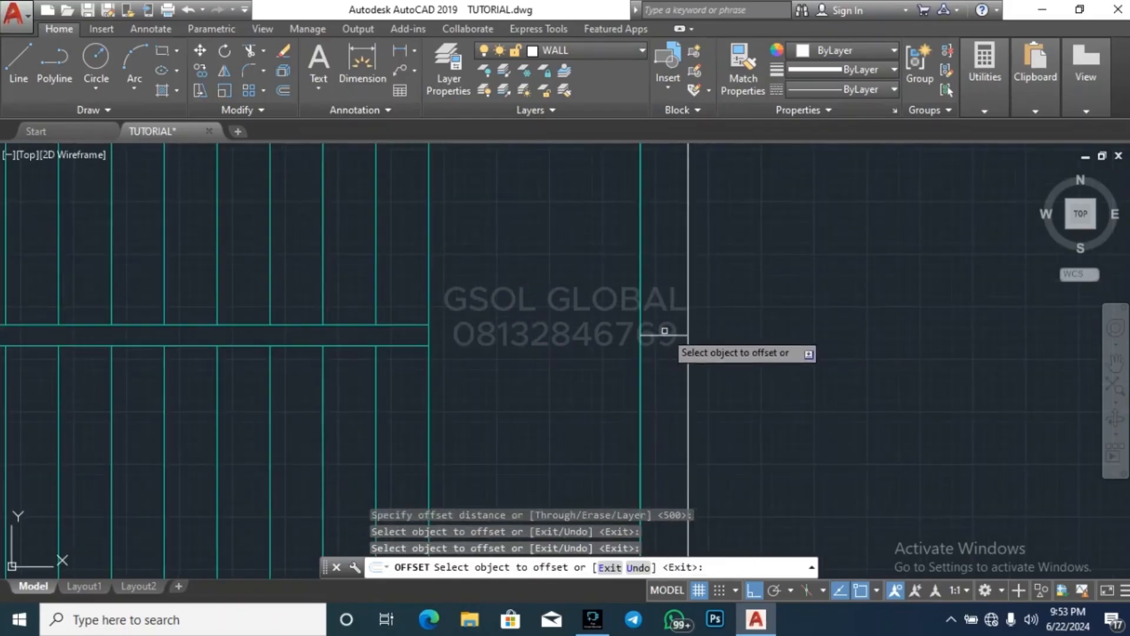
pyautogui.click(665, 336)
pyautogui.click(664, 321)
pyautogui.click(665, 335)
pyautogui.click(670, 379)
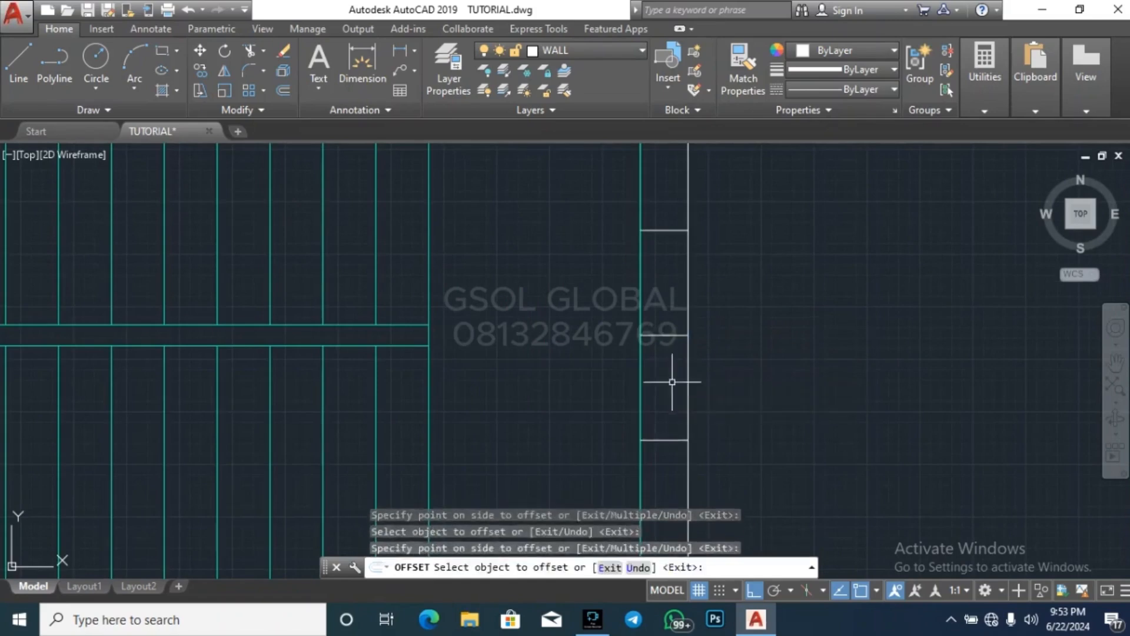
# Erase the midpoint line between the two offset lines in the stairwell's right wall
pyautogui.press('Escape')
pyautogui.press('Escape')
pyautogui.click(582, 365)
pyautogui.click(810, 287)
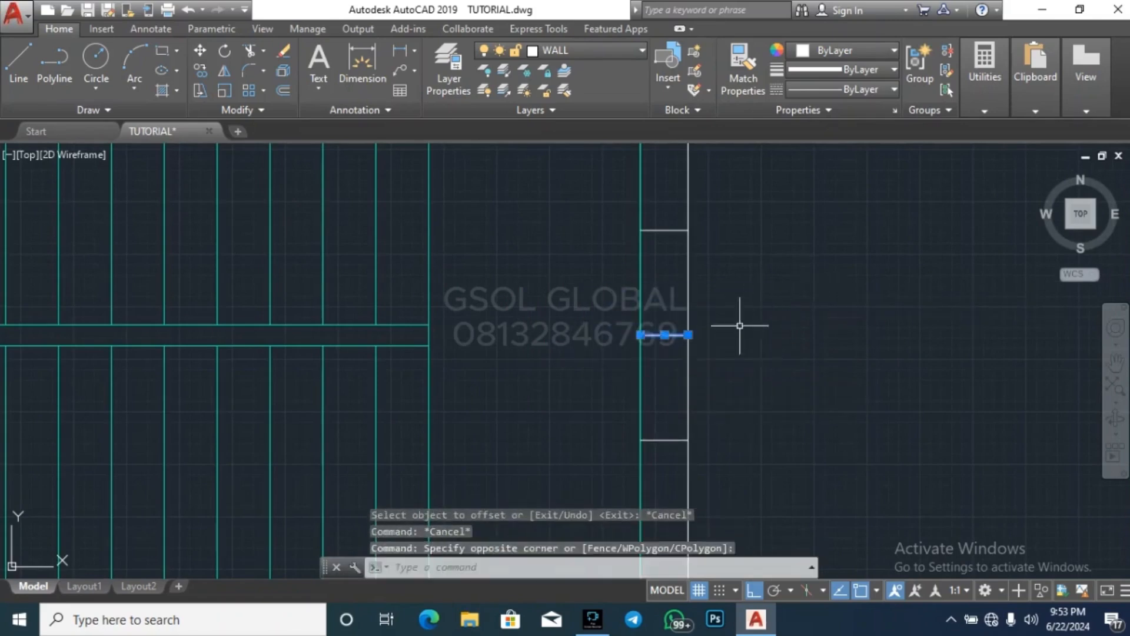
pyautogui.press('Delete')
pyautogui.press('Escape')
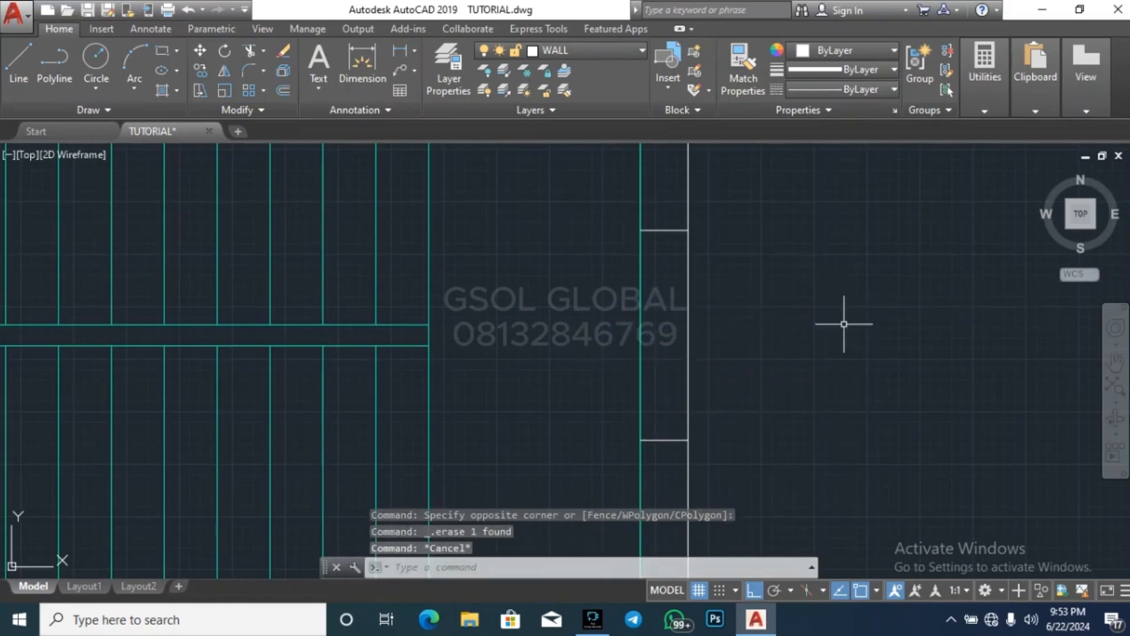
# Trim the outer wall face between the two offset lines beside the stairwell to open the window
pyautogui.press('Return')
pyautogui.press('Return')
pyautogui.click(777, 347)
pyautogui.click(686, 290)
pyautogui.press('Escape')
pyautogui.scroll(-4, 811, 265)
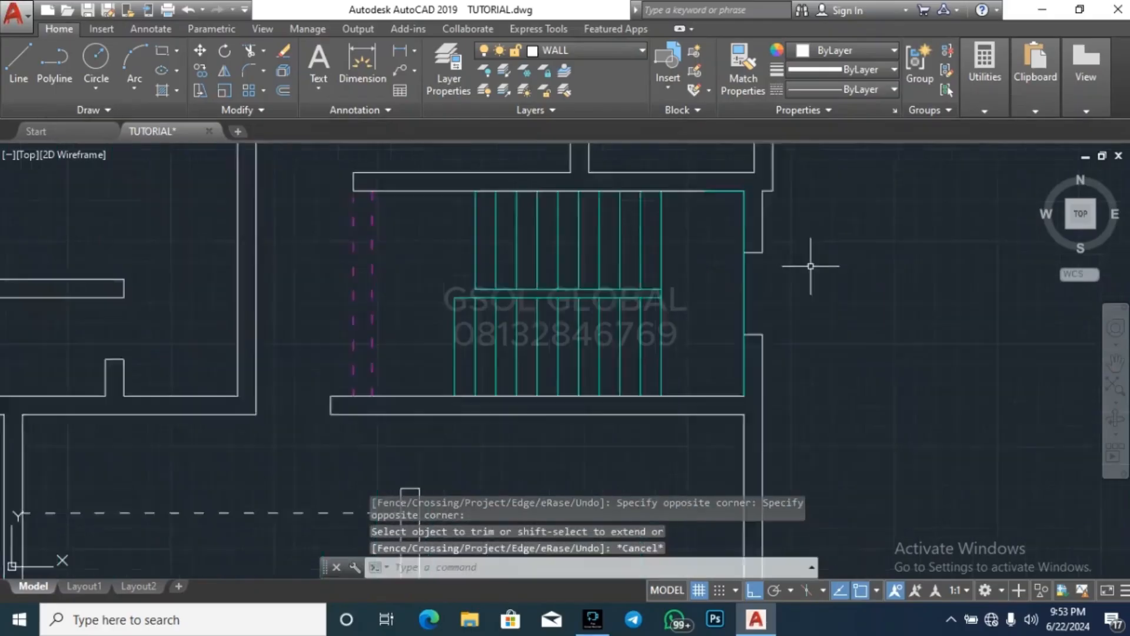
pyautogui.press('Escape')
pyautogui.press('Escape')
# Draw horizontal lines across the right wall of the room below the staircase at its upper and lower inner corners
pyautogui.press('l')
pyautogui.press('Return')
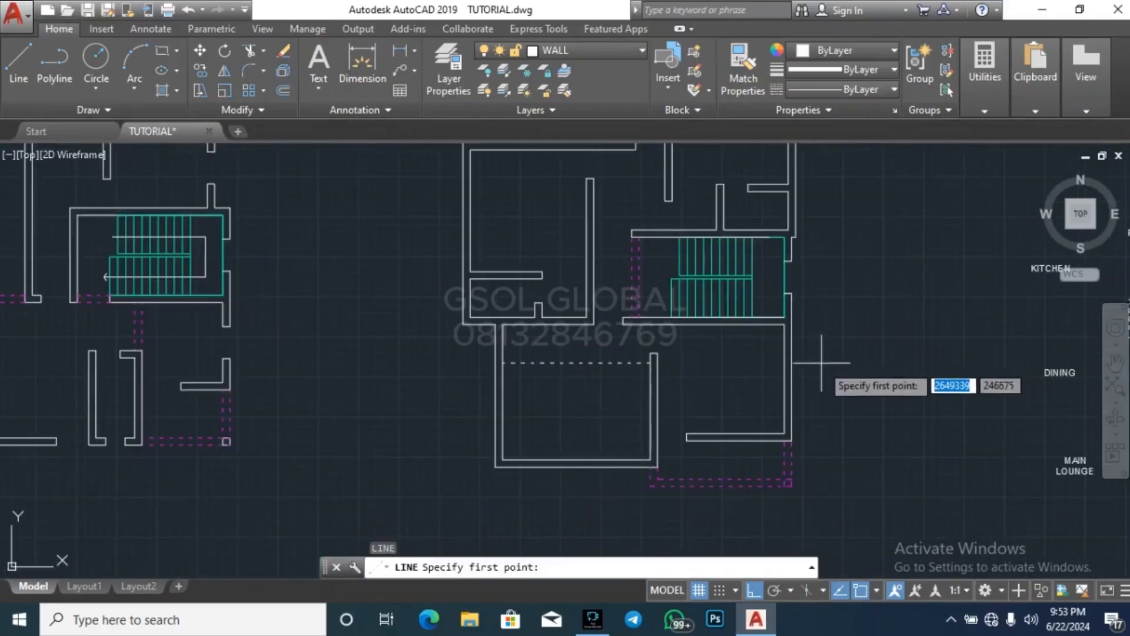
pyautogui.scroll(5, 801, 371)
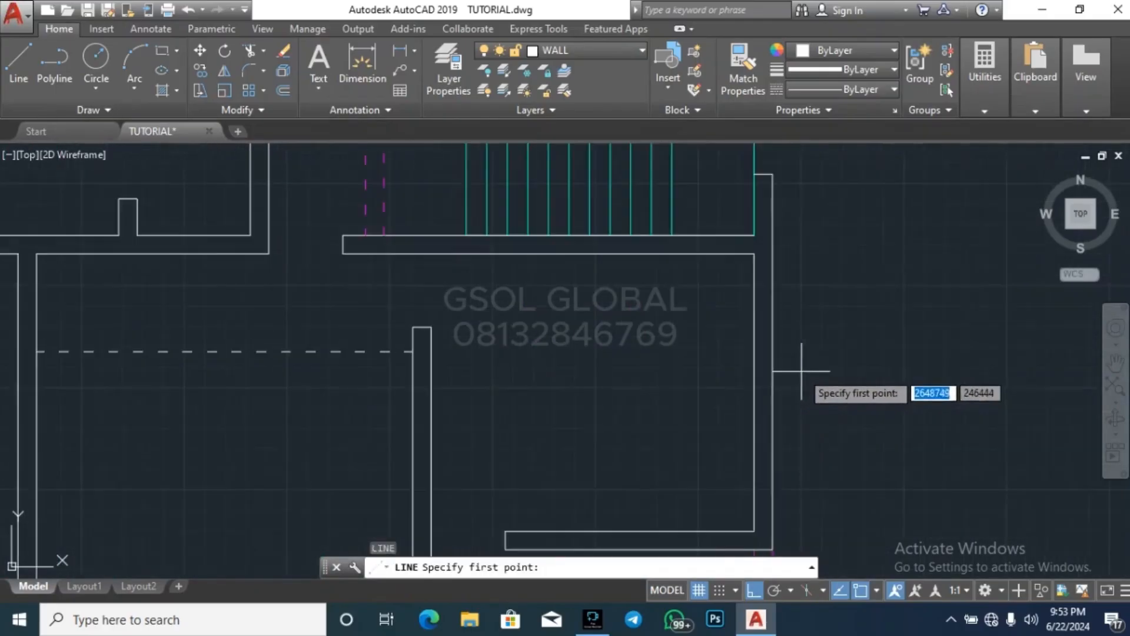
pyautogui.click(754, 254)
pyautogui.click(773, 253)
pyautogui.press('Escape')
pyautogui.press('space')
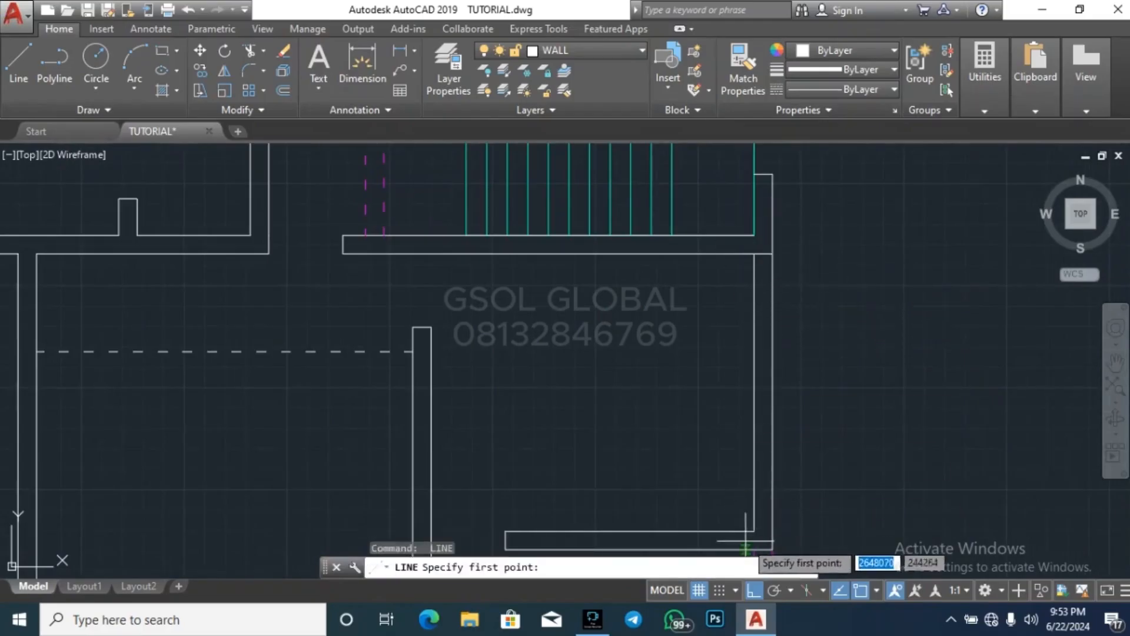
pyautogui.click(754, 531)
pyautogui.press('Escape')
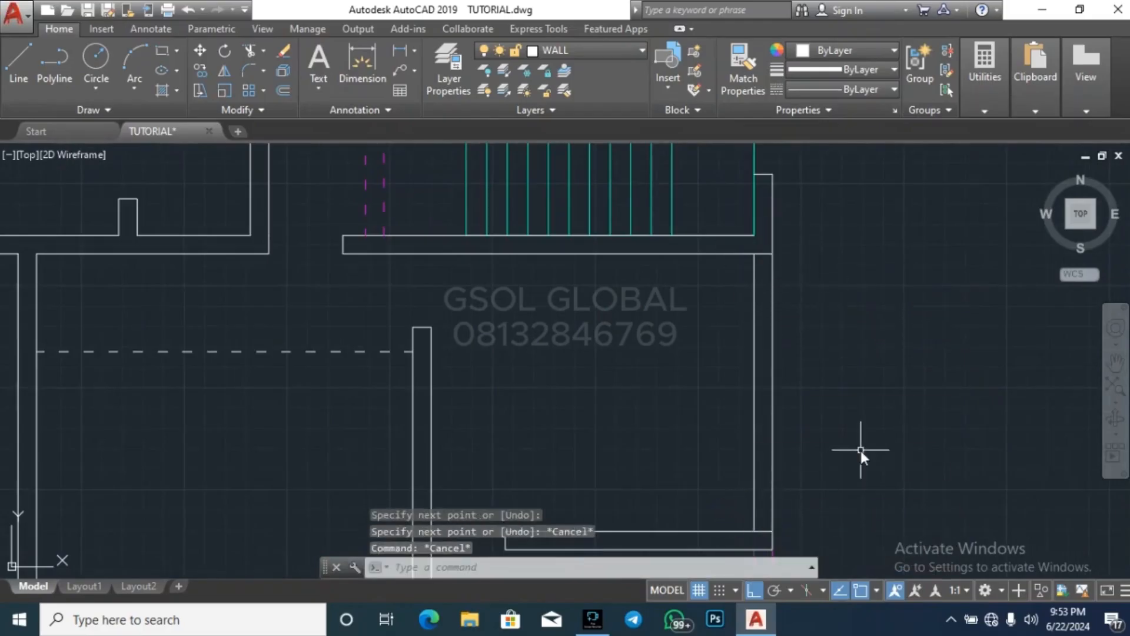
# Offset the two corner lines in that right wall by 1000 toward the middle of the wall
pyautogui.press('o')
pyautogui.press('Return')
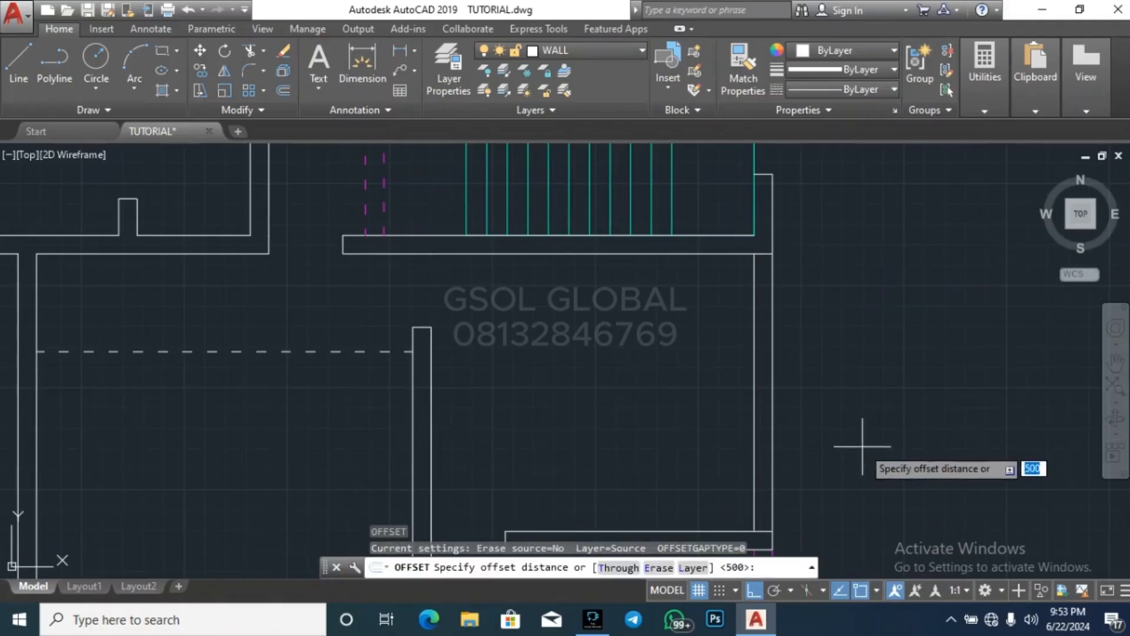
pyautogui.write('1000')
pyautogui.press('Return')
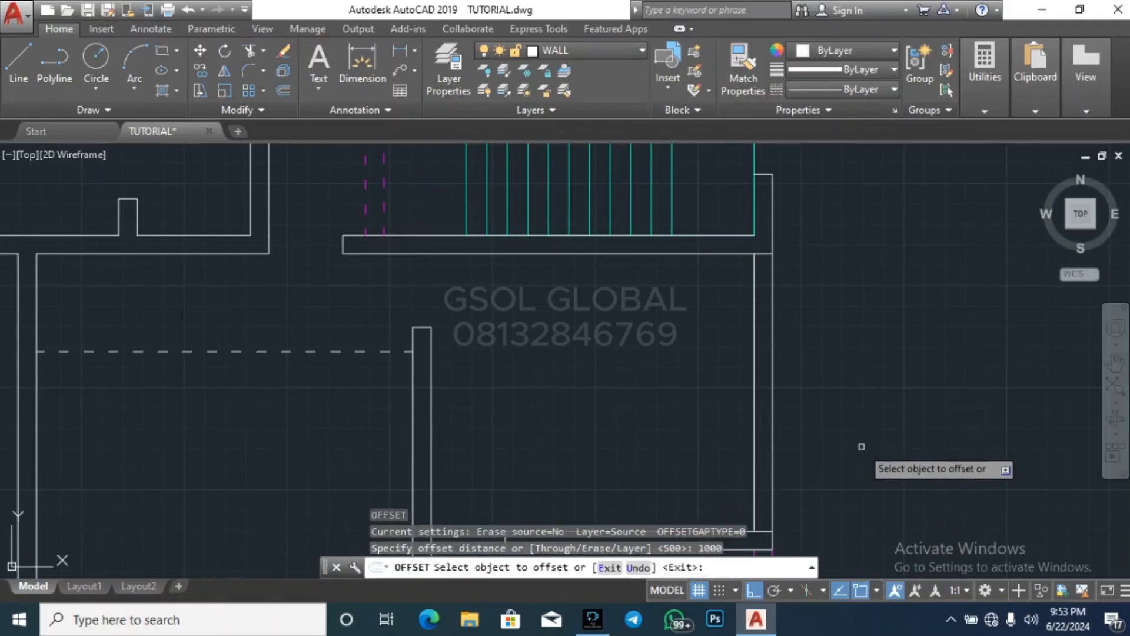
pyautogui.click(767, 531)
pyautogui.click(766, 485)
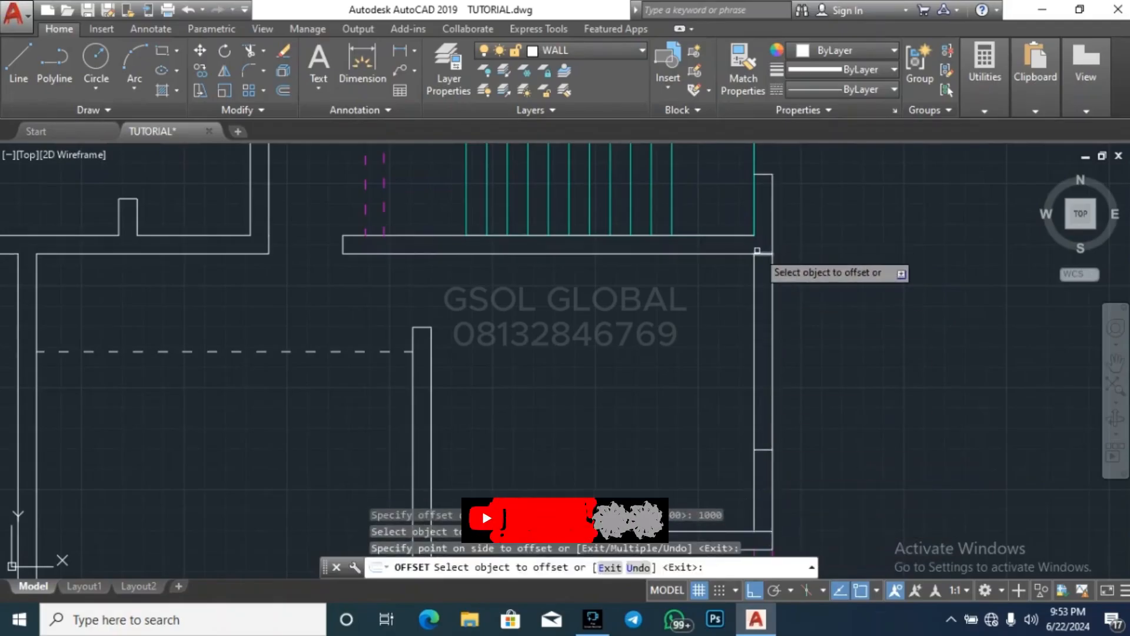
# Trim the right wall's faces between the room's upper corner and the upper offset line to open the window
pyautogui.press('Escape')
pyautogui.write('tr')
pyautogui.press('Return')
pyautogui.press('Return')
pyautogui.click(832, 309)
pyautogui.click(676, 282)
pyautogui.click(818, 284)
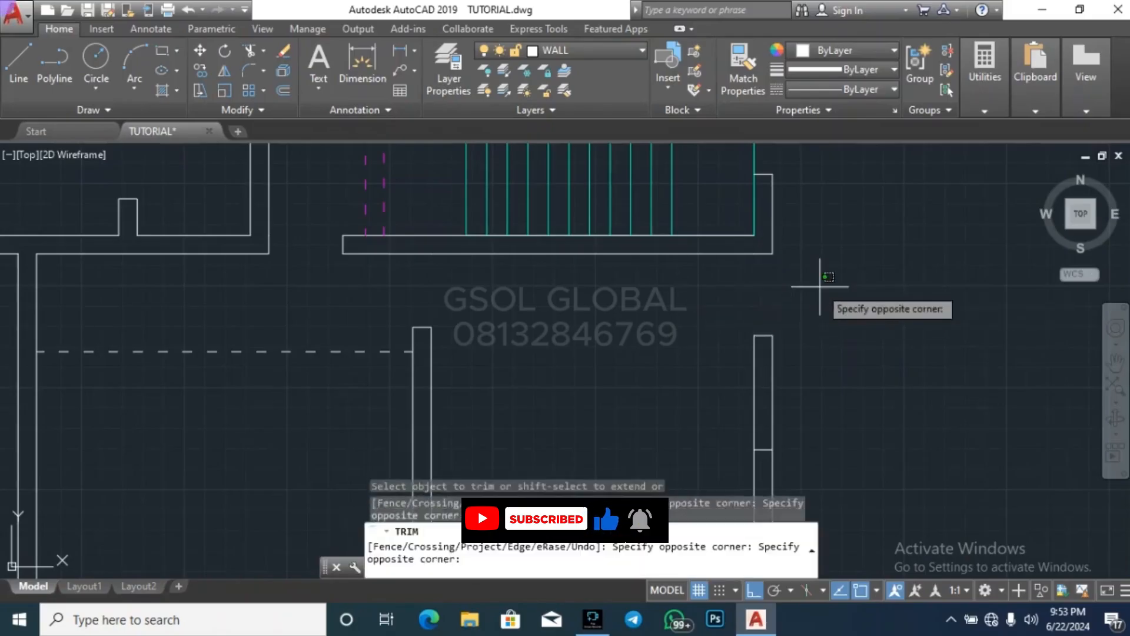
pyautogui.press('Escape')
# Trim the right wall's faces between the lower offset line and the room's lower corner to open the second window
pyautogui.scroll(-5, 901, 380)
pyautogui.write('tr')
pyautogui.press('Return')
pyautogui.press('Return')
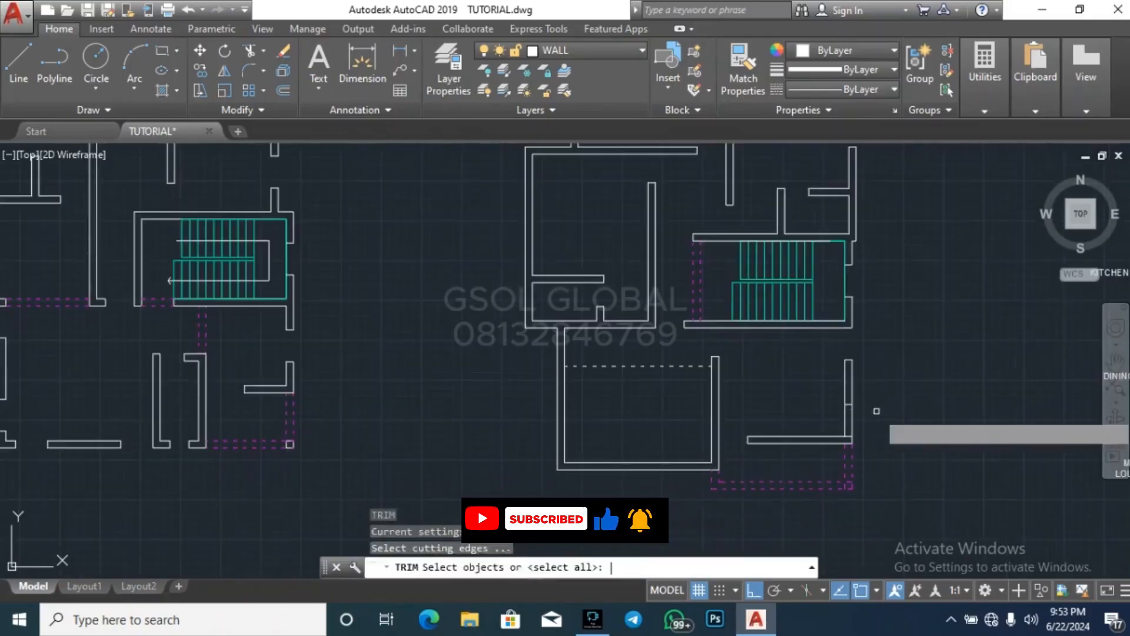
pyautogui.scroll(5, 876, 410)
pyautogui.click(860, 447)
pyautogui.click(621, 436)
pyautogui.press('Escape')
pyautogui.press('Escape')
pyautogui.press('Escape')
pyautogui.scroll(-5, 818, 297)
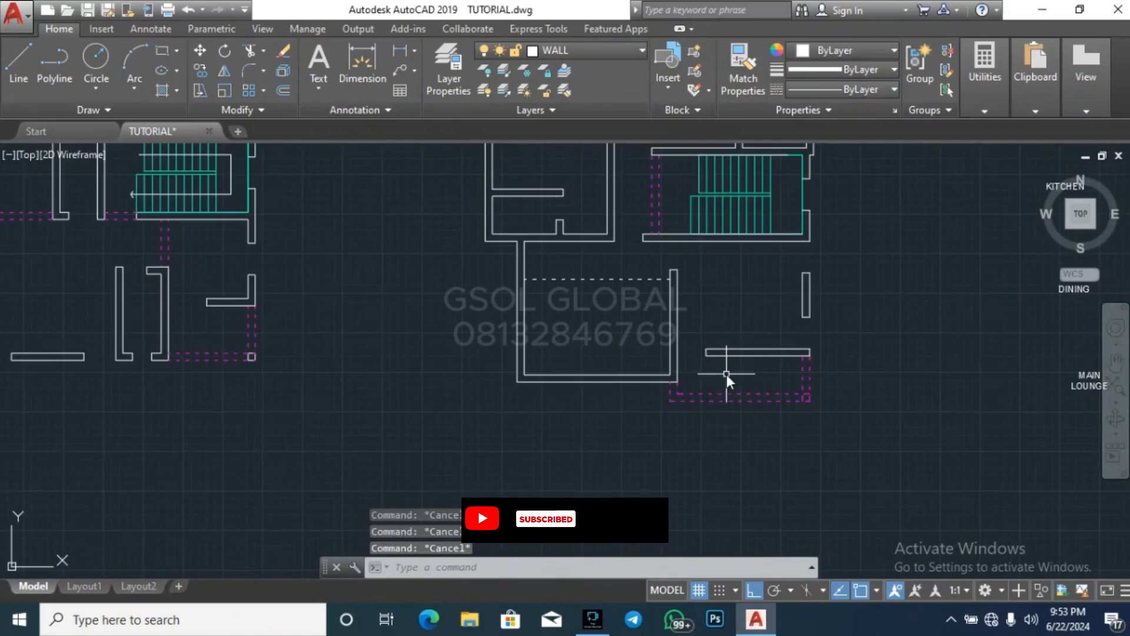
# Draw a vertical line across the bottom wall of the room below the staircase at its inner face's midpoint
pyautogui.write('l')
pyautogui.press('Return')
pyautogui.scroll(6, 757, 352)
pyautogui.click(746, 352)
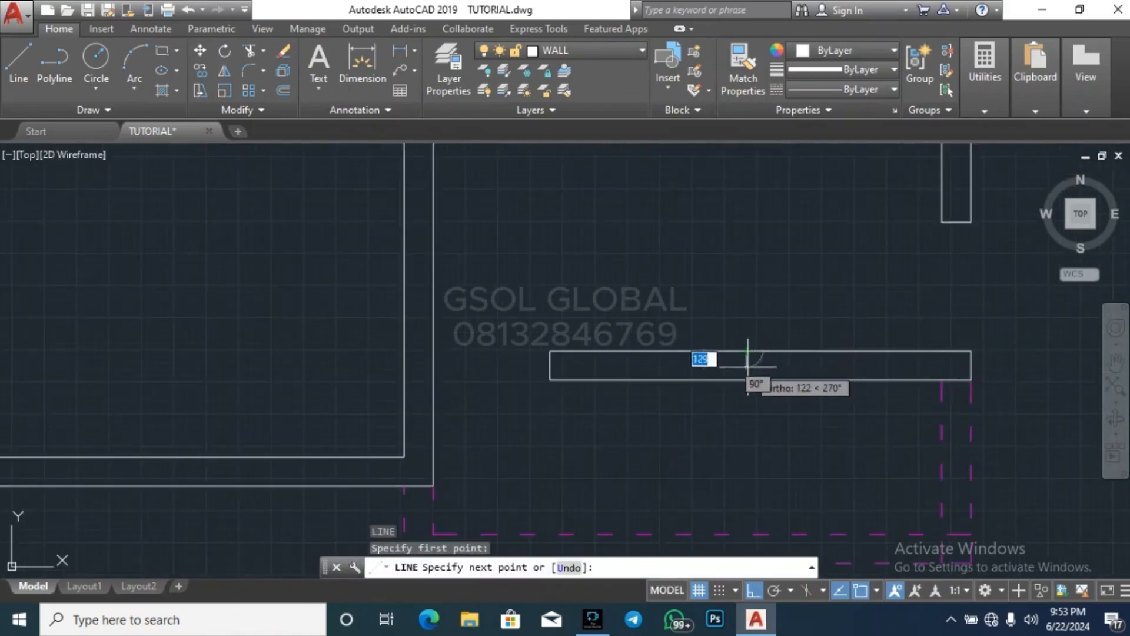
pyautogui.click(746, 380)
pyautogui.press('Escape')
pyautogui.press('Escape')
# Offset the midpoint line in that bottom wall by 500 to both sides
pyautogui.write('o')
pyautogui.press('Return')
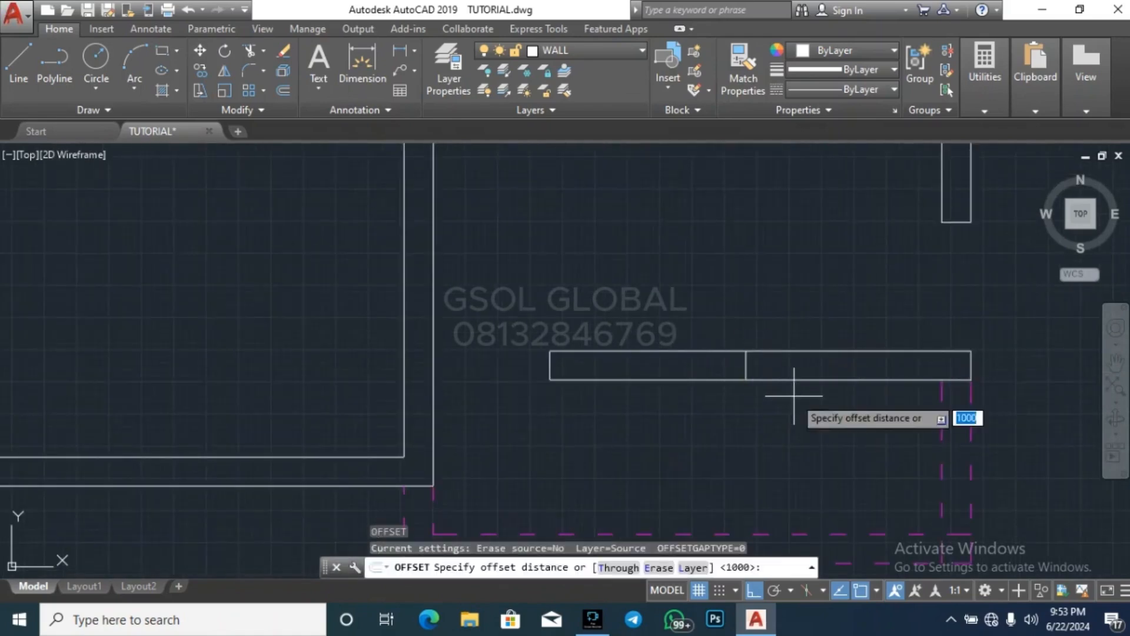
pyautogui.write('500')
pyautogui.press('Return')
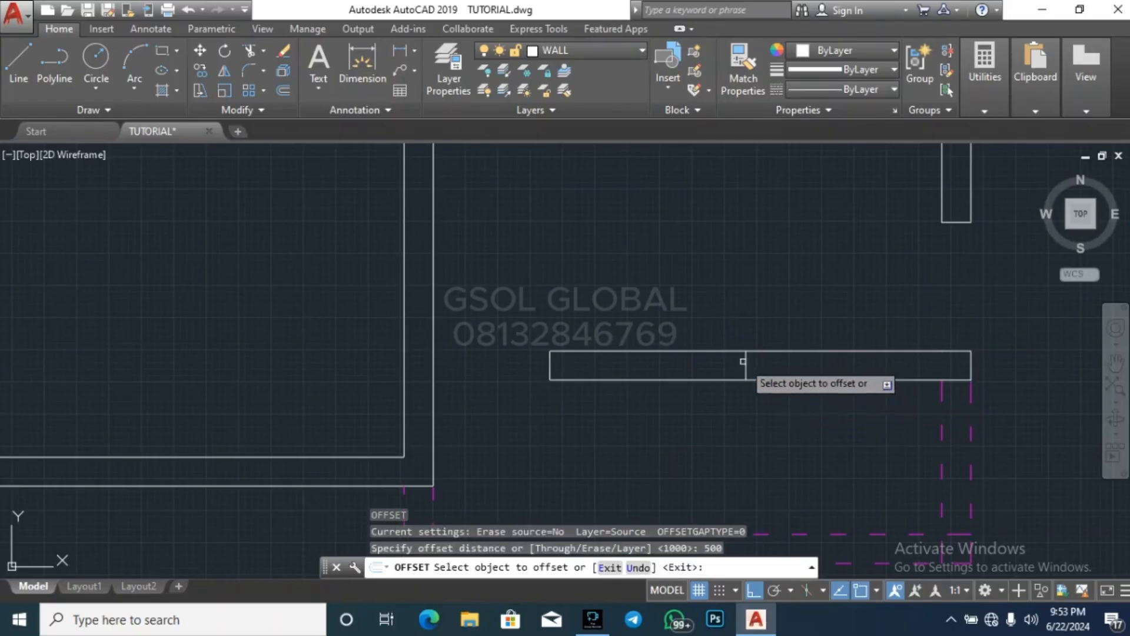
pyautogui.click(746, 365)
pyautogui.click(757, 364)
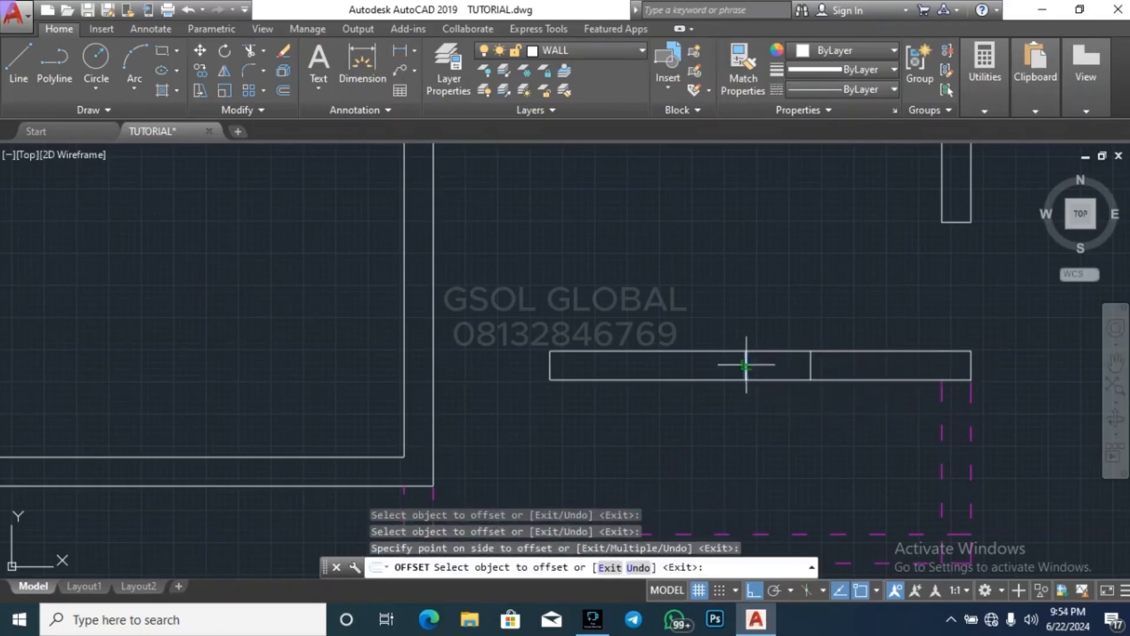
pyautogui.click(747, 364)
pyautogui.click(730, 365)
pyautogui.press('Escape')
# Erase the midpoint line between the two offset lines in the bottom wall
pyautogui.click(735, 411)
pyautogui.click(782, 308)
pyautogui.press('Delete')
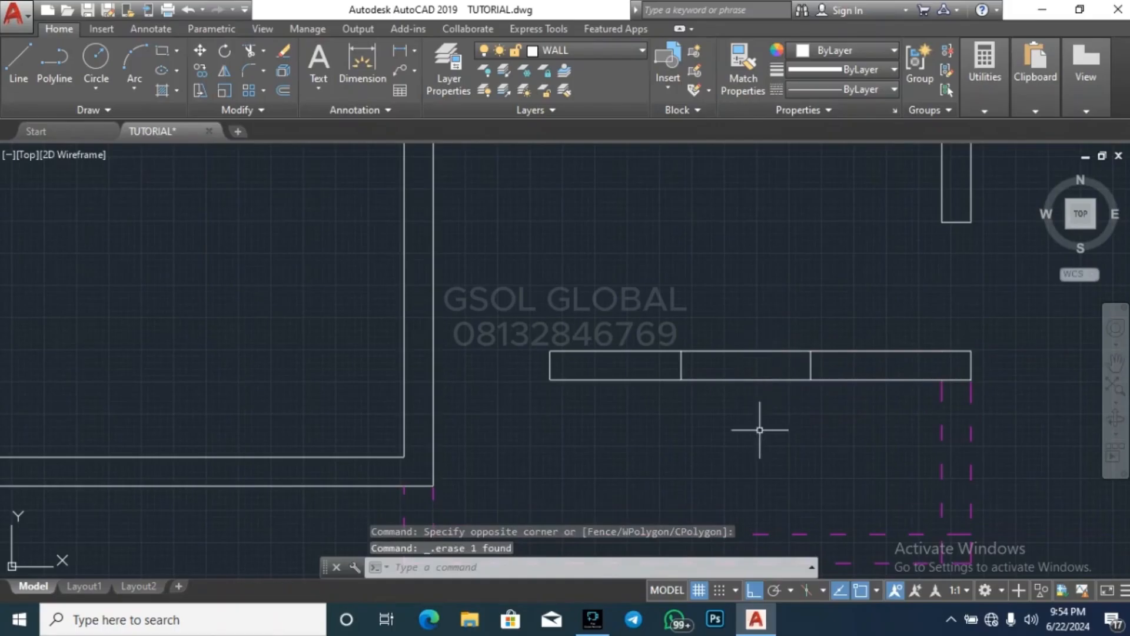
# Trim both faces of the bottom wall between the two offset lines to cut the opening
pyautogui.press('Escape')
pyautogui.write('tr')
pyautogui.press('Return')
pyautogui.press('Return')
pyautogui.click(759, 429)
pyautogui.click(737, 284)
pyautogui.press('Escape')
pyautogui.scroll(-3, 858, 323)
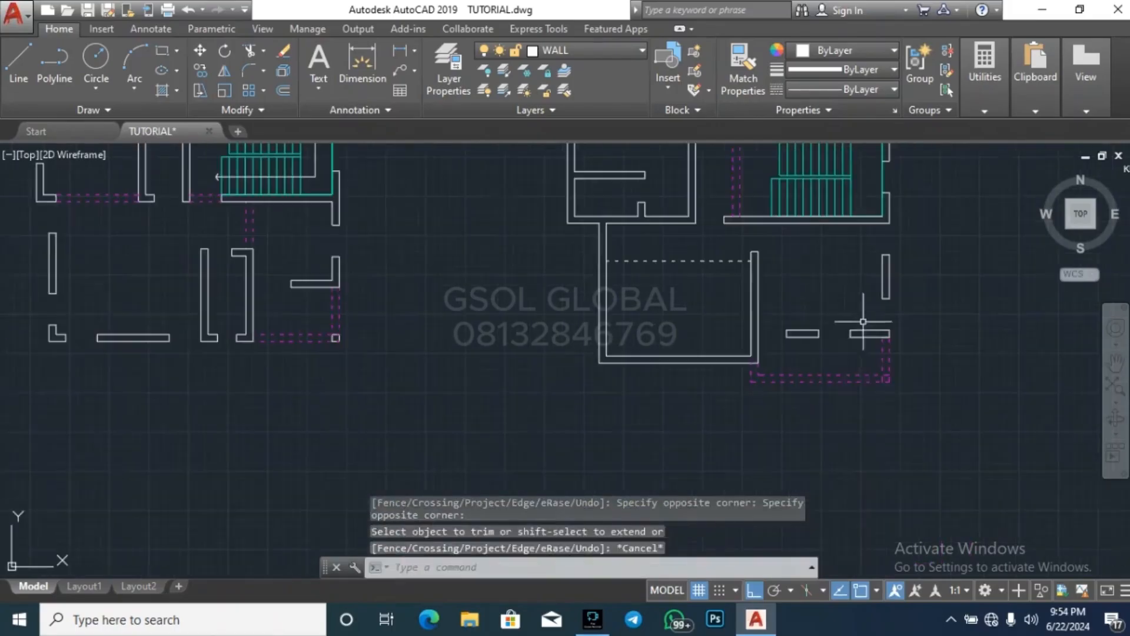
pyautogui.press('Escape')
pyautogui.press('Escape')
pyautogui.write('l')
pyautogui.press('Return')
pyautogui.scroll(4, 697, 366)
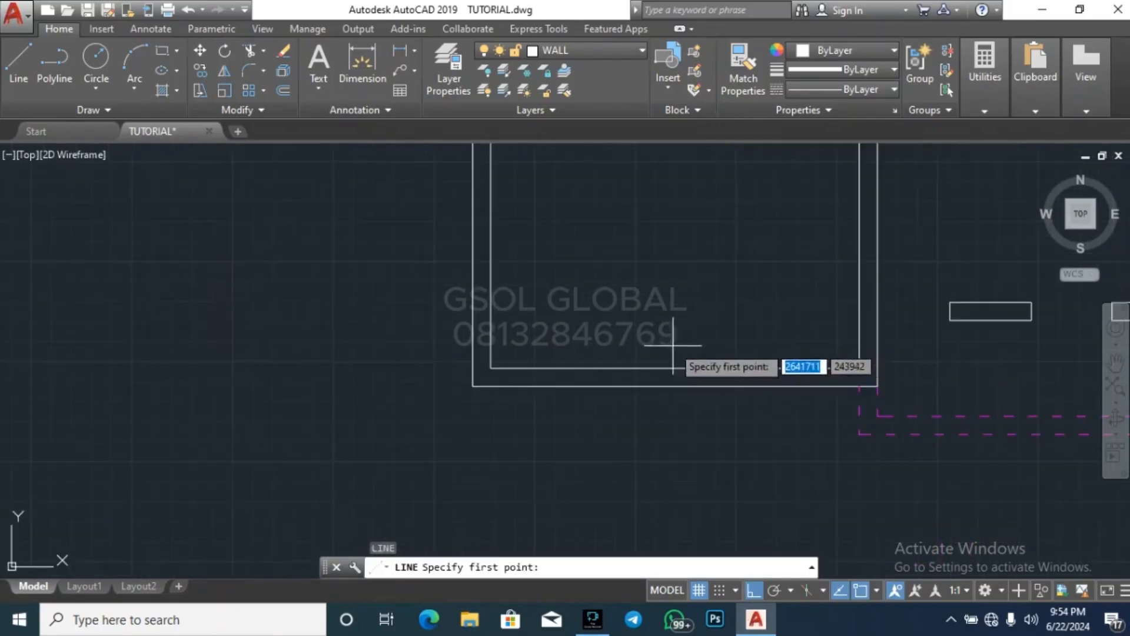
pyautogui.scroll(-2, 714, 429)
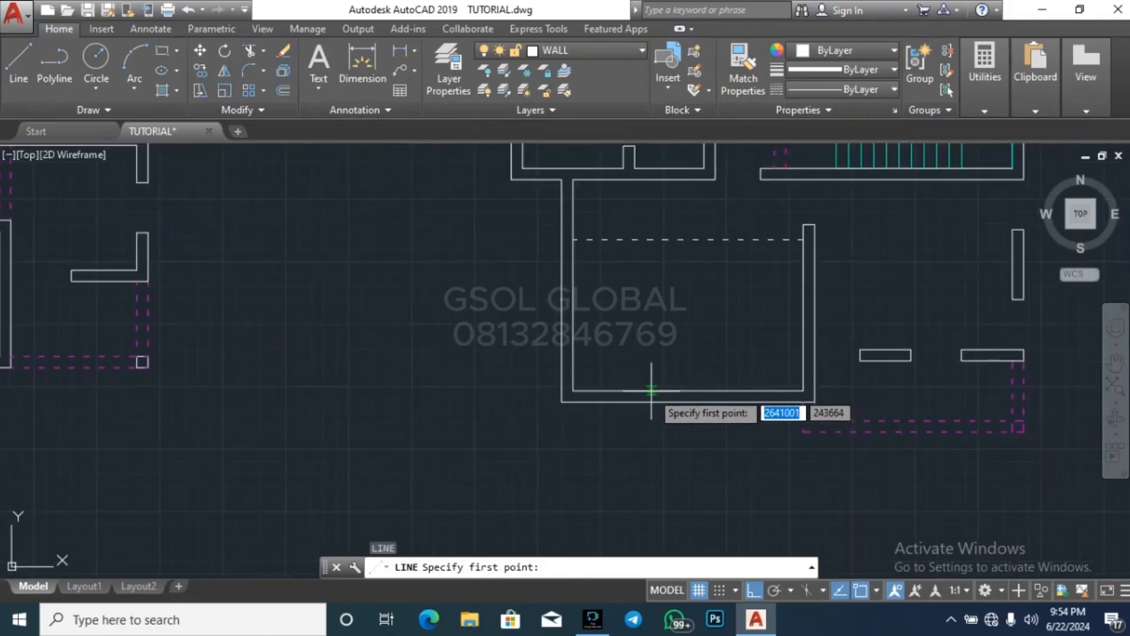
pyautogui.scroll(-3, 671, 342)
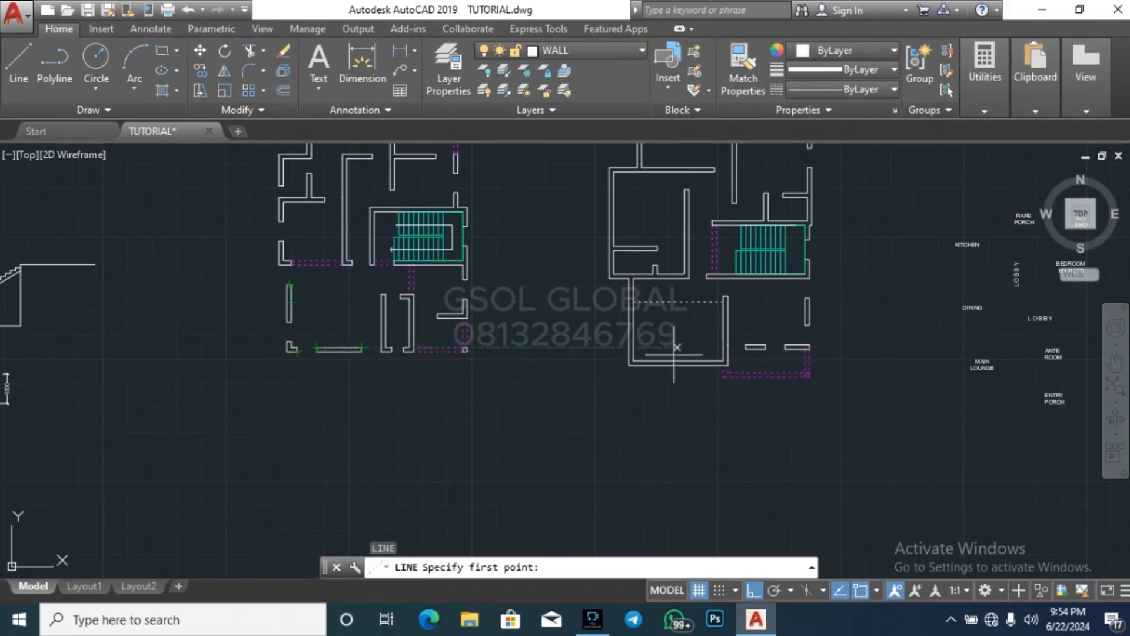
pyautogui.press('Escape')
pyautogui.press('Escape')
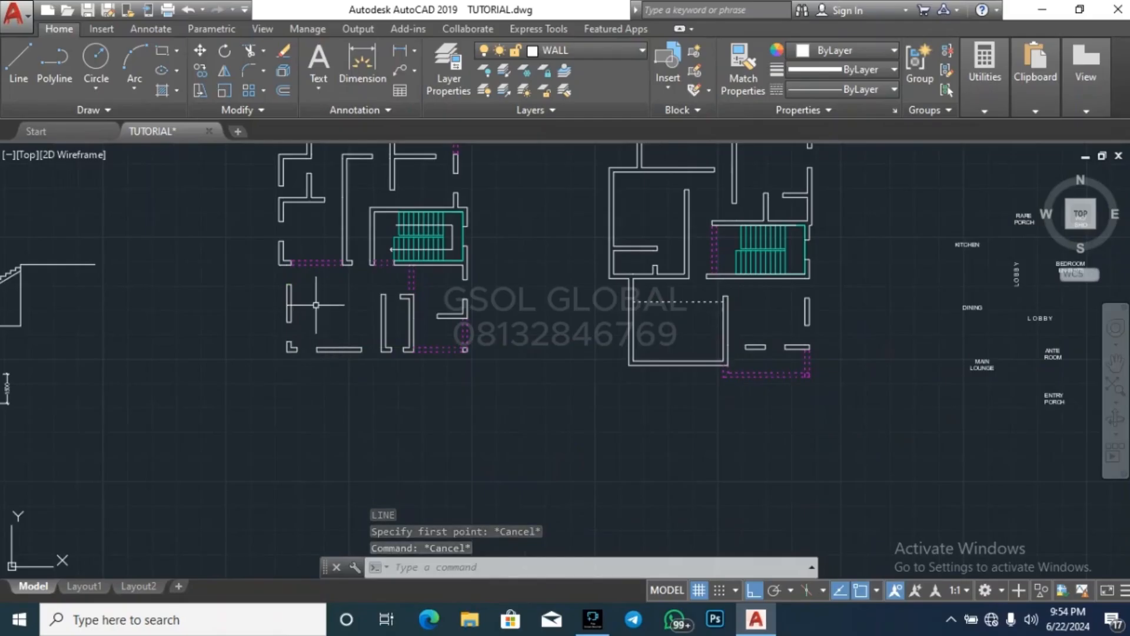
pyautogui.scroll(3, 299, 281)
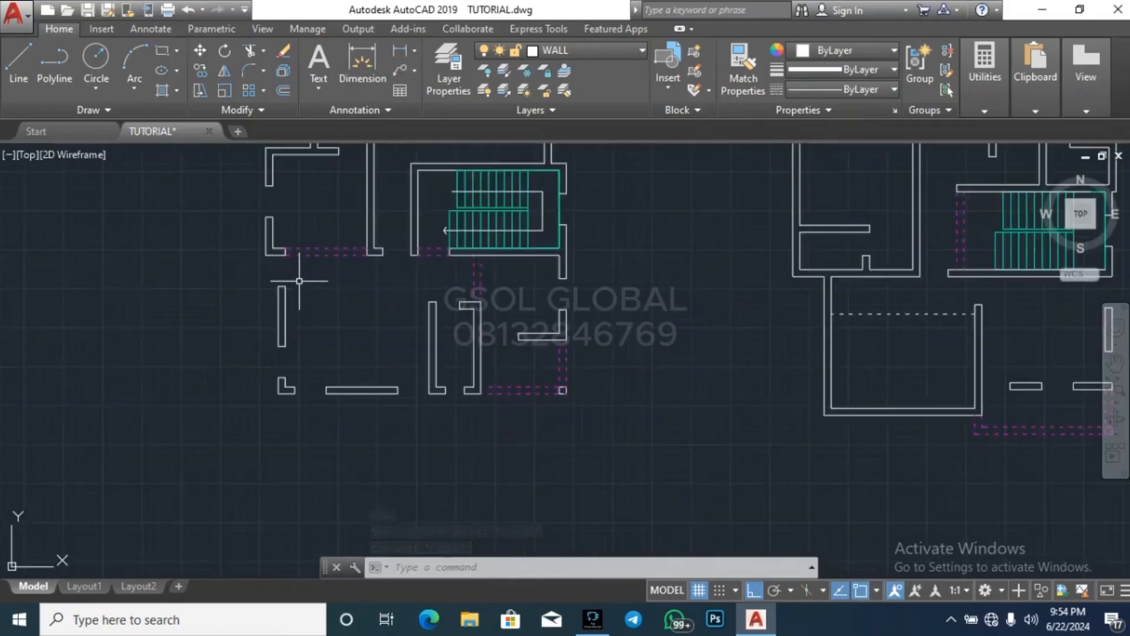
pyautogui.click(284, 483)
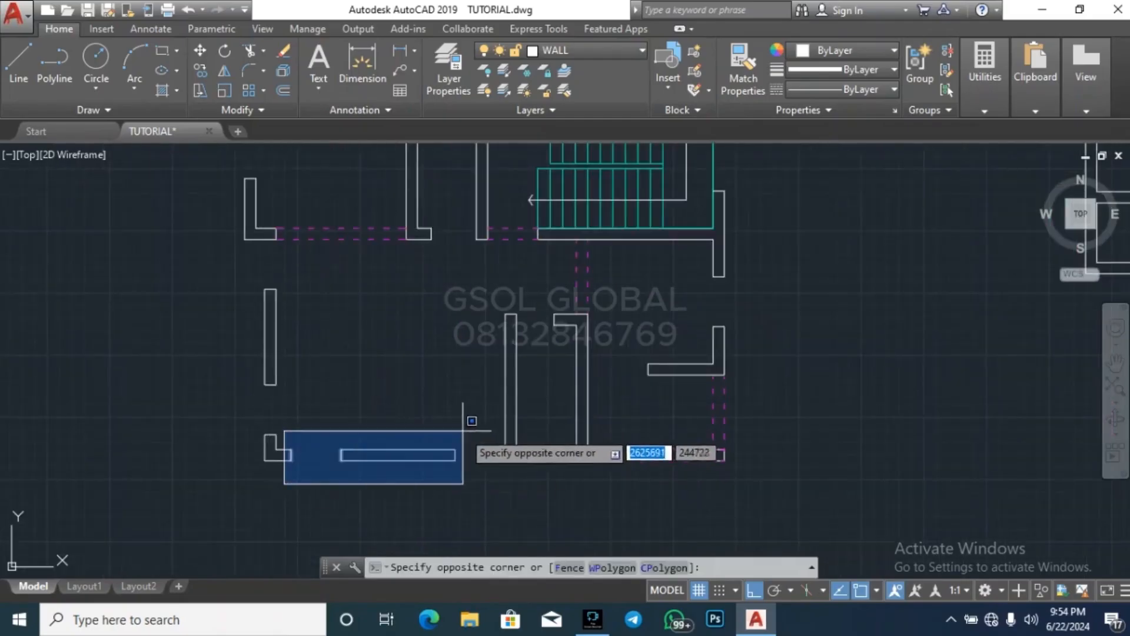
pyautogui.click(497, 429)
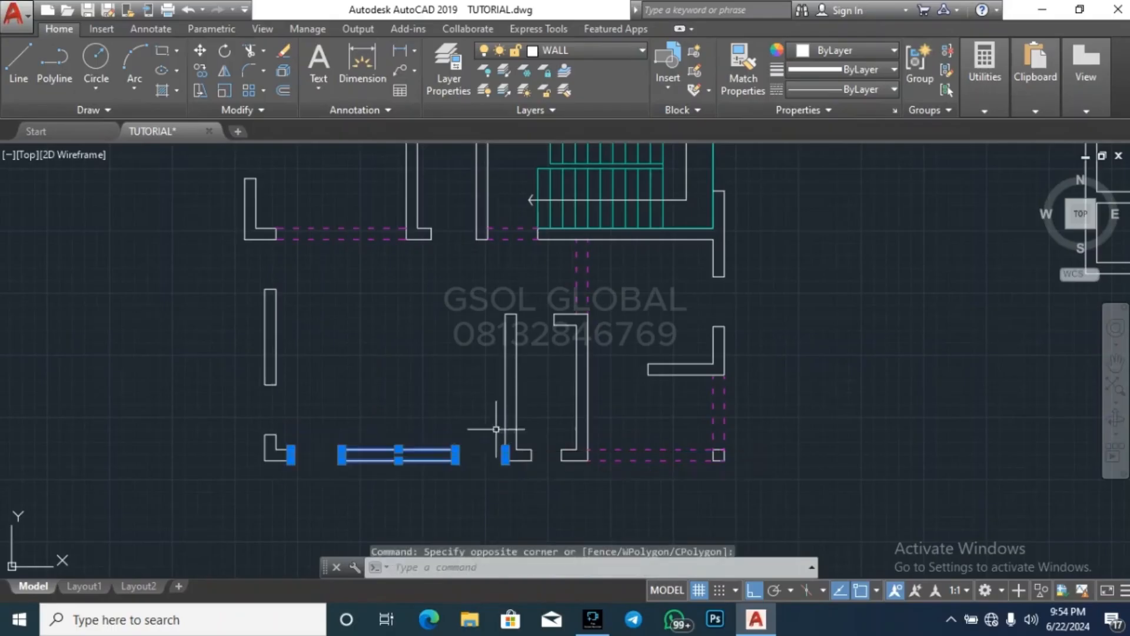
pyautogui.click(252, 435)
pyautogui.click(240, 442)
pyautogui.click(235, 440)
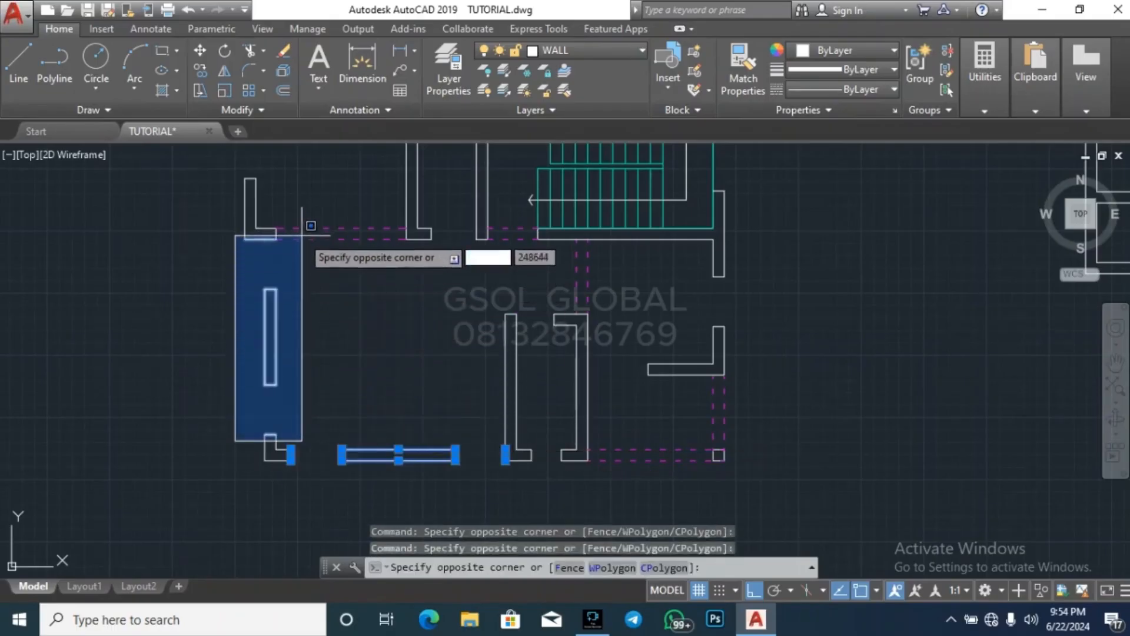
pyautogui.click(306, 348)
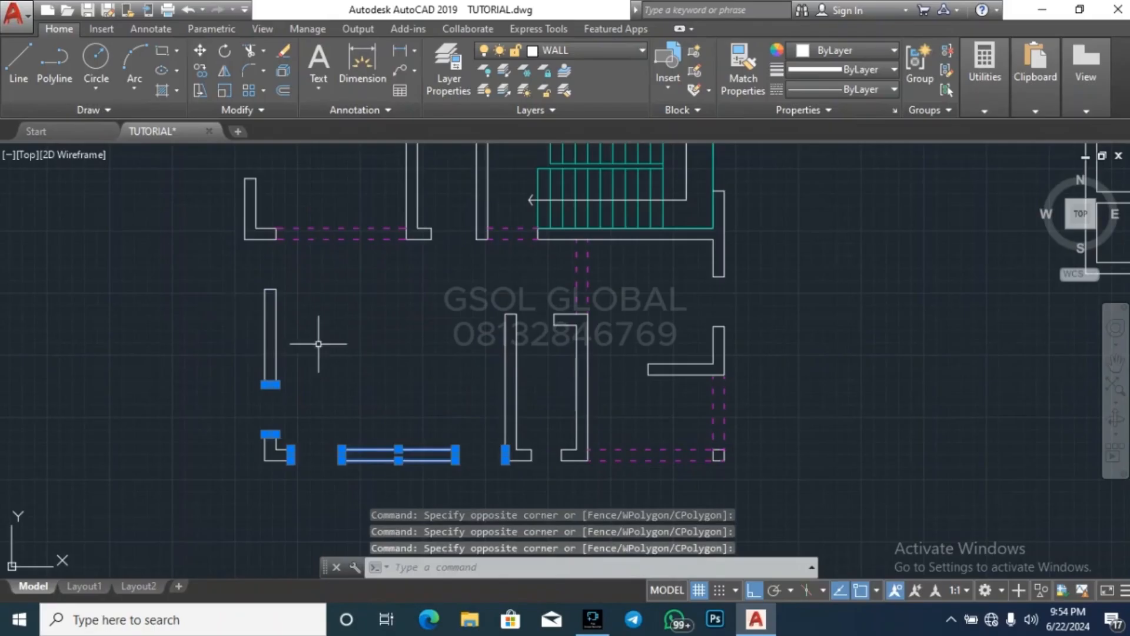
pyautogui.press('Escape')
pyautogui.press('Escape')
pyautogui.click(273, 442)
pyautogui.click(416, 496)
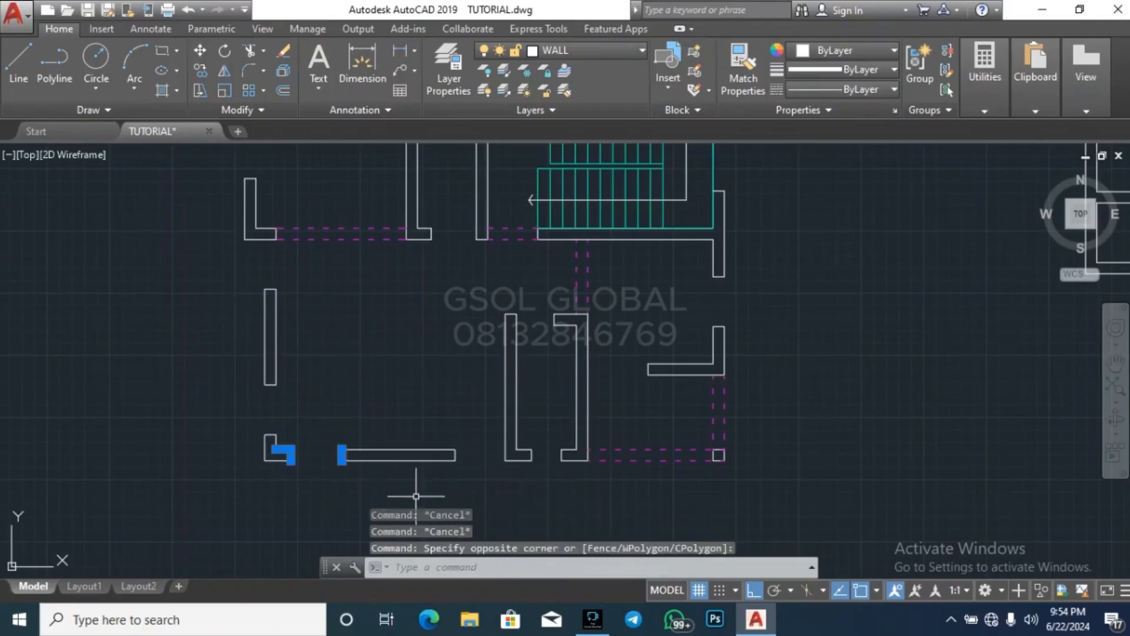
pyautogui.press('Escape')
# Try to copy the opening edge lines of the left plan's lower-left room, using a base point near its outer corner
pyautogui.click(287, 476)
pyautogui.click(353, 437)
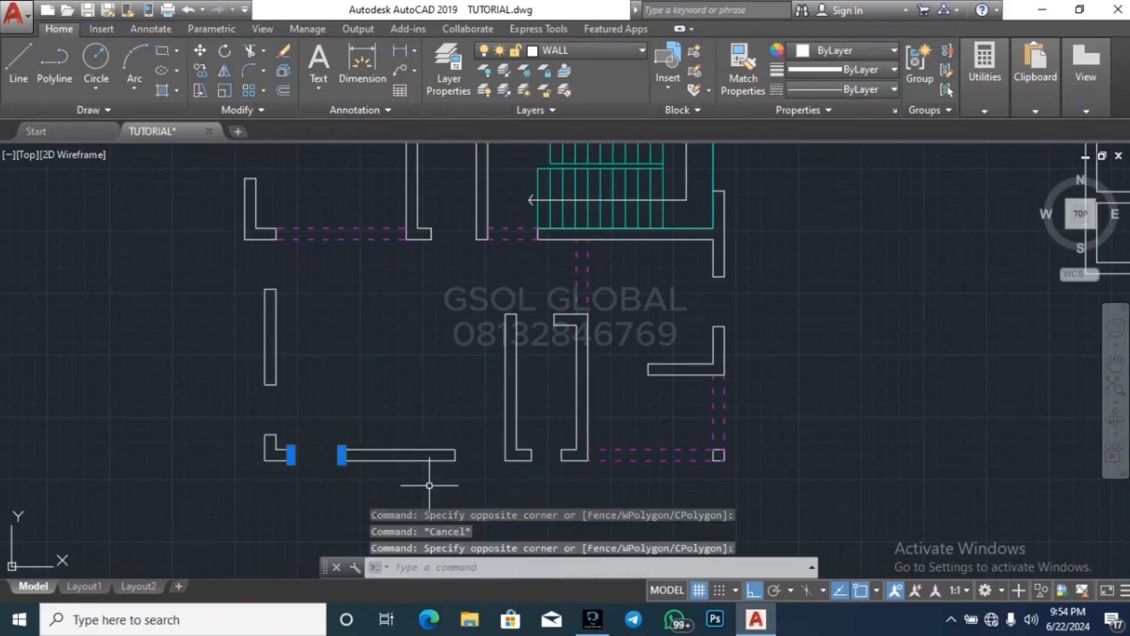
pyautogui.click(434, 482)
pyautogui.click(508, 437)
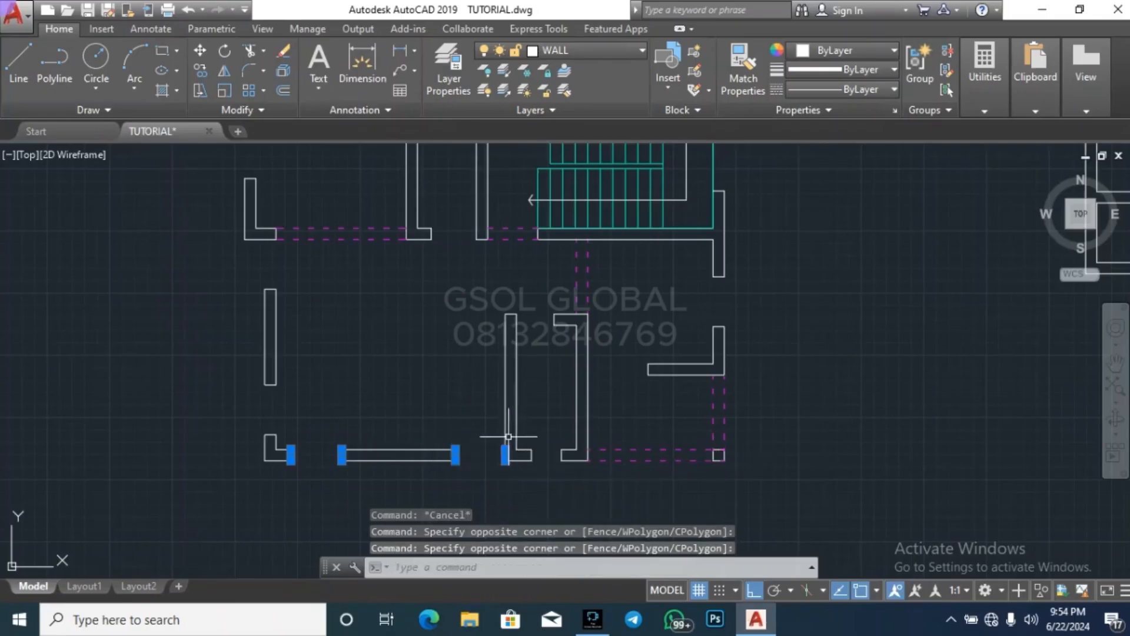
pyautogui.click(248, 440)
pyautogui.click(296, 372)
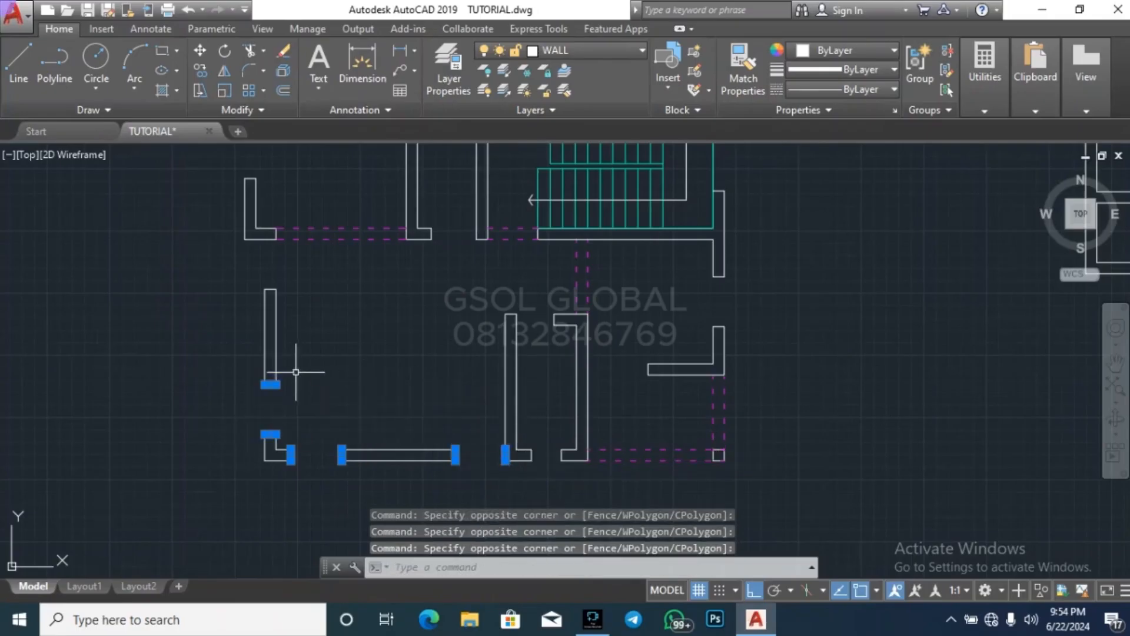
pyautogui.click(237, 316)
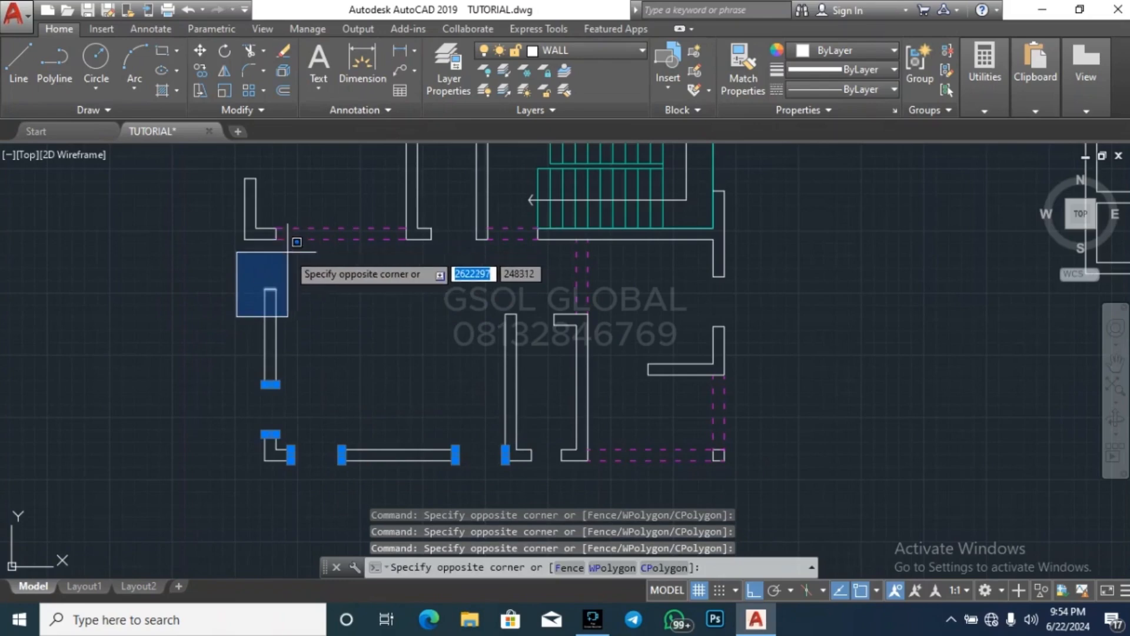
pyautogui.click(288, 252)
pyautogui.click(258, 257)
pyautogui.click(287, 231)
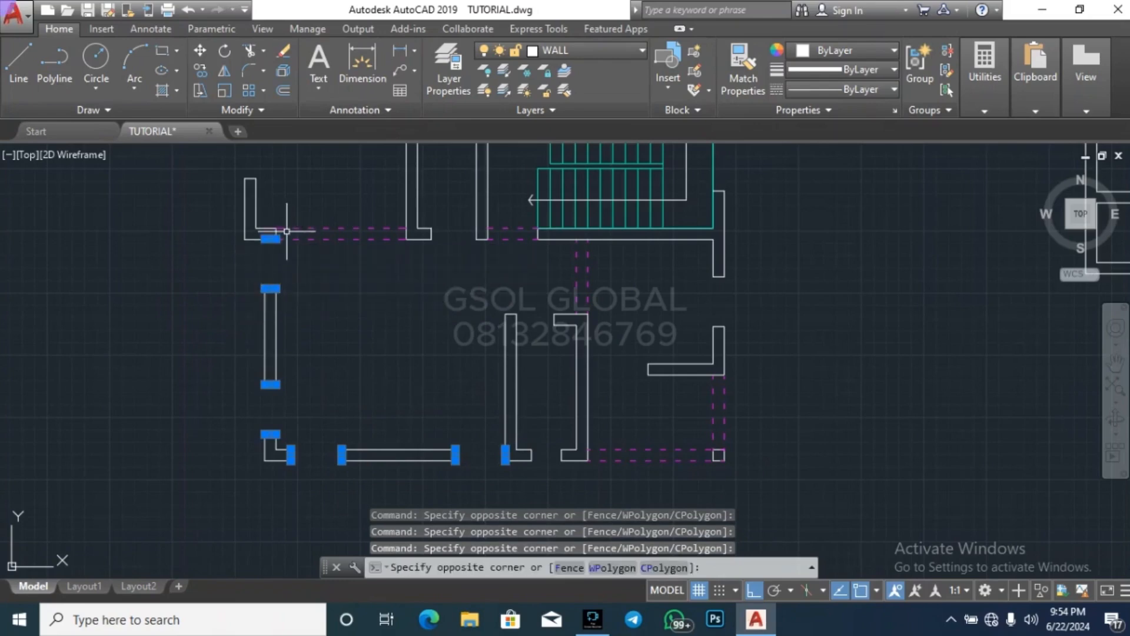
pyautogui.write('o')
pyautogui.press('Return')
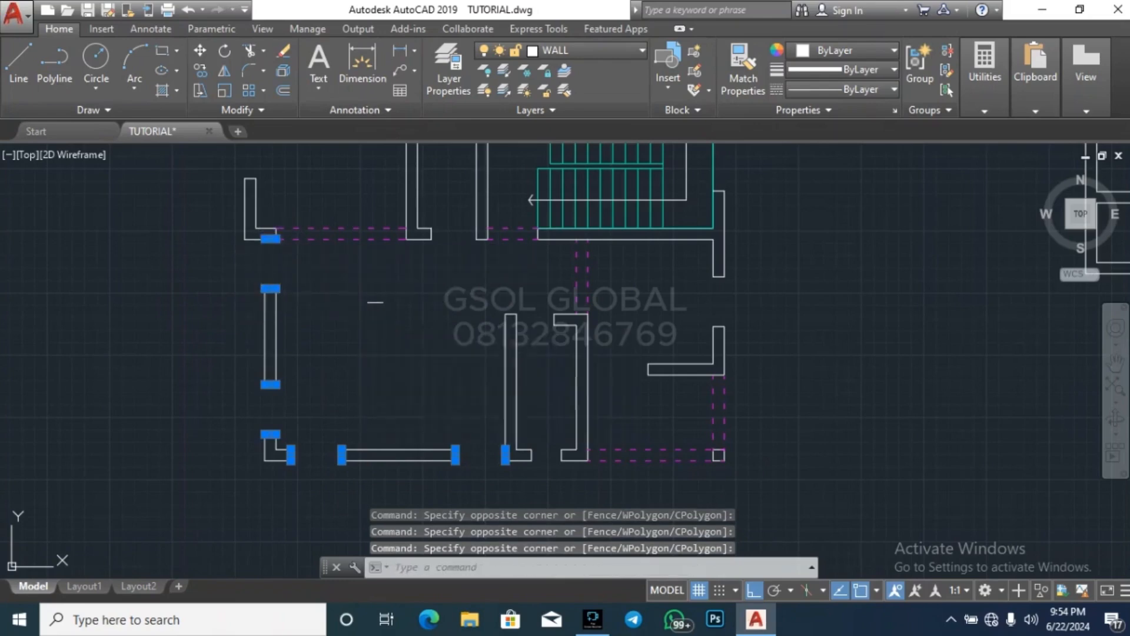
pyautogui.click(265, 448)
pyautogui.scroll(3, 266, 469)
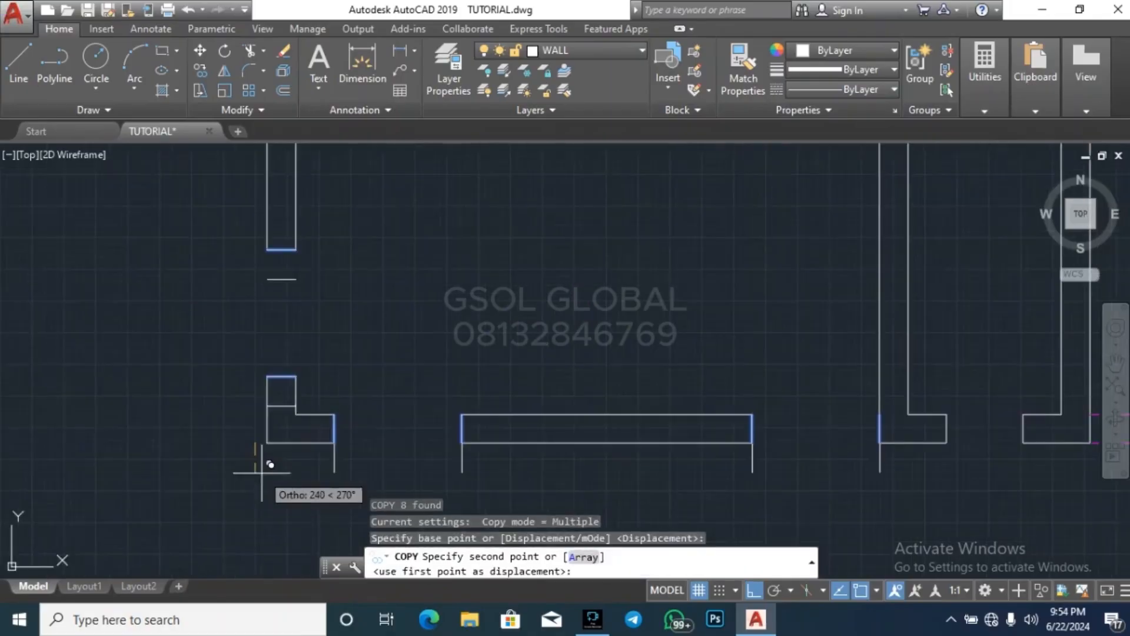
pyautogui.press('Escape')
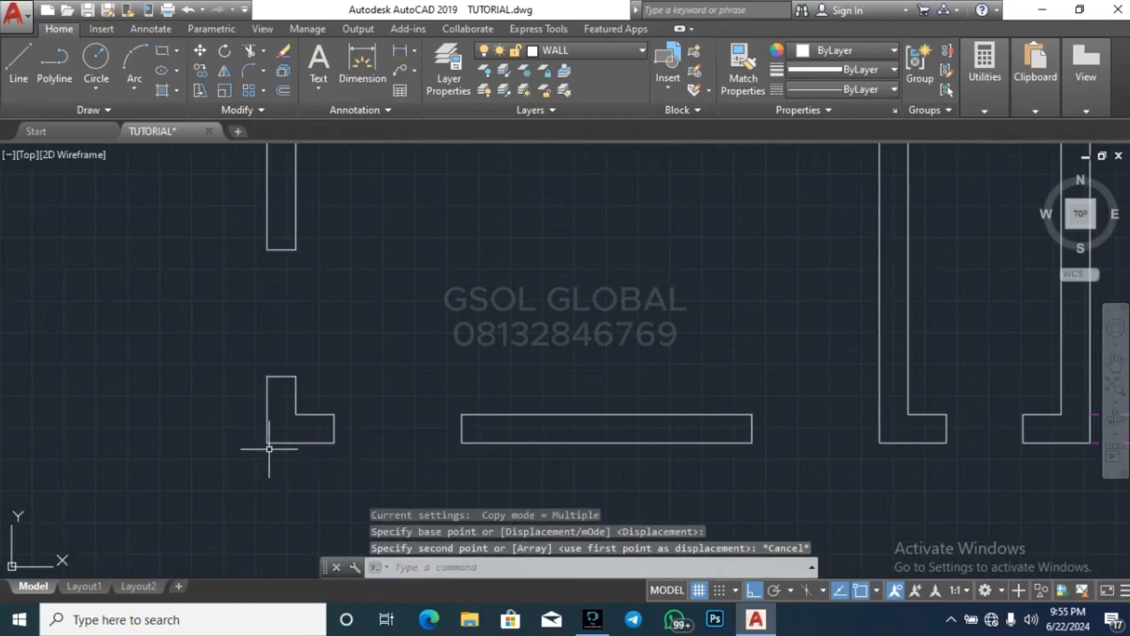
# Copy the eight opening edge lines of the left plan's lower-left room onto the right-hand plan's matching walls, from outer corner to outer corner
pyautogui.click(315, 468)
pyautogui.click(501, 398)
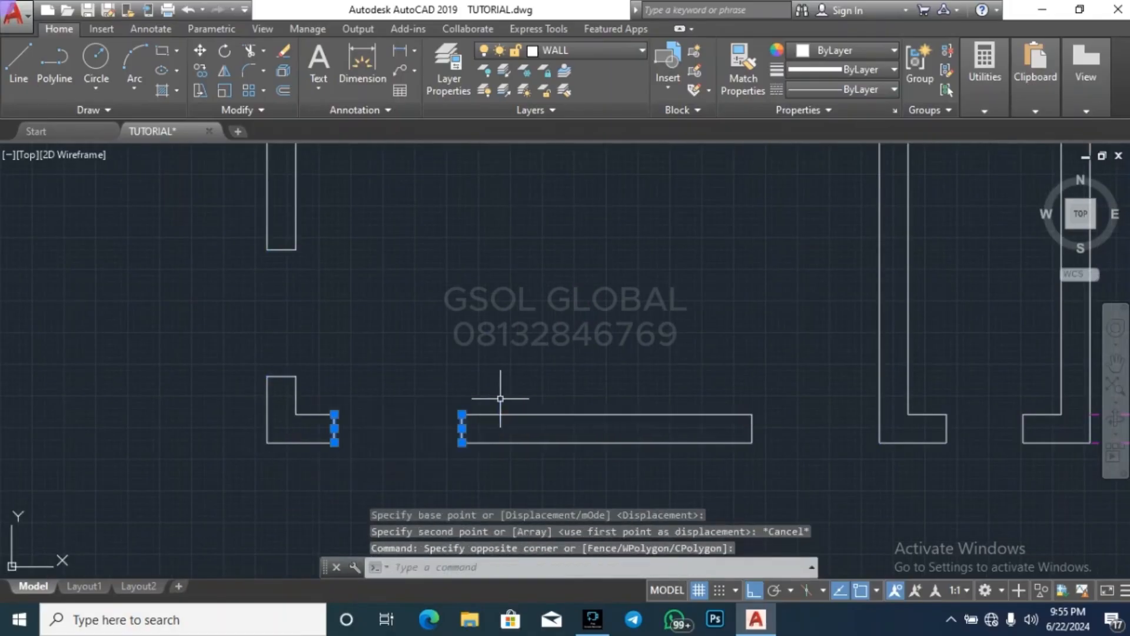
pyautogui.click(680, 467)
pyautogui.click(896, 398)
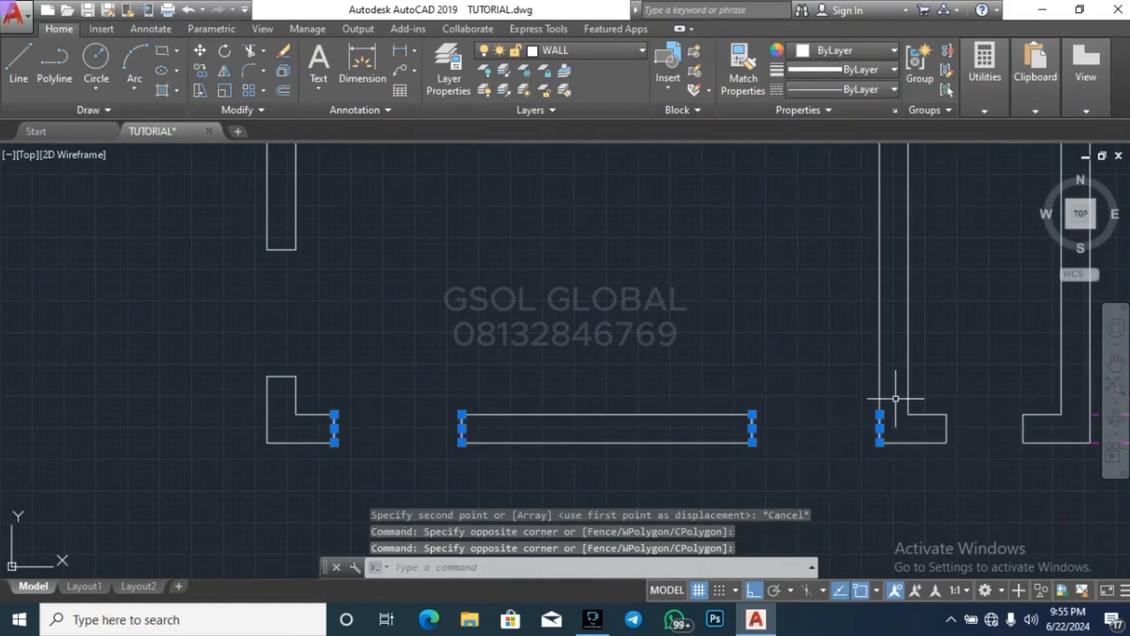
pyautogui.click(225, 390)
pyautogui.click(341, 245)
pyautogui.scroll(-4, 353, 409)
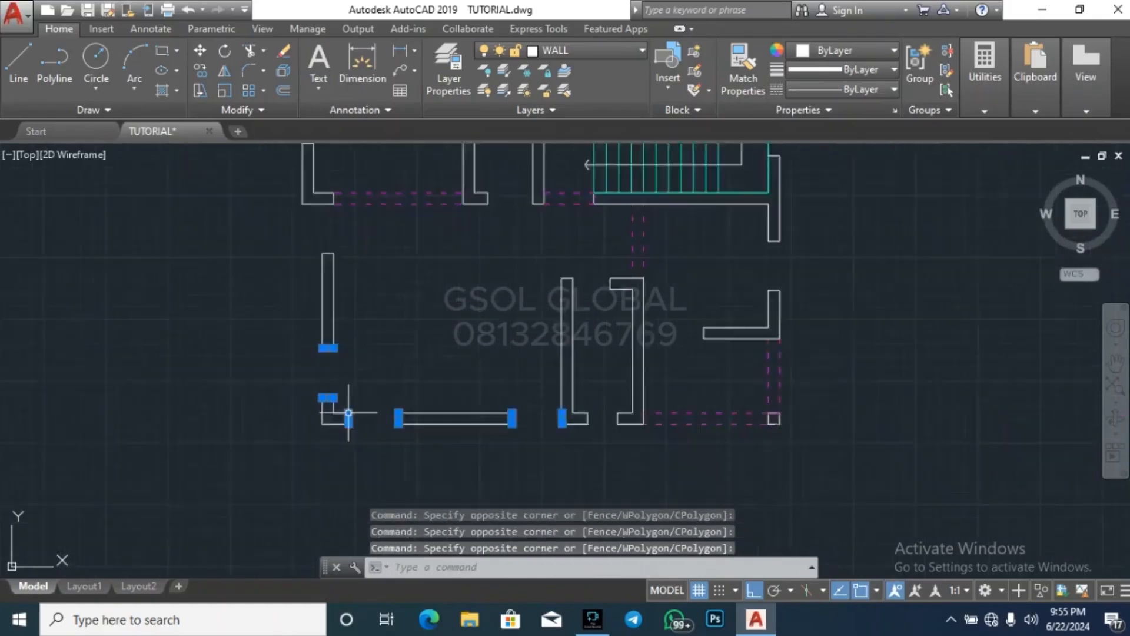
pyautogui.scroll(4, 349, 413)
pyautogui.click(322, 446)
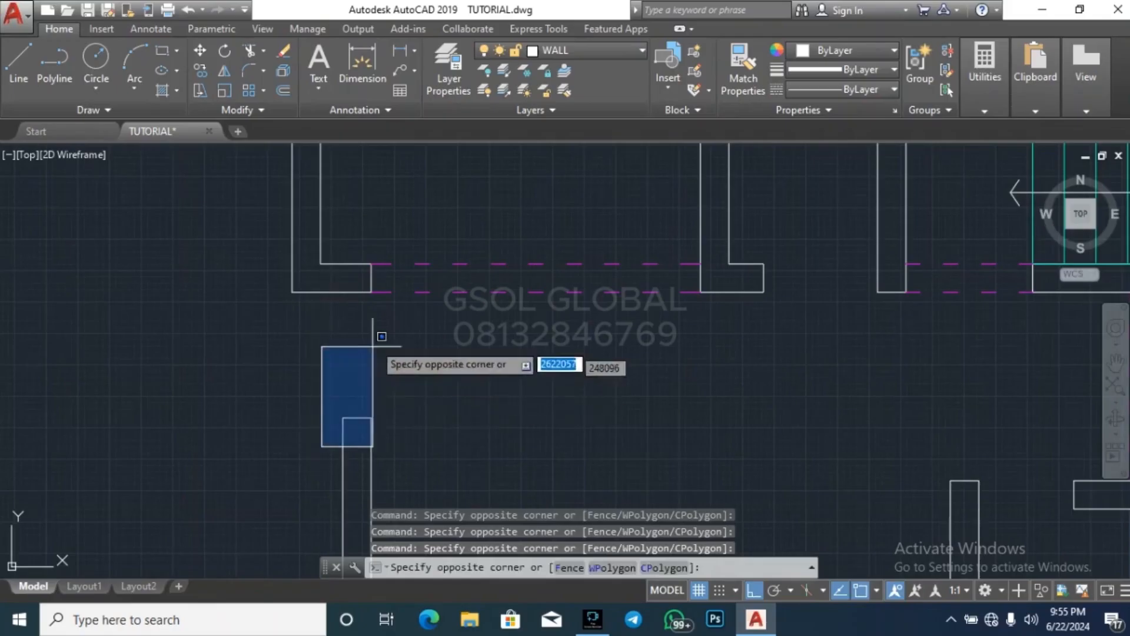
pyautogui.click(398, 281)
pyautogui.write('co')
pyautogui.press('Return')
pyautogui.scroll(-2, 391, 243)
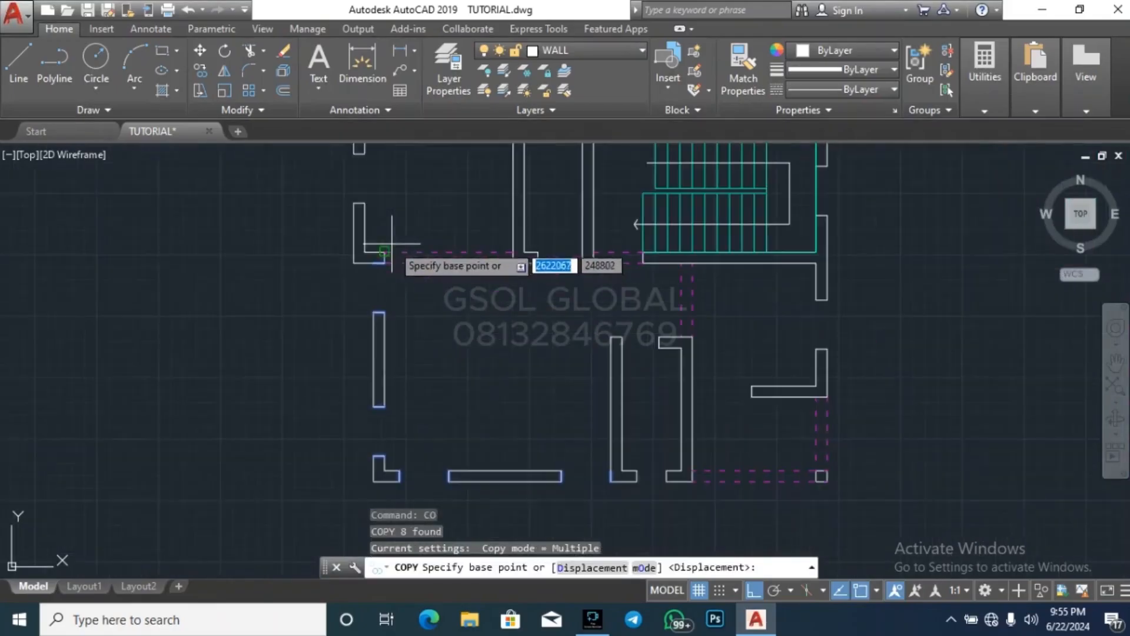
pyautogui.scroll(5, 373, 474)
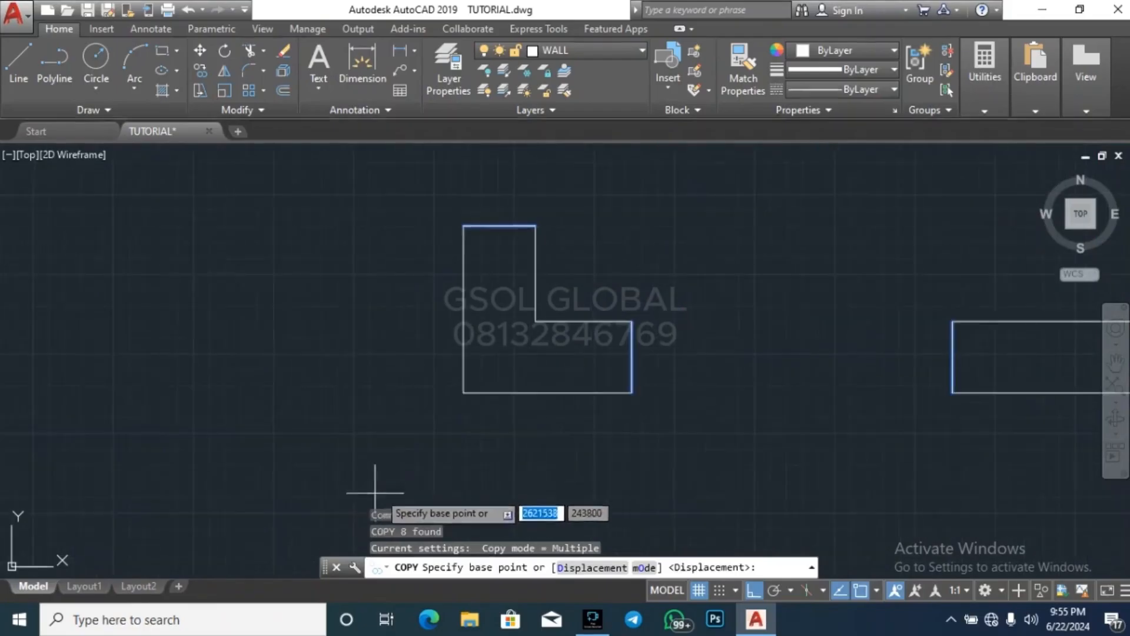
pyautogui.click(458, 393)
pyautogui.scroll(-5, 151, 379)
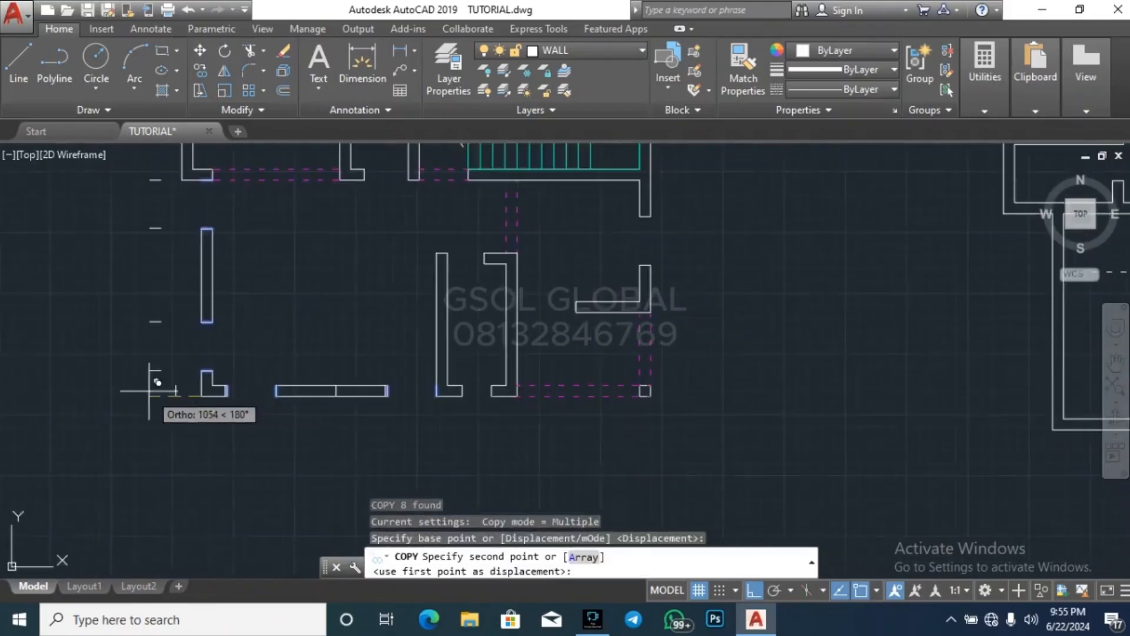
pyautogui.scroll(6, 378, 398)
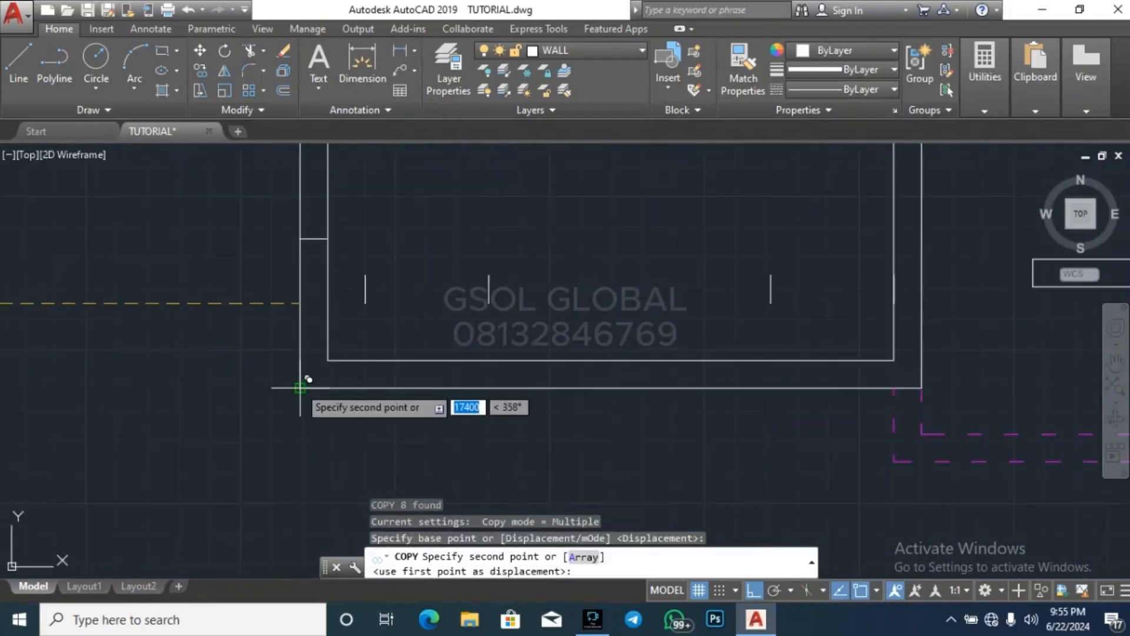
pyautogui.click(324, 411)
pyautogui.press('Escape')
pyautogui.press('Escape')
pyautogui.press('Escape')
# Trim both wall faces between the left pair of edge lines in the bottom wall of the right-hand plan's lower-left room
pyautogui.write('tr')
pyautogui.press('Return')
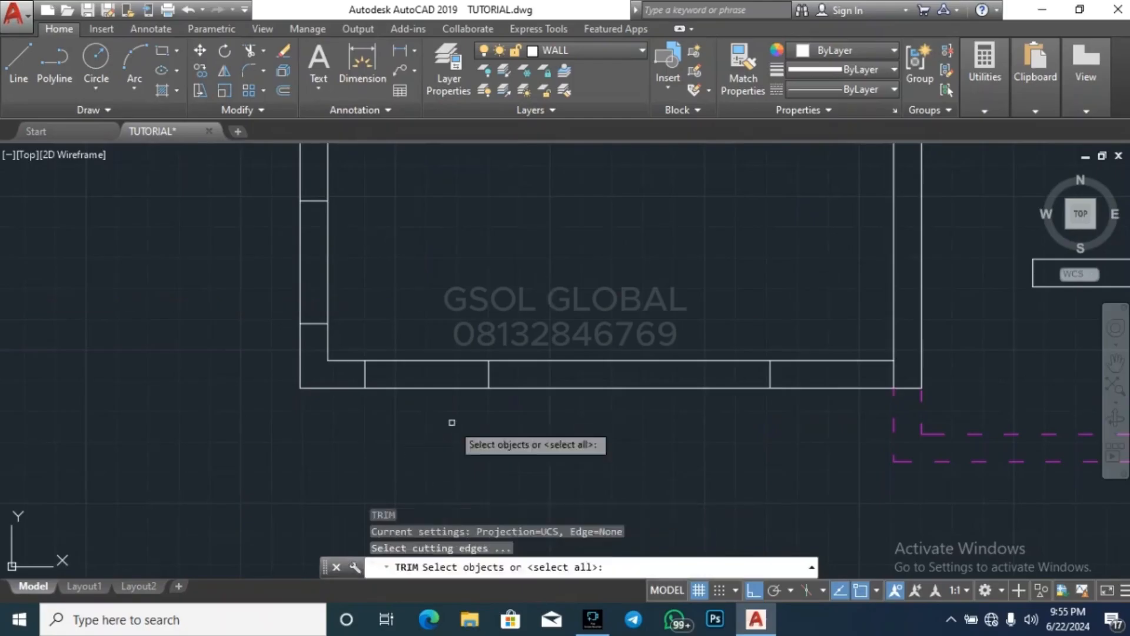
pyautogui.press('Return')
pyautogui.click(455, 431)
pyautogui.click(426, 331)
pyautogui.press('Escape')
pyautogui.press('Escape')
# Trim both faces of the same bottom wall between its right edge line and the room's right wall
pyautogui.write('tr')
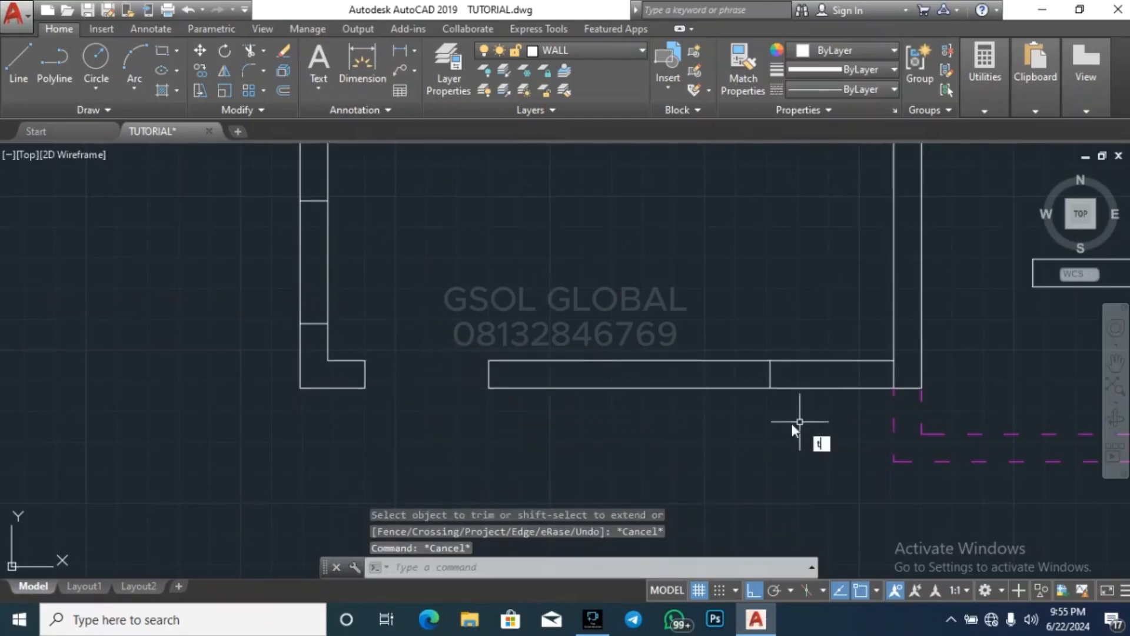
pyautogui.press('Return')
pyautogui.press('Return')
pyautogui.click(794, 420)
pyautogui.click(815, 376)
pyautogui.click(838, 374)
pyautogui.click(816, 330)
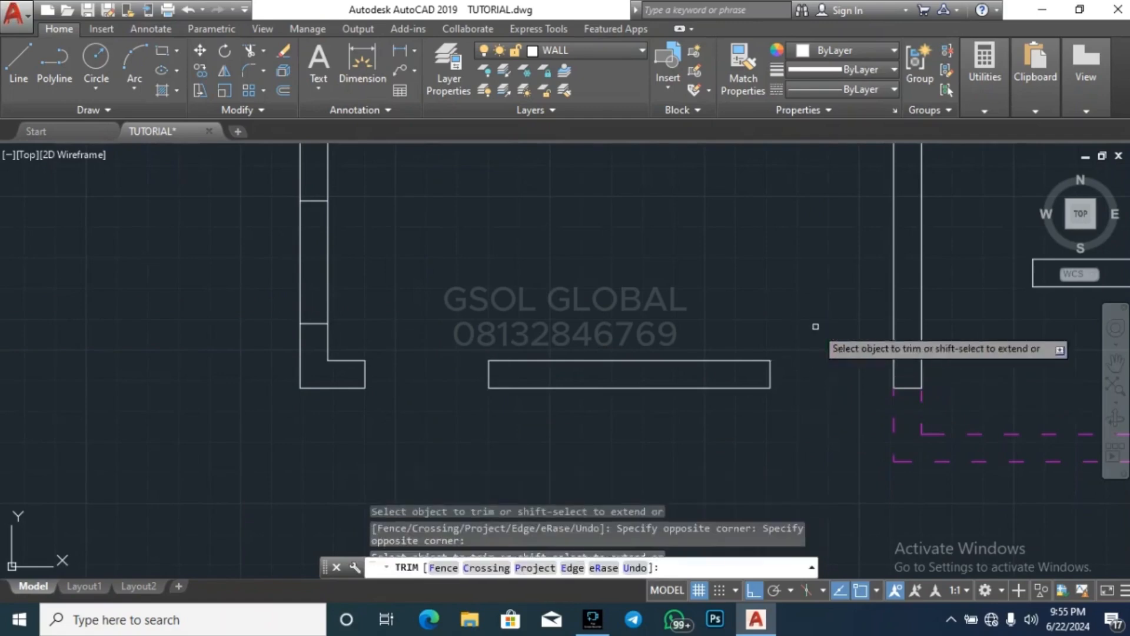
# Trim the room's left wall between its edge lines to cut the lower and upper openings
pyautogui.scroll(-4, 780, 435)
pyautogui.scroll(4, 612, 376)
pyautogui.click(604, 384)
pyautogui.click(521, 358)
pyautogui.scroll(-4, 482, 451)
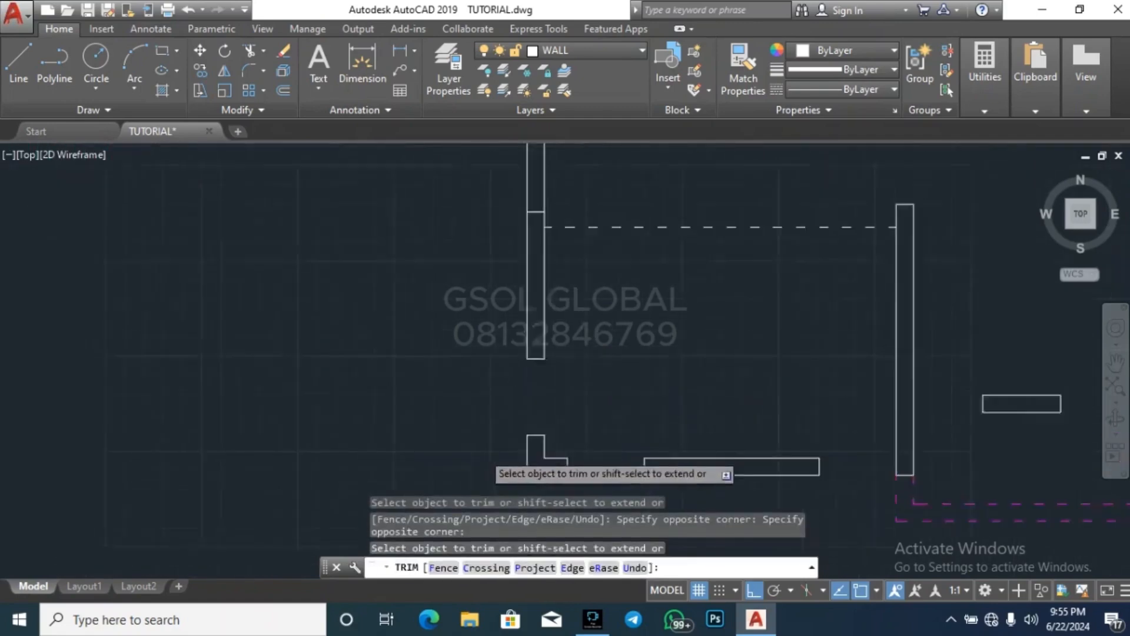
pyautogui.scroll(6, 518, 274)
pyautogui.click(552, 283)
pyautogui.click(439, 265)
pyautogui.press('Escape')
pyautogui.press('Escape')
pyautogui.press('Escape')
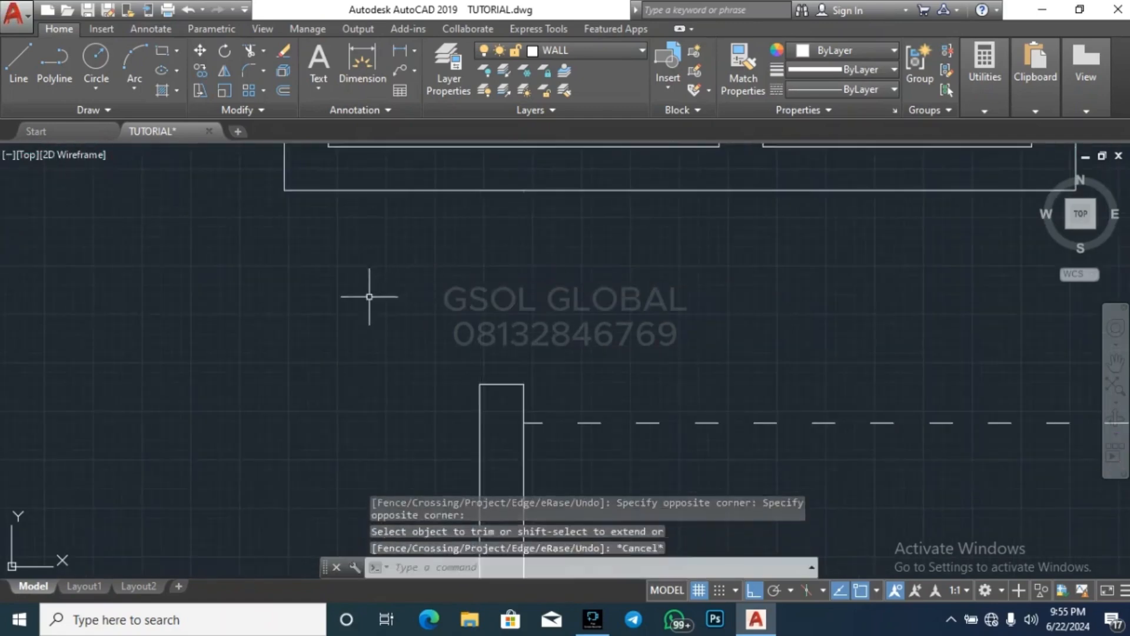
# Make layer 0 current and draw a diagonal line from the room's lower-left inner corner to the dashed line's right end
pyautogui.scroll(-4, 371, 298)
pyautogui.write('l')
pyautogui.press('Return')
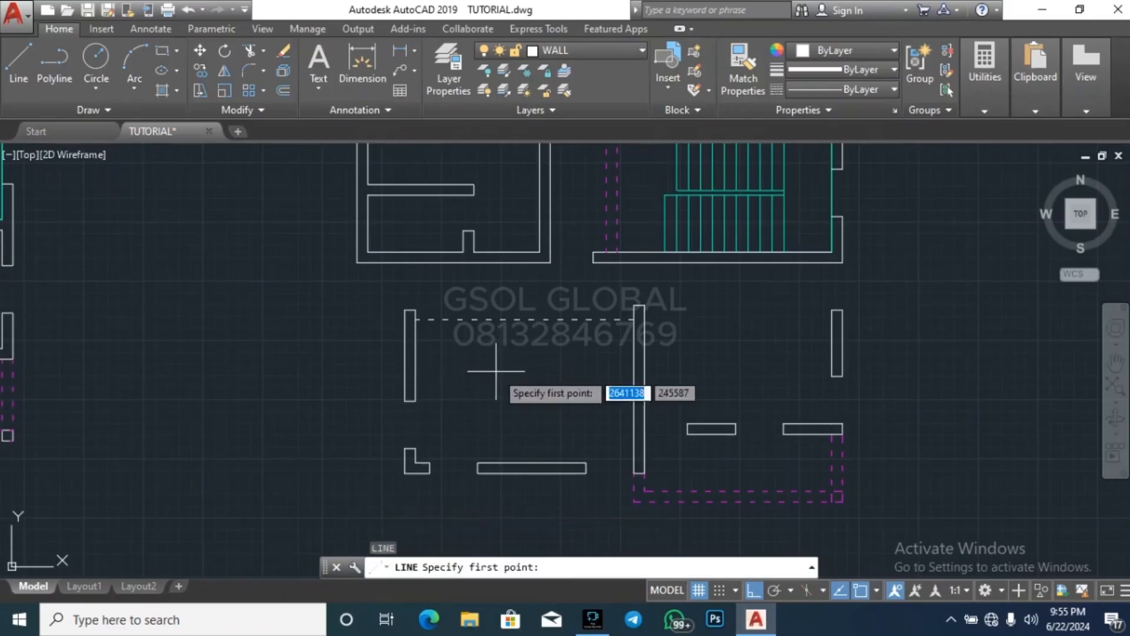
pyautogui.click(597, 56)
pyautogui.click(601, 95)
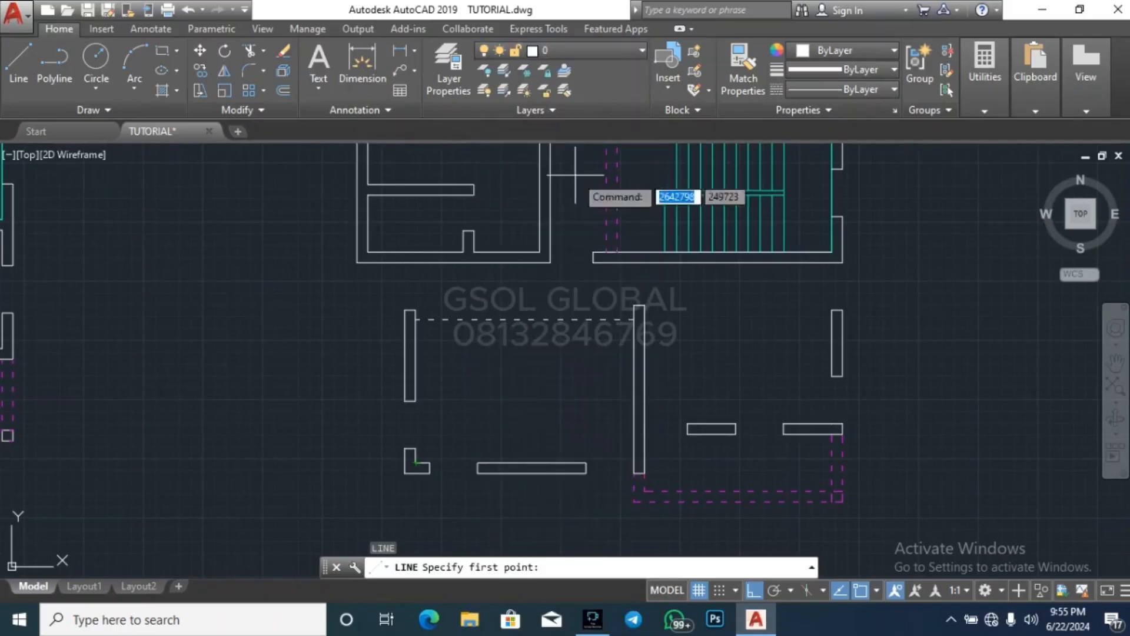
pyautogui.click(418, 462)
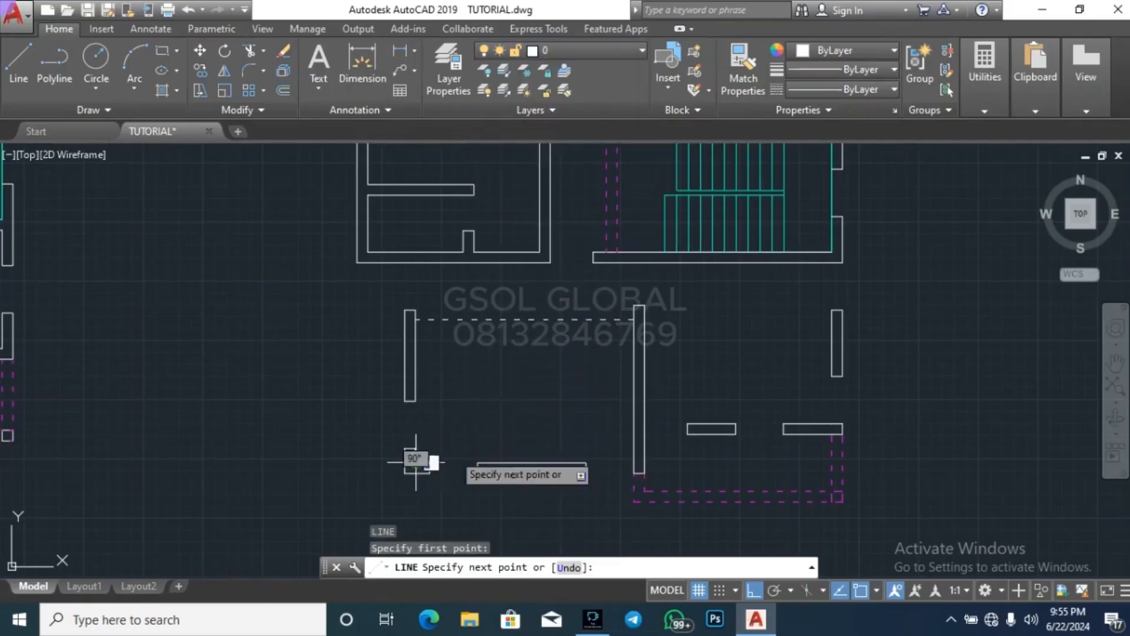
pyautogui.click(634, 320)
pyautogui.press('Escape')
# Draw the crossing diagonal from the dashed line's left end to the room's lower-right inner corner
pyautogui.press('Return')
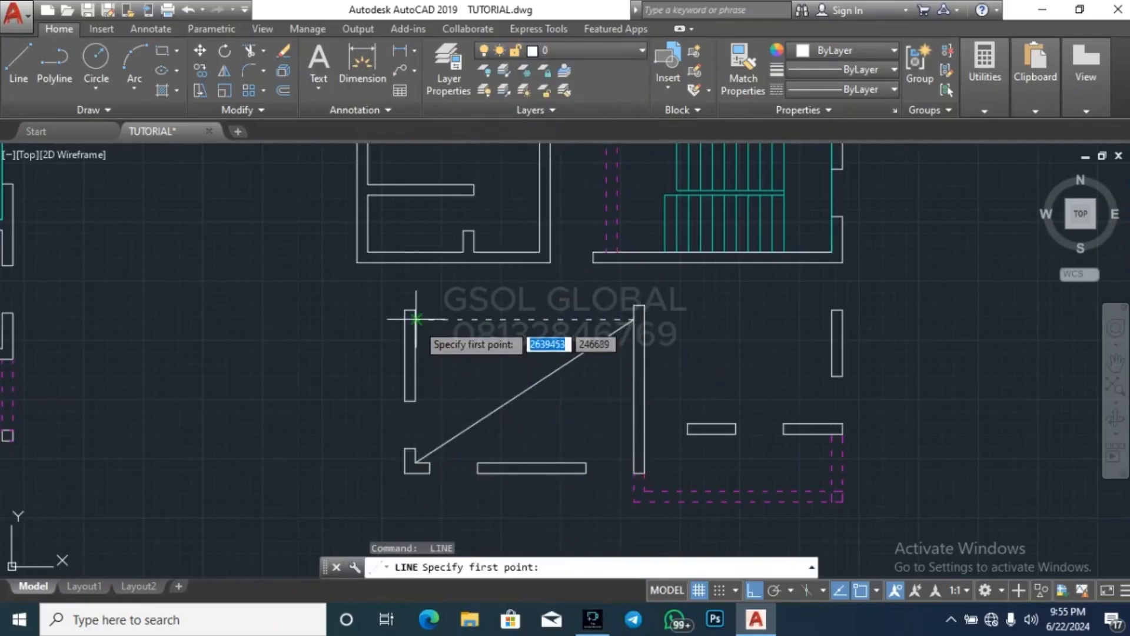
pyautogui.click(416, 320)
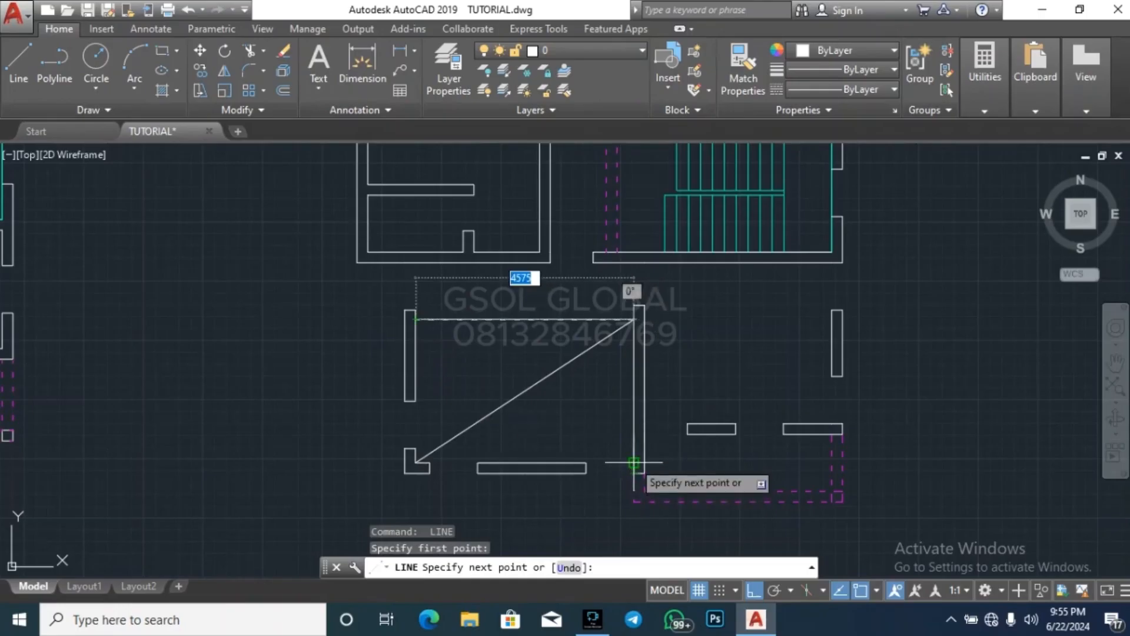
pyautogui.click(634, 462)
pyautogui.press('Escape')
pyautogui.press('Escape')
pyautogui.press('Escape')
pyautogui.scroll(-4, 350, 404)
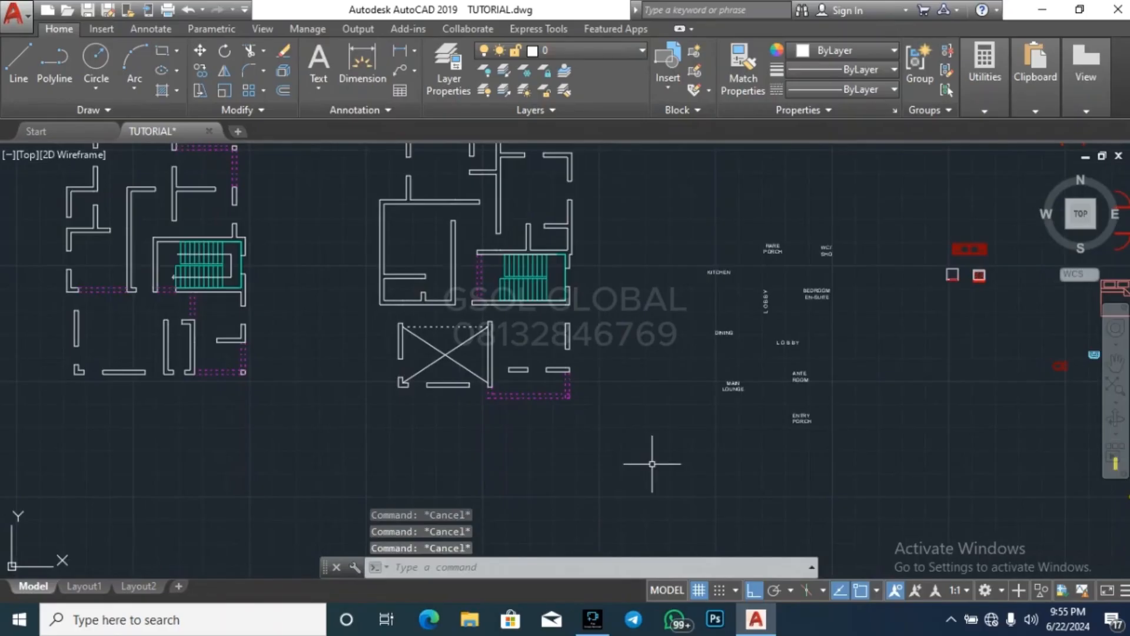
# Make WALL the current layer and draw a line across the upper floor's left wall at the middle room's upper-left inner corner
pyautogui.press('Return')
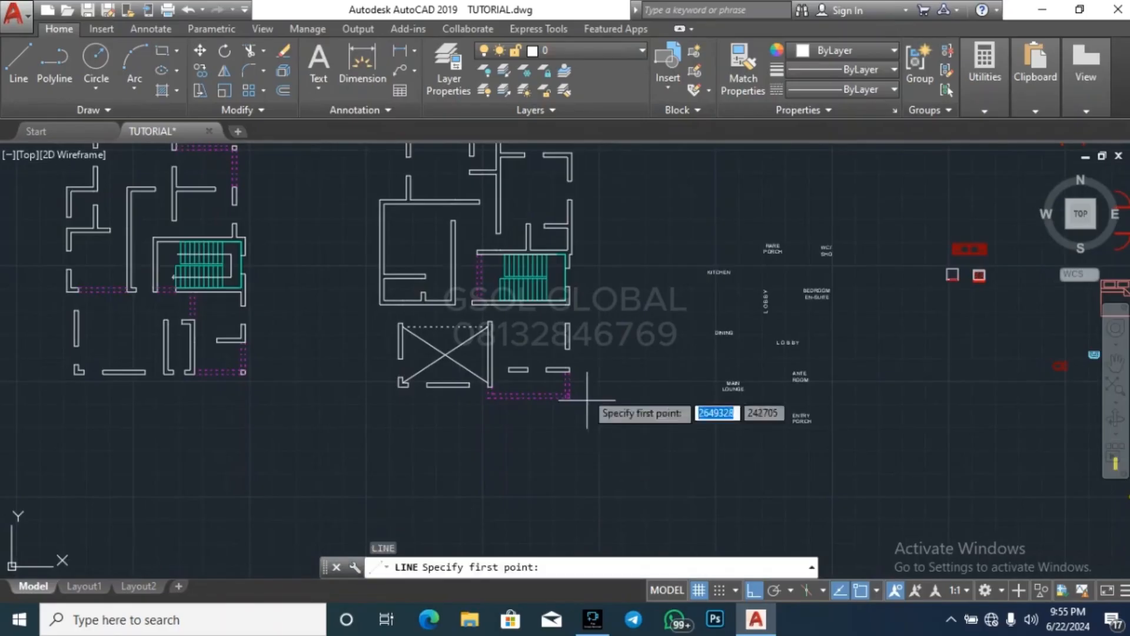
pyautogui.click(609, 51)
pyautogui.scroll(-2, 604, 564)
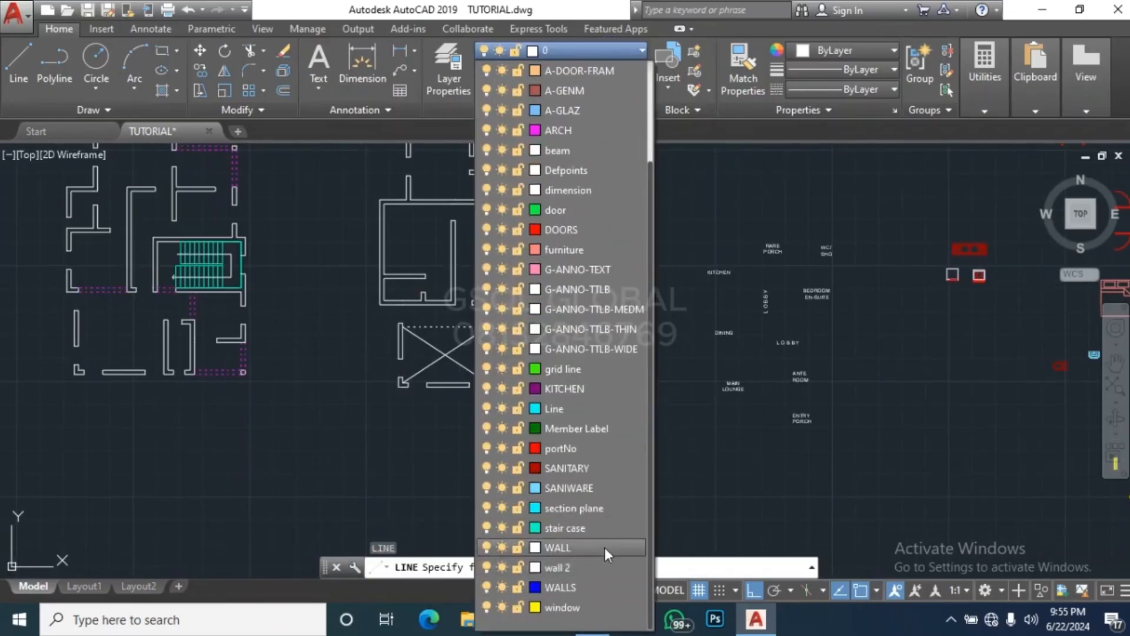
pyautogui.click(605, 547)
pyautogui.scroll(2, 408, 229)
pyautogui.scroll(2, 389, 242)
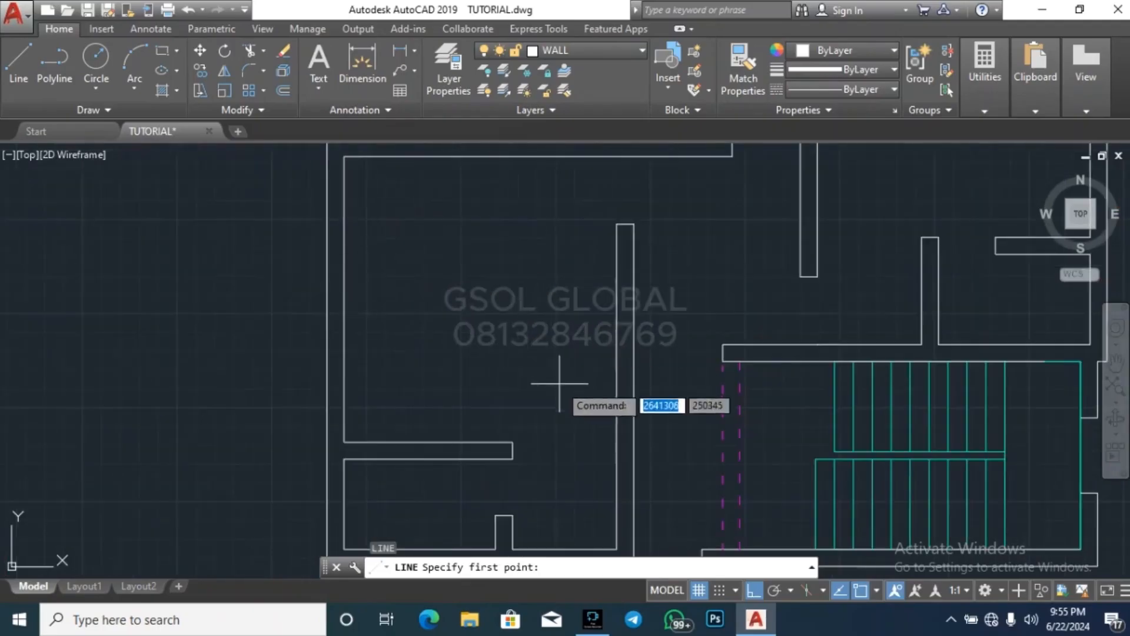
pyautogui.scroll(-4, 530, 386)
pyautogui.scroll(4, 506, 358)
pyautogui.scroll(2, 507, 358)
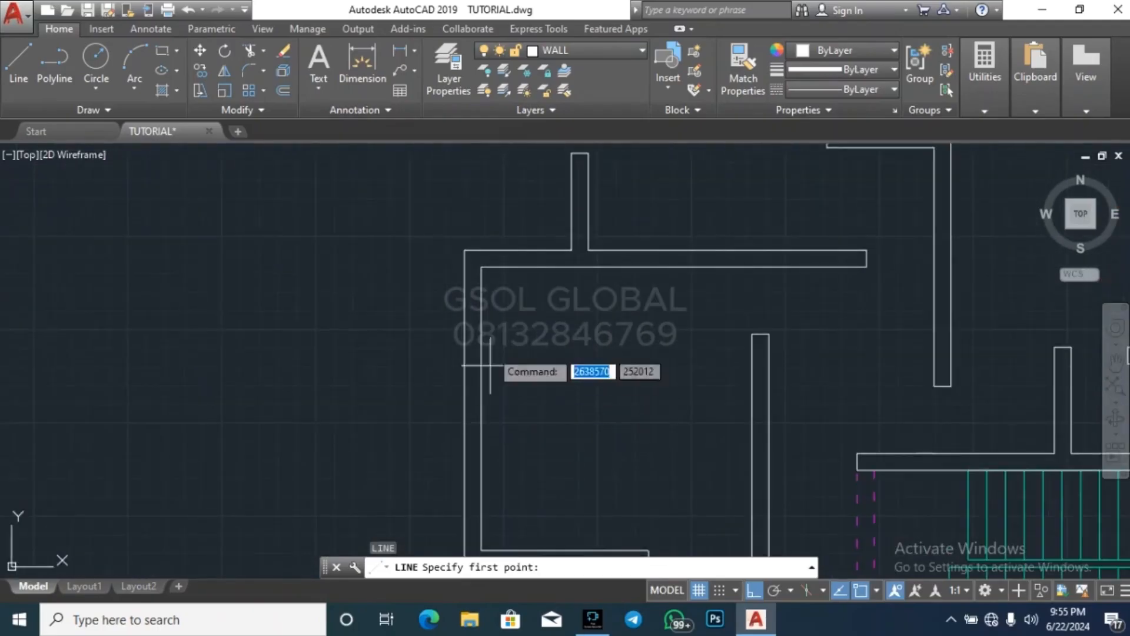
pyautogui.click(481, 266)
pyautogui.click(465, 266)
pyautogui.press('Escape')
# Draw a line across the same left wall in line with the upper face of the lower-left partition
pyautogui.press('space')
pyautogui.scroll(-4, 562, 182)
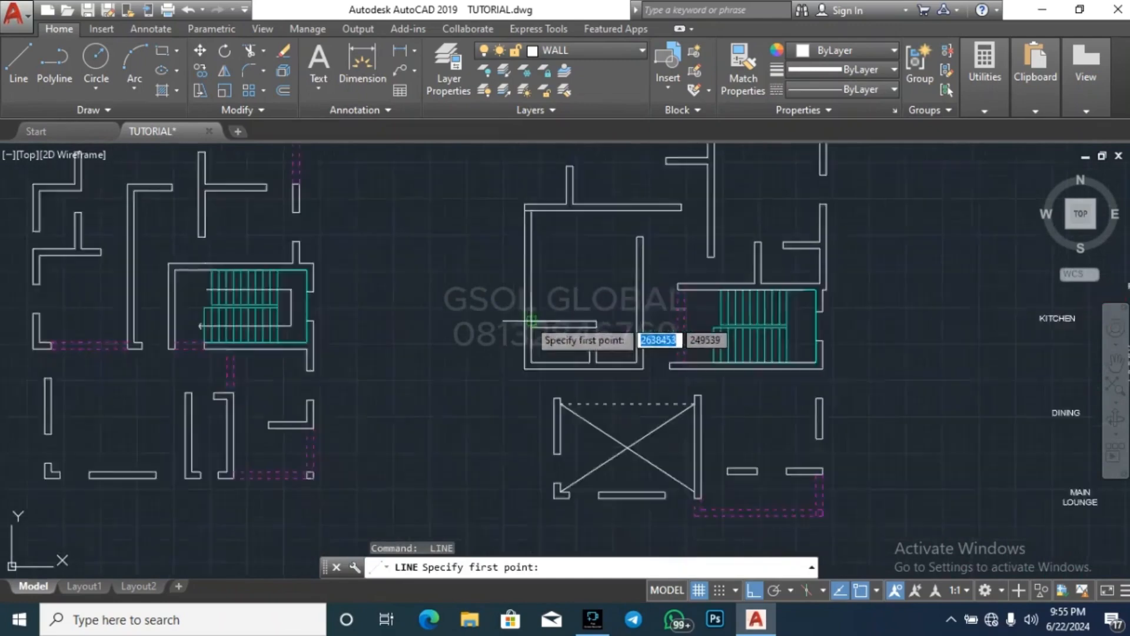
pyautogui.scroll(4, 529, 327)
pyautogui.click(531, 327)
pyautogui.click(514, 326)
pyautogui.press('Escape')
pyautogui.press('Escape')
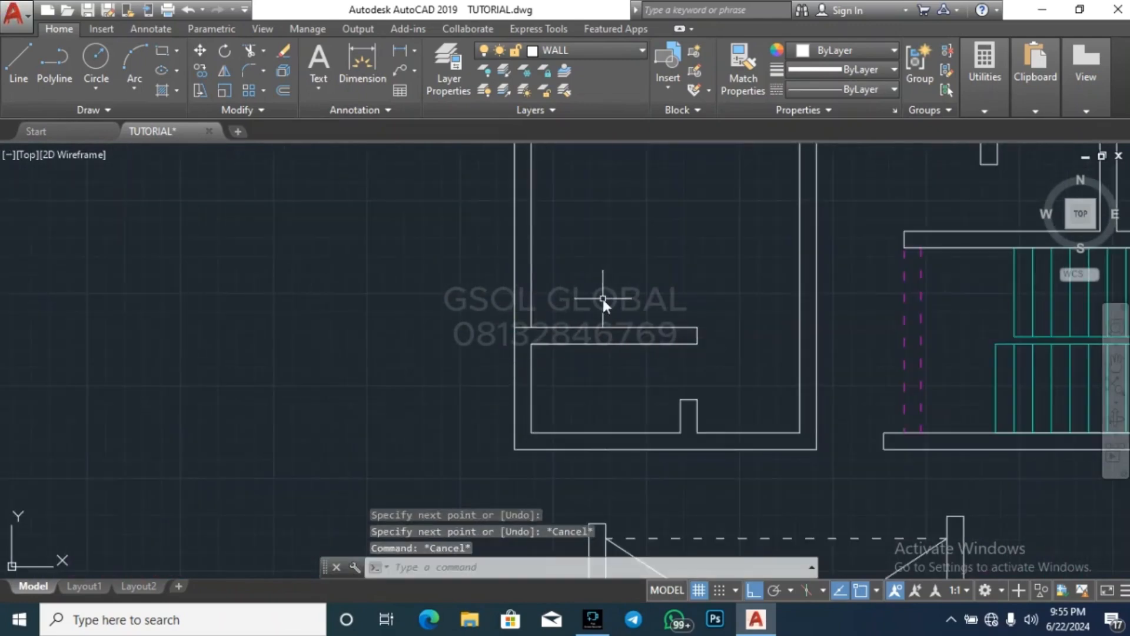
pyautogui.write('o')
pyautogui.press('Return')
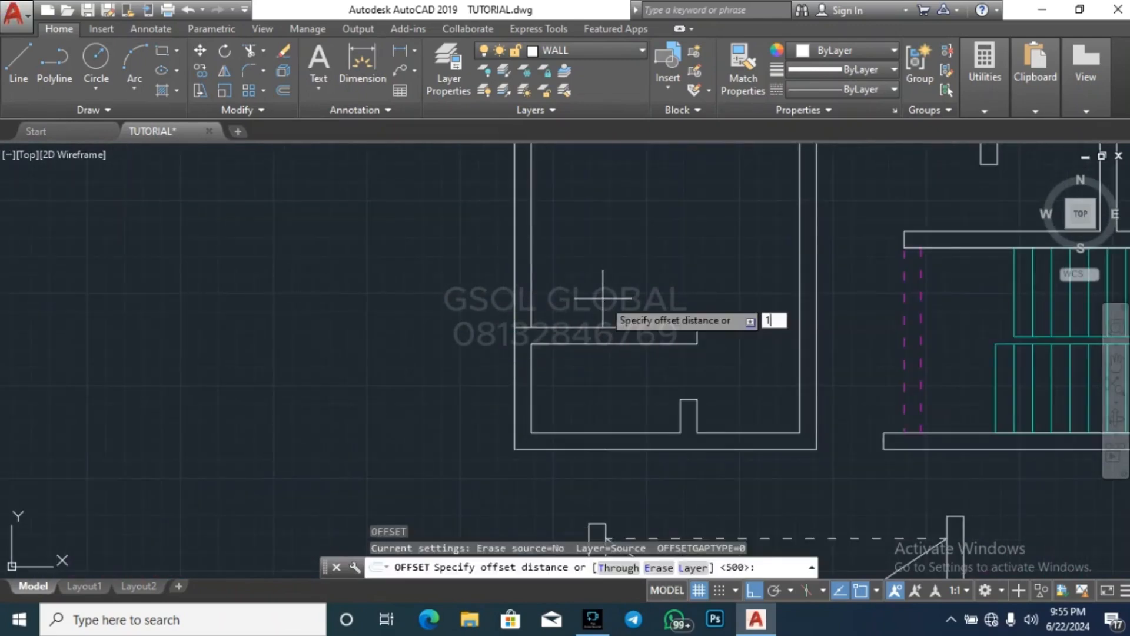
pyautogui.write('100')
pyautogui.press('Return')
# Offset the left wall's lower line 1000 upward and its upper line 1000 downward to mark the window edges
pyautogui.press('Return')
pyautogui.press('Return')
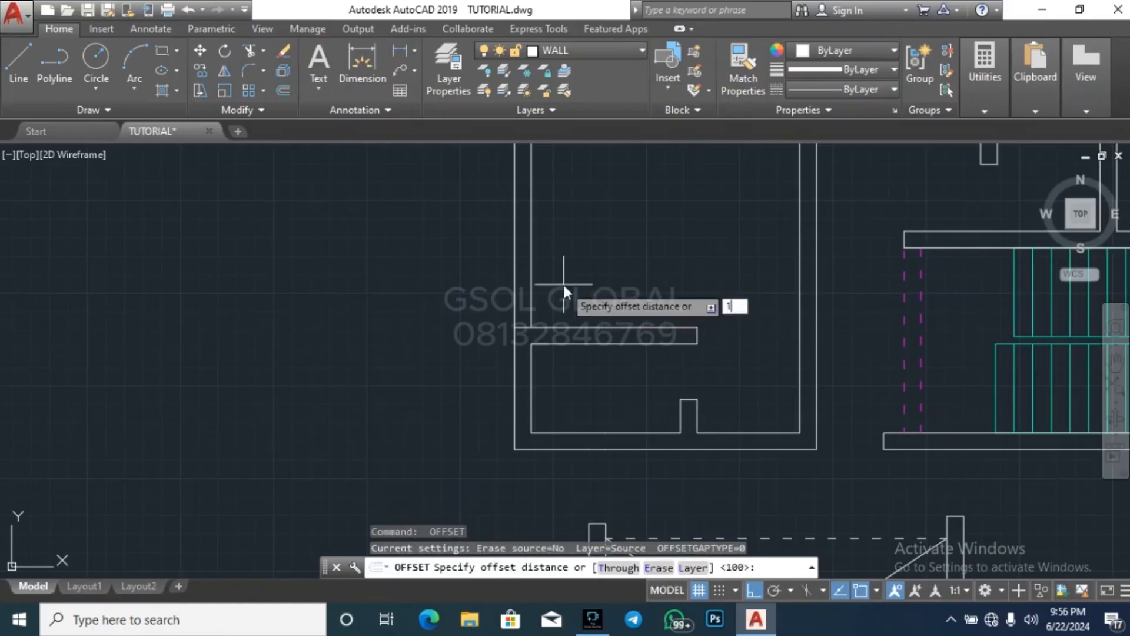
pyautogui.write('1000')
pyautogui.press('Return')
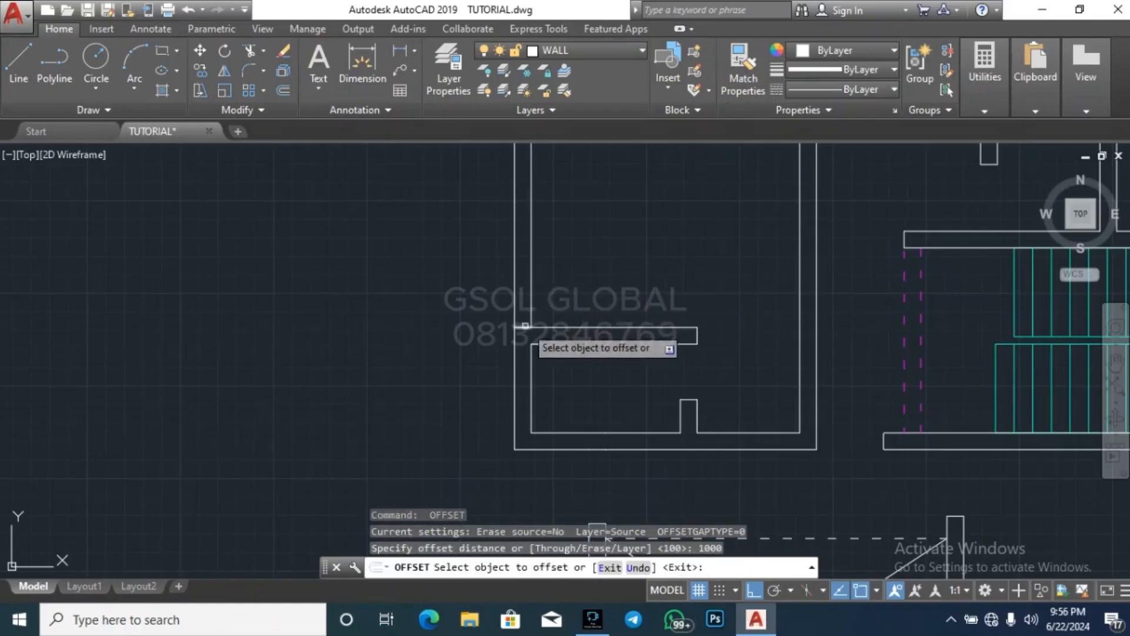
pyautogui.click(515, 277)
pyautogui.click(547, 263)
pyautogui.scroll(-5, 530, 306)
pyautogui.scroll(5, 502, 339)
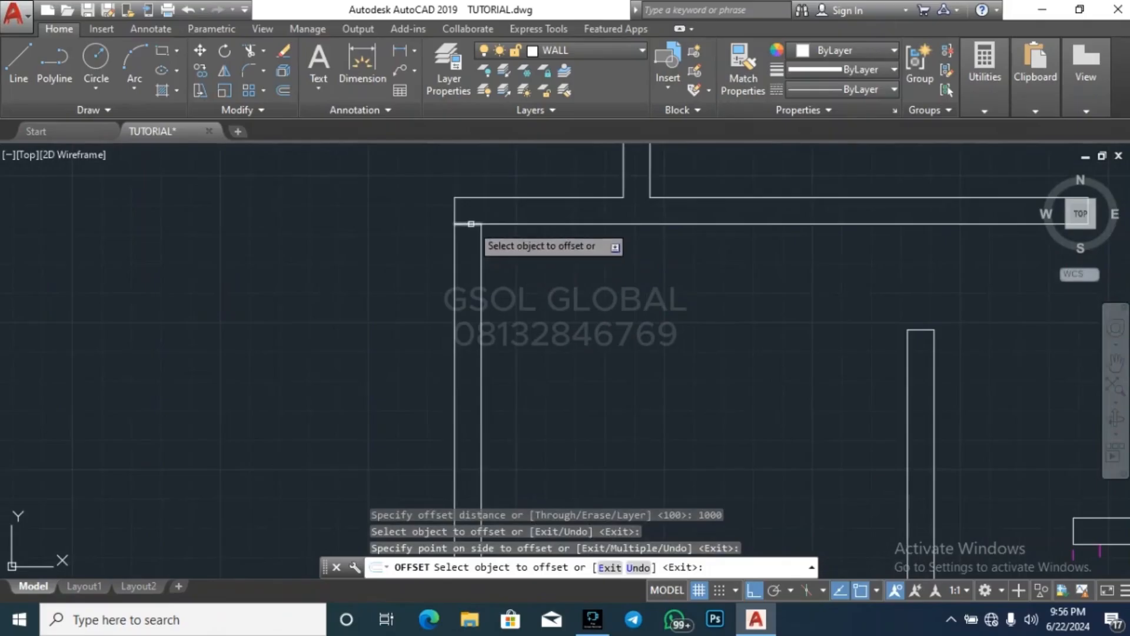
pyautogui.click(471, 224)
pyautogui.click(521, 301)
pyautogui.press('Escape')
pyautogui.press('Escape')
# Trim both faces of the middle room's left wall between the edge lines to cut the upper and lower openings
pyautogui.write('tr')
pyautogui.press('Return')
pyautogui.press('Return')
pyautogui.click(540, 288)
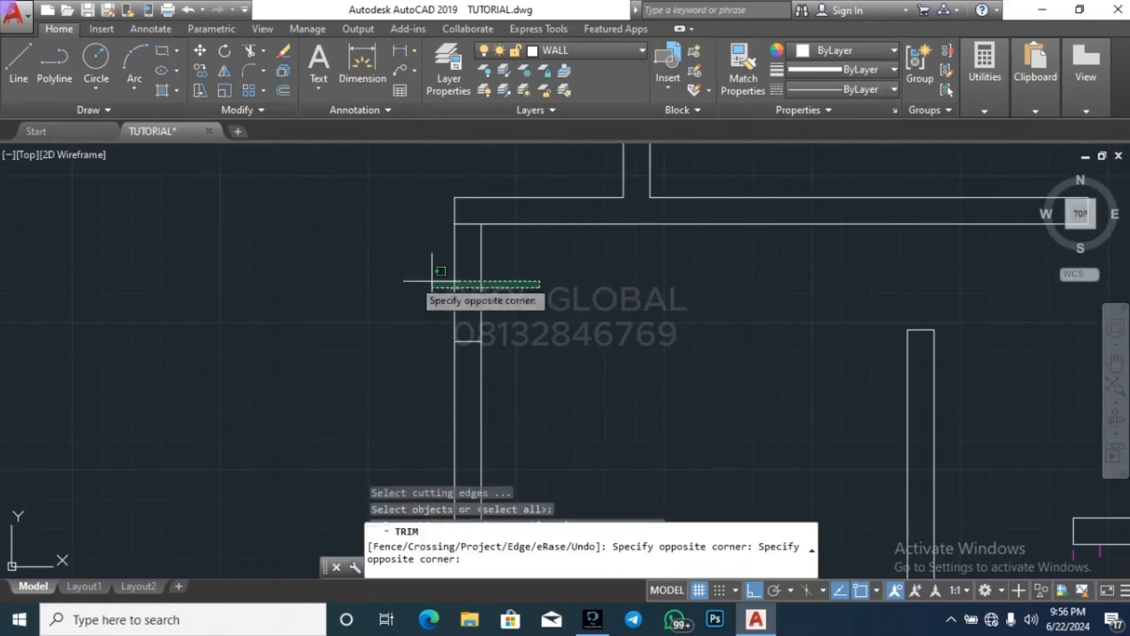
pyautogui.click(432, 280)
pyautogui.scroll(-5, 530, 396)
pyautogui.scroll(5, 551, 396)
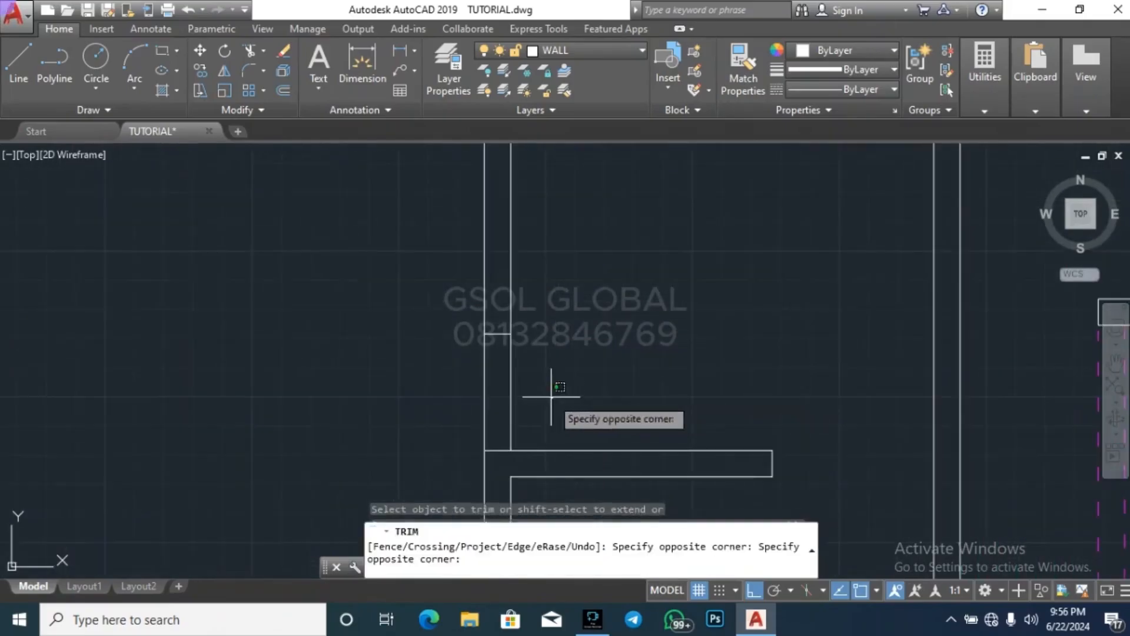
pyautogui.press('Escape')
pyautogui.press('Escape')
pyautogui.press('Escape')
pyautogui.scroll(-5, 396, 368)
pyautogui.scroll(2, 395, 394)
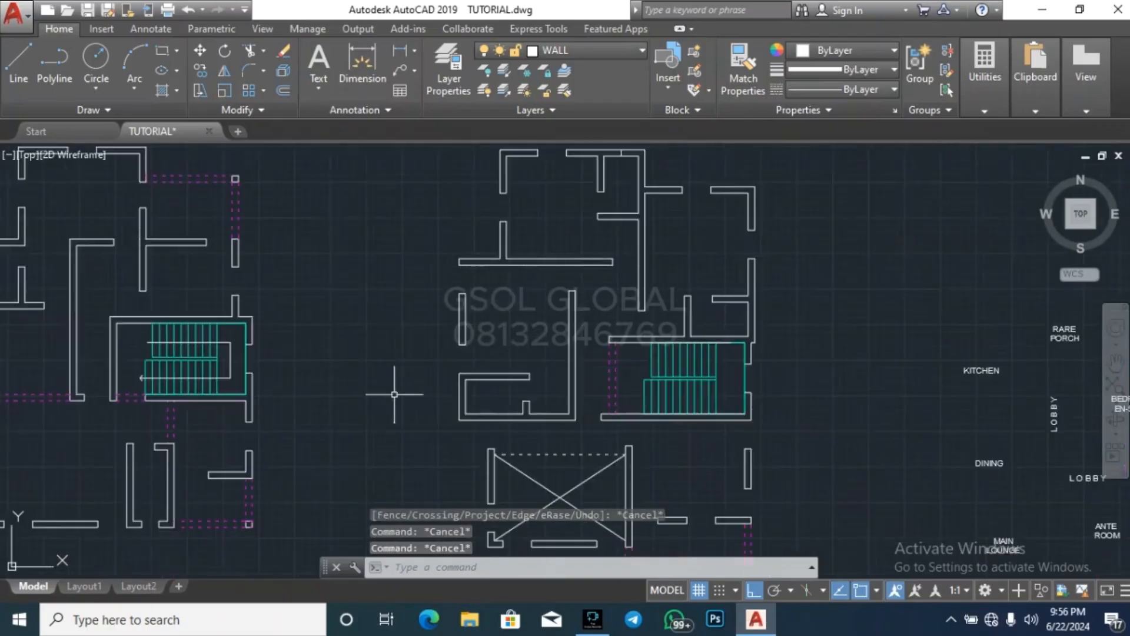
pyautogui.scroll(-2, 400, 406)
pyautogui.scroll(-2, 580, 224)
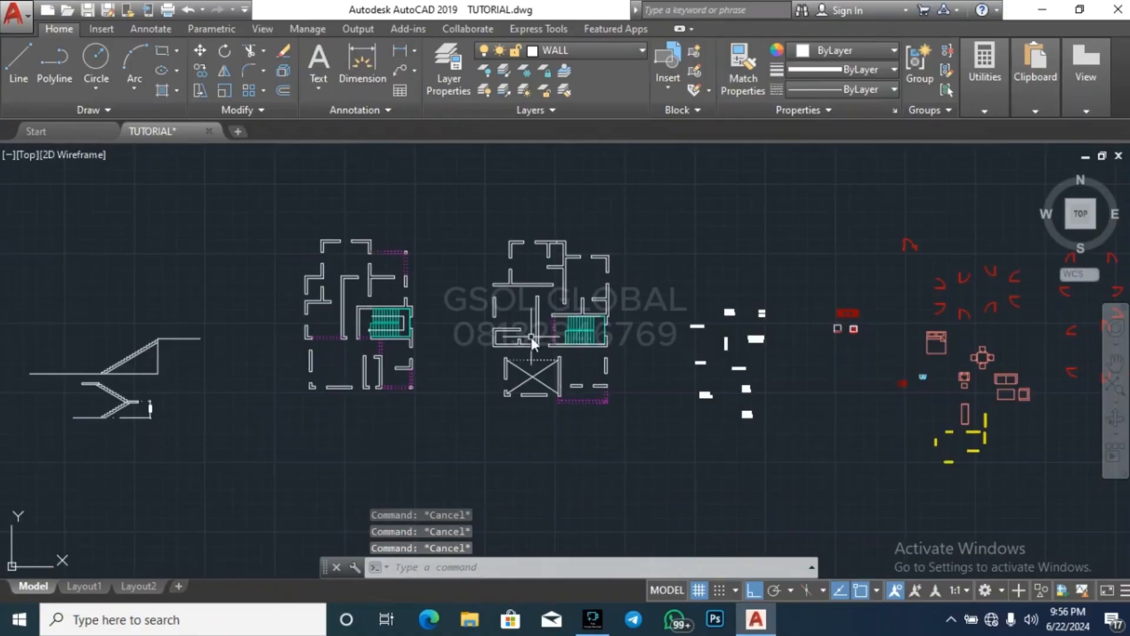
# Draw a line across the left wall of the small lower-left room at the midpoint of its inner face
pyautogui.write('l')
pyautogui.press('Return')
pyautogui.scroll(6, 493, 337)
pyautogui.scroll(2, 512, 319)
pyautogui.click(525, 295)
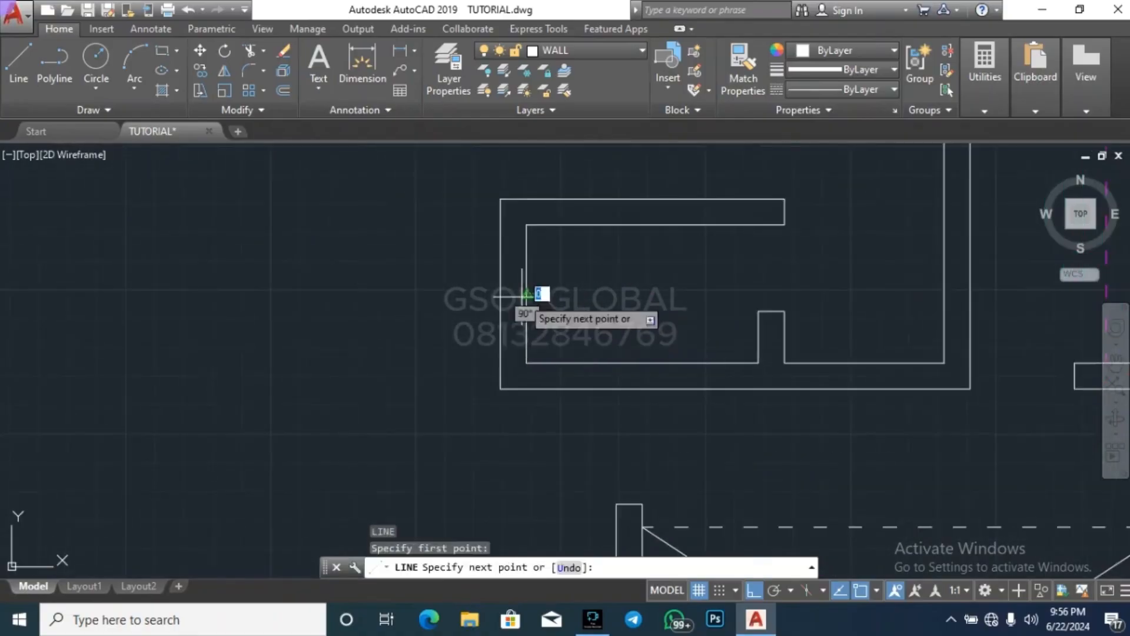
pyautogui.click(501, 294)
pyautogui.press('Escape')
# Draw lines at mid-wall across the top small room's outer wall and the right wall of the small room above the stairs
pyautogui.scroll(-3, 455, 335)
pyautogui.write('l')
pyautogui.press('Return')
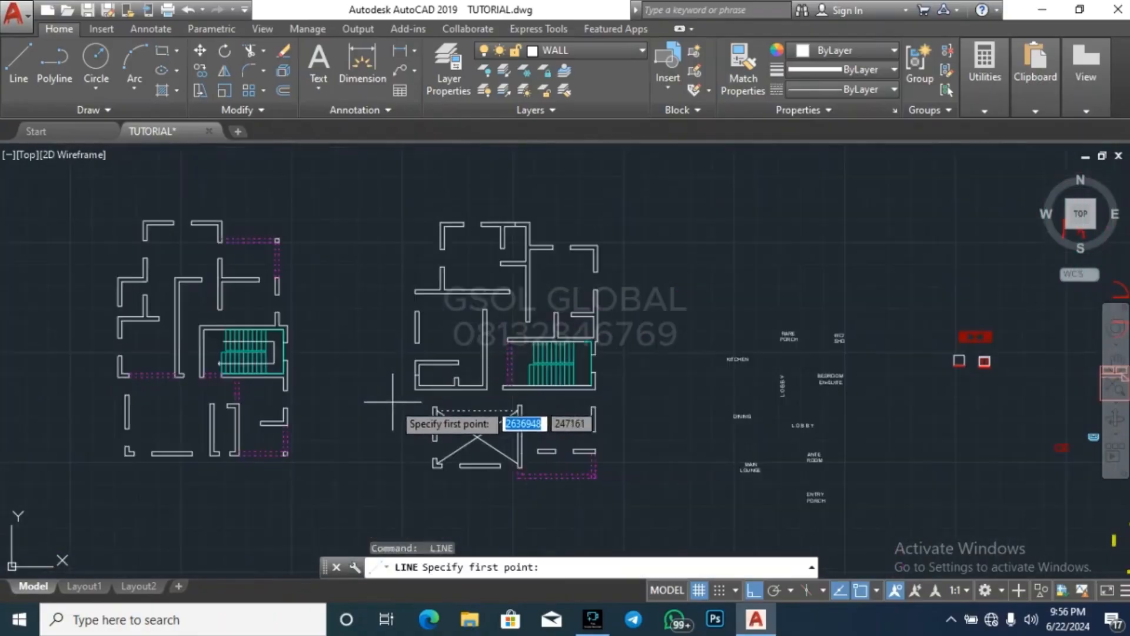
pyautogui.scroll(3, 514, 217)
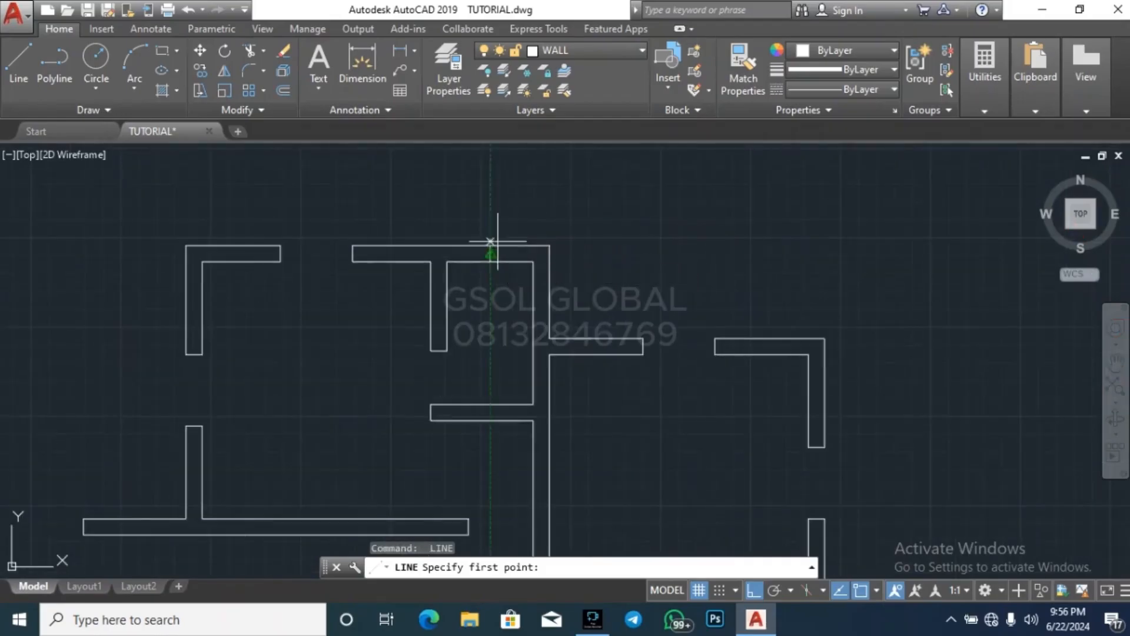
pyautogui.scroll(-4, 574, 307)
pyautogui.scroll(2, 638, 380)
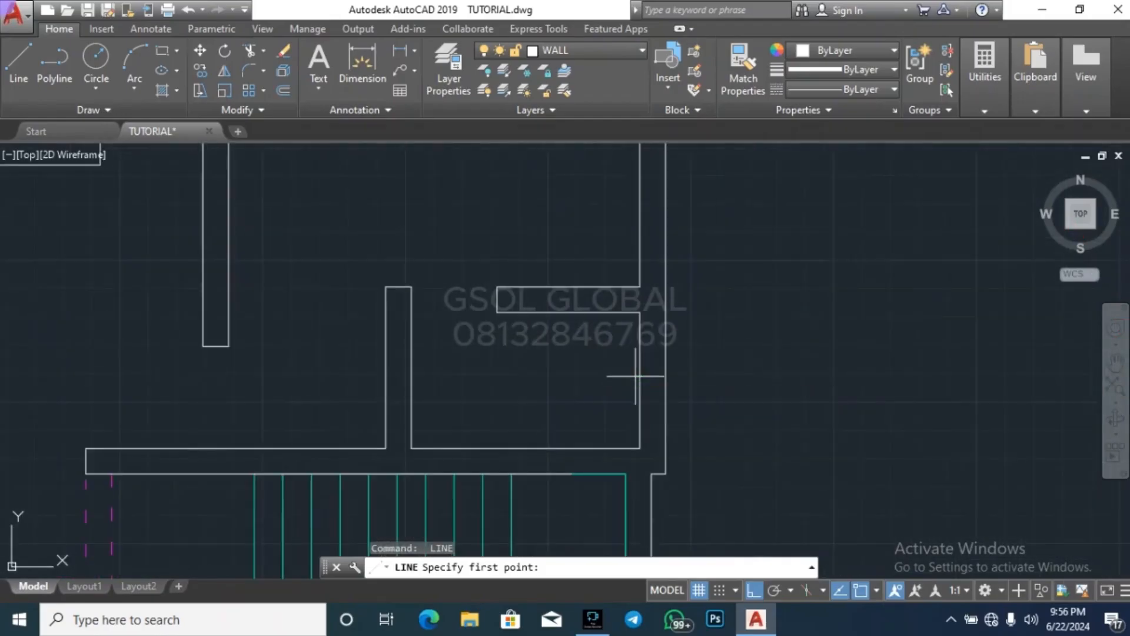
pyautogui.click(639, 380)
pyautogui.click(655, 379)
pyautogui.press('Escape')
pyautogui.press('Escape')
# Offset the centre line in the right wall above the stairs by 300 to both sides
pyautogui.write('o')
pyautogui.press('Return')
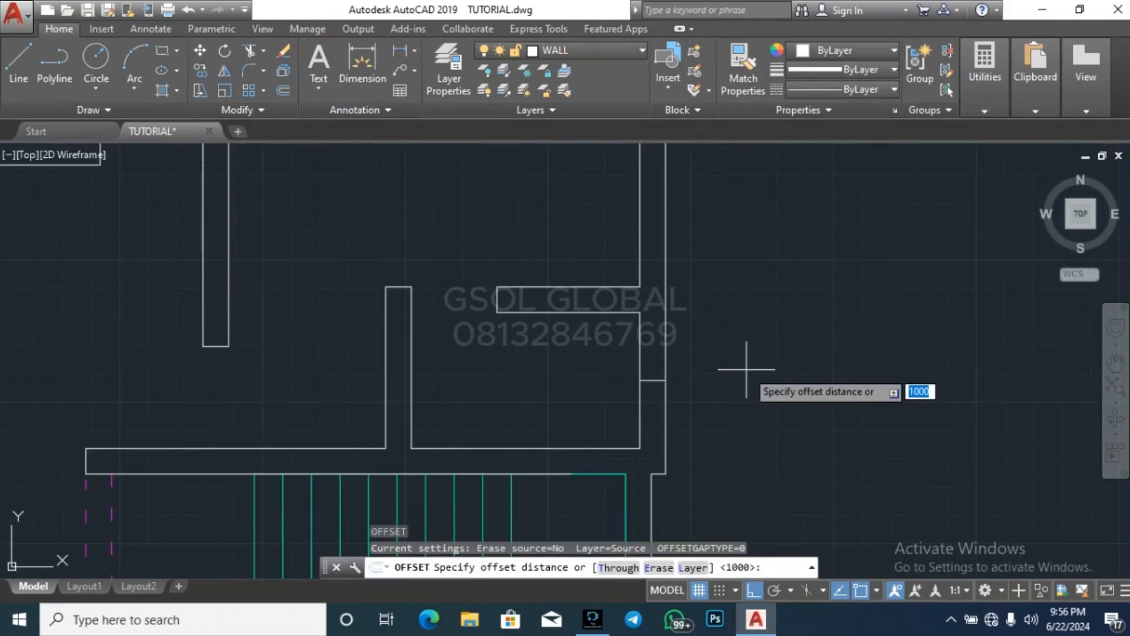
pyautogui.write('300')
pyautogui.press('Return')
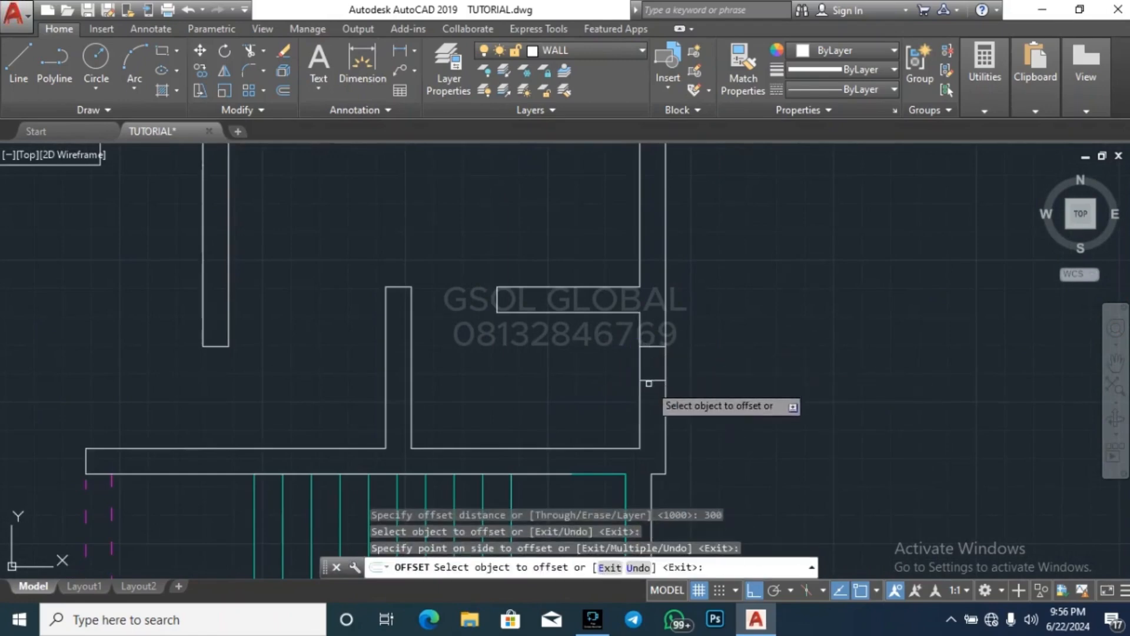
pyautogui.click(648, 382)
pyautogui.click(732, 399)
pyautogui.scroll(-4, 643, 292)
pyautogui.scroll(4, 592, 218)
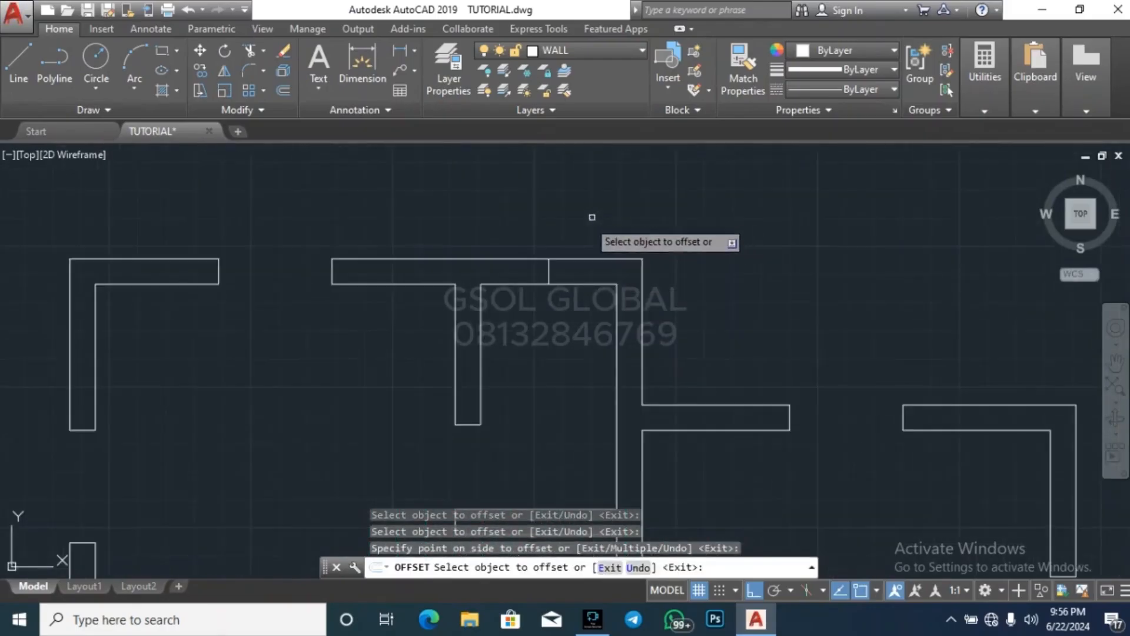
# Offset the centre line in the top small room's outer wall by 300 to both sides
pyautogui.click(548, 266)
pyautogui.click(558, 273)
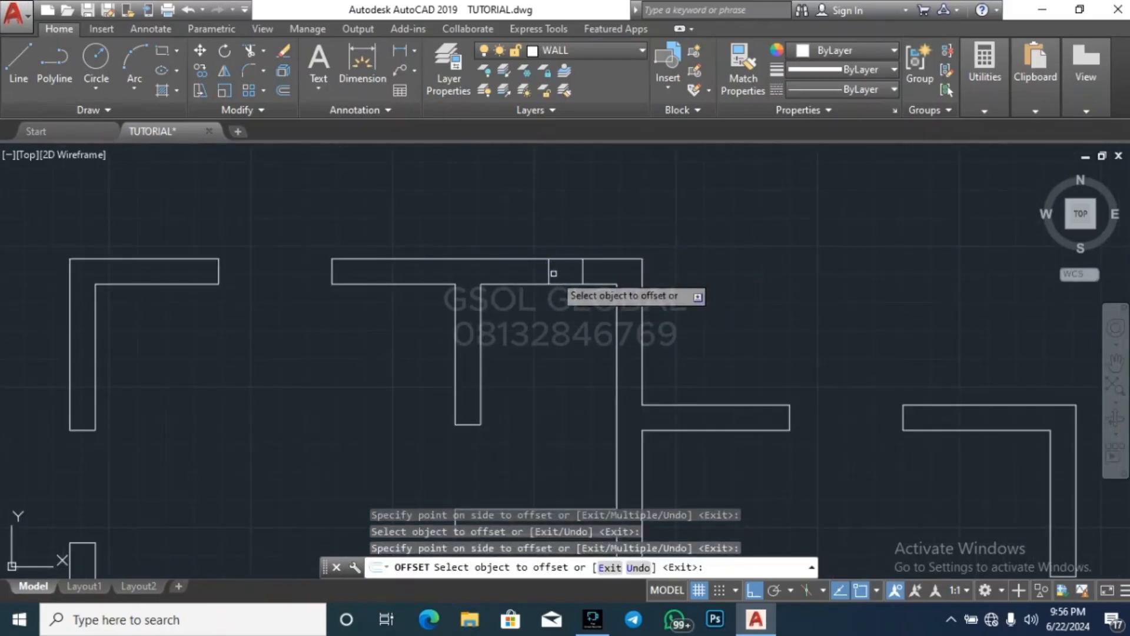
pyautogui.click(549, 273)
pyautogui.click(544, 272)
pyautogui.scroll(-7, 634, 206)
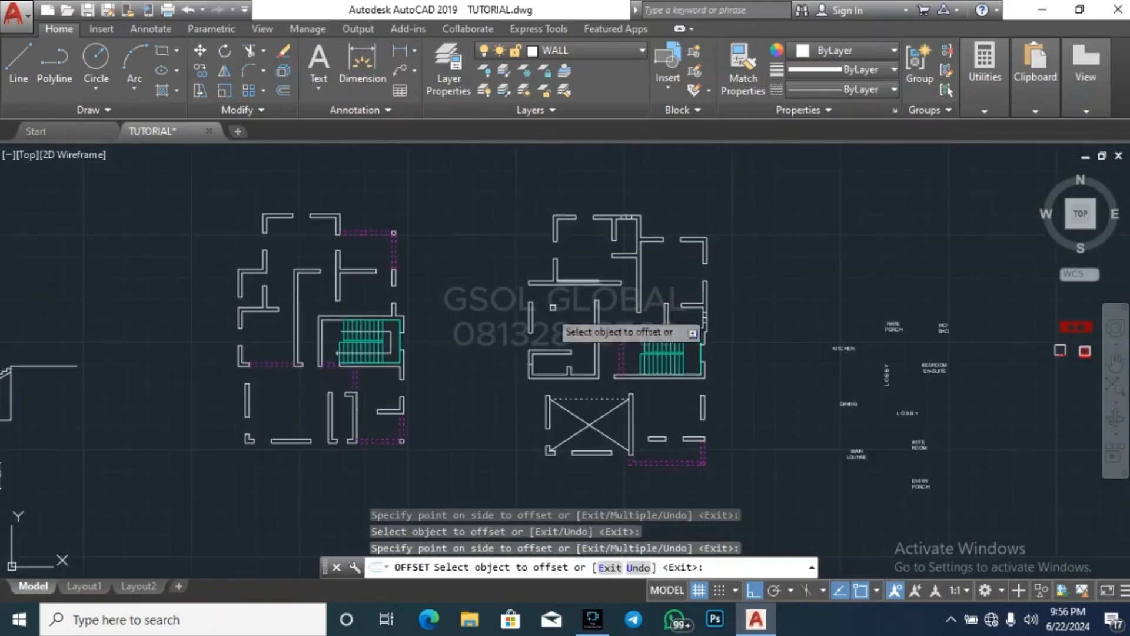
# Offset the centre line in the small lower-left room's left wall by 300 upward and downward
pyautogui.scroll(4, 531, 333)
pyautogui.scroll(5, 518, 469)
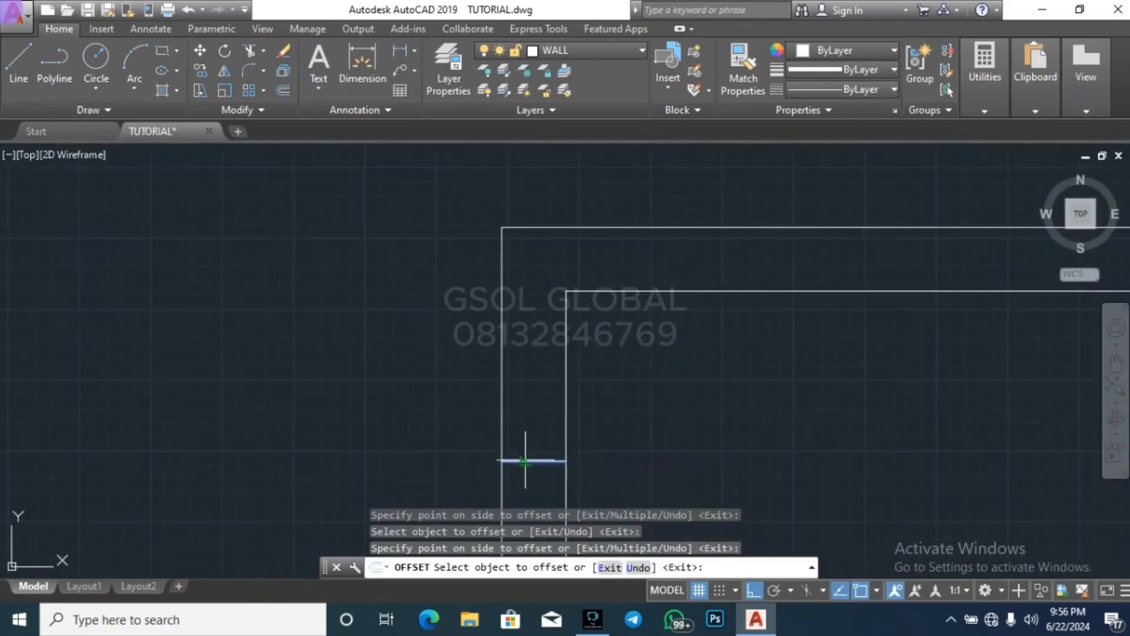
pyautogui.click(532, 461)
pyautogui.scroll(-3, 584, 321)
pyautogui.click(575, 323)
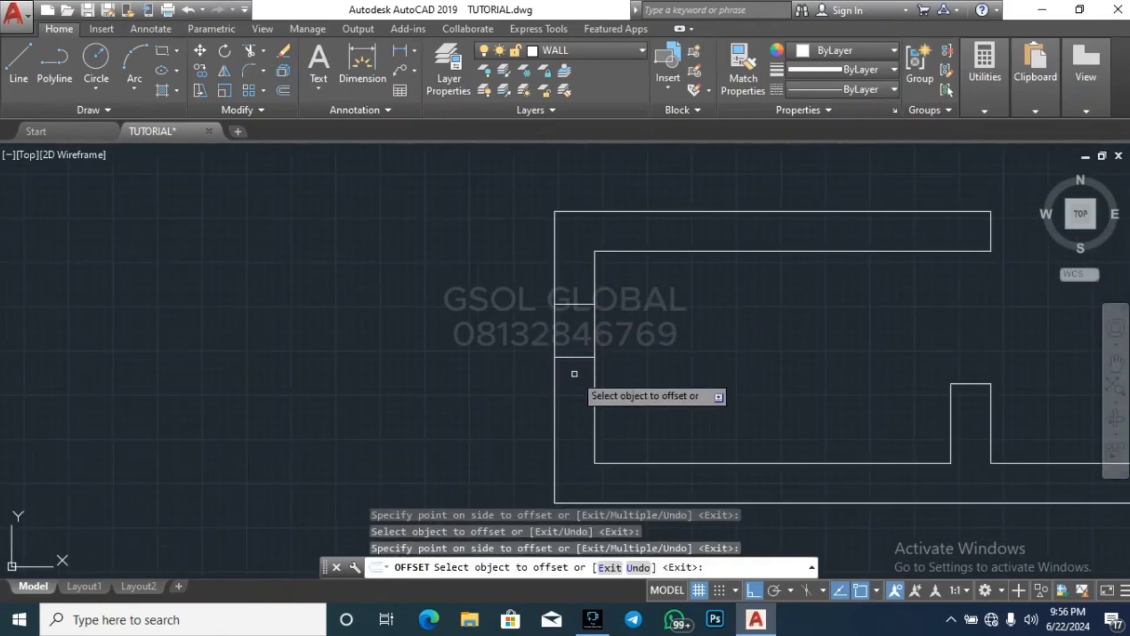
pyautogui.click(576, 357)
pyautogui.click(573, 389)
pyautogui.press('Escape')
# Erase the centre line in the small lower-left room's left wall and trim both wall faces between the edge lines
pyautogui.click(511, 376)
pyautogui.click(656, 328)
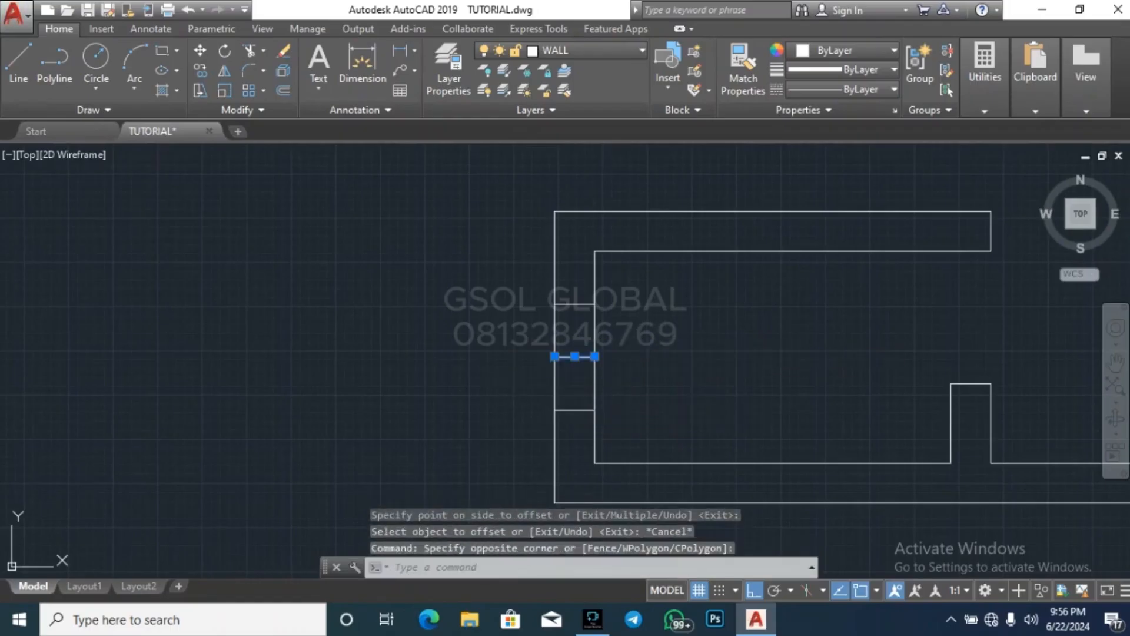
pyautogui.press('Delete')
pyautogui.write('tr')
pyautogui.press('space')
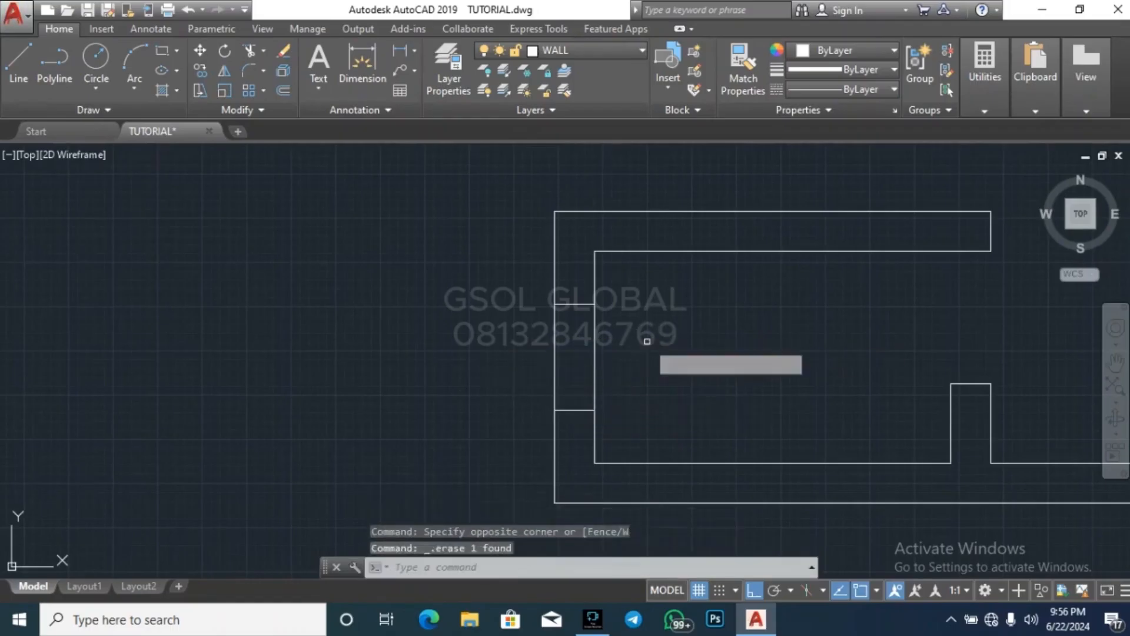
pyautogui.press('space')
pyautogui.click(646, 352)
pyautogui.click(548, 339)
# Trim the right wall above the stairs between its edge lines and erase the leftover centre line
pyautogui.scroll(-6, 447, 388)
pyautogui.scroll(8, 731, 318)
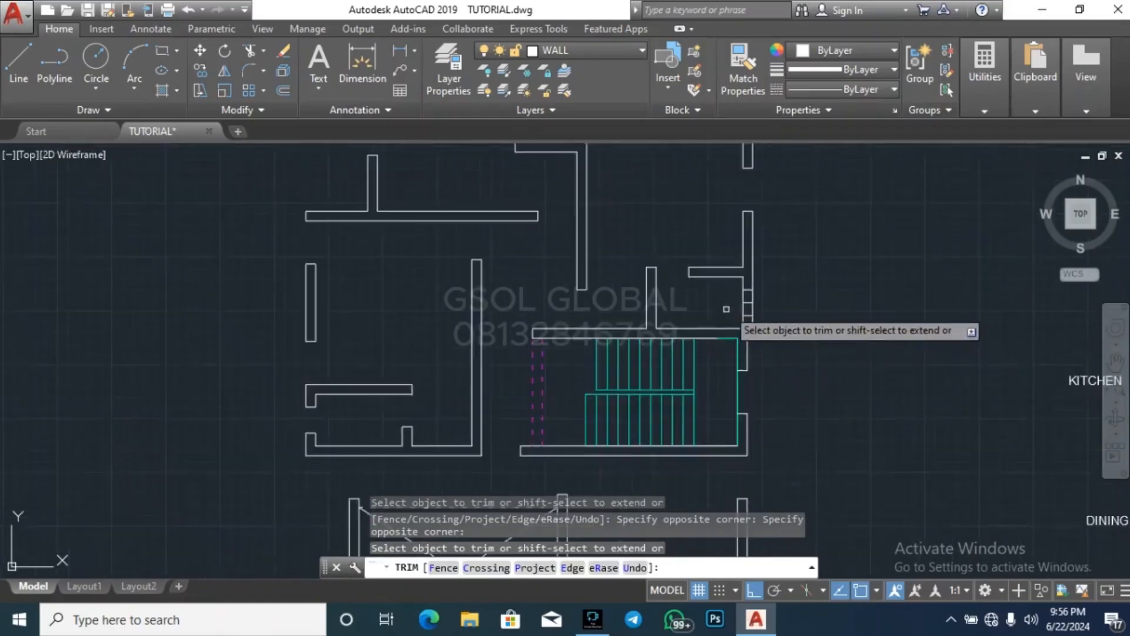
pyautogui.press('Escape')
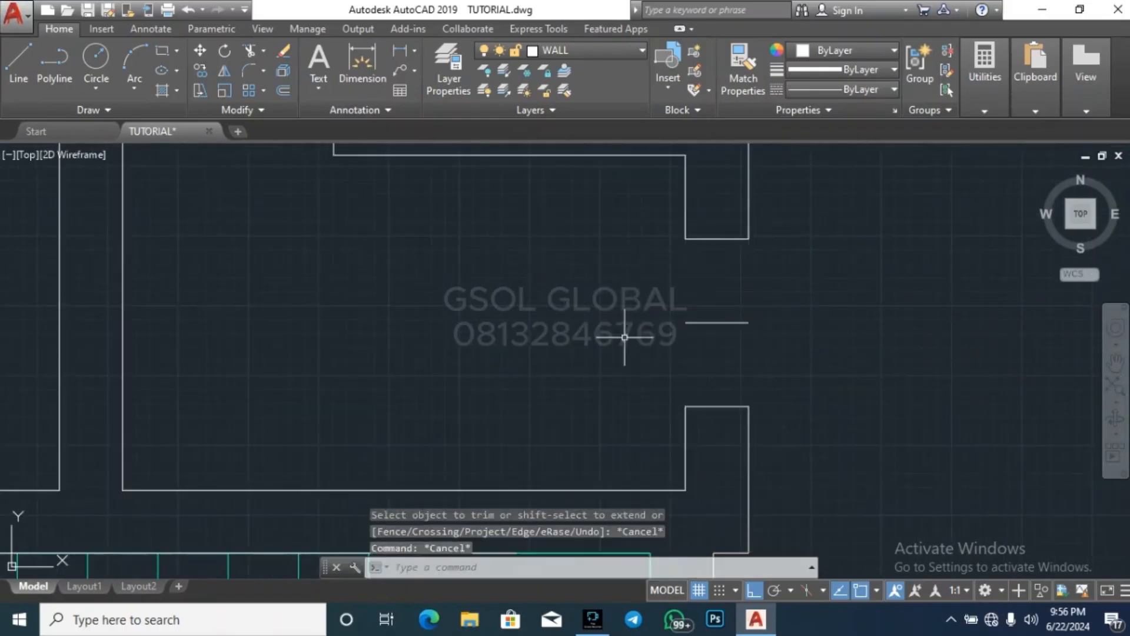
pyautogui.click(621, 336)
pyautogui.click(812, 292)
pyautogui.press('Delete')
pyautogui.scroll(-5, 602, 386)
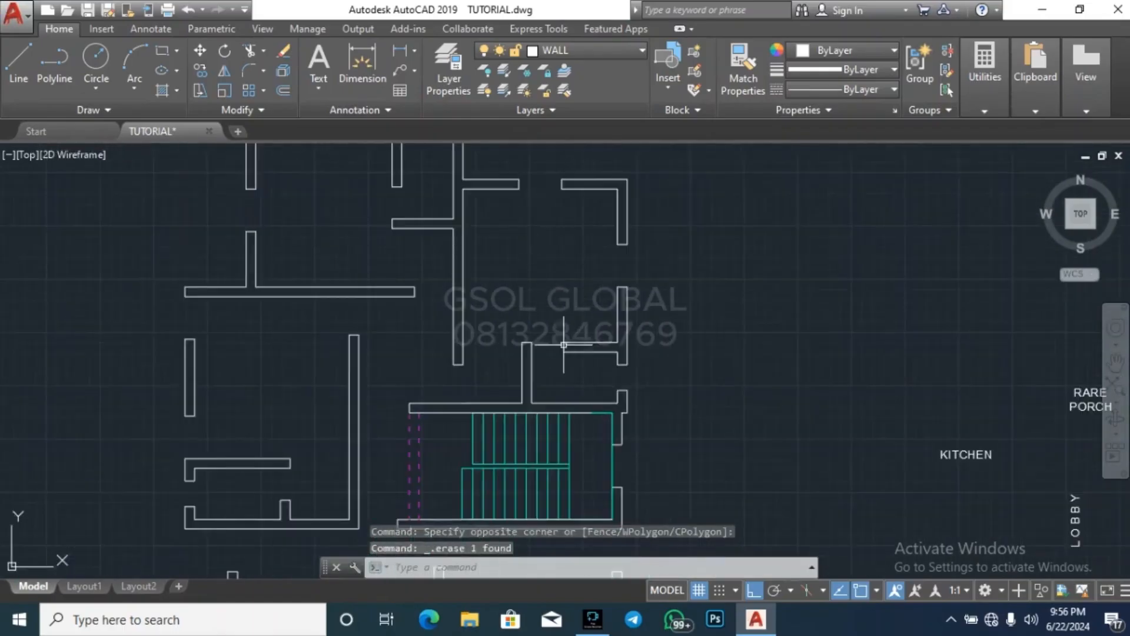
# Trim both faces of the top small room's outer wall between its edge lines
pyautogui.scroll(-4, 563, 344)
pyautogui.scroll(8, 422, 305)
pyautogui.press('Escape')
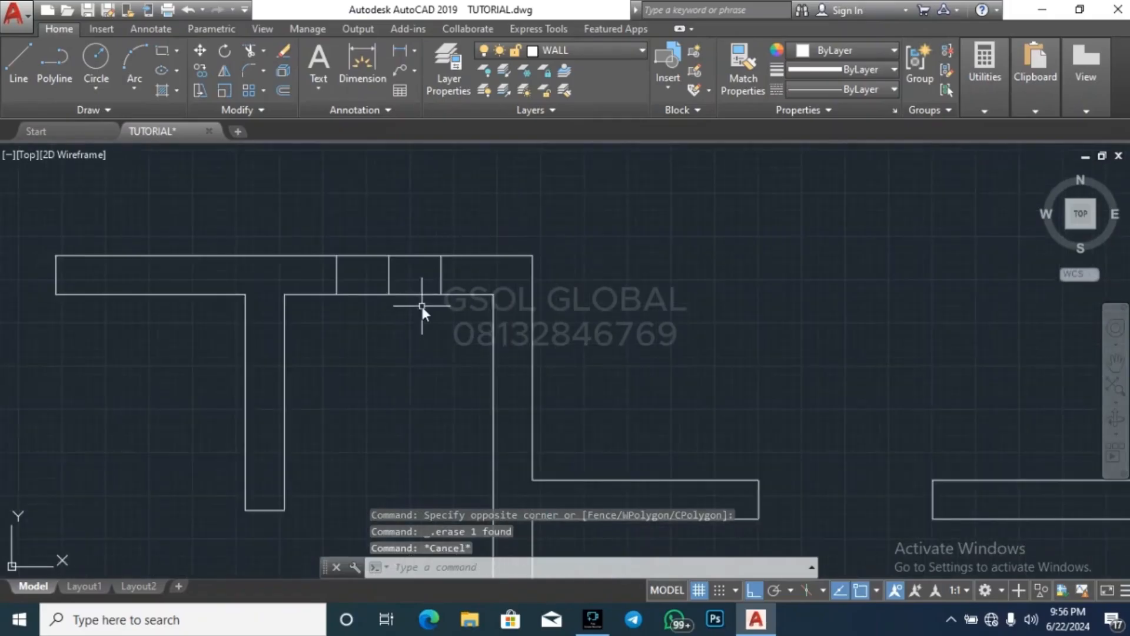
pyautogui.press('Return')
pyautogui.press('Return')
pyautogui.click(417, 319)
pyautogui.click(381, 197)
pyautogui.press('Escape')
pyautogui.press('Escape')
# Erase the leftover centre line in the top small room's window opening
pyautogui.click(362, 341)
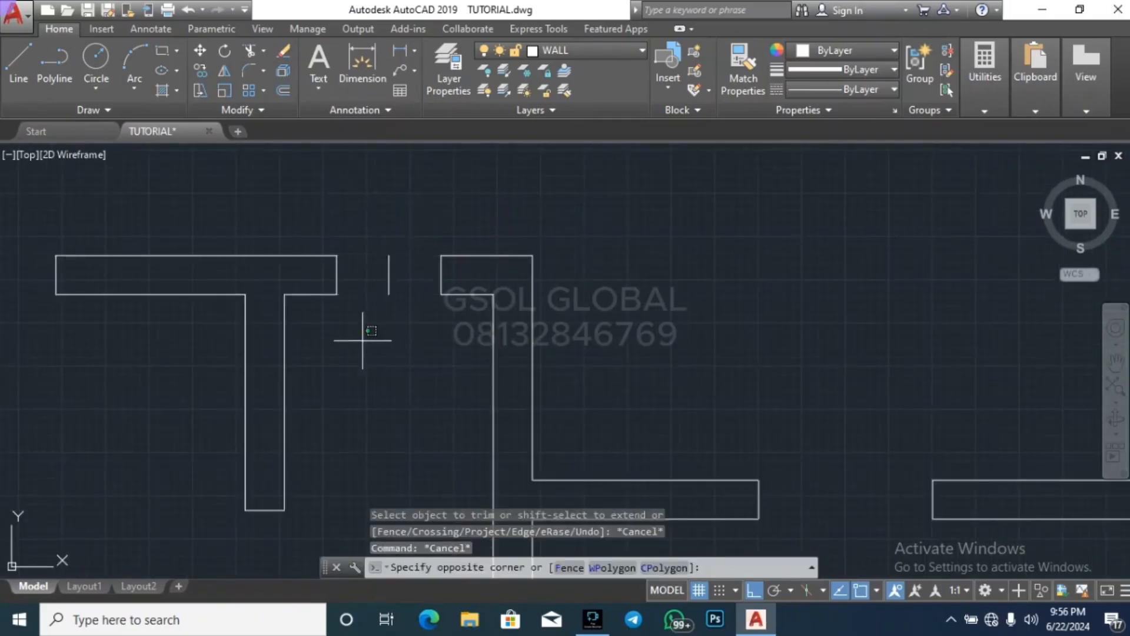
pyautogui.click(427, 222)
pyautogui.press('Delete')
pyautogui.scroll(-7, 625, 189)
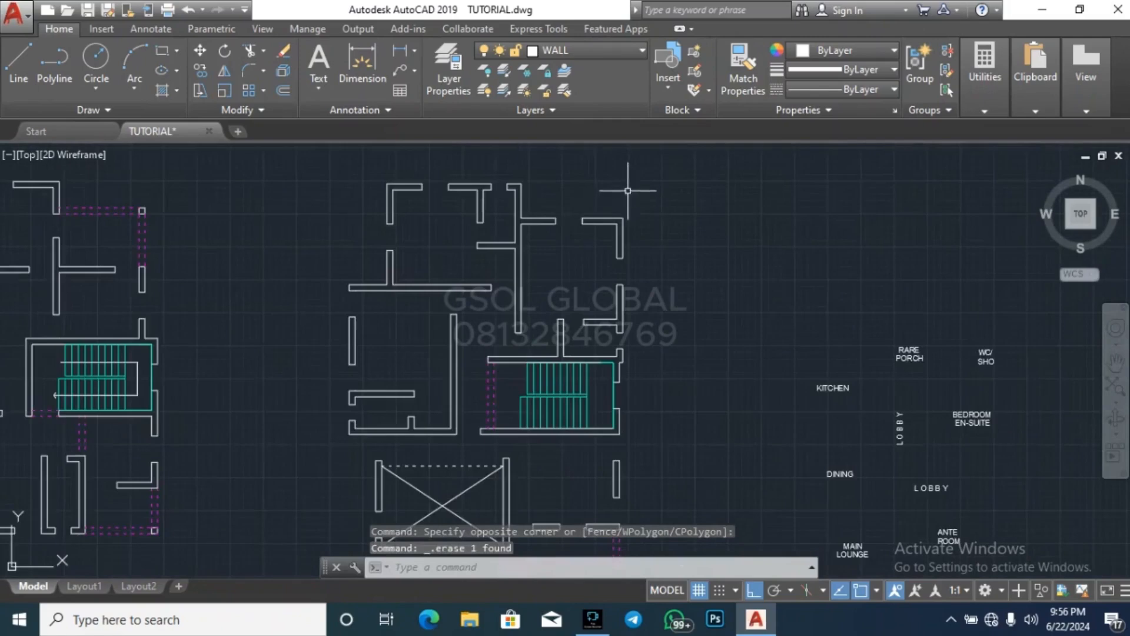
pyautogui.press('Escape')
pyautogui.press('Escape')
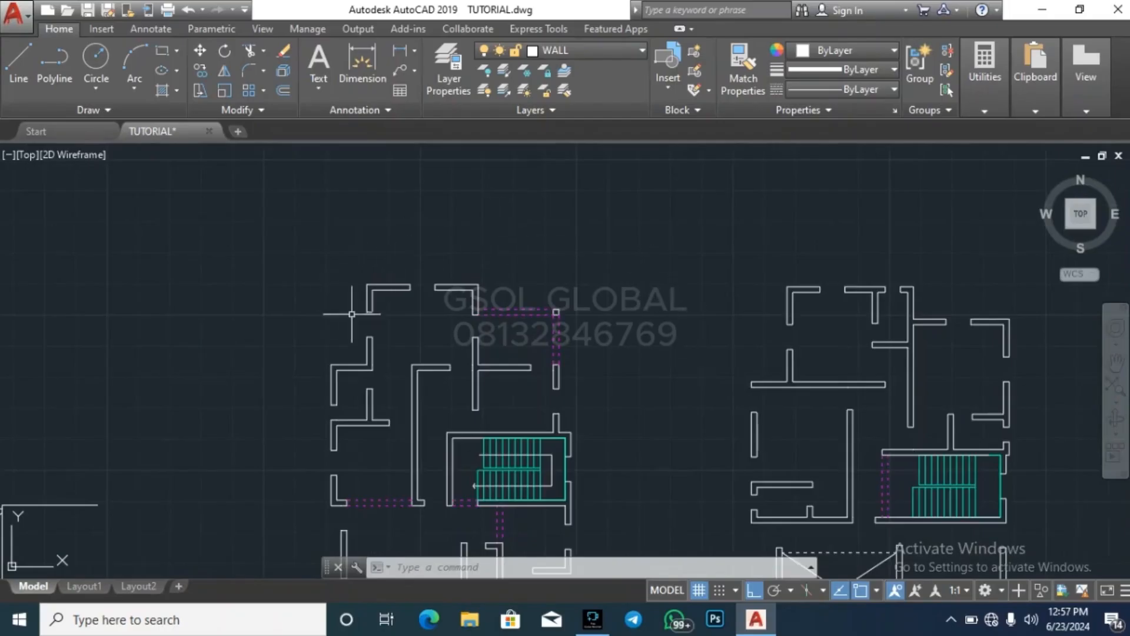
pyautogui.press('Escape')
pyautogui.press('Escape')
pyautogui.scroll(-3, 318, 265)
pyautogui.press('Escape')
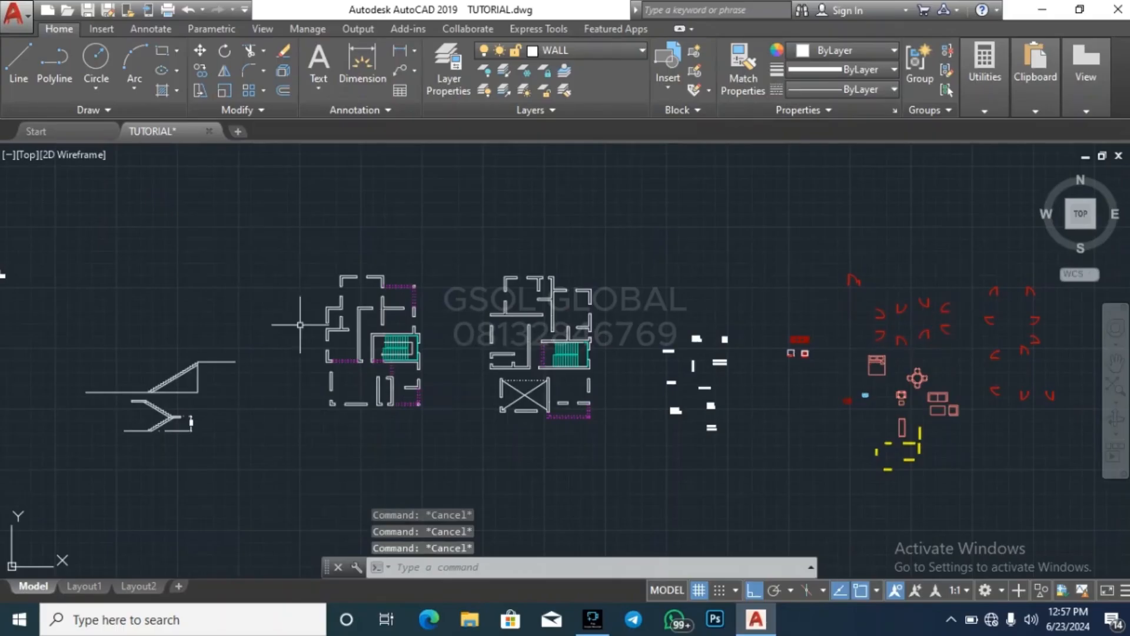
# Examine the wall openings of the ground floor plan, particularly around the top room
pyautogui.scroll(4, 345, 281)
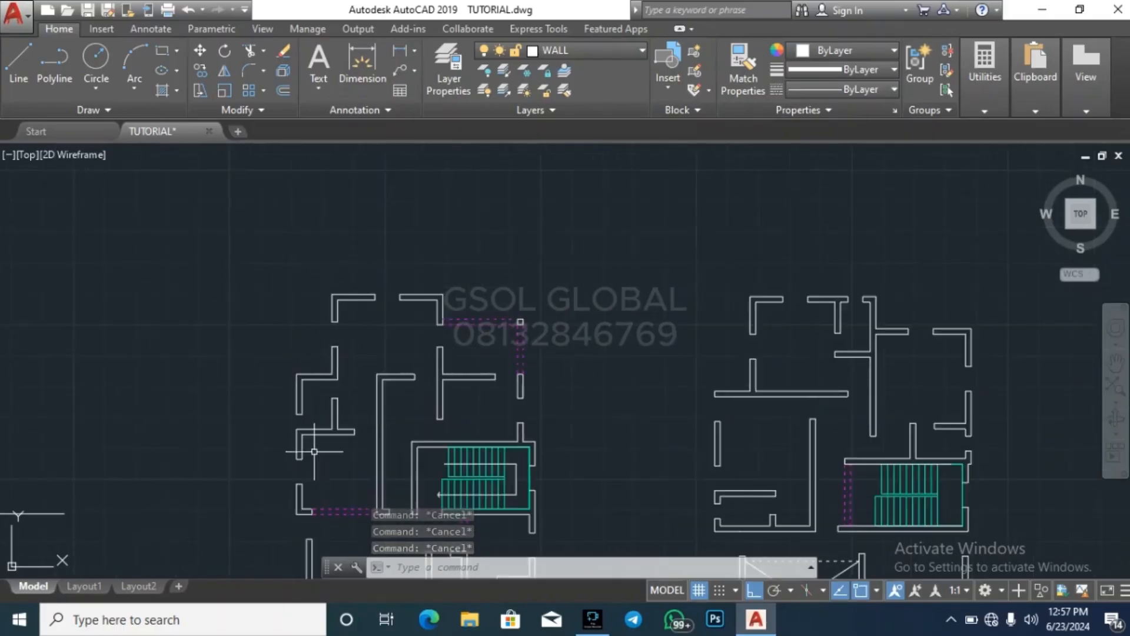
pyautogui.scroll(4, 331, 438)
pyautogui.scroll(-4, 287, 393)
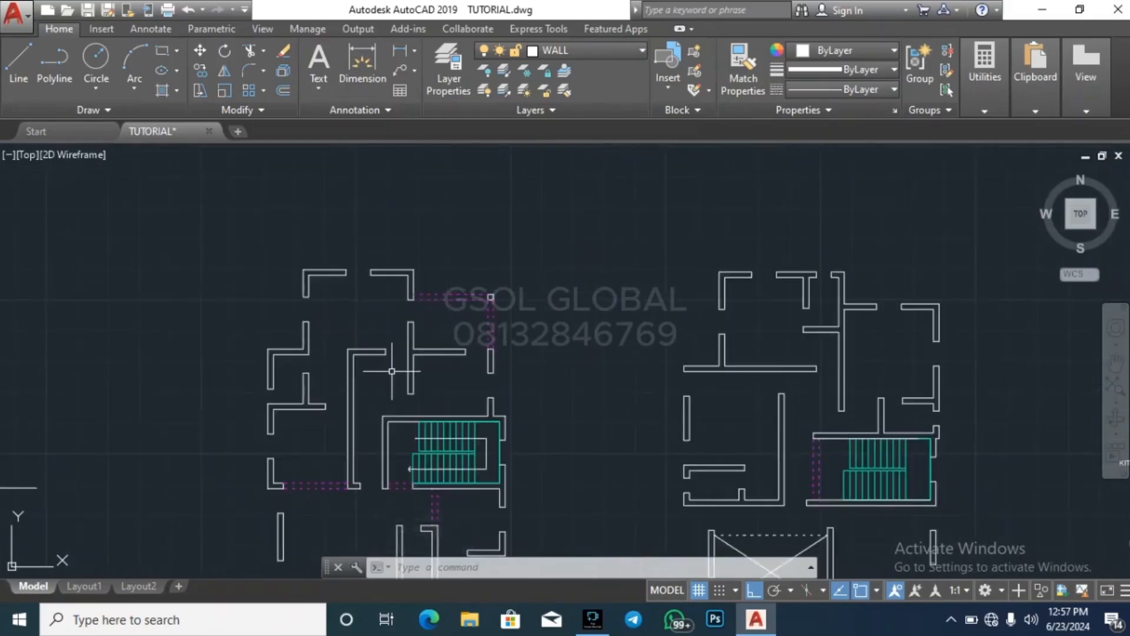
pyautogui.scroll(5, 390, 373)
pyautogui.scroll(-2, 366, 432)
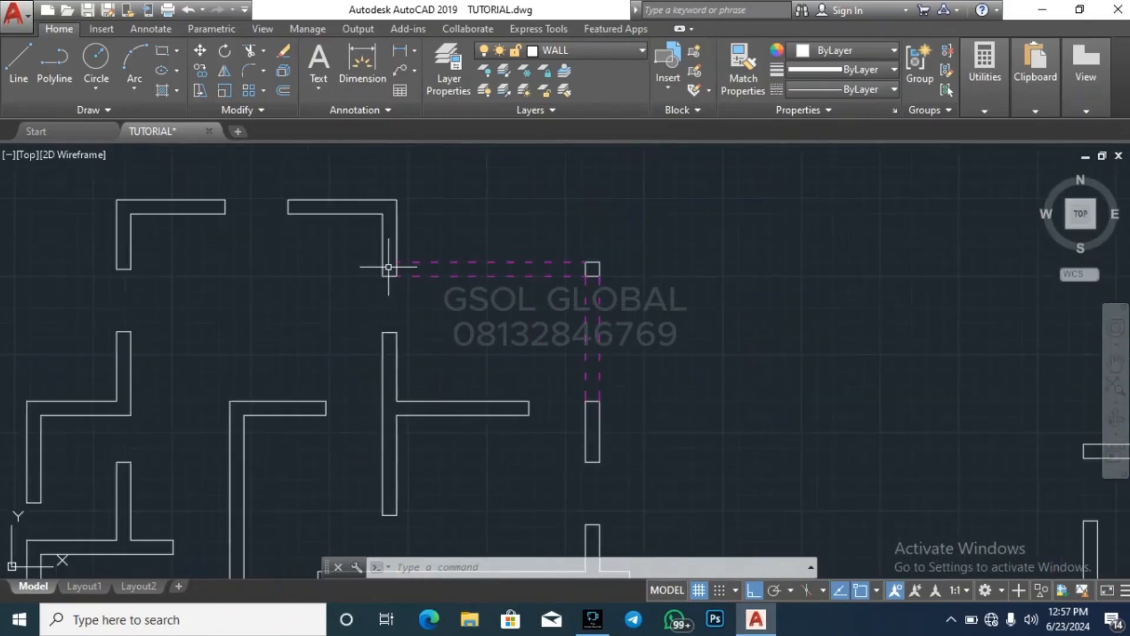
pyautogui.press('Escape')
pyautogui.press('Escape')
pyautogui.scroll(-4, 173, 372)
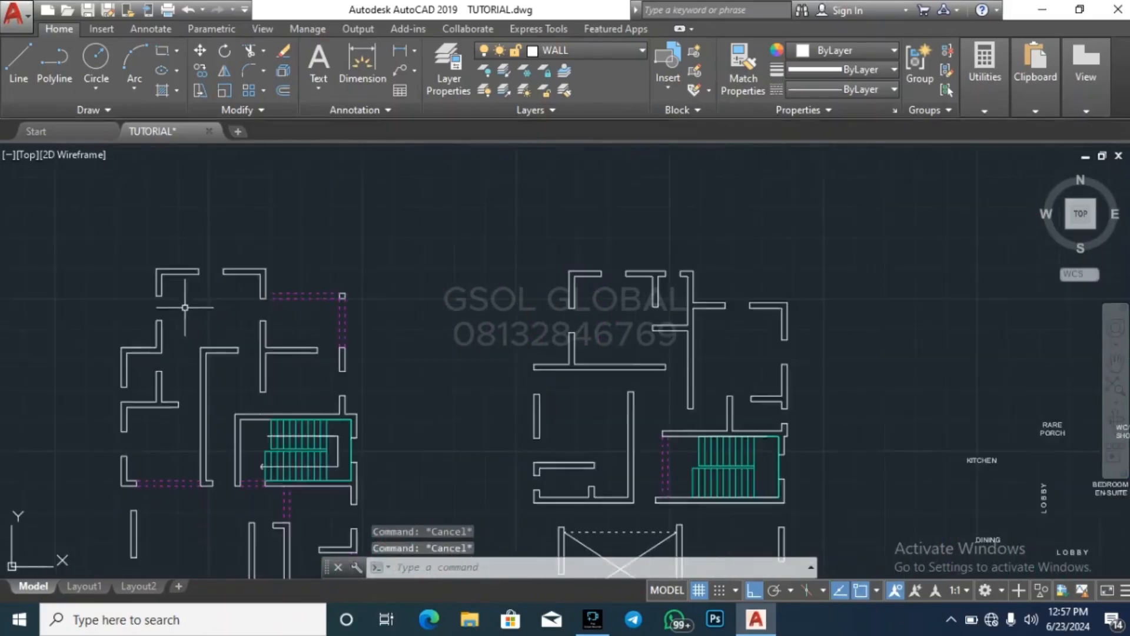
pyautogui.scroll(4, 237, 270)
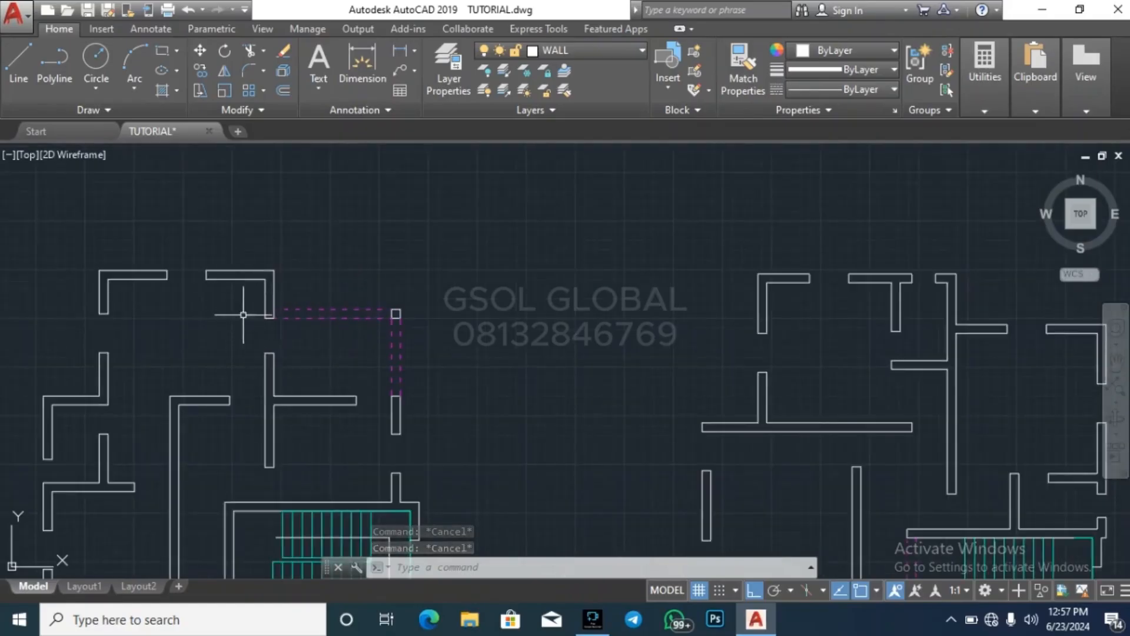
pyautogui.scroll(-5, 243, 314)
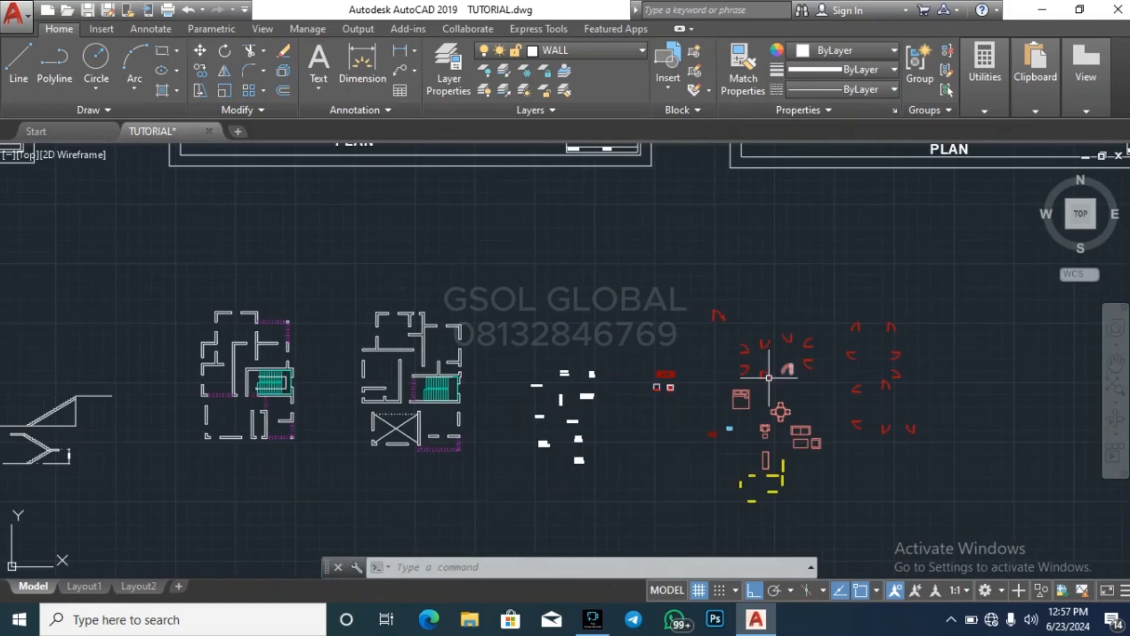
pyautogui.scroll(5, 804, 330)
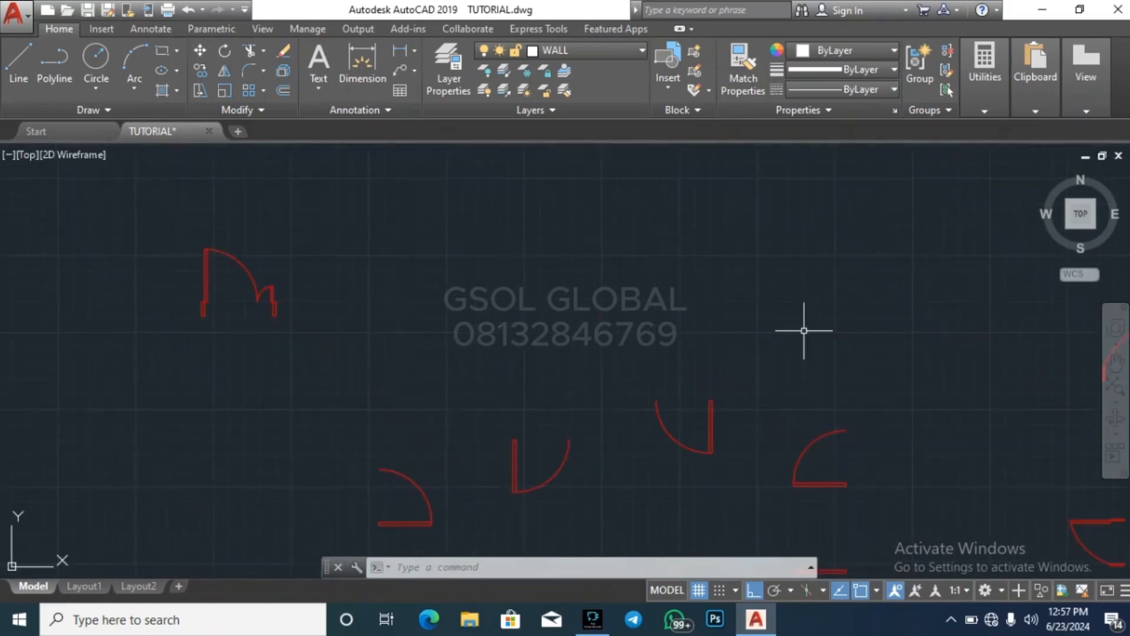
pyautogui.click(787, 506)
pyautogui.click(916, 390)
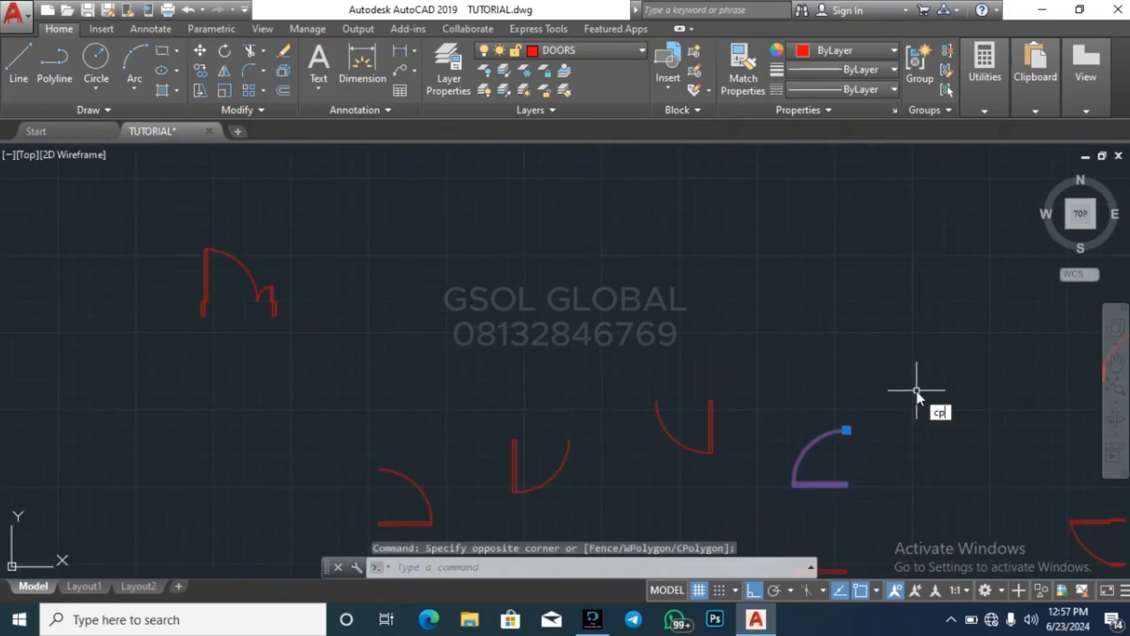
pyautogui.press('Return')
pyautogui.click(767, 506)
pyautogui.press('Escape')
pyautogui.press('Escape')
# Copy a single-leaf door block with Ortho off into the opening in the ground floor top room's right wall, snapping it to the lower jamb corner
pyautogui.click(752, 517)
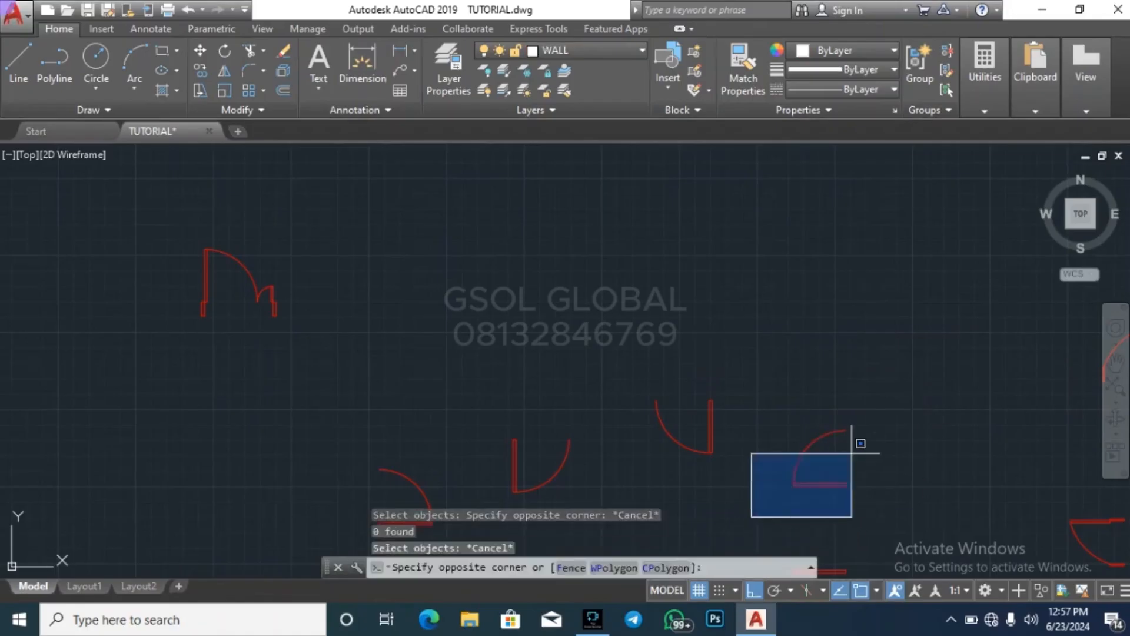
pyautogui.click(852, 453)
pyautogui.write('co')
pyautogui.press('Return')
pyautogui.scroll(6, 861, 511)
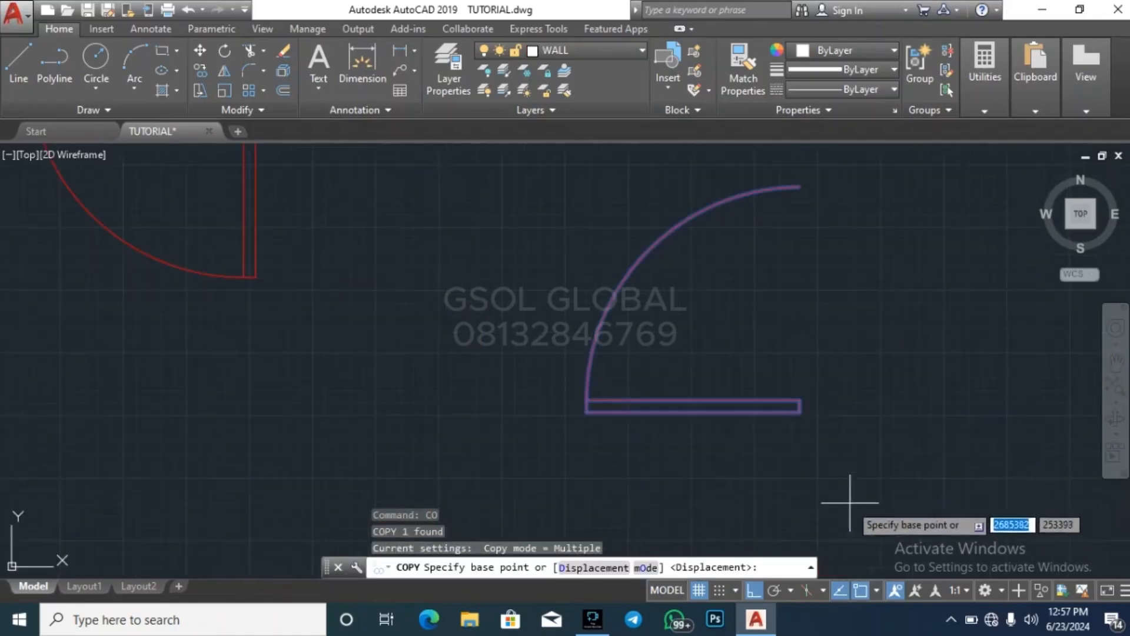
pyautogui.click(795, 409)
pyautogui.scroll(-10, 968, 398)
pyautogui.scroll(-5, 965, 398)
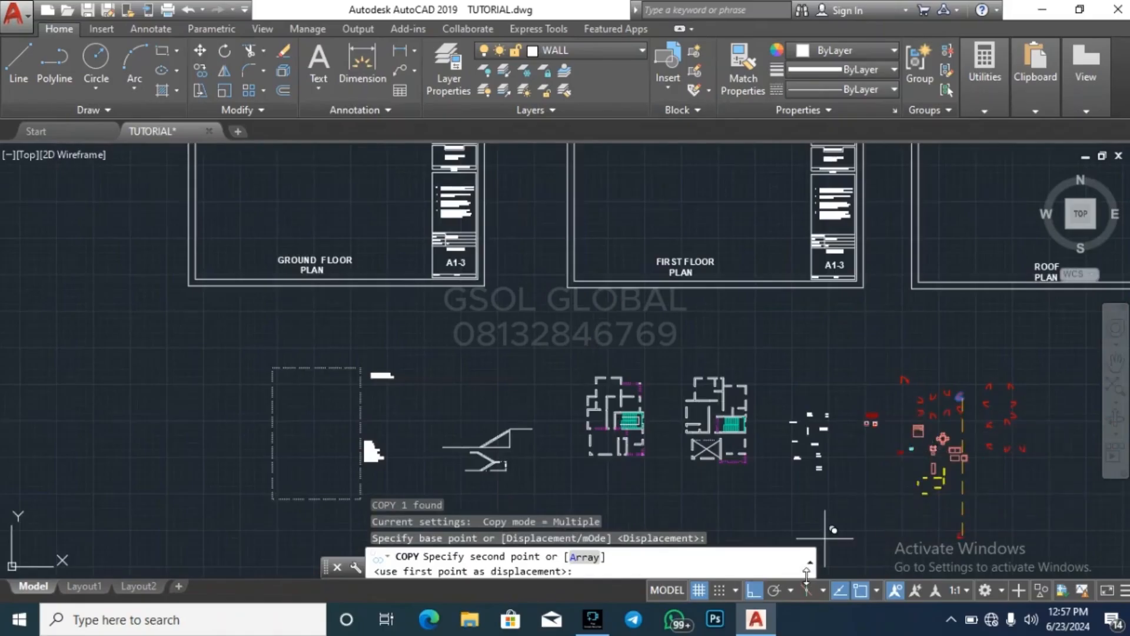
pyautogui.click(757, 591)
pyautogui.scroll(5, 836, 420)
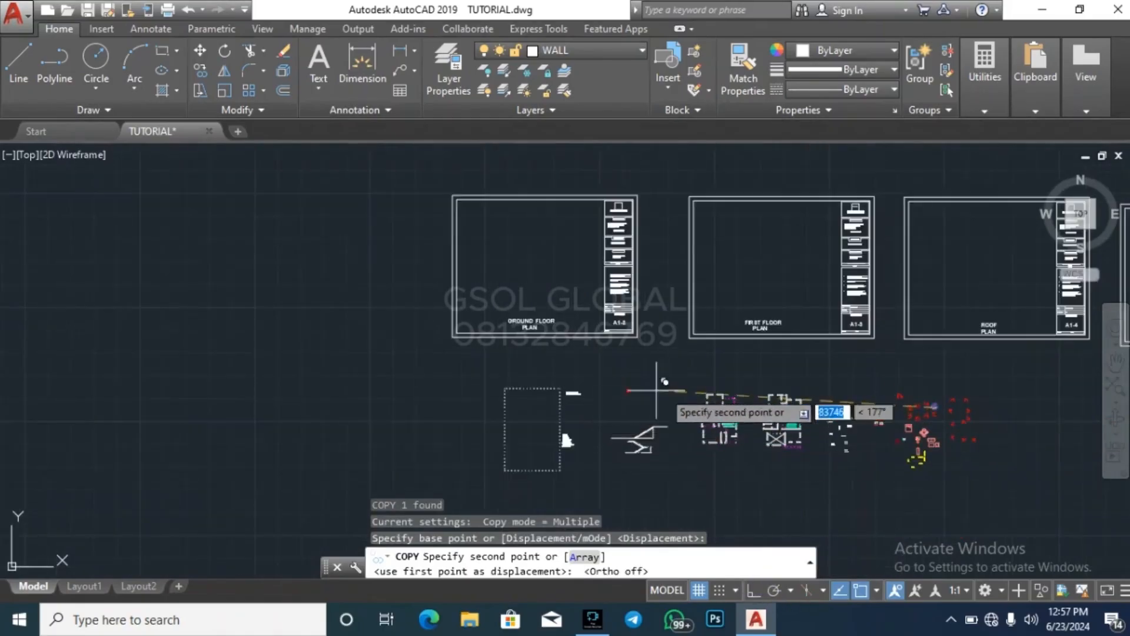
pyautogui.scroll(6, 725, 419)
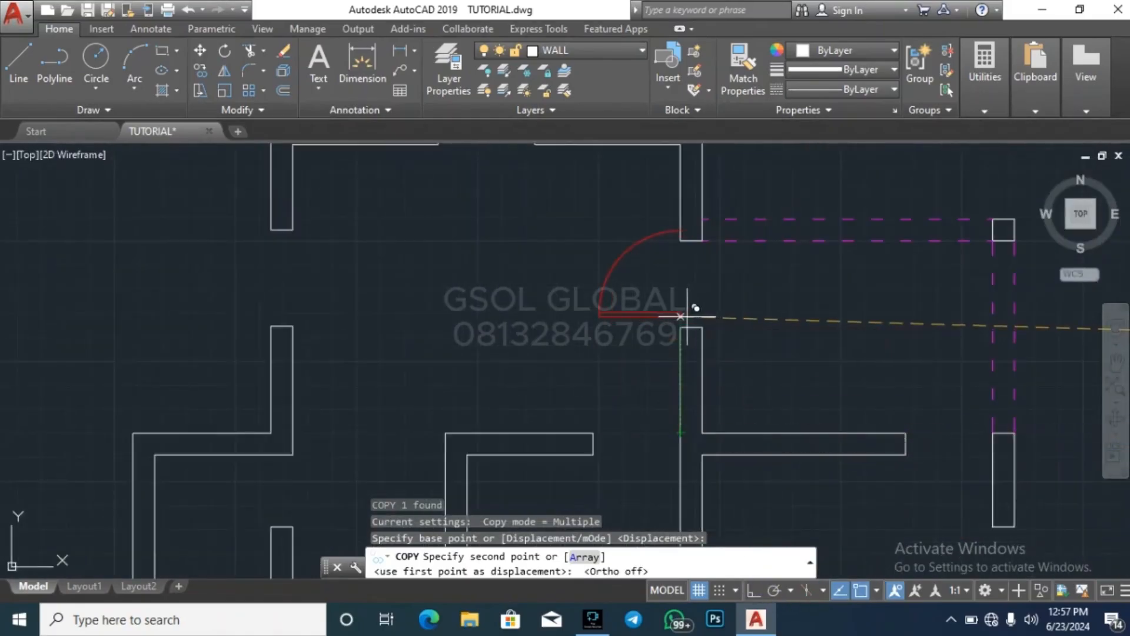
pyautogui.click(681, 327)
pyautogui.press('Escape')
pyautogui.press('Escape')
pyautogui.click(651, 354)
pyautogui.click(529, 330)
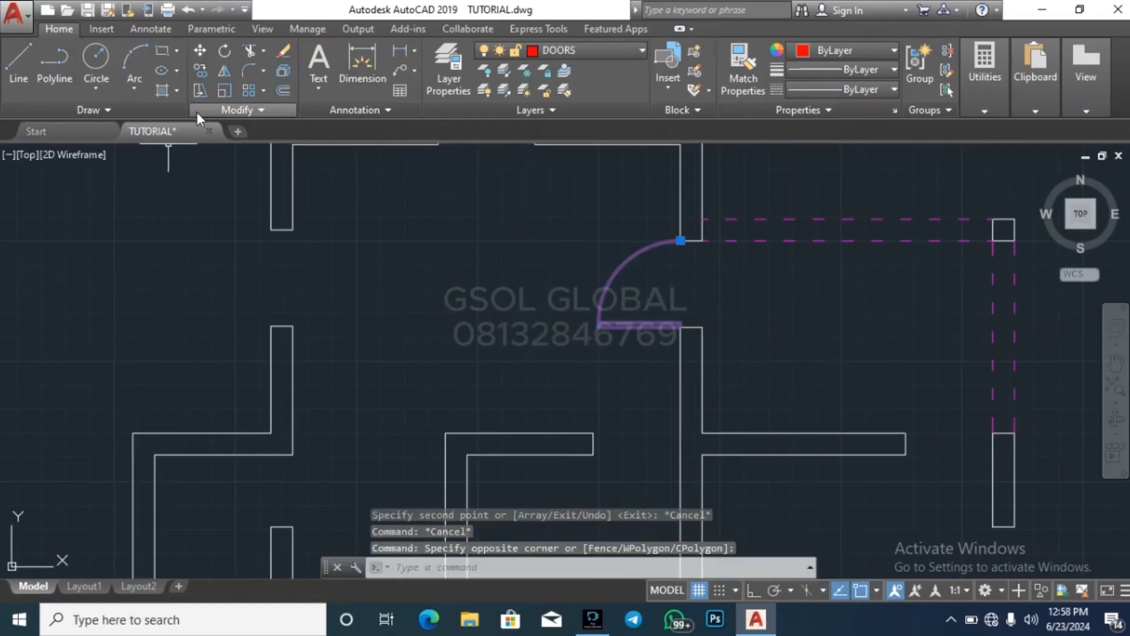
pyautogui.press('Escape')
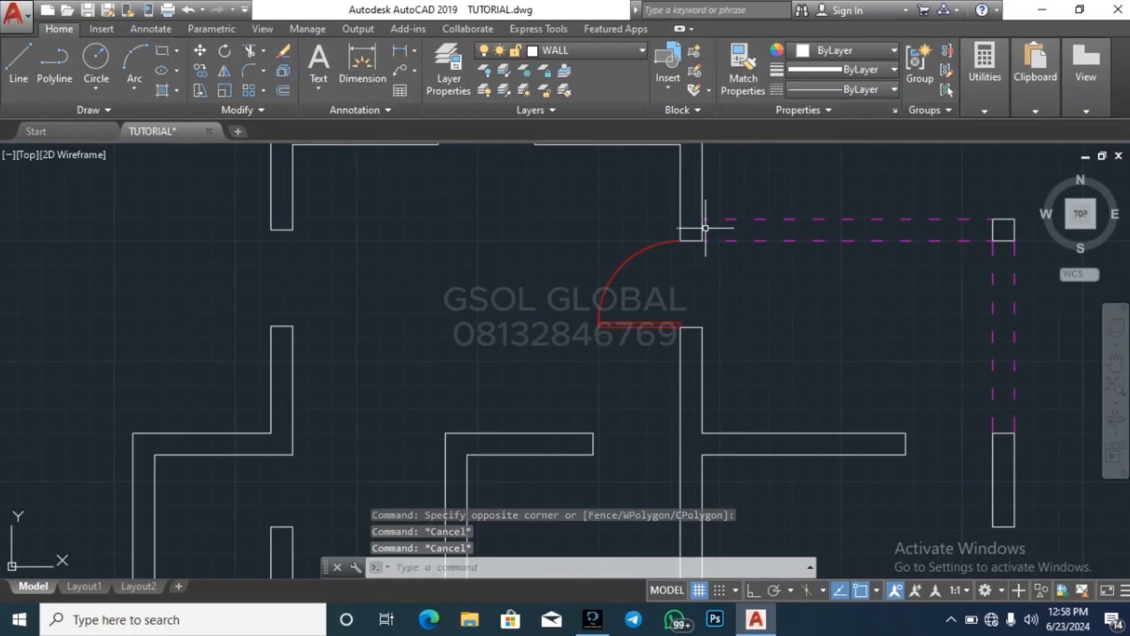
# Draw a reference line across the door opening and stretch its upper end to the upper jamb corner
pyautogui.write('l')
pyautogui.press('Return')
pyautogui.click(681, 327)
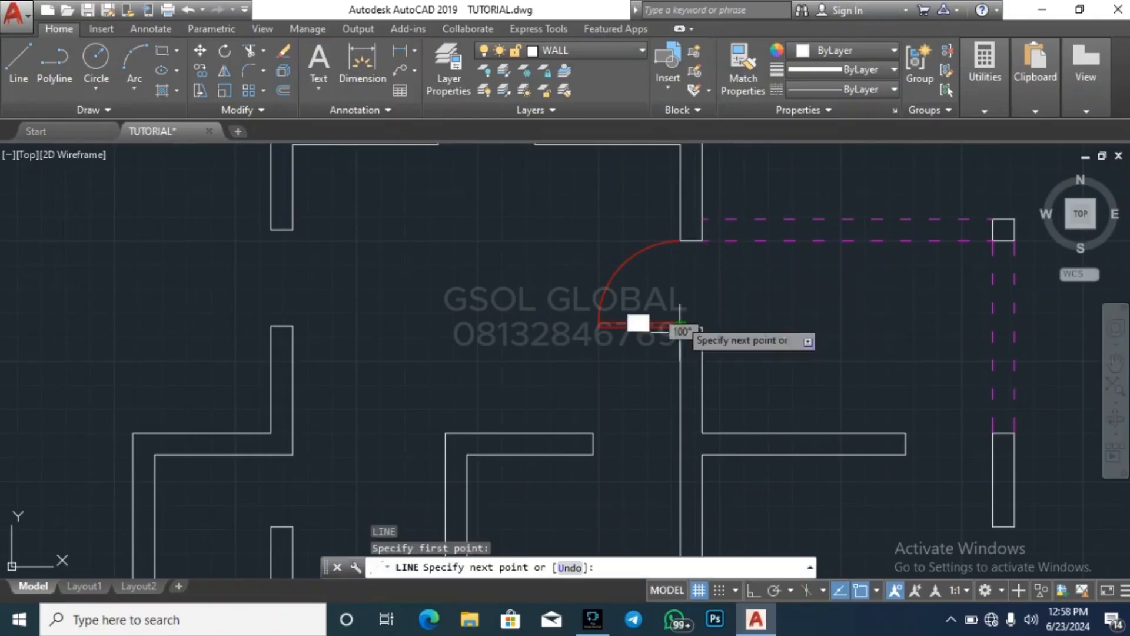
pyautogui.click(681, 231)
pyautogui.press('Escape')
pyautogui.press('Escape')
pyautogui.press('Escape')
pyautogui.click(689, 261)
pyautogui.click(672, 246)
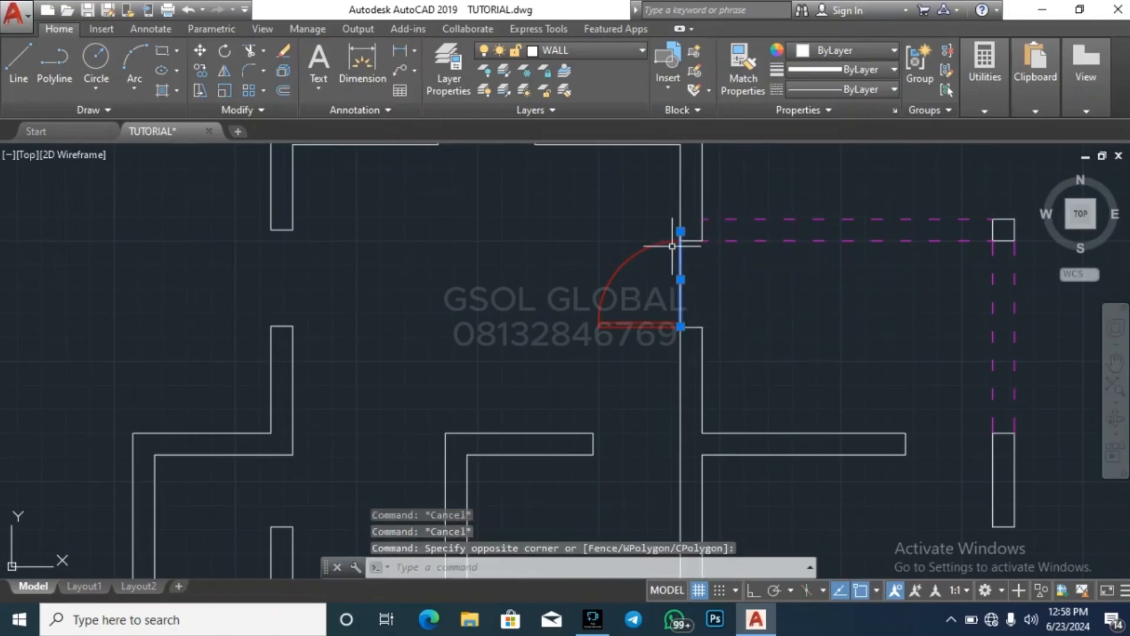
pyautogui.scroll(4, 674, 238)
pyautogui.click(676, 230)
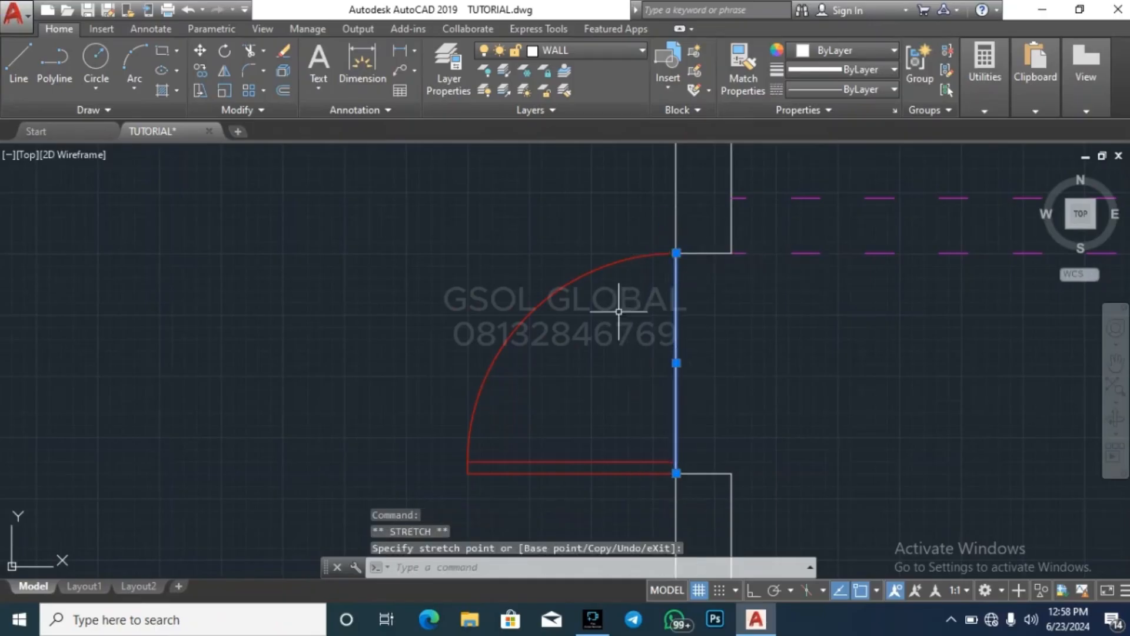
pyautogui.press('Escape')
pyautogui.click(666, 389)
pyautogui.press('Escape')
pyautogui.press('Escape')
pyautogui.click(581, 353)
pyautogui.click(481, 284)
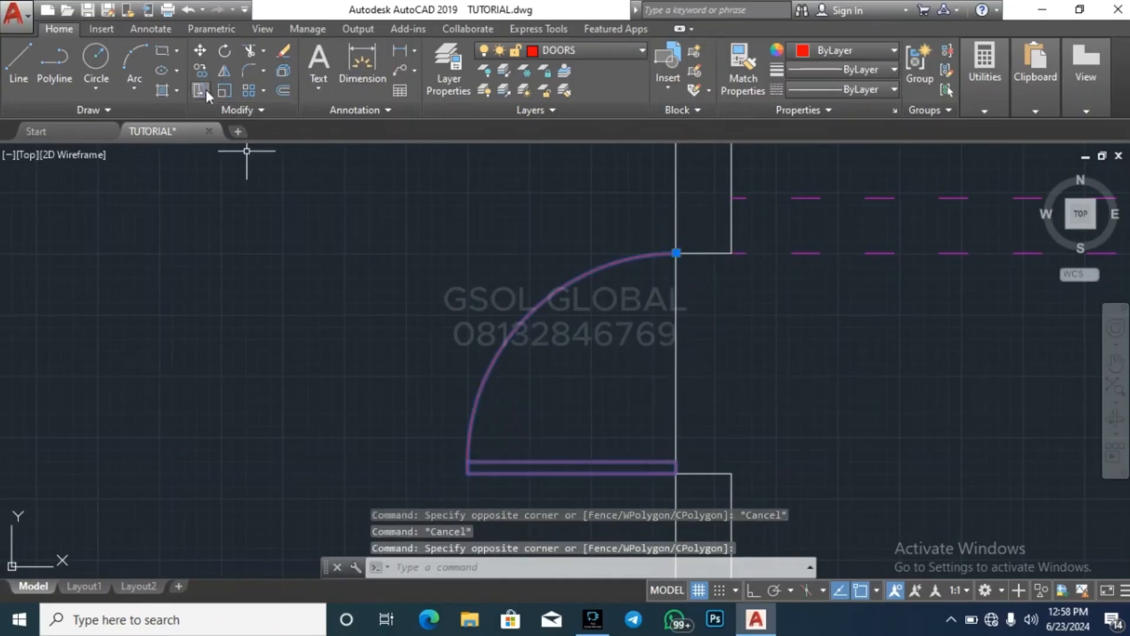
pyautogui.click(226, 73)
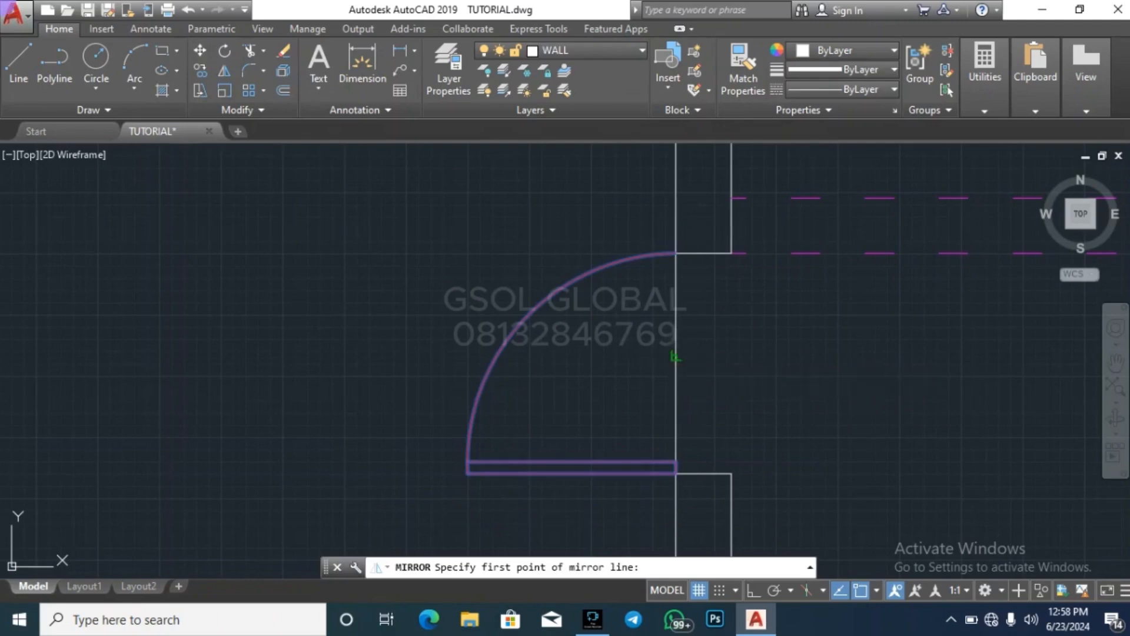
pyautogui.click(676, 355)
pyautogui.press('Escape')
# Mirror the door about a horizontal axis through the reference line's midpoint with Ortho on, keeping the source object
pyautogui.click(578, 394)
pyautogui.click(451, 298)
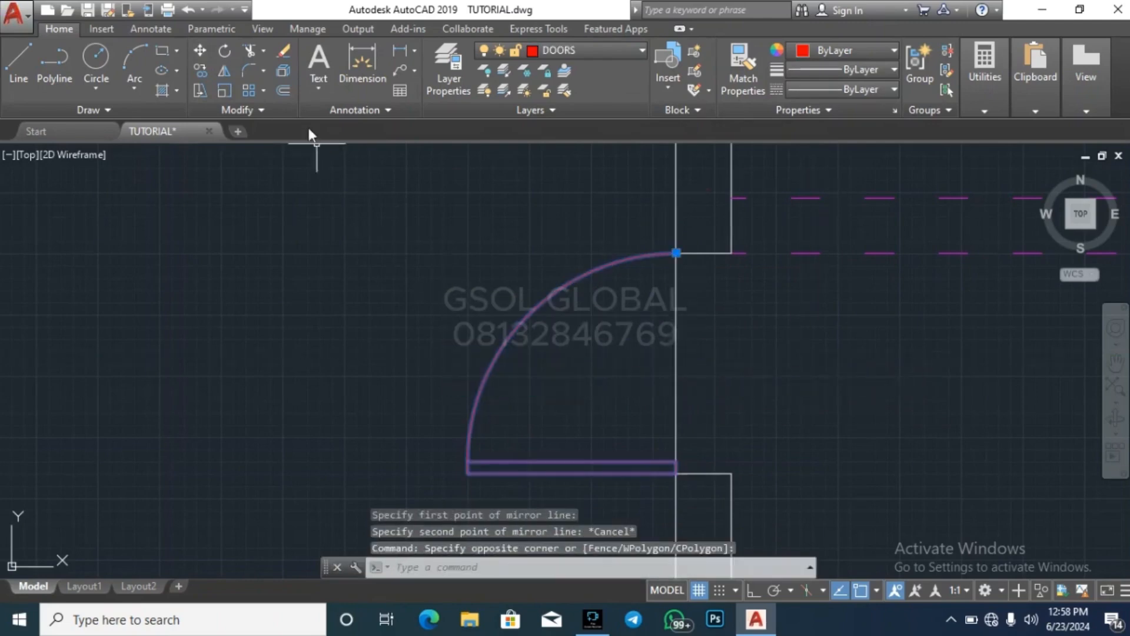
pyautogui.click(226, 73)
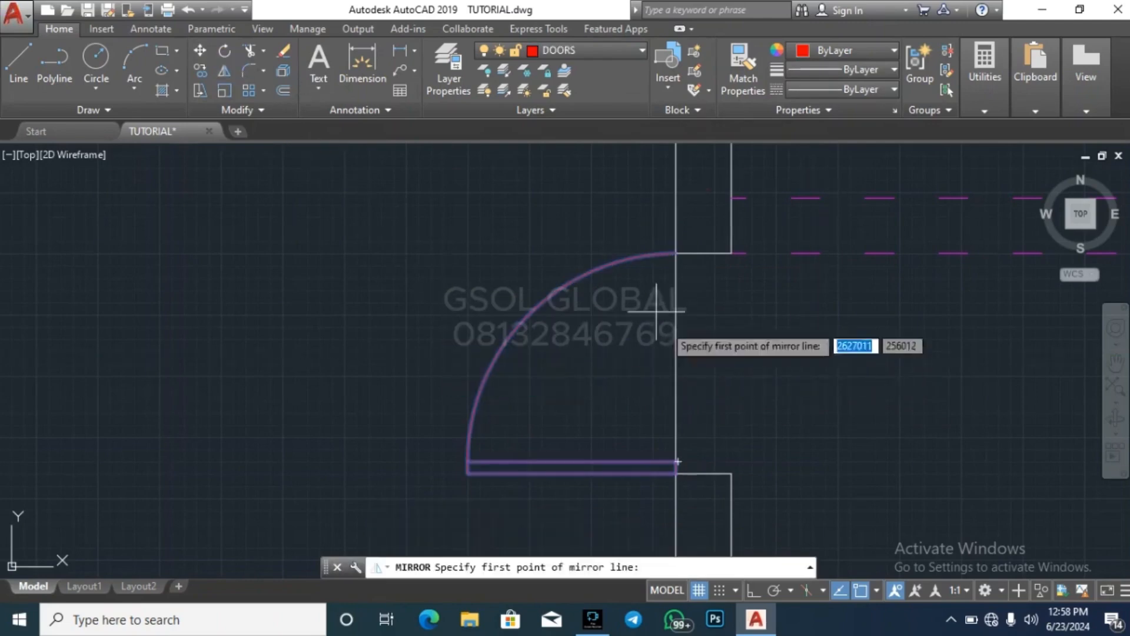
pyautogui.click(675, 363)
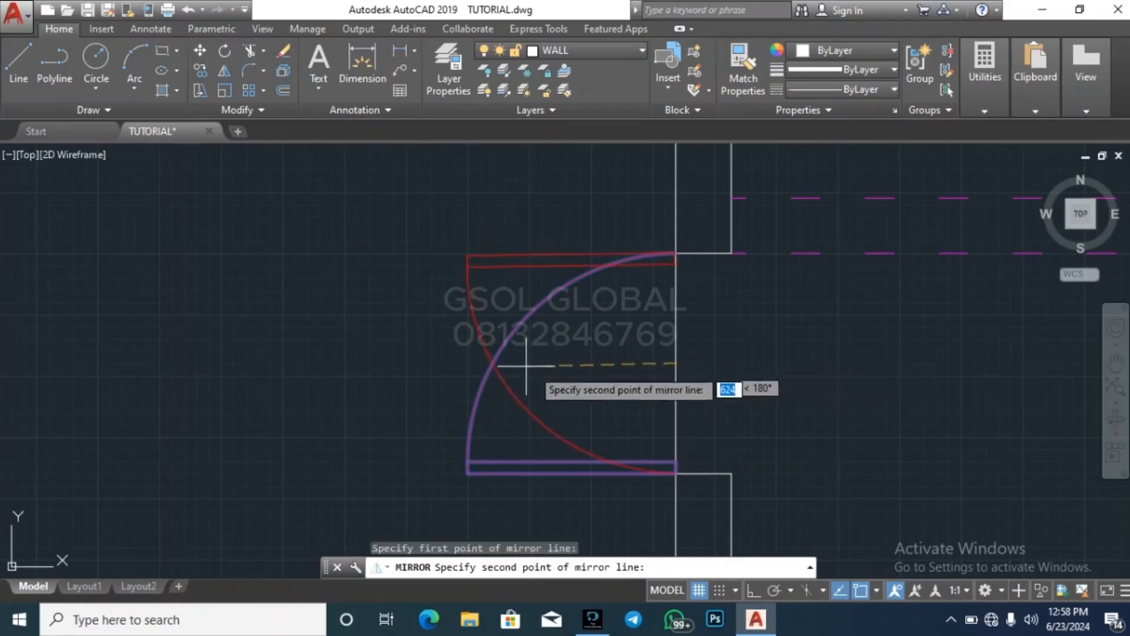
pyautogui.click(751, 589)
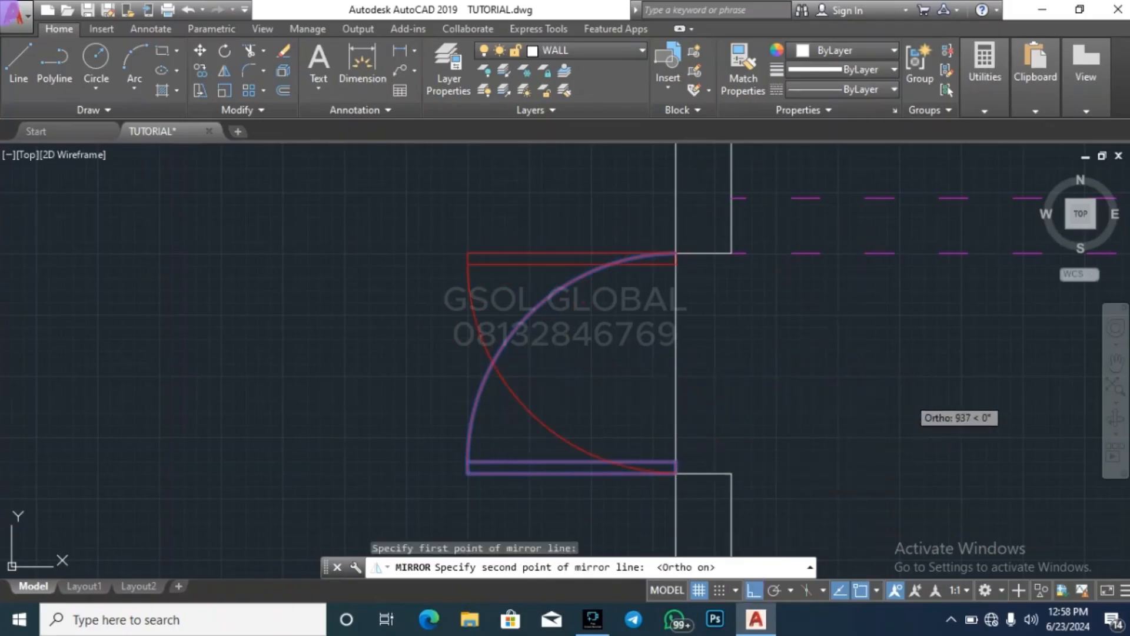
pyautogui.click(895, 395)
pyautogui.press('Return')
# Erase the original door hinged at the lower jamb, leaving only the mirrored copy
pyautogui.click(496, 473)
pyautogui.click(436, 441)
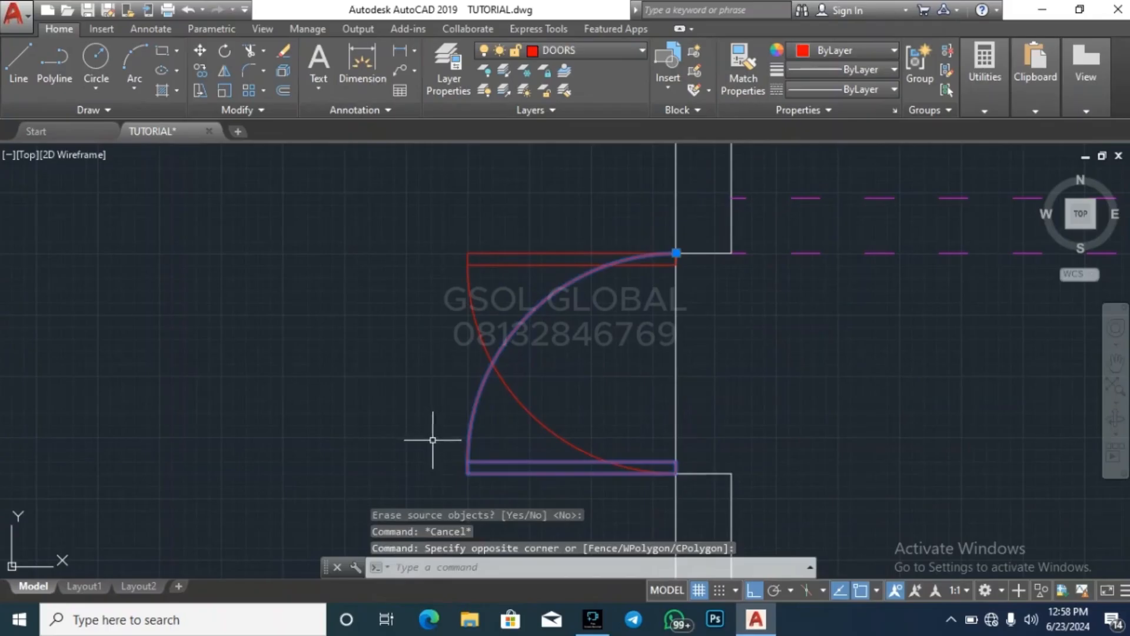
pyautogui.press('Delete')
pyautogui.scroll(-6, 378, 321)
pyautogui.press('Escape')
pyautogui.press('Escape')
# Erase the reference line across the top room's door opening
pyautogui.scroll(4, 468, 333)
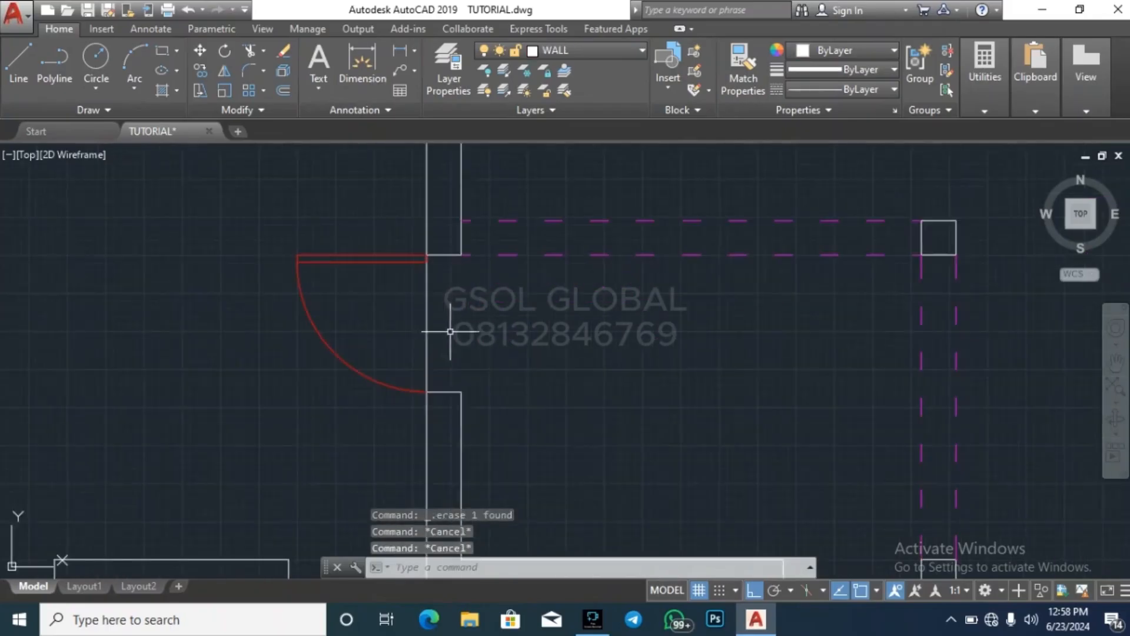
pyautogui.click(450, 331)
pyautogui.click(392, 316)
pyautogui.press('Delete')
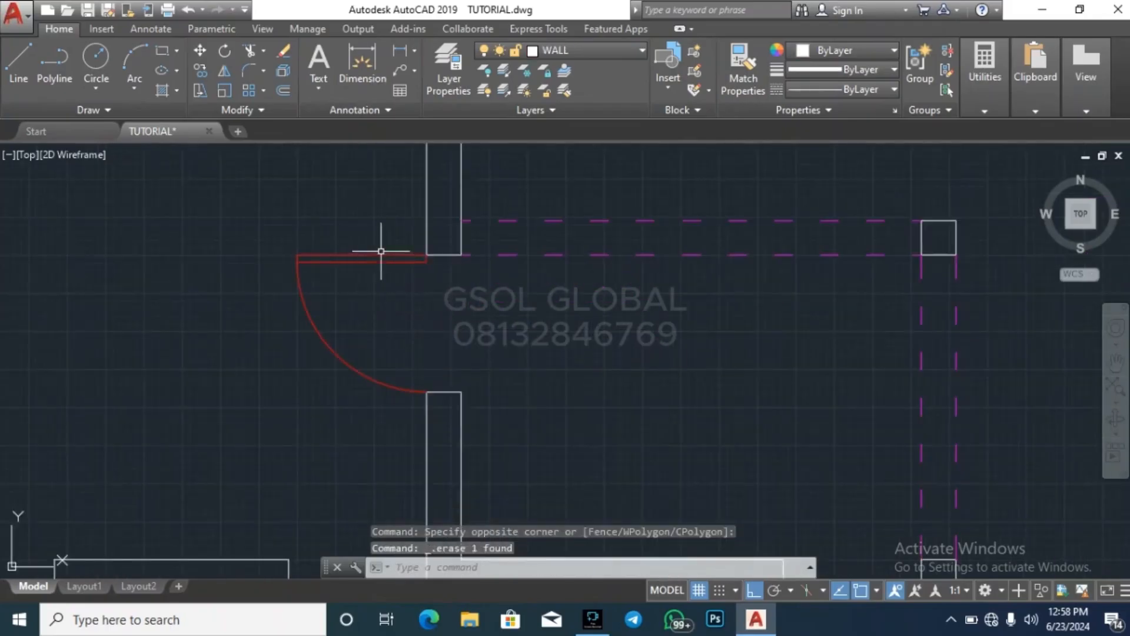
pyautogui.scroll(-6, 381, 251)
pyautogui.press('Escape')
pyautogui.press('Escape')
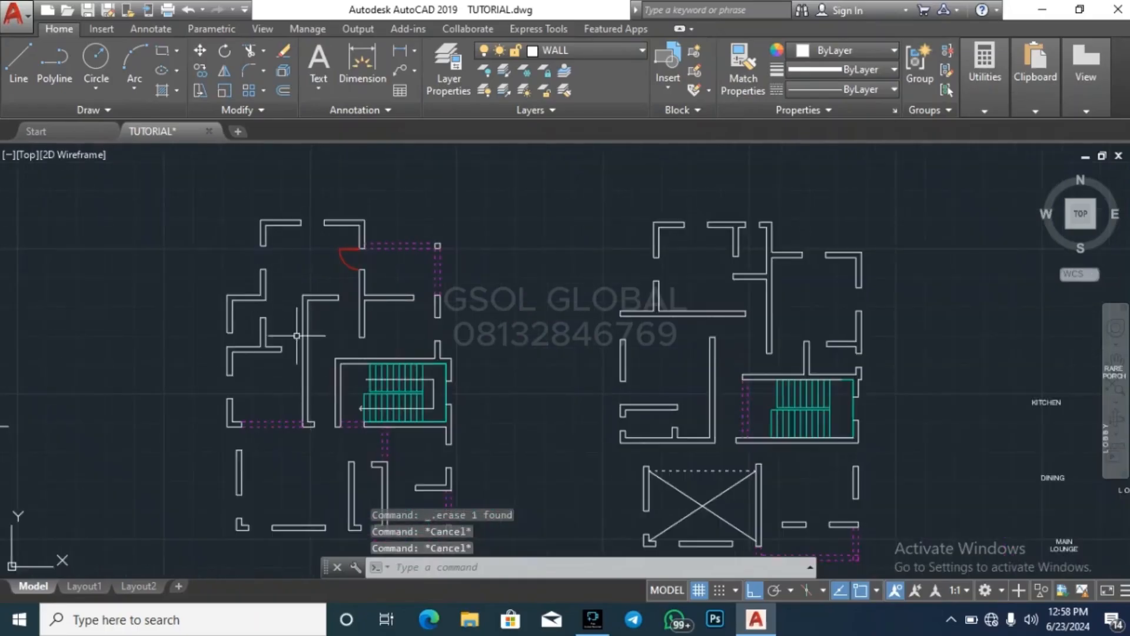
# Measure the gap between the short horizontal partition's right end and the ground floor's right outer wall
pyautogui.scroll(-4, 305, 245)
pyautogui.scroll(5, 303, 240)
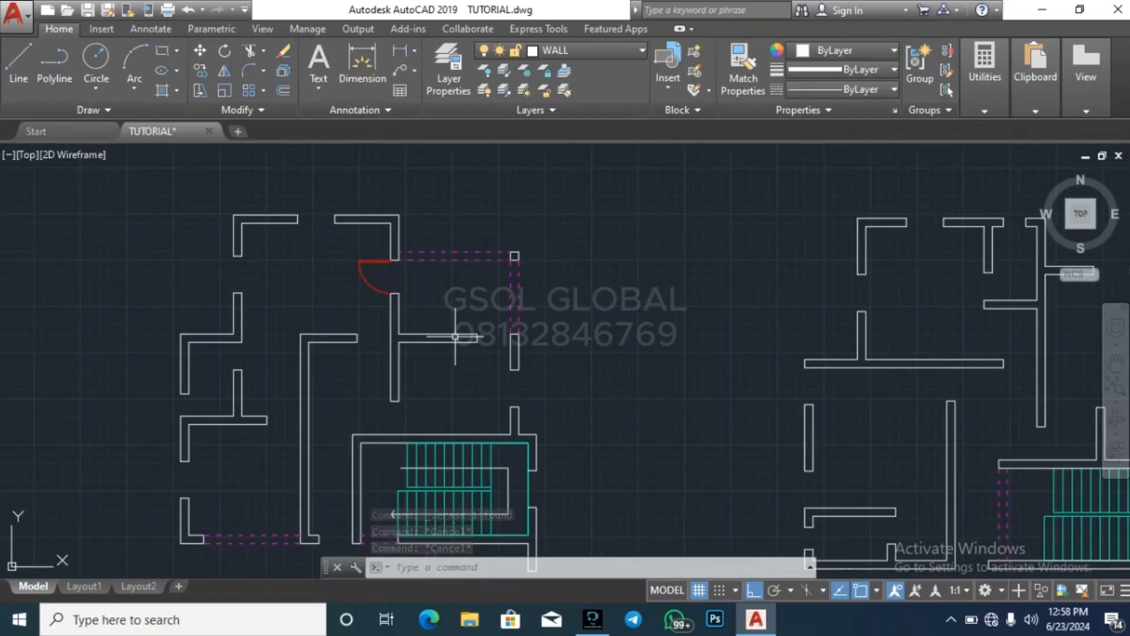
pyautogui.scroll(4, 455, 337)
pyautogui.click(997, 100)
pyautogui.click(988, 144)
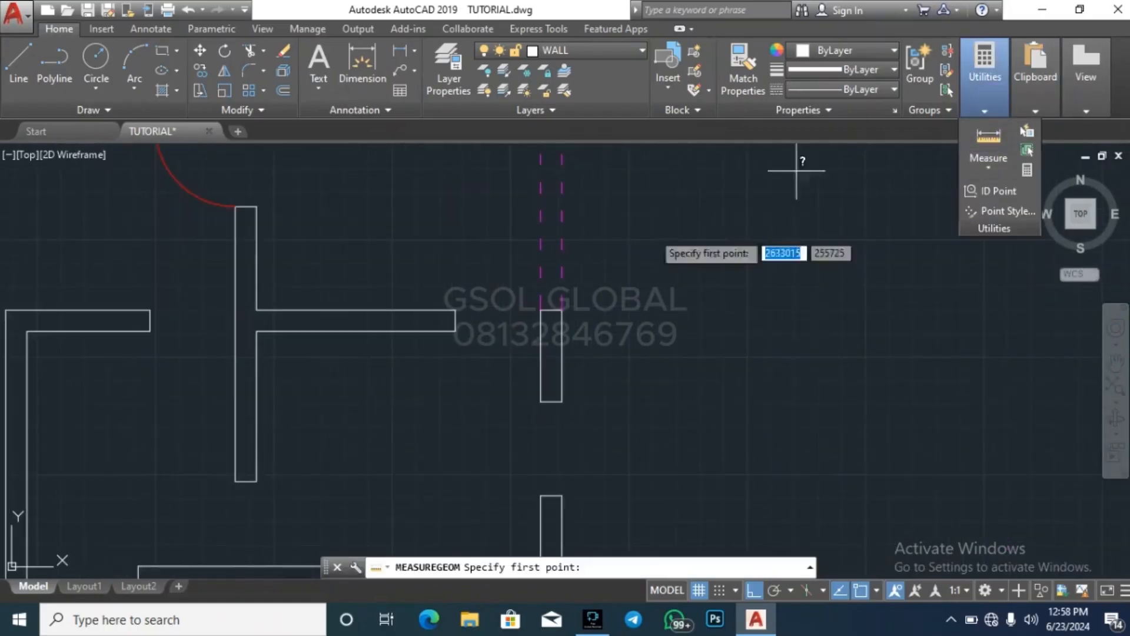
pyautogui.click(456, 331)
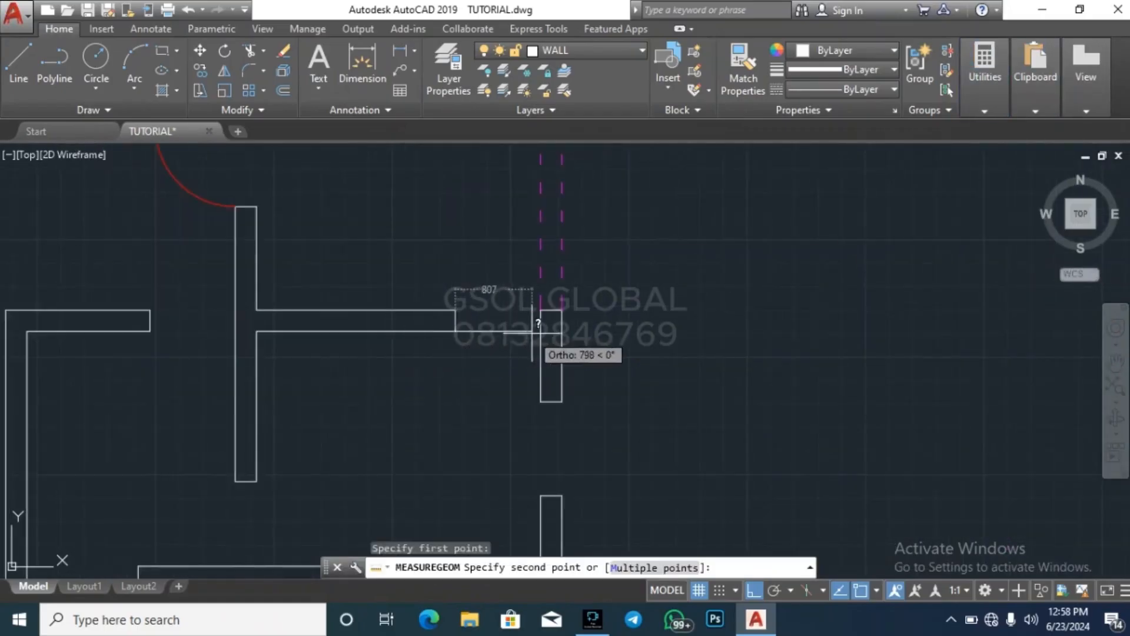
pyautogui.scroll(-5, 459, 263)
pyautogui.press('Escape')
pyautogui.press('Return')
pyautogui.press('Return')
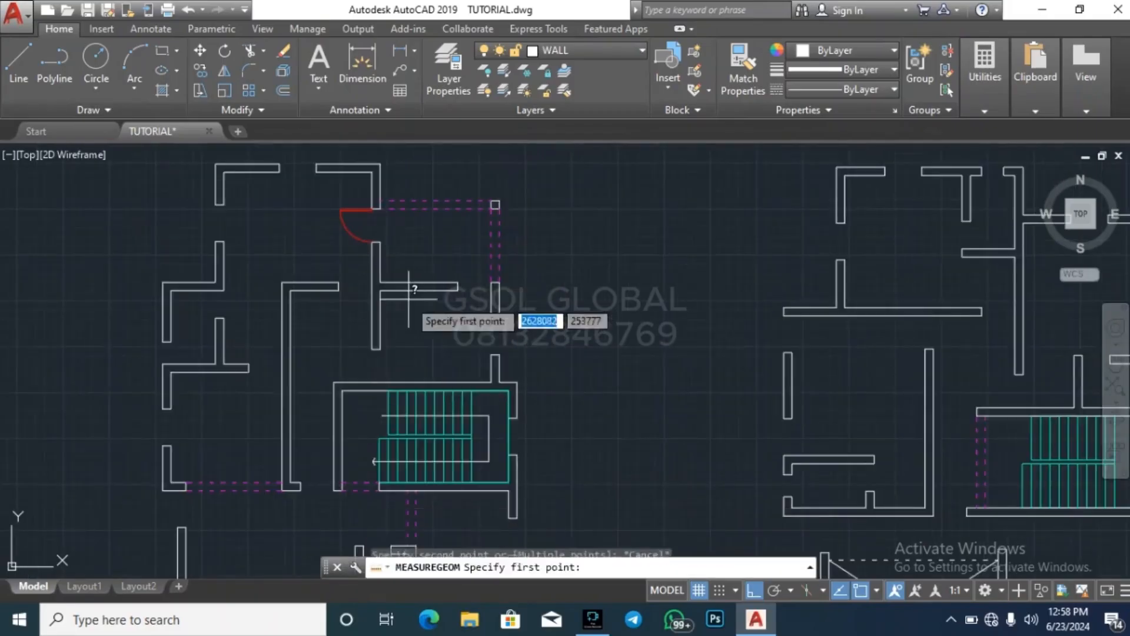
pyautogui.click(458, 291)
pyautogui.scroll(2, 363, 364)
pyautogui.press('Escape')
# Measure the gap between the vertical partition's lower end and the wall above the stairs
pyautogui.press('Return')
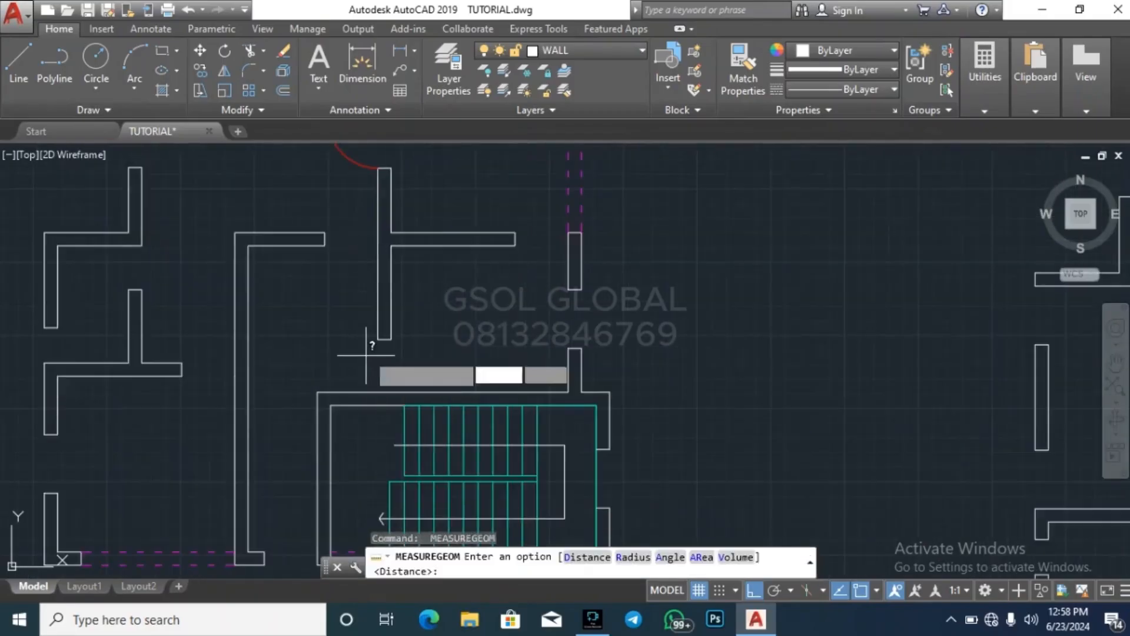
pyautogui.press('Return')
pyautogui.click(378, 338)
pyautogui.scroll(-4, 298, 354)
pyautogui.press('Escape')
pyautogui.press('Escape')
pyautogui.press('Escape')
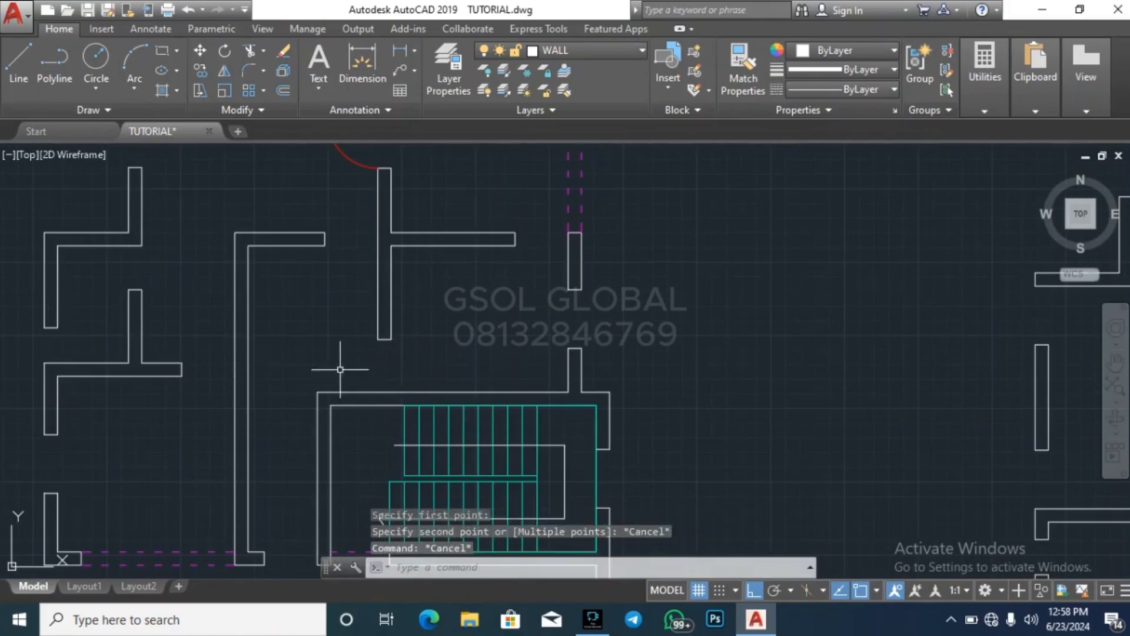
pyautogui.scroll(-4, 238, 318)
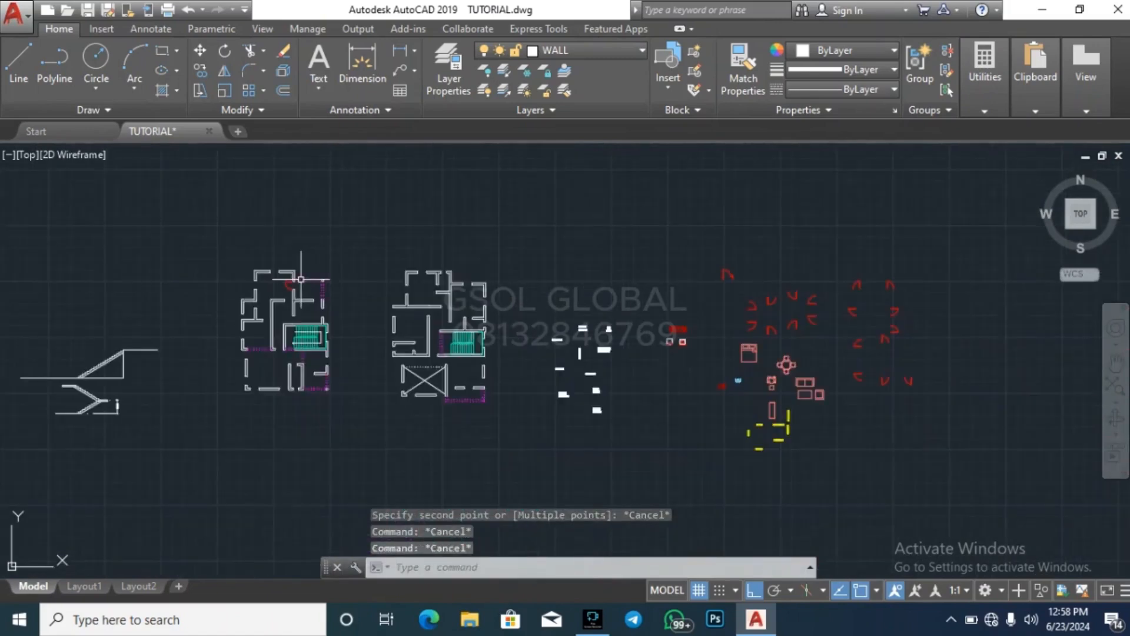
# Copy the library door with a horizontal leaf at the base of its arc into the opening between the vertical partition's lower end and the stair wall
pyautogui.scroll(5, 720, 304)
pyautogui.click(727, 328)
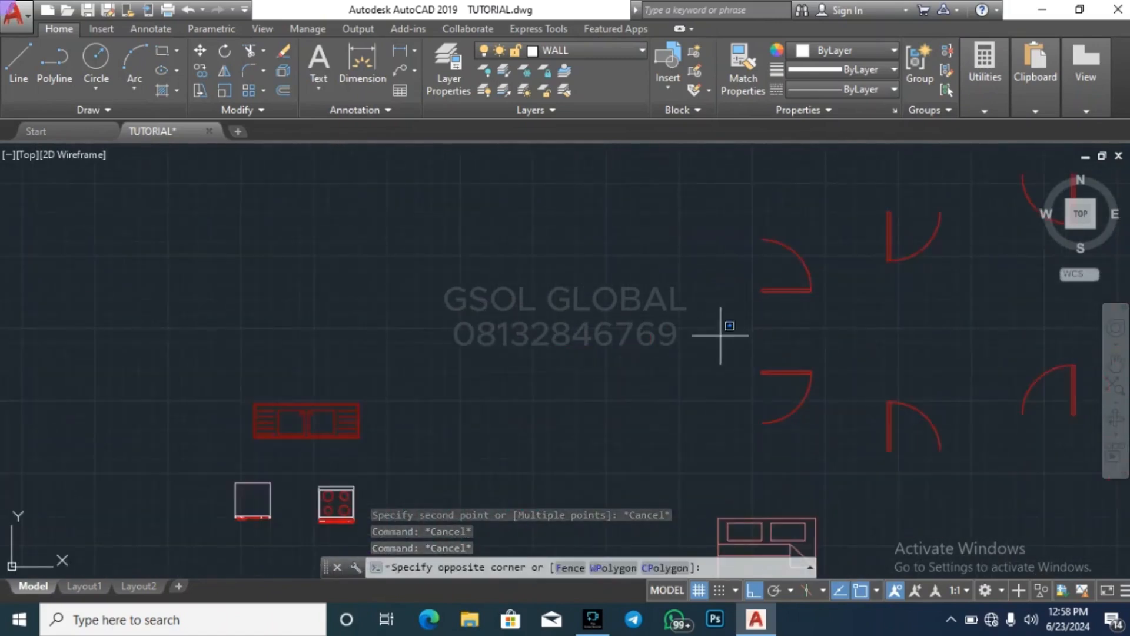
pyautogui.write('v')
pyautogui.press('BackSpace')
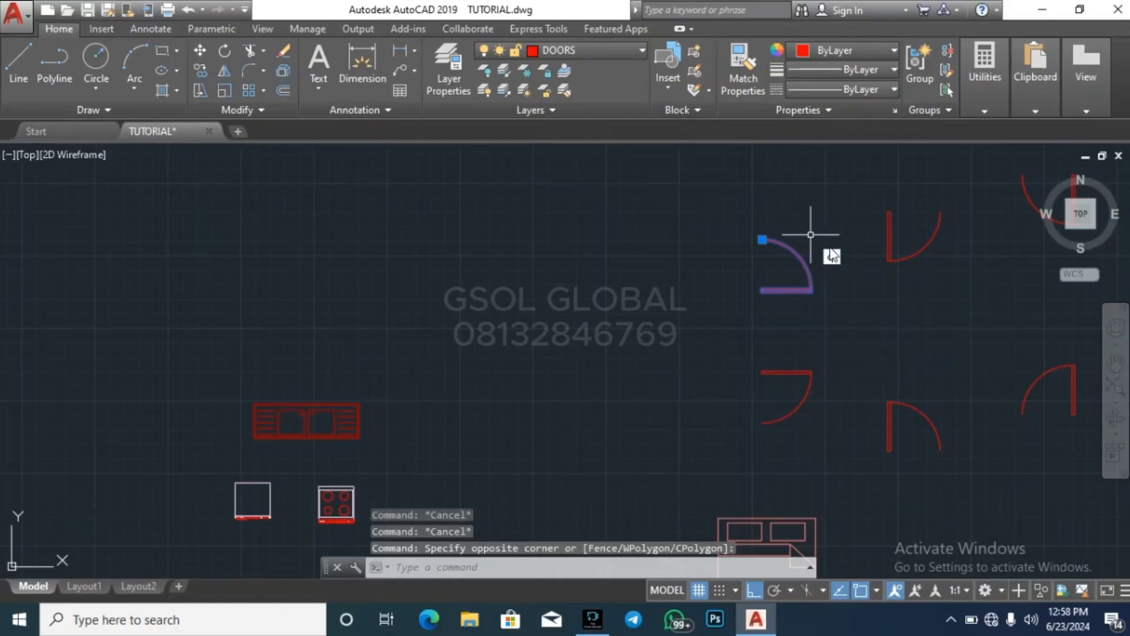
pyautogui.write('co')
pyautogui.press('Return')
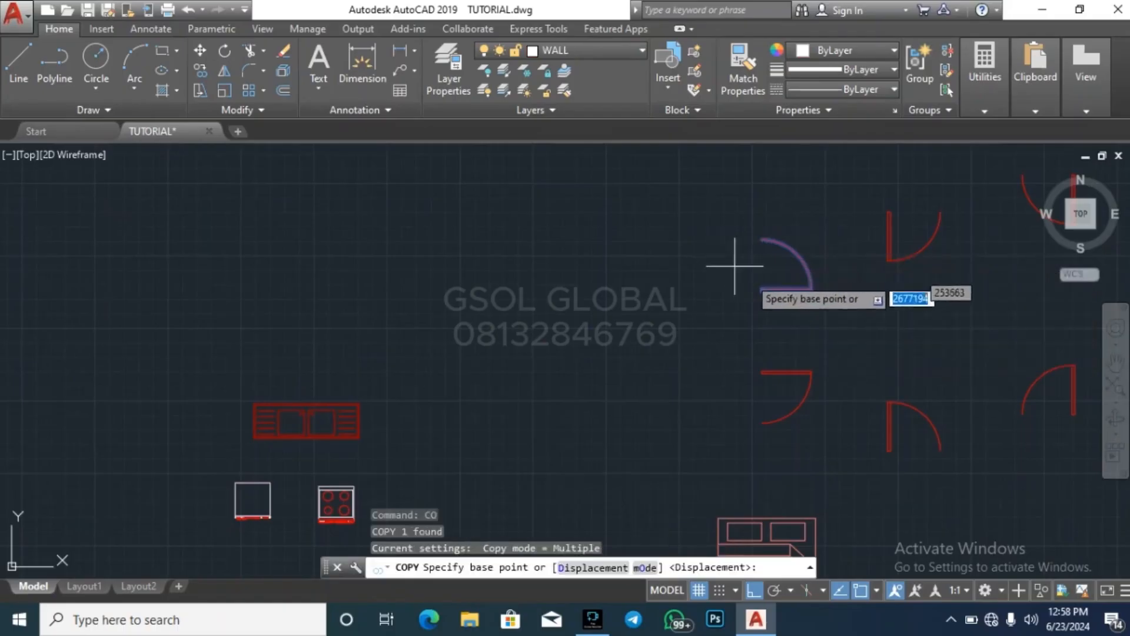
pyautogui.scroll(2, 758, 288)
pyautogui.click(759, 292)
pyautogui.scroll(-4, 878, 316)
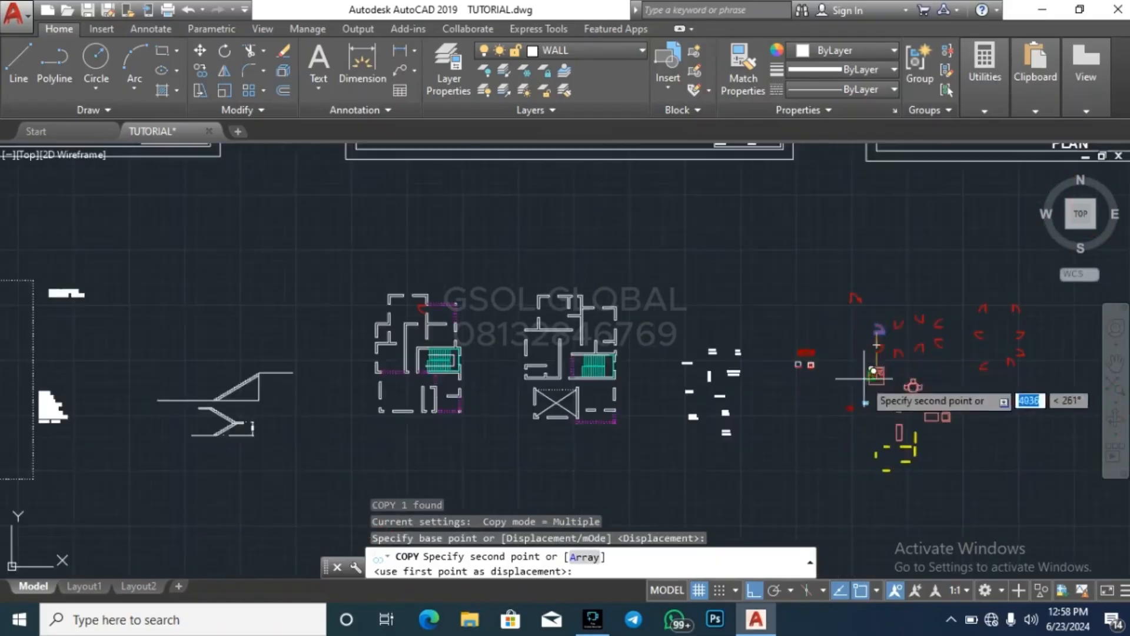
pyautogui.scroll(4, 478, 335)
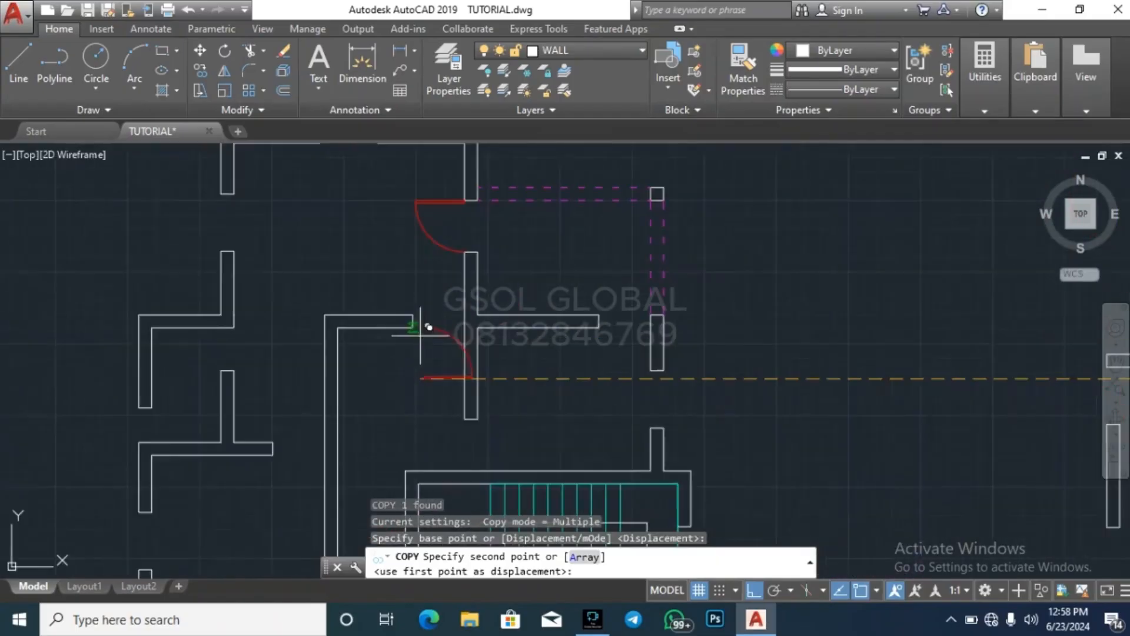
pyautogui.click(478, 471)
pyautogui.press('Escape')
pyautogui.press('Escape')
pyautogui.press('Escape')
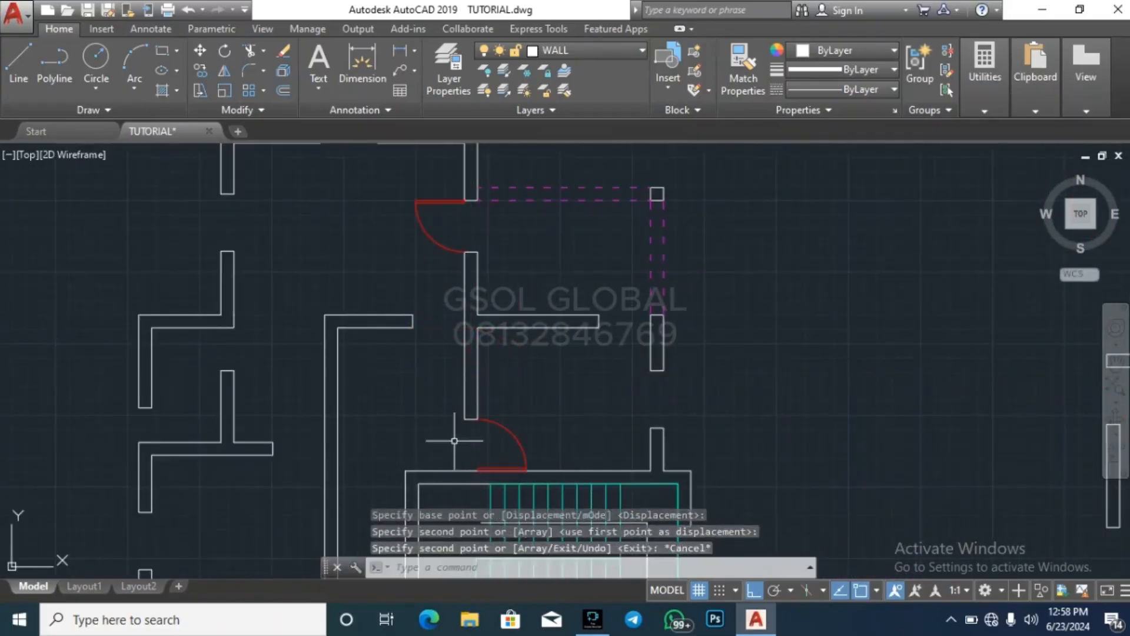
pyautogui.scroll(-3, 443, 292)
pyautogui.scroll(2, 501, 314)
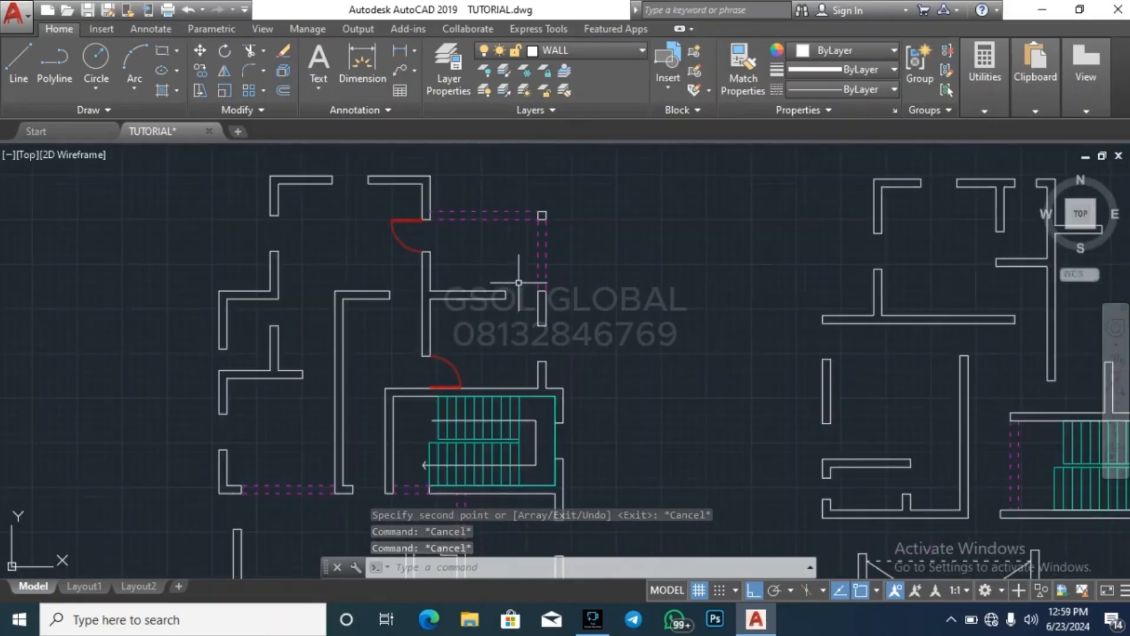
pyautogui.scroll(-5, 493, 283)
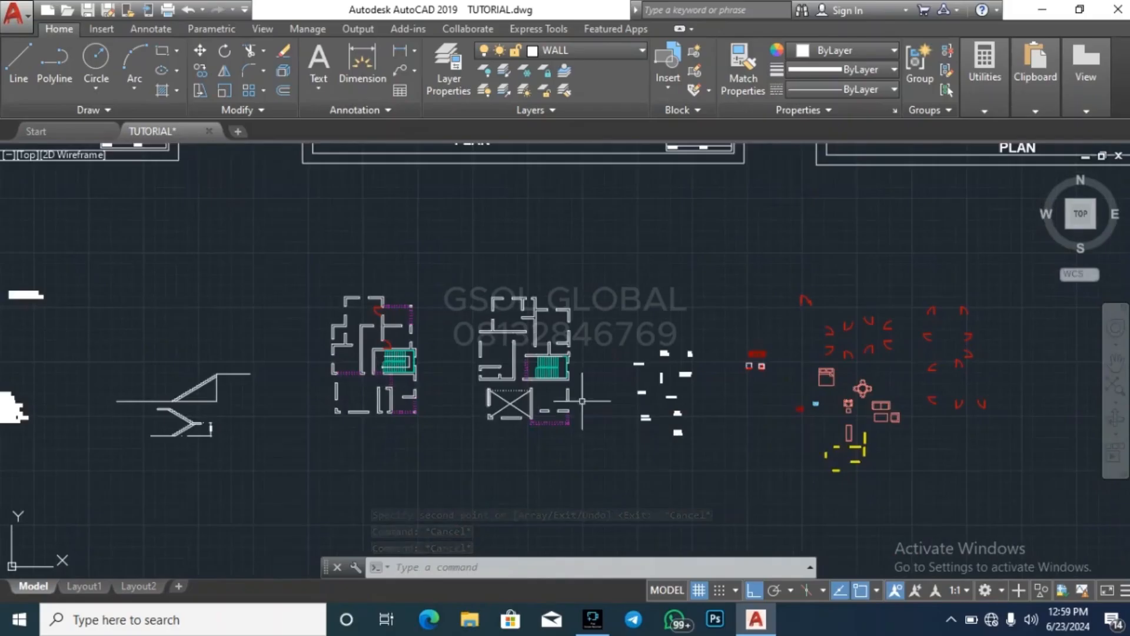
pyautogui.scroll(9, 880, 353)
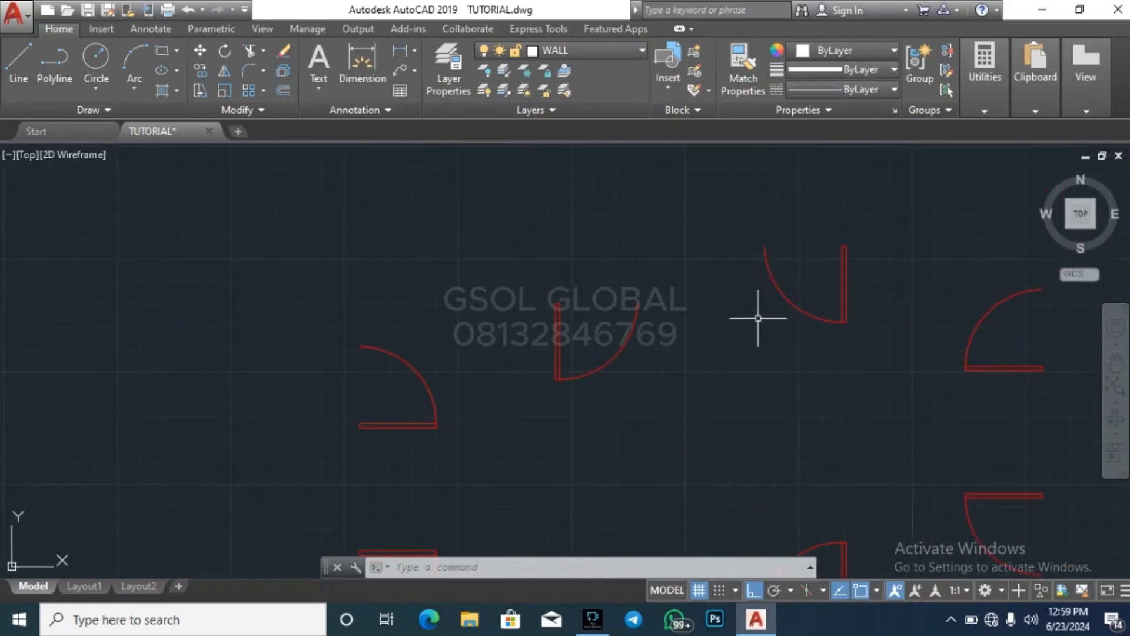
pyautogui.click(715, 374)
pyautogui.click(919, 200)
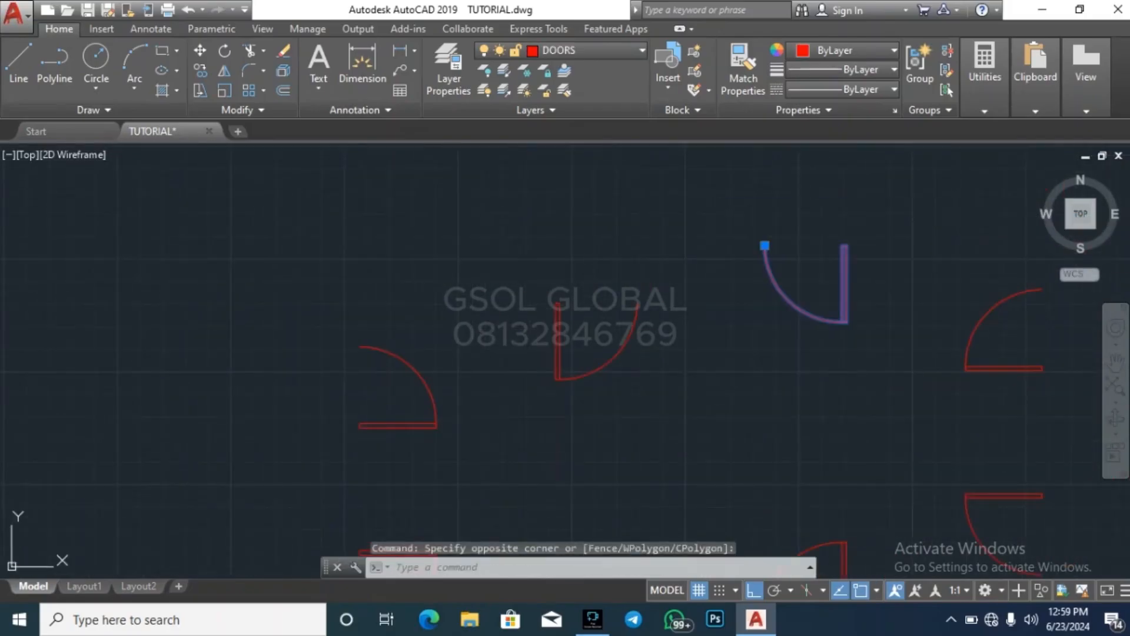
pyautogui.write('cc')
pyautogui.press('Return')
pyautogui.click(751, 592)
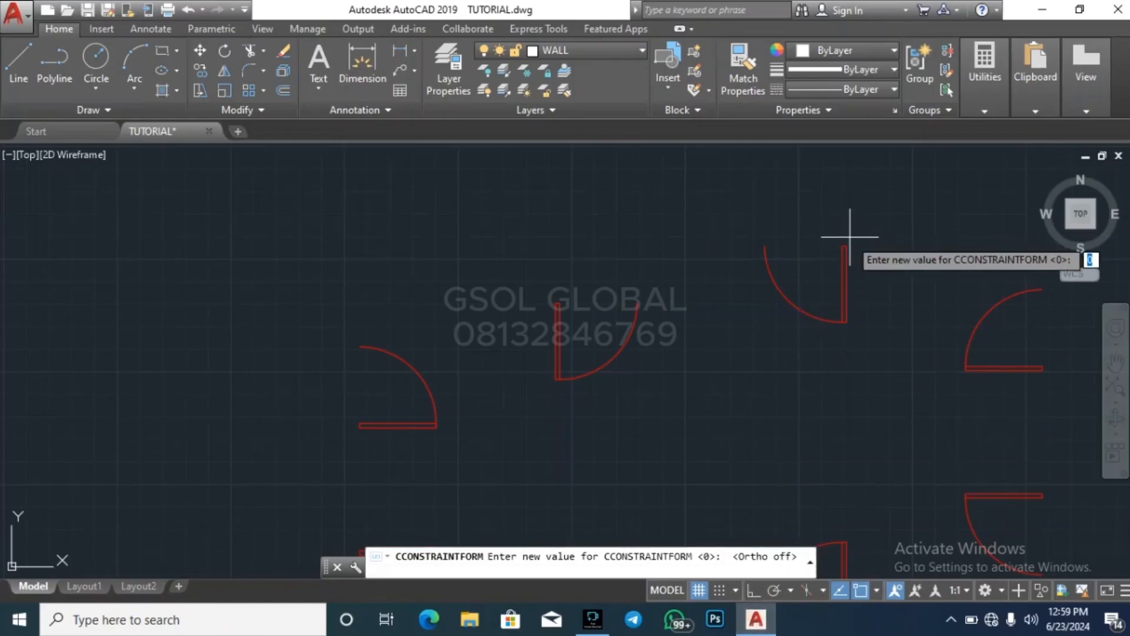
pyautogui.press('Escape')
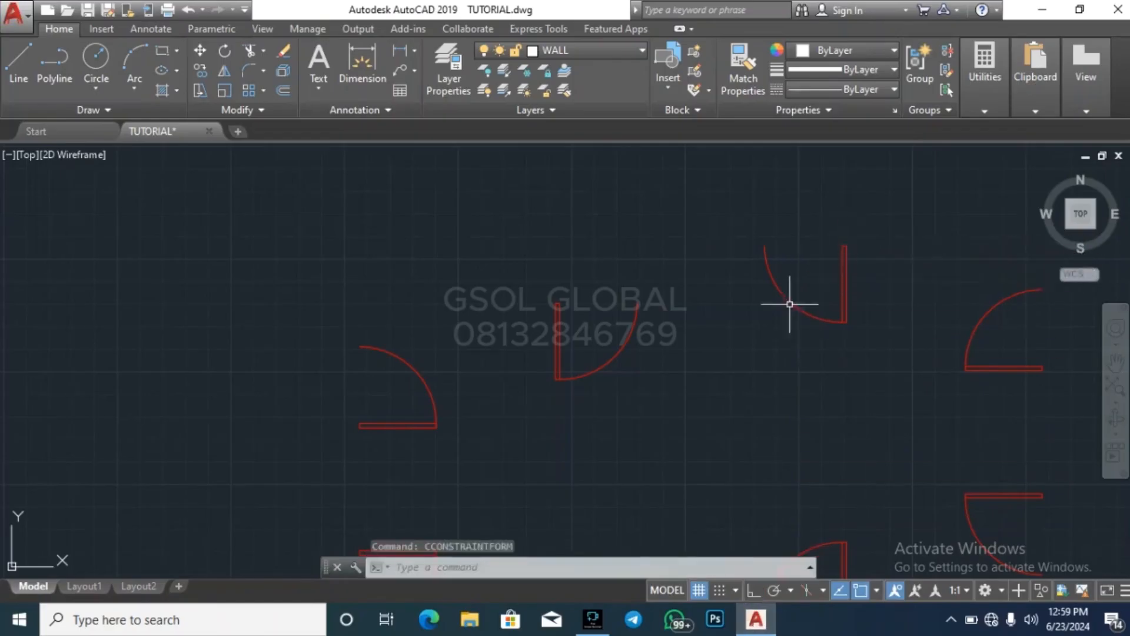
# Copy the downward-swinging library door with its leaf on the right into the opening between the short horizontal partition and the ground floor's right outer wall
pyautogui.click(732, 353)
pyautogui.click(901, 203)
pyautogui.write('co')
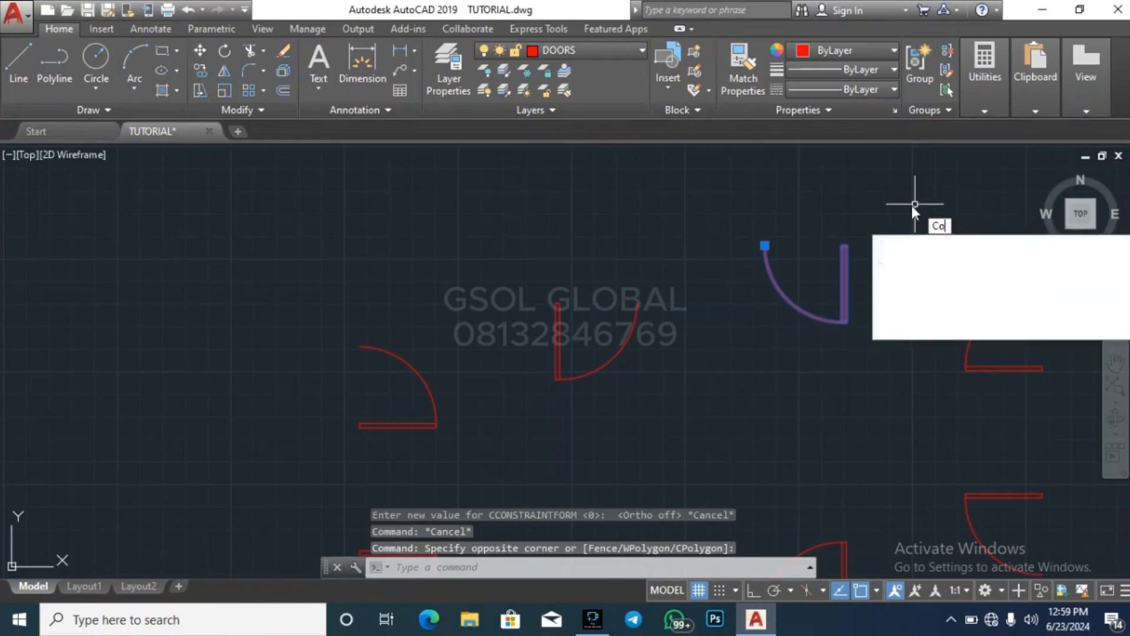
pyautogui.press('Return')
pyautogui.click(846, 244)
pyautogui.scroll(-5, 848, 373)
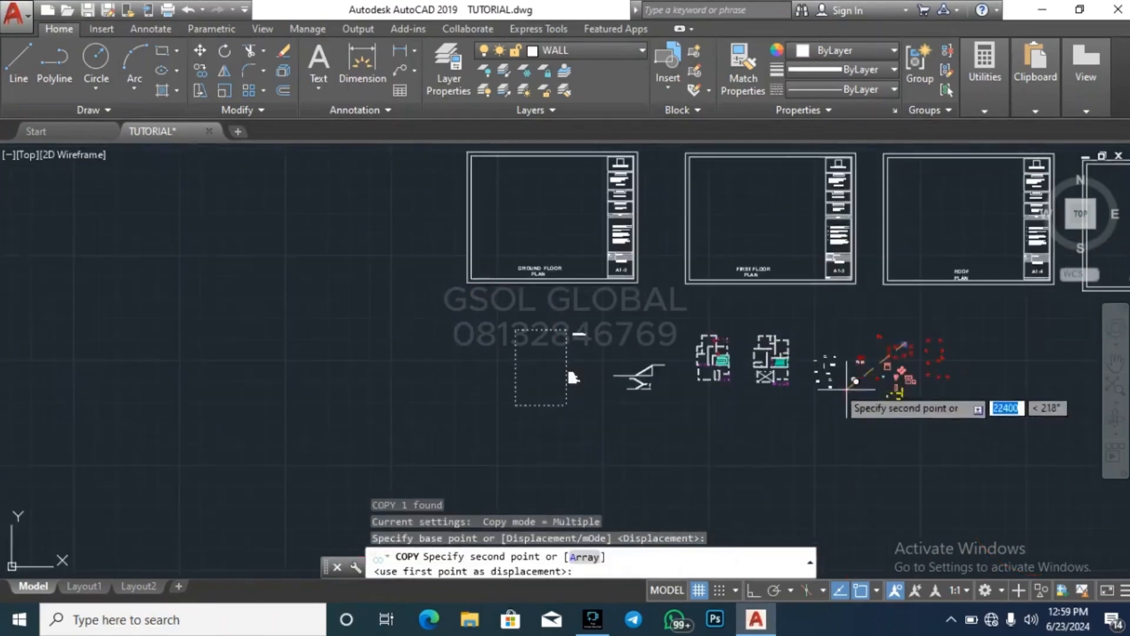
pyautogui.scroll(4, 706, 348)
pyautogui.scroll(2, 879, 303)
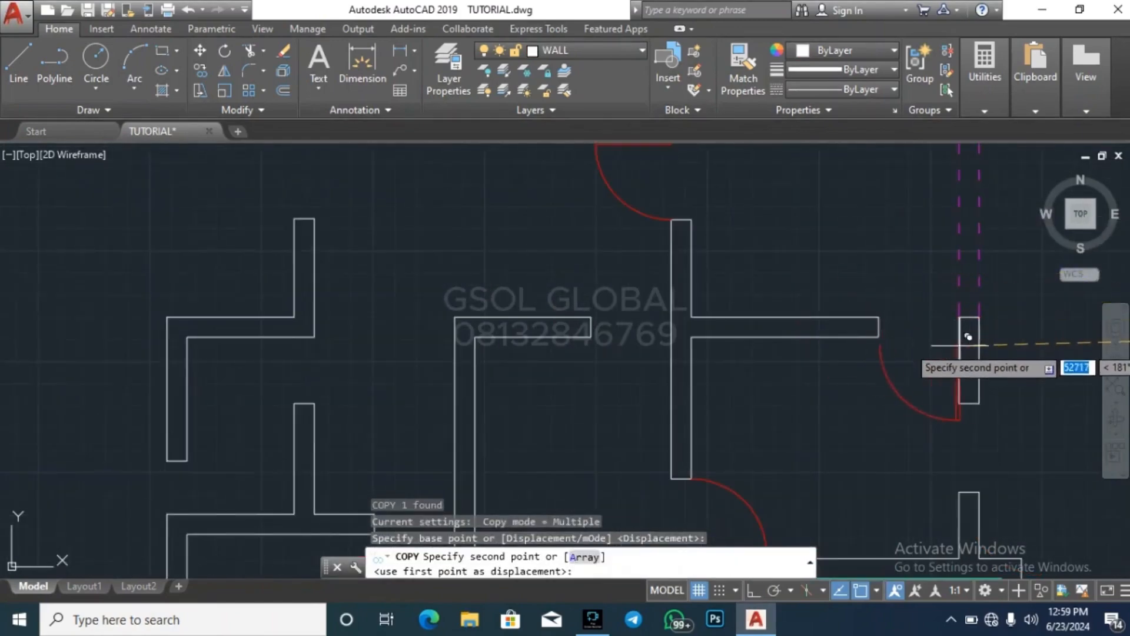
pyautogui.click(959, 319)
pyautogui.press('Escape')
pyautogui.press('Escape')
pyautogui.press('Escape')
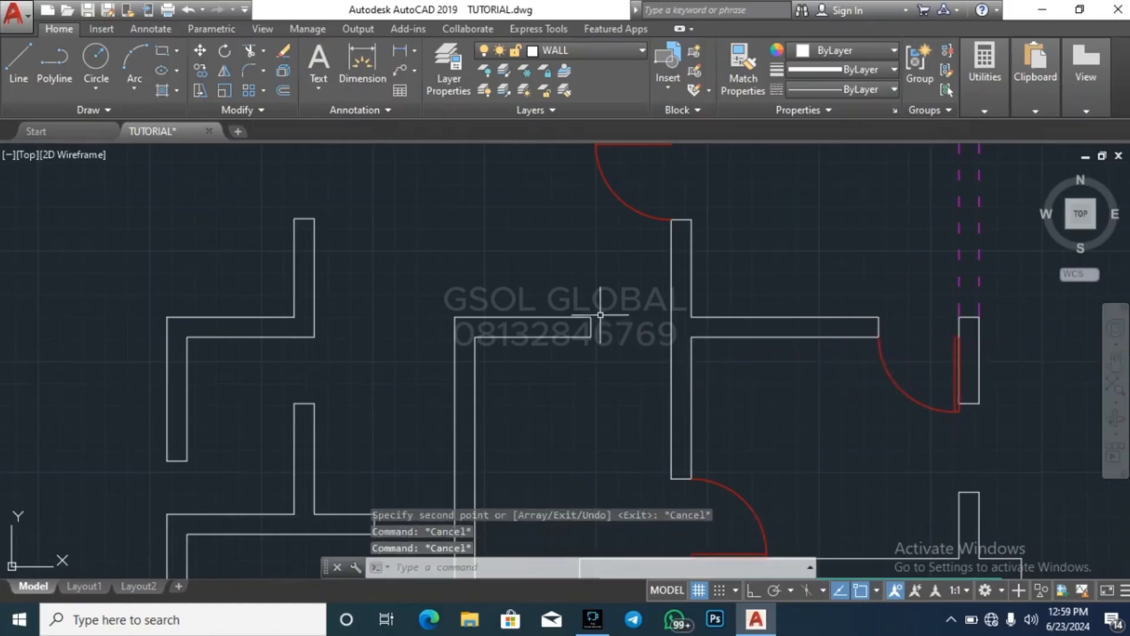
# Mirror the door beside the right outer wall about the horizontal partition's centreline so it swings upward, erasing the source door
pyautogui.scroll(-4, 683, 365)
pyautogui.scroll(6, 734, 336)
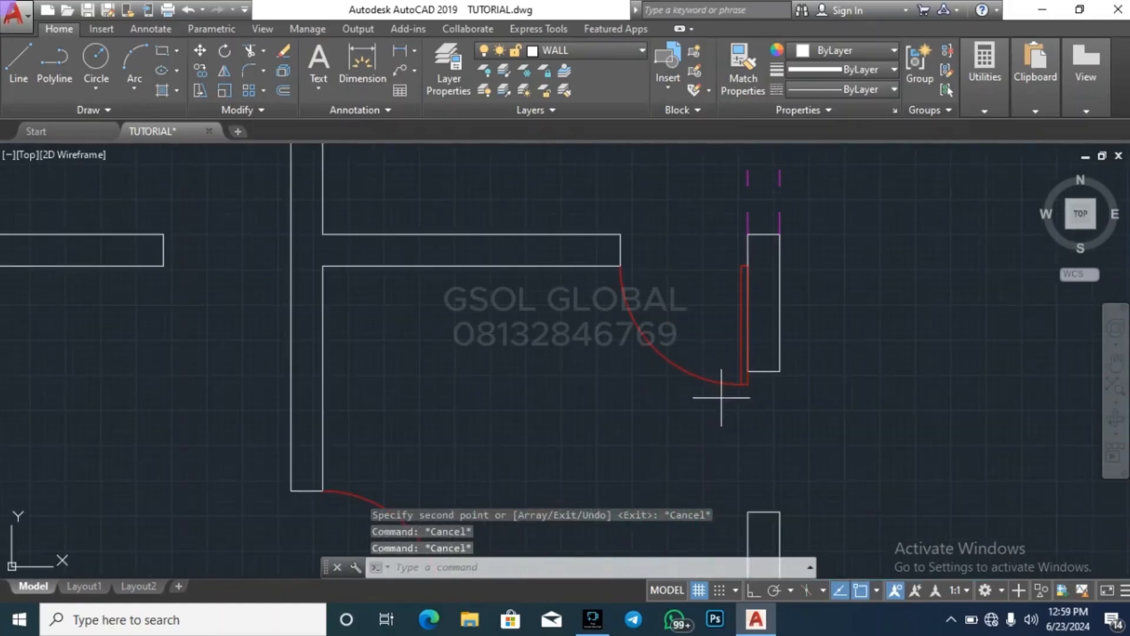
pyautogui.click(721, 398)
pyautogui.click(685, 351)
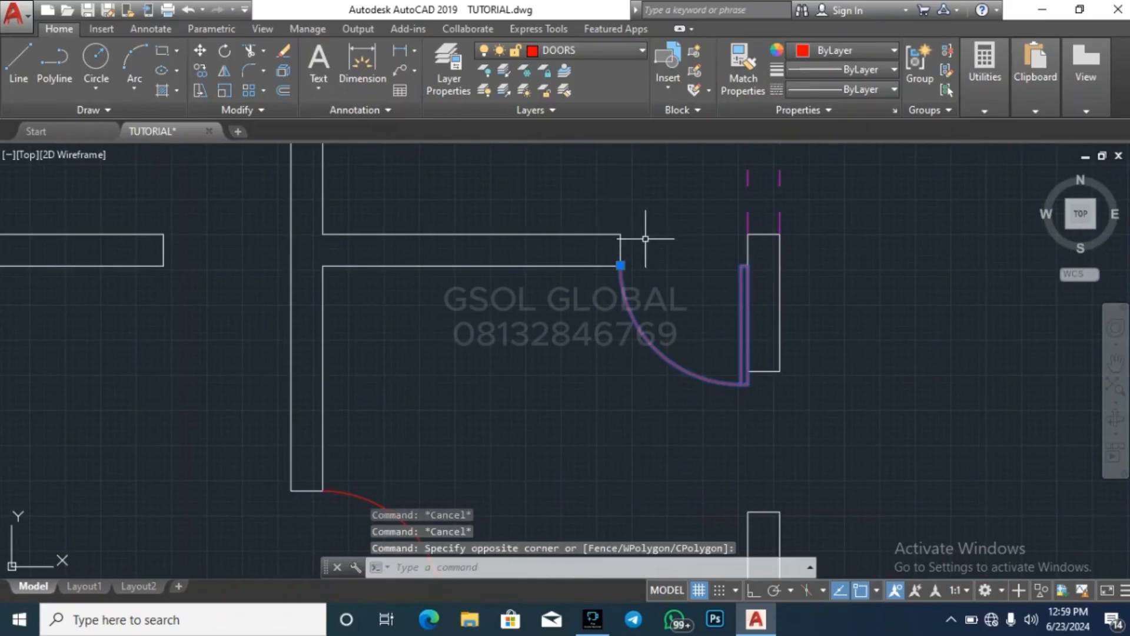
pyautogui.click(229, 78)
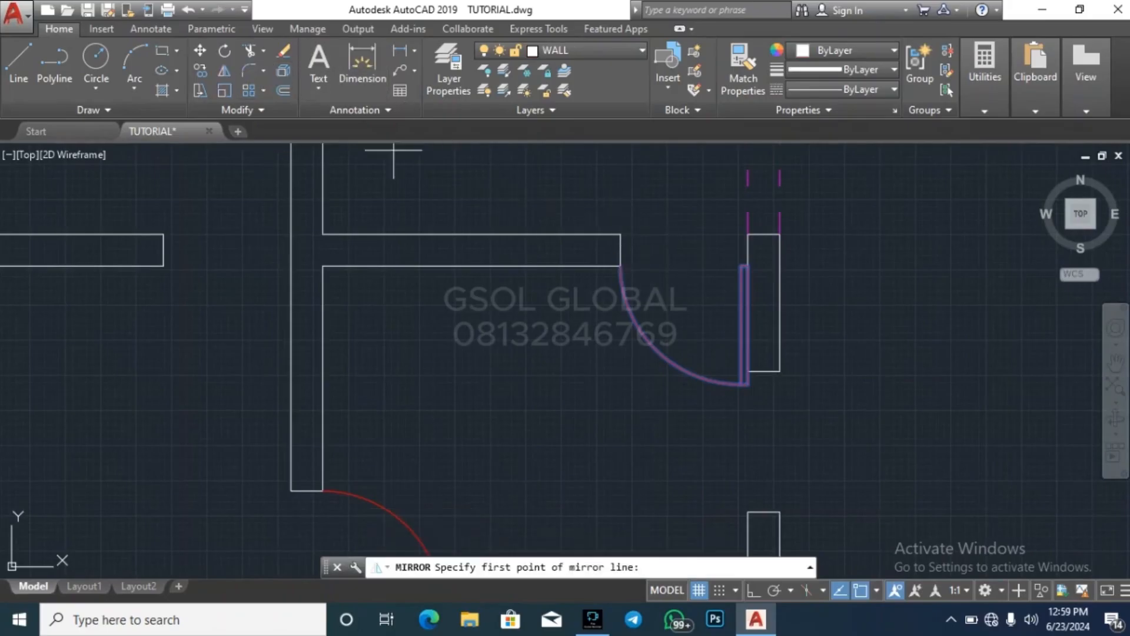
pyautogui.click(620, 250)
pyautogui.click(700, 249)
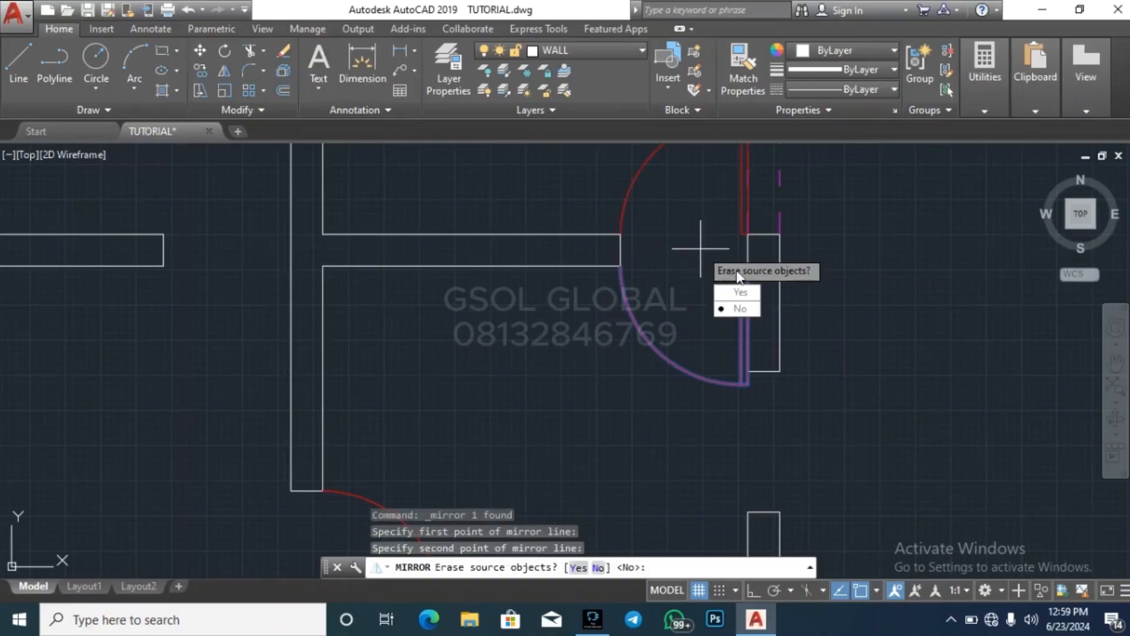
pyautogui.write('y')
pyautogui.press('Return')
pyautogui.press('Escape')
pyautogui.scroll(-5, 453, 378)
pyautogui.press('Escape')
pyautogui.press('Escape')
pyautogui.scroll(-3, 509, 280)
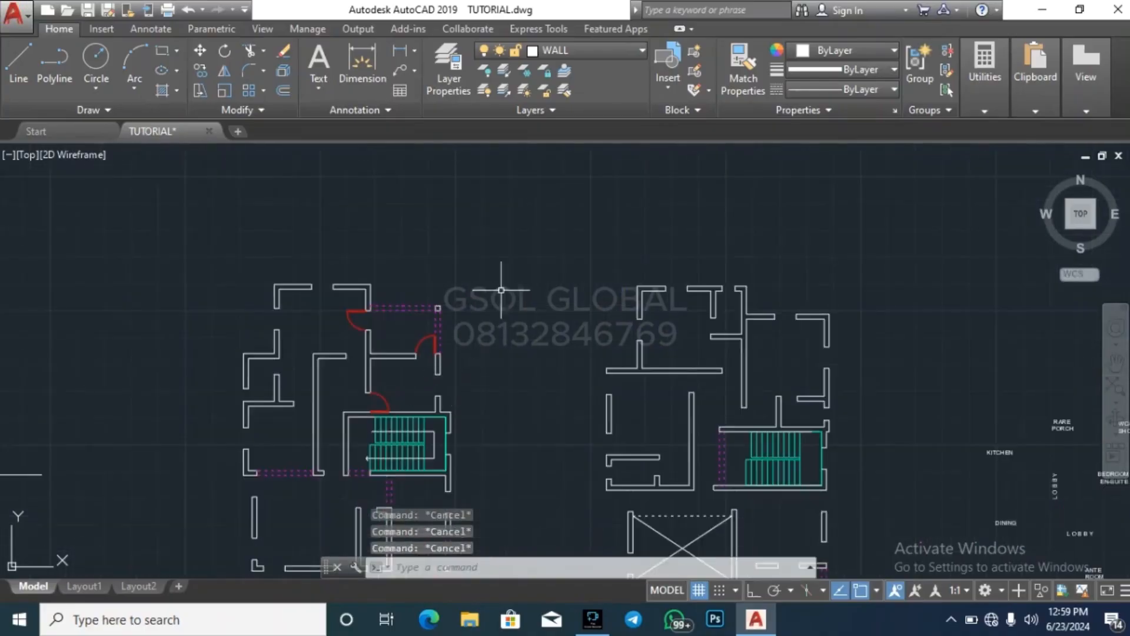
pyautogui.scroll(5, 450, 341)
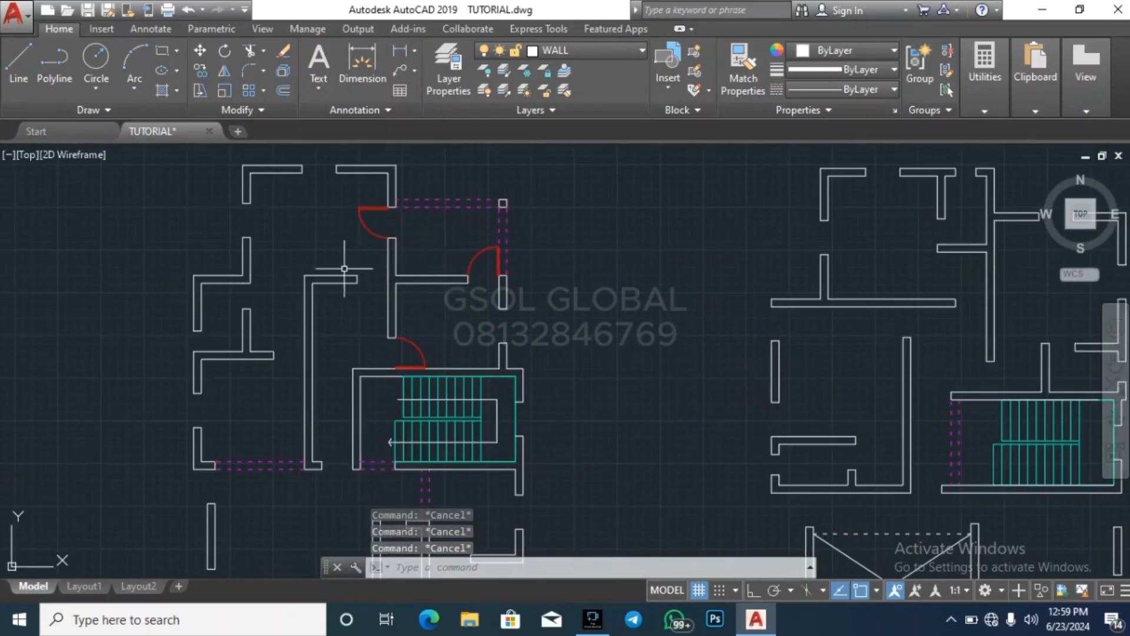
pyautogui.scroll(2, 344, 269)
pyautogui.click(359, 326)
pyautogui.click(412, 261)
pyautogui.press('Escape')
pyautogui.press('Escape')
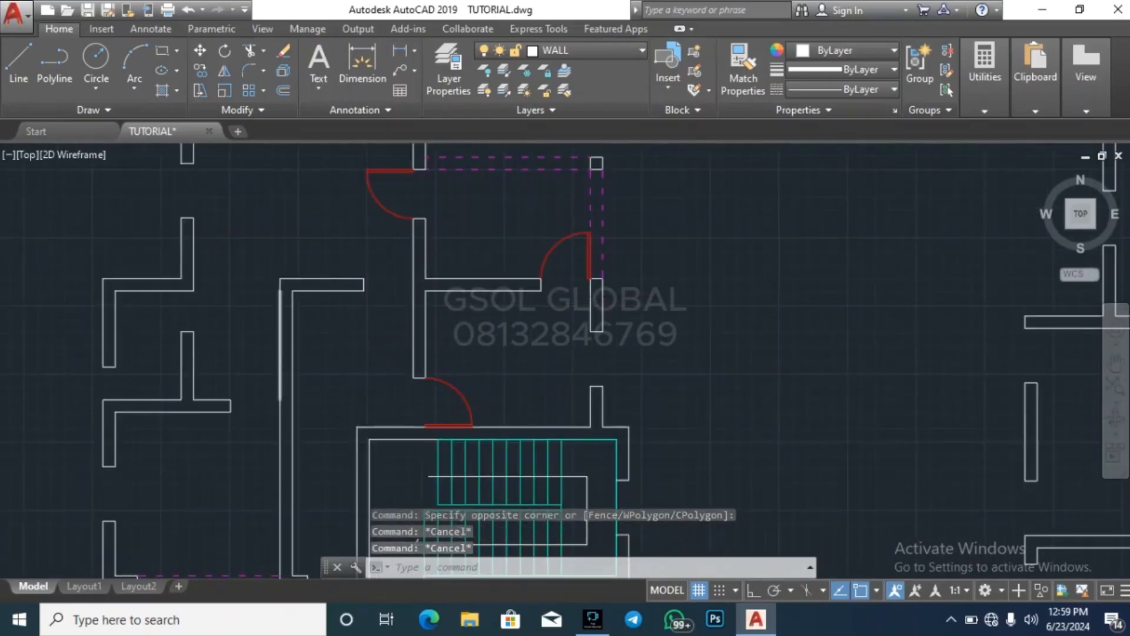
# Copy the downward-swinging library door with its right-hand leaf into the opening between the central horizontal wall end and the vertical partition, aligned with the wall's lower face
pyautogui.scroll(-6, 351, 342)
pyautogui.scroll(-1, 440, 339)
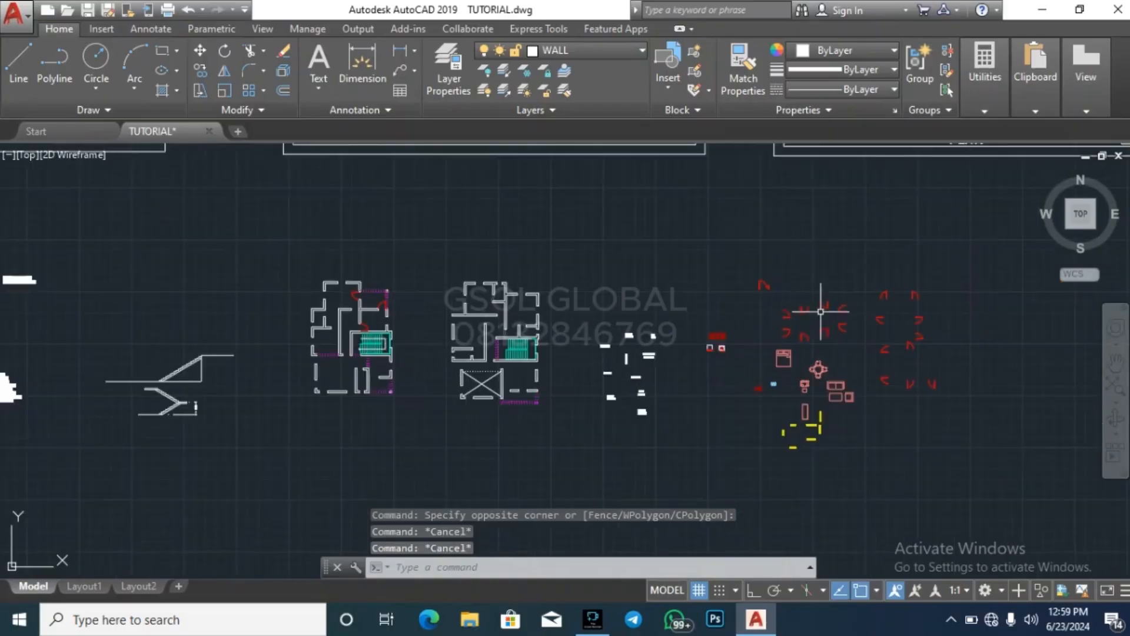
pyautogui.scroll(4, 821, 311)
pyautogui.scroll(3, 792, 318)
pyautogui.moveTo(769, 328); pyautogui.dragTo(897, 202)
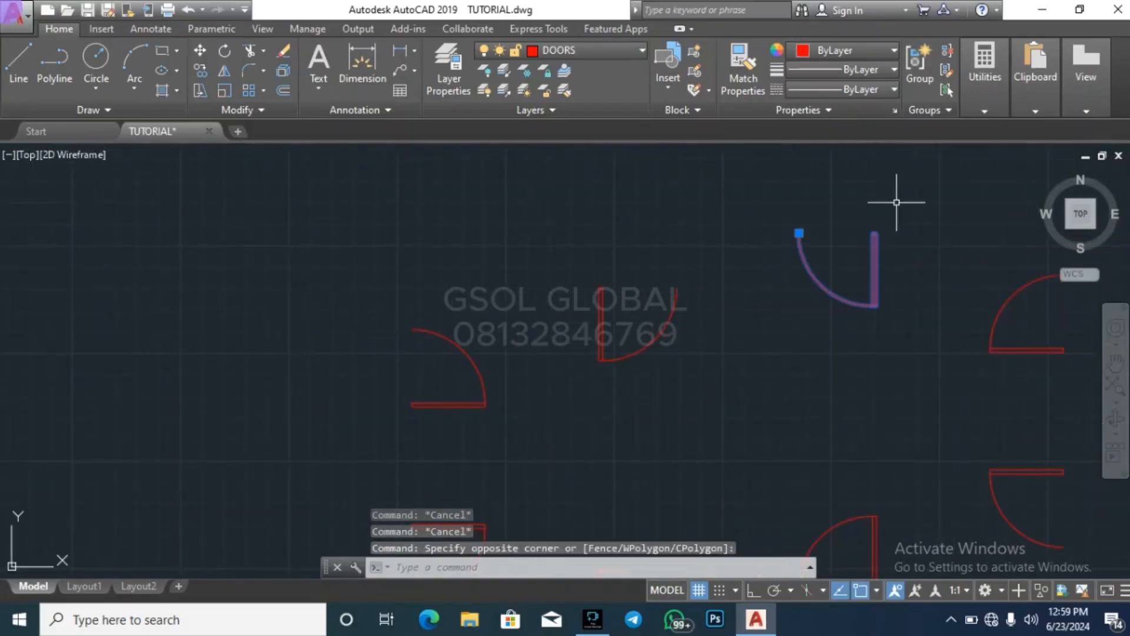
pyautogui.write('co')
pyautogui.press('Return')
pyautogui.scroll(3, 873, 235)
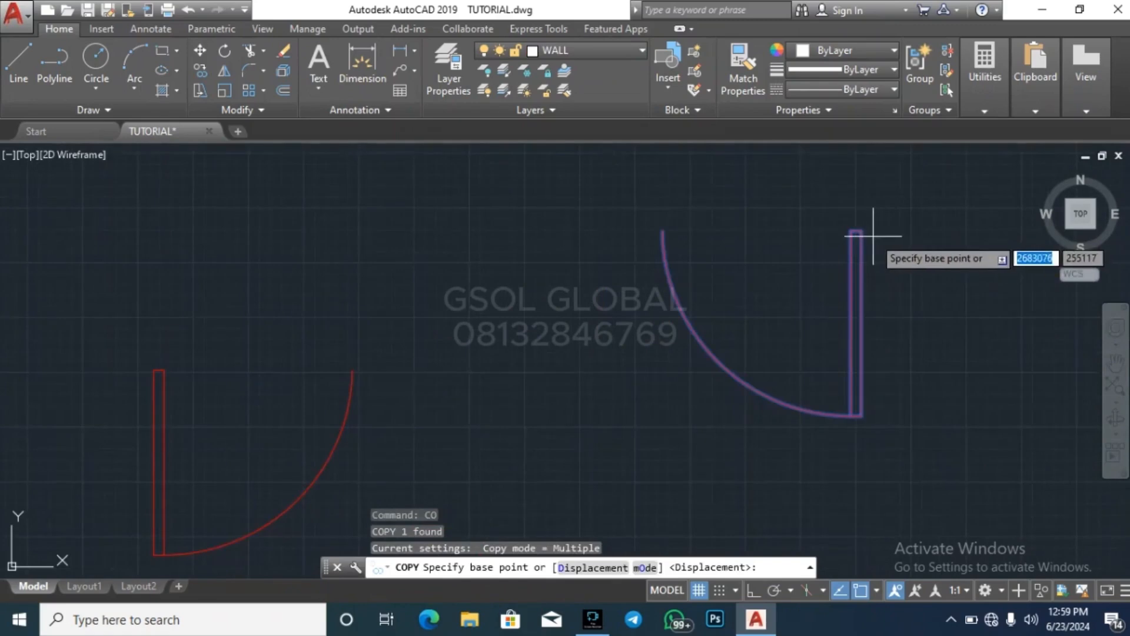
pyautogui.click(869, 235)
pyautogui.scroll(-5, 907, 330)
pyautogui.scroll(5, 681, 391)
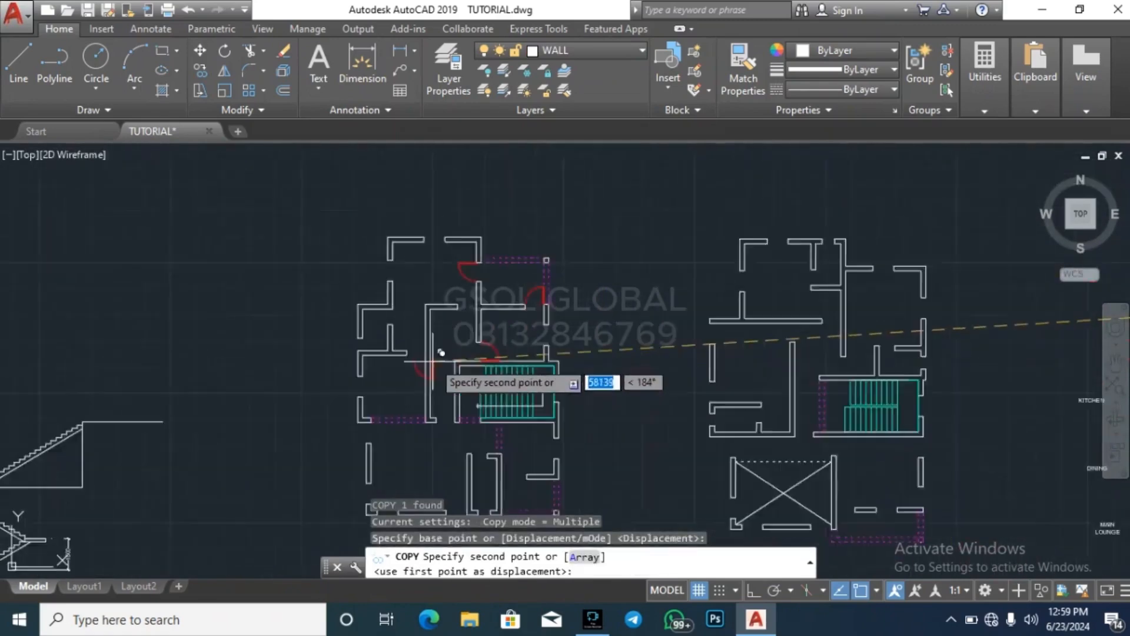
pyautogui.scroll(-2, 530, 329)
pyautogui.scroll(4, 577, 318)
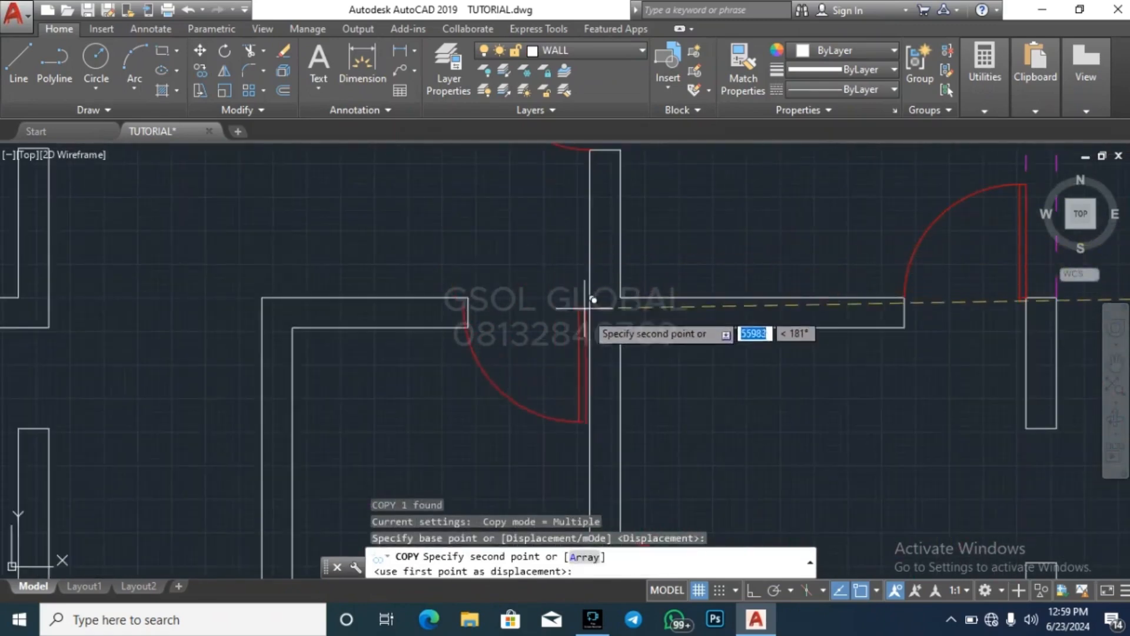
pyautogui.click(590, 327)
pyautogui.press('Escape')
pyautogui.press('Escape')
pyautogui.press('Escape')
# Copy the newly placed central door into the opening between the lower-left room's top wall and the long vertical wall
pyautogui.scroll(-3, 642, 241)
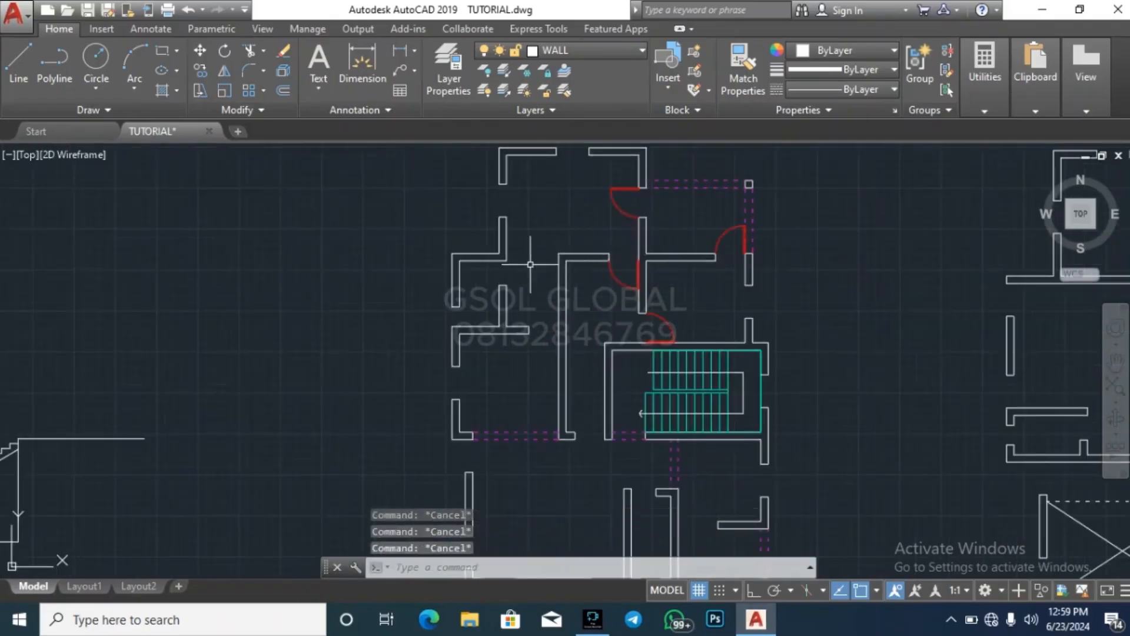
pyautogui.scroll(3, 528, 265)
pyautogui.scroll(-5, 273, 327)
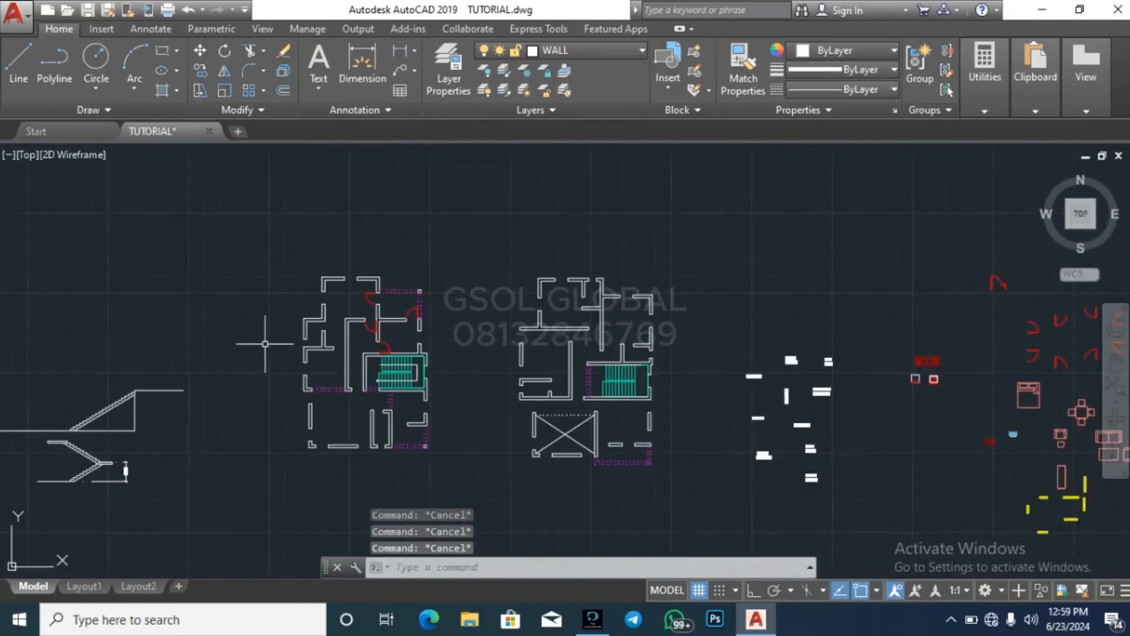
pyautogui.scroll(5, 349, 330)
pyautogui.click(351, 361)
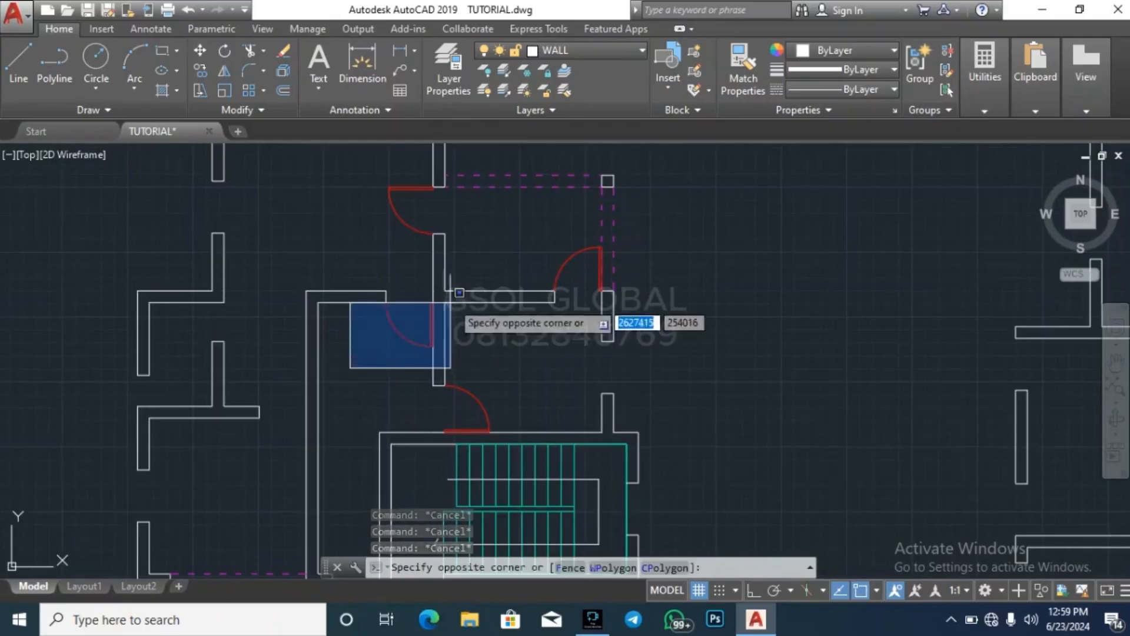
pyautogui.write('co')
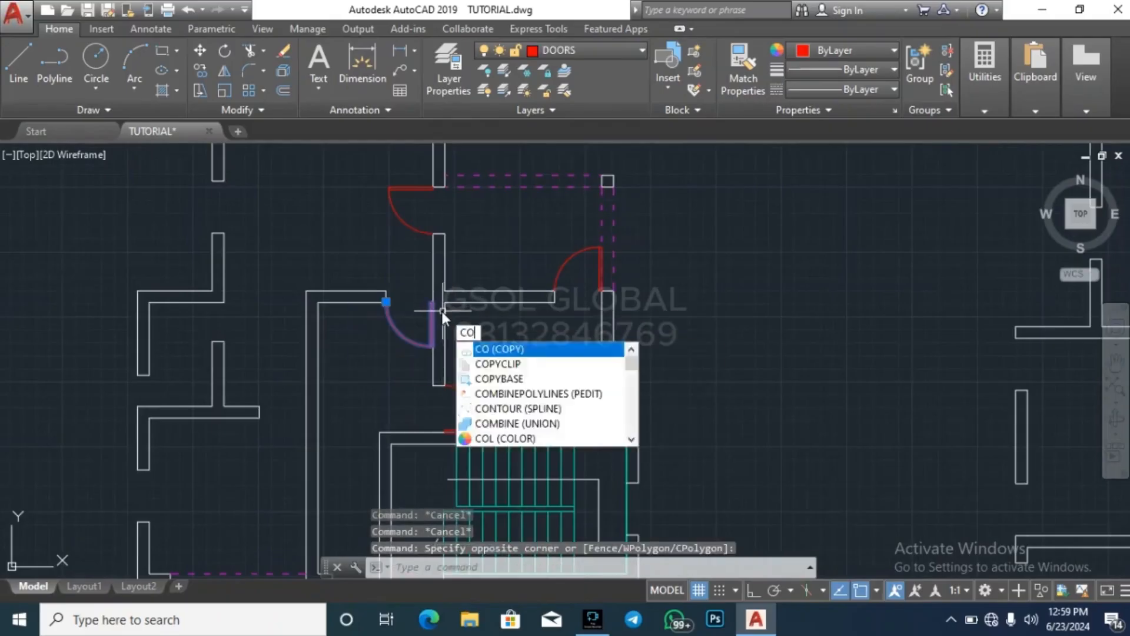
pyautogui.press('Return')
pyautogui.scroll(5, 436, 312)
pyautogui.click(423, 278)
pyautogui.scroll(-5, 482, 279)
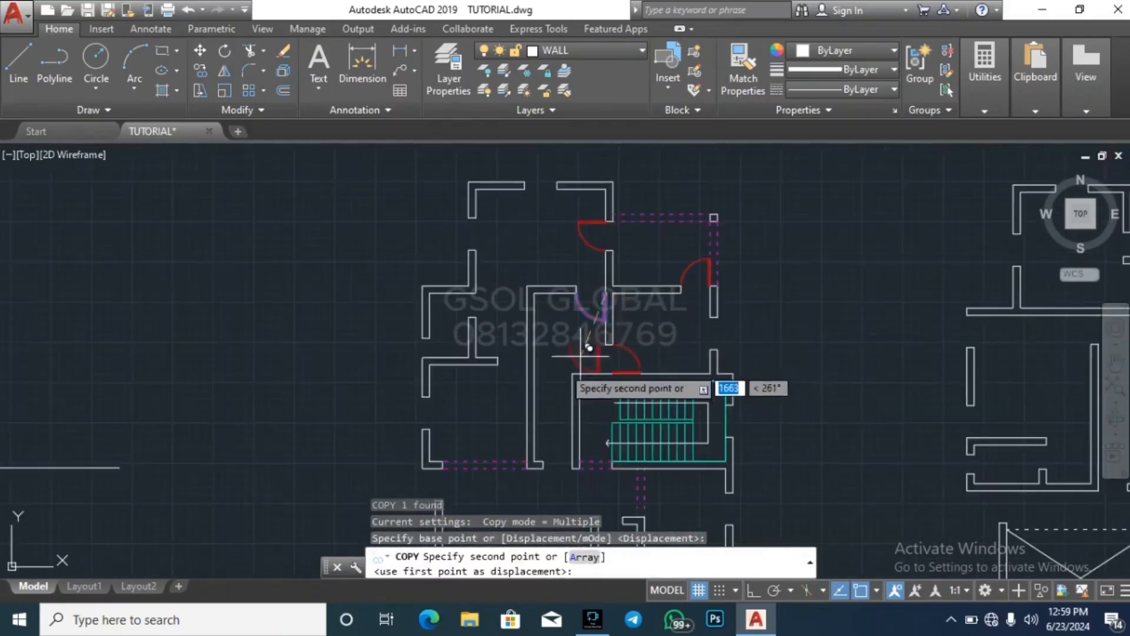
pyautogui.scroll(5, 582, 320)
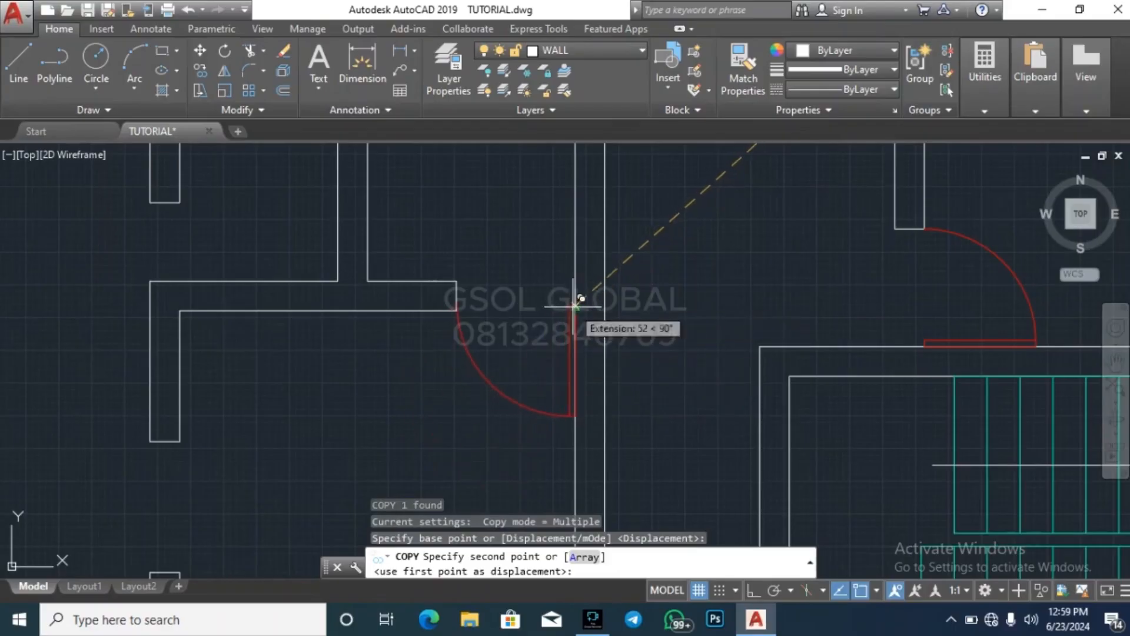
pyautogui.click(581, 265)
pyautogui.scroll(-6, 504, 298)
pyautogui.press('Escape')
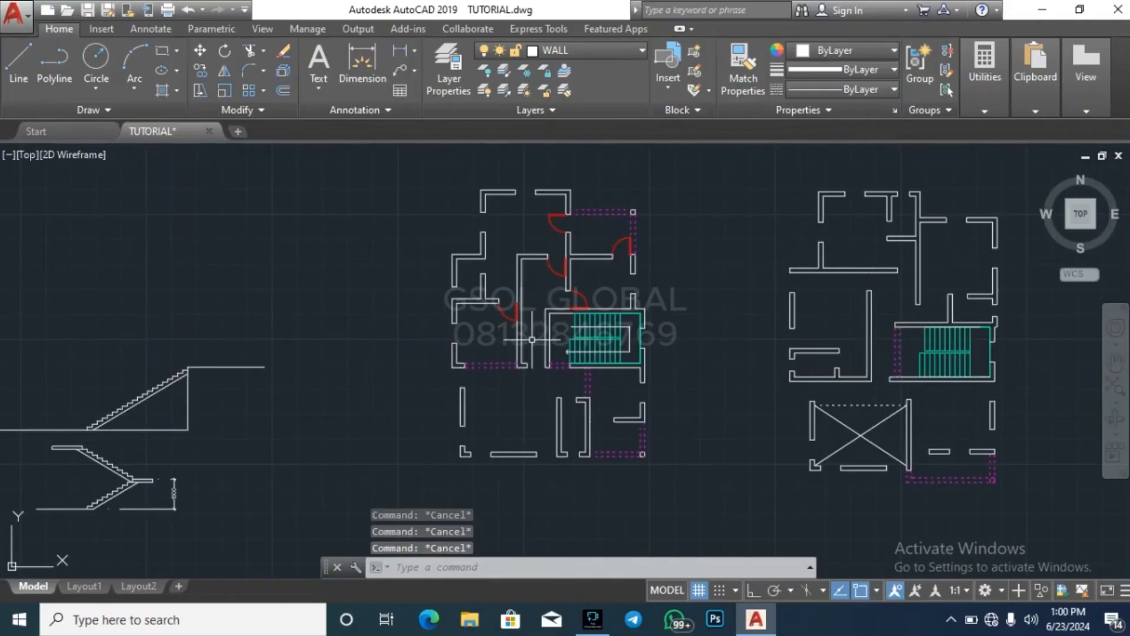
# Copy the upward-swinging door beside the ground floor's right outer wall into the opening between the long vertical wall and the staircase's left wall
pyautogui.scroll(2, 532, 339)
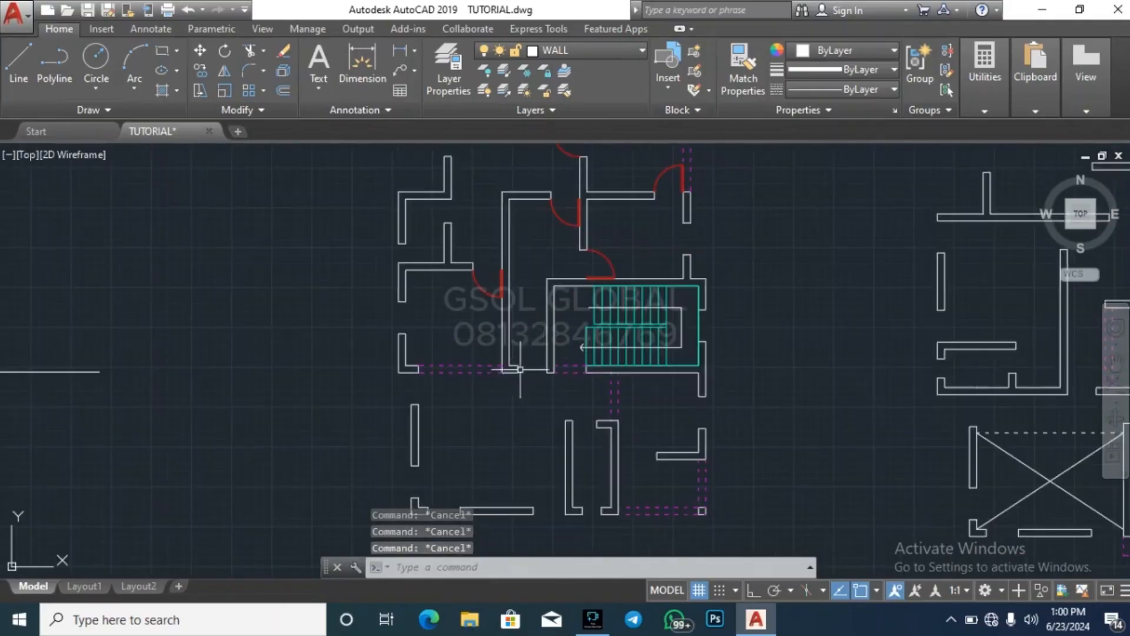
pyautogui.scroll(-2, 585, 260)
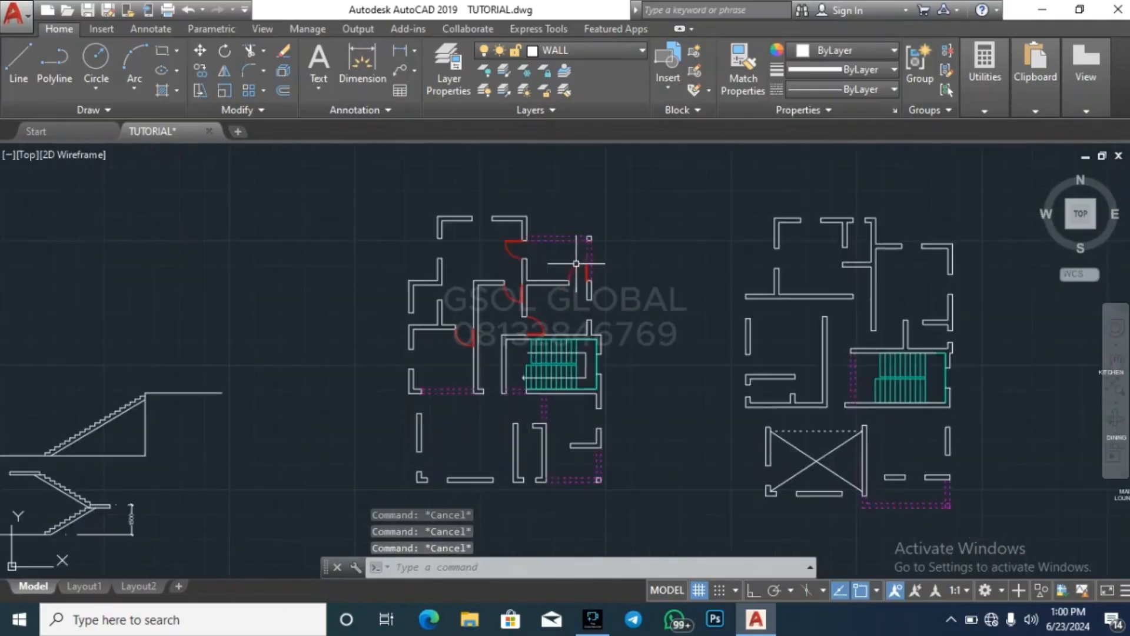
pyautogui.scroll(5, 560, 327)
pyautogui.scroll(2, 531, 370)
pyautogui.click(507, 379)
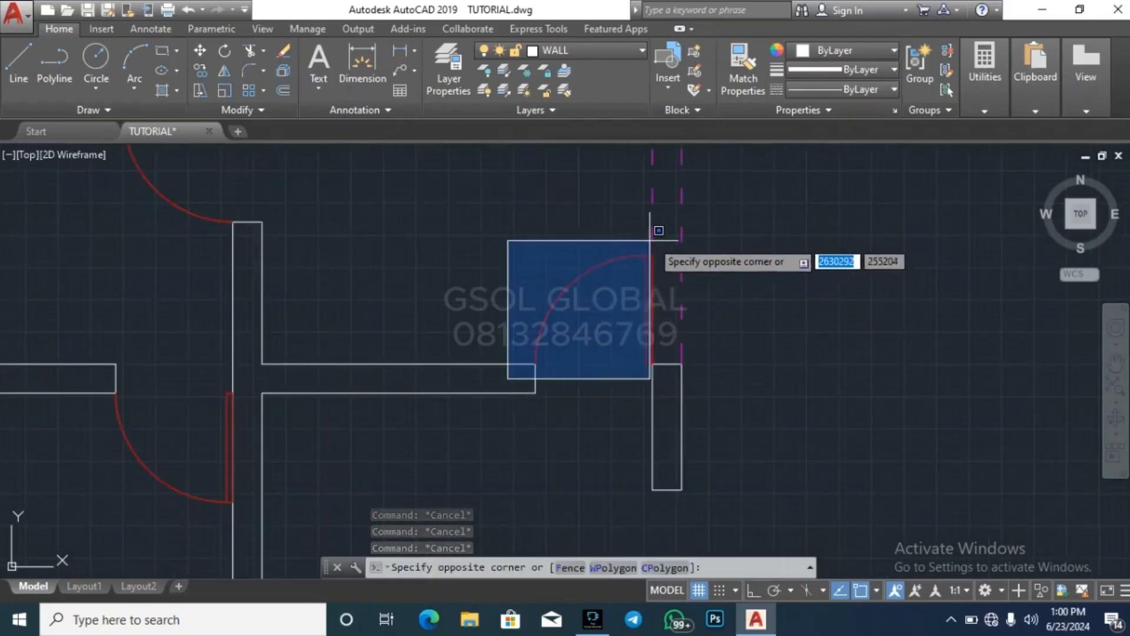
pyautogui.click(662, 238)
pyautogui.write('co')
pyautogui.press('Return')
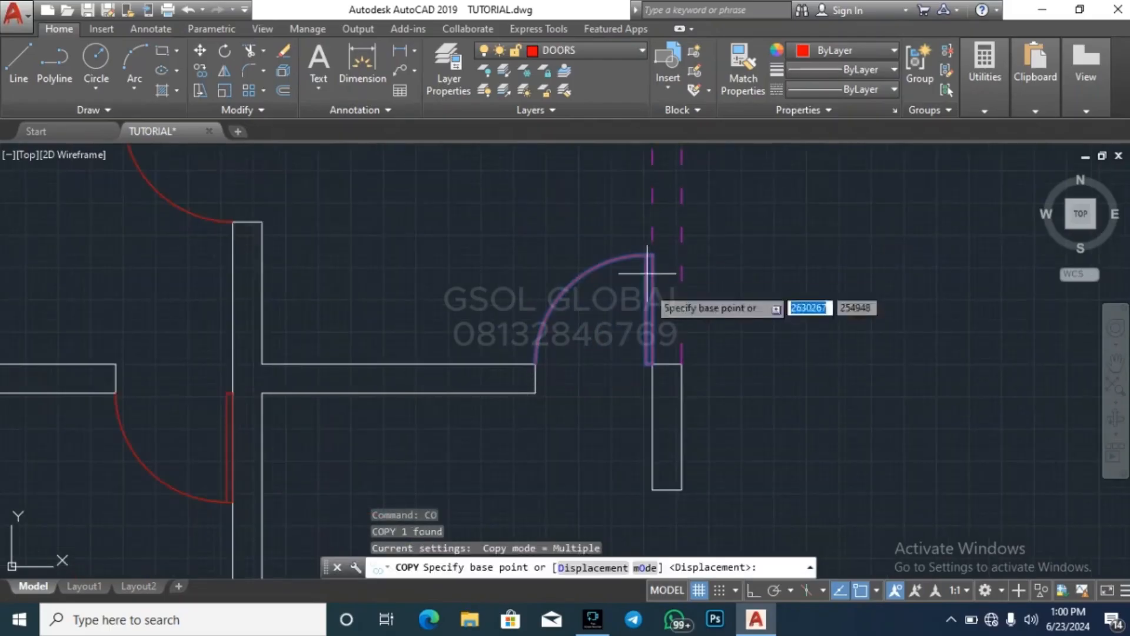
pyautogui.scroll(2, 647, 368)
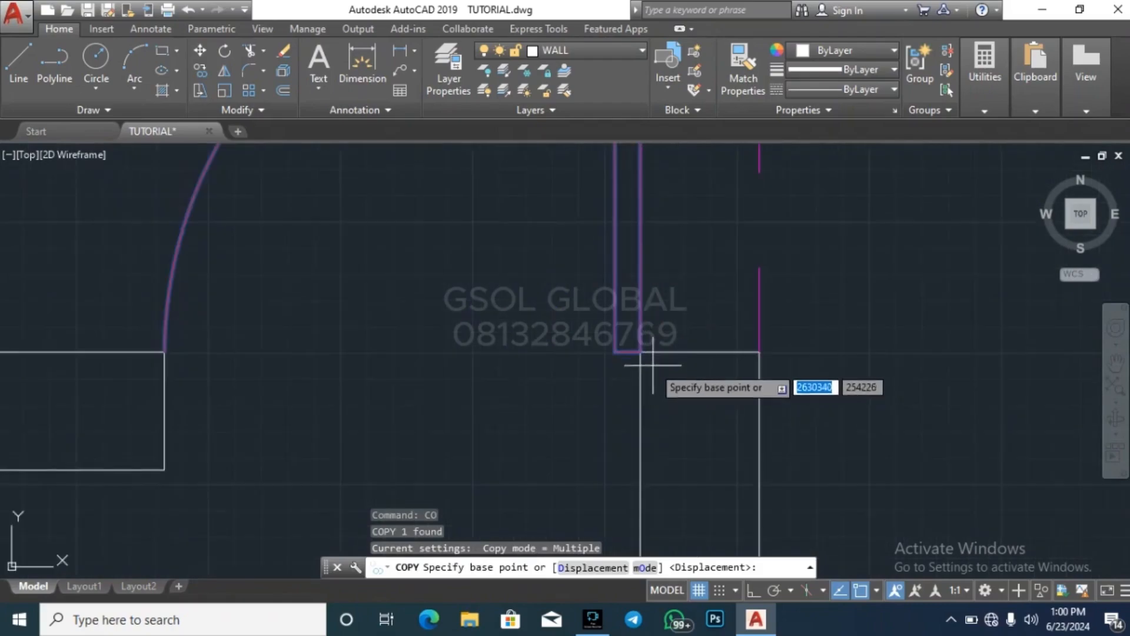
pyautogui.click(621, 354)
pyautogui.scroll(-4, 772, 250)
pyautogui.scroll(-3, 758, 260)
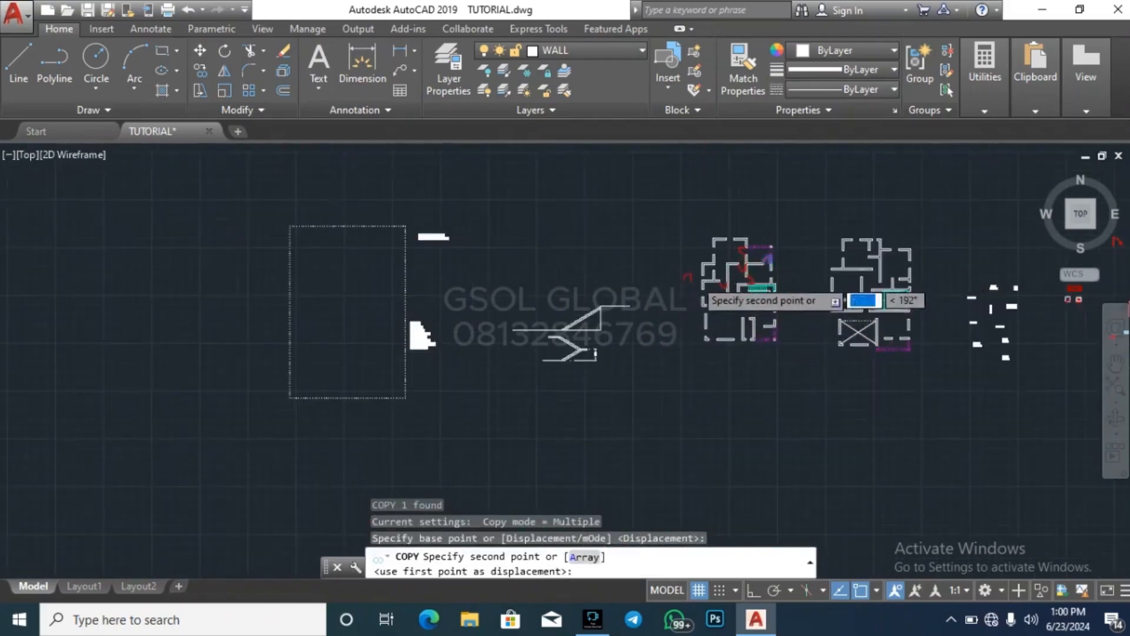
pyautogui.scroll(4, 701, 267)
pyautogui.scroll(2, 769, 316)
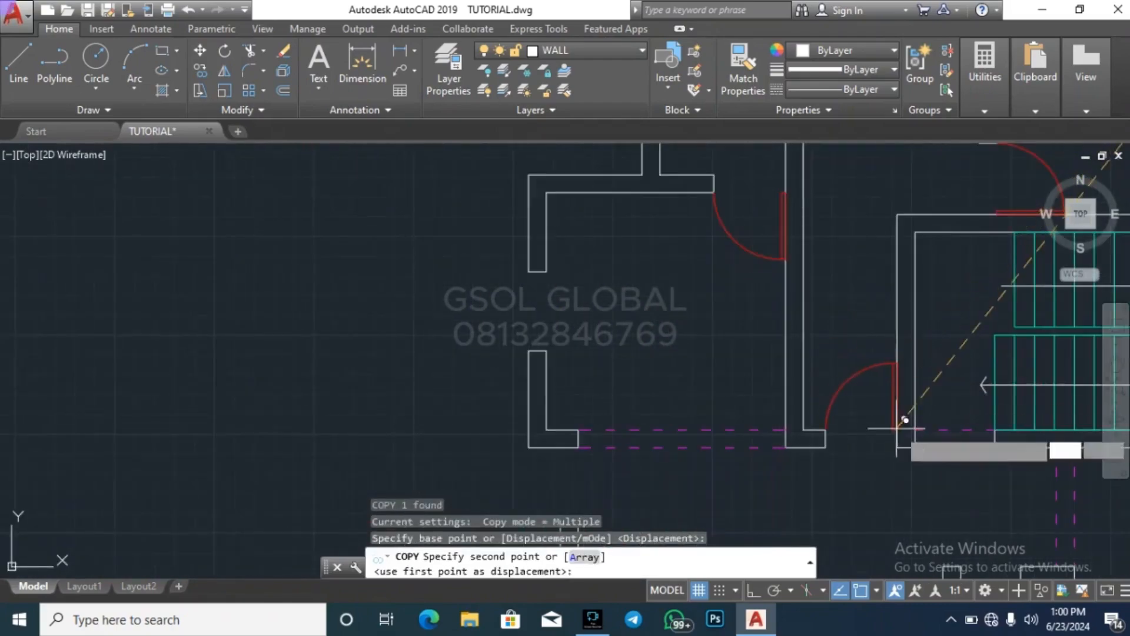
pyautogui.click(901, 417)
pyautogui.press('Escape')
pyautogui.scroll(-3, 448, 377)
pyautogui.press('Escape')
pyautogui.scroll(-2, 391, 350)
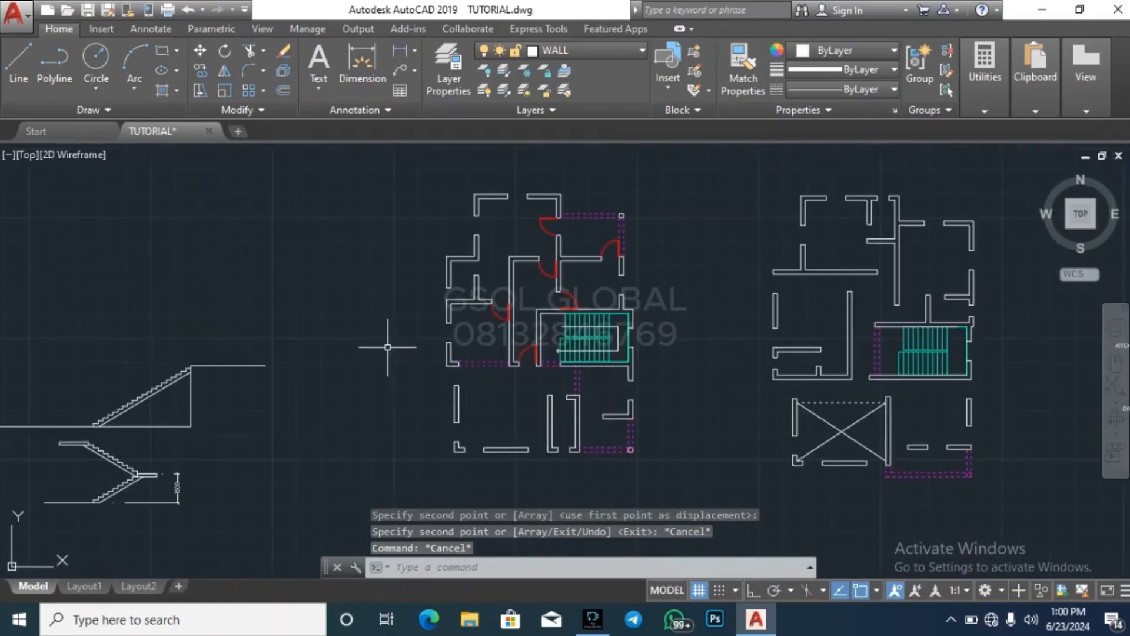
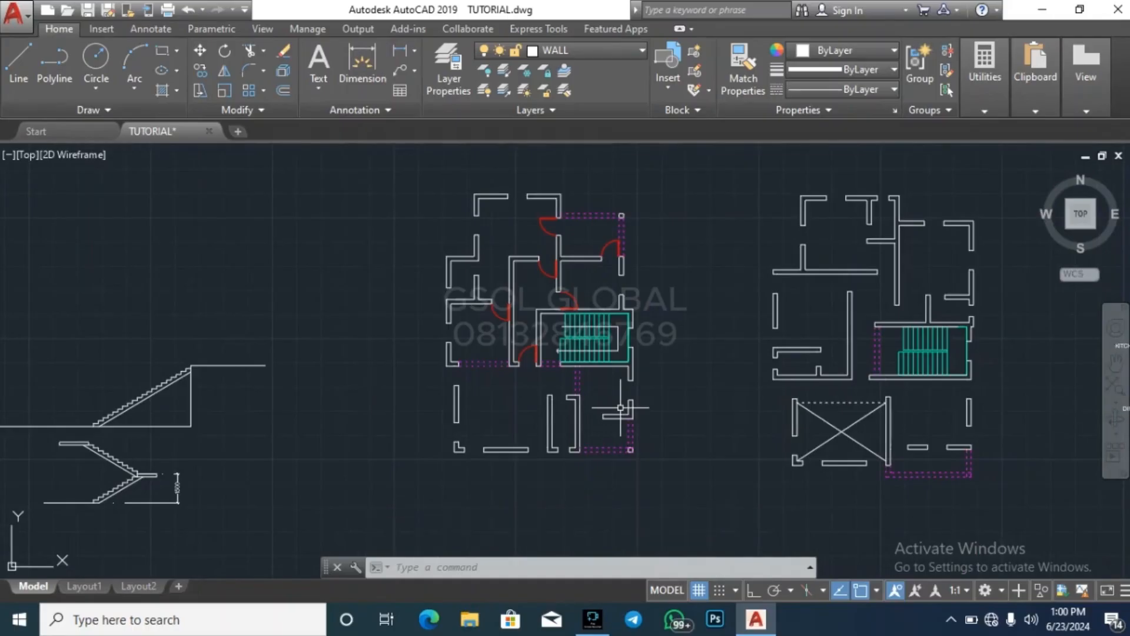
# Copy the unequal double-leaf library door into the ground floor's entrance porch opening, between the vertical wall and the short horizontal wall
pyautogui.press('Escape')
pyautogui.scroll(2, 611, 435)
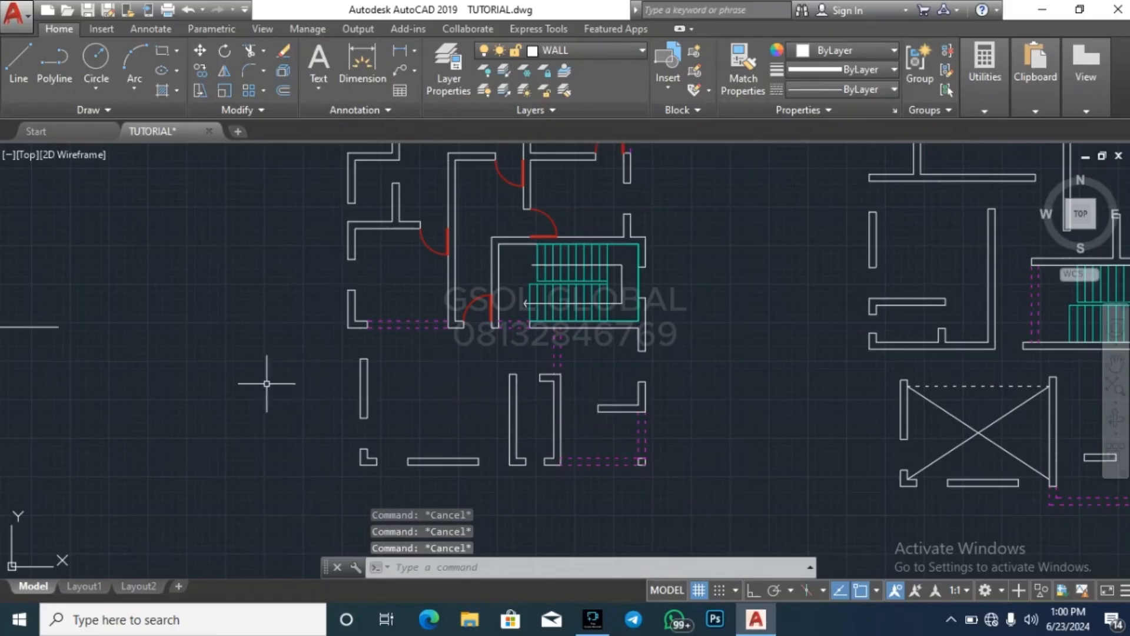
pyautogui.scroll(-5, 246, 381)
pyautogui.scroll(8, 679, 298)
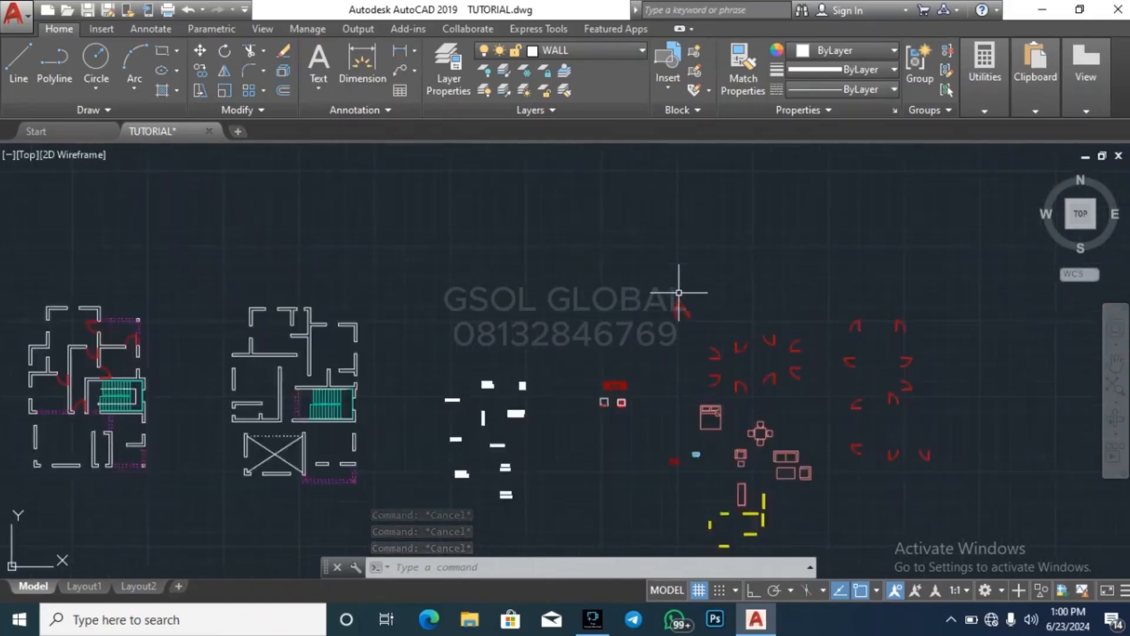
pyautogui.click(594, 415)
pyautogui.click(775, 311)
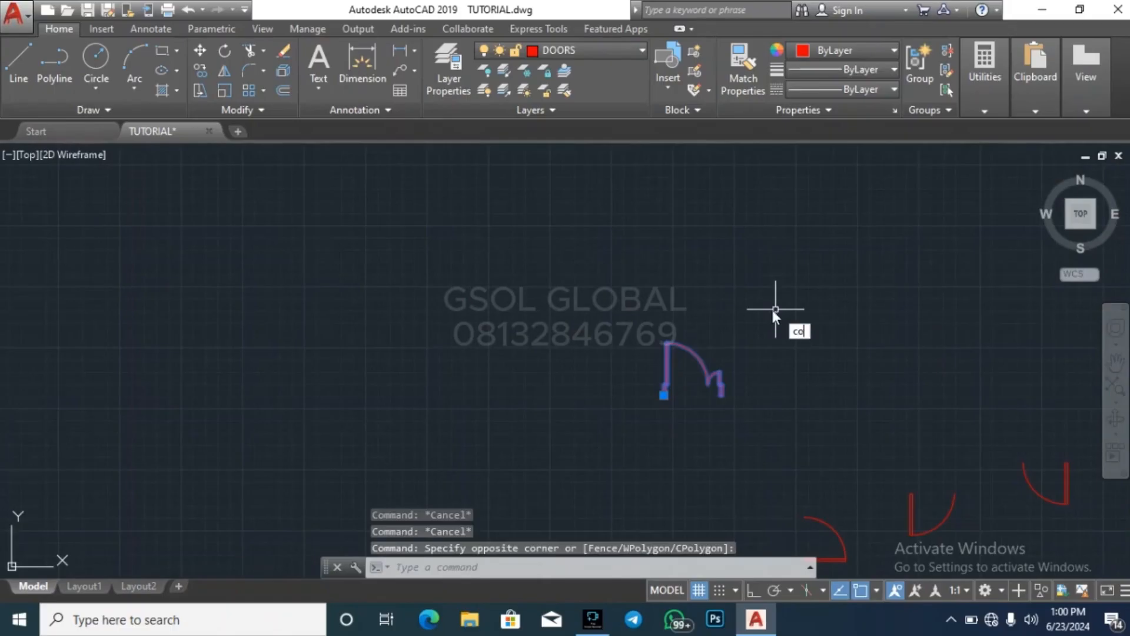
pyautogui.write('co')
pyautogui.press('Return')
pyautogui.scroll(3, 670, 391)
pyautogui.click(659, 391)
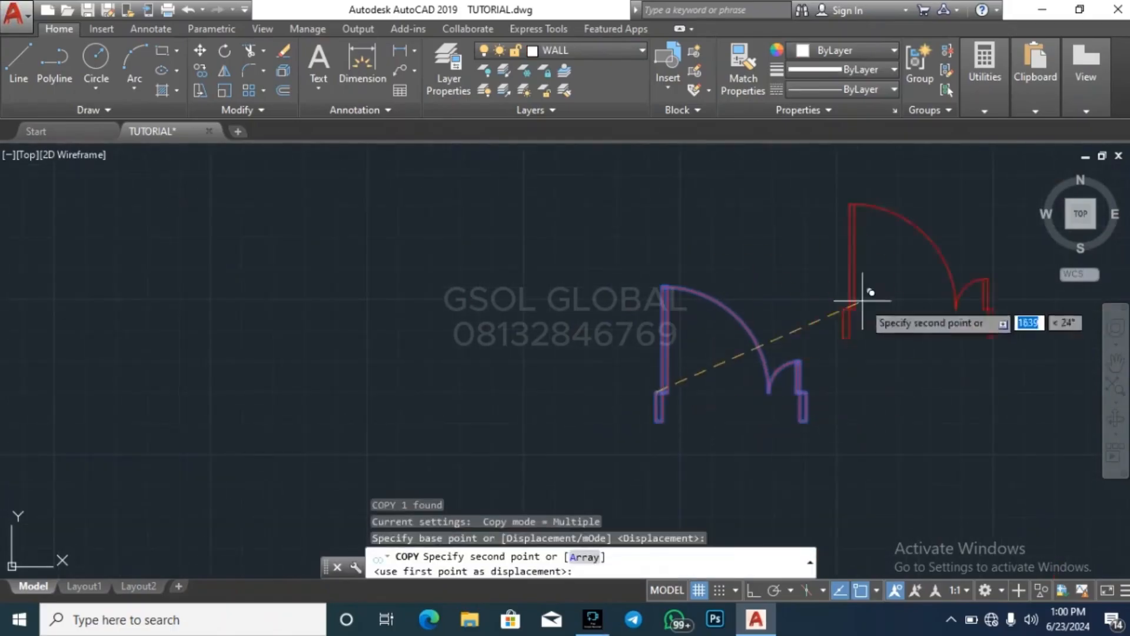
pyautogui.scroll(-5, 863, 300)
pyautogui.scroll(4, 268, 415)
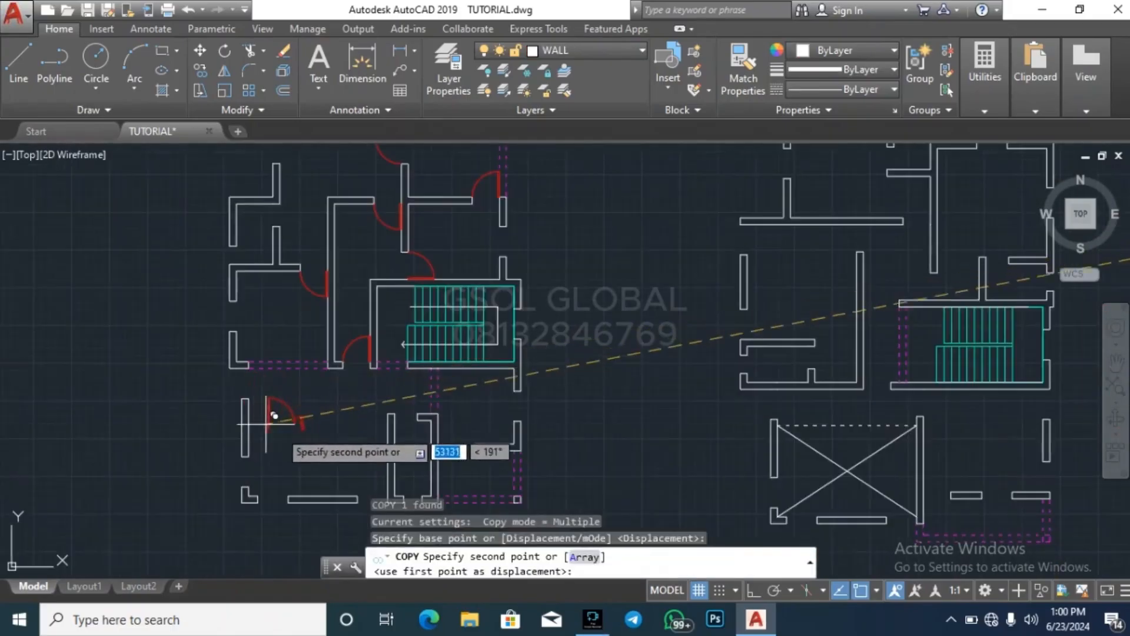
pyautogui.scroll(-2, 492, 348)
pyautogui.scroll(6, 467, 396)
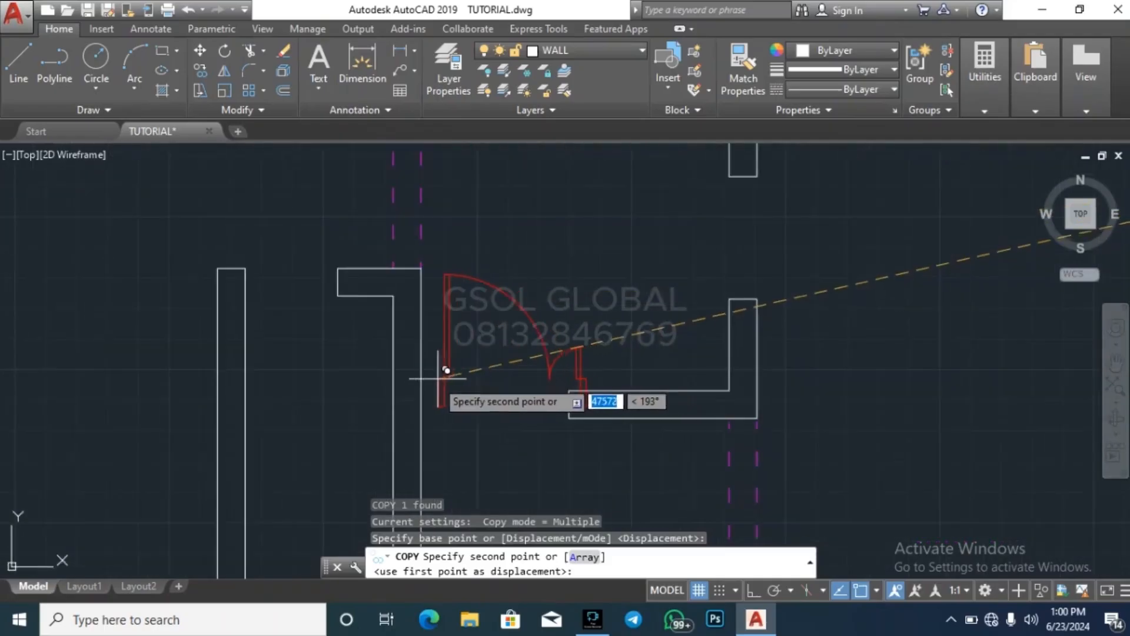
pyautogui.click(439, 377)
pyautogui.scroll(-4, 518, 471)
pyautogui.press('Escape')
pyautogui.press('Escape')
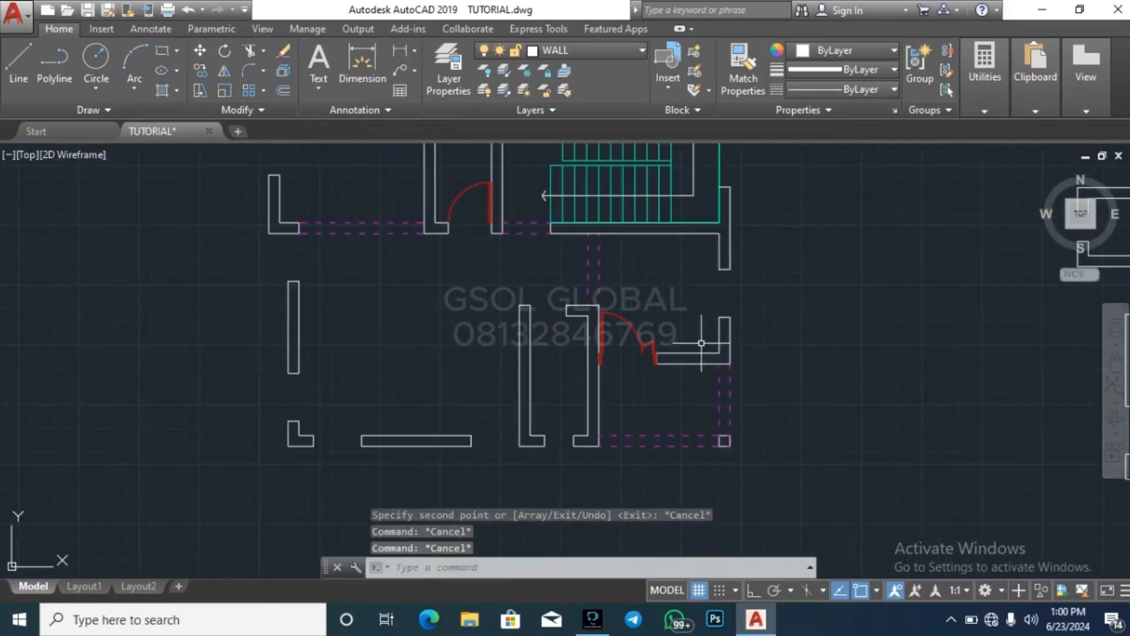
pyautogui.press('Escape')
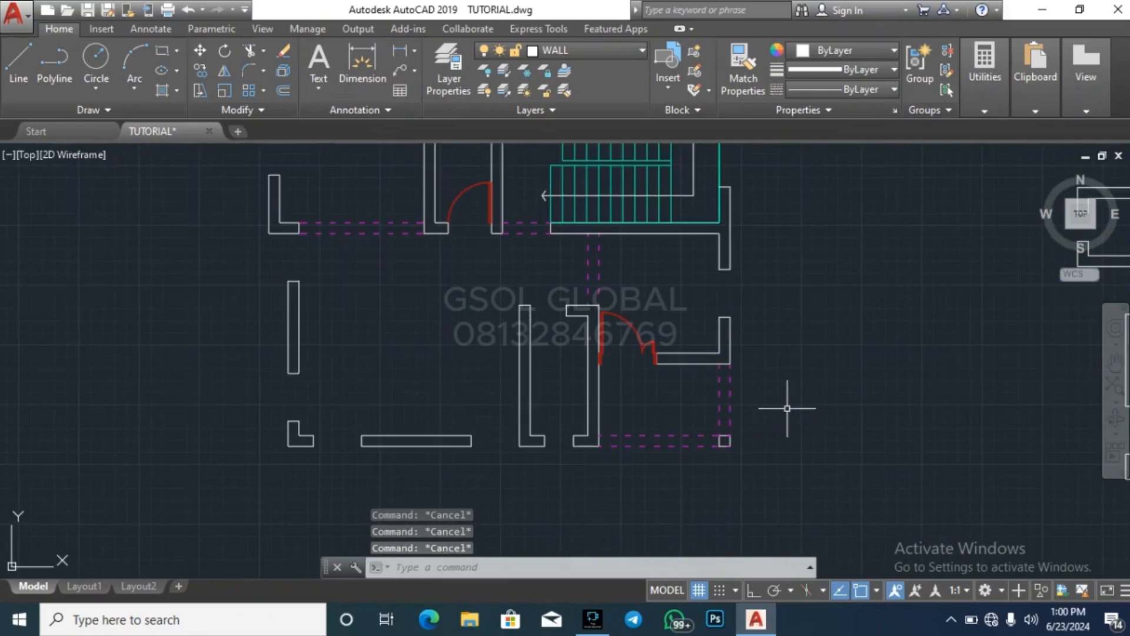
# Copy the small downward-swinging library door with its left-hand leaf into the opening atop the two parallel vertical walls beside the entrance porch
pyautogui.scroll(-4, 494, 394)
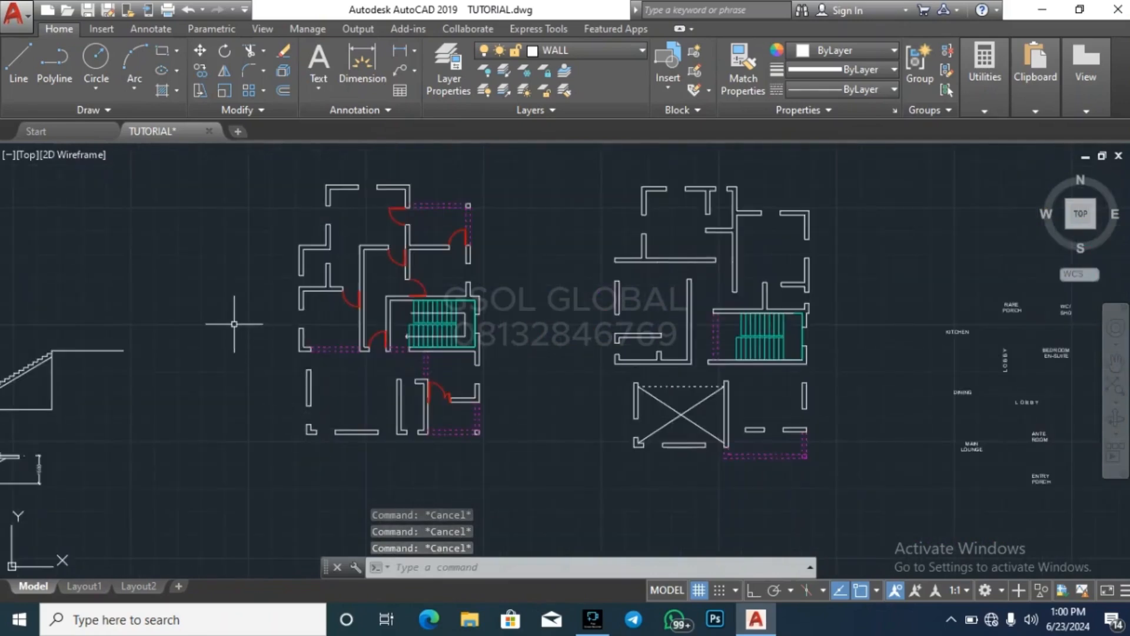
pyautogui.scroll(-2, 234, 323)
pyautogui.scroll(-3, 339, 364)
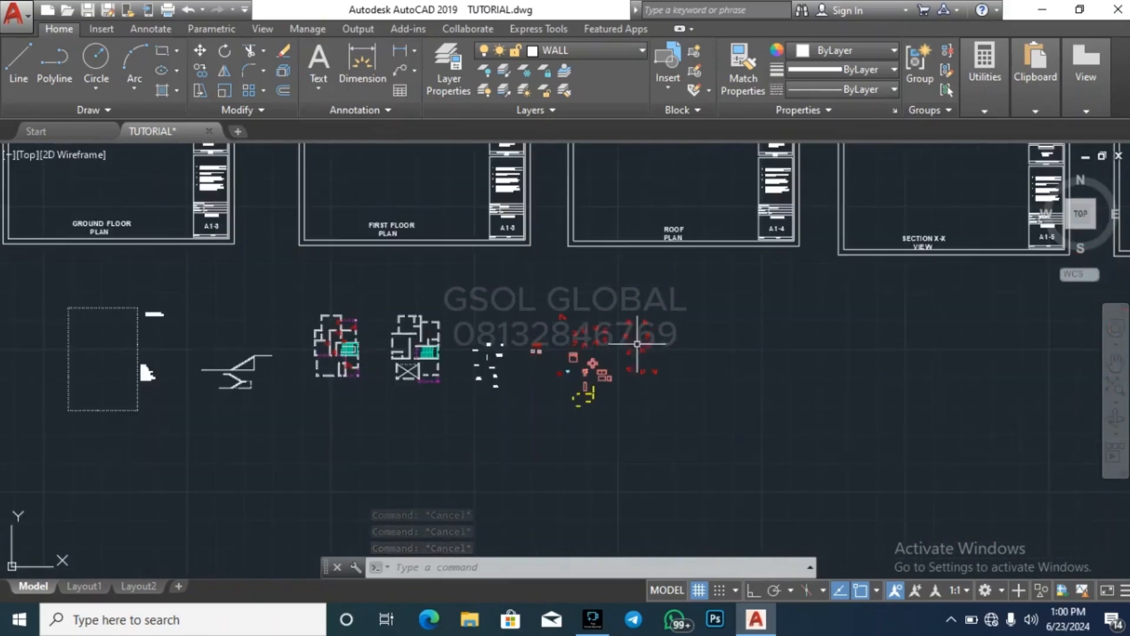
pyautogui.scroll(8, 332, 352)
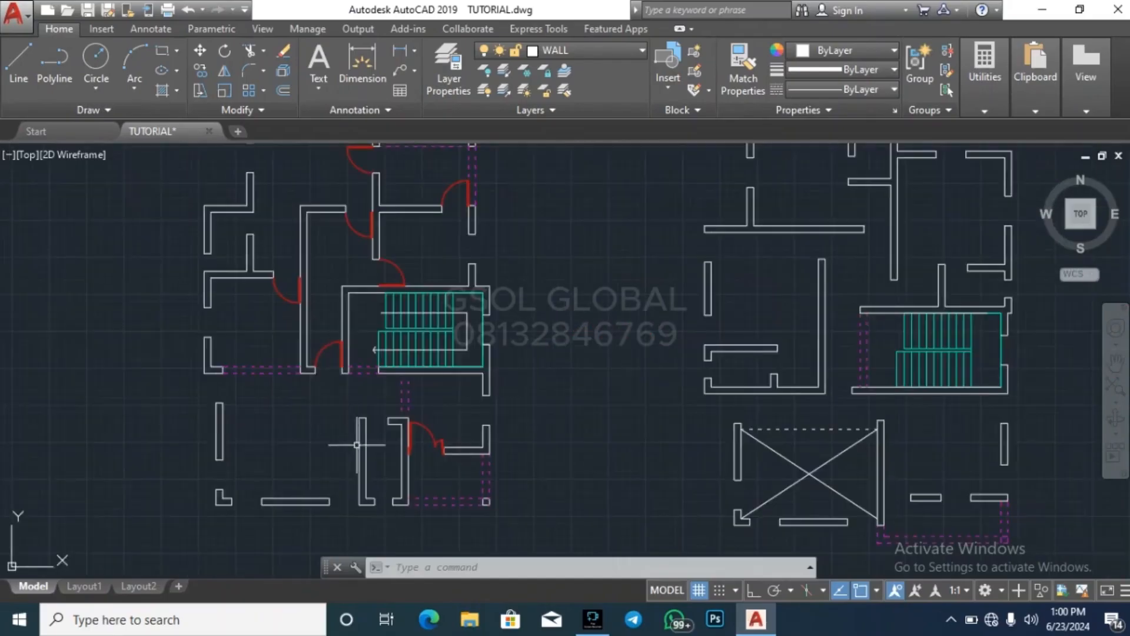
pyautogui.scroll(-4, 230, 424)
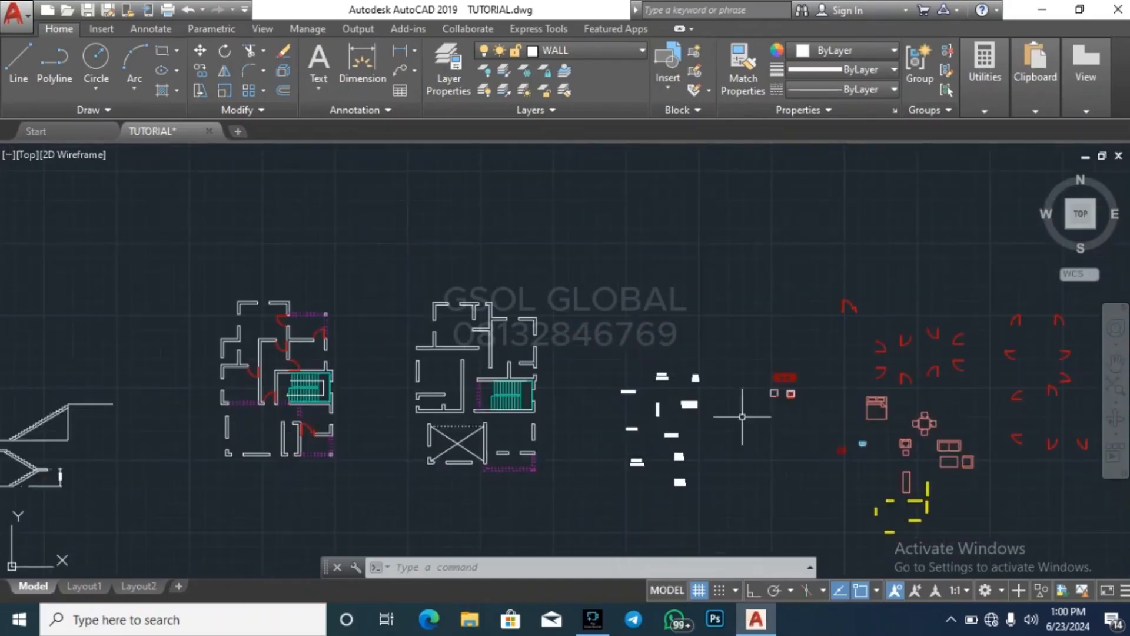
pyautogui.scroll(-2, 460, 392)
pyautogui.scroll(6, 761, 394)
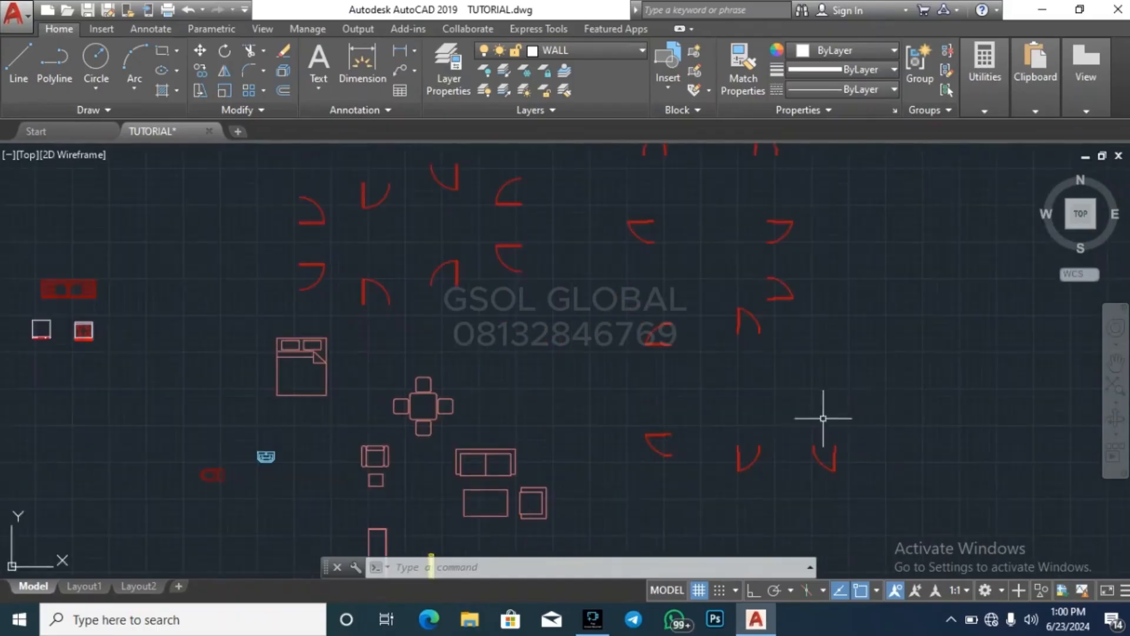
pyautogui.click(654, 516)
pyautogui.click(762, 435)
pyautogui.write('CO')
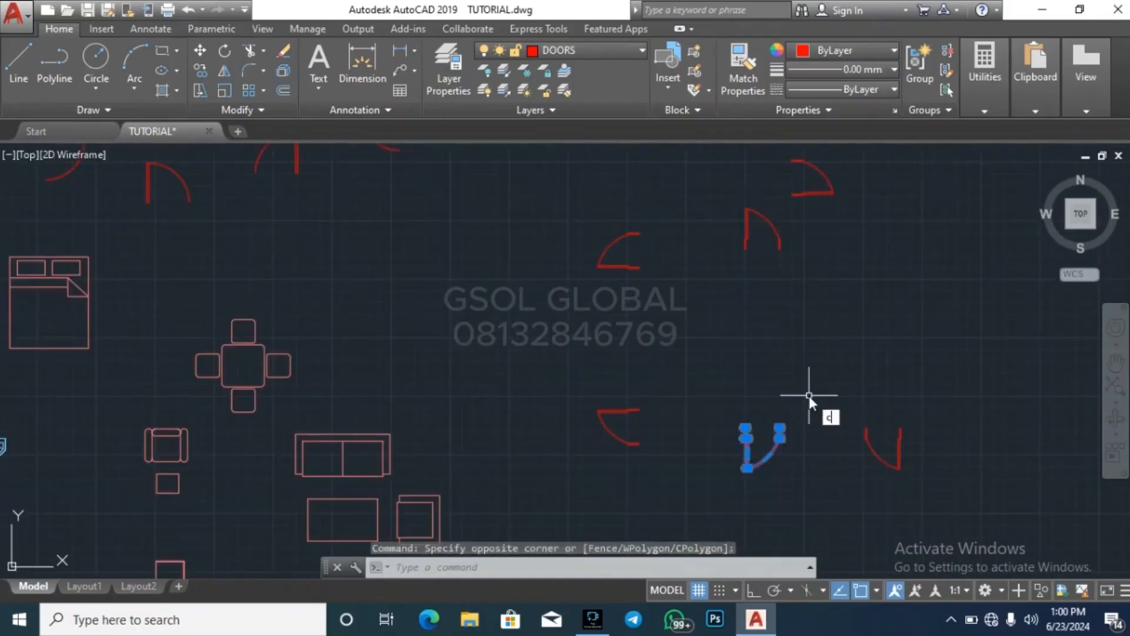
pyautogui.press('Return')
pyautogui.scroll(6, 722, 434)
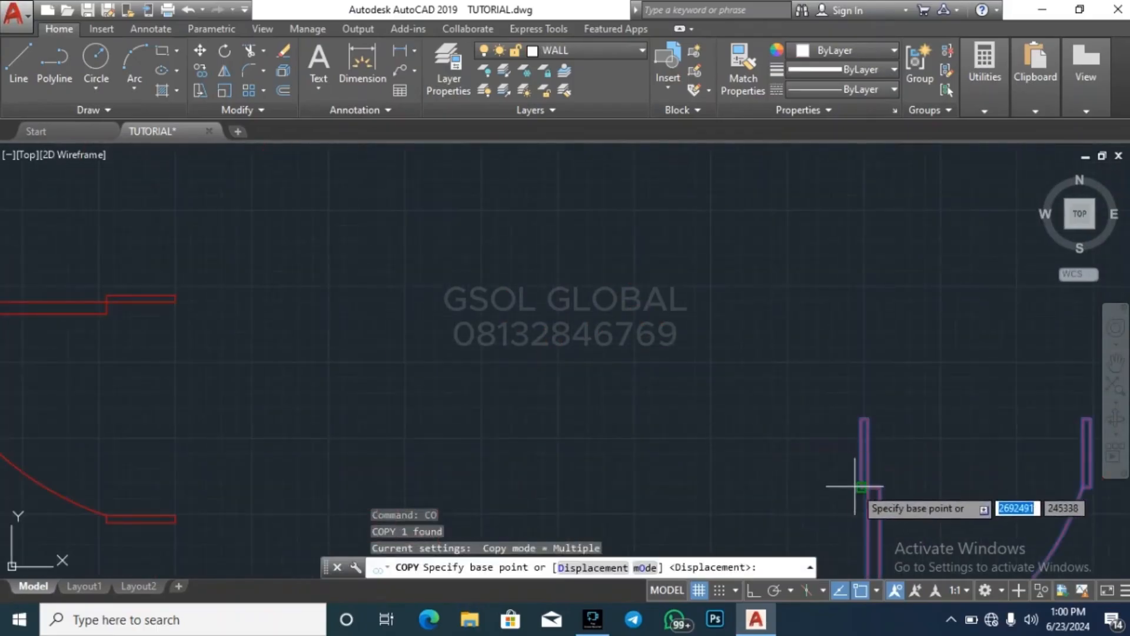
pyautogui.click(859, 483)
pyautogui.scroll(-4, 901, 330)
pyautogui.scroll(-5, 941, 383)
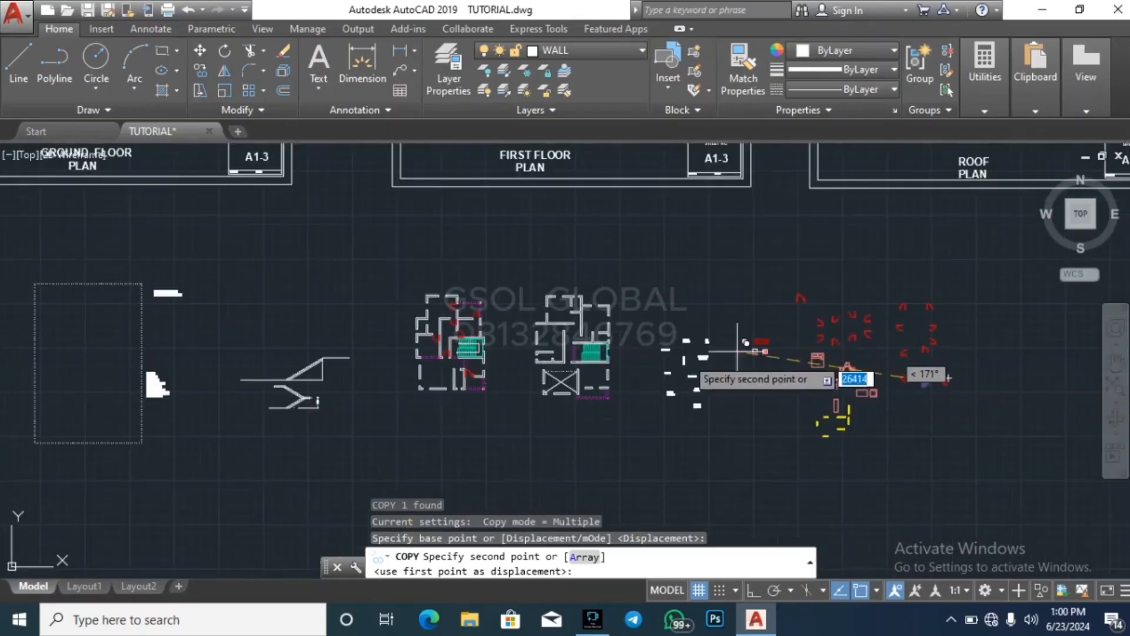
pyautogui.scroll(6, 511, 362)
pyautogui.scroll(5, 410, 374)
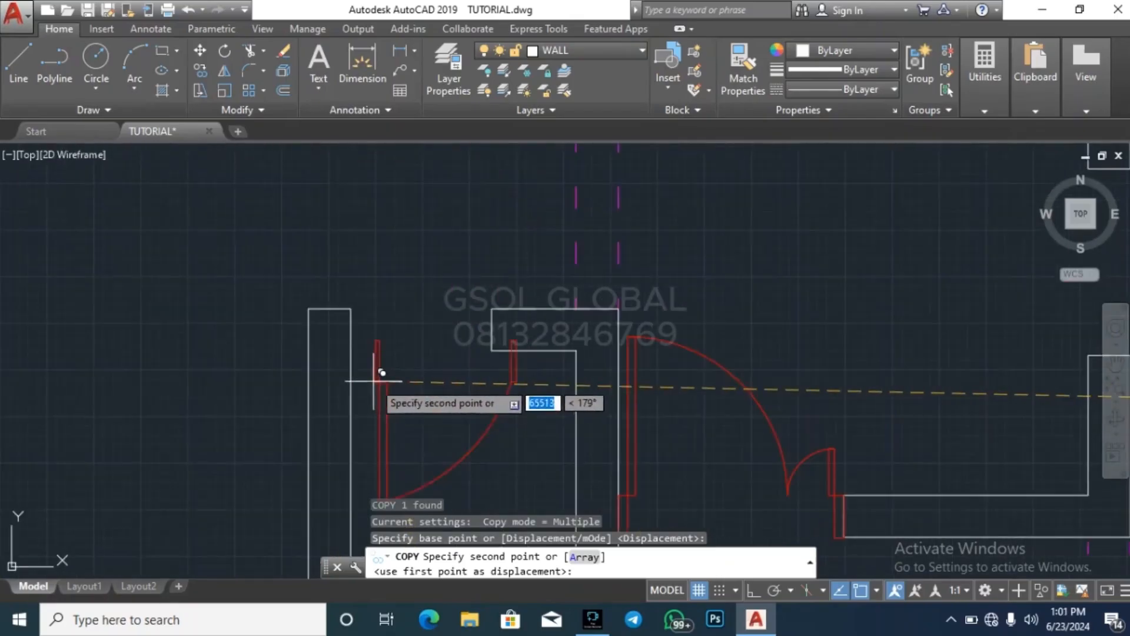
pyautogui.click(359, 336)
pyautogui.press('Escape')
pyautogui.scroll(-4, 243, 319)
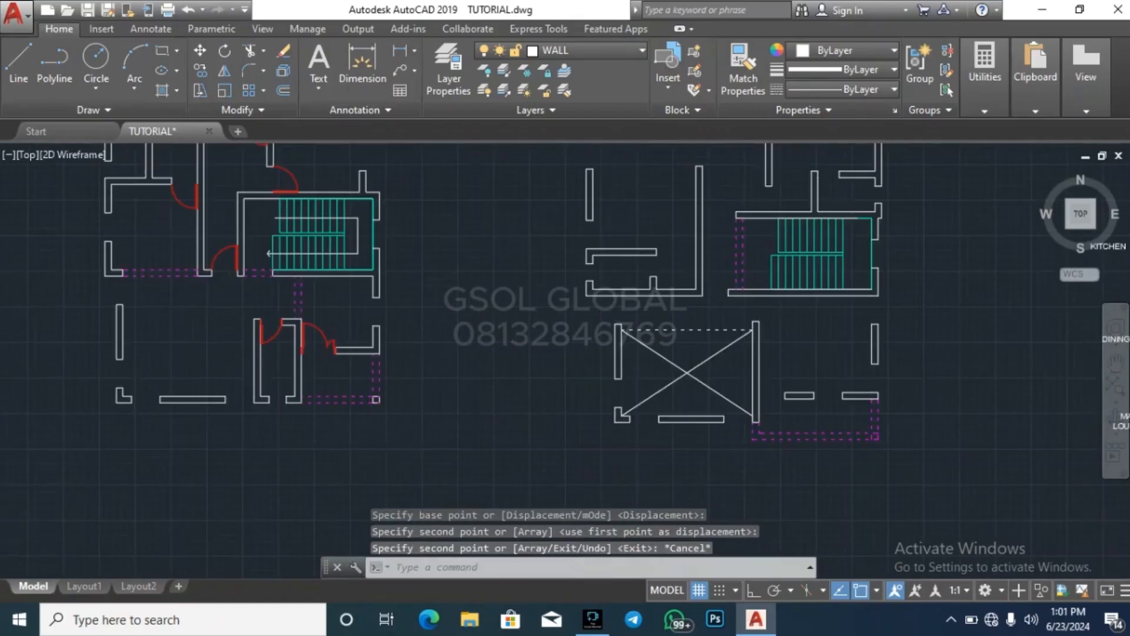
# Try copying the small left-swinging library door with its leaf at the lower jamb into the ground floor's upper-left small room opening
pyautogui.scroll(-2, 417, 434)
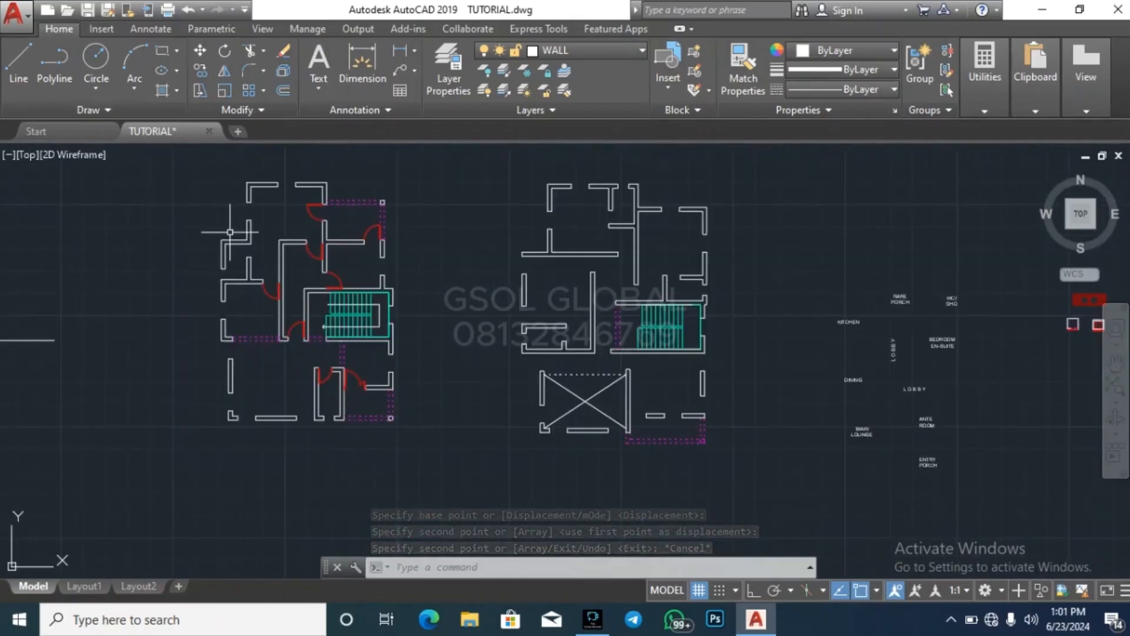
pyautogui.scroll(2, 230, 233)
pyautogui.press('Escape')
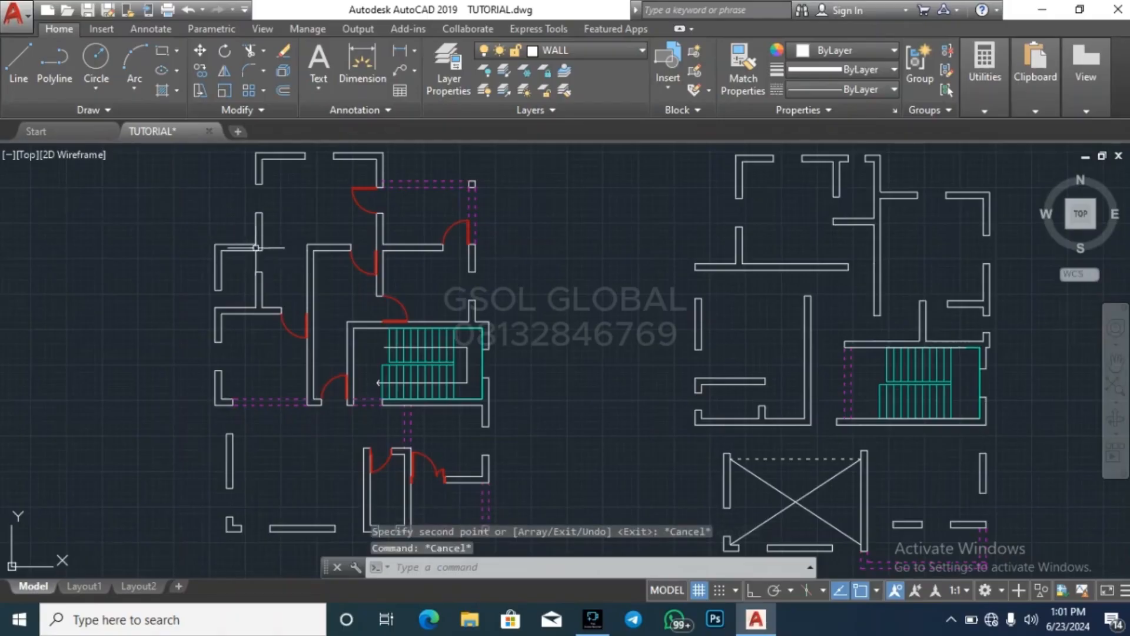
pyautogui.scroll(-6, 185, 288)
pyautogui.scroll(5, 706, 298)
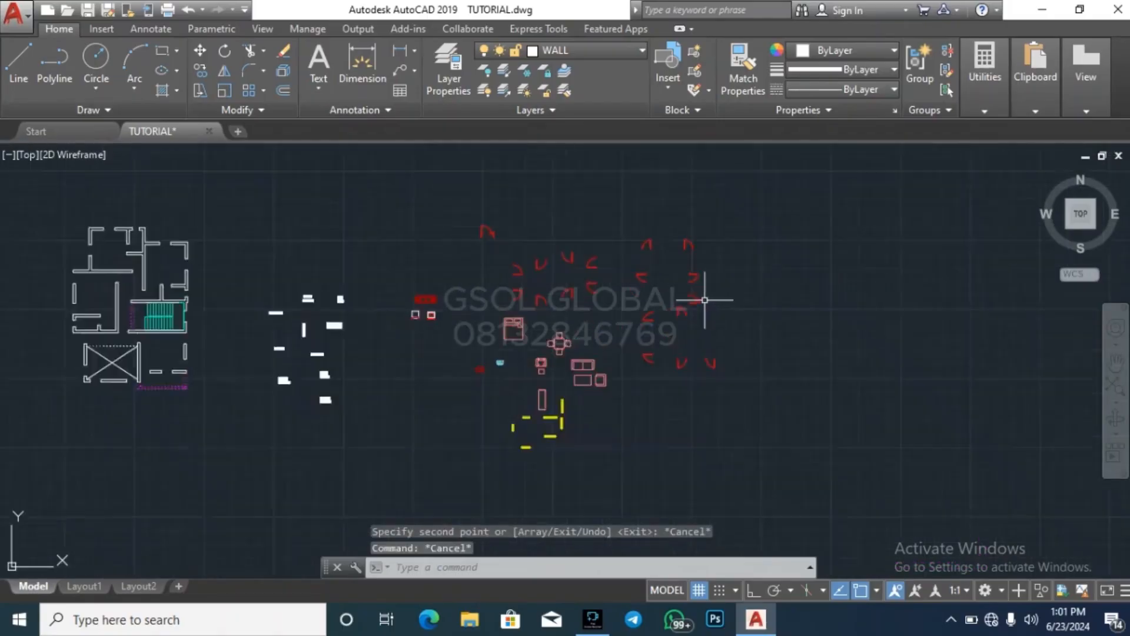
pyautogui.click(517, 366)
pyautogui.click(599, 310)
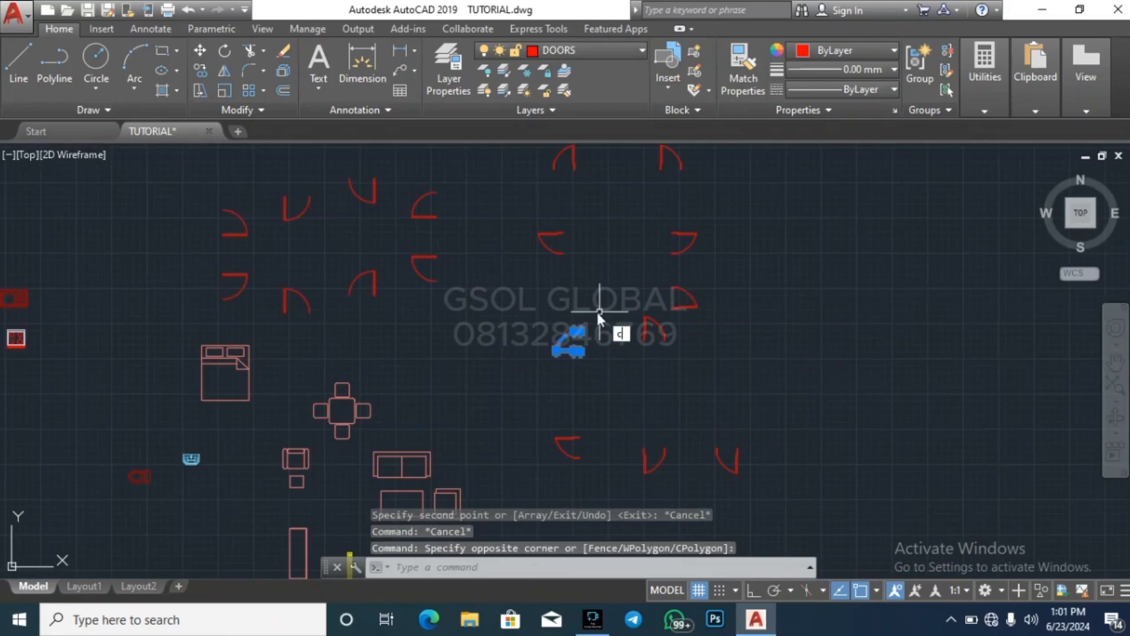
pyautogui.write('o')
pyautogui.press('Return')
pyautogui.scroll(9, 606, 348)
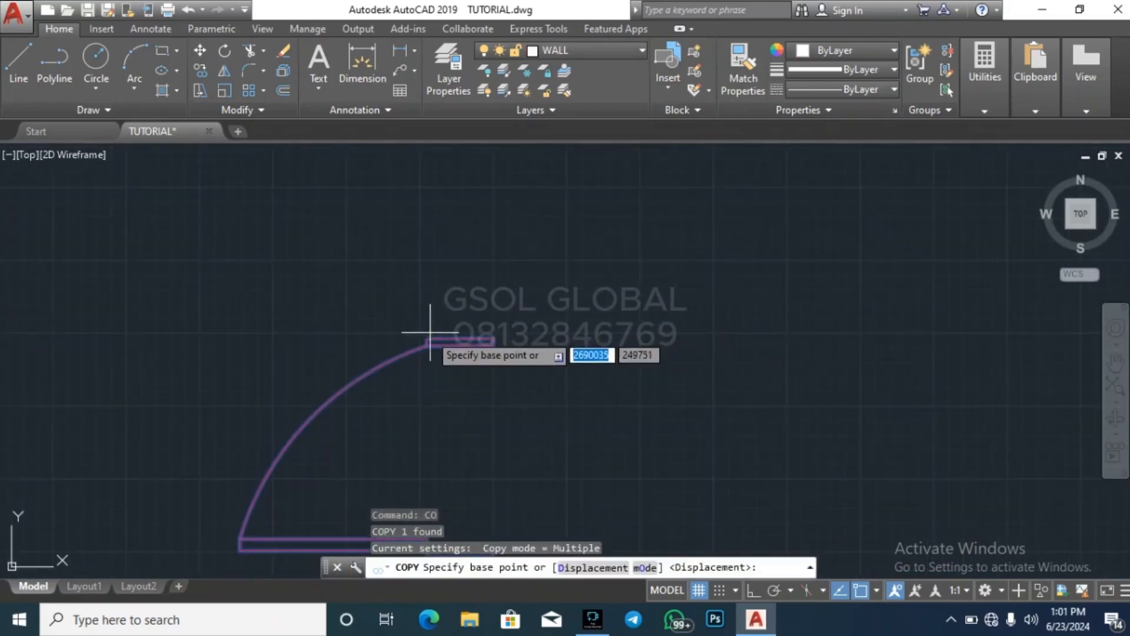
pyautogui.click(430, 332)
pyautogui.scroll(-6, 883, 371)
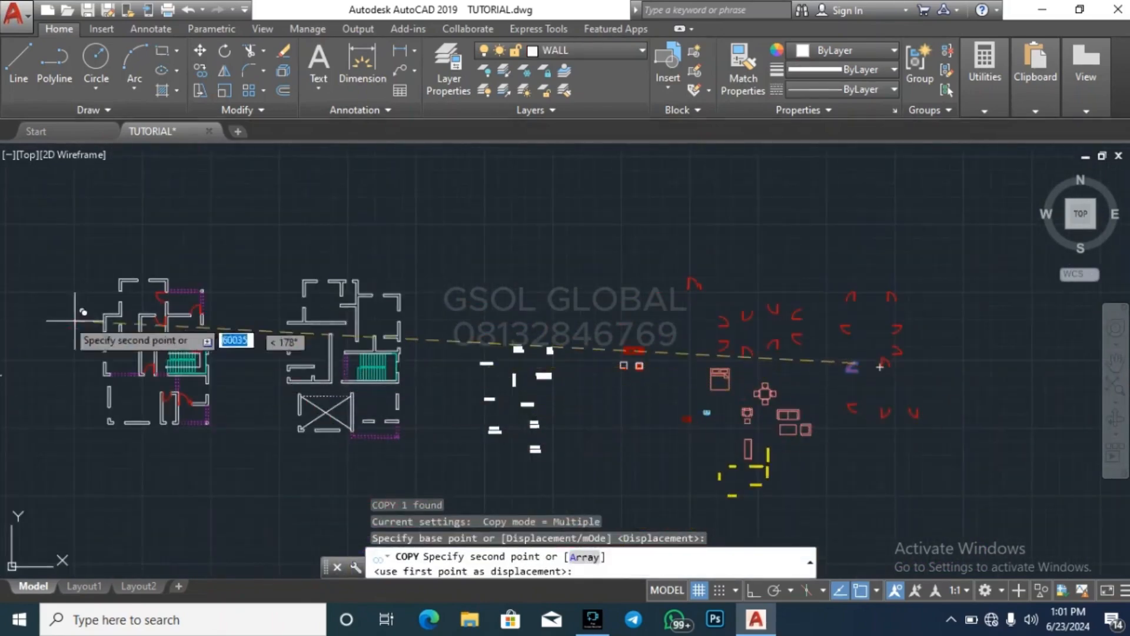
pyautogui.scroll(7, 75, 320)
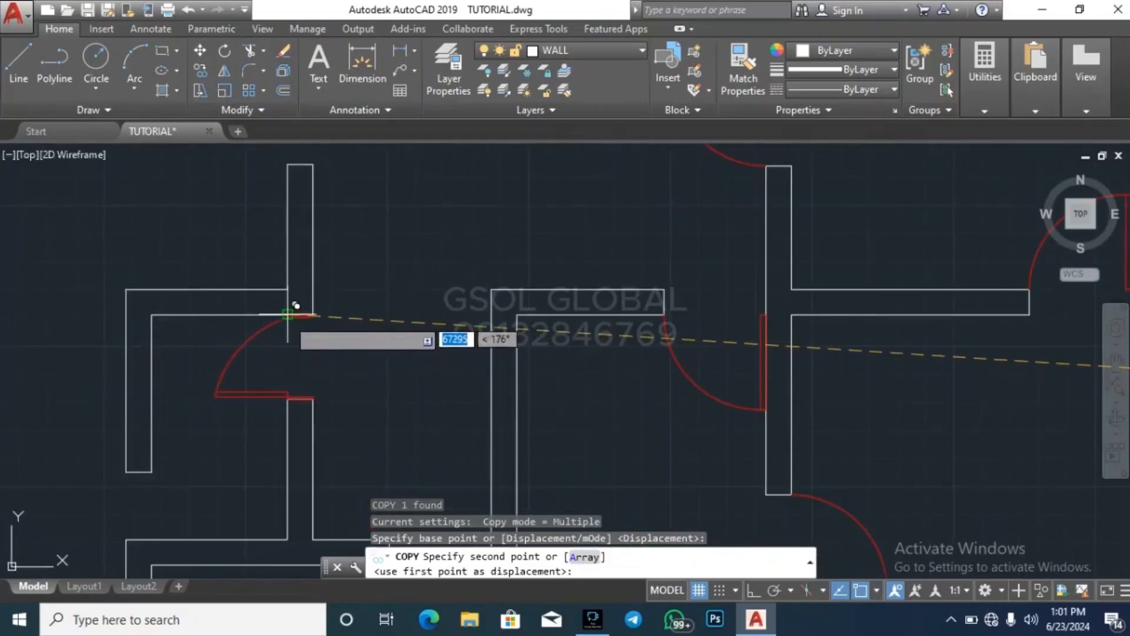
pyautogui.click(288, 315)
pyautogui.press('Escape')
pyautogui.press('Escape')
pyautogui.scroll(-6, 227, 379)
# Erase the newly placed door from the upper-left small room's opening
pyautogui.scroll(7, 207, 307)
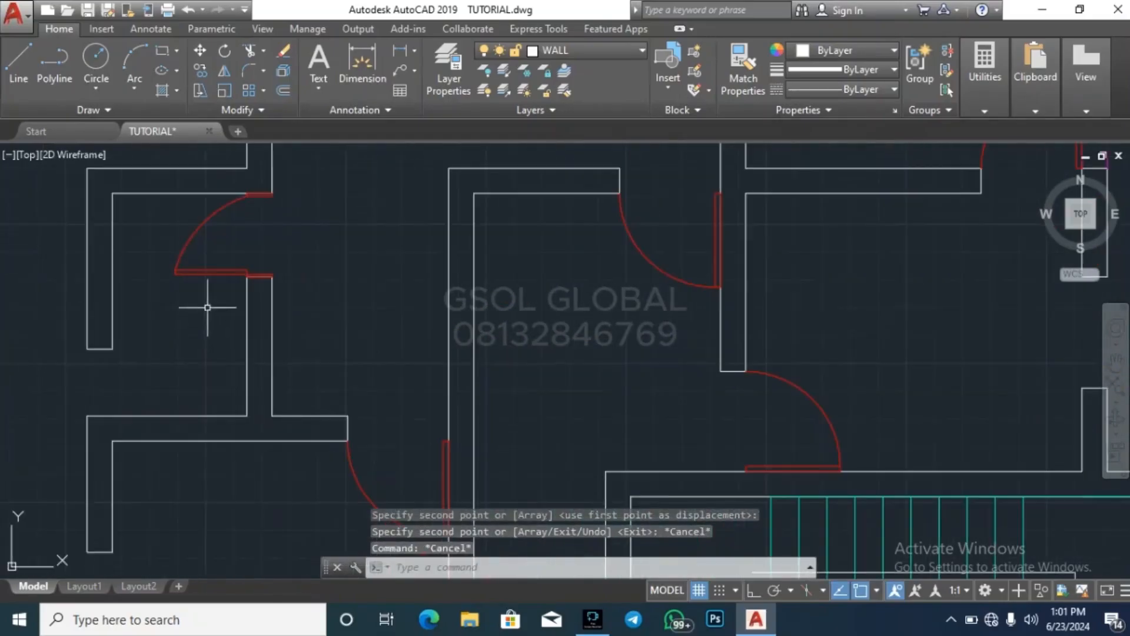
pyautogui.click(208, 307)
pyautogui.click(171, 250)
pyautogui.scroll(-4, 335, 394)
pyautogui.scroll(6, 298, 328)
pyautogui.press('Escape')
pyautogui.press('Escape')
pyautogui.press('Escape')
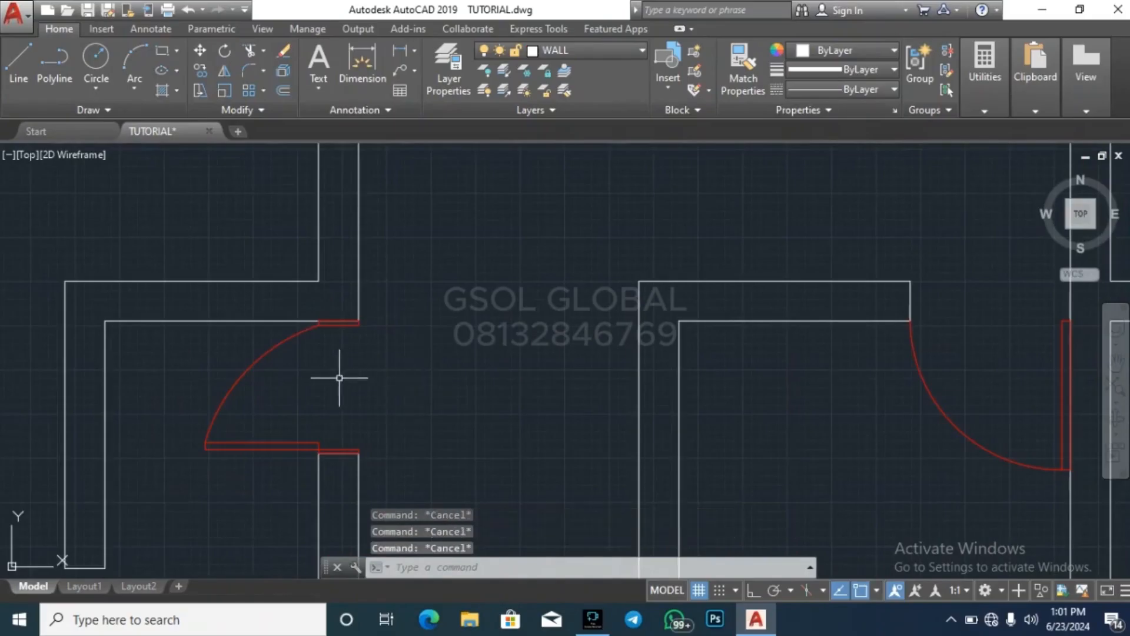
pyautogui.click(339, 378)
pyautogui.click(239, 359)
pyautogui.press('Delete')
# Copy the small left-swinging library door with its leaf at the upper jamb into the ground floor's upper-left small room opening
pyautogui.scroll(-5, 240, 361)
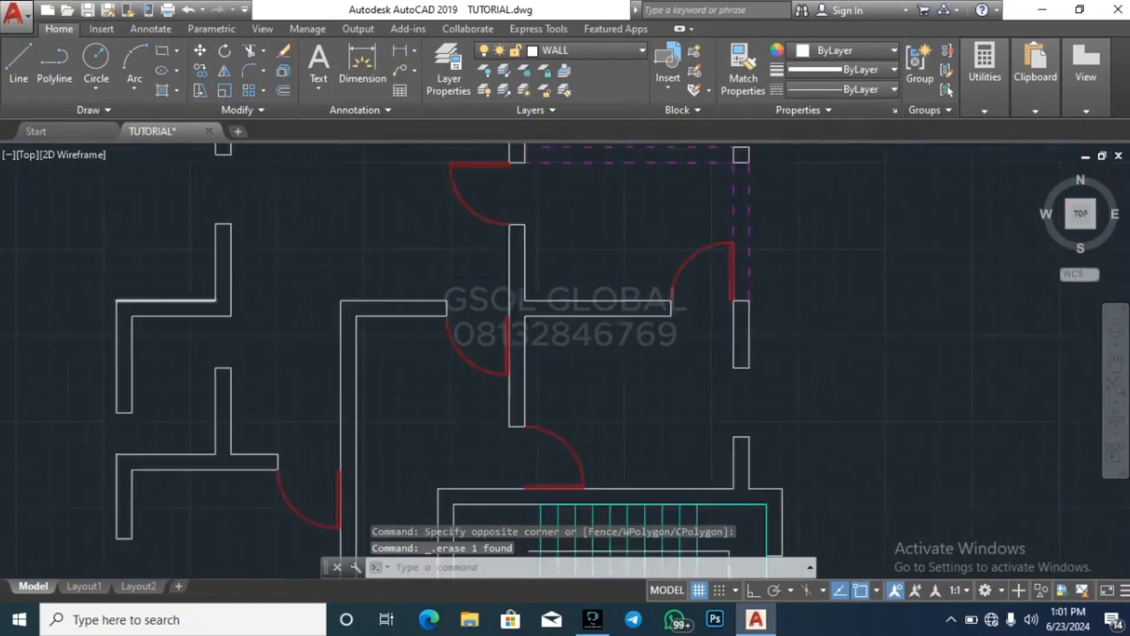
pyautogui.scroll(-5, 607, 359)
pyautogui.scroll(6, 607, 352)
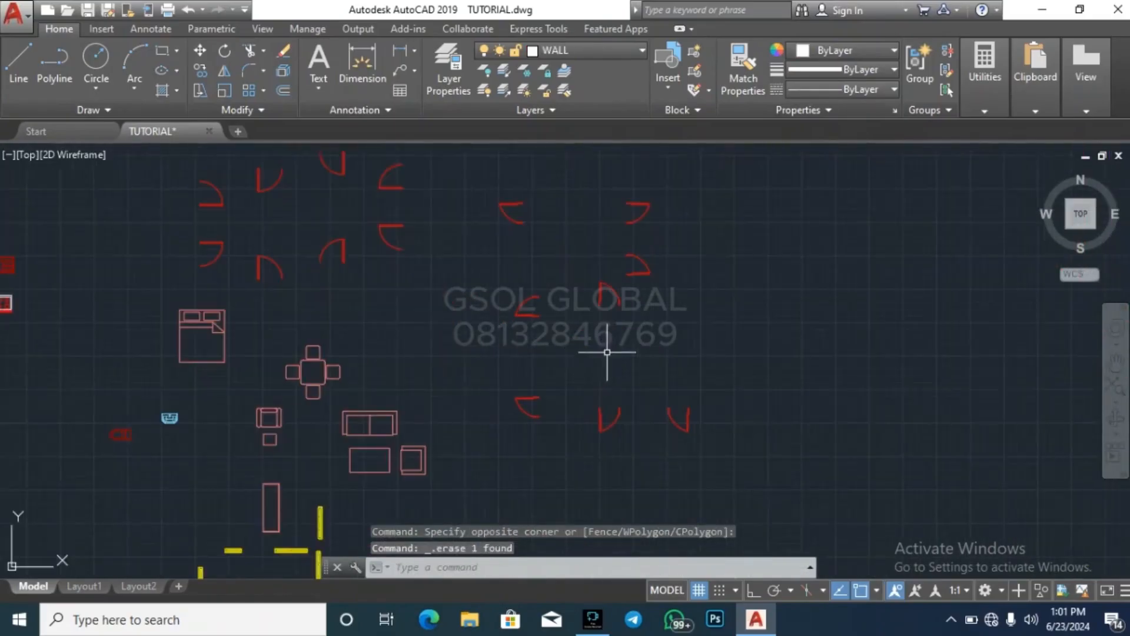
pyautogui.scroll(4, 537, 176)
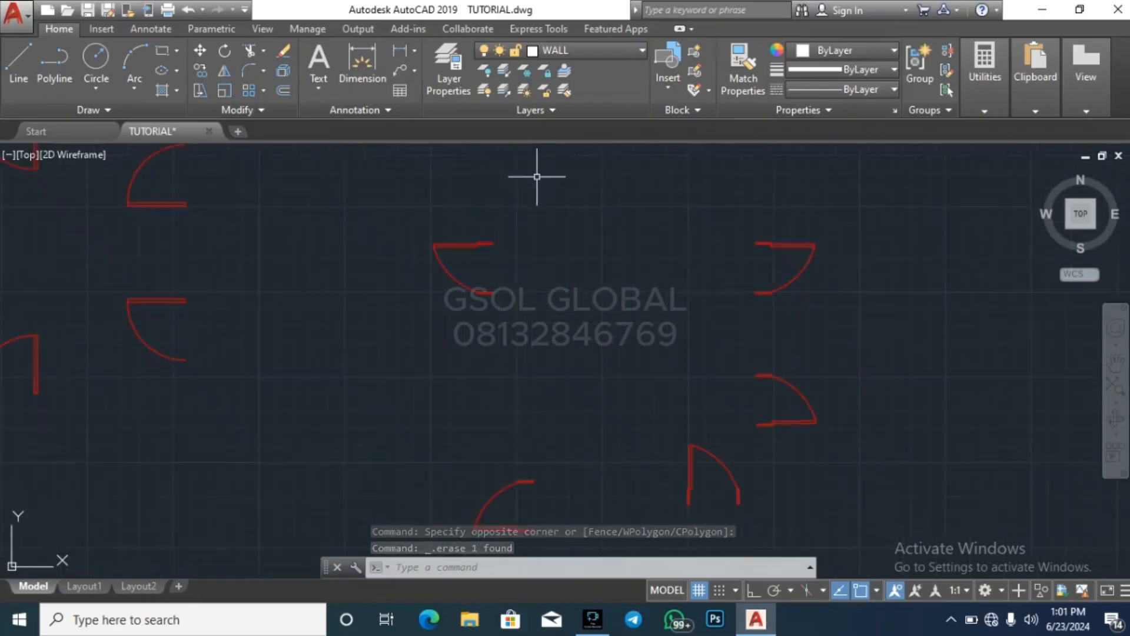
pyautogui.click(390, 327)
pyautogui.click(519, 213)
pyautogui.press('Return')
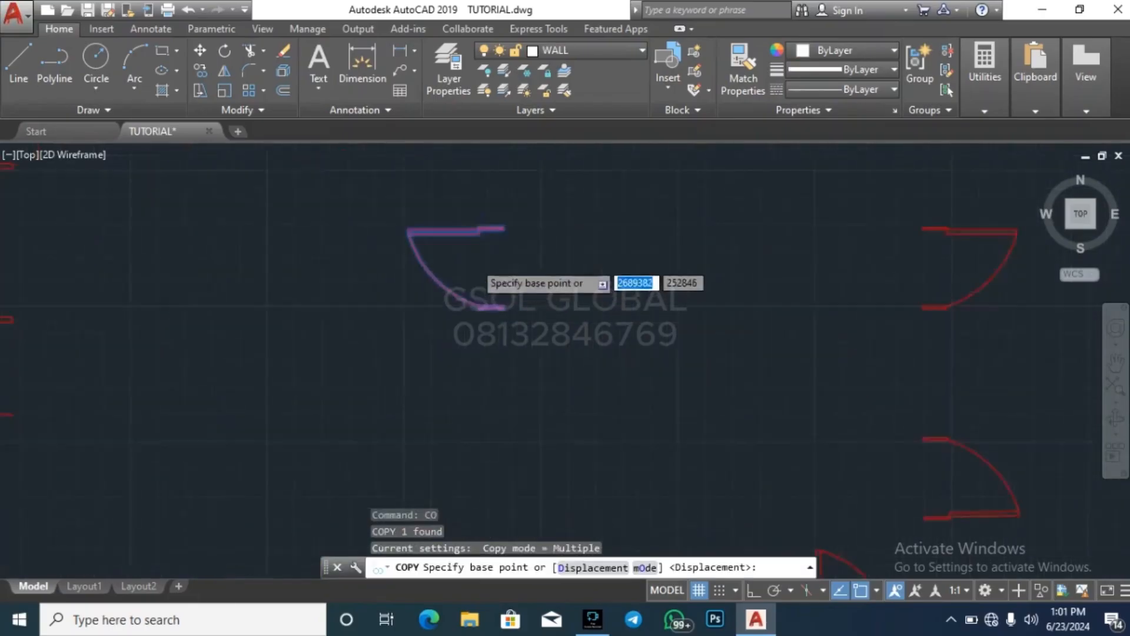
pyautogui.scroll(8, 482, 249)
pyautogui.click(454, 201)
pyautogui.scroll(-8, 743, 281)
pyautogui.scroll(-6, 743, 281)
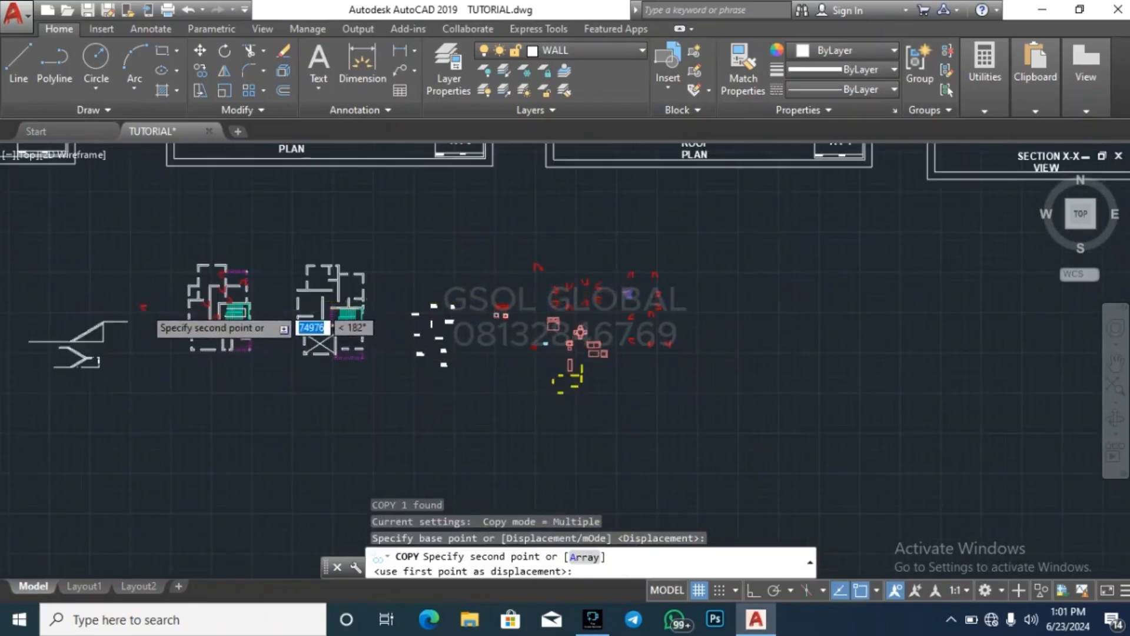
pyautogui.scroll(10, 170, 293)
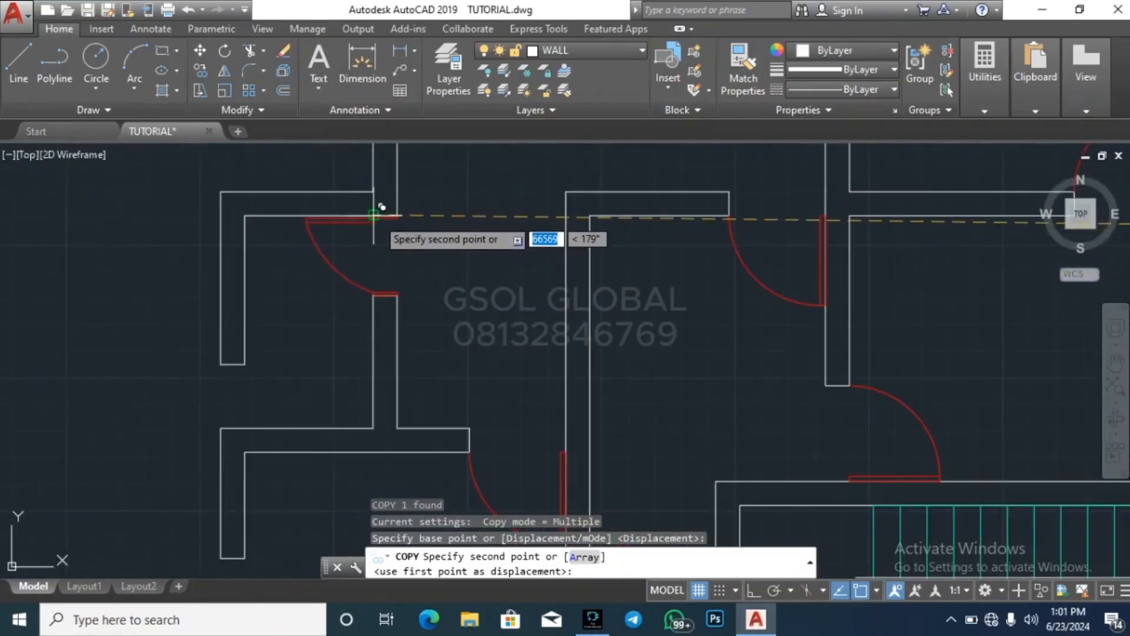
pyautogui.click(376, 213)
pyautogui.press('Escape')
pyautogui.scroll(-6, 303, 396)
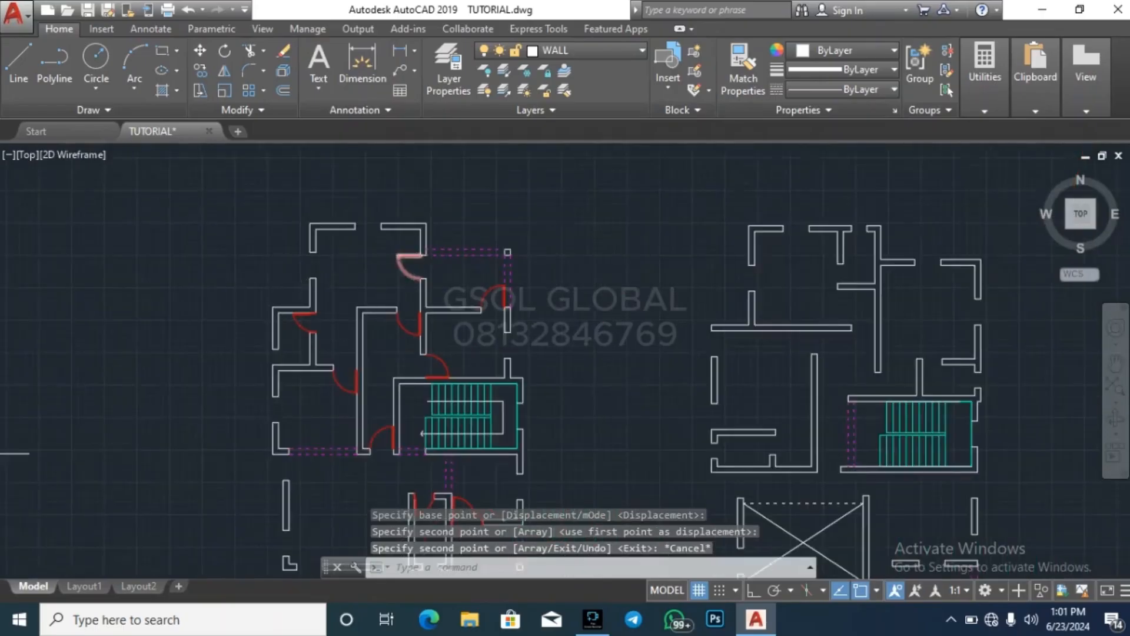
pyautogui.scroll(-4, 410, 262)
pyautogui.scroll(4, 381, 279)
pyautogui.scroll(-2, 379, 247)
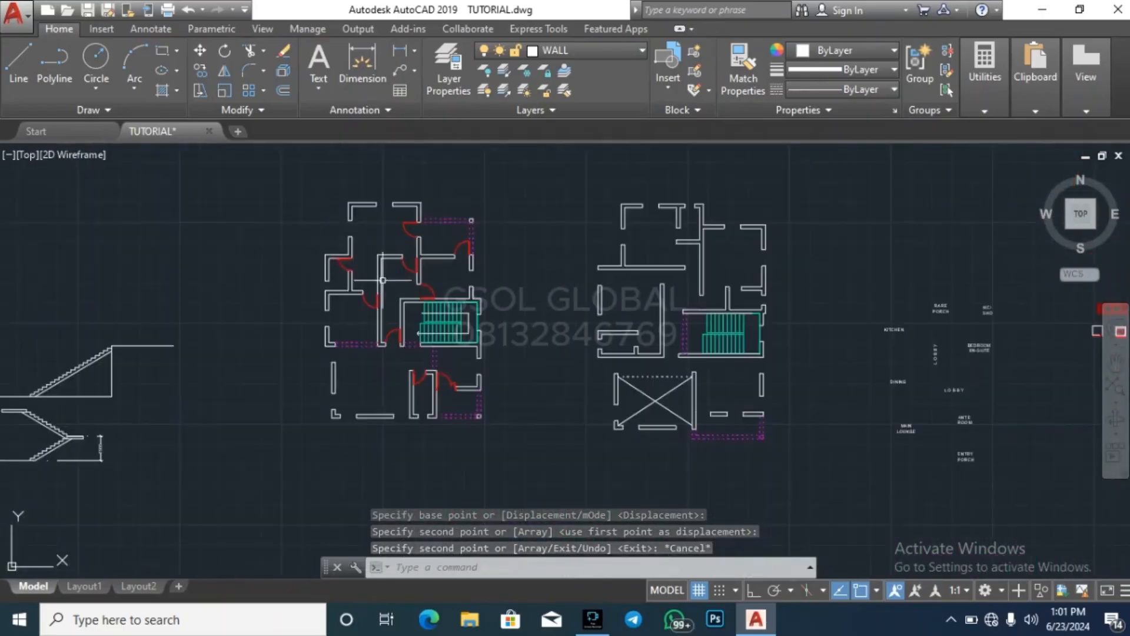
# Examine the ground floor's placed doors, the first floor's empty wall openings and the library's door blocks
pyautogui.scroll(2, 424, 410)
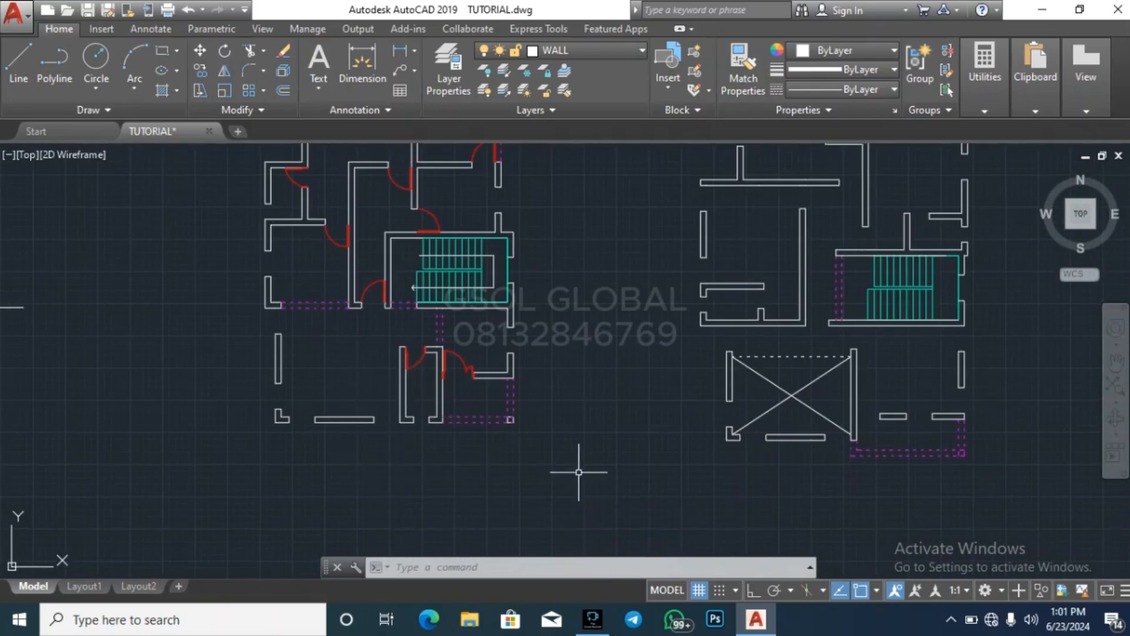
pyautogui.press('Escape')
pyautogui.press('Escape')
pyautogui.scroll(-2, 288, 429)
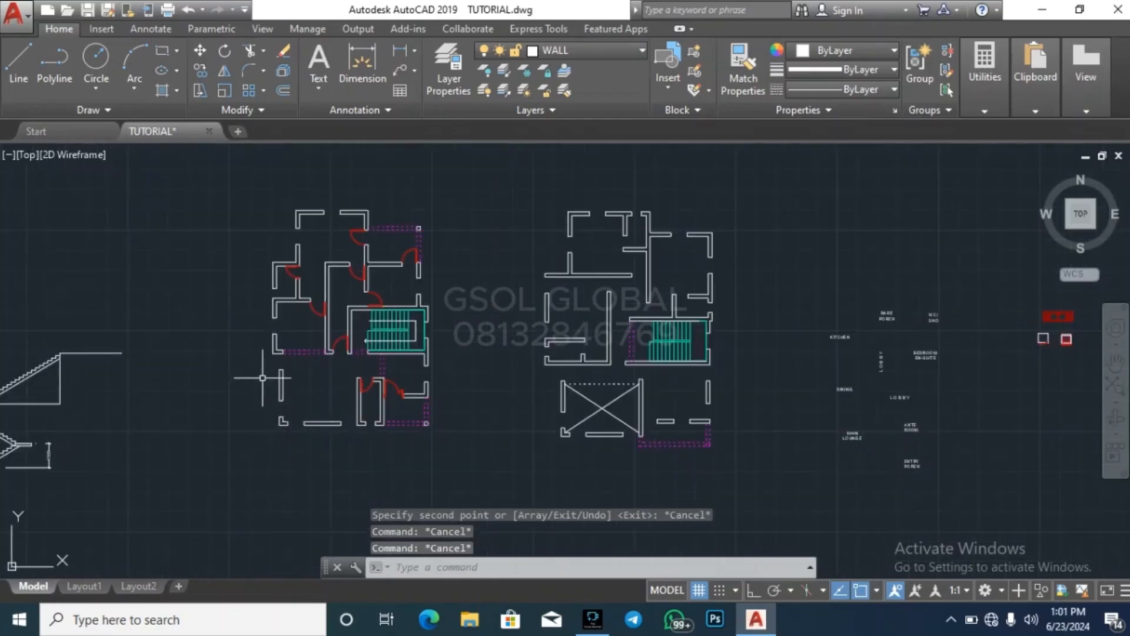
pyautogui.scroll(-2, 281, 417)
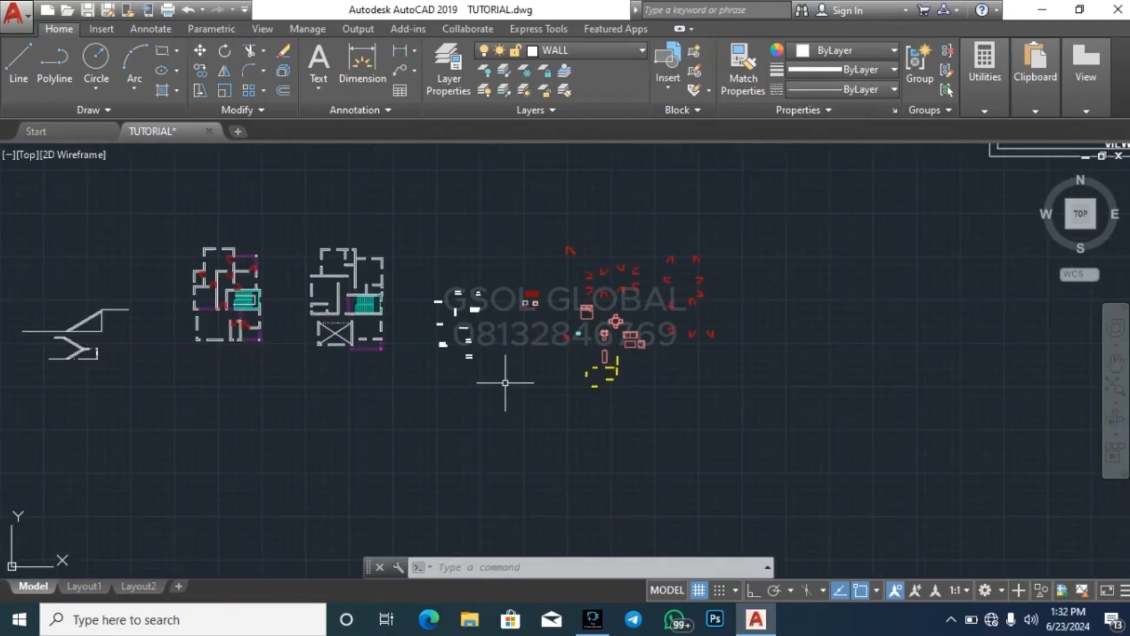
pyautogui.press('Escape')
pyautogui.press('Escape')
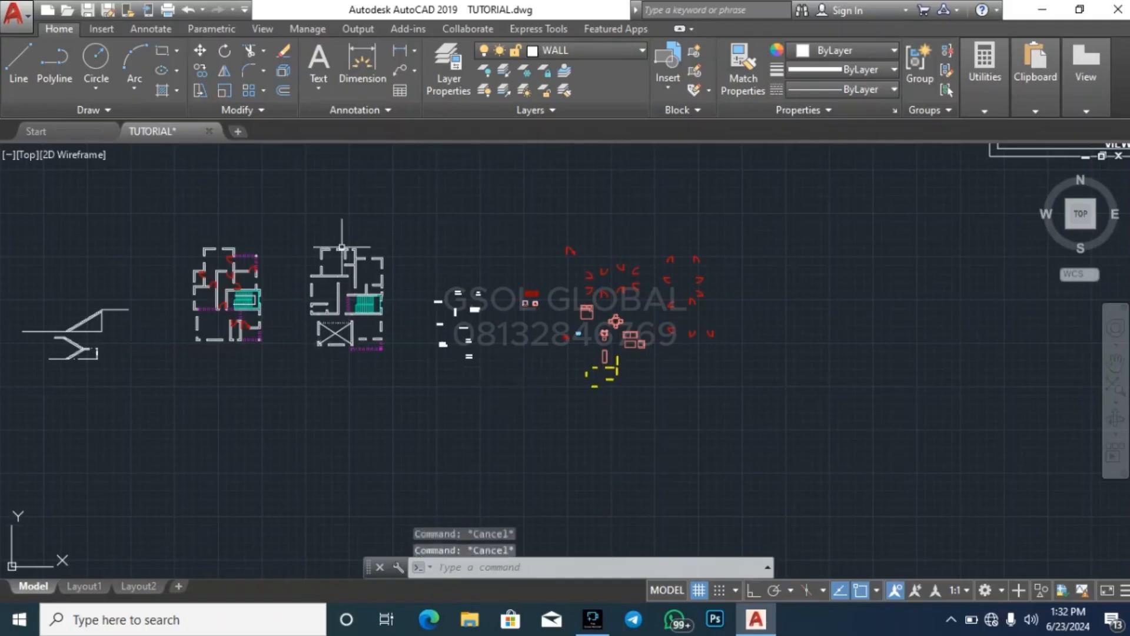
pyautogui.scroll(4, 352, 249)
pyautogui.press('Escape')
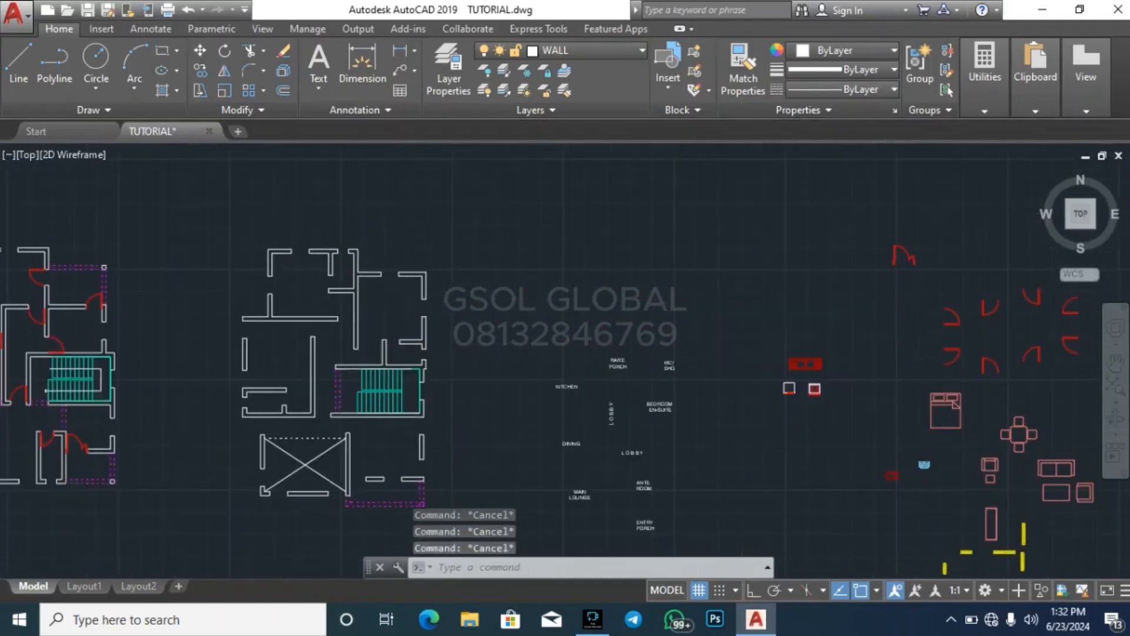
pyautogui.scroll(-4, 305, 227)
pyautogui.scroll(2, 558, 253)
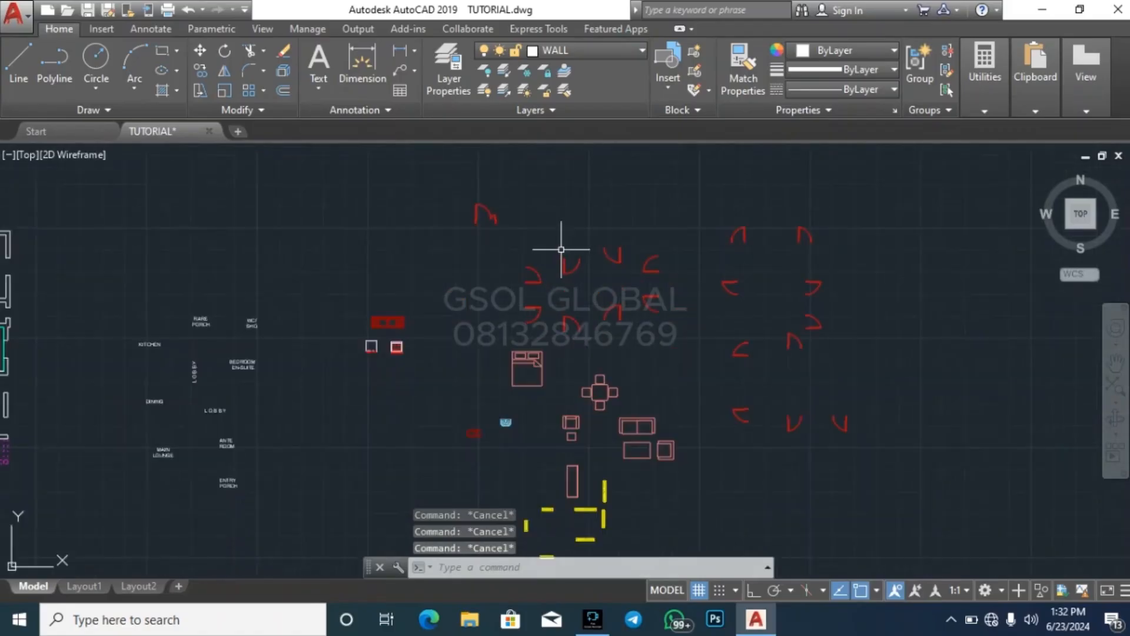
pyautogui.scroll(-4, 512, 294)
pyautogui.scroll(3, 321, 273)
pyautogui.scroll(4, 321, 273)
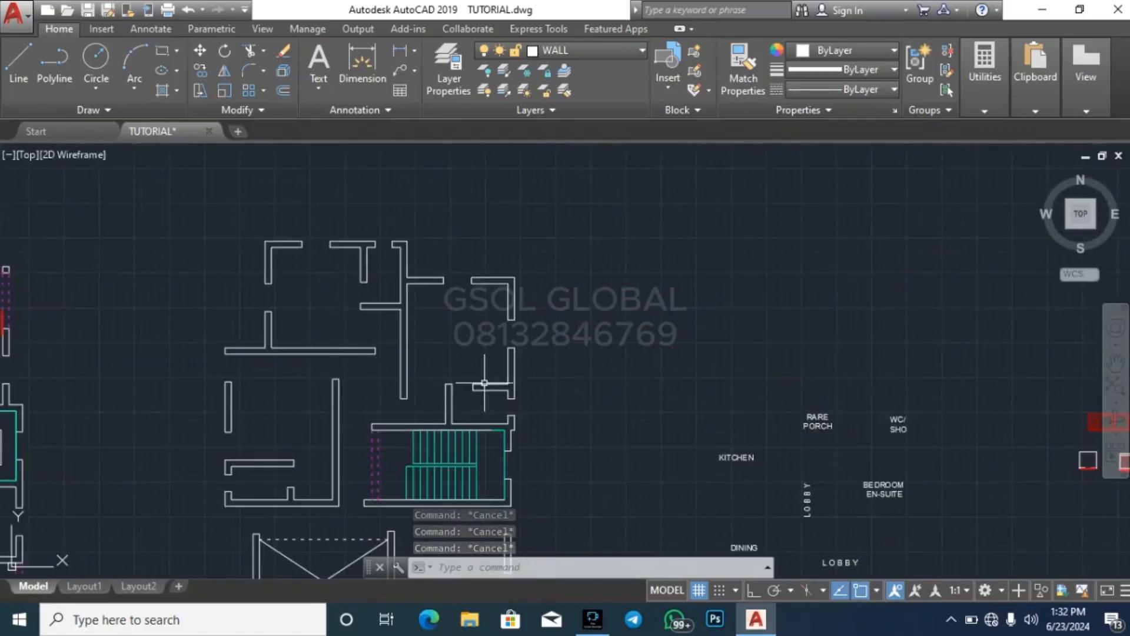
pyautogui.scroll(-6, 320, 298)
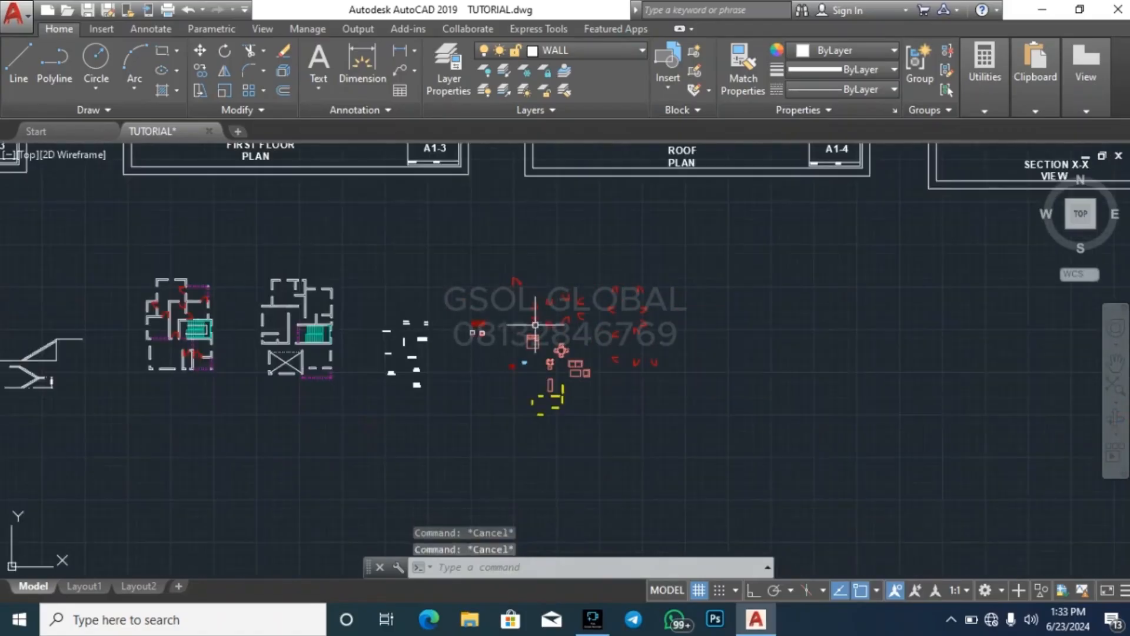
pyautogui.scroll(4, 320, 298)
pyautogui.scroll(-4, 765, 353)
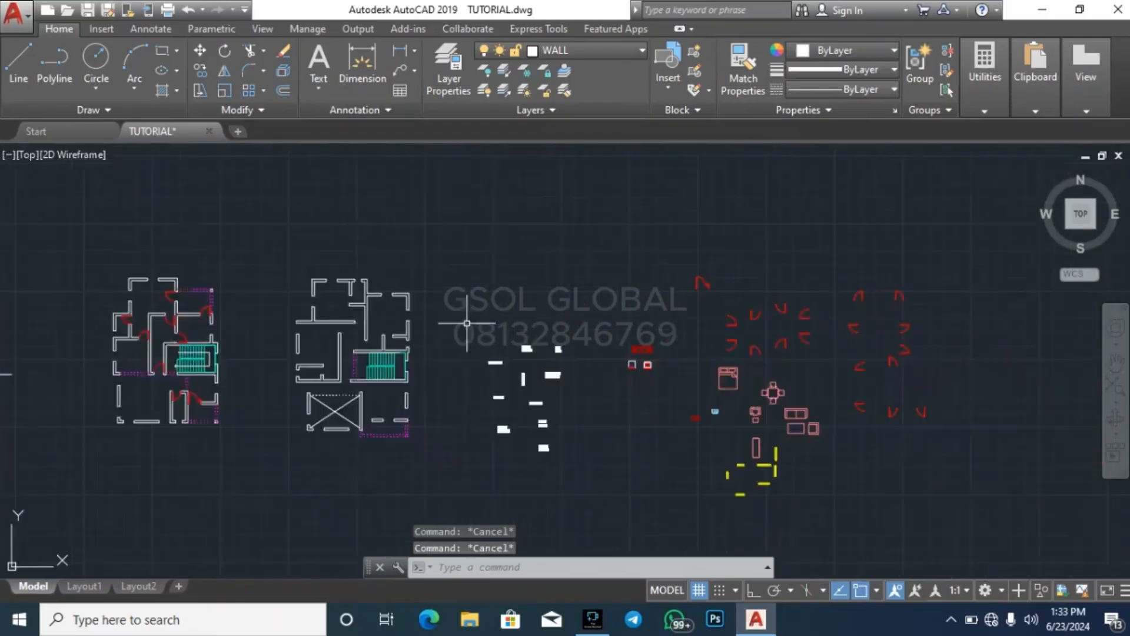
pyautogui.scroll(4, 698, 312)
pyautogui.scroll(4, 628, 309)
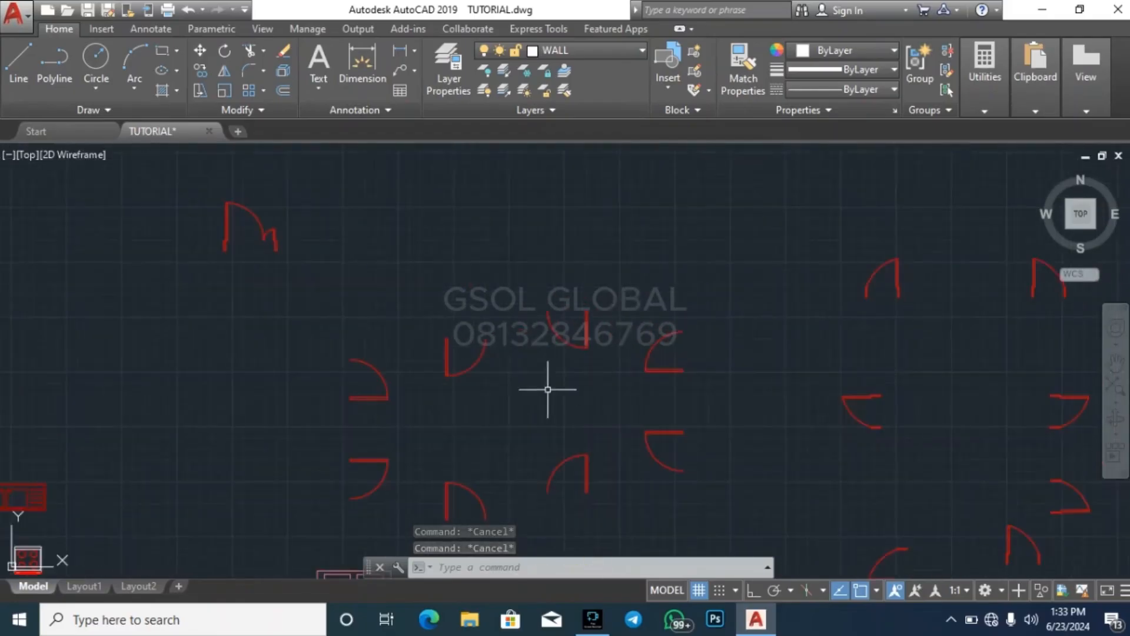
# Copy the small upward-swinging library door with its right-hand leaf into the first floor opening between the upper-left room's lower wall and the long central wall
pyautogui.scroll(-2, 545, 385)
pyautogui.scroll(2, 531, 429)
pyautogui.click(537, 474)
pyautogui.click(604, 387)
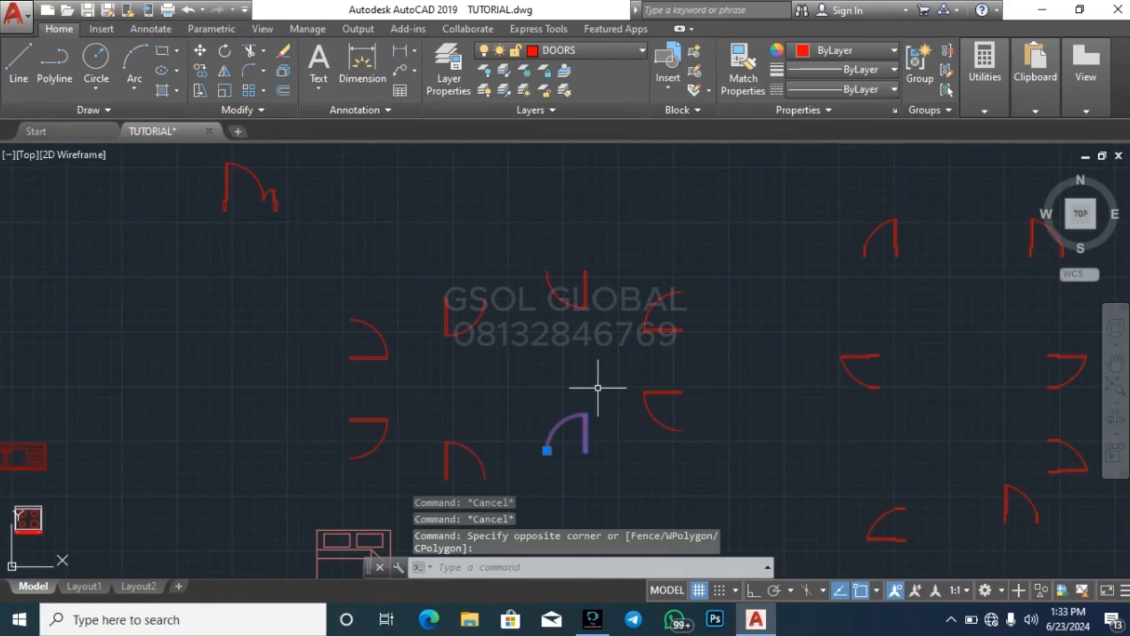
pyautogui.write('co')
pyautogui.press('Return')
pyautogui.scroll(4, 591, 451)
pyautogui.click(577, 456)
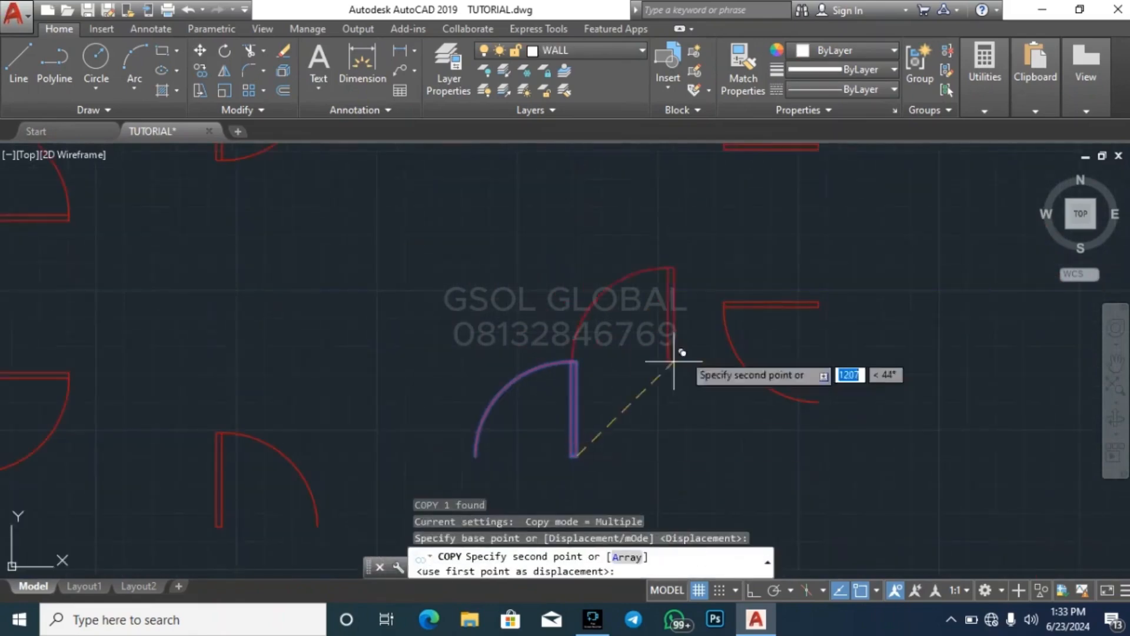
pyautogui.scroll(-6, 759, 315)
pyautogui.scroll(-4, 763, 357)
pyautogui.scroll(6, 492, 354)
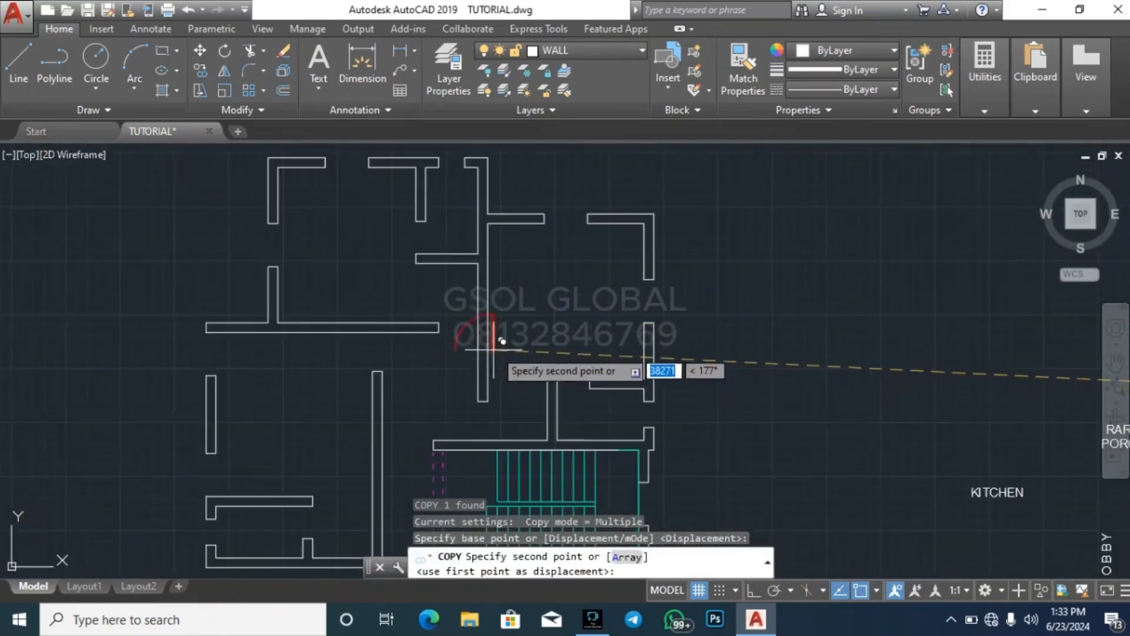
pyautogui.scroll(3, 491, 319)
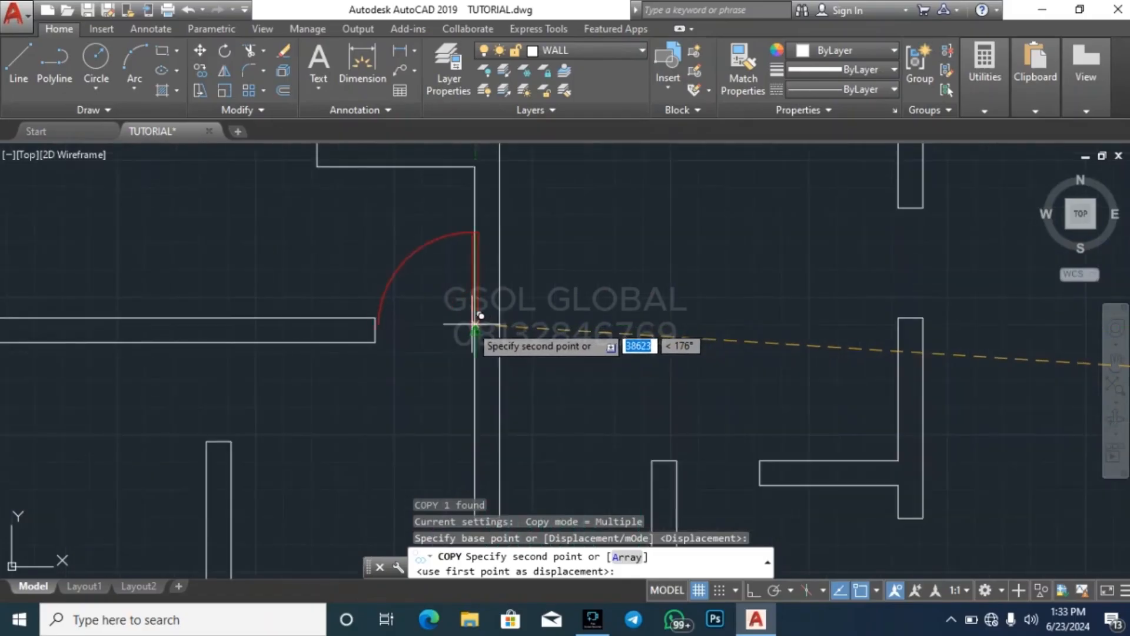
pyautogui.click(478, 306)
pyautogui.press('Escape')
# Copy the small left-swinging library door with its leaf at the upper jamb into the first floor's middle-left room opening, below the long horizontal wall
pyautogui.scroll(-6, 379, 291)
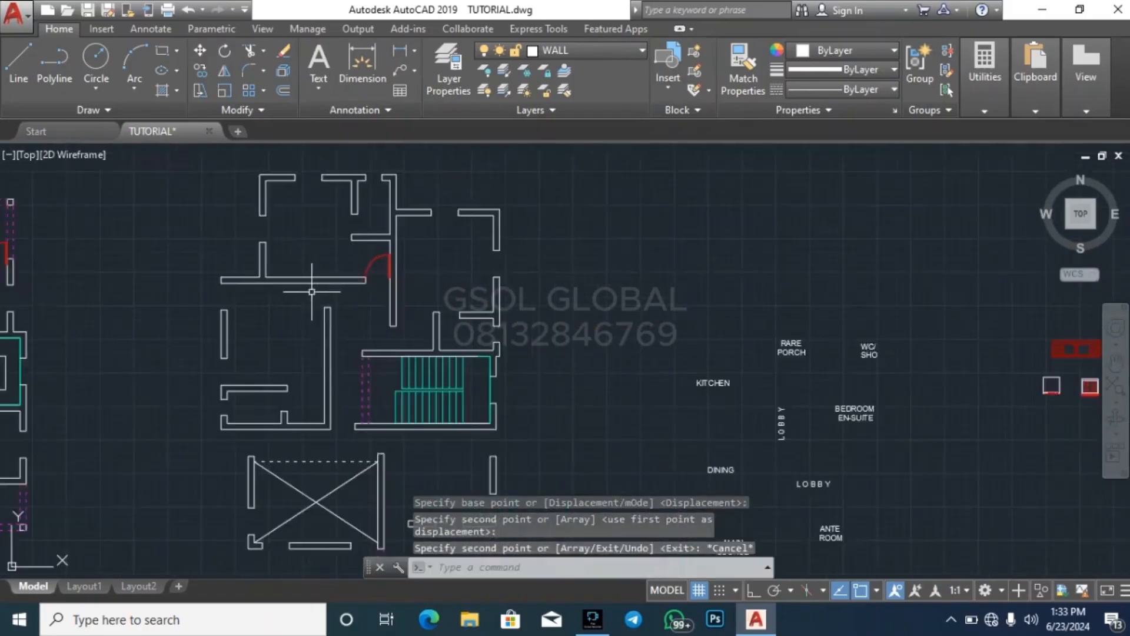
pyautogui.scroll(-4, 322, 292)
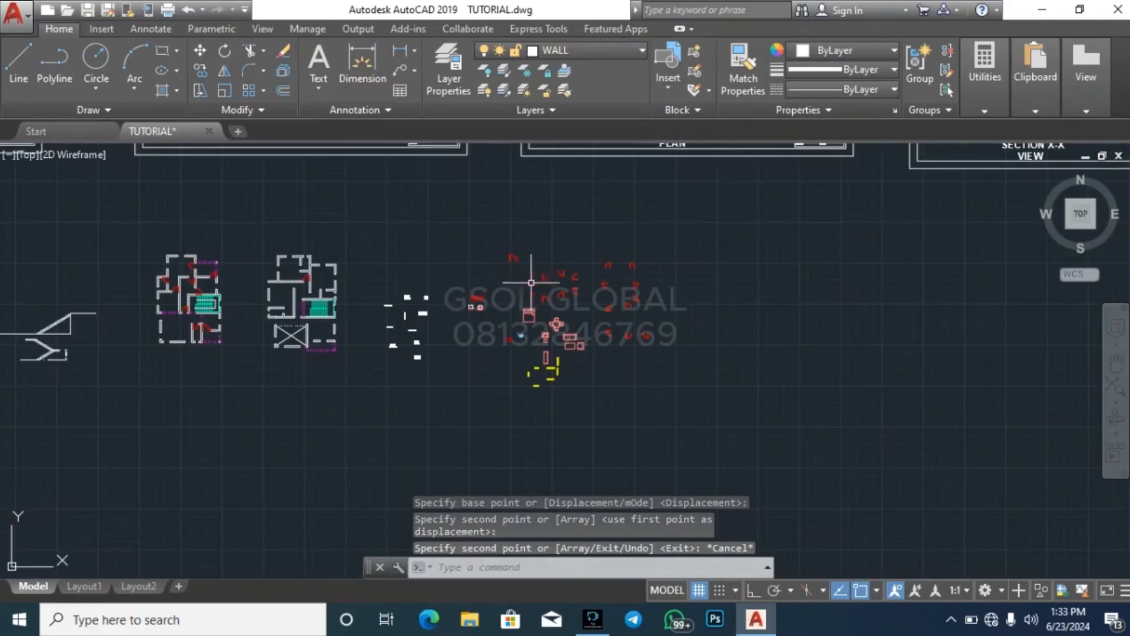
pyautogui.scroll(6, 531, 283)
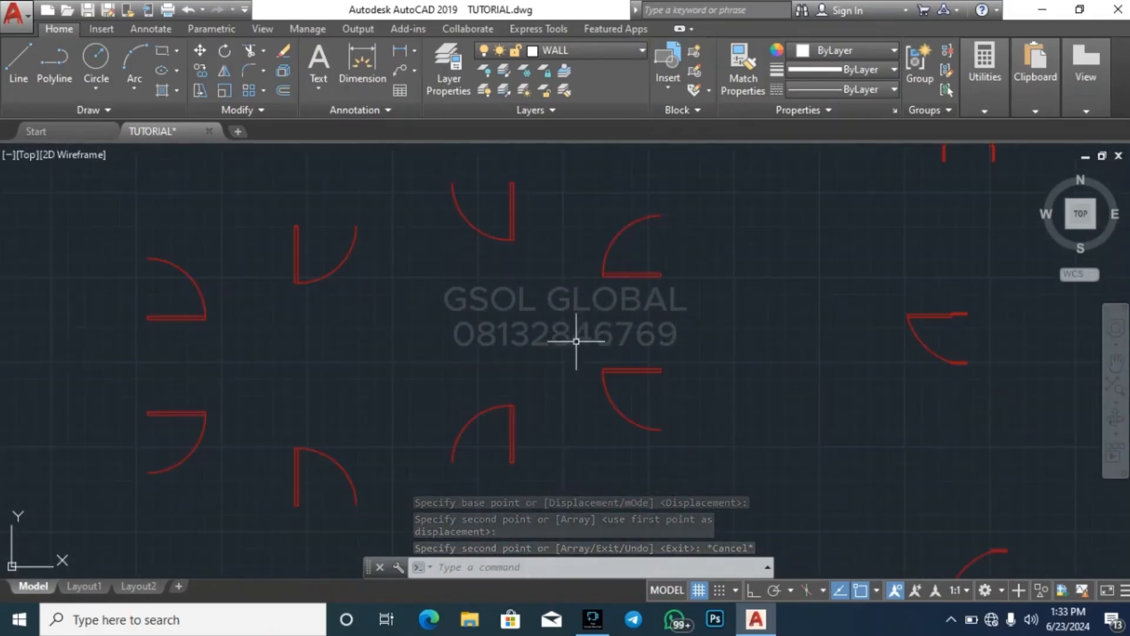
pyautogui.click(597, 451)
pyautogui.click(710, 346)
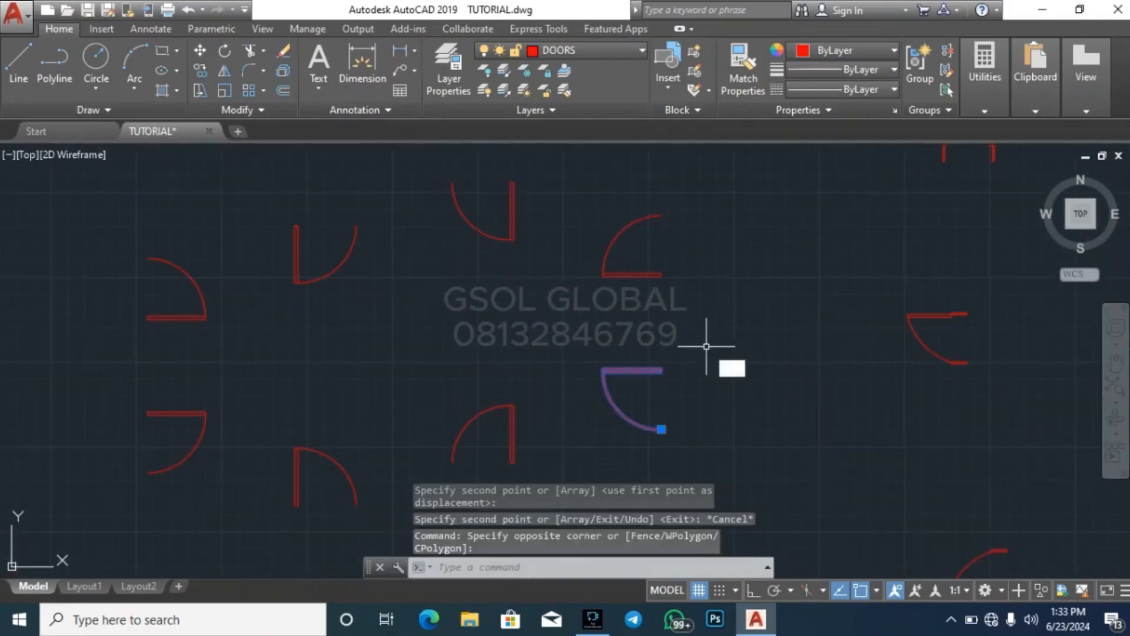
pyautogui.write('co')
pyautogui.press('Return')
pyautogui.click(661, 369)
pyautogui.scroll(-10, 774, 302)
pyautogui.scroll(2, 486, 289)
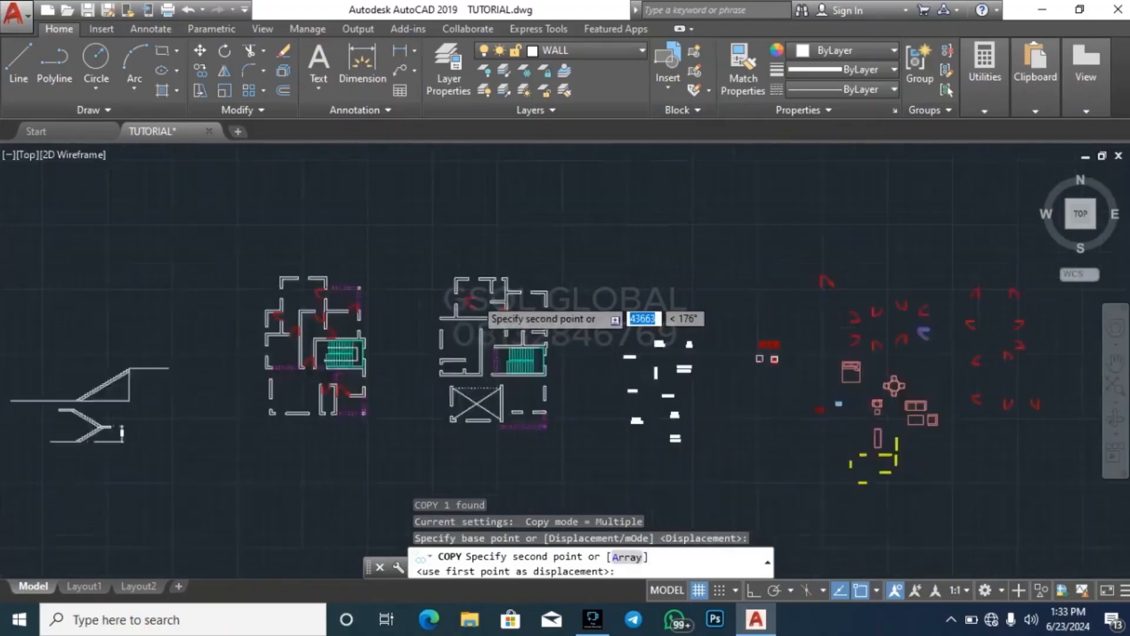
pyautogui.scroll(4, 478, 383)
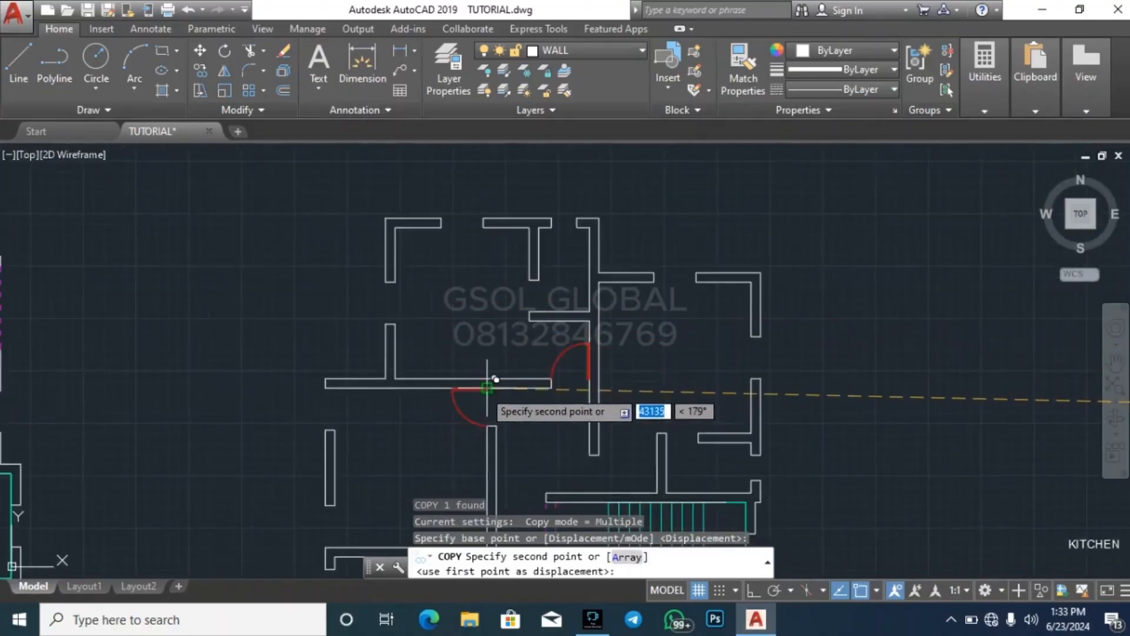
pyautogui.click(488, 382)
pyautogui.press('Escape')
pyautogui.press('Escape')
pyautogui.press('Escape')
# Copy the small right-swinging library door with its leaf at the lower jamb into the opening between the first floor's central wall and the stair's upper wall
pyautogui.scroll(-4, 391, 283)
pyautogui.scroll(3, 408, 288)
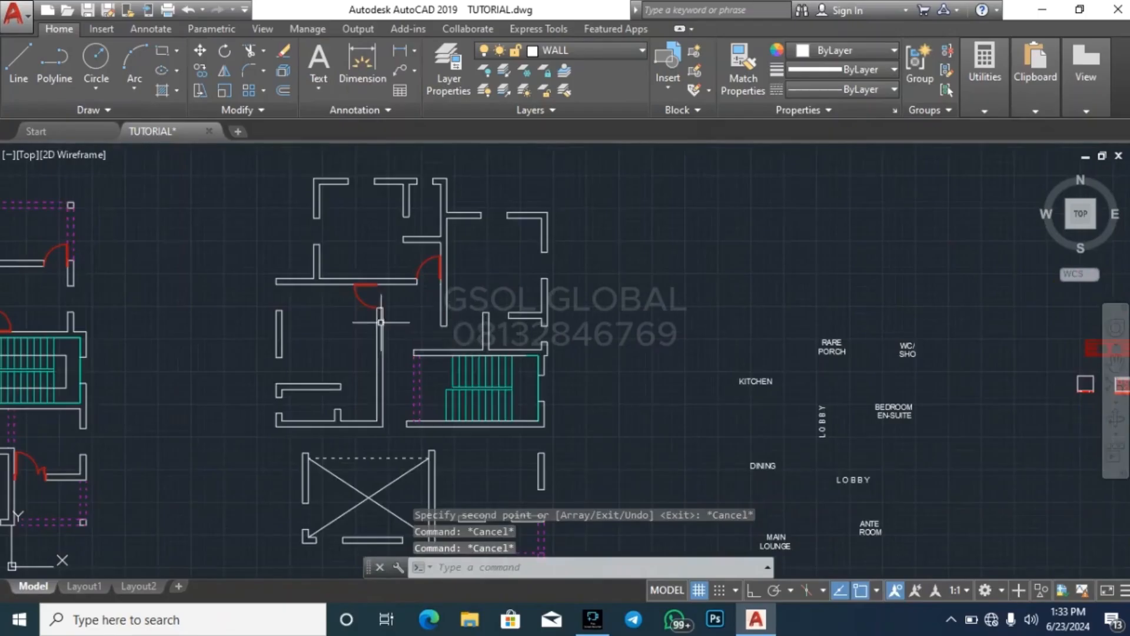
pyautogui.scroll(-5, 330, 320)
pyautogui.scroll(4, 794, 312)
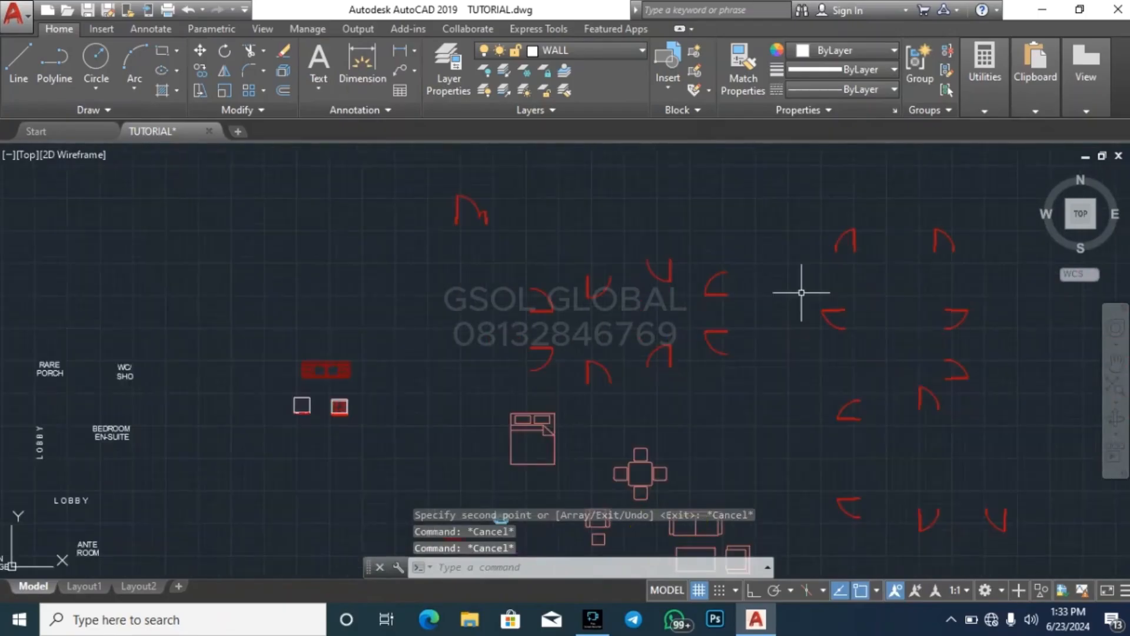
pyautogui.scroll(4, 528, 326)
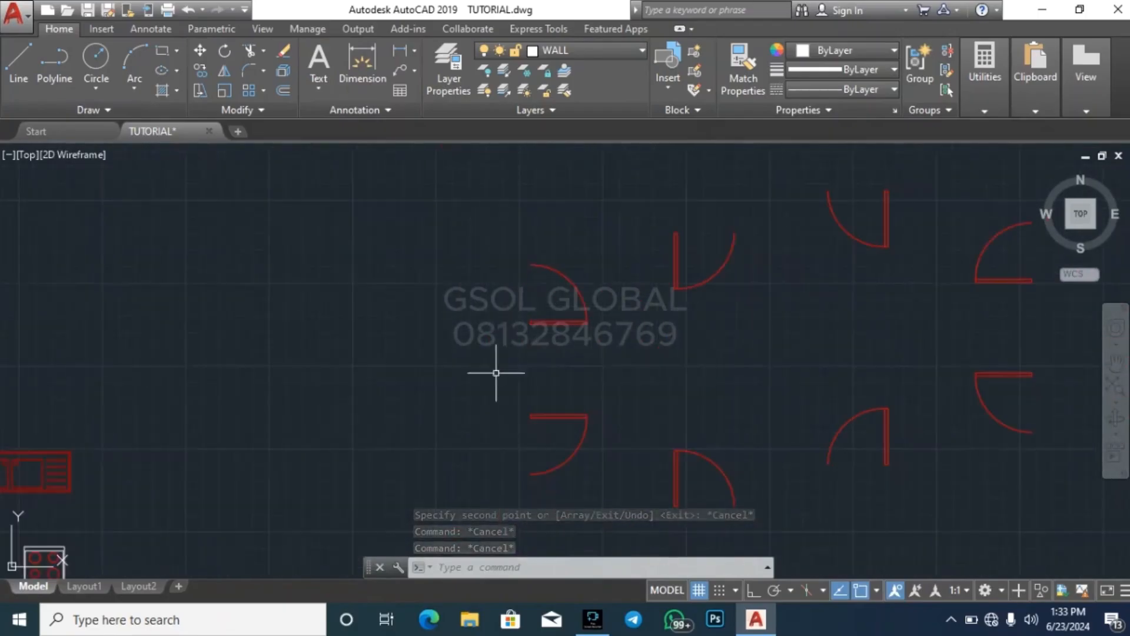
pyautogui.click(486, 383)
pyautogui.click(606, 222)
pyautogui.write('co')
pyautogui.press('Return')
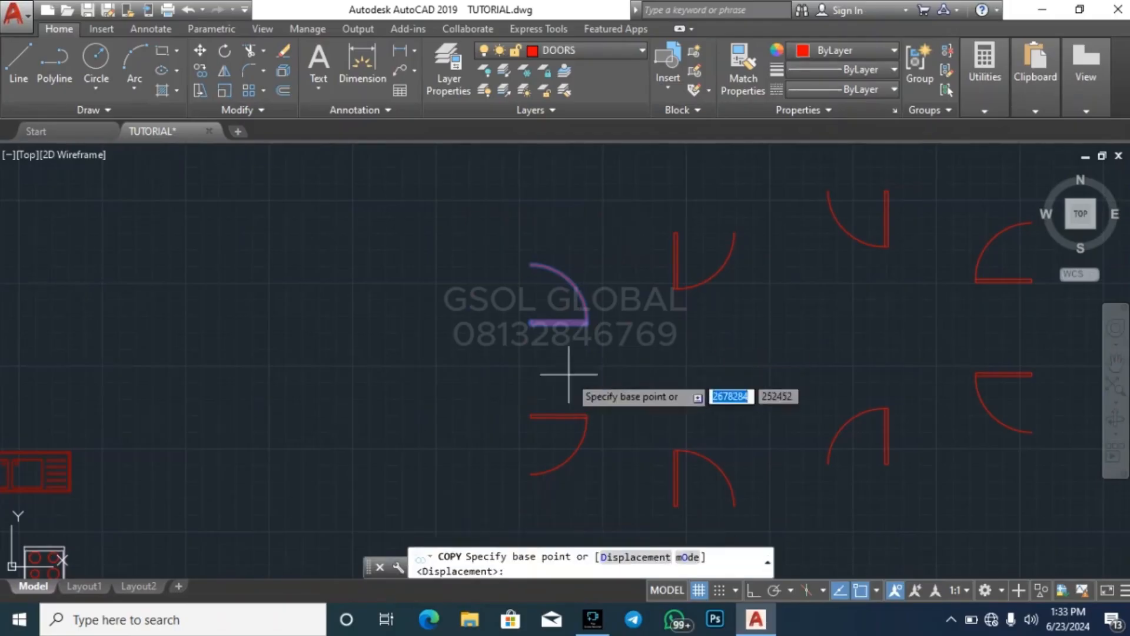
pyautogui.click(528, 323)
pyautogui.scroll(-5, 778, 311)
pyautogui.scroll(5, 543, 356)
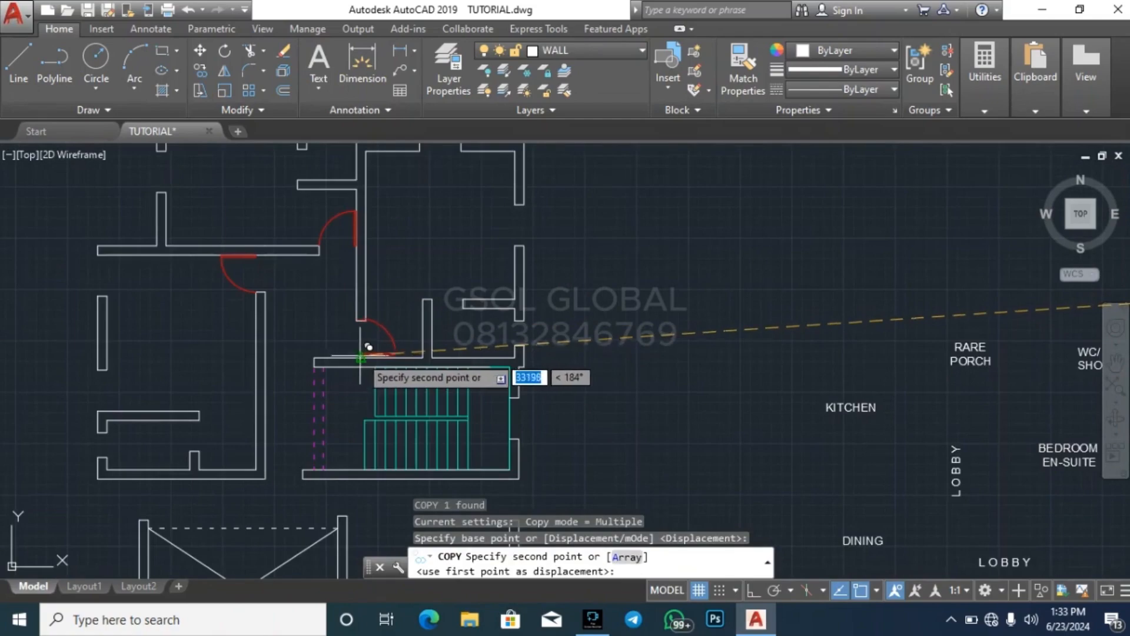
pyautogui.press('Escape')
pyautogui.press('Escape')
pyautogui.press('Escape')
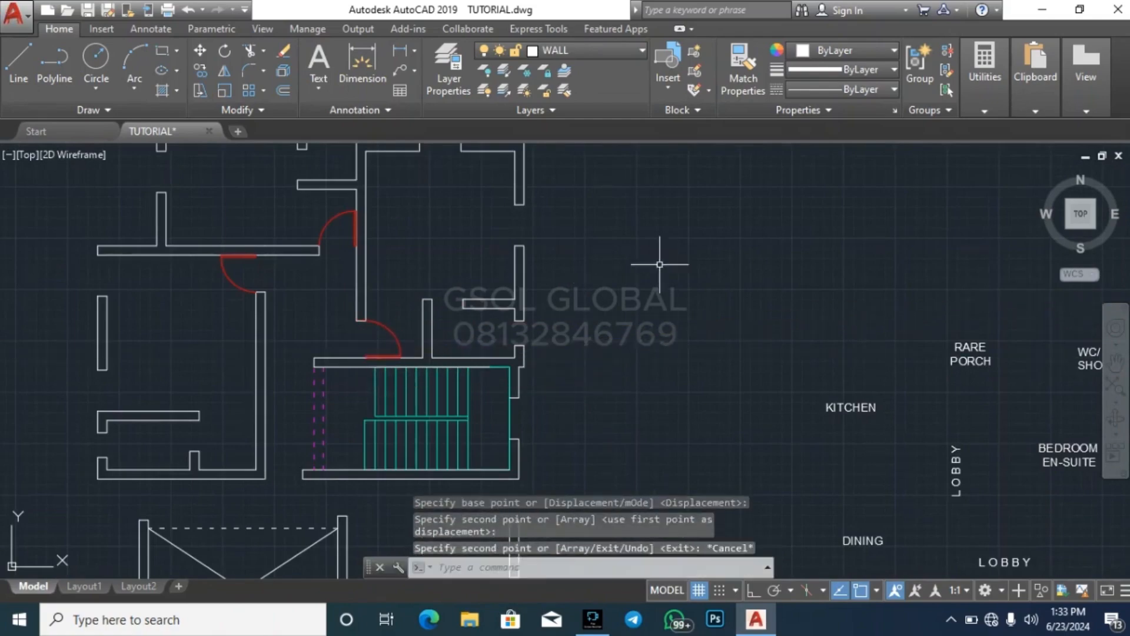
# Copy the small upward-swinging library door with its left-hand leaf into the first floor opening between the middle-left room's corner and the stair's lower wall
pyautogui.scroll(-5, 694, 289)
pyautogui.scroll(4, 534, 337)
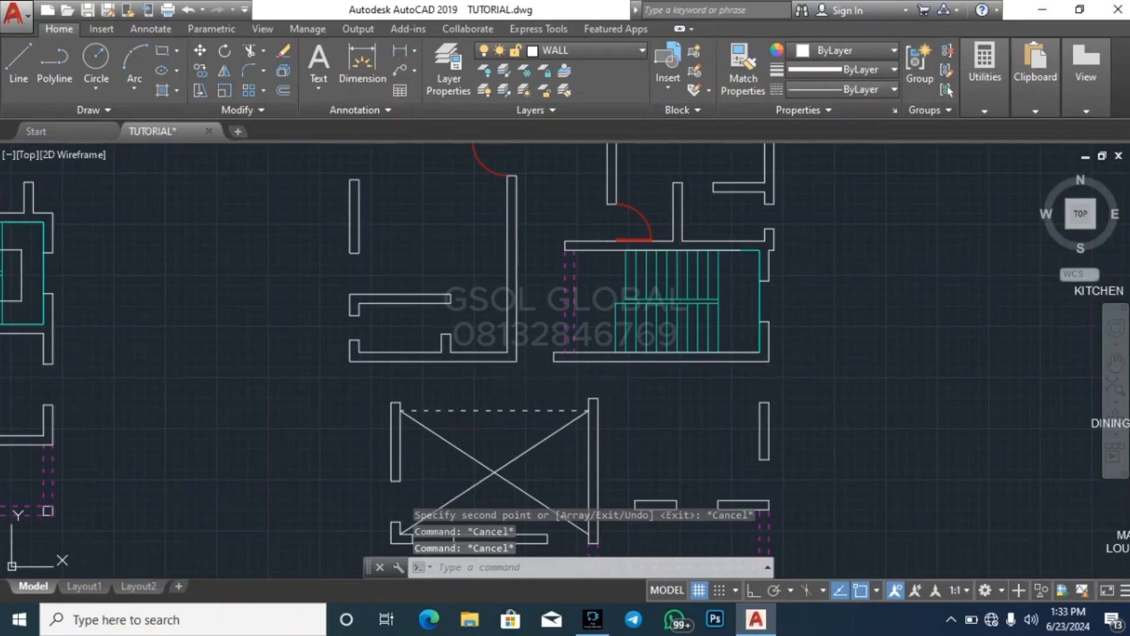
pyautogui.press('Escape')
pyautogui.scroll(-4, 295, 360)
pyautogui.scroll(-2, 314, 365)
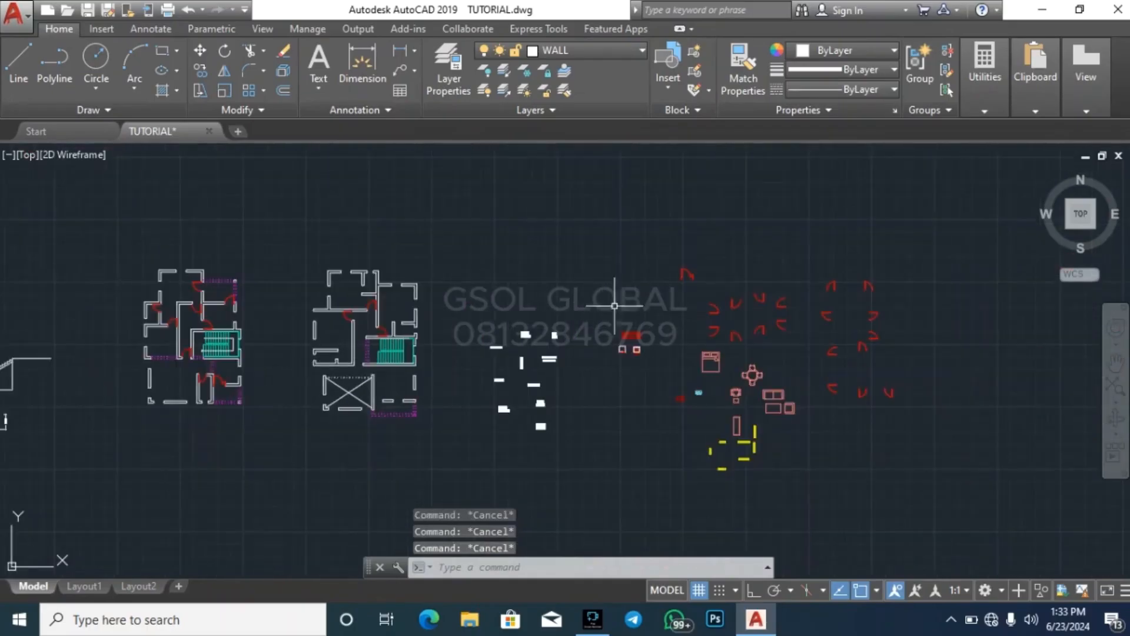
pyautogui.scroll(6, 614, 306)
pyautogui.click(805, 260)
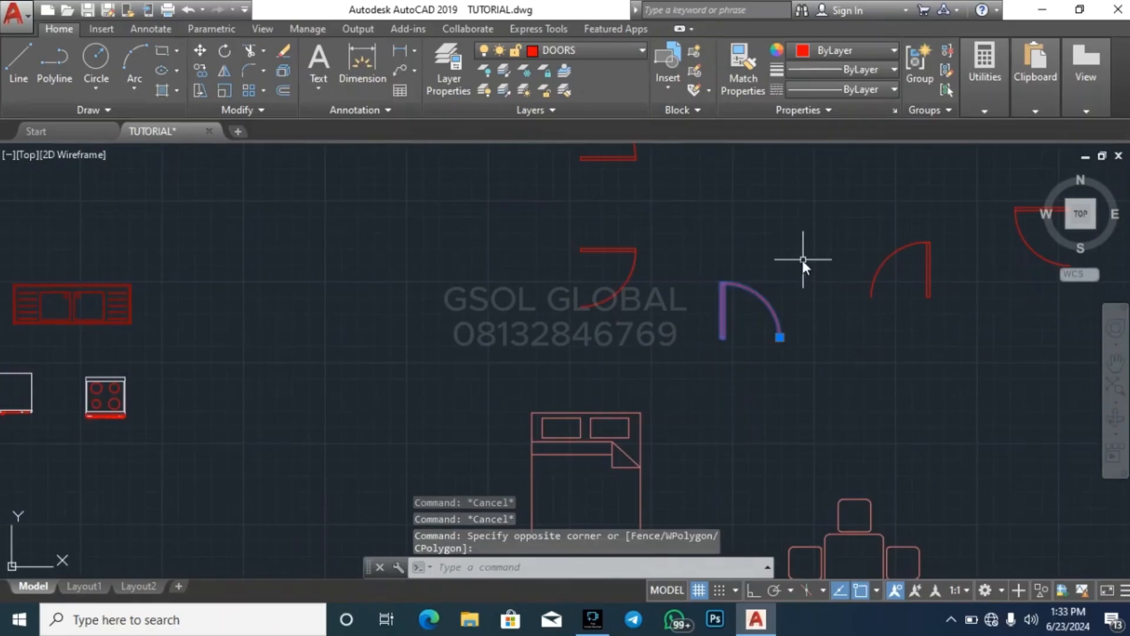
pyautogui.write('co')
pyautogui.press('Return')
pyautogui.scroll(3, 766, 294)
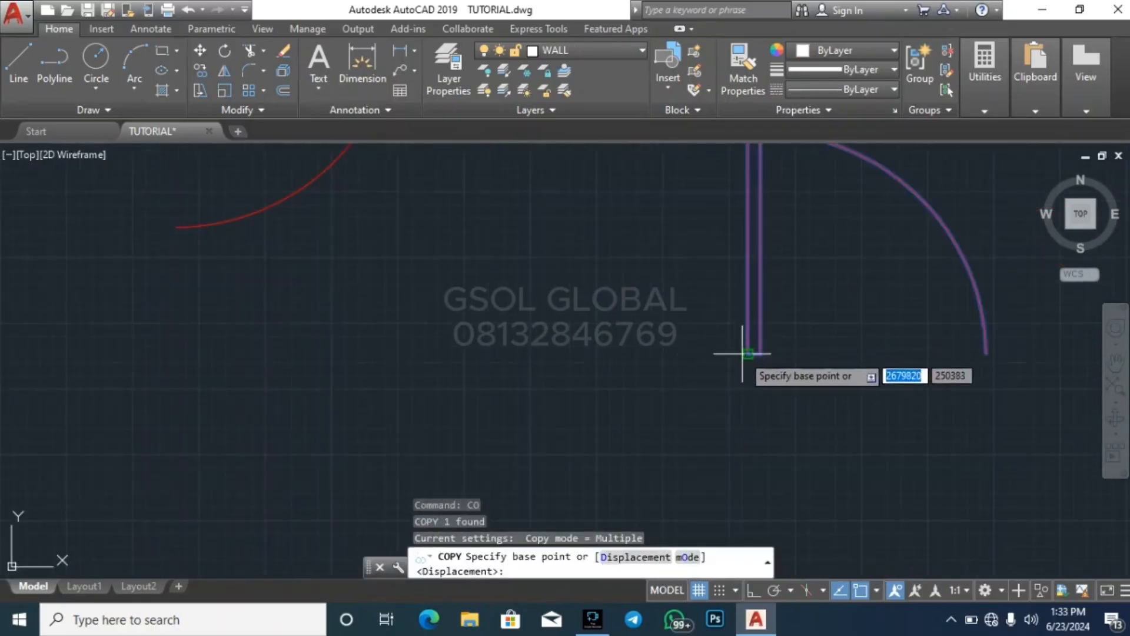
pyautogui.click(754, 353)
pyautogui.scroll(-5, 909, 294)
pyautogui.scroll(6, 624, 321)
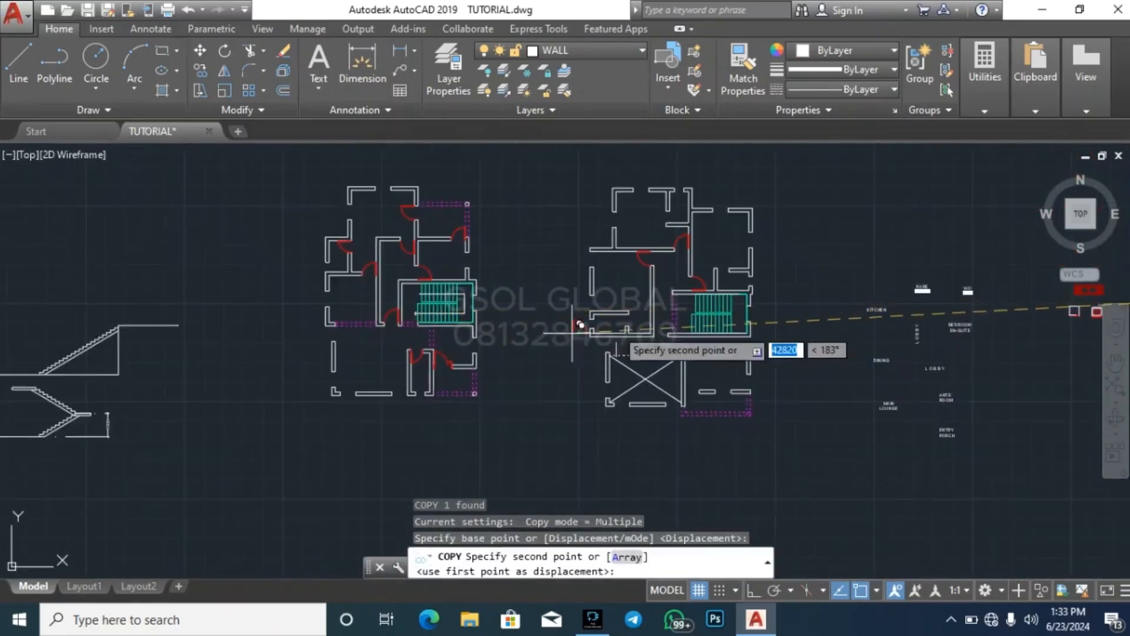
pyautogui.click(571, 374)
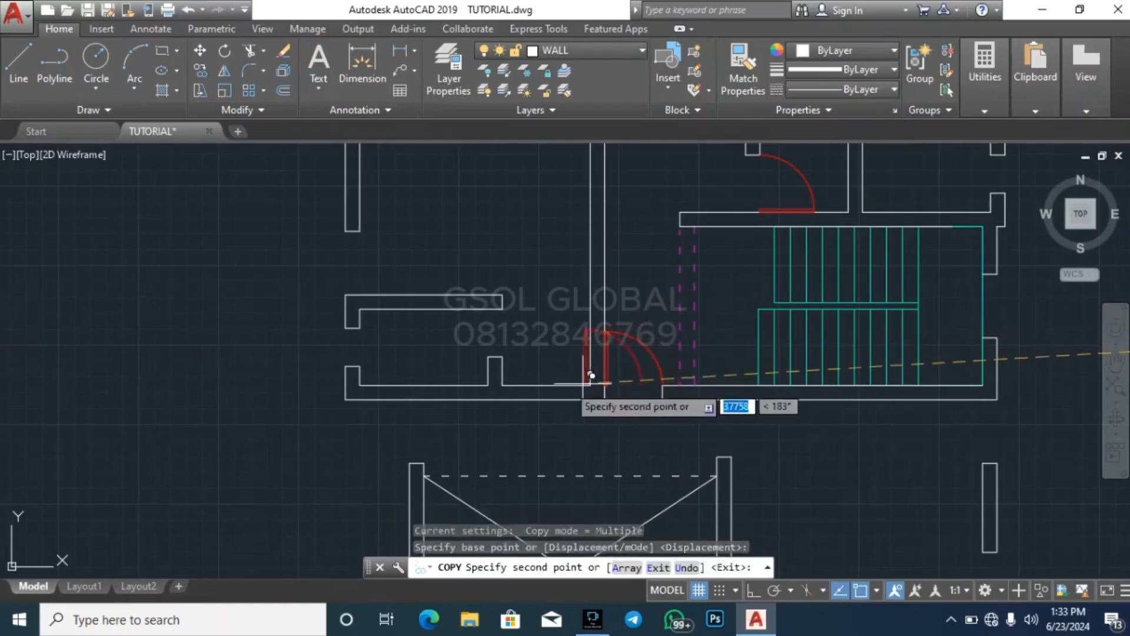
pyautogui.press('Escape')
# Copy the small right-swinging library door with its leaf at the upper jamb into the opening between the stair's lower wall and the crossed void's right-hand wall
pyautogui.scroll(-4, 244, 339)
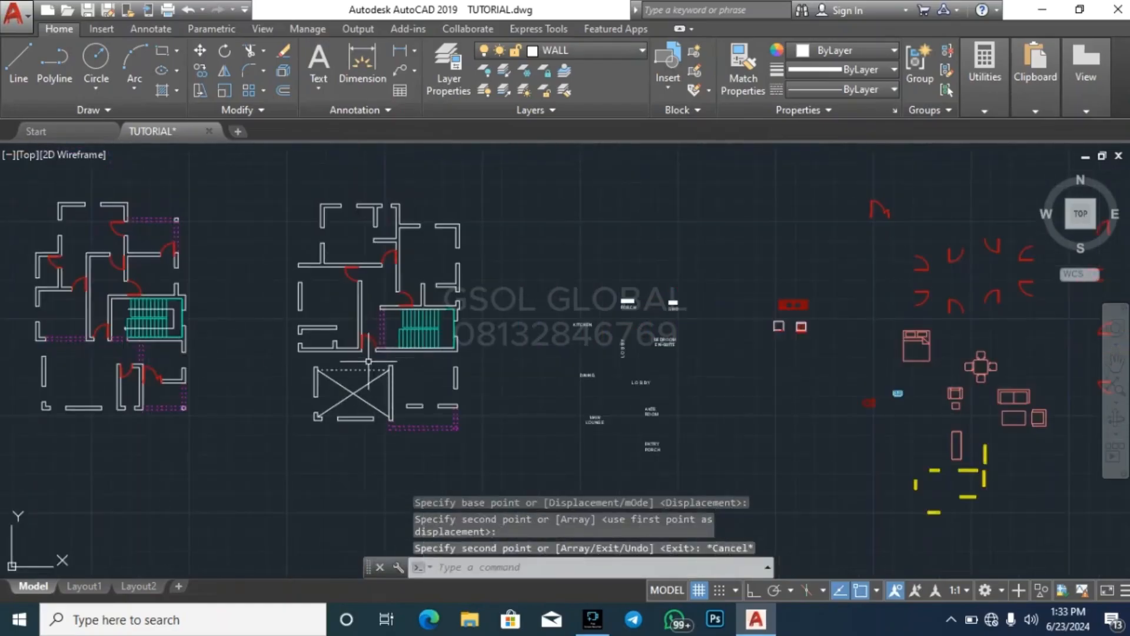
pyautogui.scroll(-3, 257, 374)
pyautogui.scroll(6, 561, 344)
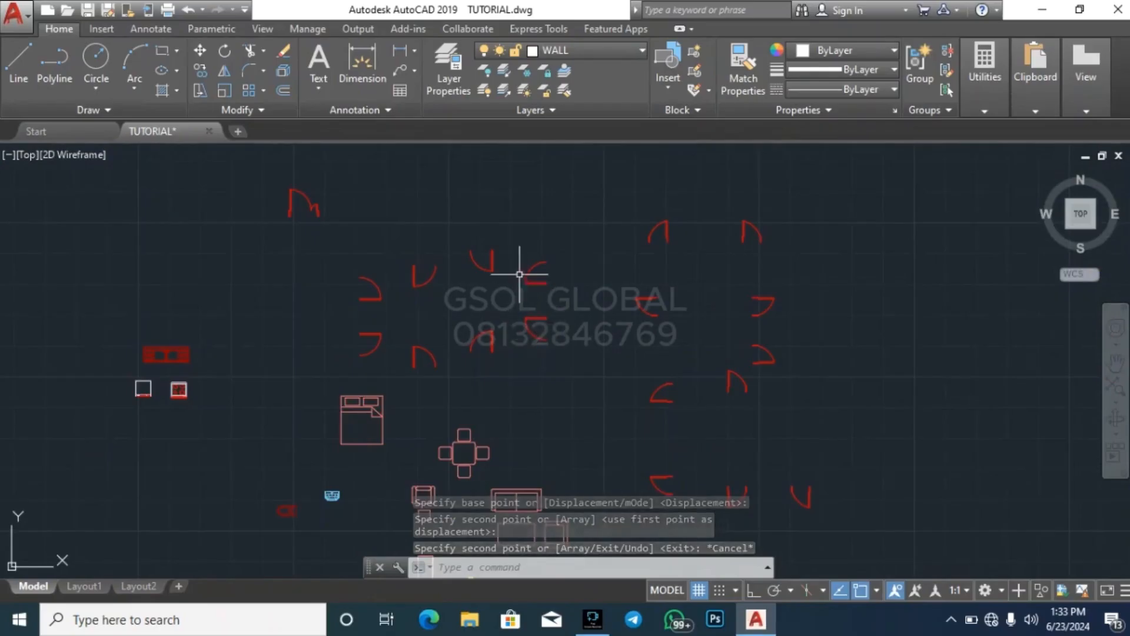
pyautogui.scroll(4, 364, 275)
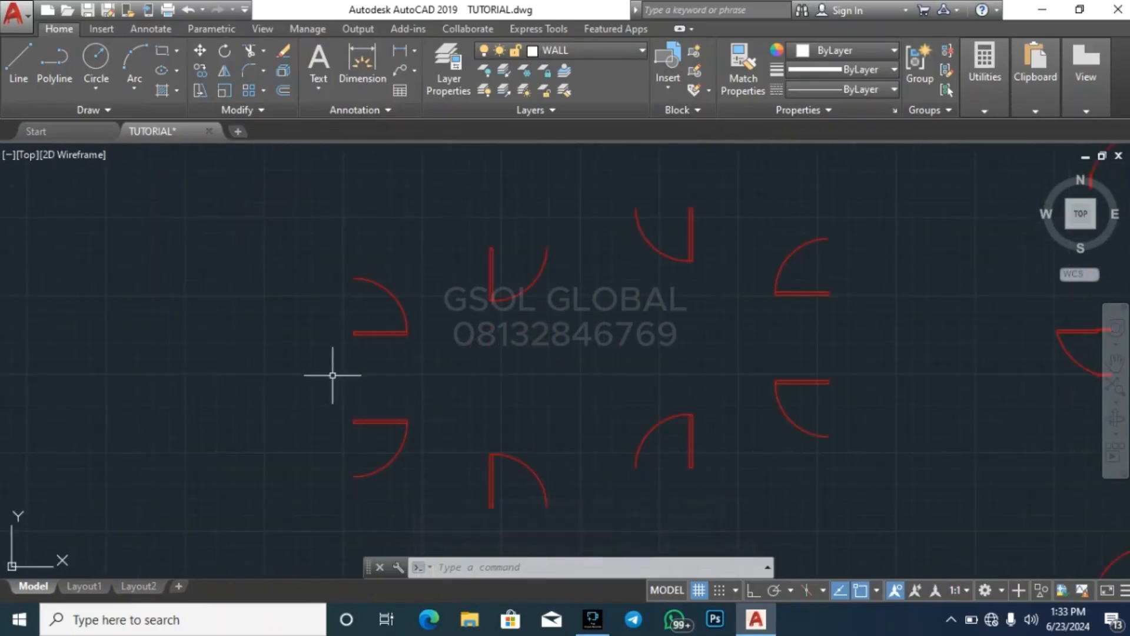
pyautogui.click(315, 496)
pyautogui.click(488, 374)
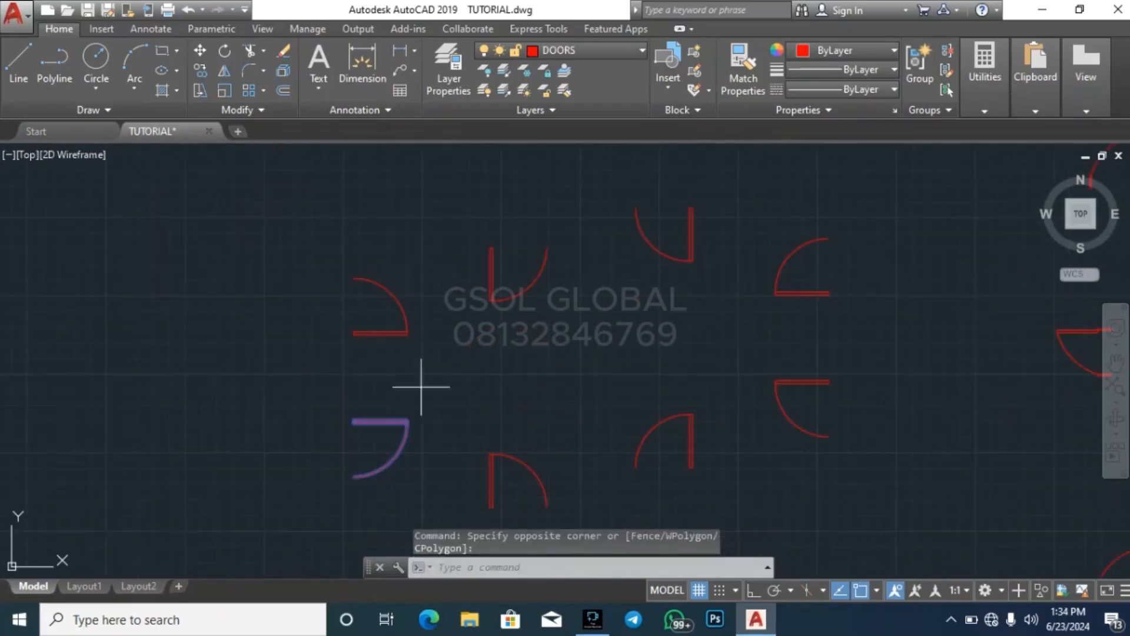
pyautogui.write('co')
pyautogui.press('Return')
pyautogui.scroll(6, 375, 417)
pyautogui.click(352, 420)
pyautogui.scroll(-8, 783, 265)
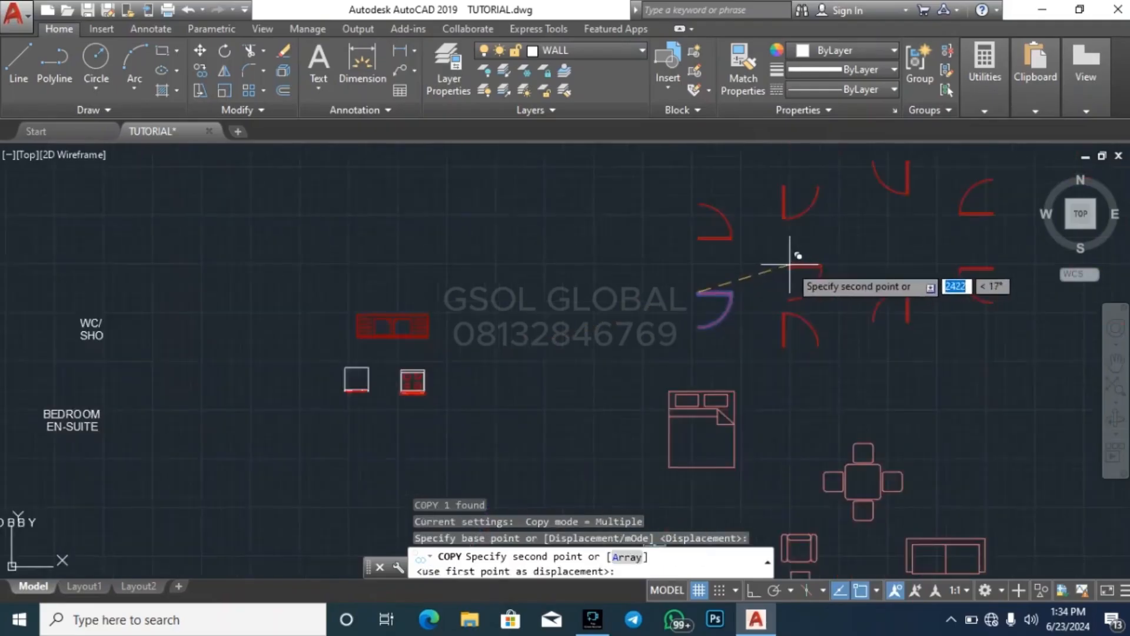
pyautogui.scroll(6, 189, 353)
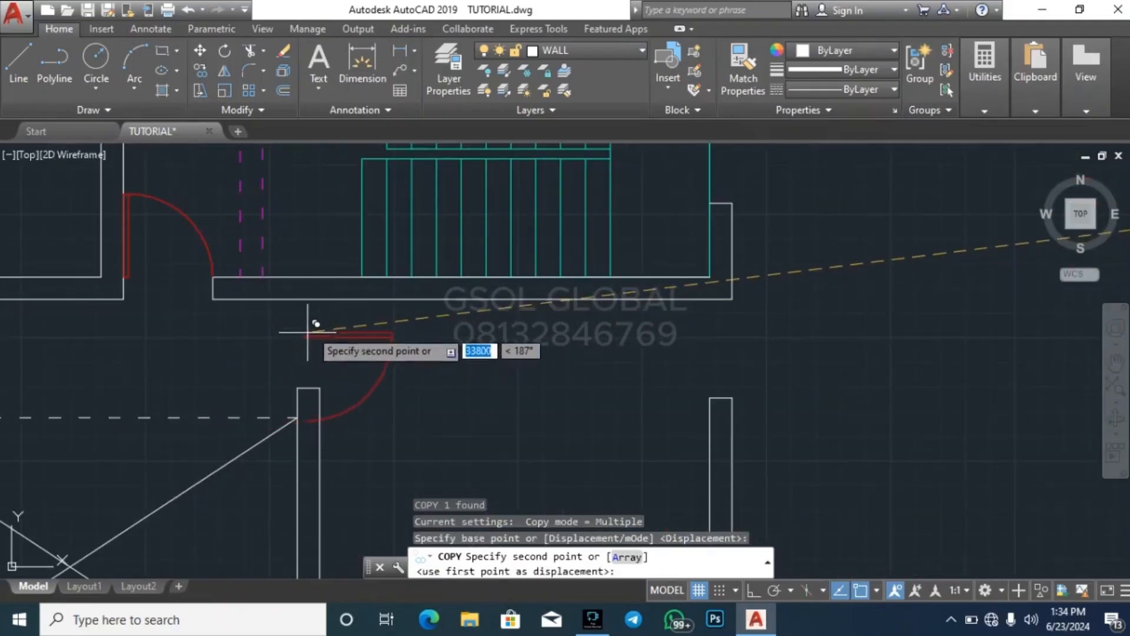
pyautogui.click(318, 300)
pyautogui.press('Escape')
pyautogui.scroll(-7, 256, 354)
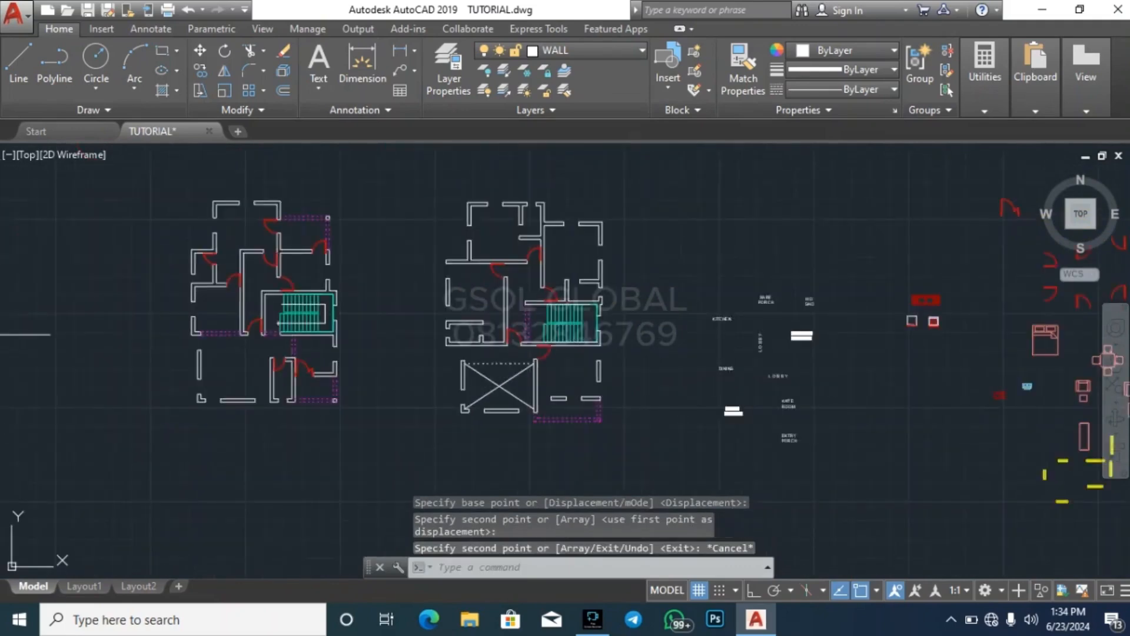
pyautogui.press('Escape')
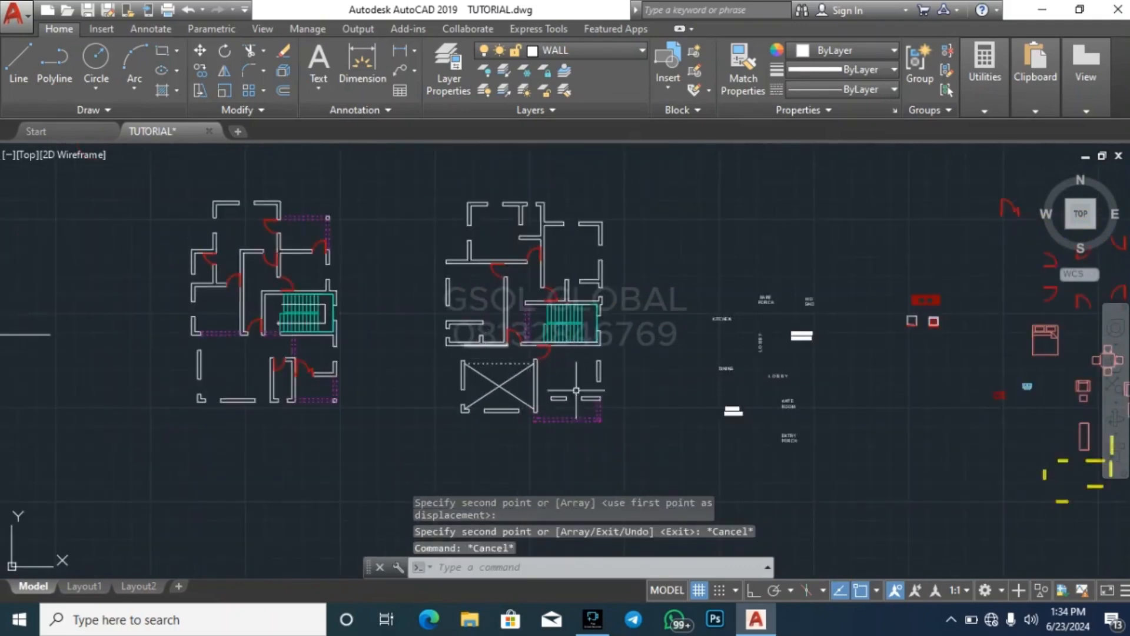
# Copy the small downward-swinging library door with its left-hand leaf into the opening between the crossed void's right-hand wall and the short wall above the dashed porch outline
pyautogui.scroll(6, 535, 385)
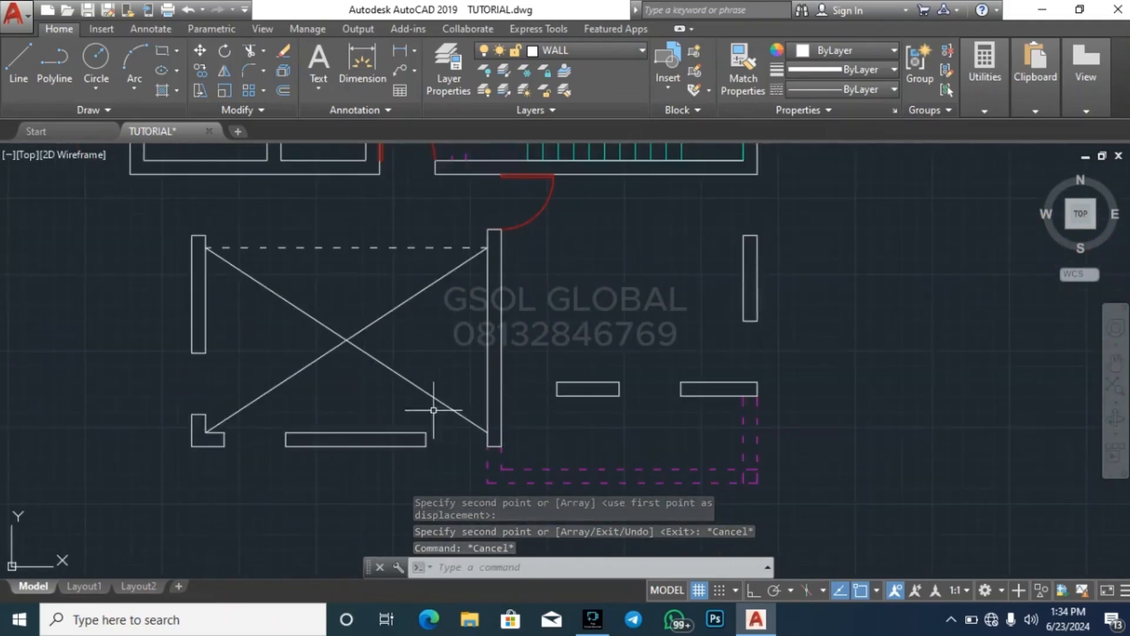
pyautogui.scroll(-5, 296, 385)
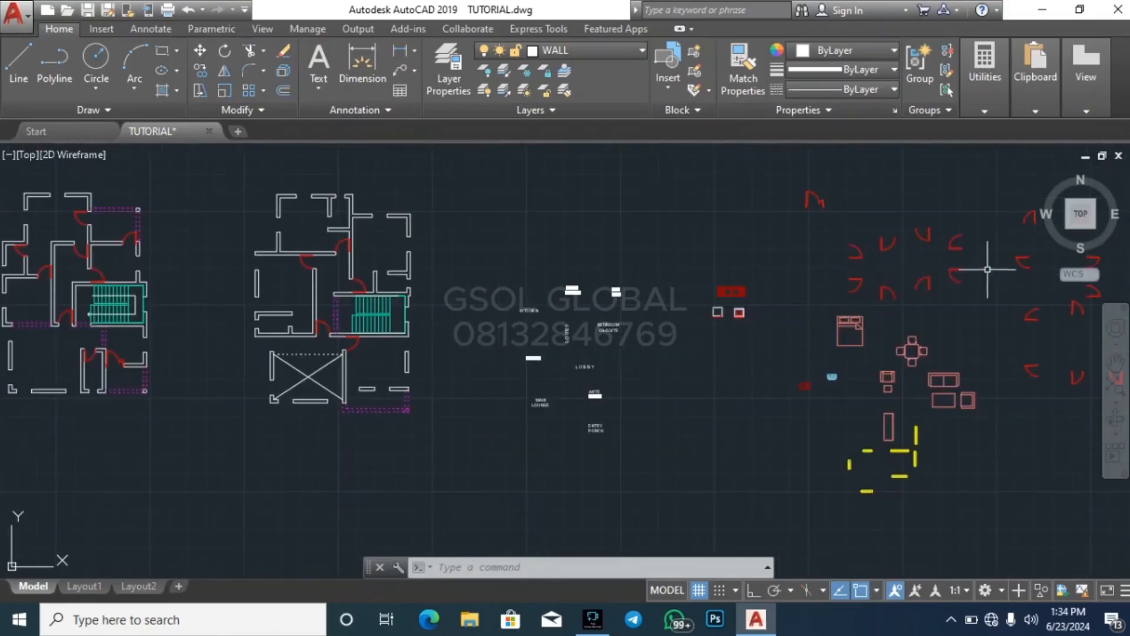
pyautogui.scroll(2, 989, 266)
pyautogui.scroll(5, 842, 202)
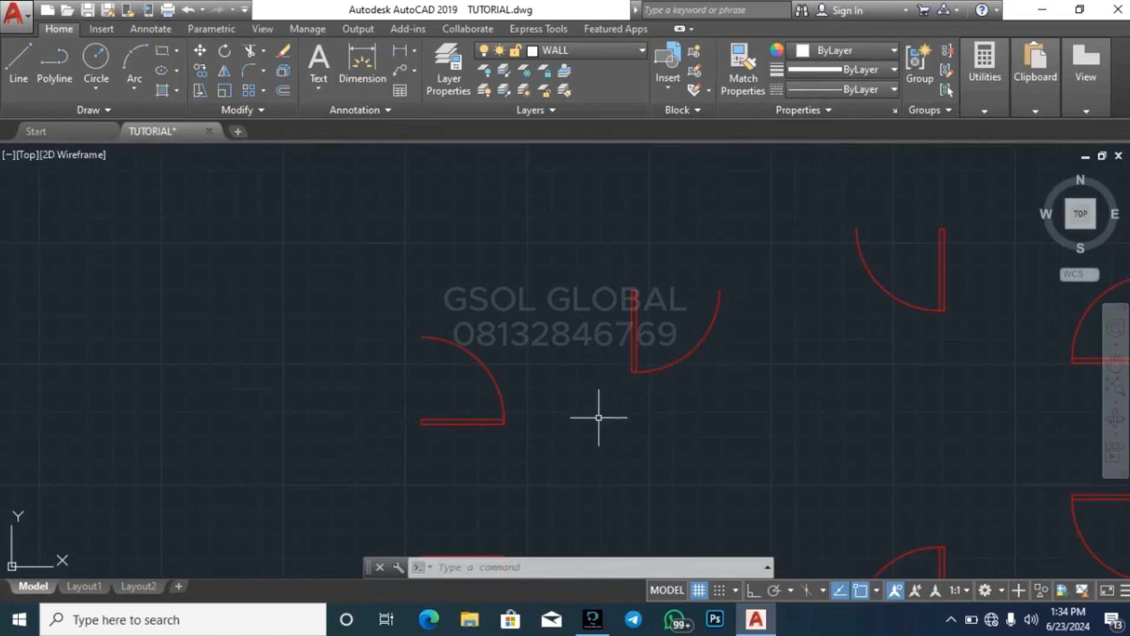
pyautogui.click(599, 418)
pyautogui.click(733, 272)
pyautogui.write('co')
pyautogui.press('Return')
pyautogui.scroll(4, 654, 272)
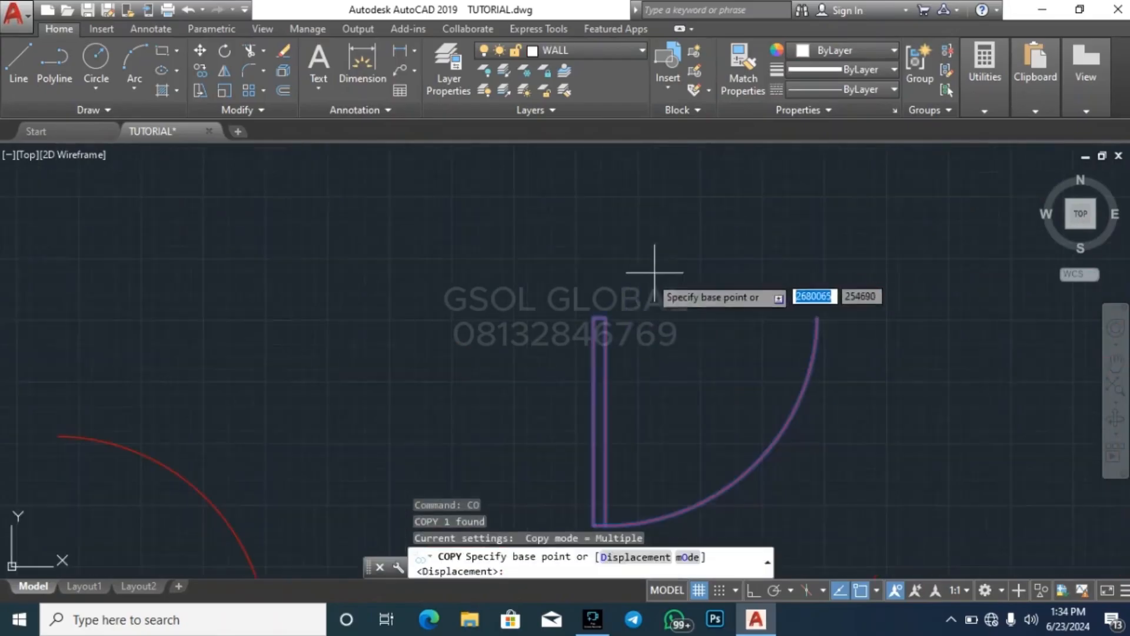
pyautogui.click(594, 318)
pyautogui.scroll(-5, 802, 219)
pyautogui.scroll(3, 273, 393)
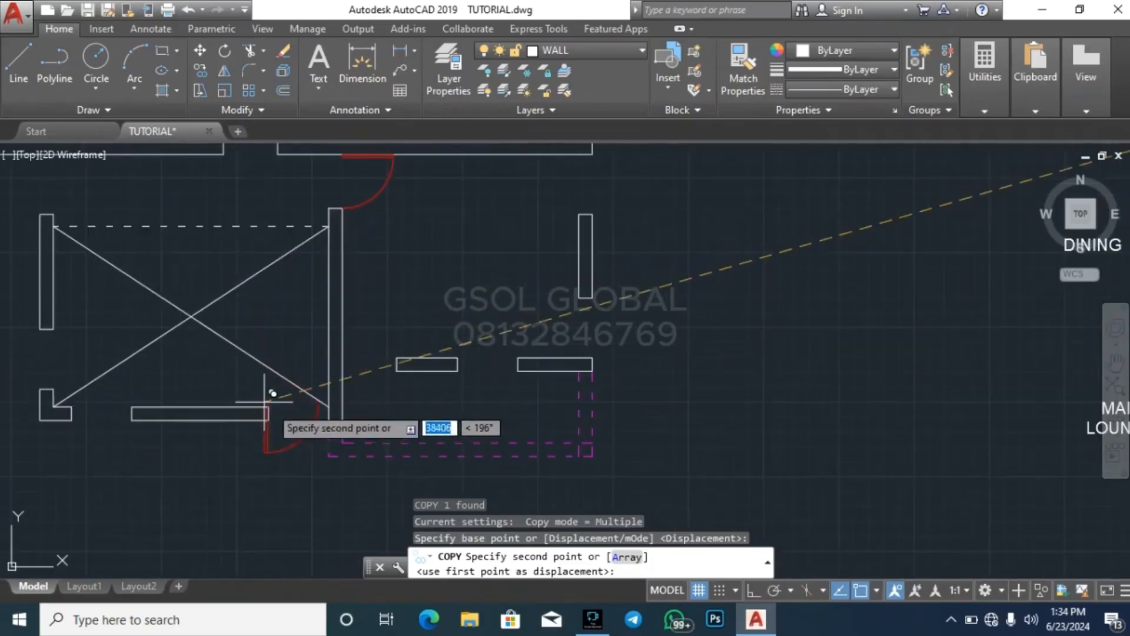
pyautogui.click(342, 372)
pyautogui.press('Escape')
pyautogui.press('Escape')
pyautogui.press('Escape')
pyautogui.press('Escape')
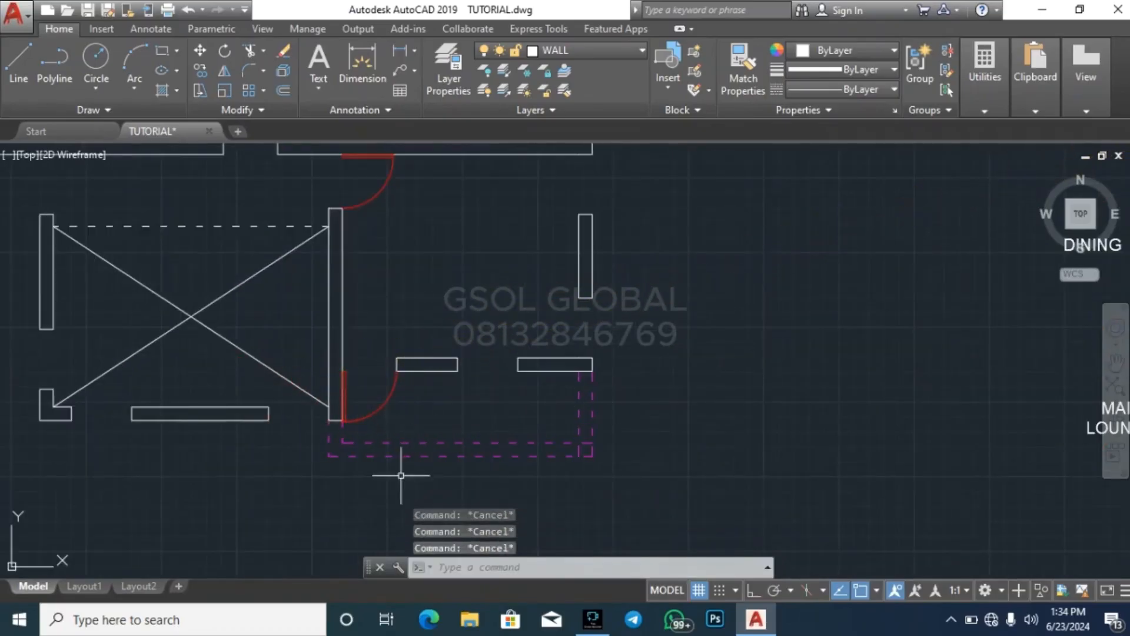
# Copy the framed right-swinging library door with its leaf at the lower jamb into the small inner room's opening beside the first floor's upper-left room
pyautogui.scroll(-3, 313, 480)
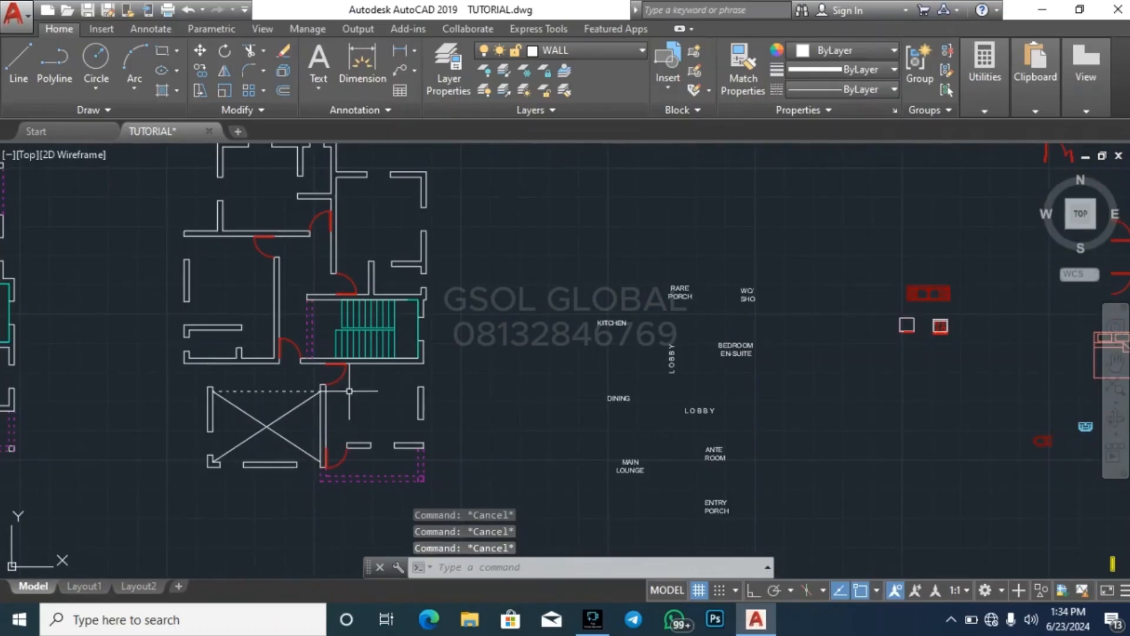
pyautogui.scroll(2, 175, 379)
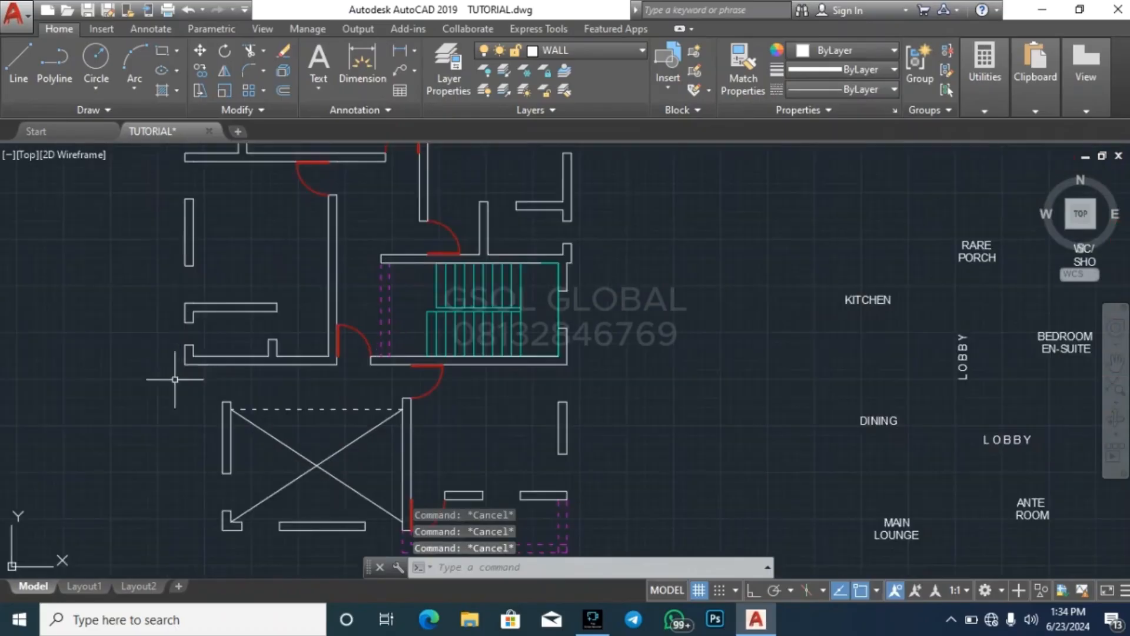
pyautogui.scroll(-3, 328, 414)
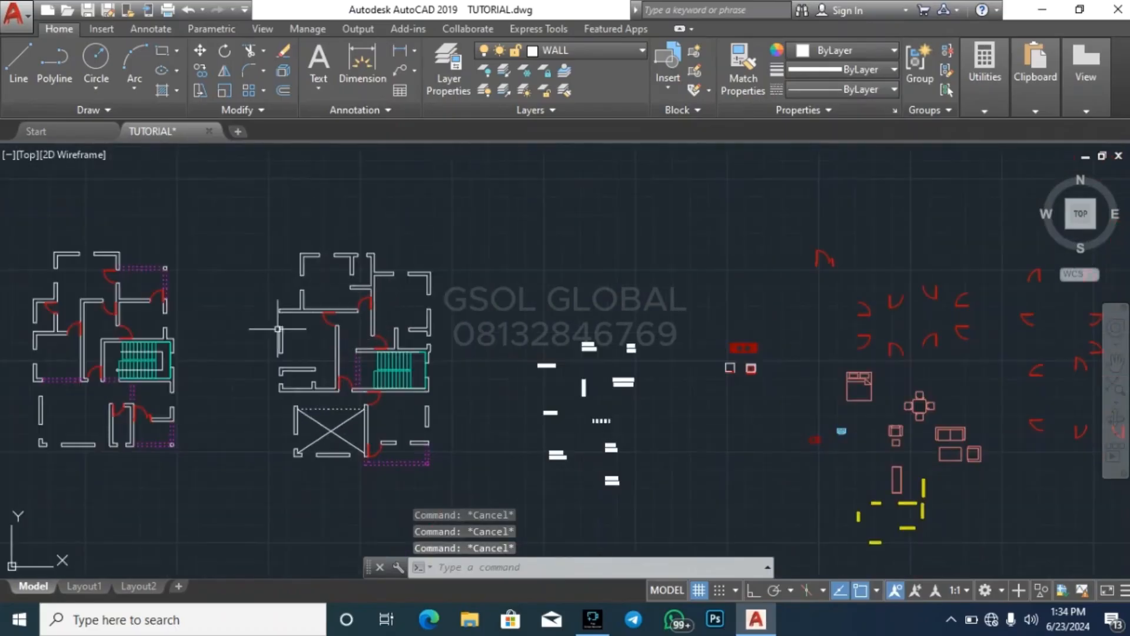
pyautogui.scroll(-2, 236, 306)
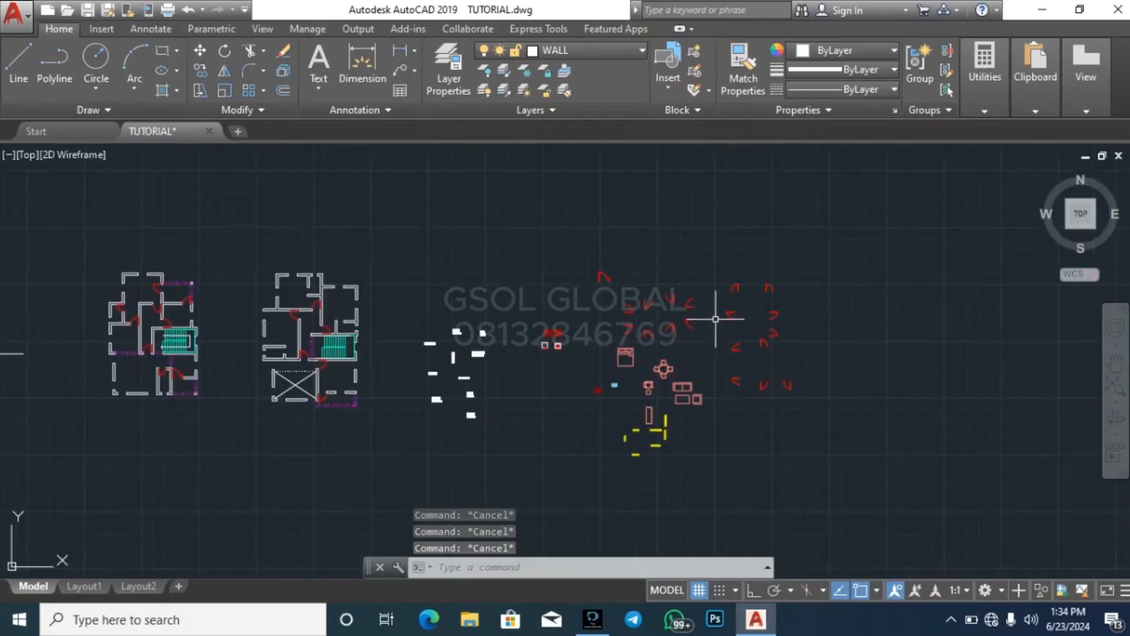
pyautogui.scroll(3, 719, 315)
pyautogui.scroll(-3, 866, 252)
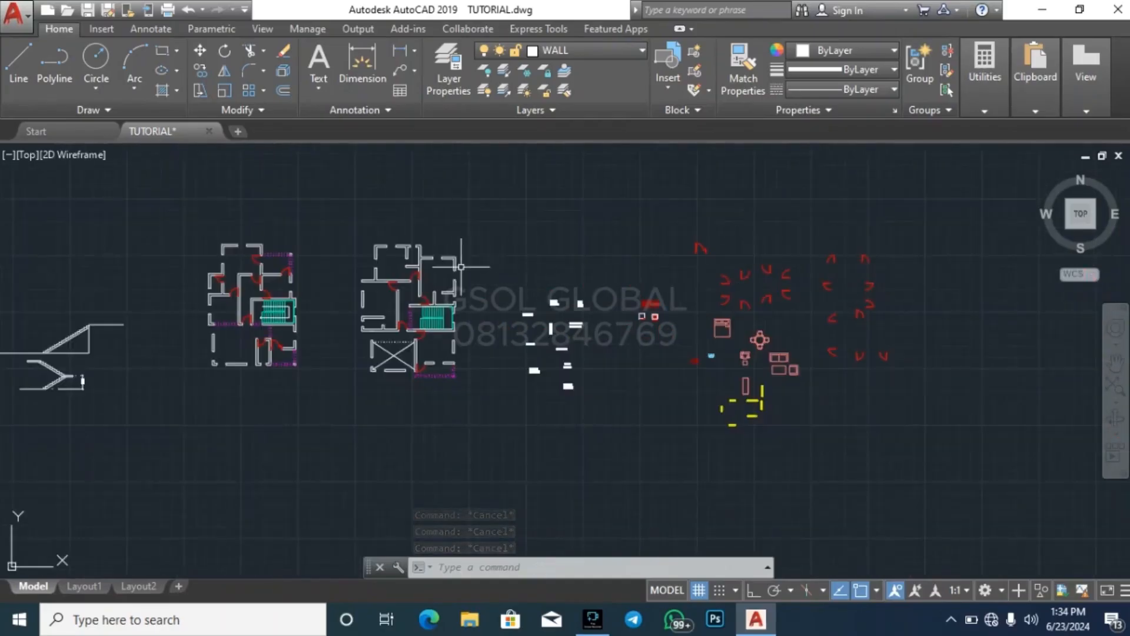
pyautogui.scroll(4, 461, 266)
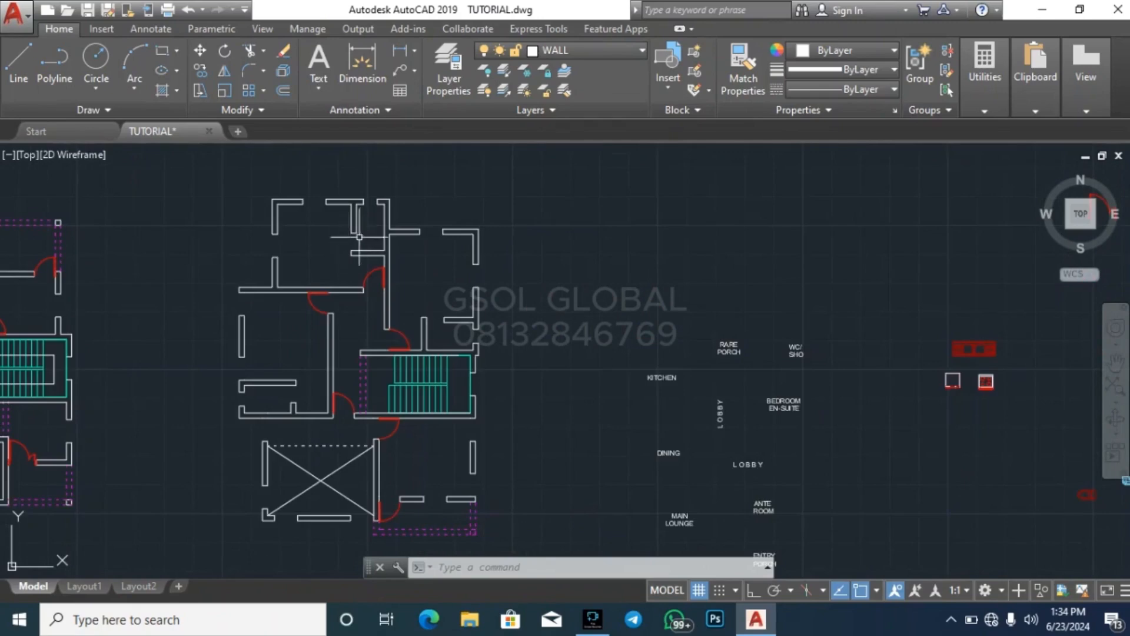
pyautogui.scroll(-4, 257, 252)
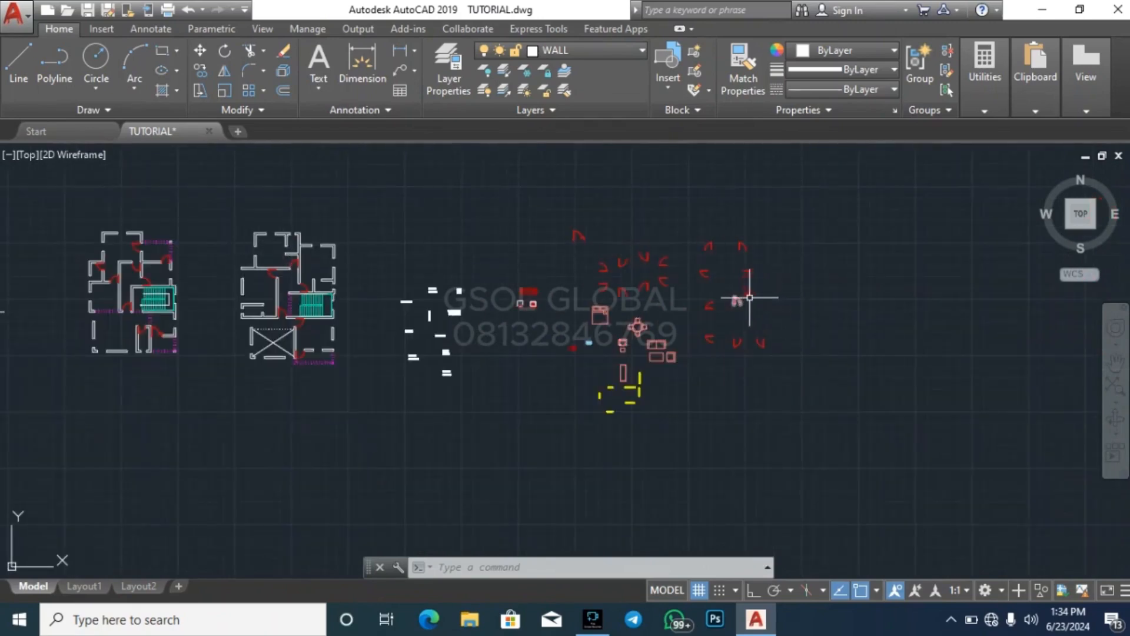
pyautogui.scroll(8, 750, 297)
pyautogui.click(582, 306)
pyautogui.click(714, 217)
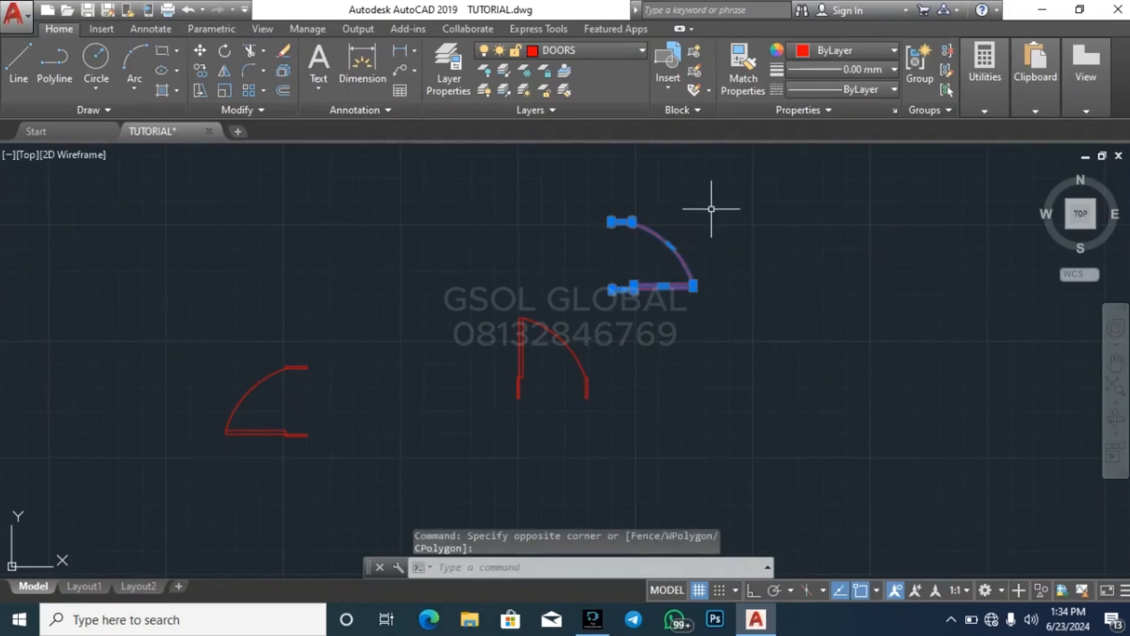
pyautogui.write('co')
pyautogui.press('Return')
pyautogui.scroll(3, 636, 288)
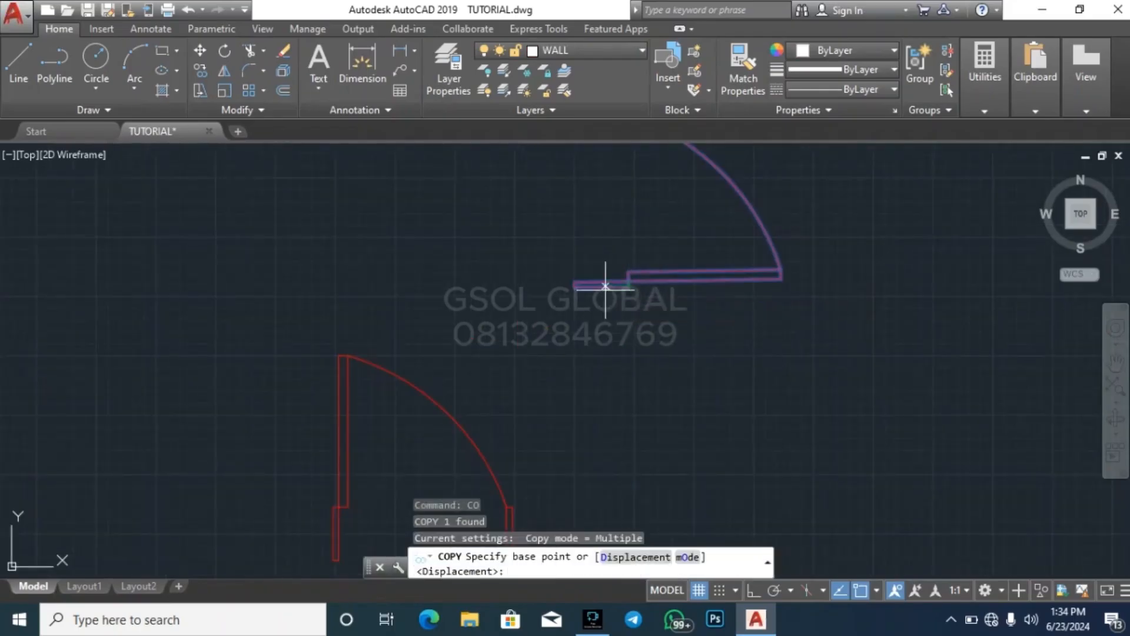
pyautogui.click(627, 286)
pyautogui.scroll(-8, 877, 240)
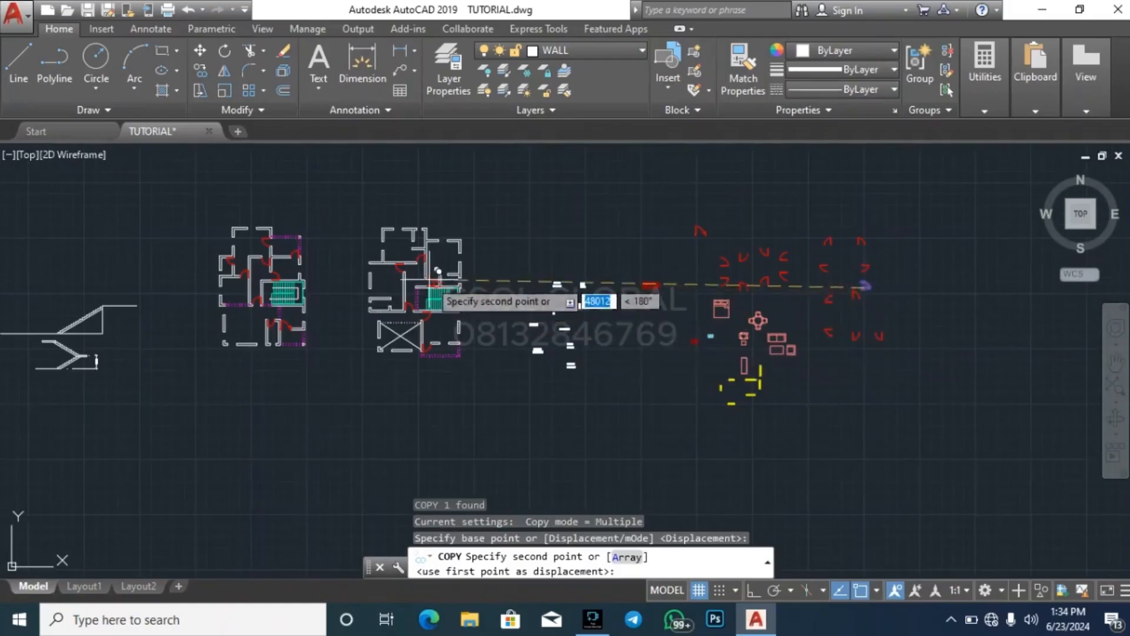
pyautogui.scroll(5, 424, 289)
pyautogui.click(465, 232)
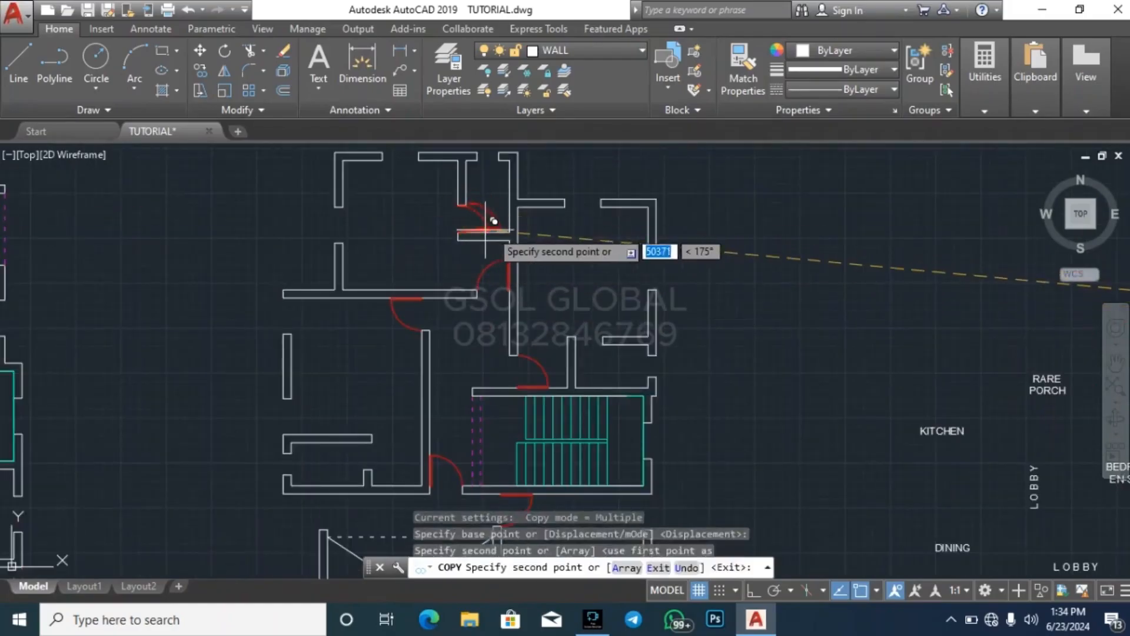
pyautogui.press('Escape')
# Copy the framed left-swinging library door with its leaf at the upper jamb into the opening of the small room inside the first floor's middle-left room
pyautogui.scroll(-2, 353, 245)
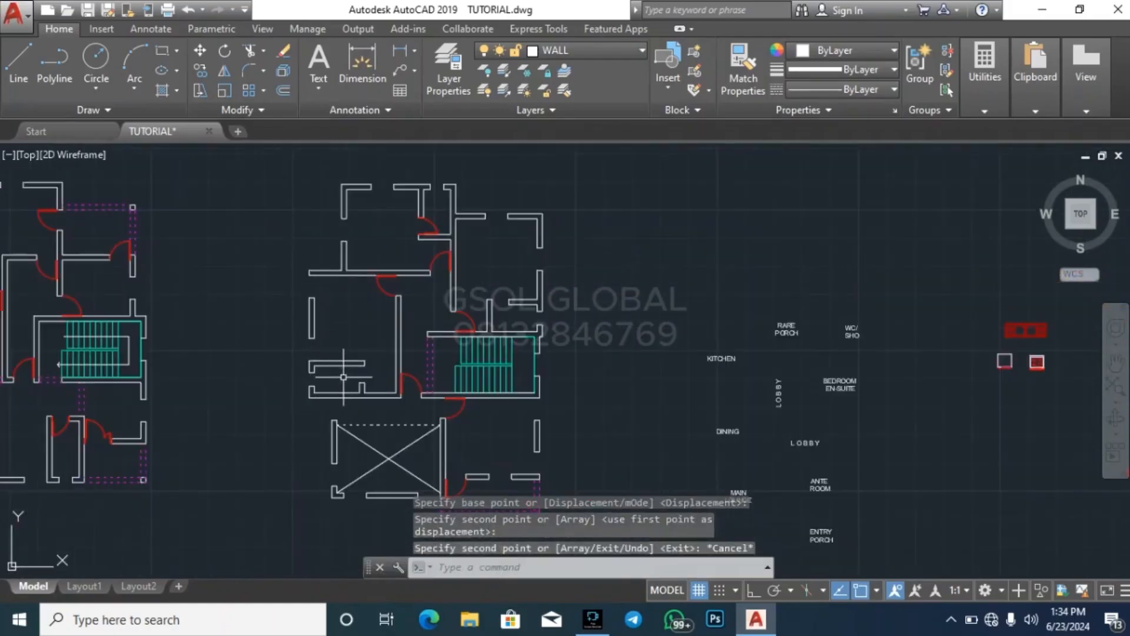
pyautogui.scroll(-4, 757, 373)
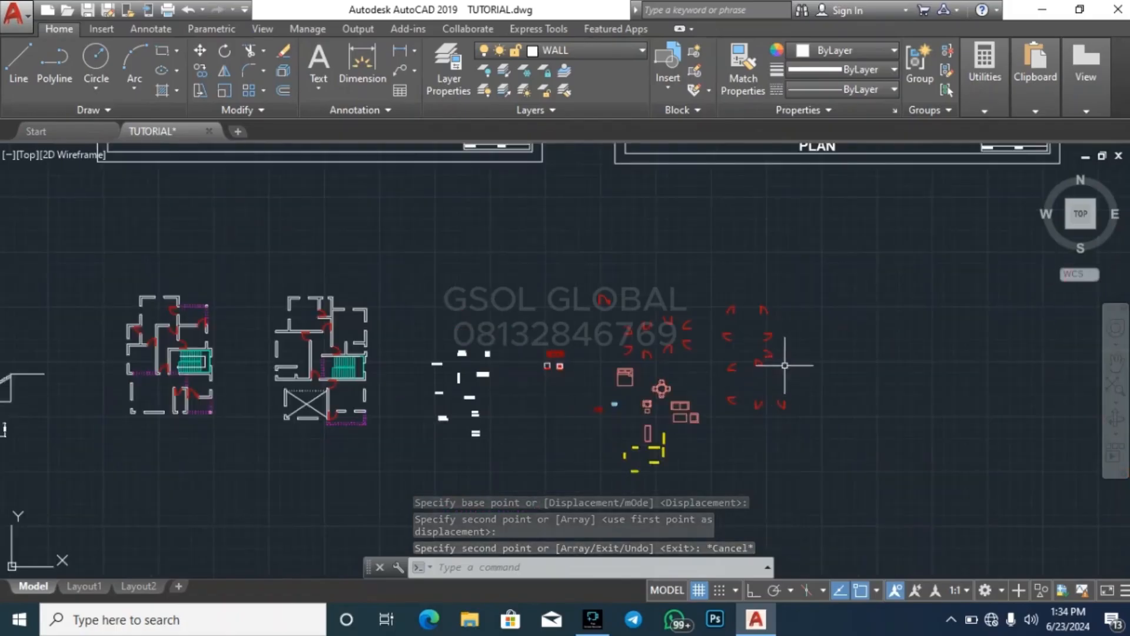
pyautogui.scroll(7, 713, 418)
pyautogui.click(669, 479)
pyautogui.click(776, 393)
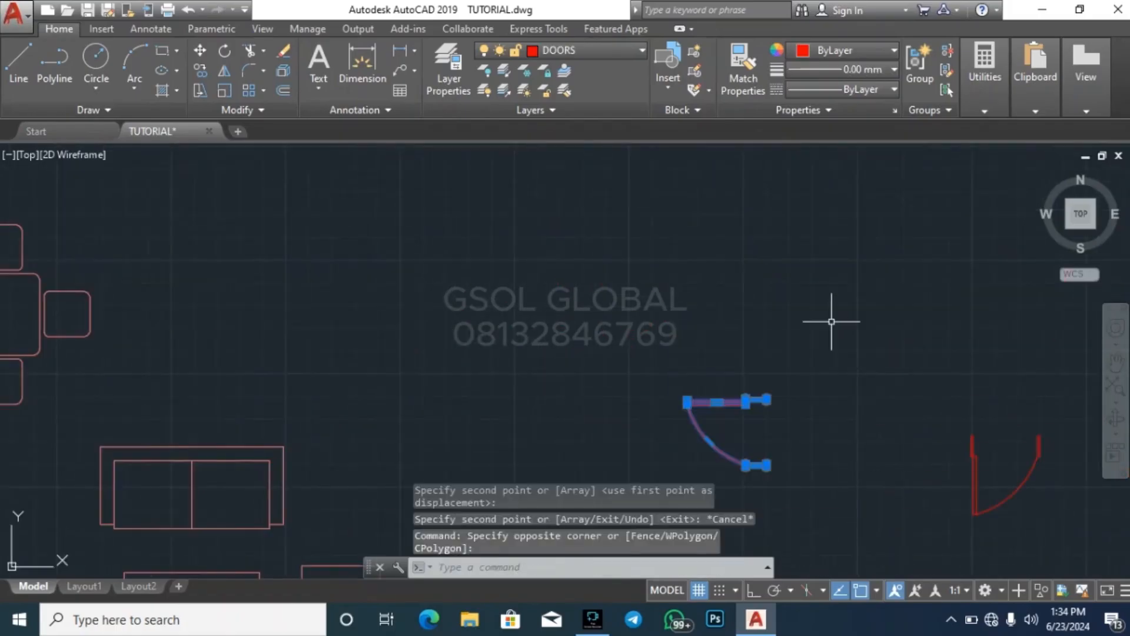
pyautogui.write('v')
pyautogui.press('BackSpace')
pyautogui.write('cco')
pyautogui.press('Return')
pyautogui.scroll(5, 783, 415)
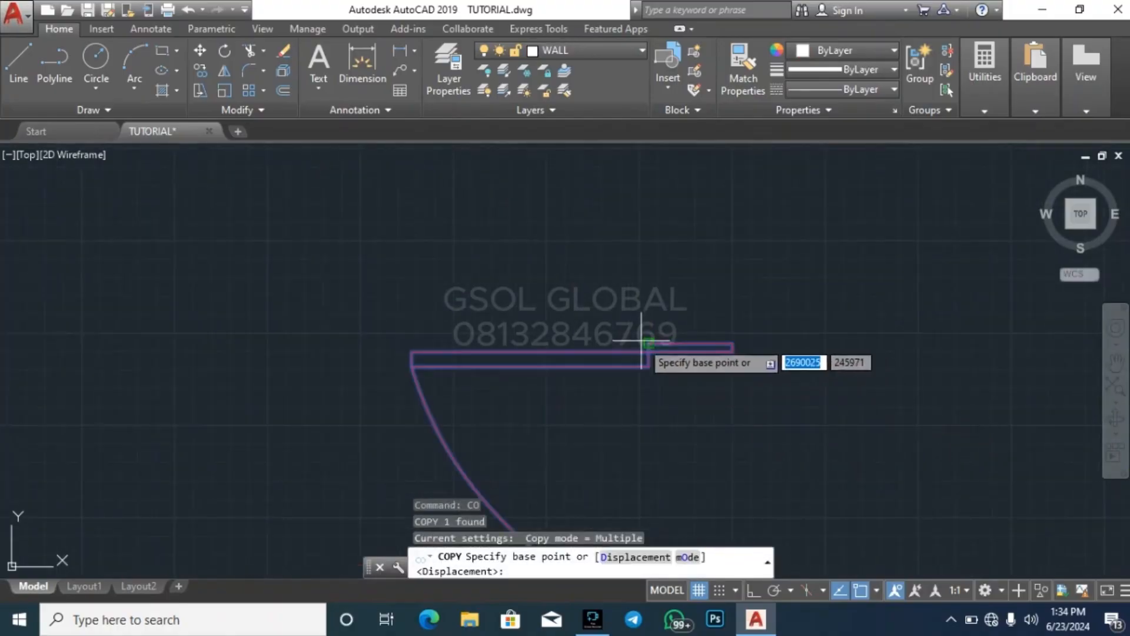
pyautogui.click(650, 344)
pyautogui.scroll(-12, 910, 286)
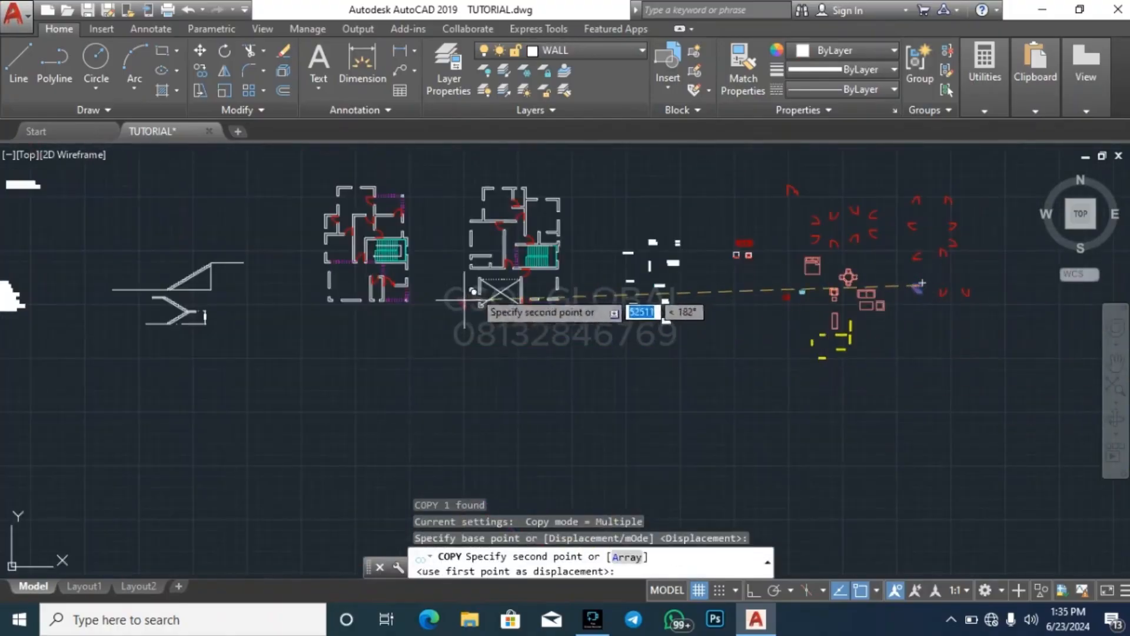
pyautogui.scroll(3, 491, 270)
pyautogui.scroll(5, 491, 270)
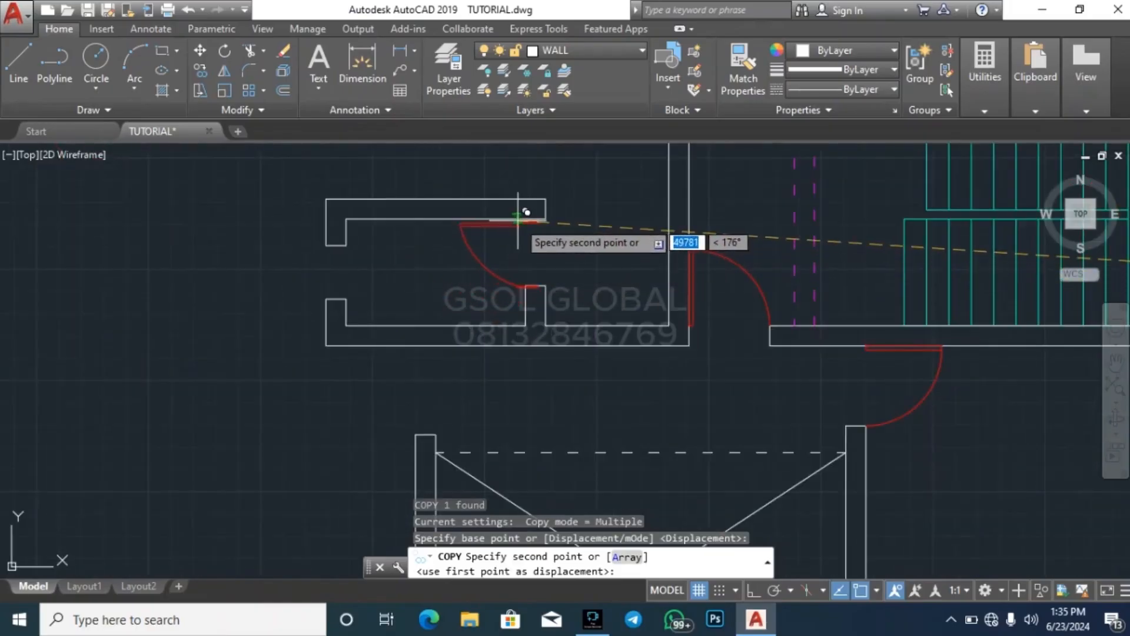
pyautogui.click(528, 212)
pyautogui.press('Escape')
pyautogui.press('Escape')
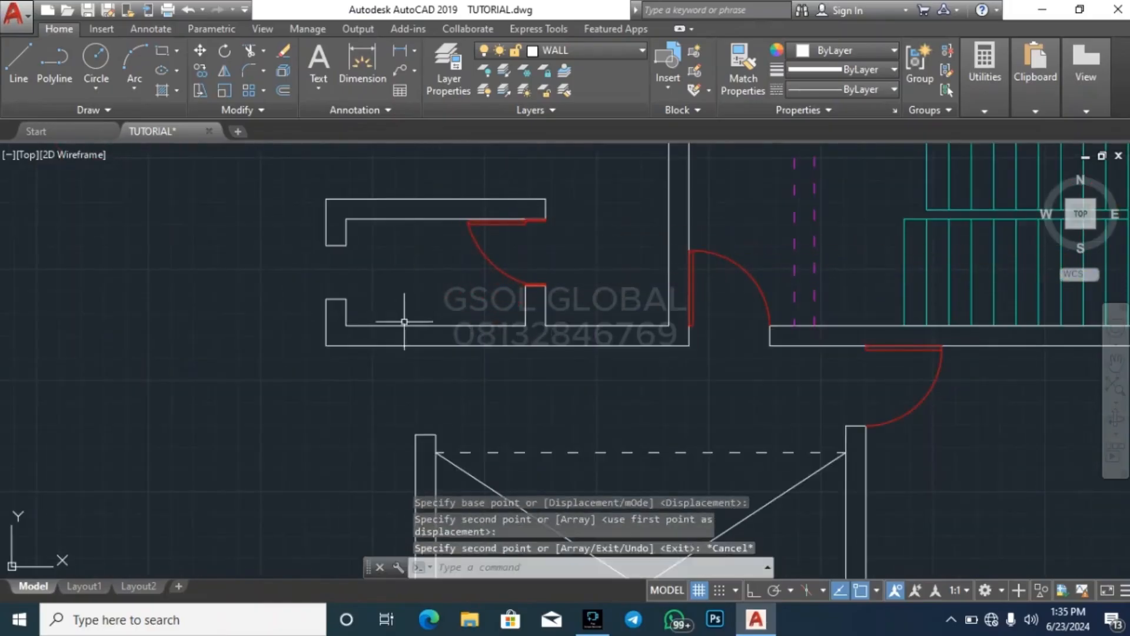
# Copy the framed downward-swinging library door with its left-hand leaf into the small room's opening above the first floor's stair
pyautogui.scroll(-2, 283, 336)
pyautogui.scroll(-4, 284, 337)
pyautogui.scroll(-3, 255, 339)
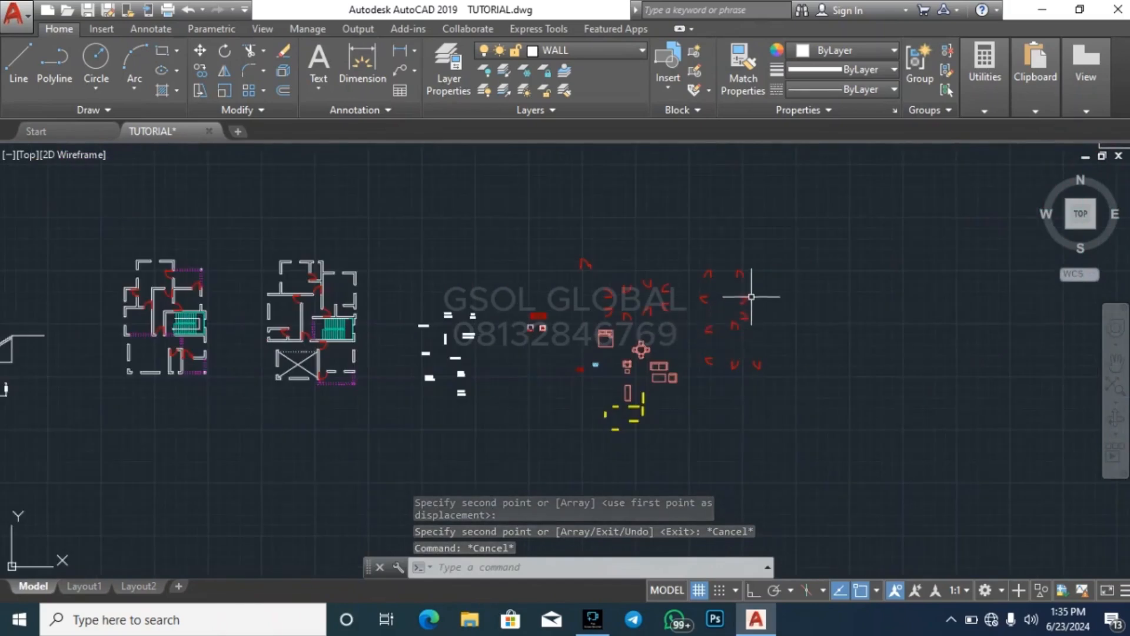
pyautogui.scroll(8, 739, 356)
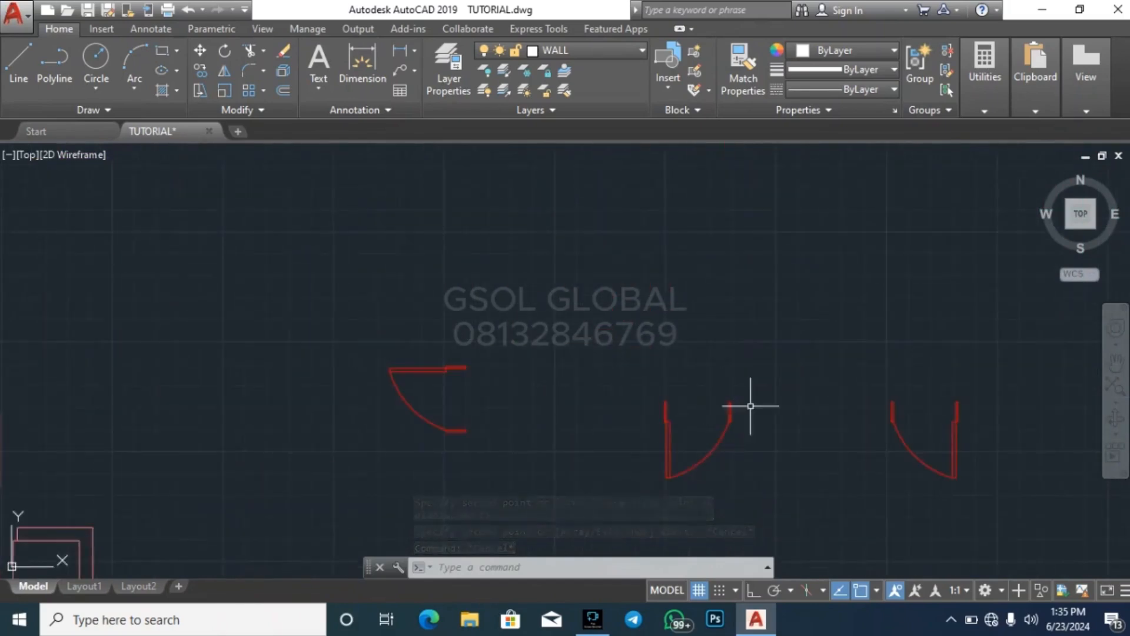
pyautogui.click(790, 347)
pyautogui.press('Escape')
pyautogui.moveTo(626, 487); pyautogui.dragTo(794, 329)
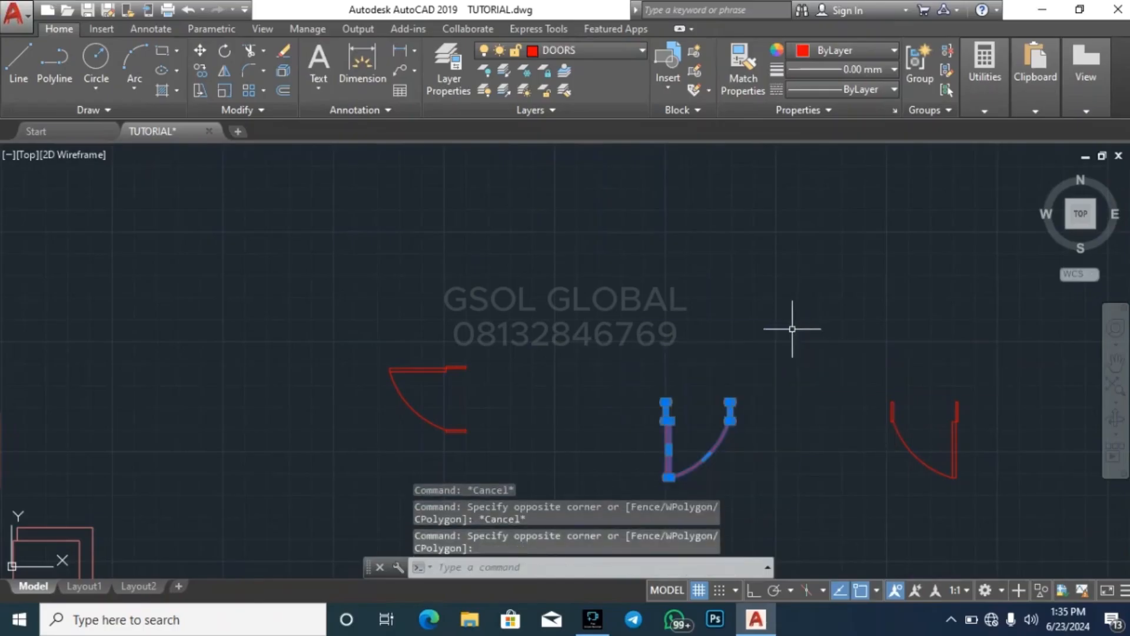
pyautogui.write('co')
pyautogui.press('Return')
pyautogui.scroll(5, 694, 406)
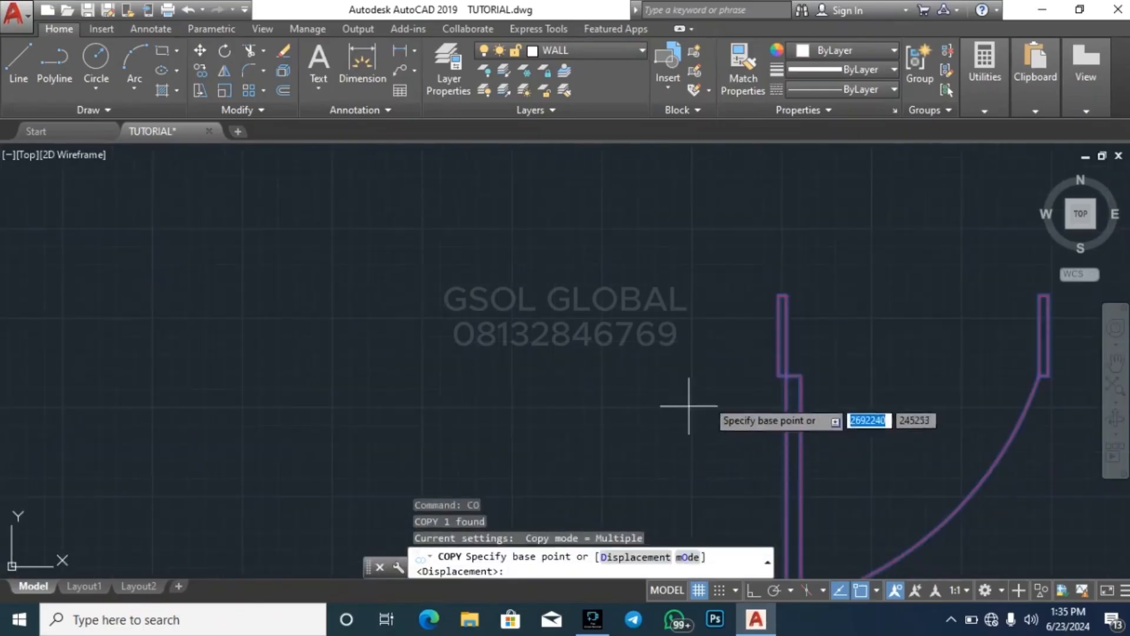
pyautogui.click(782, 374)
pyautogui.scroll(-6, 840, 324)
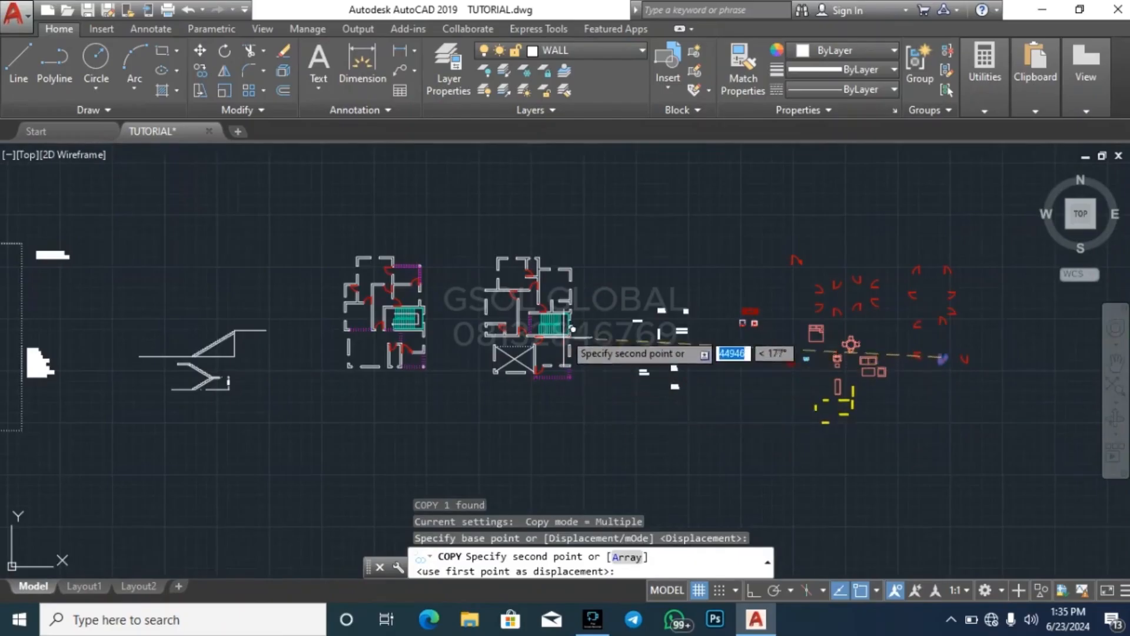
pyautogui.scroll(5, 560, 307)
pyautogui.click(497, 245)
pyautogui.press('Escape')
pyautogui.press('Escape')
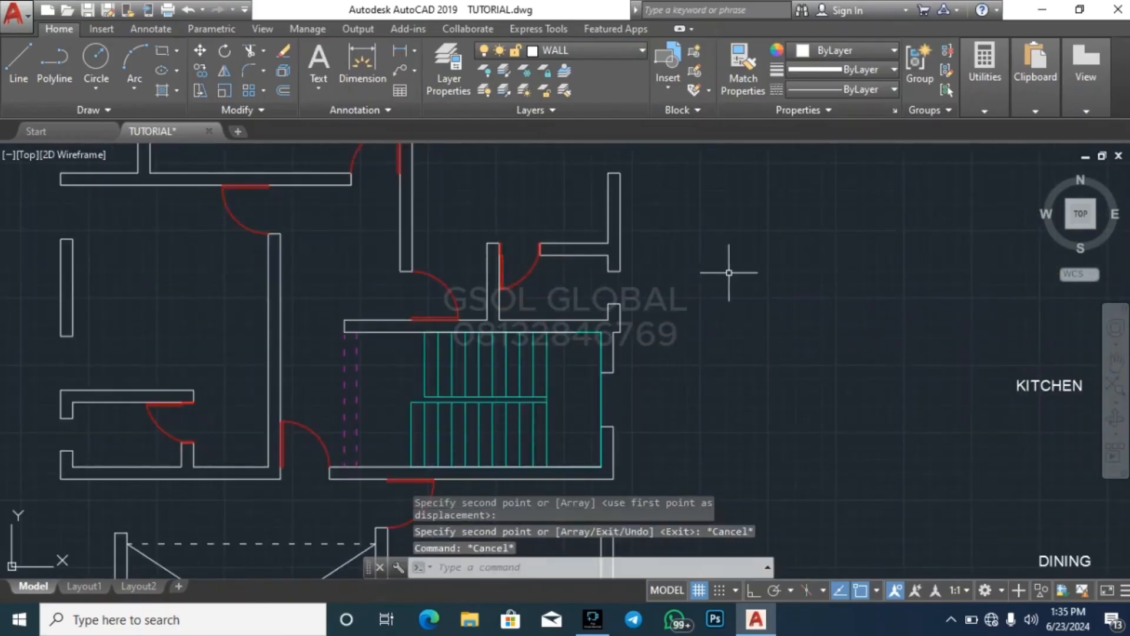
pyautogui.scroll(-4, 736, 269)
pyautogui.scroll(-2, 743, 272)
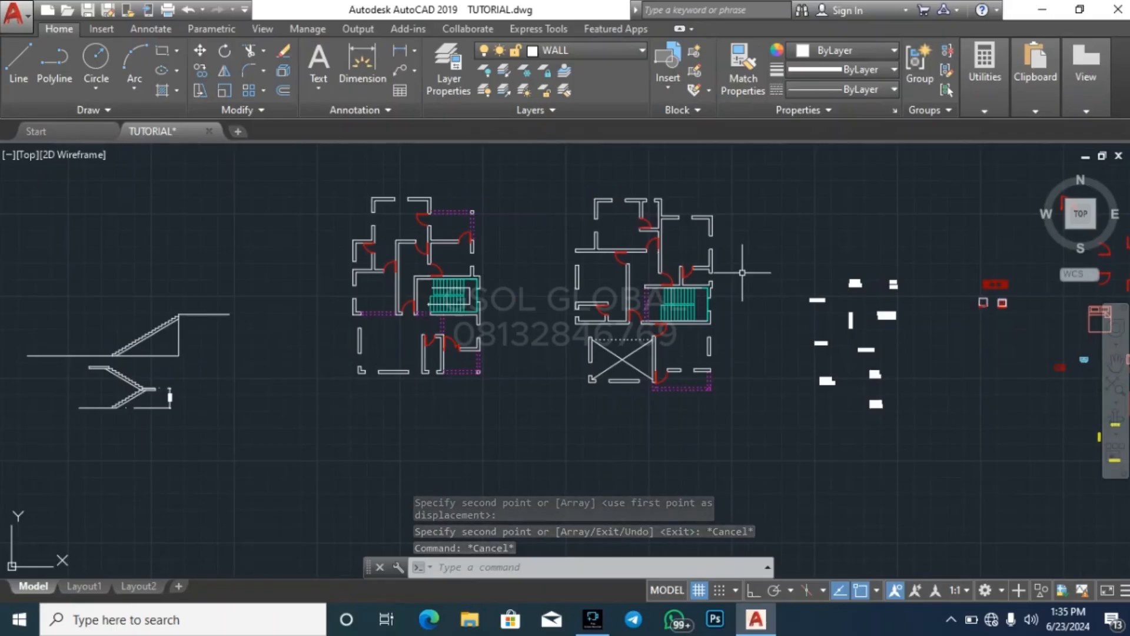
pyautogui.press('Escape')
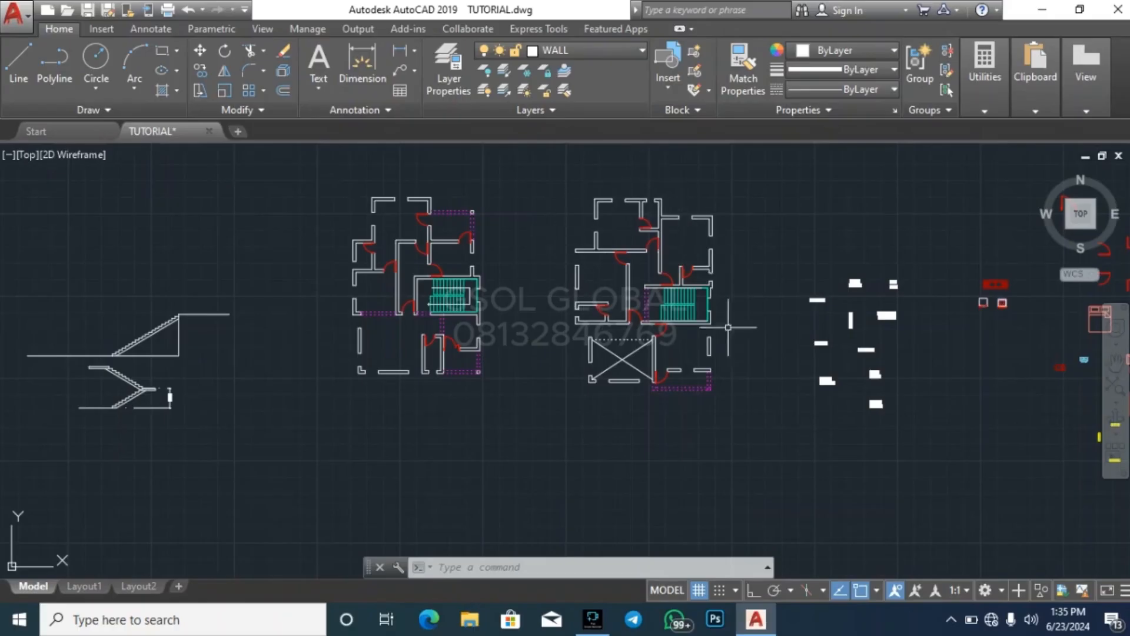
pyautogui.press('Escape')
pyautogui.press('Escape')
pyautogui.press('Escape')
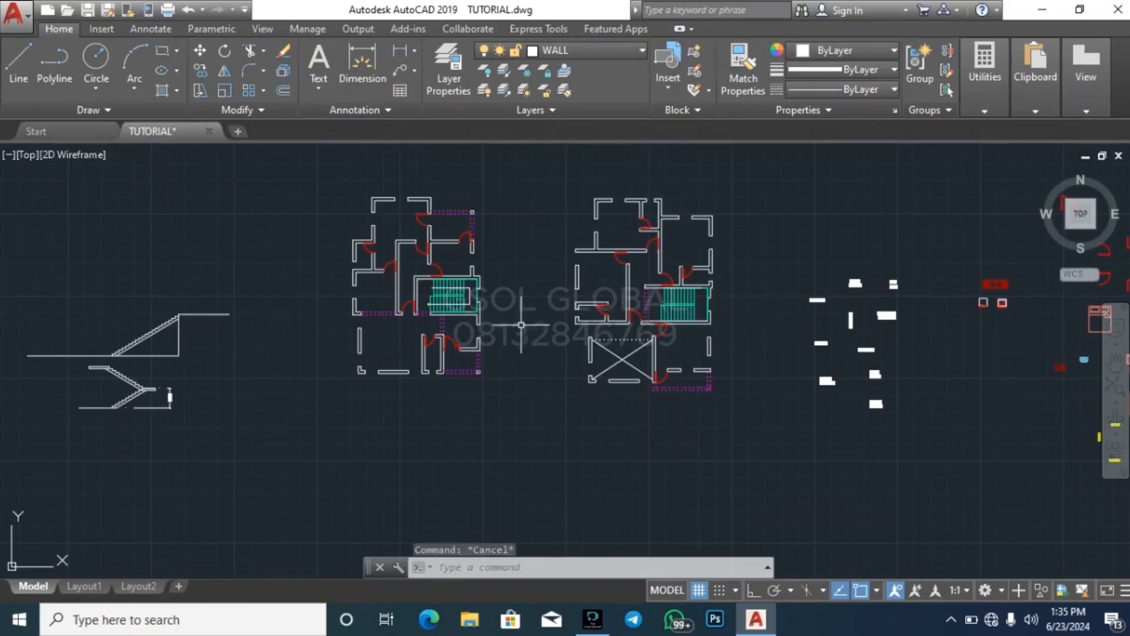
# Copy all seven yellow library windows into the empty area above and between the two floor plans
pyautogui.scroll(-2, 219, 332)
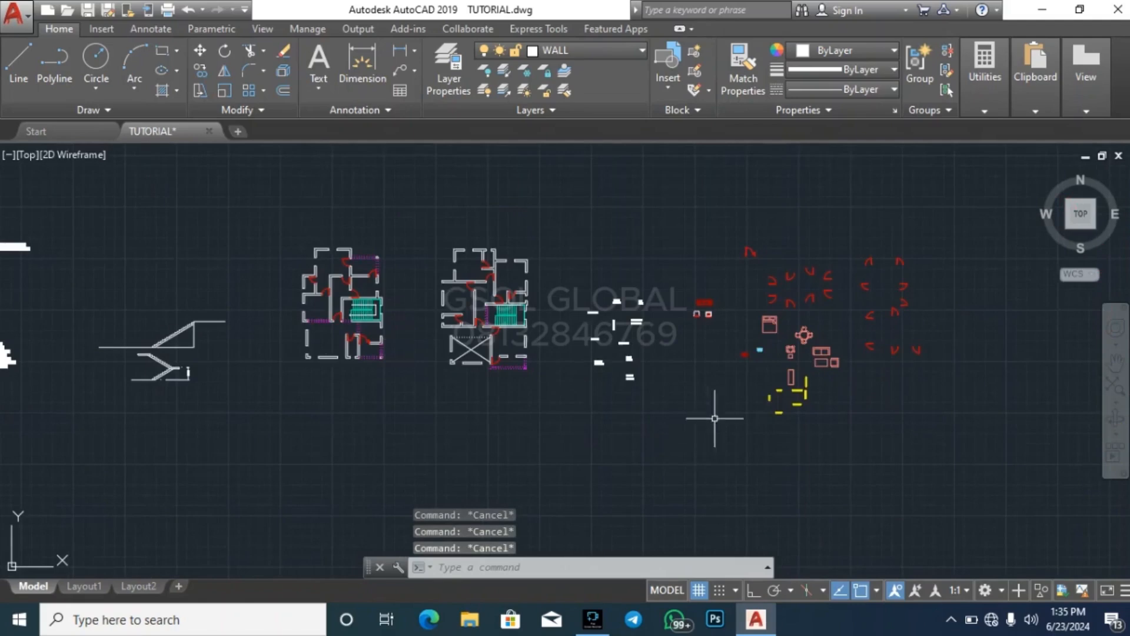
pyautogui.scroll(5, 790, 383)
pyautogui.scroll(-3, 495, 365)
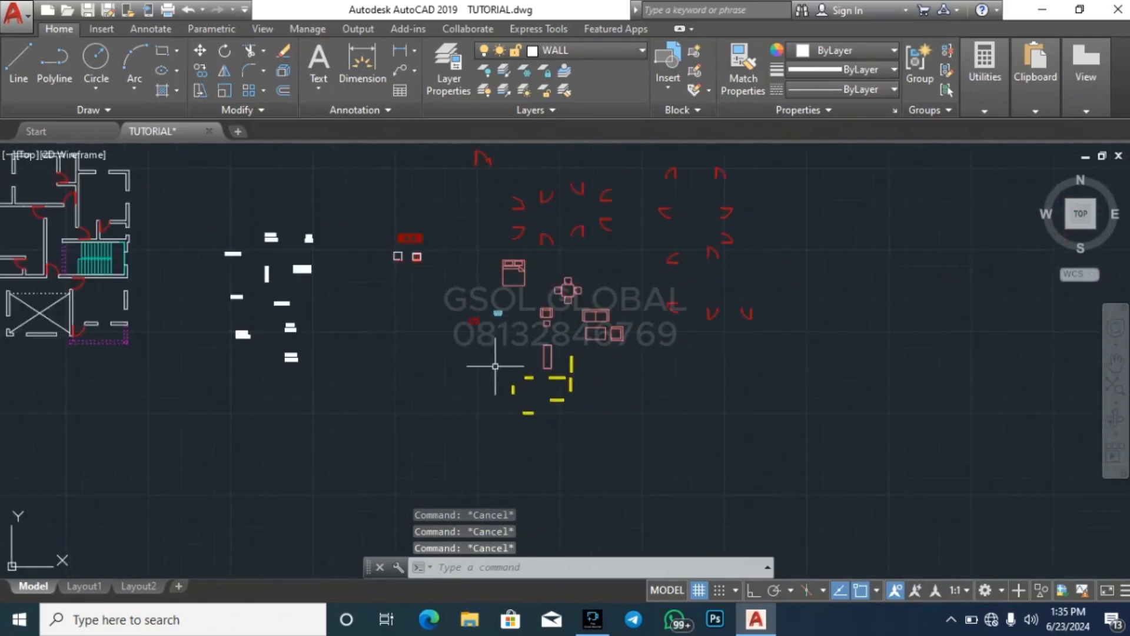
pyautogui.scroll(4, 477, 426)
pyautogui.click(470, 434)
pyautogui.click(711, 312)
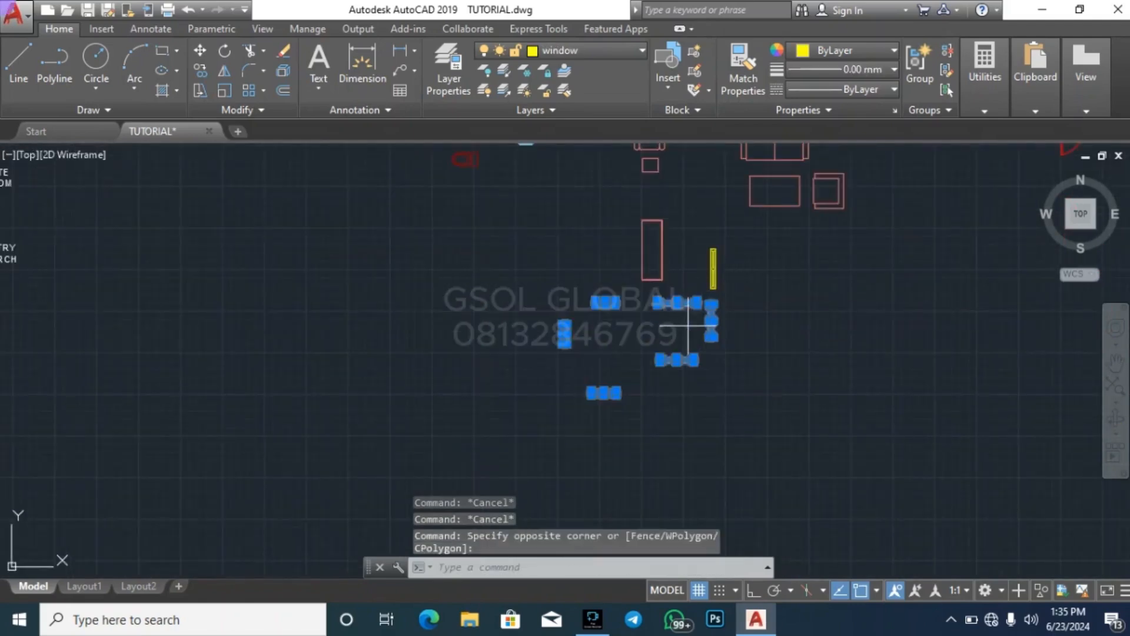
pyautogui.click(687, 326)
pyautogui.click(747, 223)
pyautogui.press('Return')
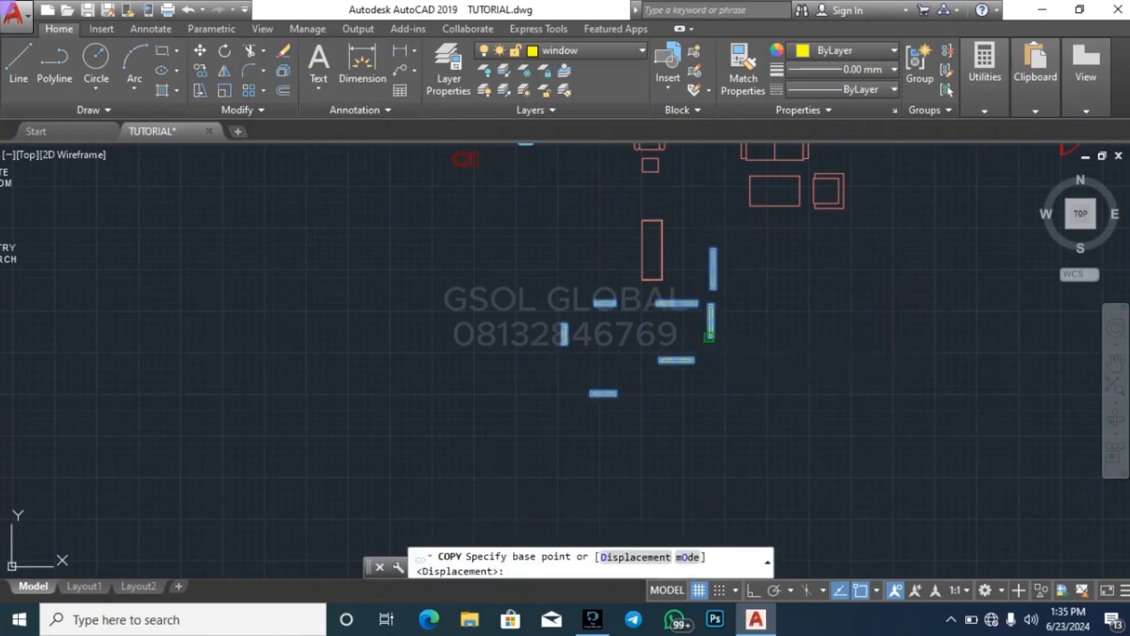
pyautogui.click(711, 341)
pyautogui.scroll(-5, 941, 400)
pyautogui.scroll(6, 682, 275)
pyautogui.click(681, 328)
pyautogui.press('Escape')
pyautogui.press('Escape')
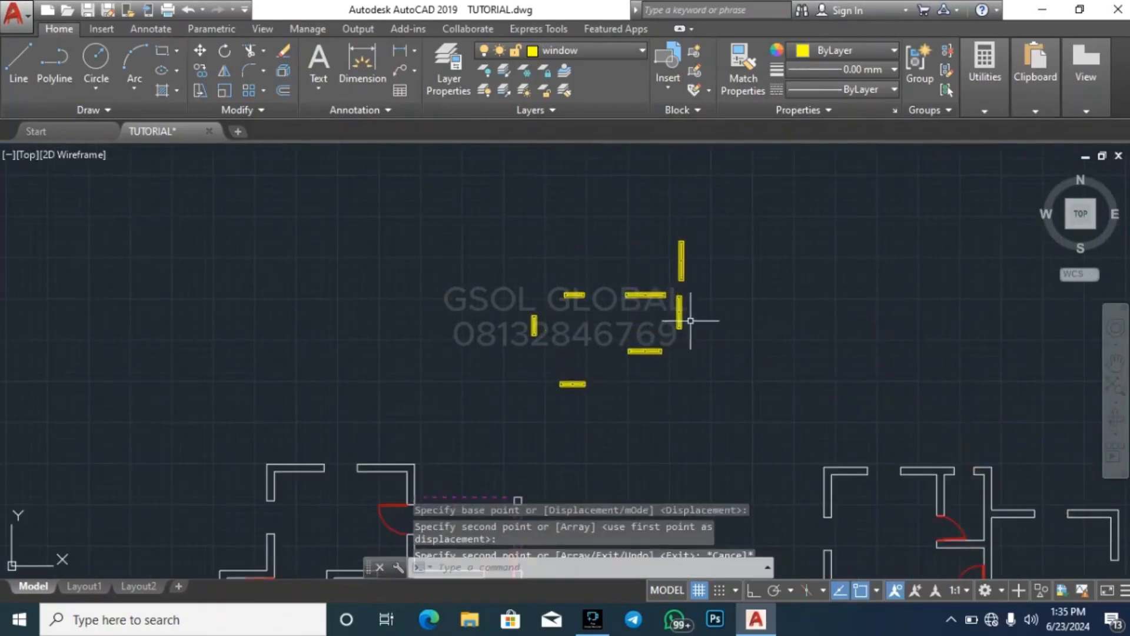
# Measure the length of the copied horizontal two-pane window directly below the longest horizontal one
pyautogui.scroll(-4, 638, 244)
pyautogui.press('Escape')
pyautogui.press('Escape')
pyautogui.scroll(5, 551, 328)
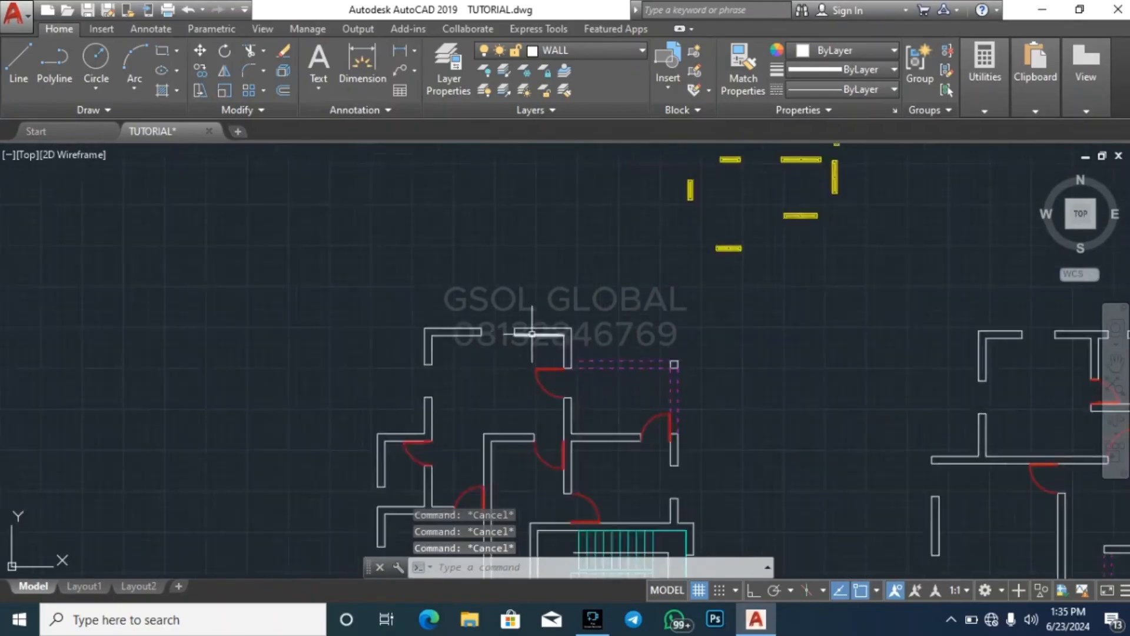
pyautogui.scroll(-5, 569, 322)
pyautogui.scroll(7, 569, 322)
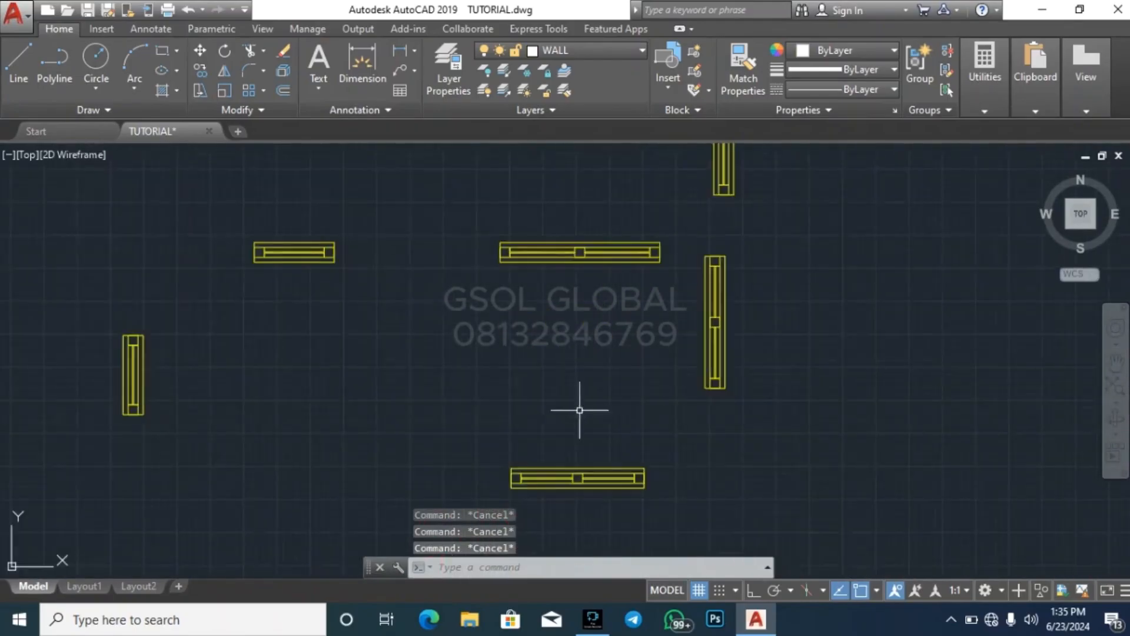
pyautogui.moveTo(987, 100)
pyautogui.click(998, 137)
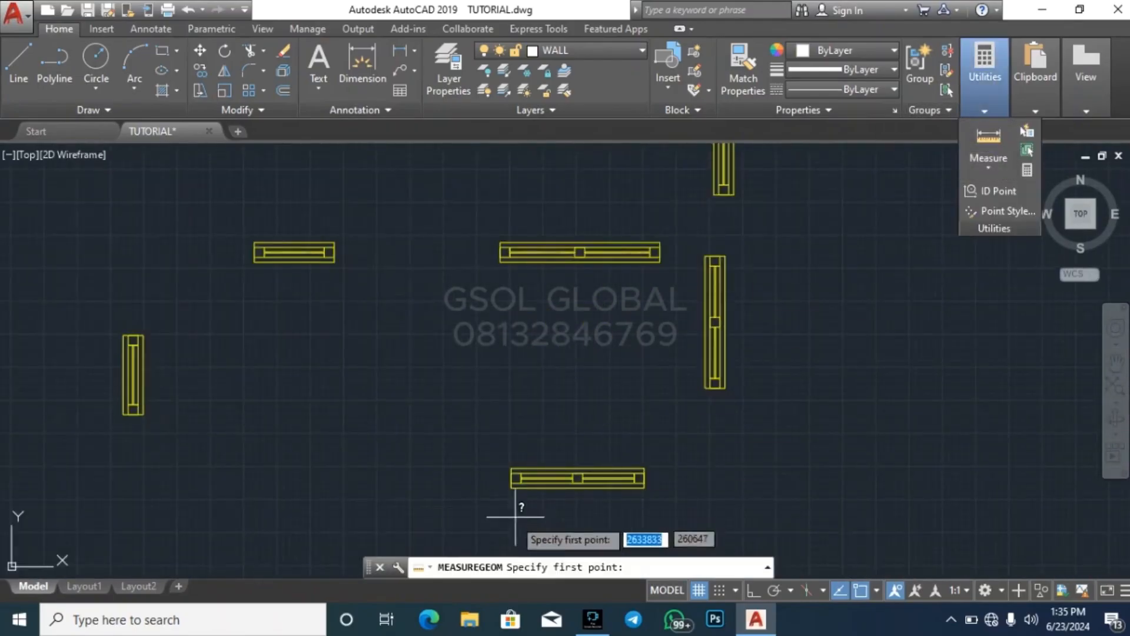
pyautogui.scroll(4, 515, 492)
pyautogui.click(506, 430)
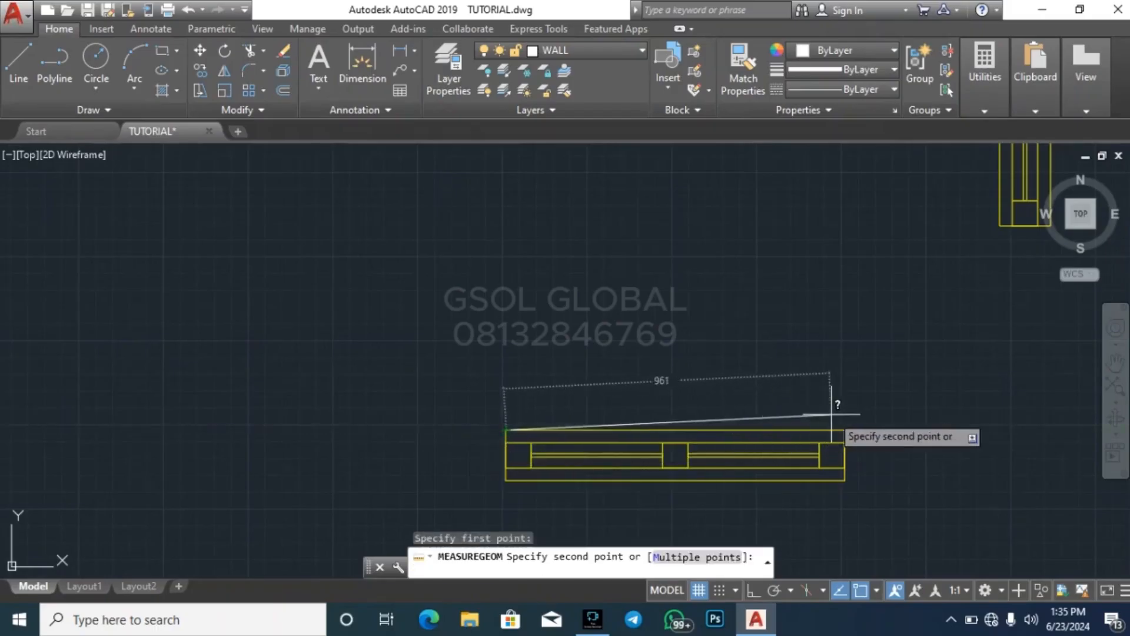
pyautogui.press('Escape')
# Copy the horizontal two-pane window below the longest one into the opening in the ground floor's uppermost wall
pyautogui.scroll(-4, 456, 422)
pyautogui.click(456, 422)
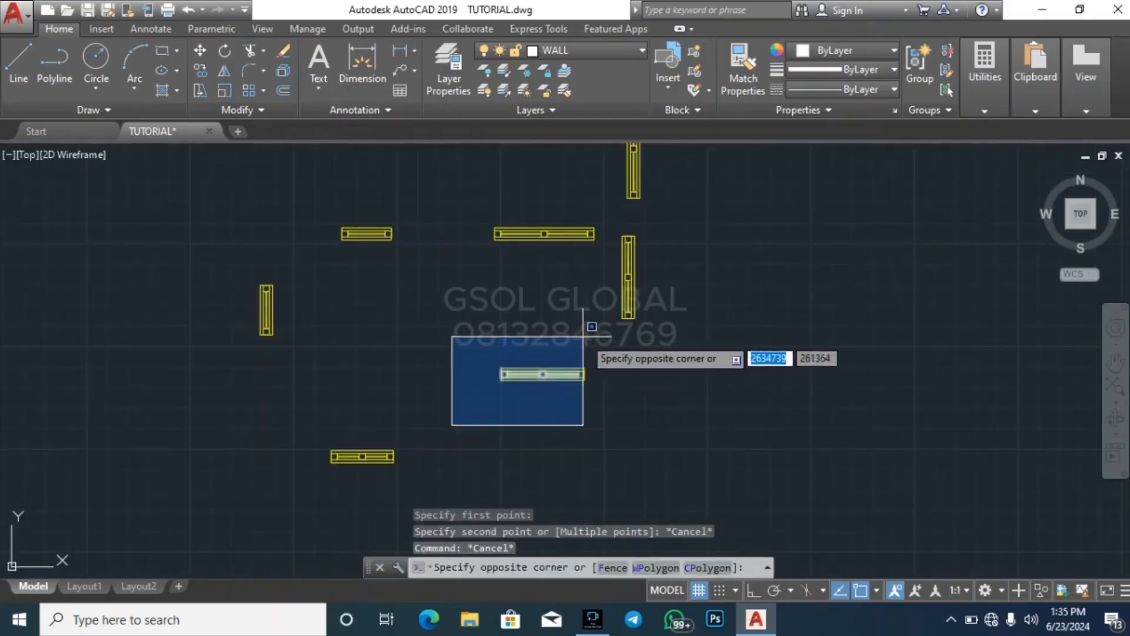
pyautogui.click(589, 330)
pyautogui.write('co')
pyautogui.press('Return')
pyautogui.scroll(5, 498, 368)
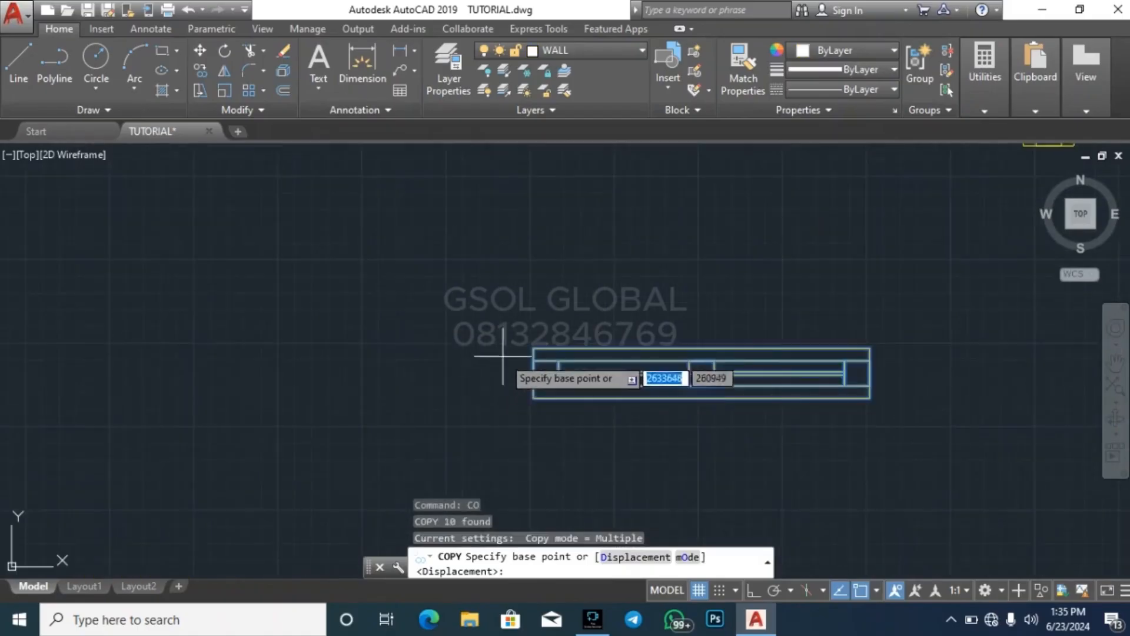
pyautogui.click(532, 348)
pyautogui.scroll(-7, 723, 265)
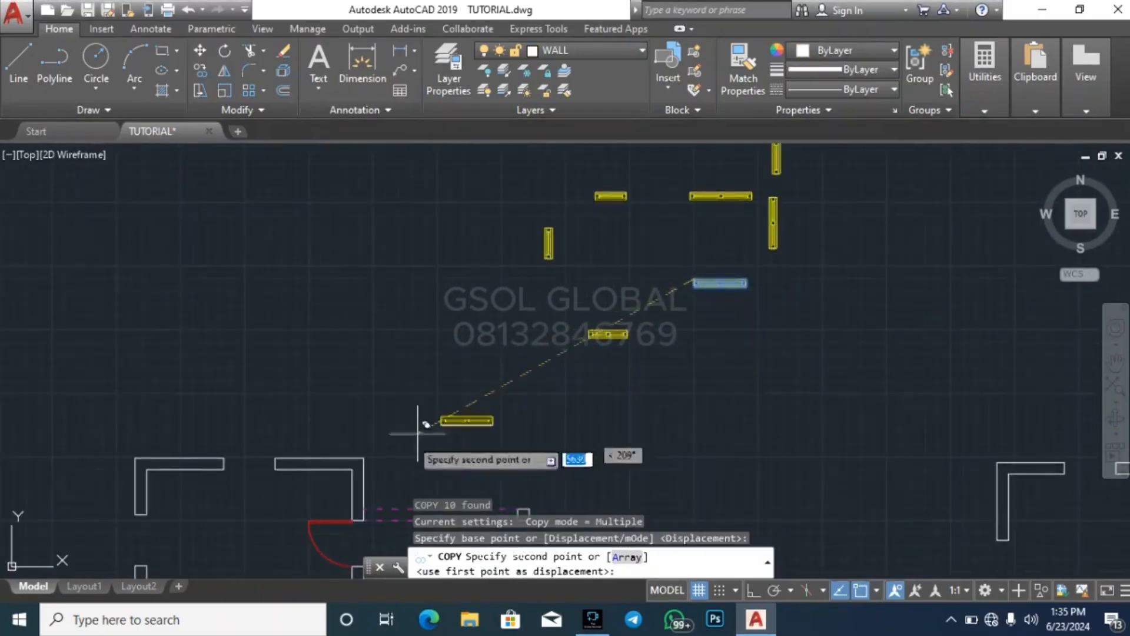
pyautogui.click(231, 461)
pyautogui.scroll(-3, 452, 312)
pyautogui.scroll(-3, 453, 321)
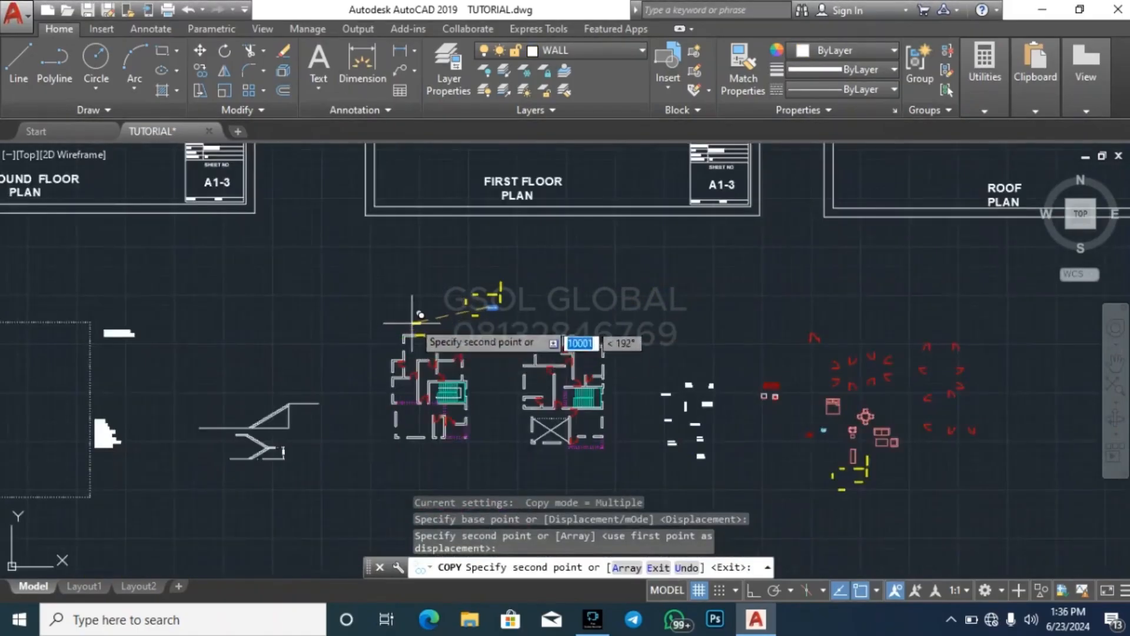
pyautogui.scroll(5, 412, 321)
pyautogui.press('Escape')
pyautogui.scroll(3, 398, 442)
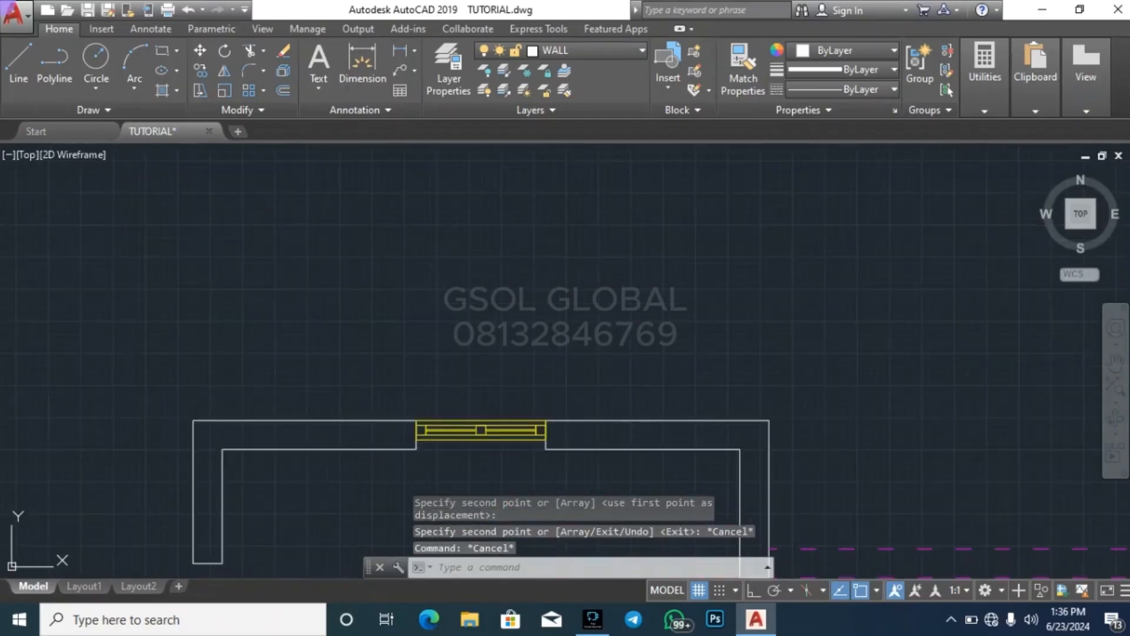
# Delete the window placed in the ground floor's uppermost wall opening
pyautogui.click(398, 449)
pyautogui.press('Escape')
pyautogui.press('Escape')
pyautogui.scroll(3, 403, 443)
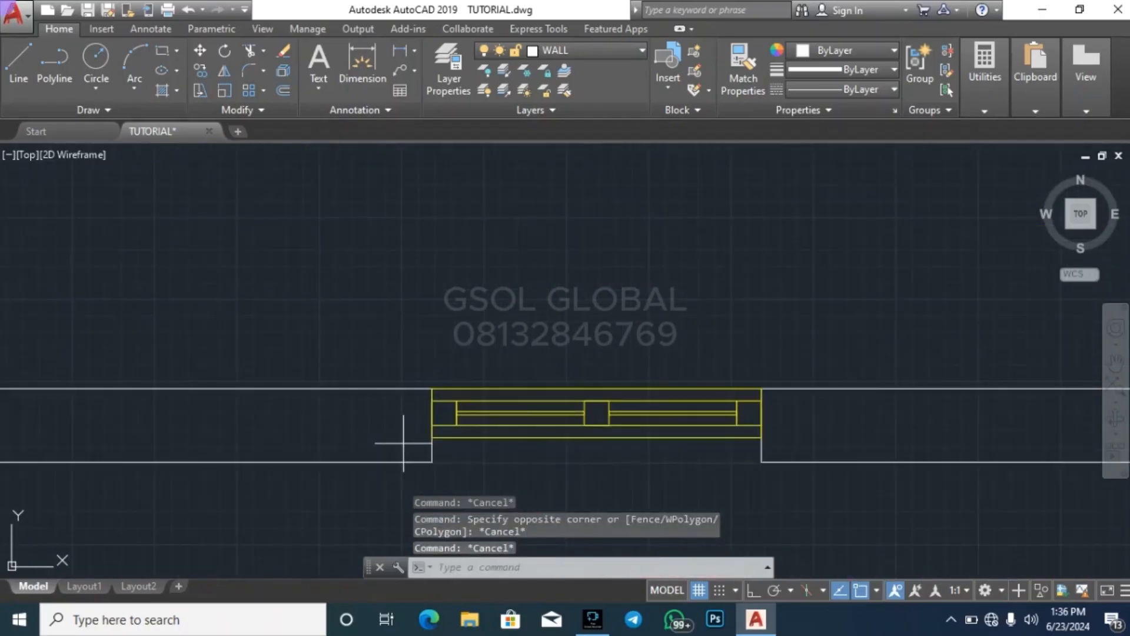
pyautogui.click(404, 443)
pyautogui.click(792, 341)
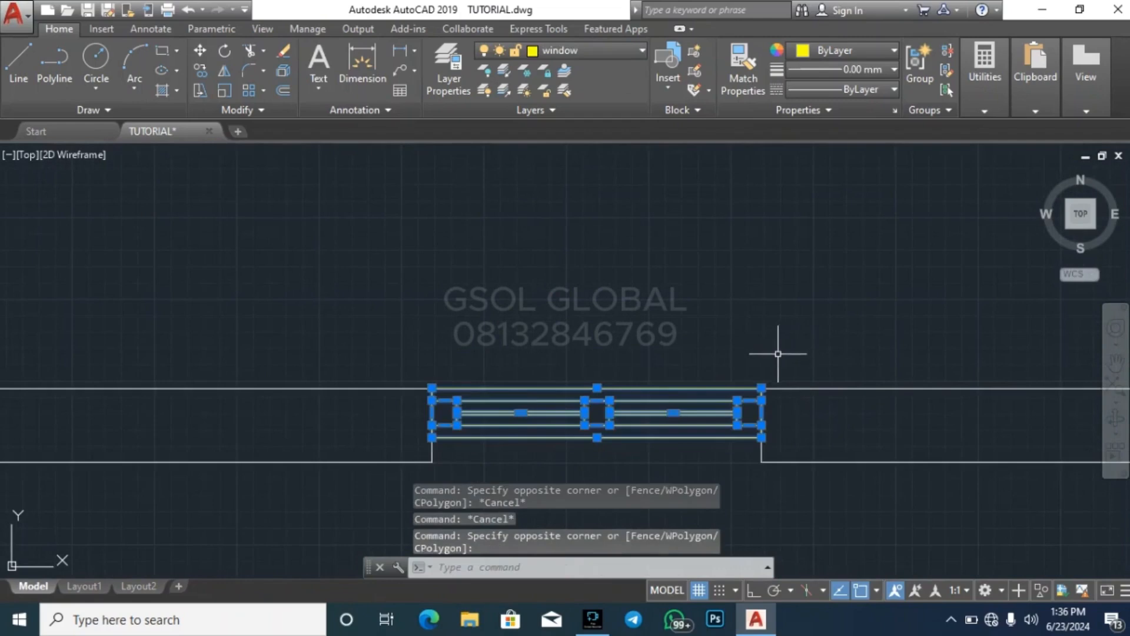
pyautogui.press('Delete')
pyautogui.scroll(-3, 341, 441)
pyautogui.press('Escape')
pyautogui.press('Escape')
pyautogui.press('Escape')
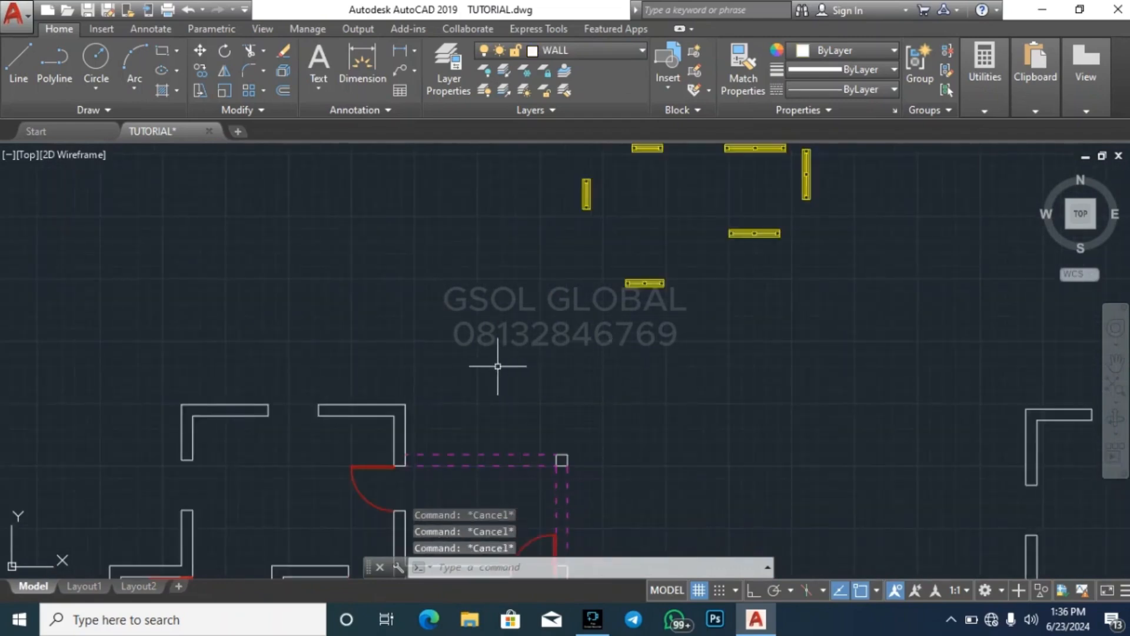
# Calculate the window's scale factor from the values 225 and 150 with the built-in calculator
pyautogui.scroll(-4, 497, 366)
pyautogui.scroll(5, 599, 324)
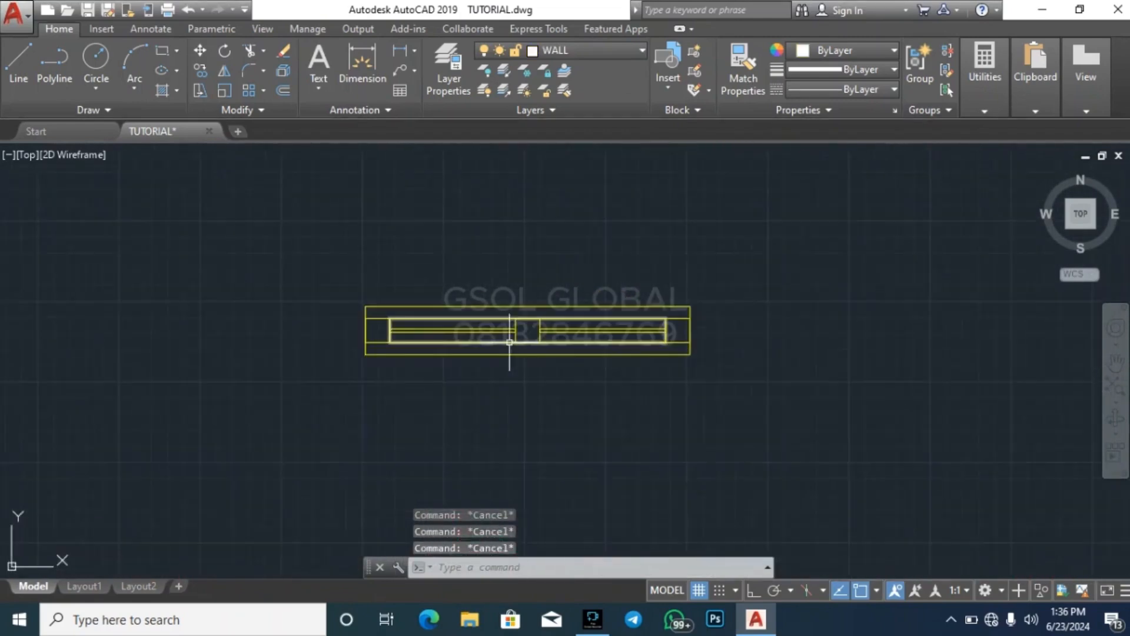
pyautogui.click(983, 112)
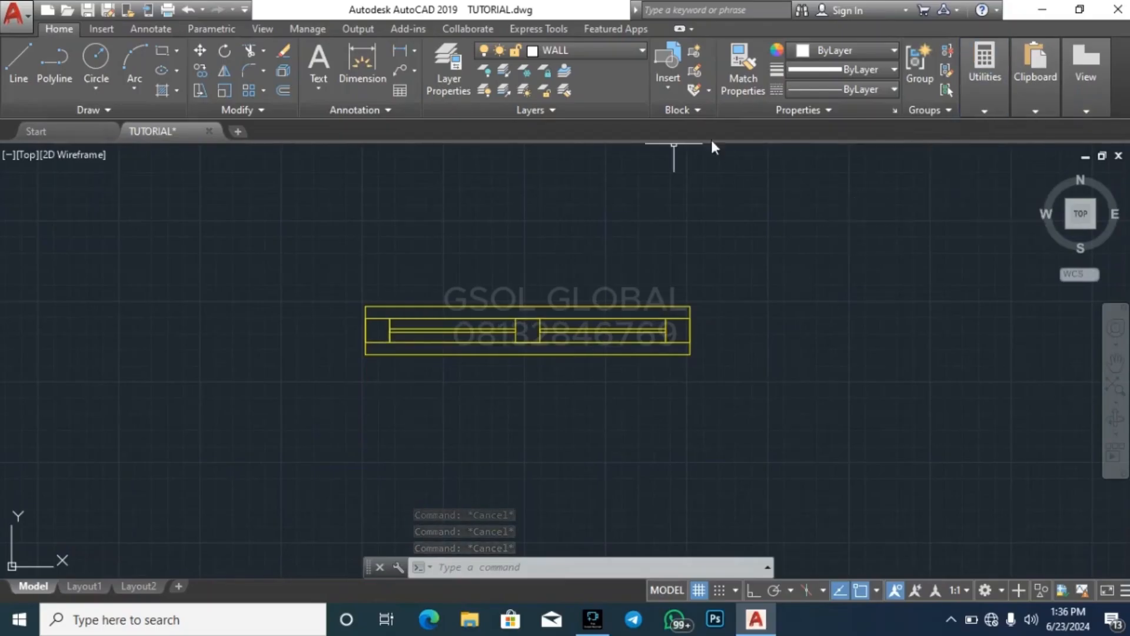
pyautogui.click(1004, 101)
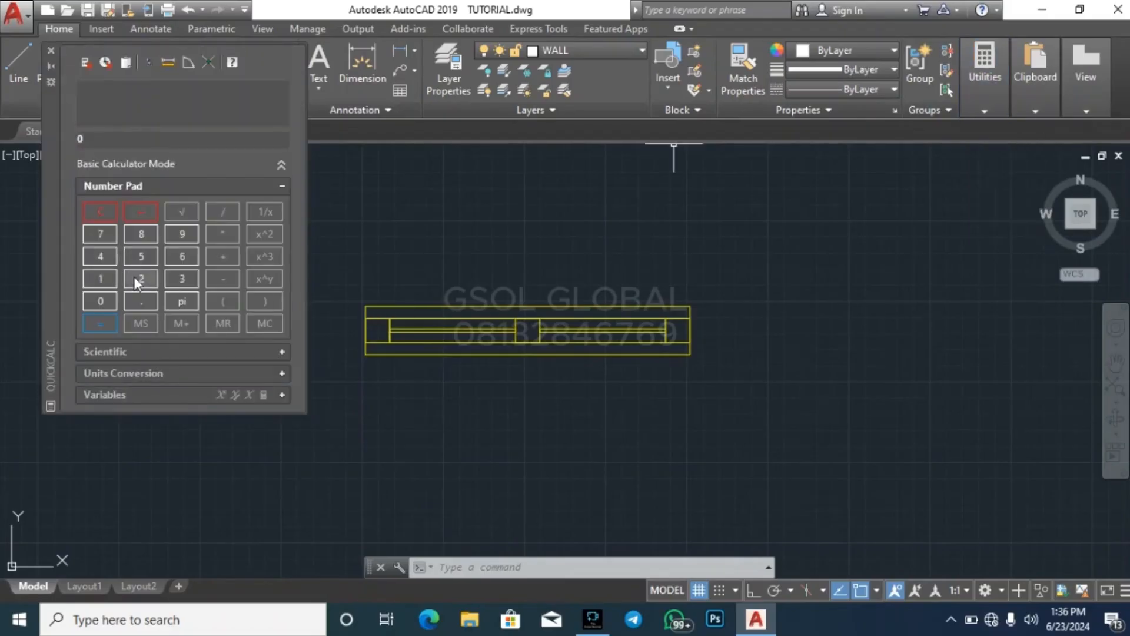
pyautogui.doubleClick(144, 280)
pyautogui.click(143, 266)
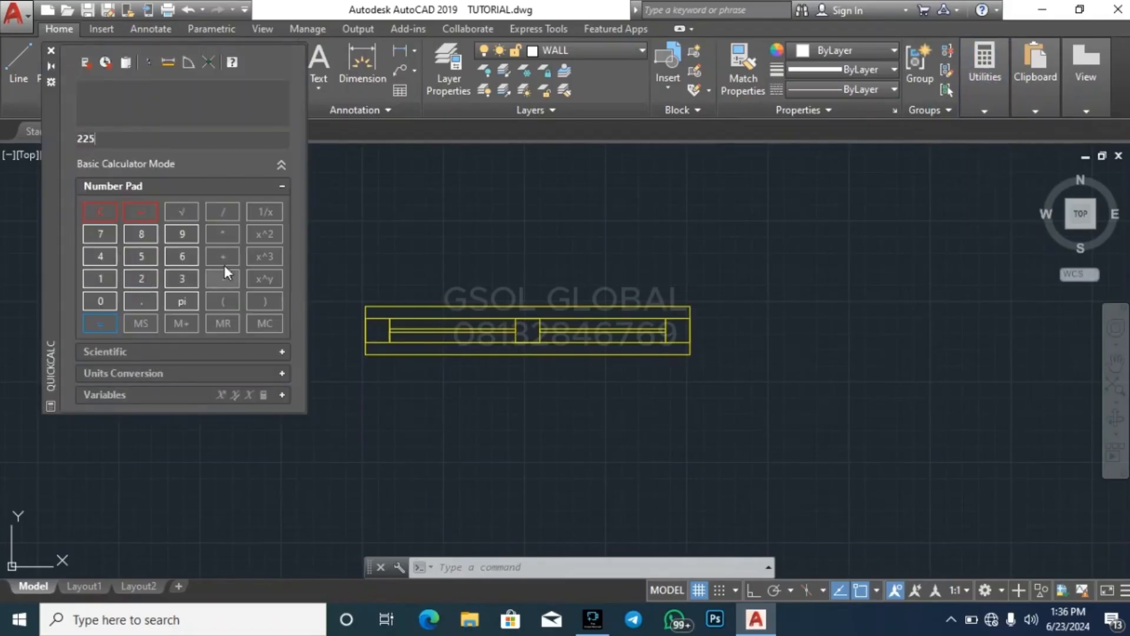
pyautogui.click(97, 279)
pyautogui.click(149, 253)
pyautogui.click(108, 297)
pyautogui.click(113, 322)
pyautogui.click(51, 51)
pyautogui.click(312, 367)
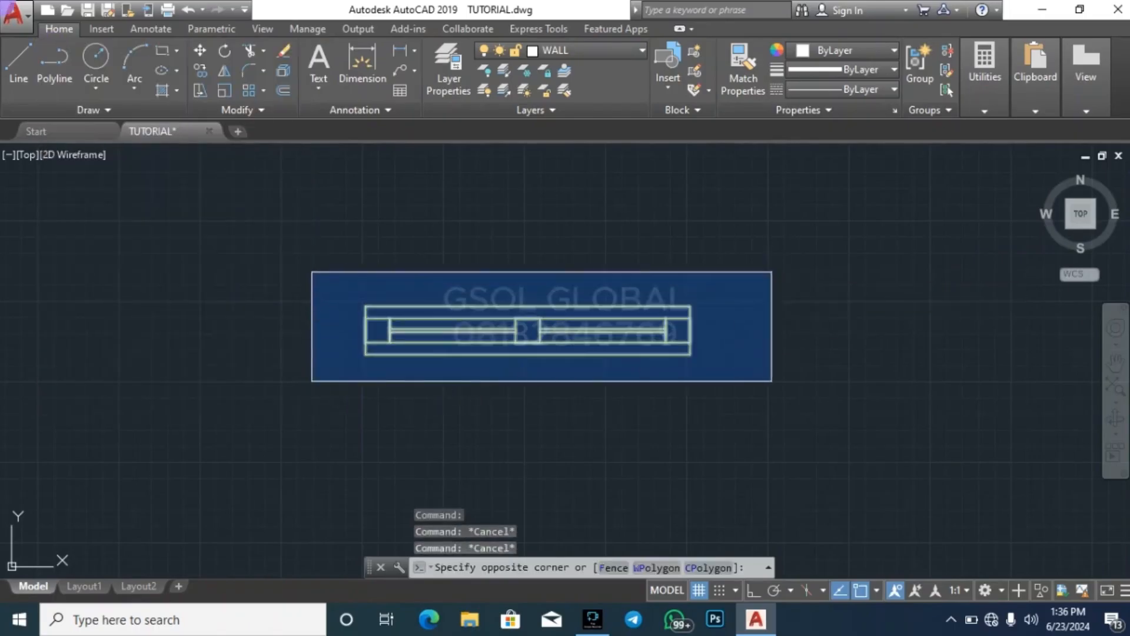
pyautogui.click(771, 270)
pyautogui.press('Escape')
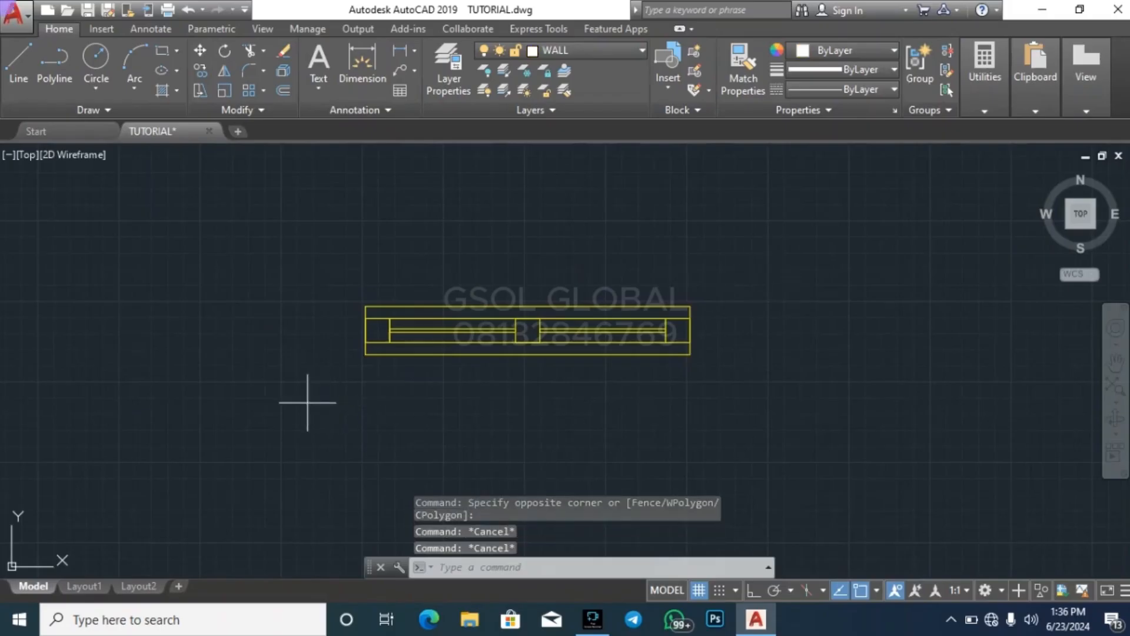
pyautogui.click(308, 403)
pyautogui.click(707, 227)
pyautogui.press('Escape')
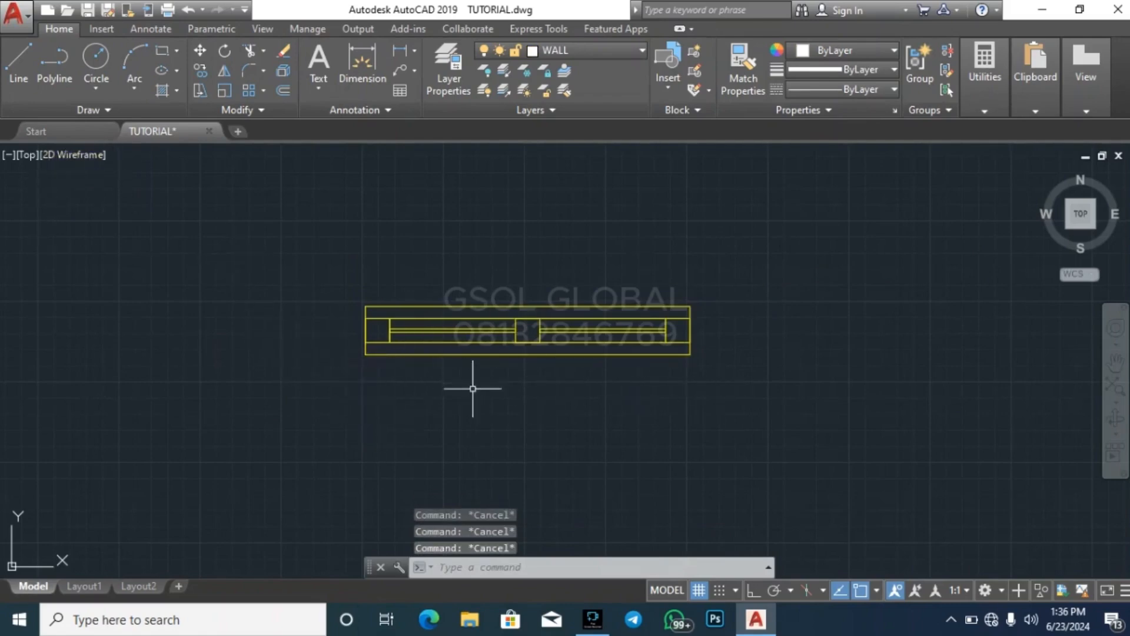
pyautogui.click(246, 418)
pyautogui.click(720, 225)
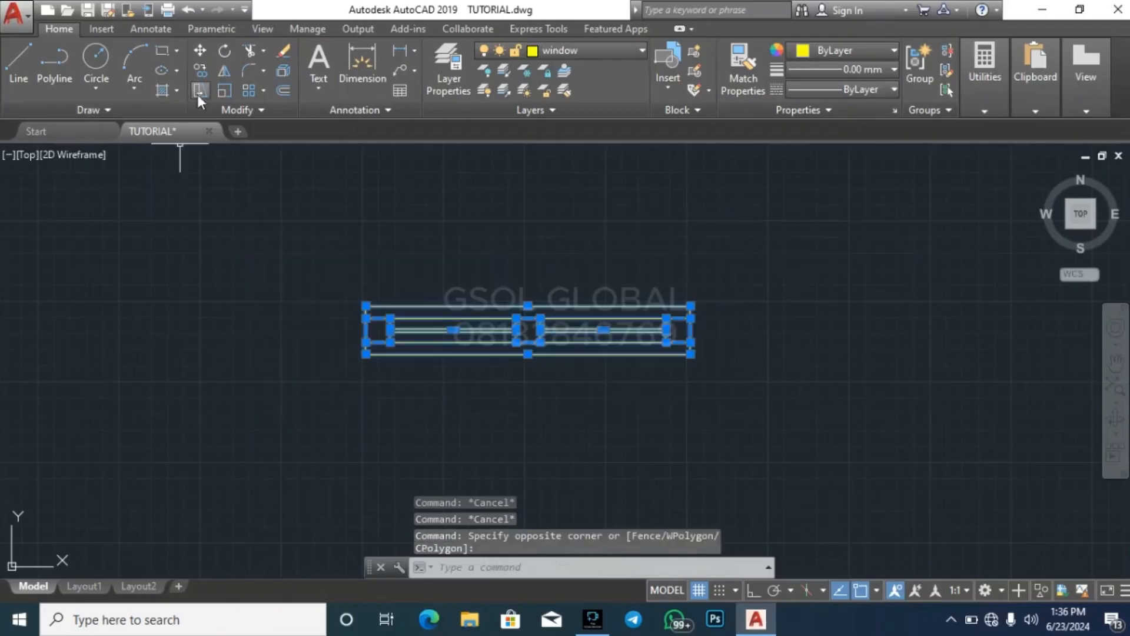
pyautogui.click(226, 94)
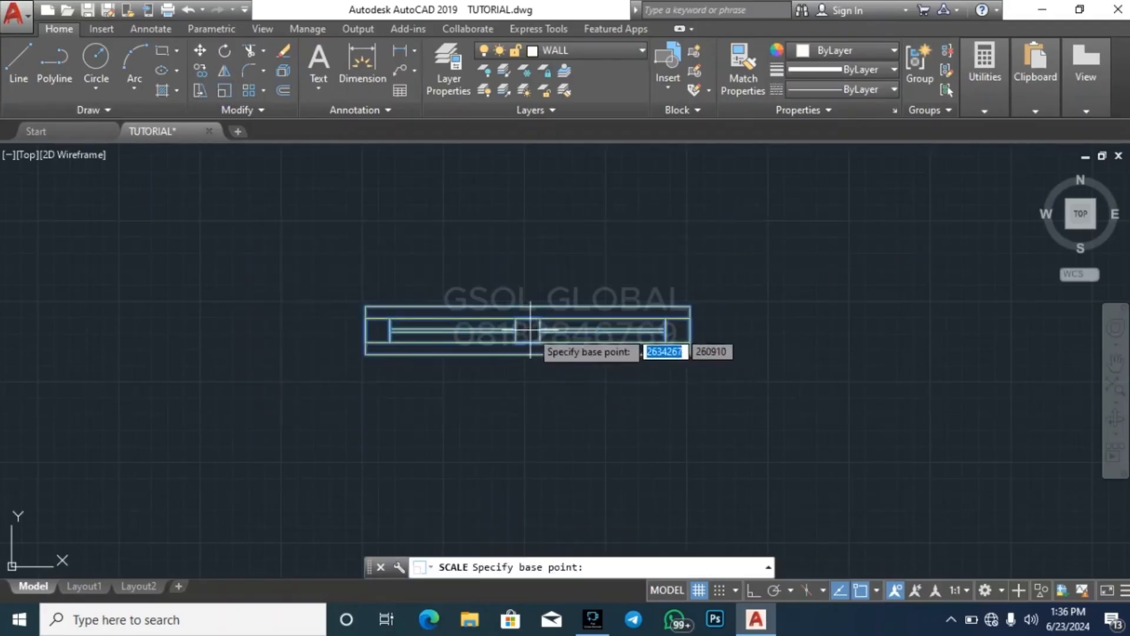
pyautogui.click(528, 329)
pyautogui.press('Escape')
# Scale the whole copied horizontal two-pane window by a factor of 1.5 about its centre
pyautogui.click(247, 422)
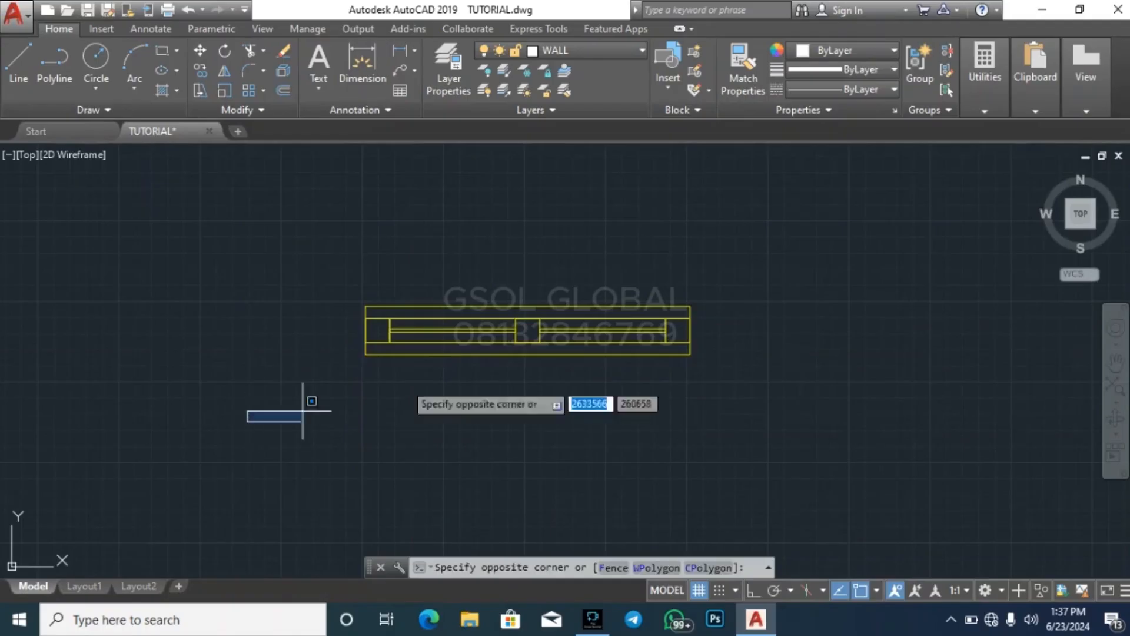
pyautogui.click(813, 232)
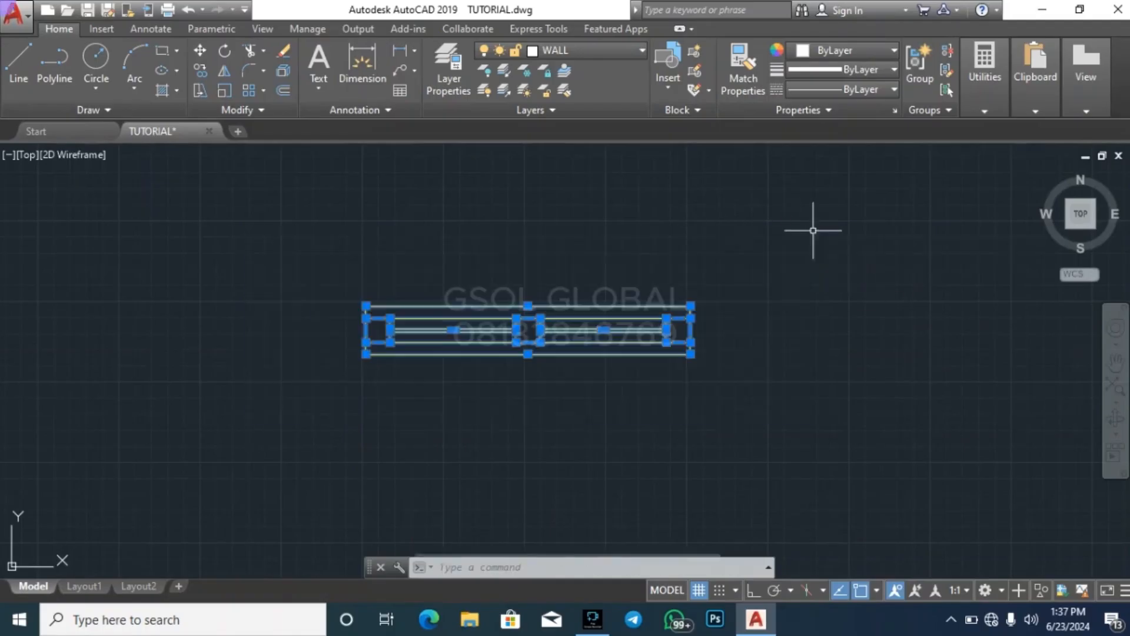
pyautogui.click(222, 91)
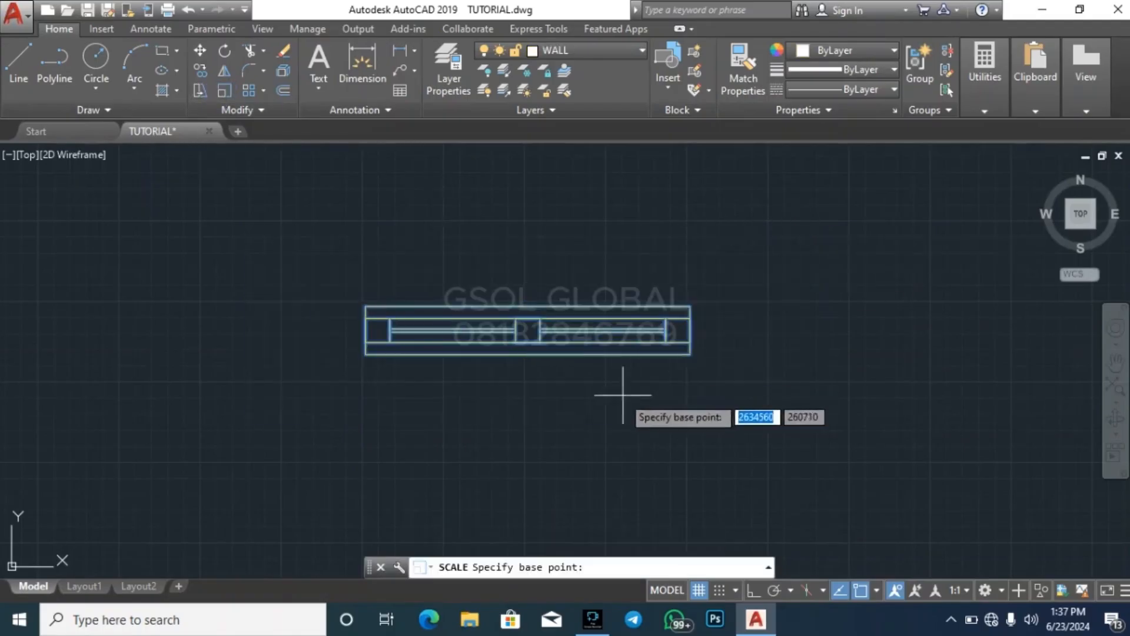
pyautogui.click(527, 329)
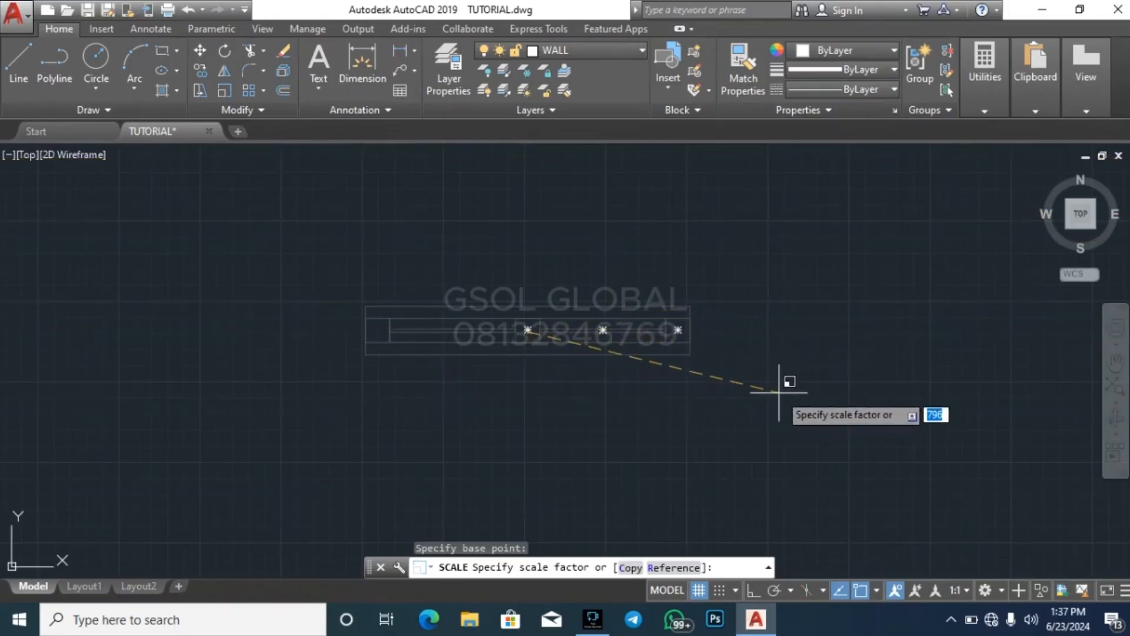
pyautogui.write('1.5')
pyautogui.press('Return')
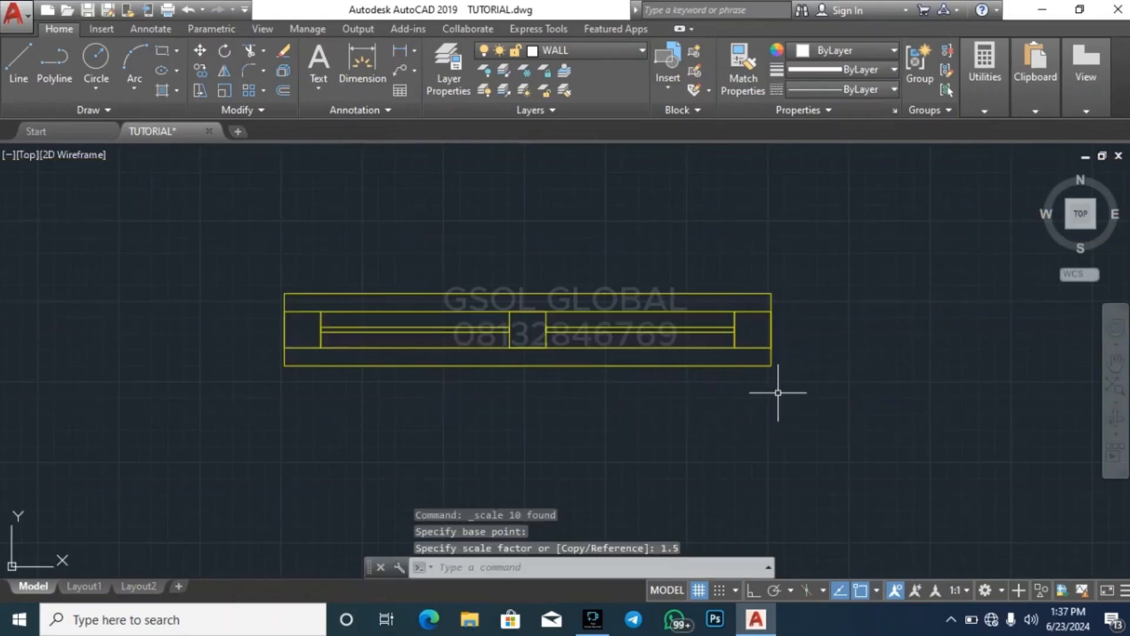
pyautogui.press('Escape')
# Measure the thickness and the length of the enlarged two-pane window
pyautogui.click(972, 92)
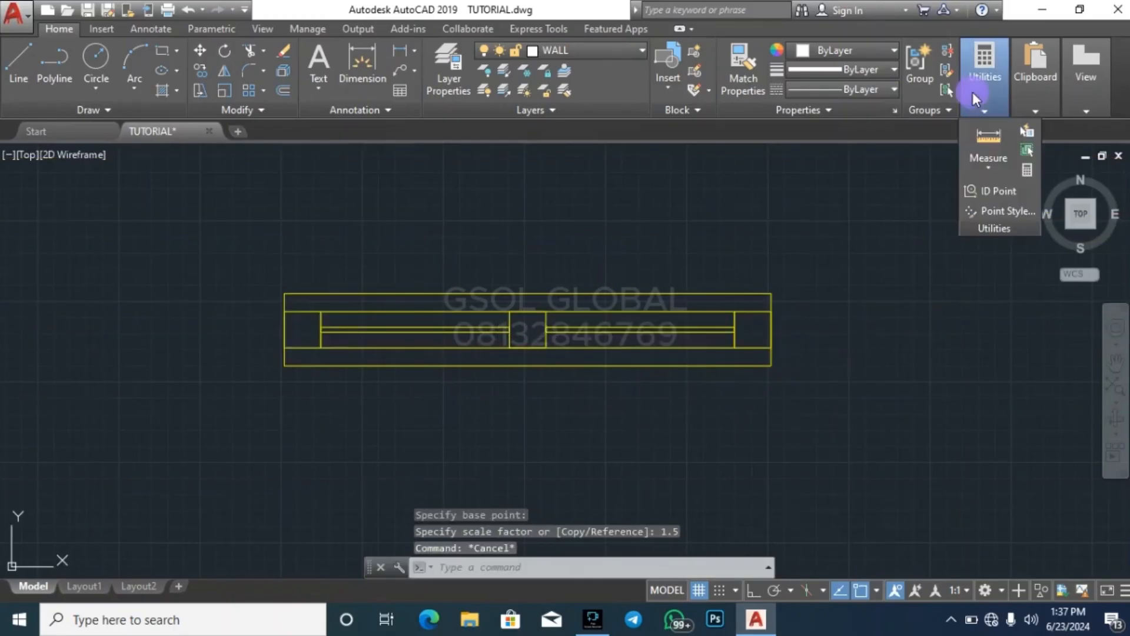
pyautogui.click(992, 140)
pyautogui.click(285, 293)
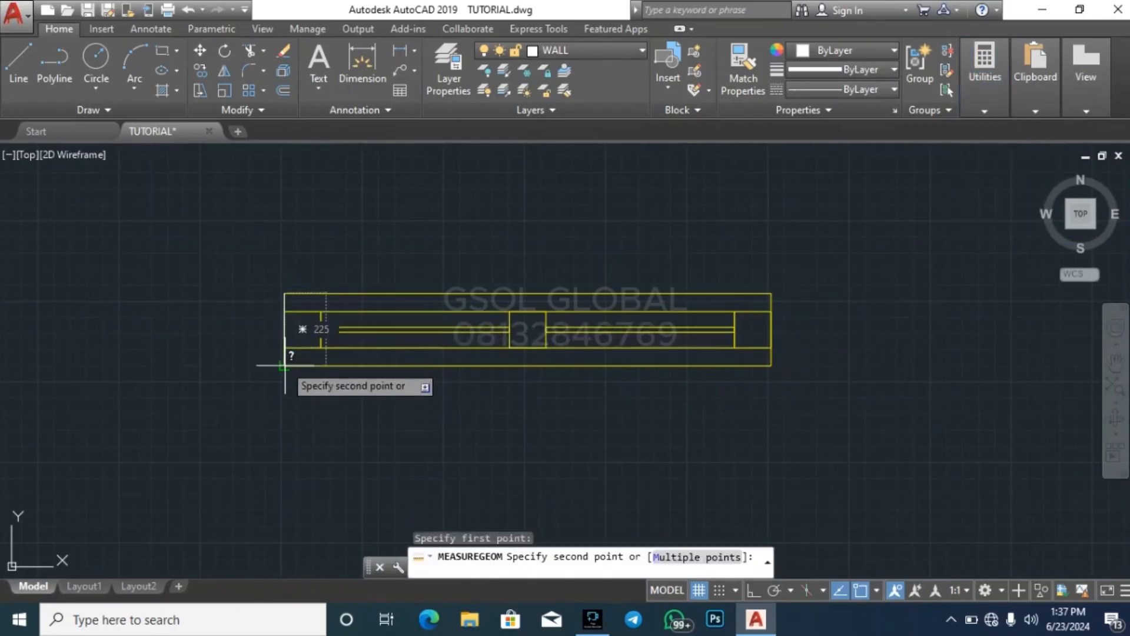
pyautogui.press('Escape')
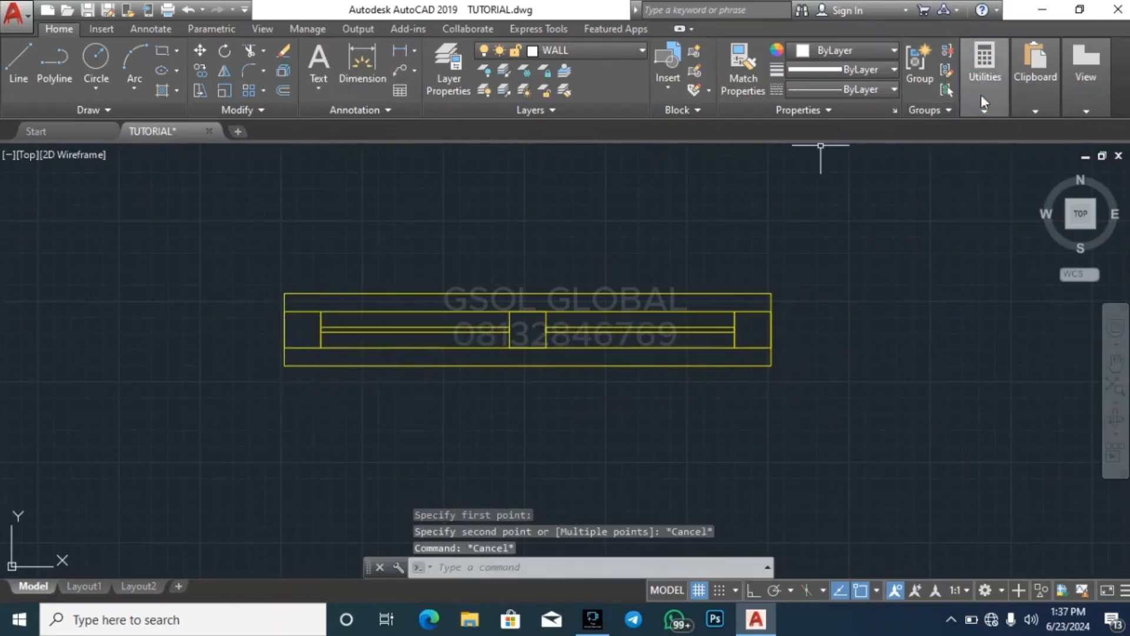
pyautogui.click(982, 99)
pyautogui.click(991, 140)
pyautogui.click(283, 293)
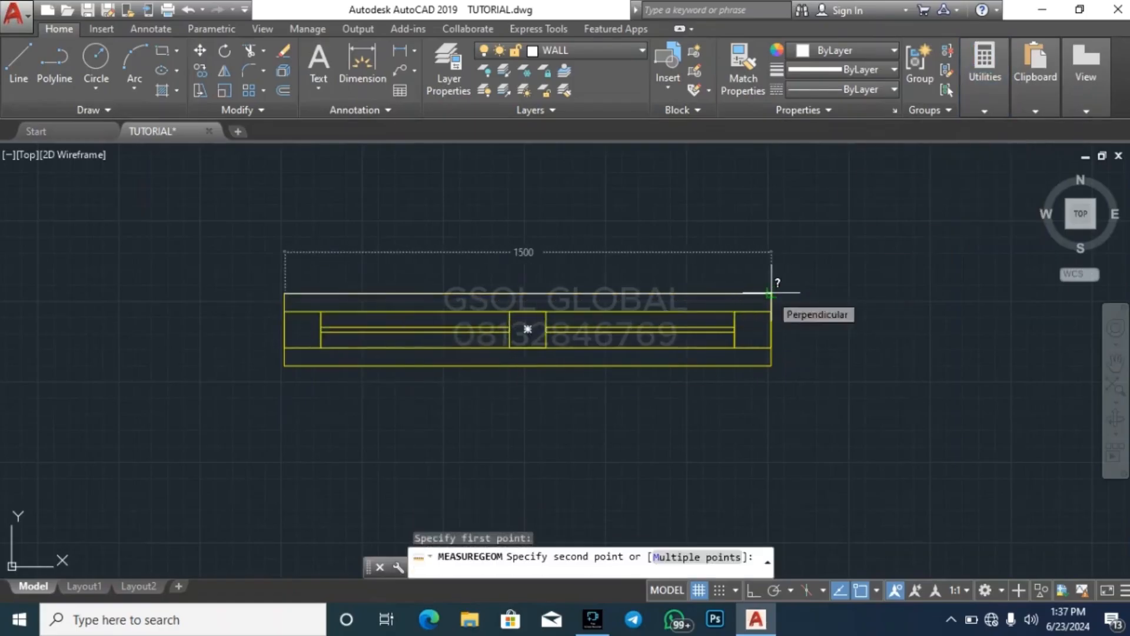
pyautogui.press('Escape')
pyautogui.press('Escape')
pyautogui.press('Escape')
# Stretch the right end of the enlarged two-pane window inward by 250 with Ortho mode on
pyautogui.click(887, 434)
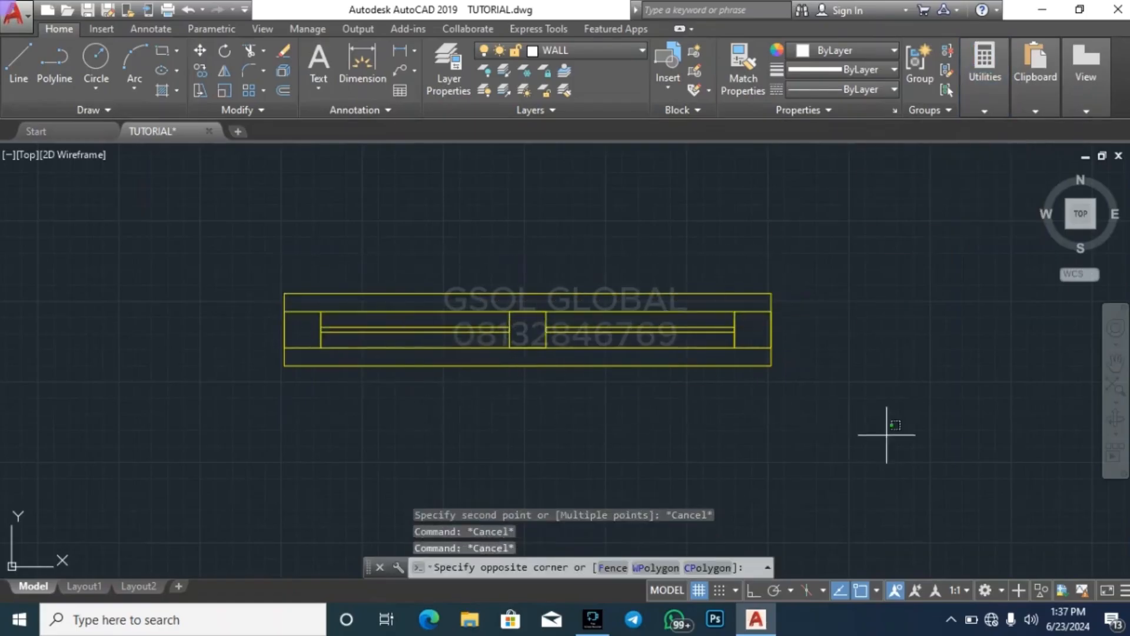
pyautogui.click(727, 277)
pyautogui.click(201, 90)
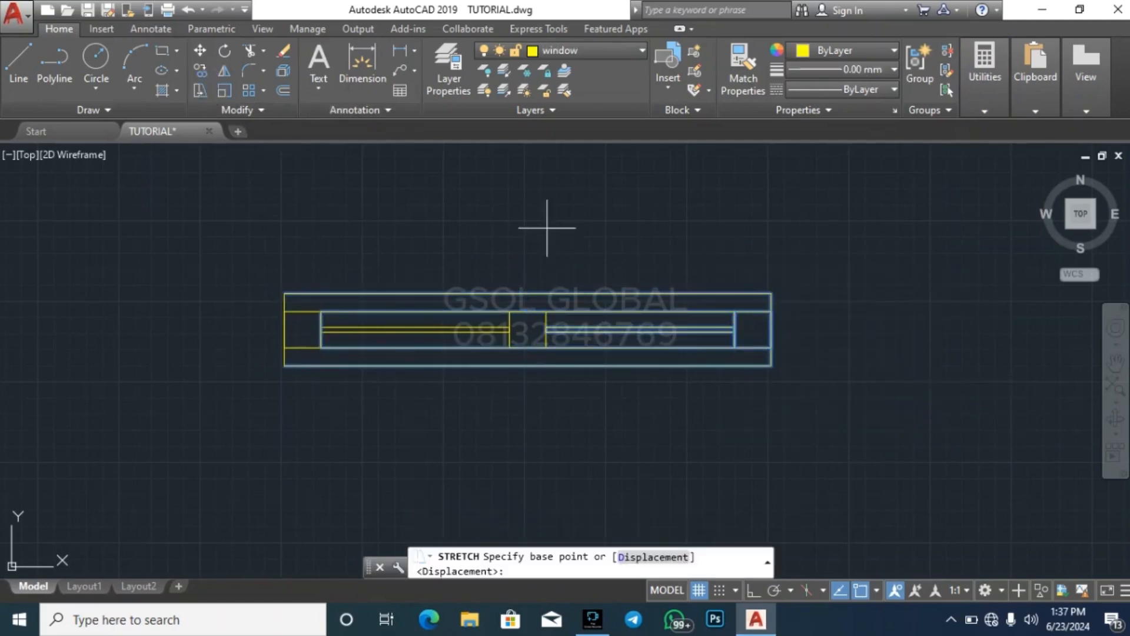
pyautogui.click(779, 251)
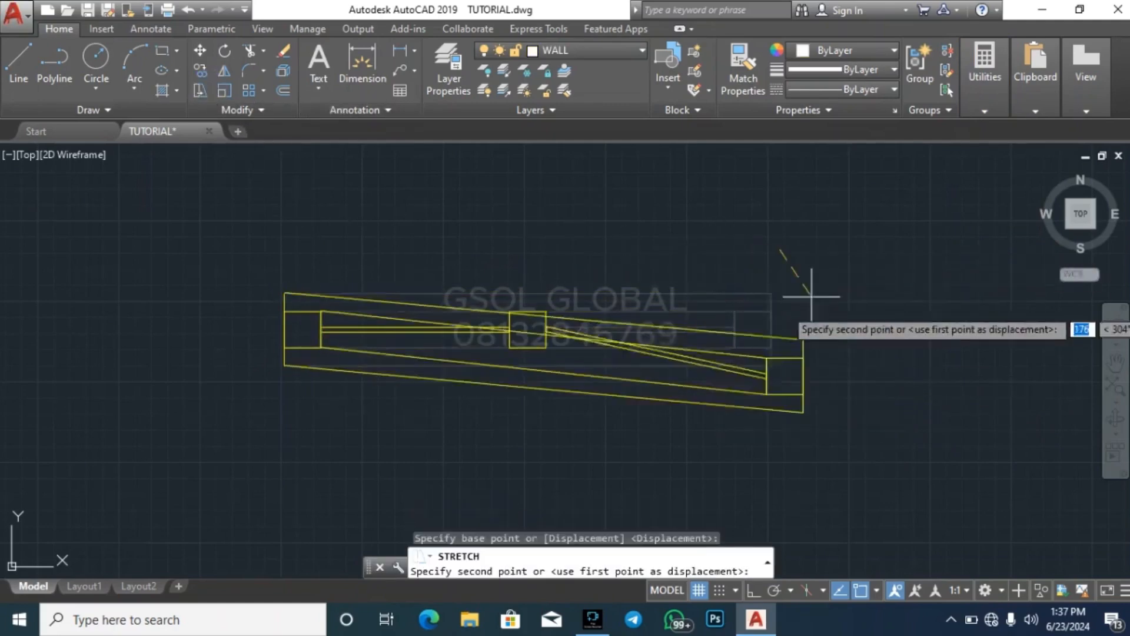
pyautogui.click(754, 591)
pyautogui.write('25')
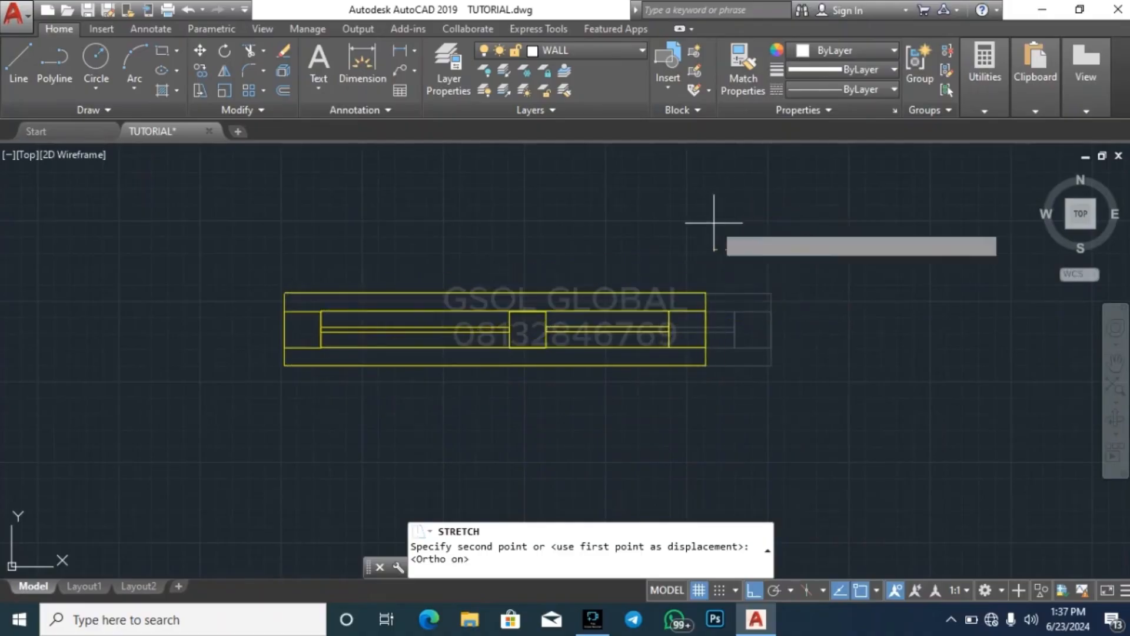
pyautogui.write('0')
pyautogui.press('Return')
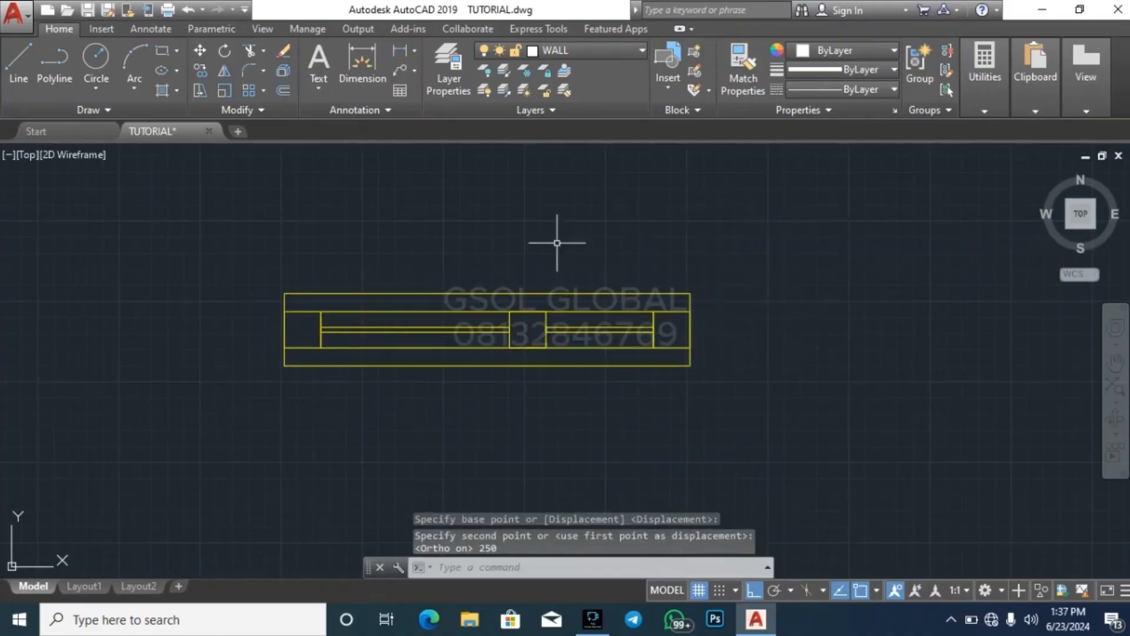
# Stretch the left end of the two-pane window inward by 250
pyautogui.click(339, 418)
pyautogui.click(147, 206)
pyautogui.click(203, 90)
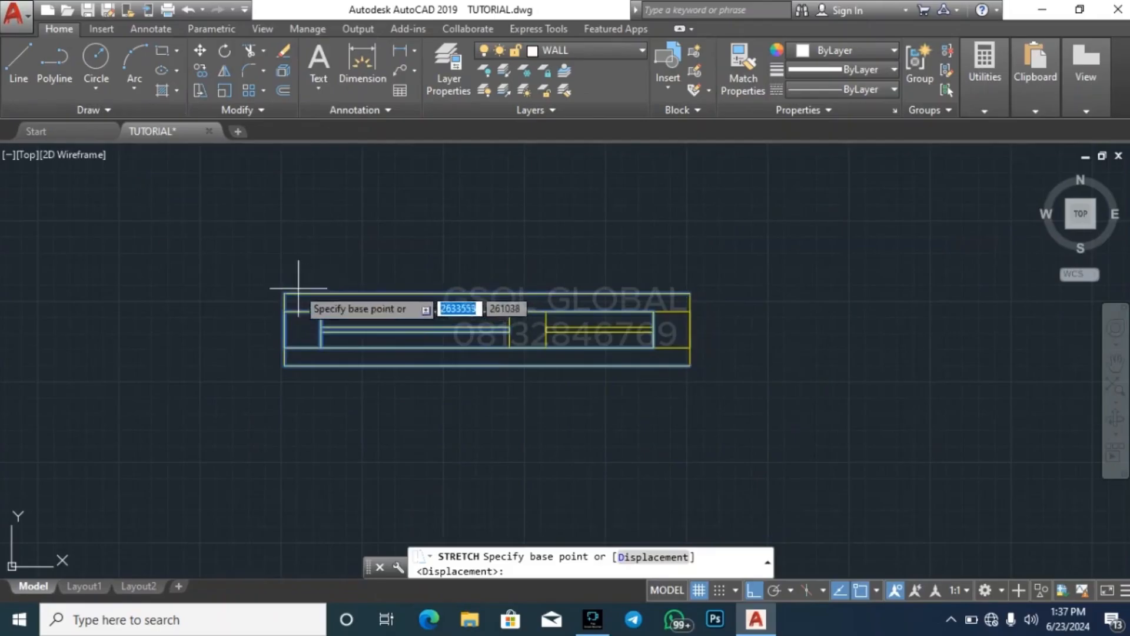
pyautogui.click(291, 268)
pyautogui.write('250')
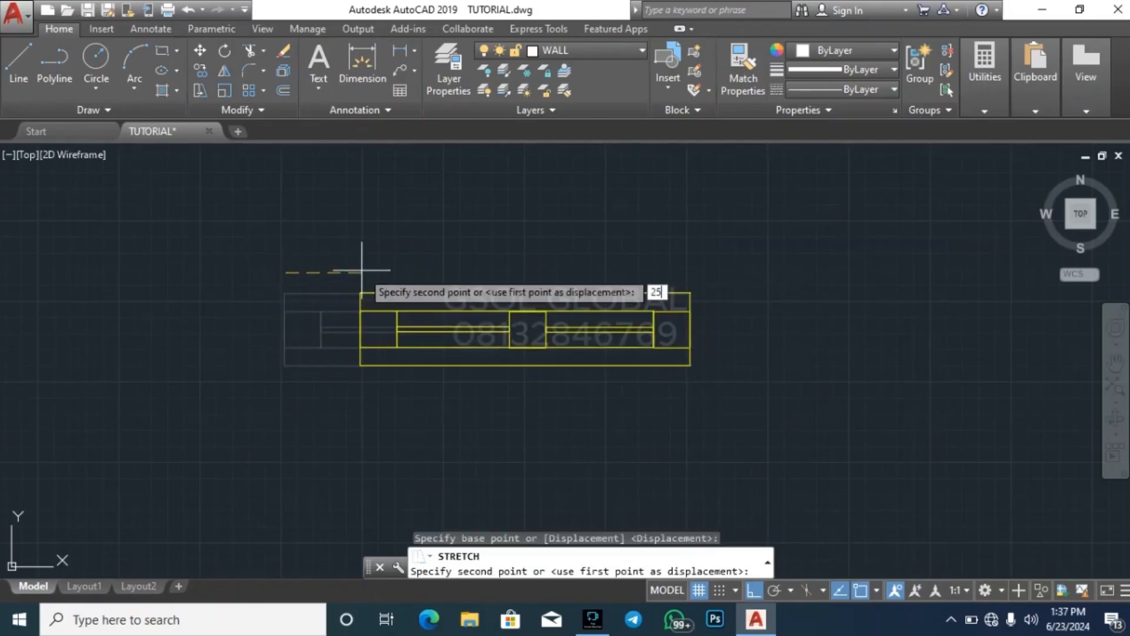
pyautogui.press('Return')
pyautogui.press('Escape')
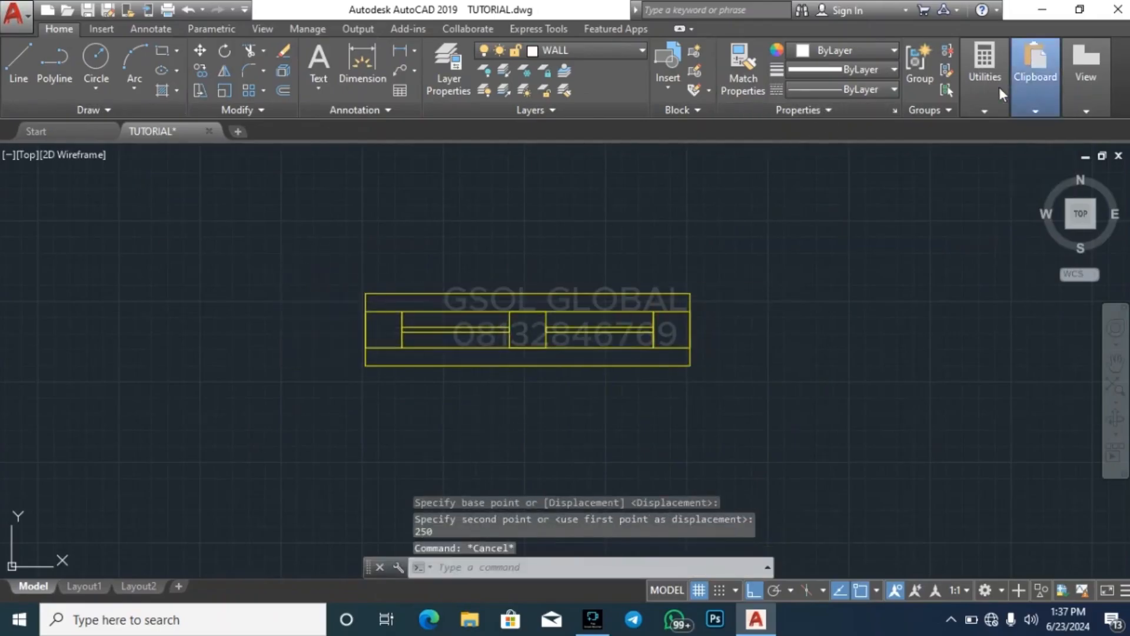
# Measure the length of the stretched two-pane window along its upper edge
pyautogui.click(995, 87)
pyautogui.click(994, 131)
pyautogui.click(366, 293)
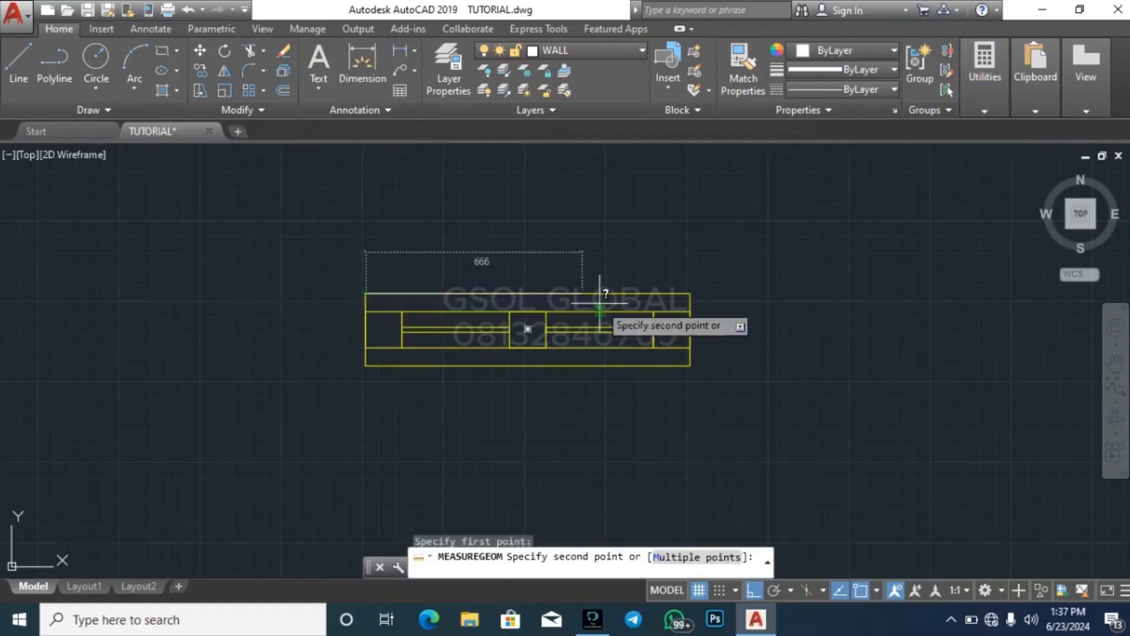
pyautogui.press('Escape')
pyautogui.press('Escape')
pyautogui.press('Escape')
# Measure the length of the horizontal single-pane window left of the longest horizontal window
pyautogui.scroll(-5, 412, 329)
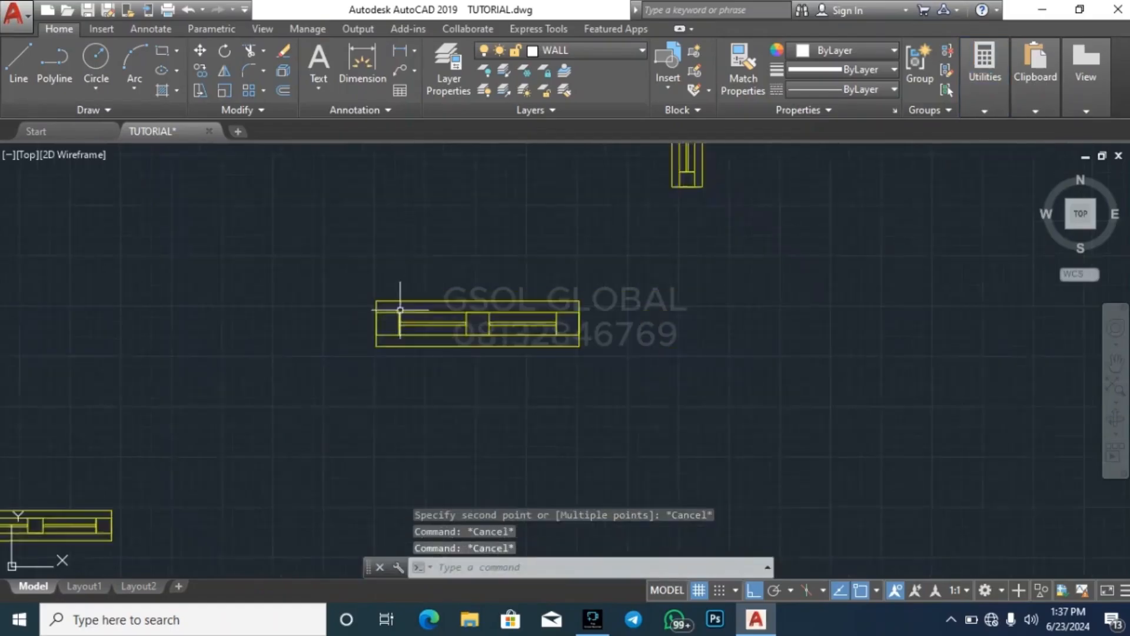
pyautogui.press('Escape')
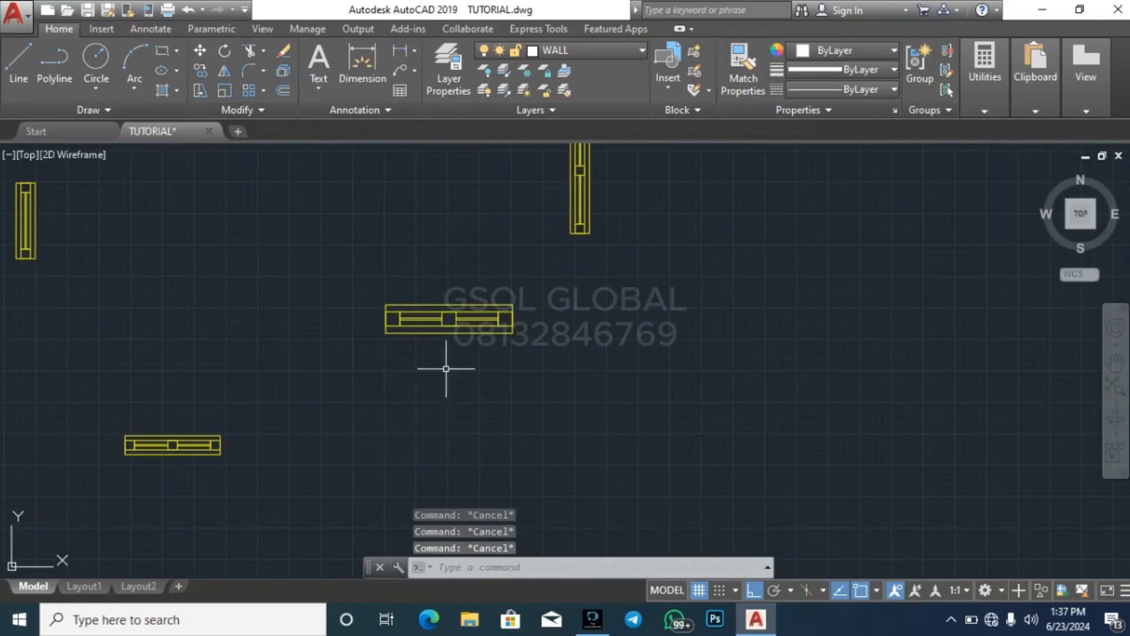
pyautogui.scroll(-3, 567, 295)
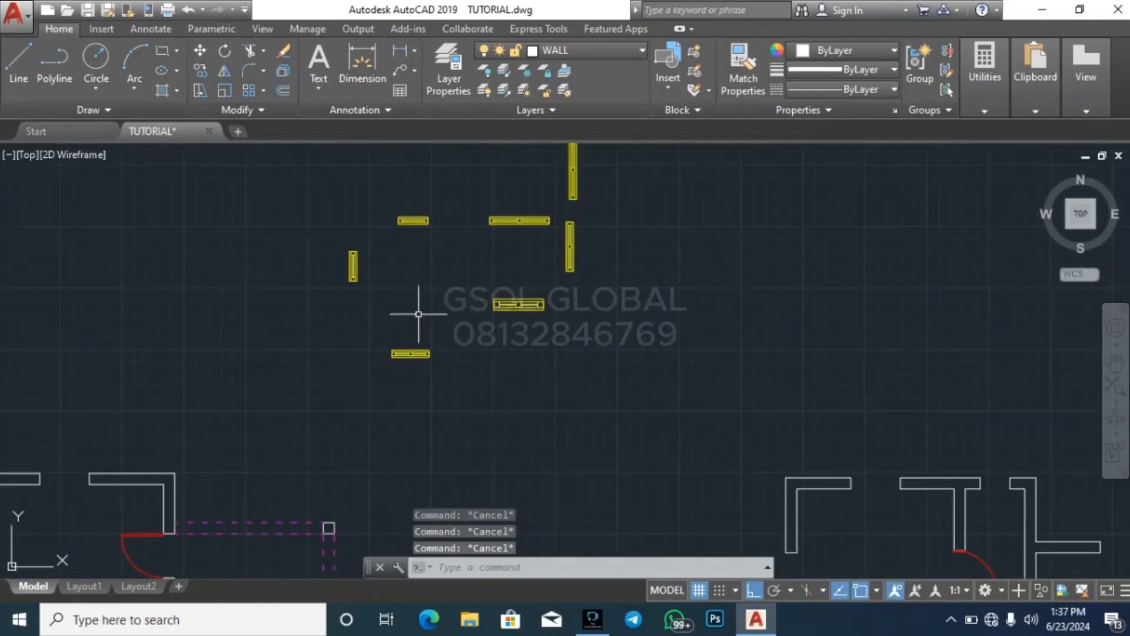
pyautogui.scroll(4, 583, 231)
pyautogui.scroll(-6, 492, 391)
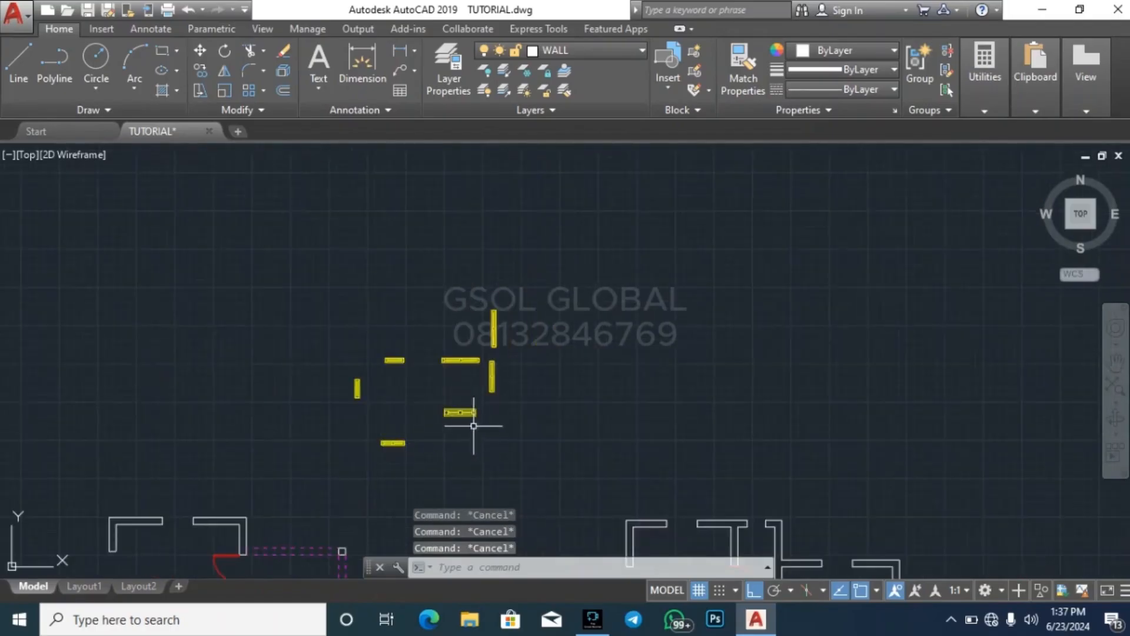
pyautogui.scroll(2, 473, 425)
pyautogui.scroll(5, 379, 371)
pyautogui.moveTo(993, 112)
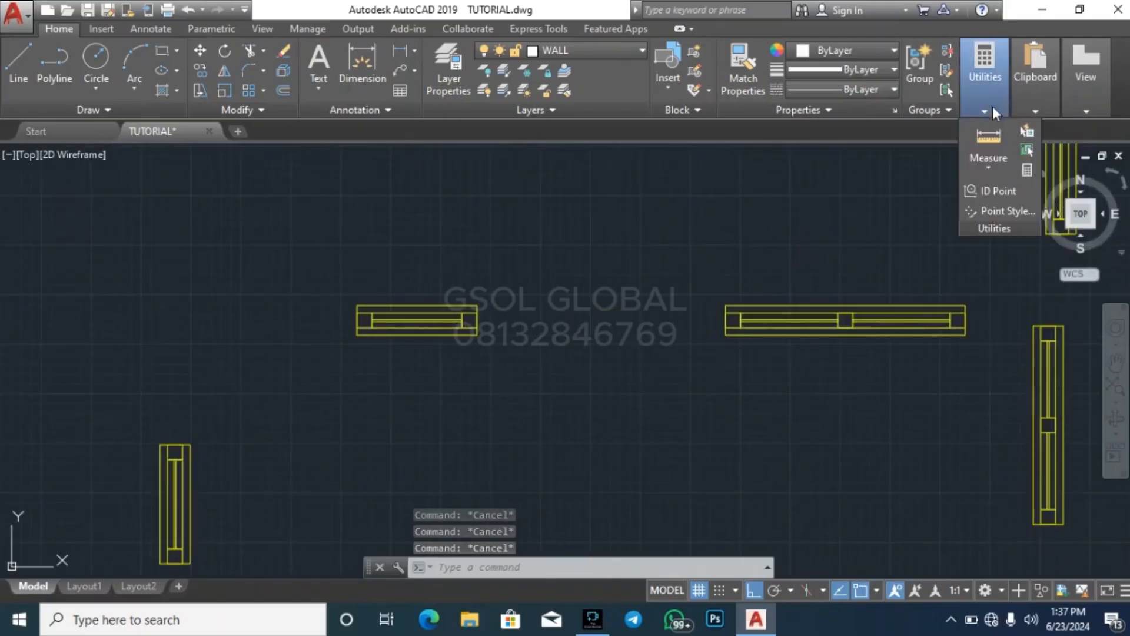
pyautogui.click(998, 142)
pyautogui.click(357, 305)
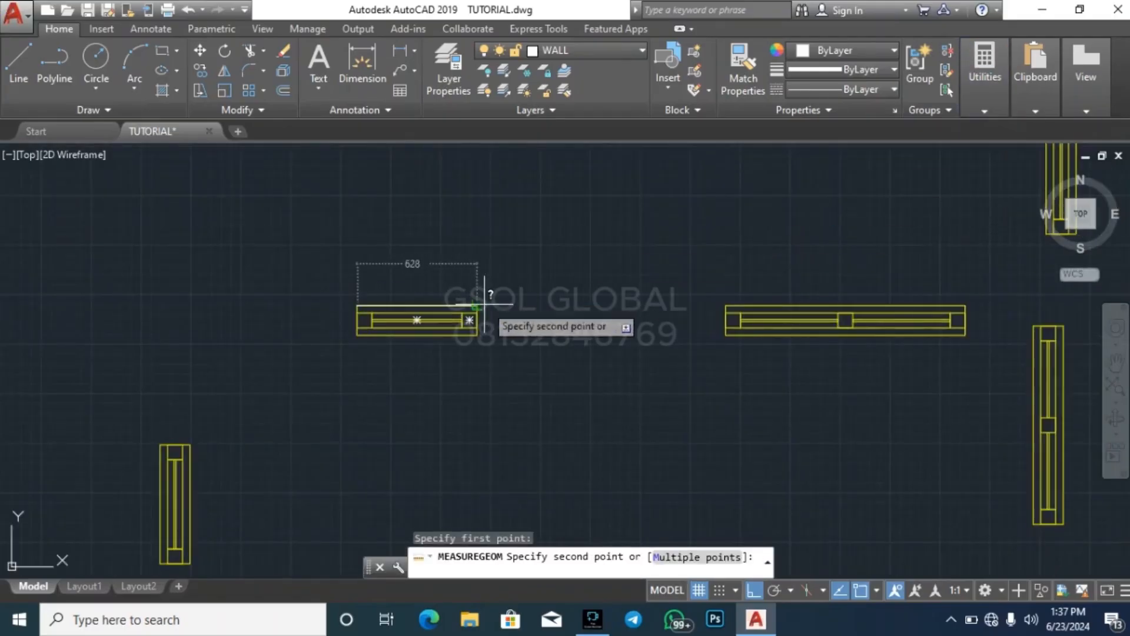
pyautogui.press('Escape')
pyautogui.press('Escape')
pyautogui.press('Escape')
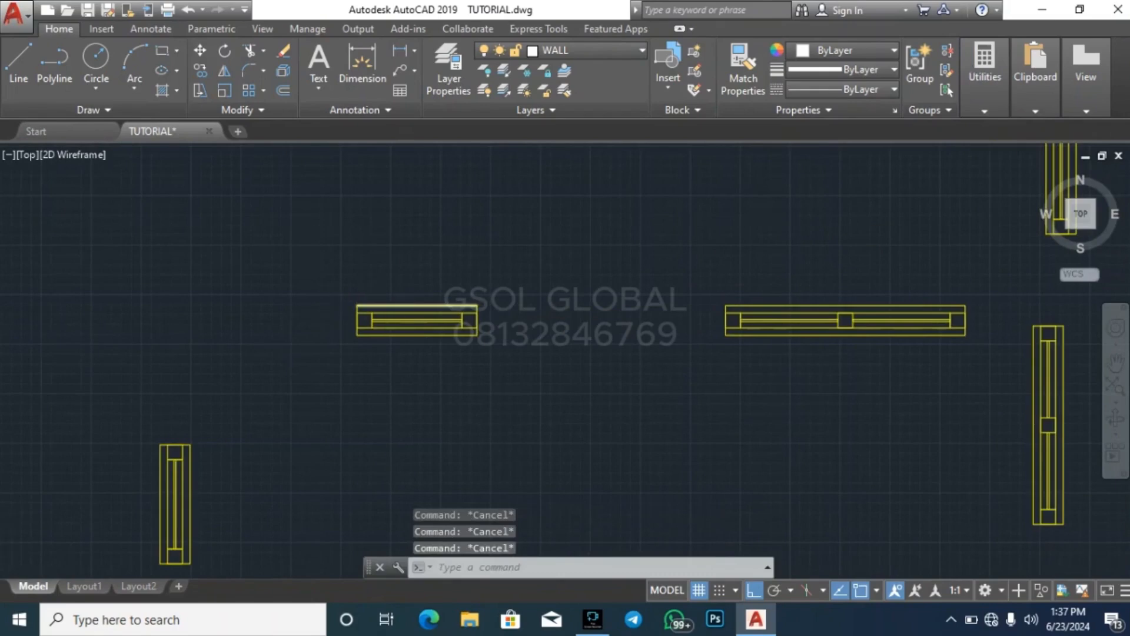
# Scale the horizontal single-pane window by a factor of 1.5 about its centre
pyautogui.scroll(2, 382, 306)
pyautogui.click(290, 378)
pyautogui.click(618, 277)
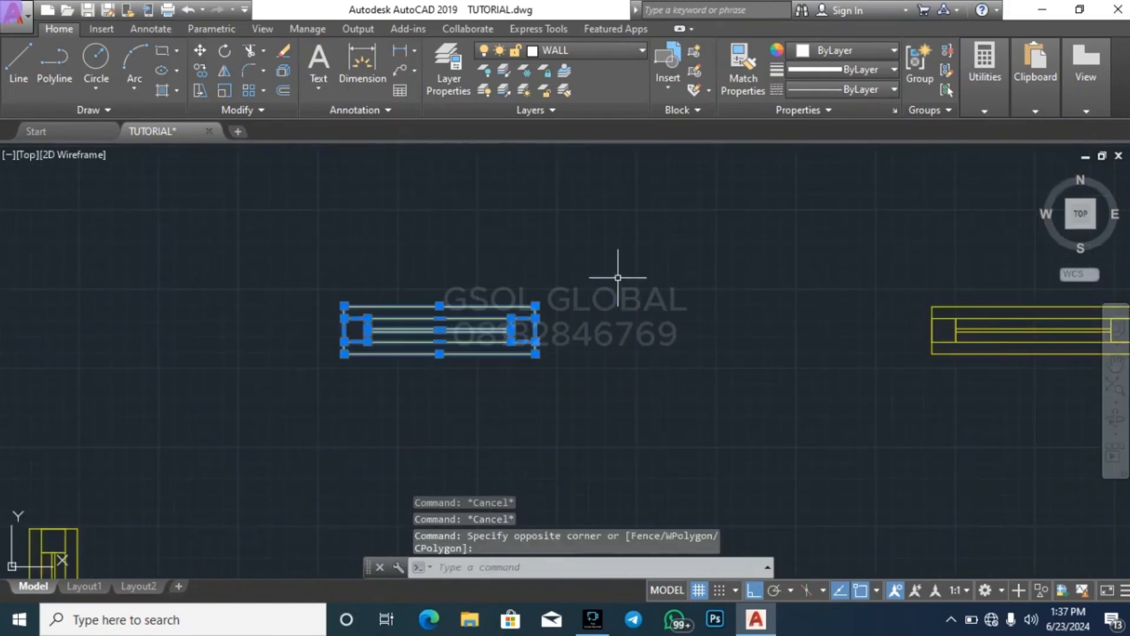
pyautogui.click(224, 92)
pyautogui.click(440, 329)
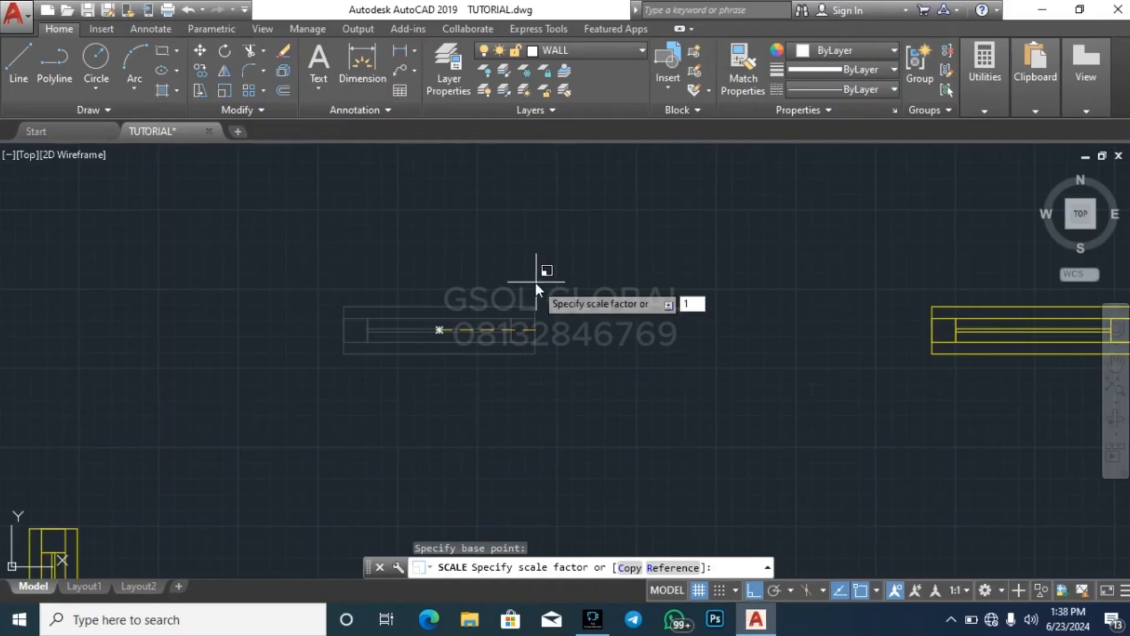
pyautogui.write('1.5')
pyautogui.press('Return')
pyautogui.press('Escape')
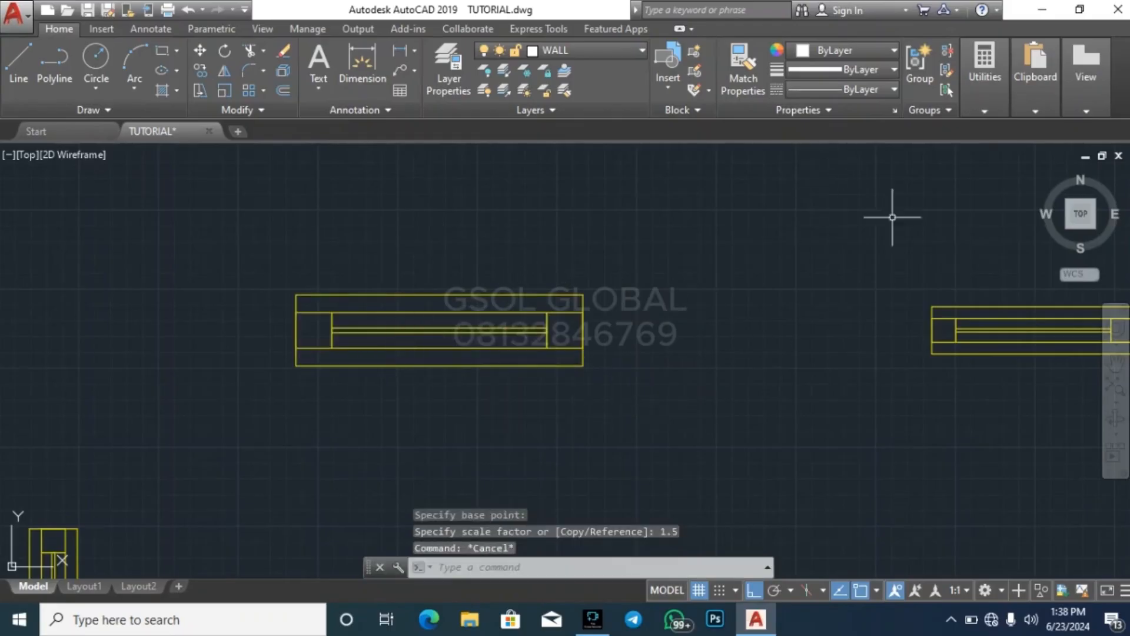
# Measure the length of the enlarged single-pane window
pyautogui.click(985, 87)
pyautogui.click(990, 143)
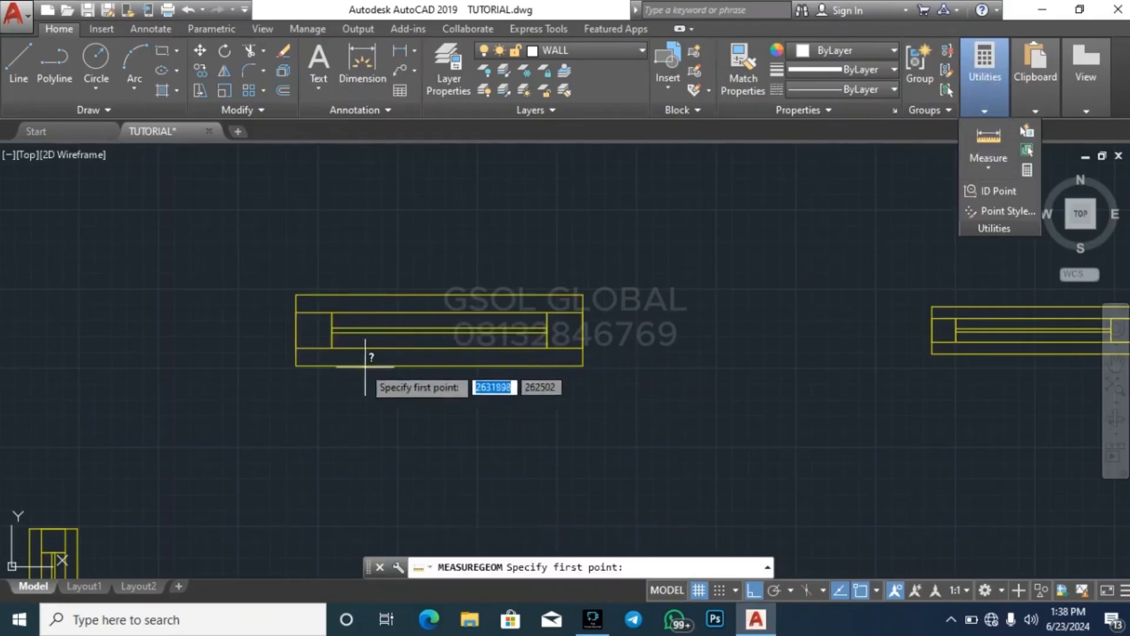
pyautogui.click(296, 295)
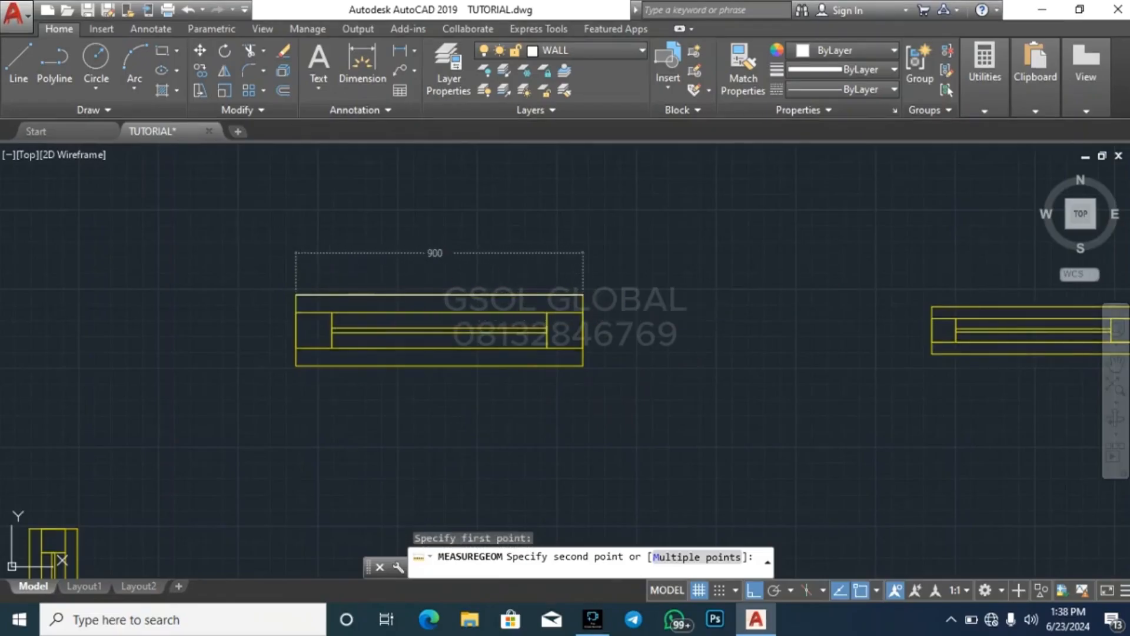
pyautogui.press('Escape')
pyautogui.press('Escape')
pyautogui.click(694, 447)
pyautogui.click(501, 235)
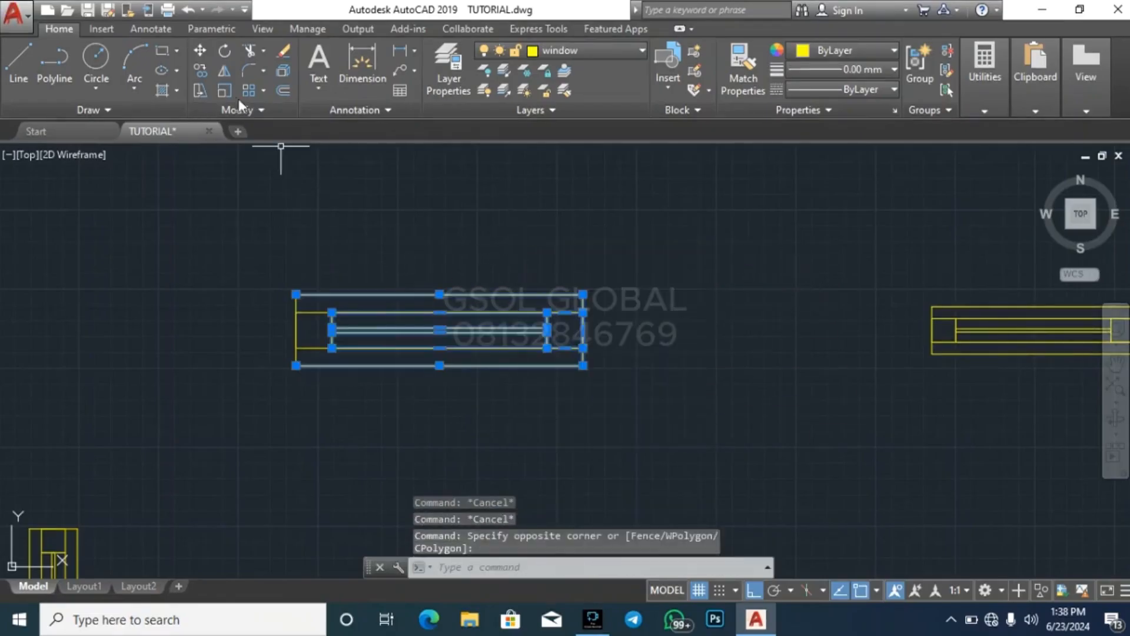
pyautogui.click(224, 90)
pyautogui.click(633, 248)
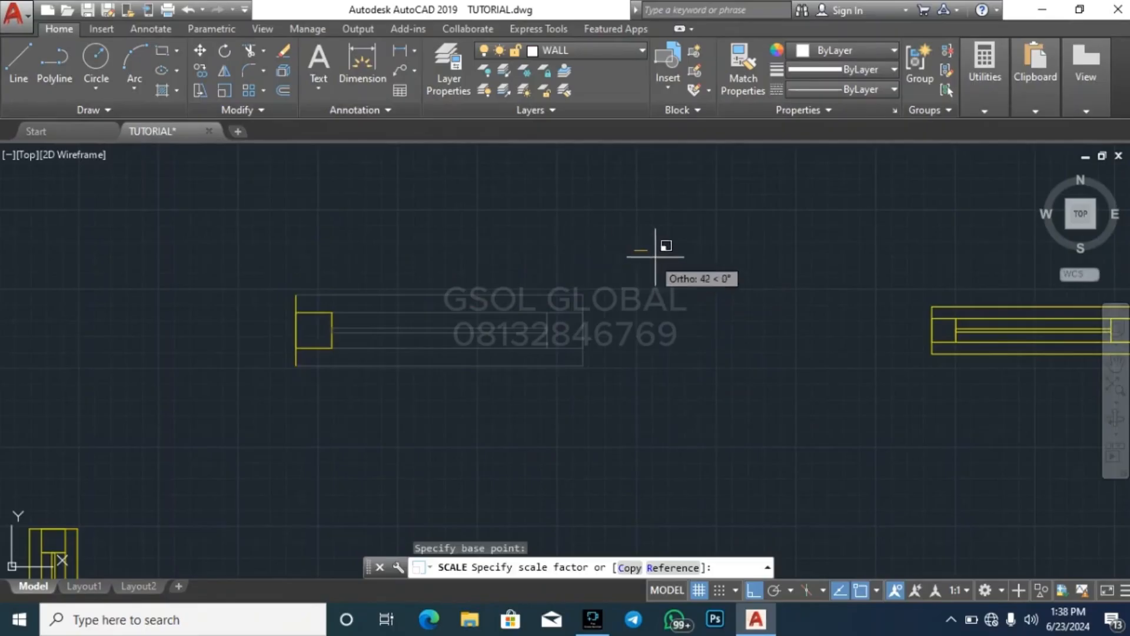
pyautogui.press('Escape')
# Cancel the pending scaling and stretch the enlarged single-pane window's right end inward by 150
pyautogui.click(697, 429)
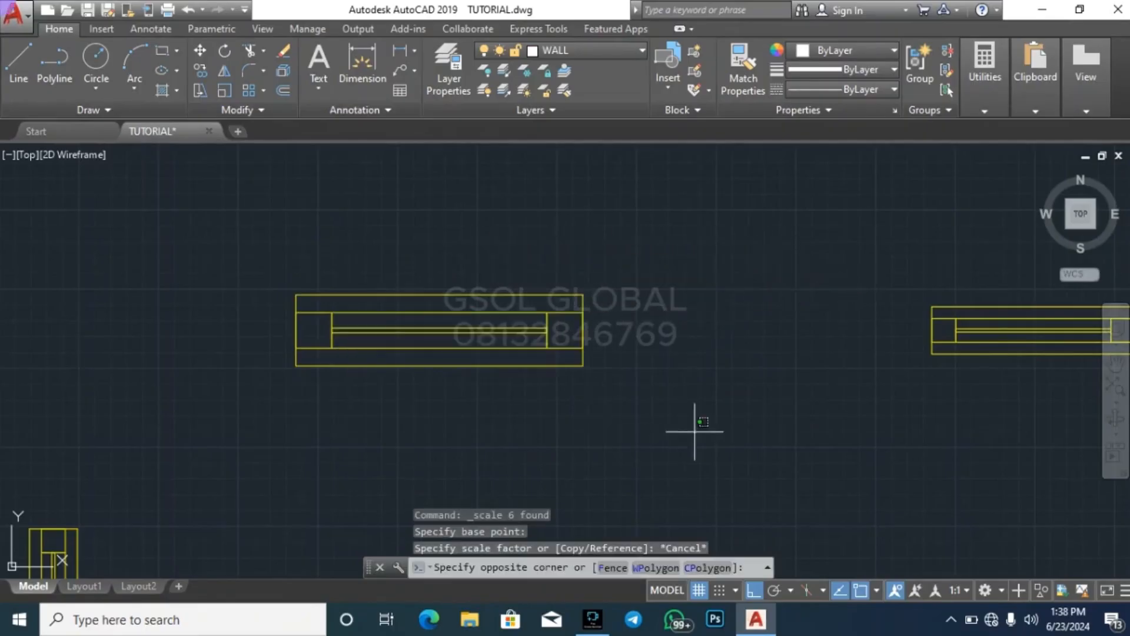
pyautogui.click(505, 223)
pyautogui.click(200, 90)
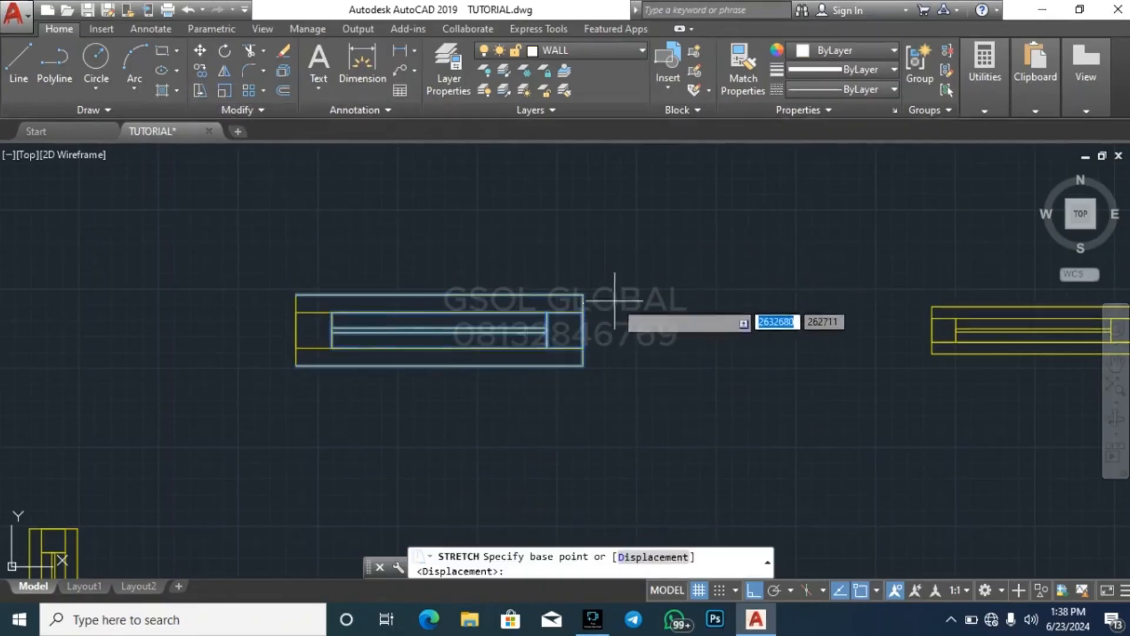
pyautogui.click(607, 272)
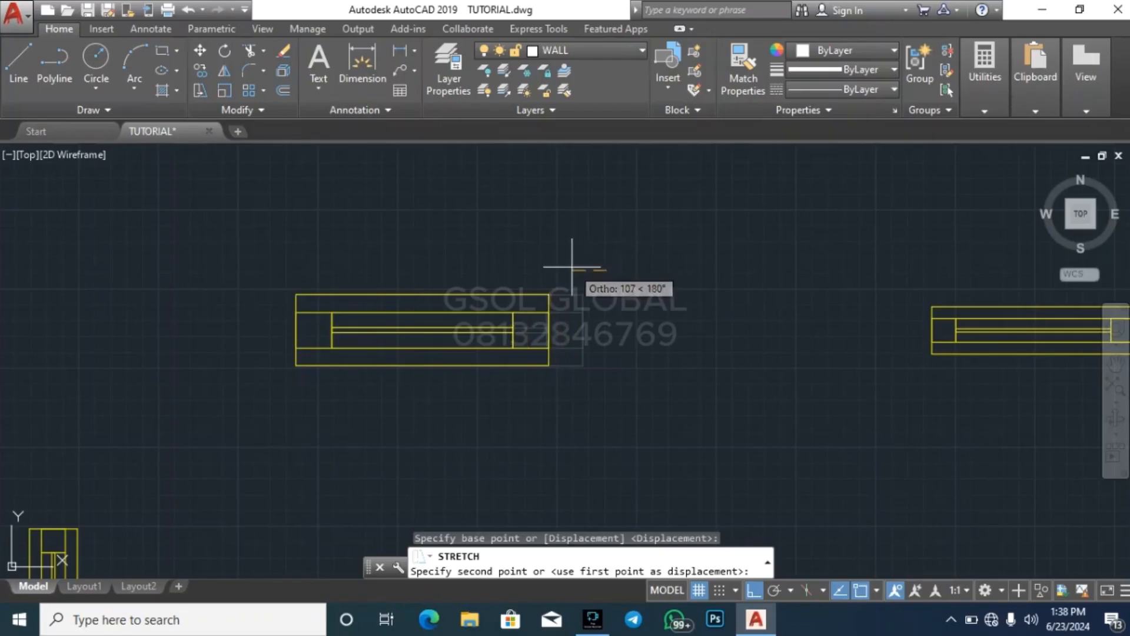
pyautogui.write('1')
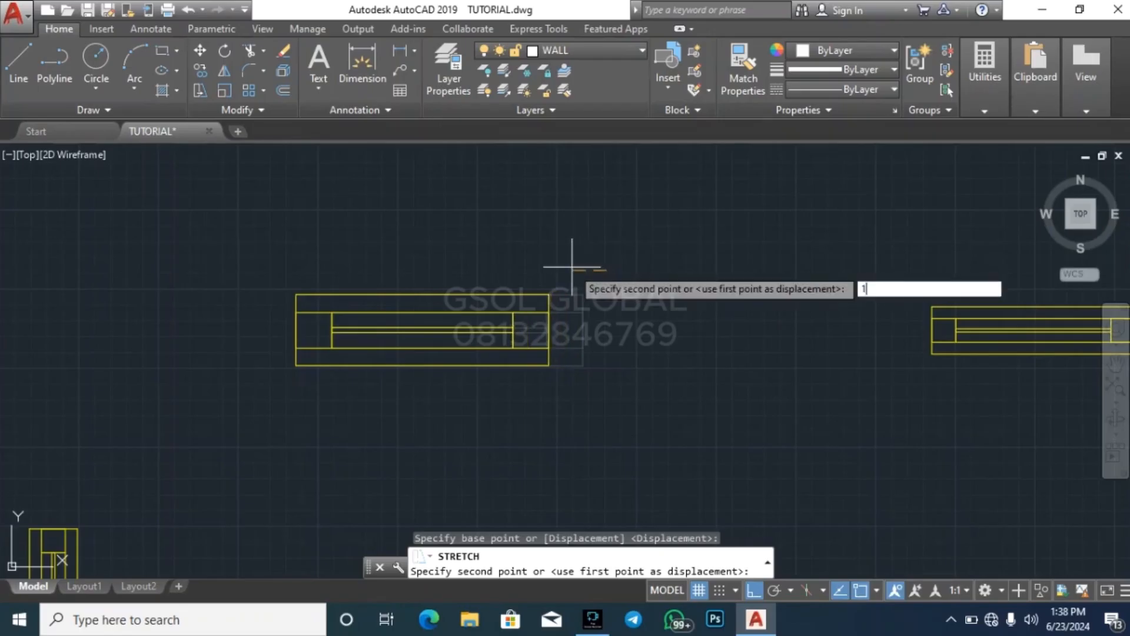
pyautogui.write('50')
pyautogui.press('Return')
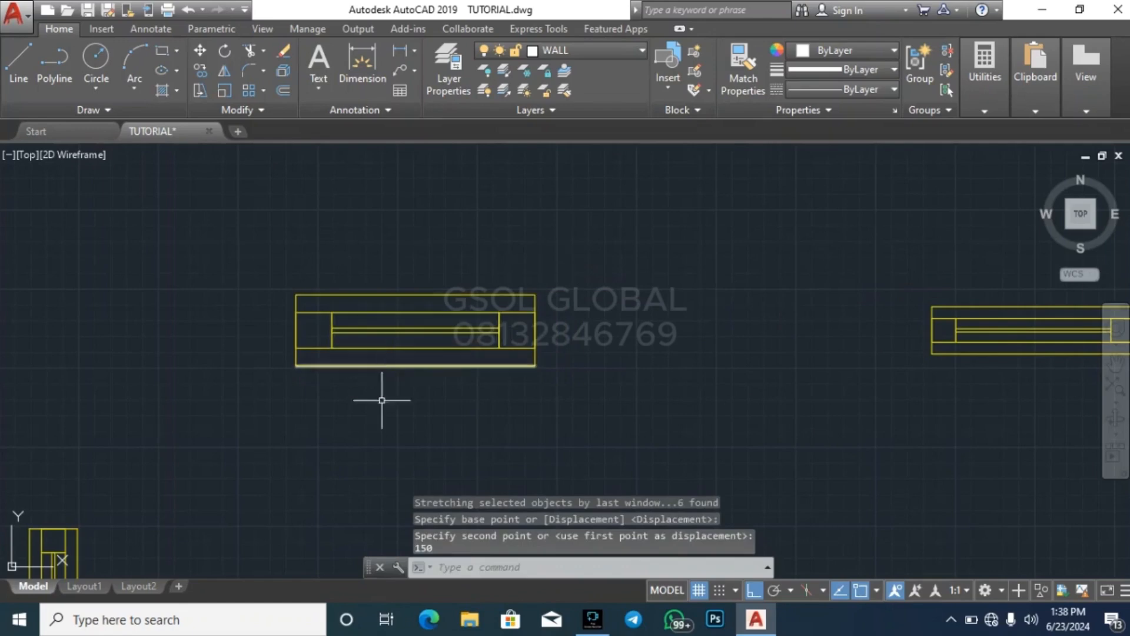
# Stretch the left end of the enlarged single-pane window inward by 150
pyautogui.click(379, 464)
pyautogui.click(197, 182)
pyautogui.click(199, 91)
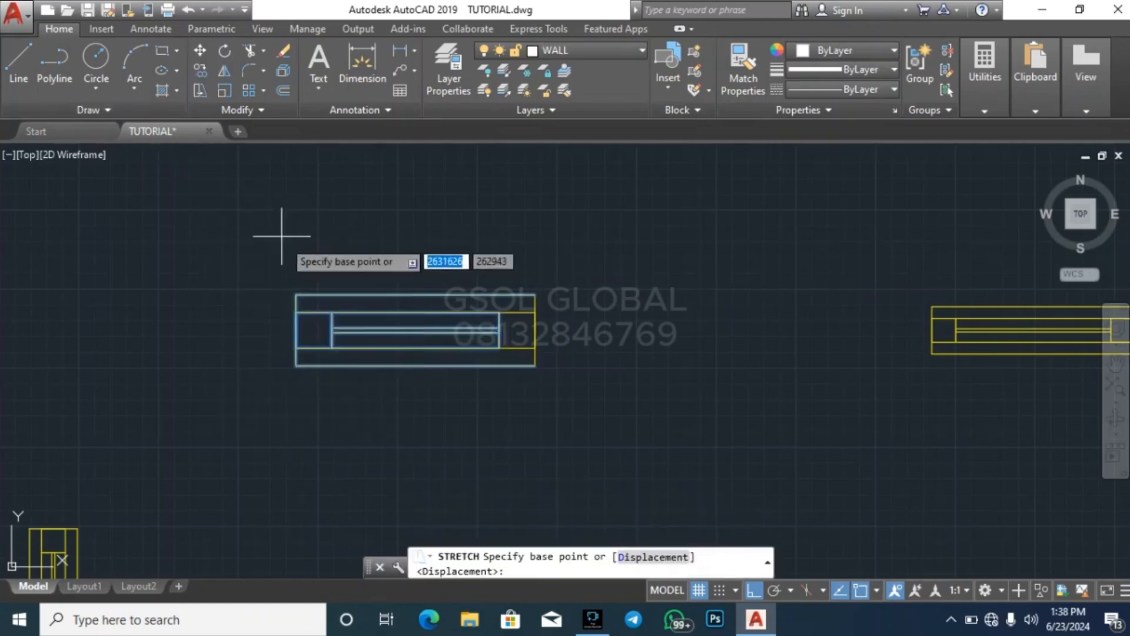
pyautogui.click(291, 250)
pyautogui.write('150')
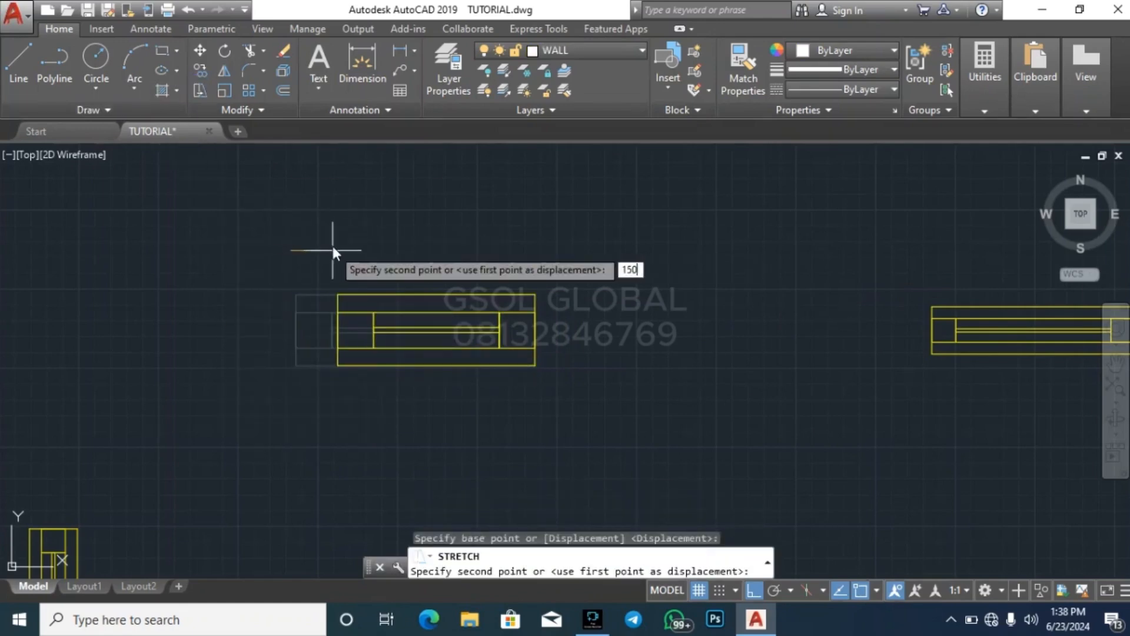
pyautogui.press('Return')
pyautogui.press('Escape')
pyautogui.press('Escape')
pyautogui.scroll(-4, 549, 338)
pyautogui.scroll(2, 479, 318)
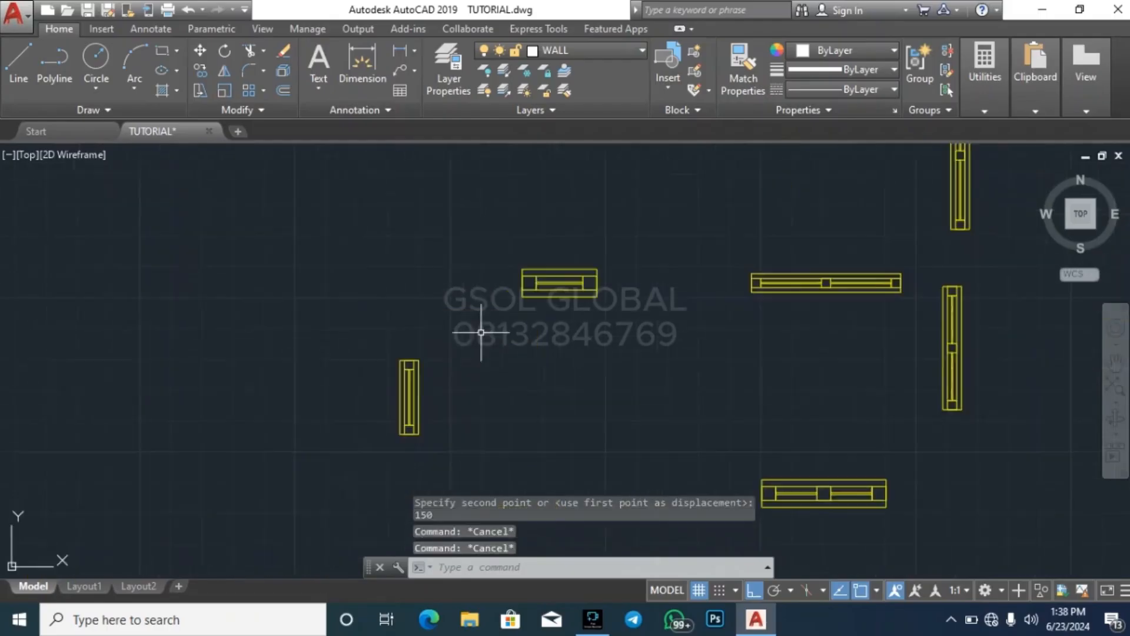
pyautogui.click(472, 323)
pyautogui.click(613, 260)
pyautogui.scroll(-4, 378, 281)
pyautogui.click(517, 416)
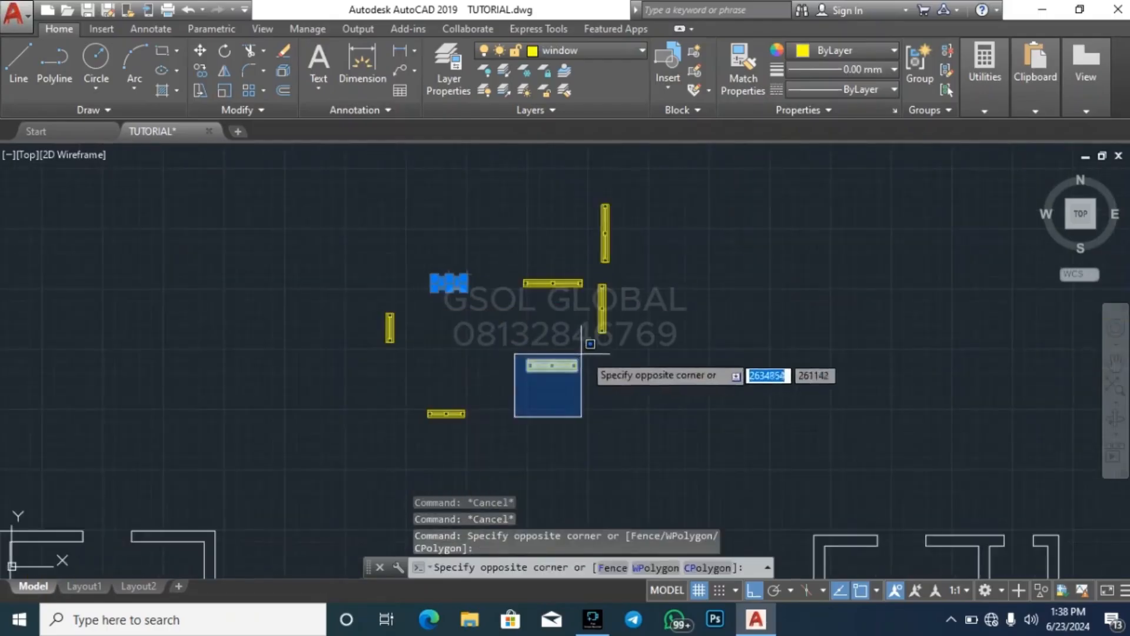
pyautogui.click(587, 353)
pyautogui.press('Return')
pyautogui.press('Escape')
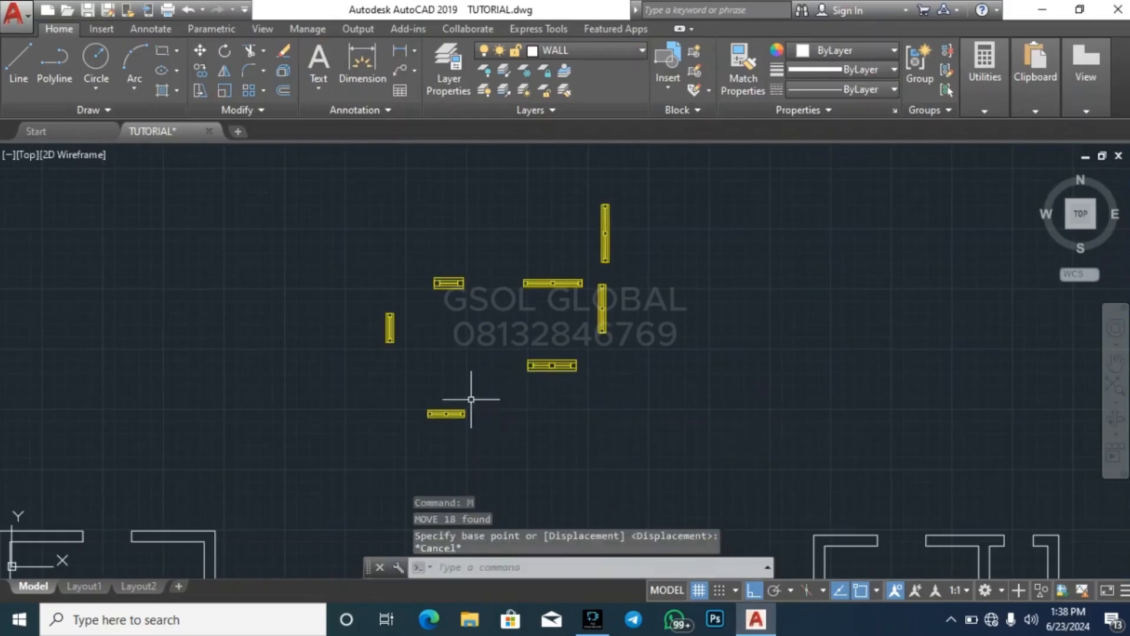
# Move the enlarged two-pane and single-pane windows horizontally into the empty space above the right-hand floor plan
pyautogui.click(469, 398)
pyautogui.click(600, 346)
pyautogui.click(415, 306)
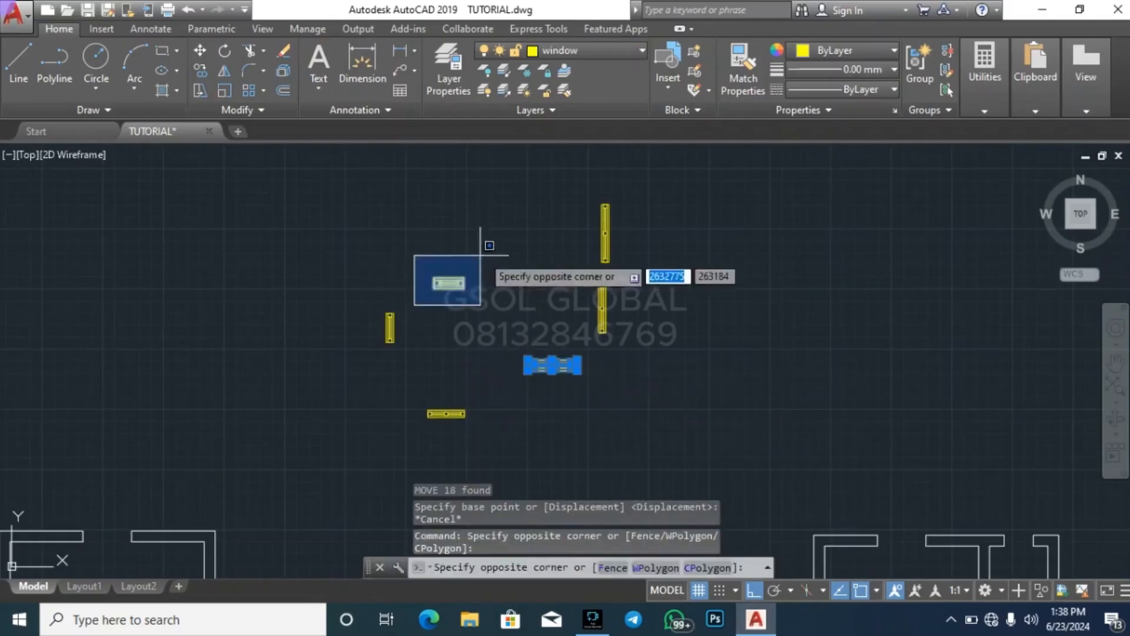
pyautogui.click(490, 247)
pyautogui.write('m')
pyautogui.press('Return')
pyautogui.scroll(-5, 456, 294)
pyautogui.click(445, 387)
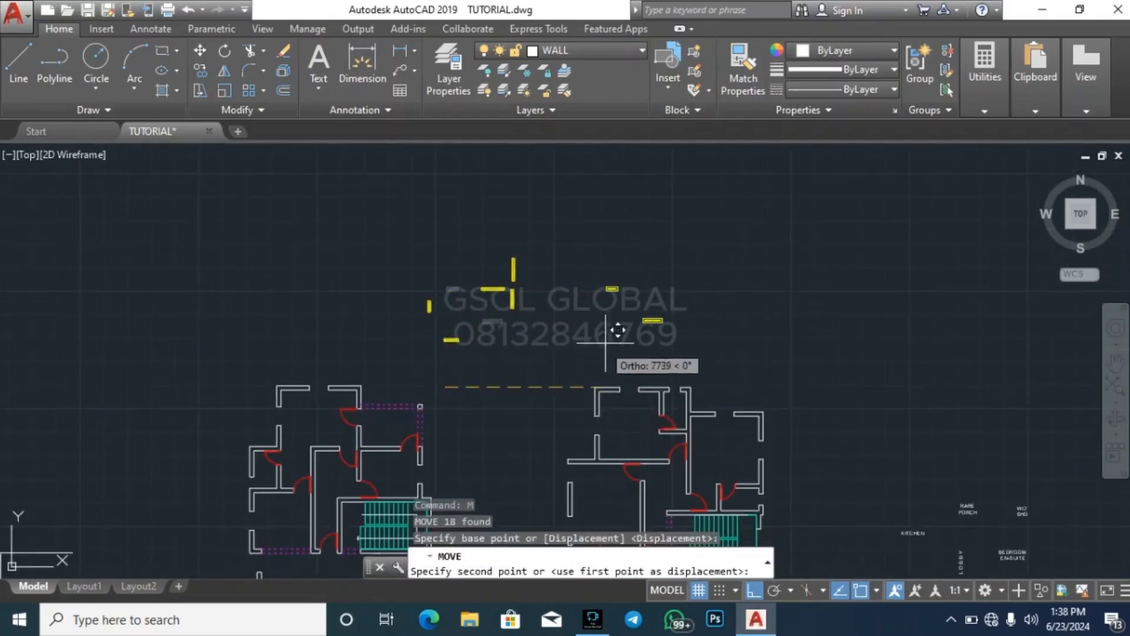
pyautogui.click(722, 345)
pyautogui.press('Escape')
pyautogui.press('Escape')
pyautogui.press('Escape')
# Make a vertical copy of the enlarged two-pane window, rotated 270 degrees, beside the original
pyautogui.scroll(6, 711, 319)
pyautogui.scroll(-8, 704, 315)
pyautogui.moveTo(616, 351); pyautogui.dragTo(618, 248, button='middle')
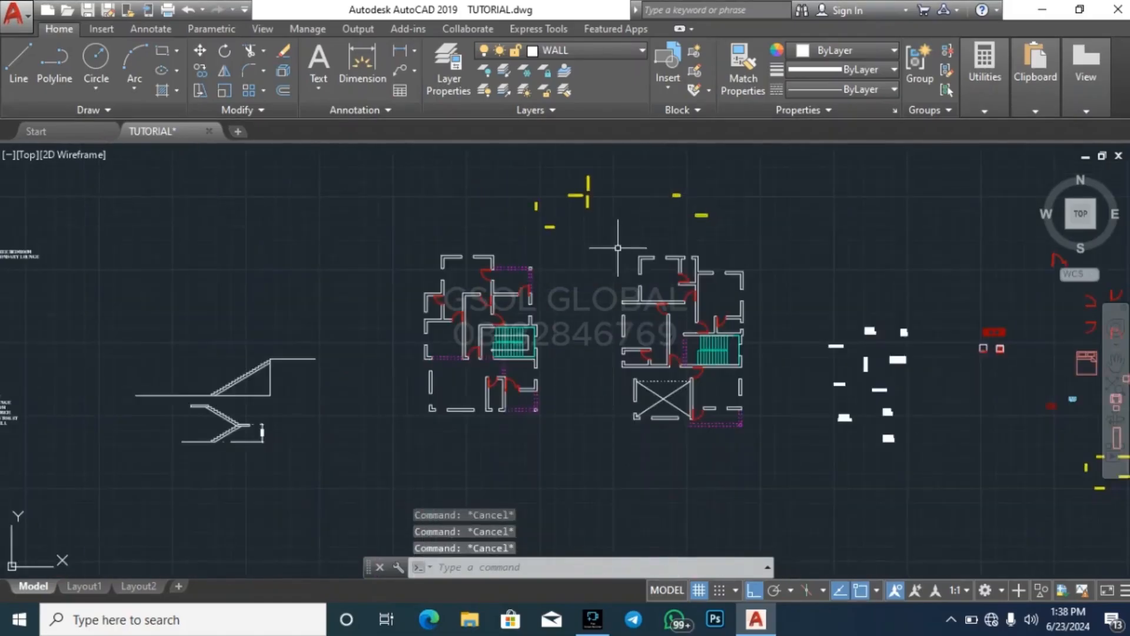
pyautogui.scroll(4, 464, 377)
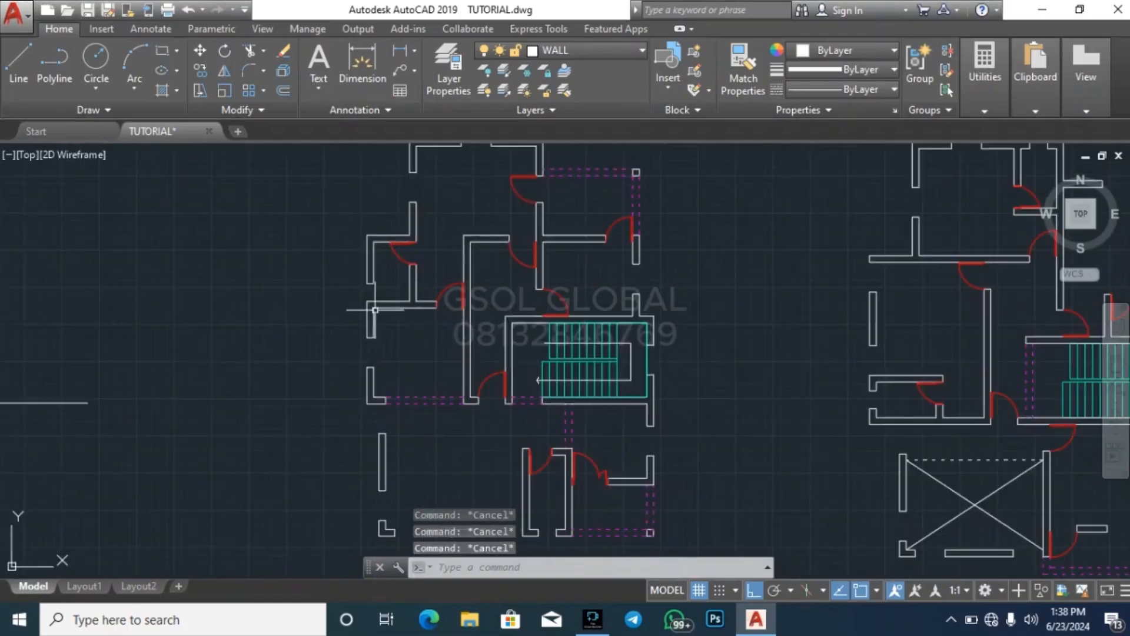
pyautogui.scroll(-5, 277, 323)
pyautogui.scroll(6, 489, 278)
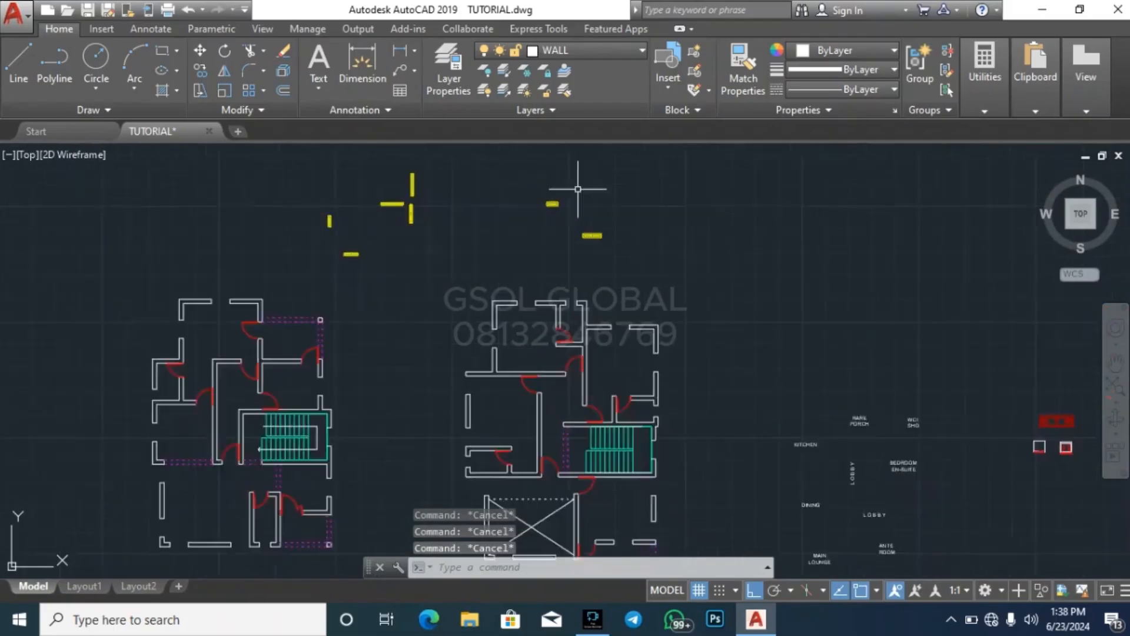
pyautogui.click(507, 365)
pyautogui.click(768, 259)
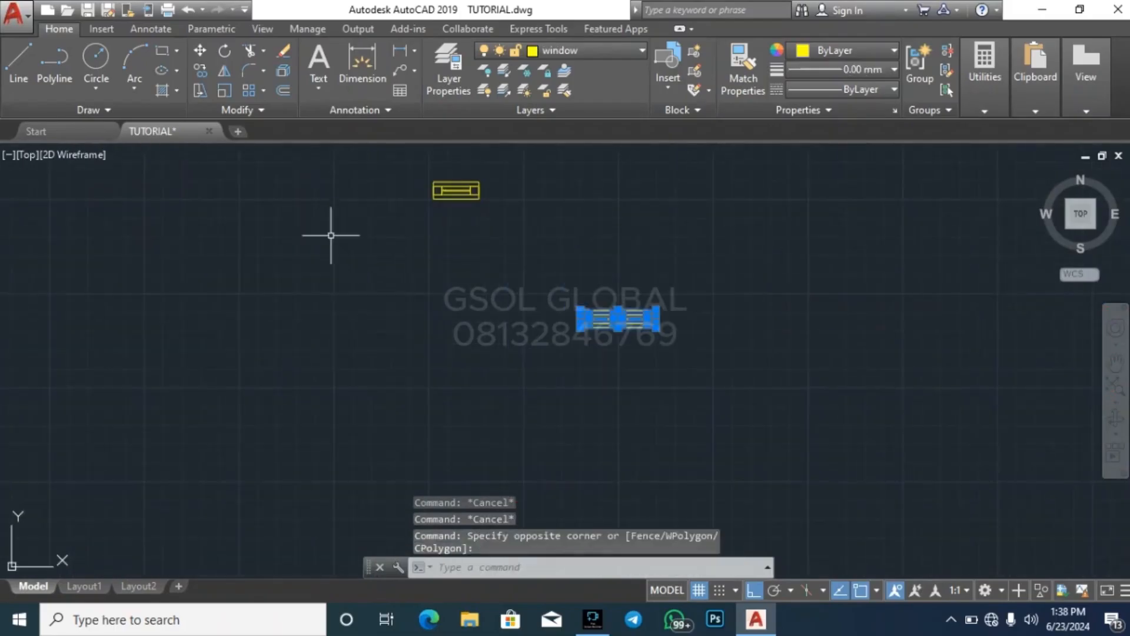
pyautogui.click(225, 56)
pyautogui.click(652, 366)
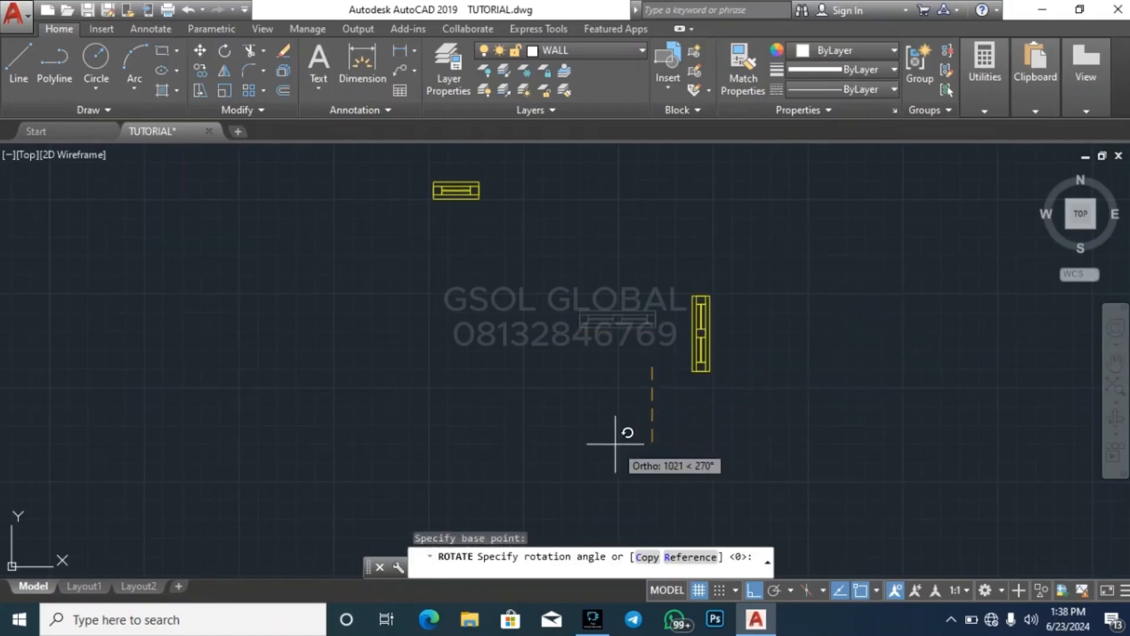
pyautogui.click(653, 564)
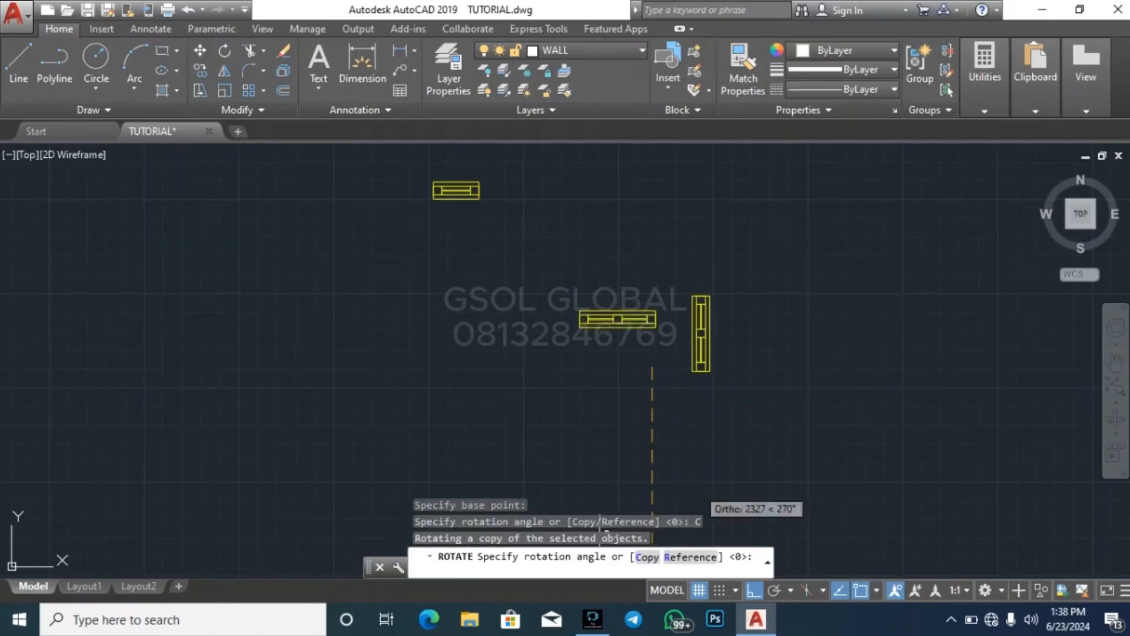
pyautogui.click(677, 449)
pyautogui.press('Escape')
# Make a vertical copy of the enlarged single-pane window, rotated 270 degrees, beside the original
pyautogui.scroll(-2, 533, 433)
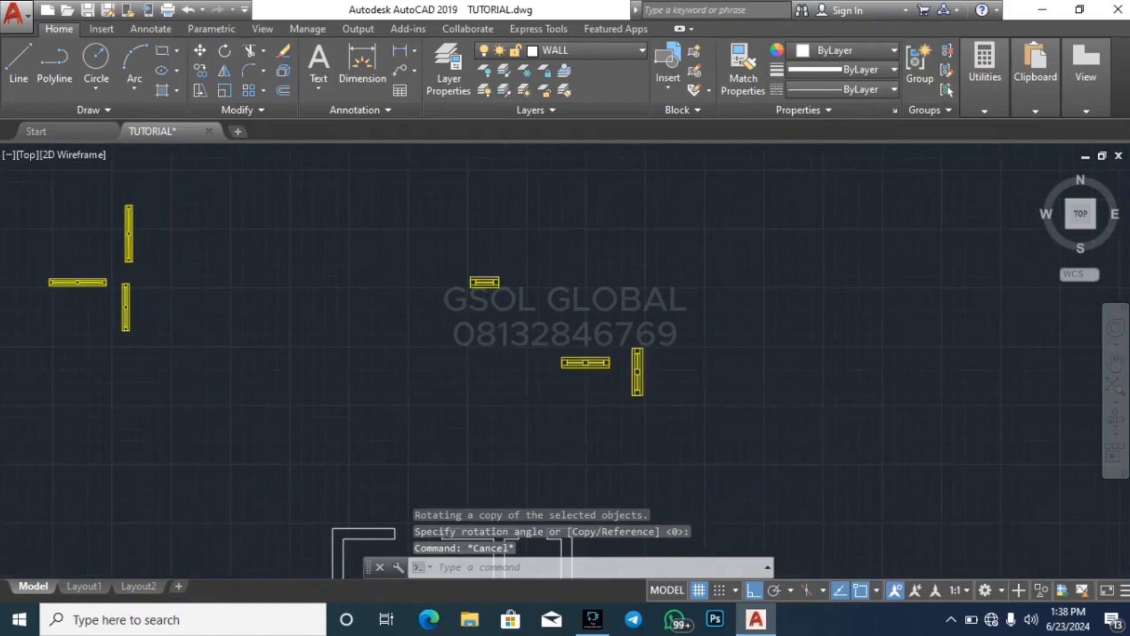
pyautogui.scroll(2, 492, 313)
pyautogui.click(353, 232)
pyautogui.click(521, 286)
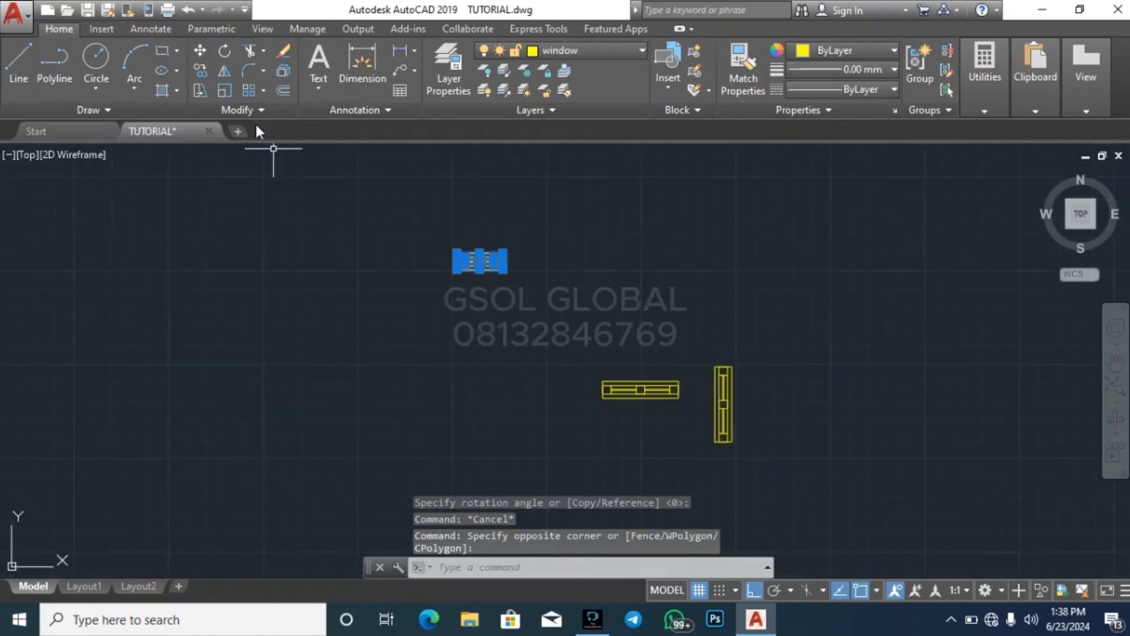
pyautogui.click(225, 51)
pyautogui.click(515, 289)
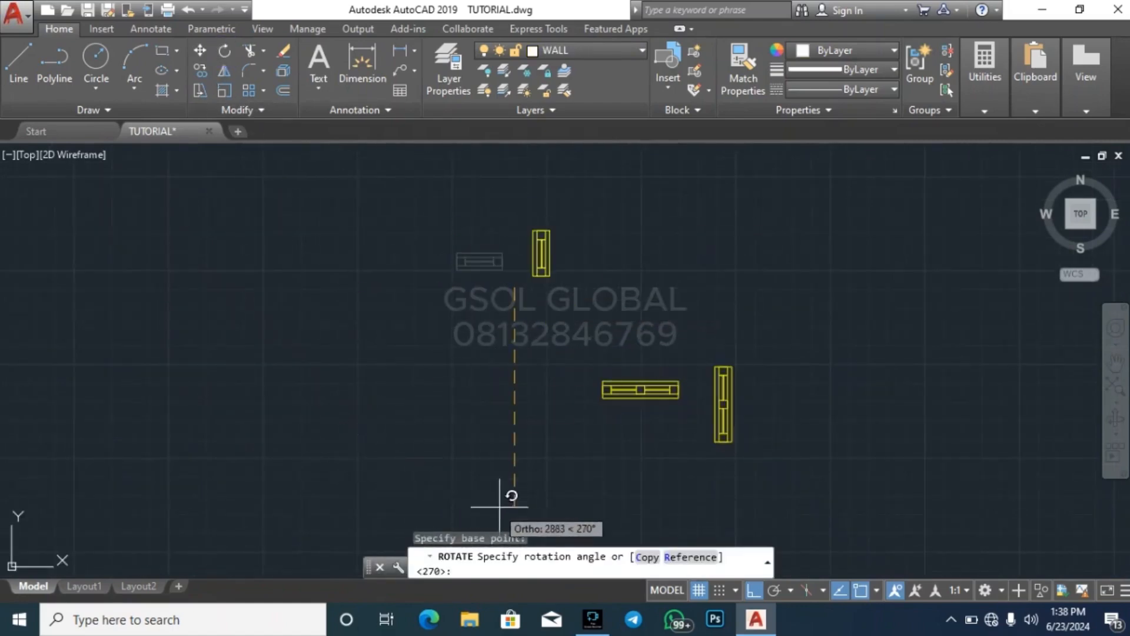
pyautogui.click(646, 558)
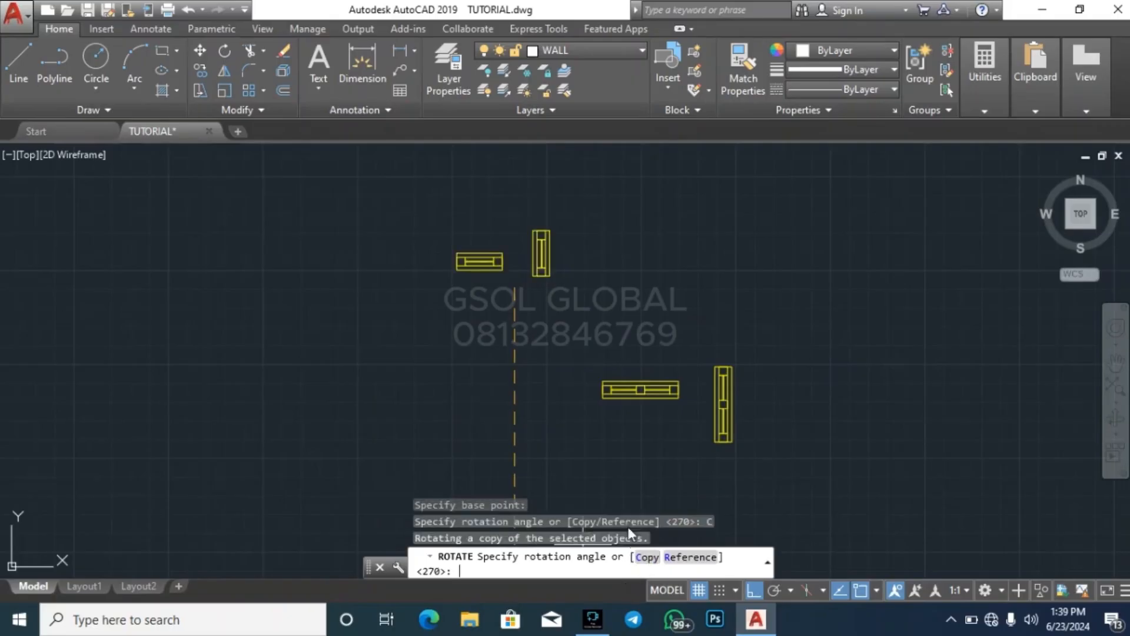
pyautogui.click(490, 368)
pyautogui.press('Escape')
pyautogui.press('Escape')
pyautogui.press('Escape')
# Turn Ortho off while copying the horizontal two-pane window by its upper-left corner into the opening in the left-hand plan's top wall
pyautogui.scroll(-4, 582, 289)
pyautogui.scroll(6, 624, 318)
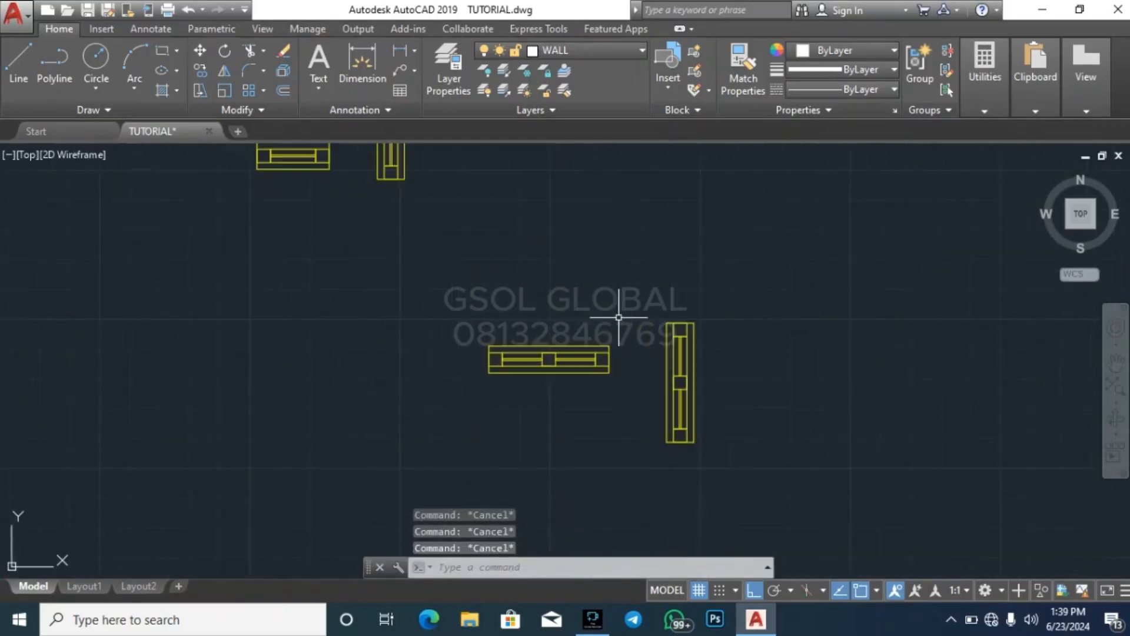
pyautogui.click(420, 401)
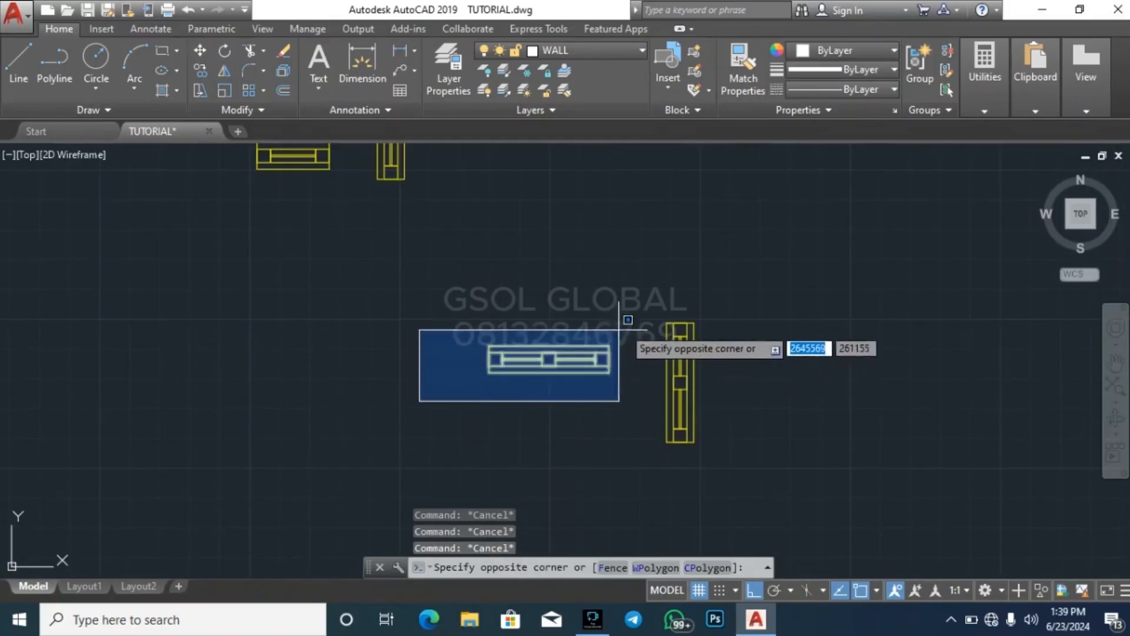
pyautogui.click(620, 323)
pyautogui.write('co')
pyautogui.press('Return')
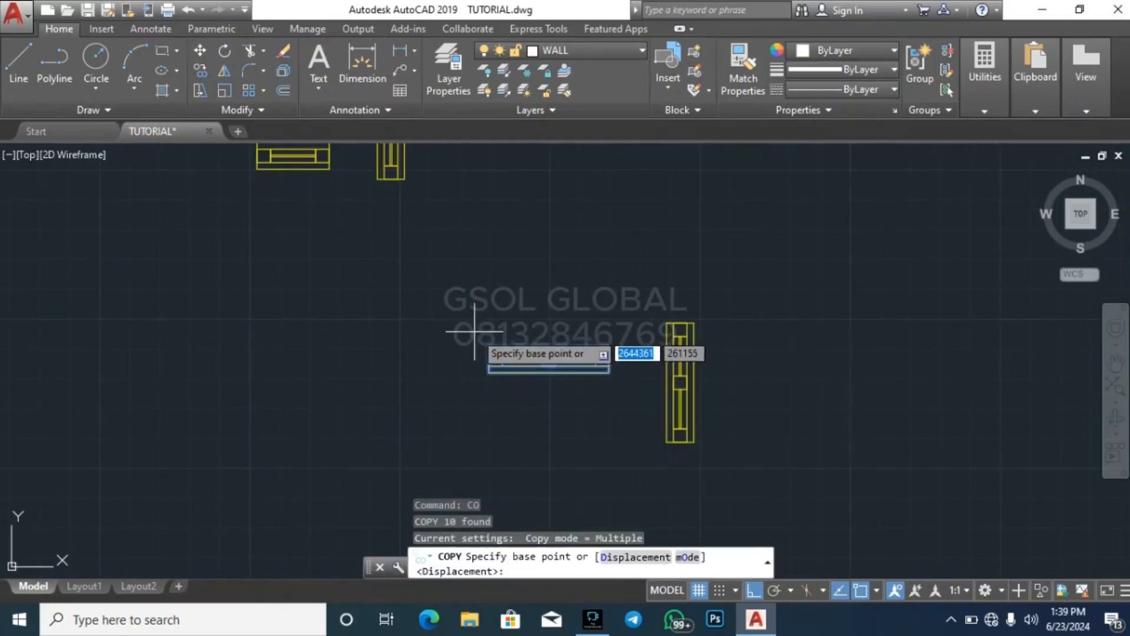
pyautogui.click(486, 341)
pyautogui.scroll(-4, 707, 371)
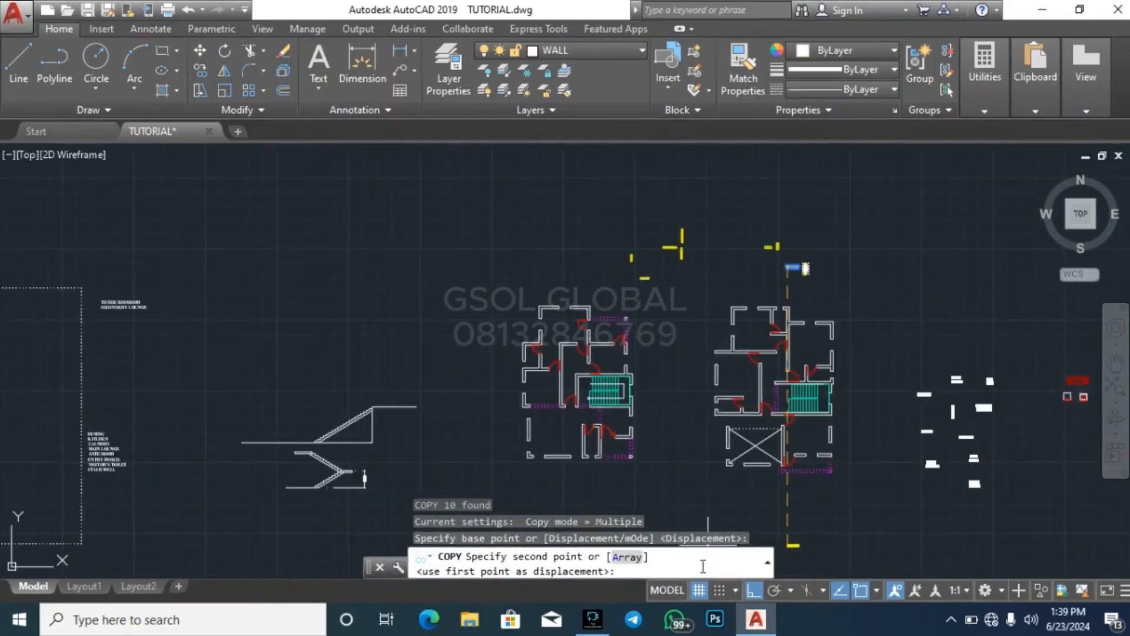
pyautogui.click(759, 589)
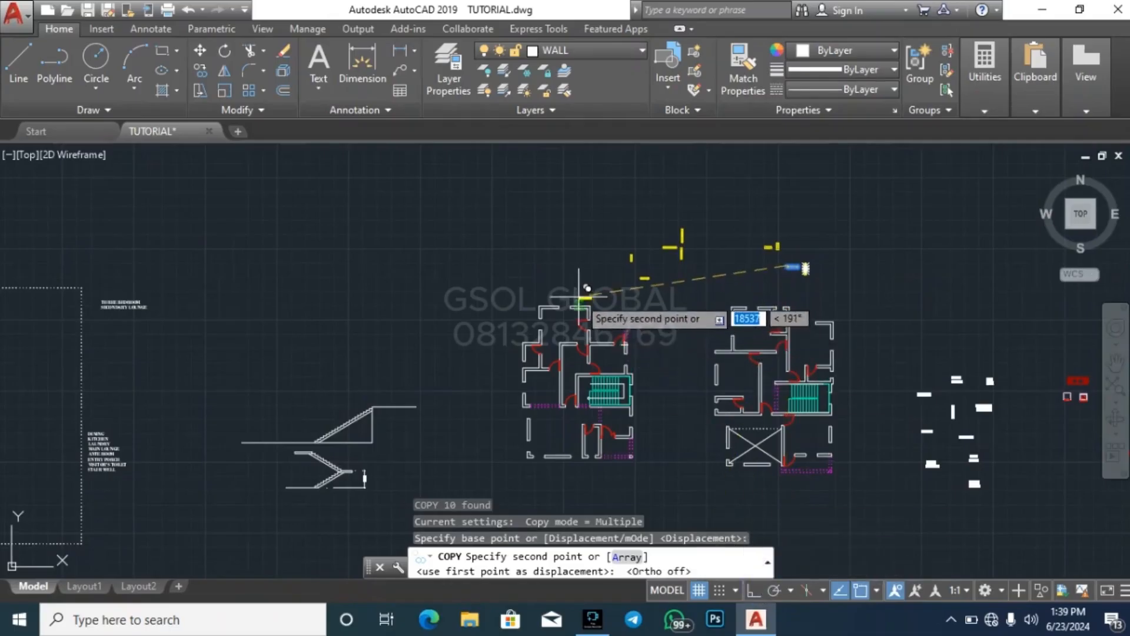
pyautogui.scroll(2, 569, 309)
pyautogui.scroll(6, 565, 299)
pyautogui.click(527, 341)
# Place two more copies of the two-pane window in the openings of the left-hand plan's bottom wall
pyautogui.scroll(-6, 536, 191)
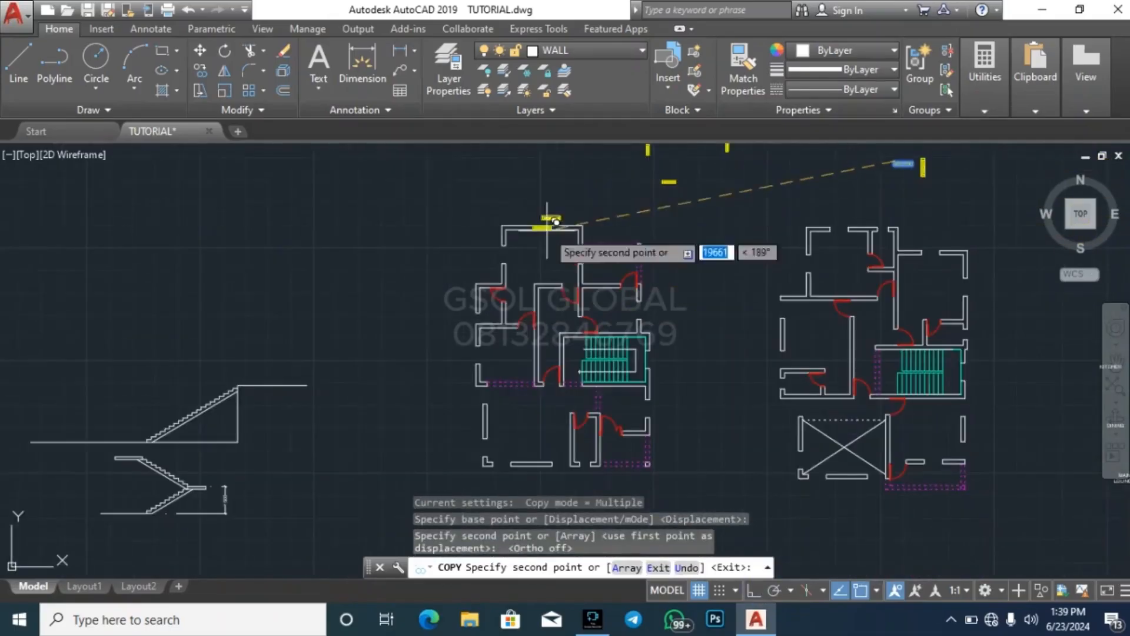
pyautogui.scroll(-2, 492, 344)
pyautogui.scroll(5, 533, 394)
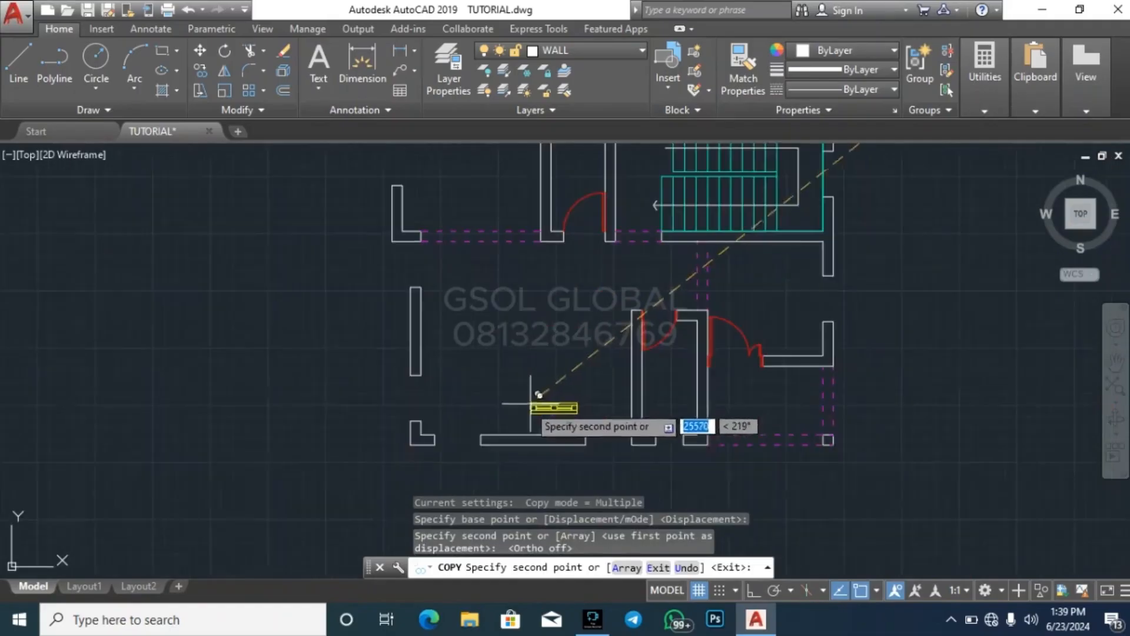
pyautogui.click(442, 428)
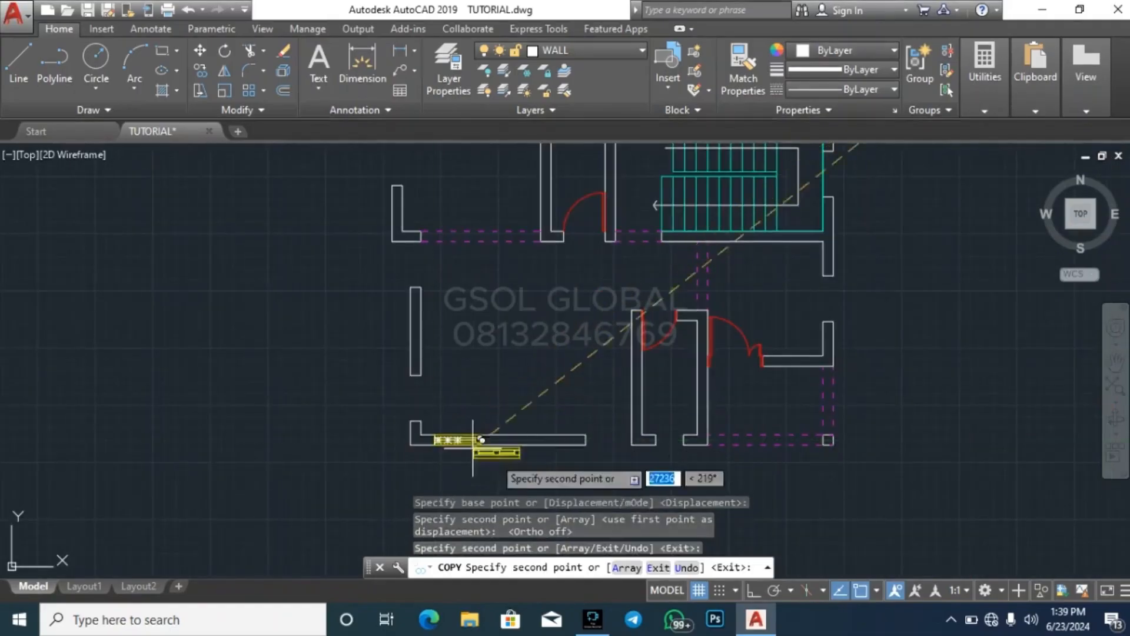
pyautogui.scroll(2, 594, 457)
pyautogui.click(578, 421)
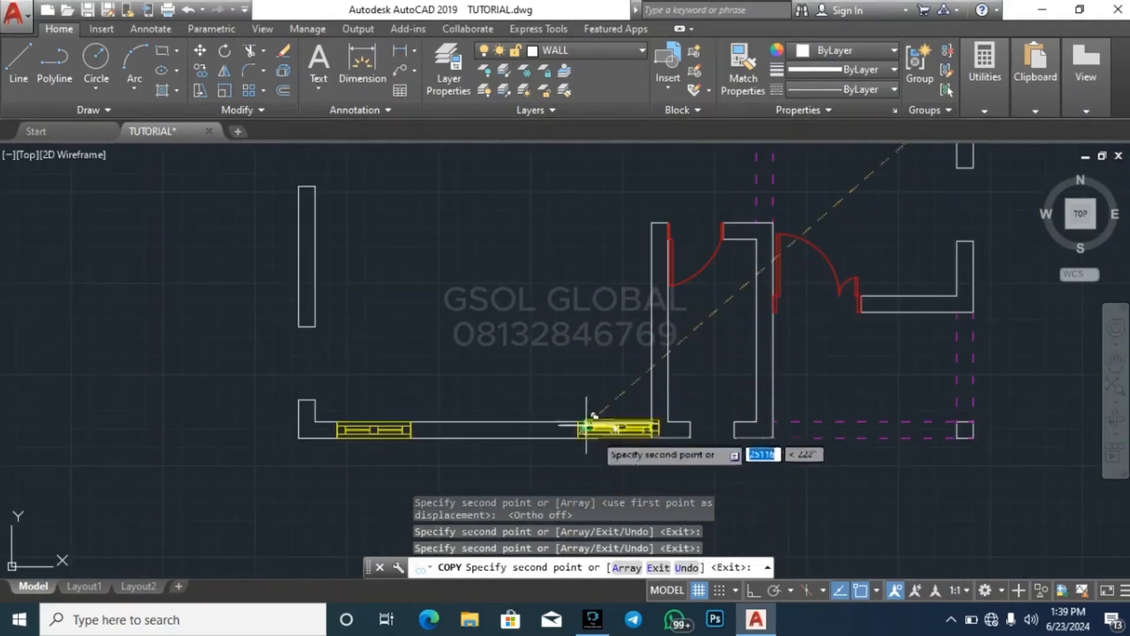
# Place copies of the two-pane window in both bottom-wall openings of the crossed void in the right-hand plan
pyautogui.scroll(-5, 513, 438)
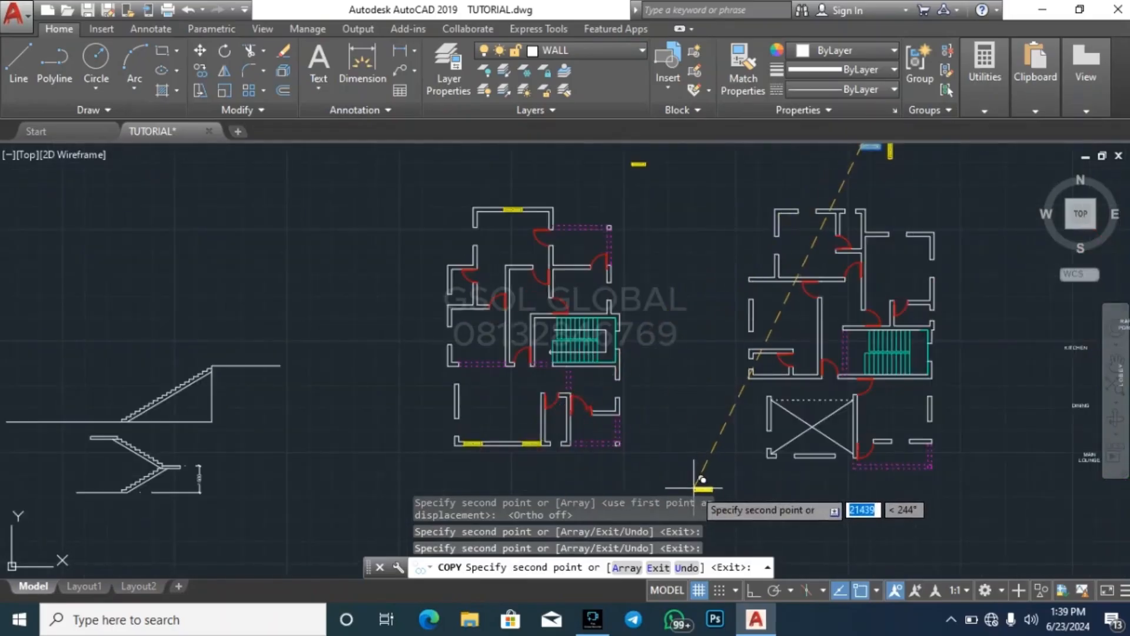
pyautogui.scroll(-1, 378, 423)
pyautogui.scroll(5, 671, 465)
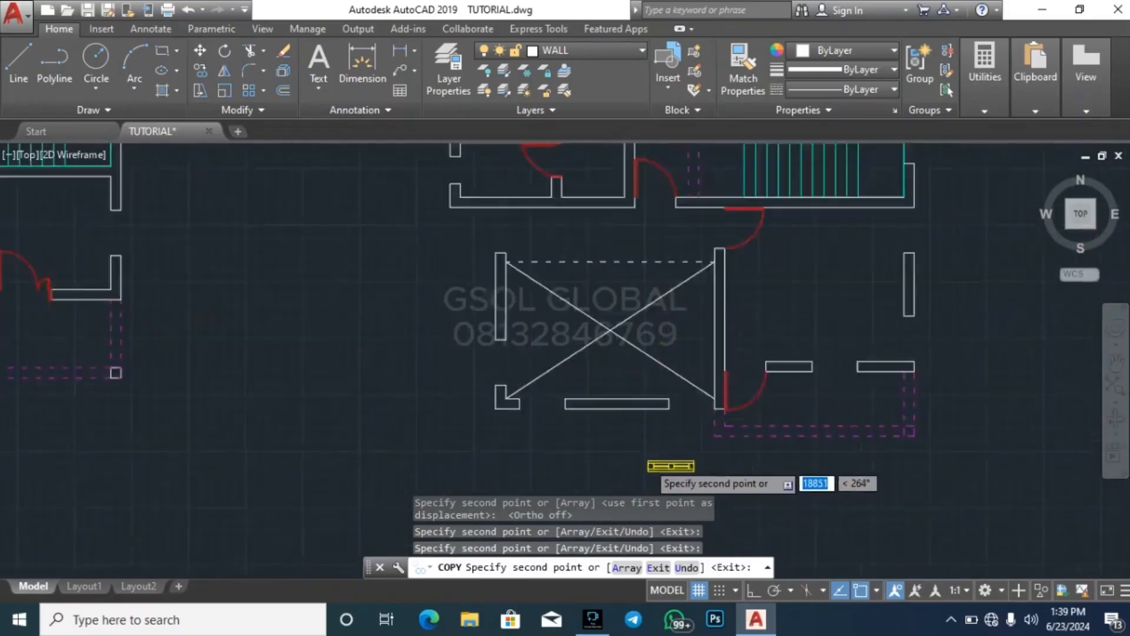
pyautogui.scroll(2, 671, 466)
pyautogui.click(442, 370)
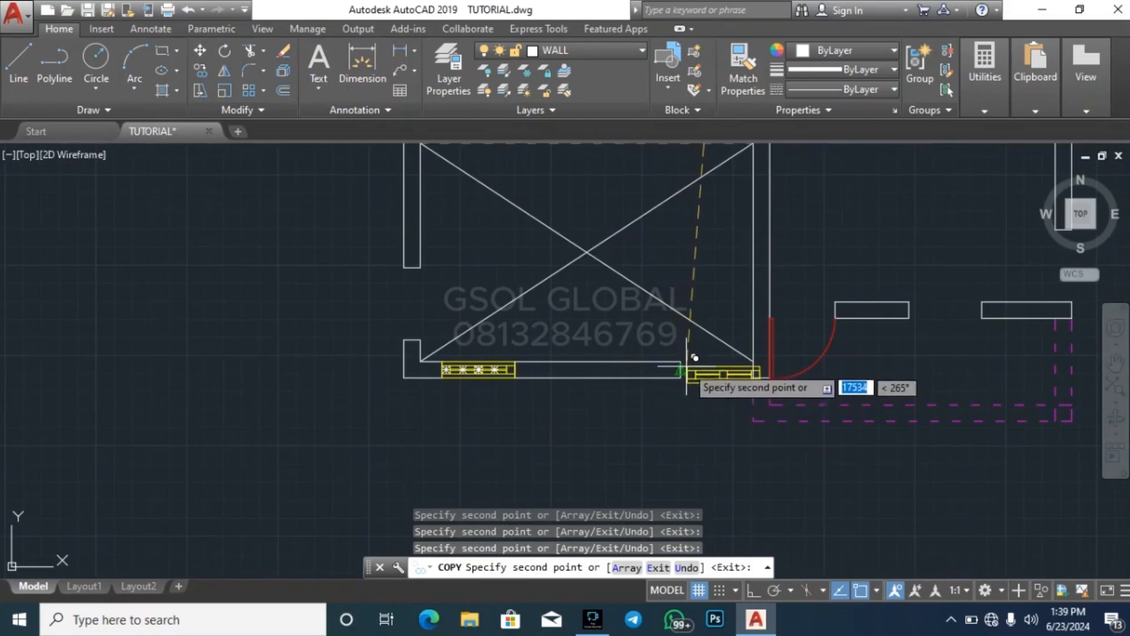
pyautogui.scroll(-5, 431, 467)
pyautogui.scroll(7, 474, 455)
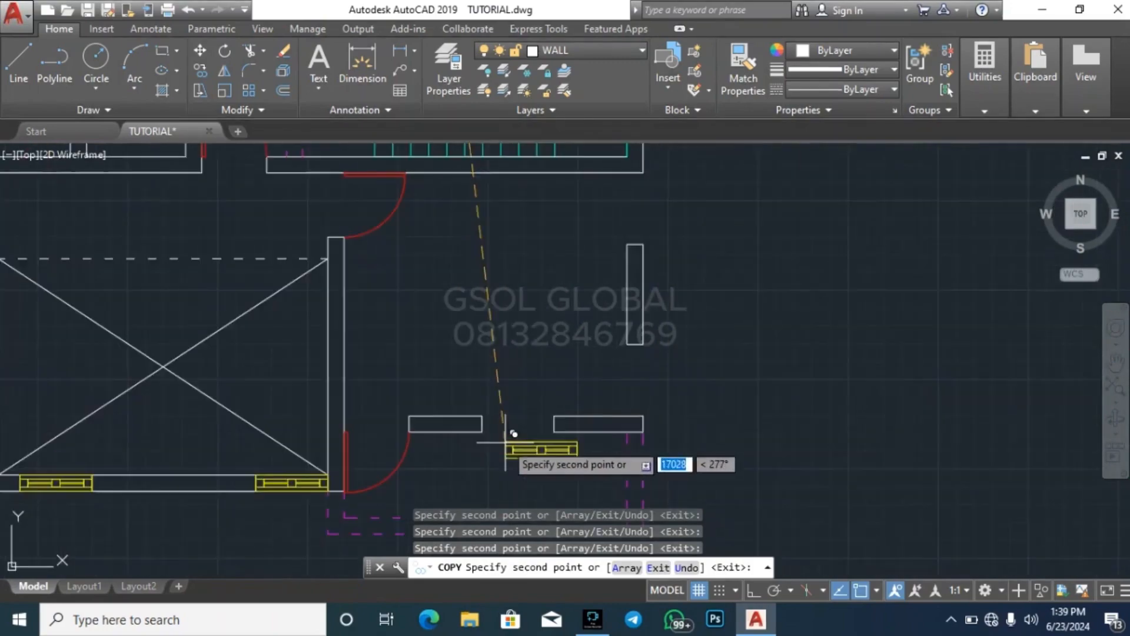
# Place copies of the horizontal two-pane window in the remaining bottom-wall opening and both wide top-wall openings of the right-hand plan
pyautogui.scroll(-5, 495, 412)
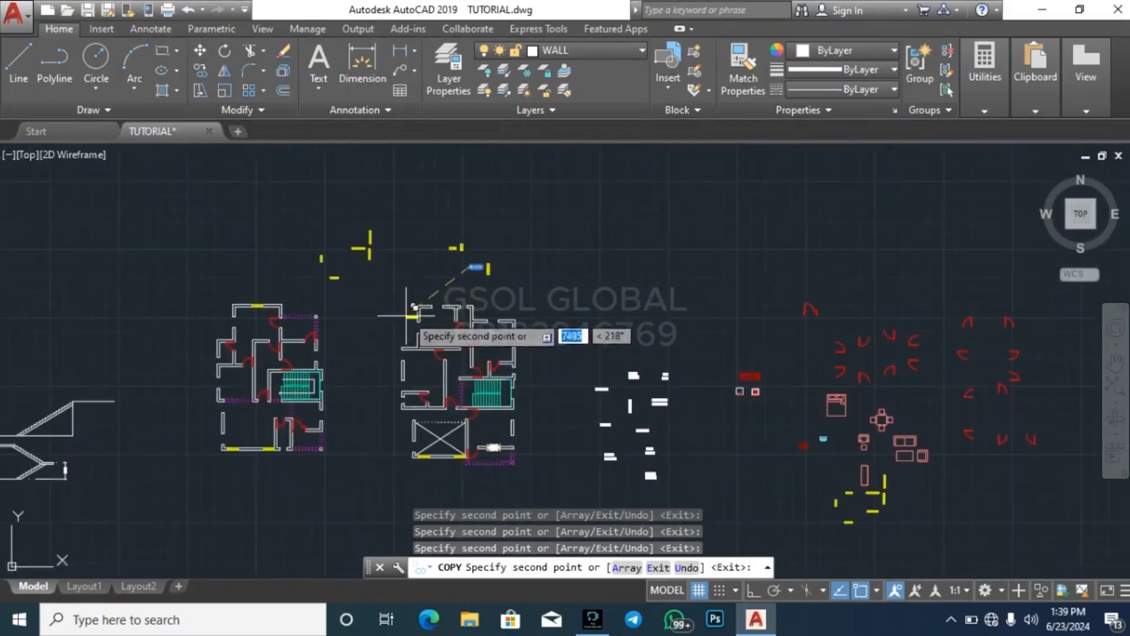
pyautogui.scroll(8, 441, 318)
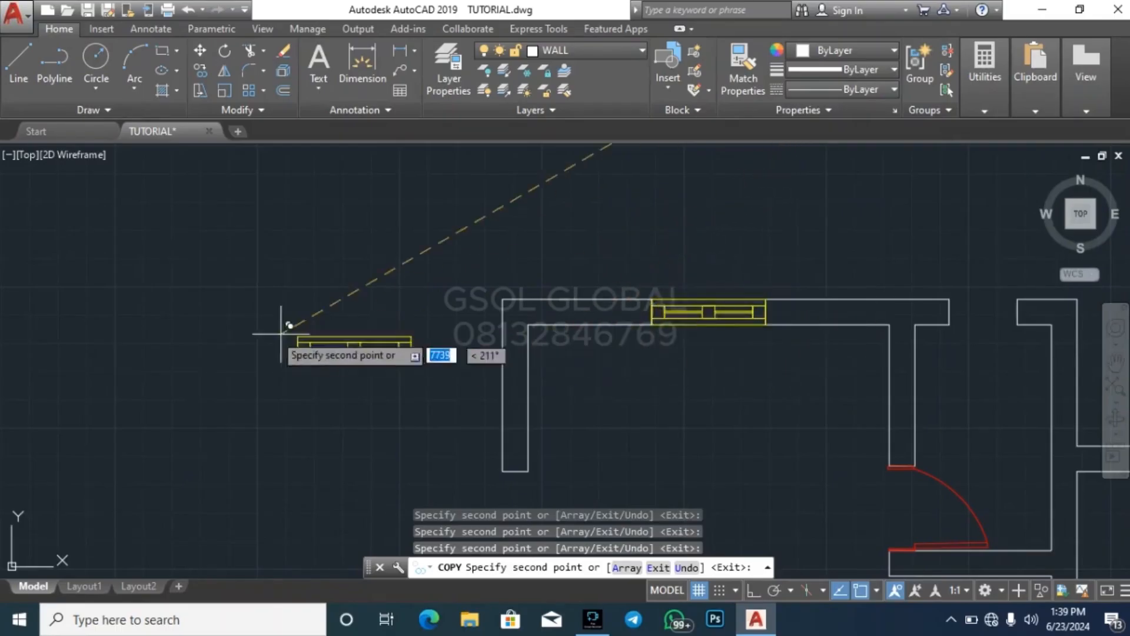
pyautogui.scroll(-5, 507, 350)
pyautogui.scroll(5, 509, 351)
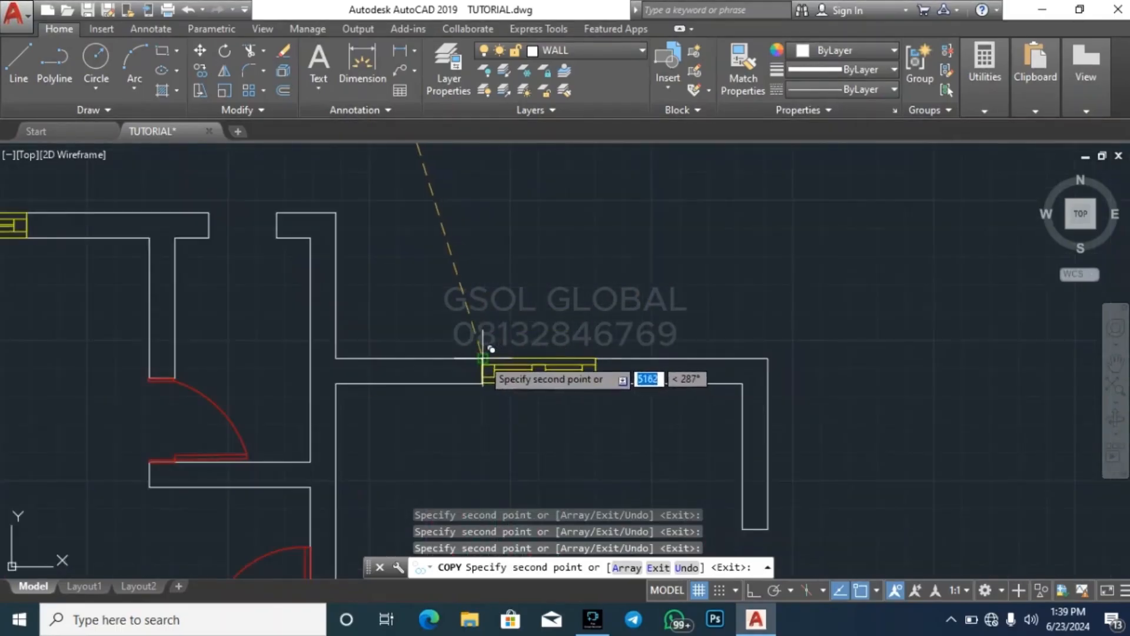
pyautogui.scroll(-6, 491, 350)
pyautogui.press('Escape')
pyautogui.press('Escape')
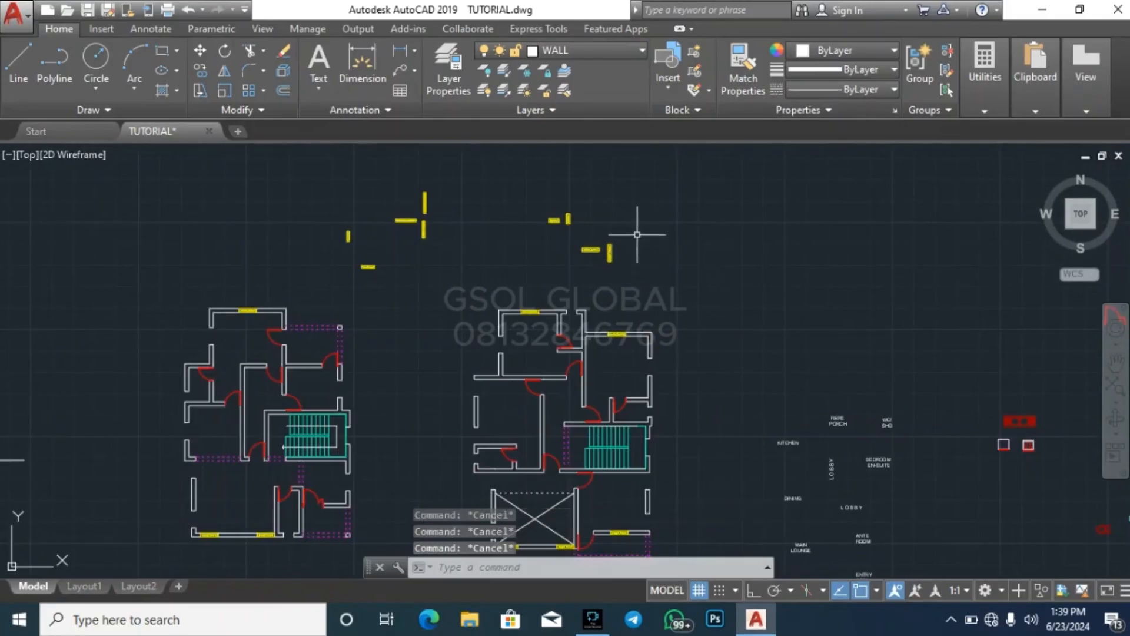
# Copy the vertical two-pane window by its upper-right corner into the right-wall opening of the right-hand plan's upper-right room
pyautogui.scroll(5, 637, 234)
pyautogui.click(500, 376)
pyautogui.click(587, 240)
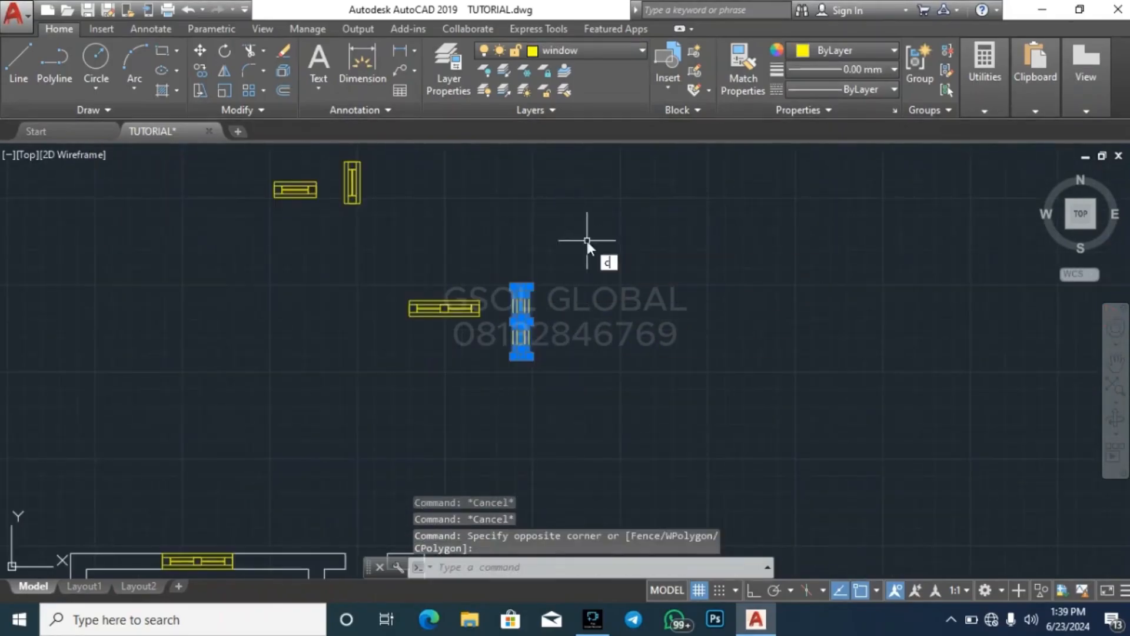
pyautogui.write('co')
pyautogui.scroll(4, 553, 315)
pyautogui.press('Return')
pyautogui.click(492, 239)
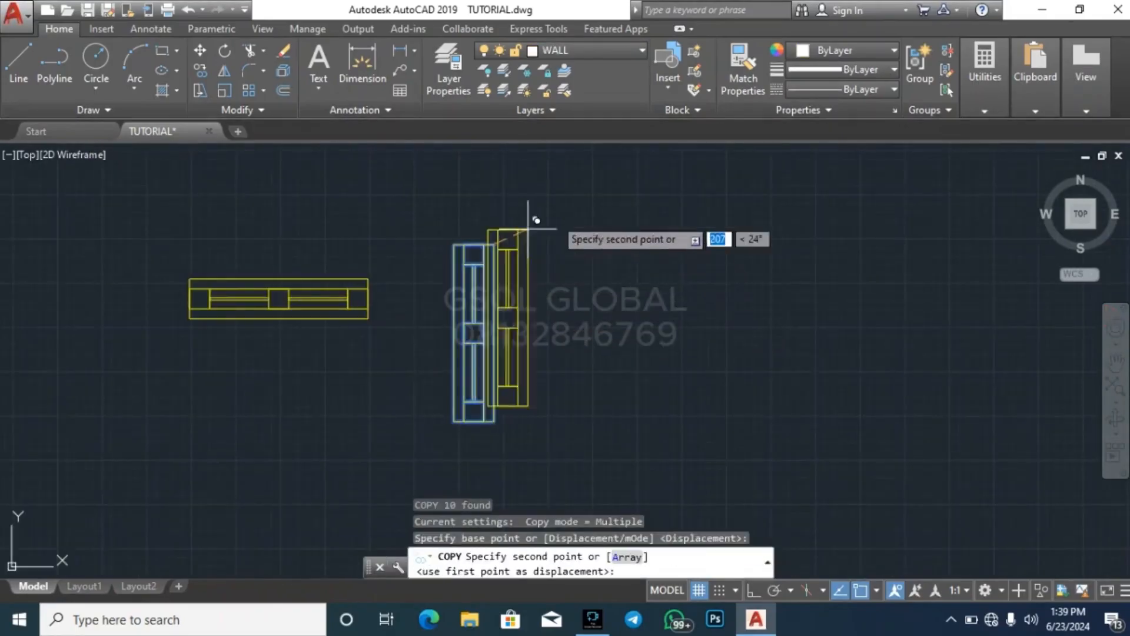
pyautogui.scroll(-7, 682, 175)
pyautogui.scroll(3, 709, 370)
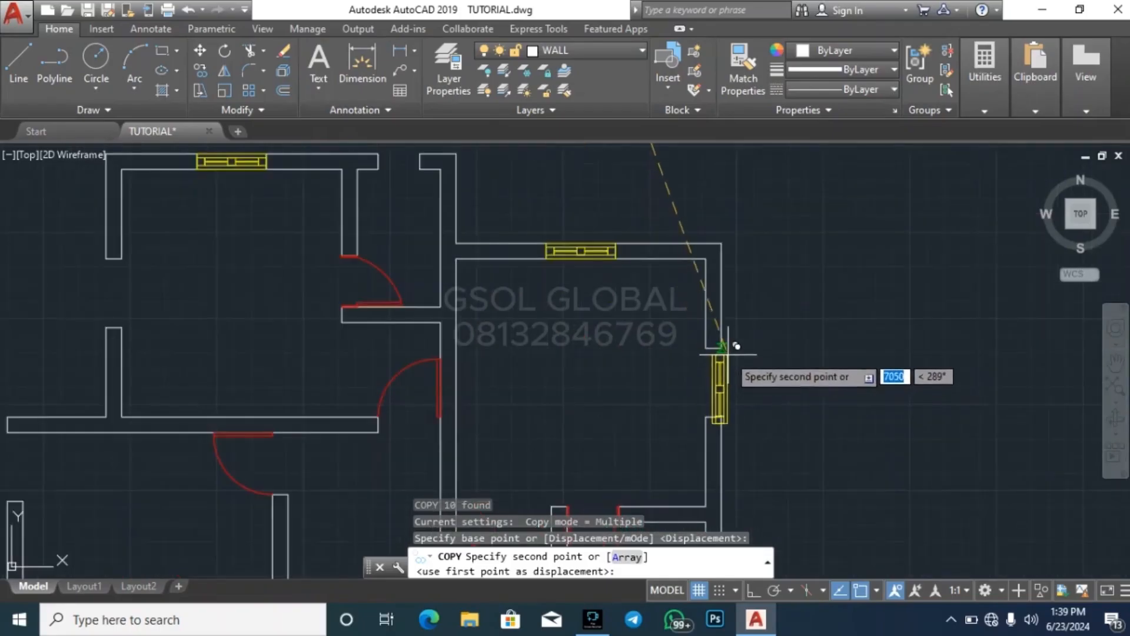
pyautogui.click(725, 347)
# Place copies of the vertical two-pane window in the three wide left-wall openings above the crossed void in the right-hand plan
pyautogui.scroll(-3, 707, 294)
pyautogui.scroll(5, 593, 277)
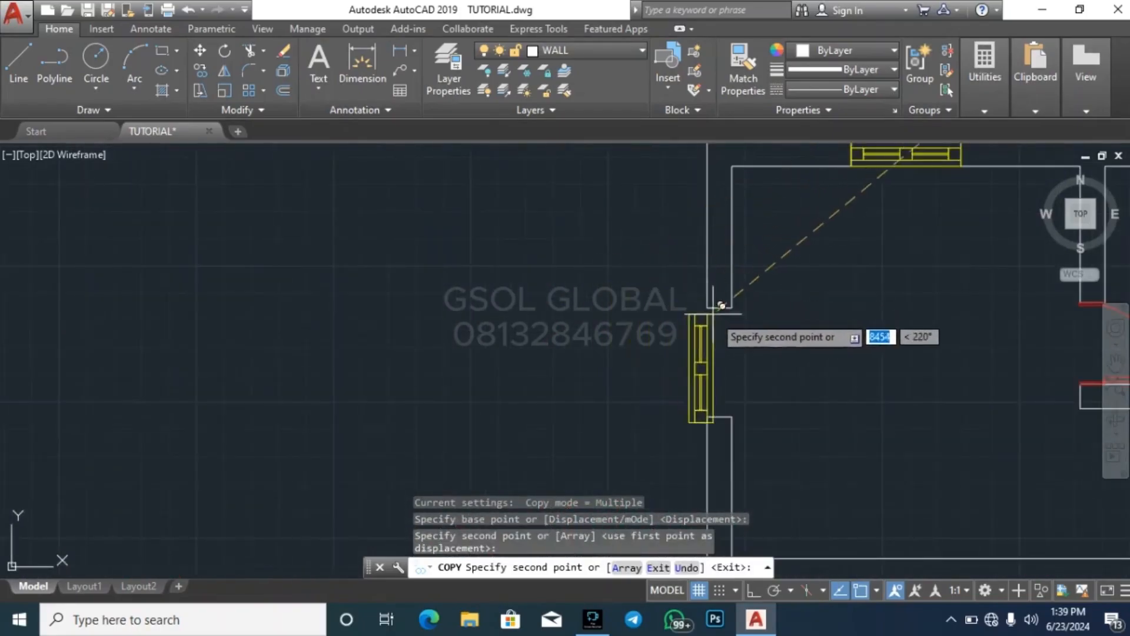
pyautogui.click(741, 299)
pyautogui.scroll(-4, 493, 248)
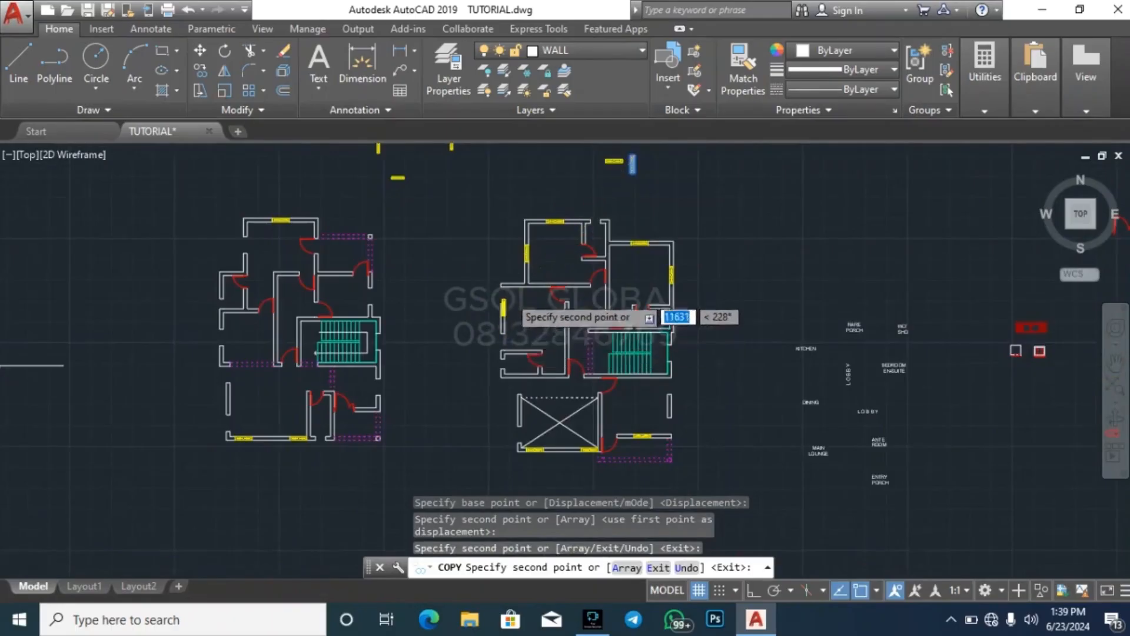
pyautogui.scroll(5, 508, 260)
pyautogui.click(473, 231)
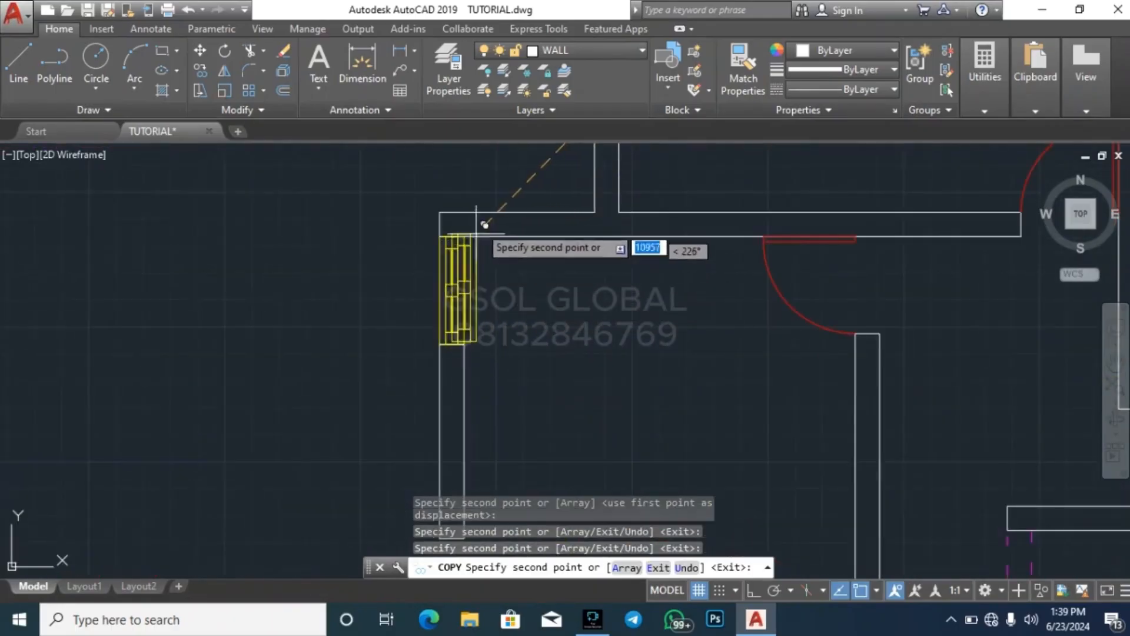
pyautogui.scroll(-3, 507, 171)
pyautogui.scroll(5, 506, 171)
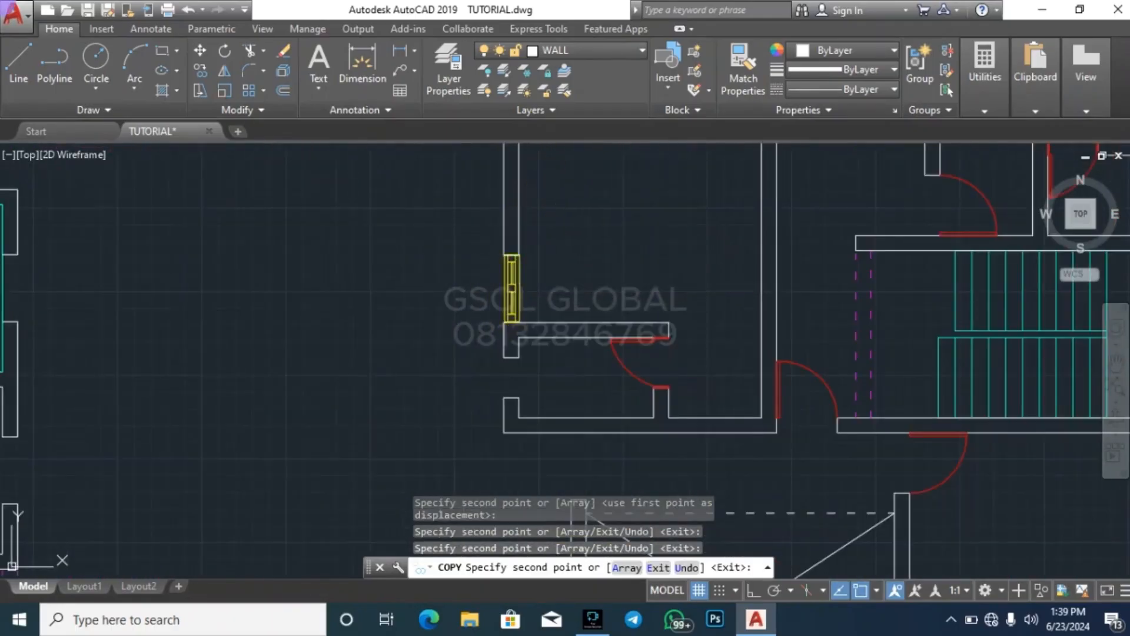
pyautogui.click(512, 256)
# Place copies of the vertical two-pane window in both left-wall openings of the crossed void in the right-hand plan
pyautogui.scroll(-3, 413, 282)
pyautogui.scroll(5, 436, 333)
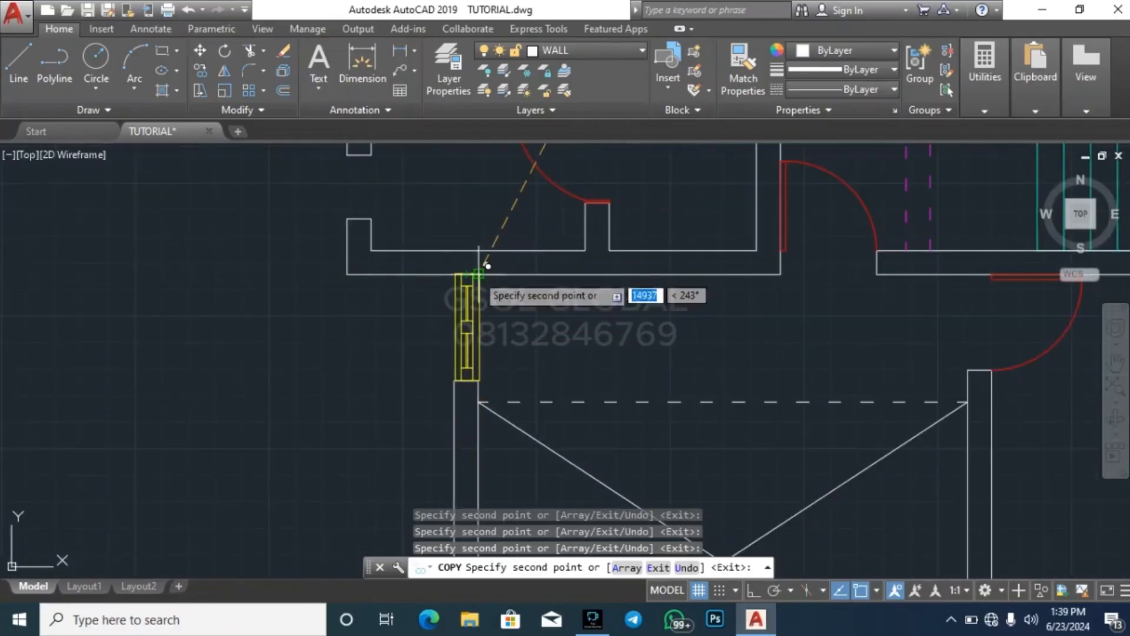
pyautogui.scroll(-3, 500, 224)
pyautogui.scroll(5, 501, 284)
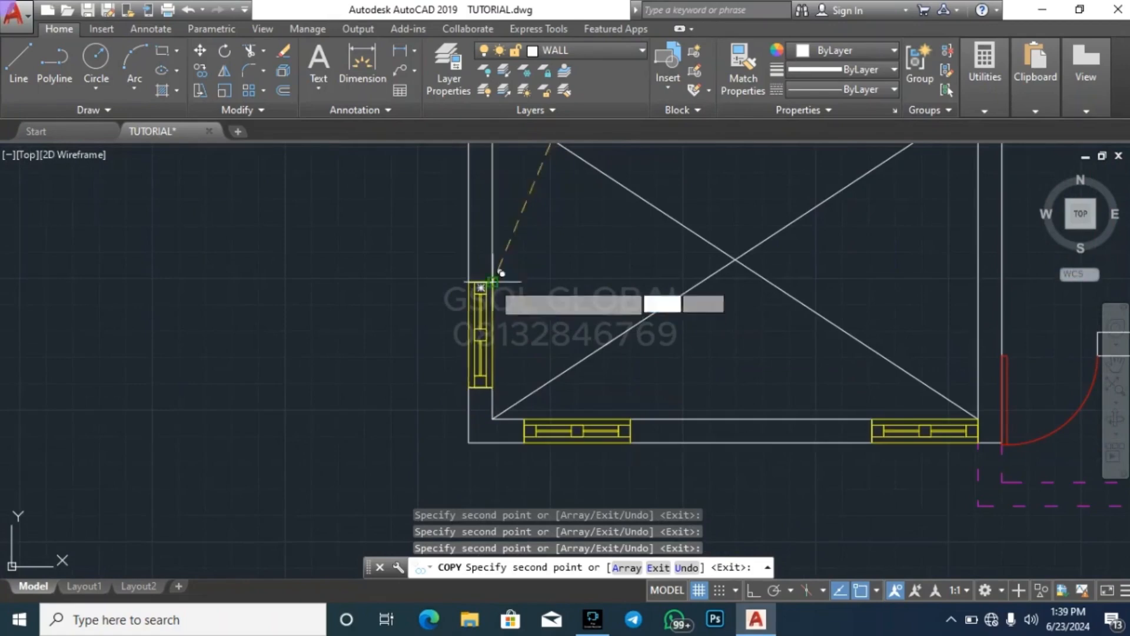
# Place copies of the vertical two-pane window in the right-hand plan's right-wall openings beside the staircase and in the room below it
pyautogui.scroll(-3, 501, 273)
pyautogui.scroll(5, 526, 409)
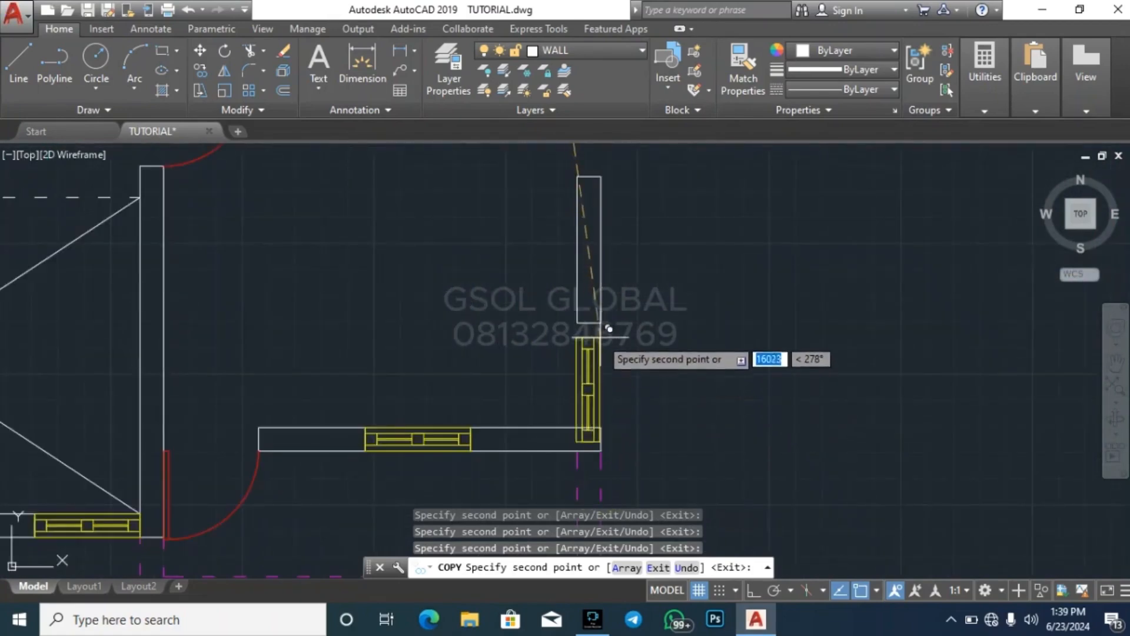
pyautogui.scroll(-3, 610, 314)
pyautogui.scroll(5, 523, 383)
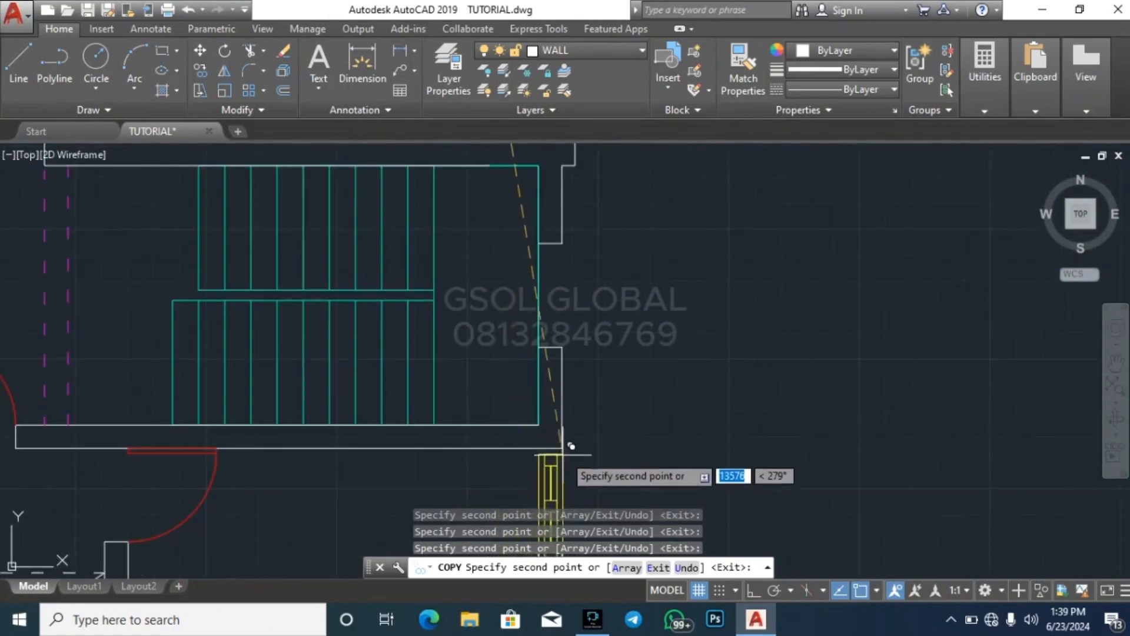
pyautogui.scroll(-3, 589, 413)
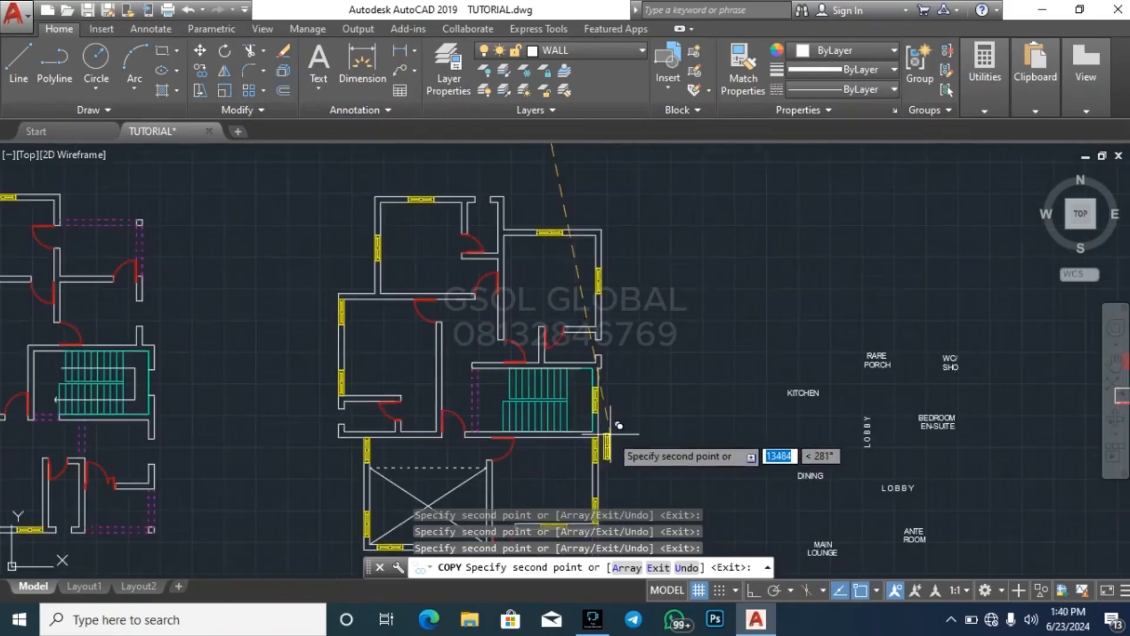
# Place copies of the vertical two-pane window in the left-hand plan's right-wall openings above, beside and below the staircase
pyautogui.scroll(-3, 799, 277)
pyautogui.scroll(5, 595, 252)
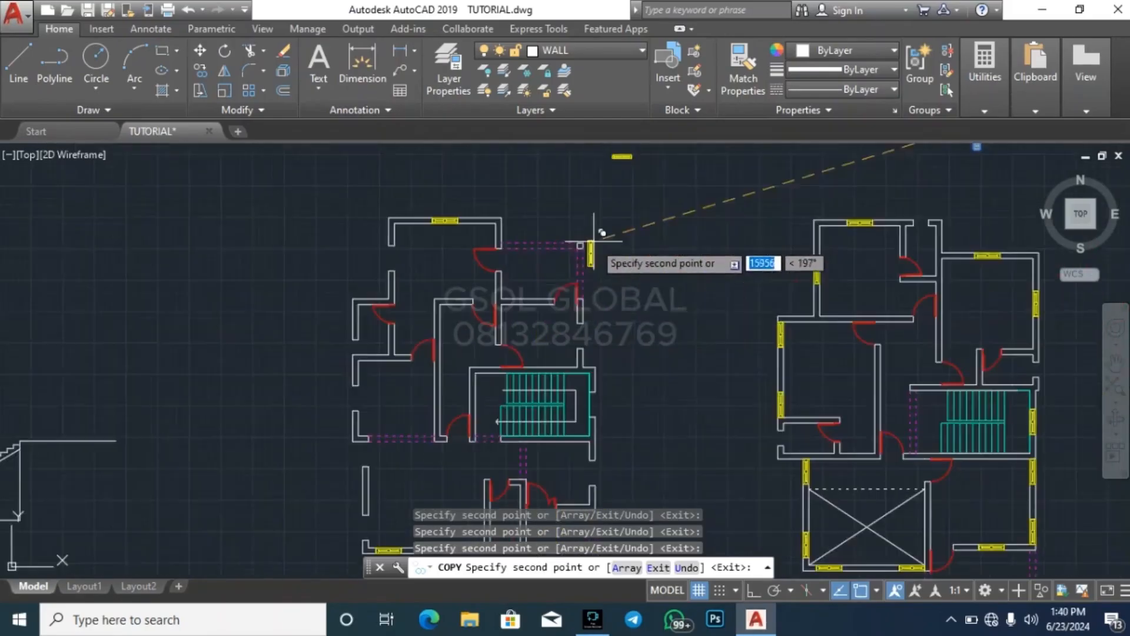
pyautogui.scroll(3, 587, 321)
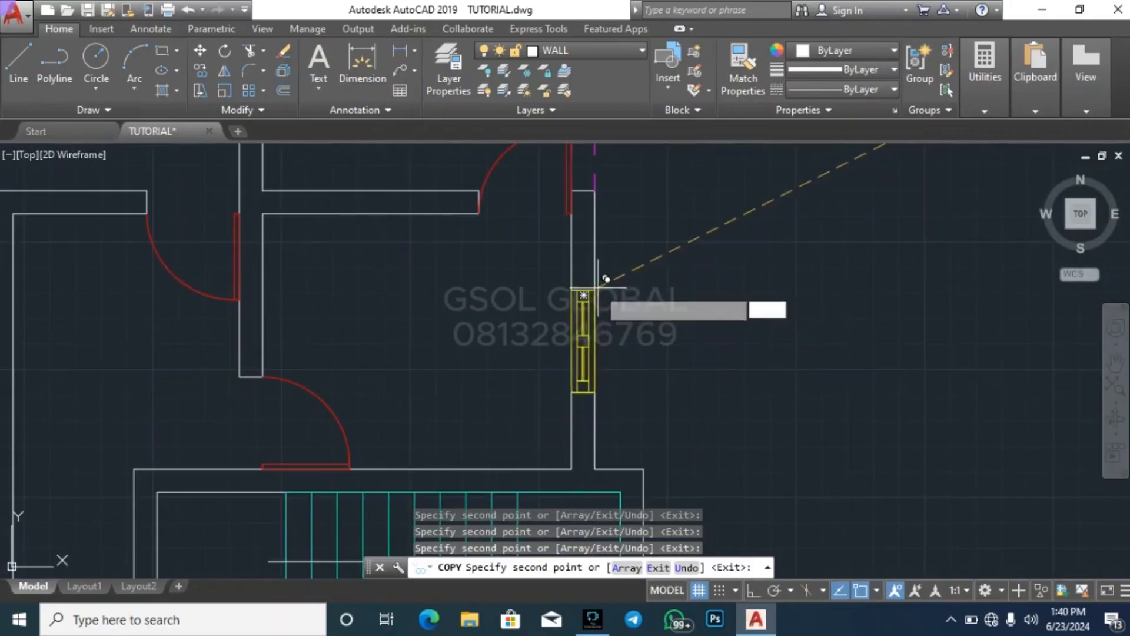
pyautogui.scroll(-3, 647, 248)
pyautogui.scroll(5, 635, 271)
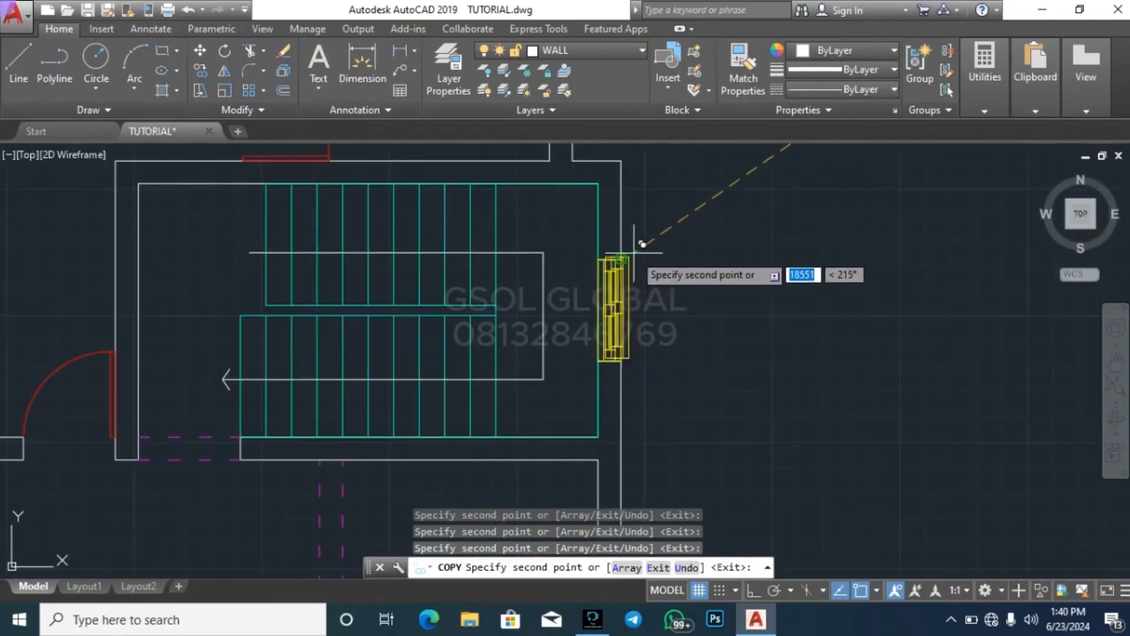
pyautogui.scroll(-3, 635, 254)
pyautogui.scroll(4, 669, 298)
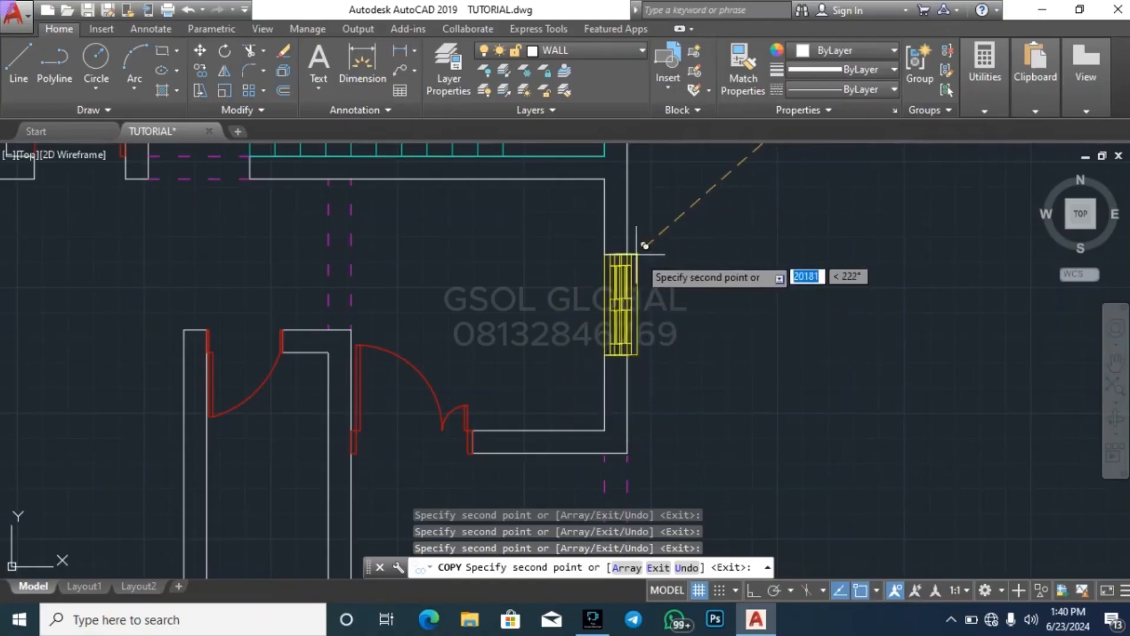
# Place copies of the vertical two-pane window in both left-wall openings of the left-hand plan's large bottom-left room
pyautogui.scroll(-3, 646, 245)
pyautogui.scroll(4, 529, 324)
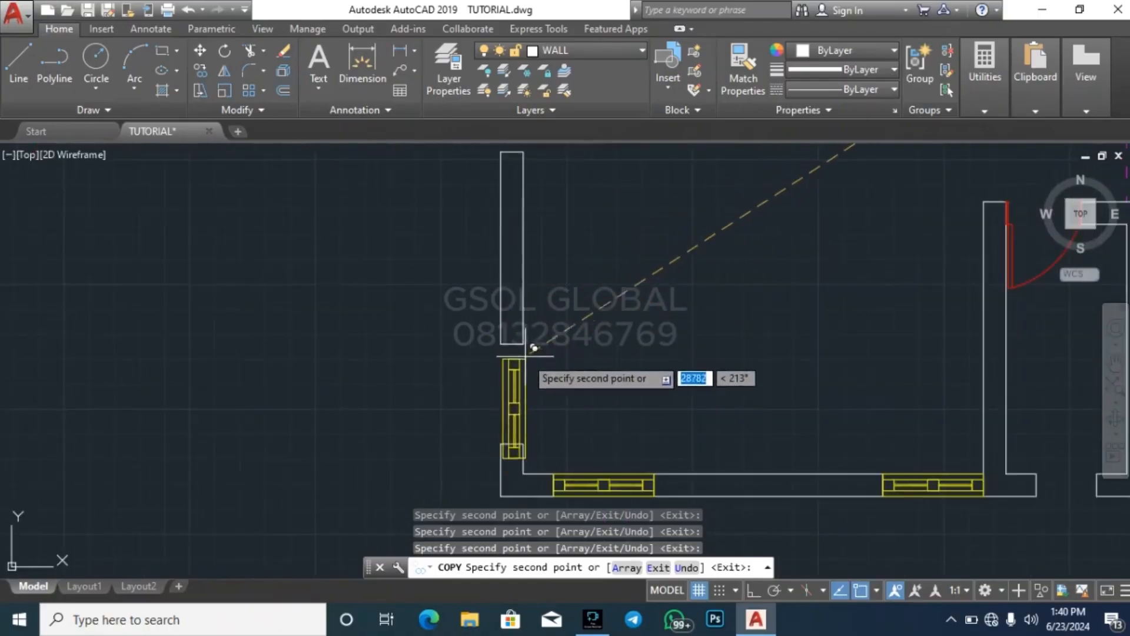
pyautogui.scroll(-3, 590, 449)
pyautogui.scroll(4, 575, 323)
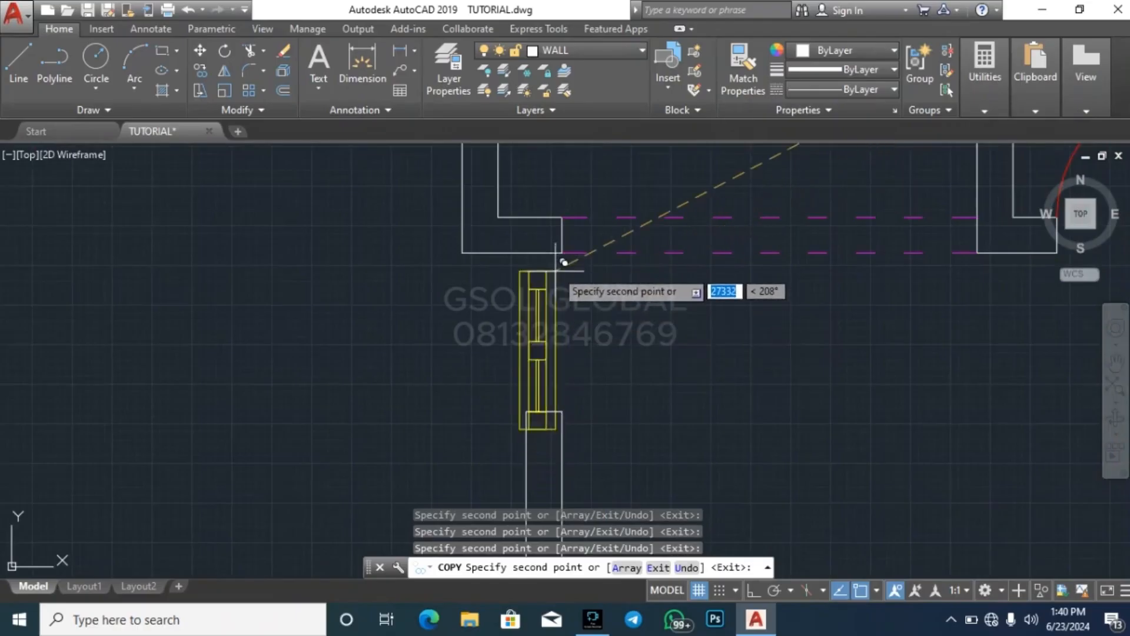
# Place vertical two-pane windows in the left-wall openings of the left-hand plan's middle-left and top rooms, and end the copying
pyautogui.scroll(-3, 599, 416)
pyautogui.scroll(3, 594, 463)
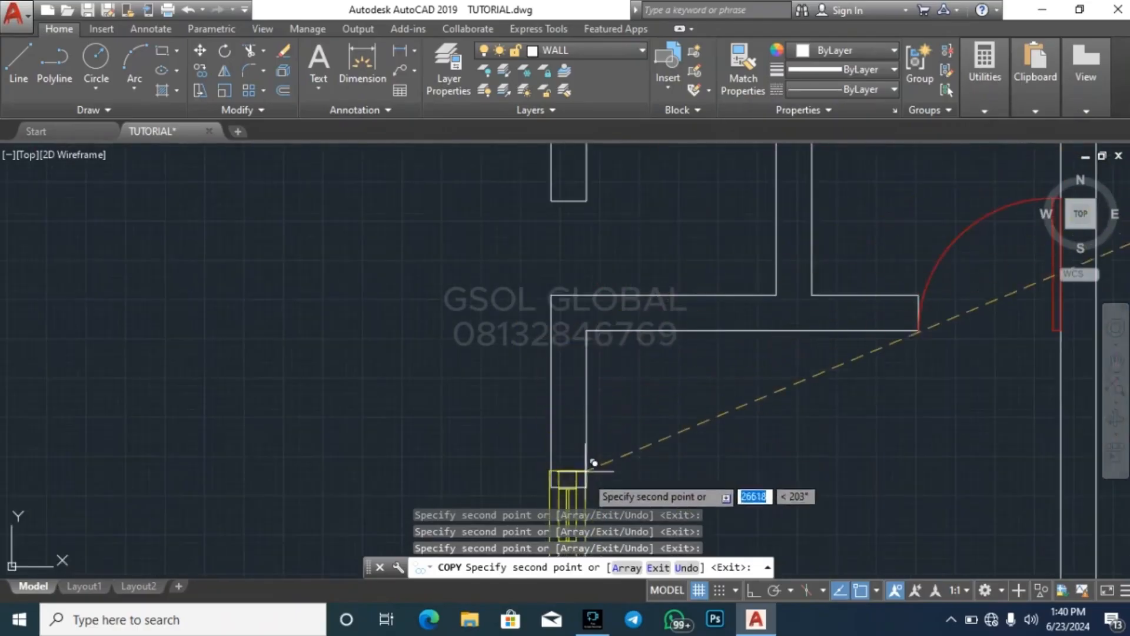
pyautogui.scroll(-3, 593, 463)
pyautogui.scroll(3, 603, 382)
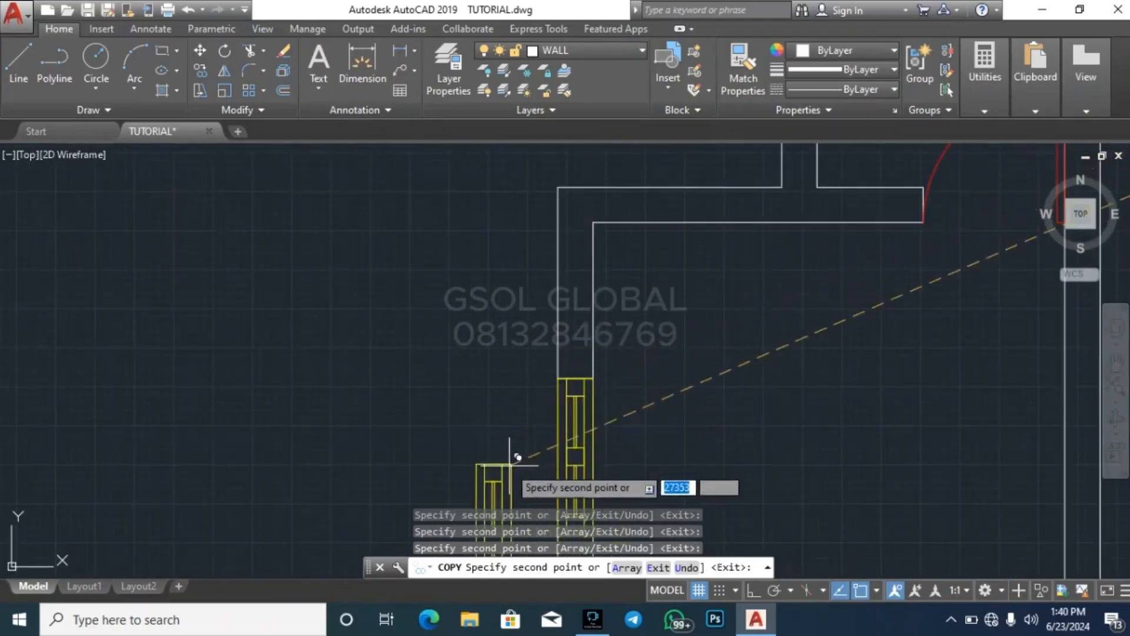
pyautogui.scroll(-3, 510, 465)
pyautogui.scroll(3, 524, 396)
pyautogui.scroll(-3, 522, 298)
pyautogui.scroll(3, 411, 462)
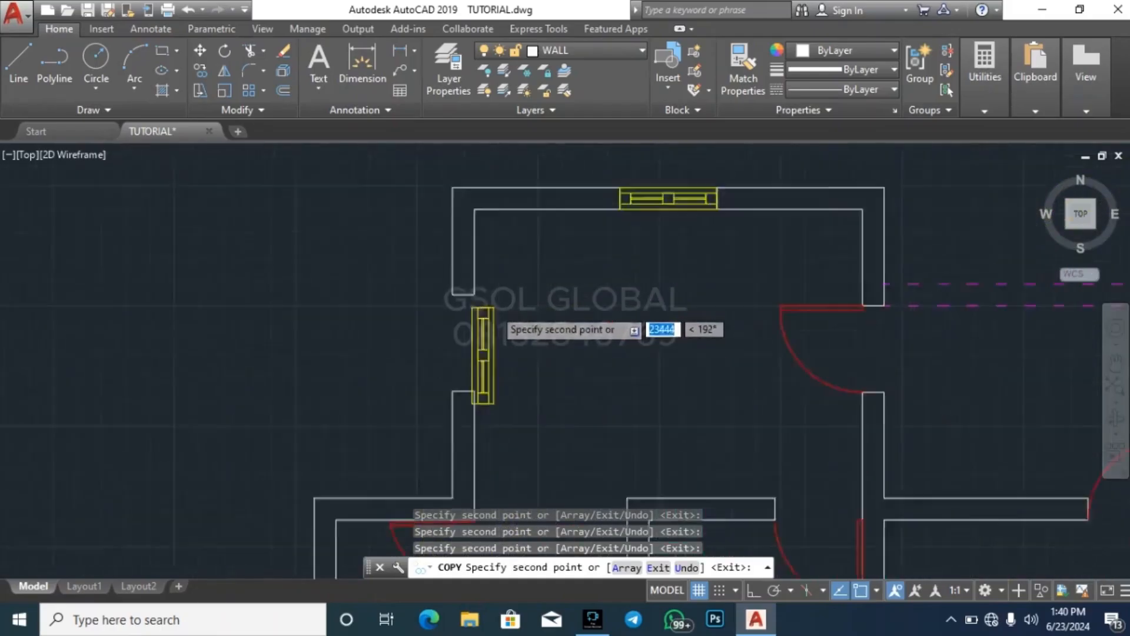
pyautogui.scroll(1, 494, 307)
pyautogui.click(462, 286)
pyautogui.scroll(-4, 326, 399)
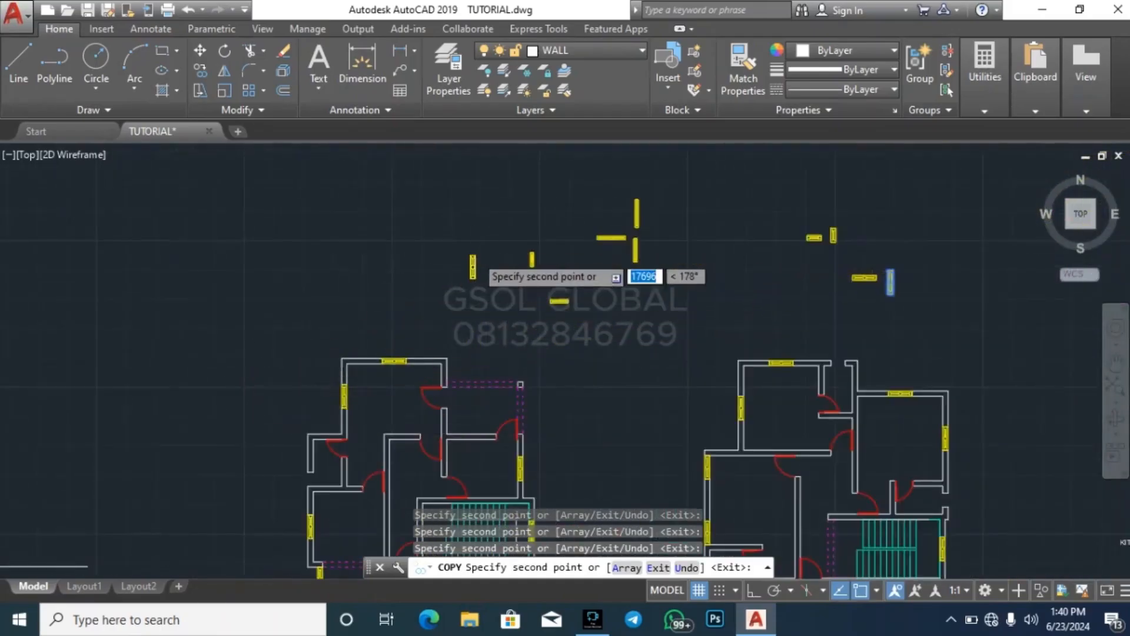
pyautogui.scroll(-4, 479, 259)
pyautogui.press('Escape')
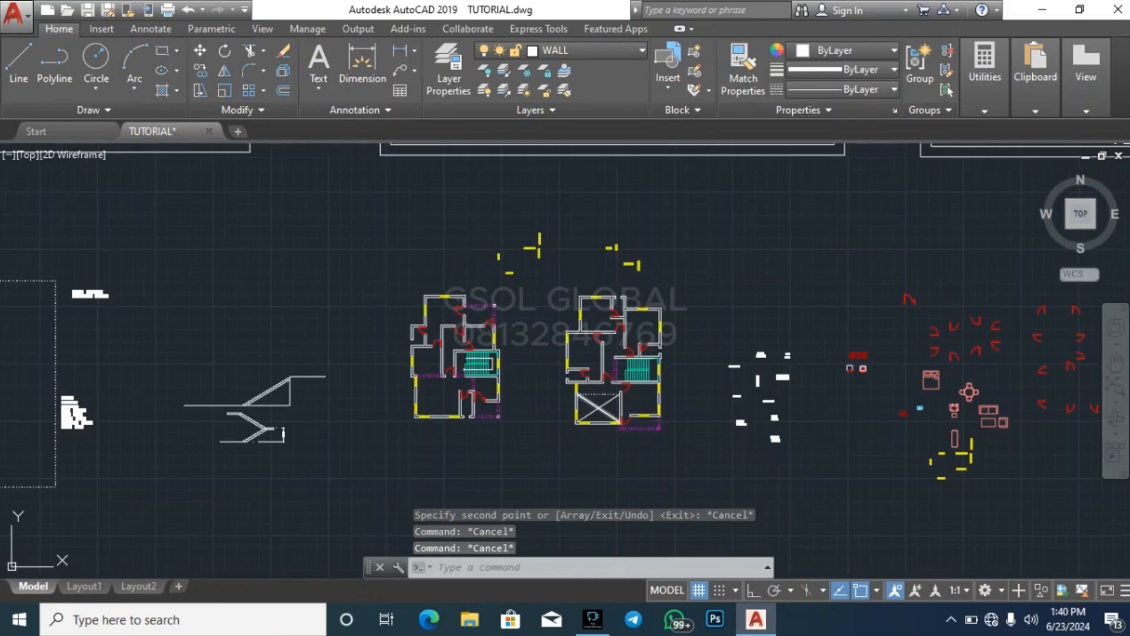
# Copy the horizontal single-pane window by its upper-right corner into the narrow top-wall opening of the right-hand plan
pyautogui.scroll(6, 616, 238)
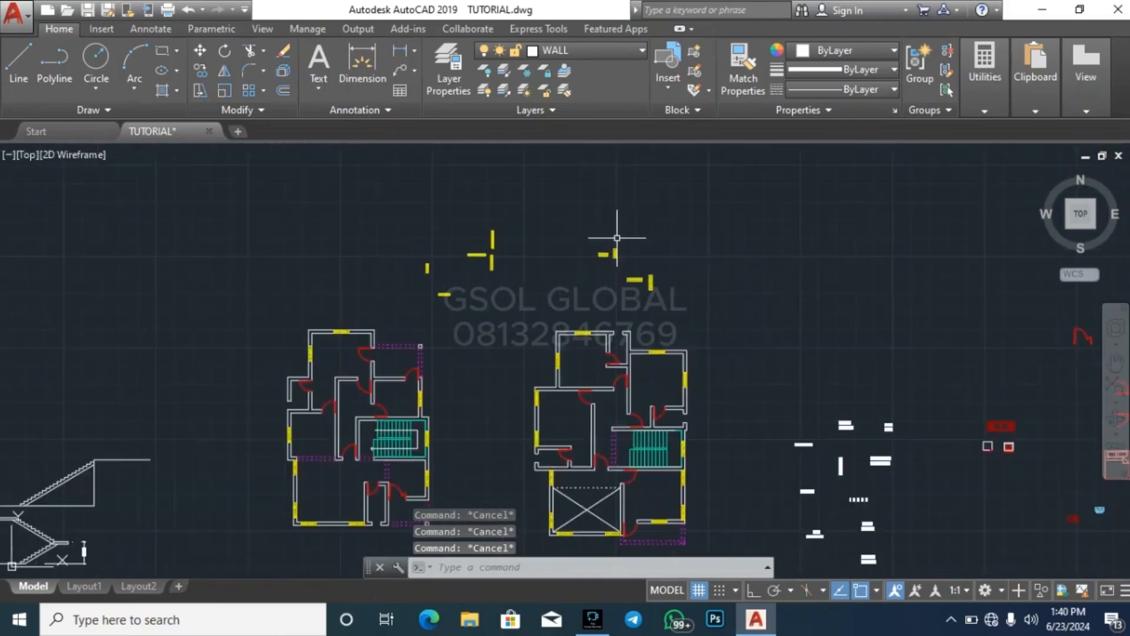
pyautogui.click(455, 312)
pyautogui.click(575, 226)
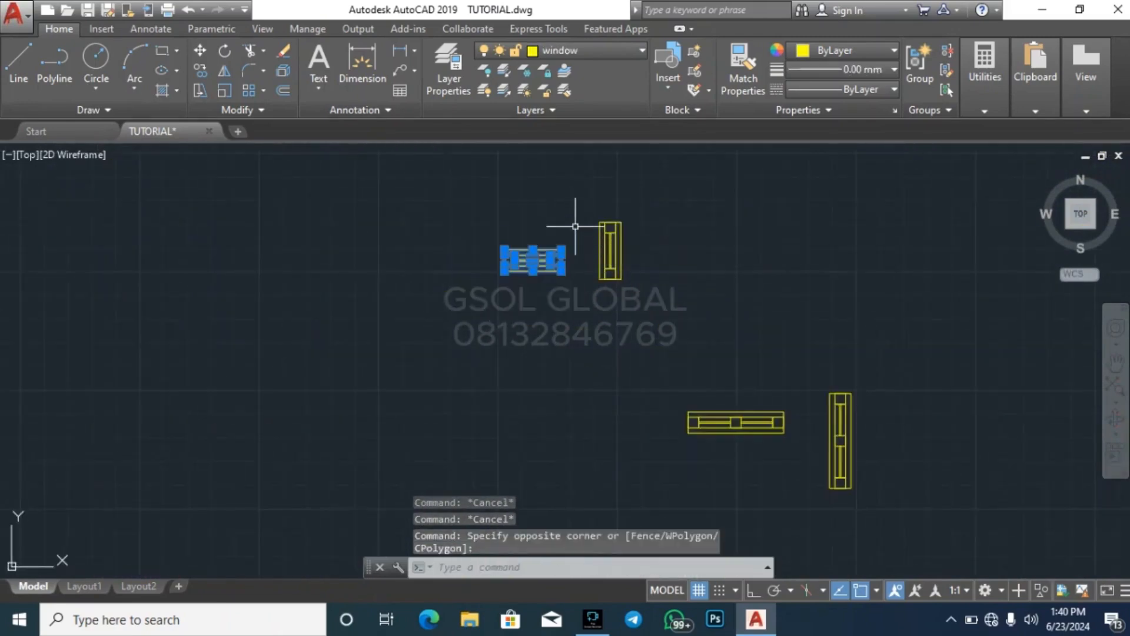
pyautogui.press('Return')
pyautogui.scroll(3, 567, 231)
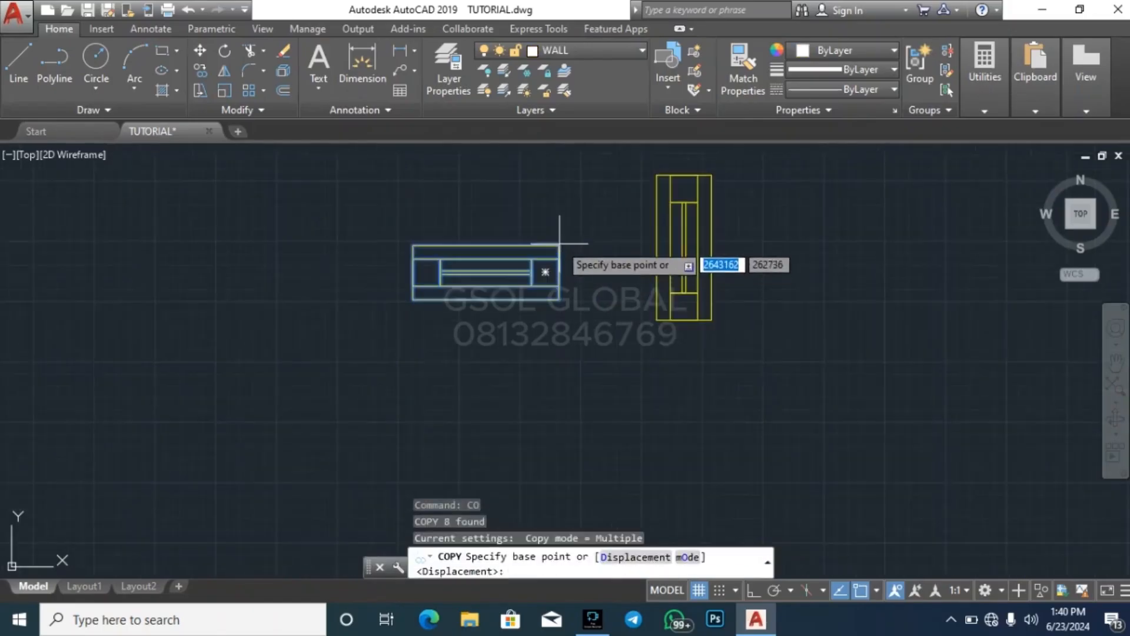
pyautogui.click(559, 239)
pyautogui.scroll(-8, 589, 212)
pyautogui.scroll(6, 652, 324)
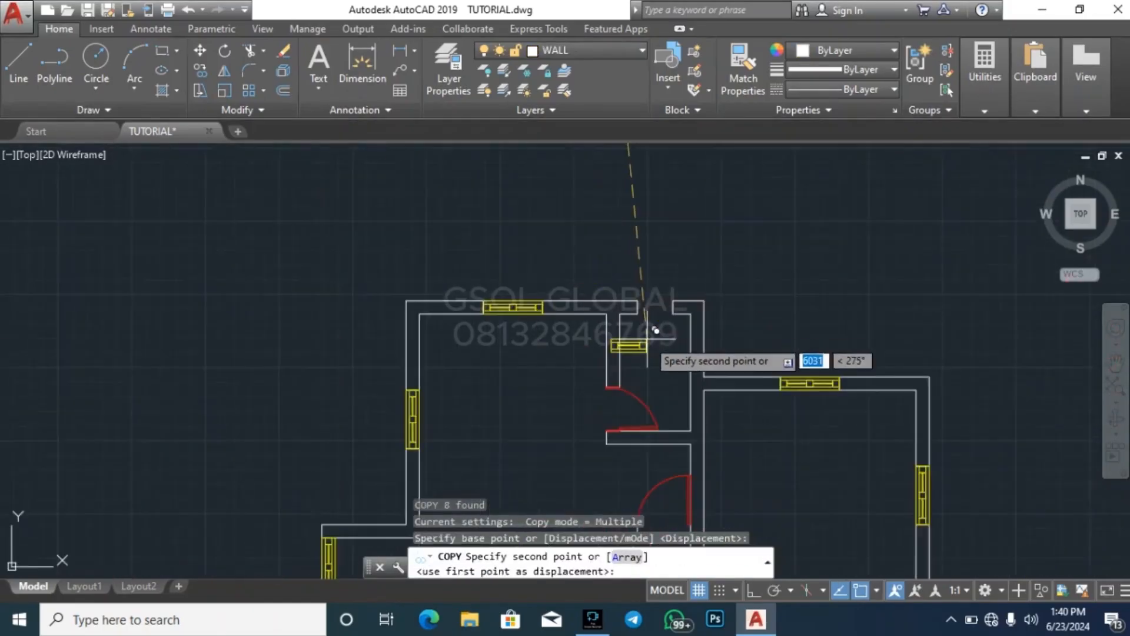
pyautogui.click(670, 293)
# Place another copy of the horizontal single-pane window in the narrow bottom-wall opening of the left-hand plan
pyautogui.scroll(-4, 636, 218)
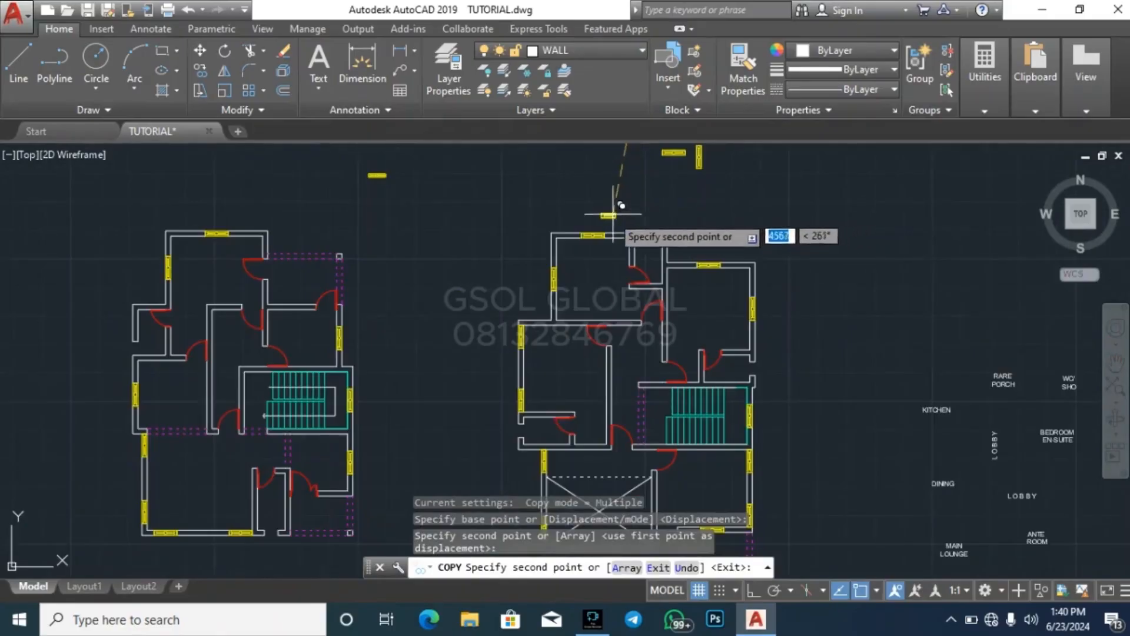
pyautogui.scroll(-2, 594, 249)
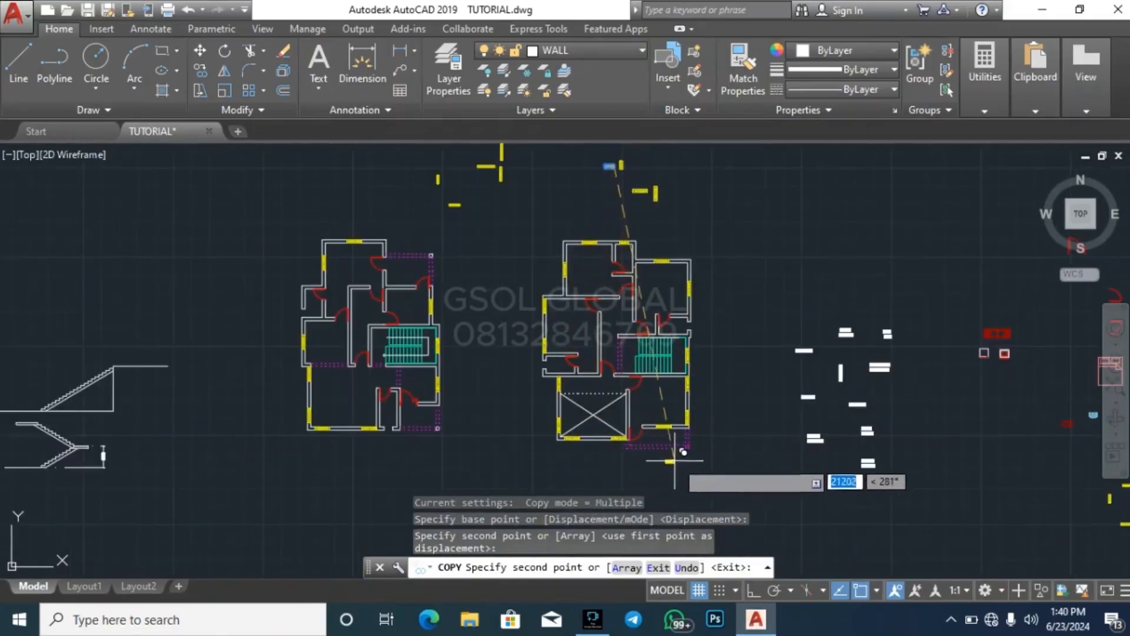
pyautogui.scroll(6, 417, 402)
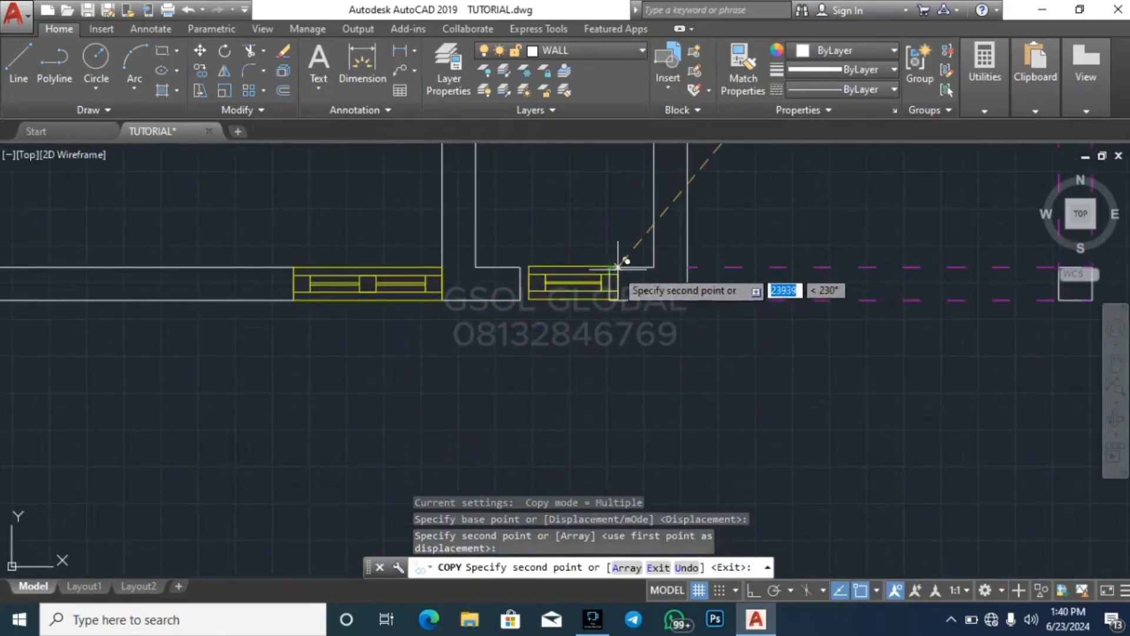
pyautogui.click(603, 283)
pyautogui.scroll(-5, 589, 400)
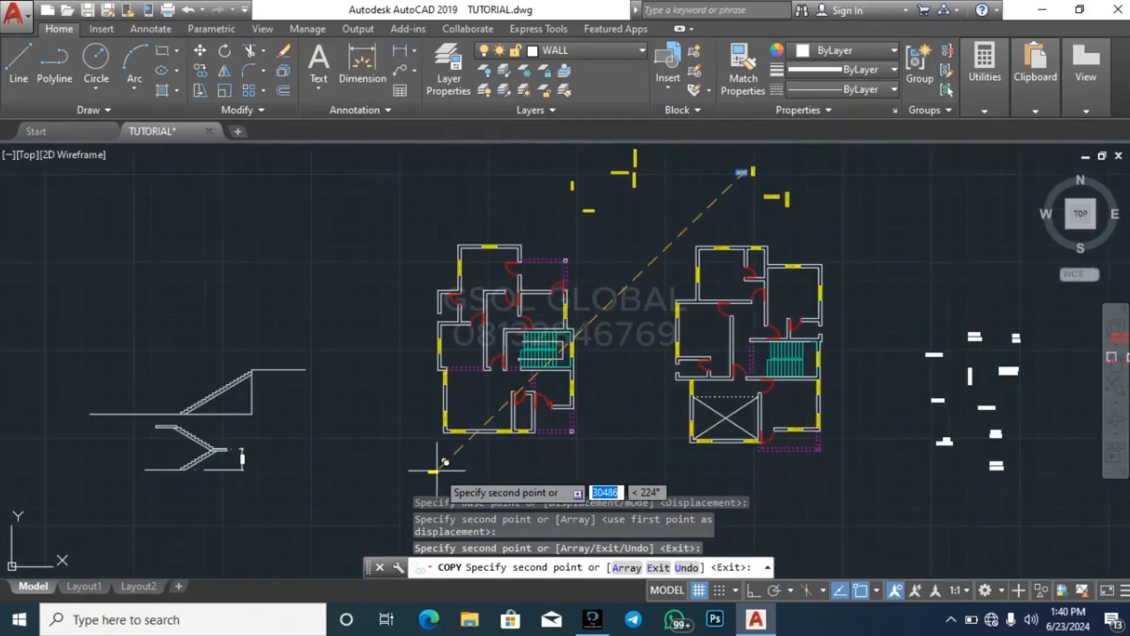
# Copy the vertical single-pane window by its upper-right corner into the narrow right-wall opening above the right-hand plan's staircase
pyautogui.press('Escape')
pyautogui.scroll(-3, 442, 461)
pyautogui.scroll(8, 626, 298)
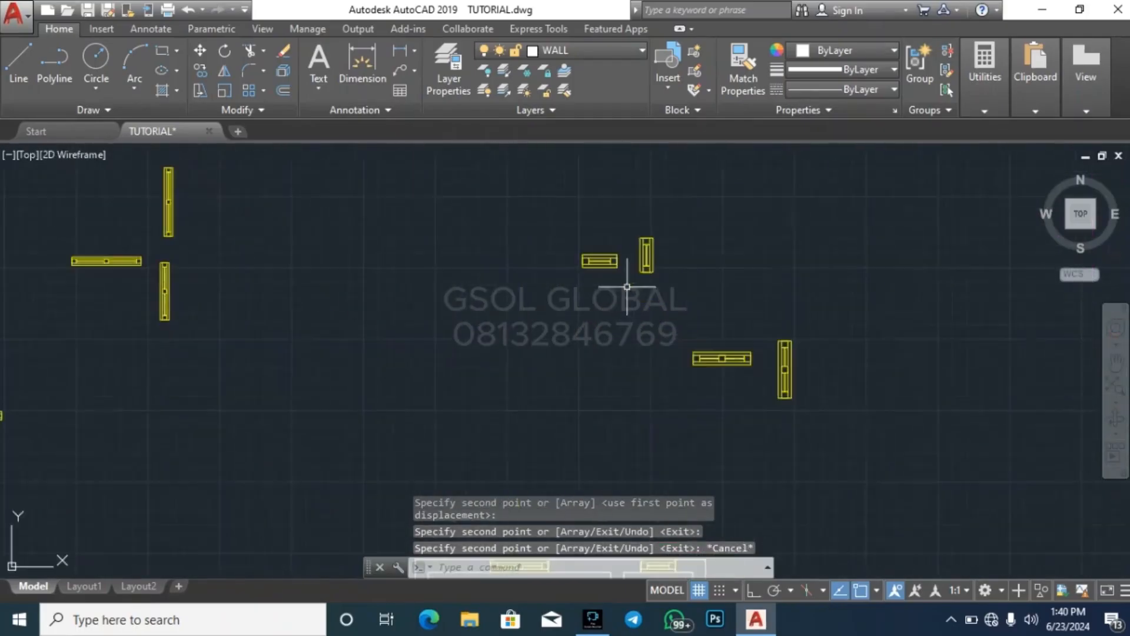
pyautogui.click(596, 321)
pyautogui.click(685, 206)
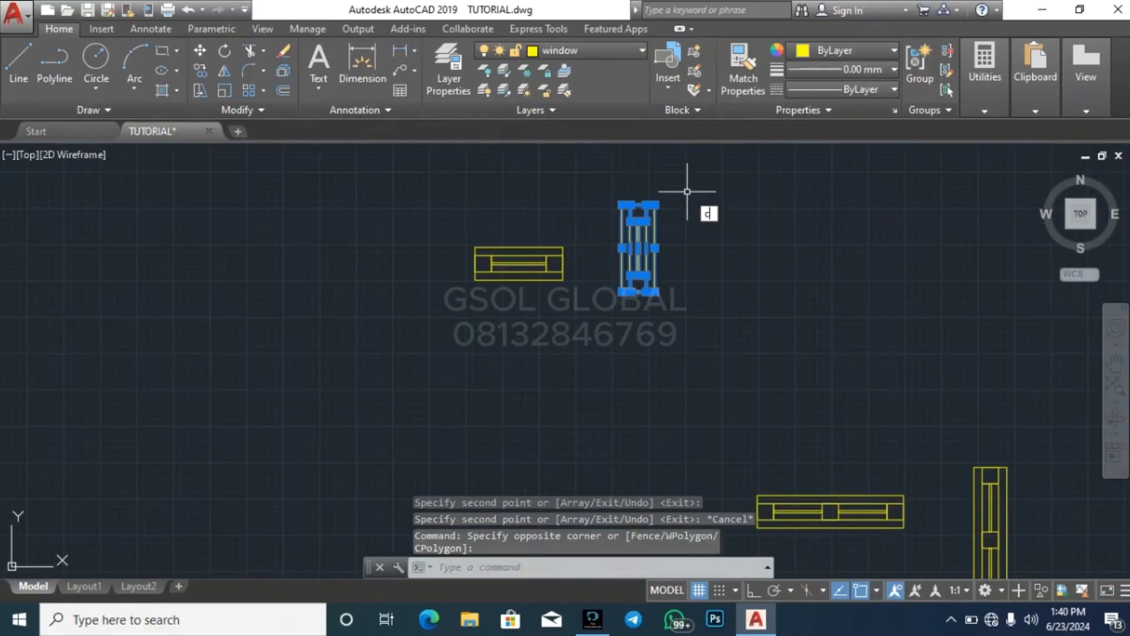
pyautogui.write('co')
pyautogui.press('Return')
pyautogui.click(654, 204)
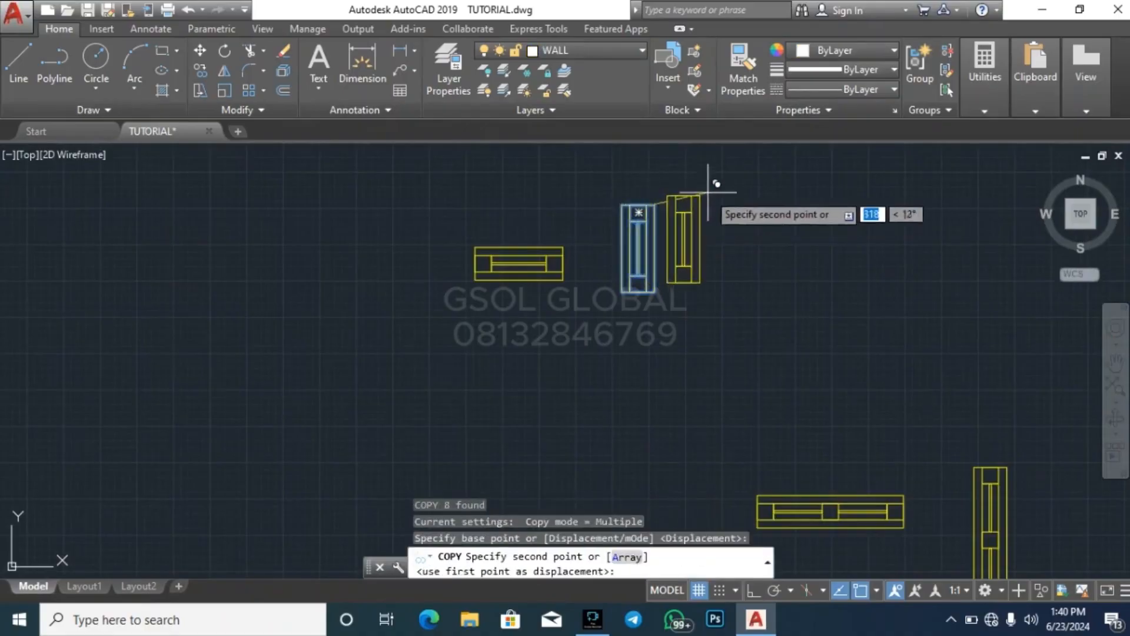
pyautogui.scroll(-5, 740, 167)
pyautogui.scroll(4, 771, 297)
pyautogui.scroll(5, 770, 298)
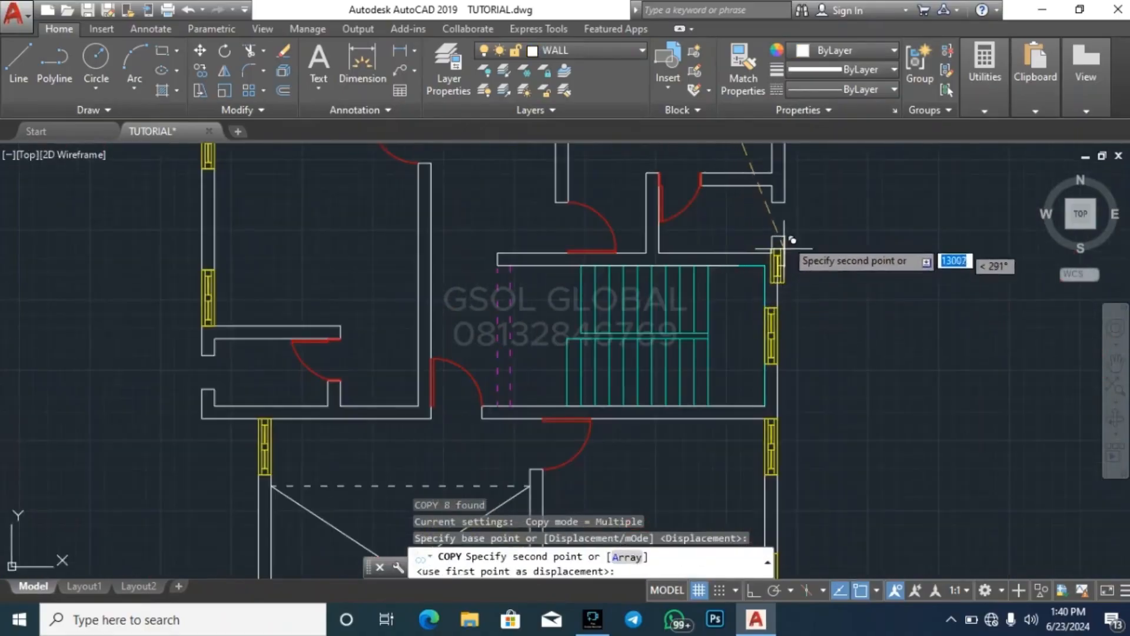
pyautogui.click(785, 204)
# Place another copy of the vertical single-pane window in the left-wall opening of the right-hand plan's small middle-left room
pyautogui.scroll(-5, 827, 307)
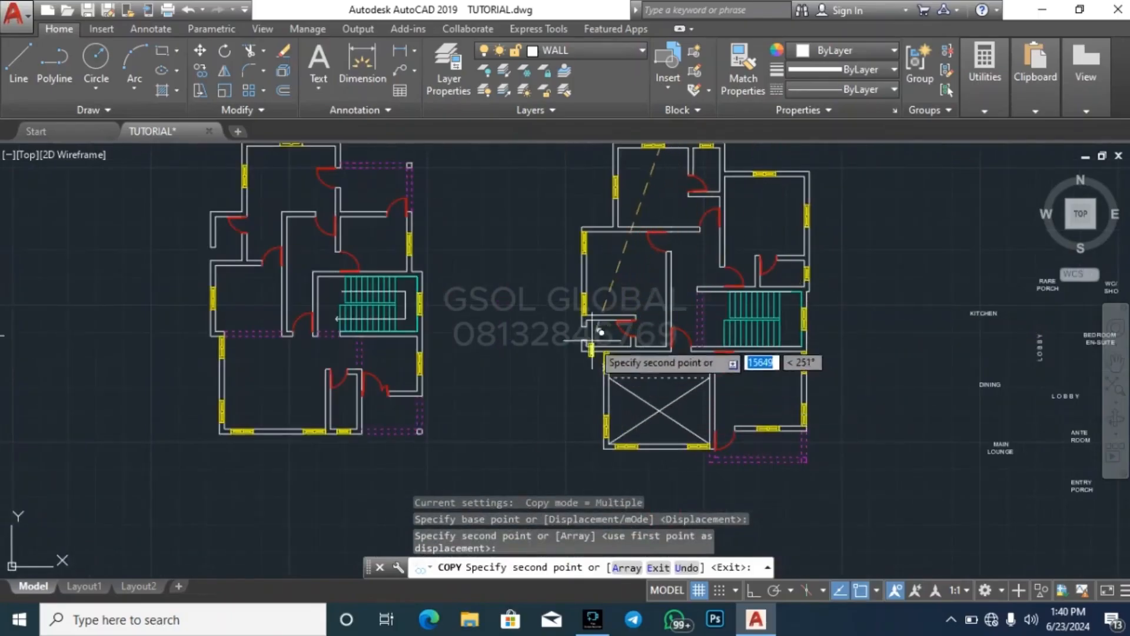
pyautogui.scroll(5, 534, 331)
pyautogui.click(521, 305)
# Place a vertical single-pane window in the left-wall opening of the left-hand plan's small upper-left room, and end the copying
pyautogui.scroll(-5, 543, 423)
pyautogui.scroll(-3, 536, 431)
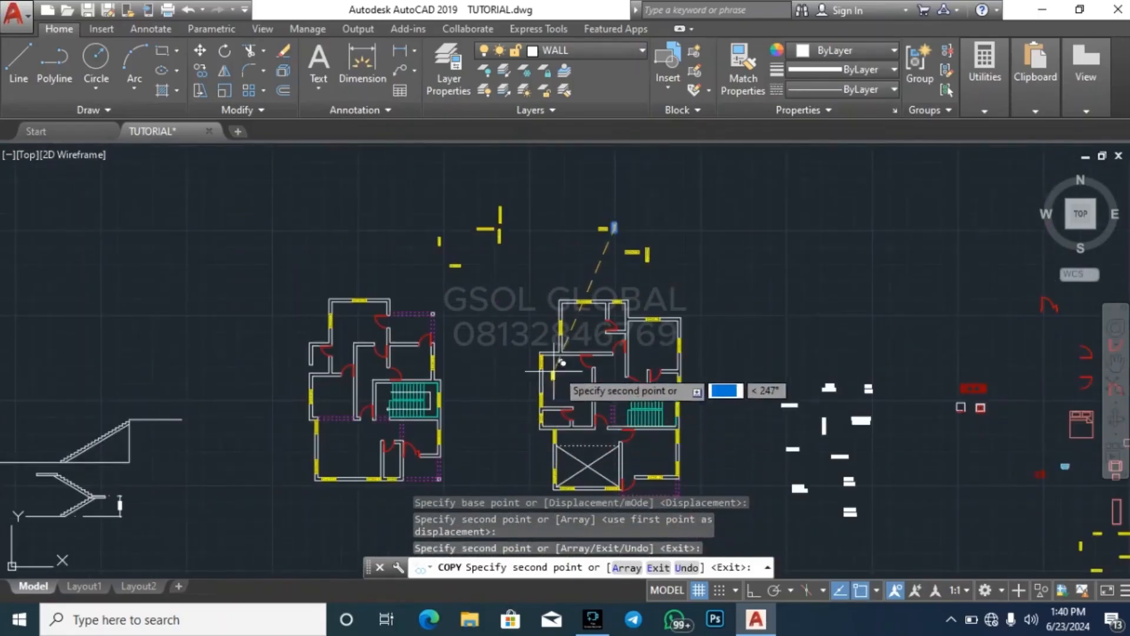
pyautogui.scroll(-3, 706, 253)
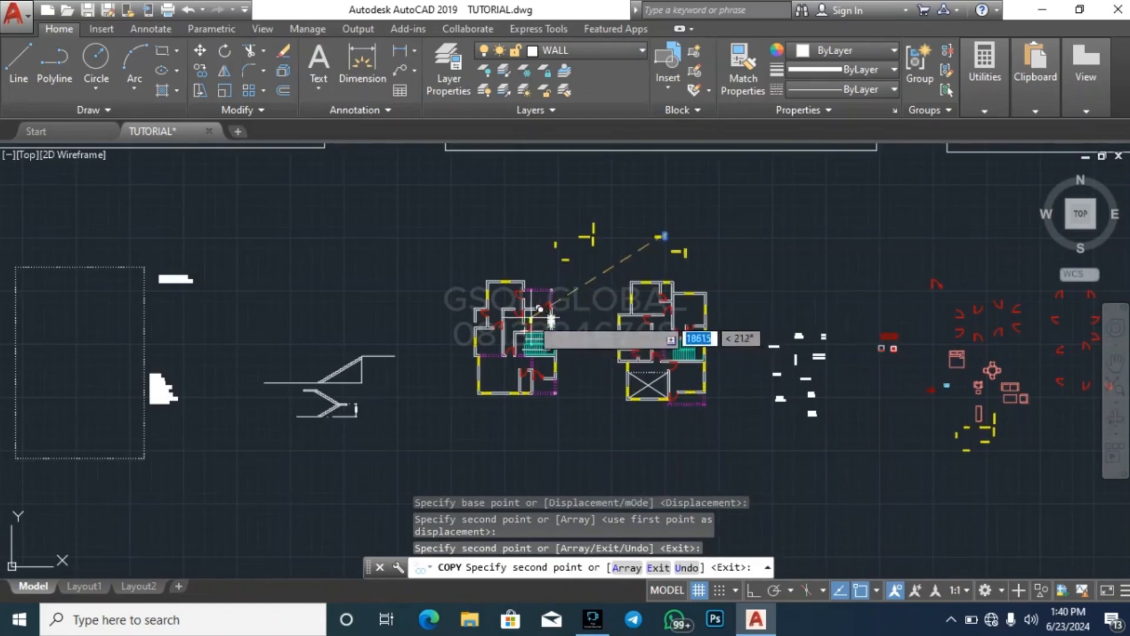
pyautogui.scroll(3, 500, 320)
pyautogui.scroll(4, 456, 327)
pyautogui.scroll(4, 442, 321)
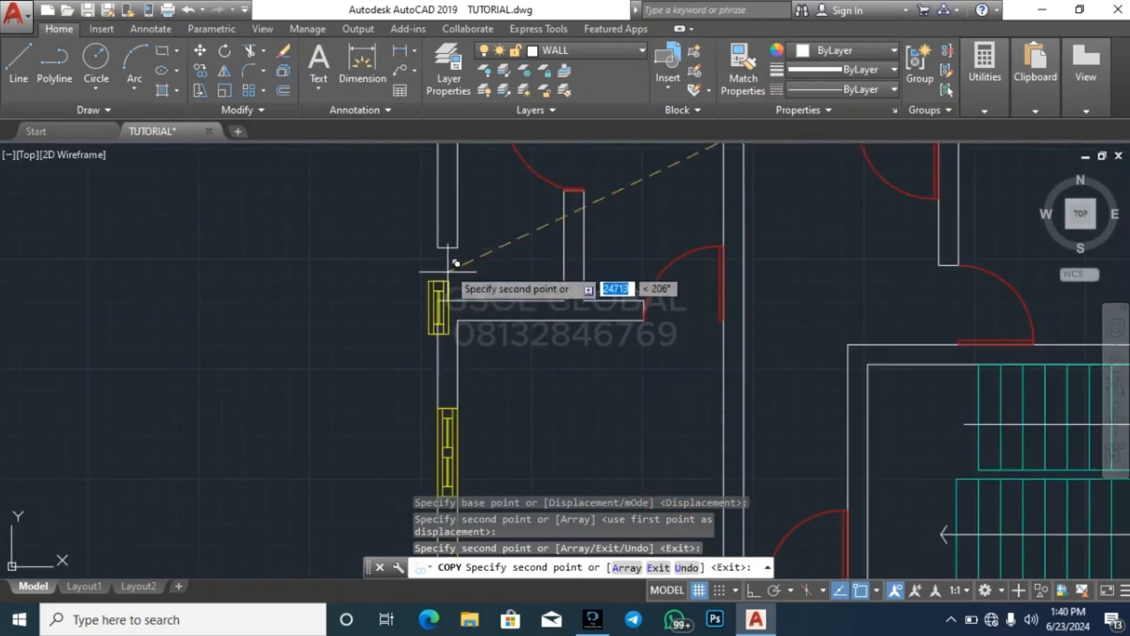
pyautogui.click(449, 252)
pyautogui.press('Escape')
pyautogui.scroll(-5, 357, 301)
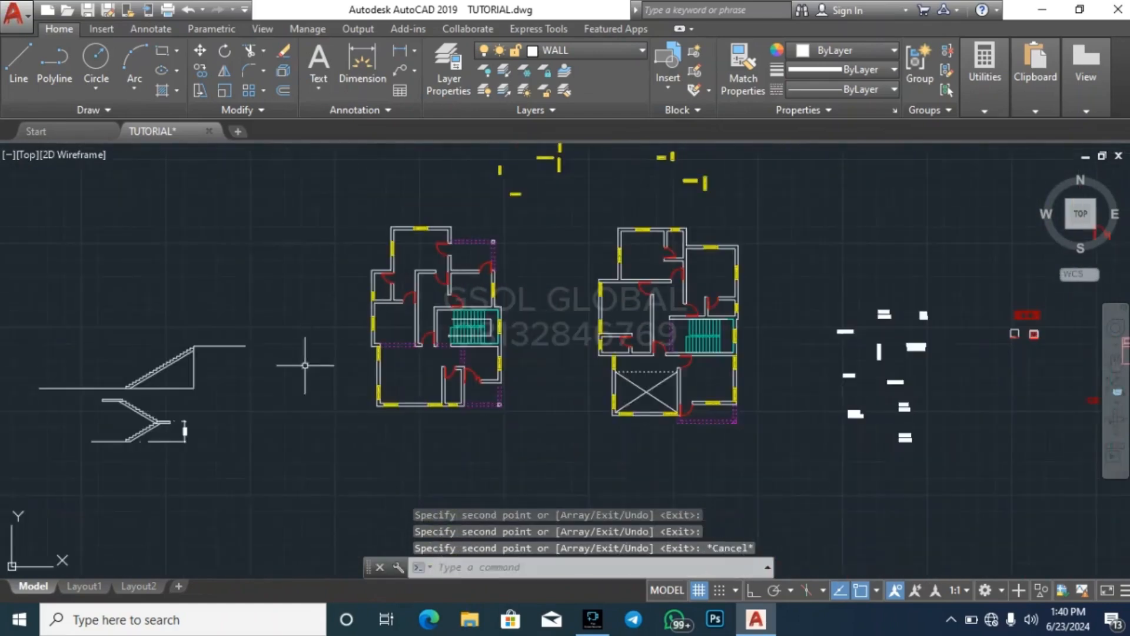
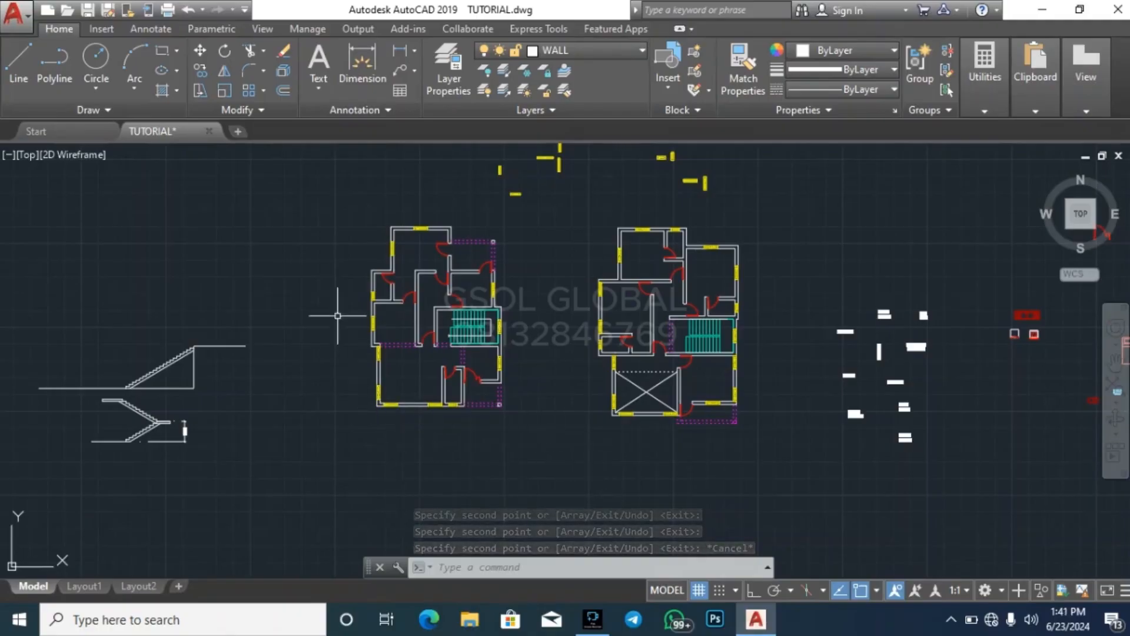
# Copy the four-seat dining table by its centre from the furniture library into the left-hand plan's middle-left room above the lounge
pyautogui.scroll(-3, 337, 316)
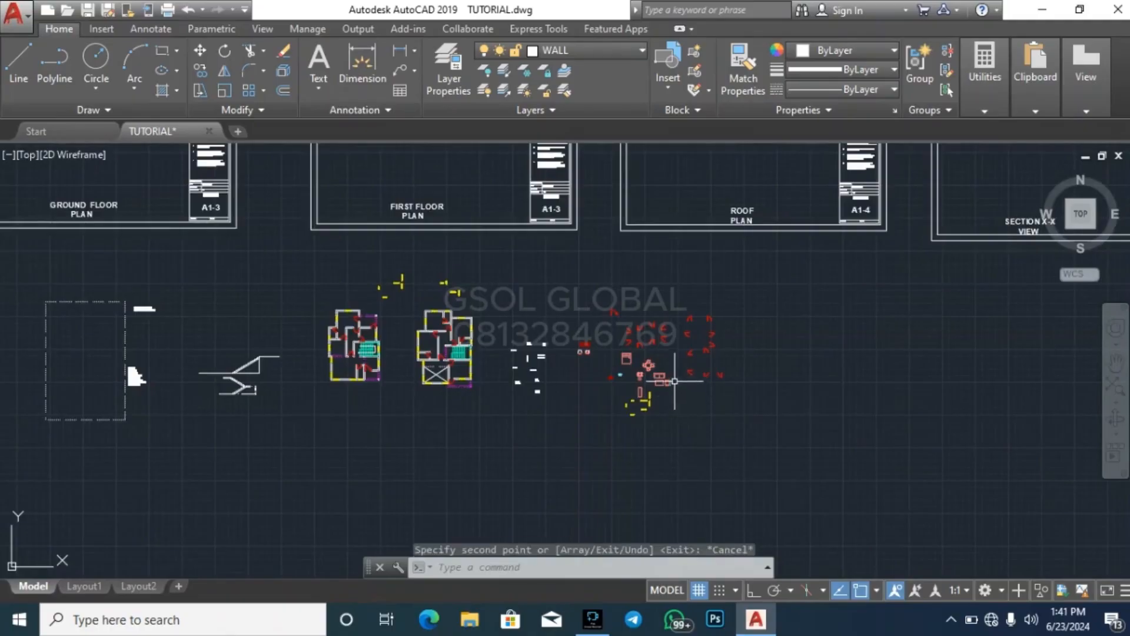
pyautogui.press('Escape')
pyautogui.scroll(5, 671, 380)
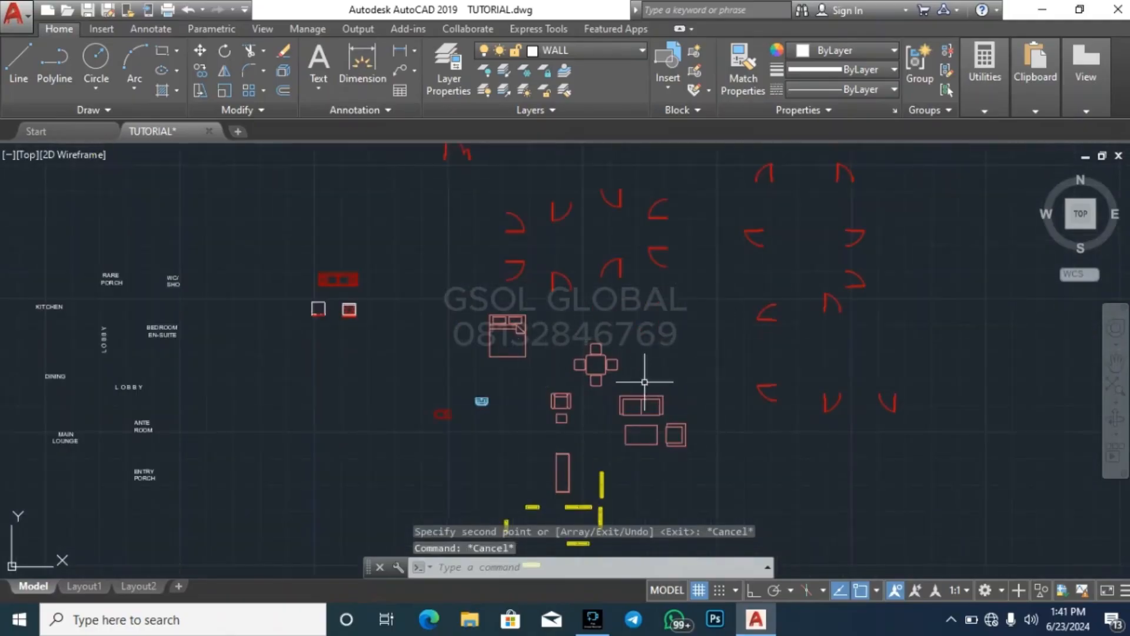
pyautogui.scroll(-3, 692, 346)
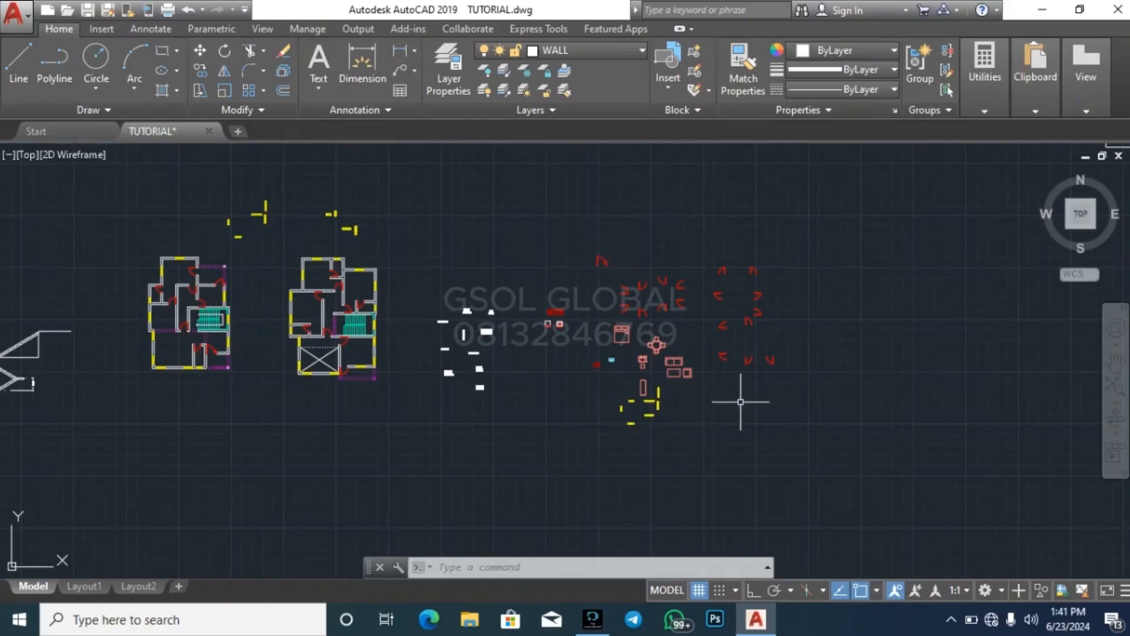
pyautogui.scroll(8, 632, 337)
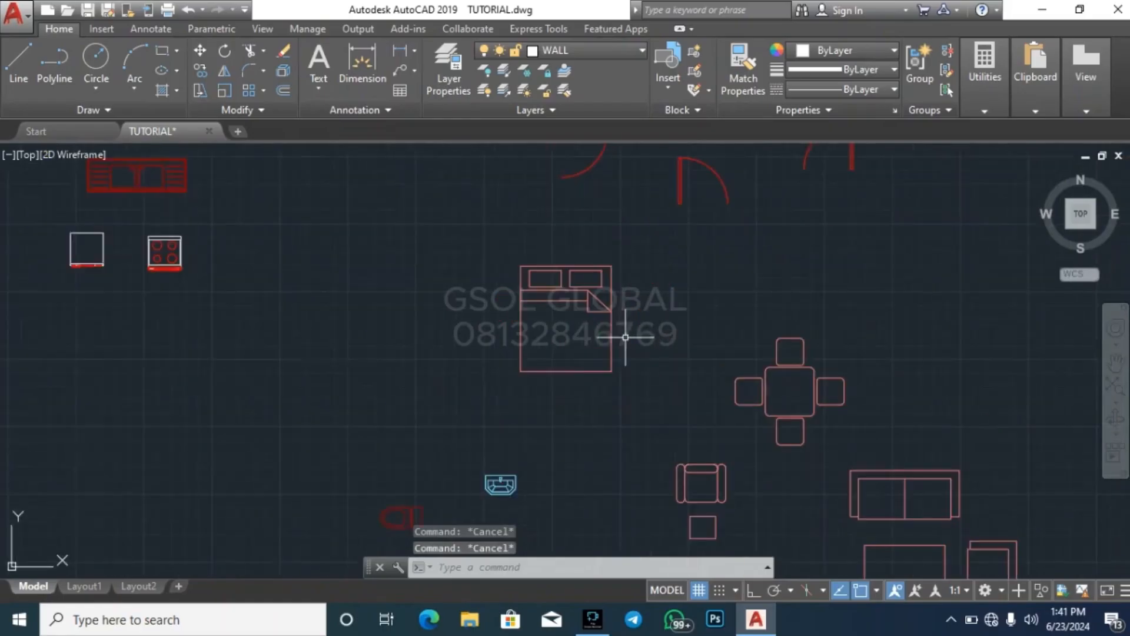
pyautogui.scroll(-8, 698, 335)
pyautogui.press('Escape')
pyautogui.scroll(8, 709, 349)
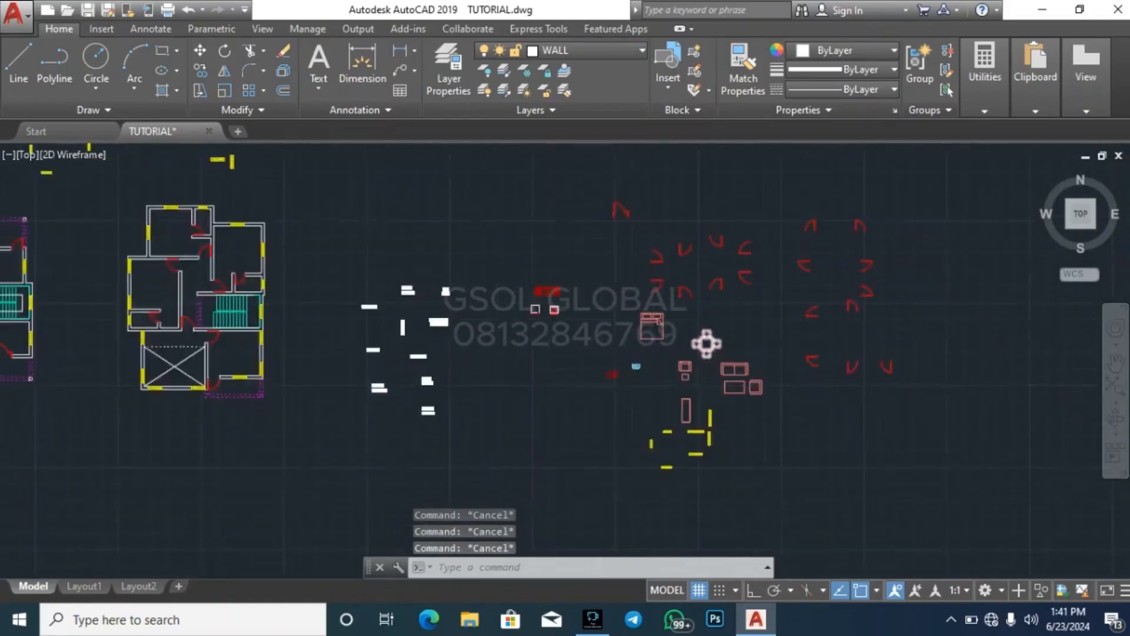
pyautogui.click(729, 379)
pyautogui.click(704, 330)
pyautogui.write('o')
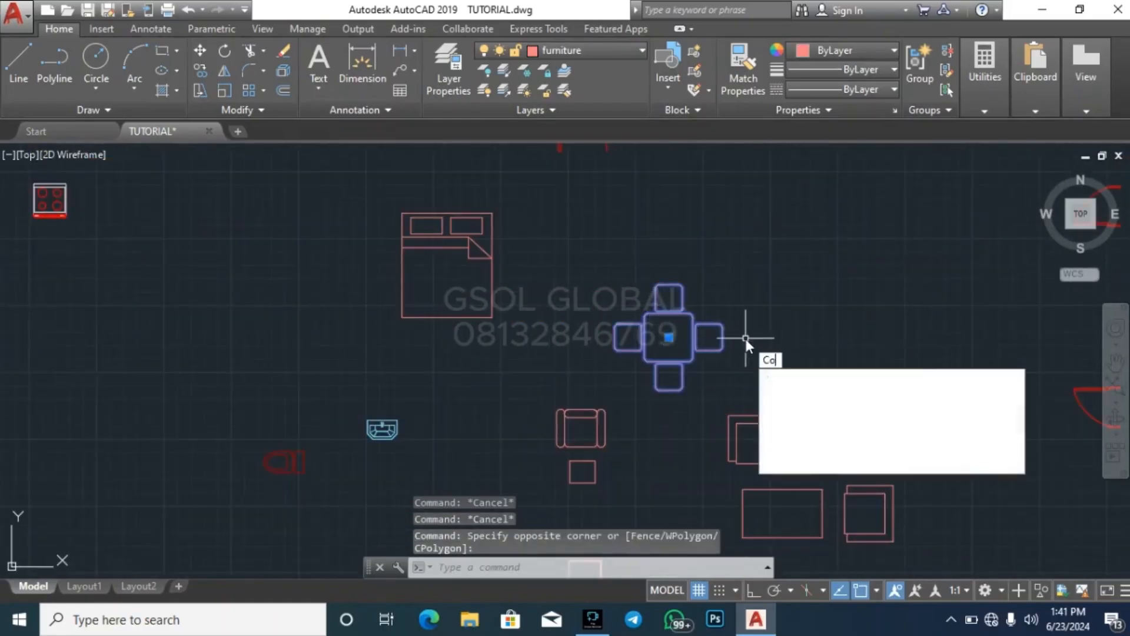
pyautogui.press('Return')
pyautogui.click(668, 337)
pyautogui.scroll(-8, 942, 265)
pyautogui.scroll(8, 493, 344)
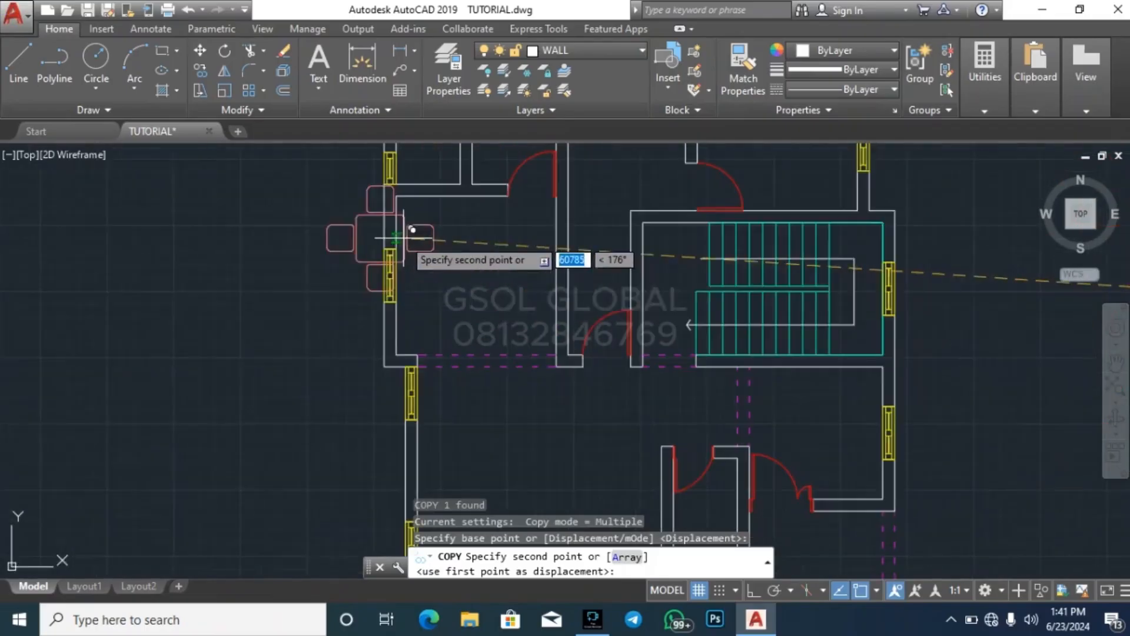
pyautogui.scroll(-1, 489, 263)
pyautogui.click(507, 263)
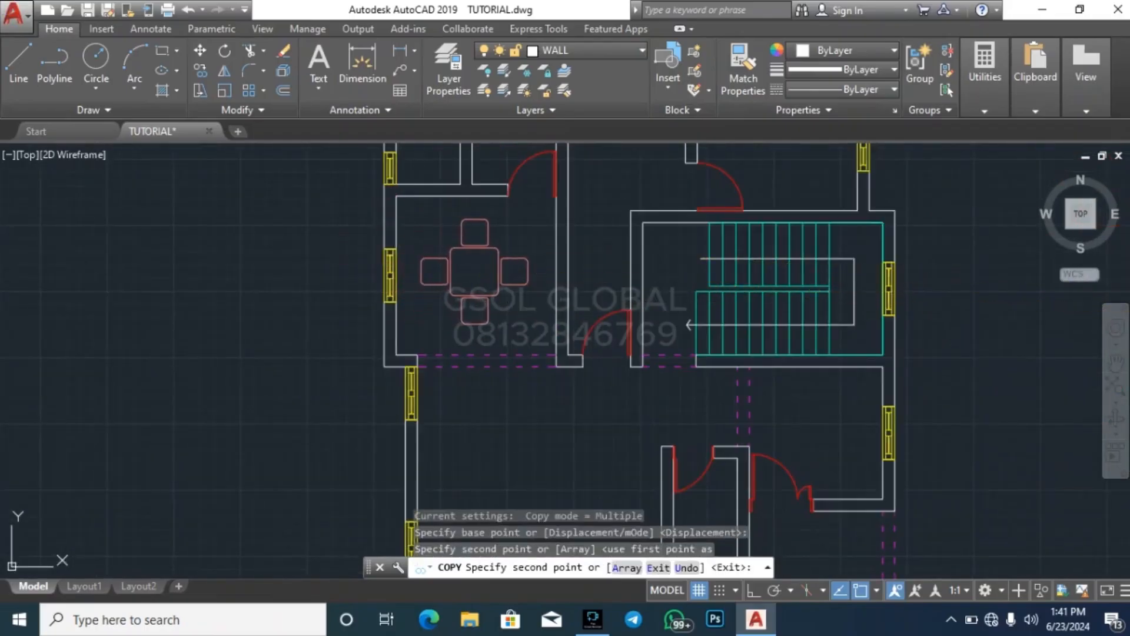
pyautogui.press('Escape')
# Copy the library sofa set with coffee table and armchair into the left-hand plan's large lower-left lounge
pyautogui.scroll(-5, 664, 386)
pyautogui.scroll(-2, 325, 452)
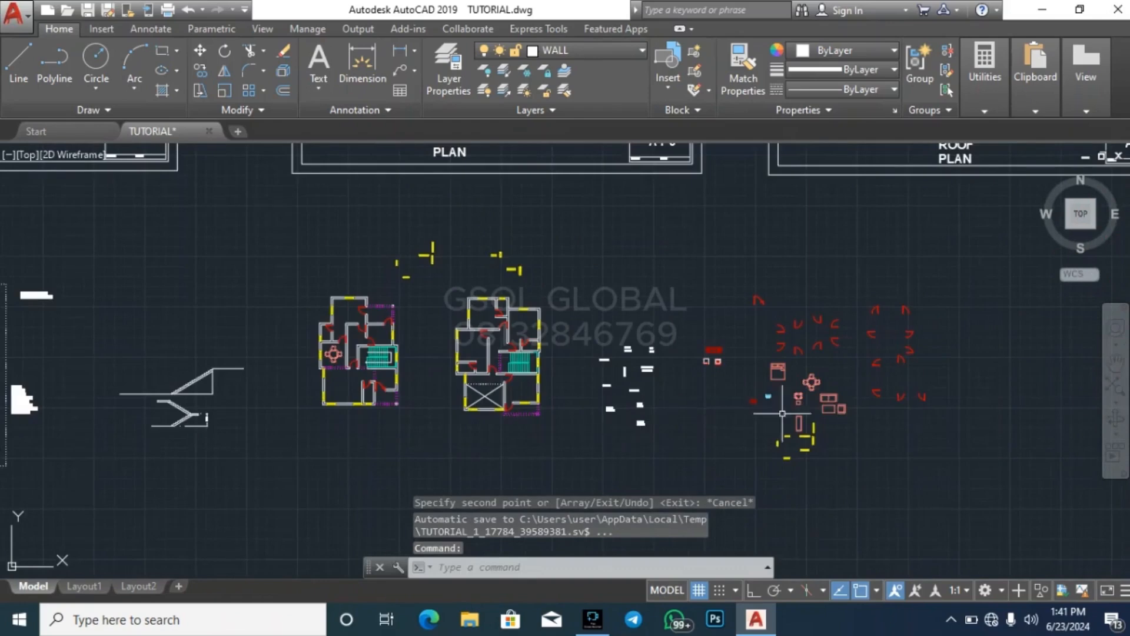
pyautogui.scroll(6, 837, 409)
pyautogui.click(859, 443)
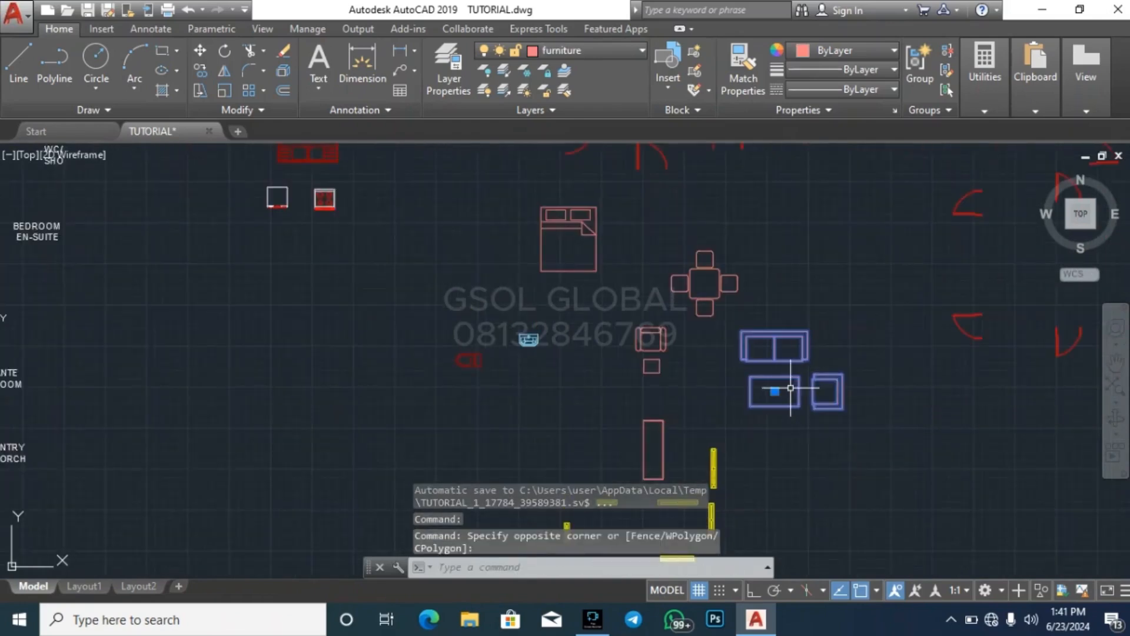
pyautogui.write('co')
pyautogui.press('Return')
pyautogui.click(791, 389)
pyautogui.scroll(-6, 902, 360)
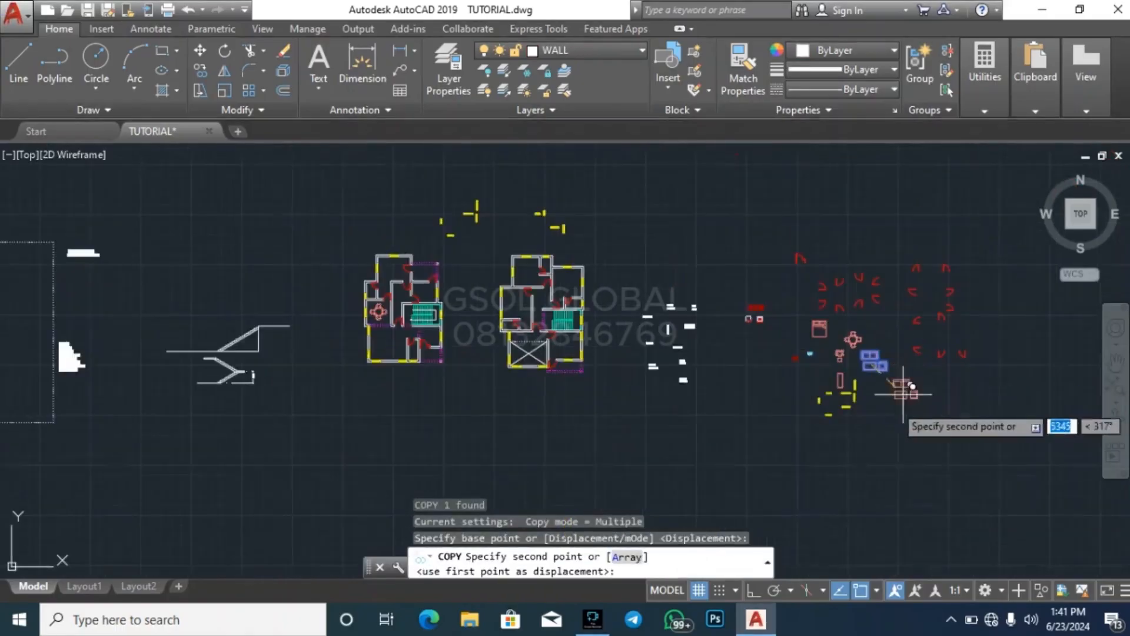
pyautogui.scroll(5, 443, 326)
pyautogui.click(171, 391)
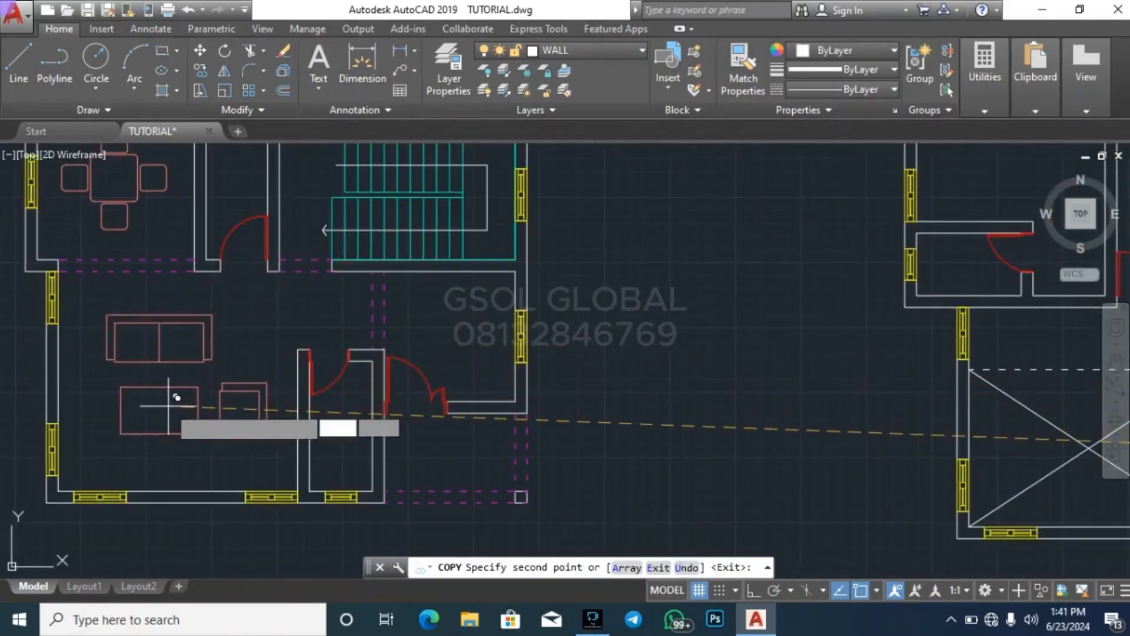
pyautogui.scroll(-5, 404, 440)
pyautogui.scroll(5, 445, 400)
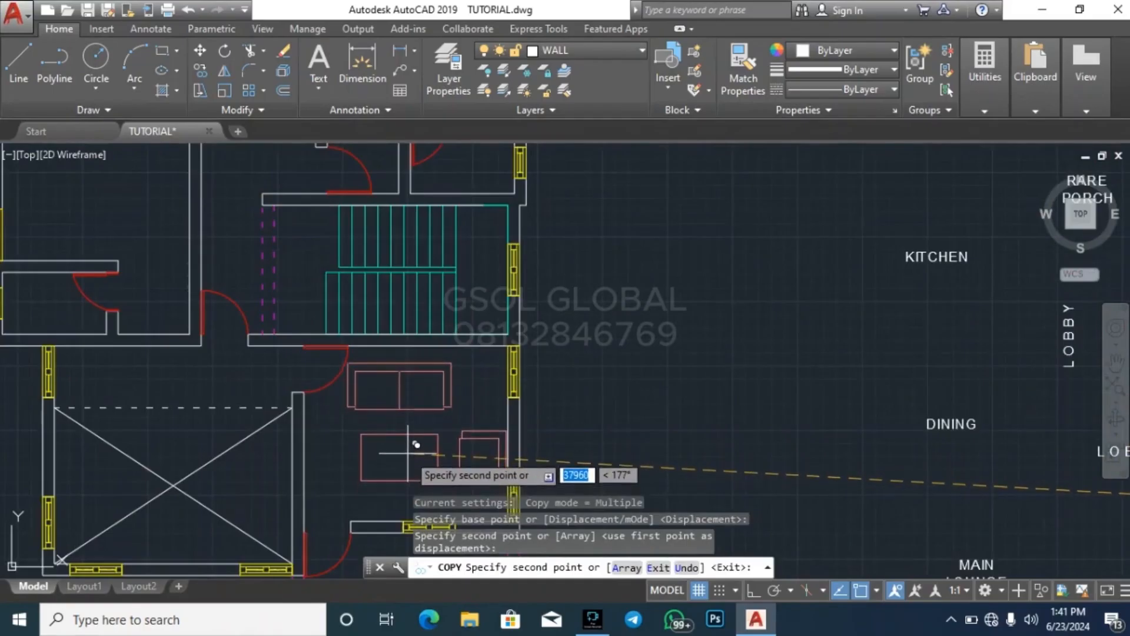
pyautogui.scroll(-3, 468, 359)
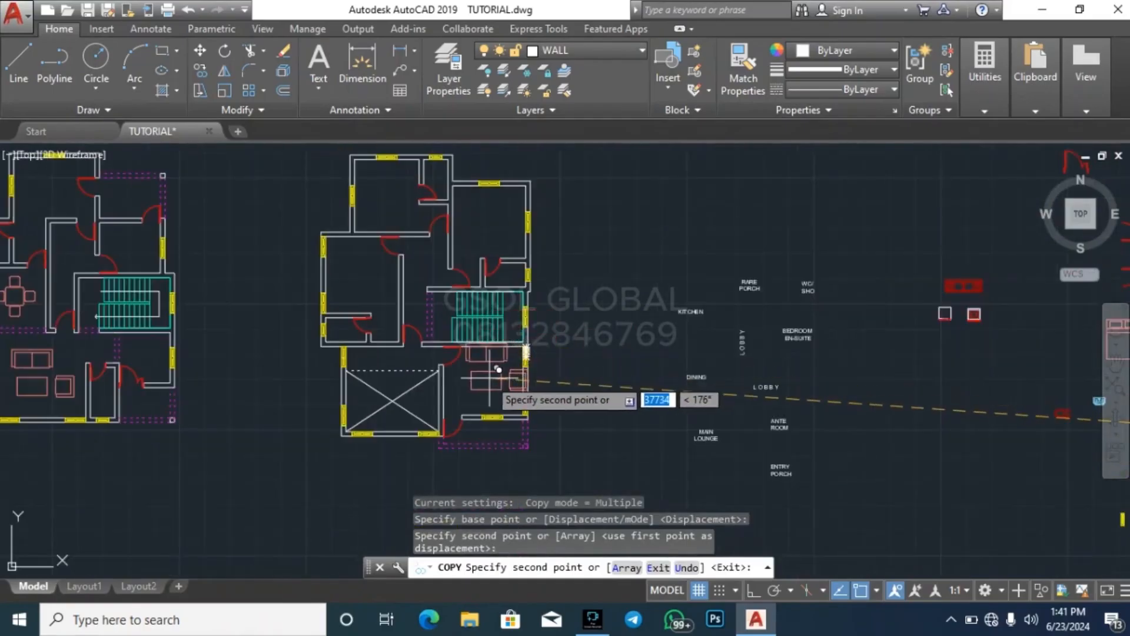
pyautogui.scroll(2, 488, 374)
pyautogui.scroll(1, 488, 377)
pyautogui.scroll(-4, 447, 412)
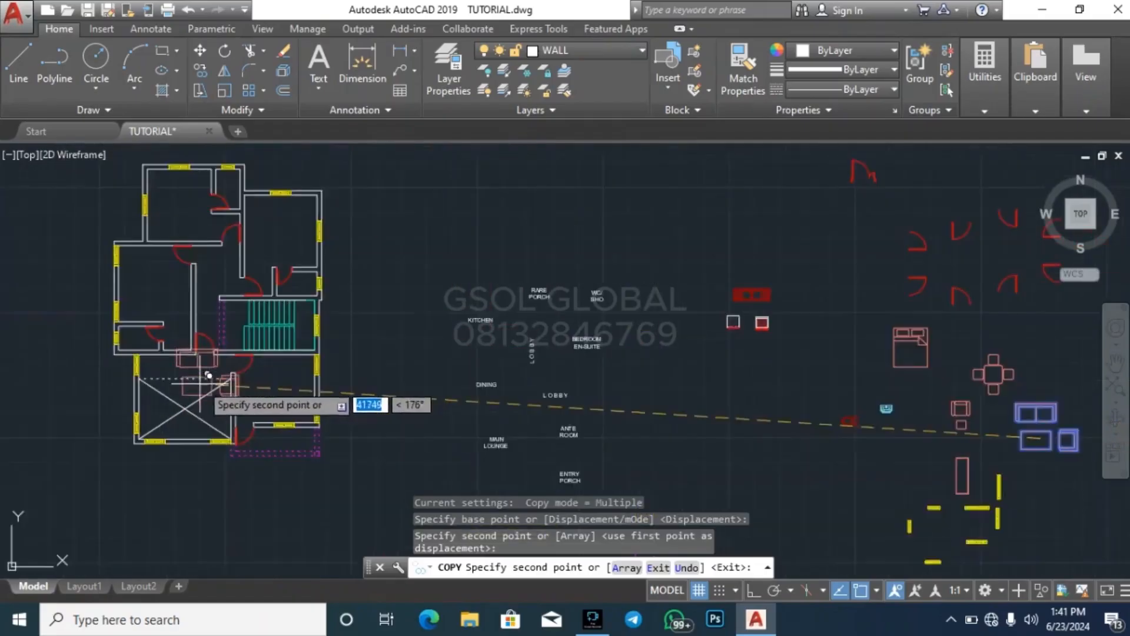
pyautogui.press('Escape')
pyautogui.press('Escape')
pyautogui.scroll(4, 762, 445)
pyautogui.click(757, 446)
pyautogui.click(697, 365)
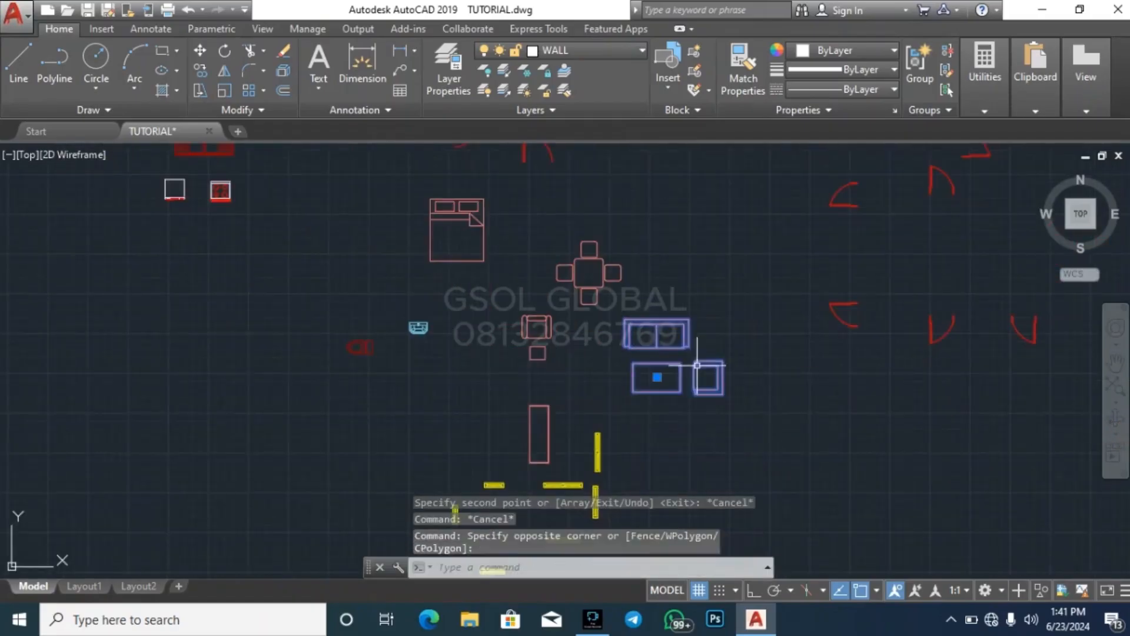
pyautogui.write('m')
pyautogui.press('Return')
pyautogui.press('Escape')
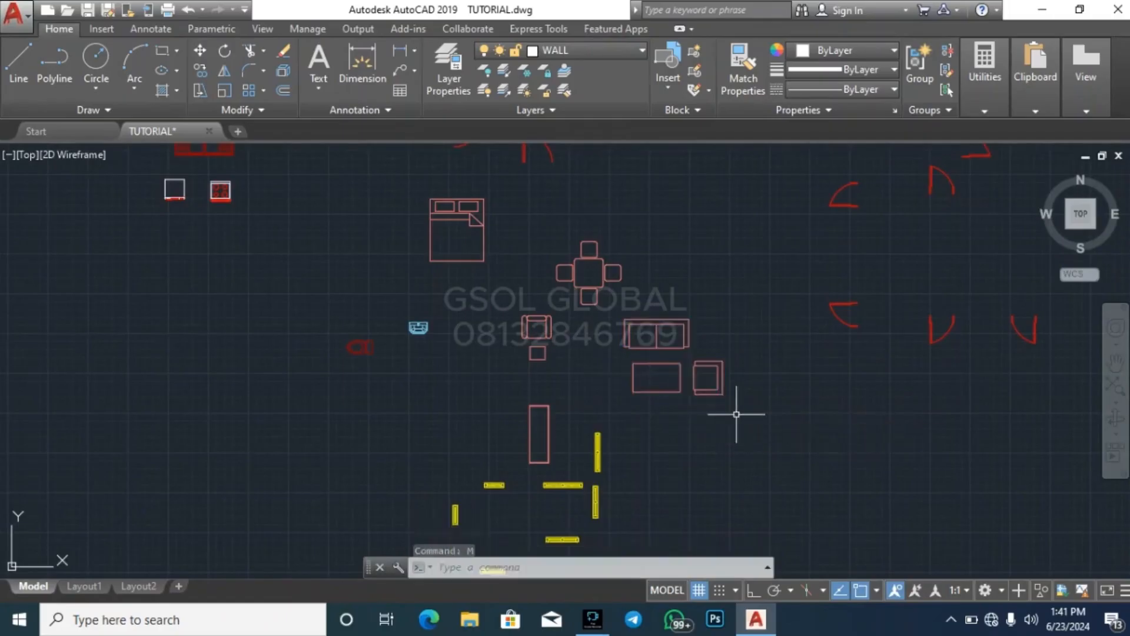
# Copy the library sofa set into the right-hand plan's lower-right room below the staircase, and end the copying
pyautogui.press('Return')
pyautogui.click(657, 404)
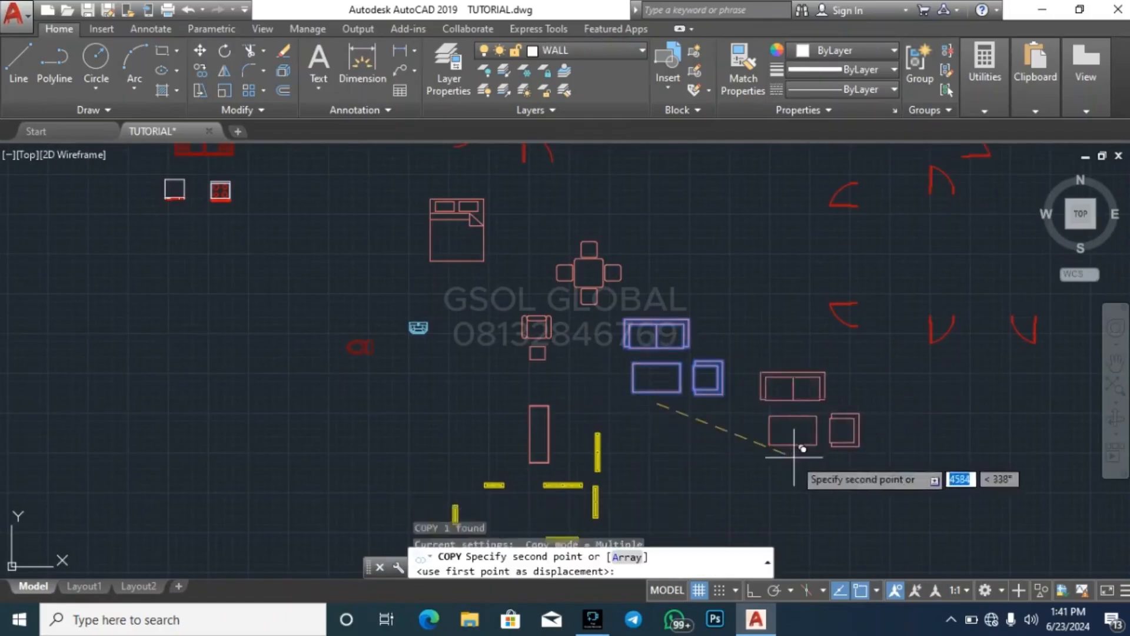
pyautogui.scroll(-5, 895, 453)
pyautogui.scroll(5, 514, 420)
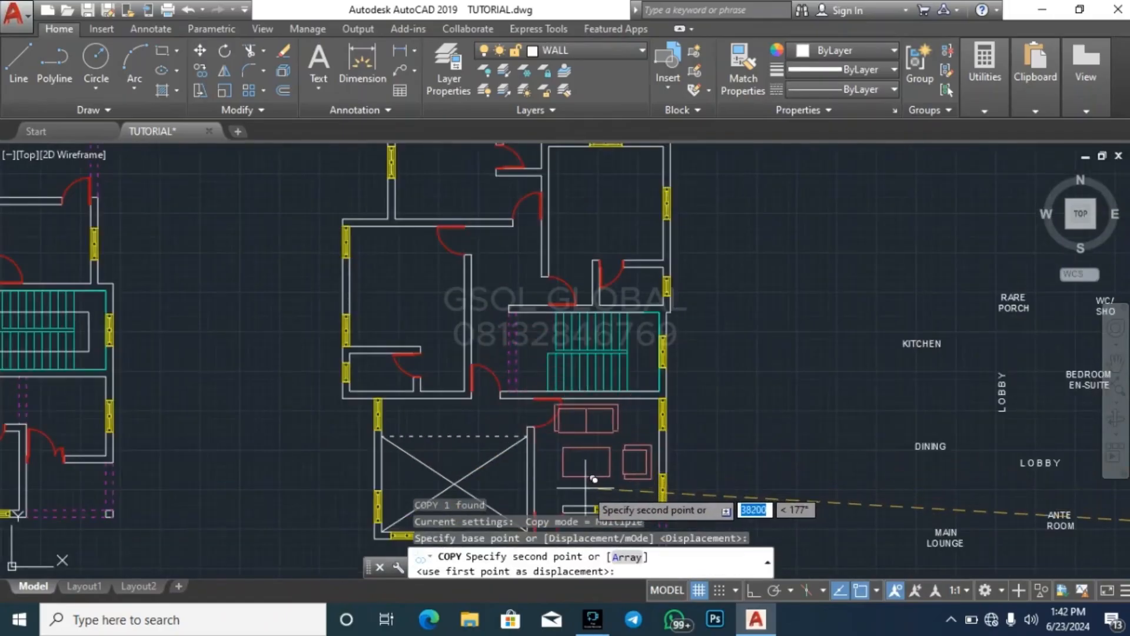
pyautogui.click(595, 486)
pyautogui.press('Escape')
pyautogui.press('Escape')
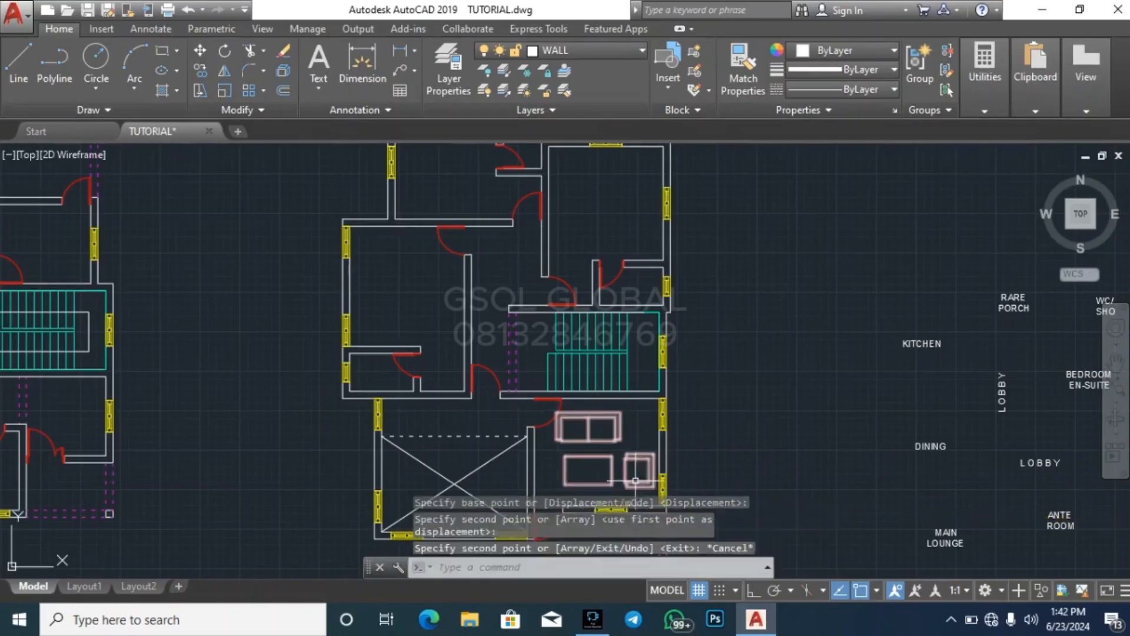
# Scale the sofa set in the right-hand plan's lower-right room by a factor of 0.7
pyautogui.click(623, 472)
pyautogui.click(622, 473)
pyautogui.press('Escape')
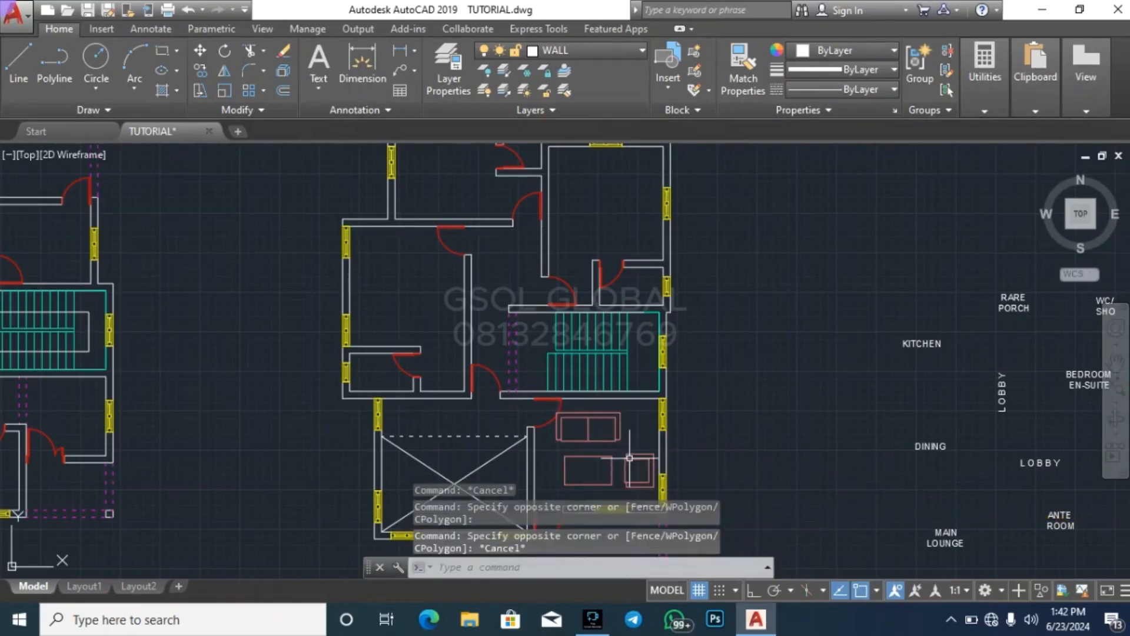
pyautogui.click(621, 433)
pyautogui.click(224, 90)
pyautogui.scroll(-3, 630, 370)
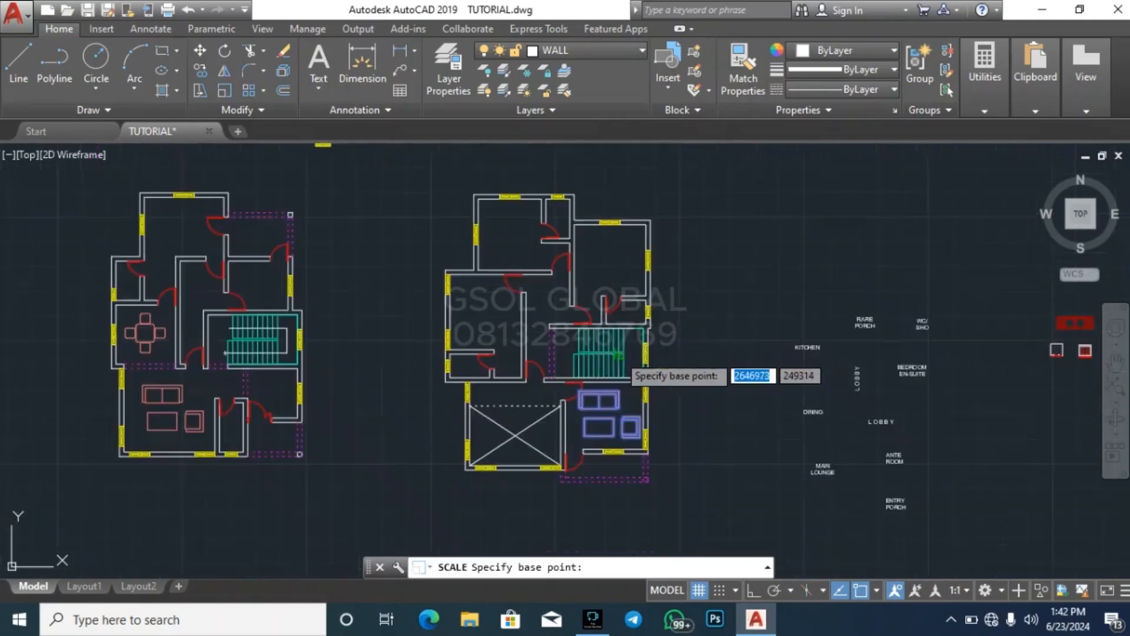
pyautogui.scroll(4, 627, 424)
pyautogui.click(596, 437)
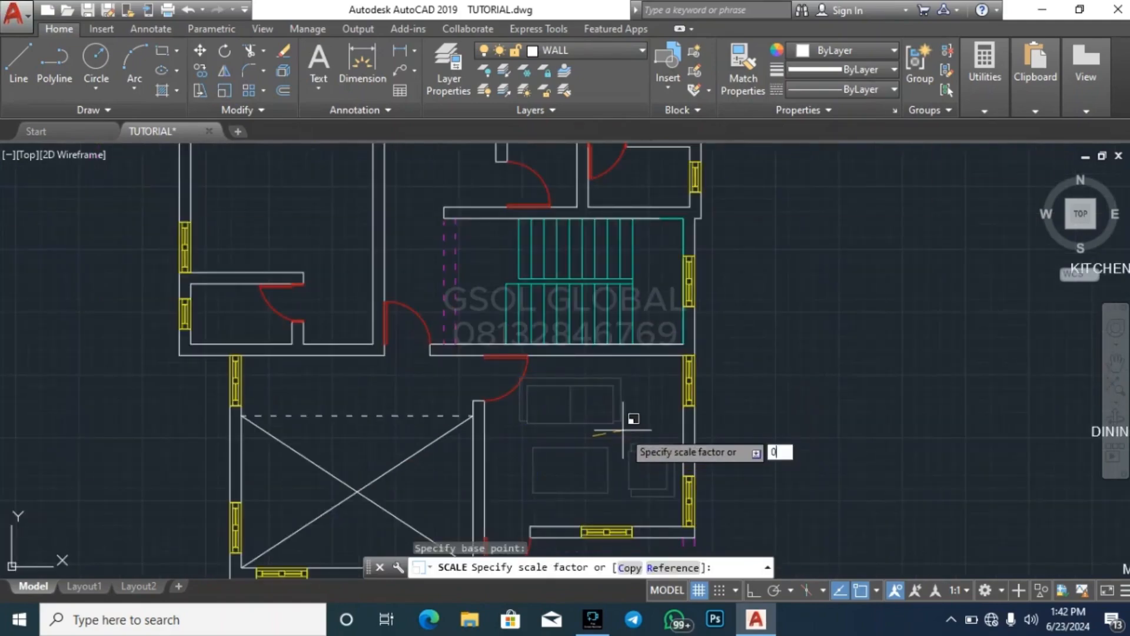
pyautogui.write('0.7')
pyautogui.press('Return')
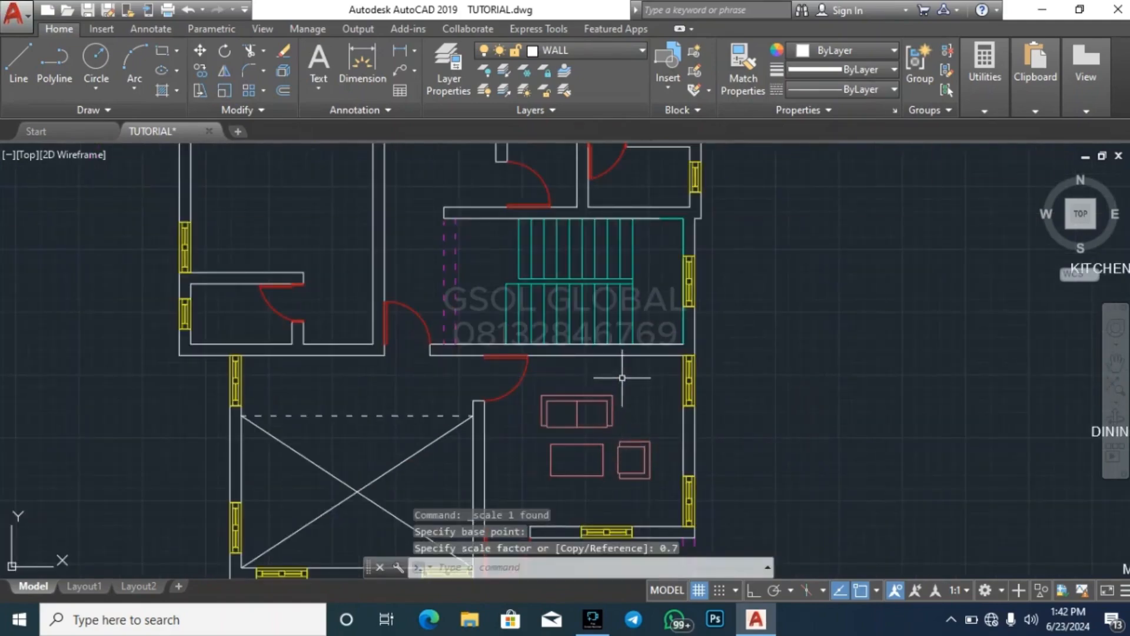
# Move the scaled sofa set slightly to the right within the right-hand plan's lower-right room
pyautogui.press('Escape')
pyautogui.press('Escape')
pyautogui.click(658, 489)
pyautogui.click(623, 444)
pyautogui.write('m')
pyautogui.press('Return')
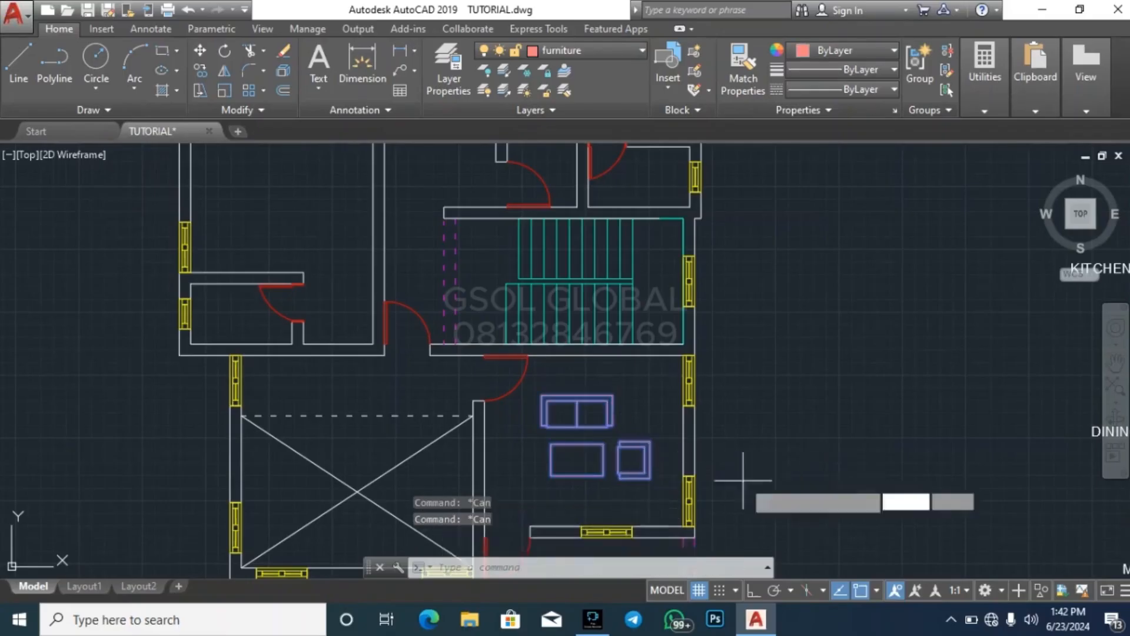
pyautogui.click(743, 480)
pyautogui.click(761, 485)
pyautogui.press('Escape')
pyautogui.press('Escape')
pyautogui.scroll(-2, 567, 328)
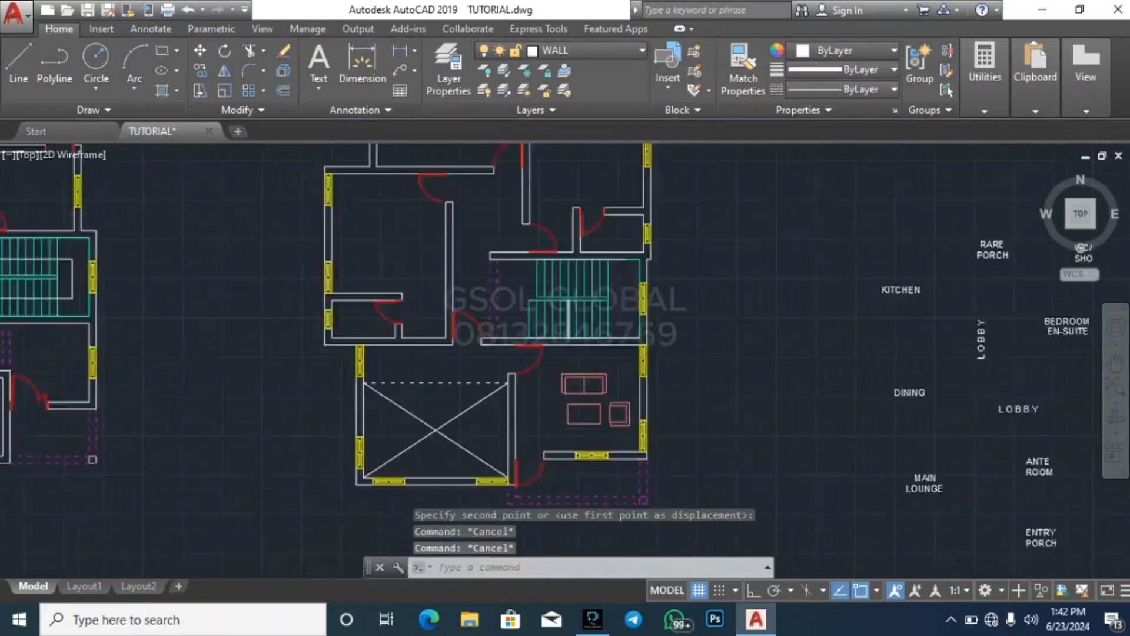
# Copy the single armchair with its small square table into the left-hand plan's room below the staircase, near the right wall
pyautogui.scroll(-3, 637, 414)
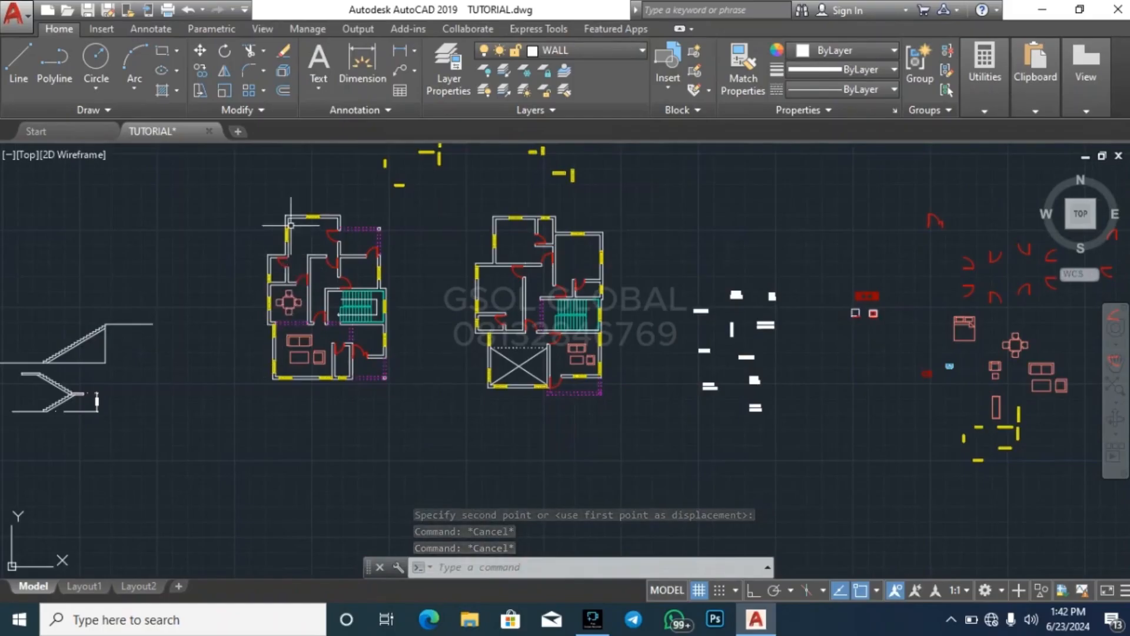
pyautogui.scroll(4, 291, 224)
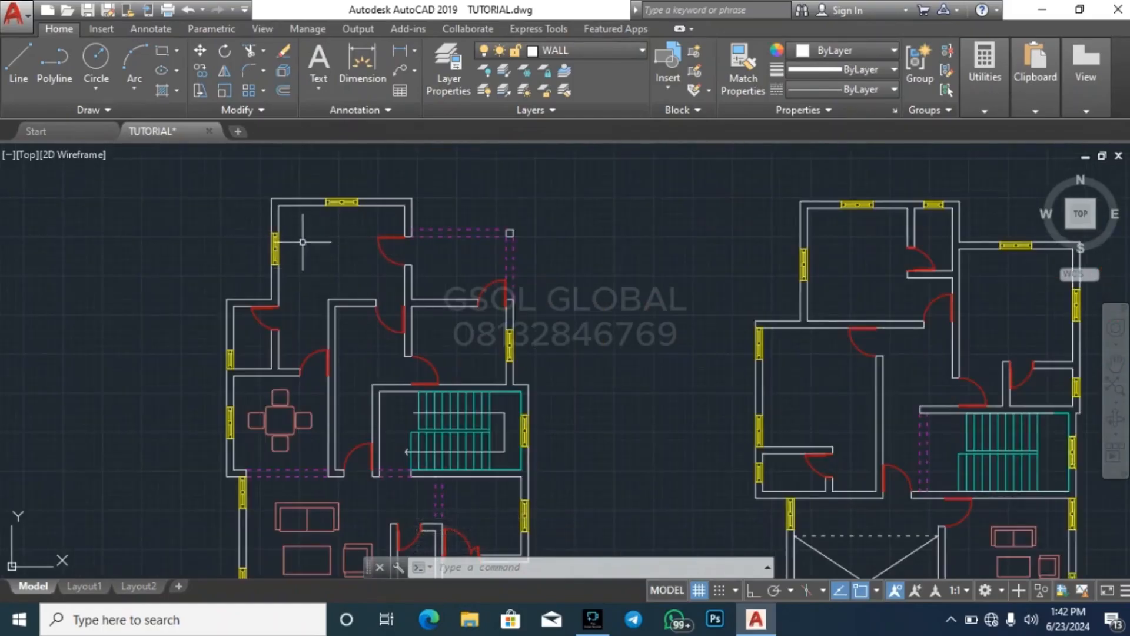
pyautogui.scroll(-2, 196, 251)
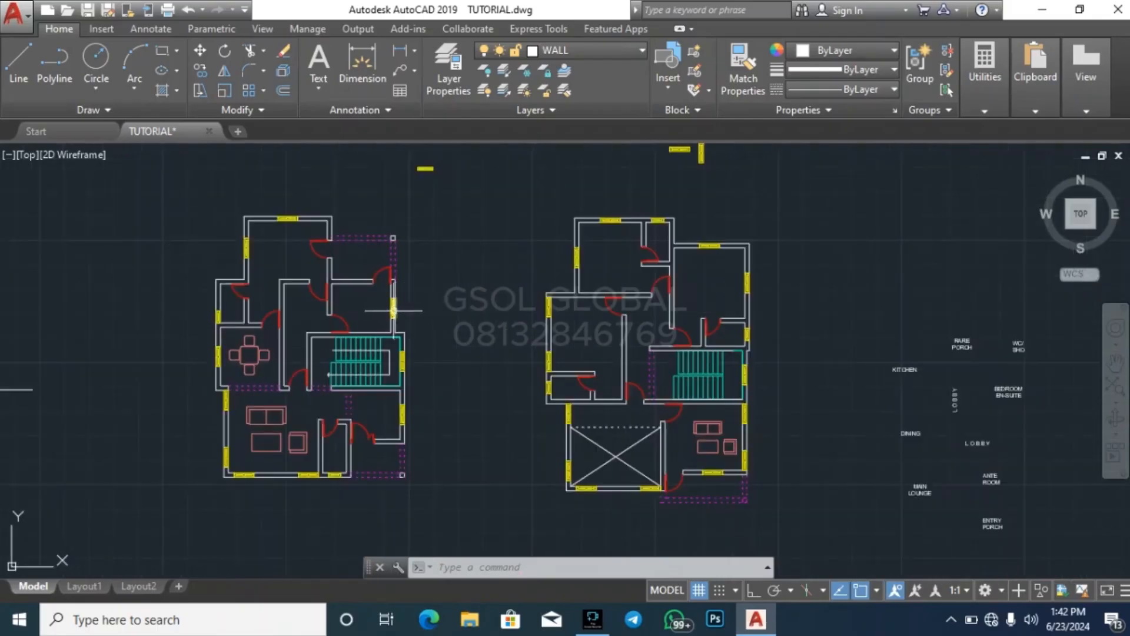
pyautogui.scroll(-2, 261, 347)
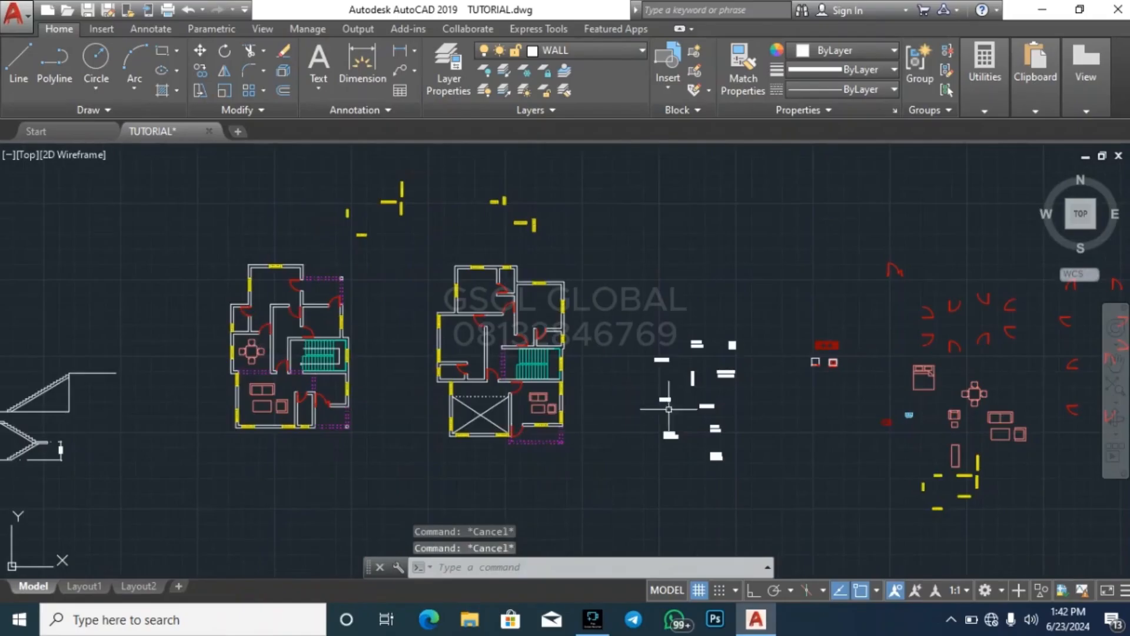
pyautogui.scroll(8, 968, 423)
pyautogui.click(964, 450)
pyautogui.click(878, 371)
pyautogui.write('c')
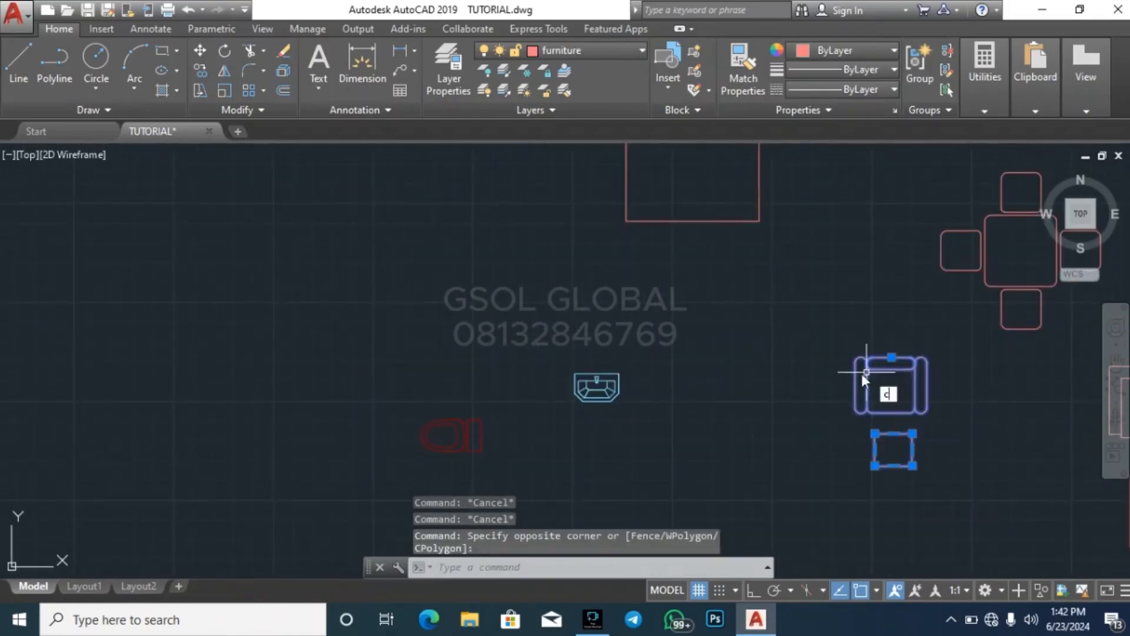
pyautogui.write('o')
pyautogui.press('Return')
pyautogui.click(872, 407)
pyautogui.scroll(-8, 927, 378)
pyautogui.scroll(6, 294, 347)
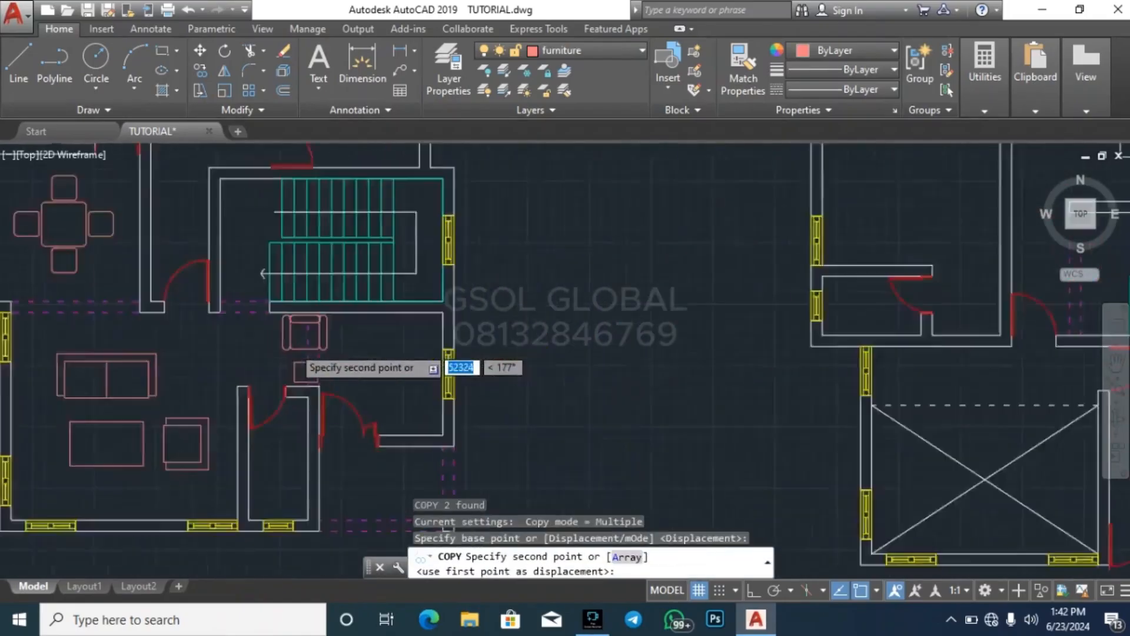
pyautogui.scroll(2, 294, 346)
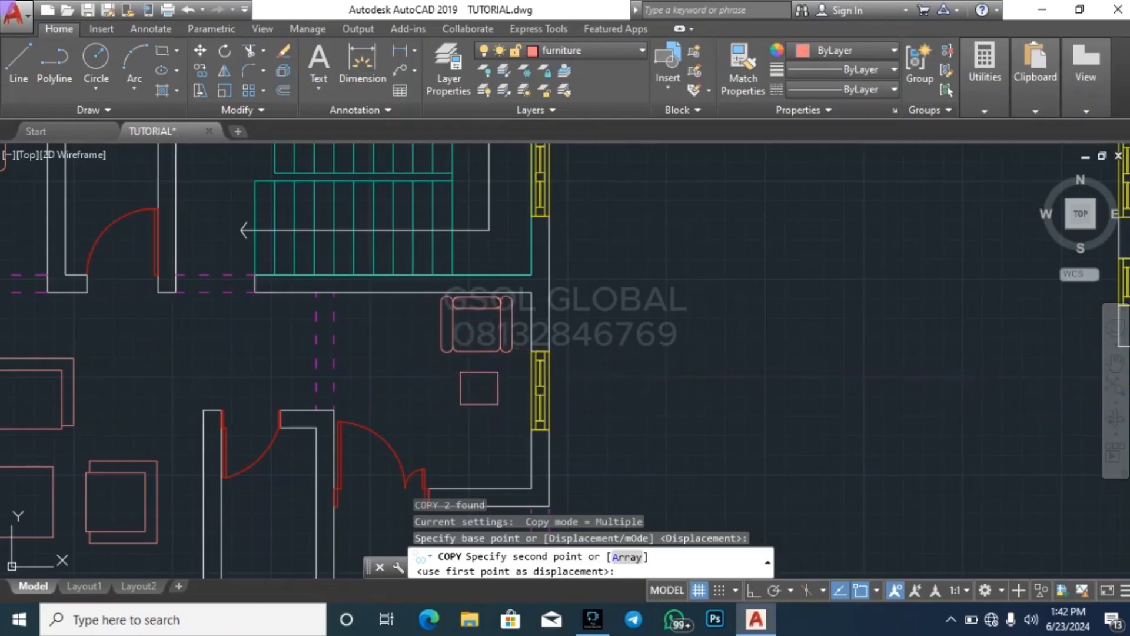
pyautogui.click(581, 374)
pyautogui.press('Escape')
pyautogui.scroll(-3, 580, 373)
pyautogui.press('Escape')
pyautogui.press('Escape')
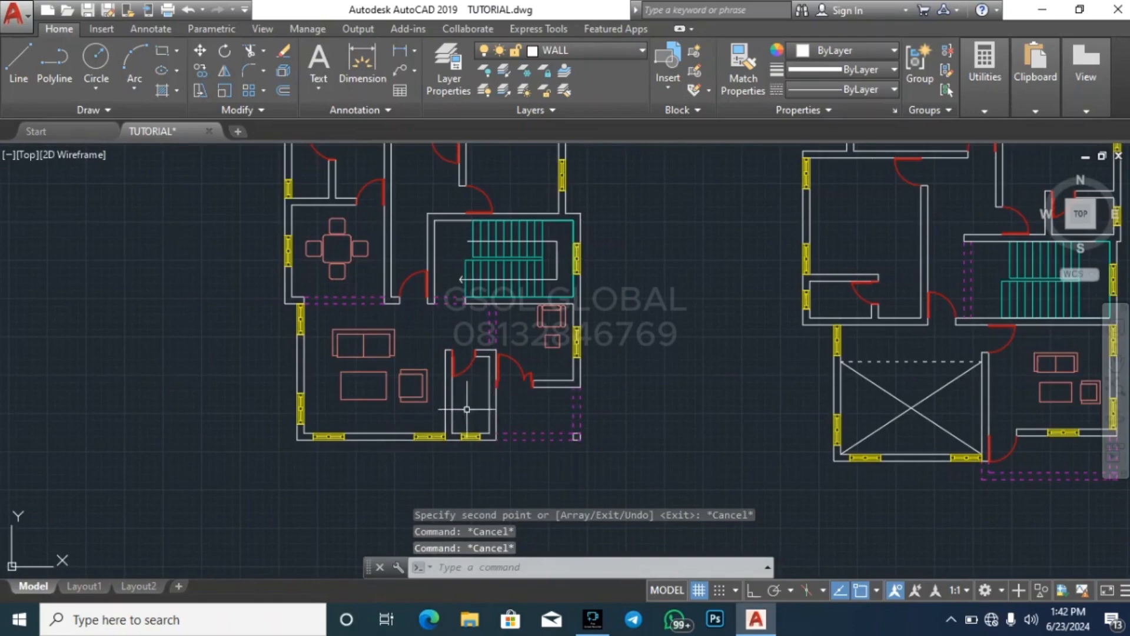
pyautogui.scroll(-4, 239, 416)
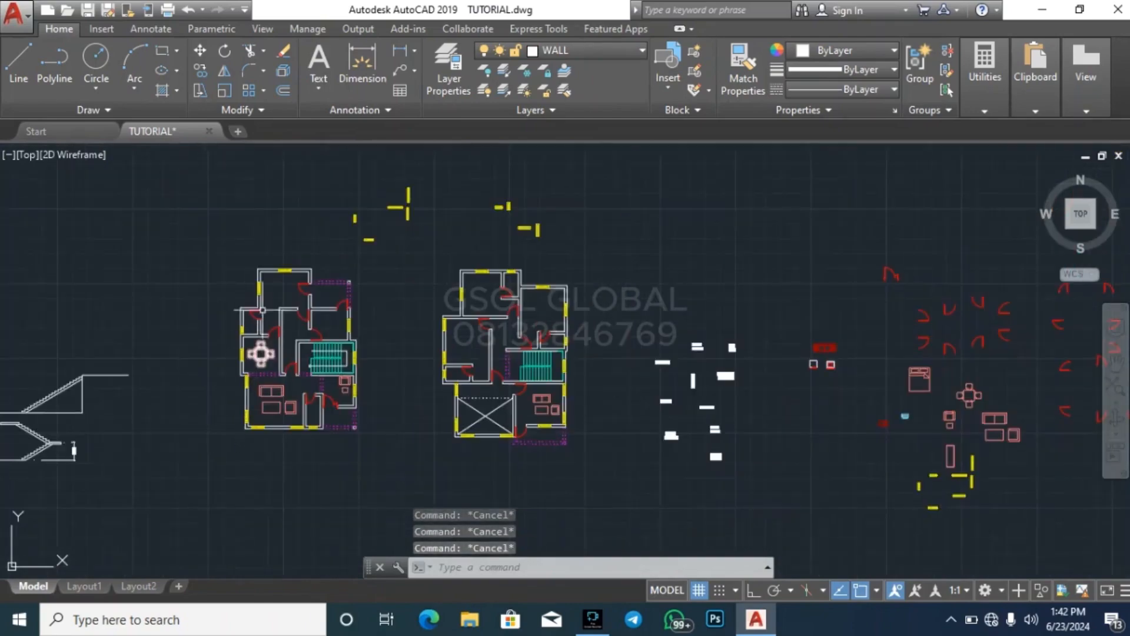
# Place two side-by-side copies of the library's four-burner cooker in the upper-left corner of the left-hand plan's top room
pyautogui.scroll(4, 263, 311)
pyautogui.scroll(-6, 461, 342)
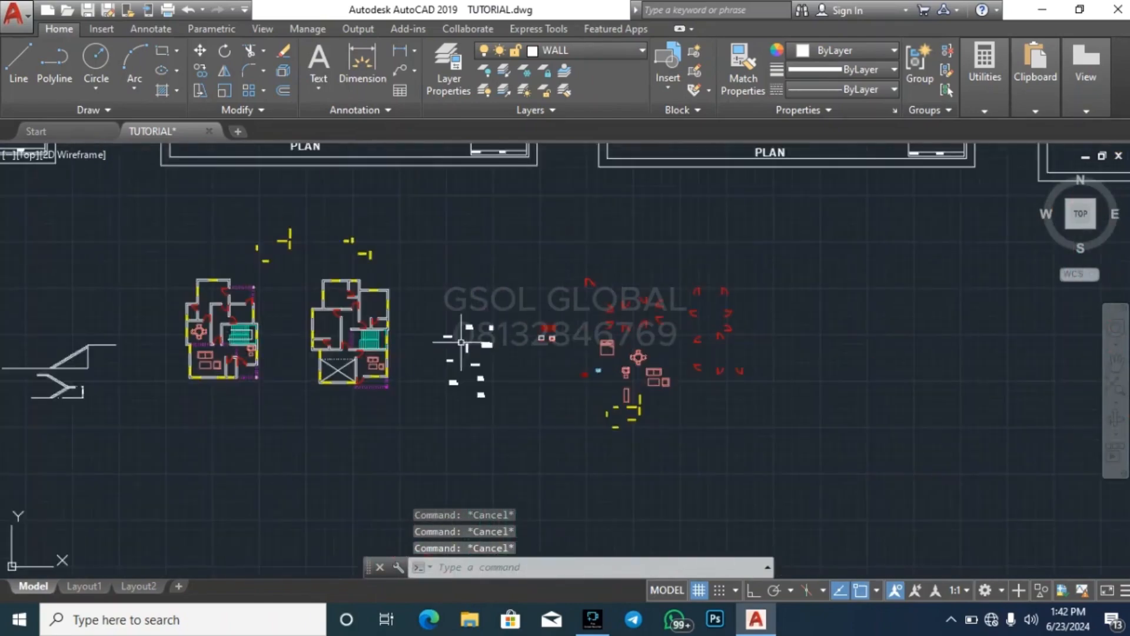
pyautogui.scroll(5, 461, 341)
pyautogui.click(634, 411)
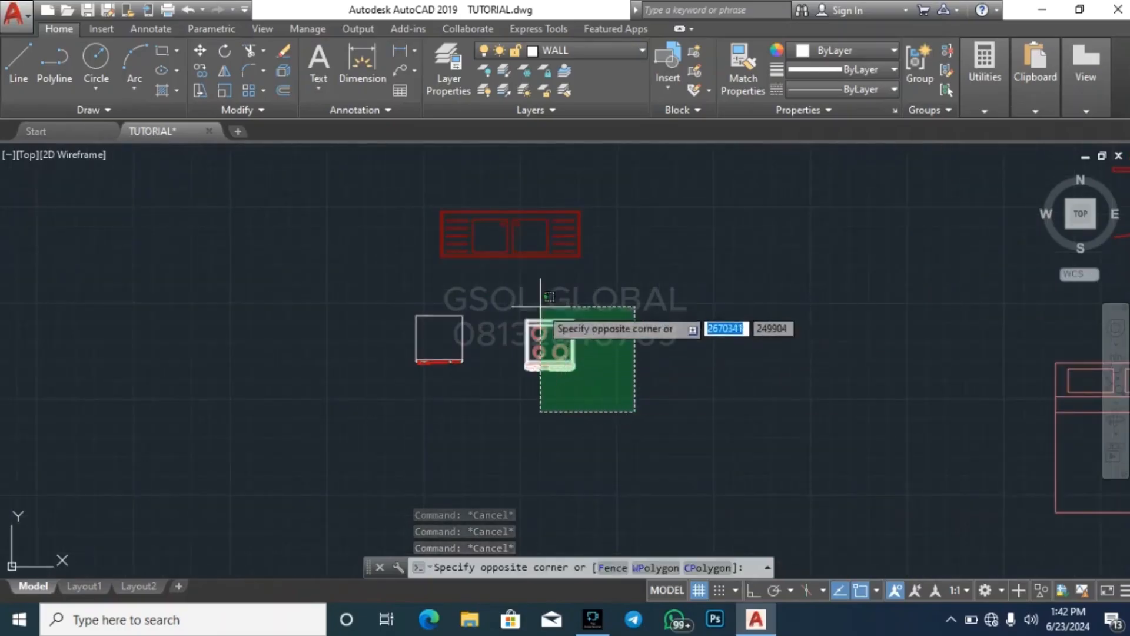
pyautogui.click(540, 306)
pyautogui.write('co')
pyautogui.press('Return')
pyautogui.click(545, 337)
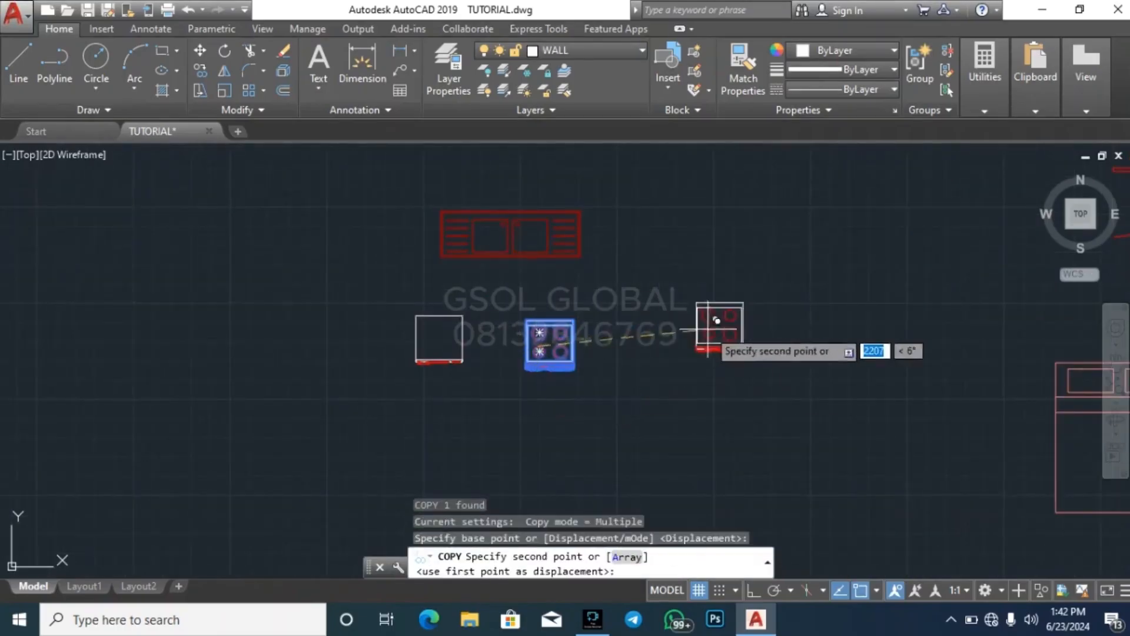
pyautogui.scroll(-4, 717, 320)
pyautogui.scroll(5, 207, 247)
pyautogui.scroll(-4, 611, 348)
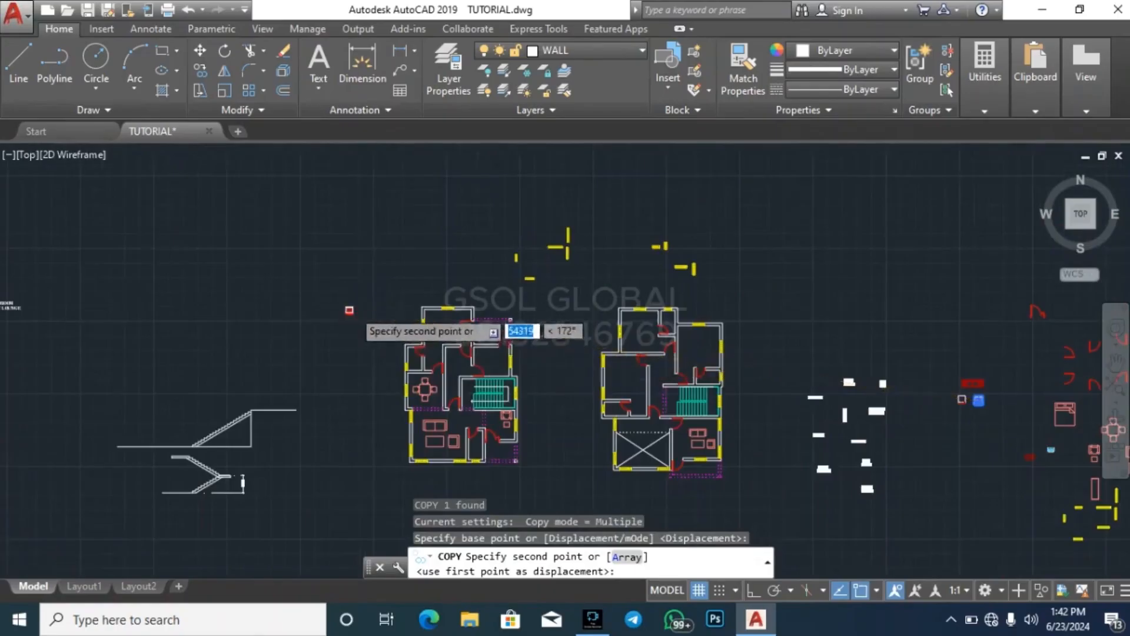
pyautogui.scroll(5, 349, 310)
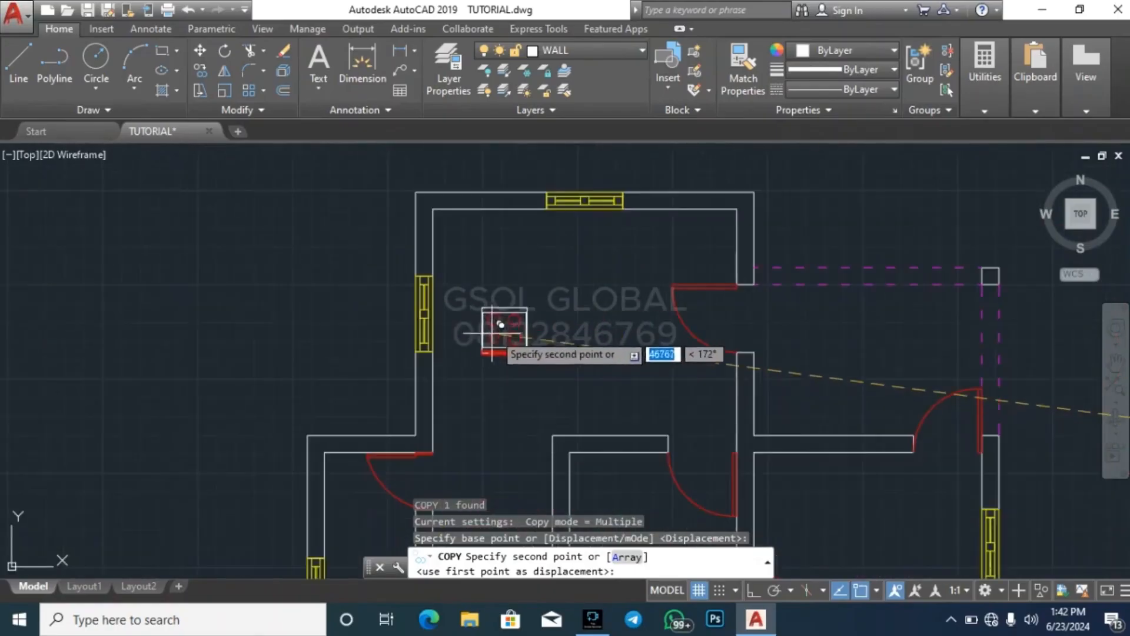
pyautogui.click(500, 239)
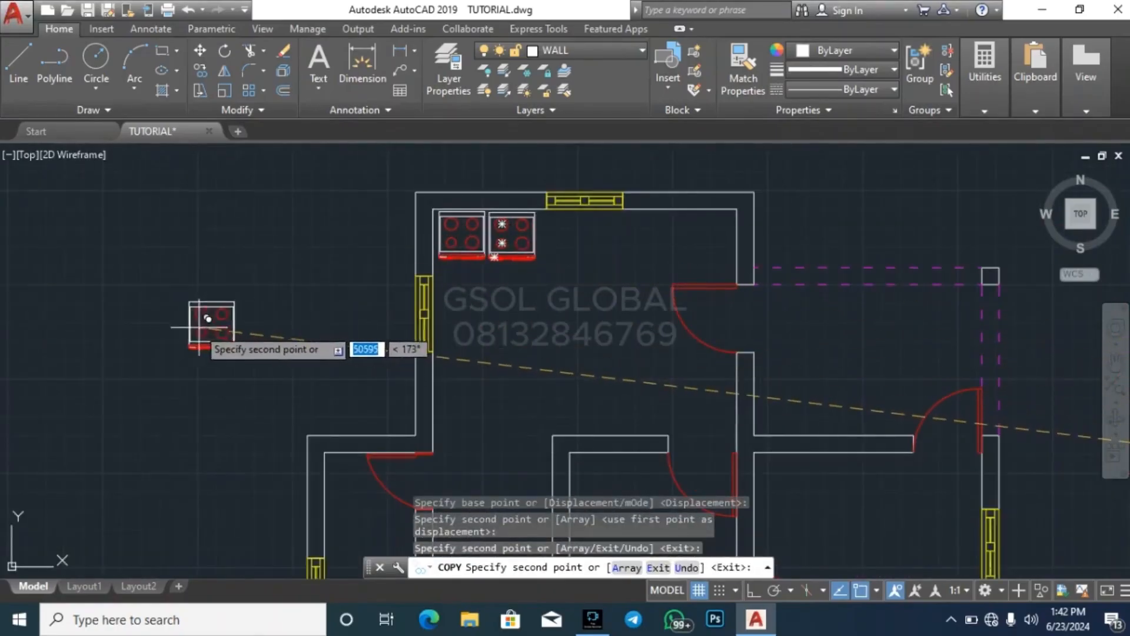
pyautogui.scroll(-5, 177, 315)
pyautogui.press('Escape')
# Copy the library's plain square appliance into the left-hand plan's top room, near the left wall below the window
pyautogui.scroll(-3, 686, 396)
pyautogui.scroll(7, 449, 341)
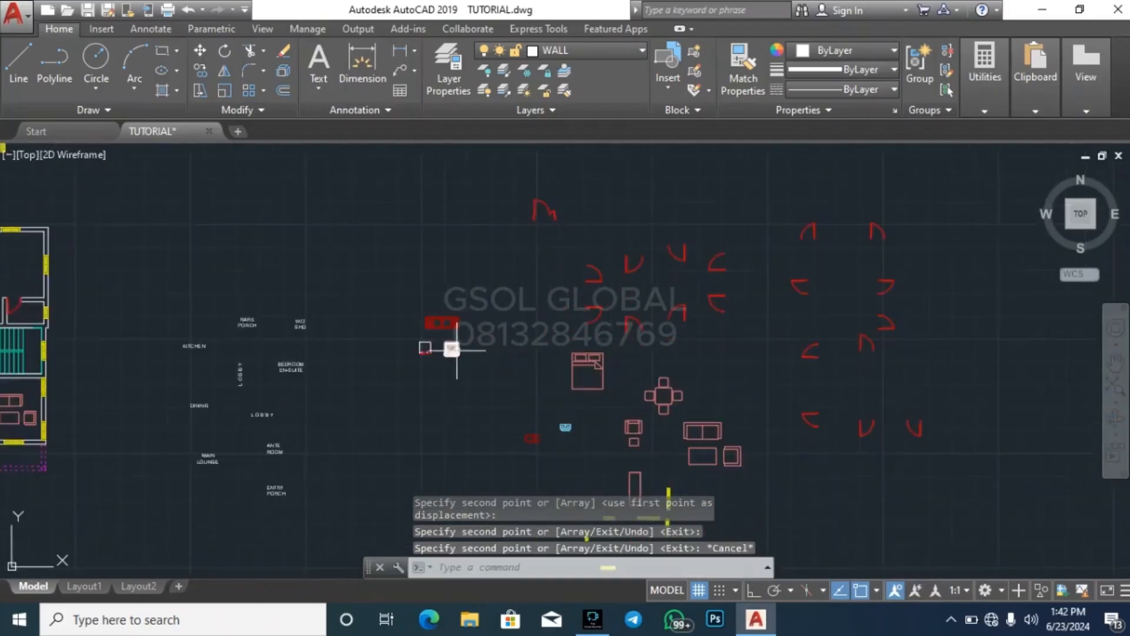
pyautogui.click(403, 376)
pyautogui.click(349, 330)
pyautogui.write('c')
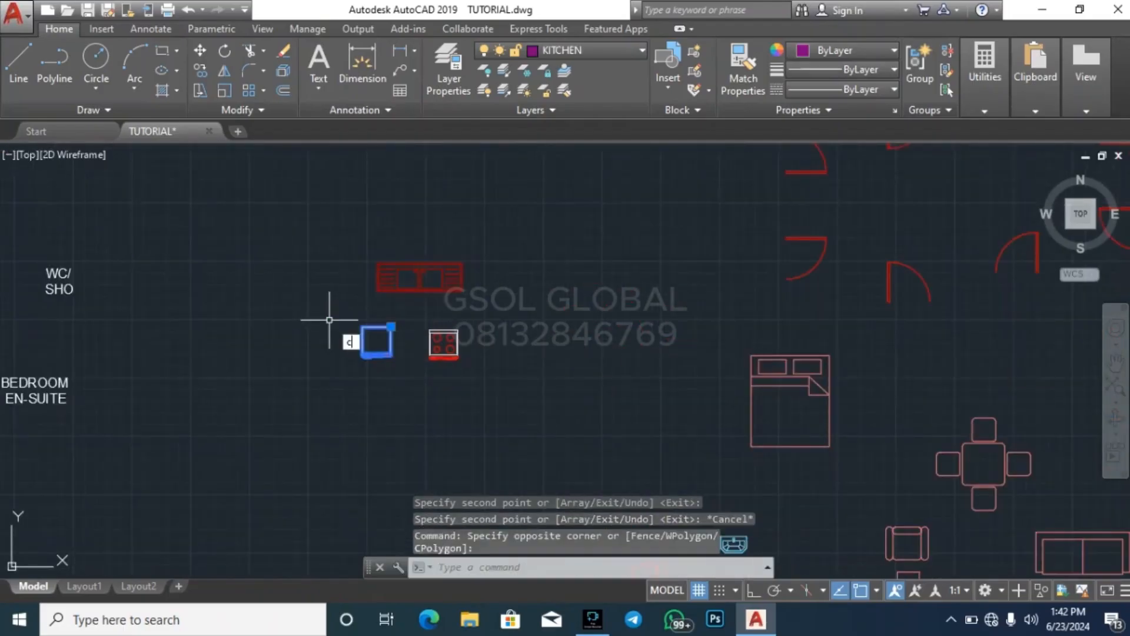
pyautogui.write('o')
pyautogui.press('Return')
pyautogui.click(363, 357)
pyautogui.scroll(-6, 670, 288)
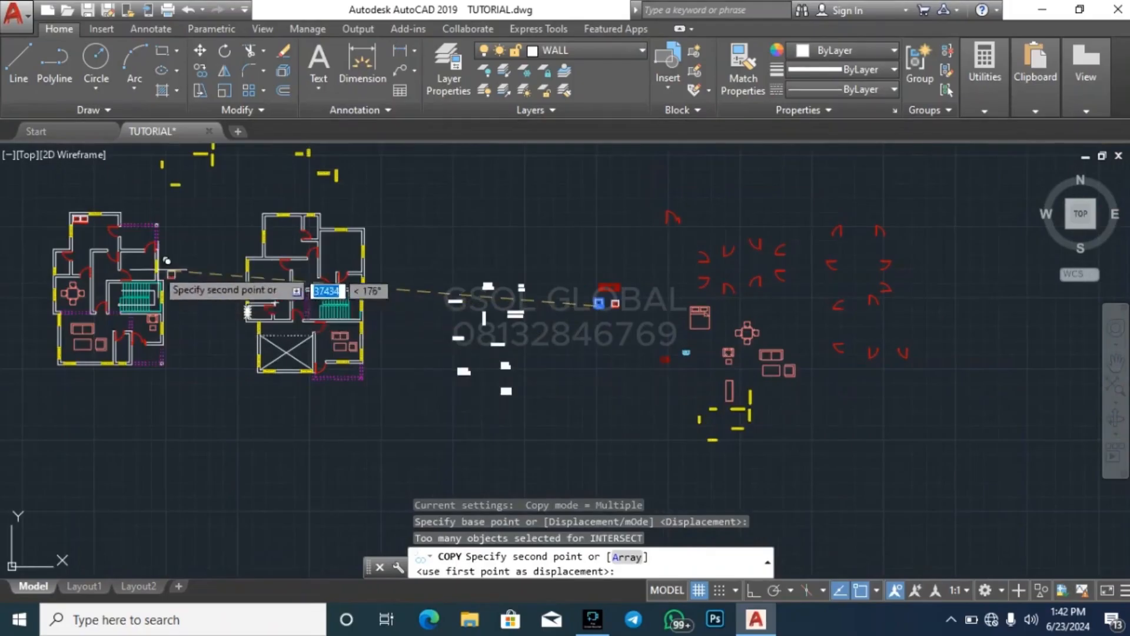
pyautogui.scroll(10, 166, 261)
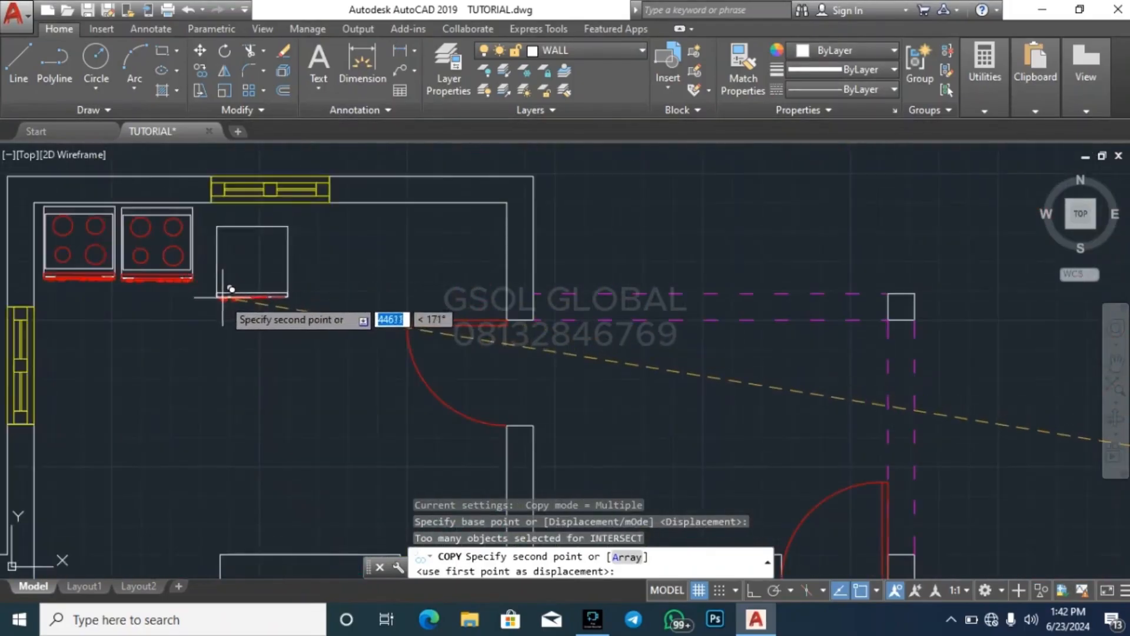
pyautogui.scroll(-5, 321, 321)
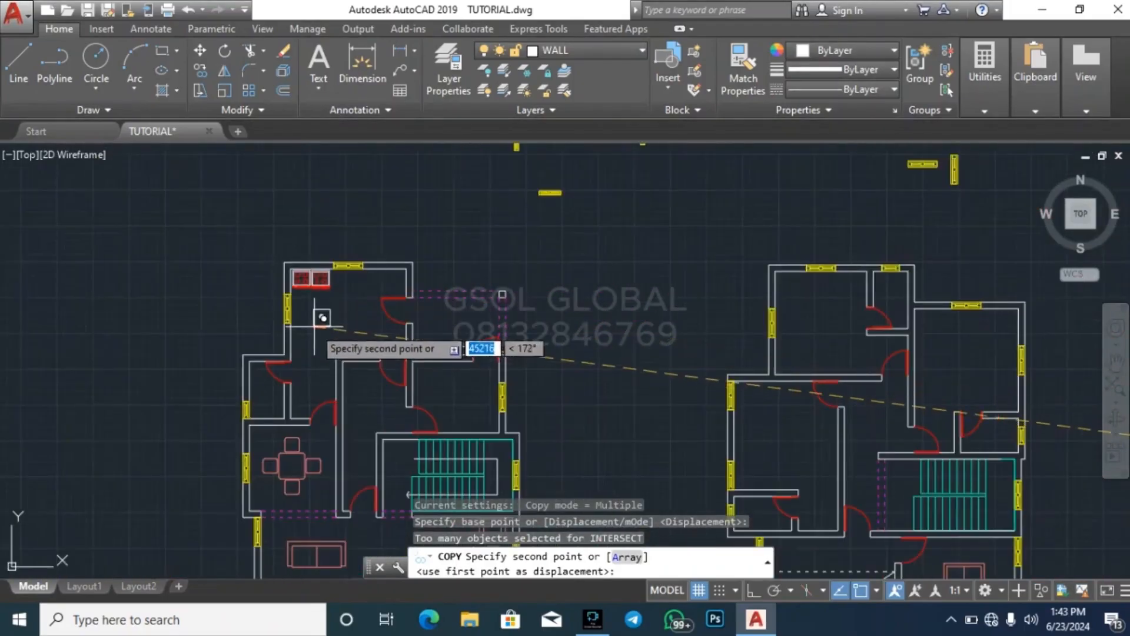
pyautogui.scroll(5, 322, 317)
pyautogui.press('Escape')
pyautogui.click(362, 410)
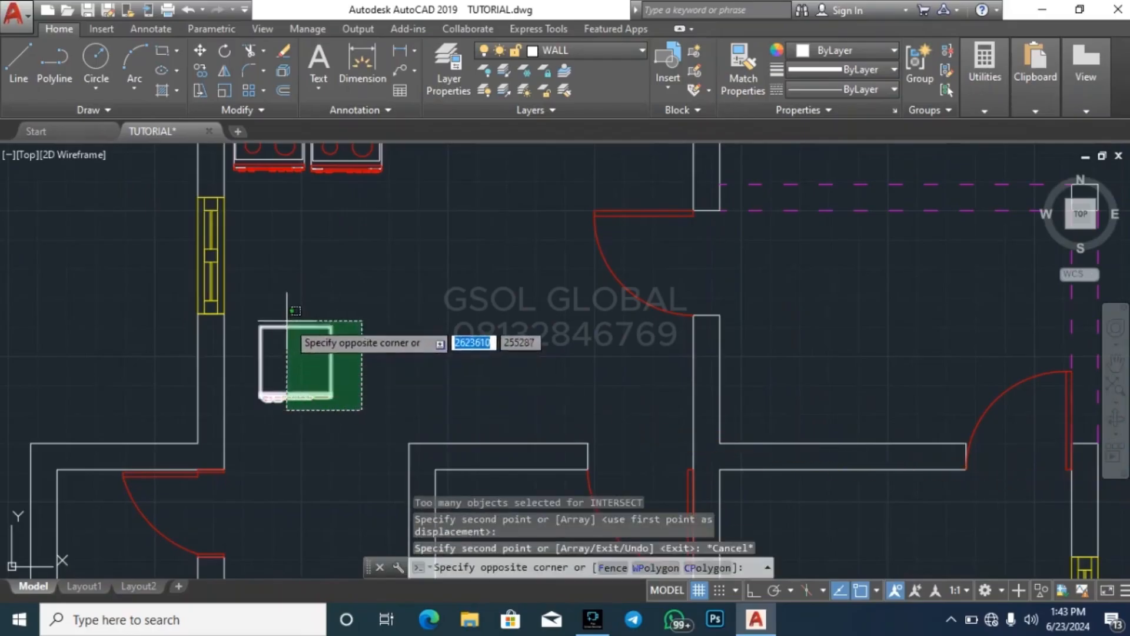
pyautogui.click(287, 321)
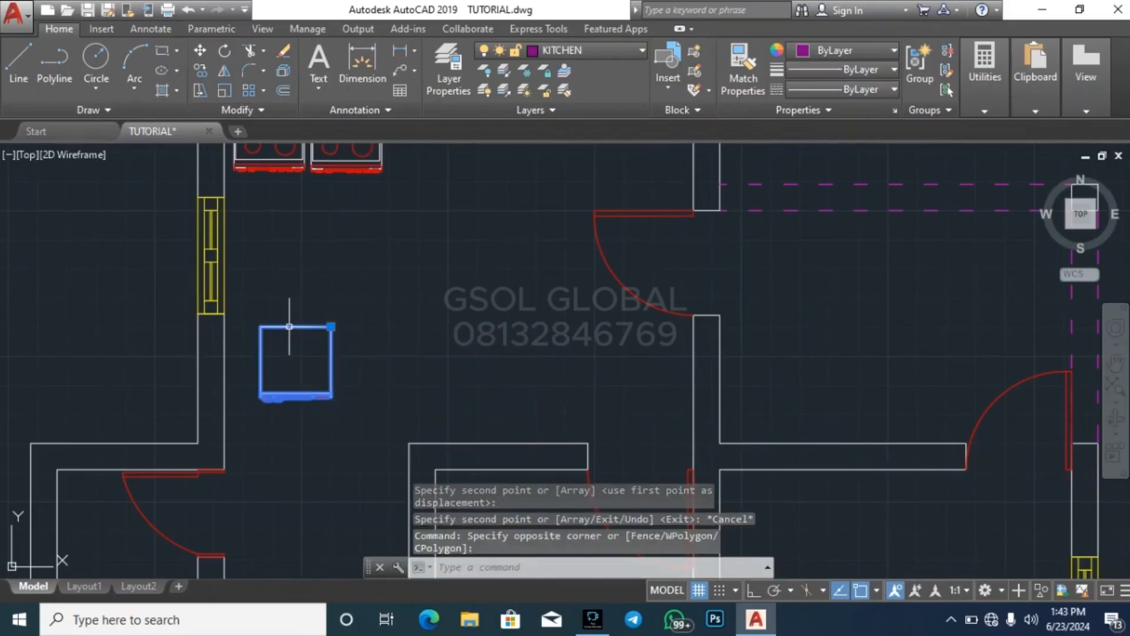
pyautogui.click(163, 50)
pyautogui.click(341, 322)
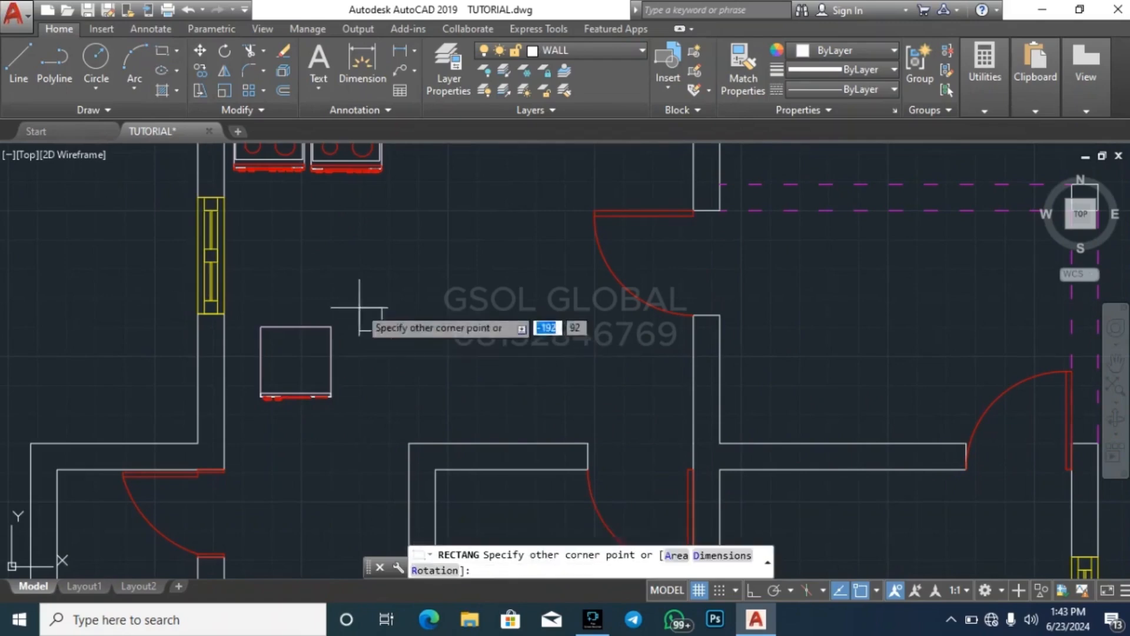
pyautogui.press('Escape')
# Rotate the square appliance in the top room by 90 degrees so its red front faces right
pyautogui.click(357, 380)
pyautogui.click(269, 195)
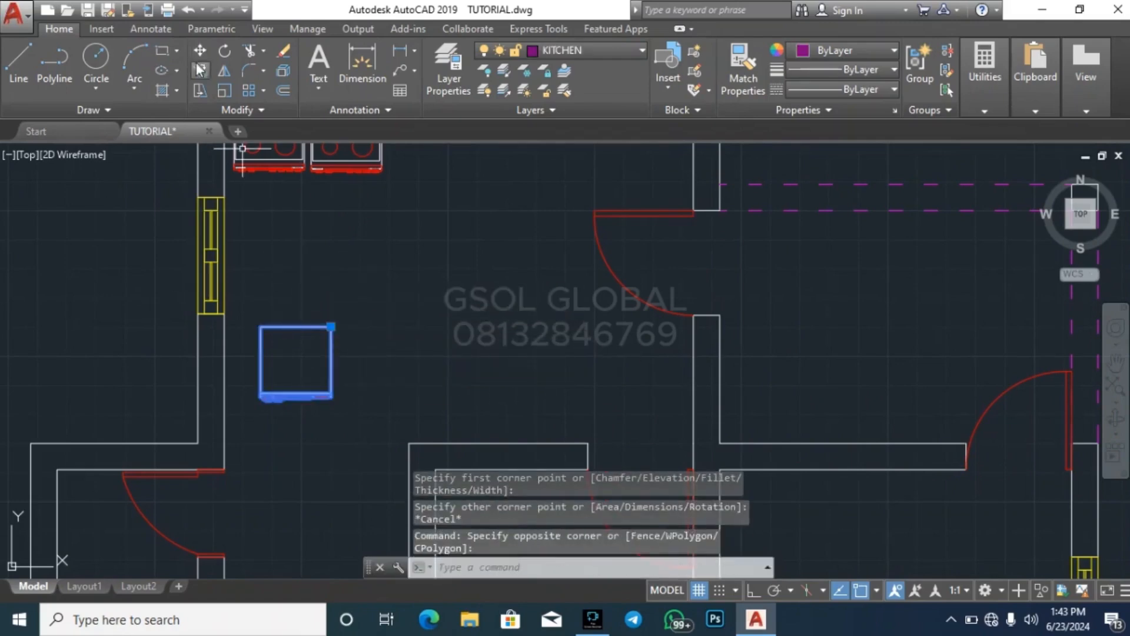
pyautogui.click(225, 53)
pyautogui.click(291, 351)
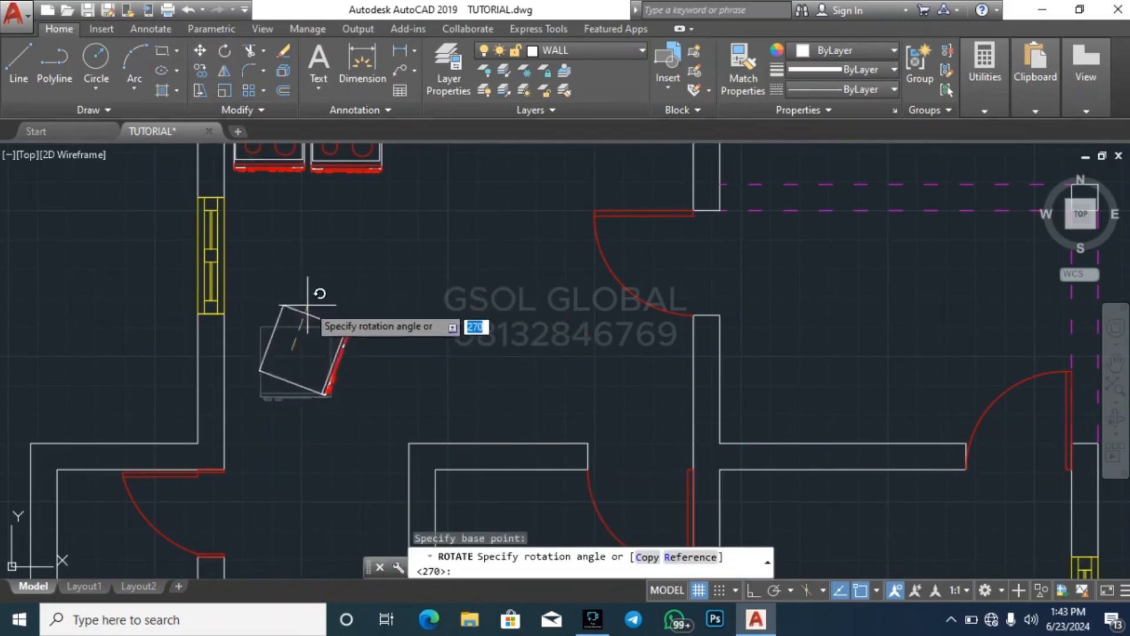
pyautogui.click(312, 275)
pyautogui.click(361, 331)
pyautogui.write('m')
pyautogui.press('space')
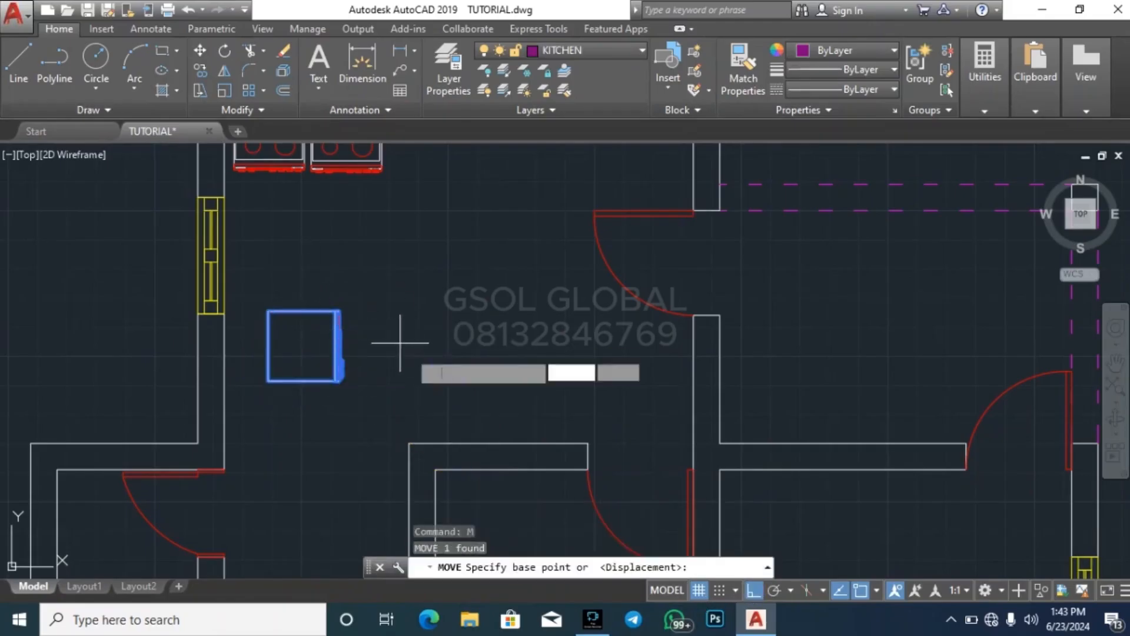
pyautogui.press('Escape')
pyautogui.press('Escape')
# Move the square appliance horizontally to the right, above the short inner wall of the top room
pyautogui.click(402, 384)
pyautogui.click(331, 310)
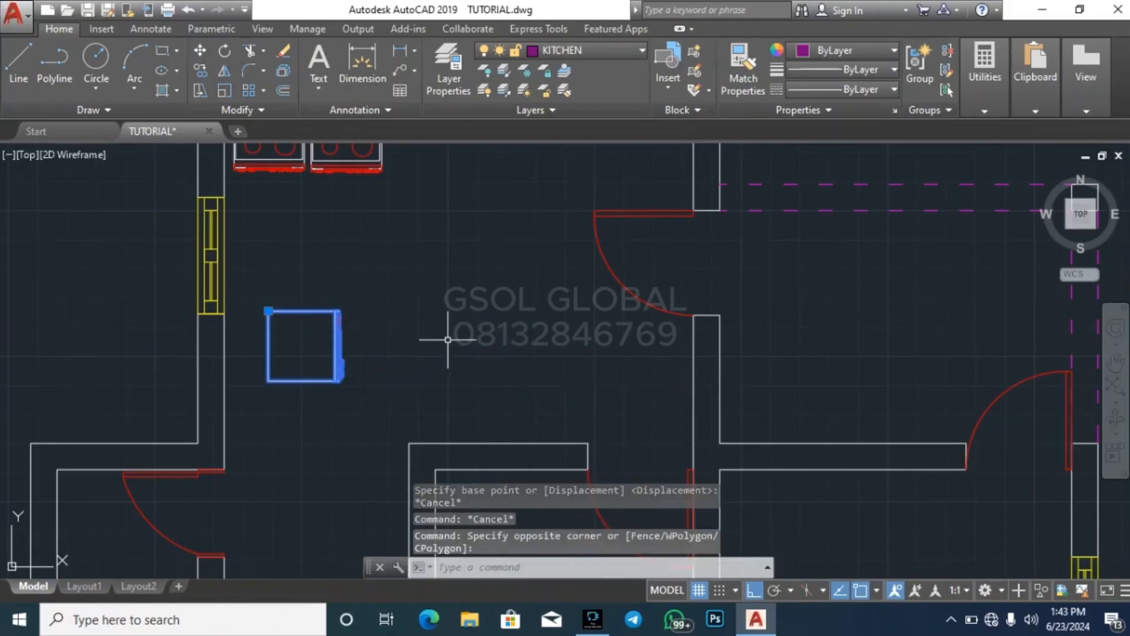
pyautogui.write('m')
pyautogui.press('space')
pyautogui.click(464, 375)
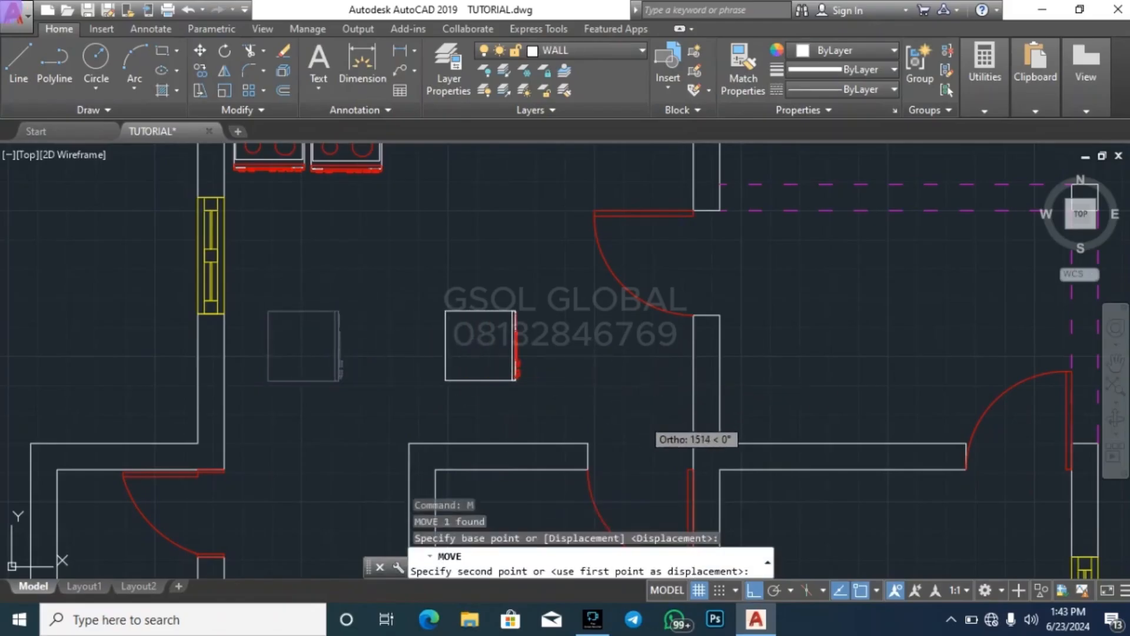
pyautogui.click(642, 418)
pyautogui.press('Escape')
# Rotate the square appliance another 90 degrees so its red front faces up
pyautogui.click(560, 411)
pyautogui.click(461, 313)
pyautogui.click(224, 53)
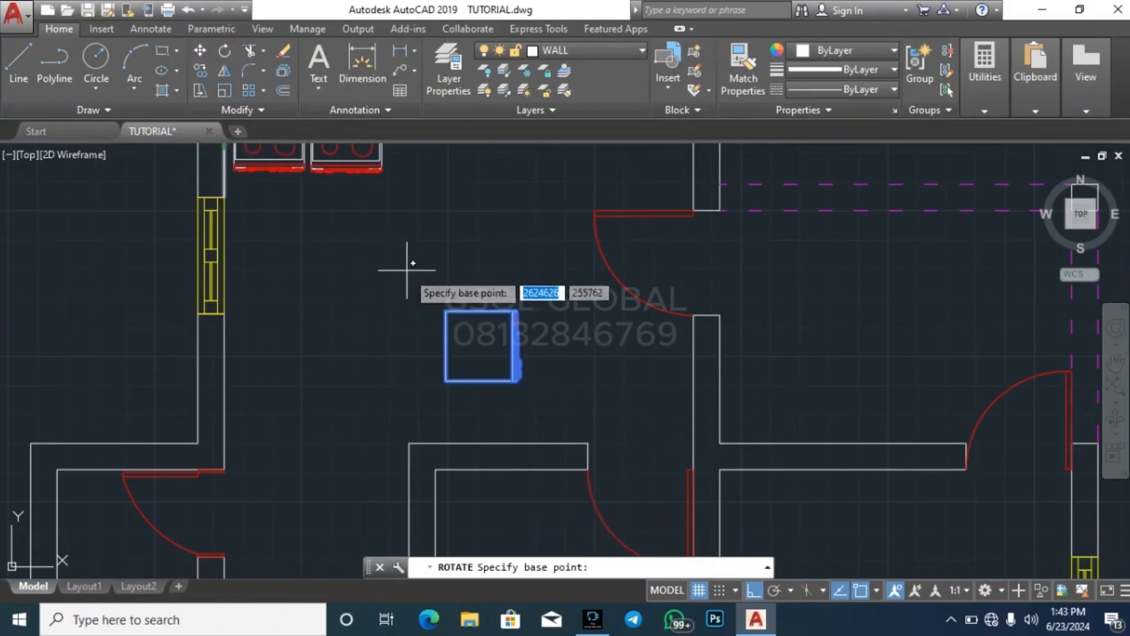
pyautogui.click(476, 335)
pyautogui.press('Escape')
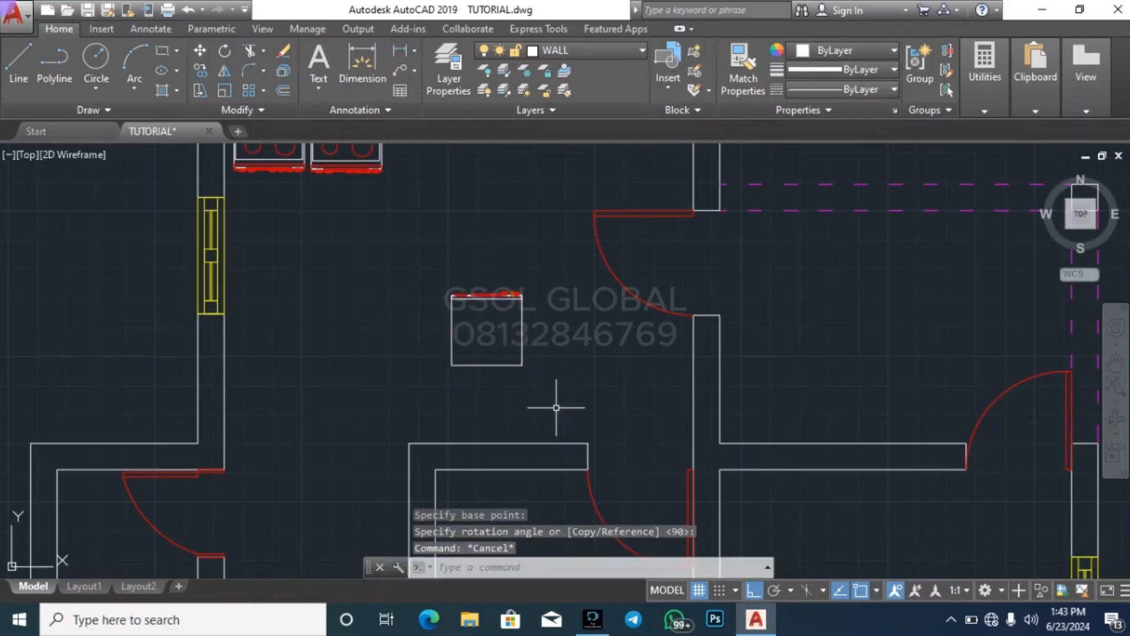
# Move the square appliance down so its back edge sits against the short inner wall below it
pyautogui.click(555, 404)
pyautogui.click(477, 334)
pyautogui.press('Return')
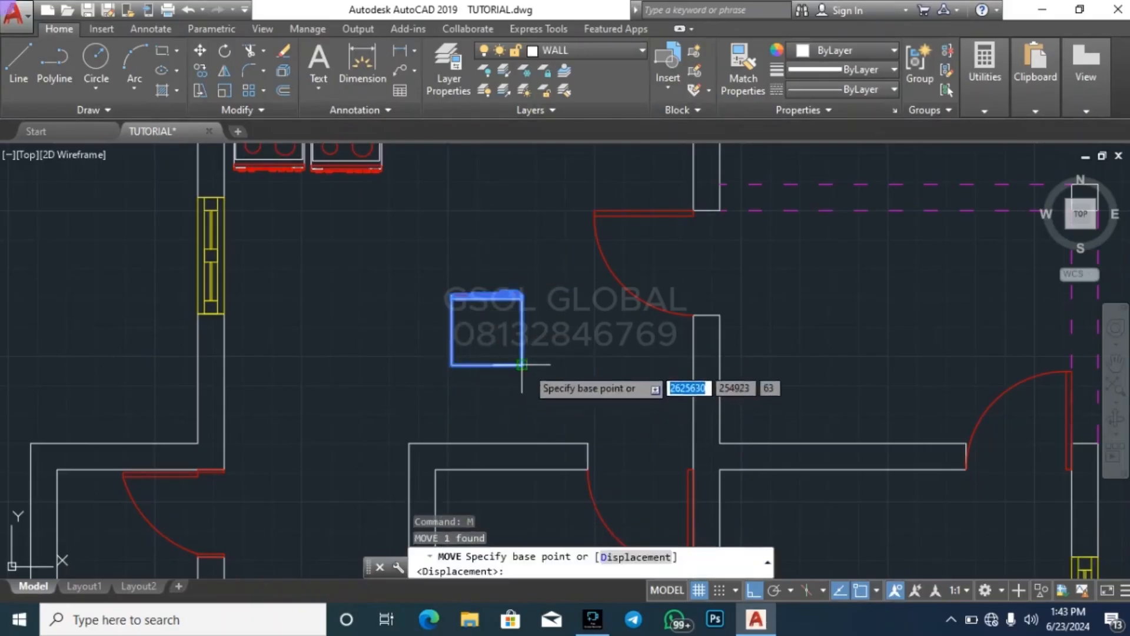
pyautogui.click(522, 364)
pyautogui.press('Escape')
pyautogui.press('Escape')
# Rotate the library's red double sink unit by 90 degrees into a vertical orientation
pyautogui.scroll(-5, 275, 372)
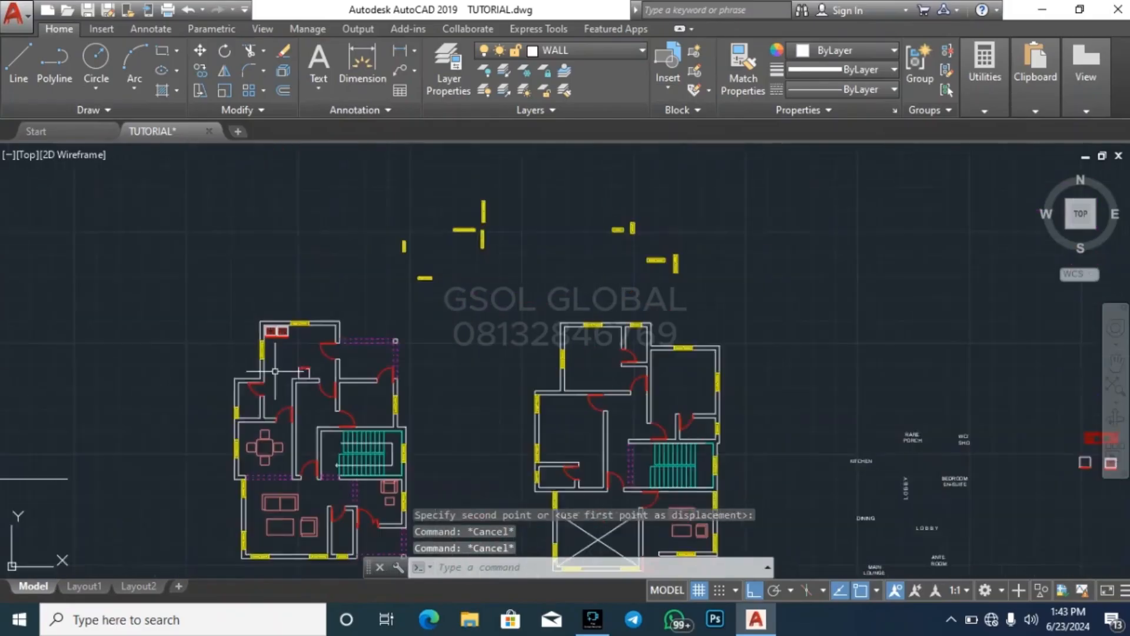
pyautogui.scroll(6, 270, 374)
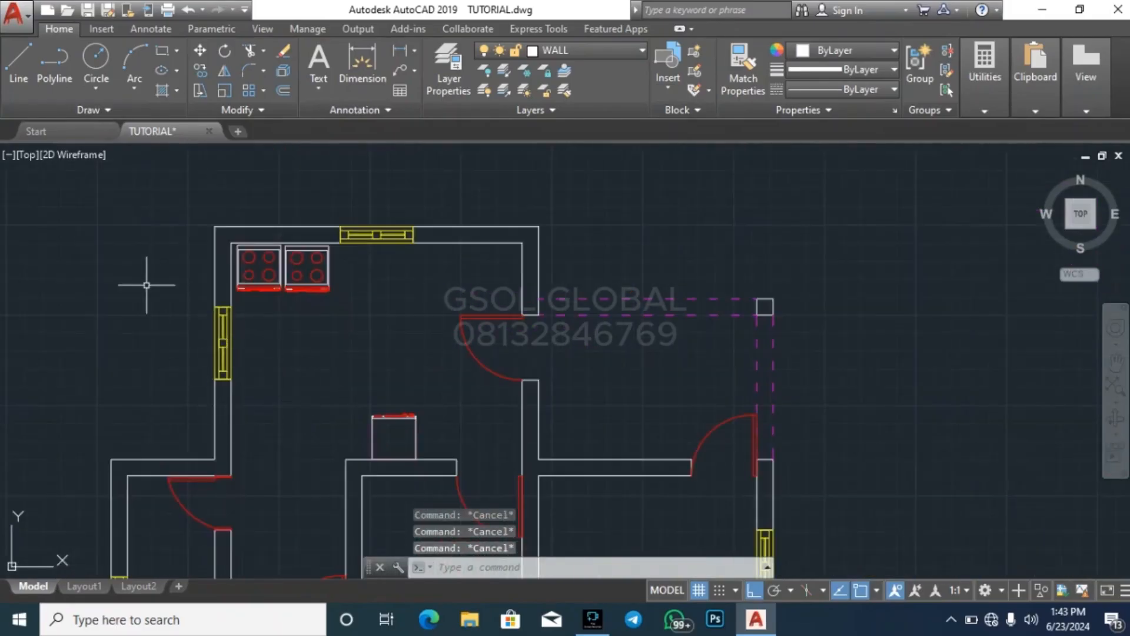
pyautogui.scroll(-4, 146, 285)
pyautogui.scroll(-4, 126, 267)
pyautogui.scroll(6, 683, 332)
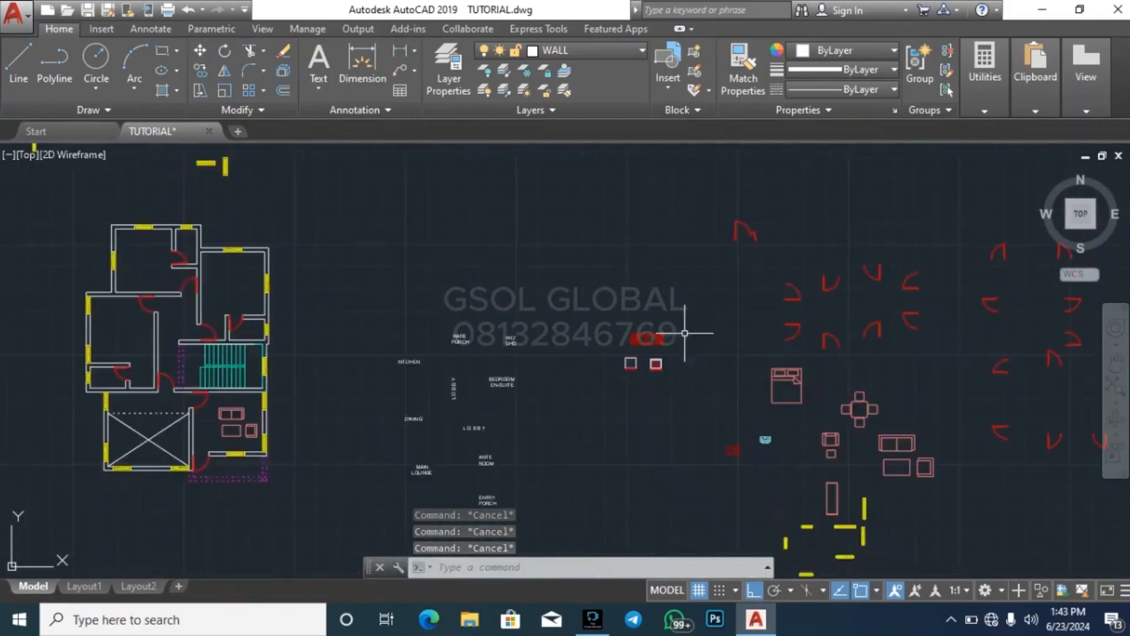
pyautogui.click(681, 381)
pyautogui.click(457, 312)
pyautogui.click(224, 51)
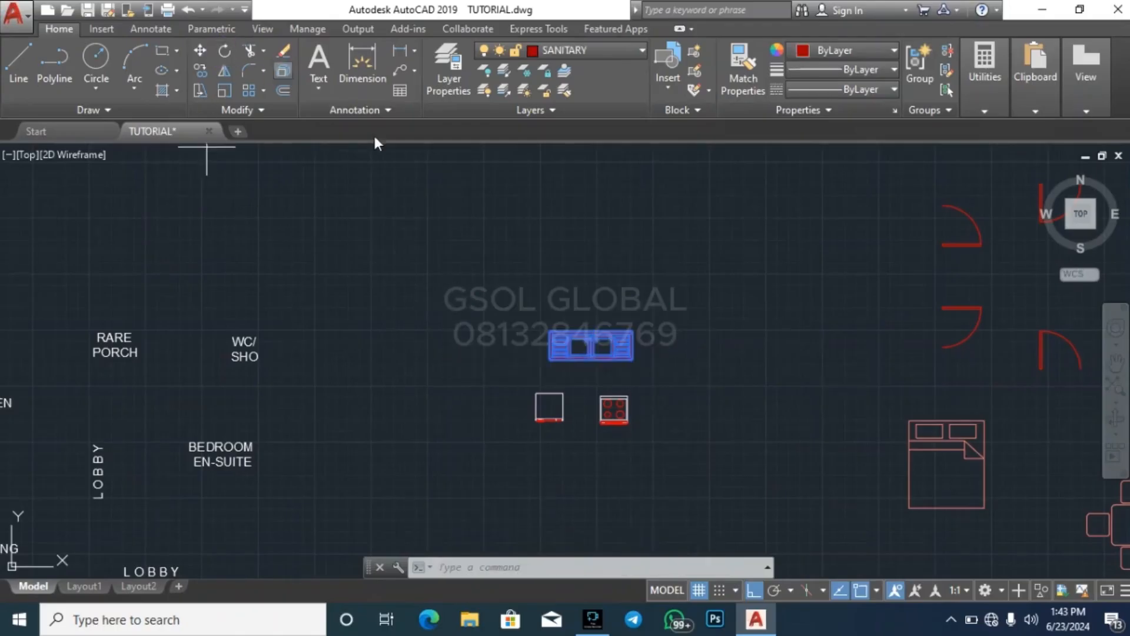
pyautogui.click(593, 337)
pyautogui.click(645, 344)
pyautogui.click(602, 329)
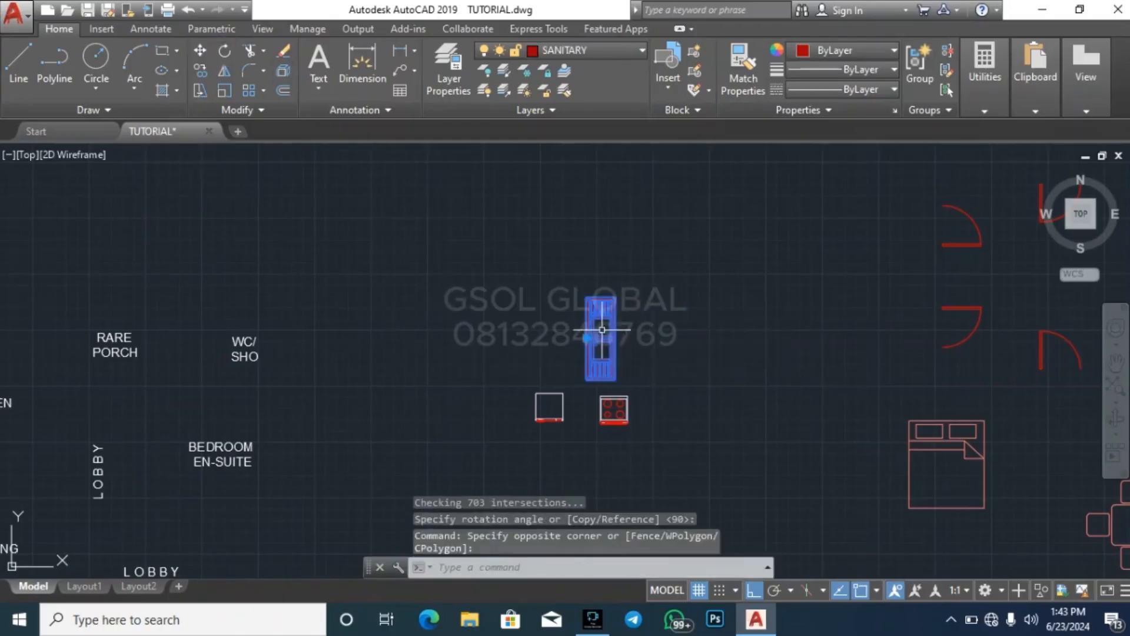
pyautogui.write('N')
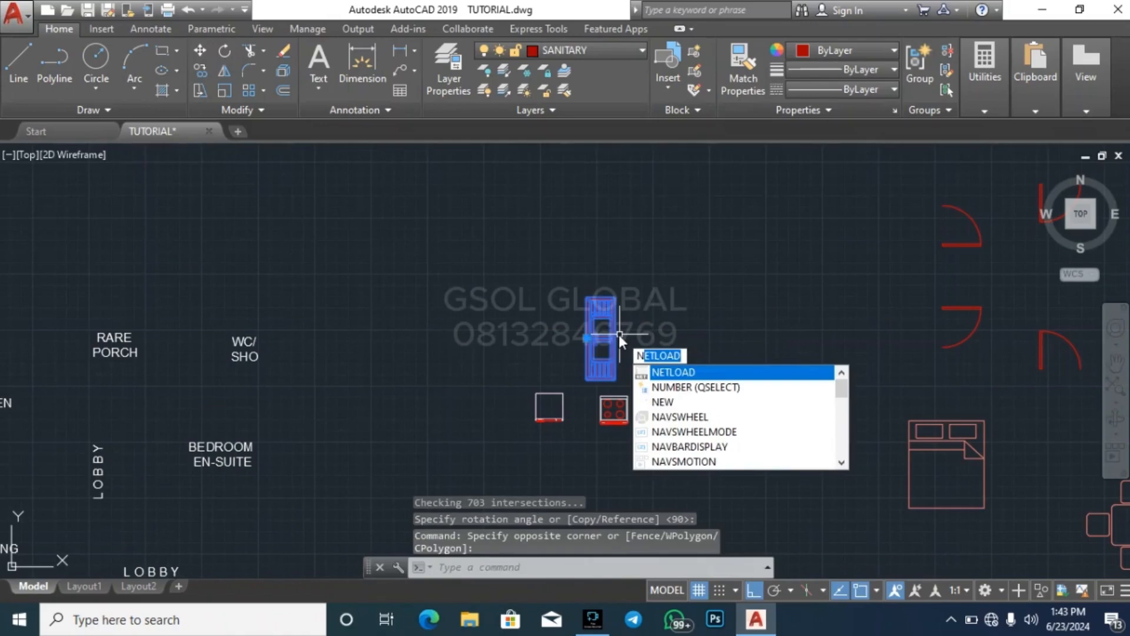
pyautogui.write('m')
pyautogui.press('Return')
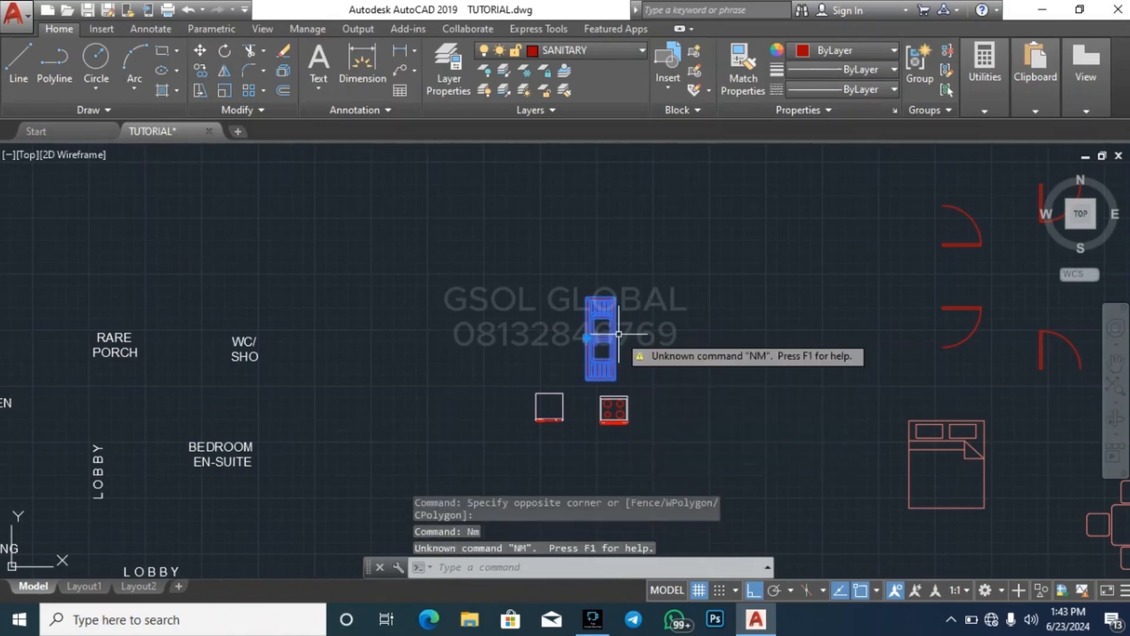
pyautogui.press('Escape')
# Move the rotated double sink, with Ortho off, into the left-hand plan's top room along the left wall by the window
pyautogui.click(637, 352)
pyautogui.click(544, 300)
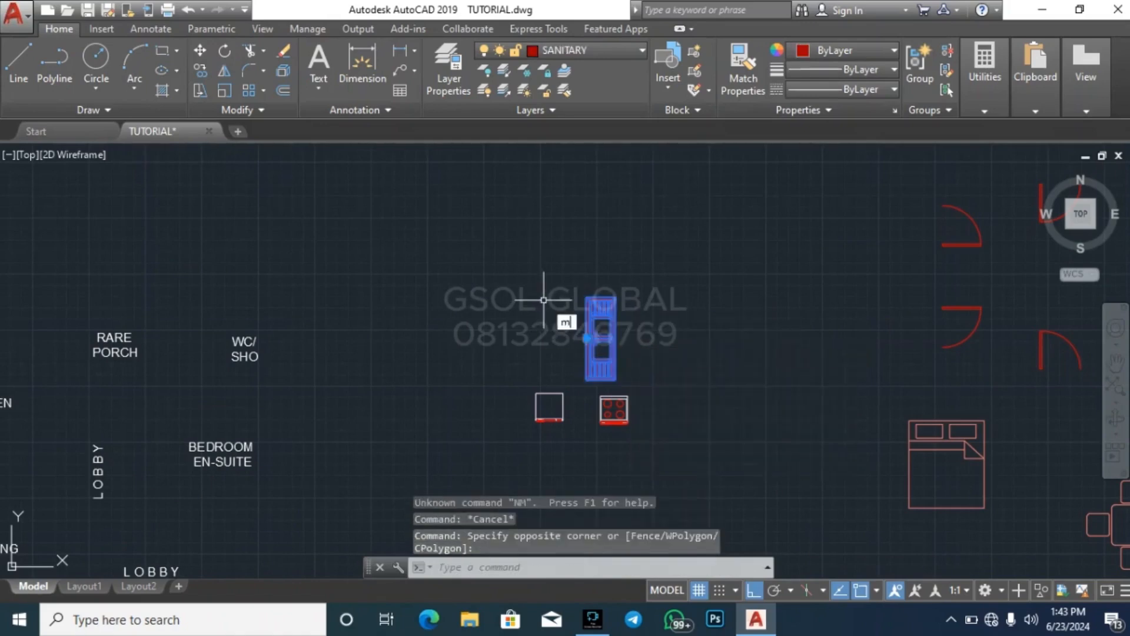
pyautogui.press('Return')
pyautogui.click(604, 353)
pyautogui.scroll(-5, 819, 388)
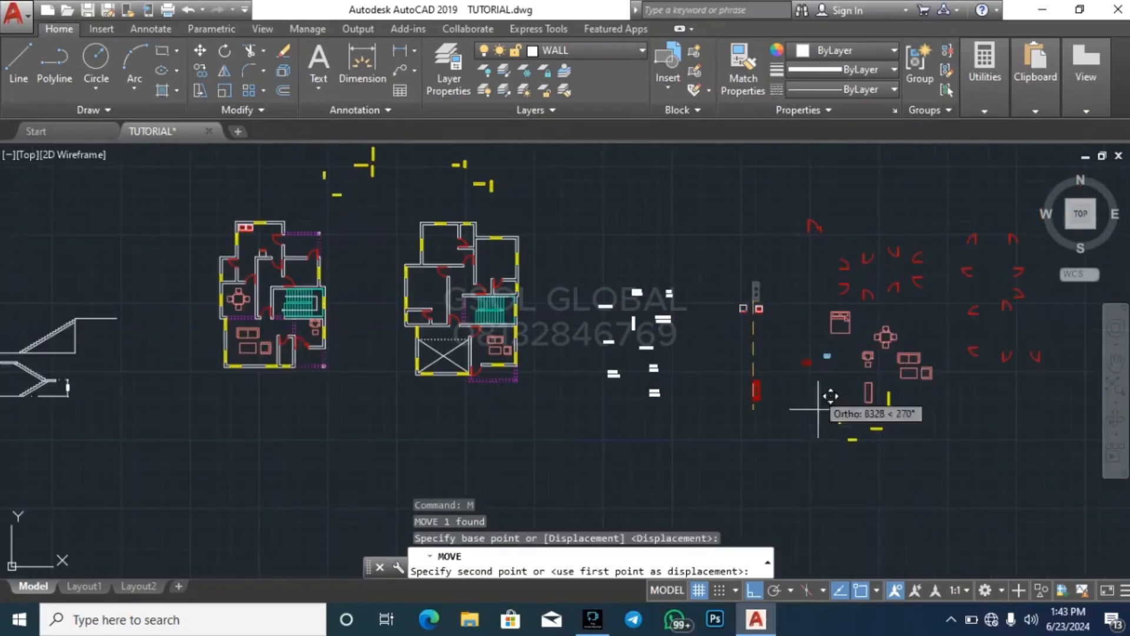
pyautogui.click(755, 590)
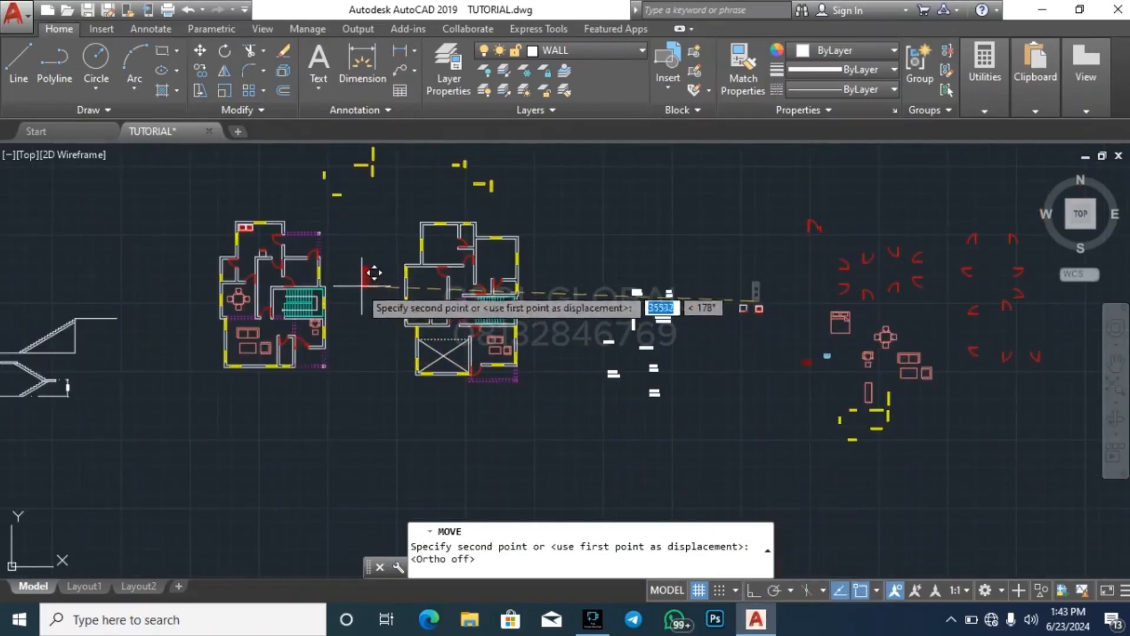
pyautogui.scroll(5, 249, 238)
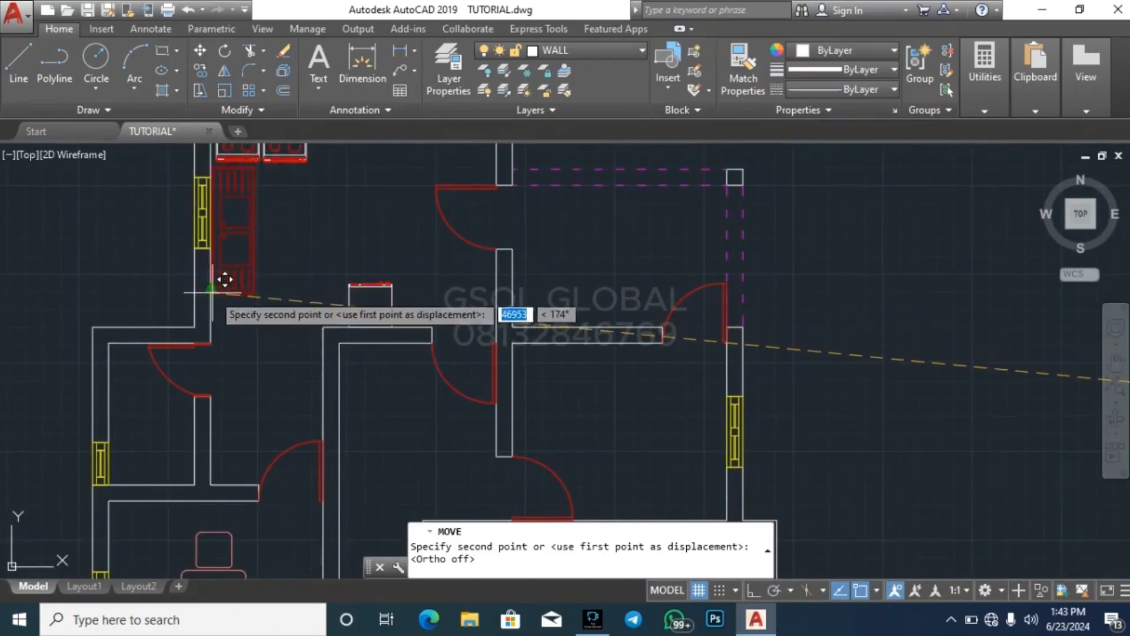
pyautogui.click(223, 276)
pyautogui.press('Escape')
pyautogui.press('Escape')
pyautogui.press('Escape')
# Nudge the double sink horizontally so its back sits flush against the inner face of the kitchen's left wall
pyautogui.click(274, 266)
pyautogui.click(267, 250)
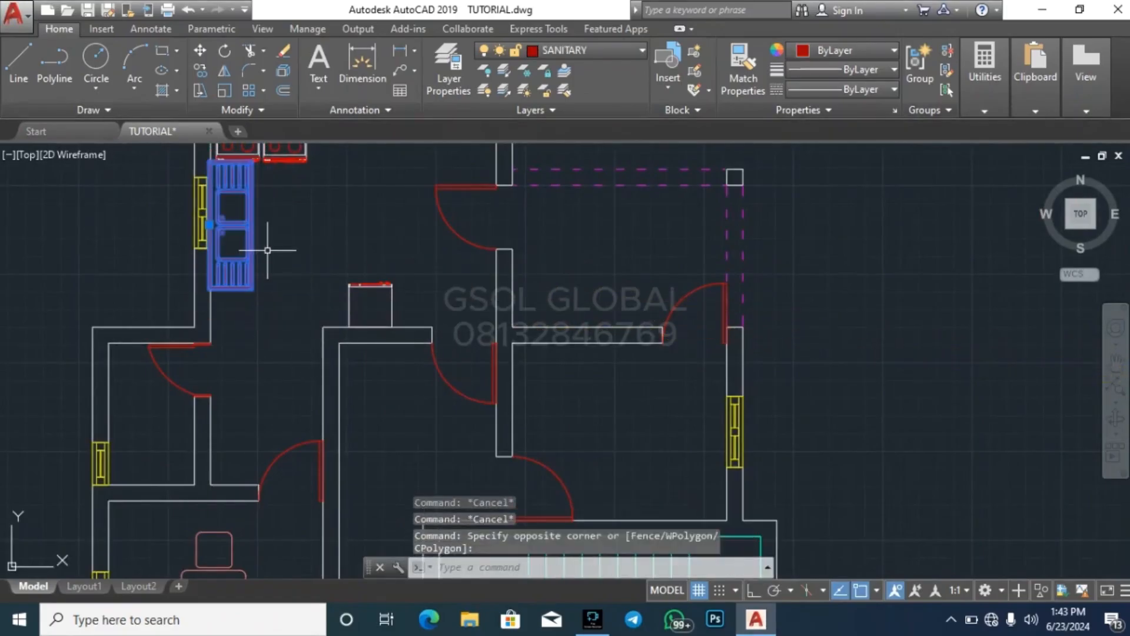
pyautogui.write('m')
pyautogui.press('Return')
pyautogui.scroll(4, 297, 284)
pyautogui.click(319, 279)
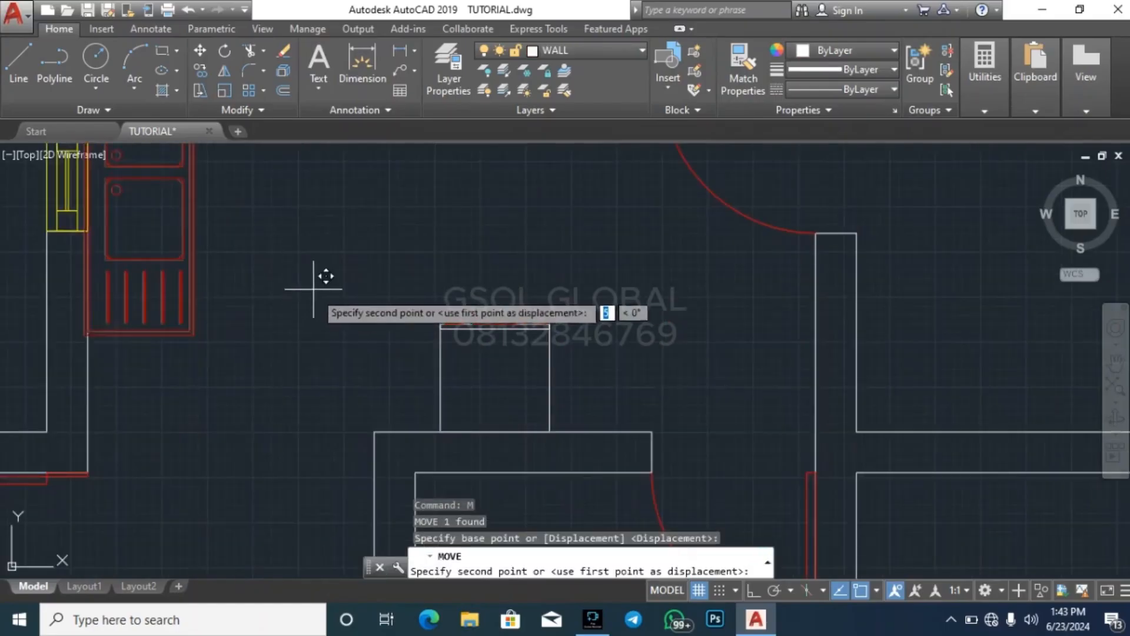
pyautogui.press('Escape')
pyautogui.press('Escape')
pyautogui.scroll(-4, 315, 321)
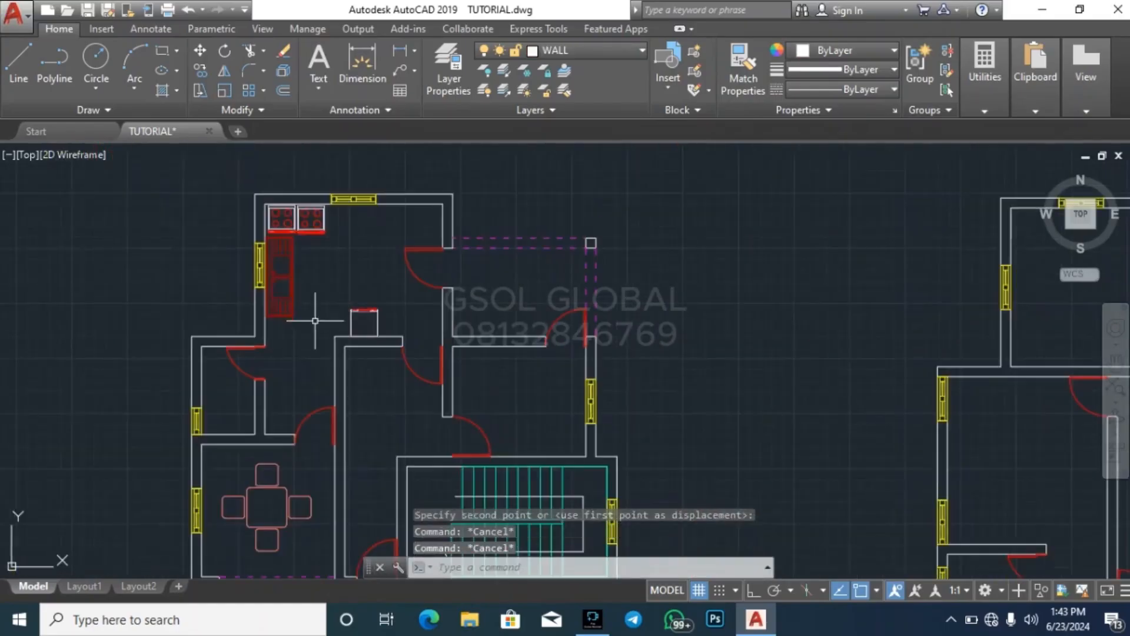
pyautogui.scroll(-2, 176, 237)
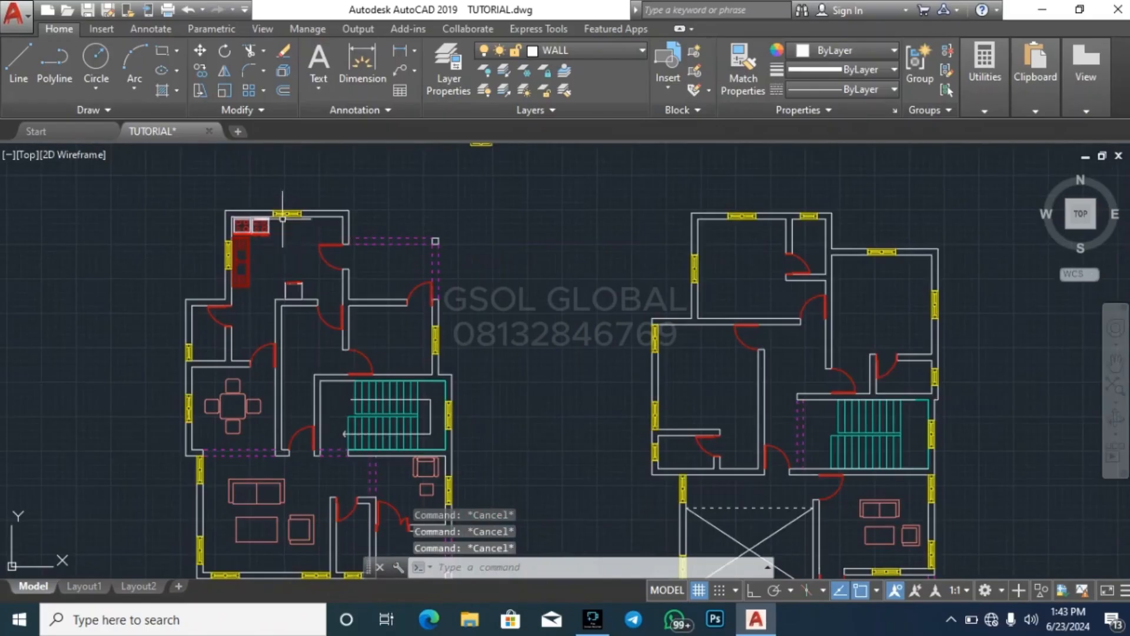
pyautogui.scroll(-4, 283, 217)
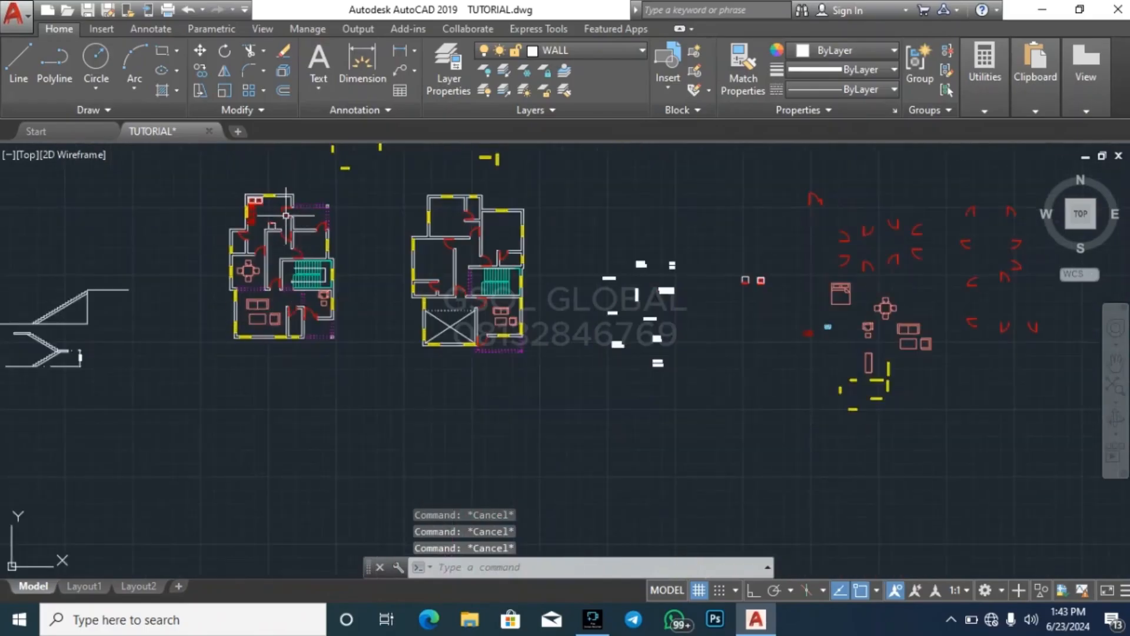
pyautogui.scroll(4, 286, 215)
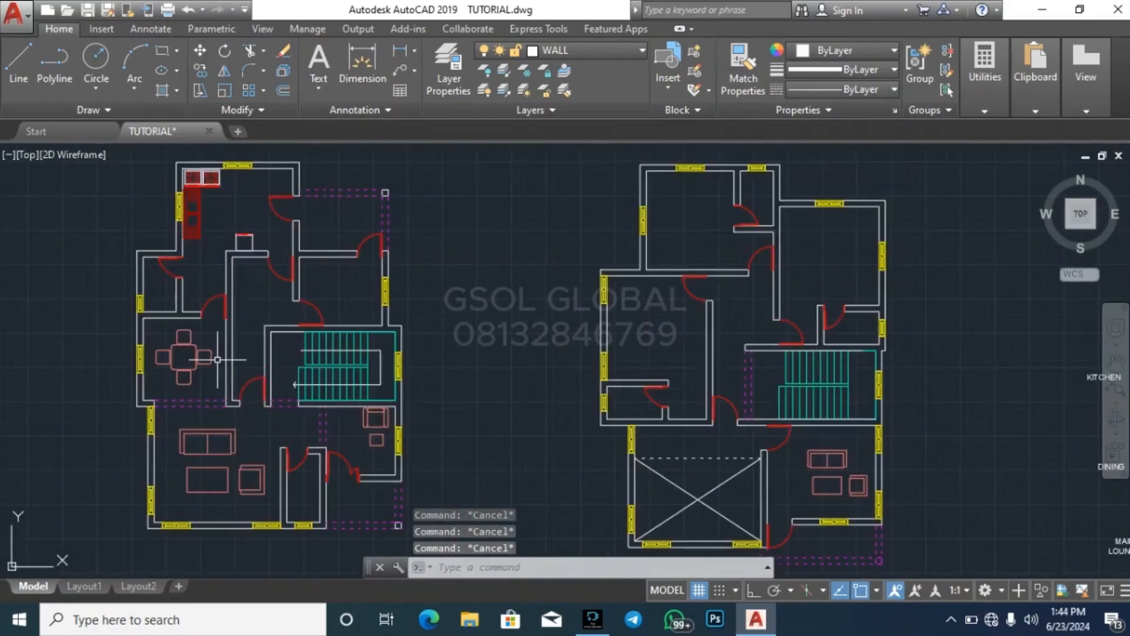
pyautogui.scroll(-2, 112, 247)
pyautogui.scroll(5, 131, 268)
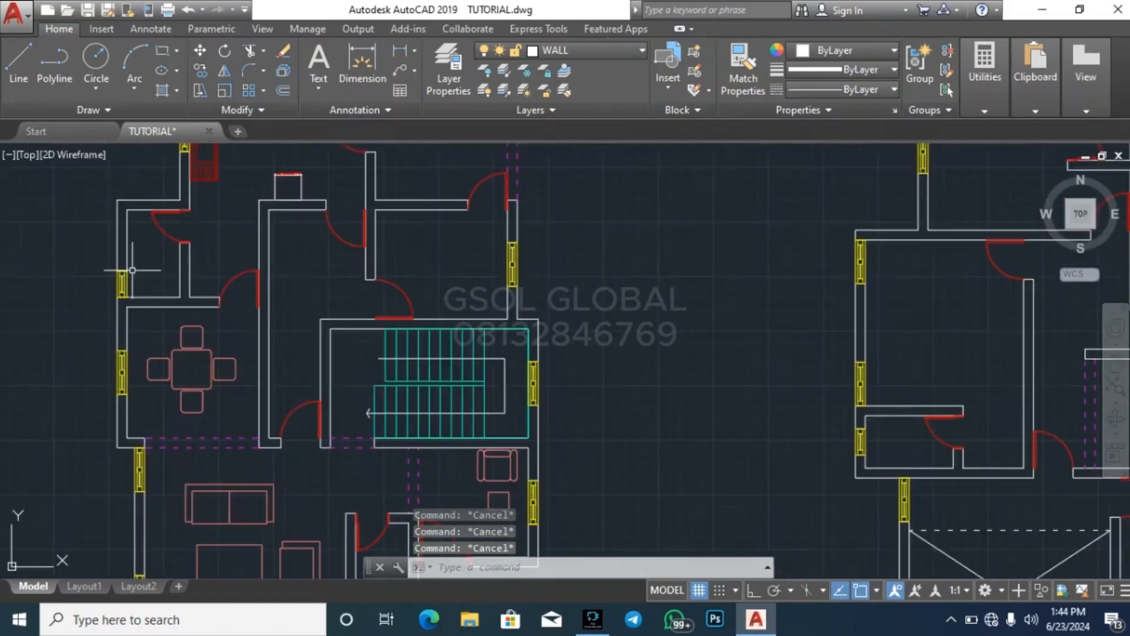
pyautogui.scroll(-4, 109, 285)
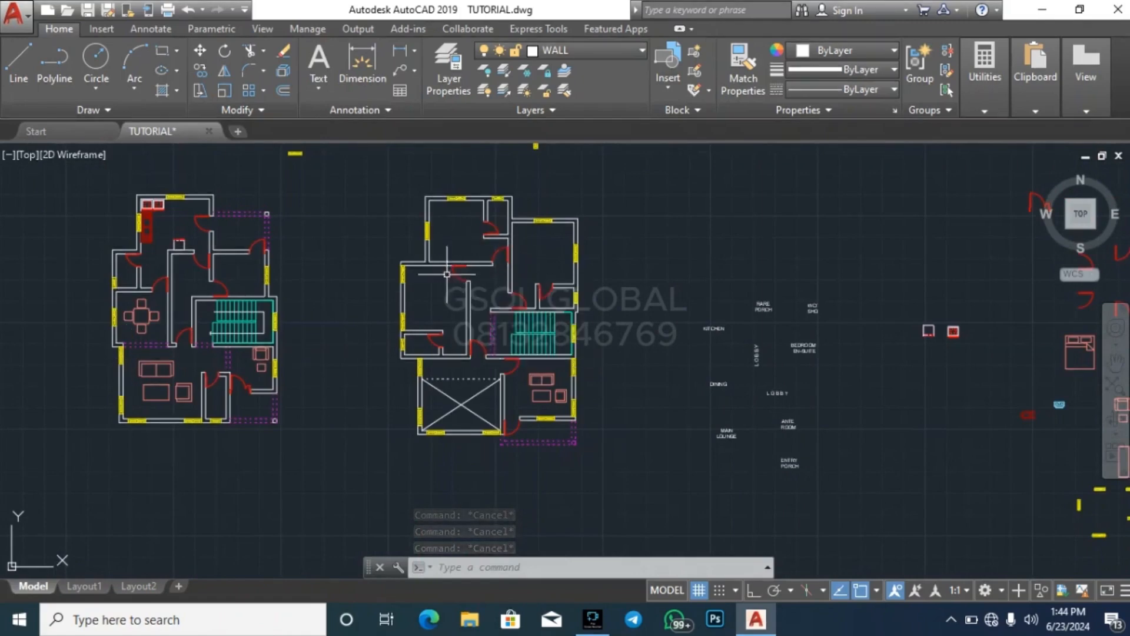
# Copy the library's red toilet into the right-hand plan's small bathroom above the stairs, with its tank towards the window wall
pyautogui.scroll(-1, 114, 306)
pyautogui.scroll(5, 760, 383)
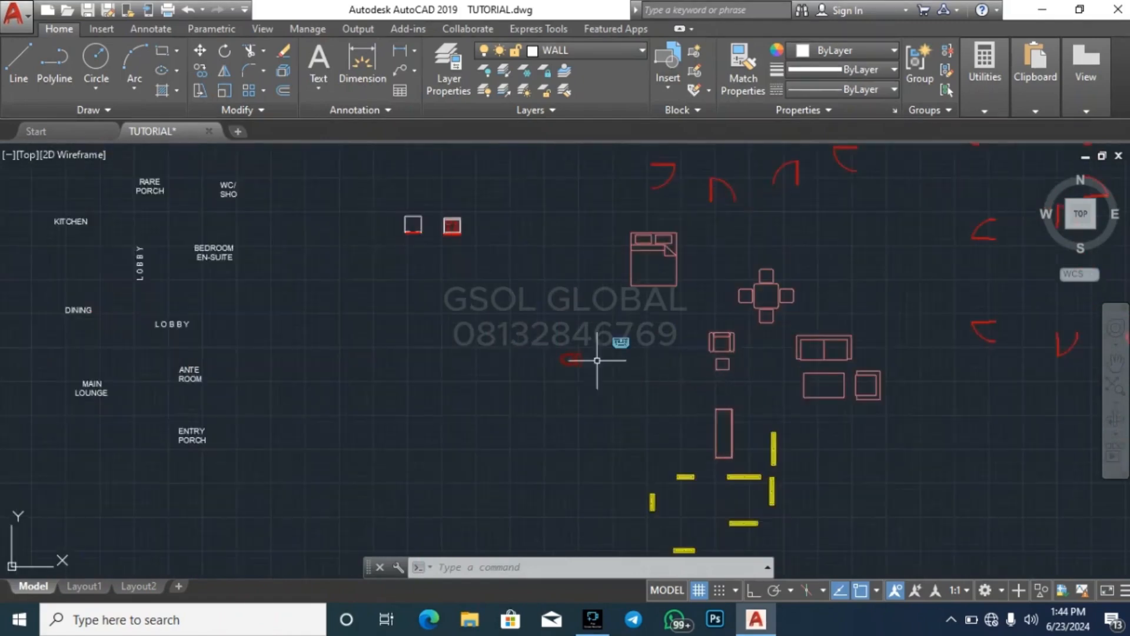
pyautogui.click(552, 422)
pyautogui.click(717, 347)
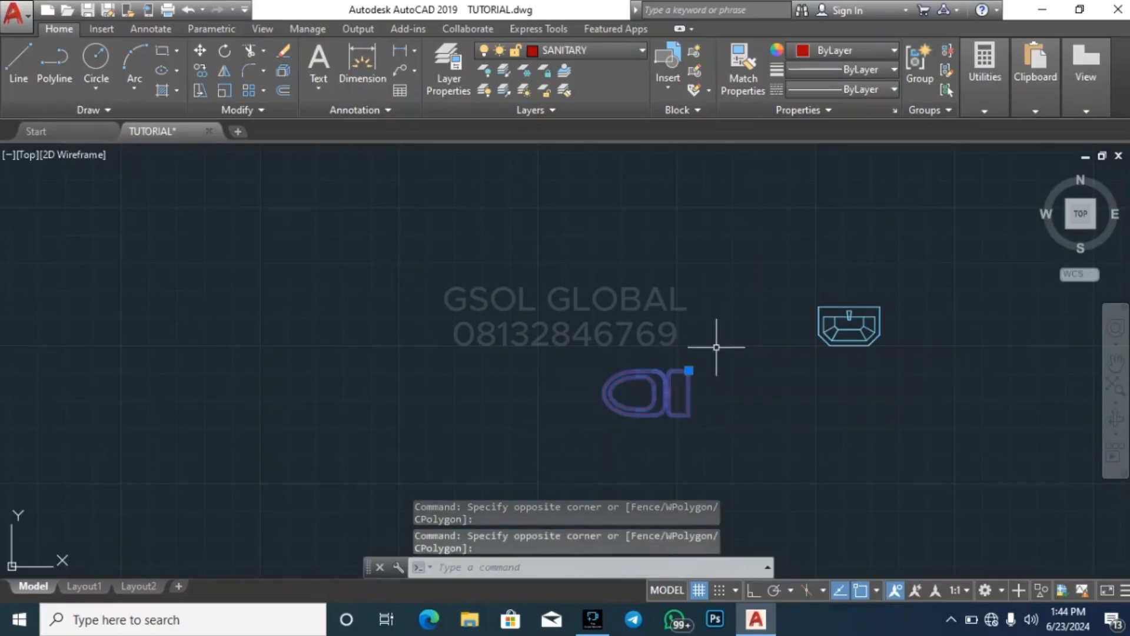
pyautogui.press('Return')
pyautogui.click(687, 391)
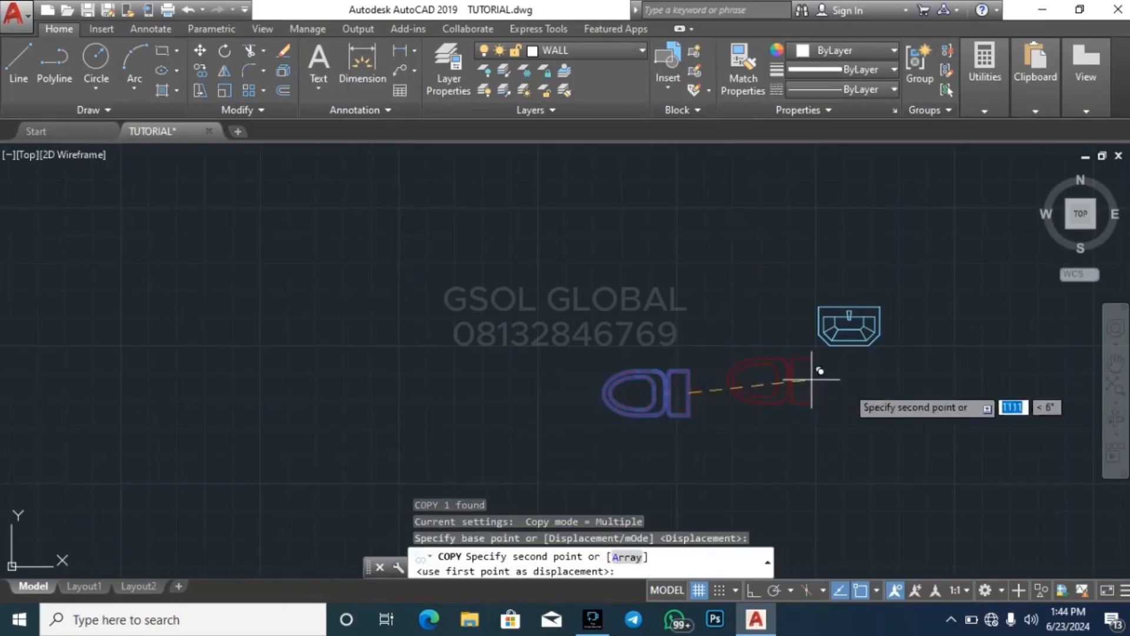
pyautogui.scroll(-5, 824, 400)
pyautogui.scroll(5, 382, 291)
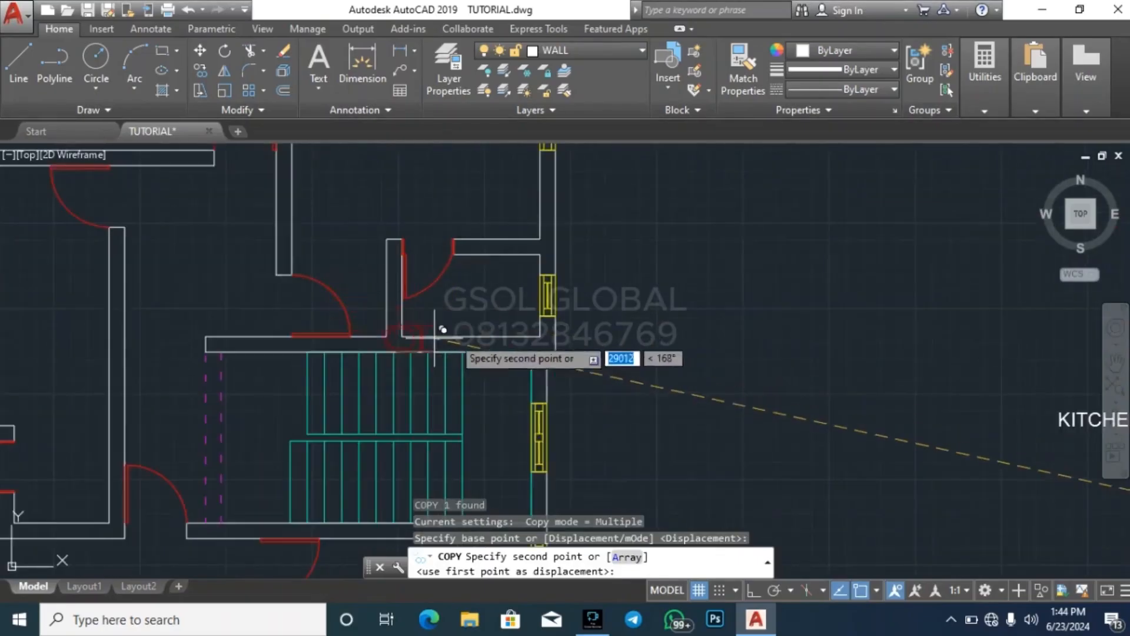
pyautogui.scroll(-5, 730, 342)
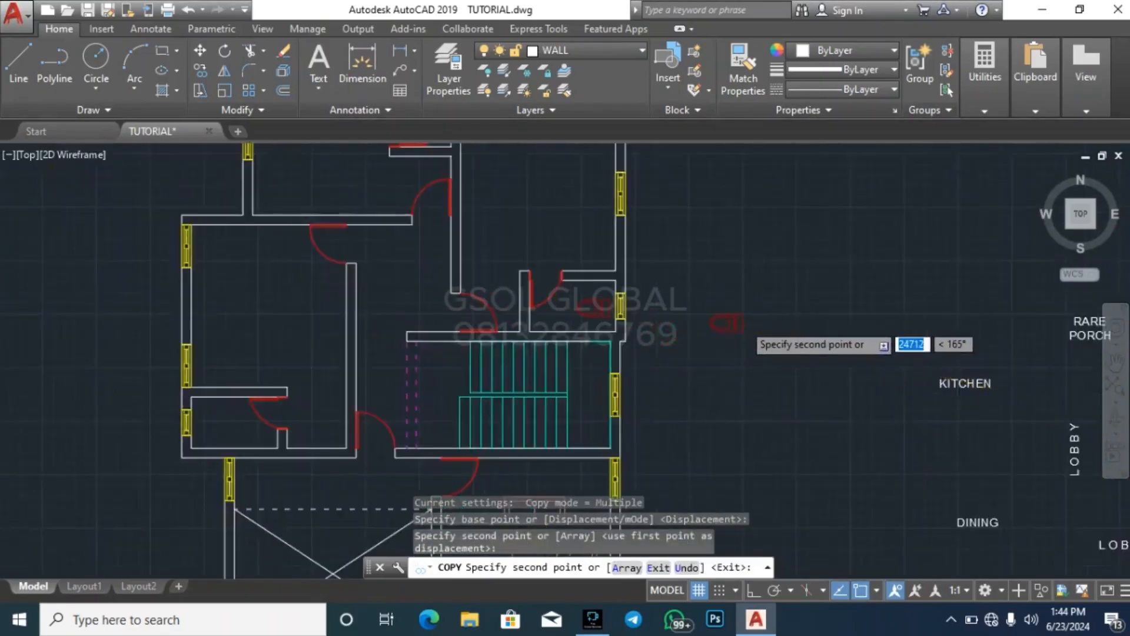
# Place another toilet copy in the right-hand plan's top bathroom, just below its window
pyautogui.scroll(-2, 759, 307)
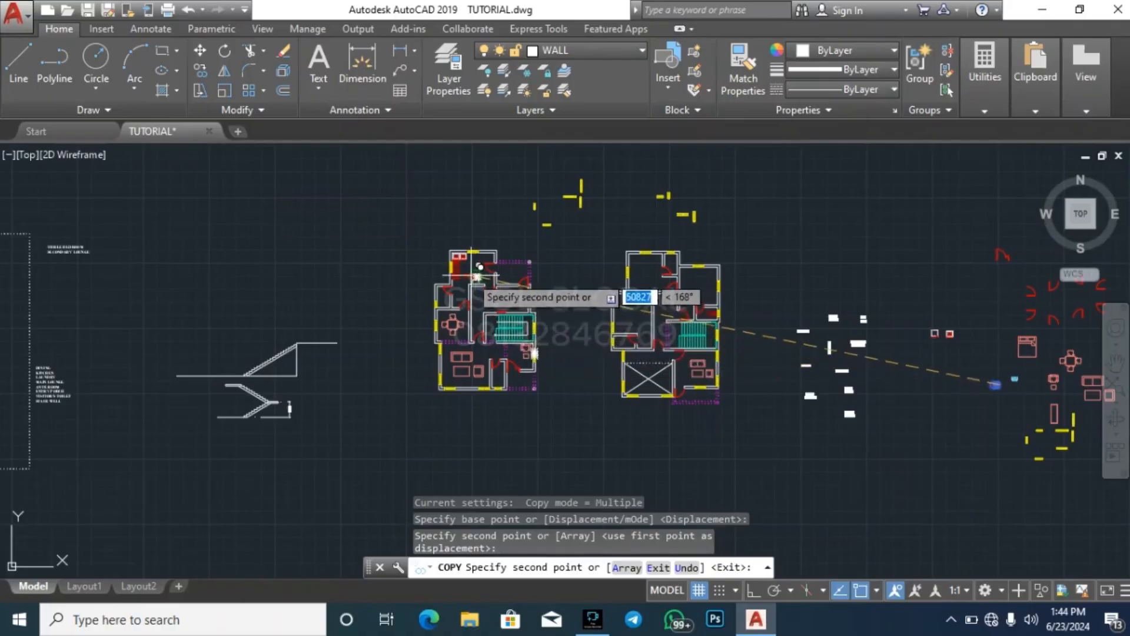
pyautogui.scroll(2, 483, 288)
pyautogui.scroll(-2, 294, 273)
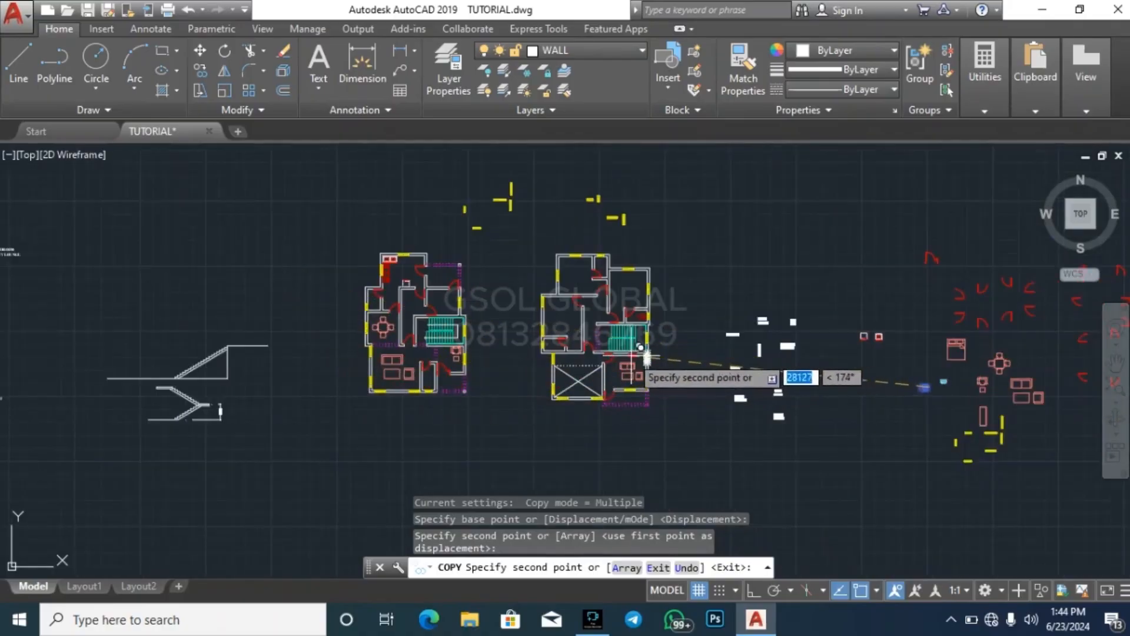
pyautogui.scroll(7, 641, 339)
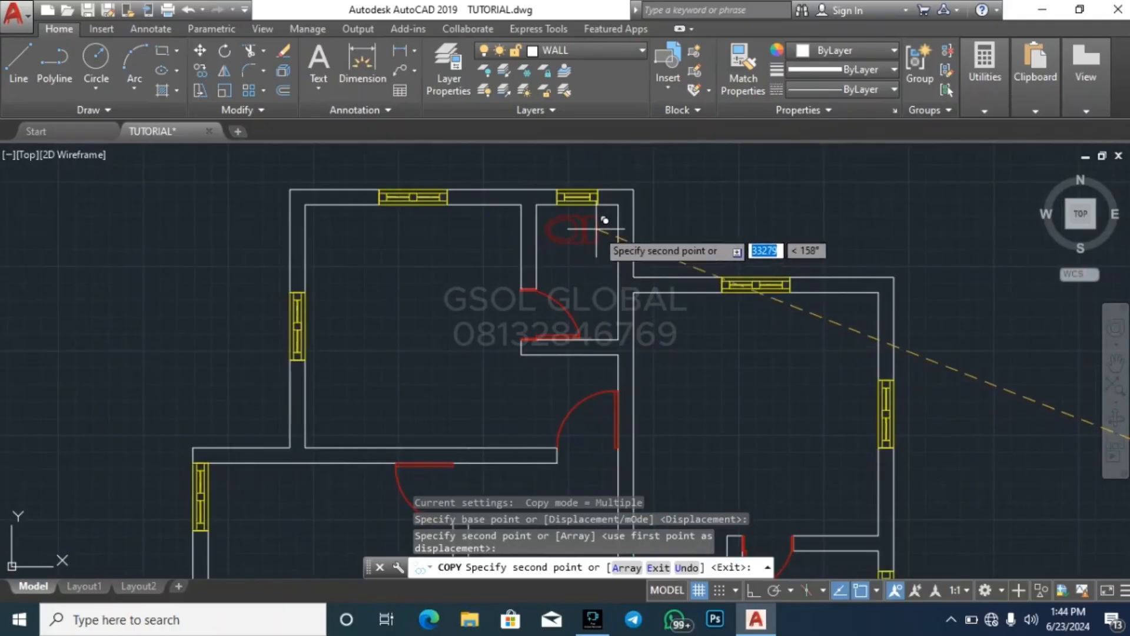
pyautogui.click(600, 225)
# Place a third toilet copy in the right-hand plan's lower-left bathroom beside the window and end the copying
pyautogui.scroll(-5, 565, 295)
pyautogui.scroll(4, 471, 471)
pyautogui.scroll(4, 466, 476)
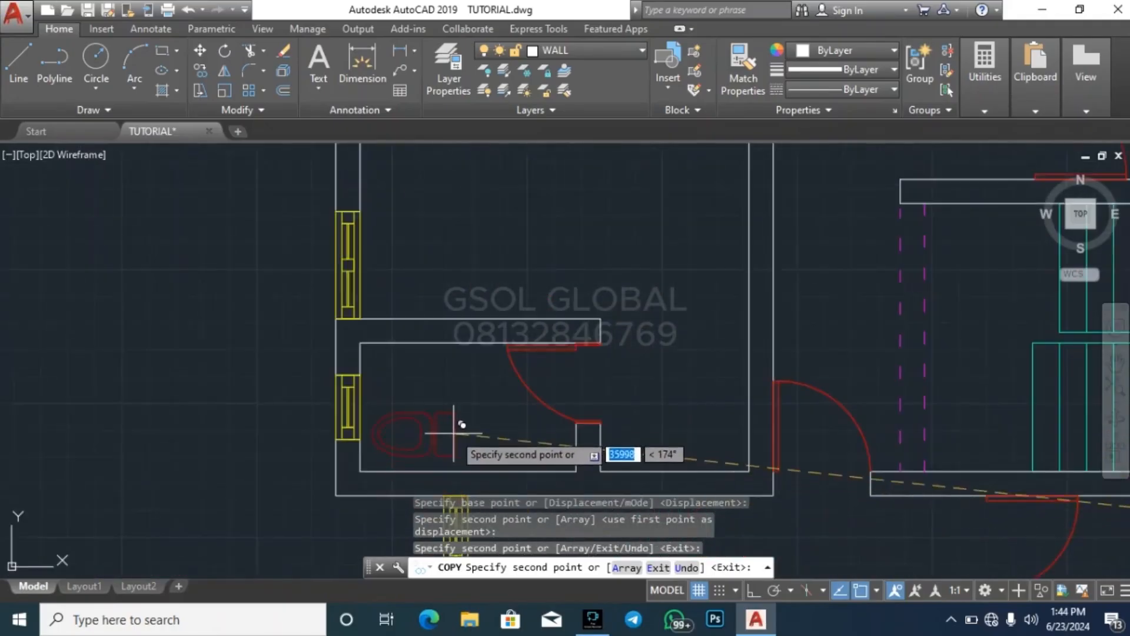
pyautogui.click(450, 415)
pyautogui.press('Escape')
# Mirror the lower-left bathroom's toilet about a vertical line near its centre, with Ortho on and the source object kept
pyautogui.click(471, 438)
pyautogui.click(452, 378)
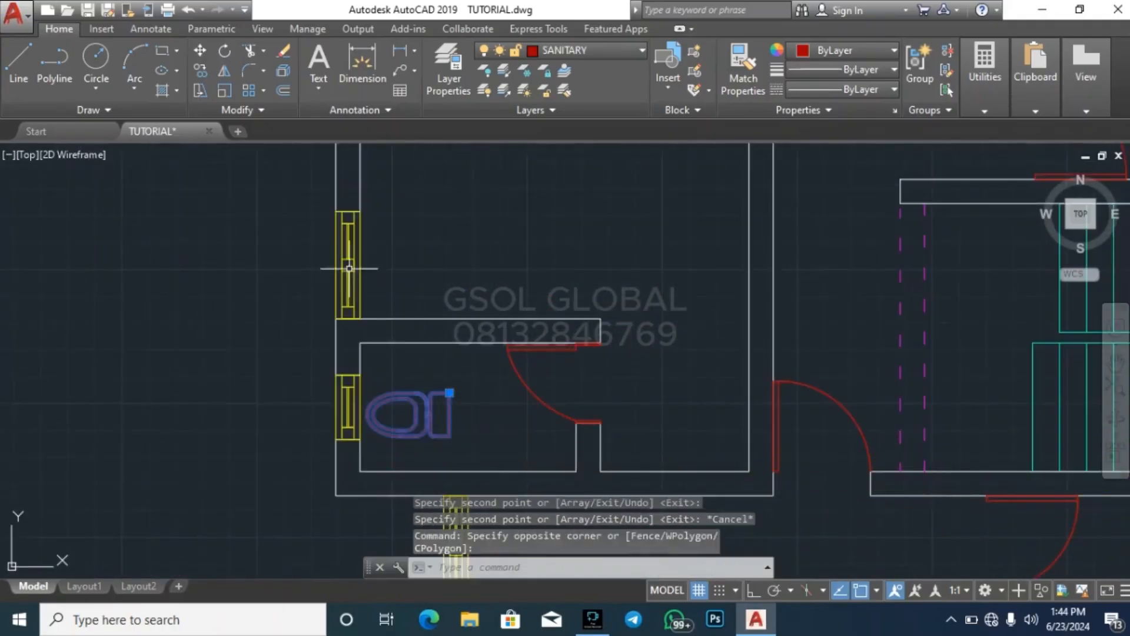
pyautogui.click(233, 66)
pyautogui.click(405, 408)
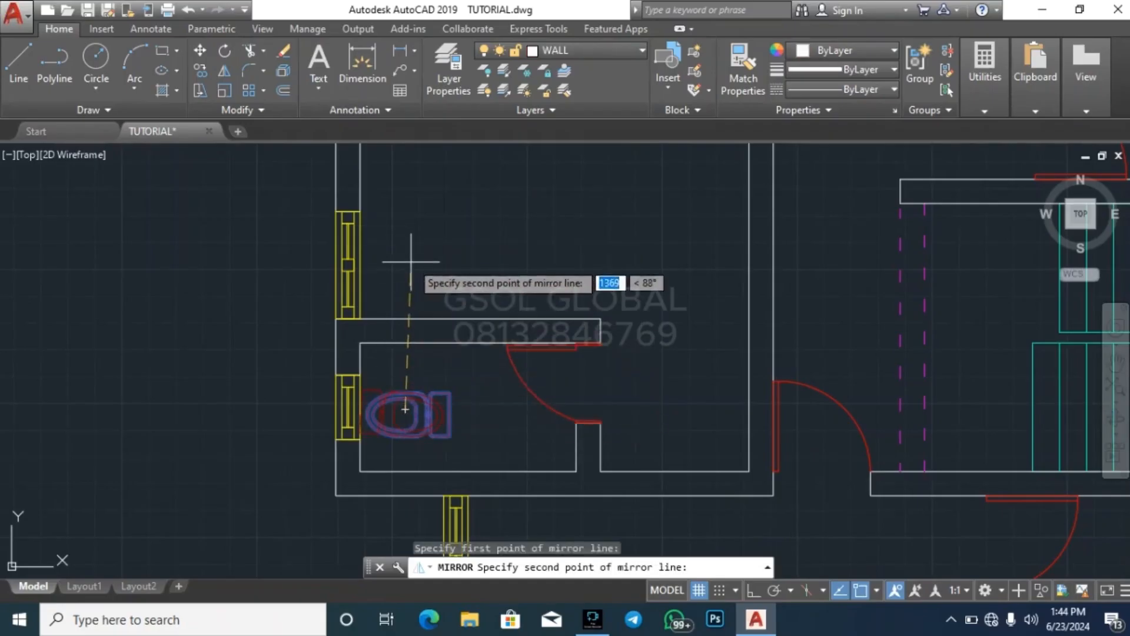
pyautogui.click(753, 590)
pyautogui.click(430, 253)
pyautogui.press('Return')
# Delete the original toilet in the lower-left bathroom, leaving only the mirrored one with its tank against the window wall
pyautogui.scroll(-5, 322, 414)
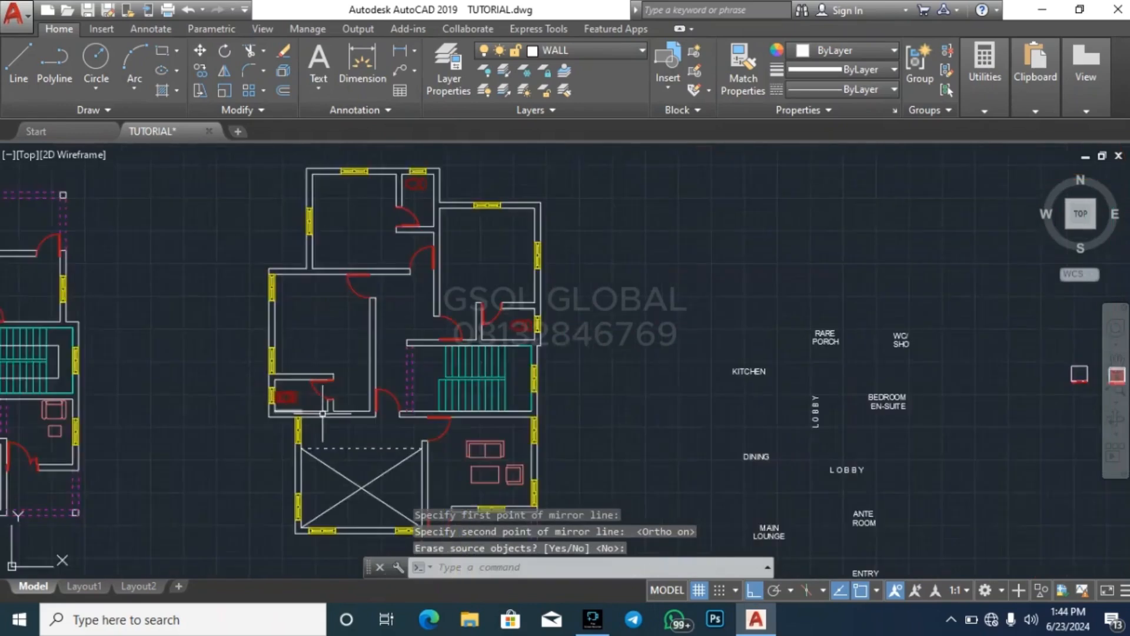
pyautogui.scroll(6, 322, 414)
pyautogui.click(220, 358)
pyautogui.press('Escape')
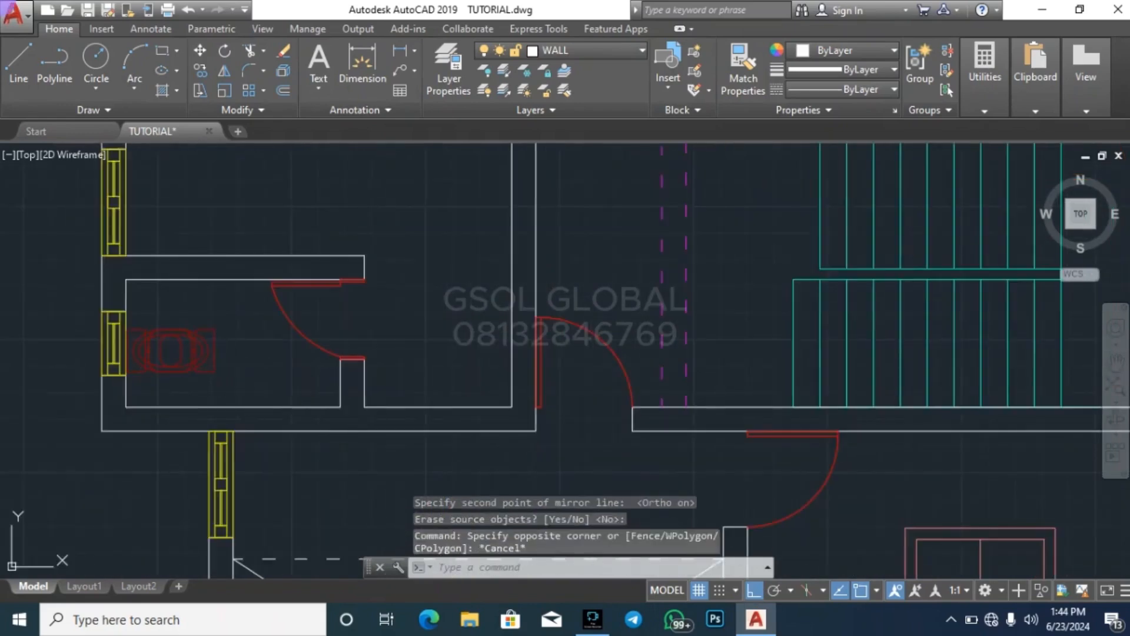
pyautogui.click(218, 356)
pyautogui.press('Delete')
# Rotate the top bathroom's toilet by 90 degrees so its tank faces the window and its bowl points down
pyautogui.scroll(-5, 354, 255)
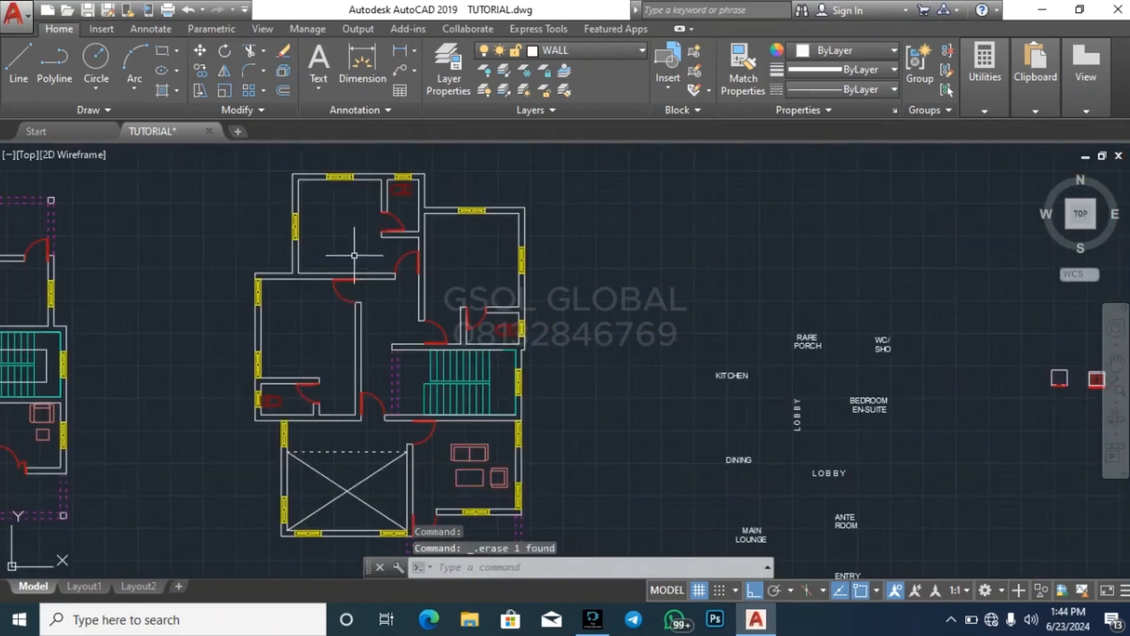
pyautogui.scroll(5, 355, 255)
pyautogui.click(367, 251)
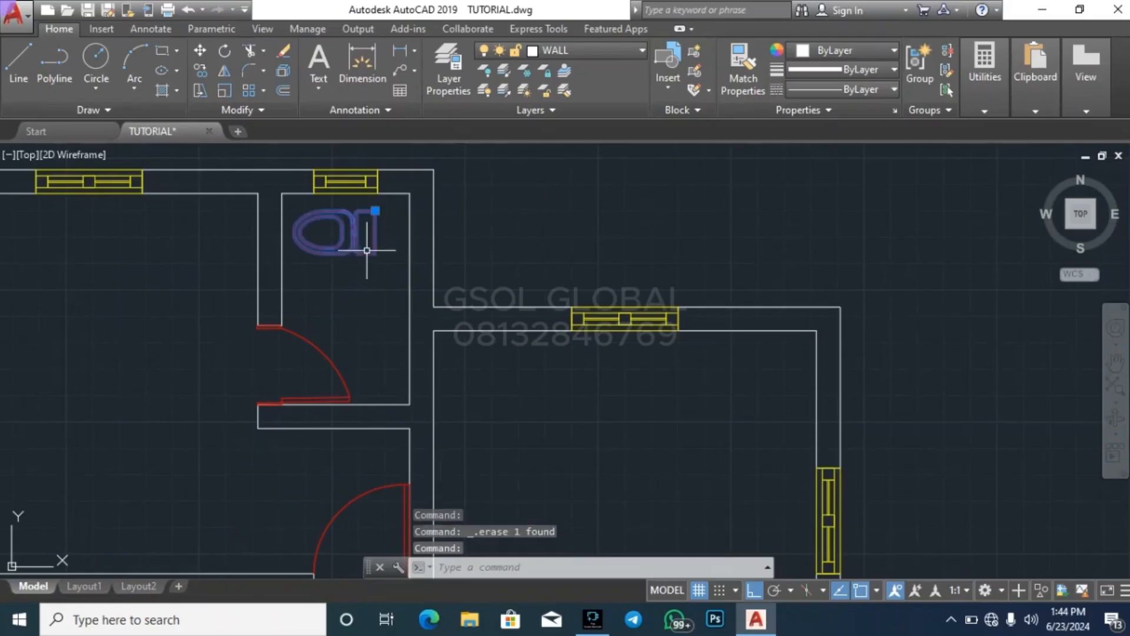
pyautogui.click(225, 49)
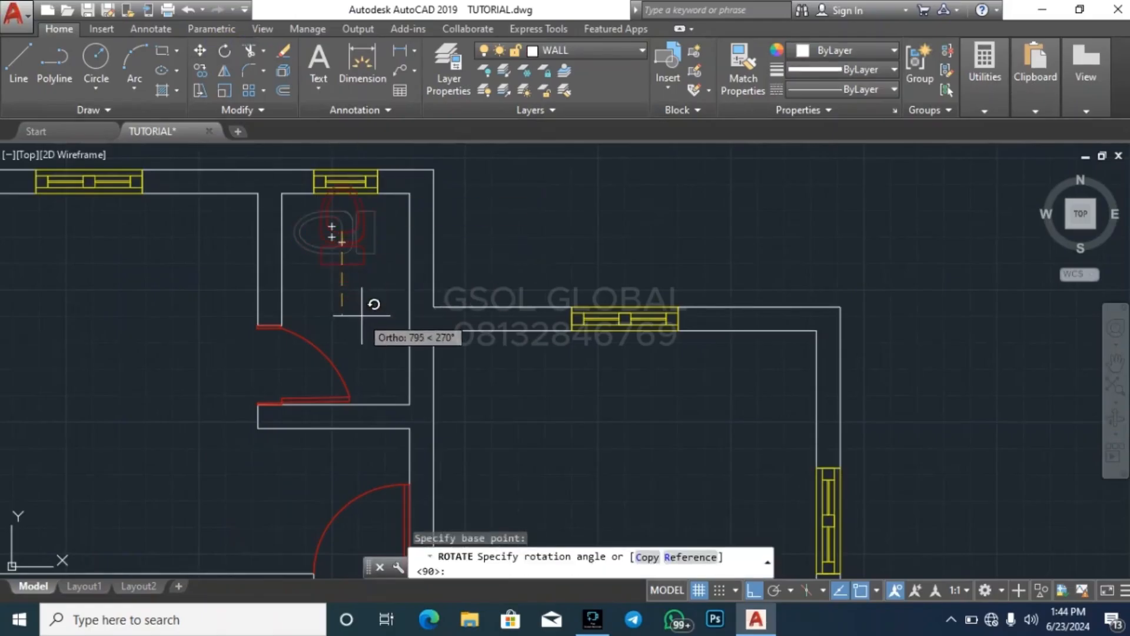
pyautogui.scroll(-3, 353, 406)
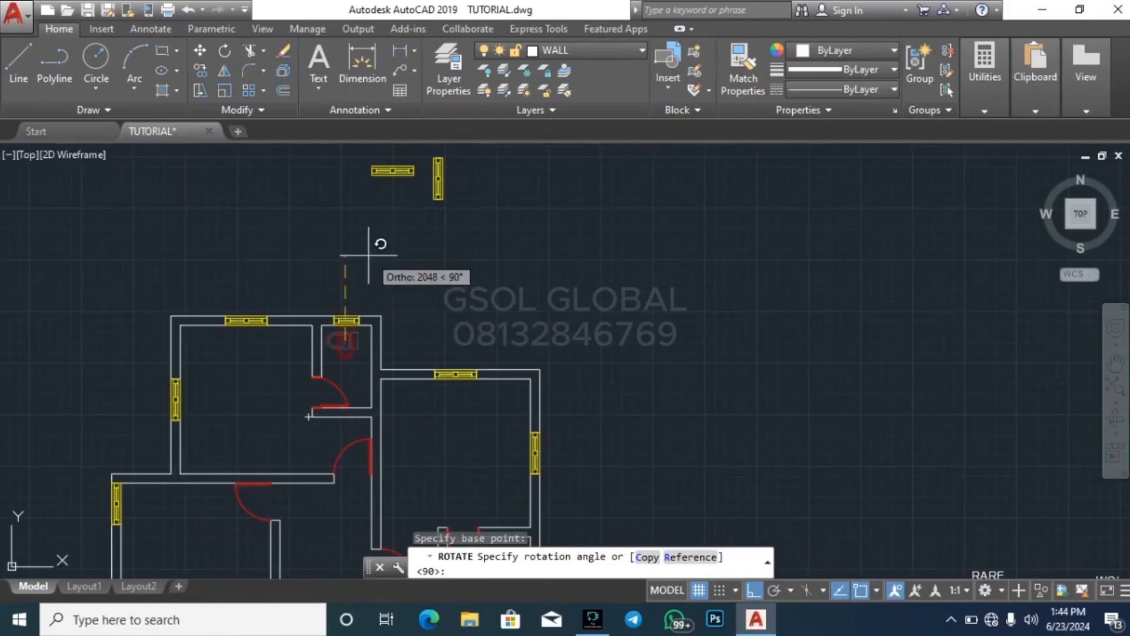
pyautogui.press('Escape')
pyautogui.press('Escape')
# Copy the library's double bed, with Ortho off, into the right-hand plan's upper-right bedroom with its headboard below the top window
pyautogui.scroll(-3, 429, 343)
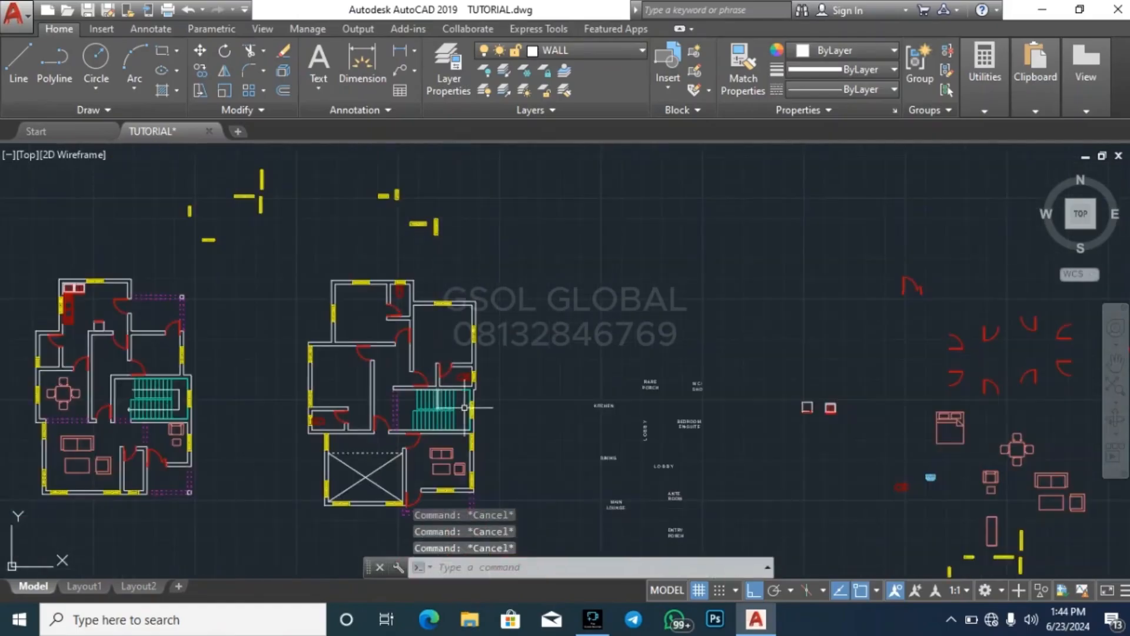
pyautogui.scroll(-2, 354, 247)
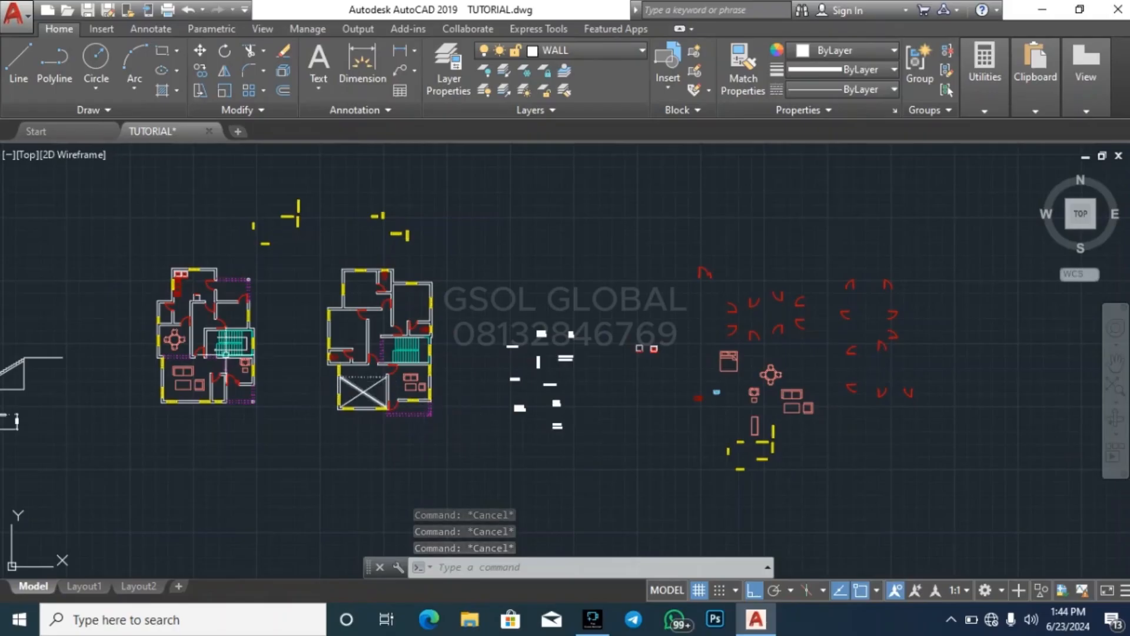
pyautogui.scroll(4, 185, 268)
pyautogui.scroll(-4, 171, 298)
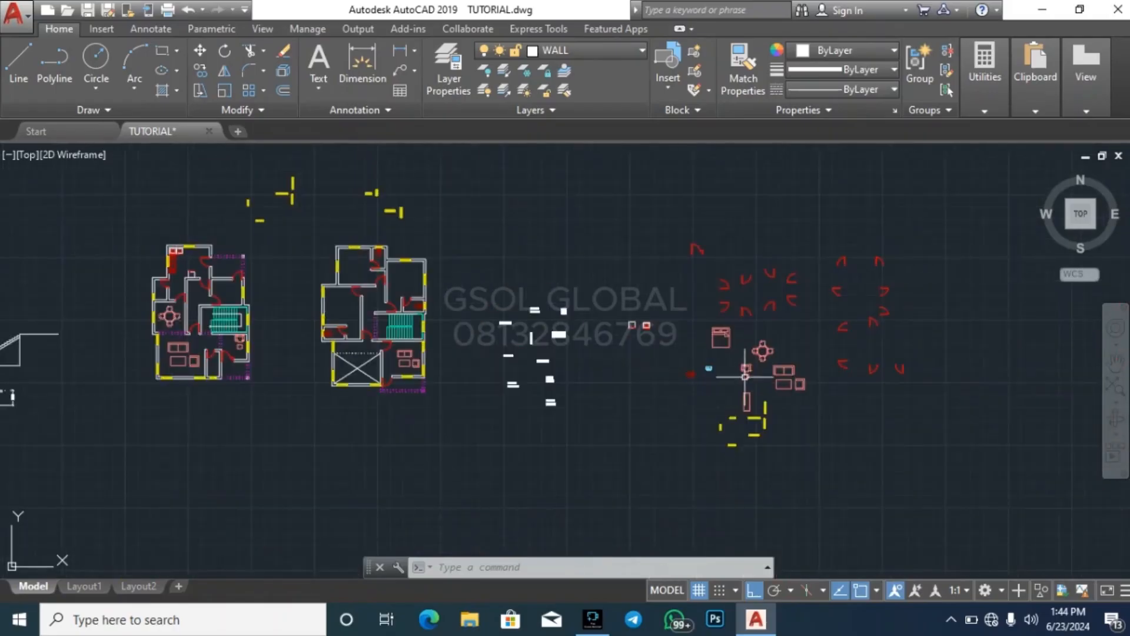
pyautogui.scroll(5, 745, 377)
pyautogui.click(634, 327)
pyautogui.click(565, 273)
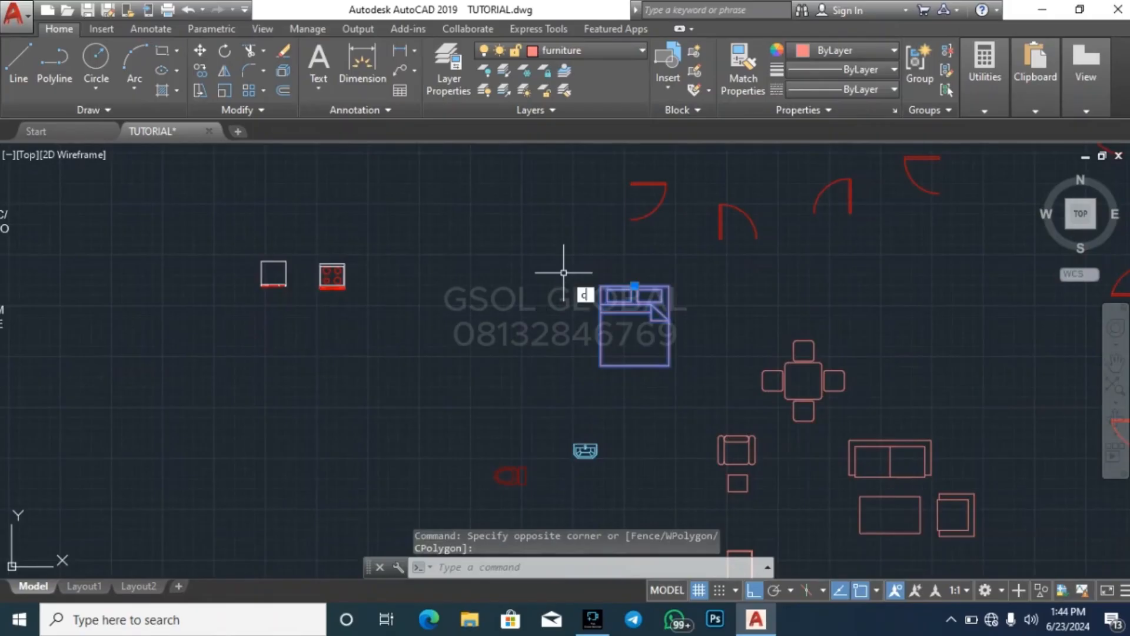
pyautogui.write('co')
pyautogui.press('Return')
pyautogui.click(635, 329)
pyautogui.scroll(-6, 763, 288)
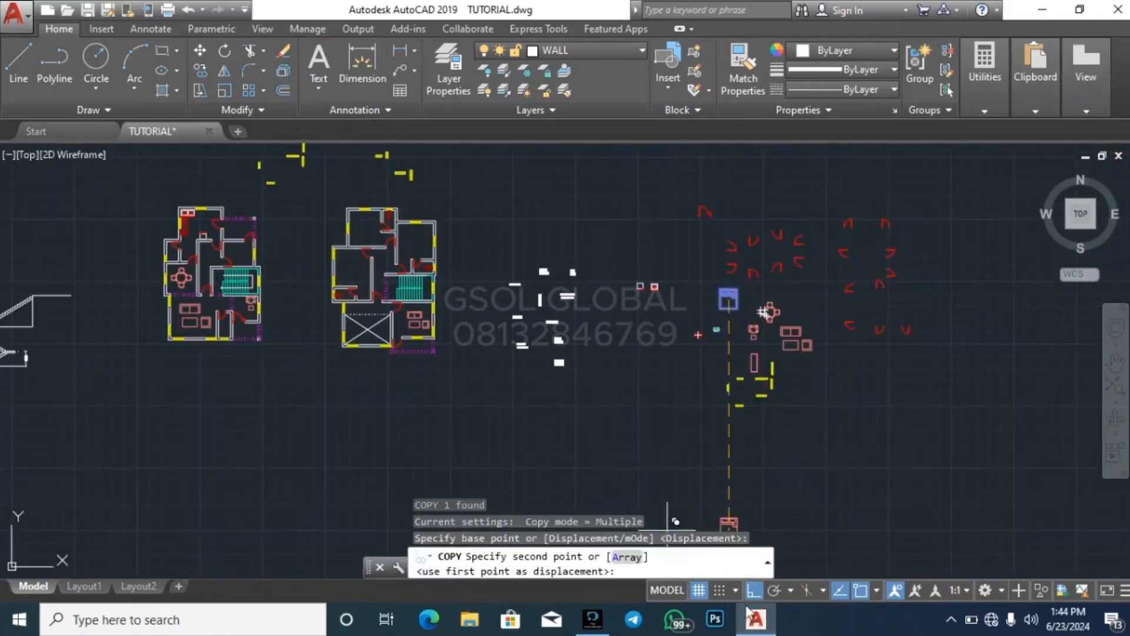
pyautogui.click(757, 590)
pyautogui.scroll(6, 392, 244)
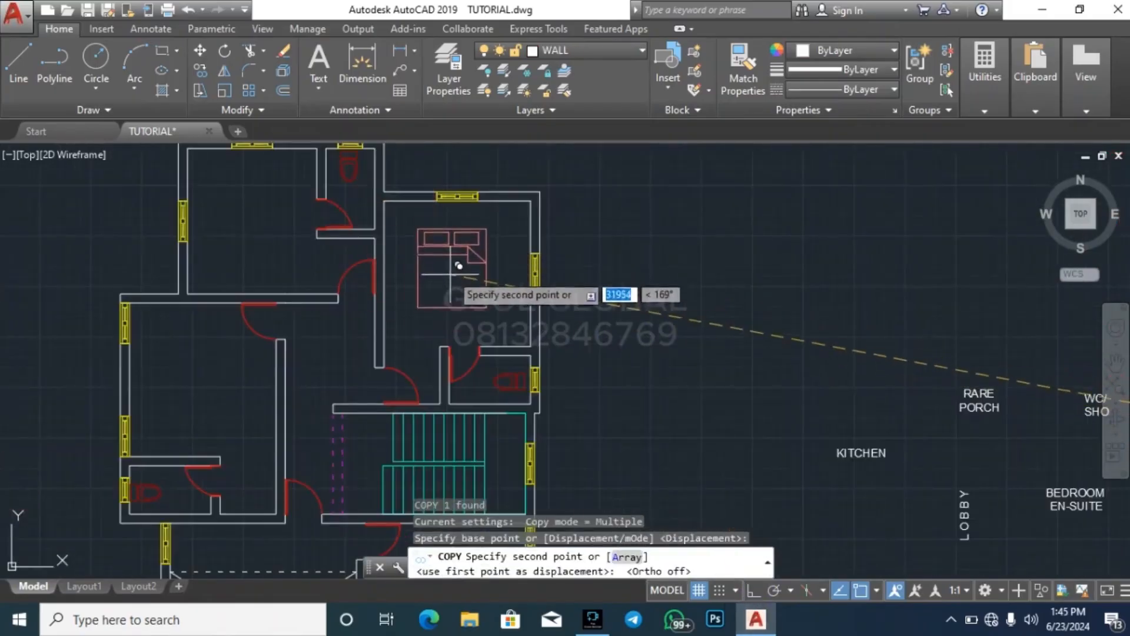
pyautogui.click(464, 242)
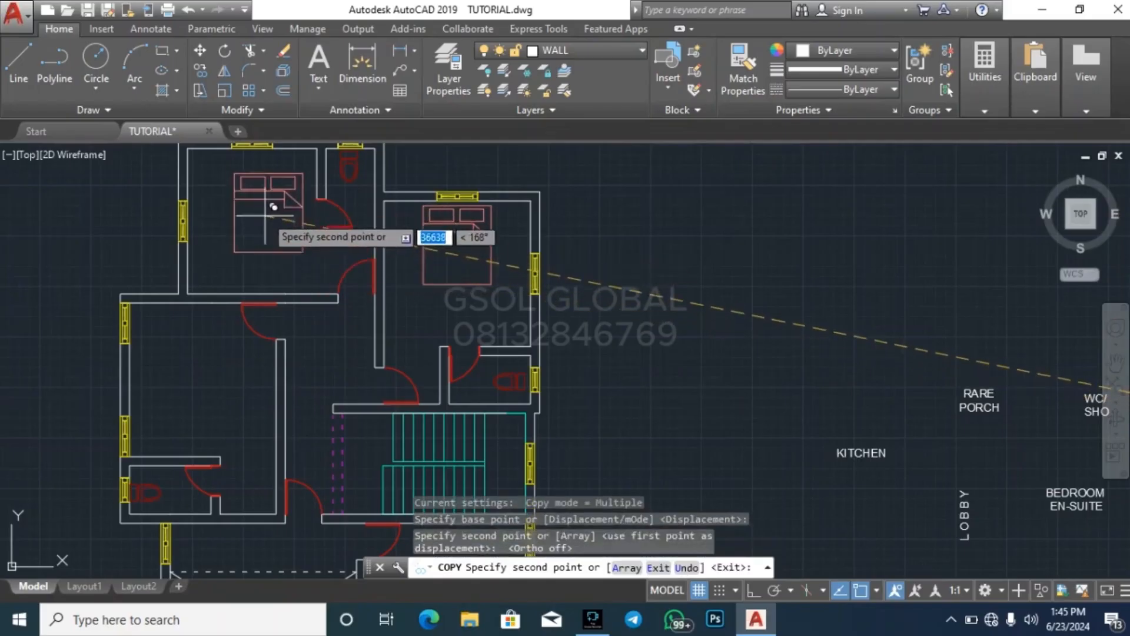
# Place two more bed copies in the right-hand plan's top-left bedroom and the left bedroom below it
pyautogui.click(294, 206)
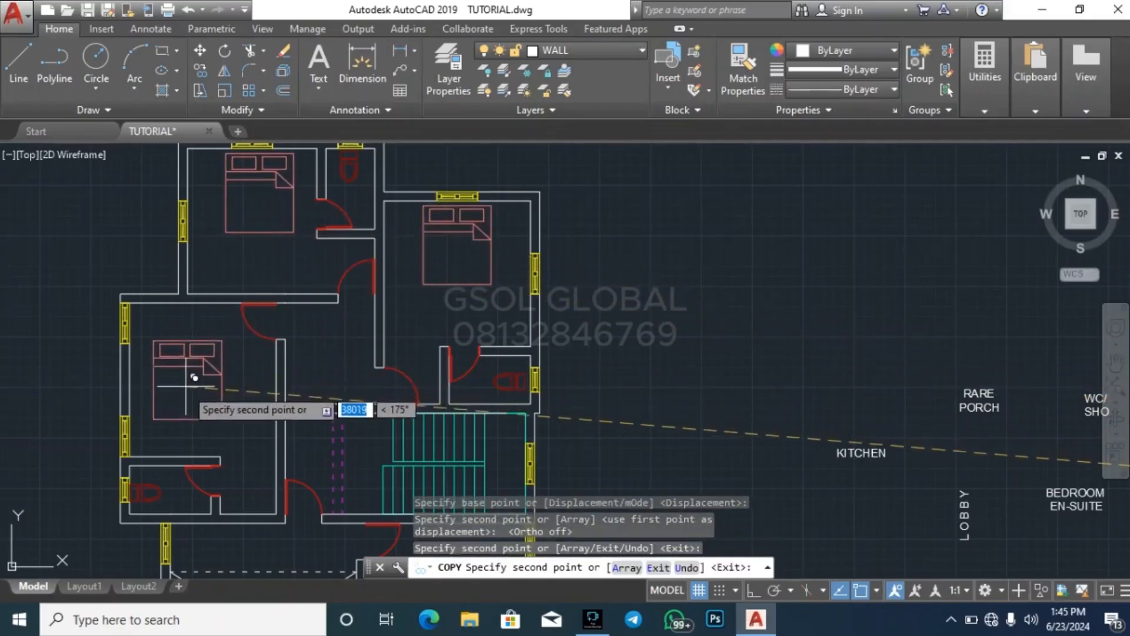
pyautogui.click(221, 397)
pyautogui.press('Escape')
# Rotate the bed in the right-hand plan's left bedroom by 90 degrees, with Ortho on, so its headboard faces the left wall
pyautogui.click(222, 396)
pyautogui.click(201, 379)
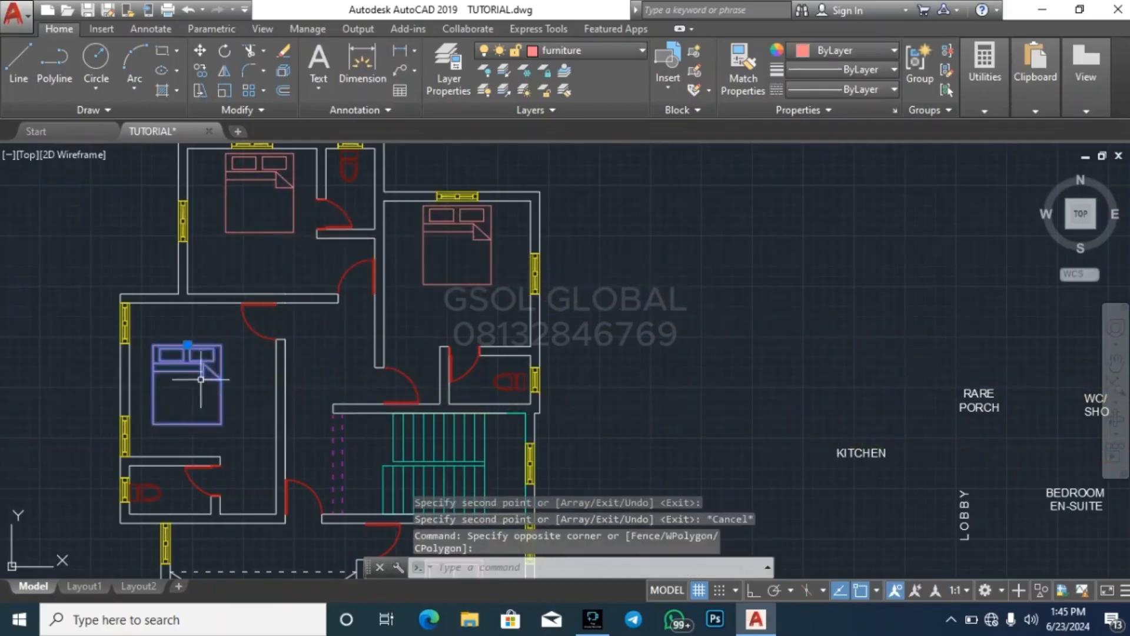
pyautogui.click(225, 52)
pyautogui.click(203, 378)
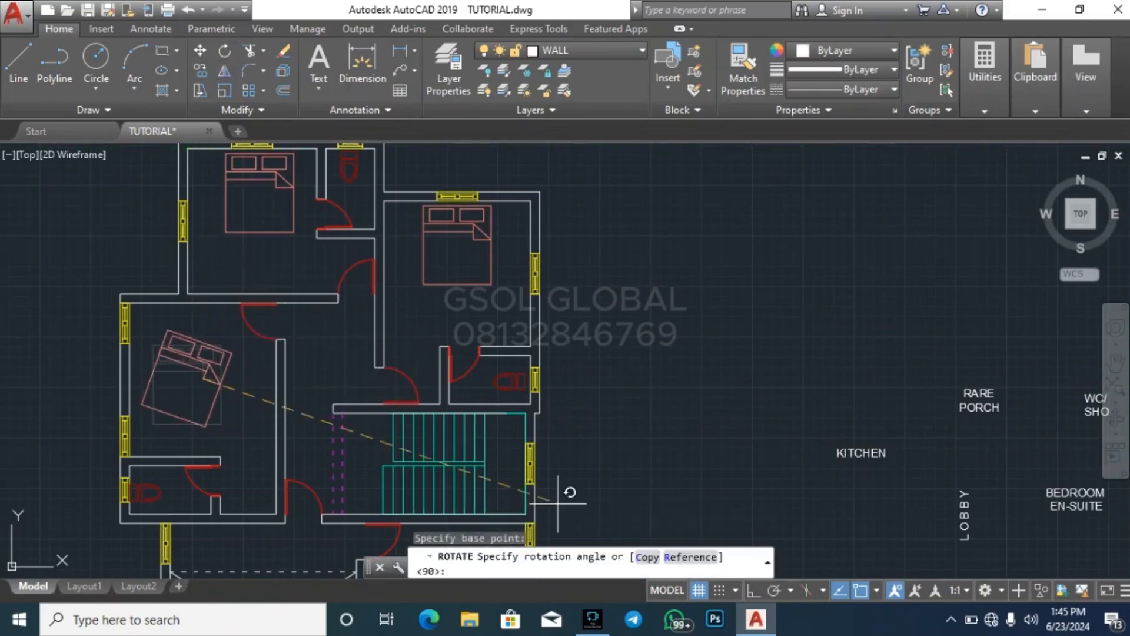
pyautogui.click(751, 588)
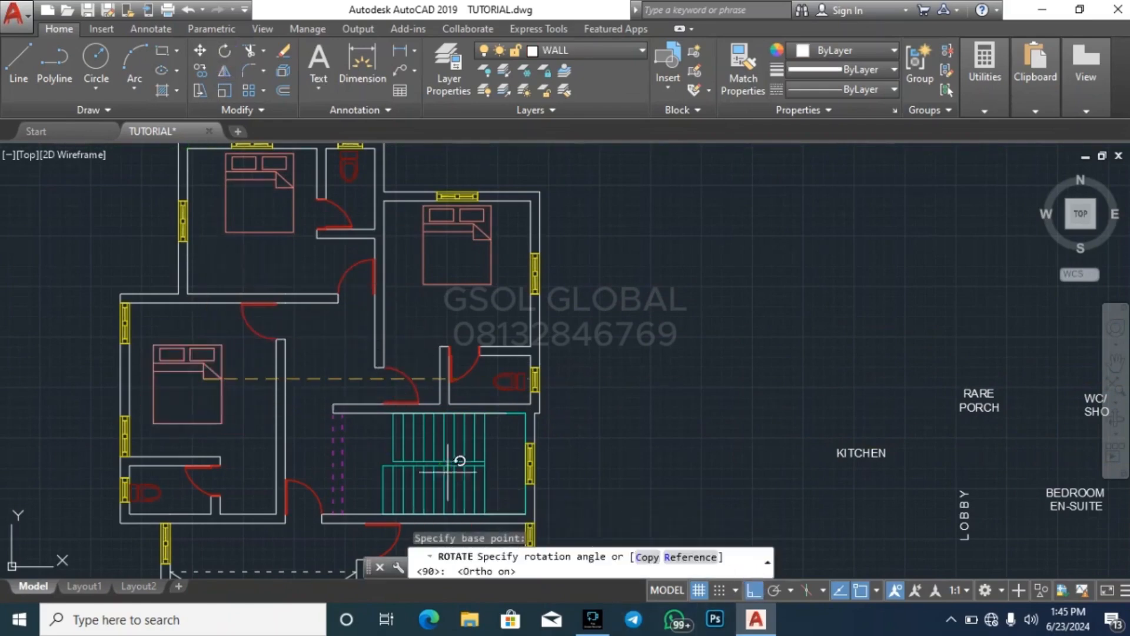
pyautogui.click(233, 253)
# Move the rotated bed left so its headboard sits against the window wall of the left bedroom
pyautogui.click(261, 396)
pyautogui.click(234, 401)
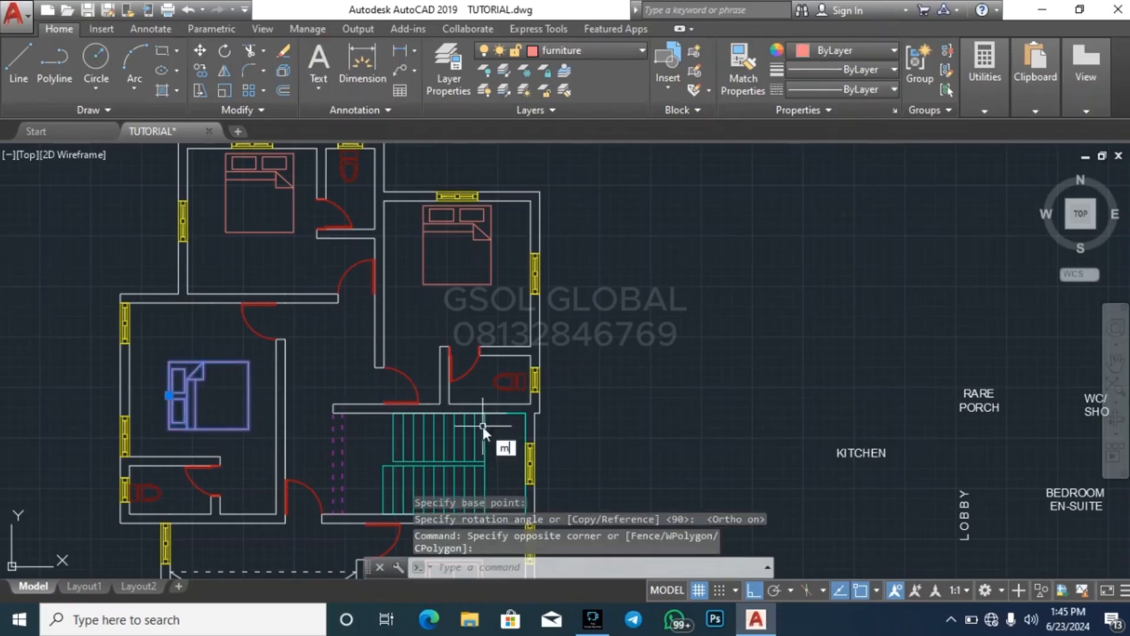
pyautogui.press('Return')
pyautogui.click(696, 387)
pyautogui.press('Escape')
pyautogui.press('Escape')
pyautogui.press('Escape')
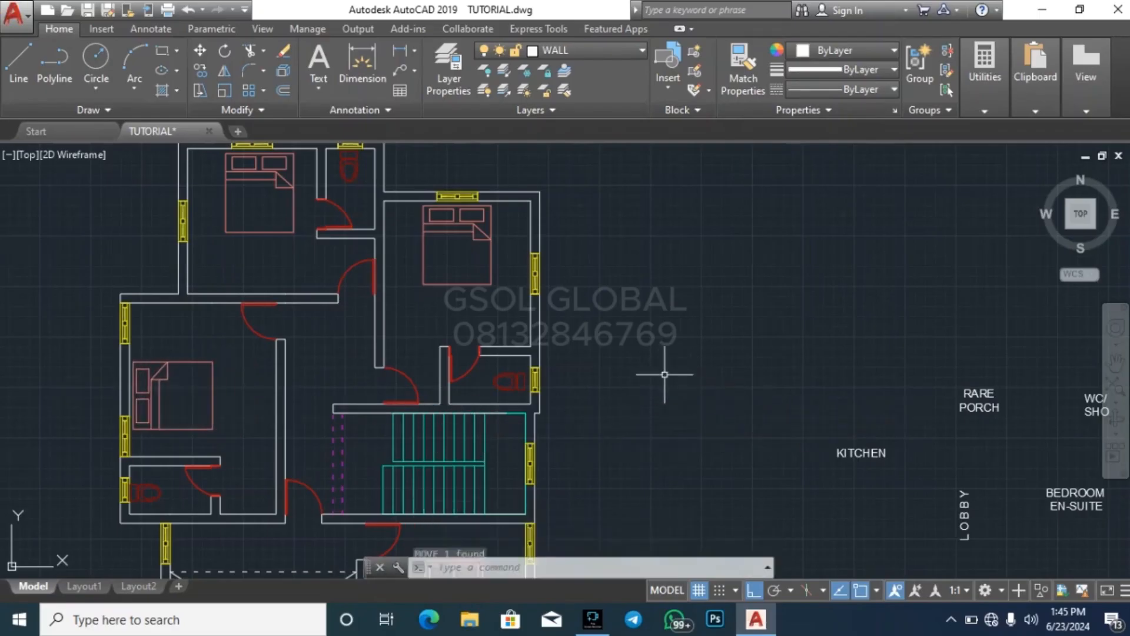
pyautogui.scroll(-6, 468, 424)
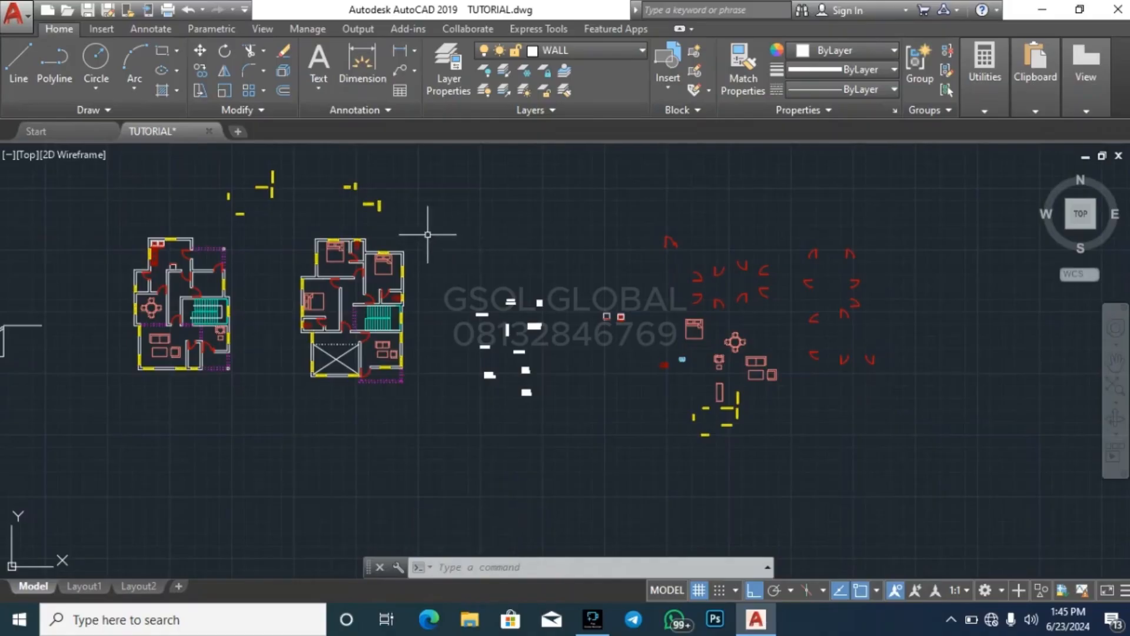
pyautogui.scroll(5, 151, 300)
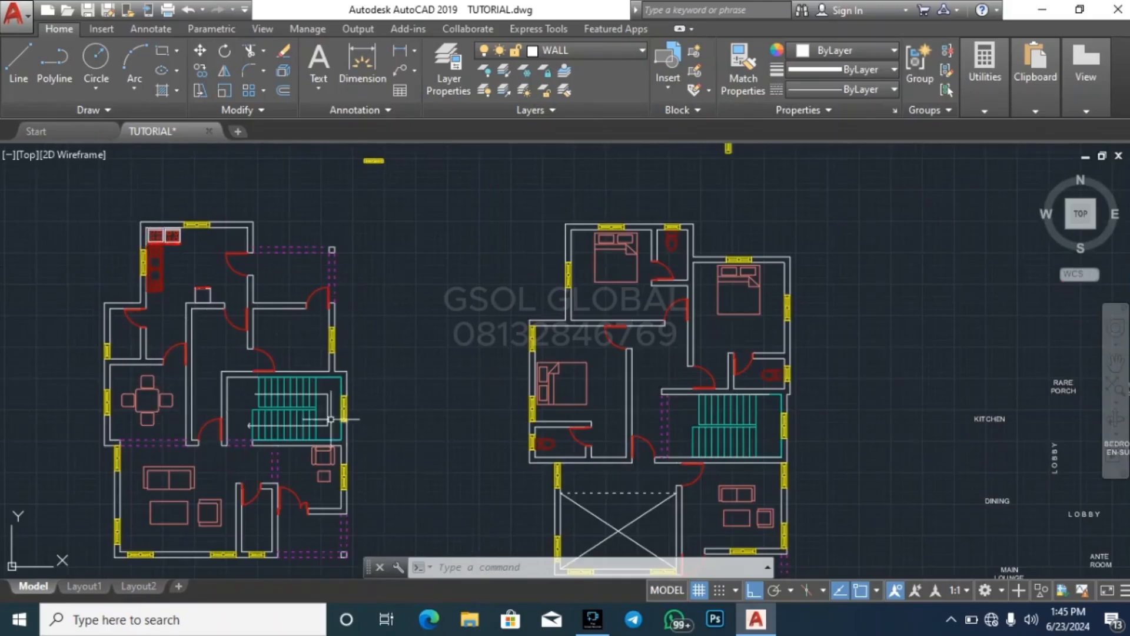
pyautogui.scroll(-3, 219, 277)
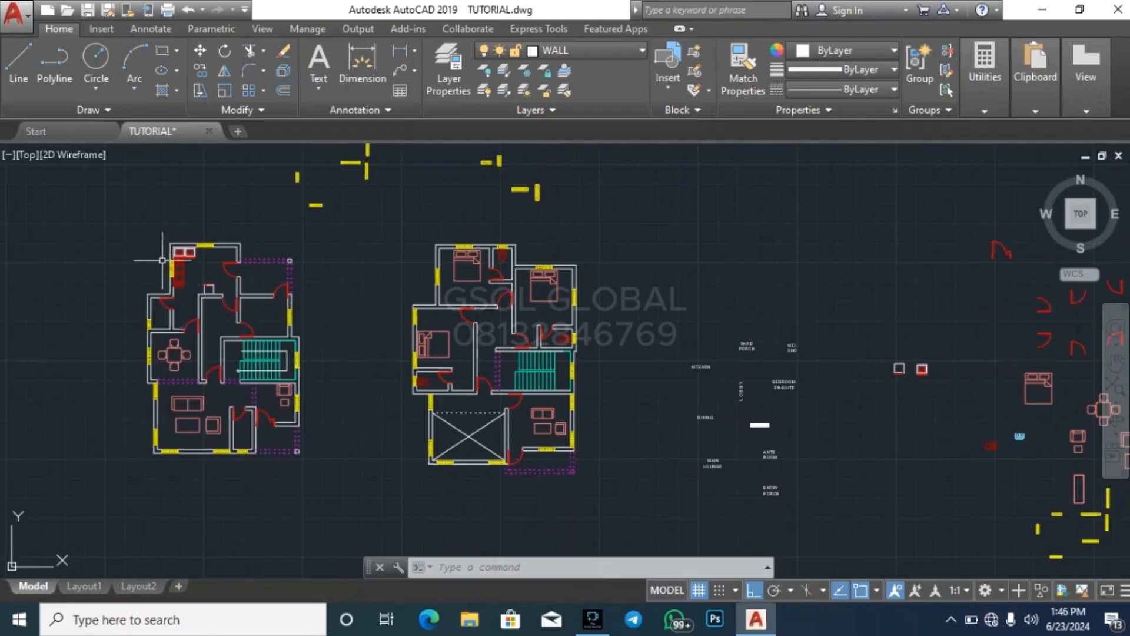
# Copy the KITCHEN label from the room-name texts, with Ortho off, into the left-hand plan's kitchen
pyautogui.scroll(-2, 156, 274)
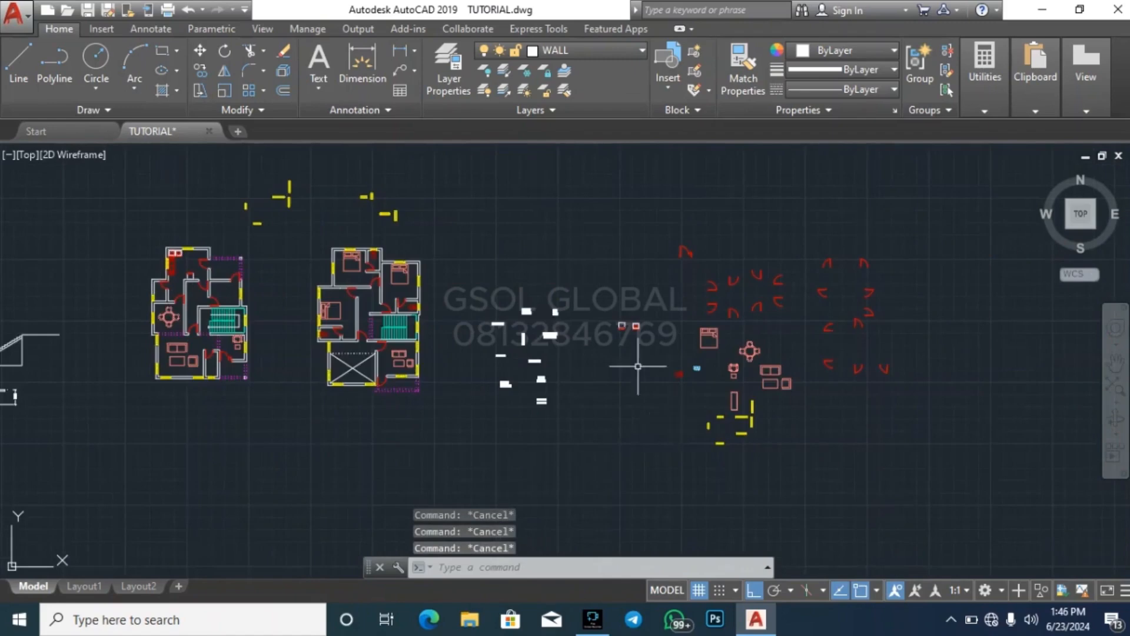
pyautogui.scroll(10, 541, 325)
pyautogui.scroll(-4, 572, 357)
pyautogui.click(416, 374)
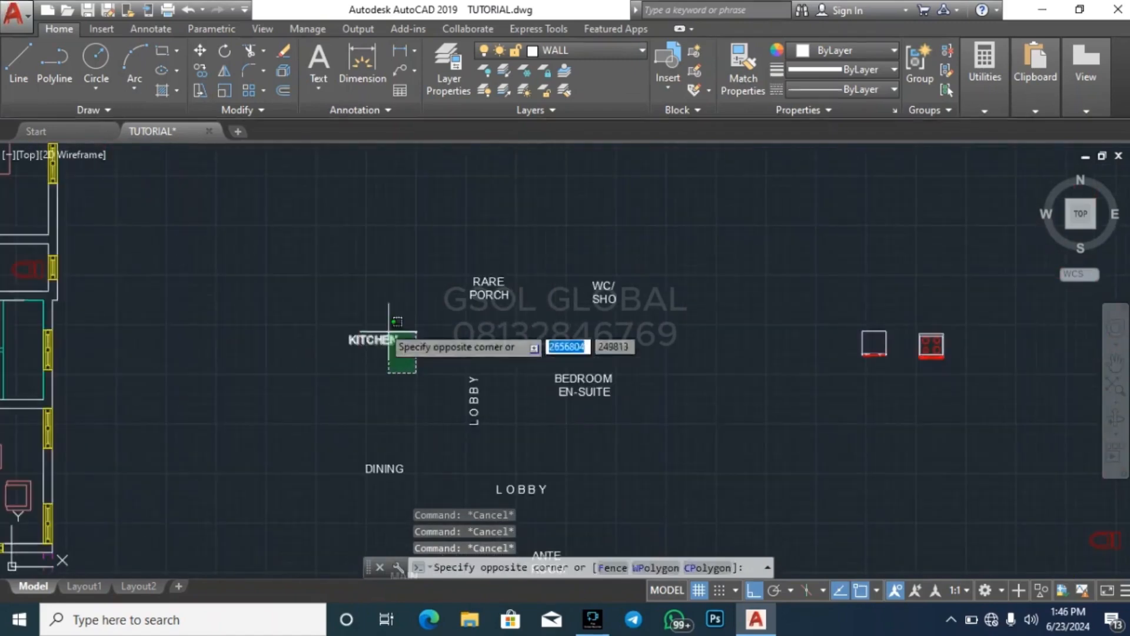
pyautogui.click(363, 305)
pyautogui.write('co')
pyautogui.press('Return')
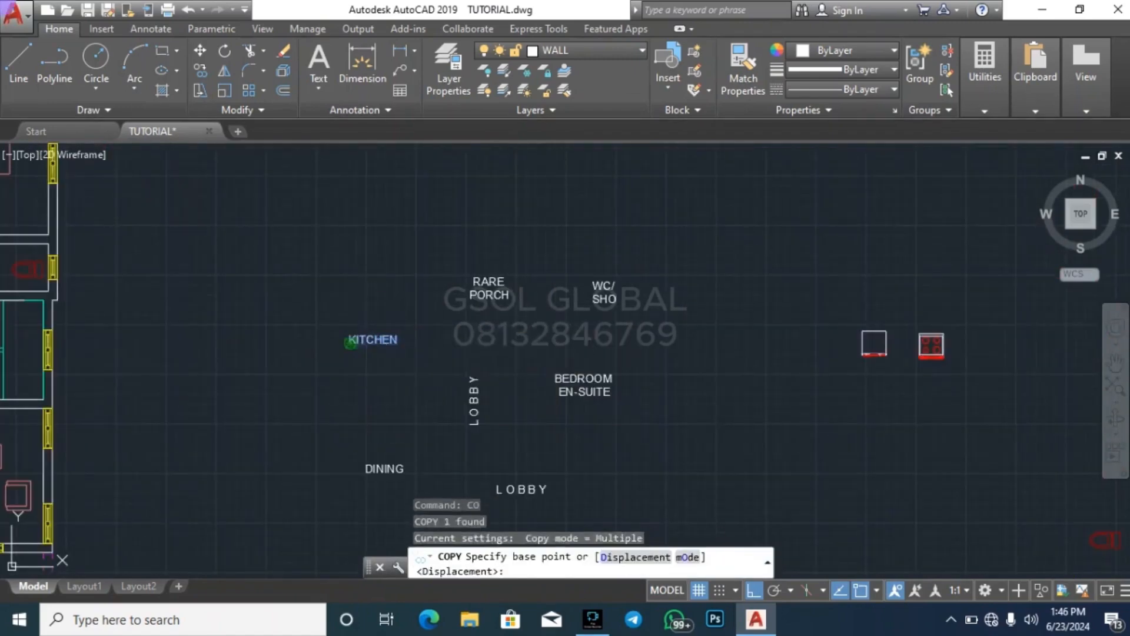
pyautogui.click(358, 340)
pyautogui.scroll(-7, 736, 355)
pyautogui.scroll(4, 524, 323)
pyautogui.scroll(4, 546, 315)
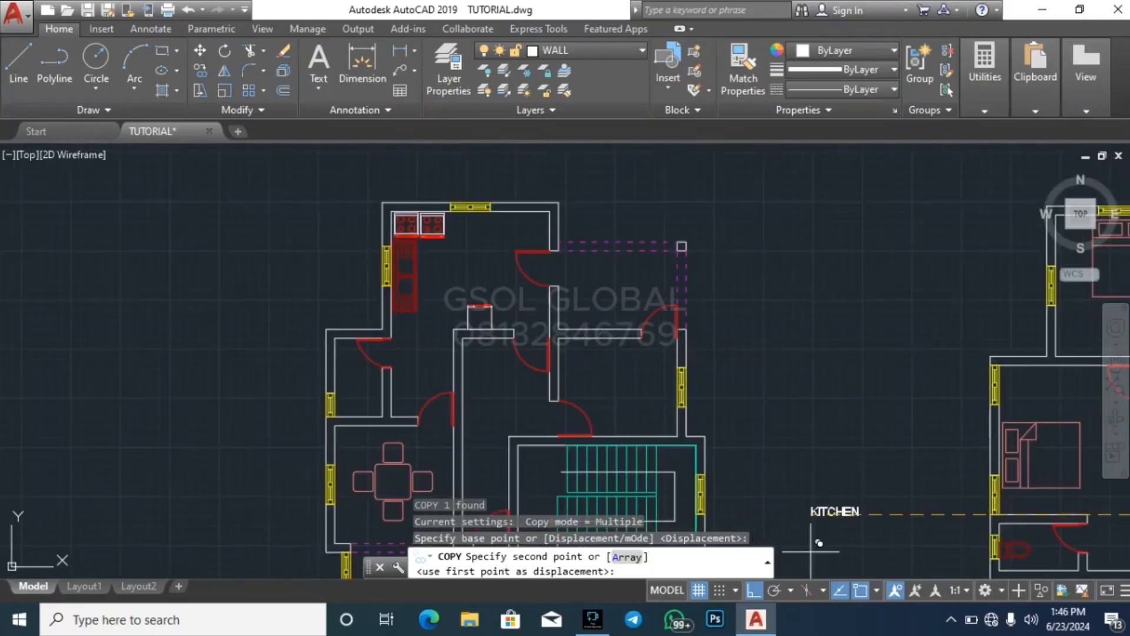
pyautogui.click(757, 590)
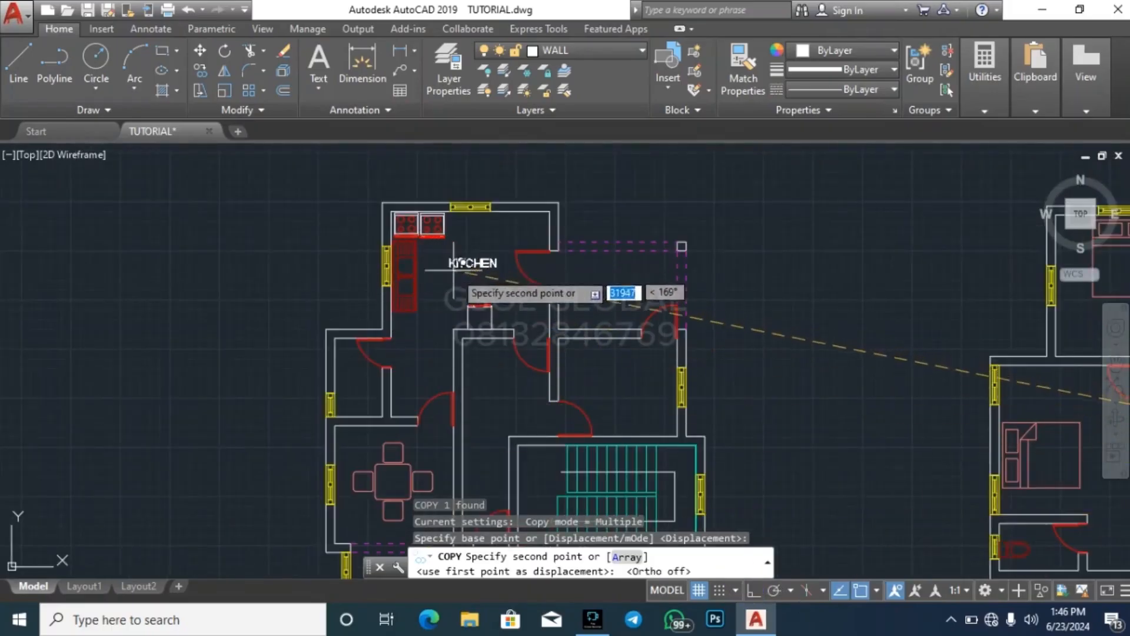
pyautogui.click(454, 263)
pyautogui.press('Escape')
# Copy the DINING label onto the dining table in the left-hand plan
pyautogui.scroll(-4, 235, 233)
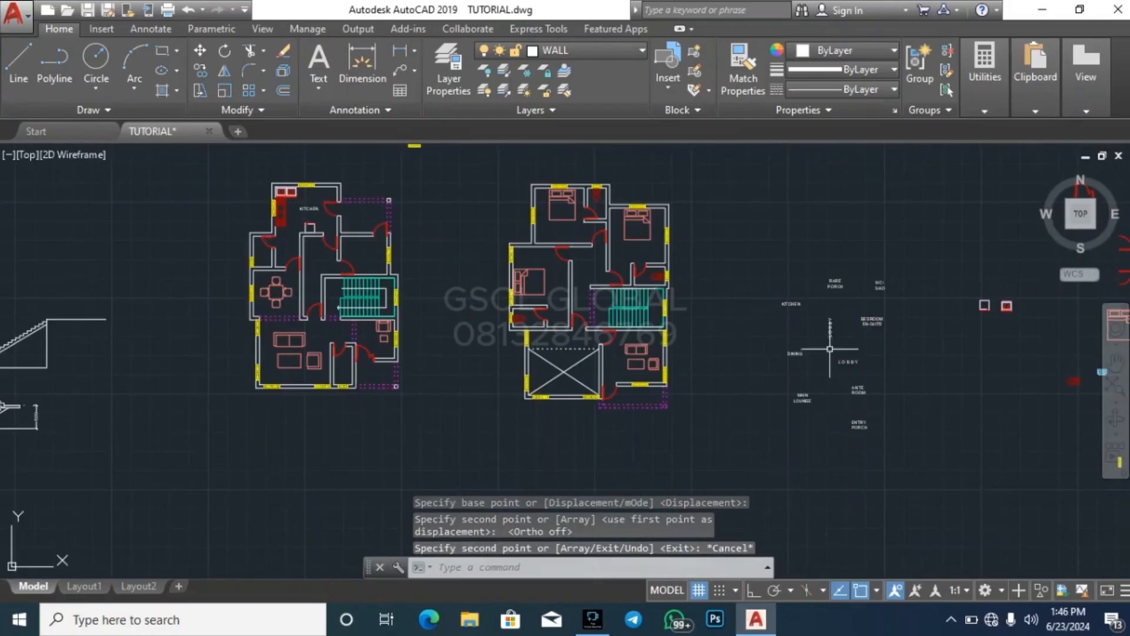
pyautogui.scroll(6, 838, 333)
pyautogui.click(777, 421)
pyautogui.click(689, 341)
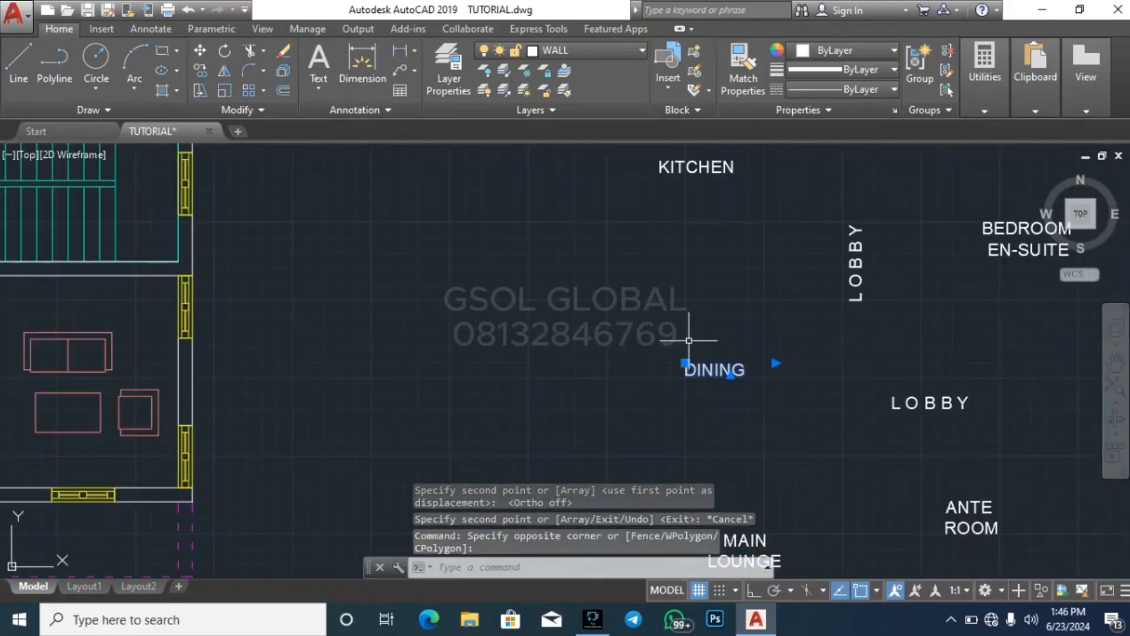
pyautogui.write('co')
pyautogui.press('Return')
pyautogui.click(685, 362)
pyautogui.scroll(-6, 839, 325)
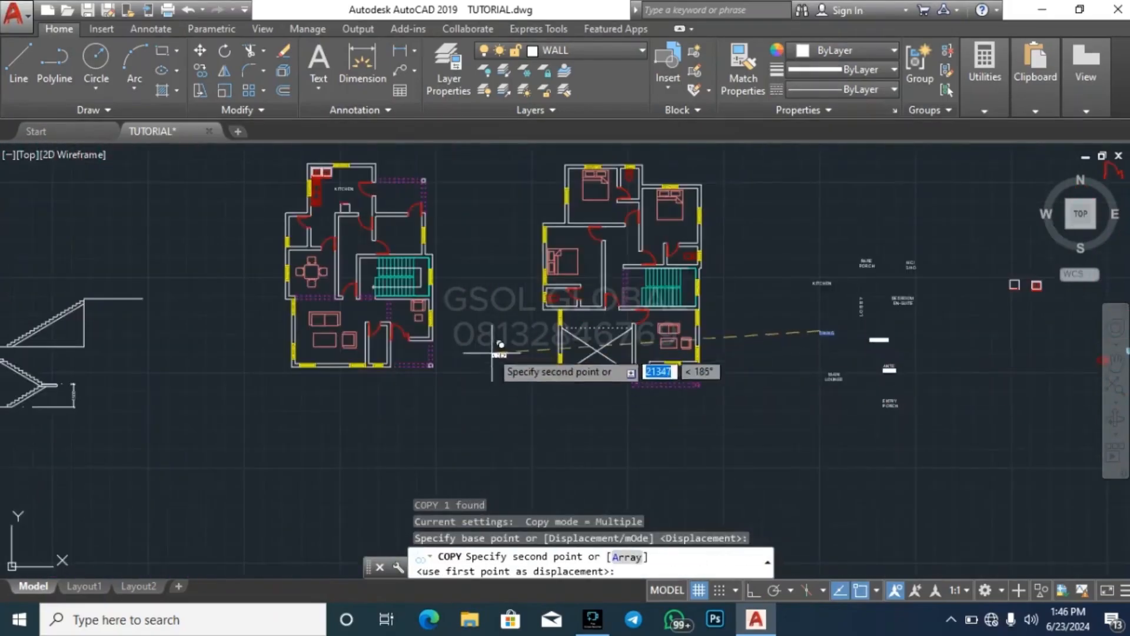
pyautogui.scroll(8, 319, 314)
pyautogui.scroll(-6, 354, 414)
pyautogui.scroll(6, 316, 306)
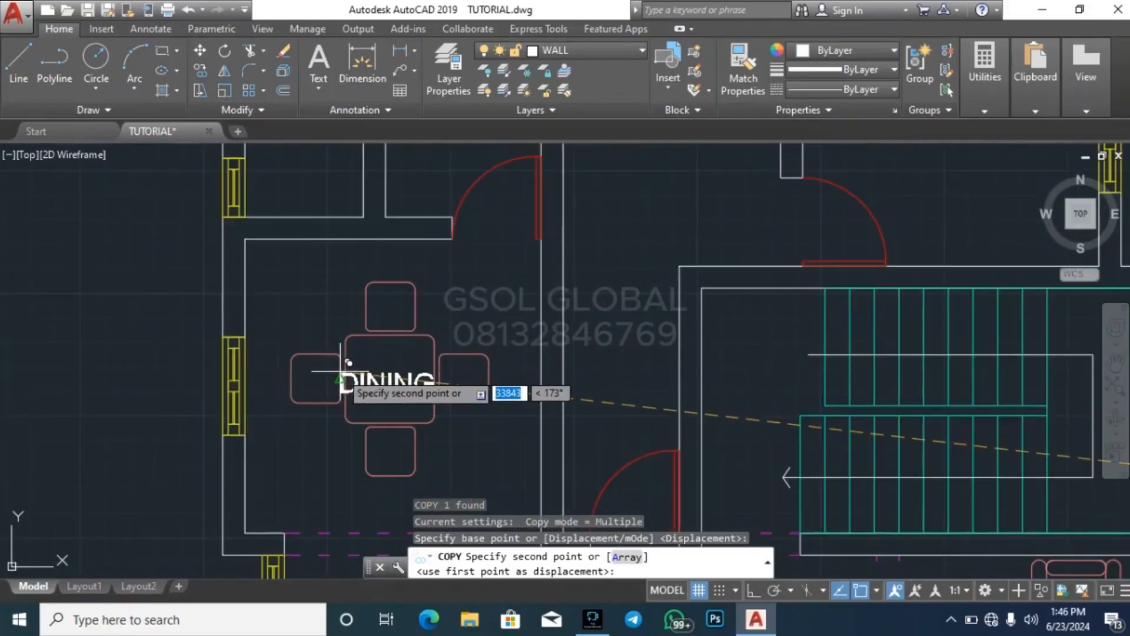
pyautogui.click(344, 368)
pyautogui.press('Escape')
# Copy the ANTE ROOM label beside the armchair and small table in the left-hand plan's lower-right room
pyautogui.scroll(-8, 247, 391)
pyautogui.scroll(10, 461, 448)
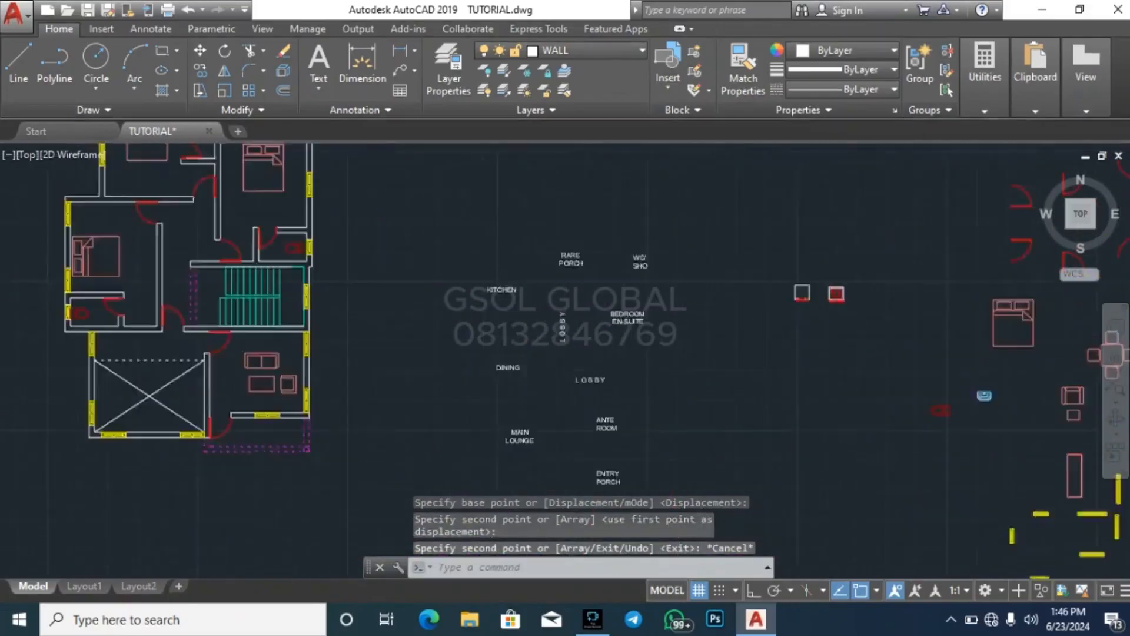
pyautogui.click(443, 385)
pyautogui.write('c')
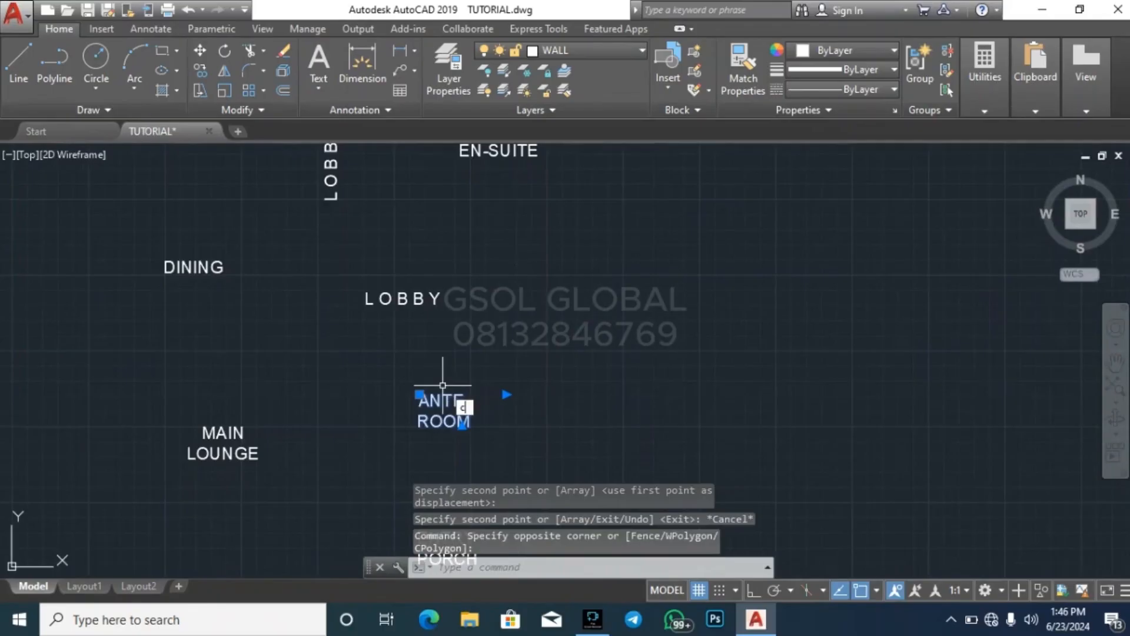
pyautogui.write('o')
pyautogui.press('Return')
pyautogui.click(453, 412)
pyautogui.scroll(-8, 760, 348)
pyautogui.scroll(8, 412, 347)
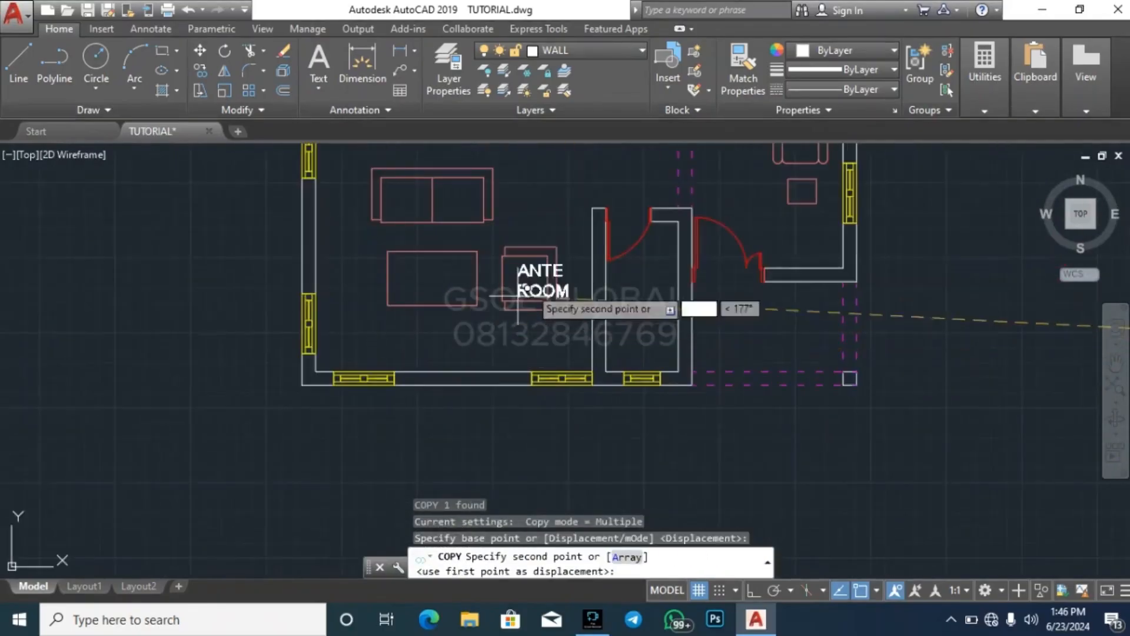
pyautogui.scroll(-5, 618, 323)
pyautogui.scroll(6, 613, 317)
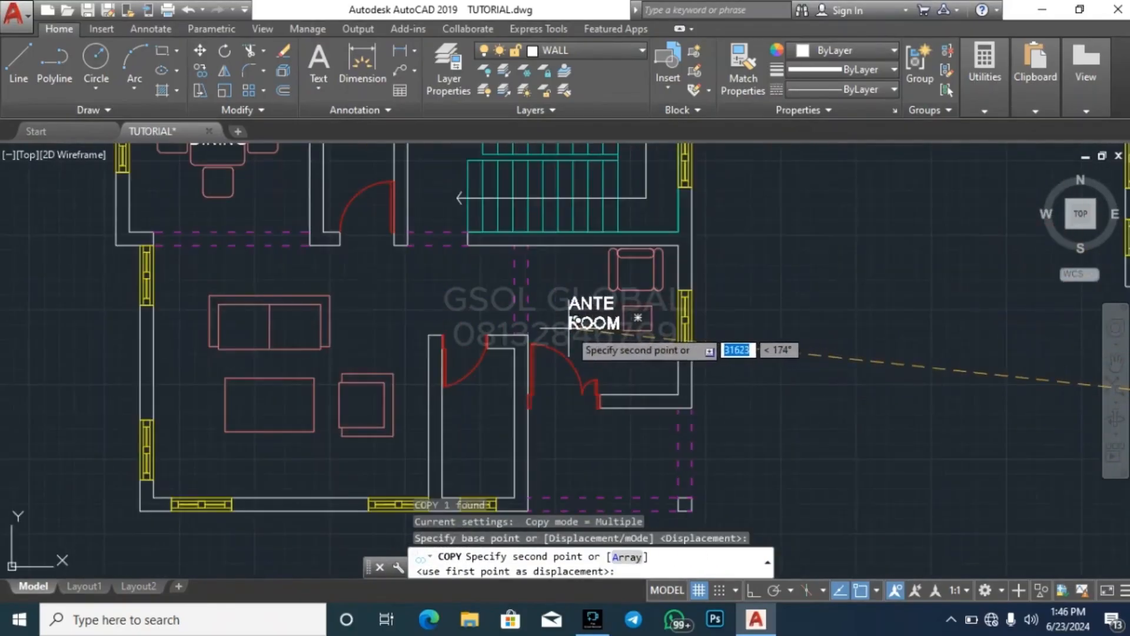
pyautogui.press('Escape')
# Copy the MAIN LOUNGE label between the sofa and the coffee table in the left-hand plan
pyautogui.scroll(-5, 459, 390)
pyautogui.scroll(5, 851, 417)
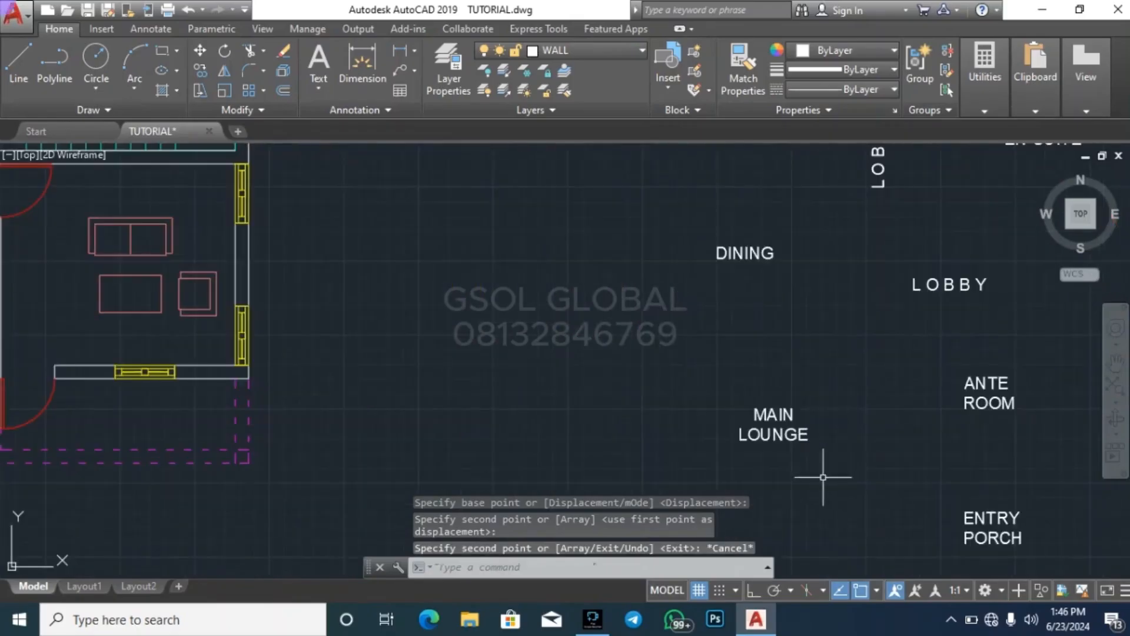
pyautogui.click(807, 466)
pyautogui.click(760, 398)
pyautogui.write('co')
pyautogui.press('Return')
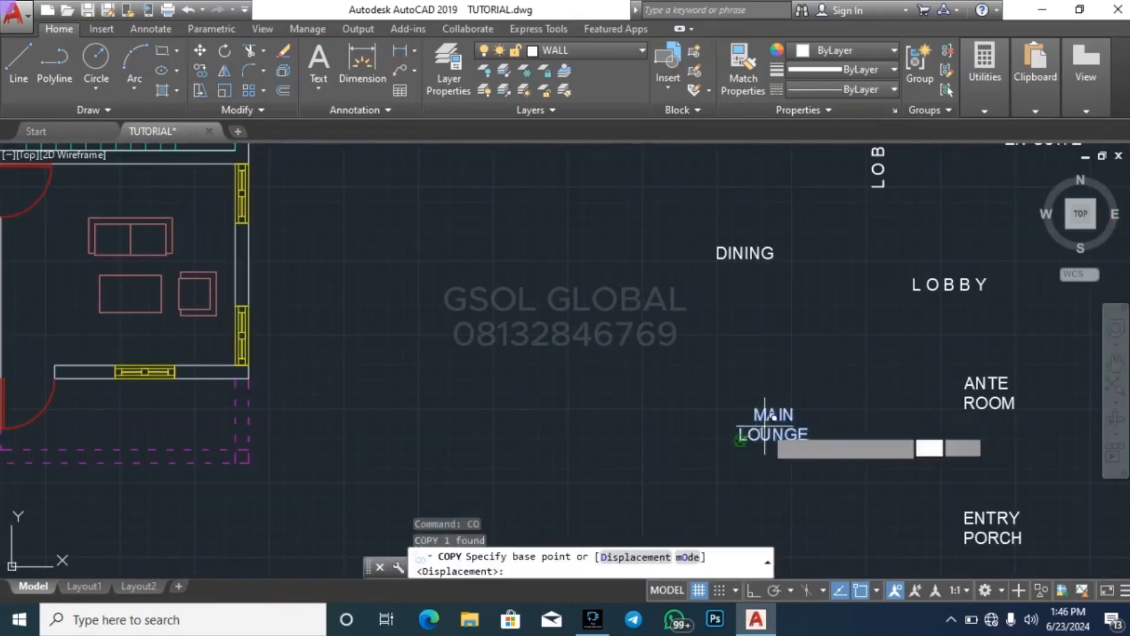
pyautogui.click(757, 398)
pyautogui.scroll(-5, 766, 400)
pyautogui.scroll(6, 353, 344)
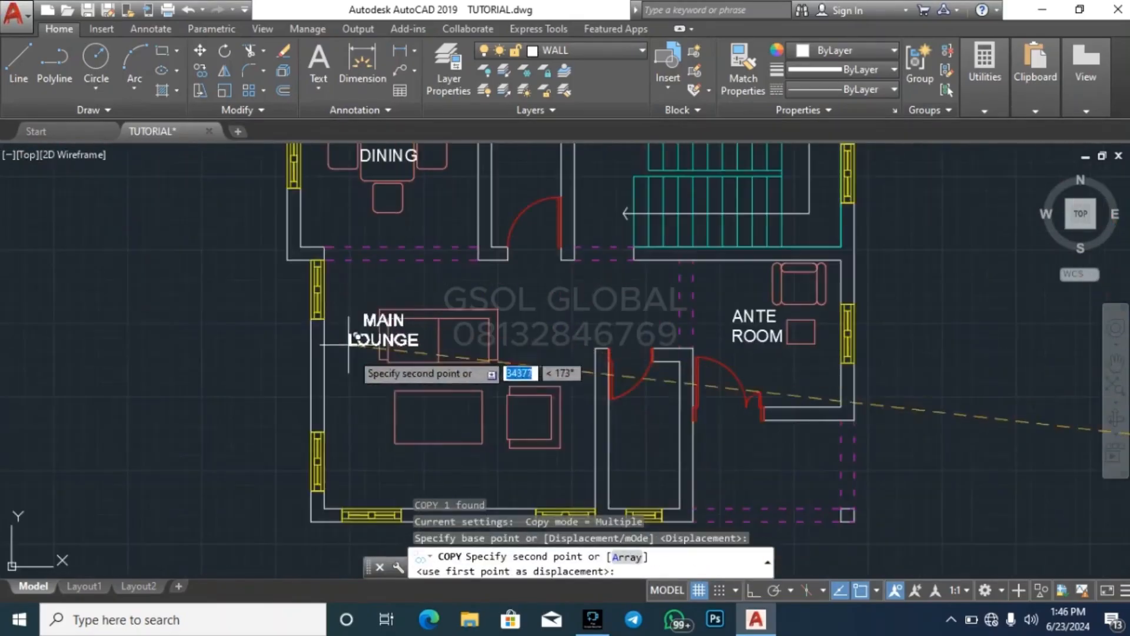
pyautogui.click(412, 382)
pyautogui.press('Escape')
# Copy the RARE PORCH label into the dashed porch area to the right of the left-hand plan's kitchen
pyautogui.scroll(-5, 411, 476)
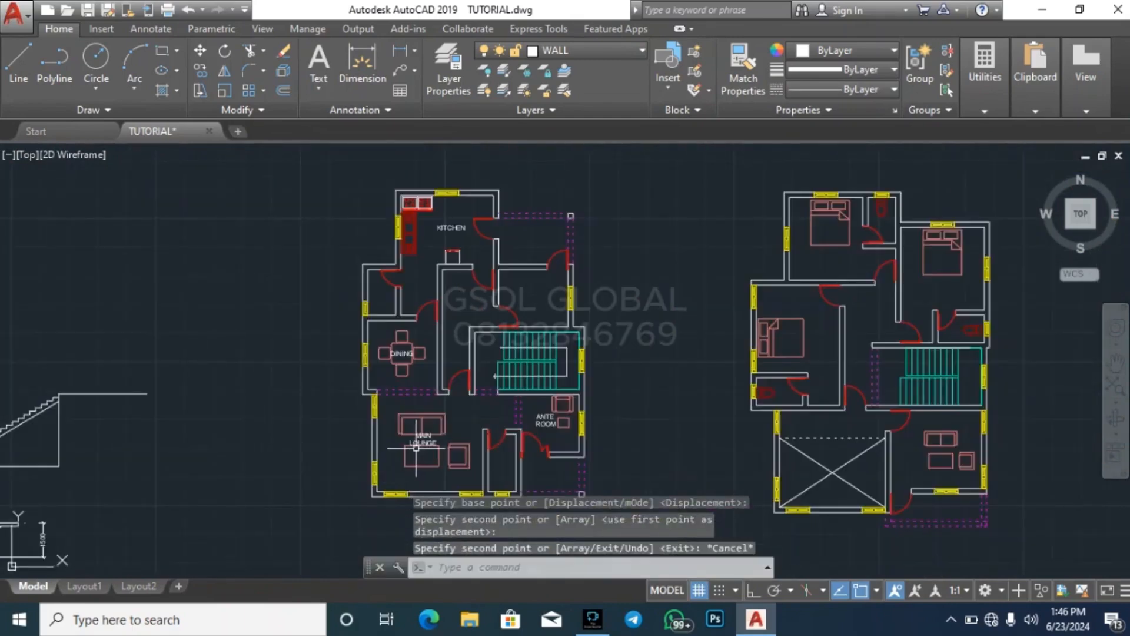
pyautogui.scroll(-4, 276, 363)
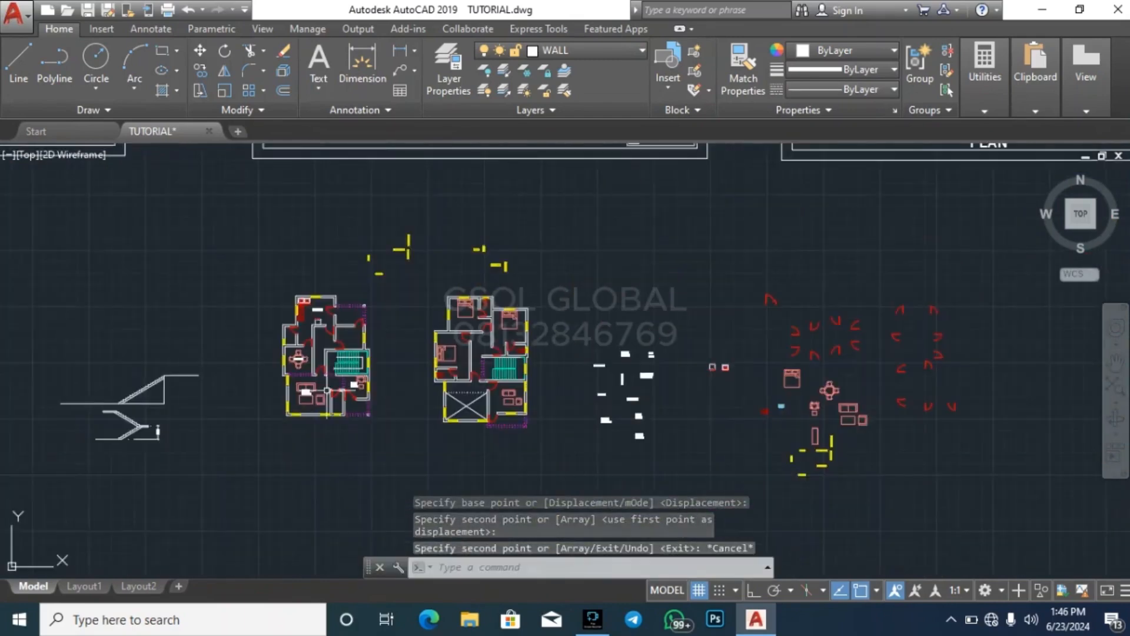
pyautogui.scroll(5, 693, 379)
pyautogui.press('Escape')
pyautogui.click(651, 391)
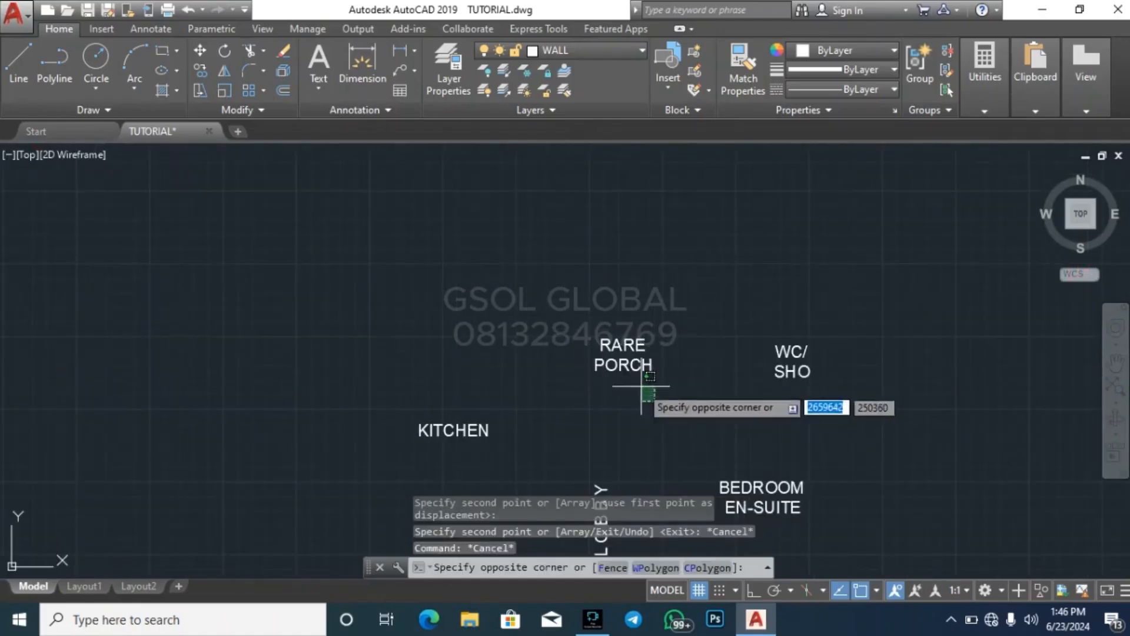
pyautogui.click(617, 315)
pyautogui.write('co')
pyautogui.press('Return')
pyautogui.click(677, 365)
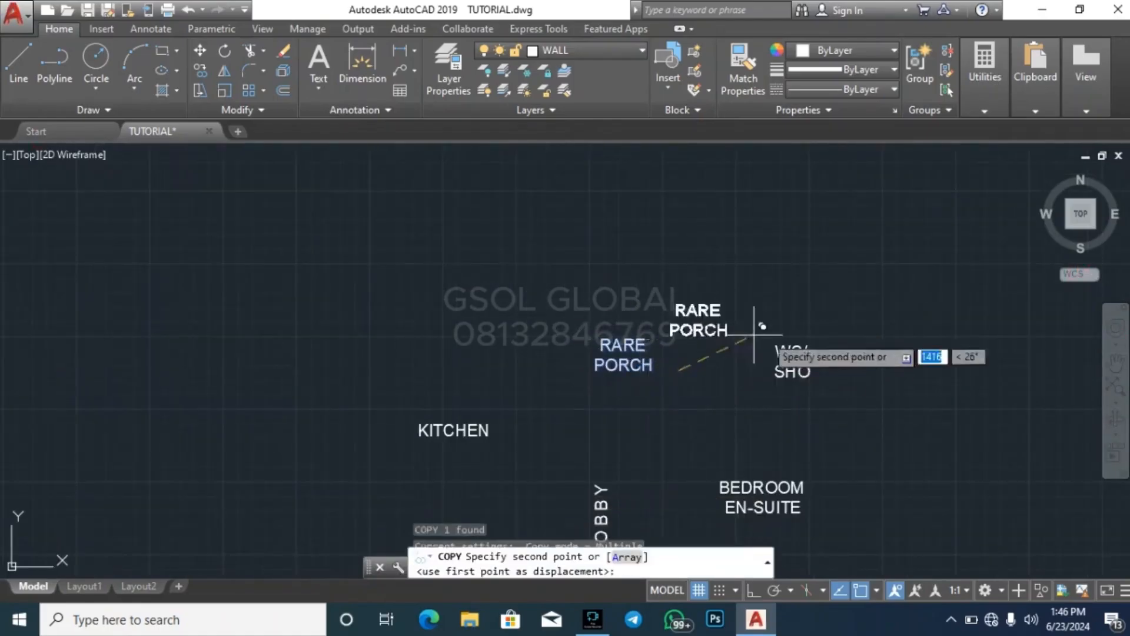
pyautogui.scroll(-7, 907, 356)
pyautogui.scroll(4, 740, 305)
pyautogui.scroll(4, 361, 317)
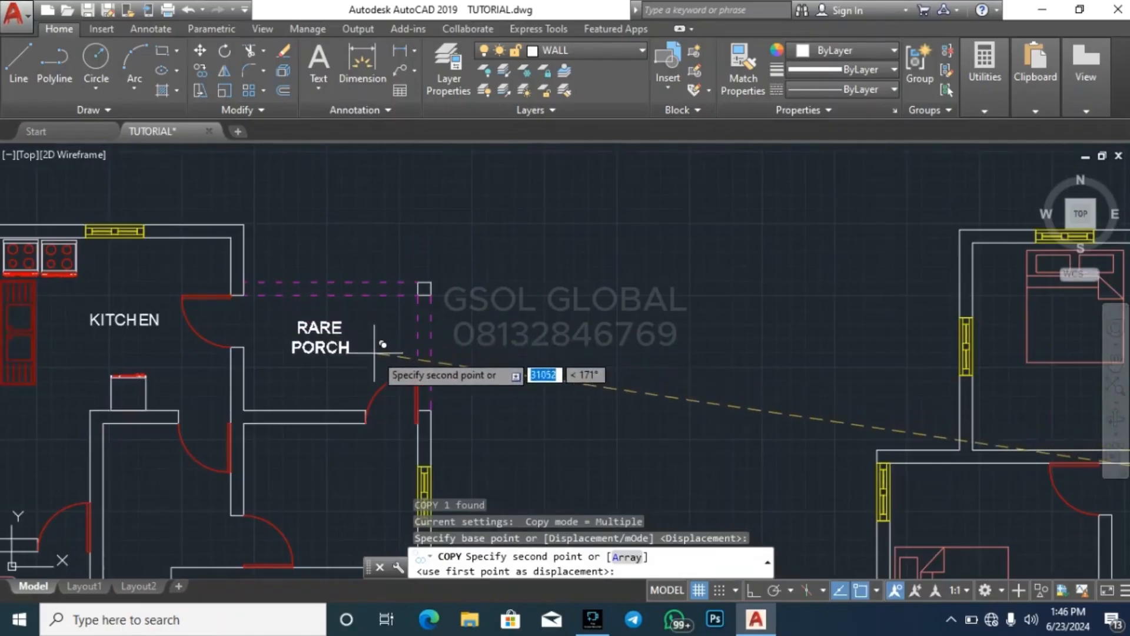
pyautogui.click(383, 357)
pyautogui.press('Escape')
# Copy the BEDROOM EN-SUITE label onto the foot of the bed in the right-hand plan's top-left bedroom
pyautogui.scroll(-6, 372, 249)
pyautogui.scroll(5, 878, 389)
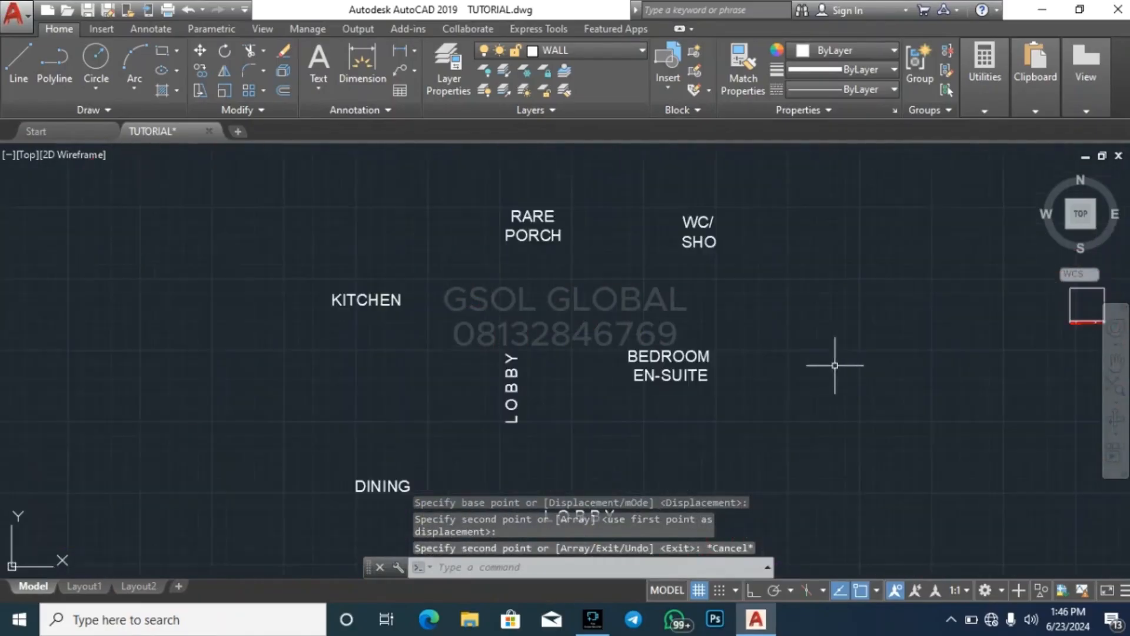
pyautogui.click(759, 415)
pyautogui.click(703, 362)
pyautogui.write('co')
pyautogui.press('Return')
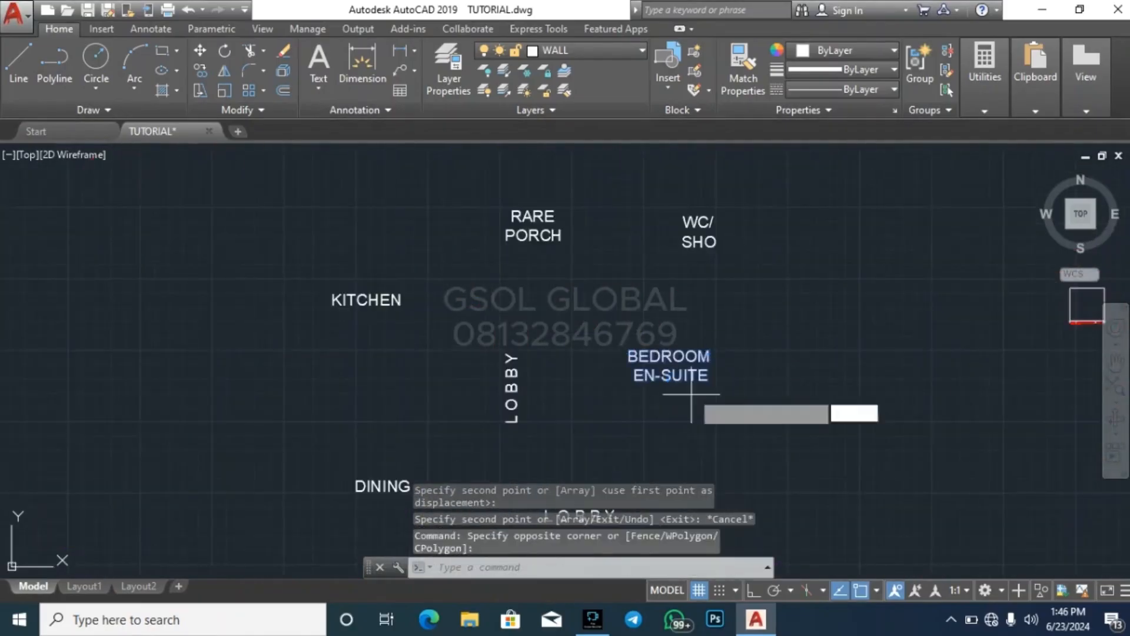
pyautogui.click(716, 387)
pyautogui.scroll(-6, 837, 425)
pyautogui.scroll(6, 540, 325)
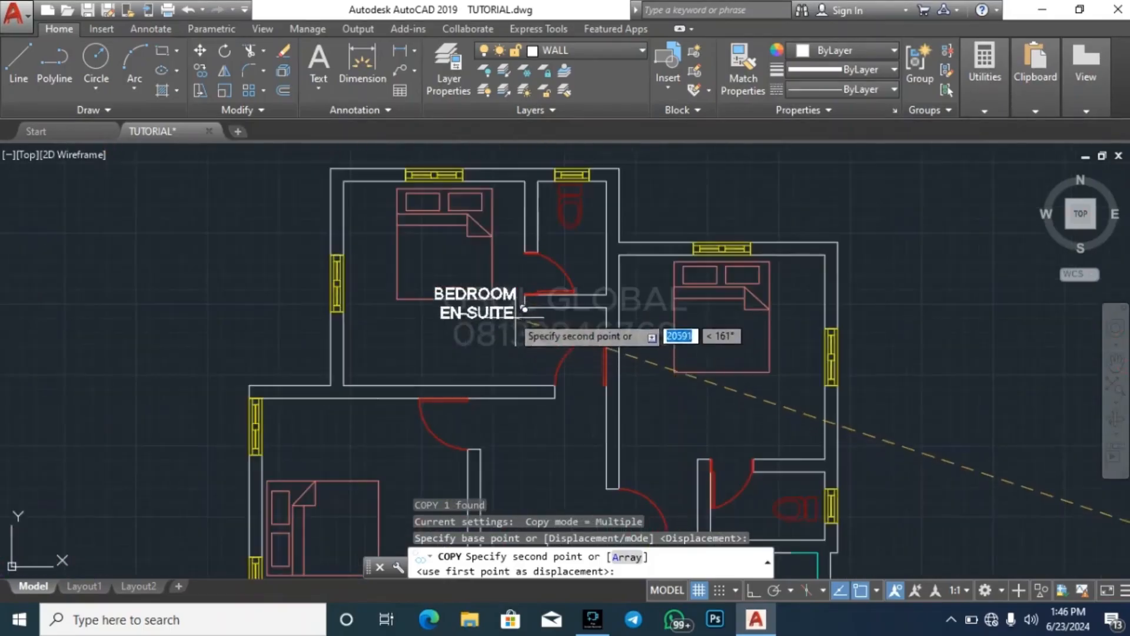
pyautogui.click(486, 299)
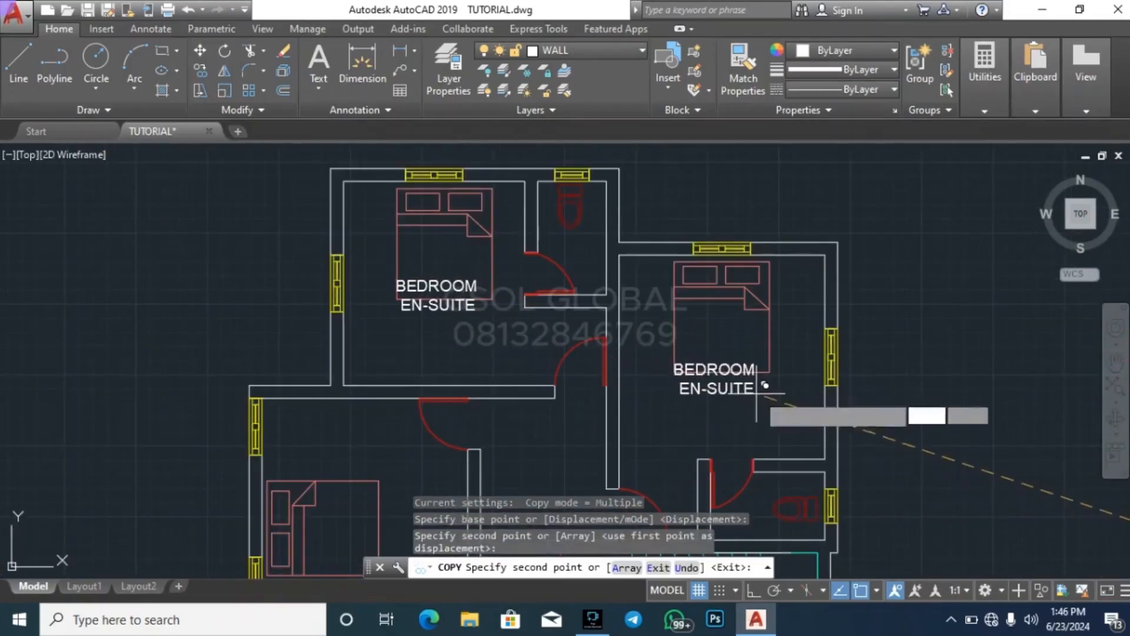
# Place two more BEDROOM EN-SUITE labels in the right-hand plan's upper-right bedroom and its left bedroom
pyautogui.scroll(-5, 766, 391)
pyautogui.scroll(4, 653, 338)
pyautogui.click(685, 372)
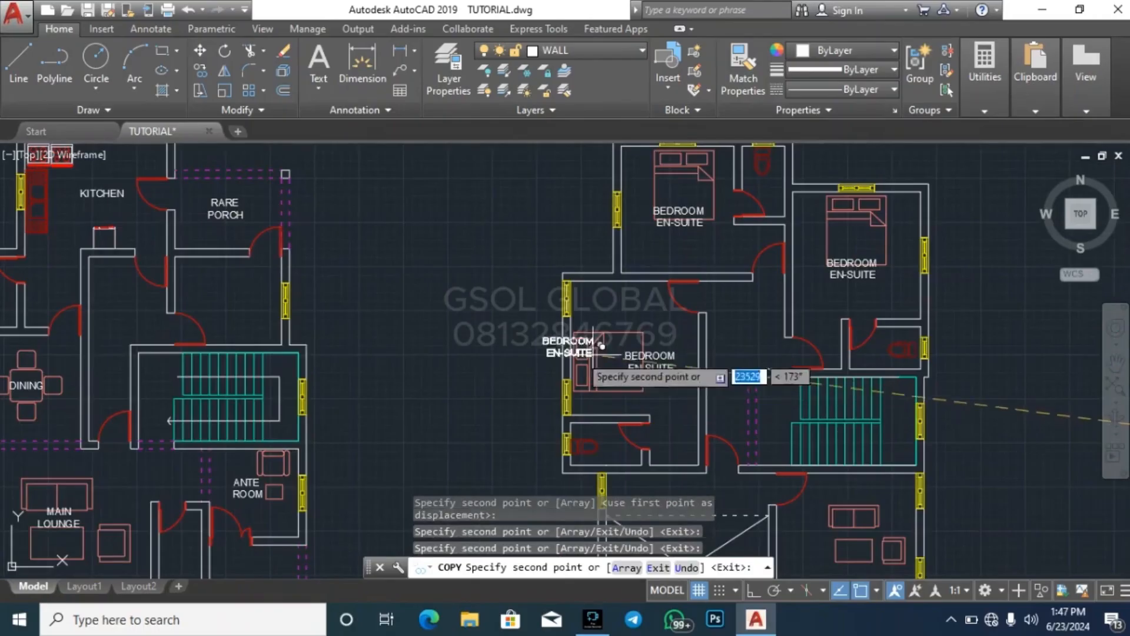
pyautogui.press('Escape')
pyautogui.scroll(-5, 391, 328)
pyautogui.scroll(-4, 389, 310)
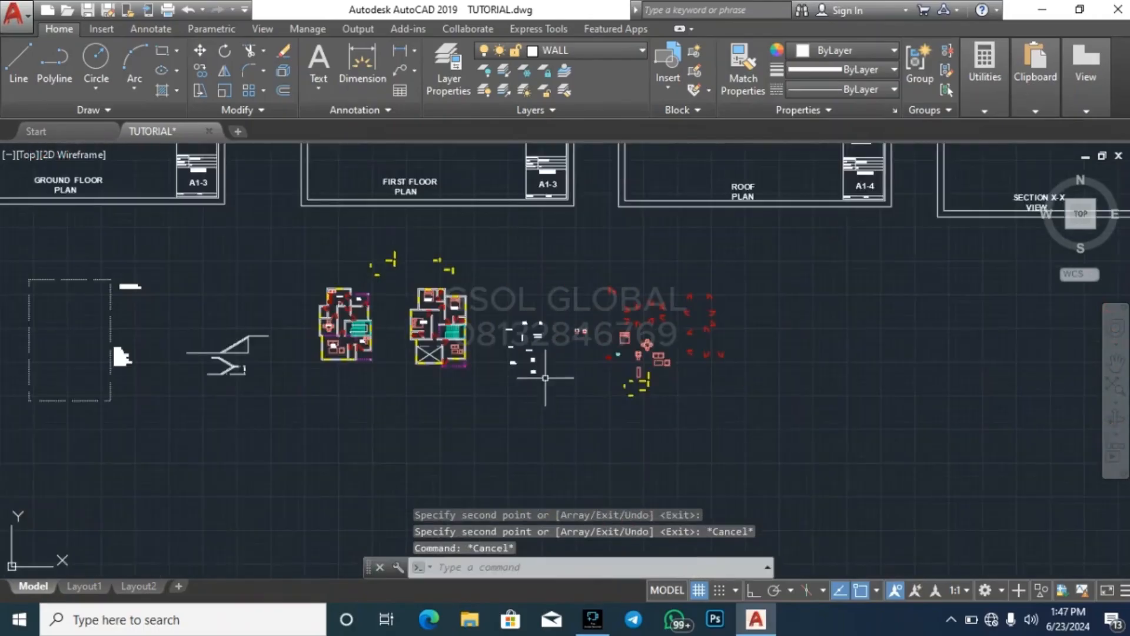
# Copy the ENTRY PORCH label into the dashed entry porch below the ANTE ROOM in the left-hand plan
pyautogui.scroll(2, 641, 383)
pyautogui.scroll(4, 450, 306)
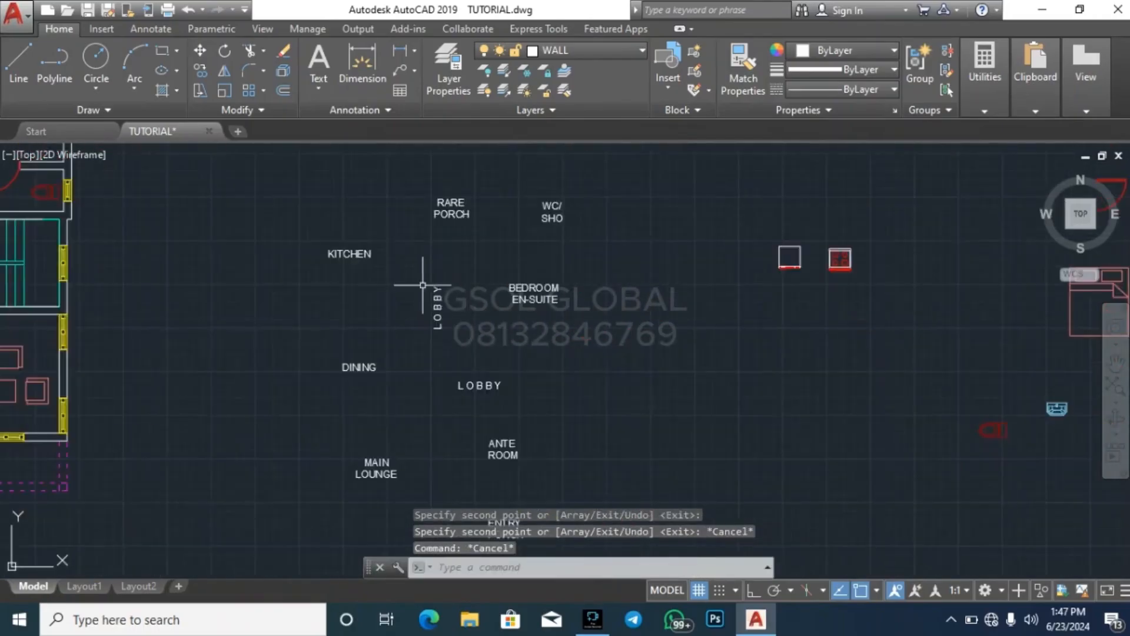
pyautogui.scroll(4, 532, 328)
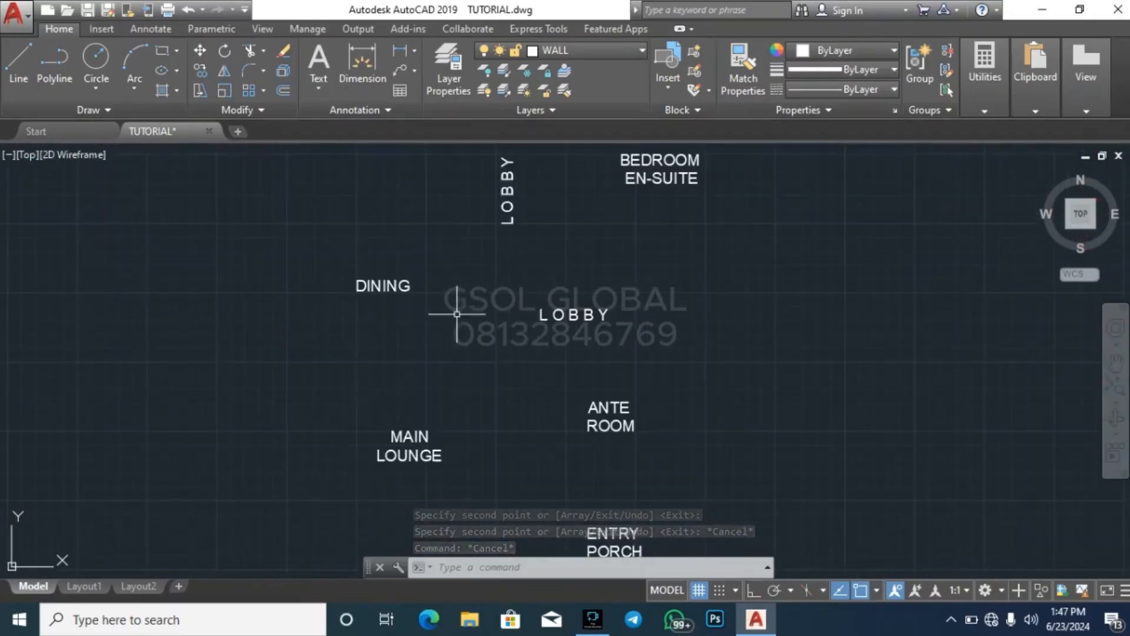
pyautogui.scroll(-2, 567, 385)
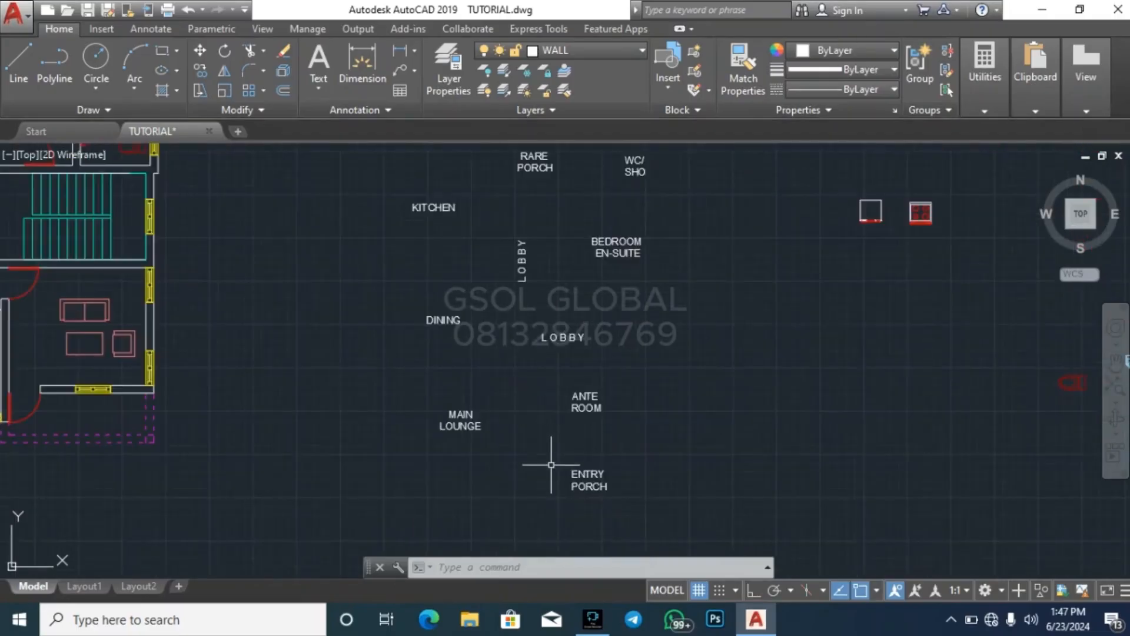
pyautogui.click(626, 505)
pyautogui.click(583, 449)
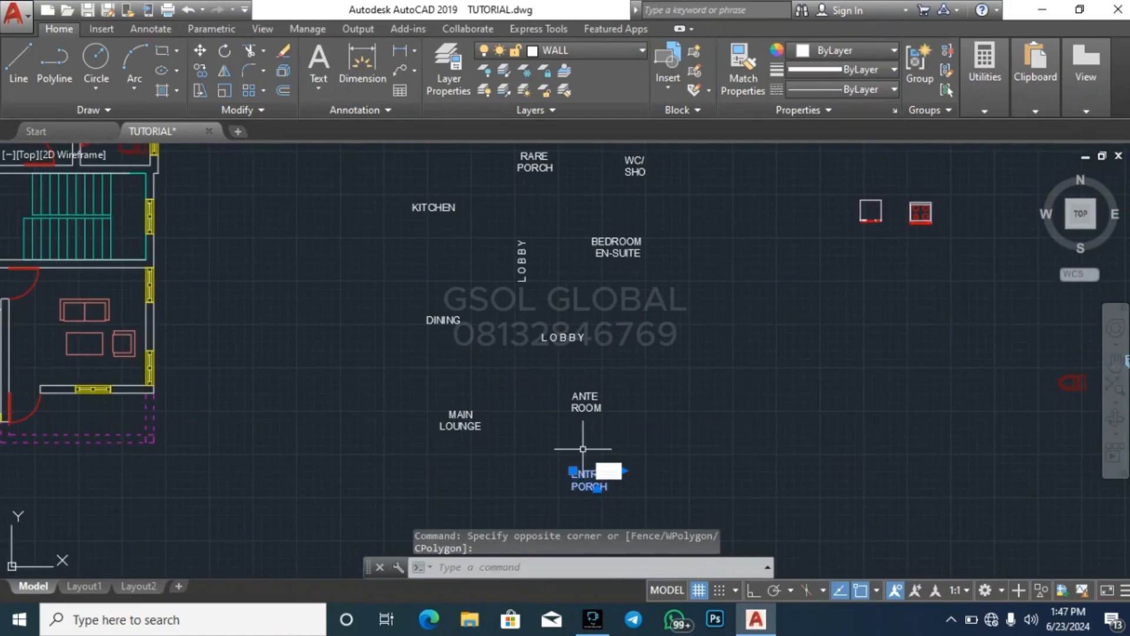
pyautogui.write('co')
pyautogui.press('space')
pyautogui.click(622, 487)
pyautogui.scroll(-6, 774, 426)
pyautogui.scroll(6, 460, 396)
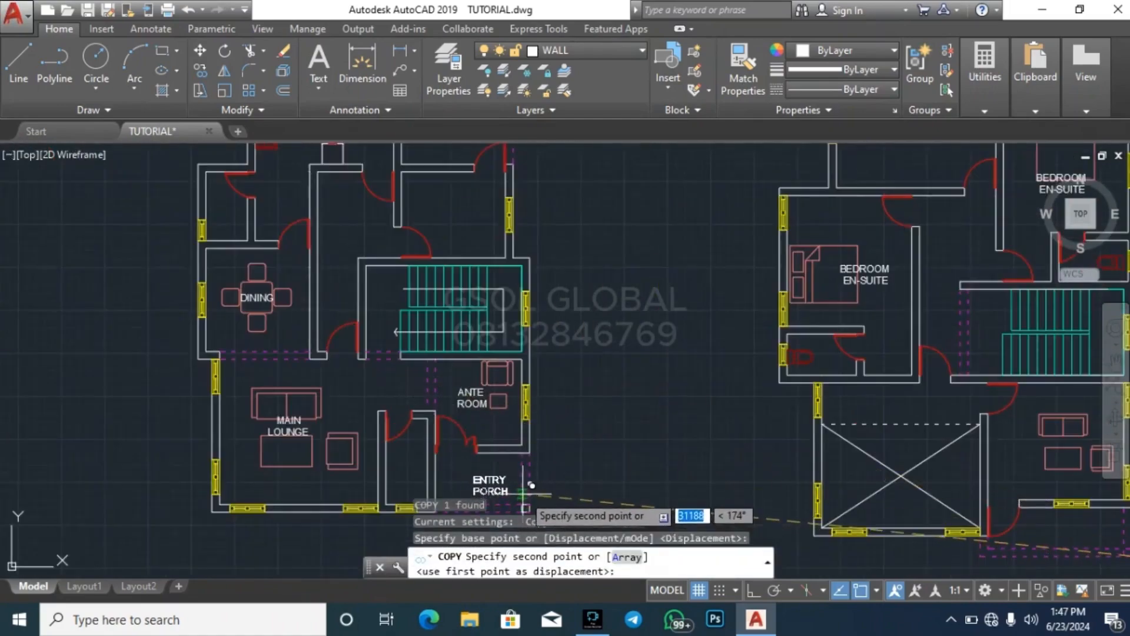
pyautogui.click(514, 486)
pyautogui.press('Escape')
# Copy the WC/SHO label into the left-hand plan's small room between the main lounge and the entry porch
pyautogui.scroll(-4, 392, 412)
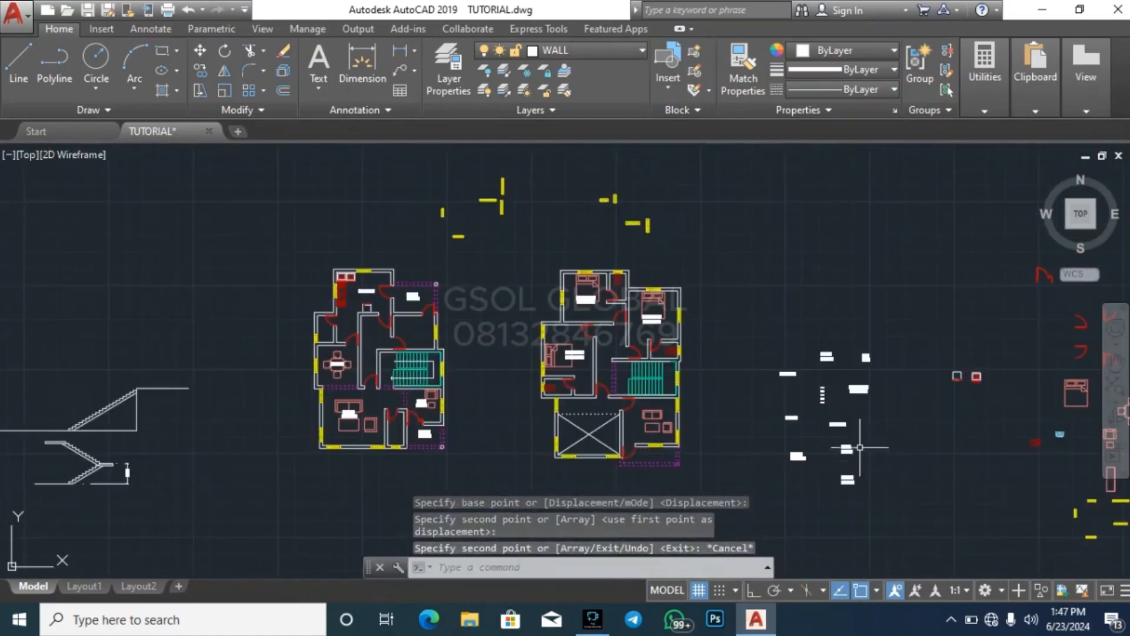
pyautogui.scroll(5, 861, 448)
pyautogui.scroll(-5, 580, 365)
pyautogui.scroll(5, 606, 379)
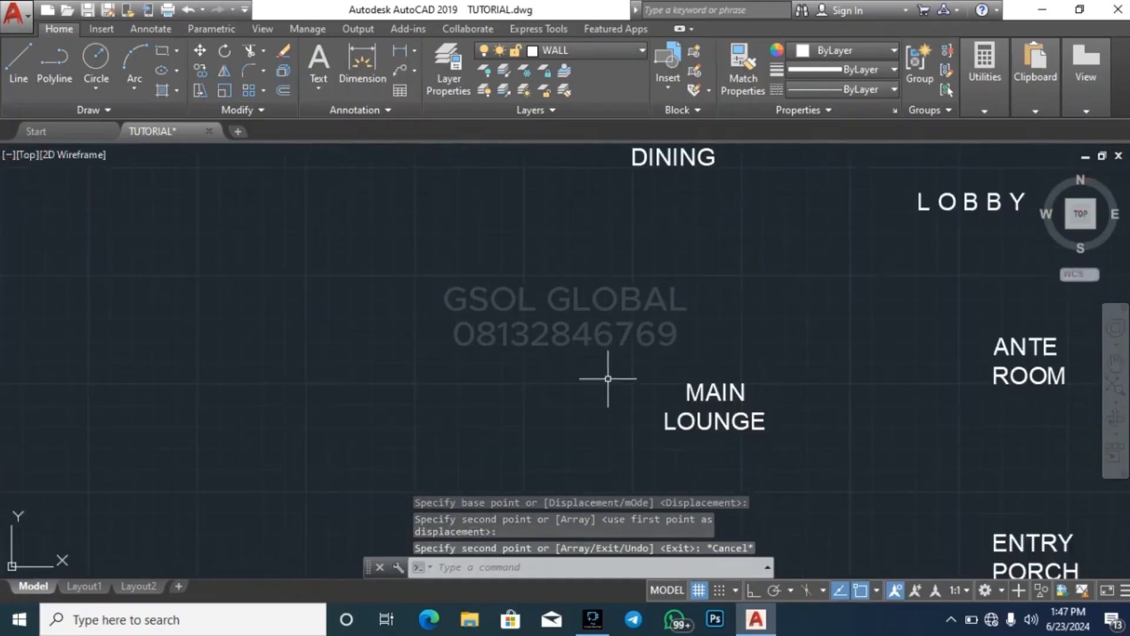
pyautogui.scroll(-5, 606, 379)
pyautogui.scroll(5, 518, 421)
pyautogui.scroll(2, 622, 302)
pyautogui.scroll(-4, 648, 404)
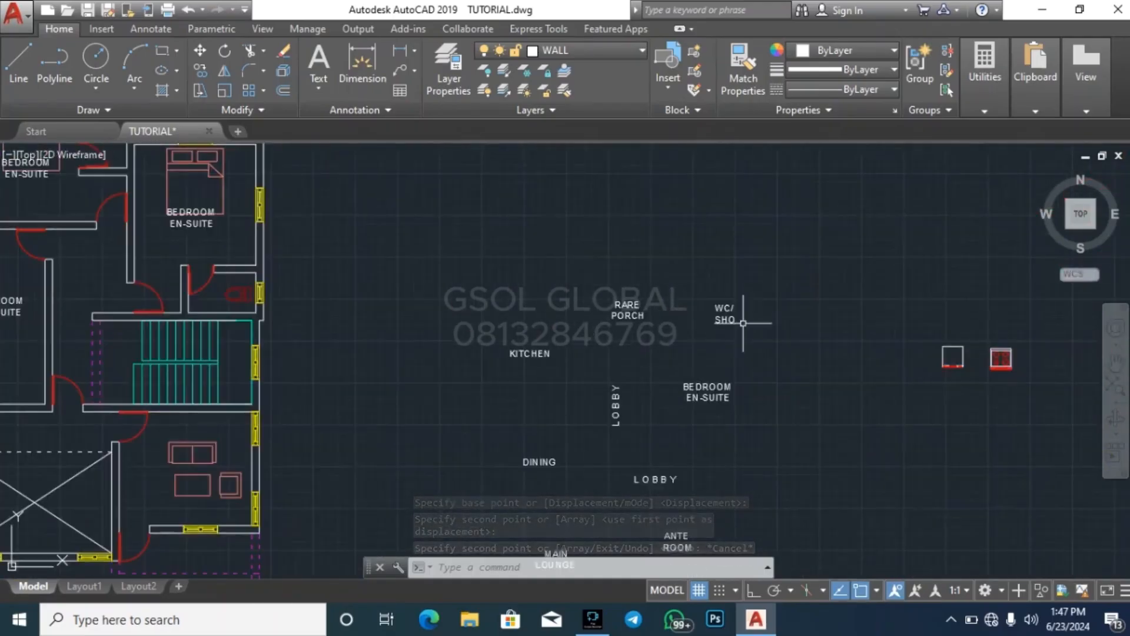
pyautogui.click(754, 333)
pyautogui.click(688, 276)
pyautogui.write('co')
pyautogui.press('Return')
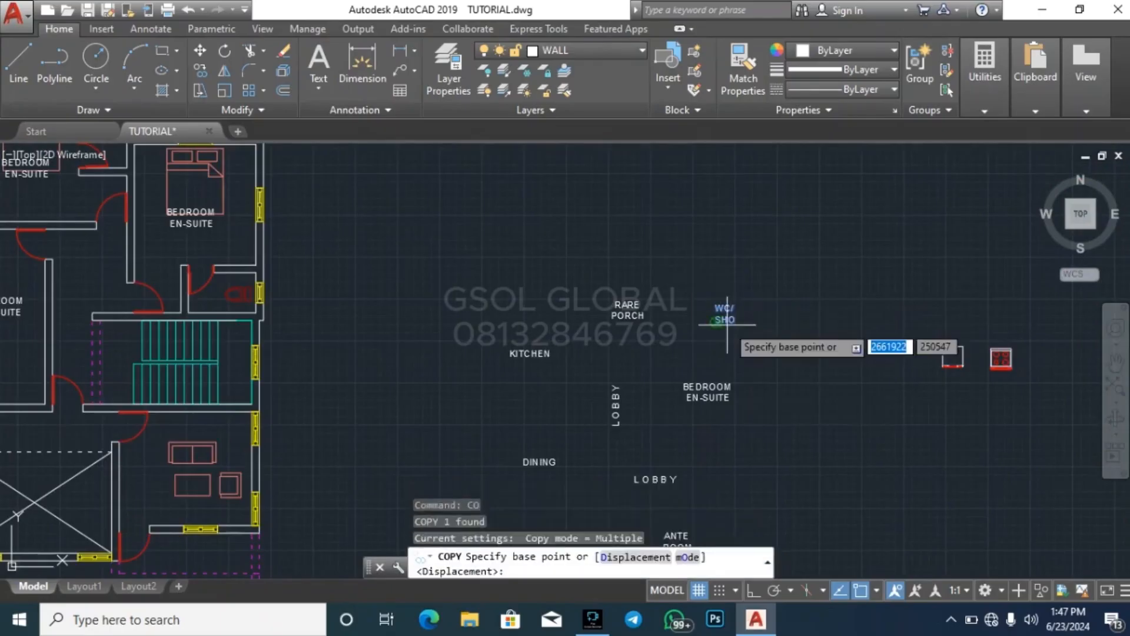
pyautogui.click(730, 315)
pyautogui.scroll(-5, 657, 376)
pyautogui.scroll(8, 657, 374)
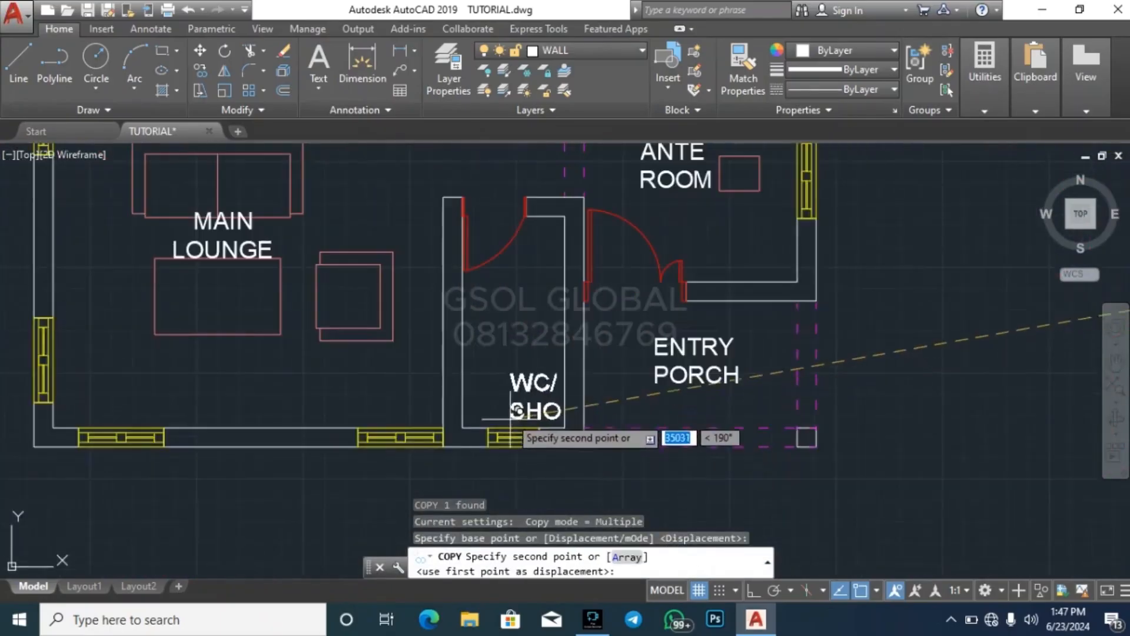
# Place WC/SHO labels in the bathrooms of the right-hand plan's upper-right and top-left bedrooms
pyautogui.scroll(-8, 453, 377)
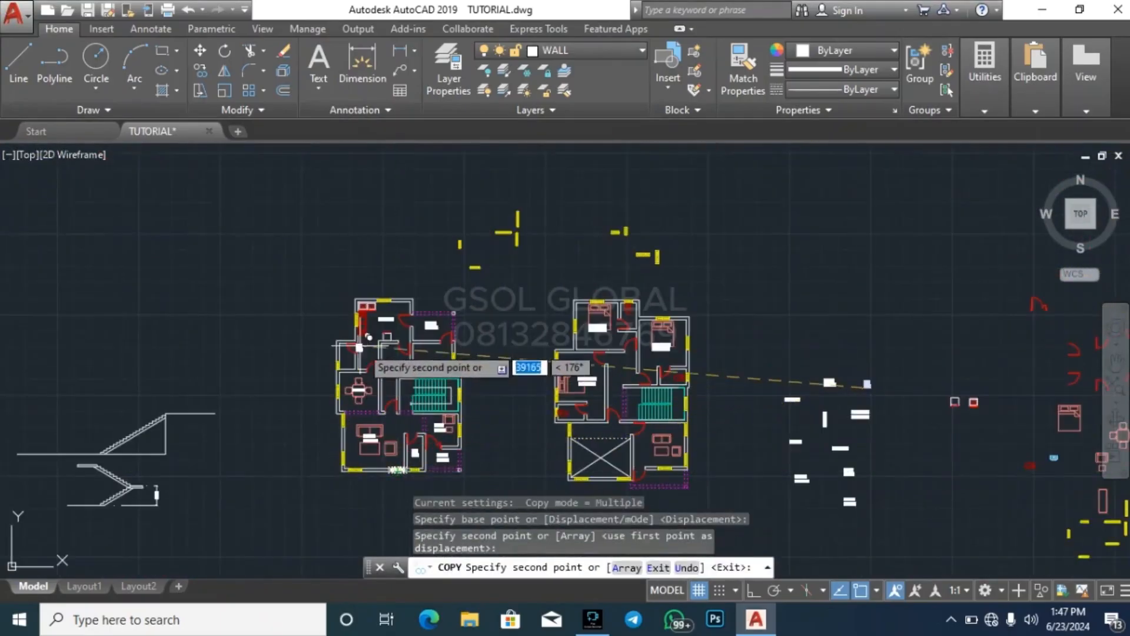
pyautogui.scroll(8, 677, 371)
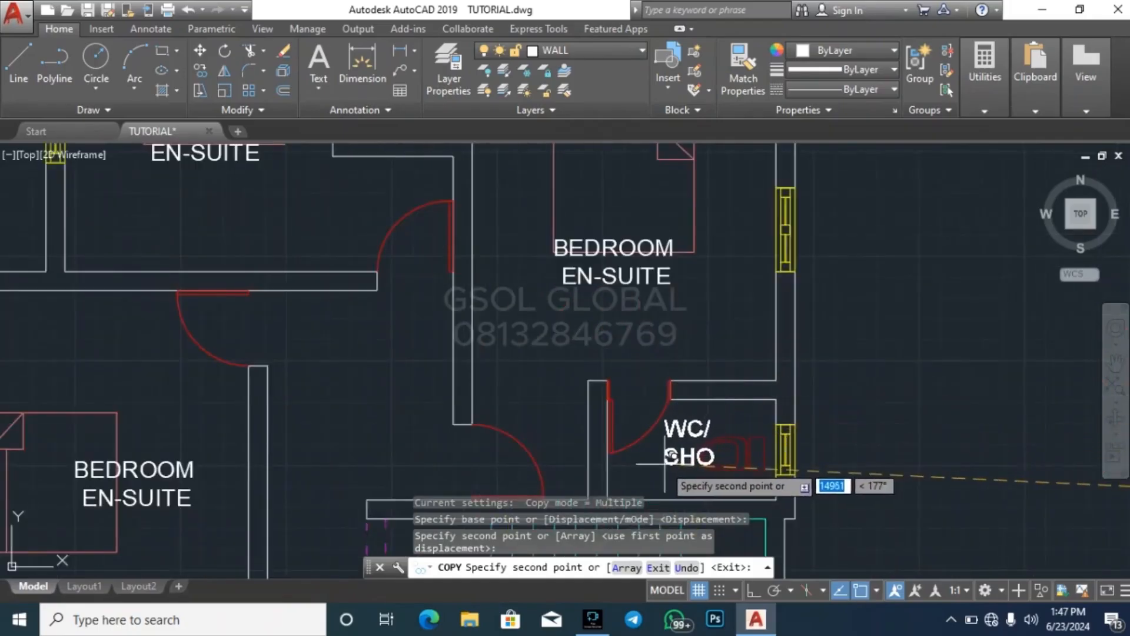
pyautogui.scroll(-5, 706, 376)
pyautogui.scroll(6, 766, 377)
pyautogui.scroll(-6, 652, 390)
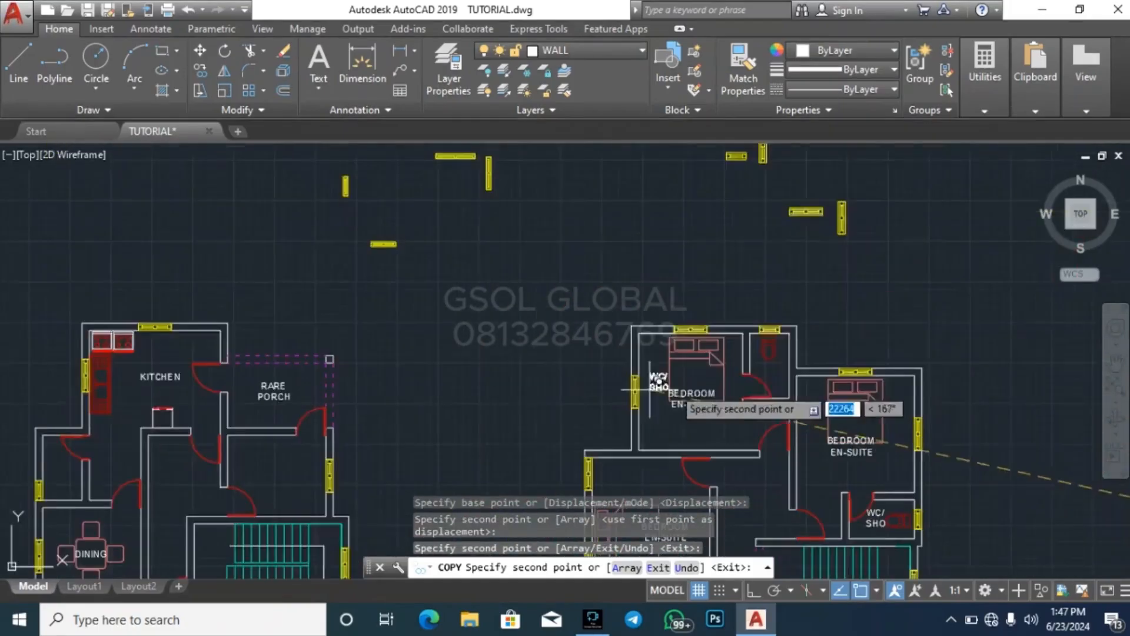
pyautogui.scroll(6, 757, 374)
pyautogui.scroll(-6, 736, 371)
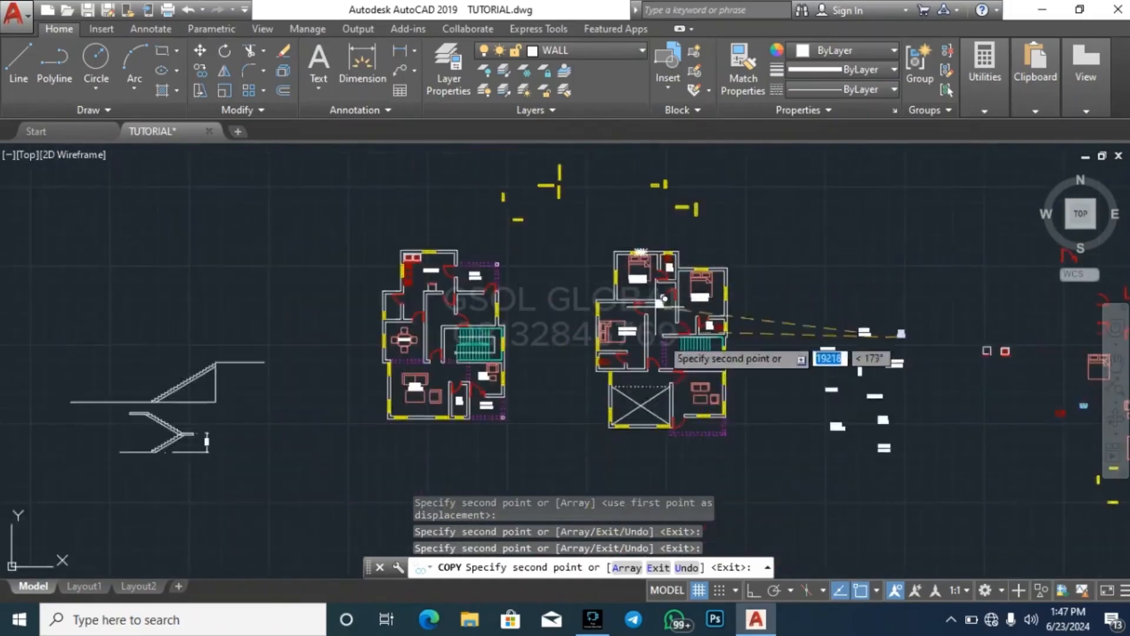
# Place another WC/SHO label in the bathroom below the right-hand plan's left bedroom and finish the copy
pyautogui.scroll(4, 636, 389)
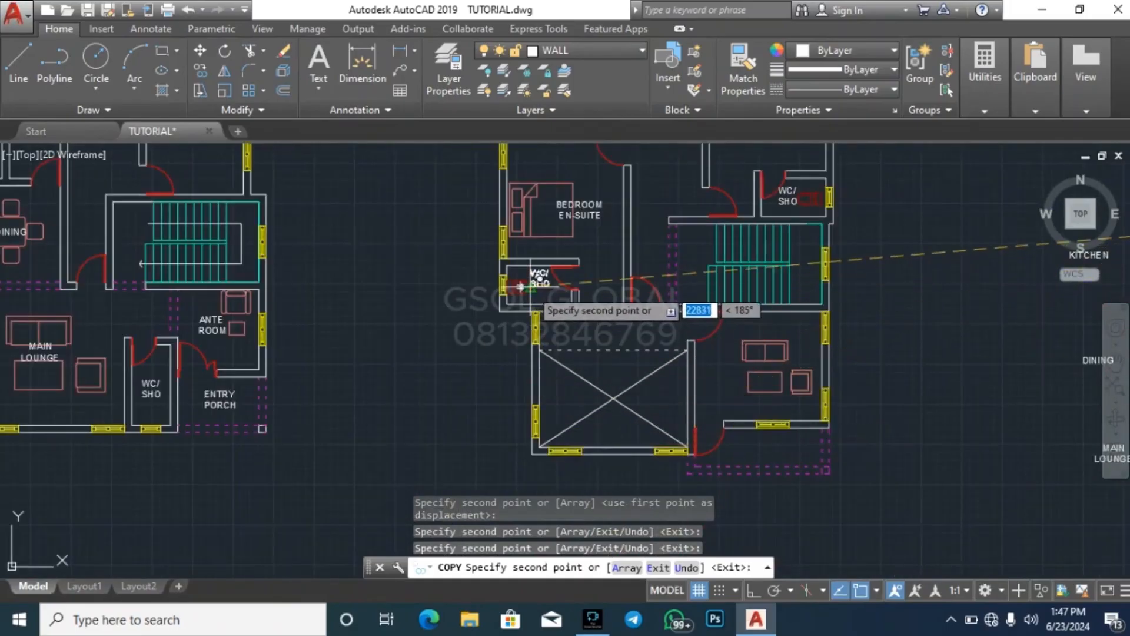
pyautogui.scroll(6, 544, 283)
pyautogui.scroll(-7, 522, 373)
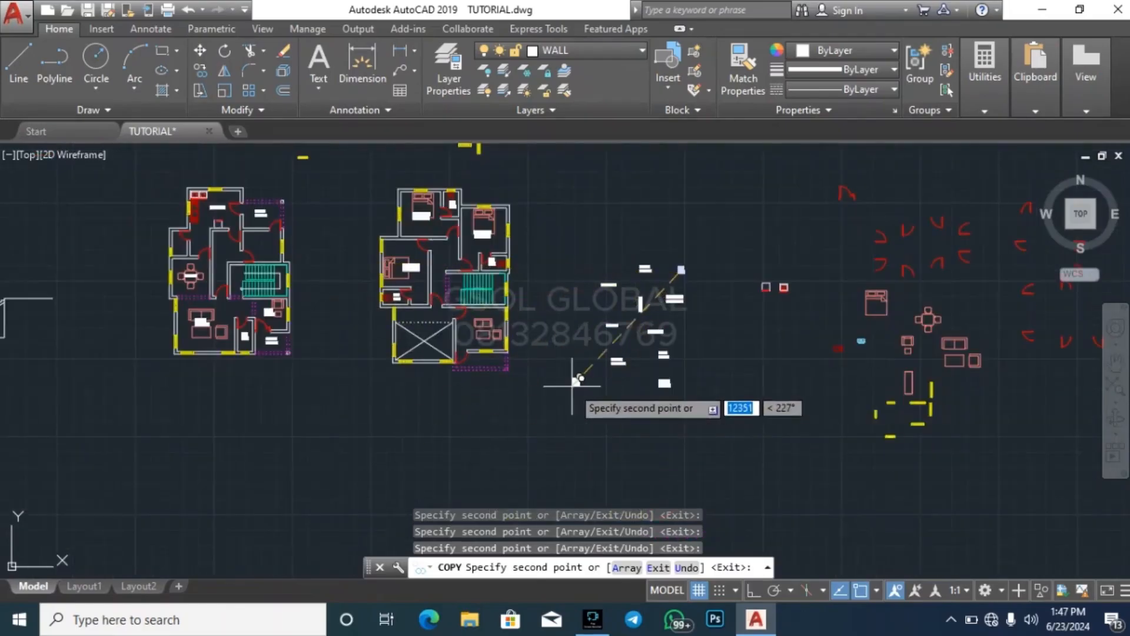
pyautogui.press('Escape')
pyautogui.press('Escape')
pyautogui.press('Escape')
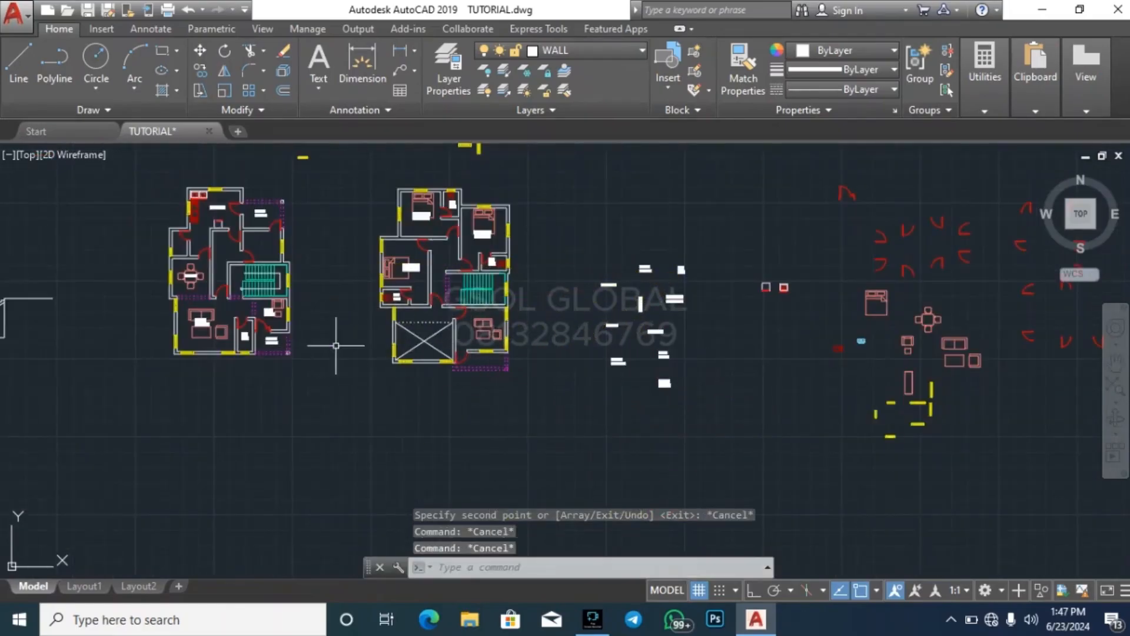
# Copy the toilet from the right-hand plan's top bathroom to below the WC/SHO label in the left-hand plan
pyautogui.scroll(7, 281, 347)
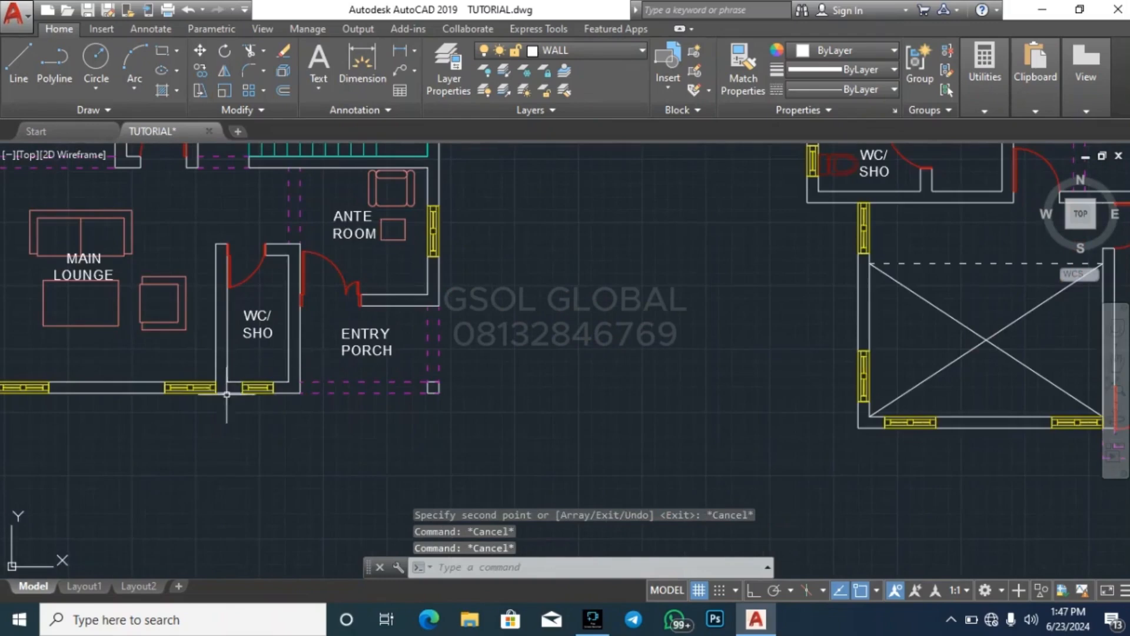
pyautogui.scroll(-7, 227, 394)
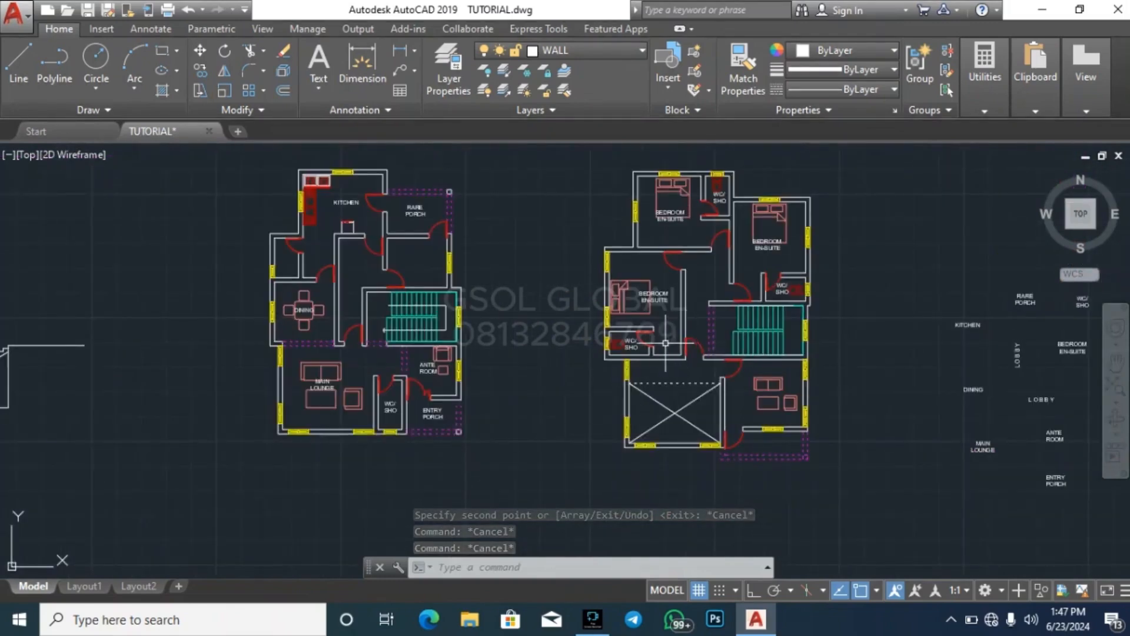
pyautogui.scroll(7, 730, 167)
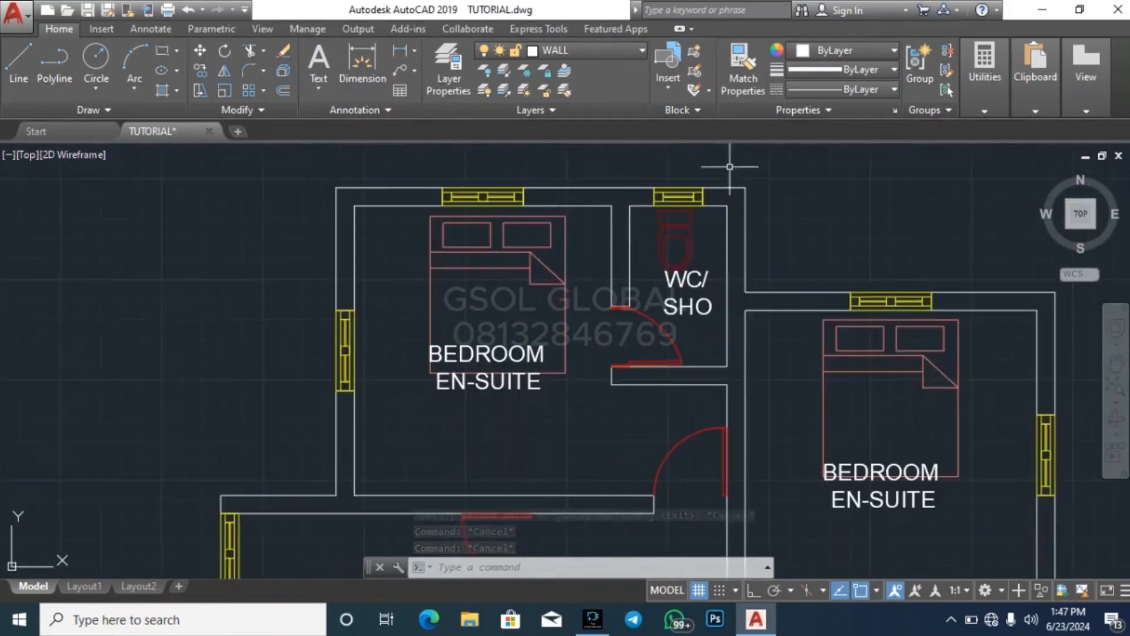
pyautogui.press('Return')
pyautogui.click(685, 226)
pyautogui.scroll(-5, 558, 394)
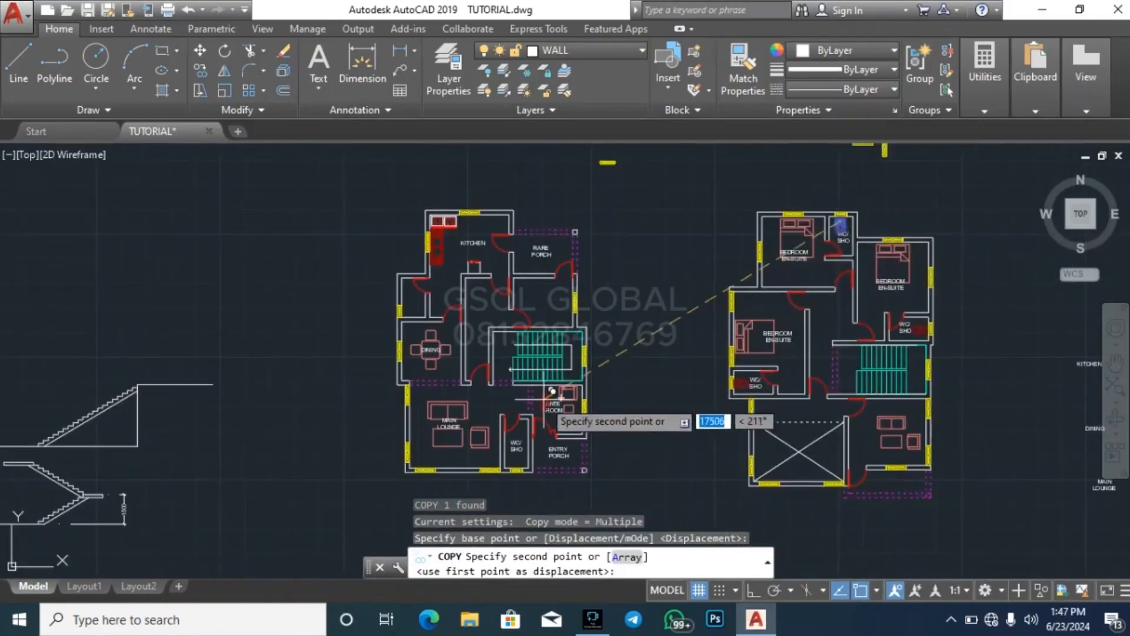
pyautogui.scroll(6, 505, 487)
pyautogui.click(460, 403)
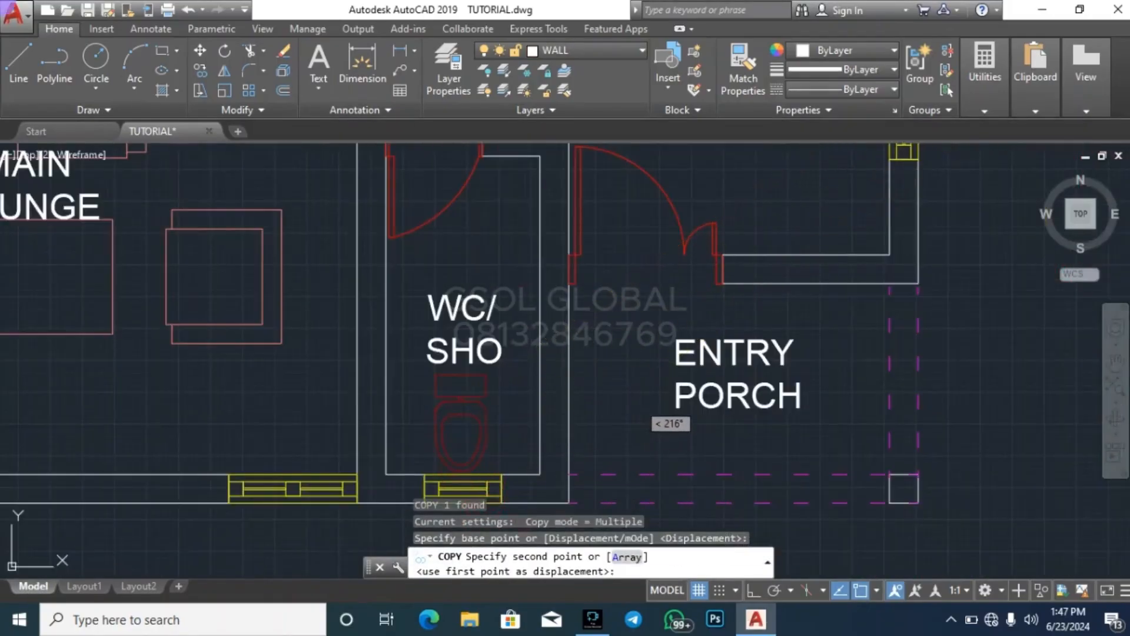
pyautogui.press('Escape')
# Mirror the copied toilet about a horizontal line with Ortho on, erasing the source object
pyautogui.click(492, 421)
pyautogui.click(457, 418)
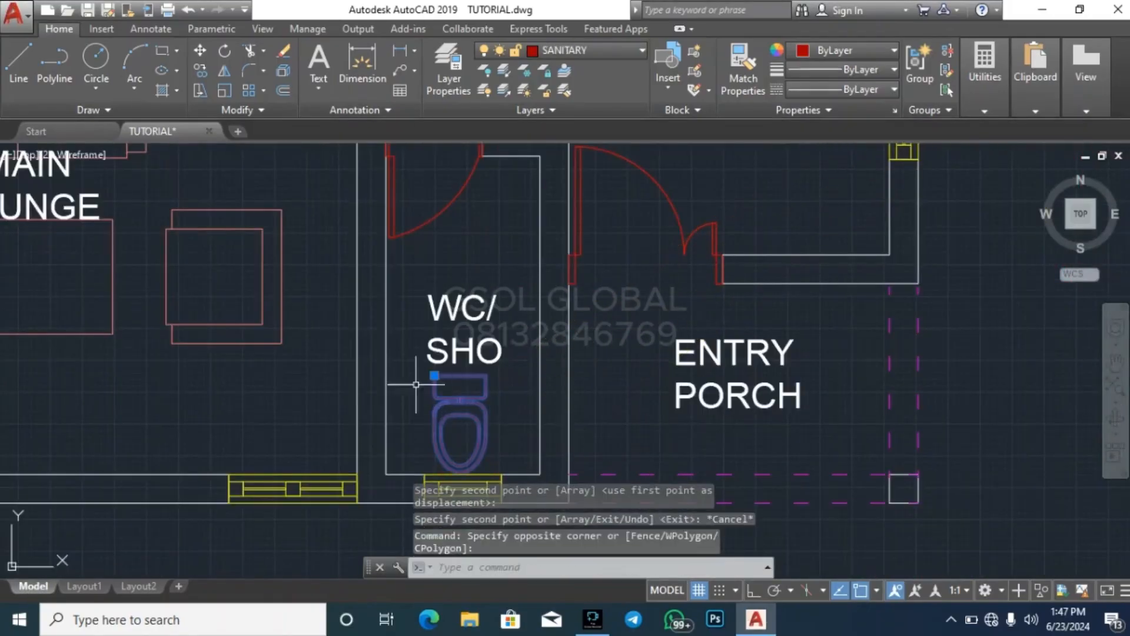
pyautogui.click(224, 71)
pyautogui.click(460, 415)
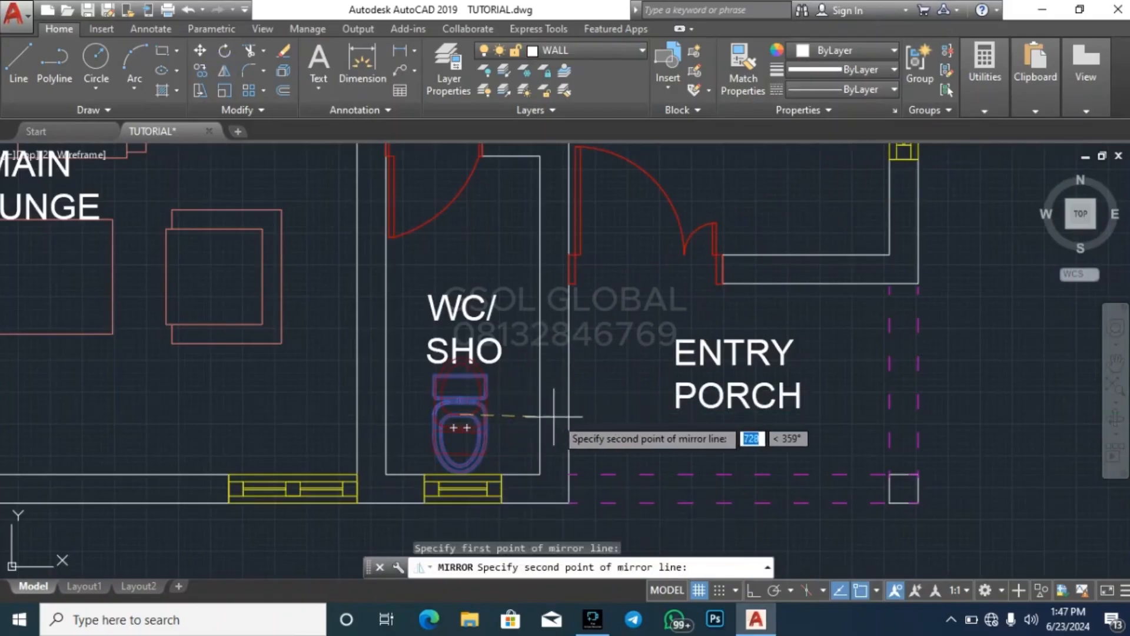
pyautogui.click(754, 590)
pyautogui.click(673, 446)
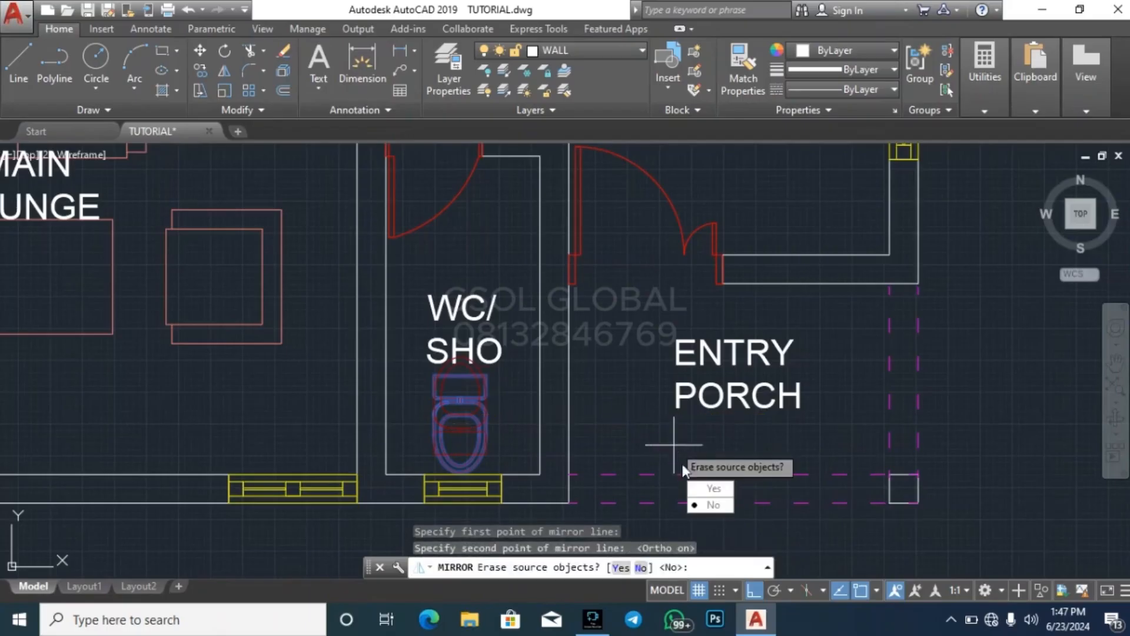
pyautogui.click(710, 488)
pyautogui.press('Escape')
# Move the flipped toilet straight down against the window wall of the left-hand plan's WC/SHO room
pyautogui.click(480, 408)
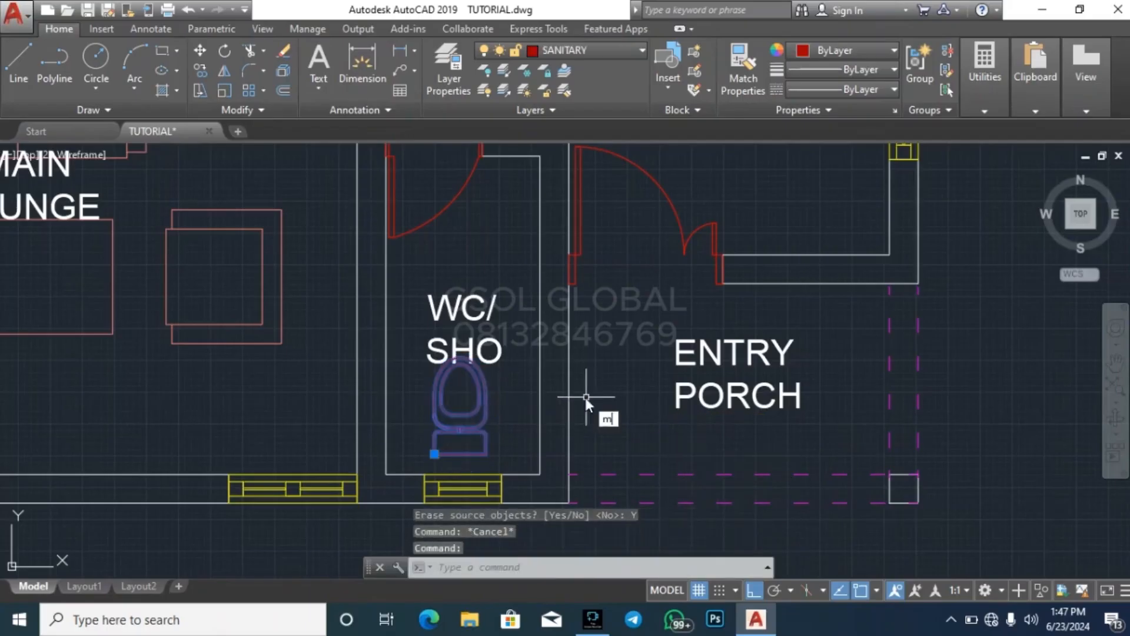
pyautogui.write('m')
pyautogui.press('Return')
pyautogui.click(613, 391)
pyautogui.press('Escape')
pyautogui.press('Escape')
pyautogui.press('Escape')
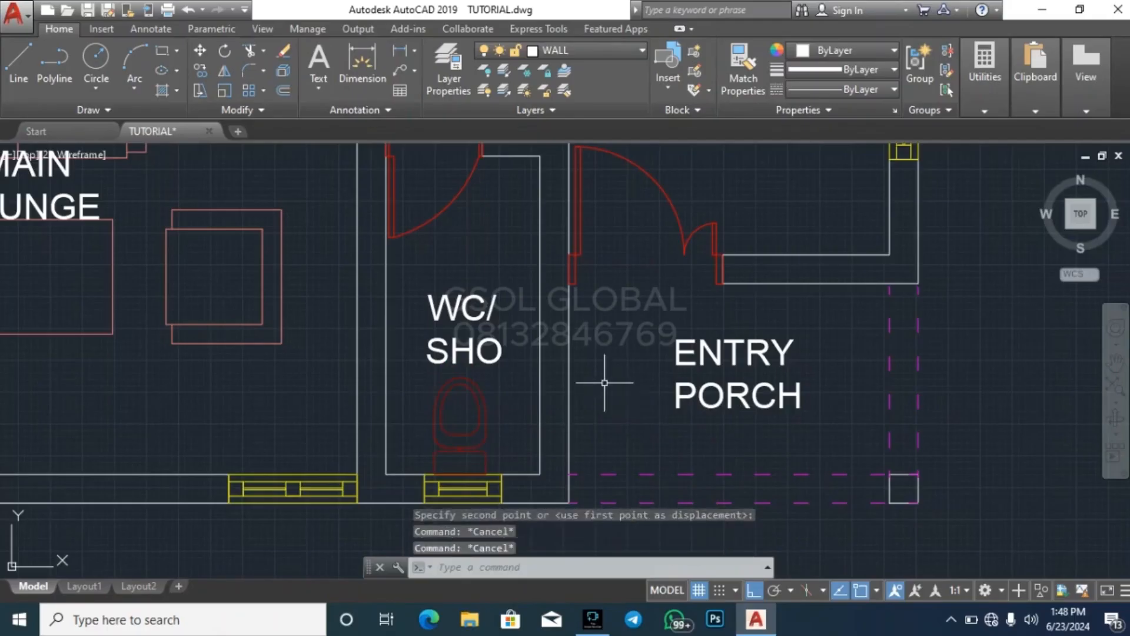
# With Ortho off, copy the horizontal LOBBY label into the hallway below the left-hand plan's kitchen
pyautogui.scroll(-3, 439, 391)
pyautogui.scroll(-3, 361, 488)
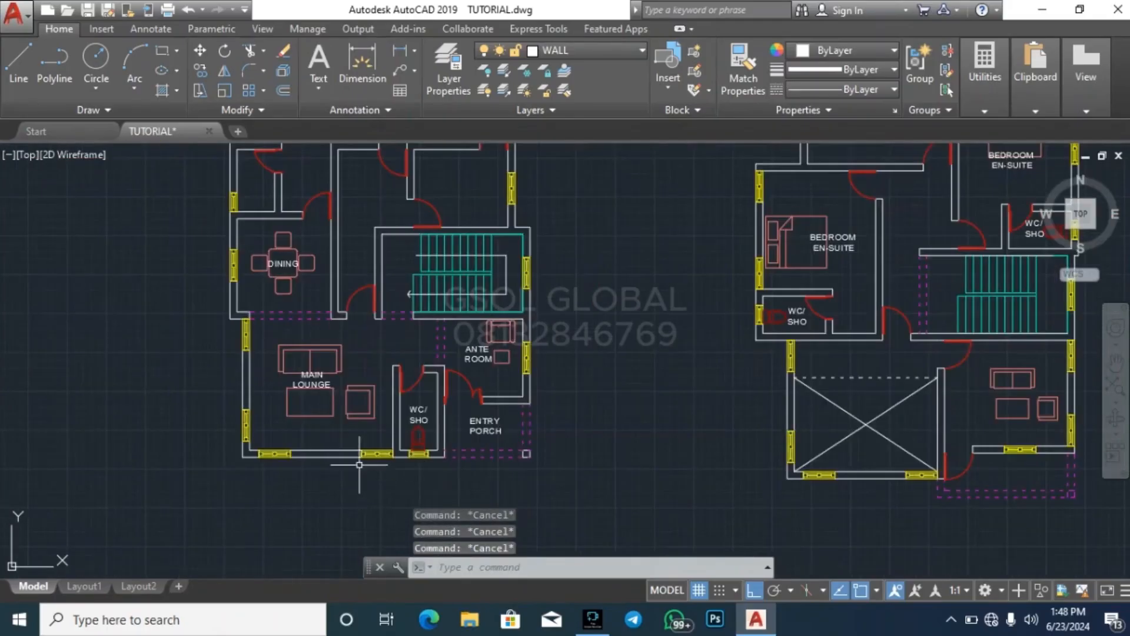
pyautogui.scroll(-3, 353, 462)
pyautogui.scroll(-2, 198, 313)
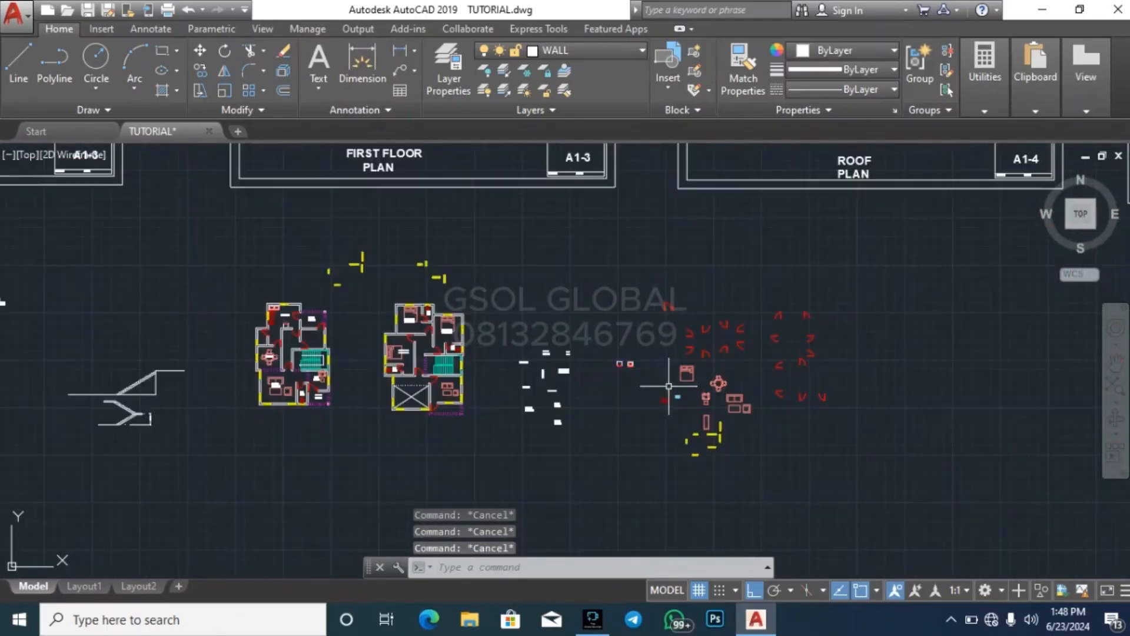
pyautogui.scroll(3, 505, 378)
pyautogui.scroll(3, 412, 447)
pyautogui.click(402, 436)
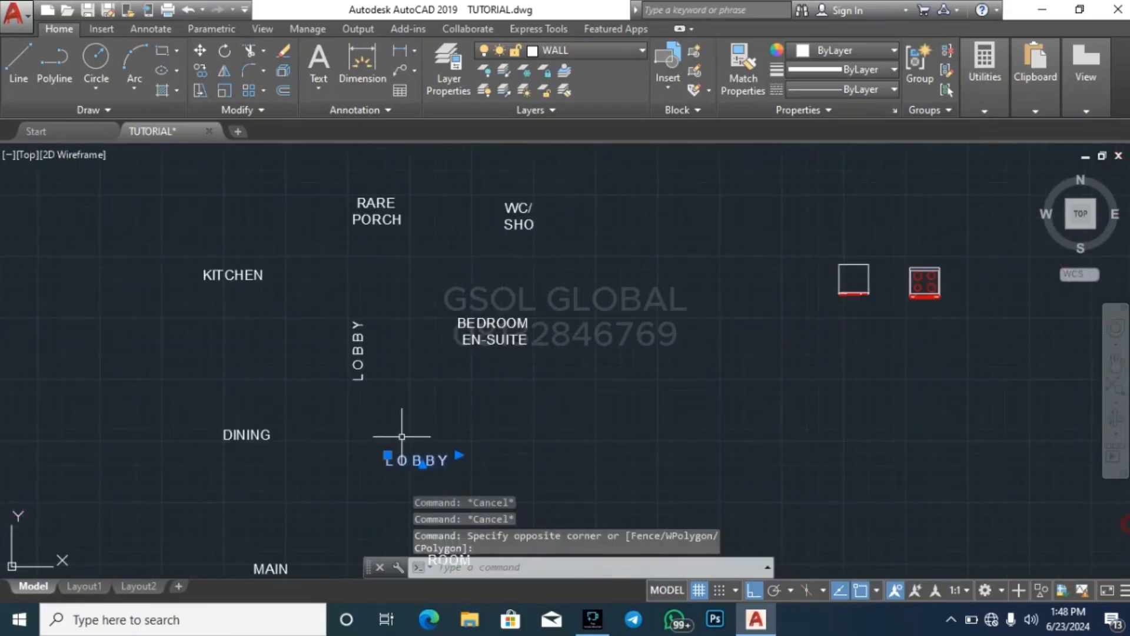
pyautogui.write('co')
pyautogui.press('Return')
pyautogui.click(455, 455)
pyautogui.scroll(-5, 773, 392)
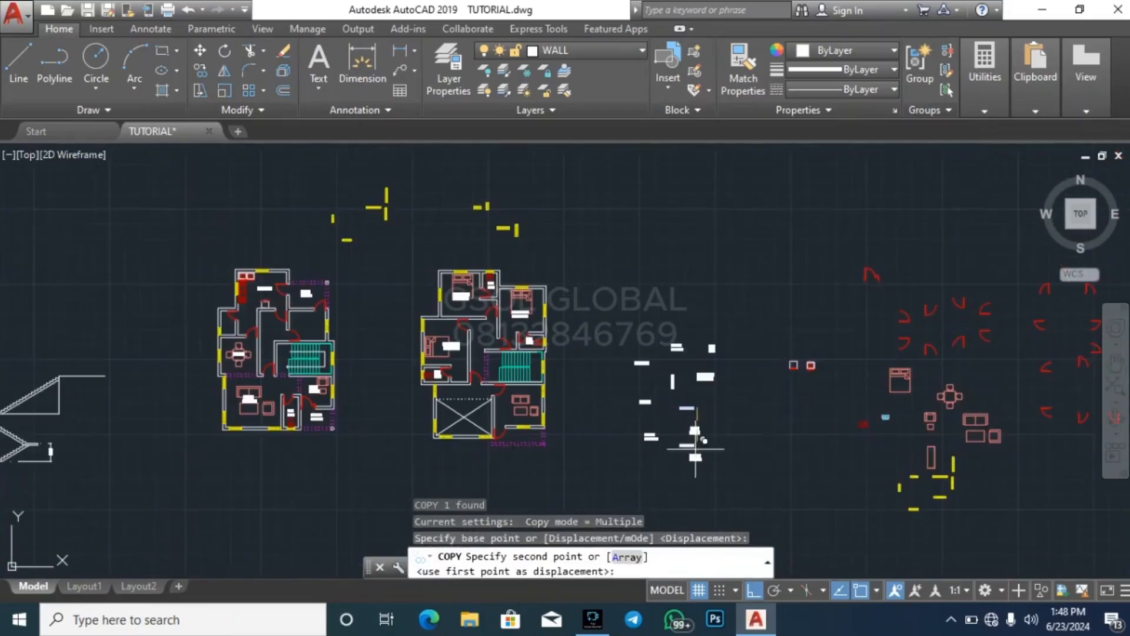
pyautogui.click(754, 591)
pyautogui.scroll(3, 282, 335)
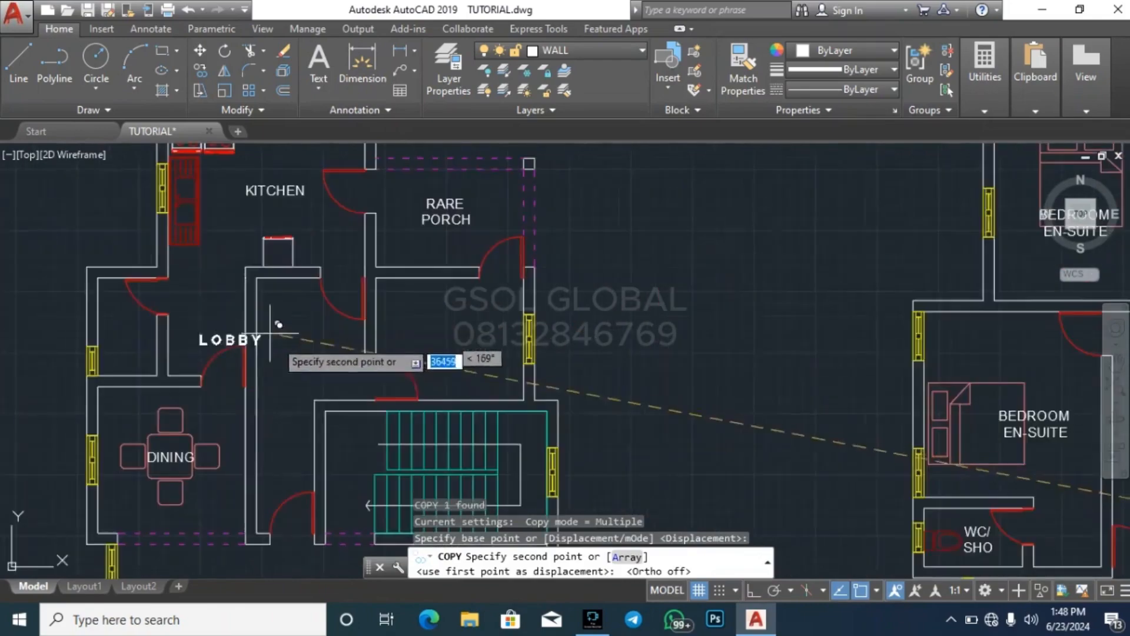
# Place another horizontal LOBBY label in the right-hand plan's hallway above the stairs and finish the copy
pyautogui.scroll(-2, 194, 337)
pyautogui.scroll(-2, 194, 338)
pyautogui.scroll(6, 371, 351)
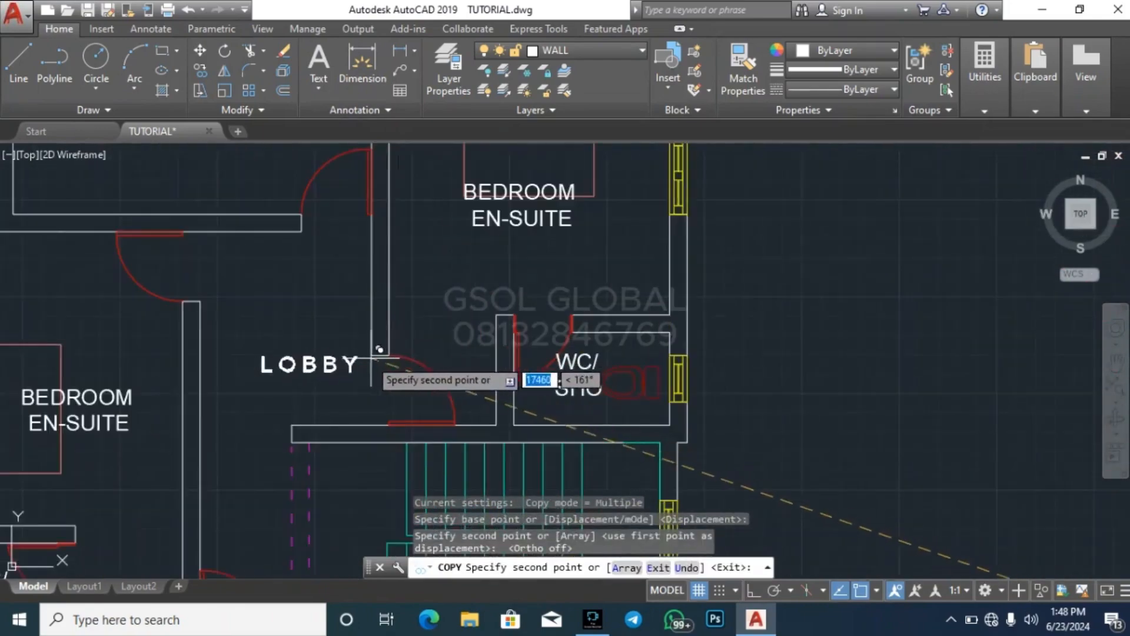
pyautogui.scroll(-6, 588, 318)
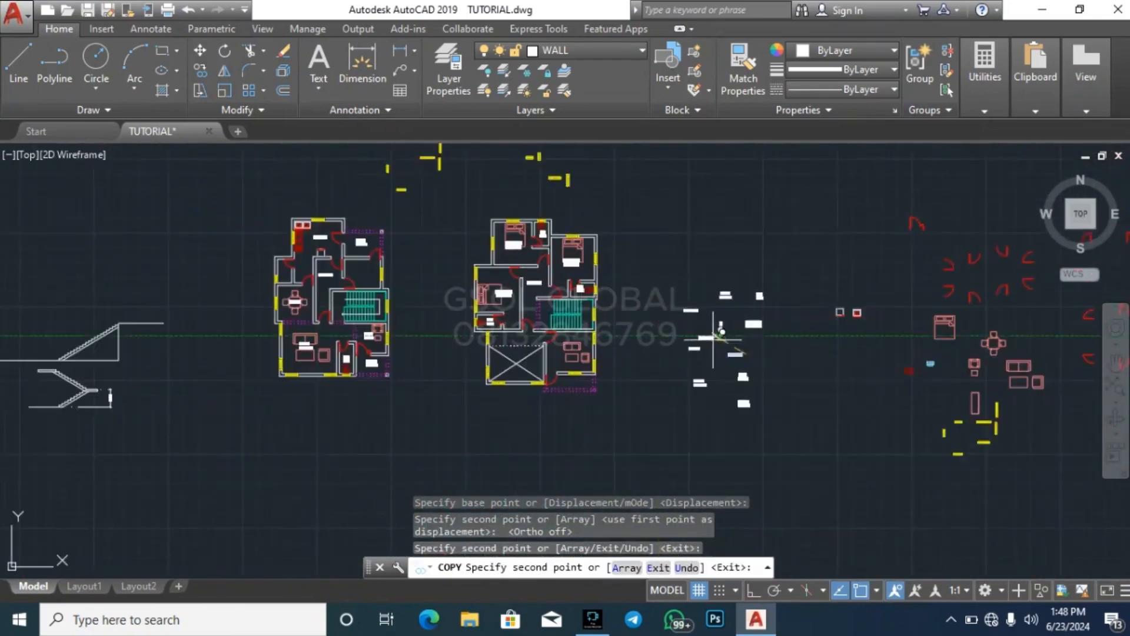
pyautogui.press('Escape')
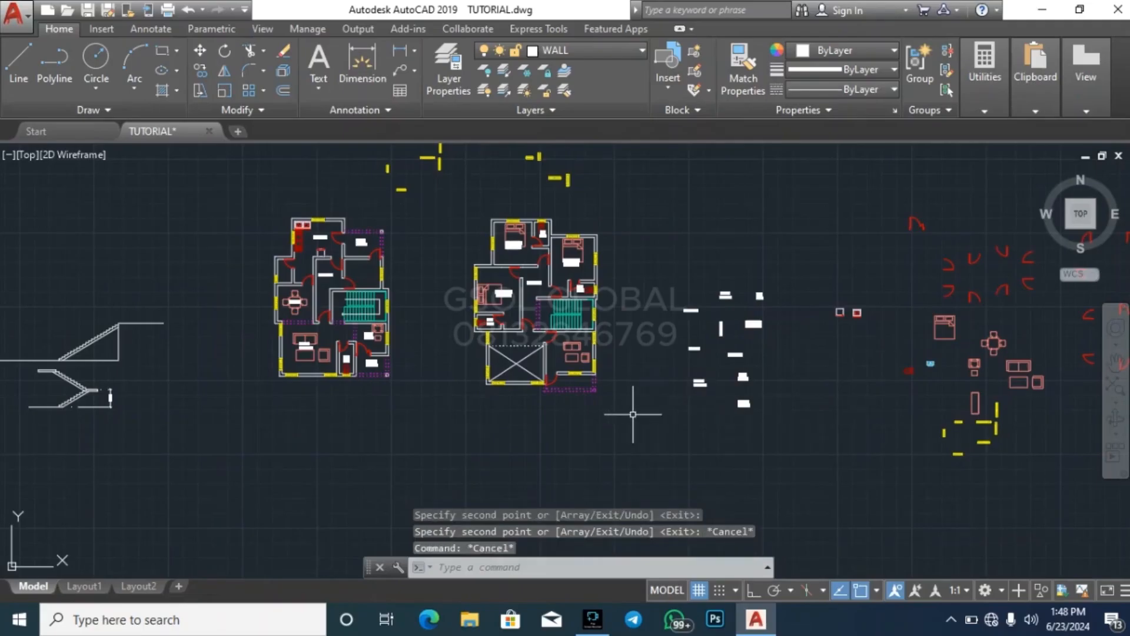
# Copy the left-hand plan's horizontal LOBBY label into the unnamed room between the rear porch and the stairs
pyautogui.scroll(4, 318, 219)
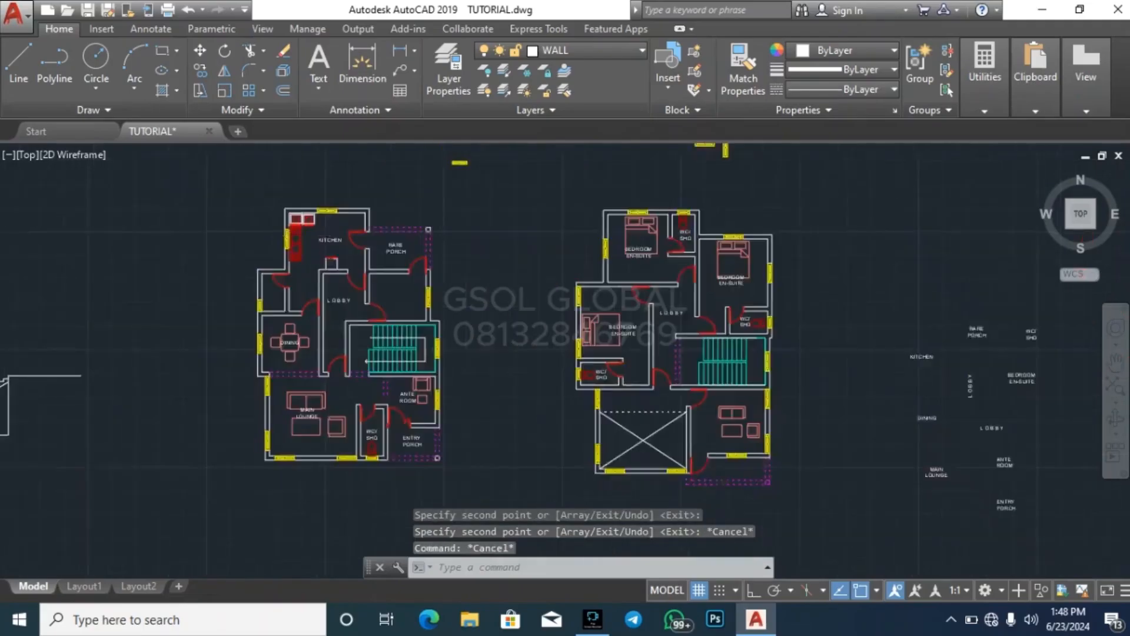
pyautogui.scroll(3, 385, 317)
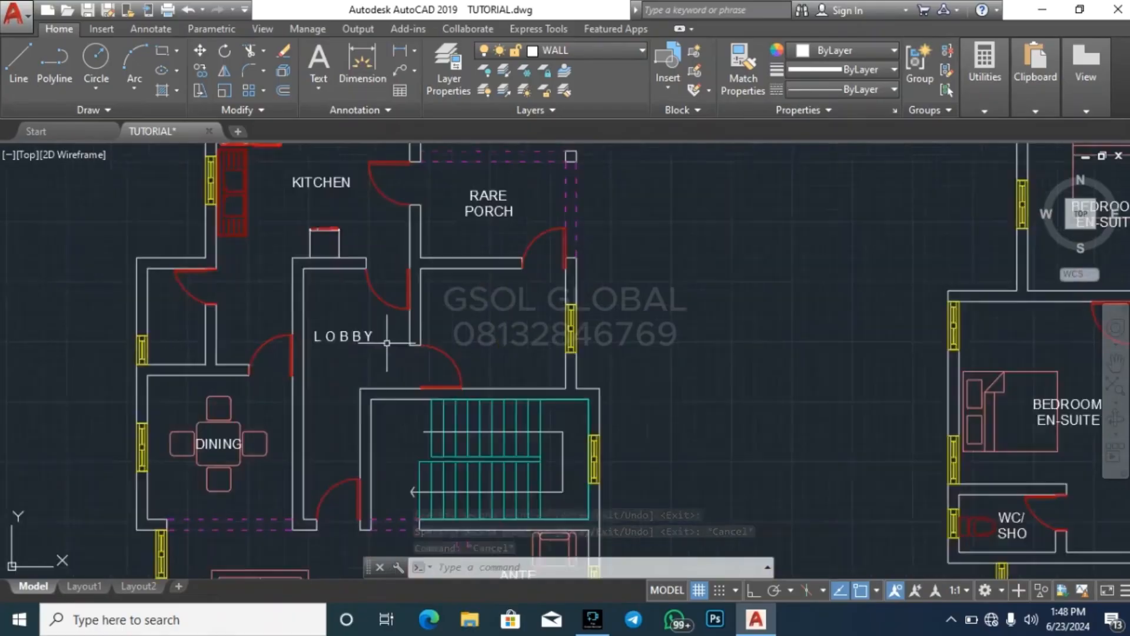
pyautogui.click(347, 354)
pyautogui.click(300, 312)
pyautogui.write('co')
pyautogui.press('Return')
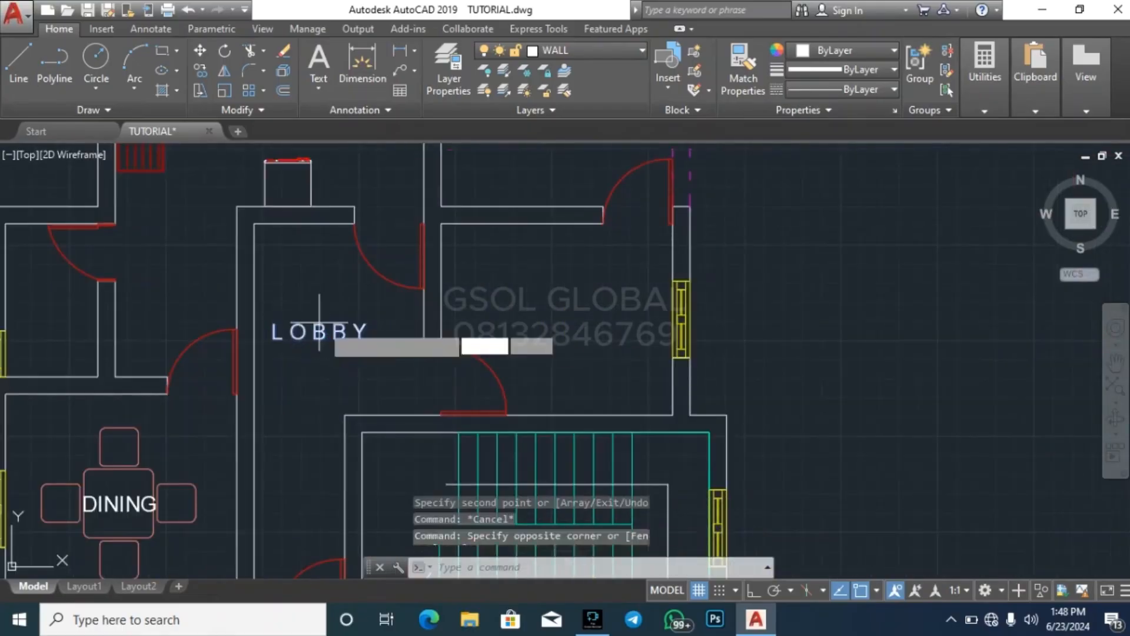
pyautogui.click(330, 326)
pyautogui.click(590, 310)
pyautogui.press('Escape')
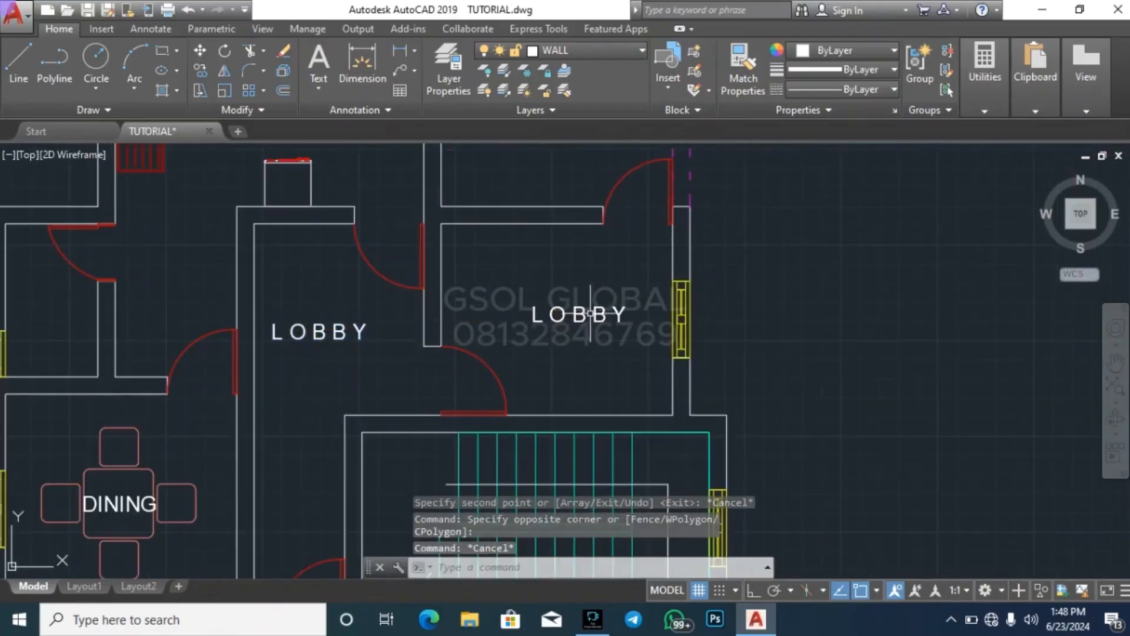
# Change the copied LOBBY text in the room above the left-hand plan's stairs to LAUNDRY
pyautogui.click(589, 317)
pyautogui.doubleClick(622, 317)
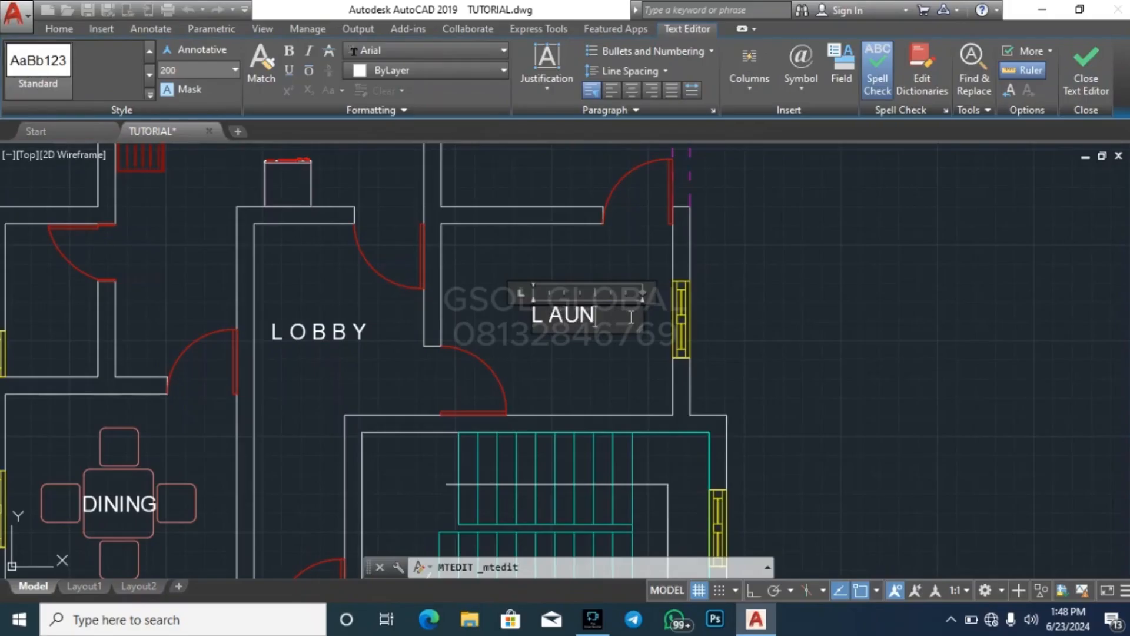
pyautogui.click(813, 297)
pyautogui.click(589, 304)
pyautogui.click(541, 305)
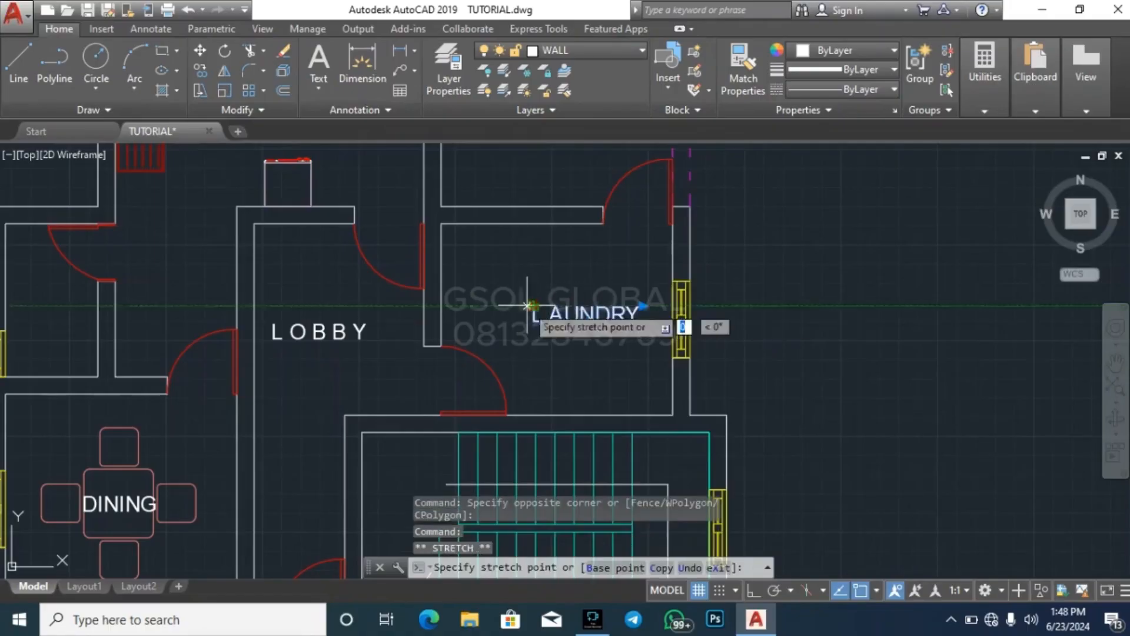
# Copy the LAUNDRY label into the small room above the left-hand plan's dining area
pyautogui.scroll(-5, 564, 348)
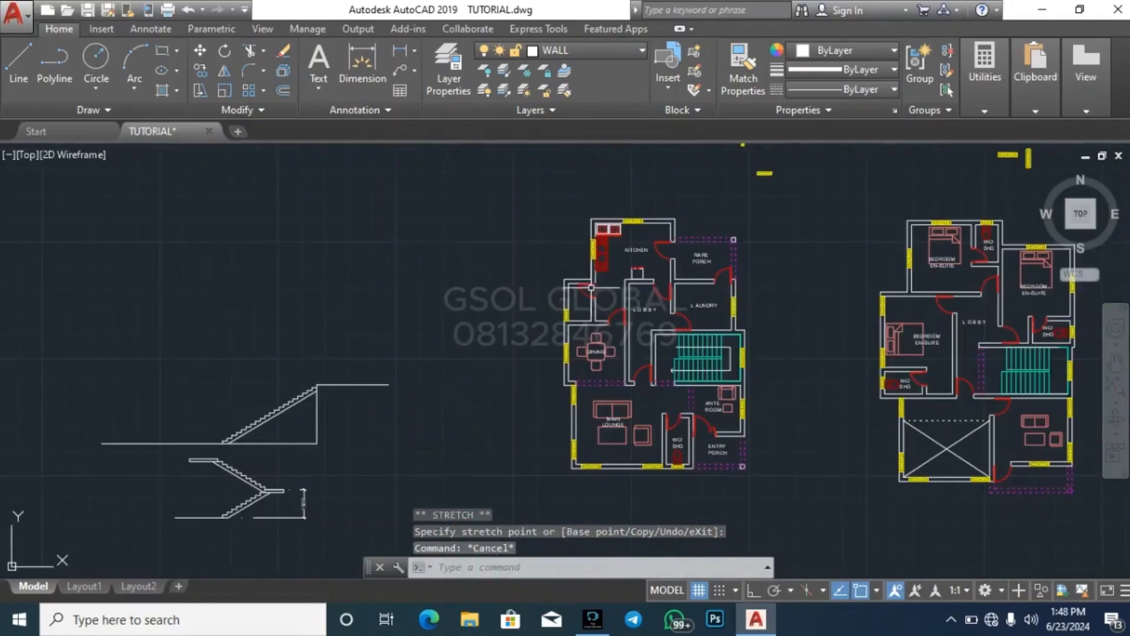
pyautogui.scroll(5, 564, 348)
pyautogui.scroll(-4, 564, 348)
pyautogui.scroll(4, 564, 349)
pyautogui.moveTo(564, 348); pyautogui.dragTo(560, 313)
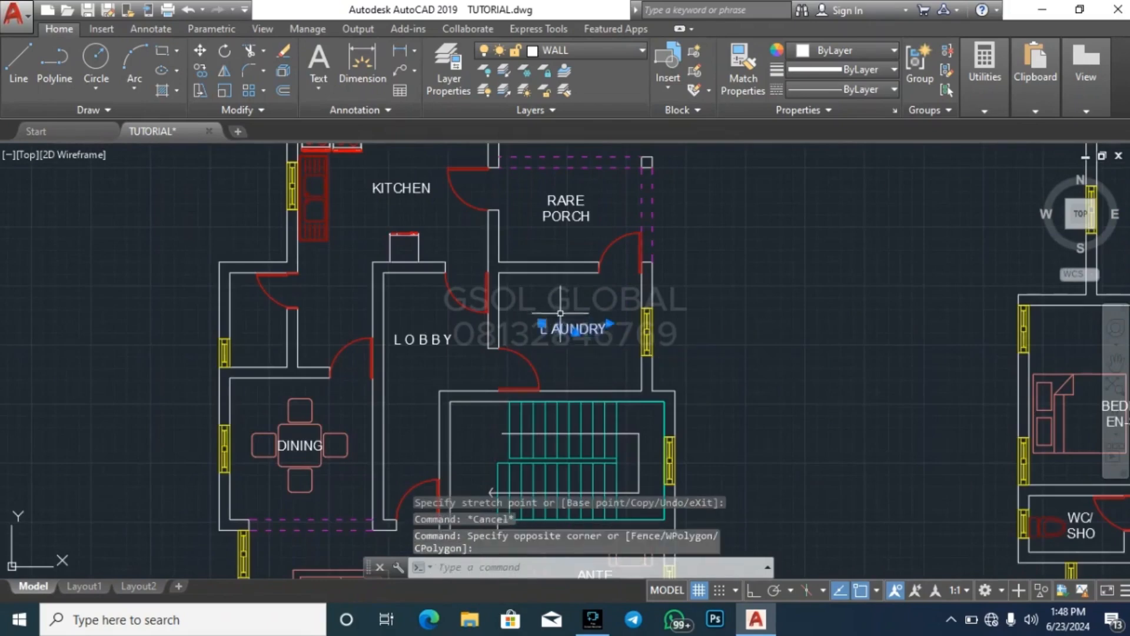
pyautogui.write('co')
pyautogui.press('Return')
pyautogui.click(542, 324)
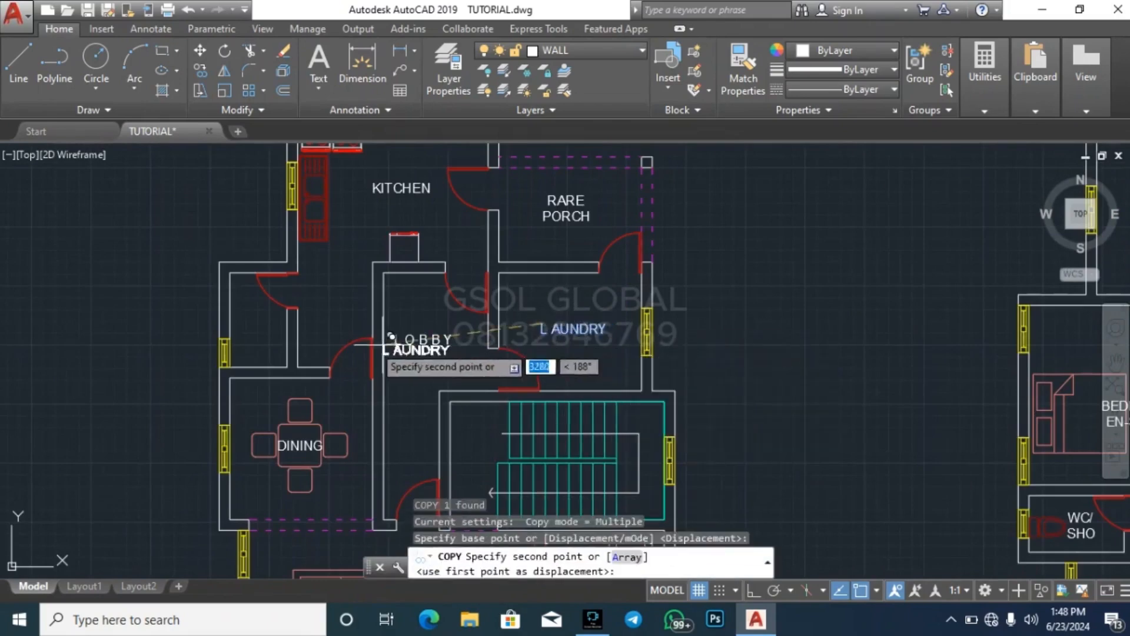
pyautogui.scroll(5, 238, 317)
pyautogui.click(167, 330)
pyautogui.press('Escape')
# Replace the text of the label copied into the small room above the dining area with STORE
pyautogui.doubleClick(281, 370)
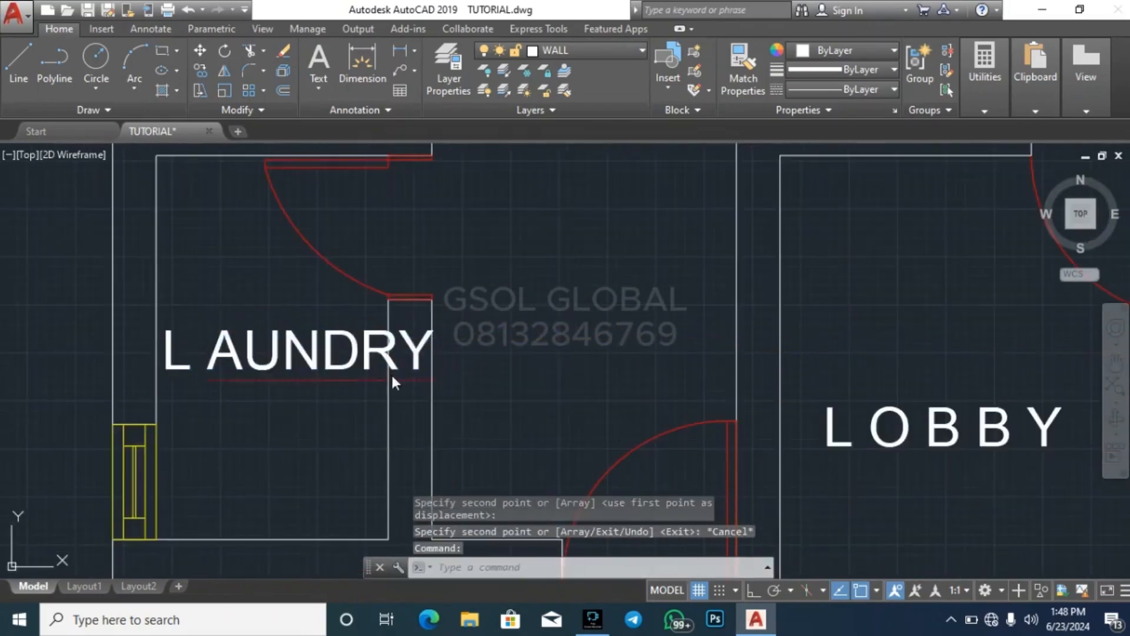
pyautogui.moveTo(434, 356); pyautogui.dragTo(145, 330)
pyautogui.write('S')
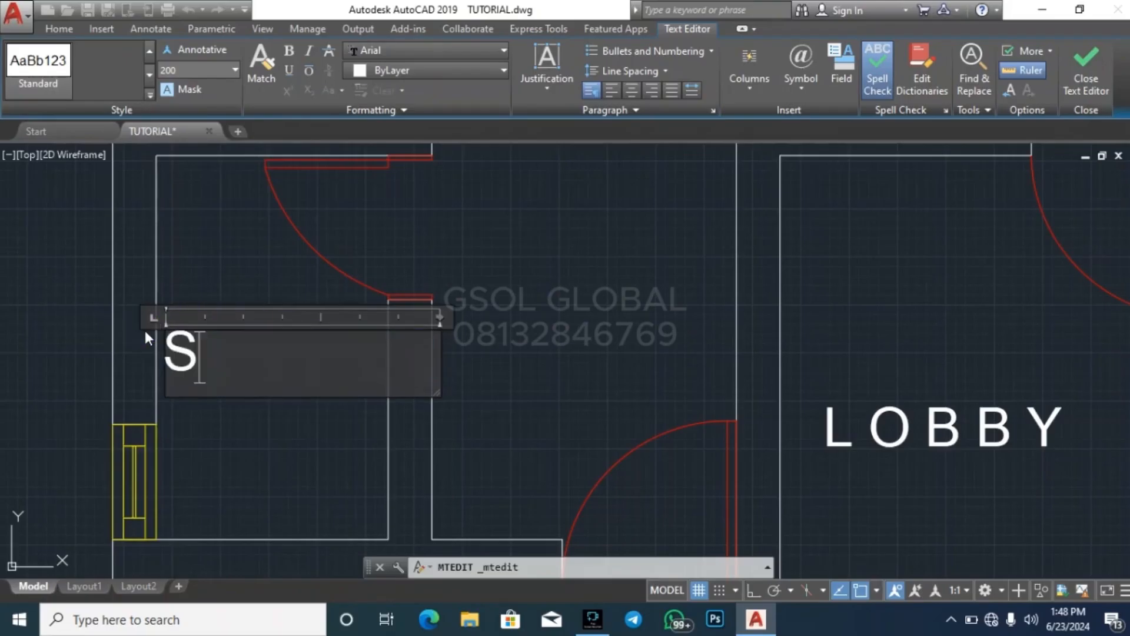
pyautogui.write('TORE')
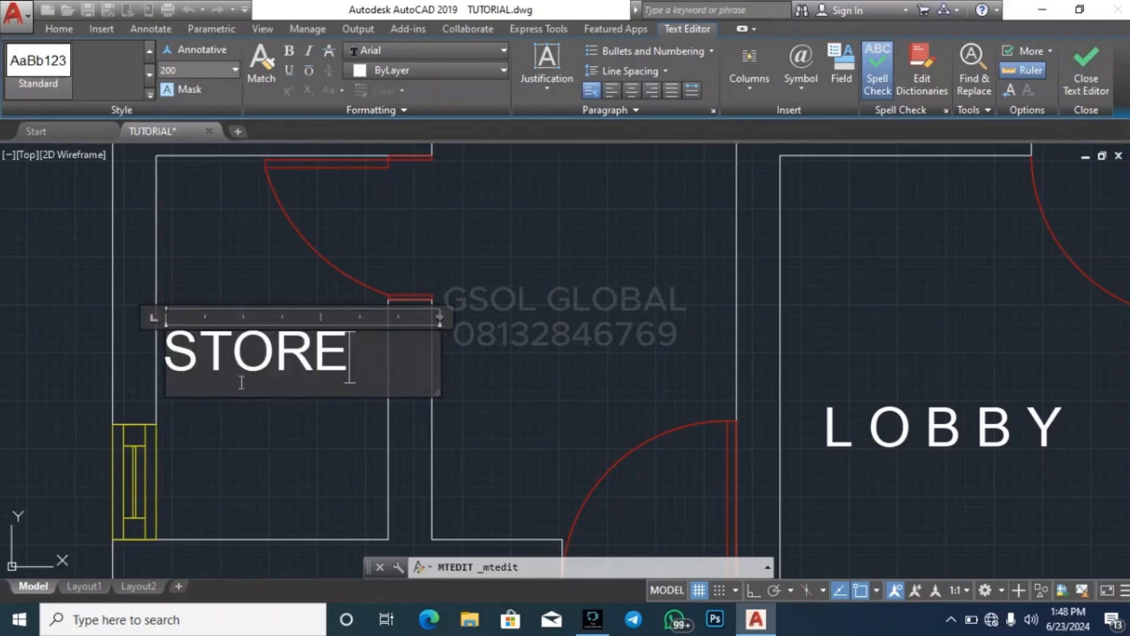
pyautogui.press('Escape')
# Move the STORE label slightly to the right to centre it between the room's walls
pyautogui.click(341, 382)
pyautogui.click(311, 364)
pyautogui.write('M')
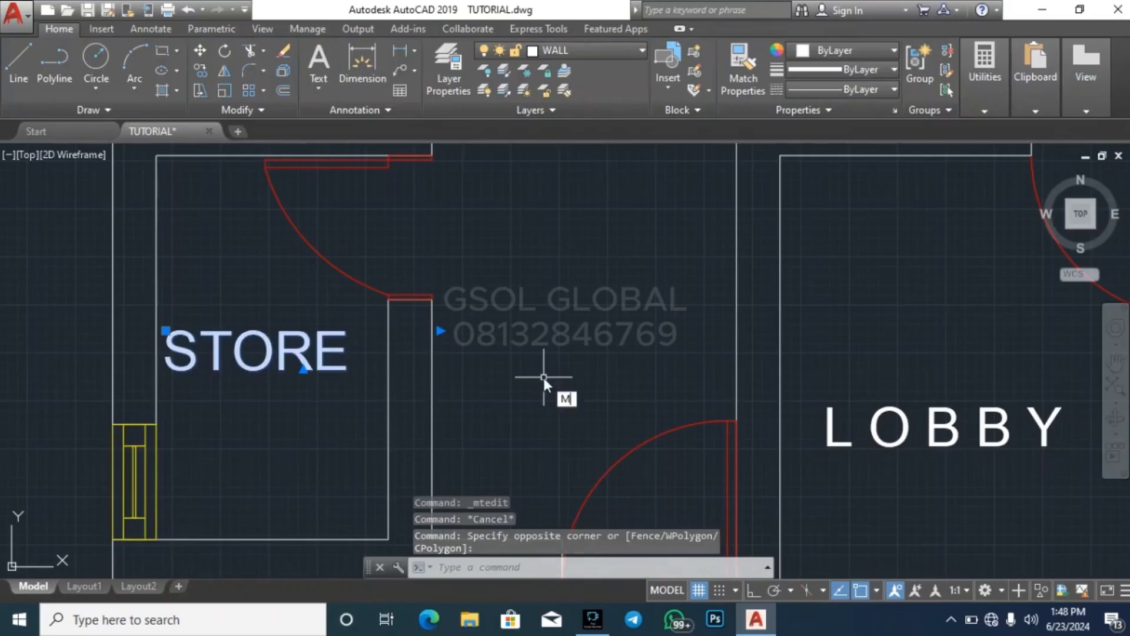
pyautogui.press('Return')
pyautogui.click(531, 378)
pyautogui.click(554, 379)
pyautogui.press('Escape')
pyautogui.scroll(-6, 286, 310)
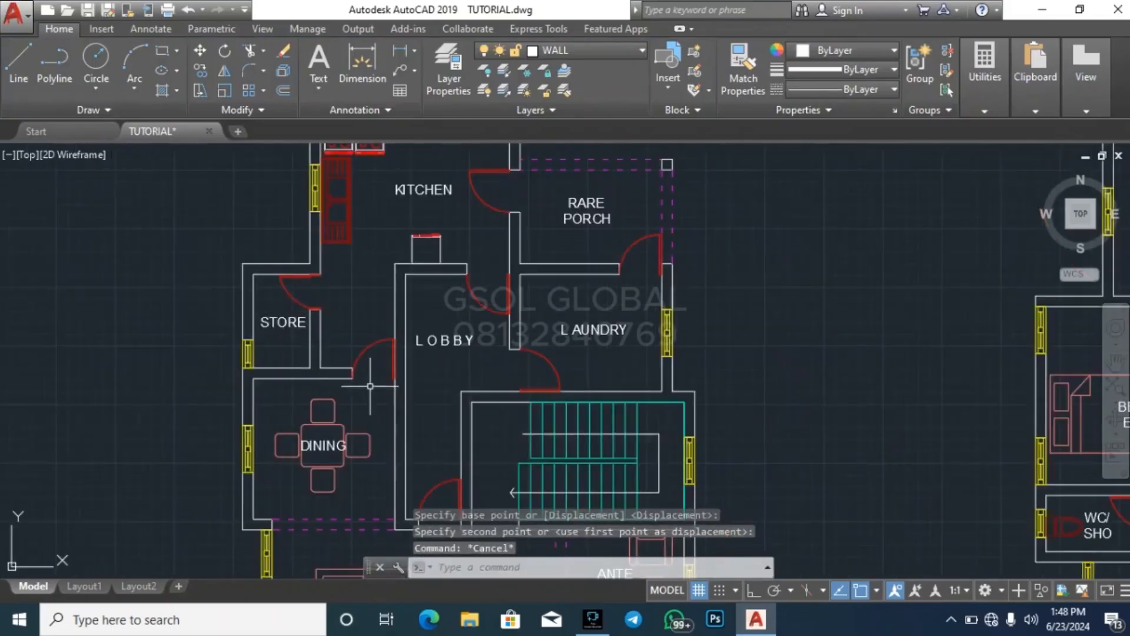
# Copy the LAUNDRY label onto the middle of the left-hand plan's staircase
pyautogui.scroll(-4, 448, 285)
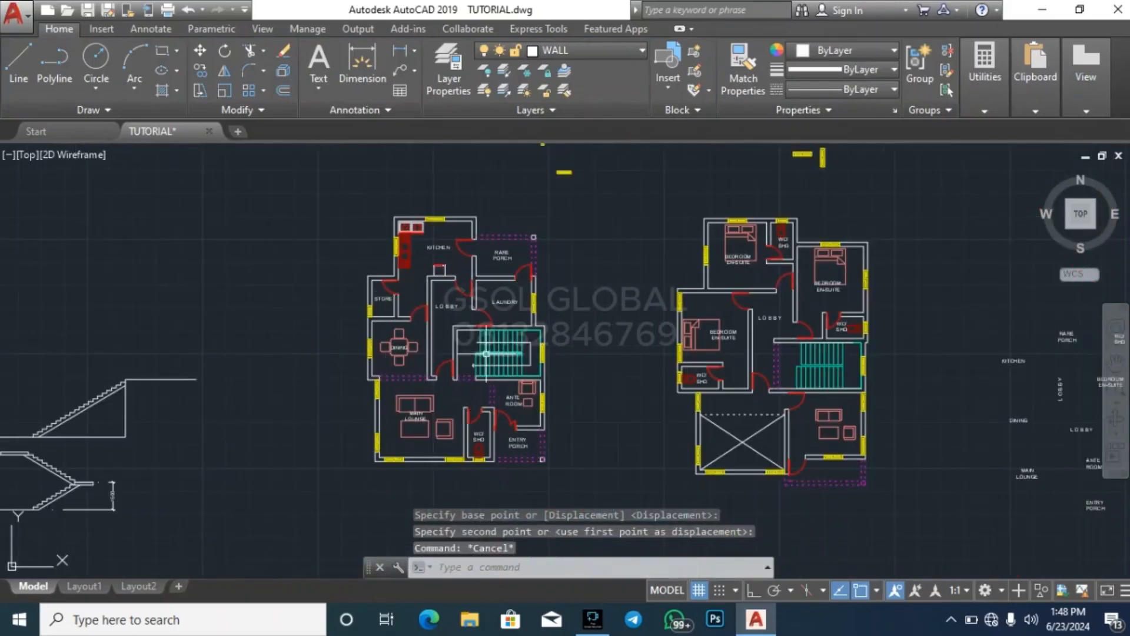
pyautogui.scroll(4, 499, 301)
pyautogui.click(498, 301)
pyautogui.write('CO')
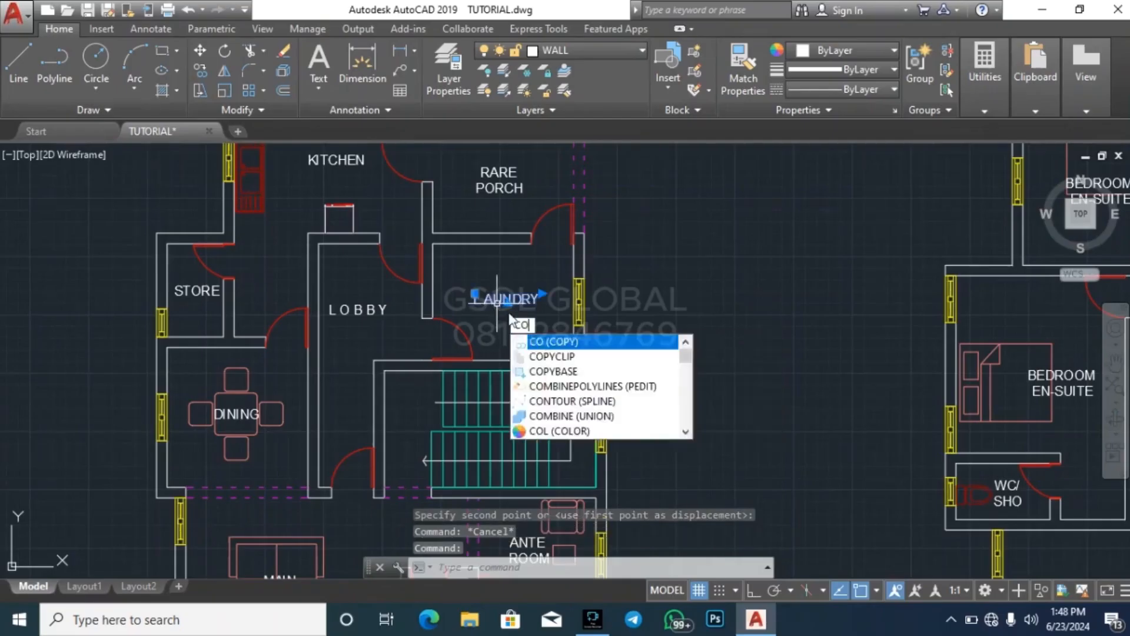
pyautogui.press('Return')
pyautogui.click(541, 299)
pyautogui.scroll(3, 526, 449)
pyautogui.click(537, 412)
pyautogui.press('Escape')
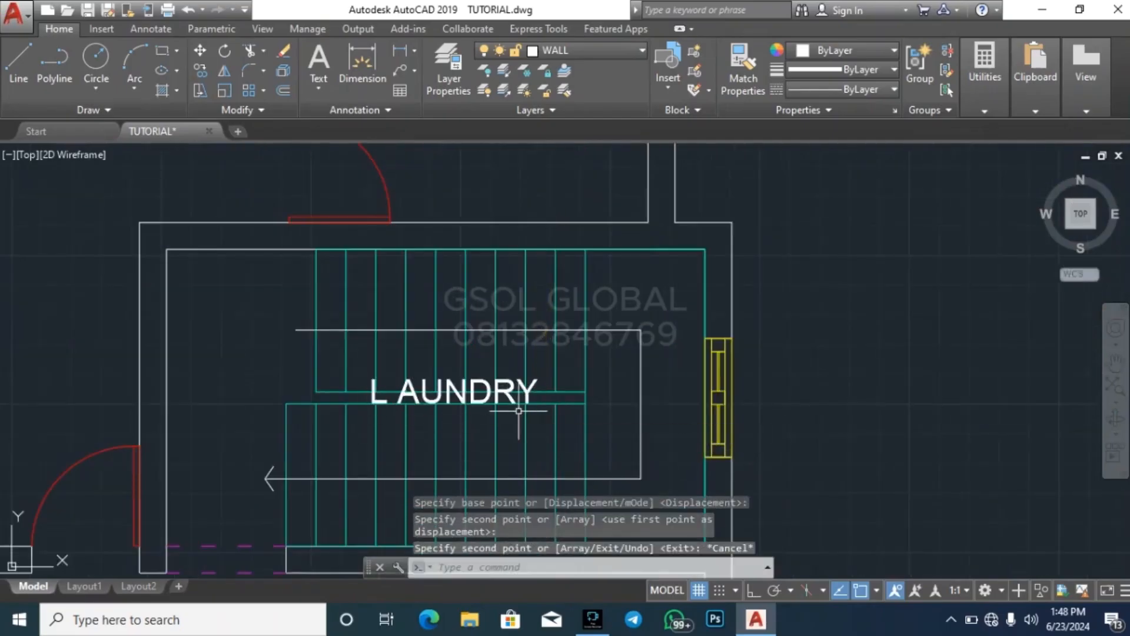
# Replace the text of the label on the left-hand plan's staircase with STAIR WELL on two lines
pyautogui.doubleClick(534, 401)
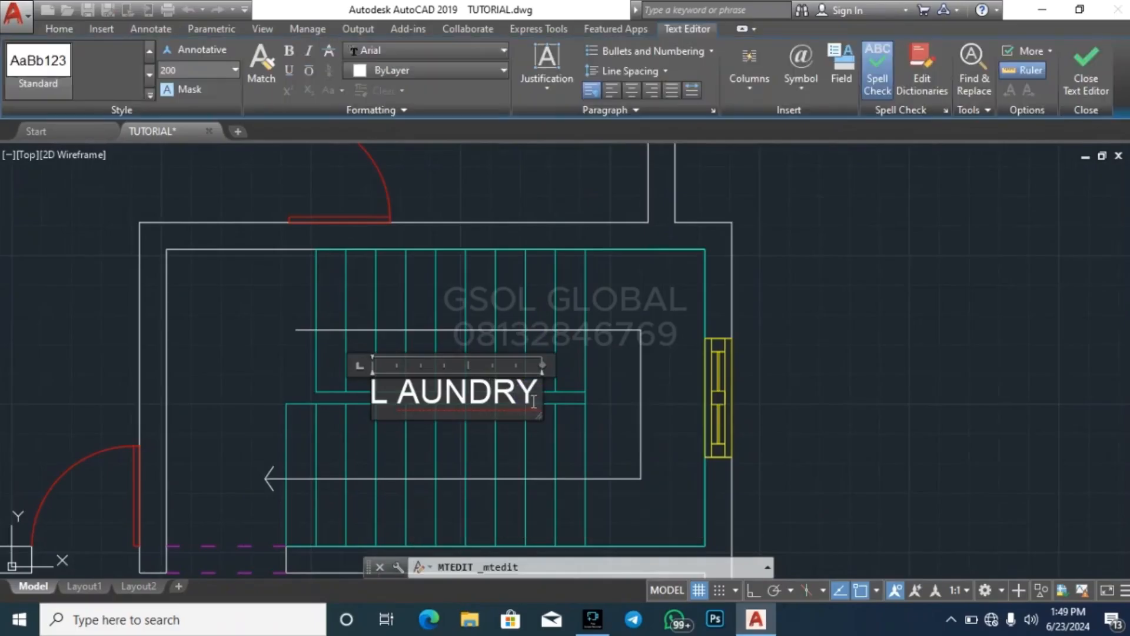
pyautogui.press('BackSpace')
pyautogui.press('BackSpace')
pyautogui.press('BackSpace')
pyautogui.press('BackSpace')
pyautogui.press('BackSpace')
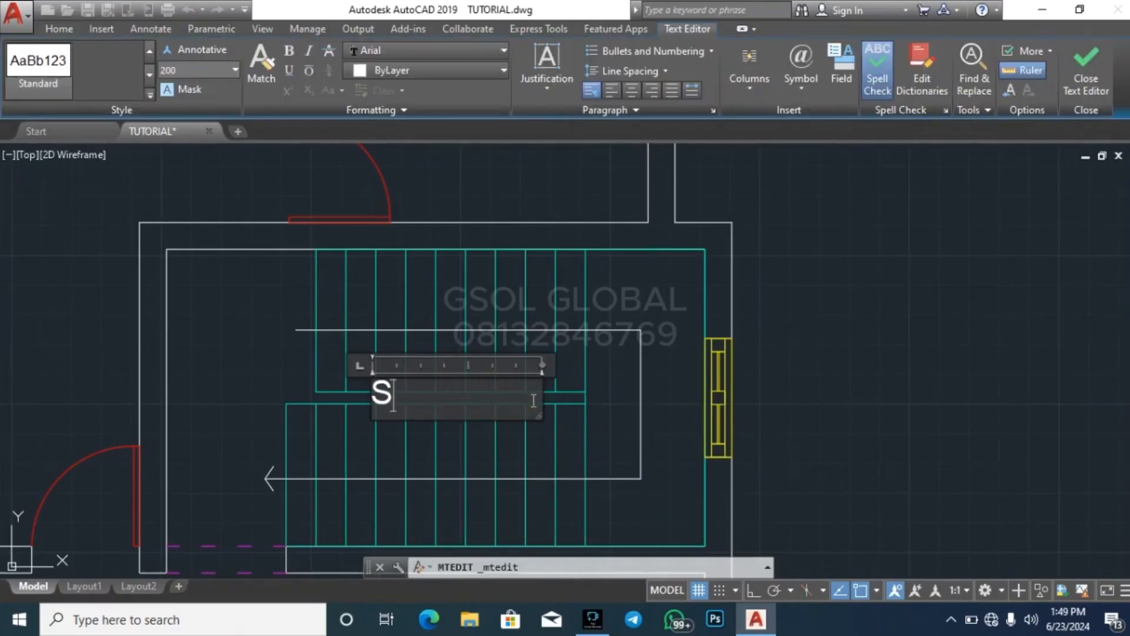
pyautogui.write('STAIR')
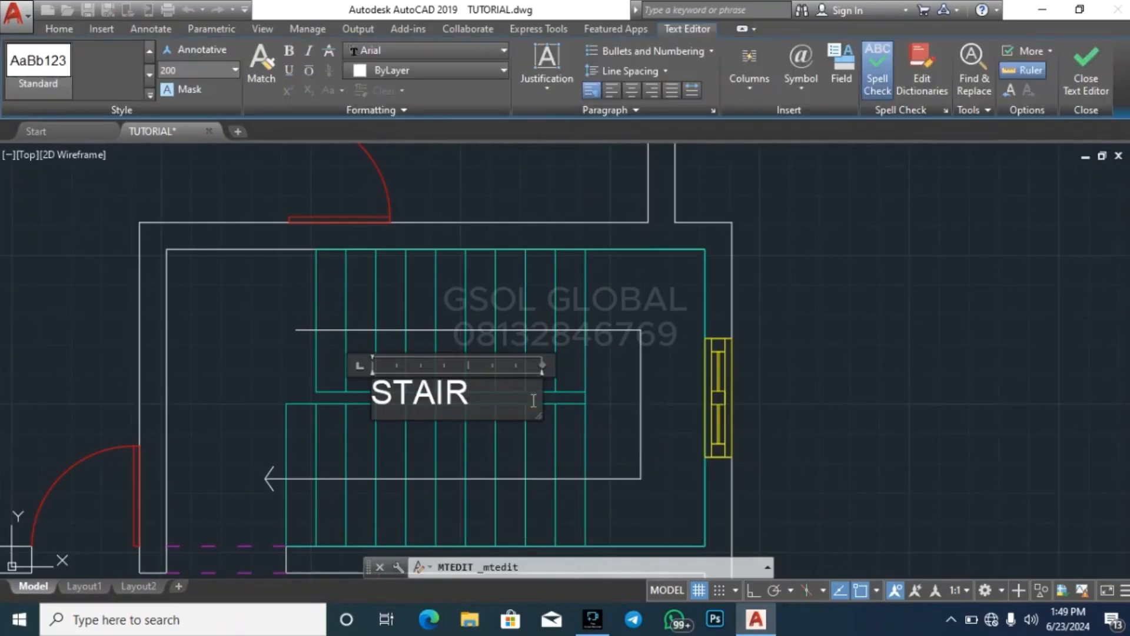
pyautogui.press('Return')
pyautogui.write('WELL')
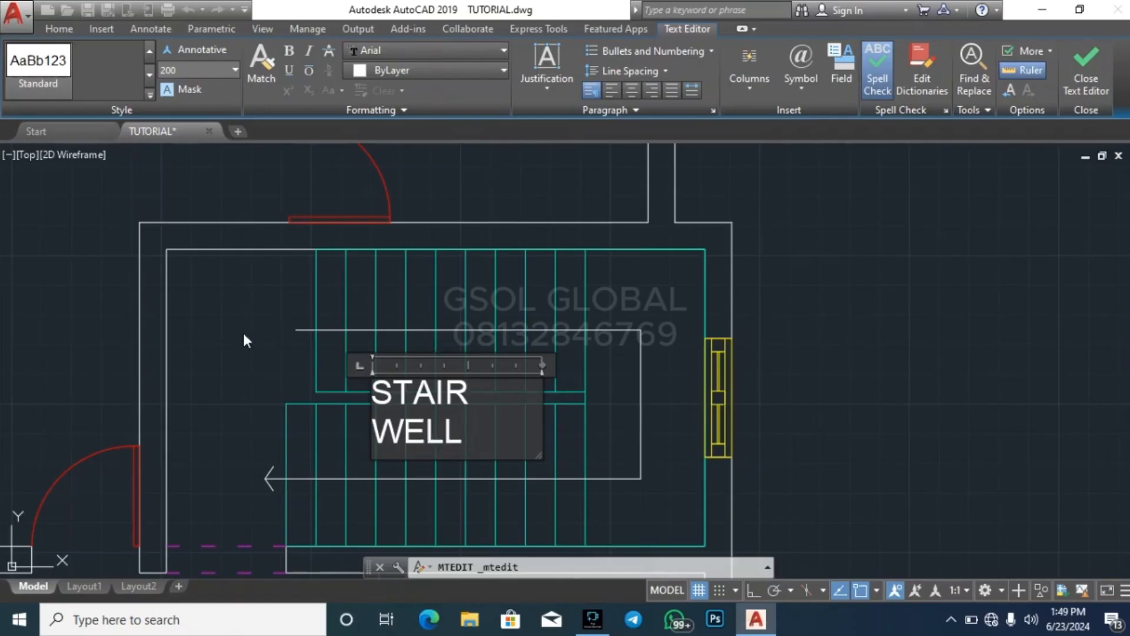
pyautogui.press('Escape')
pyautogui.scroll(-5, 353, 339)
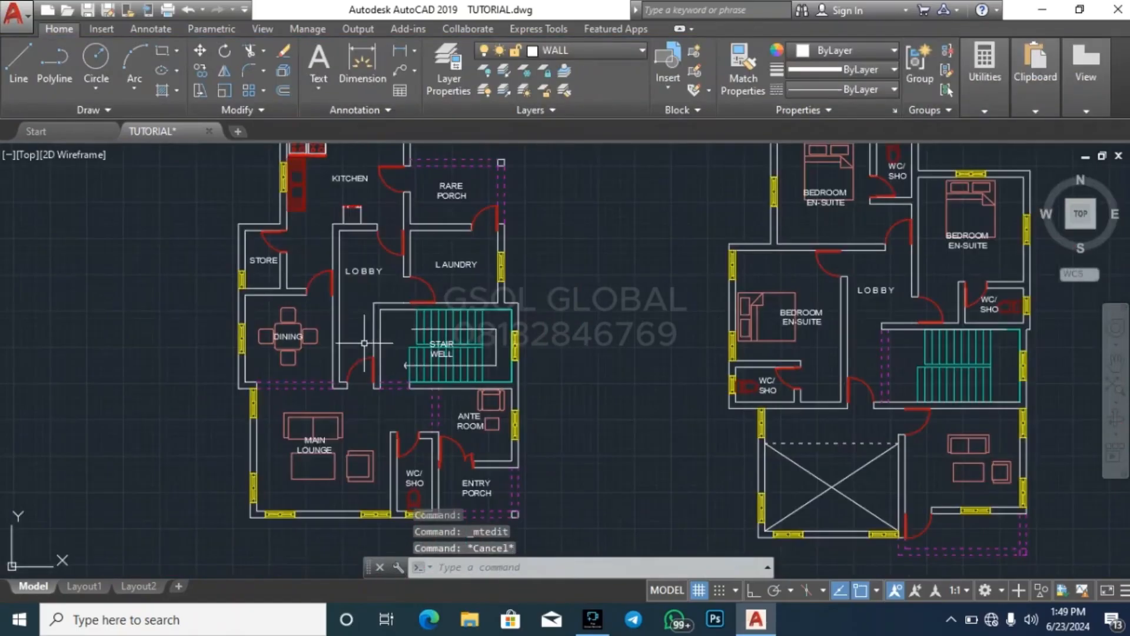
pyautogui.scroll(-2, 303, 442)
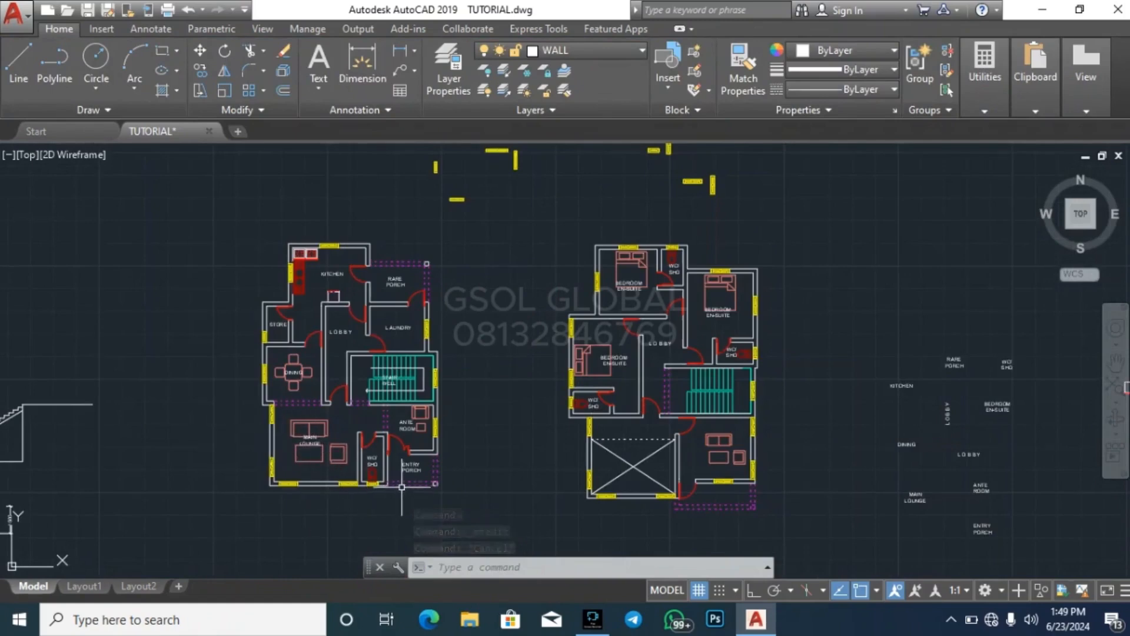
pyautogui.press('Escape')
pyautogui.press('Escape')
pyautogui.press('Escape')
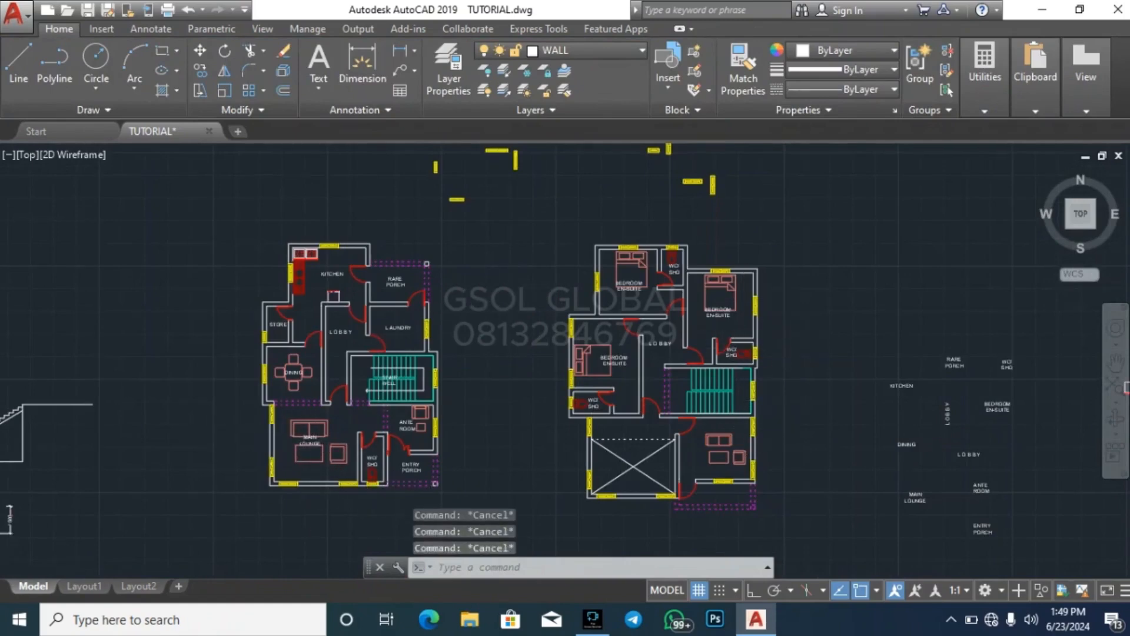
# Copy the STAIR WELL label from the left-hand plan onto the right-hand plan's staircase
pyautogui.scroll(4, 791, 341)
pyautogui.scroll(-4, 642, 323)
pyautogui.scroll(8, 419, 301)
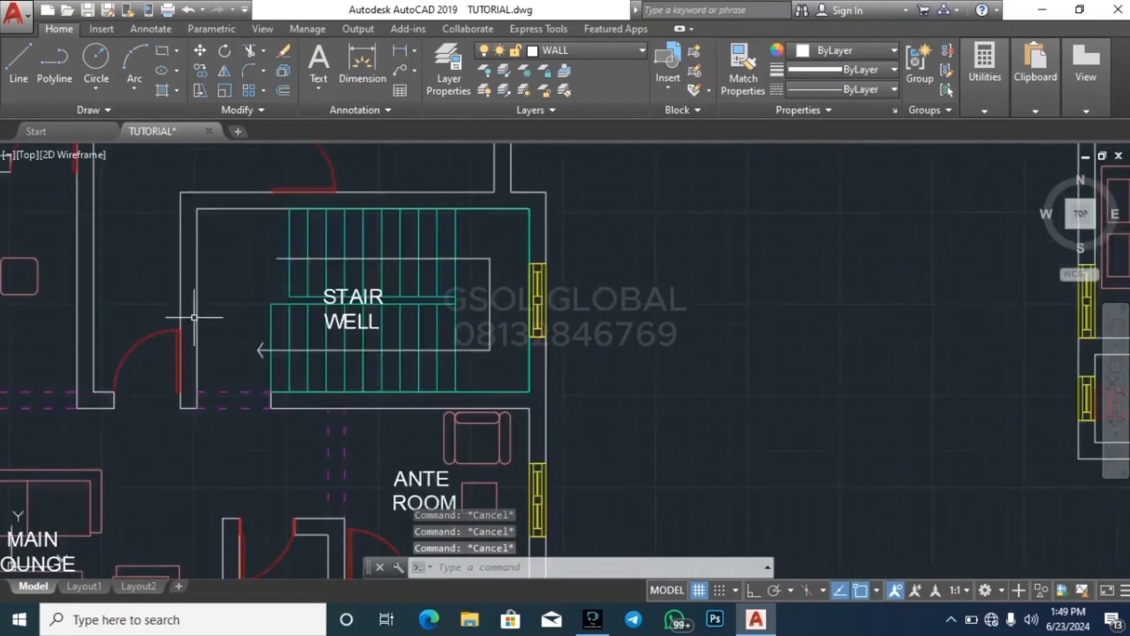
pyautogui.click(409, 282)
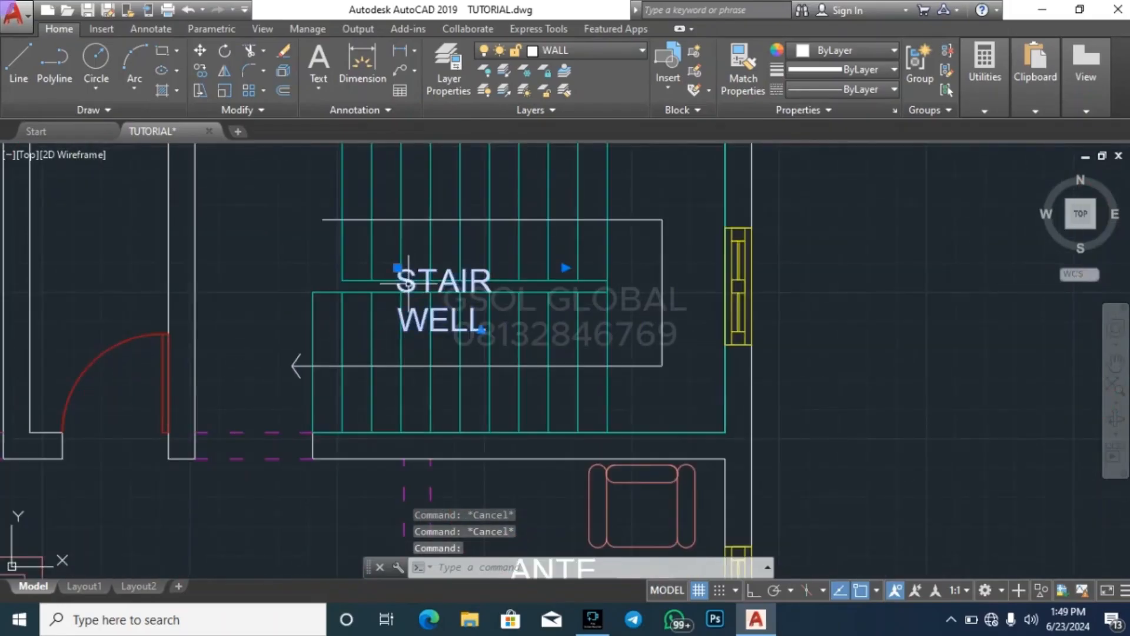
pyautogui.press('Return')
pyautogui.click(440, 293)
pyautogui.scroll(-7, 274, 207)
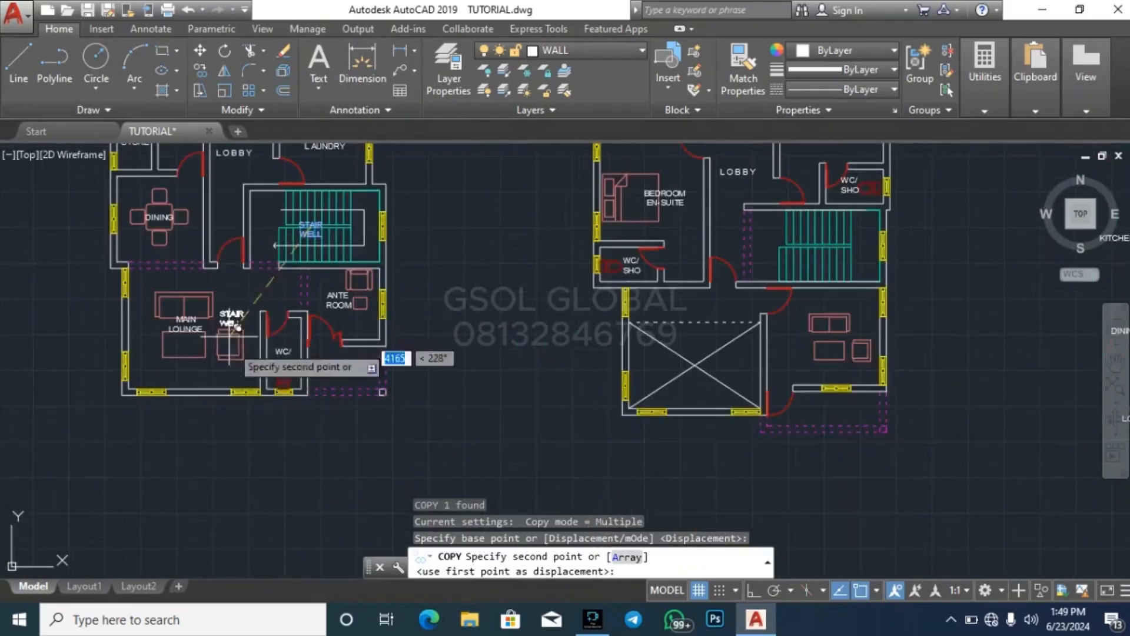
pyautogui.scroll(5, 802, 253)
pyautogui.click(823, 233)
pyautogui.press('Escape')
# Copy the MAIN LOUNGE label into the right-hand plan's open area marked with crossed diagonals
pyautogui.scroll(-5, 589, 365)
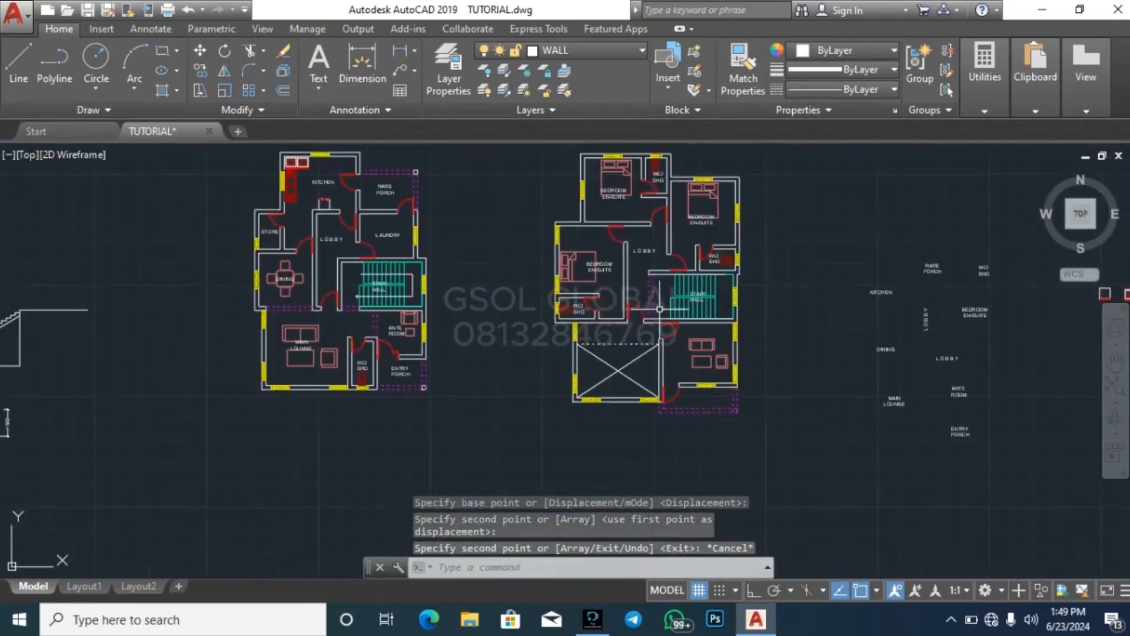
pyautogui.scroll(5, 285, 341)
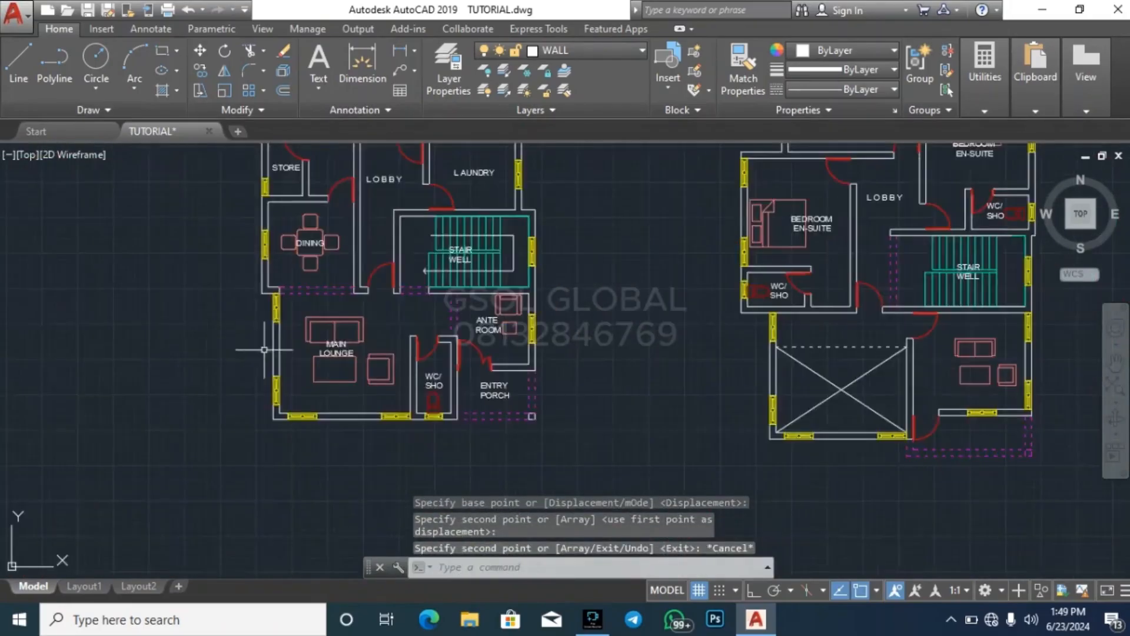
pyautogui.click(358, 338)
pyautogui.write('co')
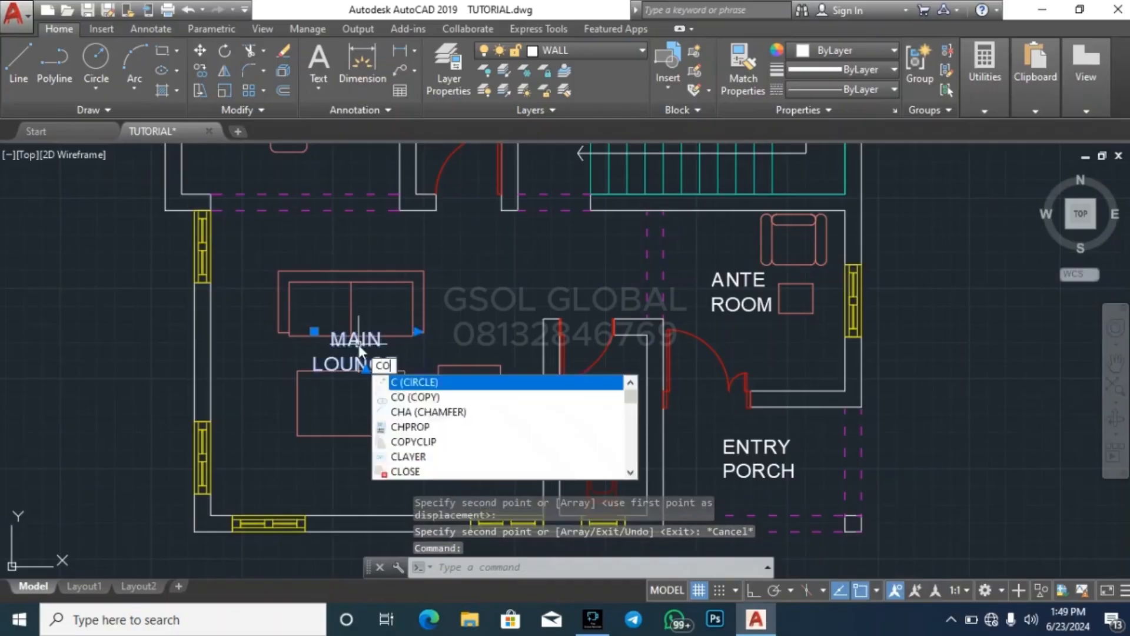
pyautogui.press('Return')
pyautogui.click(358, 342)
pyautogui.scroll(-5, 504, 398)
pyautogui.scroll(5, 369, 353)
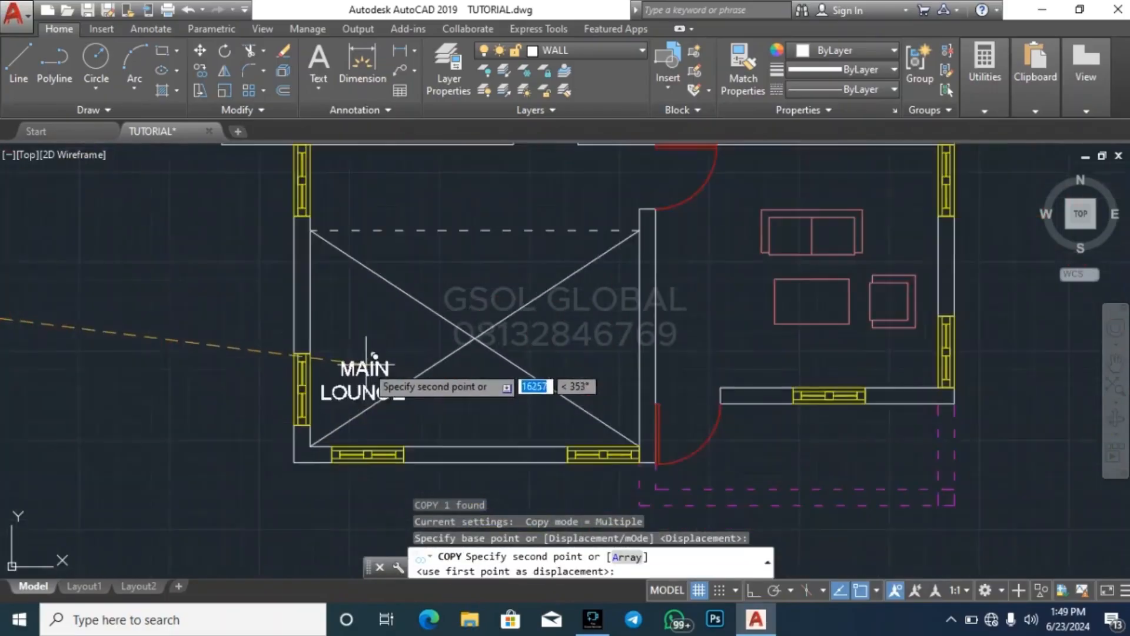
pyautogui.click(487, 311)
pyautogui.press('Escape')
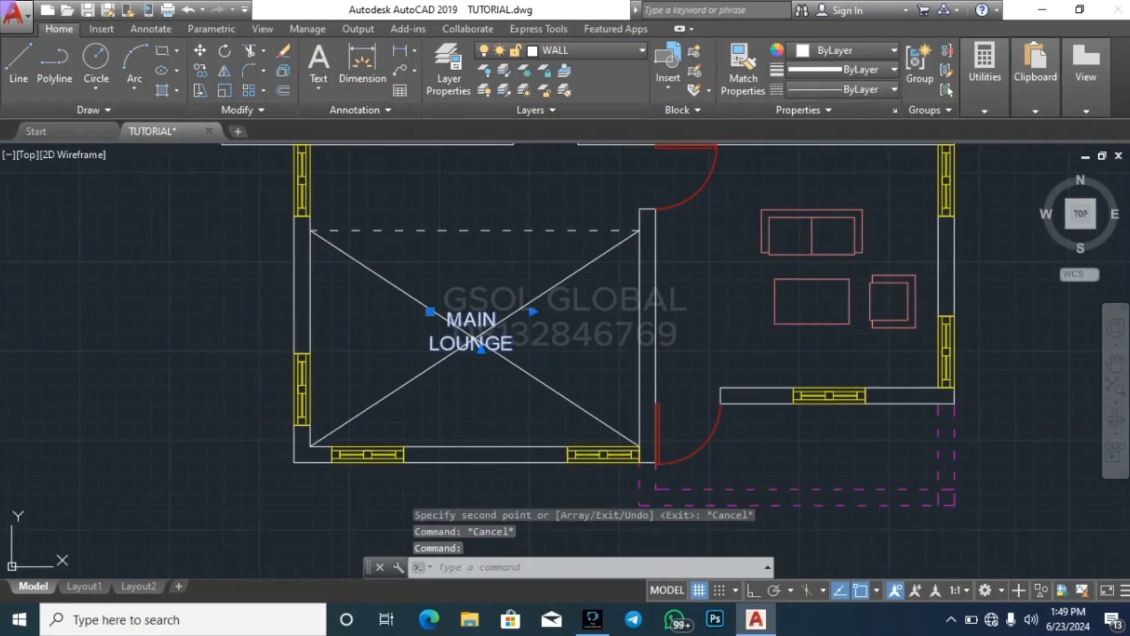
# Replace the copied MAIN LOUNGE text in the crossed-out area with VOID
pyautogui.doubleClick(492, 343)
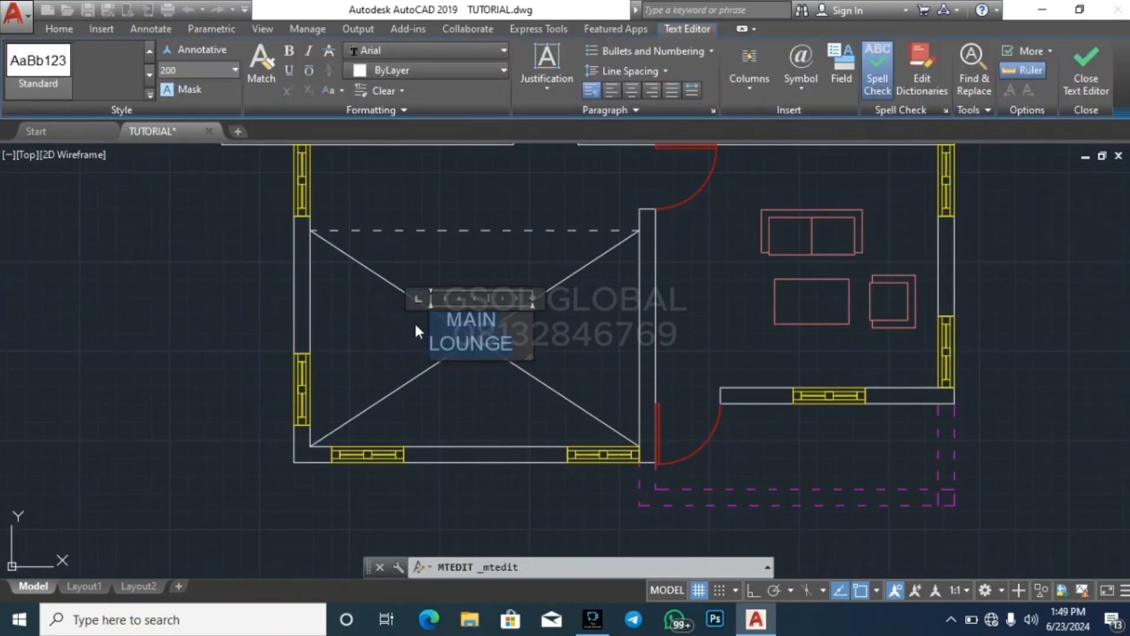
pyautogui.write('VOID')
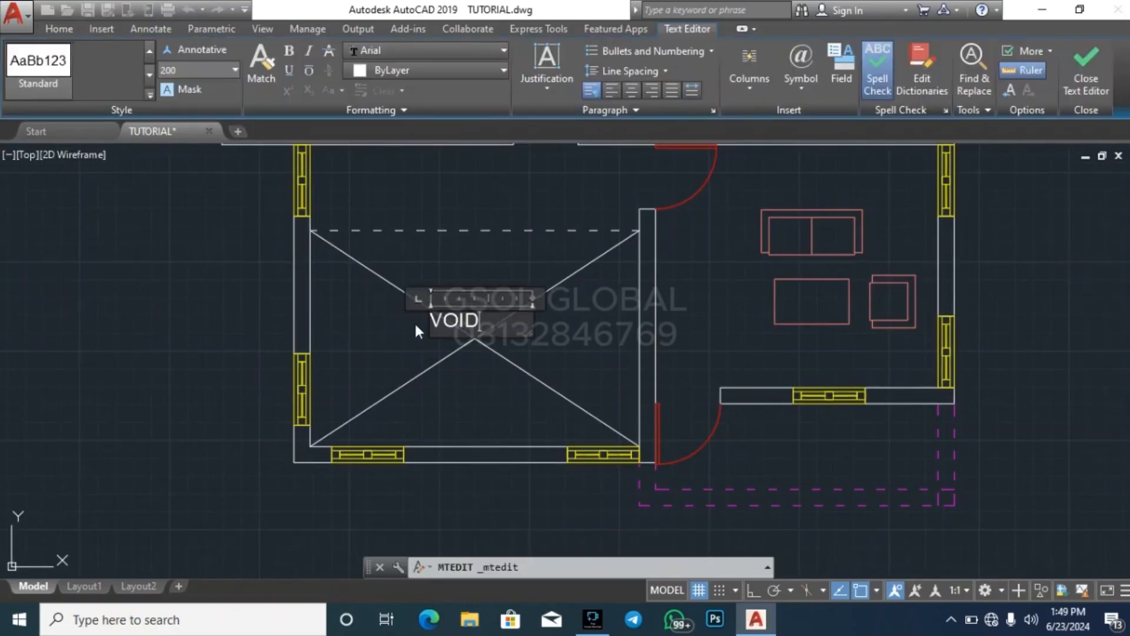
pyautogui.click(549, 362)
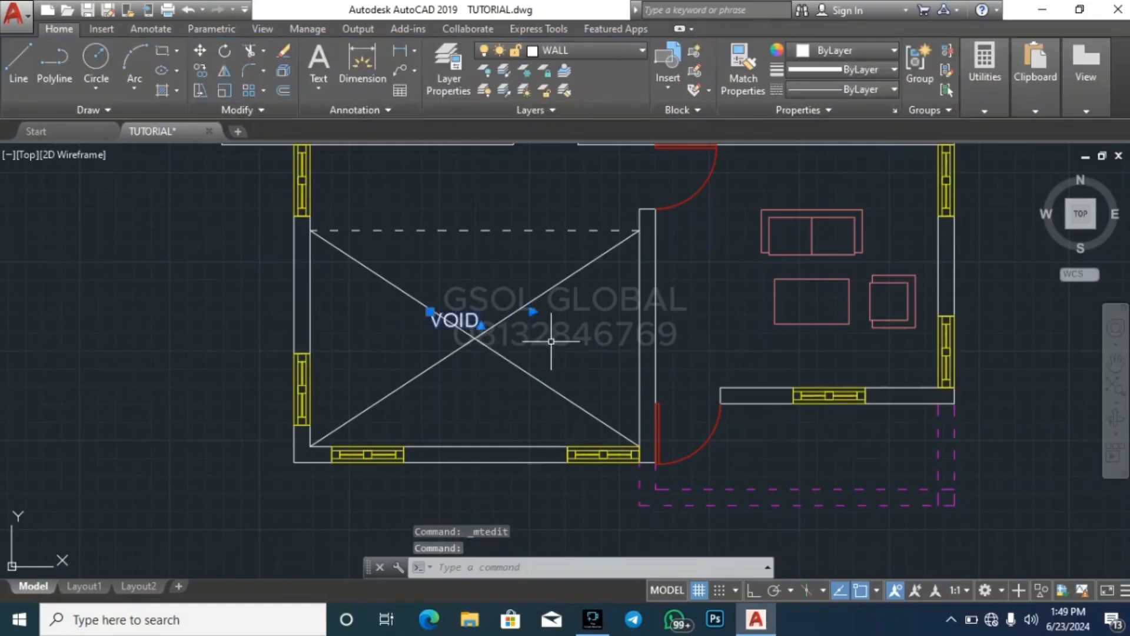
# Move the VOID label onto the crossing point of the two diagonals
pyautogui.press('Return')
pyautogui.click(556, 345)
pyautogui.click(576, 363)
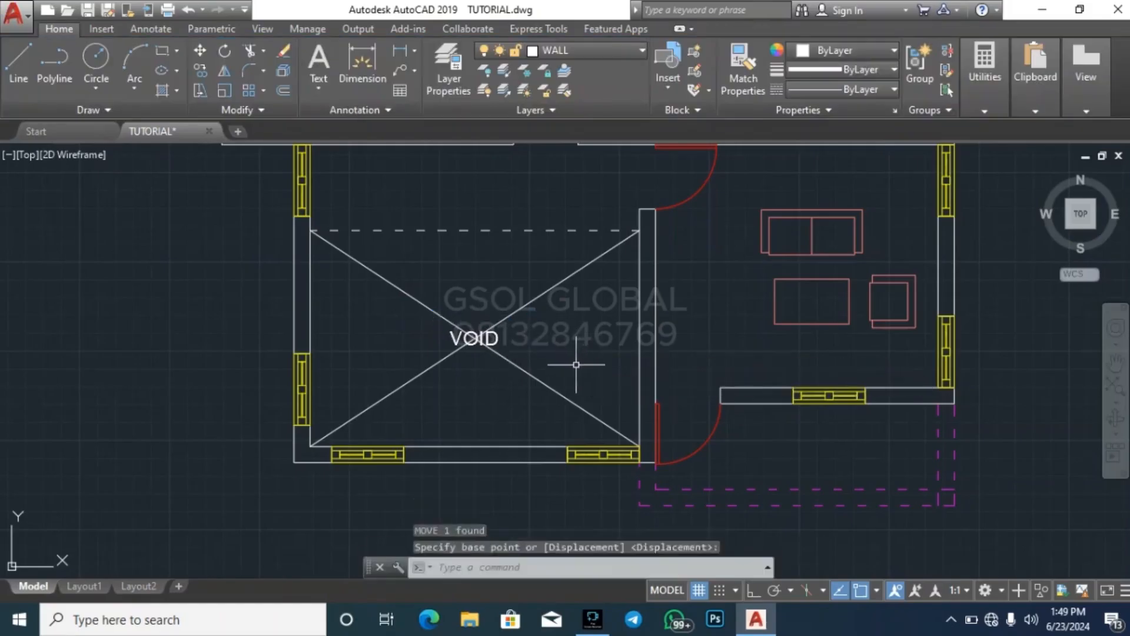
pyautogui.press('Escape')
pyautogui.press('Escape')
# Copy the LOBBY label into the right-hand plan's passage between the dashed edge of the void and the wall above it
pyautogui.scroll(-2, 453, 425)
pyautogui.scroll(-5, 665, 457)
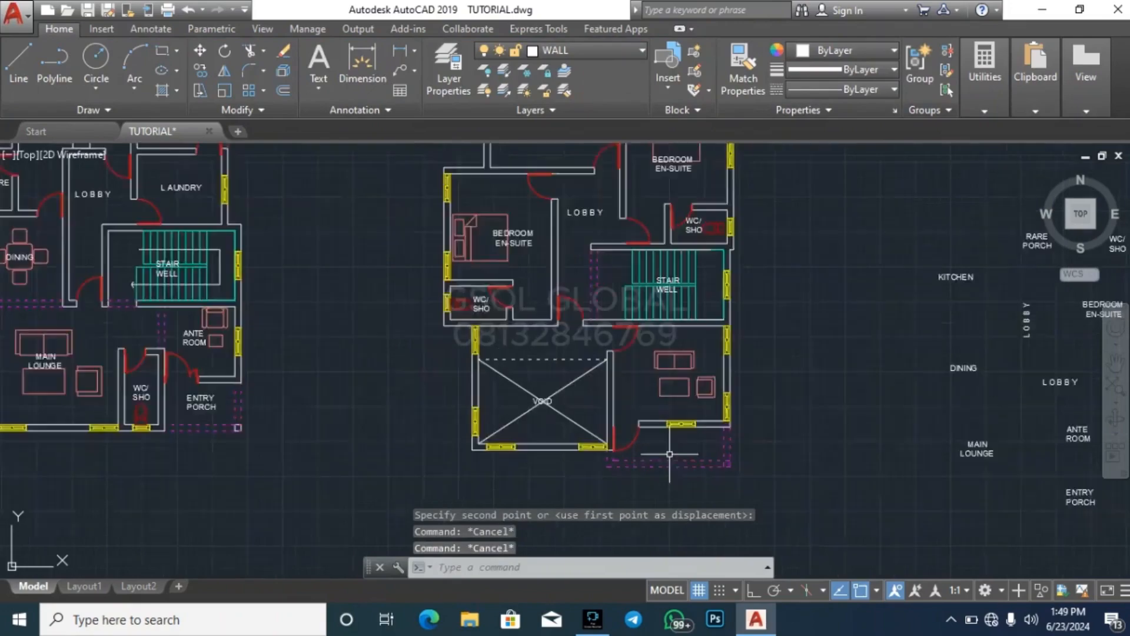
pyautogui.scroll(5, 601, 368)
pyautogui.click(555, 360)
pyautogui.write('C')
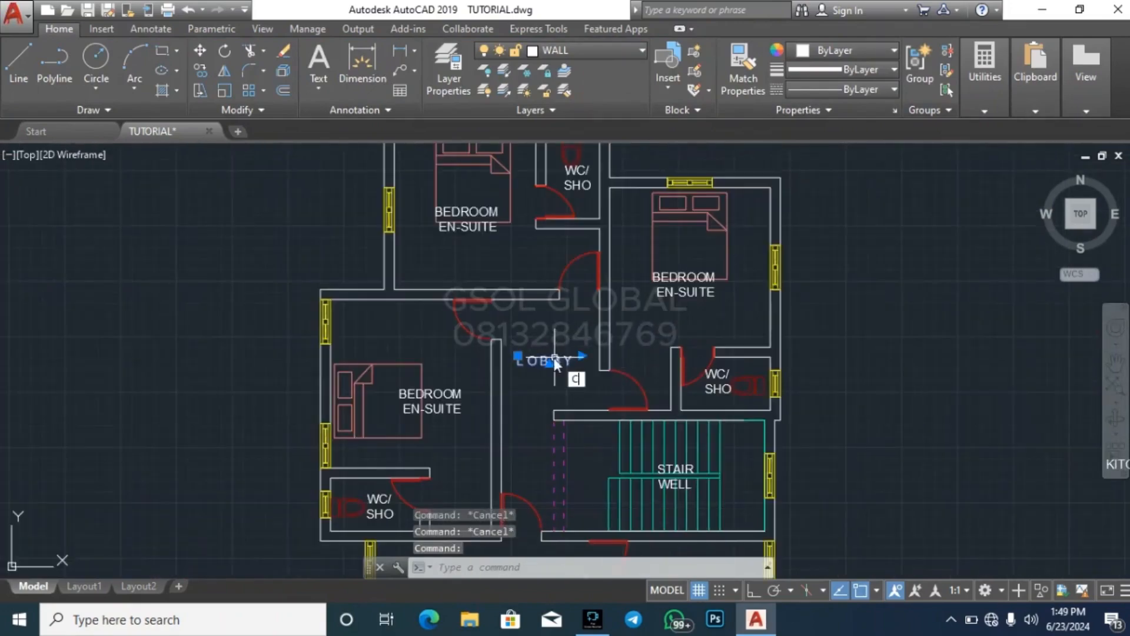
pyautogui.write('O')
pyautogui.press('Return')
pyautogui.click(581, 364)
pyautogui.scroll(-4, 671, 309)
pyautogui.scroll(6, 614, 422)
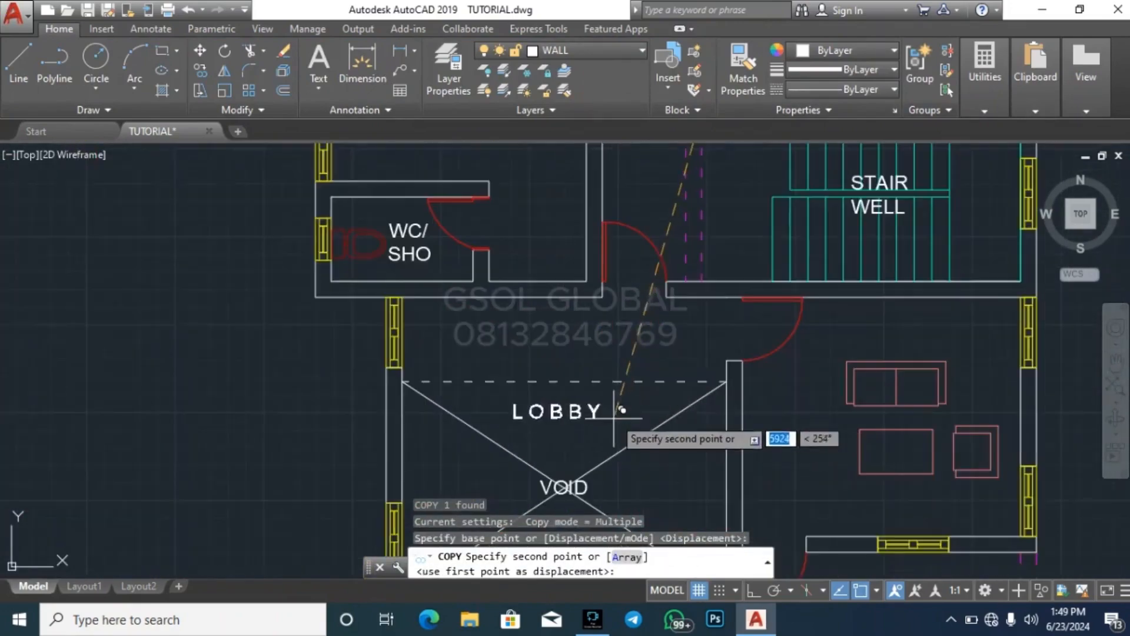
pyautogui.click(625, 337)
pyautogui.press('Escape')
# Copy the ENTRY PORCH label from the left-hand plan into the right-hand plan's dashed porch area
pyautogui.scroll(-3, 537, 360)
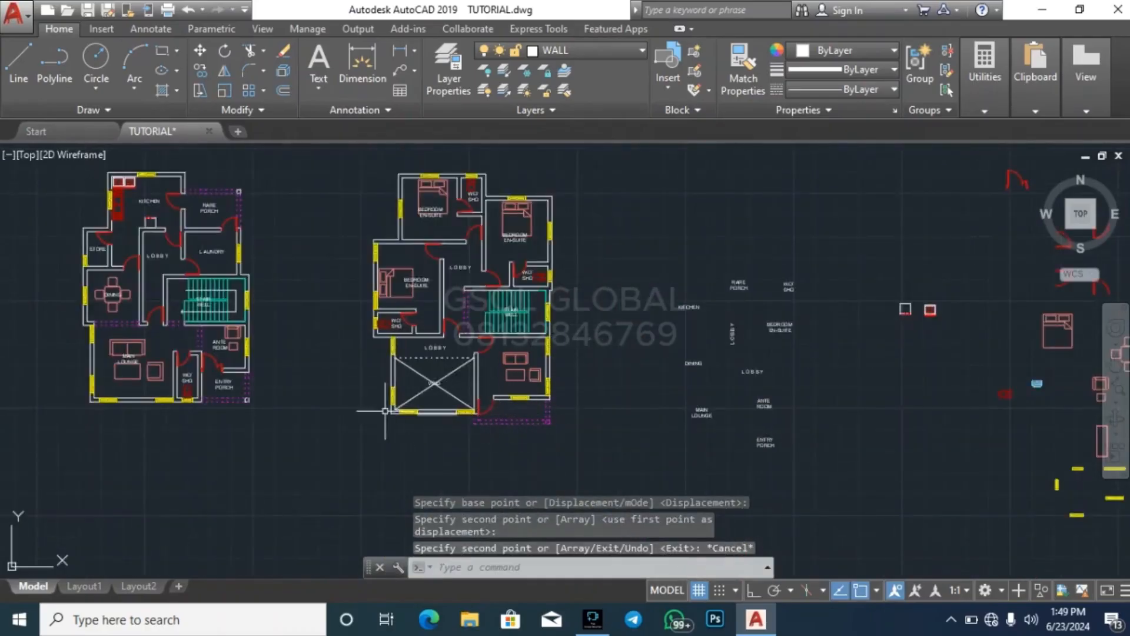
pyautogui.scroll(5, 202, 385)
pyautogui.click(273, 393)
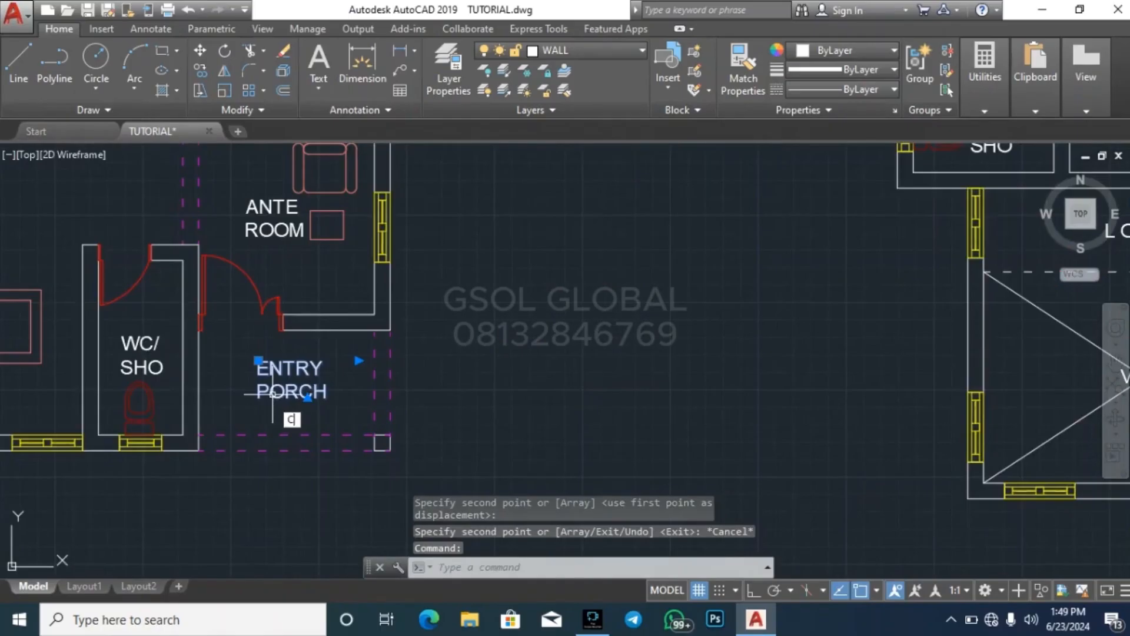
pyautogui.press('space')
pyautogui.click(258, 360)
pyautogui.scroll(-7, 162, 405)
pyautogui.scroll(5, 471, 413)
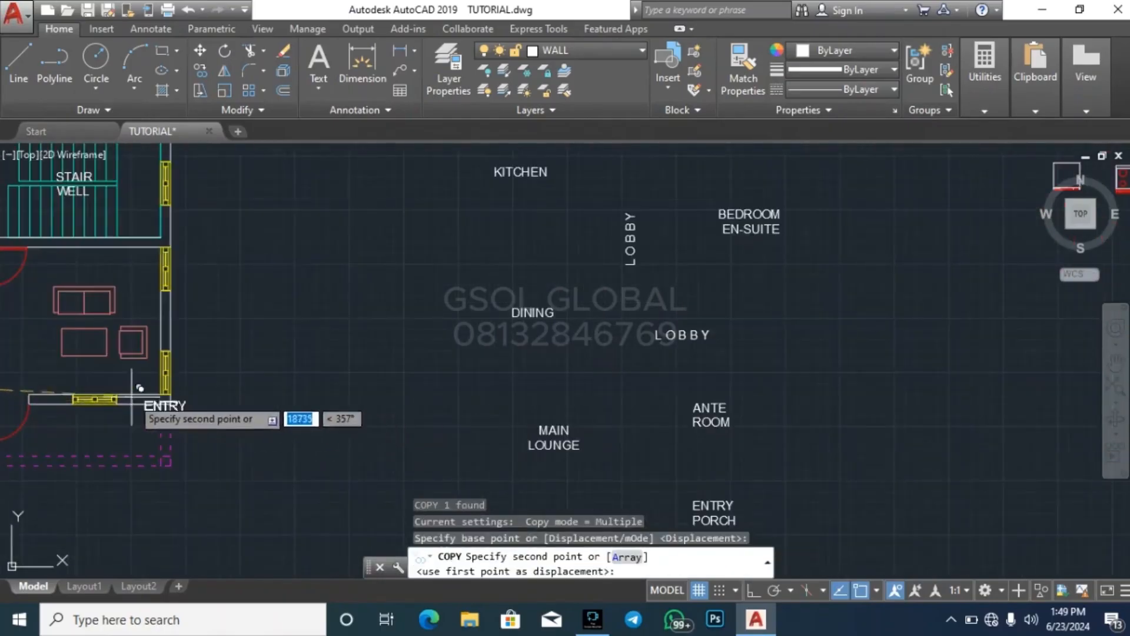
pyautogui.click(56, 418)
pyautogui.press('Escape')
# Shorten the copied ENTRY PORCH label in the right-hand plan to PORCH on a single line
pyautogui.scroll(-5, 369, 424)
pyautogui.scroll(7, 252, 426)
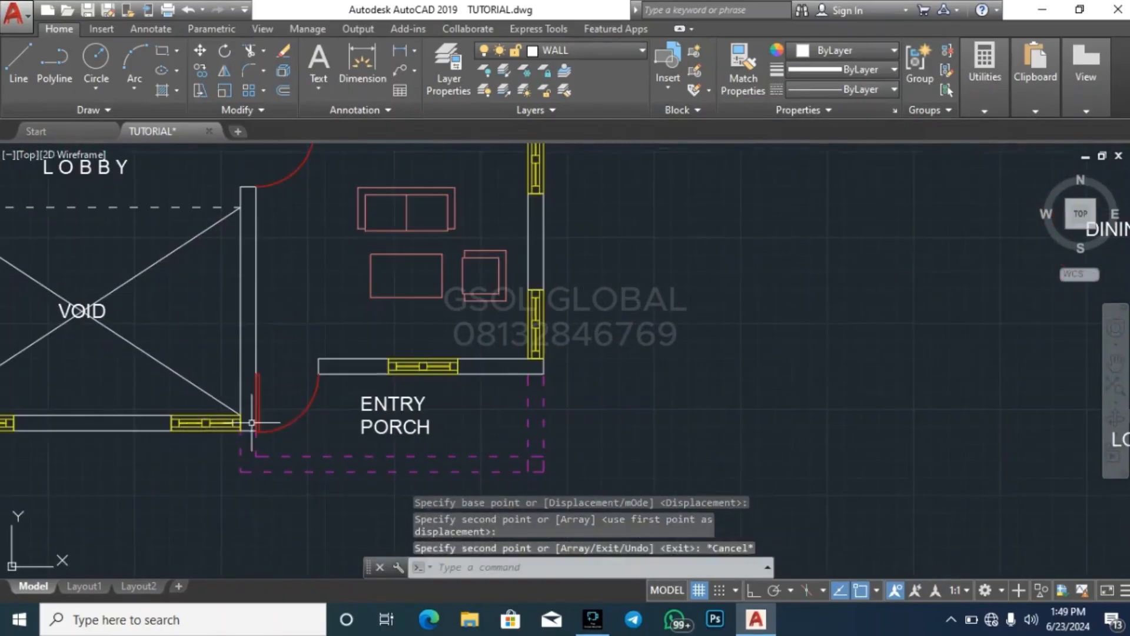
pyautogui.doubleClick(394, 406)
pyautogui.doubleClick(389, 404)
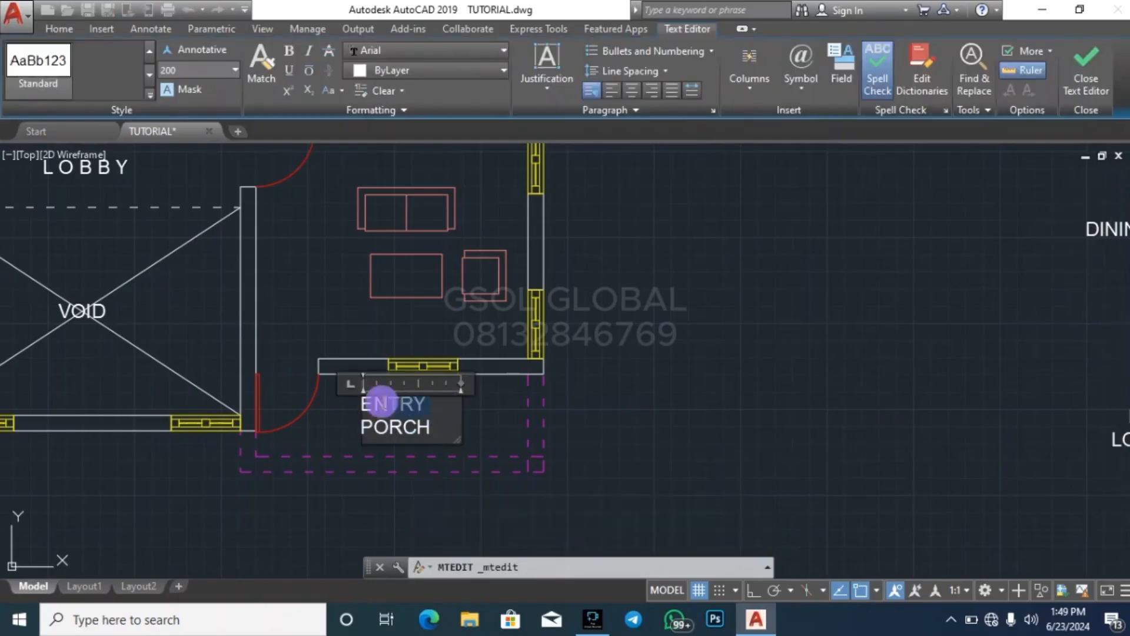
pyautogui.press('Delete')
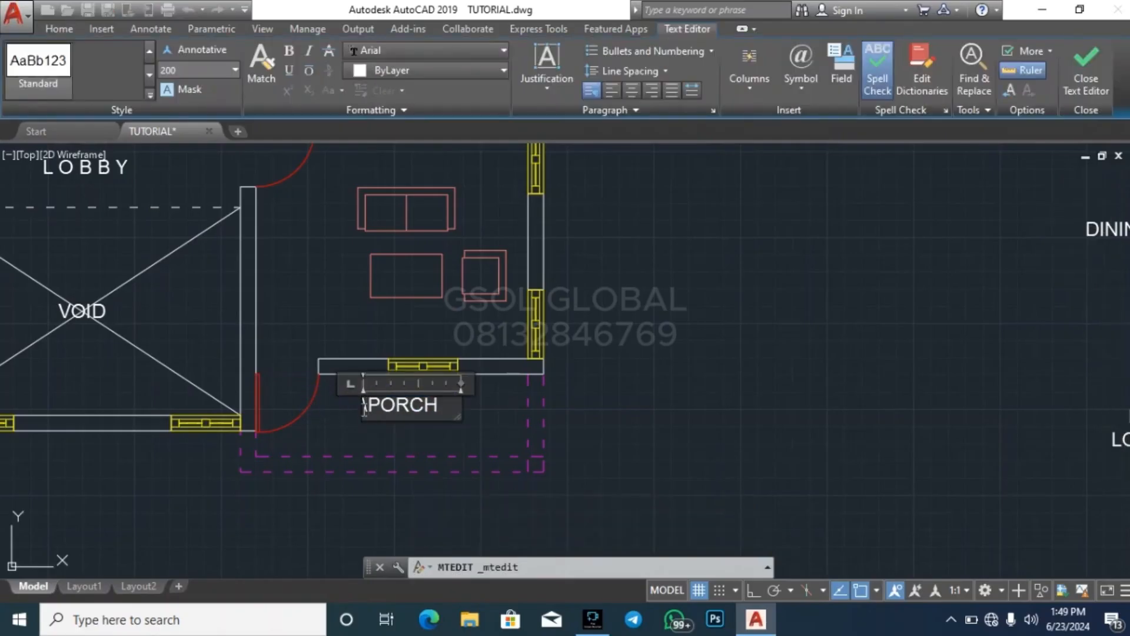
pyautogui.press('BackSpace')
pyautogui.click(601, 469)
pyautogui.press('Escape')
# Move the PORCH label slightly down to centre it within the right-hand plan's dashed porch area
pyautogui.click(400, 419)
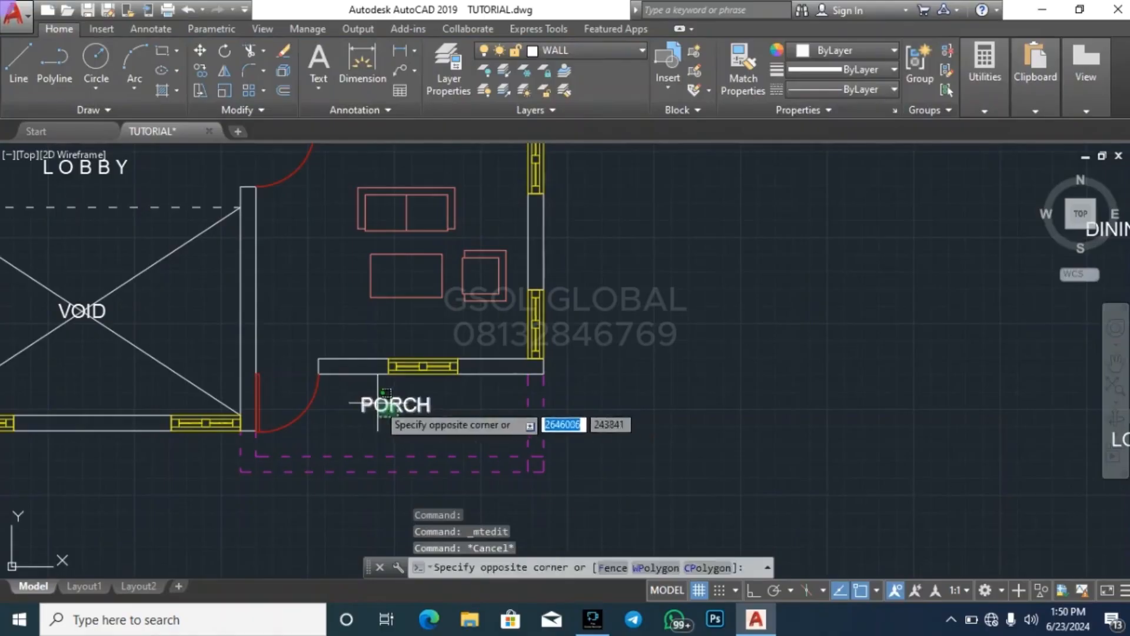
pyautogui.click(377, 403)
pyautogui.write('m')
pyautogui.press('Return')
pyautogui.click(690, 443)
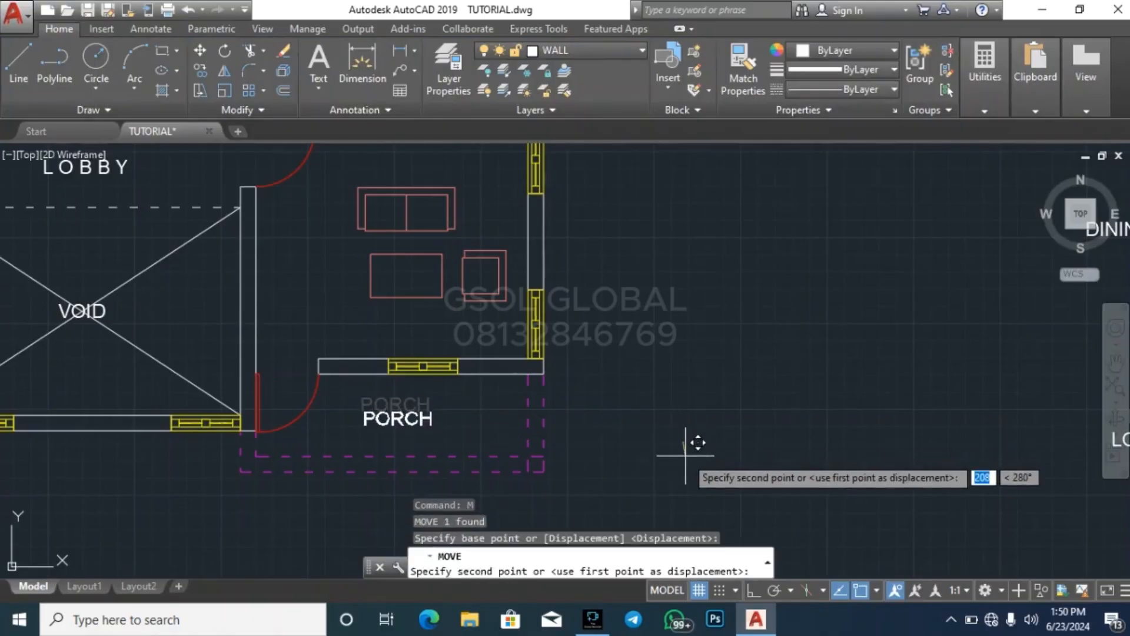
pyautogui.click(692, 456)
pyautogui.scroll(-6, 839, 368)
pyautogui.press('Escape')
pyautogui.press('Escape')
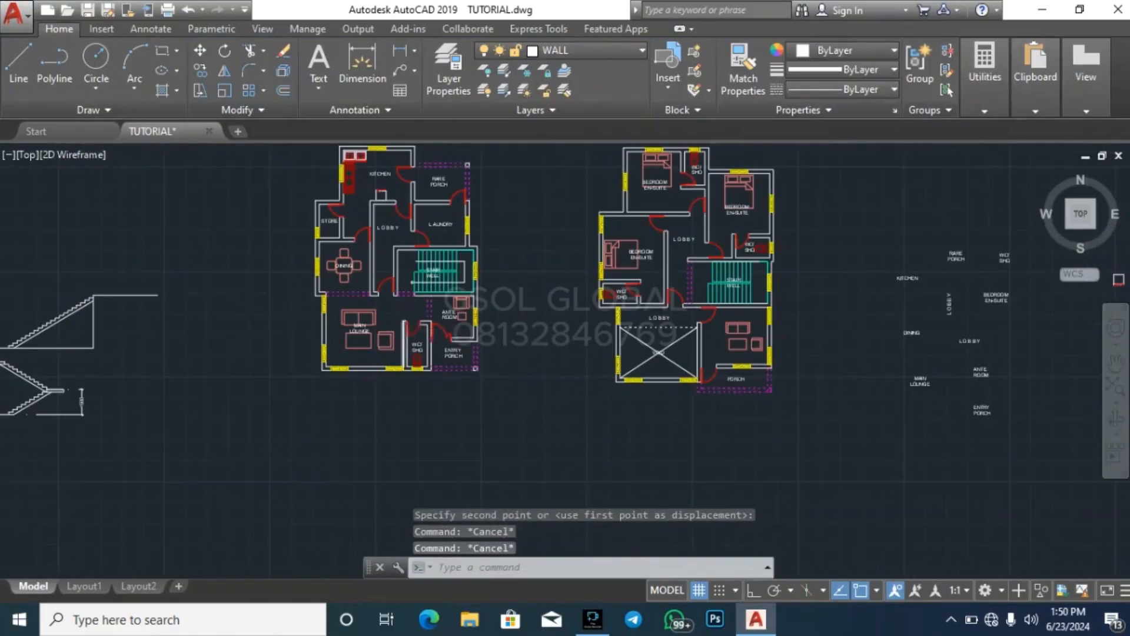
# Copy the MAIN LOUNGE label from the left-hand plan onto the right-hand plan's furnished sitting room
pyautogui.scroll(4, 389, 328)
pyautogui.click(322, 327)
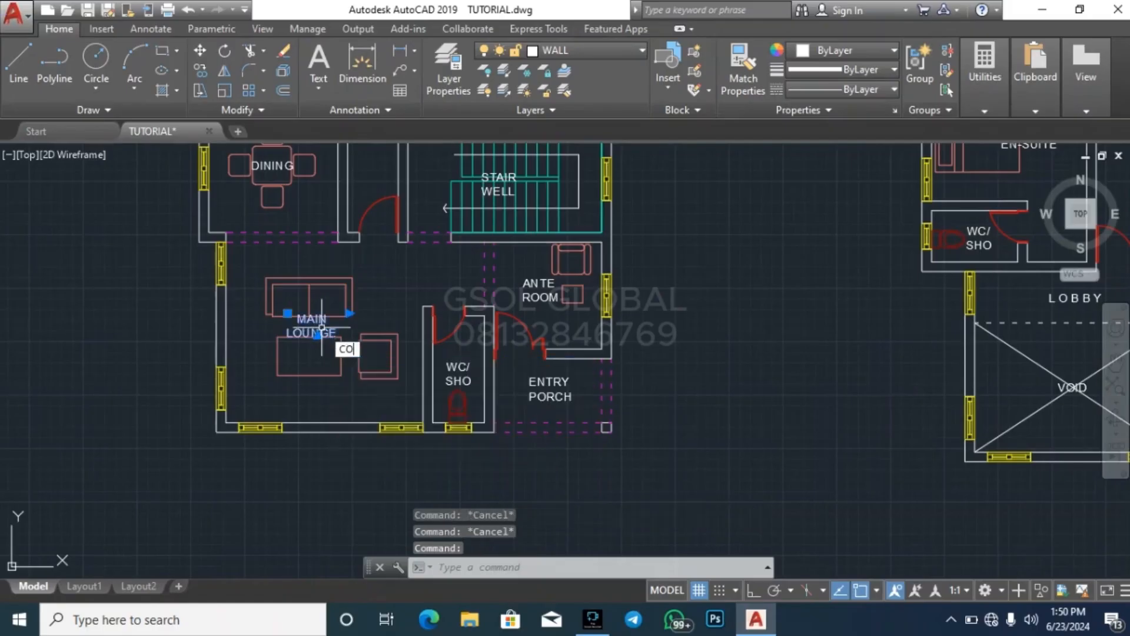
pyautogui.write('CO')
pyautogui.press('Return')
pyautogui.click(321, 328)
pyautogui.scroll(-5, 542, 415)
pyautogui.scroll(7, 644, 430)
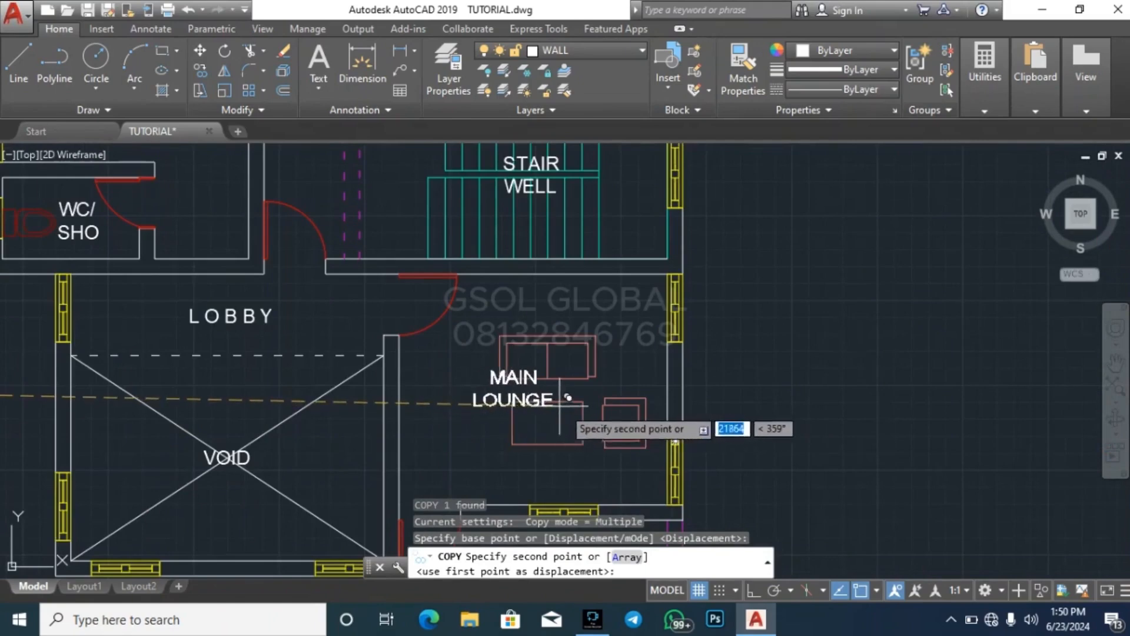
pyautogui.click(583, 407)
pyautogui.press('Escape')
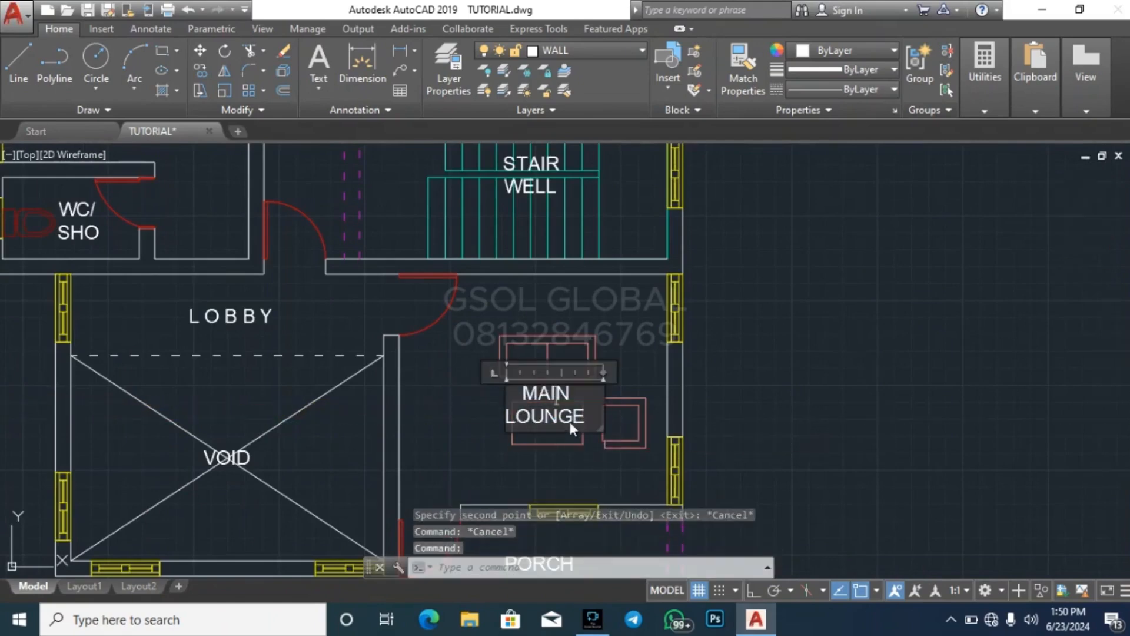
# Change the copied MAIN LOUNGE label to SECONDARY LOUNGE, with LOUNGE indented beneath the first word
pyautogui.doubleClick(574, 398)
pyautogui.press('BackSpace')
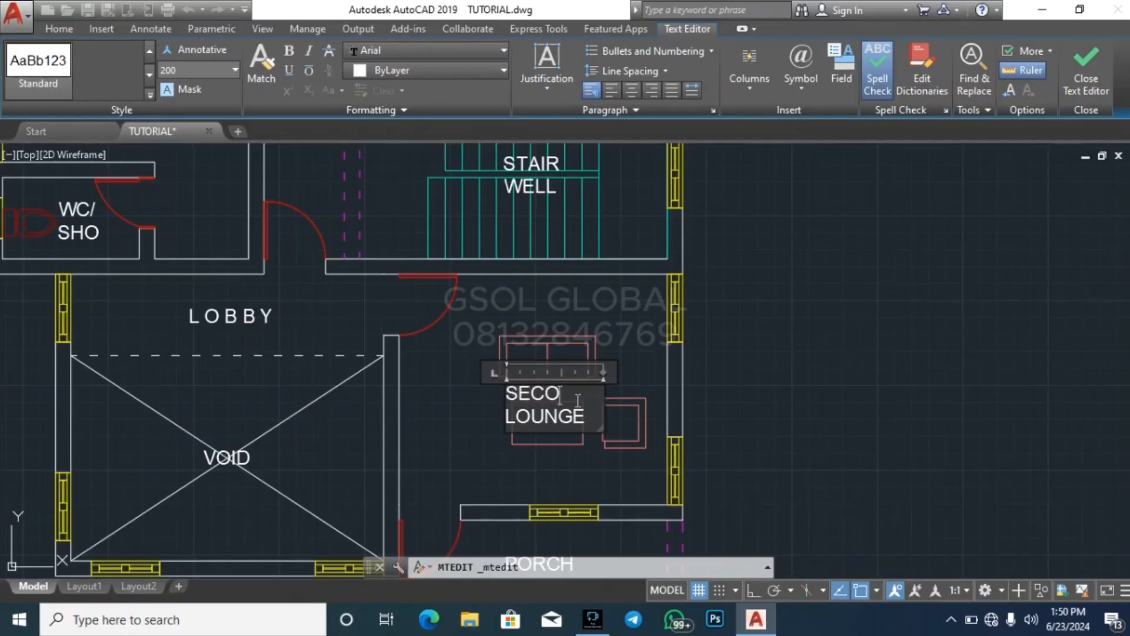
pyautogui.write('SECONDARY')
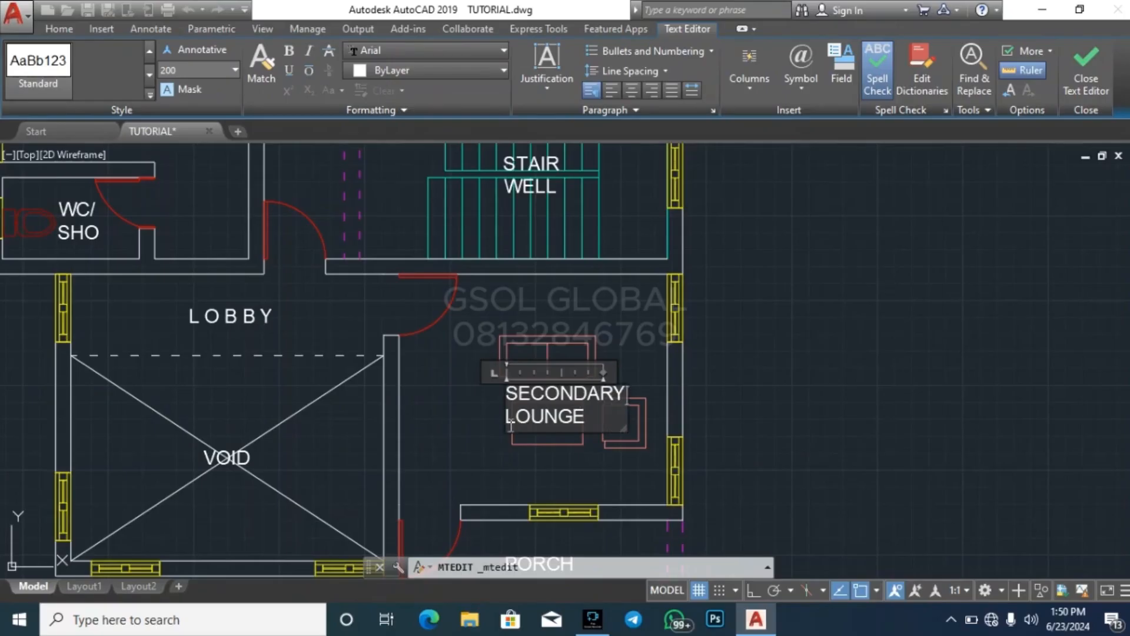
pyautogui.click(508, 419)
pyautogui.click(596, 449)
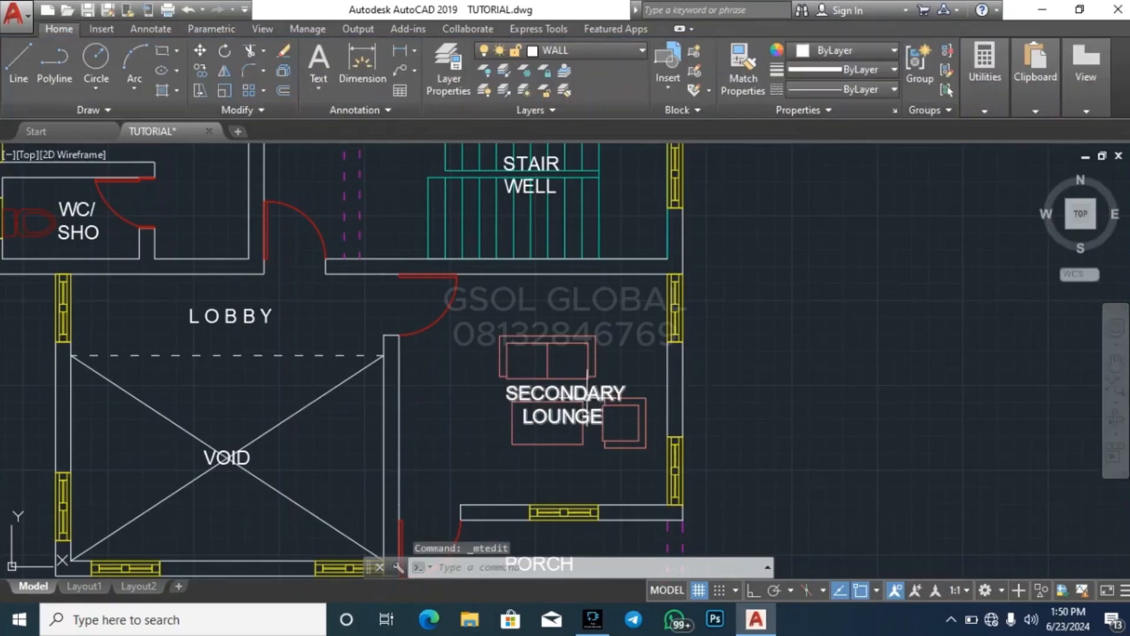
# Move the SECONDARY LOUNGE label slightly to the left so it sits centrally in its room
pyautogui.write('m')
pyautogui.press('Return')
pyautogui.click(836, 464)
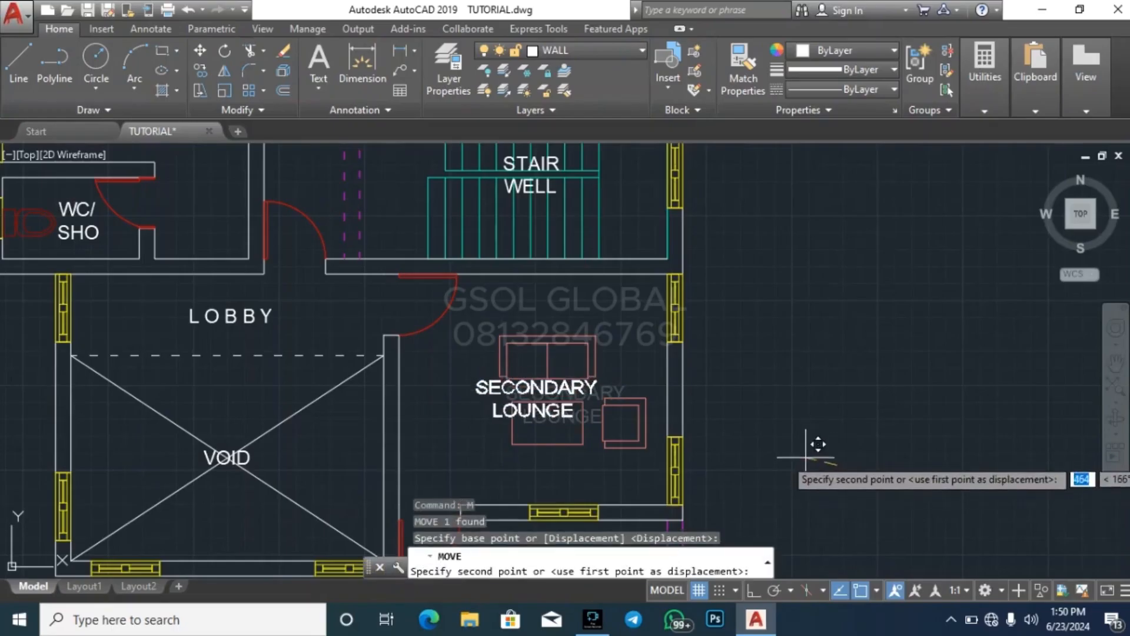
pyautogui.press('Escape')
# Examine the empty title-block sheets for the ground floor, first floor, roof and Section X-X against the completed sheet row above
pyautogui.scroll(-5, 648, 424)
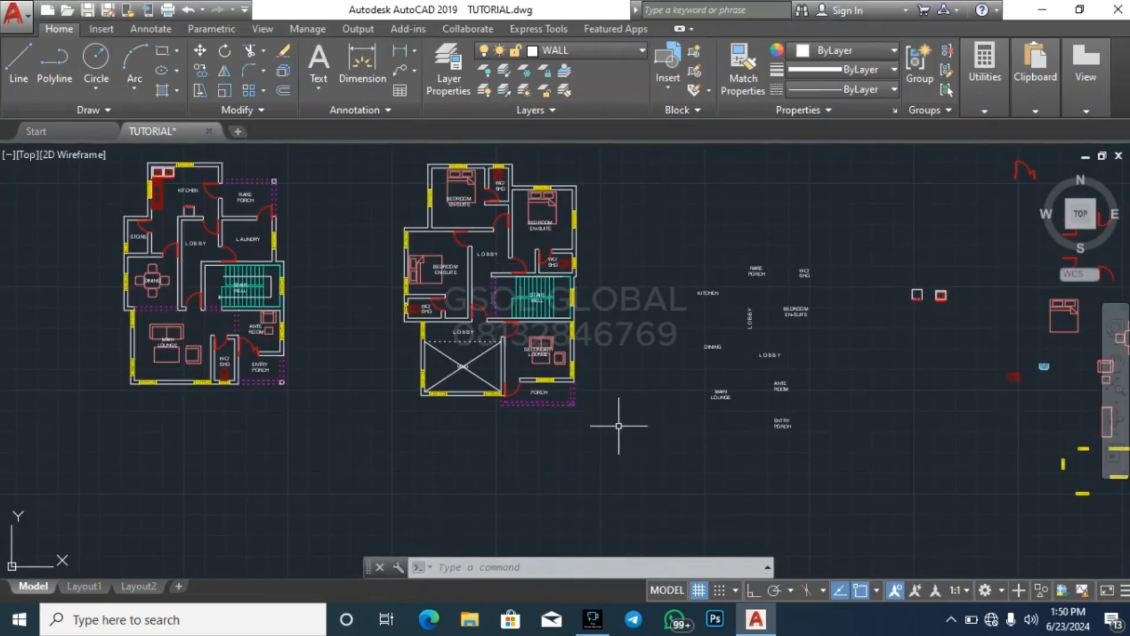
pyautogui.scroll(-5, 406, 468)
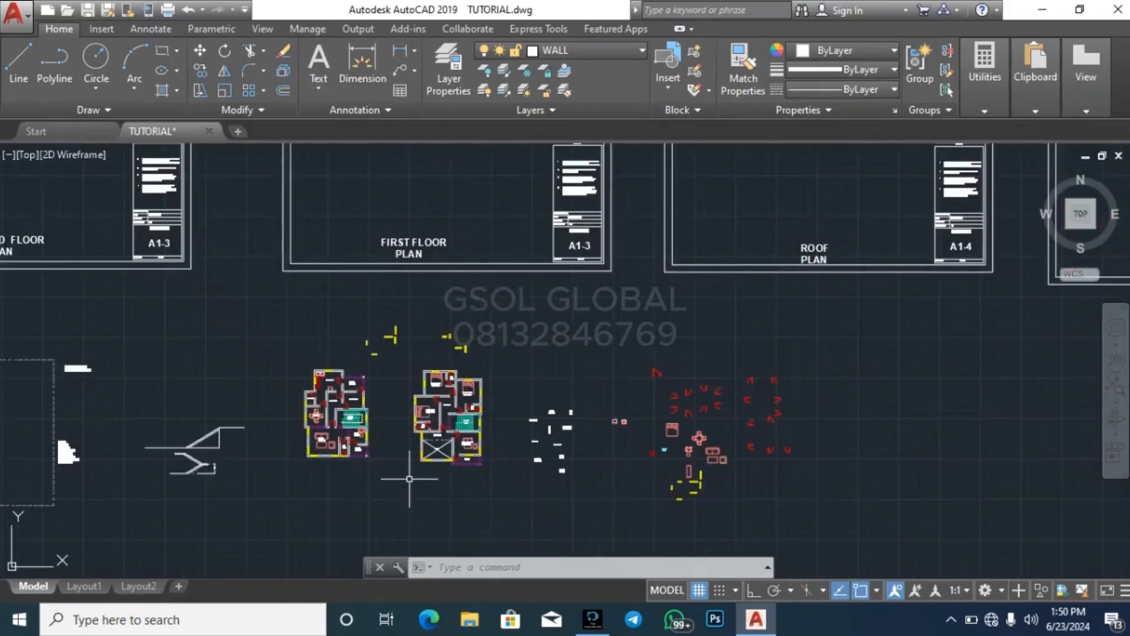
pyautogui.scroll(2, 169, 315)
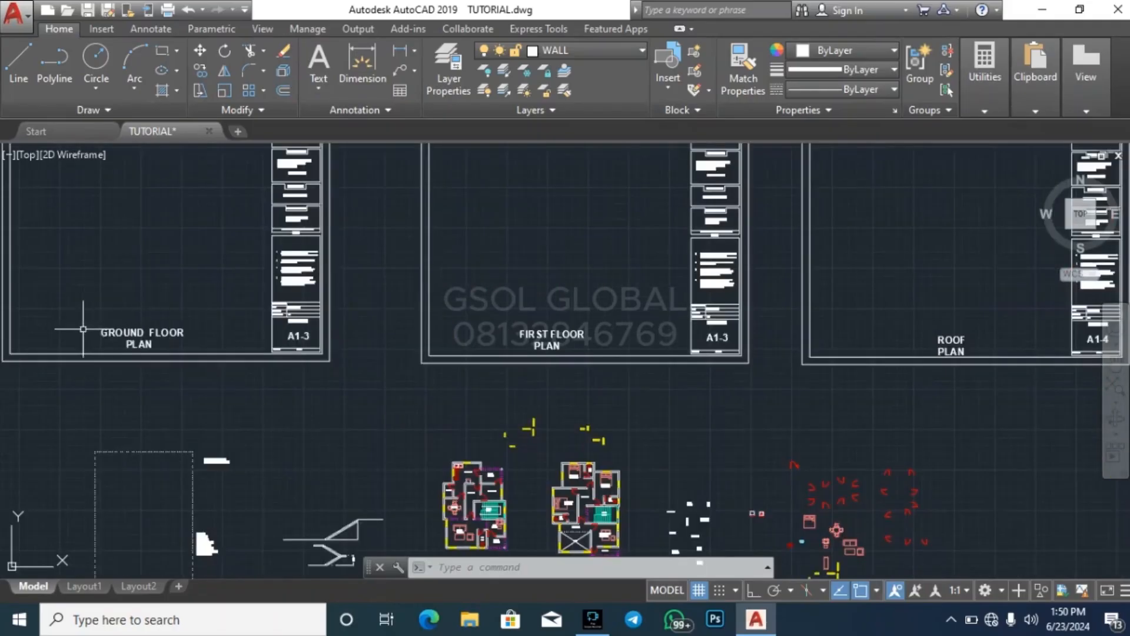
pyautogui.scroll(-2, 317, 366)
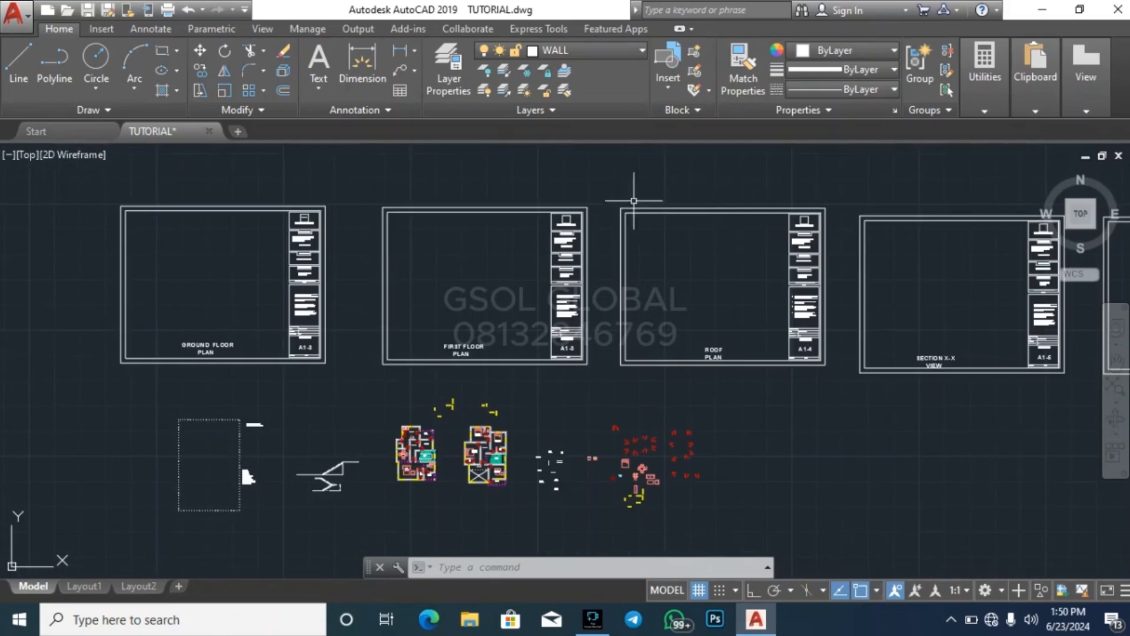
pyautogui.scroll(-3, 378, 310)
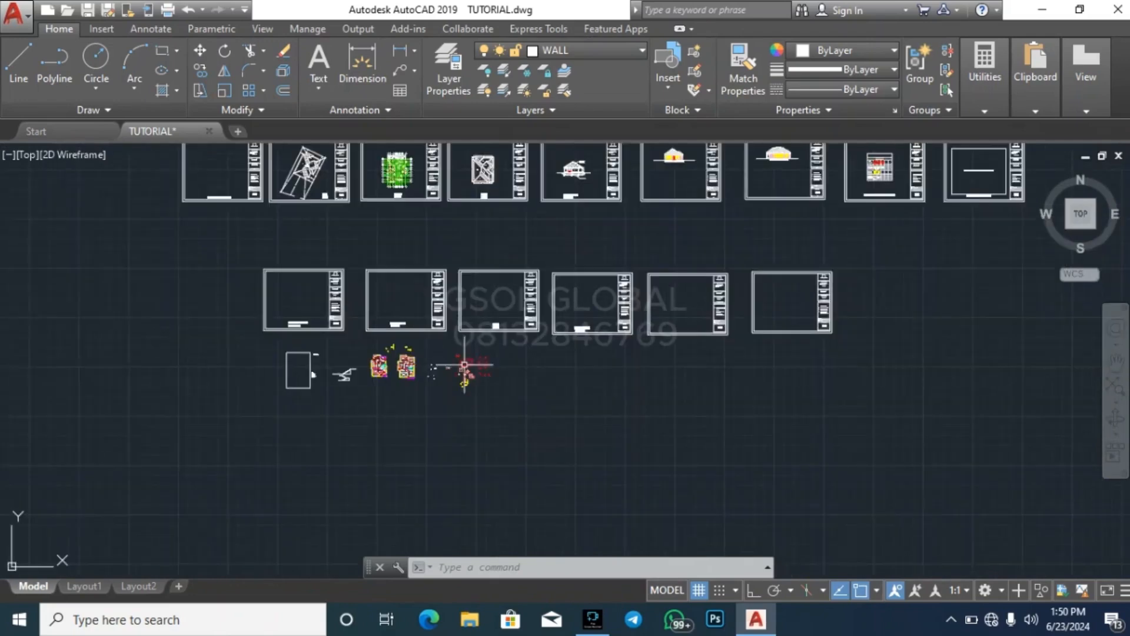
pyautogui.scroll(3, 500, 324)
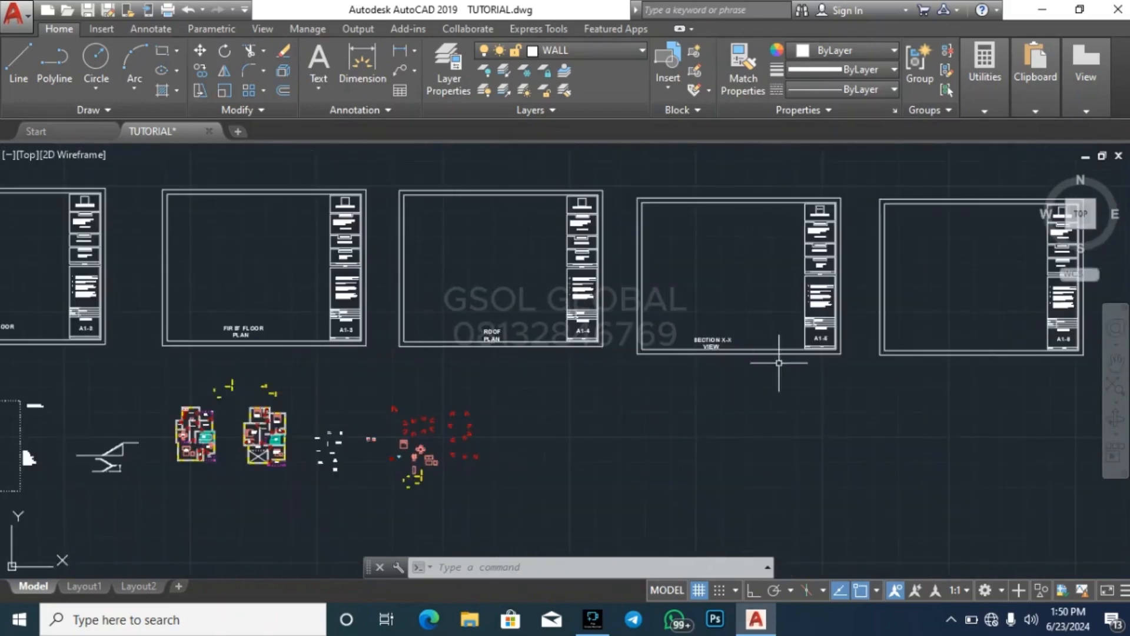
pyautogui.scroll(2, 824, 306)
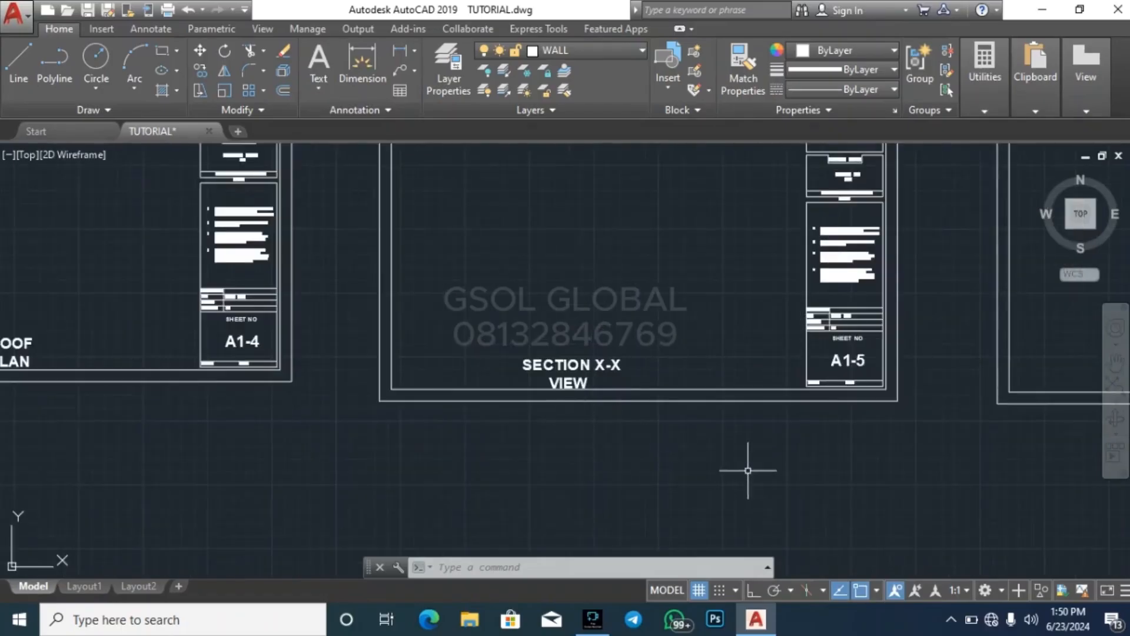
pyautogui.scroll(-4, 600, 365)
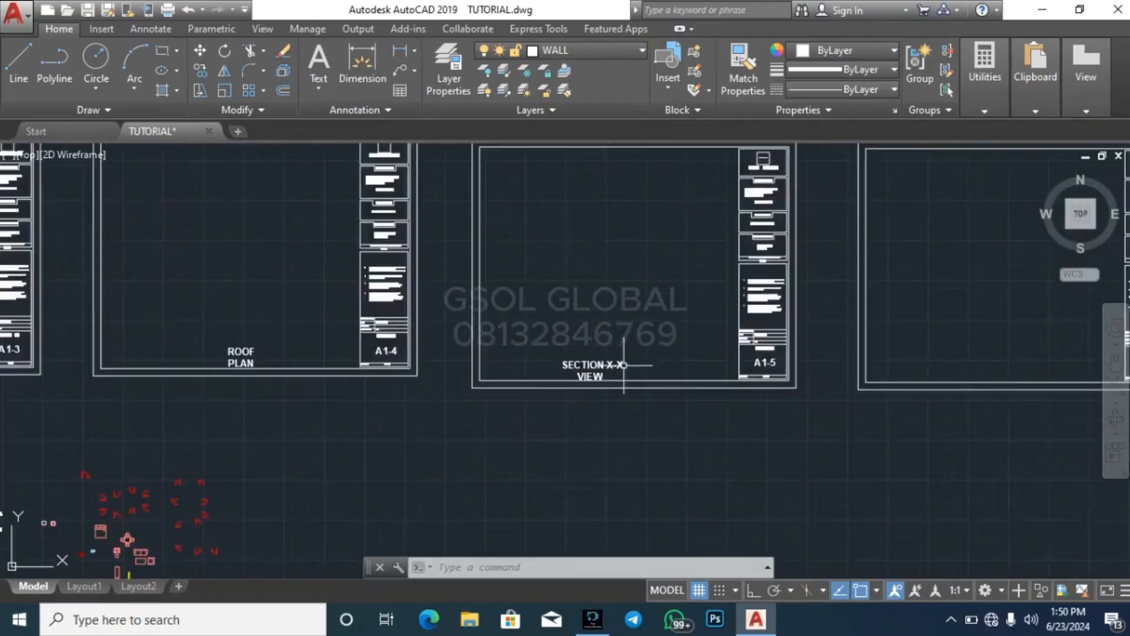
pyautogui.scroll(3, 668, 389)
pyautogui.scroll(-3, 653, 353)
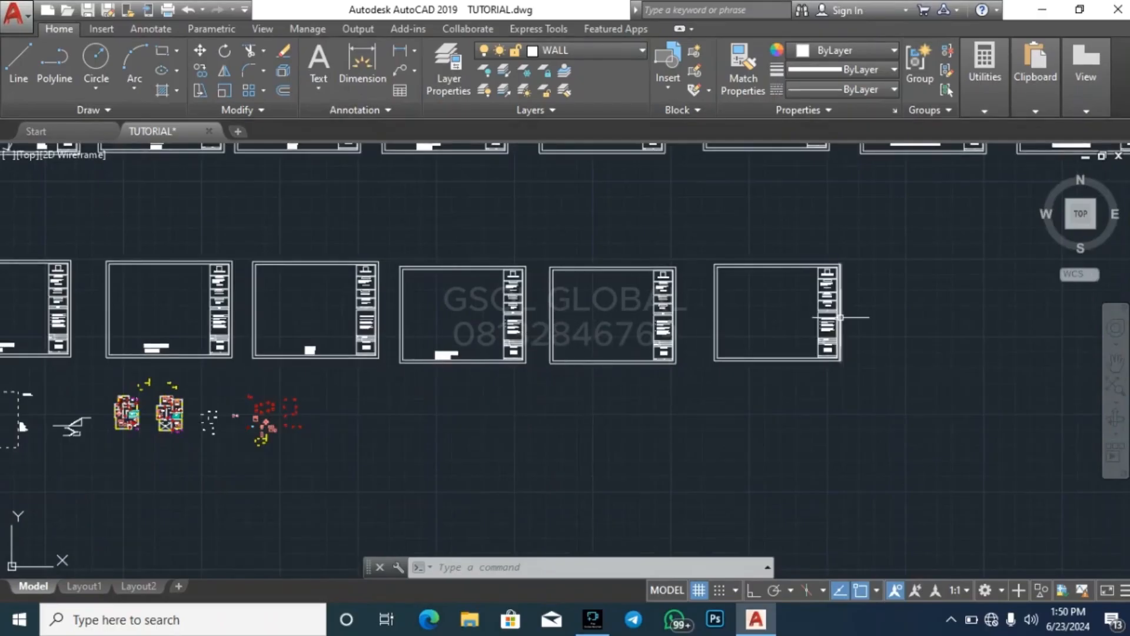
pyautogui.scroll(-3, 689, 406)
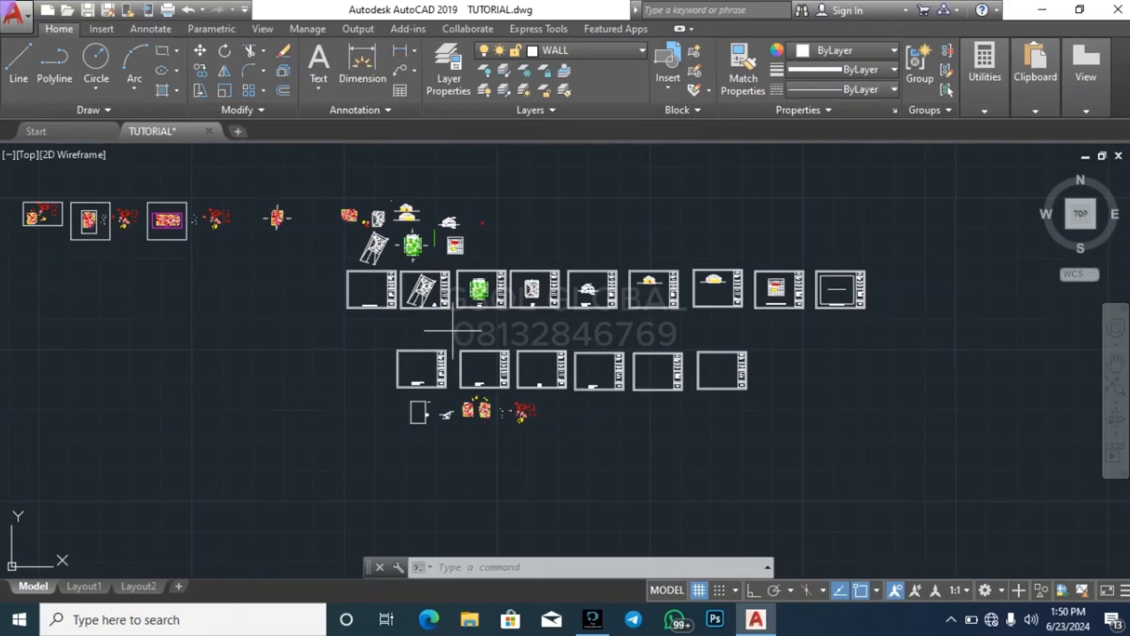
pyautogui.moveTo(430, 312)
pyautogui.mouseDown()
pyautogui.moveTo(421, 293)
pyautogui.moveTo(291, 260)
pyautogui.moveTo(407, 335)
pyautogui.mouseUp()
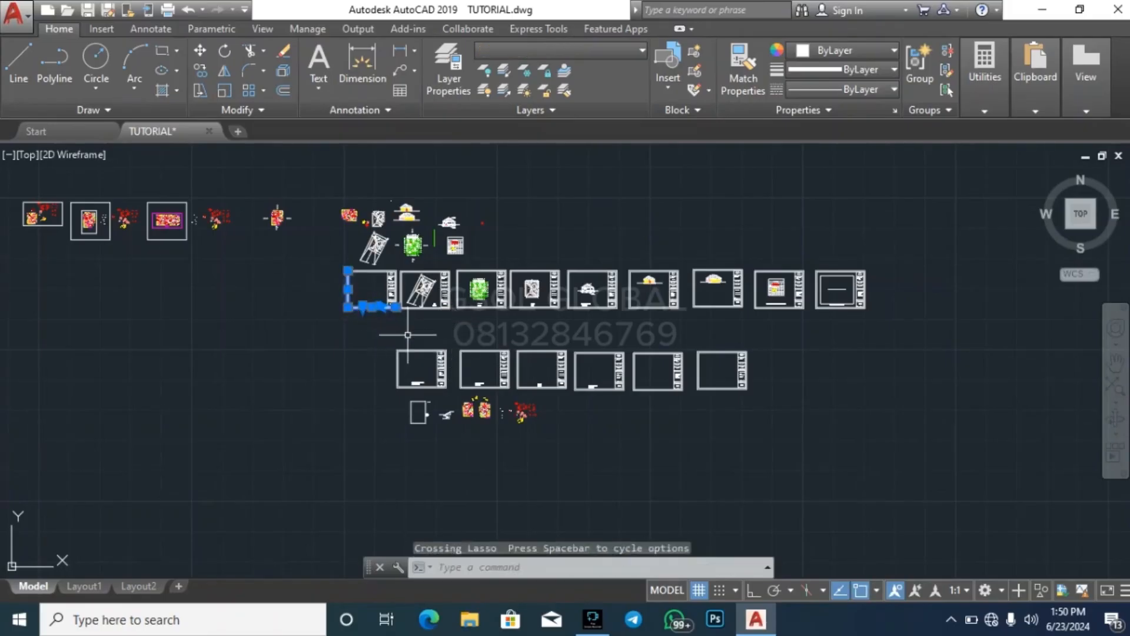
pyautogui.press('Escape')
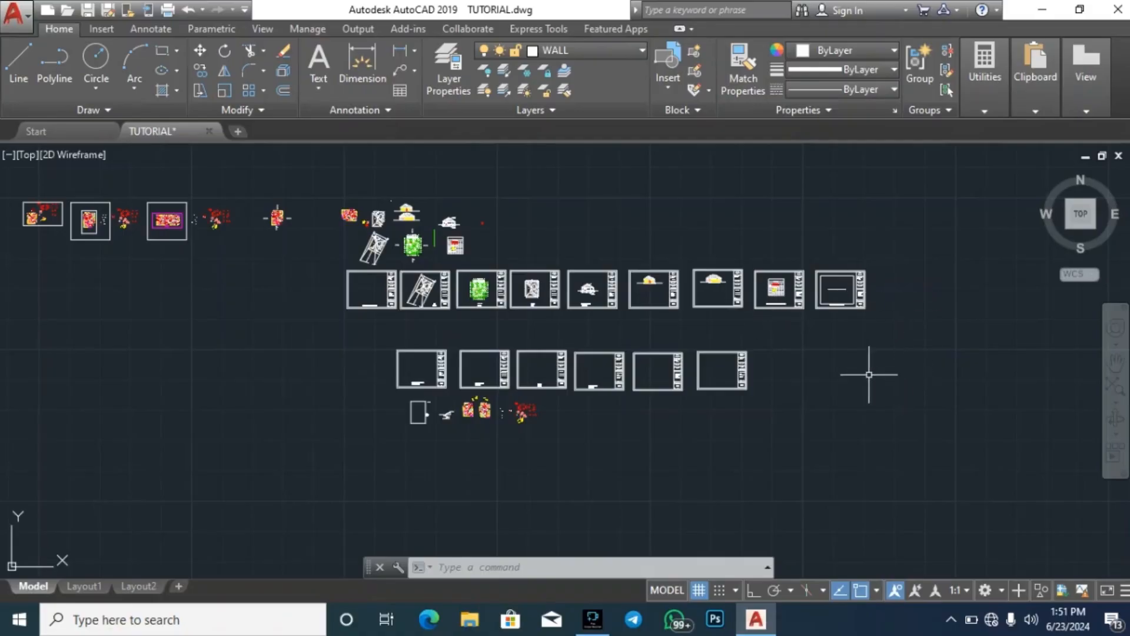
pyautogui.scroll(5, 541, 394)
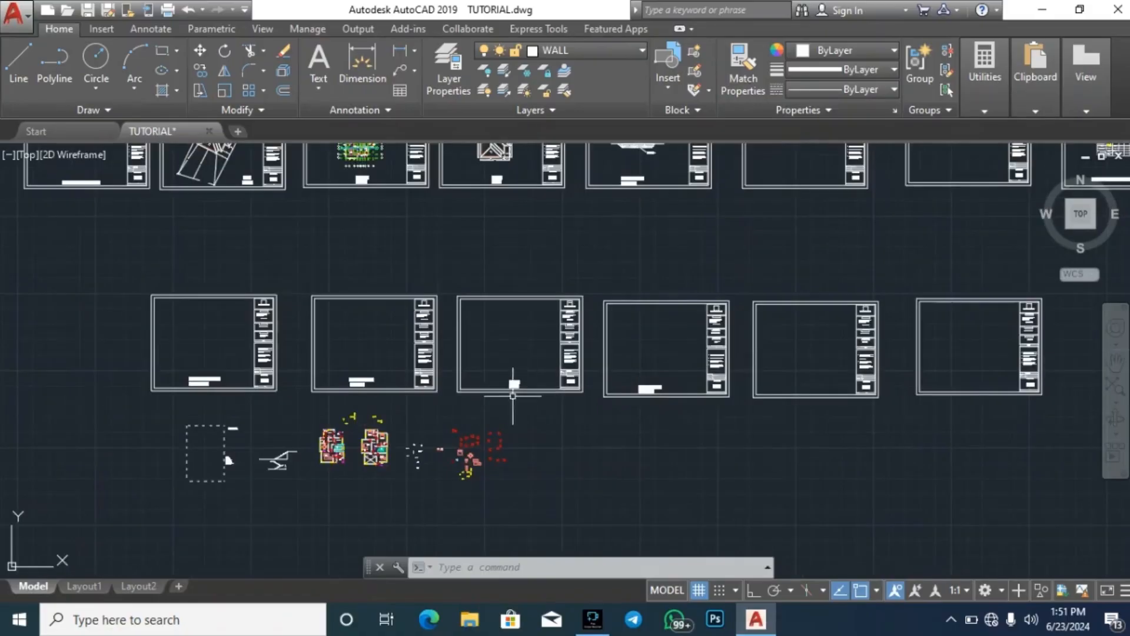
pyautogui.scroll(2, 647, 383)
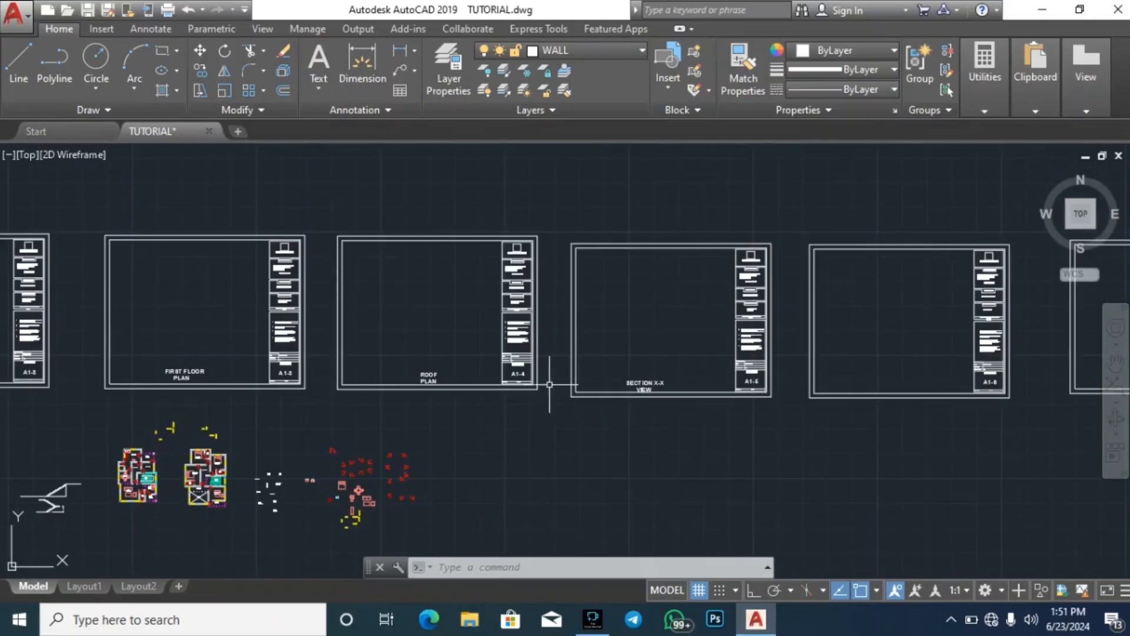
pyautogui.scroll(6, 444, 373)
pyautogui.scroll(-7, 594, 348)
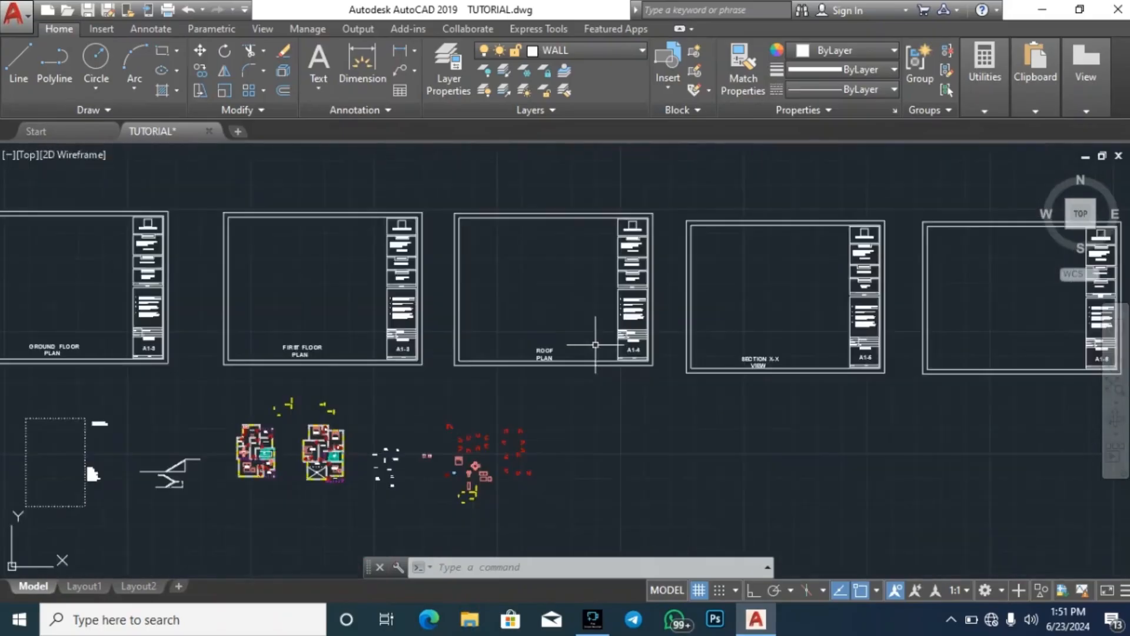
pyautogui.scroll(-3, 654, 441)
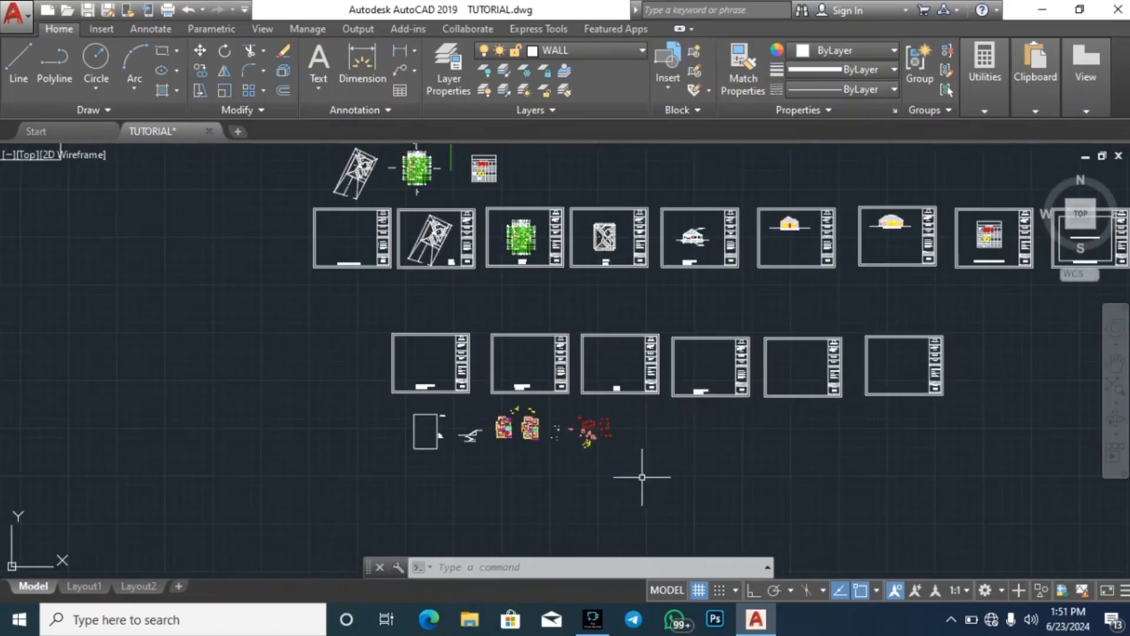
pyautogui.click(700, 452)
pyautogui.click(696, 449)
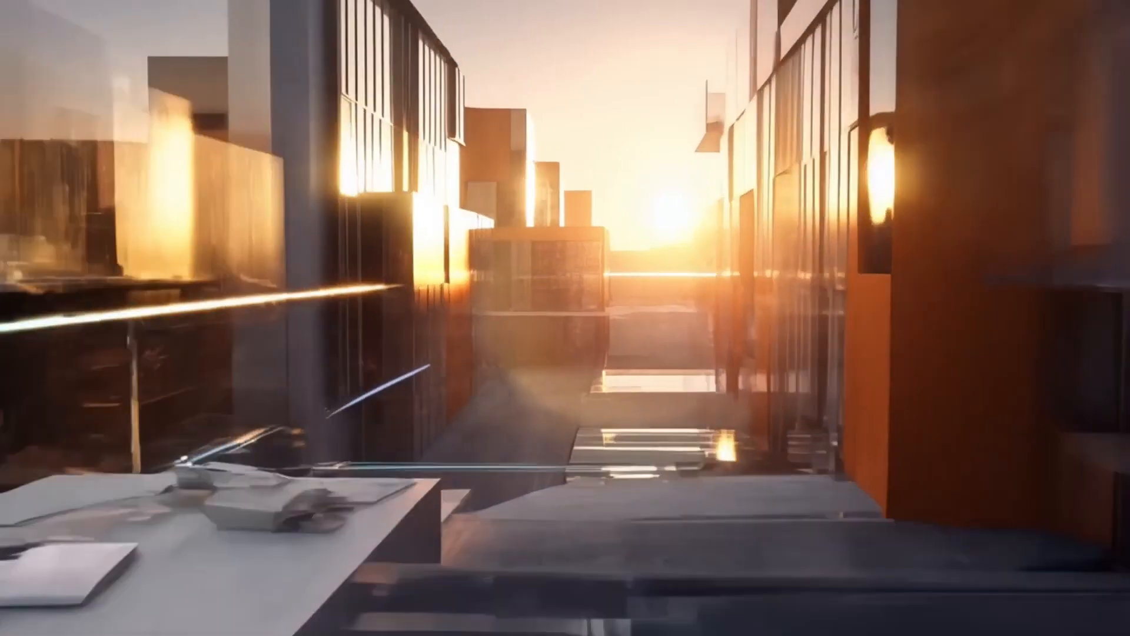
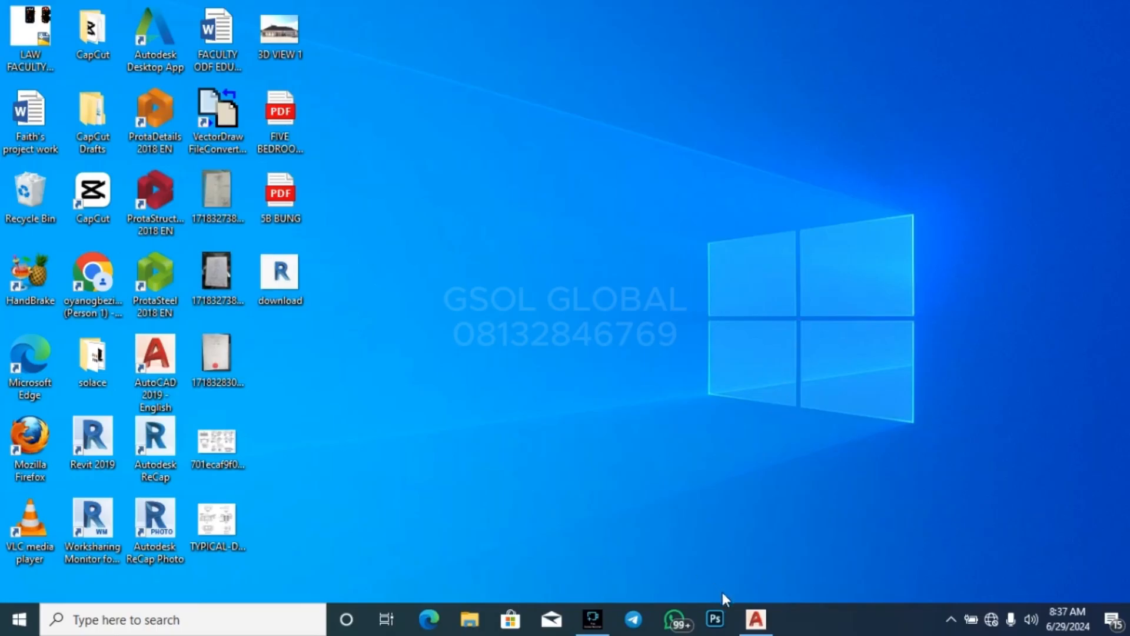
# Switch to AutoCAD and bring the two floor plans in TUTORIAL.dwg into view
pyautogui.moveTo(755, 618)
pyautogui.click(752, 571)
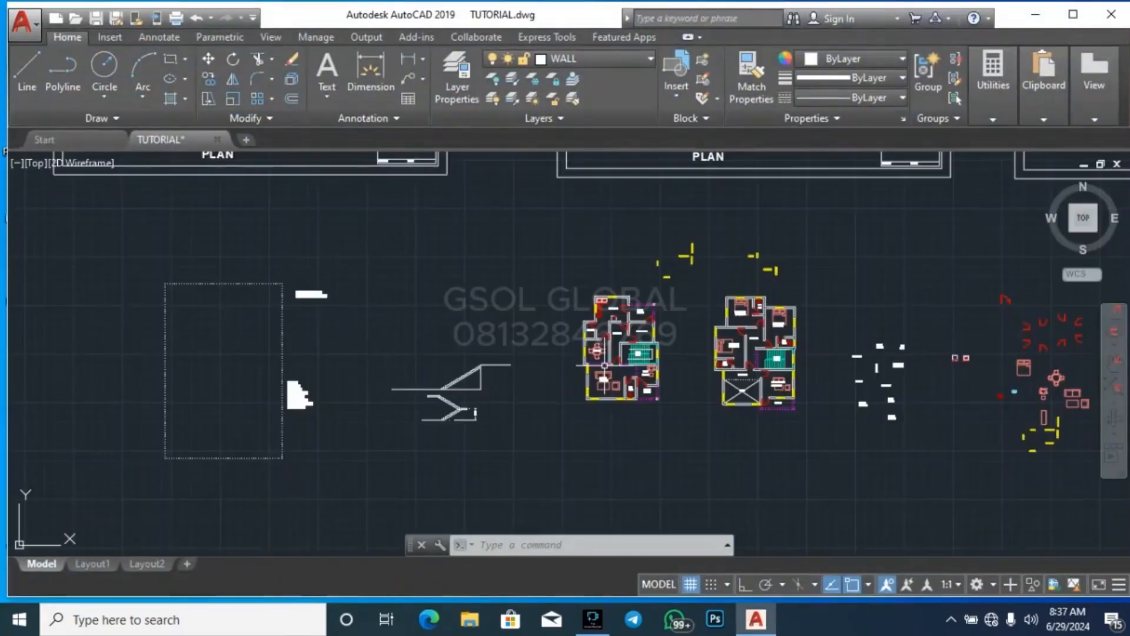
pyautogui.scroll(4, 873, 368)
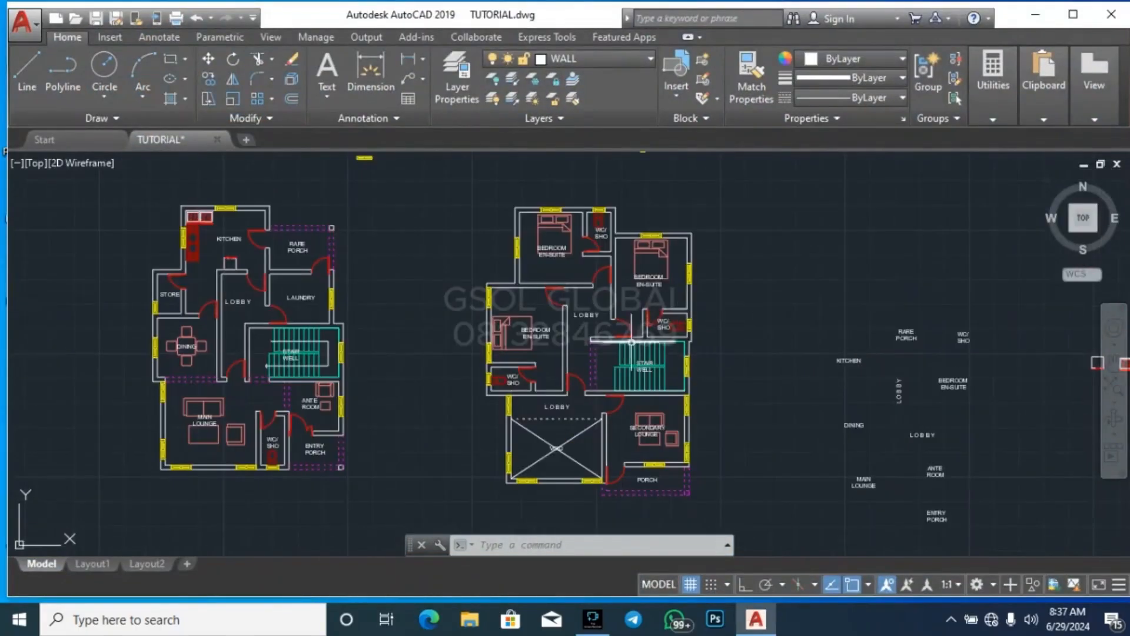
pyautogui.scroll(-2, 475, 306)
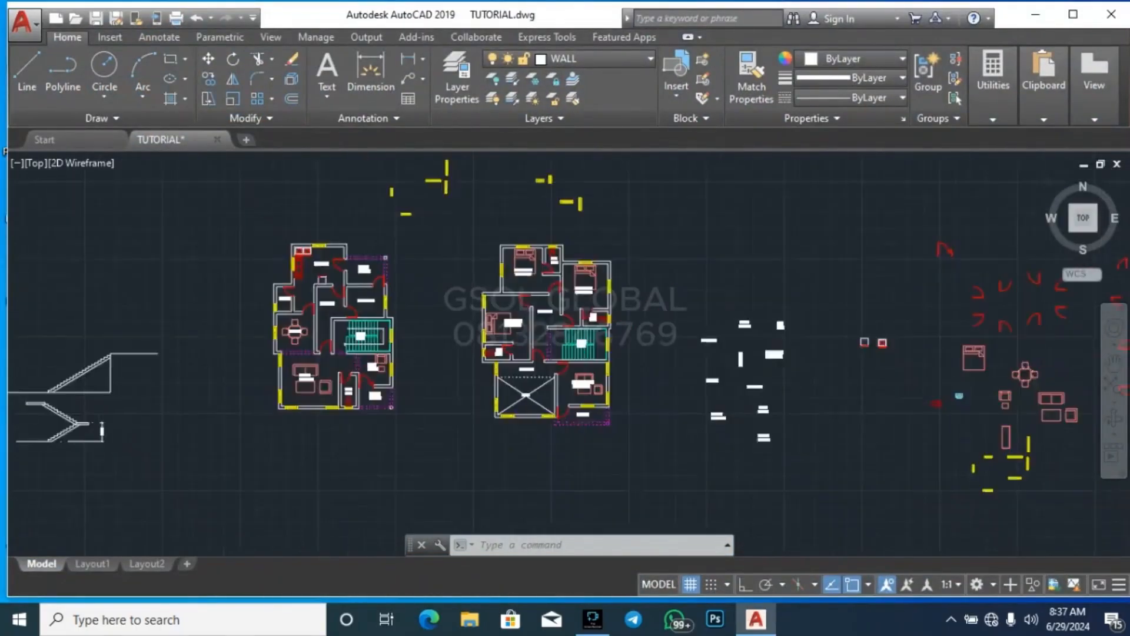
pyautogui.scroll(-2, 505, 318)
pyautogui.scroll(2, 580, 298)
pyautogui.click(402, 455)
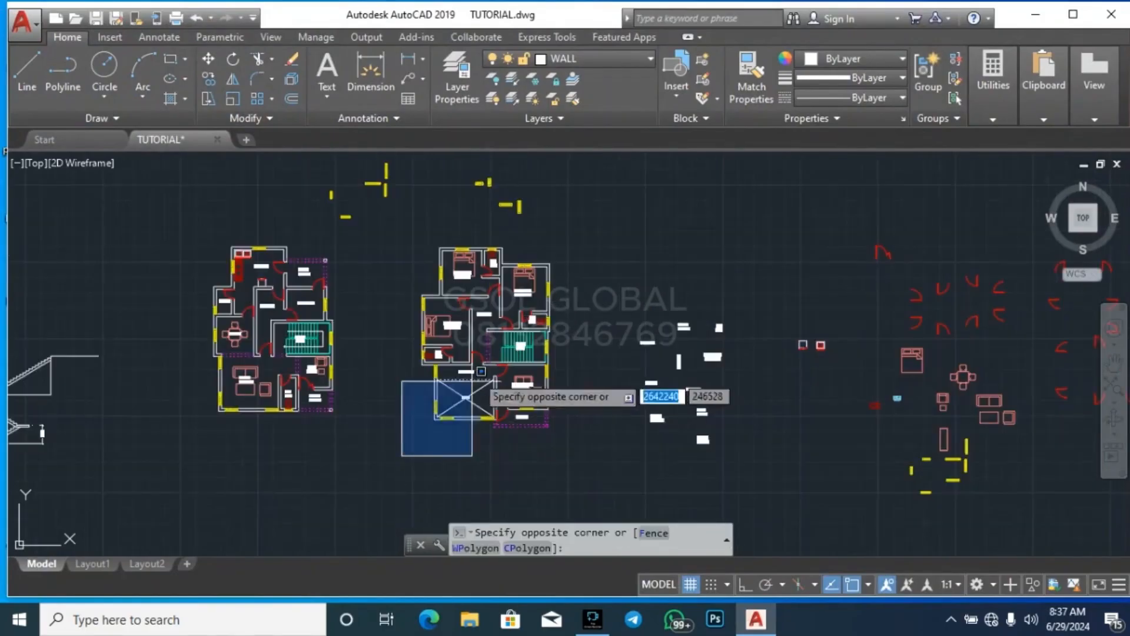
pyautogui.click(585, 237)
pyautogui.press('alt')
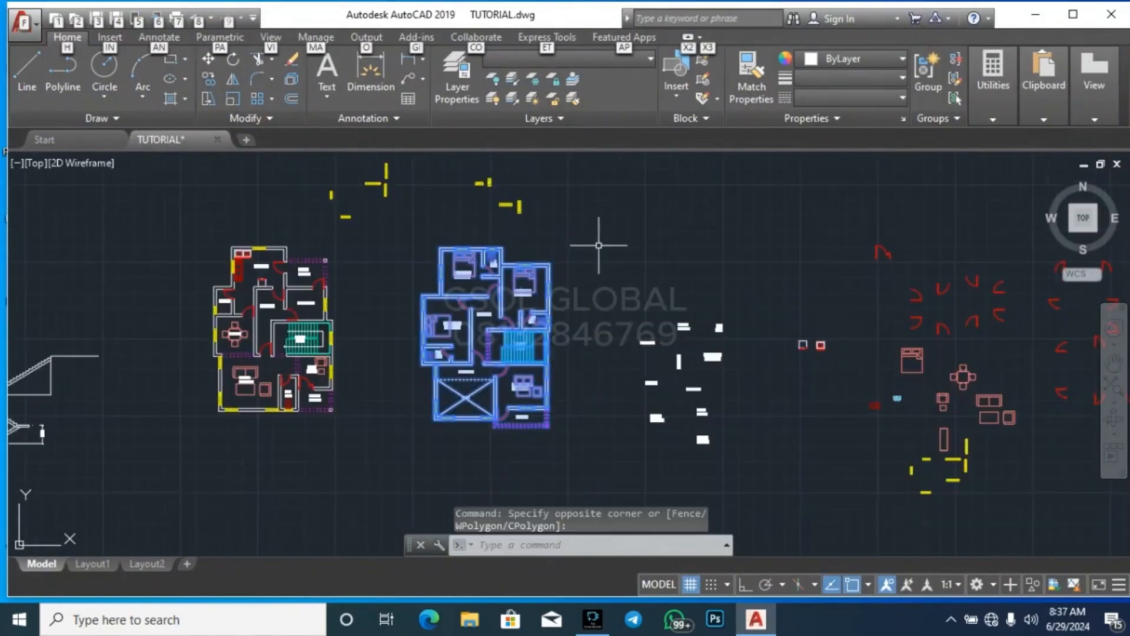
pyautogui.press('alt')
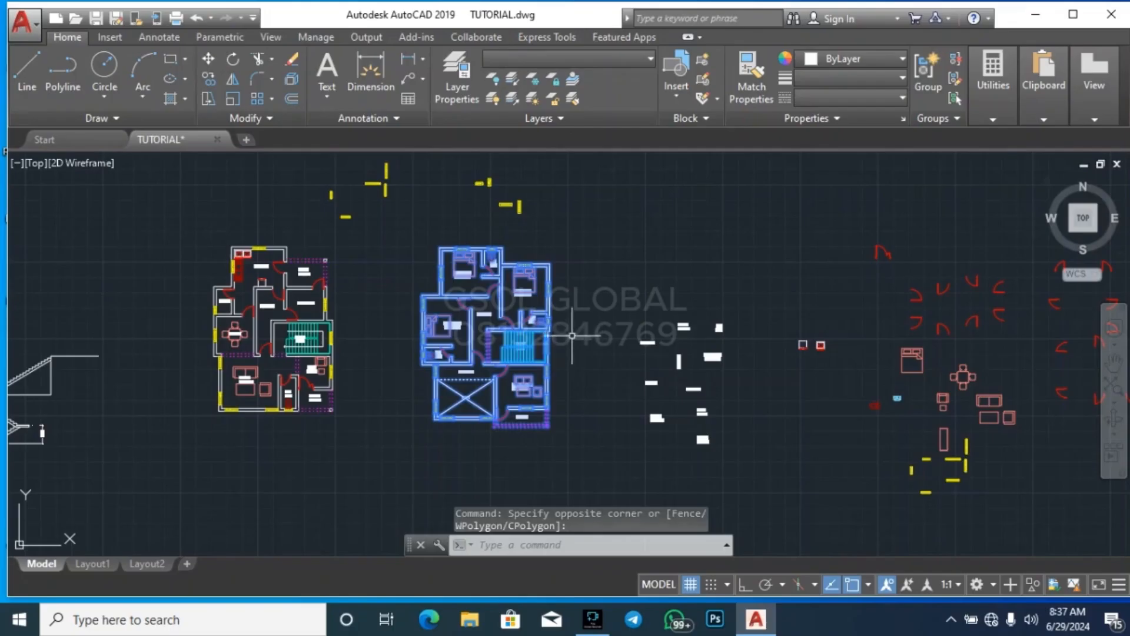
pyautogui.write('c')
pyautogui.press('Escape')
pyautogui.press('Escape')
pyautogui.press('Escape')
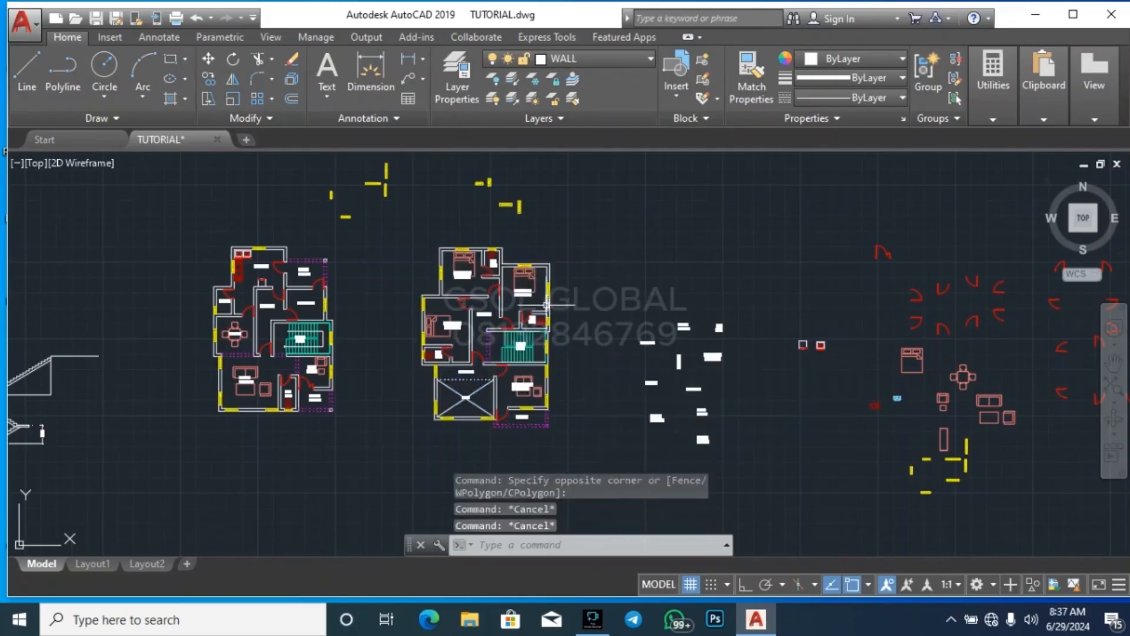
# Start a polyline at the upper-left outer corner of the floor plan with the void and trace its stepped top walls to the upper-right corner
pyautogui.scroll(5, 359, 254)
pyautogui.scroll(-4, 386, 260)
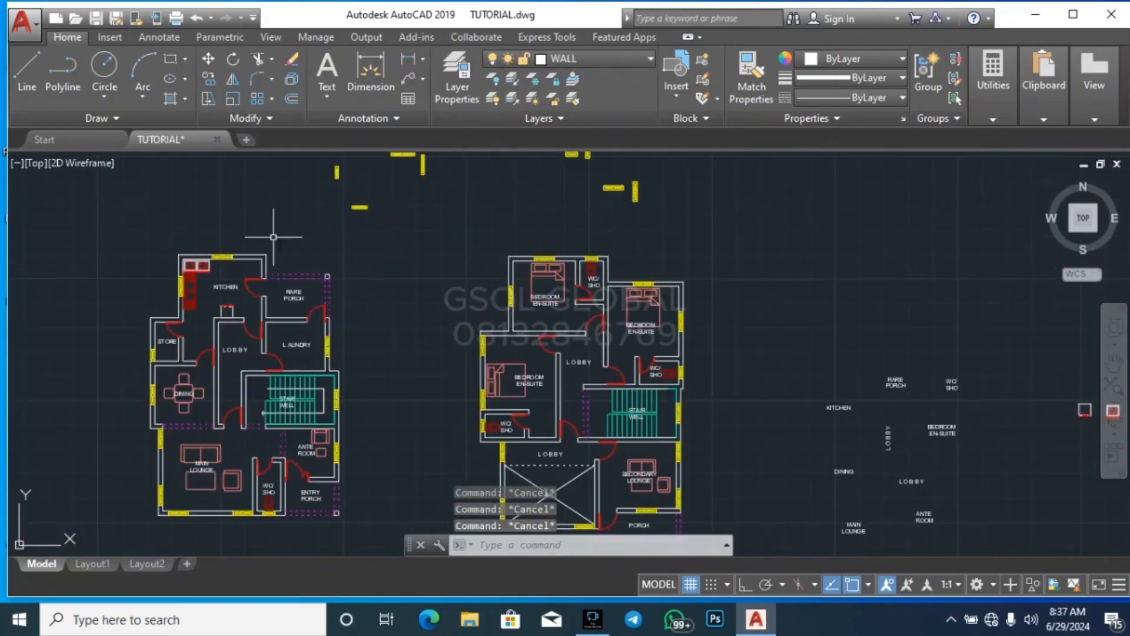
pyautogui.click(69, 81)
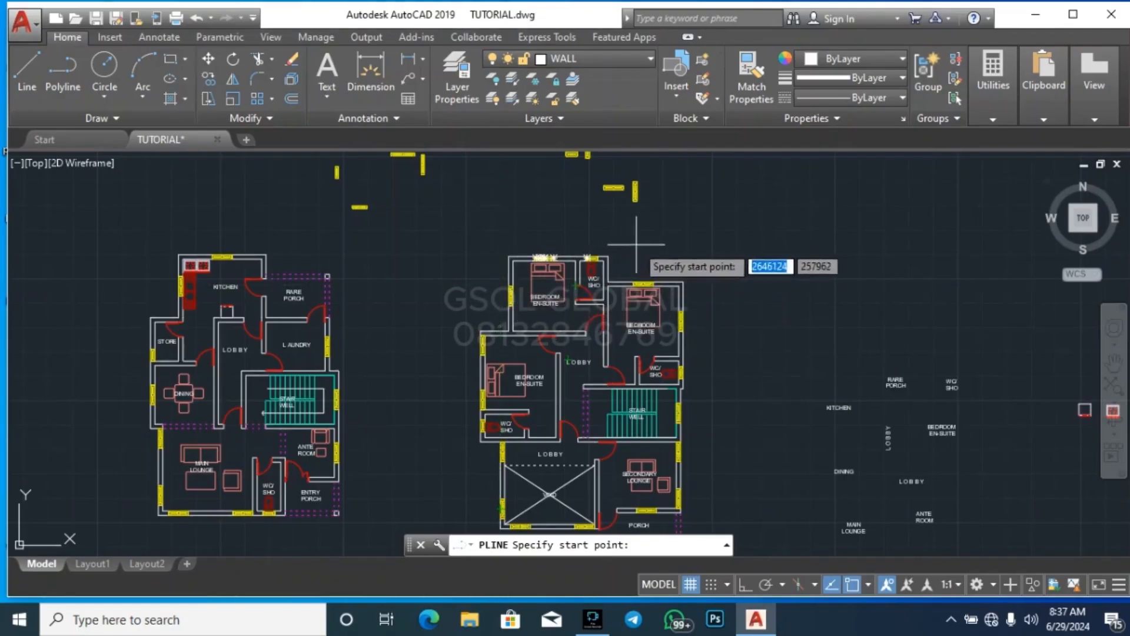
pyautogui.scroll(-2, 495, 227)
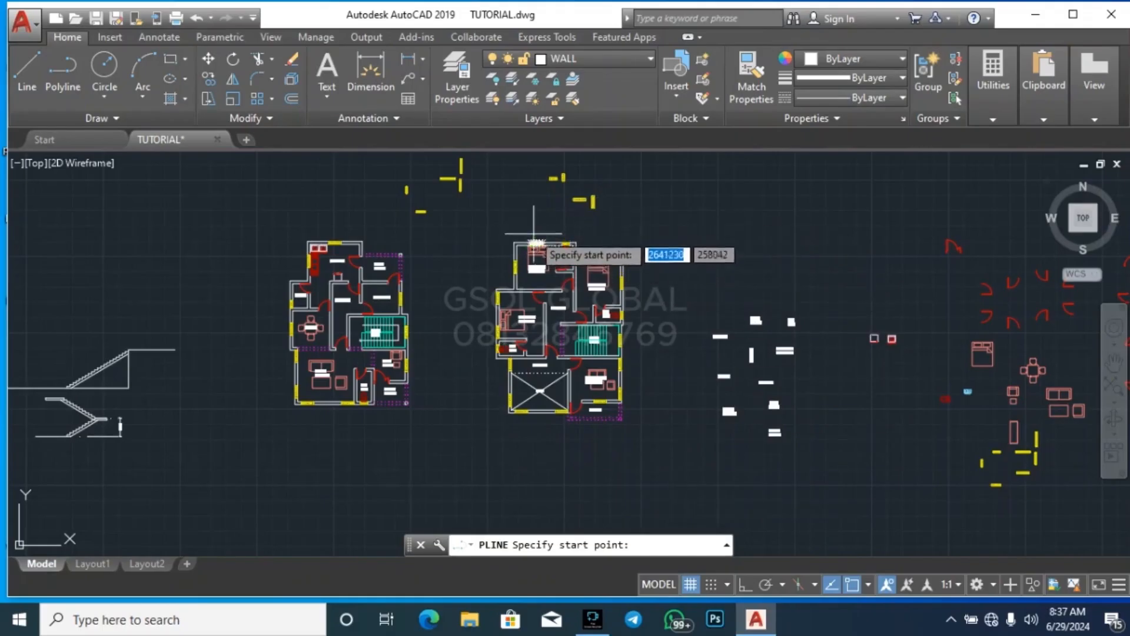
pyautogui.scroll(8, 524, 221)
pyautogui.click(442, 330)
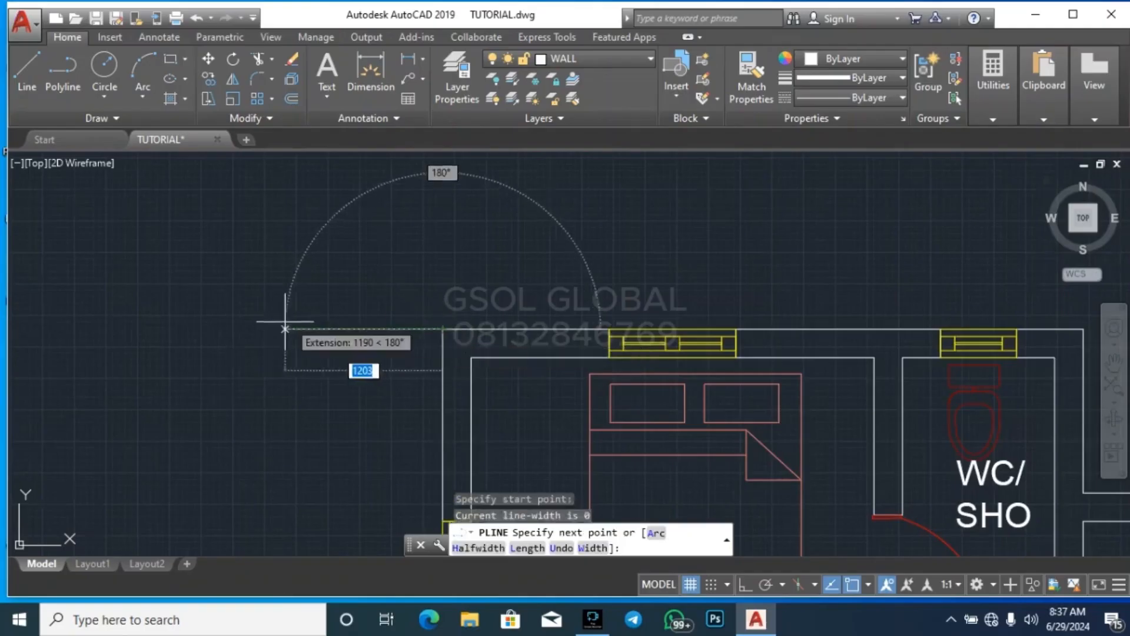
pyautogui.scroll(-5, 341, 354)
pyautogui.scroll(3, 583, 353)
pyautogui.click(593, 333)
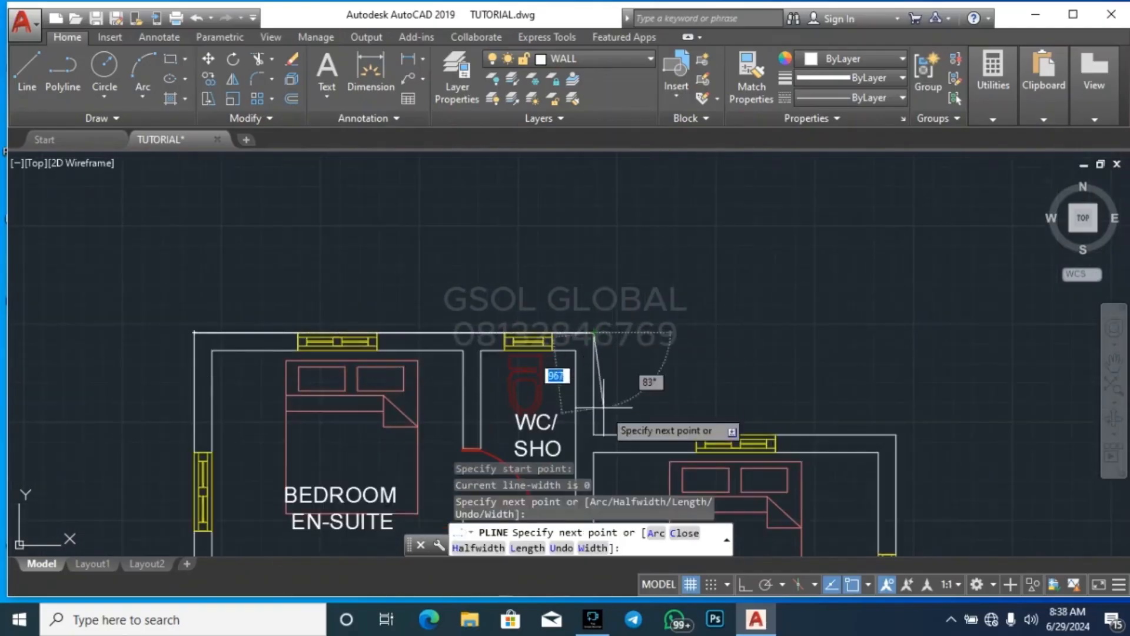
pyautogui.click(593, 434)
pyautogui.click(896, 435)
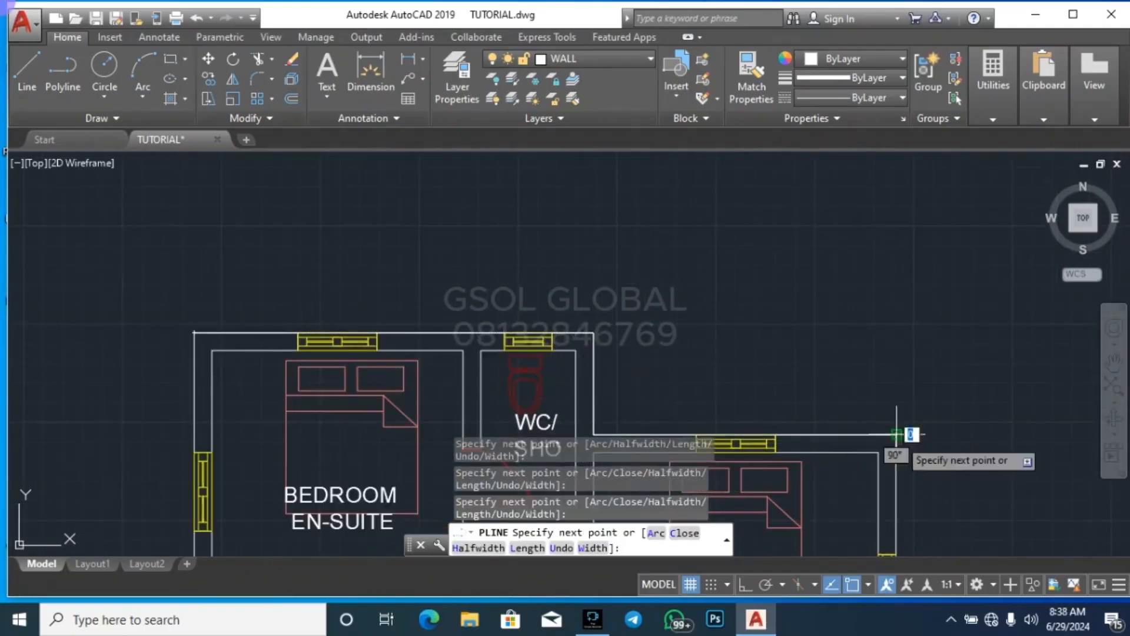
# Continue the polyline down the right side, around the porch, along the void's bottom wall and up its left wall to the WC wall
pyautogui.scroll(-5, 824, 282)
pyautogui.scroll(5, 869, 469)
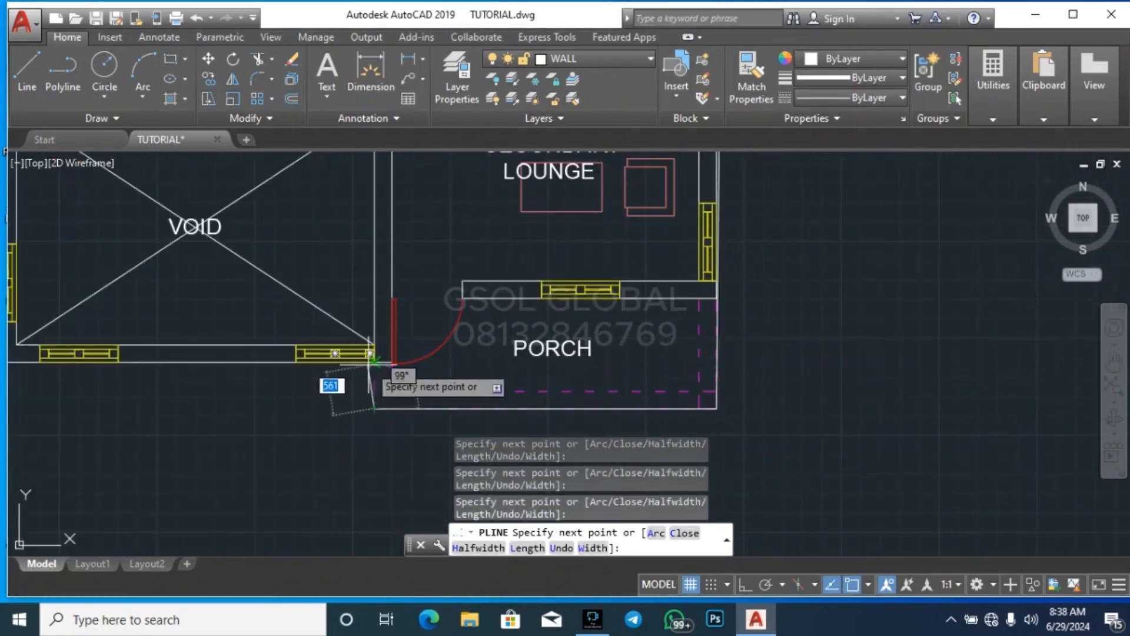
pyautogui.scroll(-4, 736, 401)
pyautogui.scroll(3, 507, 397)
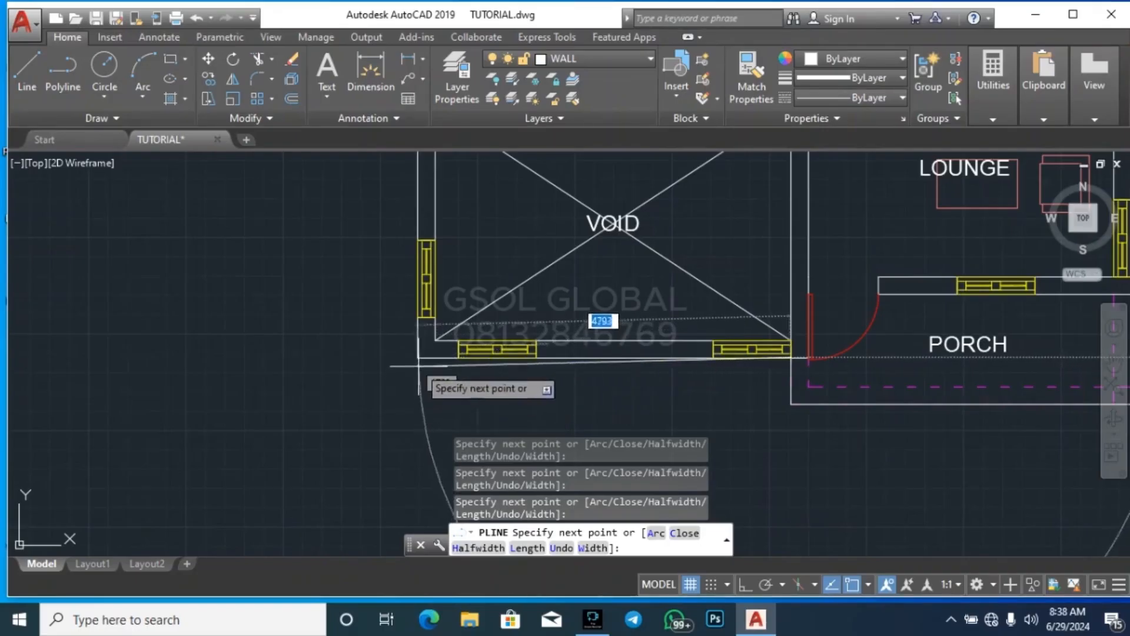
pyautogui.scroll(-4, 439, 406)
pyautogui.scroll(6, 438, 391)
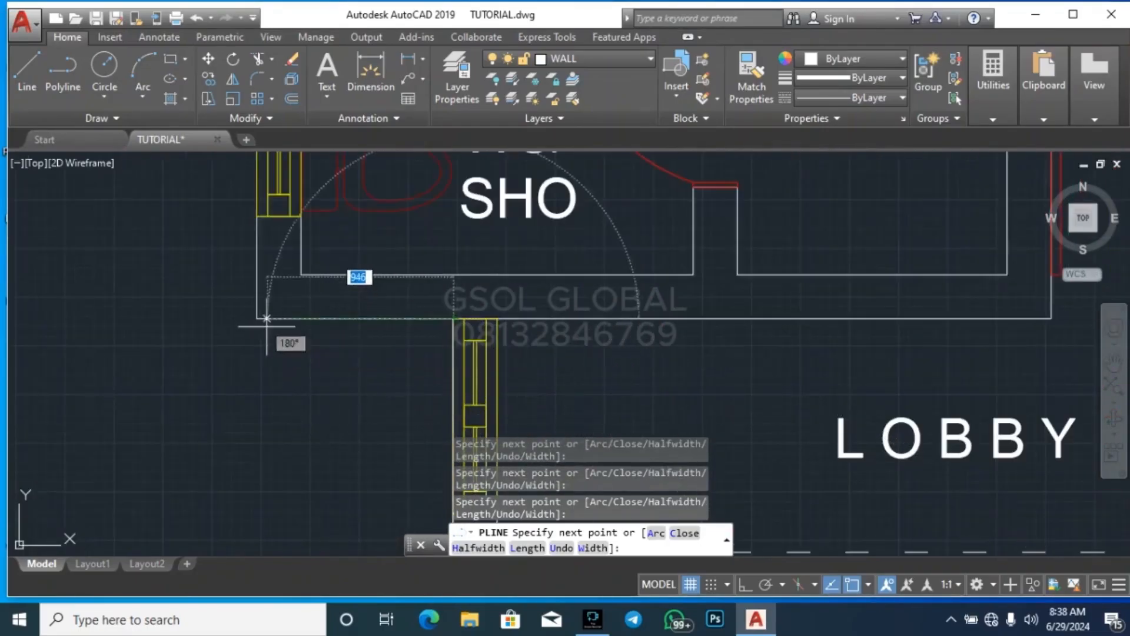
# Trace the remaining left outer walls around the WC and bedrooms back to the starting corner and finish the polyline
pyautogui.scroll(-5, 321, 428)
pyautogui.scroll(-3, 321, 428)
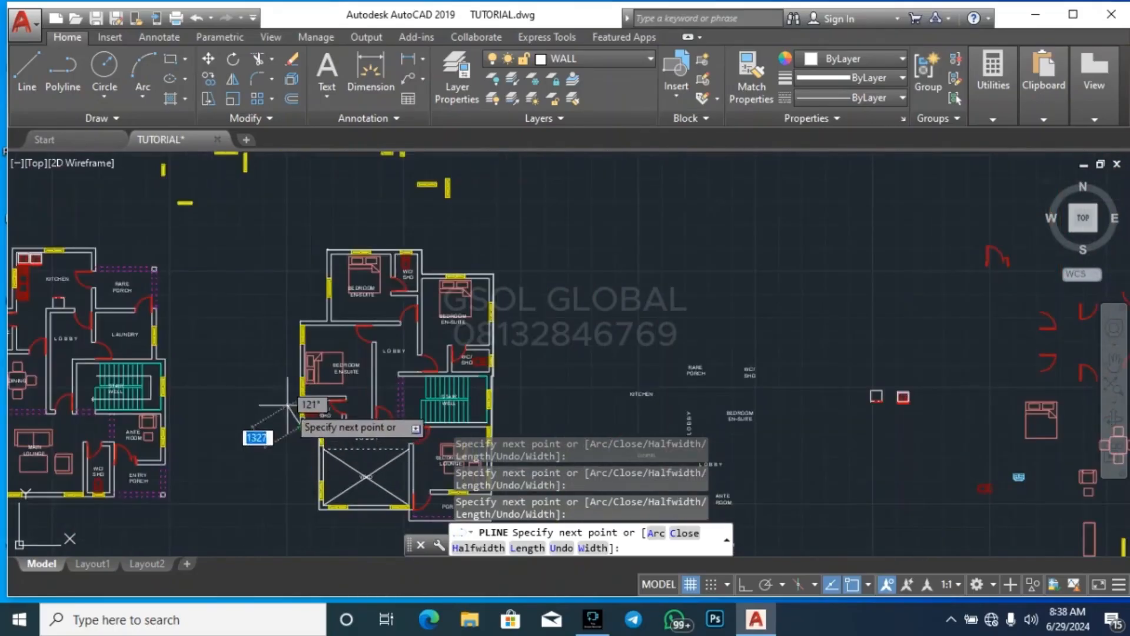
pyautogui.scroll(-2, 300, 404)
pyautogui.scroll(5, 275, 394)
pyautogui.scroll(4, 274, 394)
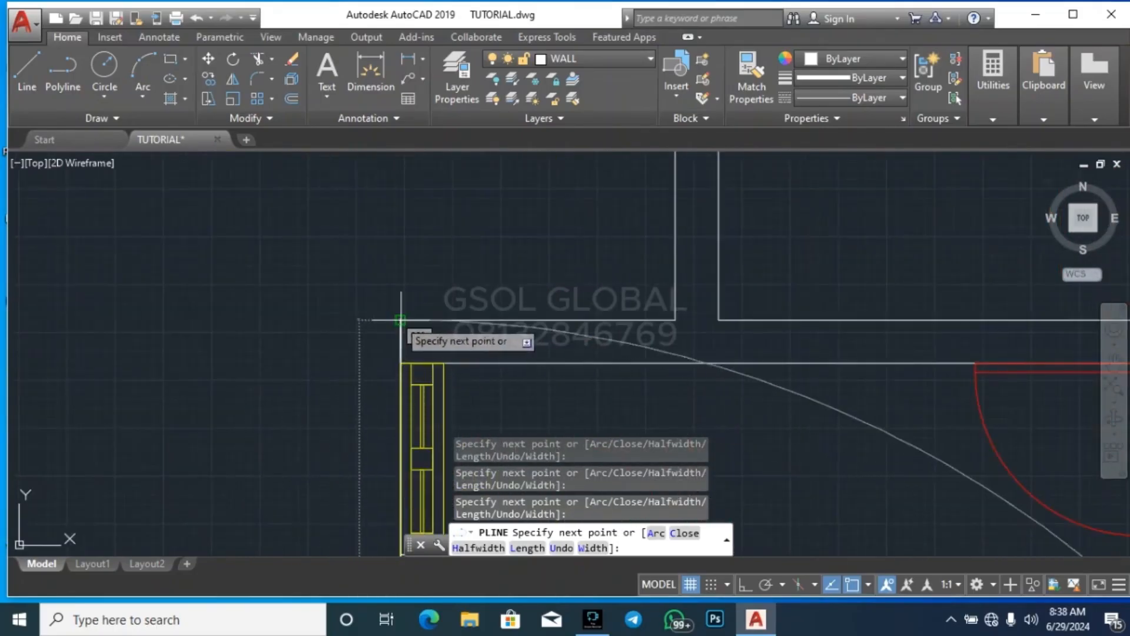
pyautogui.click(675, 321)
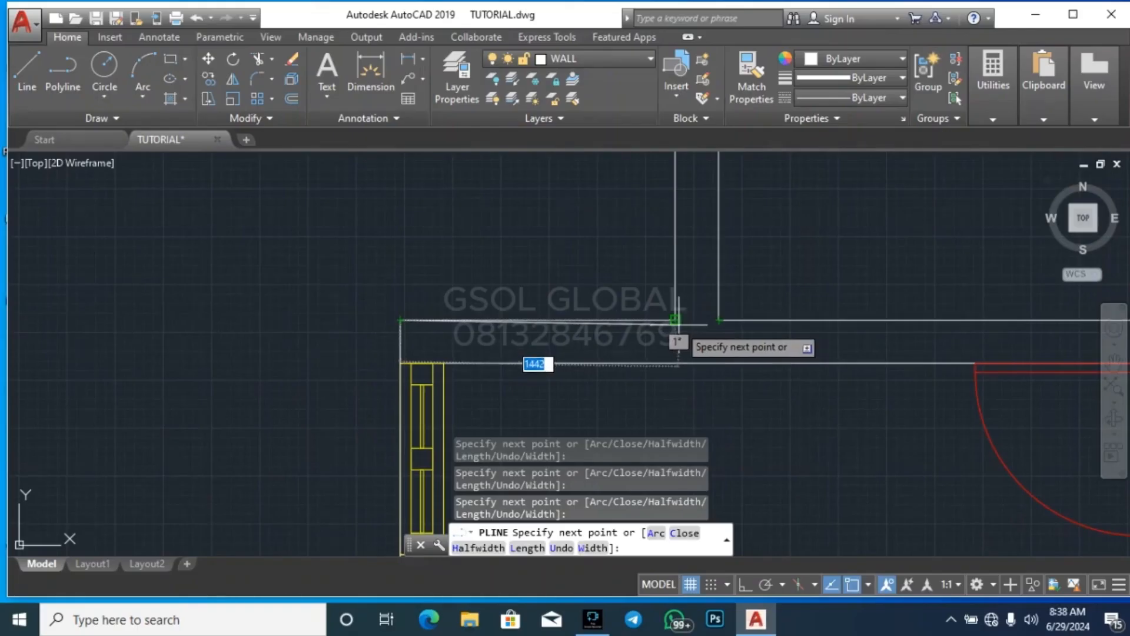
pyautogui.scroll(-3, 597, 408)
pyautogui.scroll(5, 589, 424)
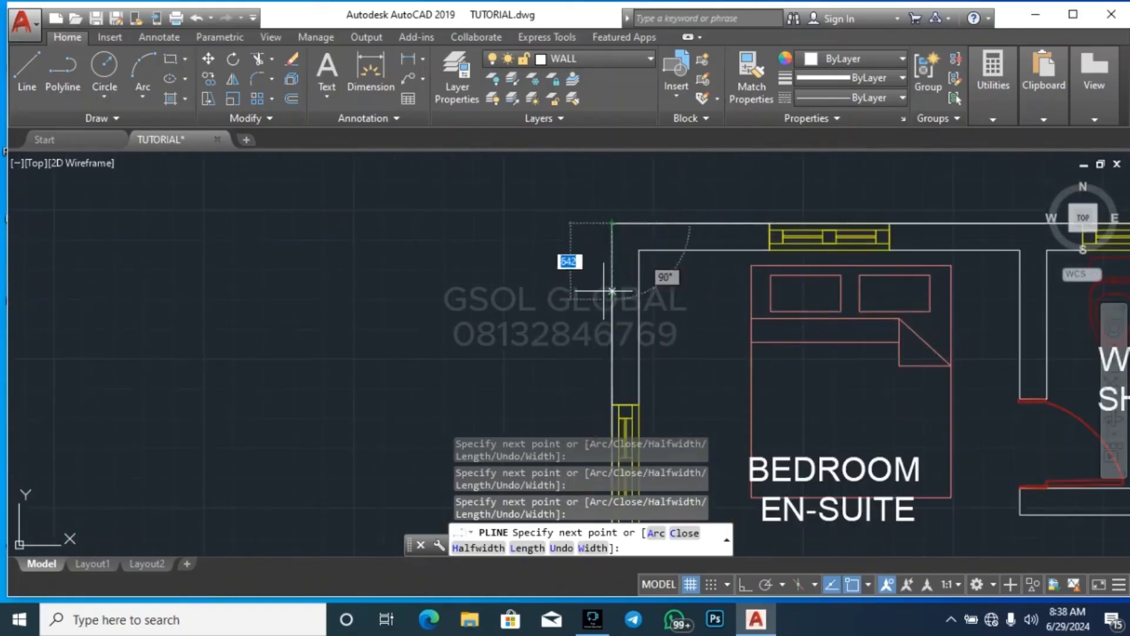
pyautogui.press('Escape')
pyautogui.press('Escape')
# Move the traced outline off the floor plan to the empty area right of the furniture and door blocks
pyautogui.click(642, 222)
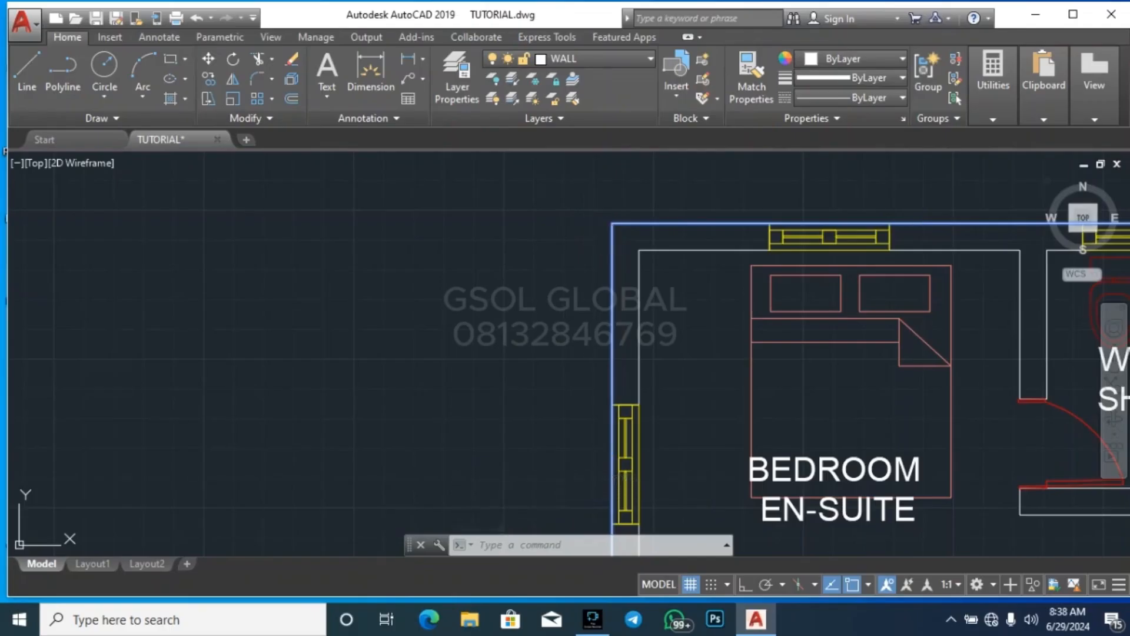
pyautogui.write('m')
pyautogui.press('Return')
pyautogui.scroll(-5, 405, 303)
pyautogui.scroll(2, 479, 263)
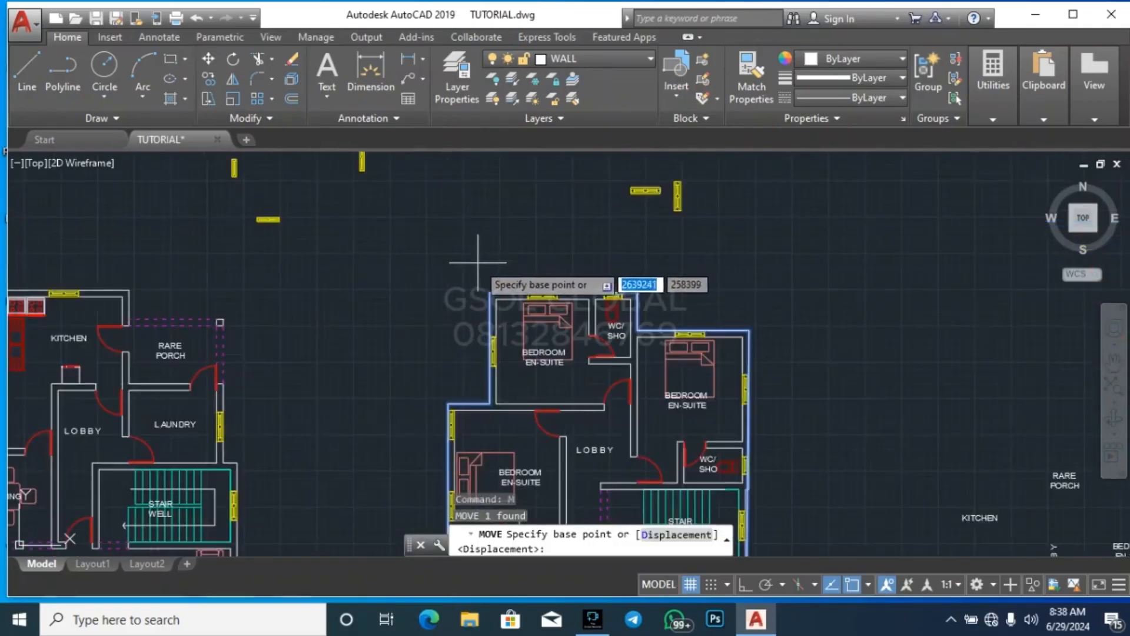
pyautogui.scroll(-4, 479, 262)
pyautogui.scroll(6, 516, 269)
pyautogui.click(517, 269)
pyautogui.scroll(-7, 517, 269)
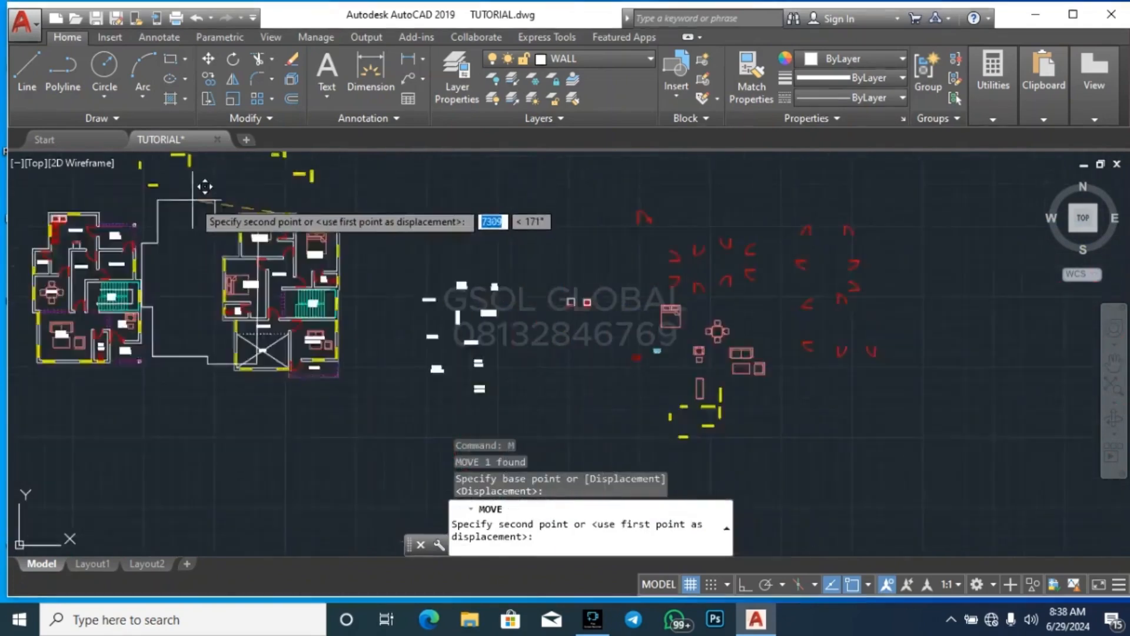
pyautogui.click(427, 236)
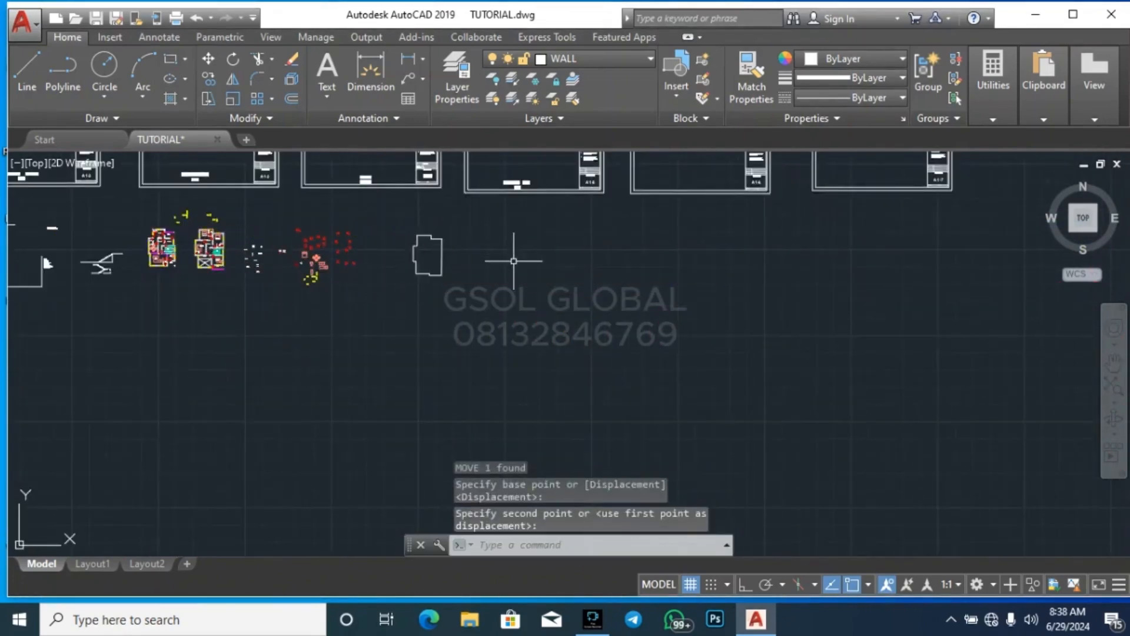
pyautogui.press('Escape')
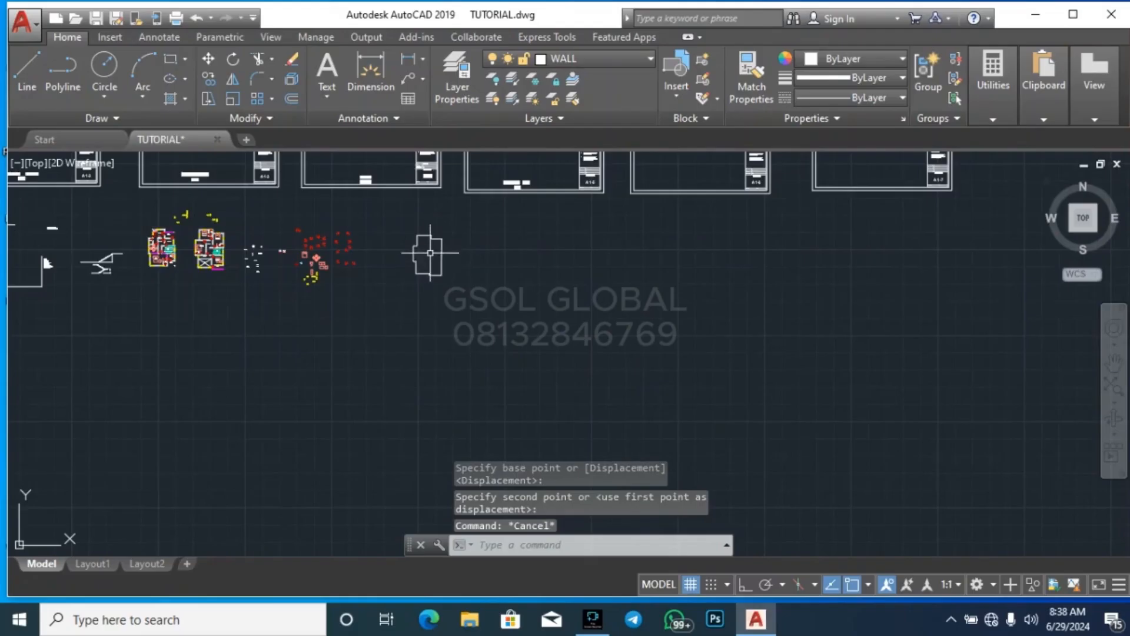
pyautogui.scroll(8, 411, 241)
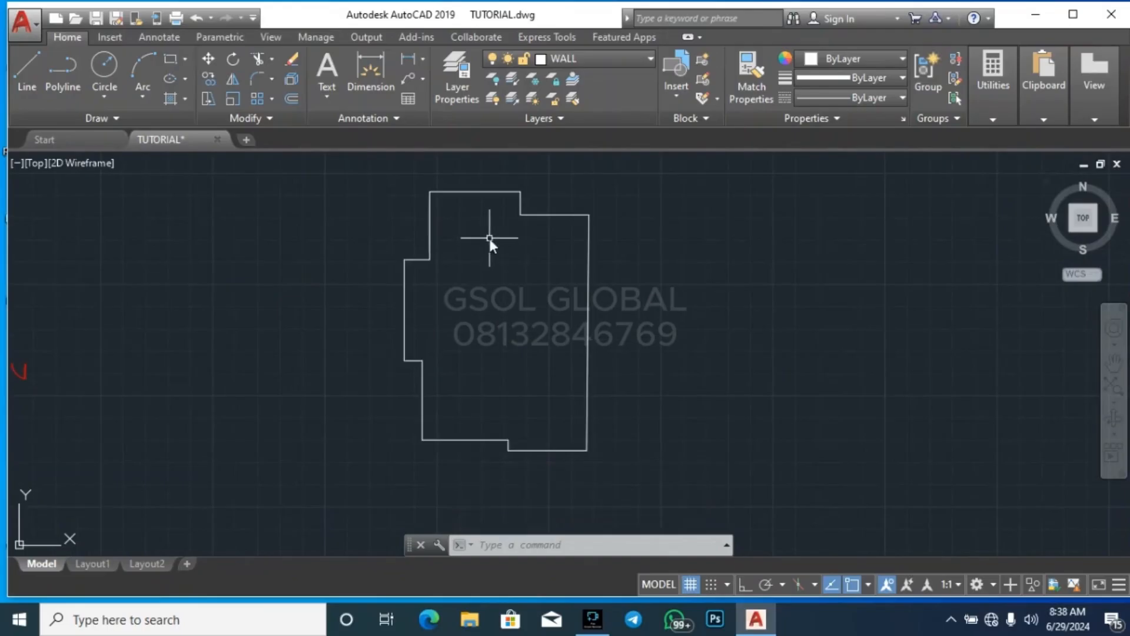
pyautogui.write('o')
pyautogui.press('Return')
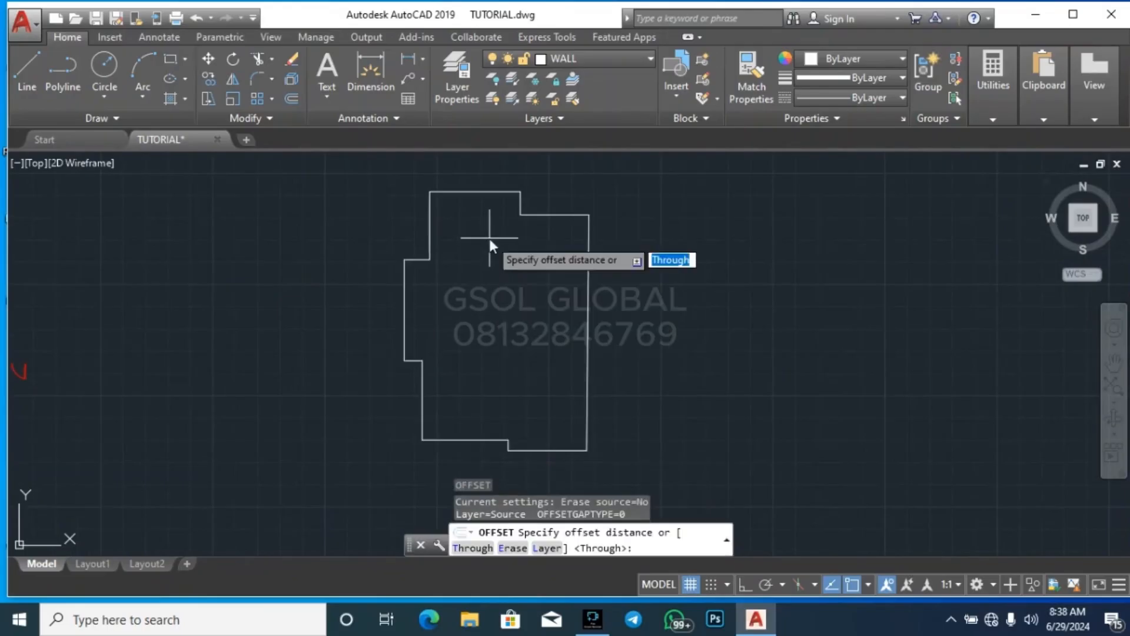
pyautogui.press('Escape')
pyautogui.press('Escape')
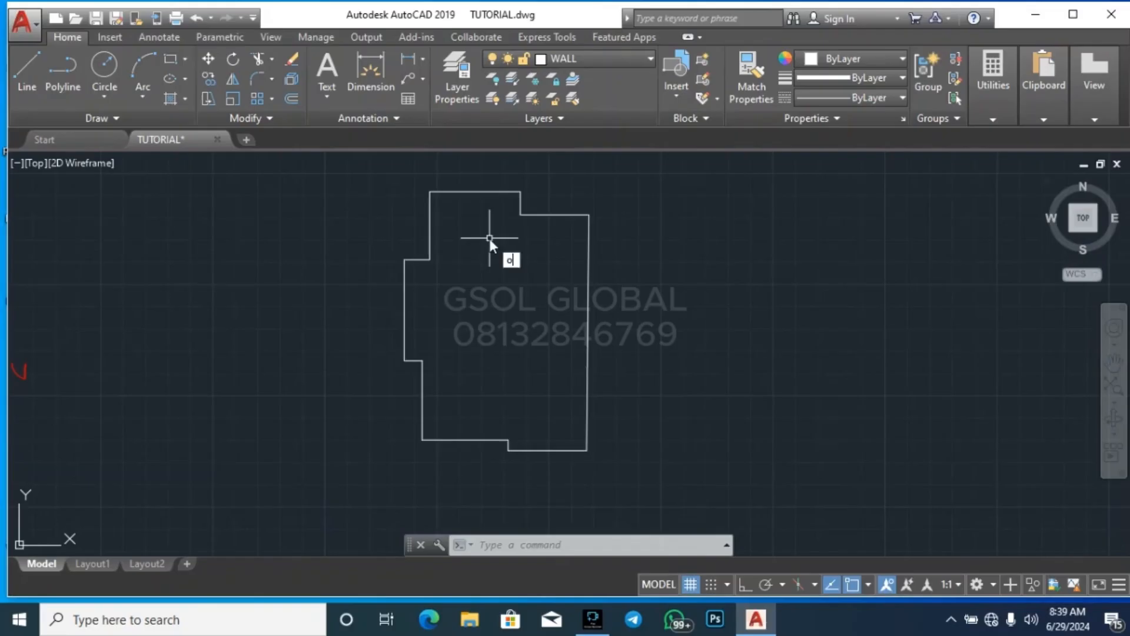
# Offset the building outline outward by 350
pyautogui.press('Return')
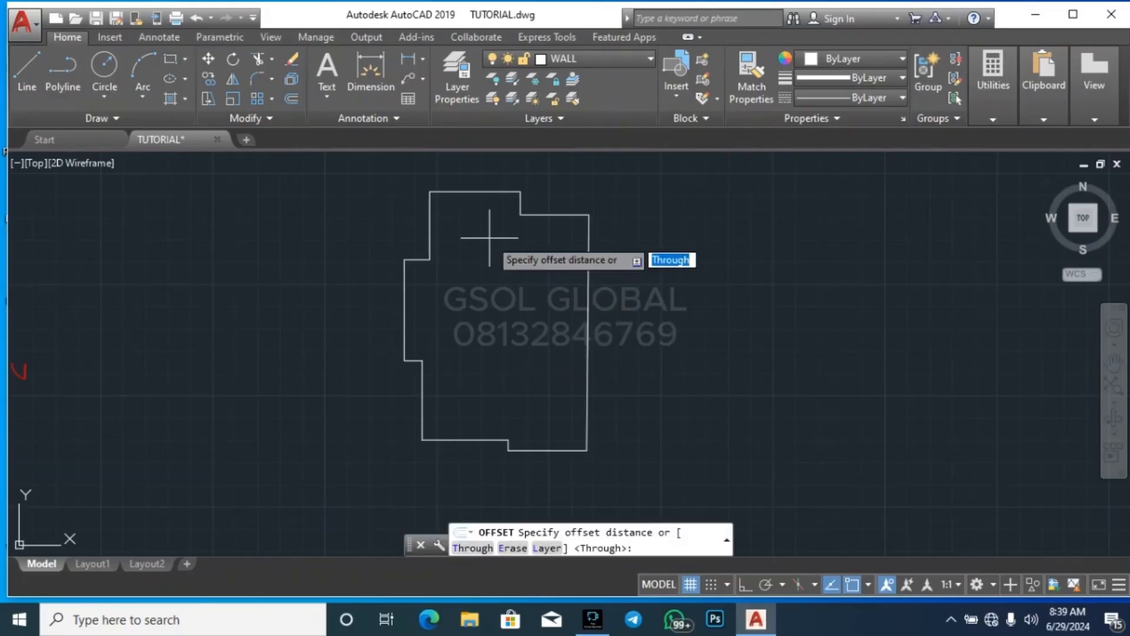
pyautogui.write('350')
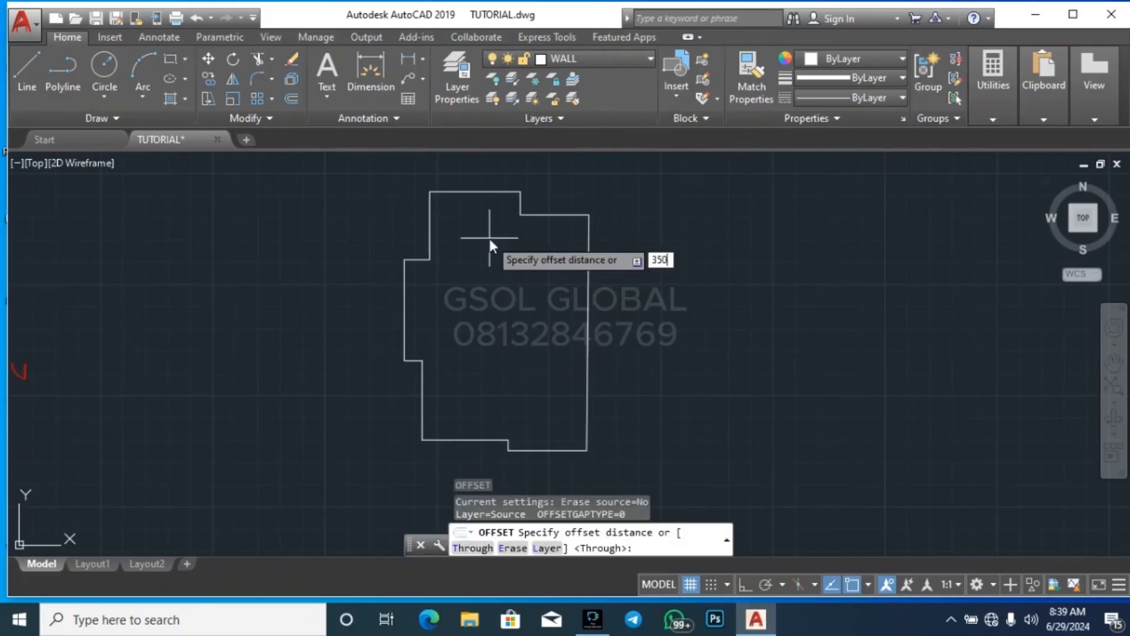
pyautogui.press('Return')
pyautogui.scroll(4, 459, 190)
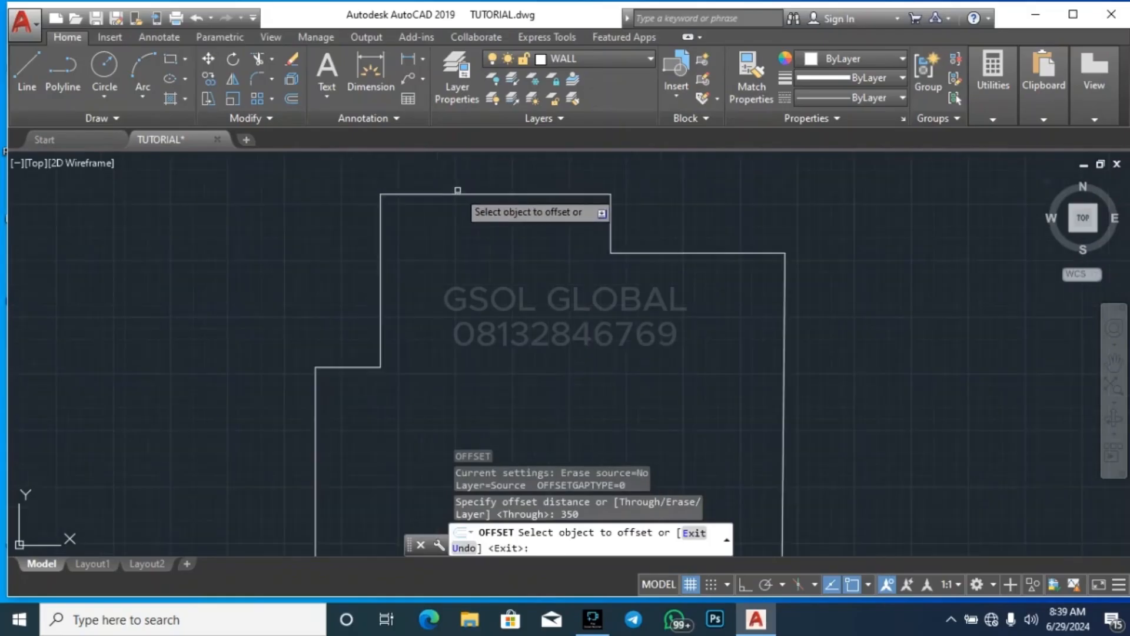
pyautogui.scroll(-2, 585, 370)
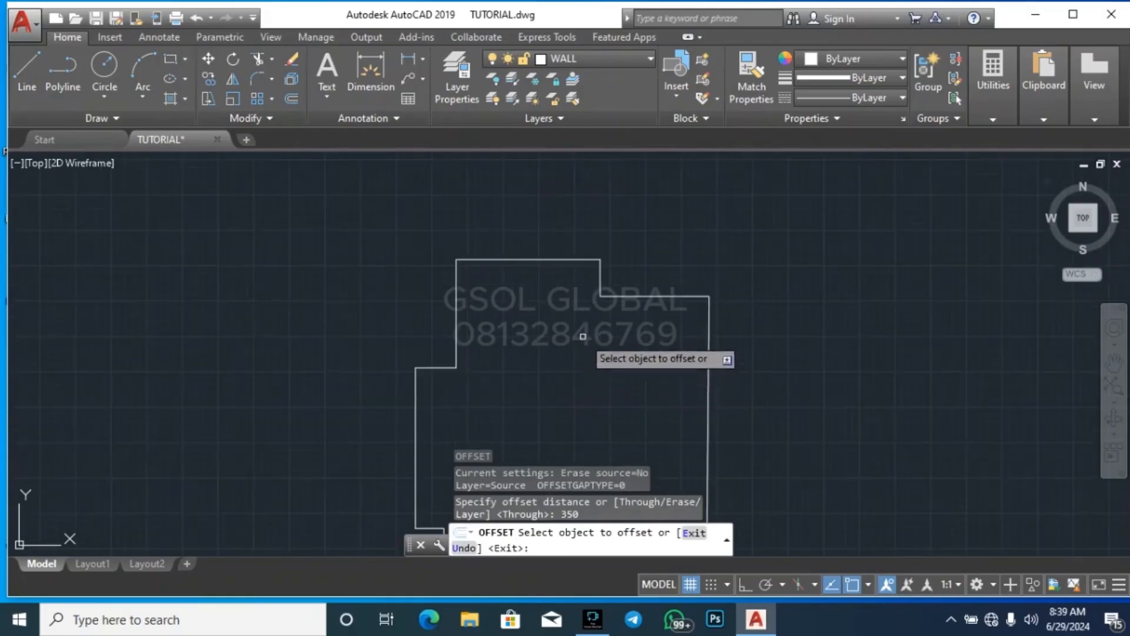
pyautogui.scroll(-4, 600, 247)
pyautogui.scroll(4, 569, 250)
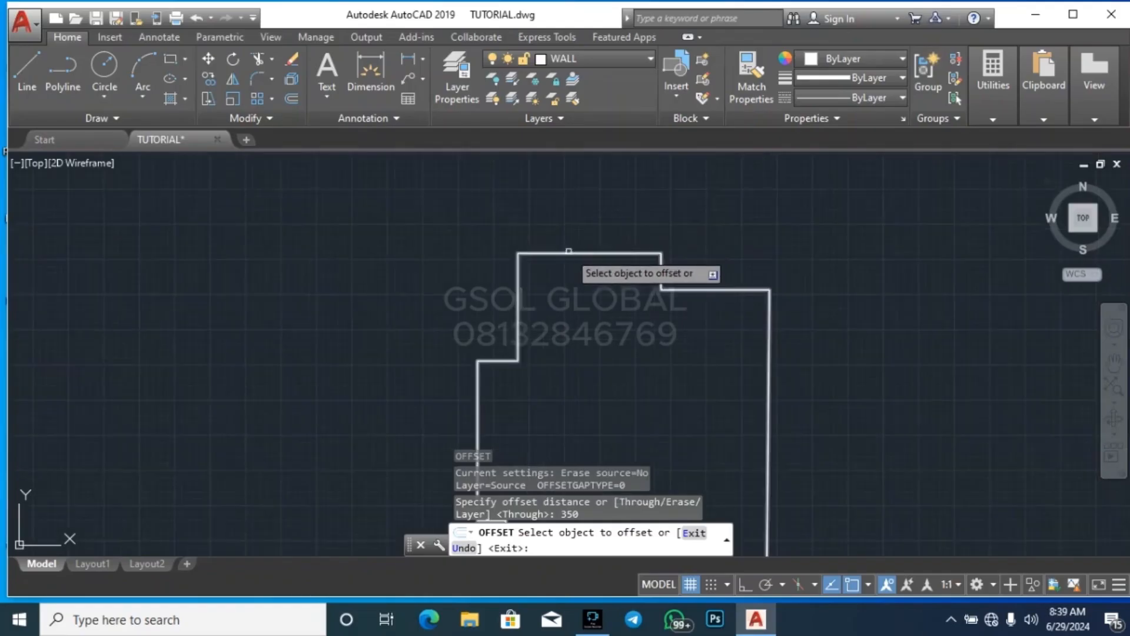
pyautogui.click(569, 250)
pyautogui.click(580, 212)
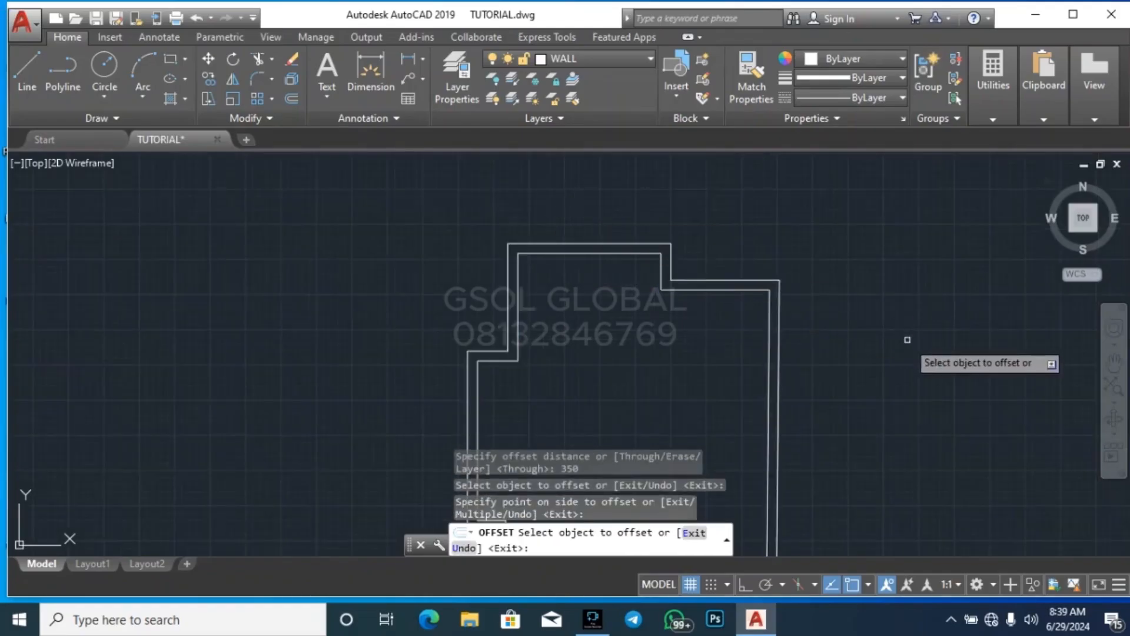
pyautogui.press('Escape')
pyautogui.press('Escape')
pyautogui.scroll(3, 651, 257)
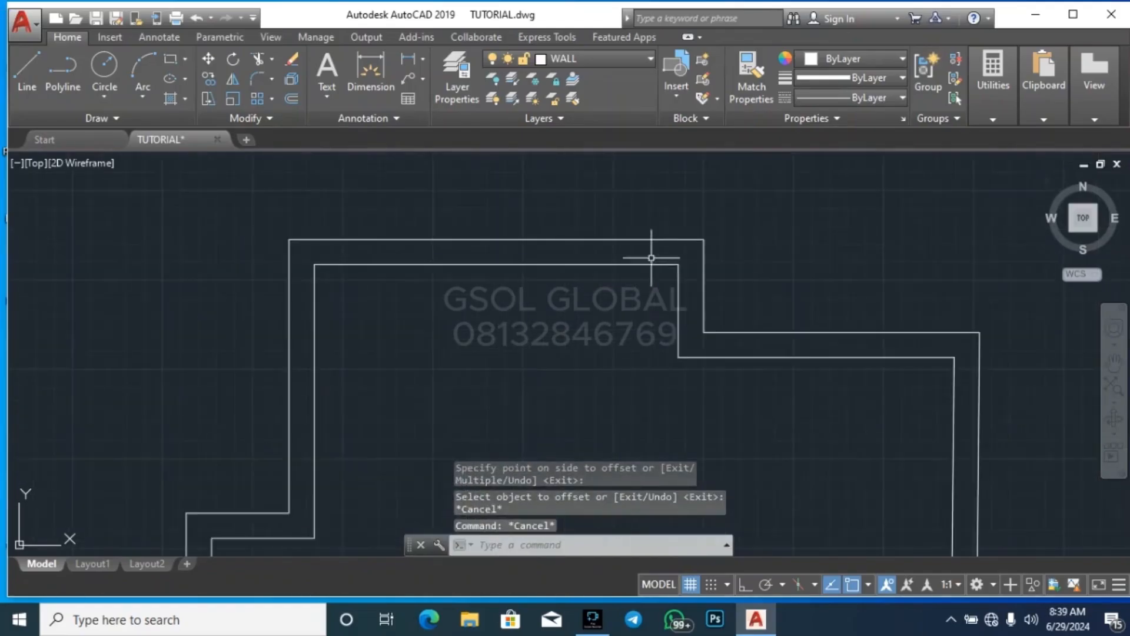
# Offset the original traced building outline inward by 225 to form the inner wall face
pyautogui.click(651, 262)
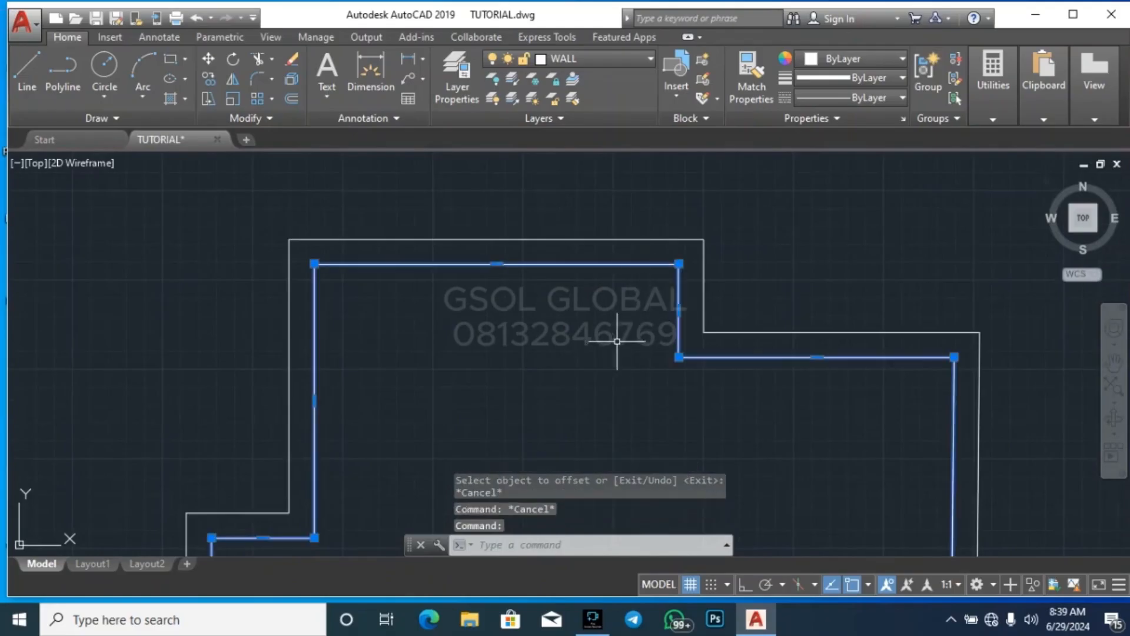
pyautogui.press('Escape')
pyautogui.press('Return')
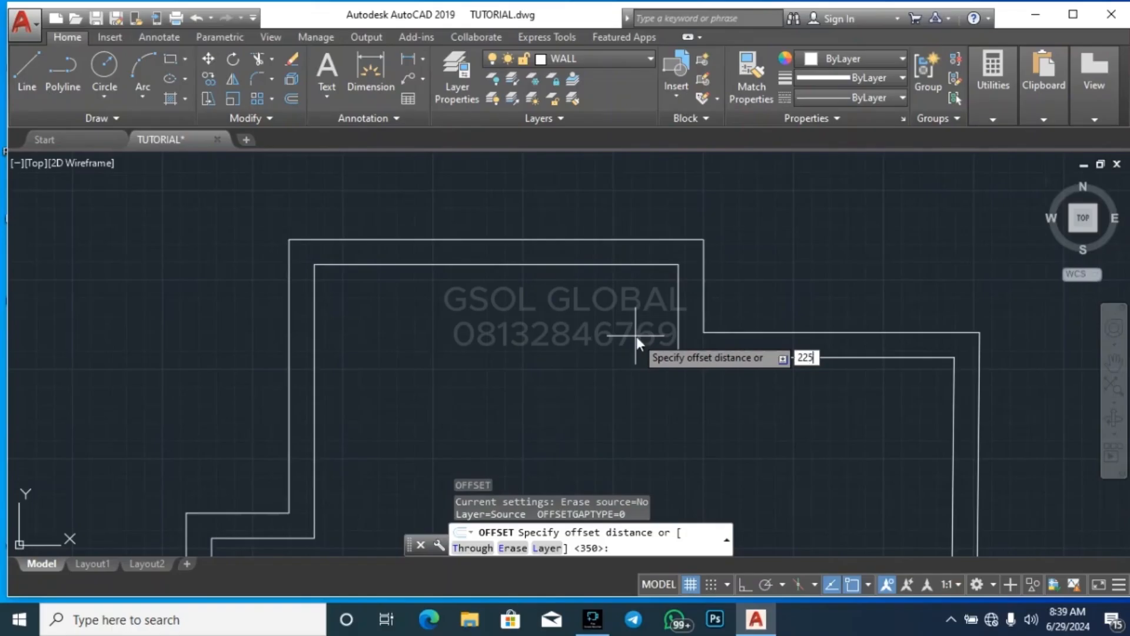
pyautogui.press('Return')
pyautogui.click(644, 264)
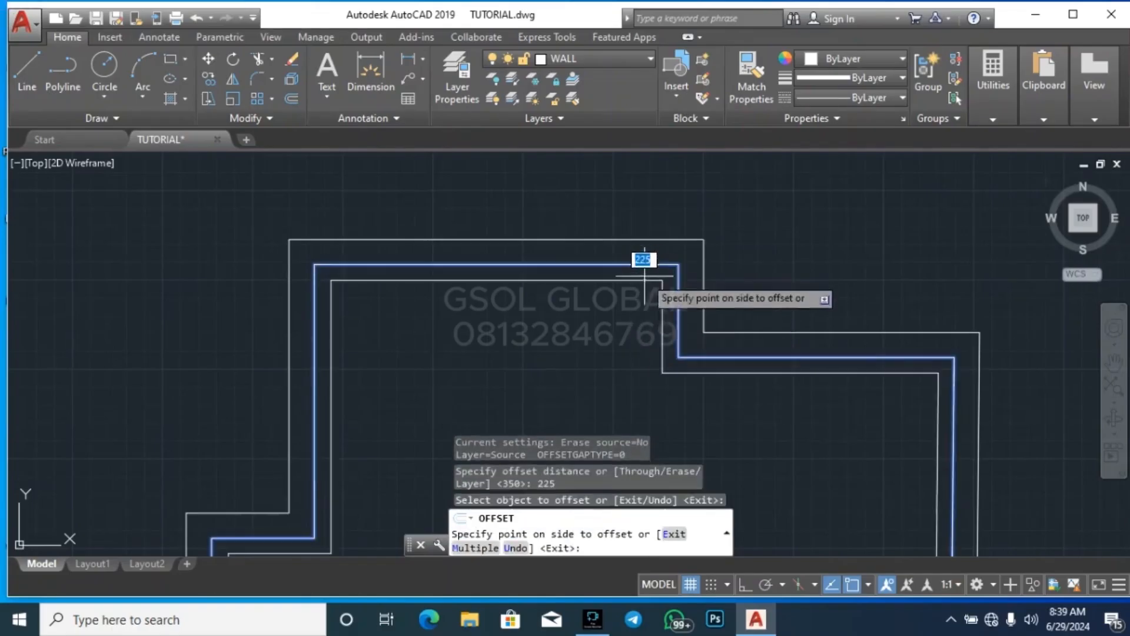
pyautogui.click(647, 306)
pyautogui.press('Escape')
# Change the colour of the two wall outlines, the traced one and its inward copy, to orange
pyautogui.scroll(-6, 798, 245)
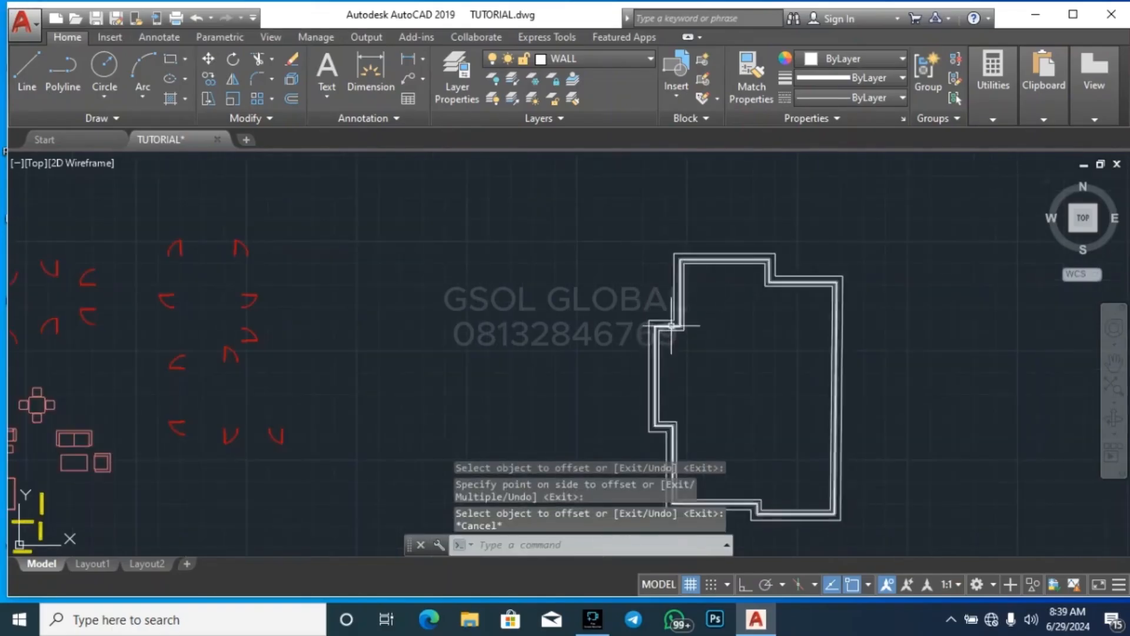
pyautogui.scroll(5, 671, 325)
pyautogui.click(676, 376)
pyautogui.click(652, 325)
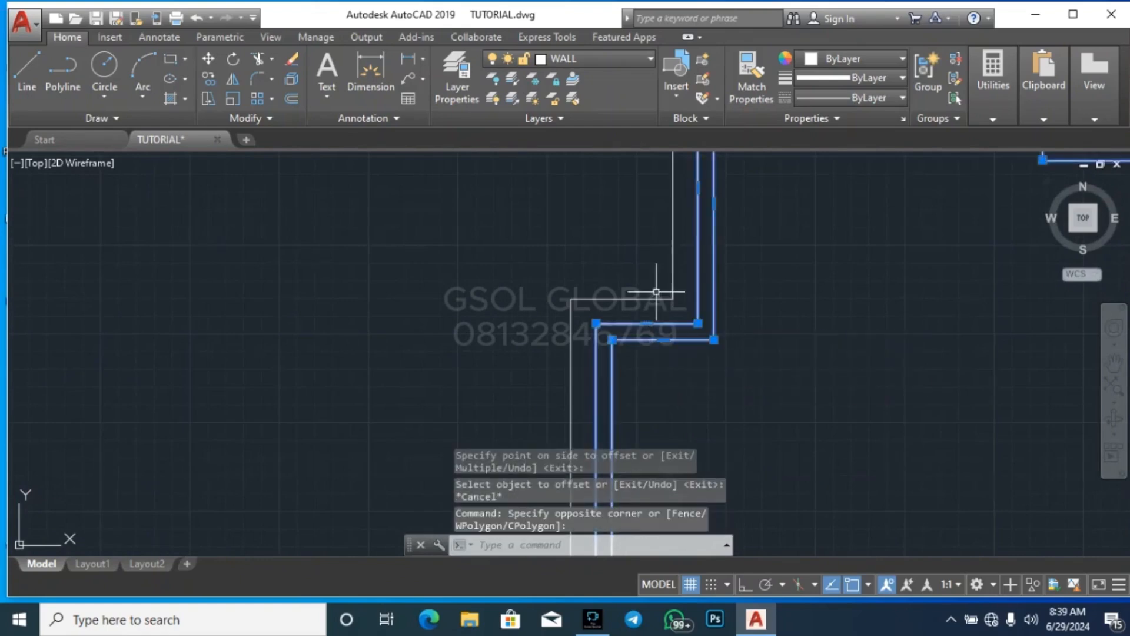
pyautogui.click(820, 58)
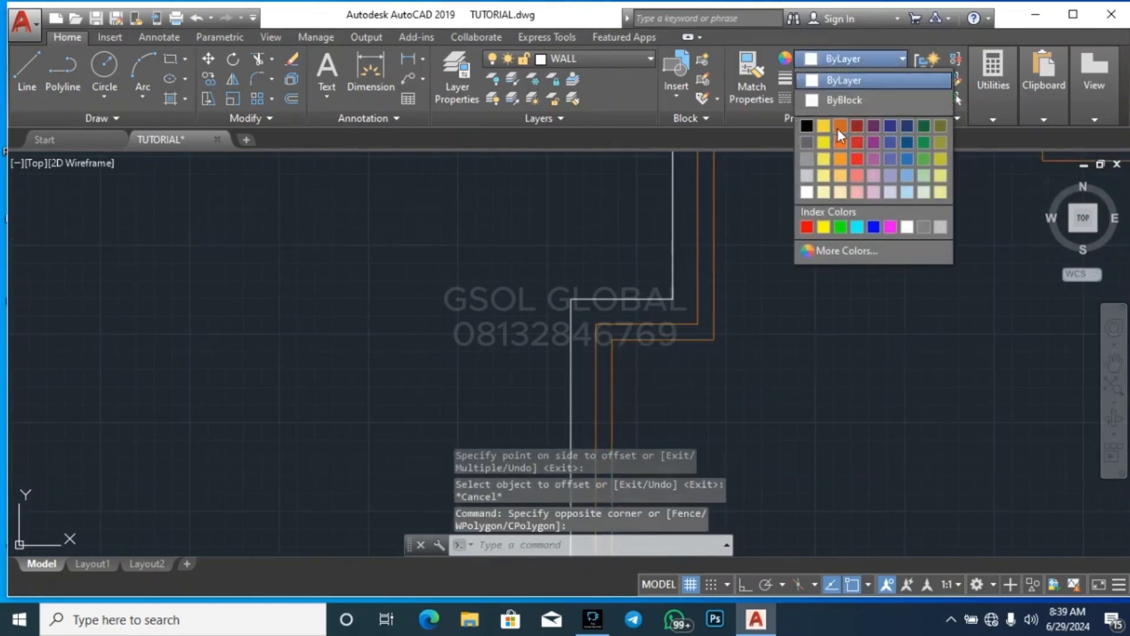
pyautogui.click(840, 126)
pyautogui.press('Escape')
pyautogui.press('Escape')
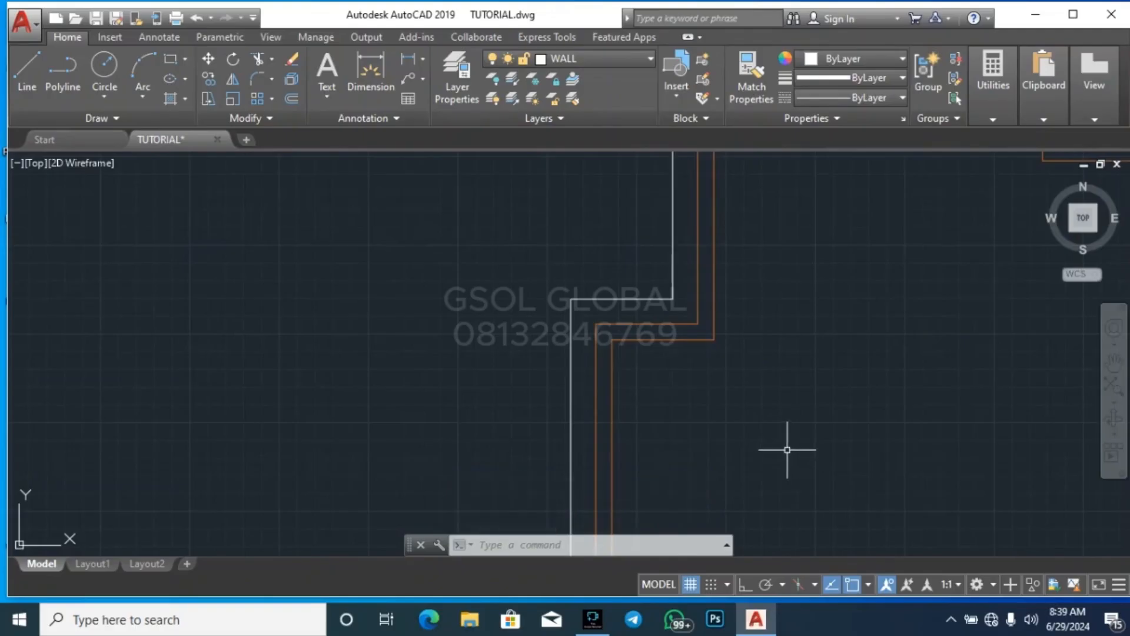
# Offset the outermost white outline inward by 500
pyautogui.scroll(-2, 480, 399)
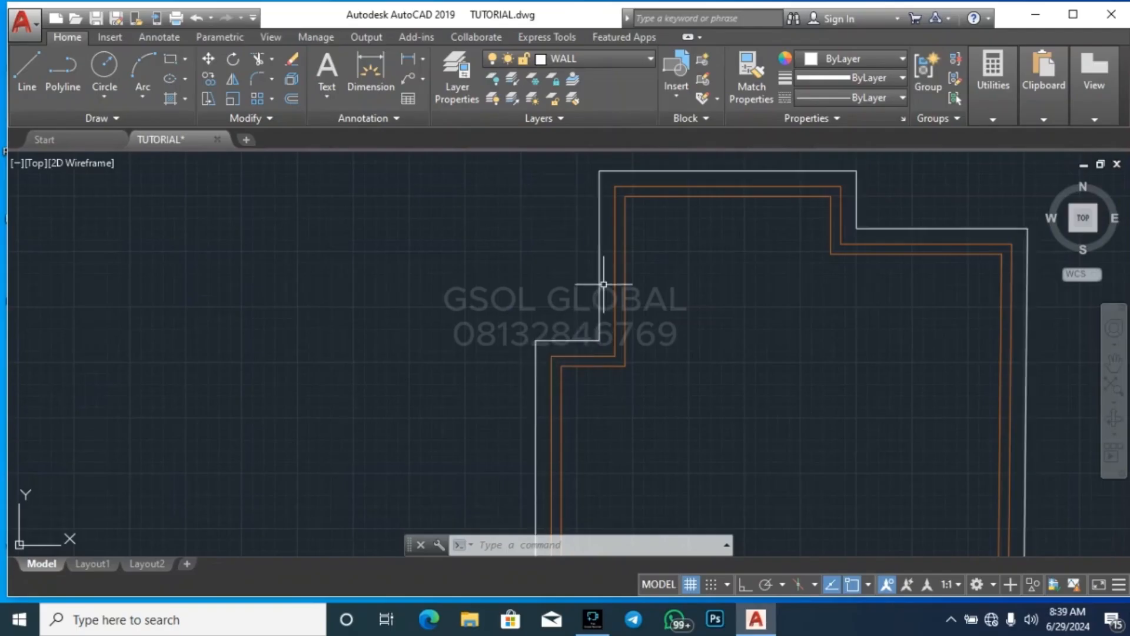
pyautogui.press('Escape')
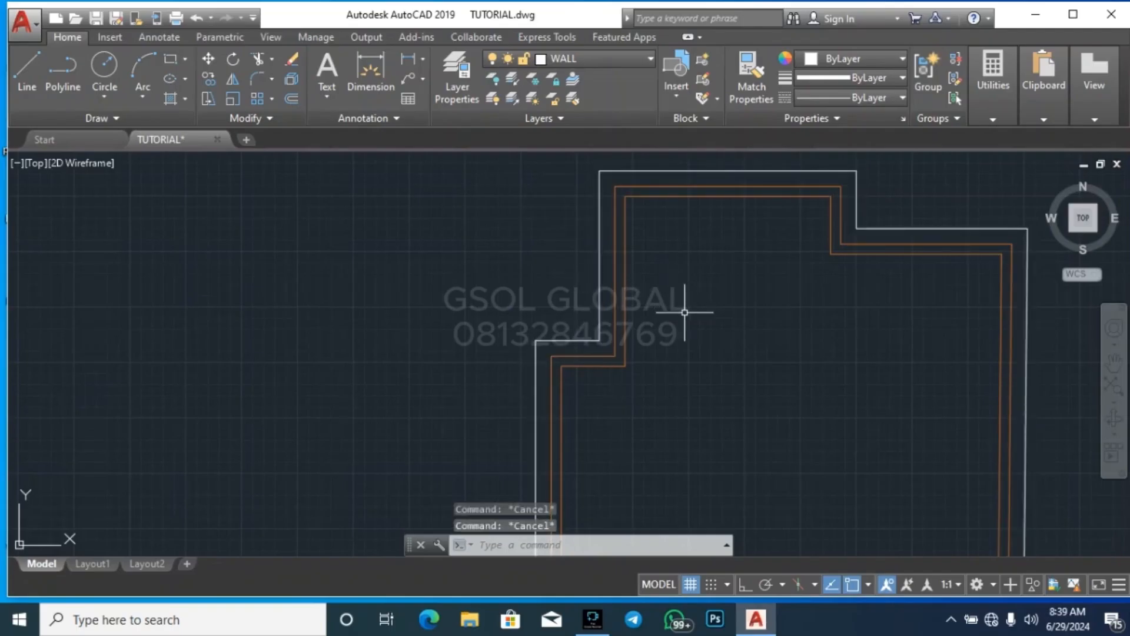
pyautogui.write('o')
pyautogui.press('Return')
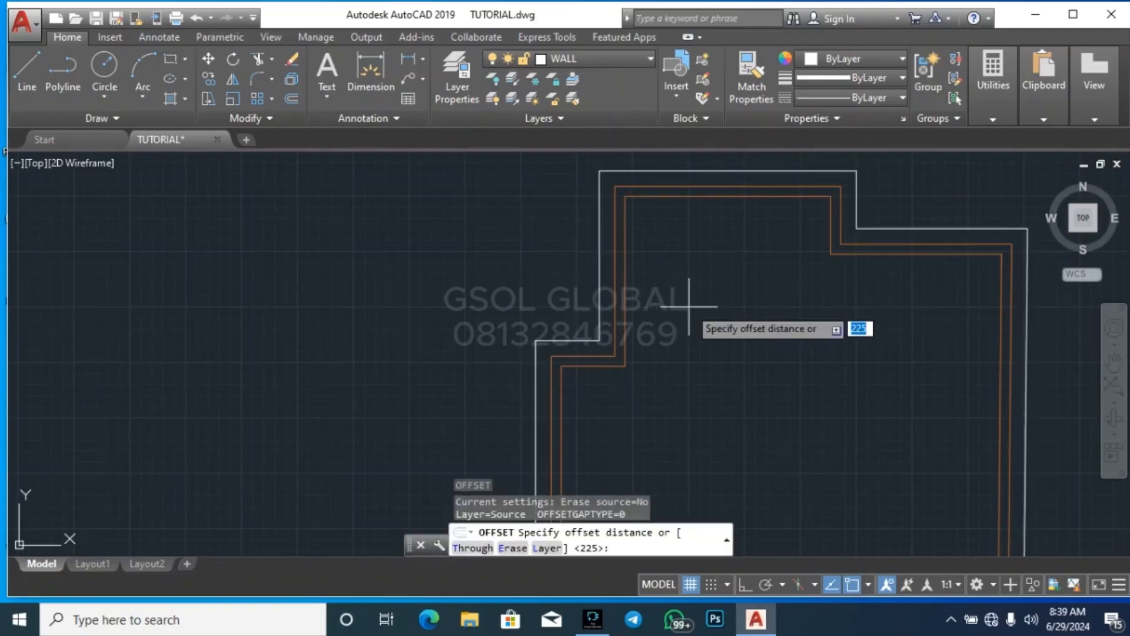
pyautogui.write('500')
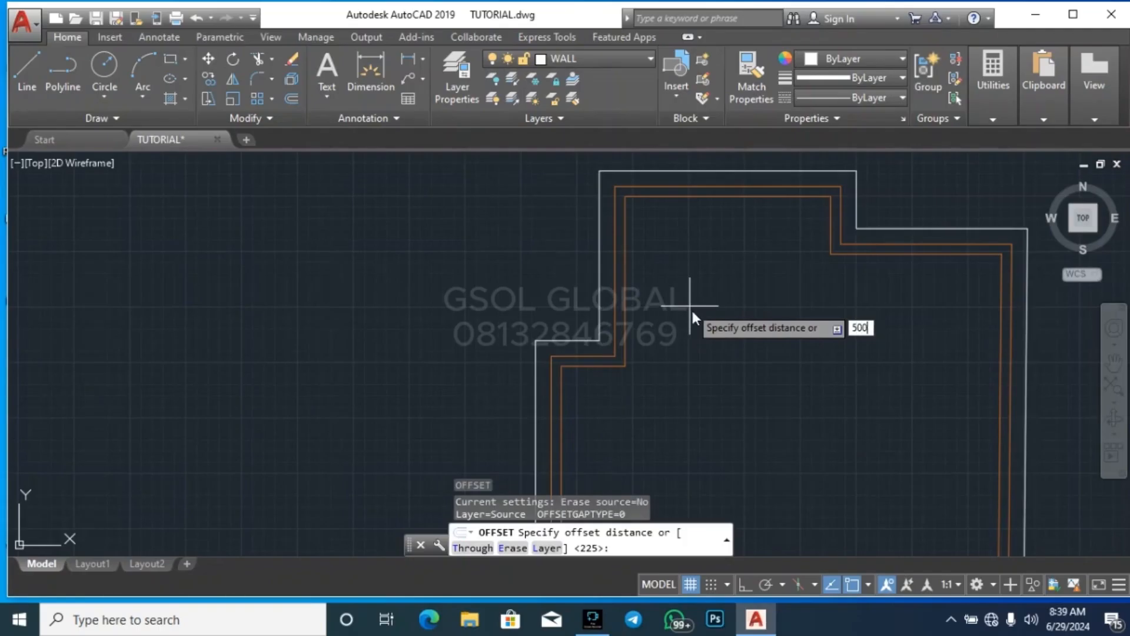
pyautogui.press('Return')
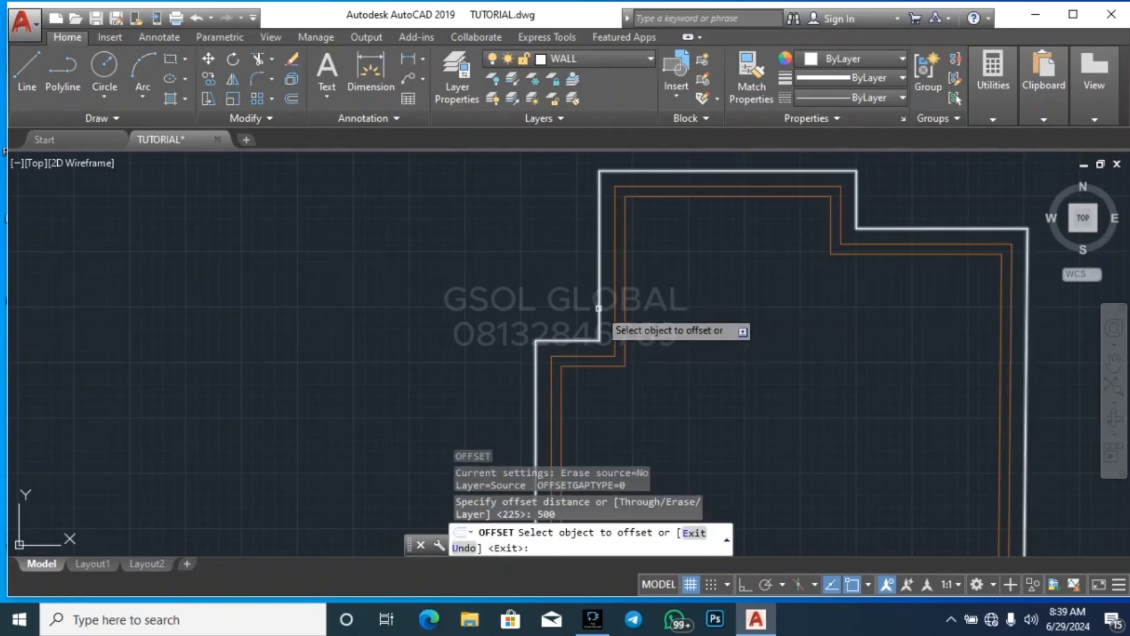
pyautogui.click(599, 308)
pyautogui.click(687, 373)
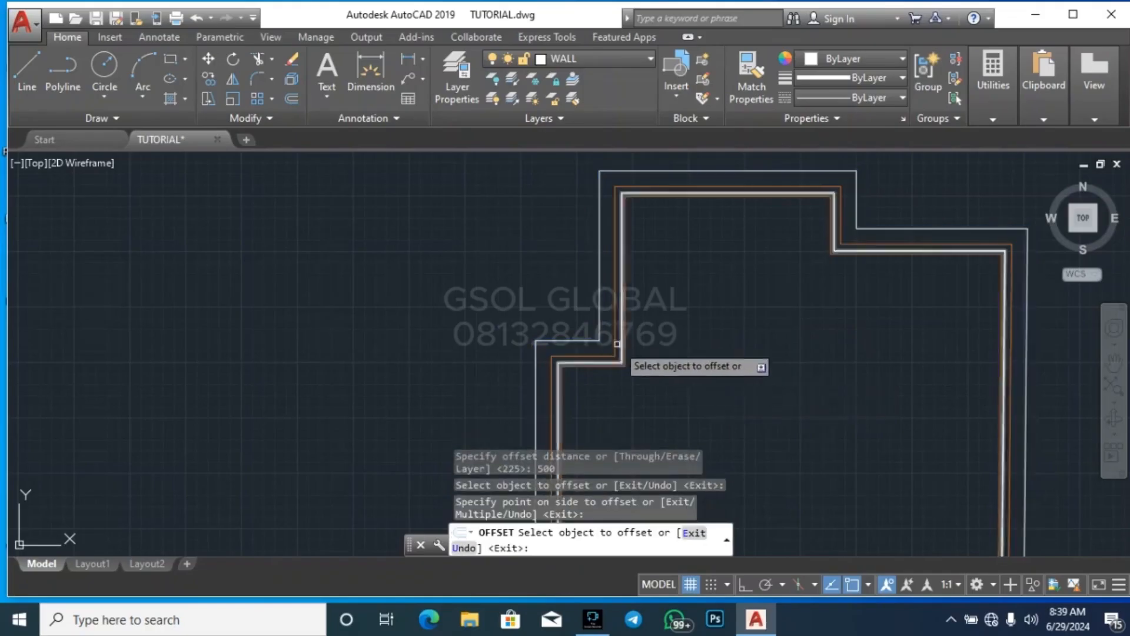
# Offset the new inner outline inward by 500 three more times, each time from the newest outline
pyautogui.scroll(3, 627, 352)
pyautogui.scroll(4, 626, 353)
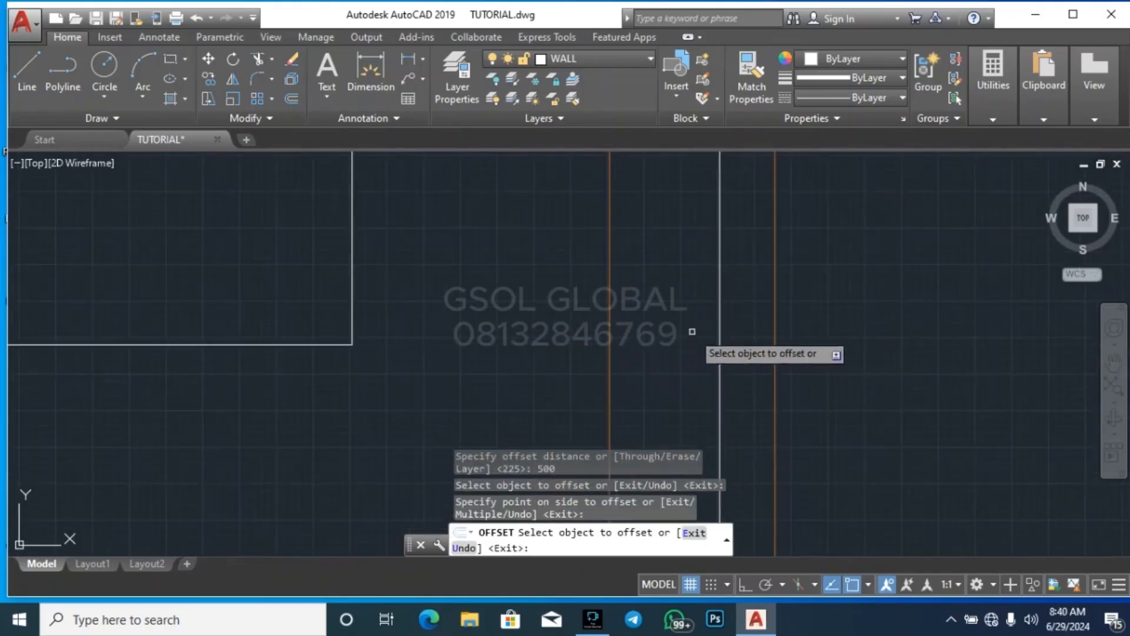
pyautogui.click(720, 299)
pyautogui.click(728, 299)
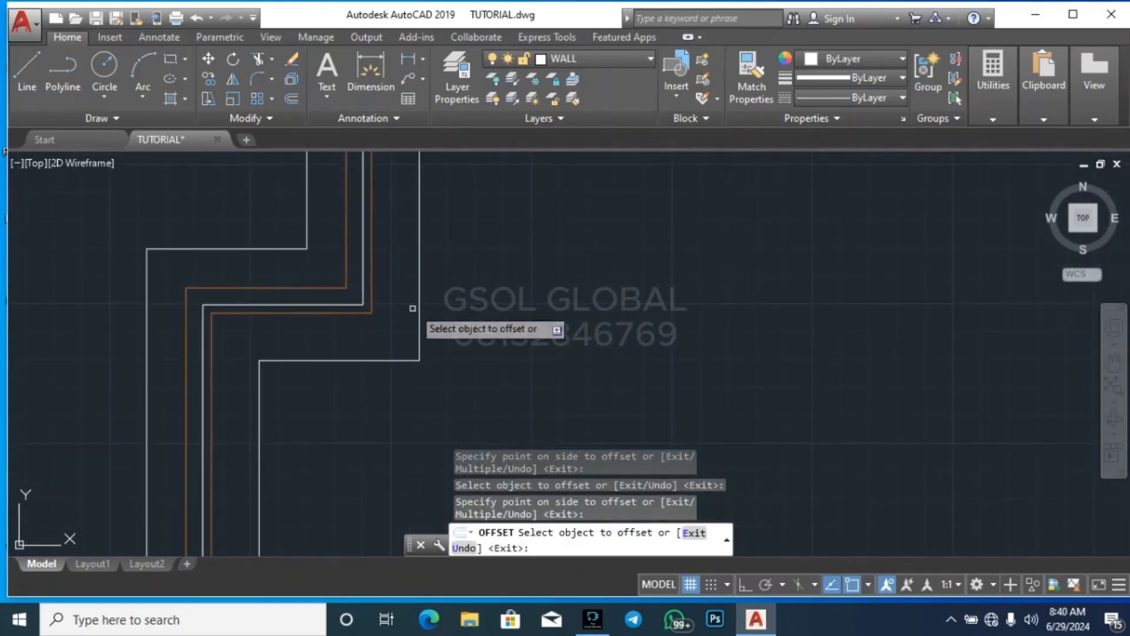
pyautogui.click(419, 291)
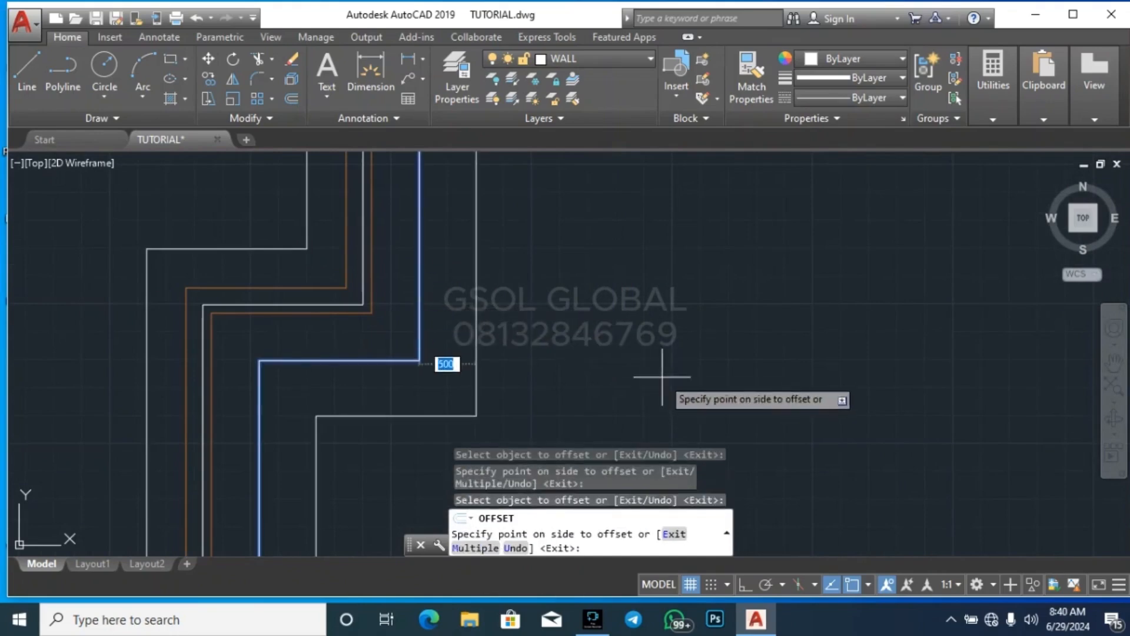
pyautogui.click(605, 358)
pyautogui.click(475, 366)
pyautogui.click(579, 397)
pyautogui.scroll(-3, 587, 310)
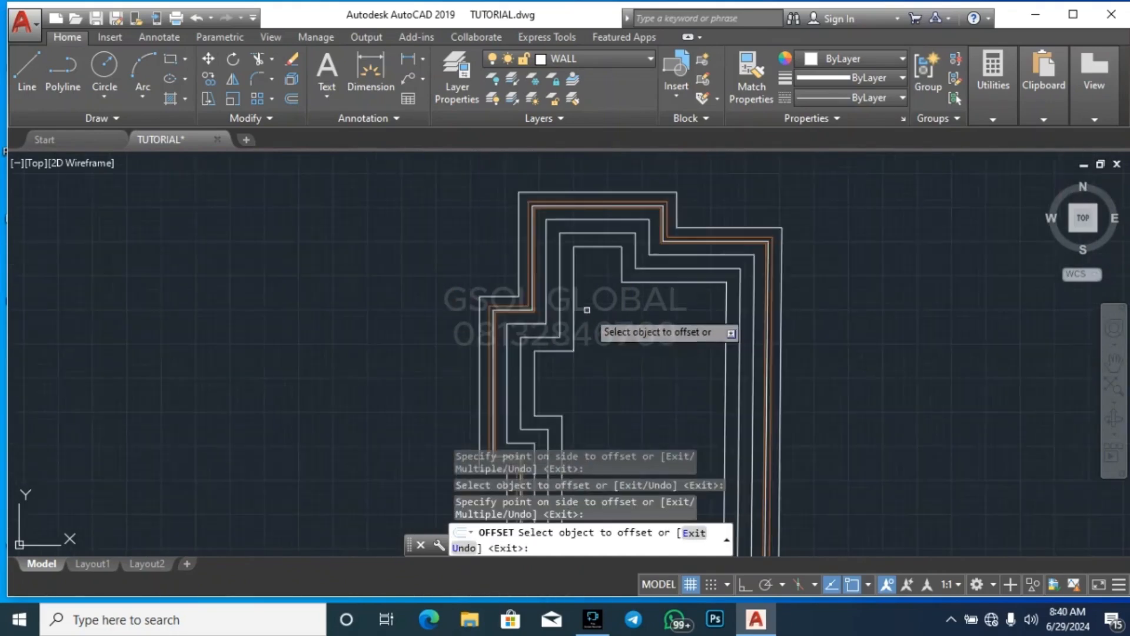
# Add five more inward offsets of 500, each from the innermost outline, until the centre of the building is filled
pyautogui.click(573, 333)
pyautogui.click(613, 353)
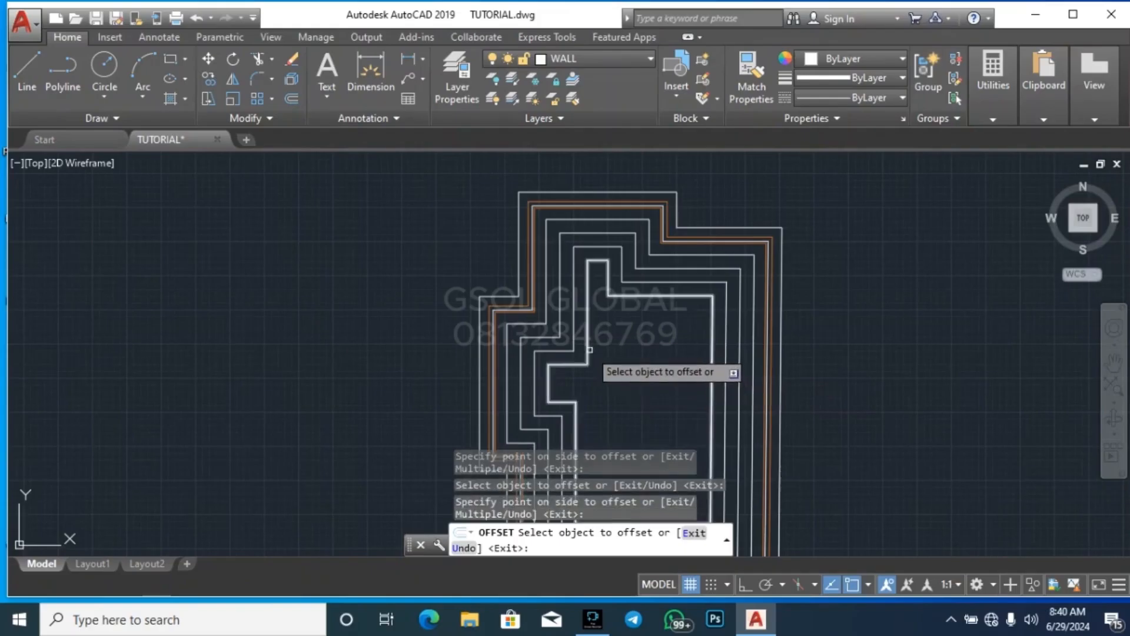
pyautogui.click(588, 349)
pyautogui.click(612, 355)
pyautogui.scroll(-3, 624, 347)
pyautogui.scroll(4, 609, 324)
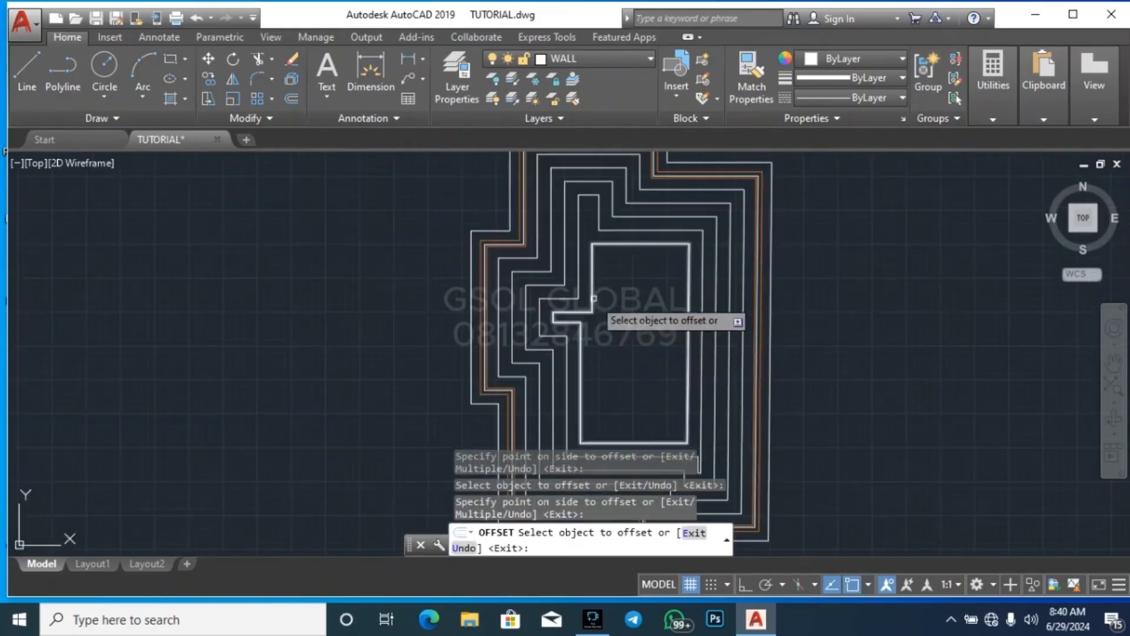
pyautogui.click(594, 309)
pyautogui.click(613, 317)
pyautogui.click(608, 271)
pyautogui.click(628, 329)
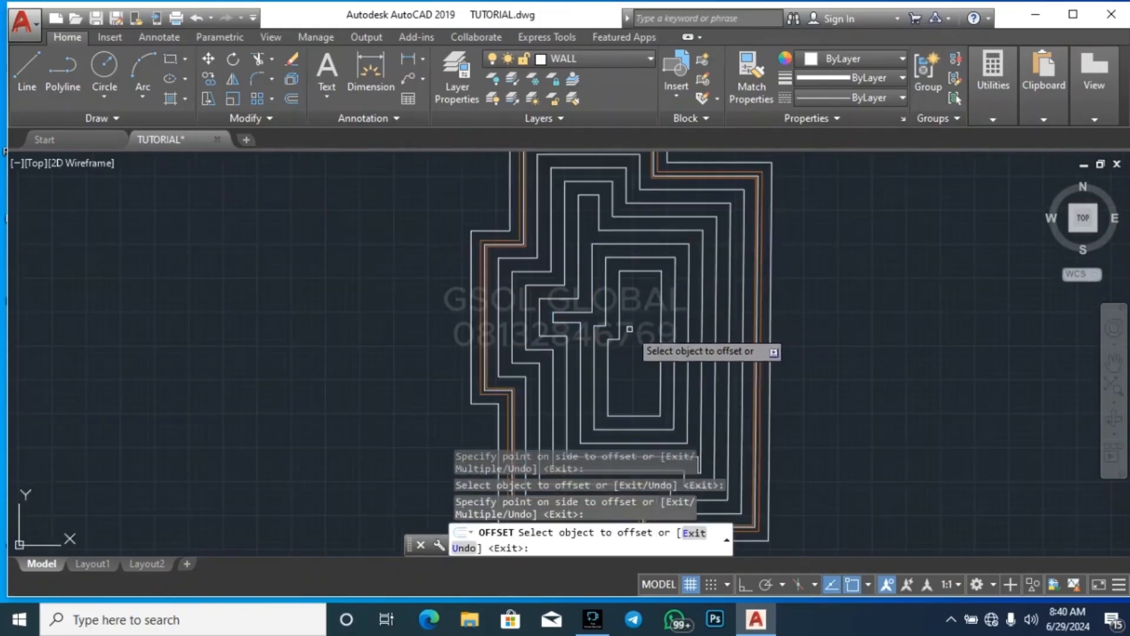
pyautogui.click(619, 327)
pyautogui.click(637, 347)
pyautogui.click(634, 327)
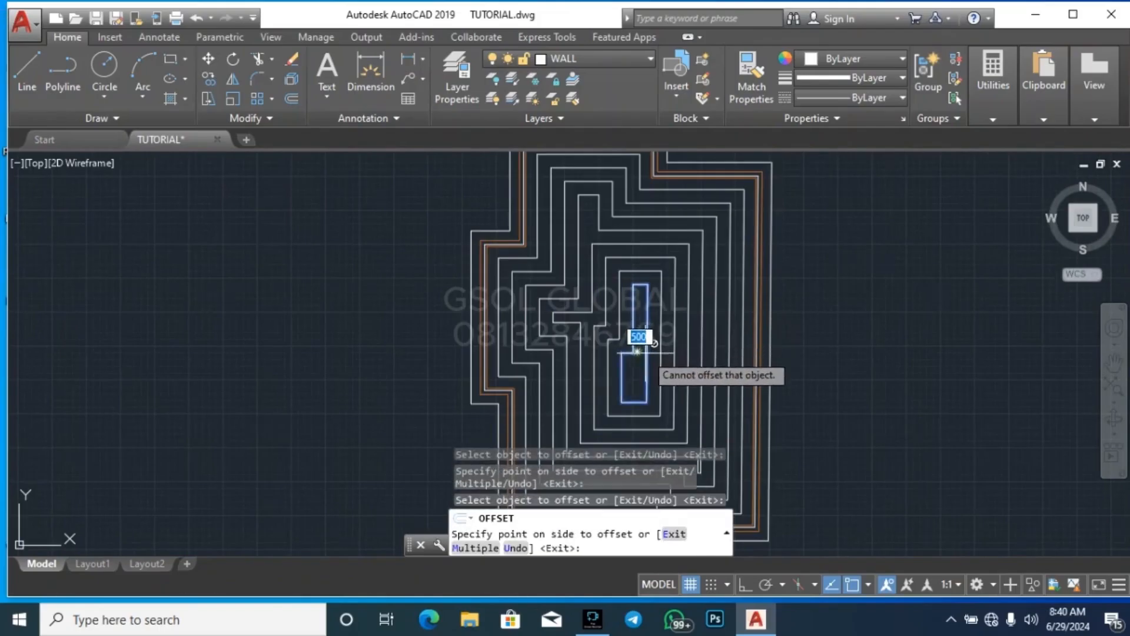
pyautogui.press('Escape')
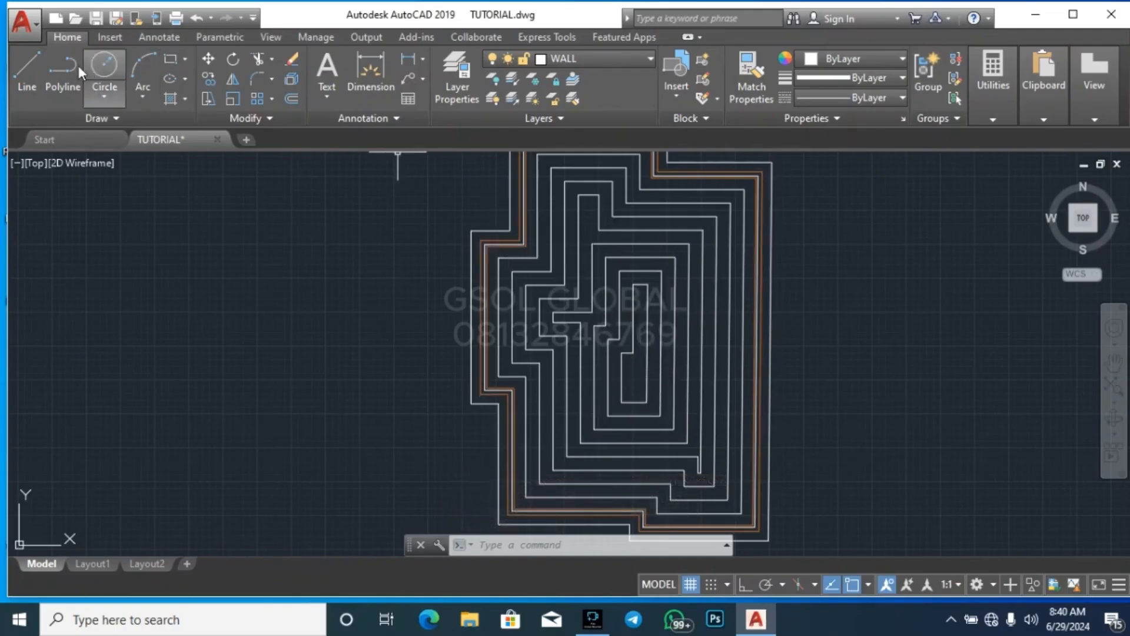
# Draw a diagonal line from the left projection's upper outer corner through the nested corners to the innermost ring's matching corner
pyautogui.click(16, 68)
pyautogui.scroll(5, 591, 356)
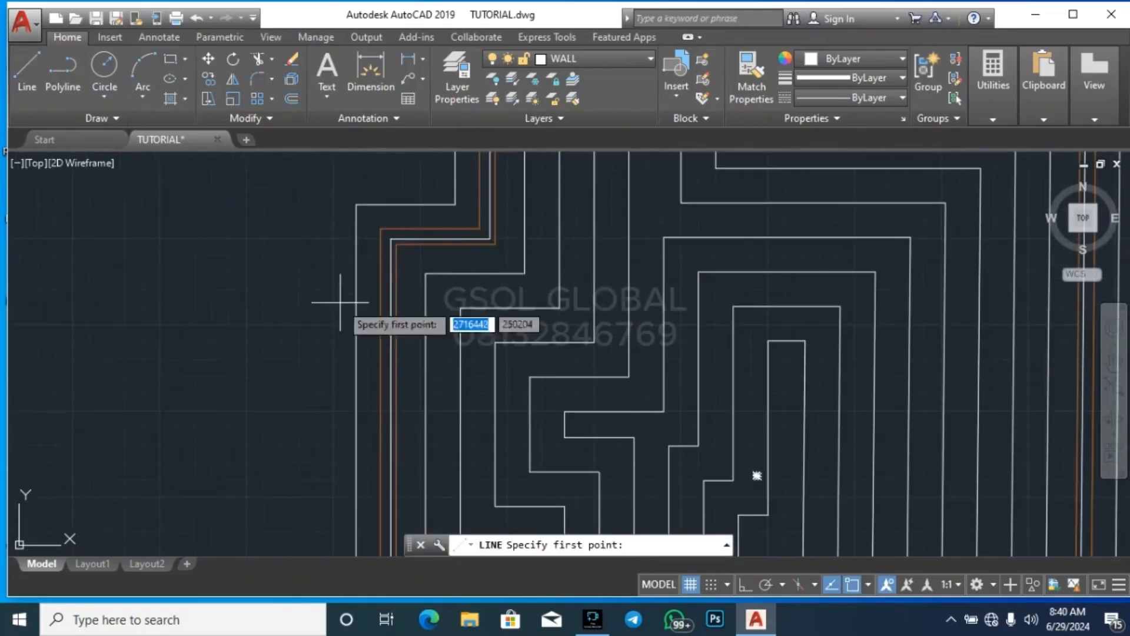
pyautogui.click(356, 206)
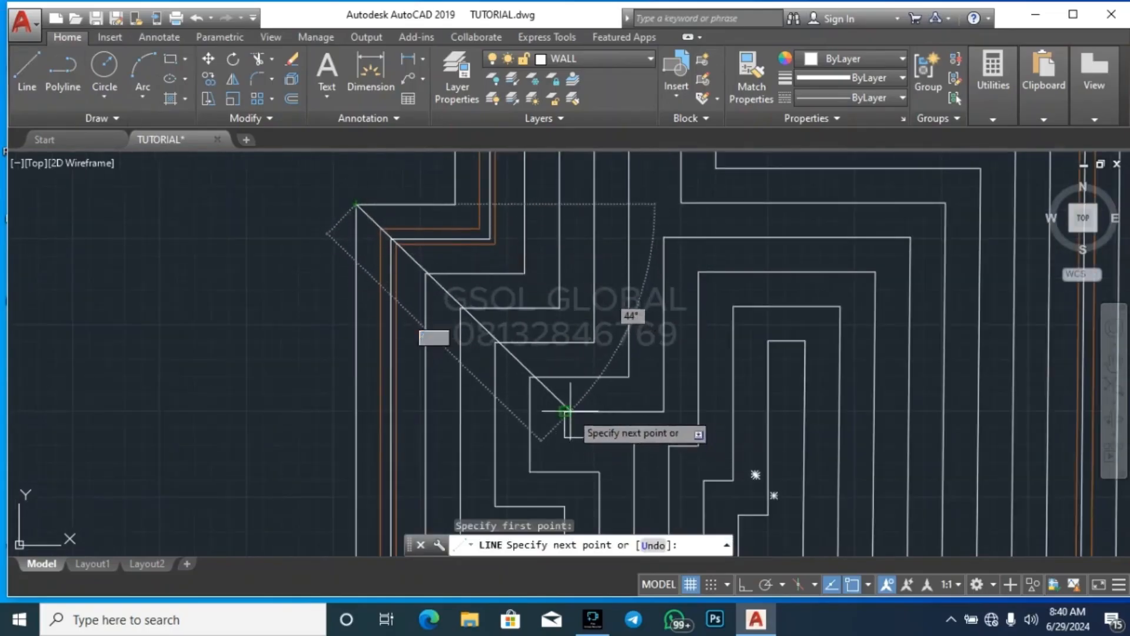
pyautogui.scroll(-7, 699, 284)
pyautogui.press('Escape')
pyautogui.scroll(7, 654, 345)
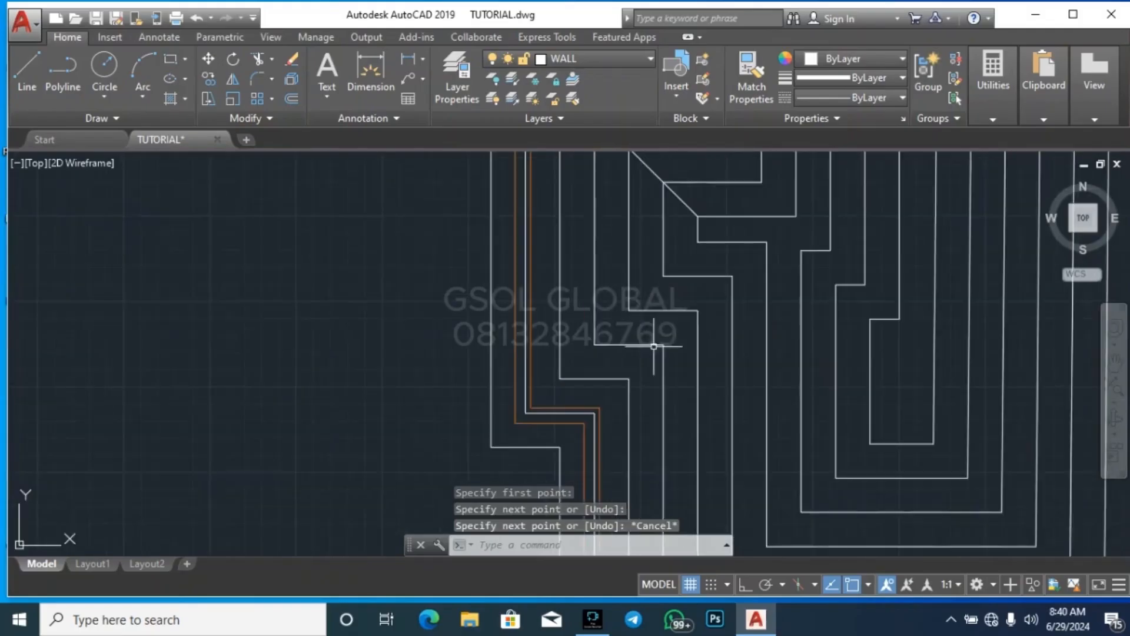
# Draw a diagonal line from the left projection's lower outer corner through the nested corners to the lower corner of its innermost ring
pyautogui.press('space')
pyautogui.click(491, 447)
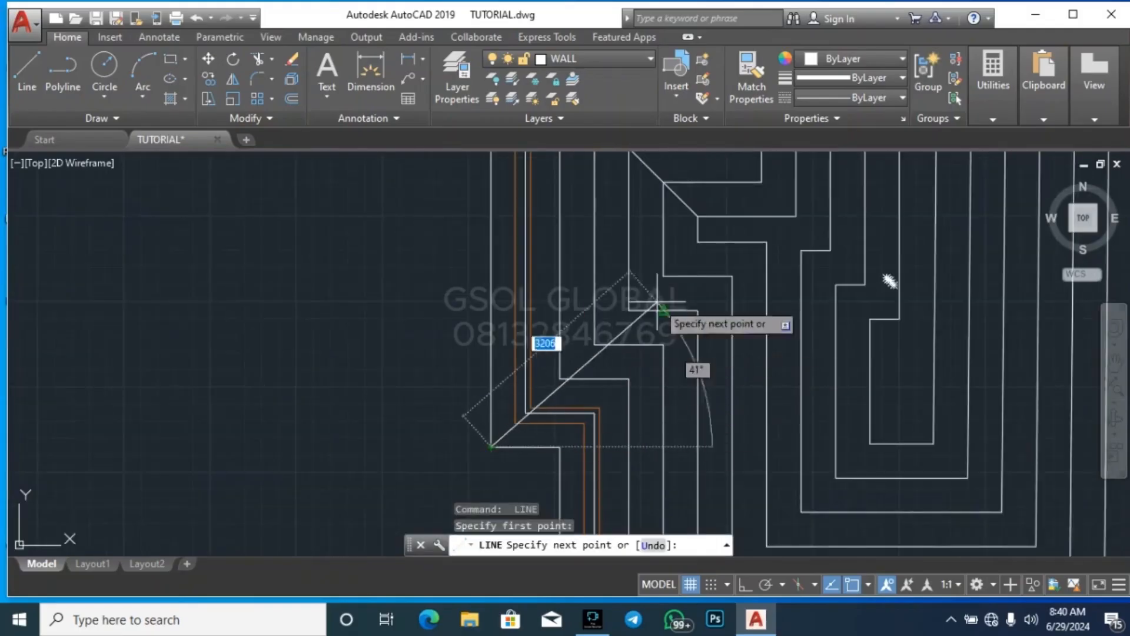
pyautogui.click(698, 241)
pyautogui.press('Escape')
# Draw a diagonal line through the nested inside corners below the left projection, ending at the outermost outline's inside corner
pyautogui.press('space')
pyautogui.click(766, 241)
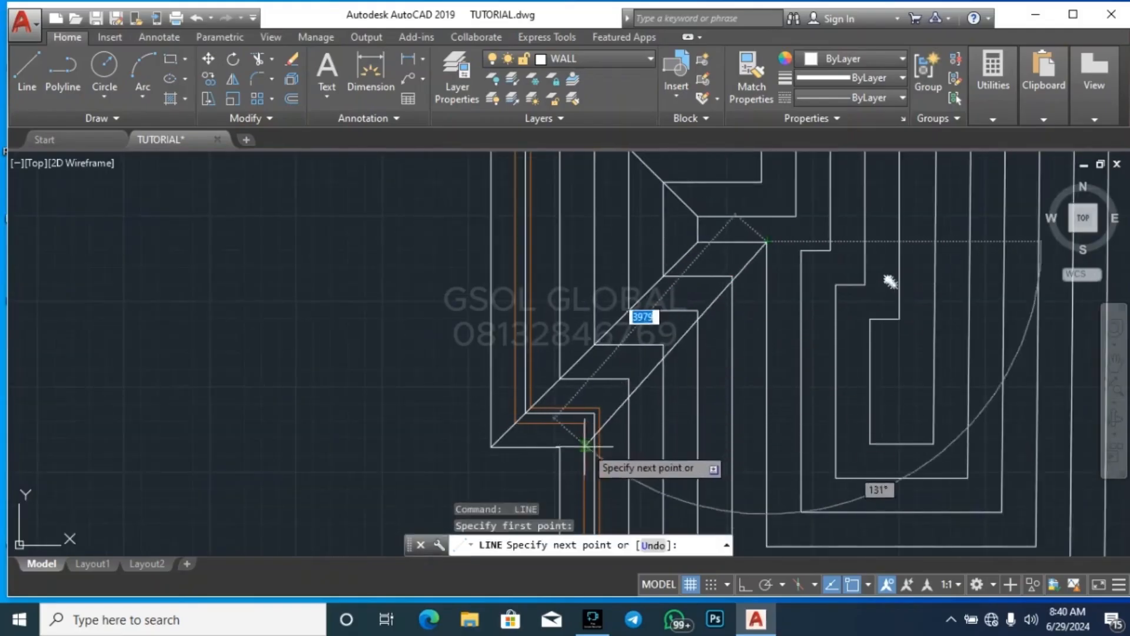
pyautogui.press('Escape')
pyautogui.scroll(-6, 559, 449)
pyautogui.scroll(7, 575, 427)
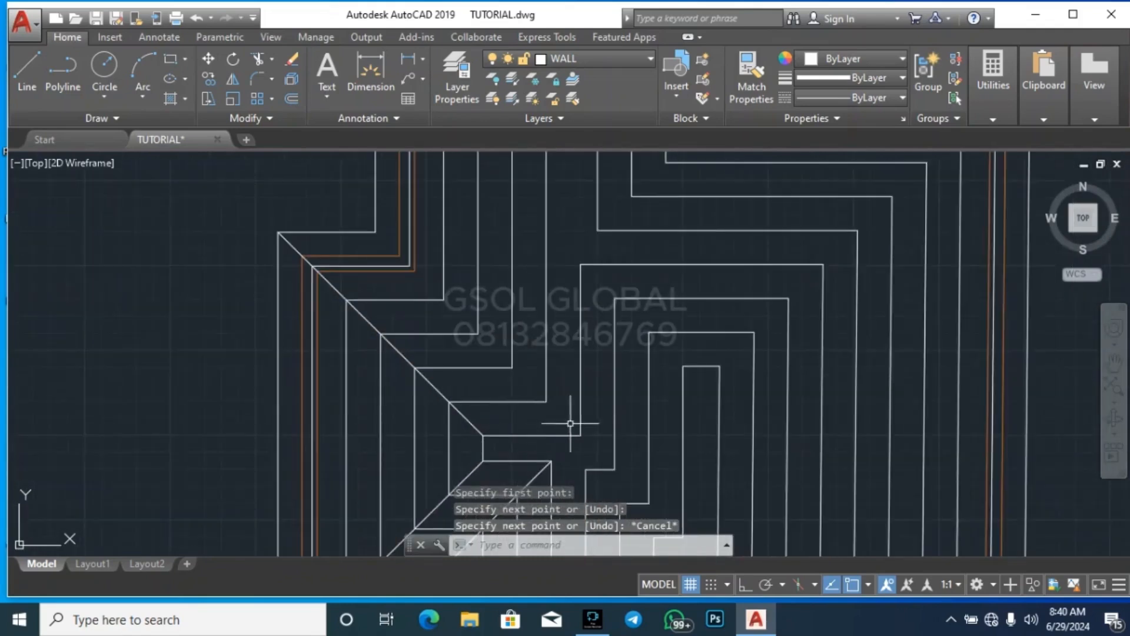
# Draw a diagonal line from the central ring's inside corner to the outermost outline's inside corner above the left projection
pyautogui.press('space')
pyautogui.scroll(-5, 614, 469)
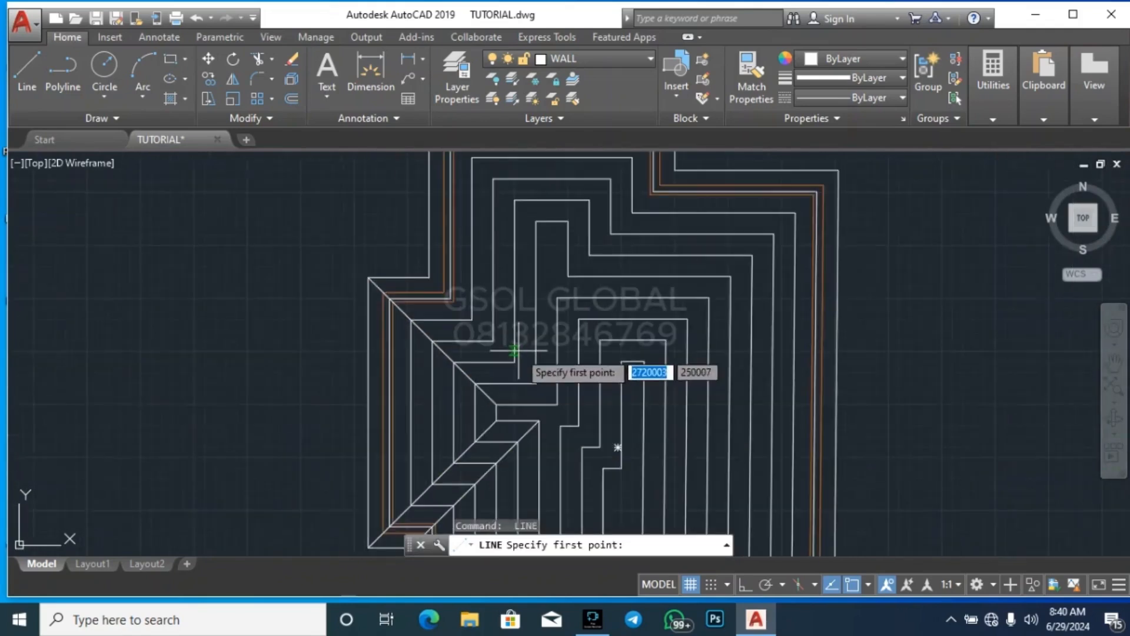
pyautogui.scroll(6, 587, 429)
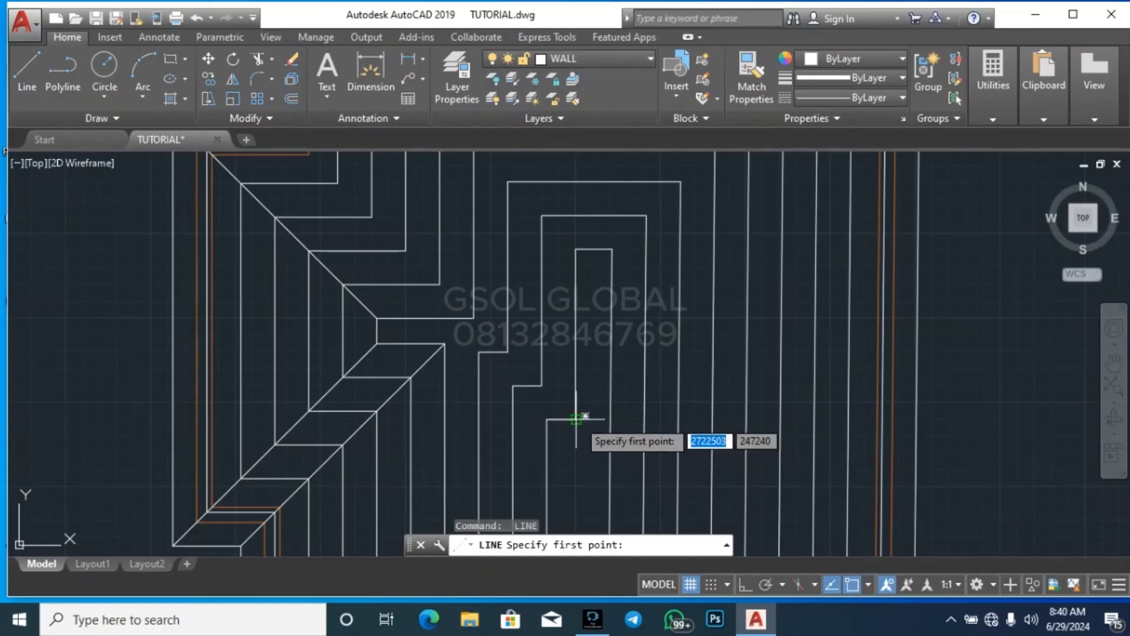
pyautogui.click(576, 419)
pyautogui.scroll(-2, 571, 420)
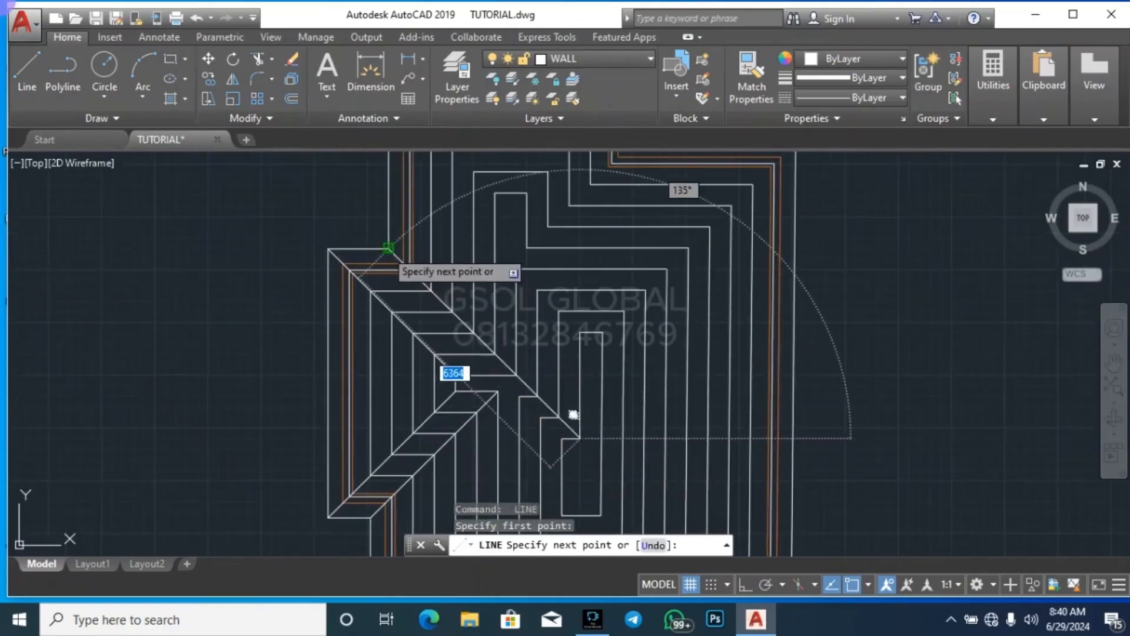
pyautogui.press('Escape')
# Draw a short diagonal line joining the stepped left corners of the central rings, parallel to the upper diagonal
pyautogui.scroll(-2, 594, 262)
pyautogui.press('space')
pyautogui.scroll(2, 583, 382)
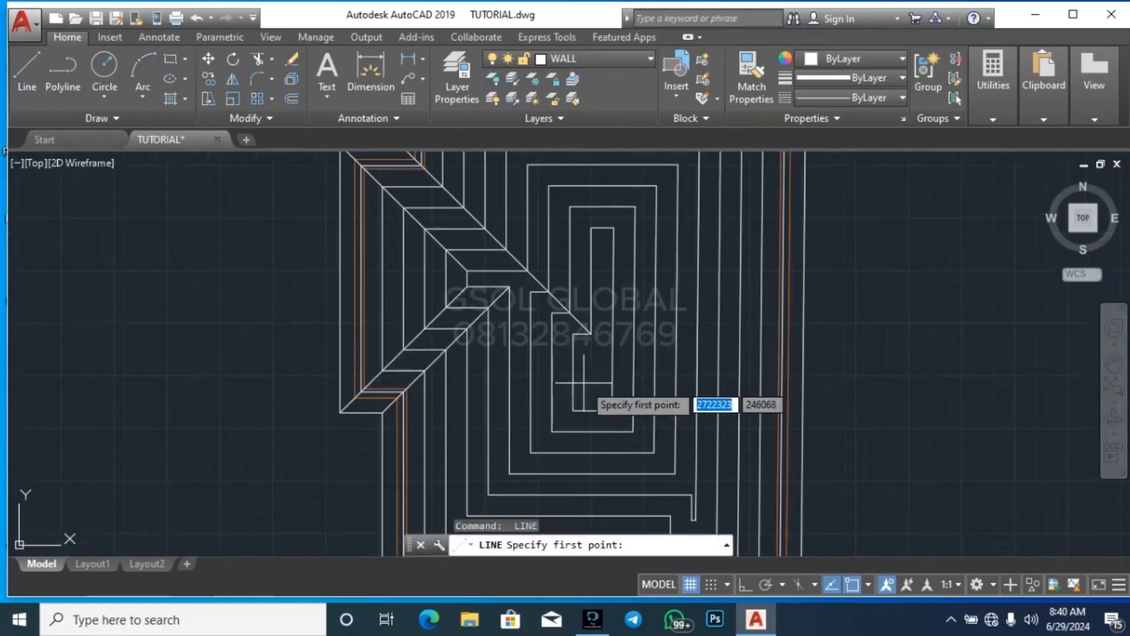
pyautogui.scroll(5, 525, 295)
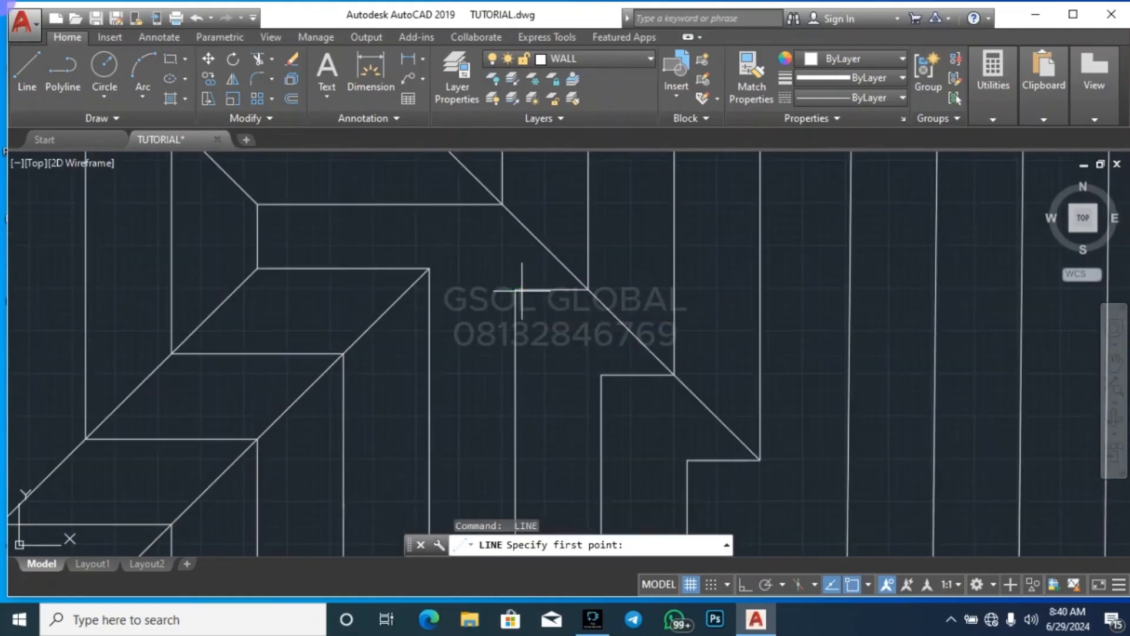
pyautogui.click(522, 290)
pyautogui.press('Escape')
pyautogui.scroll(-4, 446, 283)
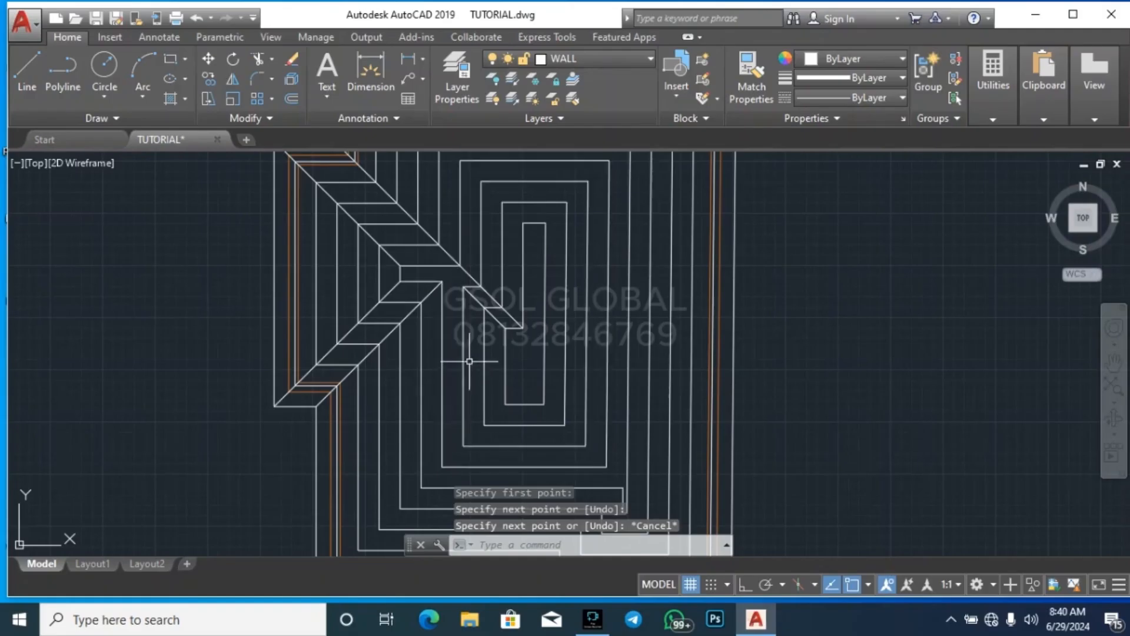
pyautogui.scroll(-4, 467, 393)
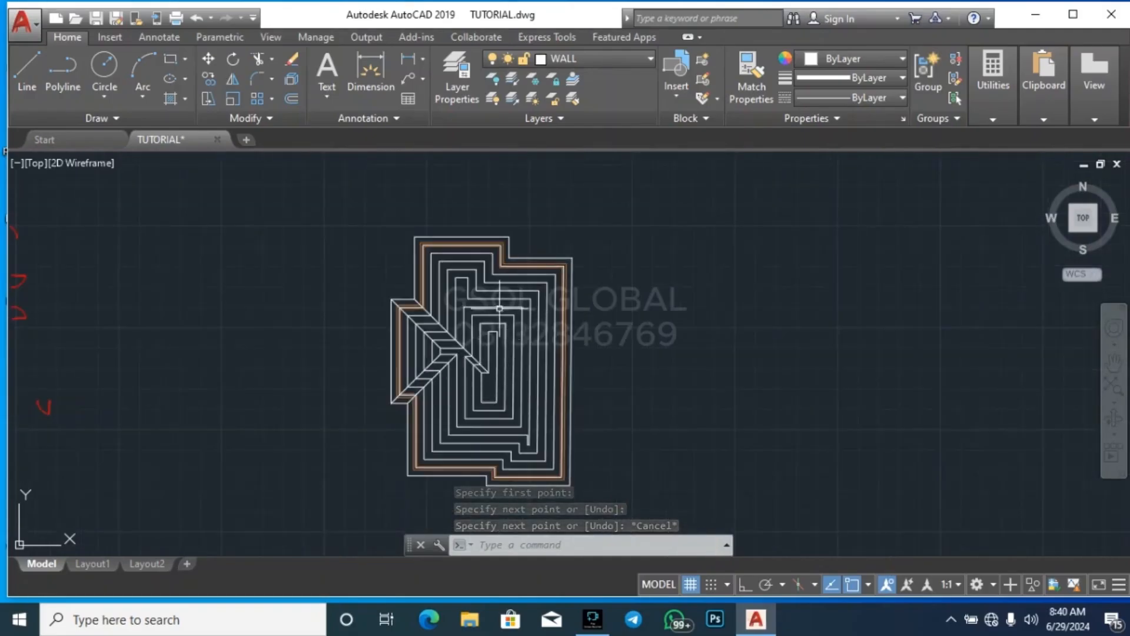
# Draw a diagonal line from the upper projection's upper-left outer corner through the nested corners to its innermost ring corner
pyautogui.press('Return')
pyautogui.scroll(6, 415, 242)
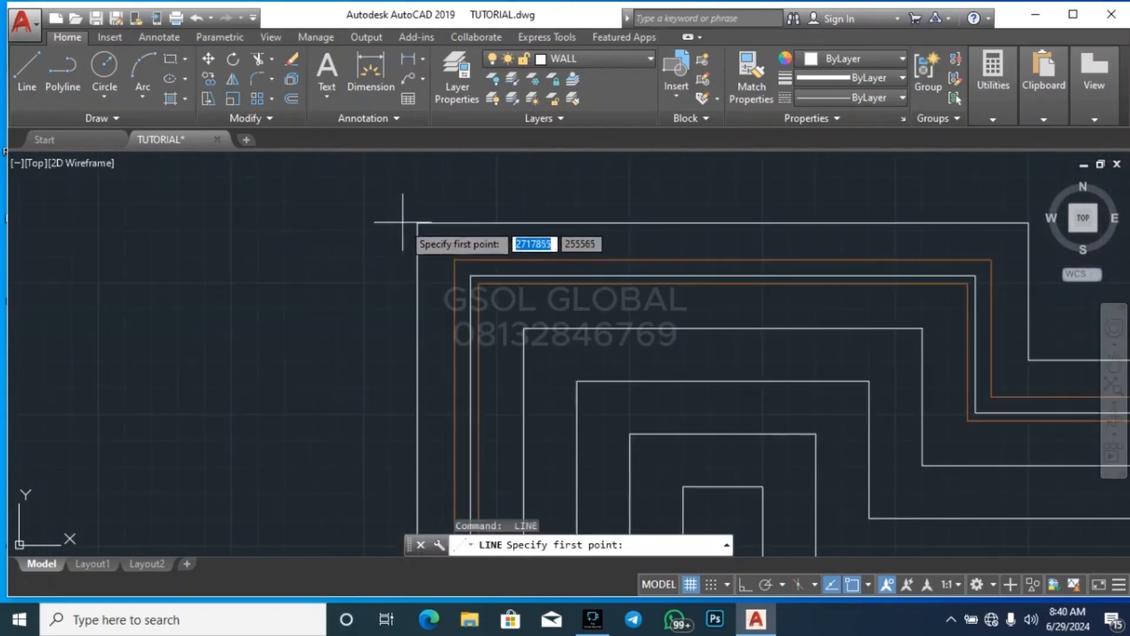
pyautogui.click(418, 223)
pyautogui.scroll(-3, 474, 391)
pyautogui.scroll(5, 484, 348)
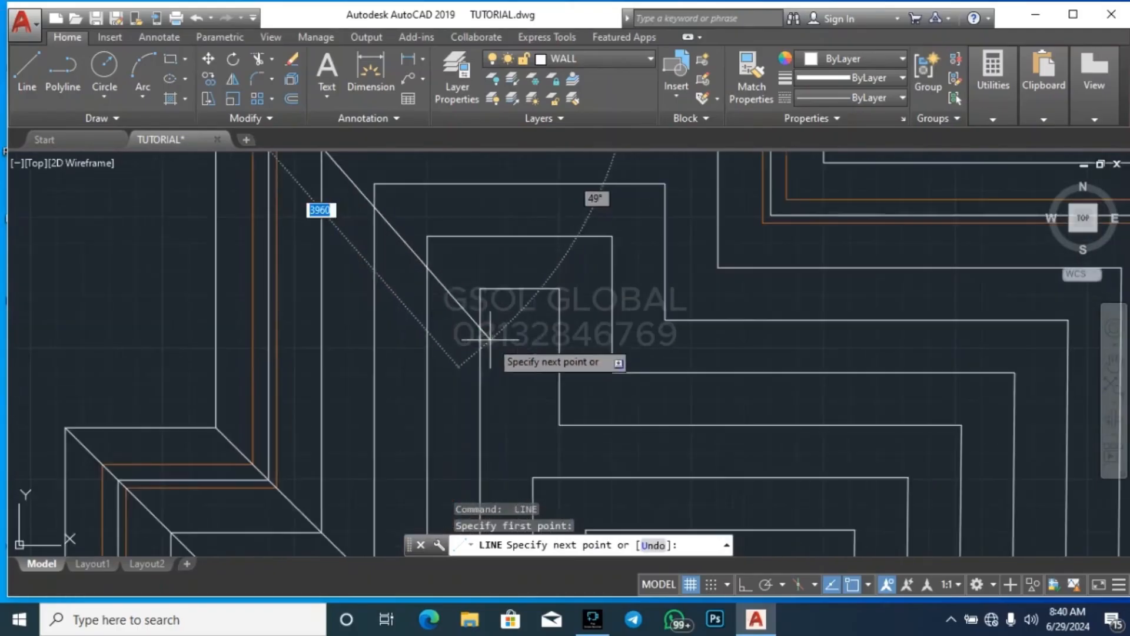
pyautogui.press('Escape')
pyautogui.scroll(-4, 447, 341)
# Draw a diagonal line from the upper projection's innermost right corner through the nested corners to its upper-right outer corner
pyautogui.press('Return')
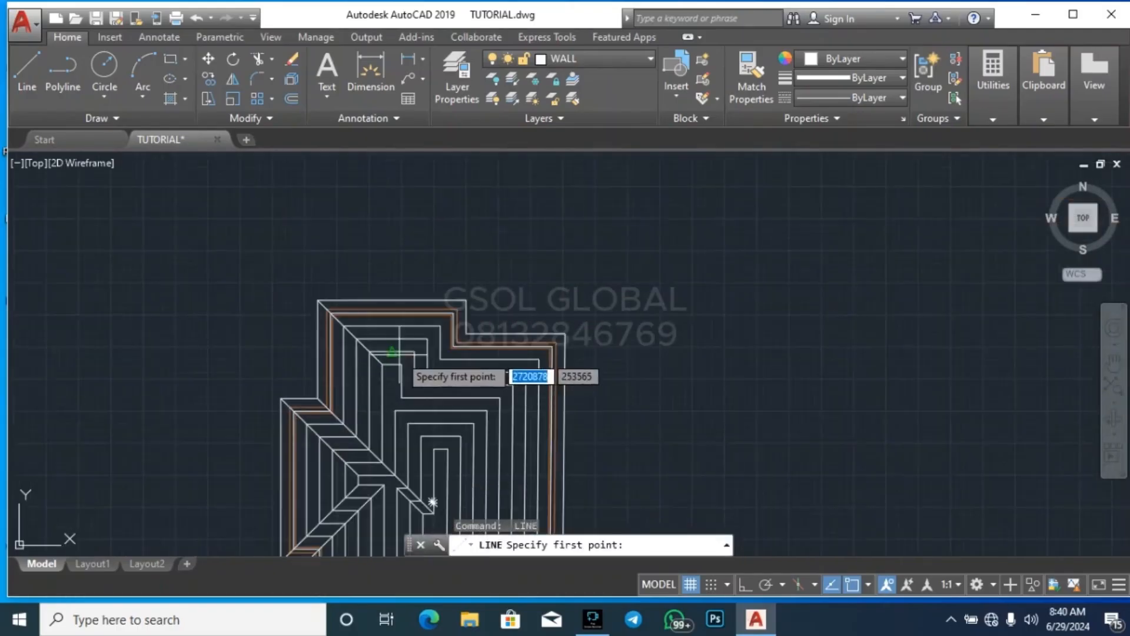
pyautogui.scroll(3, 406, 365)
pyautogui.click(401, 379)
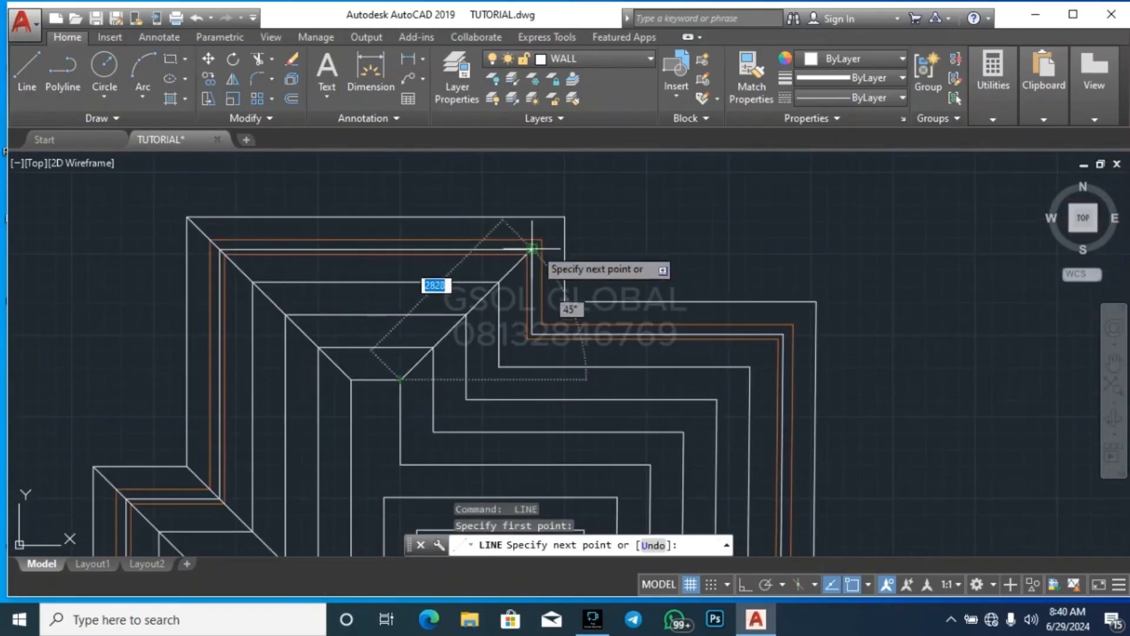
pyautogui.click(562, 222)
pyautogui.press('Escape')
pyautogui.scroll(-3, 592, 184)
pyautogui.scroll(-2, 593, 184)
# Draw a diagonal line through the nested inside corners beside the upper projection, ending at the outermost outline's inside corner
pyautogui.press('Return')
pyautogui.scroll(4, 539, 224)
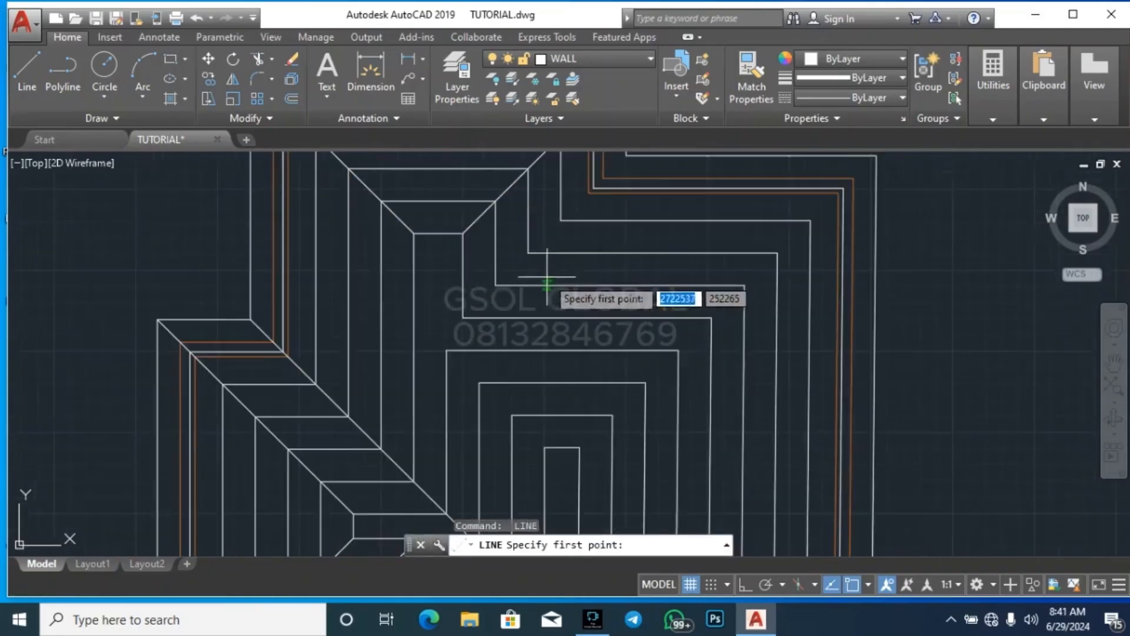
pyautogui.click(464, 318)
pyautogui.scroll(-3, 465, 254)
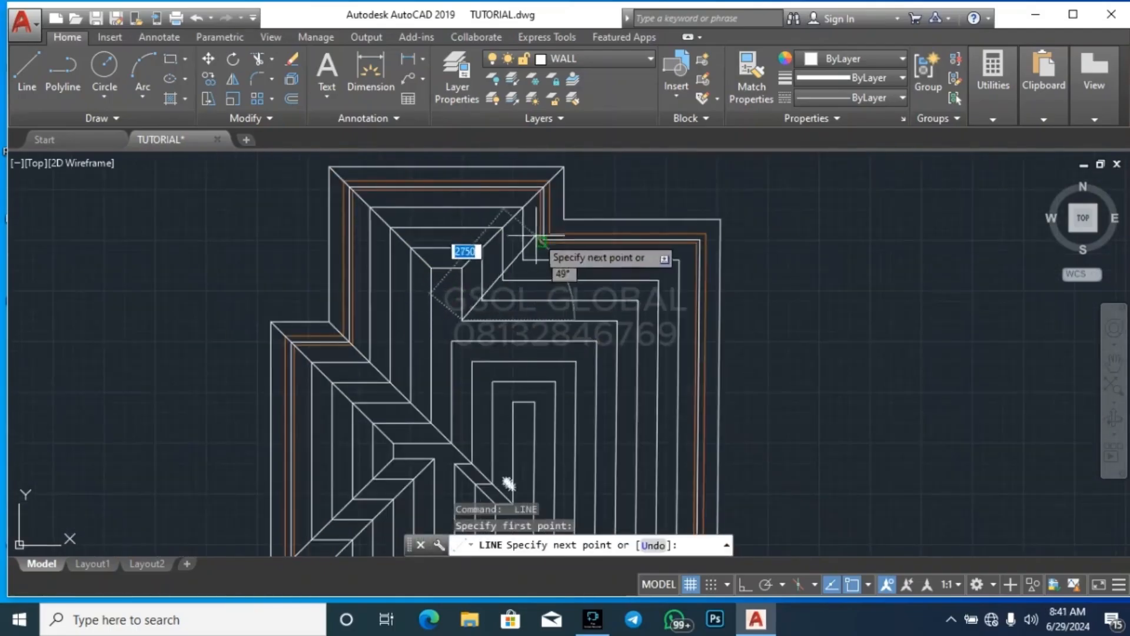
pyautogui.press('Escape')
# Draw a diagonal line joining the upper-left corners of the central rings, ending at the innermost ring's corner
pyautogui.press('Return')
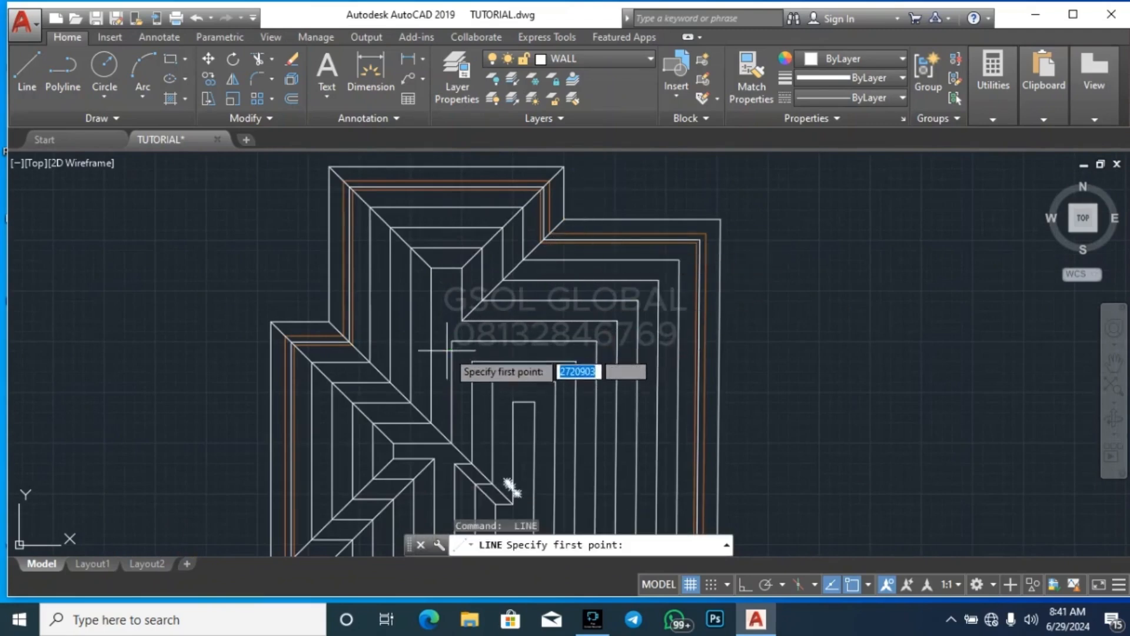
pyautogui.click(512, 401)
pyautogui.press('Return')
pyautogui.press('Return')
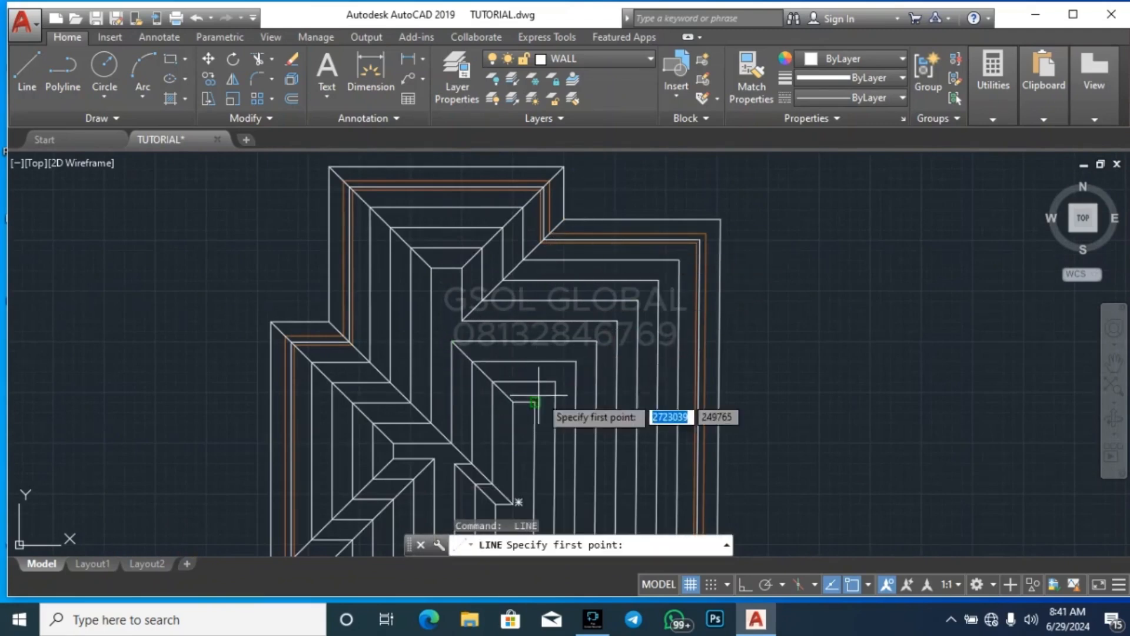
# Draw a diagonal line from the innermost central ring's upper-right corner to the outermost outline's upper-right corner
pyautogui.click(535, 403)
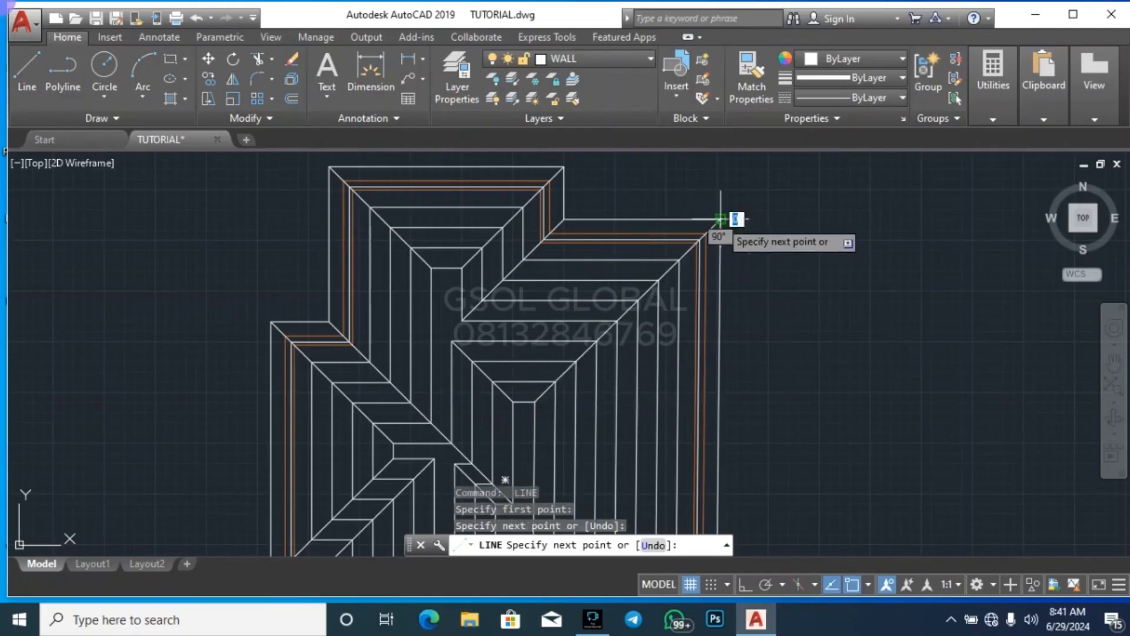
pyautogui.scroll(-3, 692, 191)
pyautogui.press('Escape')
# Draw a diagonal line from the innermost central ring's lower-left corner to the outermost outline's lower-left corner
pyautogui.scroll(5, 619, 365)
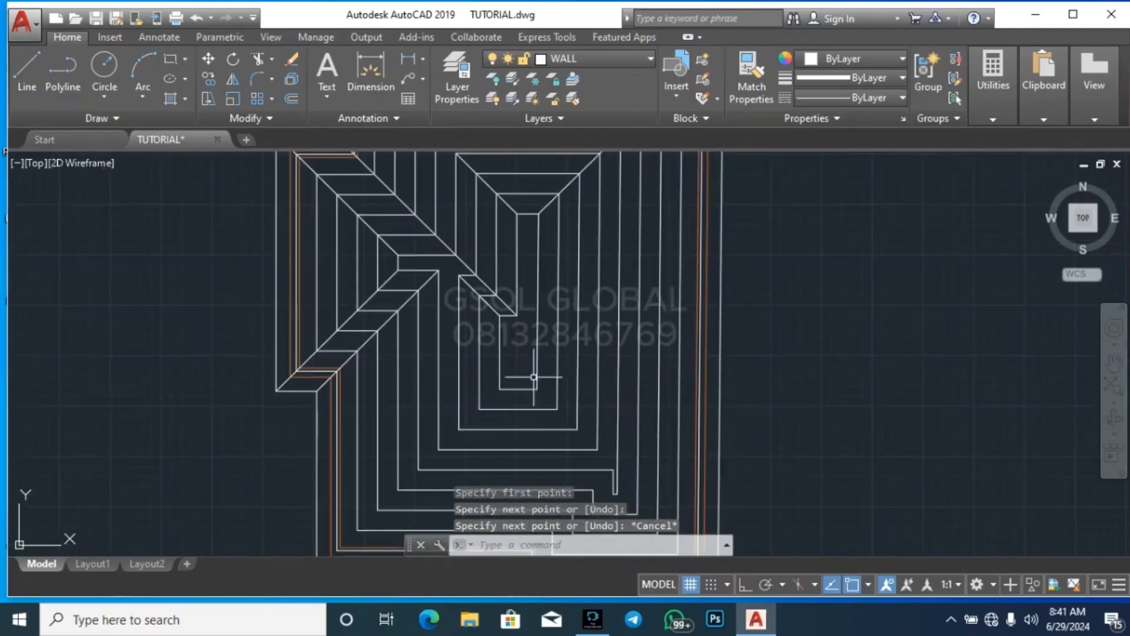
pyautogui.scroll(-3, 524, 395)
pyautogui.scroll(2, 514, 414)
pyautogui.press('Return')
pyautogui.click(512, 373)
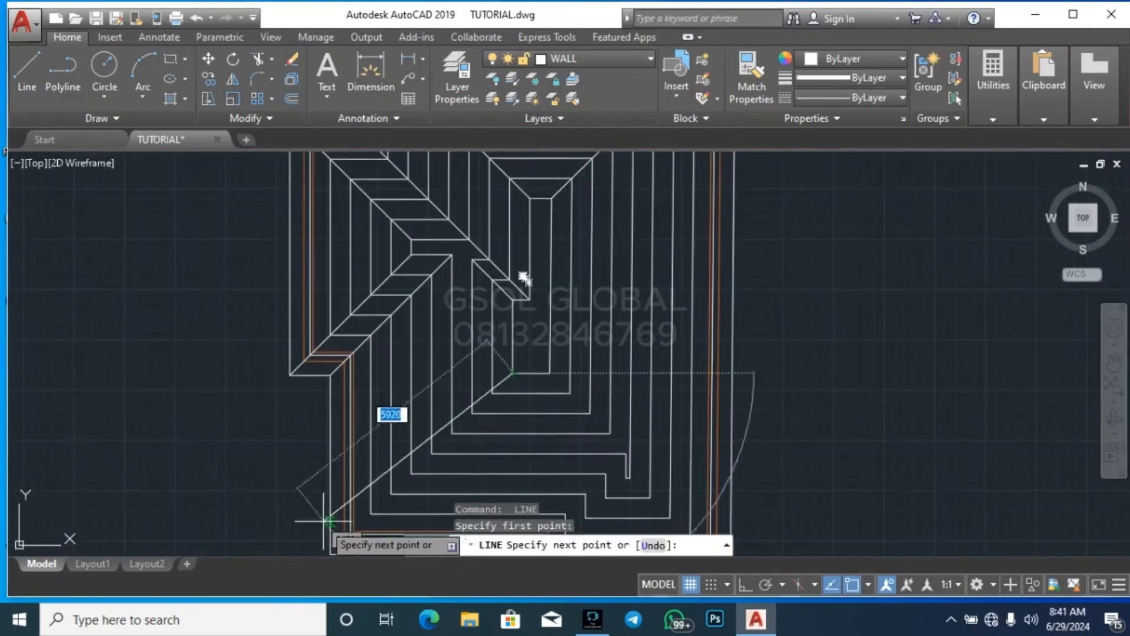
pyautogui.scroll(-3, 415, 387)
pyautogui.scroll(3, 406, 389)
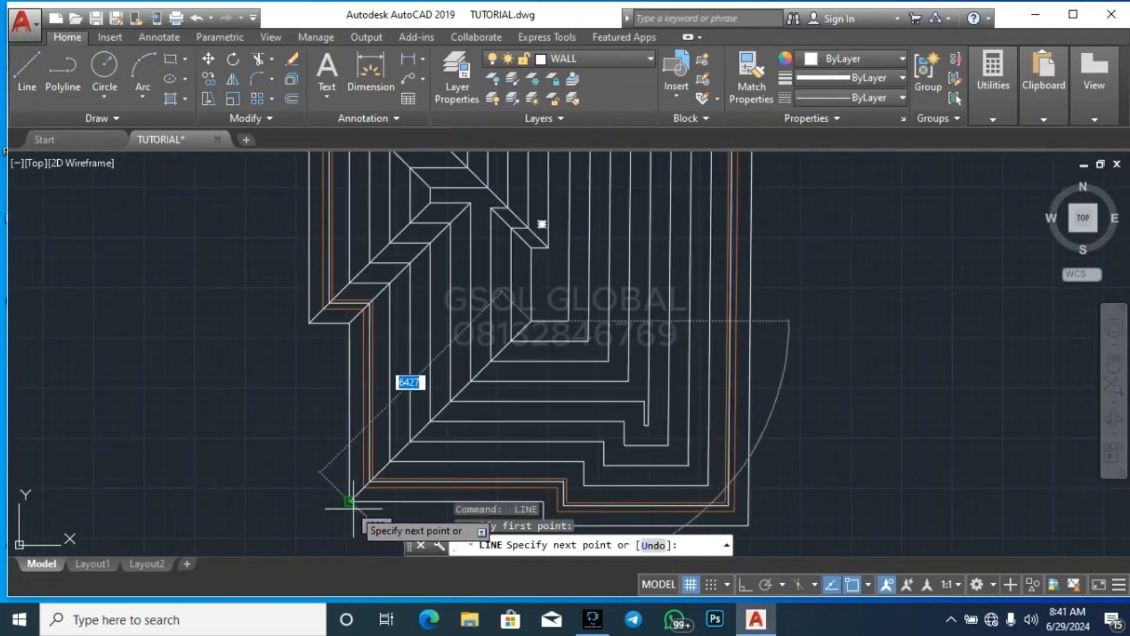
pyautogui.press('Escape')
# Draw a diagonal line from the outermost outline's inside corner at the lower step through the nested inside corners to the narrow-notched ring
pyautogui.scroll(-3, 317, 450)
pyautogui.press('Return')
pyautogui.scroll(6, 404, 434)
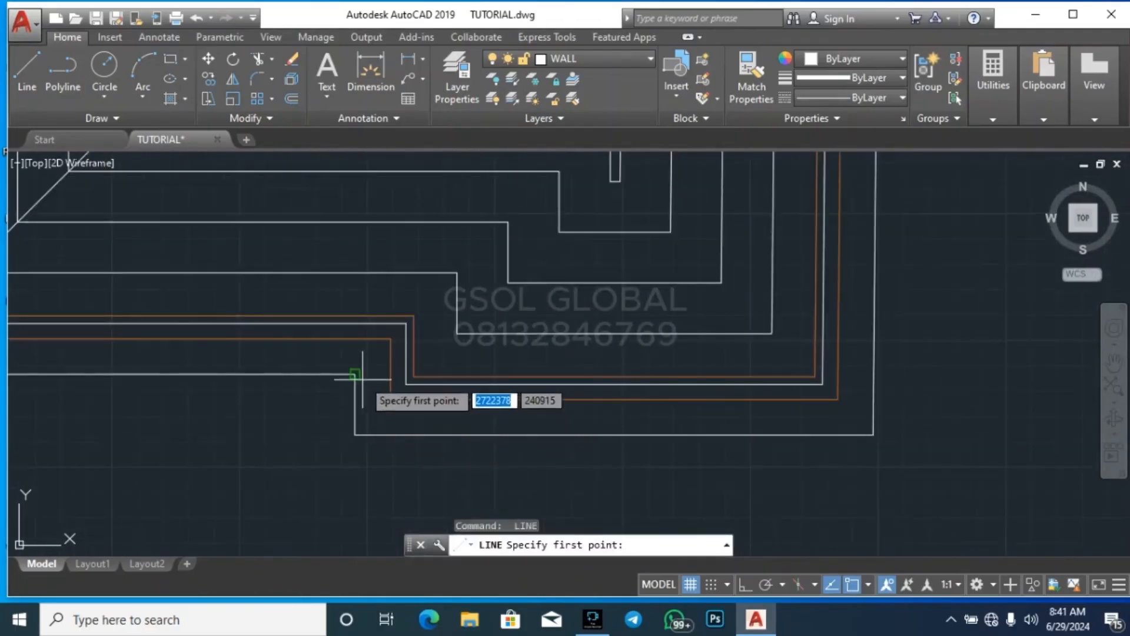
pyautogui.click(355, 373)
pyautogui.scroll(-3, 334, 441)
pyautogui.scroll(4, 366, 424)
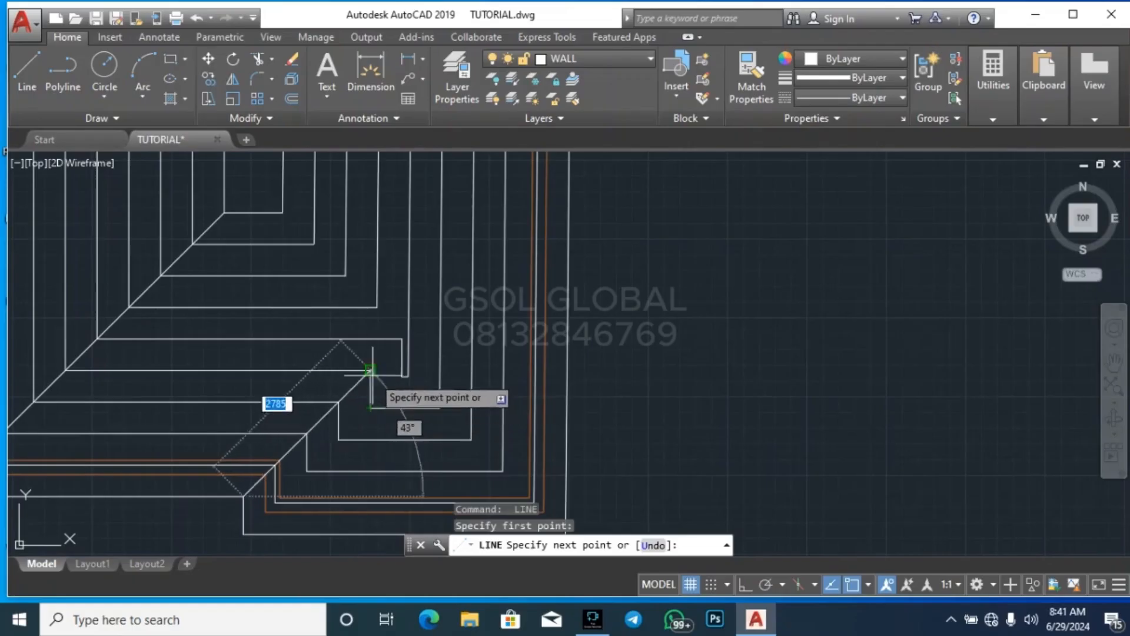
pyautogui.click(402, 340)
pyautogui.press('Escape')
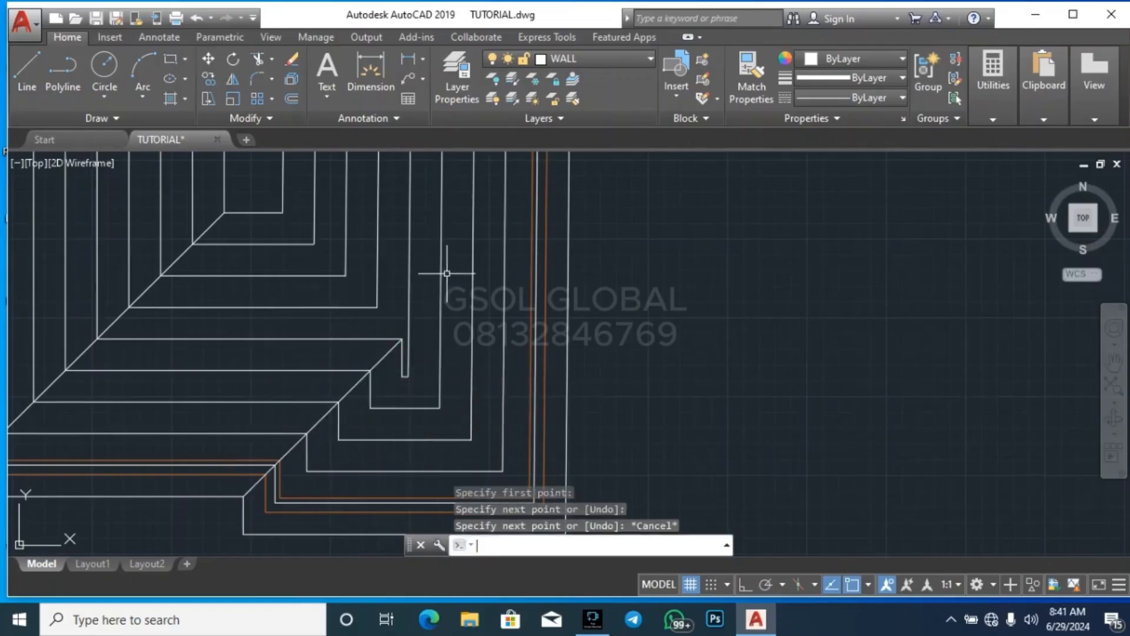
# Draw a diagonal line from the lower-right corner of the ring just outside the narrow-notched one to the outermost lower-right corner
pyautogui.press('Return')
pyautogui.click(442, 409)
pyautogui.scroll(-3, 516, 429)
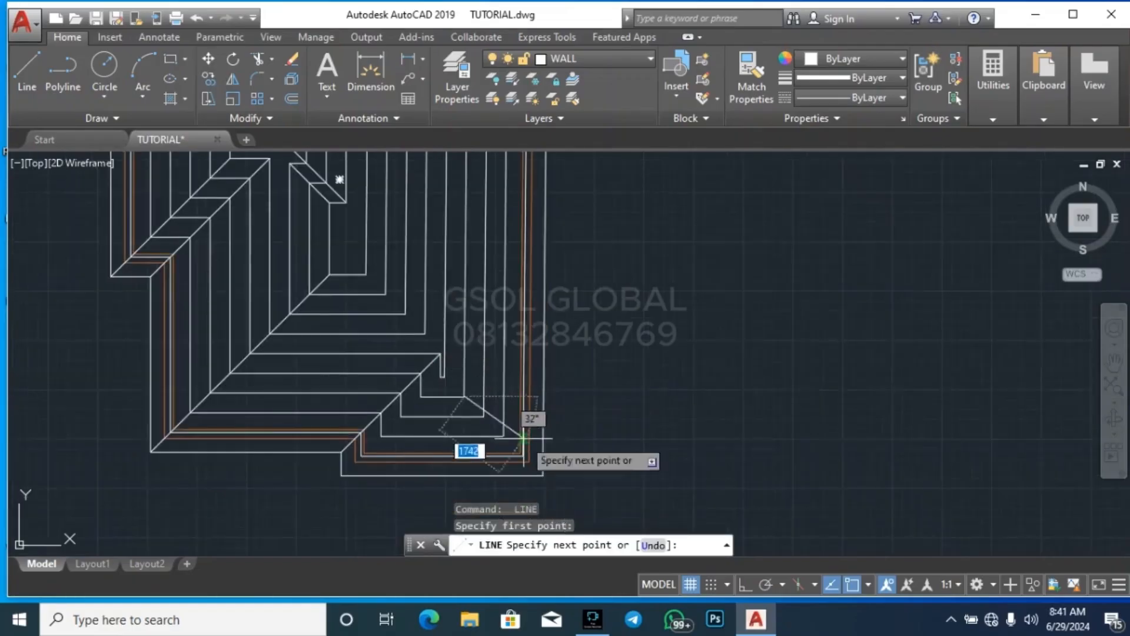
pyautogui.scroll(3, 522, 461)
pyautogui.click(542, 478)
pyautogui.press('Escape')
# Draw a diagonal line from the same ring's lower-left step corner through the nested corners to the lower projection's outermost lower-left corner
pyautogui.press('Return')
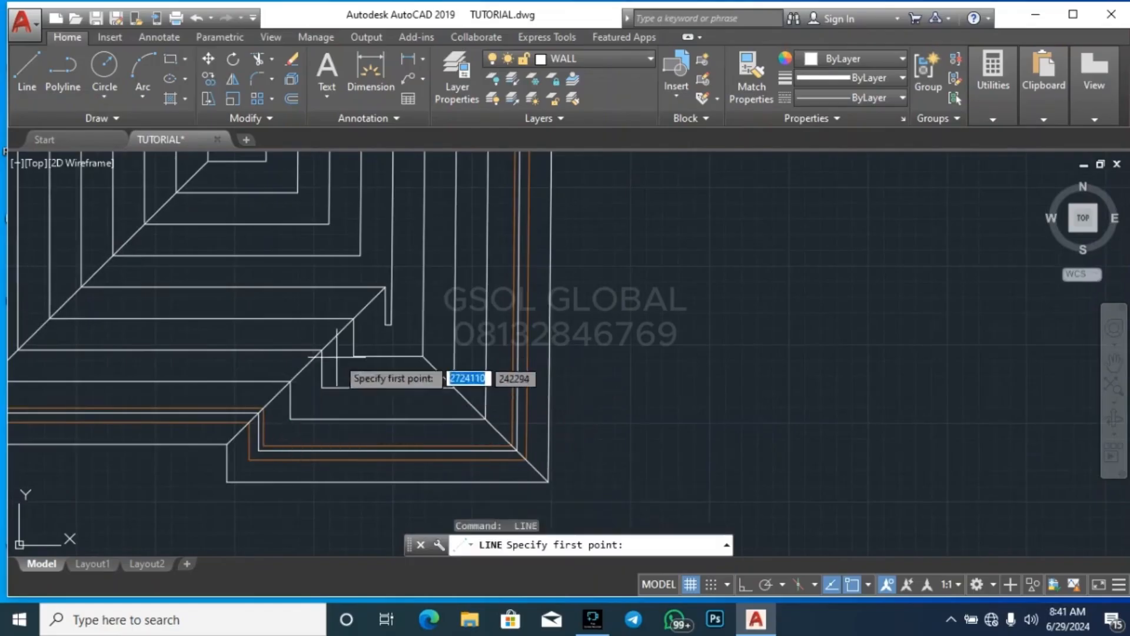
pyautogui.click(354, 356)
pyautogui.click(231, 482)
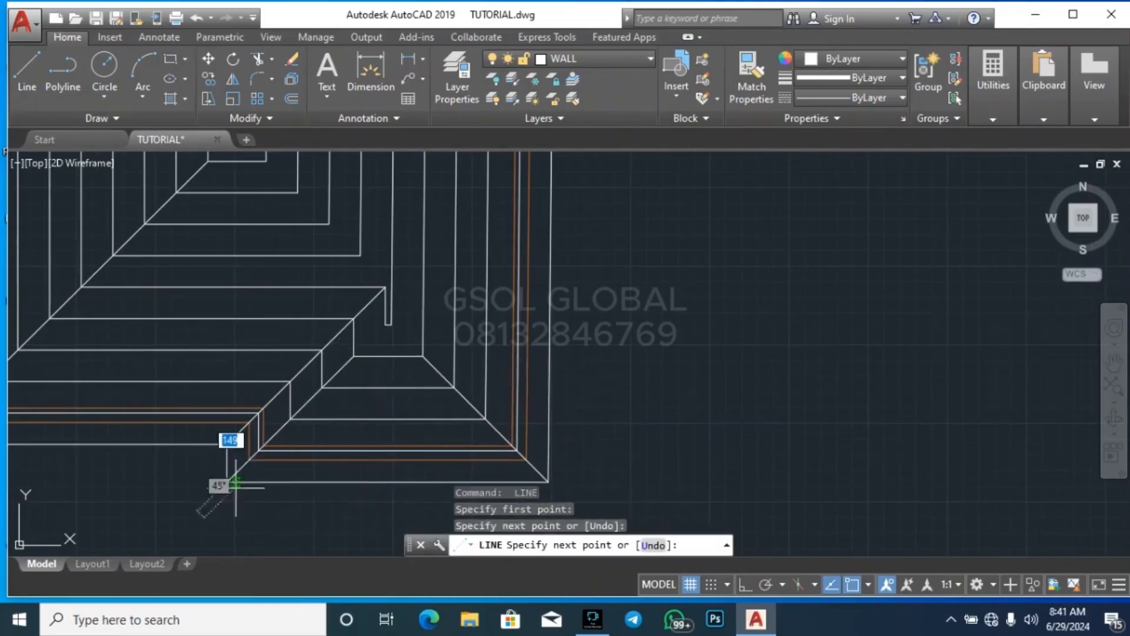
pyautogui.press('Escape')
pyautogui.scroll(-4, 238, 492)
pyautogui.scroll(6, 281, 437)
# Erase the two diagonal lines that start from the lower projection's second-innermost ring
pyautogui.press('Escape')
pyautogui.click(294, 472)
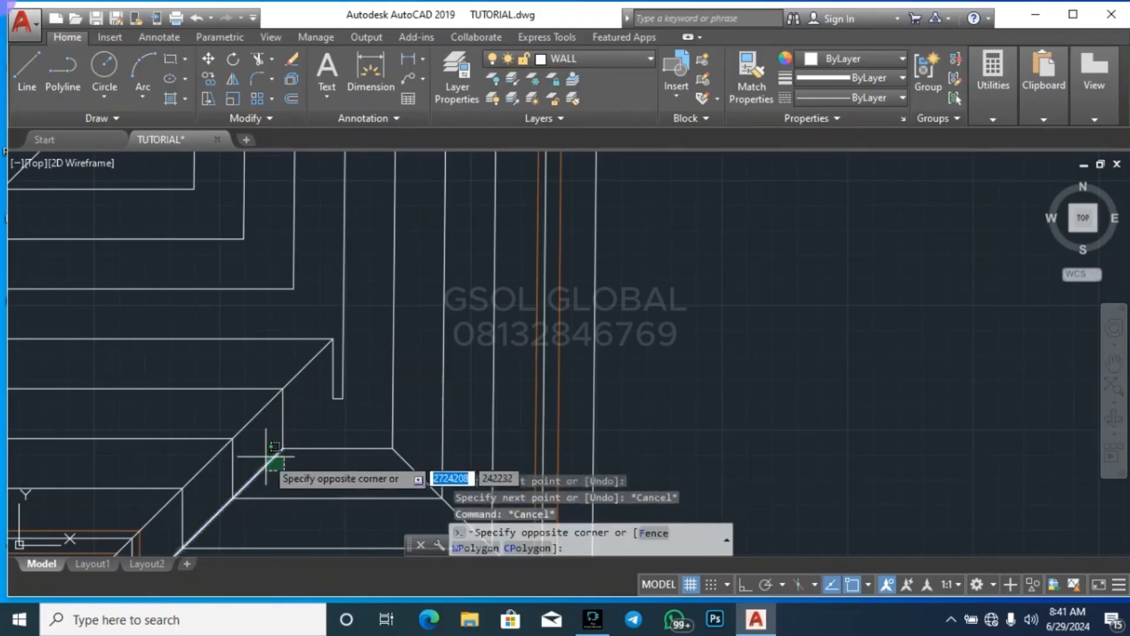
pyautogui.click(273, 459)
pyautogui.press('Delete')
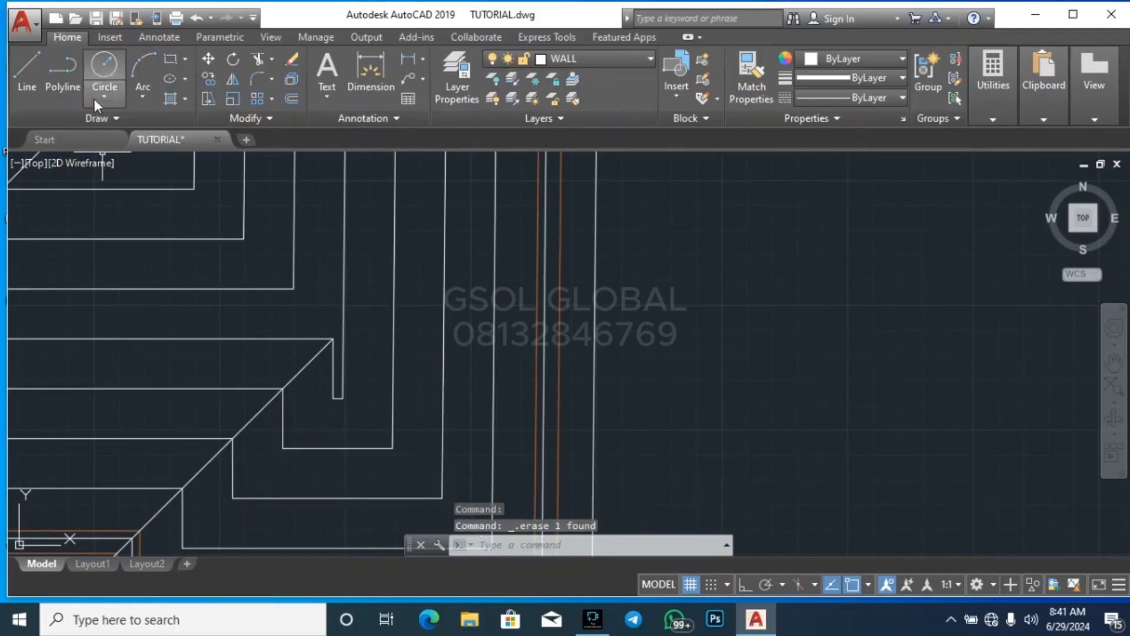
# Draw a diagonal line from the narrow notch's lower-left corner through the nested corners to the lower projection's outermost lower-left corner
pyautogui.click(41, 89)
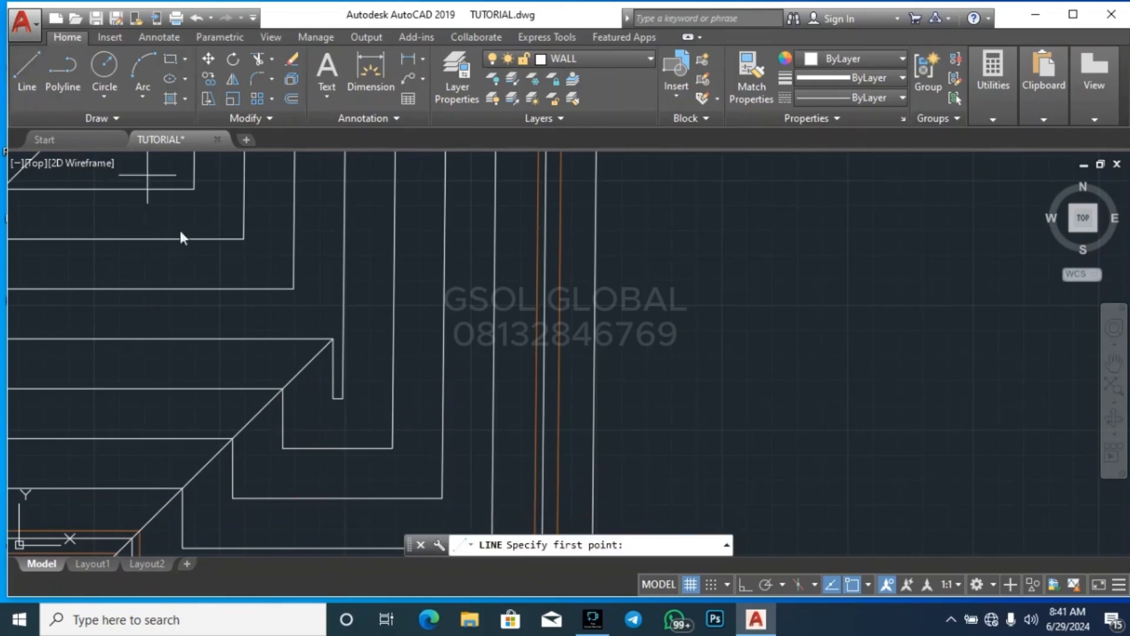
pyautogui.click(333, 398)
pyautogui.scroll(-3, 265, 418)
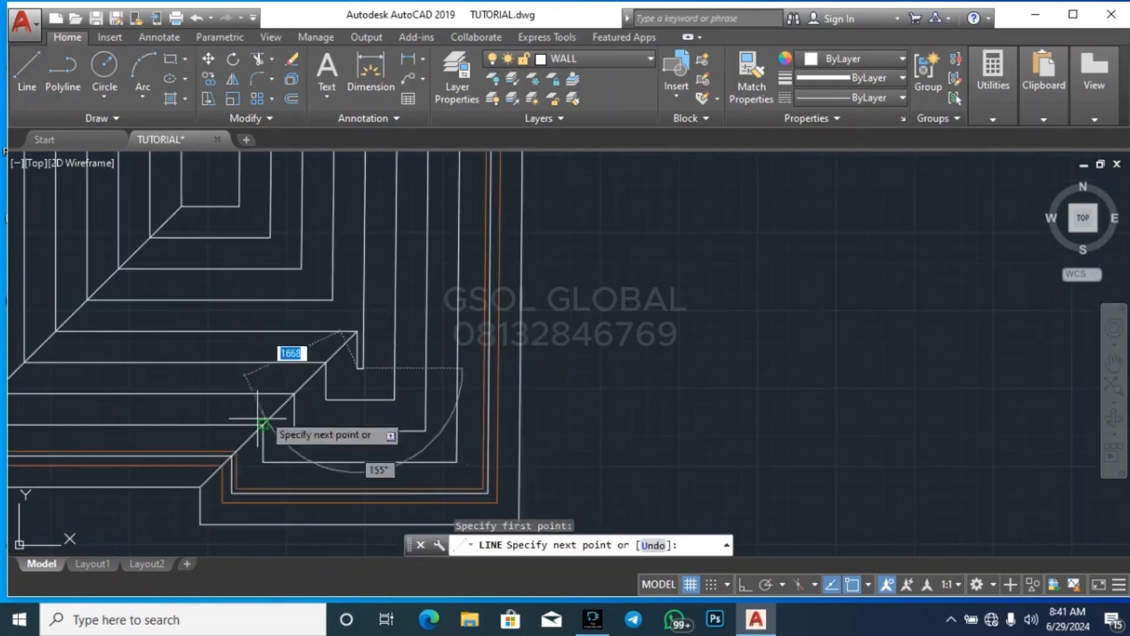
pyautogui.click(201, 524)
pyautogui.press('Return')
pyautogui.press('Return')
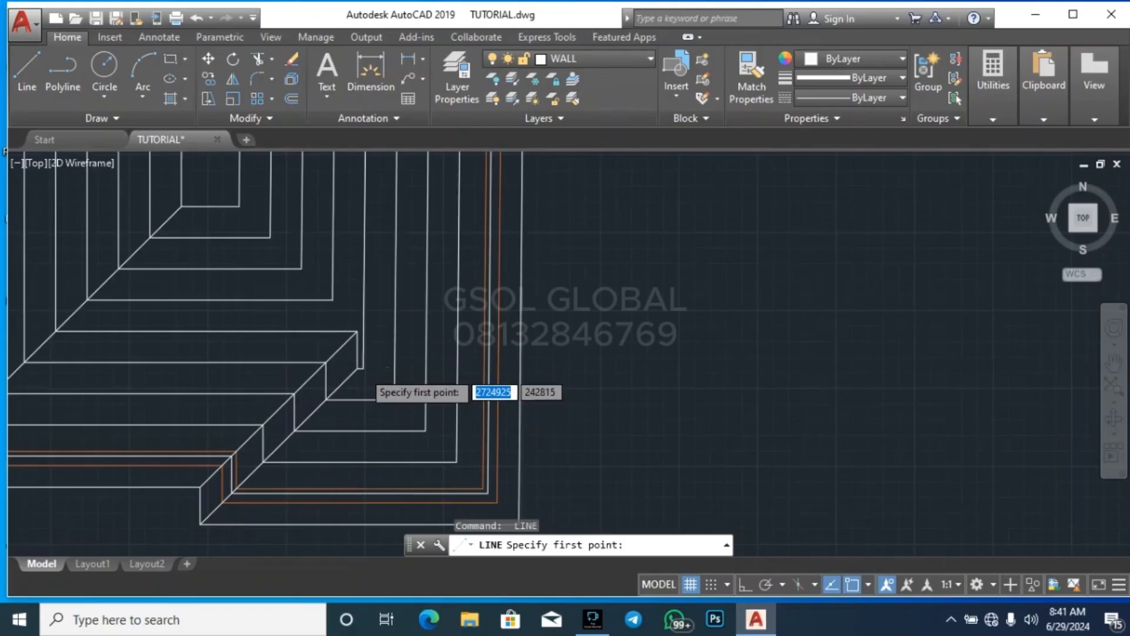
# Draw a diagonal line from the narrow notch's lower-right corner through the nested corners to the outermost outline's lower-right corner
pyautogui.scroll(2, 363, 371)
pyautogui.click(364, 371)
pyautogui.scroll(-4, 384, 321)
pyautogui.scroll(4, 479, 442)
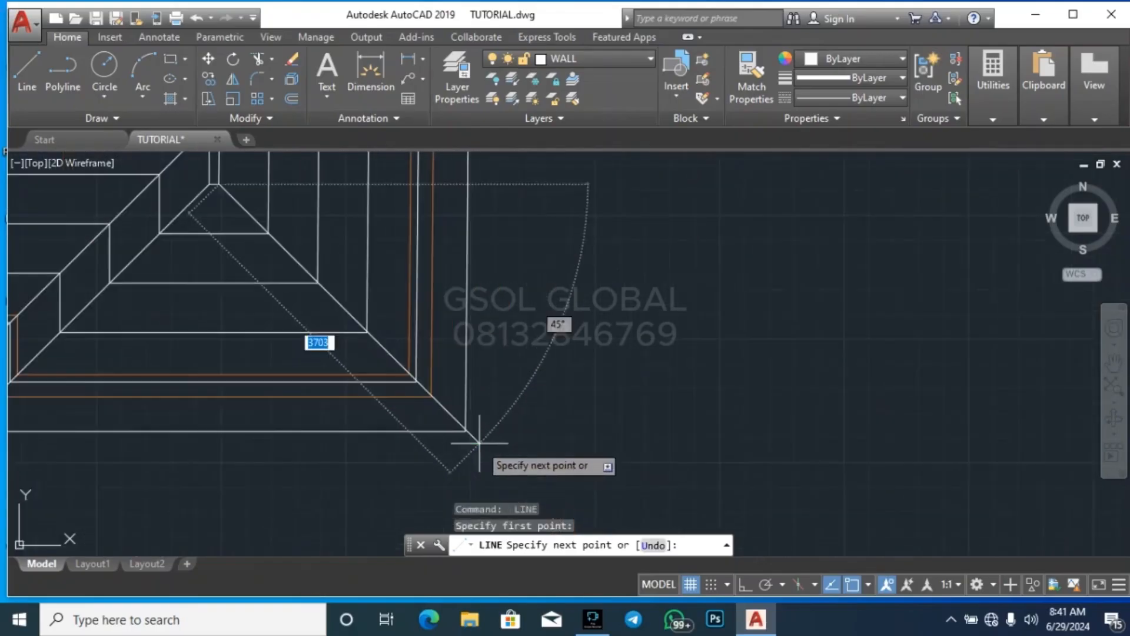
pyautogui.click(464, 425)
pyautogui.press('Escape')
pyautogui.scroll(-3, 539, 425)
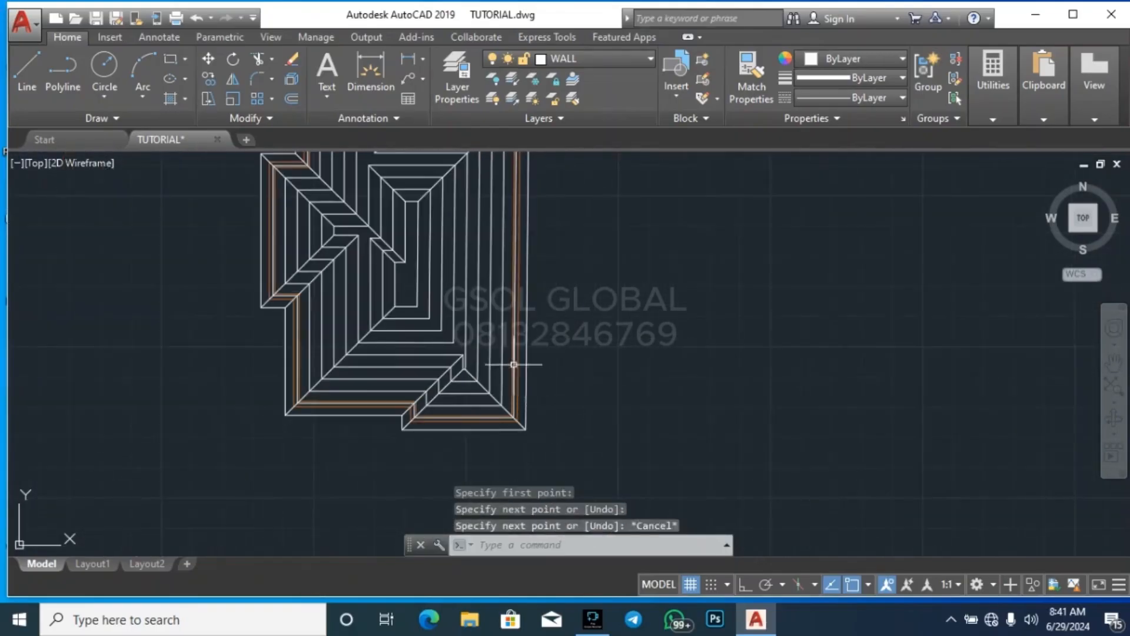
# Draw a diagonal line from the innermost central ring's lower-right corner to the lower-right corner of the ring just inside the notched one
pyautogui.scroll(4, 469, 284)
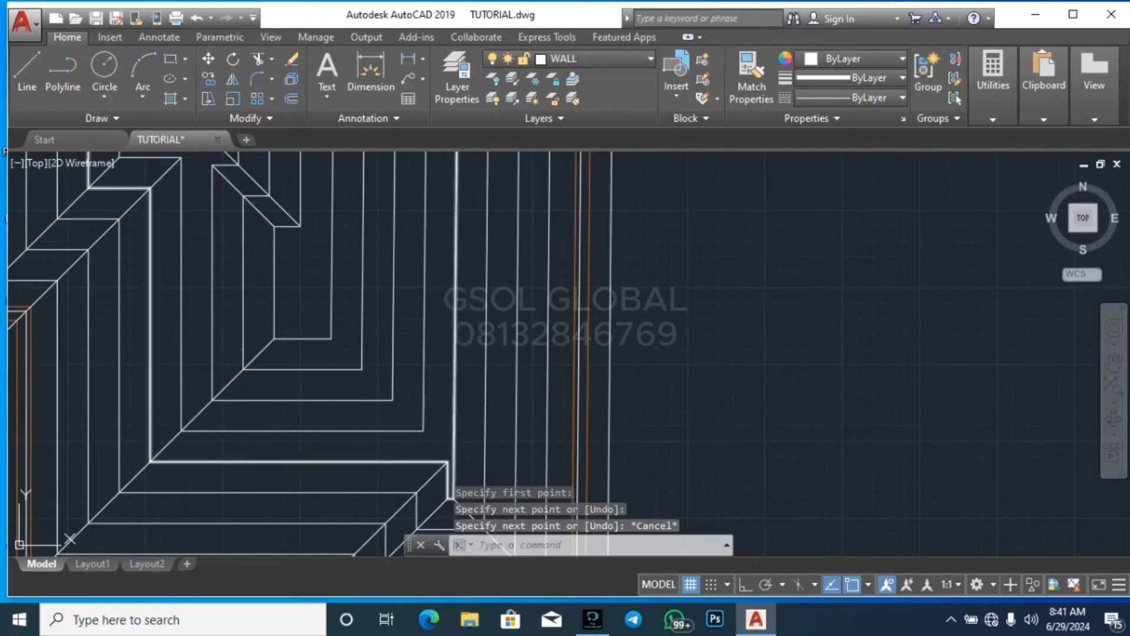
pyautogui.press('space')
pyautogui.click(332, 339)
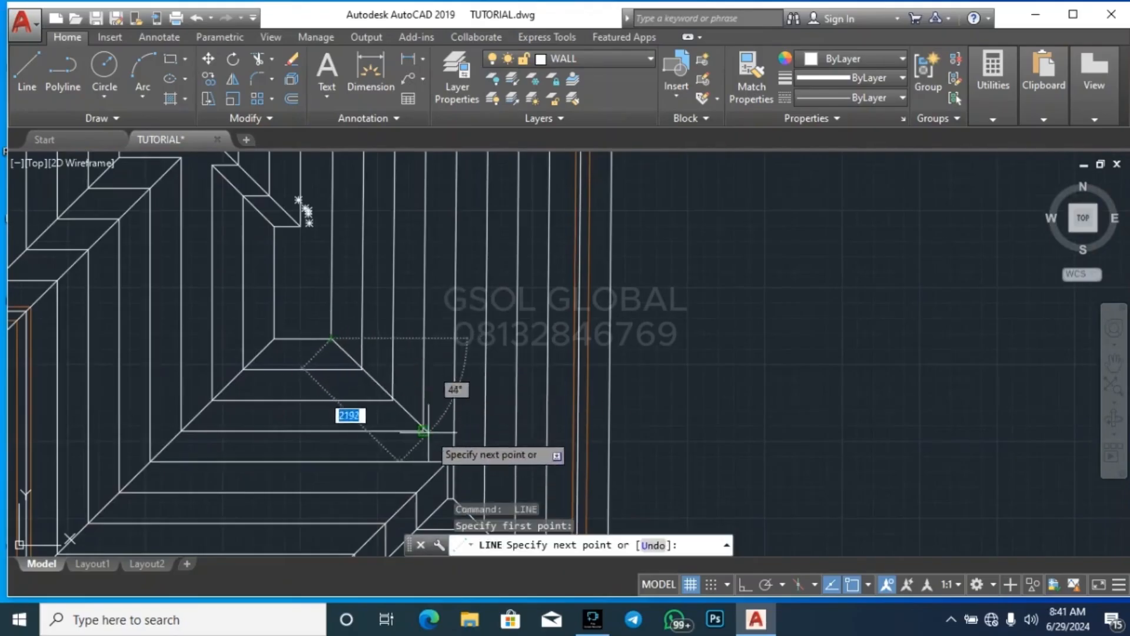
pyautogui.click(423, 431)
pyautogui.press('Escape')
pyautogui.scroll(-5, 524, 398)
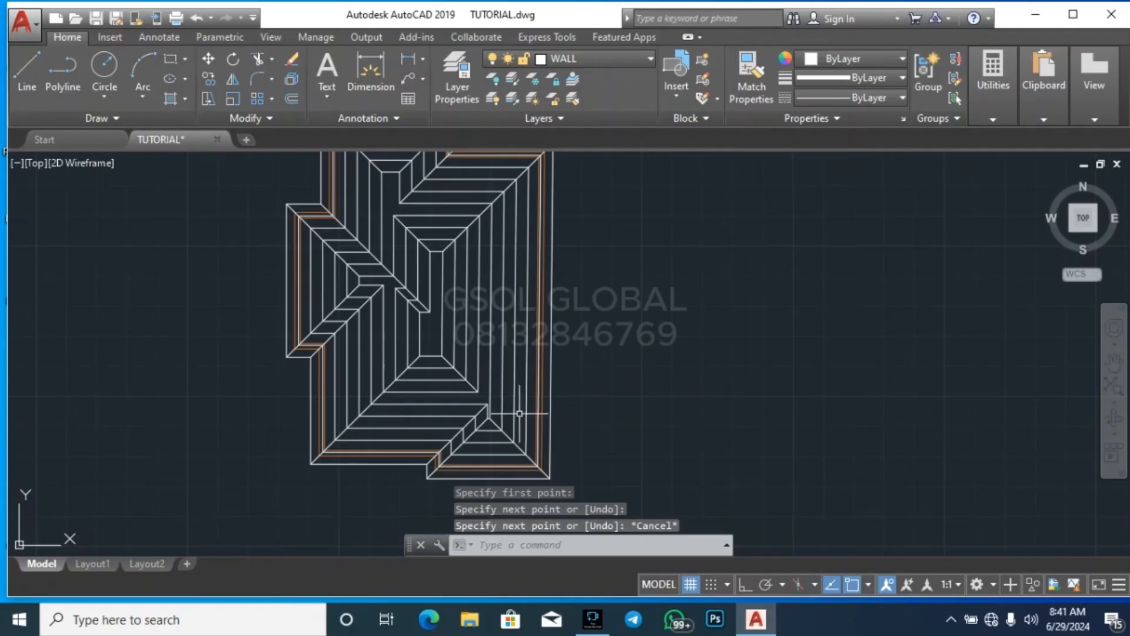
pyautogui.scroll(-2, 456, 482)
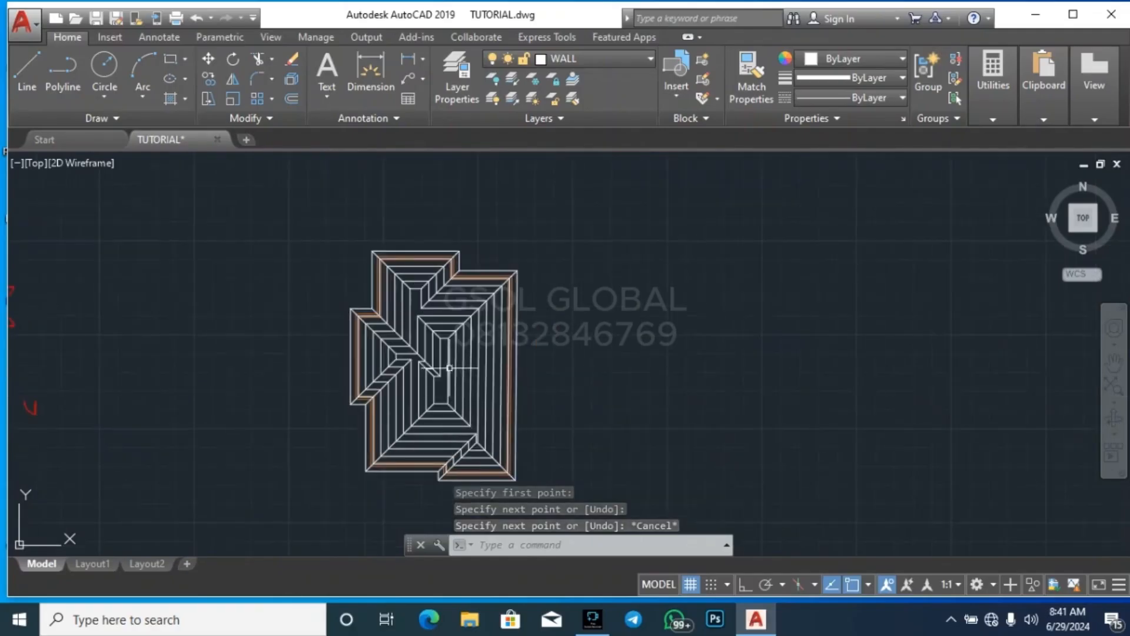
# Examine the diagonals across the roof plan and the outline of the stepped innermost central ring
pyautogui.press('Escape')
pyautogui.press('Escape')
pyautogui.scroll(4, 418, 314)
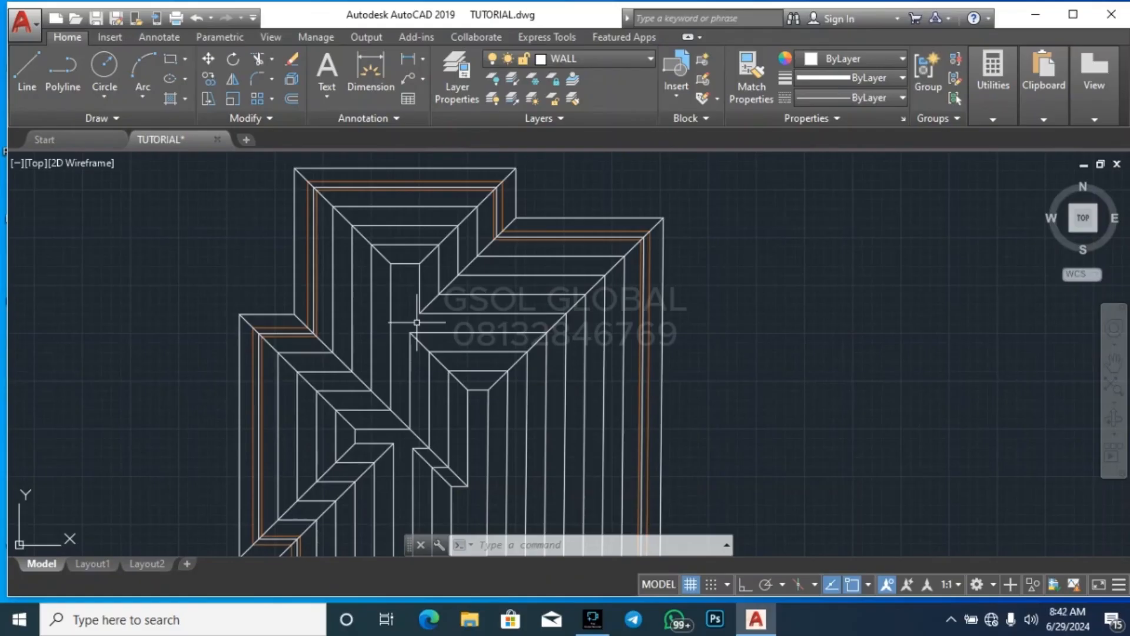
pyautogui.scroll(-2, 482, 214)
pyautogui.scroll(4, 453, 399)
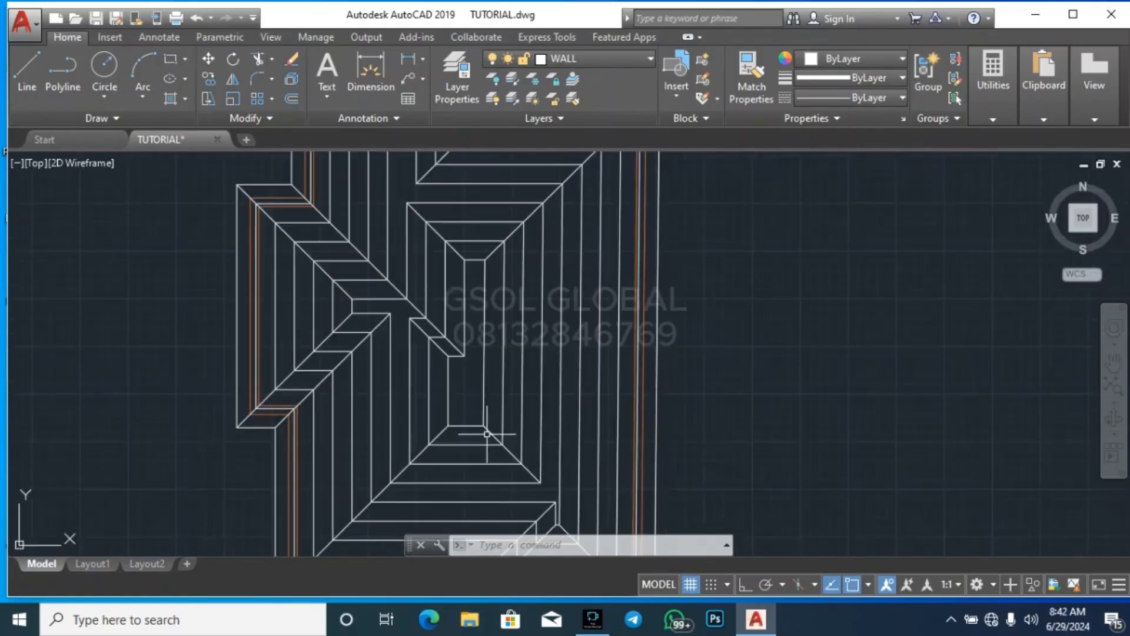
pyautogui.scroll(-2, 433, 364)
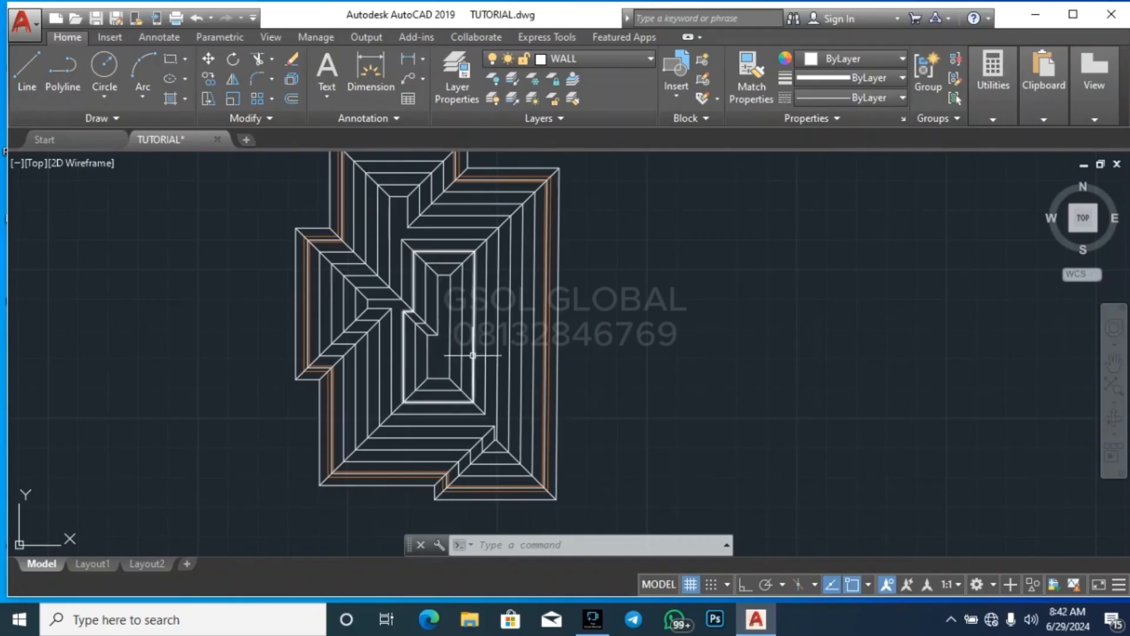
pyautogui.scroll(4, 465, 357)
pyautogui.click(454, 358)
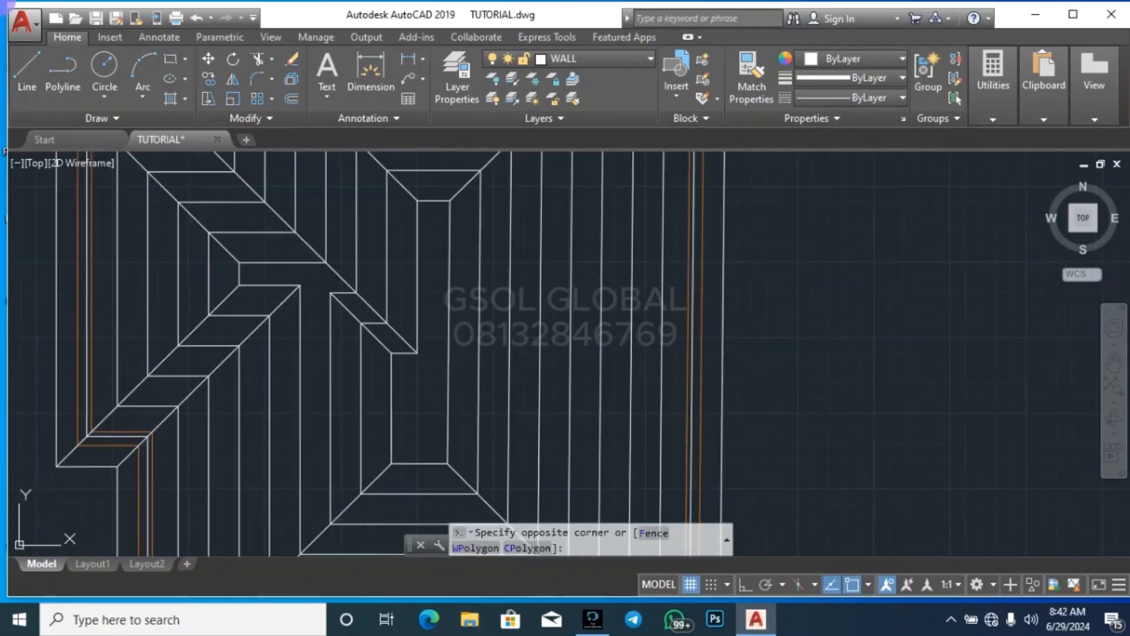
pyautogui.click(412, 309)
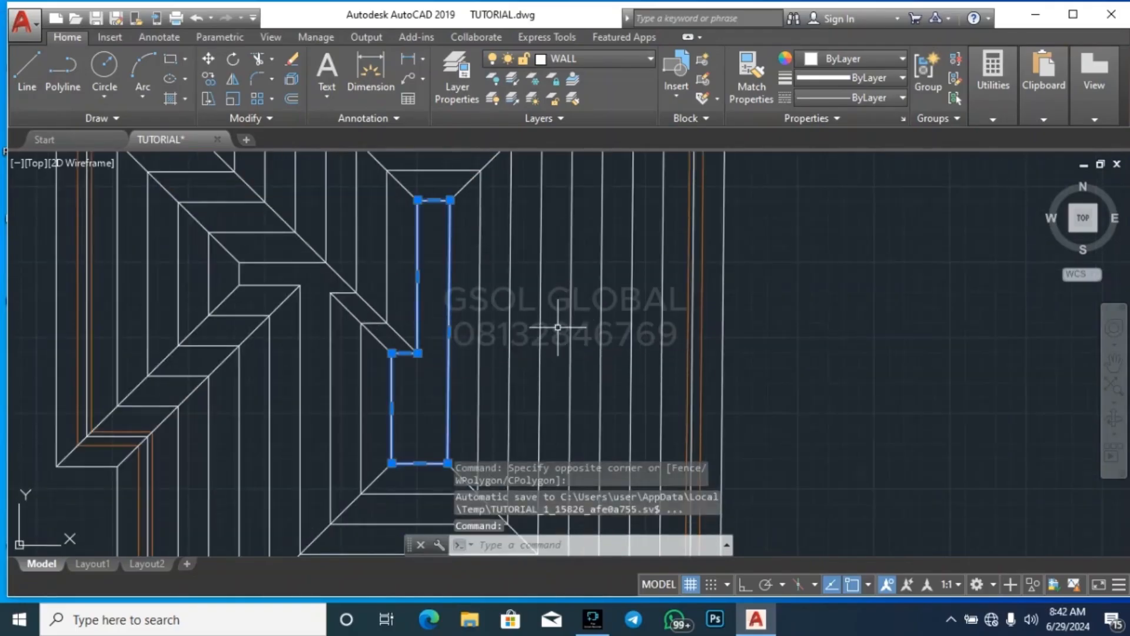
pyautogui.press('Escape')
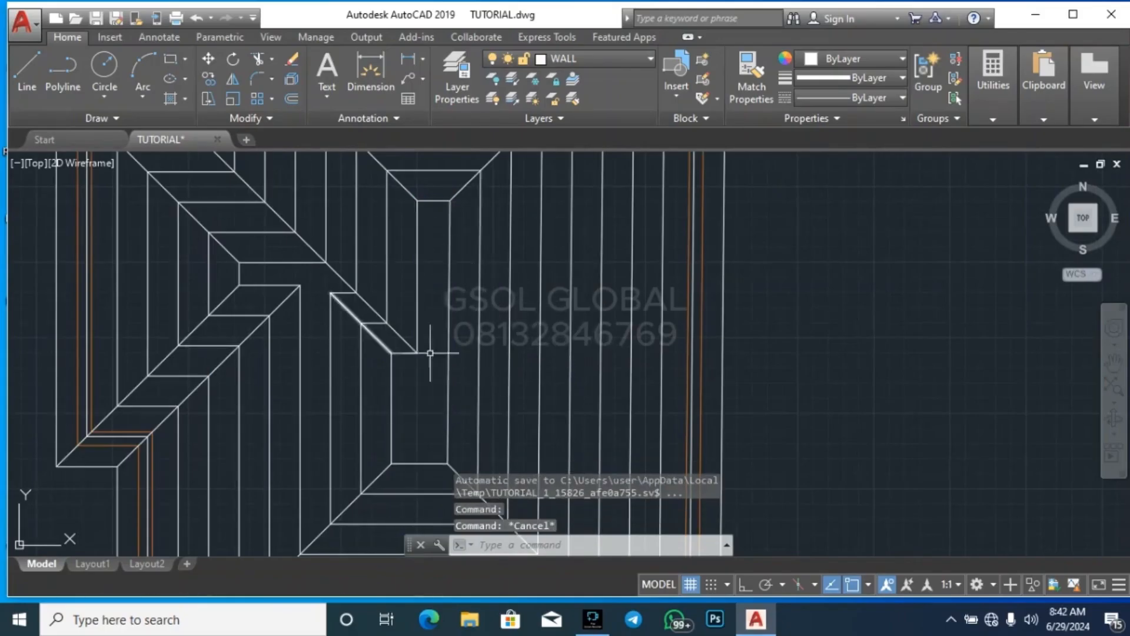
pyautogui.scroll(-2, 506, 310)
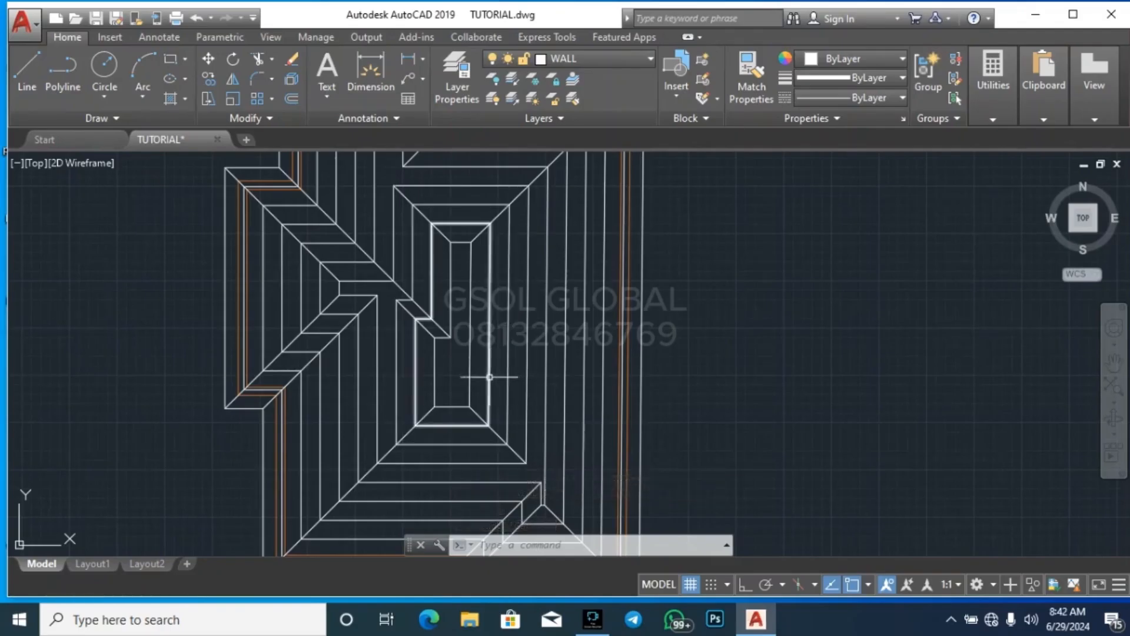
pyautogui.scroll(4, 437, 408)
pyautogui.click(434, 442)
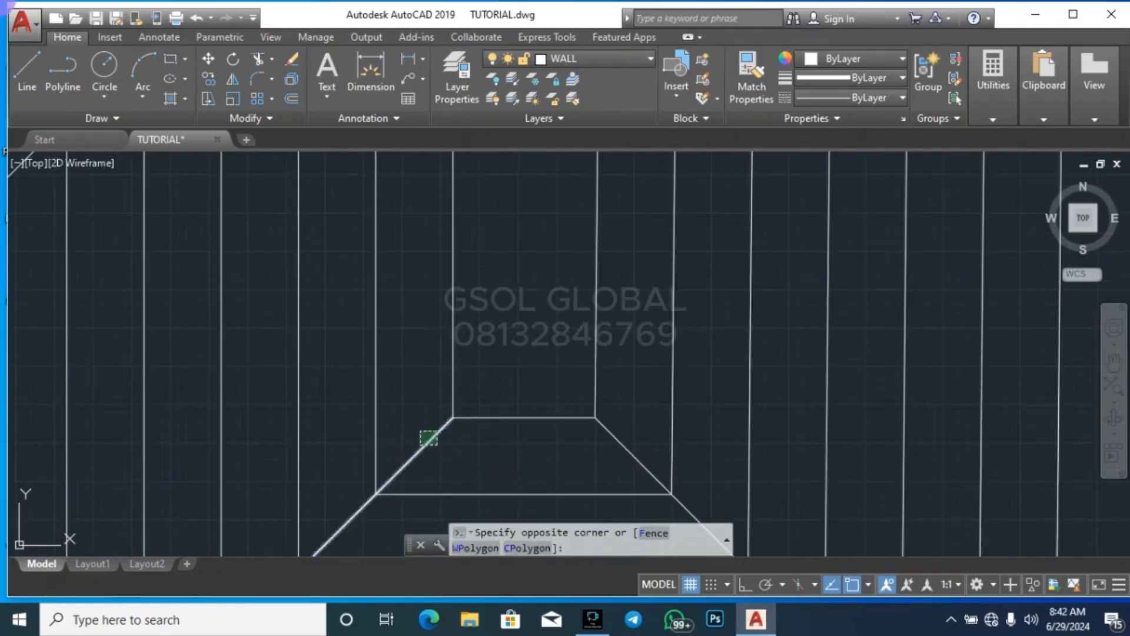
pyautogui.click(426, 436)
pyautogui.press('Escape')
# Extend the two lower diagonals into the innermost central ring up to its opposite sides, using that ring as the boundary
pyautogui.click(613, 319)
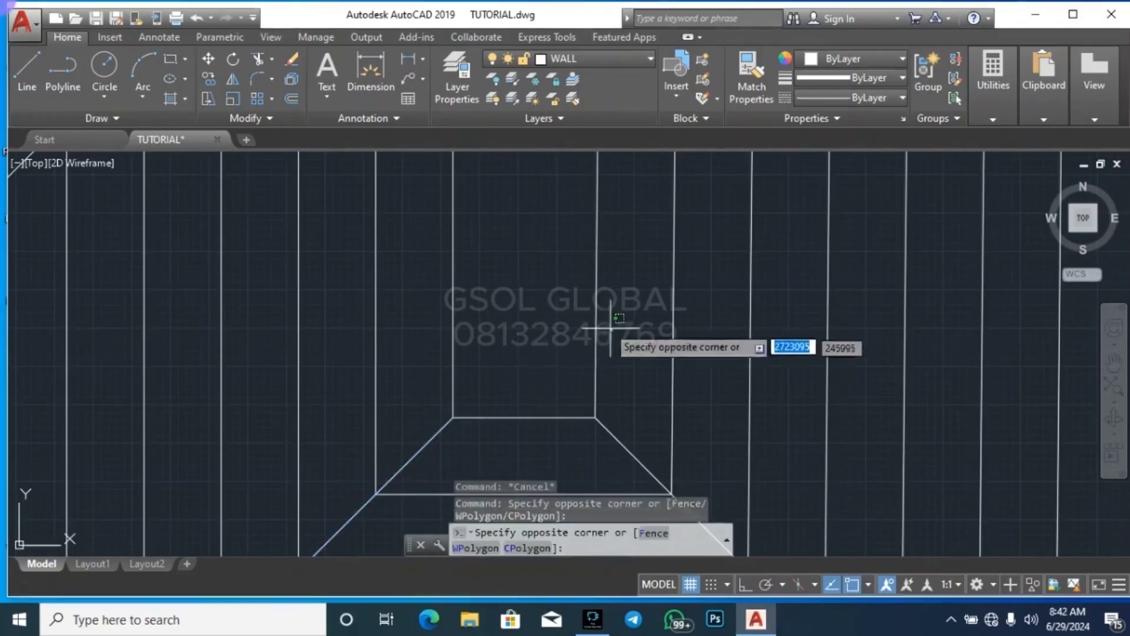
pyautogui.click(598, 326)
pyautogui.write('ex')
pyautogui.press('Return')
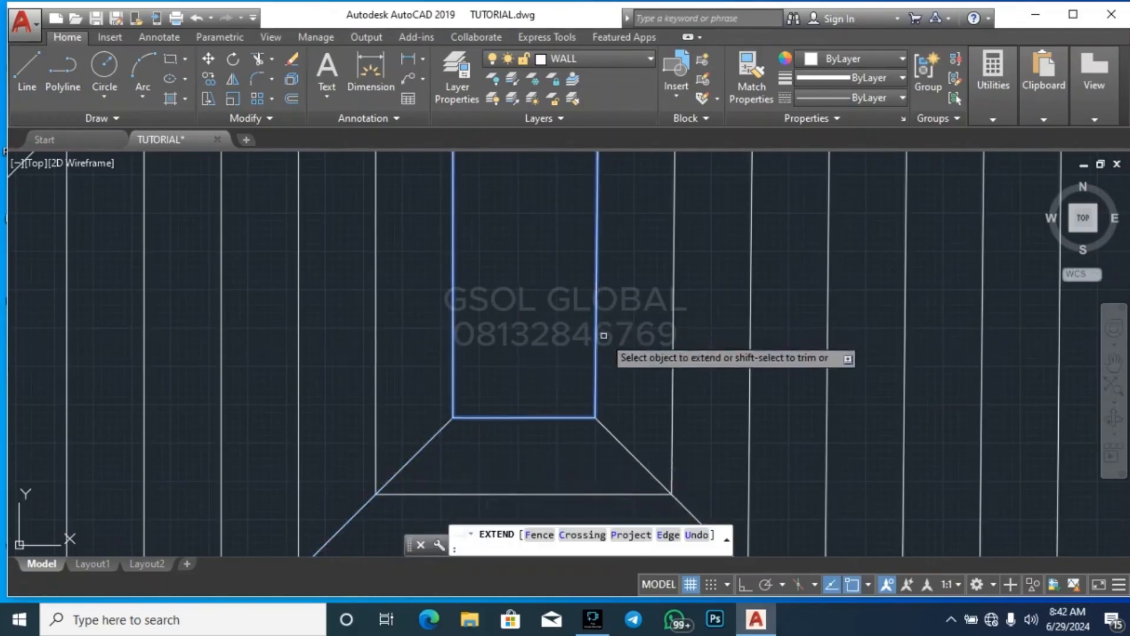
pyautogui.scroll(-4, 604, 333)
pyautogui.scroll(4, 643, 379)
pyautogui.click(603, 367)
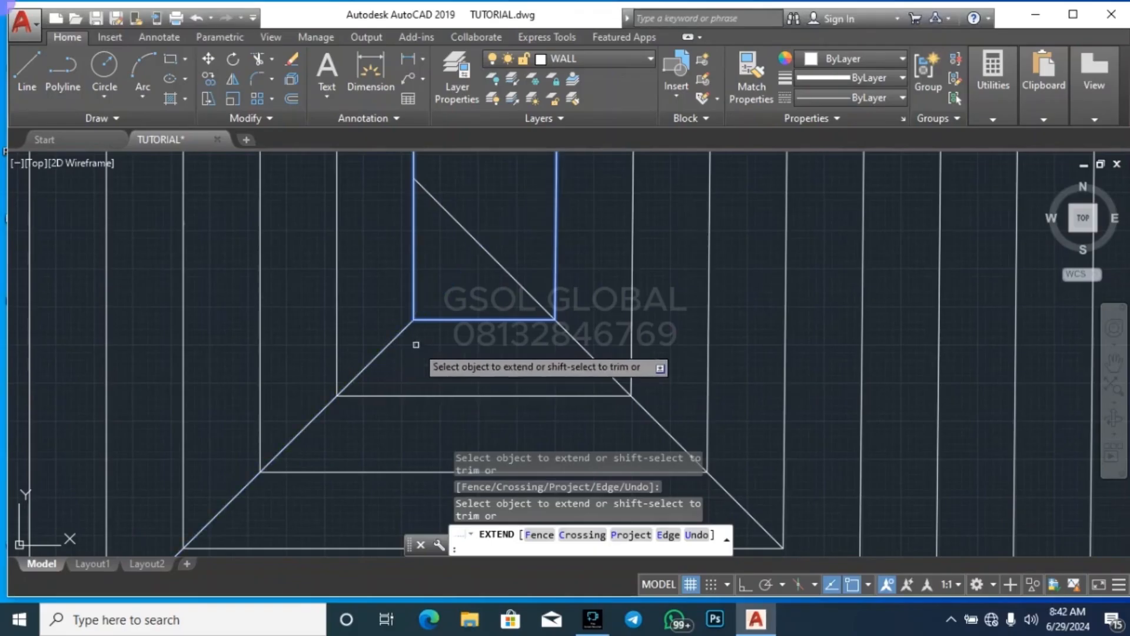
pyautogui.click(394, 336)
pyautogui.press('Escape')
pyautogui.press('Escape')
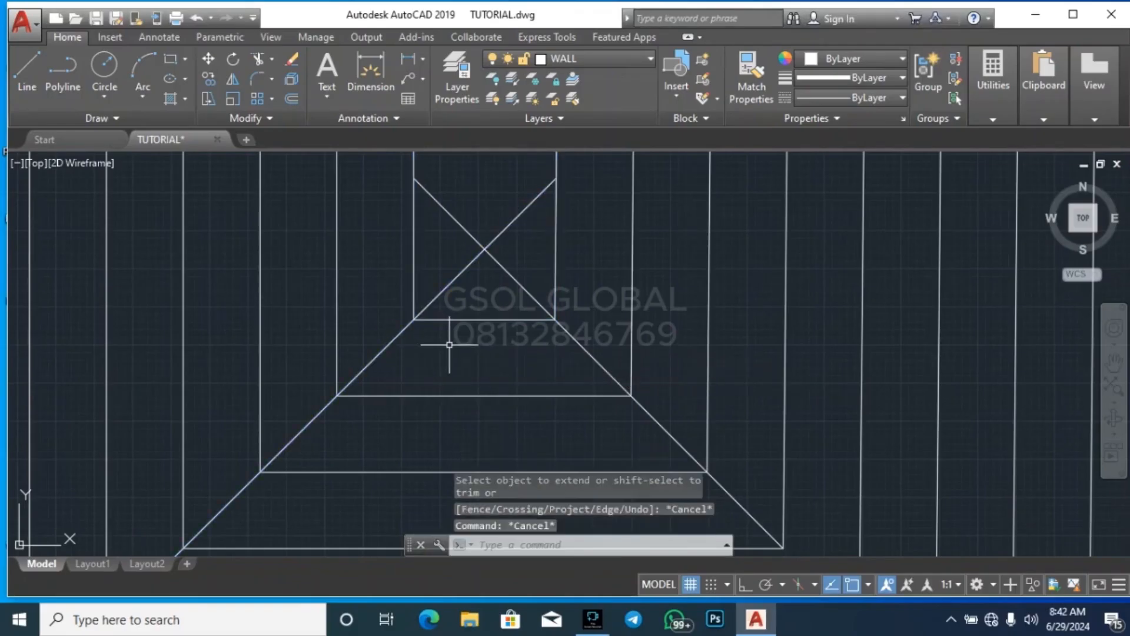
# Trim the two crossing diagonals beyond their intersection at the lower end of the innermost central ring
pyautogui.press('Return')
pyautogui.press('Return')
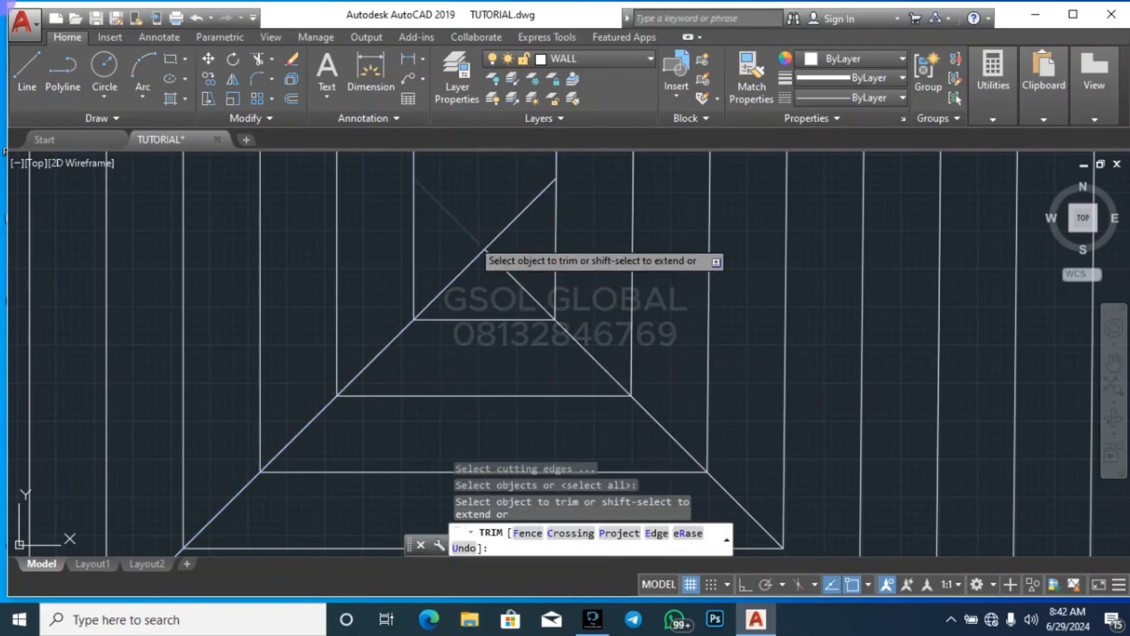
pyautogui.click(471, 234)
pyautogui.click(499, 235)
pyautogui.scroll(-4, 504, 392)
pyautogui.scroll(-2, 503, 392)
pyautogui.press('Escape')
pyautogui.press('Escape')
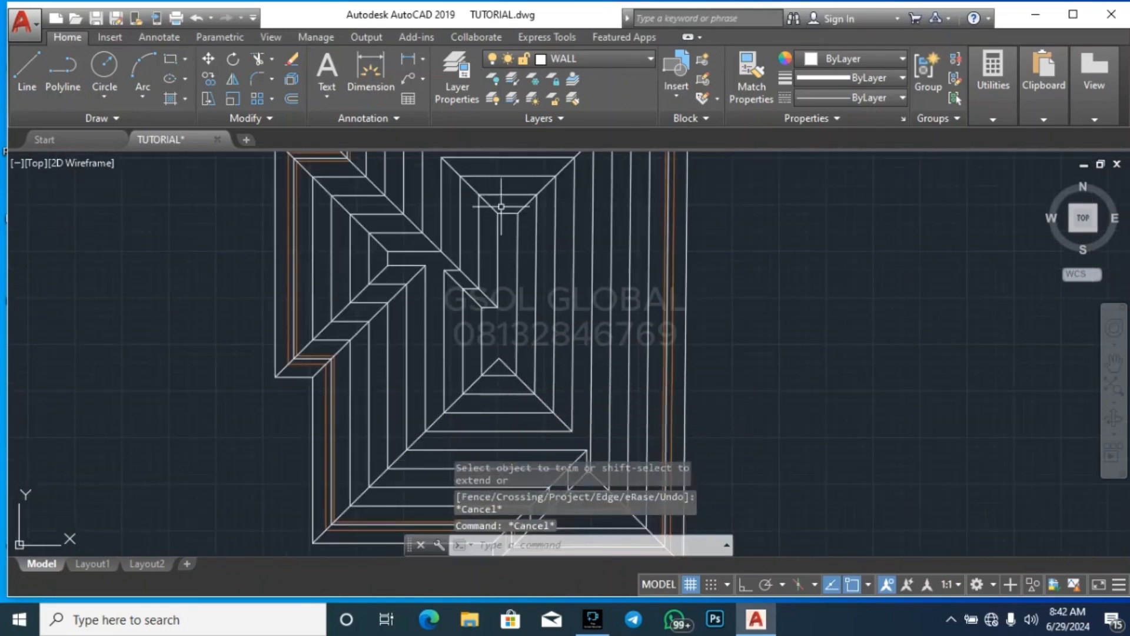
pyautogui.scroll(6, 501, 206)
pyautogui.click(522, 282)
pyautogui.click(400, 286)
pyautogui.press('Escape')
# Extend the two upper diagonals into the innermost central ring up to its opposite long sides
pyautogui.click(502, 289)
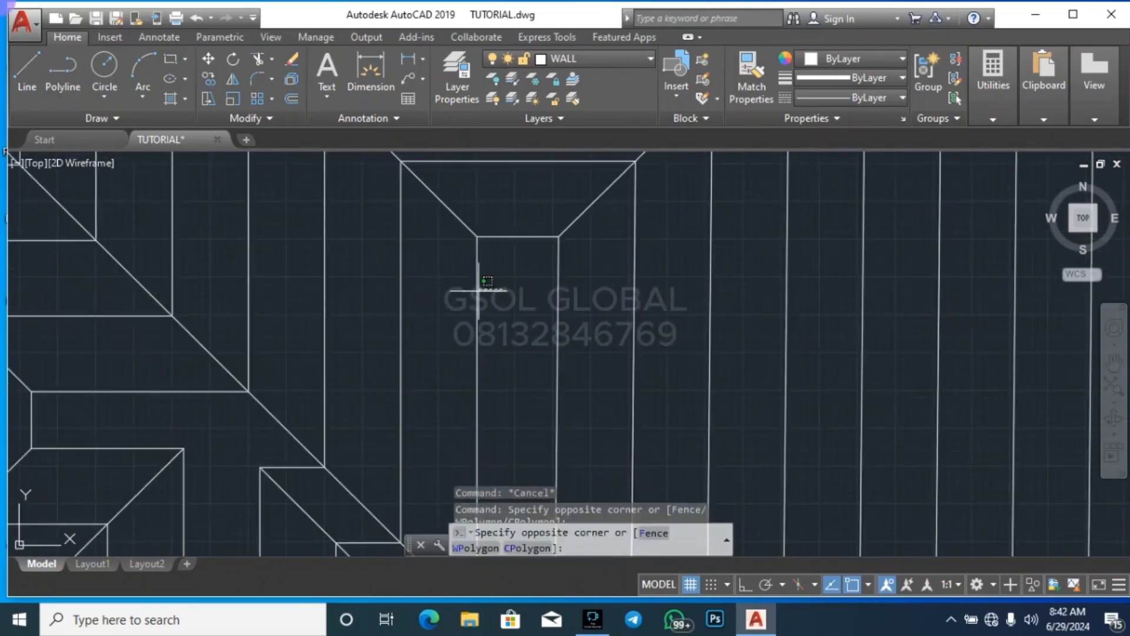
pyautogui.click(476, 289)
pyautogui.write('ex')
pyautogui.press('Return')
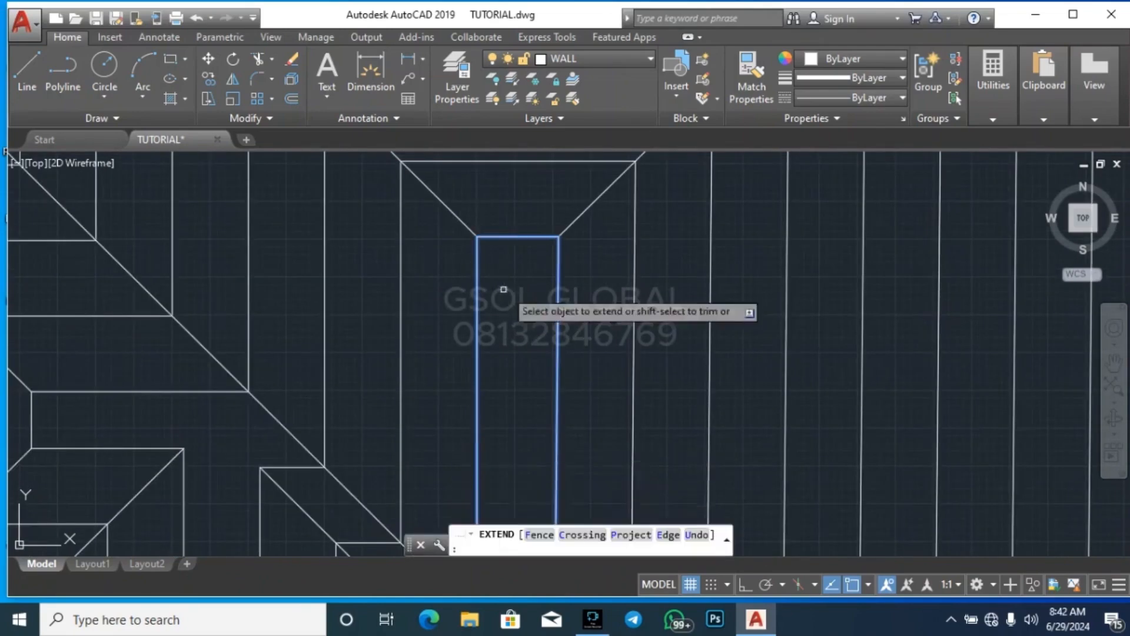
pyautogui.click(466, 224)
pyautogui.click(570, 229)
pyautogui.press('Escape')
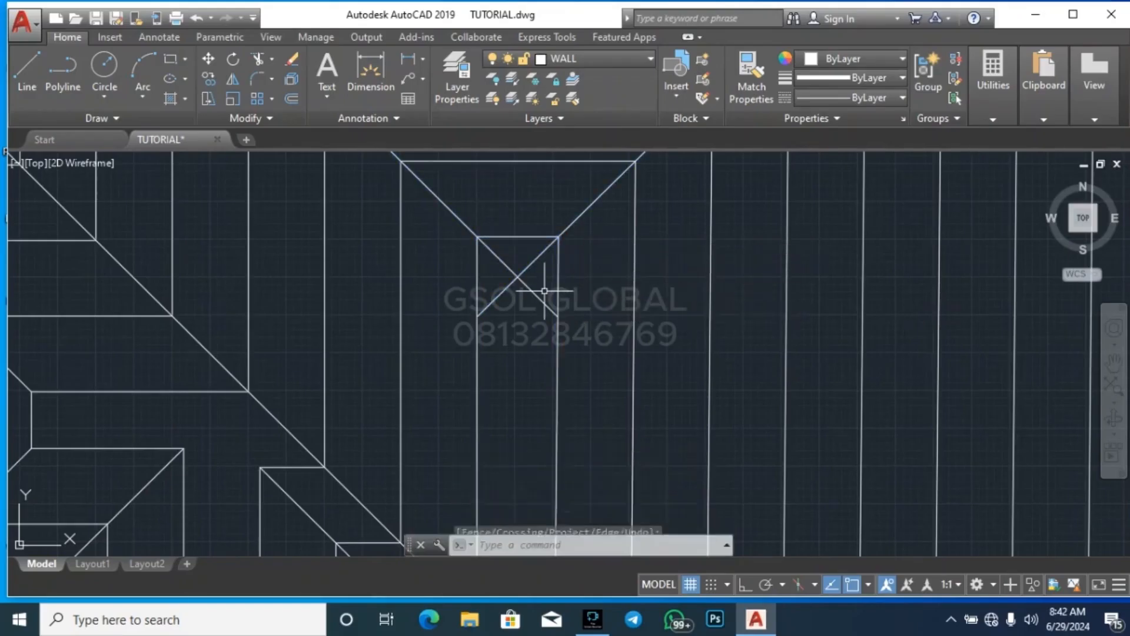
# Trim the two crossing diagonals beyond their intersection at the upper end of the innermost central ring
pyautogui.write('tr')
pyautogui.press('Return')
pyautogui.press('Return')
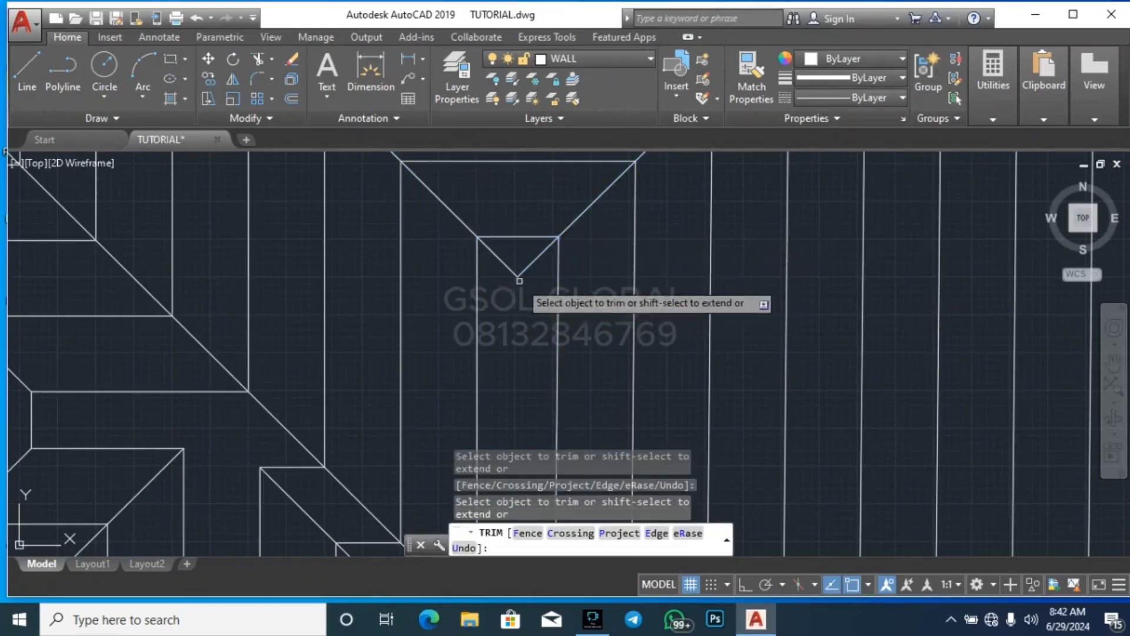
pyautogui.scroll(-5, 535, 318)
pyautogui.press('Escape')
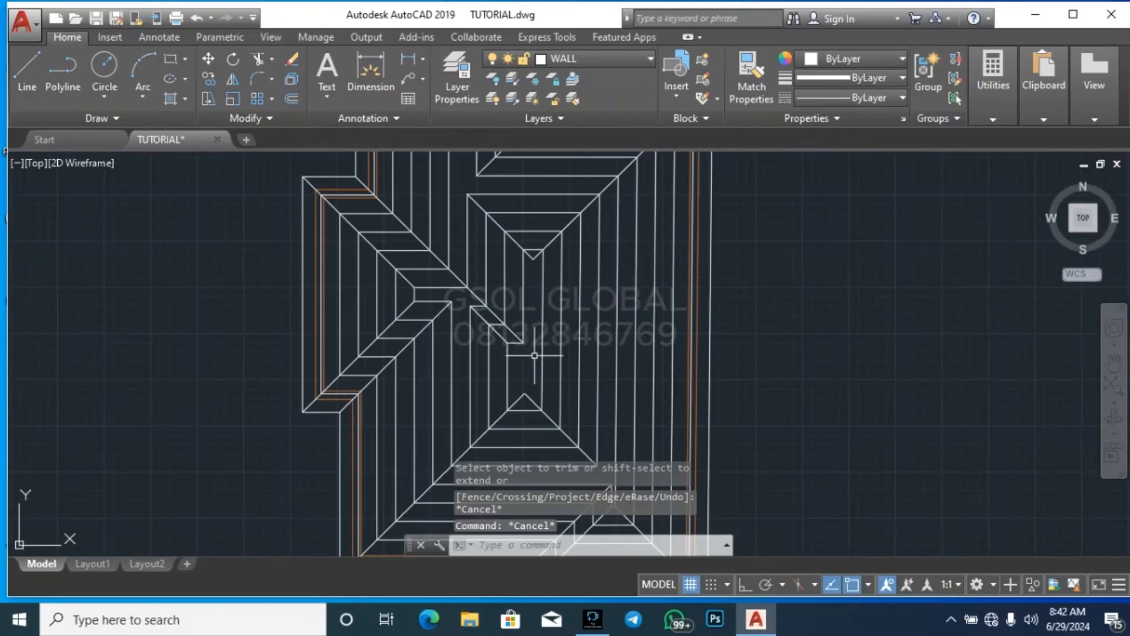
# Extend the left projection's two diagonals into its narrow innermost strip until they reach the strip's long edges
pyautogui.scroll(4, 534, 355)
pyautogui.scroll(-4, 510, 258)
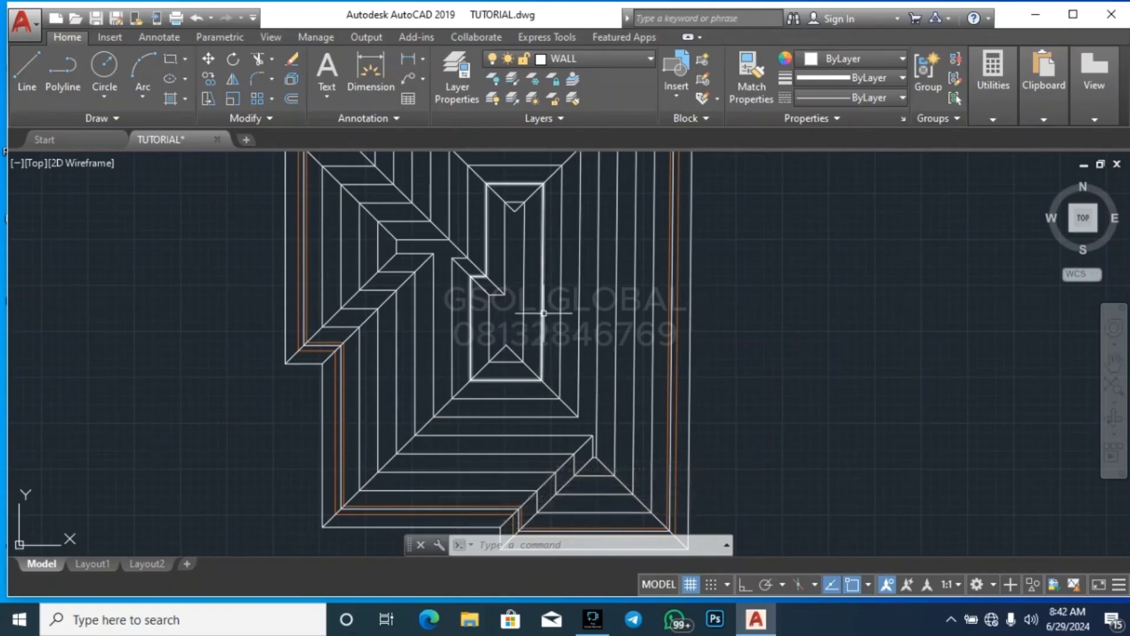
pyautogui.scroll(3, 459, 278)
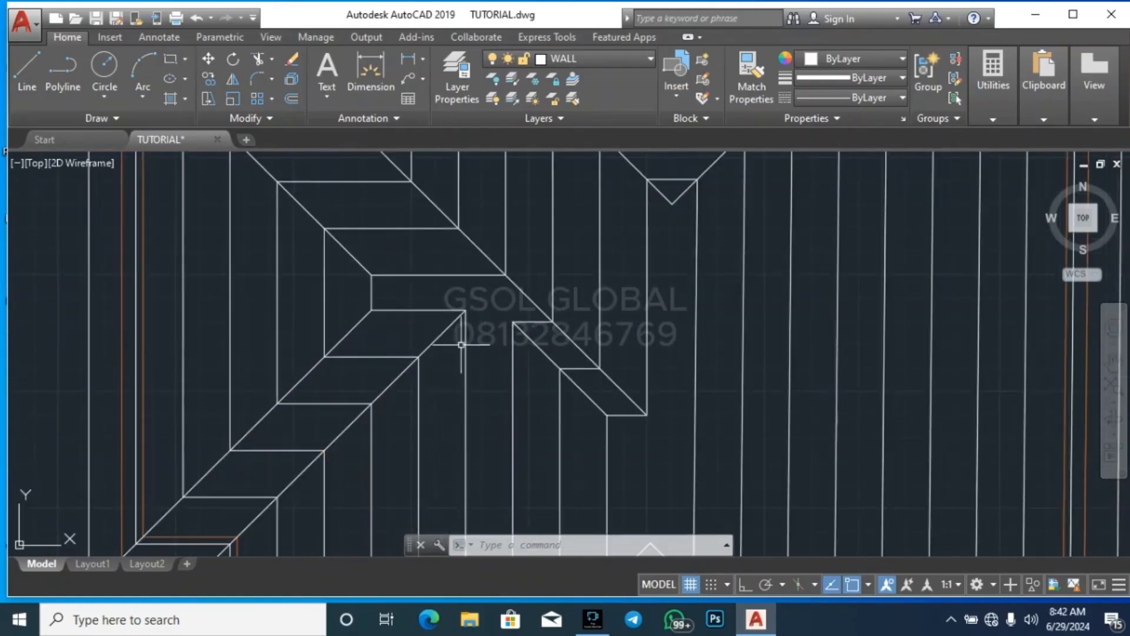
pyautogui.scroll(-3, 506, 376)
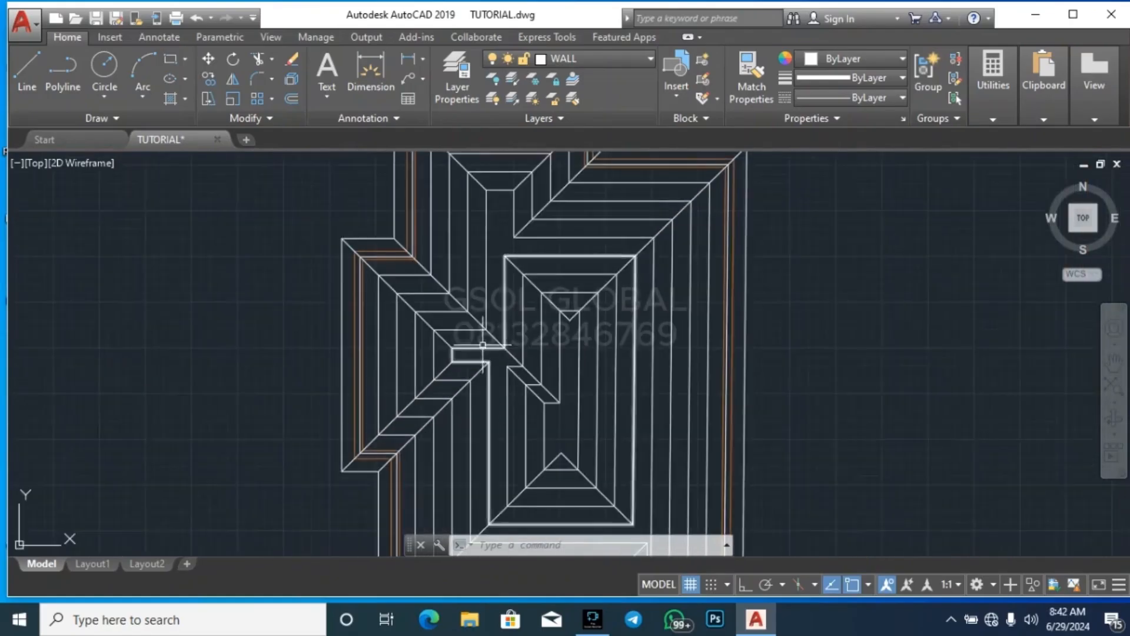
pyautogui.scroll(4, 450, 363)
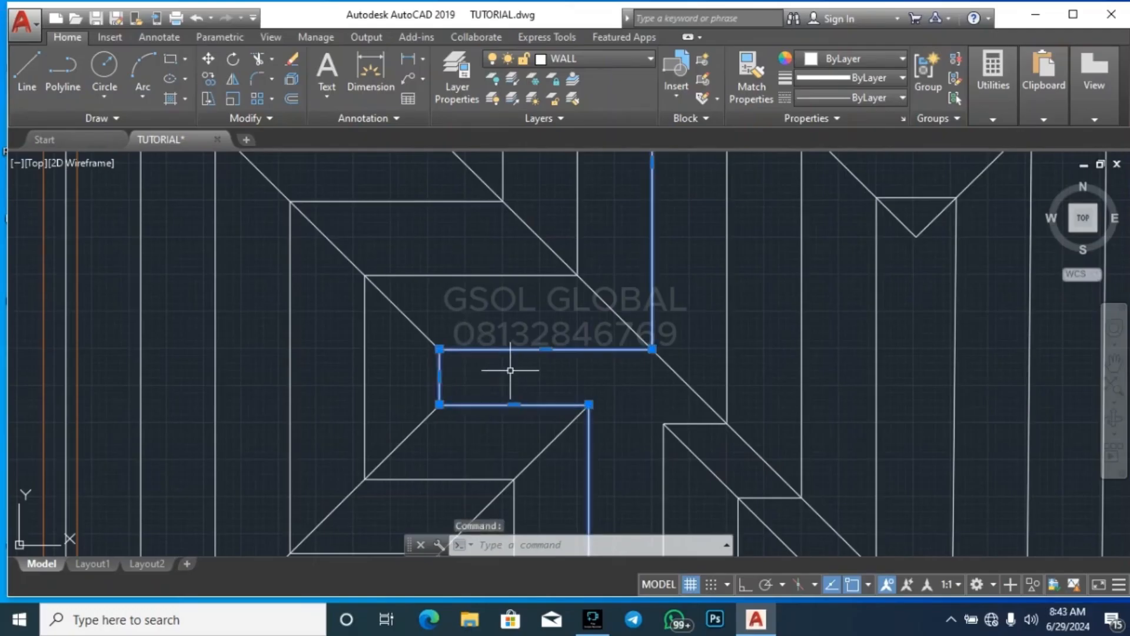
pyautogui.press('Return')
pyautogui.click(432, 407)
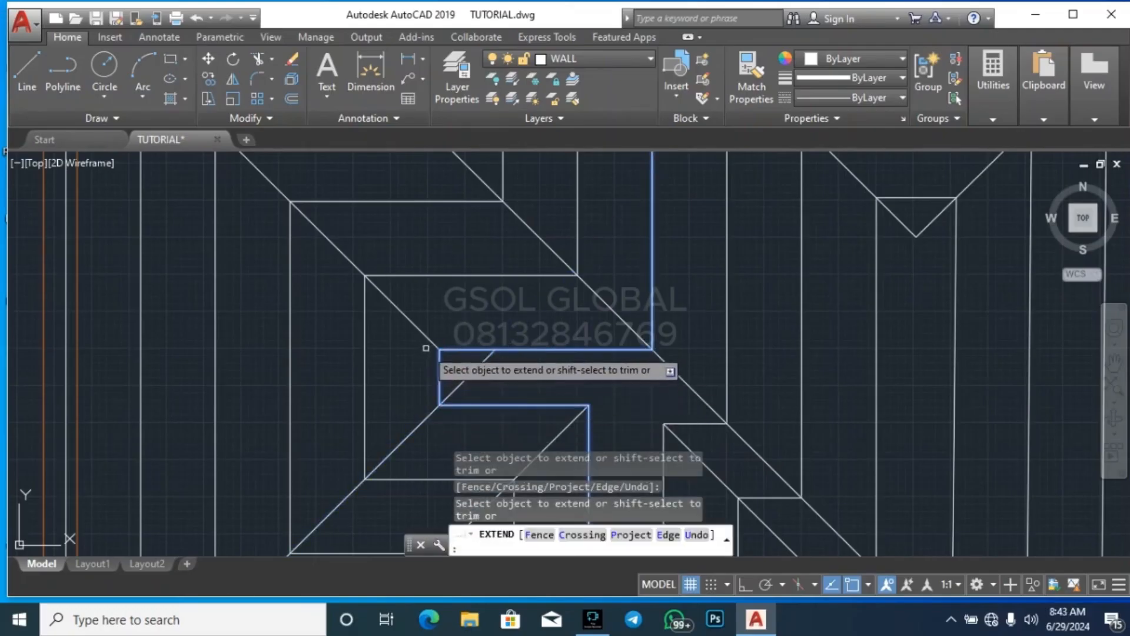
pyautogui.press('Escape')
pyautogui.press('Escape')
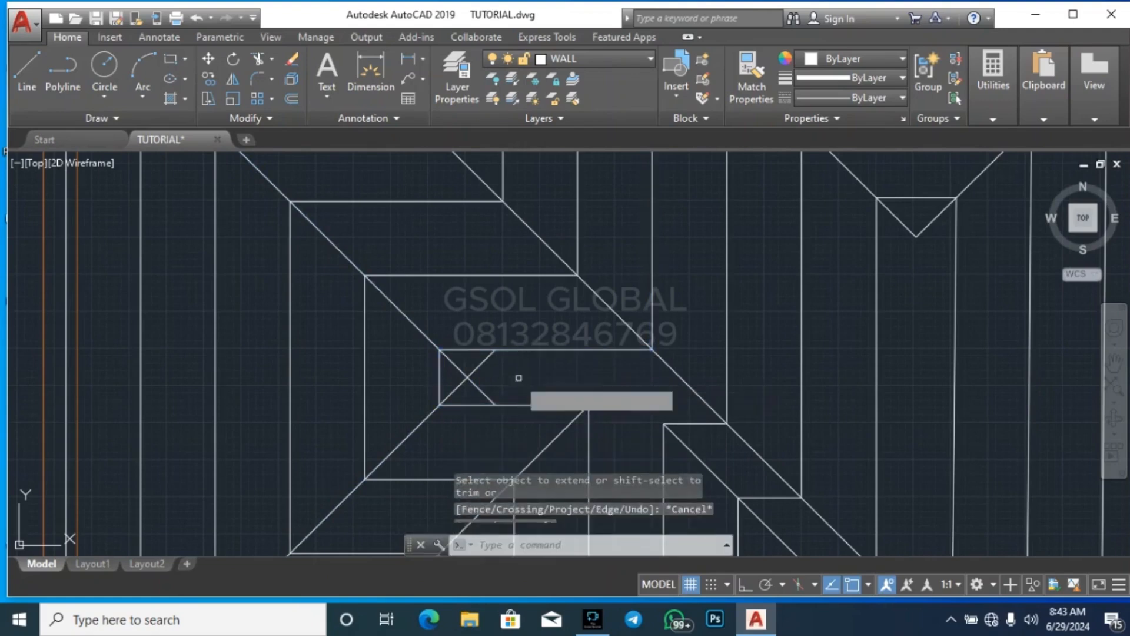
# Trim the extended diagonals beyond their crossing point inside the left projection's narrow strip
pyautogui.write('tr')
pyautogui.press('Return')
pyautogui.press('Return')
pyautogui.click(479, 390)
pyautogui.press('Escape')
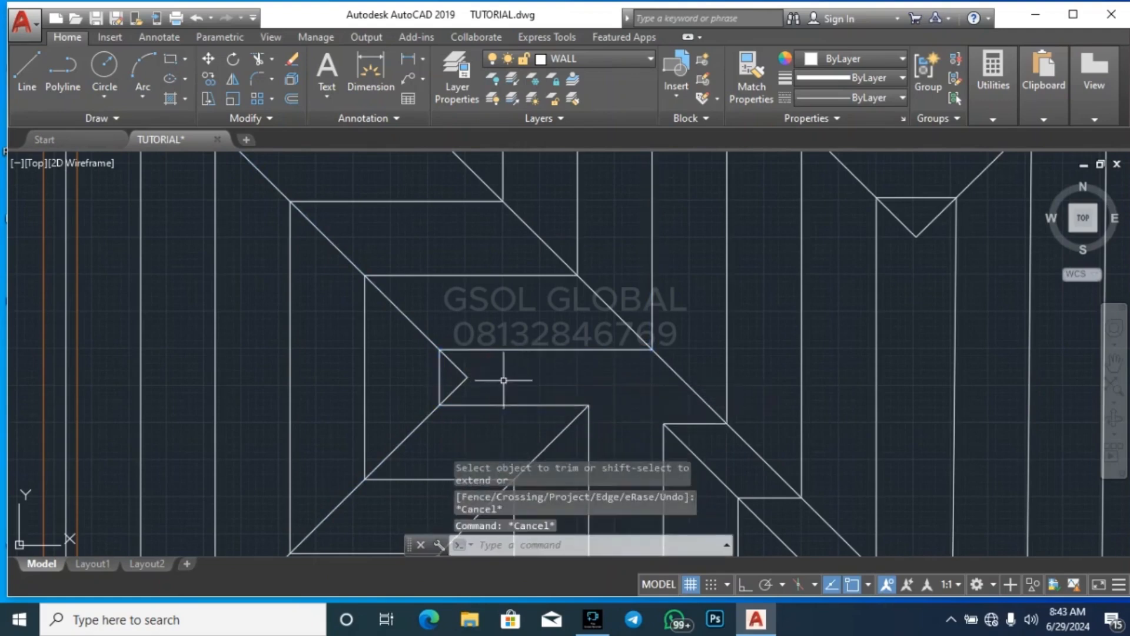
# Extend the upper projection's two diagonals through its innermost outline's top corners to the opposite vertical sides
pyautogui.scroll(-6, 470, 386)
pyautogui.scroll(5, 456, 383)
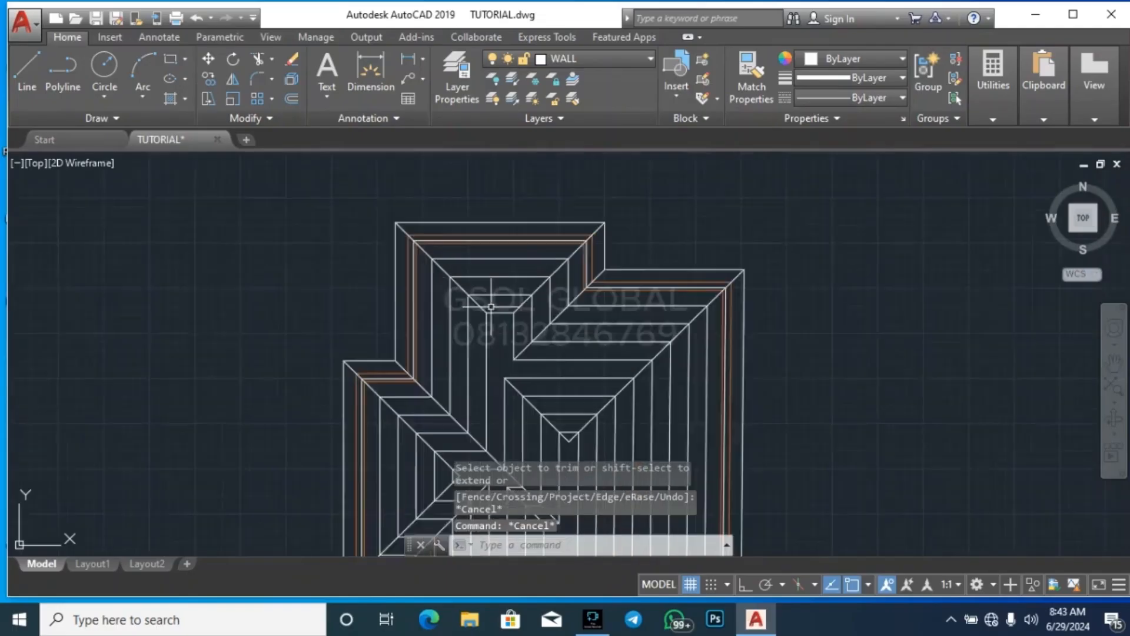
pyautogui.click(459, 368)
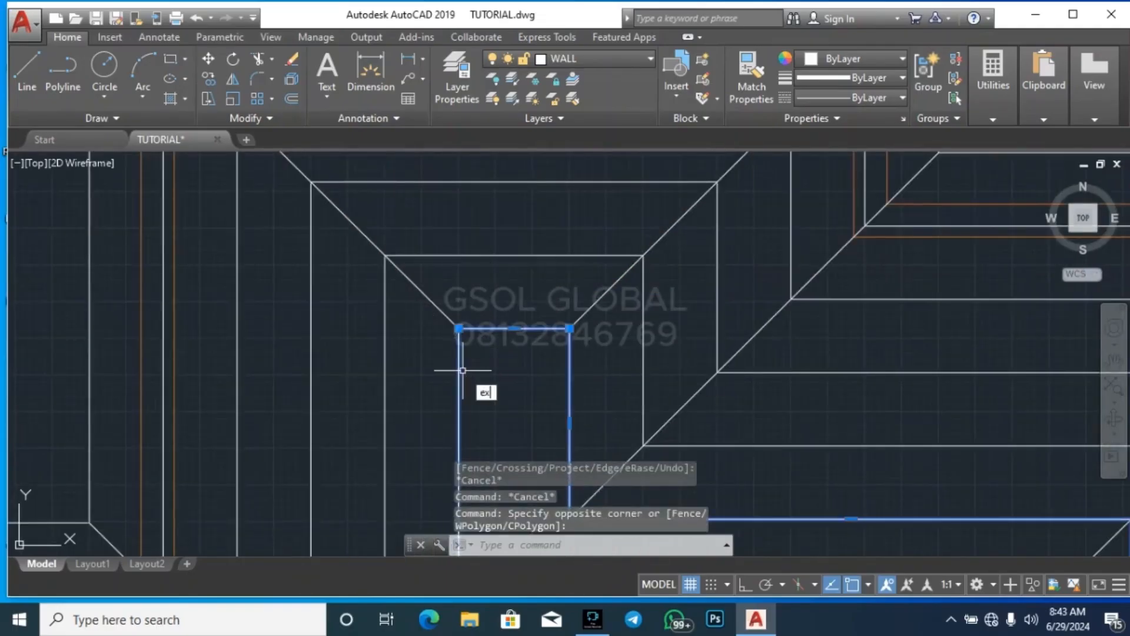
pyautogui.press('Return')
pyautogui.click(447, 318)
pyautogui.click(583, 314)
pyautogui.press('Escape')
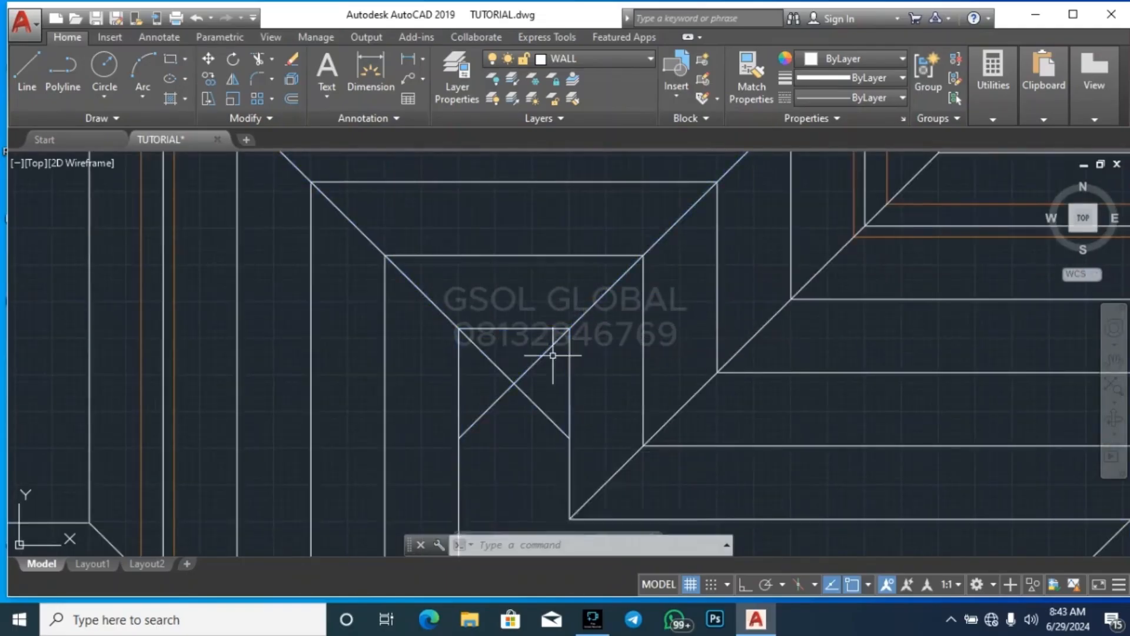
# Trim the extended diagonals beyond their crossing point inside the upper projection's innermost outline
pyautogui.write('tr')
pyautogui.press('Return')
pyautogui.press('Return')
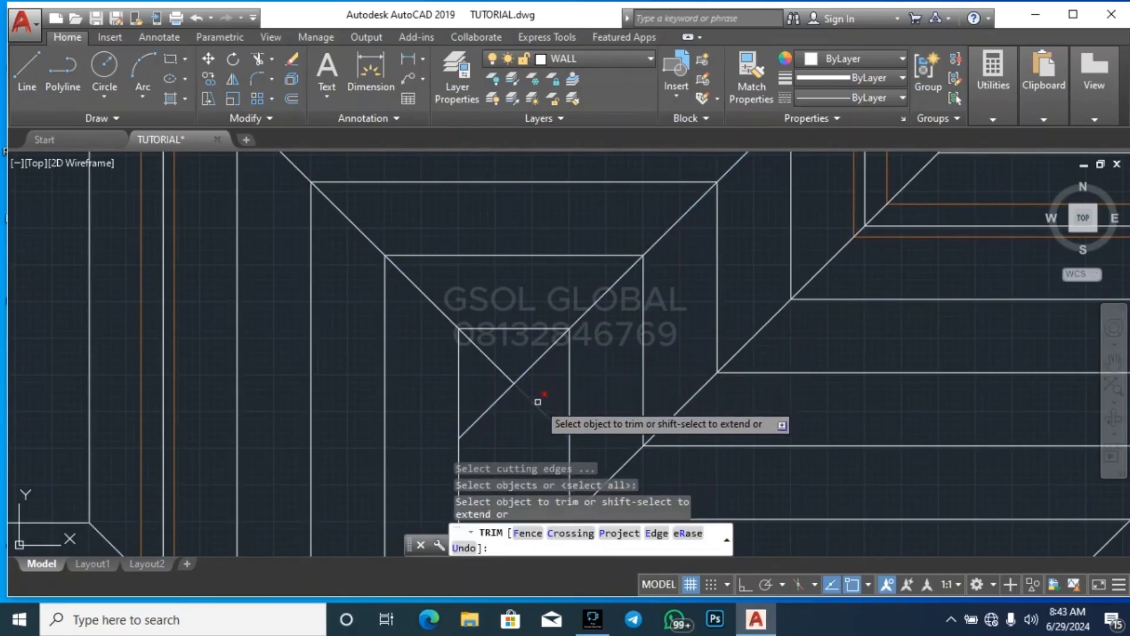
pyautogui.click(537, 405)
pyautogui.press('Escape')
pyautogui.scroll(-6, 479, 259)
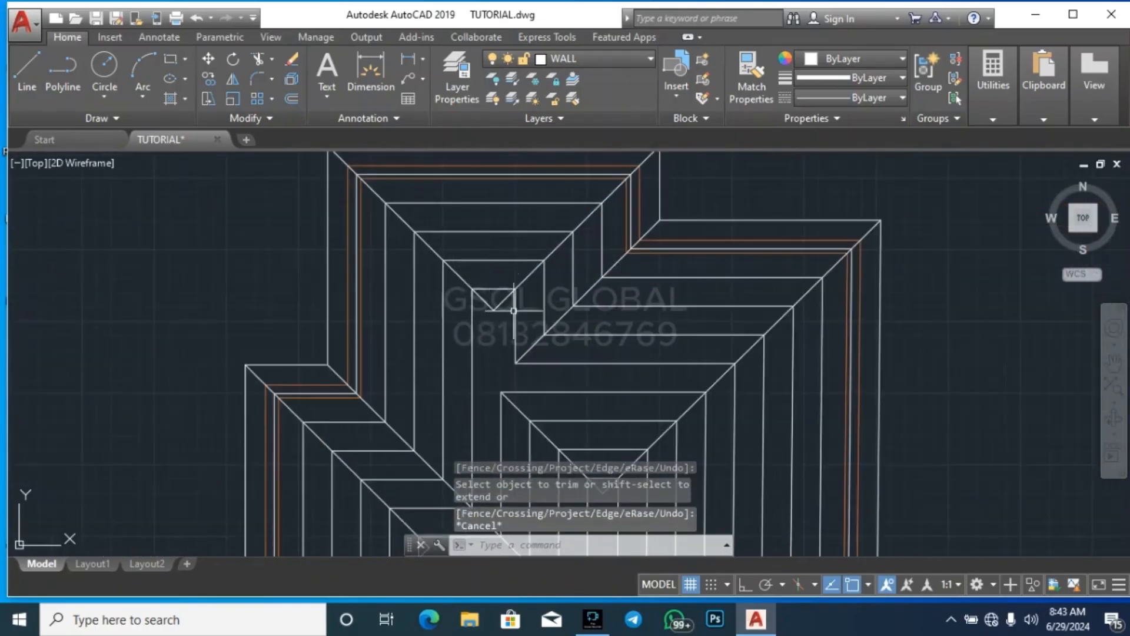
# Extend the lower projection's two diagonals across the narrow notch to its opposite vertical sides
pyautogui.scroll(-2, 676, 262)
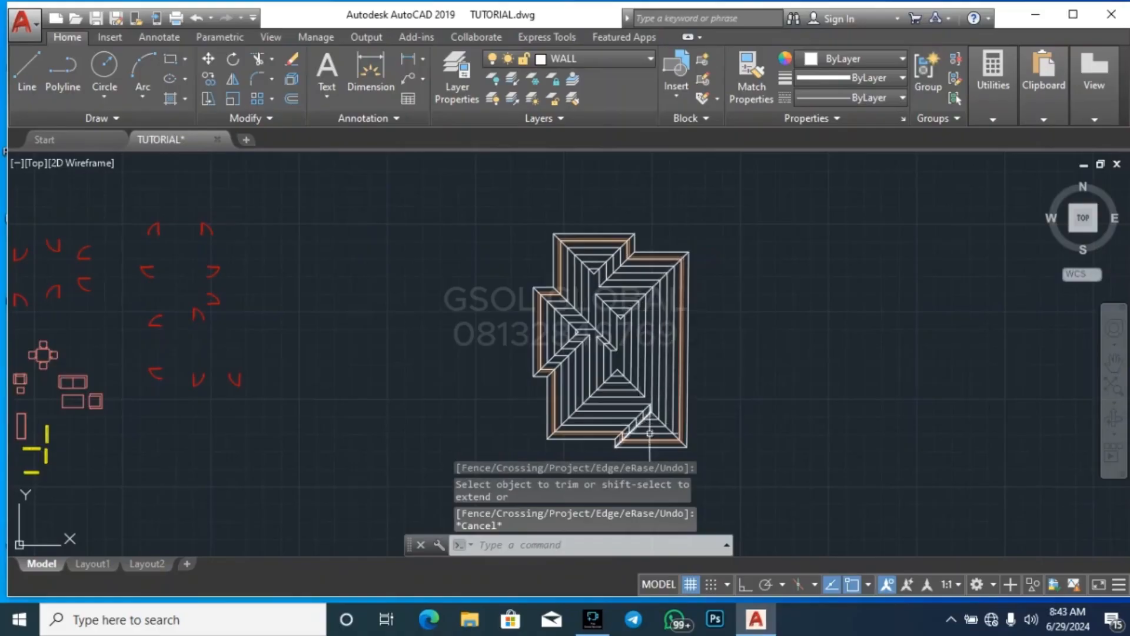
pyautogui.scroll(8, 650, 433)
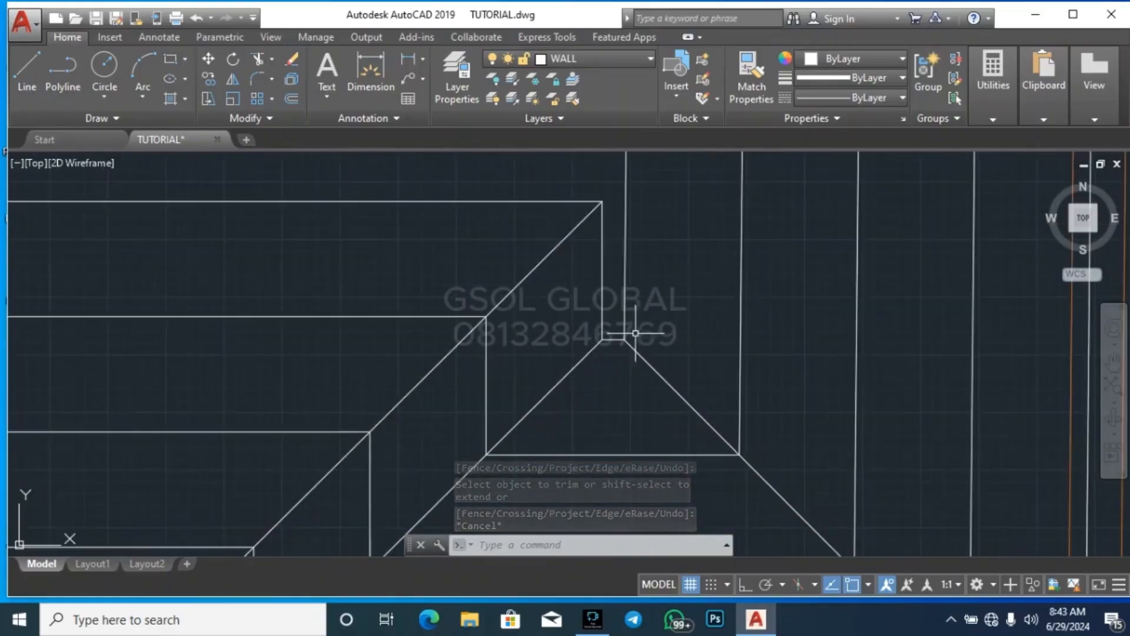
pyautogui.click(635, 334)
pyautogui.click(620, 283)
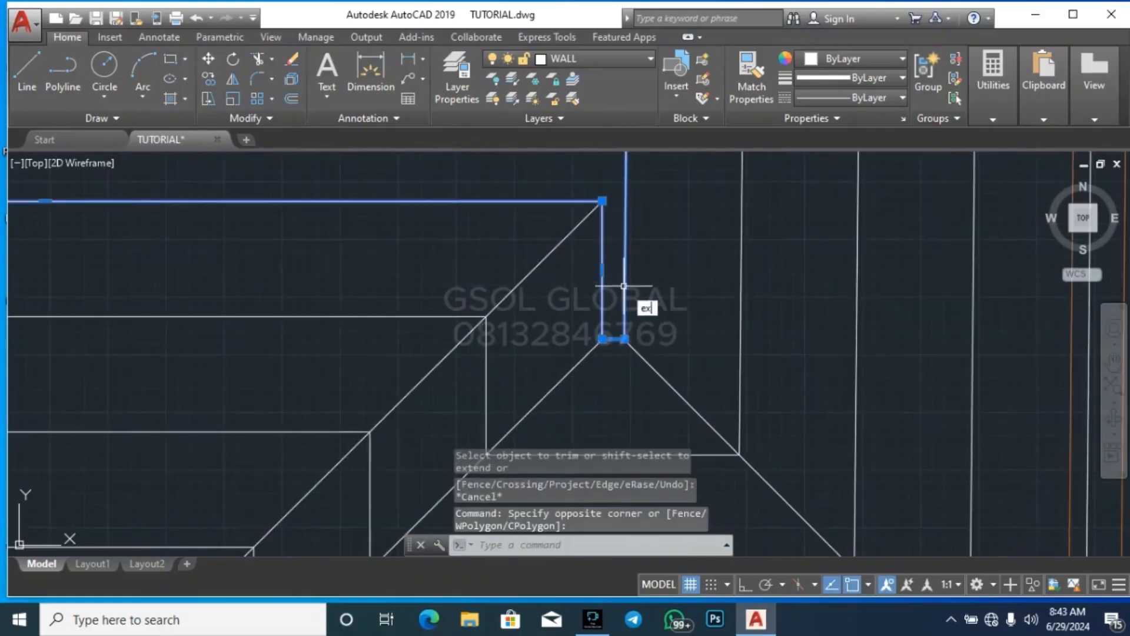
pyautogui.press('Return')
pyautogui.click(589, 352)
pyautogui.press('Escape')
pyautogui.press('Escape')
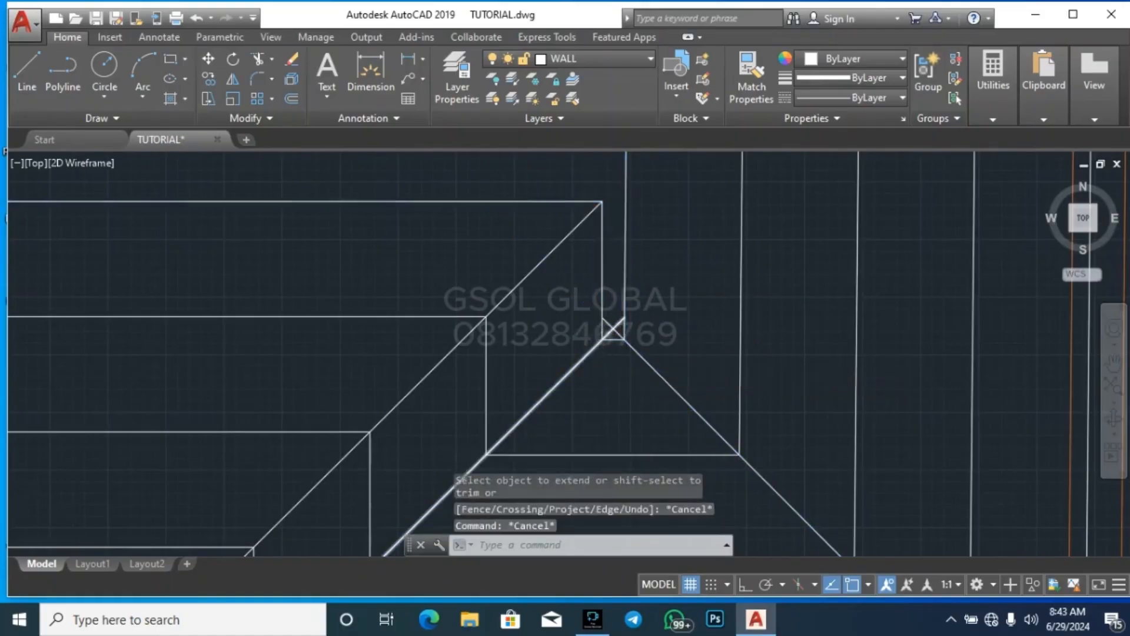
# Trim the extended diagonals beyond their crossing point inside the lower projection's narrow notch
pyautogui.scroll(-3, 614, 329)
pyautogui.write('tr')
pyautogui.press('Return')
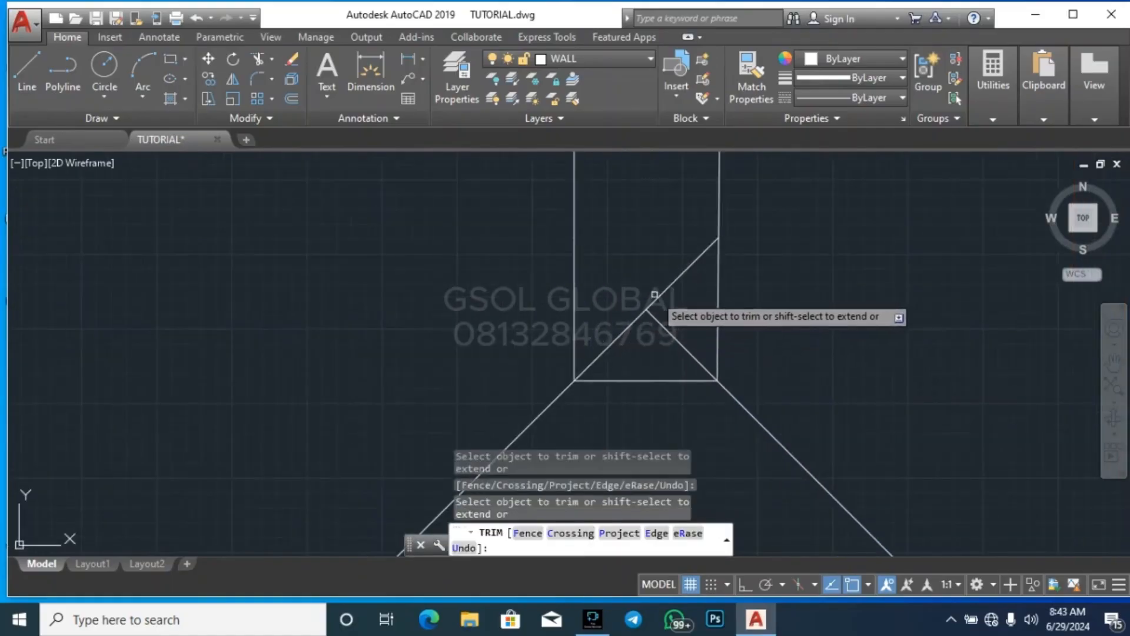
pyautogui.press('Escape')
pyautogui.scroll(5, 711, 415)
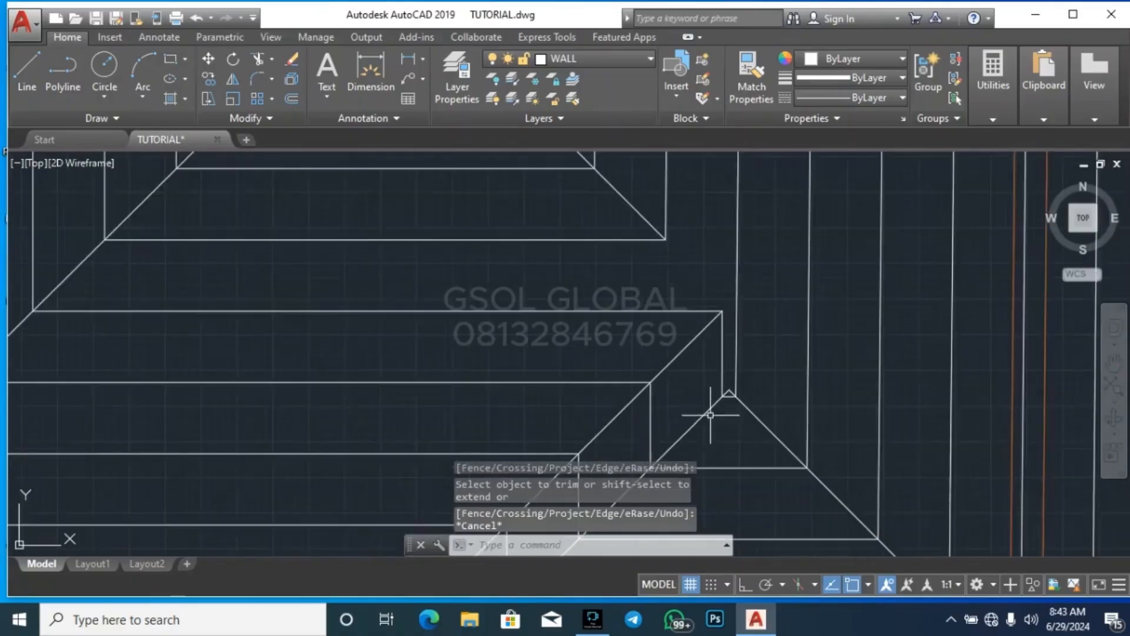
pyautogui.scroll(-2, 729, 393)
pyautogui.scroll(-2, 752, 458)
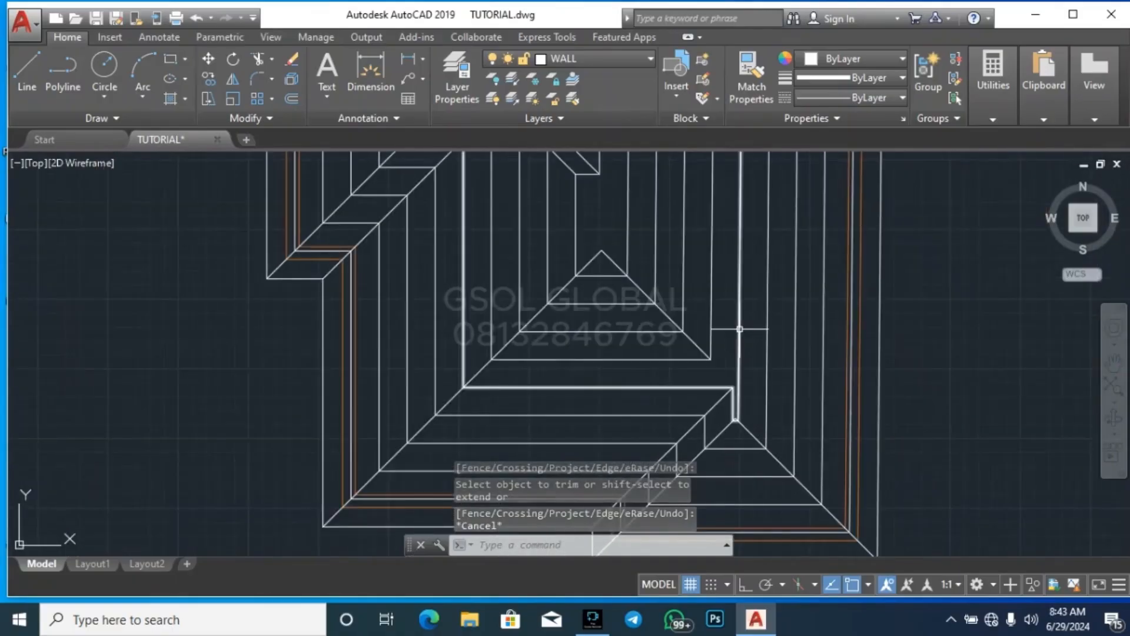
pyautogui.scroll(-2, 681, 406)
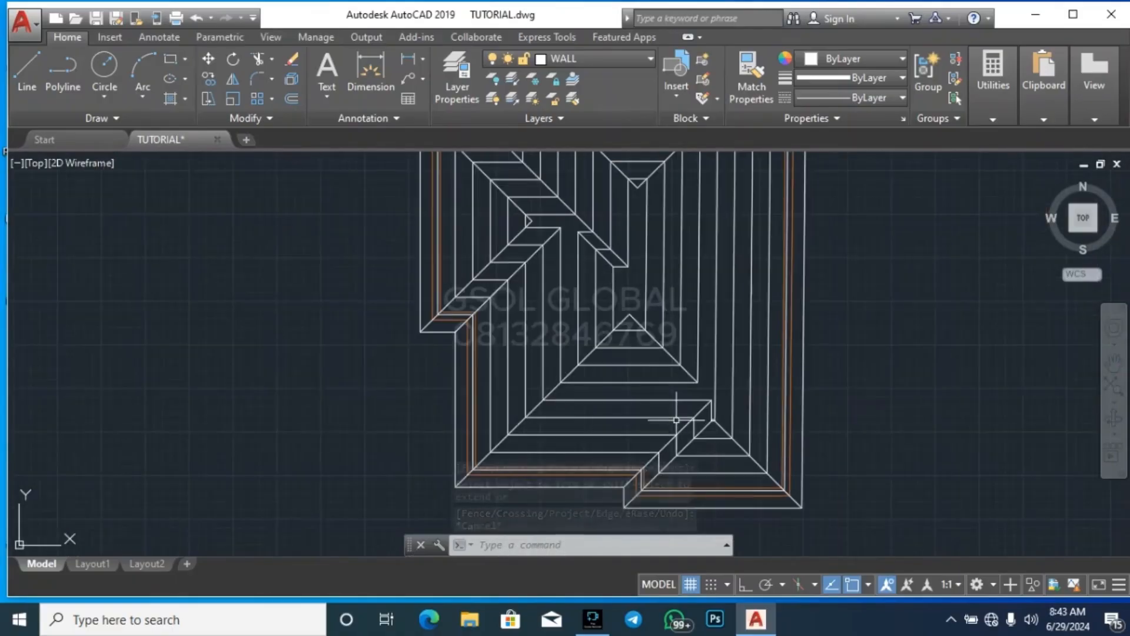
pyautogui.scroll(-3, 671, 456)
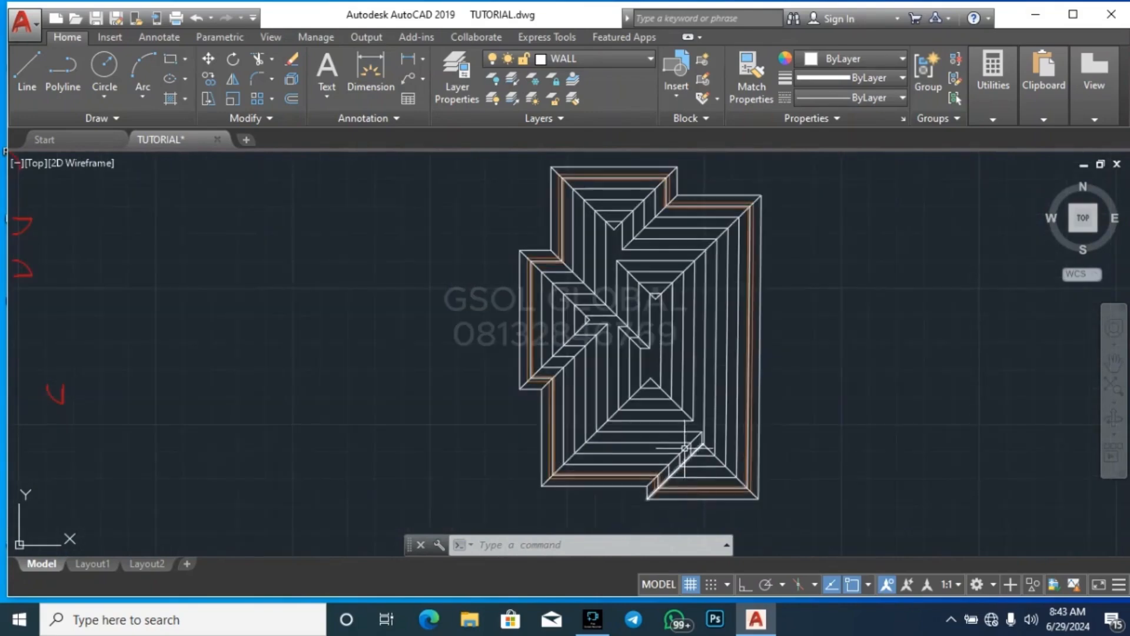
pyautogui.scroll(5, 655, 292)
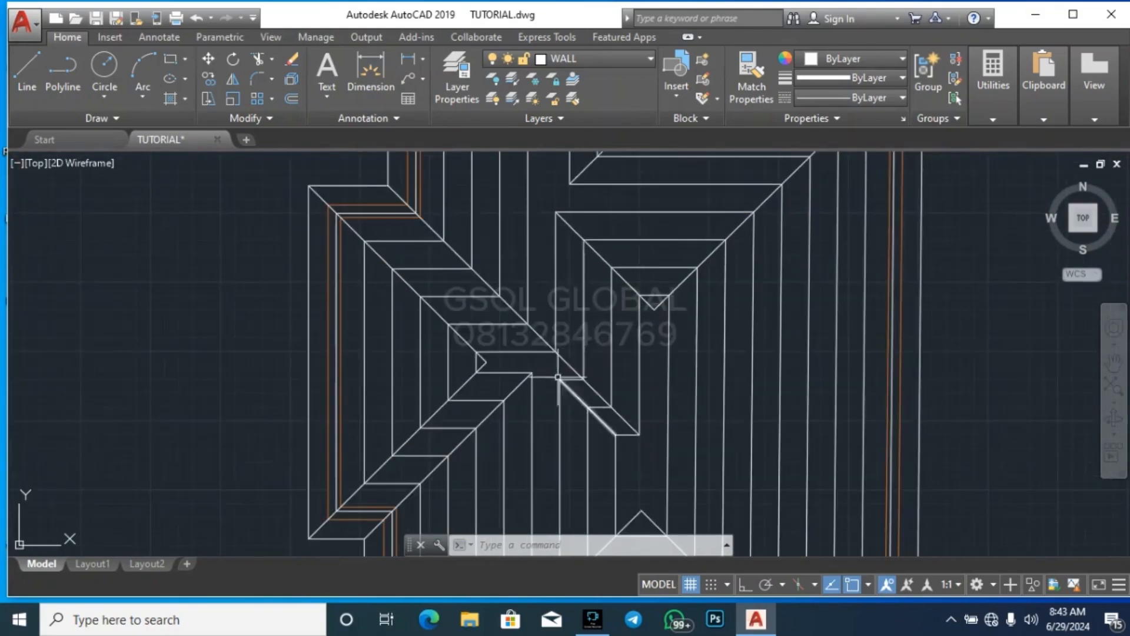
# Extend the inner valley diagonal beside the left wing up to the horizontal edge of the wing's innermost outline
pyautogui.scroll(3, 558, 376)
pyautogui.click(529, 346)
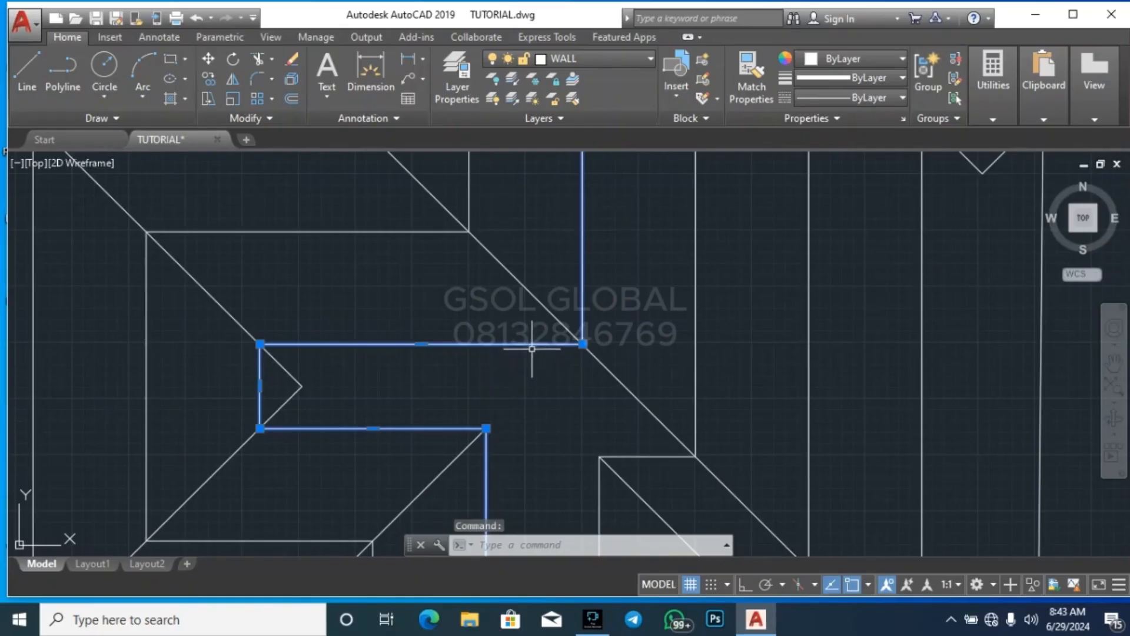
pyautogui.write('ex')
pyautogui.press('Return')
pyautogui.scroll(-4, 600, 377)
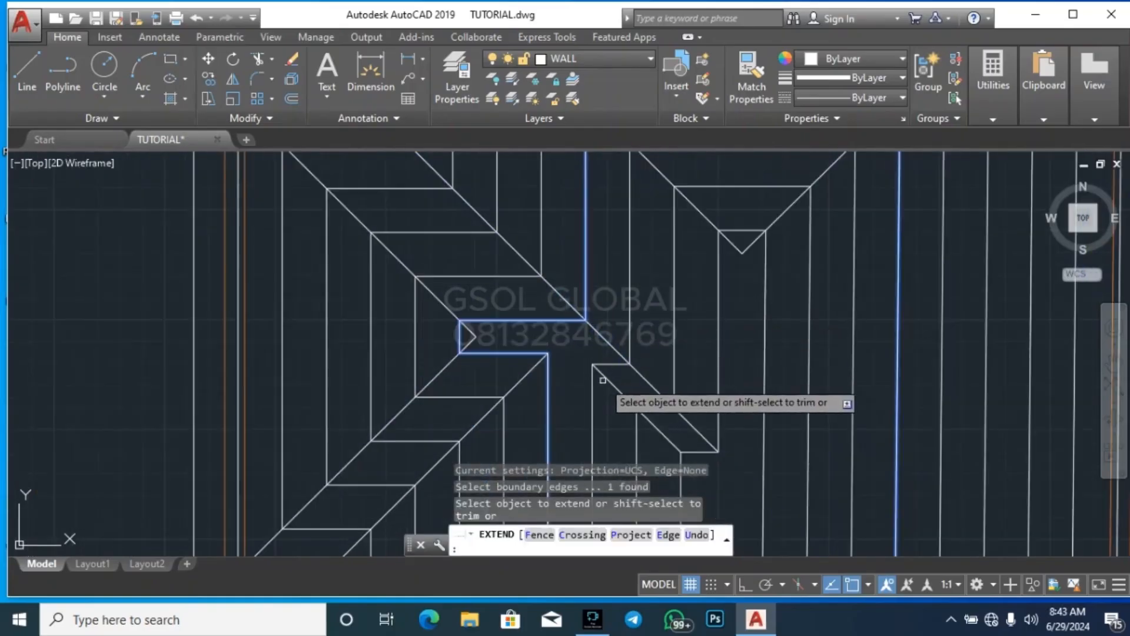
pyautogui.press('Escape')
# Extend the left wing's lower valley diagonal from the innermost outline's corner up to the long upper valley diagonal
pyautogui.click(610, 340)
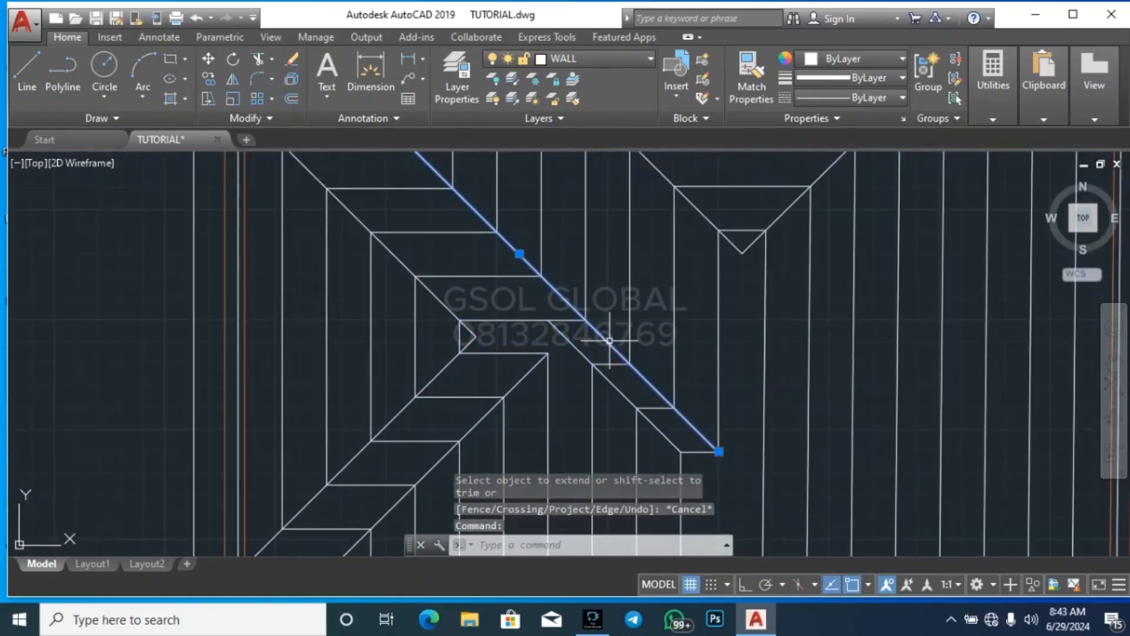
pyautogui.write('ex')
pyautogui.press('Return')
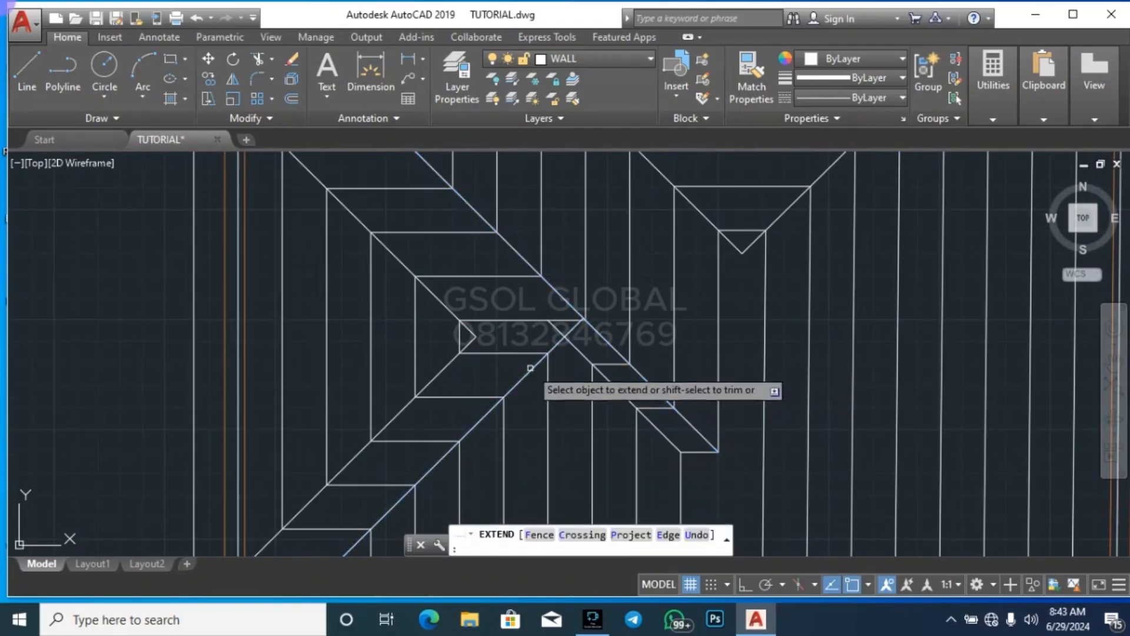
pyautogui.press('Escape')
pyautogui.press('Escape')
pyautogui.press('Escape')
# Trim the two extended valley diagonals beyond their crossing point at the inner end of the left wing
pyautogui.press('Return')
pyautogui.press('Return')
pyautogui.scroll(4, 566, 340)
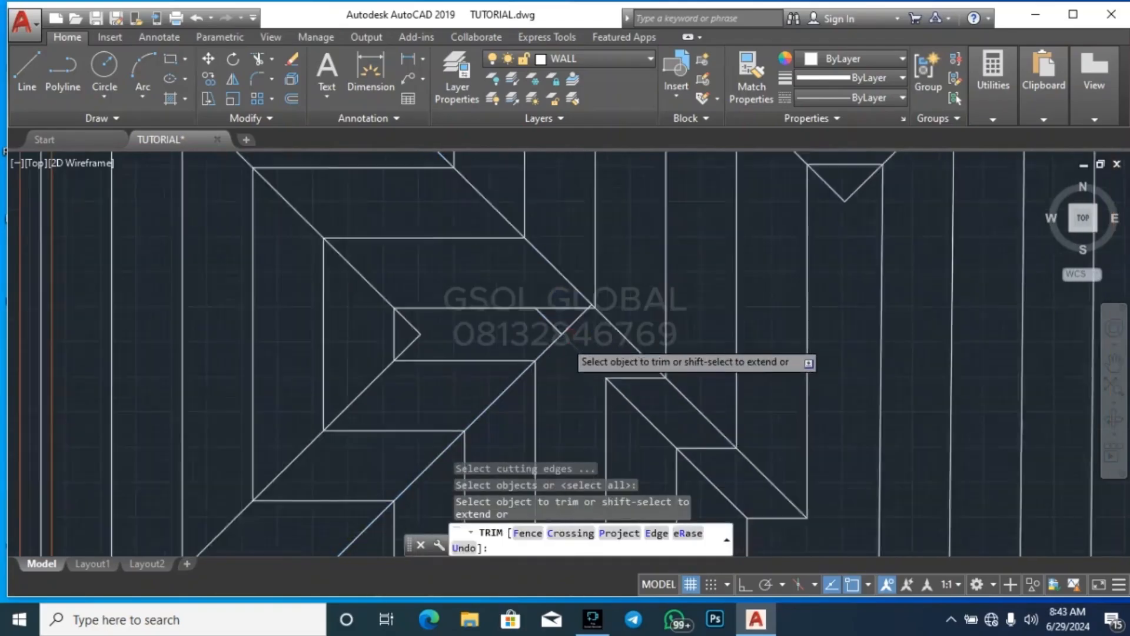
pyautogui.click(552, 325)
pyautogui.click(567, 321)
pyautogui.press('Escape')
pyautogui.press('Escape')
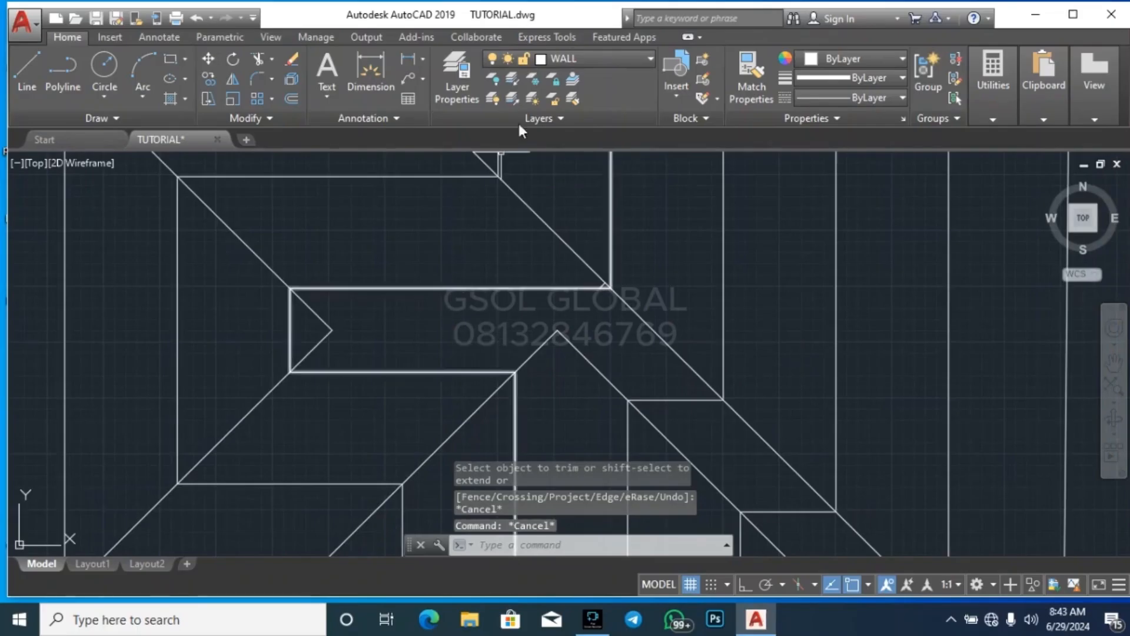
# Draw the left wing's ridge line from the hip apex to the point where the two trimmed valley diagonals meet
pyautogui.click(31, 80)
pyautogui.click(332, 330)
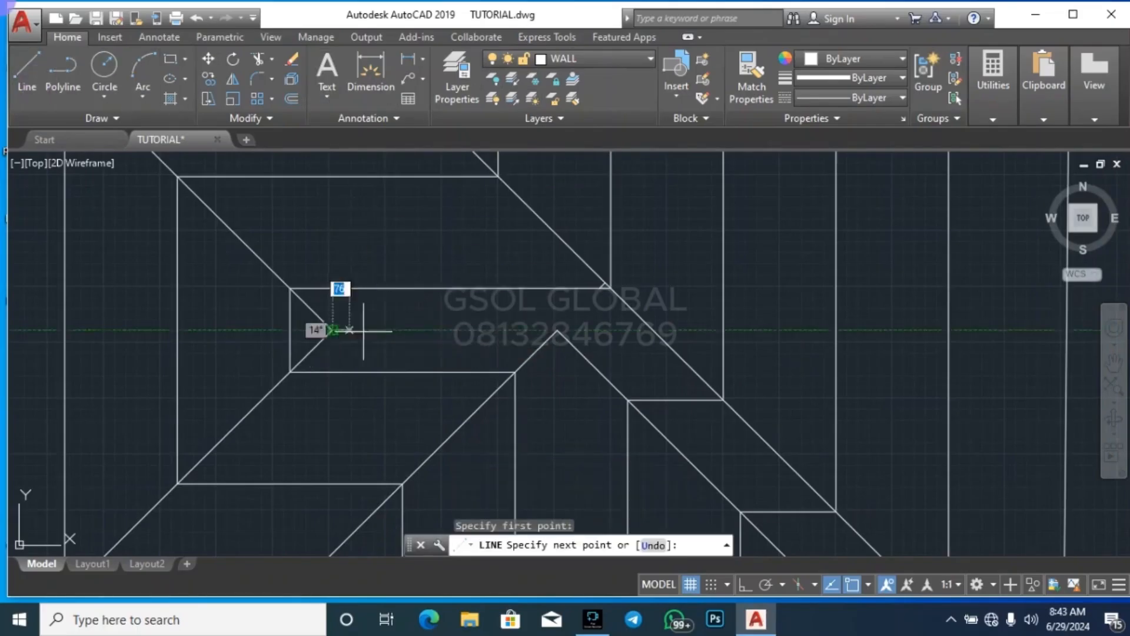
pyautogui.click(558, 330)
pyautogui.press('Escape')
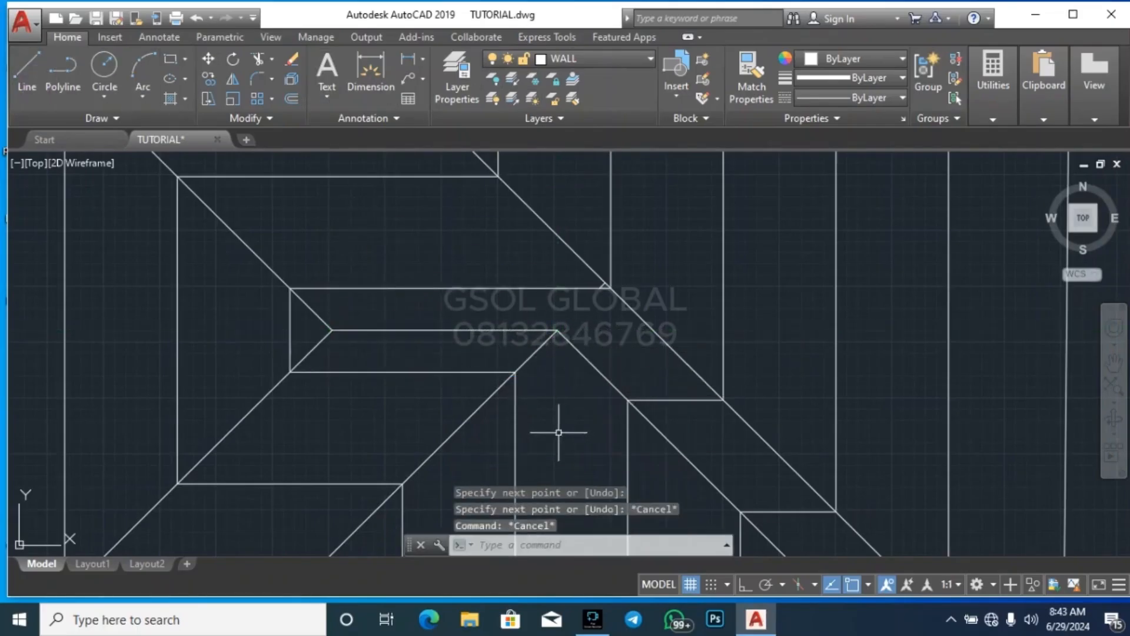
# Turn on ortho mode and erase the slanted trial line drawn down from the central roof's upper hip apex
pyautogui.scroll(-5, 559, 427)
pyautogui.scroll(2, 502, 296)
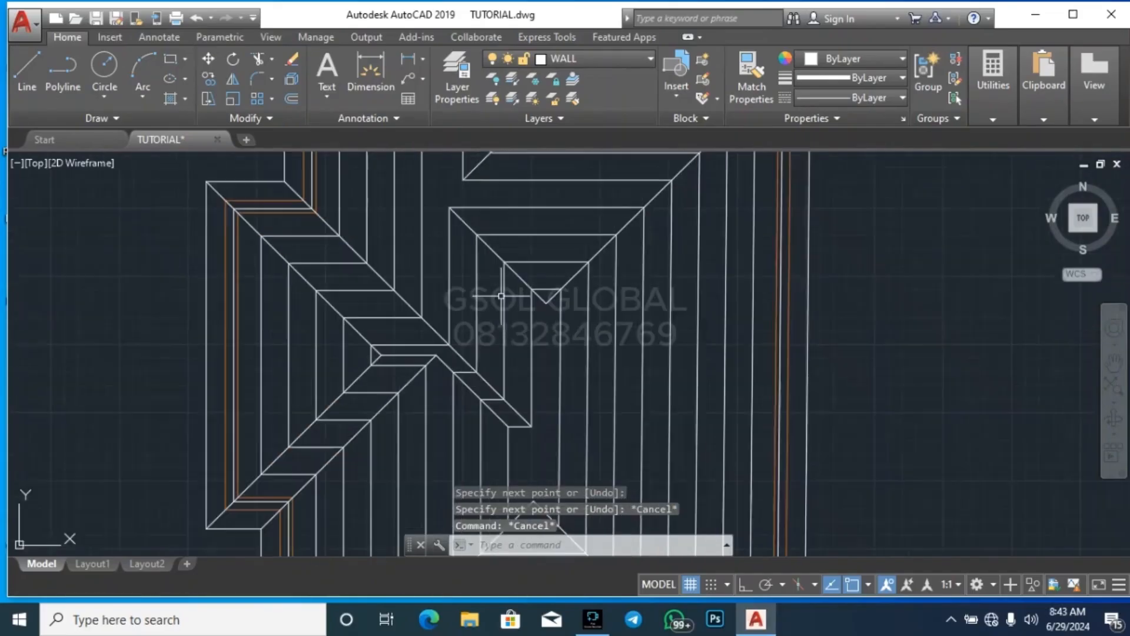
pyautogui.scroll(-2, 434, 231)
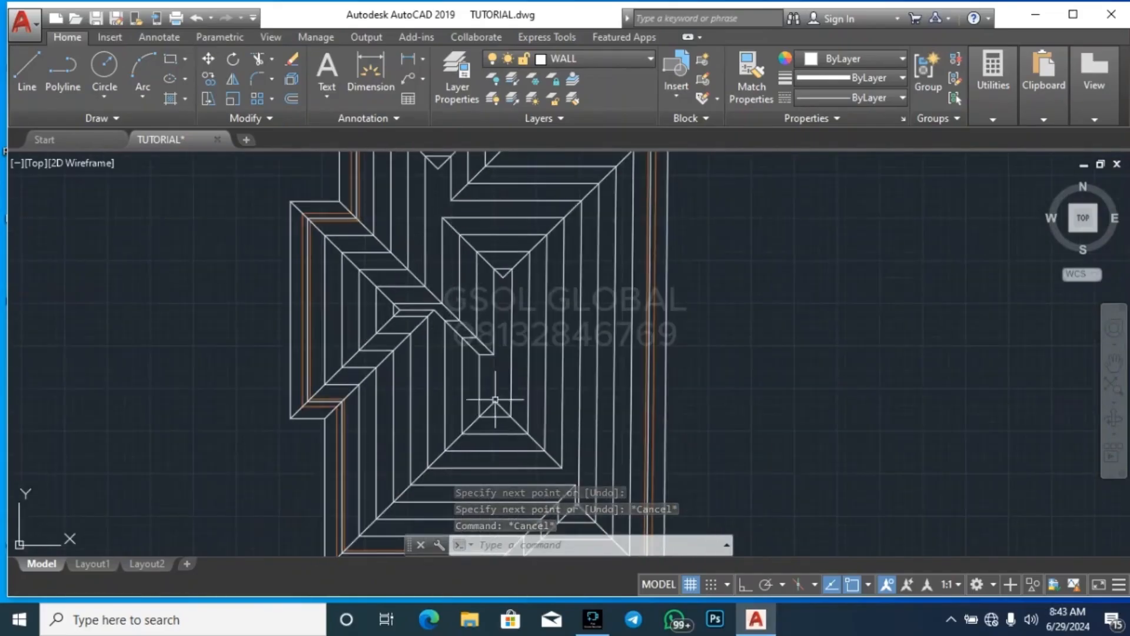
pyautogui.scroll(4, 508, 343)
pyautogui.scroll(-2, 488, 310)
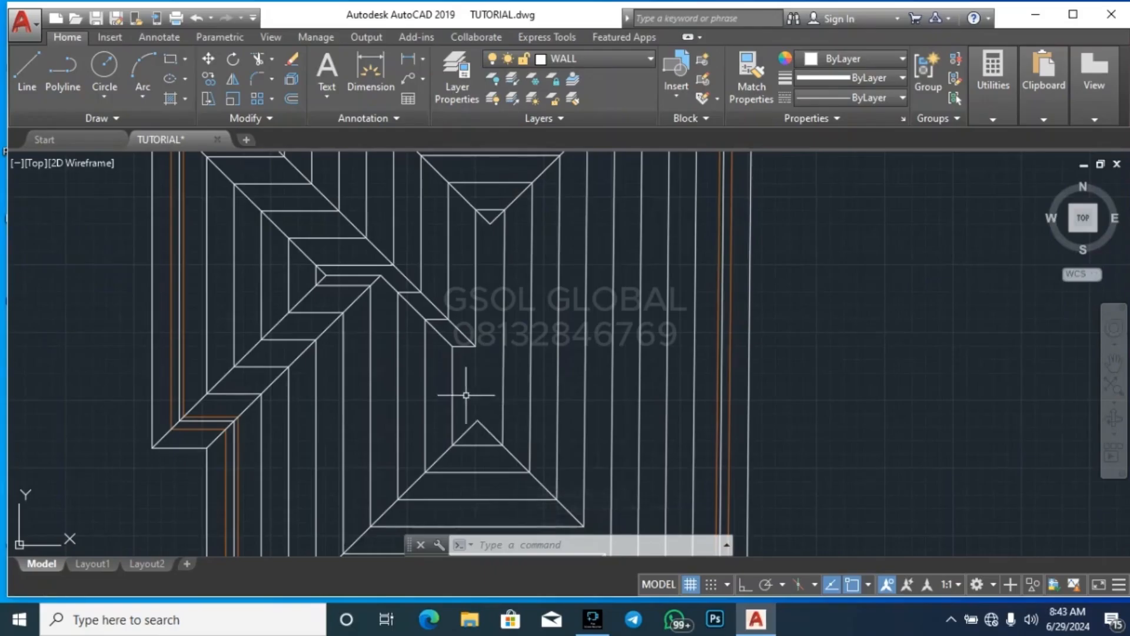
pyautogui.scroll(2, 475, 346)
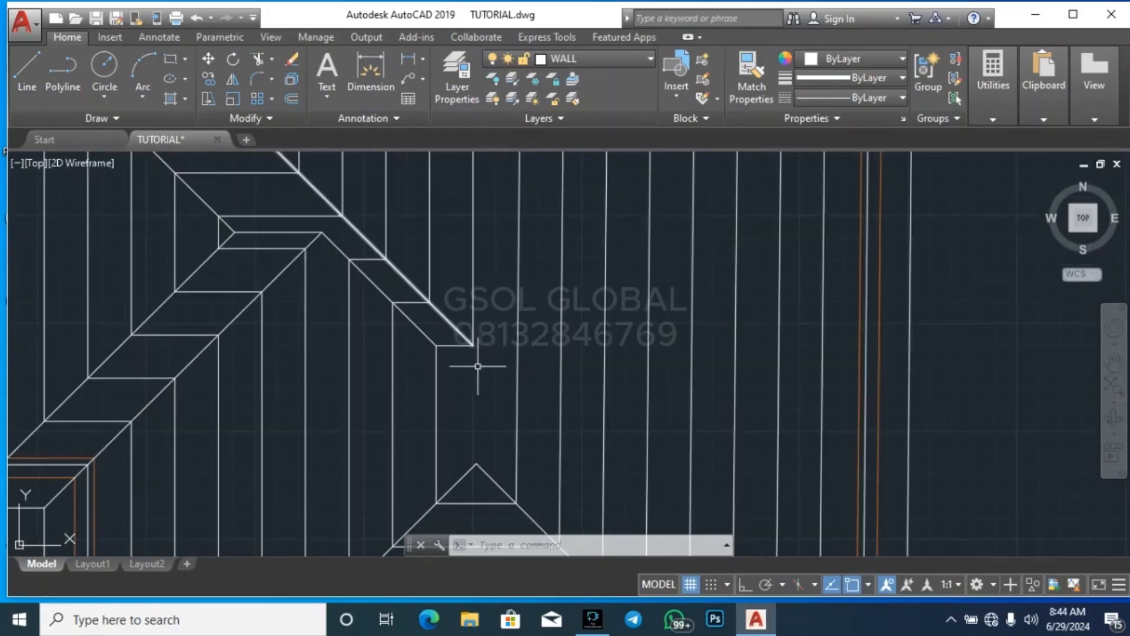
pyautogui.scroll(-2, 480, 391)
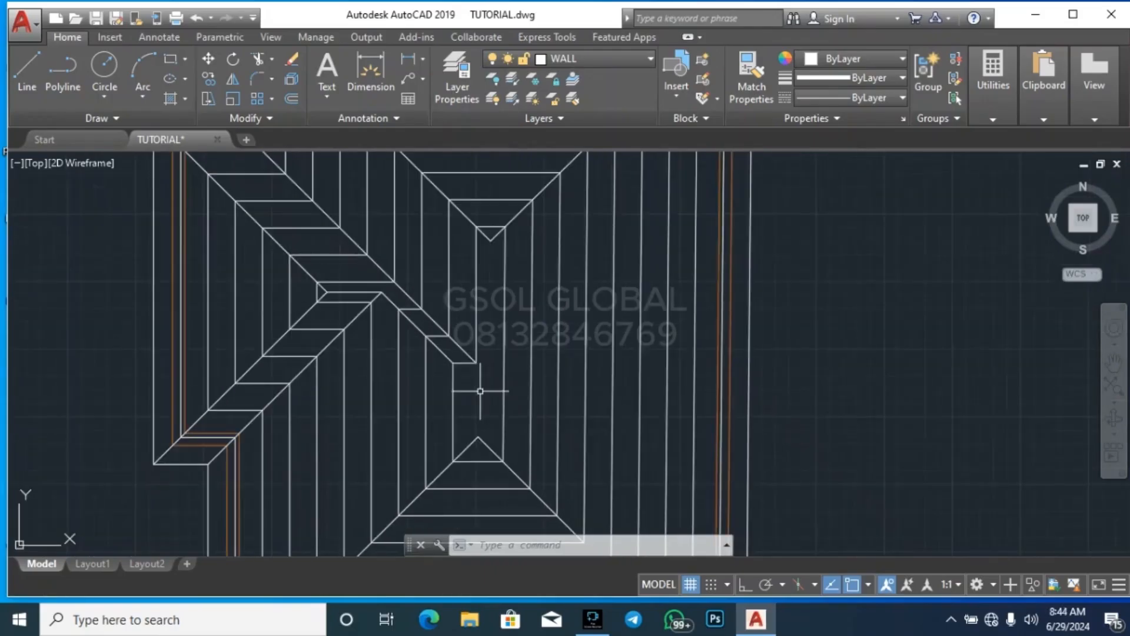
pyautogui.click(27, 89)
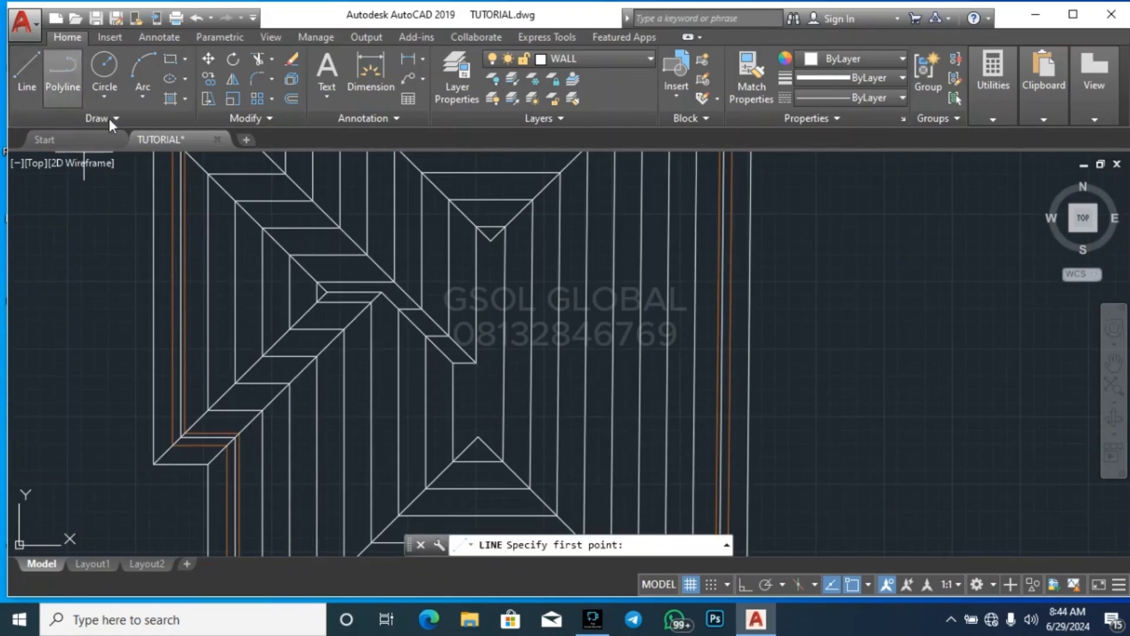
pyautogui.scroll(2, 468, 347)
pyautogui.click(513, 200)
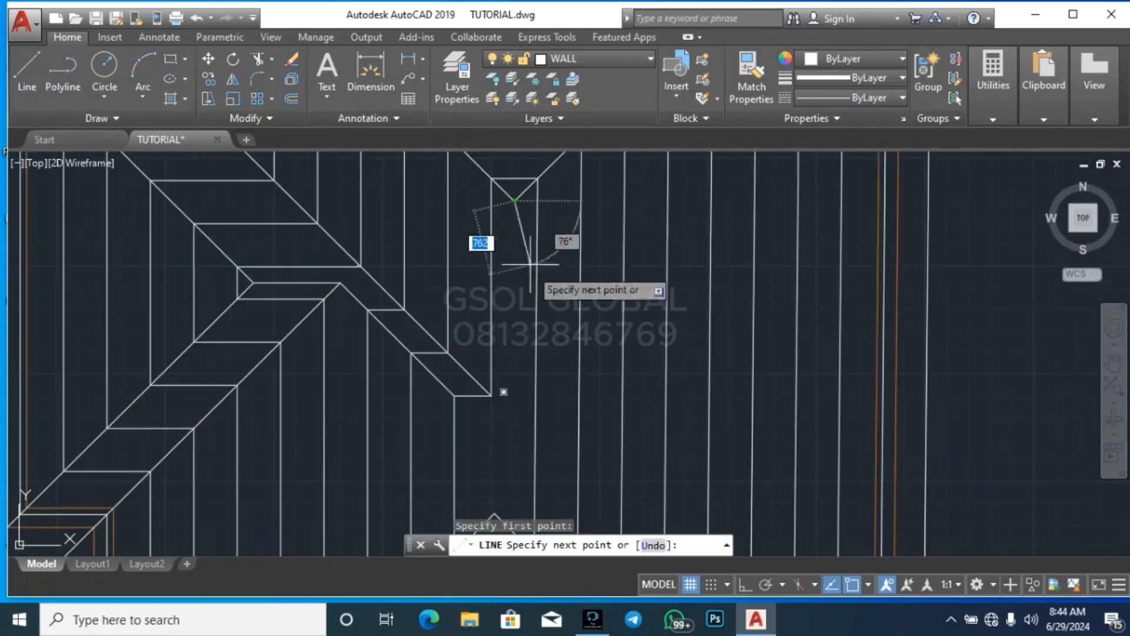
pyautogui.click(744, 585)
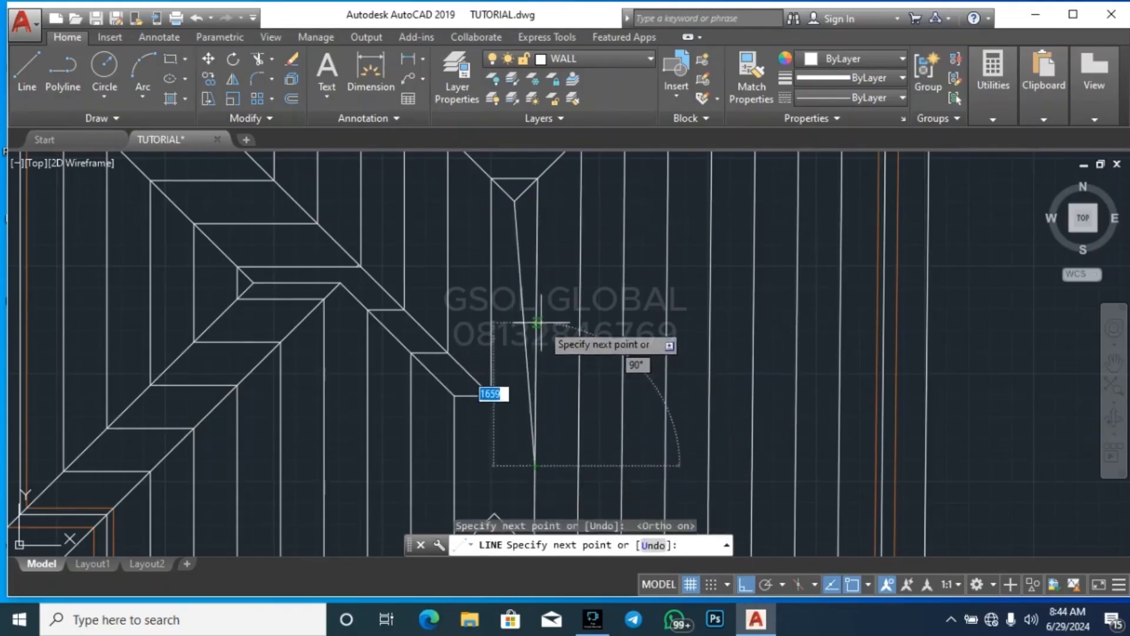
pyautogui.press('Escape')
pyautogui.press('Escape')
pyautogui.click(529, 287)
pyautogui.click(536, 294)
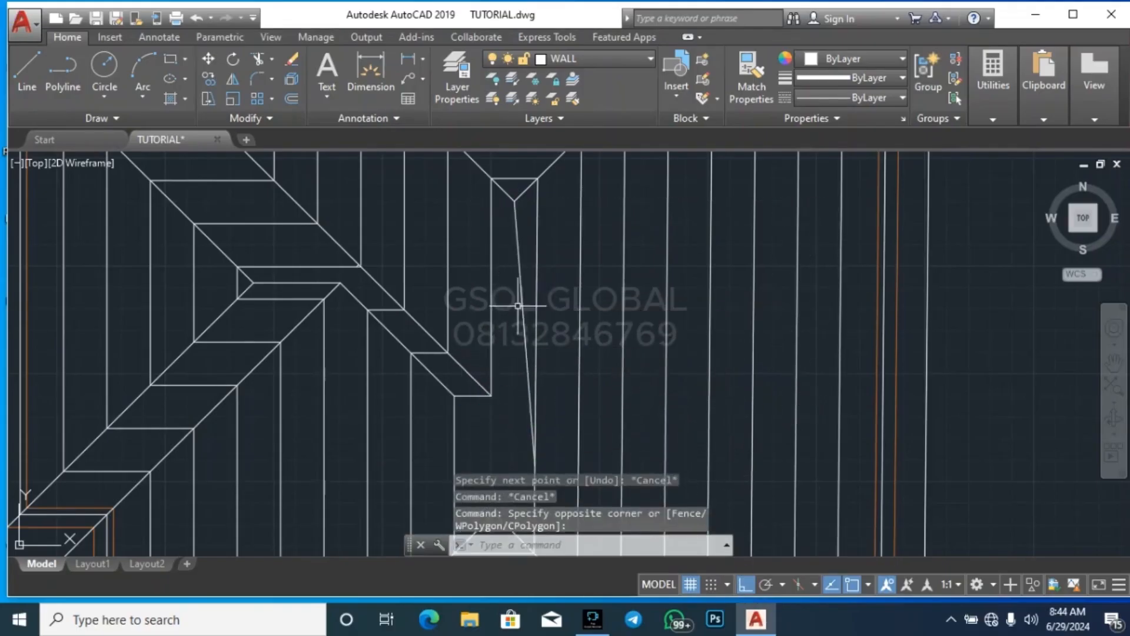
pyautogui.click(524, 296)
pyautogui.press('Delete')
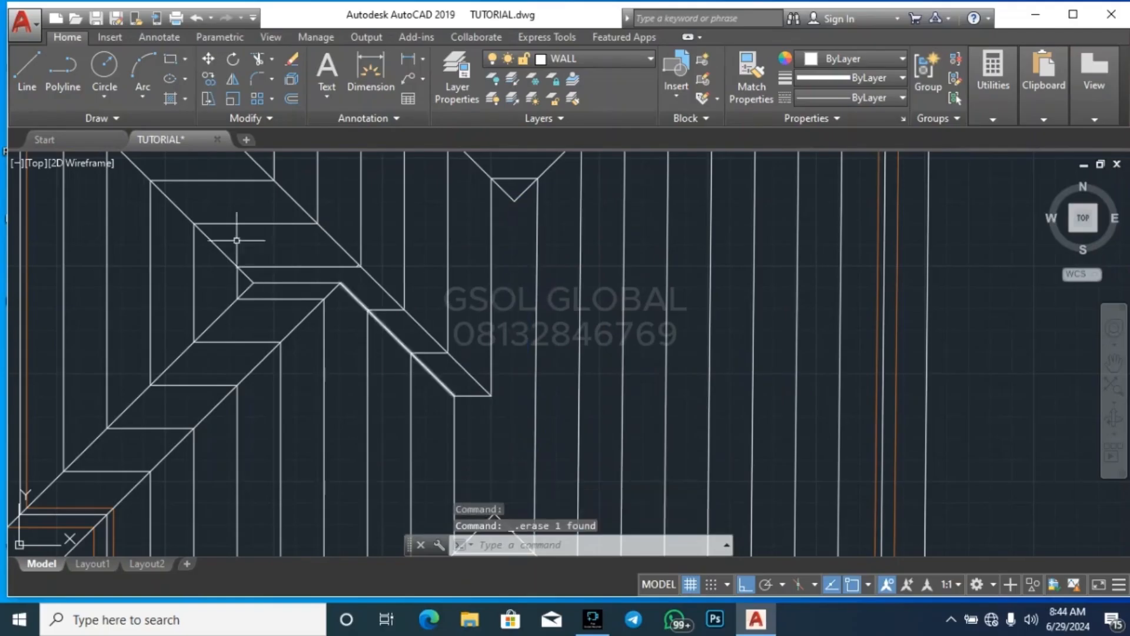
# Draw a vertical ridge line down from the central roof's upper hip apex, ending short of the lower apex
pyautogui.click(35, 80)
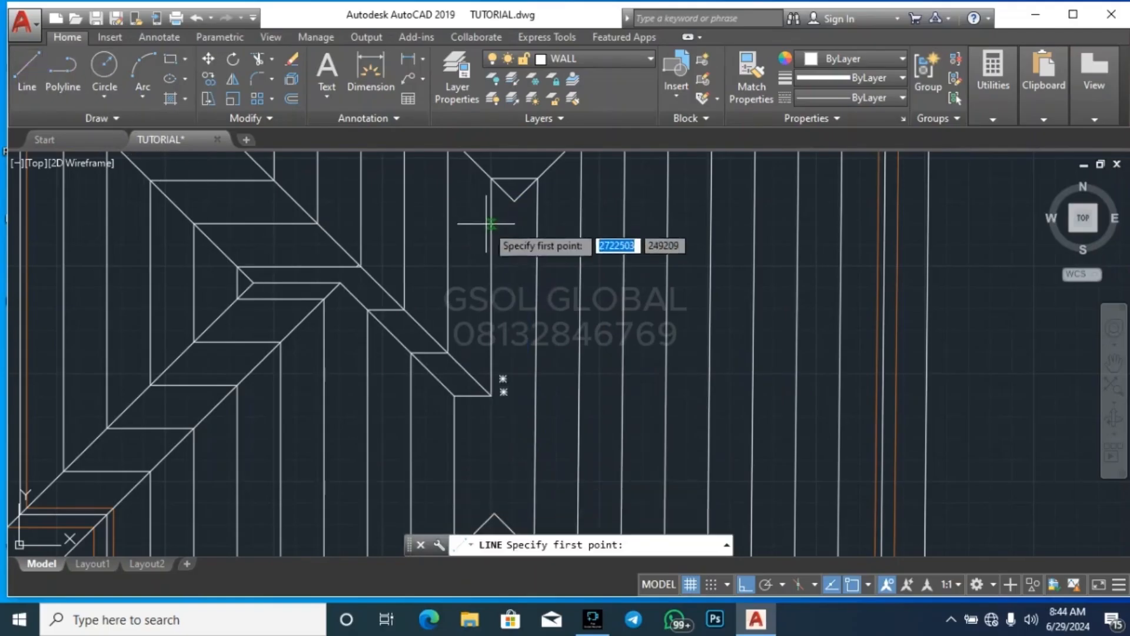
pyautogui.click(514, 201)
pyautogui.click(514, 462)
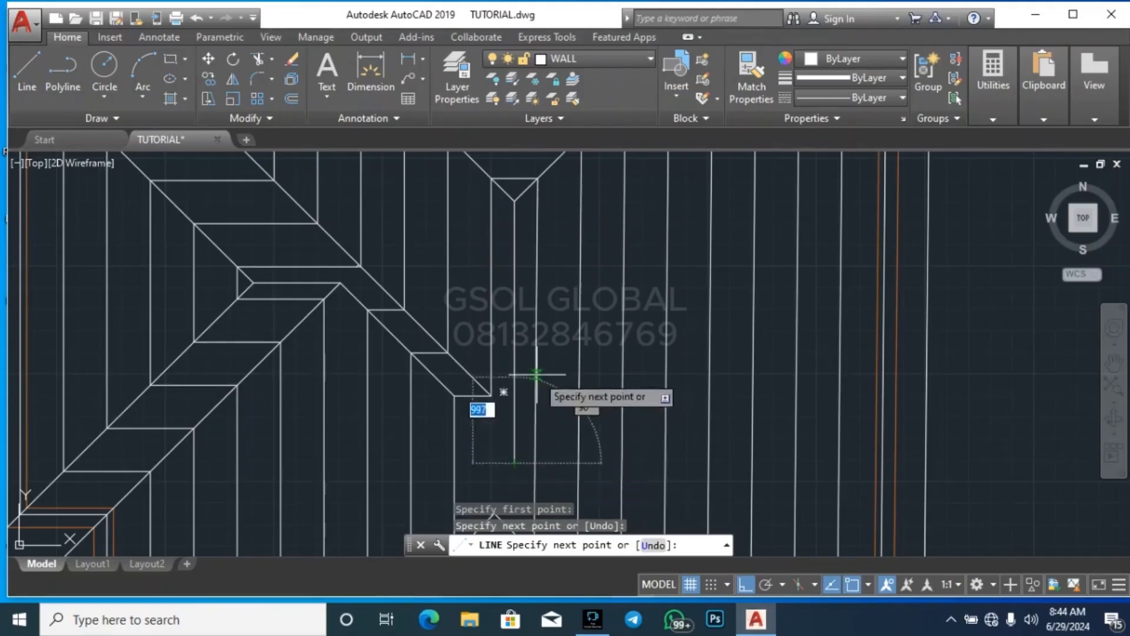
pyautogui.press('Escape')
pyautogui.scroll(-6, 506, 292)
# Draw a vertical ridge line up from the central roof's lower hip apex to just past the notch corner
pyautogui.press('Return')
pyautogui.scroll(6, 512, 344)
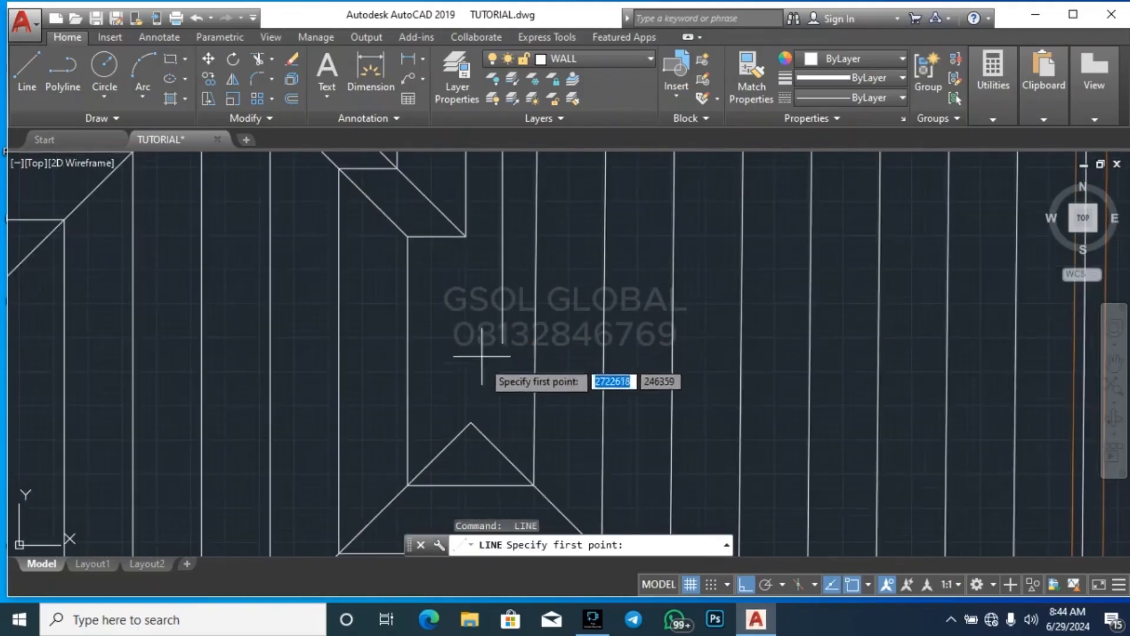
pyautogui.click(471, 421)
pyautogui.click(488, 230)
pyautogui.press('Escape')
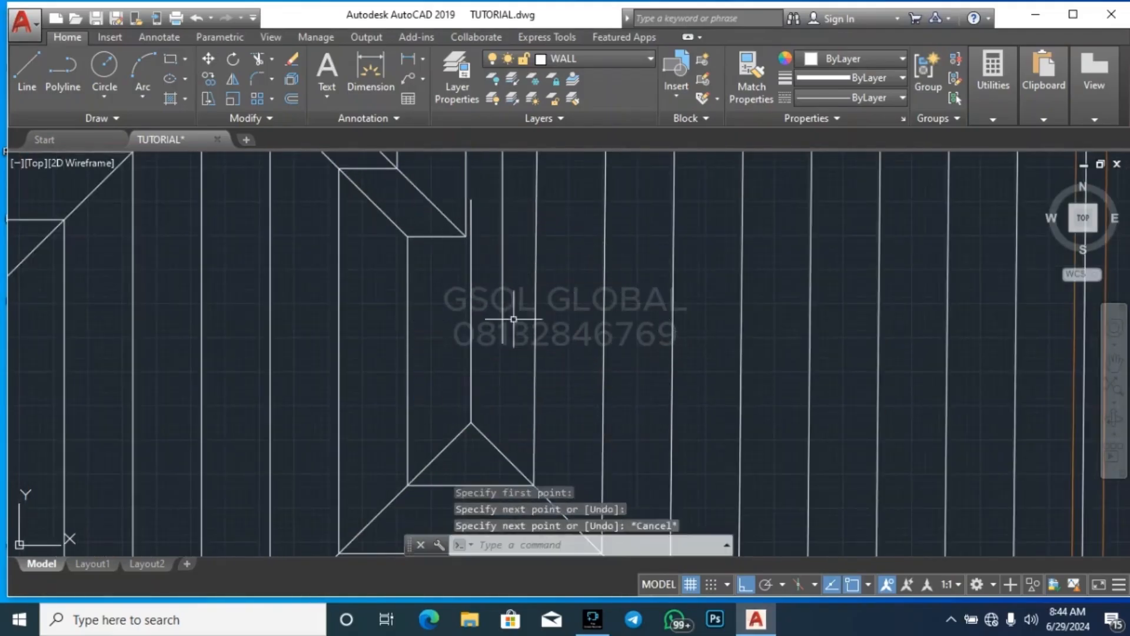
pyautogui.press('Escape')
# Examine how the two vertical ridge lines align and how the surrounding hips and valleys meet across the roof plan
pyautogui.scroll(-5, 512, 354)
pyautogui.scroll(4, 524, 330)
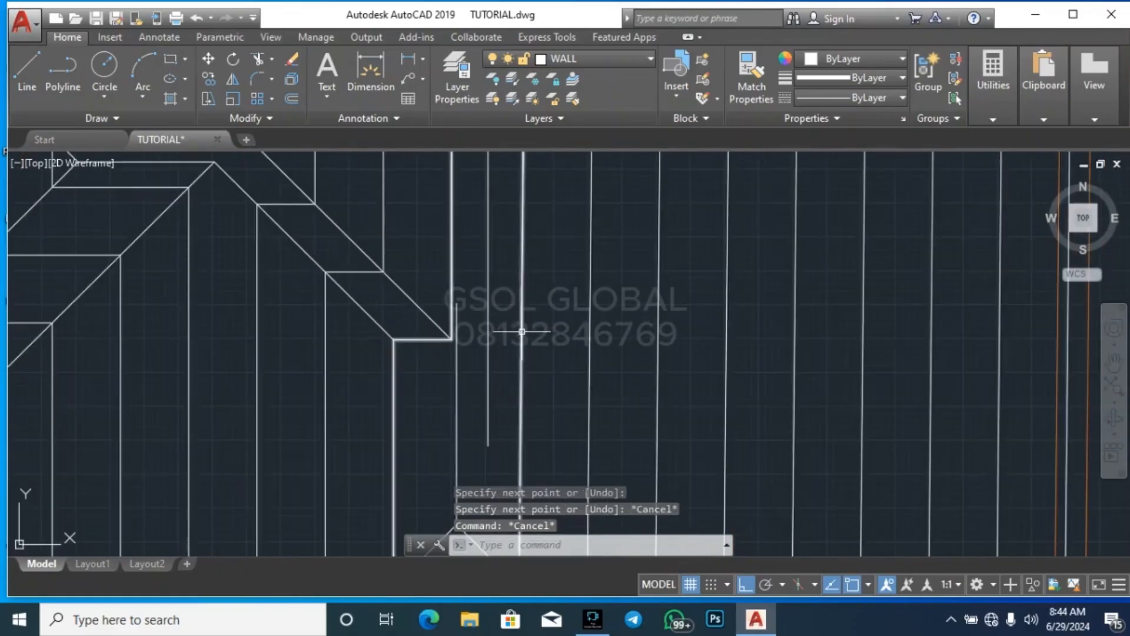
pyautogui.scroll(-2, 470, 426)
pyautogui.scroll(-2, 465, 425)
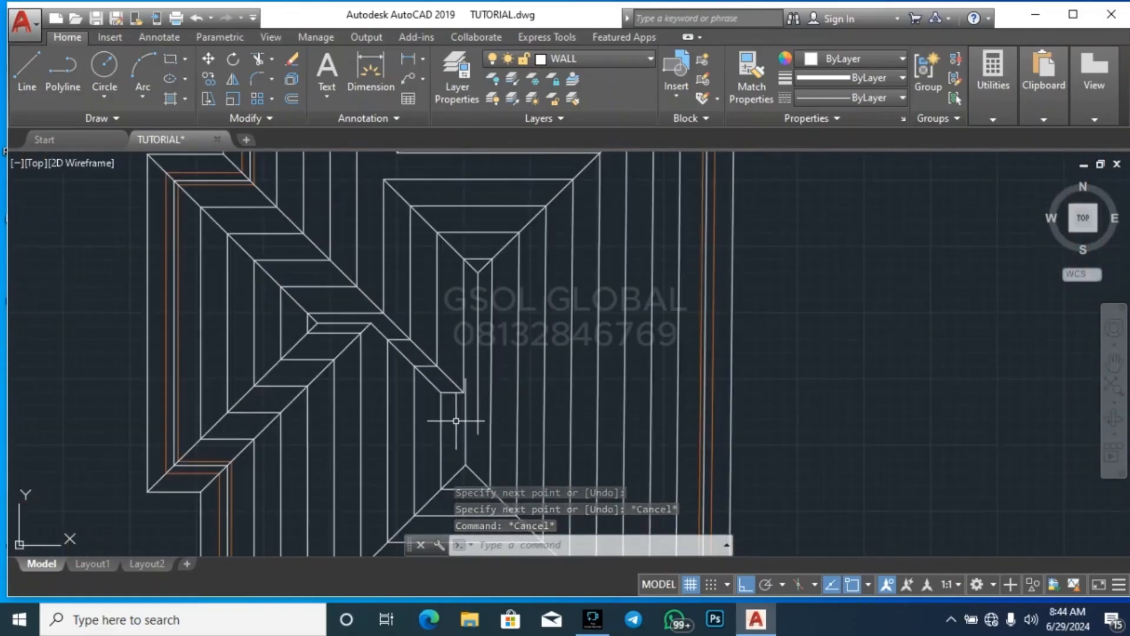
pyautogui.scroll(2, 456, 421)
pyautogui.scroll(-2, 447, 428)
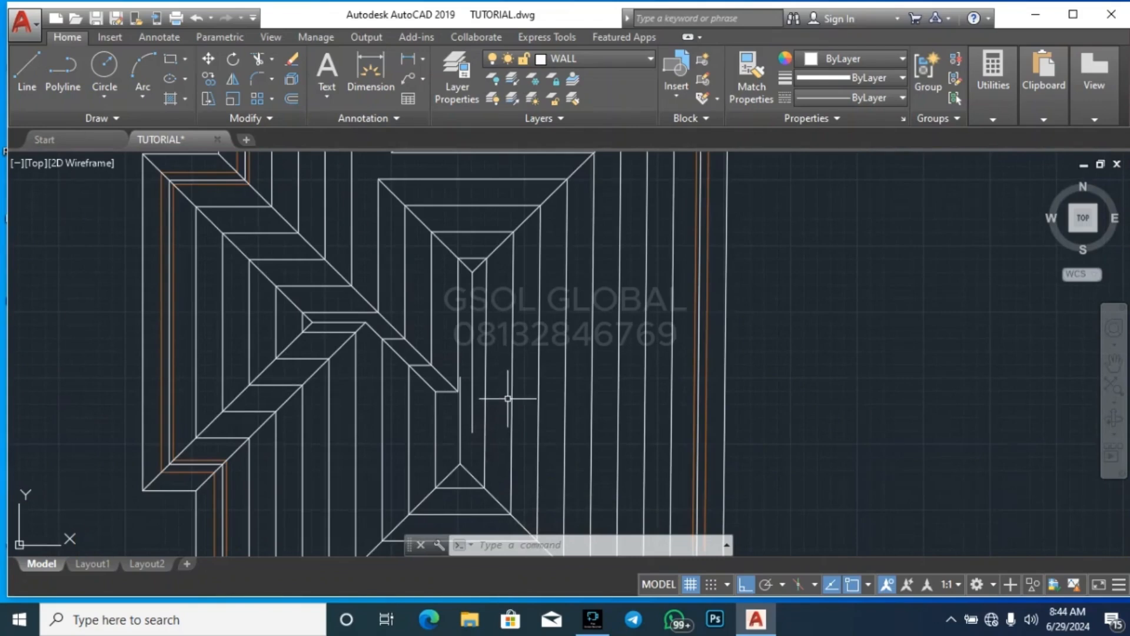
pyautogui.scroll(2, 494, 366)
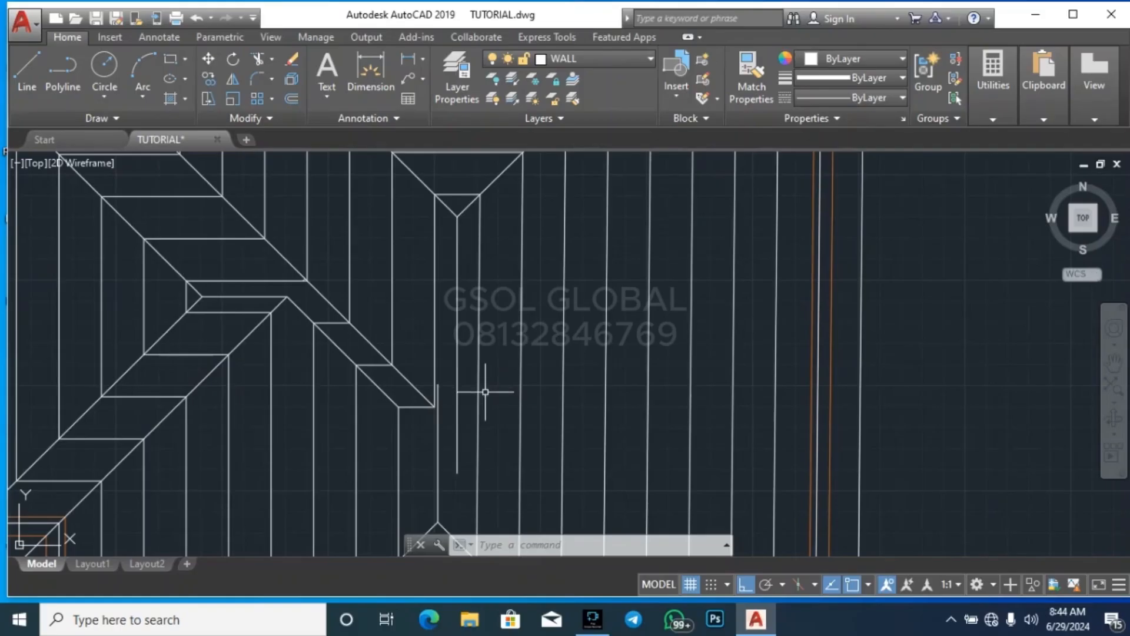
pyautogui.scroll(-3, 444, 445)
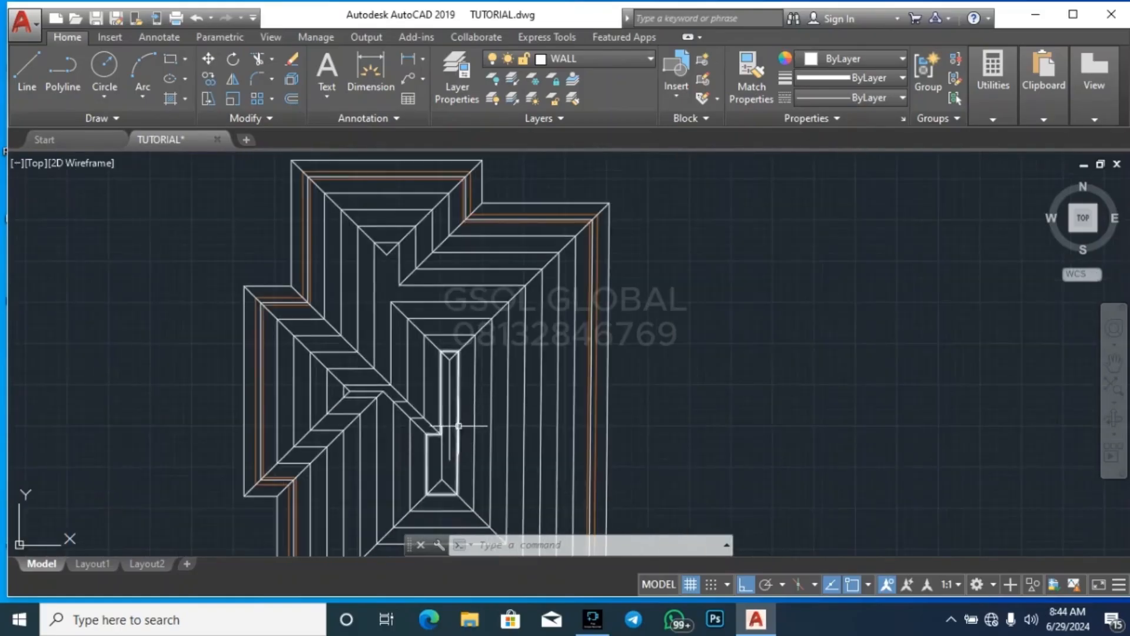
pyautogui.scroll(2, 423, 487)
pyautogui.scroll(2, 516, 481)
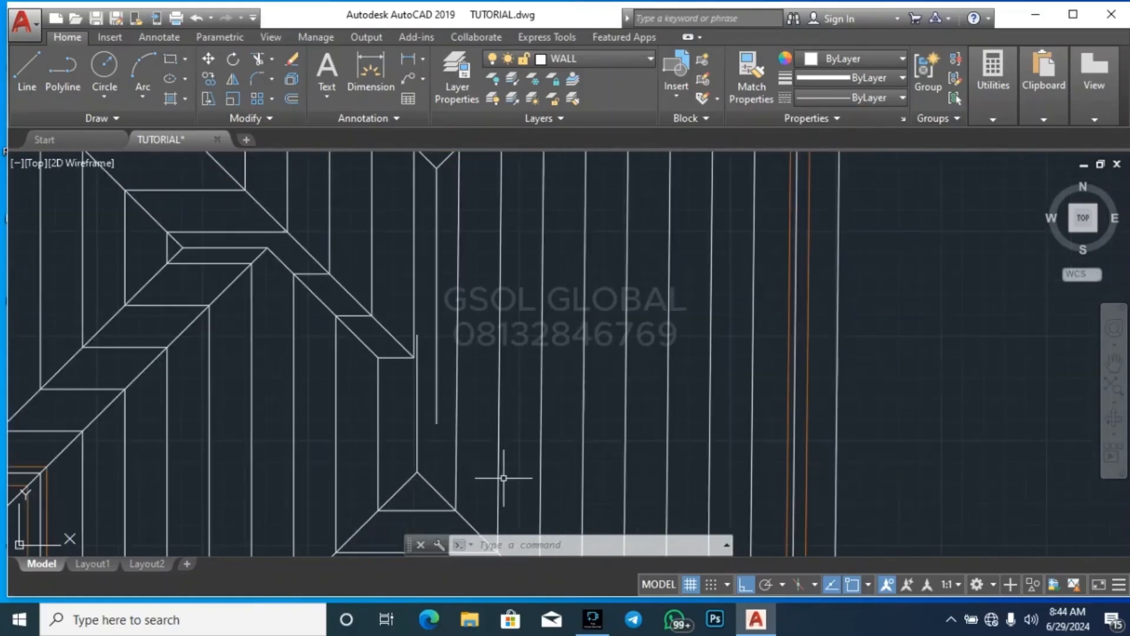
pyautogui.scroll(-2, 403, 446)
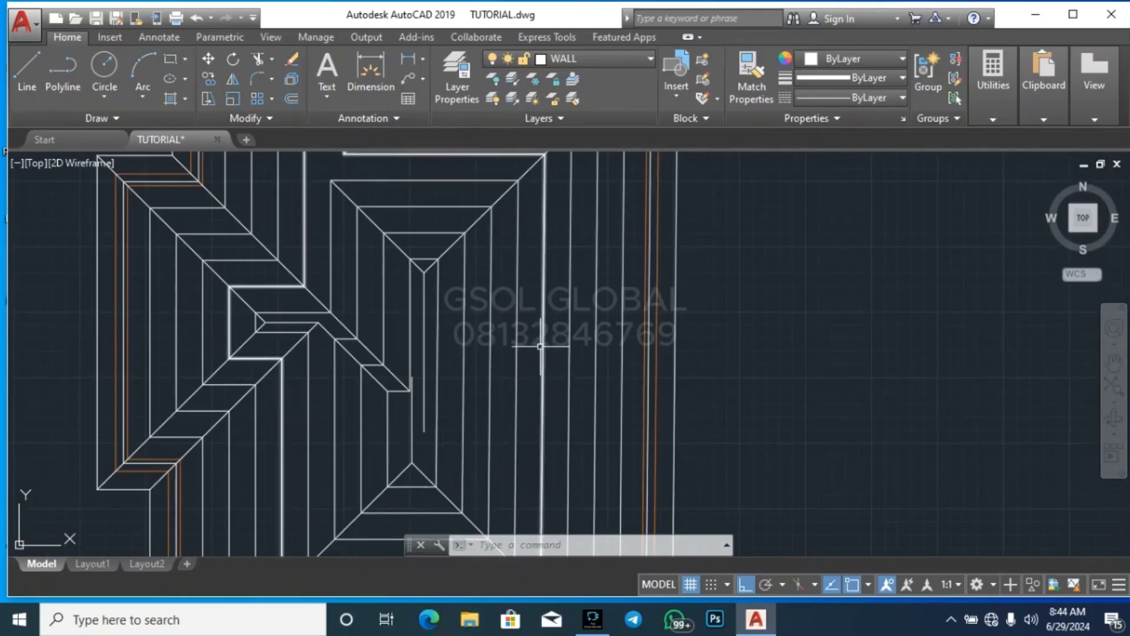
pyautogui.scroll(-4, 450, 322)
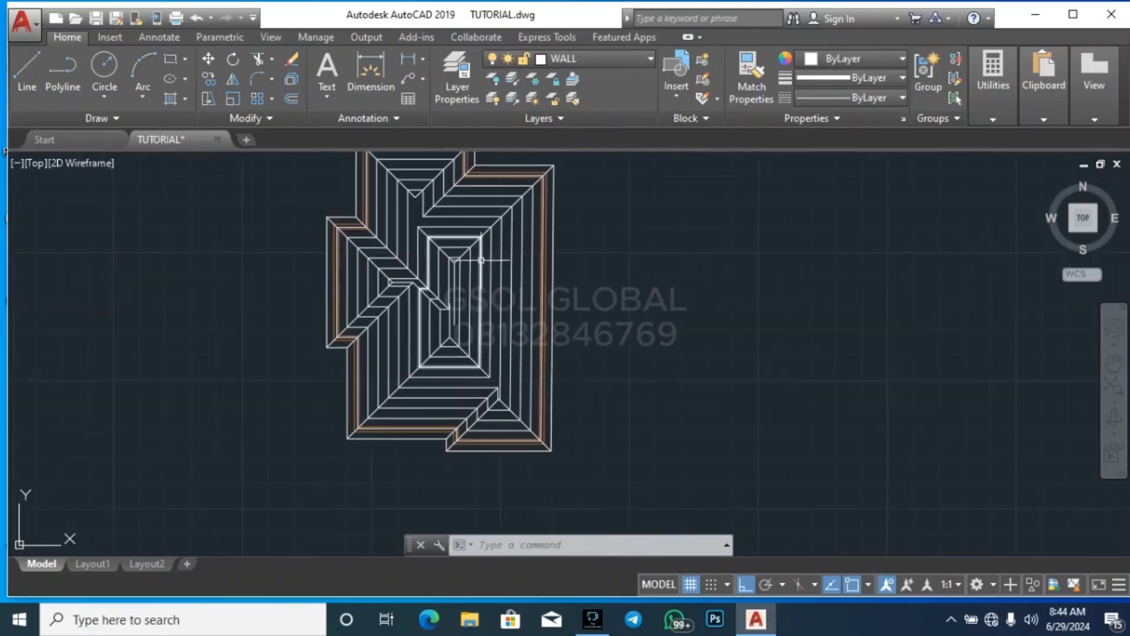
pyautogui.scroll(4, 479, 353)
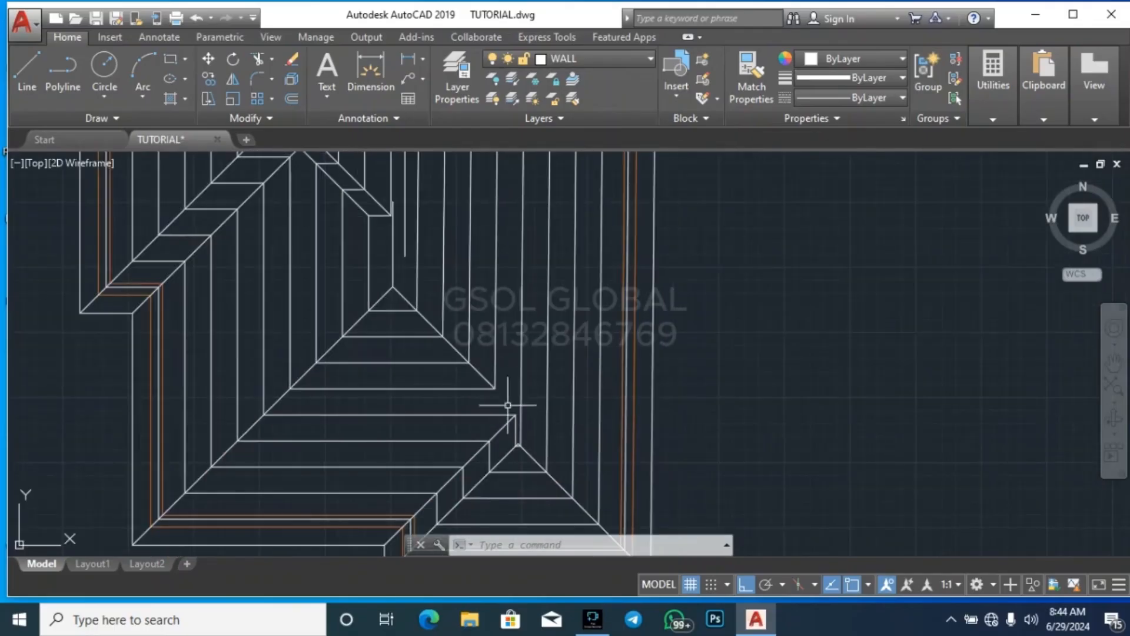
pyautogui.scroll(-2, 425, 480)
pyautogui.scroll(5, 408, 320)
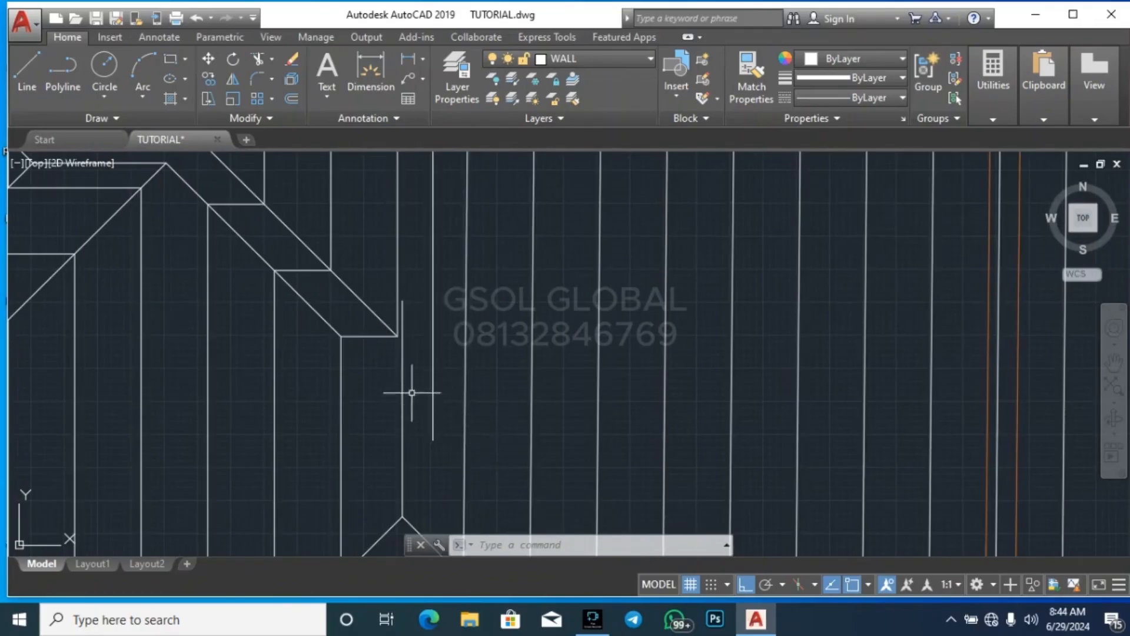
# Examine how the central roof's upper ridge line sits relative to the notch corner and the lower hip apex
pyautogui.click(437, 367)
pyautogui.click(429, 377)
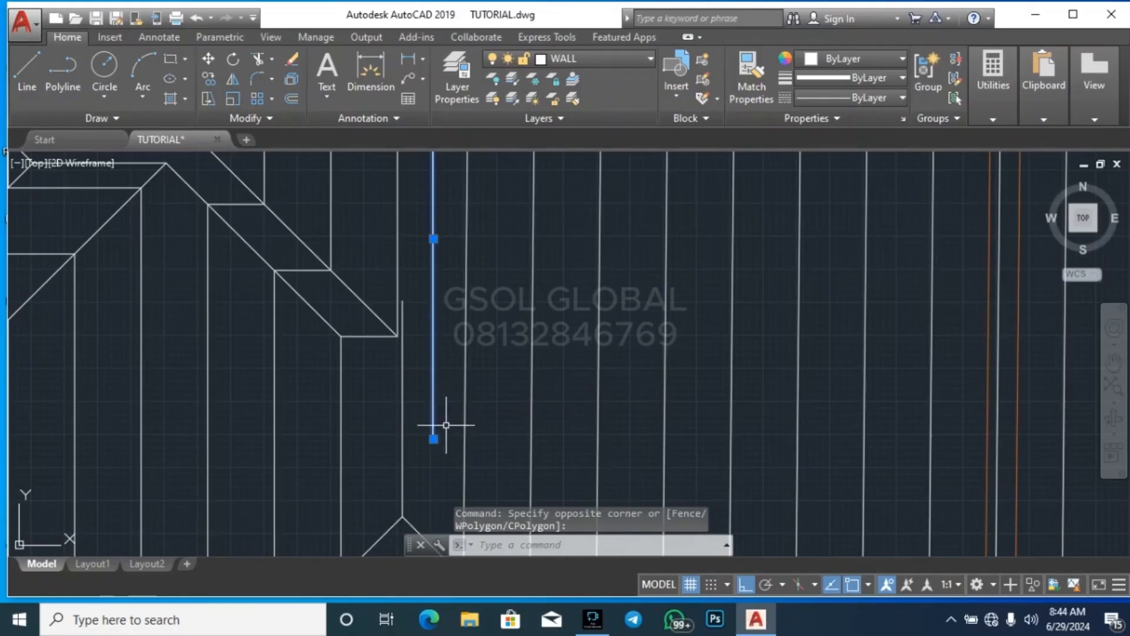
pyautogui.scroll(-2, 519, 398)
pyautogui.scroll(-4, 489, 403)
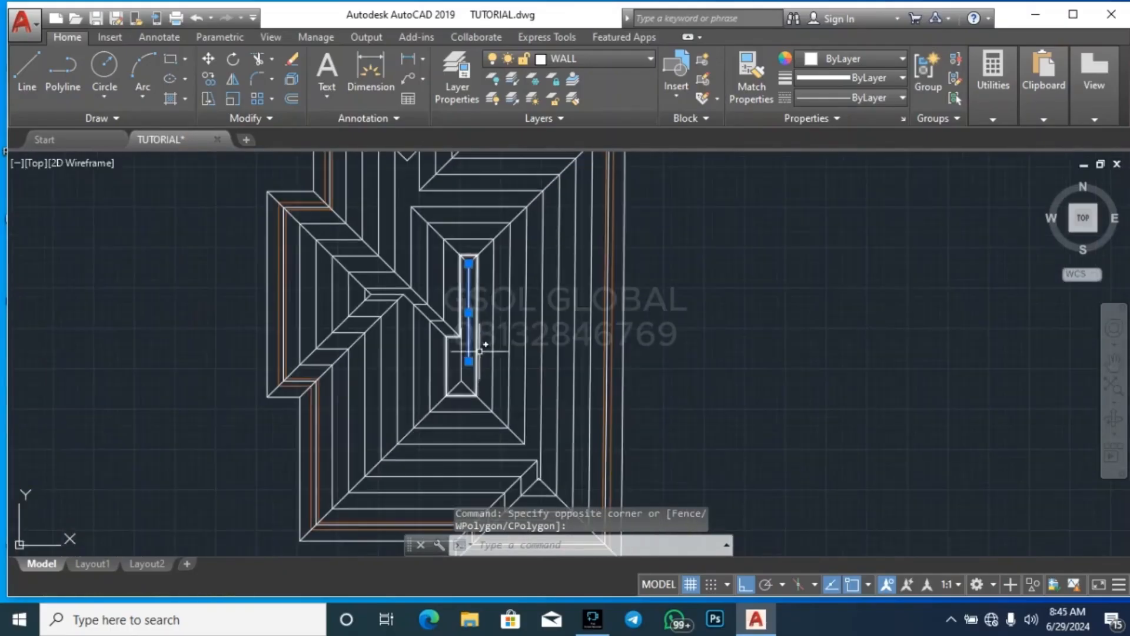
pyautogui.scroll(4, 479, 334)
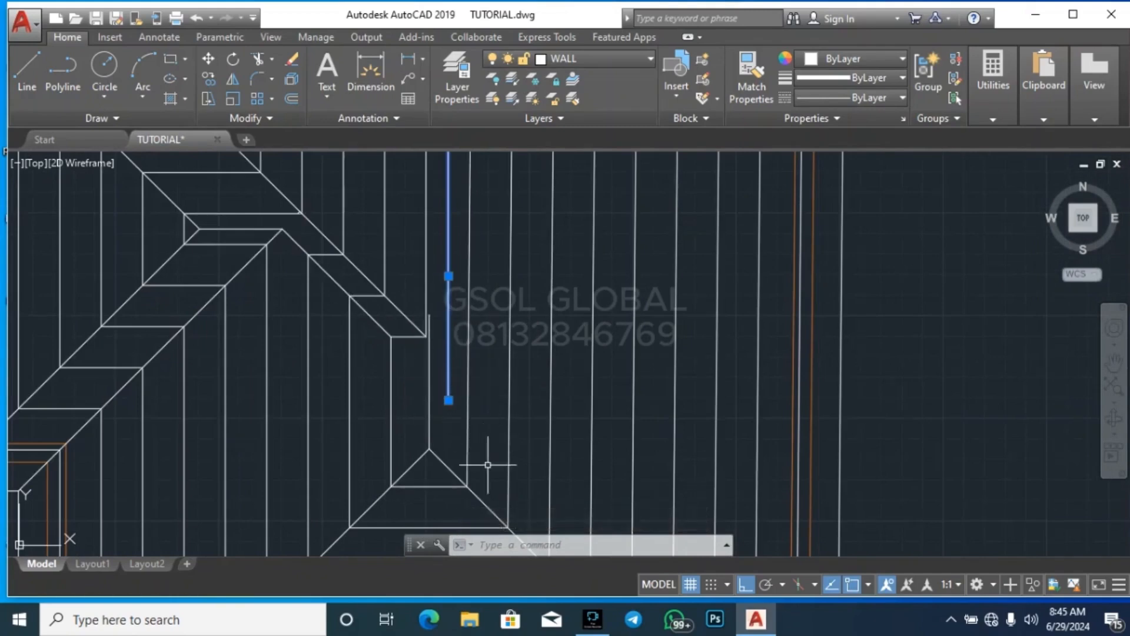
pyautogui.scroll(-2, 489, 471)
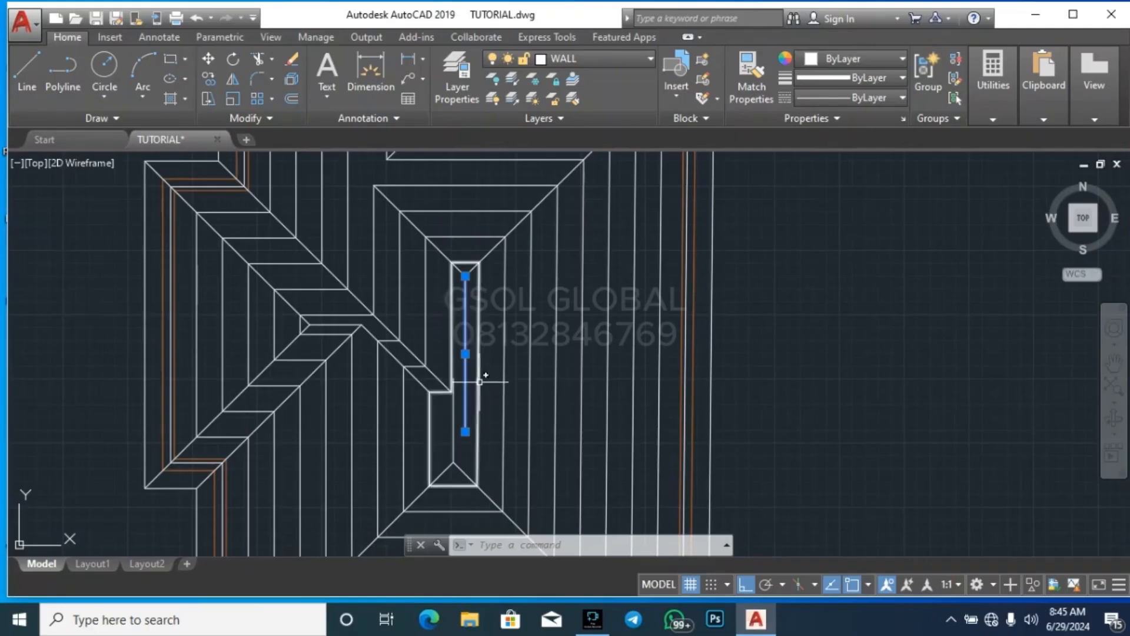
pyautogui.scroll(2, 447, 397)
pyautogui.scroll(-2, 439, 371)
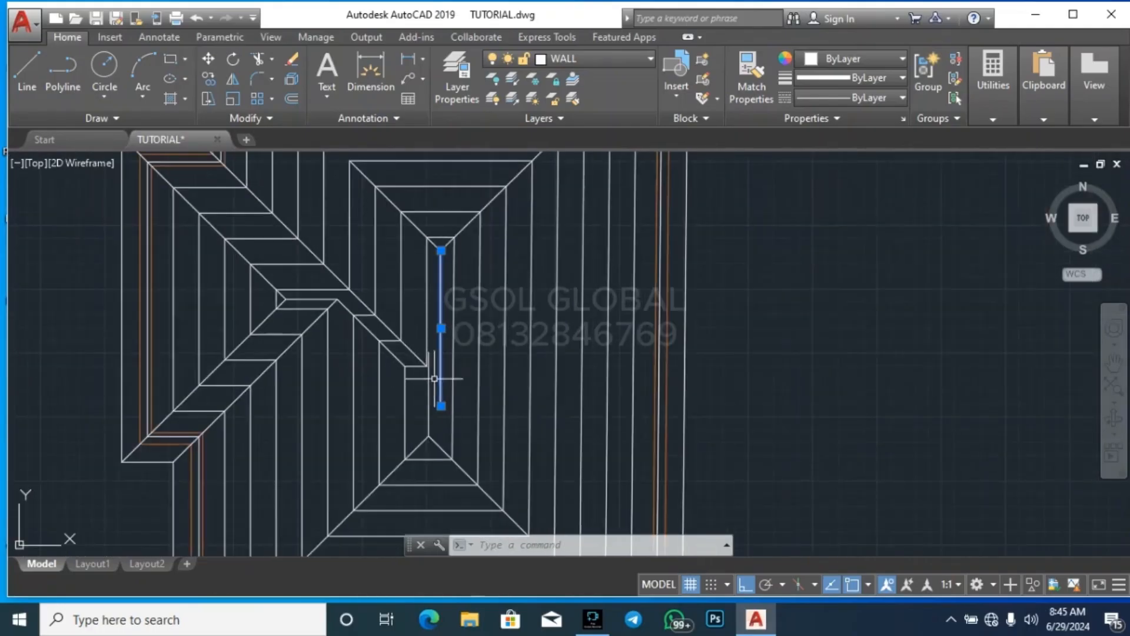
pyautogui.press('Escape')
pyautogui.press('Escape')
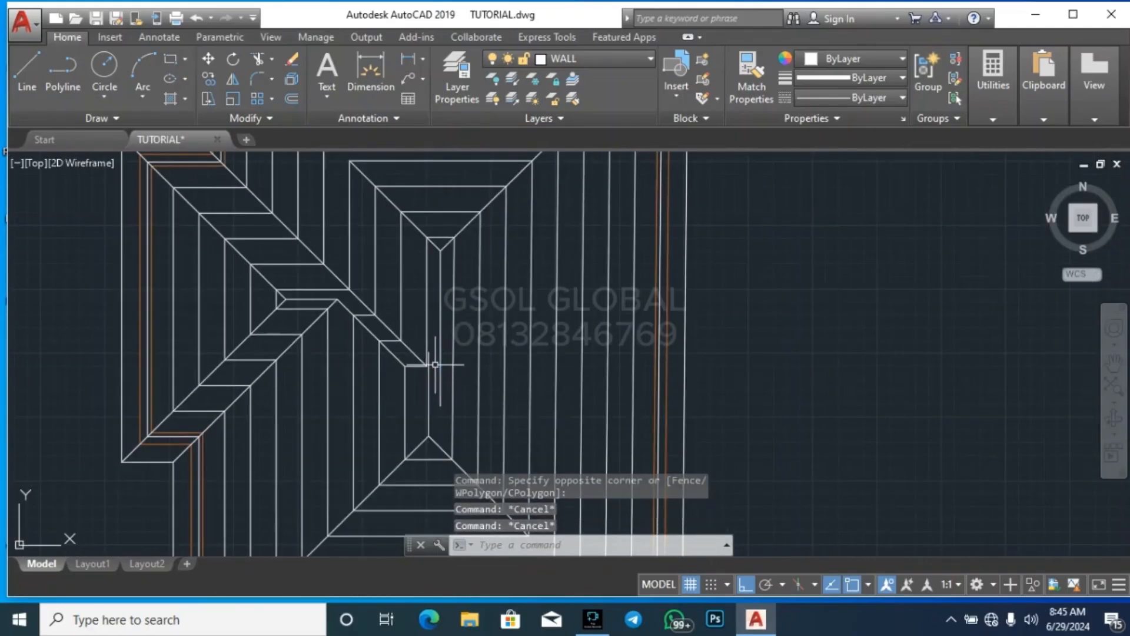
pyautogui.click(418, 451)
pyautogui.write('co')
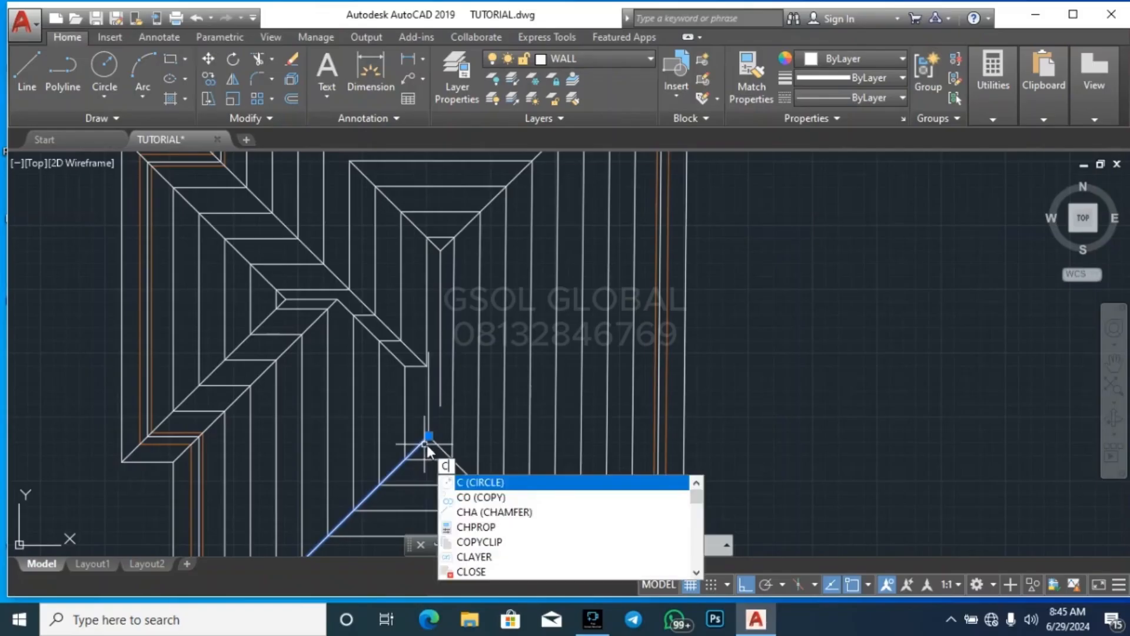
pyautogui.press('Return')
pyautogui.scroll(-4, 471, 353)
pyautogui.scroll(4, 387, 491)
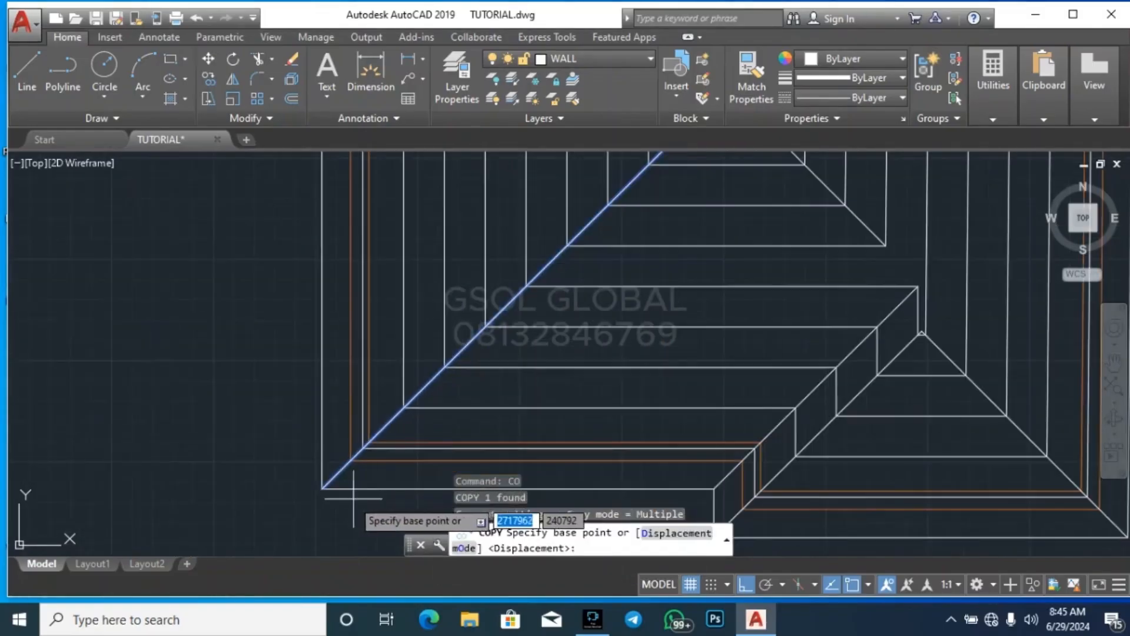
pyautogui.click(335, 487)
pyautogui.scroll(-4, 339, 513)
pyautogui.scroll(6, 339, 513)
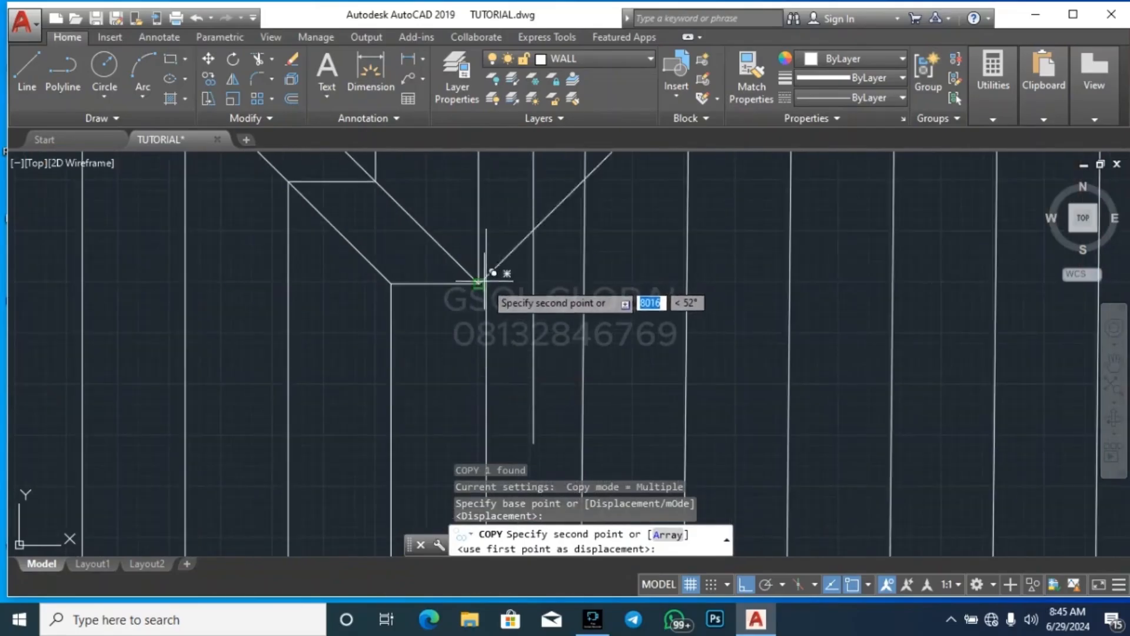
pyautogui.scroll(-4, 503, 256)
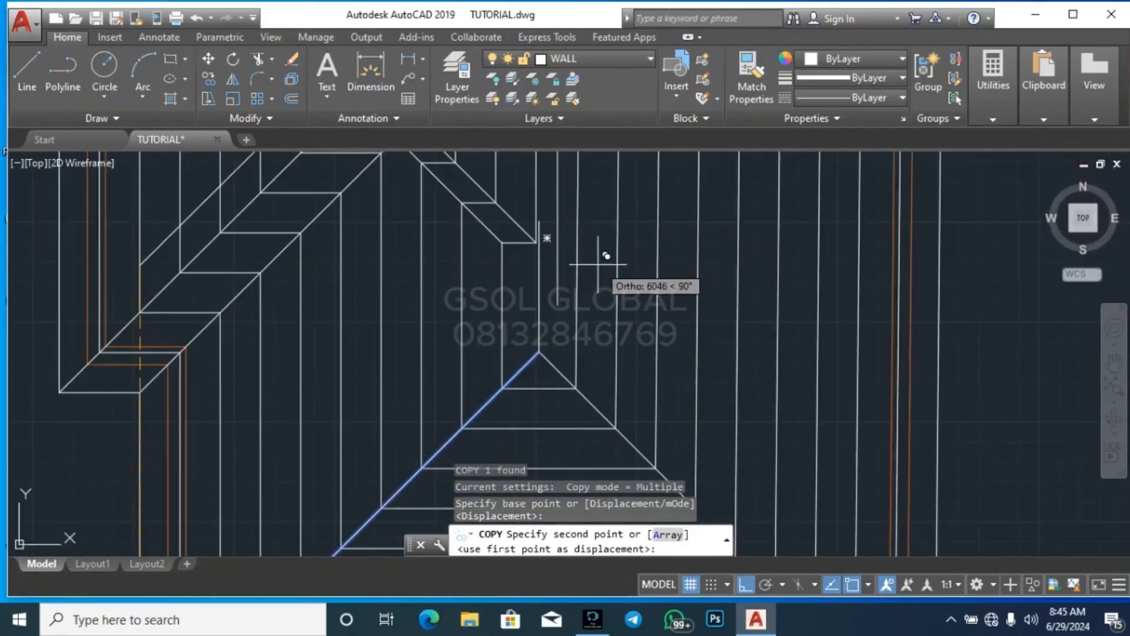
pyautogui.press('Escape')
# Extend the upper valley diagonal past the notch corner to meet the ridge line from the central roof's upper apex
pyautogui.scroll(6, 586, 252)
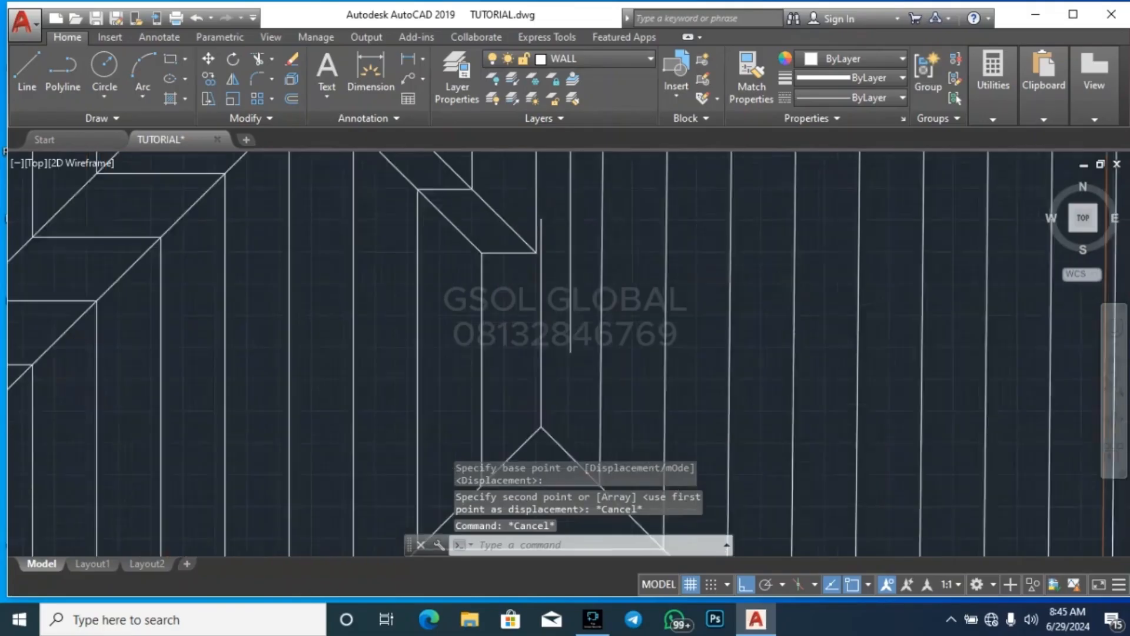
pyautogui.scroll(-2, 483, 437)
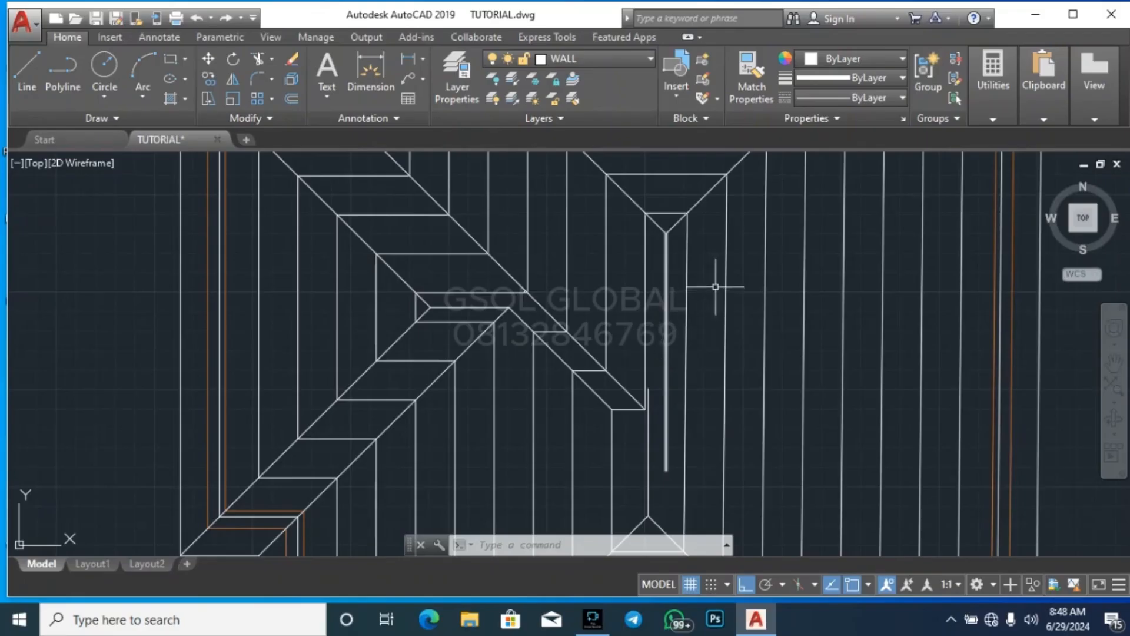
pyautogui.scroll(2, 674, 474)
pyautogui.scroll(2, 674, 471)
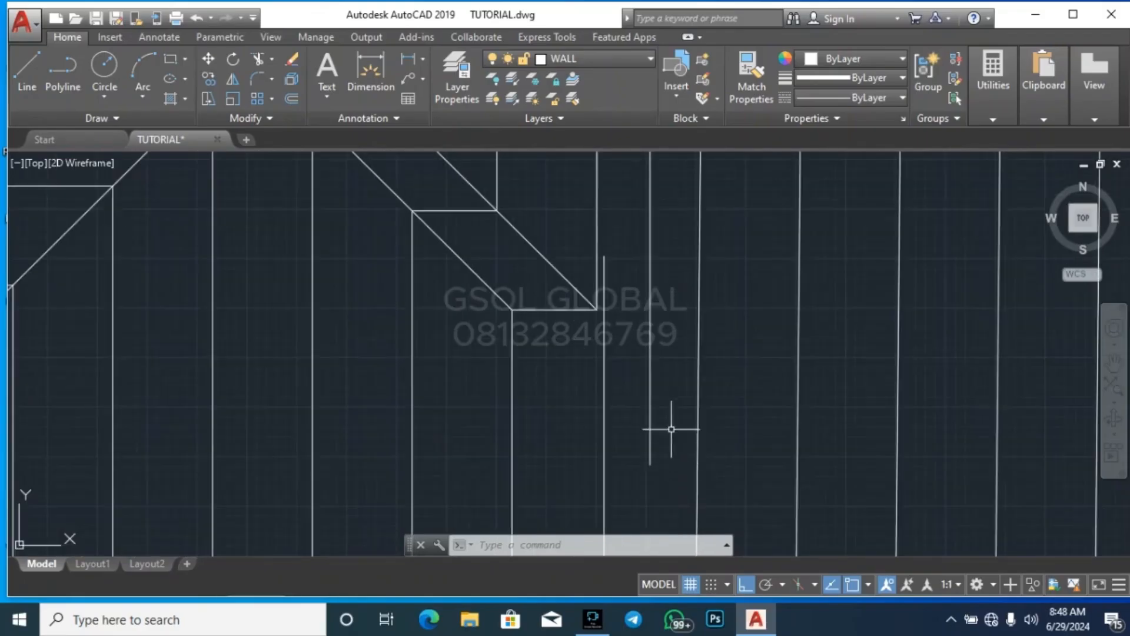
pyautogui.click(685, 376)
pyautogui.click(646, 362)
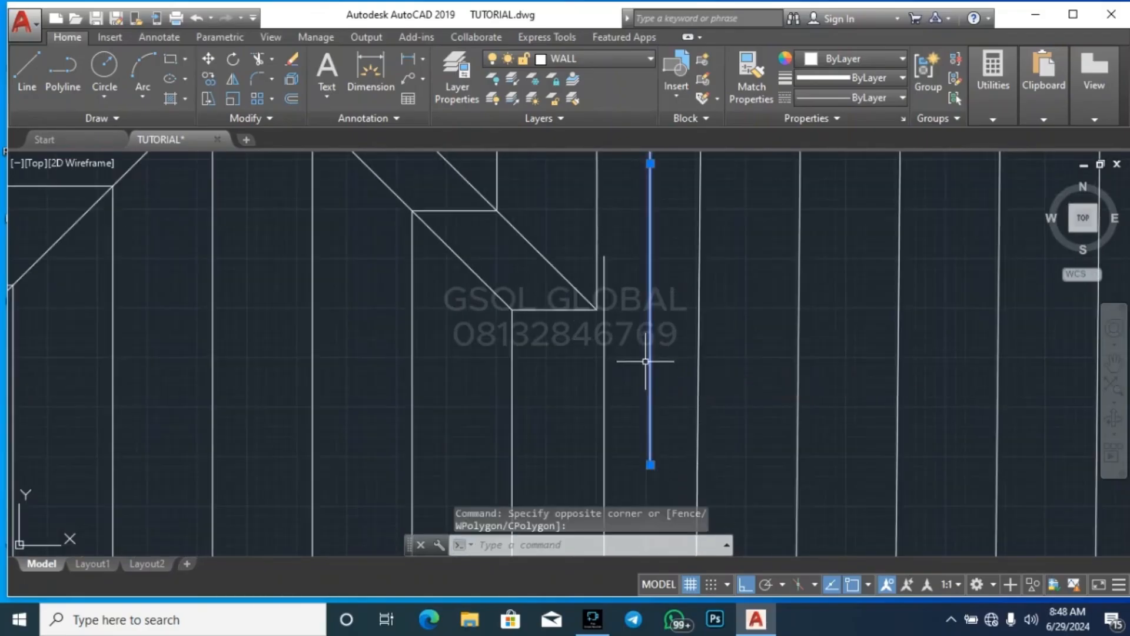
pyautogui.press('Return')
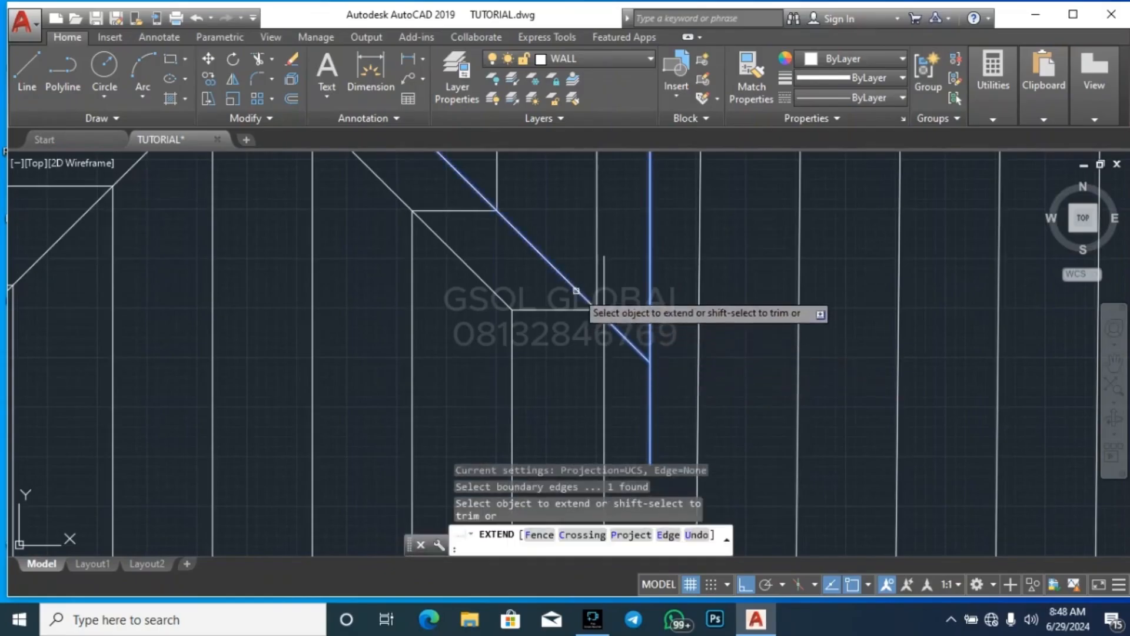
pyautogui.click(584, 300)
pyautogui.scroll(-3, 645, 286)
pyautogui.press('Escape')
pyautogui.press('Escape')
# Extend the lower valley diagonal to meet the ridge line rising from the central roof's lower hip apex
pyautogui.scroll(2, 645, 287)
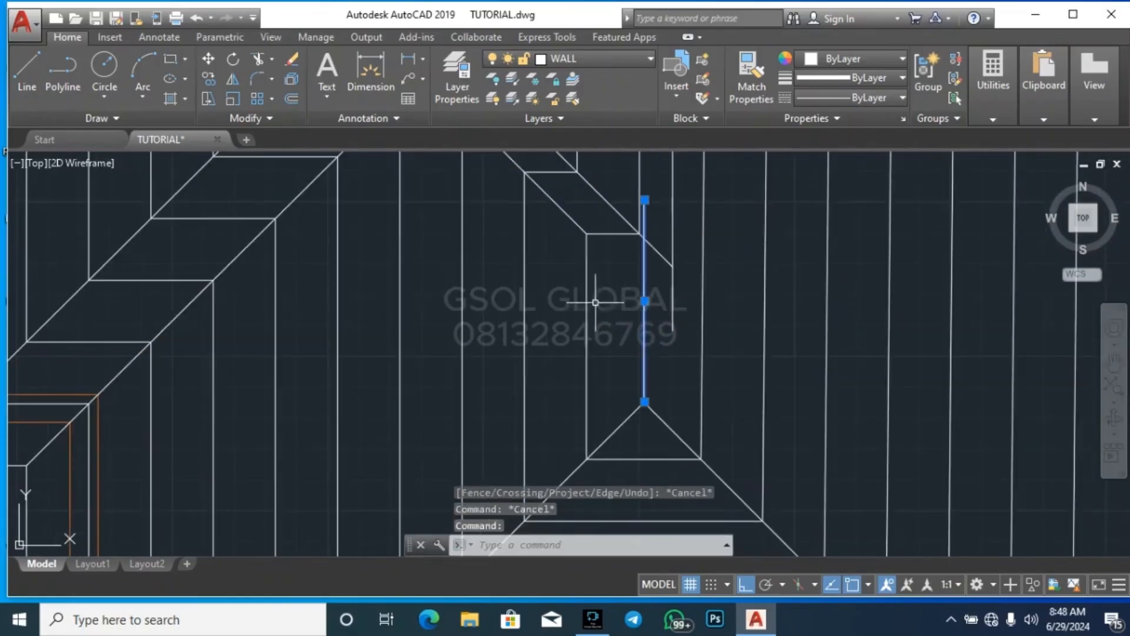
pyautogui.press('Return')
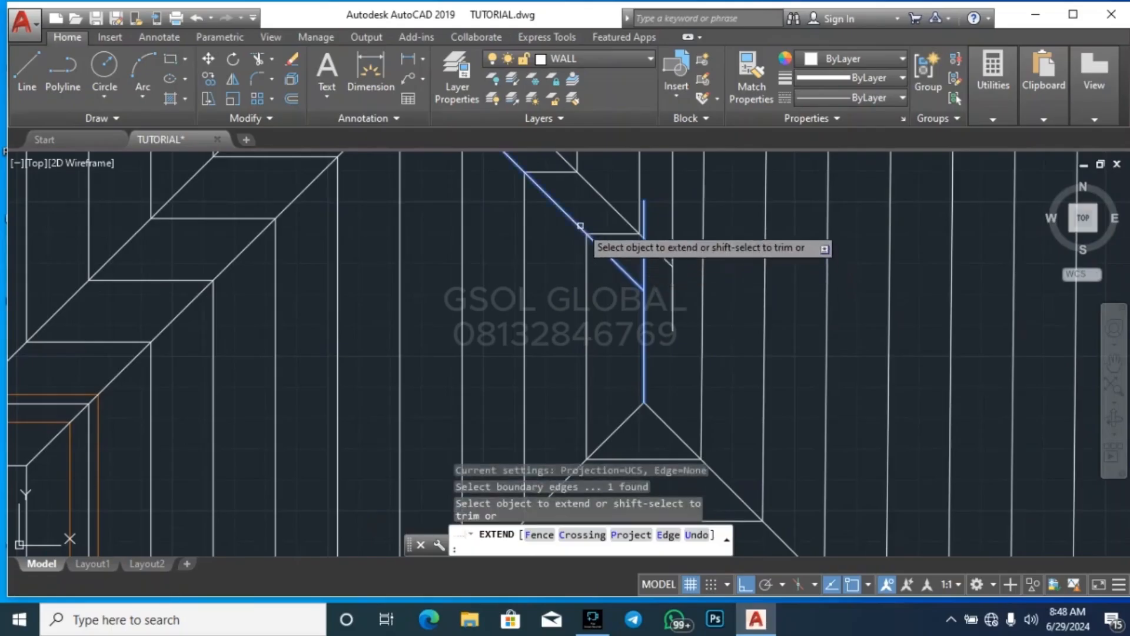
pyautogui.click(582, 227)
pyautogui.press('Escape')
pyautogui.press('Escape')
pyautogui.scroll(2, 680, 268)
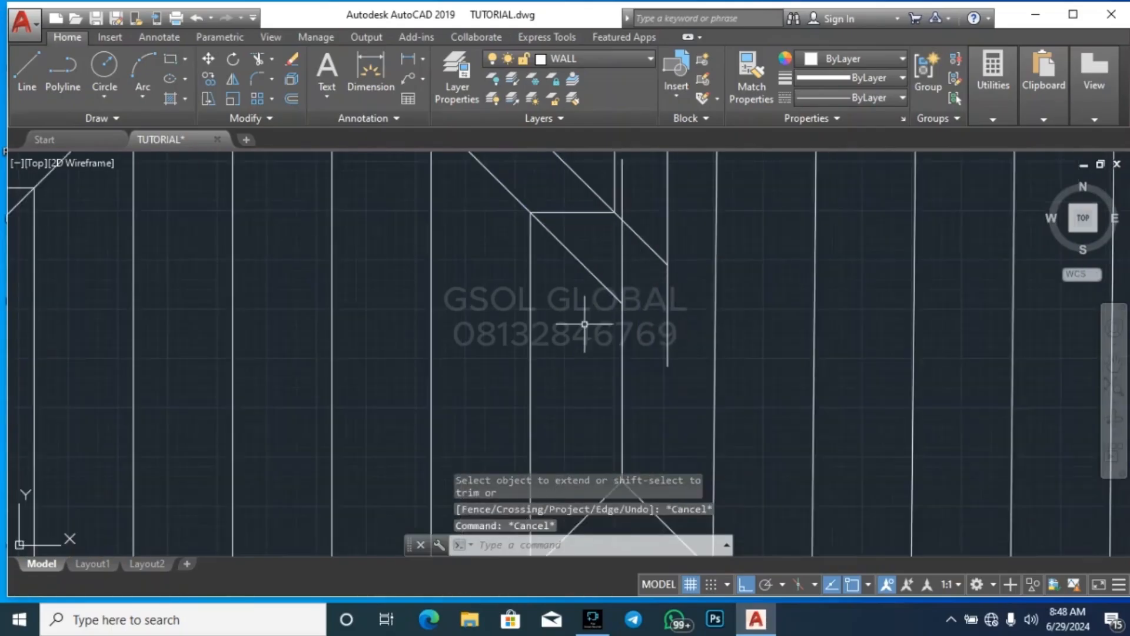
# Copy the central roof's lower-left hip diagonal from its outer corner to where the extended lower valley meets the lower ridge line
pyautogui.scroll(-3, 585, 324)
pyautogui.scroll(6, 613, 306)
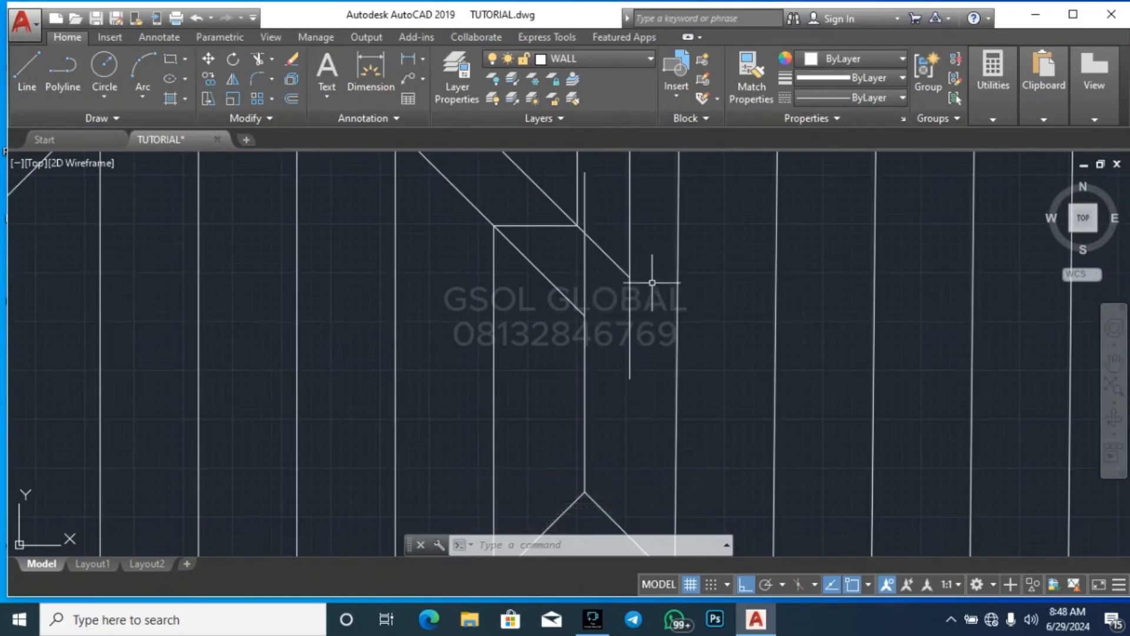
pyautogui.scroll(-3, 642, 297)
pyautogui.scroll(3, 618, 290)
pyautogui.scroll(-3, 624, 318)
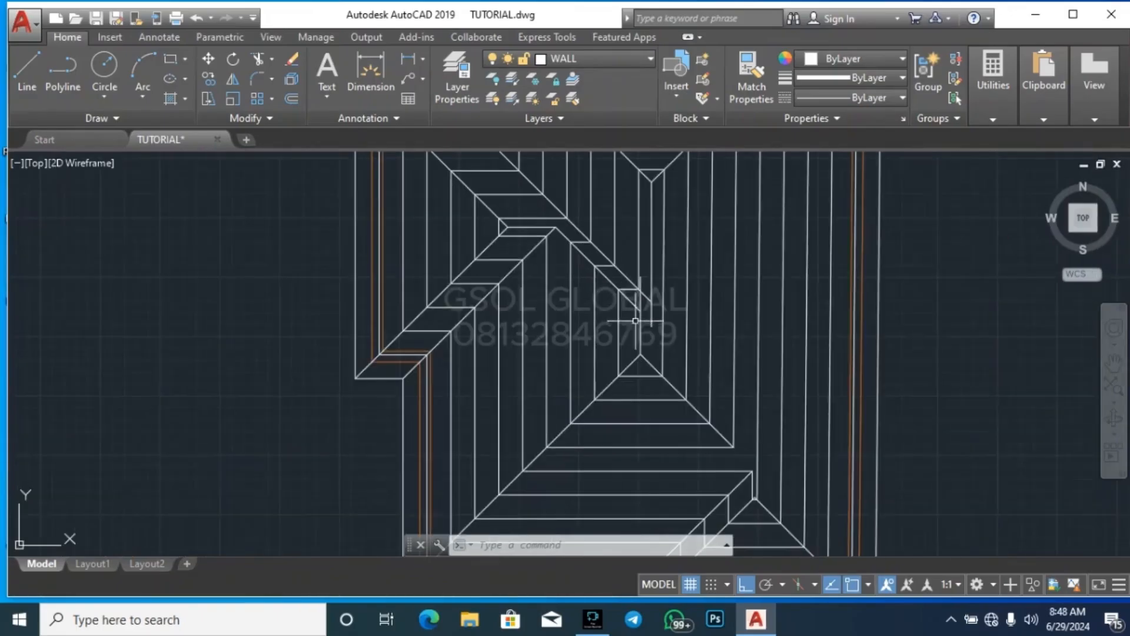
pyautogui.scroll(2, 621, 376)
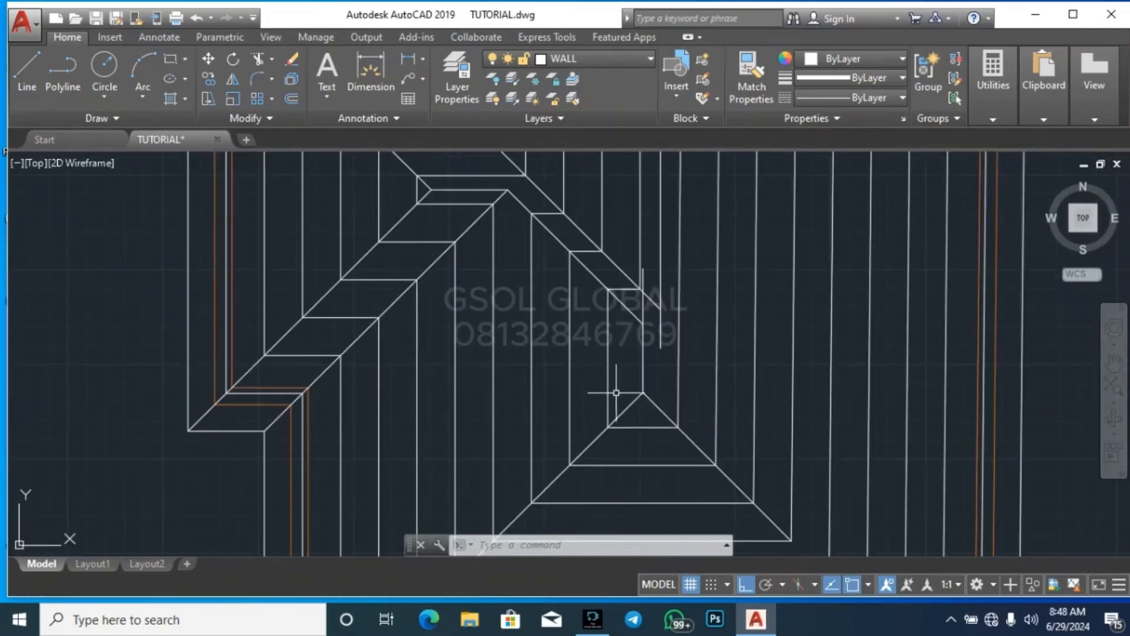
pyautogui.write('co')
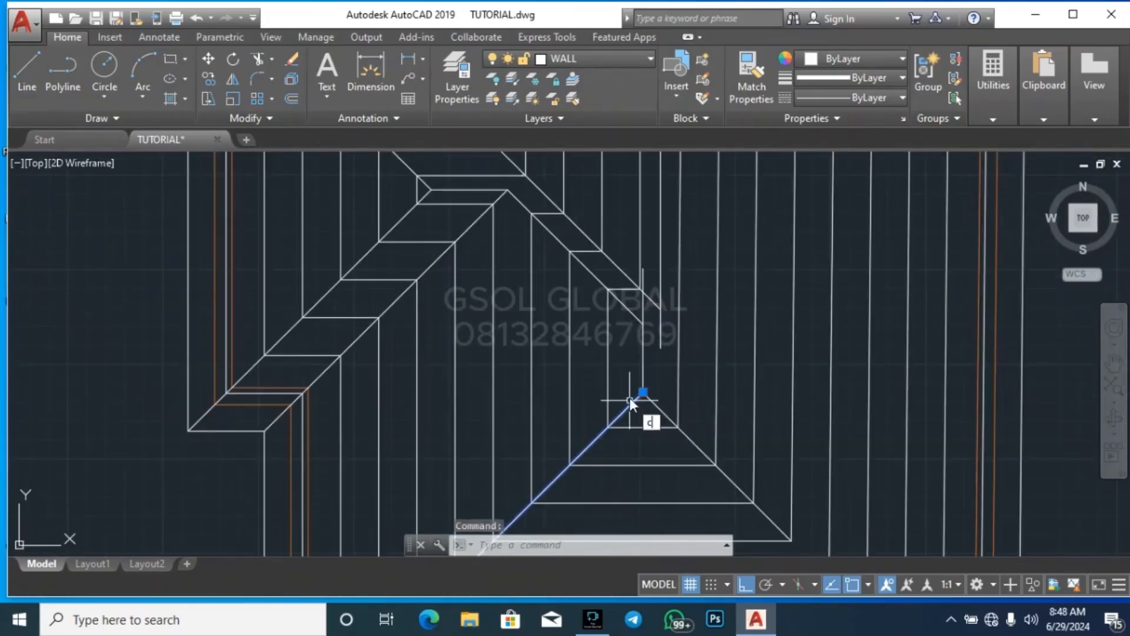
pyautogui.press('Return')
pyautogui.scroll(-2, 643, 382)
pyautogui.scroll(-2, 654, 341)
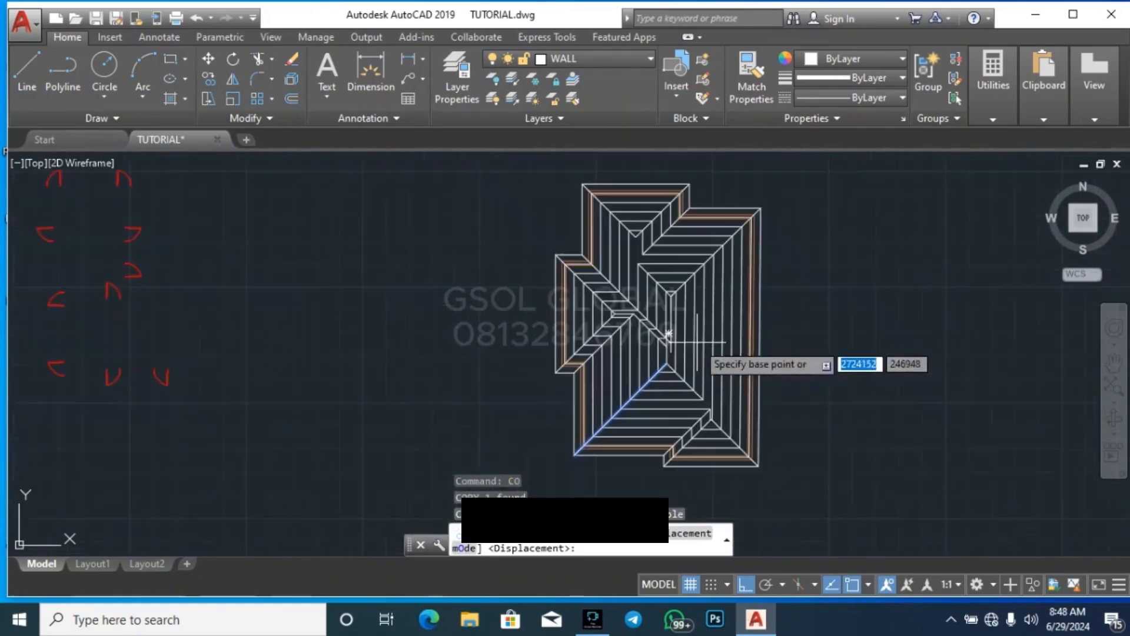
pyautogui.scroll(5, 579, 424)
pyautogui.click(598, 414)
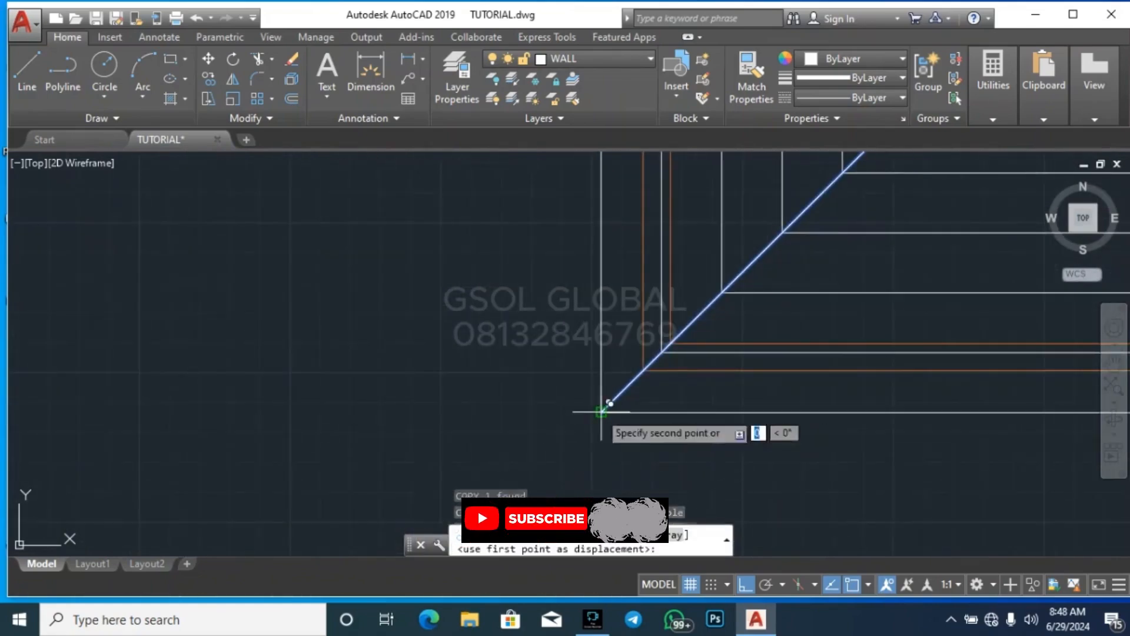
pyautogui.scroll(-3, 606, 404)
pyautogui.scroll(5, 615, 371)
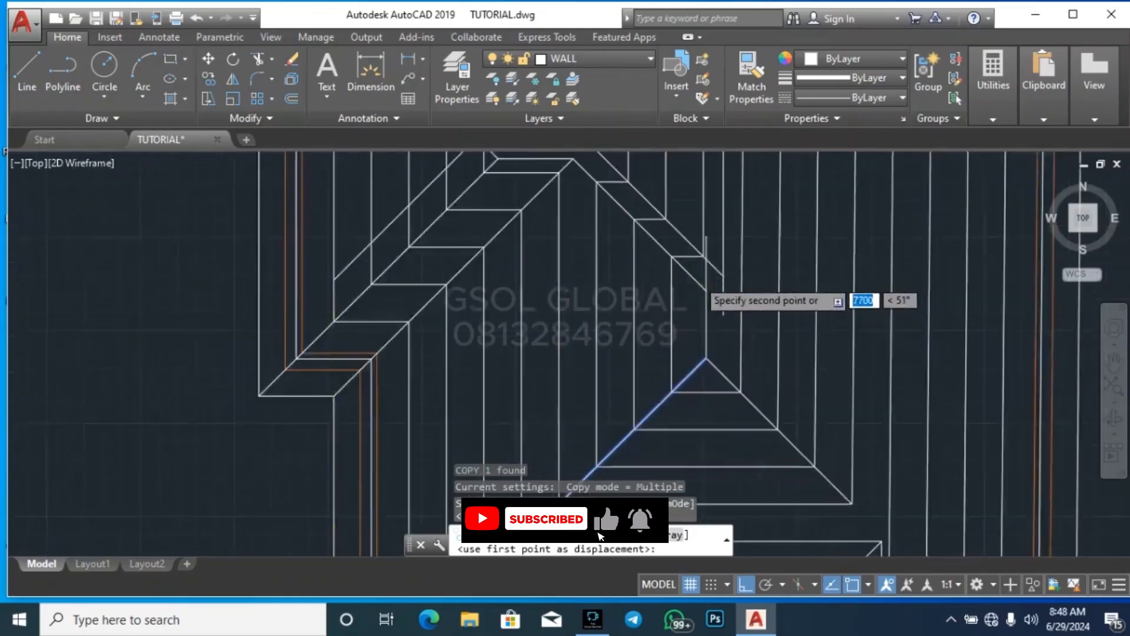
pyautogui.click(636, 342)
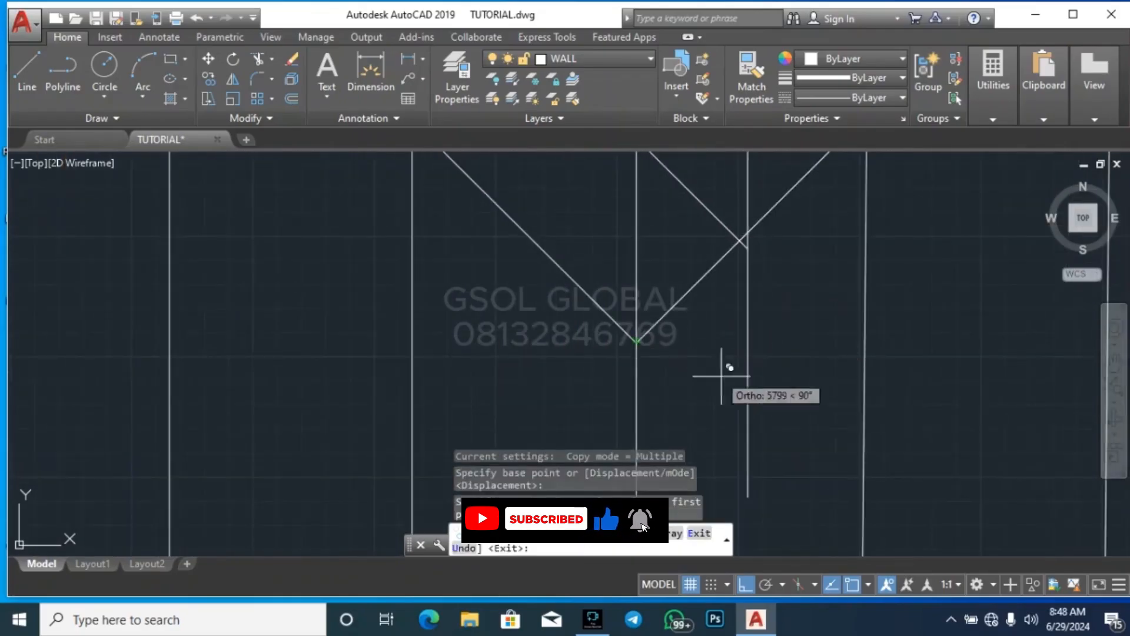
pyautogui.scroll(-4, 669, 434)
pyautogui.scroll(5, 674, 405)
pyautogui.press('Escape')
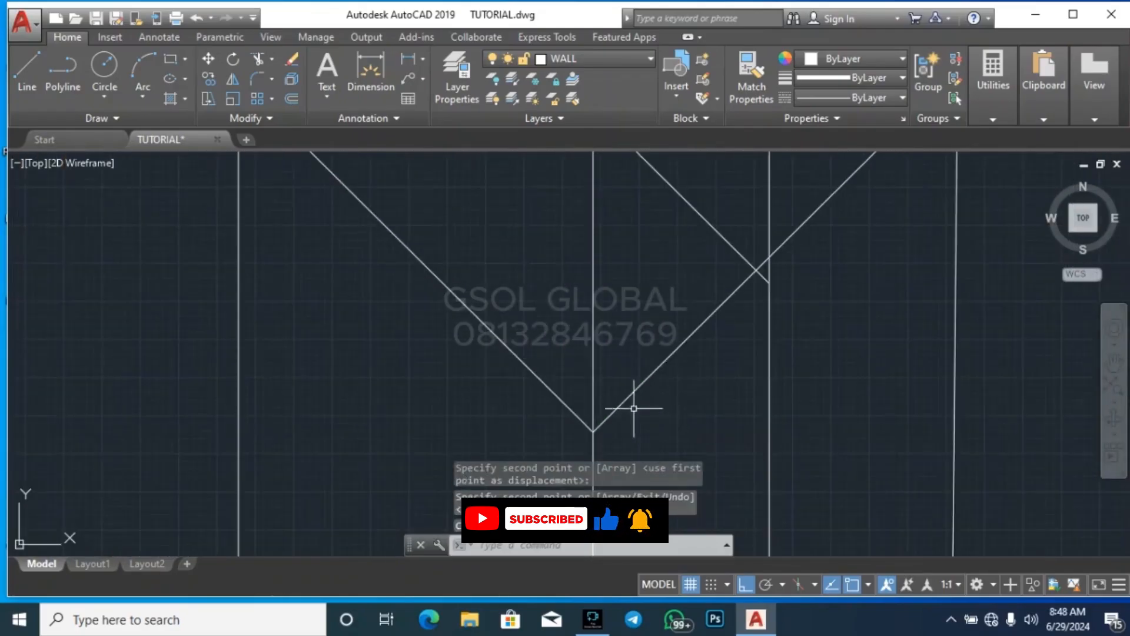
# Examine how the extended upper valley and the copied diagonal meet the two vertical ridge lines of the central roof
pyautogui.scroll(-3, 631, 404)
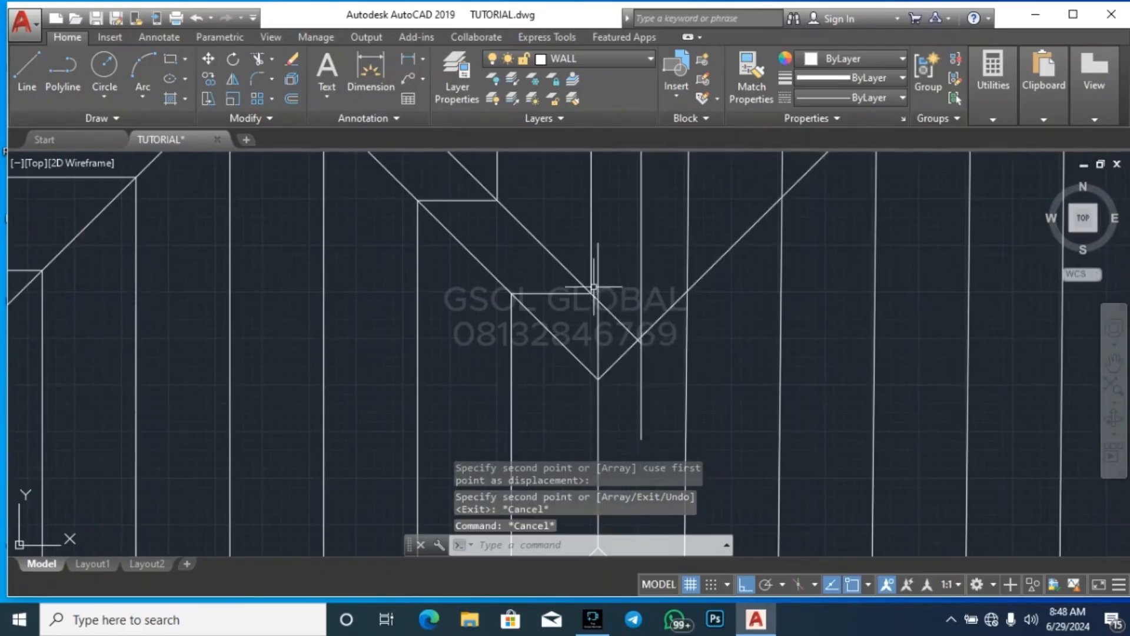
pyautogui.scroll(3, 593, 281)
pyautogui.click(580, 305)
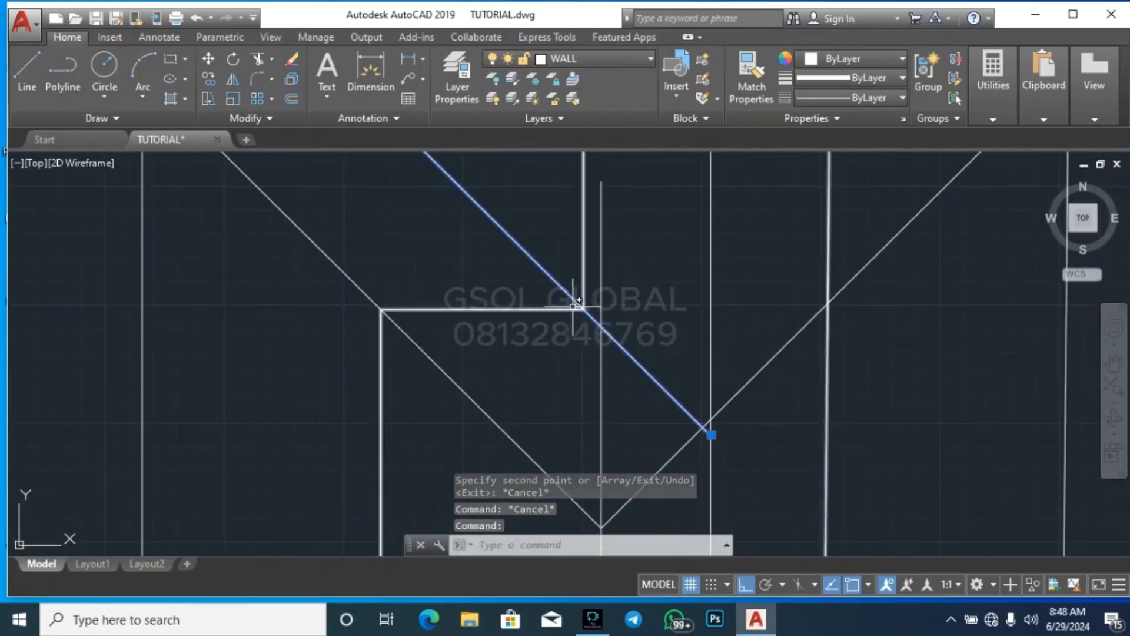
pyautogui.scroll(-3, 624, 383)
pyautogui.scroll(-2, 639, 294)
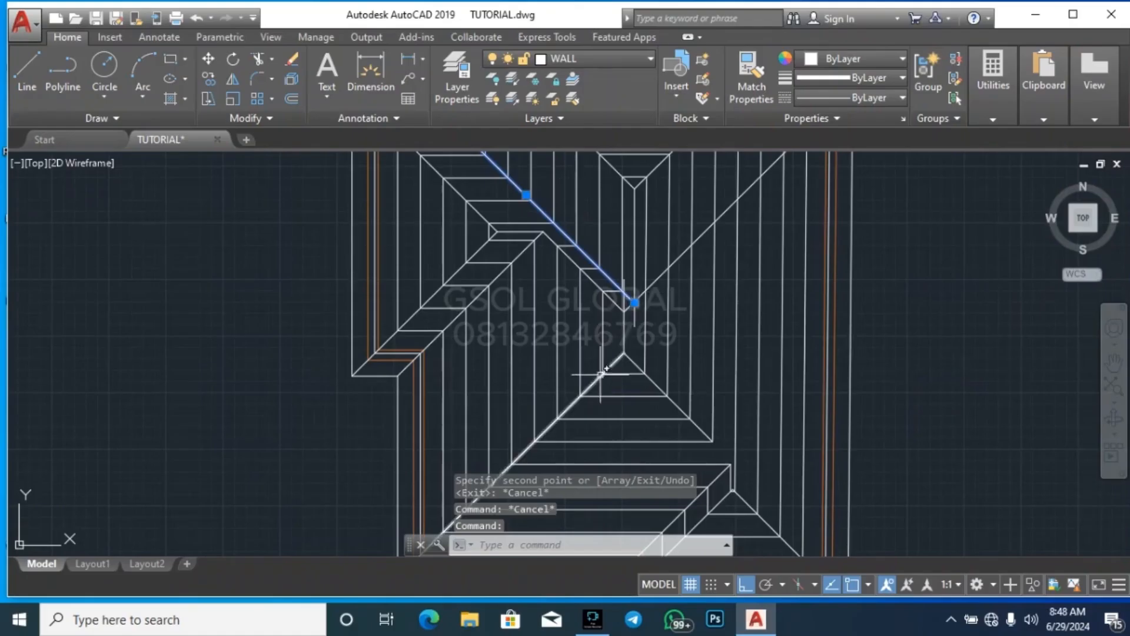
pyautogui.scroll(6, 637, 212)
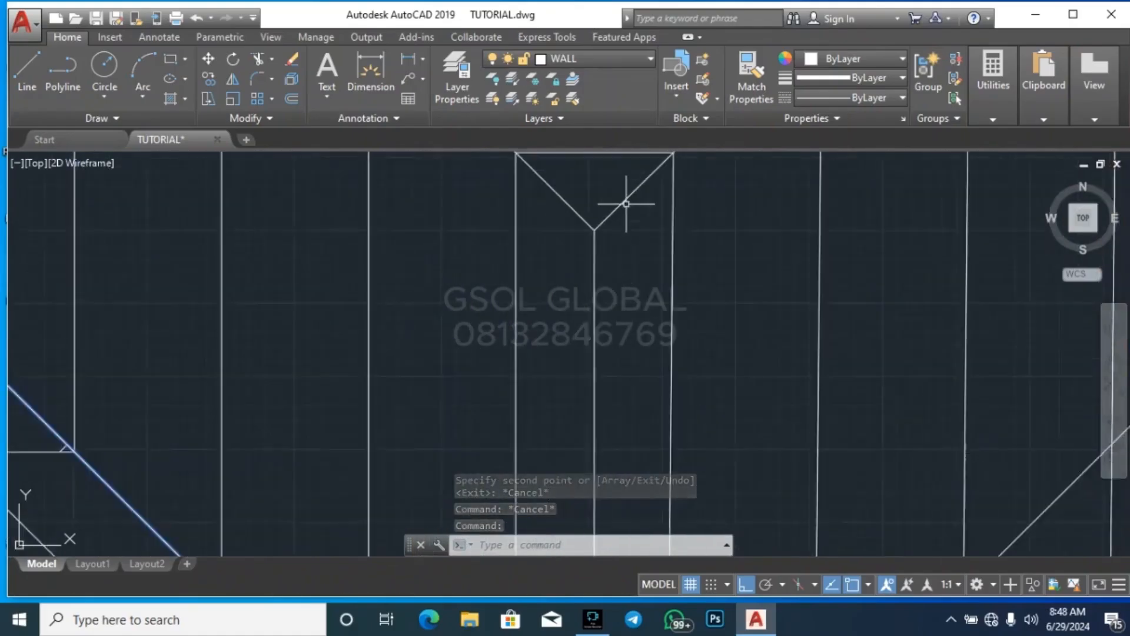
pyautogui.scroll(-3, 552, 221)
pyautogui.scroll(2, 546, 362)
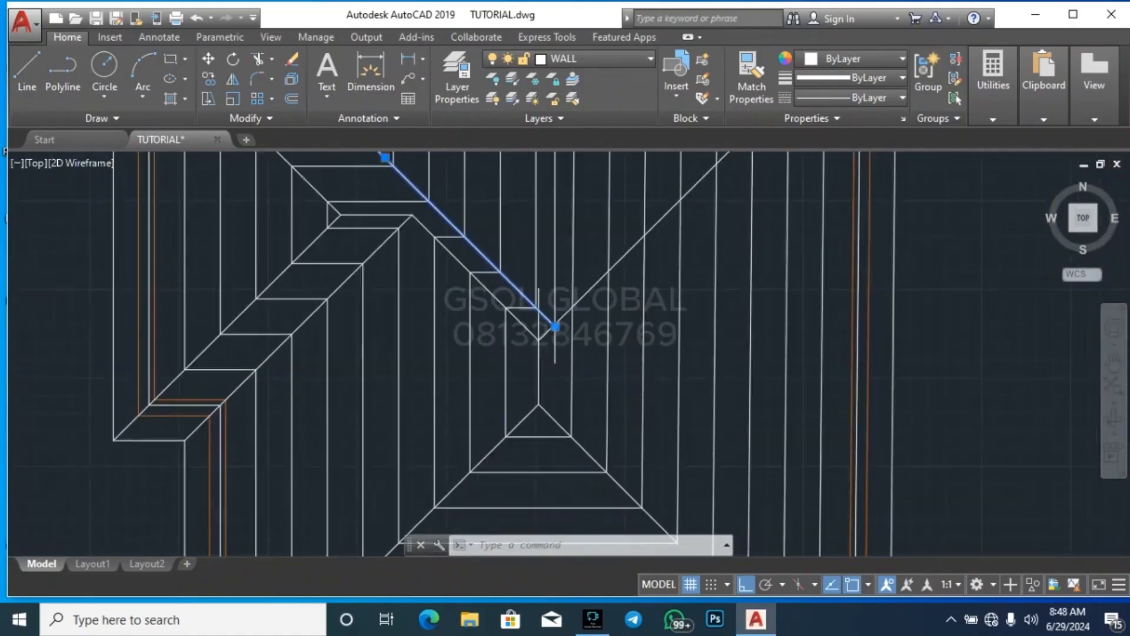
pyautogui.press('Escape')
pyautogui.press('Escape')
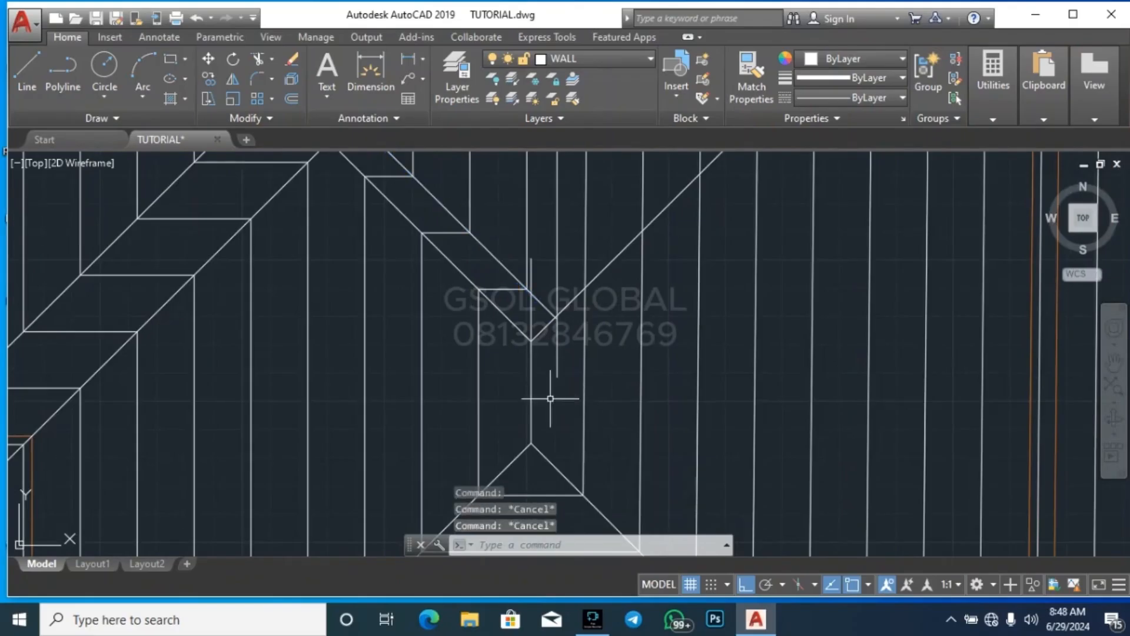
# Trim the lower ridge line's overshoot above its junction with the extended lower valley and the copied diagonal
pyautogui.write('tr')
pyautogui.press('Return')
pyautogui.press('Return')
pyautogui.scroll(4, 545, 265)
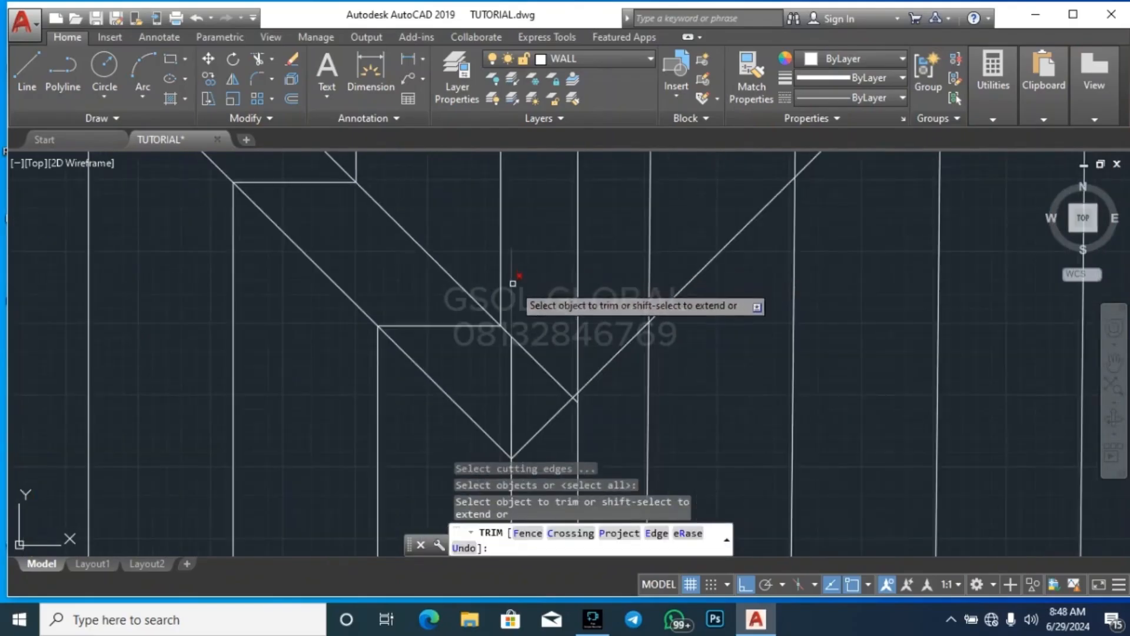
pyautogui.click(512, 318)
pyautogui.click(510, 359)
pyautogui.scroll(-6, 559, 286)
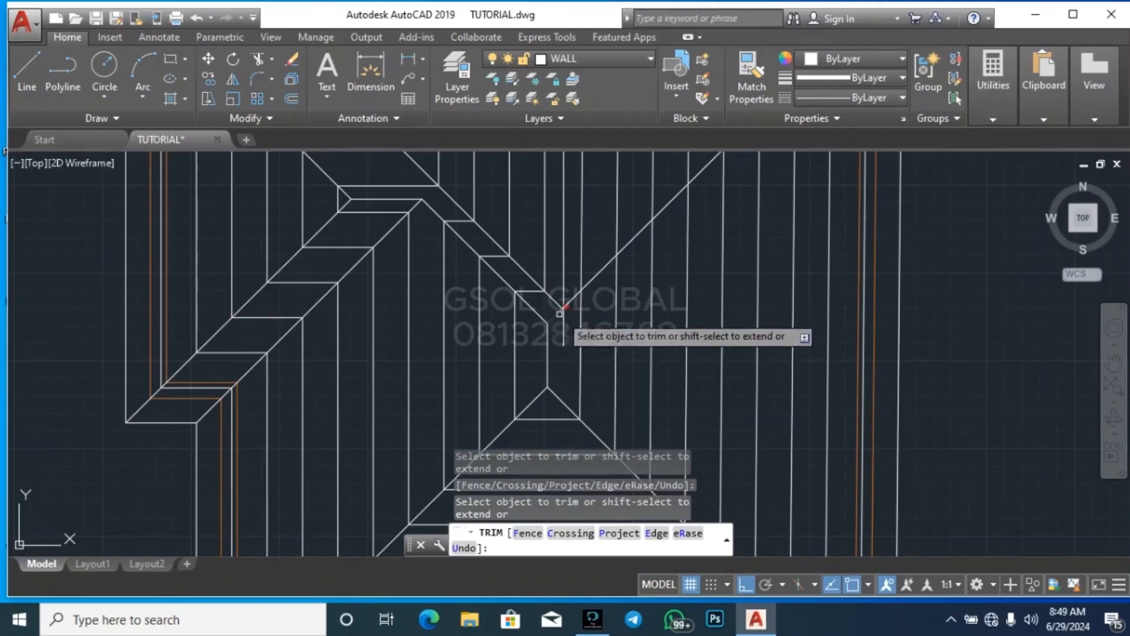
# Trim the right diagonal back to the innermost offset line and remove the upper ridge line's overshoot below its junction with the upper valley
pyautogui.scroll(4, 561, 313)
pyautogui.click(574, 298)
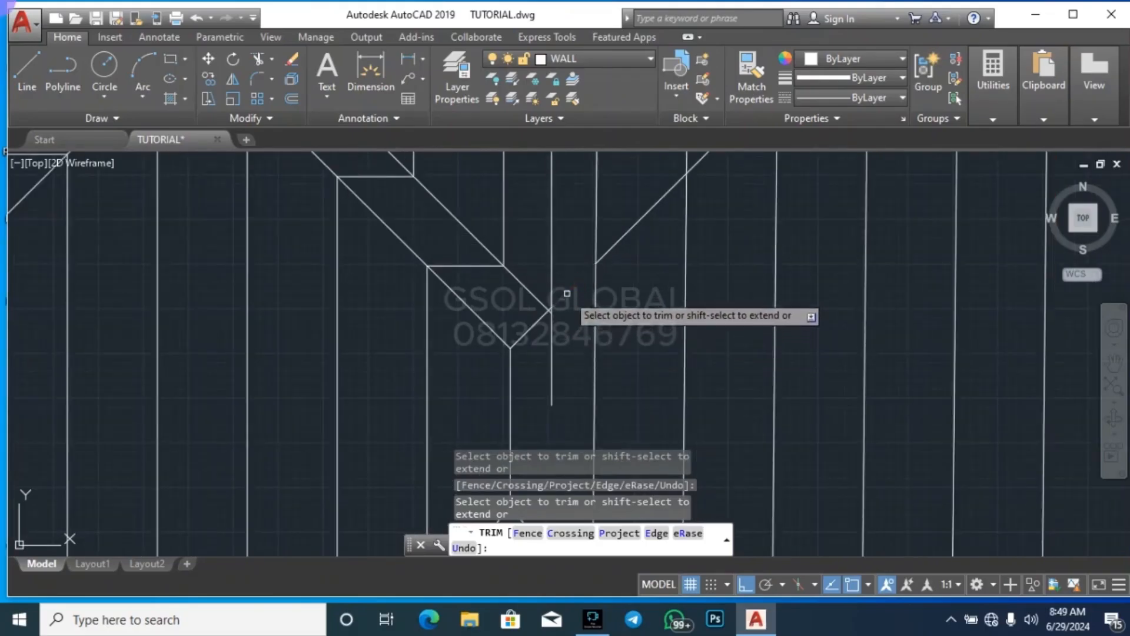
pyautogui.click(551, 352)
pyautogui.scroll(4, 551, 280)
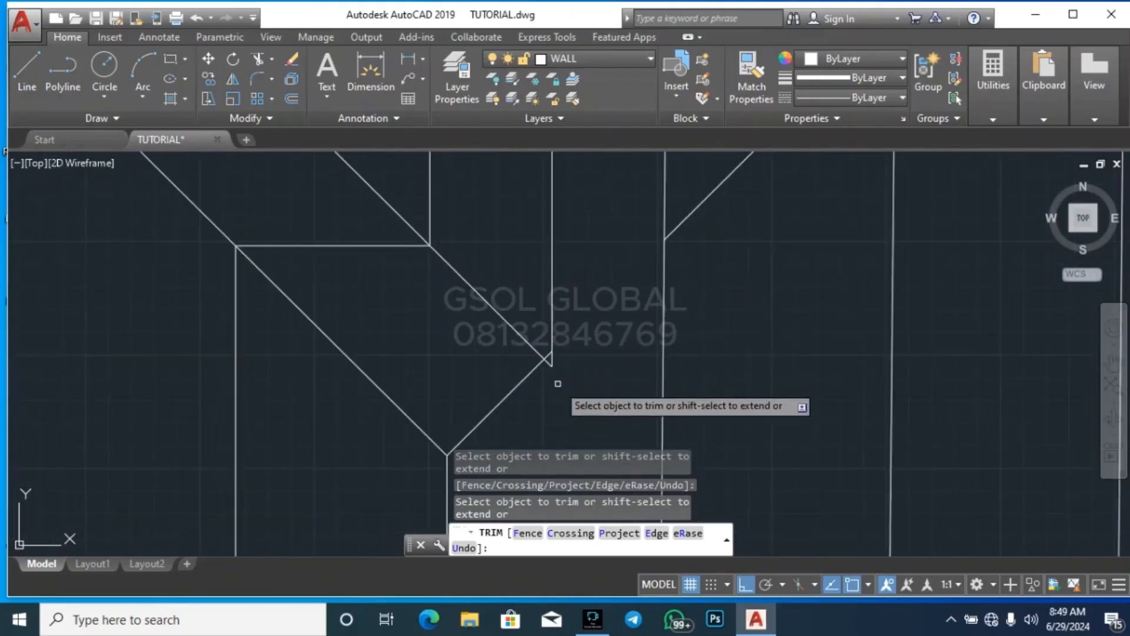
pyautogui.scroll(-4, 560, 324)
pyautogui.press('Escape')
pyautogui.press('Escape')
pyautogui.press('Escape')
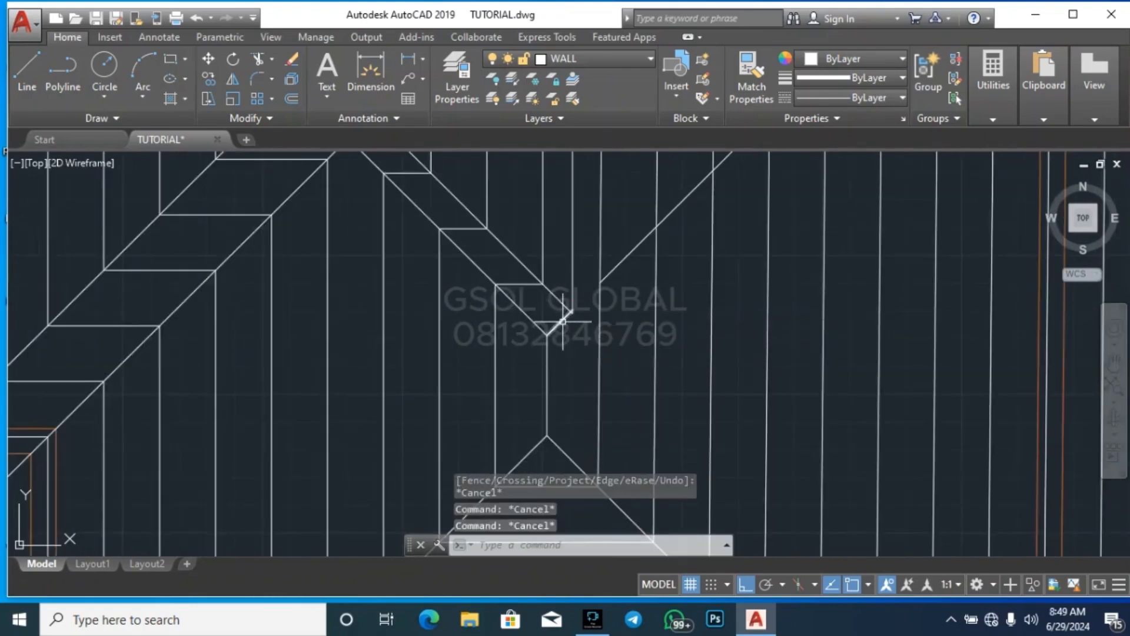
# Erase the long diagonal that rises toward the upper right from beside the central roof's ridge junction
pyautogui.scroll(-5, 558, 331)
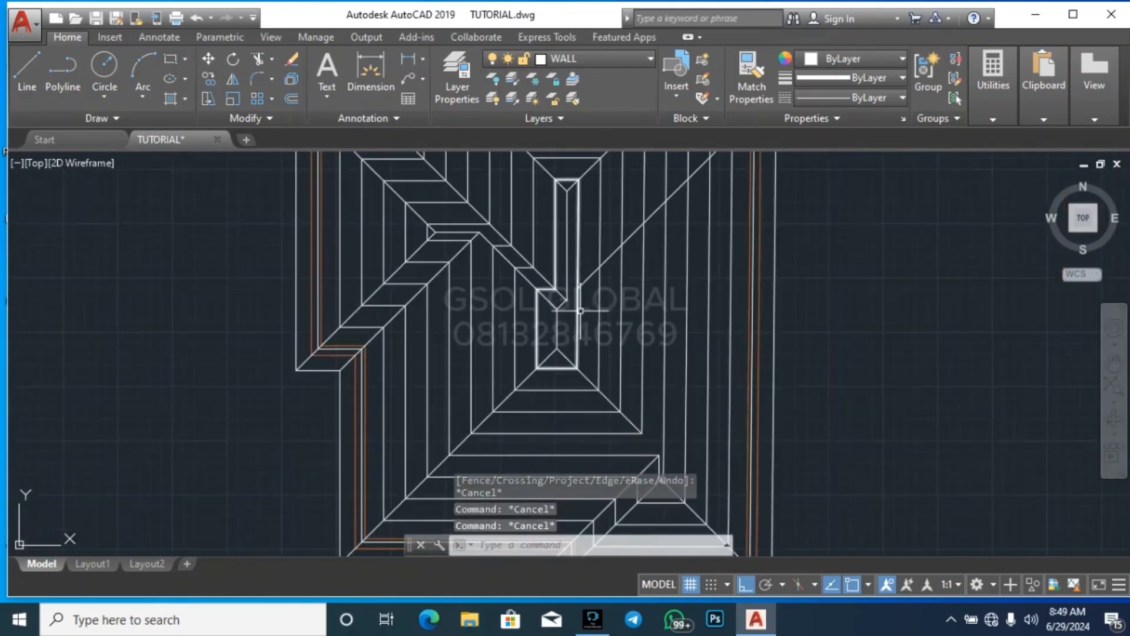
pyautogui.scroll(2, 647, 435)
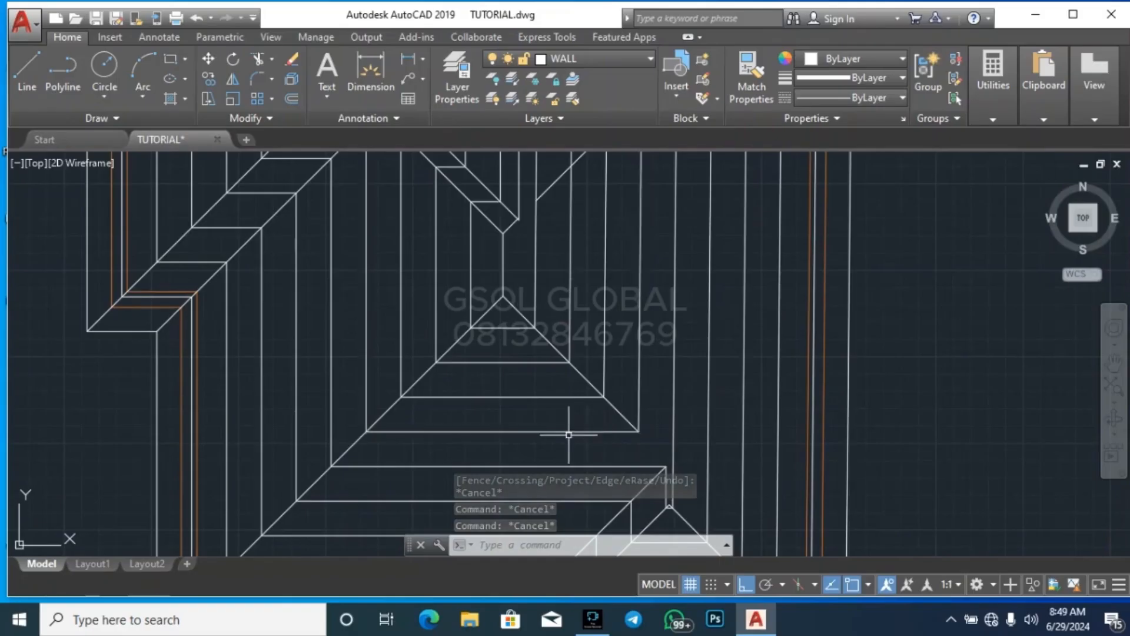
pyautogui.scroll(-2, 559, 372)
pyautogui.scroll(4, 535, 229)
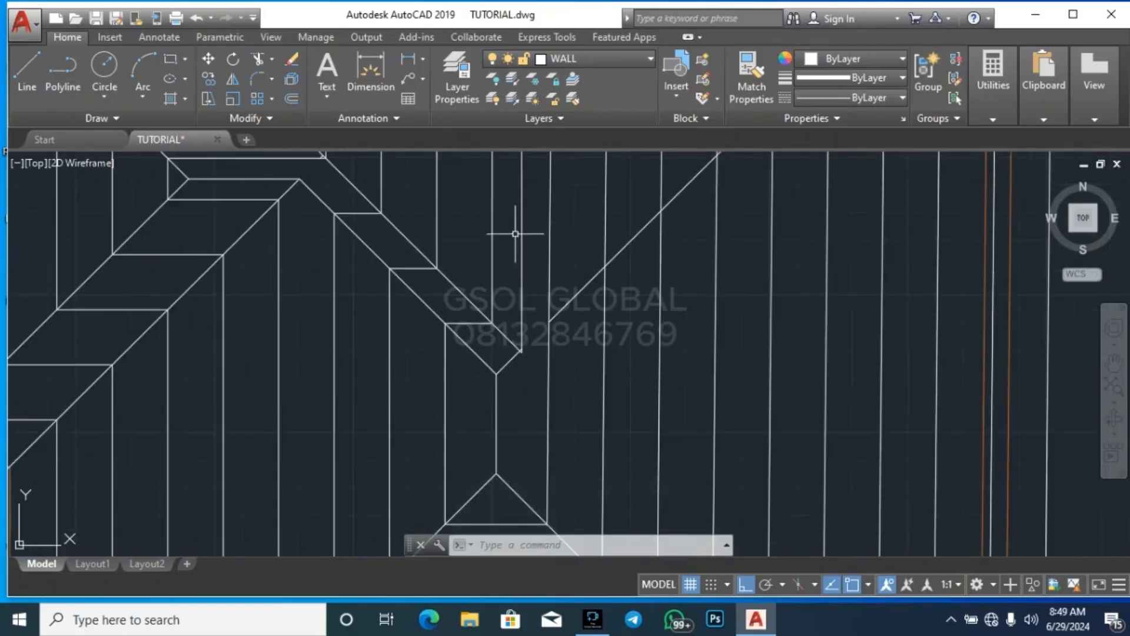
pyautogui.scroll(2, 526, 395)
pyautogui.scroll(-5, 565, 338)
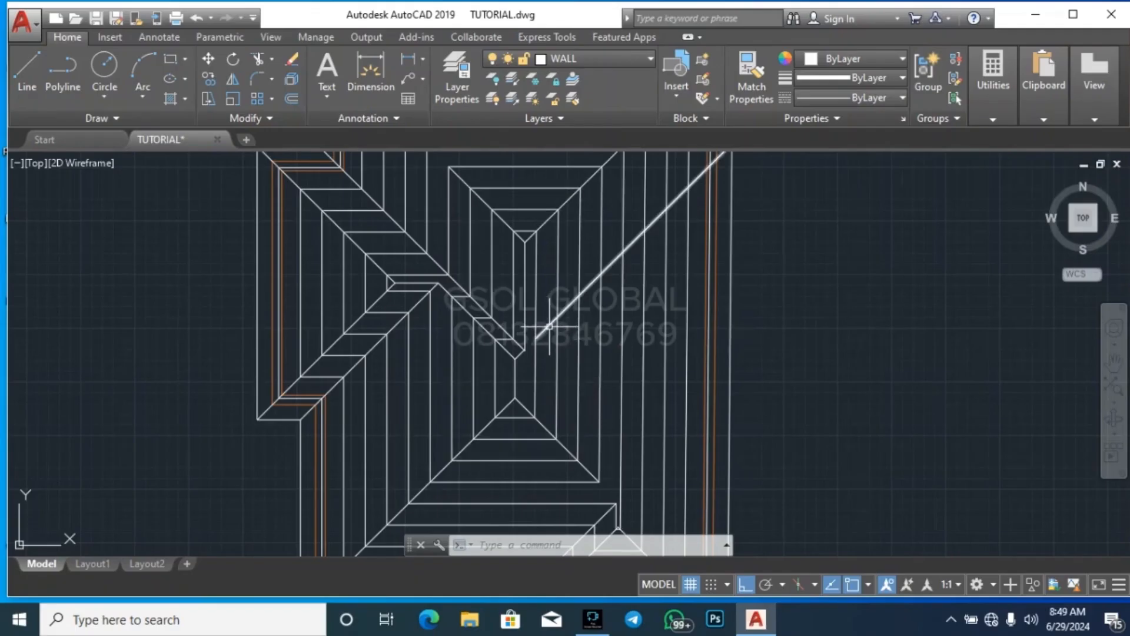
pyautogui.moveTo(549, 325)
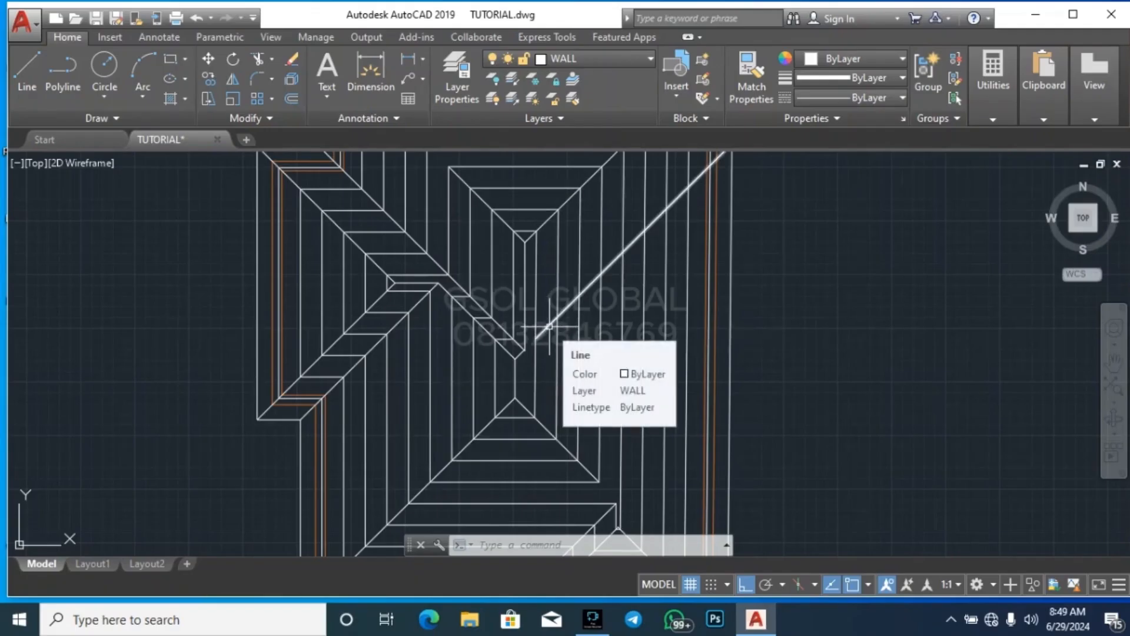
pyautogui.click(550, 326)
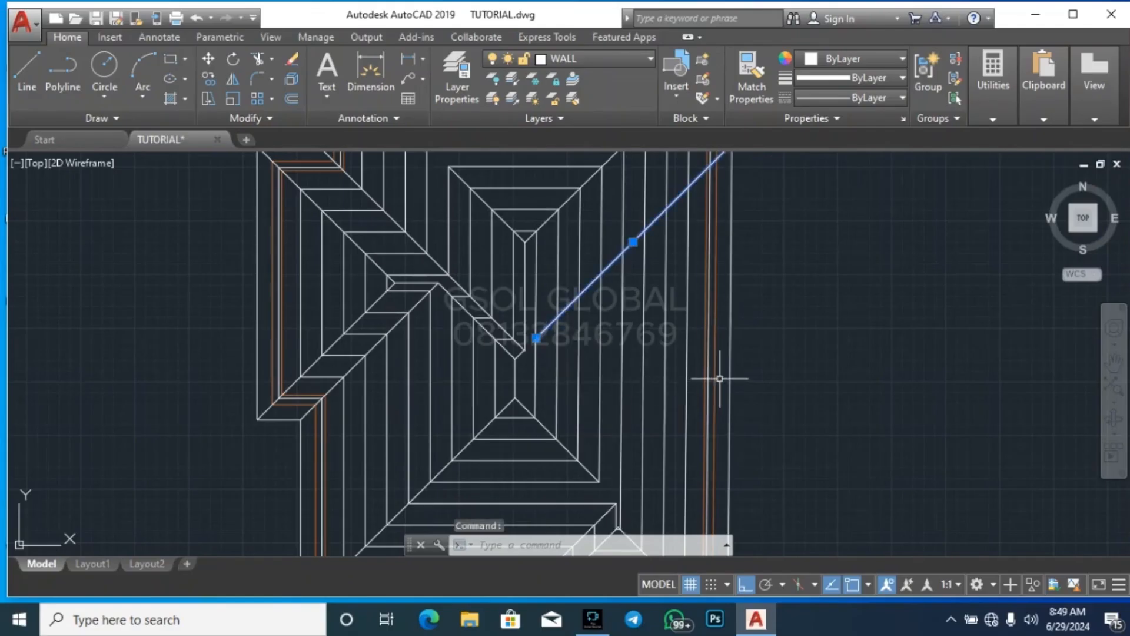
pyautogui.press('Delete')
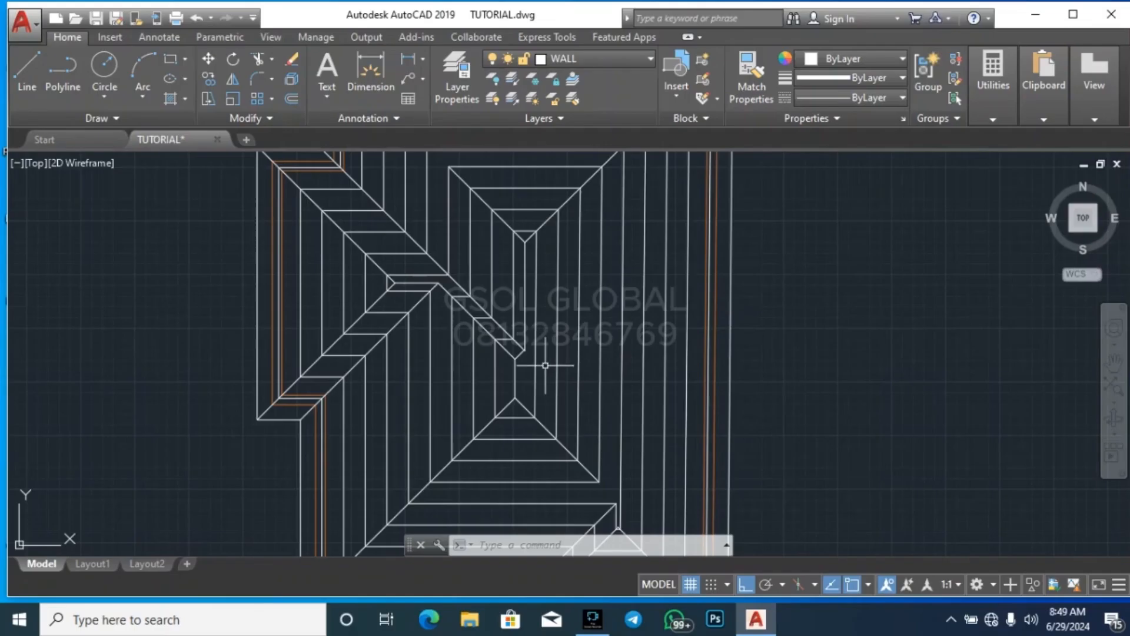
# Stretch the upper valley diagonal's lower end back to the corner of the adjacent innermost offset outline
pyautogui.scroll(5, 541, 367)
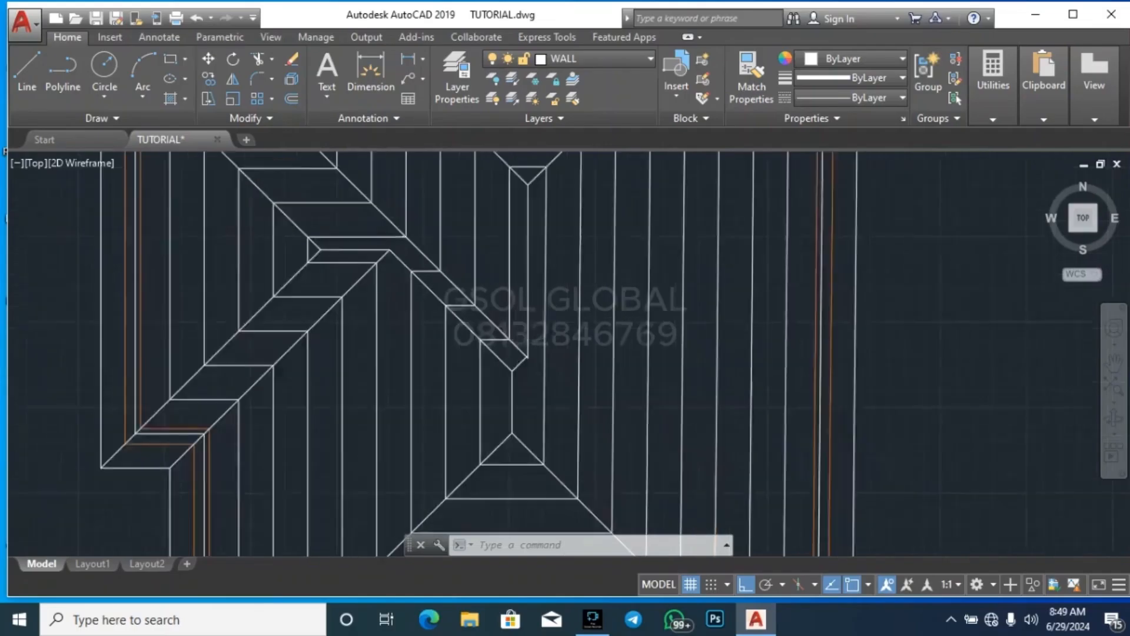
pyautogui.scroll(4, 483, 301)
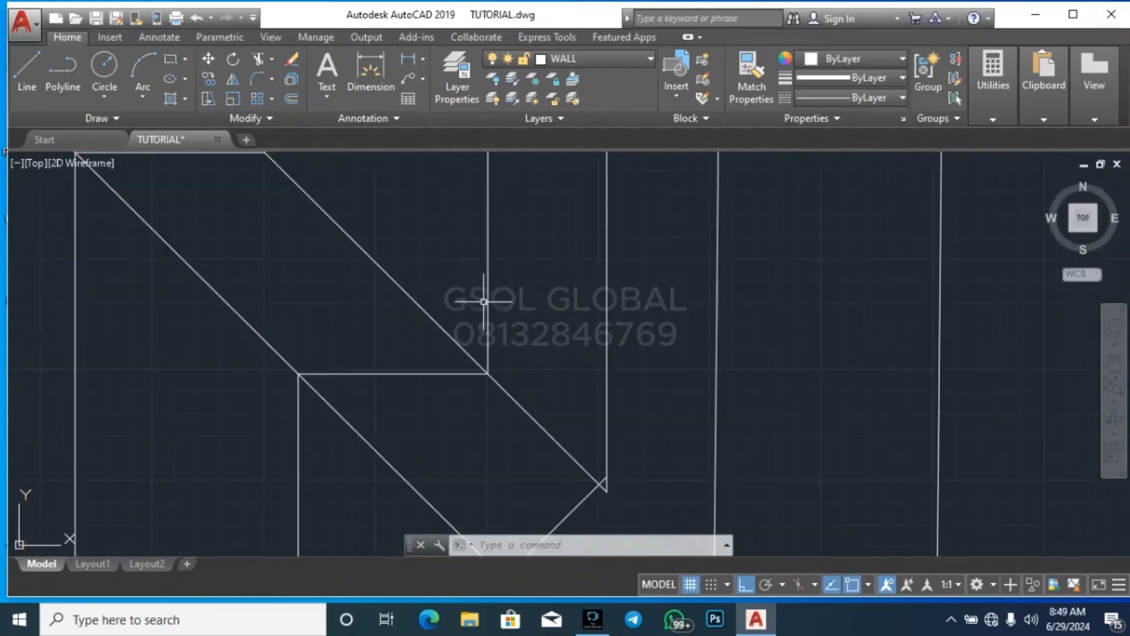
pyautogui.scroll(-3, 522, 383)
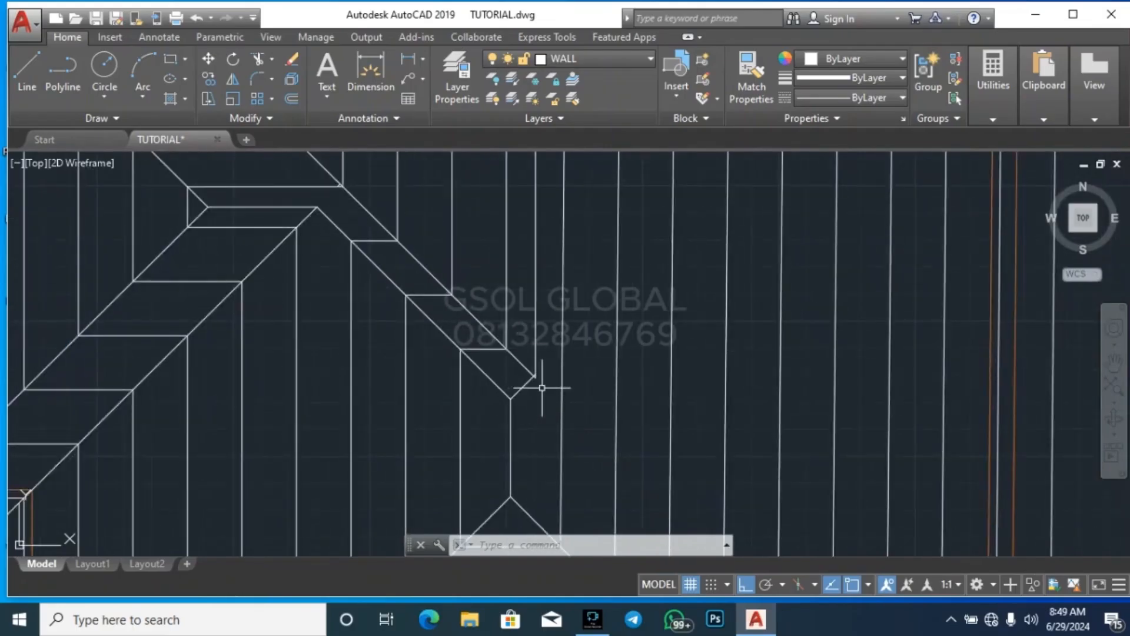
pyautogui.scroll(5, 524, 389)
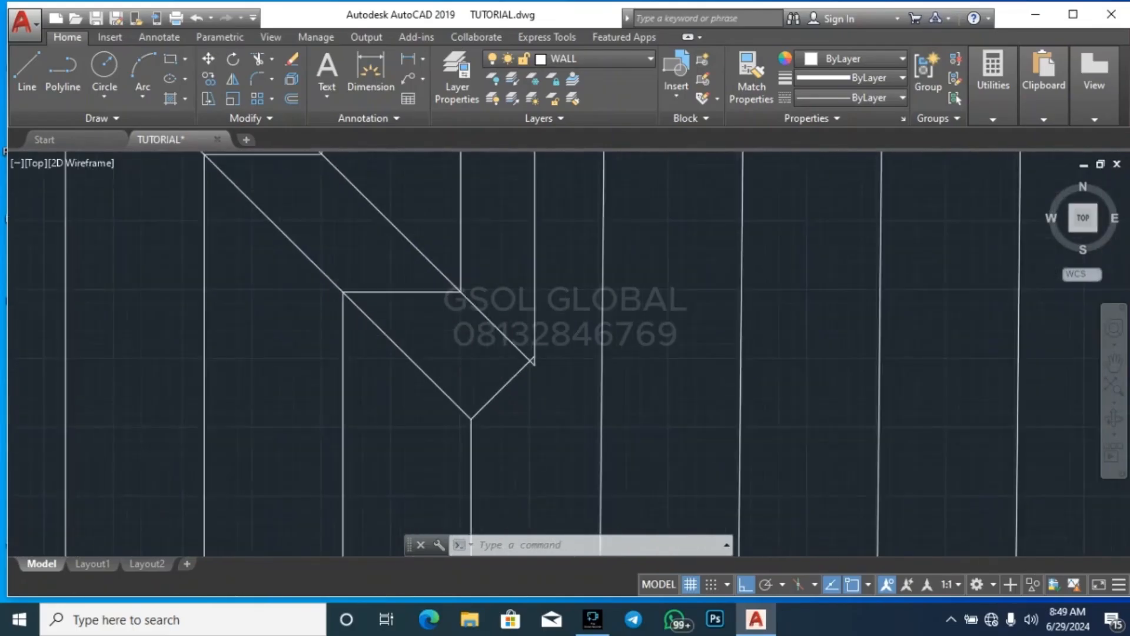
pyautogui.press('Delete')
pyautogui.press('Escape')
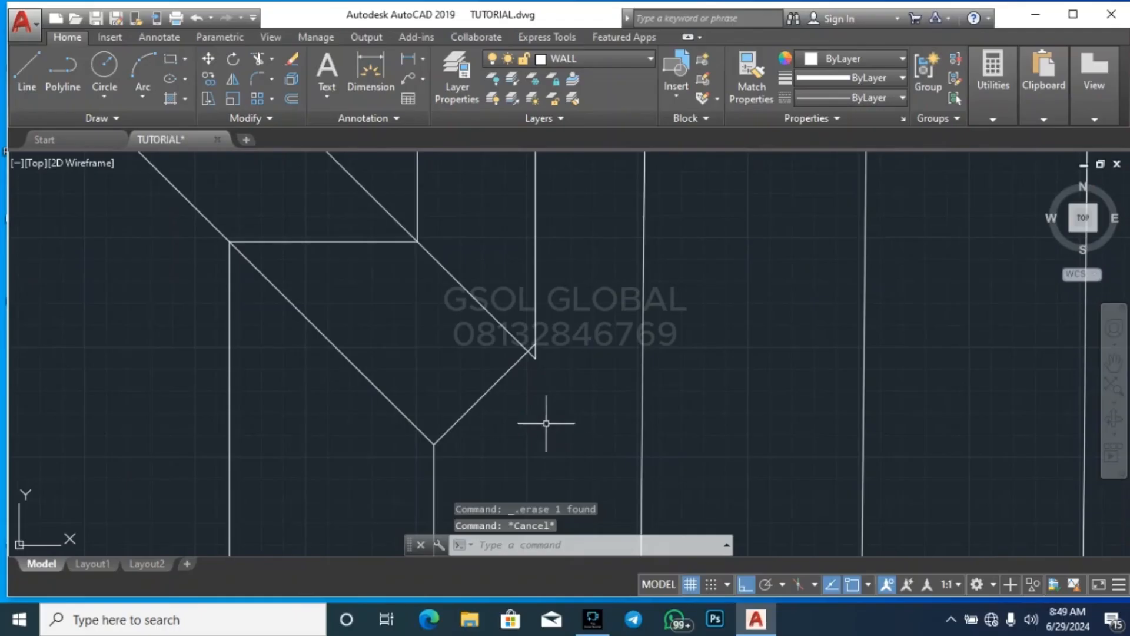
pyautogui.click(528, 347)
pyautogui.click(535, 356)
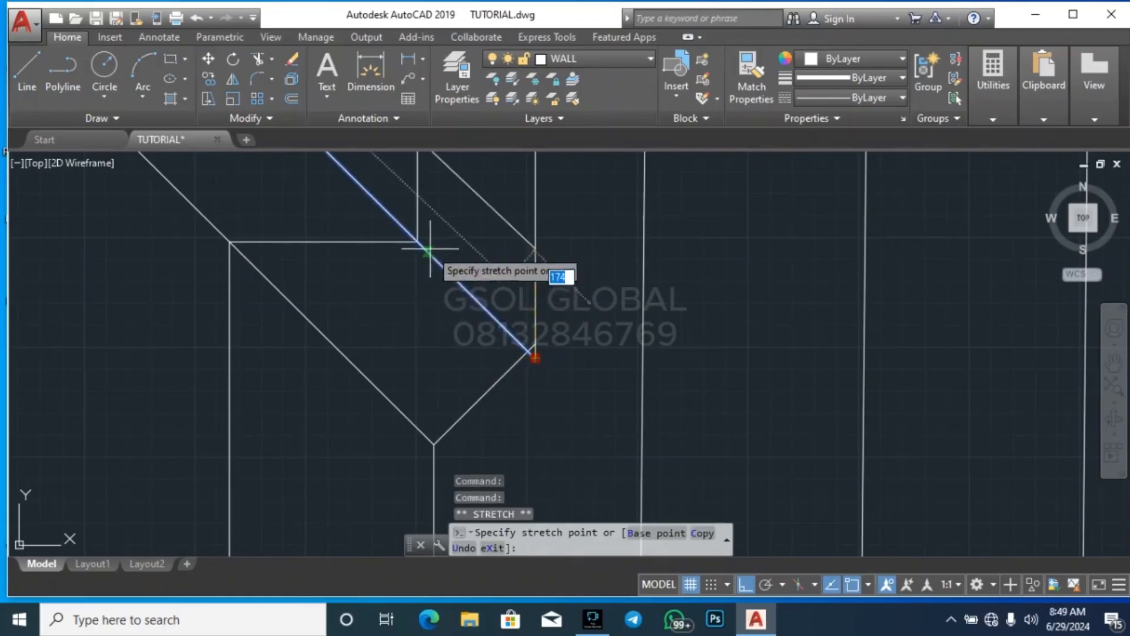
pyautogui.press('Escape')
pyautogui.press('Escape')
pyautogui.press('Escape')
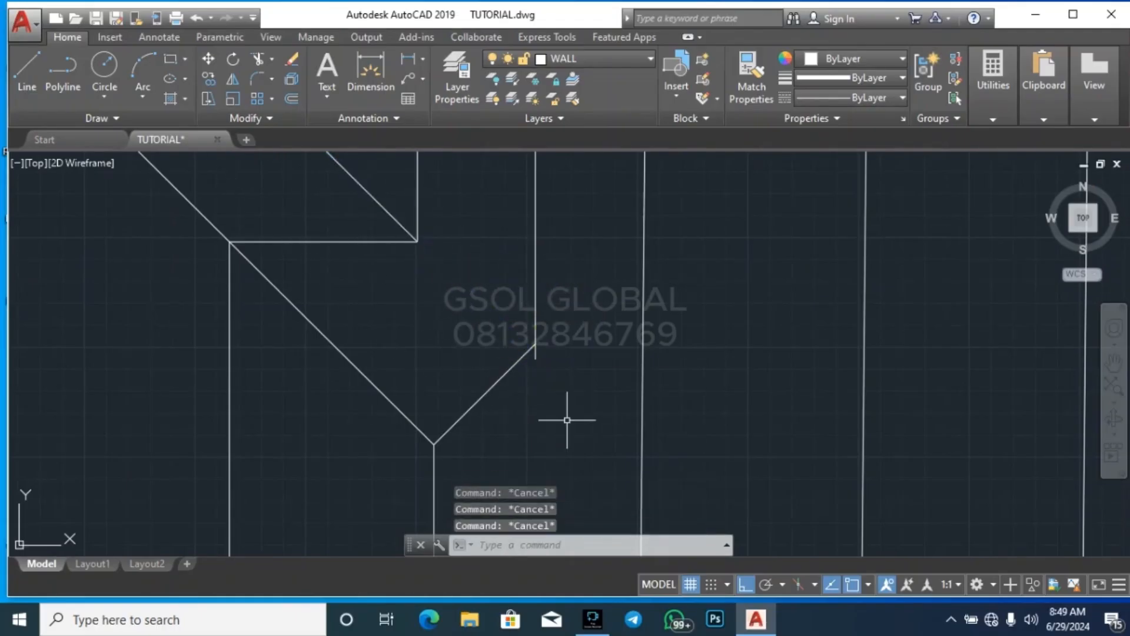
pyautogui.write('tr')
pyautogui.press('space')
pyautogui.scroll(4, 529, 365)
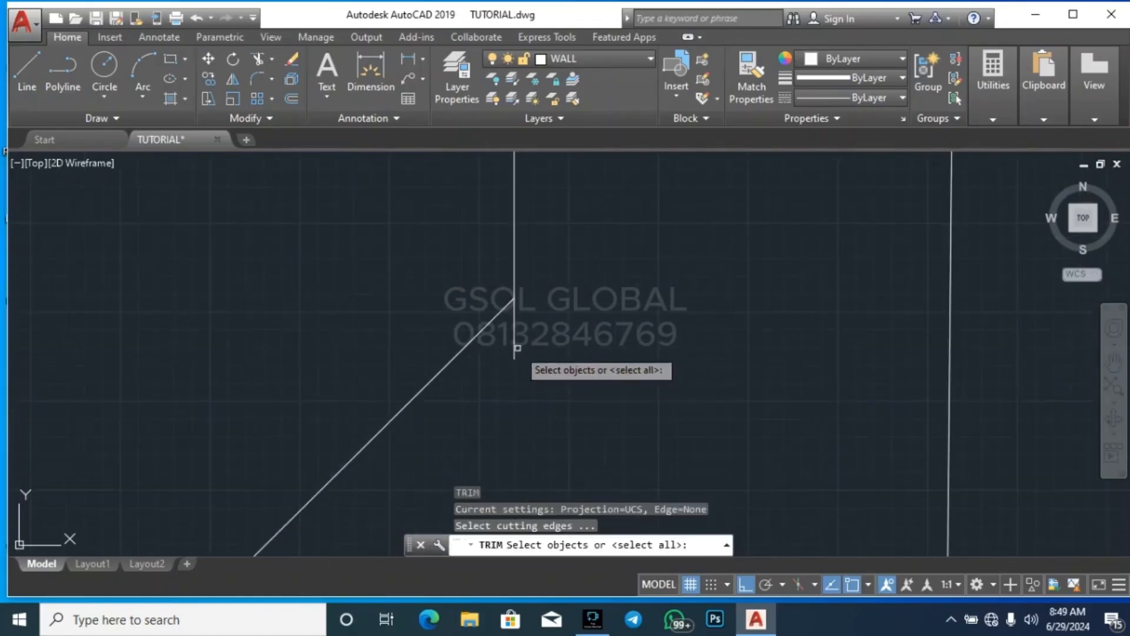
pyautogui.click(518, 348)
pyautogui.press('Escape')
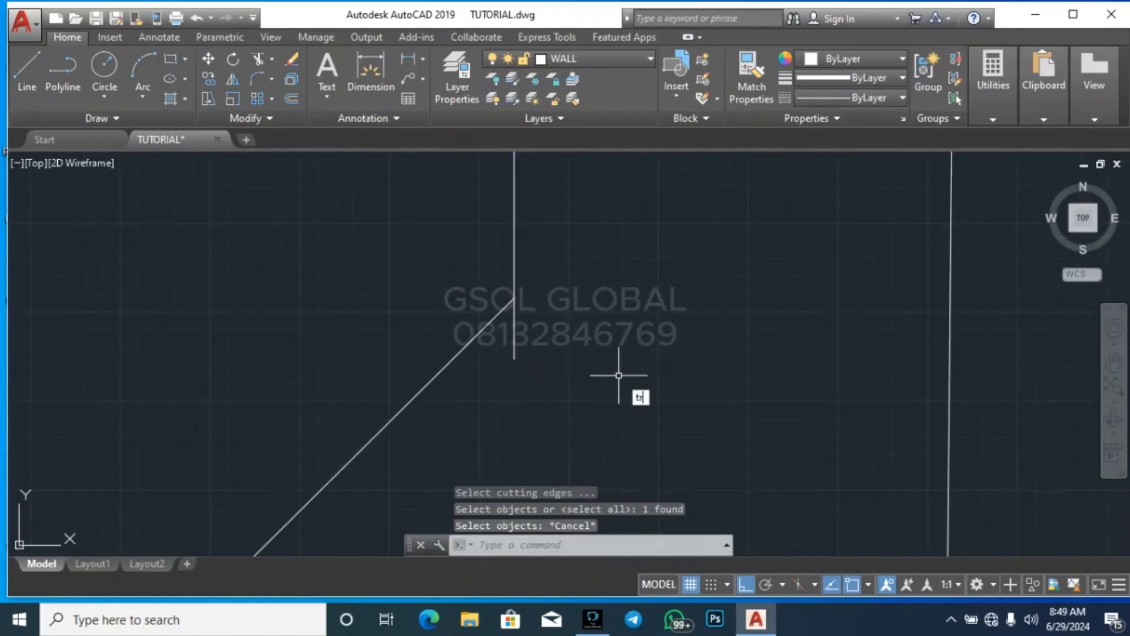
# Trim the upper ridge line's overshoot below its junction with the short connecting diagonal
pyautogui.write('tr')
pyautogui.press('space')
pyautogui.press('space')
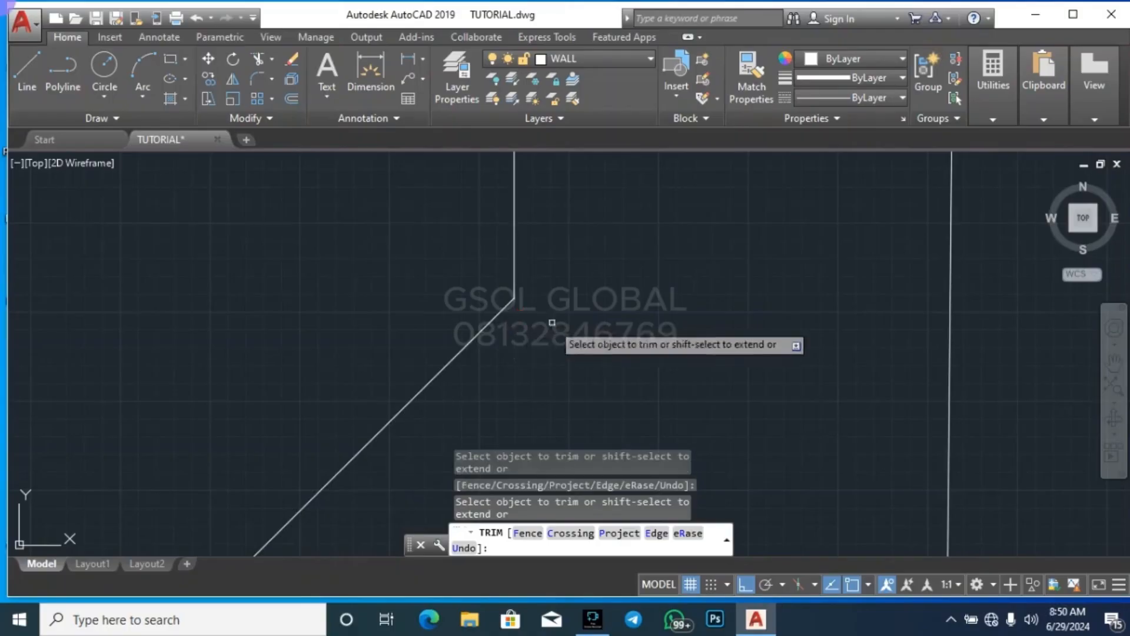
pyautogui.scroll(-3, 639, 353)
pyautogui.press('Escape')
# Extend the upper valley diagonal to the short diagonal that connects the two vertical ridge lines
pyautogui.click(624, 347)
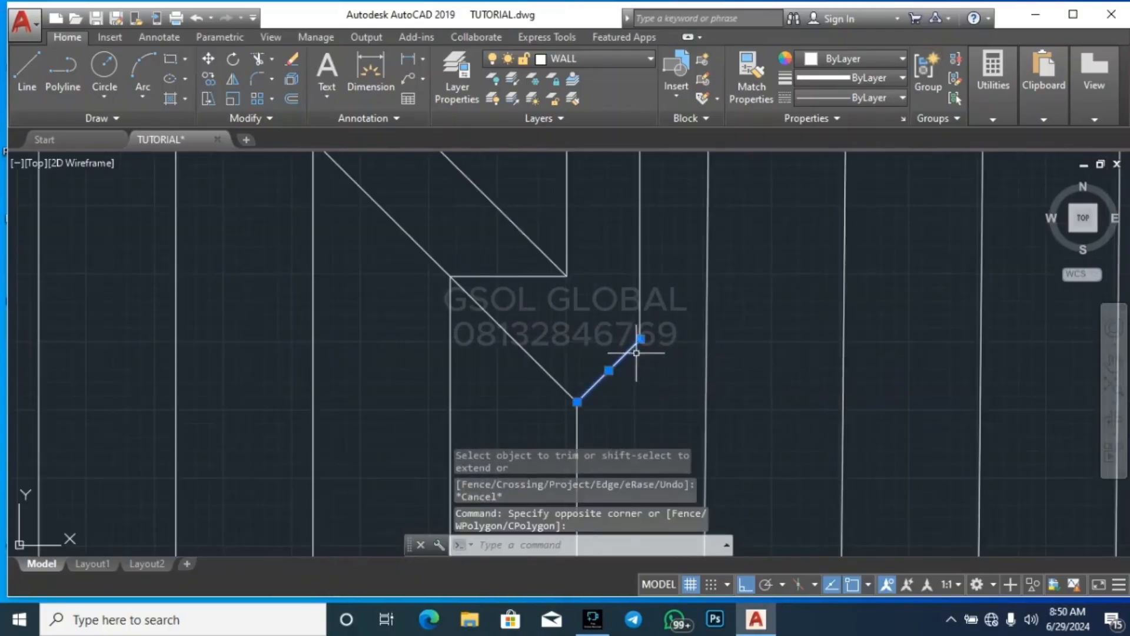
pyautogui.write('ex')
pyautogui.press('space')
pyautogui.press('Escape')
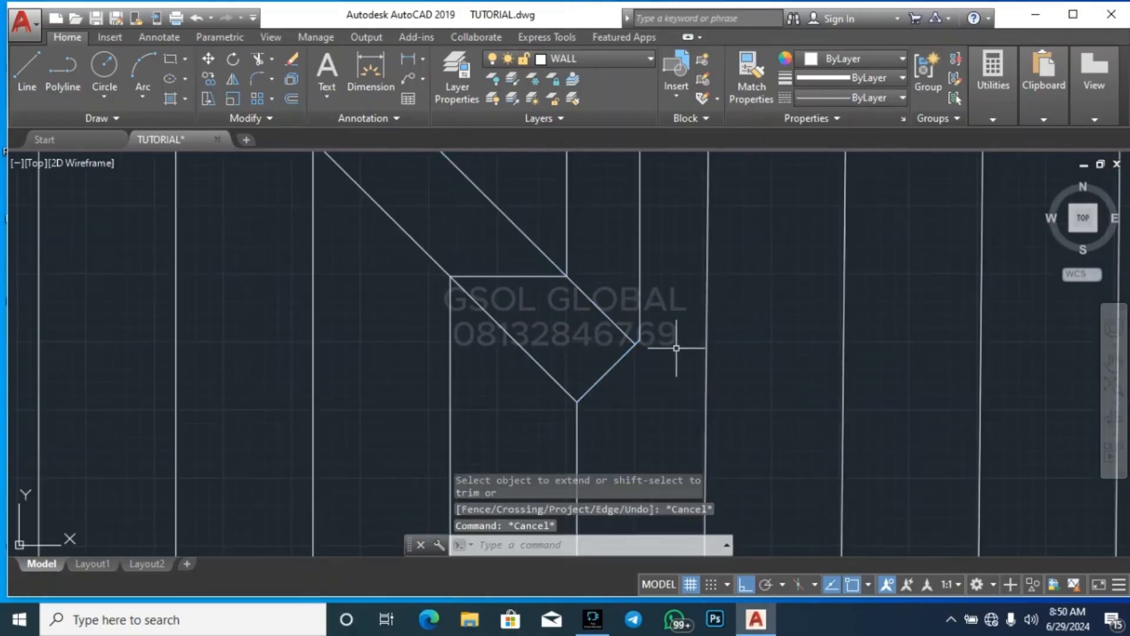
# Erase the nested inner offset outlines that cross the central roof
pyautogui.scroll(-3, 677, 356)
pyautogui.scroll(-2, 753, 400)
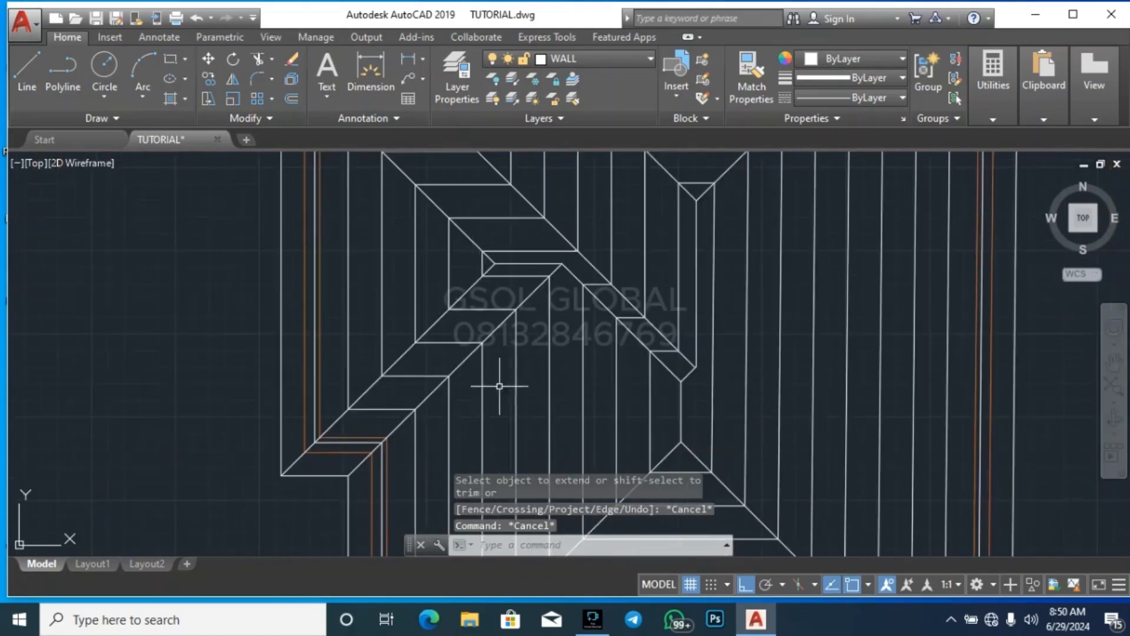
pyautogui.scroll(-2, 502, 386)
pyautogui.scroll(3, 789, 411)
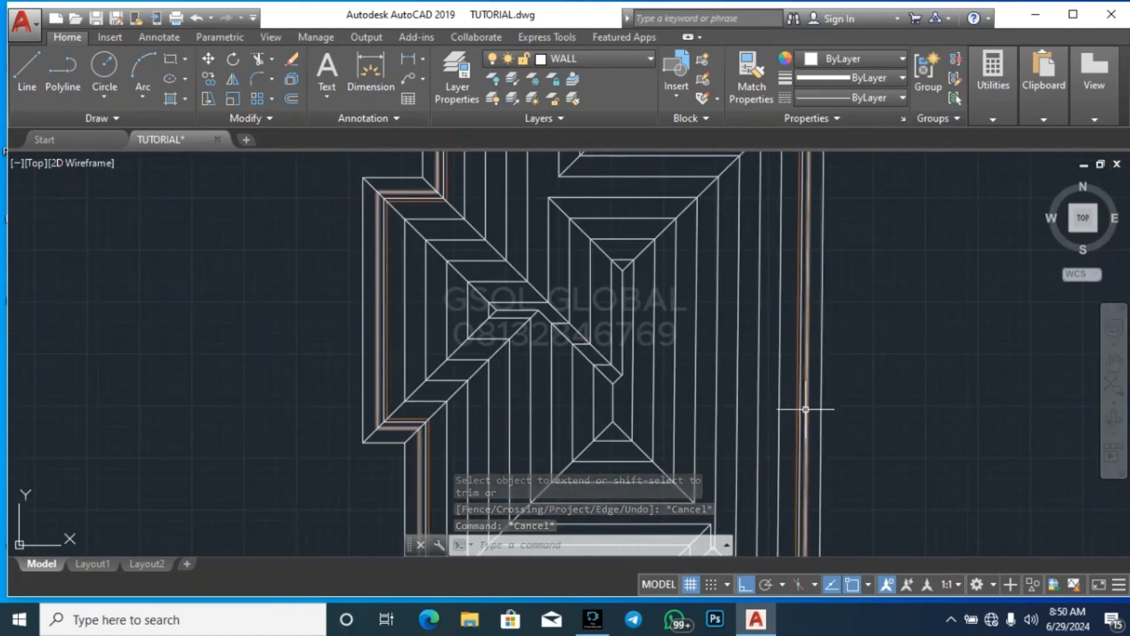
pyautogui.click(769, 398)
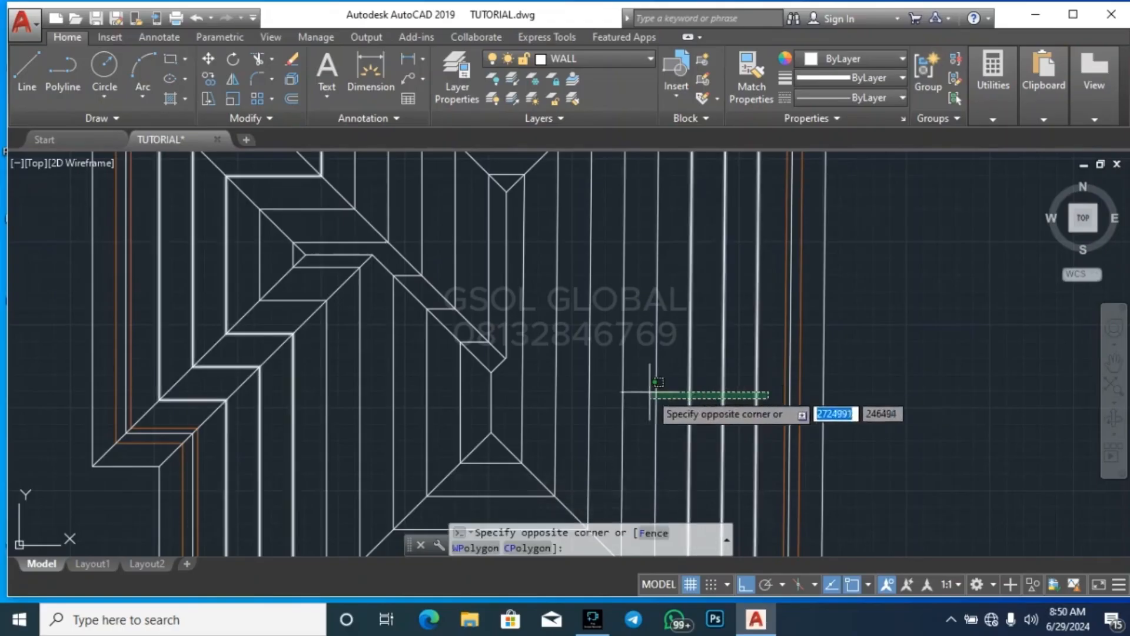
pyautogui.click(518, 397)
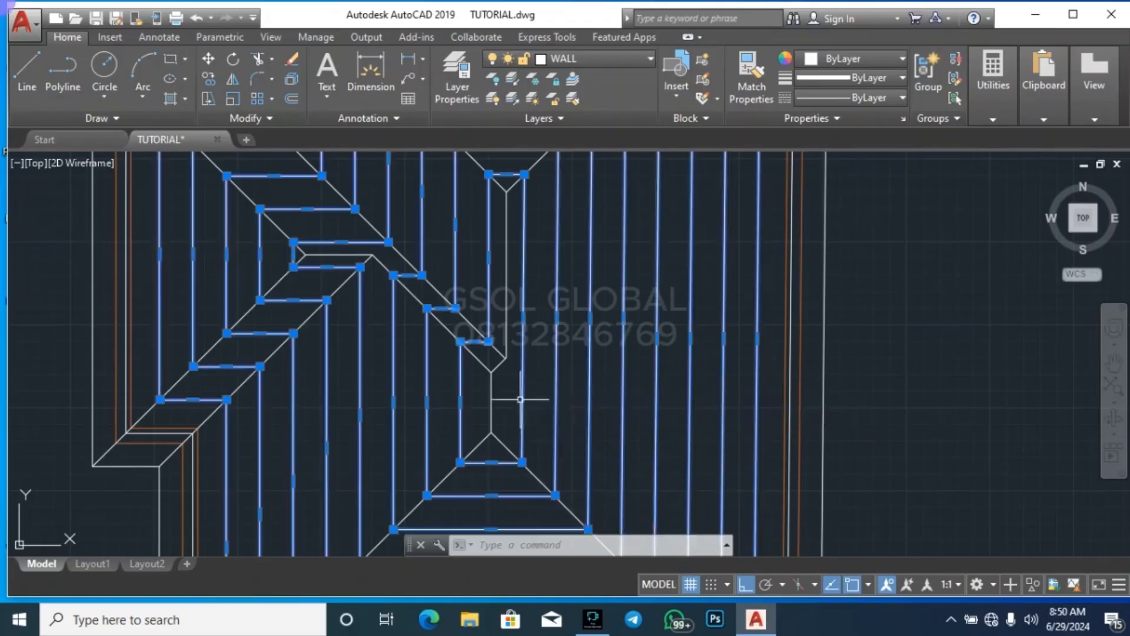
pyautogui.press('Delete')
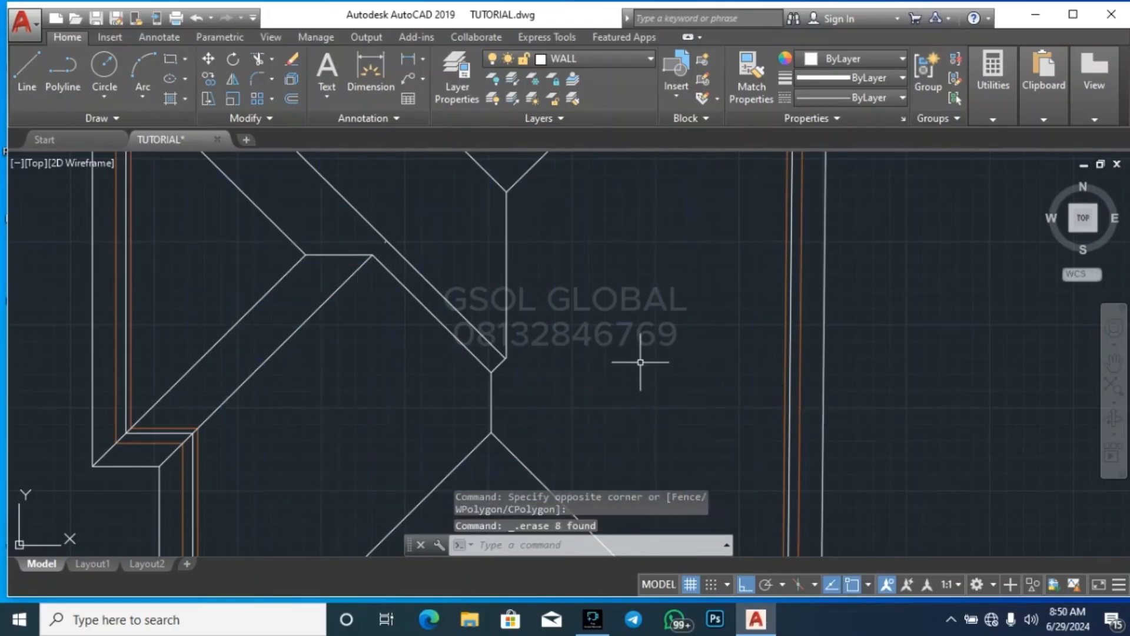
# Erase the remaining white offset outline that runs between the orange wall lines
pyautogui.scroll(-4, 645, 356)
pyautogui.scroll(5, 631, 348)
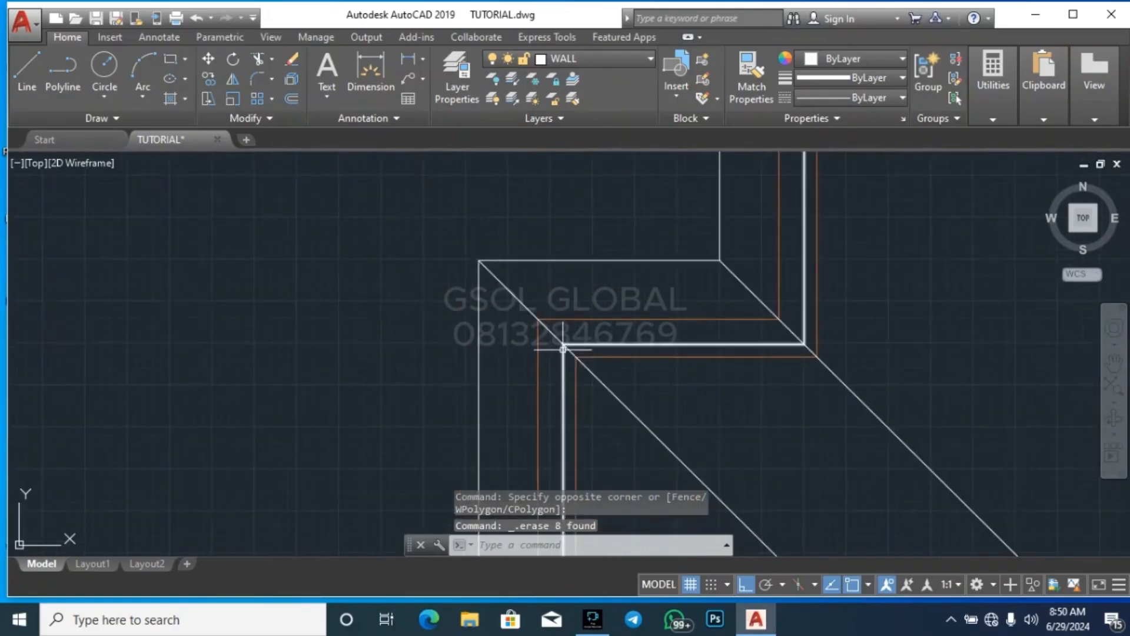
pyautogui.click(679, 345)
pyautogui.press('Delete')
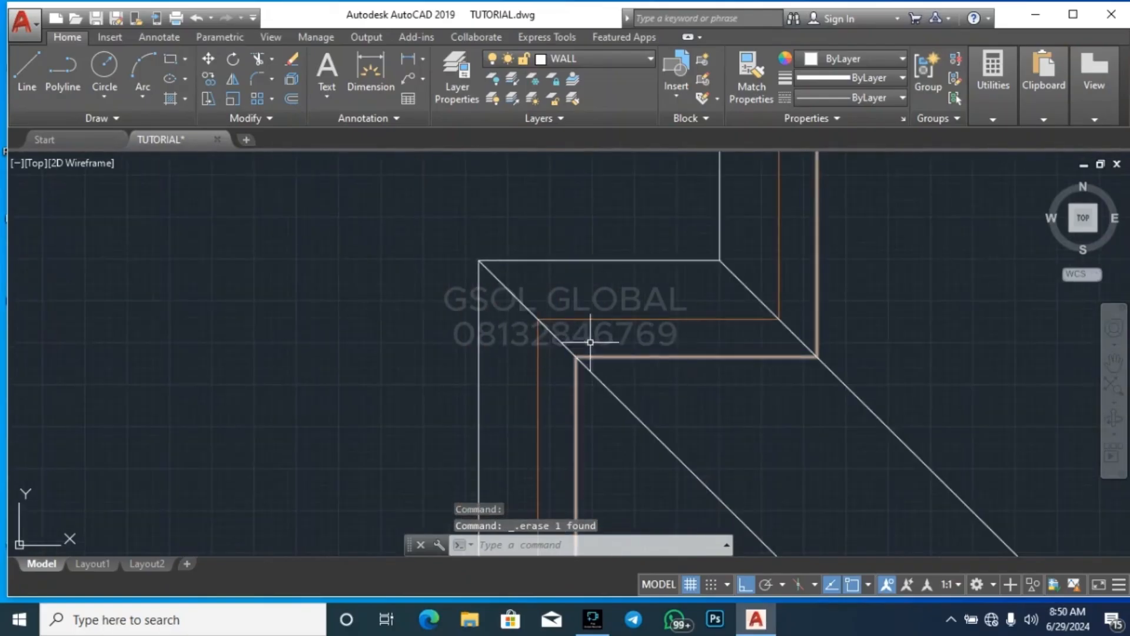
# Try to extend the central roof's lower-right hip diagonal to the valley diagonal above the small lower gable
pyautogui.scroll(-5, 311, 302)
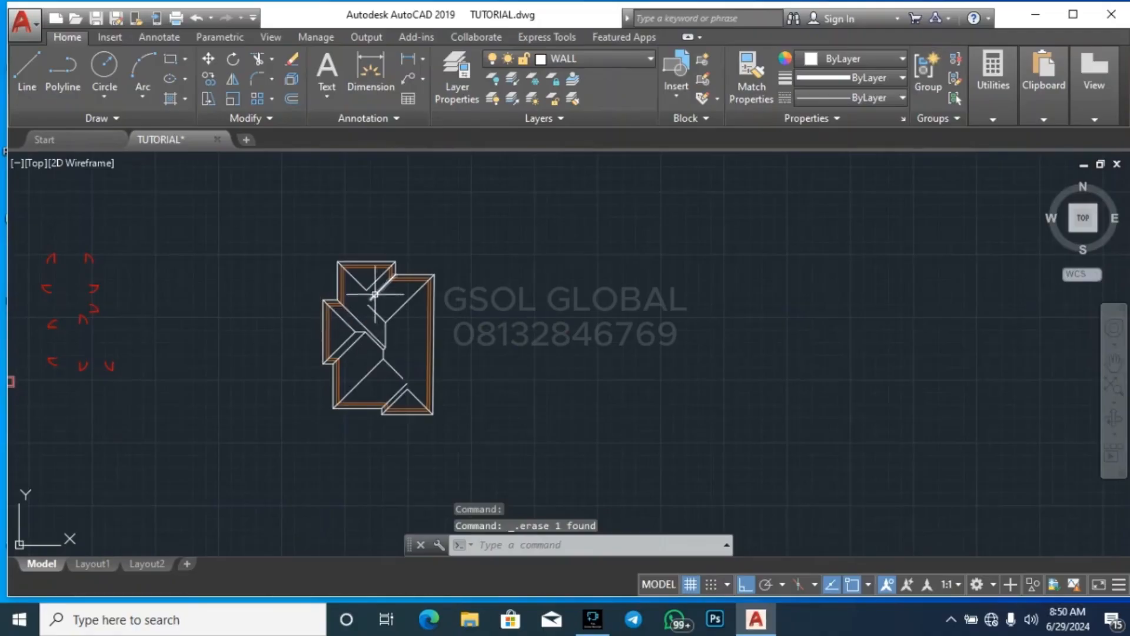
pyautogui.scroll(6, 375, 294)
pyautogui.scroll(-4, 371, 206)
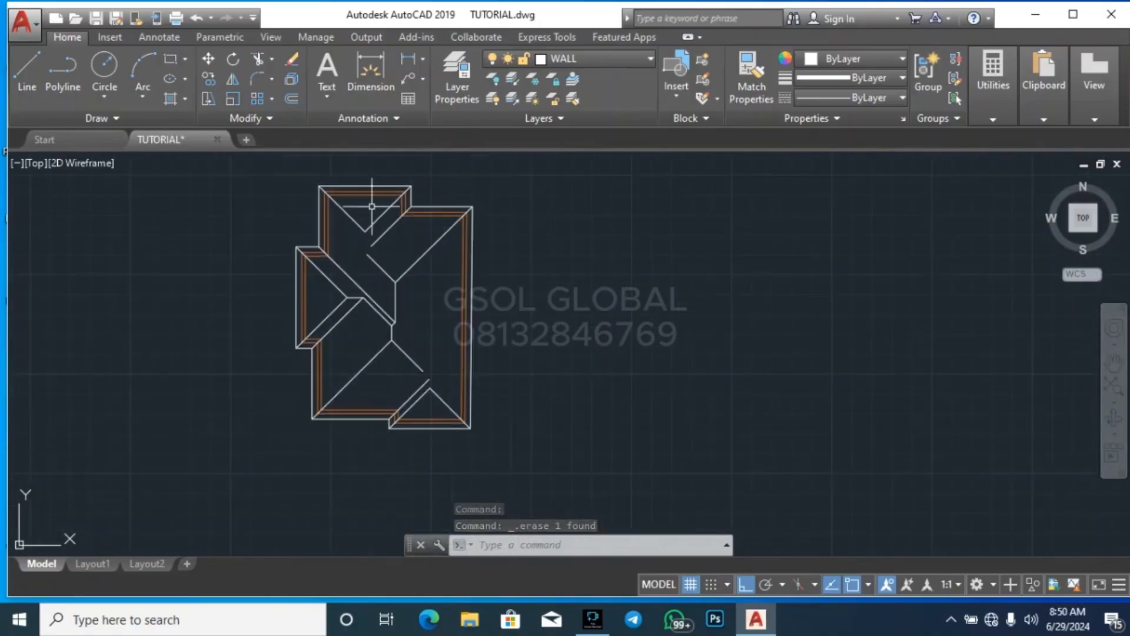
pyautogui.scroll(8, 411, 373)
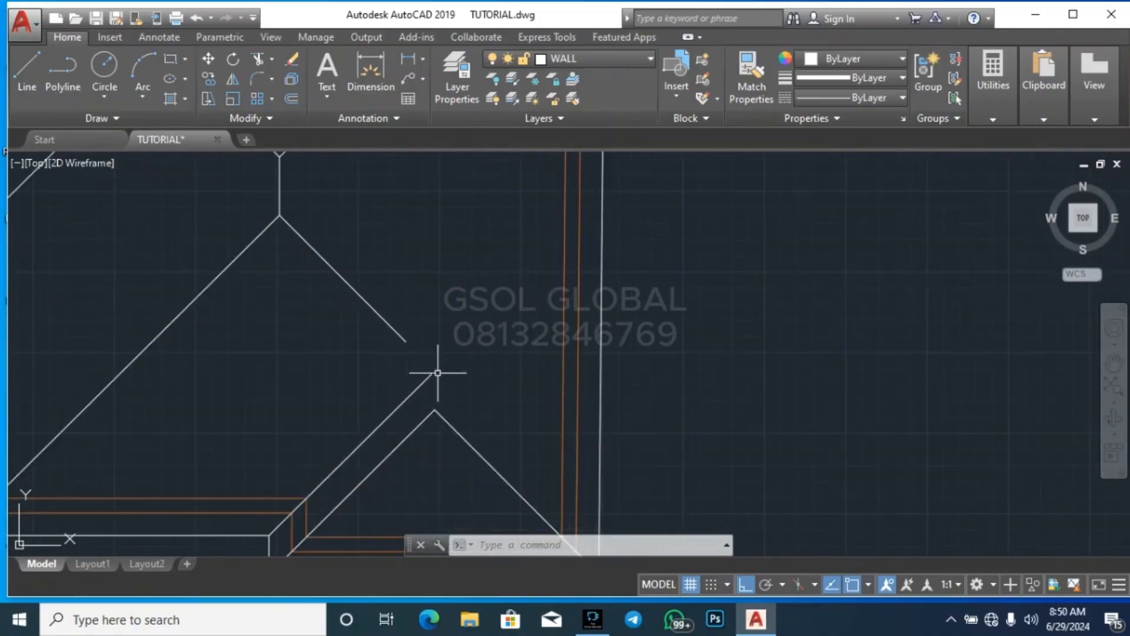
pyautogui.click(426, 432)
pyautogui.click(372, 384)
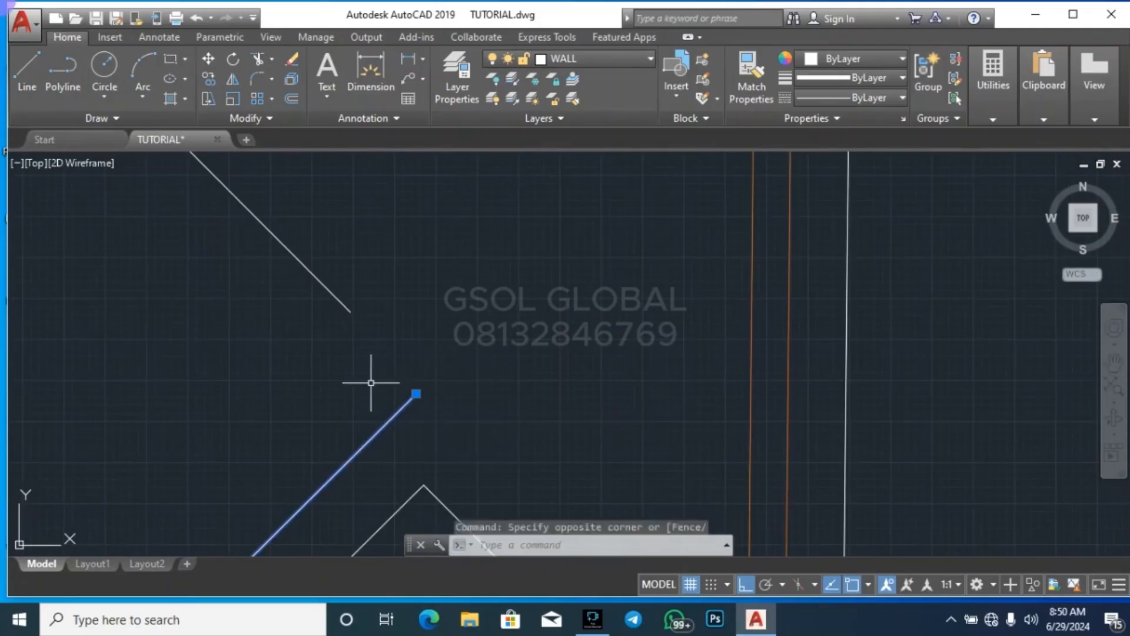
pyautogui.press('Return')
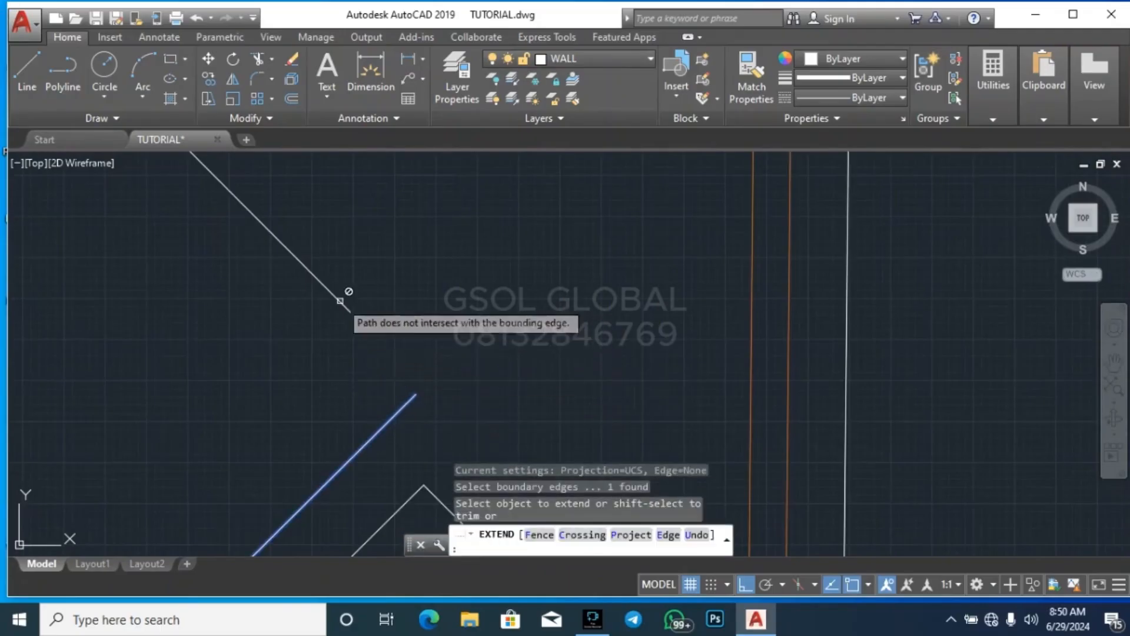
pyautogui.click(340, 301)
pyautogui.press('Escape')
pyautogui.click(396, 383)
pyautogui.click(411, 390)
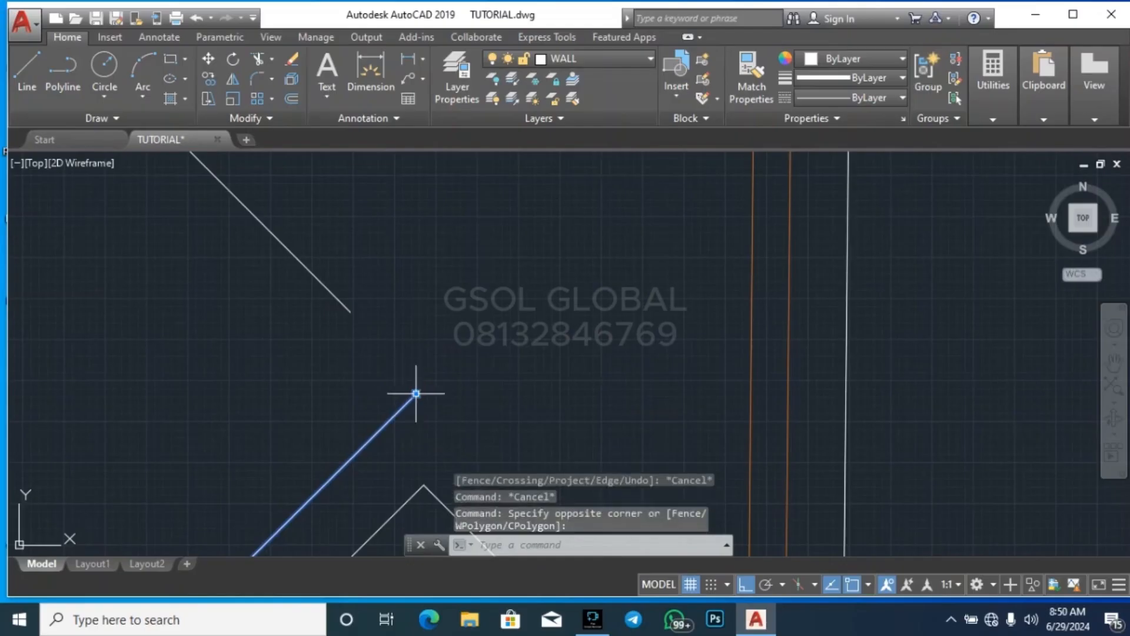
pyautogui.click(414, 392)
pyautogui.press('Escape')
pyautogui.scroll(-5, 596, 400)
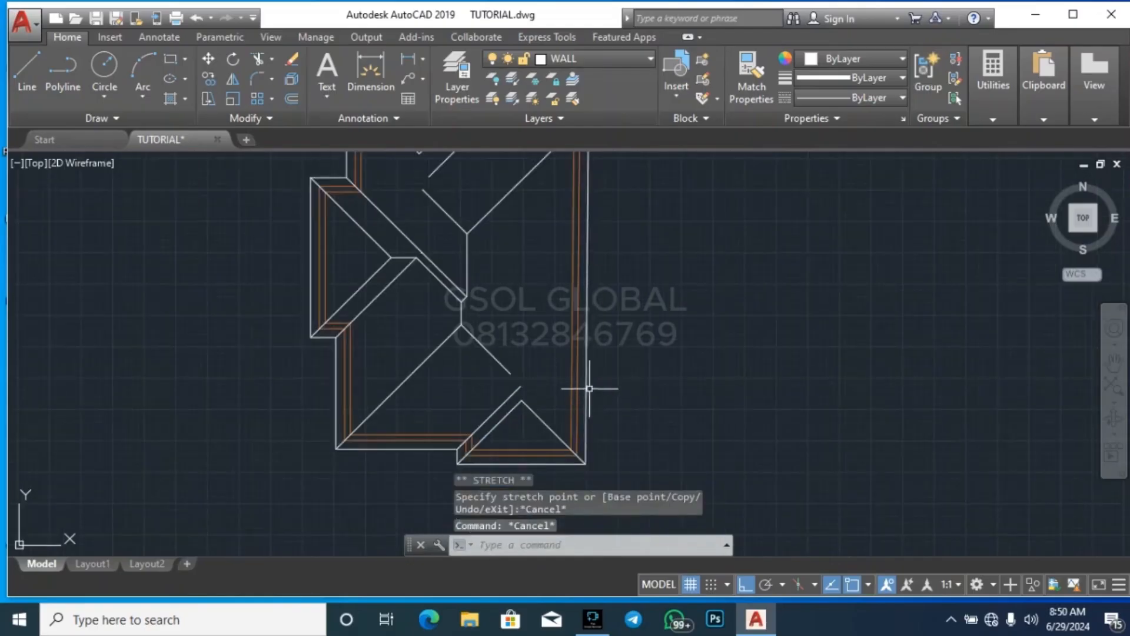
# Undo the last extend attempt and the erasures of the white outline between the wall lines and the nested offset outlines
pyautogui.hotkey('ctrl', 'z')
pyautogui.hotkey('ctrl', 'z')
pyautogui.hotkey('ctrl', 'z')
pyautogui.hotkey('ctrl', 'z')
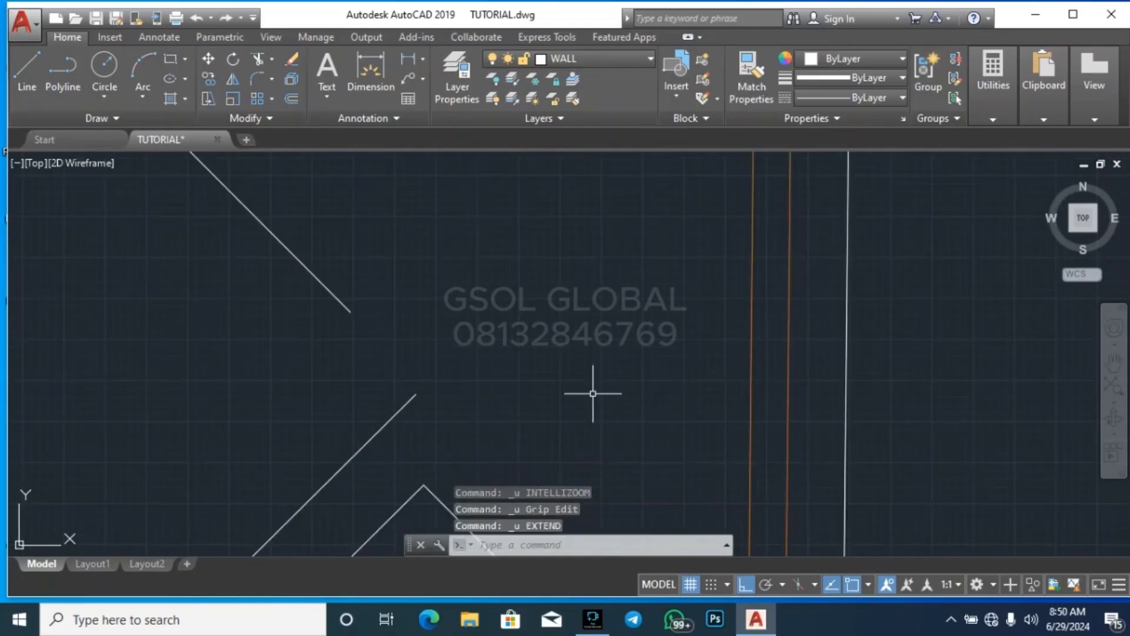
pyautogui.scroll(-3, 474, 312)
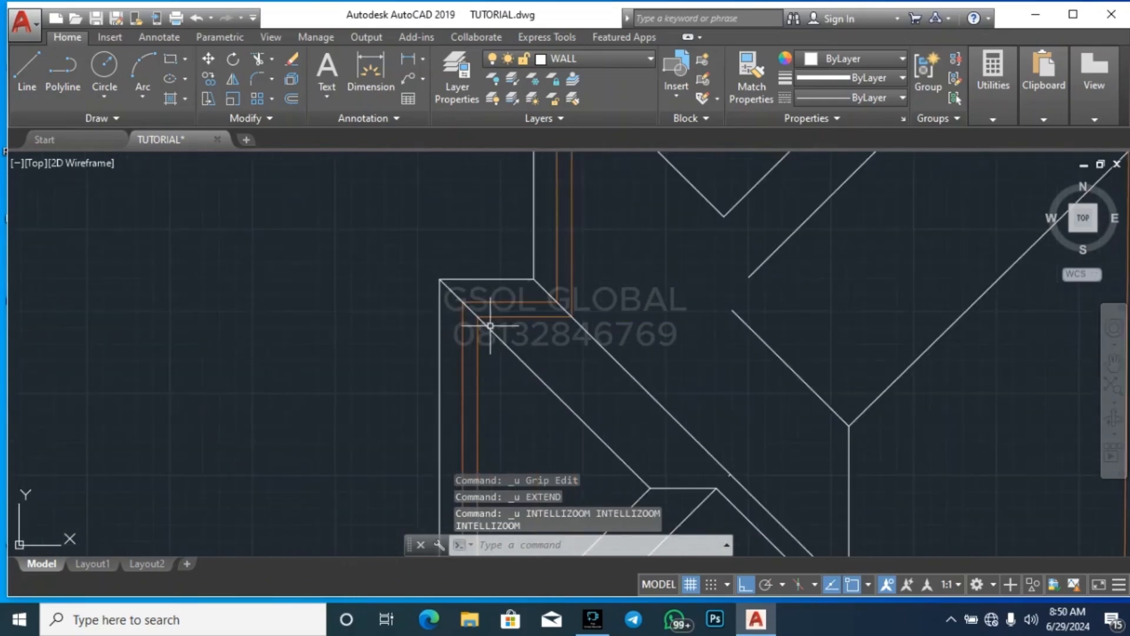
pyautogui.hotkey('ctrl', 'z')
pyautogui.hotkey('ctrl', 'z')
pyautogui.hotkey('ctrl', 'z')
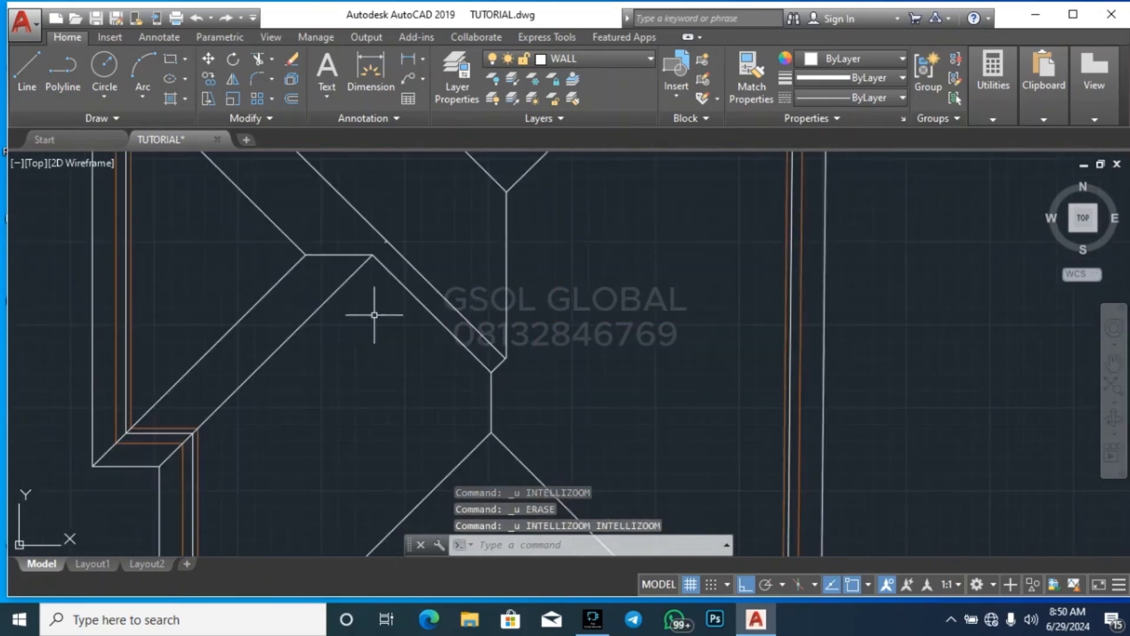
pyautogui.hotkey('ctrl', 'z')
pyautogui.scroll(-5, 529, 402)
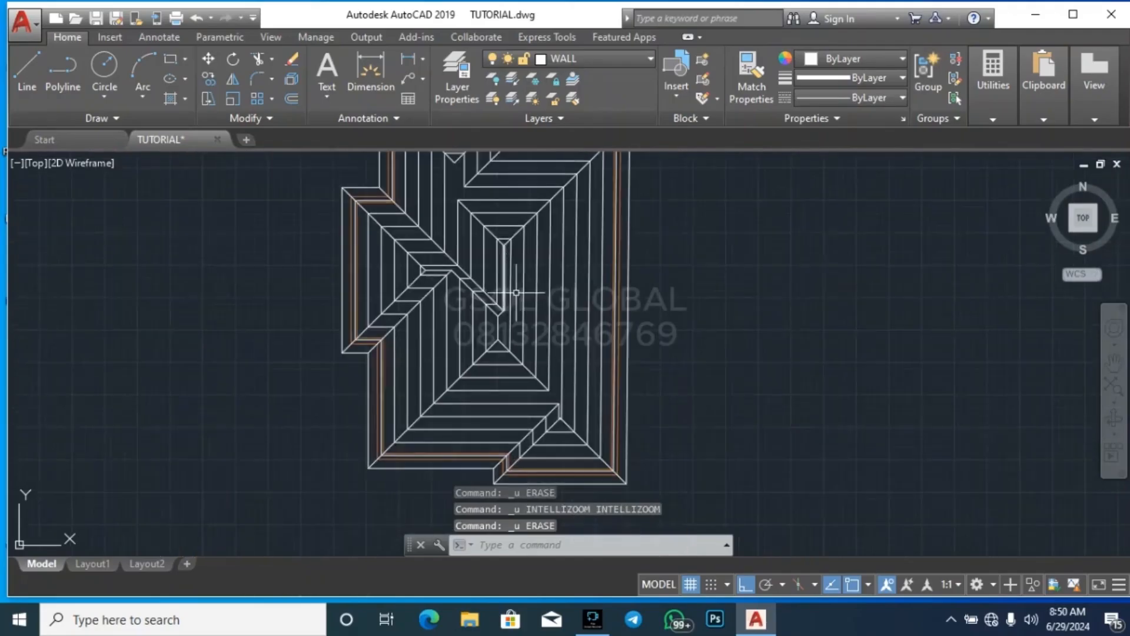
# Extend the central roof's lower-right hip diagonal and the adjacent valley diagonal to the offset outline above the small lower gable
pyautogui.scroll(7, 565, 374)
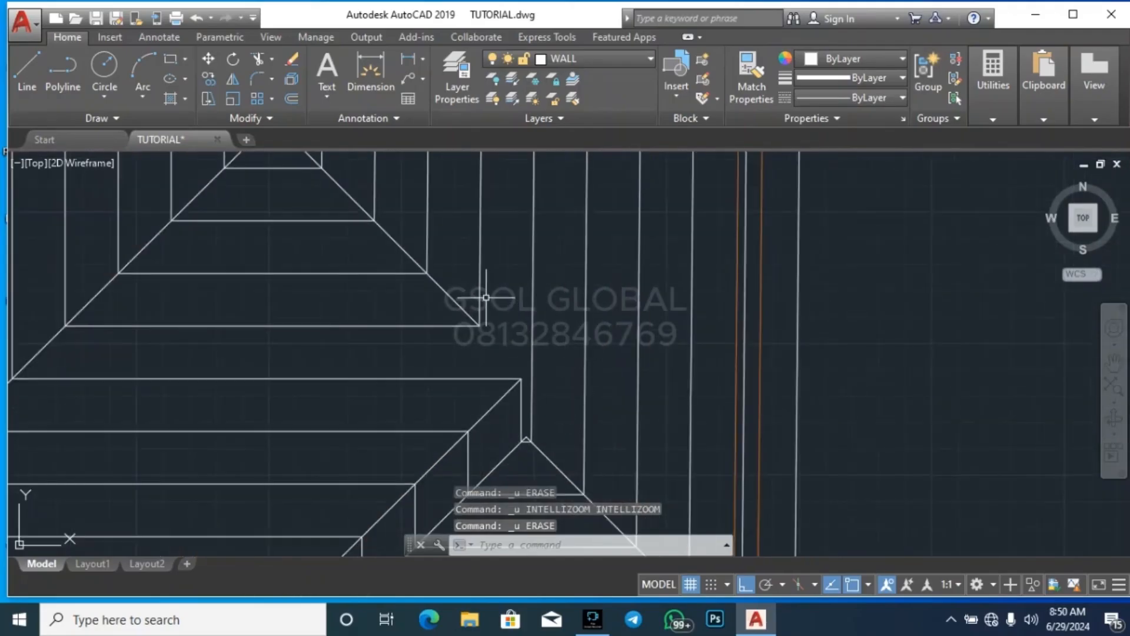
pyautogui.scroll(-3, 485, 297)
pyautogui.scroll(3, 486, 298)
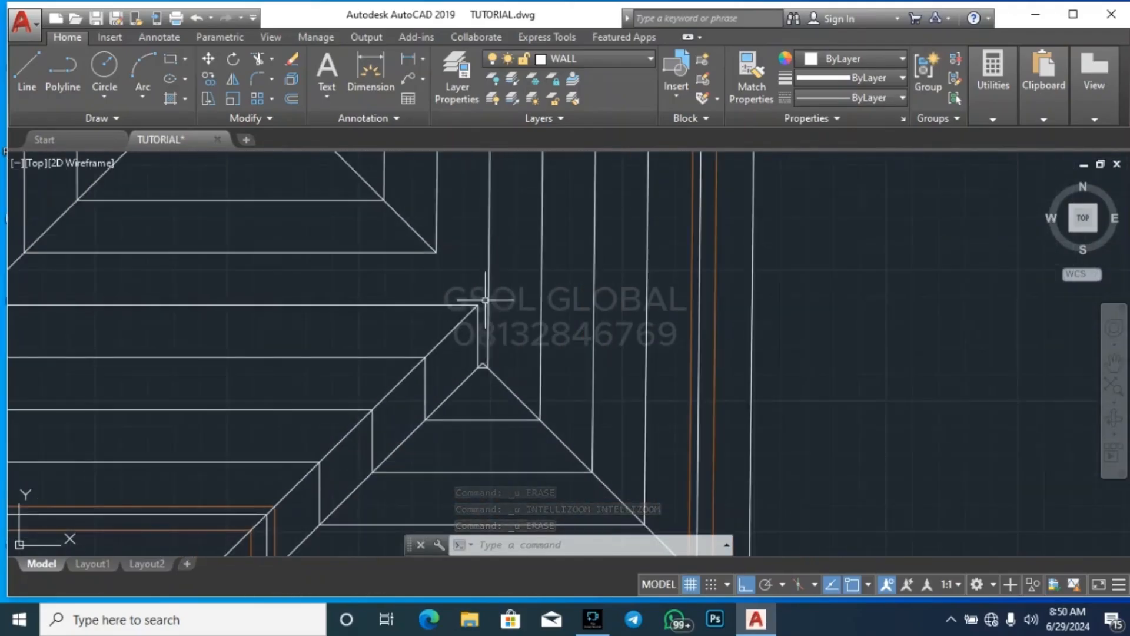
pyautogui.click(486, 299)
pyautogui.click(483, 261)
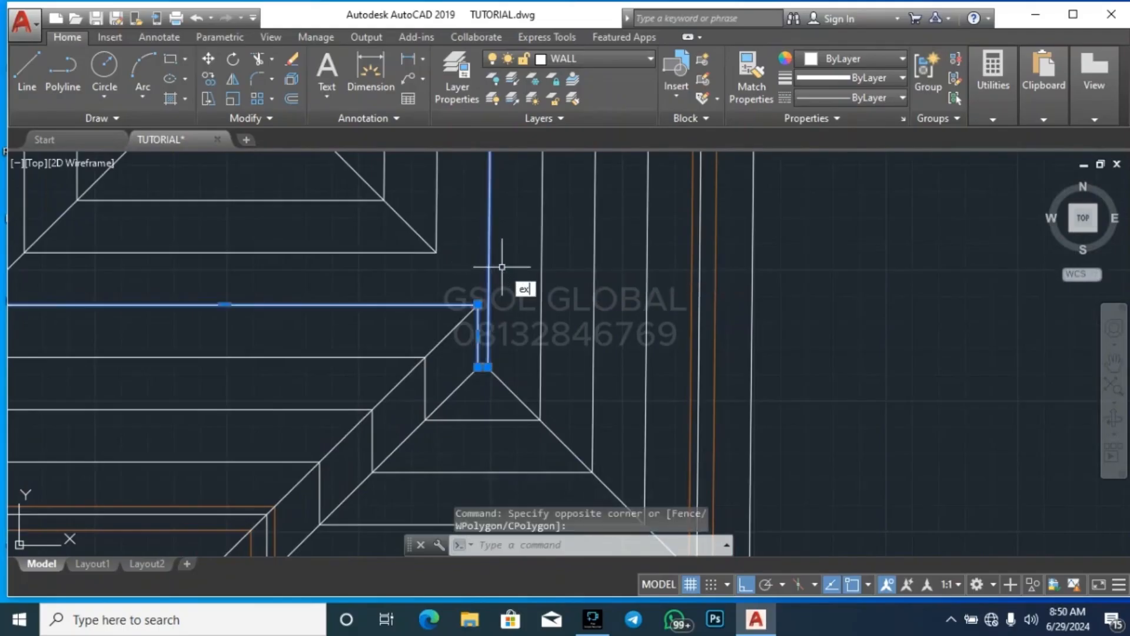
pyautogui.press('Return')
pyautogui.click(462, 319)
pyautogui.click(425, 241)
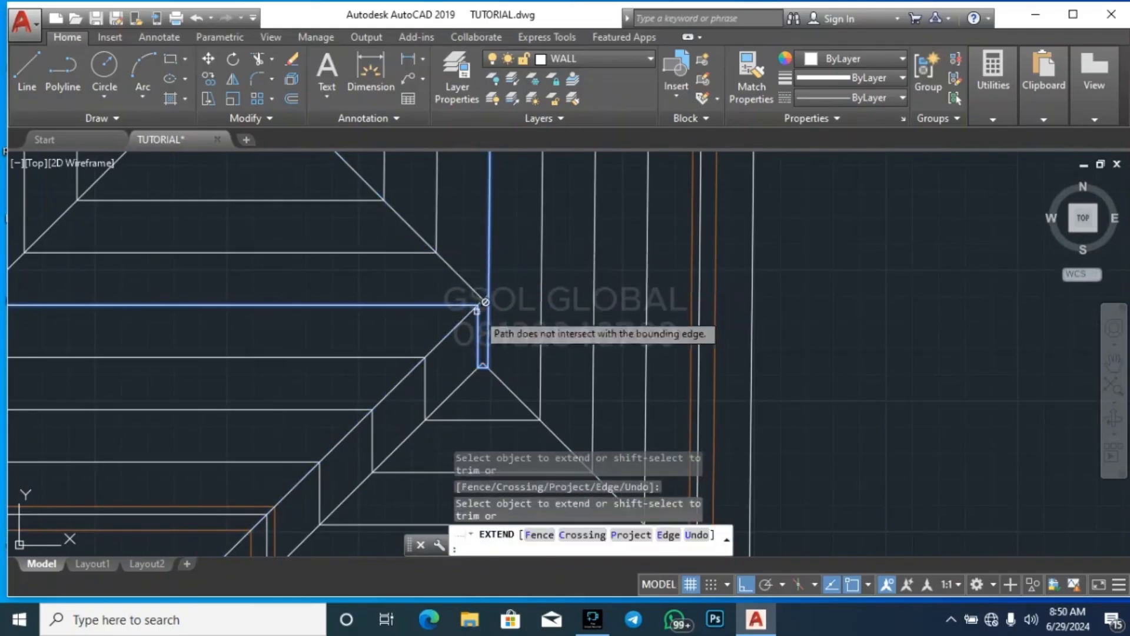
pyautogui.press('Escape')
pyautogui.press('Escape')
# Trim the overshooting ends of the hip and valley diagonals where they cross above the small lower gable
pyautogui.scroll(2, 484, 304)
pyautogui.press('Escape')
pyautogui.write('tr')
pyautogui.press('Return')
pyautogui.press('Return')
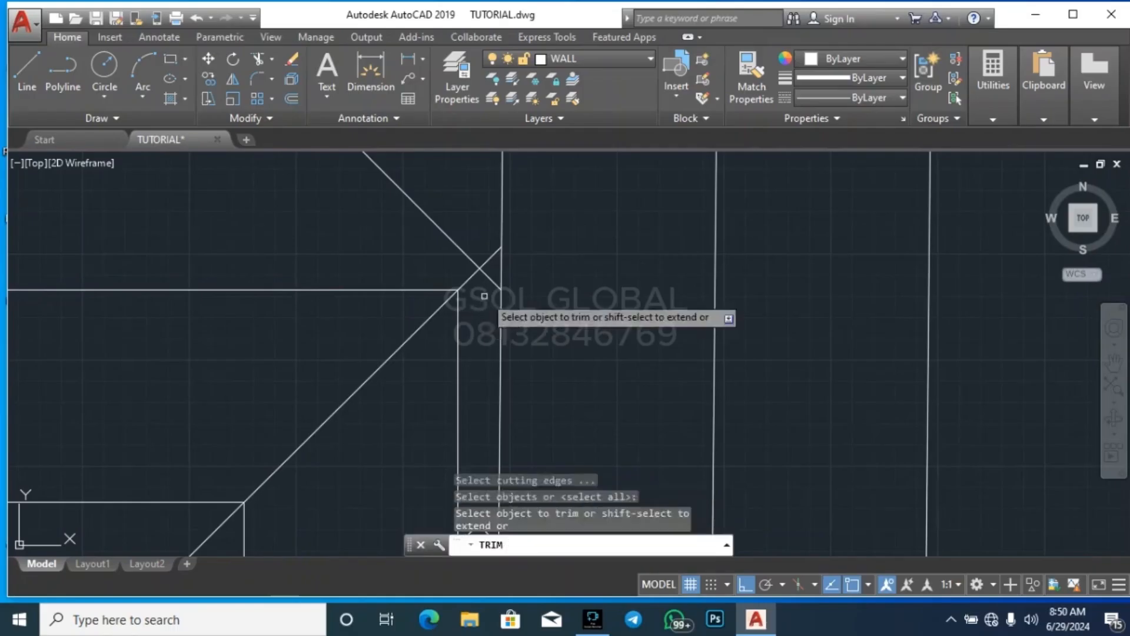
pyautogui.press('Escape')
pyautogui.scroll(-1, 516, 255)
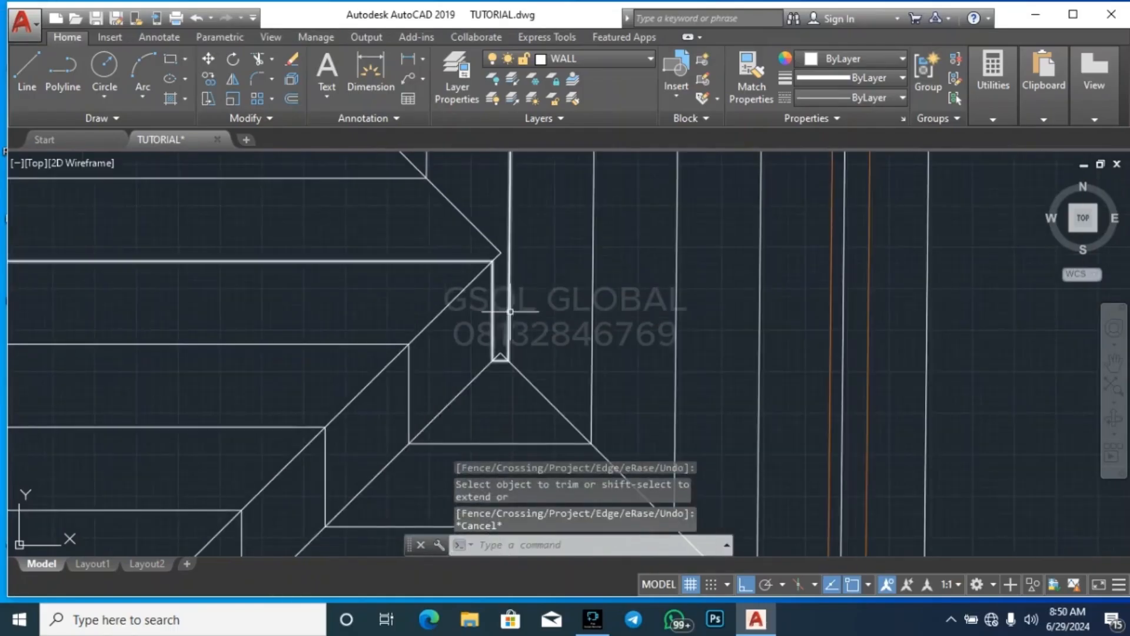
# Extend the upper valley diagonal and the central roof's upper-left hip diagonal to the vertical offset line below the upper gable
pyautogui.scroll(-4, 471, 392)
pyautogui.scroll(-1, 579, 372)
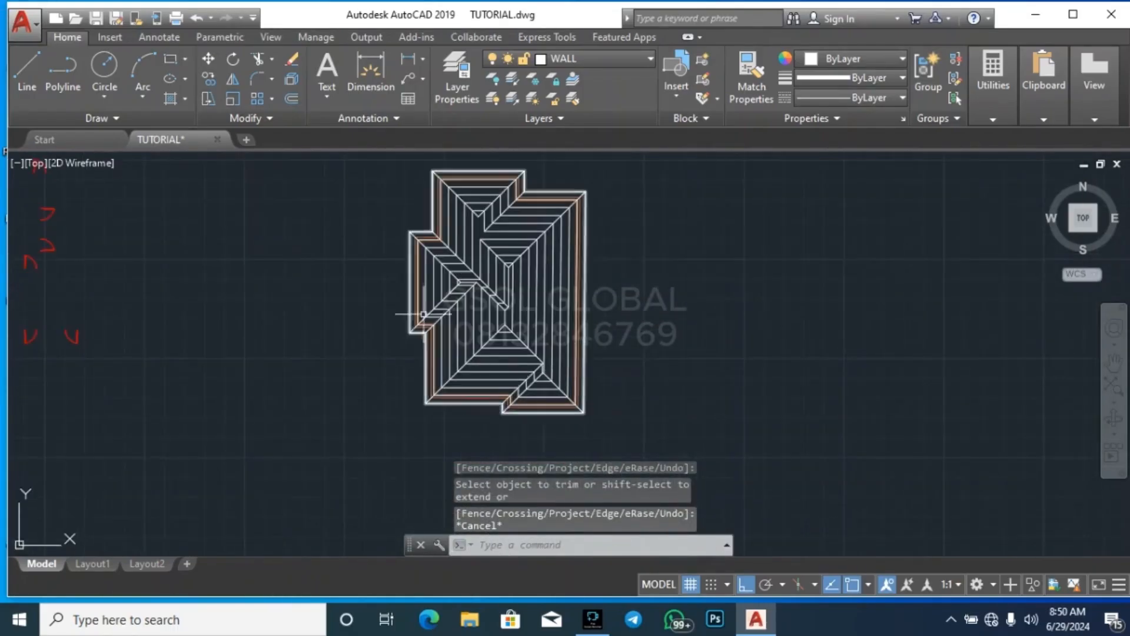
pyautogui.scroll(5, 557, 371)
pyautogui.scroll(2, 526, 310)
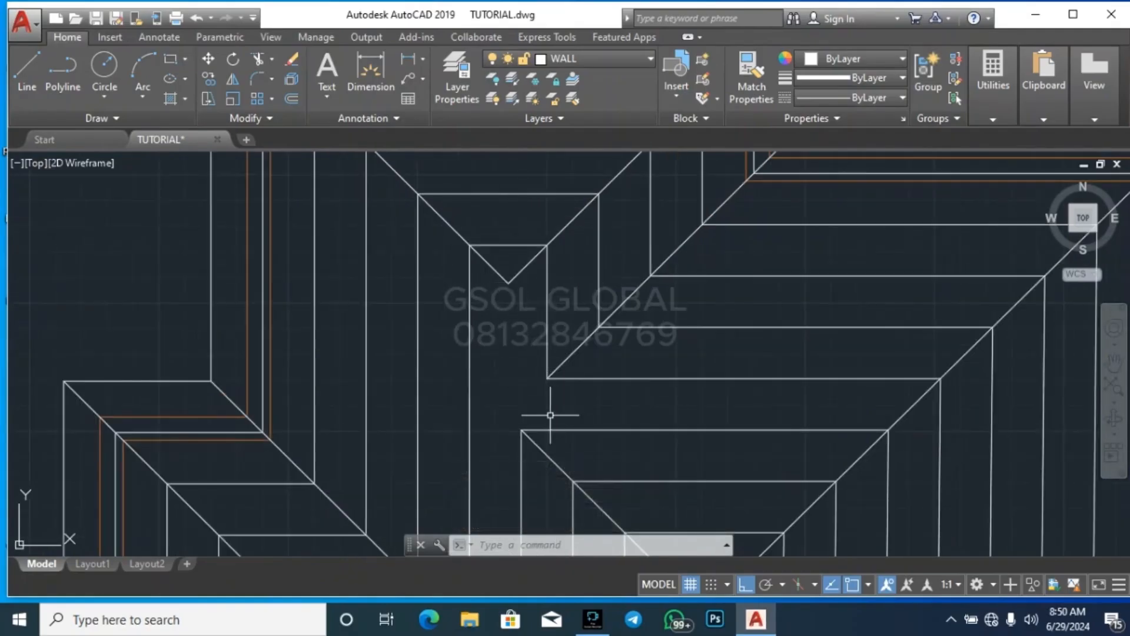
pyautogui.click(550, 415)
pyautogui.click(459, 381)
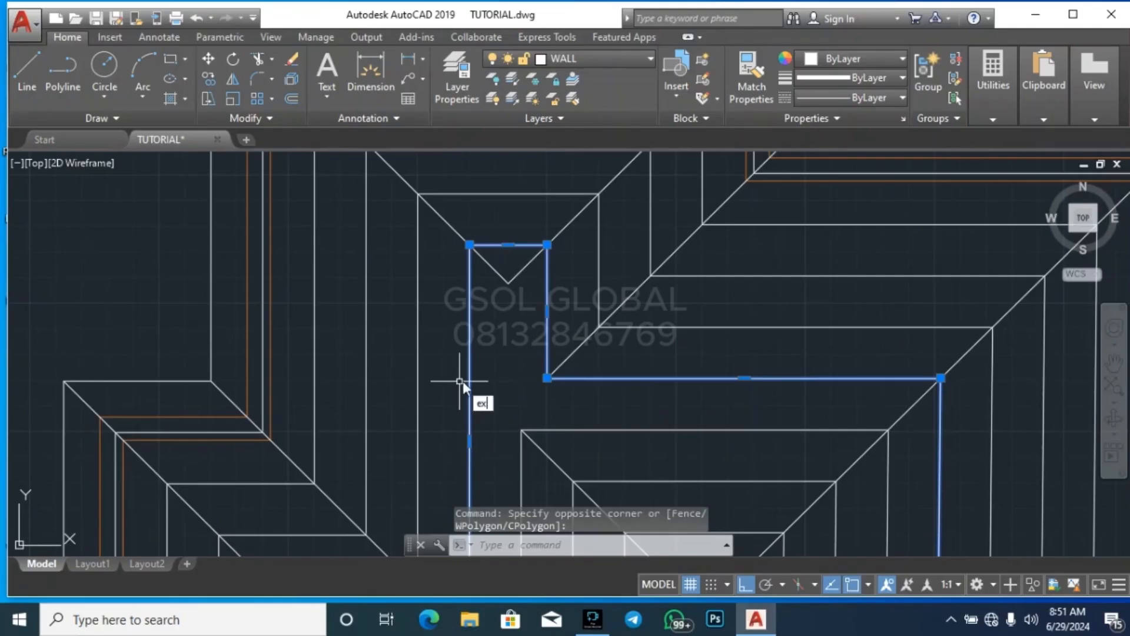
pyautogui.press('Return')
pyautogui.click(562, 361)
pyautogui.click(532, 443)
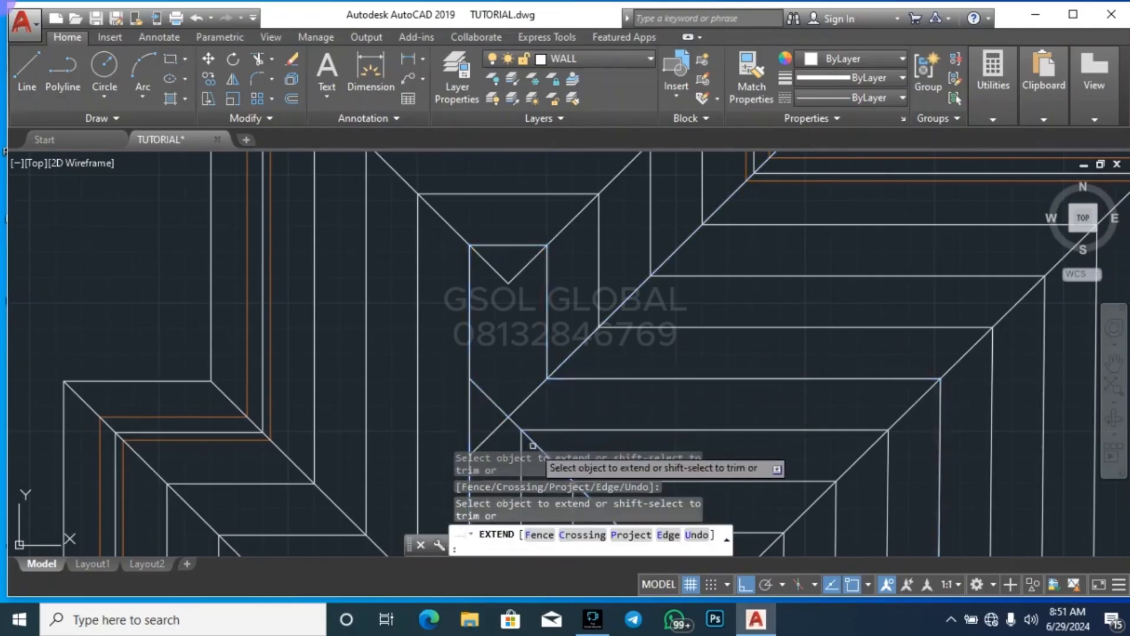
pyautogui.press('Escape')
pyautogui.press('Escape')
# Trim the overshooting ends of the two diagonals past their crossing below the upper gable
pyautogui.scroll(-4, 513, 280)
pyautogui.scroll(6, 514, 376)
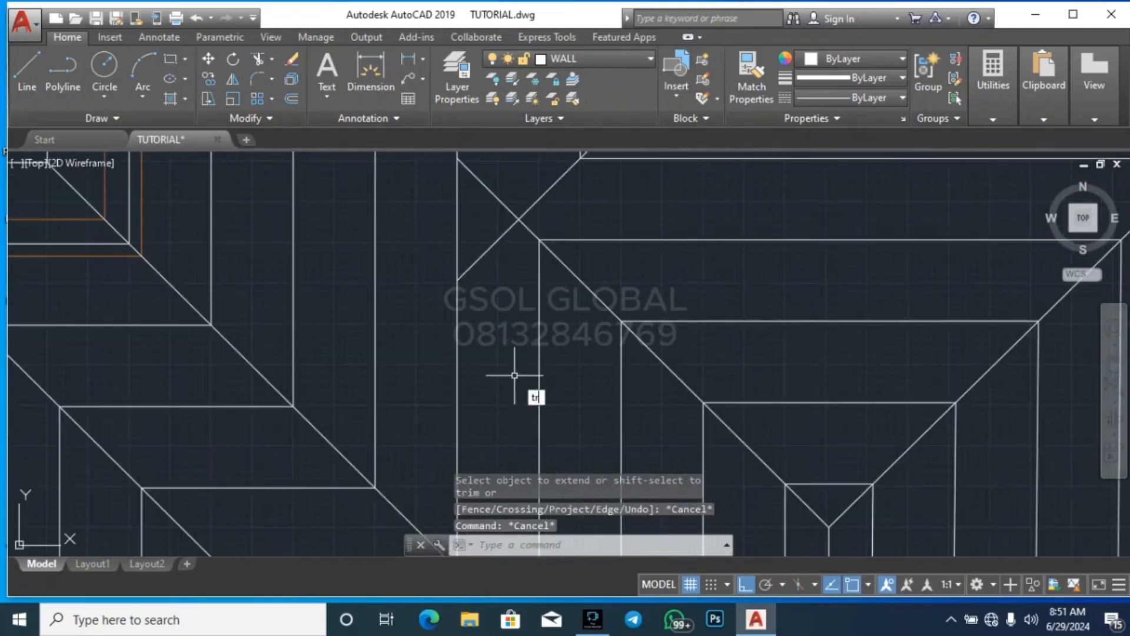
pyautogui.press('Return')
pyautogui.press('Return')
pyautogui.scroll(-2, 510, 344)
pyautogui.scroll(2, 486, 280)
pyautogui.click(501, 290)
pyautogui.click(490, 263)
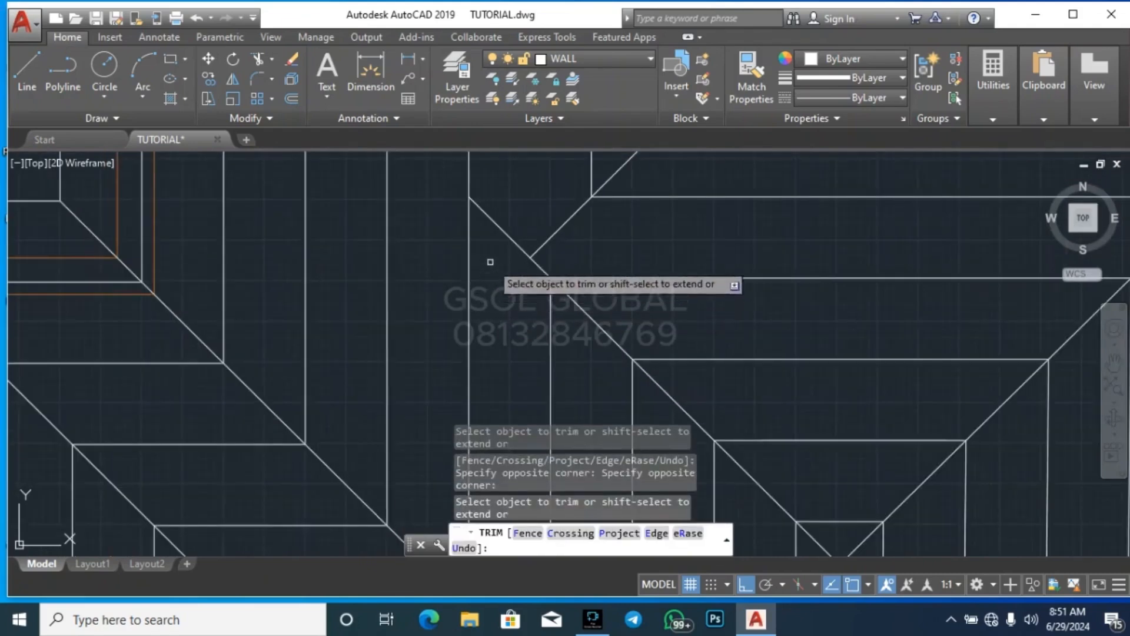
pyautogui.click(503, 230)
pyautogui.scroll(-4, 492, 370)
pyautogui.scroll(2, 498, 285)
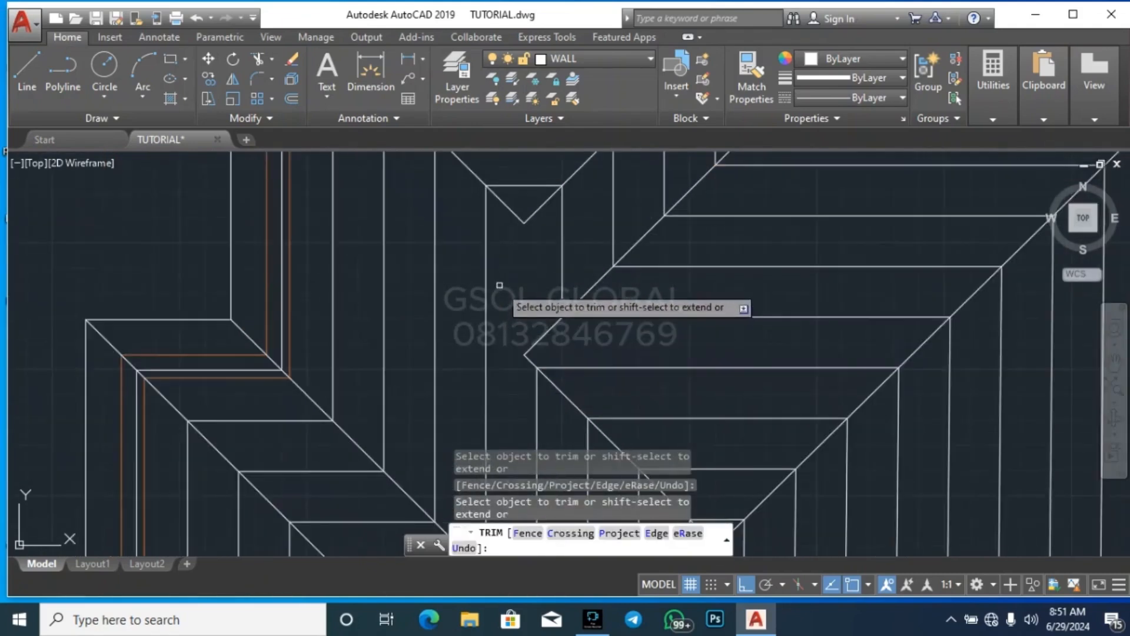
pyautogui.press('Escape')
pyautogui.press('Escape')
# Erase the outer nested offset outlines and the white outline running between the orange wall lines
pyautogui.click(502, 271)
pyautogui.click(318, 279)
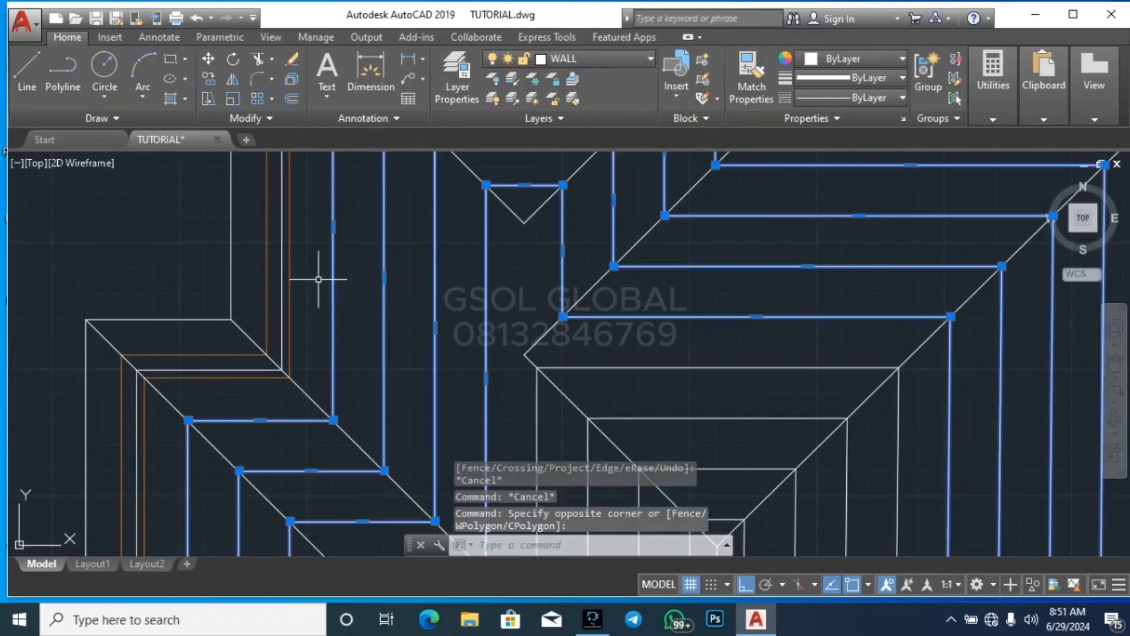
pyautogui.press('Delete')
pyautogui.click(292, 286)
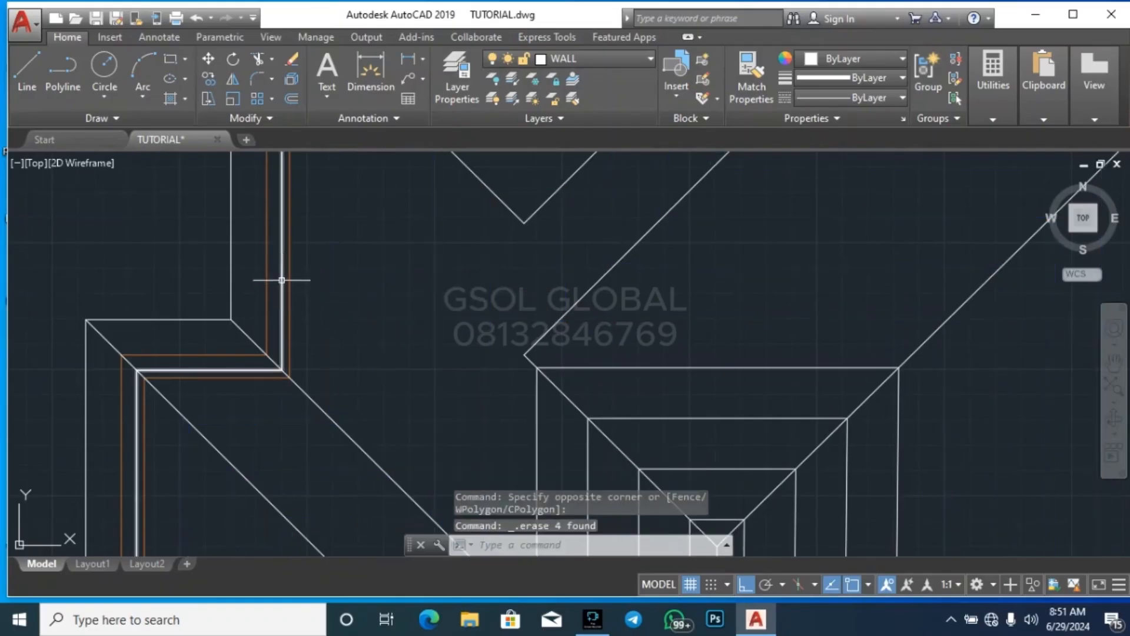
pyautogui.press('Delete')
# Erase the remaining nested offset outlines around the central ridge
pyautogui.scroll(-6, 400, 230)
pyautogui.scroll(2, 431, 322)
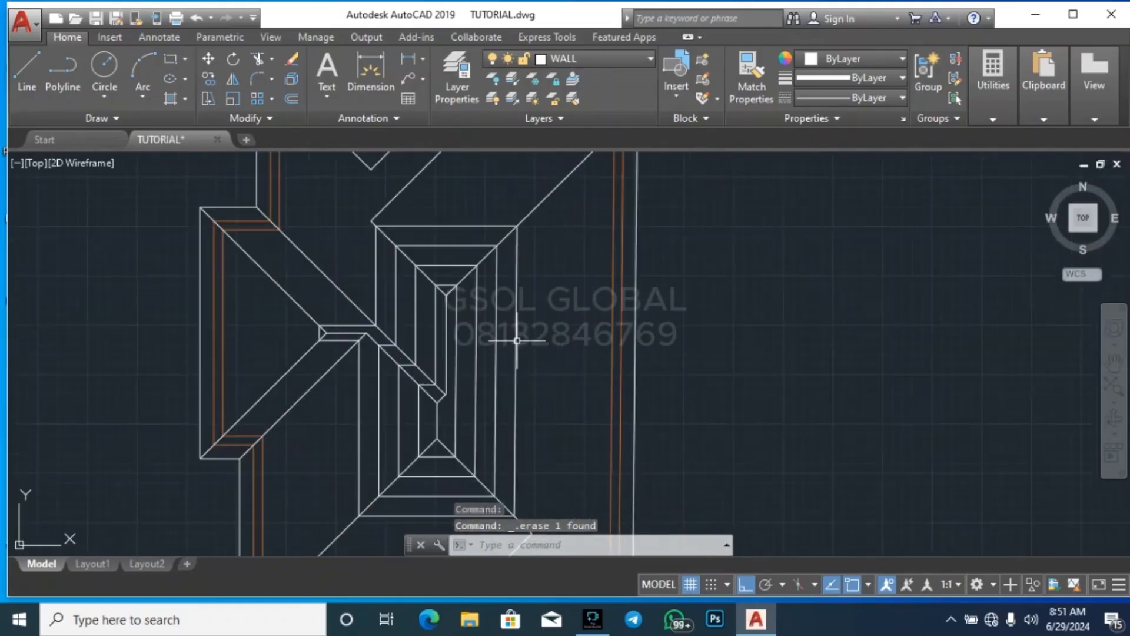
pyautogui.click(512, 368)
pyautogui.click(454, 355)
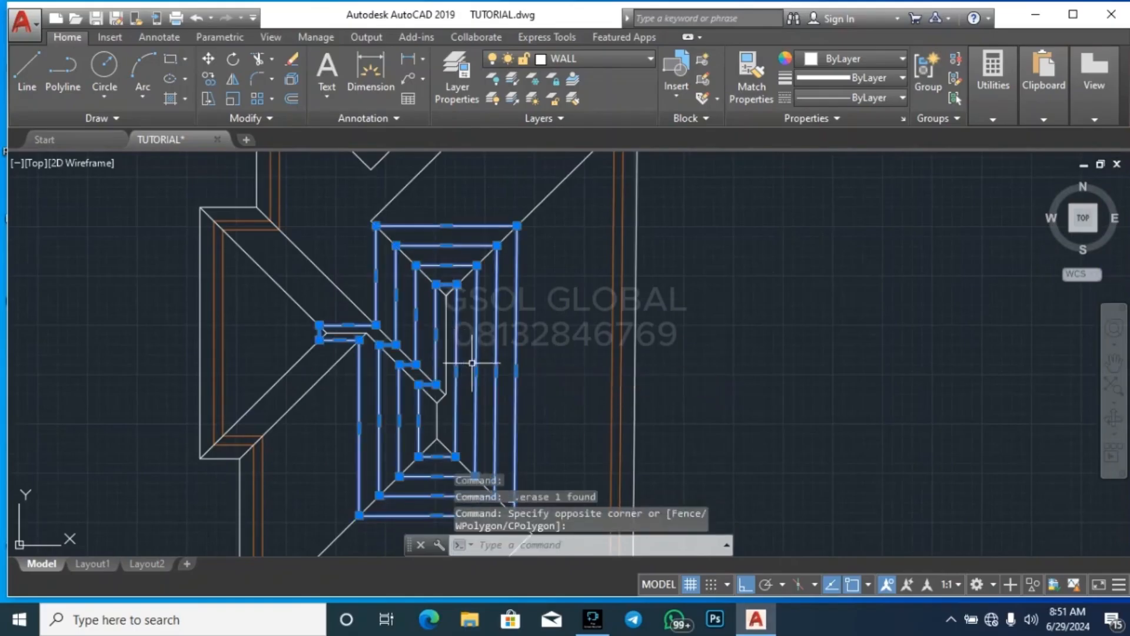
pyautogui.press('Delete')
# Draw a vertical ridge line joining the upper gable's apex to the corner where the valley and hip diagonals meet below it
pyautogui.scroll(-5, 507, 334)
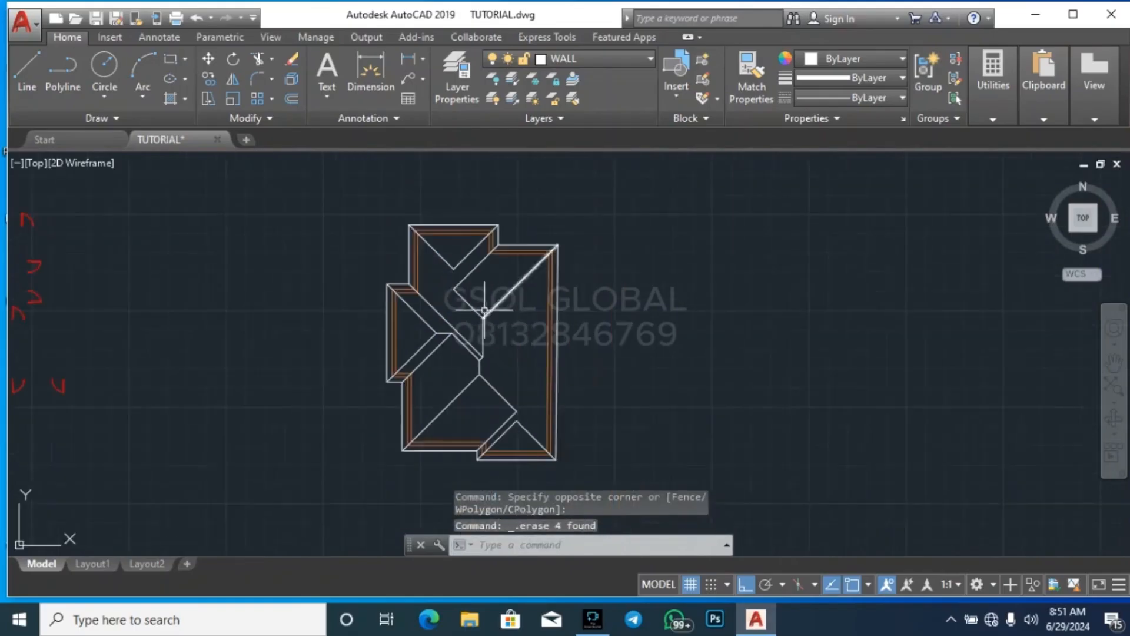
pyautogui.scroll(5, 450, 283)
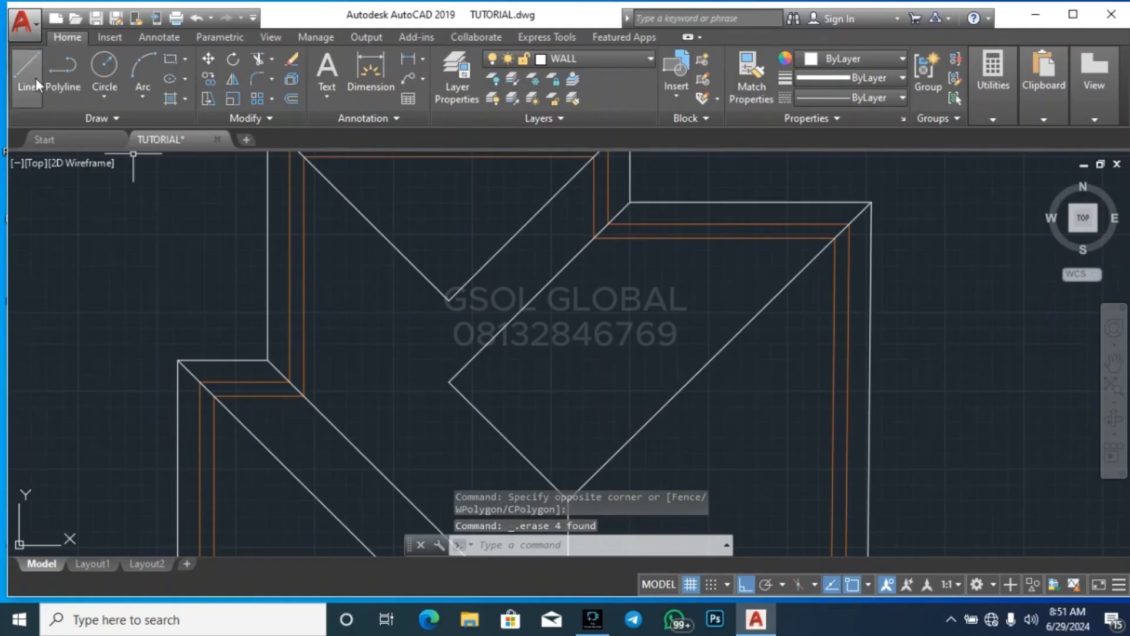
pyautogui.click(35, 78)
pyautogui.click(448, 299)
pyautogui.click(449, 381)
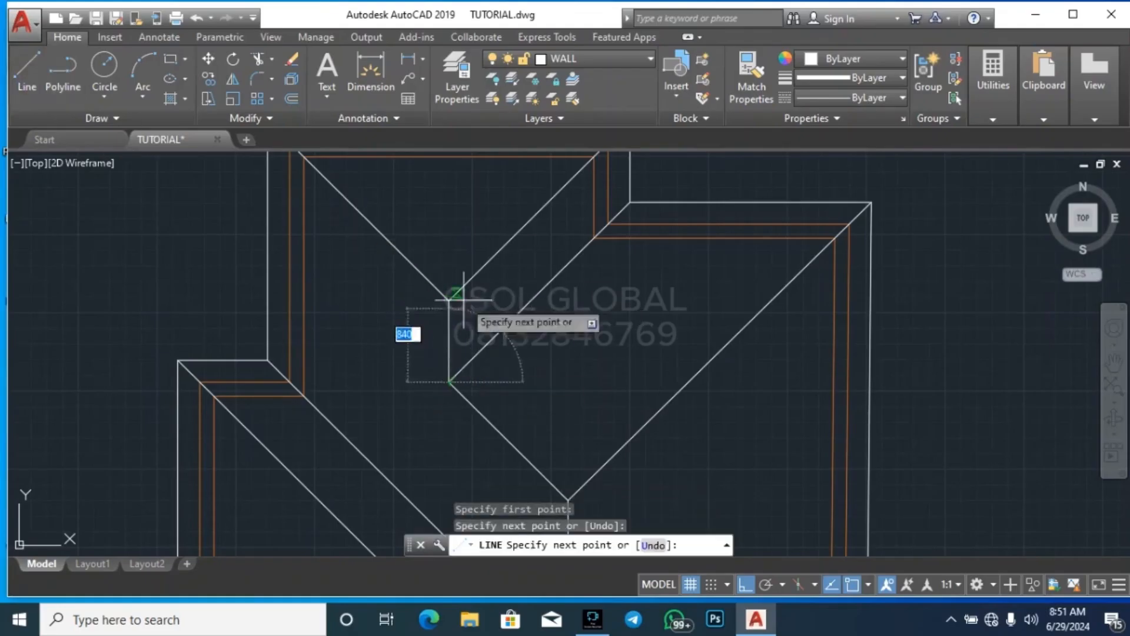
pyautogui.press('Escape')
# Draw a vertical ridge line from the corner of the lower hip and valley diagonals to the small lower gable's apex
pyautogui.scroll(-5, 472, 184)
pyautogui.scroll(2, 518, 247)
pyautogui.scroll(4, 518, 279)
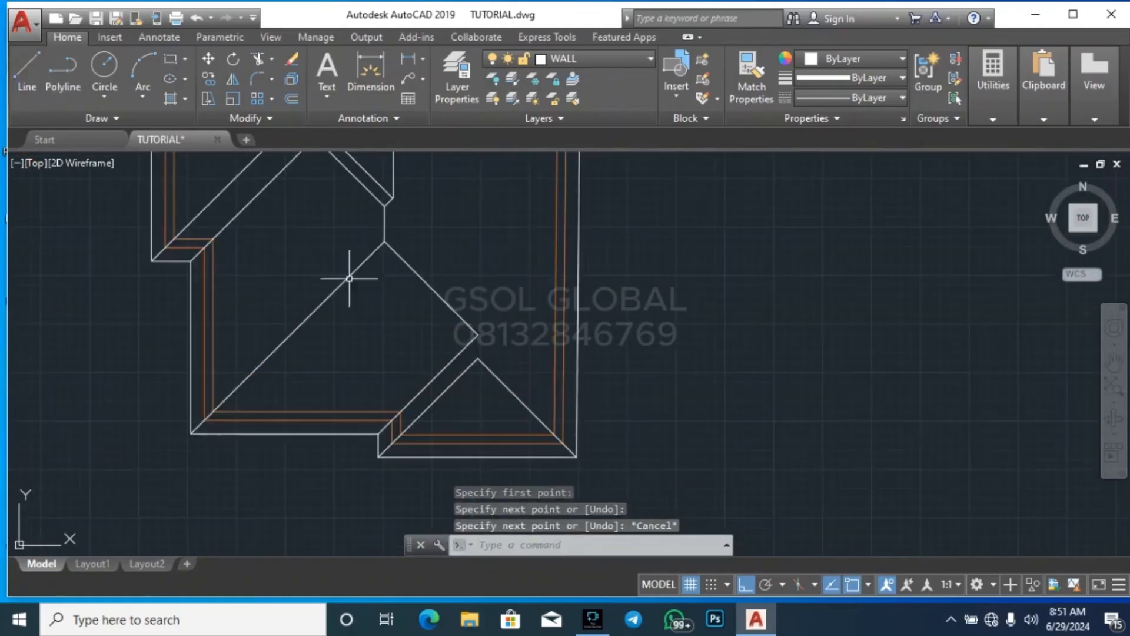
pyautogui.scroll(4, 510, 371)
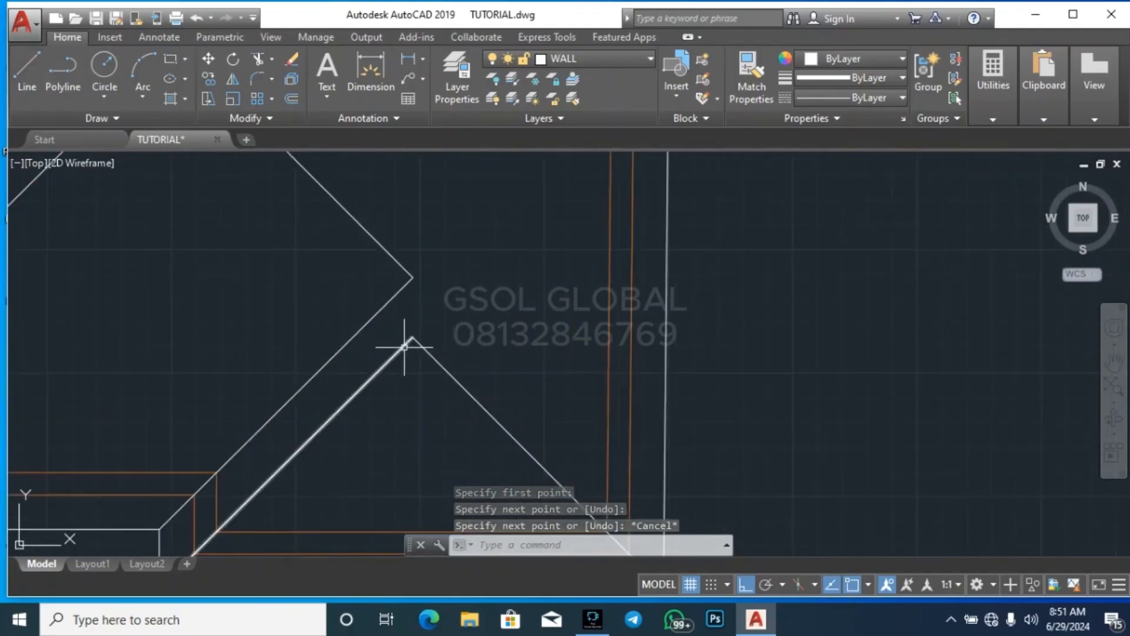
pyautogui.click(34, 84)
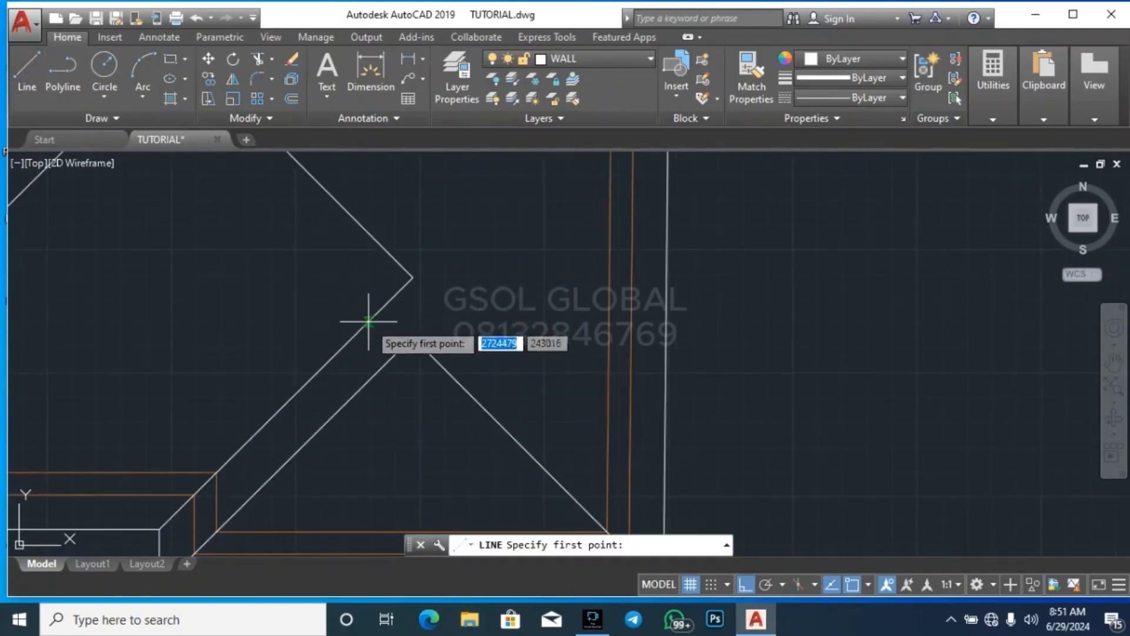
pyautogui.click(412, 277)
pyautogui.scroll(-5, 528, 281)
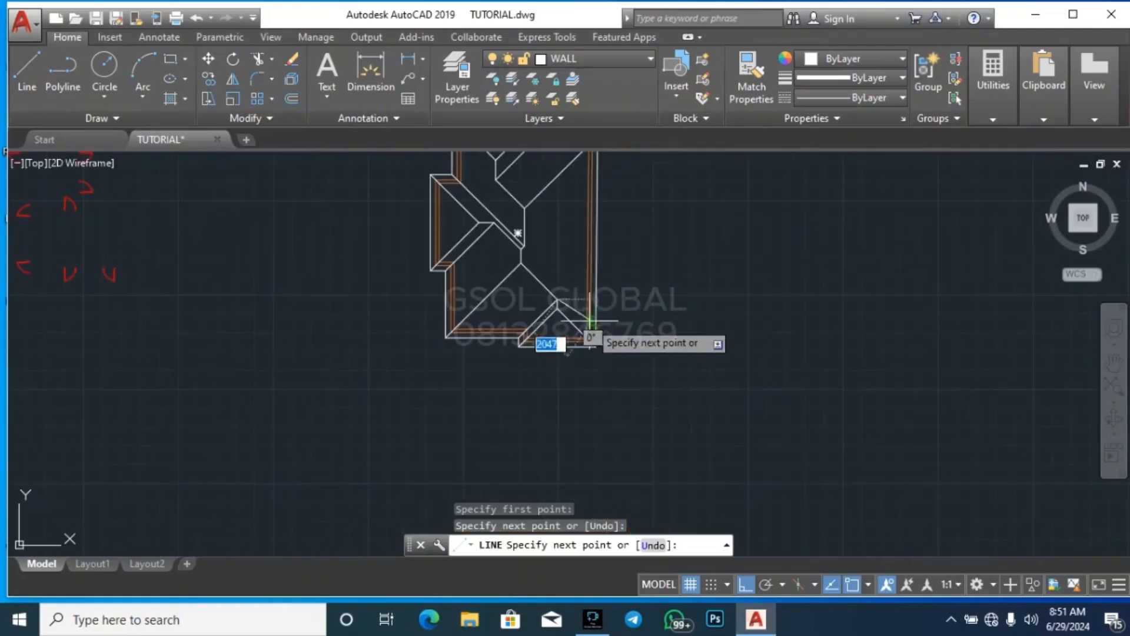
pyautogui.press('Escape')
pyautogui.press('Escape')
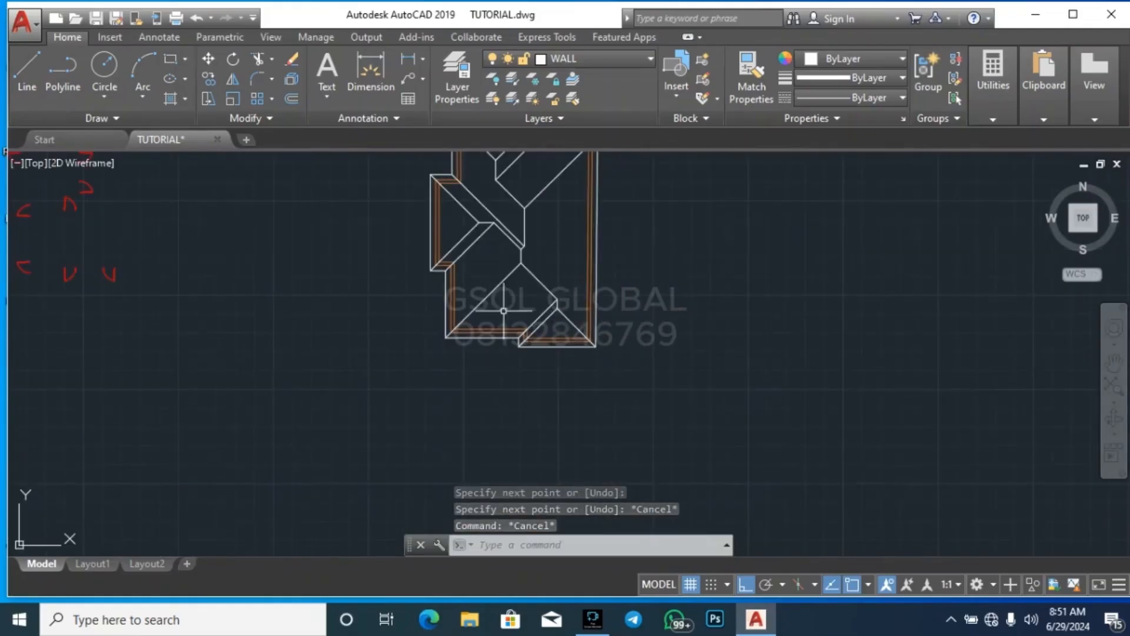
pyautogui.scroll(-3, 445, 439)
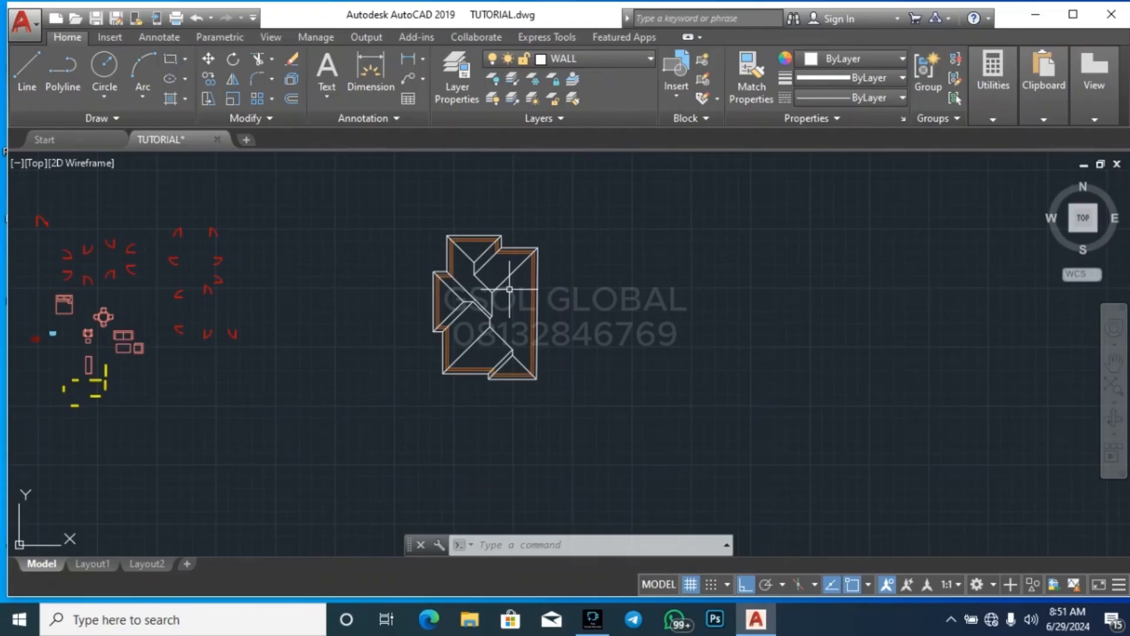
pyautogui.scroll(-1, 475, 442)
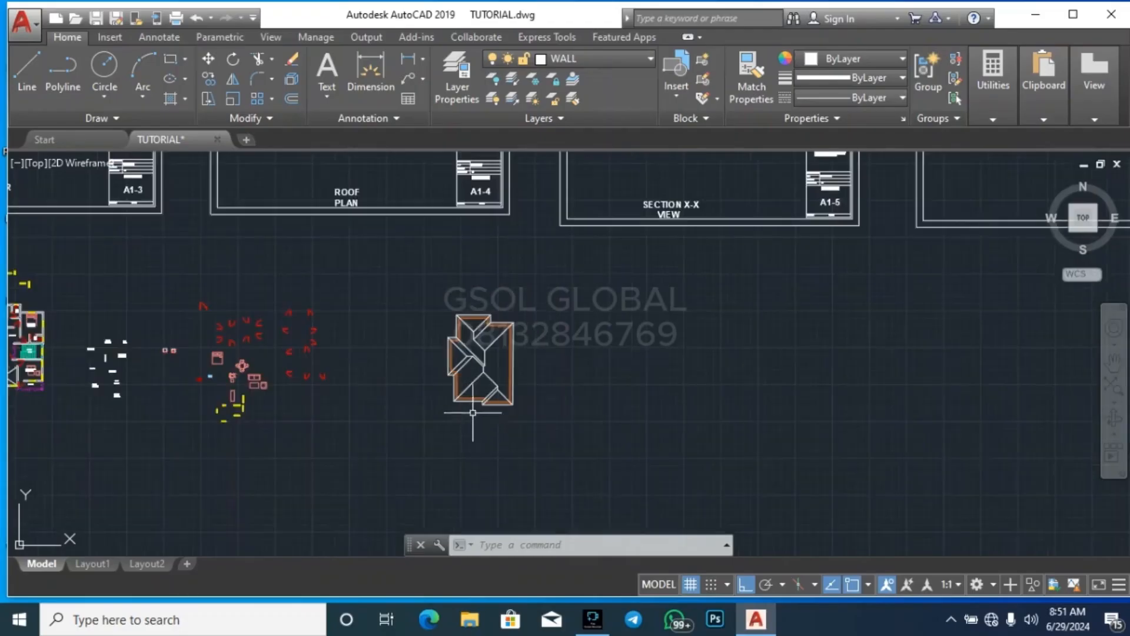
pyautogui.scroll(7, 490, 312)
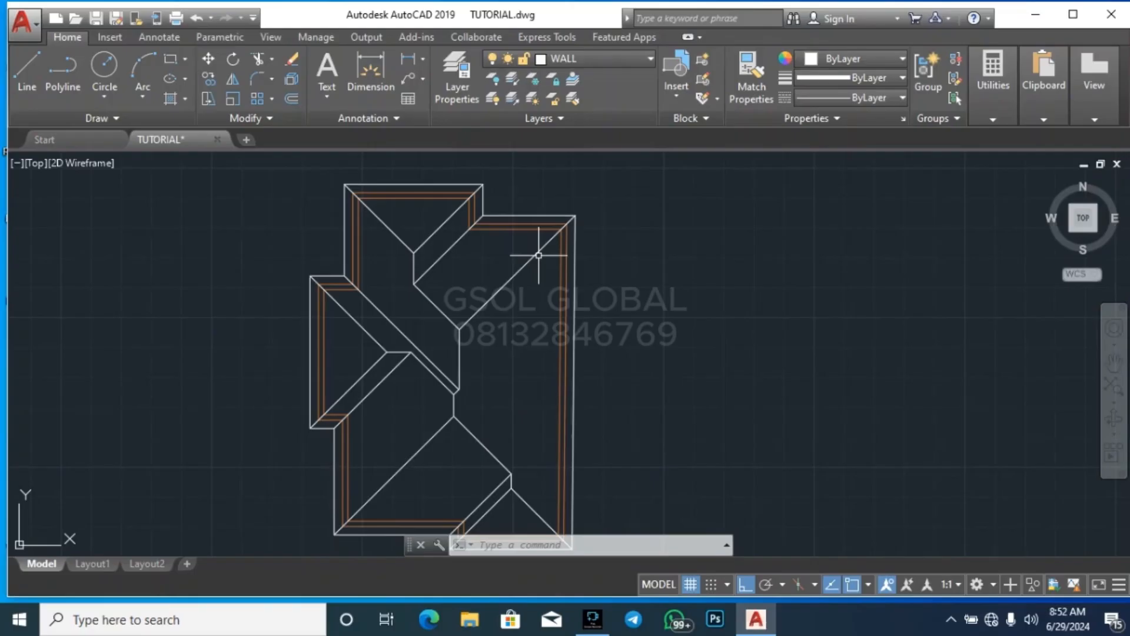
# Offset the outer roof outline inward by 100
pyautogui.scroll(6, 347, 182)
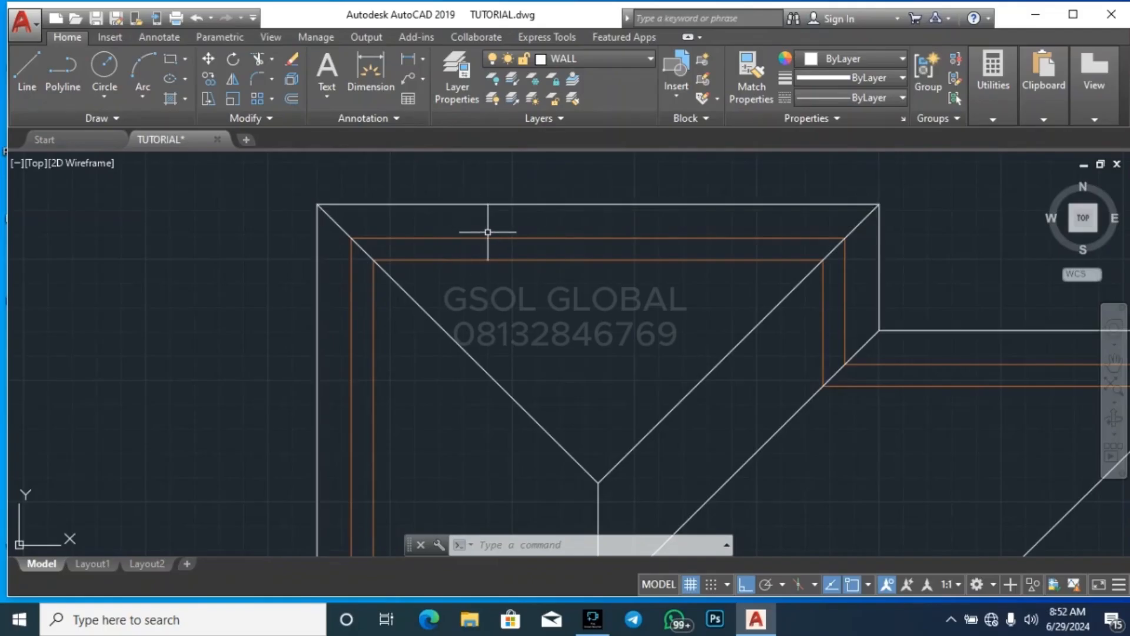
pyautogui.press('Return')
pyautogui.press('Return')
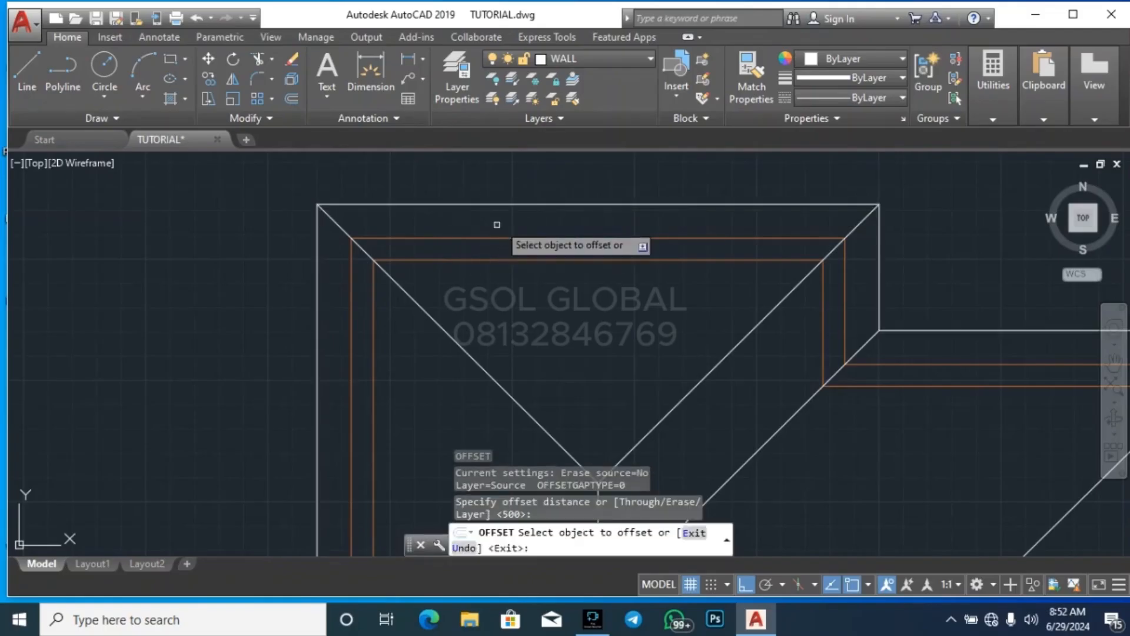
pyautogui.press('Return')
pyautogui.press('Return')
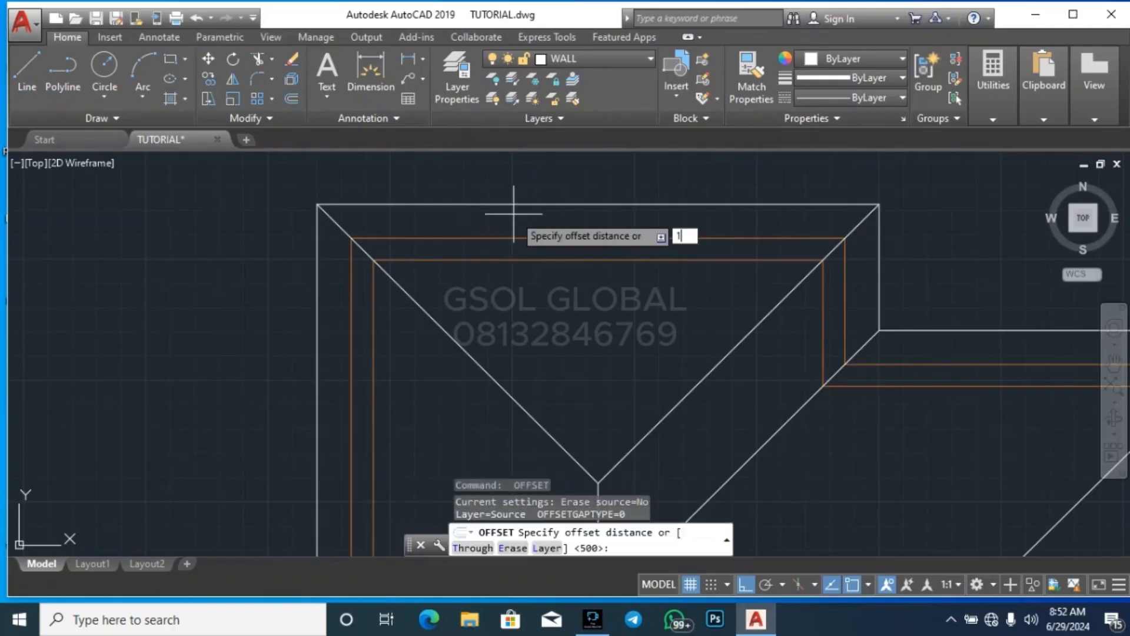
pyautogui.write('100')
pyautogui.press('Return')
pyautogui.click(516, 205)
pyautogui.click(516, 218)
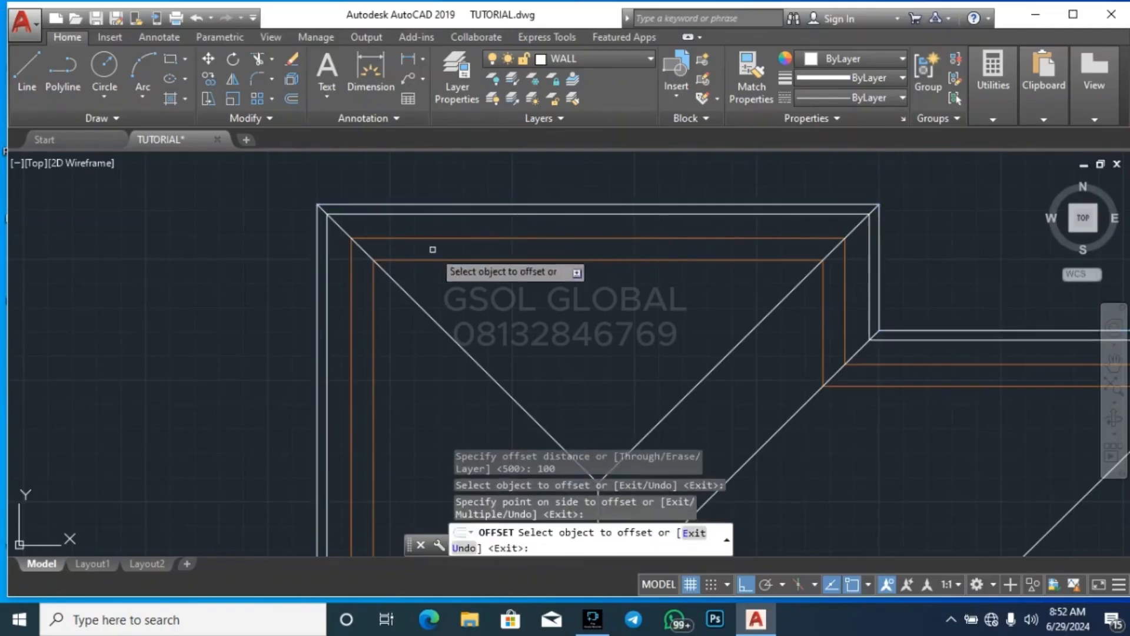
# Offset both hip lines of the upper gable by 100 to each side
pyautogui.click(409, 295)
pyautogui.click(442, 280)
pyautogui.click(416, 305)
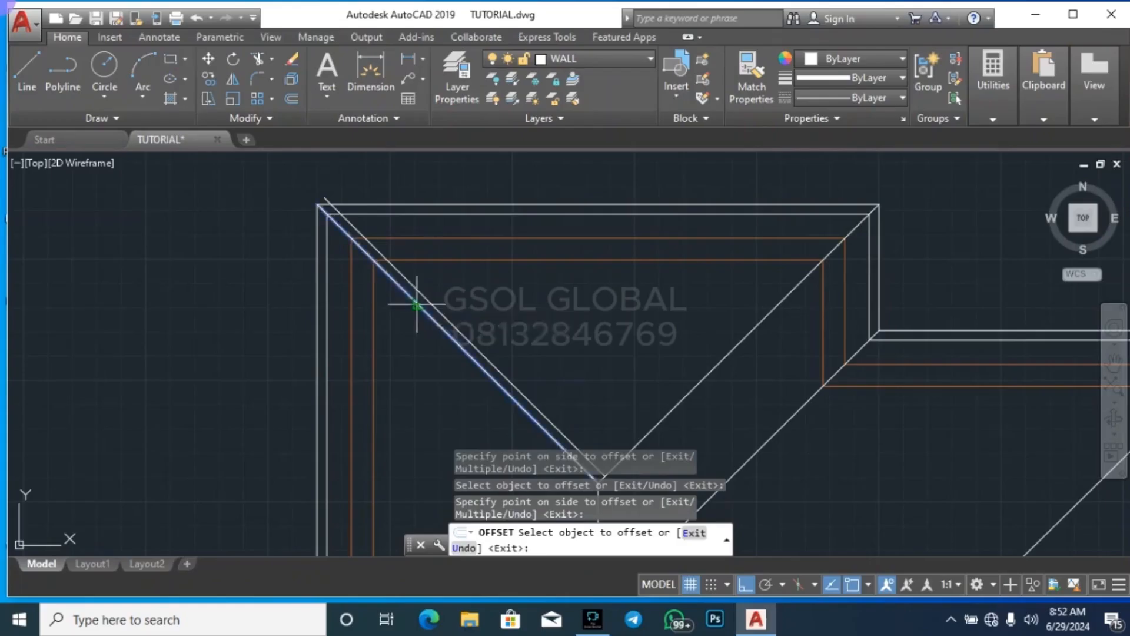
pyautogui.click(402, 318)
pyautogui.click(716, 365)
pyautogui.click(718, 372)
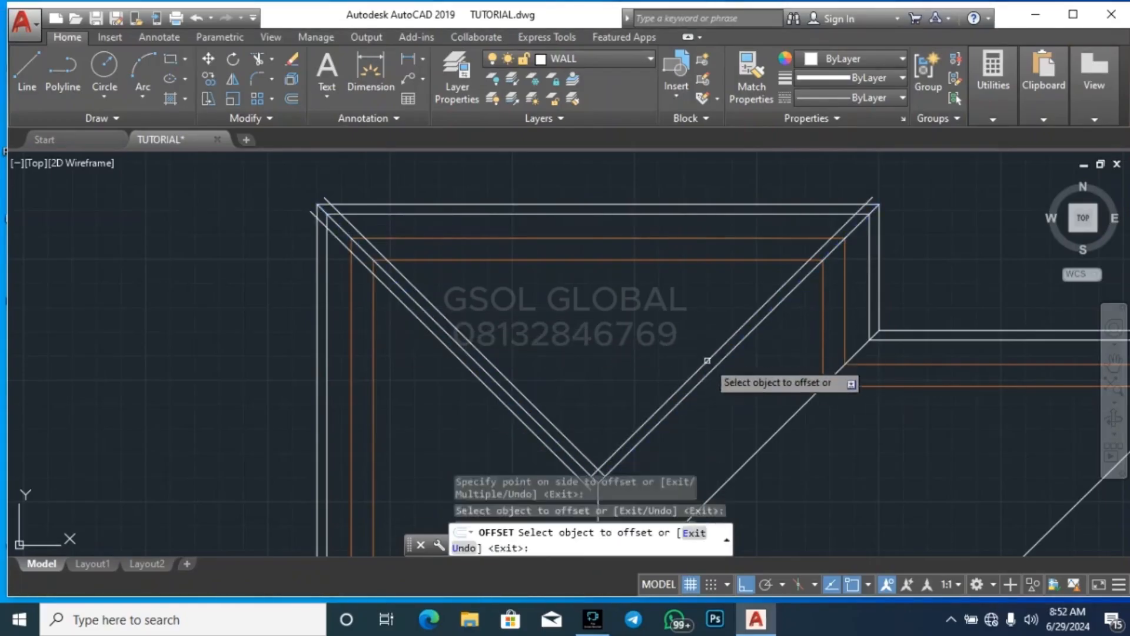
pyautogui.click(720, 369)
pyautogui.click(717, 366)
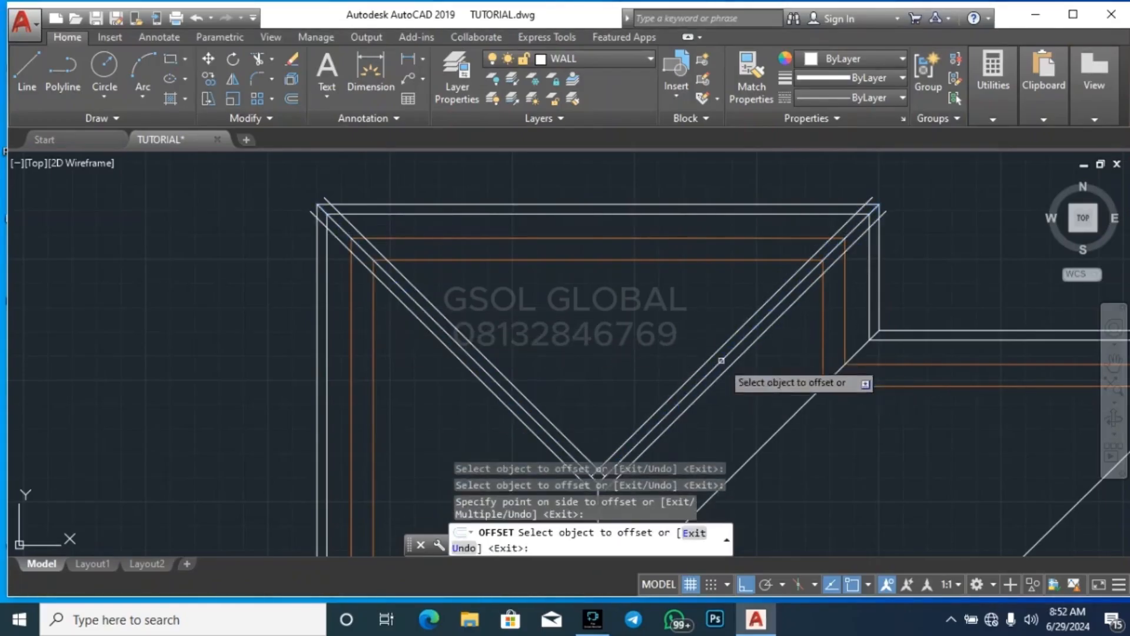
# Offset the vertical ridge below the upper gable's apex by 100 to both sides
pyautogui.scroll(-6, 657, 238)
pyautogui.scroll(4, 651, 317)
pyautogui.click(625, 277)
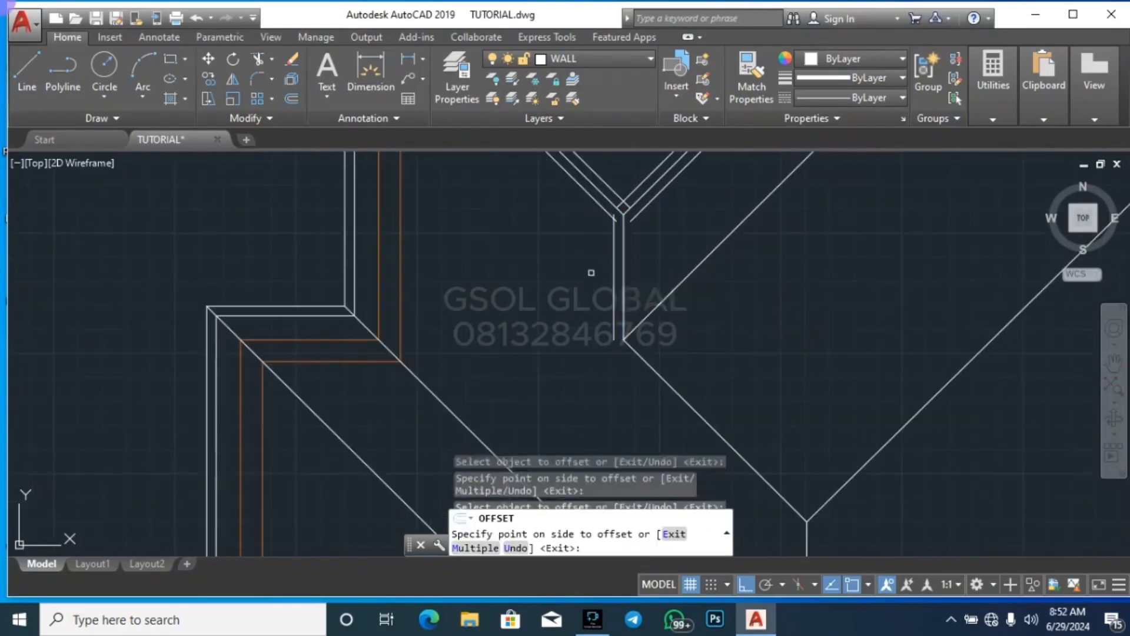
pyautogui.click(619, 275)
pyautogui.click(623, 270)
pyautogui.click(641, 276)
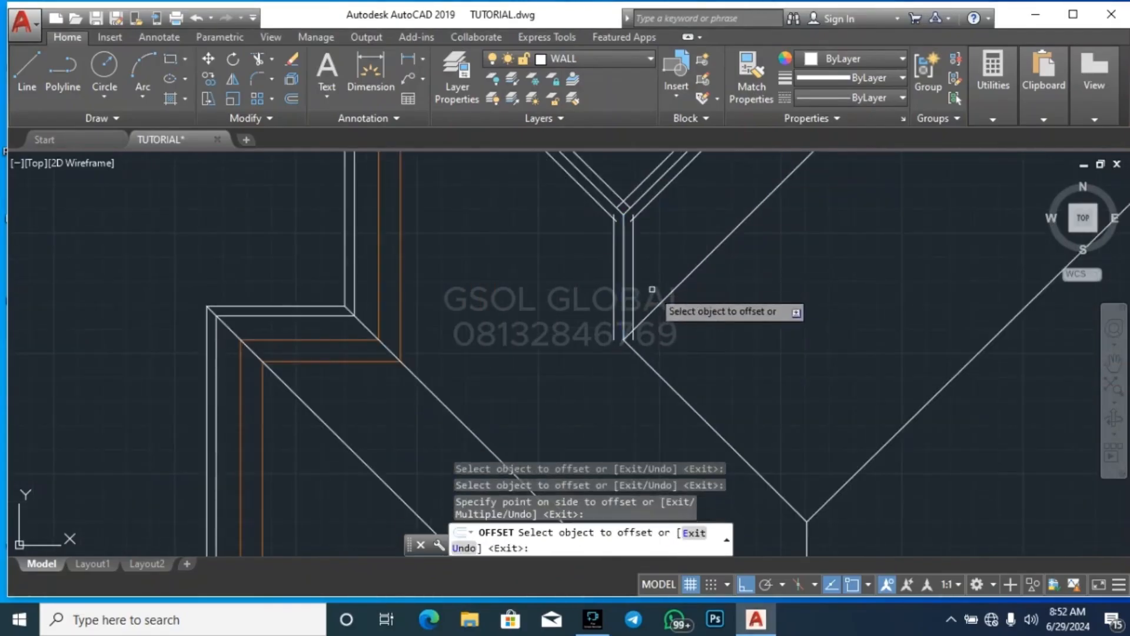
# Offset the valley and hip diagonals meeting at the foot of the upper ridge by 100 to each side
pyautogui.click(658, 306)
pyautogui.click(659, 279)
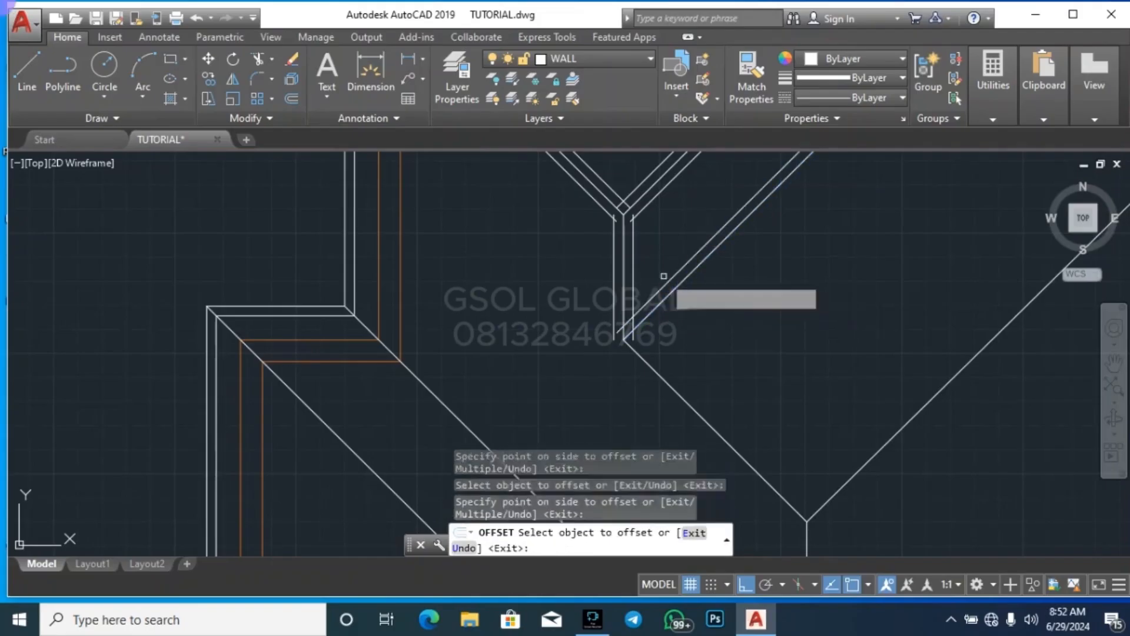
pyautogui.click(681, 298)
pyautogui.click(679, 287)
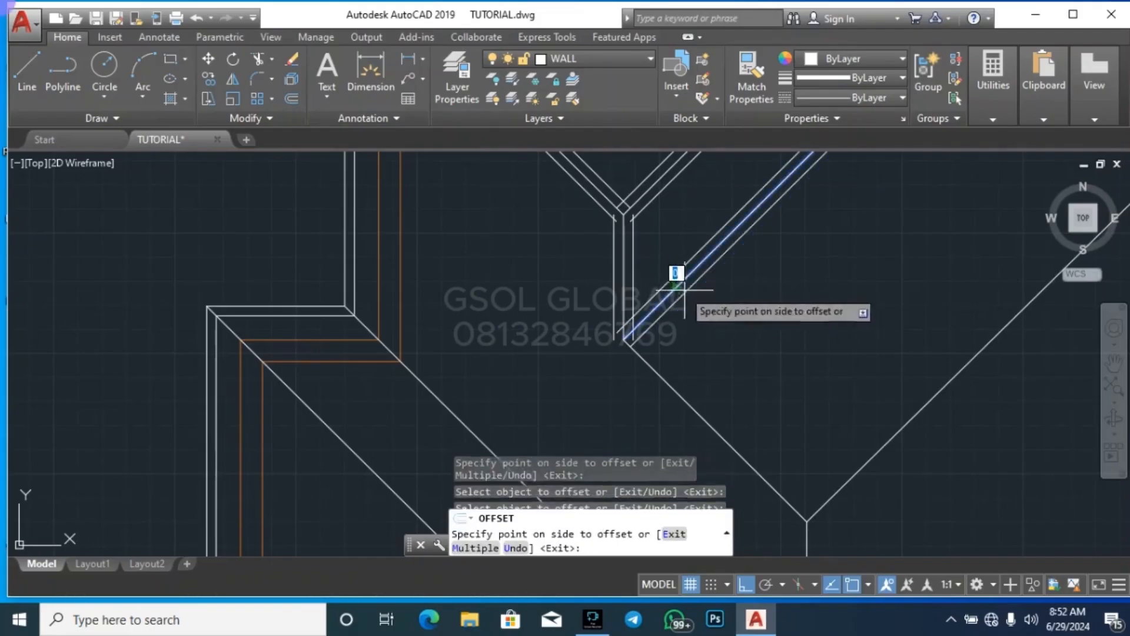
pyautogui.click(668, 342)
pyautogui.click(639, 392)
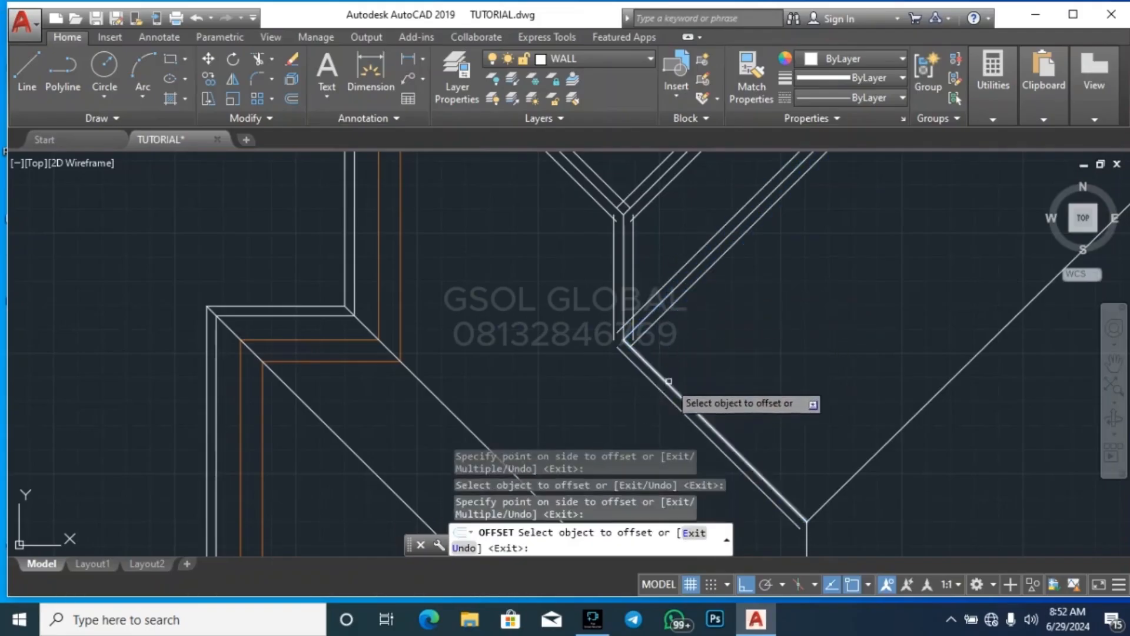
# Offset the long valley diagonal above the left wing's ridge by 100 to both sides
pyautogui.scroll(-5, 579, 303)
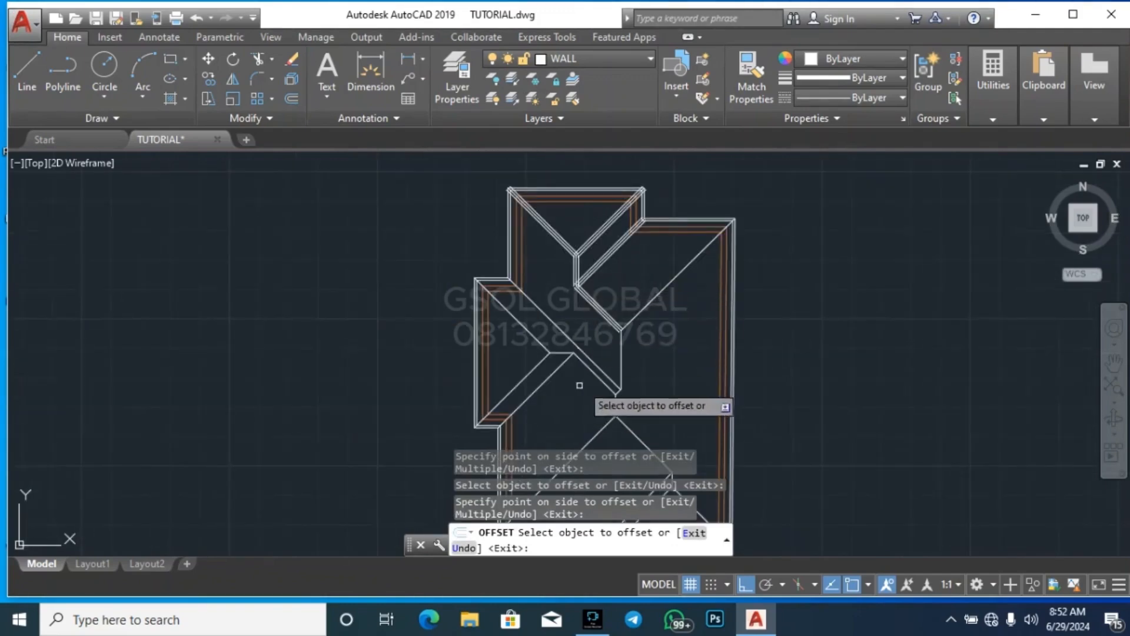
pyautogui.scroll(4, 594, 349)
pyautogui.click(573, 368)
pyautogui.click(597, 345)
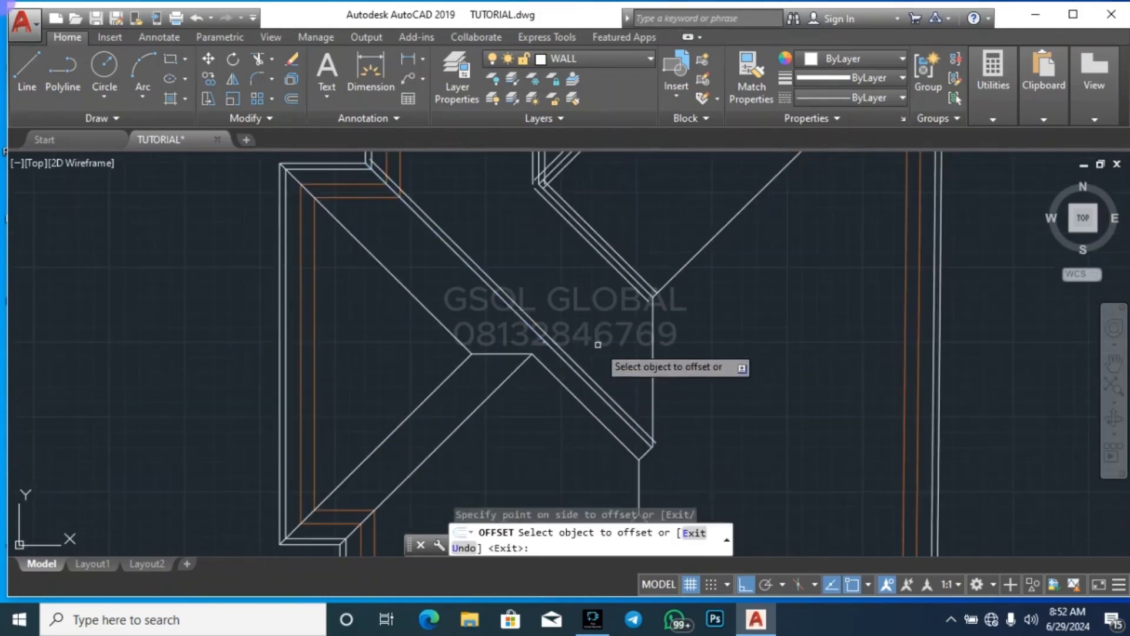
pyautogui.scroll(4, 547, 339)
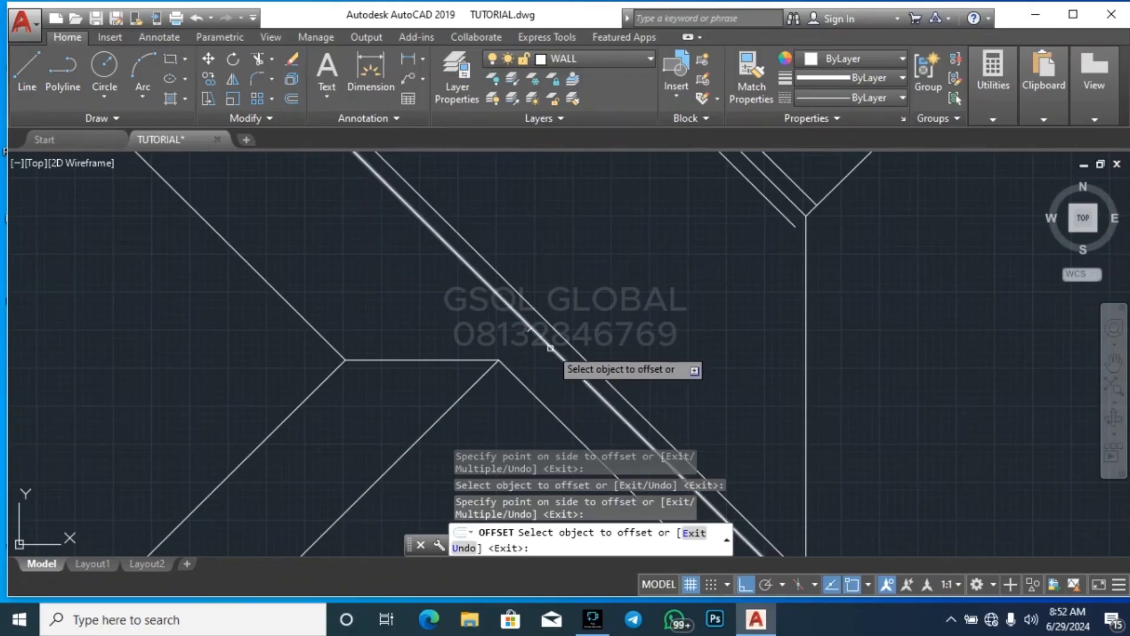
pyautogui.click(549, 348)
pyautogui.click(538, 364)
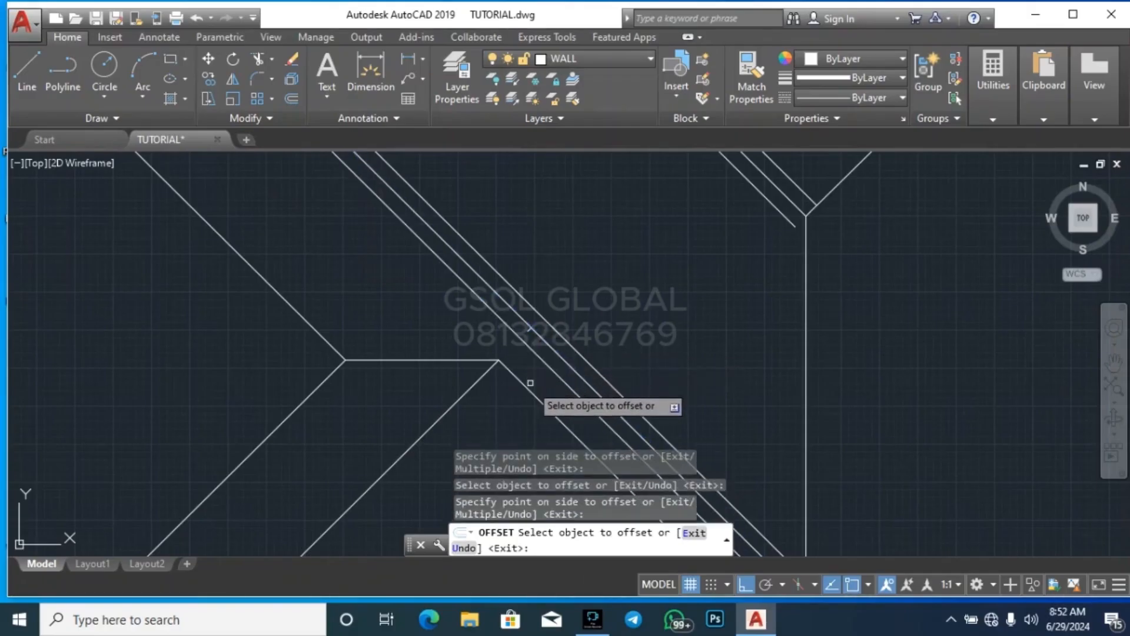
# Offset the shorter parallel diagonal 100 toward the long valley, and the left wing's horizontal ridge 100 to both sides
pyautogui.click(531, 386)
pyautogui.click(541, 377)
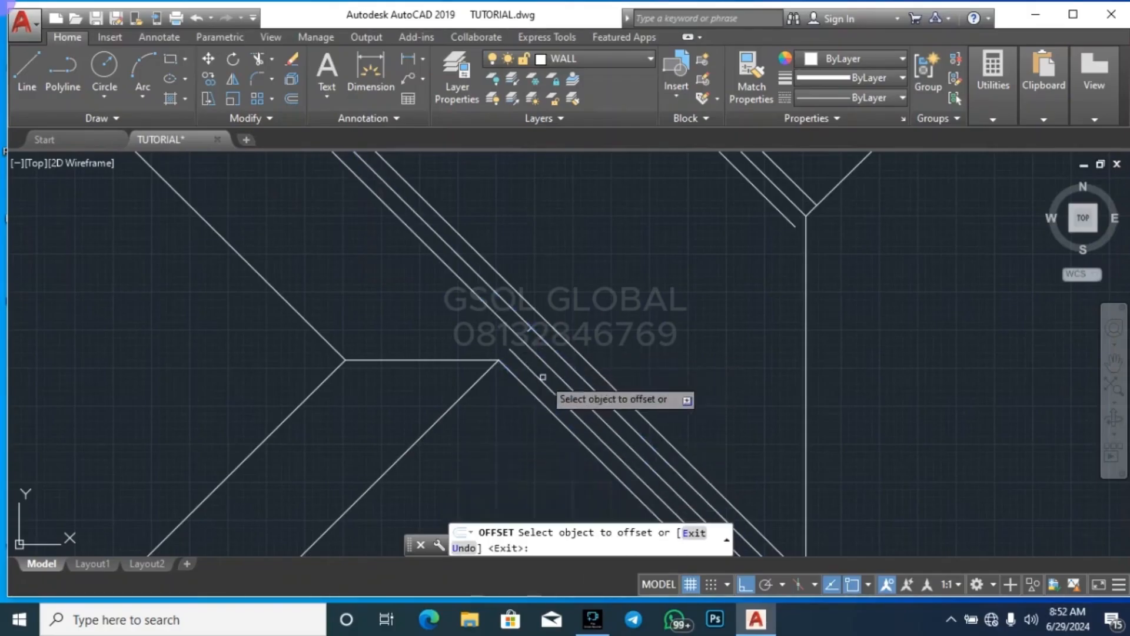
pyautogui.click(459, 361)
pyautogui.click(459, 355)
pyautogui.click(460, 360)
pyautogui.click(449, 372)
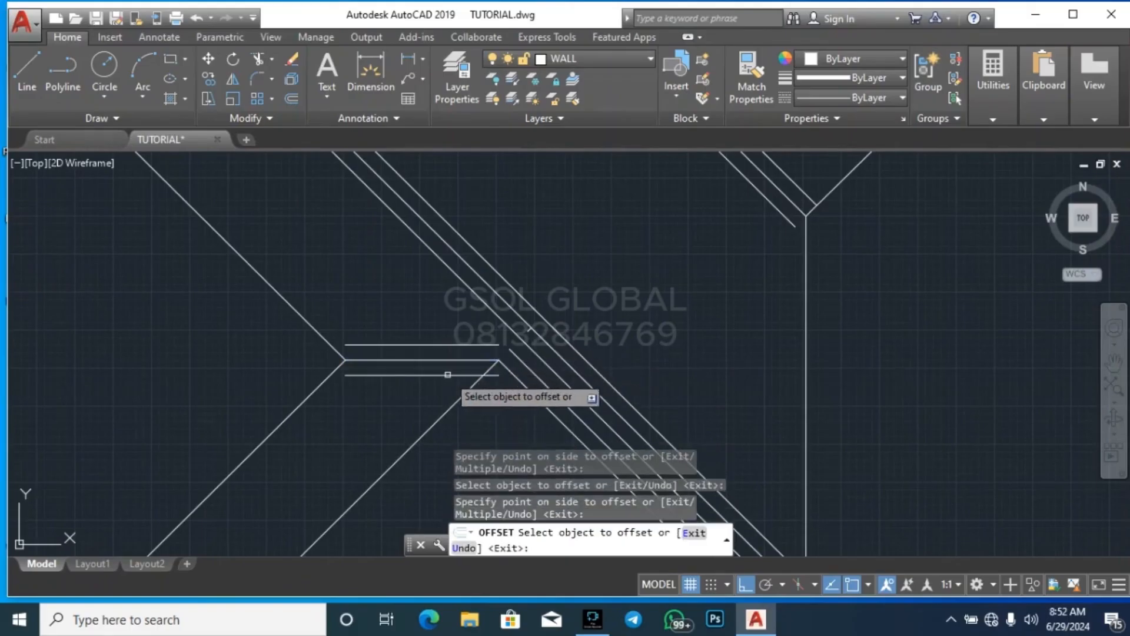
# Offset the left wing's lower valley diagonal by 100 to both sides
pyautogui.click(474, 382)
pyautogui.click(434, 394)
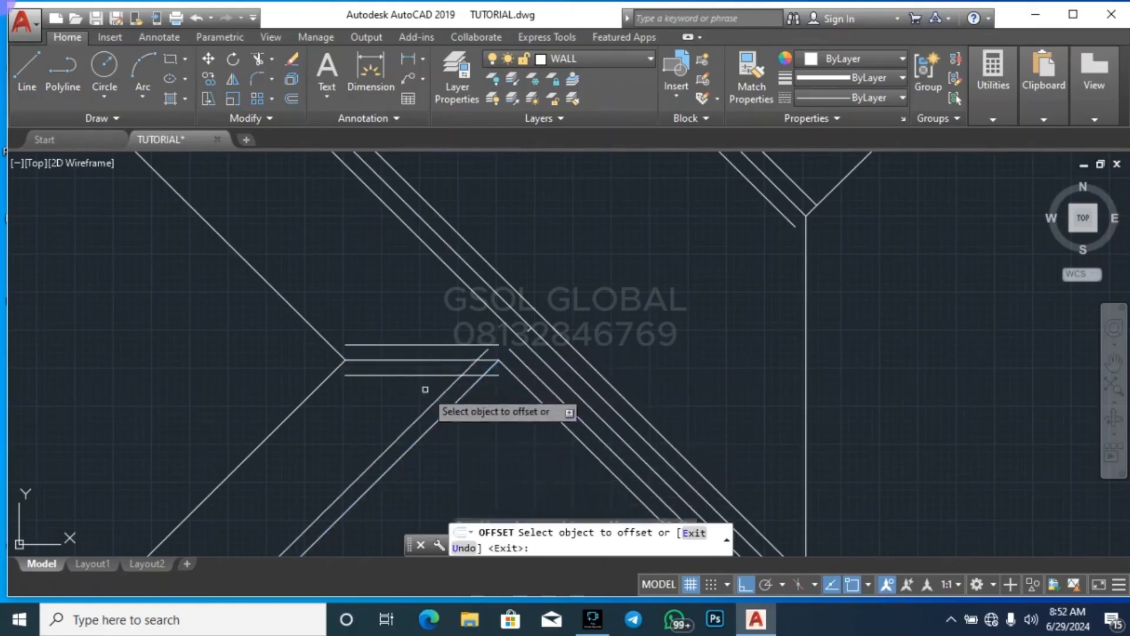
pyautogui.scroll(-4, 470, 285)
pyautogui.scroll(4, 448, 385)
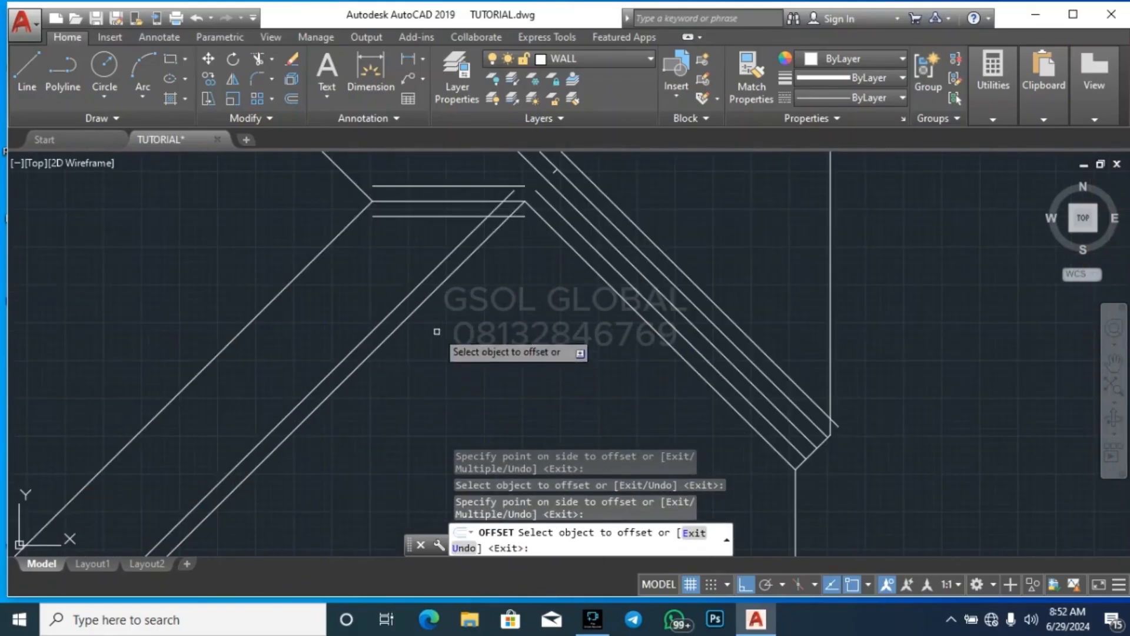
pyautogui.click(424, 304)
pyautogui.click(539, 321)
# Offset the left wing's lower and upper hip lines by 100 to each side
pyautogui.scroll(-2, 460, 352)
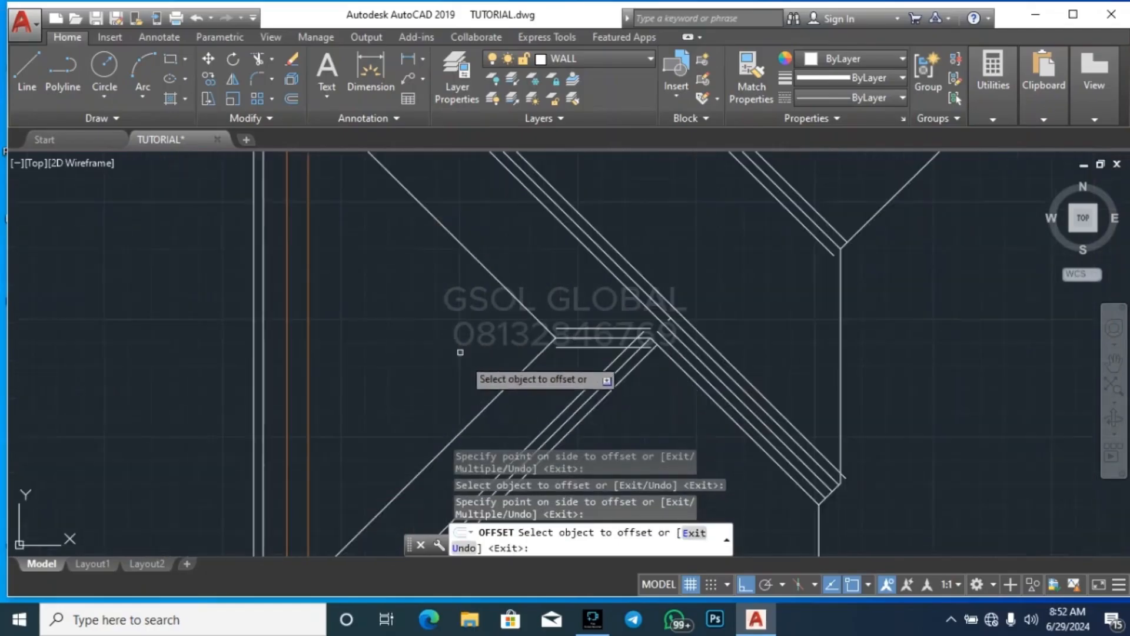
pyautogui.click(510, 382)
pyautogui.click(518, 397)
pyautogui.click(509, 384)
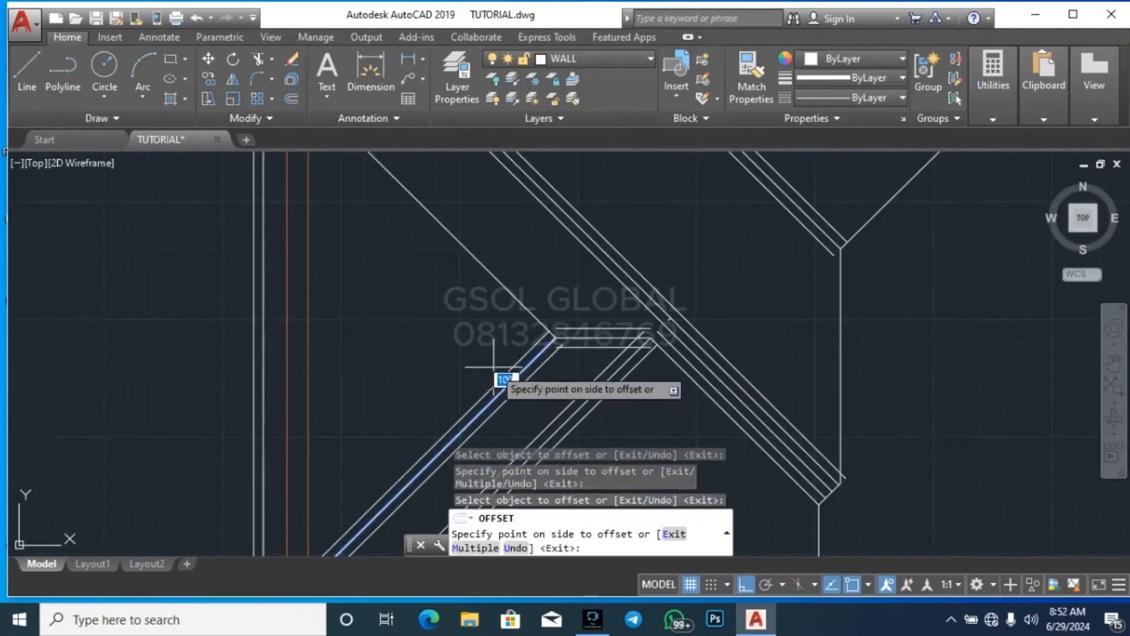
pyautogui.click(495, 368)
pyautogui.click(528, 312)
pyautogui.click(511, 327)
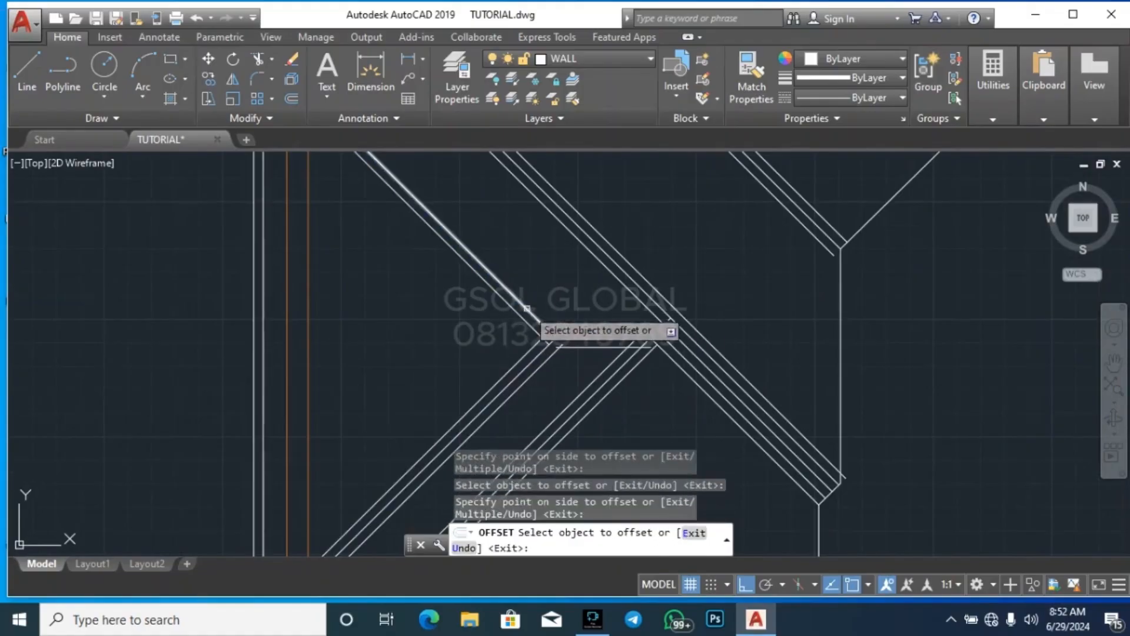
pyautogui.click(528, 310)
pyautogui.click(539, 303)
# Offset the hip diagonal from the roof's upper-right corner by 100 to both sides
pyautogui.scroll(-2, 448, 361)
pyautogui.scroll(-2, 537, 306)
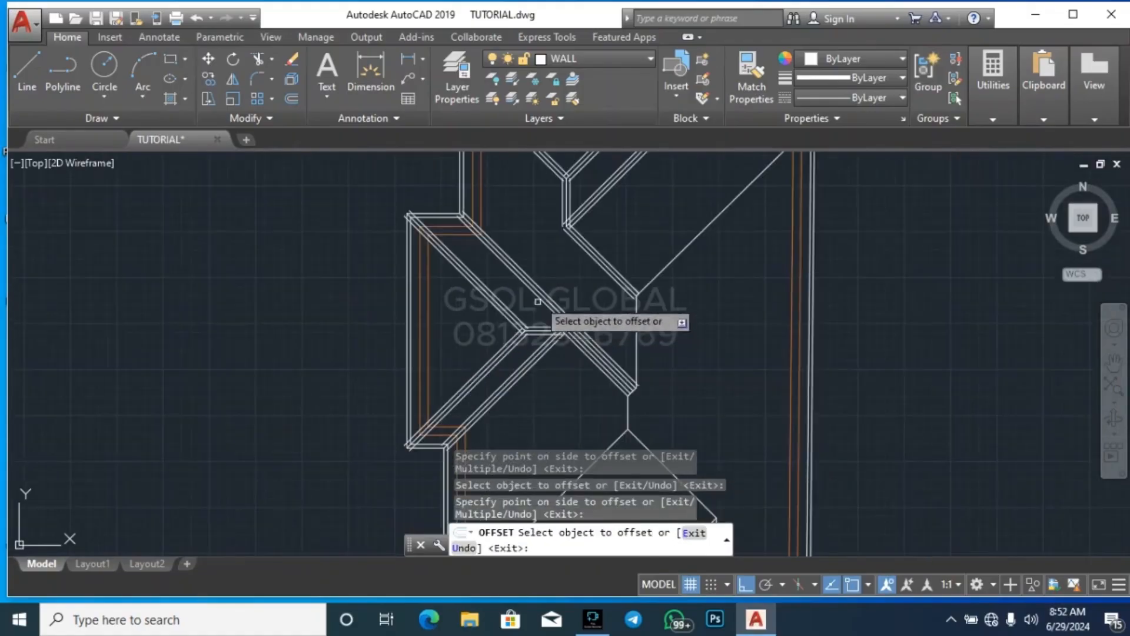
pyautogui.scroll(2, 683, 235)
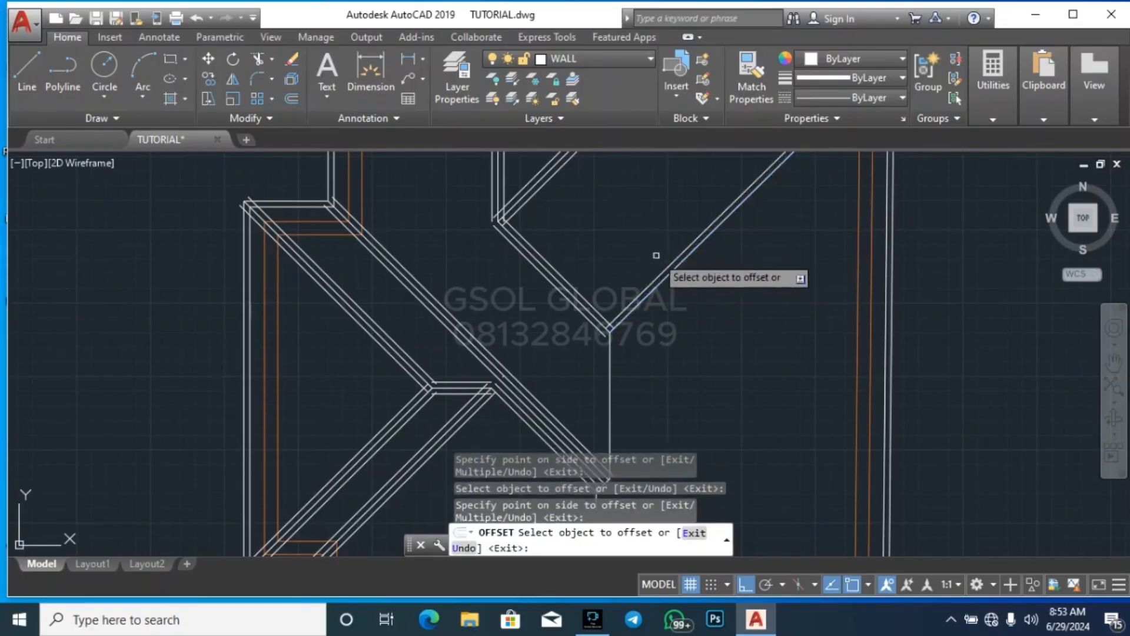
pyautogui.click(671, 271)
pyautogui.click(652, 365)
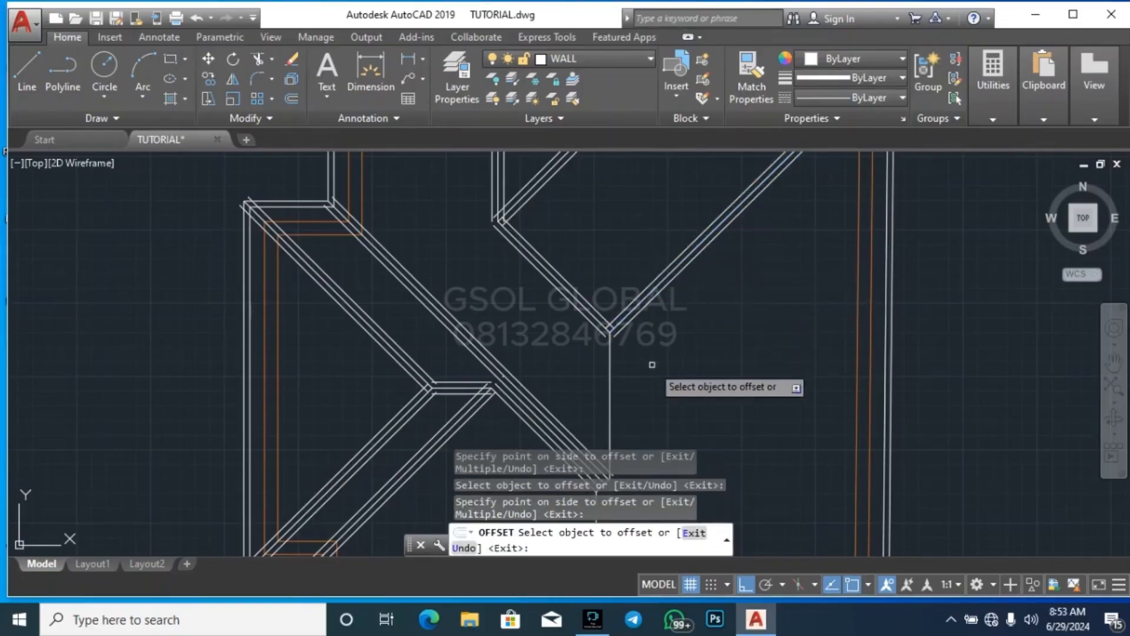
# Offset the central vertical ridge by 100 to both sides
pyautogui.click(608, 381)
pyautogui.click(618, 377)
pyautogui.scroll(-3, 682, 259)
pyautogui.scroll(3, 674, 300)
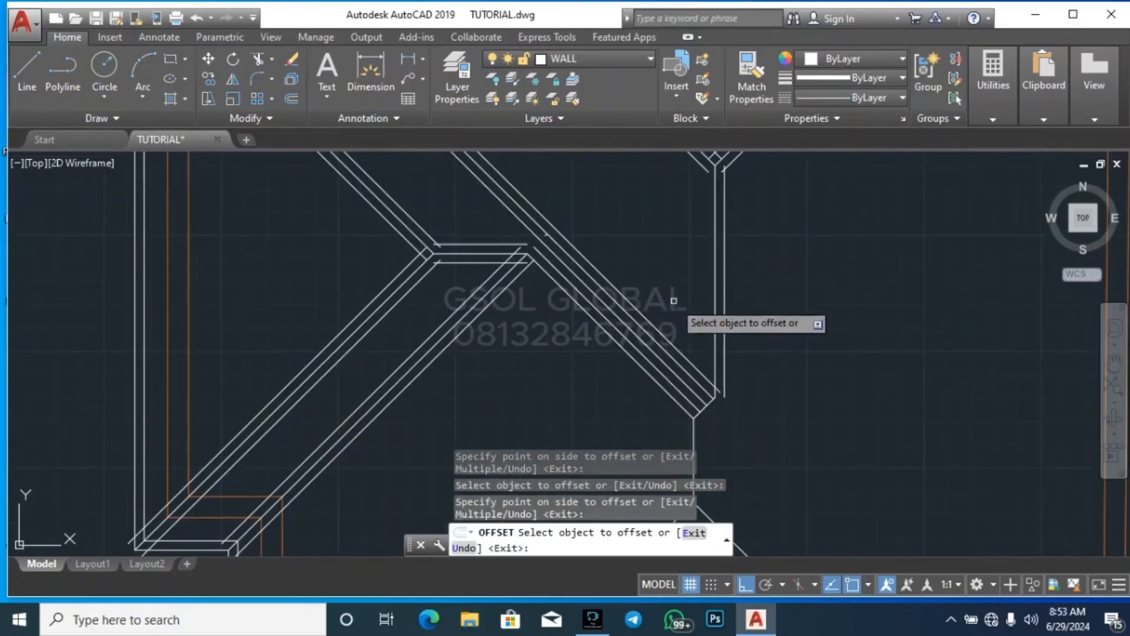
pyautogui.click(712, 276)
pyautogui.click(711, 289)
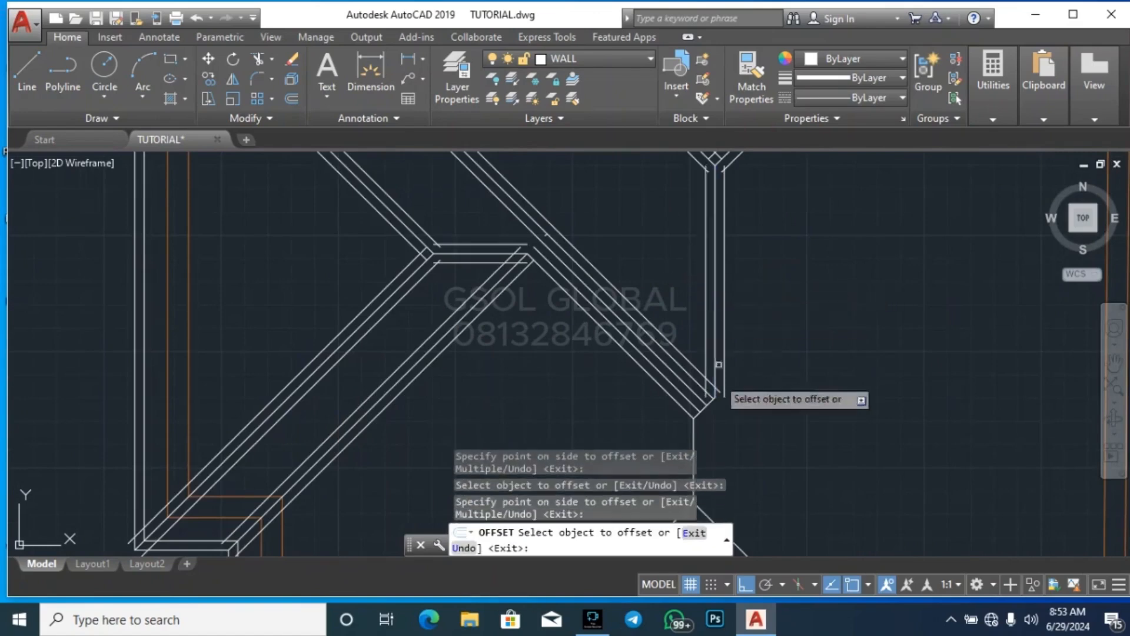
# Offset the short diagonal at the foot of the central ridge by 100 to both sides
pyautogui.scroll(-2, 699, 383)
pyautogui.scroll(5, 700, 362)
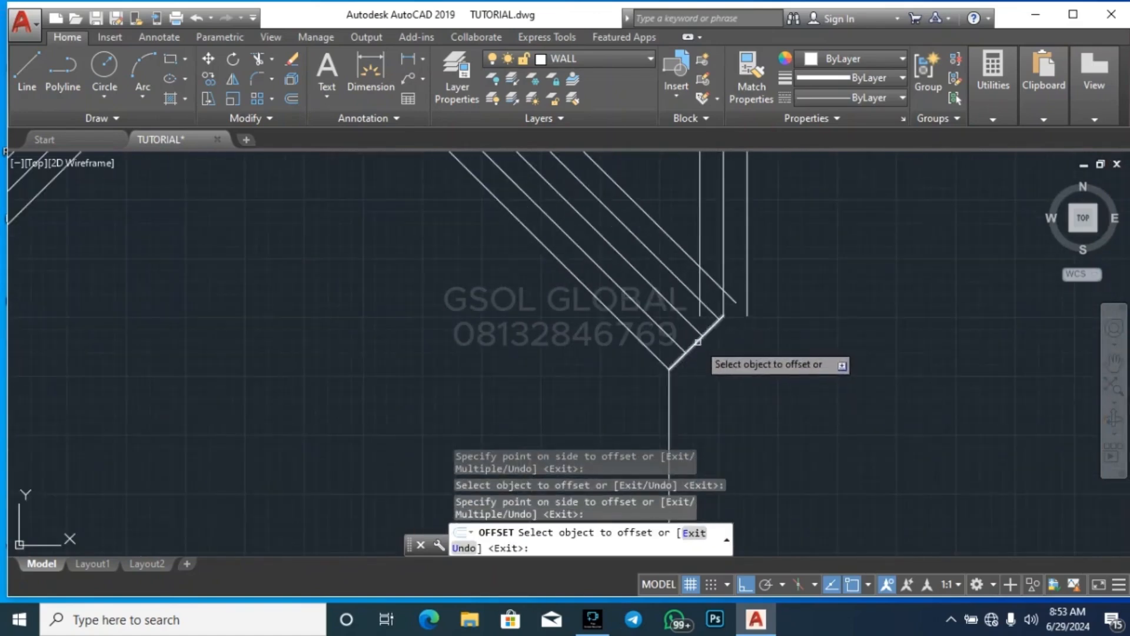
pyautogui.click(698, 341)
pyautogui.click(689, 386)
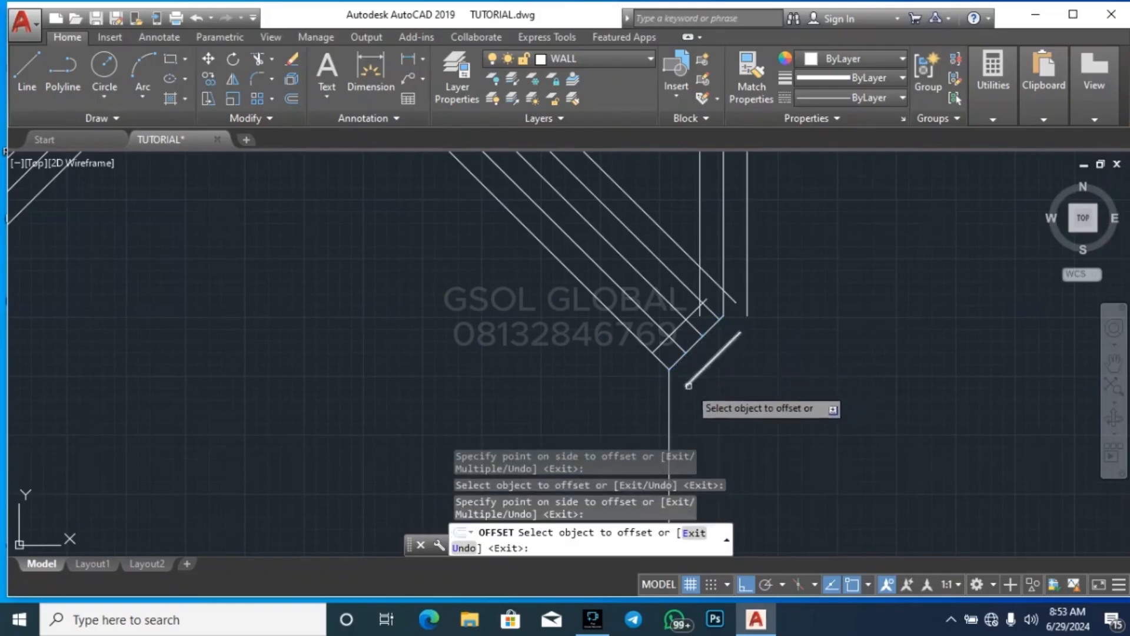
# Offset the short vertical ridge below the short diagonal by 100 to both sides
pyautogui.click(671, 416)
pyautogui.click(610, 406)
pyautogui.scroll(-4, 692, 250)
pyautogui.scroll(4, 694, 338)
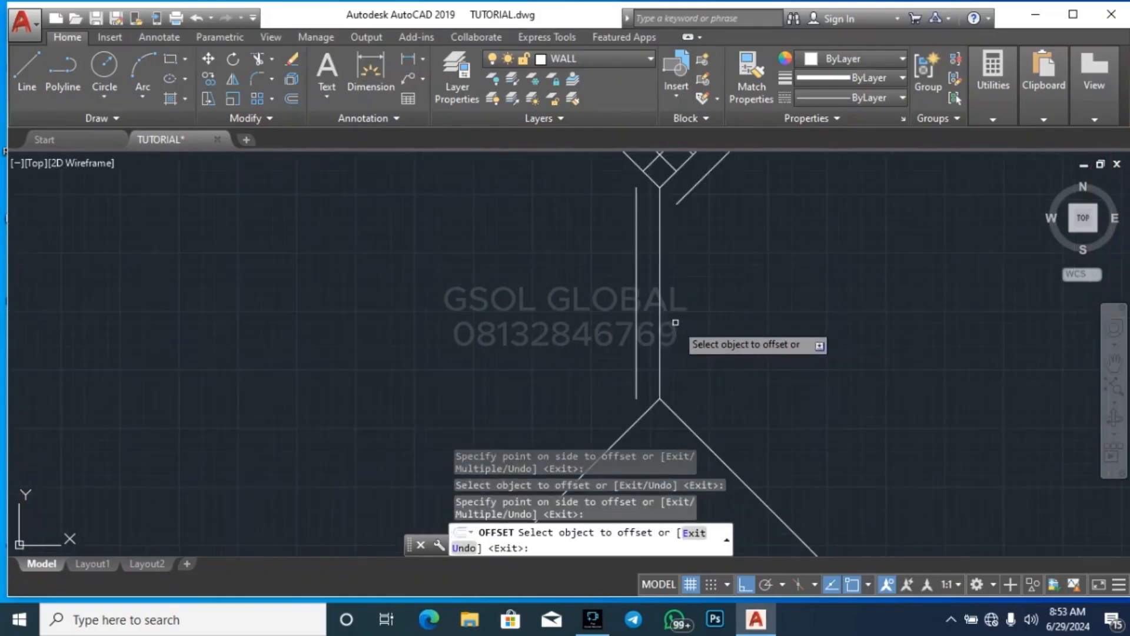
pyautogui.scroll(-3, 694, 309)
# Offset the lower-left hip line and the diagonal running down toward the small lower gable by 100 to both sides
pyautogui.click(660, 303)
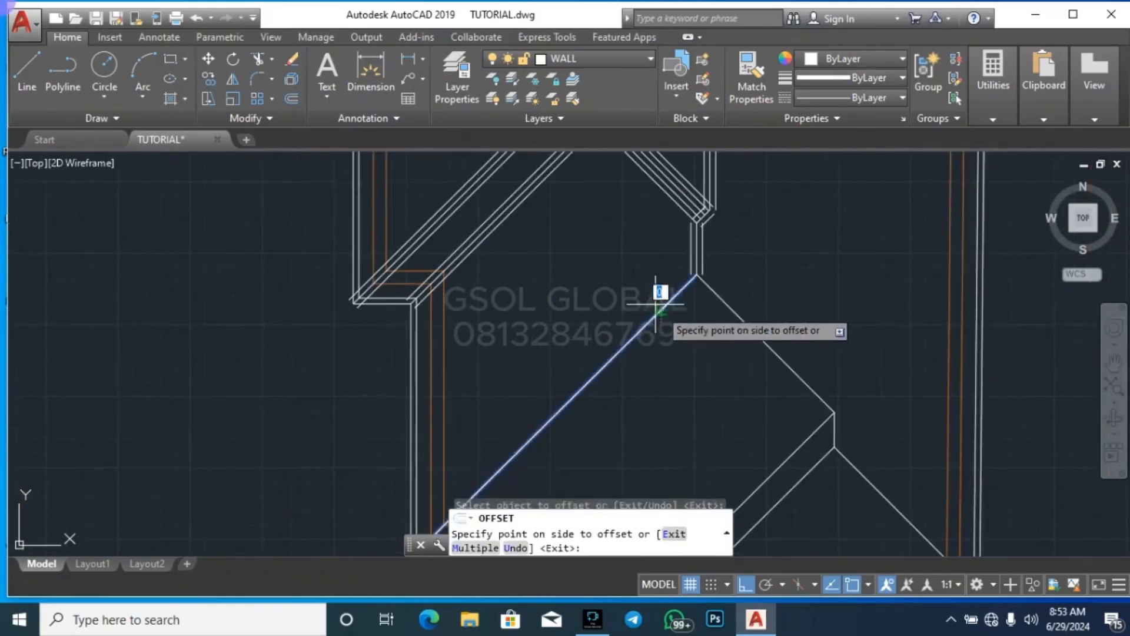
pyautogui.click(658, 310)
pyautogui.click(658, 310)
pyautogui.click(723, 319)
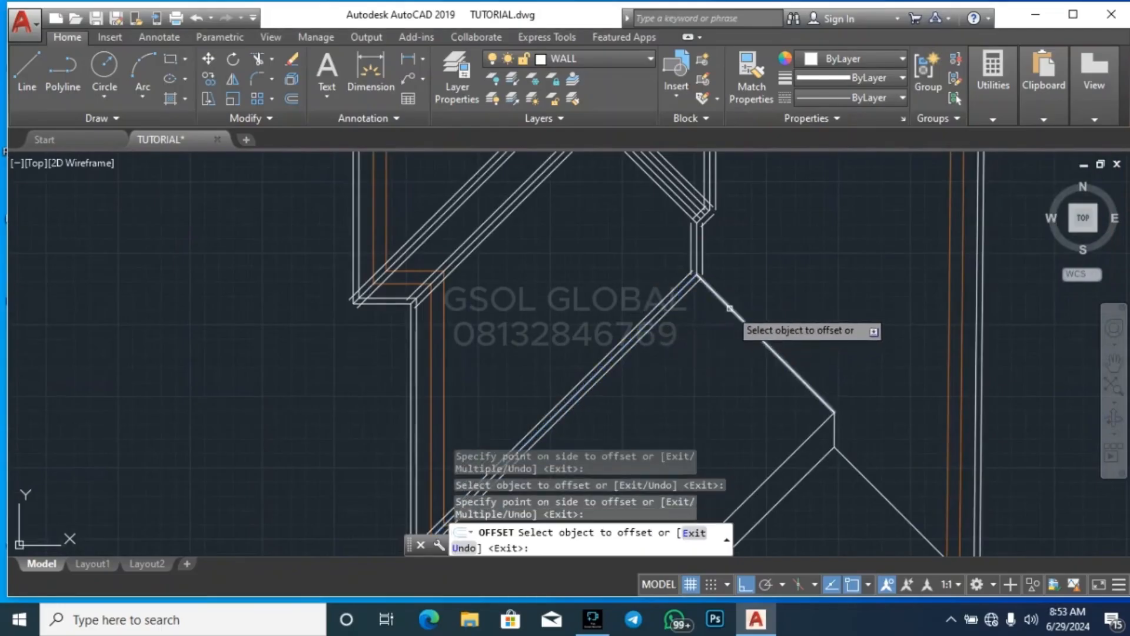
pyautogui.scroll(-5, 797, 353)
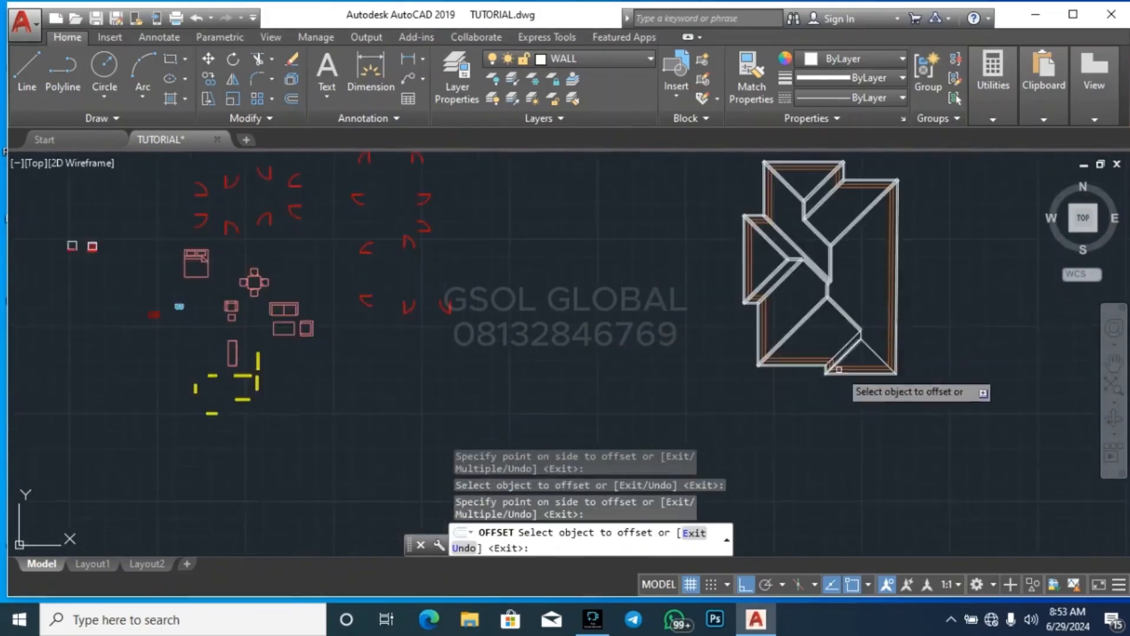
pyautogui.scroll(5, 832, 373)
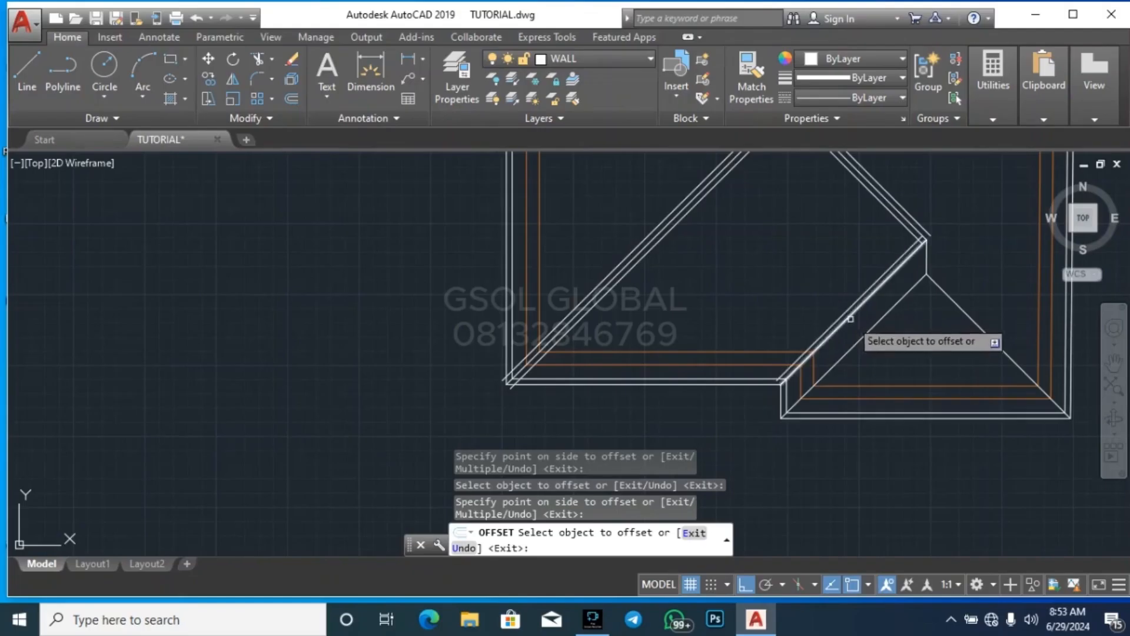
# Finish offsetting the diagonal toward the small lower gable and offset the short vertical ridge at its upper end by 100 to both sides
pyautogui.click(846, 317)
pyautogui.click(869, 324)
pyautogui.scroll(5, 869, 324)
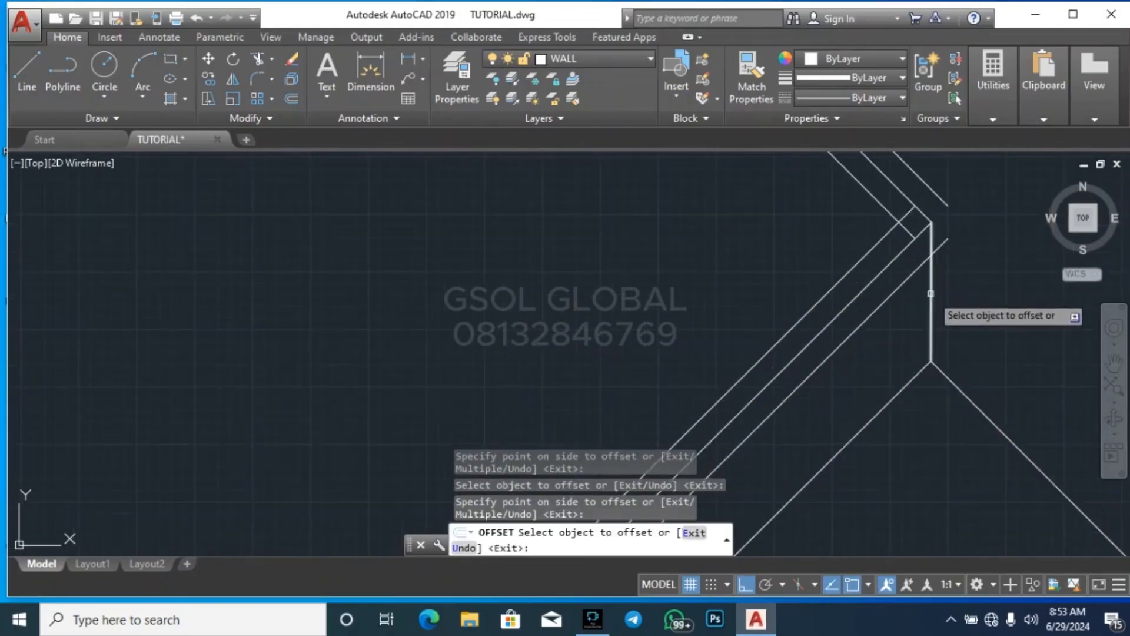
pyautogui.scroll(-3, 895, 289)
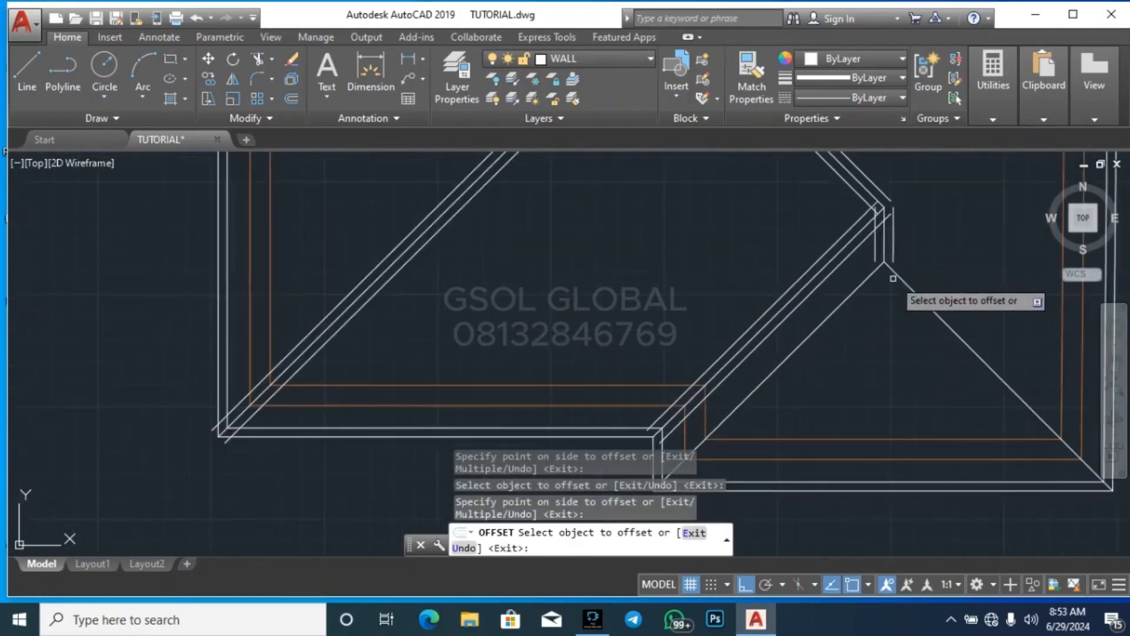
# Offset both hip lines of the lower-right gable by 100 to both sides and end the Offset command
pyautogui.scroll(3, 843, 277)
pyautogui.click(828, 277)
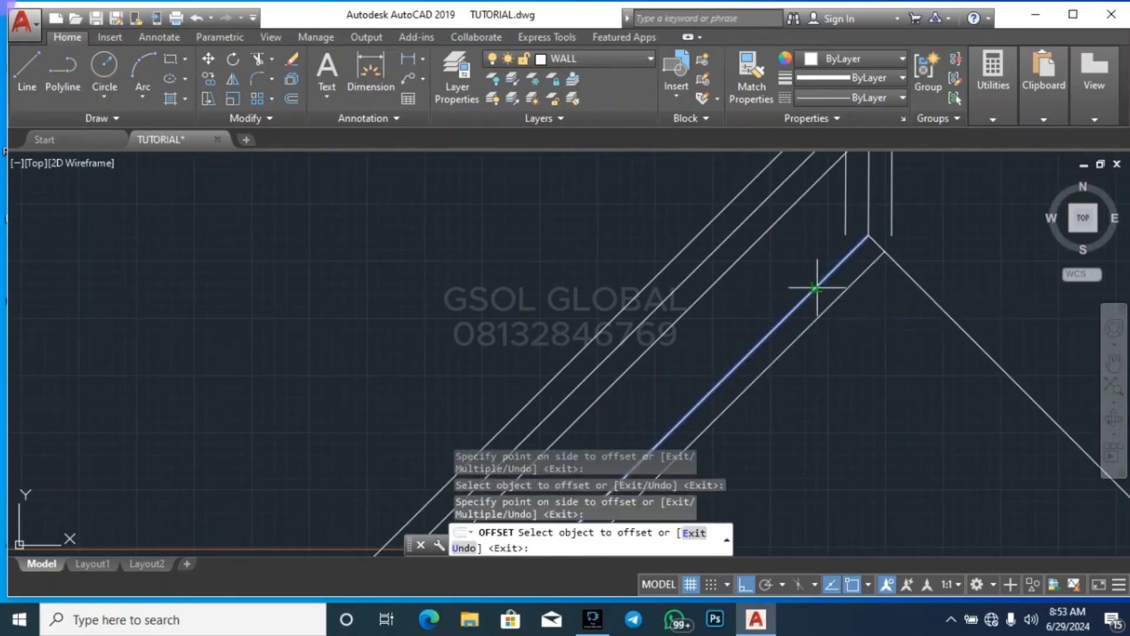
pyautogui.click(889, 286)
pyautogui.scroll(-4, 936, 259)
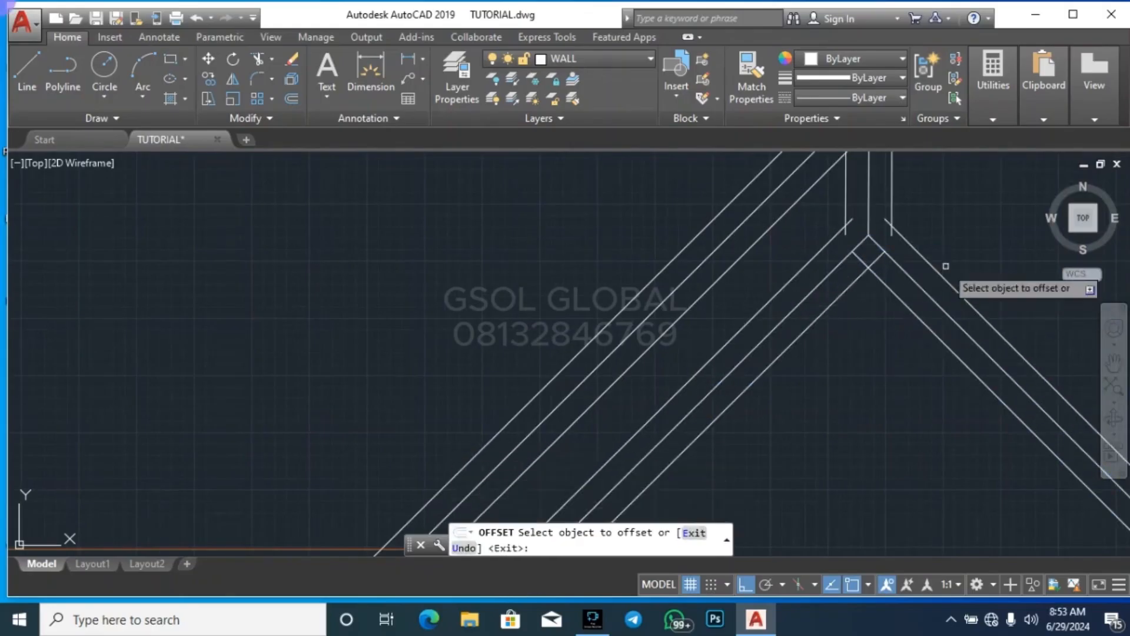
pyautogui.scroll(-5, 834, 378)
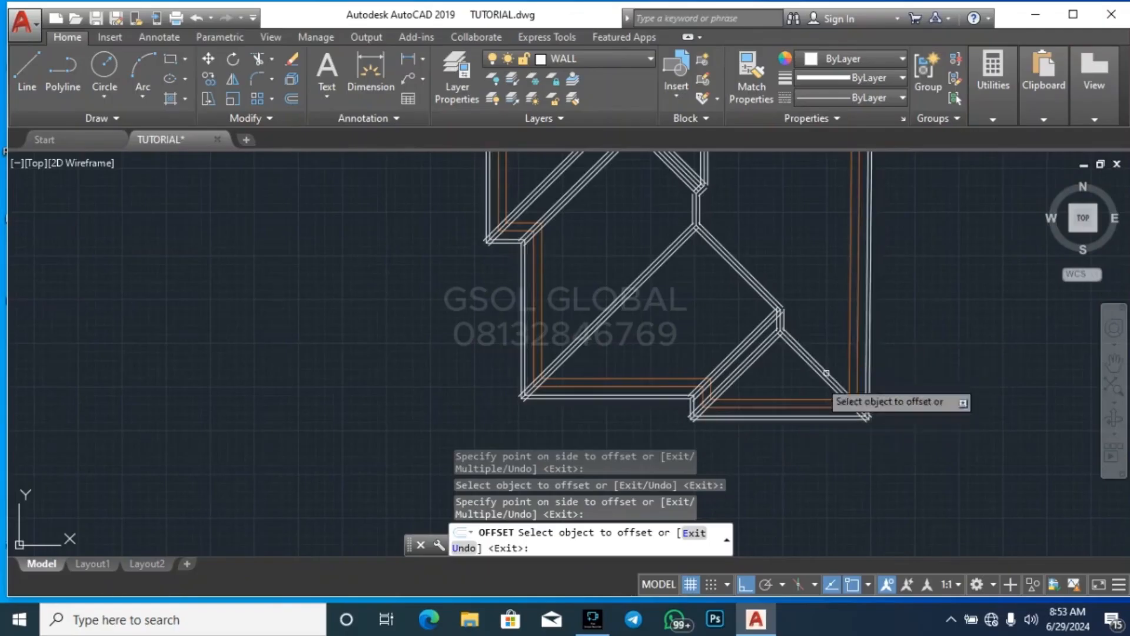
pyautogui.scroll(8, 626, 217)
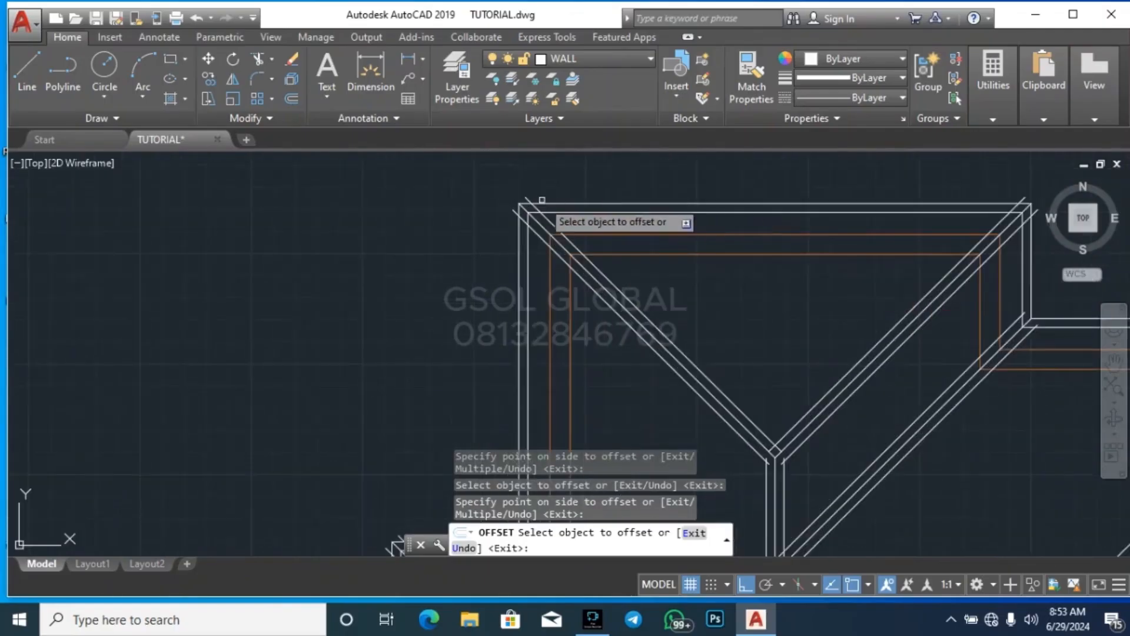
pyautogui.press('Escape')
pyautogui.press('Escape')
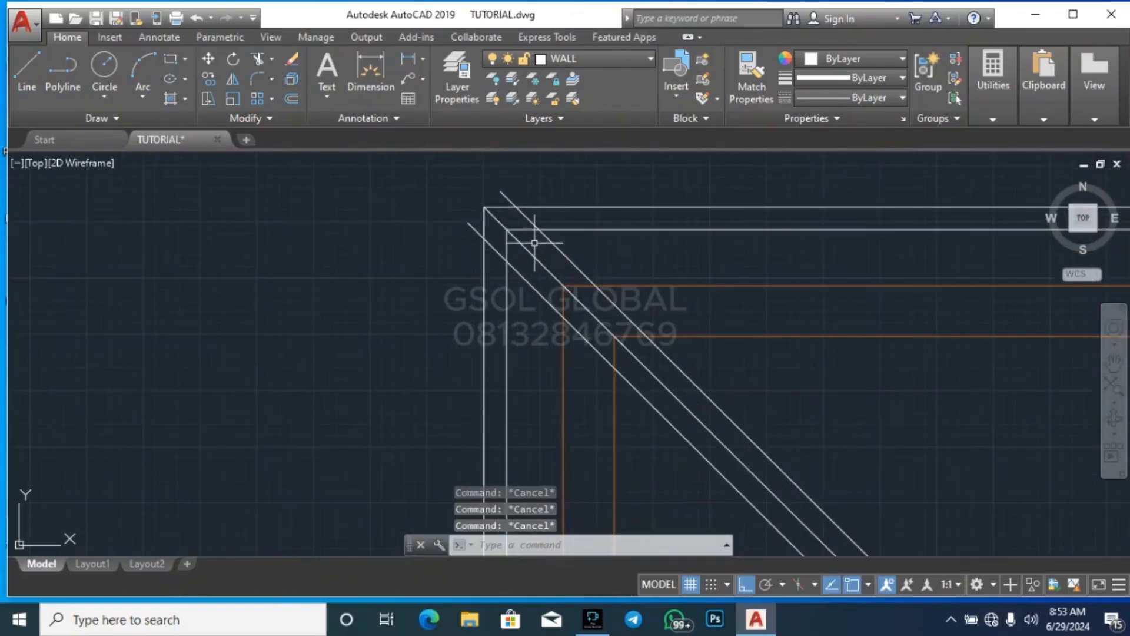
# Trim the hip offset overruns and inner outline ends at the upper-left corner of the top gable
pyautogui.write('tr')
pyautogui.press('Return')
pyautogui.press('Return')
pyautogui.scroll(2, 510, 232)
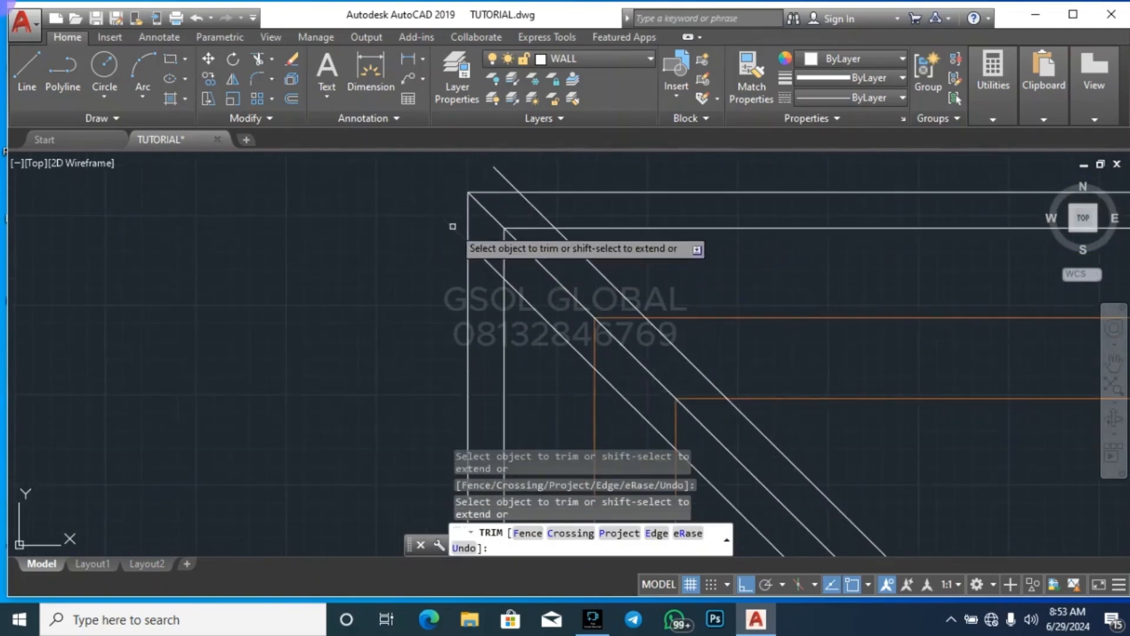
pyautogui.moveTo(471, 247); pyautogui.dragTo(489, 262)
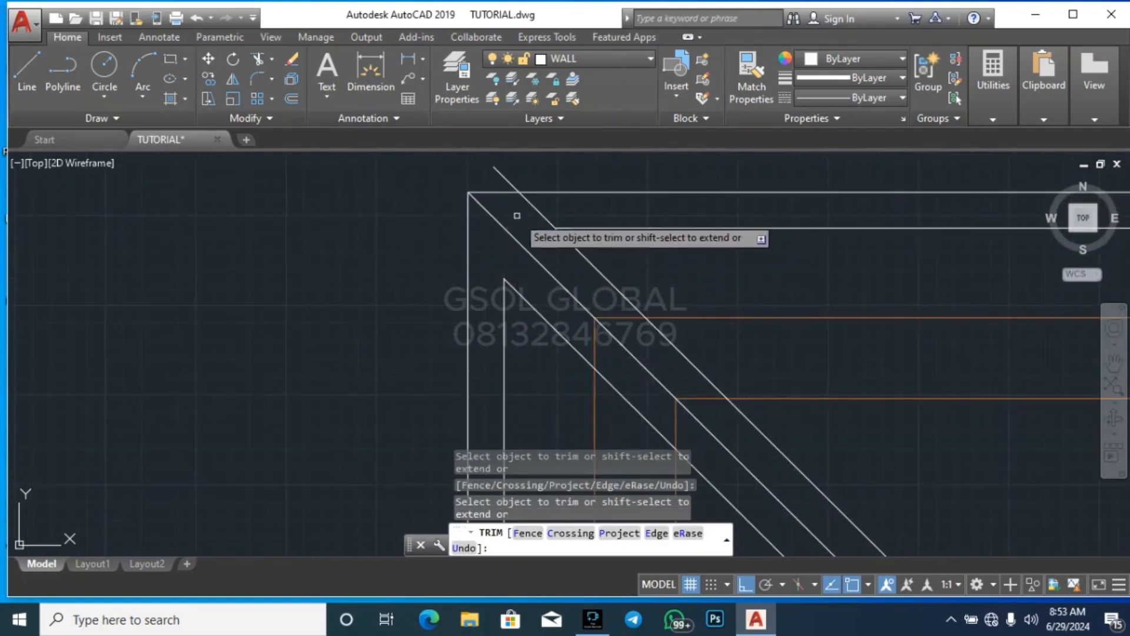
pyautogui.click(505, 178)
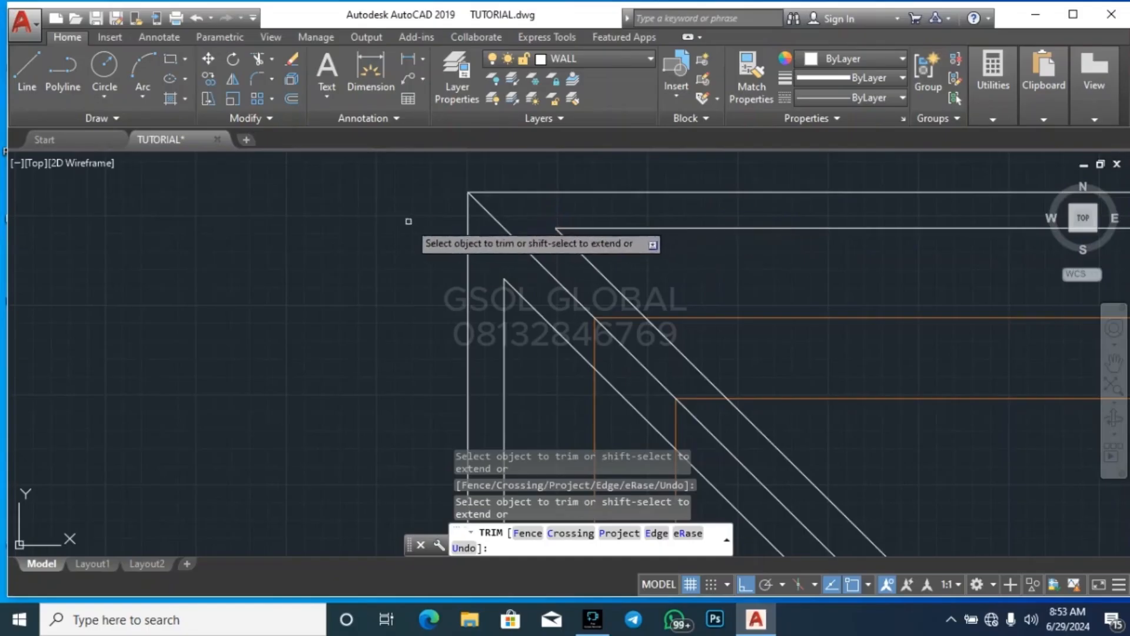
# Trim the inner outline ends back to the hip offsets at the upper-right corner of the top gable
pyautogui.scroll(-3, 389, 230)
pyautogui.scroll(4, 591, 221)
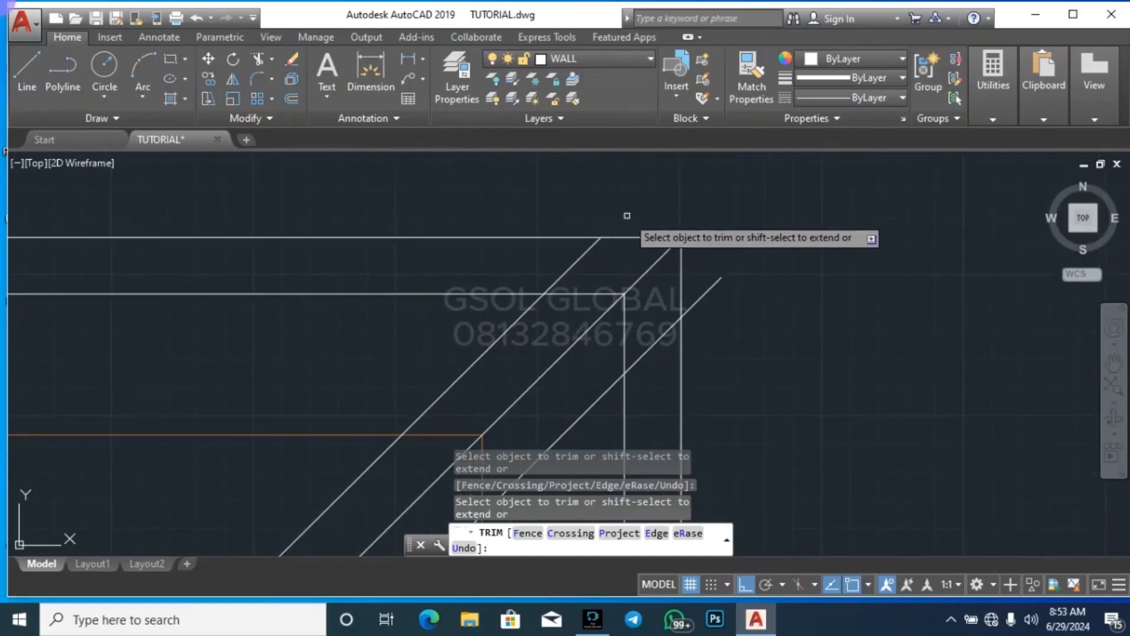
pyautogui.click(581, 292)
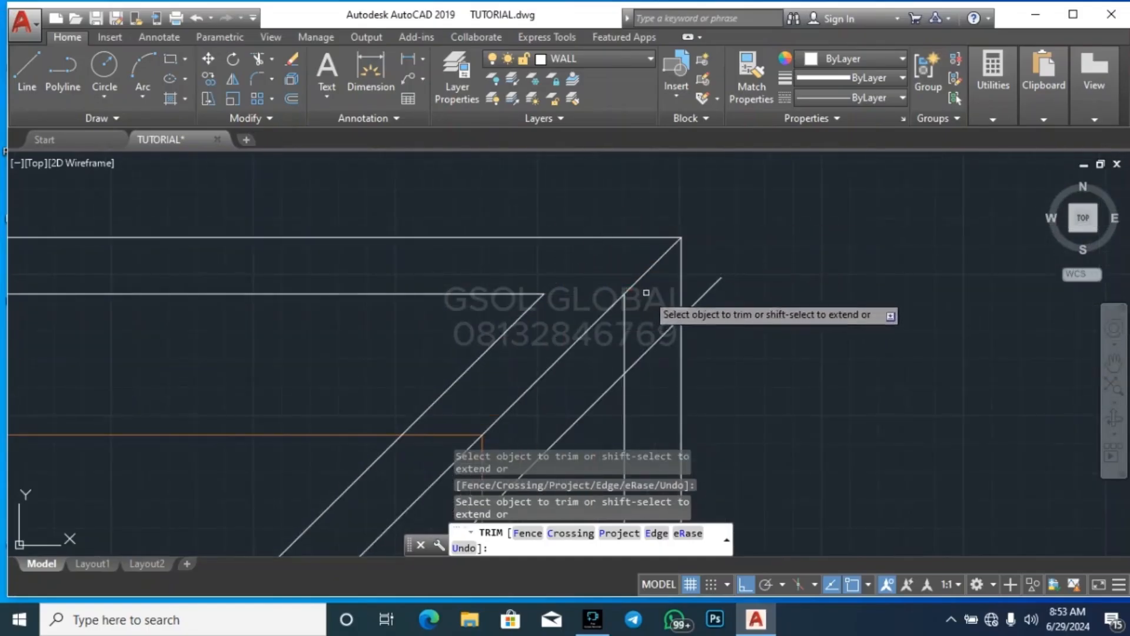
pyautogui.click(624, 314)
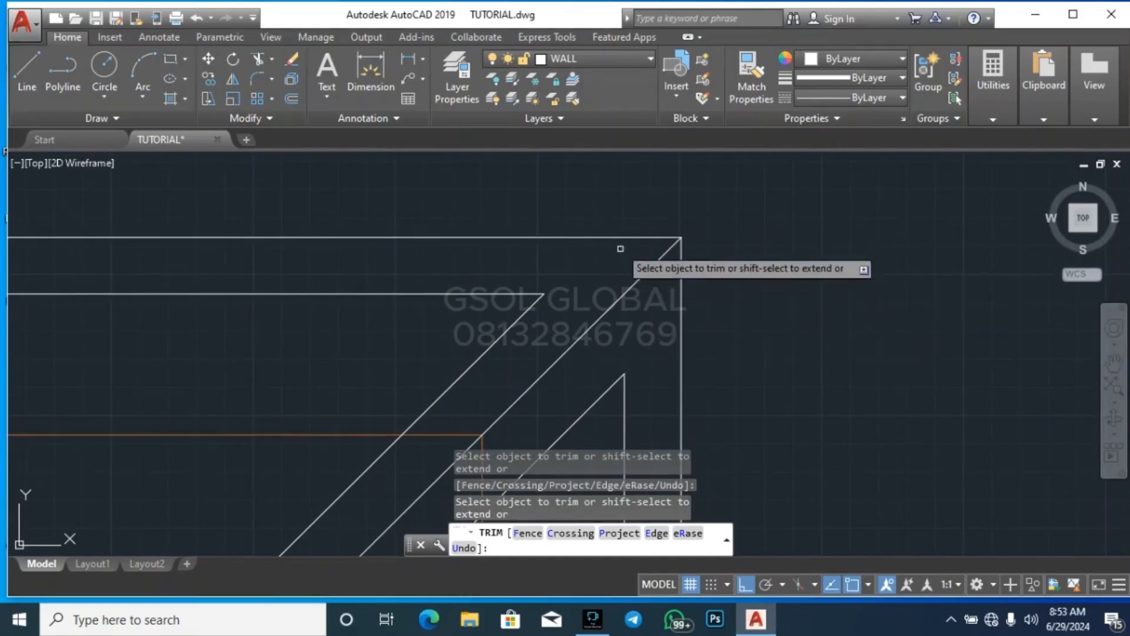
# Trim the inner outline lines back to the valley offsets at the inside corner between the top gable and the right wing
pyautogui.scroll(-5, 632, 335)
pyautogui.scroll(10, 637, 331)
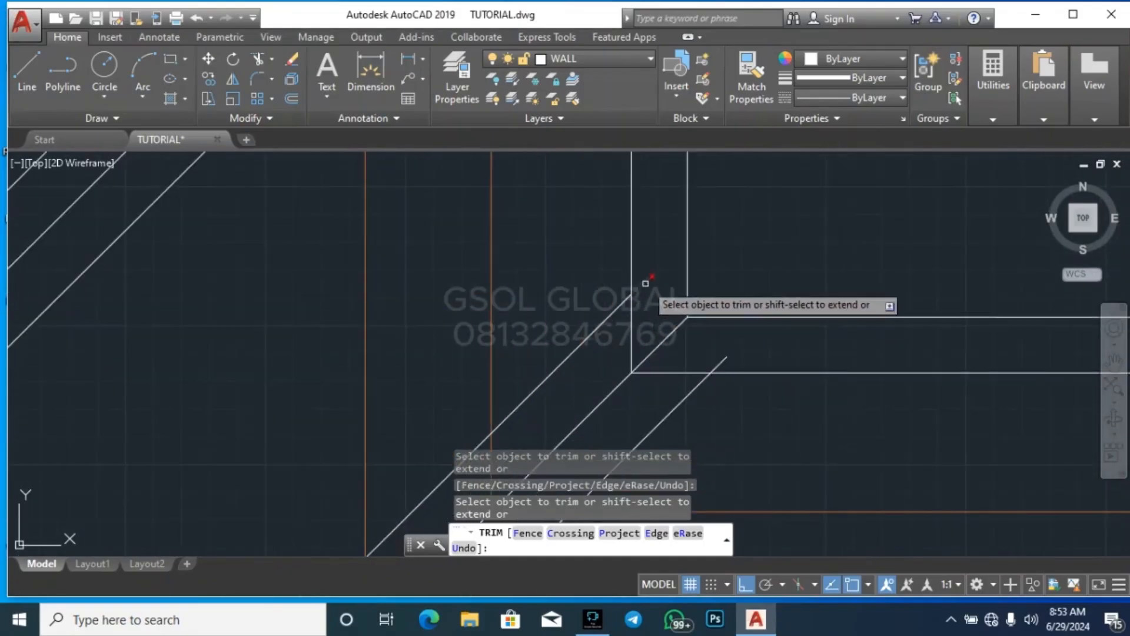
pyautogui.click(646, 283)
pyautogui.click(641, 316)
pyautogui.click(625, 329)
pyautogui.click(683, 372)
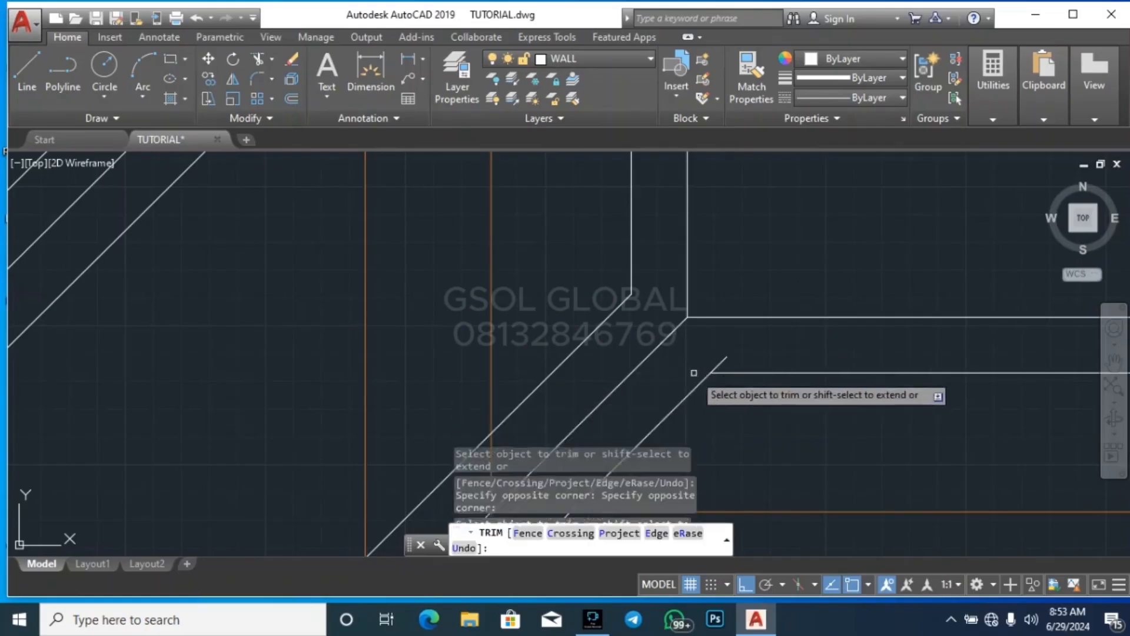
# Trim the hip offset overruns and inner outline ends at the upper-right corner of the right wing
pyautogui.scroll(-4, 539, 271)
pyautogui.scroll(-3, 539, 271)
pyautogui.scroll(6, 749, 270)
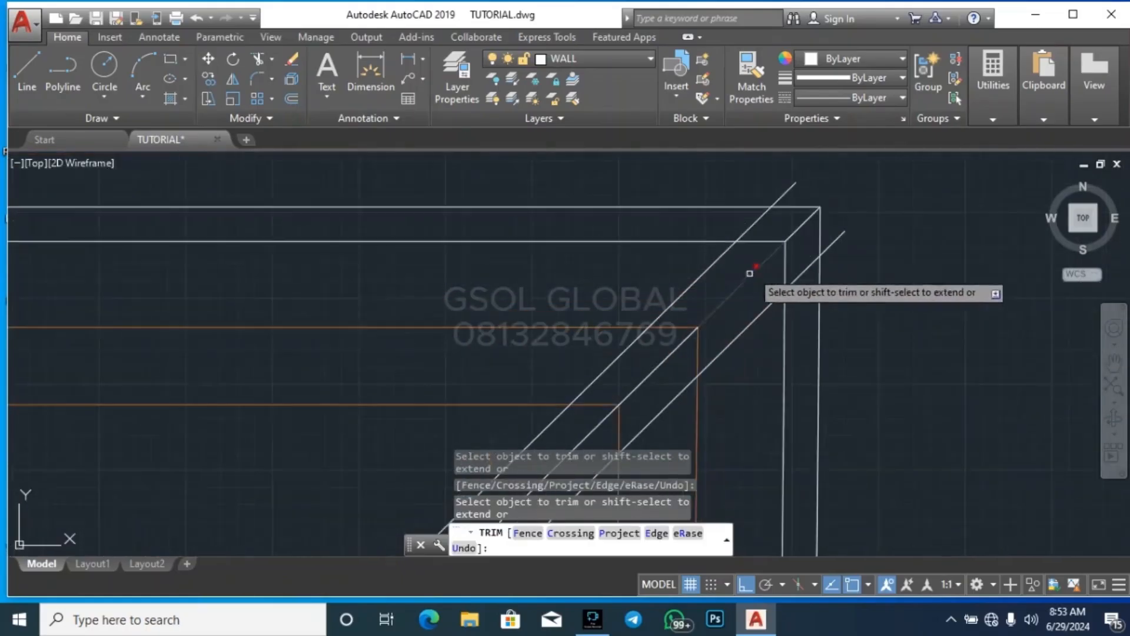
pyautogui.click(805, 209)
pyautogui.click(686, 340)
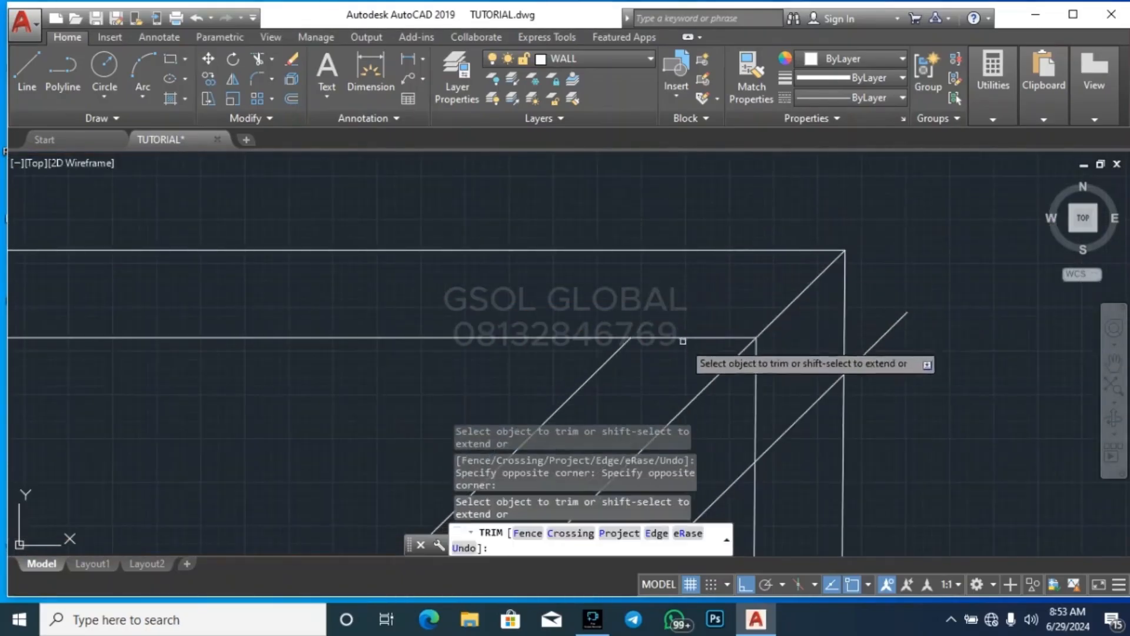
pyautogui.click(800, 405)
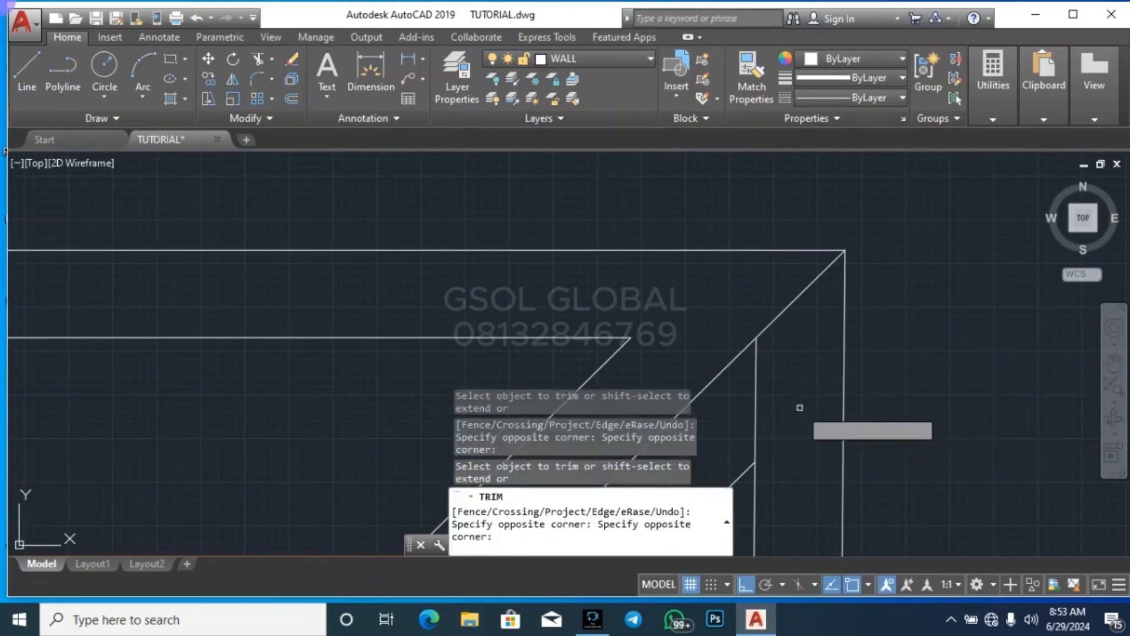
pyautogui.click(756, 425)
# Trim the upper hip offset overrun and the inner vertical outline end at the roof's lower-right corner
pyautogui.scroll(-10, 716, 265)
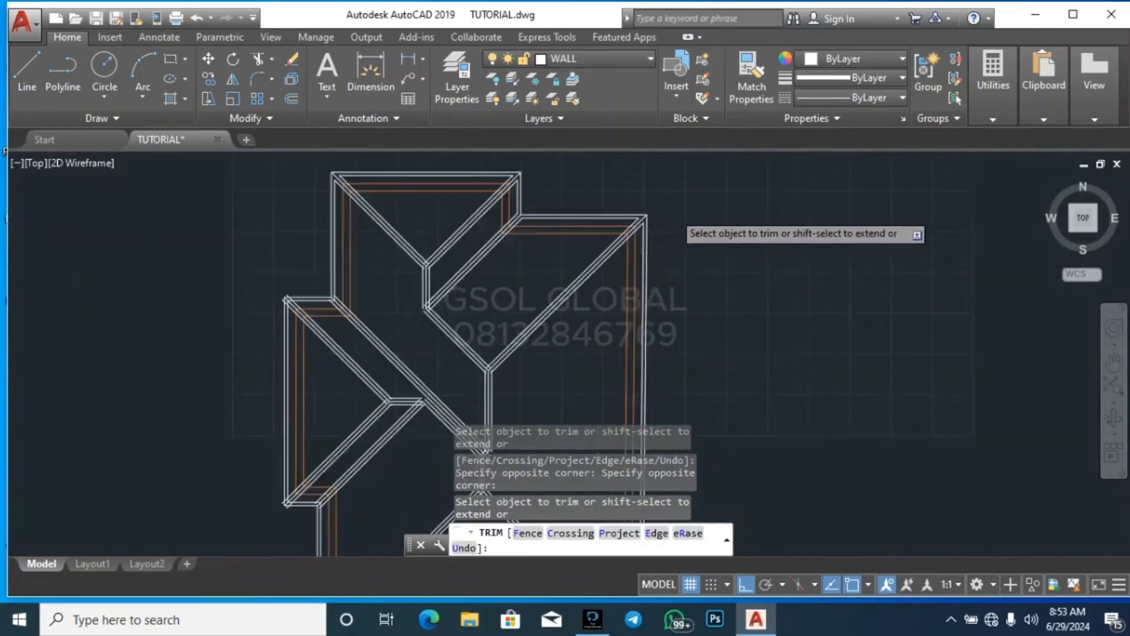
pyautogui.scroll(10, 701, 333)
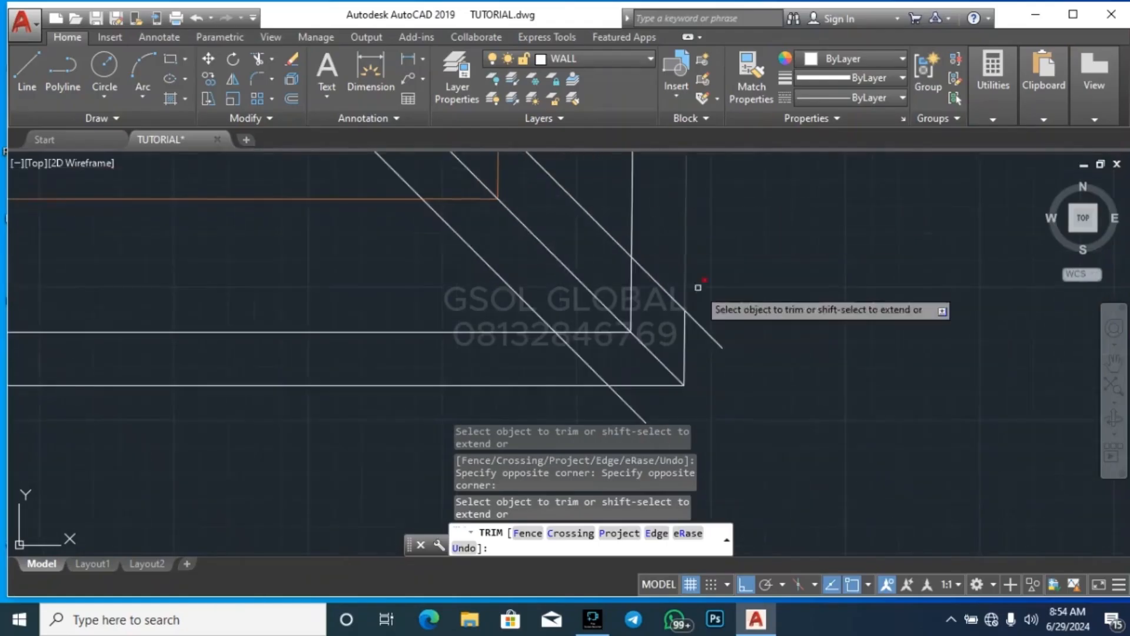
pyautogui.click(629, 337)
pyautogui.click(585, 268)
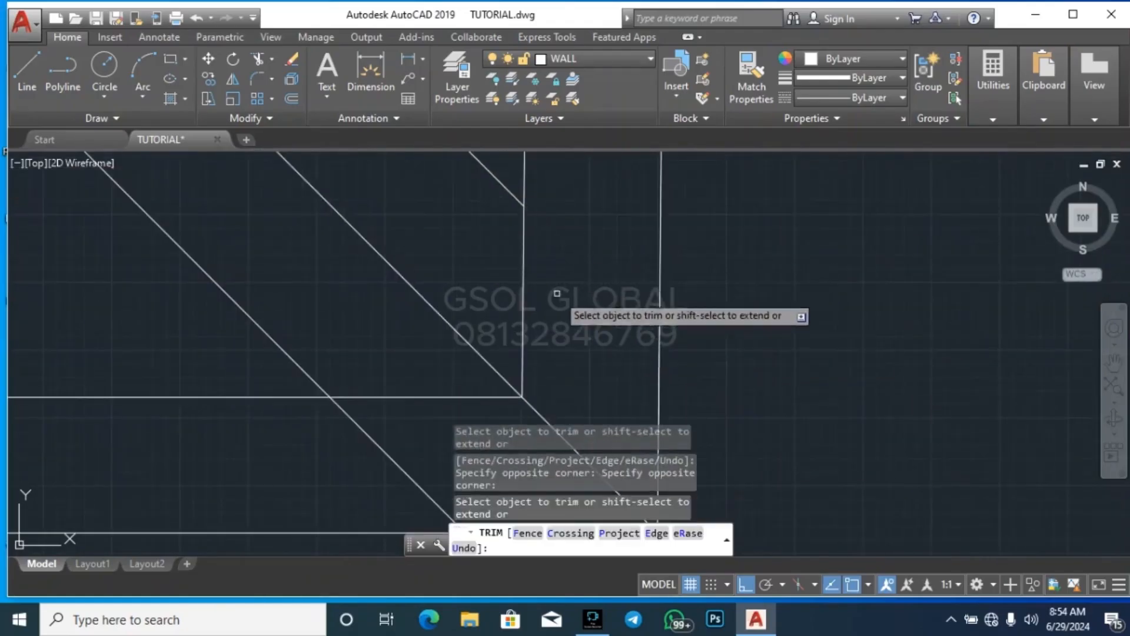
pyautogui.click(557, 293)
pyautogui.click(511, 271)
# Trim the lower hip offset overrun and the inner horizontal outline end at the roof's lower-right corner
pyautogui.scroll(-5, 708, 223)
pyautogui.scroll(4, 649, 261)
pyautogui.click(630, 283)
pyautogui.click(653, 356)
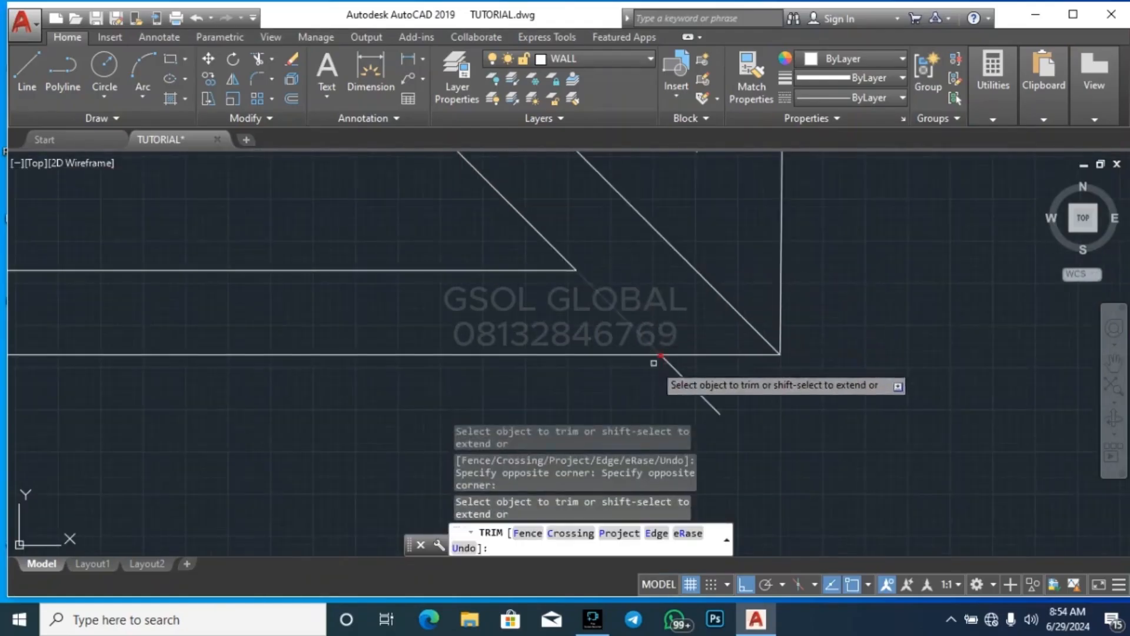
pyautogui.click(731, 389)
pyautogui.click(661, 357)
pyautogui.click(655, 308)
pyautogui.click(582, 314)
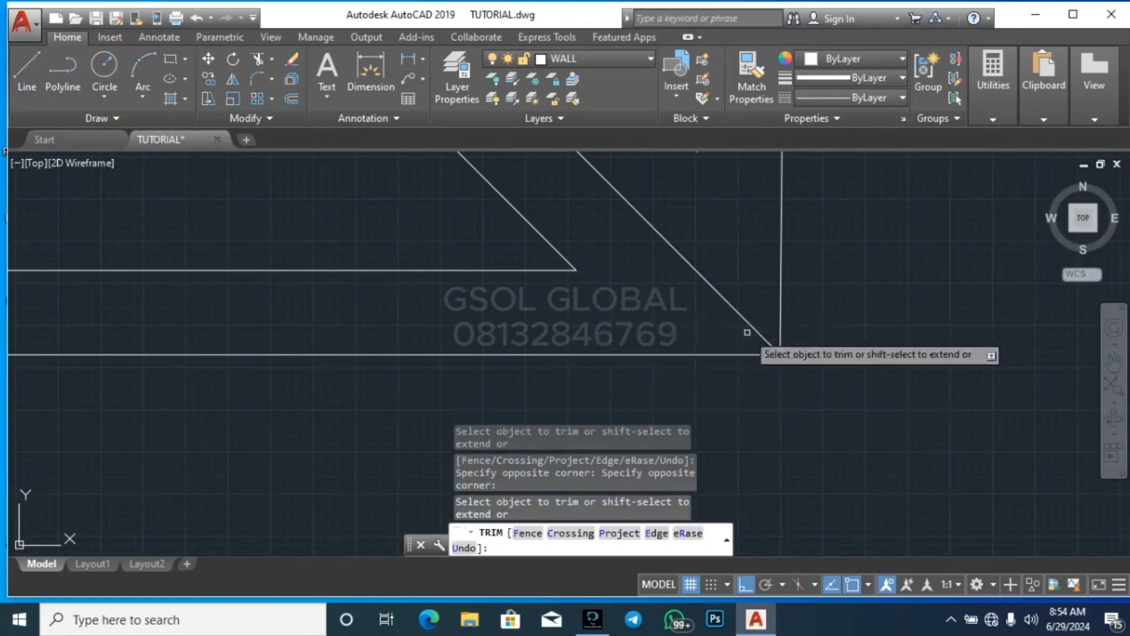
# Trim the hip offset overruns and inner outline ends at the lower-left corner of the small lower gable
pyautogui.scroll(-8, 927, 342)
pyautogui.scroll(5, 169, 336)
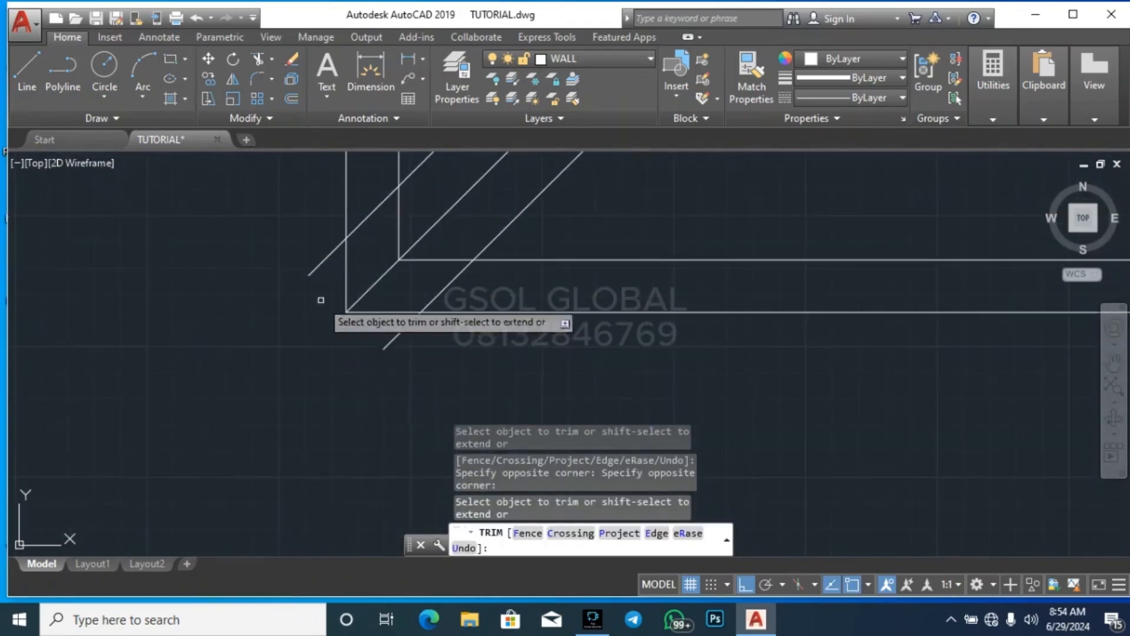
pyautogui.click(312, 247)
pyautogui.click(411, 361)
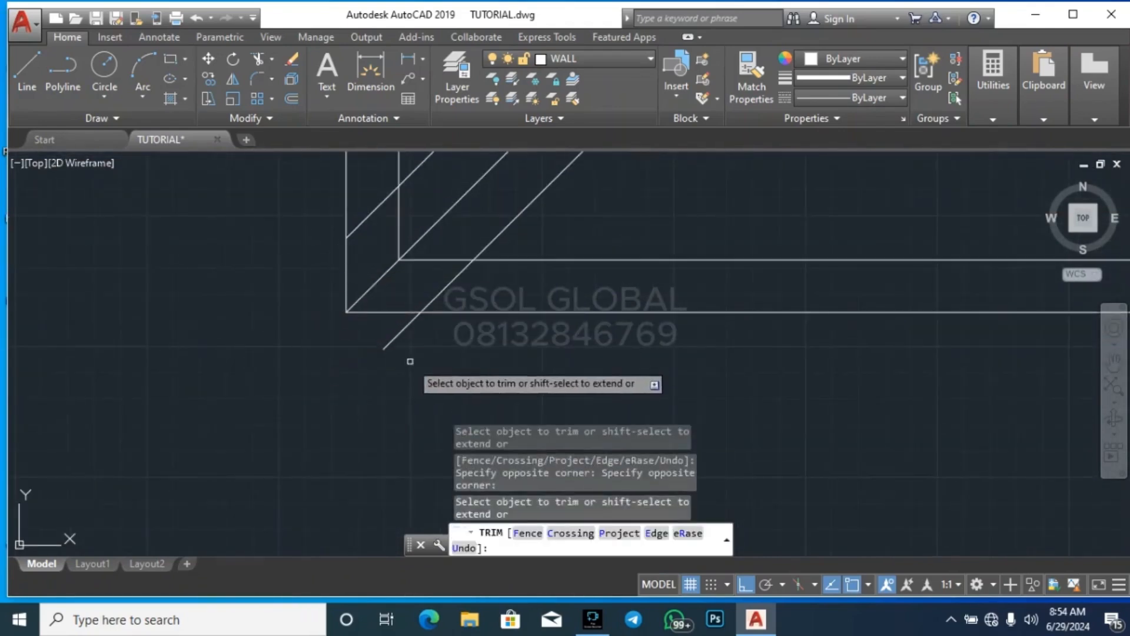
pyautogui.click(451, 290)
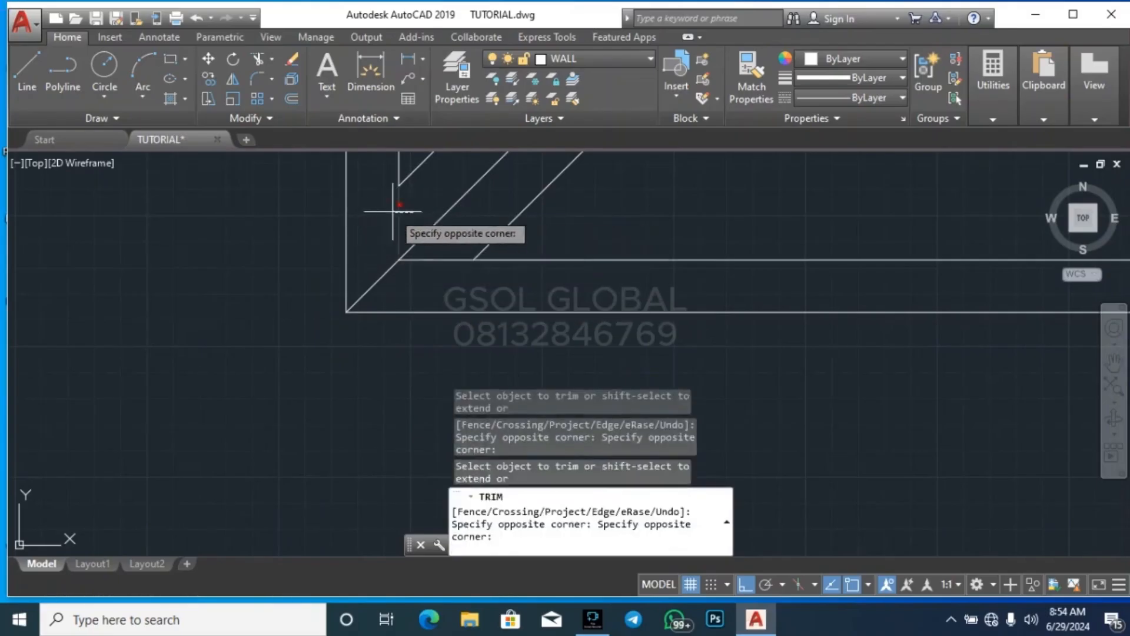
pyautogui.click(461, 277)
# Trim the valley offset overruns and inner outline ends at the inside corner beside the small lower gable
pyautogui.scroll(-2, 520, 371)
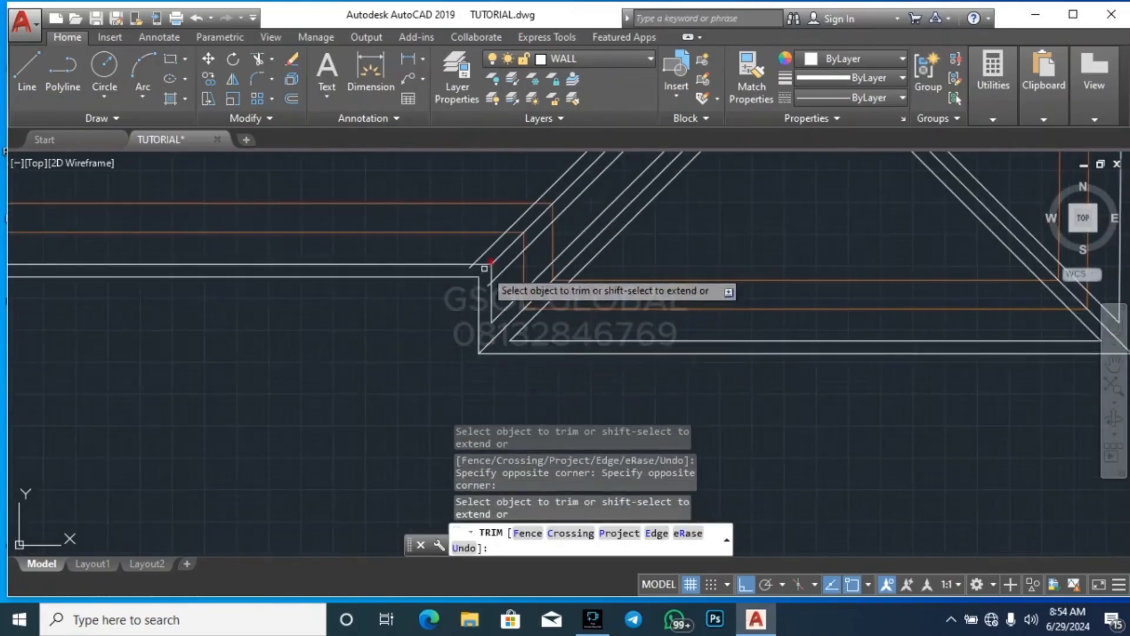
pyautogui.scroll(3, 506, 312)
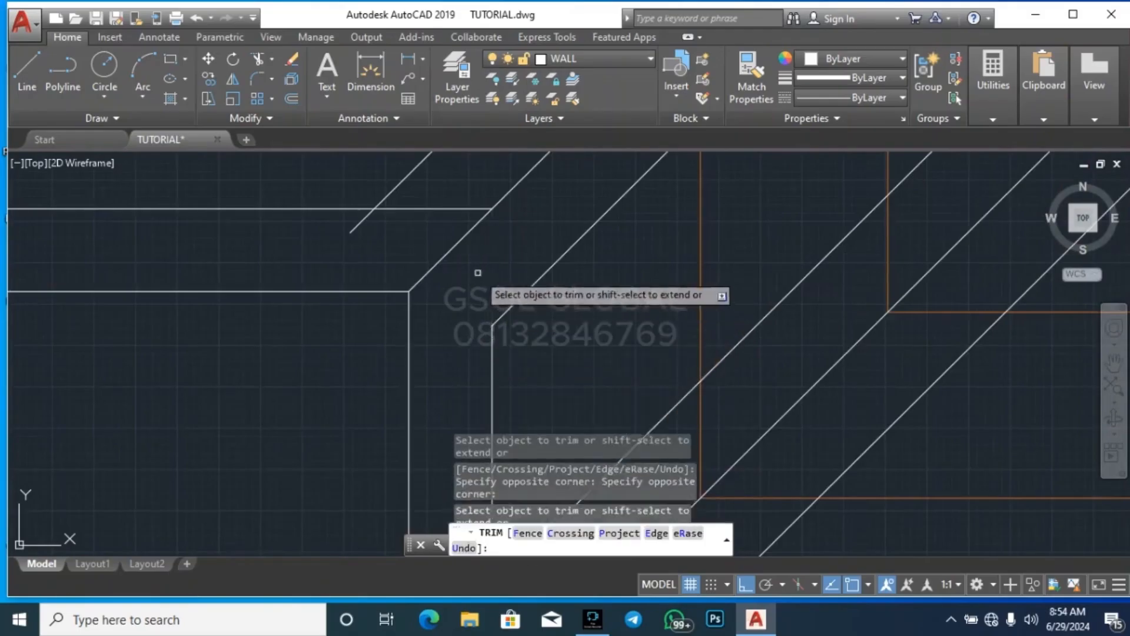
pyautogui.click(427, 236)
pyautogui.click(415, 203)
pyautogui.click(356, 226)
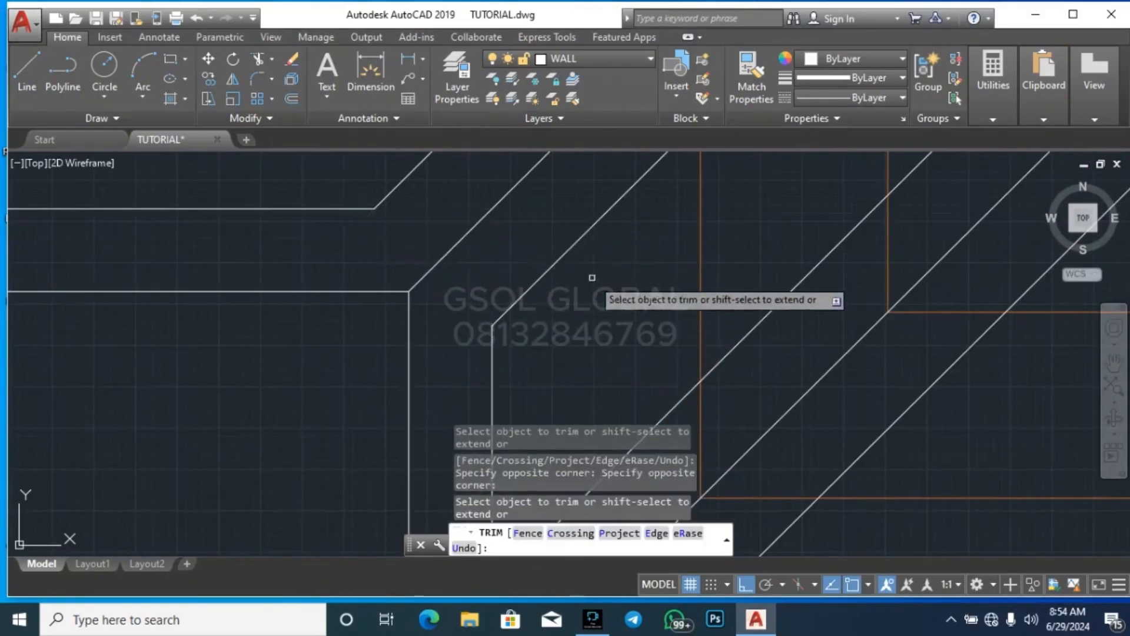
# Trim the lower hip offset back to the inner horizontal outline at the lower-left corner of the main roof
pyautogui.scroll(-5, 592, 278)
pyautogui.scroll(4, 391, 278)
pyautogui.scroll(4, 365, 386)
pyautogui.click(359, 383)
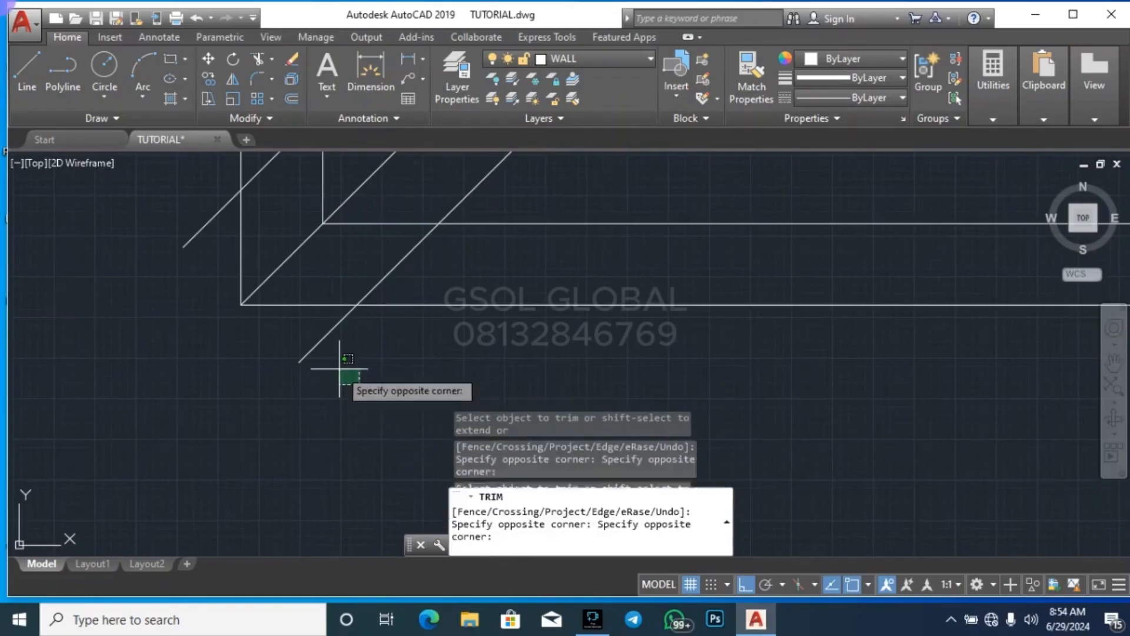
pyautogui.click(357, 345)
pyautogui.click(336, 311)
pyautogui.click(432, 285)
pyautogui.click(368, 259)
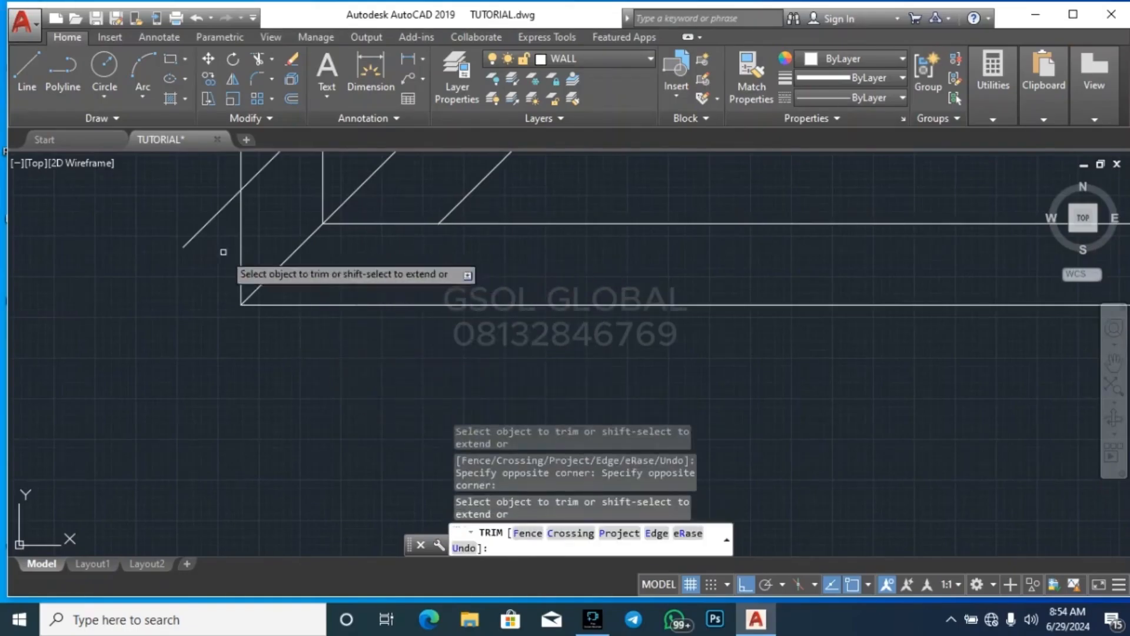
# Trim the upper hip offset overrun and the remaining inner outline ends at the main roof's lower-left corner
pyautogui.click(212, 234)
pyautogui.click(195, 216)
pyautogui.scroll(-4, 386, 367)
pyautogui.scroll(4, 312, 282)
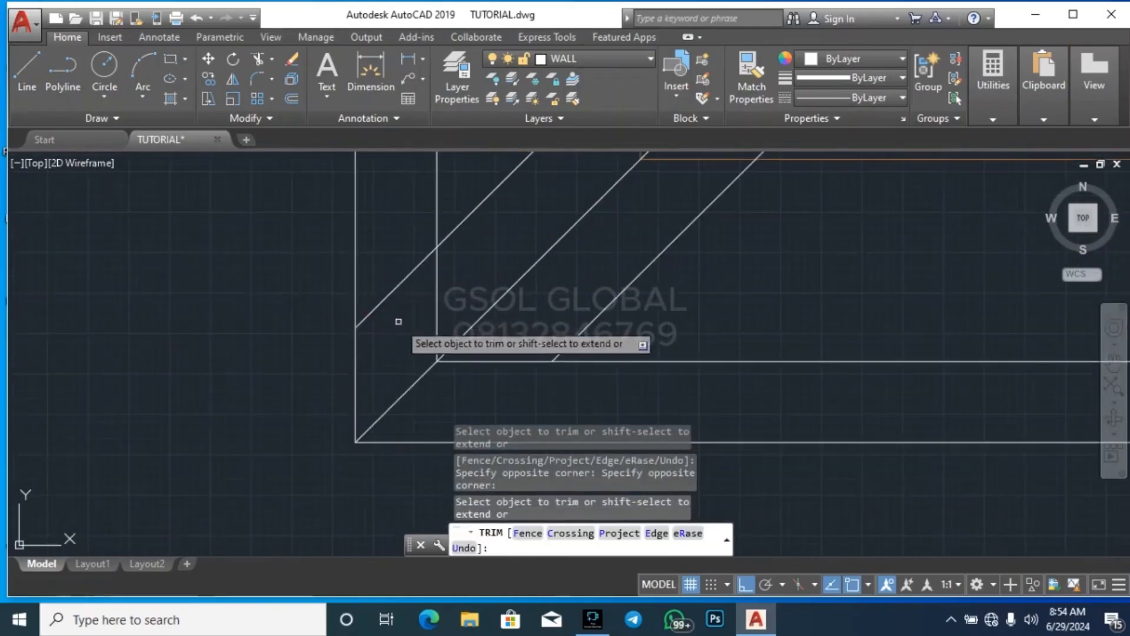
pyautogui.click(399, 322)
pyautogui.click(374, 259)
pyautogui.click(432, 297)
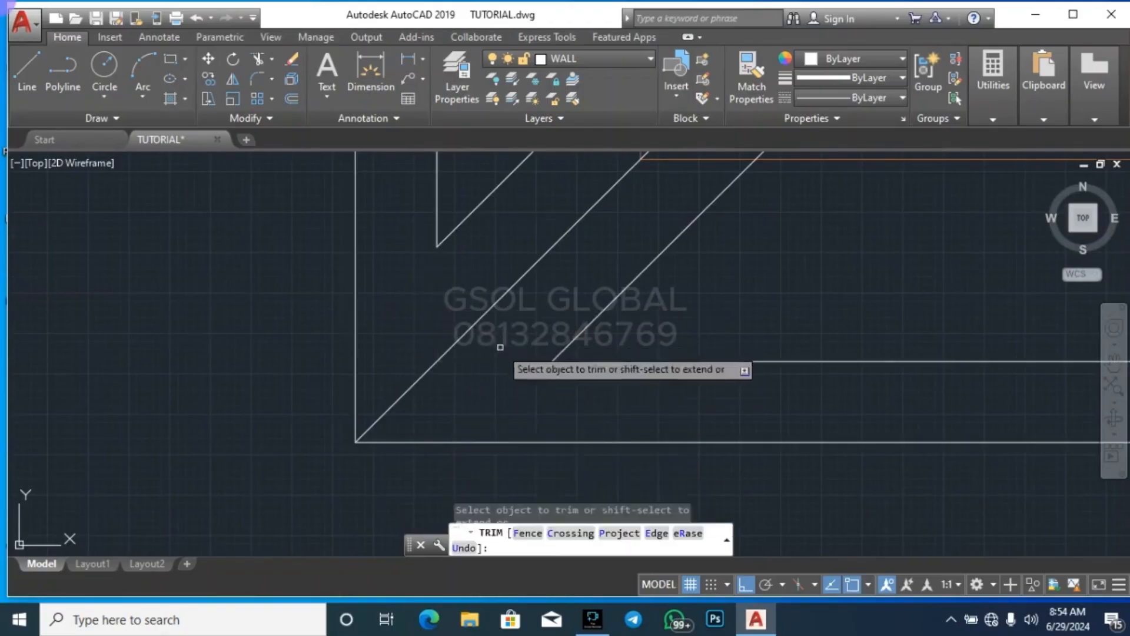
# Trim the valley offset overruns and inner outline ends at the inside corner below the left gable
pyautogui.scroll(-5, 475, 400)
pyautogui.scroll(5, 530, 271)
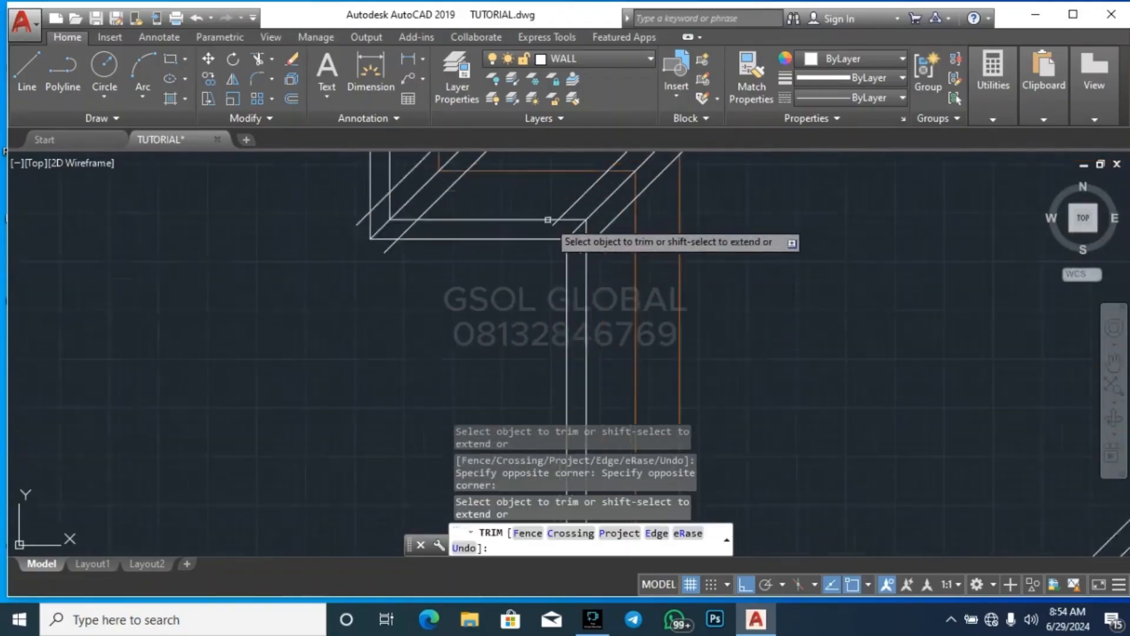
pyautogui.click(547, 277)
pyautogui.click(611, 244)
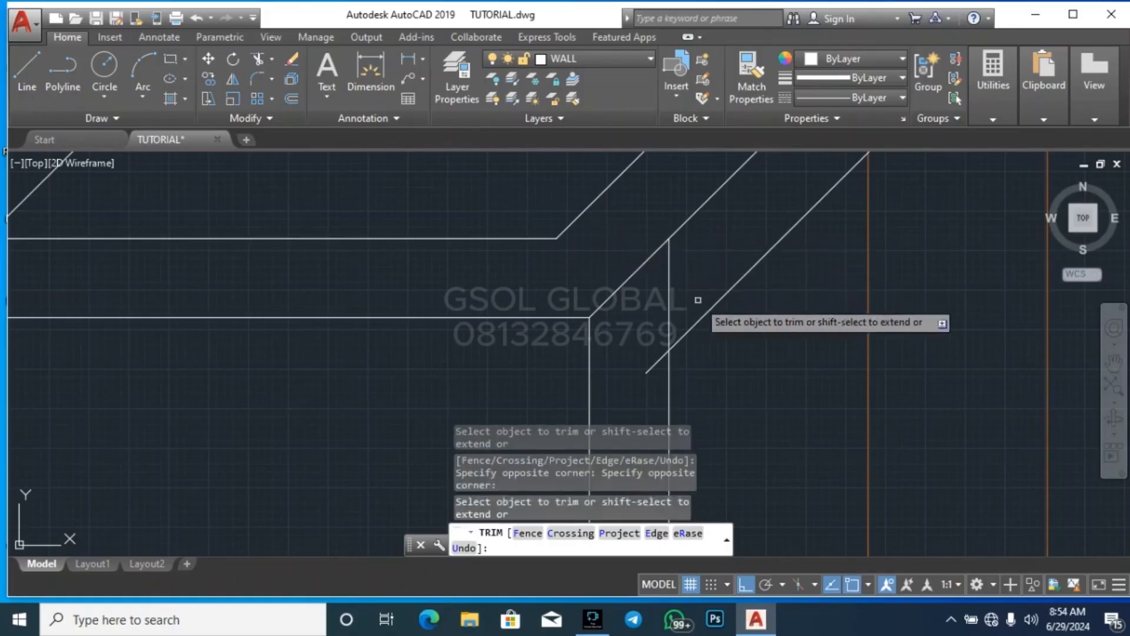
pyautogui.scroll(-5, 733, 359)
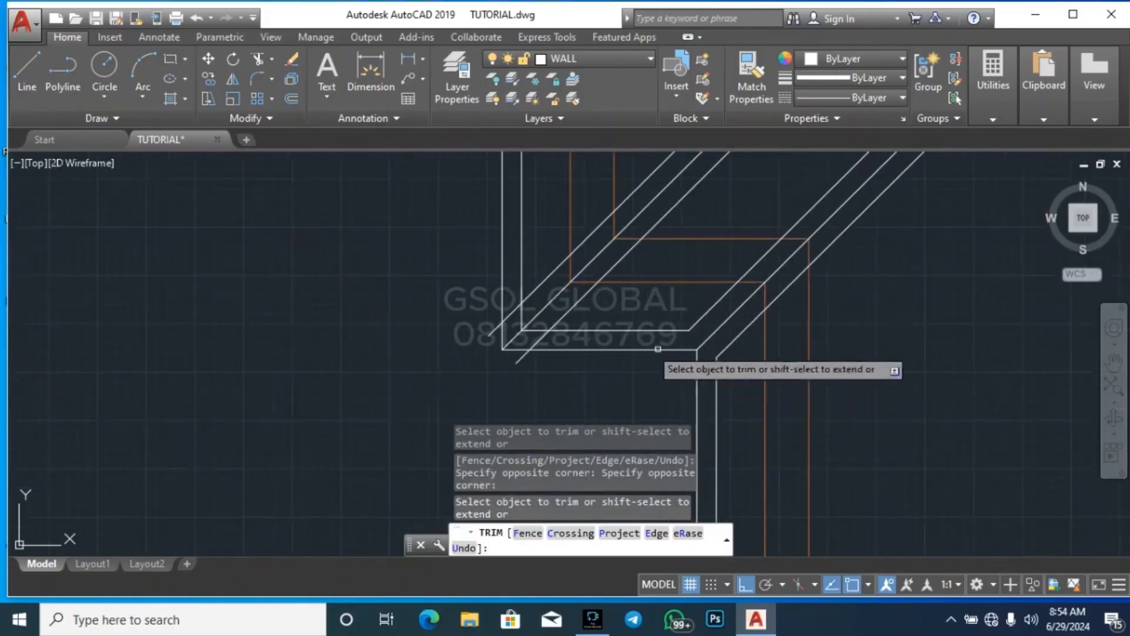
# Undo the last unwanted outline trim, and trim the lower hip offset and inner horizontal outline at the left gable's lower-left corner
pyautogui.scroll(5, 514, 336)
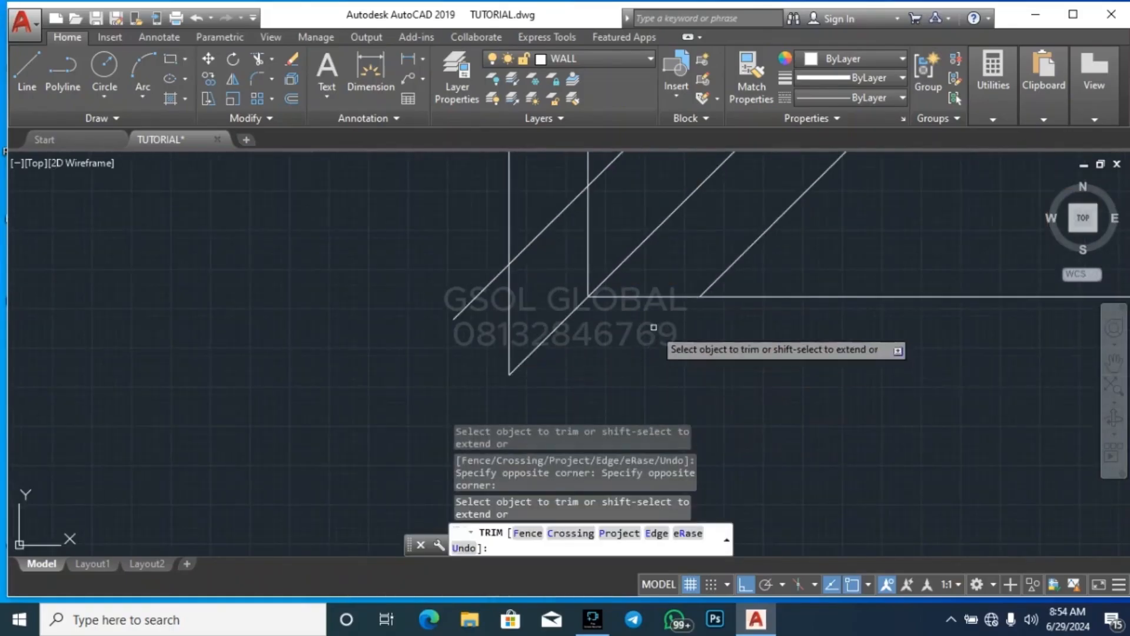
pyautogui.hotkey('ctrl', 'z')
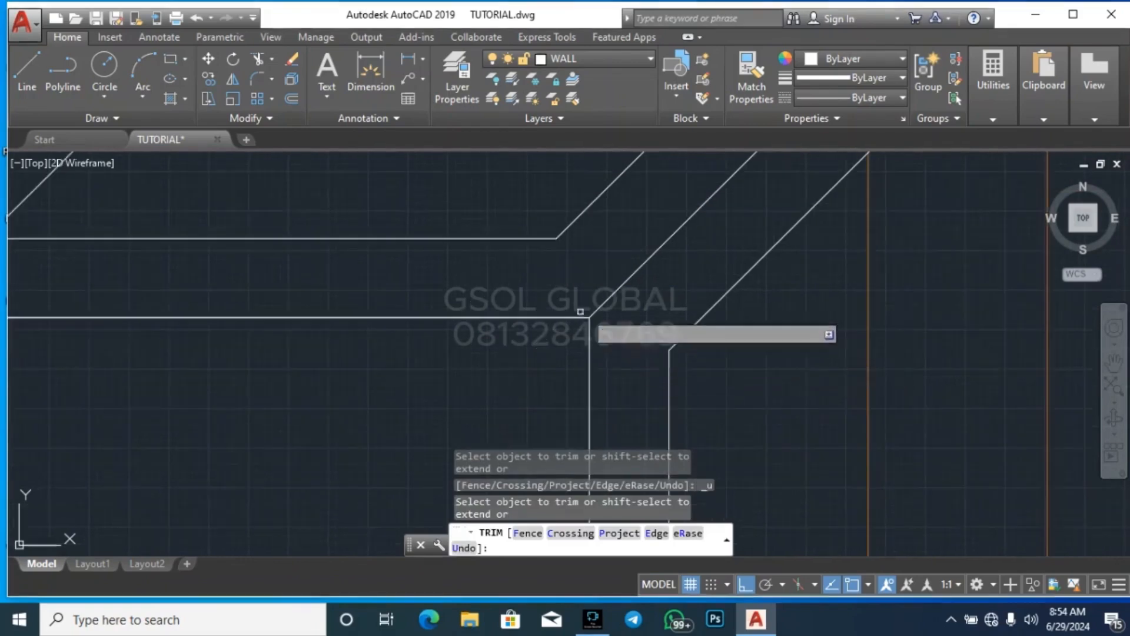
pyautogui.scroll(-5, 747, 311)
pyautogui.scroll(6, 522, 312)
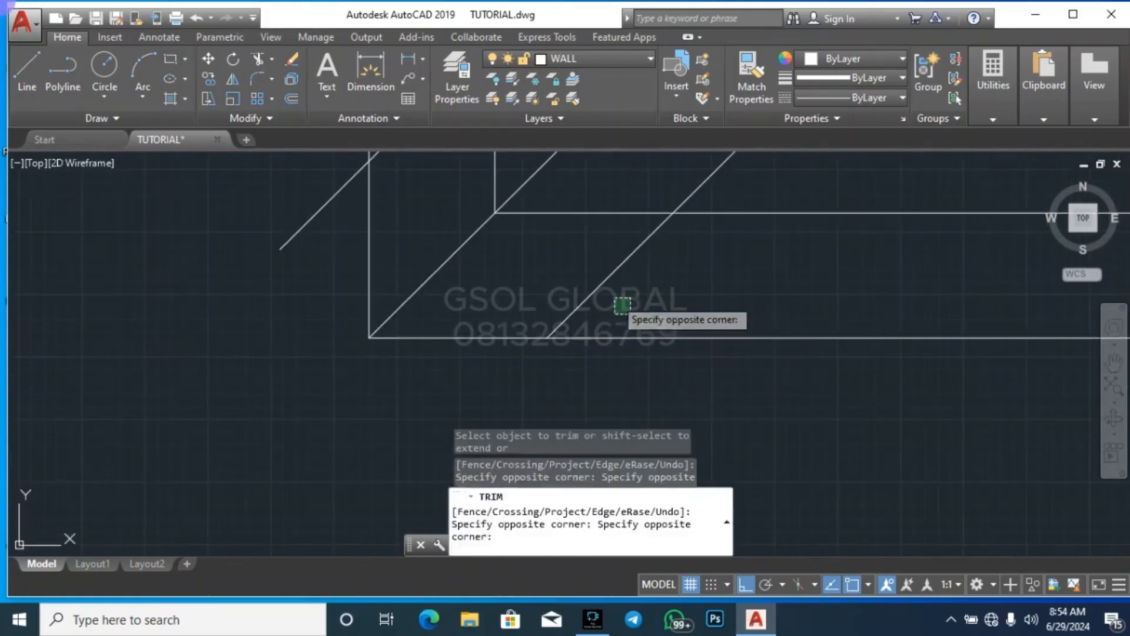
pyautogui.click(577, 268)
pyautogui.click(590, 237)
pyautogui.click(551, 179)
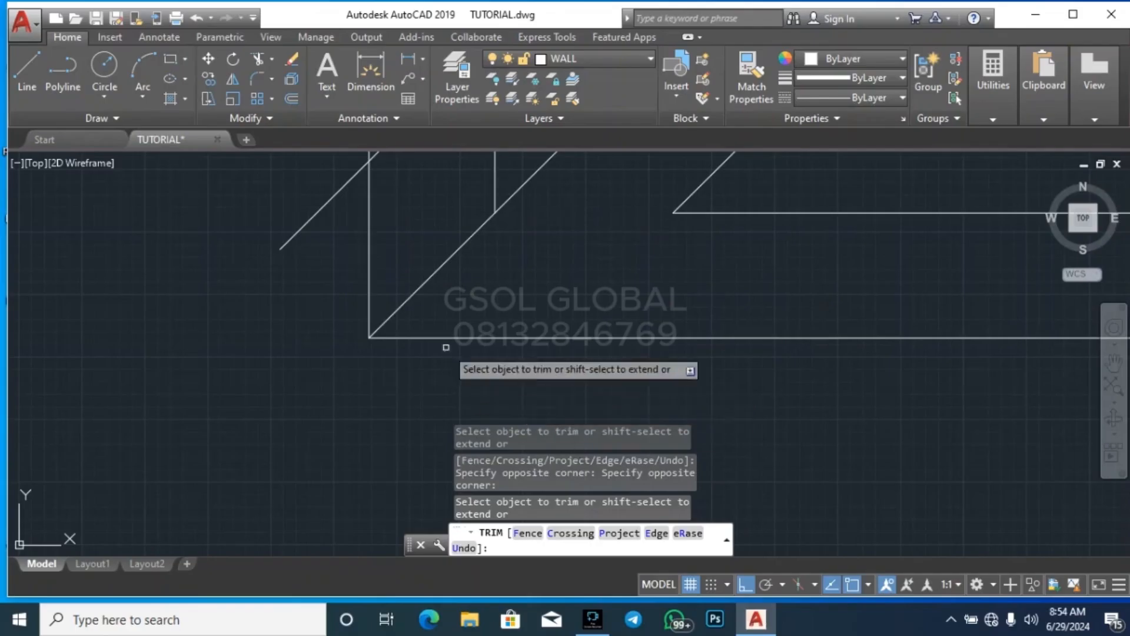
# Trim the upper hip offset overrun and inner vertical outline end at the left gable's lower-left corner
pyautogui.scroll(-4, 391, 375)
pyautogui.scroll(8, 367, 298)
pyautogui.click(384, 378)
pyautogui.click(368, 338)
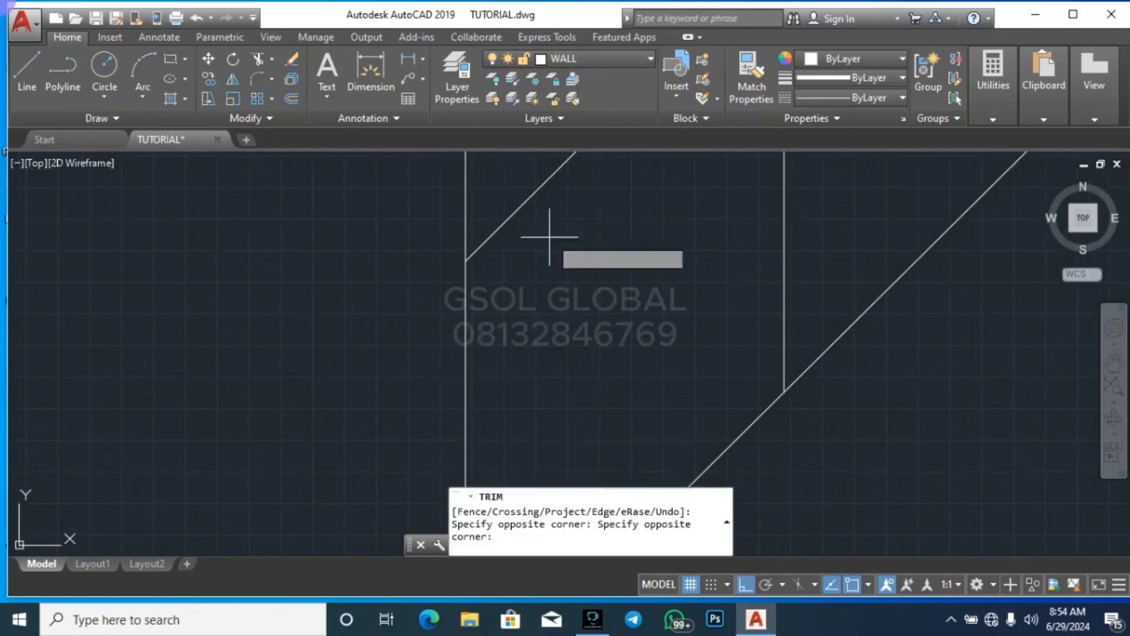
pyautogui.scroll(-4, 561, 325)
pyautogui.scroll(2, 605, 328)
pyautogui.click(607, 328)
pyautogui.click(527, 310)
pyautogui.scroll(-3, 528, 383)
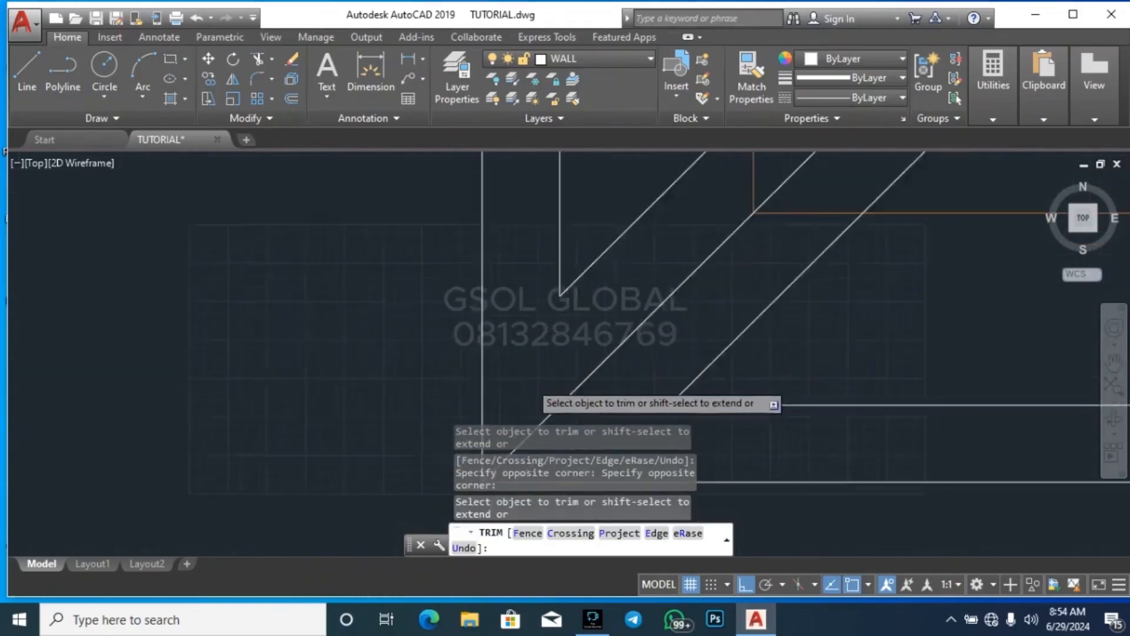
# Trim the lower hip offset overrun and the inner outline ends at the left gable's upper-left corner
pyautogui.scroll(-4, 374, 451)
pyautogui.scroll(6, 356, 423)
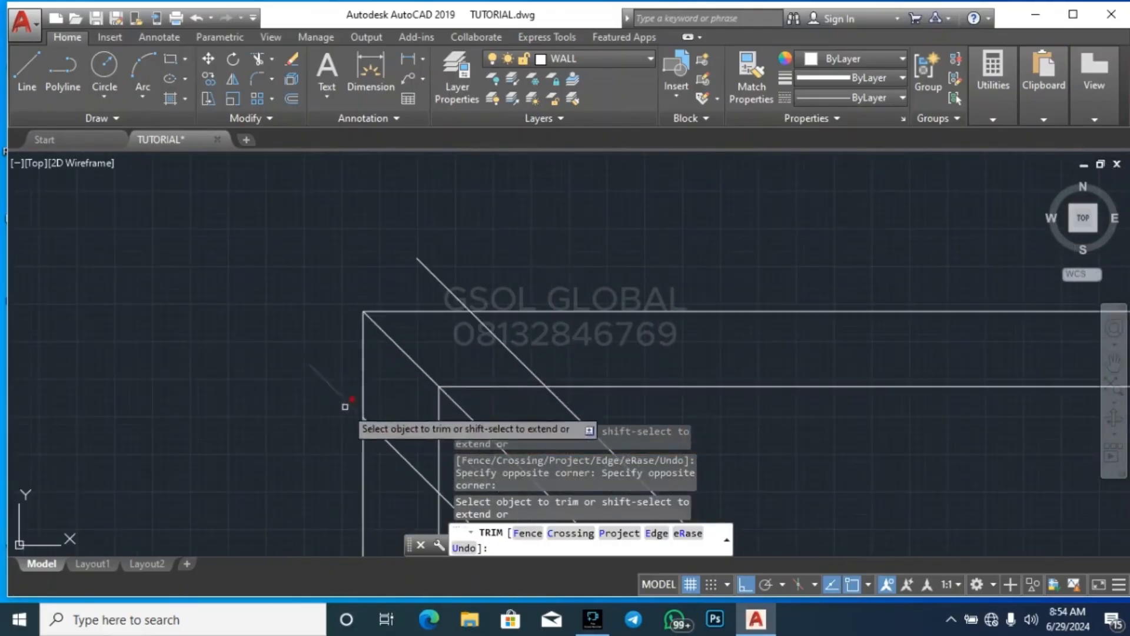
pyautogui.scroll(-4, 385, 384)
pyautogui.scroll(6, 402, 406)
pyautogui.click(409, 404)
pyautogui.click(393, 360)
pyautogui.scroll(2, 400, 283)
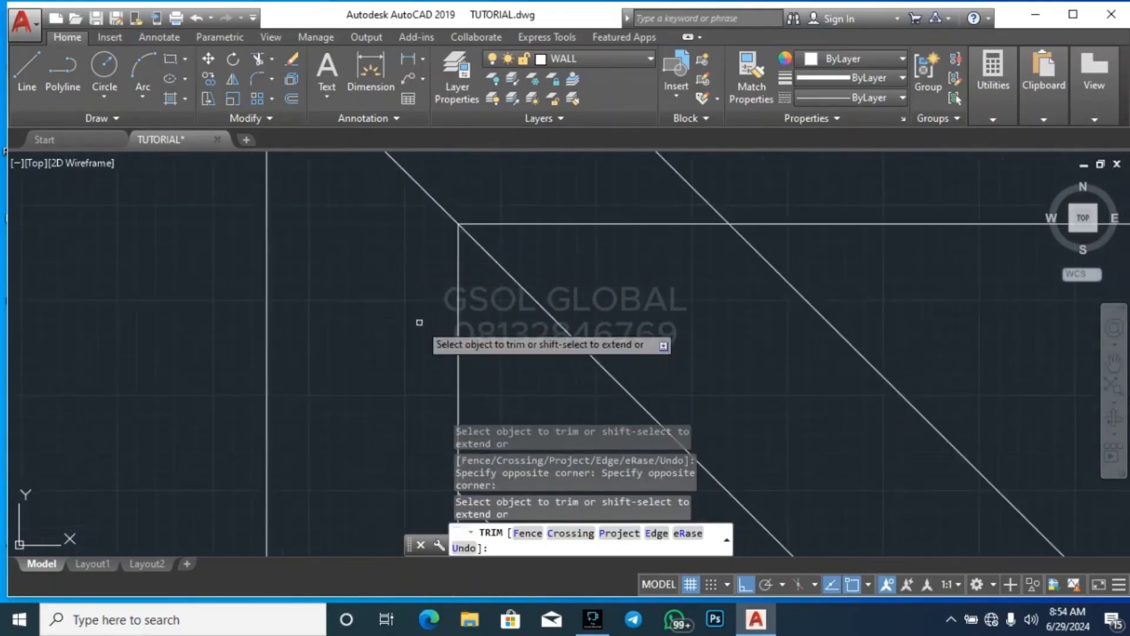
pyautogui.scroll(-2, 422, 346)
pyautogui.click(455, 352)
pyautogui.click(425, 351)
pyautogui.click(528, 293)
pyautogui.click(512, 261)
pyautogui.scroll(-5, 581, 328)
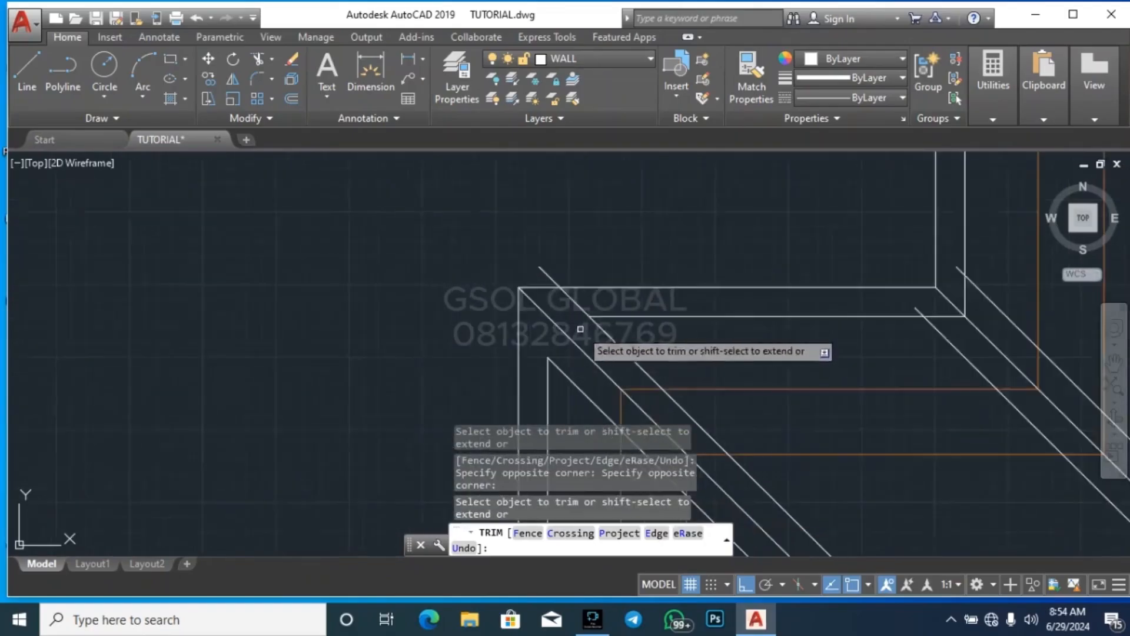
# Trim the upper hip offset at the inner outline of the left gable's upper-left corner and erase the leftover piece
pyautogui.scroll(5, 575, 300)
pyautogui.click(576, 314)
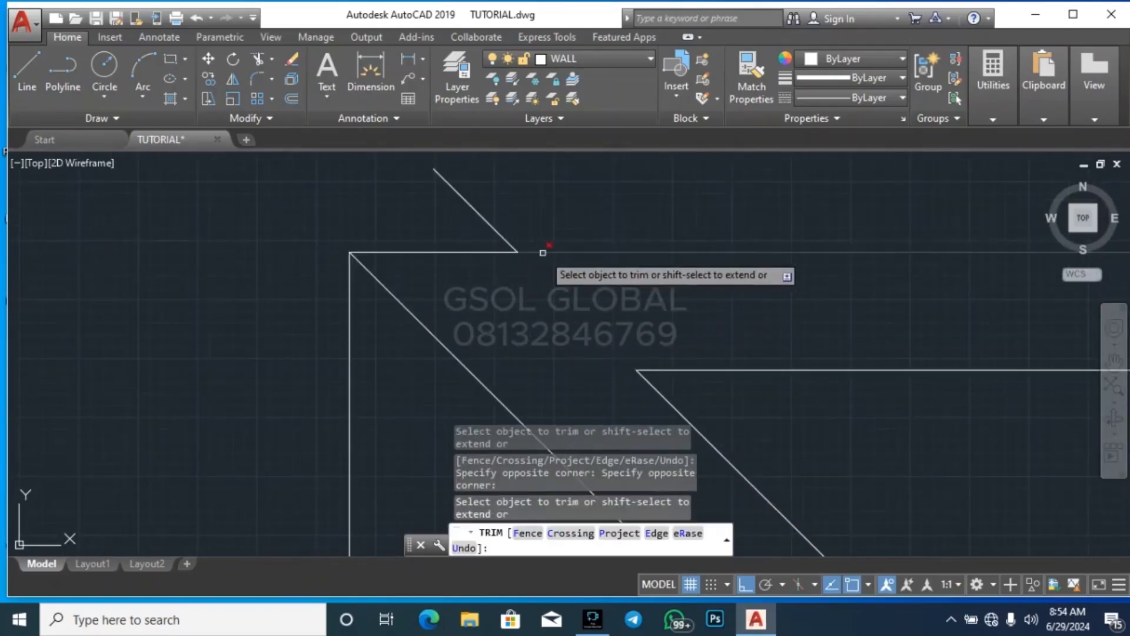
pyautogui.press('Escape')
pyautogui.click(544, 234)
pyautogui.click(479, 233)
pyautogui.press('Delete')
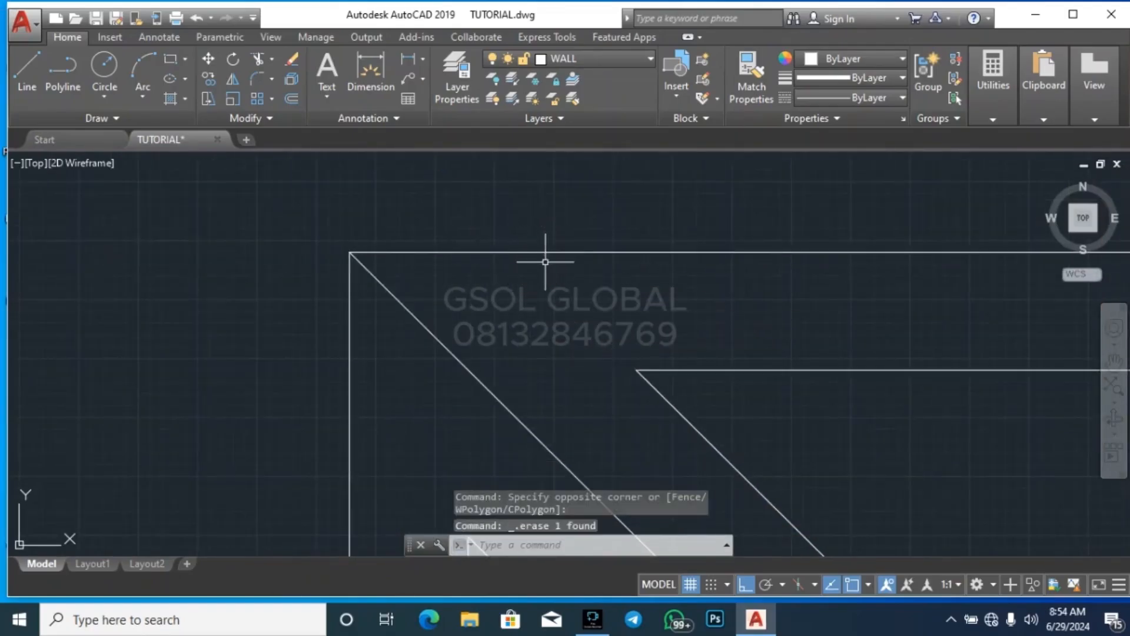
# Trim the valley offset overruns and inner outline ends at the inside corner above the left gable
pyautogui.scroll(-3, 313, 378)
pyautogui.scroll(5, 504, 366)
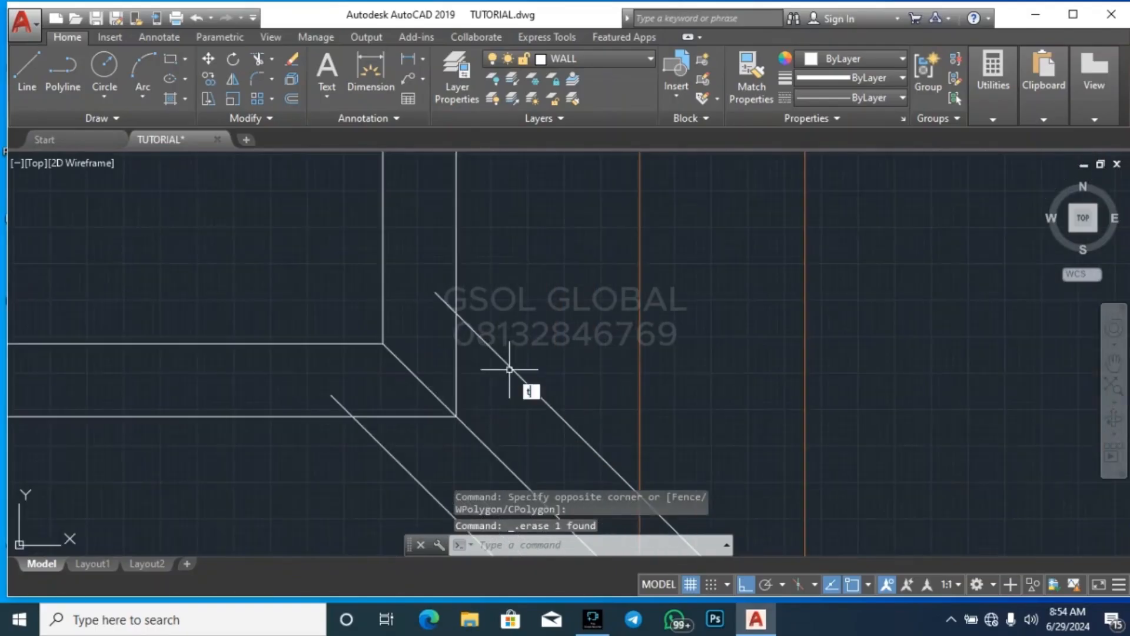
pyautogui.write('r')
pyautogui.press('Return')
pyautogui.press('Return')
pyautogui.click(457, 337)
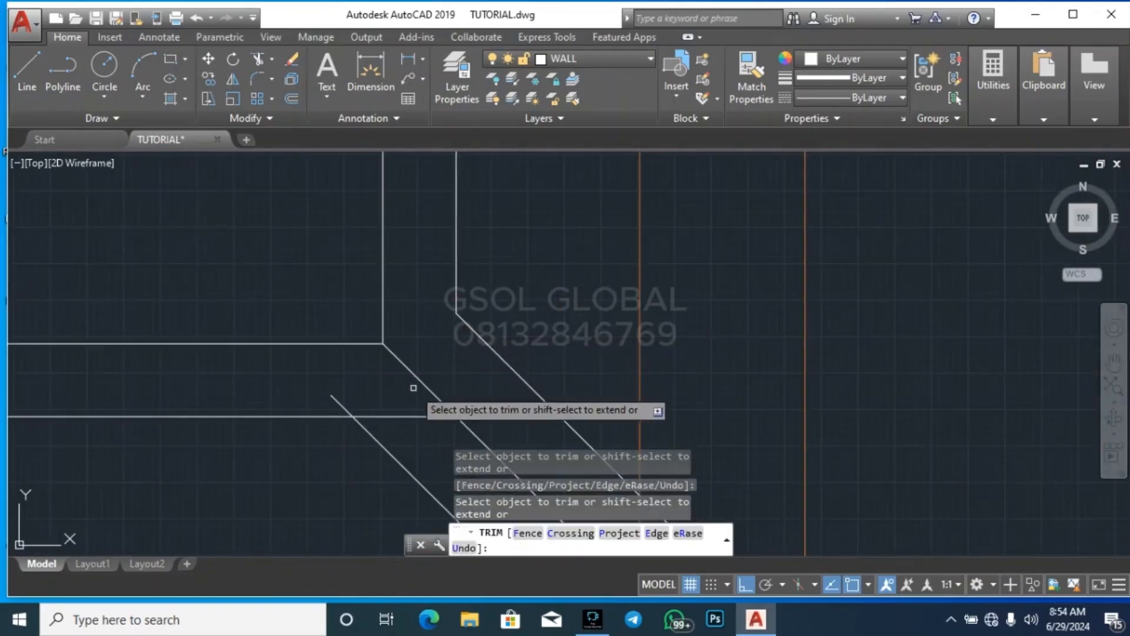
pyautogui.click(399, 416)
pyautogui.scroll(-4, 374, 512)
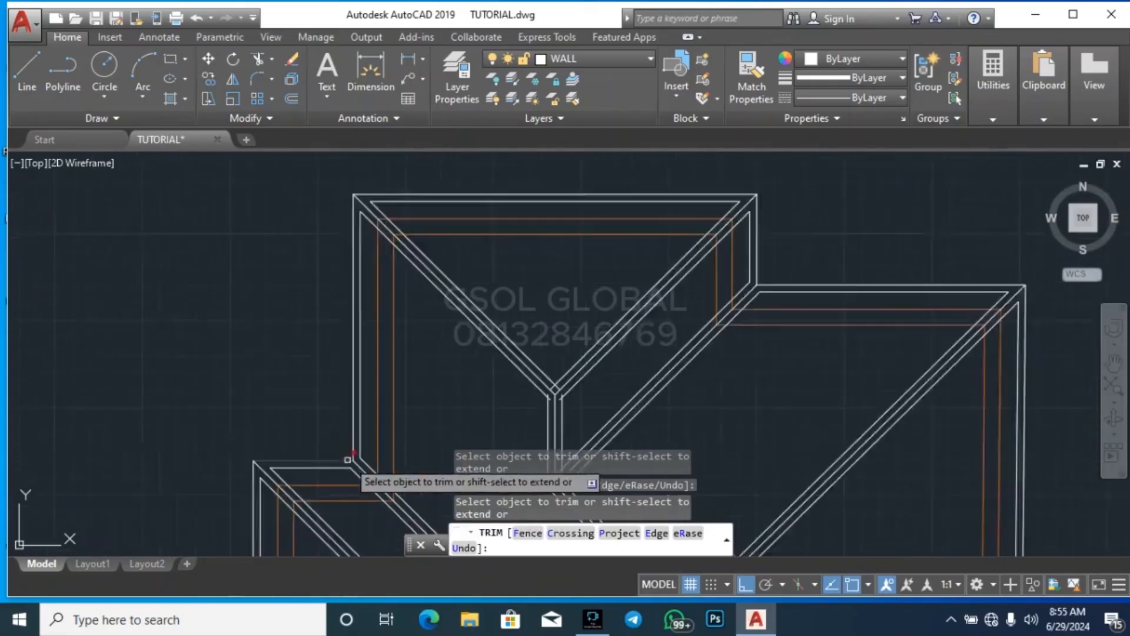
# Trim the crossing hip offsets and ridge offset ends at the Y-junction of the top gable's ridge
pyautogui.scroll(5, 368, 324)
pyautogui.scroll(-4, 449, 228)
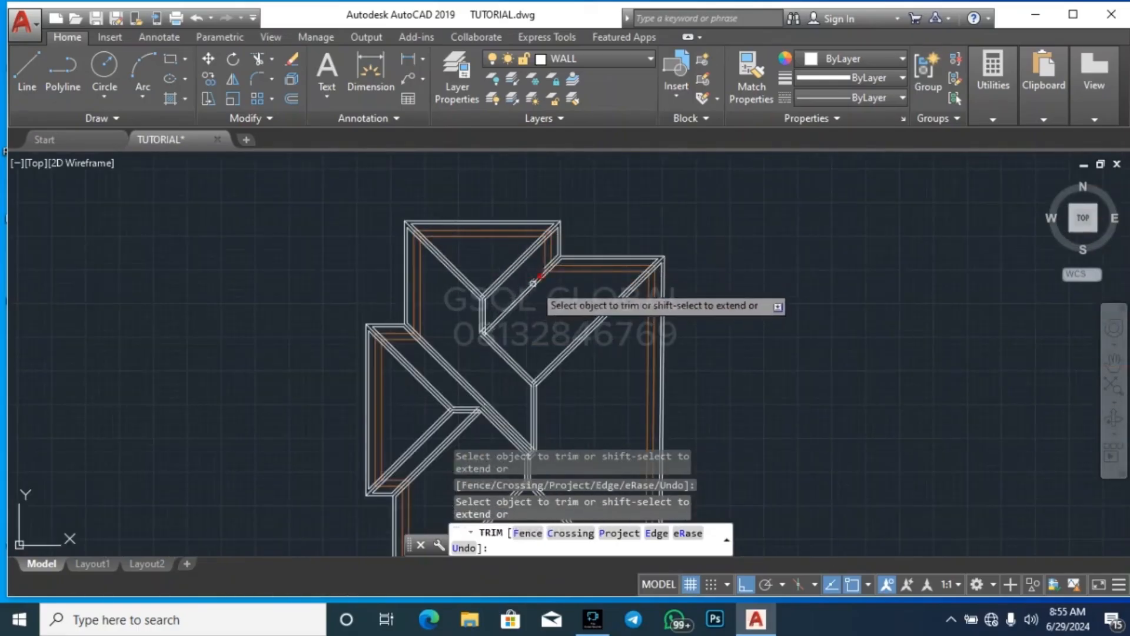
pyautogui.scroll(7, 436, 300)
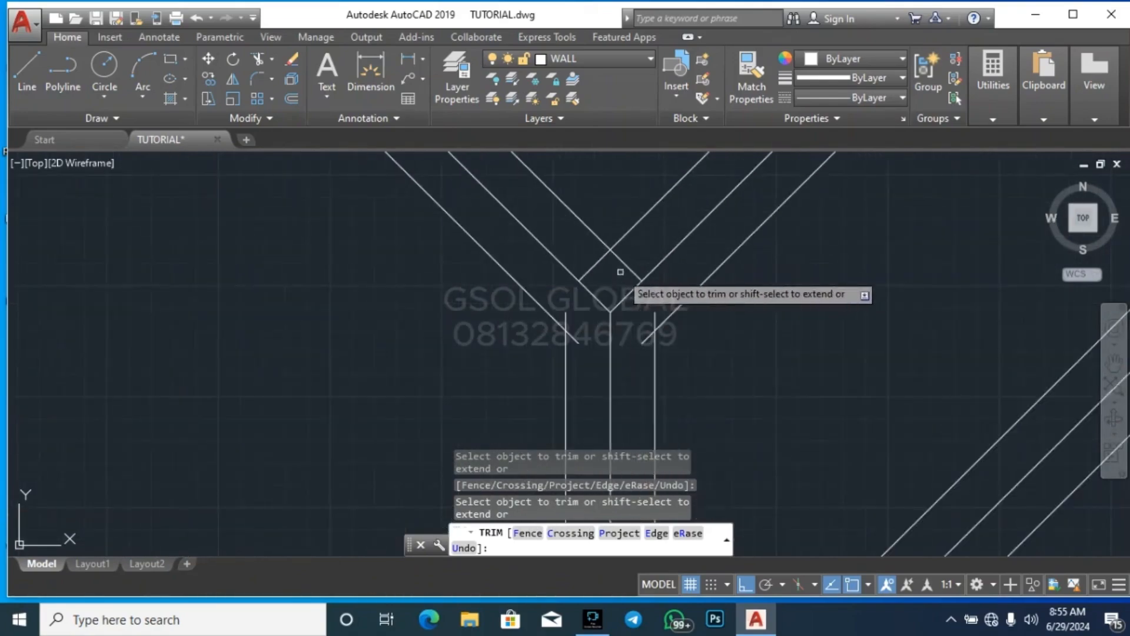
pyautogui.click(628, 266)
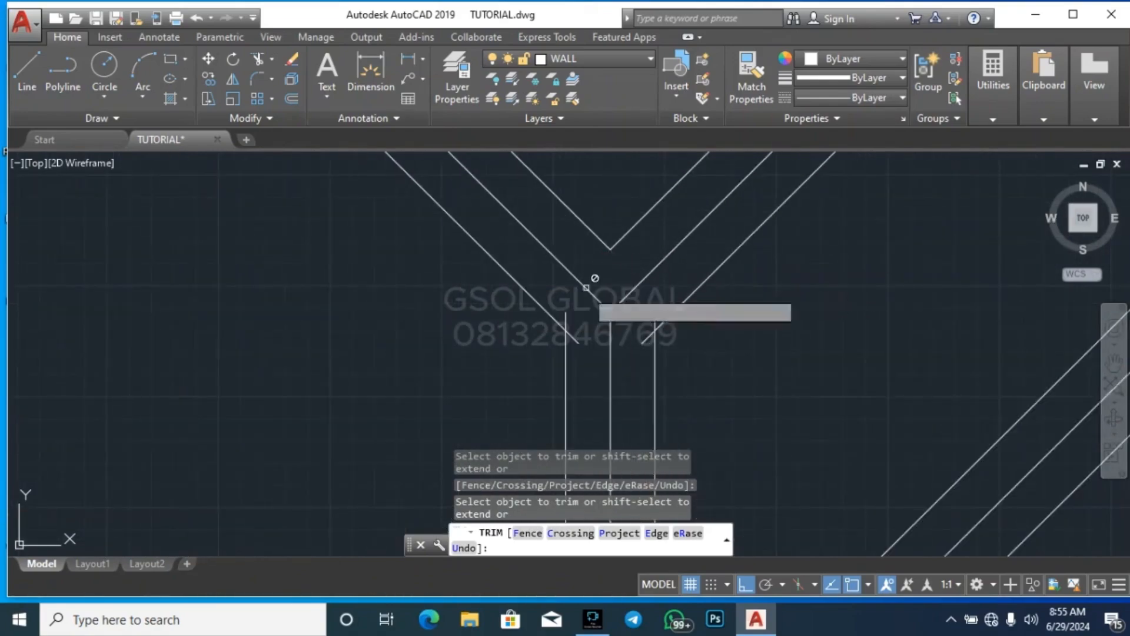
pyautogui.click(573, 331)
pyautogui.click(645, 334)
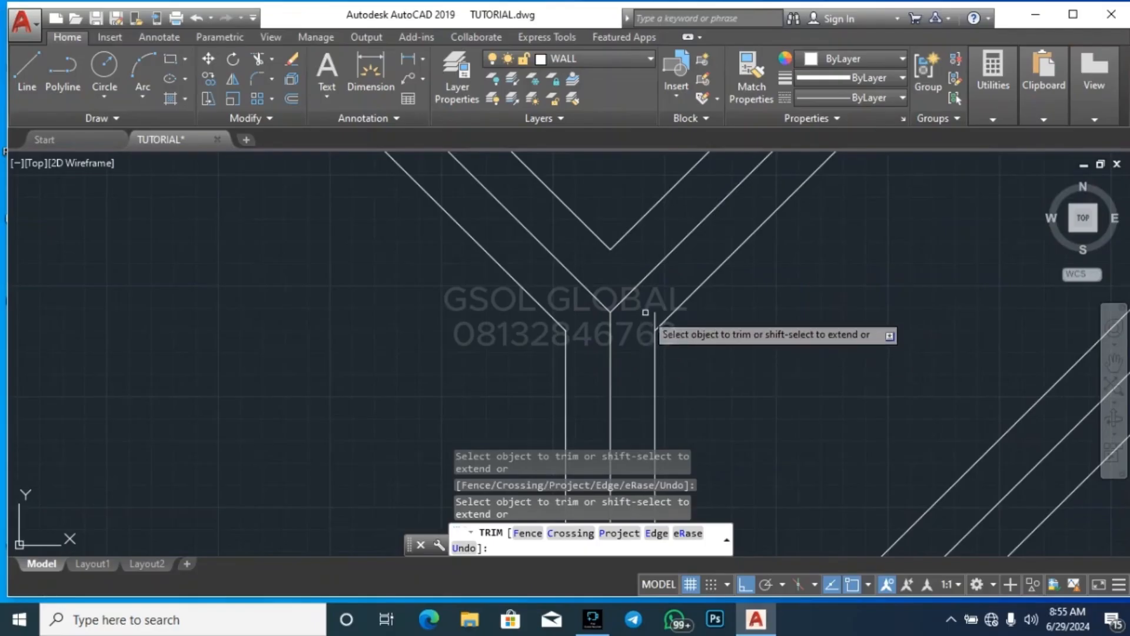
pyautogui.click(653, 315)
pyautogui.click(660, 314)
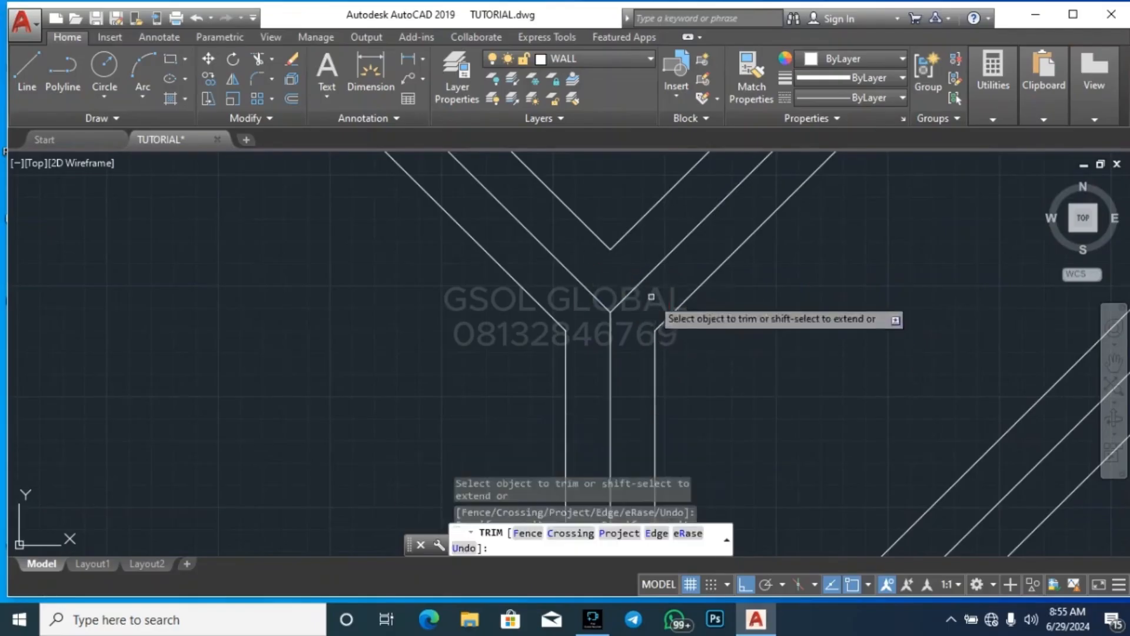
# Trim the overlapping valley, hip and right ridge offset ends at the lower end of the top gable's ridge
pyautogui.scroll(-7, 626, 247)
pyautogui.scroll(6, 644, 332)
pyautogui.scroll(2, 518, 260)
pyautogui.scroll(2, 507, 257)
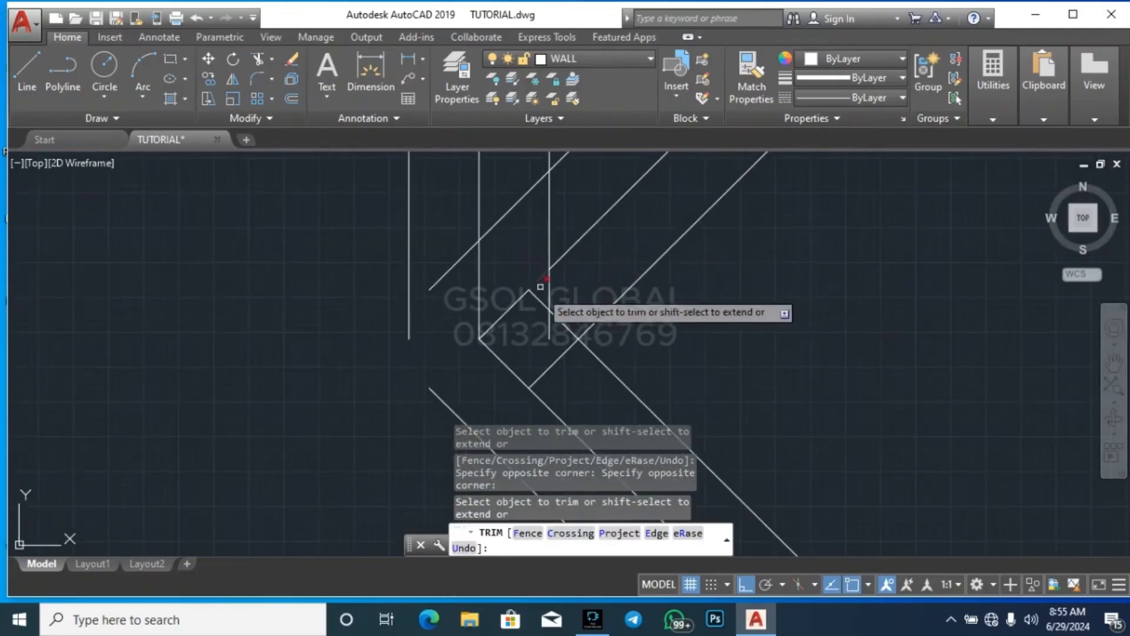
pyautogui.click(454, 270)
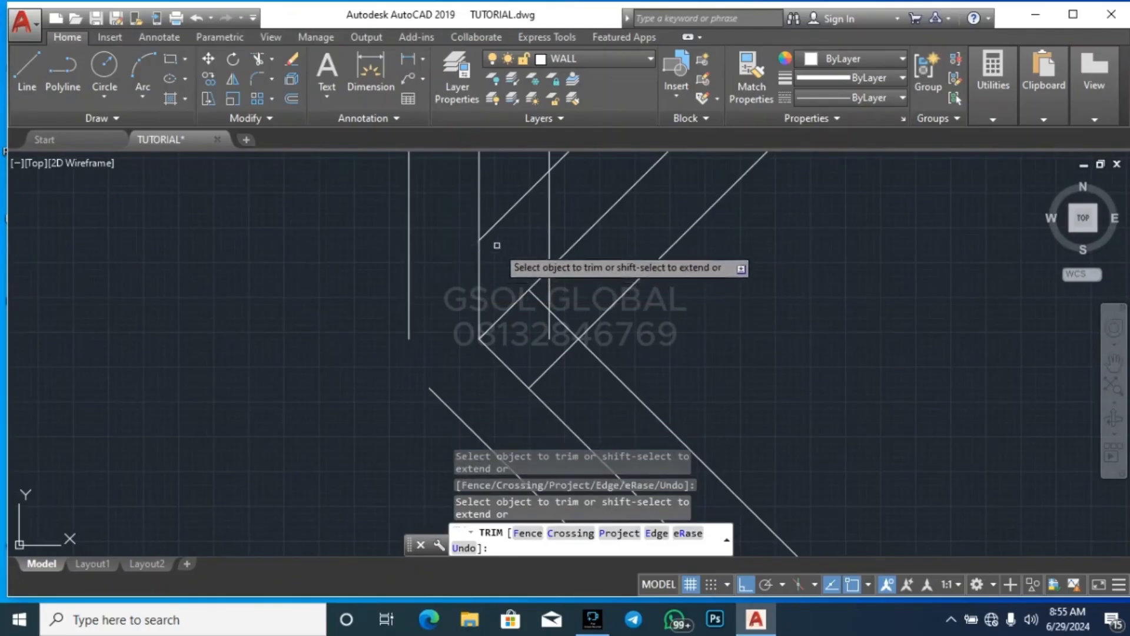
pyautogui.click(507, 214)
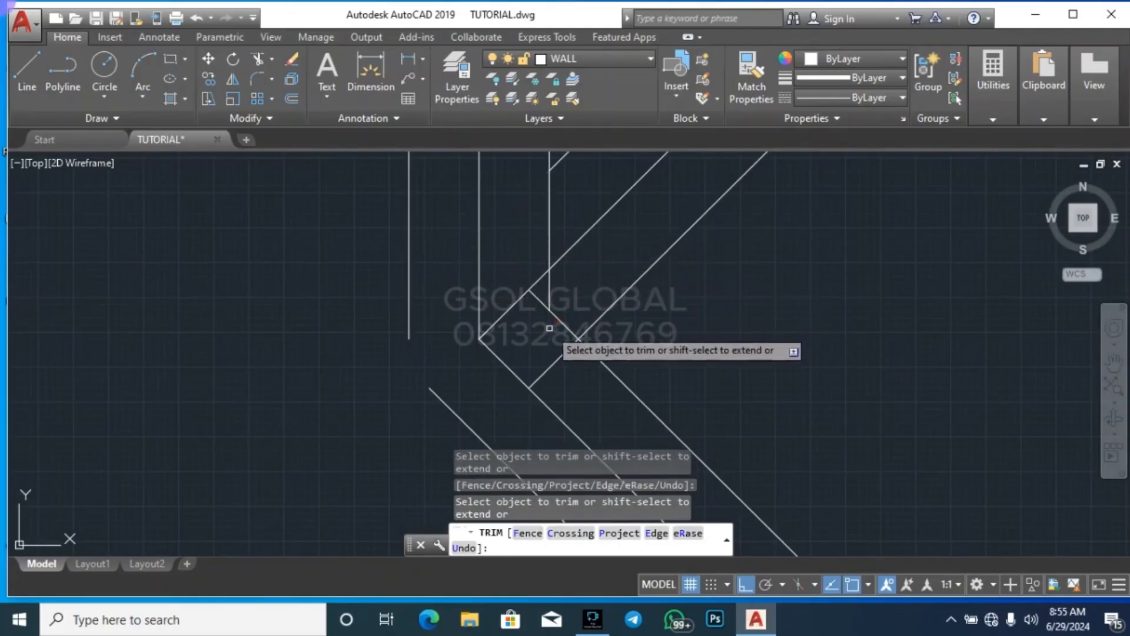
pyautogui.click(549, 286)
pyautogui.click(545, 236)
pyautogui.click(550, 234)
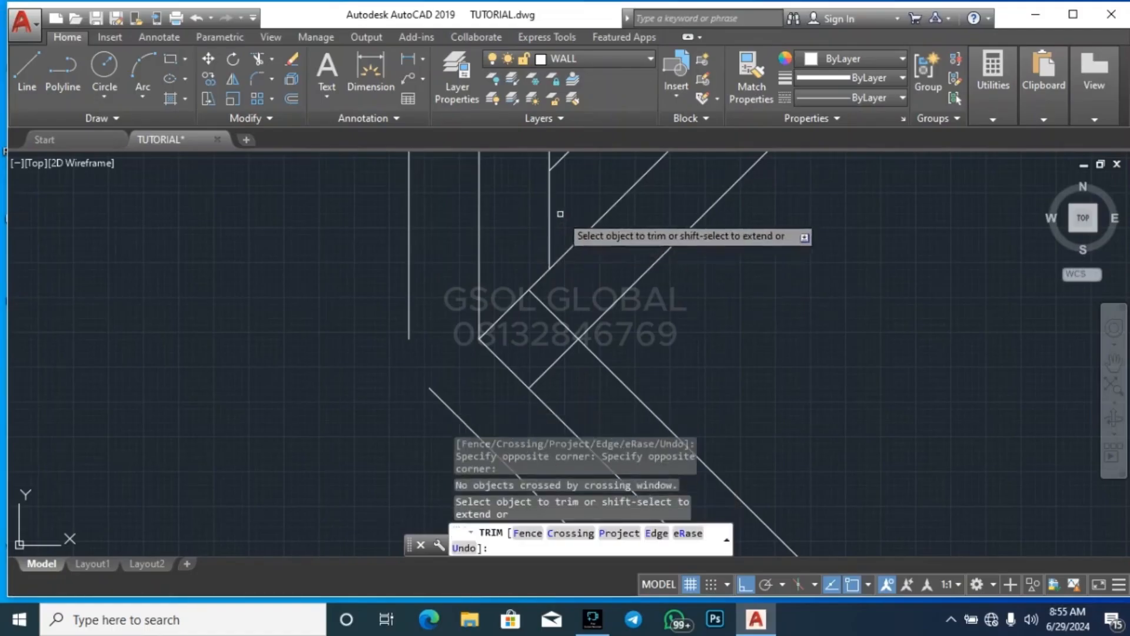
pyautogui.click(548, 216)
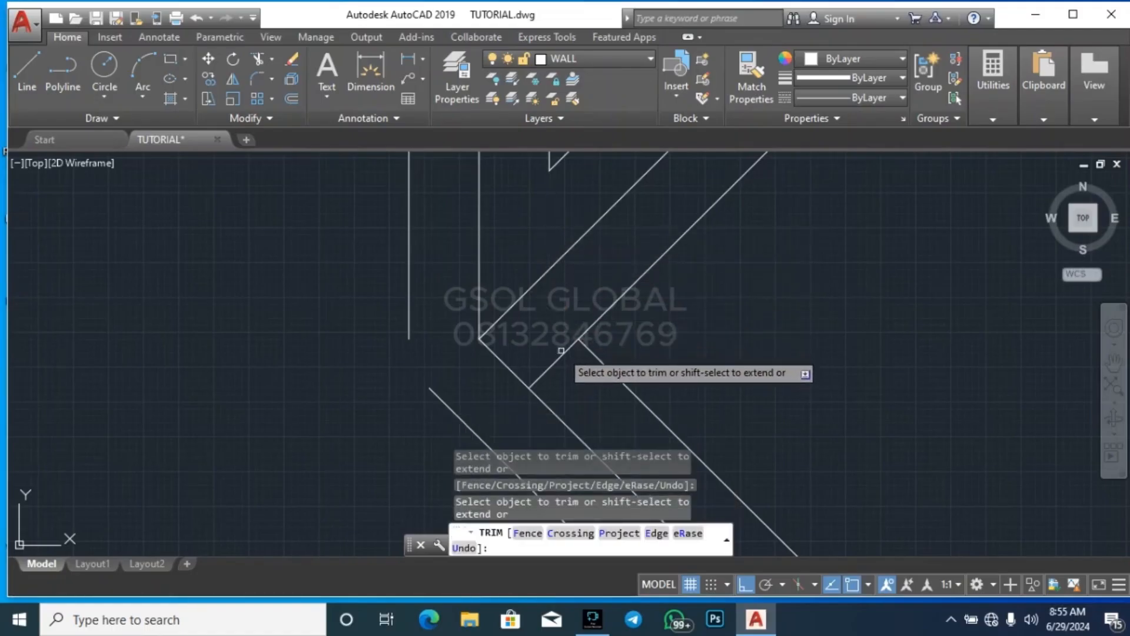
# Stretch the upper end of the lower-left diagonal offset past the left ridge offset at the ridge's lower end
pyautogui.scroll(-5, 557, 290)
pyautogui.scroll(5, 544, 330)
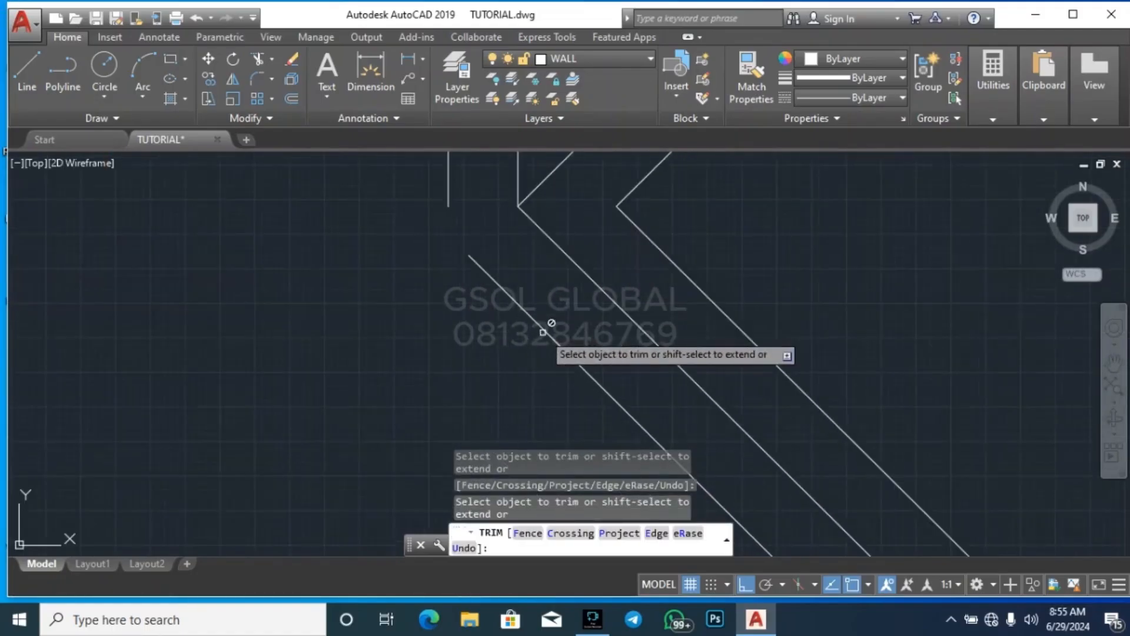
pyautogui.press('Escape')
pyautogui.press('Escape')
pyautogui.click(501, 322)
pyautogui.click(468, 254)
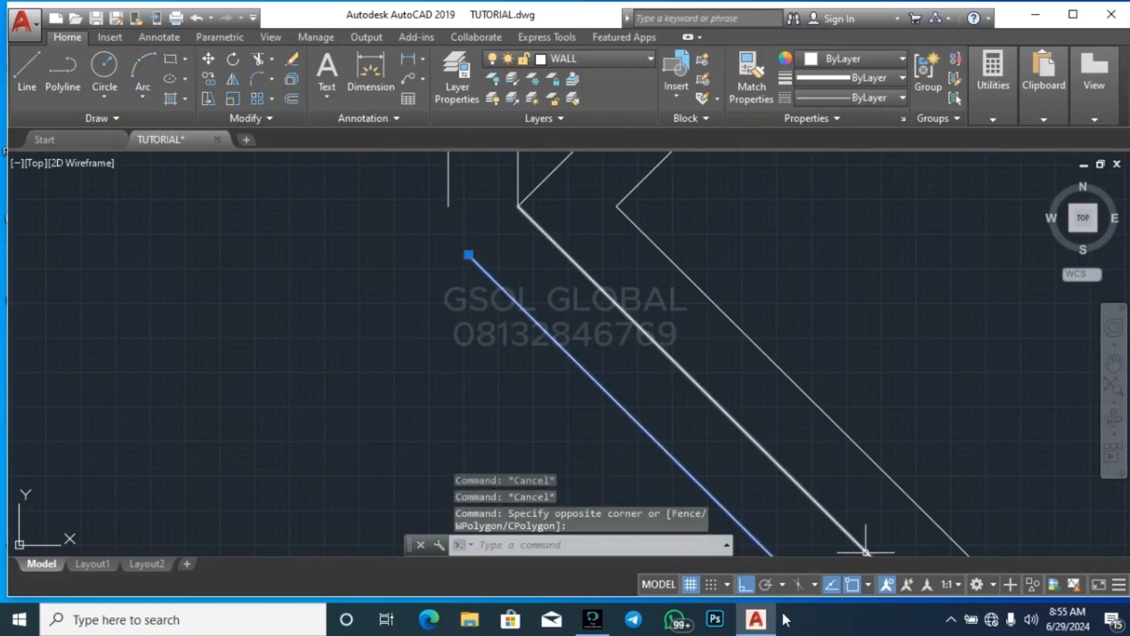
pyautogui.click(469, 254)
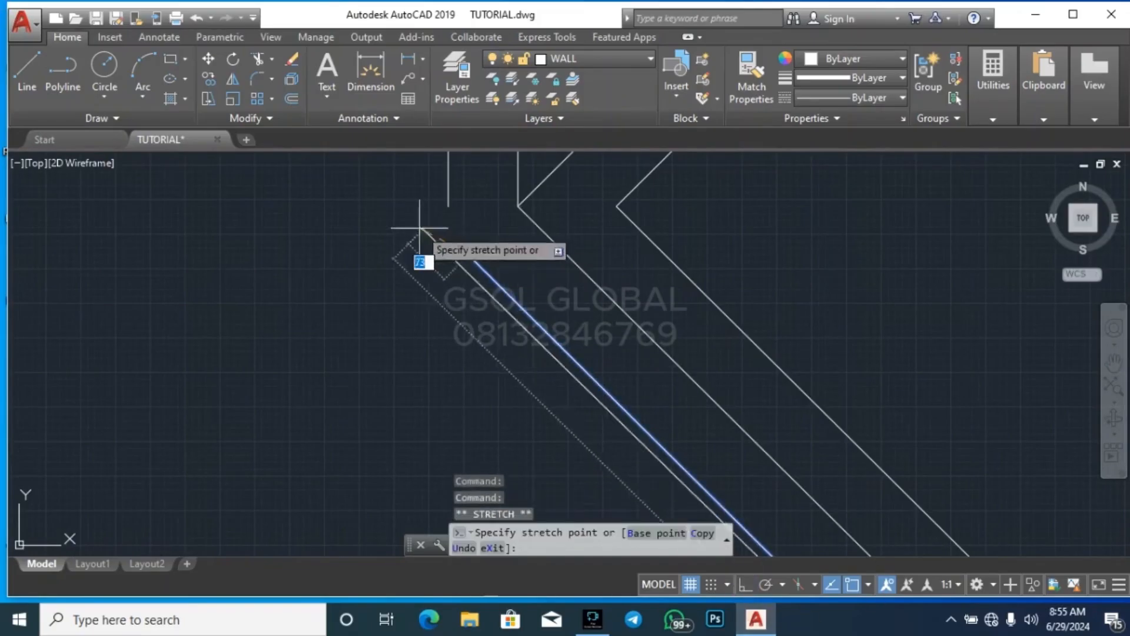
pyautogui.click(395, 182)
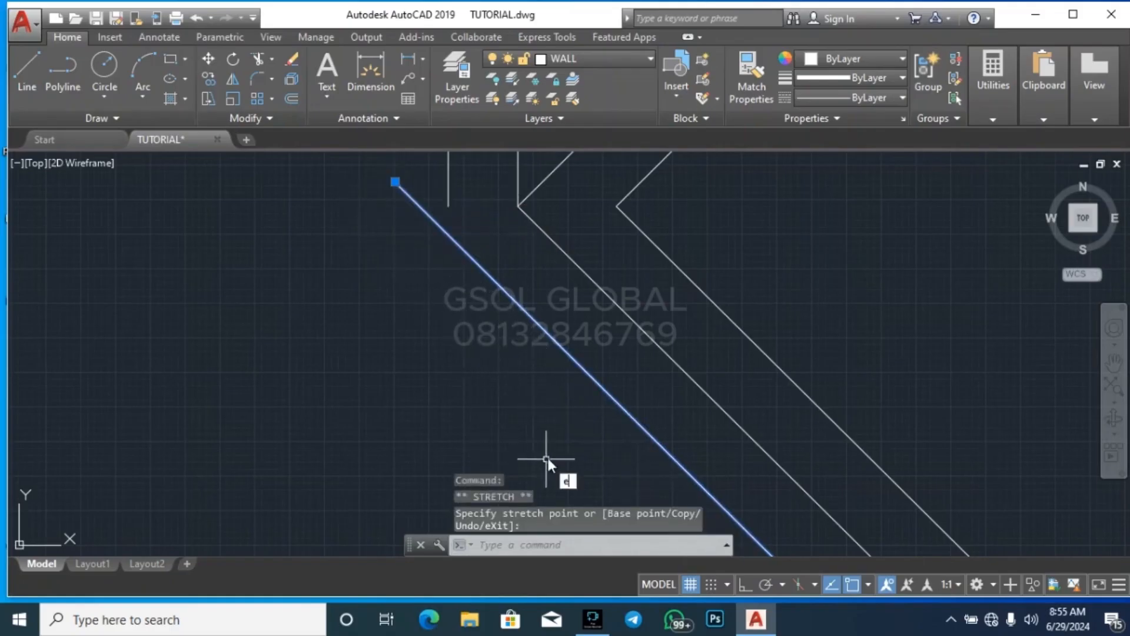
# Extend the left ridge offset down to the stretched diagonal offset and trim the diagonal's overrun beyond it
pyautogui.write('ex')
pyautogui.press('Return')
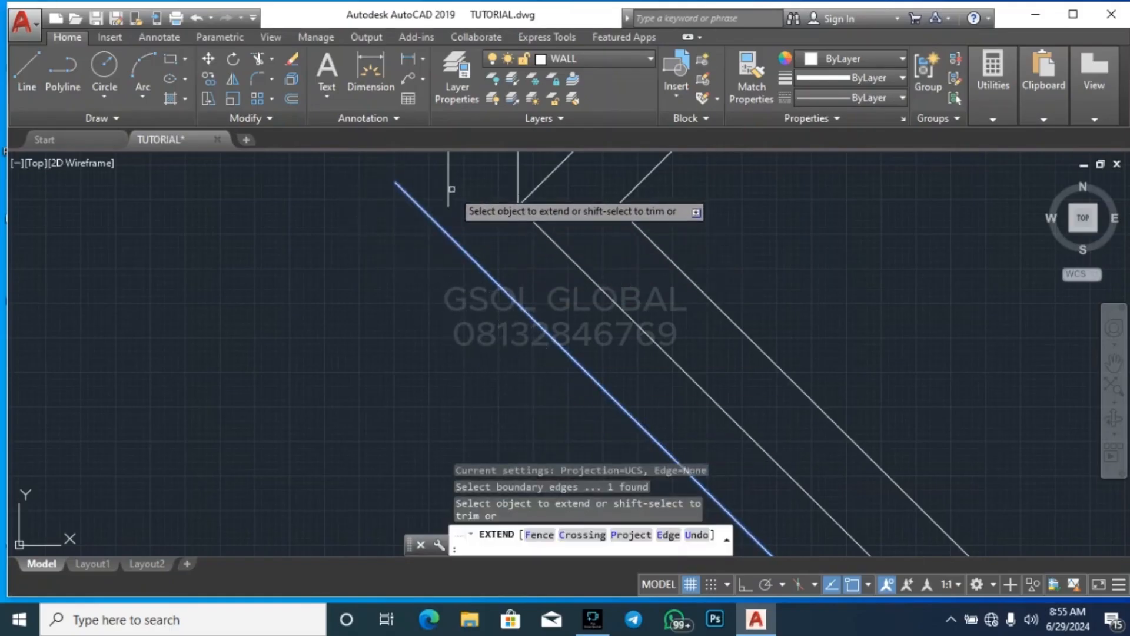
pyautogui.press('Escape')
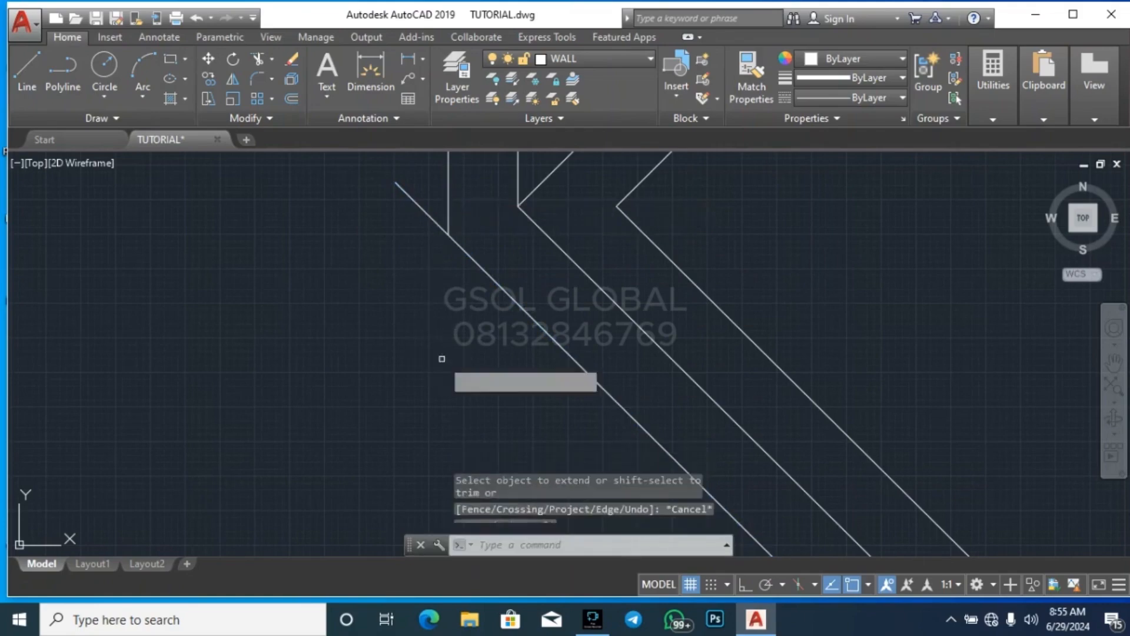
pyautogui.write('tr')
pyautogui.press('Return')
pyautogui.press('Return')
pyautogui.click(410, 246)
pyautogui.click(405, 185)
pyautogui.press('Escape')
pyautogui.press('Escape')
# Trim the crossing hip offsets and the ridge offset ends at the Y-junction atop the central vertical ridge
pyautogui.scroll(-8, 534, 261)
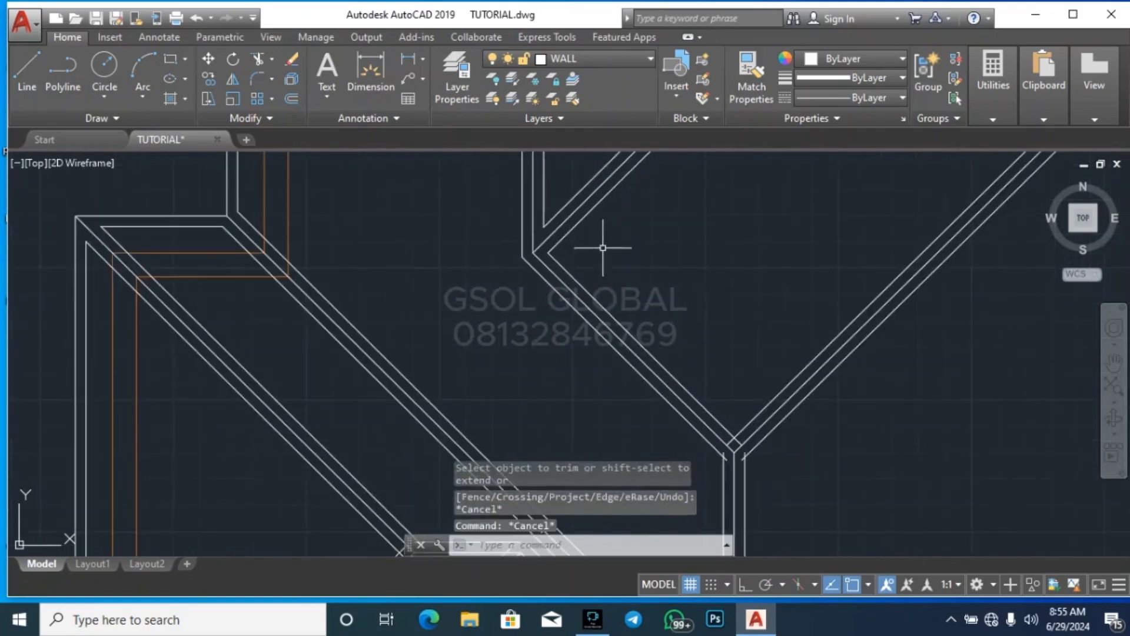
pyautogui.scroll(-2, 603, 247)
pyautogui.scroll(6, 696, 383)
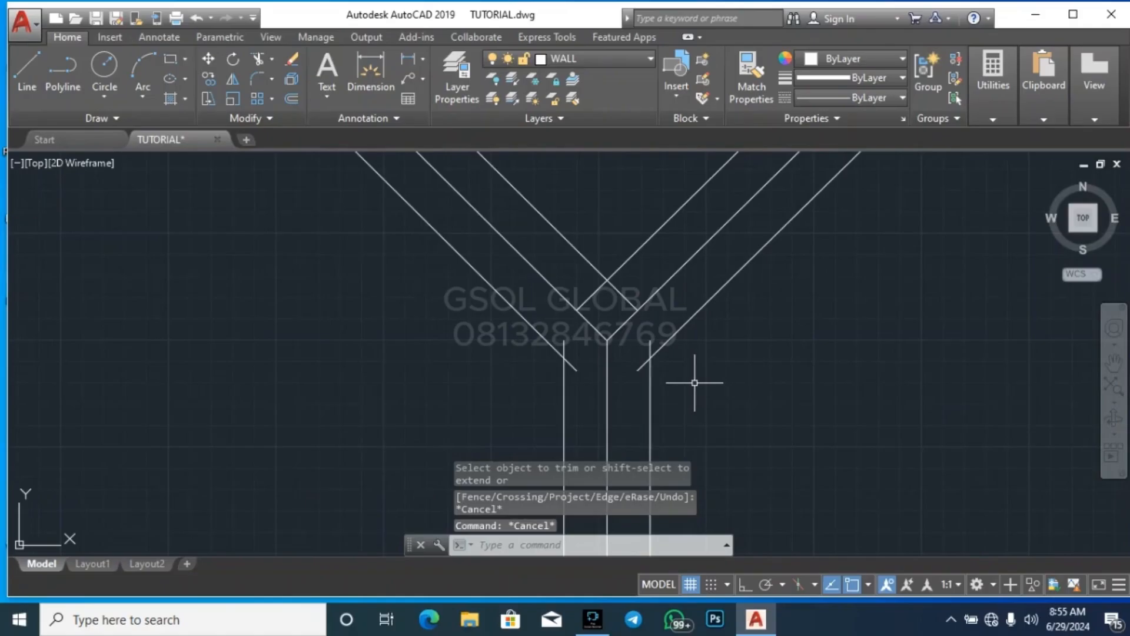
pyautogui.write('tr')
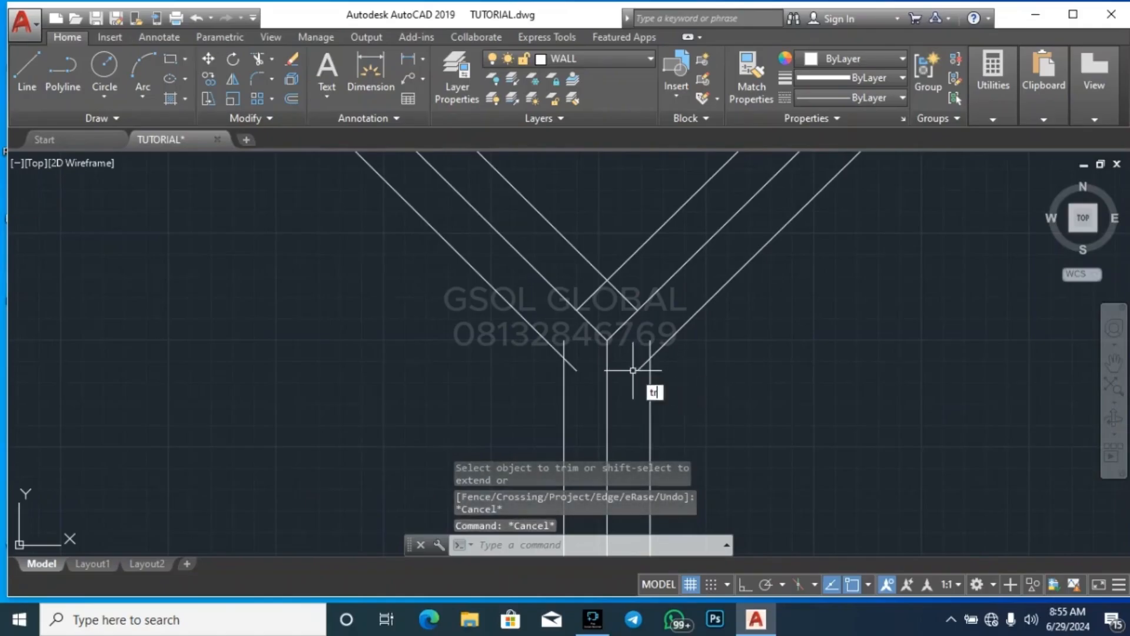
pyautogui.press('Return')
pyautogui.press('Return')
pyautogui.click(625, 293)
pyautogui.click(612, 297)
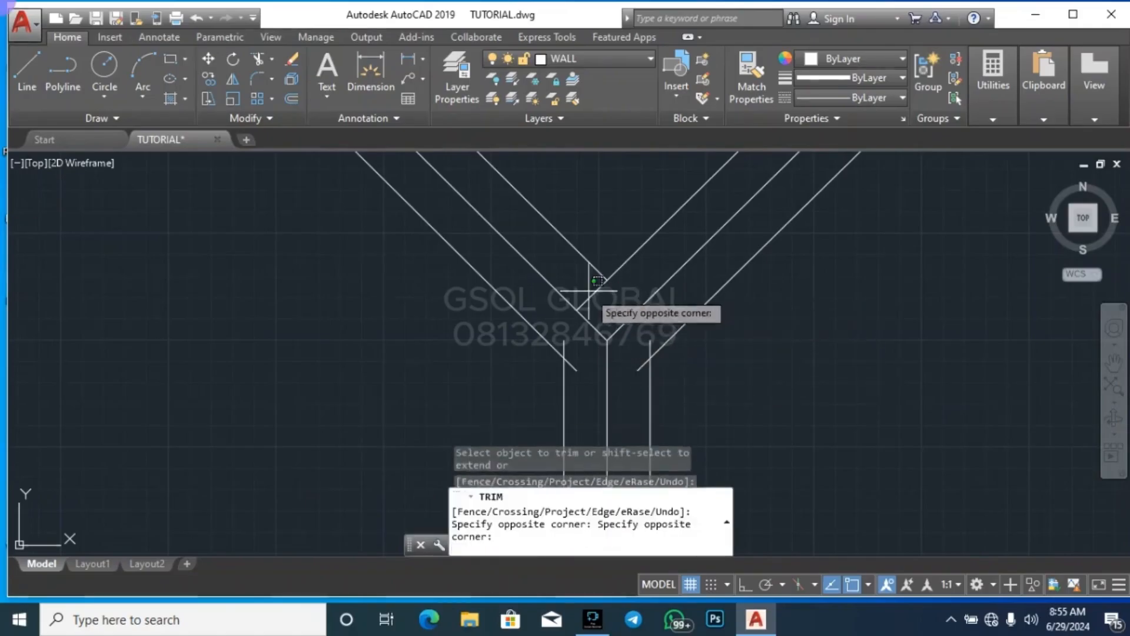
pyautogui.click(600, 315)
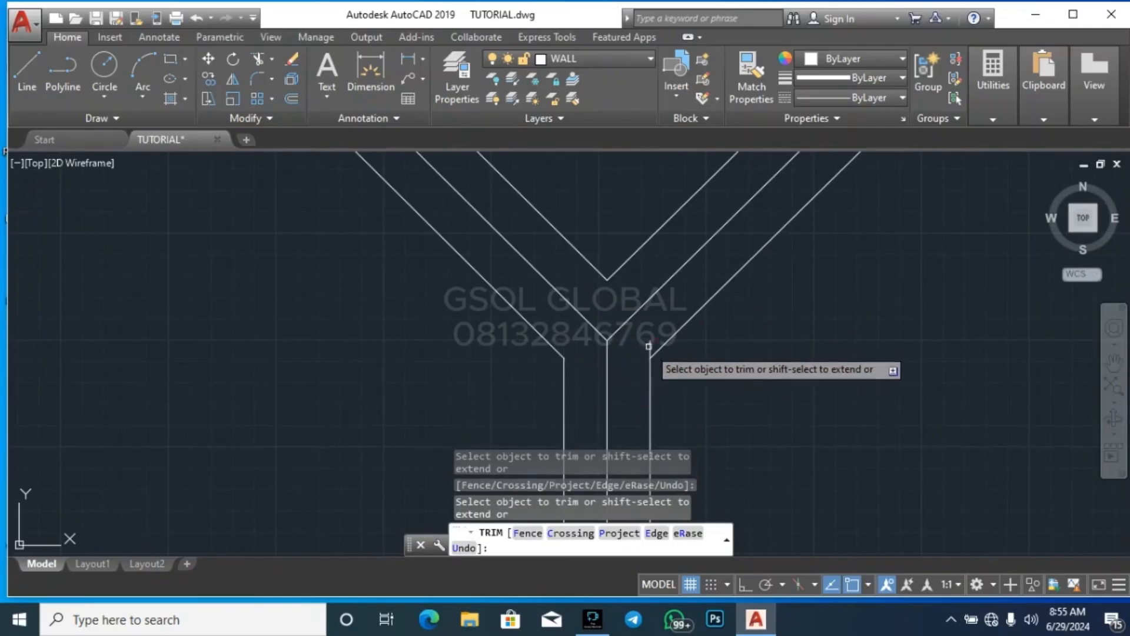
pyautogui.press('Escape')
pyautogui.press('Escape')
# Trim the lower ridge offset, lower hip offset and crossing outer offset ends at the left end of the short horizontal ridge
pyautogui.scroll(-5, 819, 285)
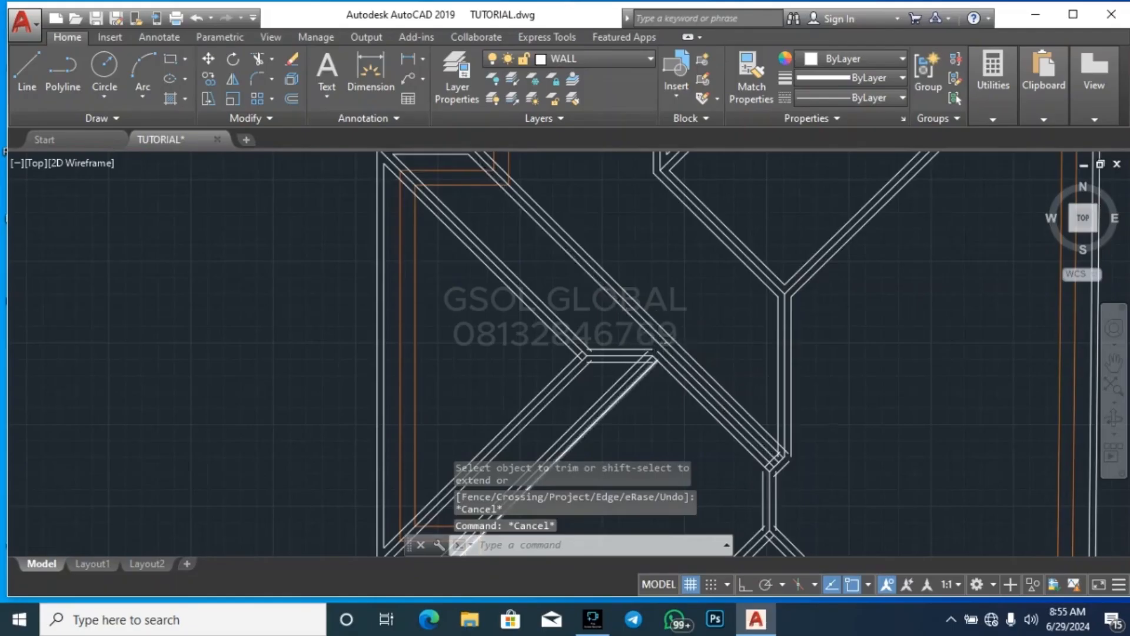
pyautogui.scroll(-4, 643, 393)
pyautogui.scroll(4, 715, 269)
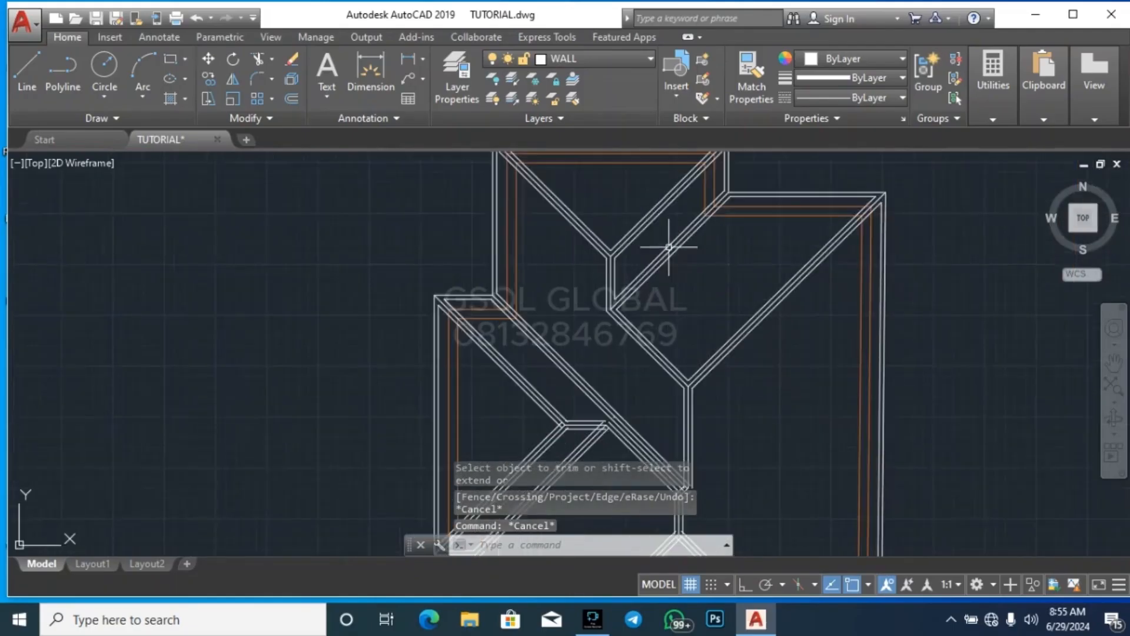
pyautogui.scroll(-2, 692, 321)
pyautogui.scroll(5, 699, 356)
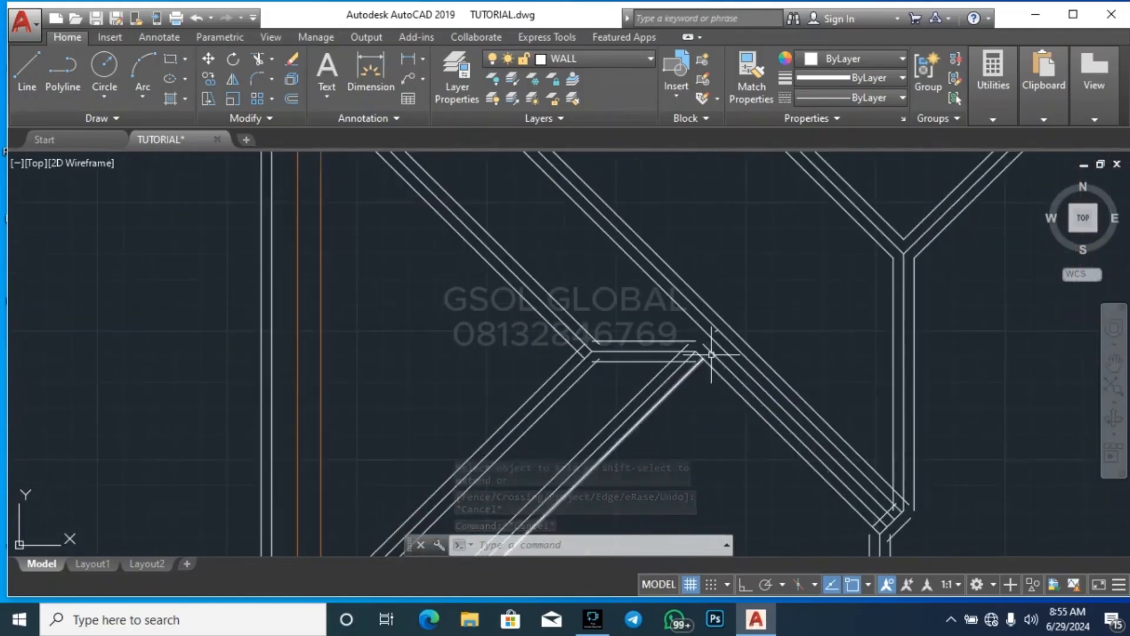
pyautogui.press('Return')
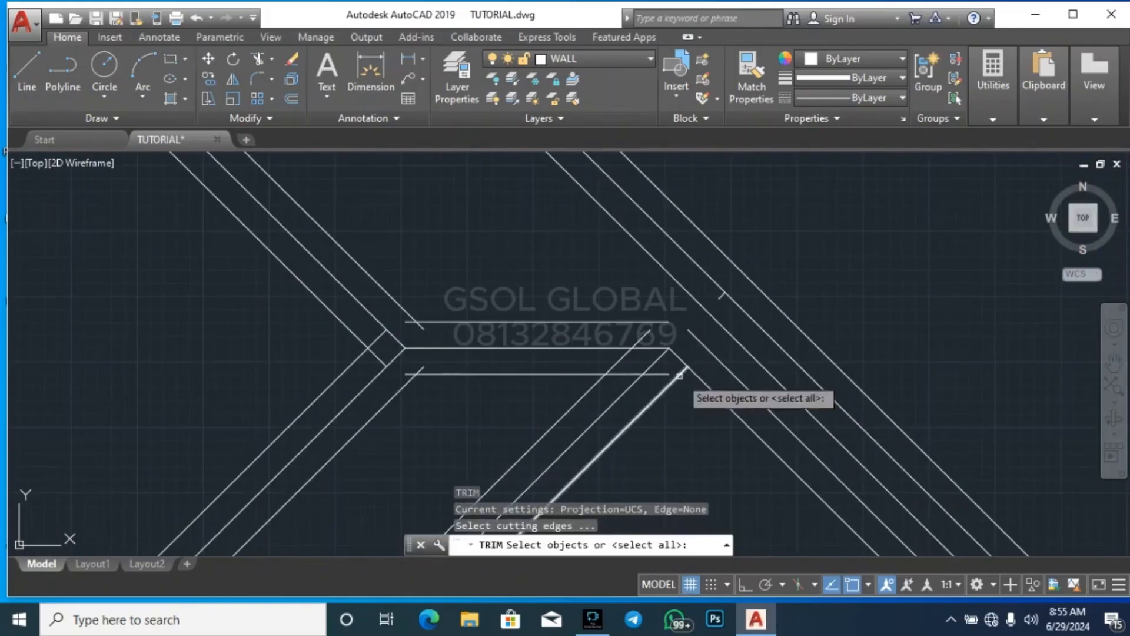
pyautogui.scroll(6, 404, 375)
pyautogui.press('Return')
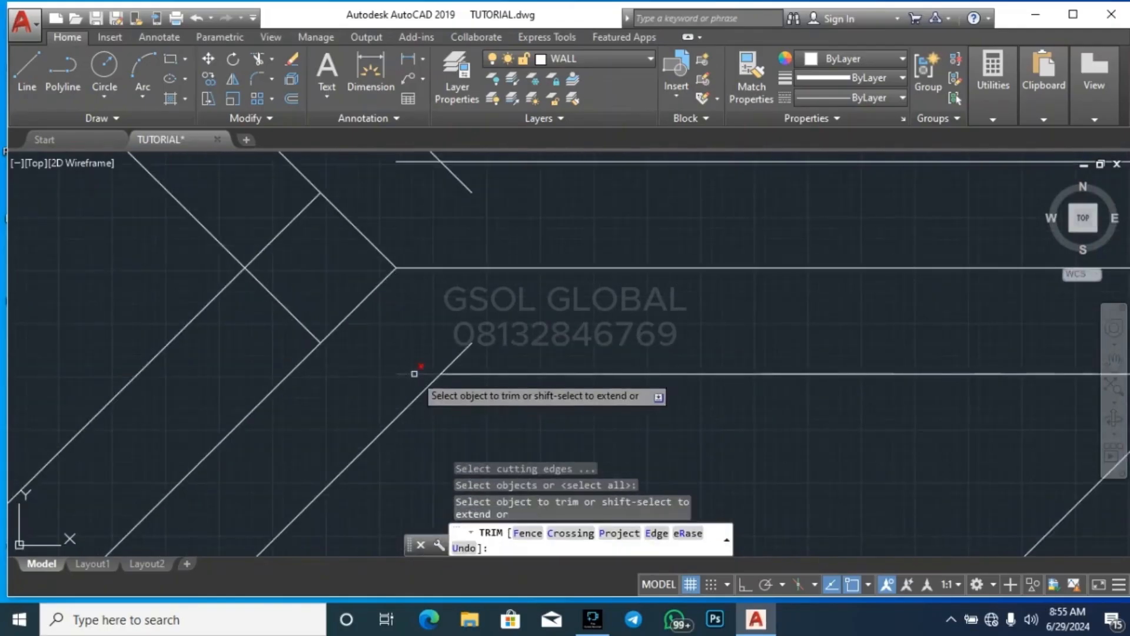
pyautogui.click(311, 325)
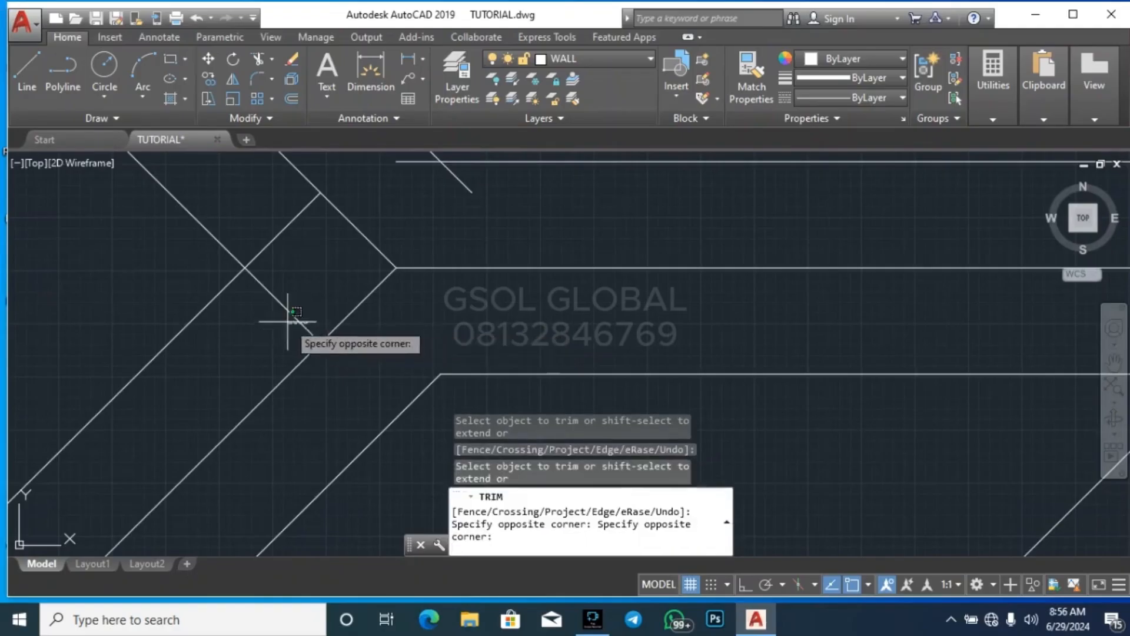
pyautogui.click(274, 248)
# Trim the overlapping upper ridge offset and upper hip offset ends at the short horizontal ridge's left end
pyautogui.scroll(-6, 447, 425)
pyautogui.scroll(3, 447, 353)
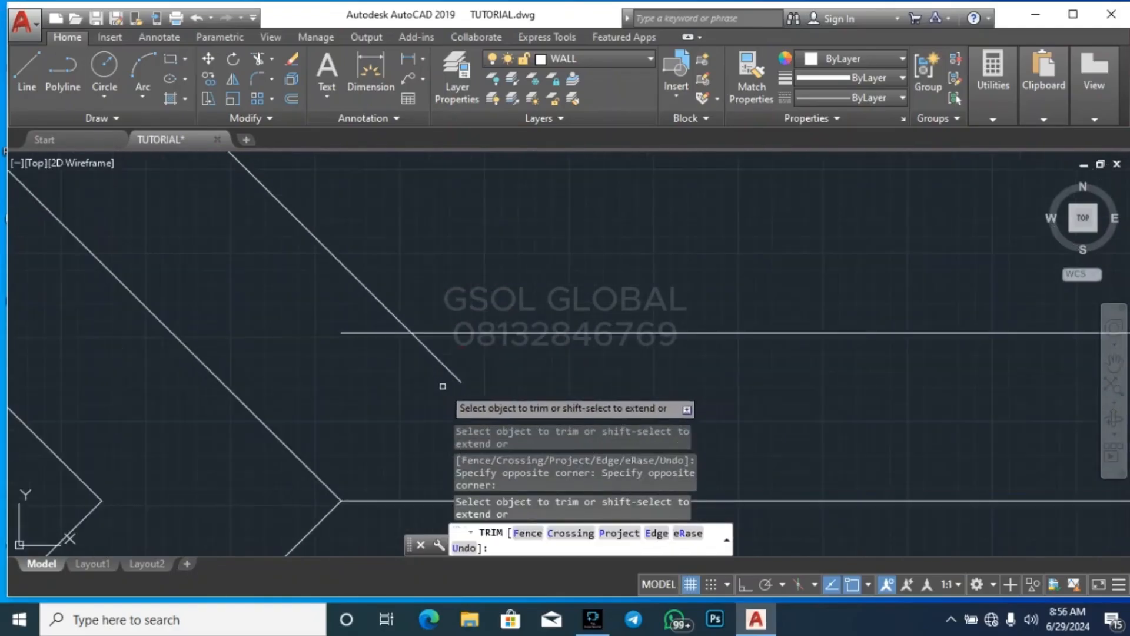
pyautogui.click(396, 371)
pyautogui.click(357, 321)
pyautogui.click(429, 369)
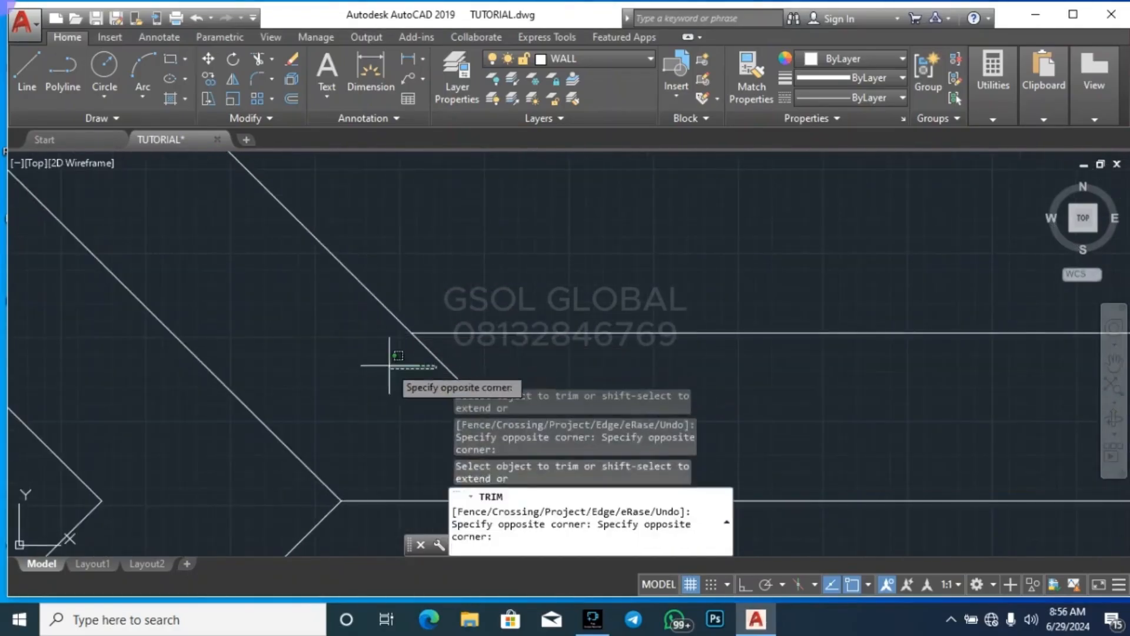
pyautogui.click(391, 366)
pyautogui.click(470, 356)
pyautogui.click(395, 362)
# Trim the lower ridge offset and the inner diagonal offset to a corner at the short horizontal ridge's right end
pyautogui.scroll(-8, 354, 319)
pyautogui.scroll(4, 511, 336)
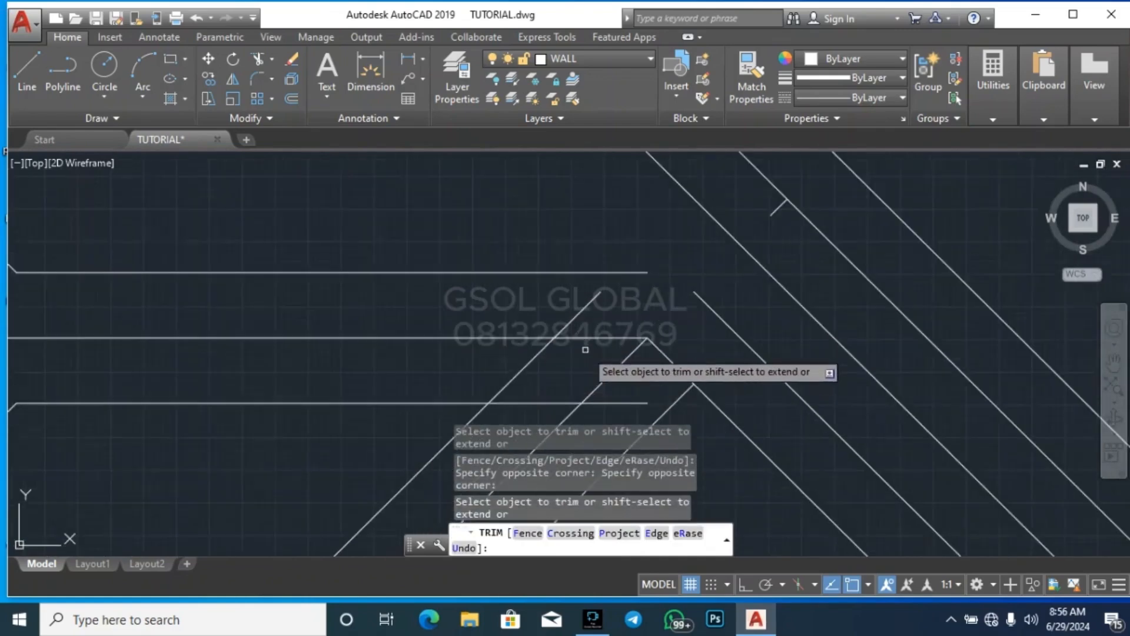
pyautogui.click(631, 359)
pyautogui.click(618, 373)
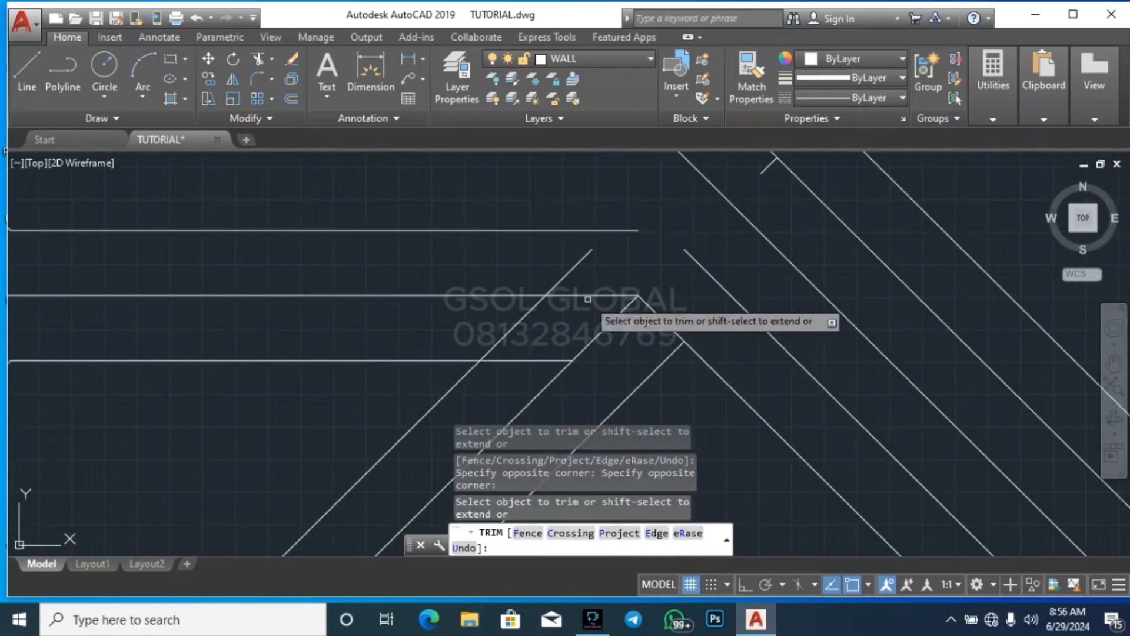
pyautogui.click(590, 278)
pyautogui.click(570, 265)
pyautogui.click(529, 381)
pyautogui.click(497, 333)
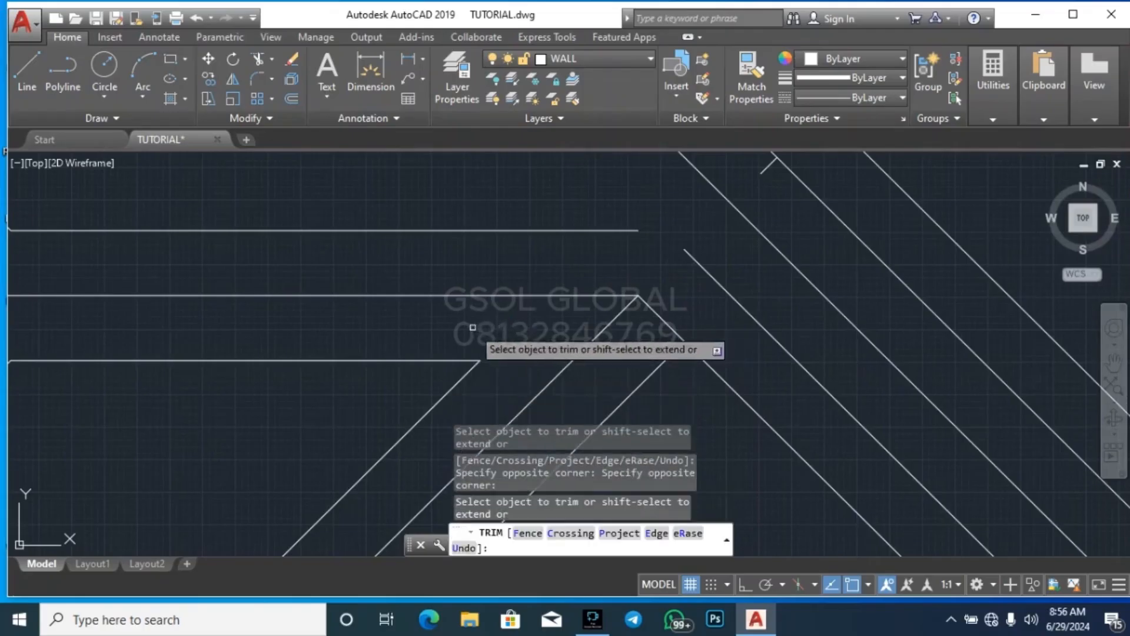
pyautogui.scroll(-2, 475, 327)
pyautogui.scroll(-4, 575, 242)
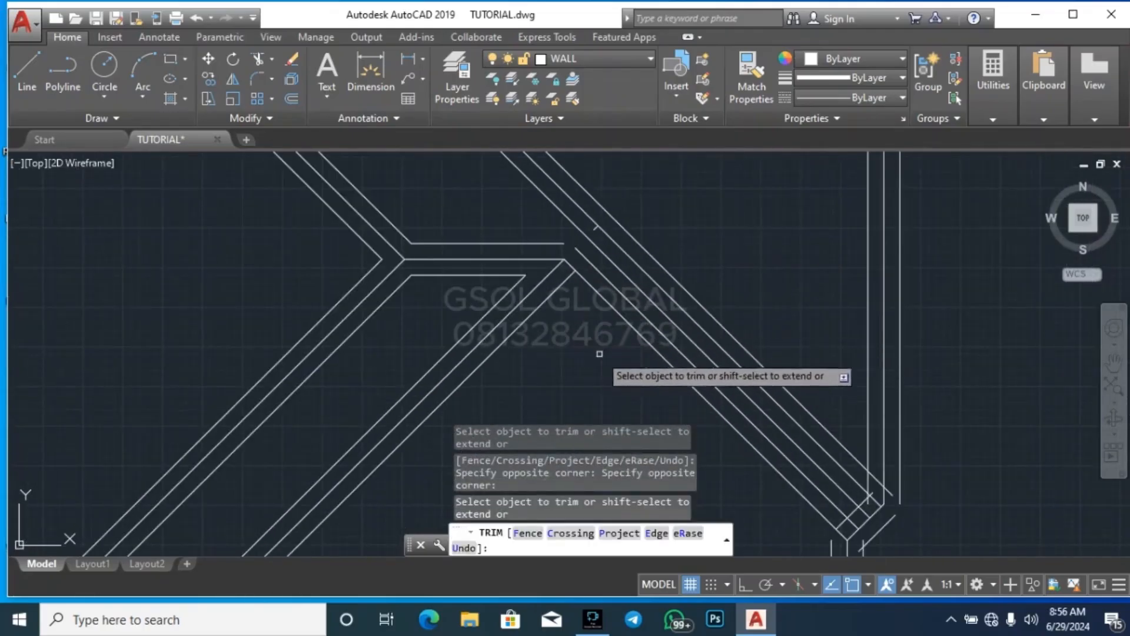
pyautogui.scroll(2, 591, 327)
pyautogui.press('Escape')
pyautogui.press('Escape')
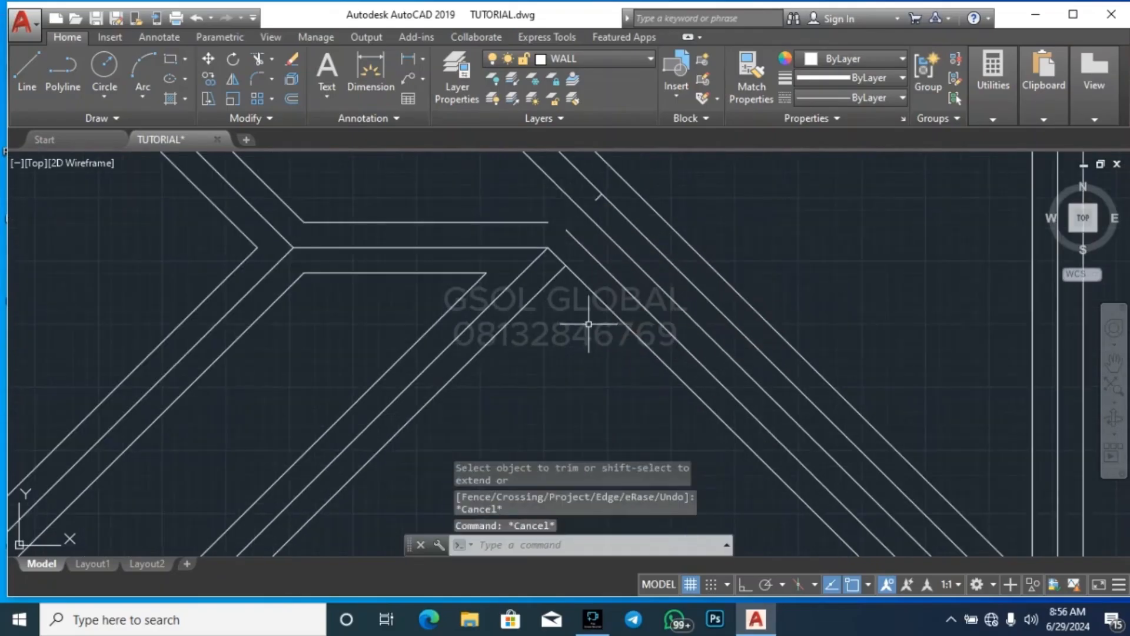
# Offset the diagonal line descending from the short ridge's right end by 100 toward its lower-left side
pyautogui.write('o')
pyautogui.press('Return')
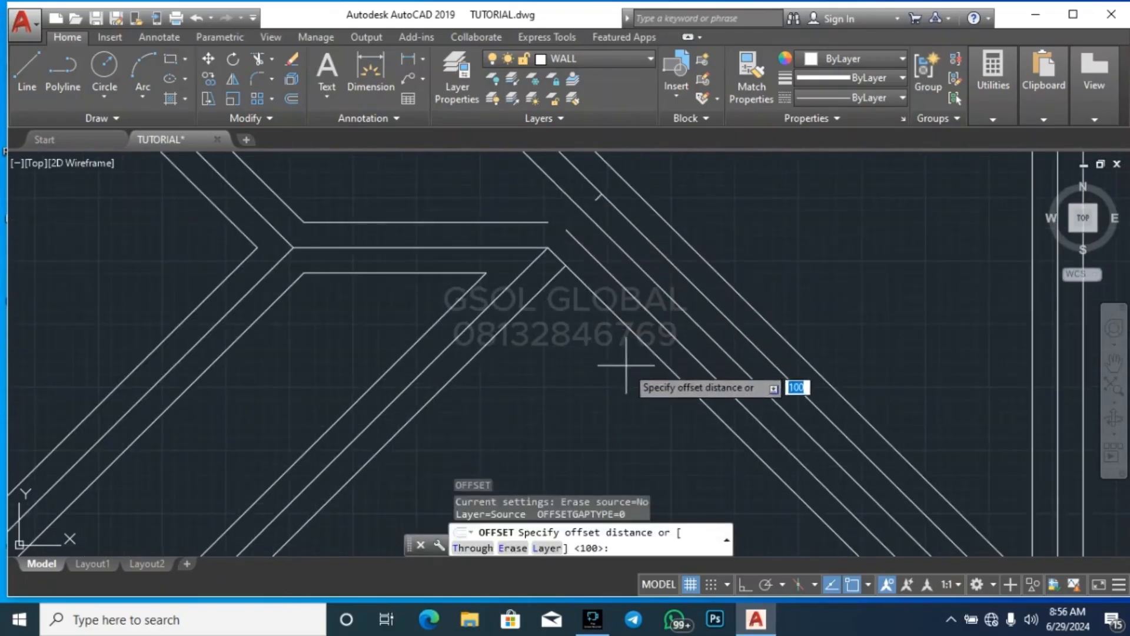
pyautogui.press('Return')
pyautogui.click(655, 348)
pyautogui.click(605, 373)
pyautogui.press('Escape')
pyautogui.press('Escape')
# Trim the crossing ends of the new diagonal offset and the outer left diagonal offset below the ridge's right end
pyautogui.write('t')
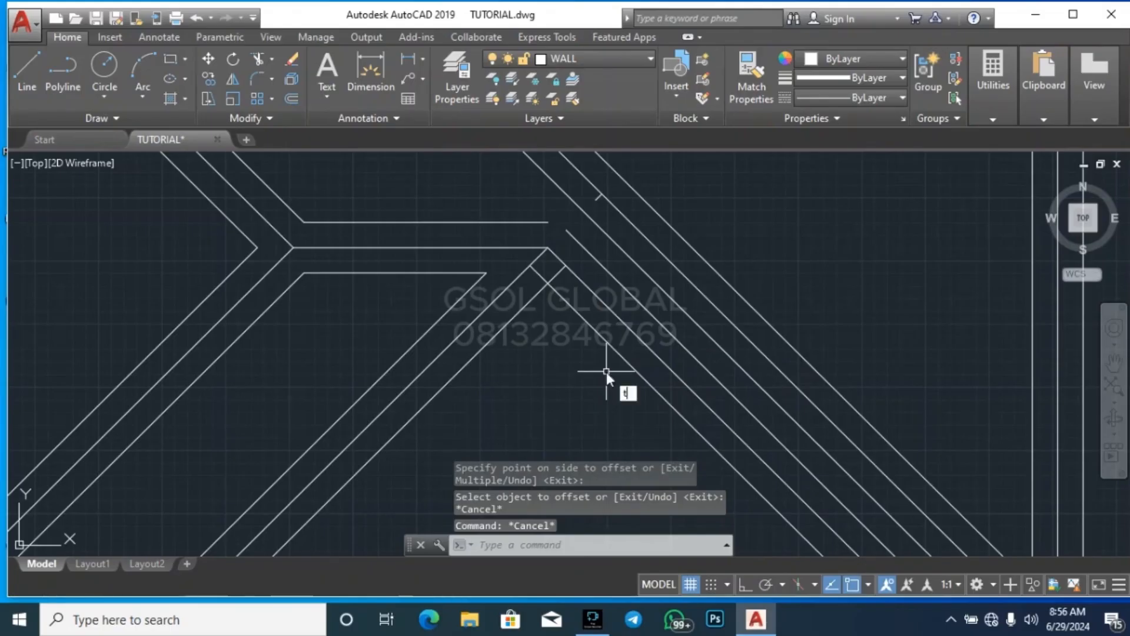
pyautogui.write('r')
pyautogui.press('Return')
pyautogui.press('Return')
pyautogui.click(539, 276)
pyautogui.click(556, 276)
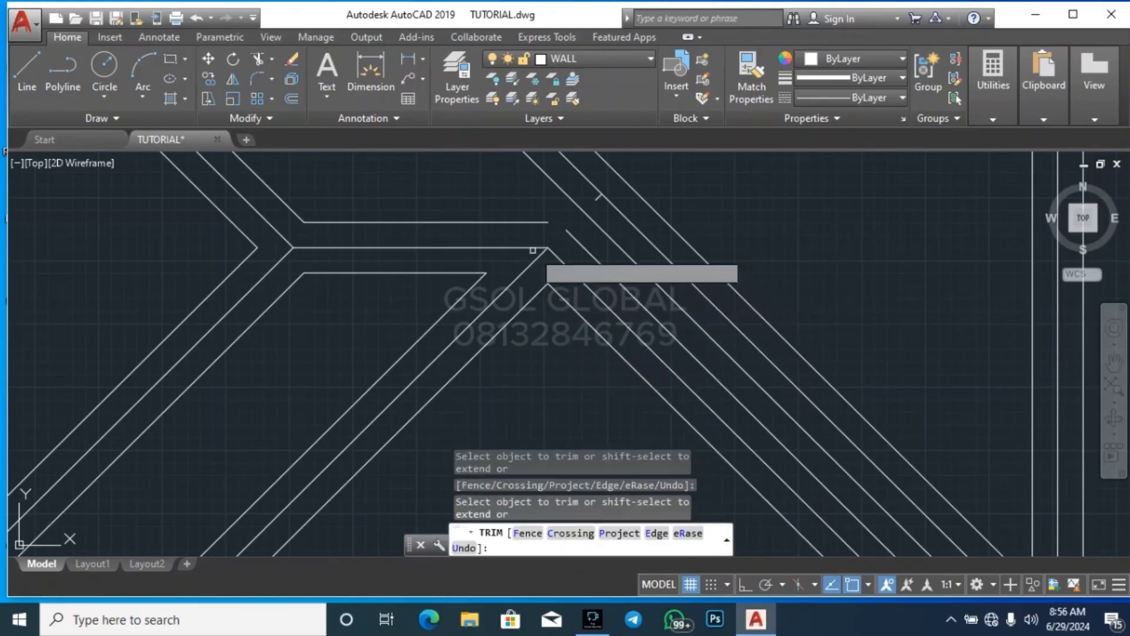
pyautogui.scroll(5, 575, 229)
pyautogui.press('Escape')
pyautogui.press('Escape')
pyautogui.press('Escape')
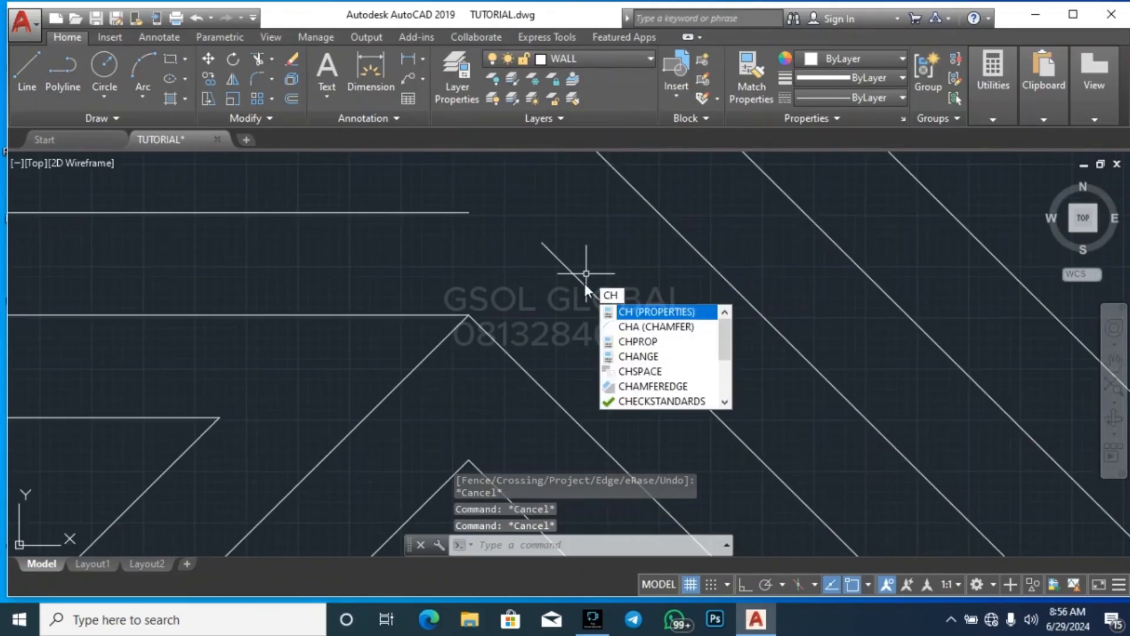
# Try to chamfer the upper-right diagonal offset with the short ridge's upper offset line
pyautogui.write('a')
pyautogui.press('Return')
pyautogui.click(550, 250)
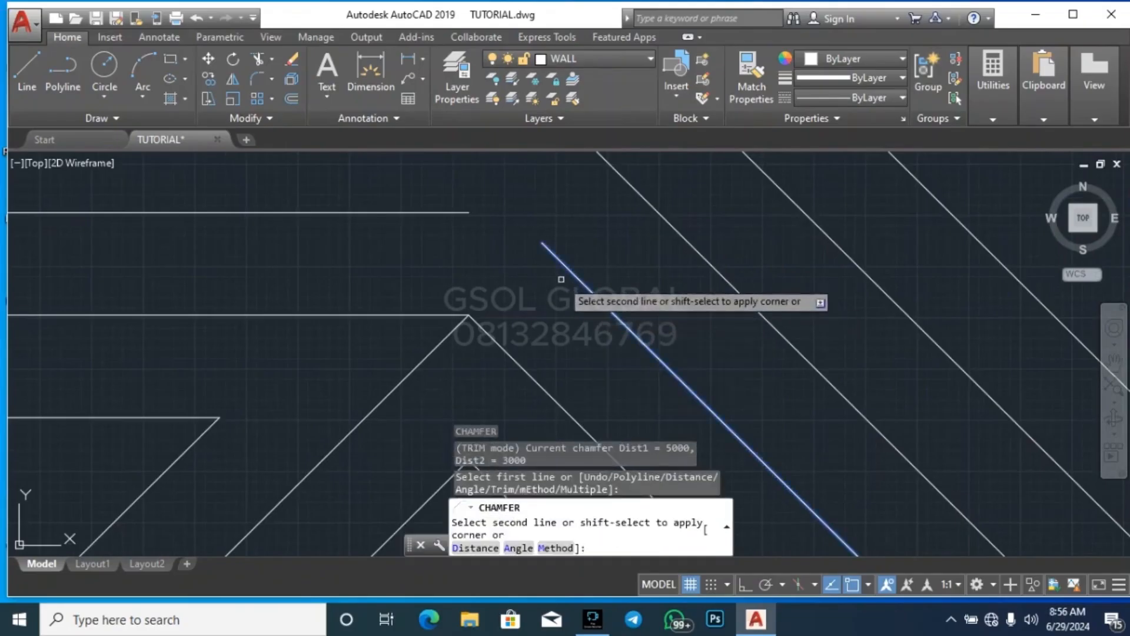
pyautogui.press('Escape')
pyautogui.write('cha')
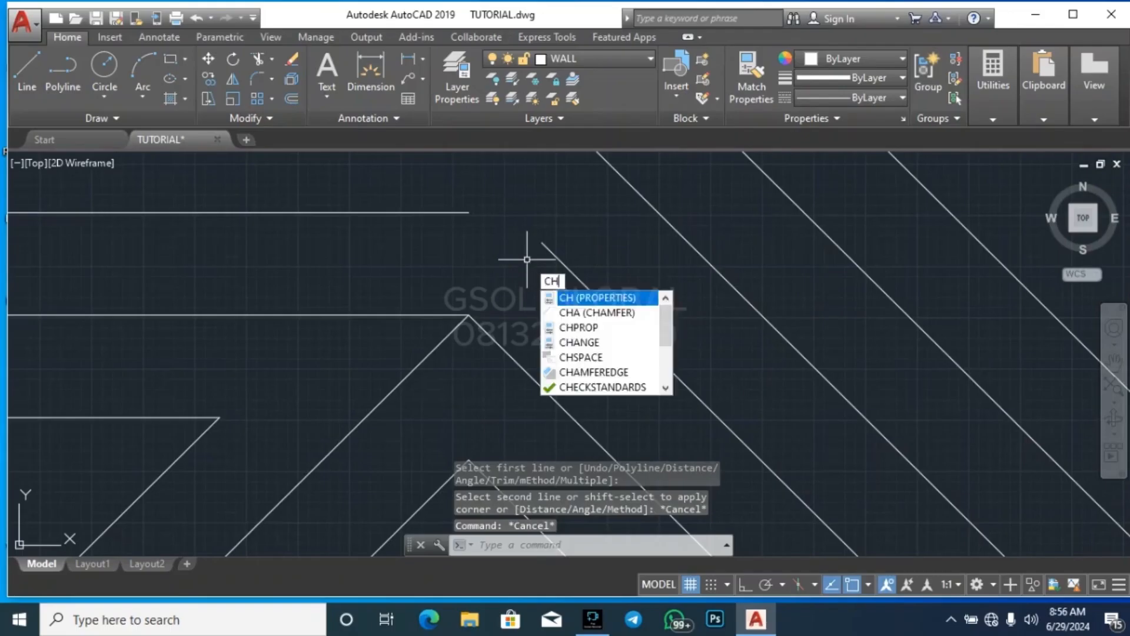
pyautogui.press('Return')
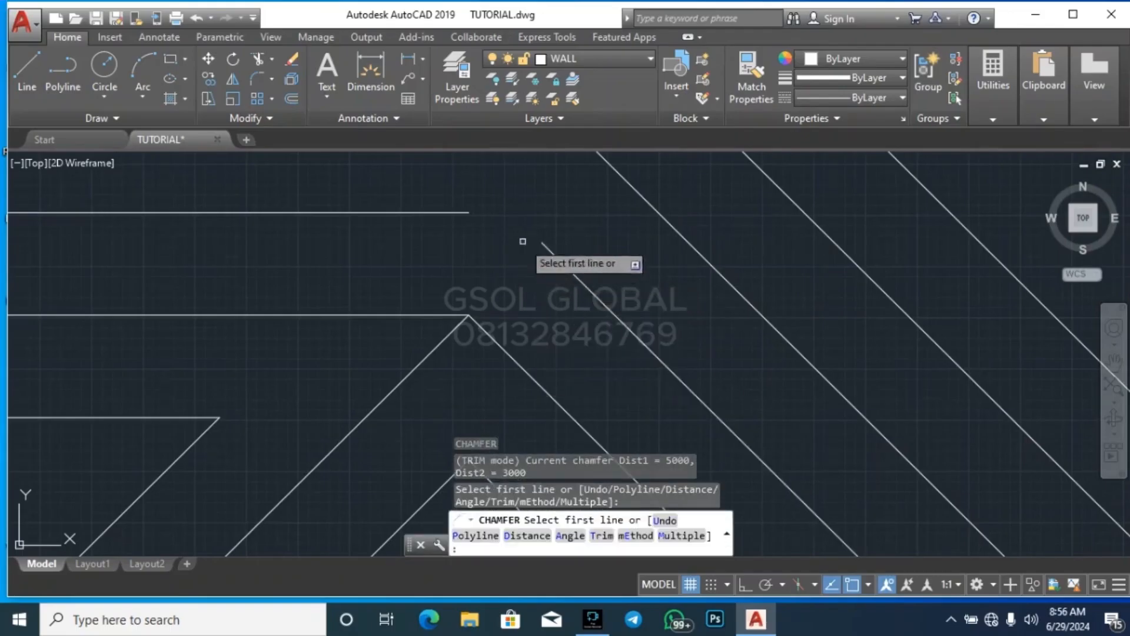
pyautogui.click(542, 245)
pyautogui.click(455, 216)
pyautogui.press('Escape')
pyautogui.press('Escape')
pyautogui.press('Escape')
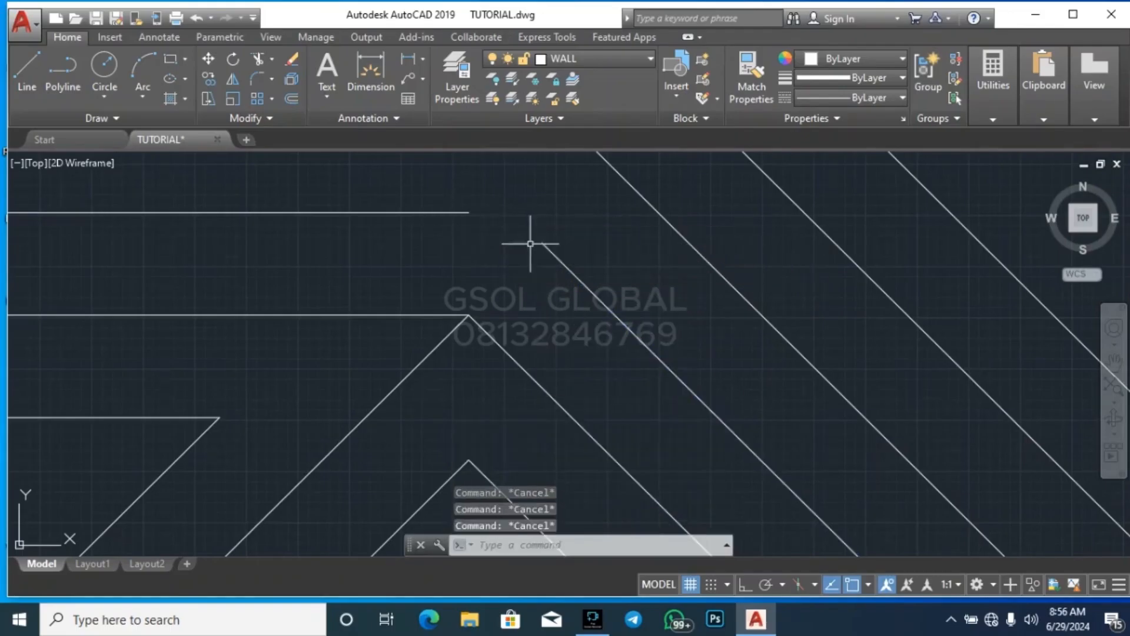
pyautogui.click(542, 241)
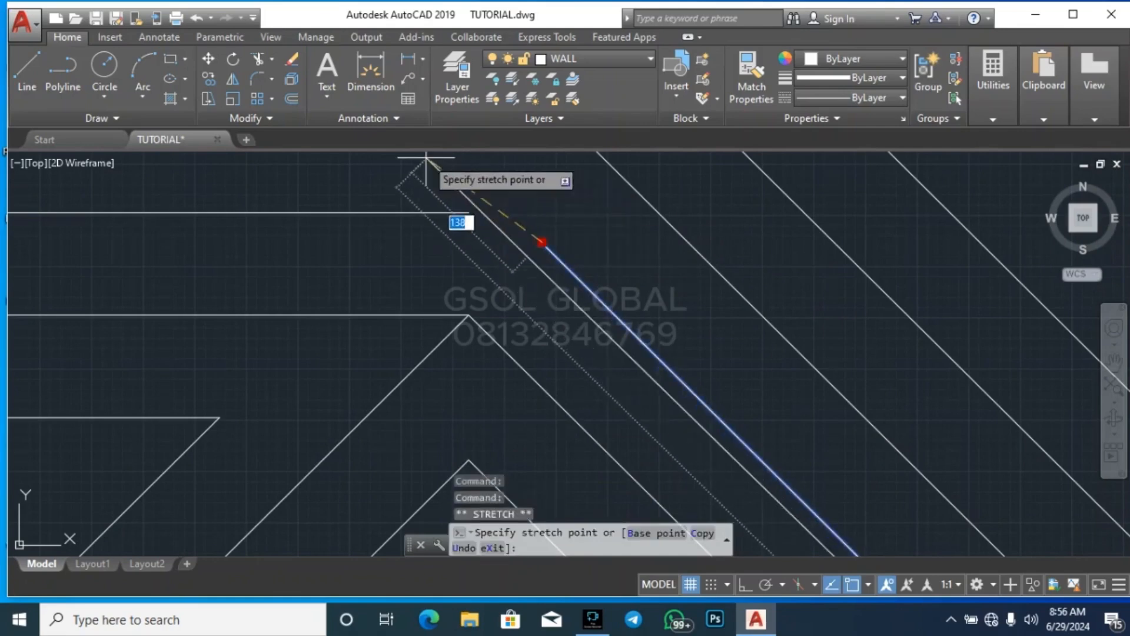
pyautogui.press('Escape')
pyautogui.press('Escape')
pyautogui.press('Escape')
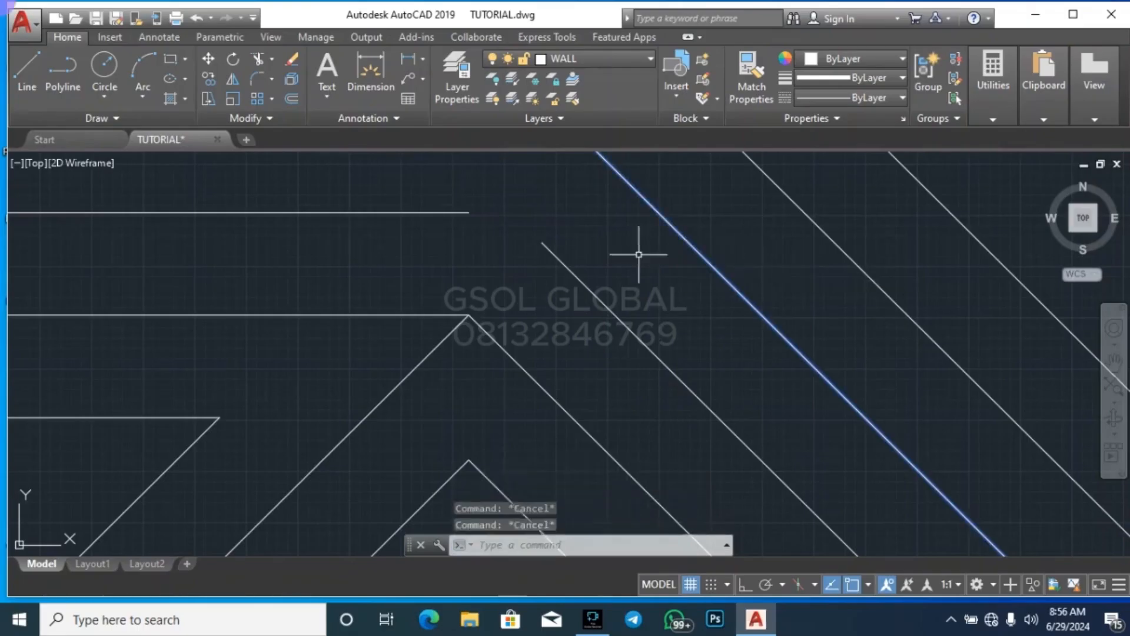
# Extend the short ridge's upper offset line to the nearest long diagonal line on its right
pyautogui.click(654, 262)
pyautogui.write('ex')
pyautogui.press('Return')
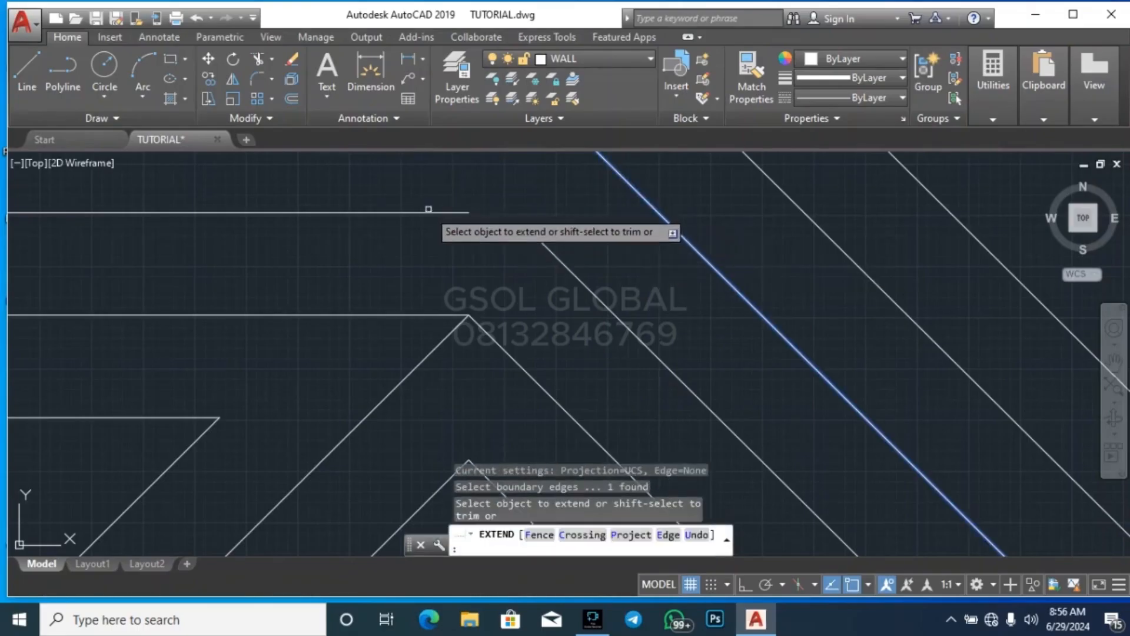
pyautogui.click(428, 210)
pyautogui.press('Escape')
pyautogui.press('Escape')
# Extend the upper end of the short diagonal offset to the ridge's upper offset line
pyautogui.click(581, 230)
pyautogui.click(545, 206)
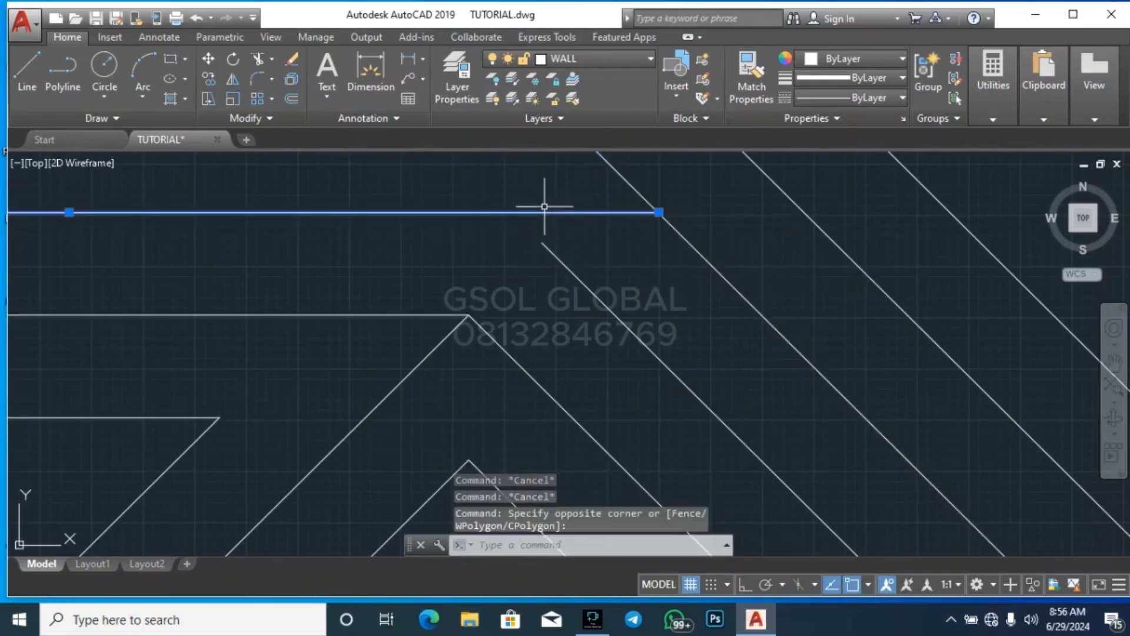
pyautogui.write('ex')
pyautogui.press('Return')
pyautogui.click(547, 241)
pyautogui.press('Escape')
pyautogui.press('Escape')
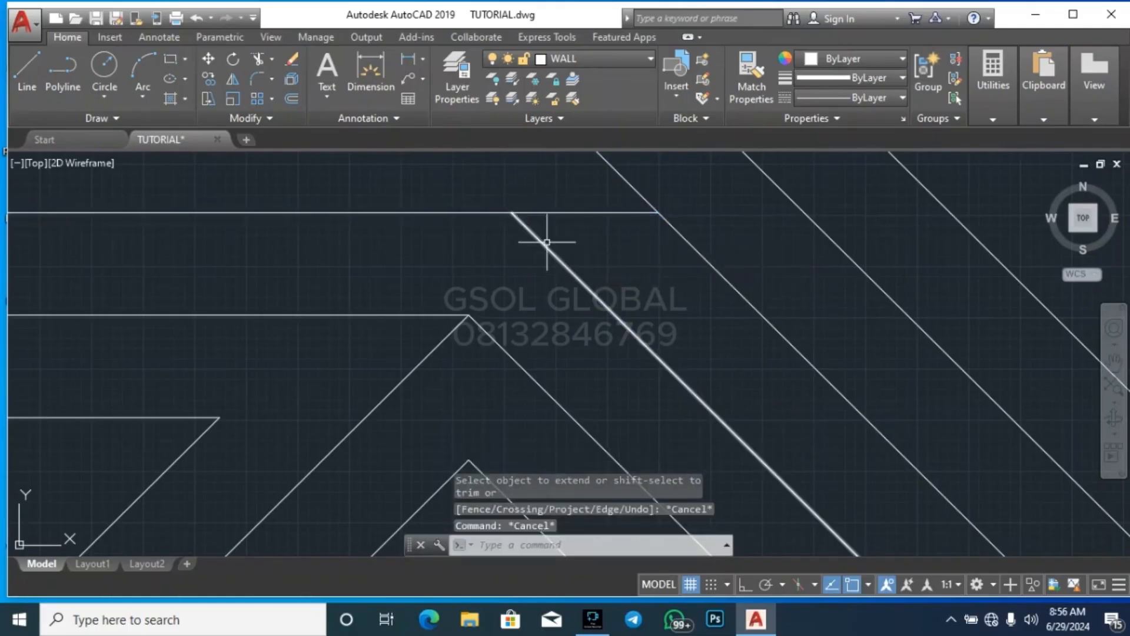
# Trim the upper ridge offset's overrun beyond the extended diagonal offset
pyautogui.press('Return')
pyautogui.press('Return')
pyautogui.click(591, 233)
pyautogui.click(557, 197)
pyautogui.press('Escape')
# Delete the stray short line stub between the long parallel diagonals beside the short ridge's right end
pyautogui.scroll(-10, 478, 284)
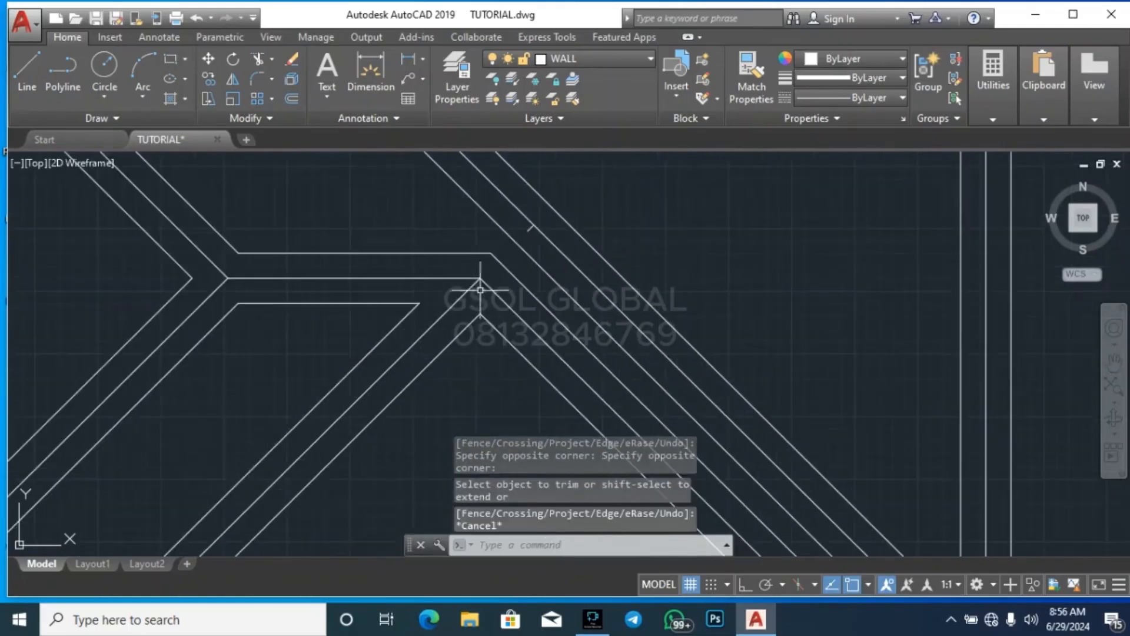
pyautogui.scroll(8, 464, 301)
pyautogui.click(423, 291)
pyautogui.click(479, 245)
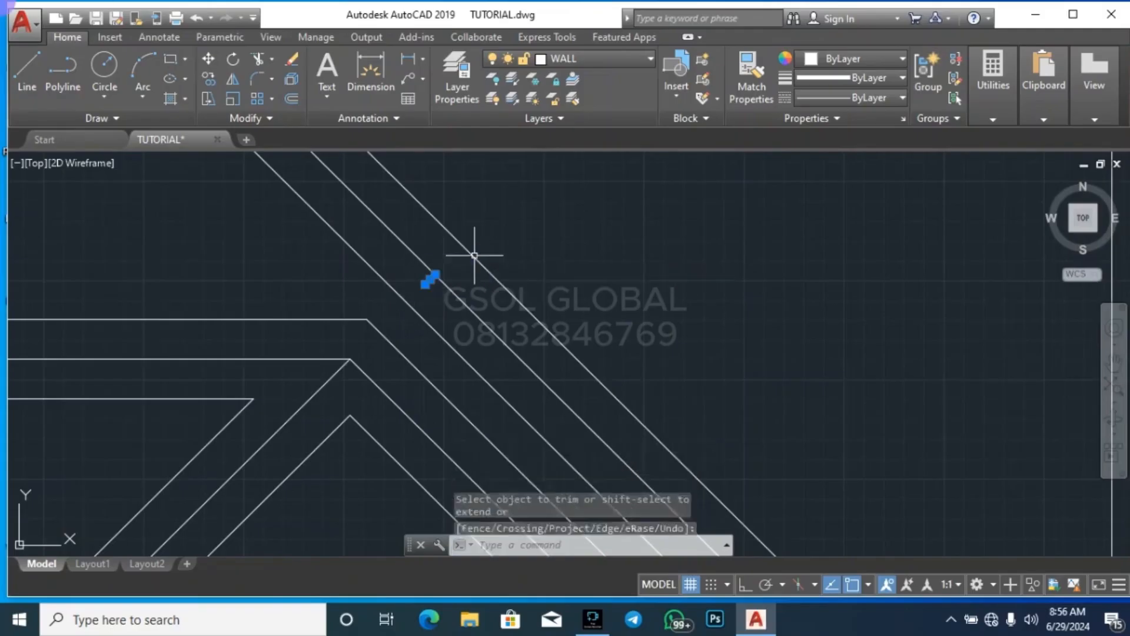
pyautogui.press('Delete')
pyautogui.scroll(-6, 568, 240)
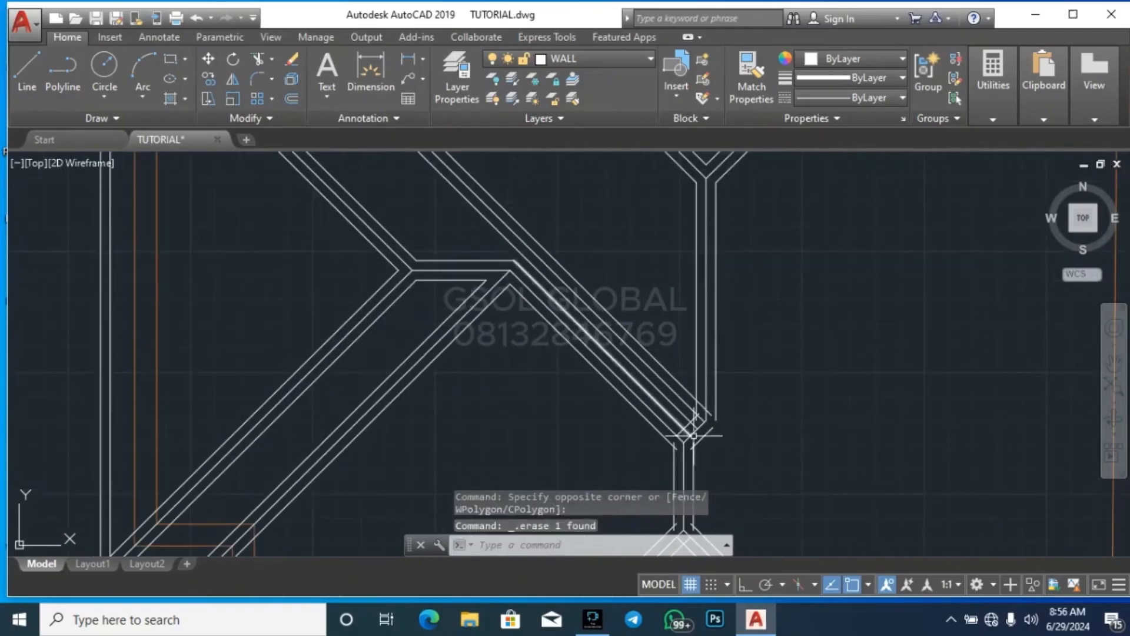
pyautogui.scroll(2, 694, 435)
pyautogui.scroll(3, 724, 419)
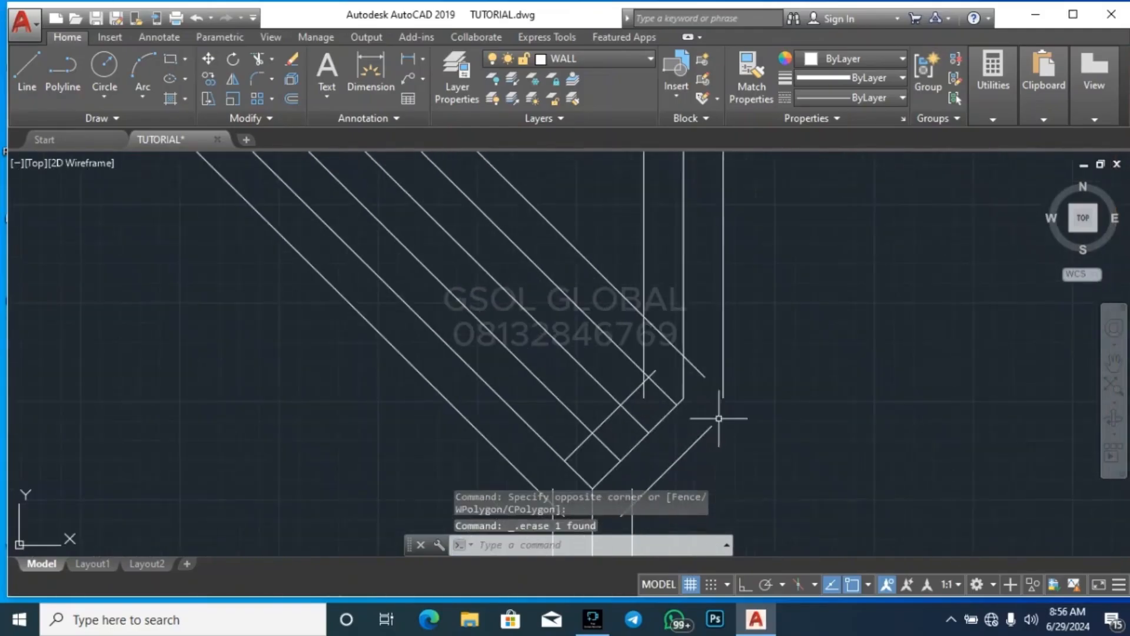
pyautogui.write('r')
pyautogui.press('Return')
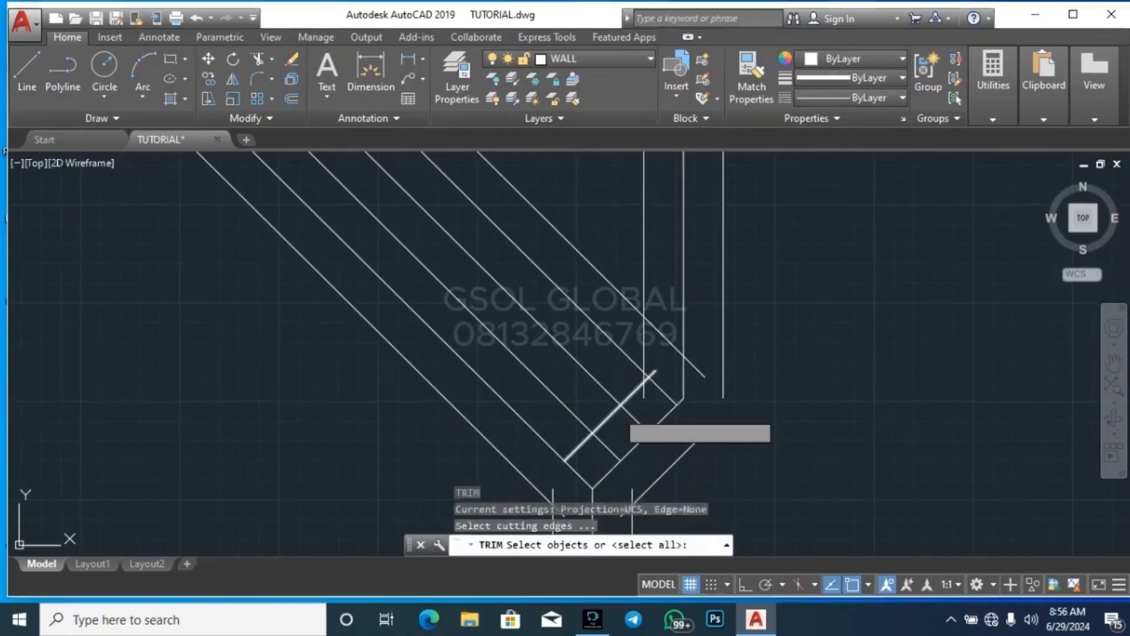
pyautogui.press('Return')
pyautogui.press('Escape')
pyautogui.press('Escape')
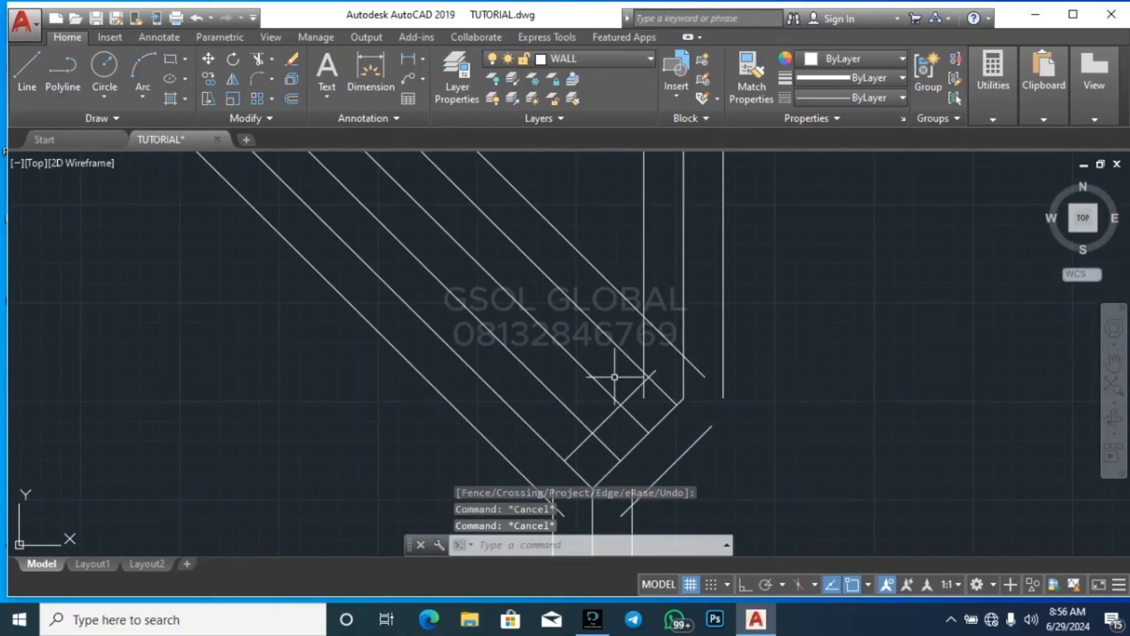
# Trim the line overruns where the two inner diagonal offsets meet the short cross offset above the vertical ridge
pyautogui.write('tr')
pyautogui.press('Return')
pyautogui.press('Return')
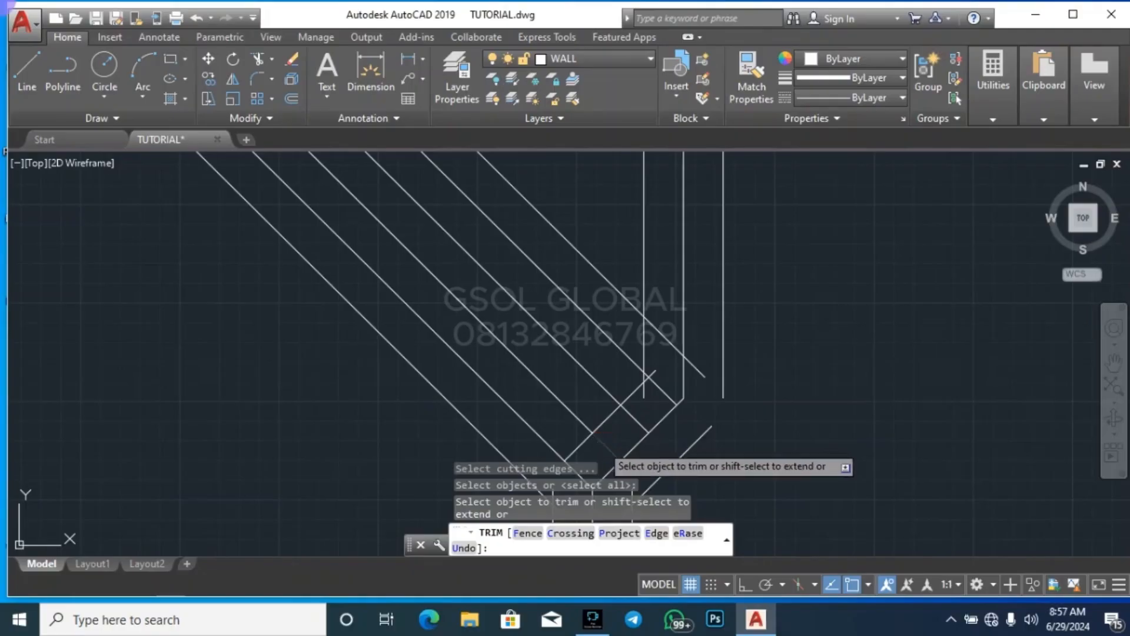
pyautogui.click(582, 441)
pyautogui.scroll(4, 650, 397)
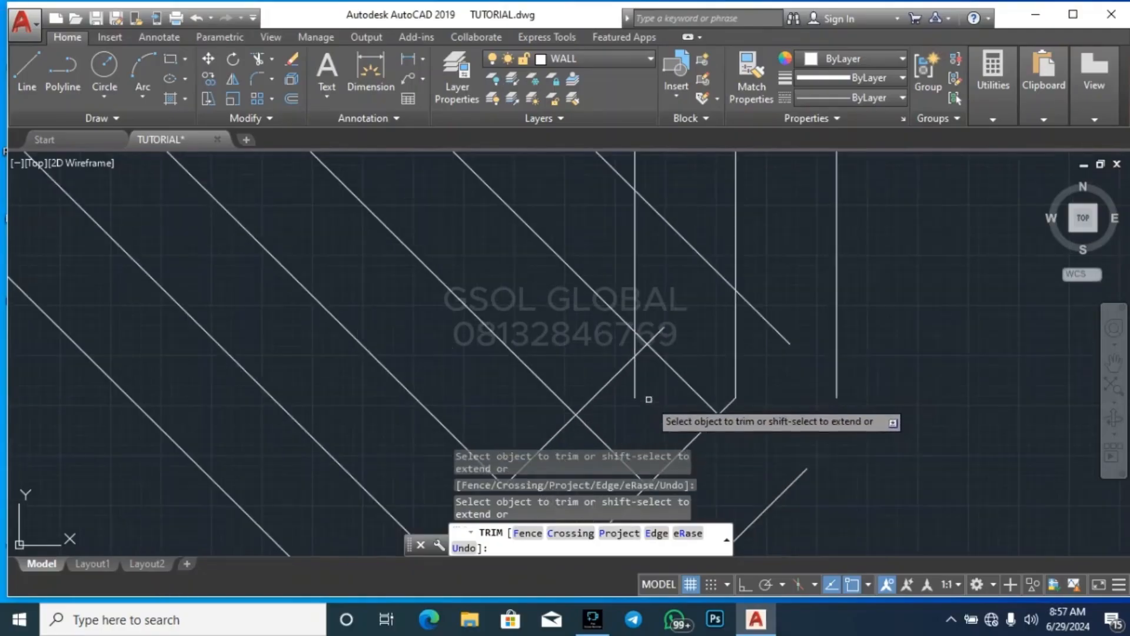
pyautogui.click(641, 345)
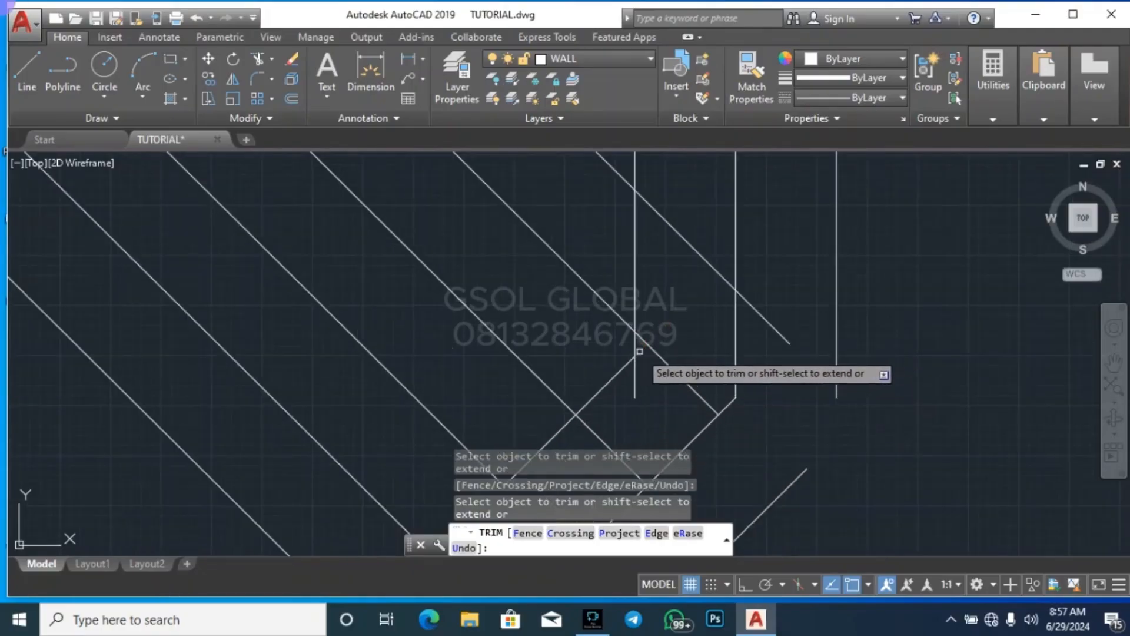
pyautogui.click(622, 369)
pyautogui.scroll(-2, 586, 321)
pyautogui.click(597, 396)
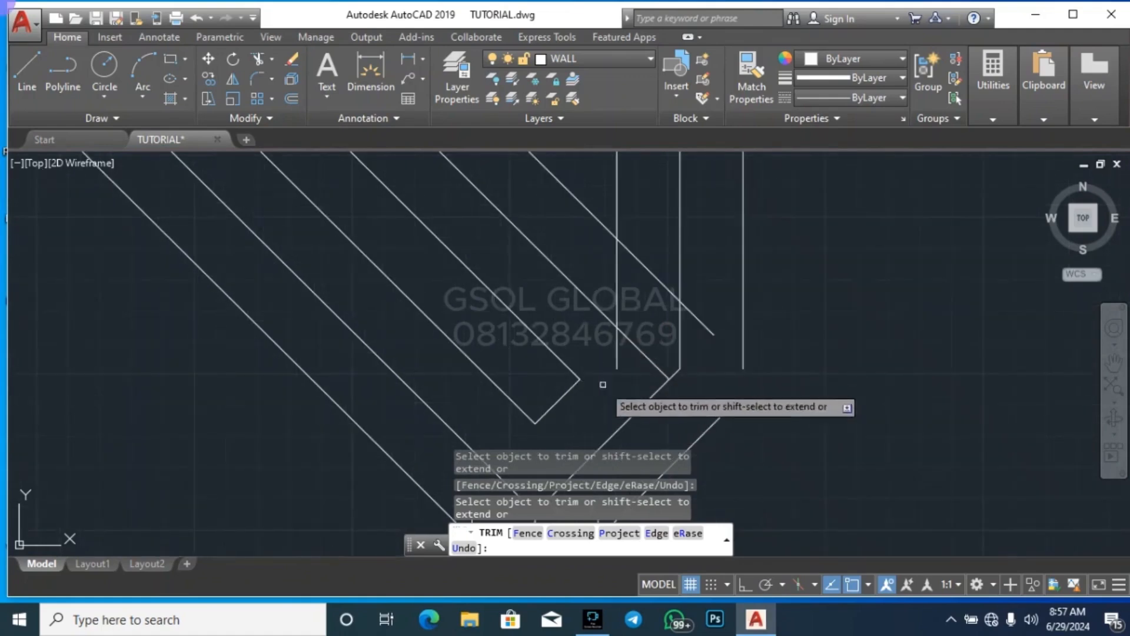
# Trim the inner vertical offset's lower overrun and the crossing diagonal offset's overrun so they meet at one corner
pyautogui.click(618, 352)
pyautogui.click(615, 307)
pyautogui.click(620, 294)
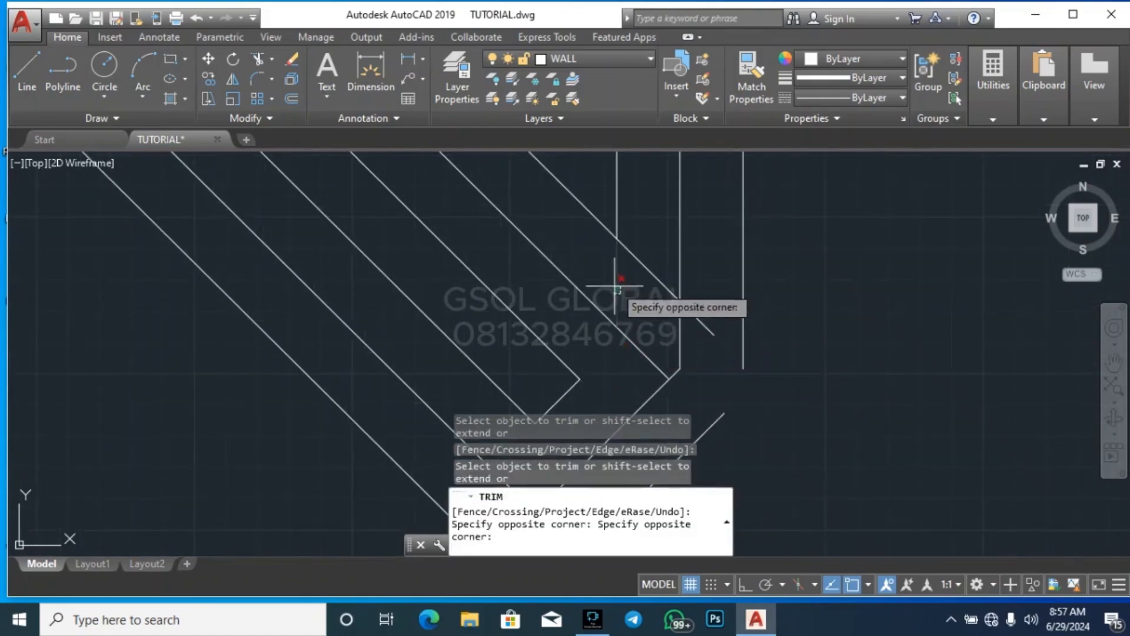
pyautogui.click(689, 312)
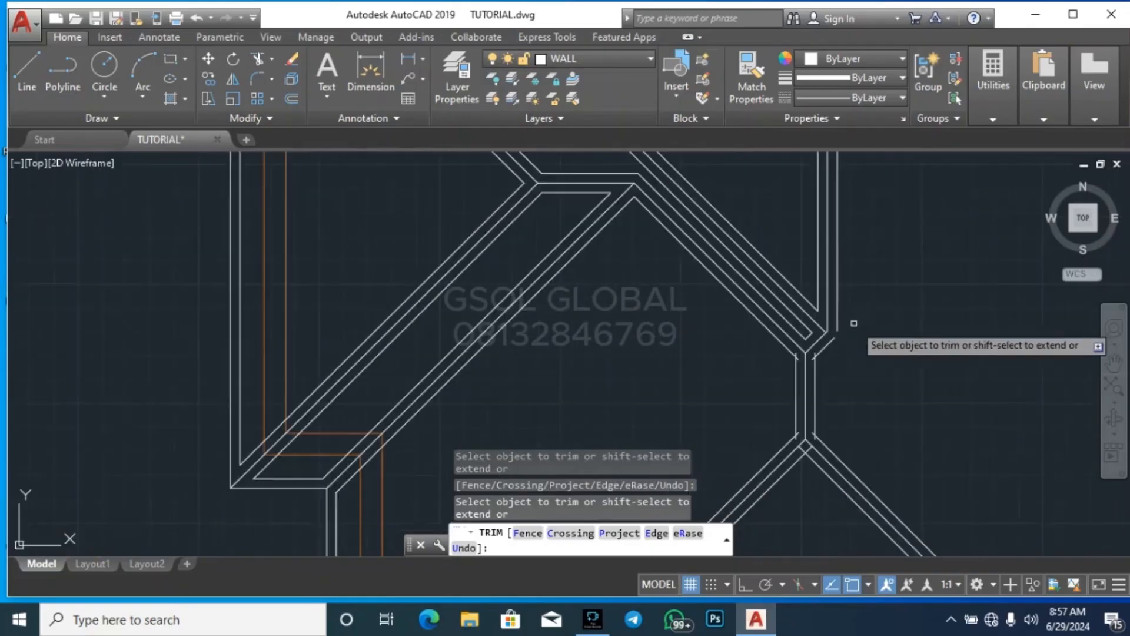
# Trim the overrunning line ends where the short vertical ridge's two offsets meet the outer diagonal offsets at its upper end
pyautogui.scroll(3, 770, 391)
pyautogui.scroll(2, 714, 394)
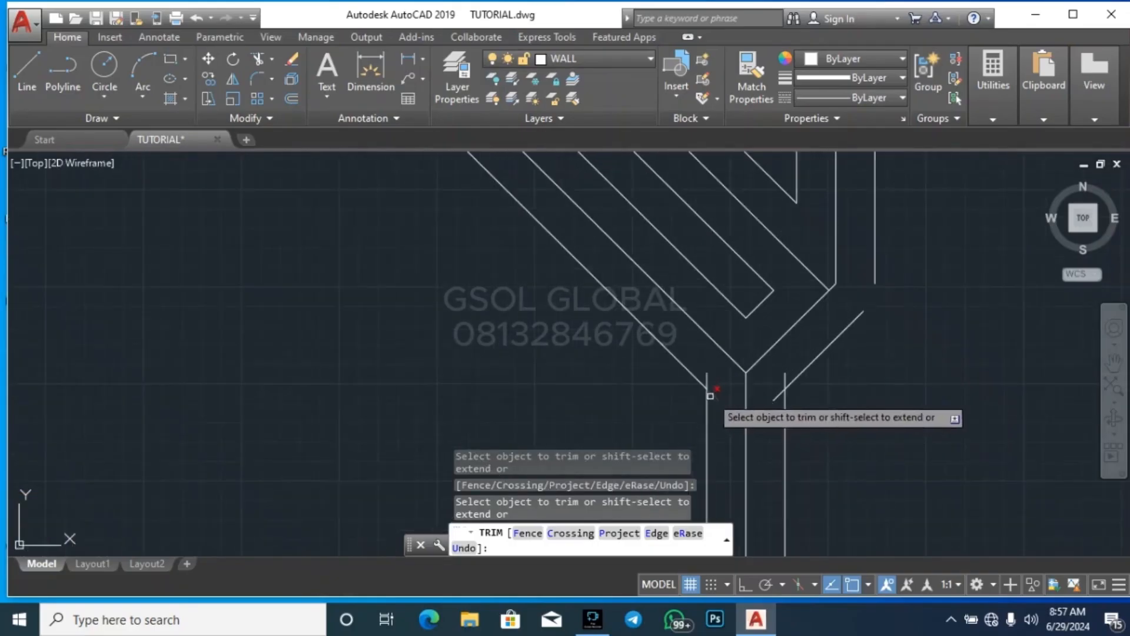
pyautogui.click(714, 374)
pyautogui.click(702, 384)
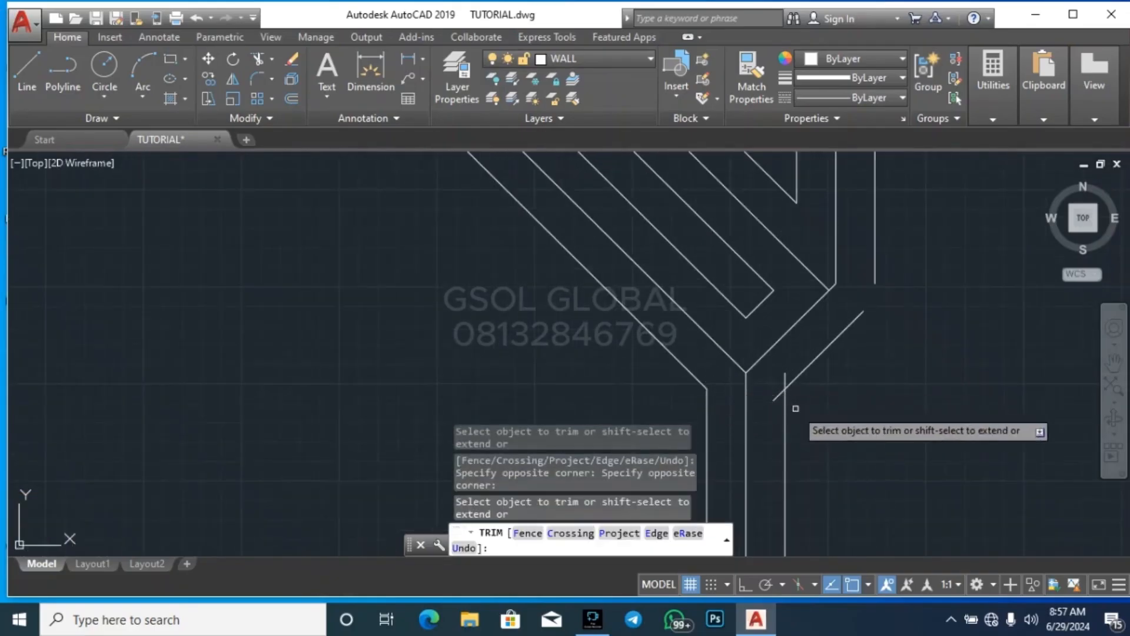
pyautogui.click(787, 378)
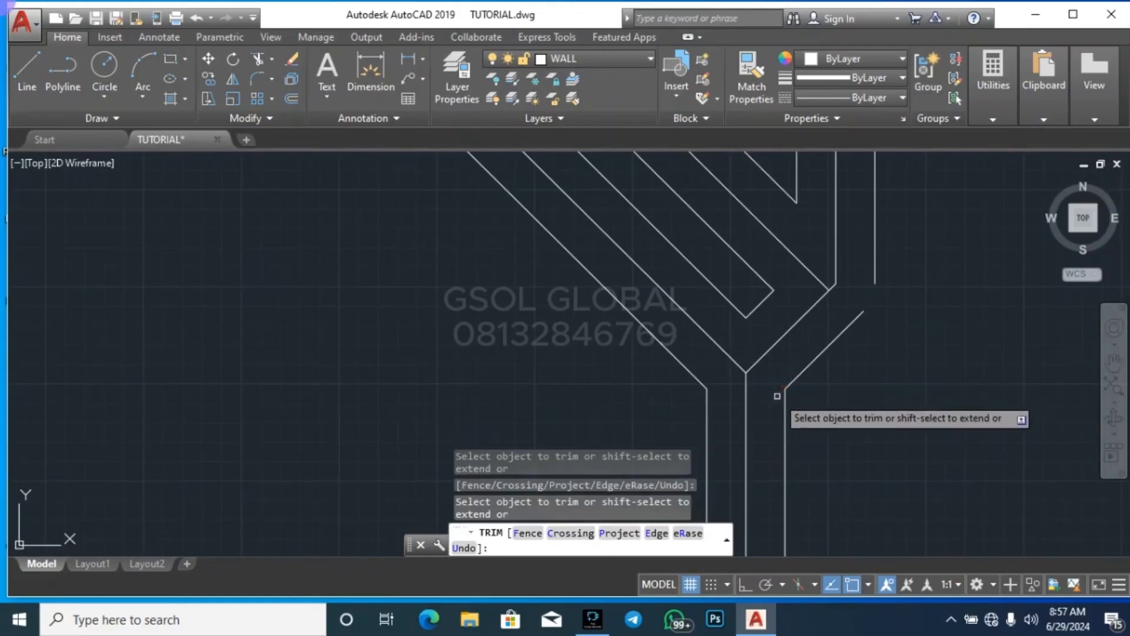
pyautogui.scroll(-4, 894, 322)
pyautogui.scroll(4, 893, 322)
pyautogui.press('Escape')
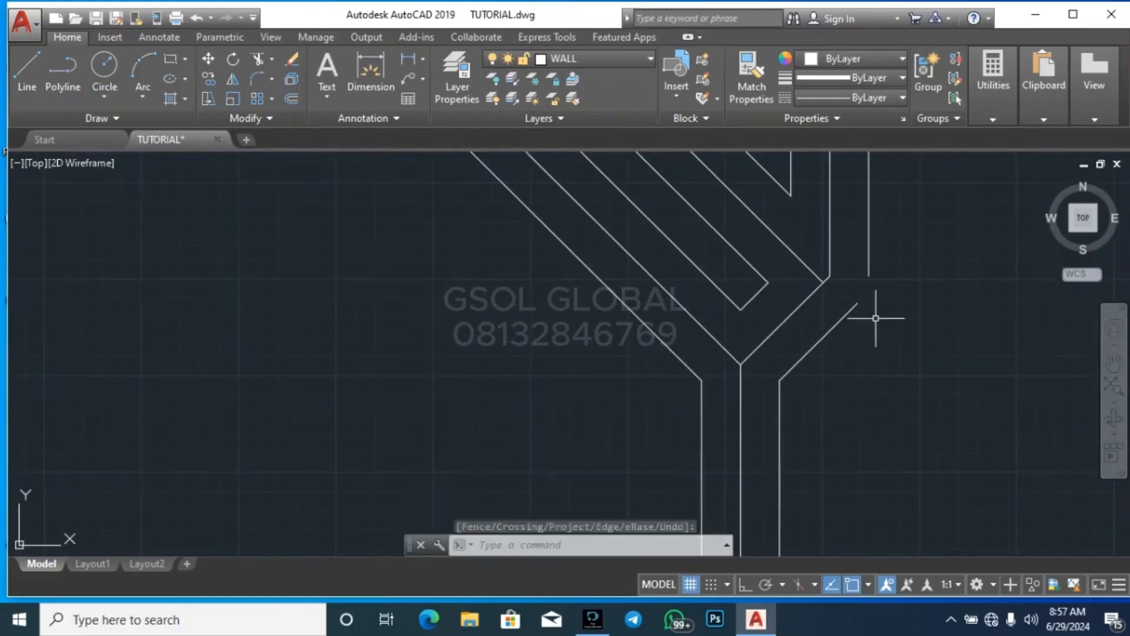
# Stretch the upper end of the short outer diagonal offset along its direction past the outer vertical offset line
pyautogui.click(867, 302)
pyautogui.click(857, 302)
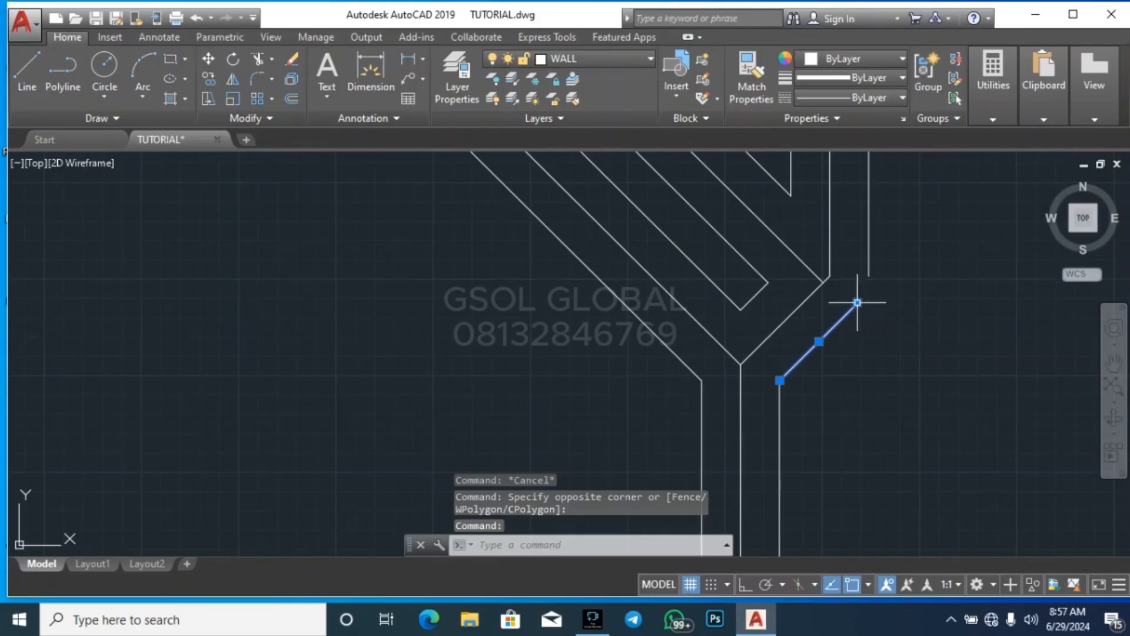
pyautogui.click(857, 303)
pyautogui.click(857, 303)
pyautogui.click(907, 254)
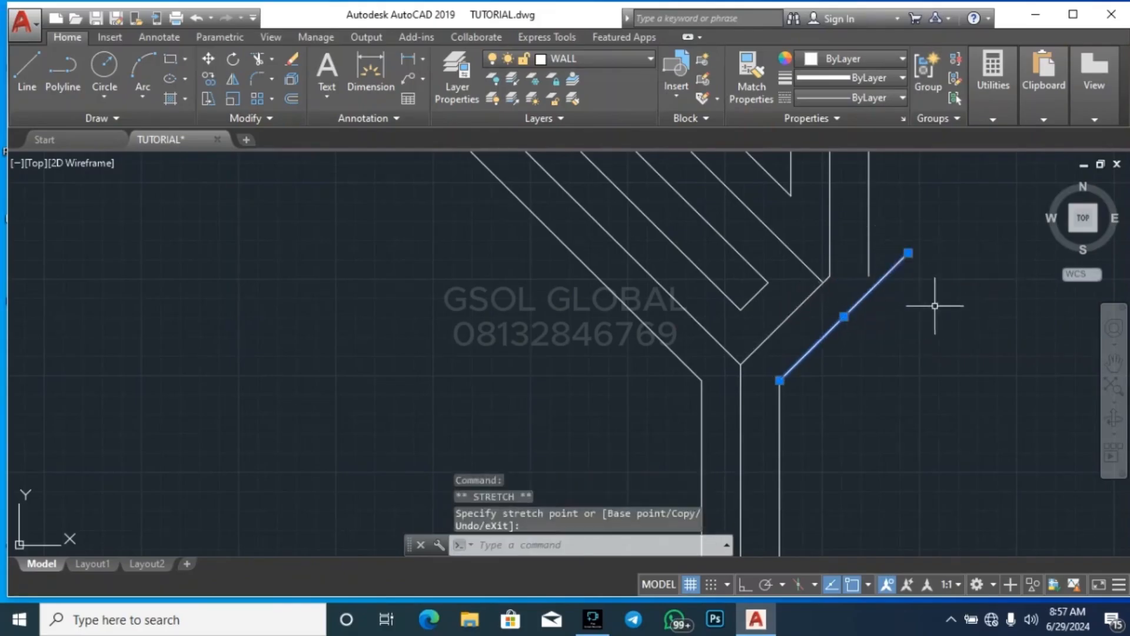
pyautogui.press('Escape')
# Extend the outer vertical offset line down to the lengthened short diagonal offset
pyautogui.click(920, 307)
pyautogui.click(892, 248)
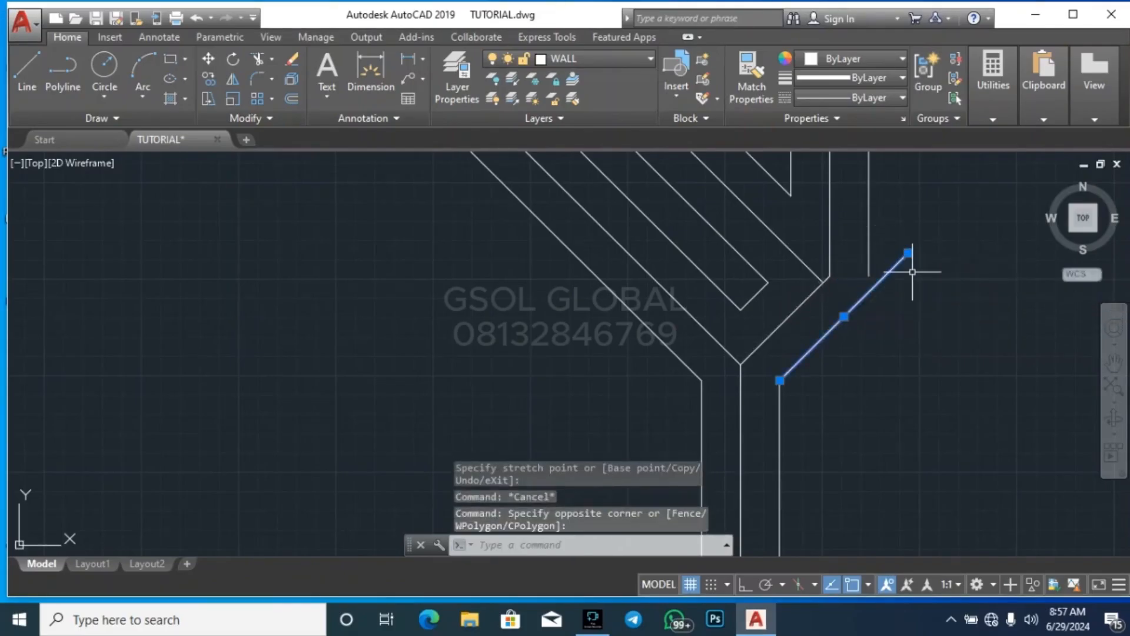
pyautogui.write('ex')
pyautogui.press('Return')
pyautogui.click(883, 255)
pyautogui.click(865, 236)
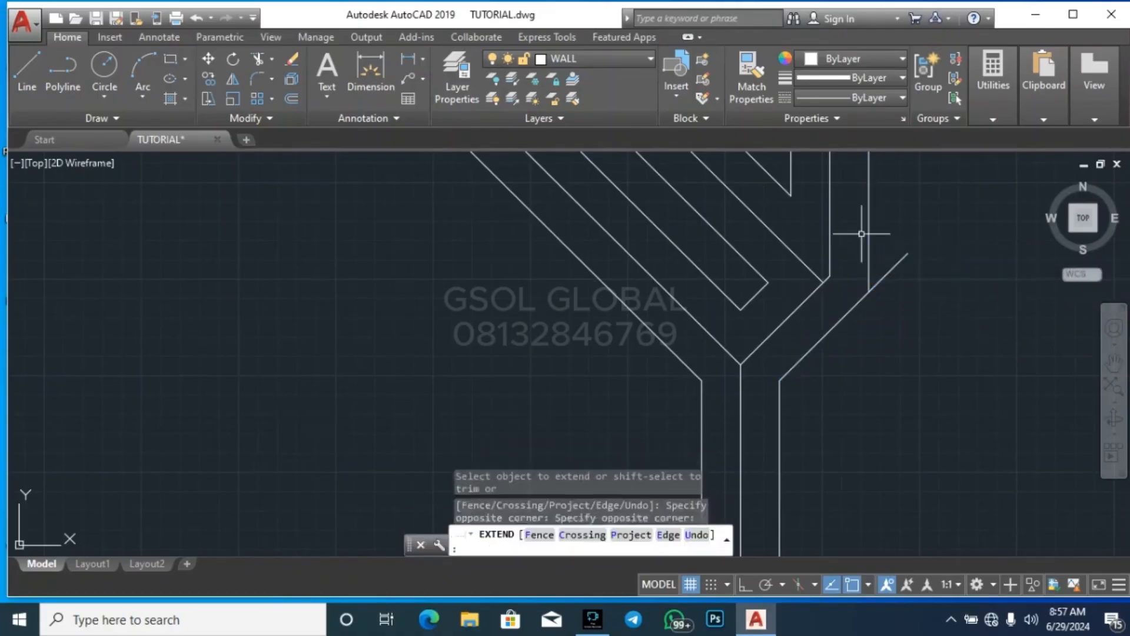
pyautogui.press('Escape')
# Trim the short diagonal offset's overrun beyond the outer vertical offset line
pyautogui.write('tr')
pyautogui.press('Return')
pyautogui.press('Return')
pyautogui.click(931, 290)
pyautogui.click(894, 241)
pyautogui.press('Escape')
pyautogui.scroll(-4, 914, 236)
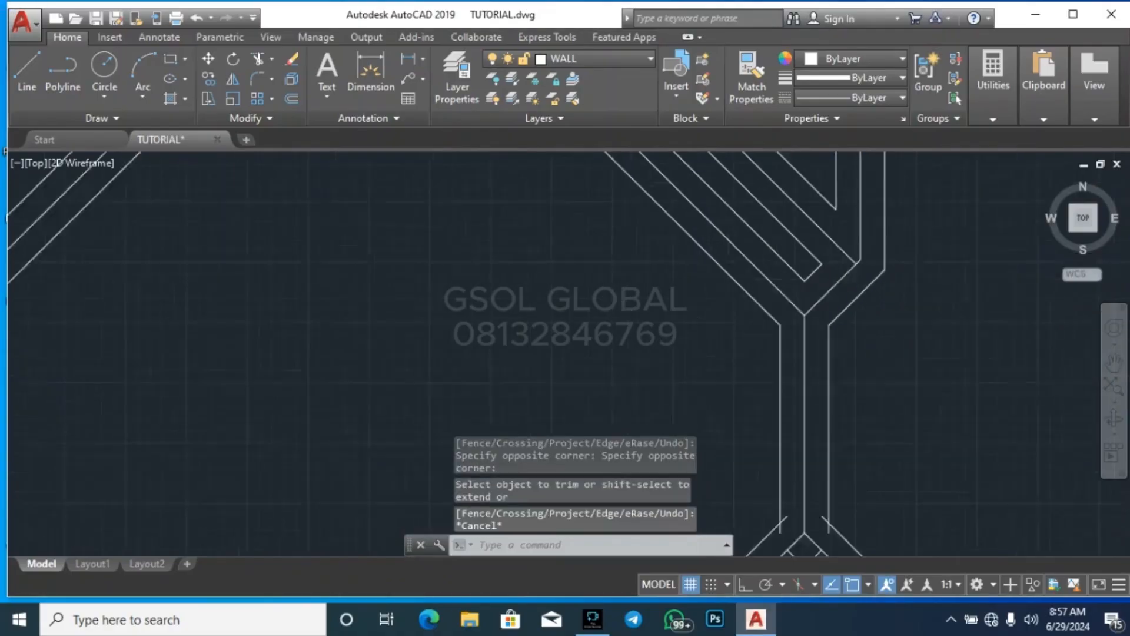
pyautogui.scroll(-6, 850, 301)
pyautogui.scroll(6, 848, 329)
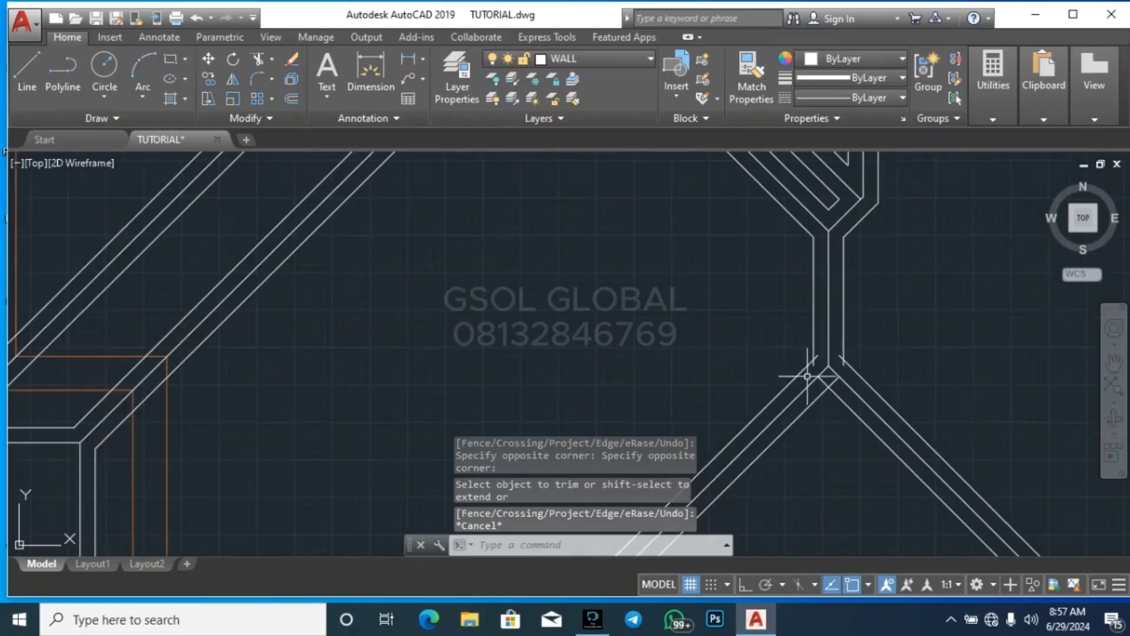
pyautogui.scroll(-2, 762, 329)
pyautogui.press('Escape')
pyautogui.write('r')
pyautogui.press('Return')
pyautogui.press('Return')
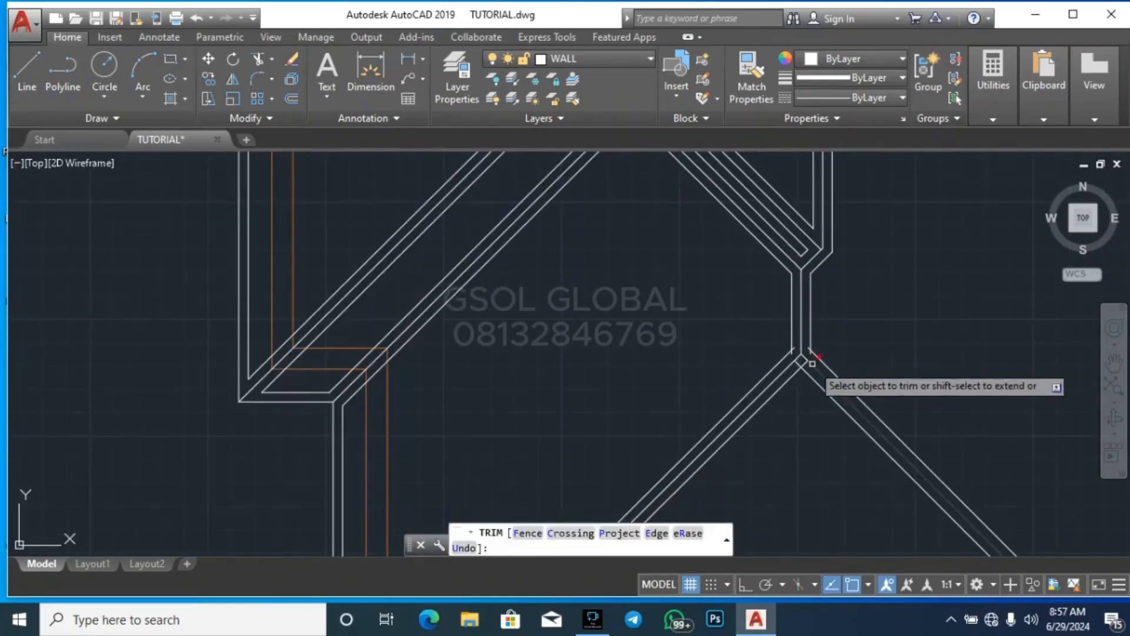
pyautogui.scroll(4, 804, 371)
pyautogui.press('alt')
pyautogui.press('Escape')
pyautogui.press('Escape')
pyautogui.press('Escape')
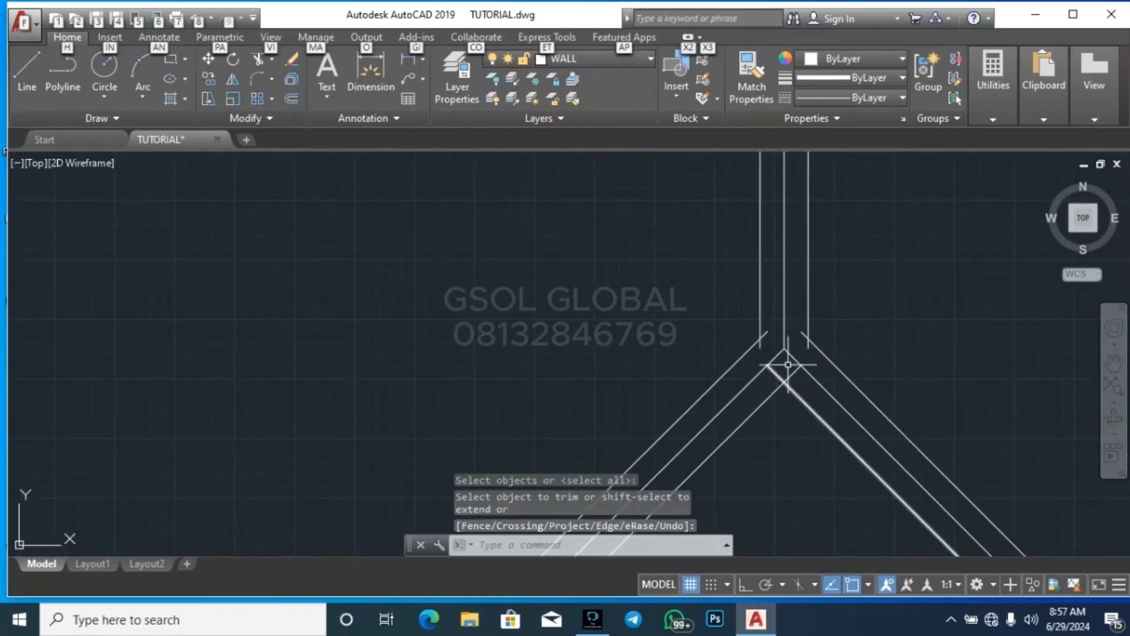
# Trim the crossing inner diagonal offsets below the short vertical ridge's lower end so they meet at a point
pyautogui.press('Return')
pyautogui.press('Return')
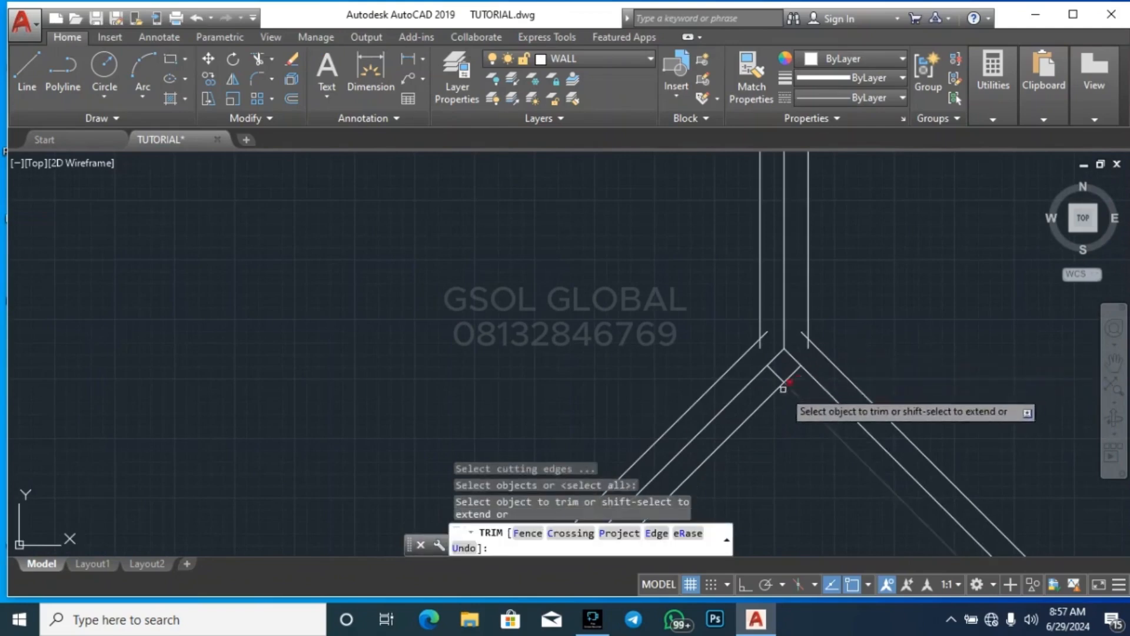
pyautogui.scroll(4, 780, 389)
pyautogui.click(781, 360)
pyautogui.click(811, 351)
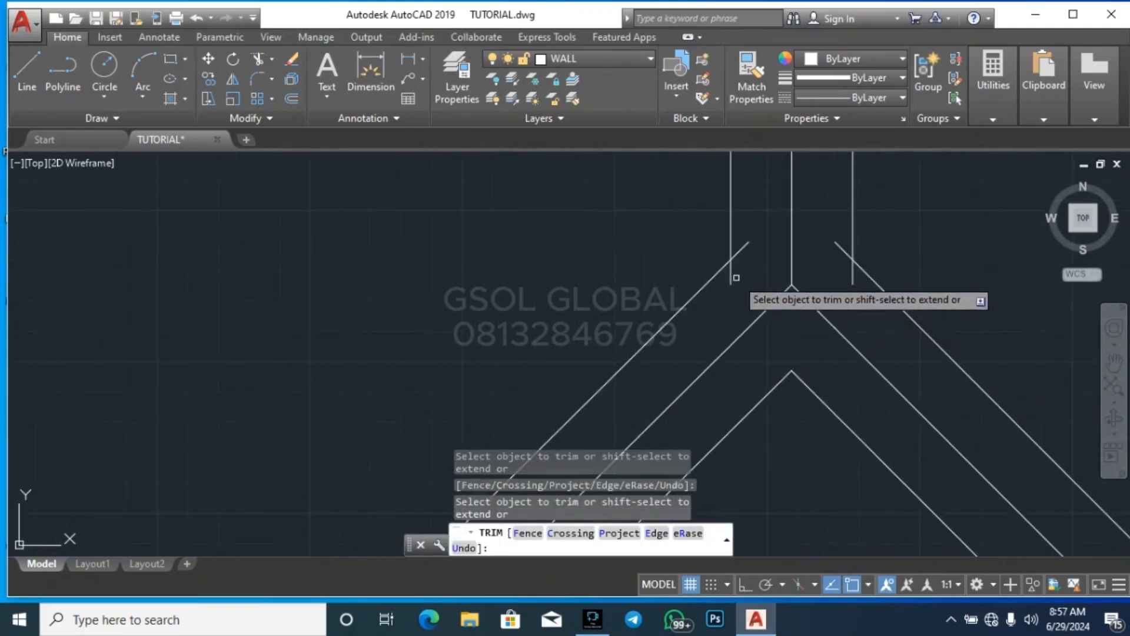
# Trim the overrunning vertical and outer diagonal offset ends at the short vertical ridge's lower junction
pyautogui.click(733, 272)
pyautogui.click(740, 251)
pyautogui.click(836, 244)
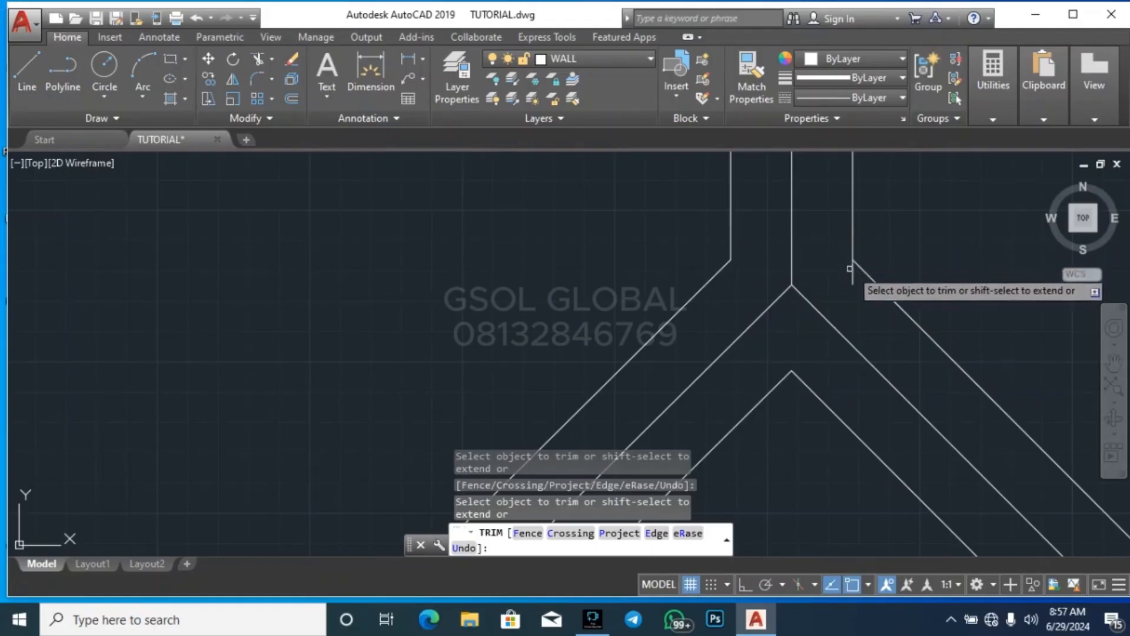
# Trim the crossing offset lines on the inner side of the next short vertical ridge's upper junction into clean corners
pyautogui.scroll(-5, 783, 298)
pyautogui.scroll(2, 751, 271)
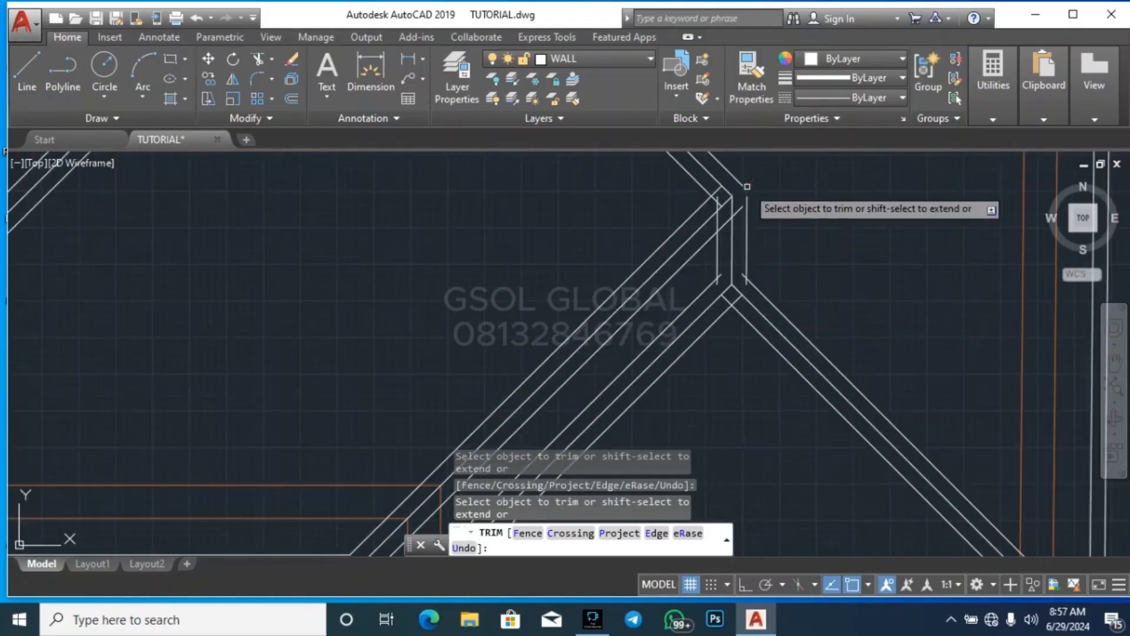
pyautogui.scroll(2, 727, 171)
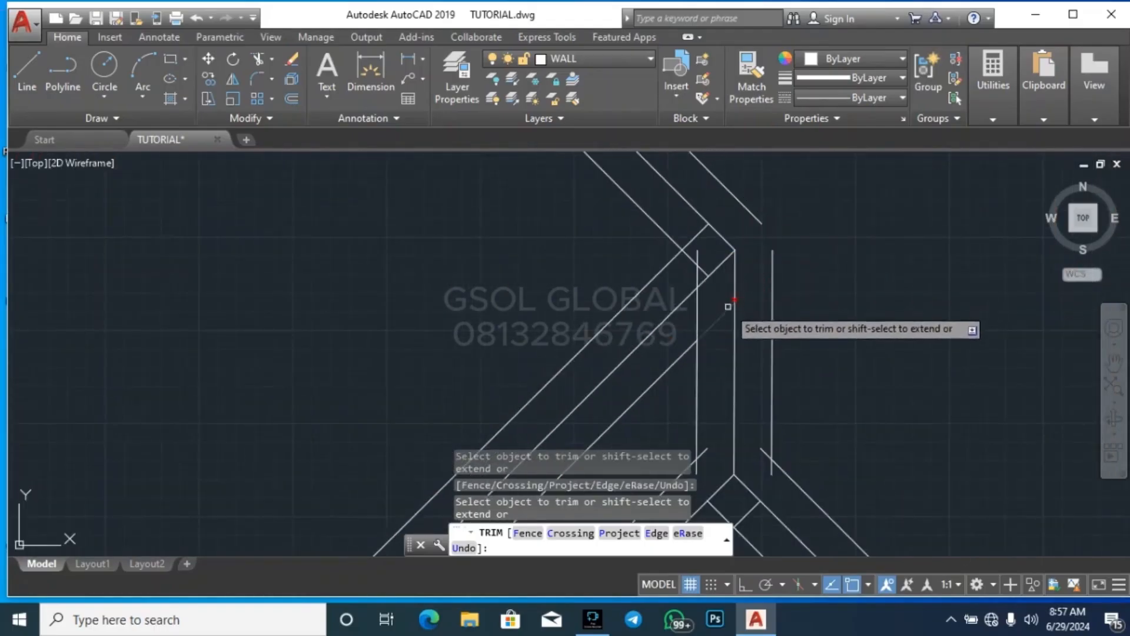
pyautogui.click(703, 249)
pyautogui.click(698, 255)
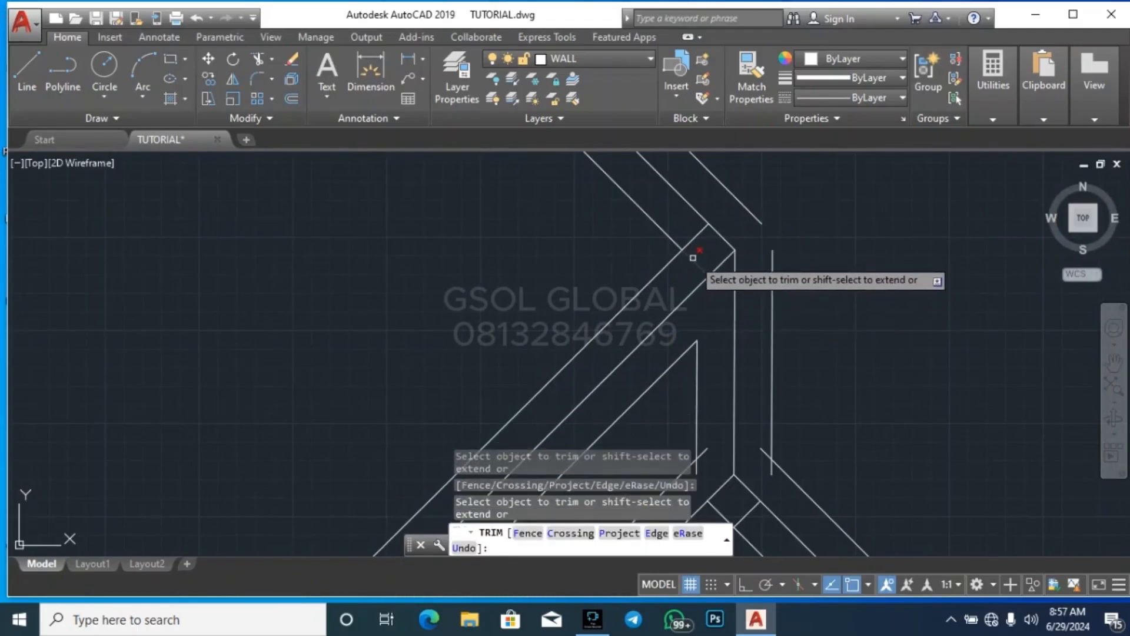
pyautogui.scroll(-3, 792, 278)
pyautogui.scroll(3, 793, 277)
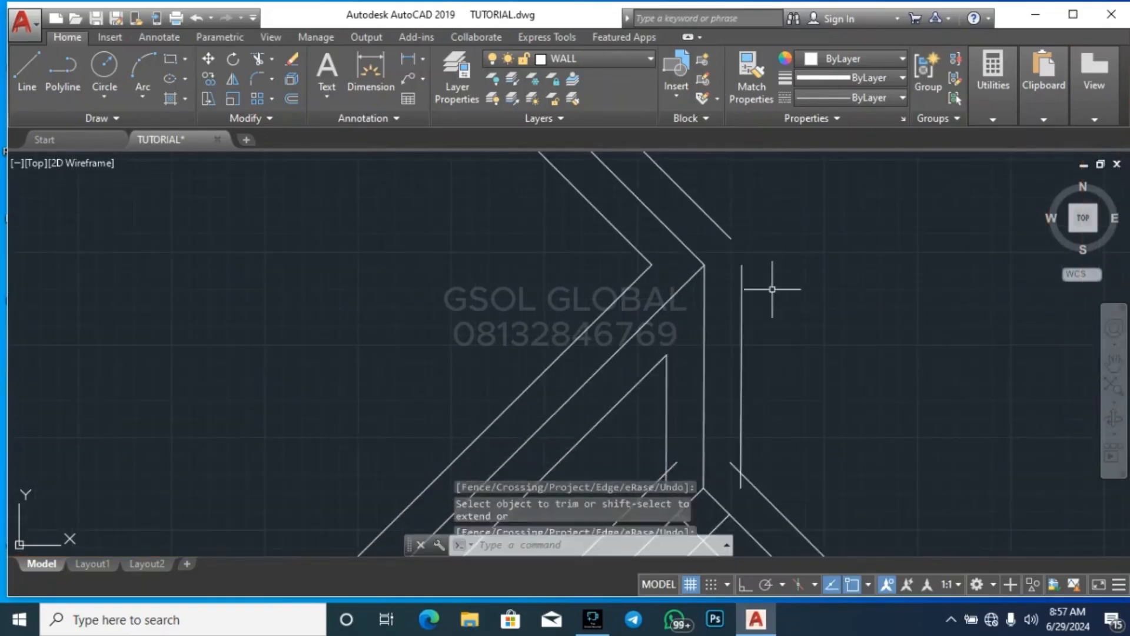
pyautogui.press('Escape')
# Stretch the upper end of this ridge's outer vertical offset about 163 straight up, past the outer diagonal offset's end
pyautogui.click(771, 297)
pyautogui.click(736, 321)
pyautogui.click(742, 264)
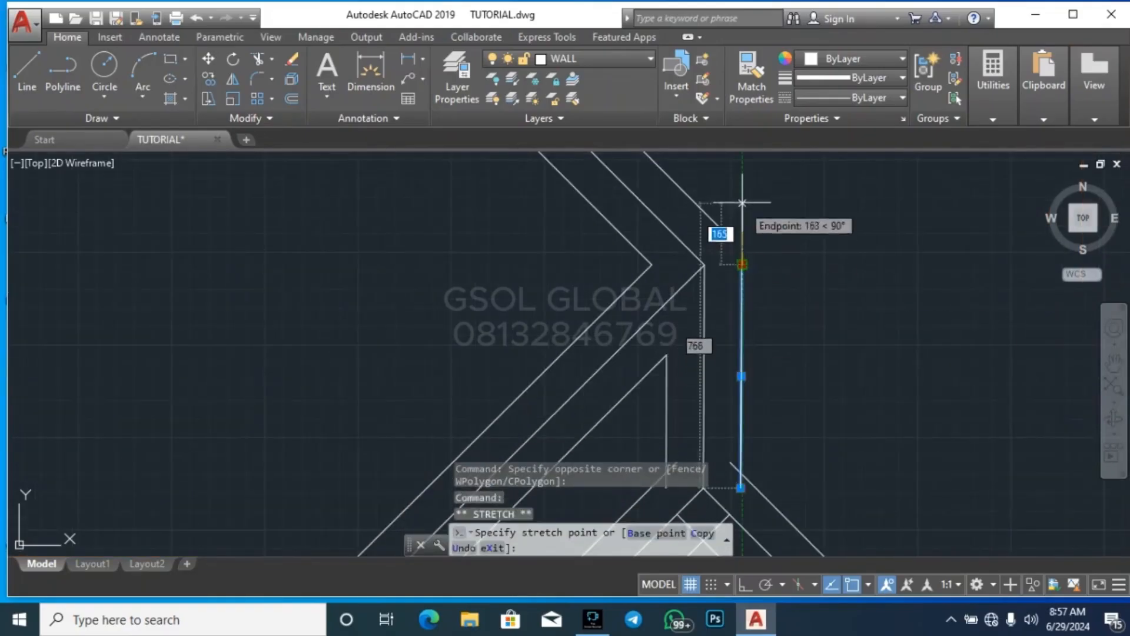
pyautogui.click(742, 202)
pyautogui.press('Escape')
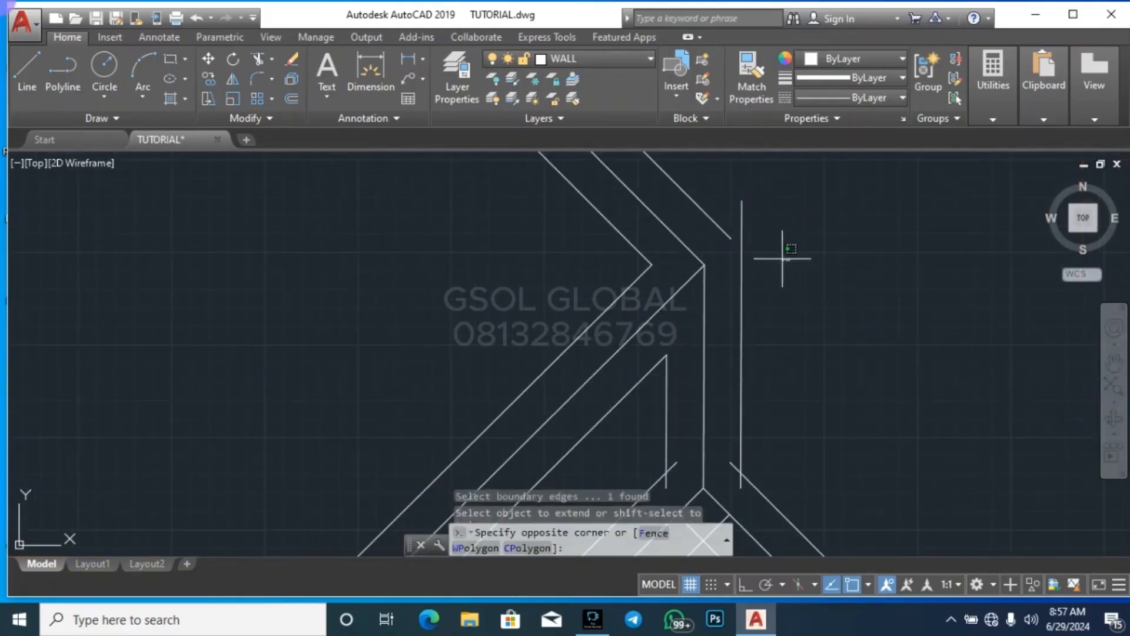
pyautogui.click(780, 291)
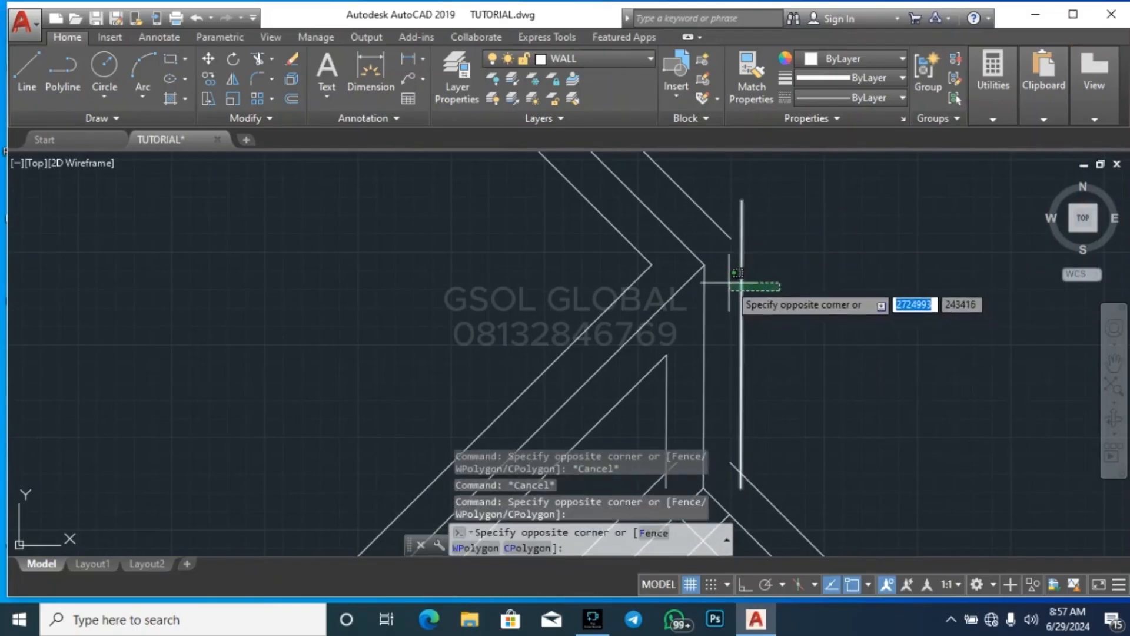
pyautogui.click(730, 284)
pyautogui.write('ex')
pyautogui.press('Return')
pyautogui.click(789, 288)
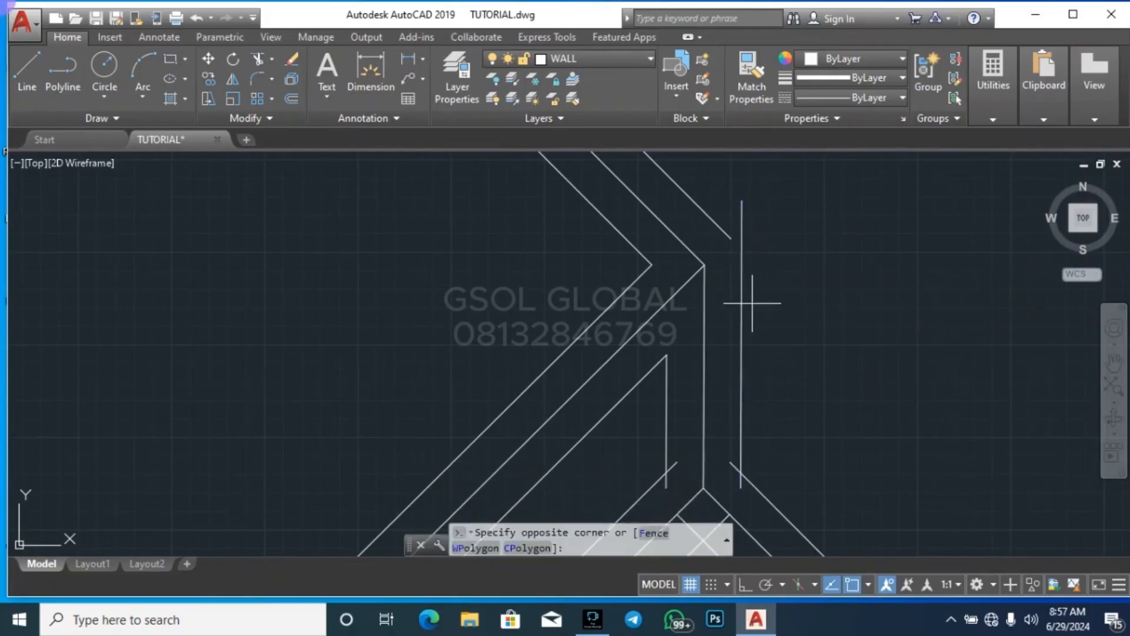
pyautogui.click(735, 291)
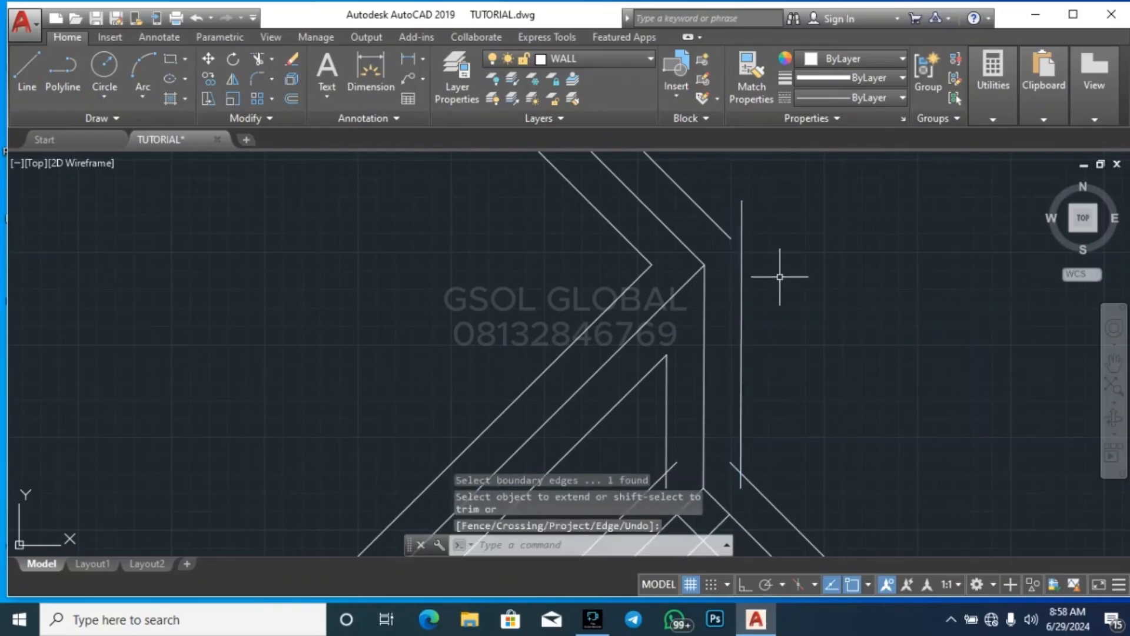
pyautogui.press('Escape')
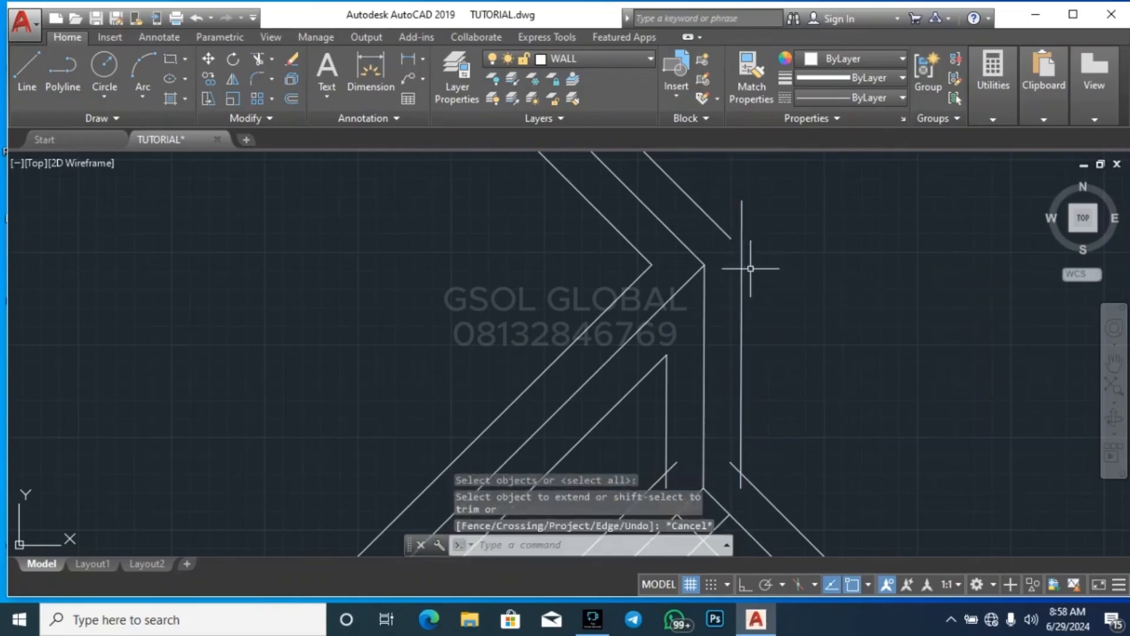
# Extend the outer diagonal offset's lower end to the lengthened vertical offset line
pyautogui.click(783, 297)
pyautogui.click(737, 272)
pyautogui.write('ex')
pyautogui.press('Return')
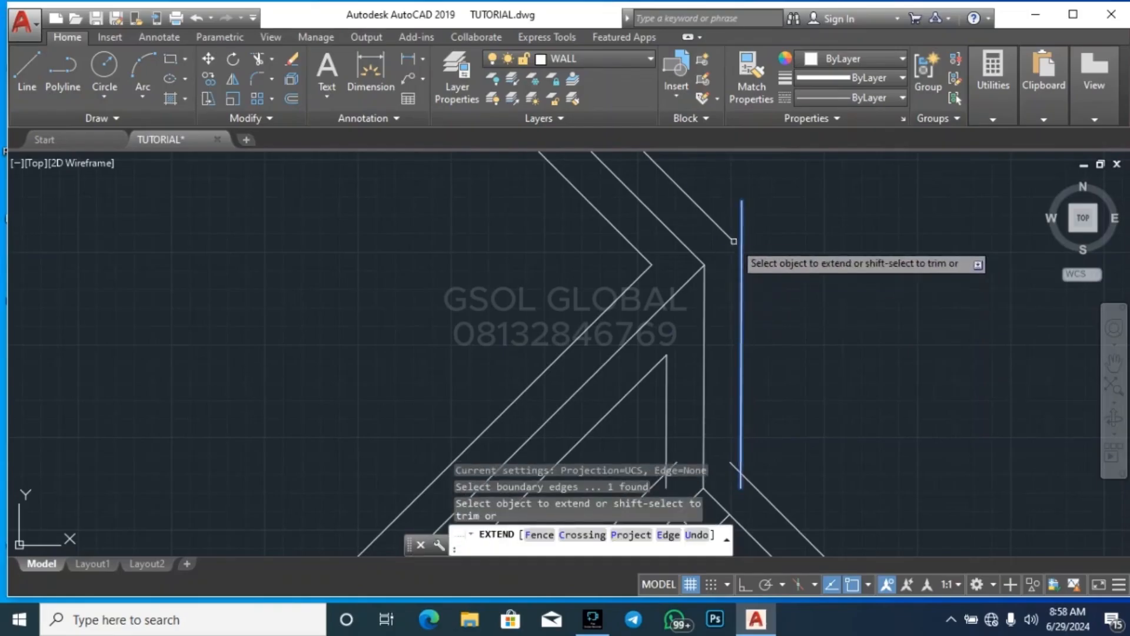
pyautogui.press('Escape')
# Trim the outer vertical offset's overrun above the outer diagonal offset at this ridge's upper junction
pyautogui.write('tr')
pyautogui.press('Return')
pyautogui.press('Return')
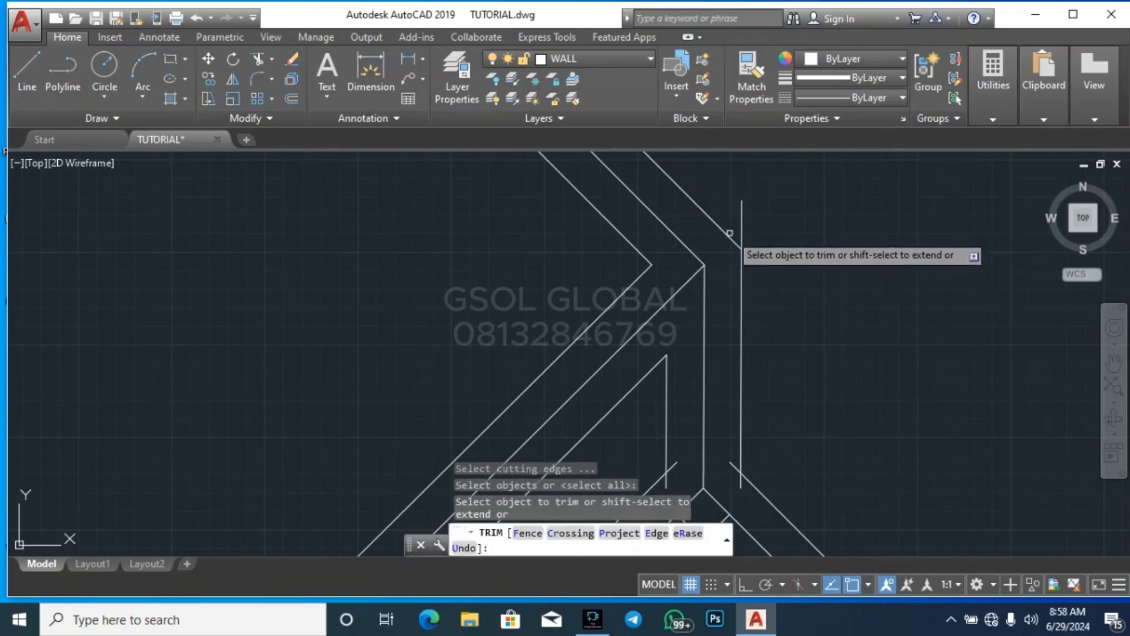
pyautogui.click(742, 226)
pyautogui.press('Escape')
# Trim the overrunning inner vertical and inner diagonal offset ends into a corner at the same ridge's lower junction
pyautogui.scroll(-4, 773, 254)
pyautogui.scroll(8, 737, 335)
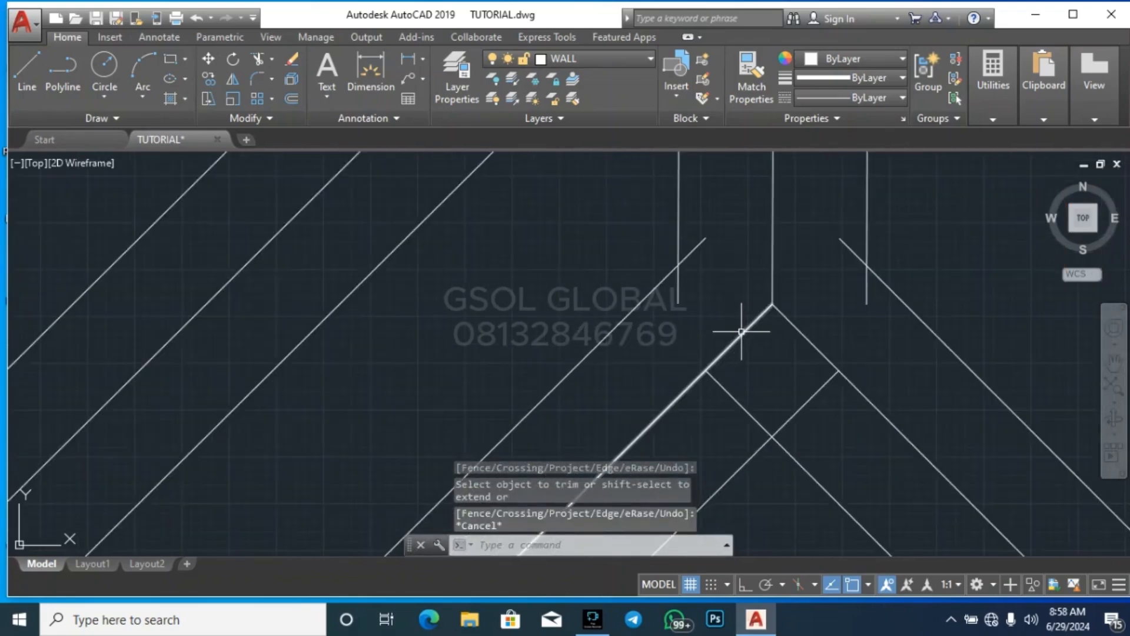
pyautogui.press('Return')
pyautogui.press('Return')
pyautogui.click(704, 297)
pyautogui.click(672, 293)
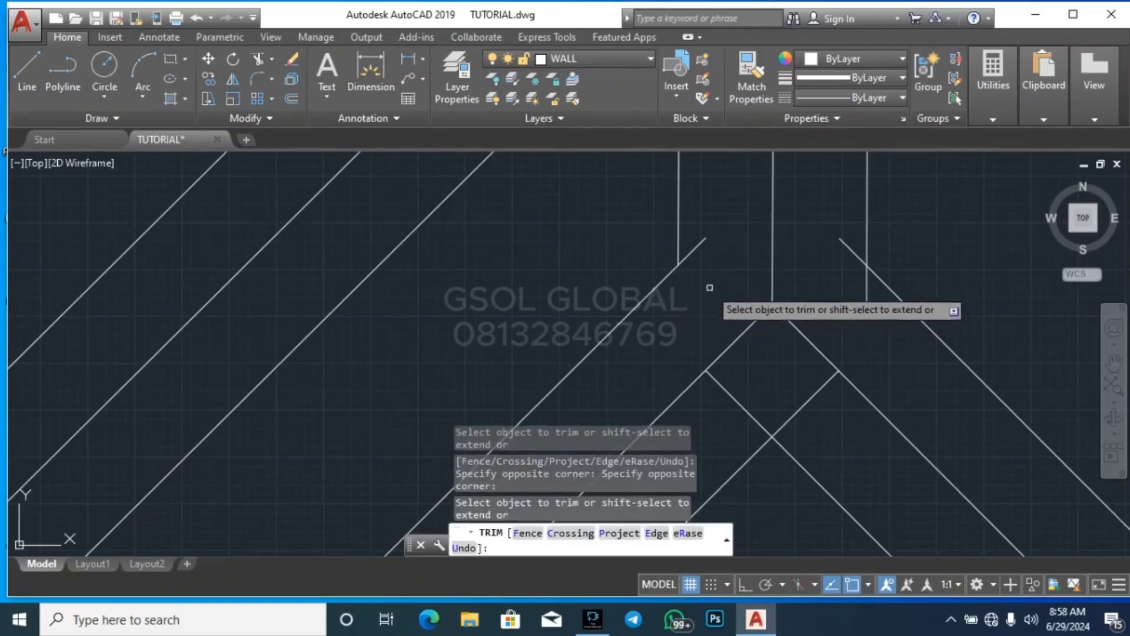
pyautogui.click(722, 275)
pyautogui.click(704, 223)
# Trim both crossing diagonal offset ends directly beneath the ridge's lower junction to form a clean peak
pyautogui.click(770, 396)
pyautogui.click(721, 411)
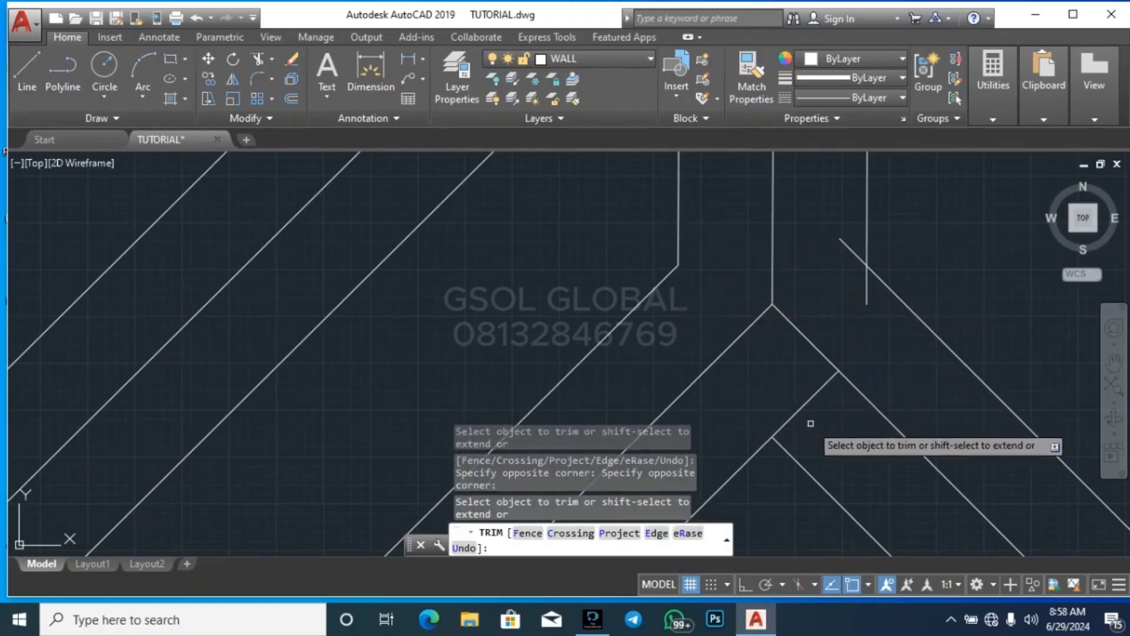
pyautogui.click(810, 425)
pyautogui.click(794, 390)
# Trim the overrunning outer vertical and outer diagonal offset ends at the ridge's lower junction
pyautogui.click(865, 321)
pyautogui.click(852, 281)
pyautogui.click(885, 308)
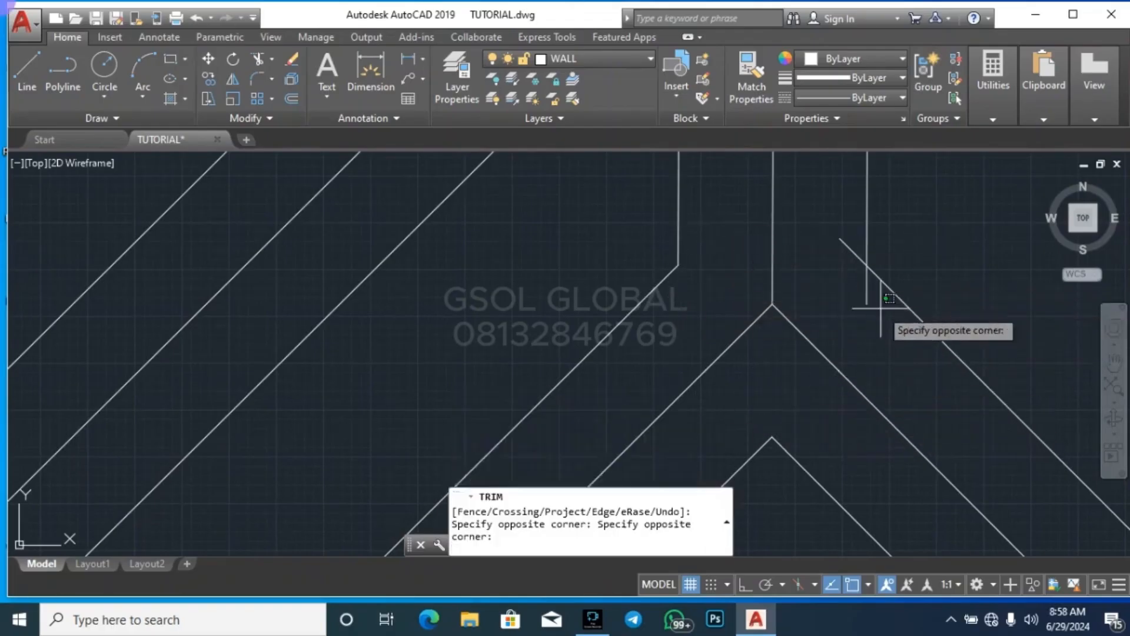
pyautogui.click(856, 297)
pyautogui.scroll(-5, 836, 247)
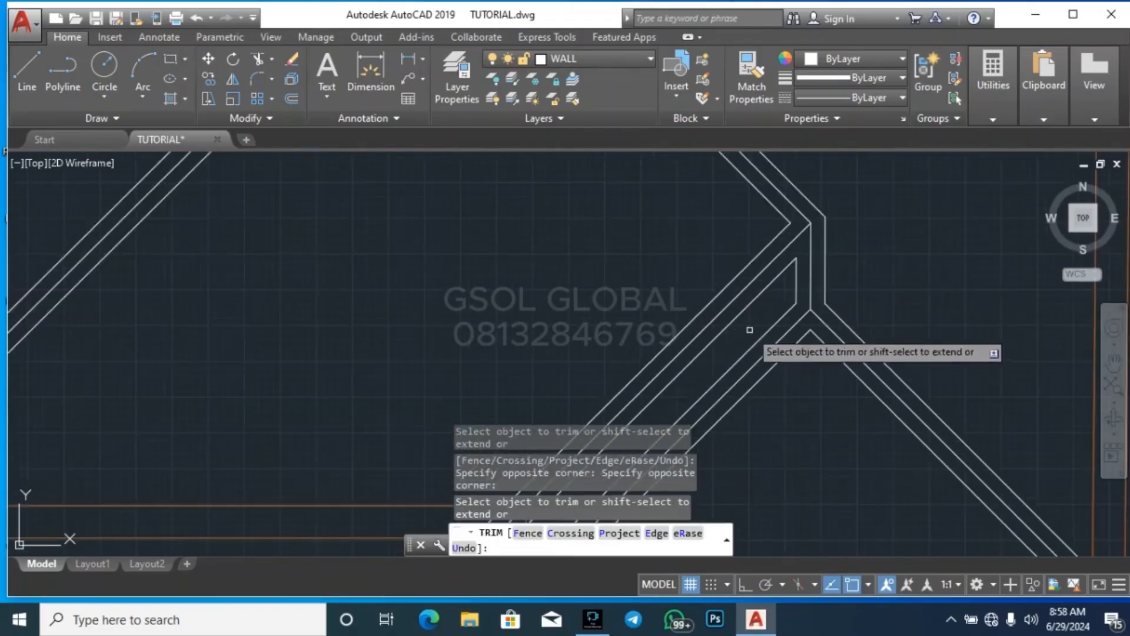
pyautogui.press('Escape')
pyautogui.press('Escape')
# Examine the finished reference roof plan's FALL arrows, ridge lines and dimensions, and compare it with the new roof drawing
pyautogui.scroll(2, 885, 363)
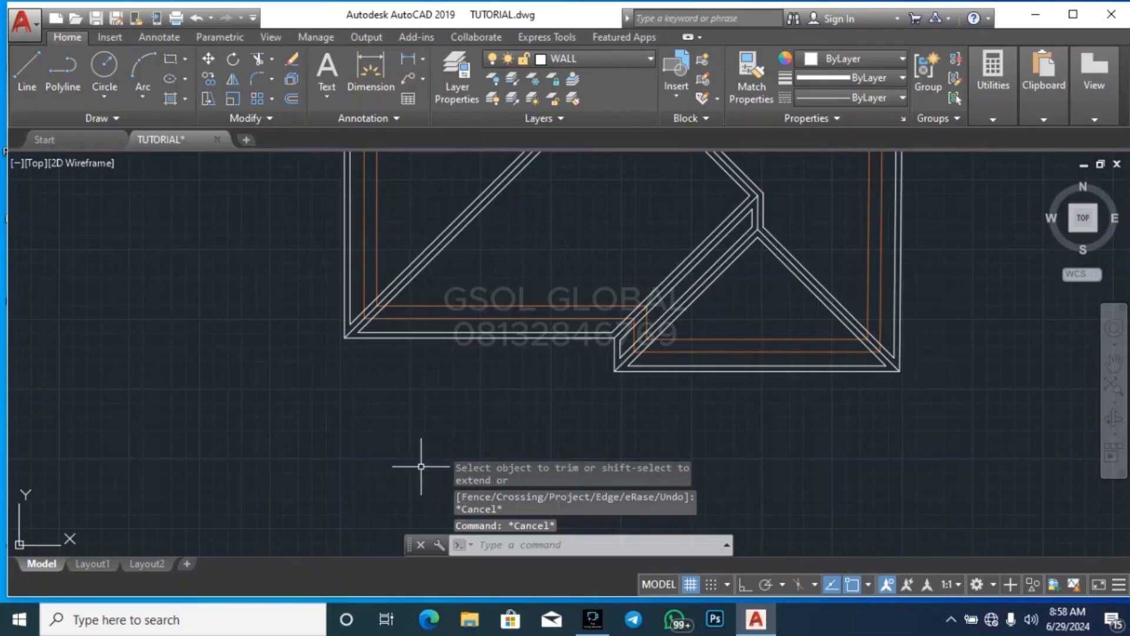
pyautogui.scroll(-4, 436, 456)
pyautogui.scroll(-10, 578, 356)
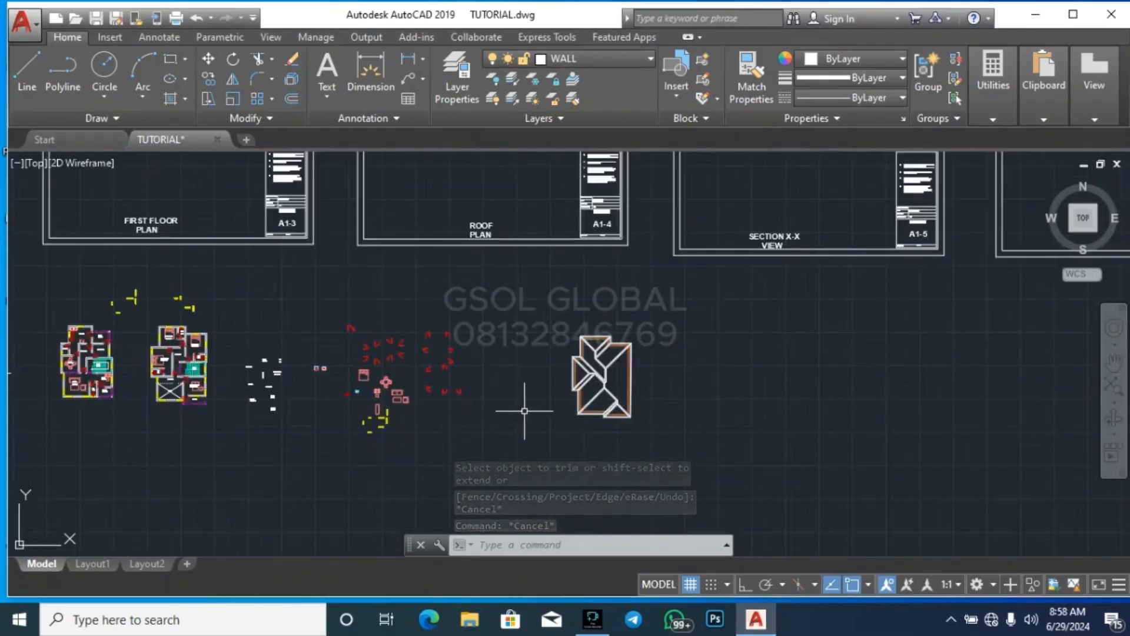
pyautogui.scroll(12, 437, 253)
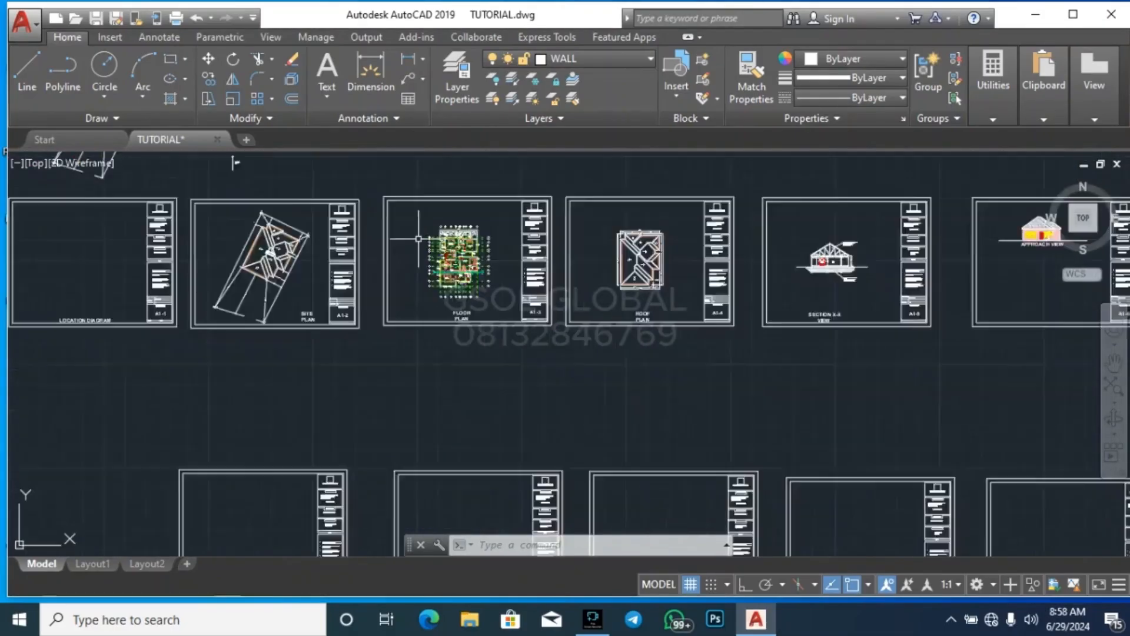
pyautogui.scroll(-7, 427, 306)
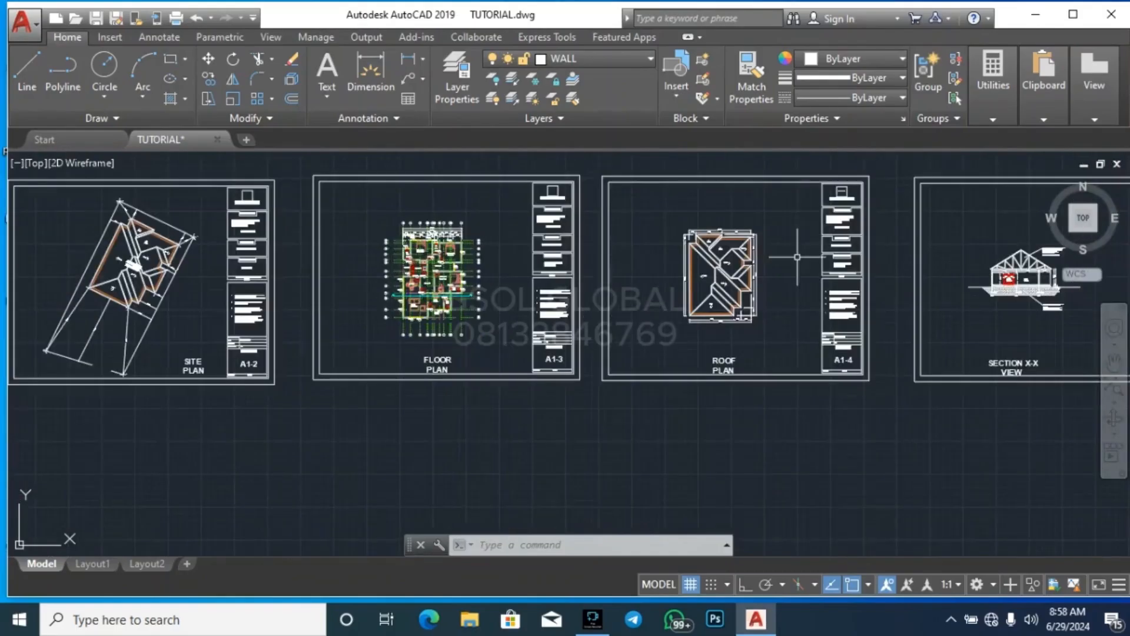
pyautogui.scroll(8, 797, 258)
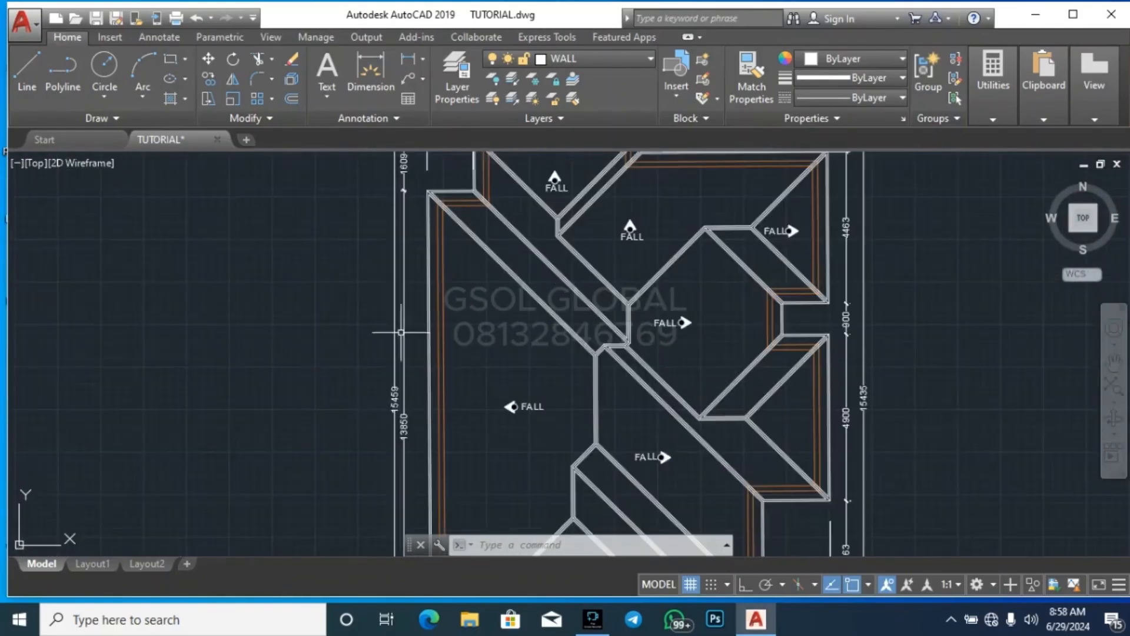
pyautogui.scroll(5, 483, 458)
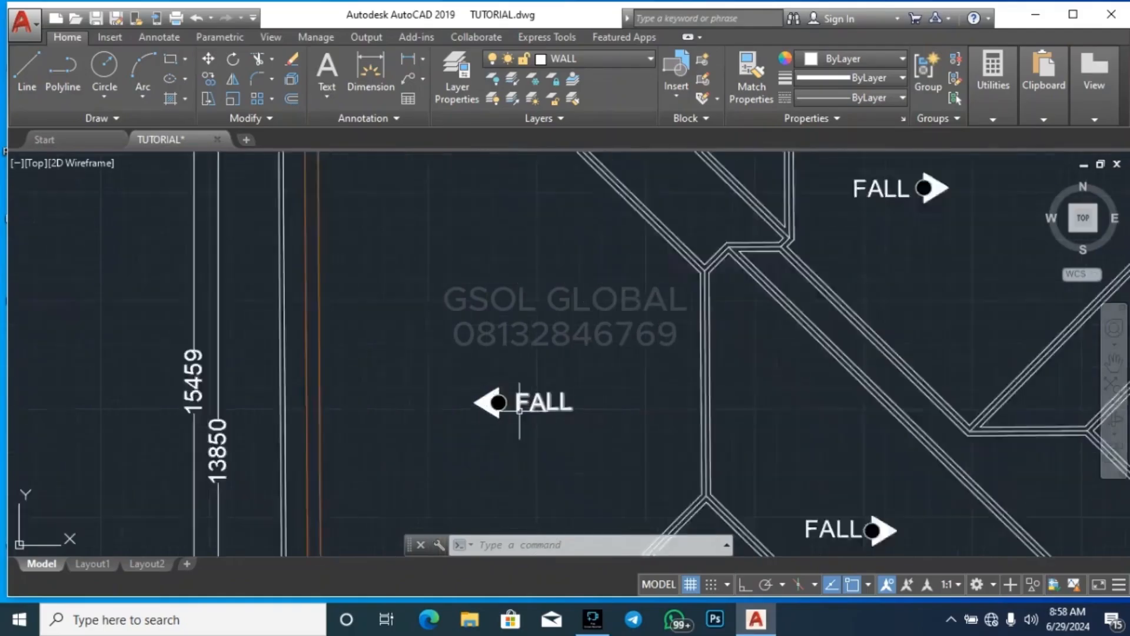
pyautogui.click(360, 455)
pyautogui.click(677, 309)
pyautogui.scroll(-6, 474, 326)
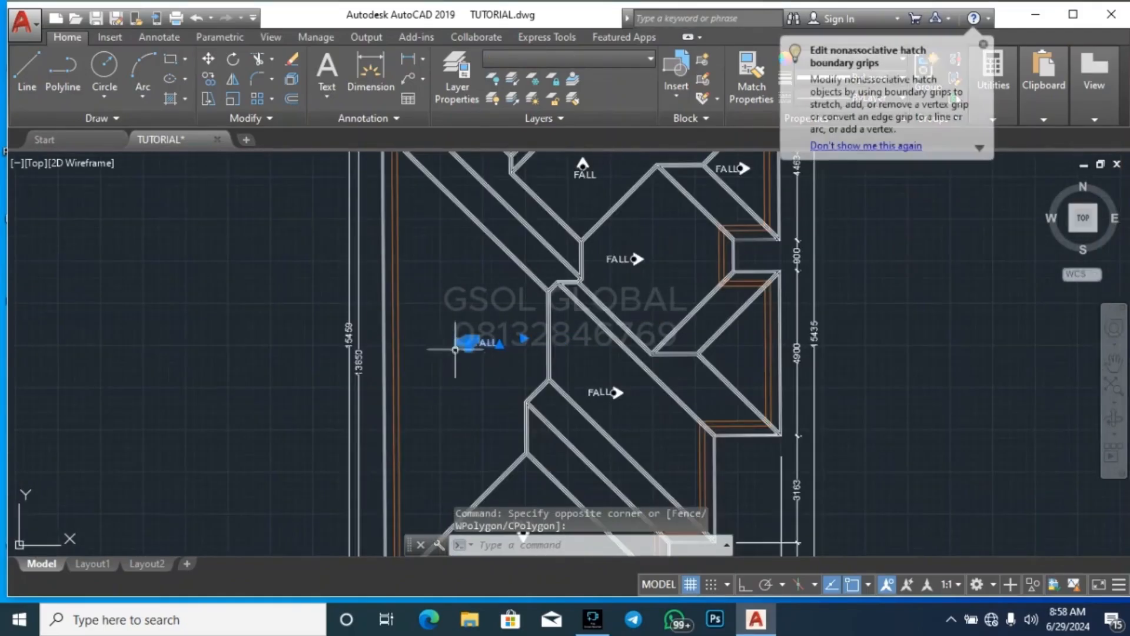
pyautogui.press('Escape')
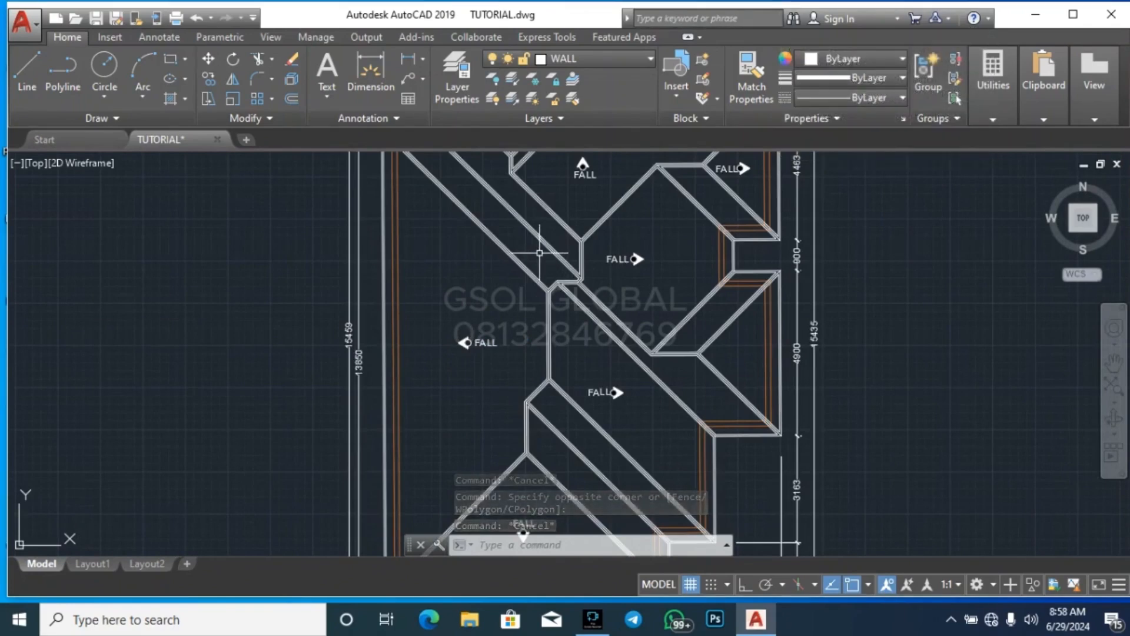
pyautogui.scroll(-3, 625, 336)
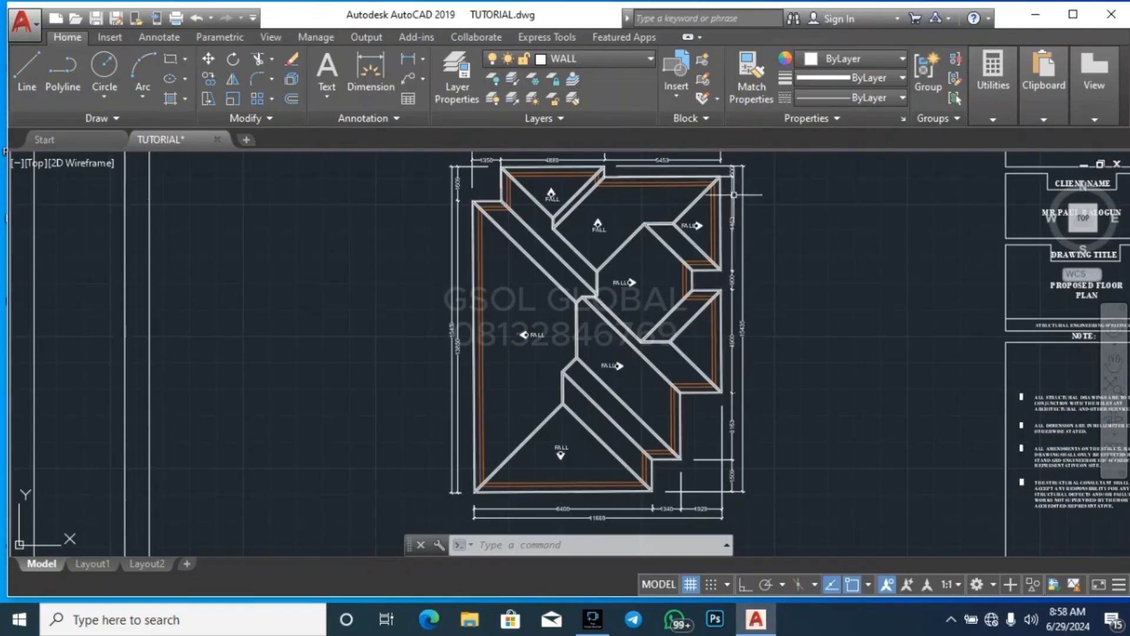
pyautogui.scroll(2, 612, 160)
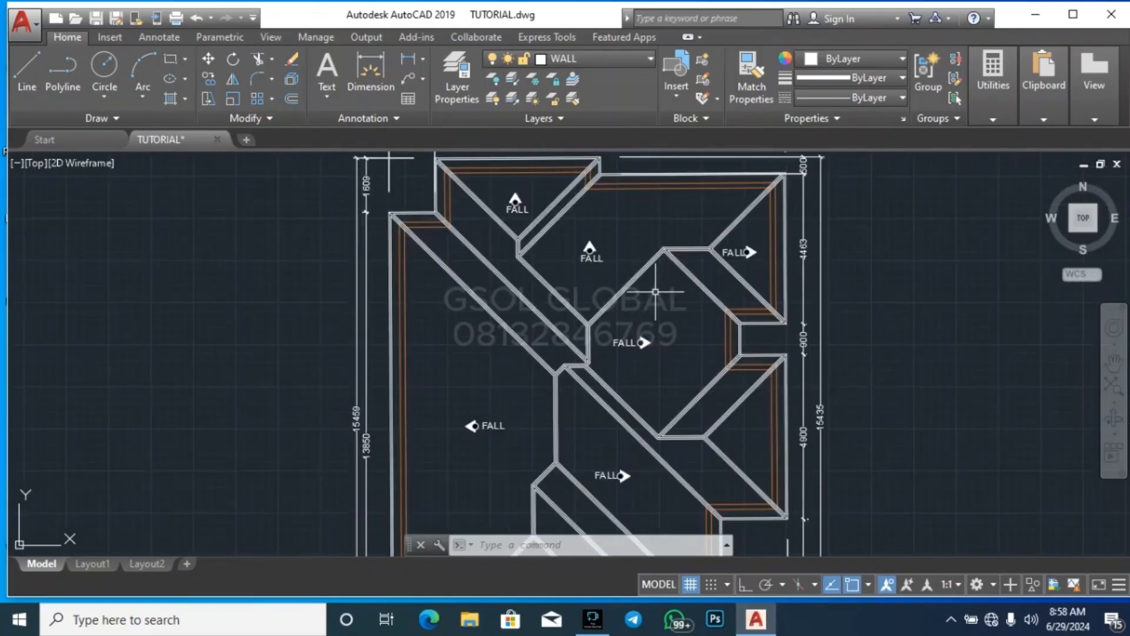
pyautogui.scroll(4, 599, 255)
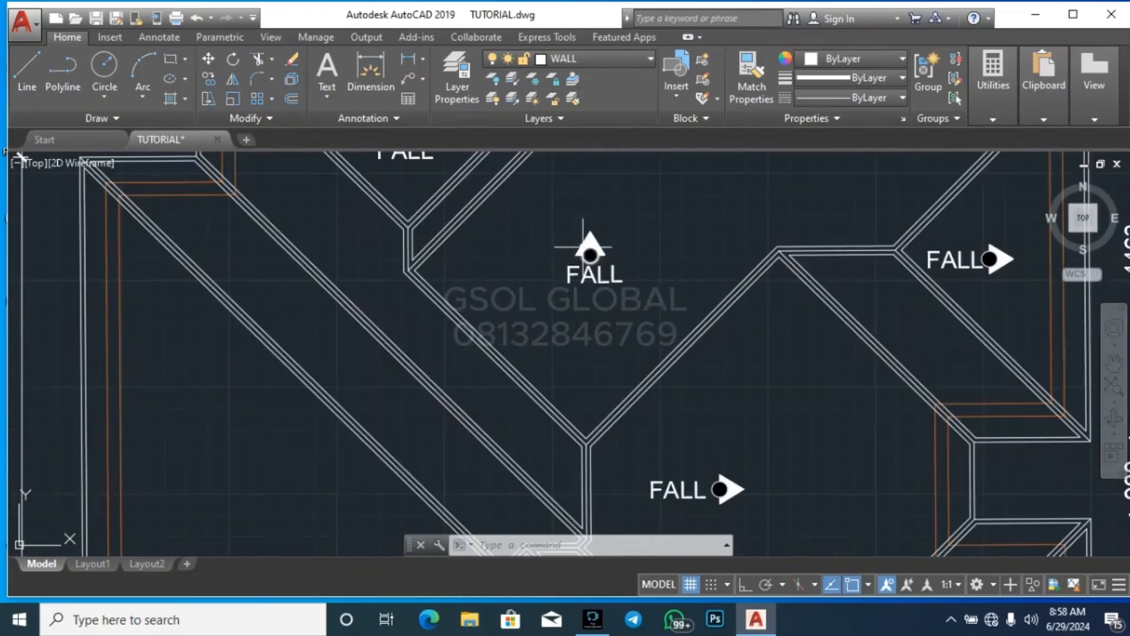
pyautogui.scroll(-2, 434, 276)
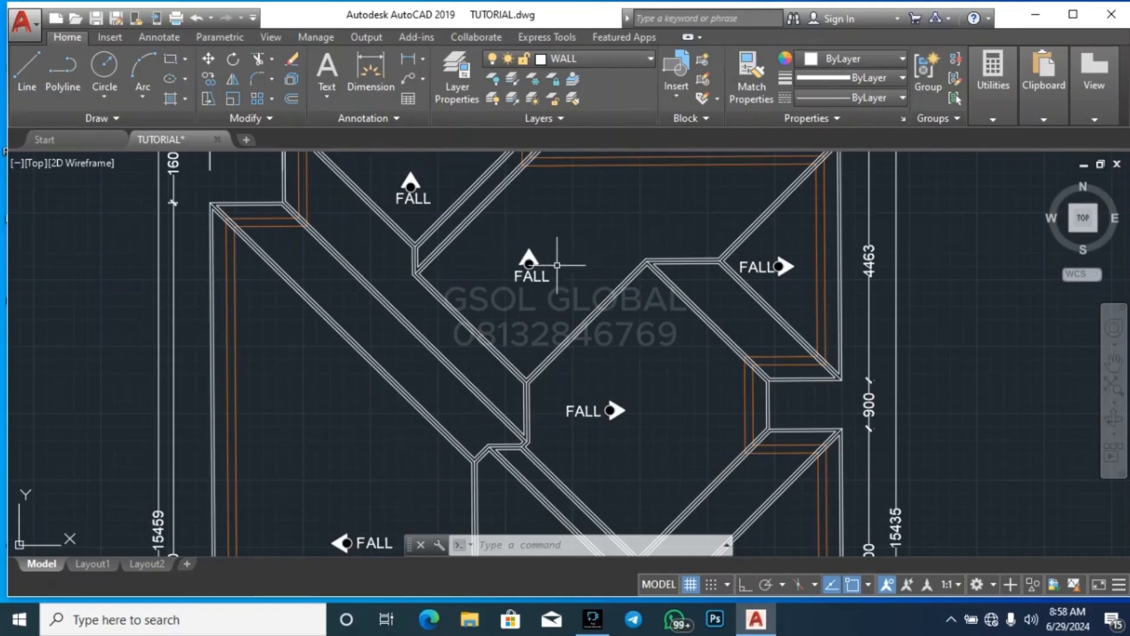
pyautogui.scroll(-2, 618, 303)
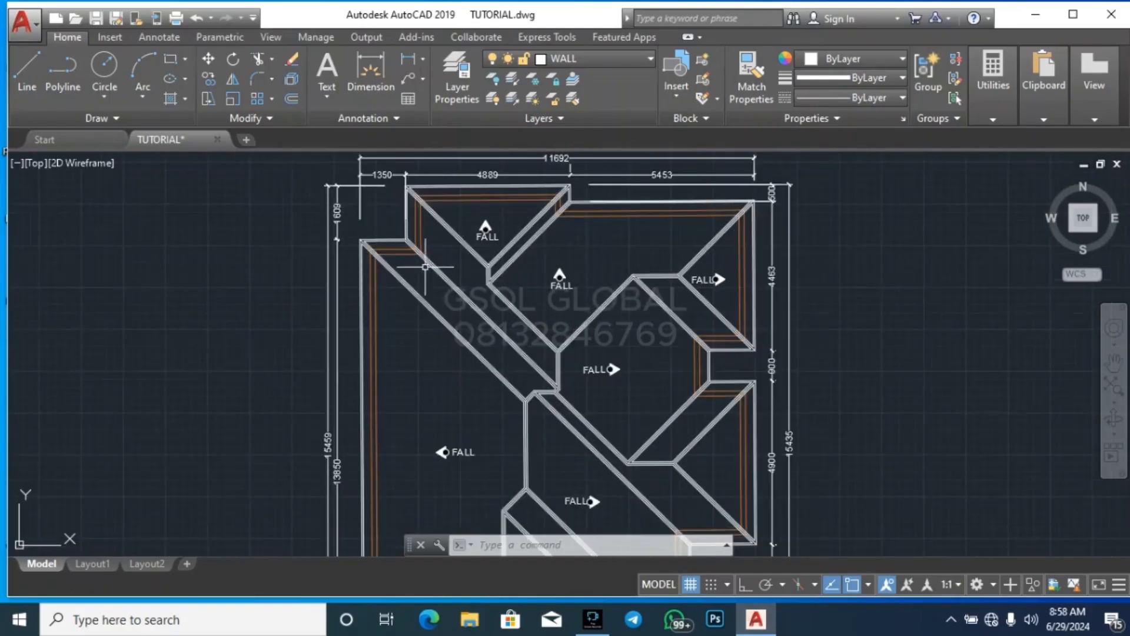
pyautogui.scroll(-10, 581, 223)
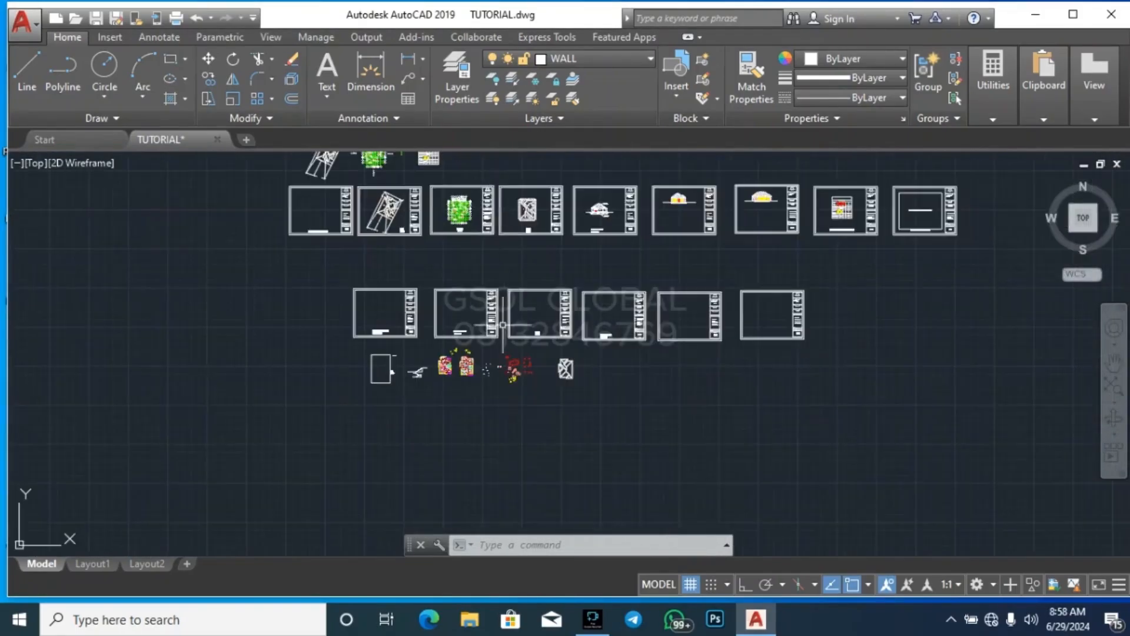
pyautogui.scroll(5, 565, 374)
pyautogui.scroll(-2, 527, 448)
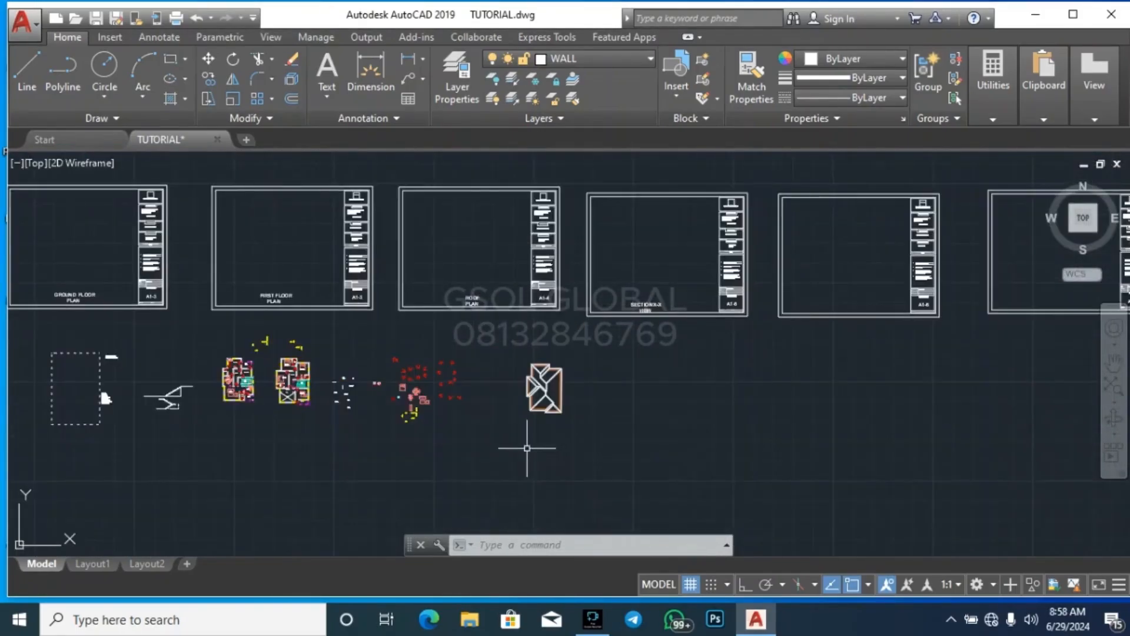
pyautogui.scroll(6, 641, 315)
pyautogui.scroll(-3, 747, 292)
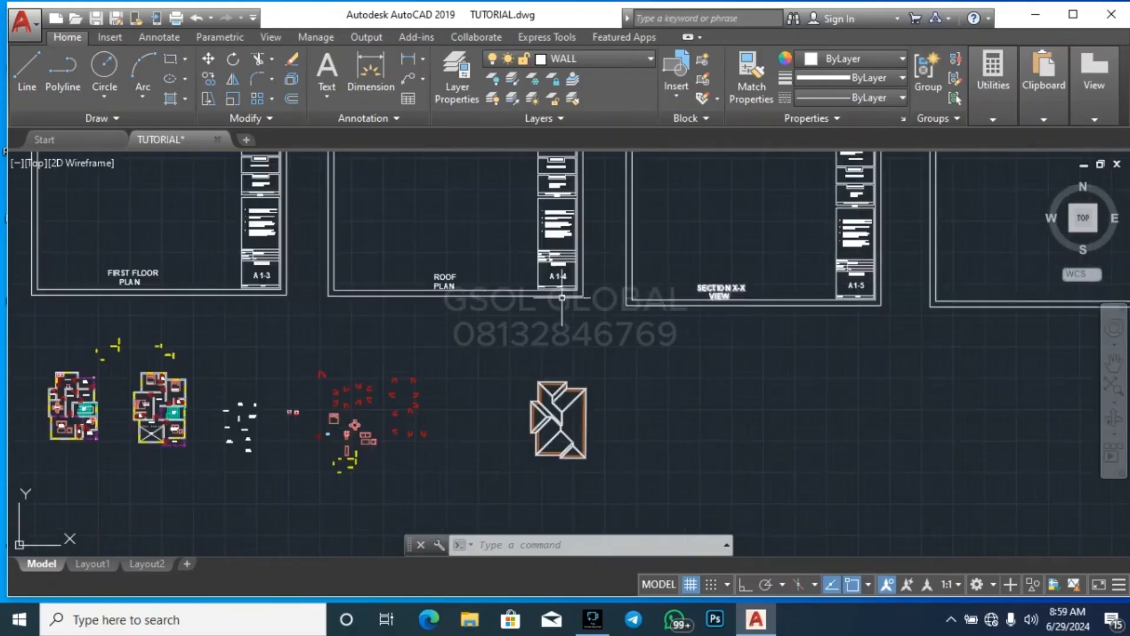
pyautogui.scroll(6, 673, 289)
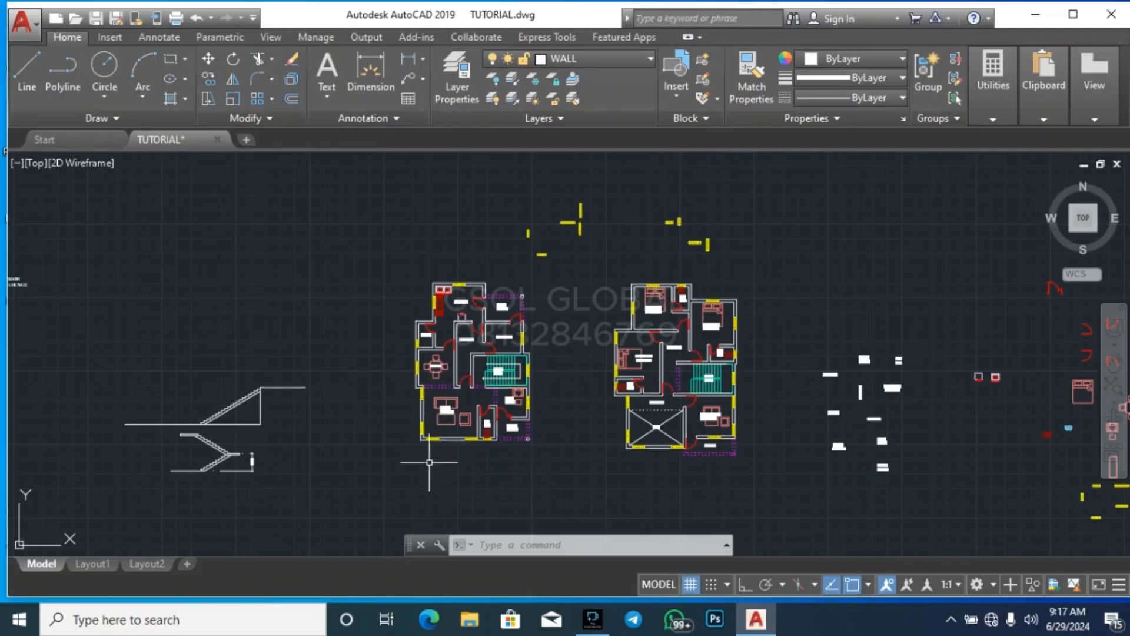
# Copy the section line with both end arrow markers from floor plan sheet A1-3 onto the new ground floor plan, across the dining and stair well
pyautogui.scroll(-4, 489, 476)
pyautogui.scroll(-2, 471, 488)
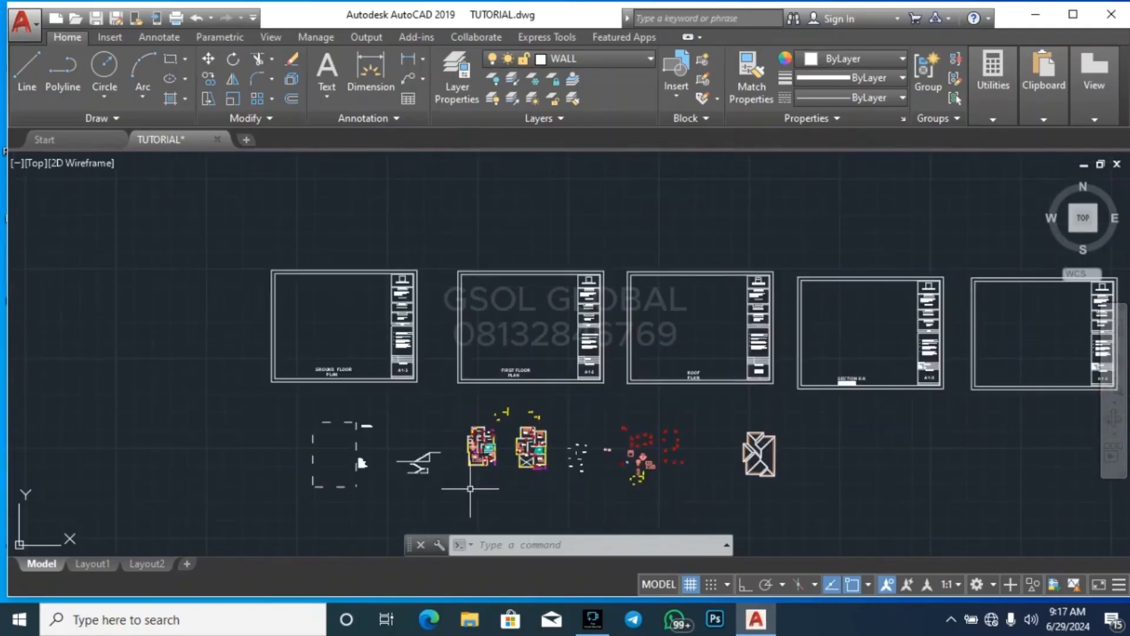
pyautogui.scroll(-2, 506, 490)
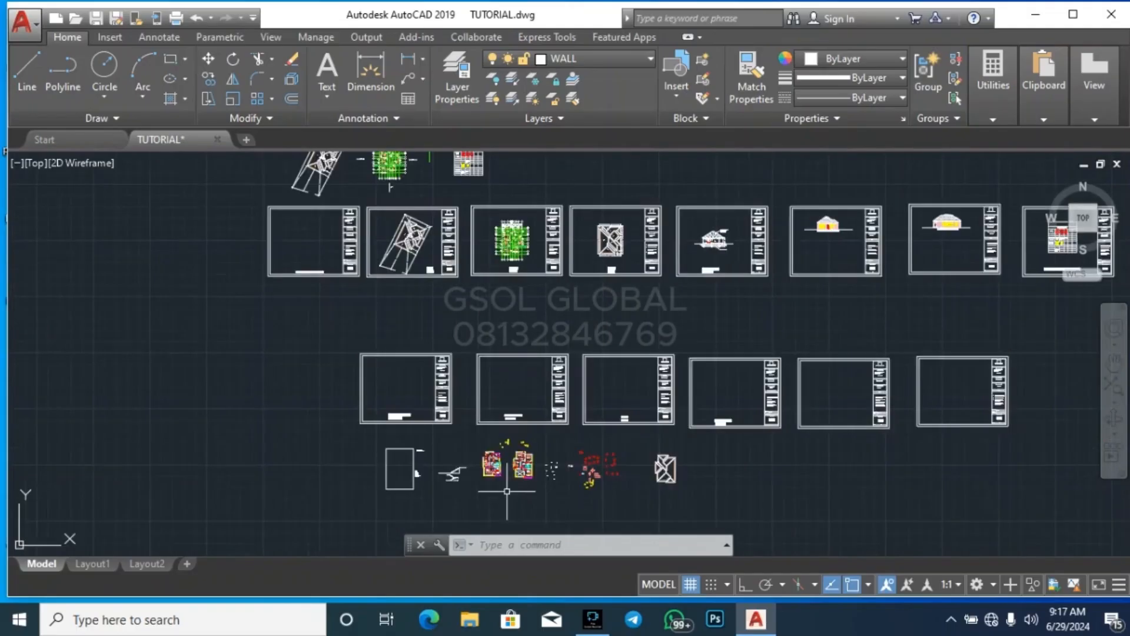
pyautogui.scroll(10, 469, 223)
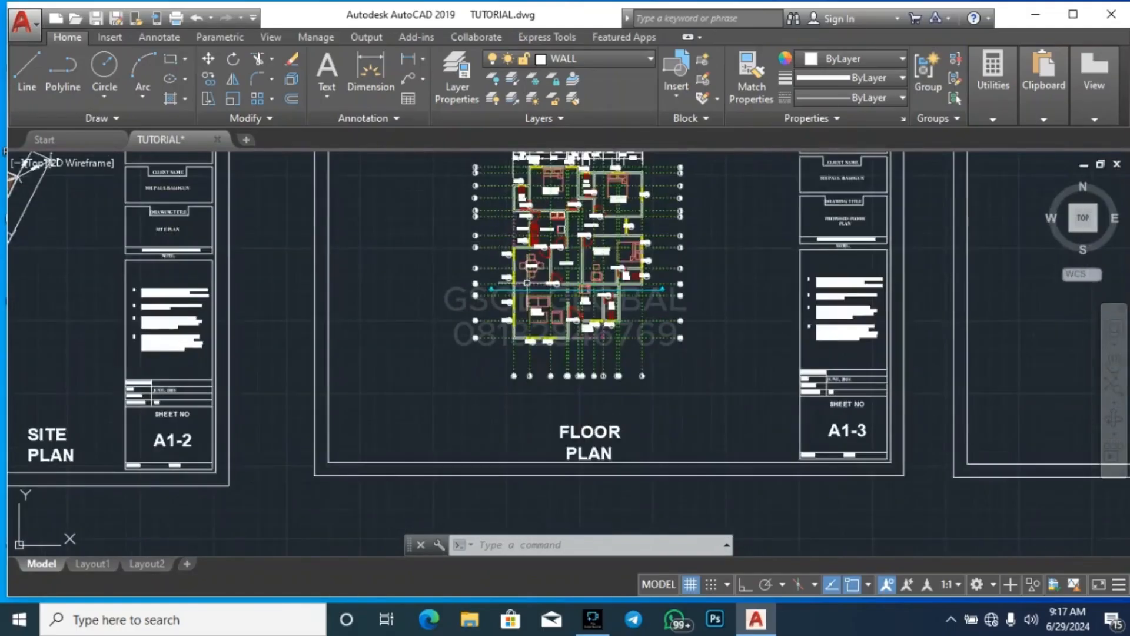
pyautogui.click(462, 291)
pyautogui.click(377, 265)
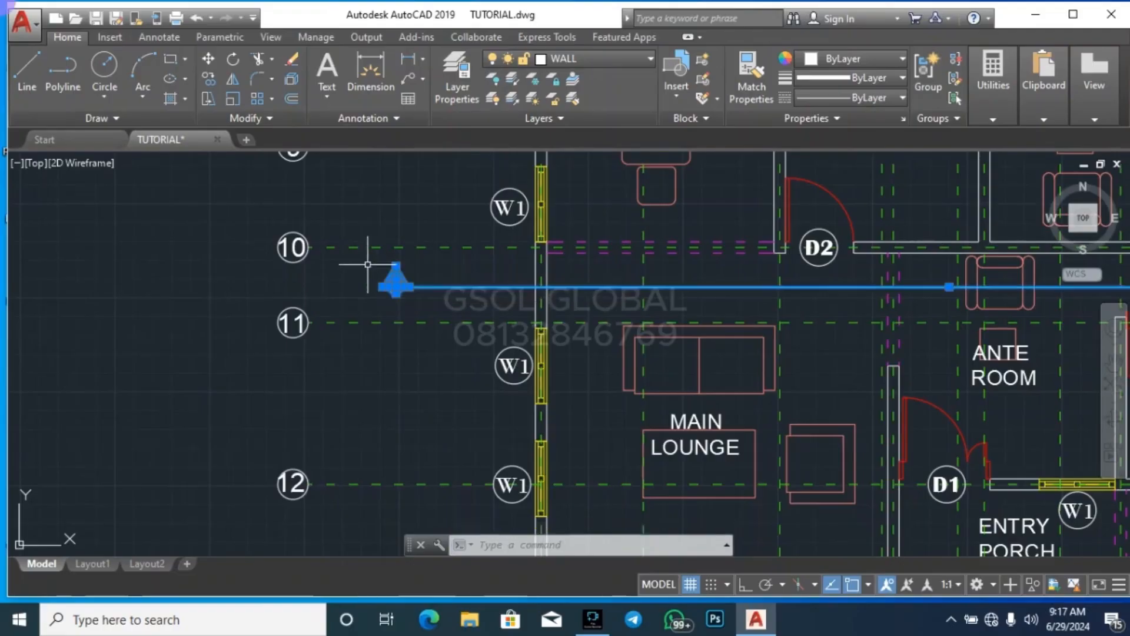
pyautogui.scroll(-3, 365, 294)
pyautogui.scroll(5, 783, 299)
pyautogui.click(882, 323)
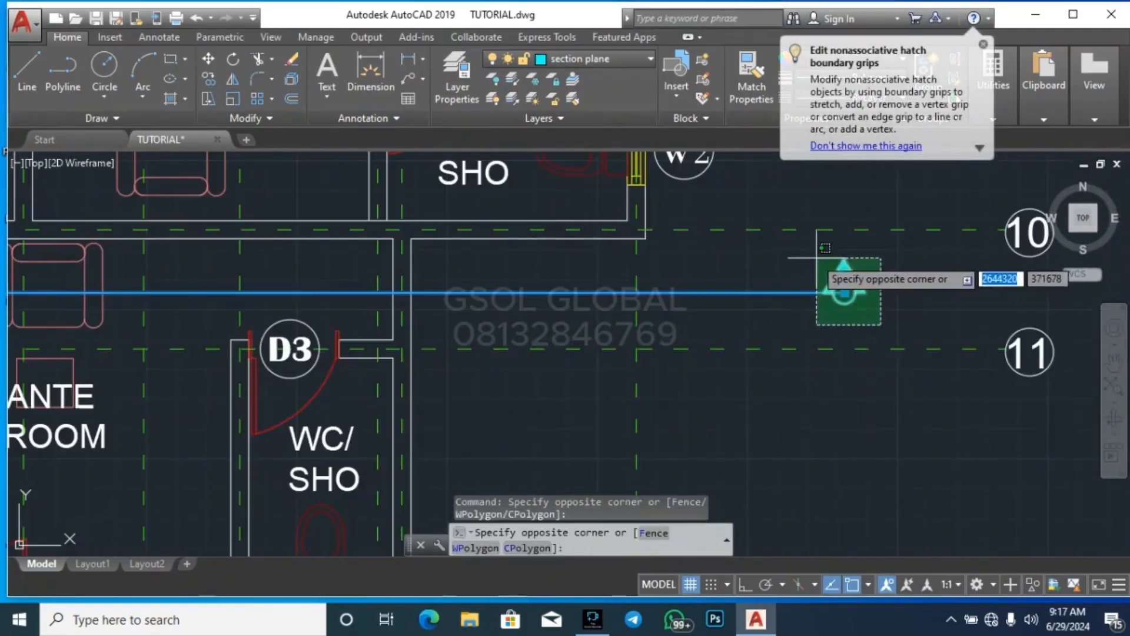
pyautogui.click(808, 245)
pyautogui.write('co')
pyautogui.press('Return')
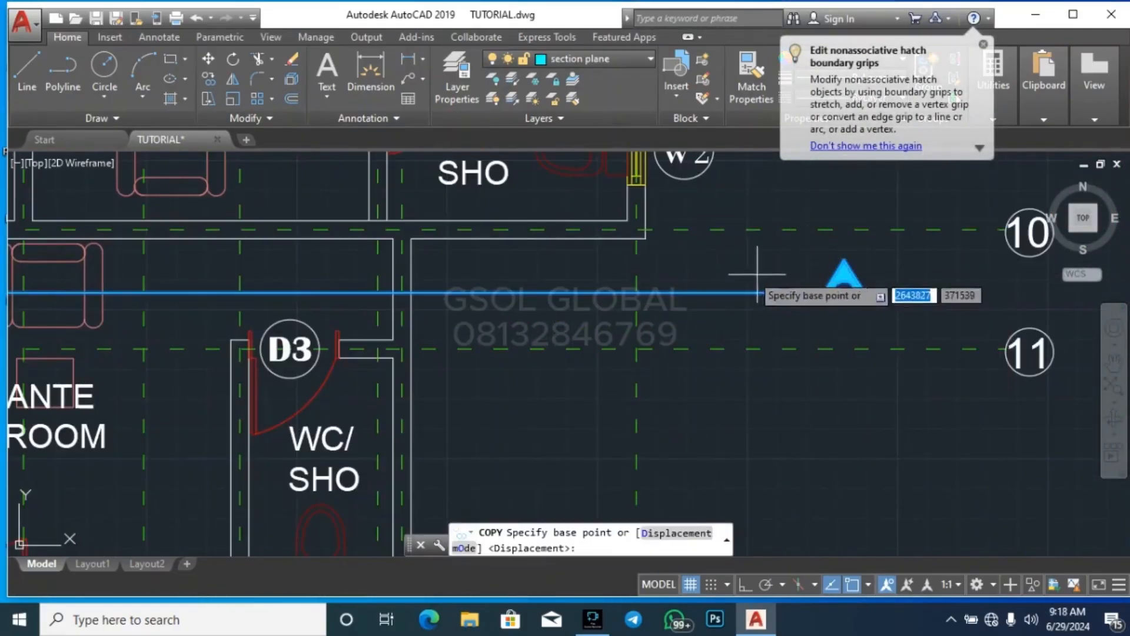
pyautogui.click(412, 293)
pyautogui.scroll(-3, 662, 218)
pyautogui.scroll(-10, 663, 218)
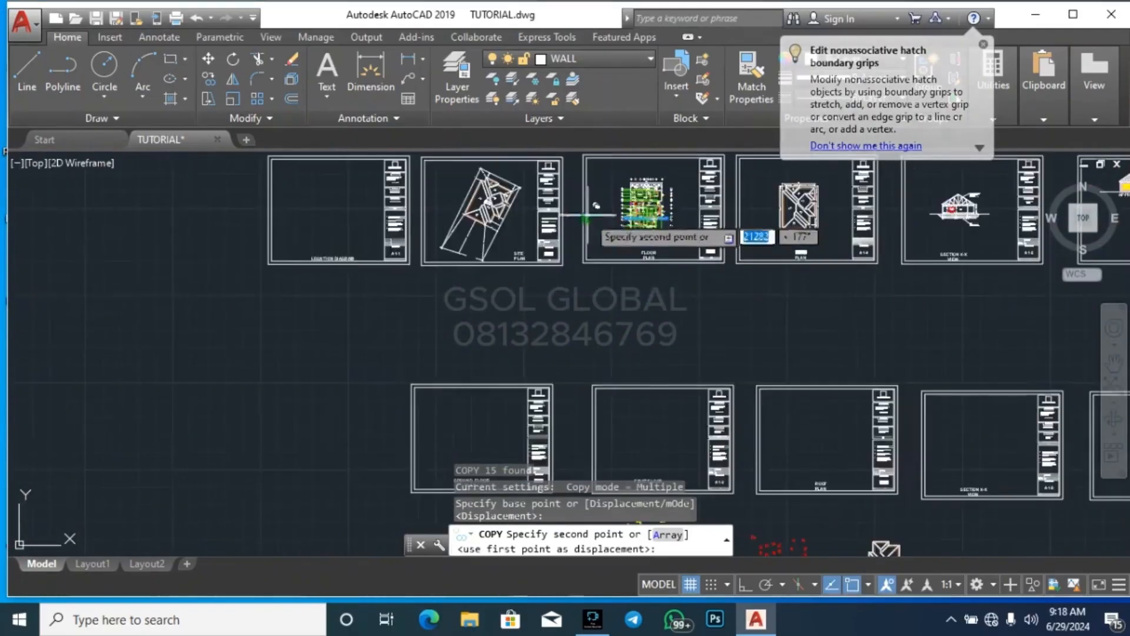
pyautogui.scroll(6, 573, 371)
pyautogui.scroll(8, 596, 249)
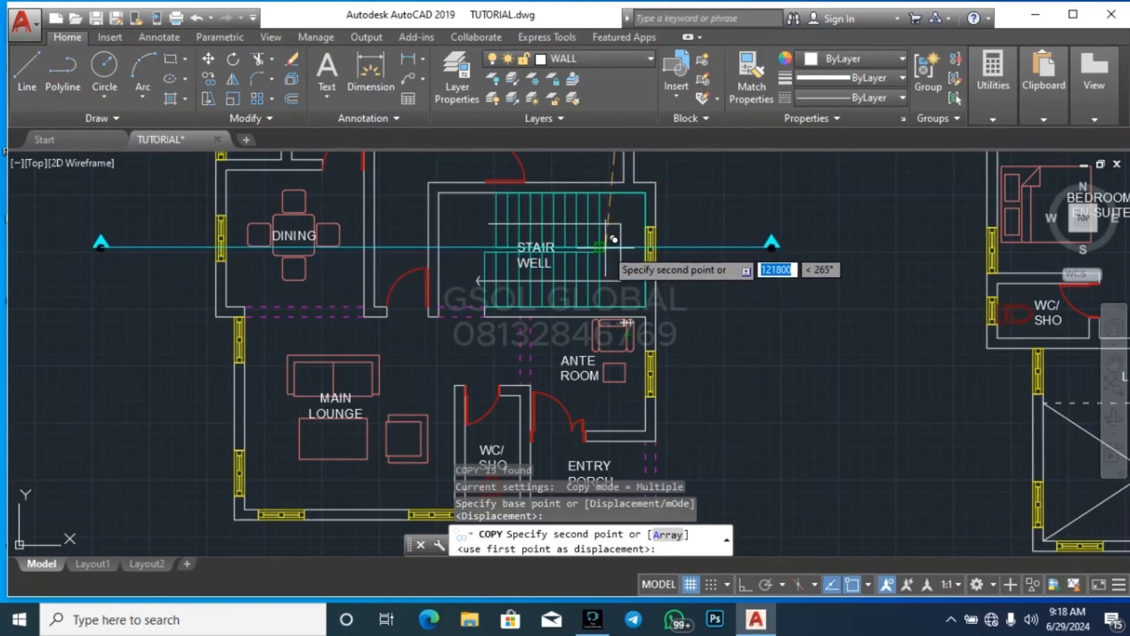
pyautogui.click(599, 244)
pyautogui.press('Escape')
pyautogui.press('Escape')
pyautogui.press('Escape')
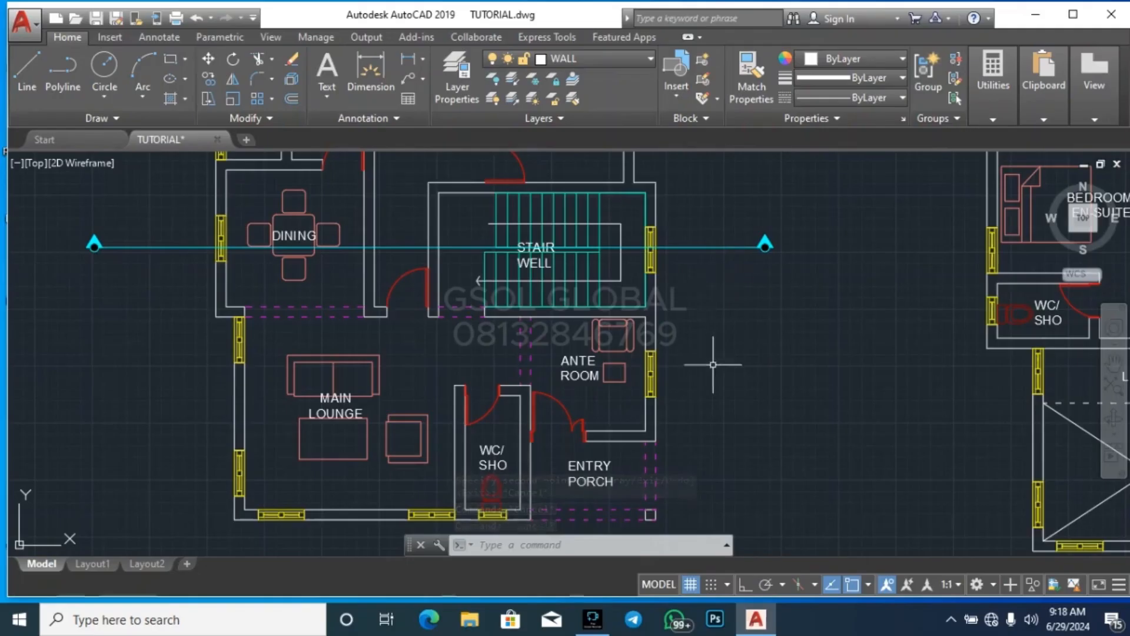
pyautogui.scroll(-5, 699, 325)
pyautogui.scroll(10, 718, 306)
pyautogui.click(739, 404)
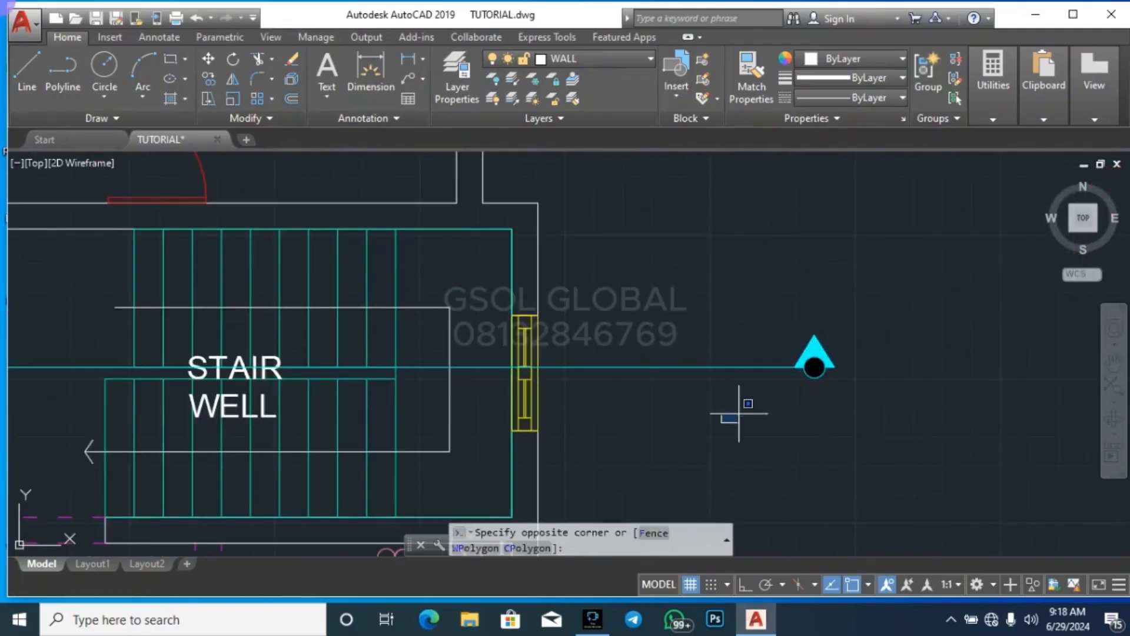
pyautogui.click(901, 314)
pyautogui.scroll(-5, 913, 374)
pyautogui.press('Escape')
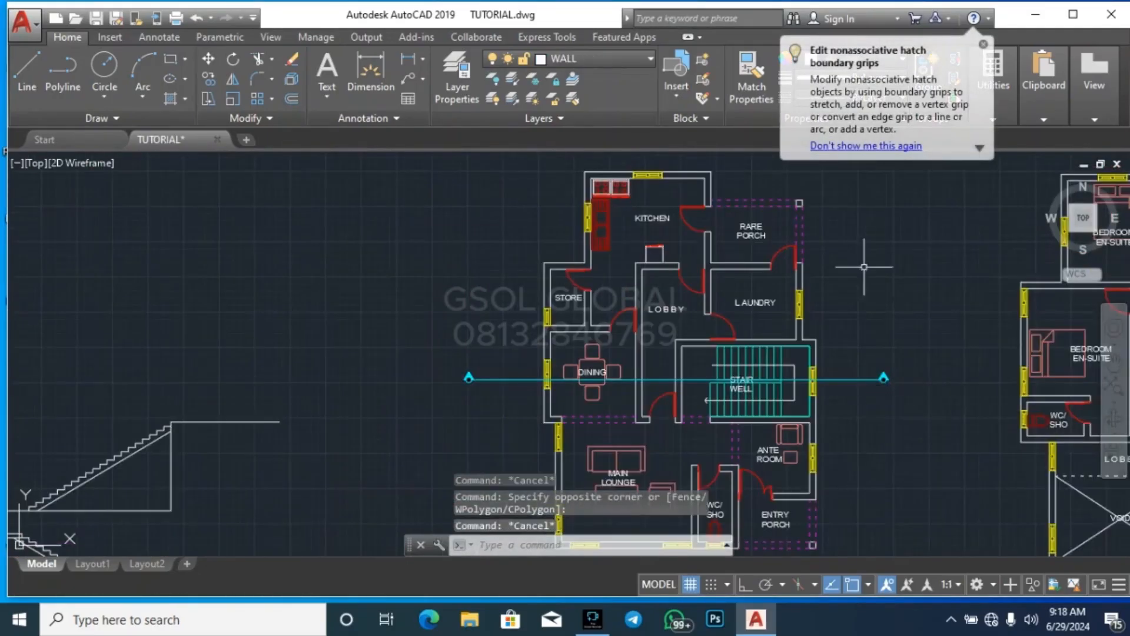
# Examine the section line's path across the ground floor plan's dining, lobby and stair well, and compare it with the first floor plan
pyautogui.click(417, 422)
pyautogui.click(482, 351)
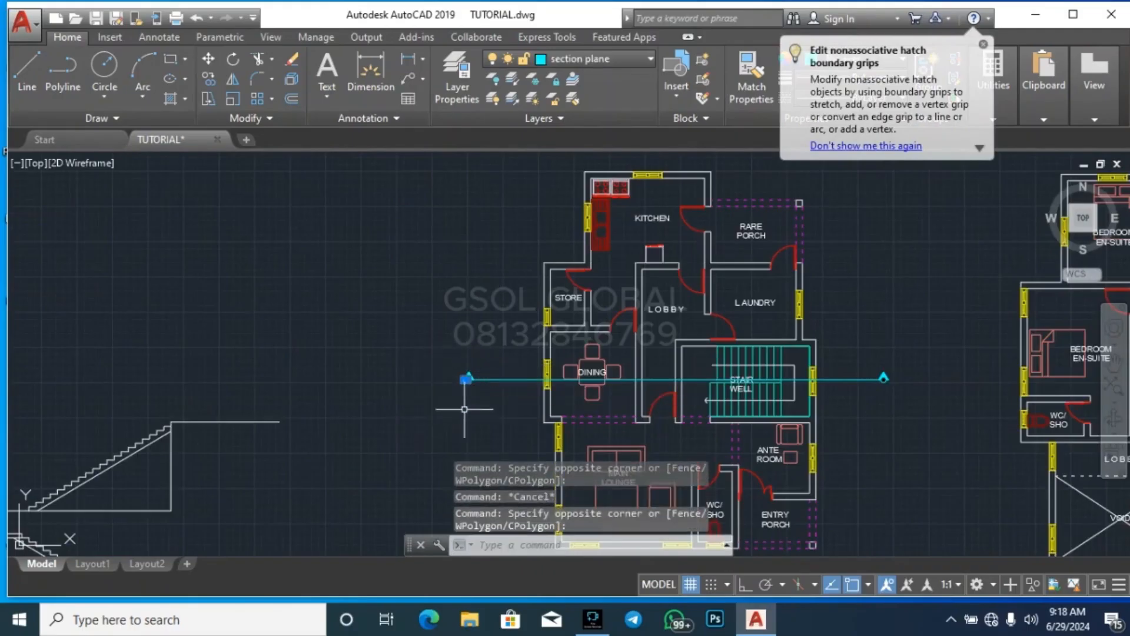
pyautogui.press('Escape')
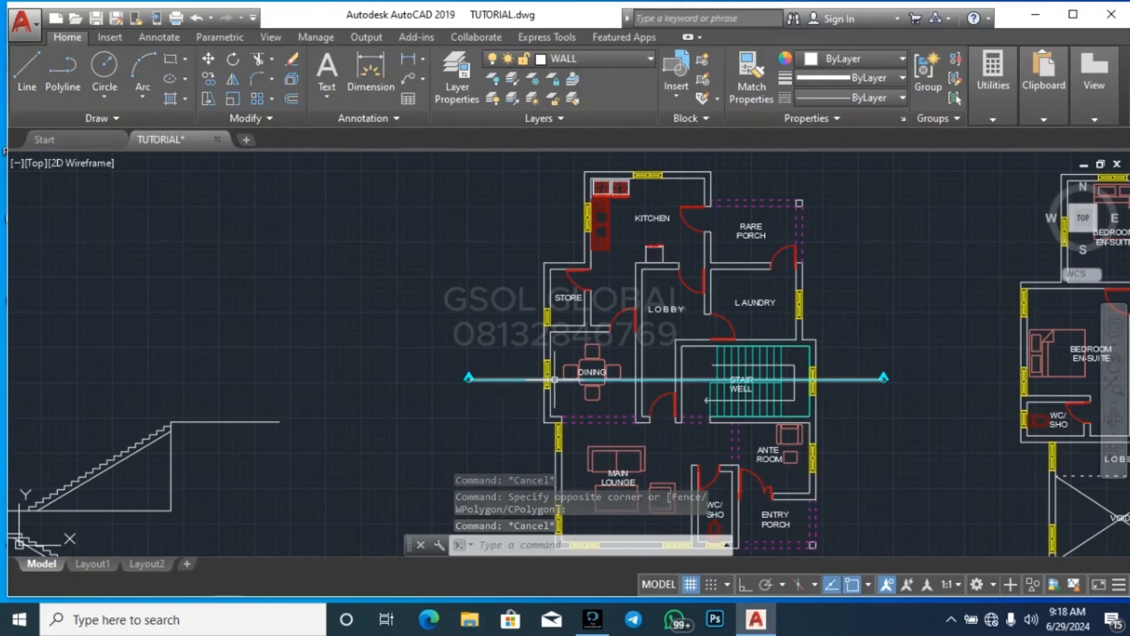
pyautogui.scroll(2, 533, 381)
pyautogui.click(490, 377)
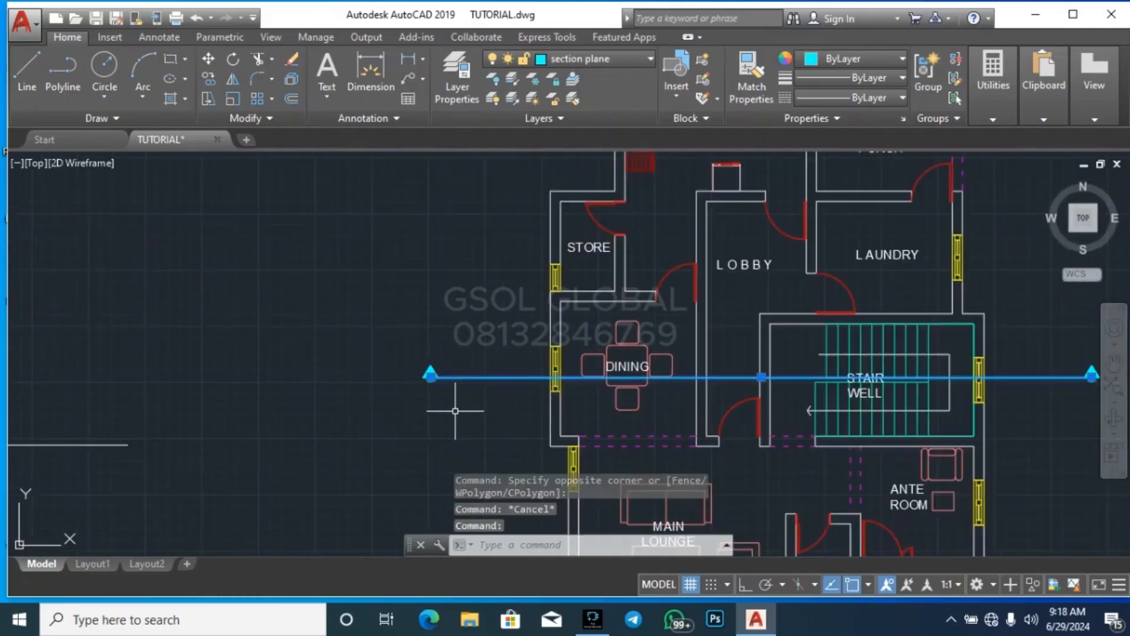
pyautogui.press('Escape')
pyautogui.press('Escape')
pyautogui.click(522, 400)
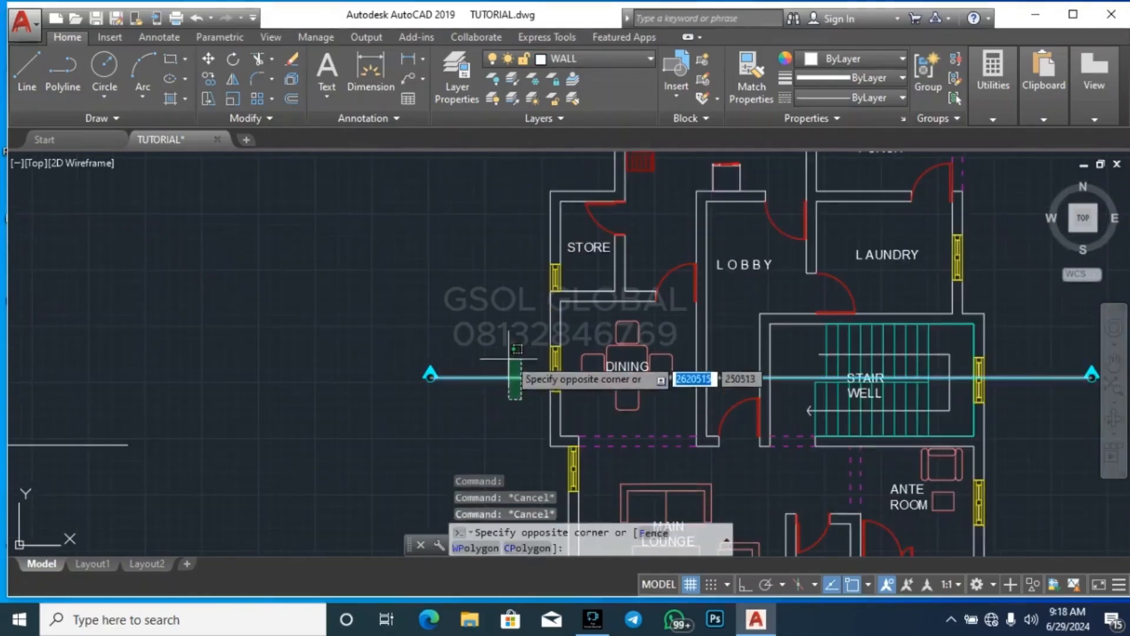
pyautogui.click(507, 354)
pyautogui.press('Escape')
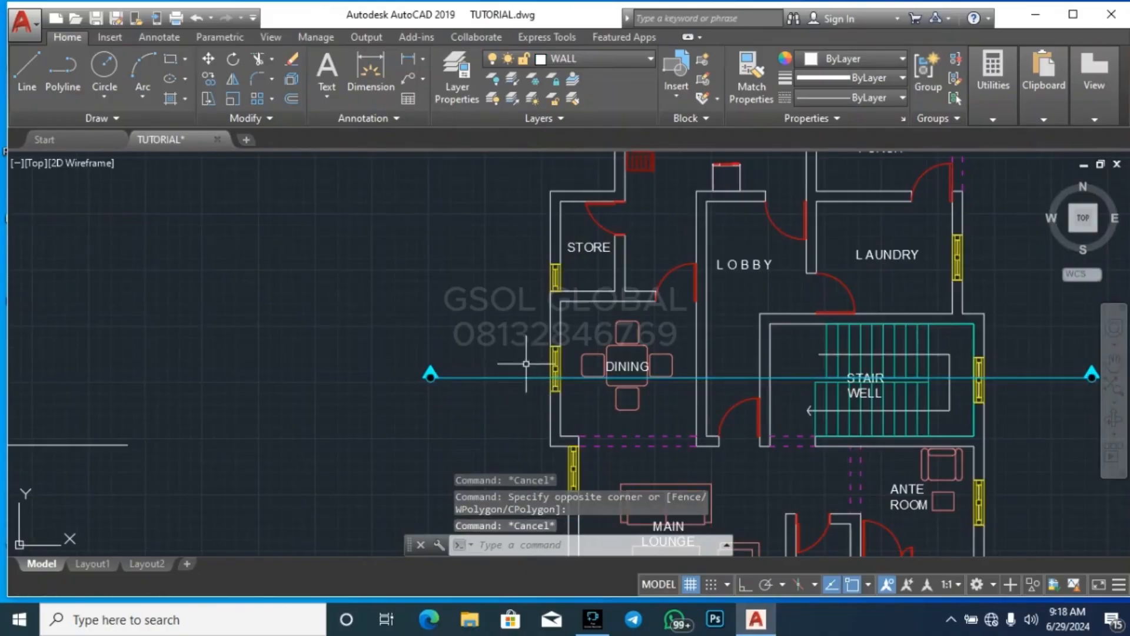
pyautogui.scroll(-2, 406, 356)
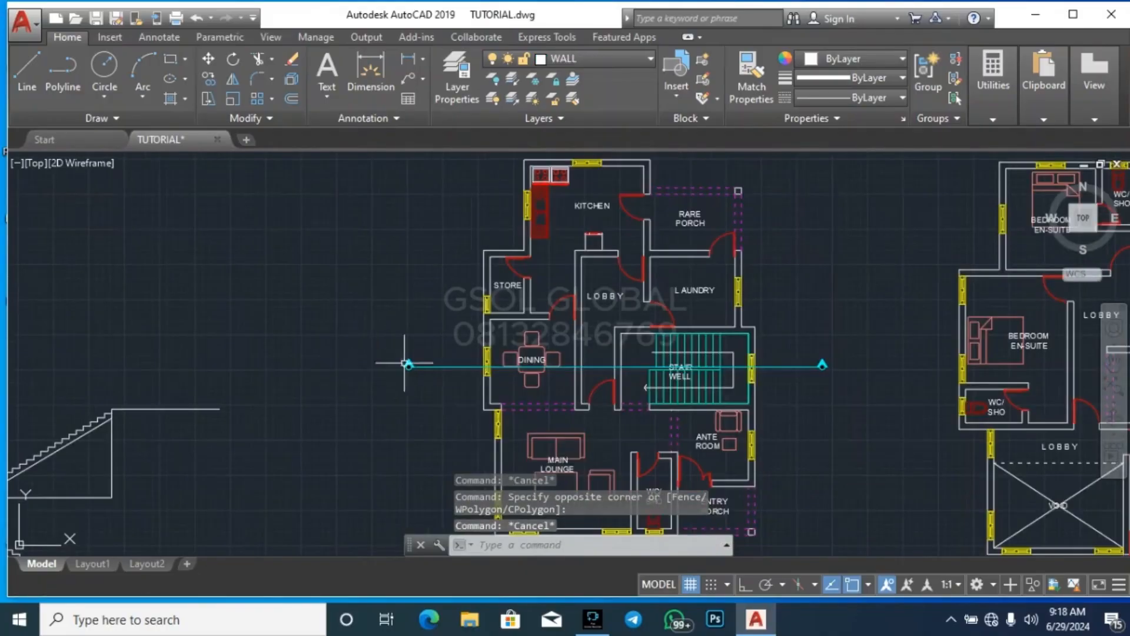
pyautogui.scroll(-2, 510, 290)
pyautogui.click(462, 473)
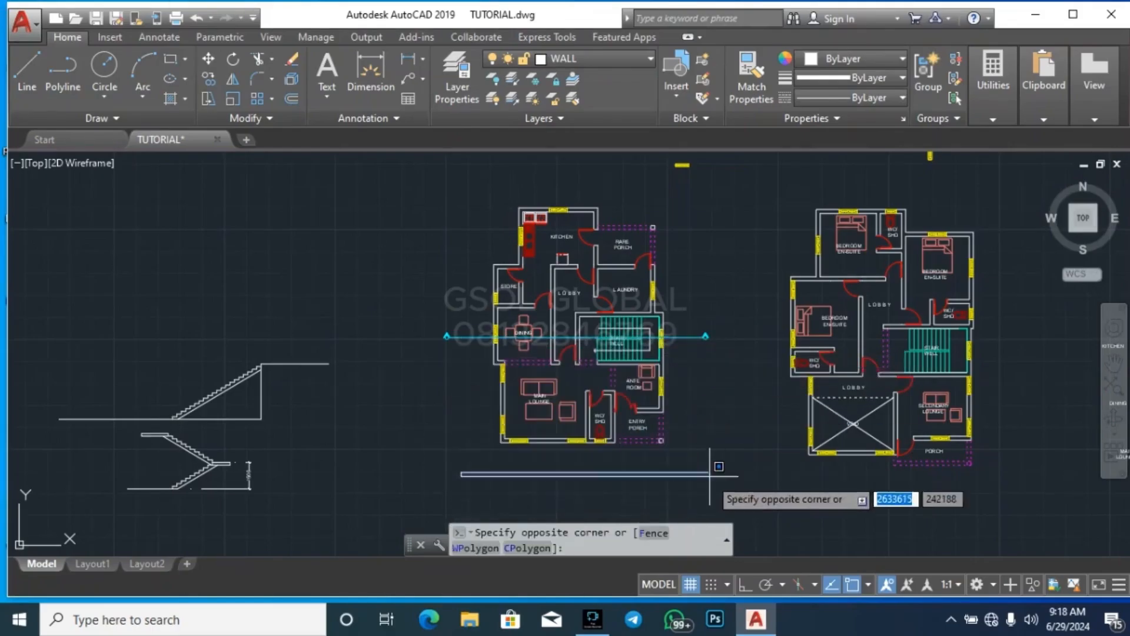
pyautogui.press('Escape')
pyautogui.press('Escape')
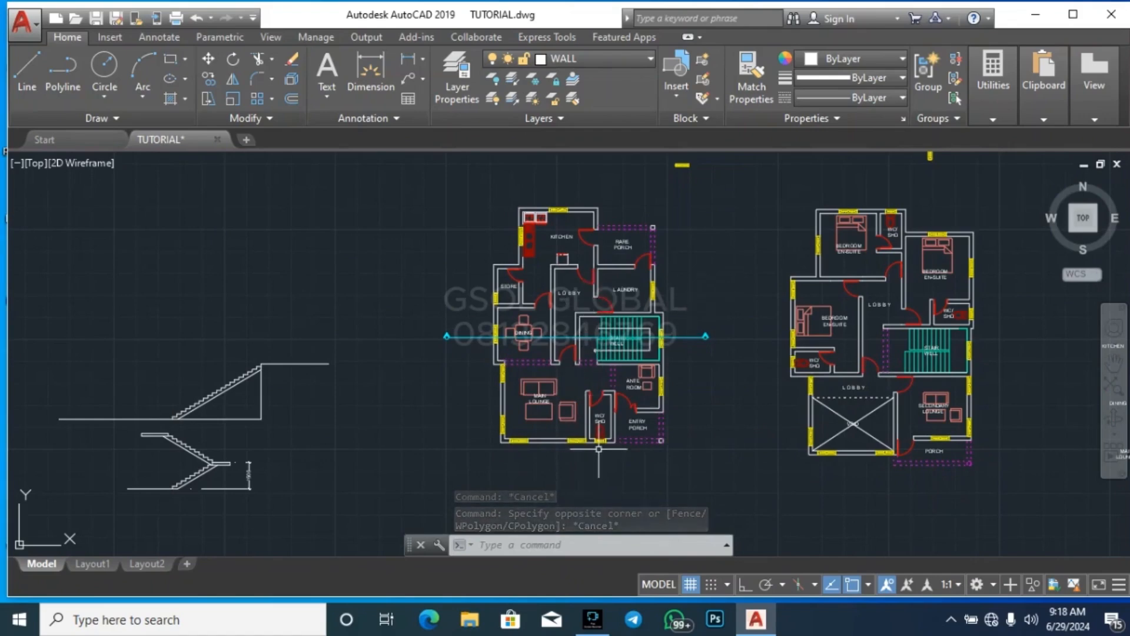
pyautogui.scroll(-3, 440, 218)
pyautogui.scroll(4, 510, 173)
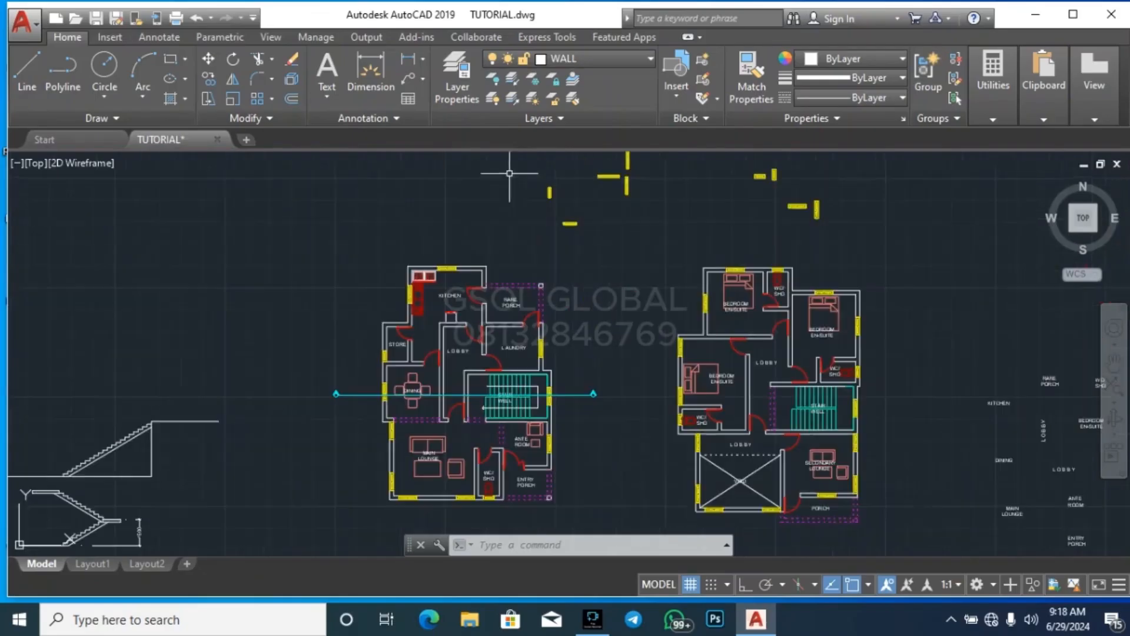
# Copy the section line with both end arrow markers onto the first floor plan, using the stair well's upper outer wall corner as reference
pyautogui.scroll(2, 596, 411)
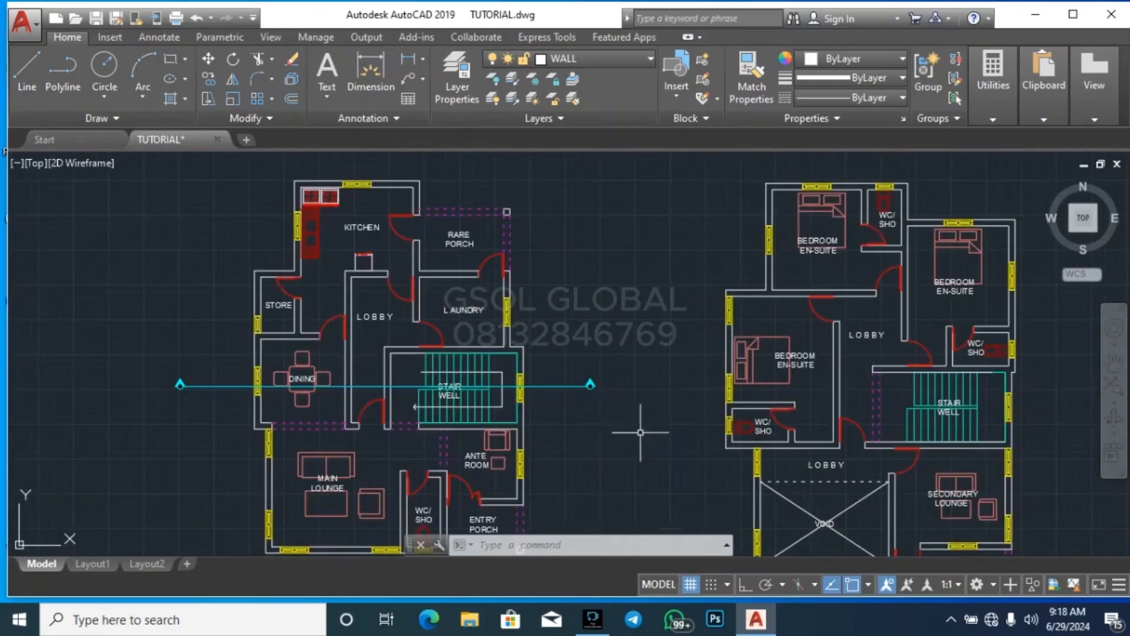
pyautogui.click(648, 404)
pyautogui.click(588, 339)
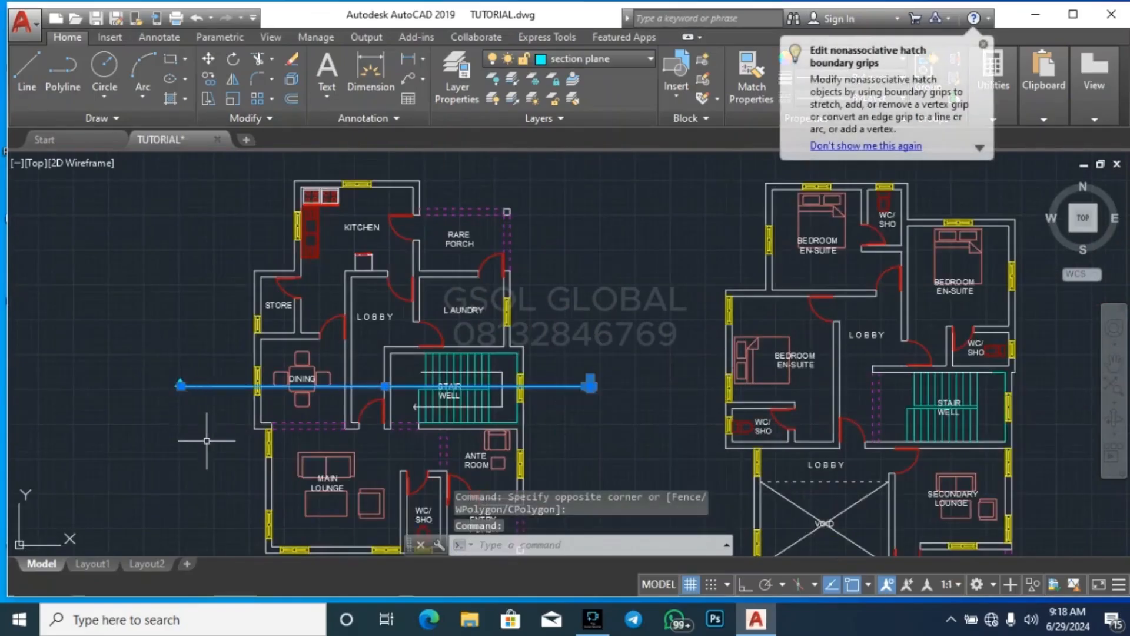
pyautogui.click(161, 348)
pyautogui.write('co')
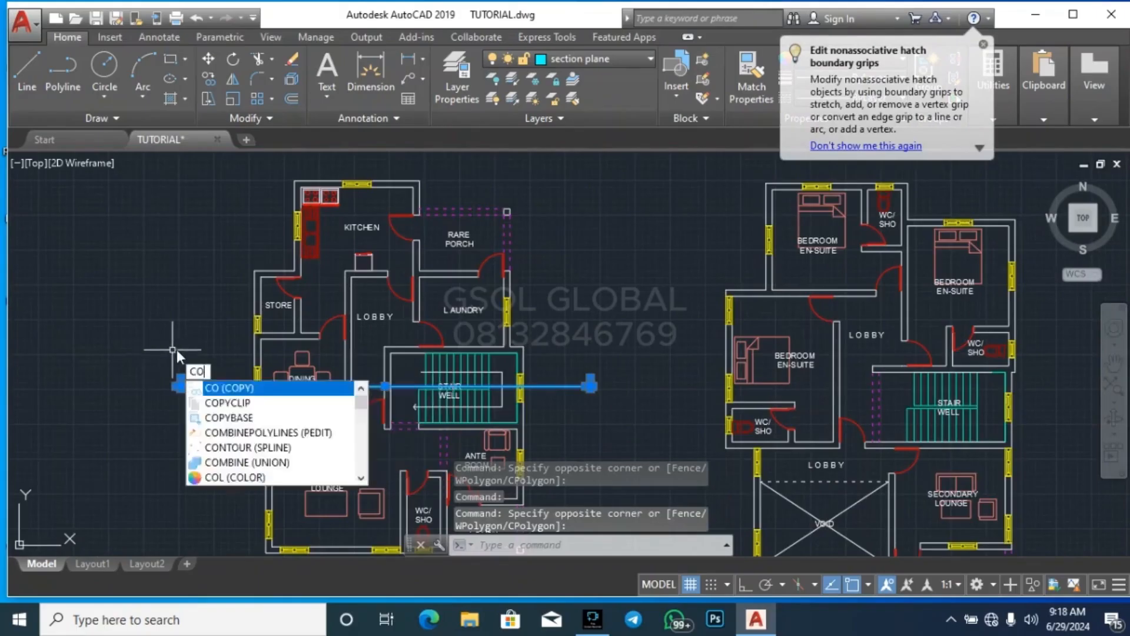
pyautogui.press('Return')
pyautogui.scroll(4, 507, 318)
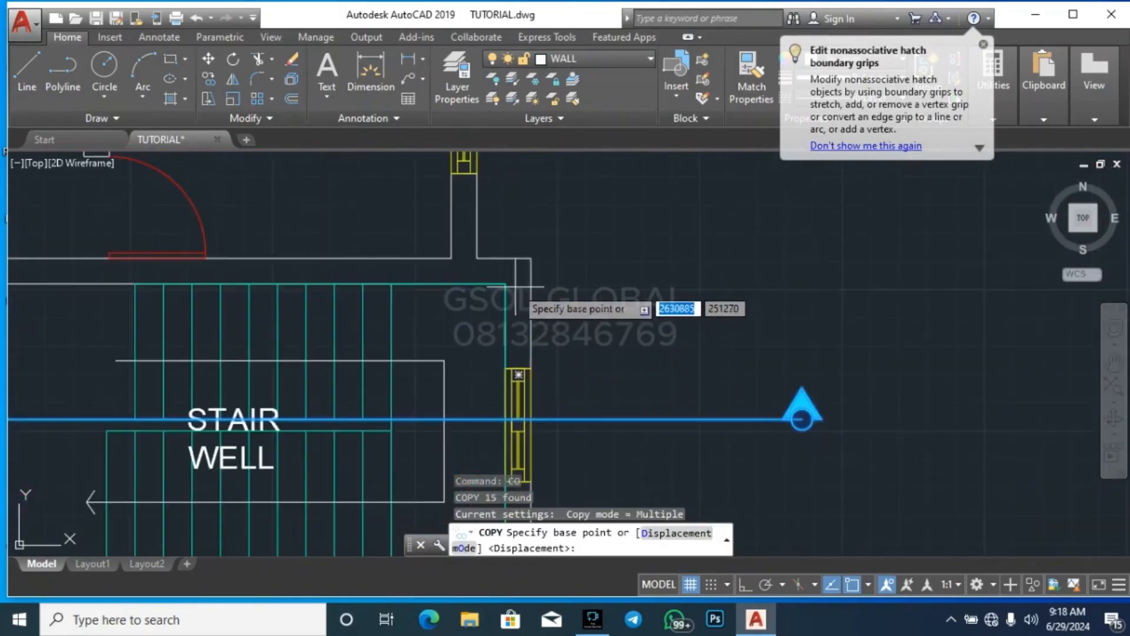
pyautogui.click(532, 258)
pyautogui.scroll(-5, 518, 247)
pyautogui.scroll(5, 579, 374)
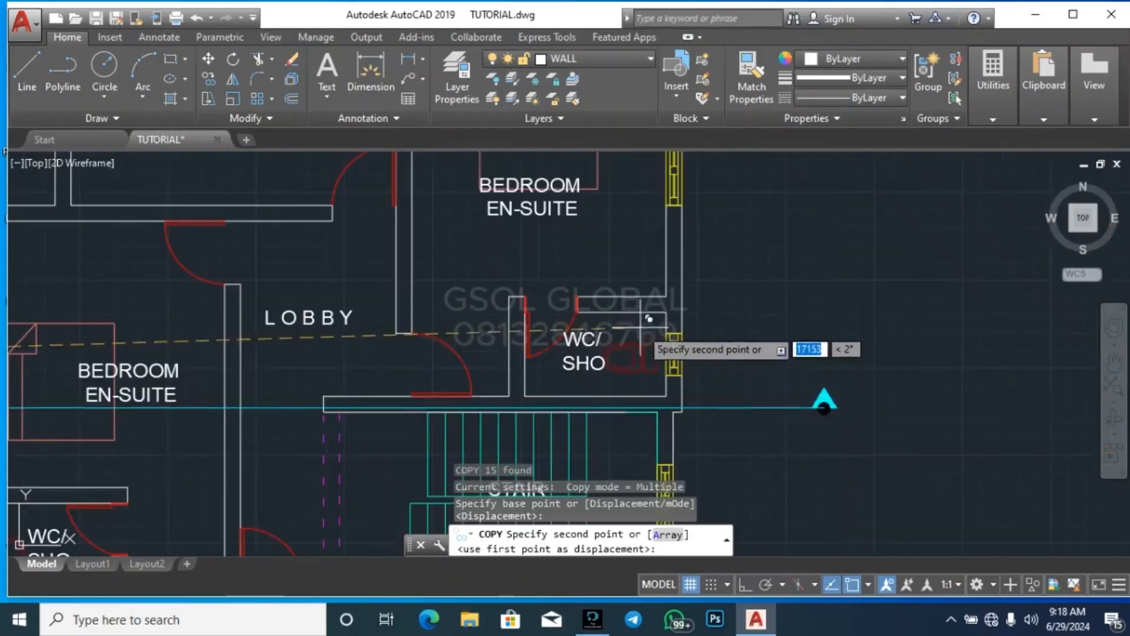
pyautogui.scroll(-5, 658, 410)
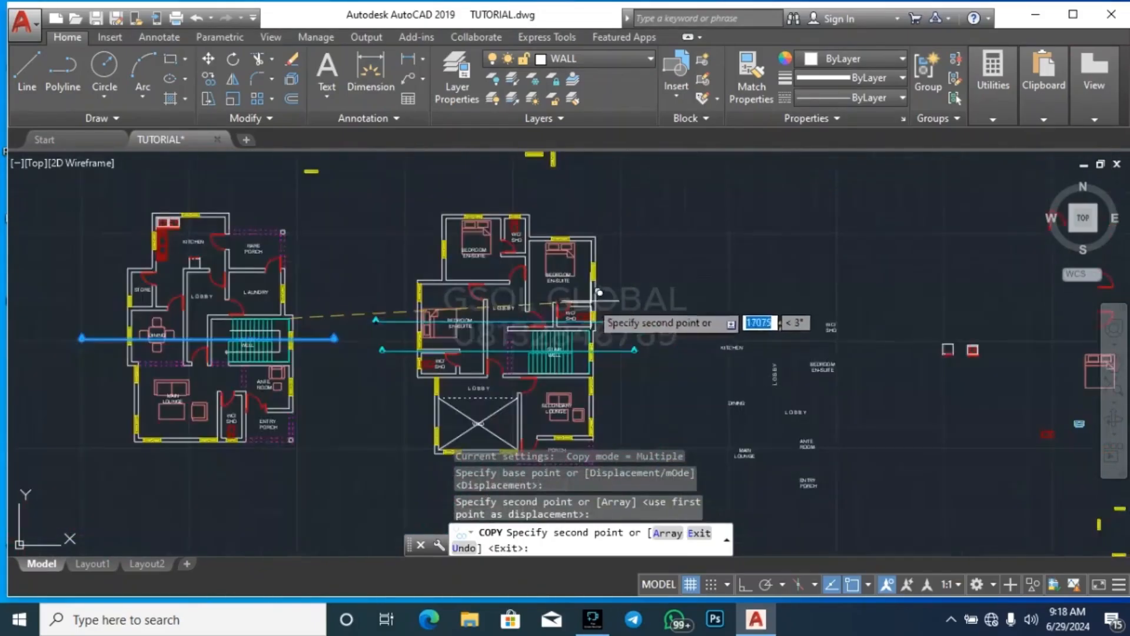
pyautogui.press('Escape')
pyautogui.press('Escape')
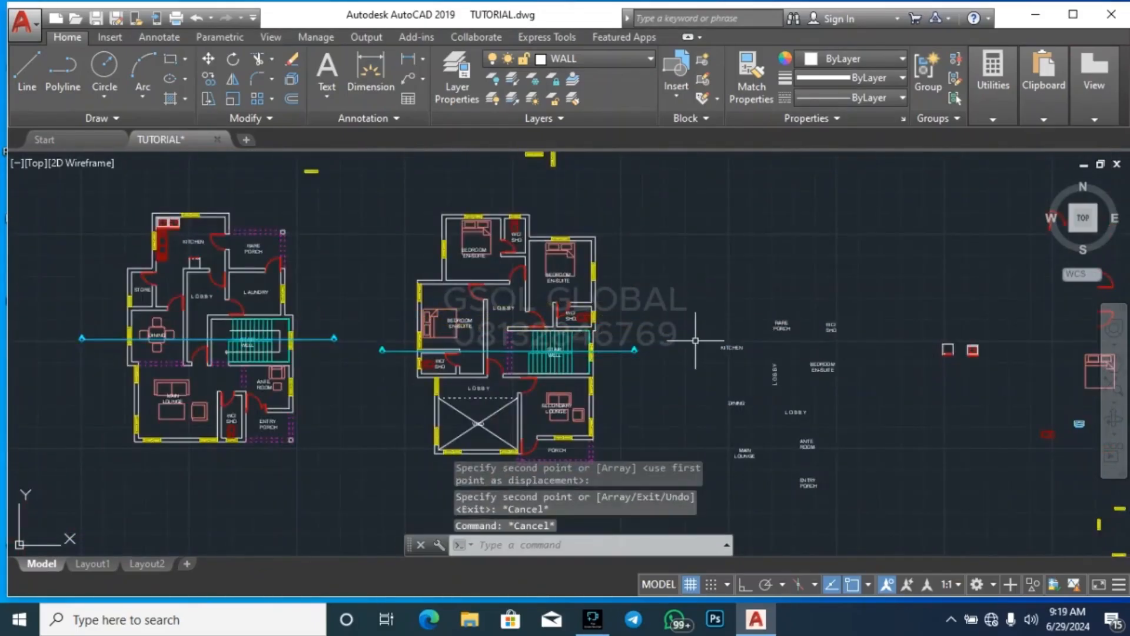
pyautogui.scroll(-2, 626, 289)
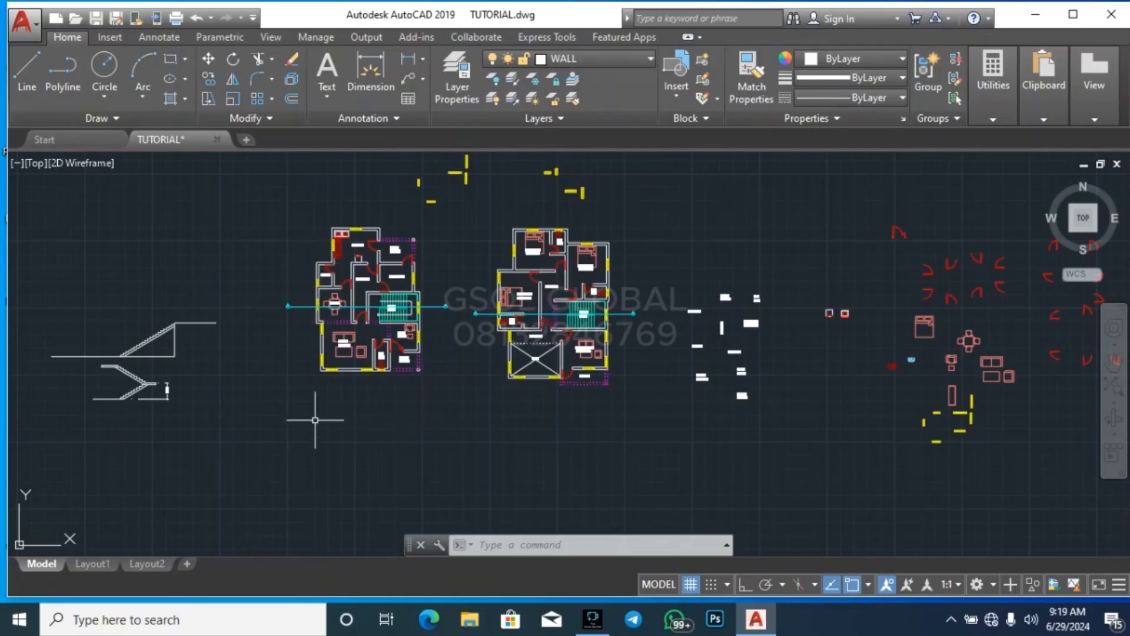
pyautogui.click(244, 418)
pyautogui.click(494, 187)
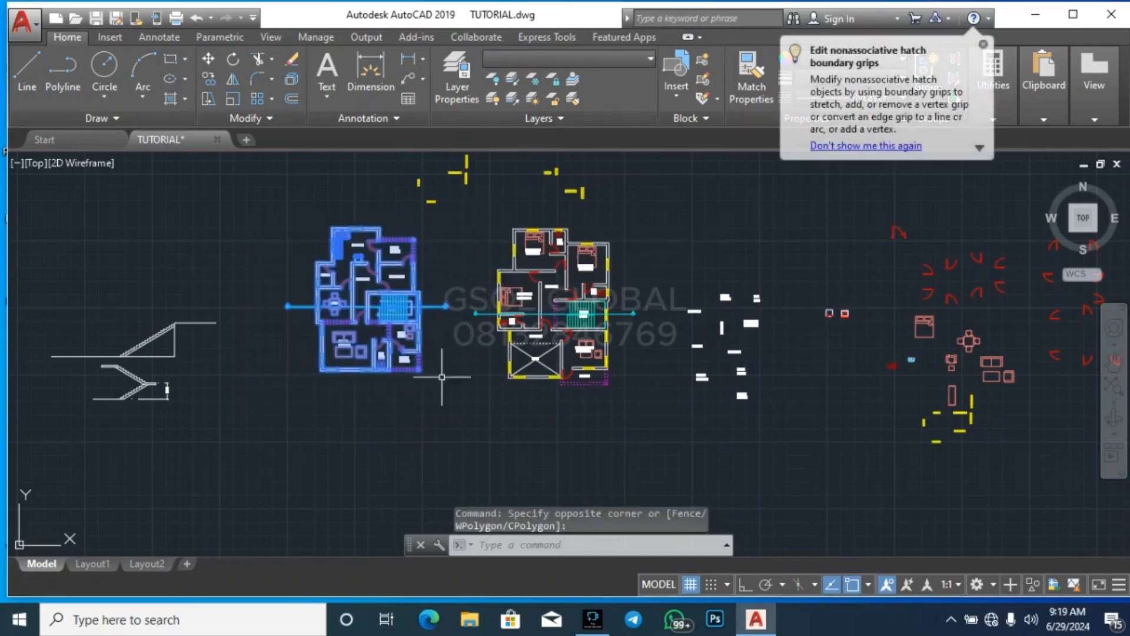
pyautogui.press('Escape')
pyautogui.press('Escape')
pyautogui.scroll(-3, 568, 247)
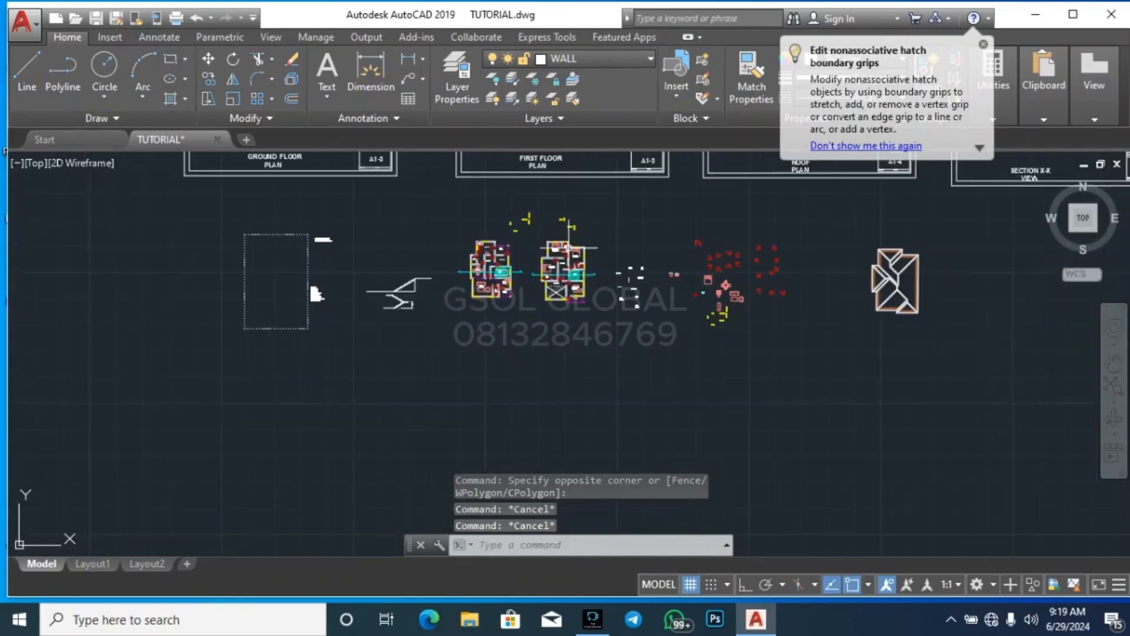
# Turn on Ortho and draw a vertical construction line along the outer face of the ground floor dining room's exterior window wall
pyautogui.scroll(6, 481, 309)
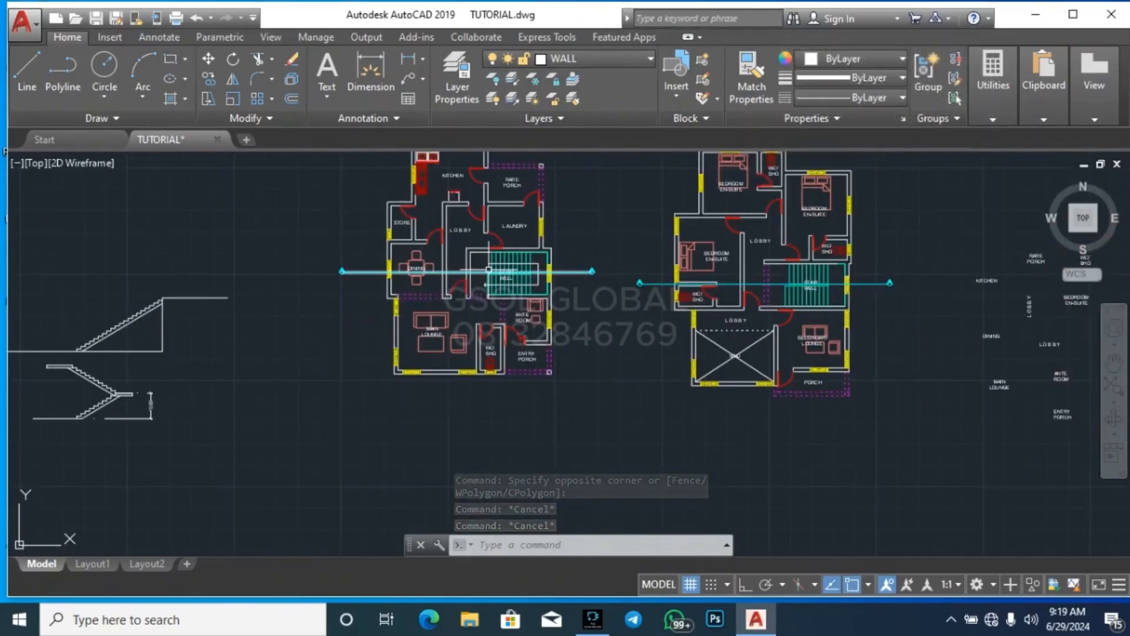
pyautogui.moveTo(488, 270)
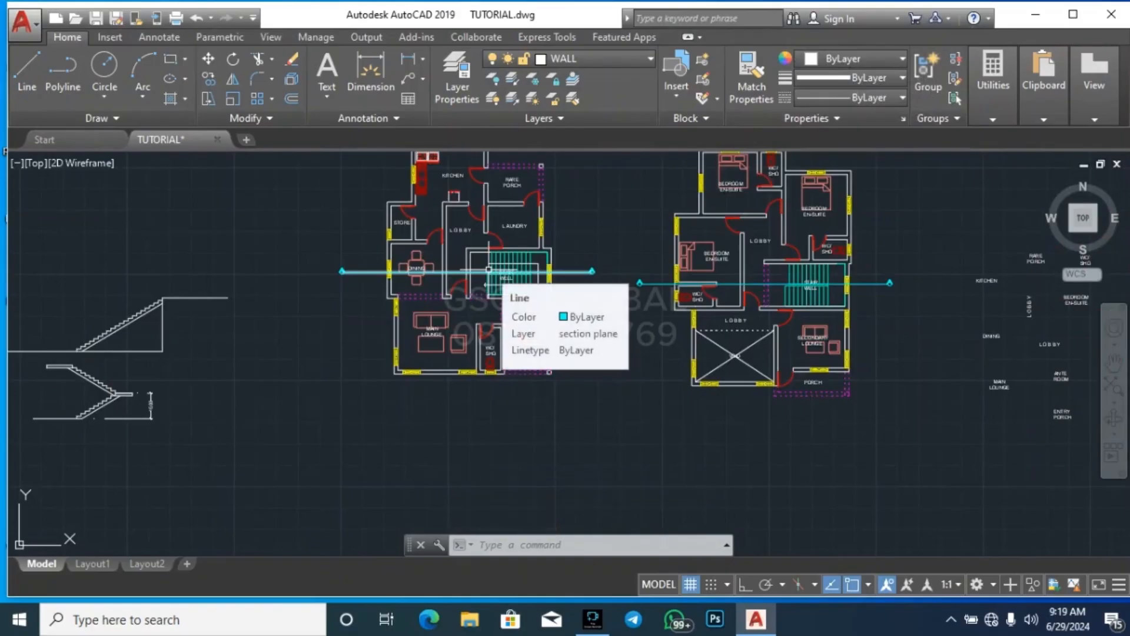
pyautogui.write('xl')
pyautogui.press('Return')
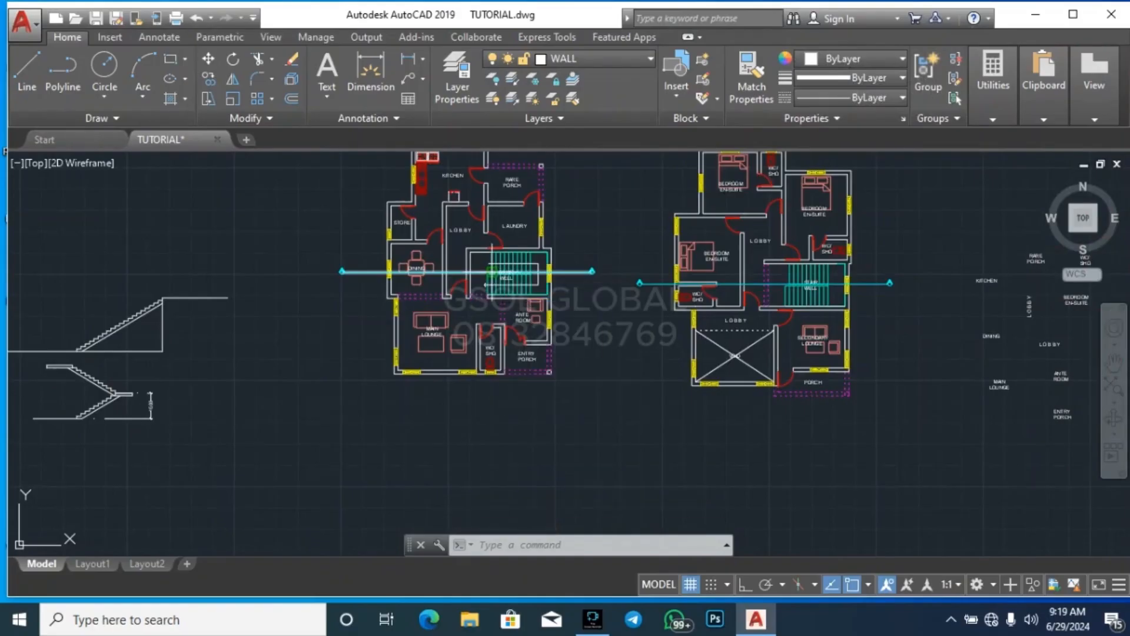
pyautogui.scroll(6, 382, 288)
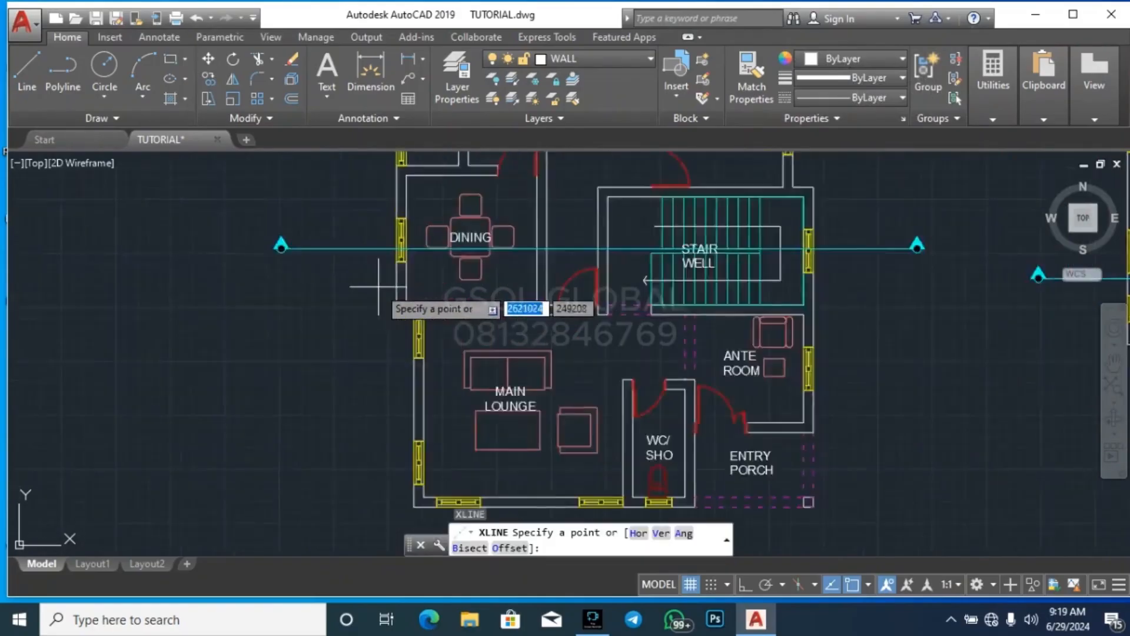
pyautogui.click(743, 584)
pyautogui.click(419, 222)
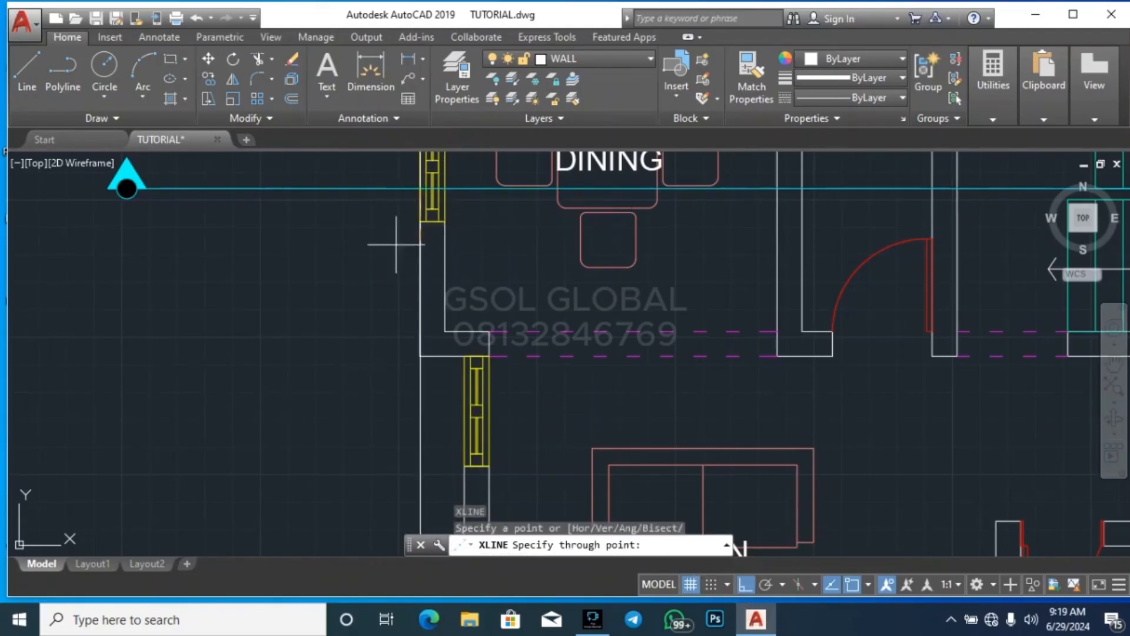
pyautogui.click(381, 403)
pyautogui.press('Return')
# Draw a vertical construction line along the inner face of the dining room's exterior window wall
pyautogui.press('Return')
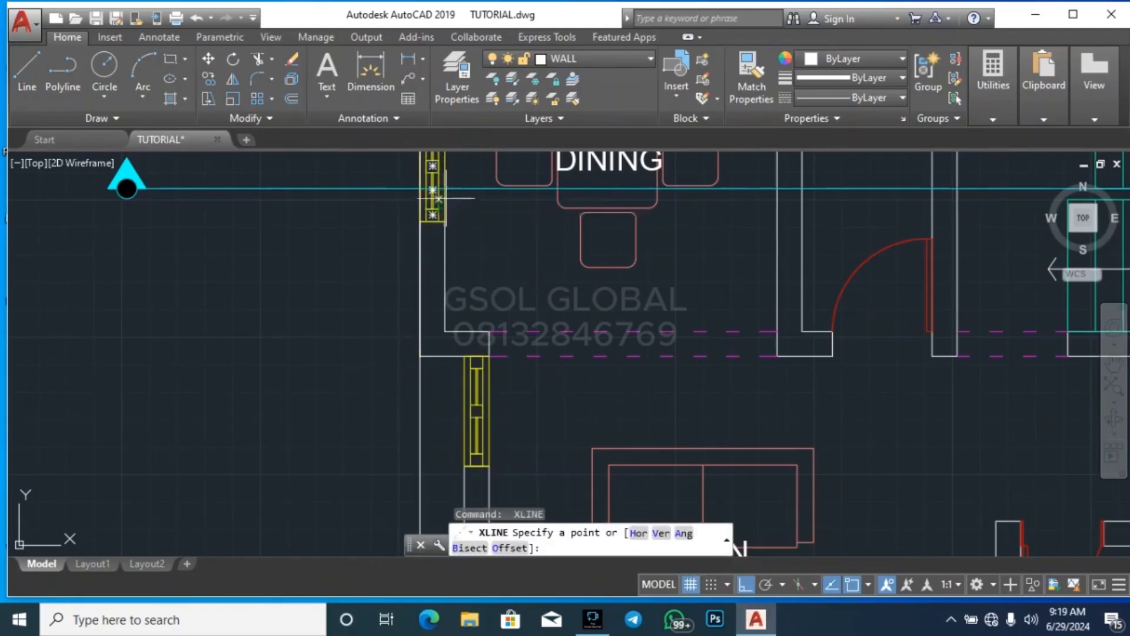
pyautogui.click(446, 199)
pyautogui.click(498, 313)
# Draw vertical construction lines along both faces of the wall between dining and lobby, where the section line crosses it
pyautogui.press('Return')
pyautogui.scroll(-4, 296, 299)
pyautogui.scroll(2, 296, 299)
pyautogui.moveTo(568, 214); pyautogui.dragTo(402, 264, button='middle')
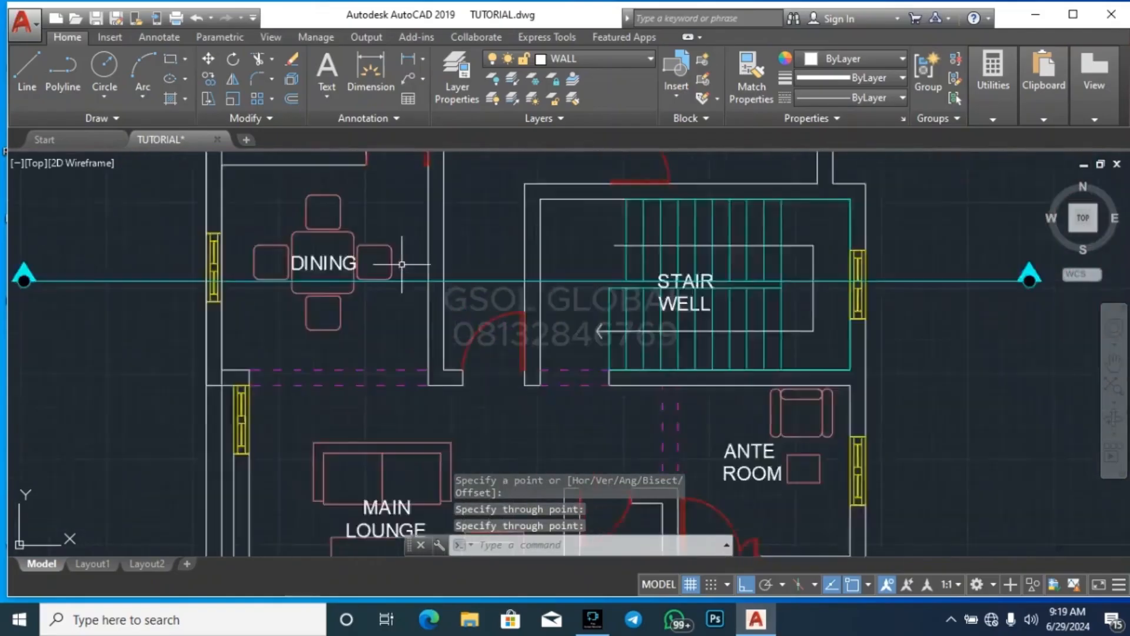
pyautogui.scroll(4, 408, 267)
pyautogui.press('Return')
pyautogui.click(460, 302)
pyautogui.click(442, 390)
pyautogui.press('Return')
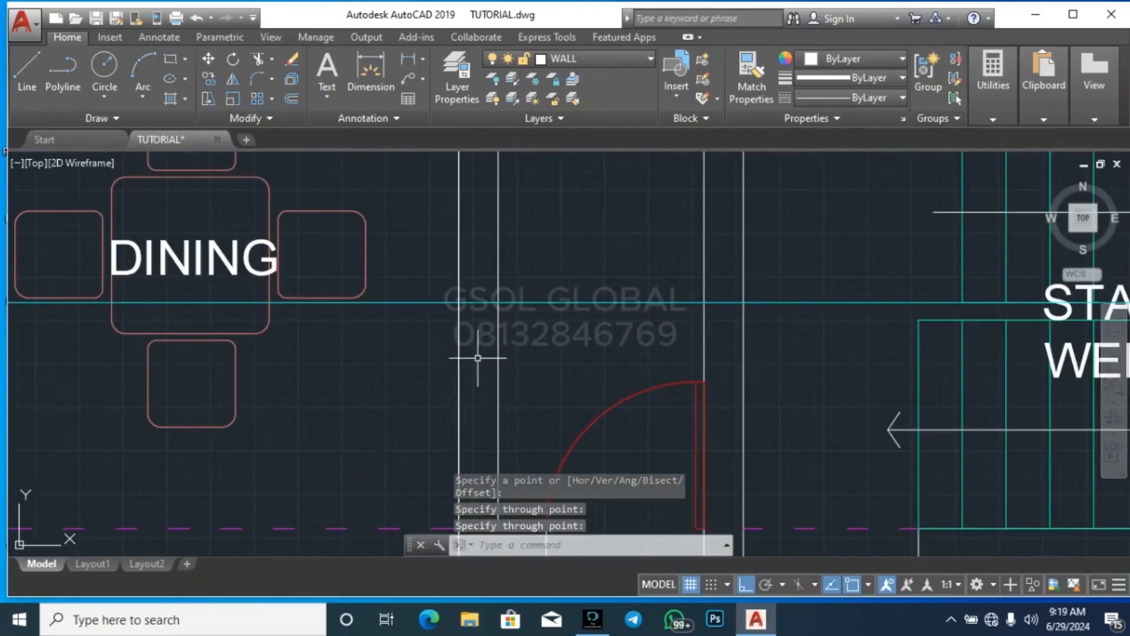
pyautogui.press('Return')
pyautogui.click(499, 303)
pyautogui.click(516, 370)
# Draw a vertical construction line through the door-side end of the partition between store and dining
pyautogui.press('Return')
pyautogui.scroll(-6, 554, 321)
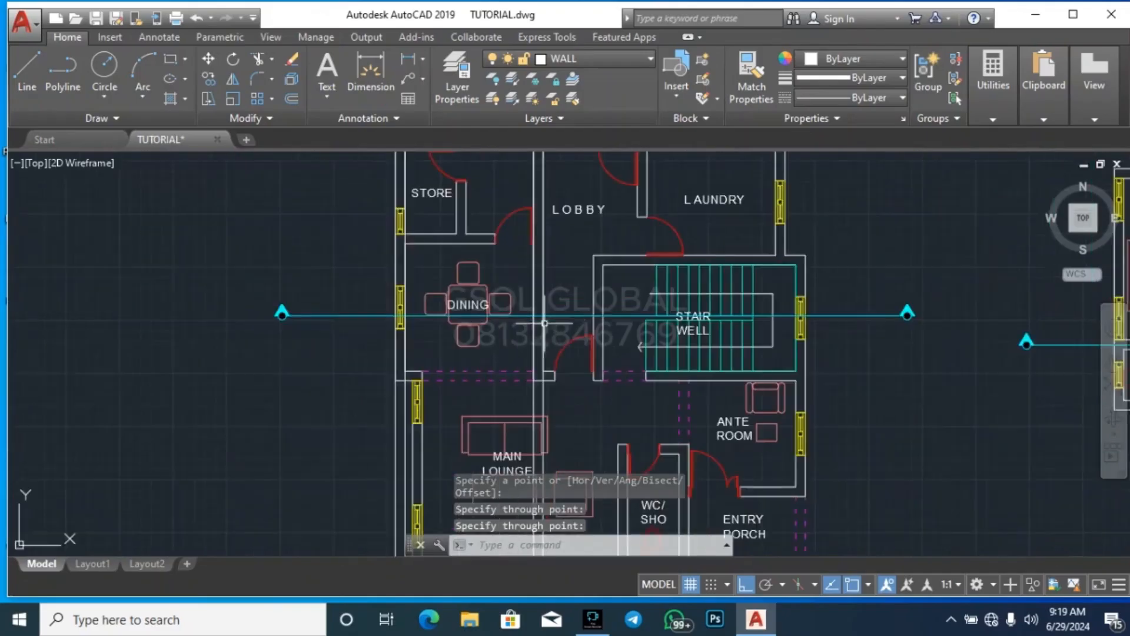
pyautogui.scroll(6, 545, 323)
pyautogui.press('Return')
pyautogui.click(520, 340)
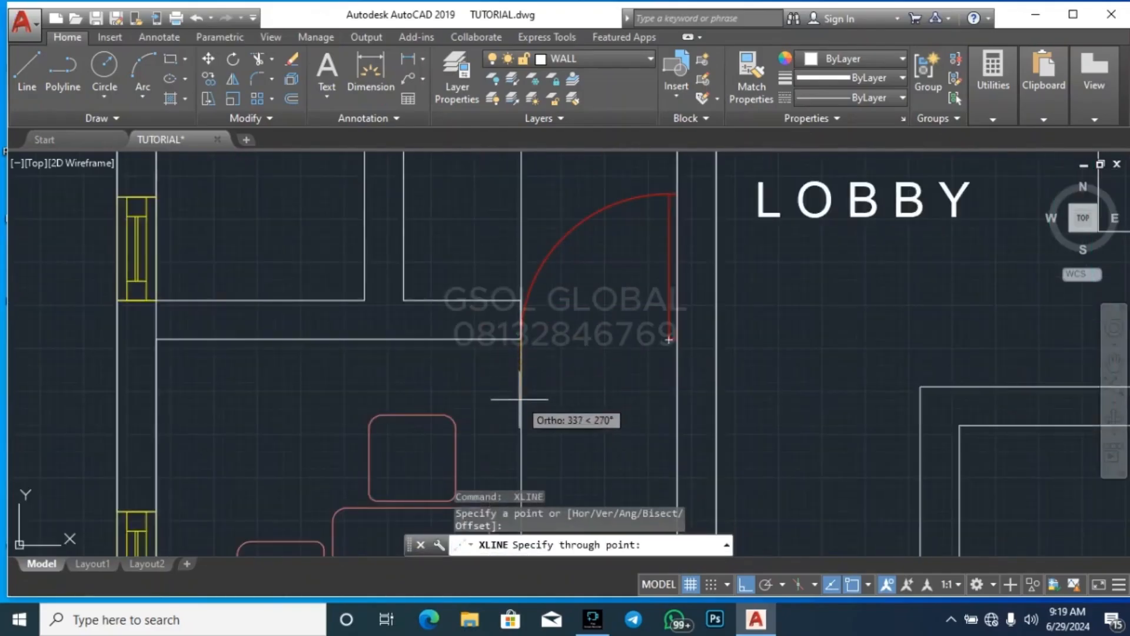
pyautogui.click(520, 406)
pyautogui.press('Return')
# Draw vertical construction lines along both faces of the stair well's lobby-side wall beside the door
pyautogui.scroll(-8, 651, 348)
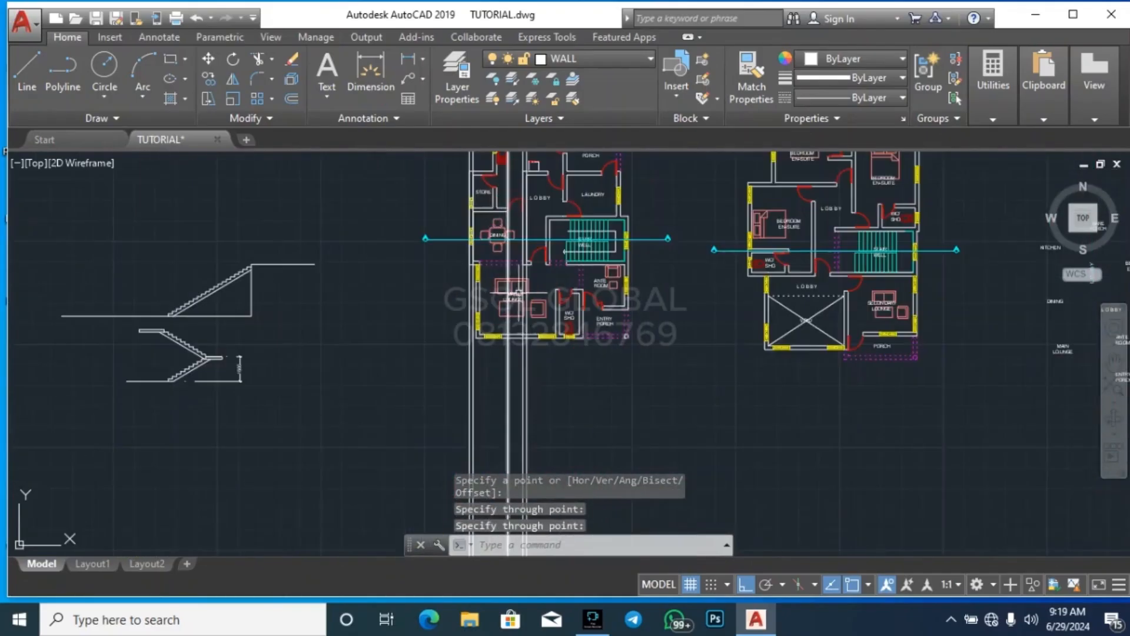
pyautogui.scroll(4, 551, 203)
pyautogui.scroll(4, 551, 249)
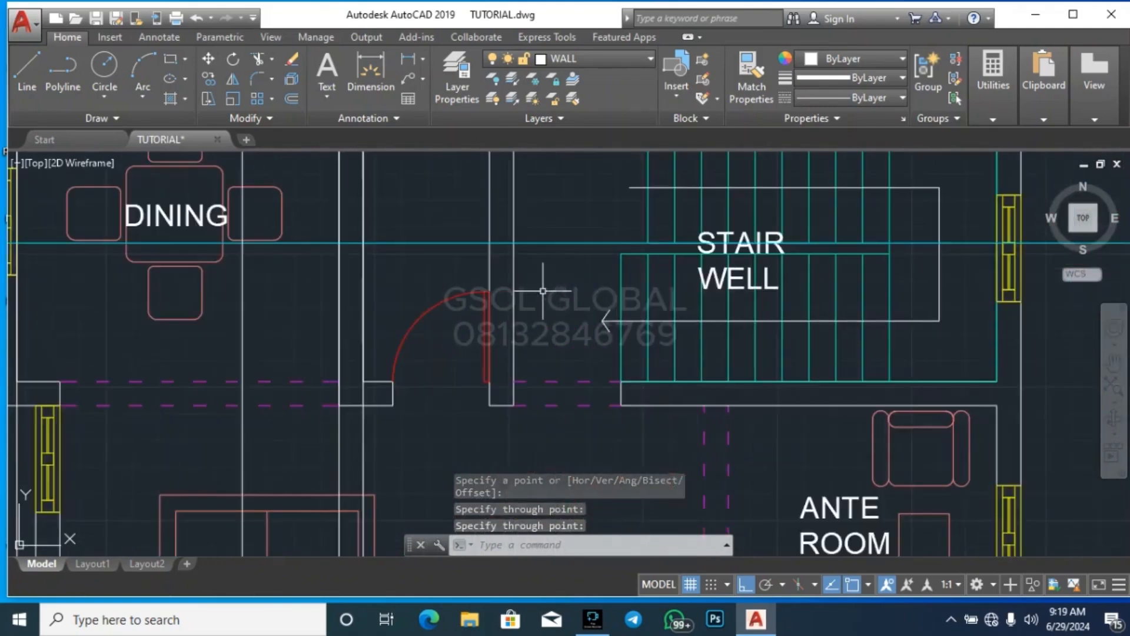
pyautogui.press('Return')
pyautogui.click(490, 318)
pyautogui.click(497, 252)
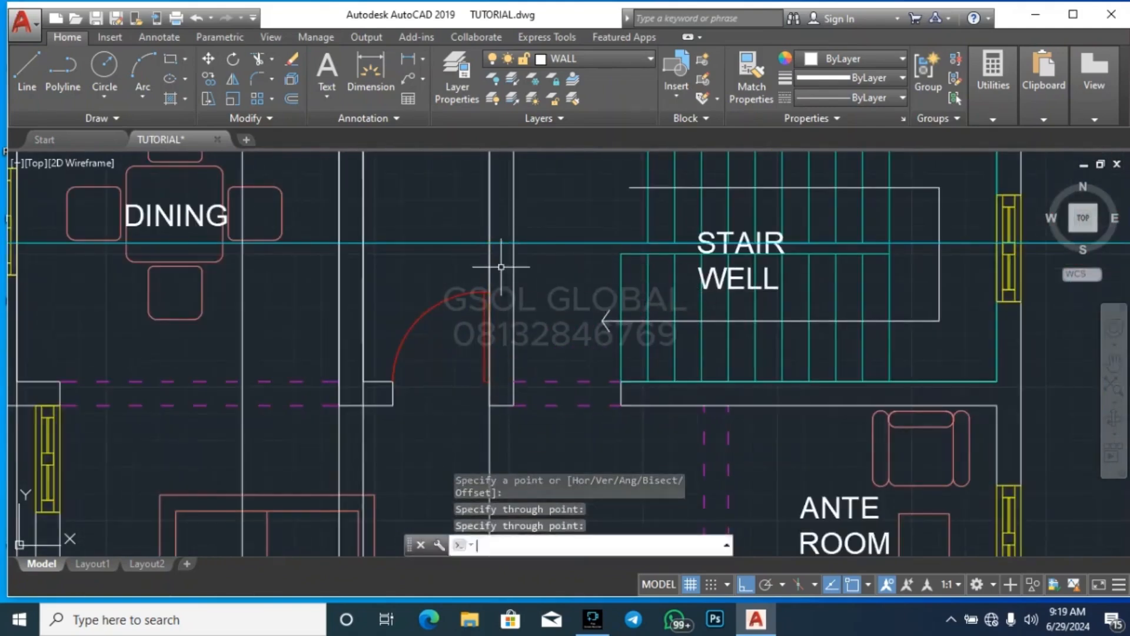
pyautogui.press('Return')
pyautogui.press('Return')
pyautogui.click(514, 405)
pyautogui.click(532, 439)
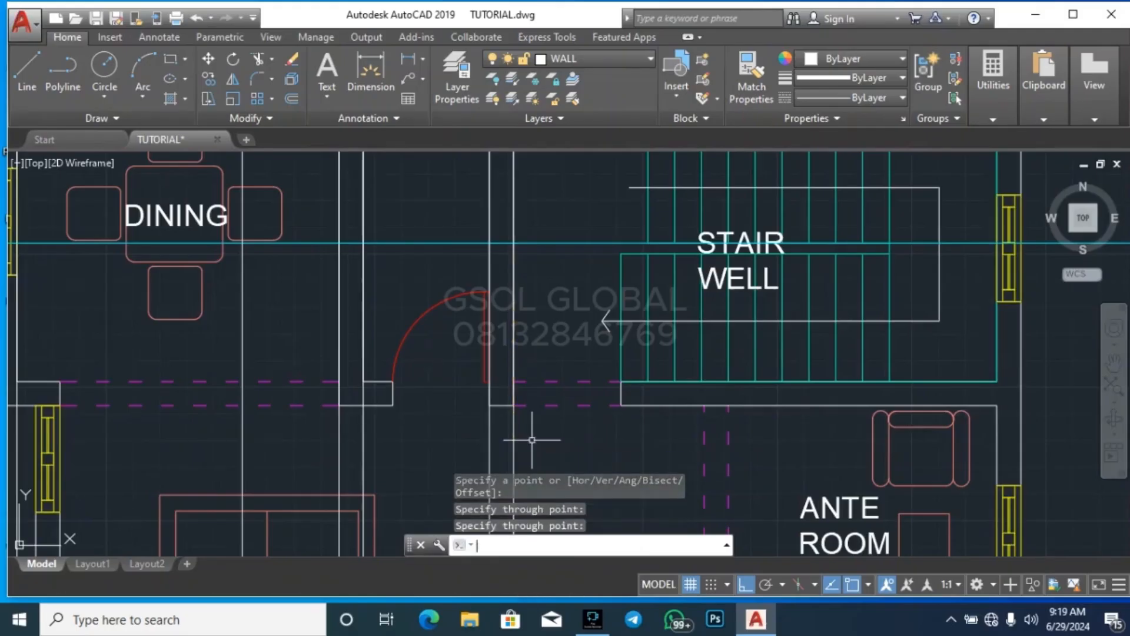
pyautogui.press('Return')
# Draw vertical construction lines along the inner and outer faces of the stair well's exterior window wall at the section line
pyautogui.scroll(-4, 425, 389)
pyautogui.scroll(4, 631, 359)
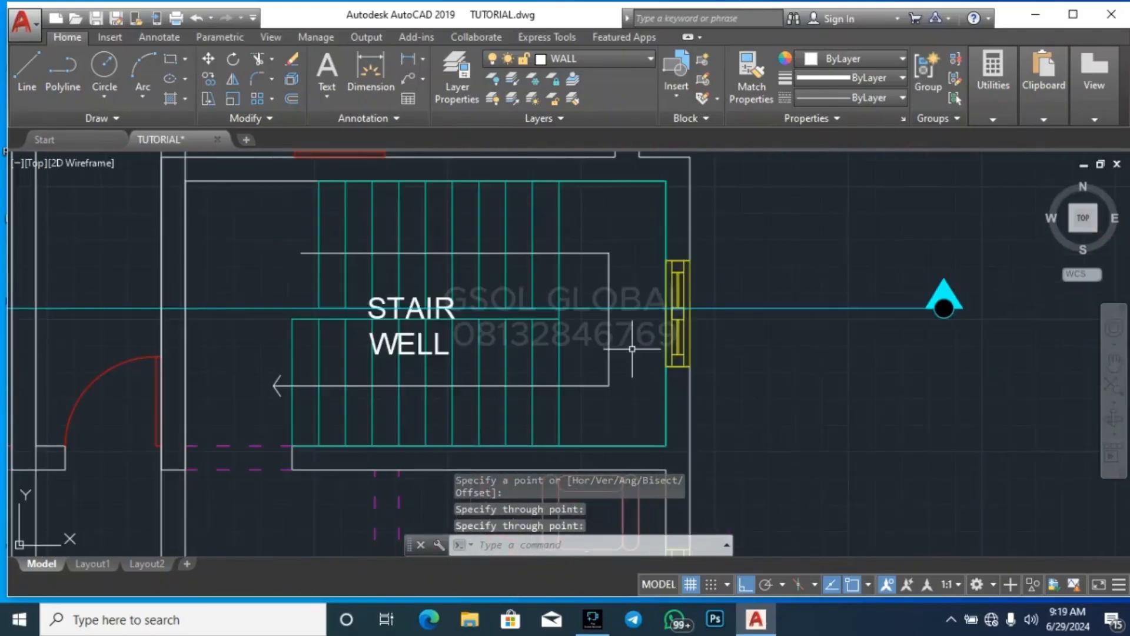
pyautogui.press('Return')
pyautogui.scroll(3, 663, 318)
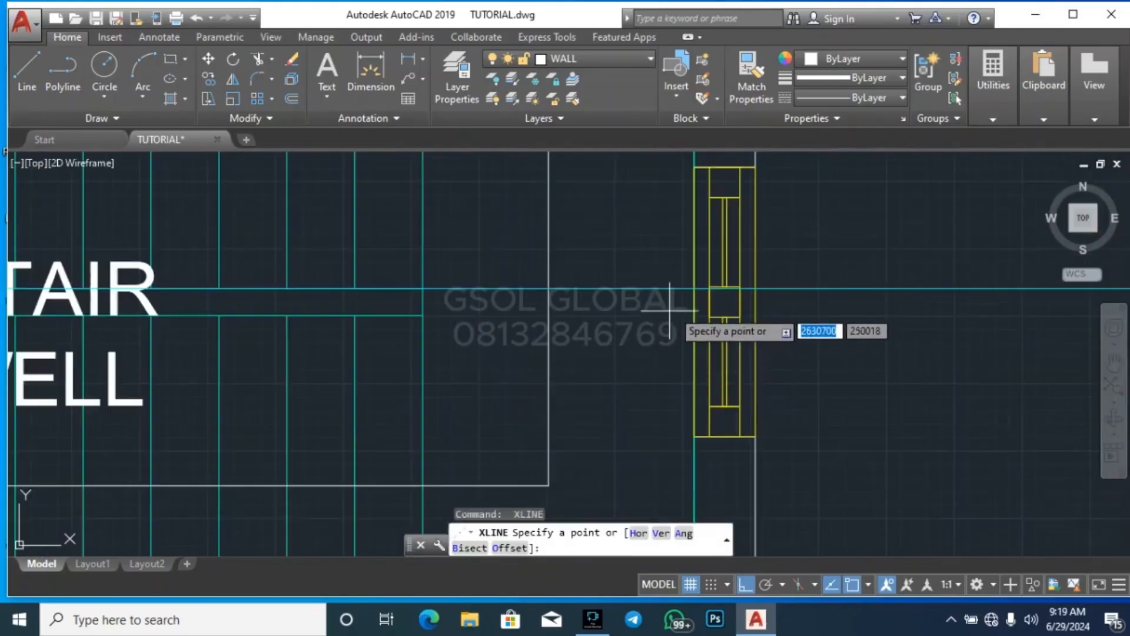
pyautogui.click(695, 289)
pyautogui.click(677, 416)
pyautogui.press('Return')
pyautogui.press('Return')
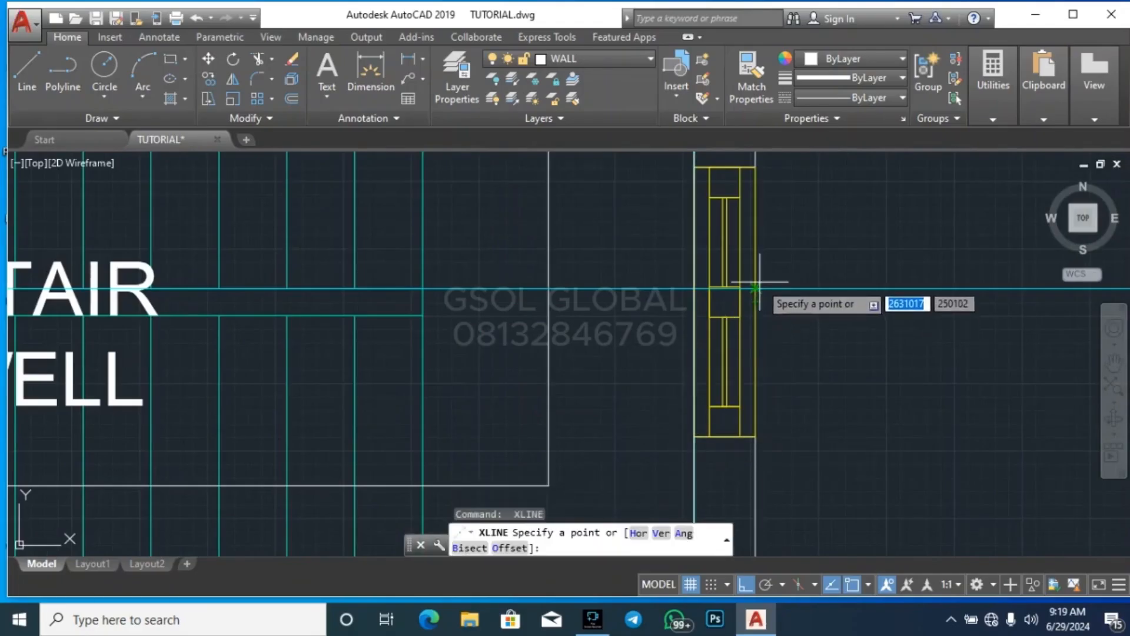
pyautogui.click(757, 289)
pyautogui.click(820, 434)
pyautogui.press('Escape')
pyautogui.scroll(-5, 840, 222)
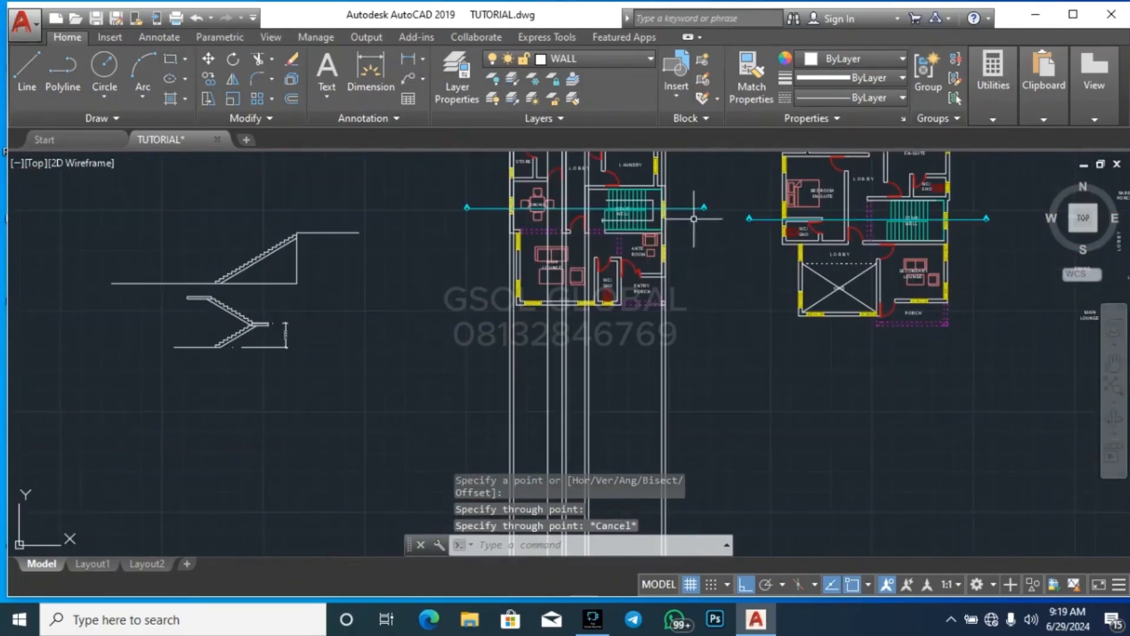
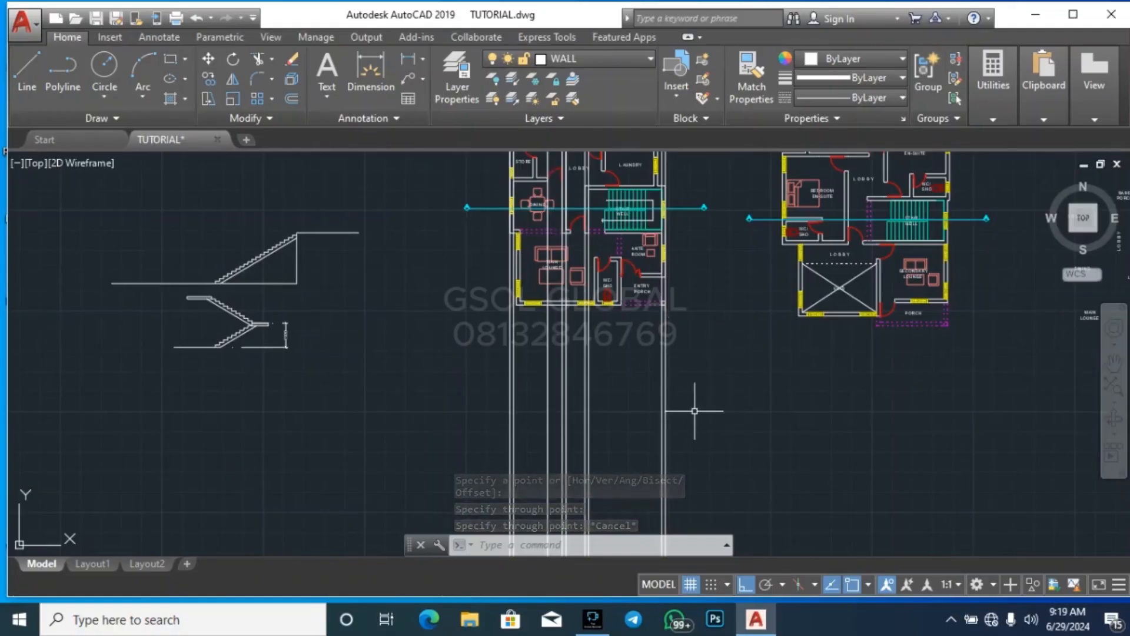
# Draw a horizontal ground line across all the projected wall lines below the ground floor plan
pyautogui.write('l')
pyautogui.press('Return')
pyautogui.scroll(-4, 587, 303)
pyautogui.scroll(4, 530, 347)
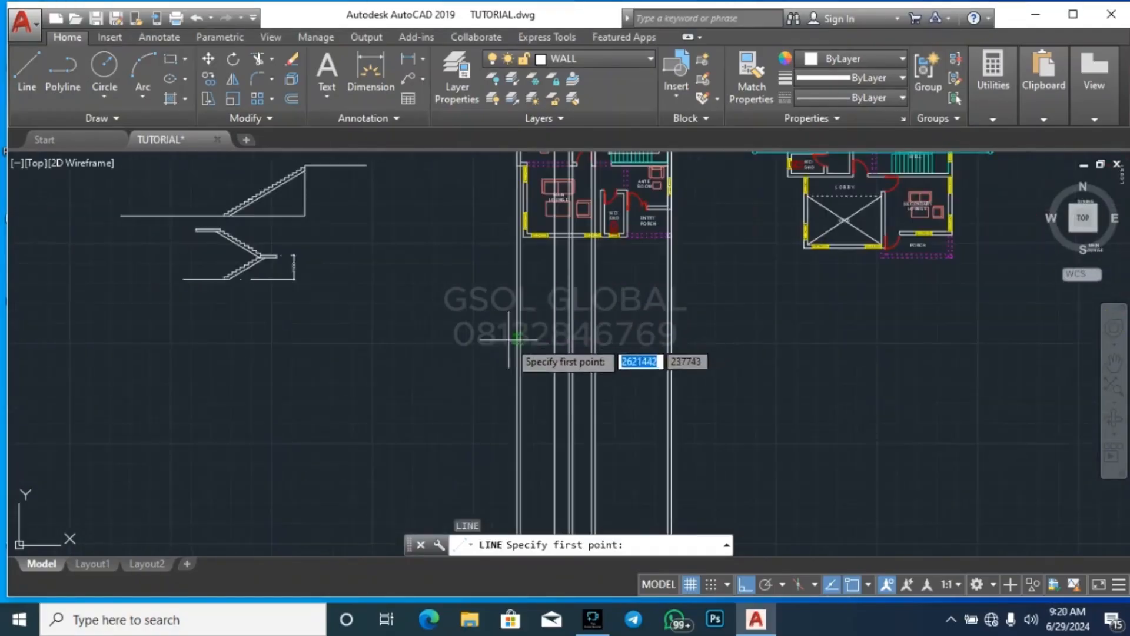
pyautogui.scroll(2, 667, 310)
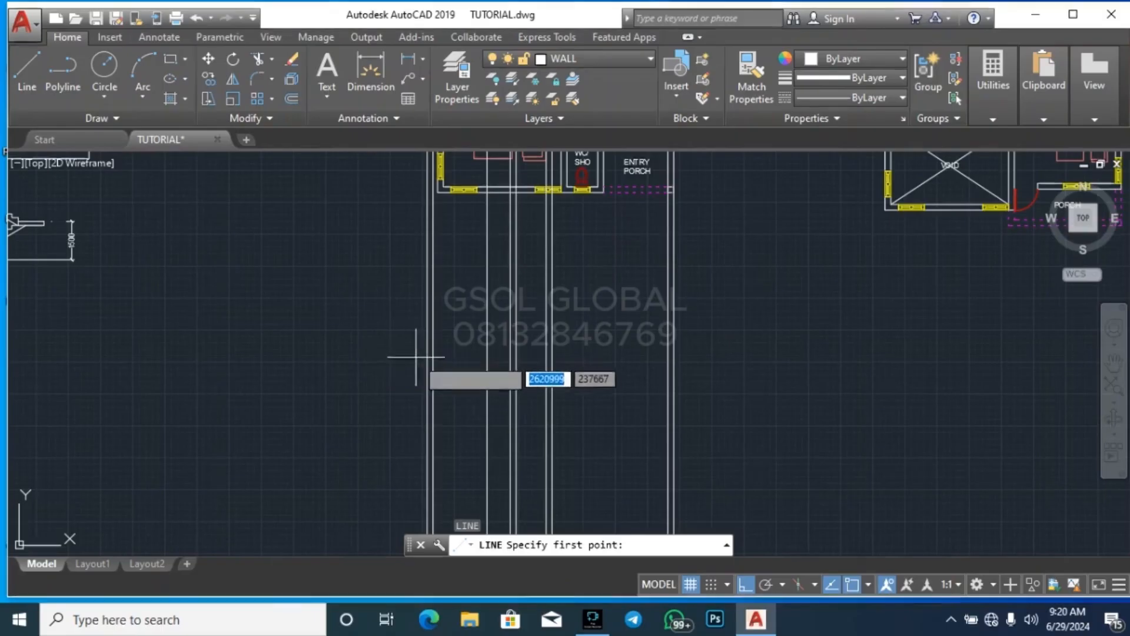
pyautogui.click(324, 362)
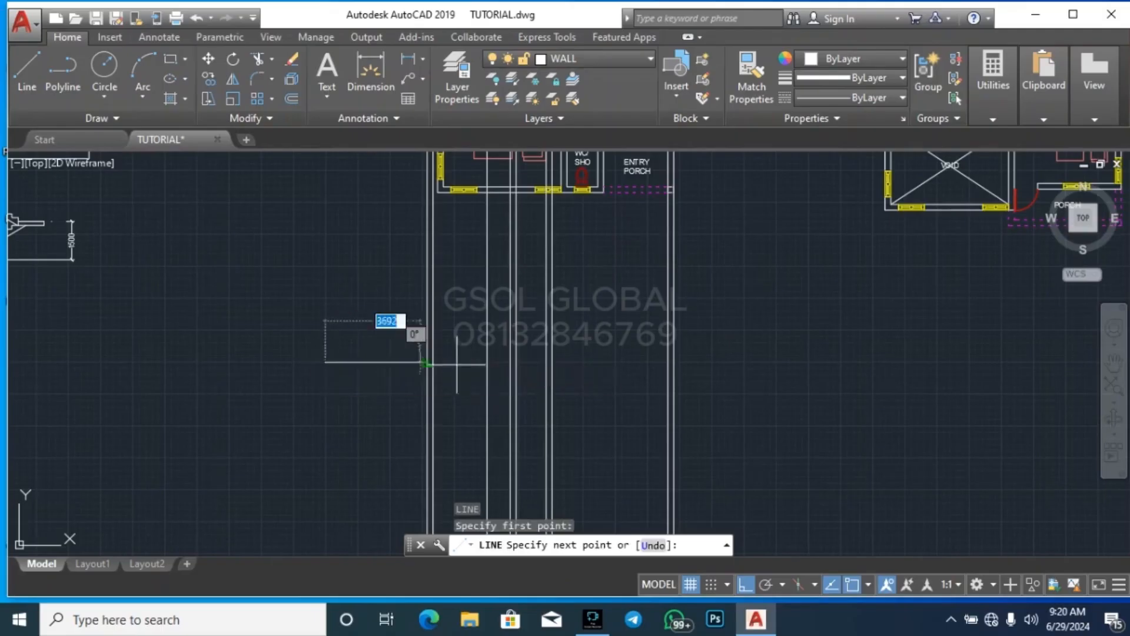
pyautogui.press('Escape')
pyautogui.press('Escape')
pyautogui.press('Escape')
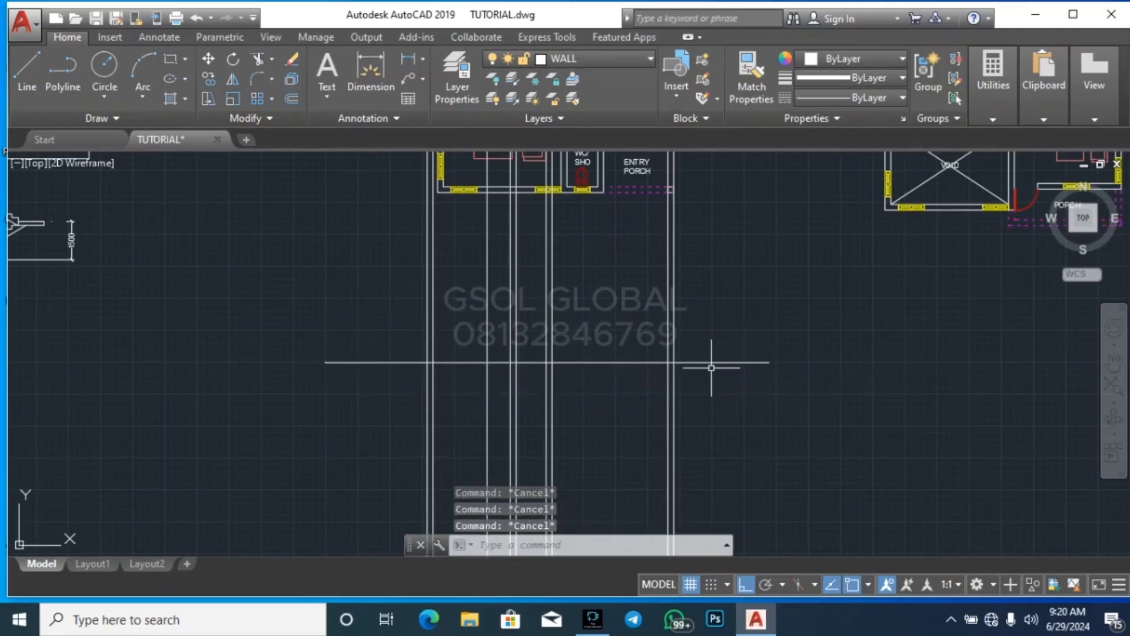
# Offset the horizontal line 3000 upward across the projected wall lines
pyautogui.write('o')
pyautogui.press('Return')
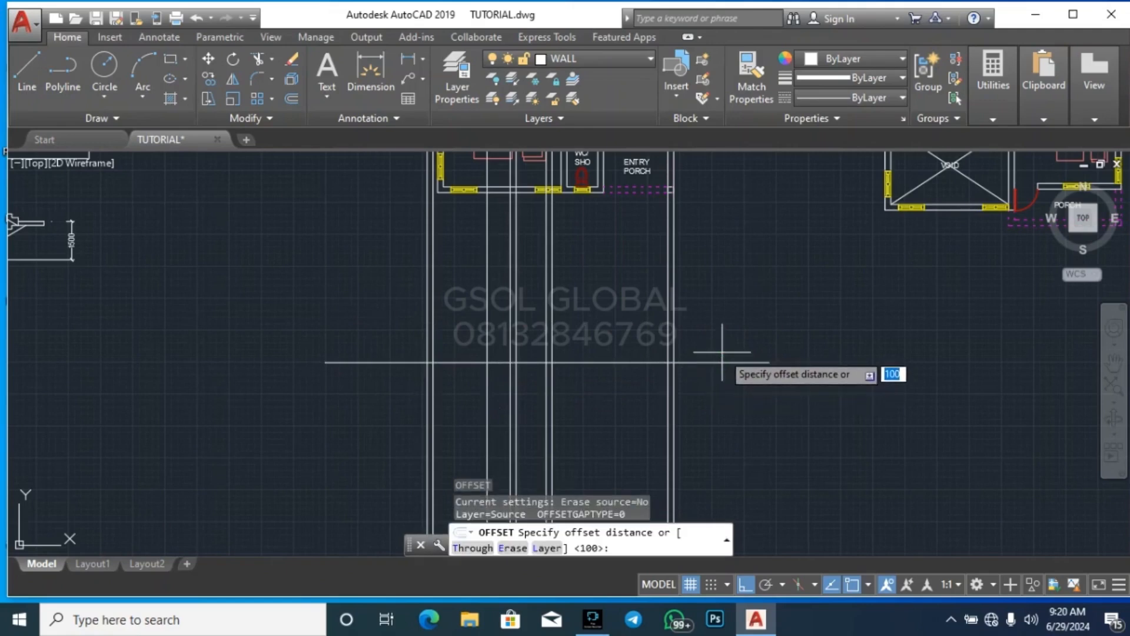
pyautogui.write('3000')
pyautogui.press('Return')
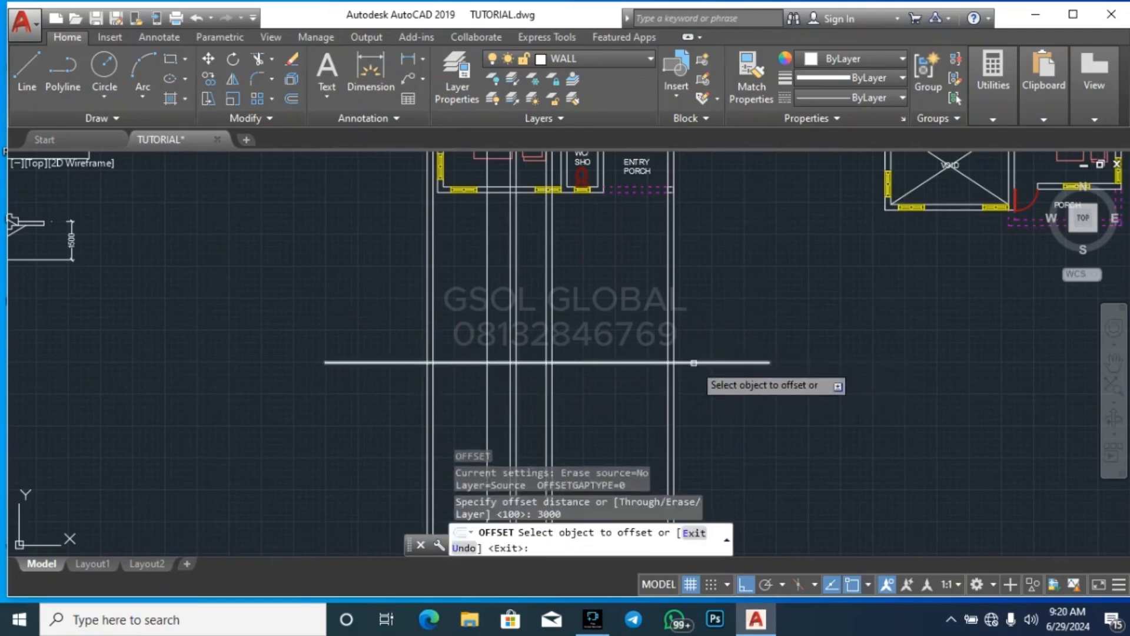
pyautogui.click(702, 362)
pyautogui.click(704, 311)
pyautogui.press('Return')
pyautogui.press('Return')
pyautogui.press('Return')
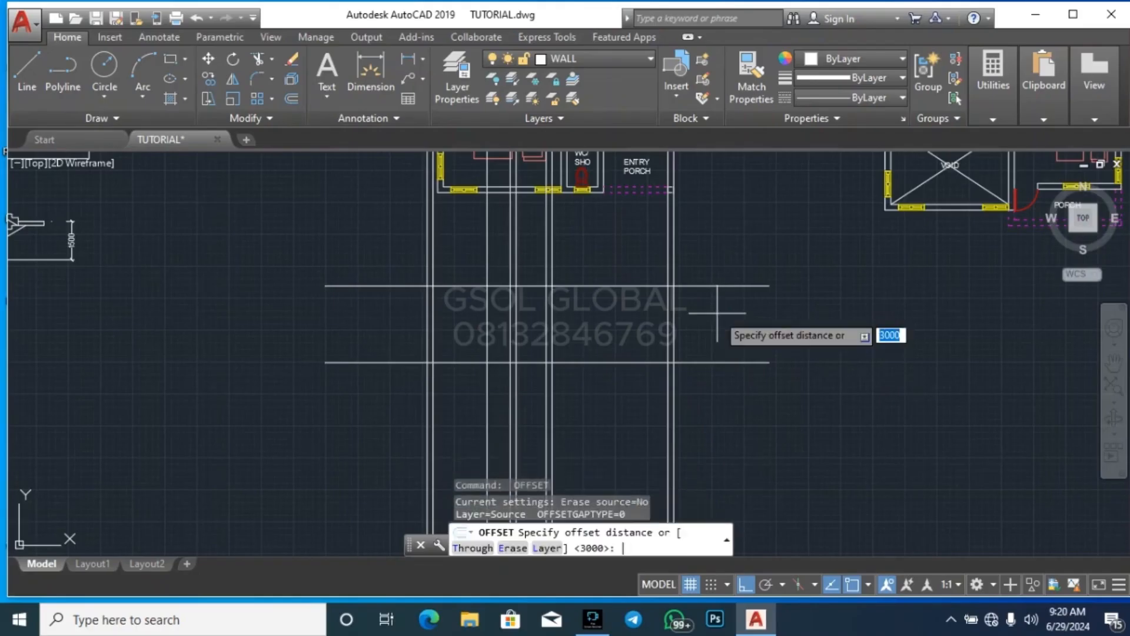
# Offset the upper horizontal line 900 downward
pyautogui.press('Return')
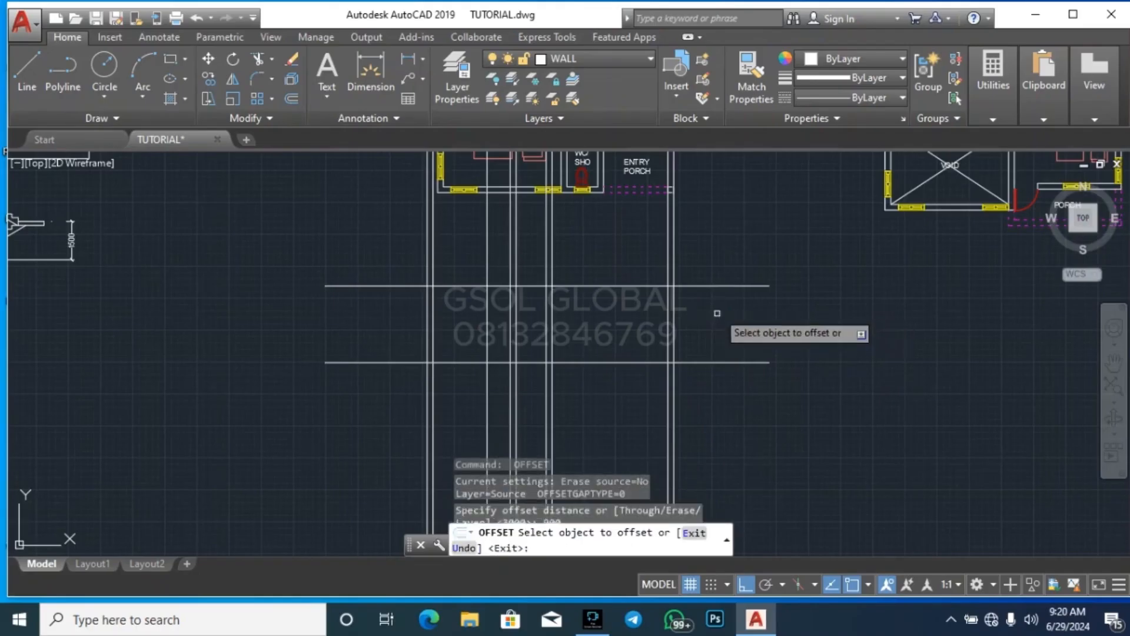
pyautogui.click(726, 286)
pyautogui.click(730, 327)
pyautogui.press('Escape')
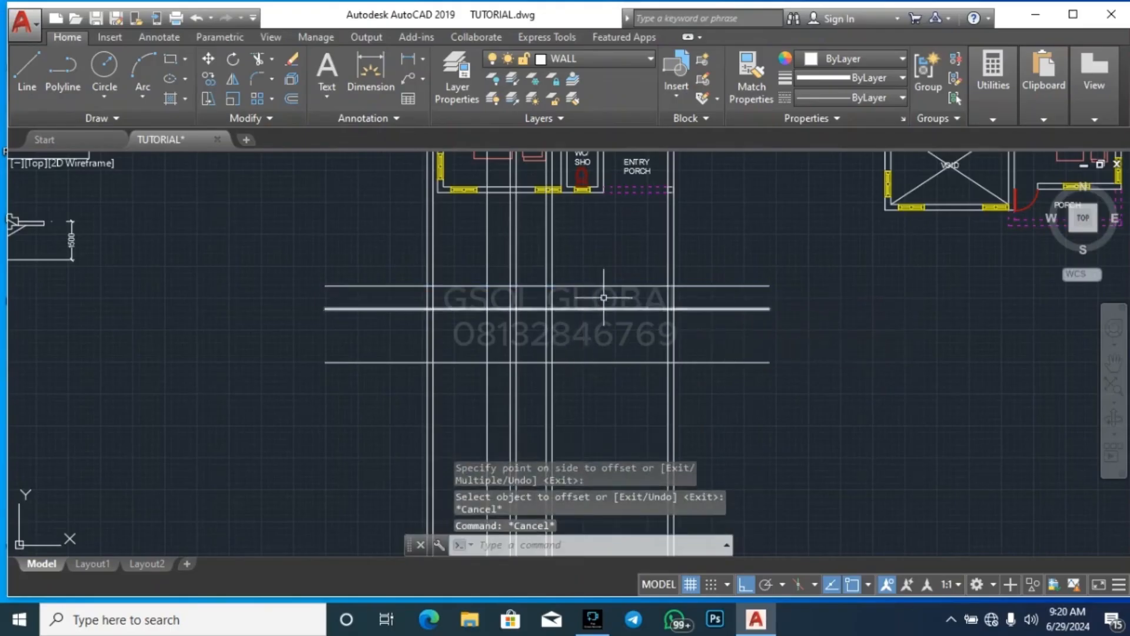
# Examine the walls, doors and stair well along the section line on the ground floor plan against the projected lines
pyautogui.scroll(4, 554, 333)
pyautogui.scroll(-4, 558, 397)
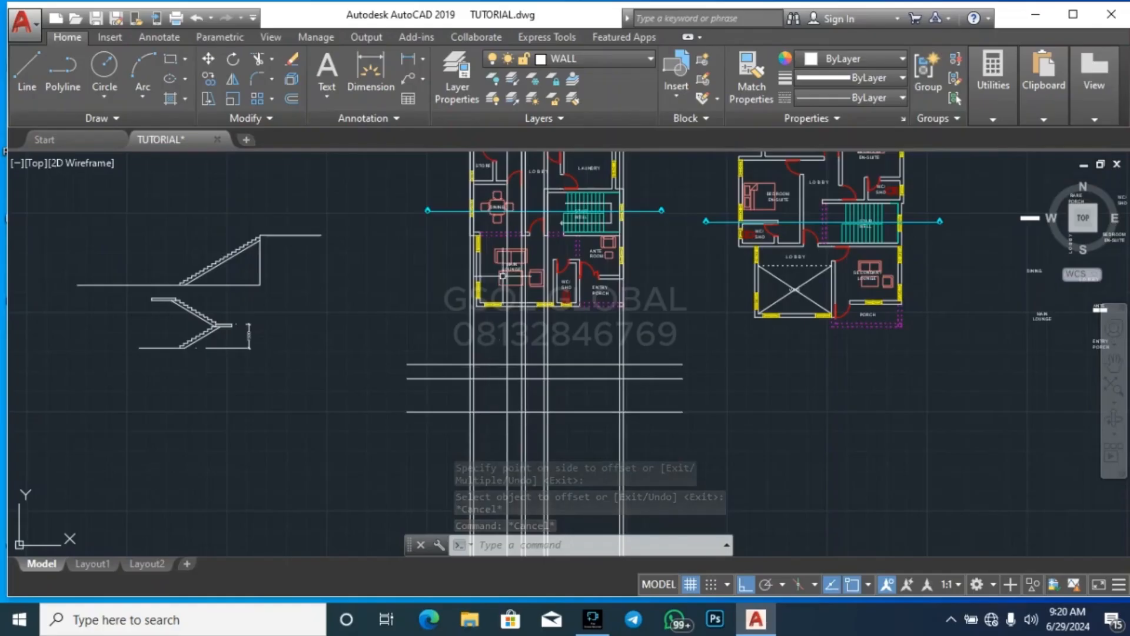
pyautogui.scroll(4, 521, 179)
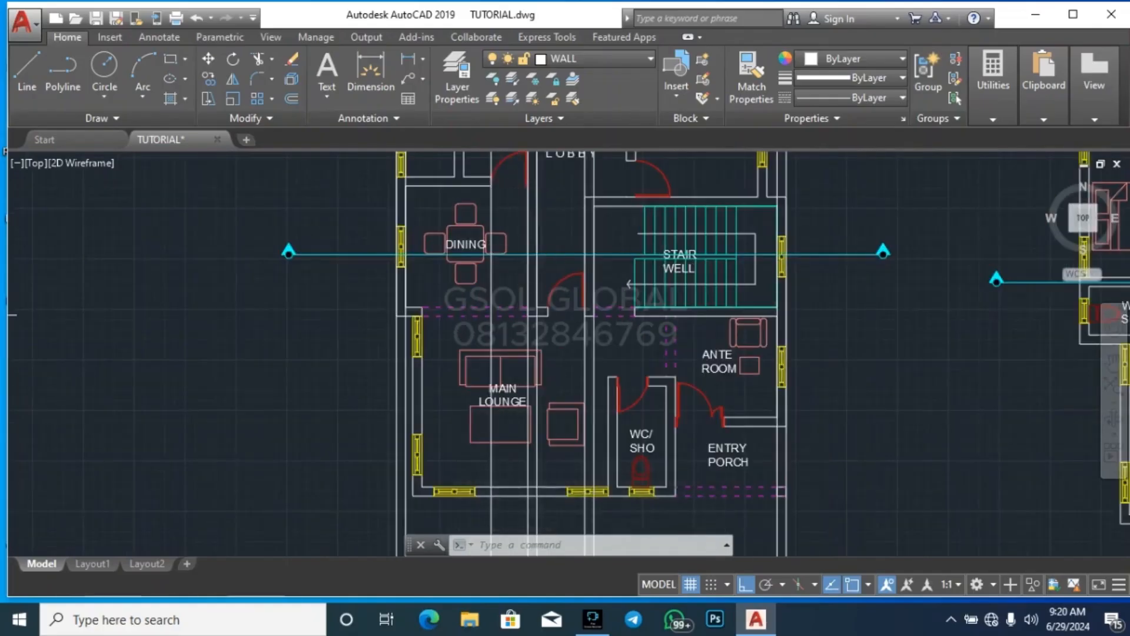
pyautogui.scroll(-2, 506, 436)
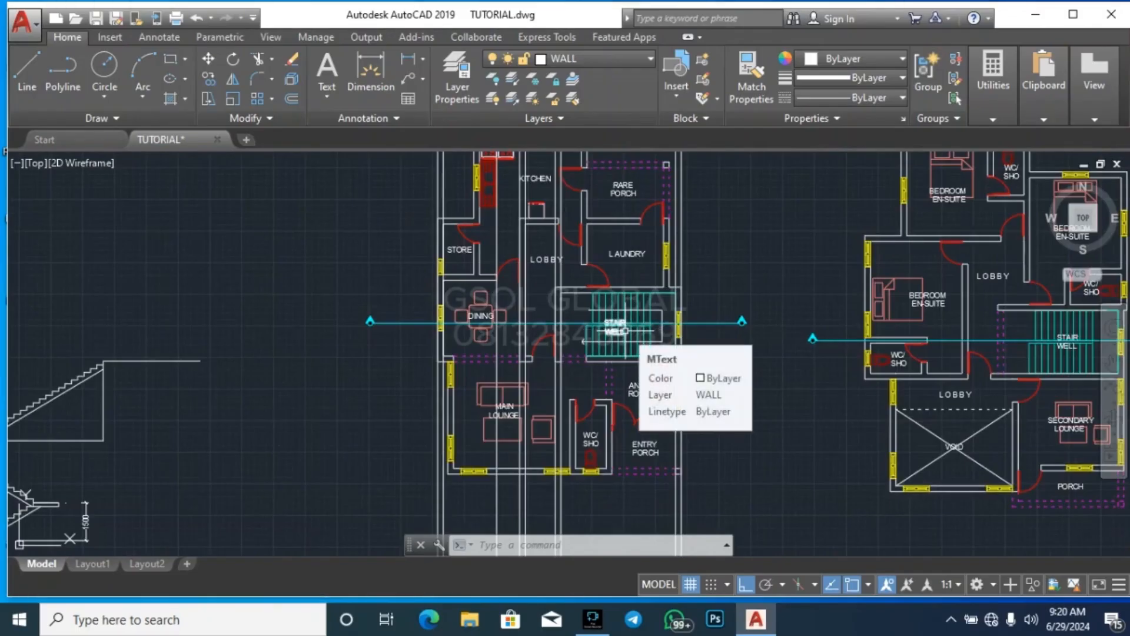
pyautogui.scroll(-2, 646, 324)
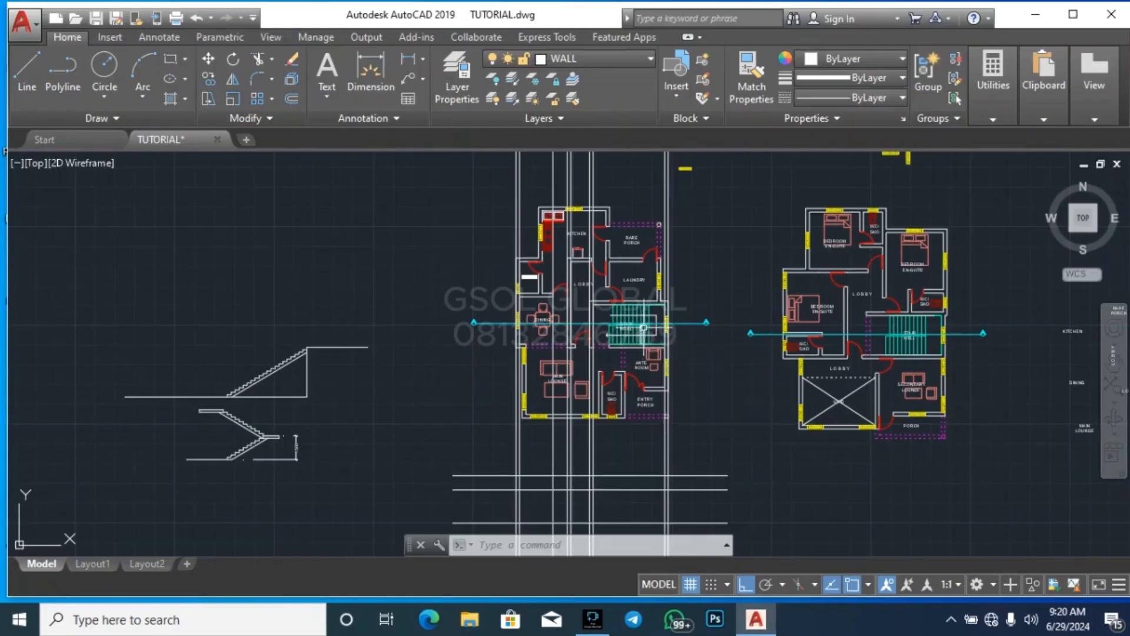
pyautogui.scroll(4, 643, 327)
pyautogui.scroll(-5, 646, 321)
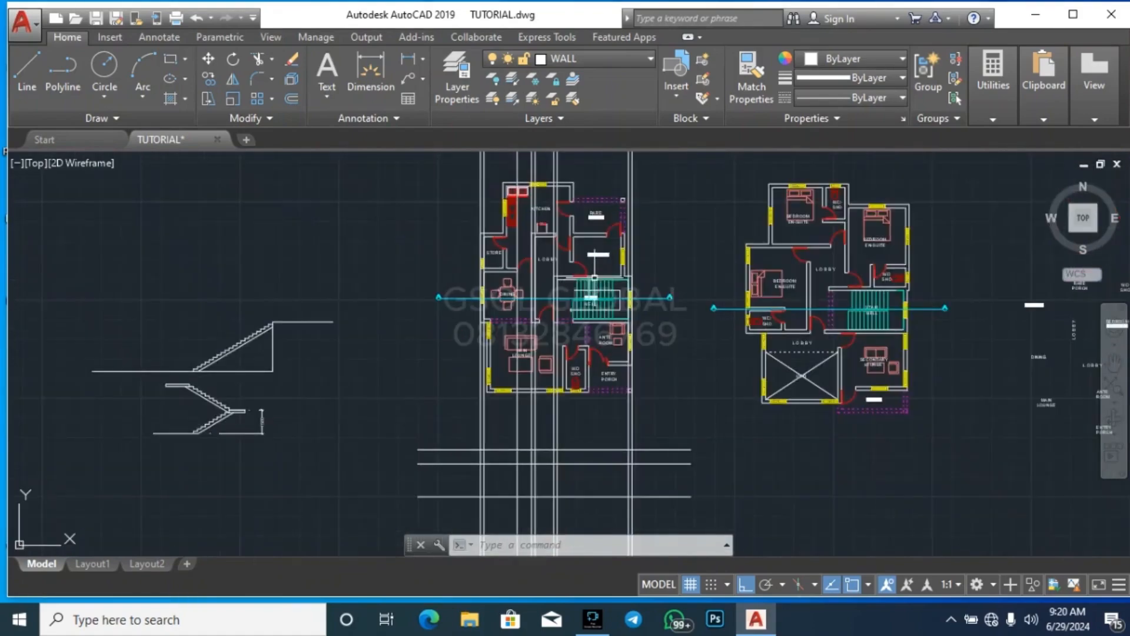
pyautogui.scroll(-2, 629, 403)
pyautogui.scroll(5, 629, 403)
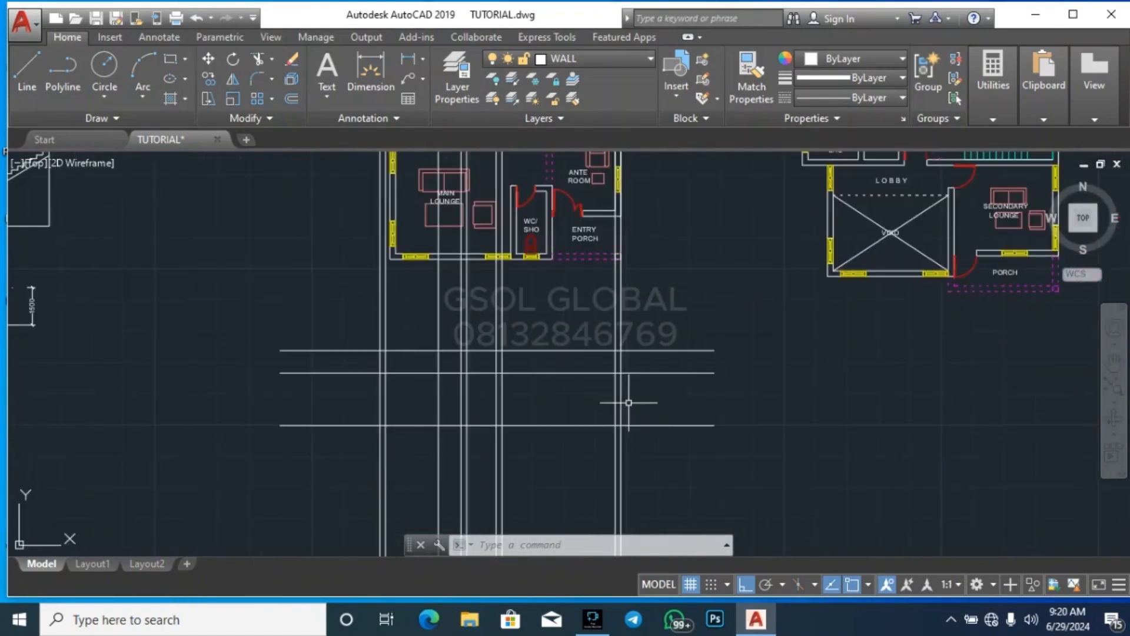
pyautogui.scroll(-2, 588, 504)
pyautogui.scroll(2, 515, 227)
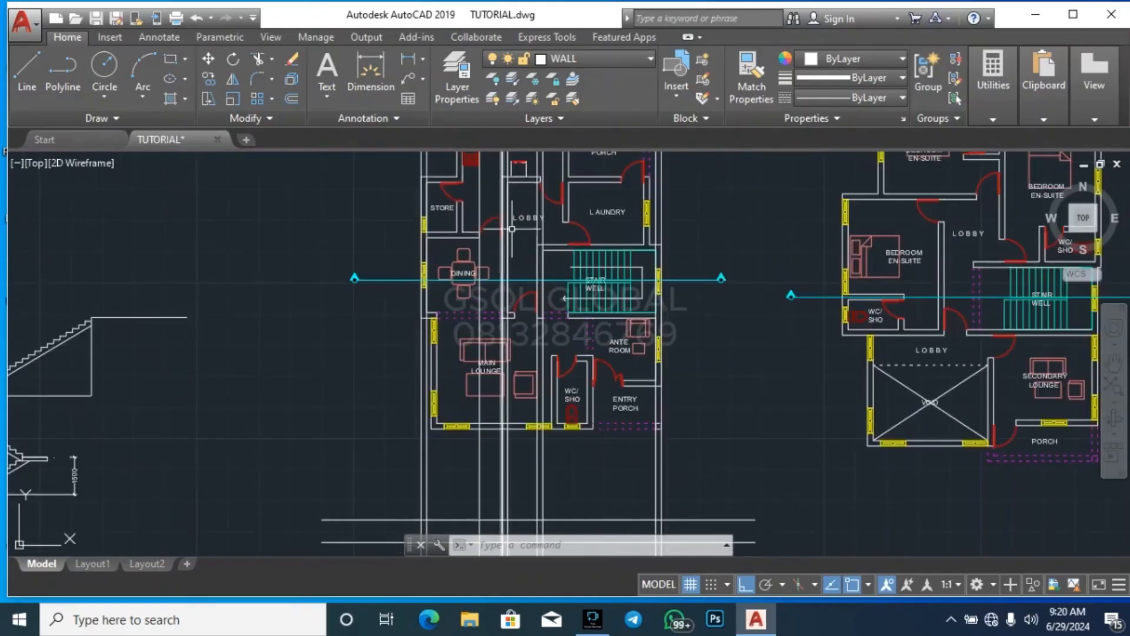
pyautogui.scroll(-2, 583, 257)
pyautogui.scroll(-3, 545, 463)
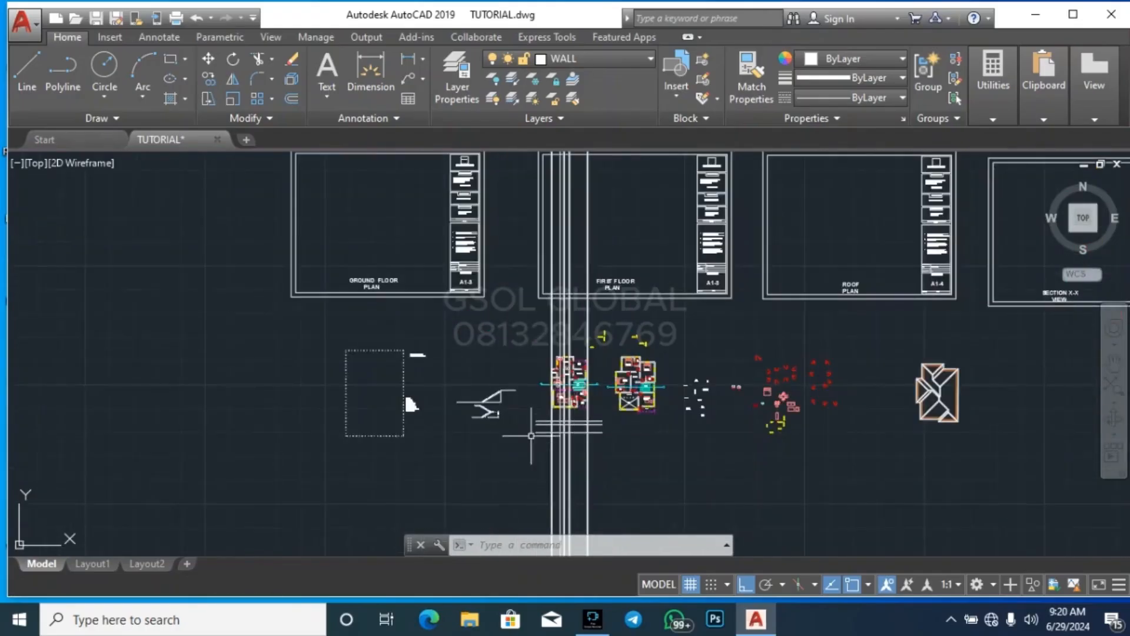
# Search the drawing's symbols and earlier drawings for a door elevation, and check the standalone red one beyond the bungalow section
pyautogui.scroll(5, 773, 452)
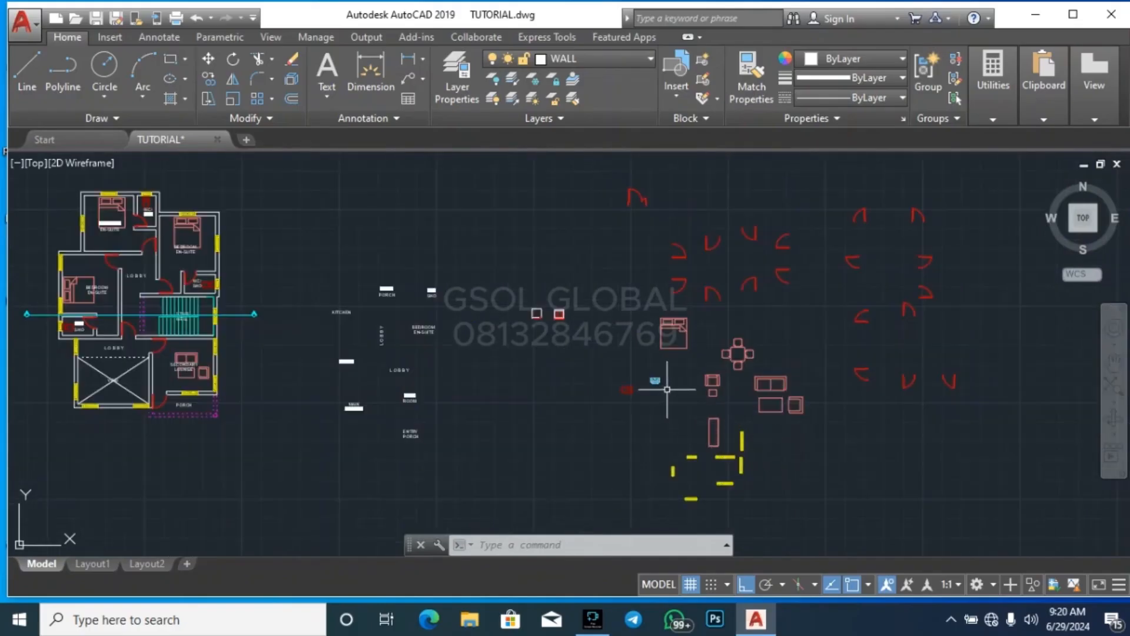
pyautogui.scroll(-4, 717, 417)
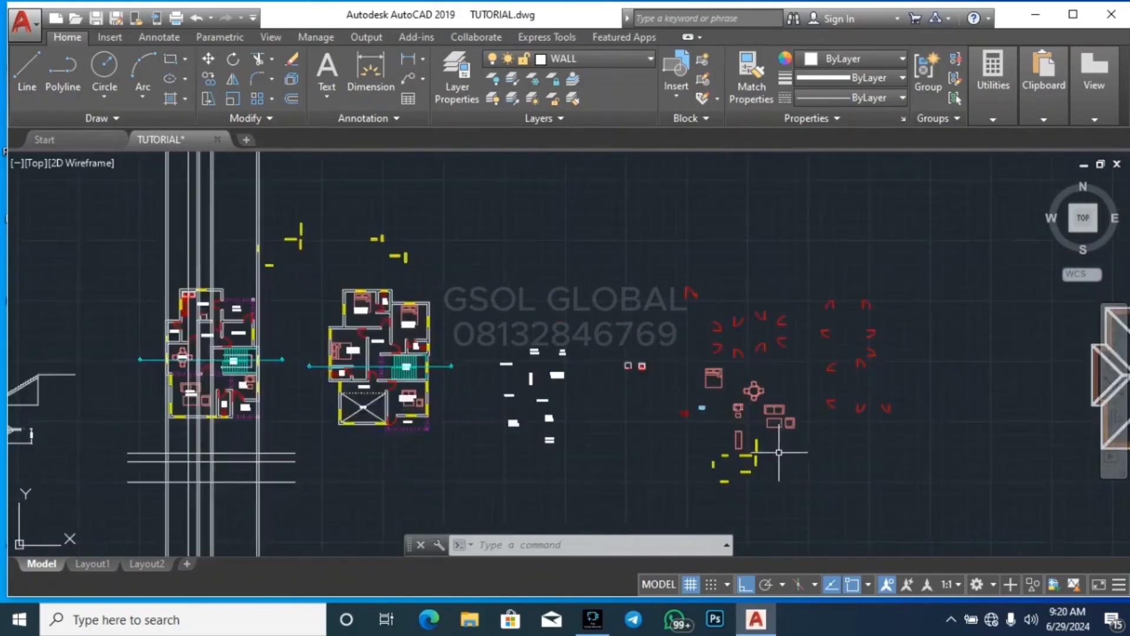
pyautogui.scroll(5, 569, 371)
pyautogui.scroll(-8, 568, 372)
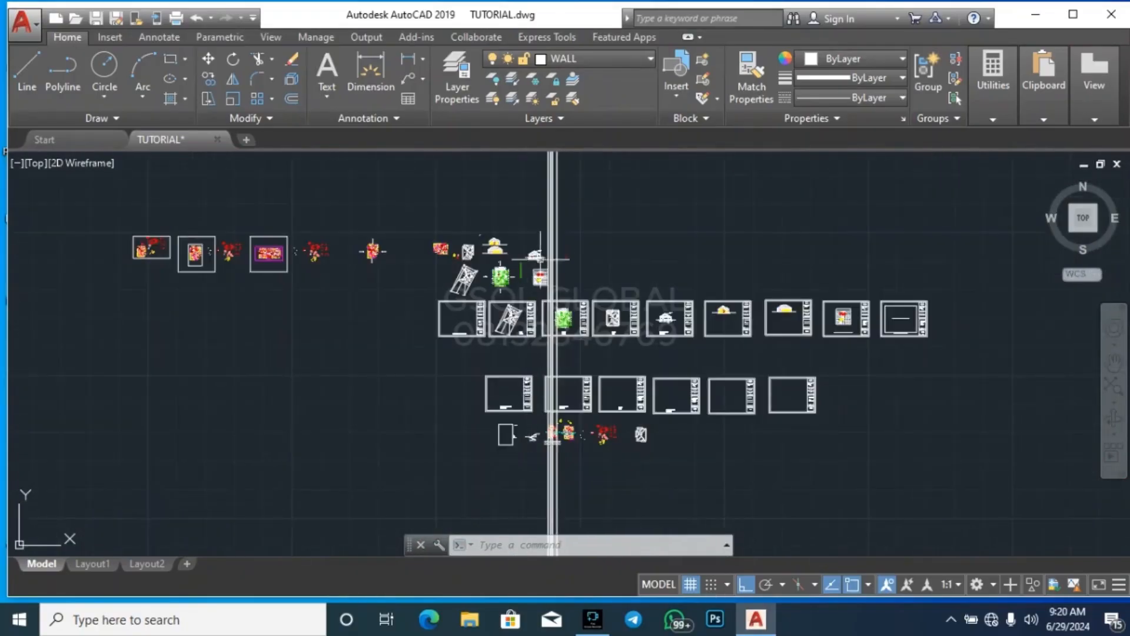
pyautogui.scroll(5, 606, 267)
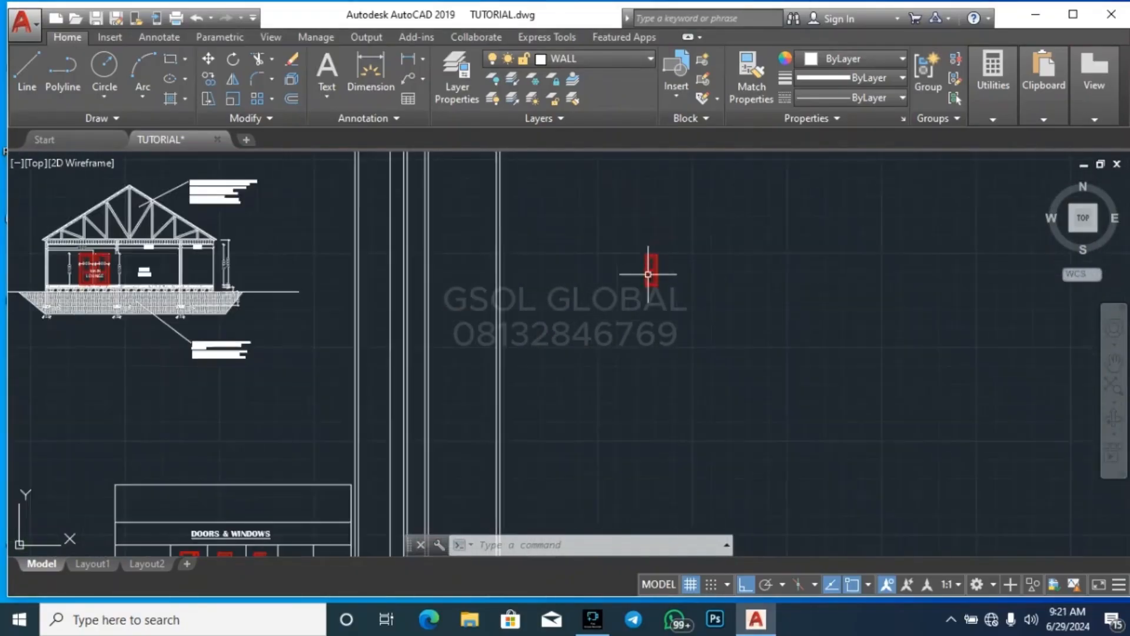
pyautogui.click(600, 308)
pyautogui.click(729, 212)
pyautogui.scroll(-2, 733, 257)
pyautogui.scroll(-2, 495, 295)
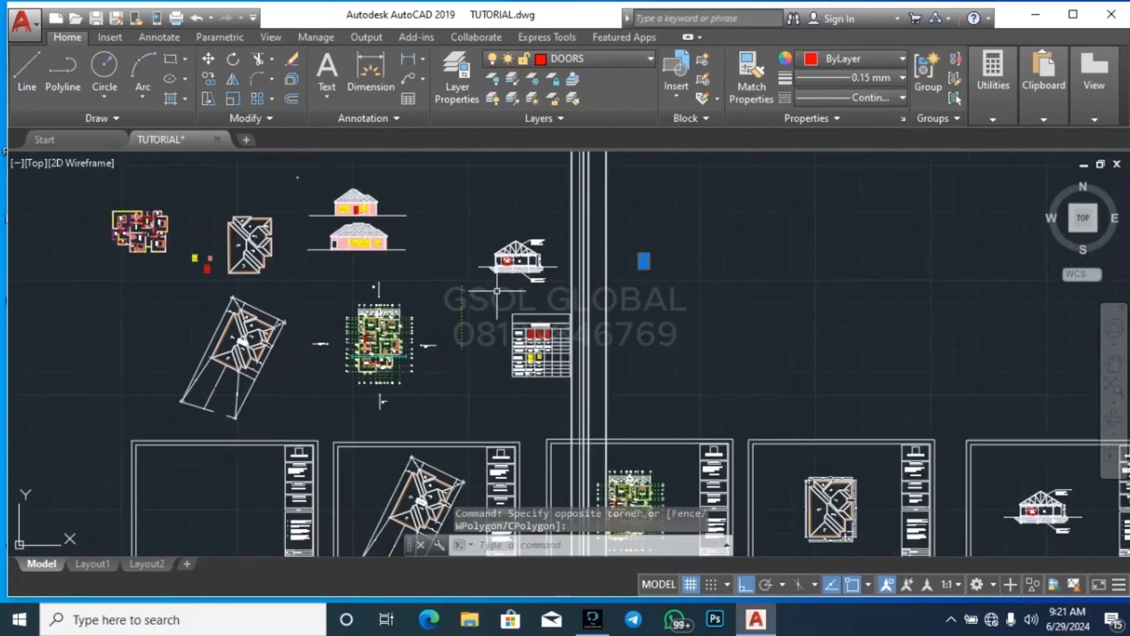
pyautogui.scroll(3, 614, 261)
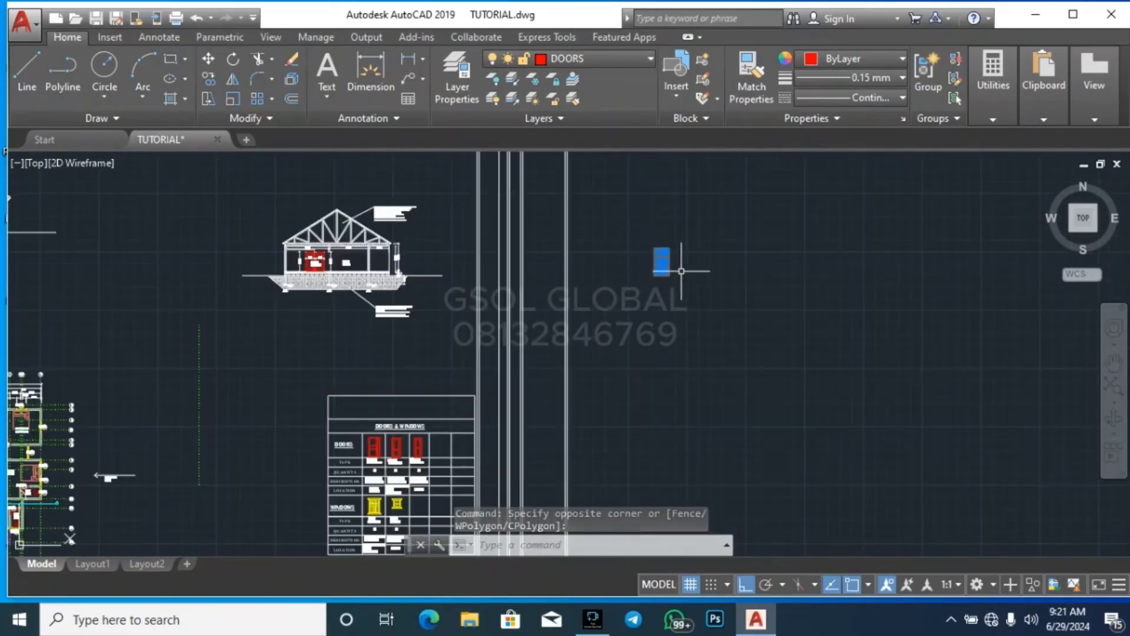
pyautogui.scroll(-2, 681, 271)
pyautogui.scroll(5, 684, 273)
pyautogui.press('Escape')
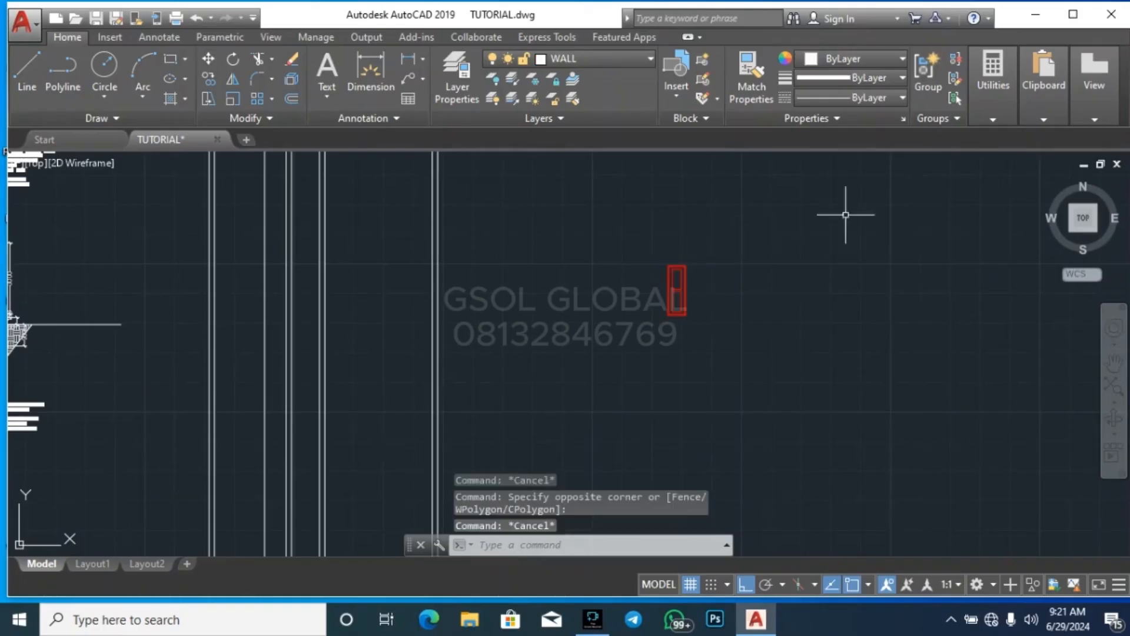
# Measure the width of the standalone red door elevation along its top edge
pyautogui.click(996, 105)
pyautogui.click(1004, 164)
pyautogui.scroll(4, 687, 270)
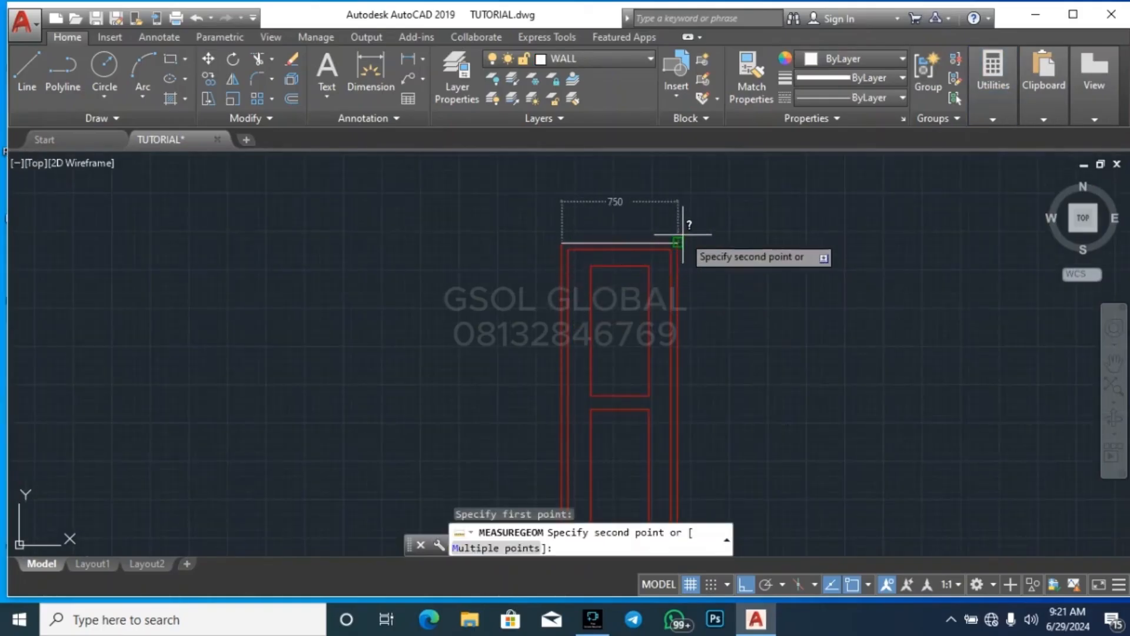
pyautogui.scroll(-4, 854, 229)
pyautogui.press('Escape')
# Search the earlier plans, symbols and standalone door elevations for another suitable door, checking as far as the doors and windows schedule
pyautogui.scroll(-3, 892, 235)
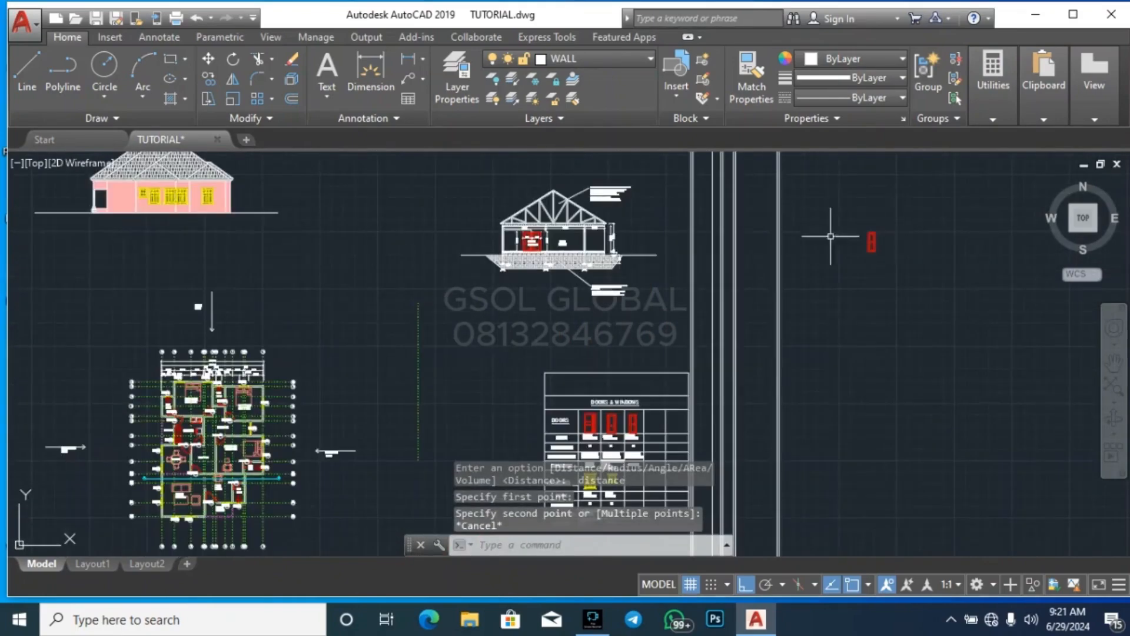
pyautogui.scroll(-2, 558, 301)
pyautogui.scroll(3, 113, 289)
pyautogui.scroll(2, 315, 306)
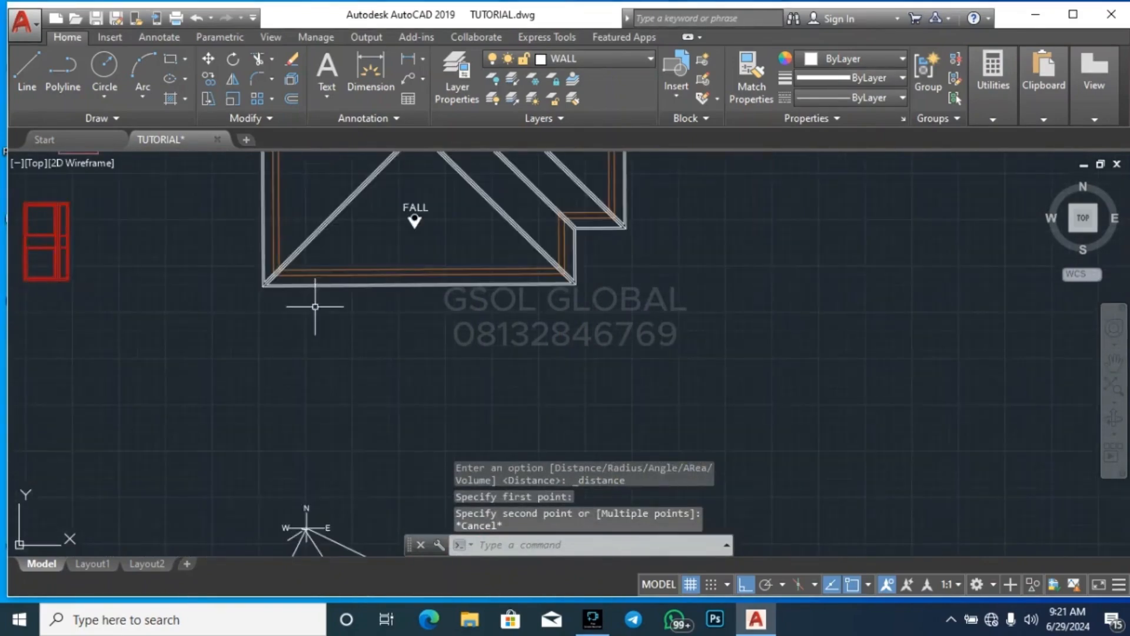
pyautogui.scroll(-5, 290, 326)
pyautogui.scroll(5, 290, 326)
pyautogui.scroll(-5, 291, 341)
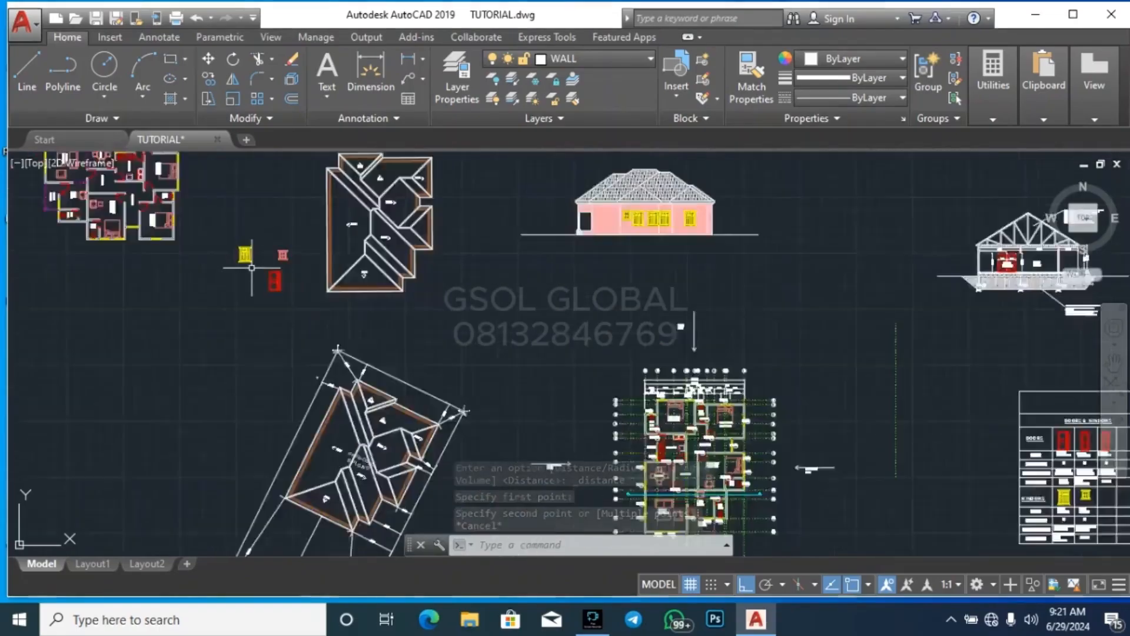
pyautogui.scroll(-4, 695, 239)
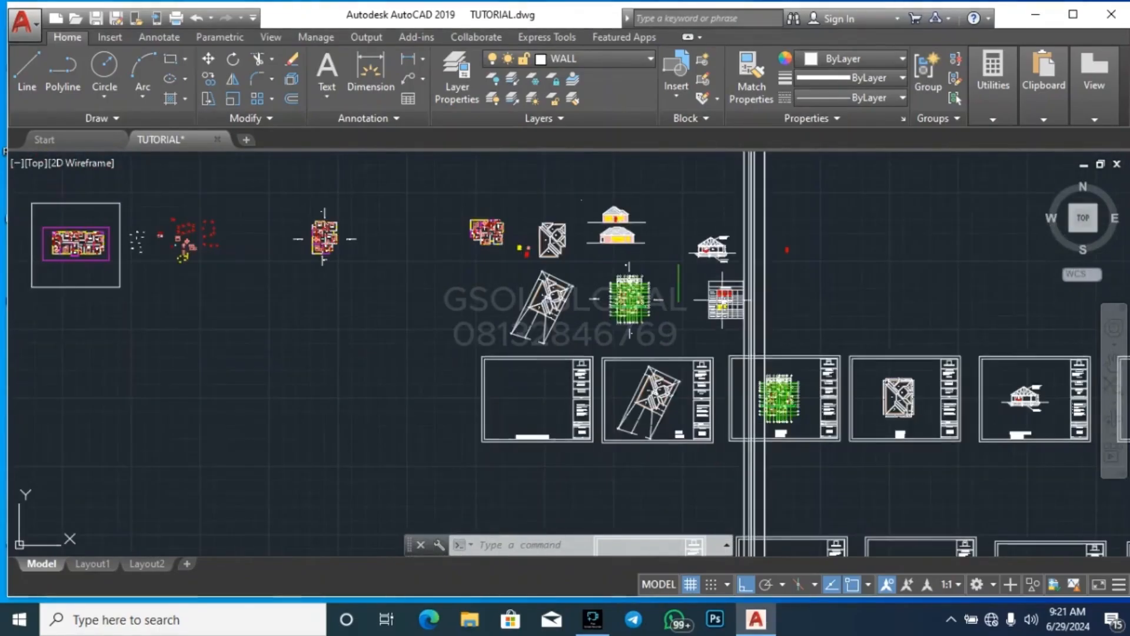
pyautogui.scroll(5, 163, 236)
pyautogui.scroll(-1, 292, 330)
pyautogui.scroll(3, 162, 233)
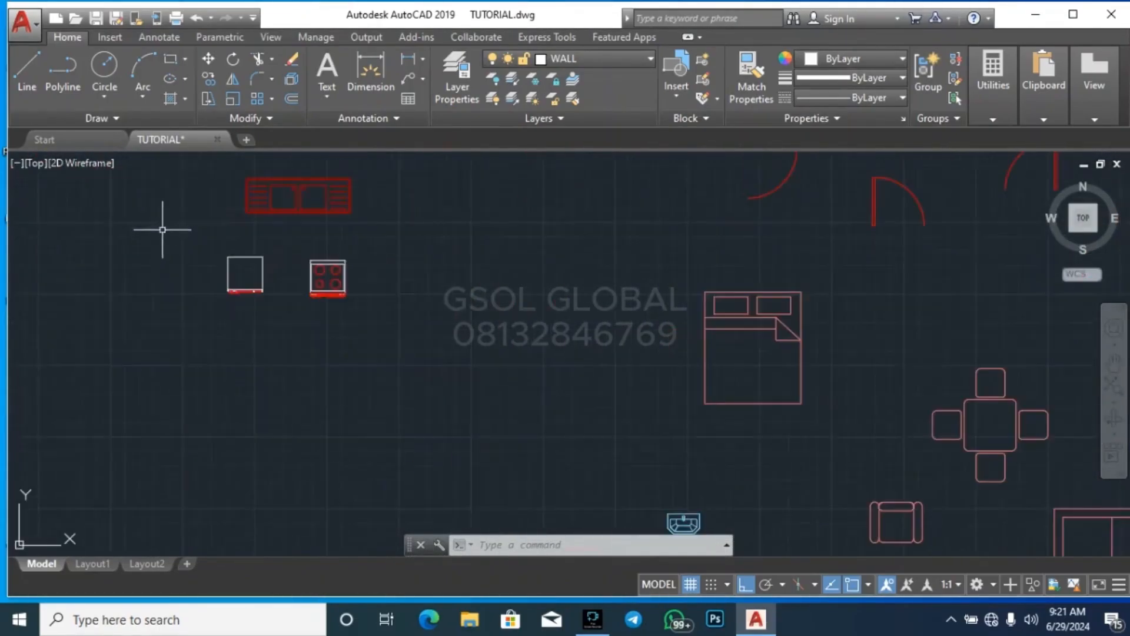
pyautogui.scroll(-3, 526, 337)
pyautogui.scroll(-4, 527, 337)
pyautogui.scroll(-2, 444, 253)
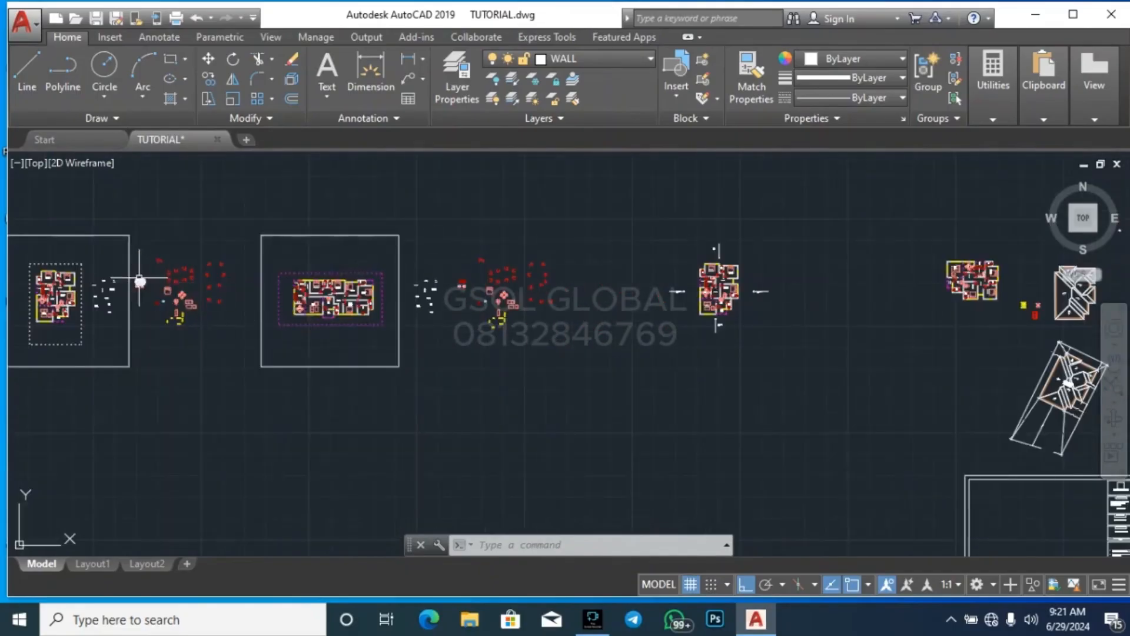
pyautogui.scroll(-2, 140, 281)
pyautogui.scroll(3, 391, 279)
pyautogui.scroll(-4, 391, 289)
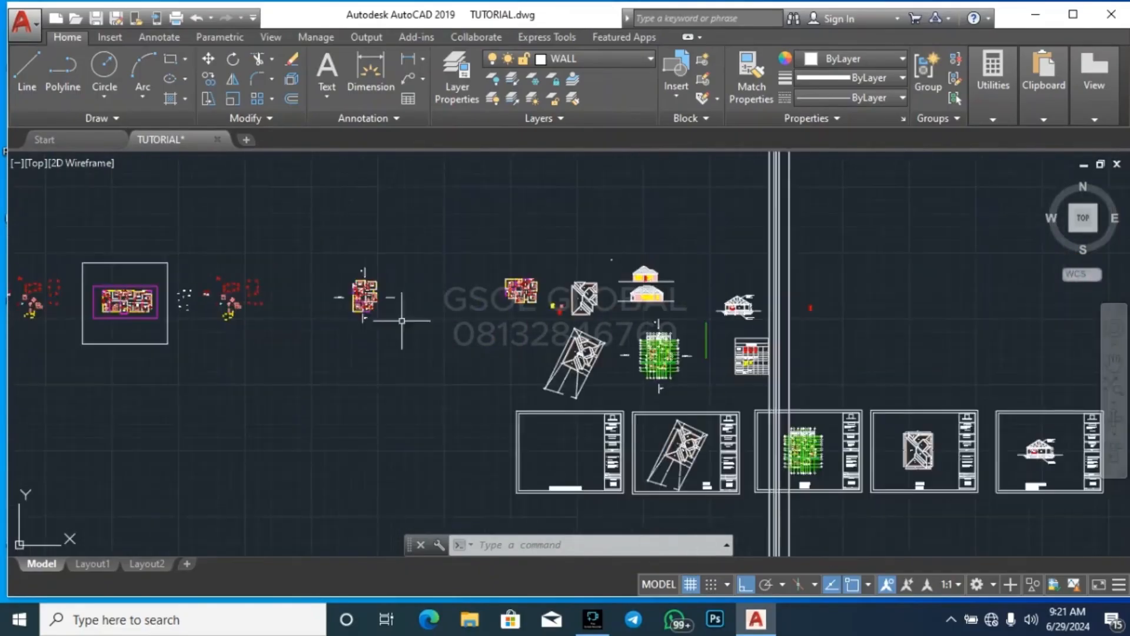
pyautogui.scroll(3, 559, 323)
pyautogui.scroll(2, 551, 328)
pyautogui.scroll(4, 536, 390)
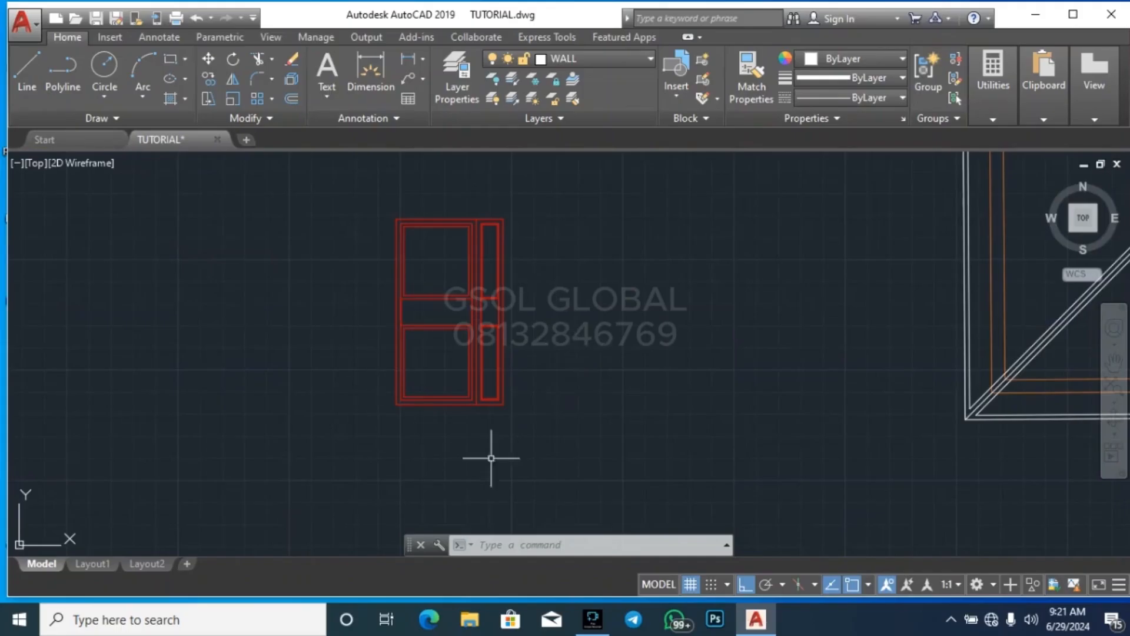
pyautogui.scroll(-4, 295, 485)
pyautogui.scroll(-5, 367, 283)
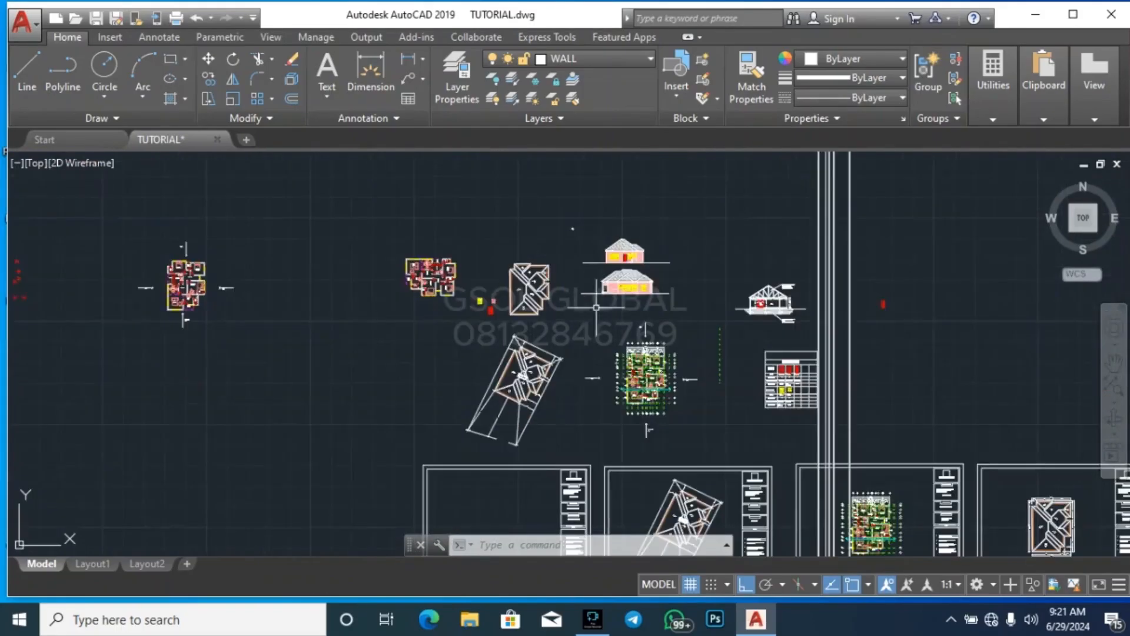
pyautogui.scroll(3, 619, 447)
pyautogui.scroll(-2, 518, 299)
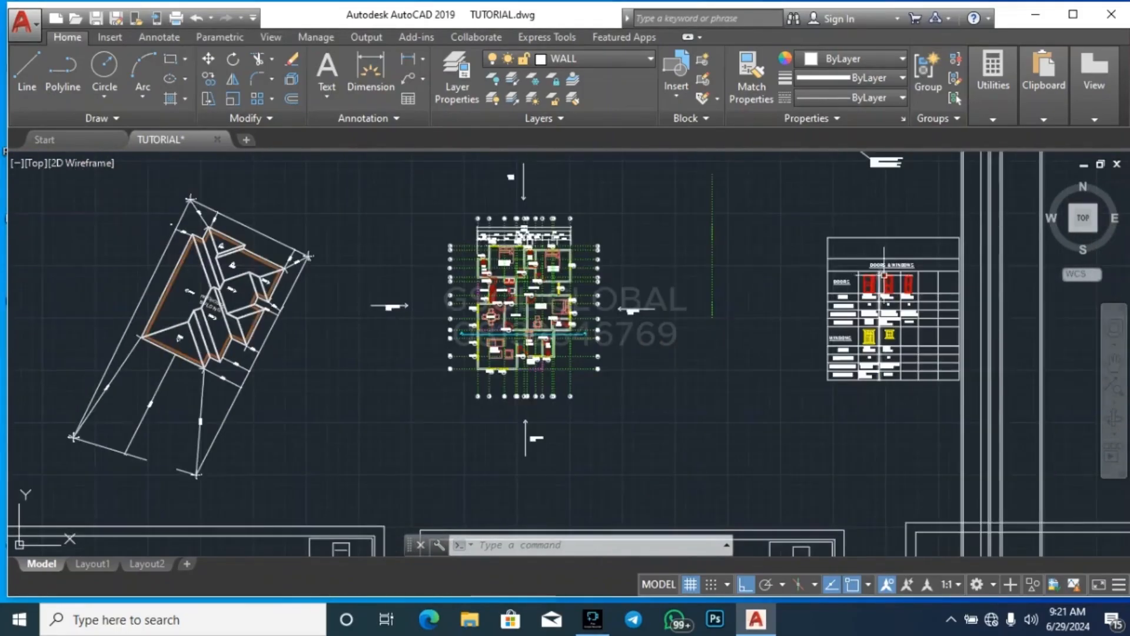
# Copy the D2 900X2100 door elevation from the doors and windows schedule to the empty space below the ground floor plan
pyautogui.scroll(5, 760, 228)
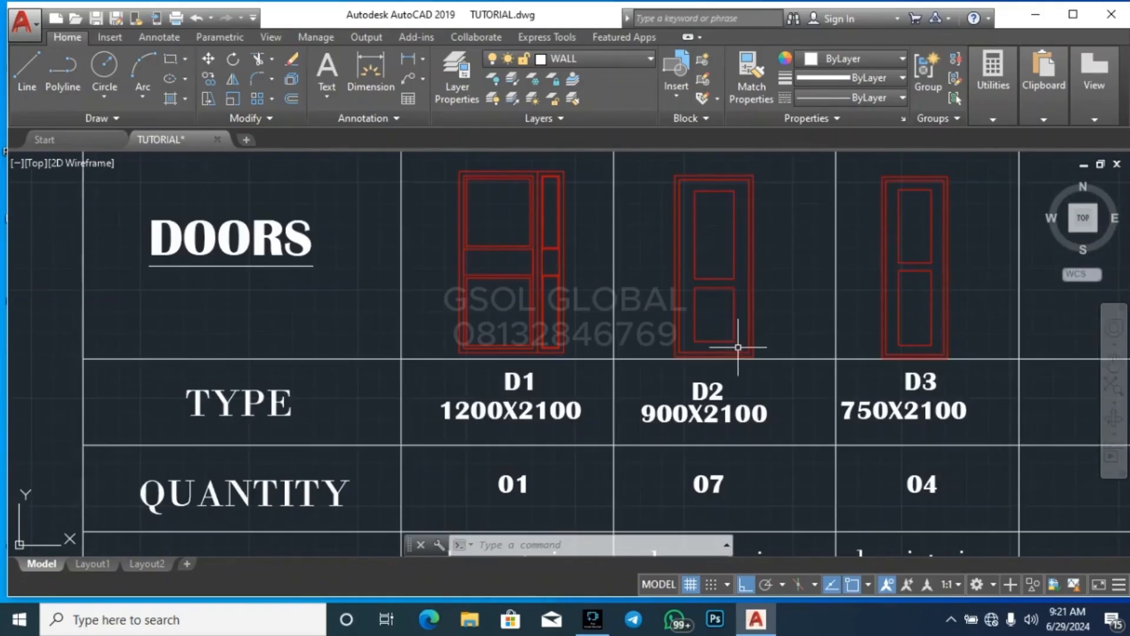
pyautogui.click(645, 365)
pyautogui.click(765, 160)
pyautogui.write('c')
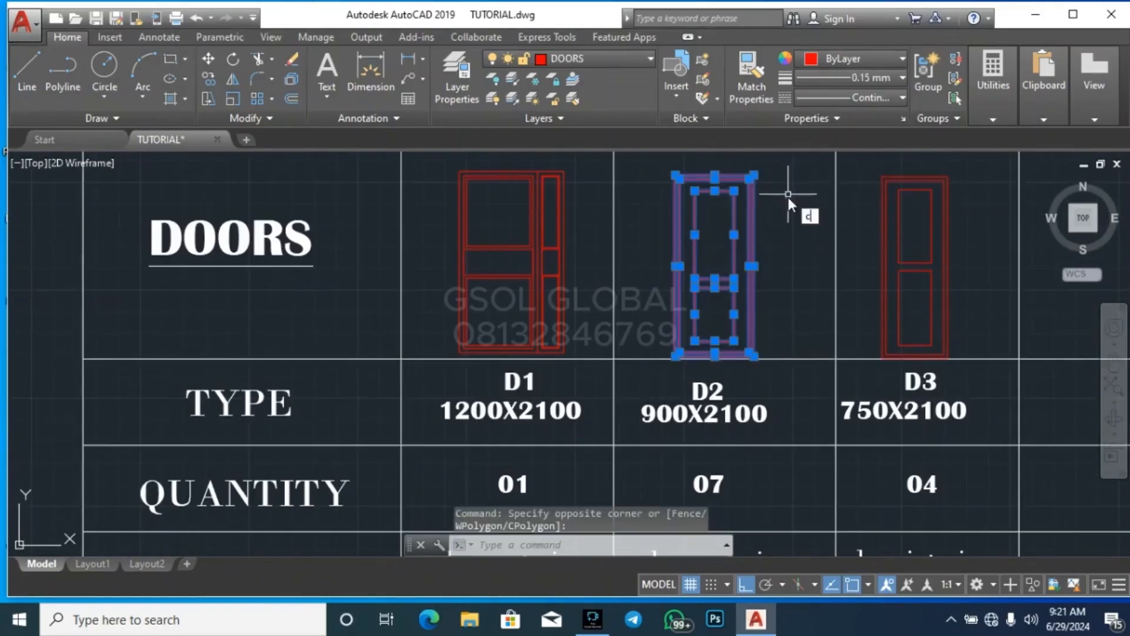
pyautogui.write('o')
pyautogui.press('Return')
pyautogui.click(749, 235)
pyautogui.scroll(-6, 460, 229)
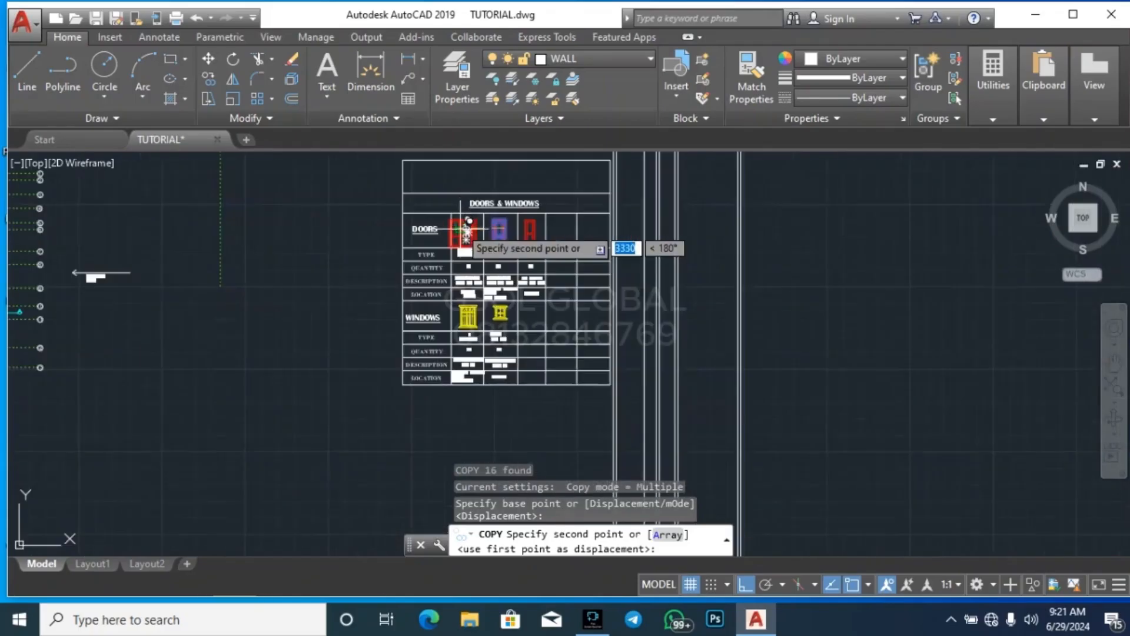
pyautogui.click(468, 228)
pyautogui.click(752, 584)
pyautogui.scroll(-5, 610, 284)
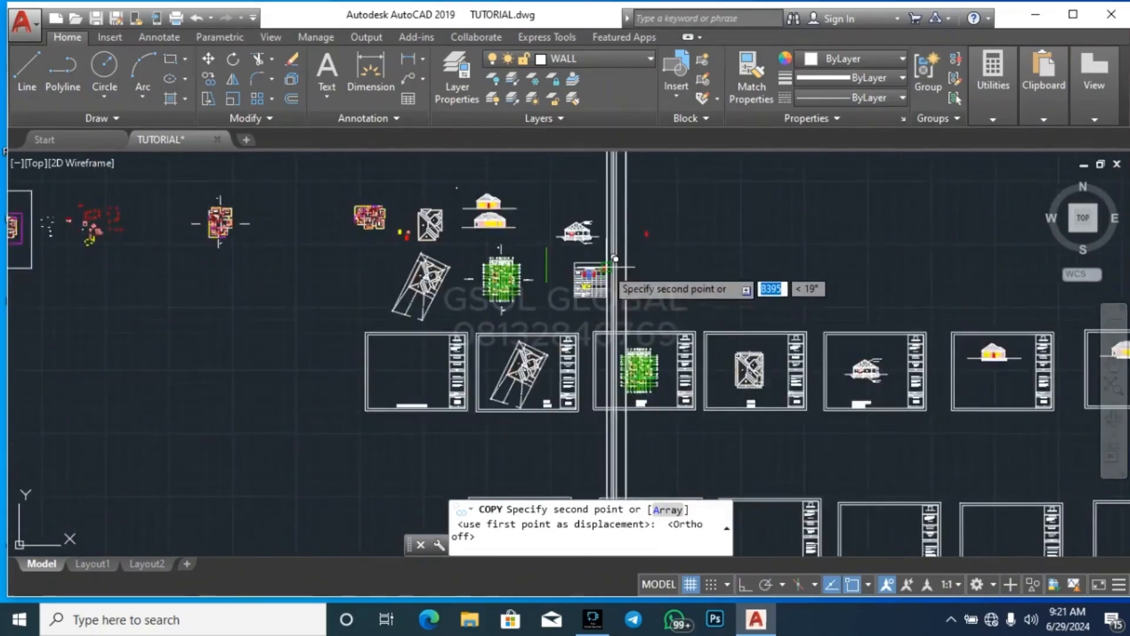
pyautogui.scroll(-3, 462, 303)
pyautogui.scroll(3, 506, 438)
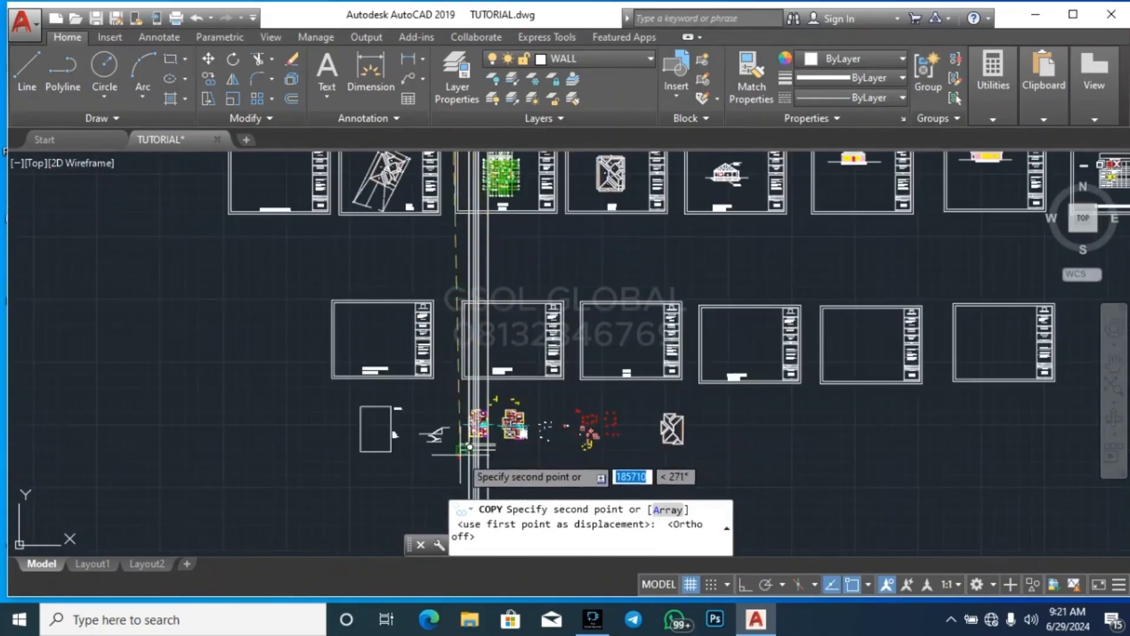
pyautogui.scroll(5, 518, 424)
pyautogui.scroll(3, 538, 368)
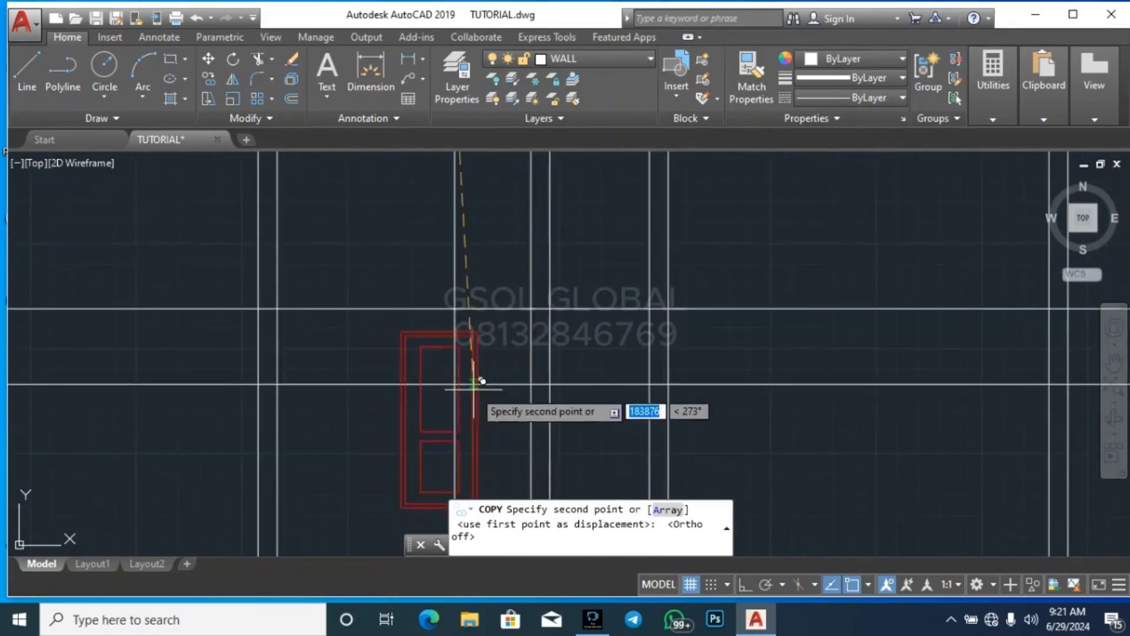
pyautogui.scroll(-4, 479, 376)
pyautogui.click(538, 349)
pyautogui.press('Escape')
# Move the copied door by its upper-right corner to where the 900 offset line meets the projected wall line, filling the opening
pyautogui.scroll(2, 524, 359)
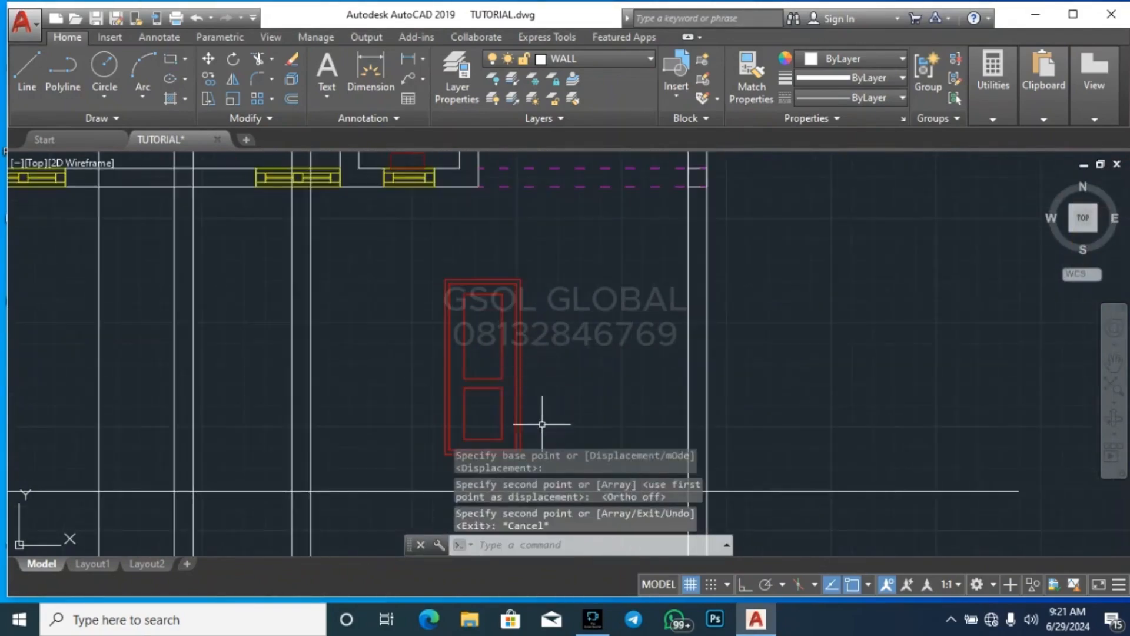
pyautogui.scroll(3, 535, 405)
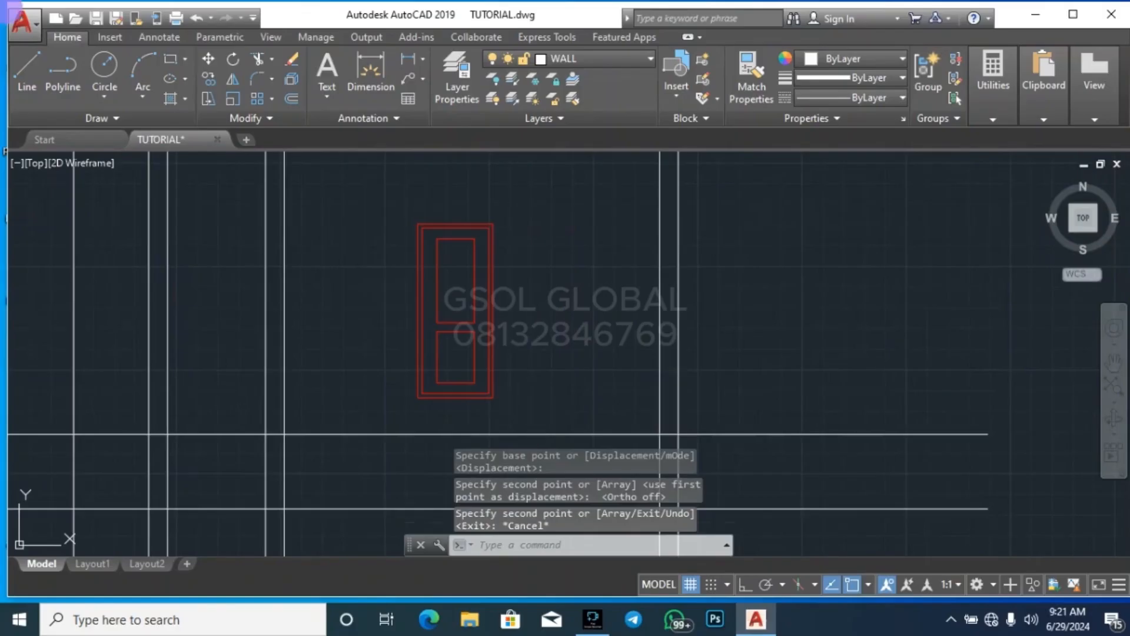
pyautogui.click(538, 413)
pyautogui.click(414, 212)
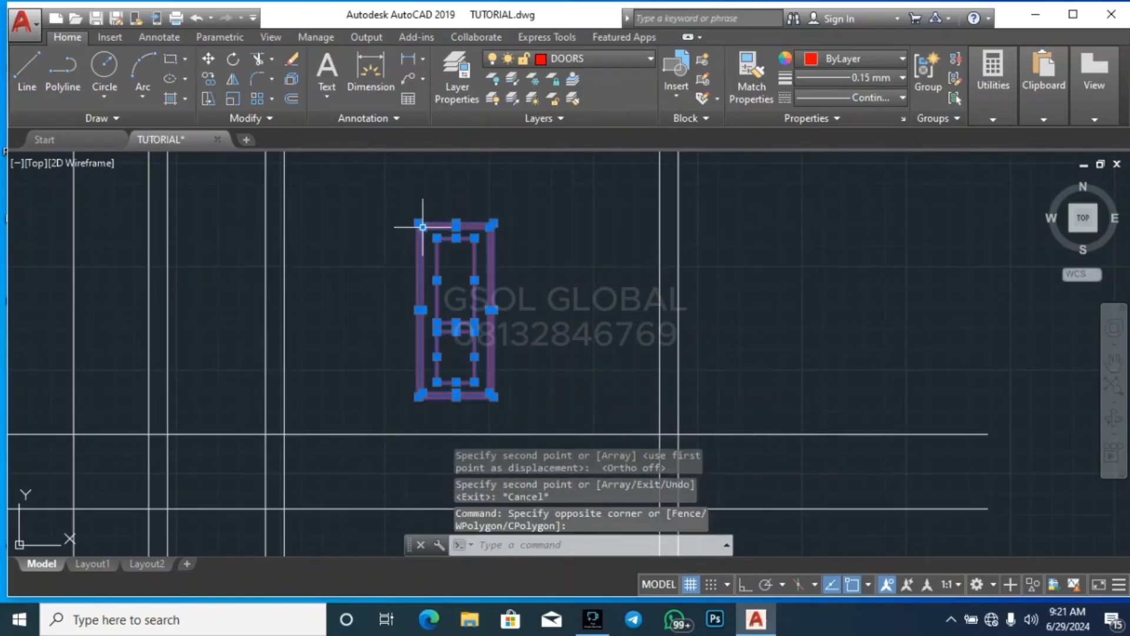
pyautogui.write('M')
pyautogui.press('Return')
pyautogui.scroll(4, 489, 224)
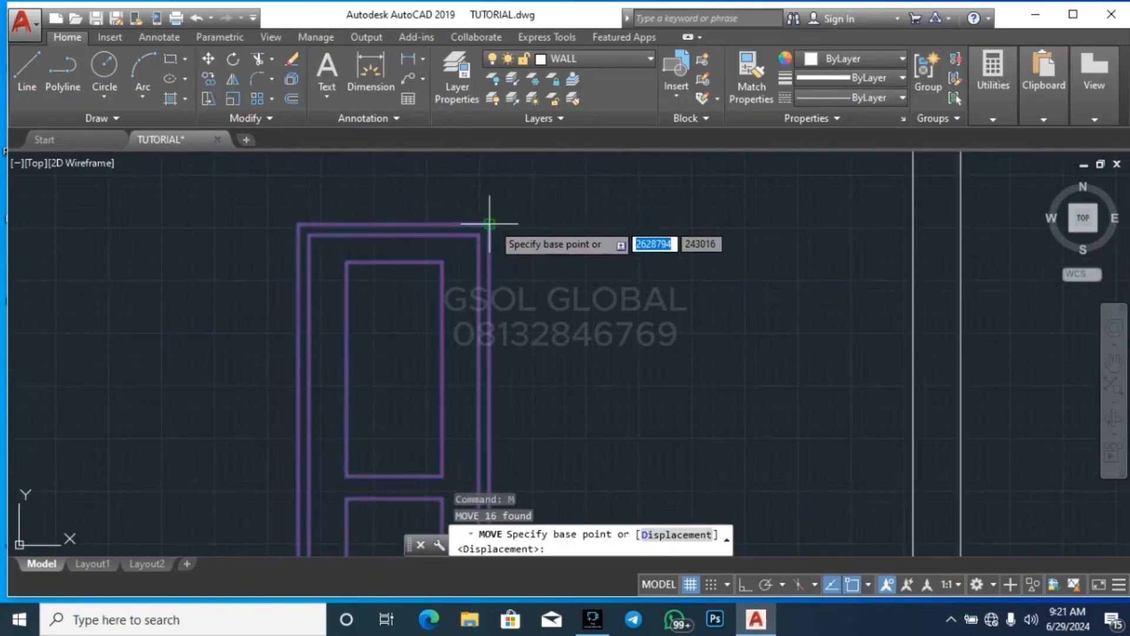
pyautogui.click(489, 224)
pyautogui.scroll(-8, 748, 218)
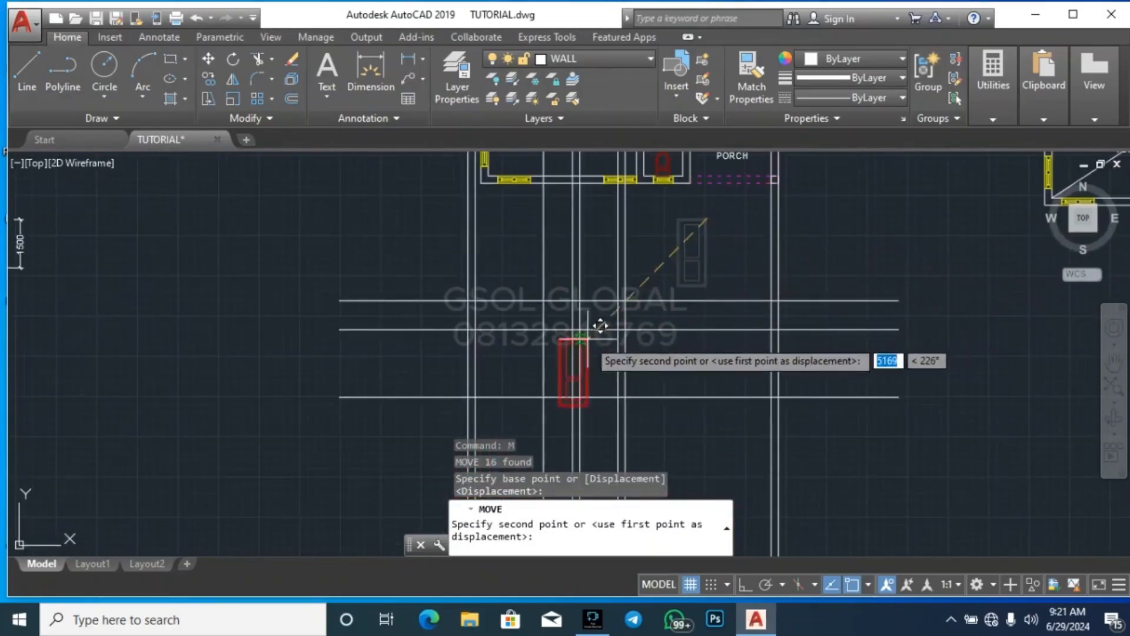
pyautogui.scroll(-4, 490, 419)
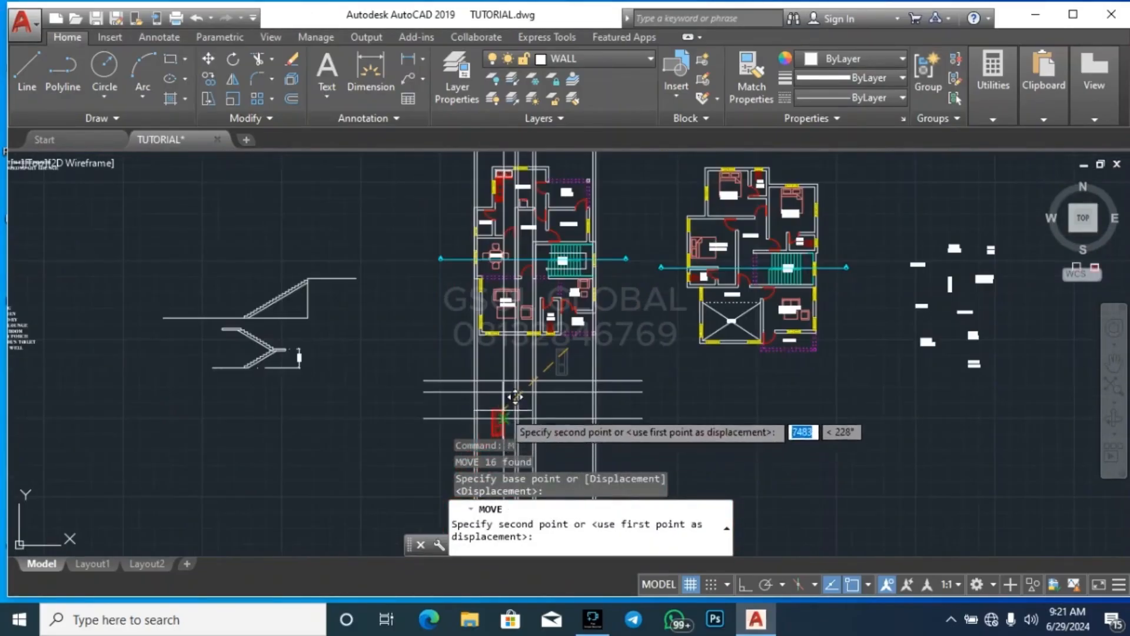
pyautogui.scroll(5, 517, 311)
pyautogui.click(570, 293)
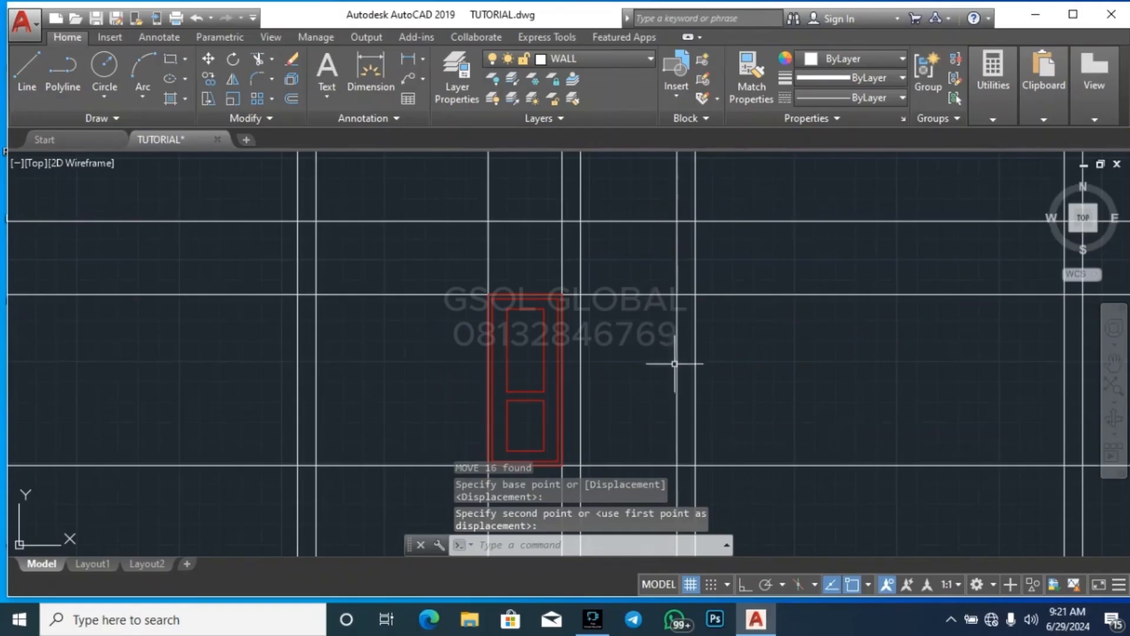
pyautogui.press('Escape')
# Erase the horizontal construction line running along the head of the door
pyautogui.scroll(-3, 567, 392)
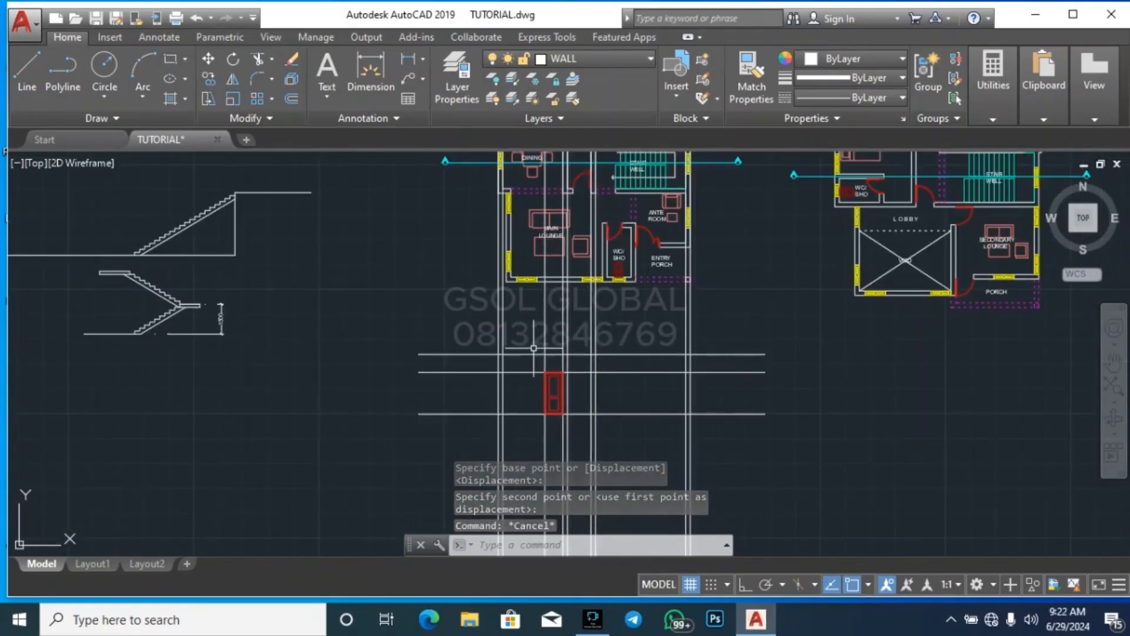
pyautogui.scroll(-2, 538, 369)
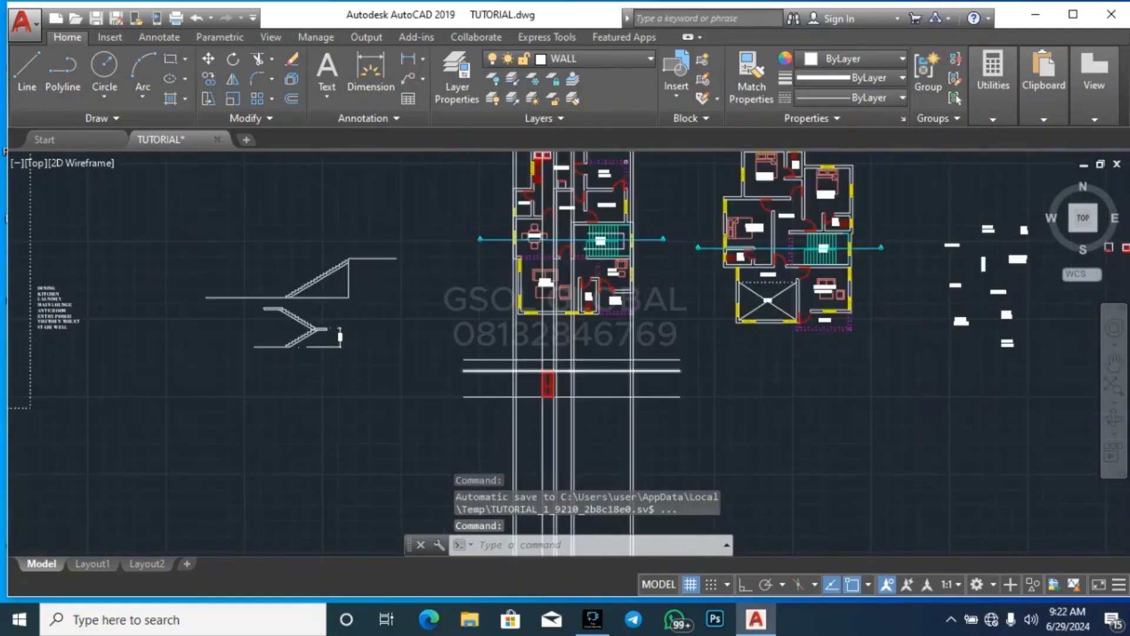
pyautogui.scroll(3, 600, 386)
pyautogui.click(600, 384)
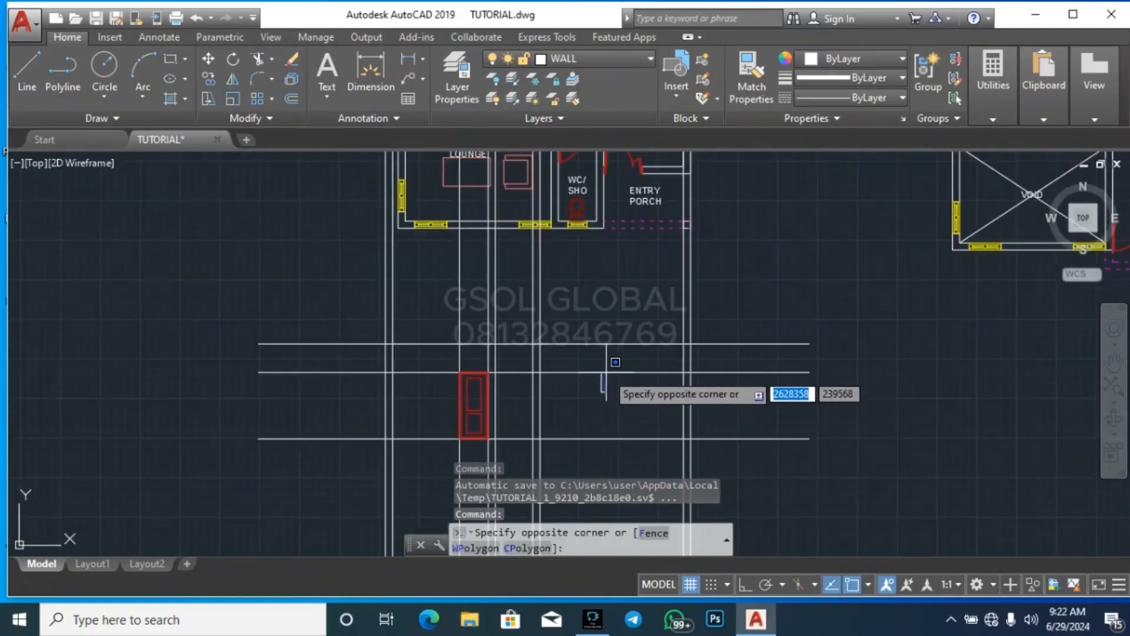
pyautogui.click(598, 367)
pyautogui.click(593, 379)
pyautogui.click(572, 367)
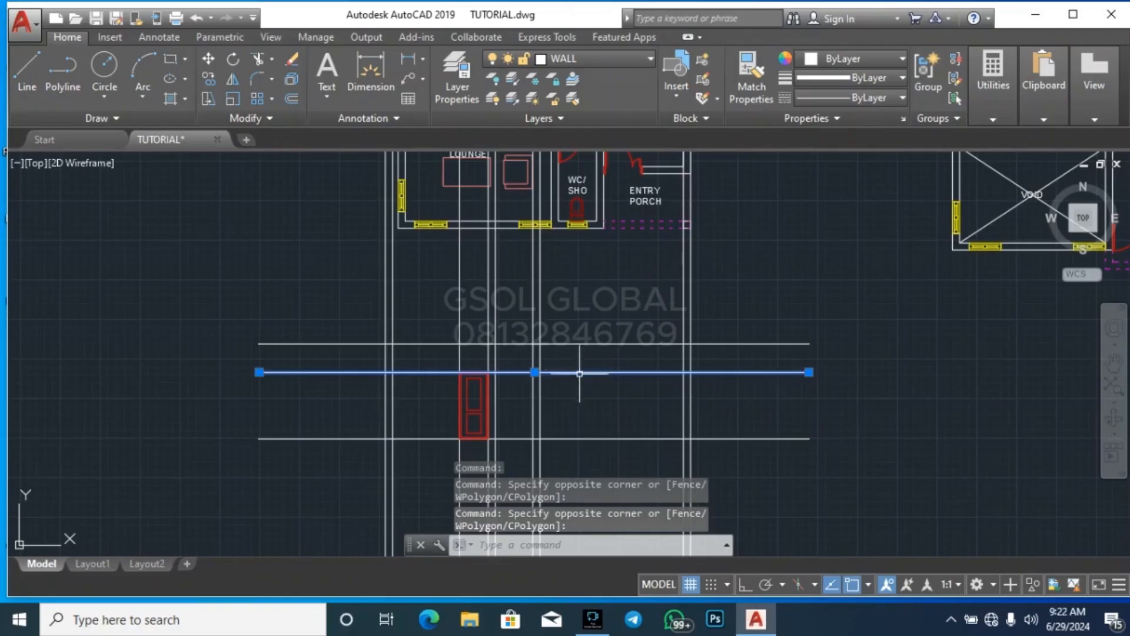
pyautogui.press('Delete')
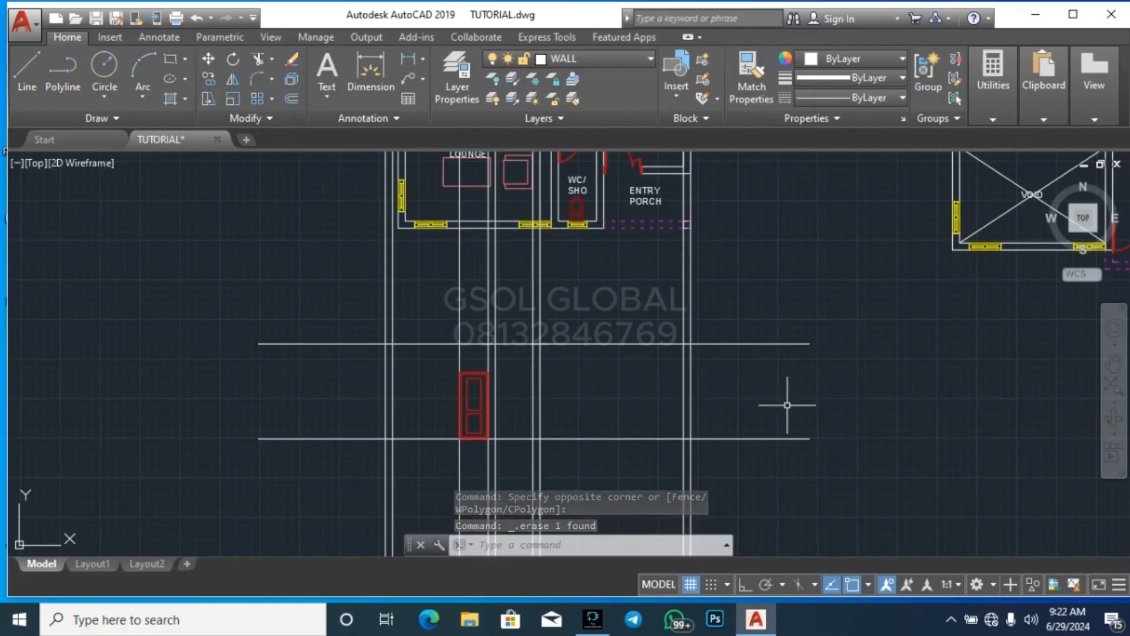
# Trim both ends of the section's top horizontal line back to the outer wall lines
pyautogui.write('tr')
pyautogui.press('space')
pyautogui.press('space')
pyautogui.click(792, 379)
pyautogui.click(752, 335)
pyautogui.click(334, 379)
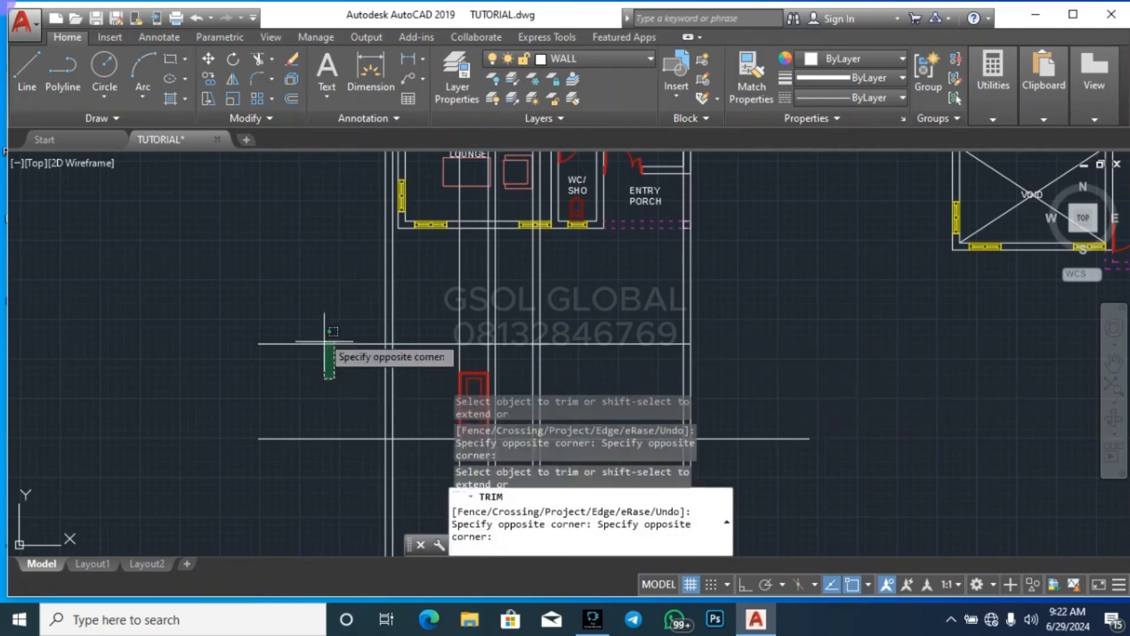
pyautogui.click(324, 342)
pyautogui.press('Escape')
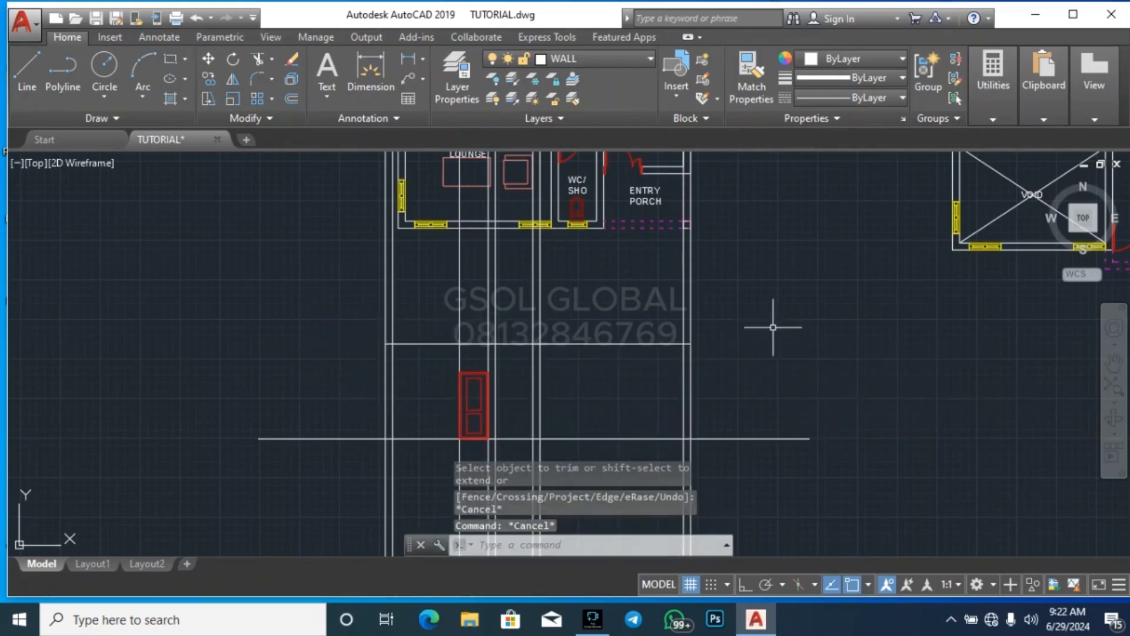
pyautogui.write('tr')
pyautogui.press('space')
pyautogui.press('space')
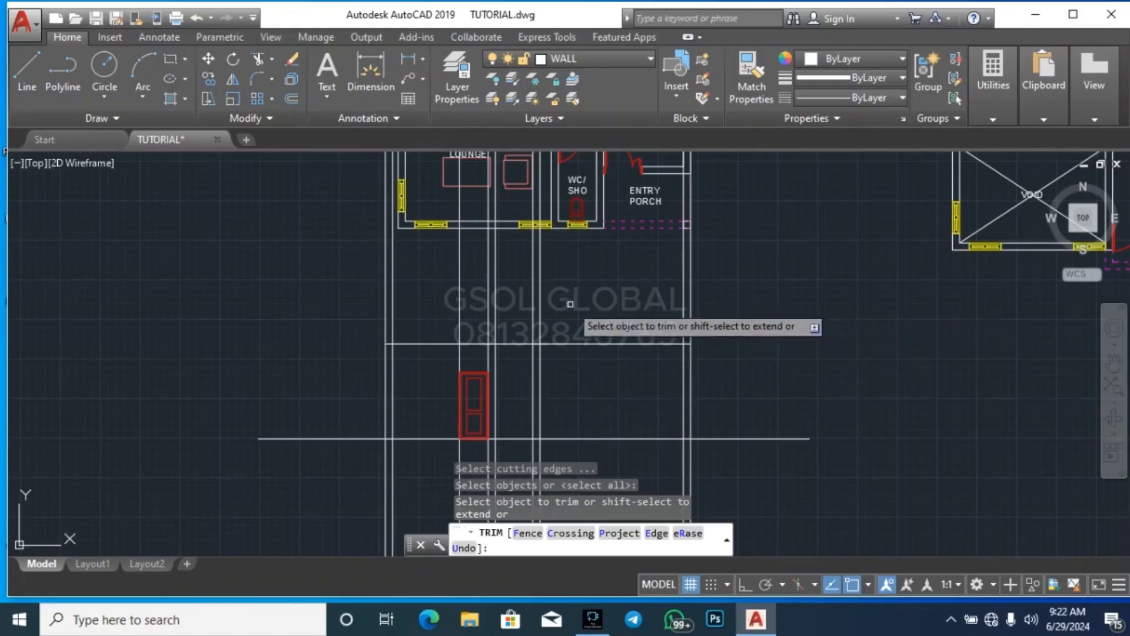
pyautogui.press('Escape')
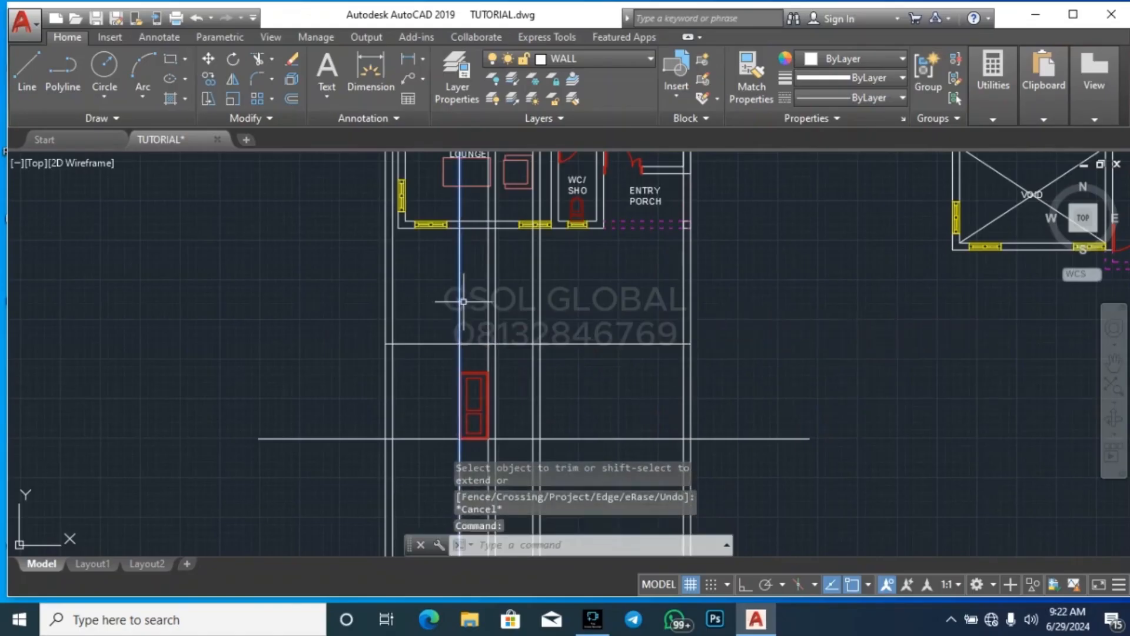
# Erase the projected vertical line running along the door's left edge
pyautogui.press('Delete')
# Trim away the projected wall lines between the ground floor plan and the section's top line
pyautogui.write('trbb')
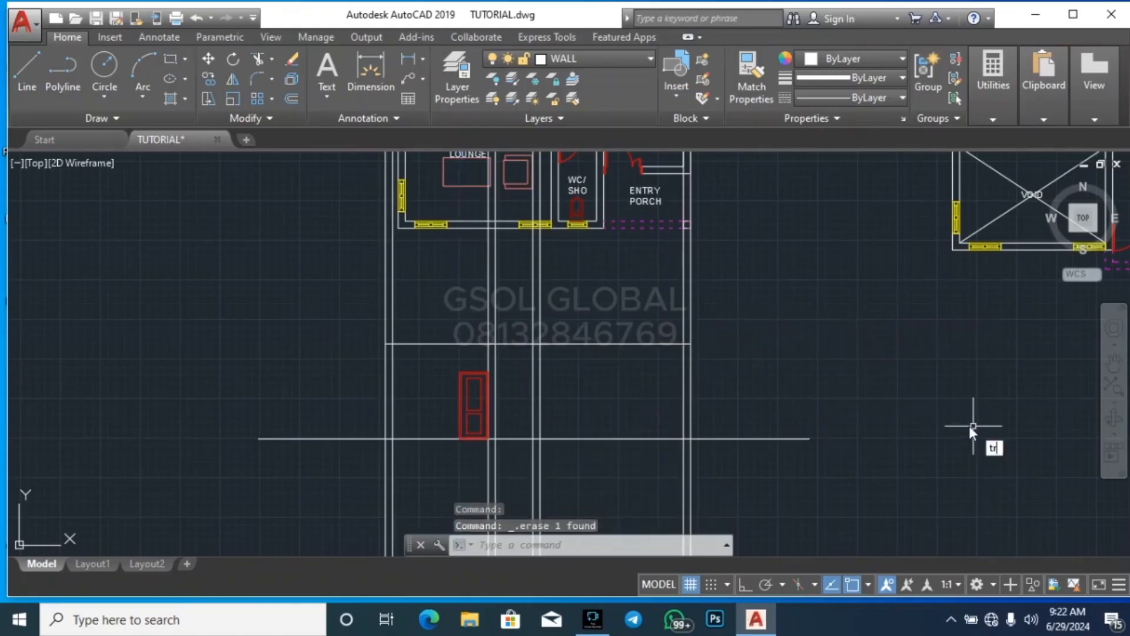
pyautogui.press('Escape')
pyautogui.press('Escape')
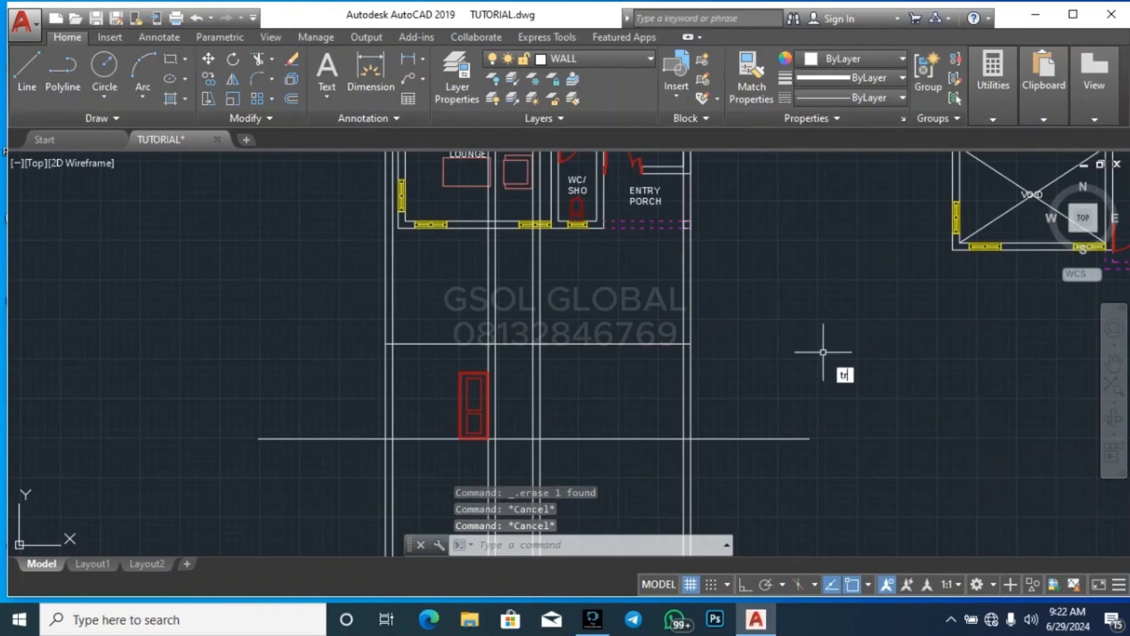
pyautogui.press('space')
pyautogui.press('space')
pyautogui.click(833, 320)
pyautogui.click(322, 308)
pyautogui.press('Escape')
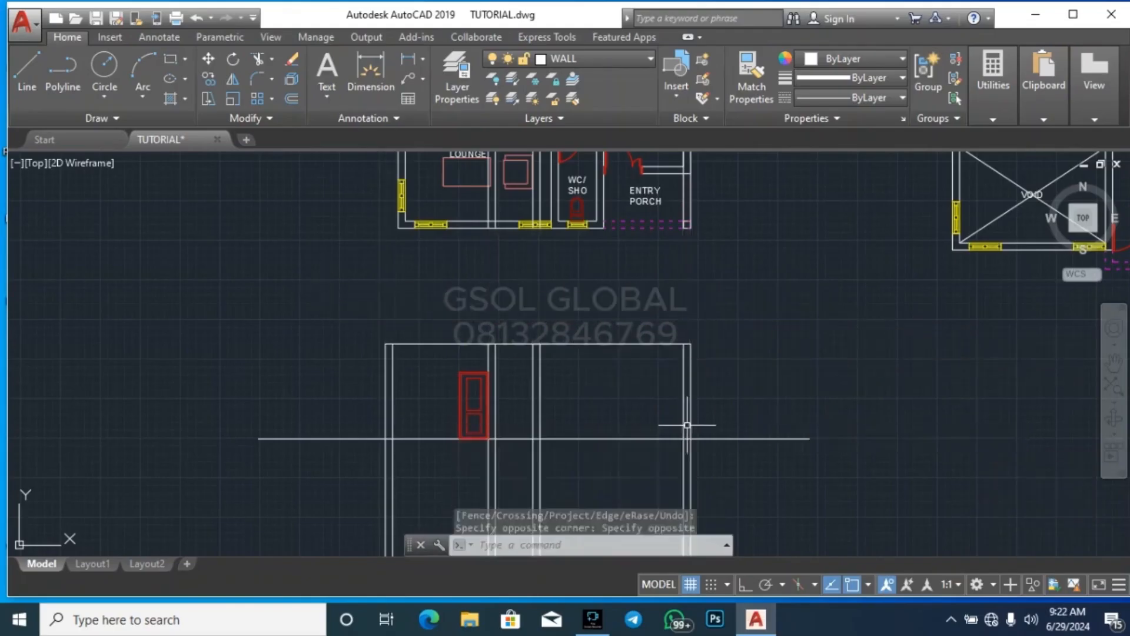
# Erase the leftover projected wall lines running up through the ground floor plan
pyautogui.scroll(-5, 632, 412)
pyautogui.click(662, 217)
pyautogui.click(536, 190)
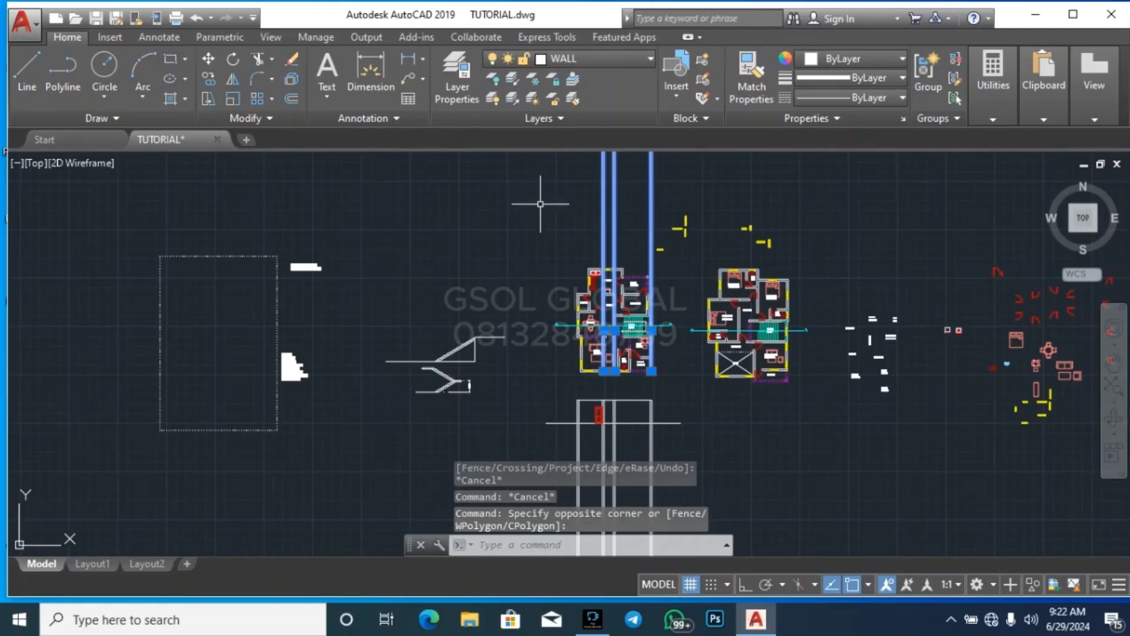
pyautogui.press('Delete')
pyautogui.scroll(3, 621, 428)
pyautogui.scroll(5, 621, 428)
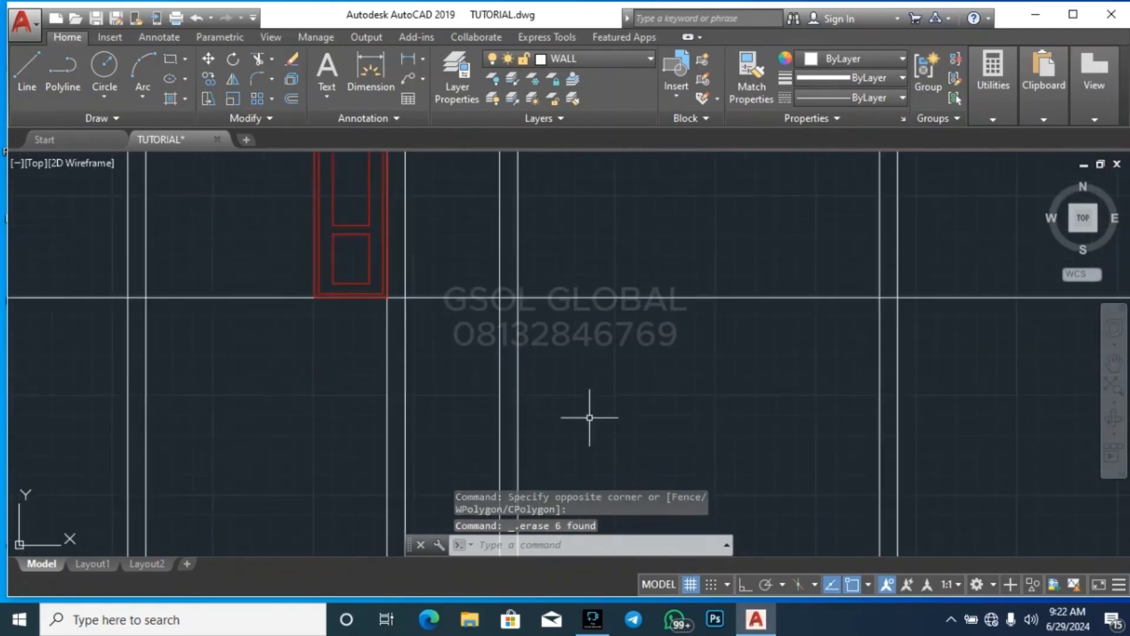
pyautogui.scroll(-5, 605, 336)
pyautogui.scroll(4, 590, 336)
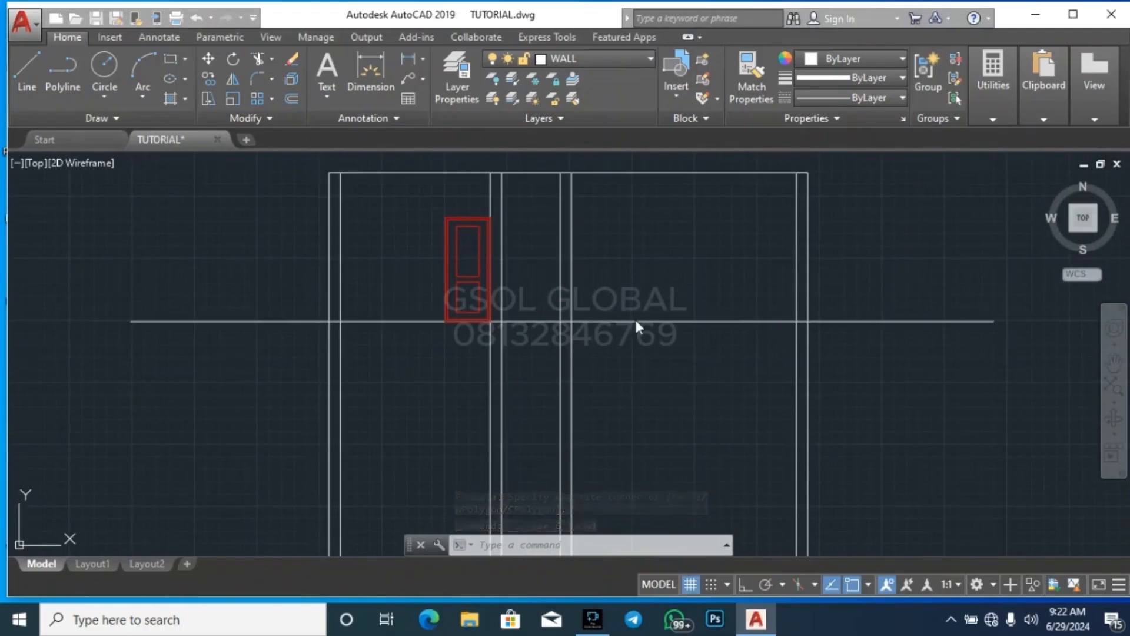
# Offset the horizontal floor line at the door's base 150 downward
pyautogui.press('Escape')
pyautogui.press('Escape')
pyautogui.press('Escape')
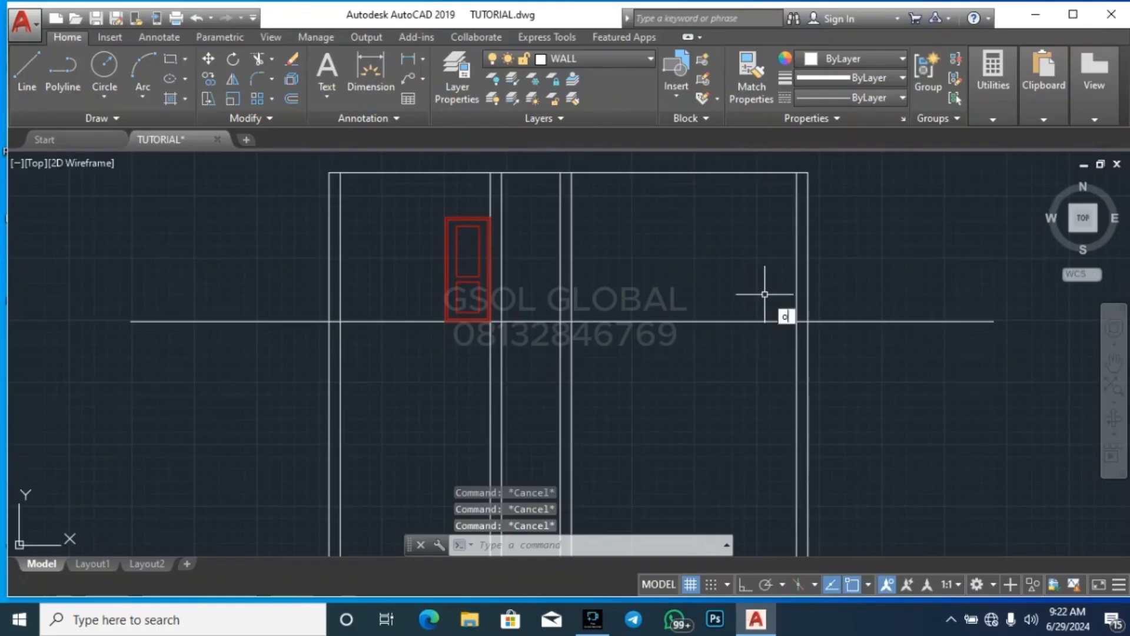
pyautogui.write('o')
pyautogui.press('Return')
pyautogui.write('15')
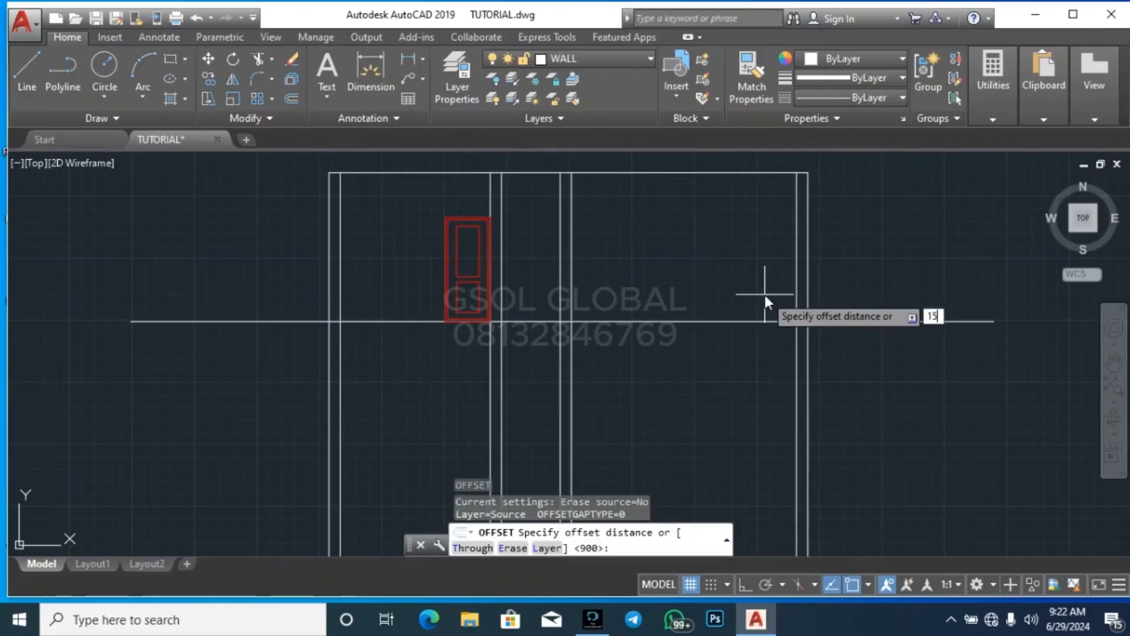
pyautogui.write('0')
pyautogui.press('Return')
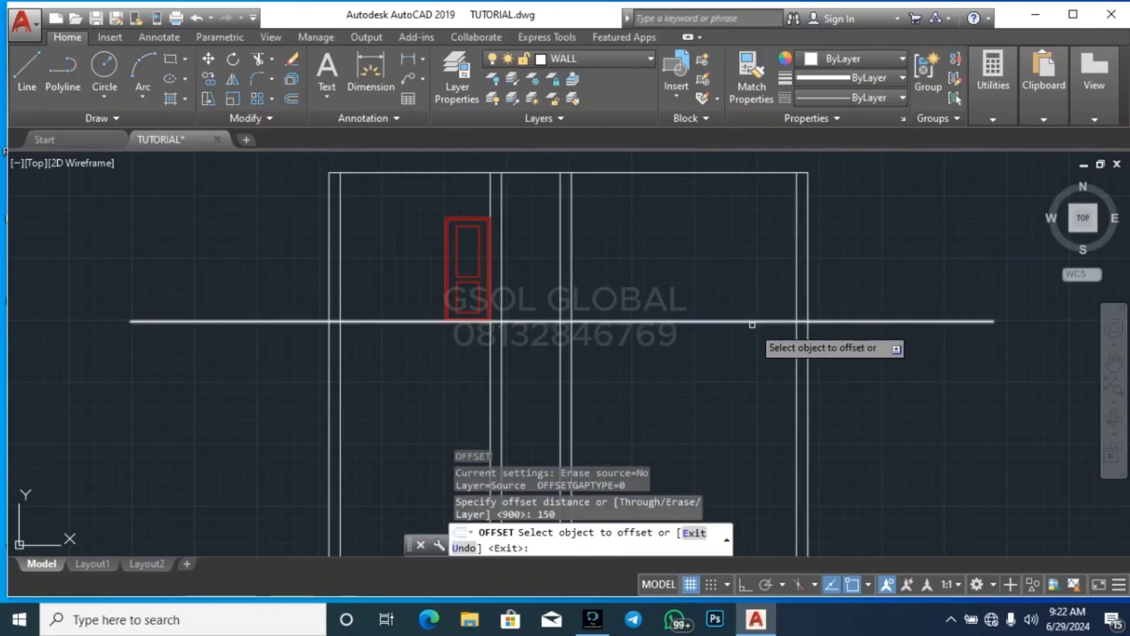
pyautogui.click(753, 323)
pyautogui.click(751, 352)
pyautogui.press('Return')
pyautogui.press('Return')
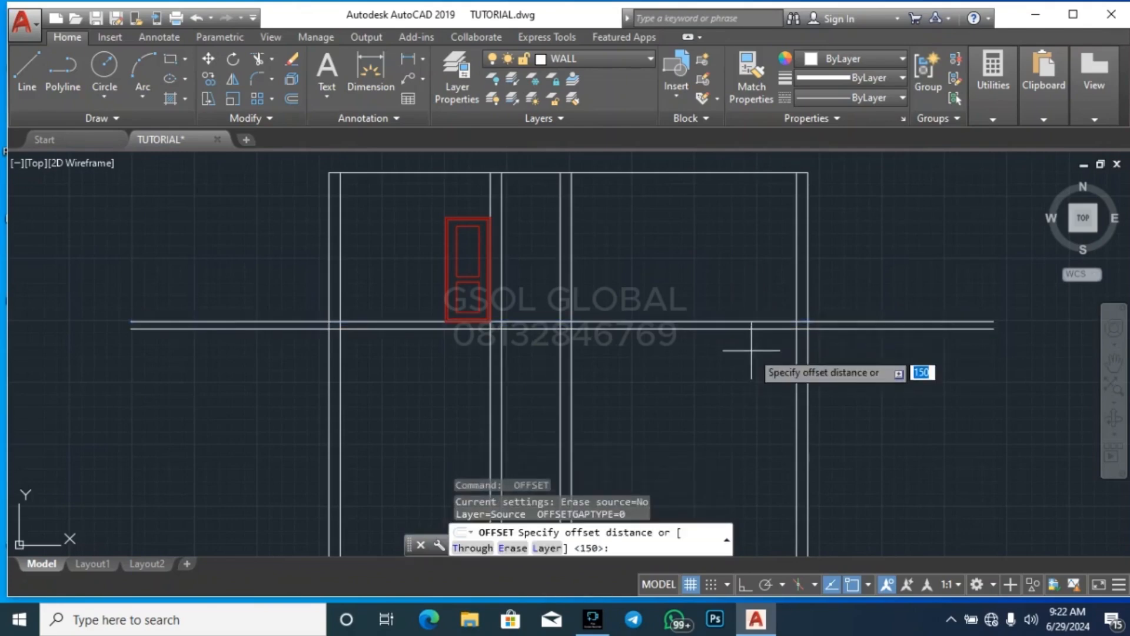
# Offset the lower floor slab line 450 downward to mark the ground level
pyautogui.write('450')
pyautogui.press('Return')
pyautogui.click(755, 328)
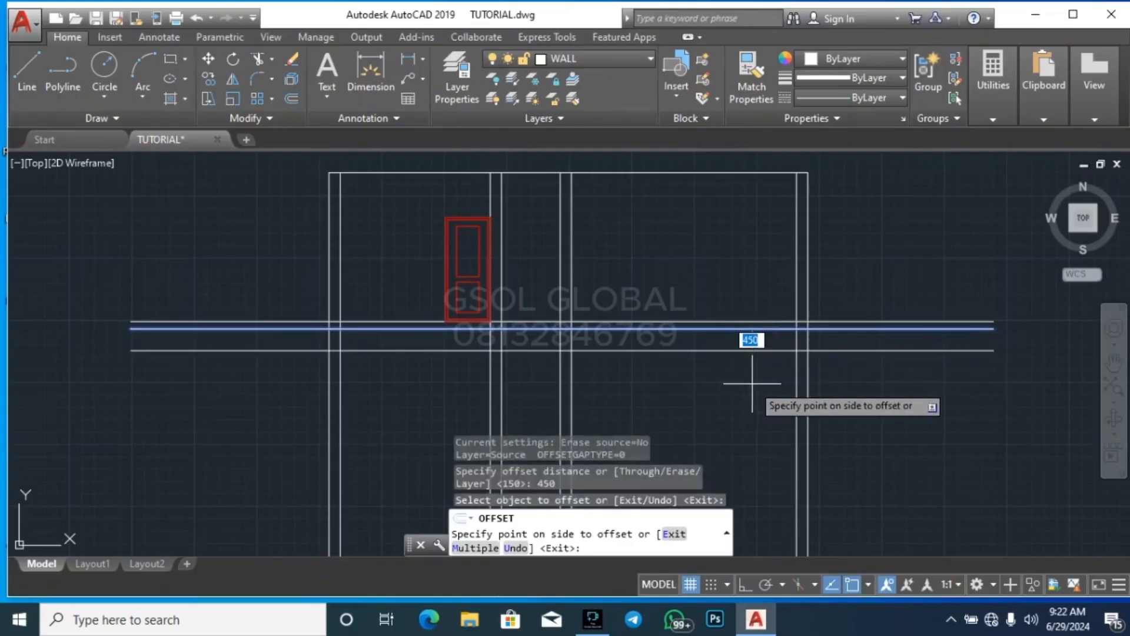
pyautogui.click(754, 381)
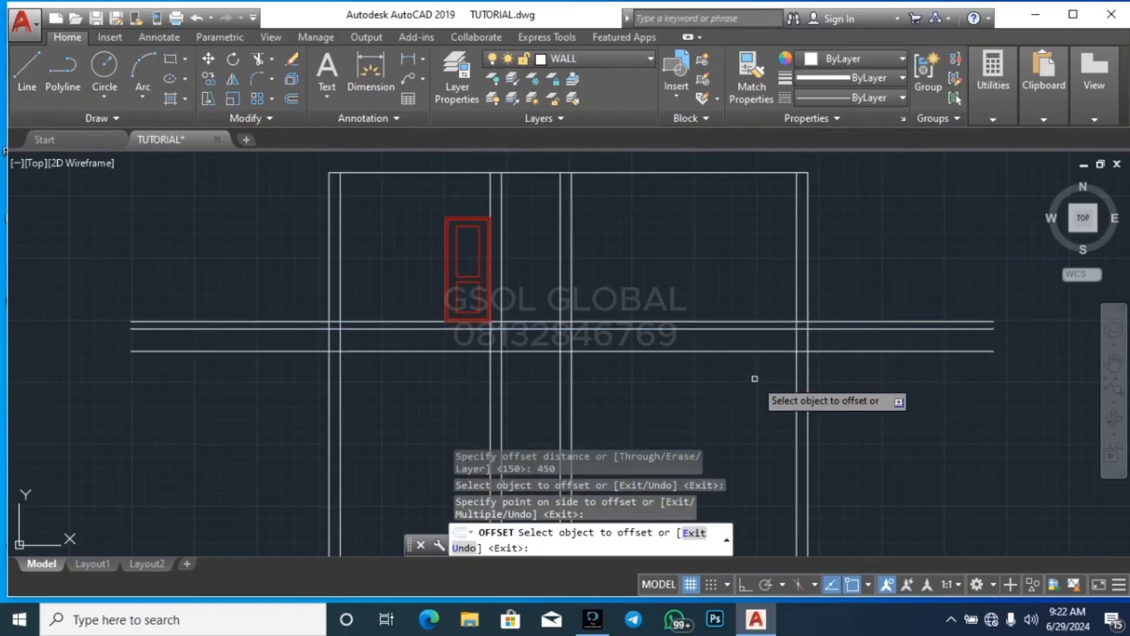
pyautogui.press('Return')
pyautogui.press('Return')
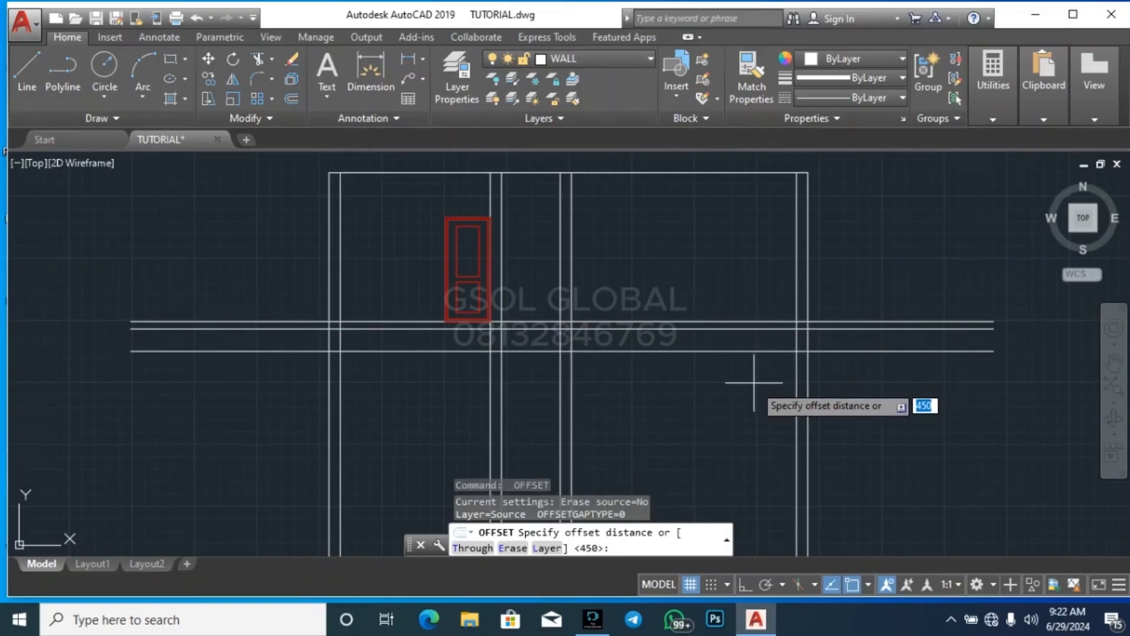
# Offset the ground level line 1100 downward to mark the base of the walls
pyautogui.write('1100')
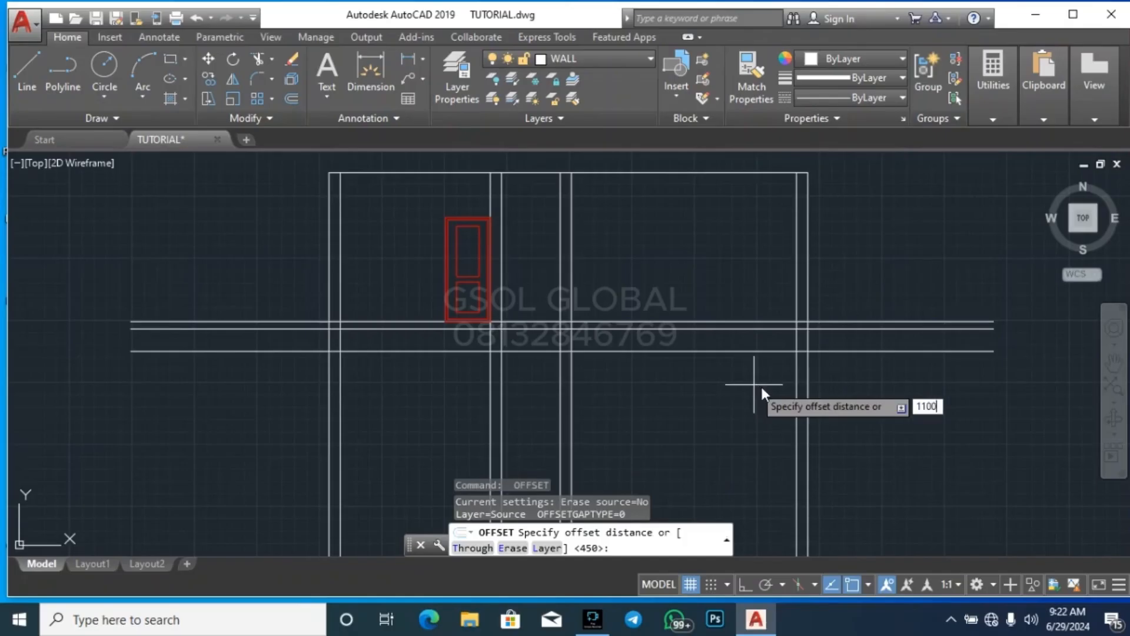
pyautogui.press('Return')
pyautogui.click(752, 351)
pyautogui.click(770, 441)
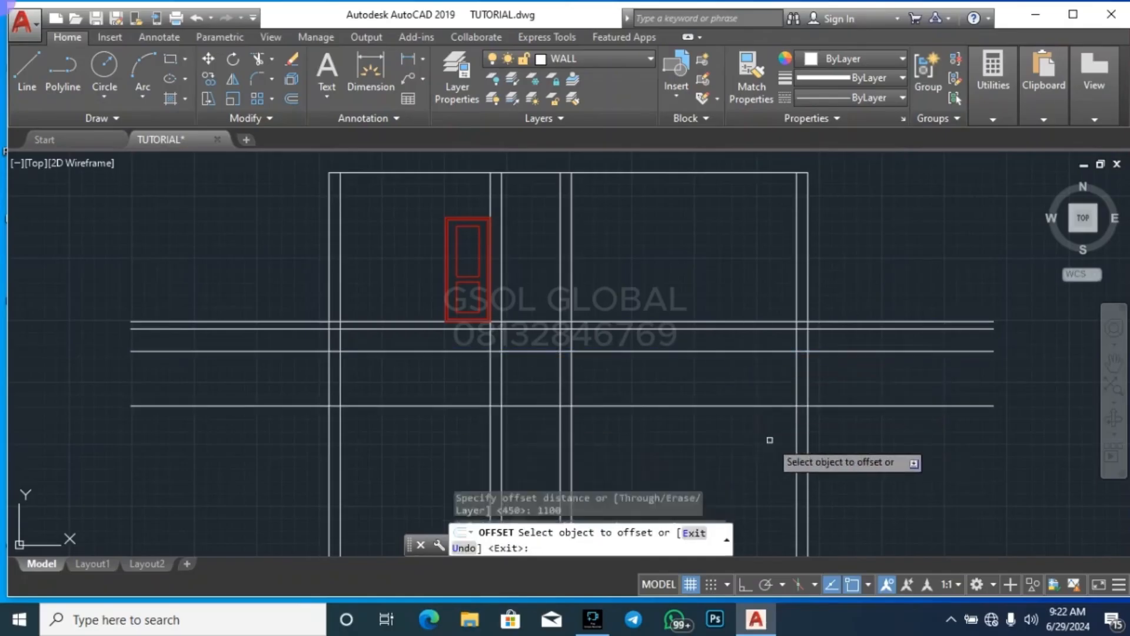
pyautogui.press('Escape')
pyautogui.press('Escape')
# Try to trim the right ends of the horizontal level lines back to the outer wall, including the ground level line
pyautogui.write('tr')
pyautogui.press('Return')
pyautogui.press('Return')
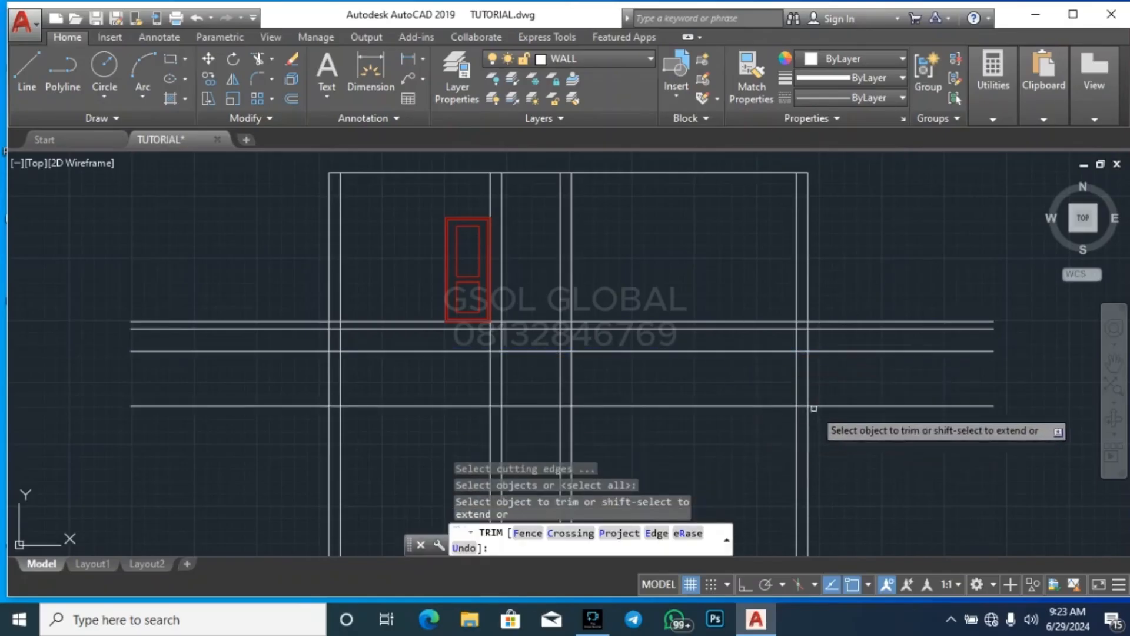
pyautogui.click(889, 420)
pyautogui.click(879, 381)
pyautogui.click(880, 375)
pyautogui.click(874, 337)
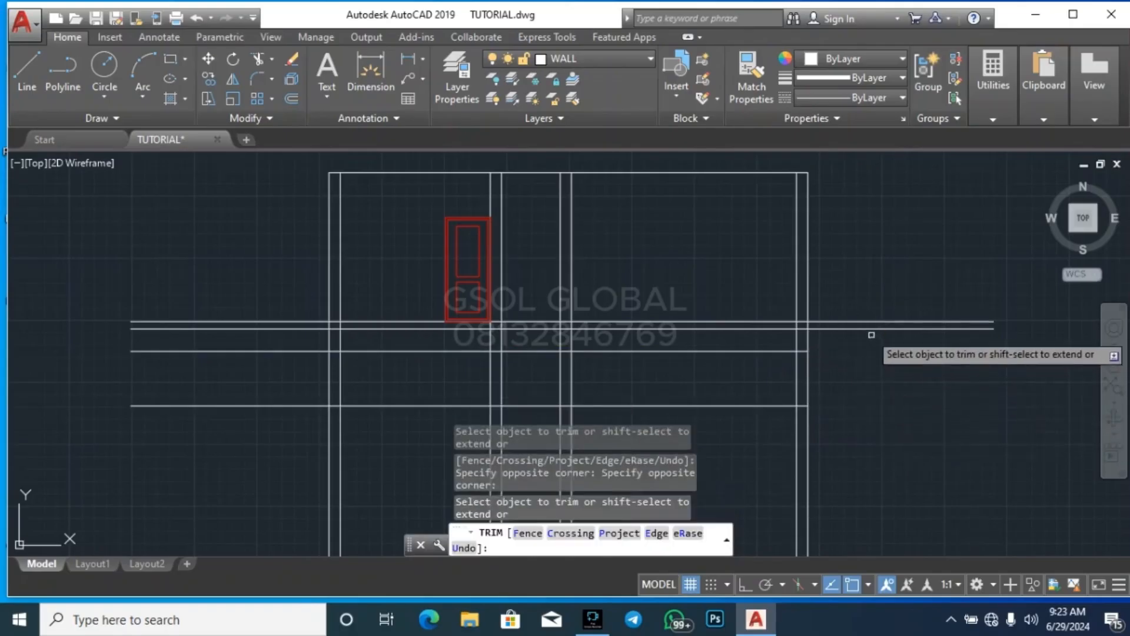
pyautogui.scroll(3, 872, 335)
pyautogui.click(860, 334)
pyautogui.click(858, 341)
pyautogui.click(862, 342)
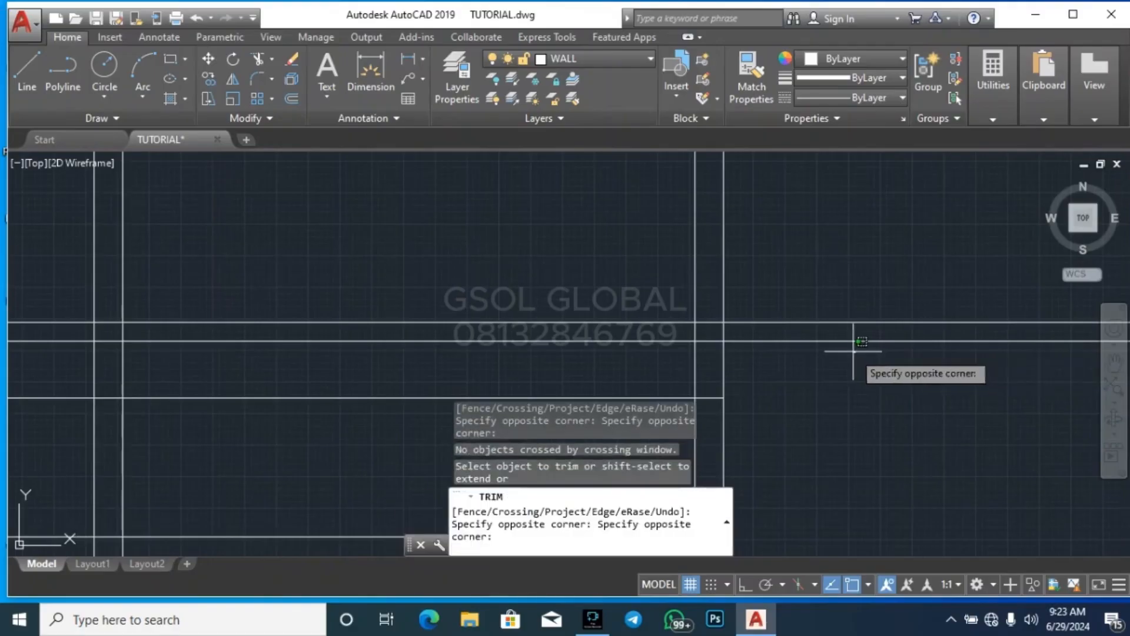
pyautogui.press('Escape')
pyautogui.scroll(-3, 823, 331)
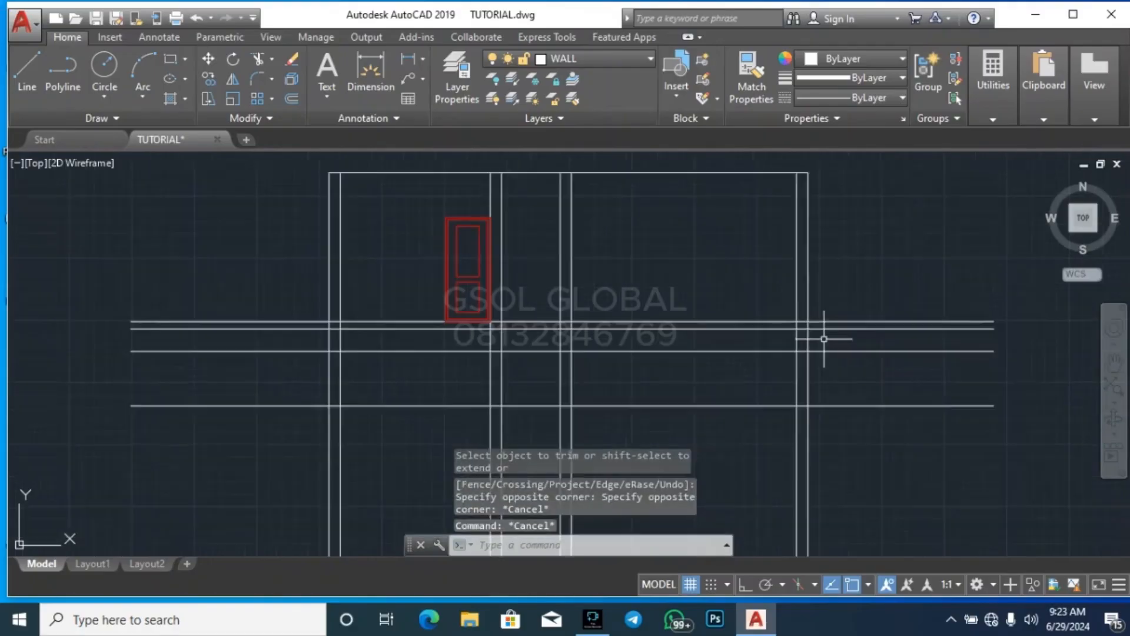
pyautogui.hotkey('ctrl', 'z')
# Trim both ends of the two floor slab lines back to the outer wall lines
pyautogui.write('tr')
pyautogui.press('space')
pyautogui.press('space')
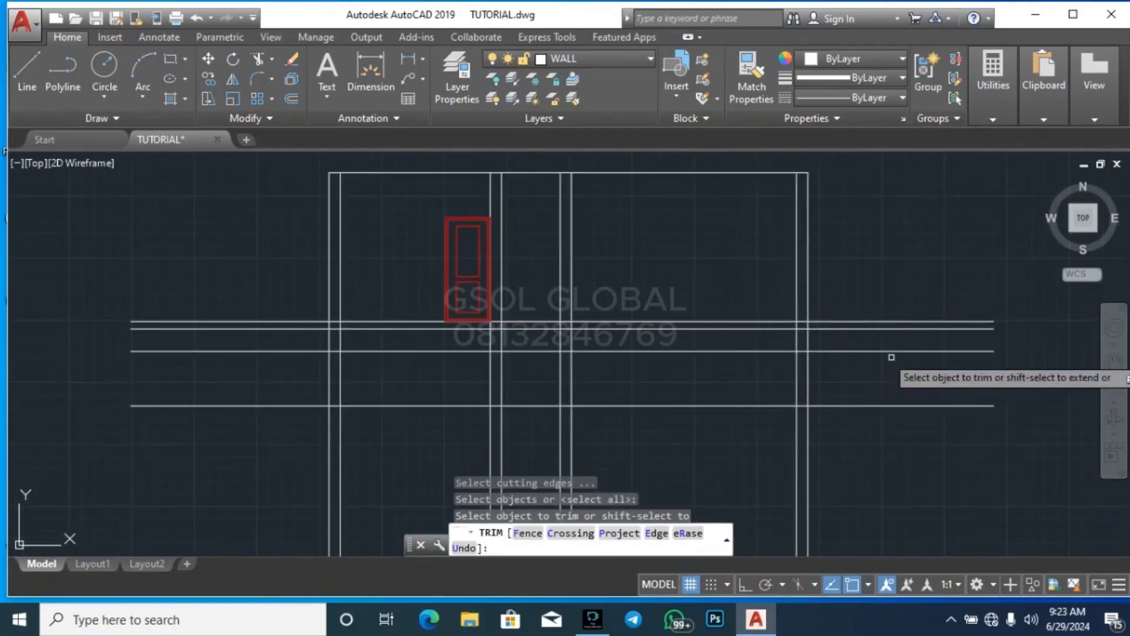
pyautogui.click(901, 336)
pyautogui.click(885, 305)
pyautogui.click(296, 337)
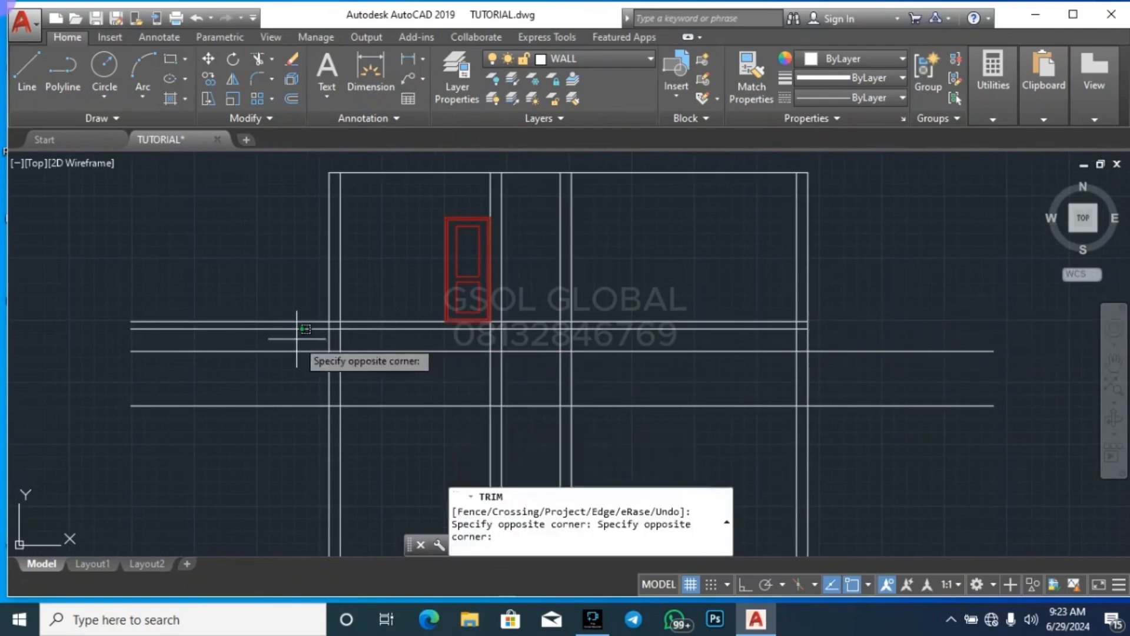
pyautogui.click(272, 307)
# Trim both ends of the lowest horizontal line back to the outer wall lines
pyautogui.click(305, 427)
pyautogui.click(263, 396)
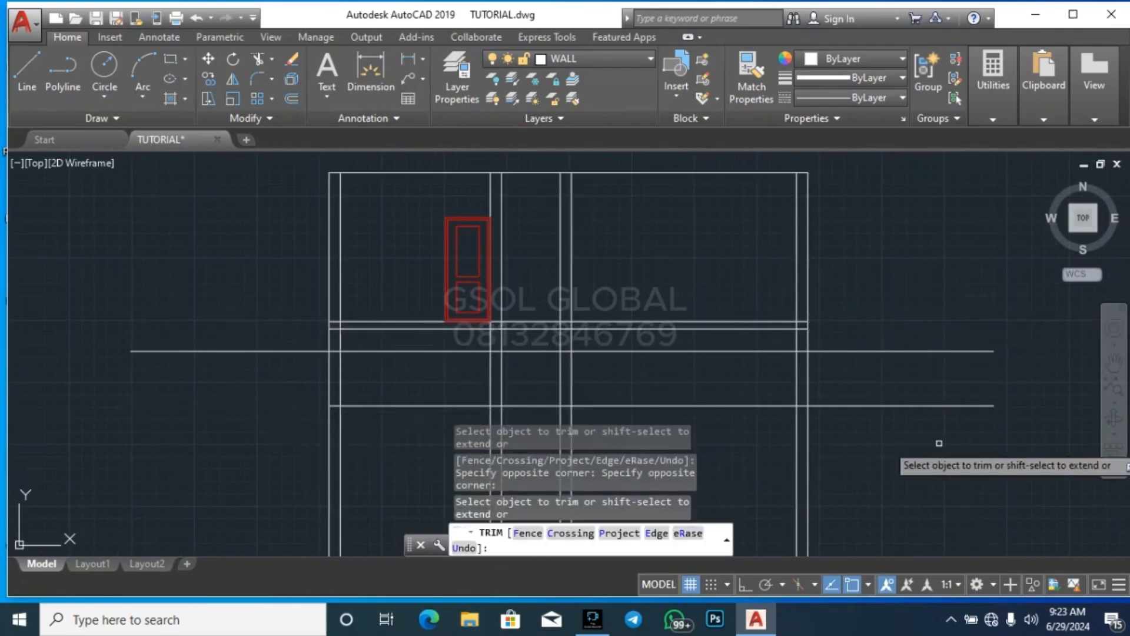
pyautogui.click(938, 444)
pyautogui.click(896, 381)
# Trim away all vertical wall lines extending below the lowest horizontal line
pyautogui.scroll(-2, 831, 335)
pyautogui.click(869, 449)
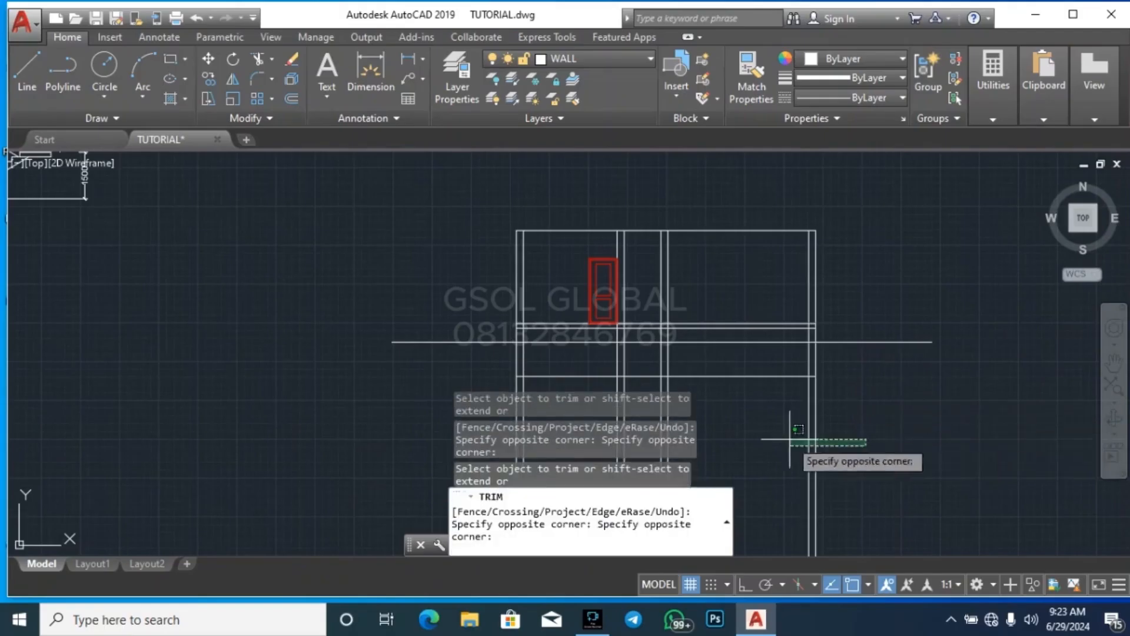
pyautogui.click(456, 412)
pyautogui.scroll(4, 848, 375)
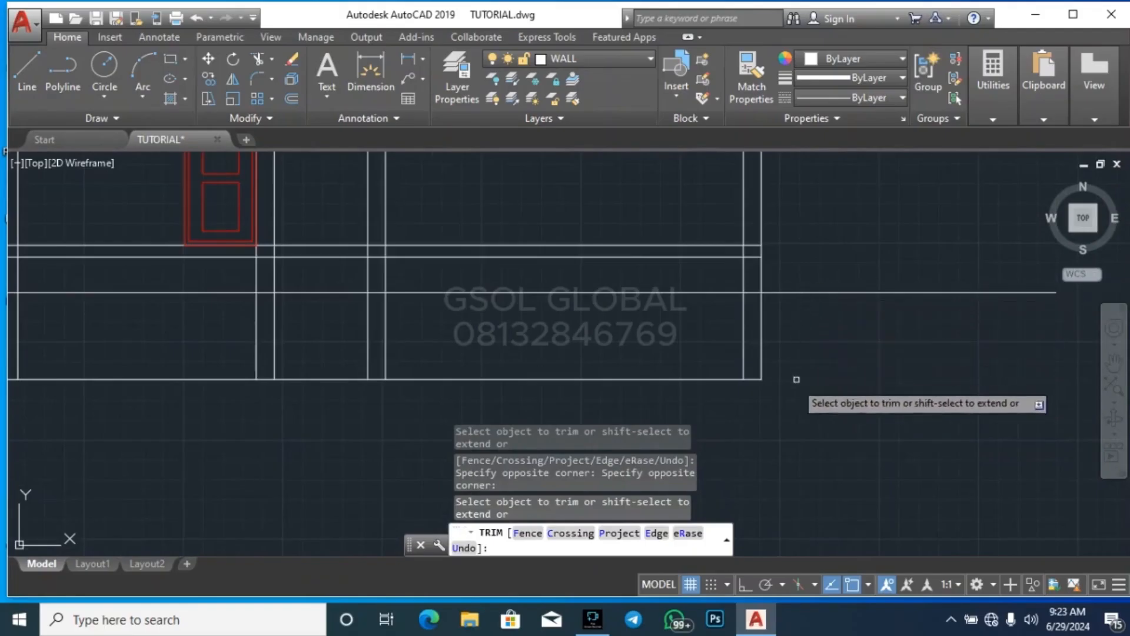
# Trim the ground level line out of the thickness of all four walls, keeping it between and outside them
pyautogui.scroll(2, 768, 289)
pyautogui.scroll(2, 767, 289)
pyautogui.click(733, 322)
pyautogui.click(729, 285)
pyautogui.scroll(-6, 813, 317)
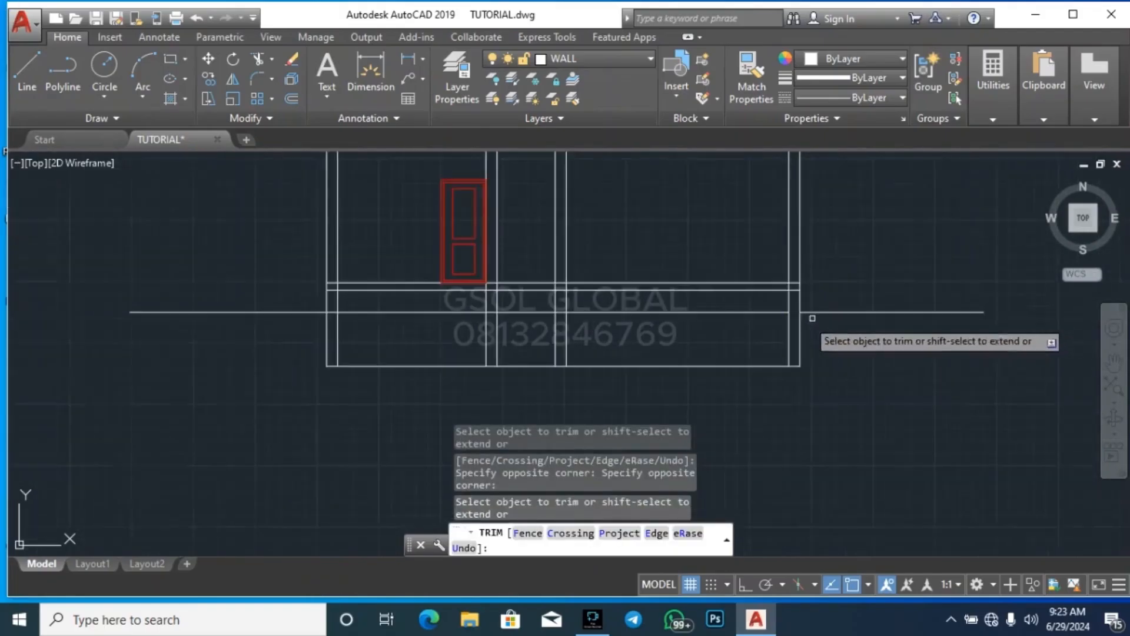
pyautogui.scroll(4, 554, 312)
pyautogui.scroll(2, 549, 304)
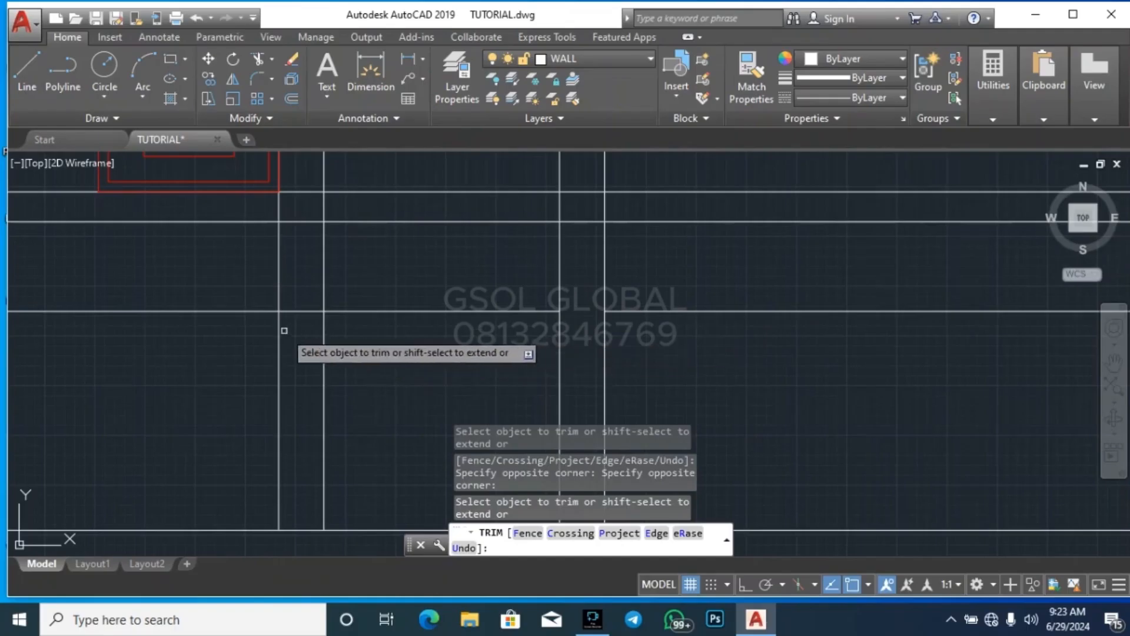
pyautogui.click(303, 323)
pyautogui.click(506, 294)
pyautogui.scroll(-3, 506, 294)
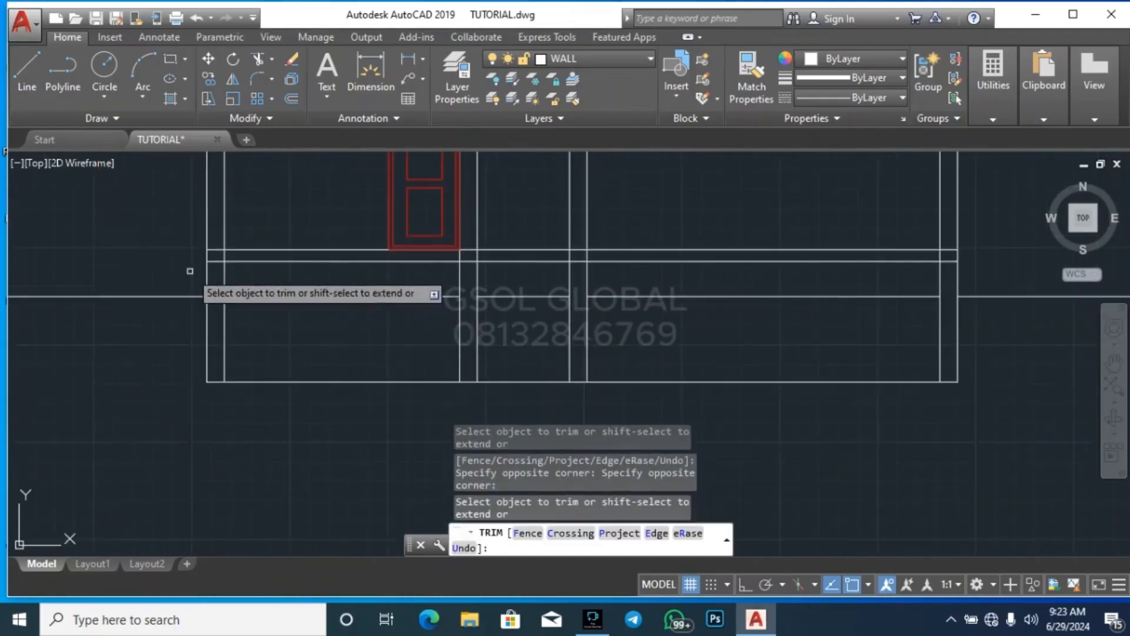
pyautogui.scroll(3, 227, 355)
pyautogui.scroll(-3, 386, 366)
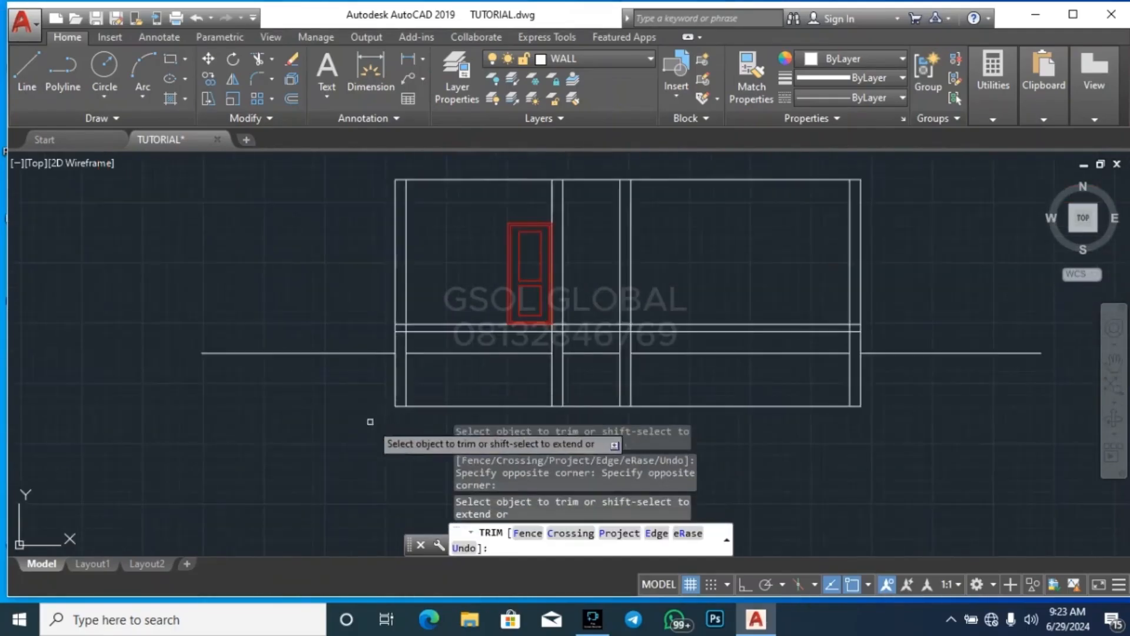
pyautogui.scroll(2, 427, 344)
pyautogui.scroll(-2, 255, 320)
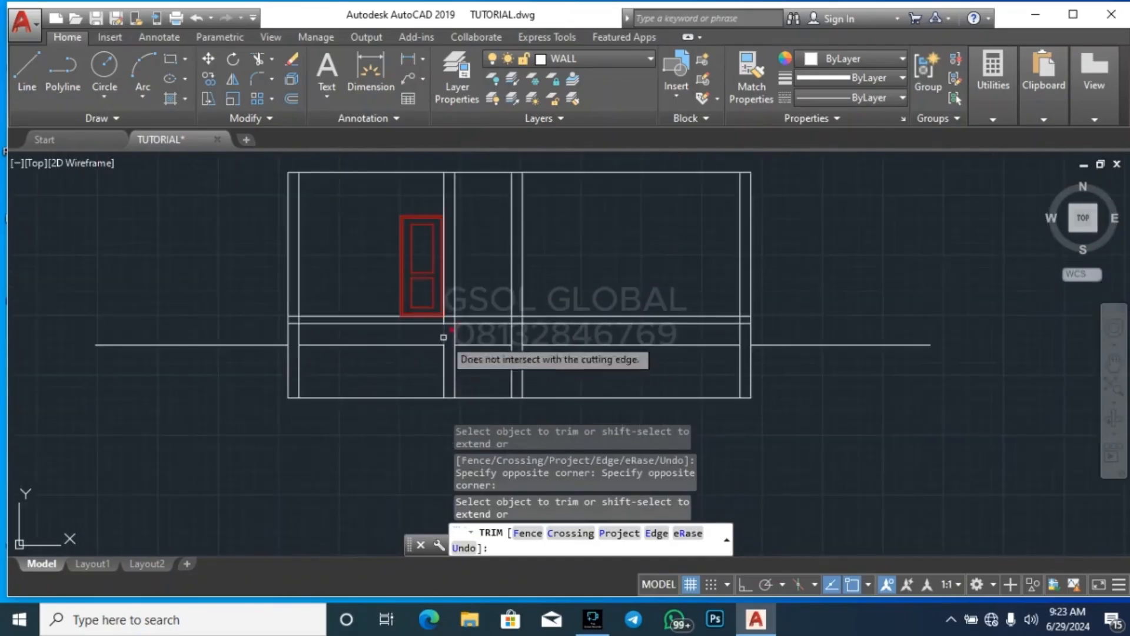
# Trim the two internal walls' lines where they cross the floor slab
pyautogui.scroll(4, 457, 322)
pyautogui.click(456, 322)
pyautogui.click(376, 318)
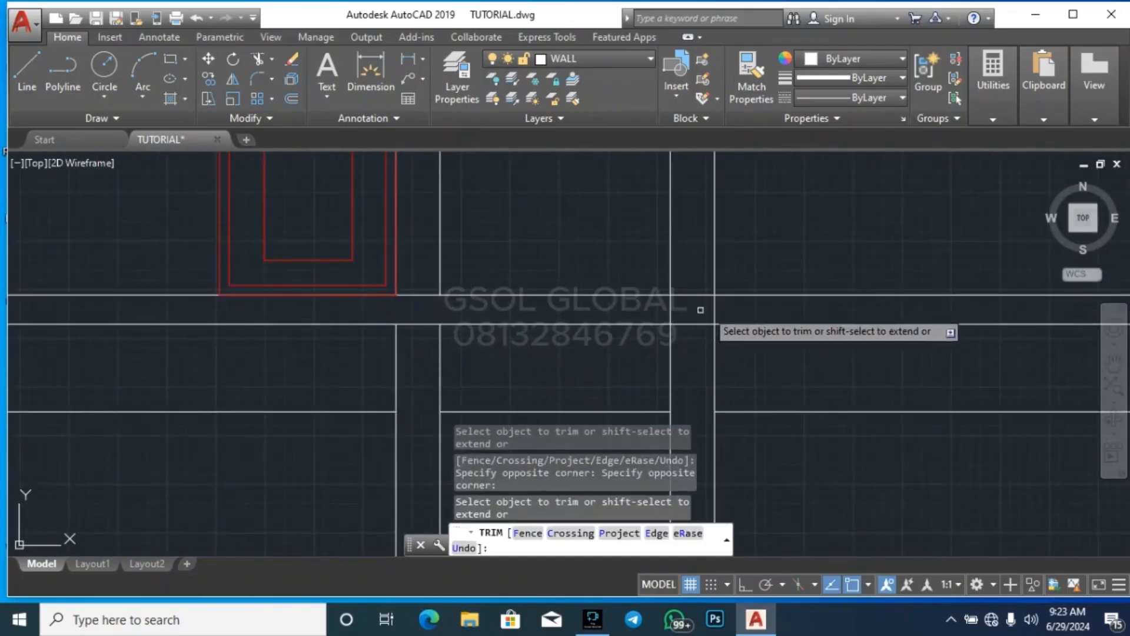
pyautogui.click(731, 313)
pyautogui.click(669, 318)
pyautogui.scroll(-2, 545, 341)
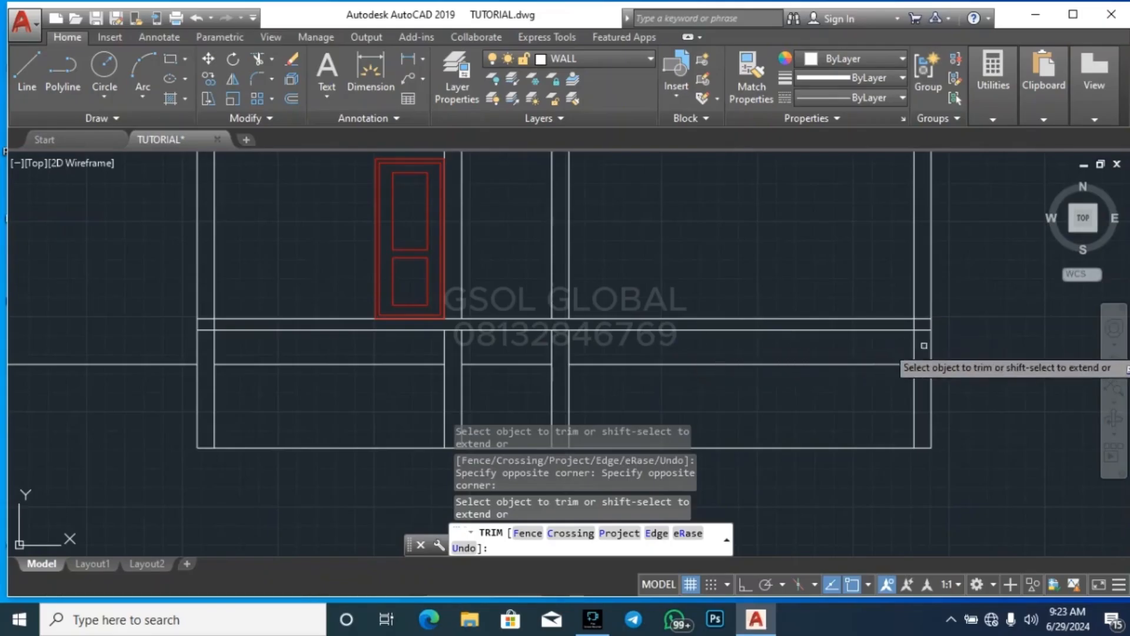
# Trim the inner lines of both outer walls where they cross the floor slab, dismissing the Windows Security notification
pyautogui.scroll(3, 907, 330)
pyautogui.scroll(-4, 863, 272)
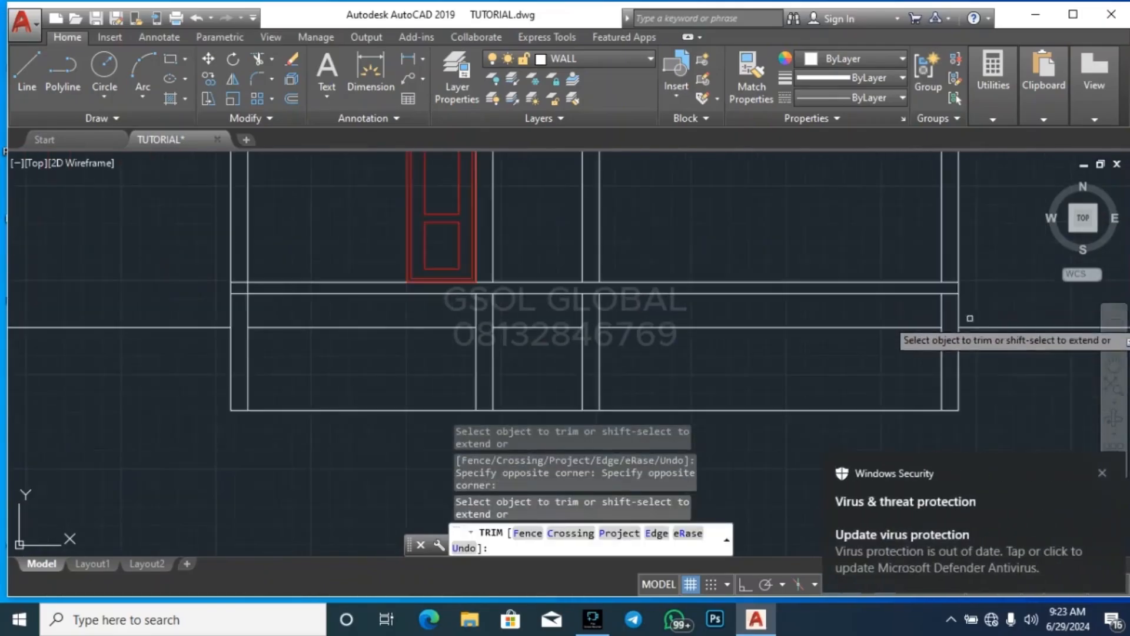
pyautogui.click(1107, 475)
pyautogui.scroll(6, 217, 285)
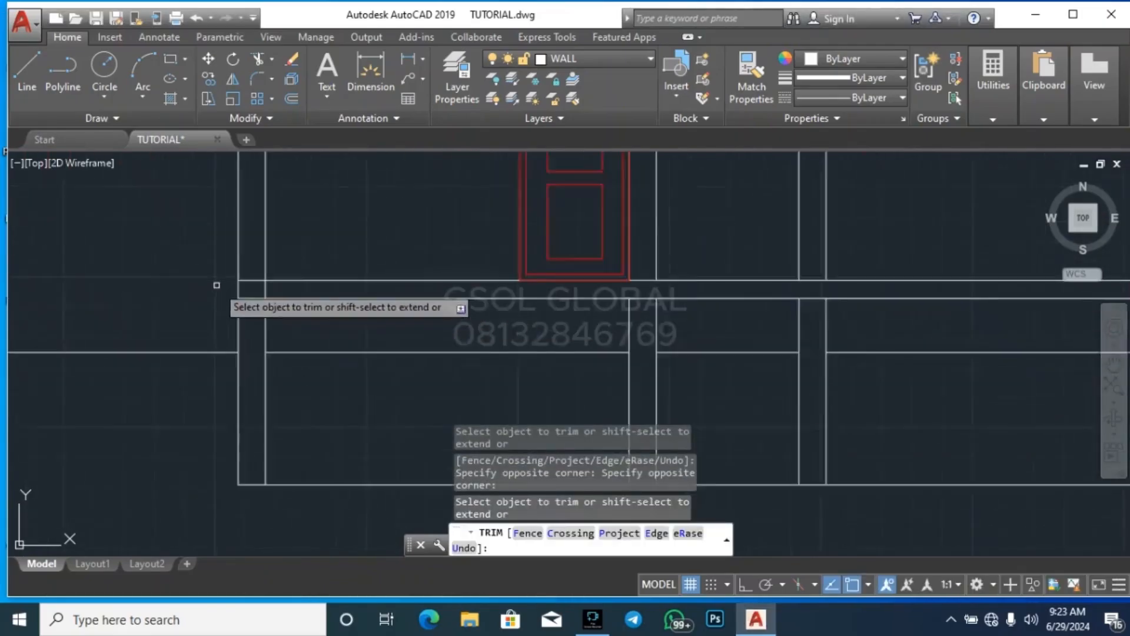
pyautogui.click(401, 311)
pyautogui.click(259, 276)
pyautogui.scroll(-2, 264, 329)
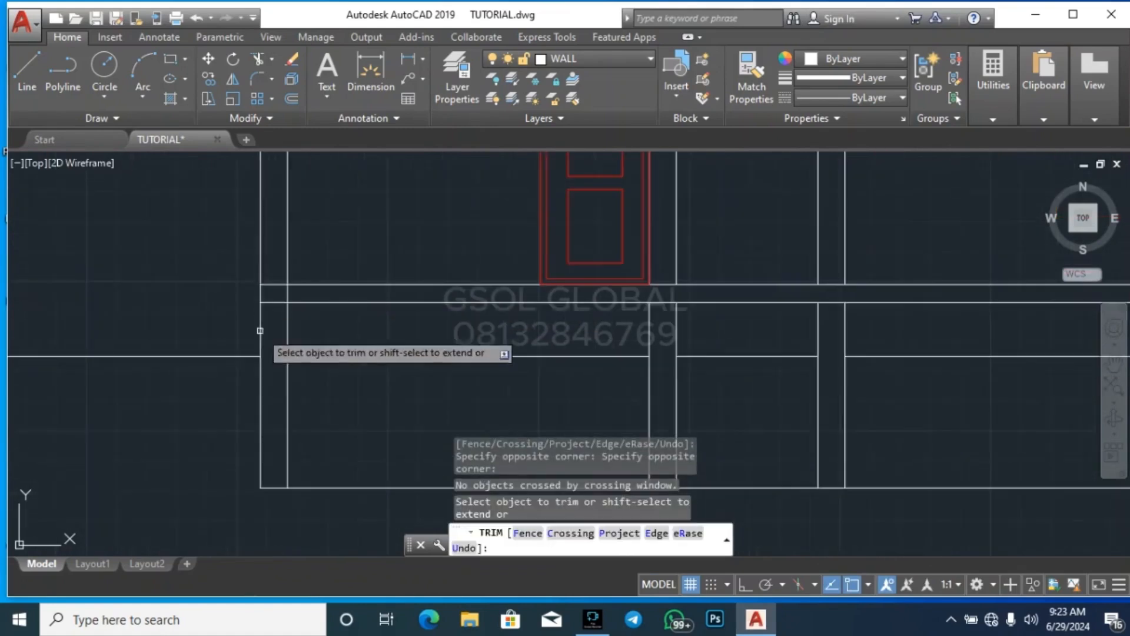
pyautogui.scroll(-1, 448, 390)
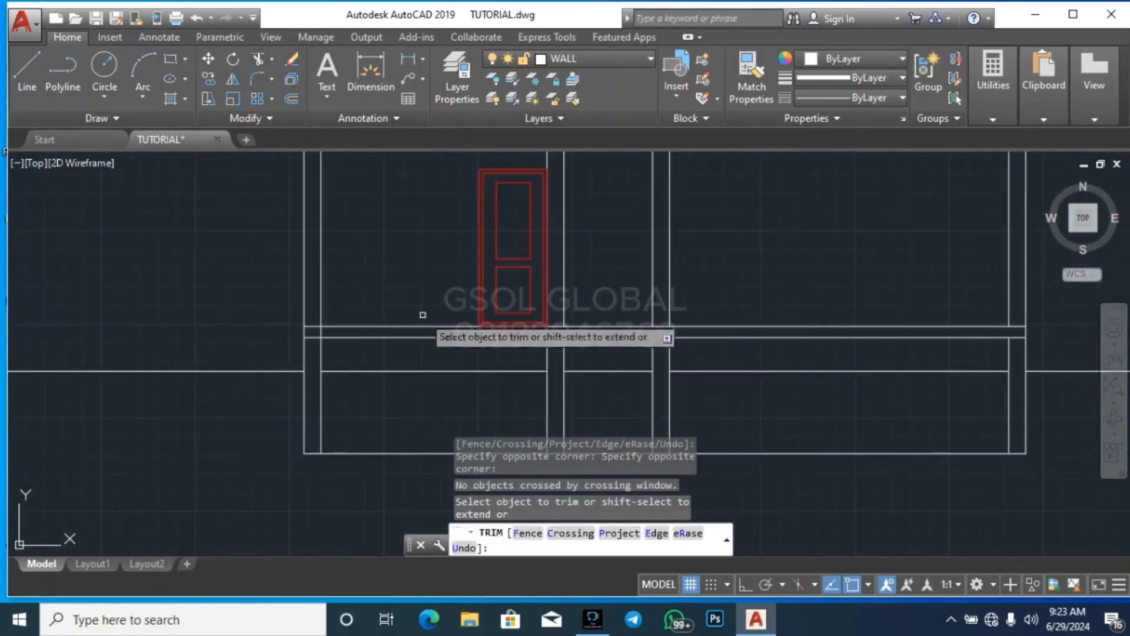
# Trim the lowest horizontal line from the gaps between the walls, keeping only the segments under each wall
pyautogui.scroll(-3, 321, 310)
pyautogui.click(360, 387)
pyautogui.click(351, 354)
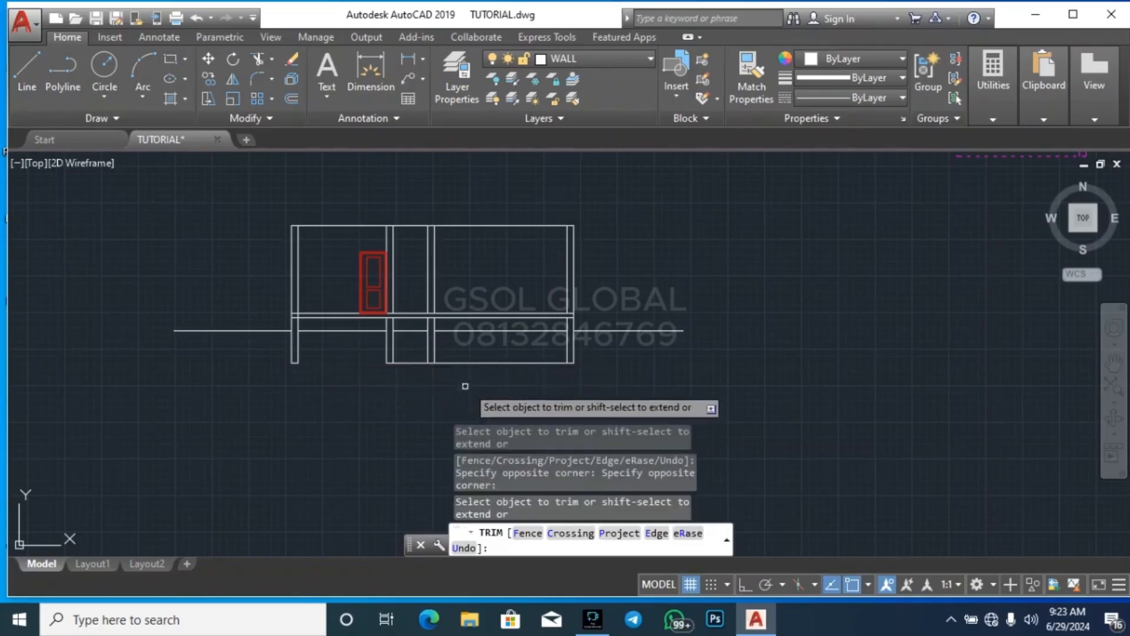
pyautogui.click(464, 385)
pyautogui.click(457, 358)
pyautogui.click(416, 375)
pyautogui.click(416, 352)
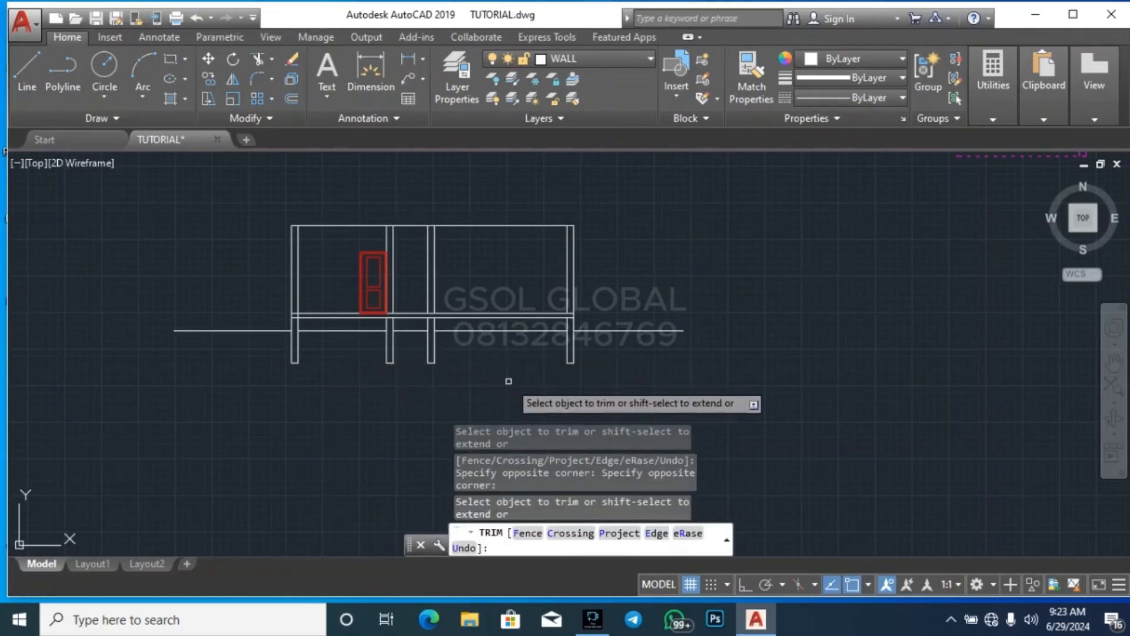
pyautogui.press('Escape')
pyautogui.press('Escape')
pyautogui.press('Escape')
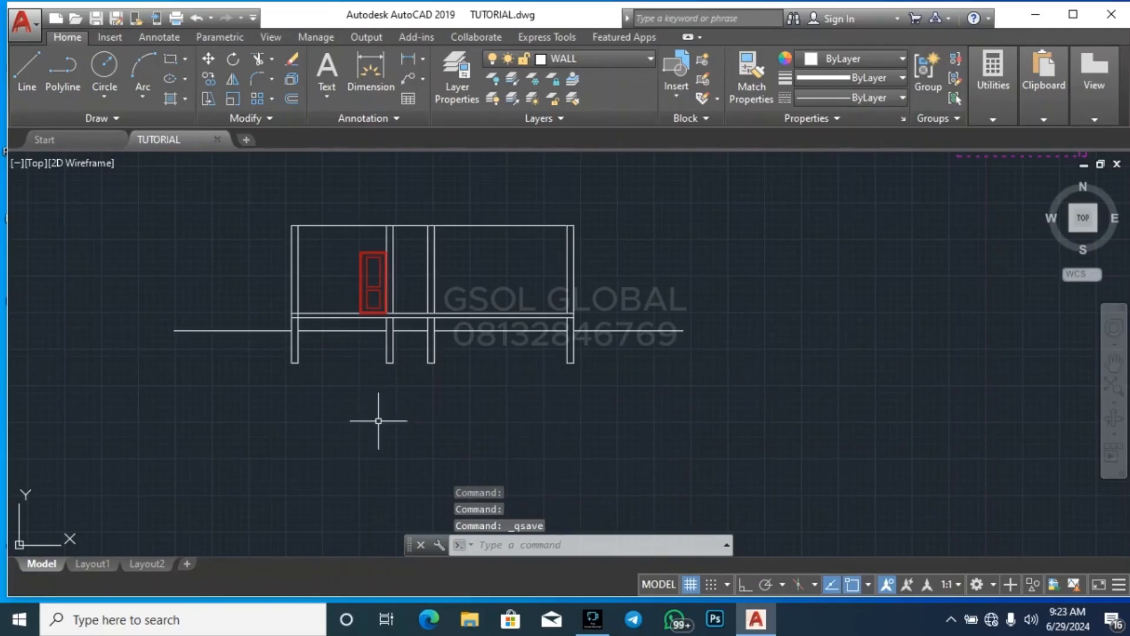
pyautogui.scroll(5, 307, 312)
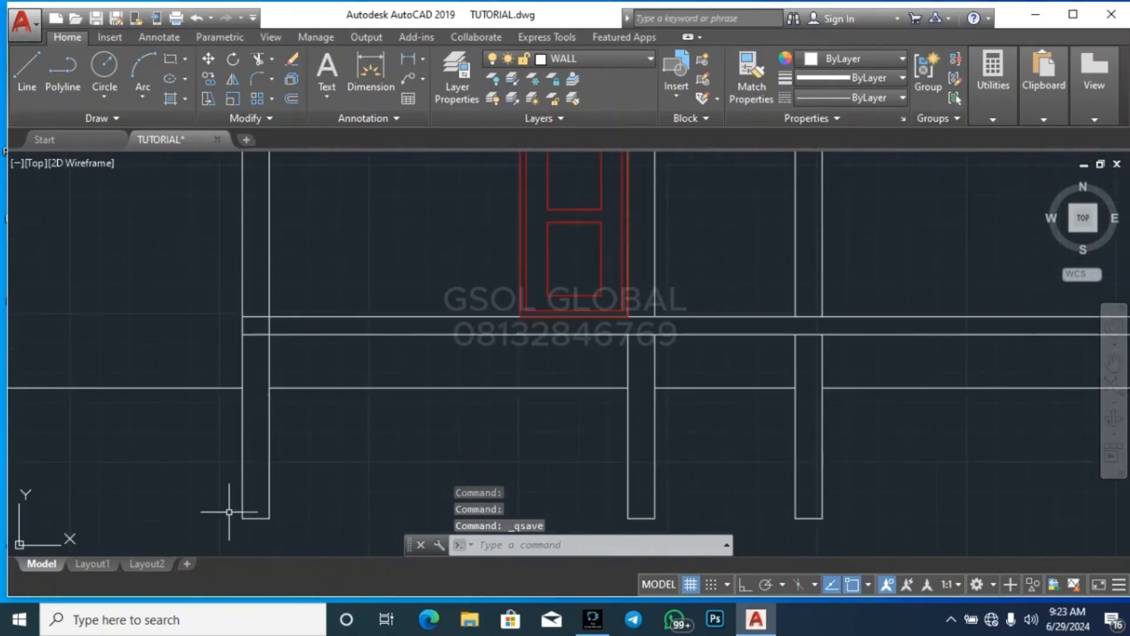
pyautogui.scroll(-5, 369, 372)
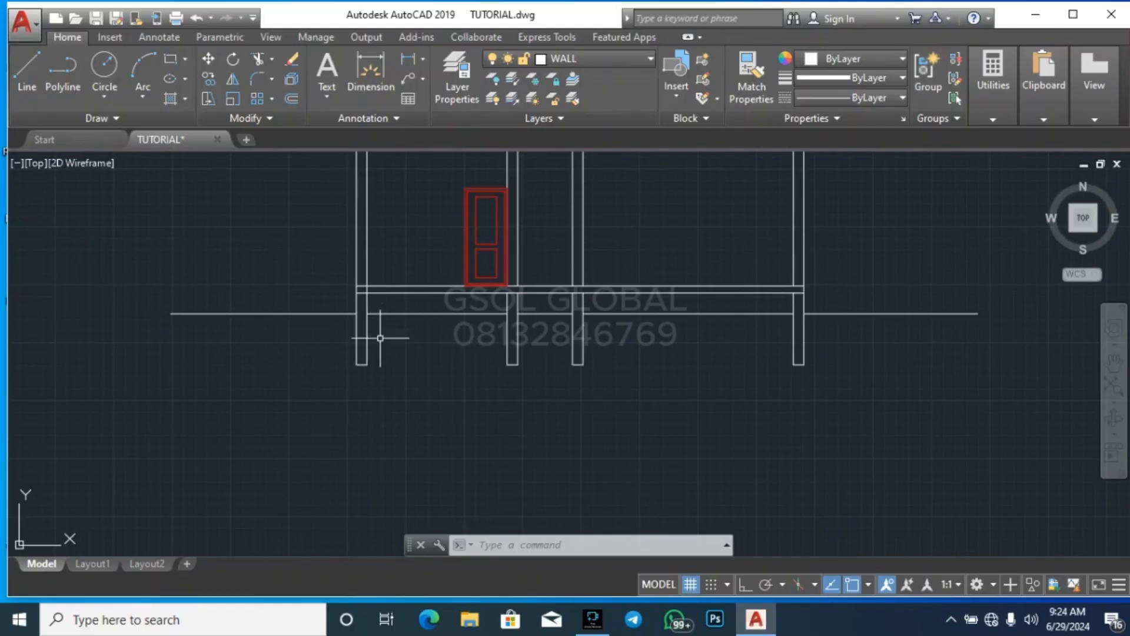
pyautogui.scroll(-8, 419, 431)
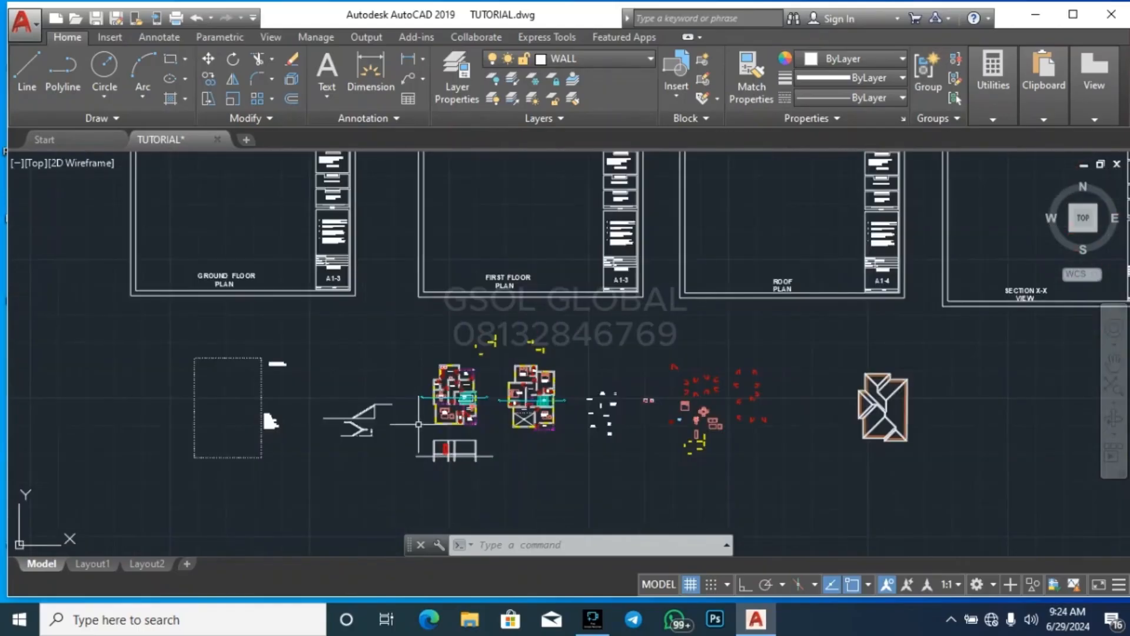
pyautogui.scroll(8, 430, 471)
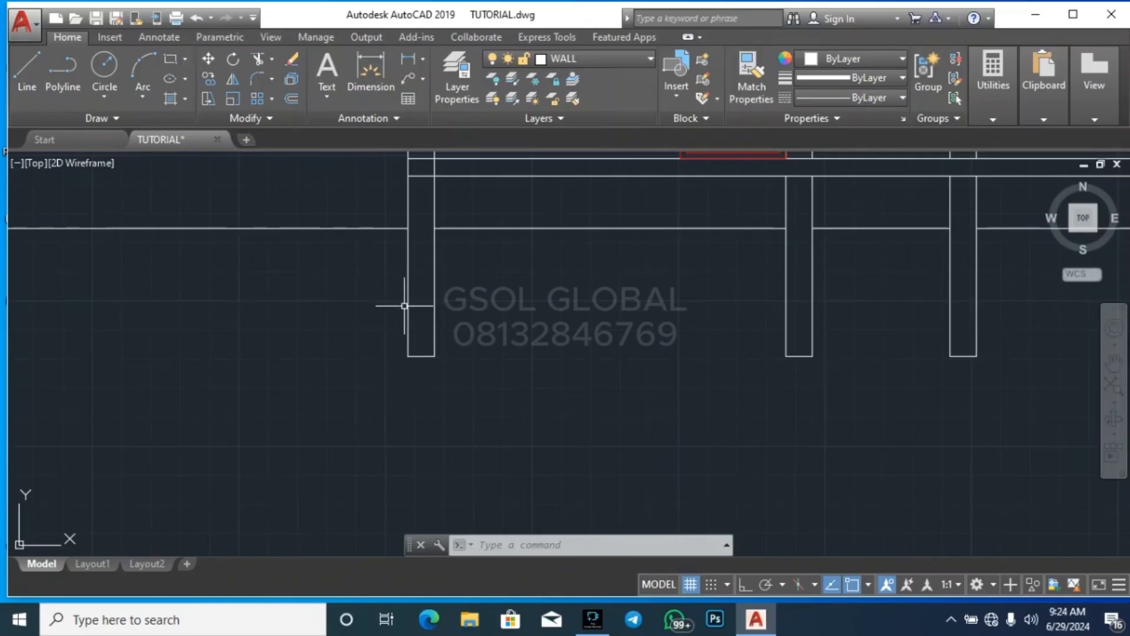
pyautogui.scroll(6, 437, 390)
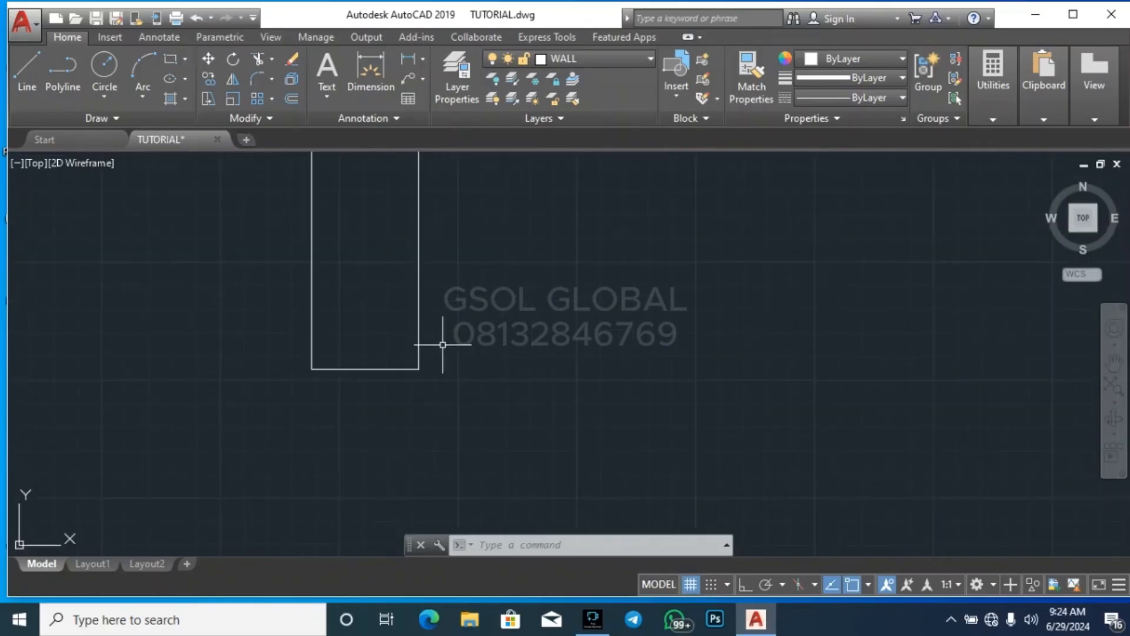
pyautogui.click(479, 397)
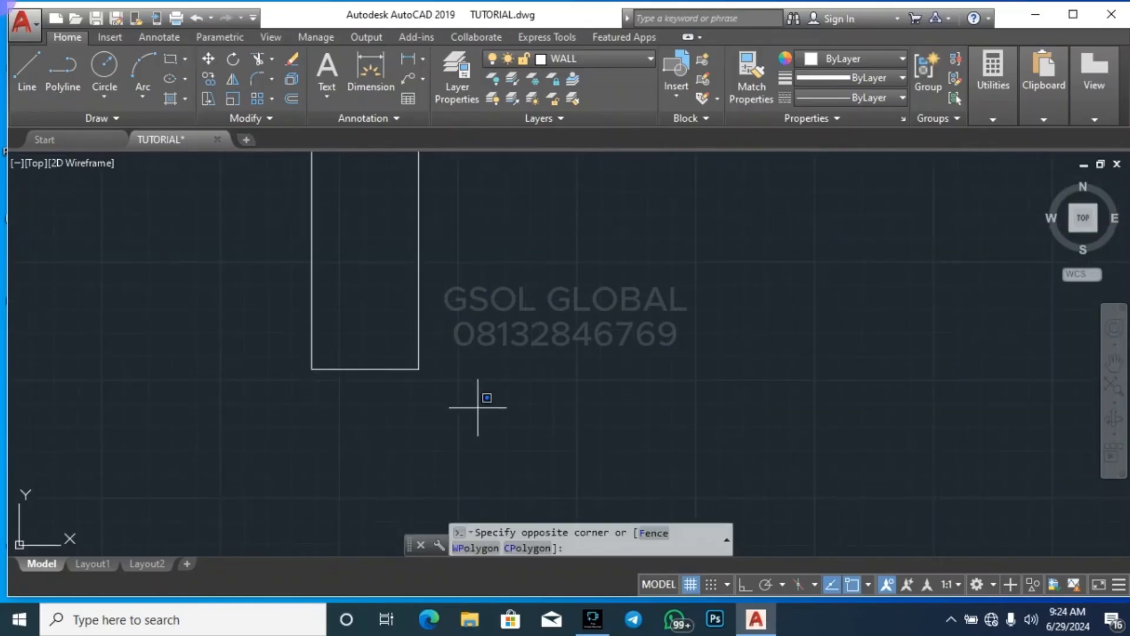
pyautogui.click(270, 306)
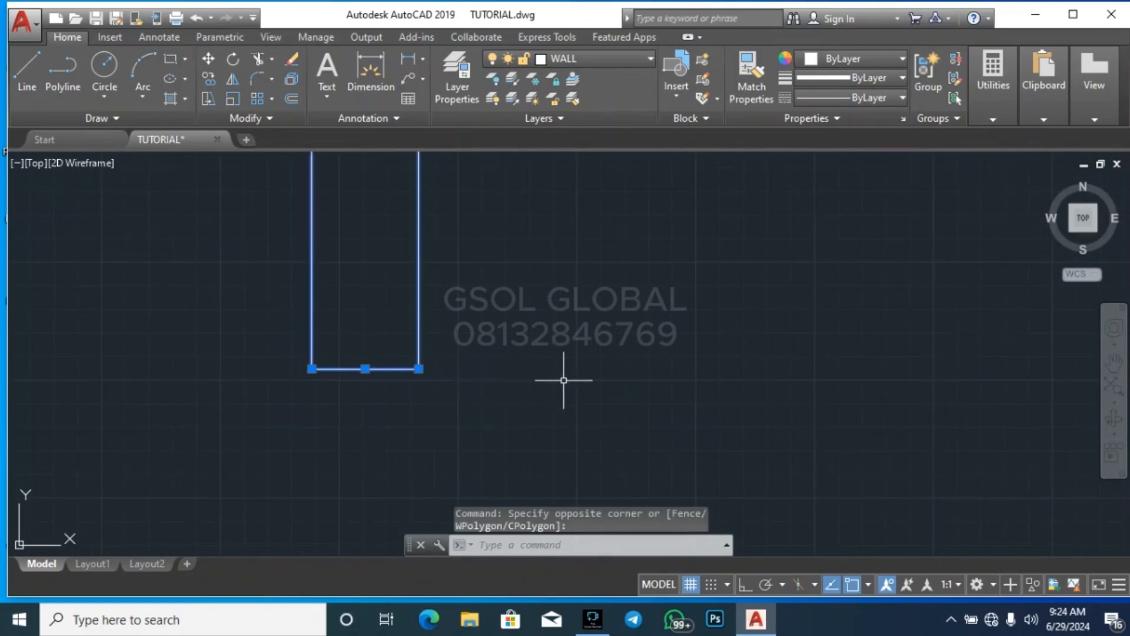
pyautogui.press('Escape')
pyautogui.press('Escape')
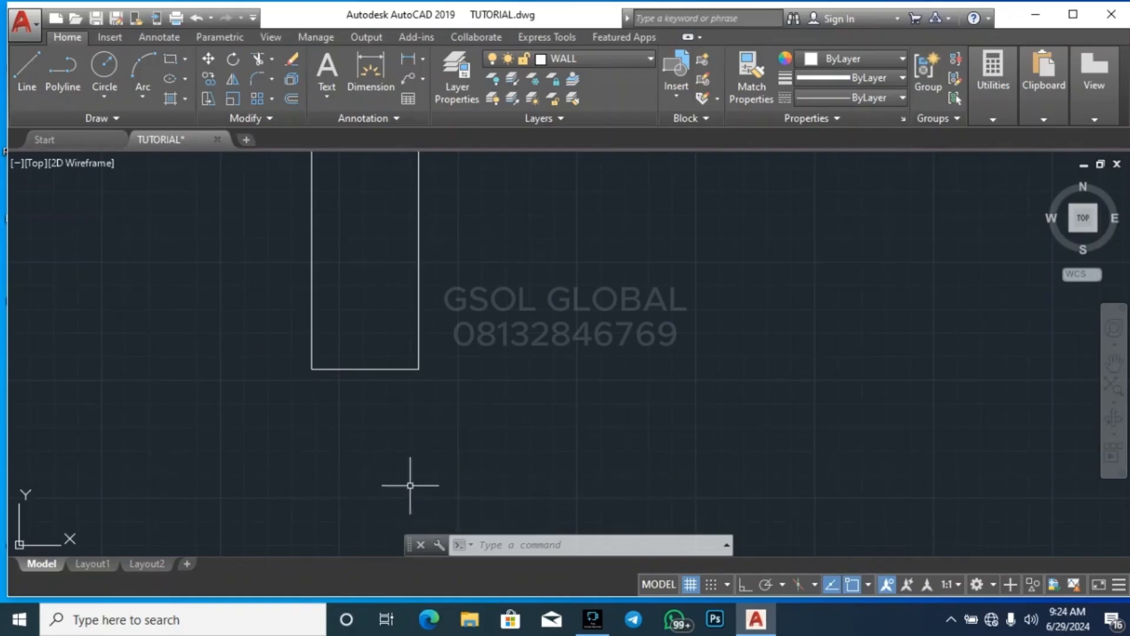
pyautogui.scroll(-4, 463, 453)
pyautogui.click(556, 483)
pyautogui.click(320, 338)
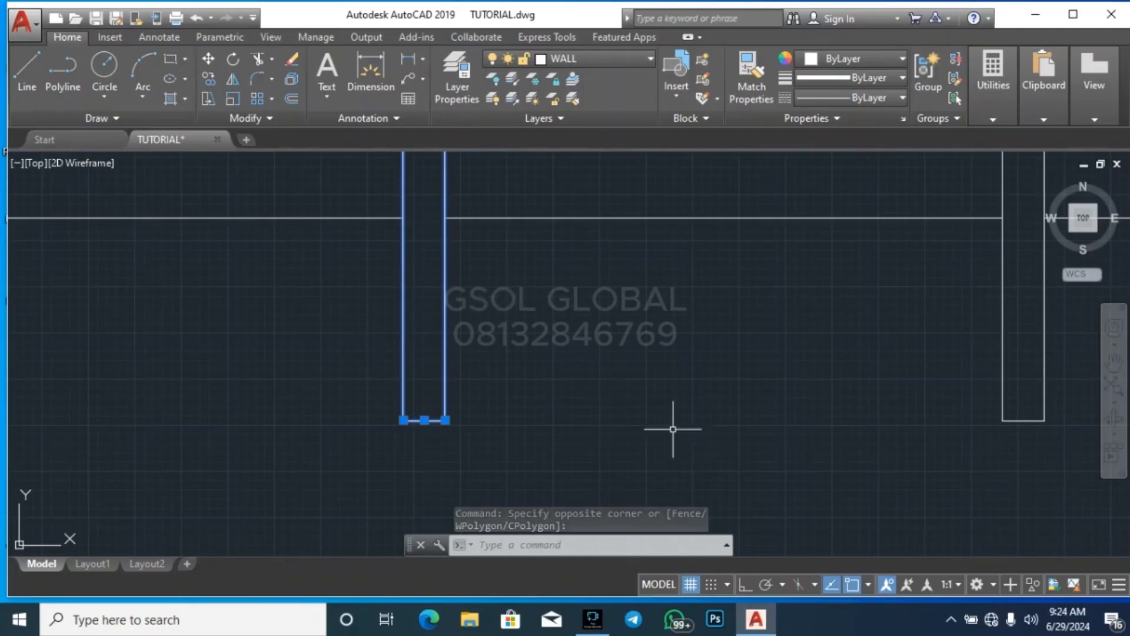
pyautogui.press('Escape')
pyautogui.click(535, 454)
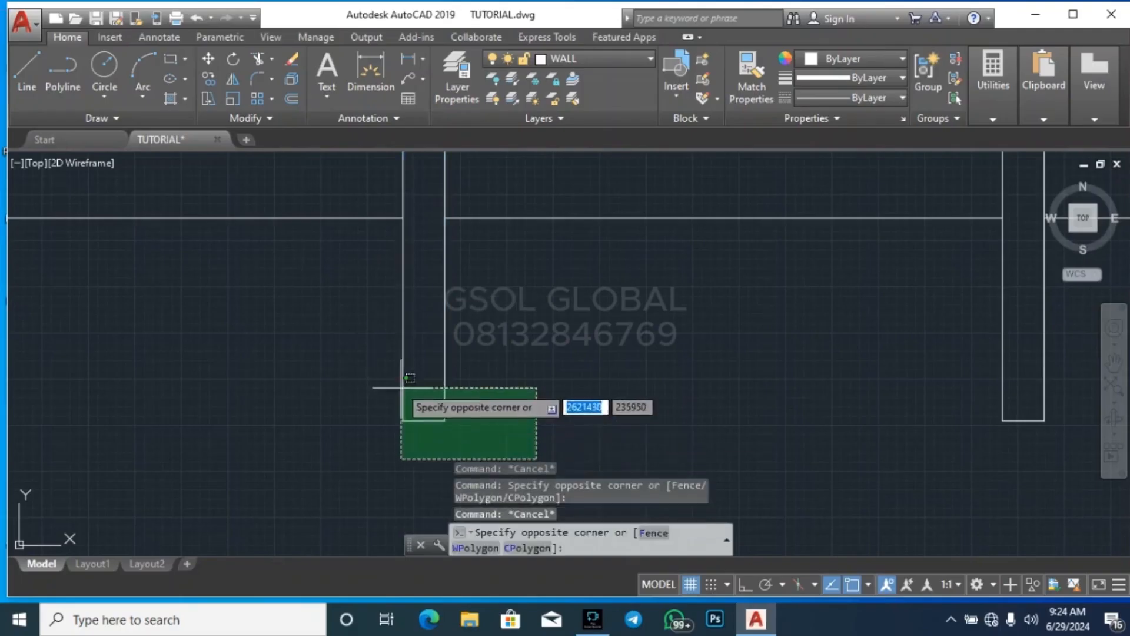
pyautogui.click(399, 383)
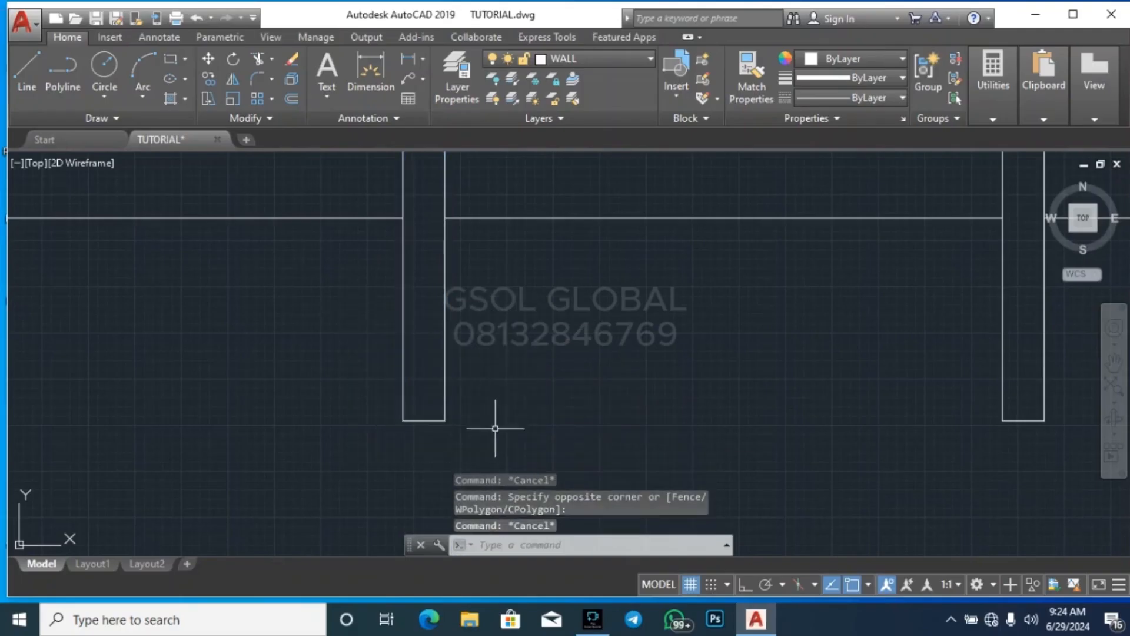
pyautogui.click(987, 110)
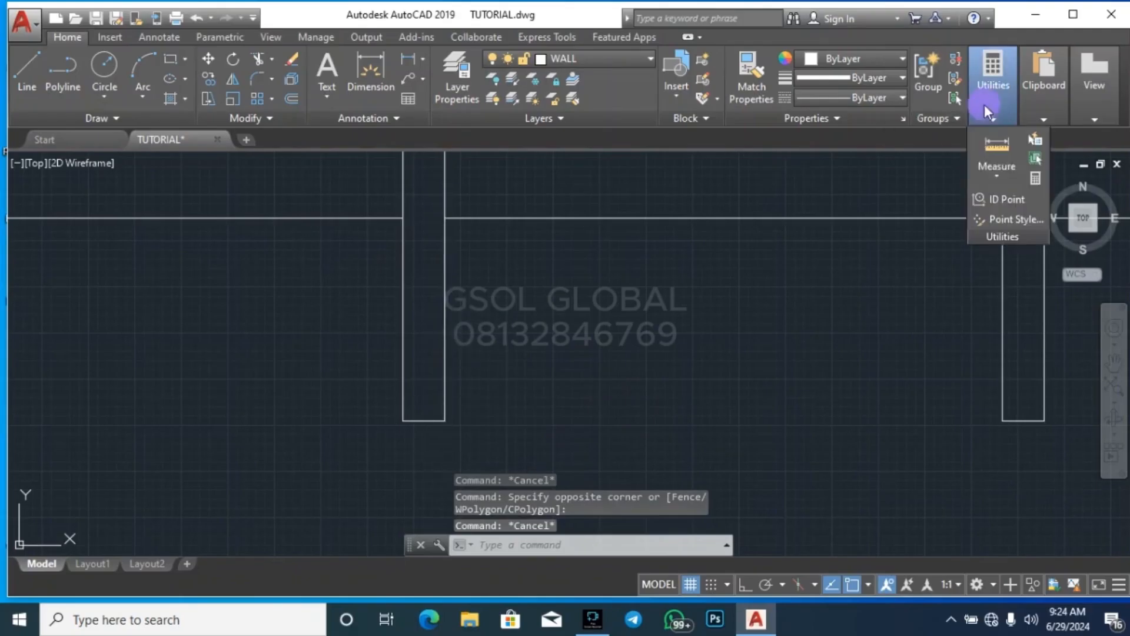
pyautogui.click(989, 152)
pyautogui.scroll(2, 430, 406)
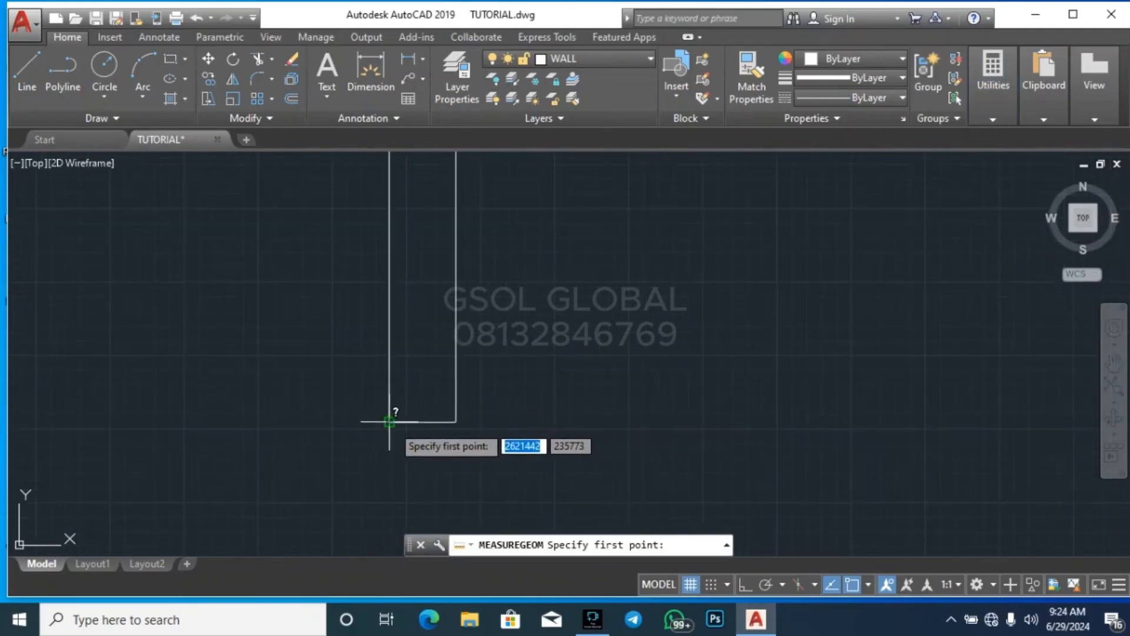
pyautogui.click(389, 421)
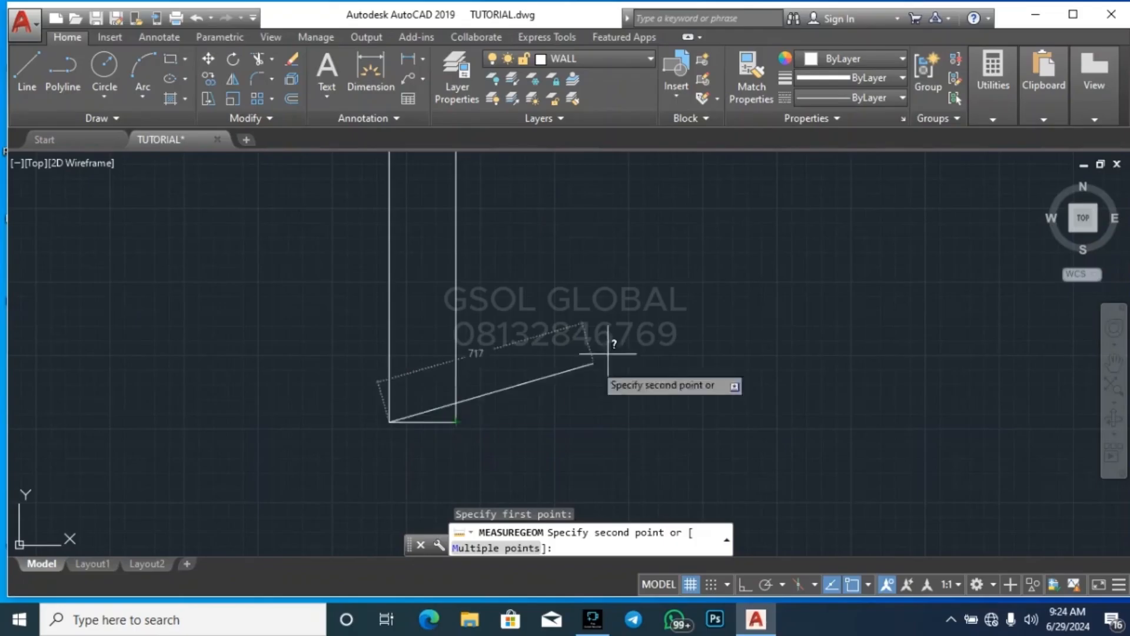
pyautogui.press('Escape')
# Calculate 3*225 in the quick calculator, then close the calculator
pyautogui.click(982, 113)
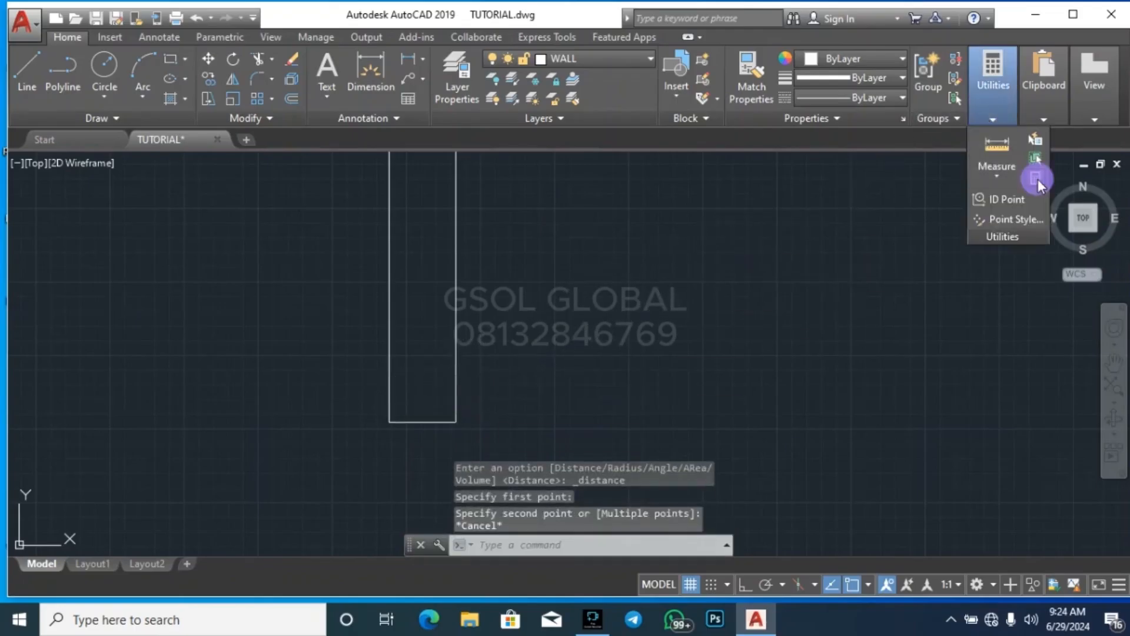
pyautogui.click(1036, 178)
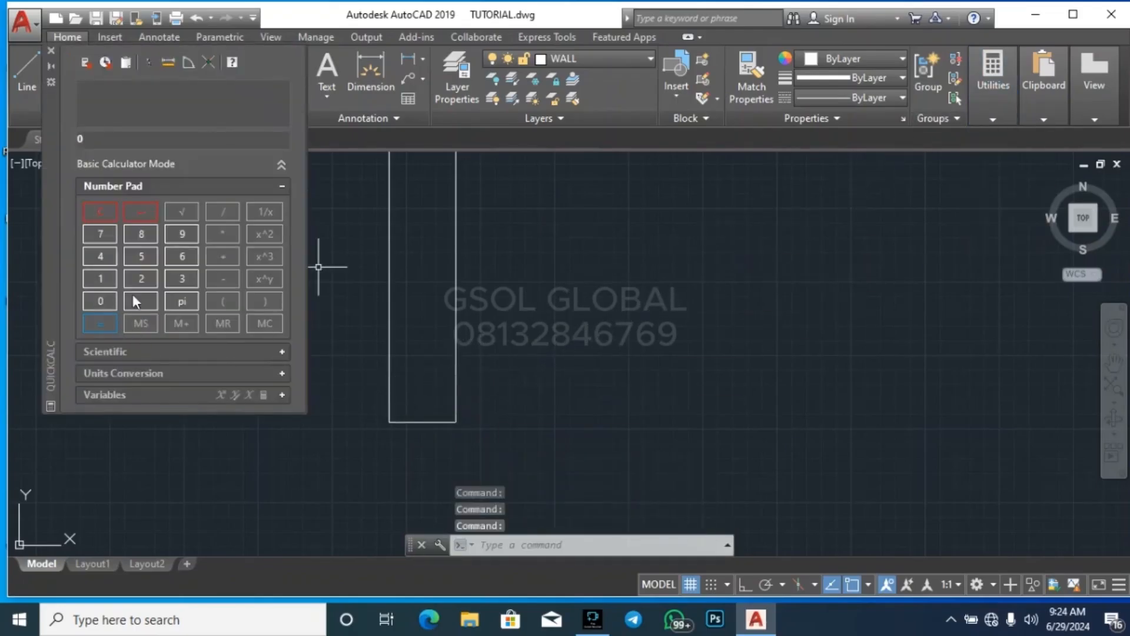
pyautogui.click(225, 235)
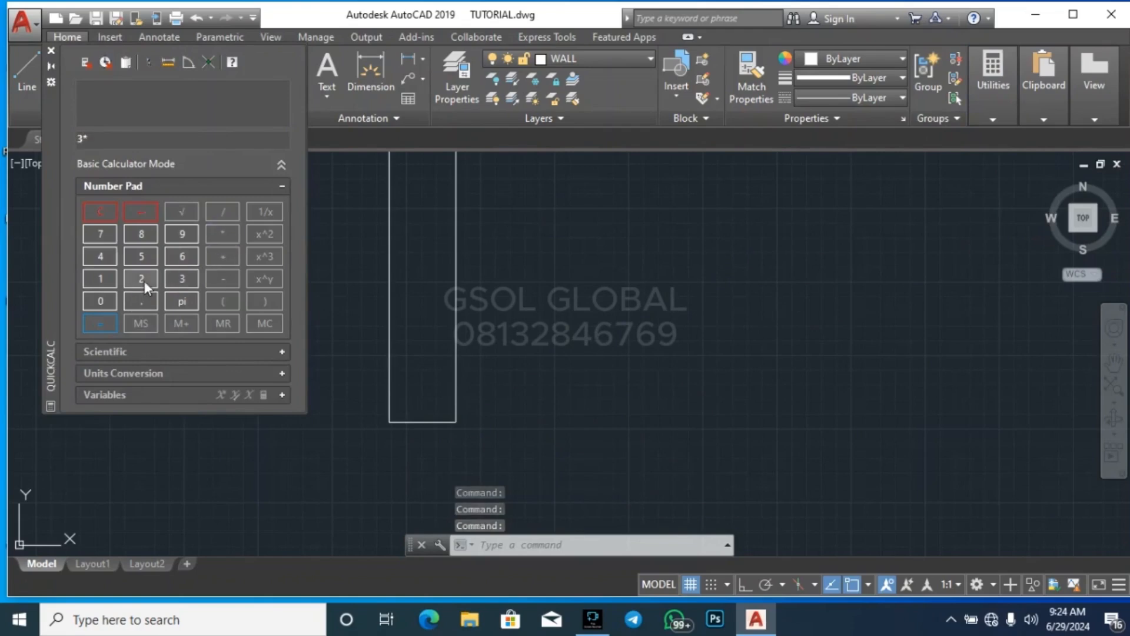
pyautogui.doubleClick(143, 280)
pyautogui.click(142, 258)
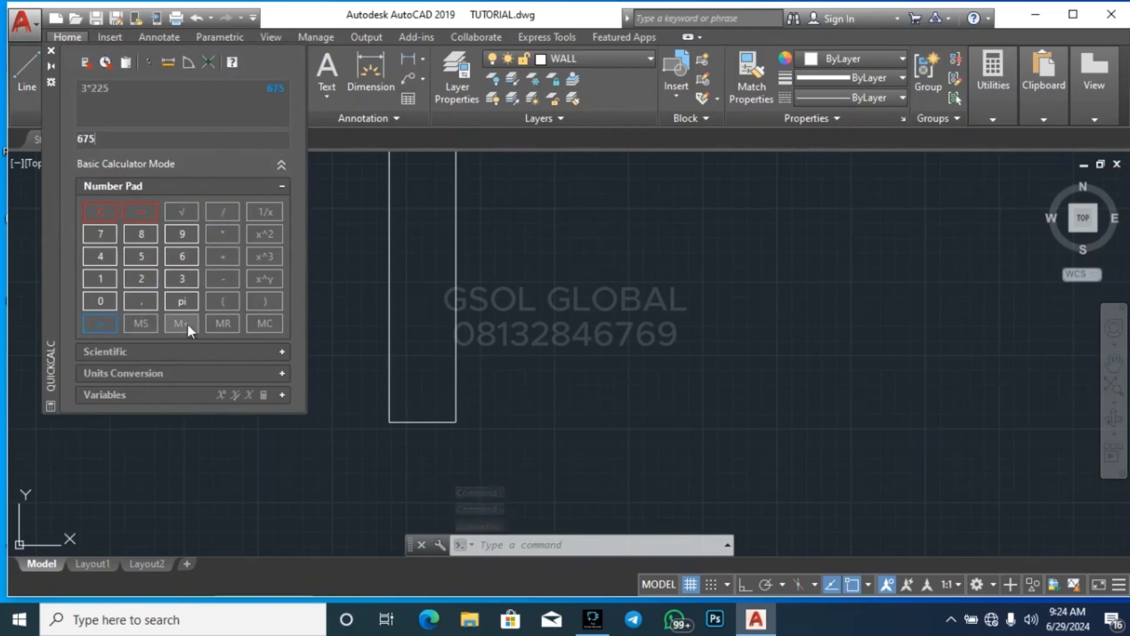
pyautogui.click(51, 51)
# Offset both side lines of the leftmost outer wall outward by 225 to mark the foundation footing's sides
pyautogui.scroll(4, 398, 425)
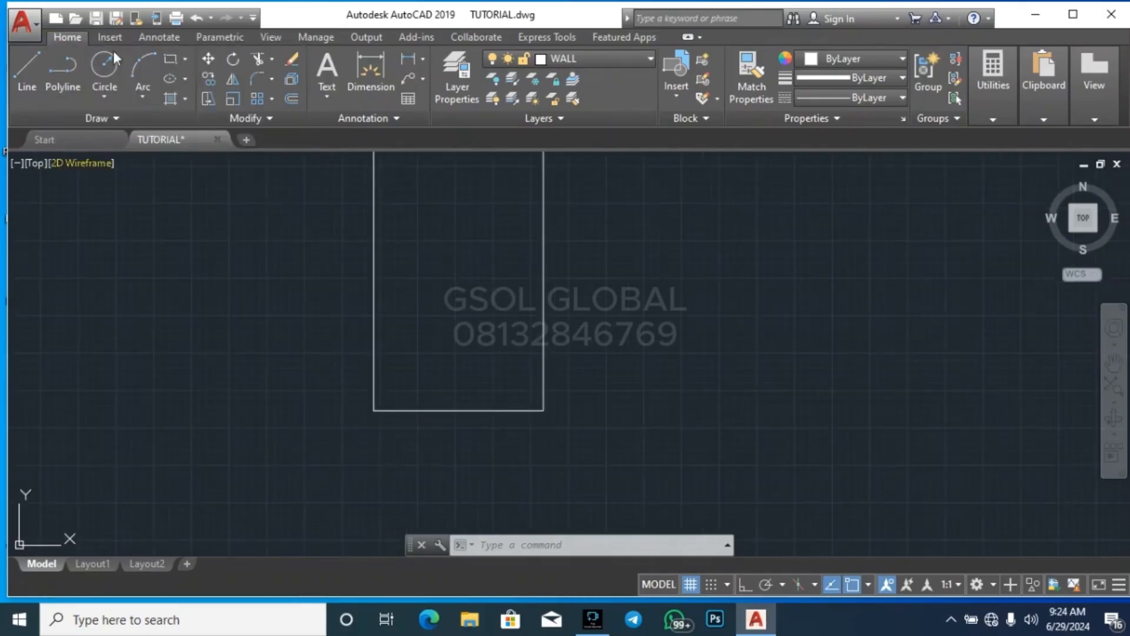
pyautogui.write('o')
pyautogui.press('Return')
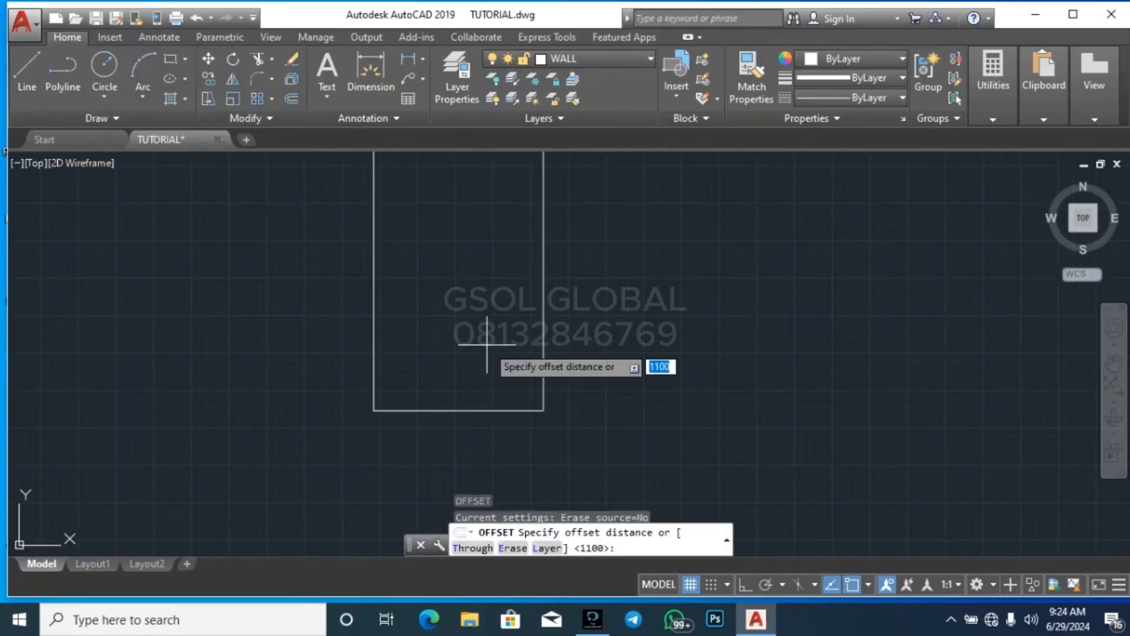
pyautogui.write('2')
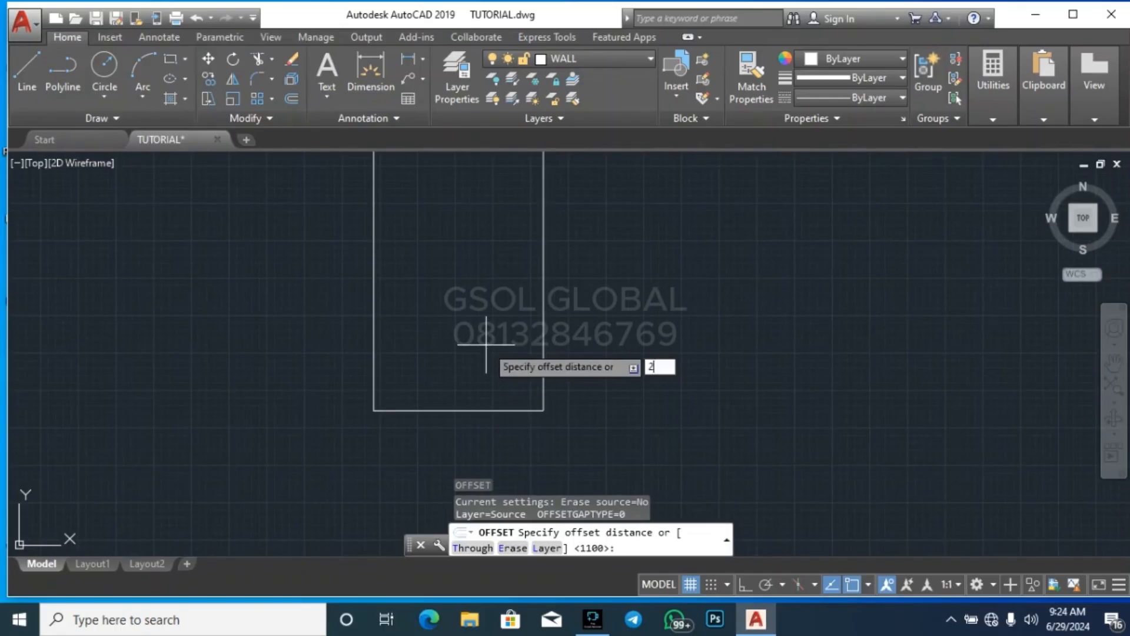
pyautogui.write('25')
pyautogui.press('Return')
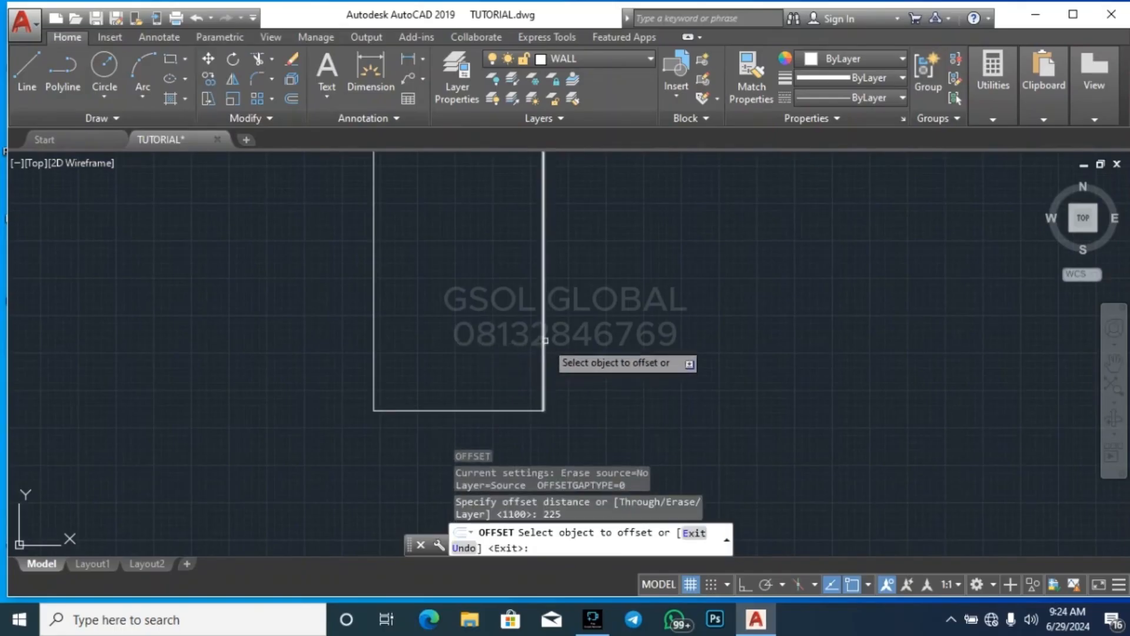
pyautogui.click(544, 341)
pyautogui.click(636, 335)
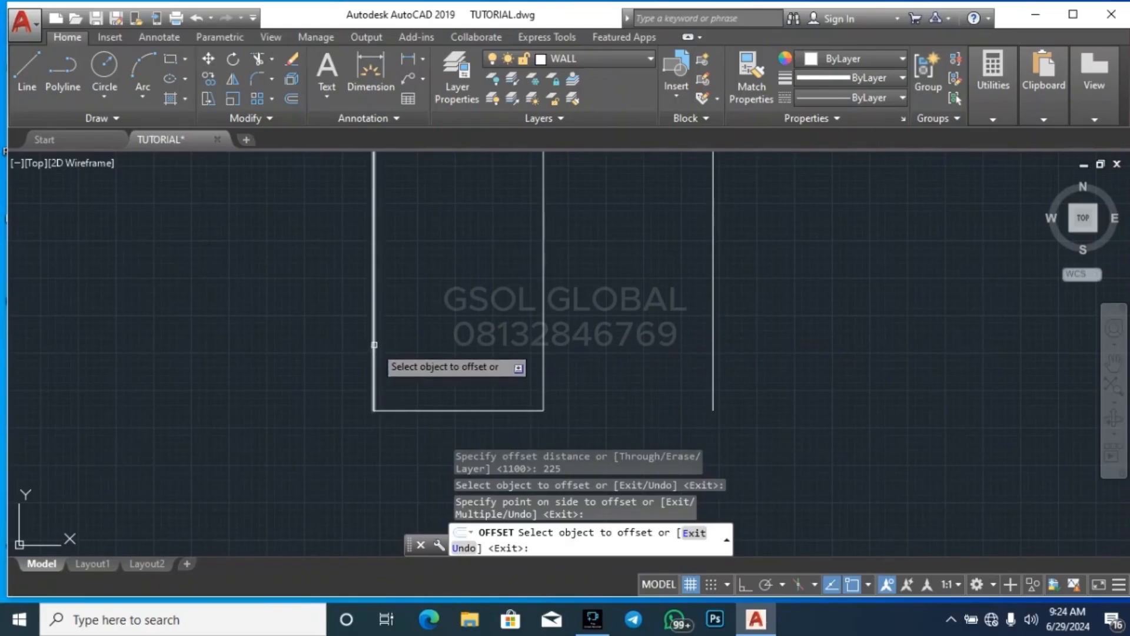
pyautogui.click(375, 345)
pyautogui.click(315, 348)
pyautogui.scroll(-4, 537, 327)
pyautogui.press('Escape')
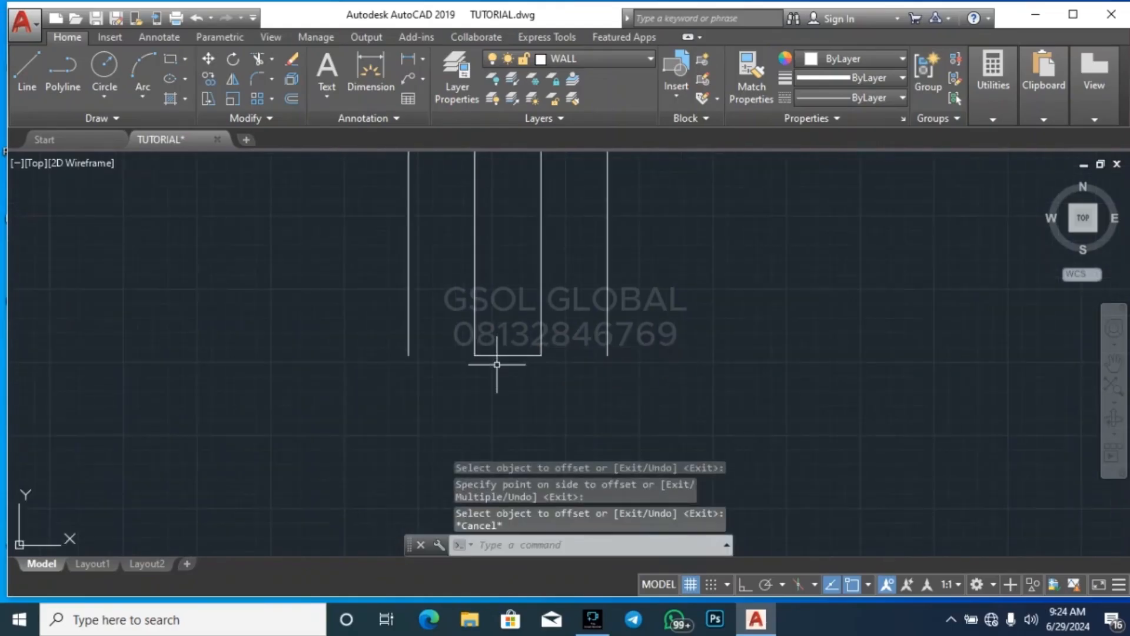
# Offset the leftmost wall's base line downward by 225 to mark the underside of the footing
pyautogui.press('Return')
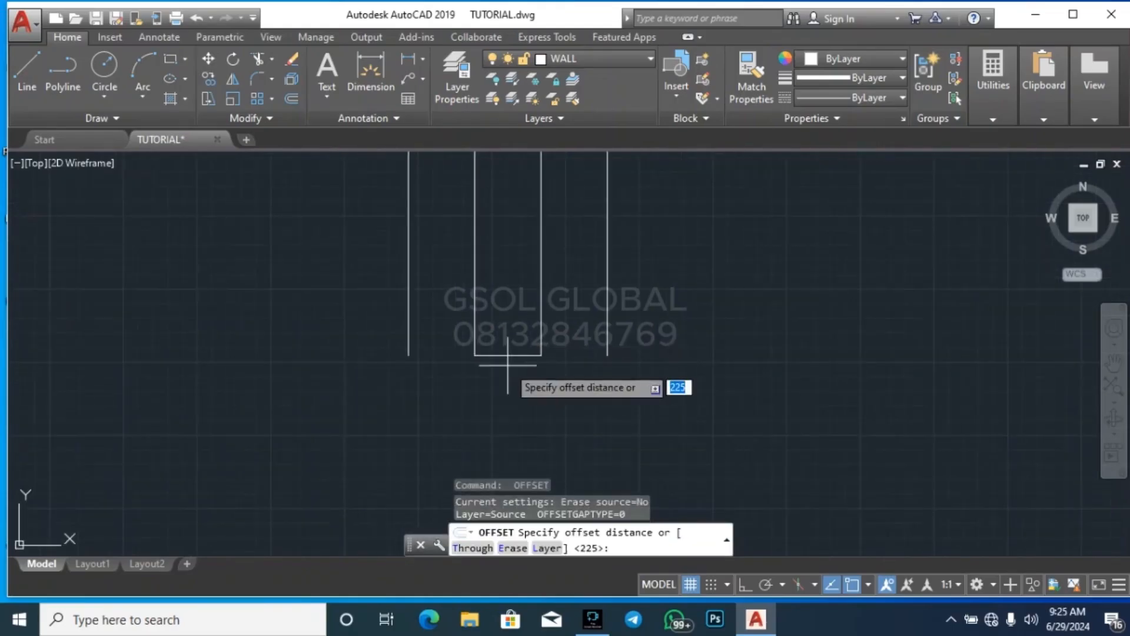
pyautogui.press('Return')
pyautogui.click(500, 355)
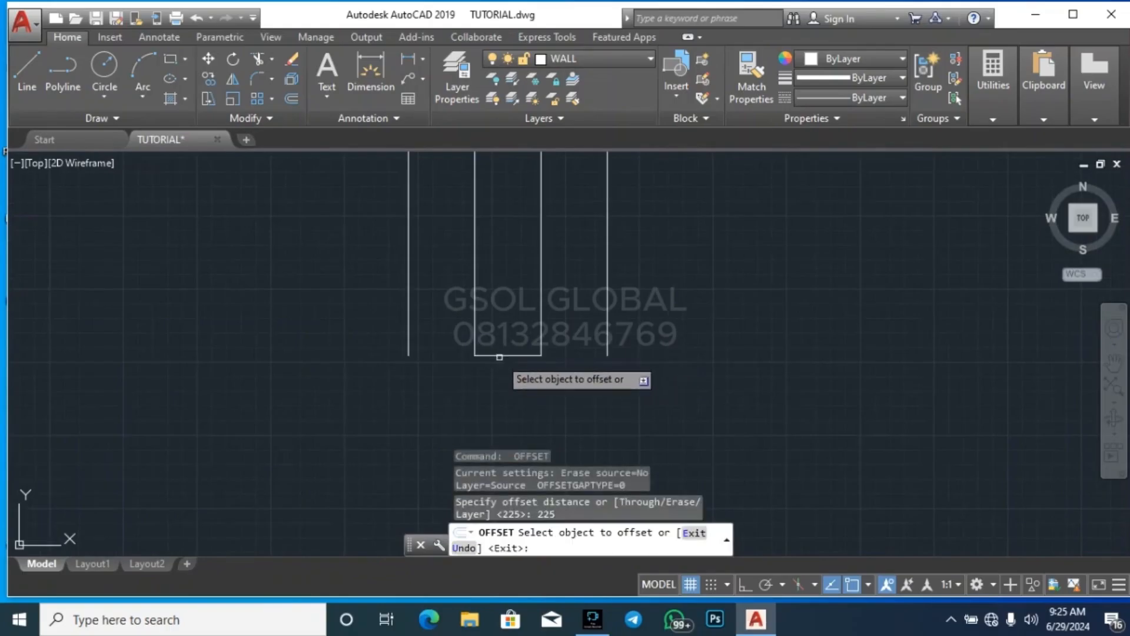
pyautogui.click(499, 389)
pyautogui.press('Escape')
pyautogui.press('Escape')
pyautogui.press('Escape')
pyautogui.press('Escape')
# Stretch both ends of the footing's underside line horizontally beyond the two offset side lines
pyautogui.click(541, 441)
pyautogui.click(497, 404)
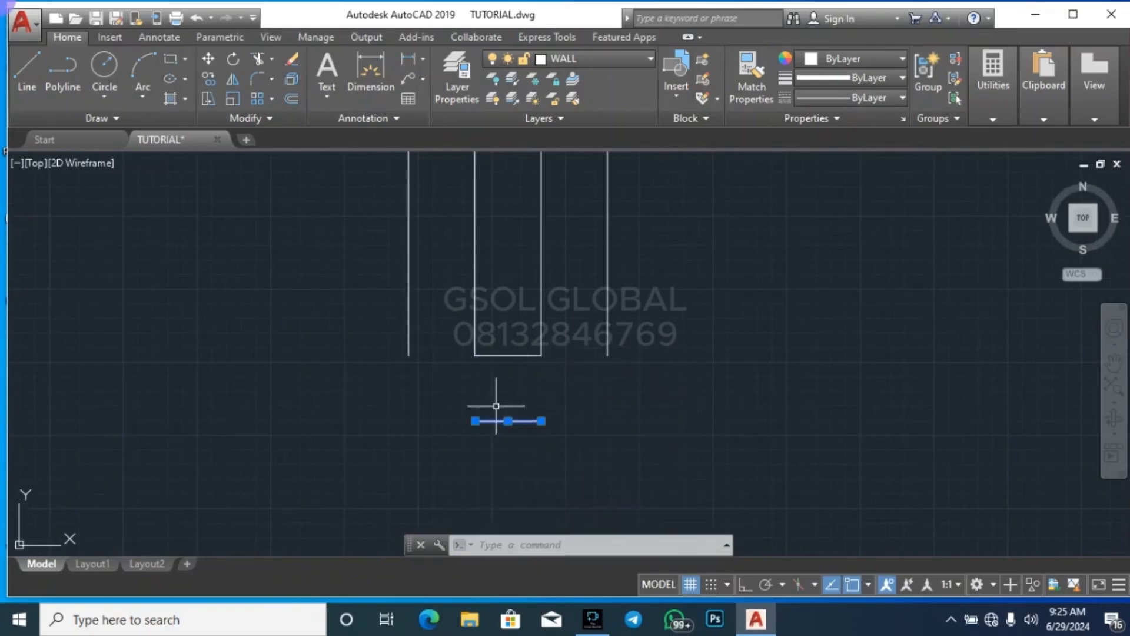
pyautogui.click(542, 421)
pyautogui.click(771, 421)
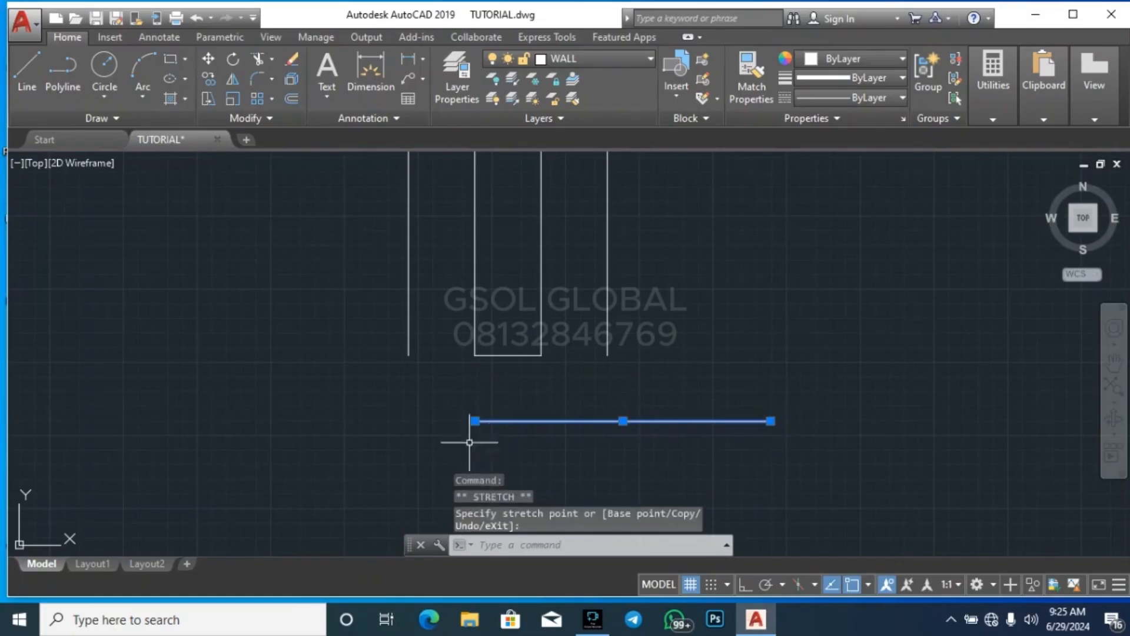
pyautogui.click(476, 421)
pyautogui.click(297, 421)
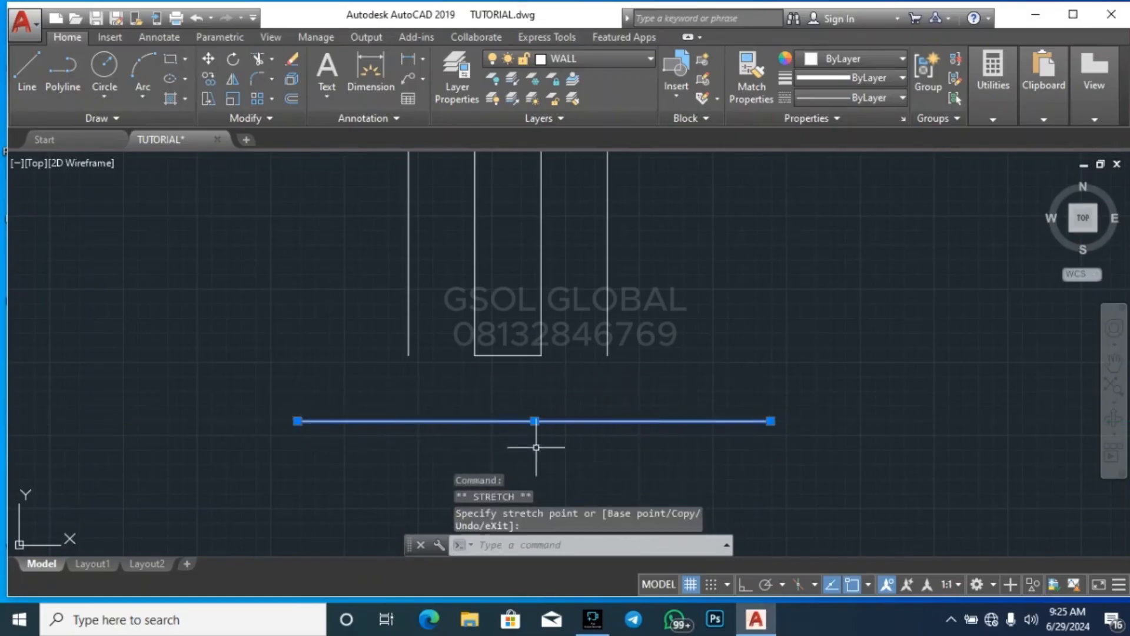
# Extend both offset side lines down to the footing's underside line
pyautogui.write('ex')
pyautogui.press('Return')
pyautogui.click(637, 394)
pyautogui.click(575, 310)
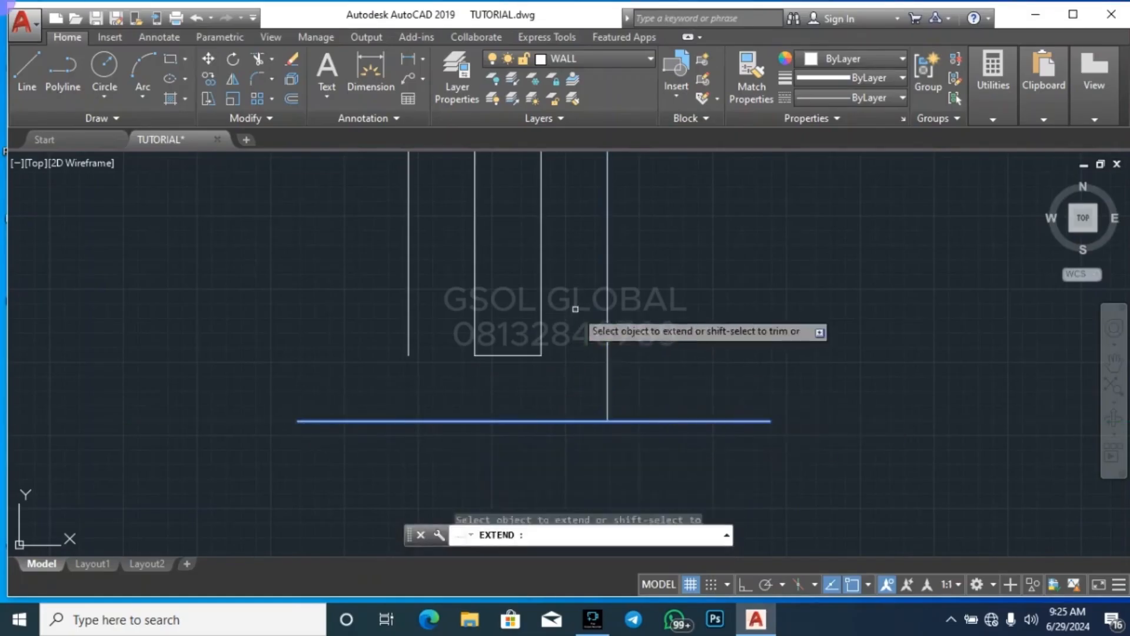
pyautogui.click(413, 380)
pyautogui.click(375, 345)
pyautogui.press('Escape')
pyautogui.press('Escape')
# Extend the wall's base line to the footing's left side line
pyautogui.click(434, 367)
pyautogui.click(384, 354)
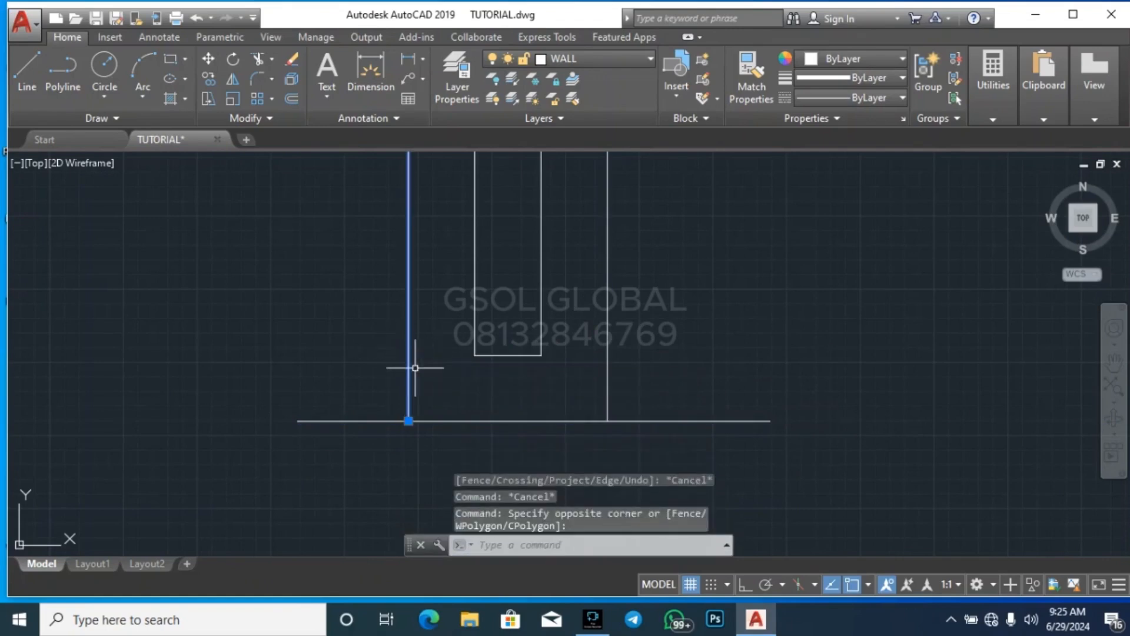
pyautogui.write('ex')
pyautogui.press('Return')
pyautogui.click(486, 378)
pyautogui.click(478, 347)
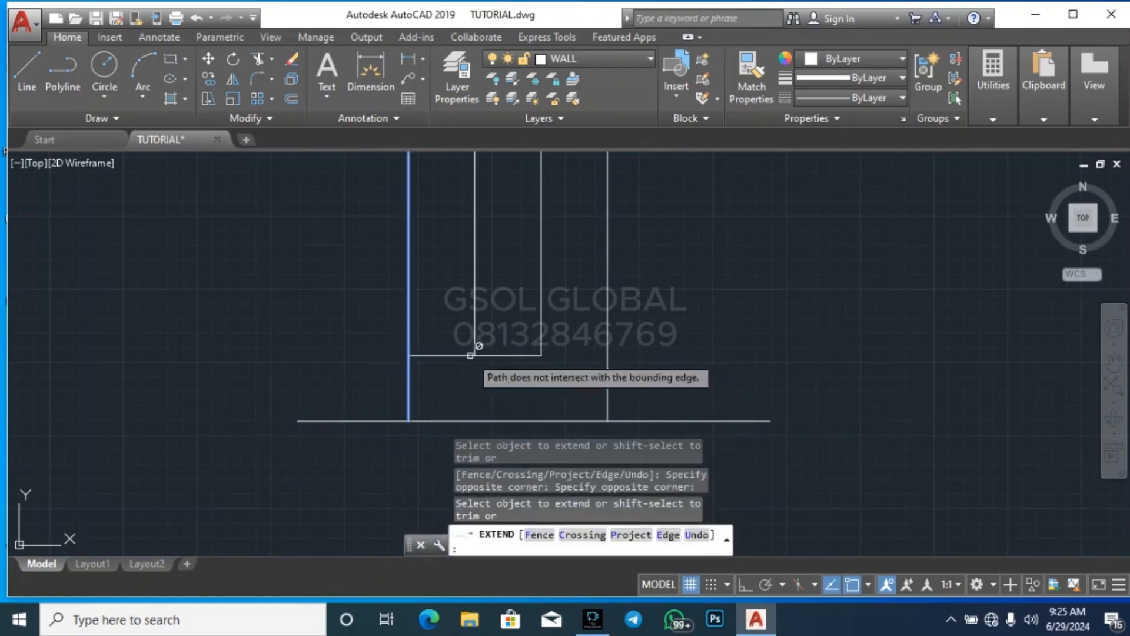
pyautogui.click(586, 371)
pyautogui.press('Escape')
# Extend the wall's base line to the footing's right side line
pyautogui.click(636, 365)
pyautogui.click(594, 322)
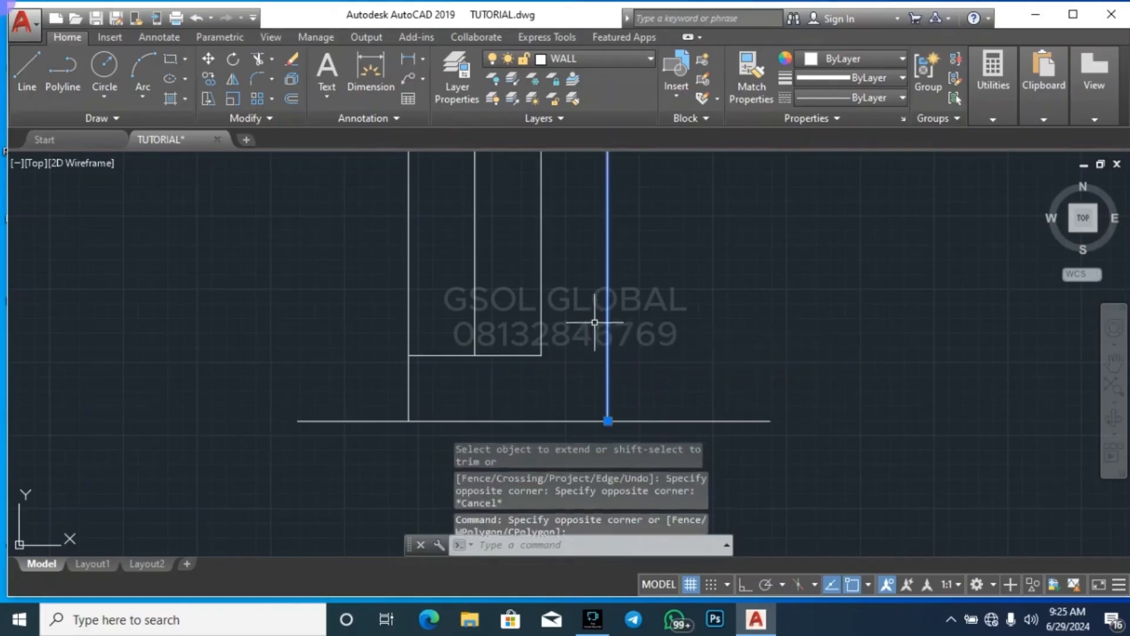
pyautogui.write('ex')
pyautogui.press('Return')
pyautogui.click(613, 371)
pyautogui.click(529, 339)
pyautogui.press('Escape')
pyautogui.press('Escape')
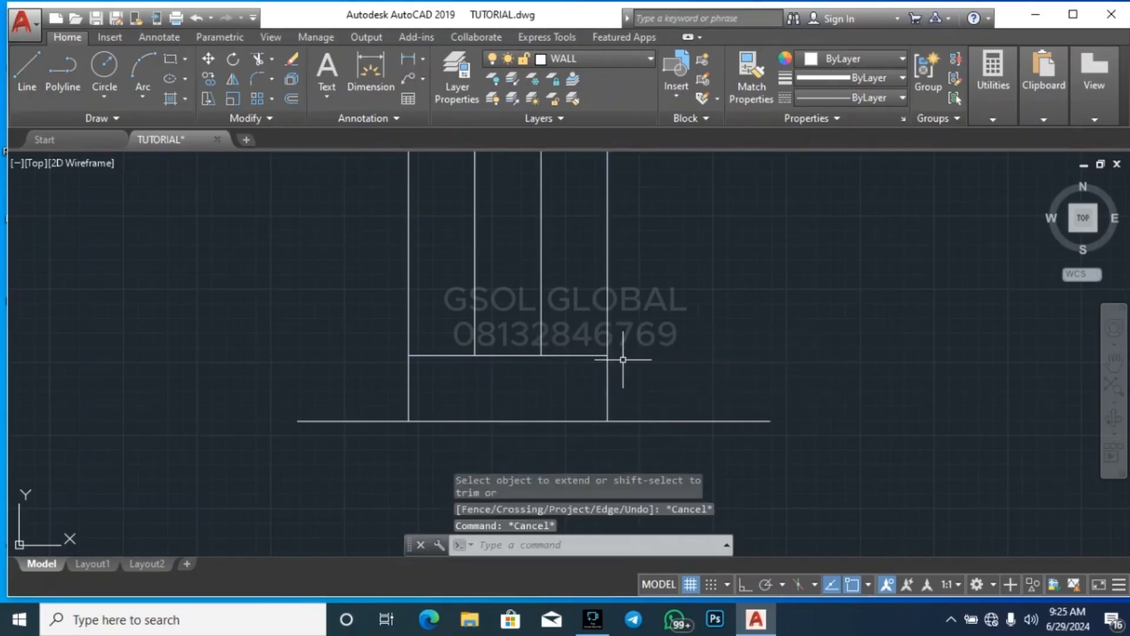
# Trim the side lines above the footing and the underside line's overhanging ends to leave a closed rectangular footing
pyautogui.press('Return')
pyautogui.press('Return')
pyautogui.click(644, 325)
pyautogui.click(587, 284)
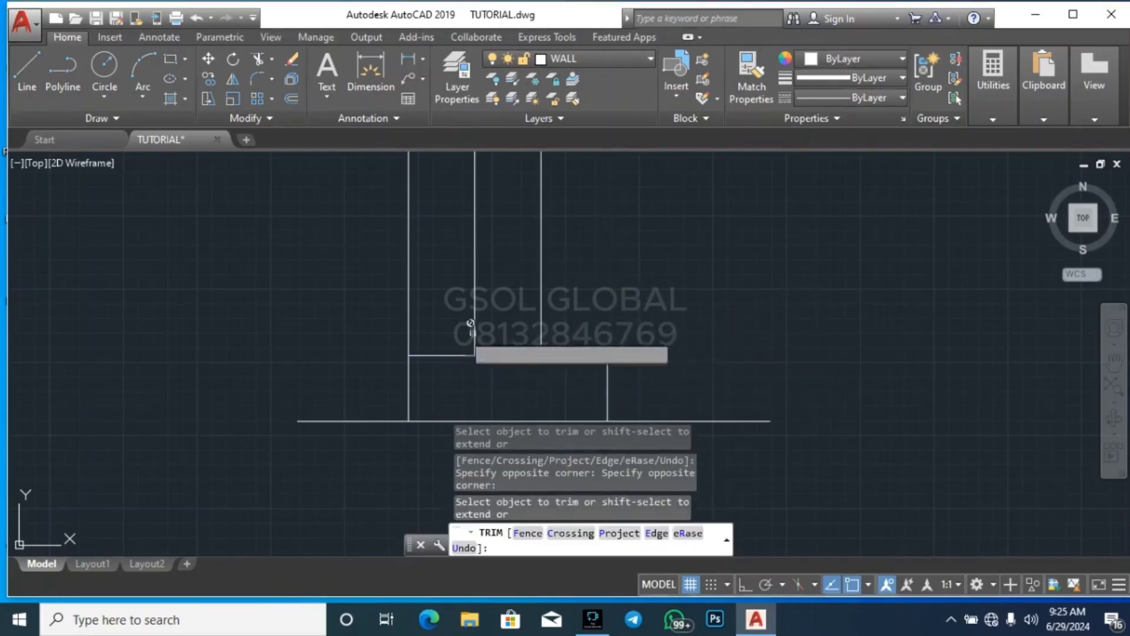
pyautogui.click(433, 325)
pyautogui.click(360, 276)
pyautogui.scroll(-2, 277, 241)
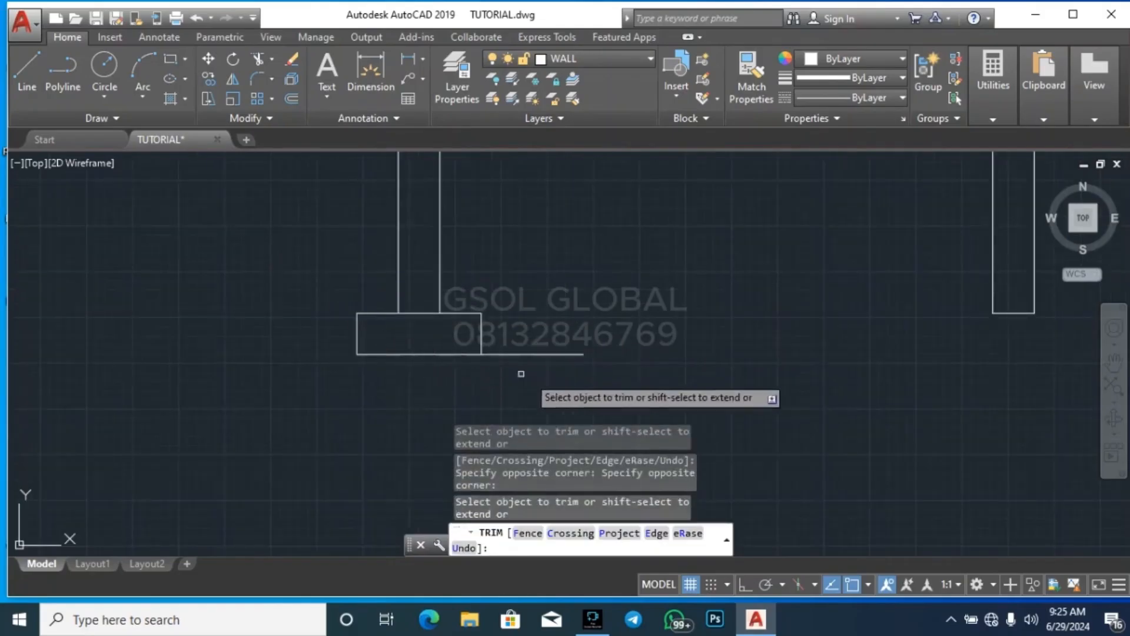
pyautogui.scroll(-6, 568, 353)
pyautogui.press('Escape')
pyautogui.press('Escape')
pyautogui.press('Escape')
# Copy the finished footing from the leftmost wall's base corner to the matching base corner of the second wall
pyautogui.scroll(3, 595, 361)
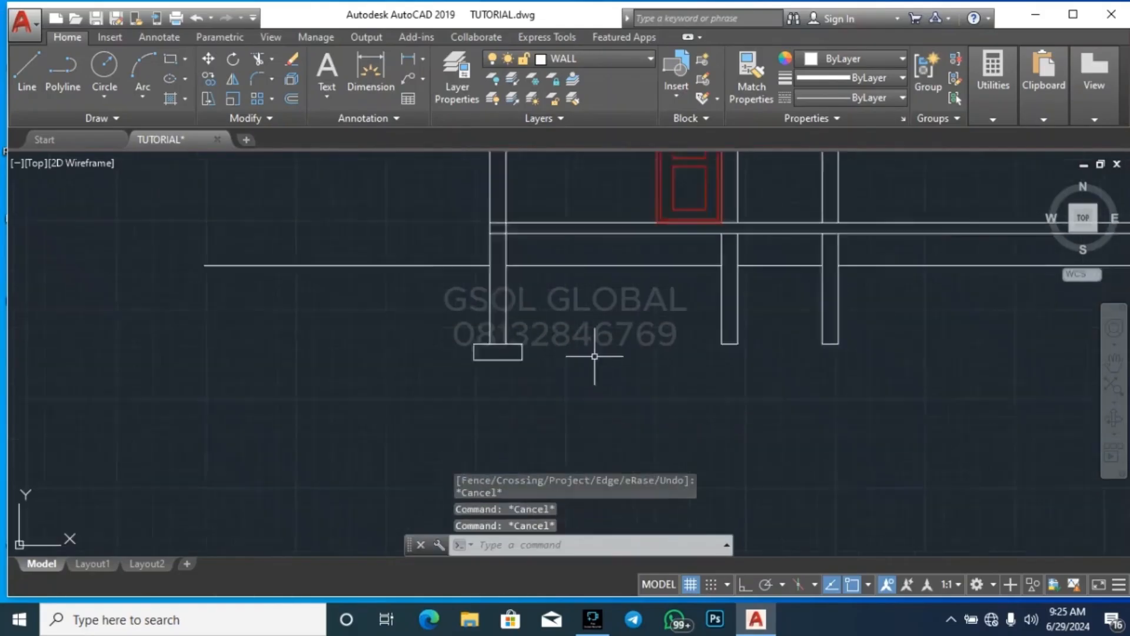
pyautogui.scroll(4, 429, 361)
pyautogui.click(258, 415)
pyautogui.click(528, 282)
pyautogui.write('c')
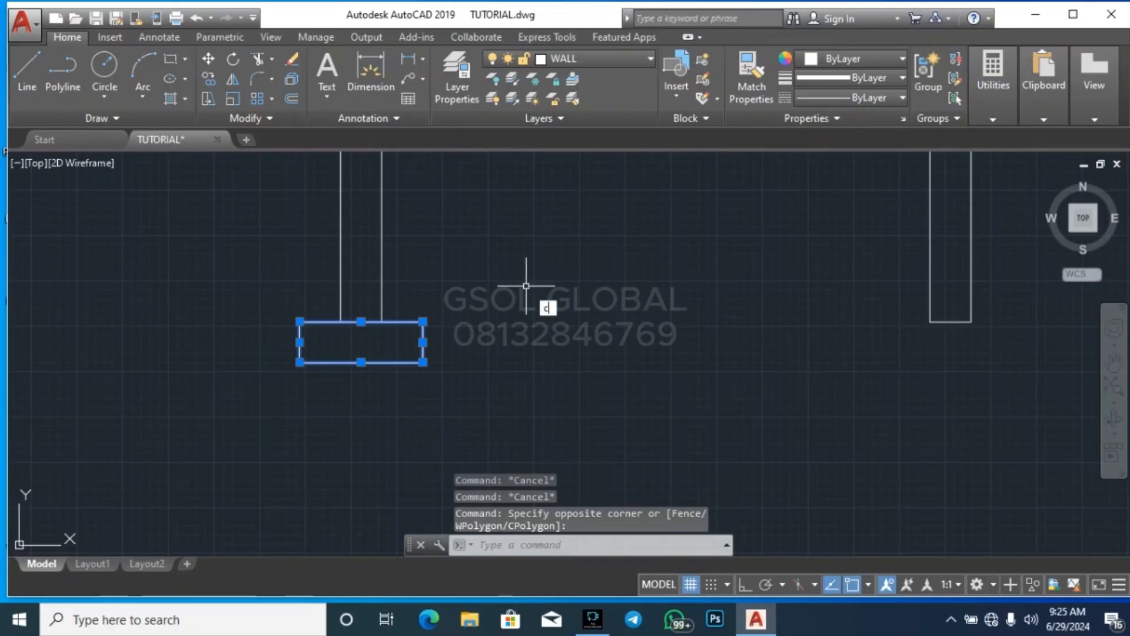
pyautogui.write('o')
pyautogui.press('Return')
pyautogui.click(341, 321)
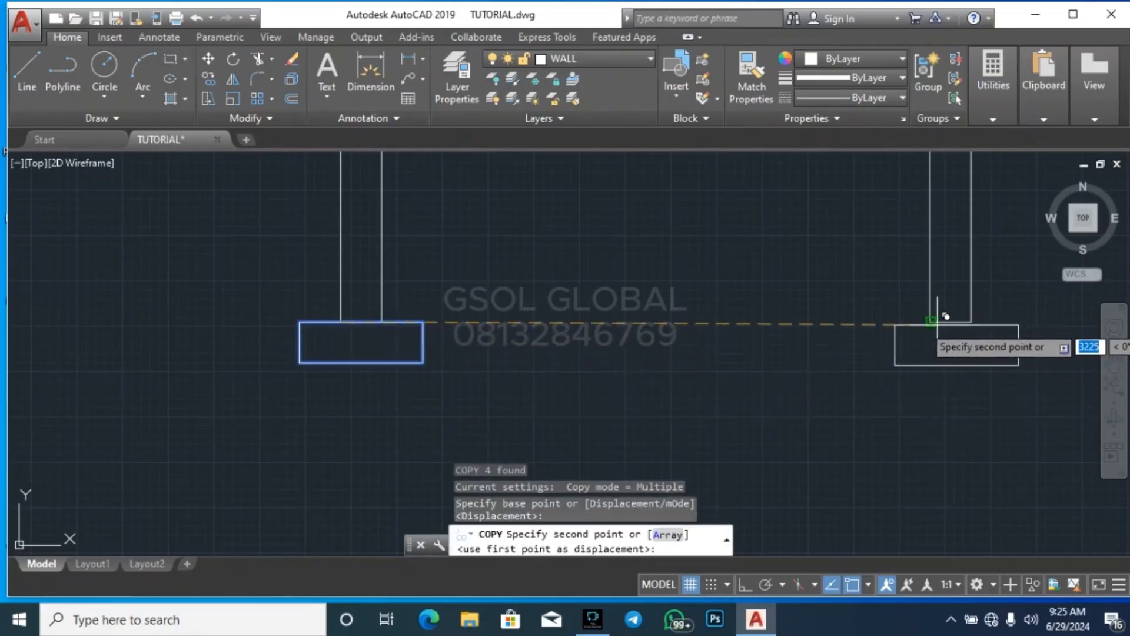
pyautogui.click(932, 322)
# Place two more copies of the footing, centred under the bases of the third and fourth walls
pyautogui.scroll(-3, 282, 406)
pyautogui.scroll(2, 537, 374)
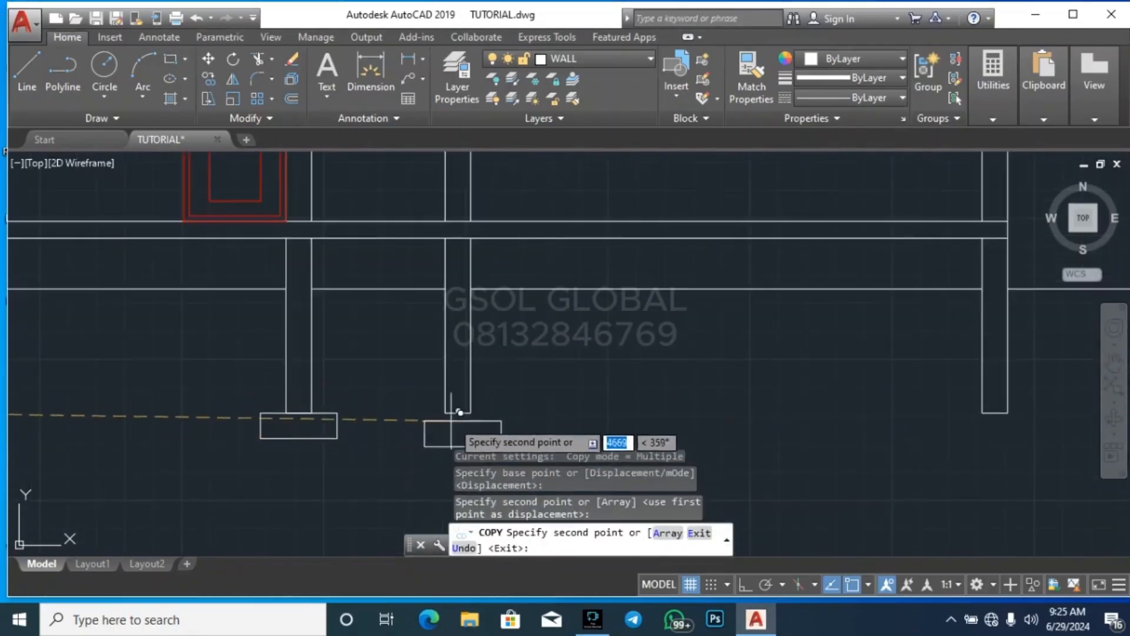
pyautogui.click(455, 405)
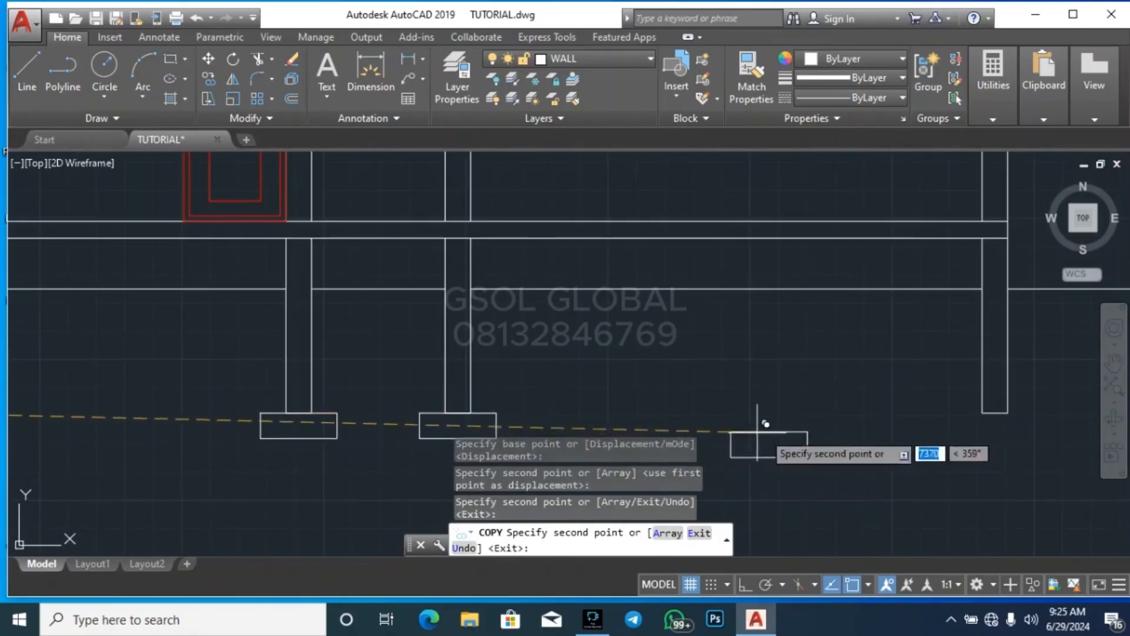
pyautogui.click(992, 403)
pyautogui.press('Escape')
pyautogui.press('Escape')
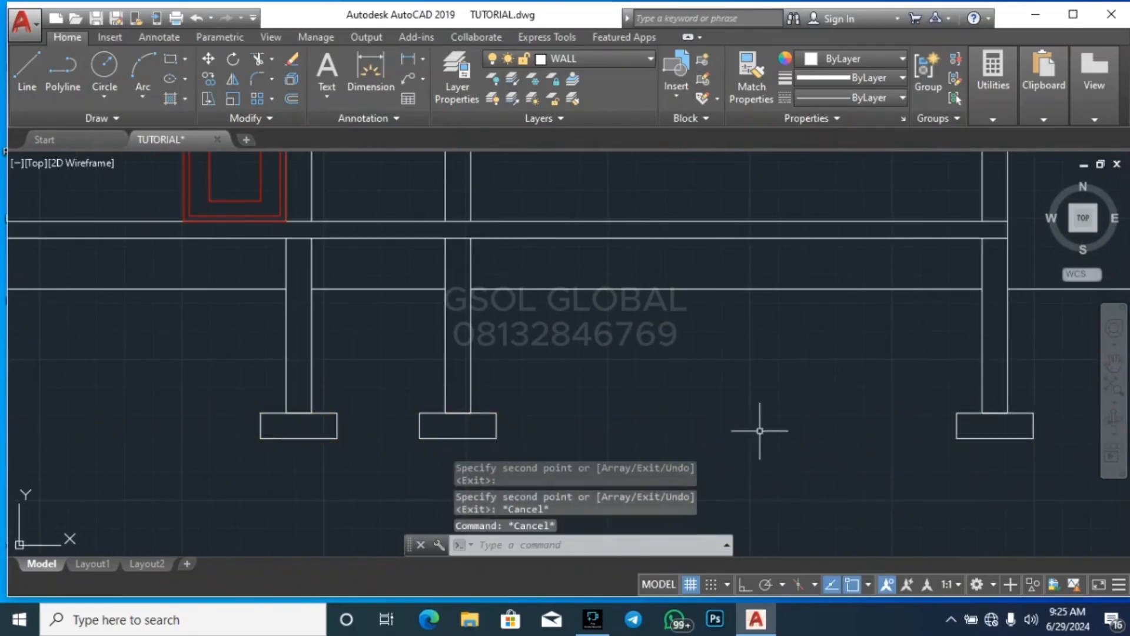
# Save the drawing with the completed foundation footings
pyautogui.scroll(-5, 782, 380)
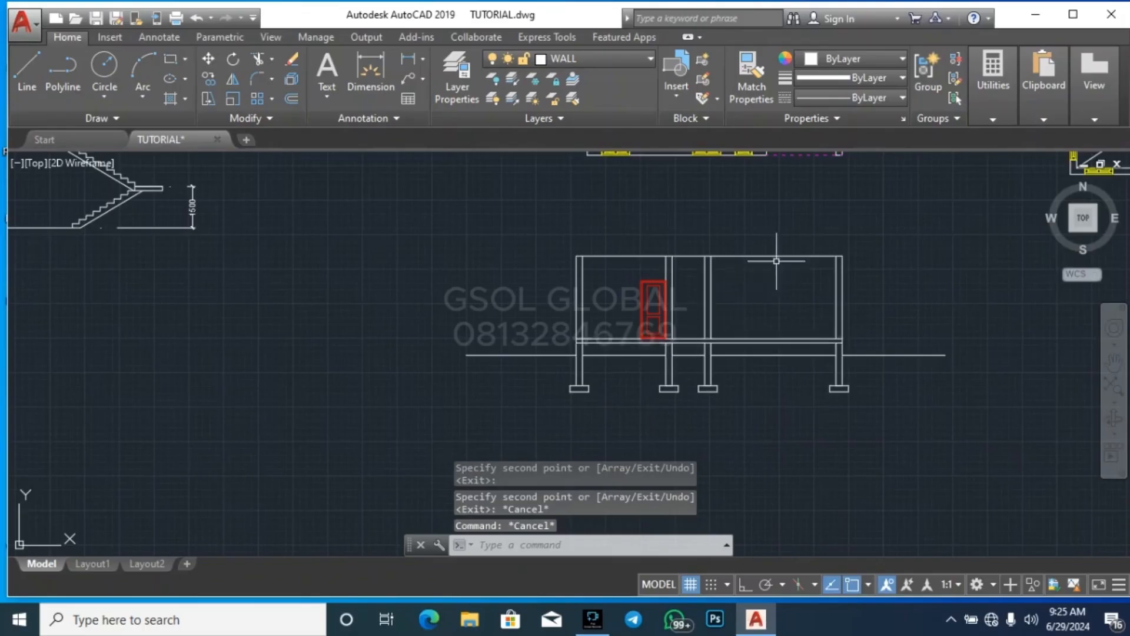
pyautogui.scroll(5, 785, 252)
pyautogui.scroll(-5, 685, 258)
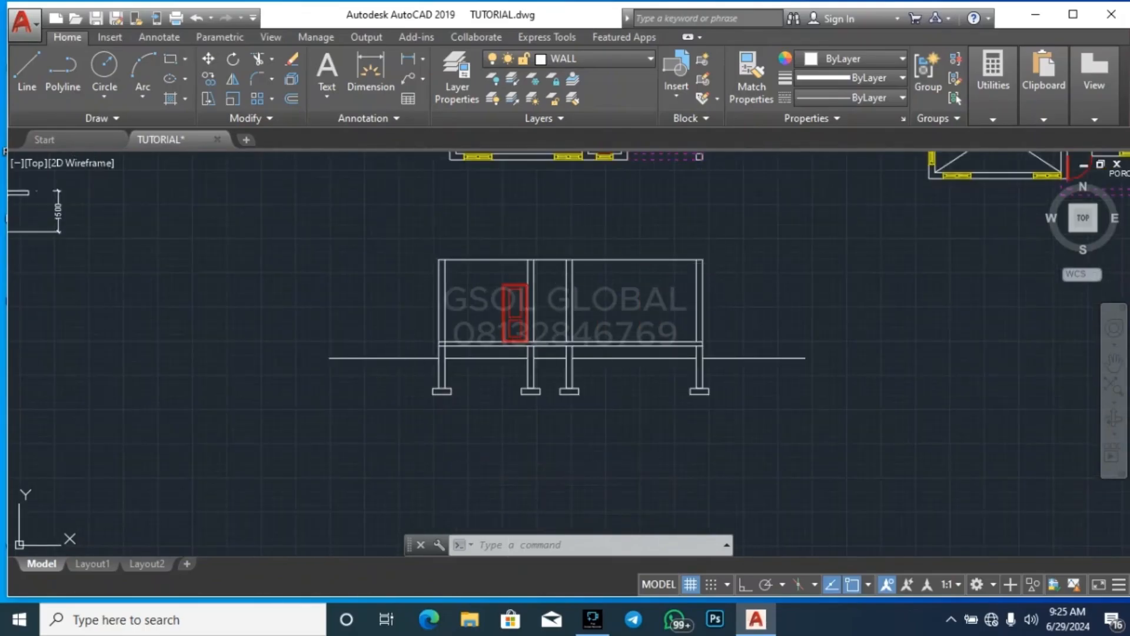
pyautogui.hotkey('ctrl', 's')
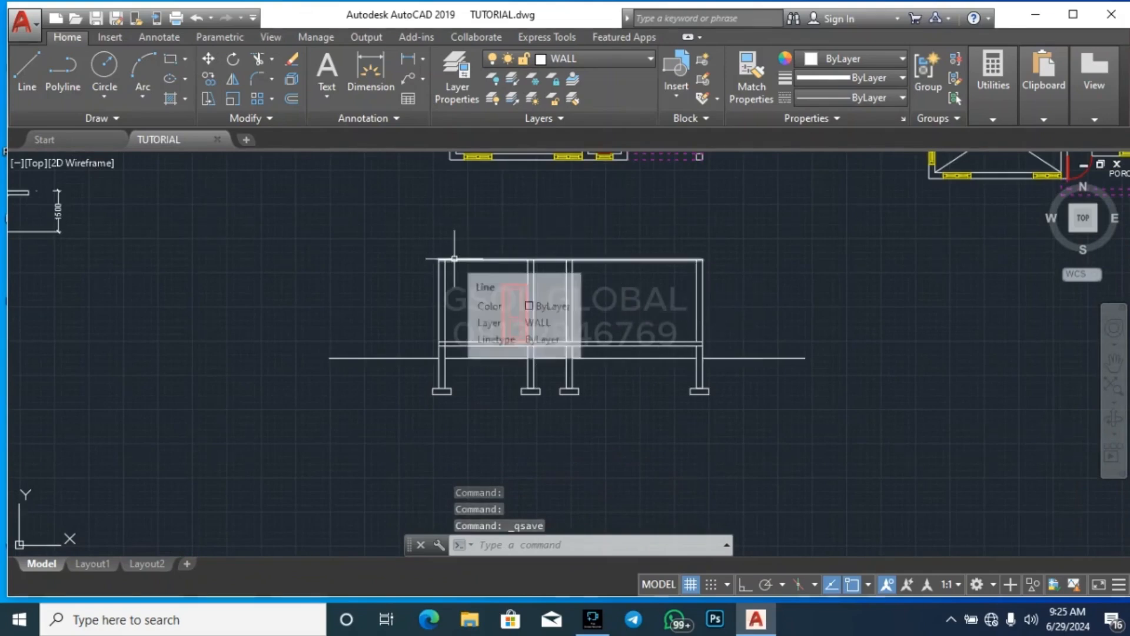
# Move the entire section, including its door, ground line and footings, from below the ground floor plan to below the upper floor plan
pyautogui.scroll(-5, 452, 483)
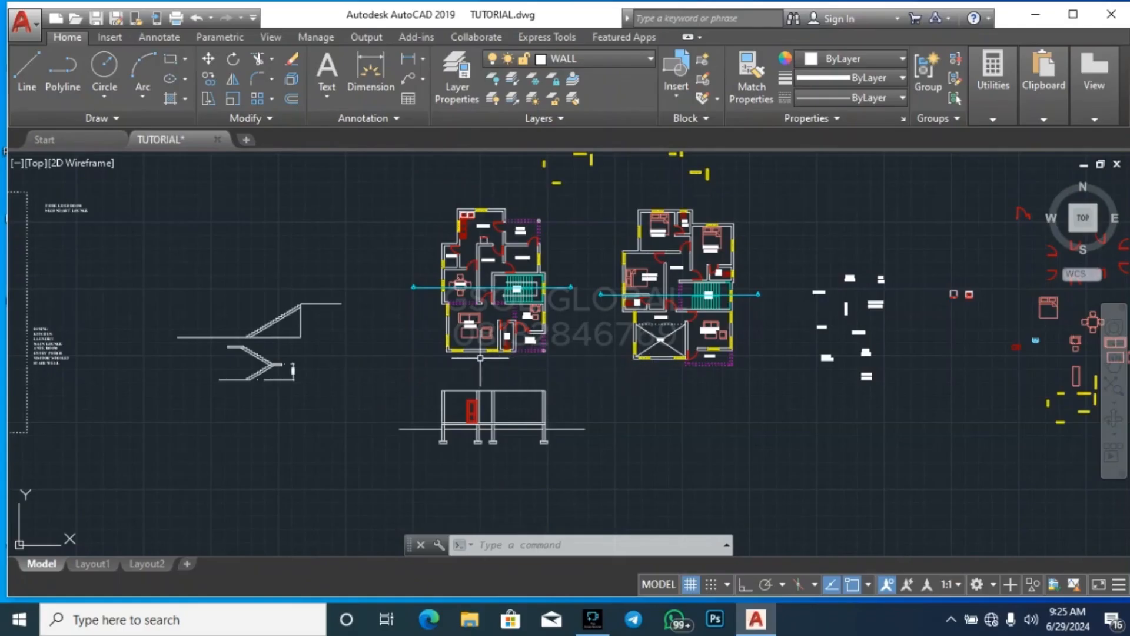
pyautogui.scroll(4, 792, 248)
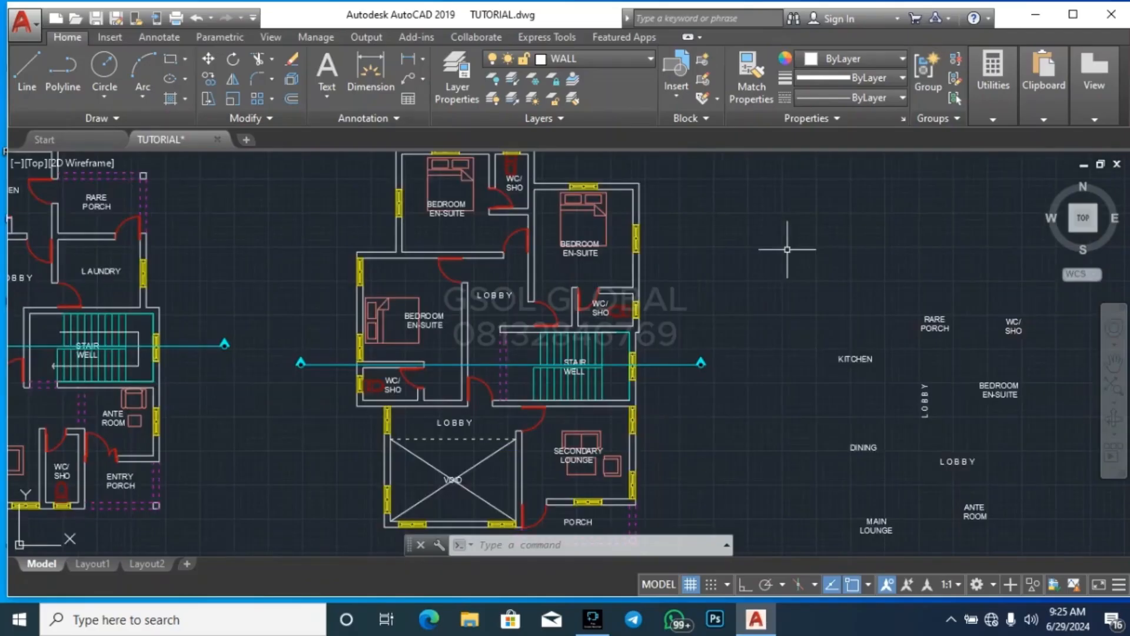
pyautogui.scroll(-4, 739, 300)
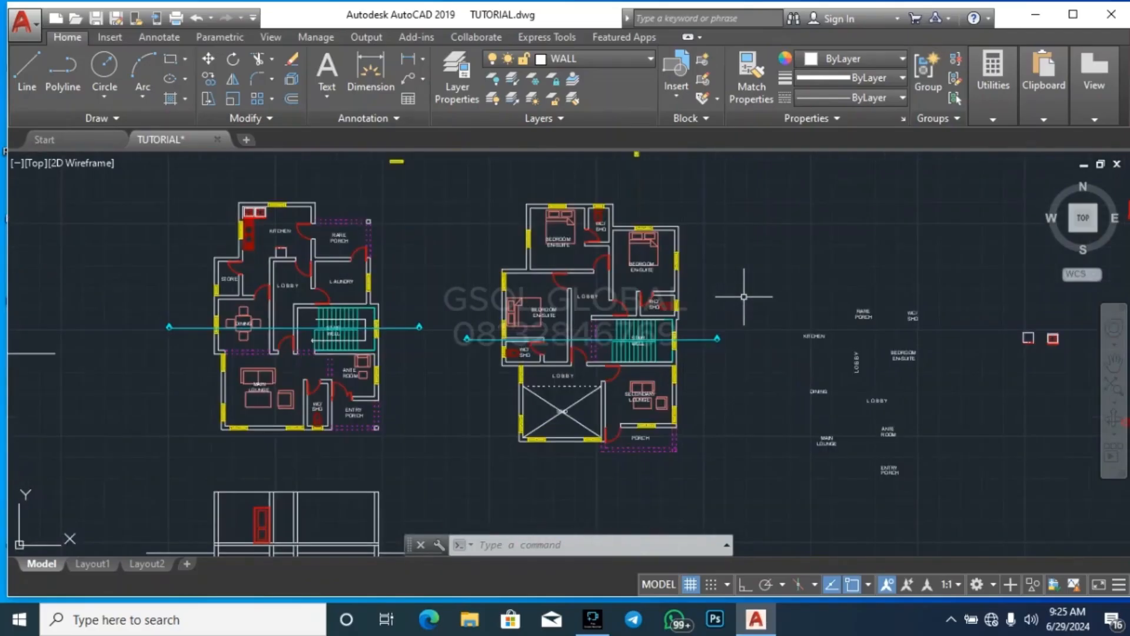
pyautogui.scroll(-4, 752, 238)
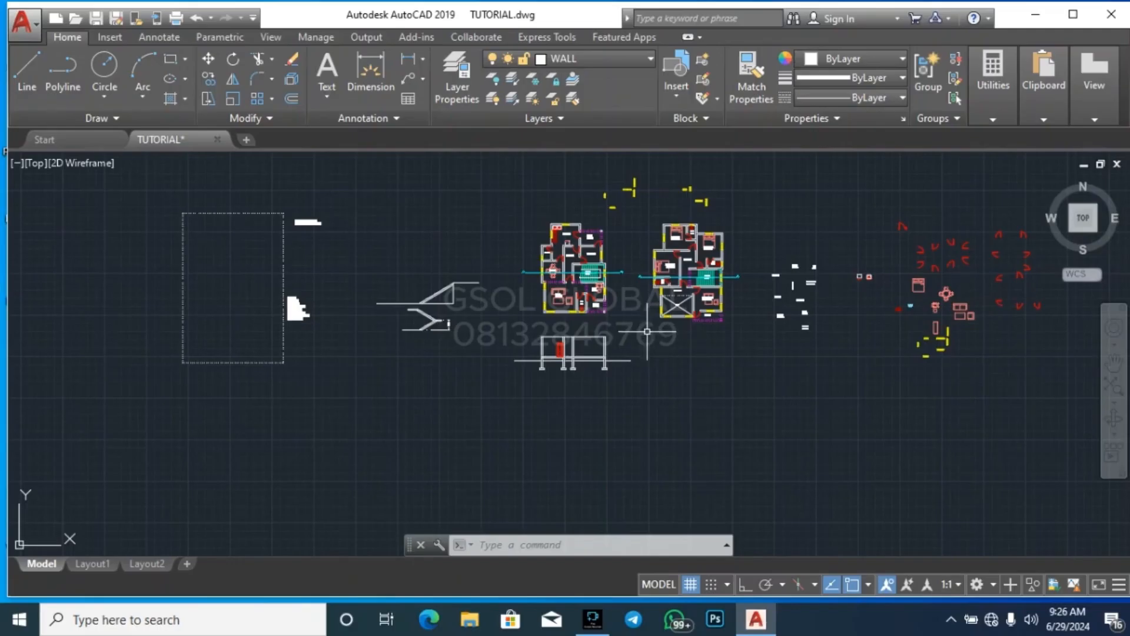
pyautogui.scroll(5, 600, 344)
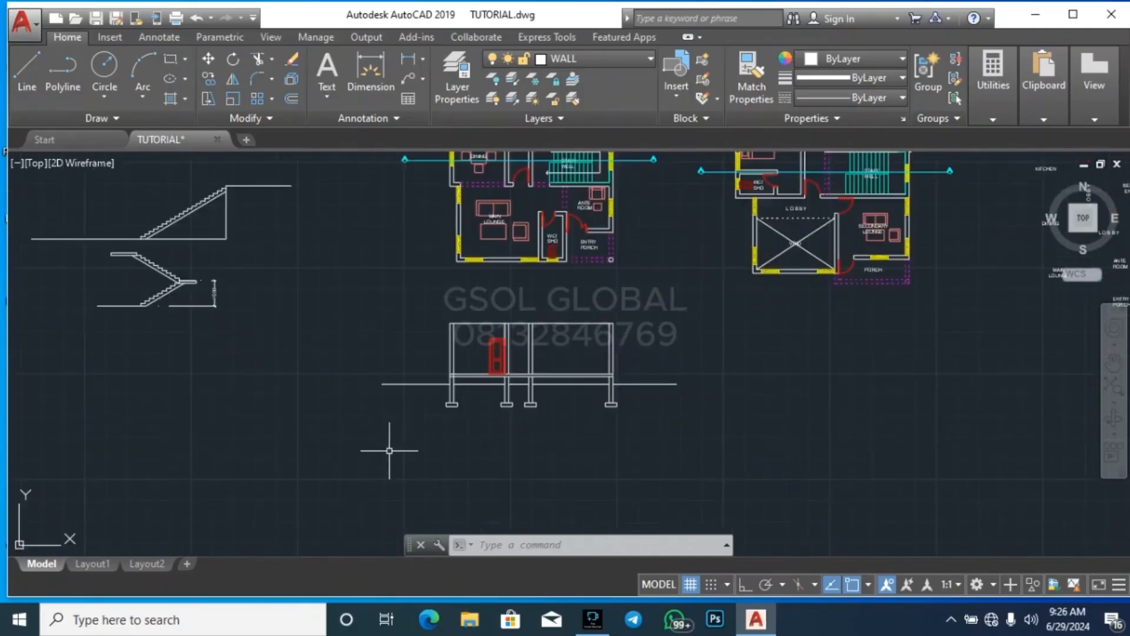
pyautogui.click(296, 461)
pyautogui.click(675, 290)
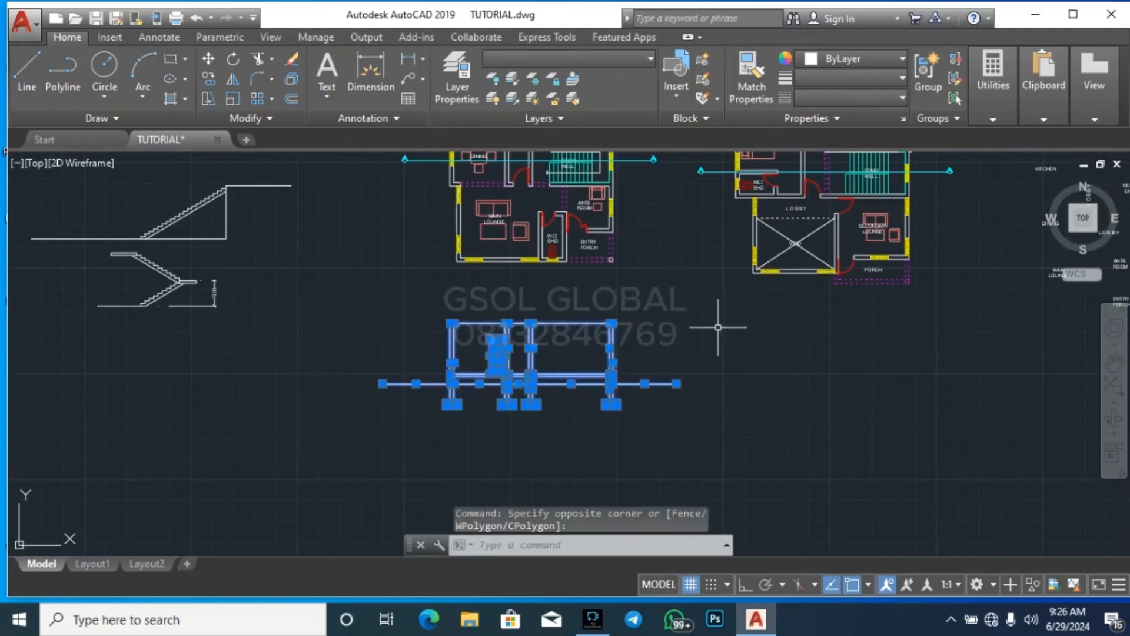
pyautogui.write('M')
pyautogui.press('Return')
pyautogui.click(589, 455)
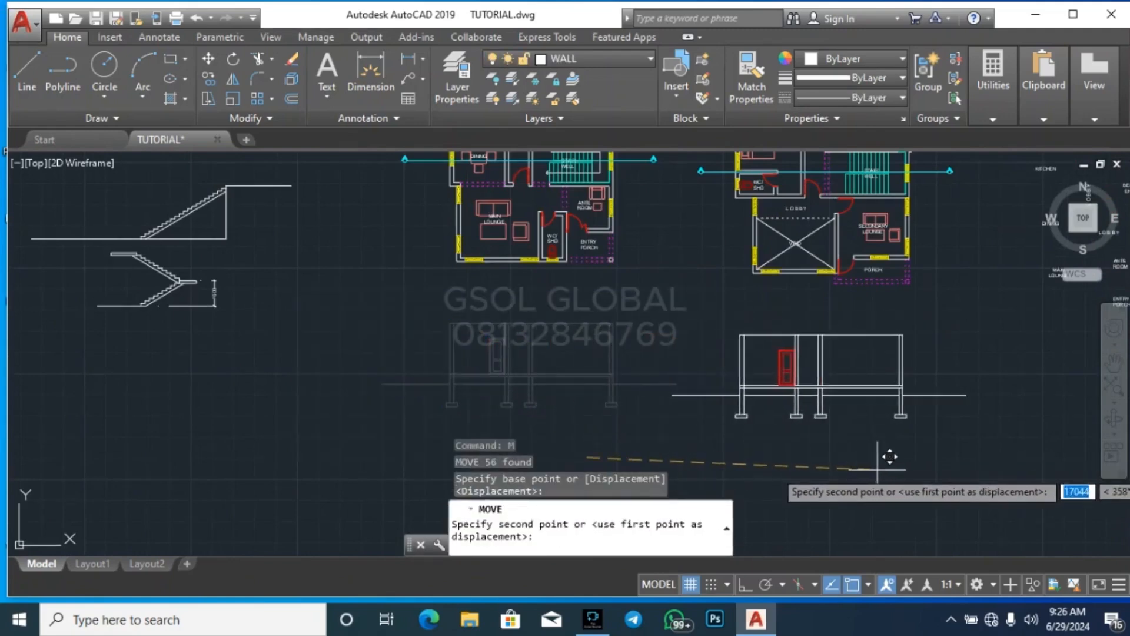
pyautogui.scroll(-5, 775, 461)
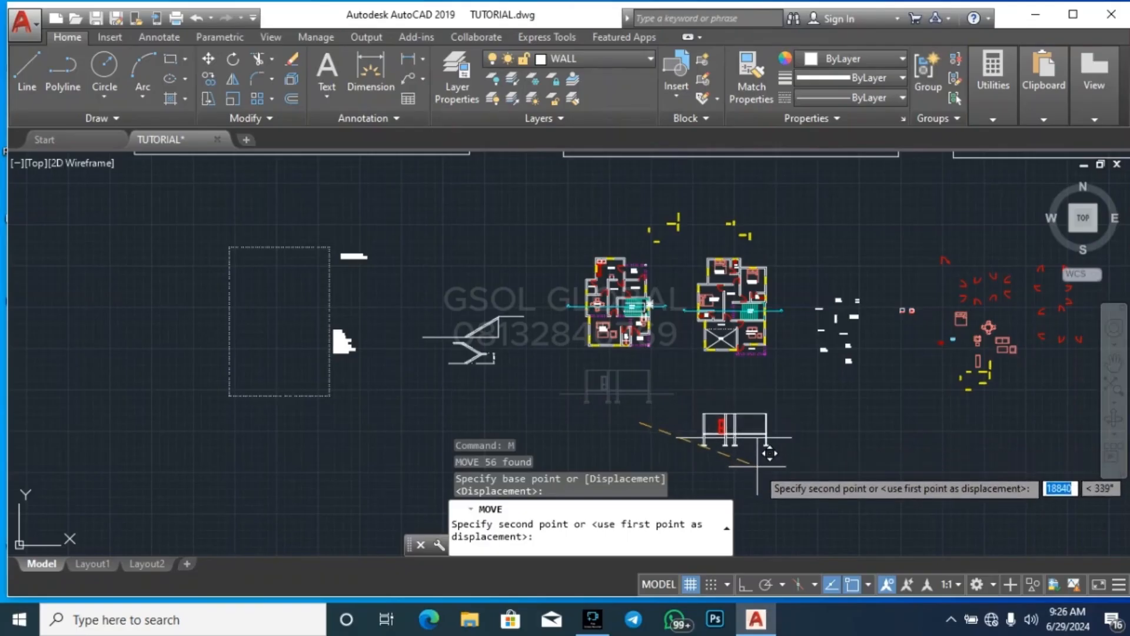
pyautogui.press('Escape')
pyautogui.press('Escape')
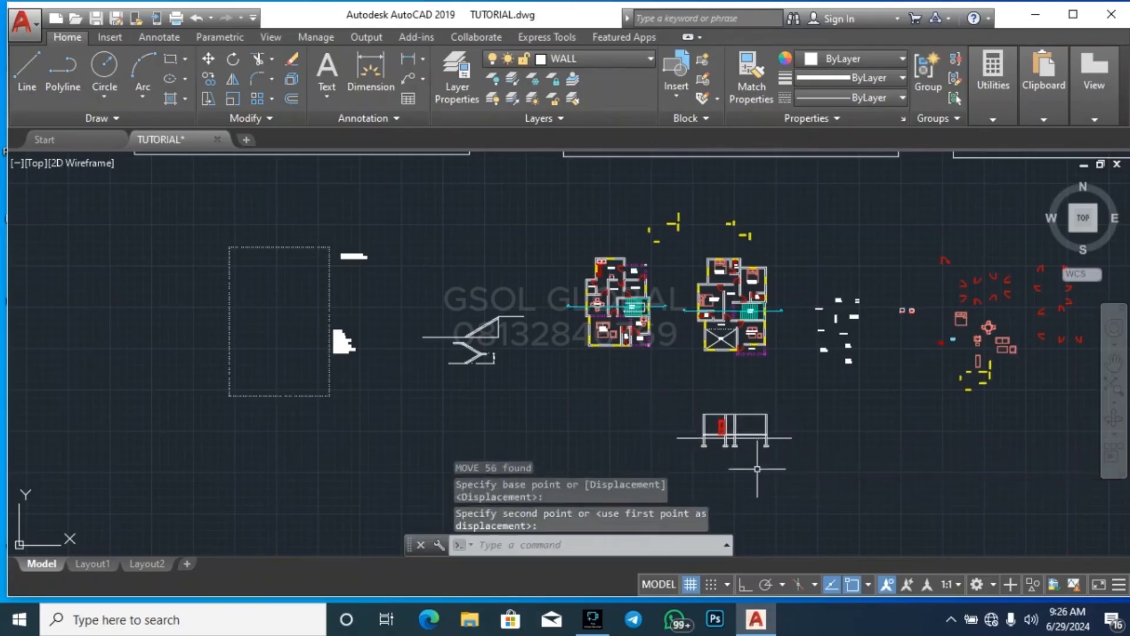
# Draw a vertical construction line with Ortho on through the upper floor plan's right outer wall face at the stair well window
pyautogui.scroll(5, 785, 315)
pyautogui.write('xl')
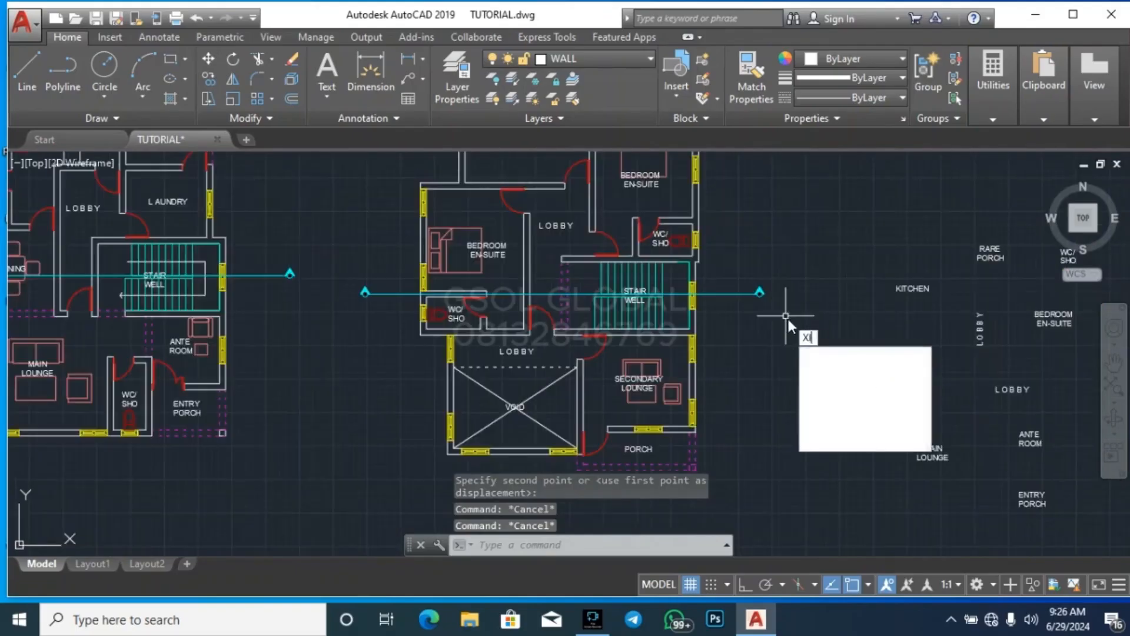
pyautogui.press('Return')
pyautogui.scroll(5, 717, 304)
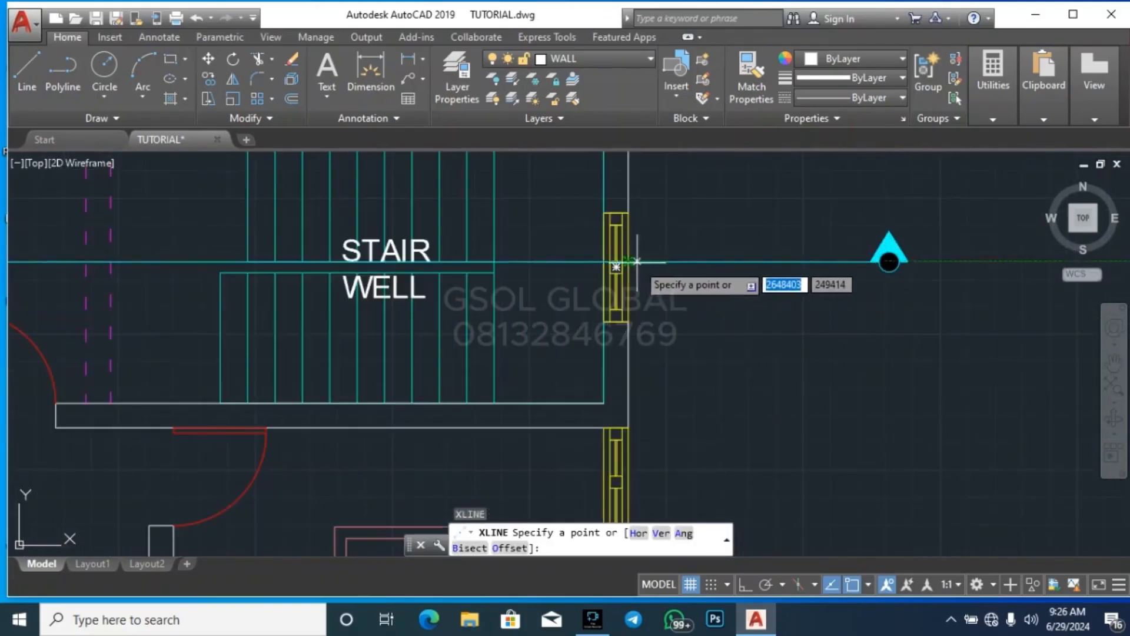
pyautogui.scroll(-6, 648, 266)
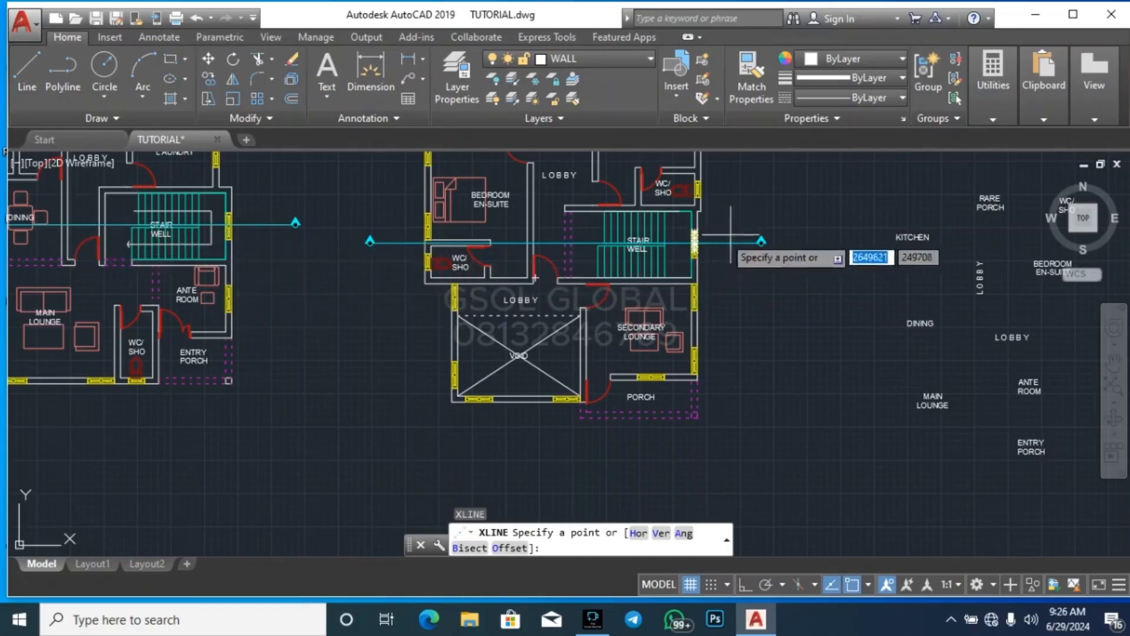
pyautogui.scroll(4, 698, 242)
pyautogui.scroll(2, 698, 246)
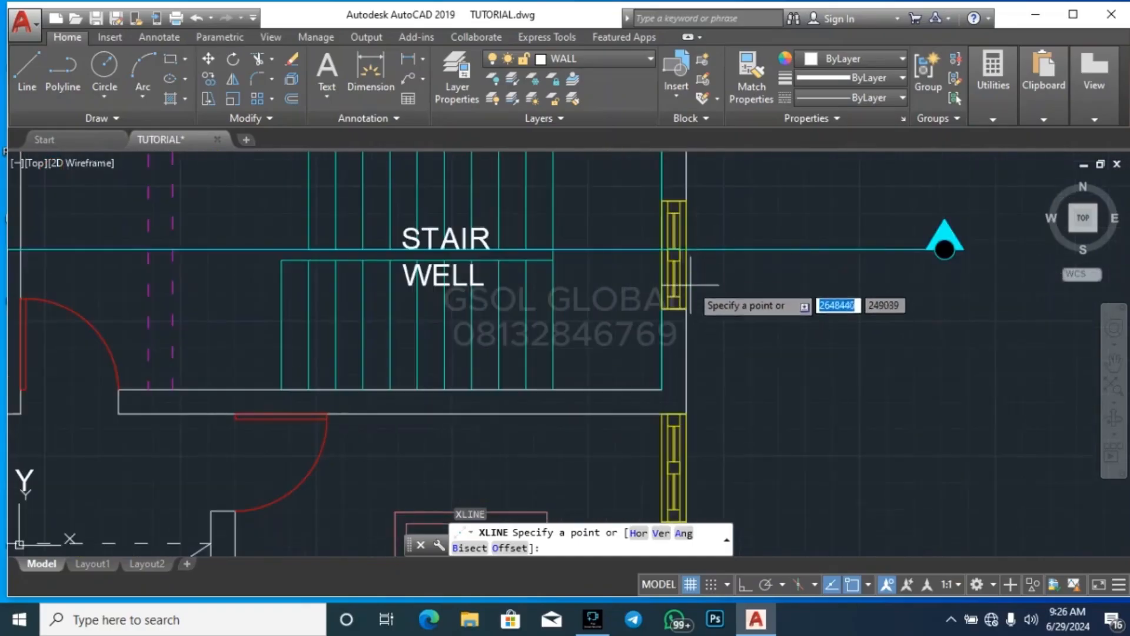
pyautogui.click(693, 241)
pyautogui.scroll(-6, 695, 237)
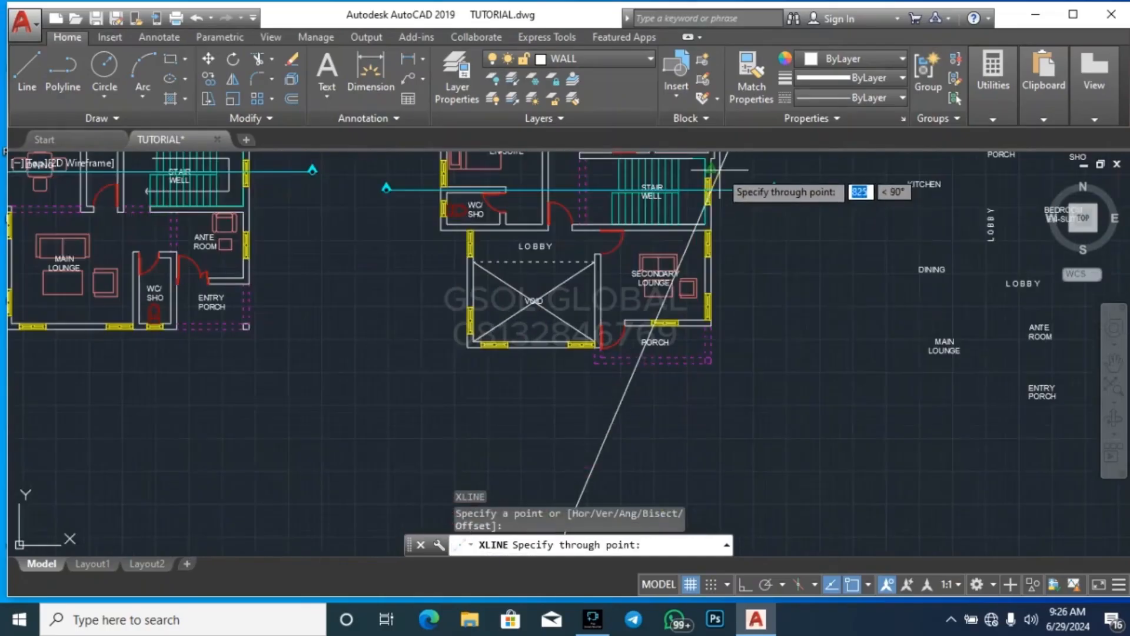
pyautogui.click(746, 584)
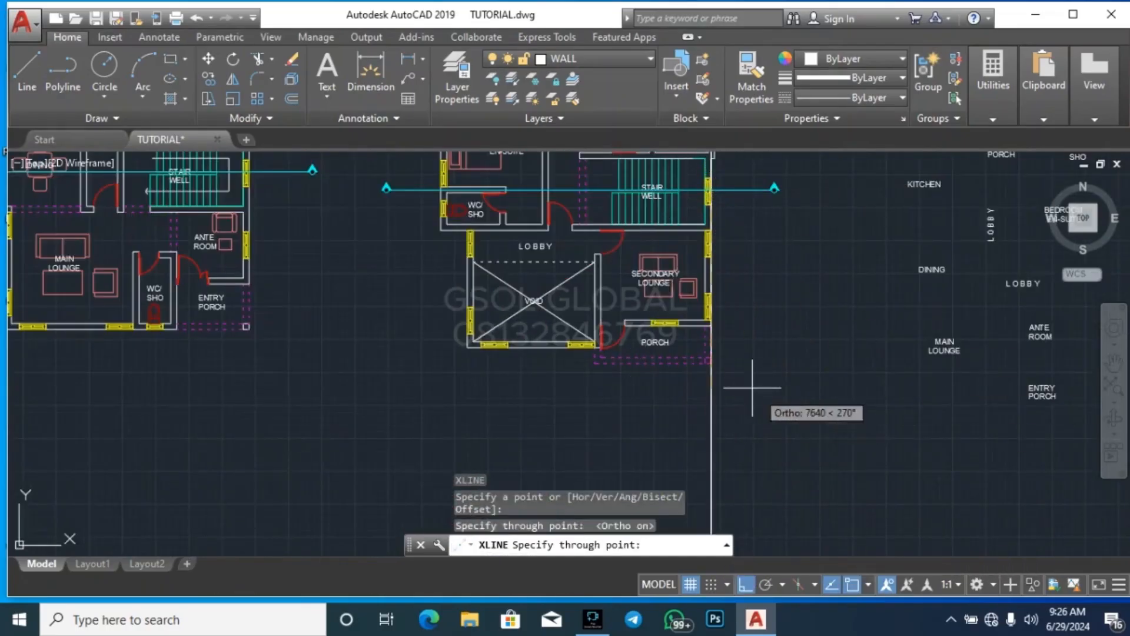
pyautogui.scroll(-5, 736, 374)
pyautogui.scroll(6, 677, 332)
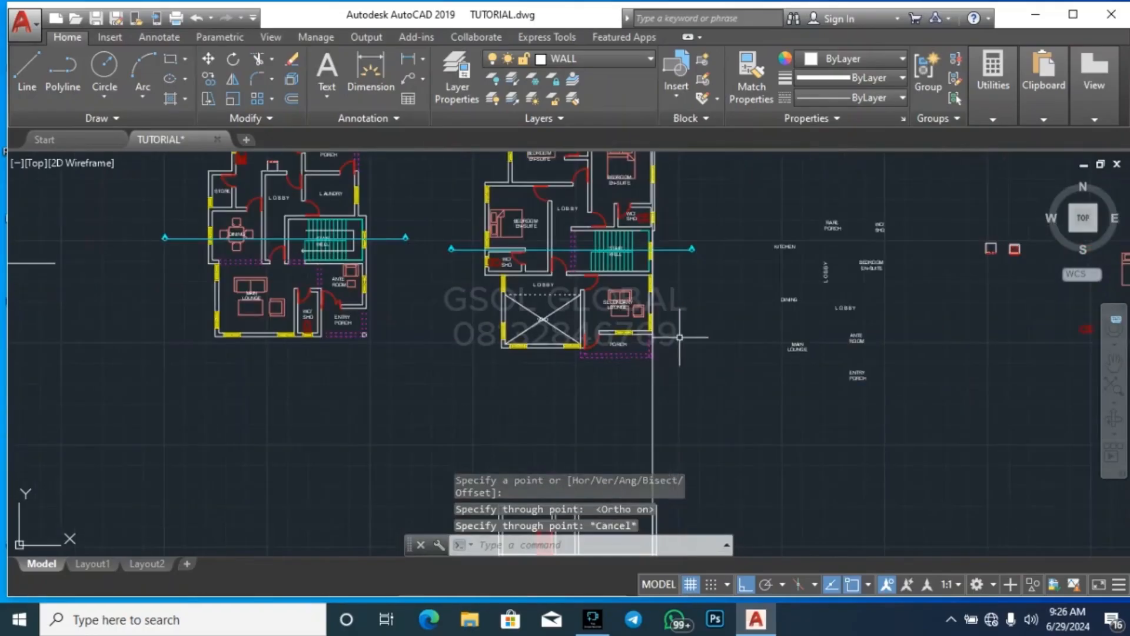
pyautogui.press('Escape')
pyautogui.press('Escape')
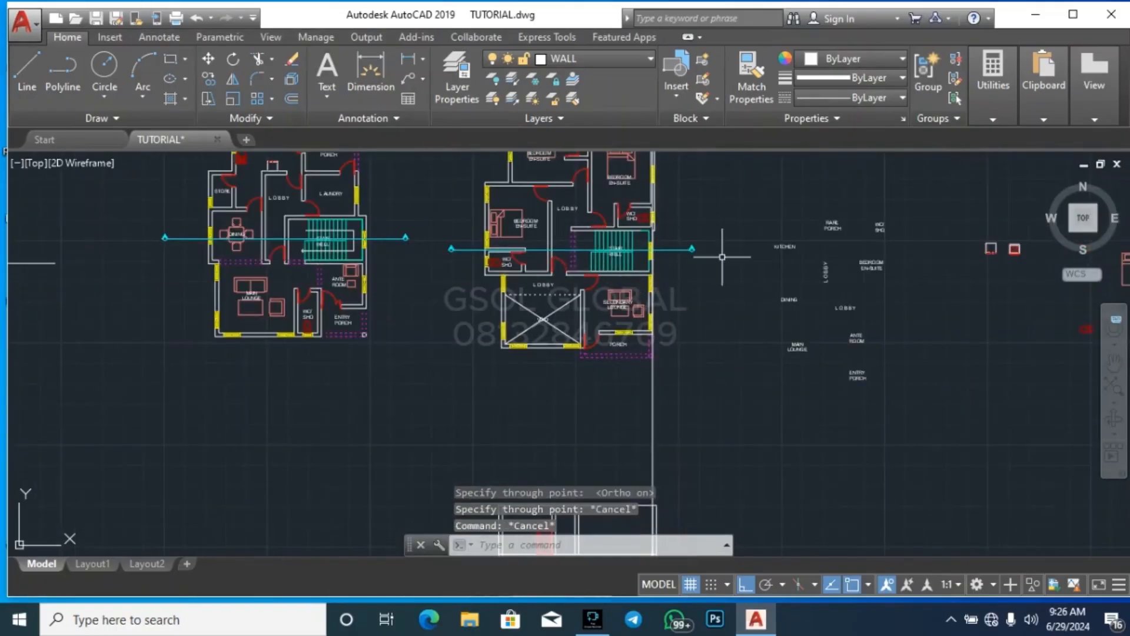
# Move the whole section horizontally so the outer face of its rightmost wall lines up with the vertical construction line
pyautogui.scroll(5, 692, 247)
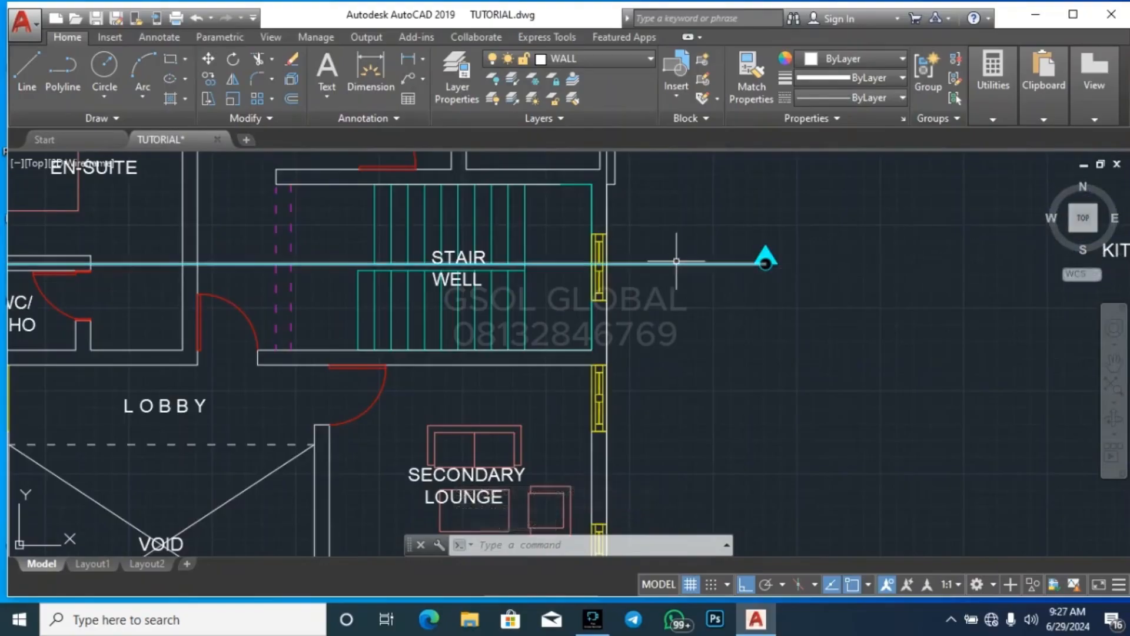
pyautogui.moveTo(677, 261)
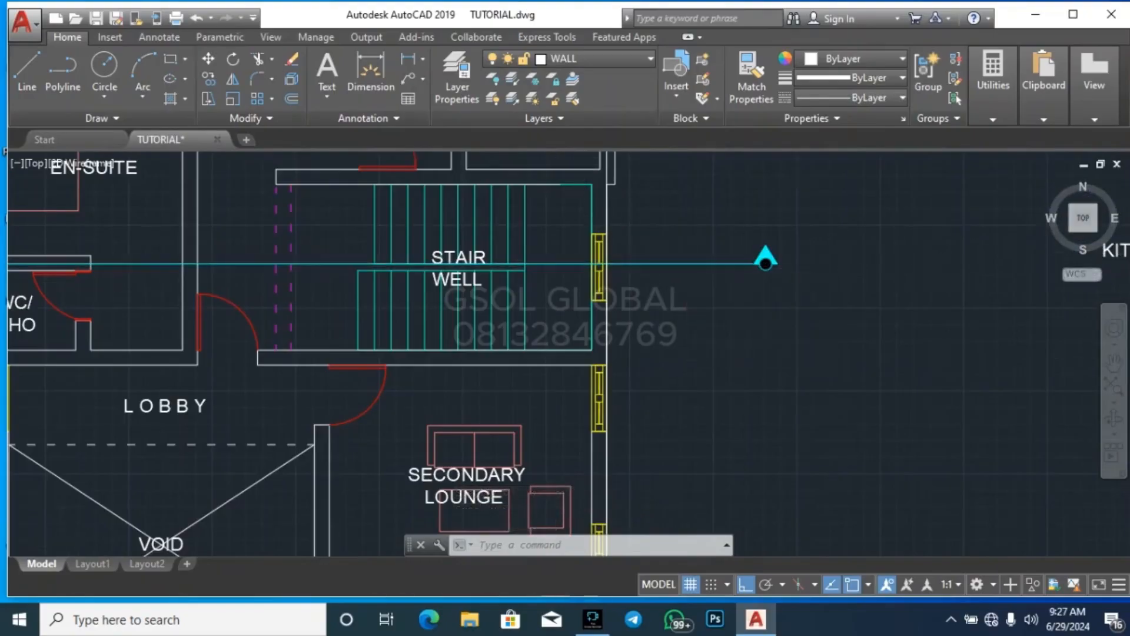
pyautogui.scroll(-6, 676, 261)
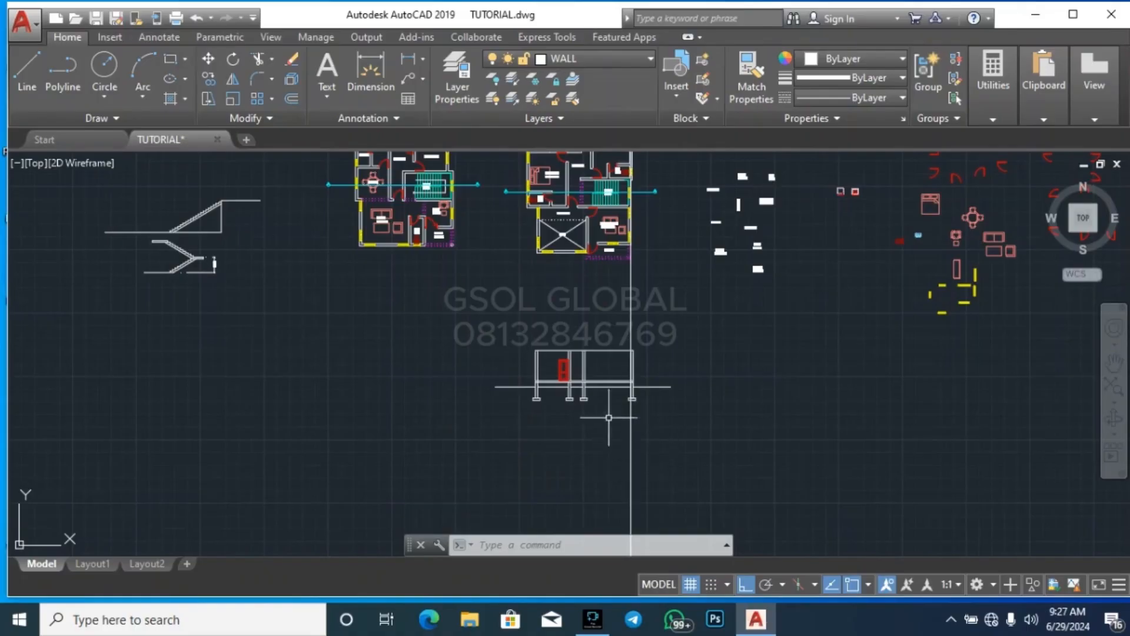
pyautogui.scroll(5, 620, 356)
pyautogui.scroll(-5, 575, 518)
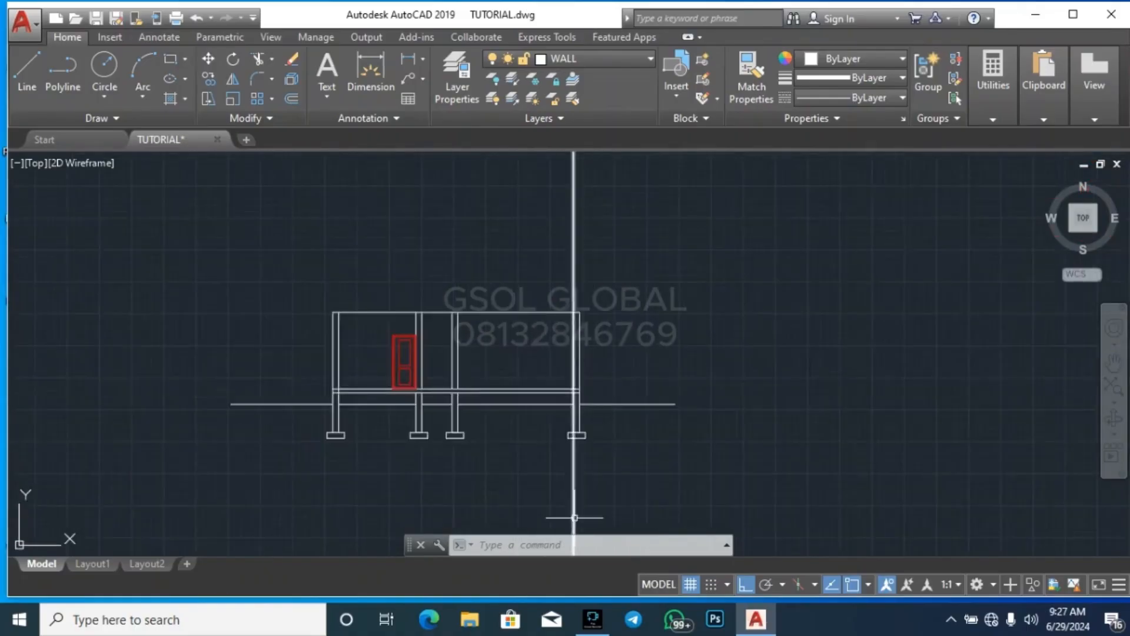
pyautogui.click(352, 523)
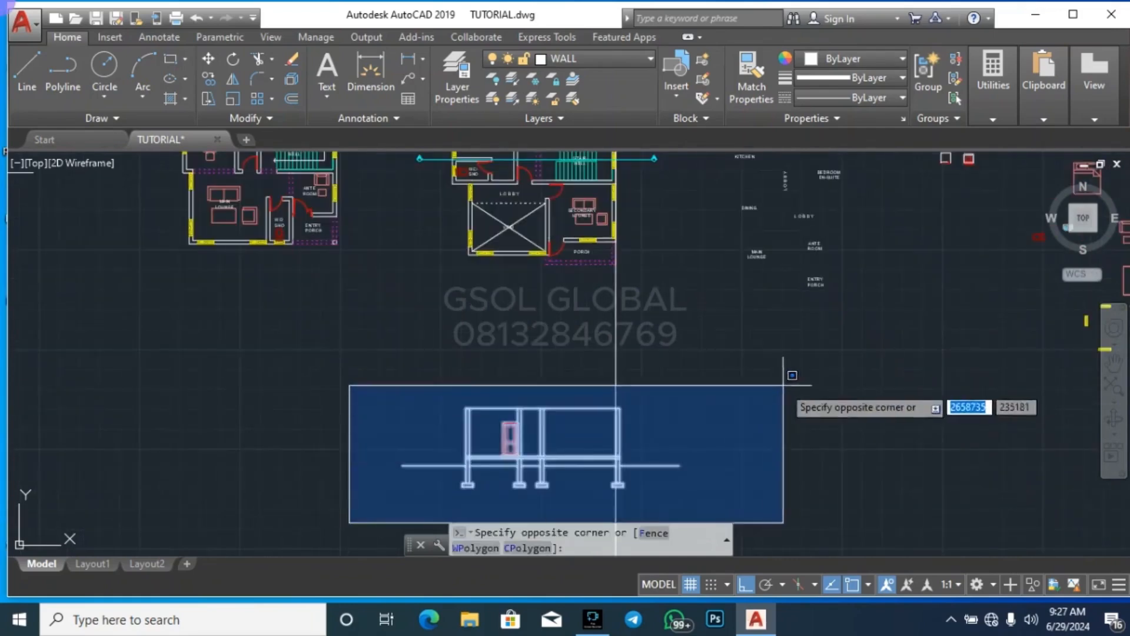
pyautogui.click(792, 384)
pyautogui.press('Return')
pyautogui.scroll(4, 589, 415)
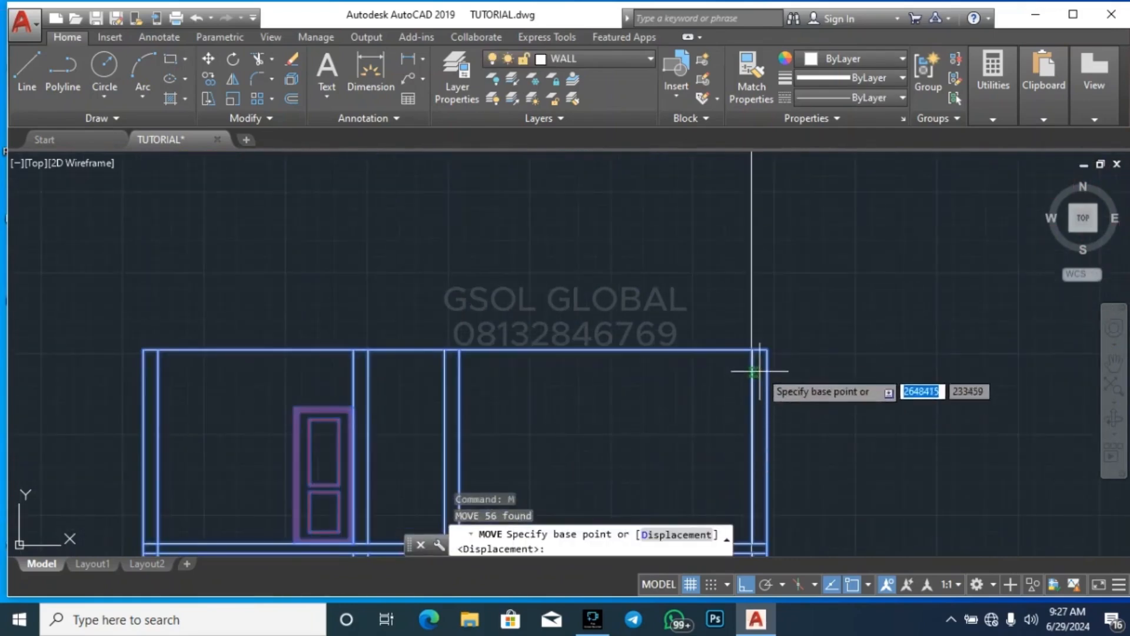
pyautogui.click(750, 349)
pyautogui.scroll(-5, 755, 332)
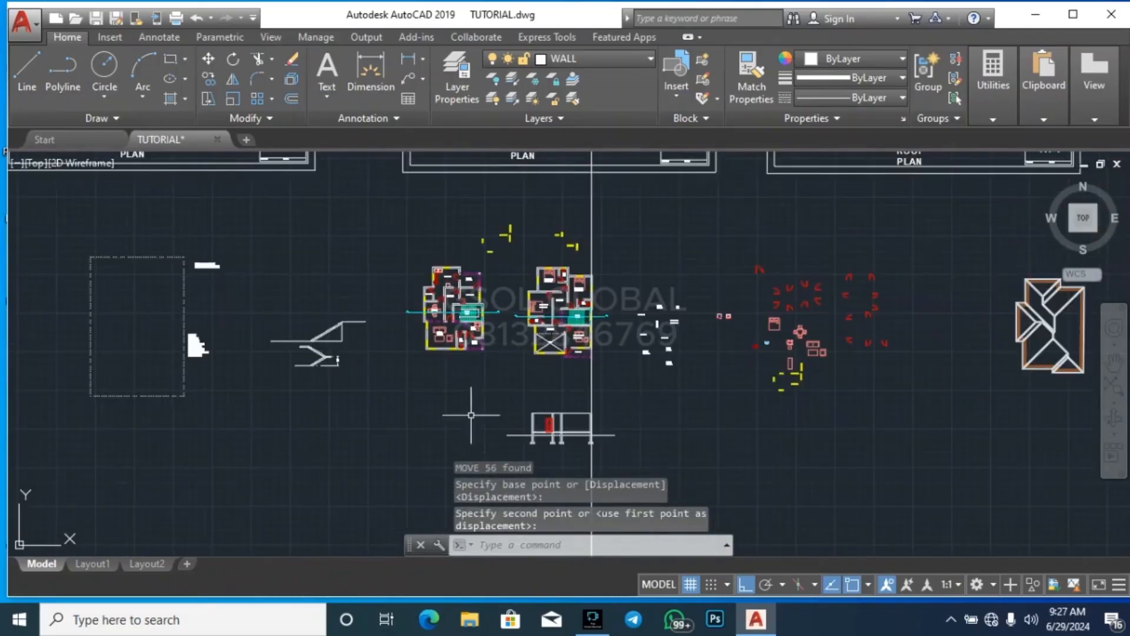
# Draw a vertical construction line through the outer bottom-left wall corner of the void on the upper floor plan
pyautogui.scroll(6, 547, 407)
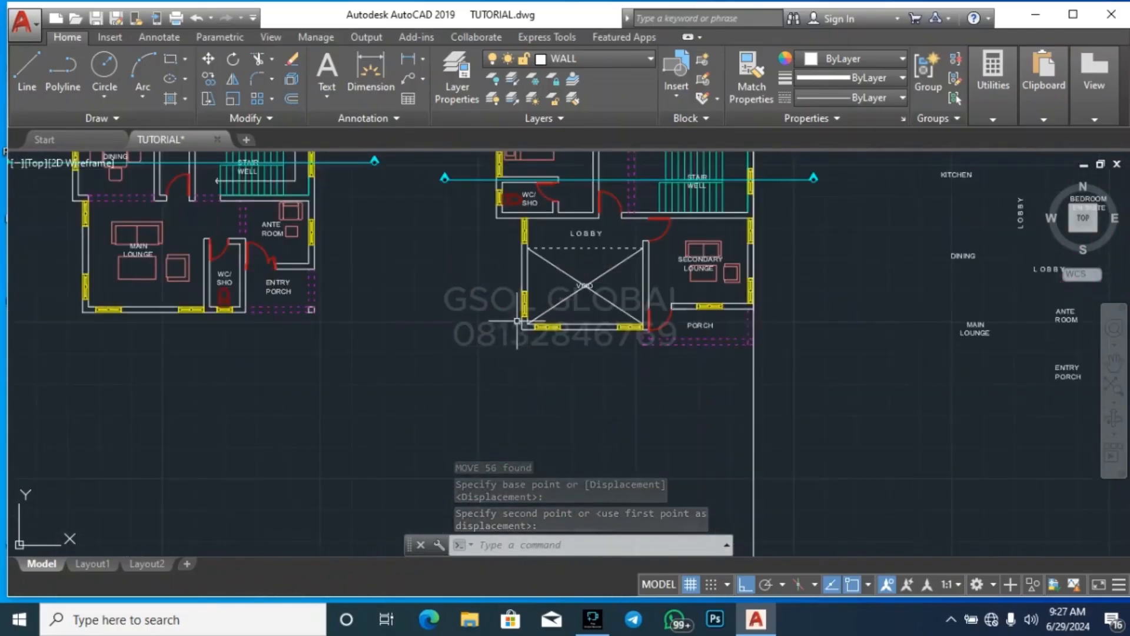
pyautogui.scroll(-4, 501, 228)
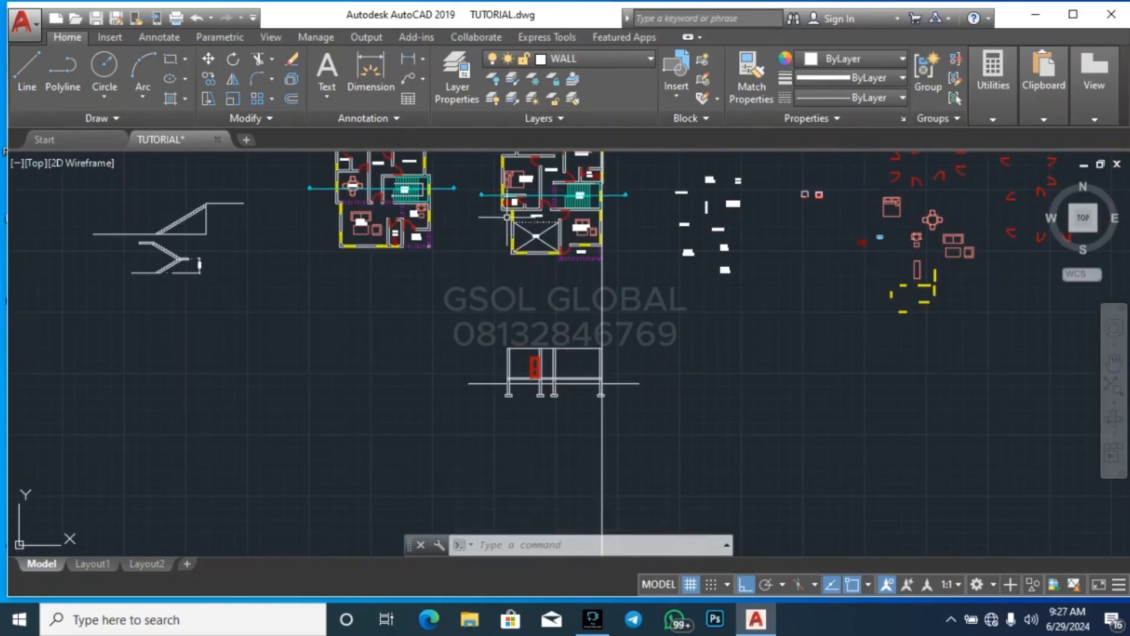
pyautogui.scroll(3, 503, 239)
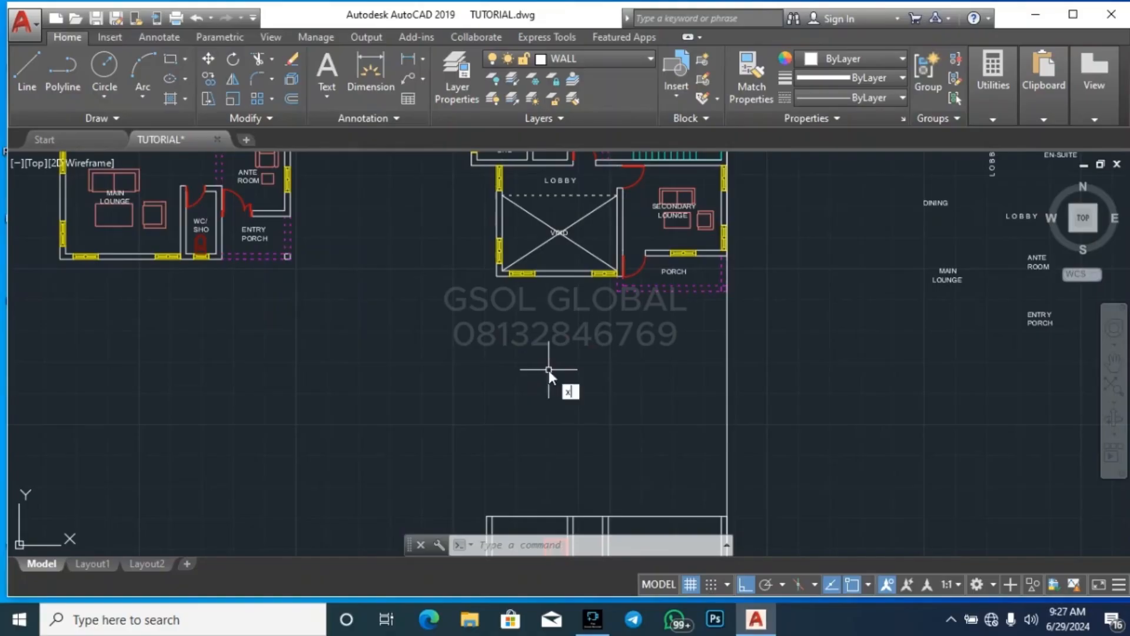
pyautogui.write('l')
pyautogui.press('Return')
pyautogui.click(498, 274)
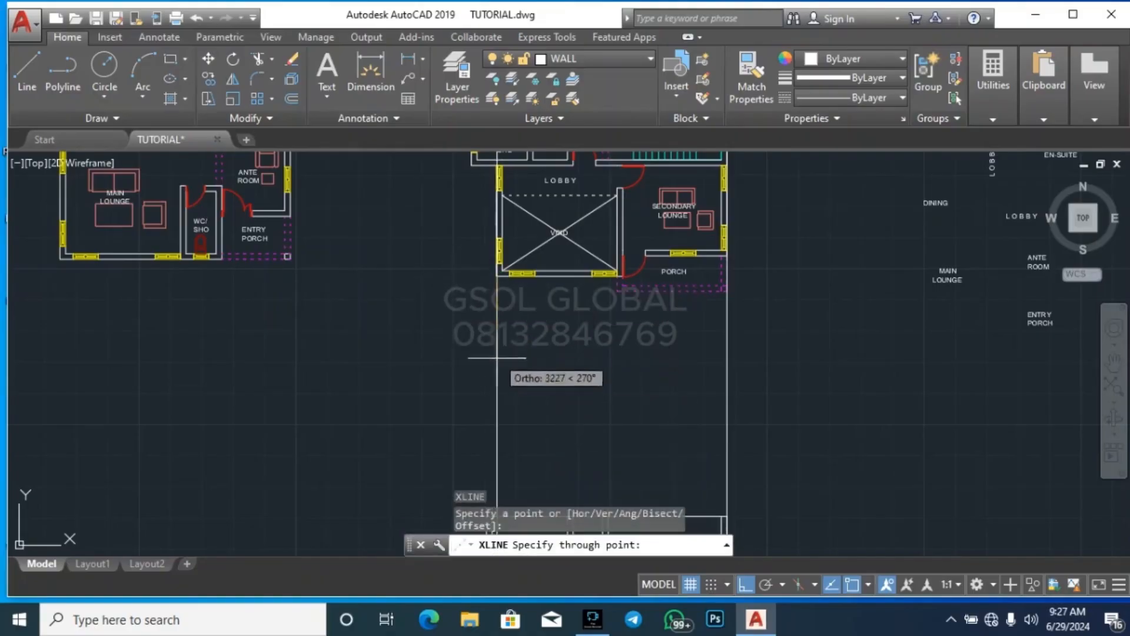
pyautogui.click(497, 358)
pyautogui.press('Return')
# Draw a vertical construction line through the outer left wall corner of the WC/SHO beside the upper floor lobby
pyautogui.scroll(-5, 501, 357)
pyautogui.scroll(8, 525, 357)
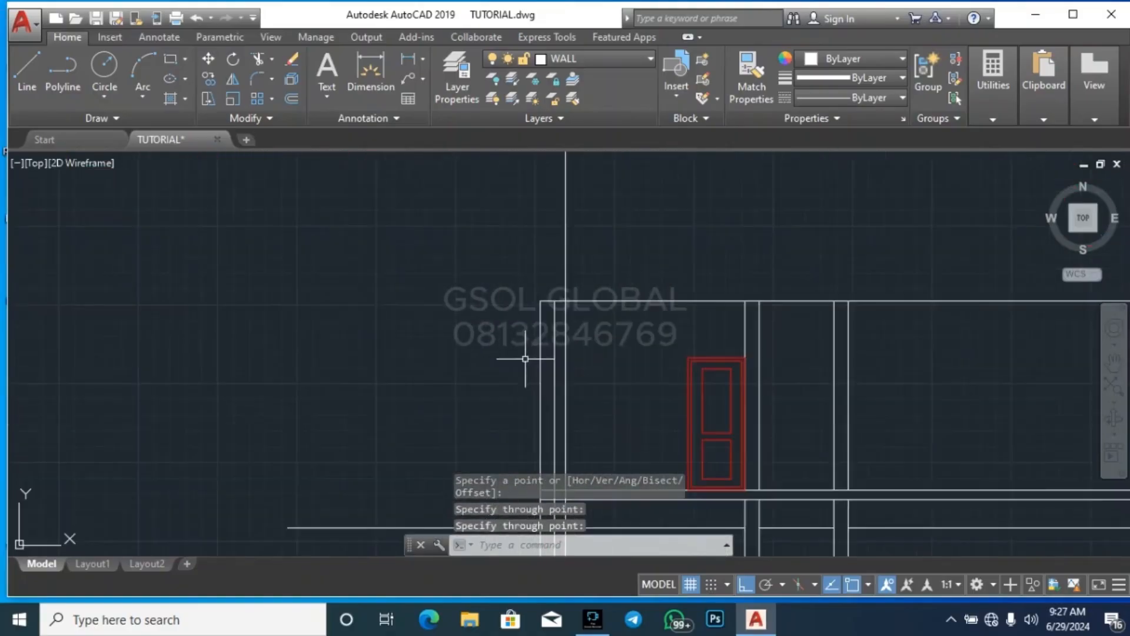
pyautogui.scroll(-6, 459, 377)
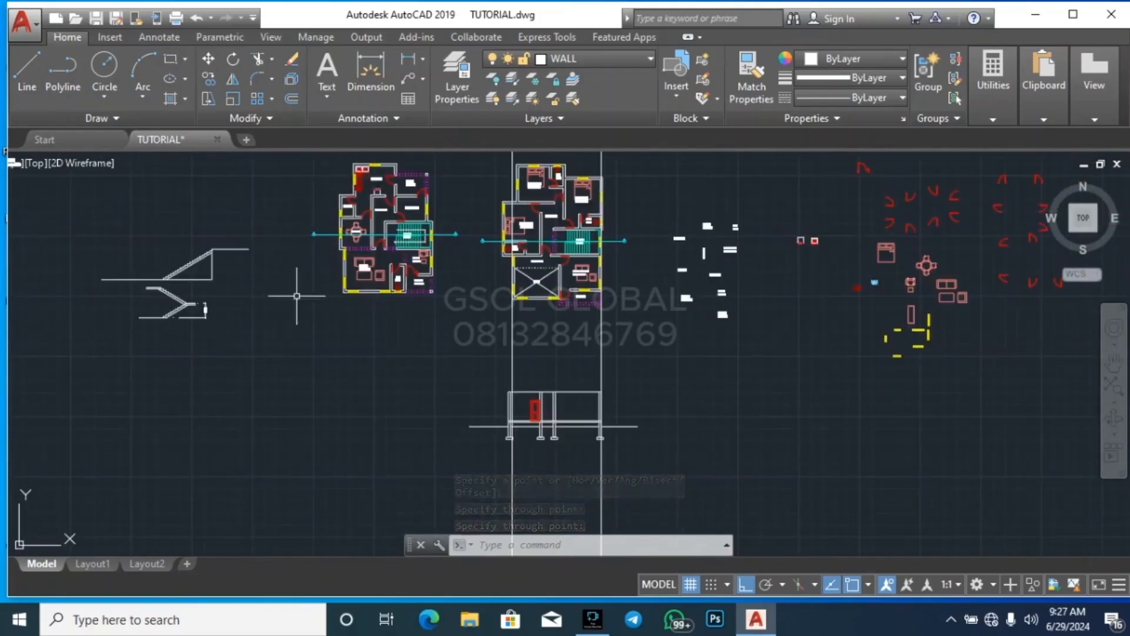
pyautogui.scroll(4, 502, 190)
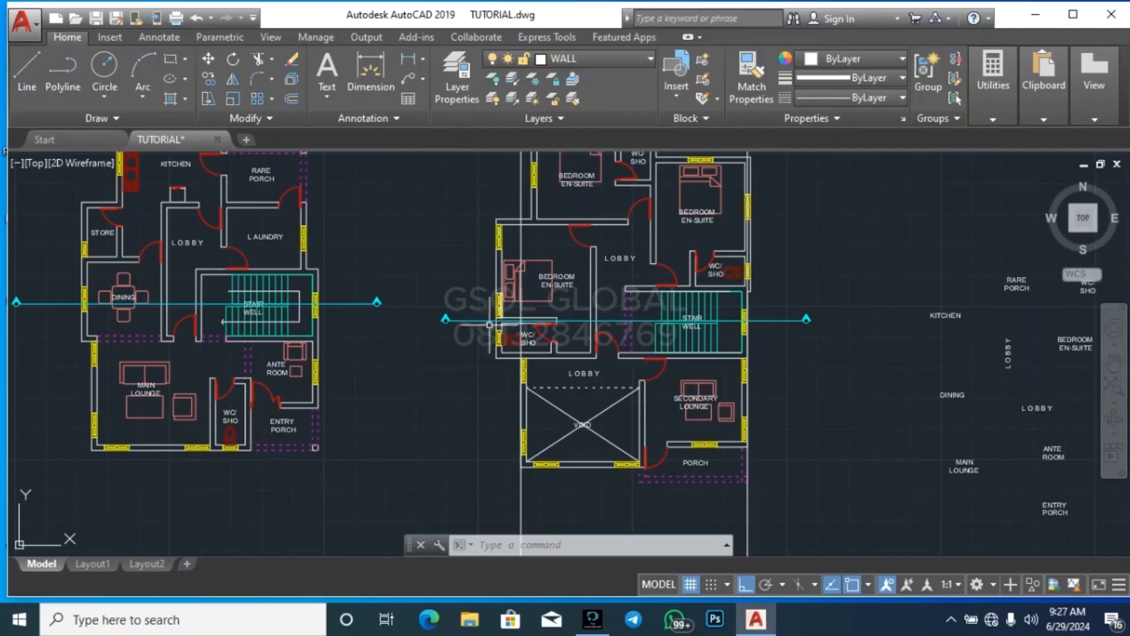
pyautogui.scroll(-6, 489, 324)
pyautogui.scroll(3, 523, 248)
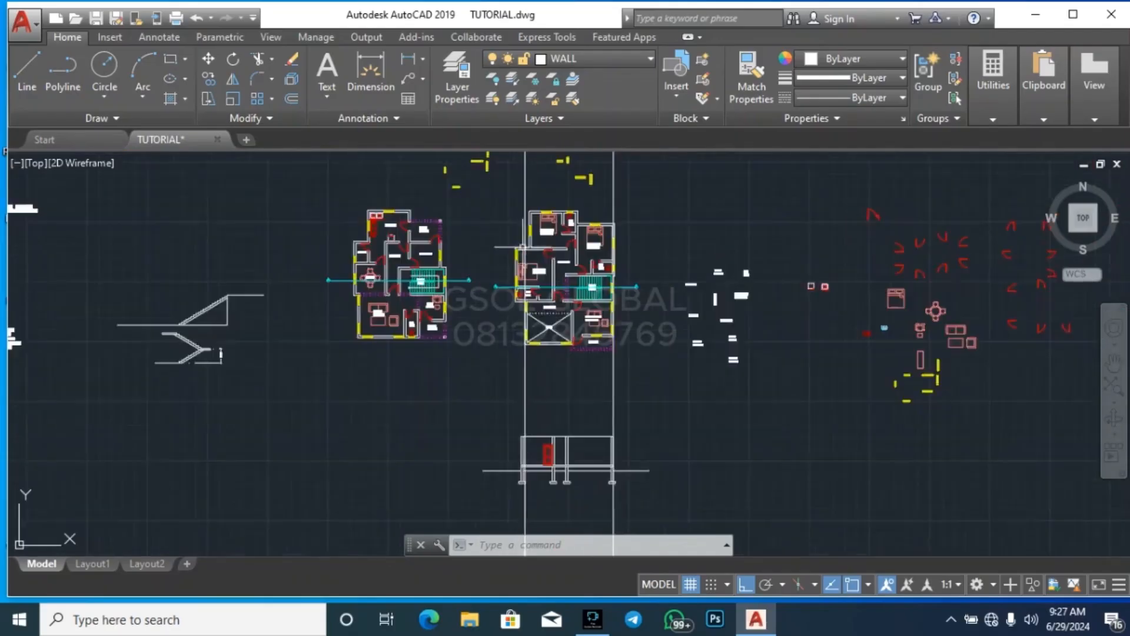
pyautogui.scroll(4, 523, 282)
pyautogui.write('xl')
pyautogui.press('Return')
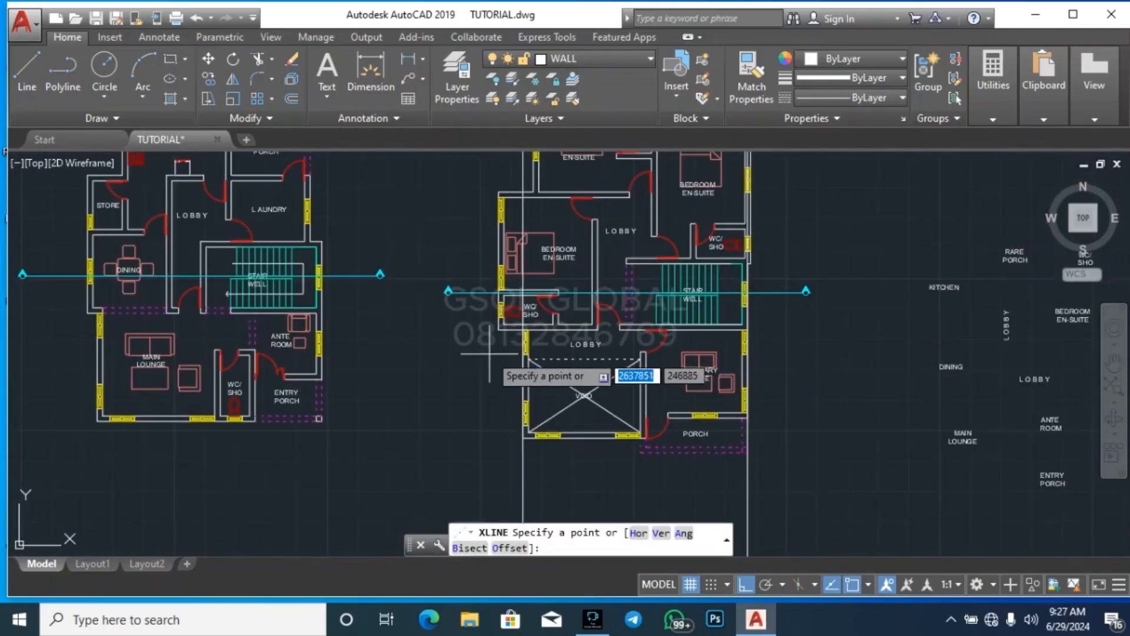
pyautogui.scroll(4, 497, 335)
pyautogui.click(507, 292)
pyautogui.click(500, 412)
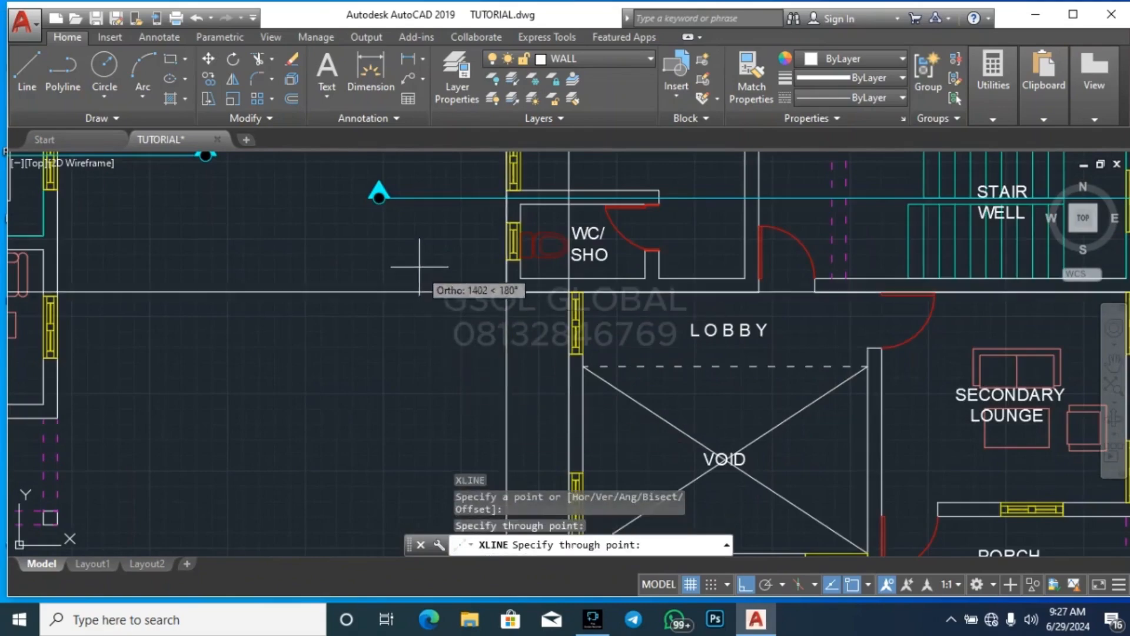
pyautogui.scroll(-5, 423, 265)
pyautogui.press('Escape')
pyautogui.press('Escape')
# Draw a vertical construction line through the projecting outer right wall corner of the WC/SHO just above the upper floor stair well
pyautogui.scroll(3, 446, 432)
pyautogui.scroll(4, 429, 412)
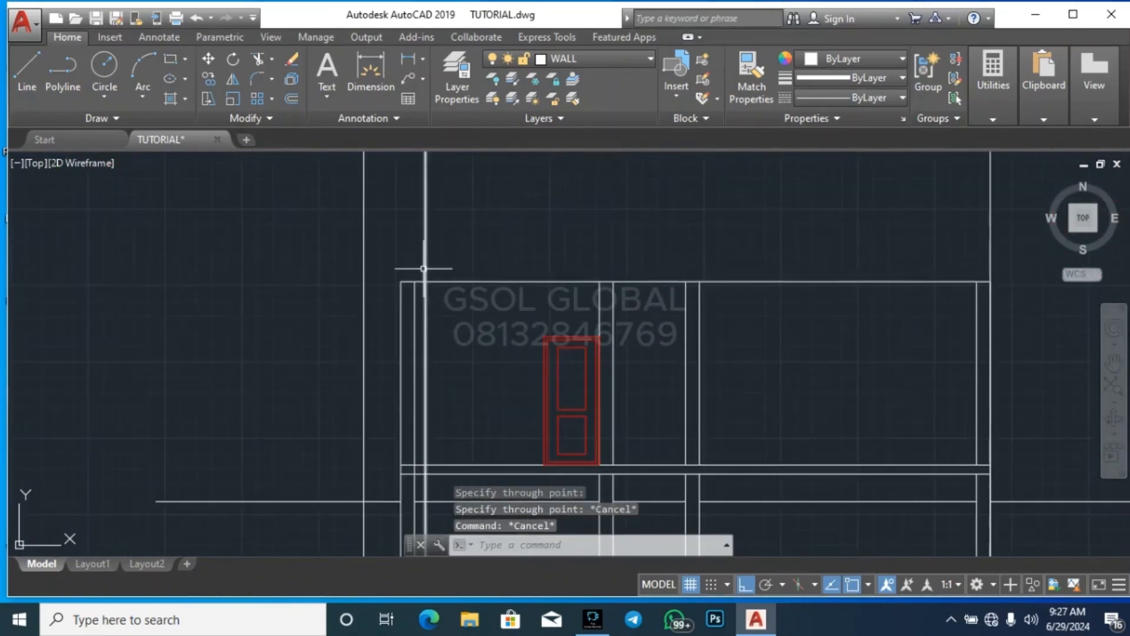
pyautogui.scroll(-5, 310, 293)
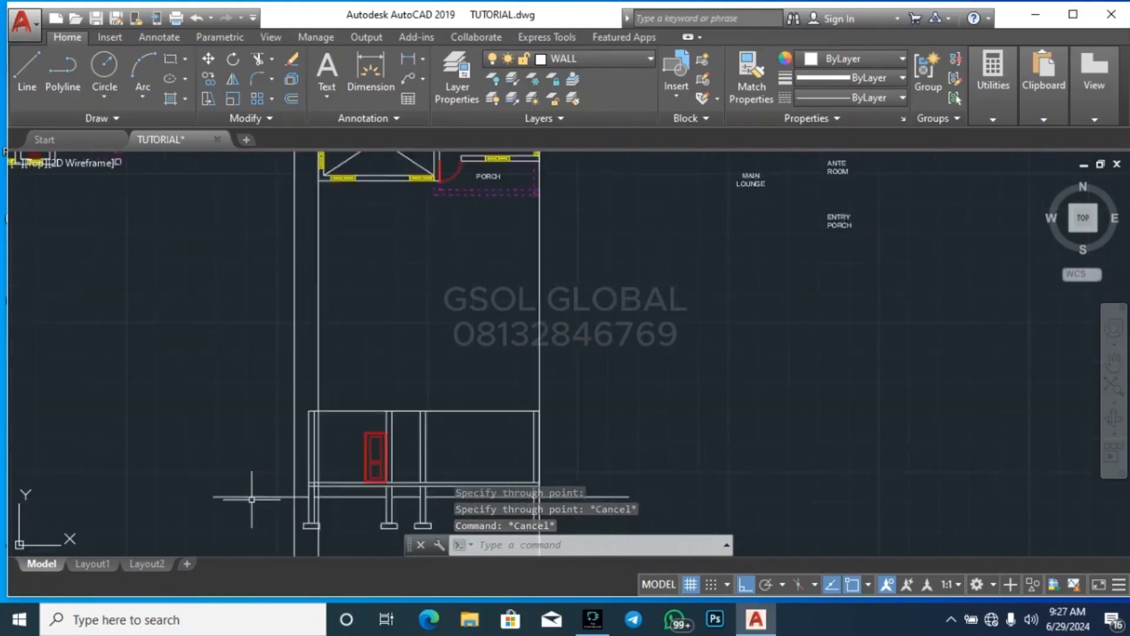
pyautogui.scroll(5, 360, 319)
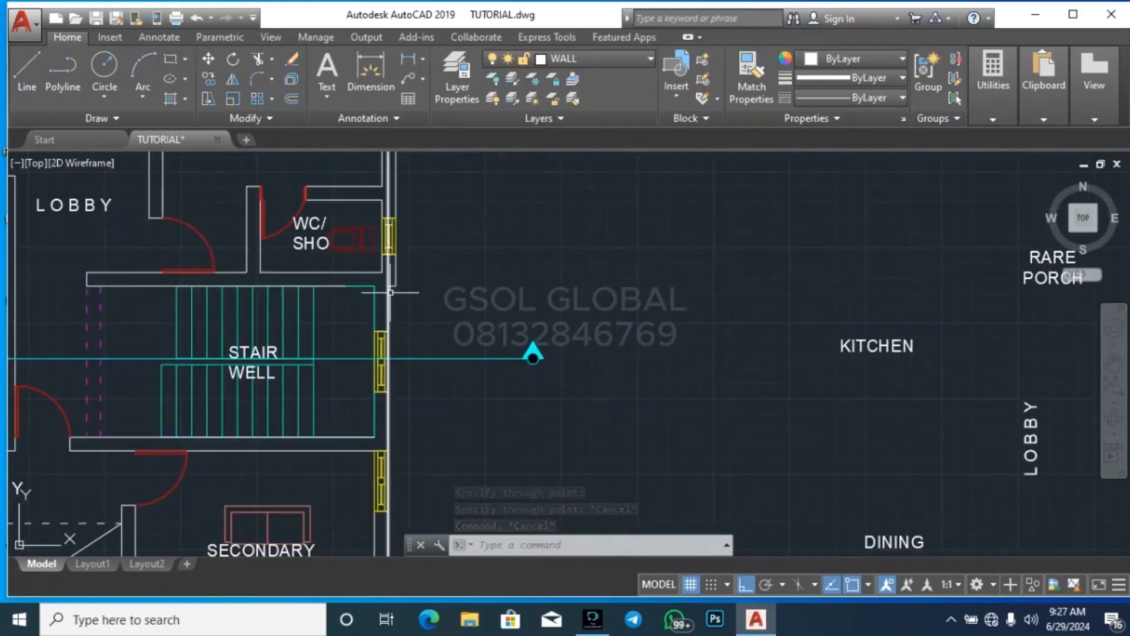
pyautogui.scroll(3, 392, 293)
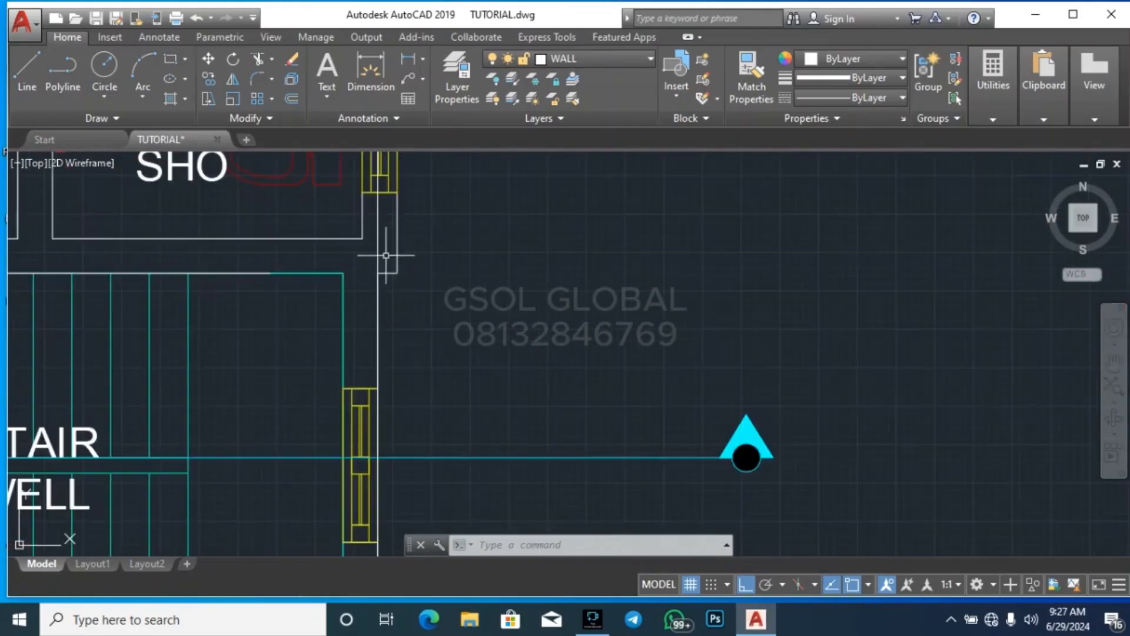
pyautogui.write('xl')
pyautogui.press('Return')
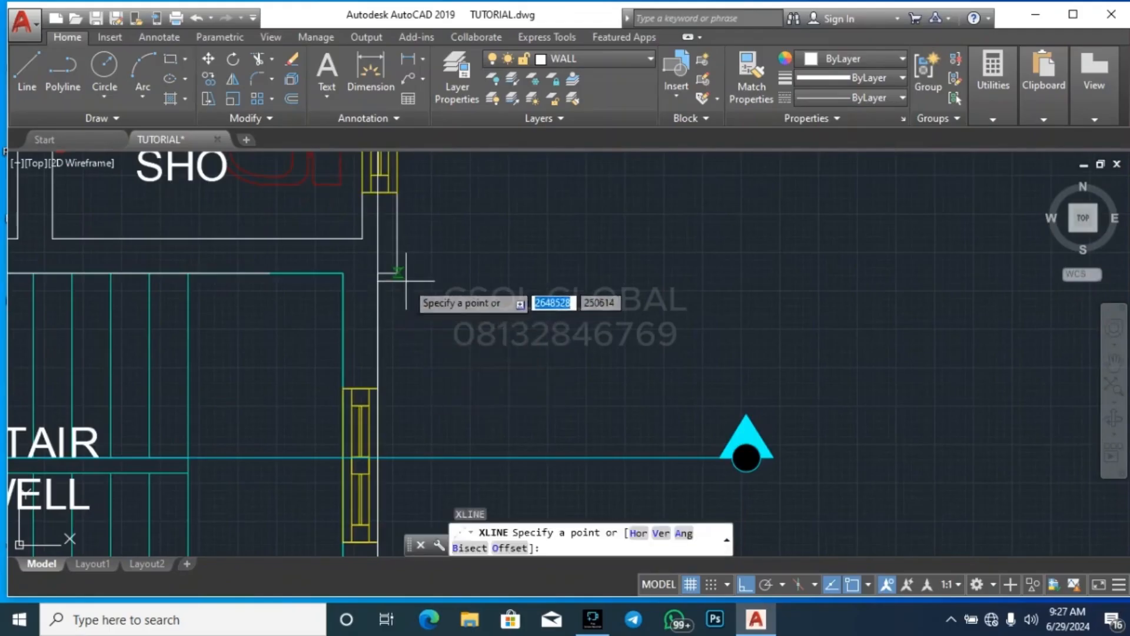
pyautogui.click(419, 273)
pyautogui.scroll(-6, 560, 185)
pyautogui.click(578, 436)
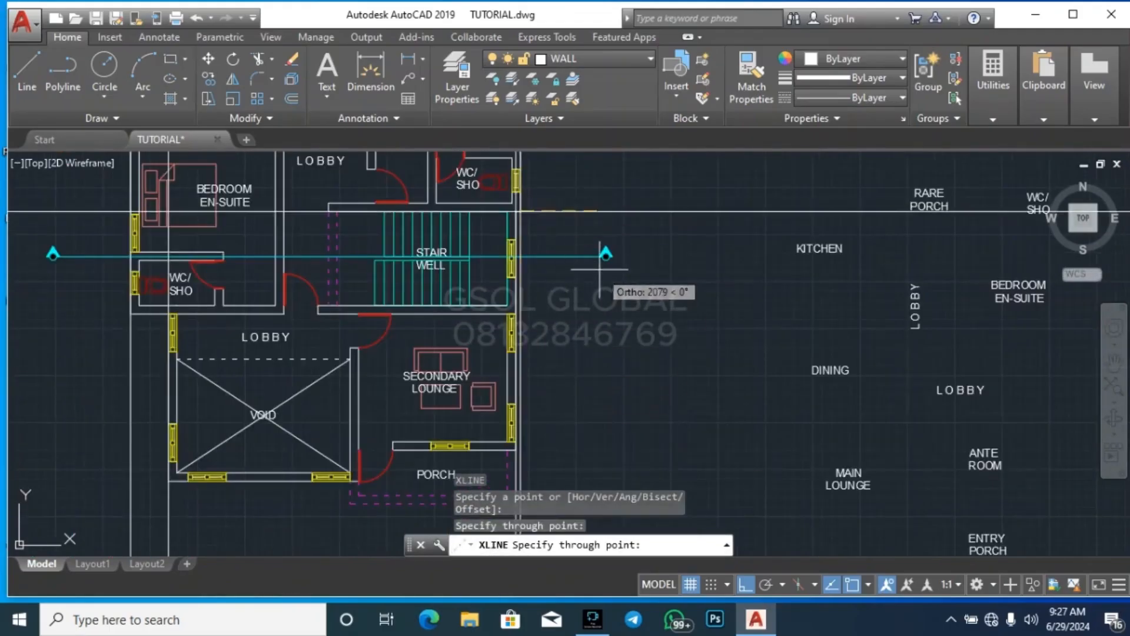
pyautogui.scroll(-4, 600, 271)
pyautogui.press('Escape')
pyautogui.press('Escape')
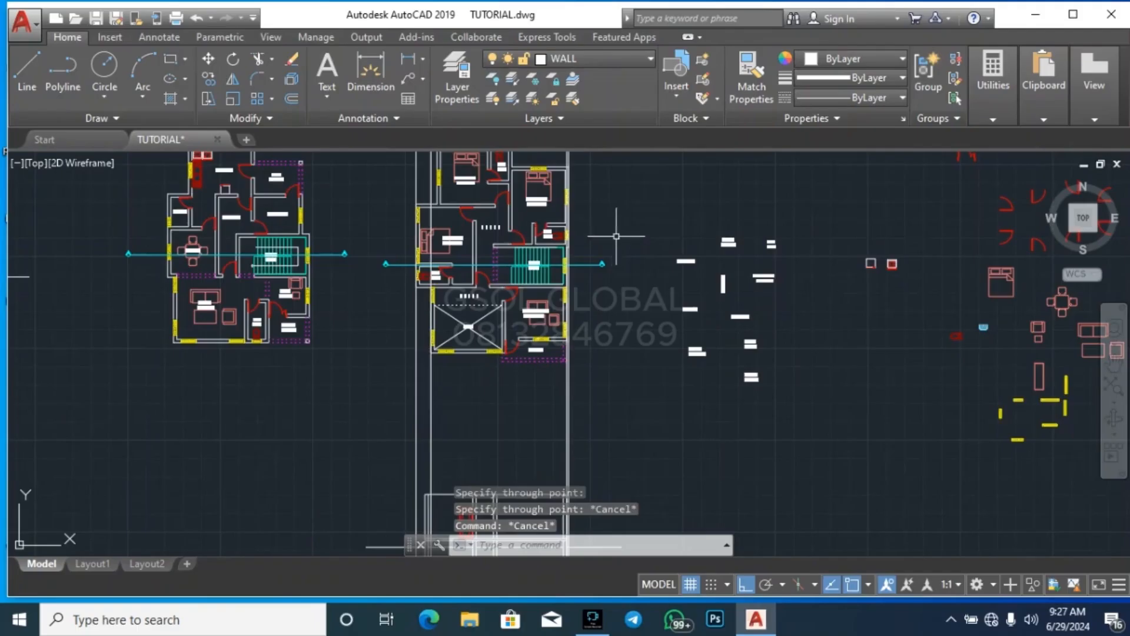
pyautogui.scroll(-4, 578, 178)
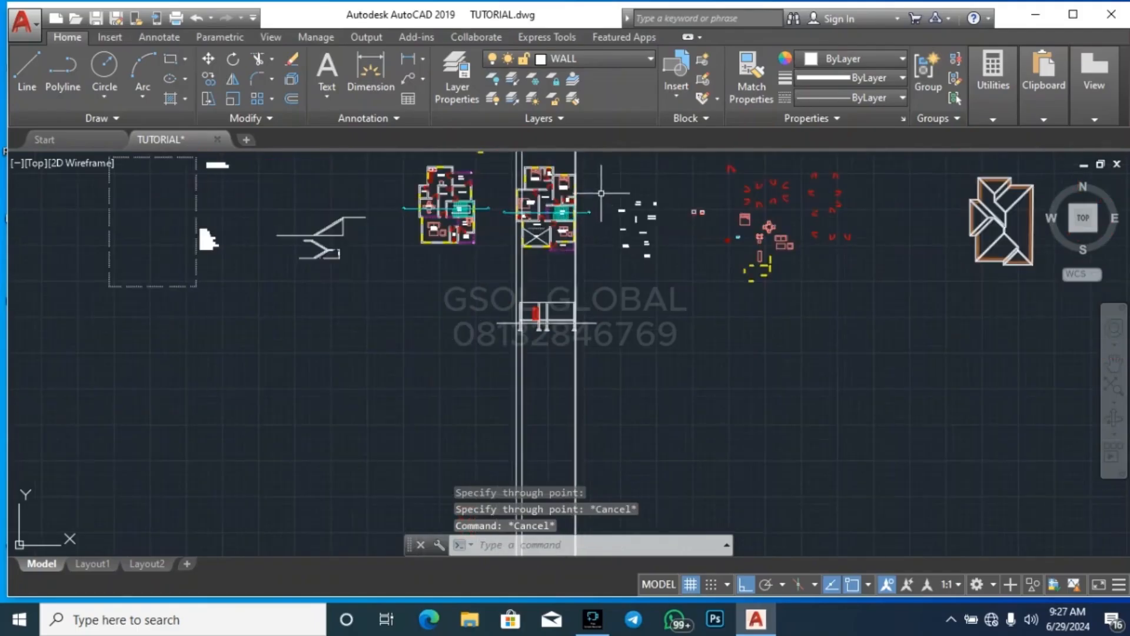
pyautogui.scroll(6, 601, 194)
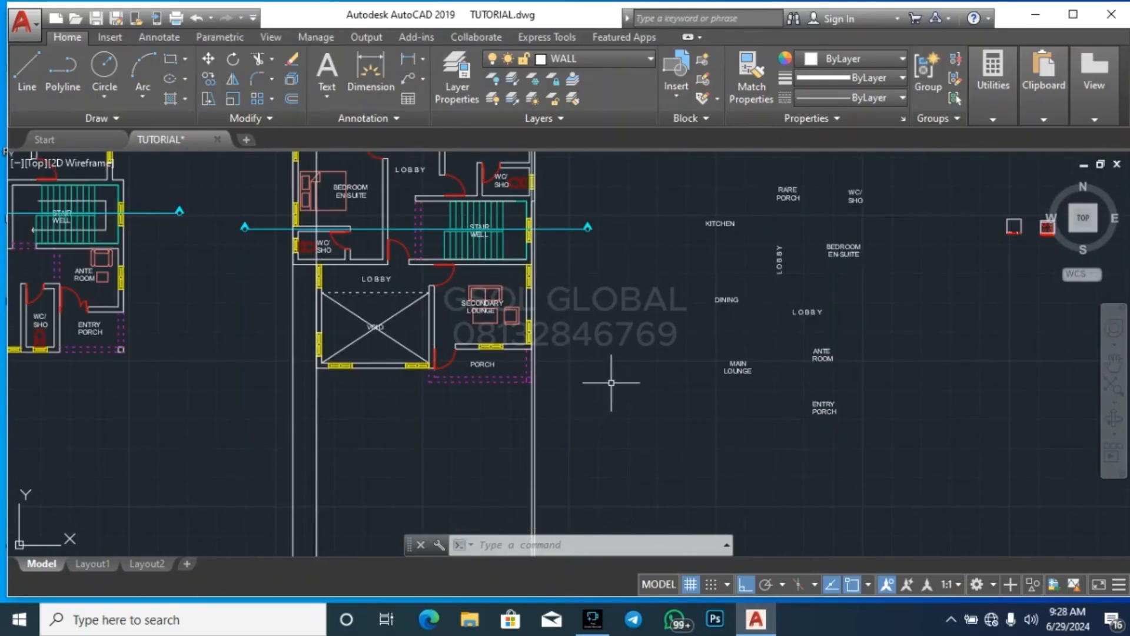
pyautogui.scroll(-2, 611, 383)
pyautogui.scroll(6, 547, 369)
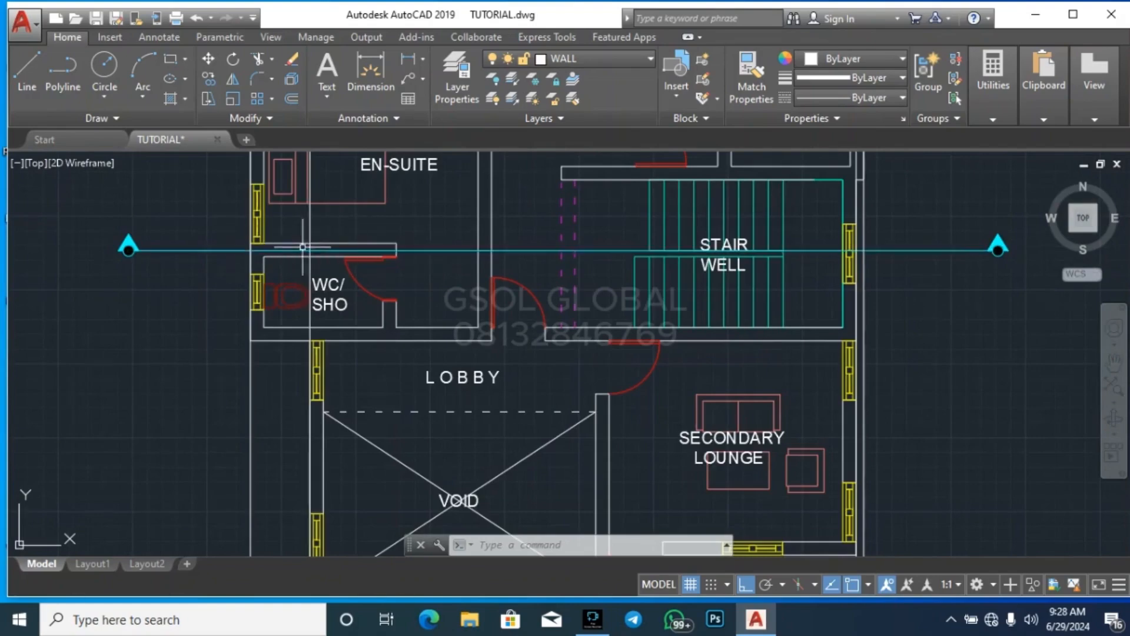
pyautogui.scroll(-3, 438, 407)
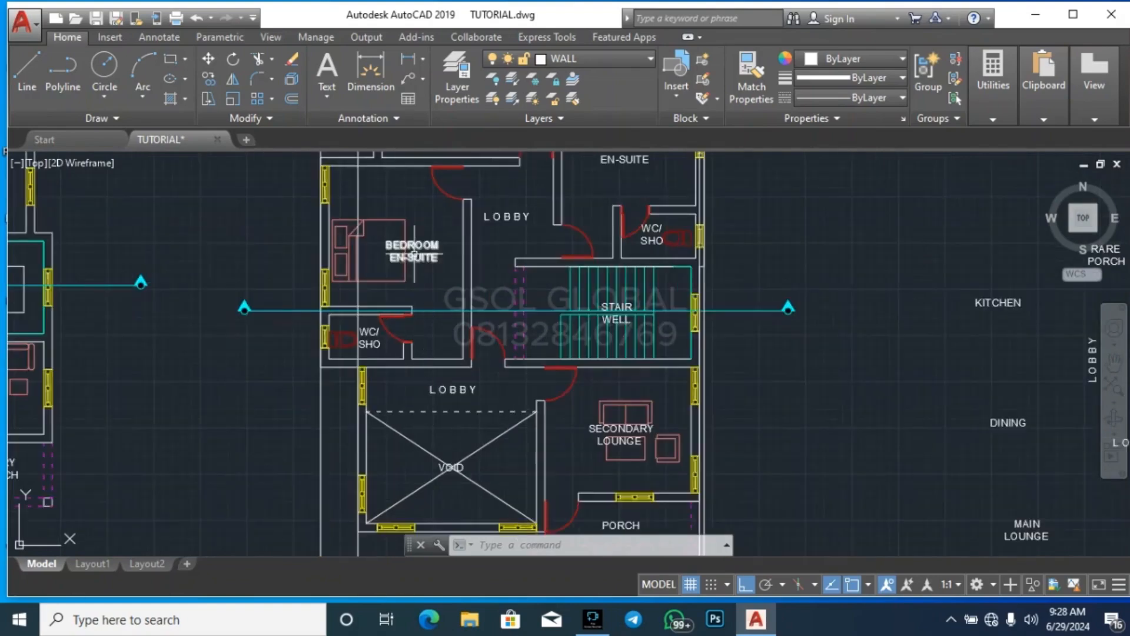
pyautogui.scroll(5, 253, 407)
pyautogui.scroll(4, 165, 406)
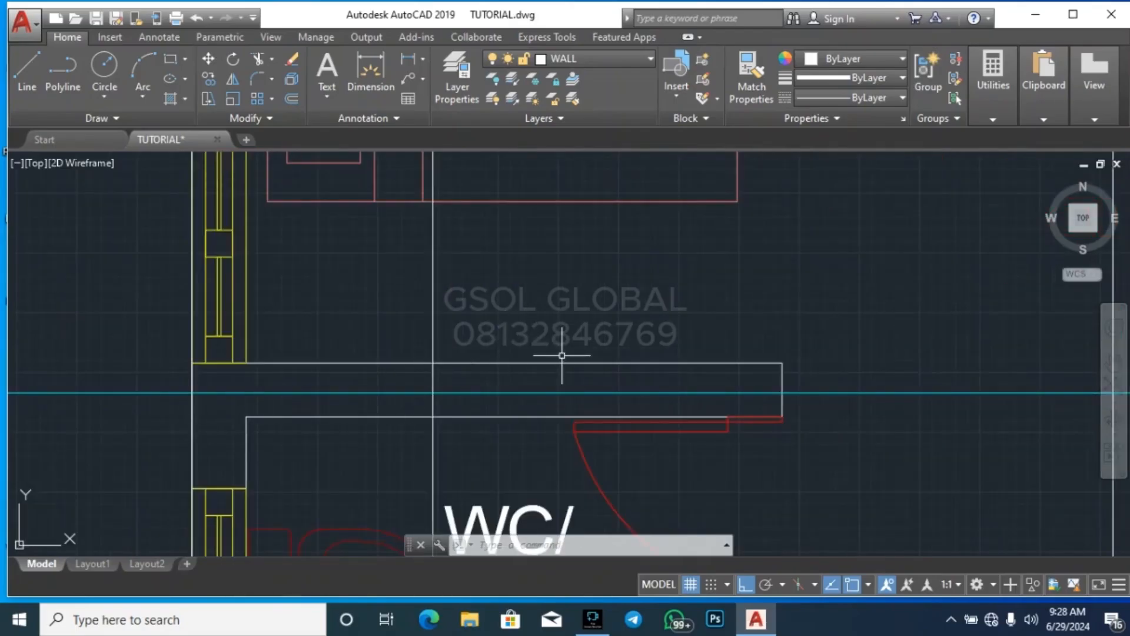
pyautogui.write('xl')
pyautogui.press('Return')
pyautogui.scroll(-3, 530, 366)
pyautogui.scroll(1, 421, 347)
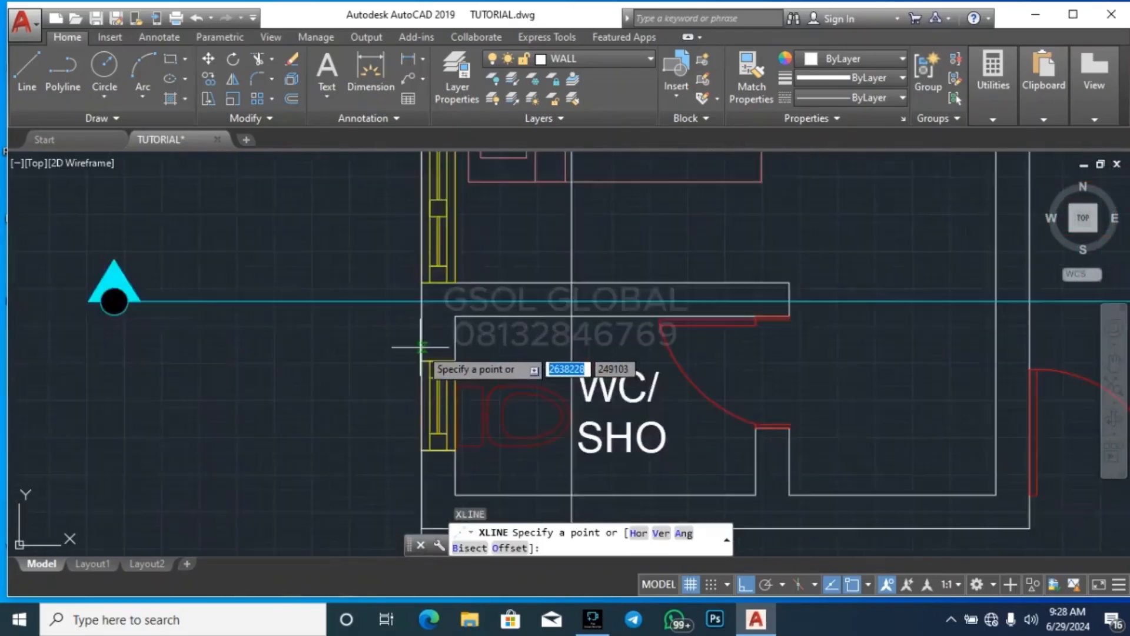
pyautogui.scroll(2, 420, 347)
pyautogui.click(418, 274)
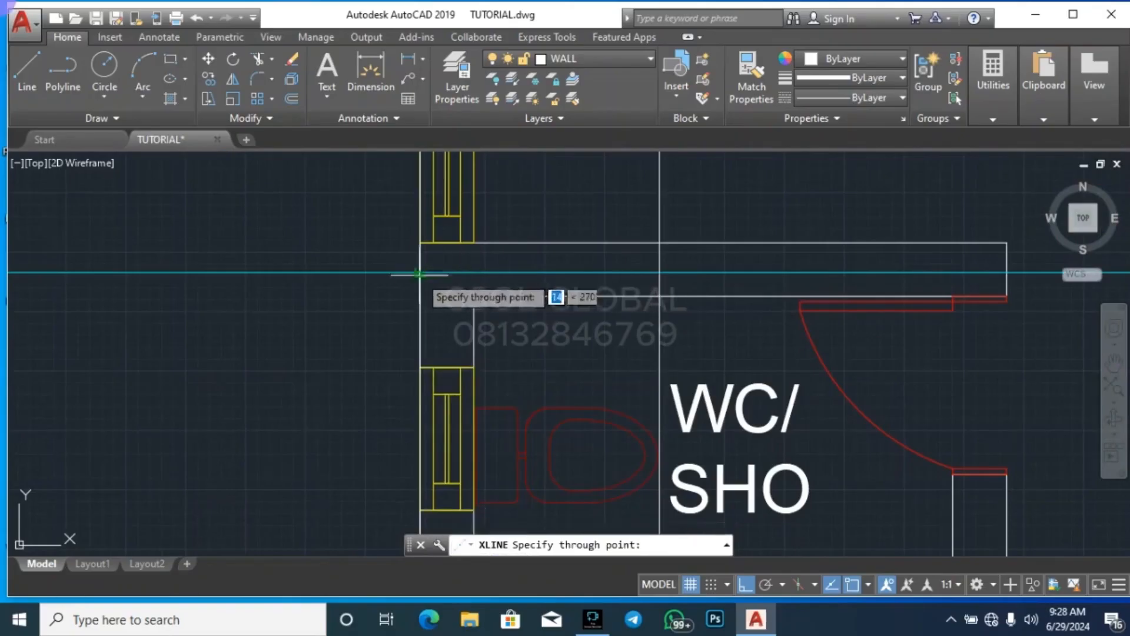
pyautogui.scroll(-4, 412, 241)
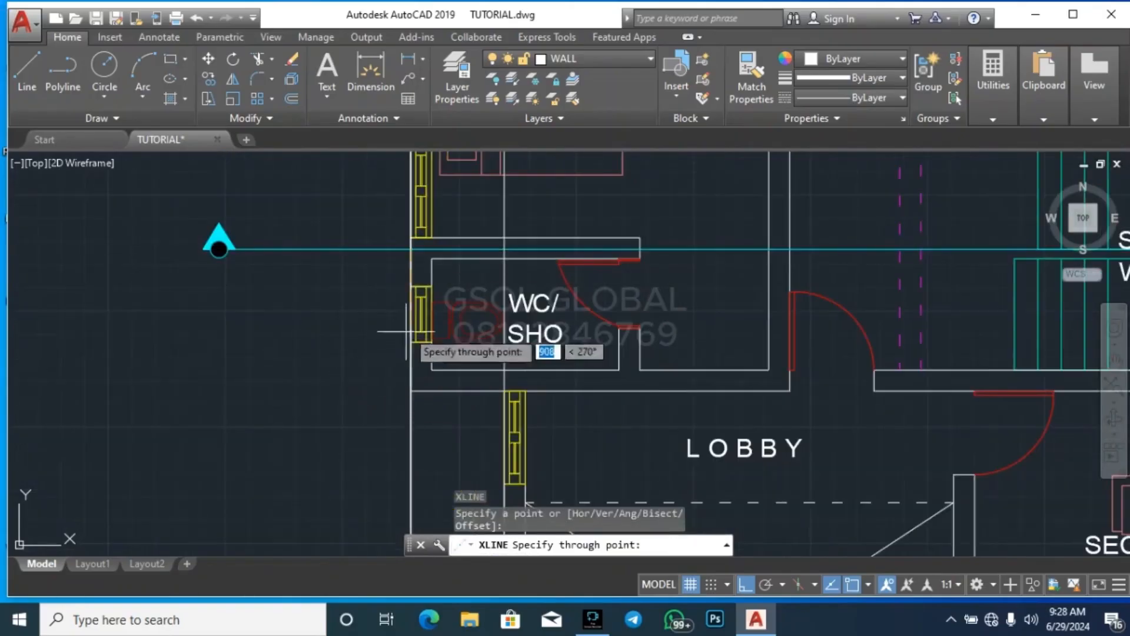
pyautogui.press('Escape')
pyautogui.scroll(-6, 353, 286)
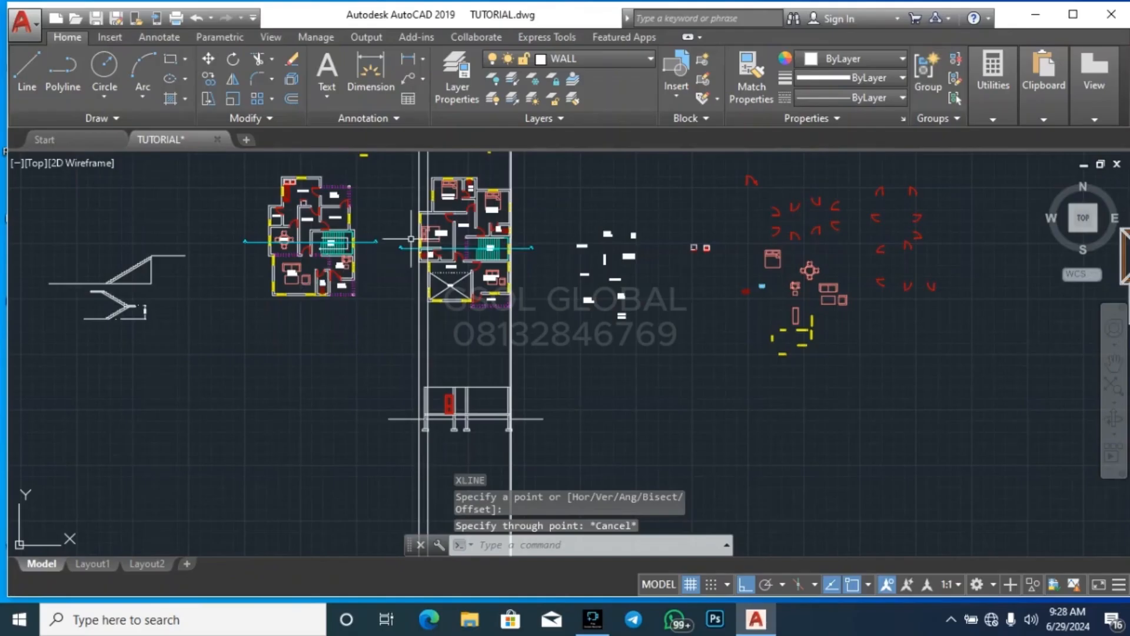
# Draw a vertical construction line through the free end of the wall between the bedroom and WC/SHO, where the section line crosses it
pyautogui.scroll(5, 378, 245)
pyautogui.write('xl')
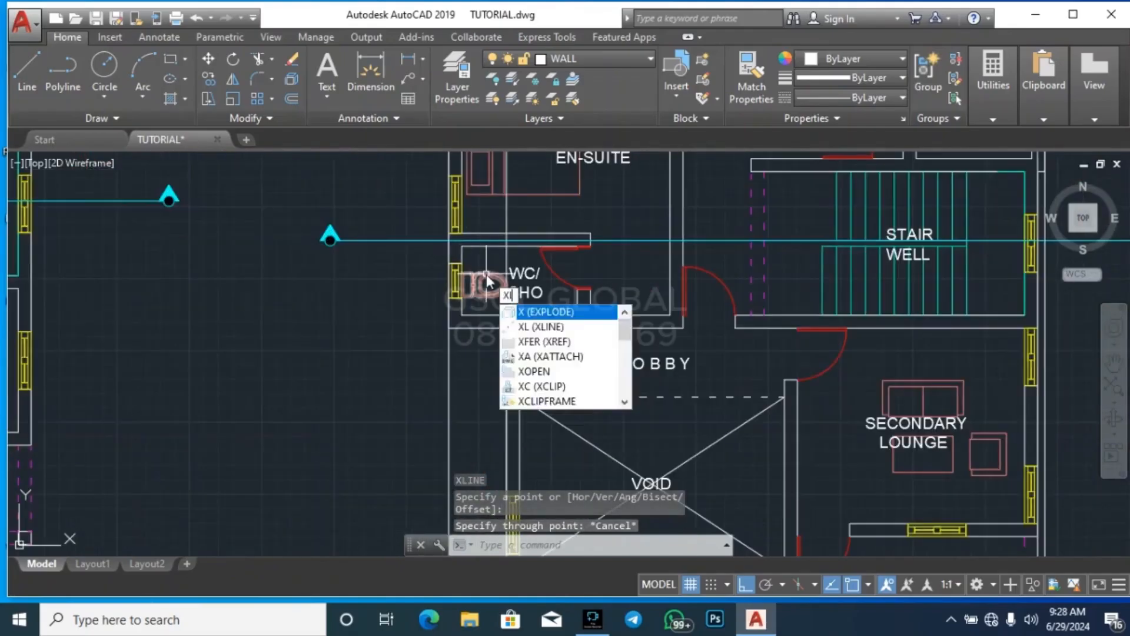
pyautogui.press('Return')
pyautogui.scroll(4, 544, 245)
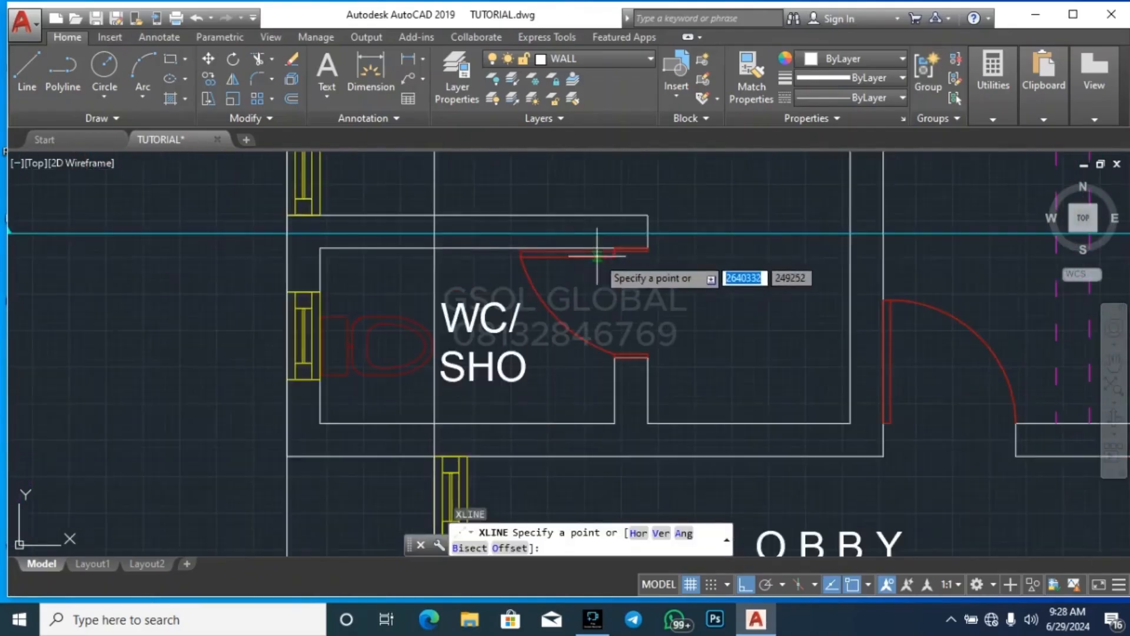
pyautogui.click(648, 231)
pyautogui.scroll(-3, 676, 353)
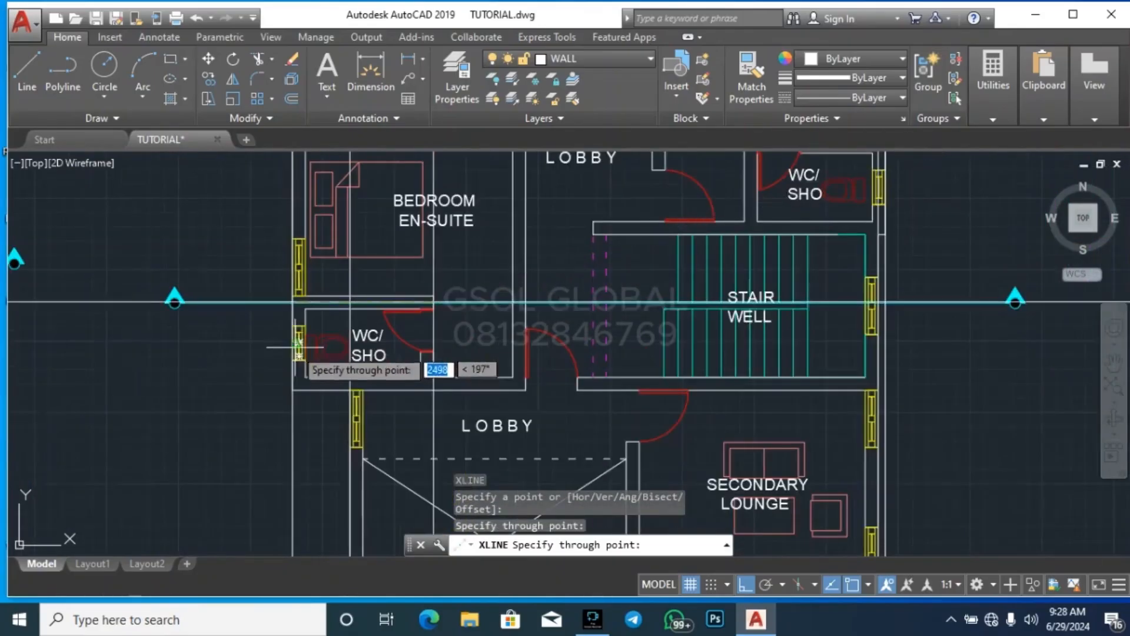
pyautogui.press('Escape')
# Draw vertical construction lines through both faces of the wall between the left en-suite bedroom and the lobby at the section line
pyautogui.press('Return')
pyautogui.scroll(4, 532, 313)
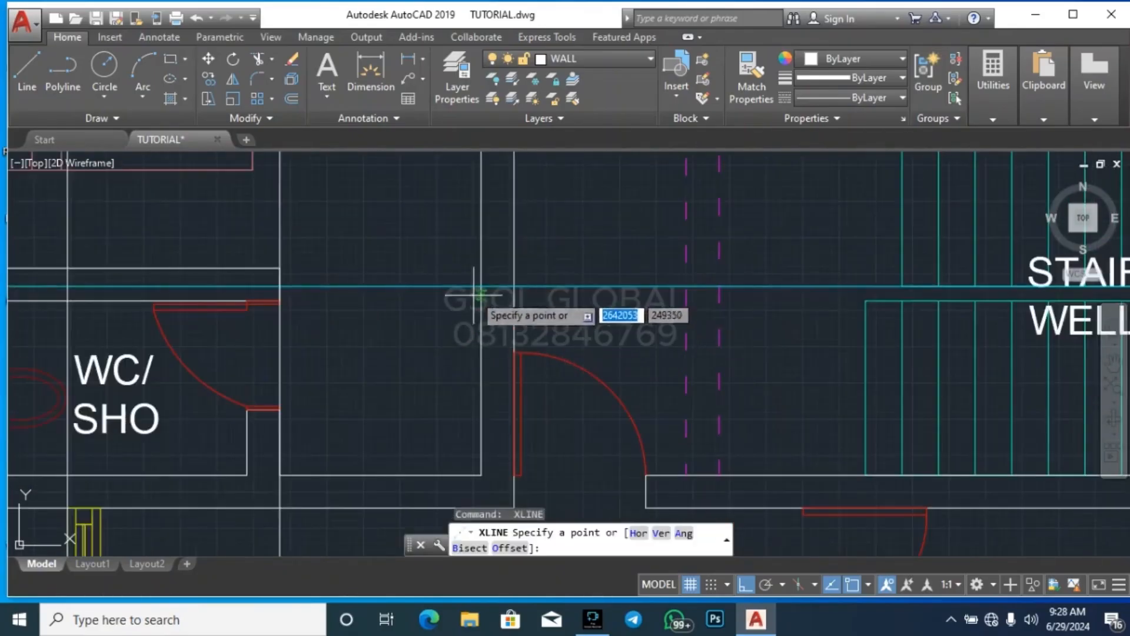
pyautogui.click(511, 303)
pyautogui.scroll(-4, 472, 228)
pyautogui.click(473, 389)
pyautogui.press('Return')
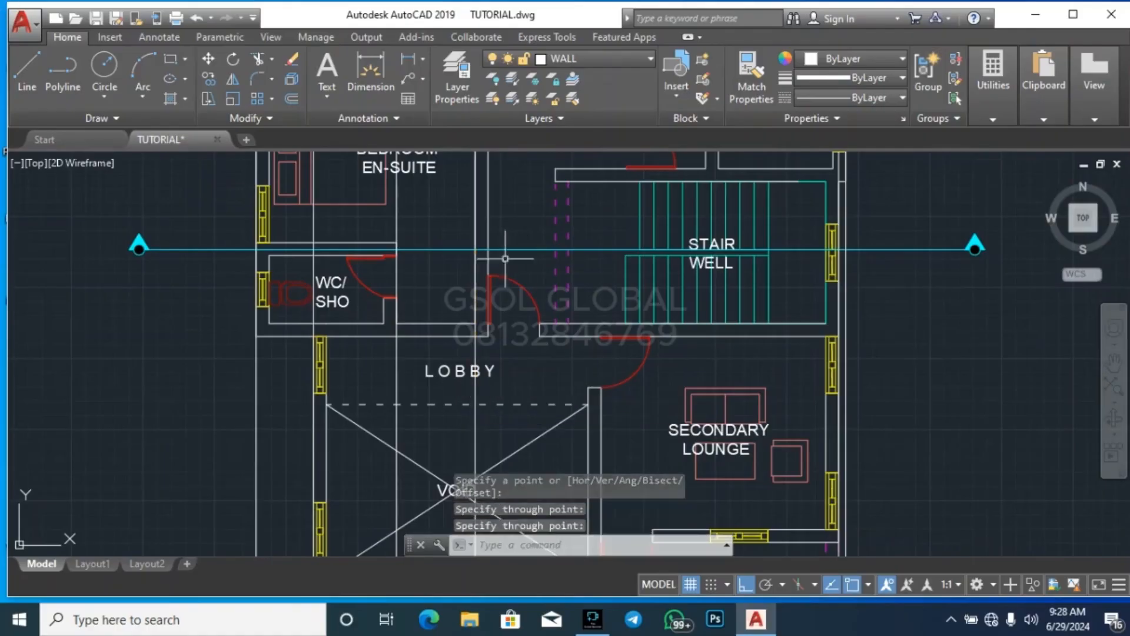
pyautogui.press('Return')
pyautogui.click(490, 248)
pyautogui.click(499, 343)
pyautogui.press('Return')
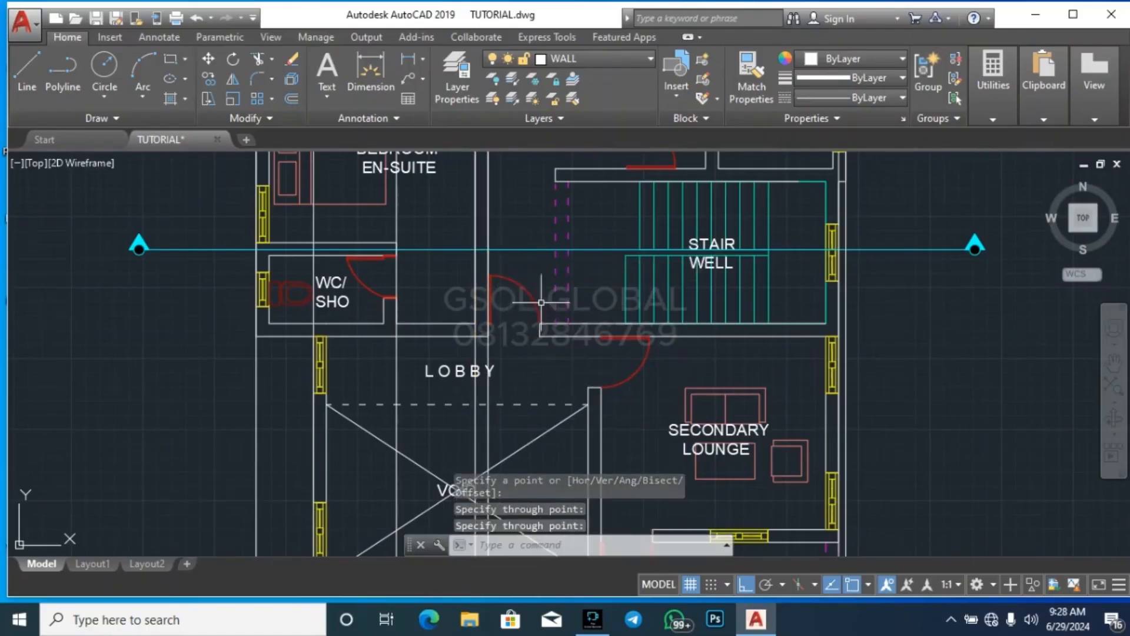
# Draw vertical construction lines through both dashed magenta beam lines between the lobby and the stair well
pyautogui.scroll(2, 657, 235)
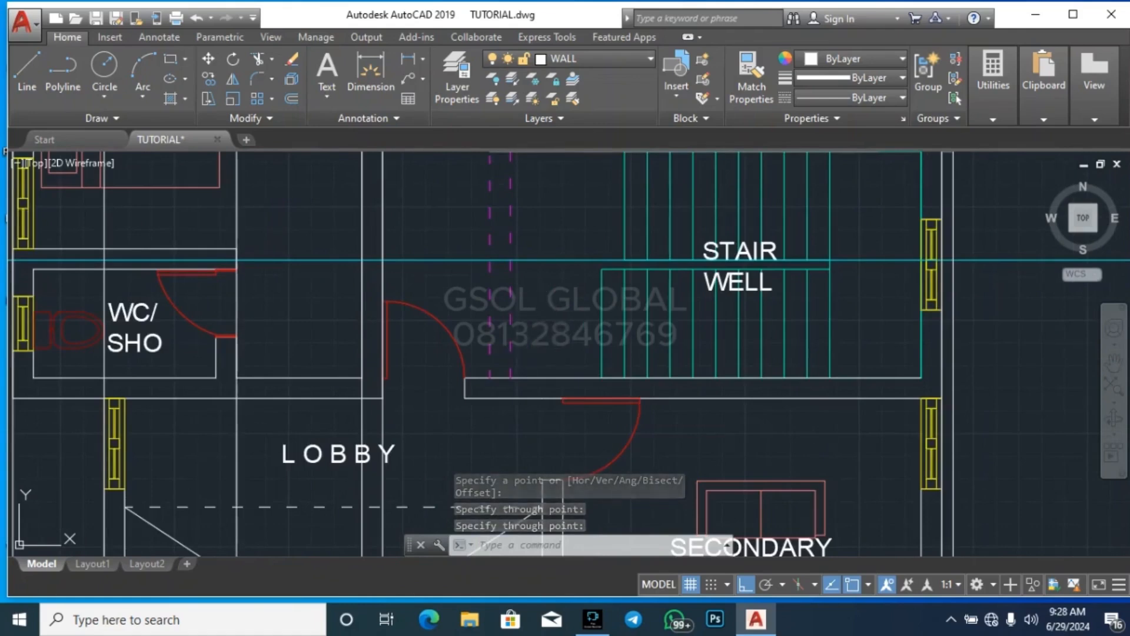
pyautogui.press('Return')
pyautogui.click(490, 266)
pyautogui.click(496, 438)
pyautogui.press('Return')
pyautogui.press('Return')
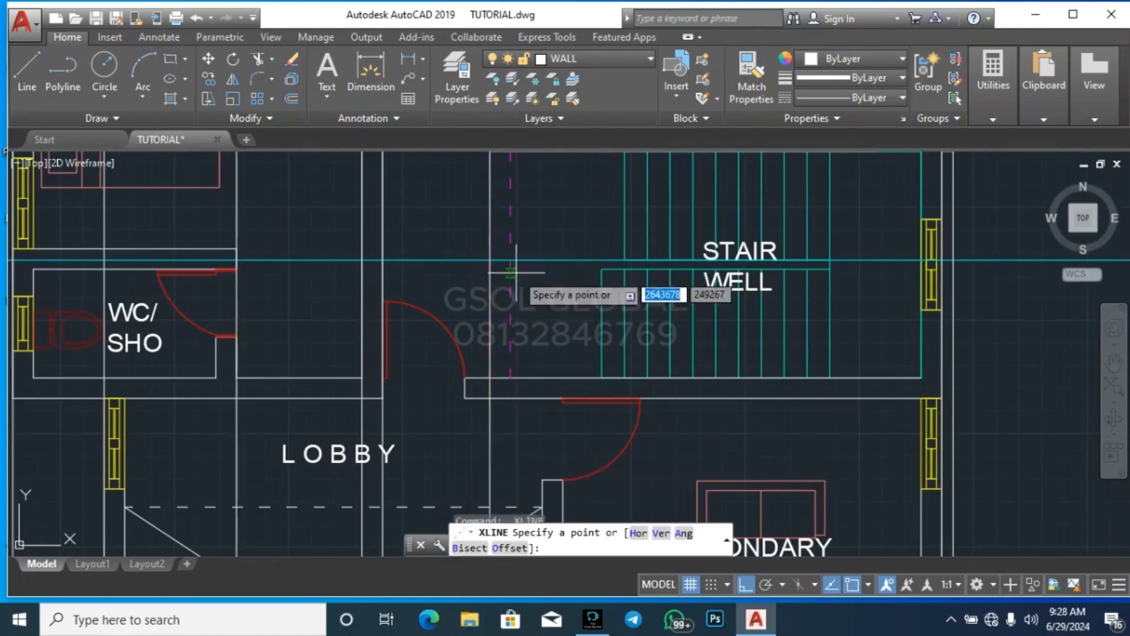
pyautogui.click(511, 272)
pyautogui.click(510, 415)
pyautogui.press('Escape')
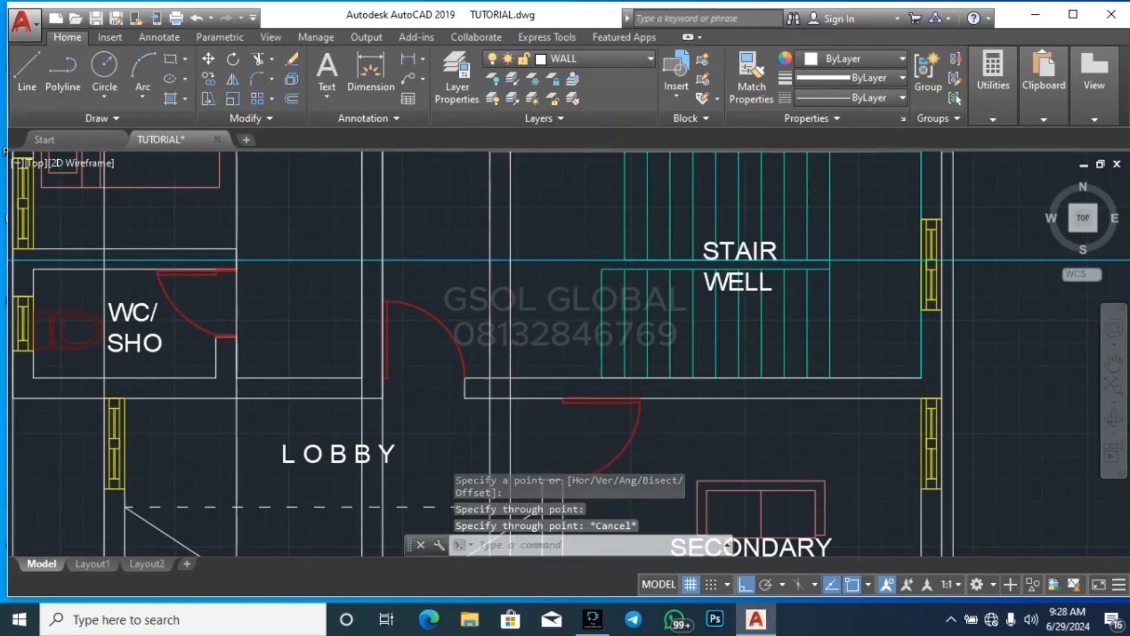
# Draw a vertical construction line through the inner face of the upper floor stair well's right outer wall at the section line
pyautogui.scroll(-5, 268, 269)
pyautogui.scroll(3, 268, 269)
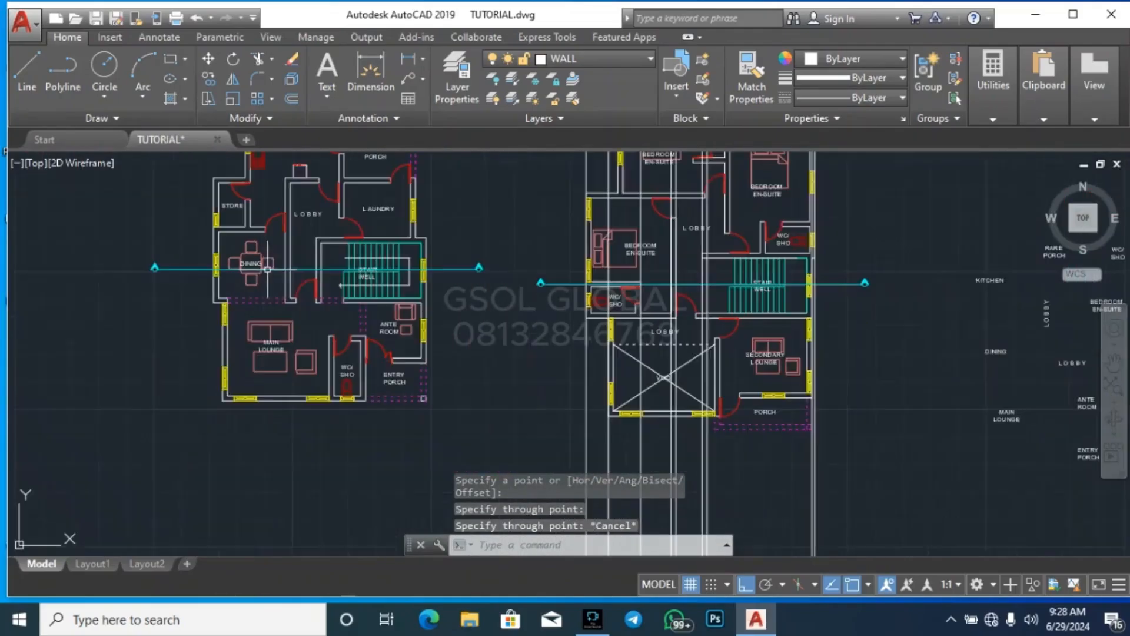
pyautogui.scroll(5, 758, 262)
pyautogui.press('Return')
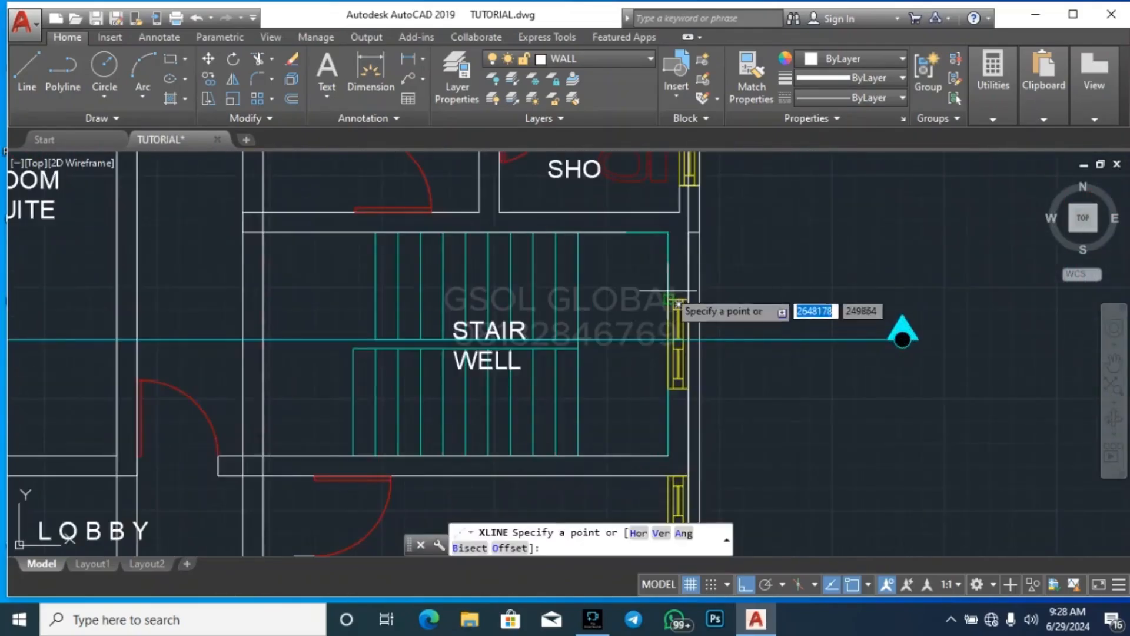
pyautogui.scroll(4, 677, 259)
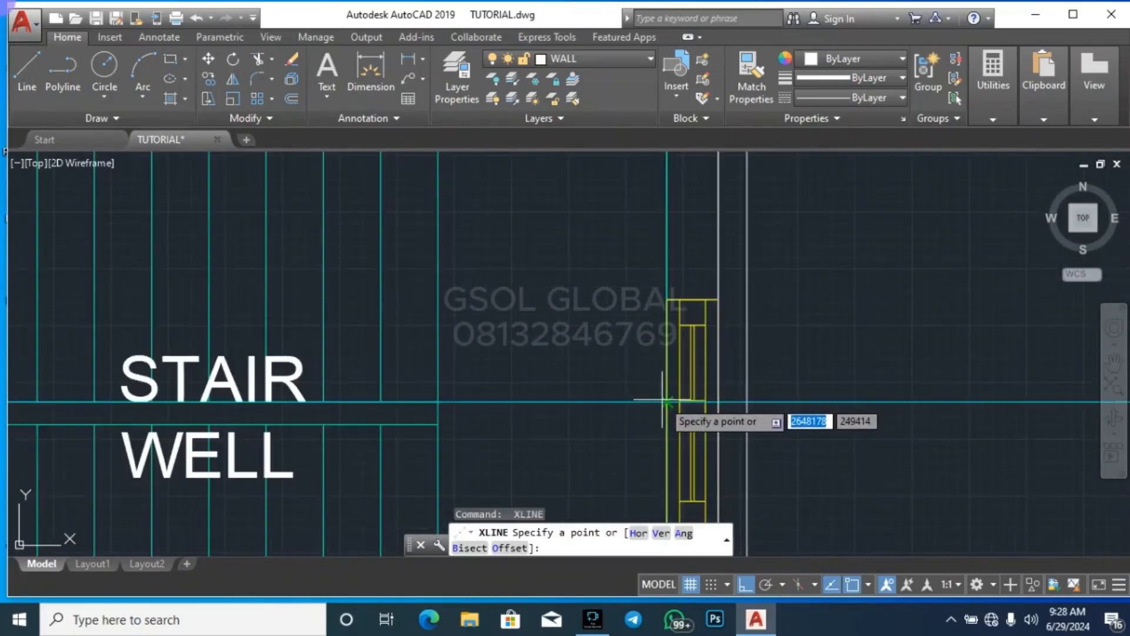
pyautogui.click(663, 384)
pyautogui.scroll(-4, 666, 168)
pyautogui.click(723, 428)
pyautogui.press('Return')
pyautogui.press('Return')
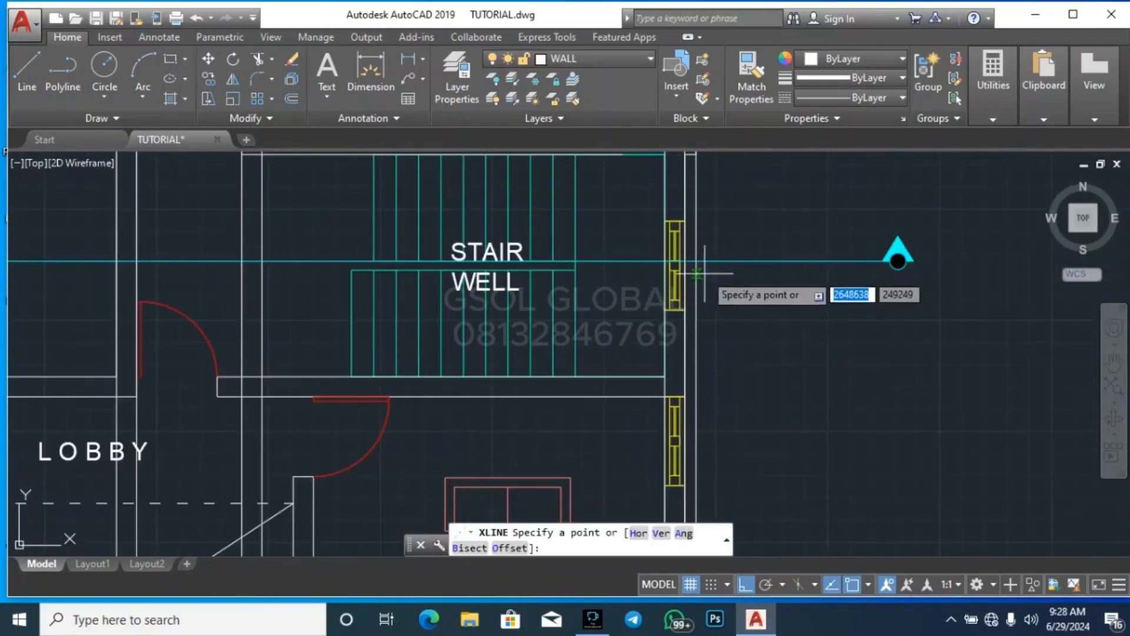
# Draw a vertical construction line through the outer face of the stair well's right outer wall at the section line
pyautogui.scroll(4, 691, 262)
pyautogui.click(689, 259)
pyautogui.scroll(-4, 689, 259)
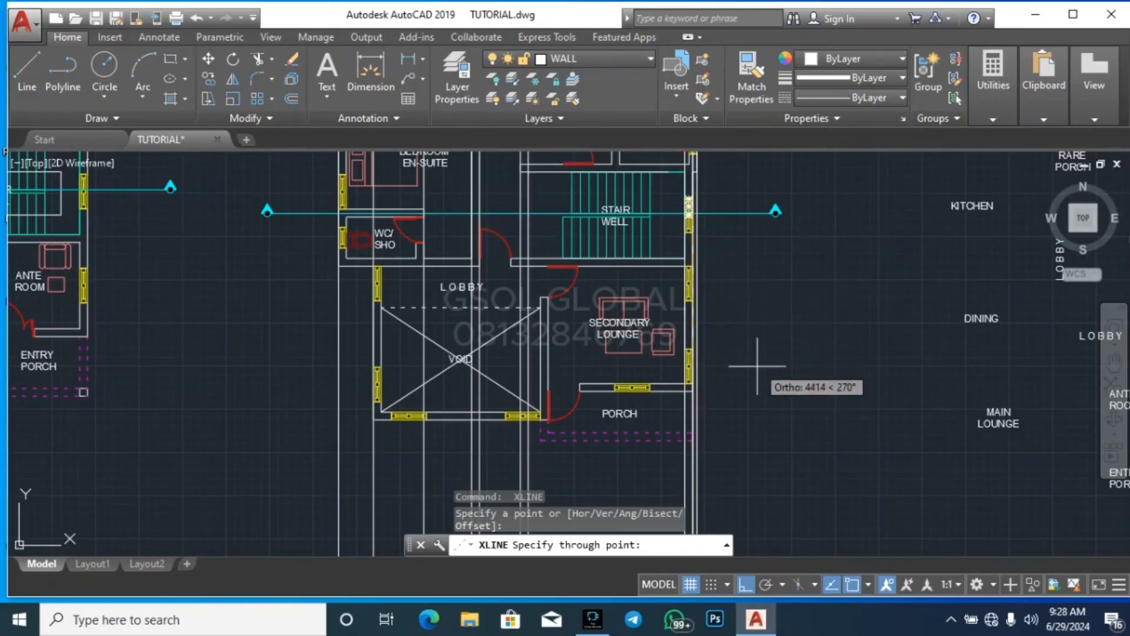
pyautogui.press('Escape')
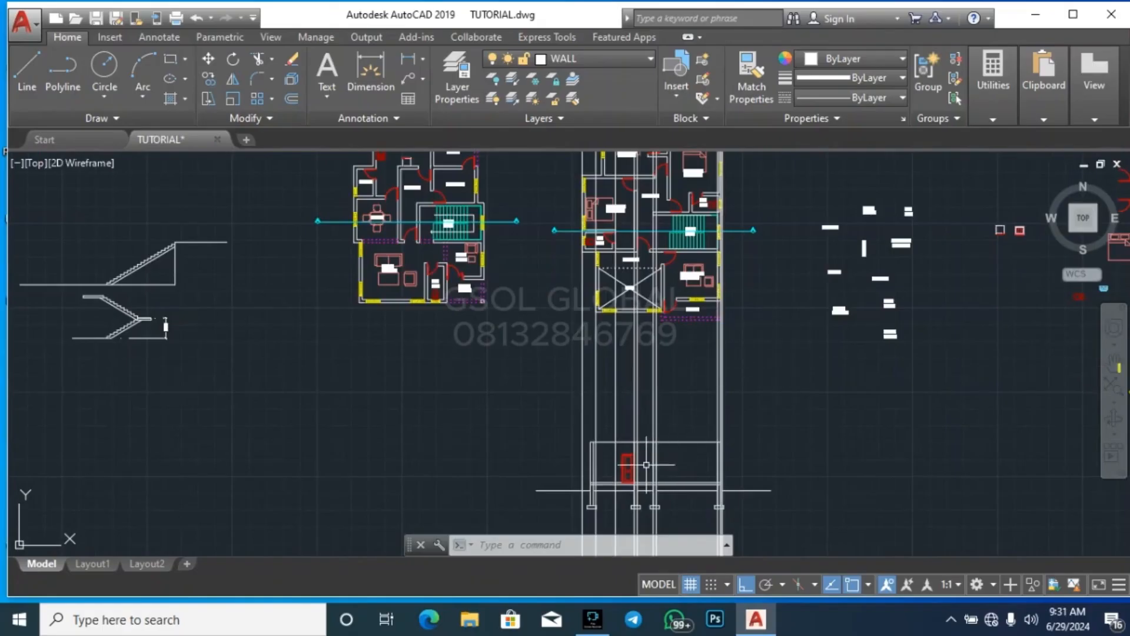
pyautogui.scroll(4, 646, 464)
pyautogui.scroll(-4, 379, 336)
pyautogui.click(324, 462)
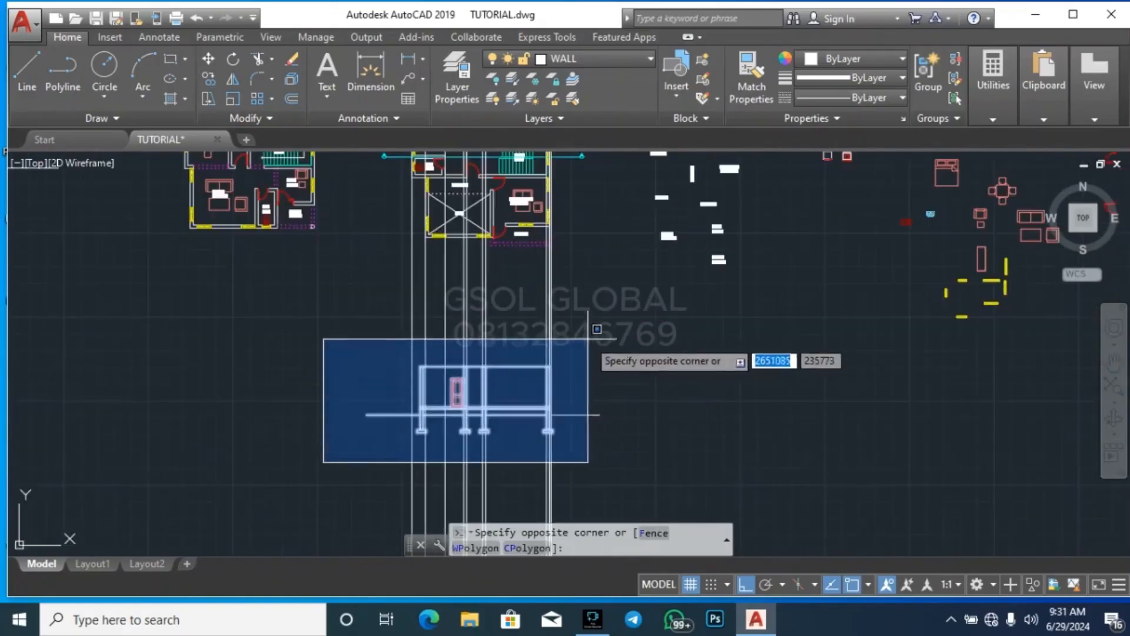
pyautogui.click(609, 330)
pyautogui.press('Escape')
pyautogui.press('Escape')
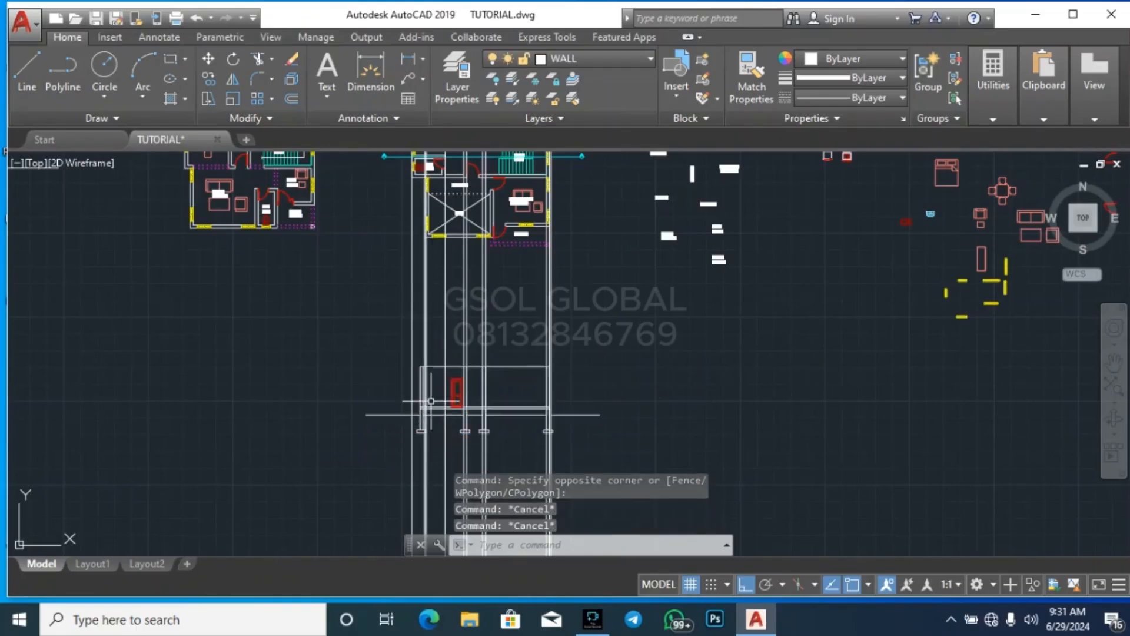
# Offset the horizontal line at the top of the section's ground floor walls 150 upward to form the first floor slab
pyautogui.scroll(5, 424, 363)
pyautogui.press('Return')
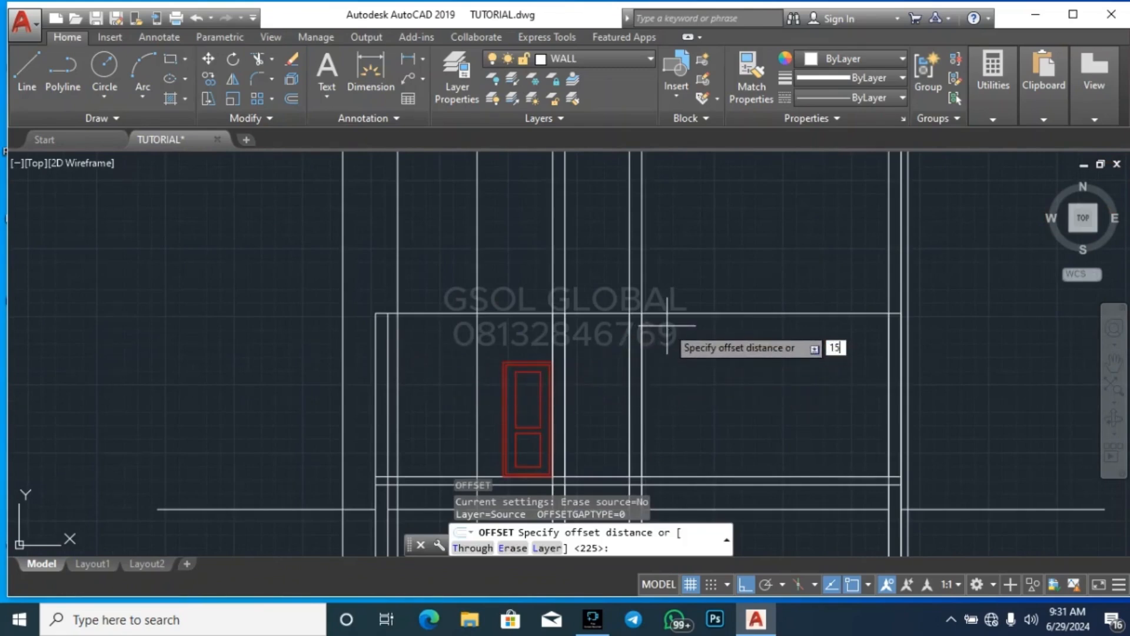
pyautogui.press('Return')
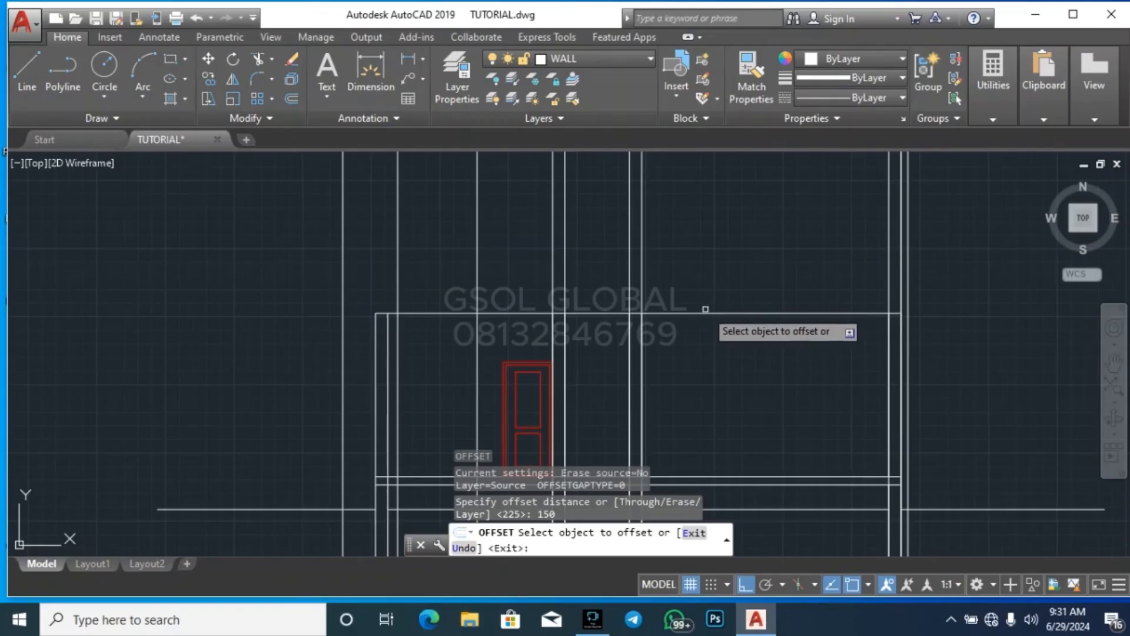
pyautogui.click(709, 312)
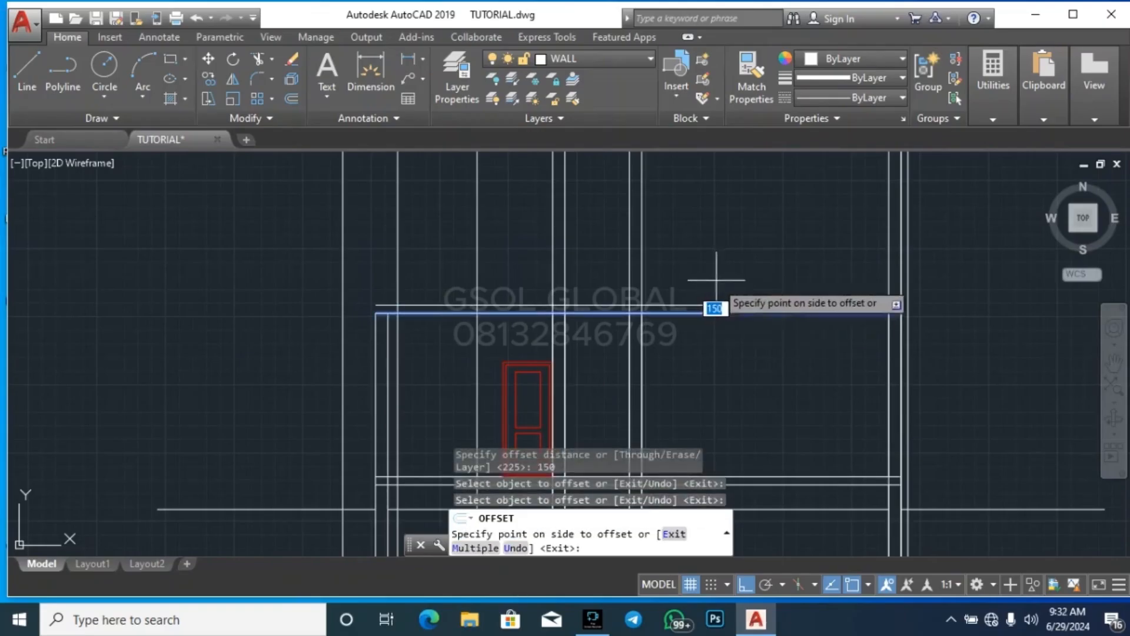
pyautogui.click(724, 277)
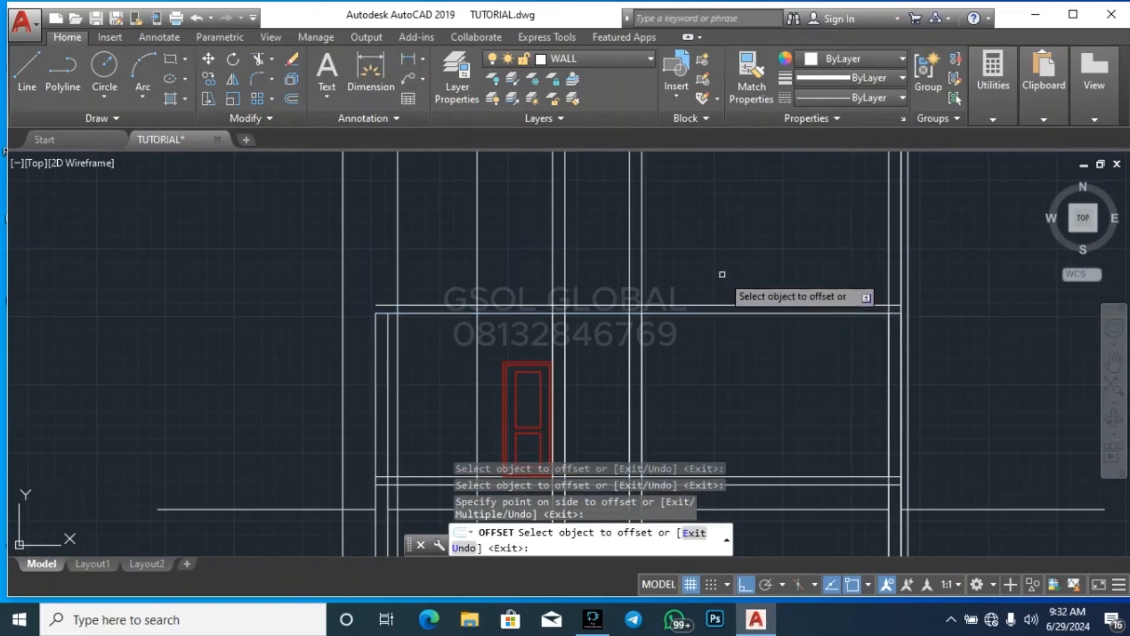
pyautogui.press('Escape')
# Extend both first floor slab lines left to the outermost vertical construction line
pyautogui.scroll(3, 353, 333)
pyautogui.click(352, 333)
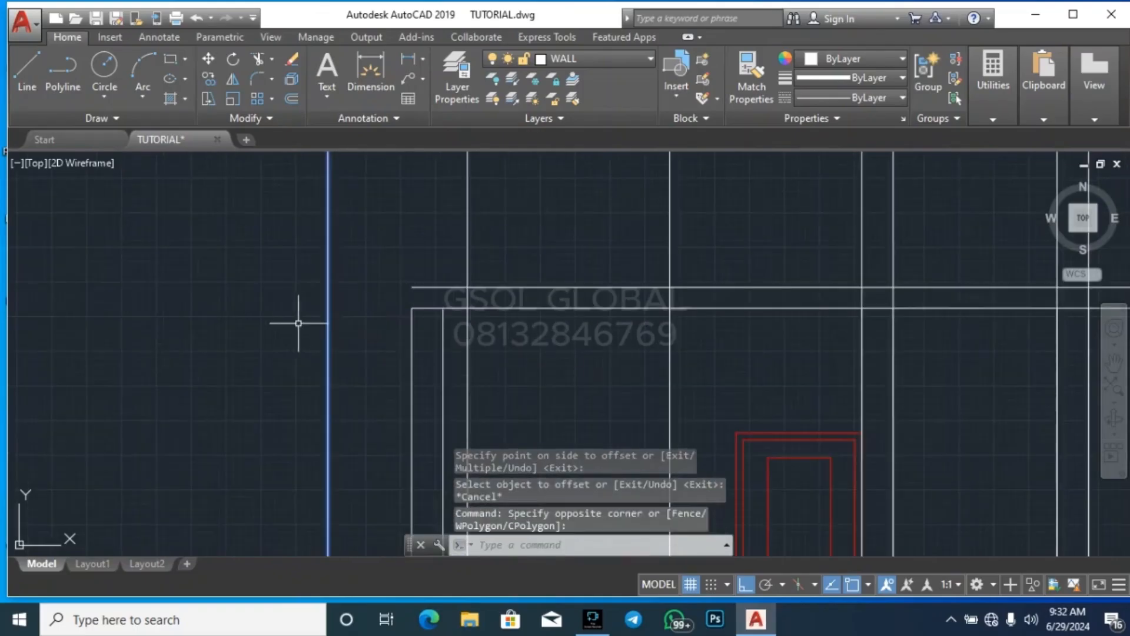
pyautogui.press('Return')
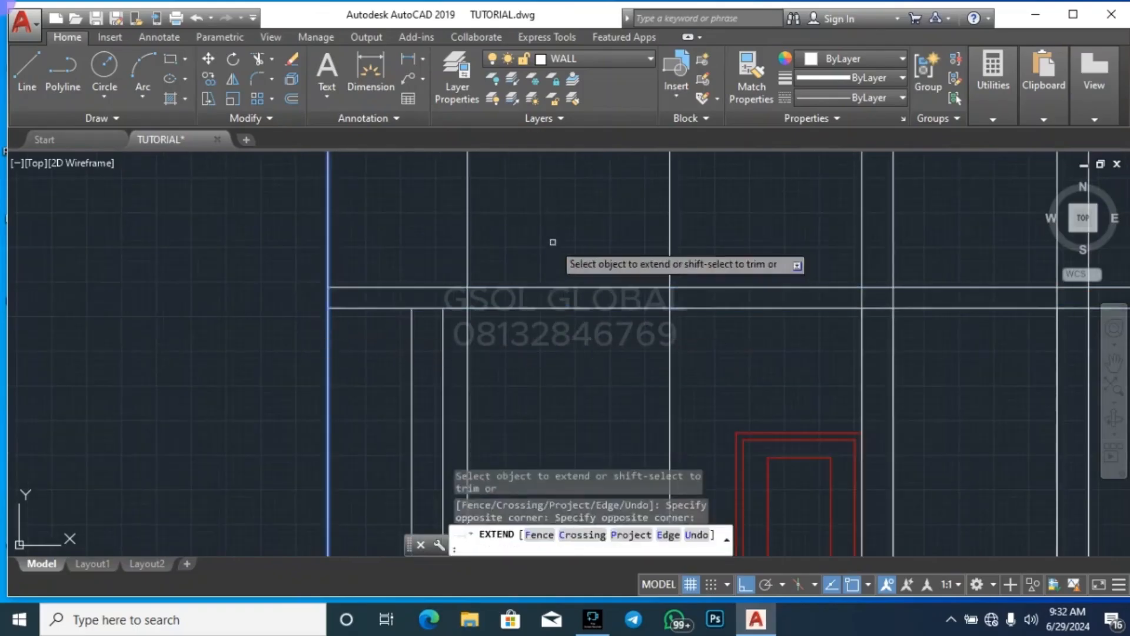
pyautogui.press('Escape')
pyautogui.press('Escape')
# Extend both first floor slab lines right to the outermost vertical construction line
pyautogui.scroll(-3, 277, 312)
pyautogui.scroll(4, 653, 312)
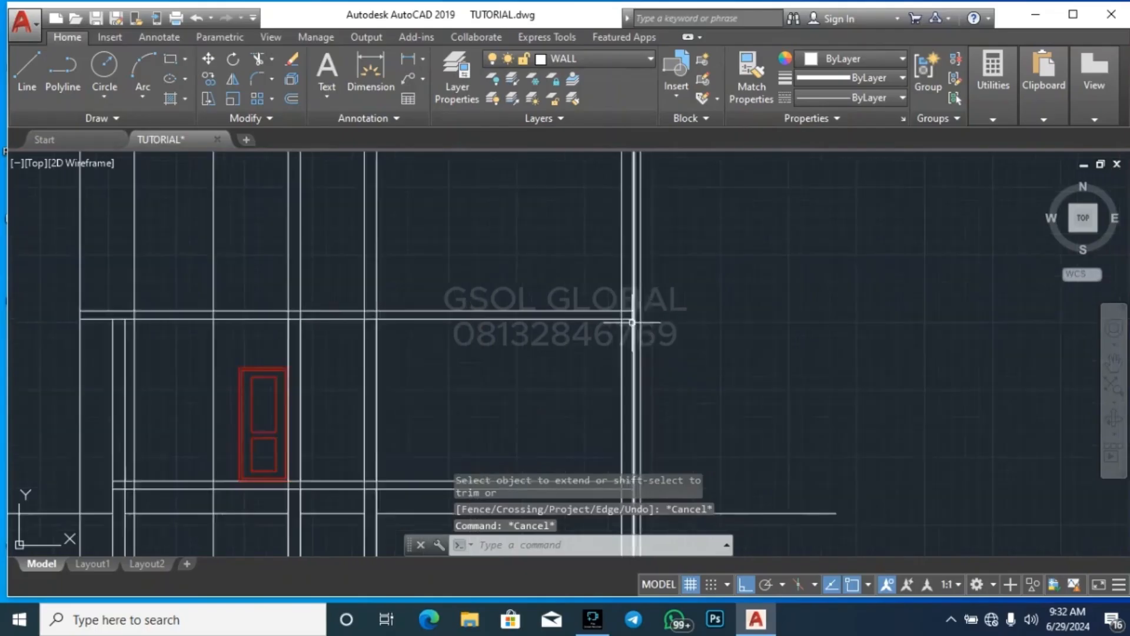
pyautogui.click(655, 324)
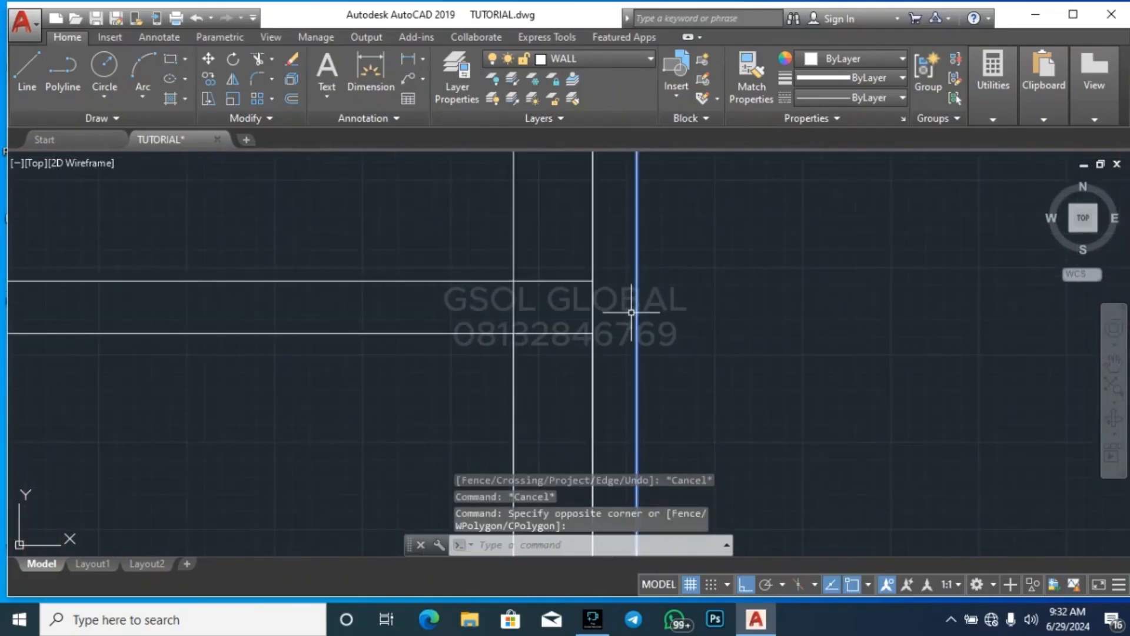
pyautogui.write('ex')
pyautogui.press('Return')
pyautogui.press('Escape')
pyautogui.press('Escape')
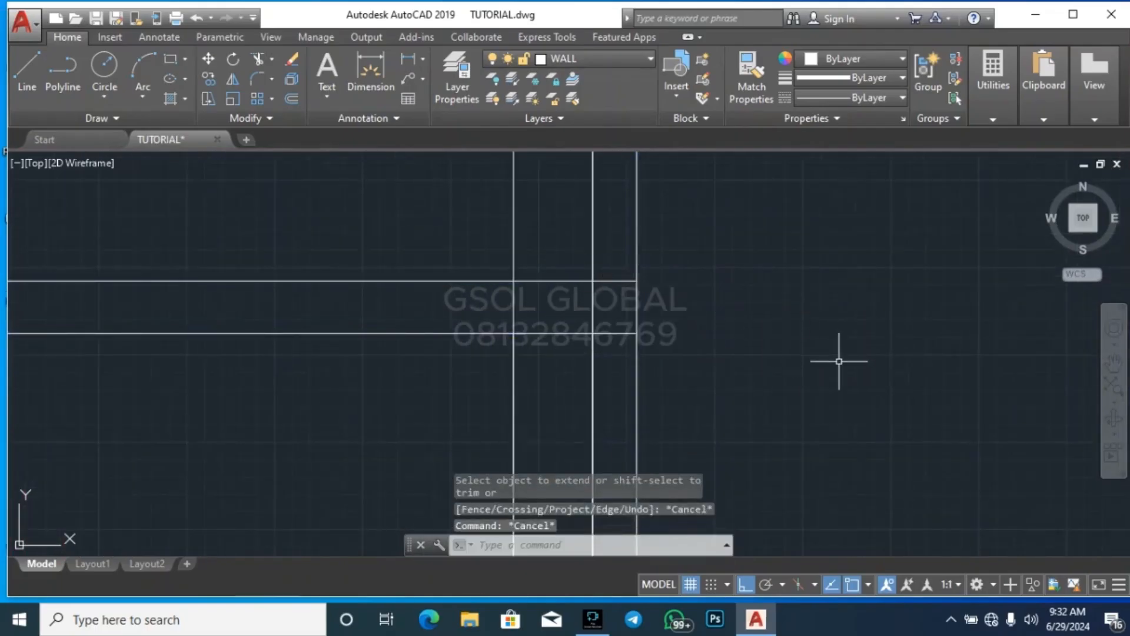
pyautogui.scroll(-3, 839, 362)
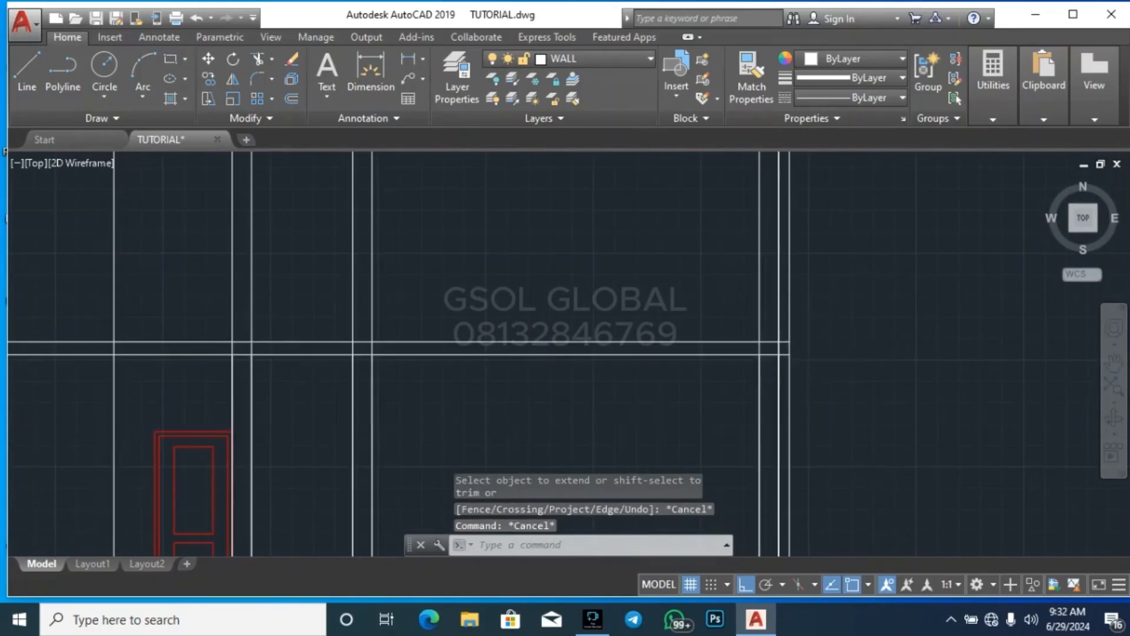
pyautogui.scroll(-3, 797, 319)
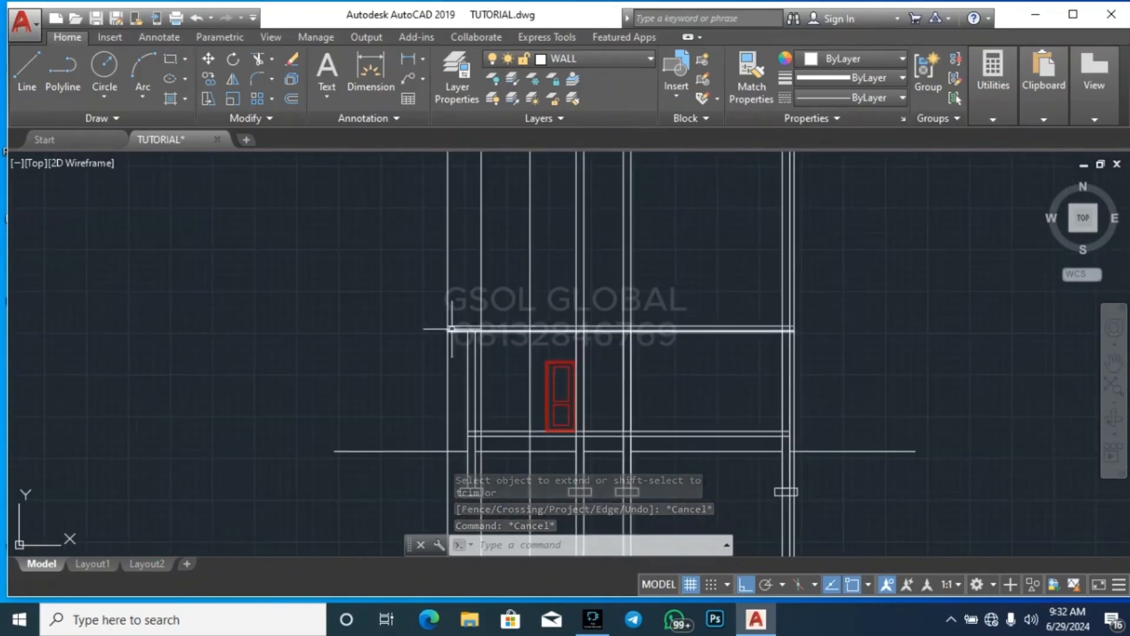
pyautogui.scroll(2, 451, 328)
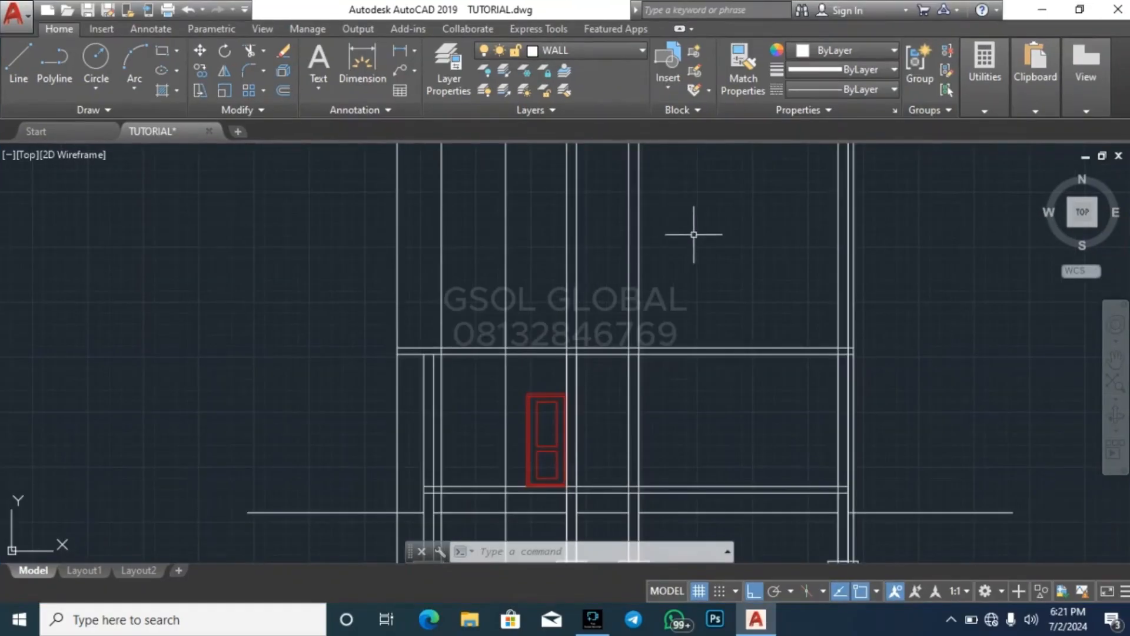
pyautogui.click(620, 352)
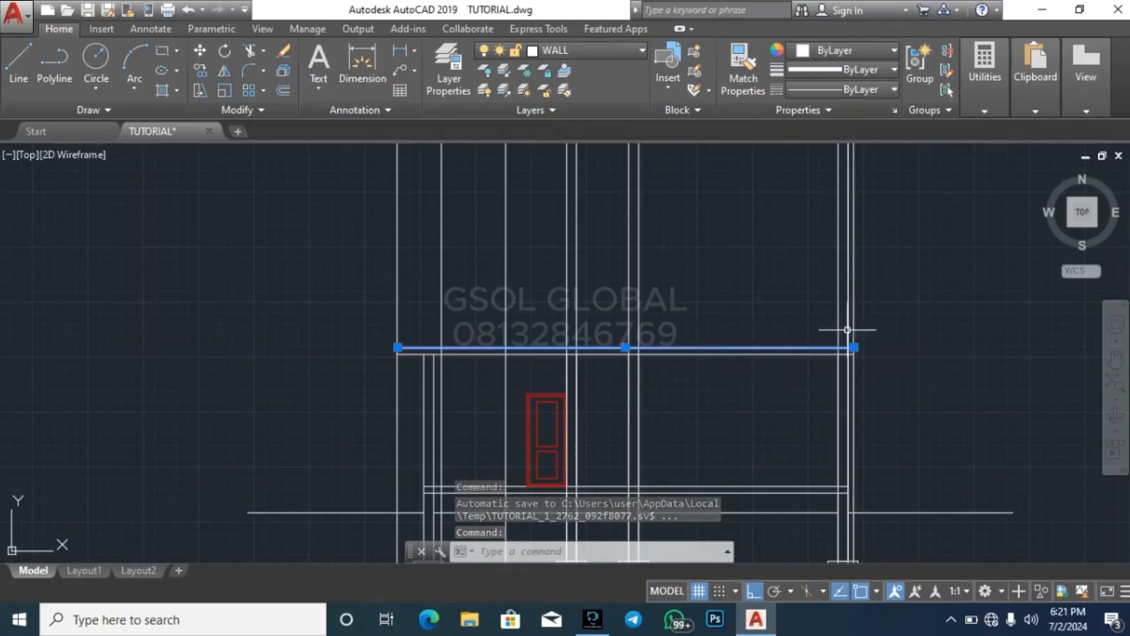
pyautogui.press('Escape')
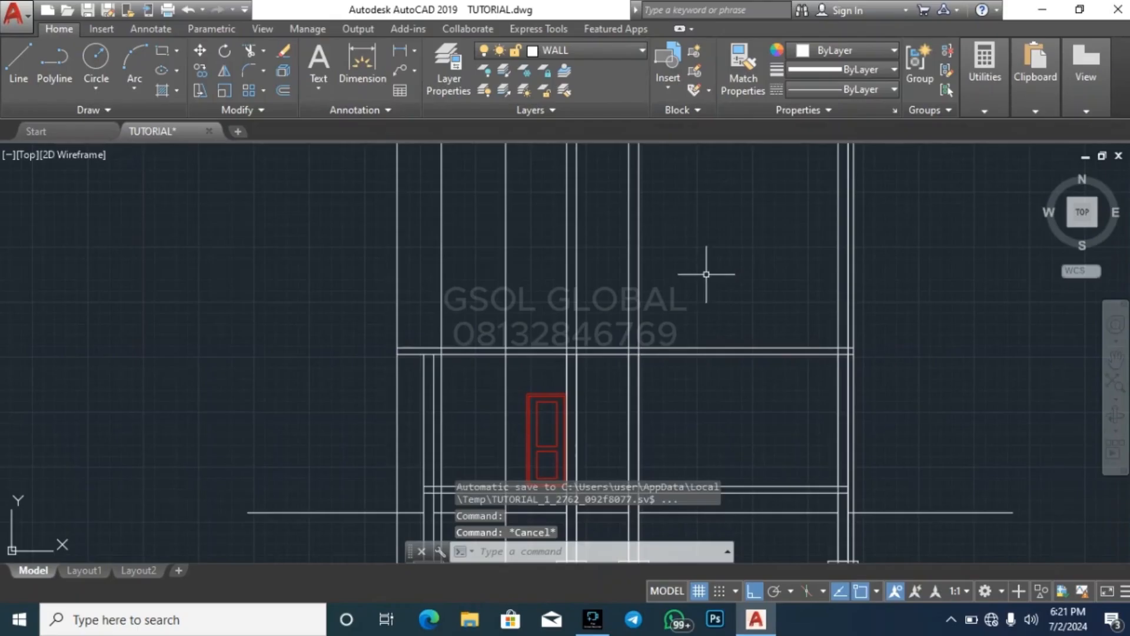
# Offset the upper line of the first floor slab 3000 upward to mark the top of the upper floor walls
pyautogui.write('o')
pyautogui.press('Return')
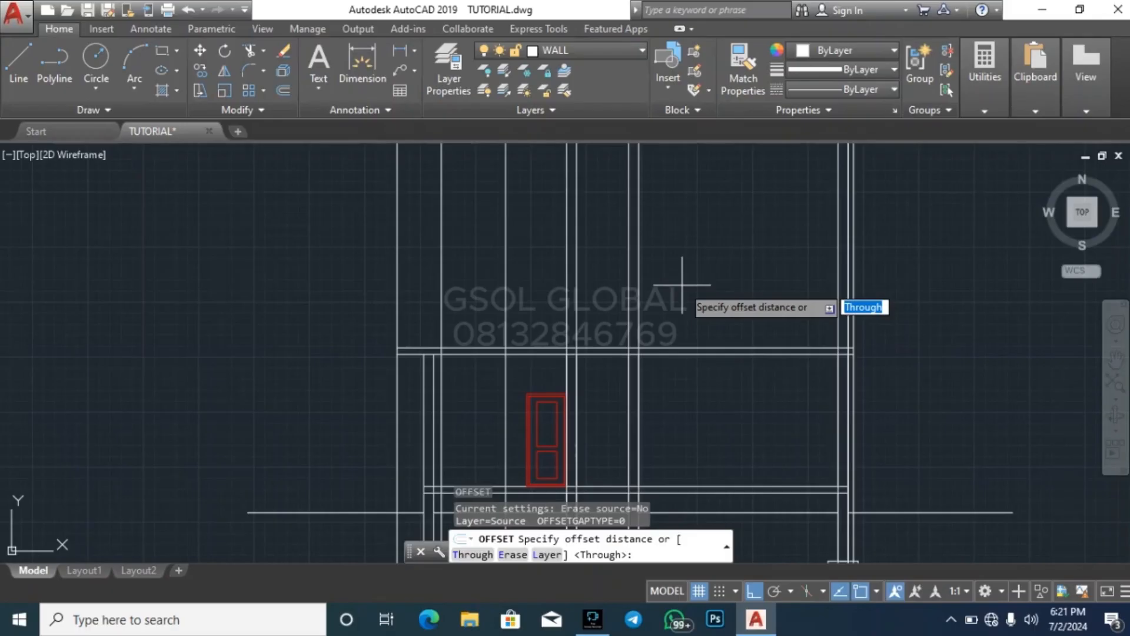
pyautogui.write('3000')
pyautogui.press('Return')
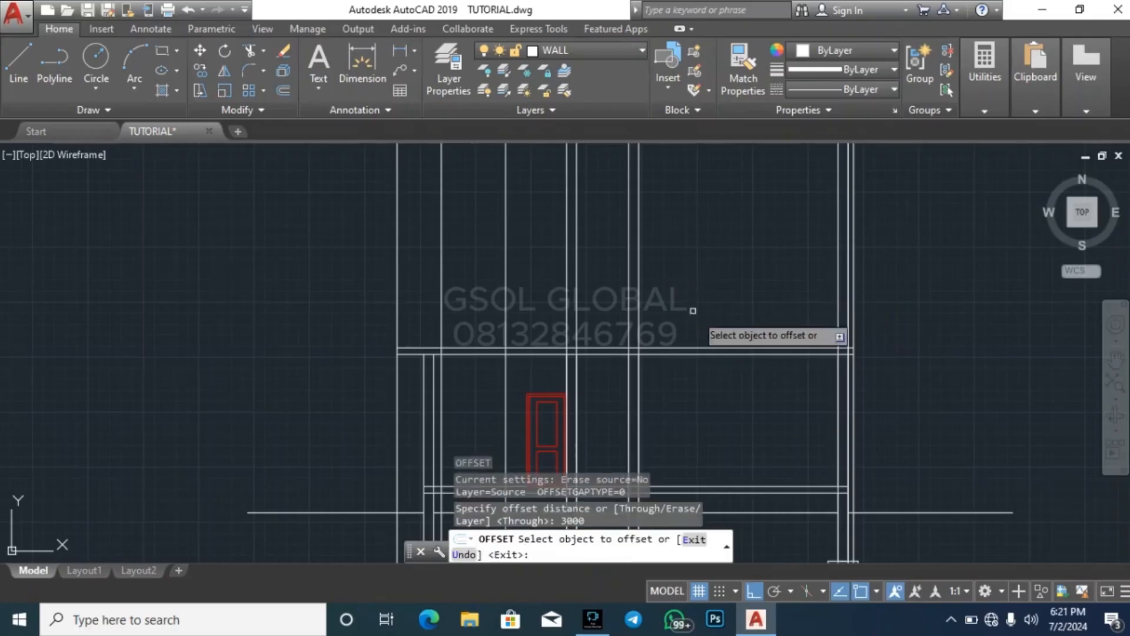
pyautogui.click(700, 351)
pyautogui.click(696, 281)
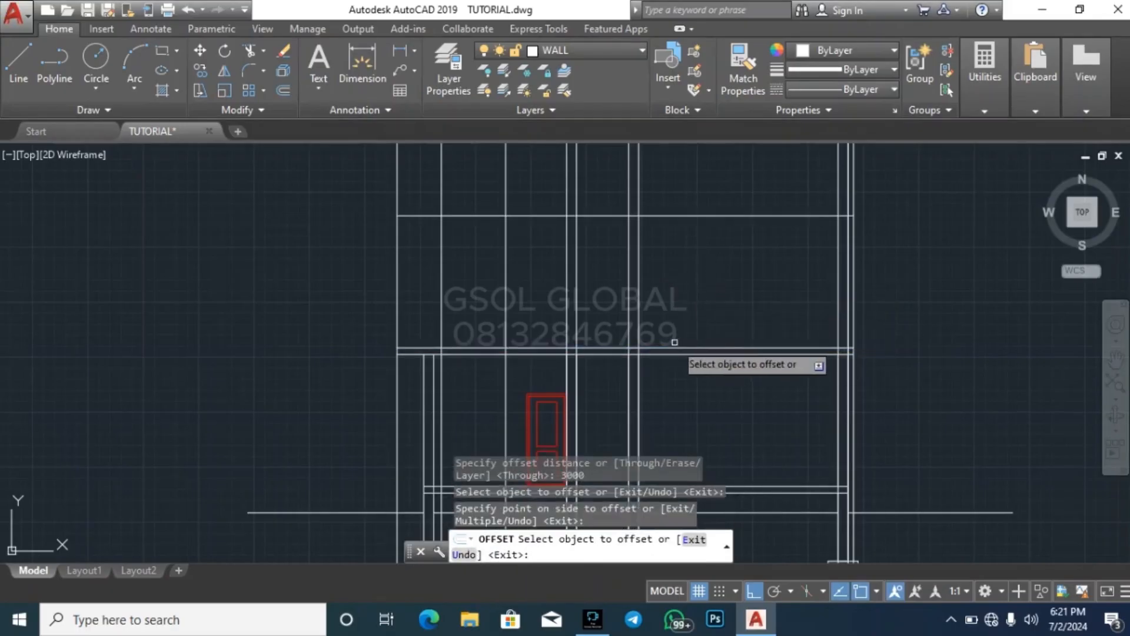
pyautogui.press('Escape')
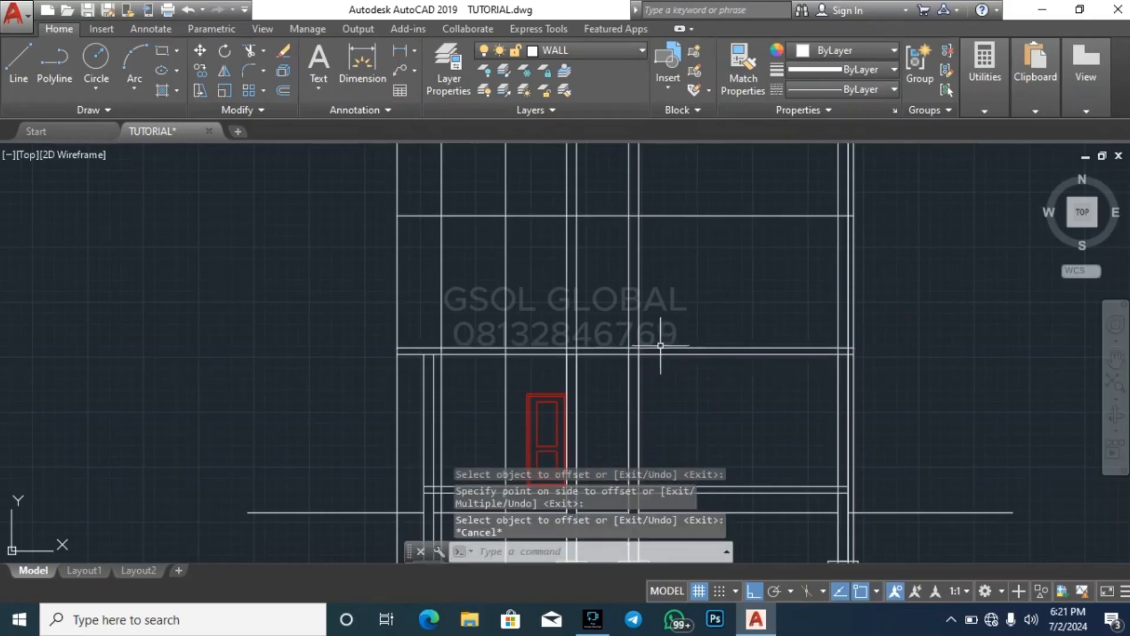
# Offset the horizontal line at the top of the upper floor walls 900 downward
pyautogui.click(615, 226)
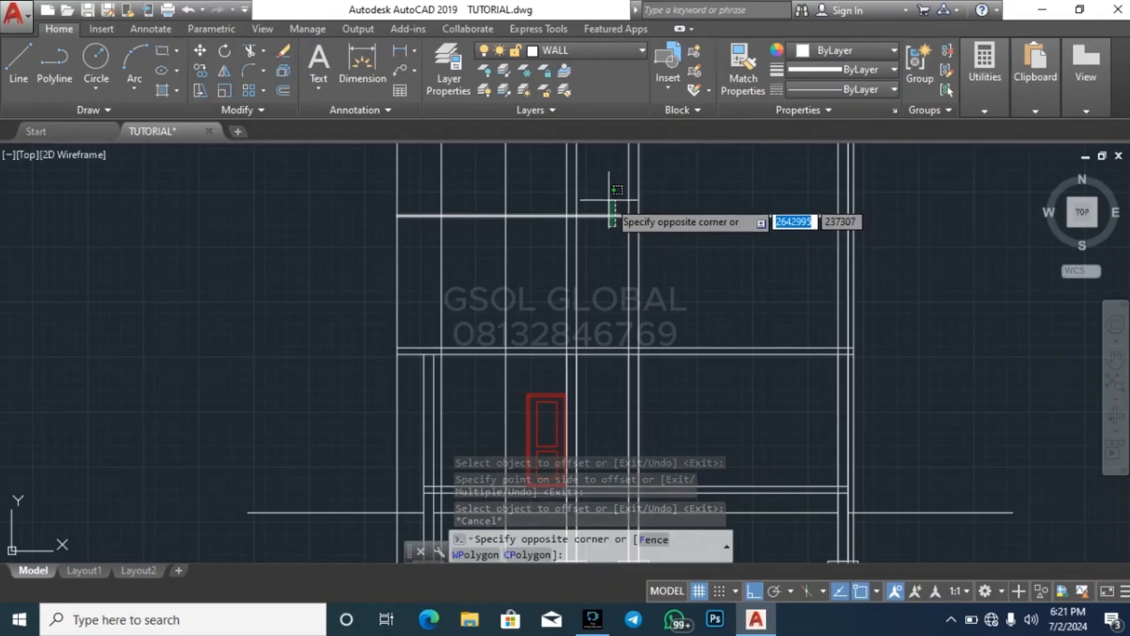
pyautogui.click(610, 207)
pyautogui.press('Escape')
pyautogui.write('o')
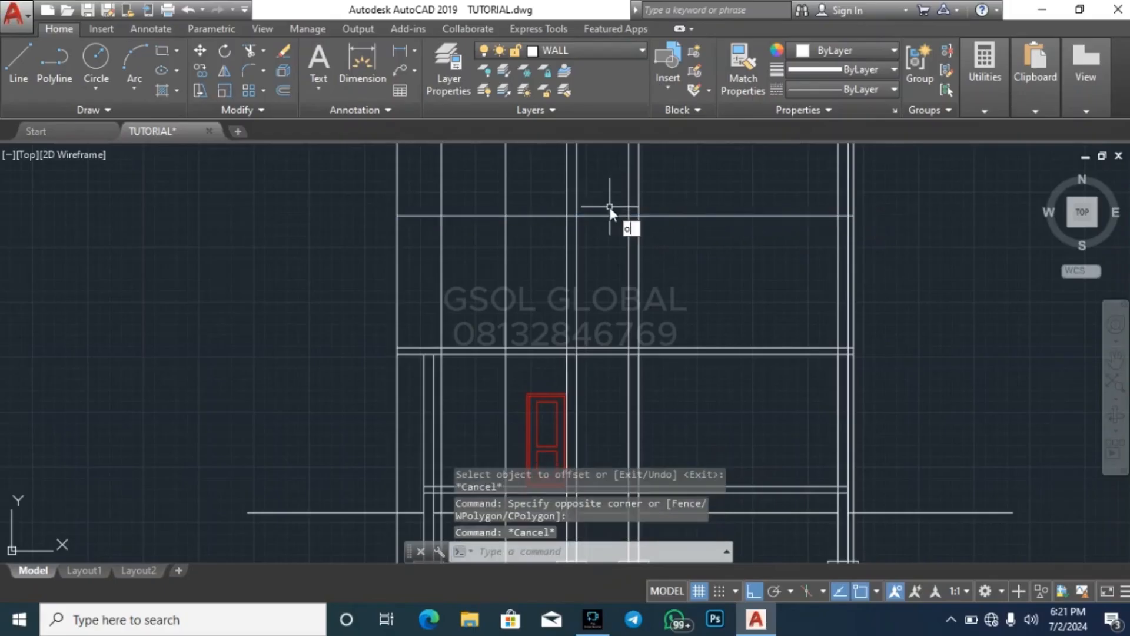
pyautogui.press('space')
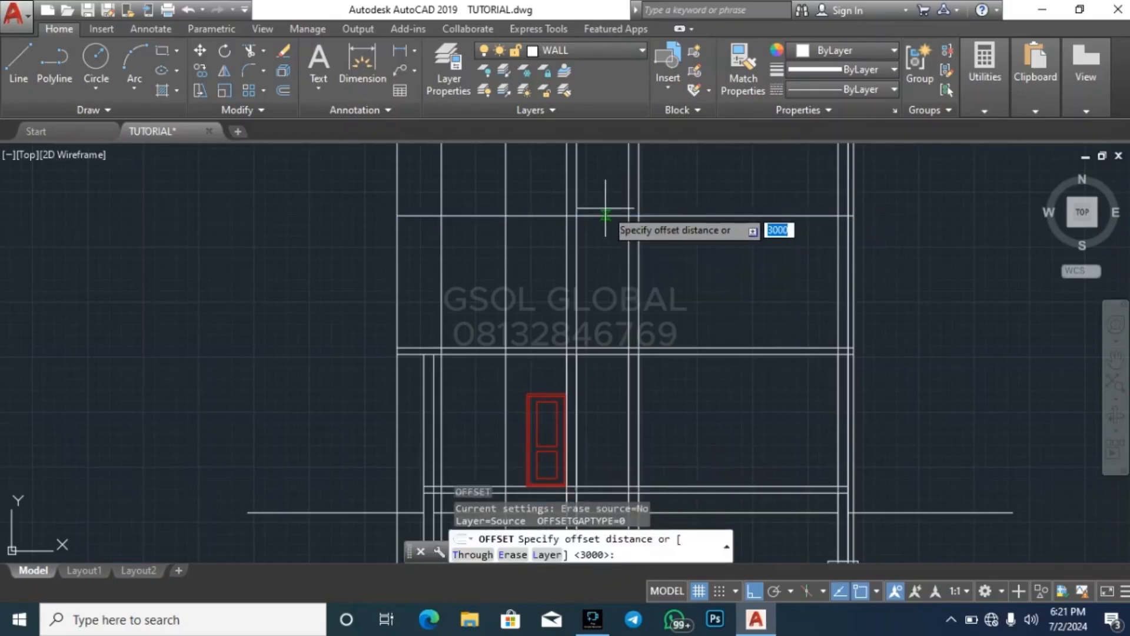
pyautogui.write('900')
pyautogui.press('Return')
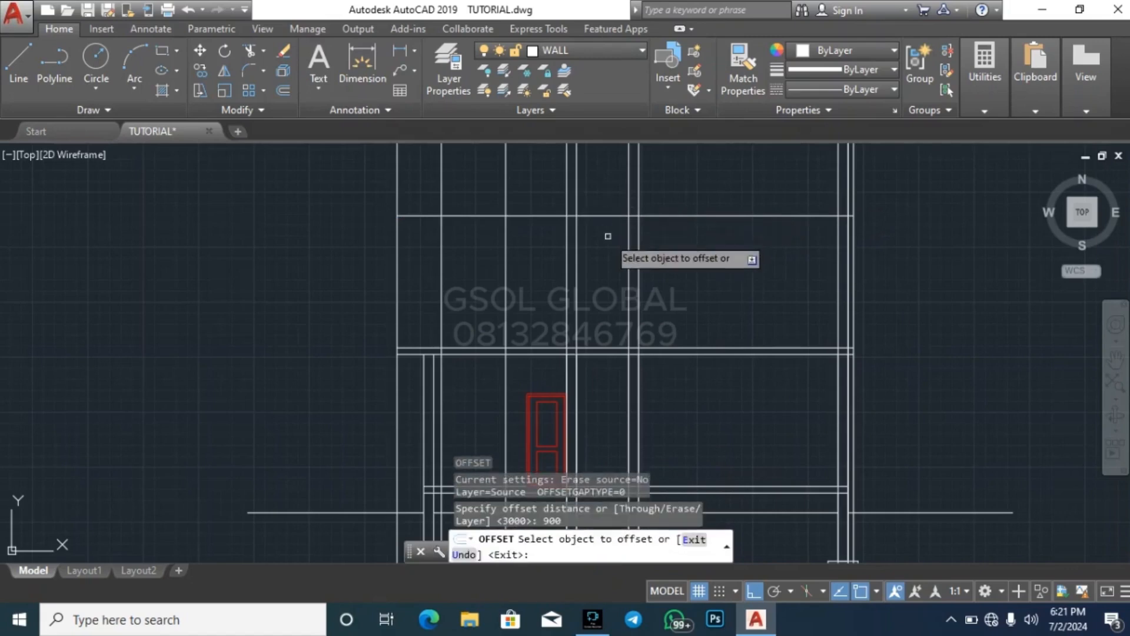
pyautogui.click(613, 216)
pyautogui.click(697, 328)
pyautogui.press('Escape')
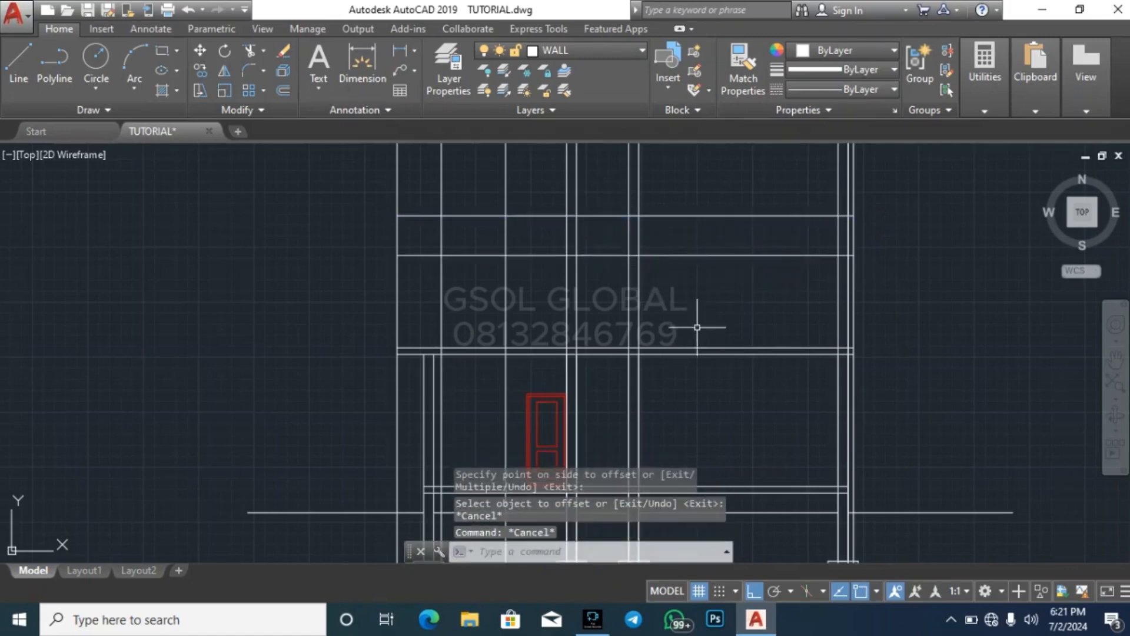
# Examine where the section line crosses the upper floor plan, from the left WC/SHO wall to the stair well window
pyautogui.scroll(-6, 707, 379)
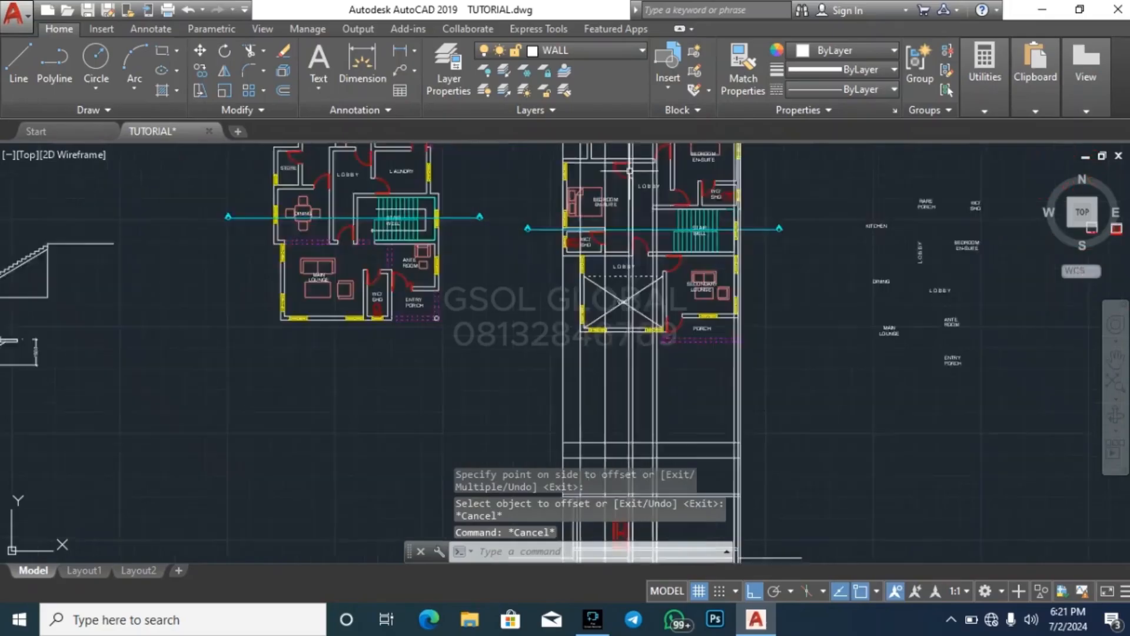
pyautogui.scroll(5, 630, 172)
pyautogui.scroll(-5, 583, 252)
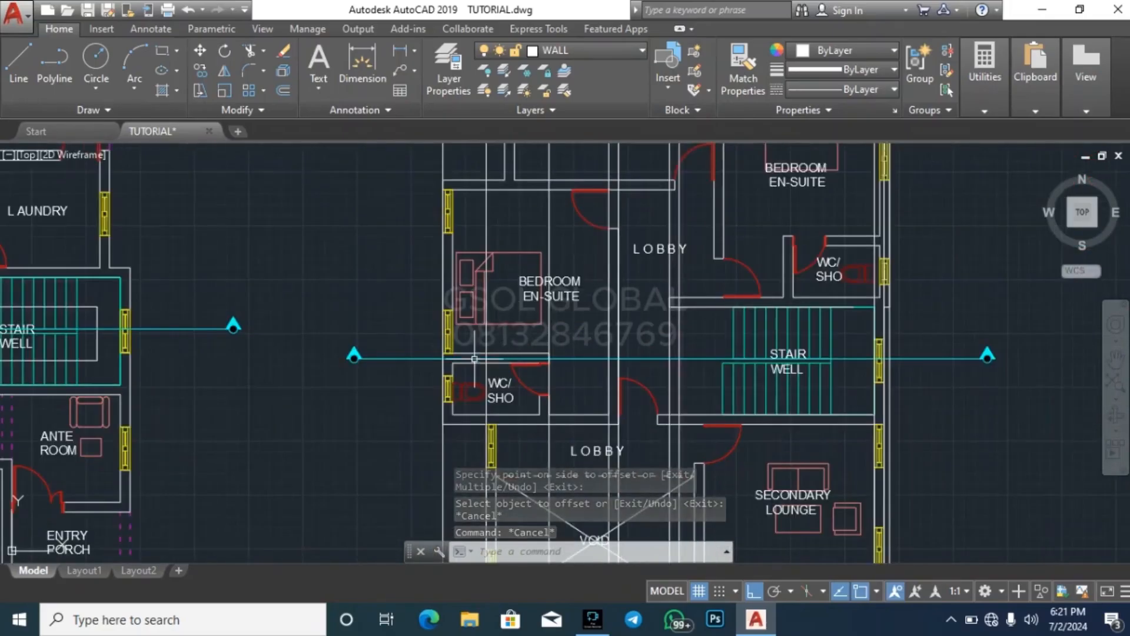
pyautogui.scroll(-3, 465, 365)
pyautogui.scroll(2, 509, 368)
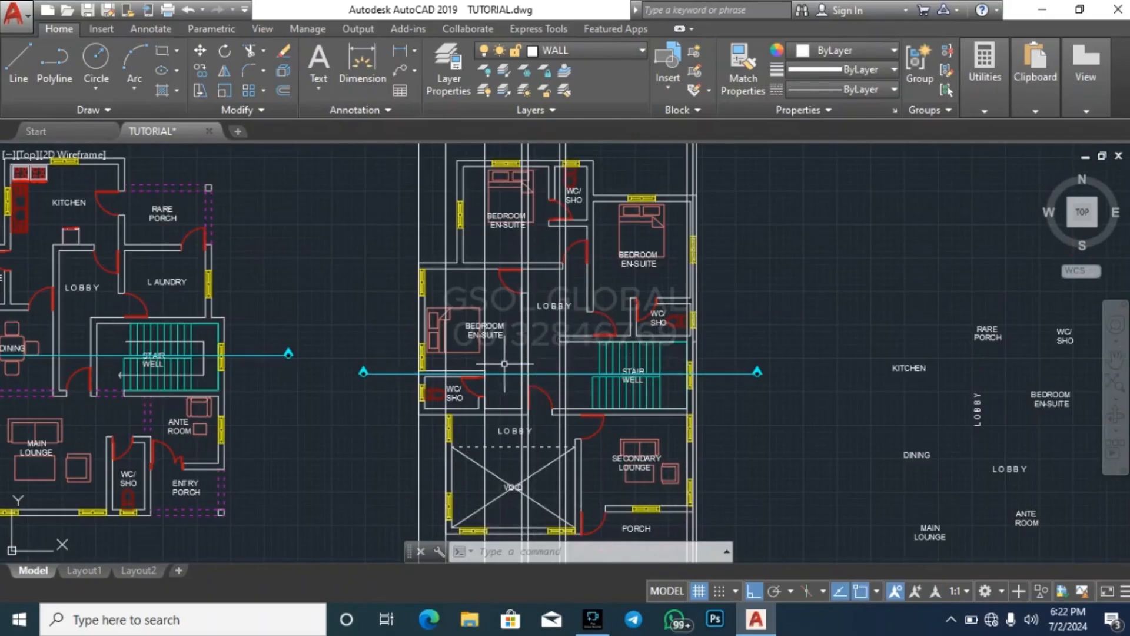
pyautogui.scroll(6, 429, 349)
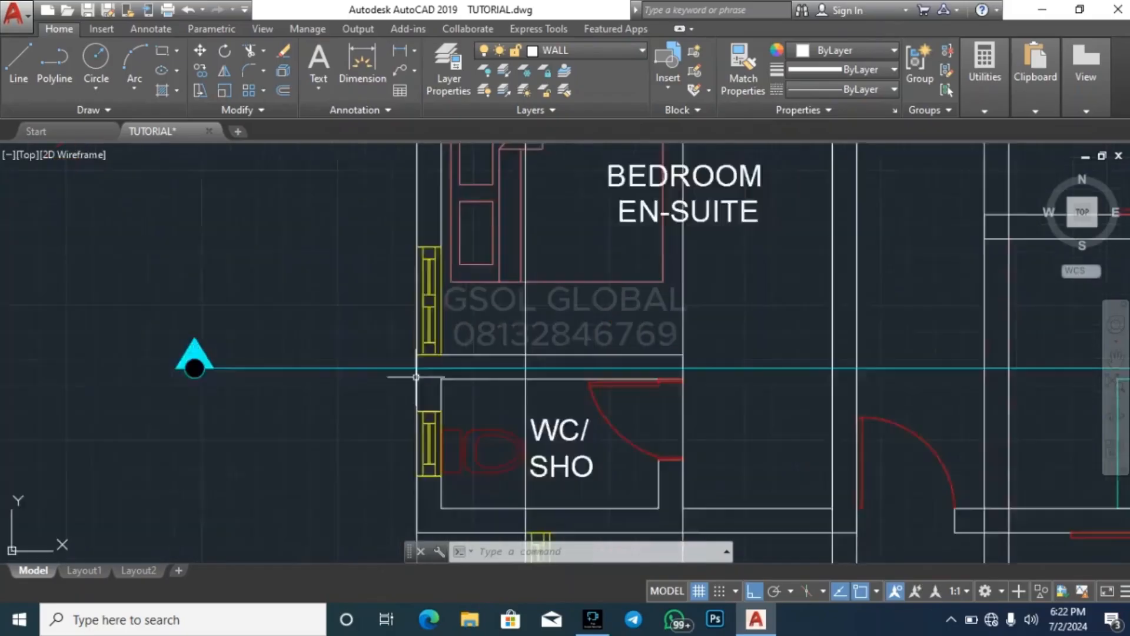
pyautogui.scroll(-7, 321, 310)
pyautogui.scroll(5, 481, 300)
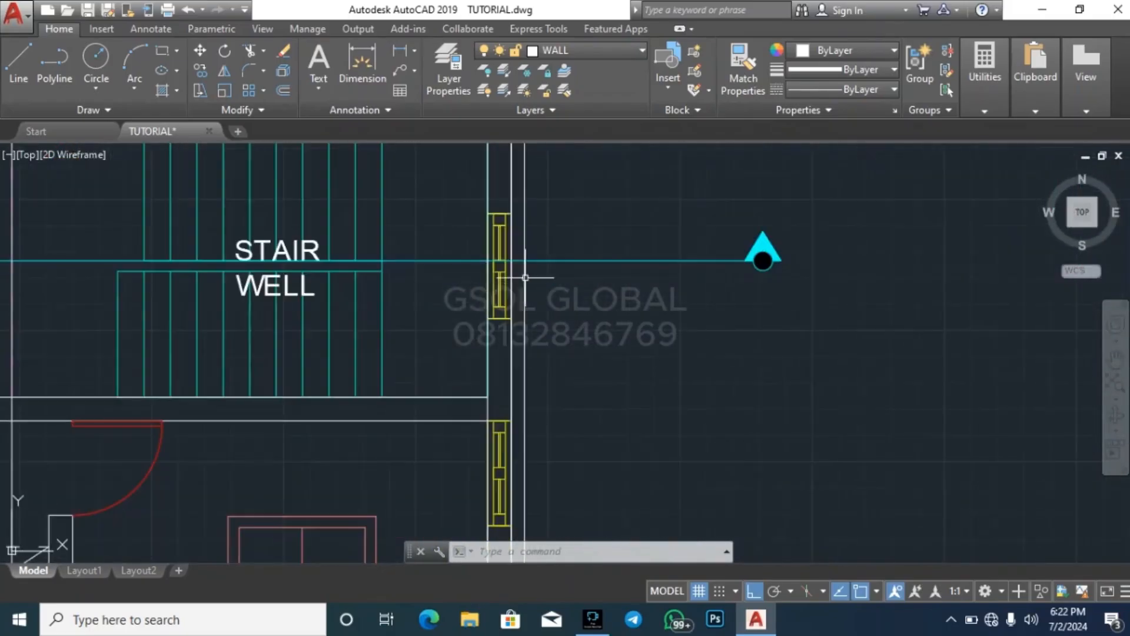
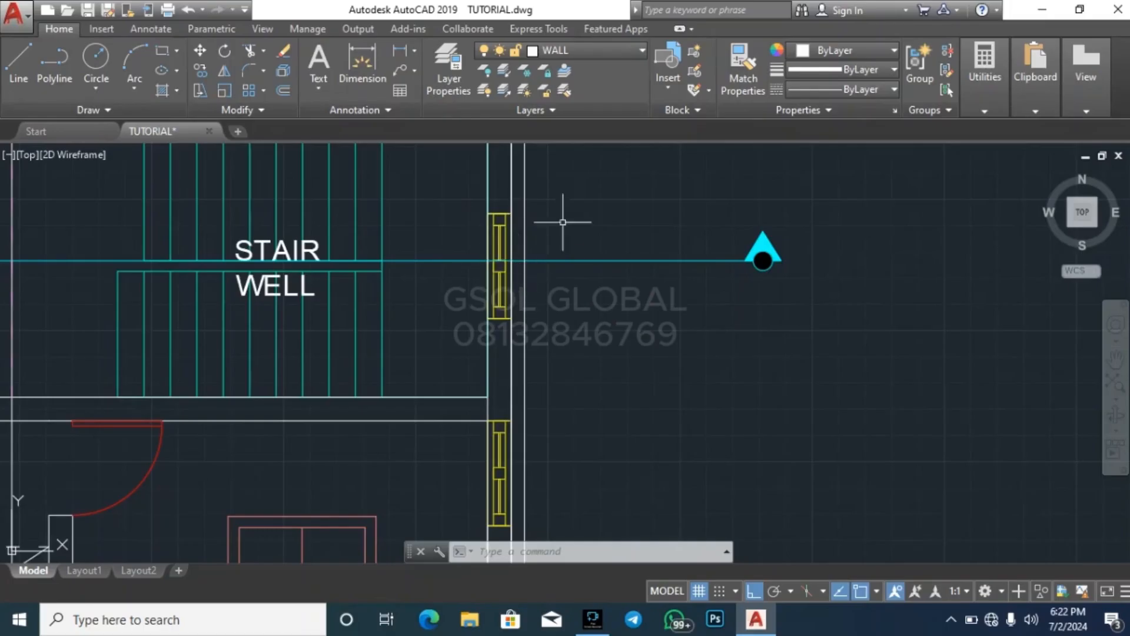
# Compare the stair well window on the upper floor plan with the rightmost wall lines in the section below
pyautogui.scroll(-5, 563, 222)
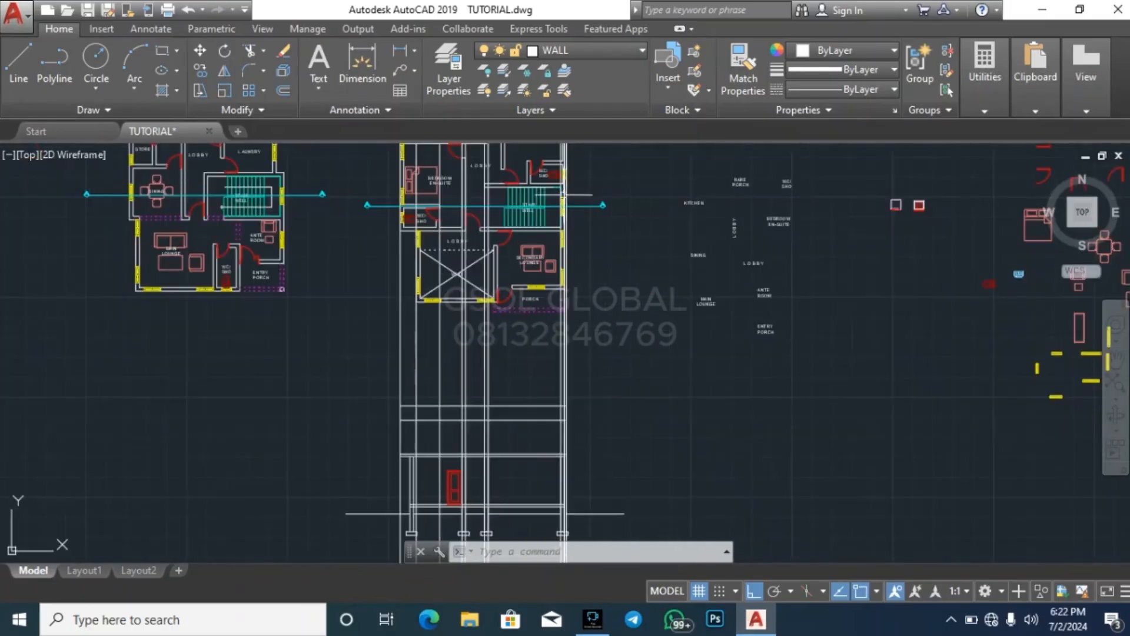
pyautogui.scroll(5, 562, 194)
pyautogui.scroll(-5, 578, 318)
pyautogui.scroll(5, 553, 317)
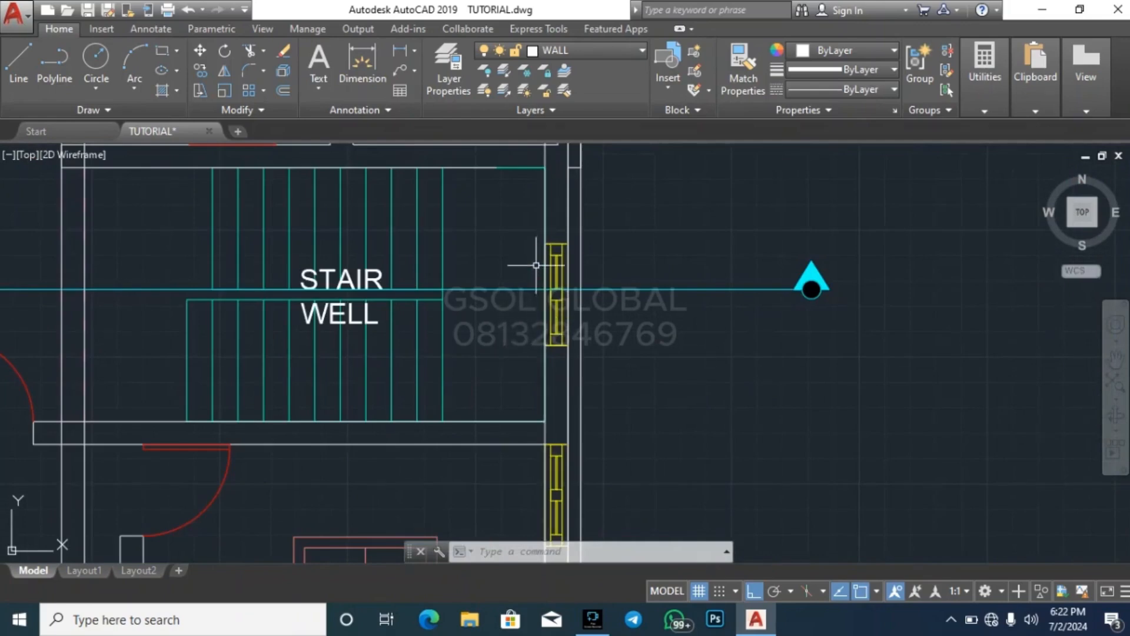
pyautogui.scroll(-6, 566, 221)
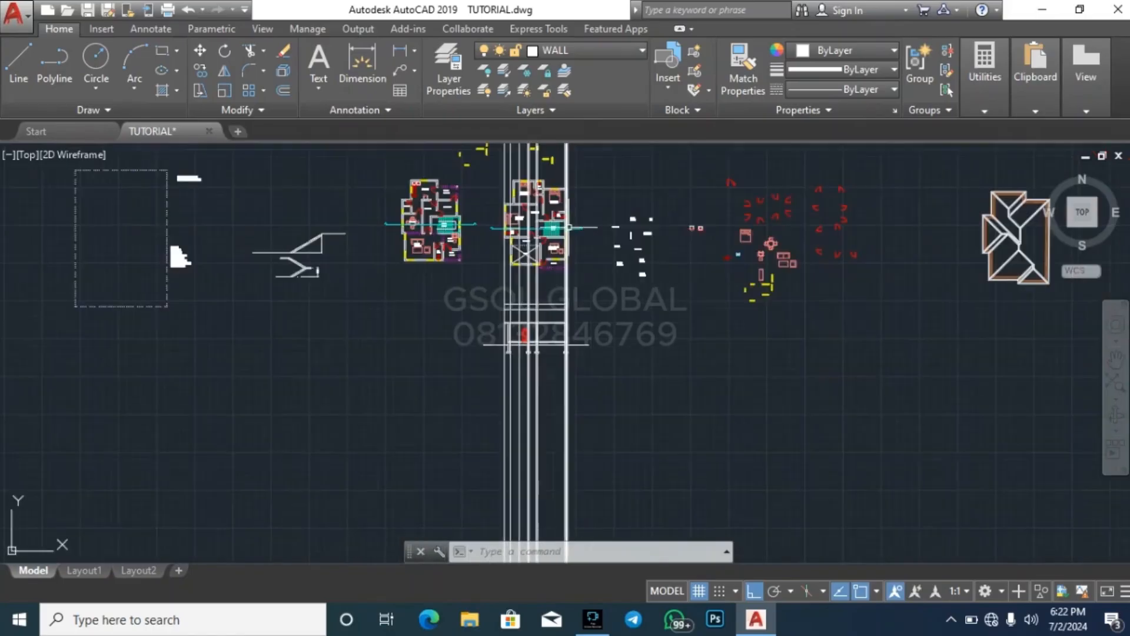
pyautogui.scroll(5, 564, 311)
pyautogui.scroll(3, 565, 301)
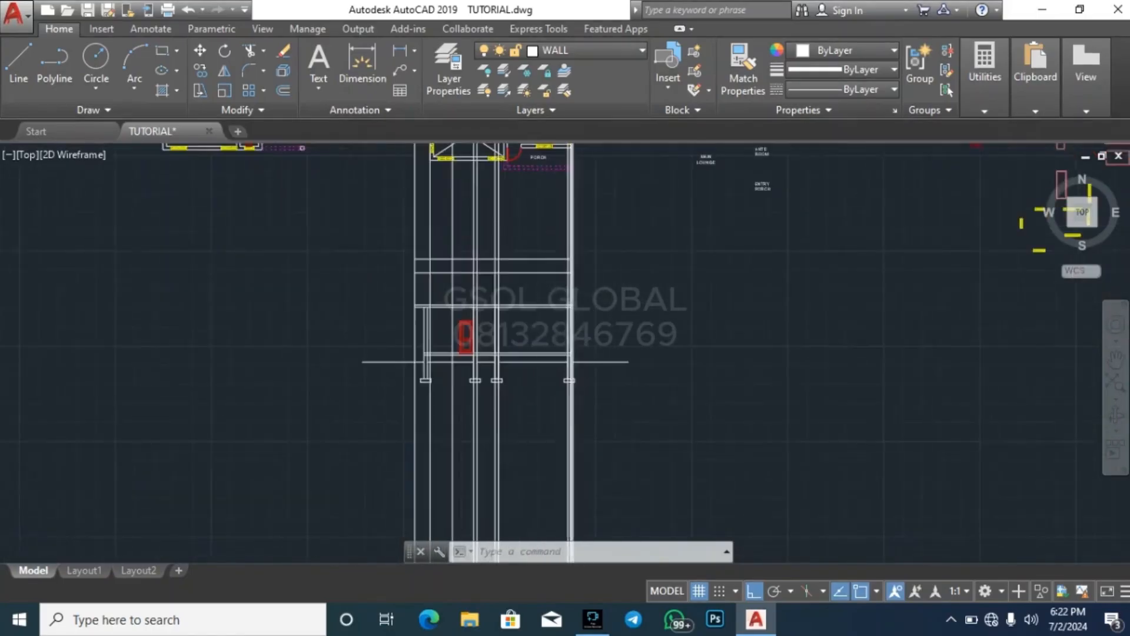
pyautogui.scroll(2, 571, 270)
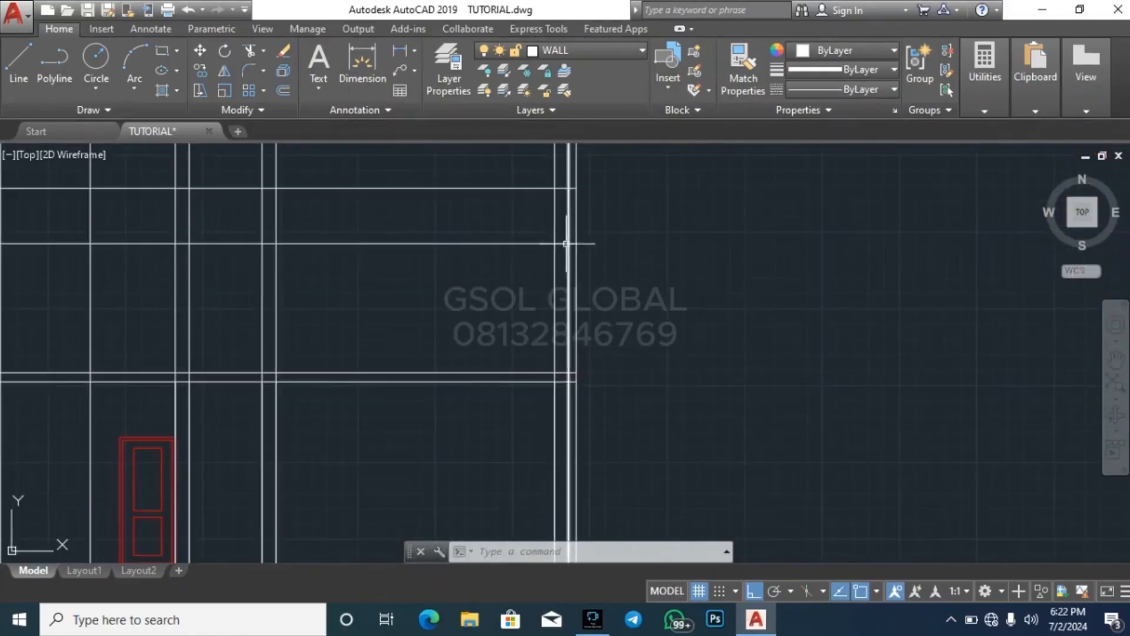
pyautogui.scroll(3, 554, 241)
pyautogui.scroll(-2, 599, 269)
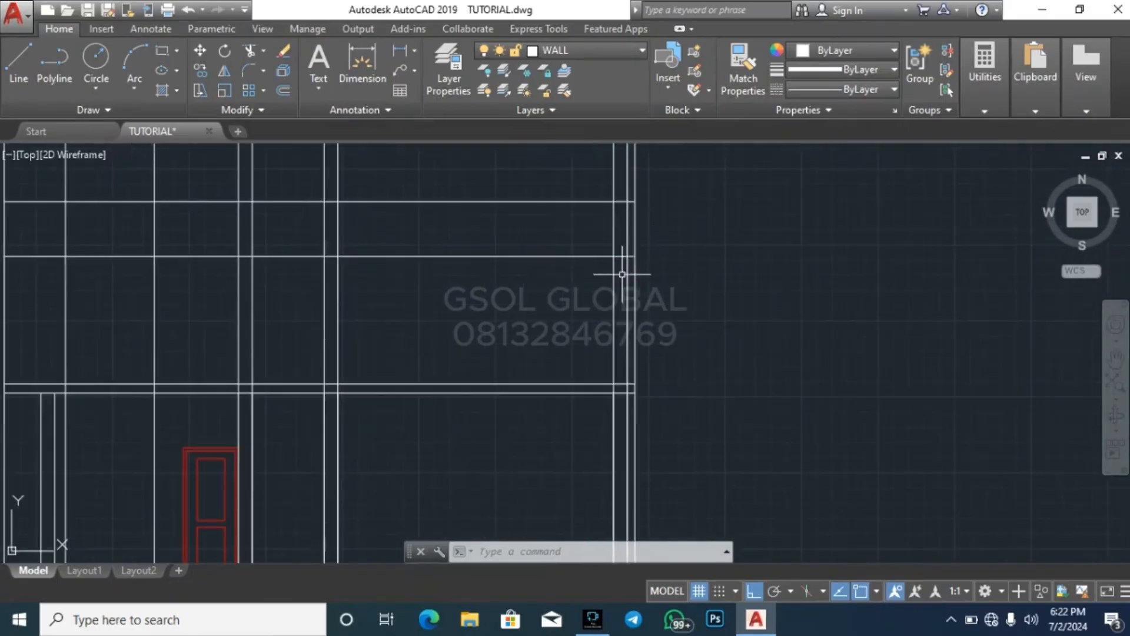
pyautogui.scroll(3, 631, 320)
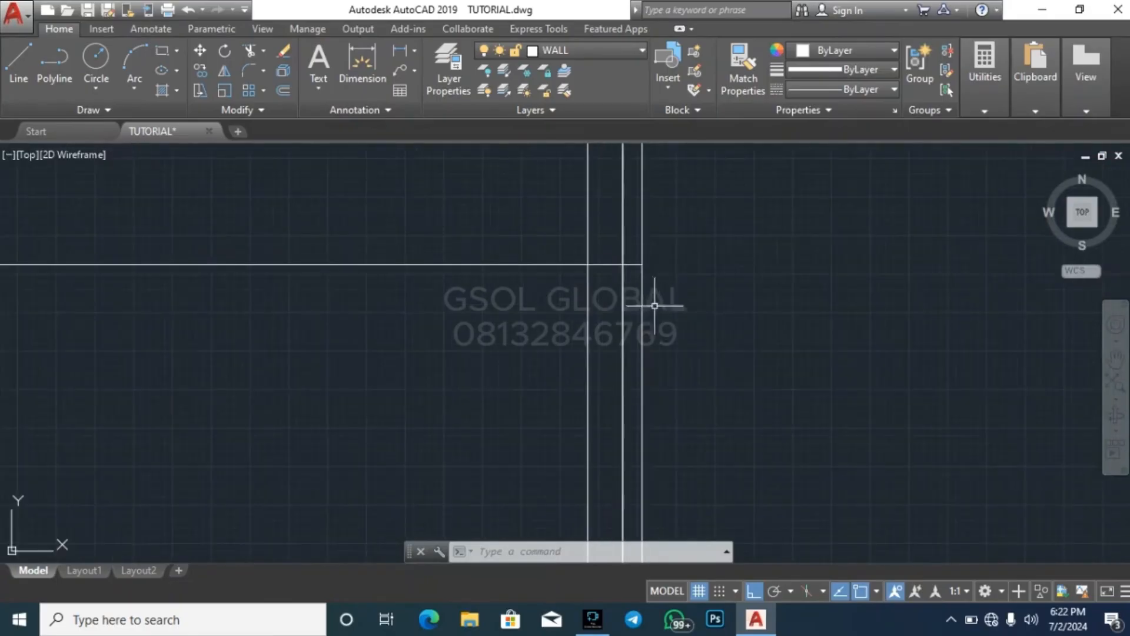
pyautogui.scroll(-4, 543, 416)
pyautogui.scroll(4, 553, 213)
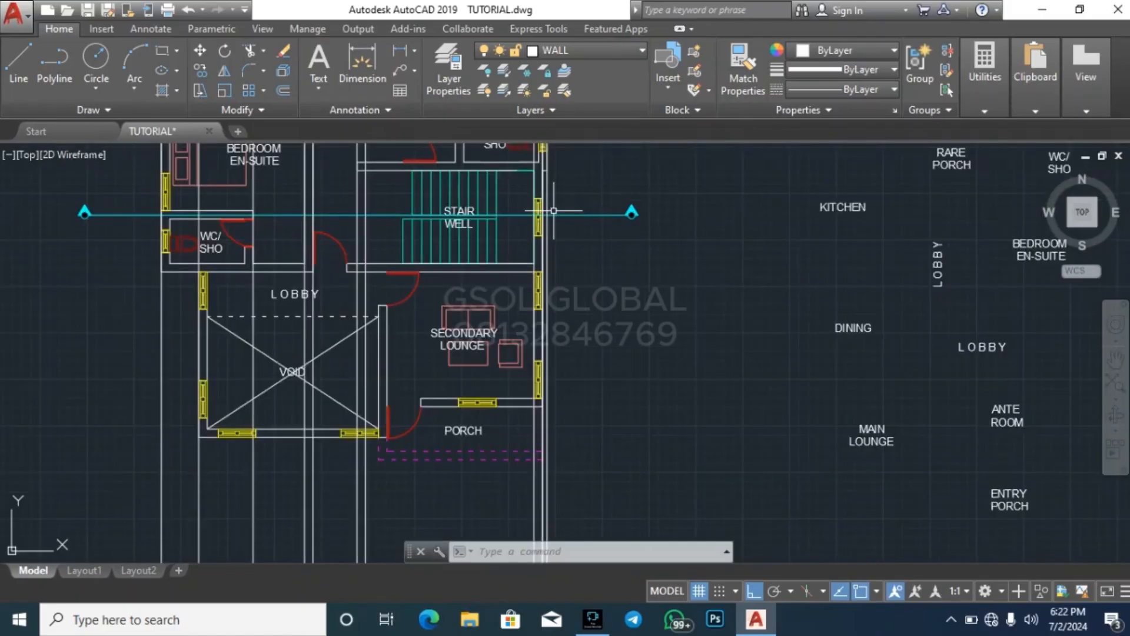
pyautogui.scroll(-5, 553, 209)
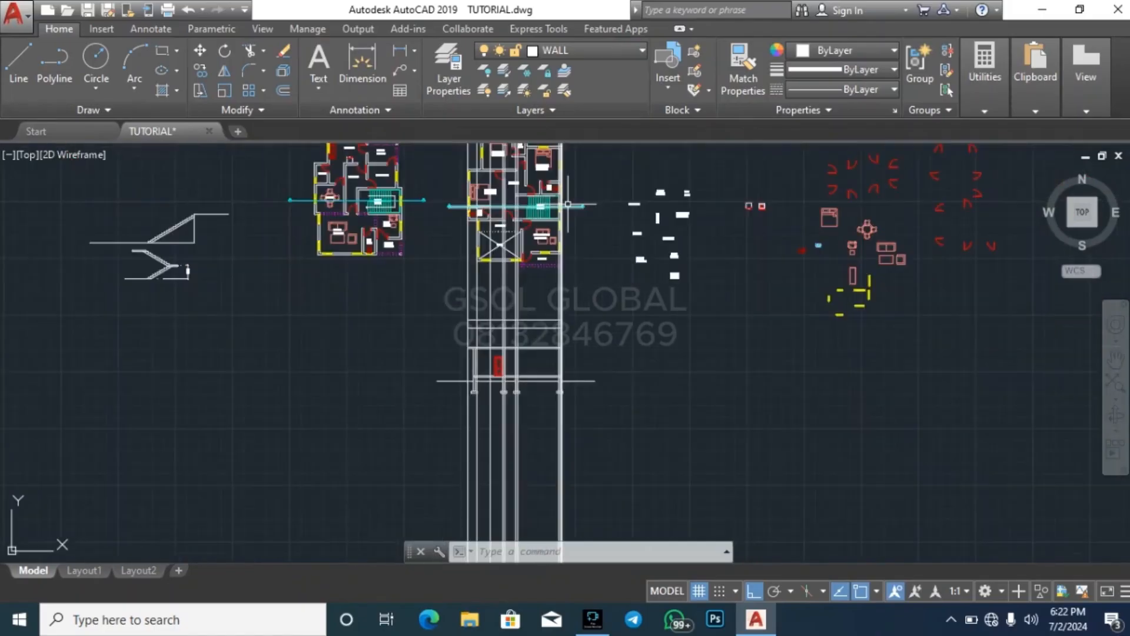
pyautogui.scroll(6, 563, 358)
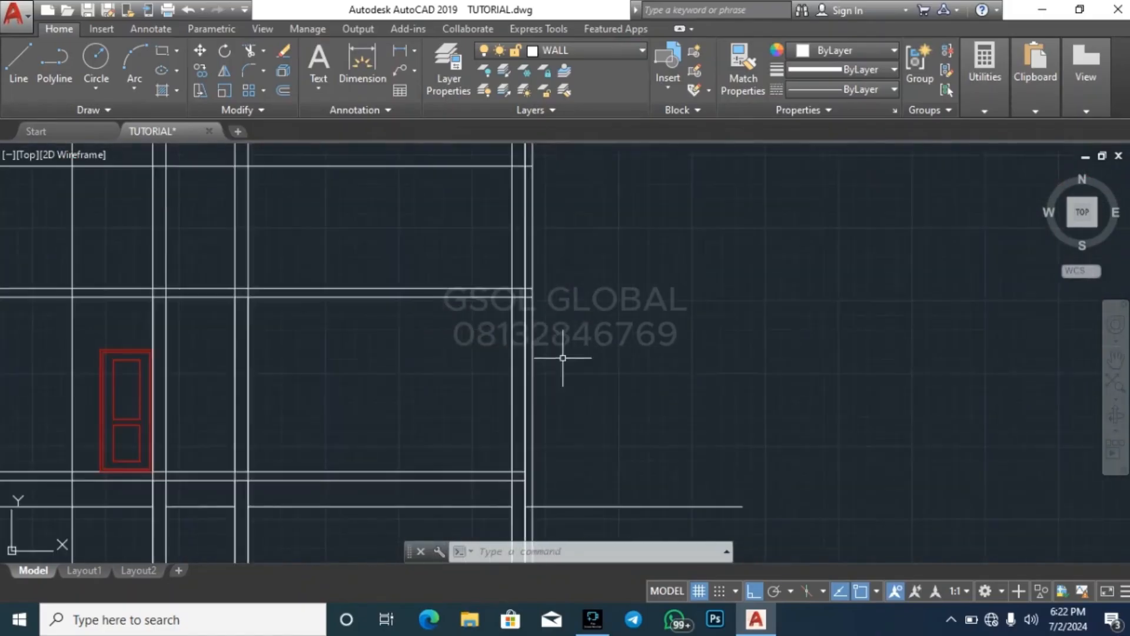
pyautogui.scroll(-3, 585, 331)
pyautogui.scroll(5, 545, 498)
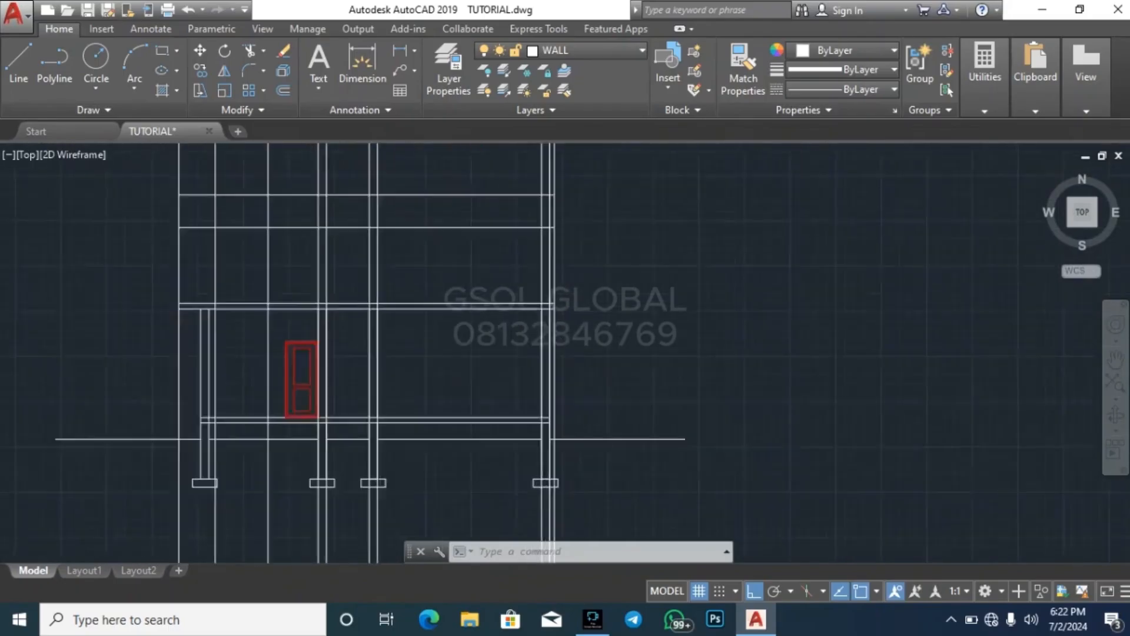
pyautogui.scroll(-4, 533, 516)
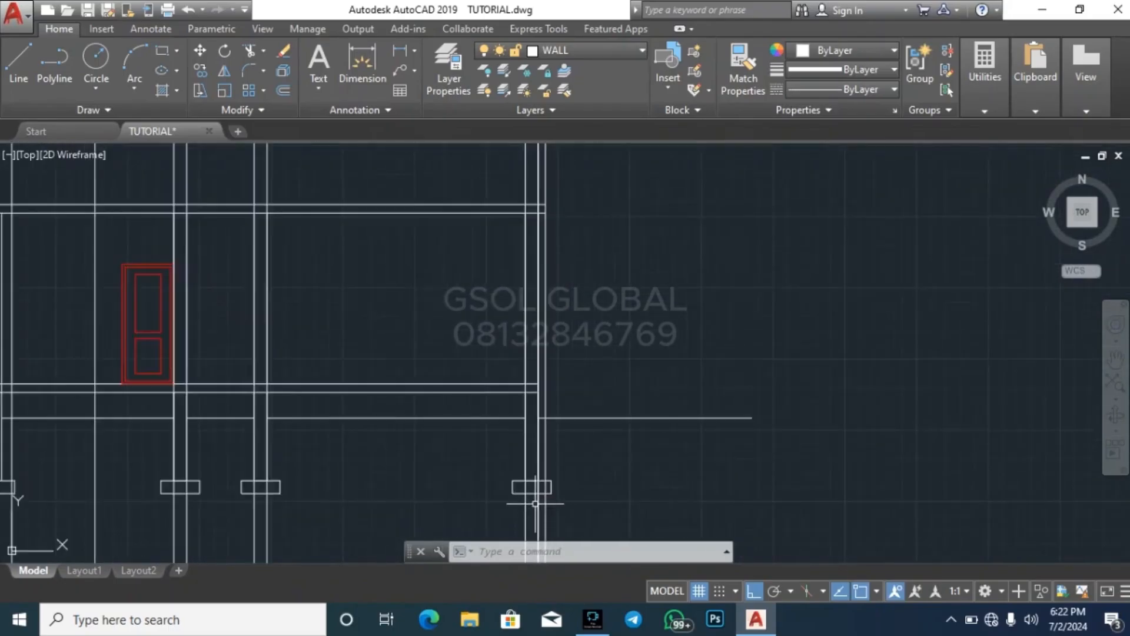
pyautogui.scroll(4, 527, 241)
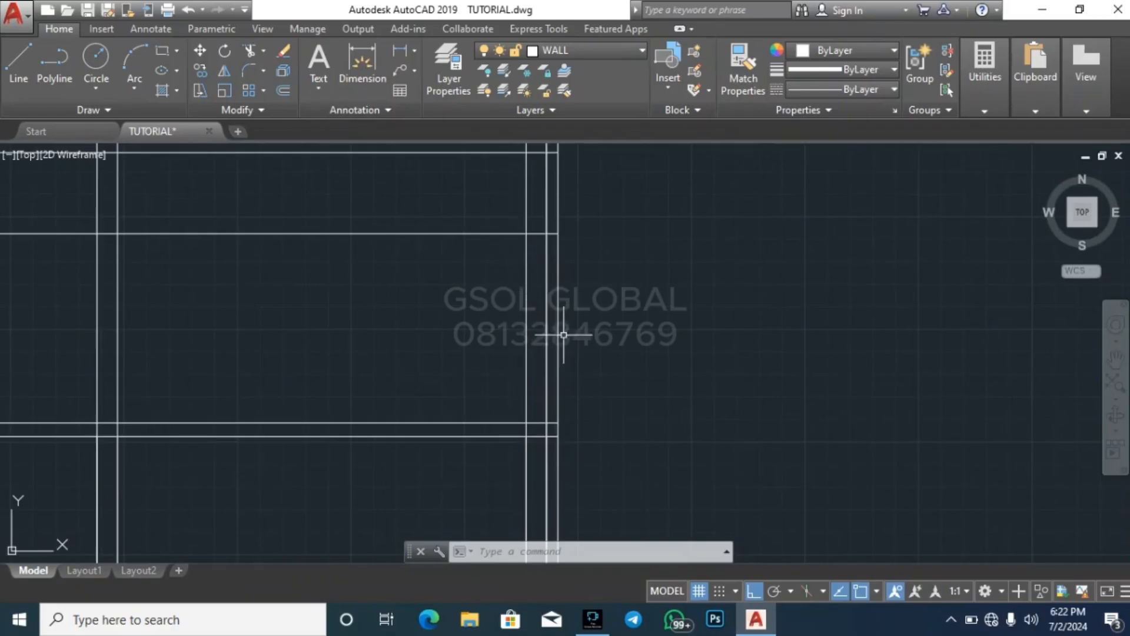
# Draw a short horizontal line across the thickness of the rightmost upper floor wall at the opening head level
pyautogui.click(527, 316)
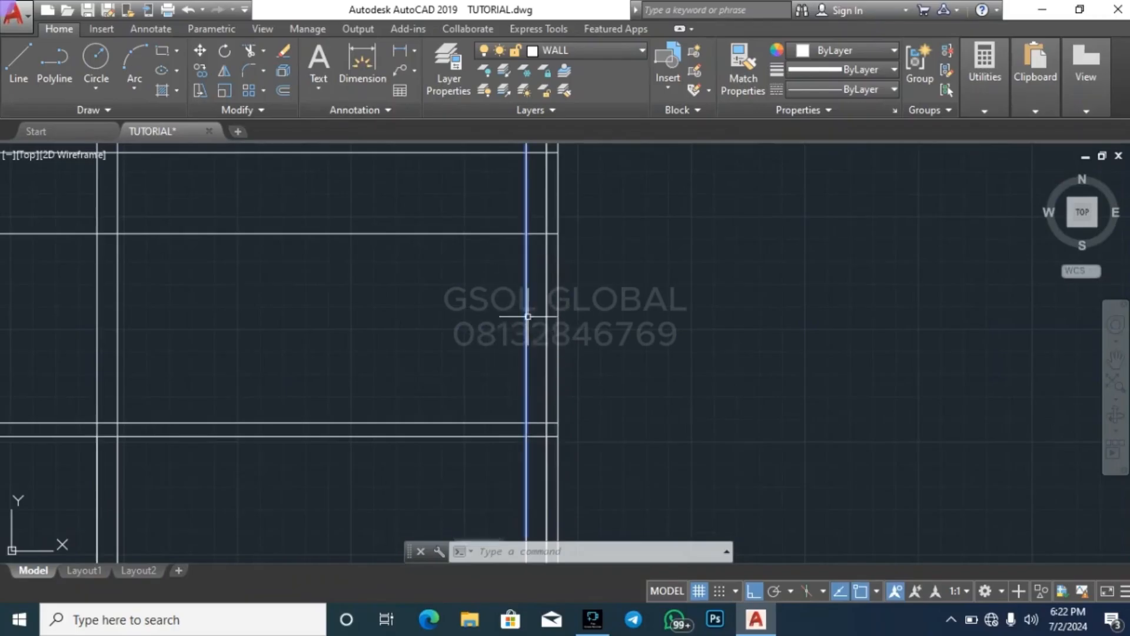
pyautogui.click(547, 301)
pyautogui.press('Escape')
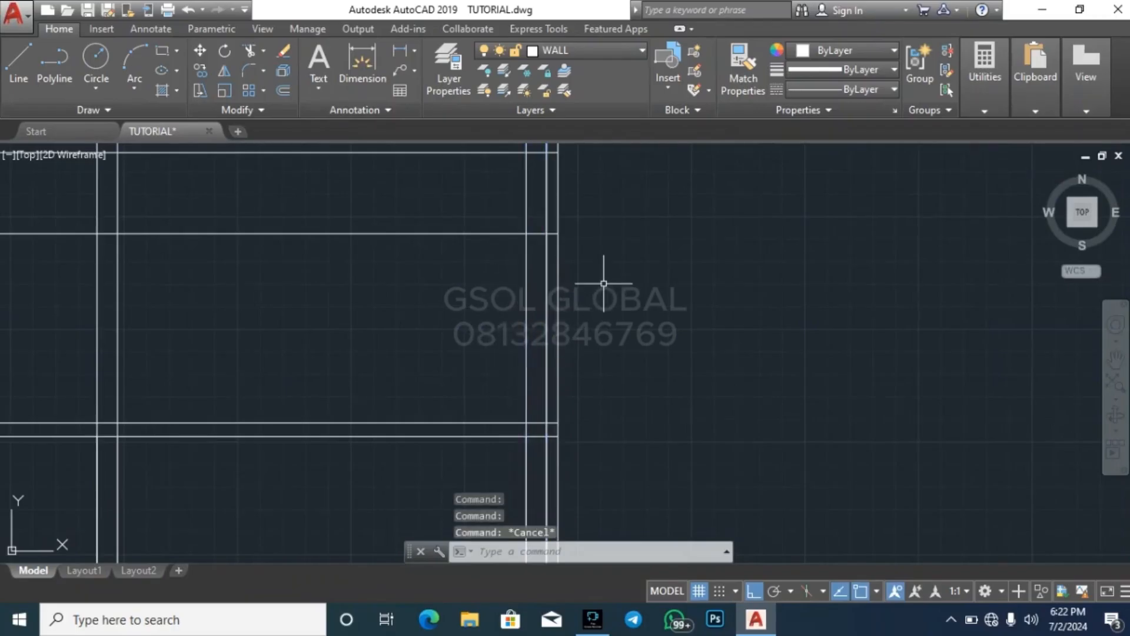
pyautogui.write('l')
pyautogui.press('Return')
pyautogui.scroll(3, 518, 230)
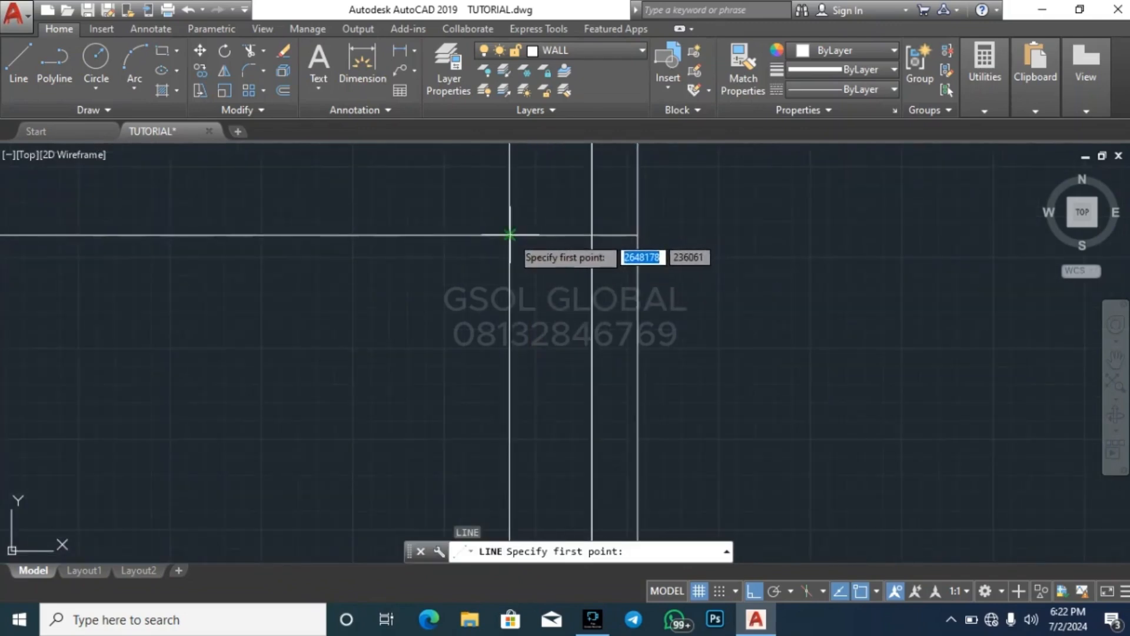
pyautogui.click(524, 235)
pyautogui.click(592, 235)
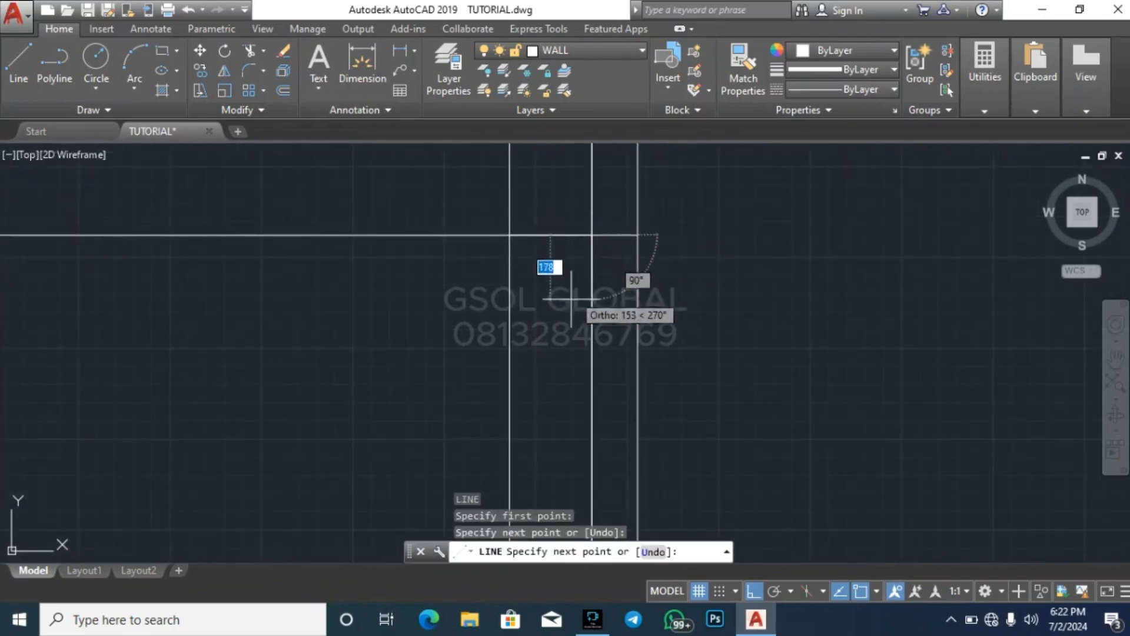
pyautogui.press('Escape')
# Assign the short opening head line in the rightmost wall to the window layer
pyautogui.click(430, 281)
pyautogui.click(597, 200)
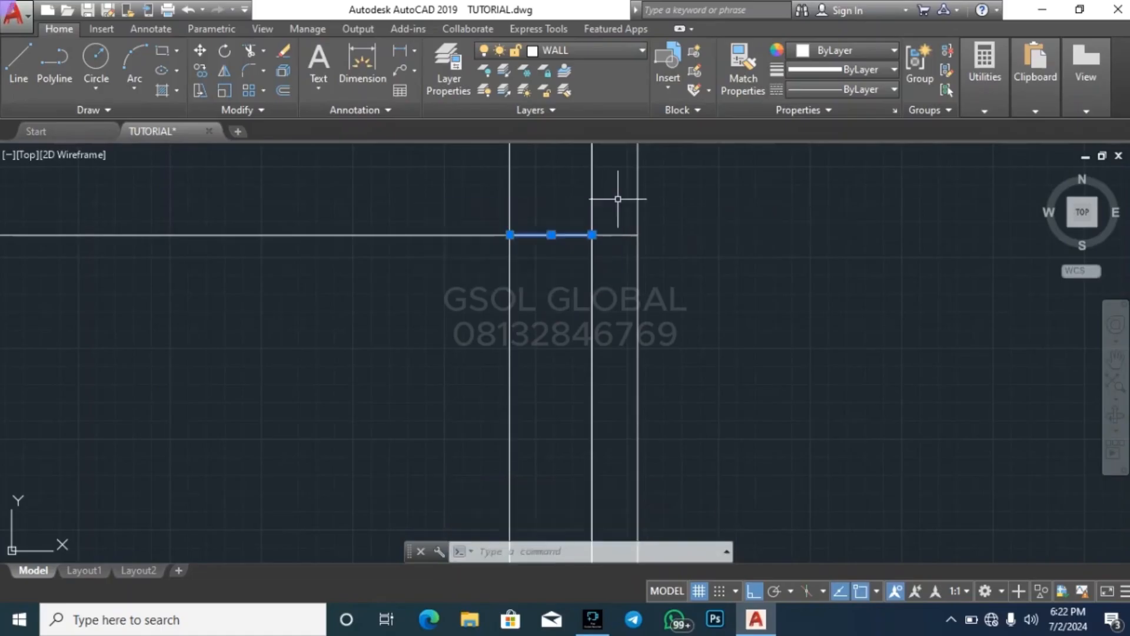
pyautogui.click(594, 53)
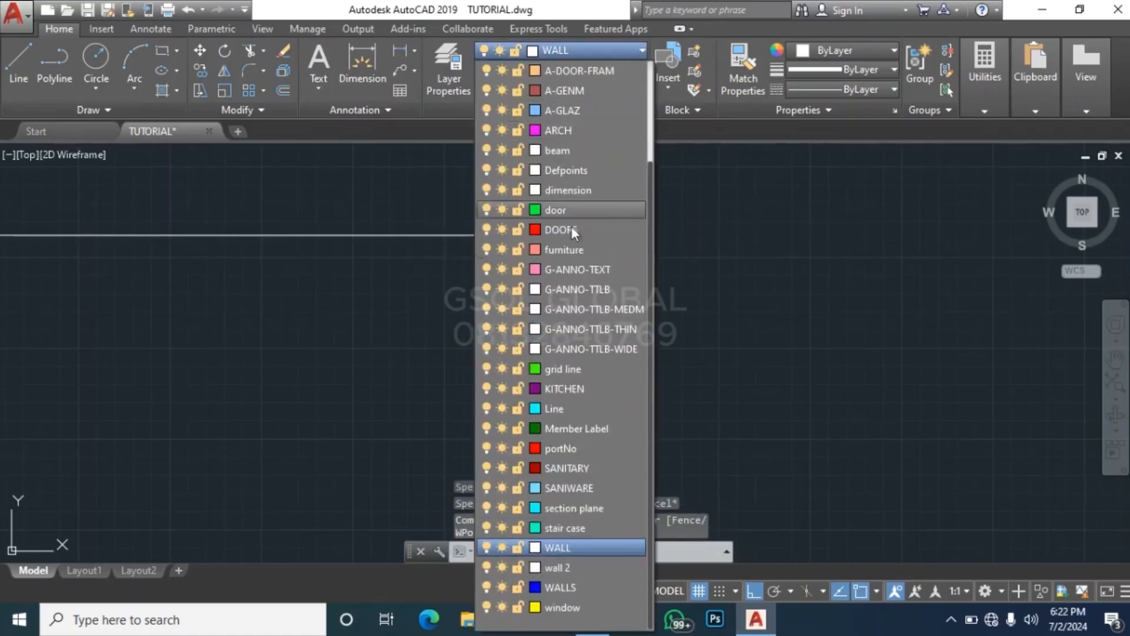
pyautogui.click(557, 607)
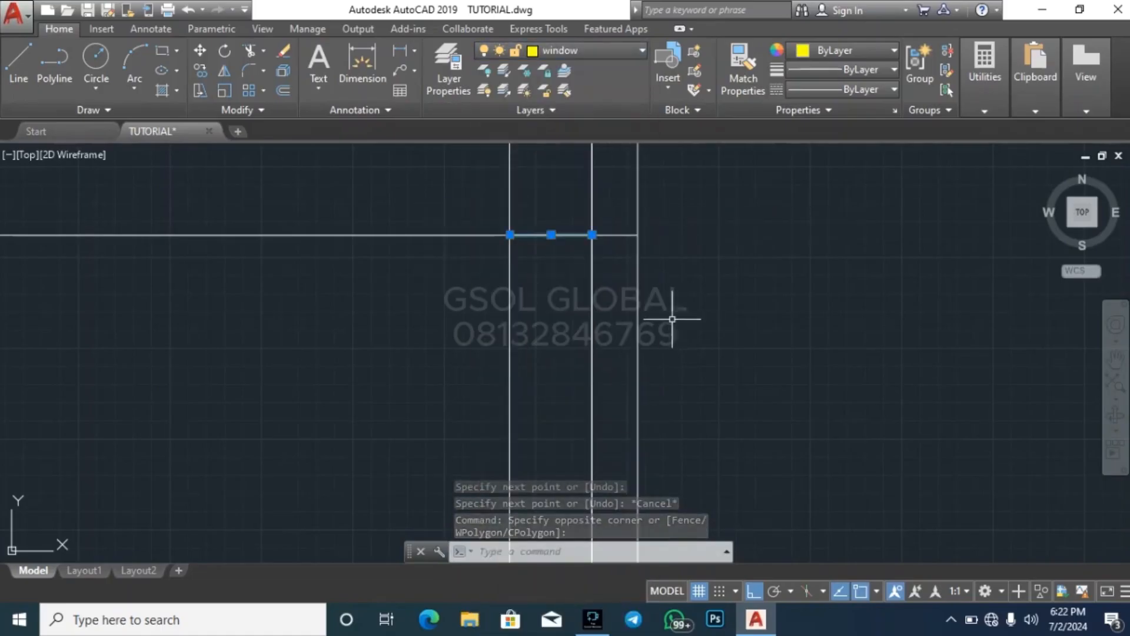
pyautogui.press('Escape')
pyautogui.press('Escape')
pyautogui.write('o')
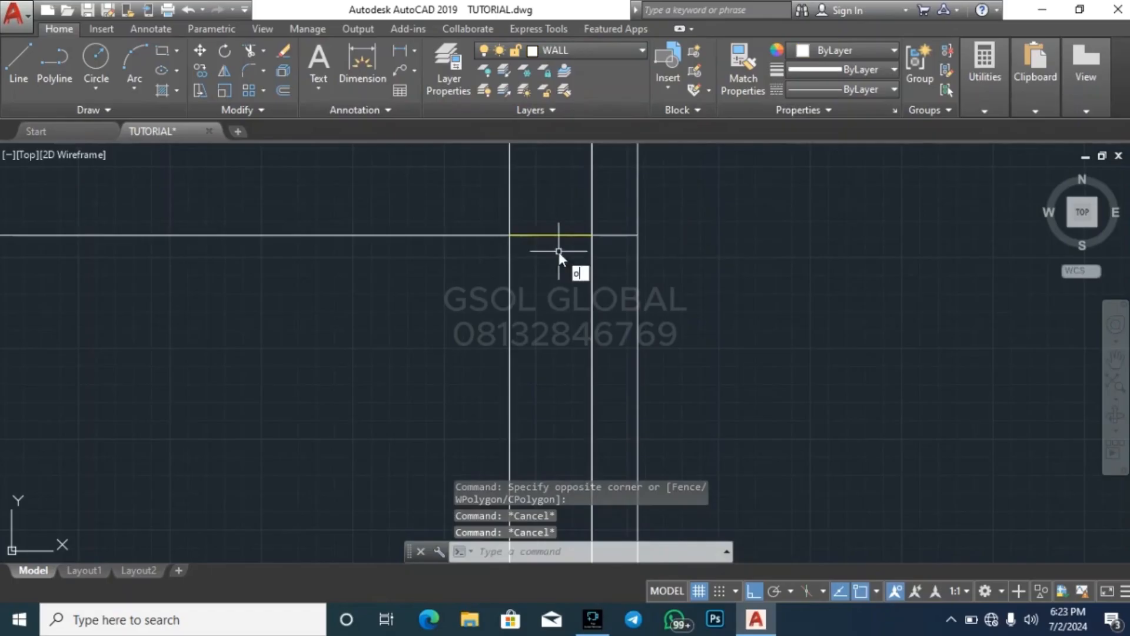
pyautogui.press('Return')
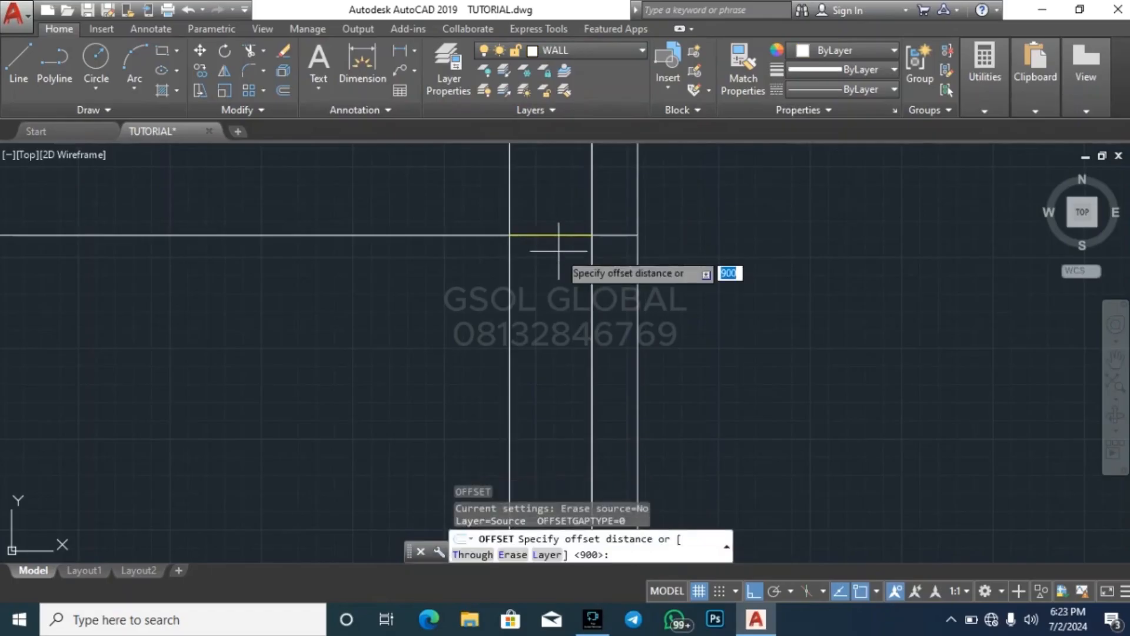
pyautogui.scroll(-8, 530, 412)
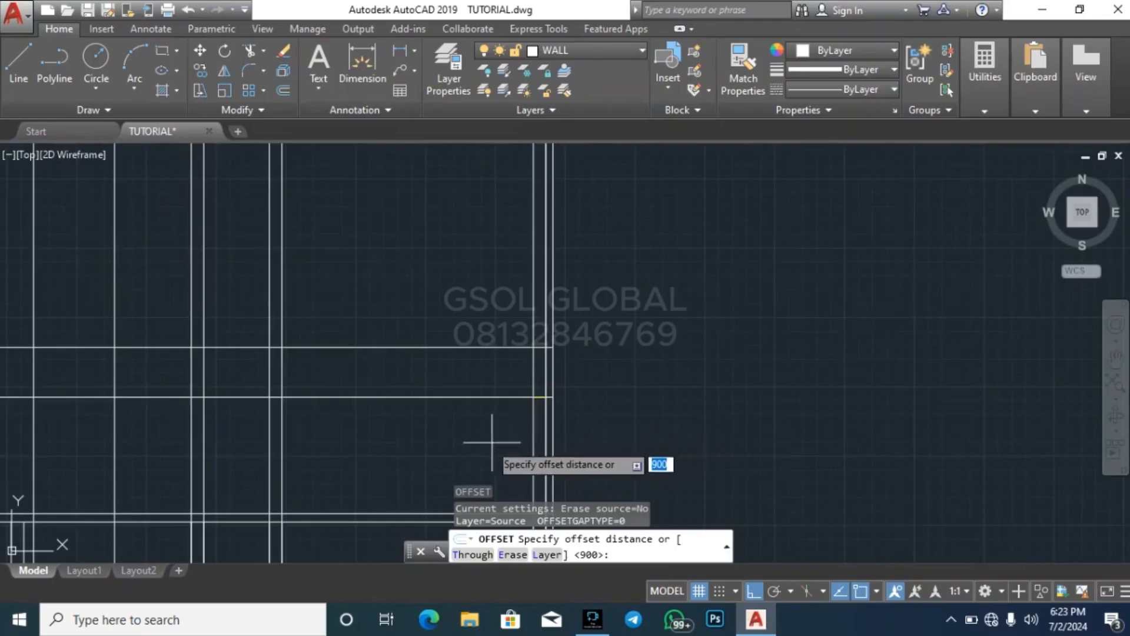
pyautogui.scroll(8, 497, 262)
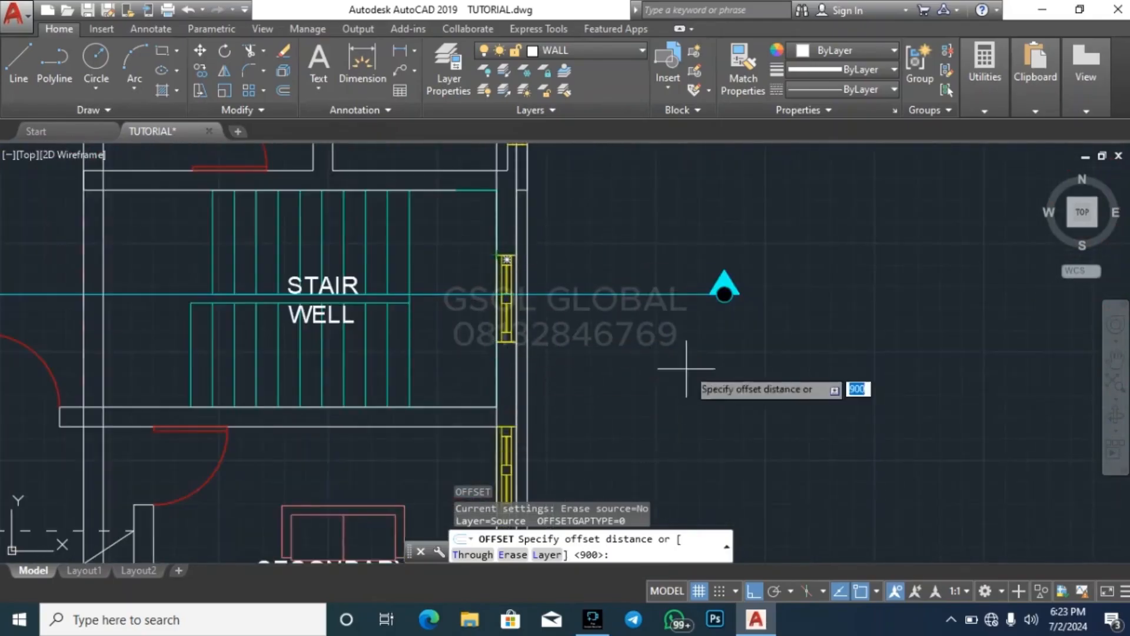
pyautogui.scroll(-5, 592, 250)
pyautogui.scroll(-5, 624, 242)
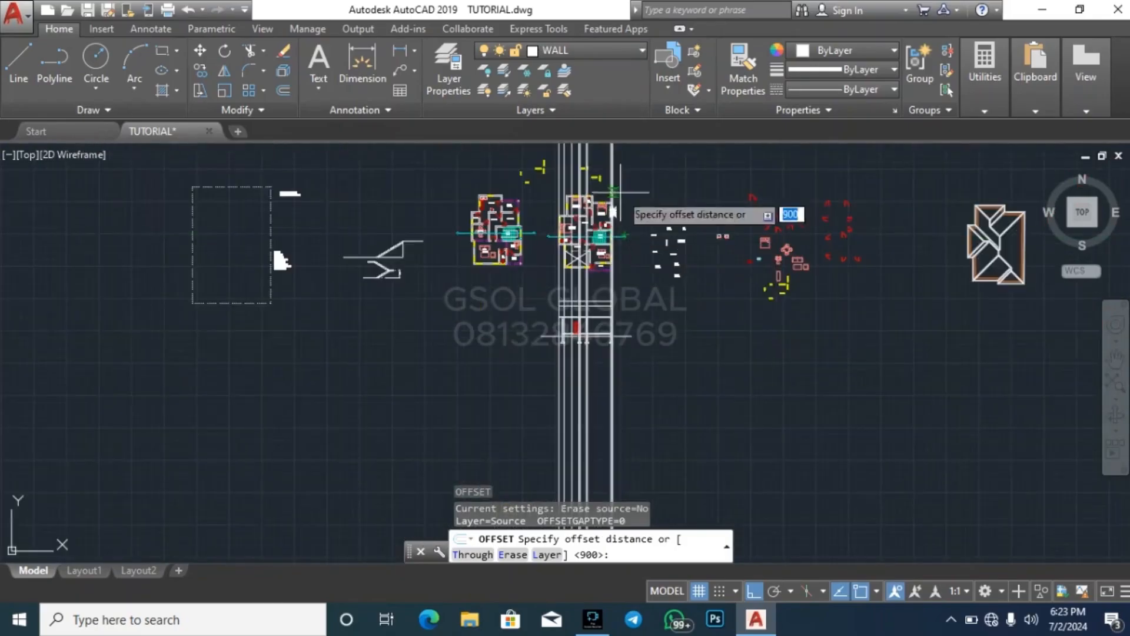
pyautogui.scroll(5, 607, 330)
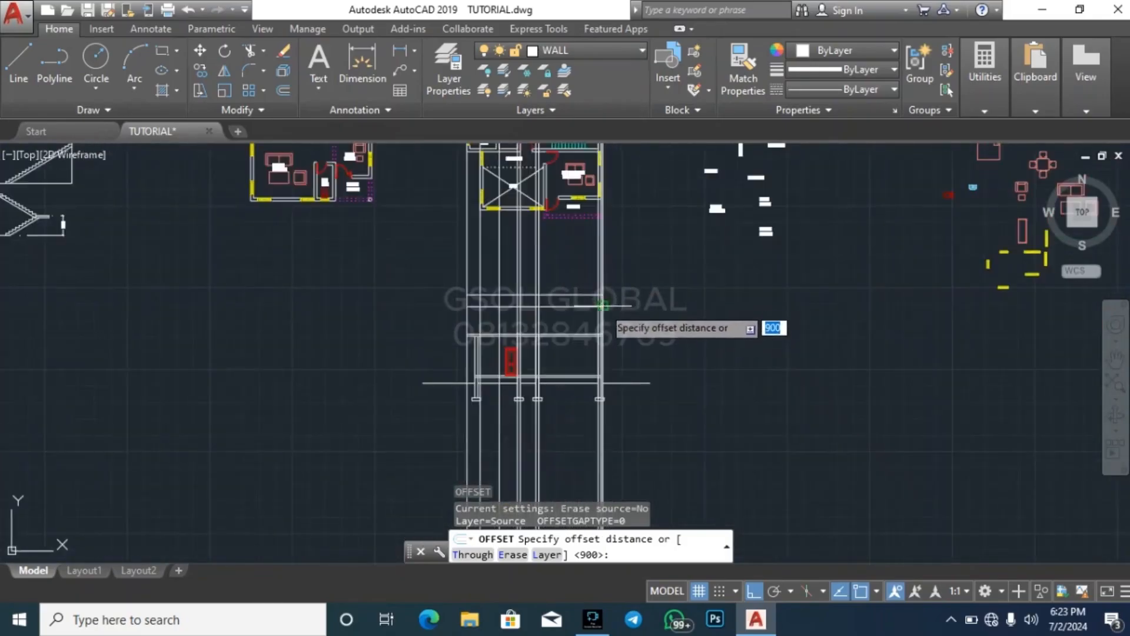
pyautogui.scroll(6, 610, 303)
pyautogui.scroll(2, 587, 276)
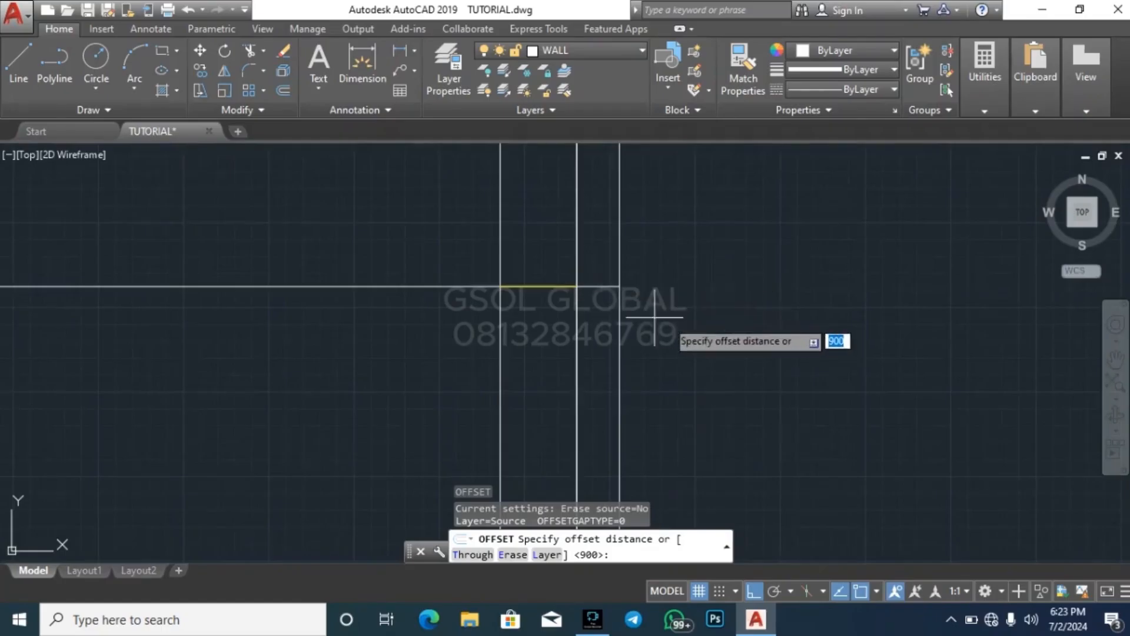
pyautogui.press('Escape')
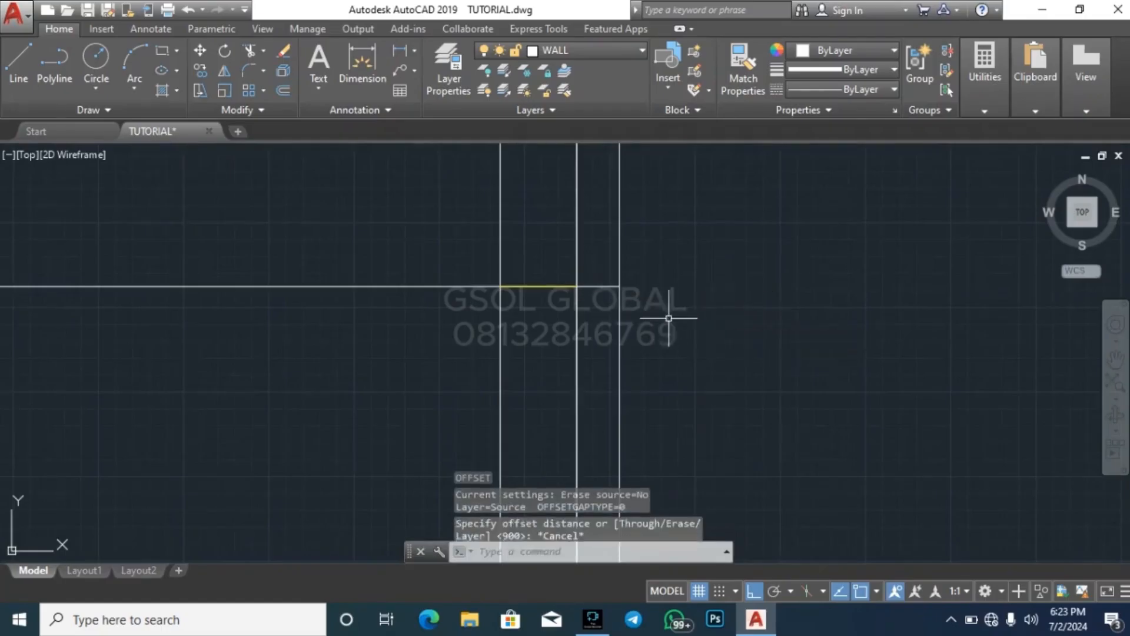
# Offset the short window head line in the rightmost wall 2400 downward
pyautogui.click(460, 317)
pyautogui.click(629, 249)
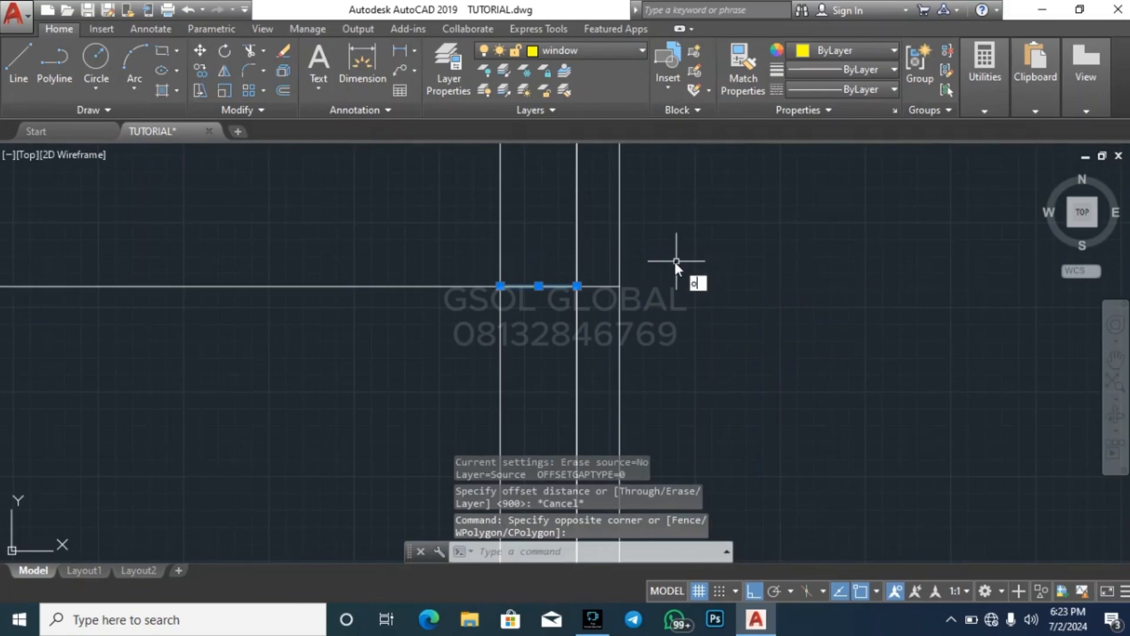
pyautogui.press('Return')
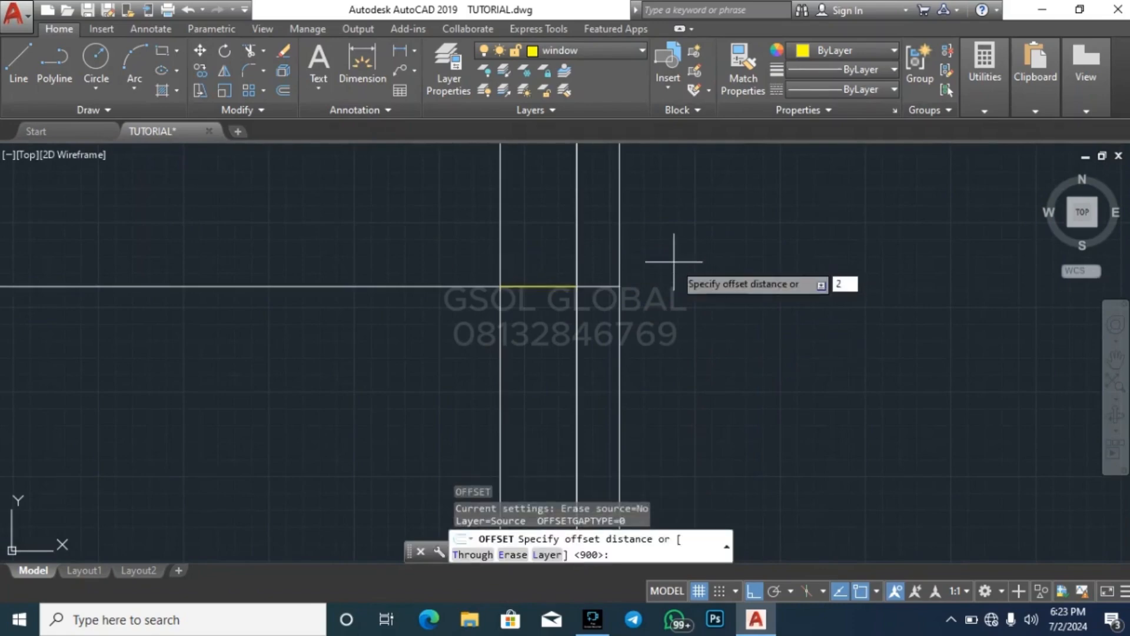
pyautogui.press('Return')
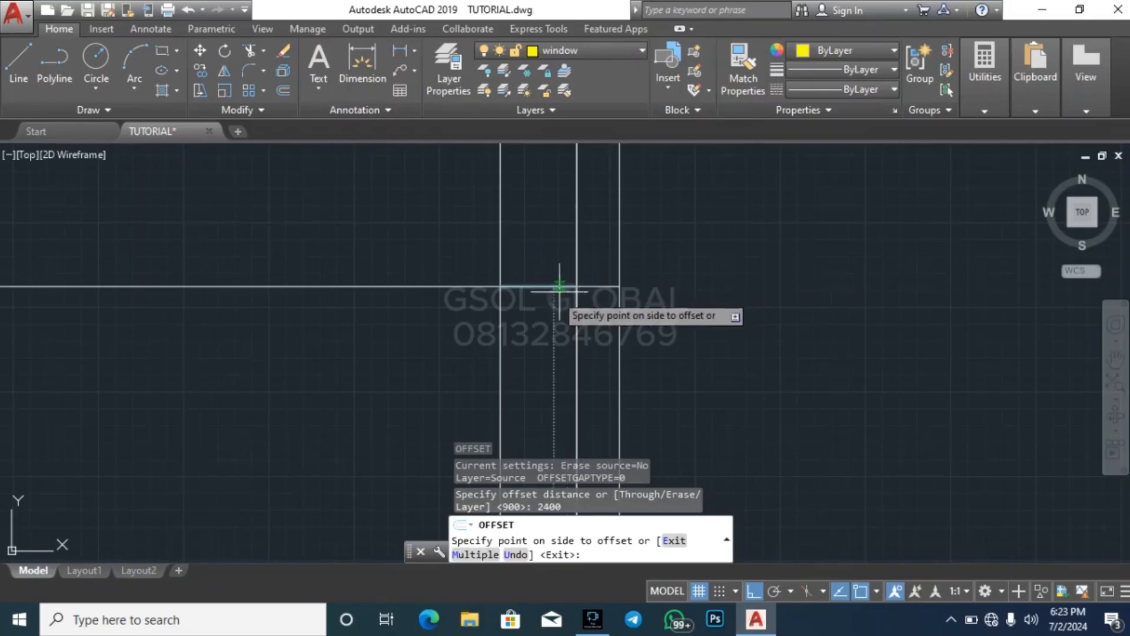
pyautogui.press('Escape')
pyautogui.click(454, 323)
pyautogui.click(636, 241)
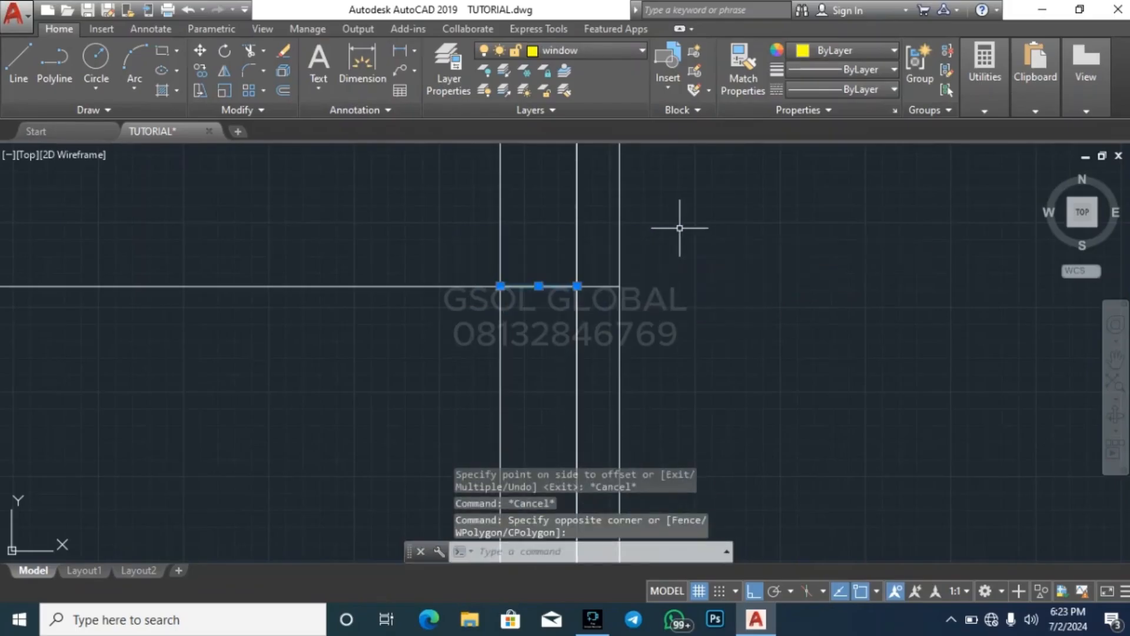
pyautogui.press('Escape')
pyautogui.press('Escape')
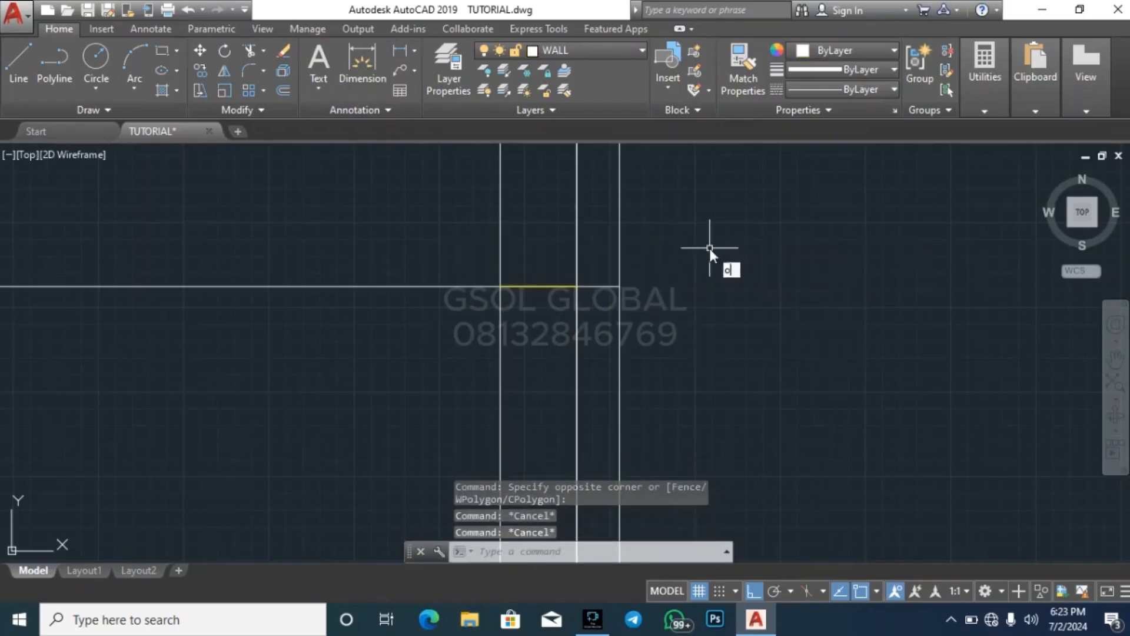
pyautogui.press('Return')
pyautogui.press('Return')
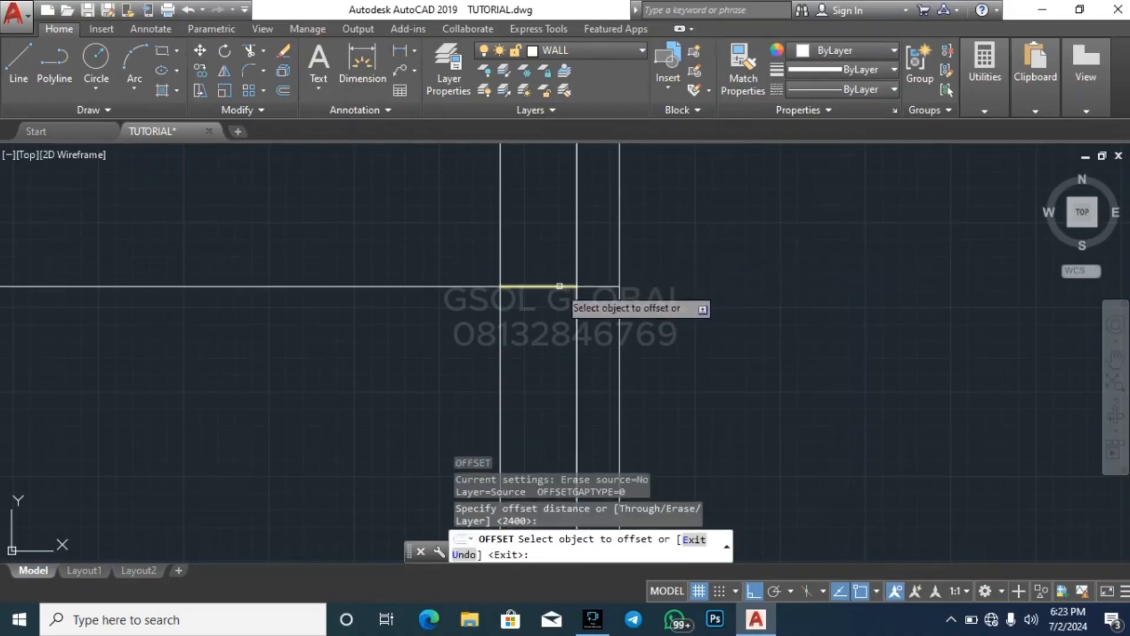
pyautogui.click(559, 287)
pyautogui.click(729, 313)
pyautogui.scroll(-3, 714, 214)
pyautogui.press('Escape')
pyautogui.press('Escape')
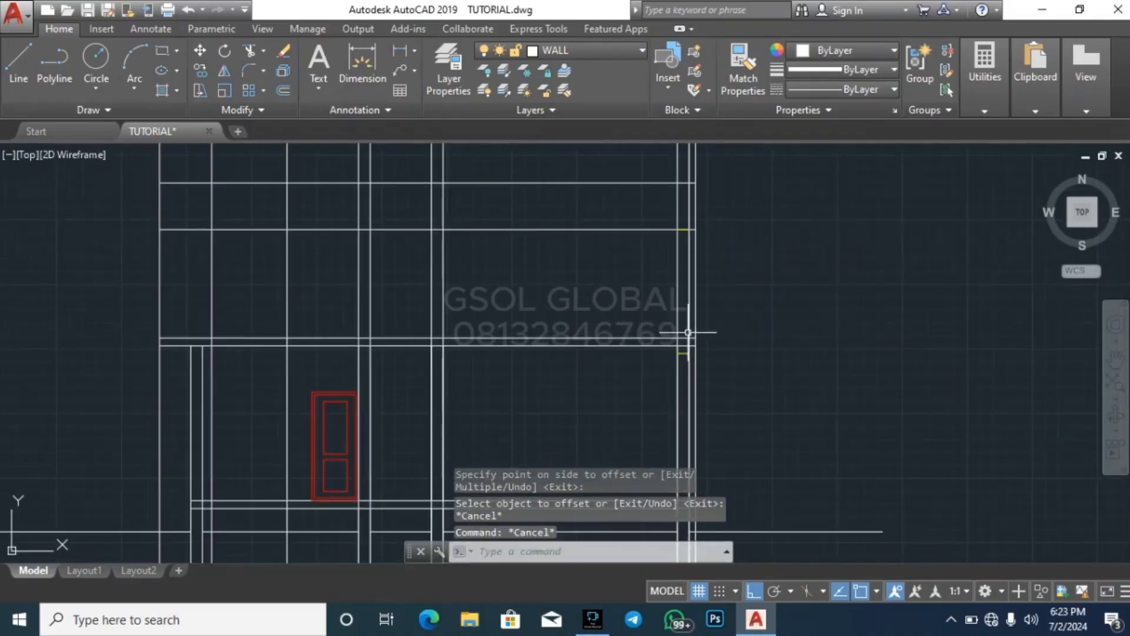
# Trim the overlapping slab and wall lines where the first floor slab meets the rightmost wall, including the outer projection line below the slab
pyautogui.scroll(2, 695, 345)
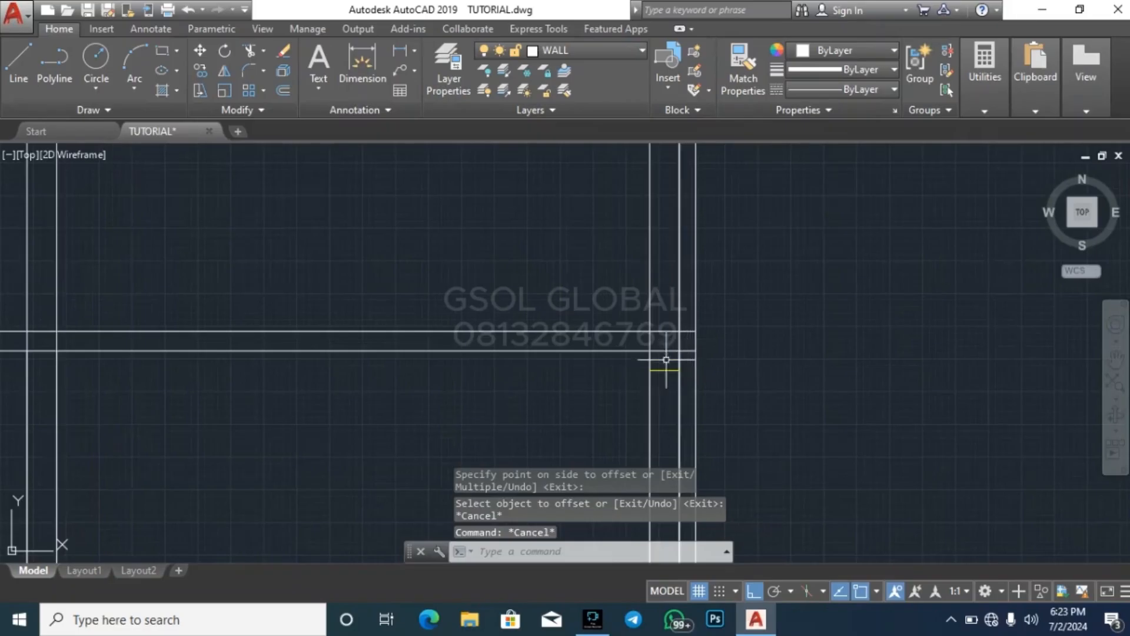
pyautogui.scroll(-2, 664, 366)
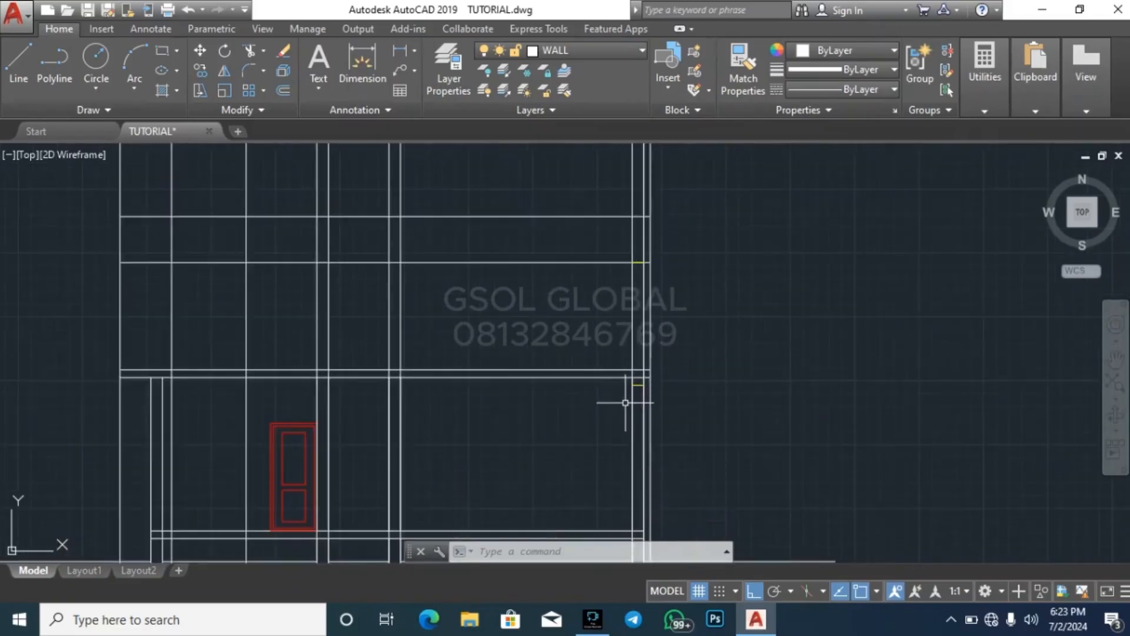
pyautogui.scroll(2, 632, 397)
pyautogui.scroll(2, 635, 386)
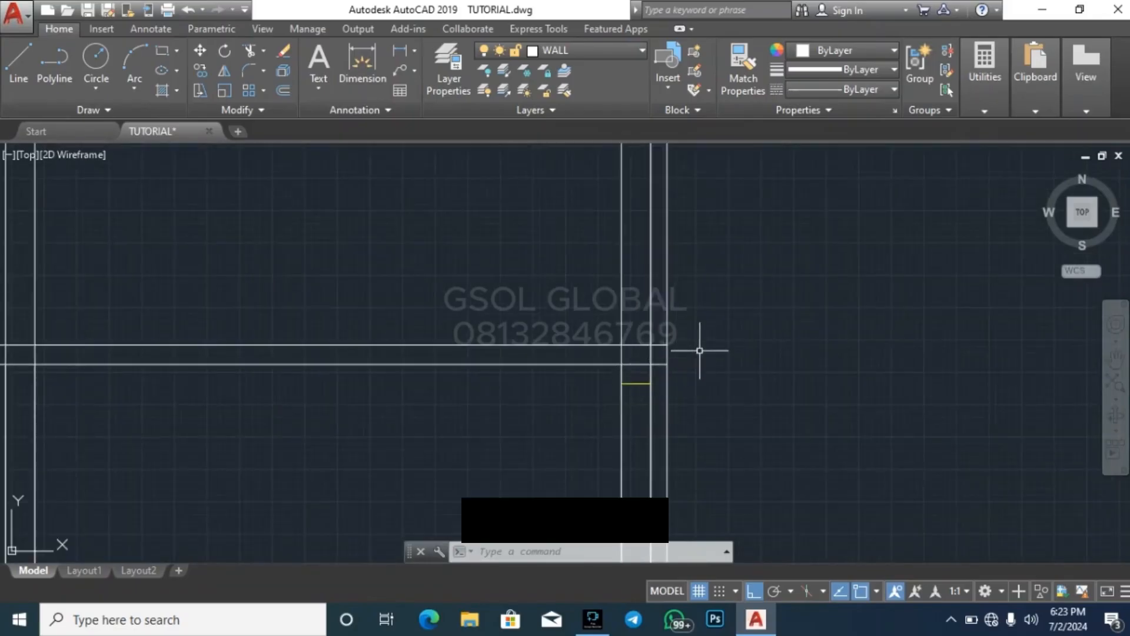
pyautogui.scroll(2, 657, 372)
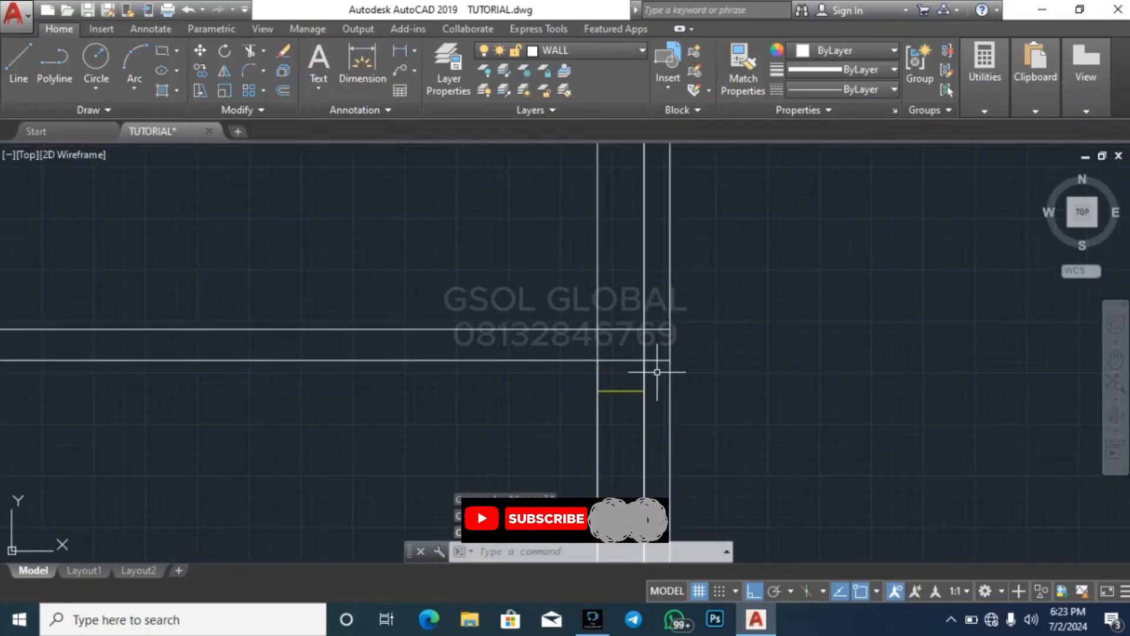
pyautogui.press('Return')
pyautogui.press('Return')
pyautogui.scroll(2, 666, 359)
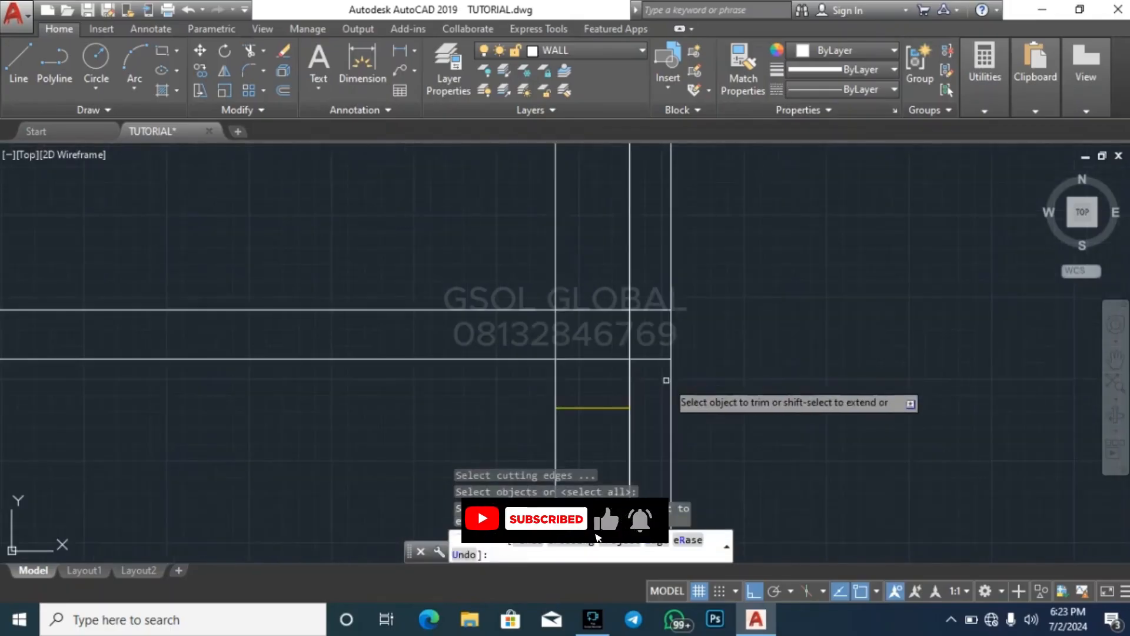
pyautogui.click(597, 340)
pyautogui.click(585, 306)
pyautogui.click(574, 333)
pyautogui.click(526, 338)
pyautogui.scroll(-5, 786, 288)
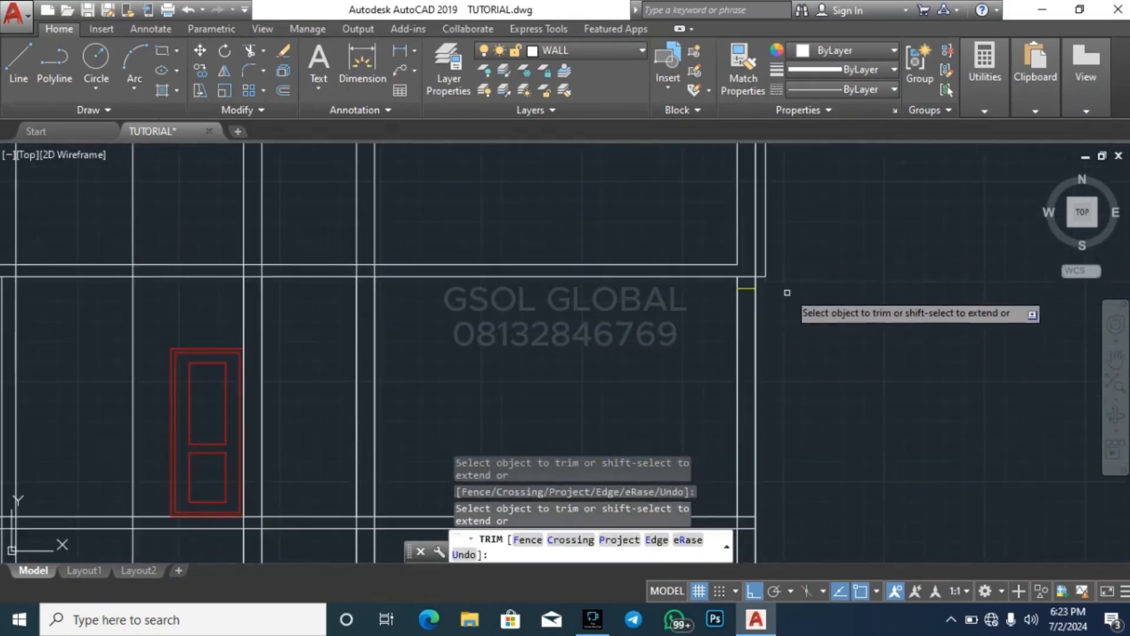
pyautogui.scroll(-2, 765, 303)
pyautogui.press('Escape')
# Trim the slab underside line out of the thickness of the rightmost wall
pyautogui.scroll(4, 771, 270)
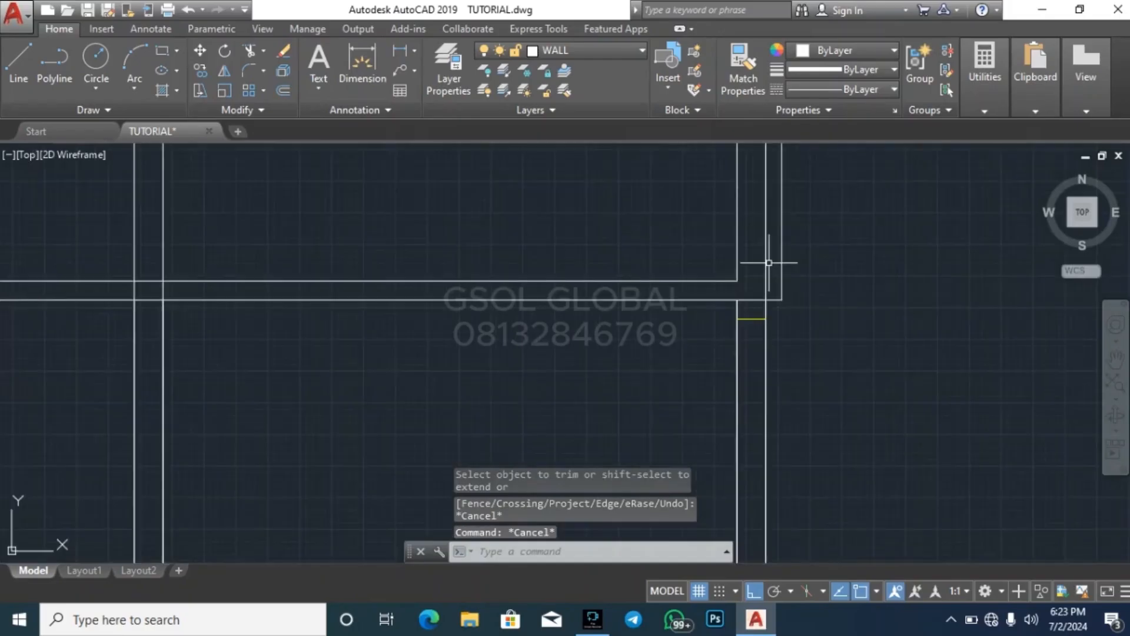
pyautogui.press('space')
pyautogui.press('space')
pyautogui.scroll(6, 754, 293)
pyautogui.click(750, 312)
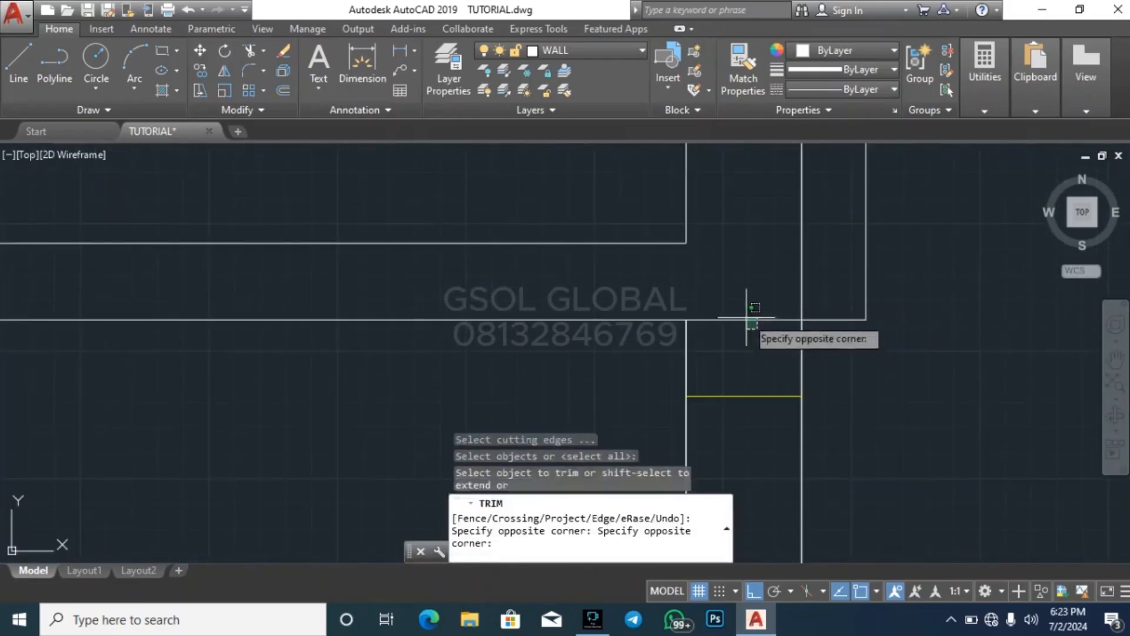
pyautogui.click(714, 303)
pyautogui.press('Escape')
pyautogui.press('Escape')
# Stretch the lower end of the rightmost wall's inner face line down to the slab underside
pyautogui.click(686, 235)
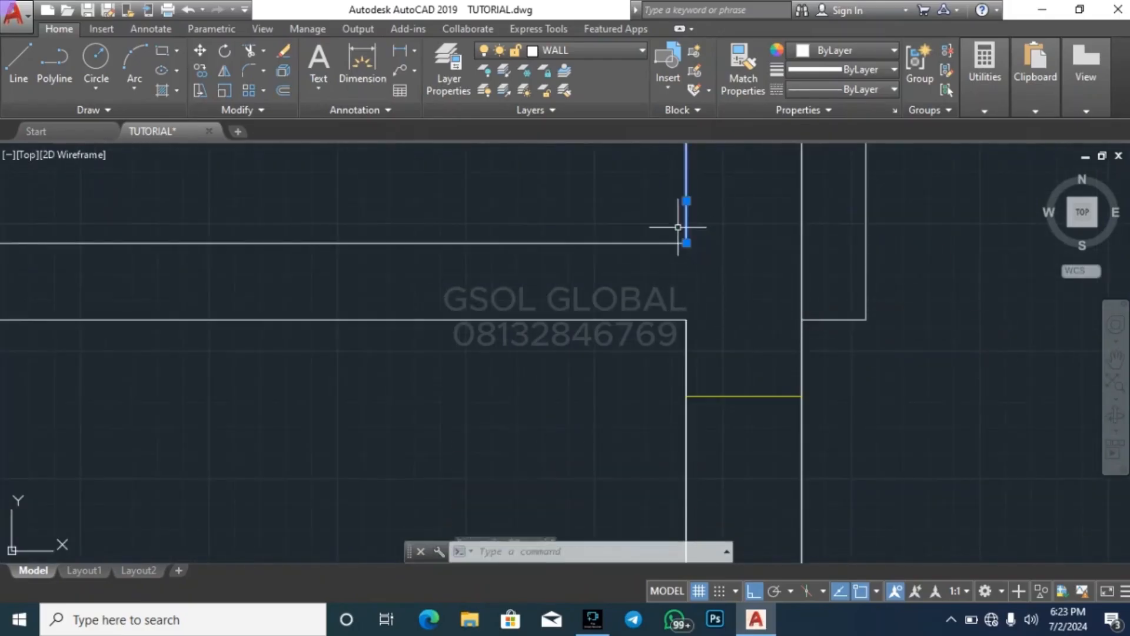
pyautogui.click(686, 242)
pyautogui.click(687, 319)
pyautogui.press('Escape')
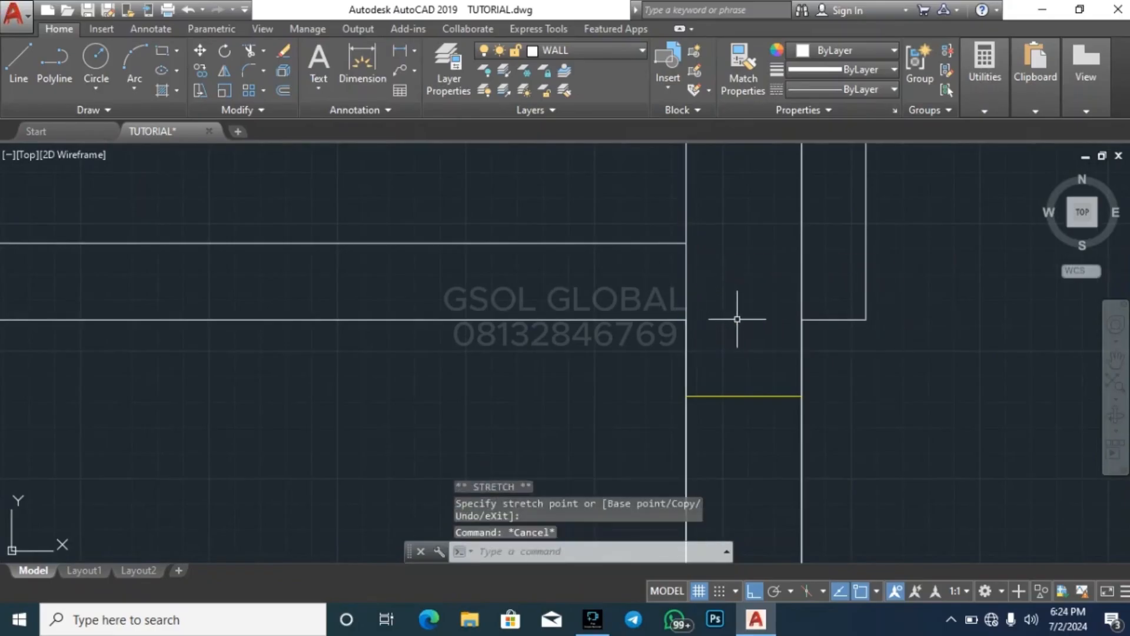
# Draw a vertical line from the midpoint of the lower window line to the midpoint of the window head line in the rightmost wall
pyautogui.press('Escape')
pyautogui.write('l')
pyautogui.press('space')
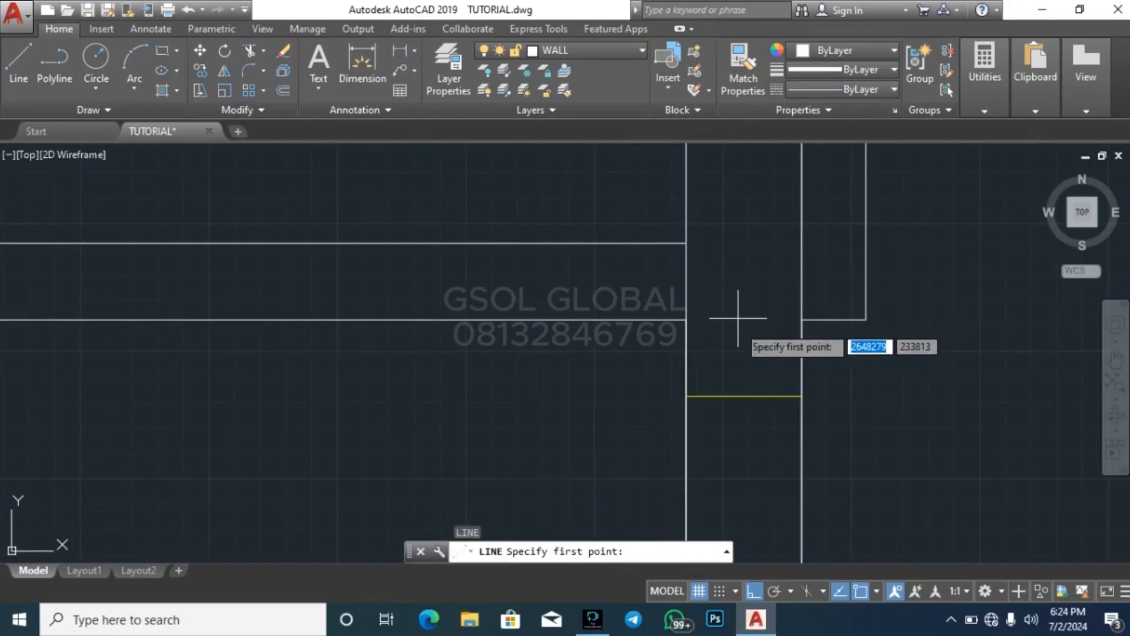
pyautogui.click(744, 396)
pyautogui.scroll(-5, 701, 501)
pyautogui.scroll(-2, 701, 501)
pyautogui.scroll(6, 705, 302)
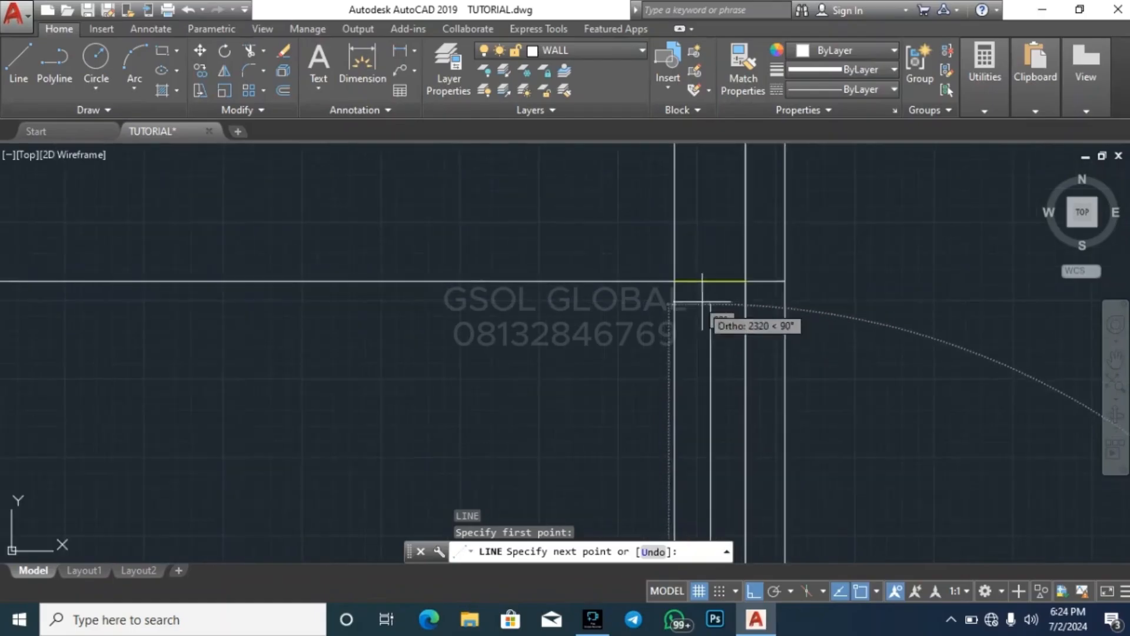
pyautogui.click(710, 281)
pyautogui.press('Escape')
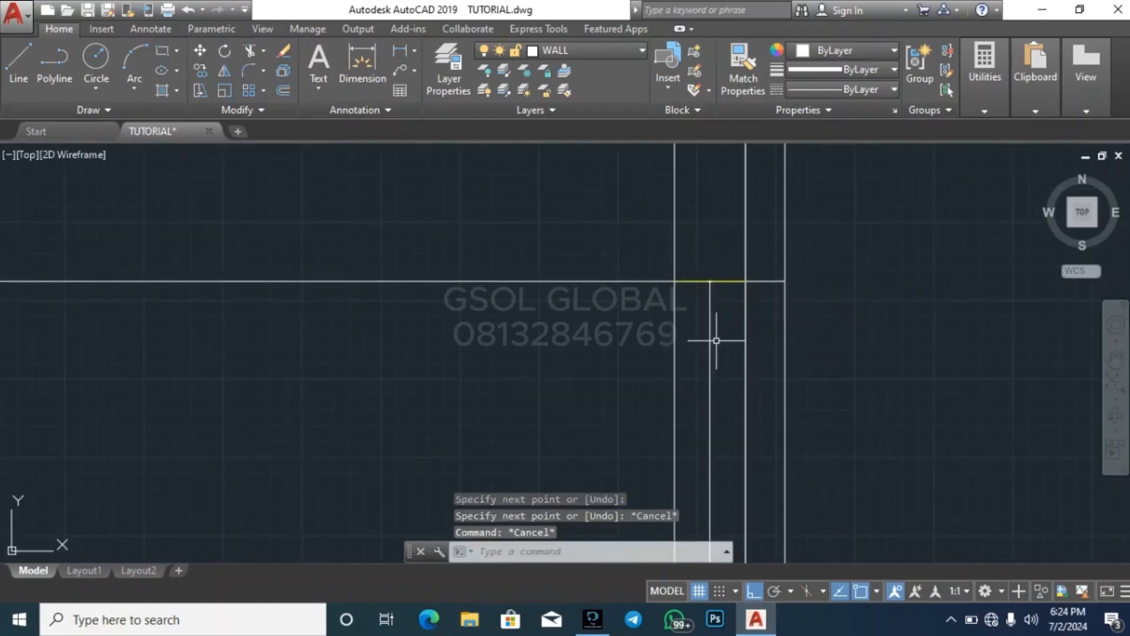
# Assign the vertical centre line of the rightmost wall's window to the window layer
pyautogui.click(716, 340)
pyautogui.click(627, 50)
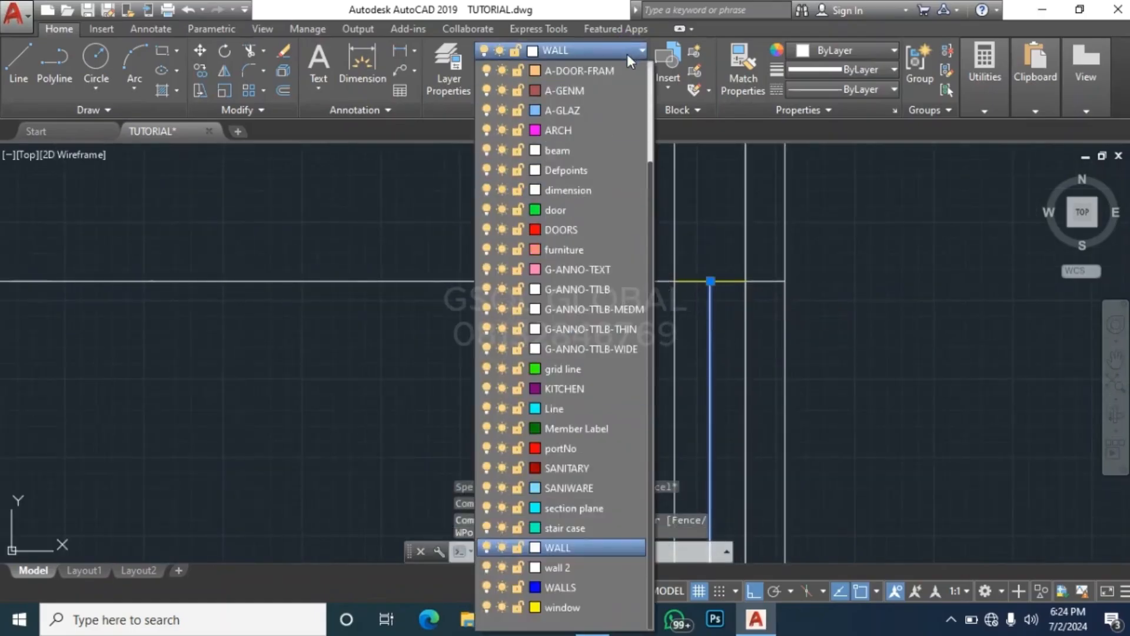
pyautogui.click(599, 601)
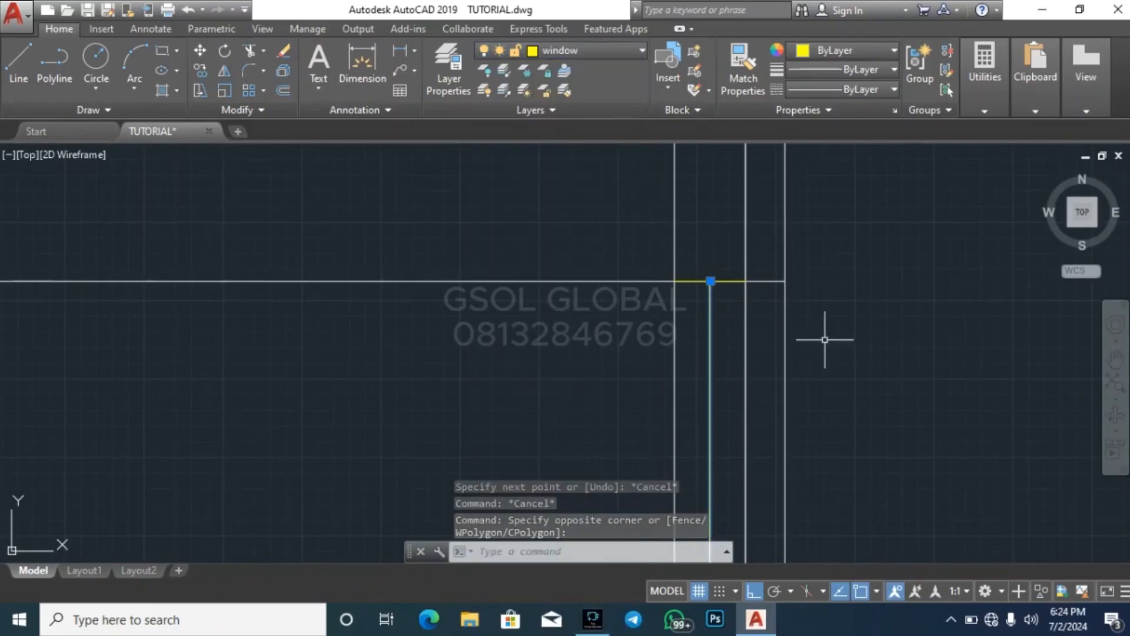
pyautogui.press('Escape')
# Erase the full-width horizontal line at the opening head level of the upper floor
pyautogui.scroll(-3, 761, 237)
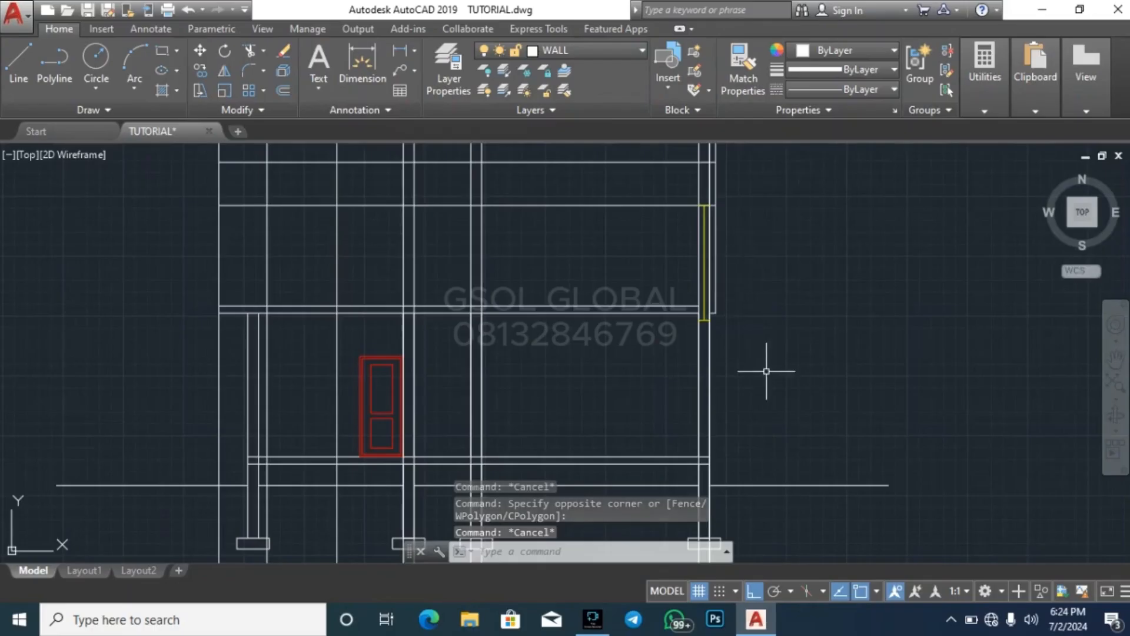
pyautogui.scroll(-2, 767, 371)
pyautogui.scroll(6, 601, 247)
pyautogui.click(616, 313)
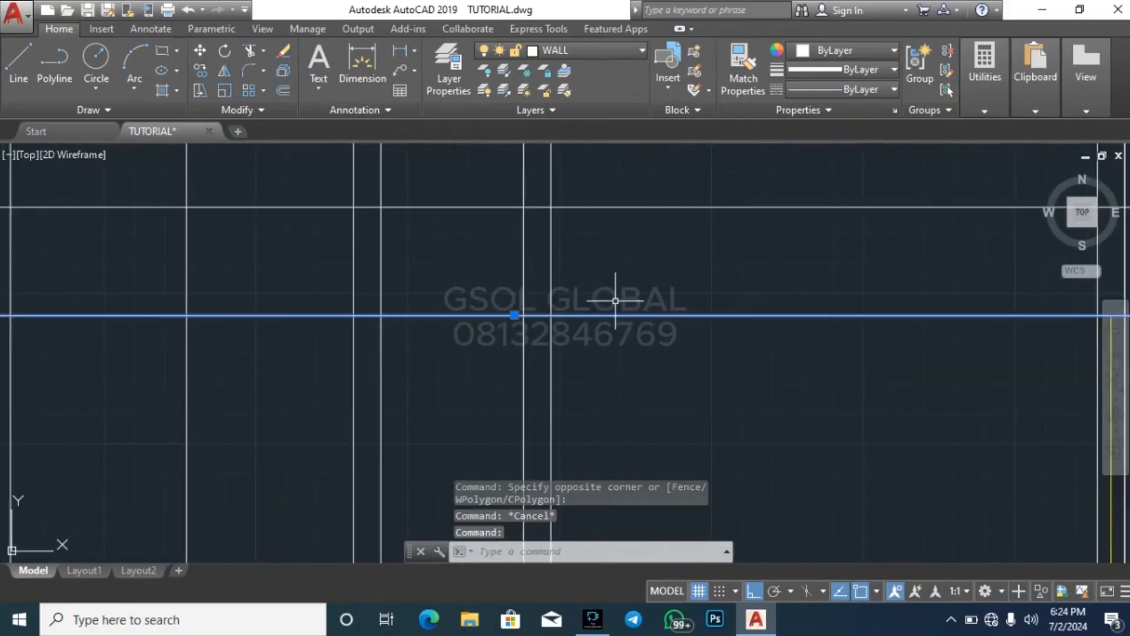
pyautogui.press('Delete')
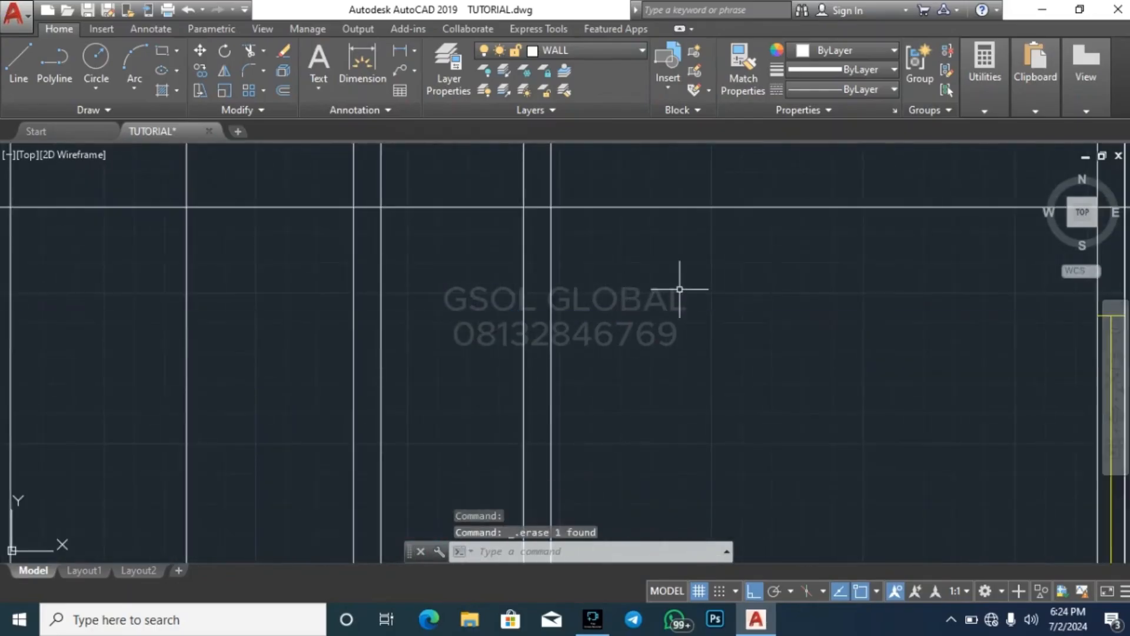
# Compare the walls cut by the section line near the WC/shower on the upper floor plan with the section below
pyautogui.scroll(-3, 680, 289)
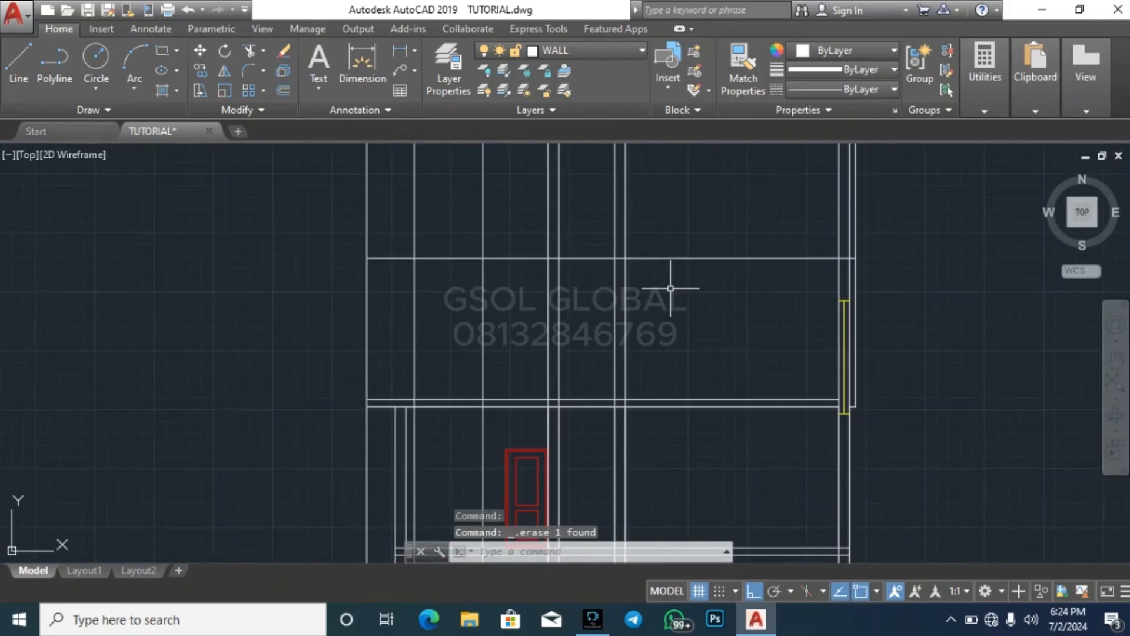
pyautogui.scroll(-2, 638, 214)
pyautogui.scroll(2, 482, 252)
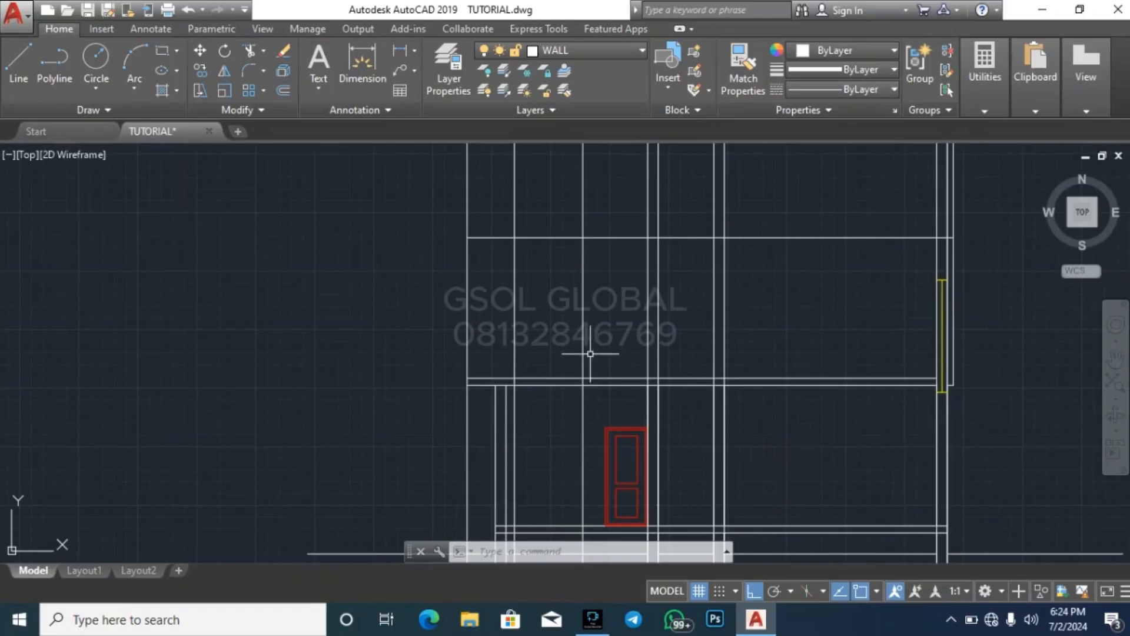
pyautogui.scroll(-5, 575, 446)
pyautogui.scroll(-2, 570, 333)
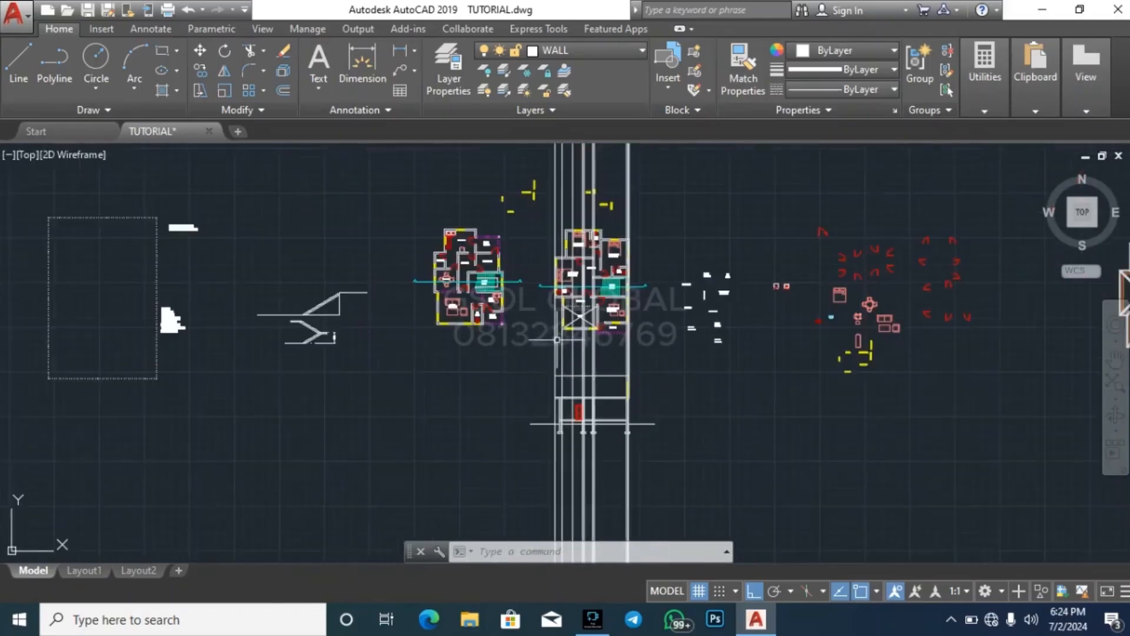
pyautogui.scroll(2, 569, 333)
pyautogui.scroll(4, 569, 333)
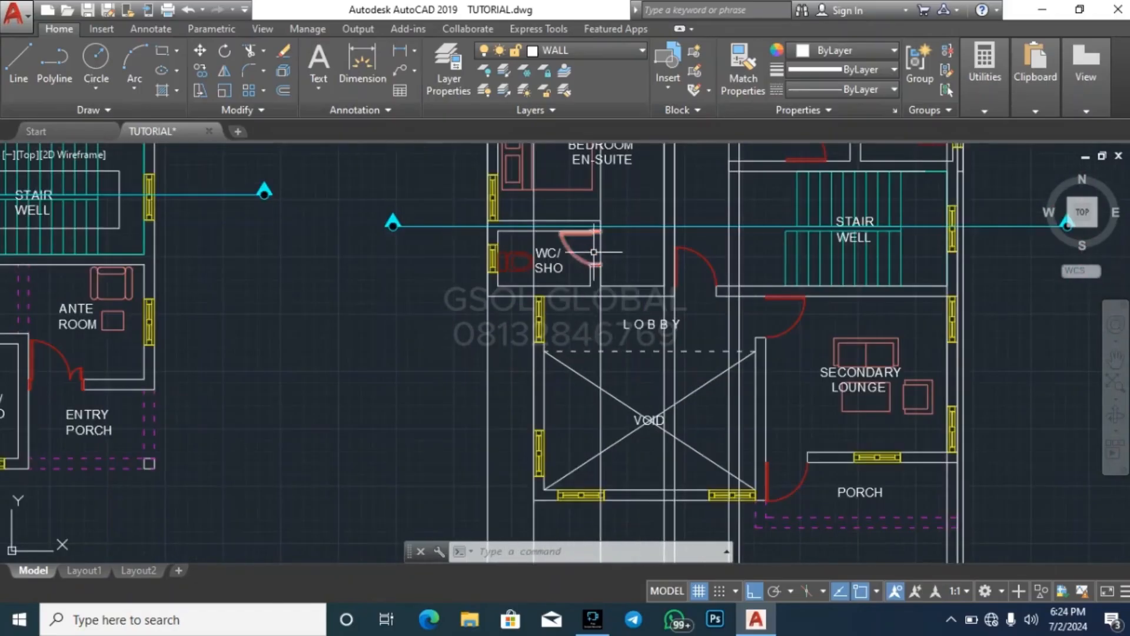
pyautogui.scroll(-8, 612, 235)
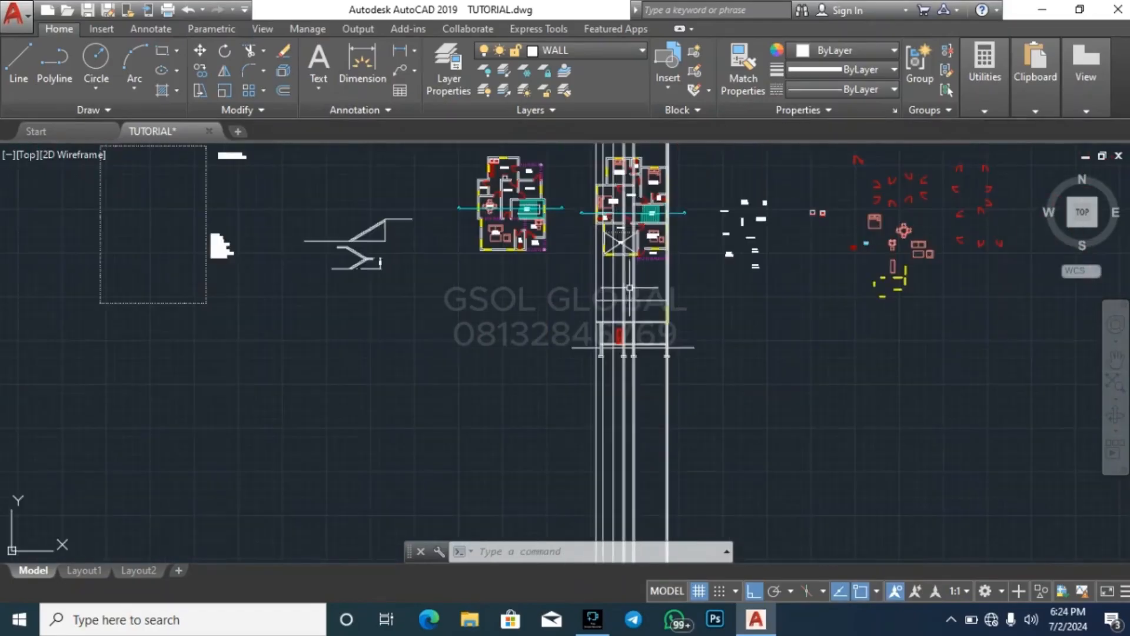
pyautogui.scroll(7, 597, 194)
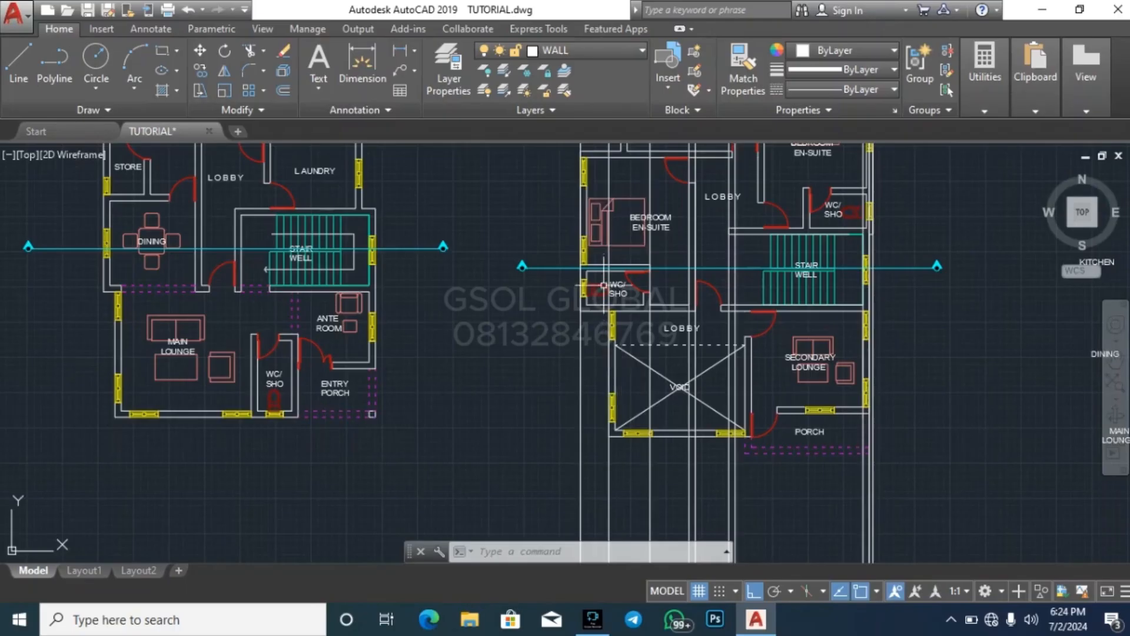
pyautogui.scroll(3, 604, 286)
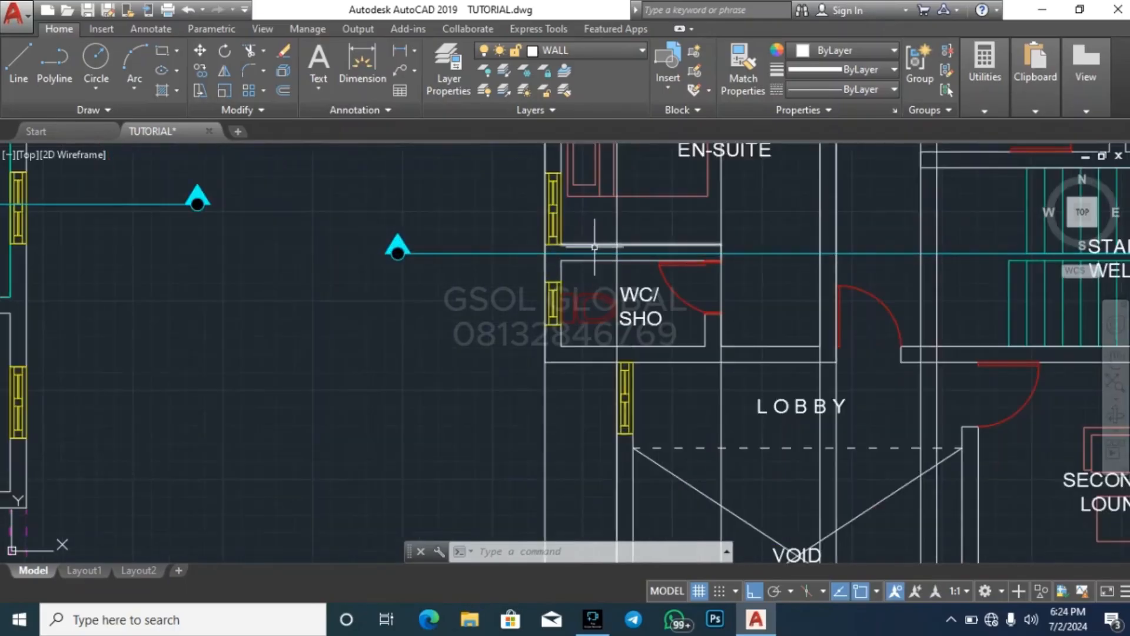
pyautogui.scroll(-9, 604, 194)
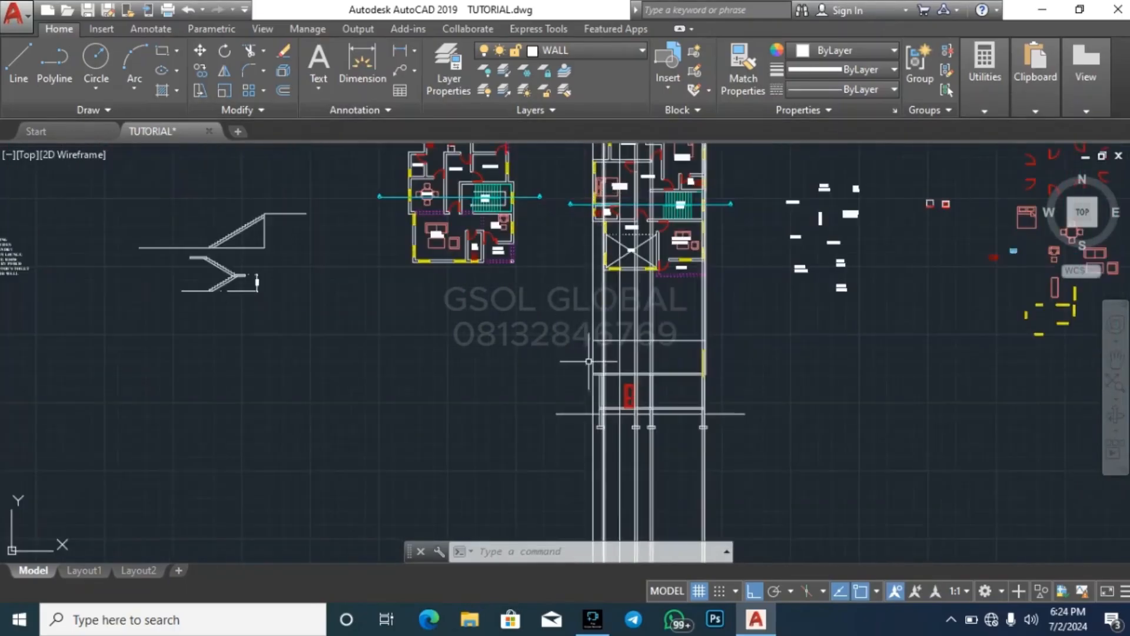
pyautogui.scroll(5, 589, 361)
# Erase the vertical projection line running down from the void's outer wall on the upper floor plan
pyautogui.scroll(-6, 571, 351)
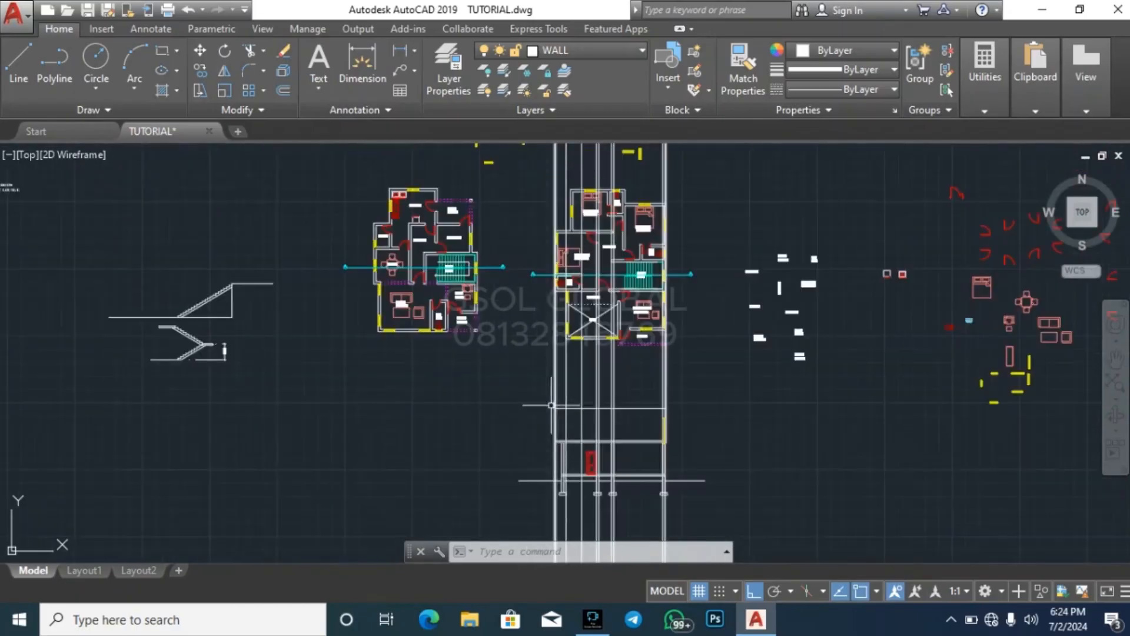
pyautogui.scroll(2, 559, 305)
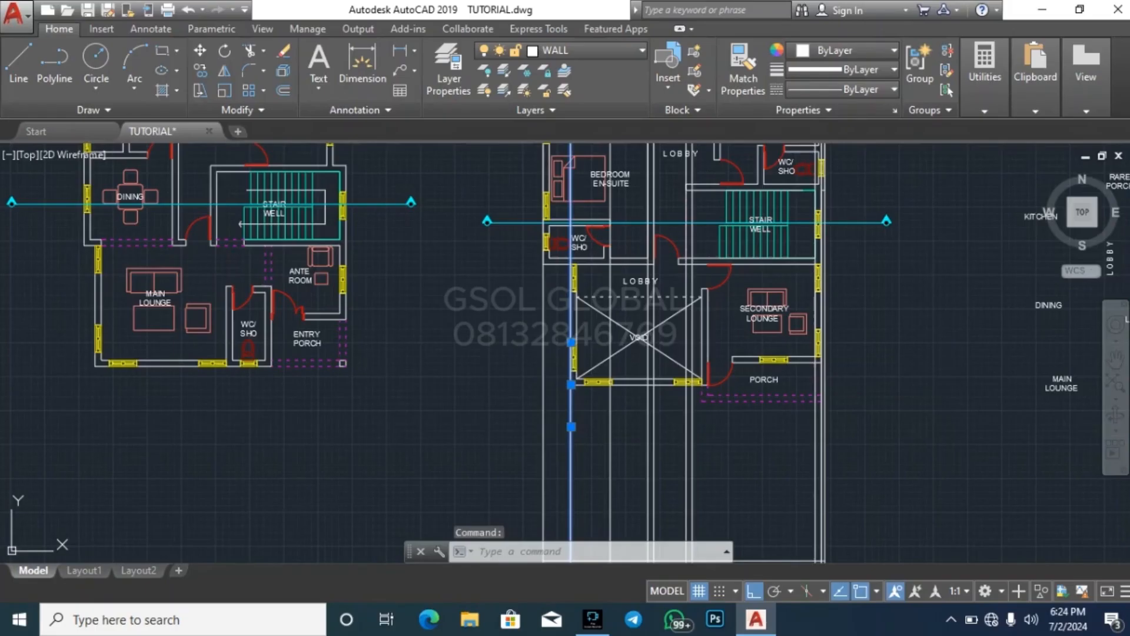
pyautogui.press('Delete')
# Check the WC/shower walls and door on the upper floor plan against the remaining vertical lines in the section
pyautogui.scroll(-2, 549, 226)
pyautogui.scroll(6, 549, 227)
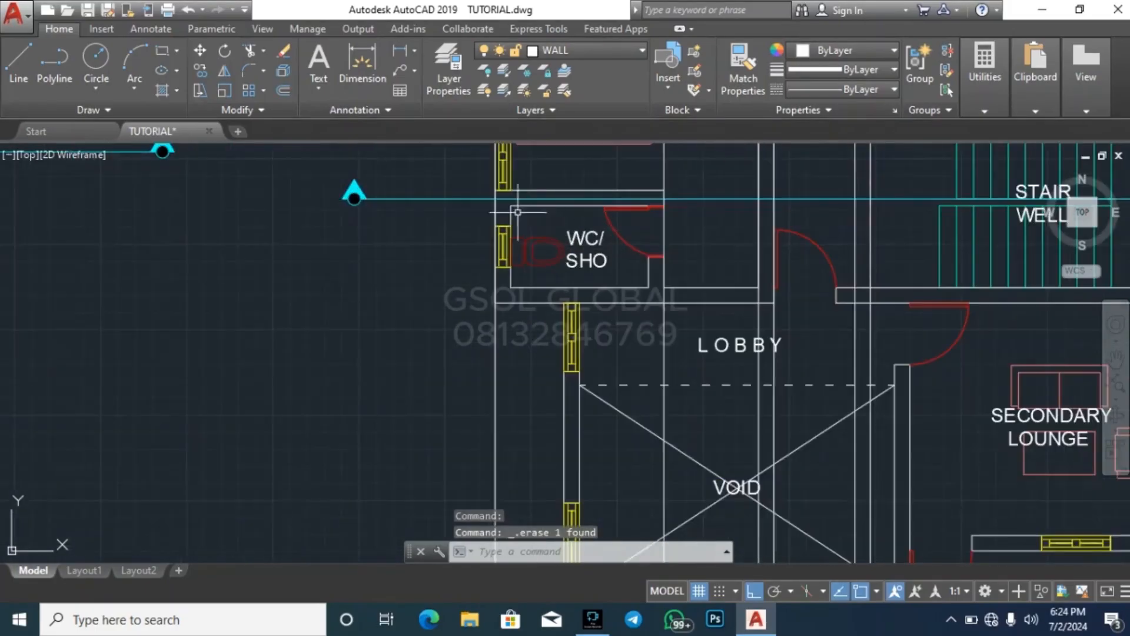
pyautogui.scroll(-4, 612, 194)
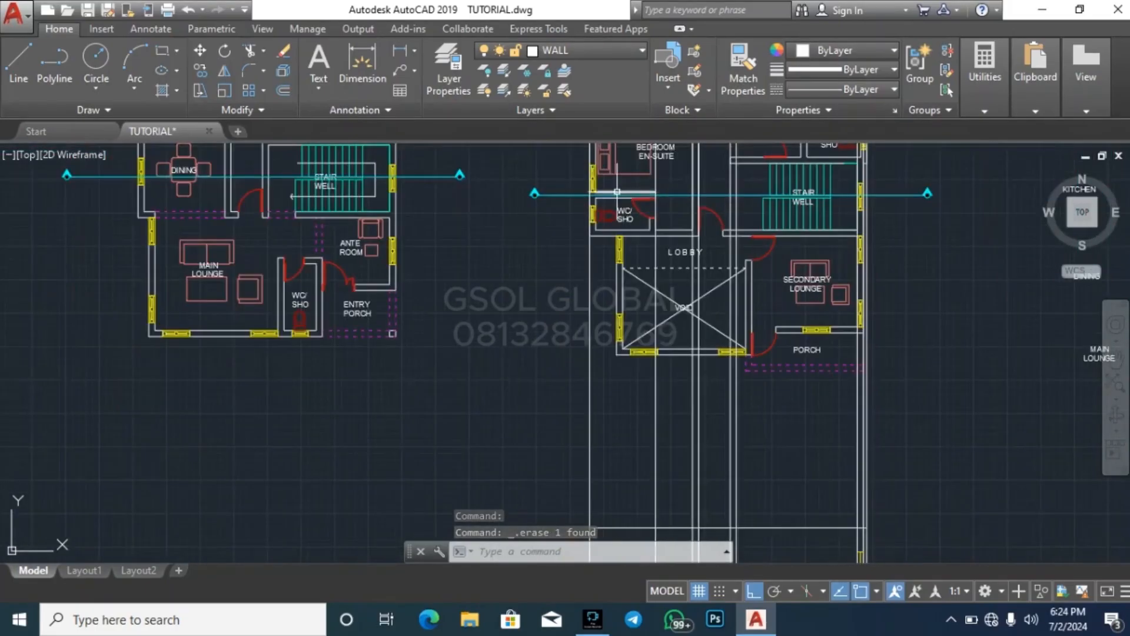
pyautogui.scroll(2, 607, 193)
pyautogui.scroll(2, 608, 193)
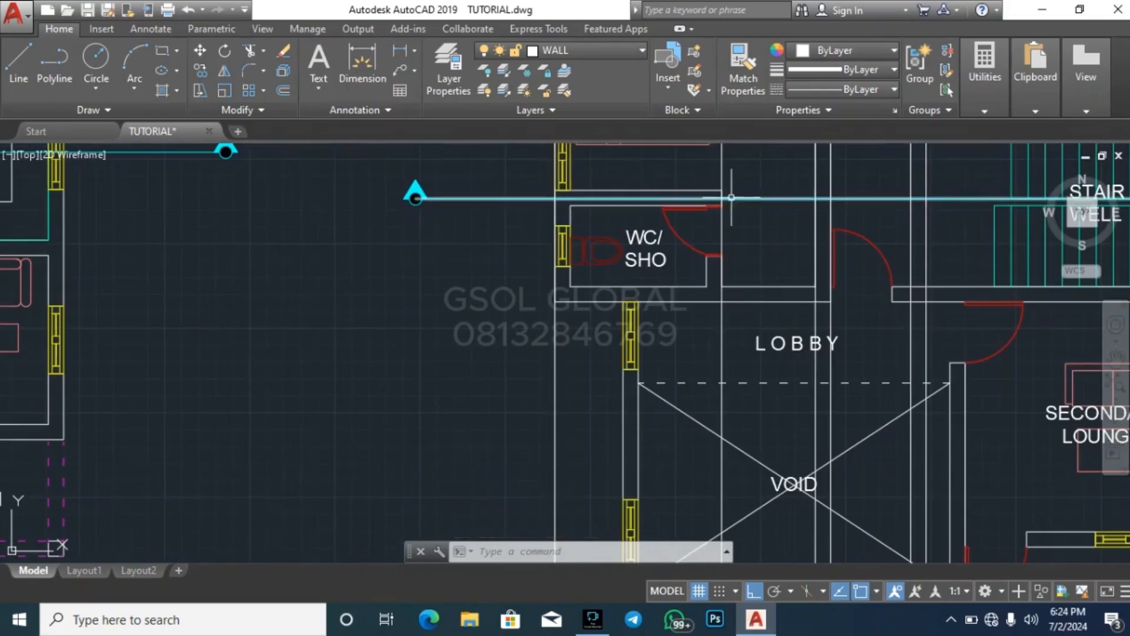
pyautogui.scroll(-8, 670, 178)
pyautogui.scroll(8, 682, 331)
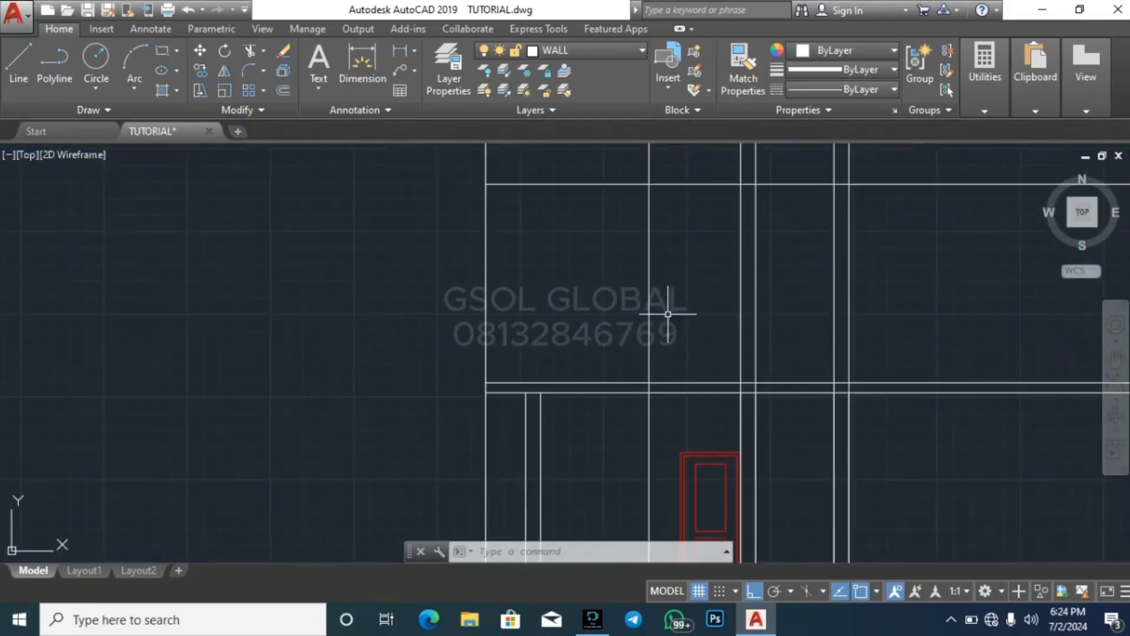
pyautogui.click(670, 314)
pyautogui.click(556, 319)
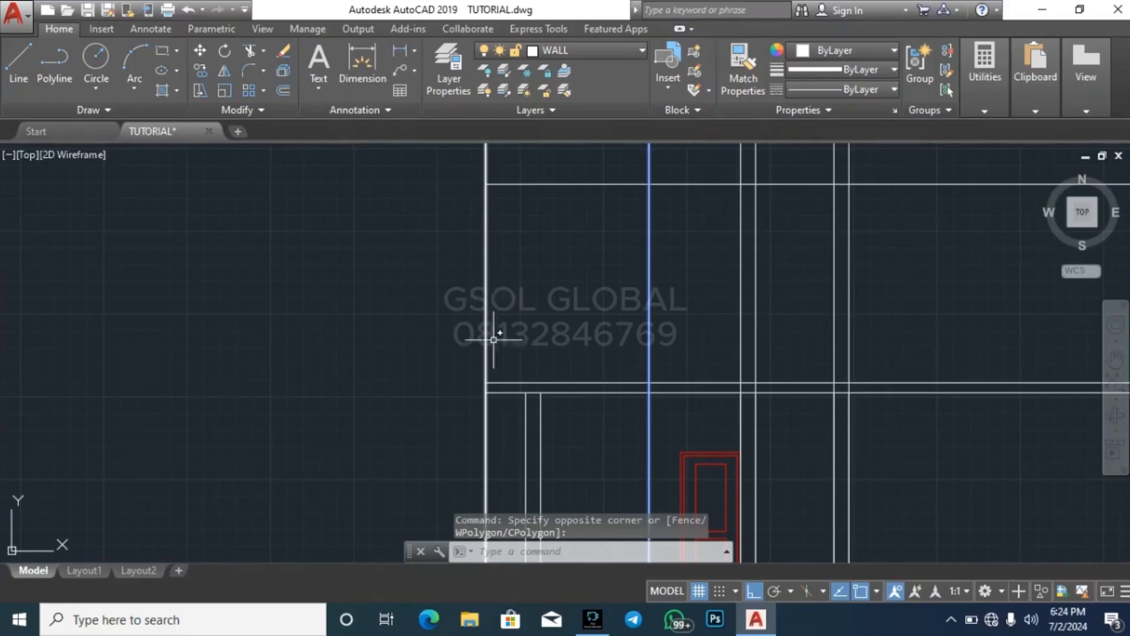
pyautogui.press('Escape')
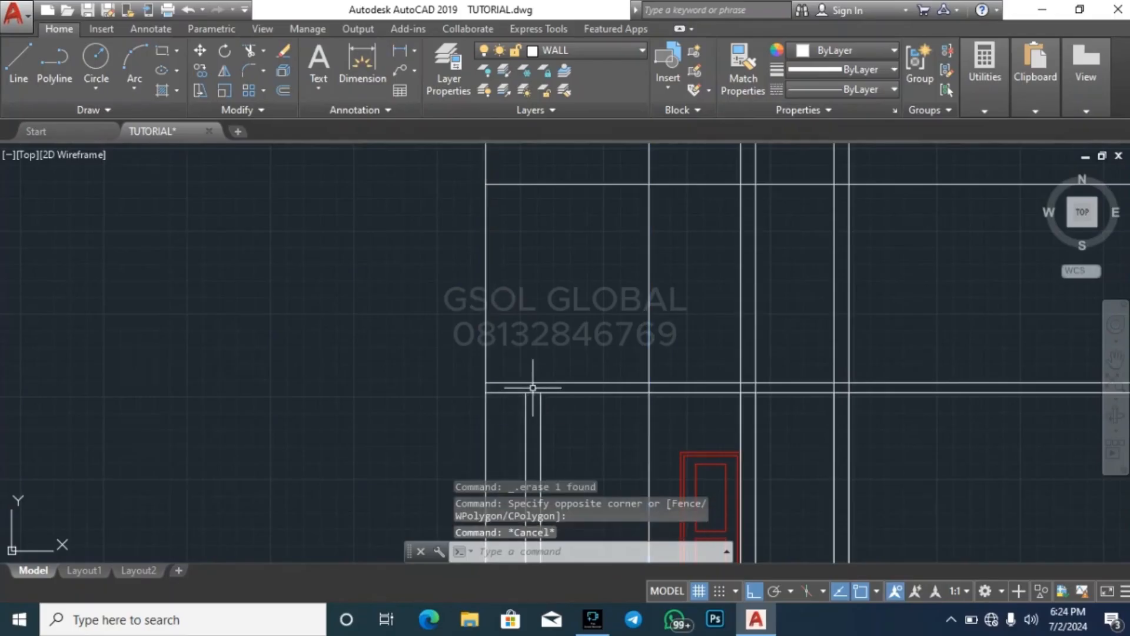
# Trim the outer left projection line and the WC wall projection line below the first floor slab of the section
pyautogui.write('tr')
pyautogui.press('Return')
pyautogui.press('Return')
pyautogui.click(658, 439)
pyautogui.click(624, 431)
pyautogui.click(503, 423)
pyautogui.click(448, 399)
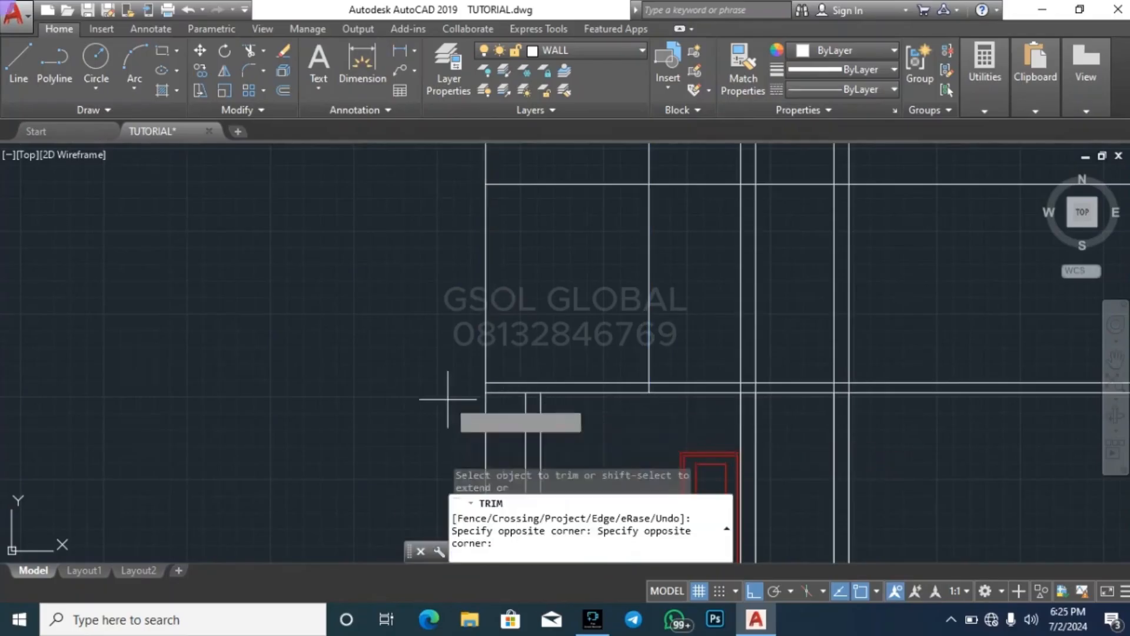
pyautogui.scroll(-4, 460, 259)
pyautogui.scroll(2, 490, 313)
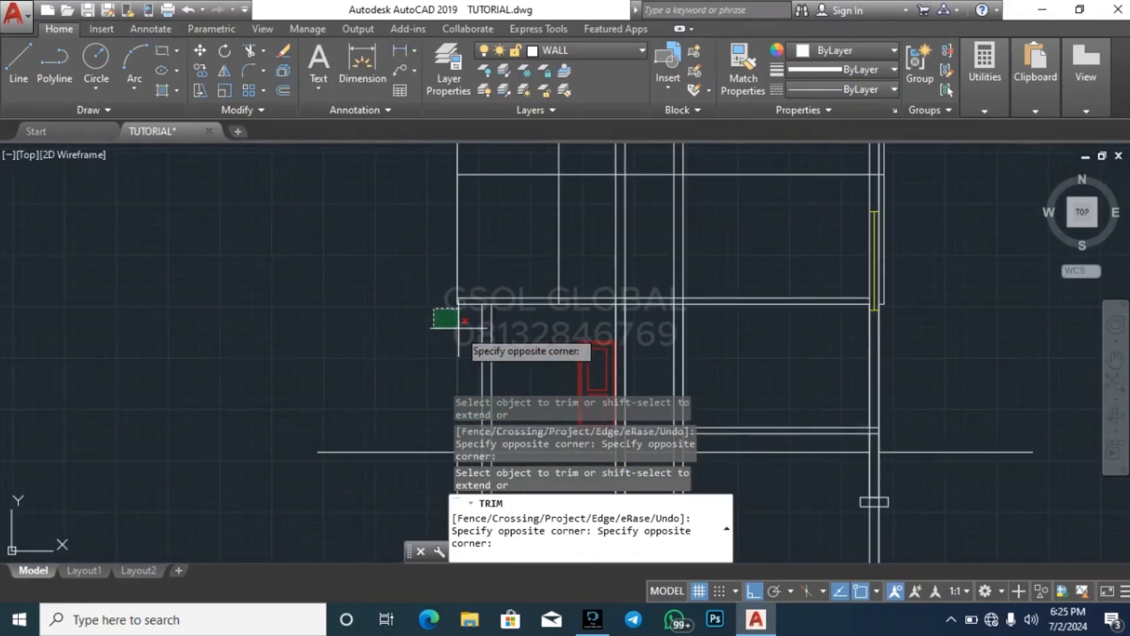
pyautogui.click(460, 333)
pyautogui.scroll(-2, 391, 306)
pyautogui.press('Escape')
# Erase the leftover projection line beneath the ground line, beside the leftmost footing
pyautogui.scroll(3, 442, 404)
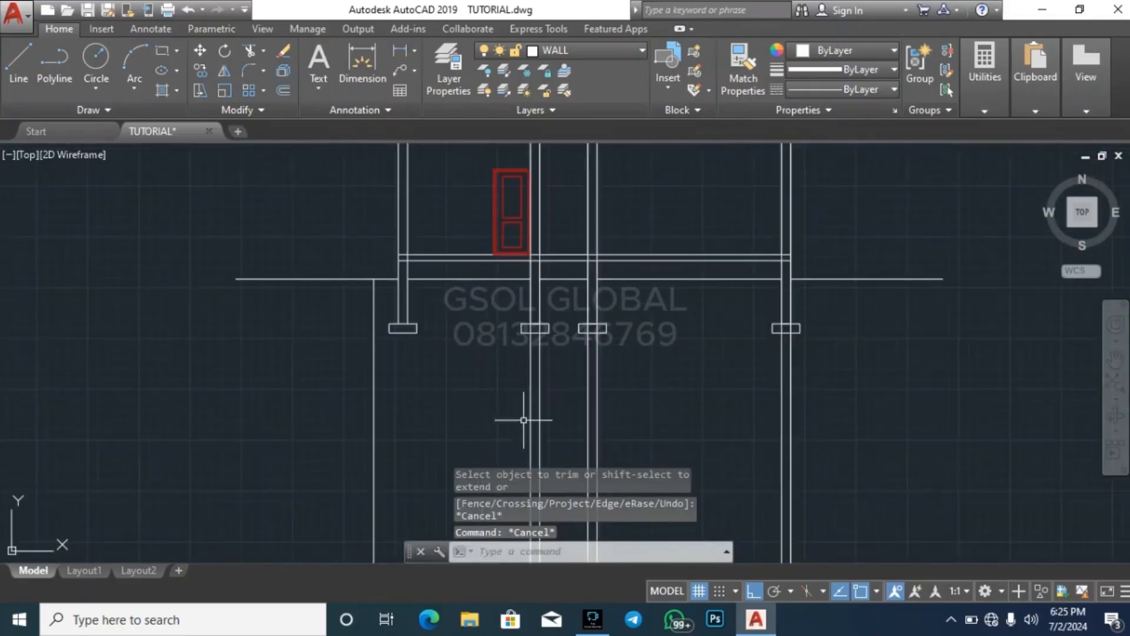
pyautogui.click(421, 429)
pyautogui.click(344, 423)
pyautogui.press('Delete')
# Trim the two leftmost vertical projection lines above the upper floor's top horizontal line
pyautogui.scroll(-3, 374, 451)
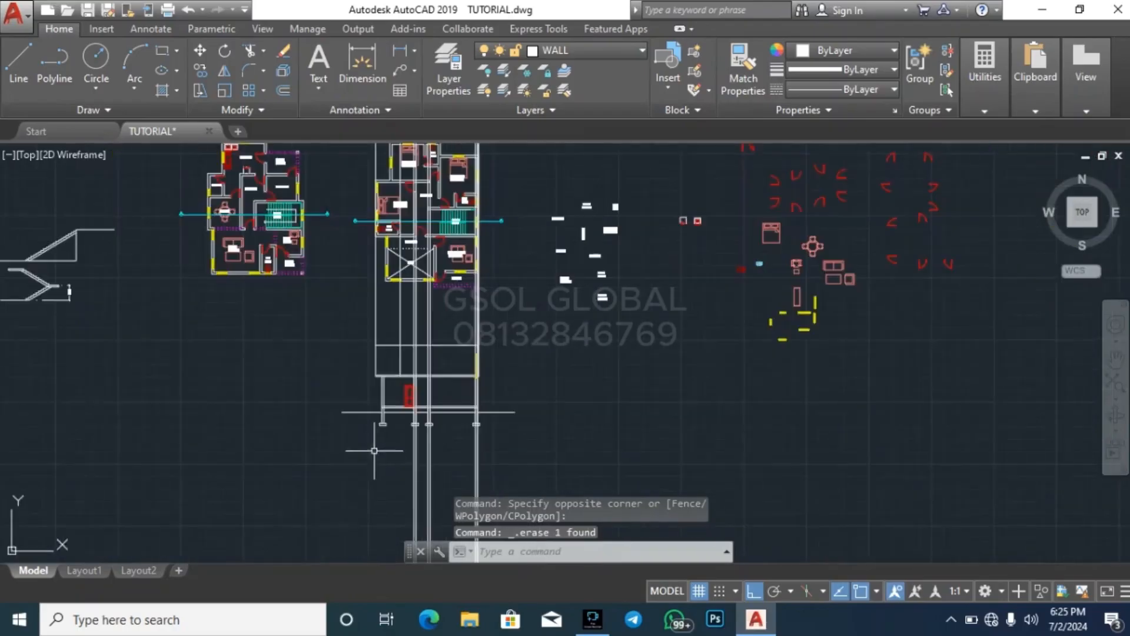
pyautogui.scroll(5, 405, 338)
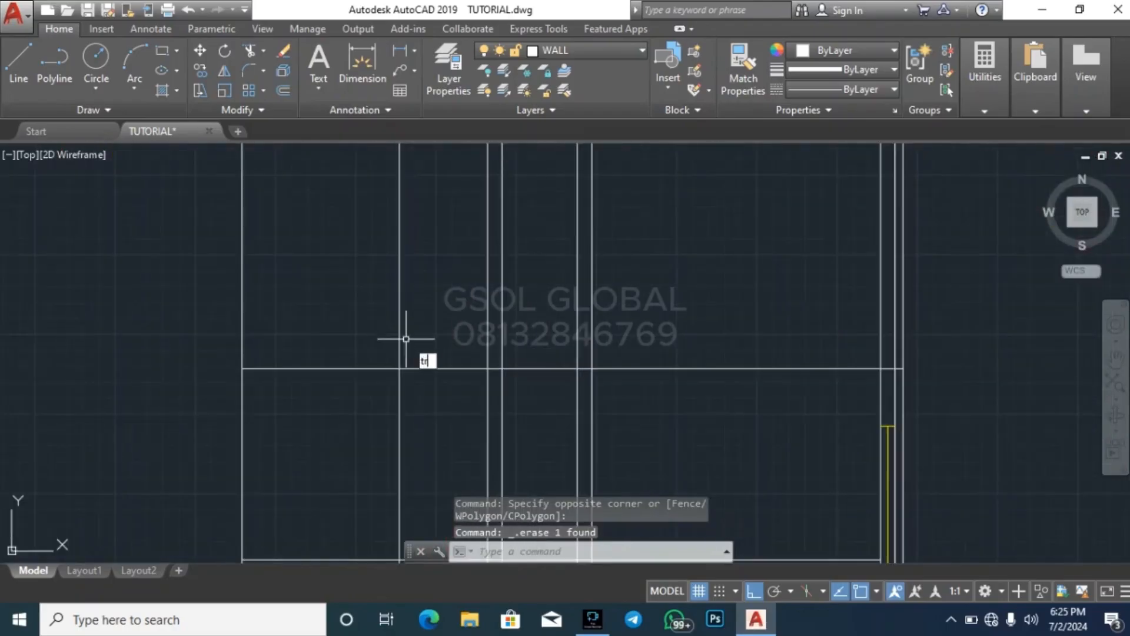
pyautogui.press('Return')
pyautogui.click(441, 324)
pyautogui.click(235, 282)
pyautogui.press('Escape')
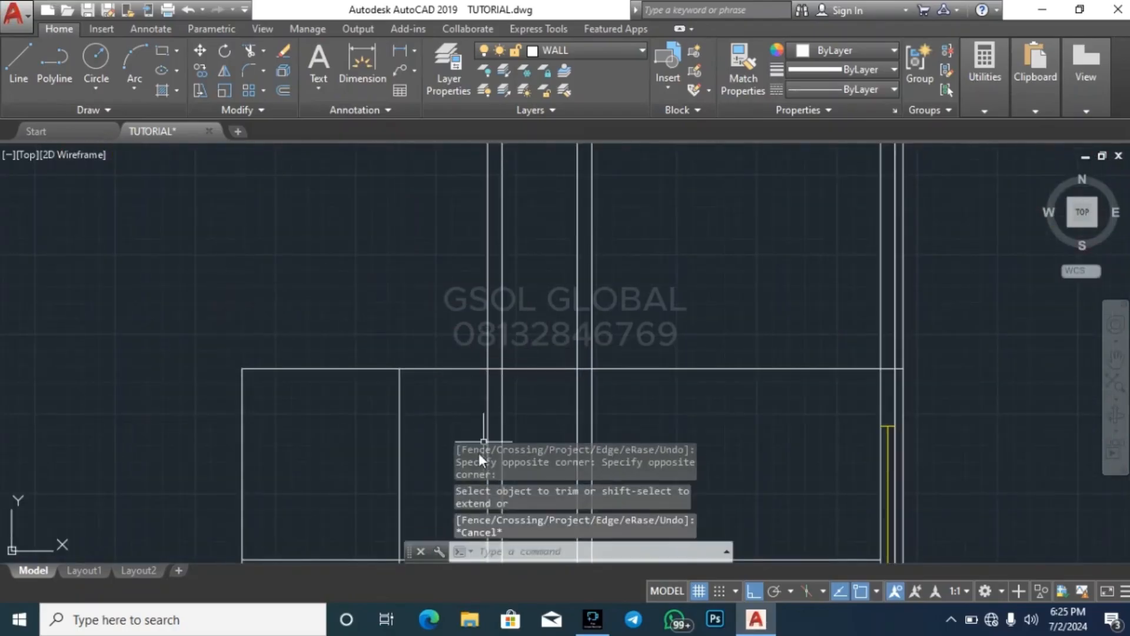
# Check the walls cut by the section line on the upper floor plan, and trim the two middle wall pairs above the section's top line
pyautogui.scroll(-8, 383, 335)
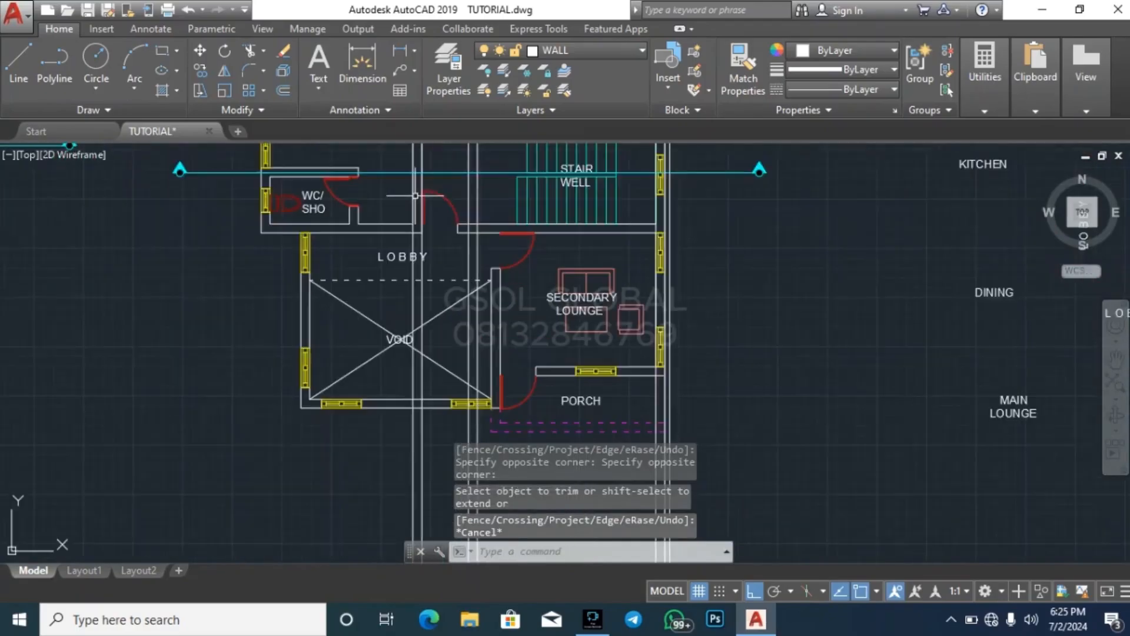
pyautogui.scroll(4, 412, 167)
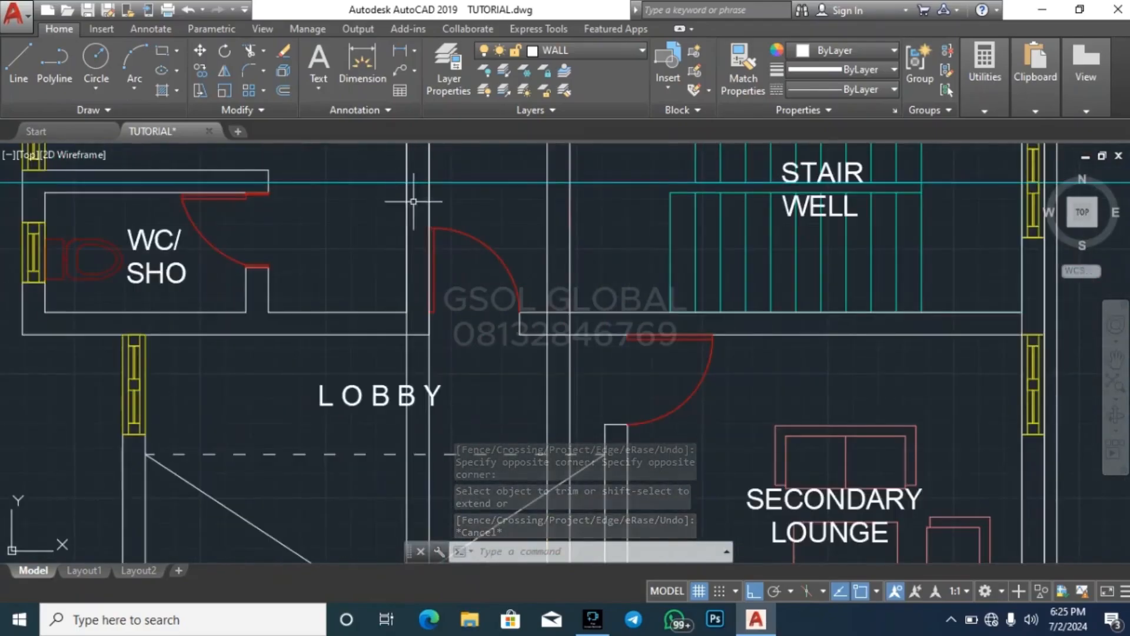
pyautogui.scroll(-2, 504, 214)
pyautogui.click(525, 199)
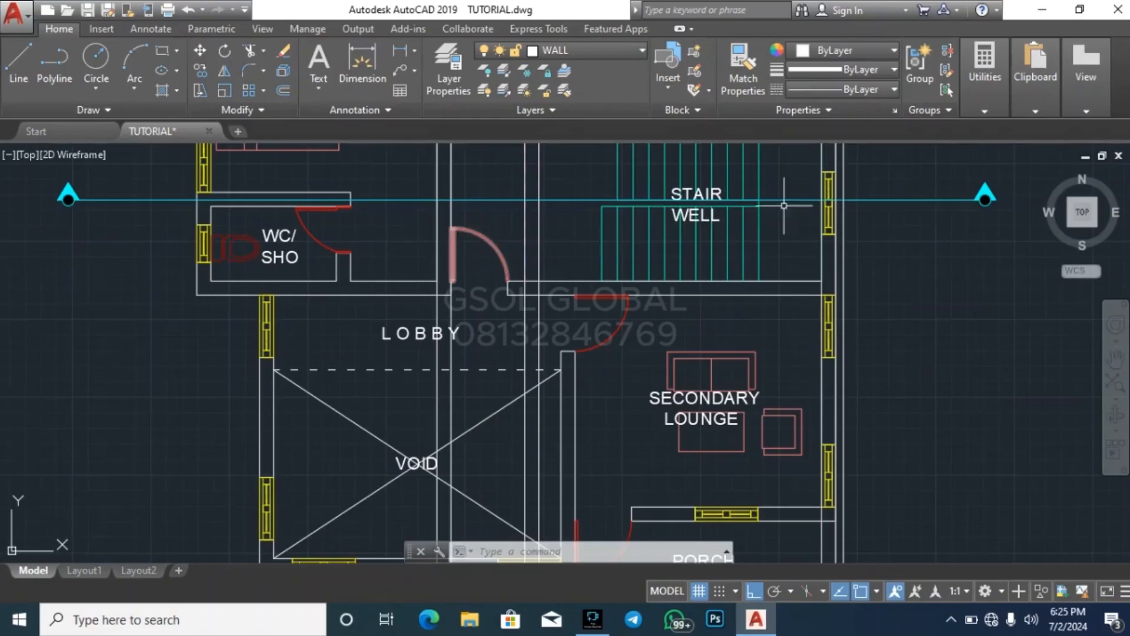
pyautogui.scroll(-6, 589, 294)
pyautogui.scroll(5, 567, 437)
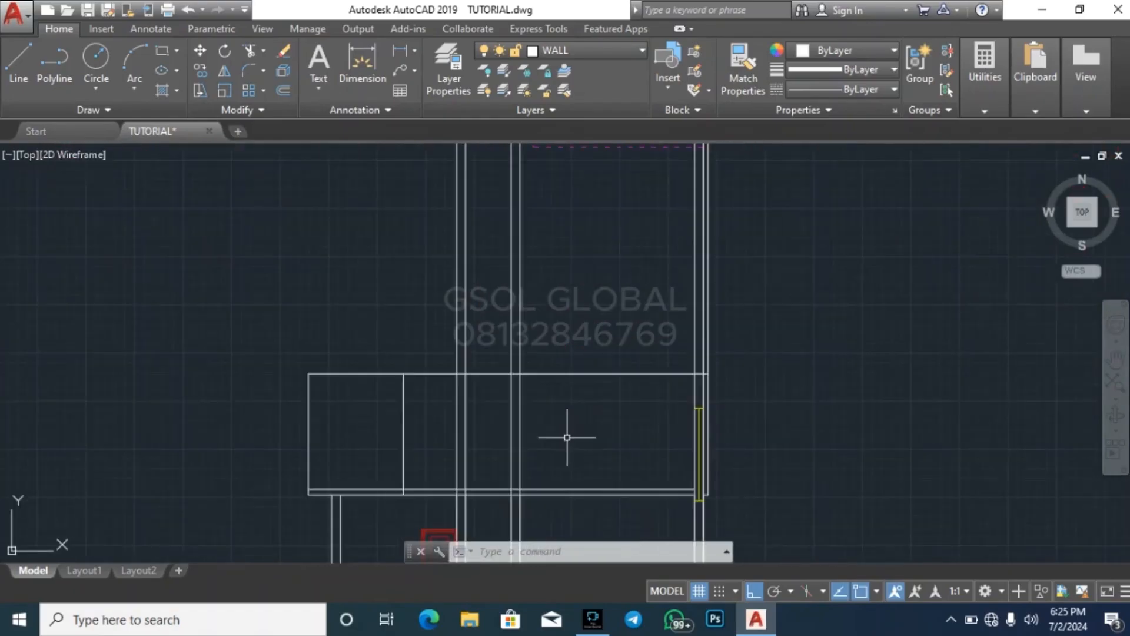
pyautogui.press('Return')
pyautogui.scroll(-1, 353, 223)
pyautogui.press('Escape')
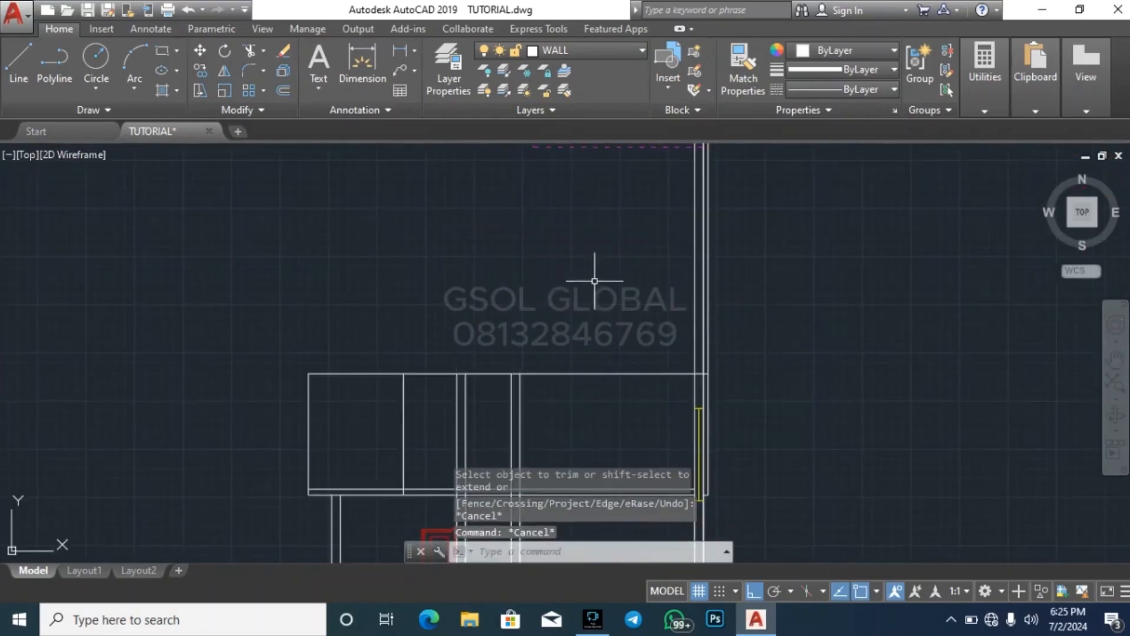
# Trim the wall lines inside the two middle footings and the right footing at the top of each footing
pyautogui.scroll(-3, 601, 273)
pyautogui.scroll(-2, 555, 284)
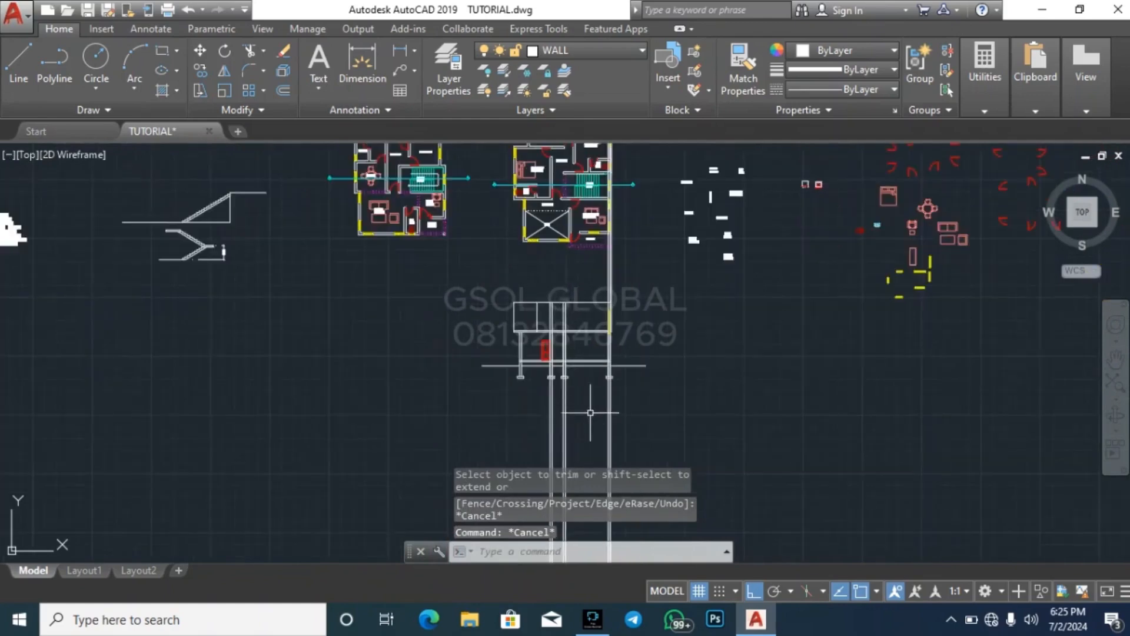
pyautogui.scroll(5, 585, 411)
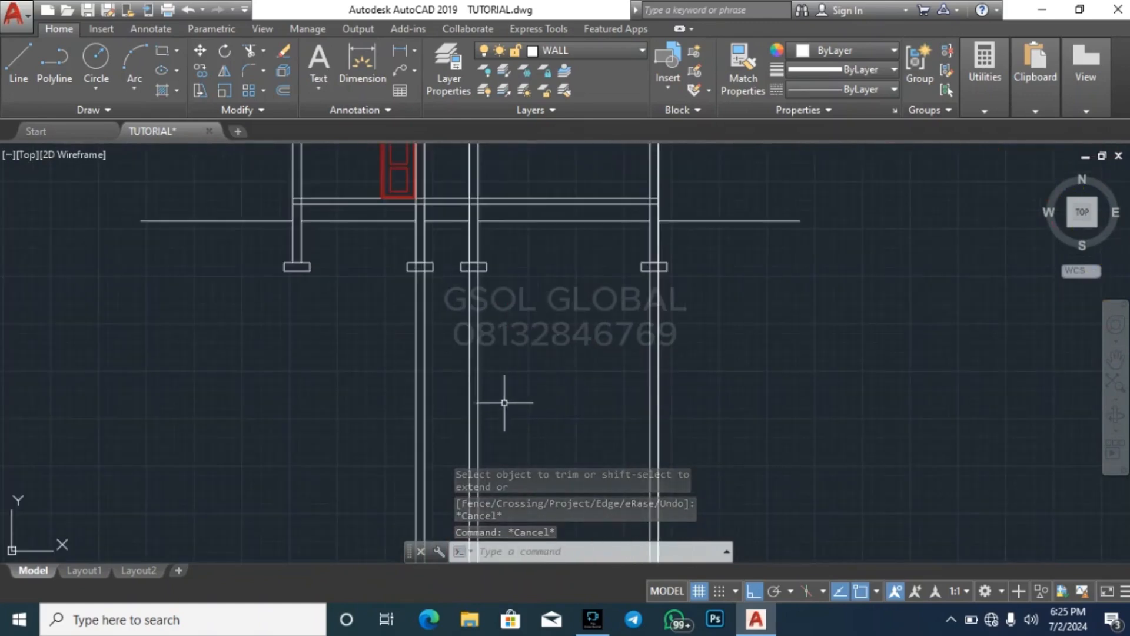
pyautogui.scroll(5, 423, 295)
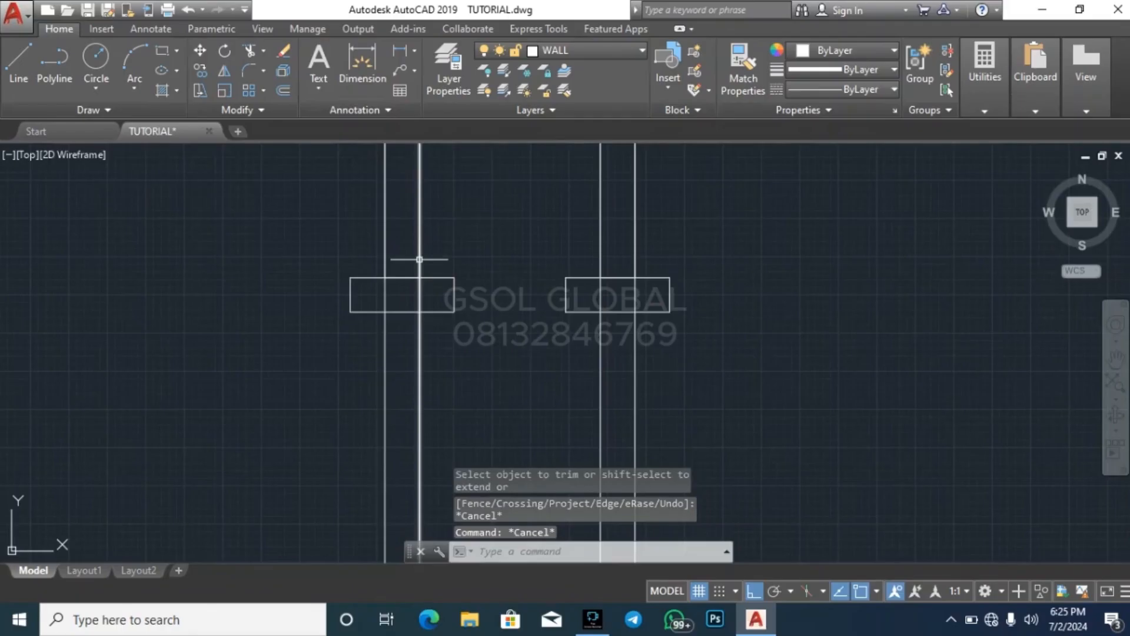
pyautogui.press('Return')
pyautogui.press('Return')
pyautogui.scroll(4, 438, 301)
pyautogui.click(431, 300)
pyautogui.click(296, 269)
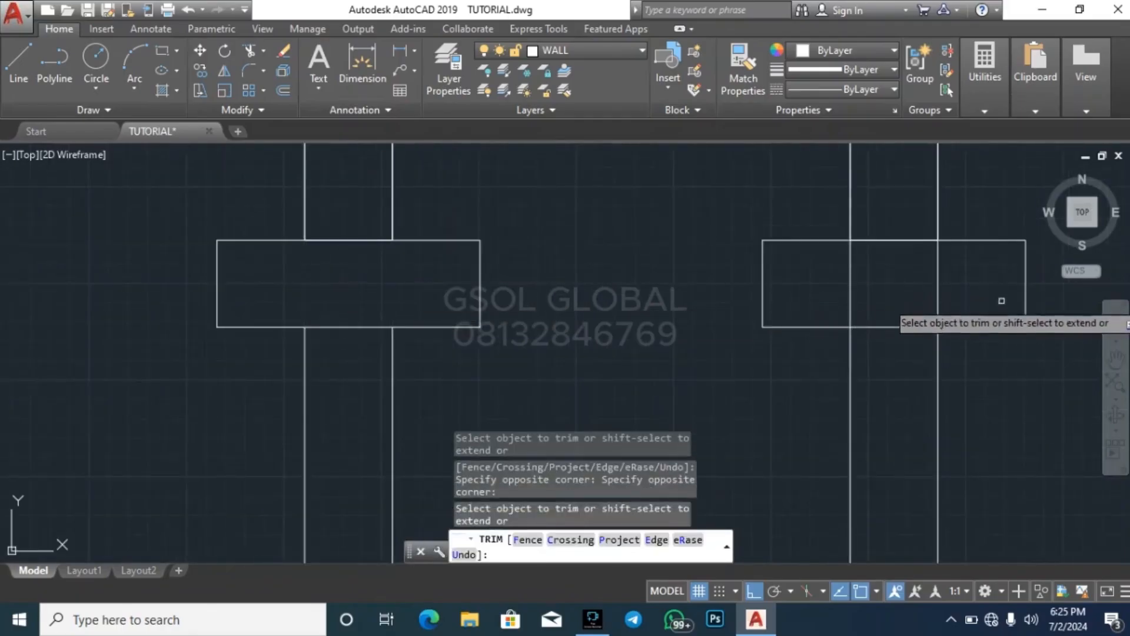
pyautogui.click(1002, 301)
pyautogui.click(810, 262)
pyautogui.scroll(-5, 408, 311)
pyautogui.scroll(5, 787, 304)
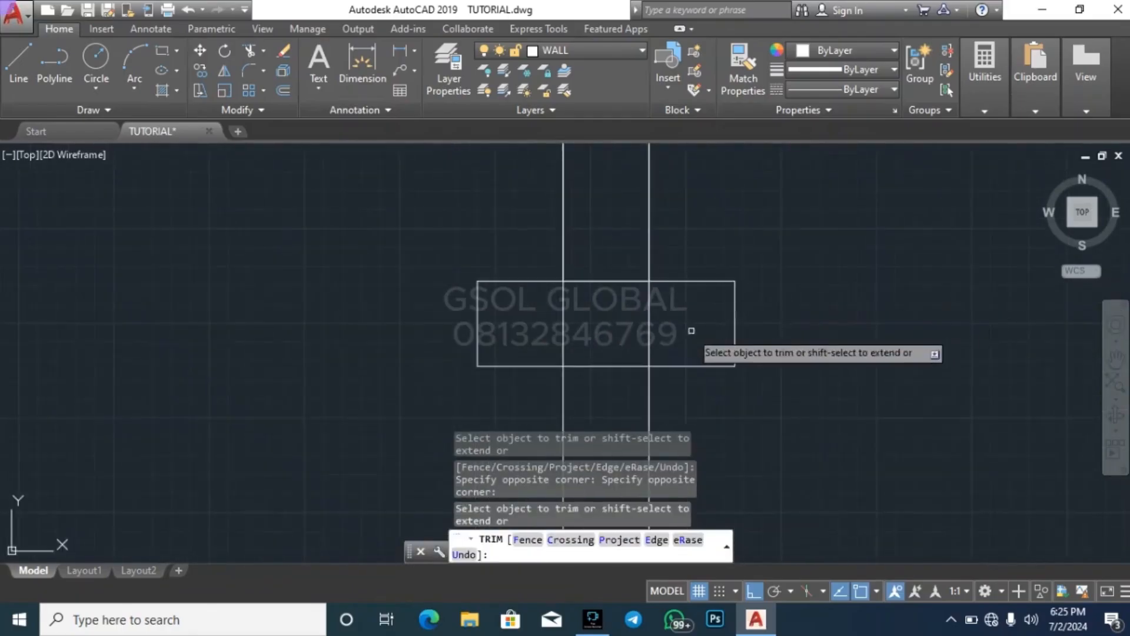
pyautogui.press('Escape')
# Erase all the leftover wall projection lines hanging below the two middle footings and the right footing
pyautogui.scroll(-5, 748, 265)
pyautogui.click(768, 385)
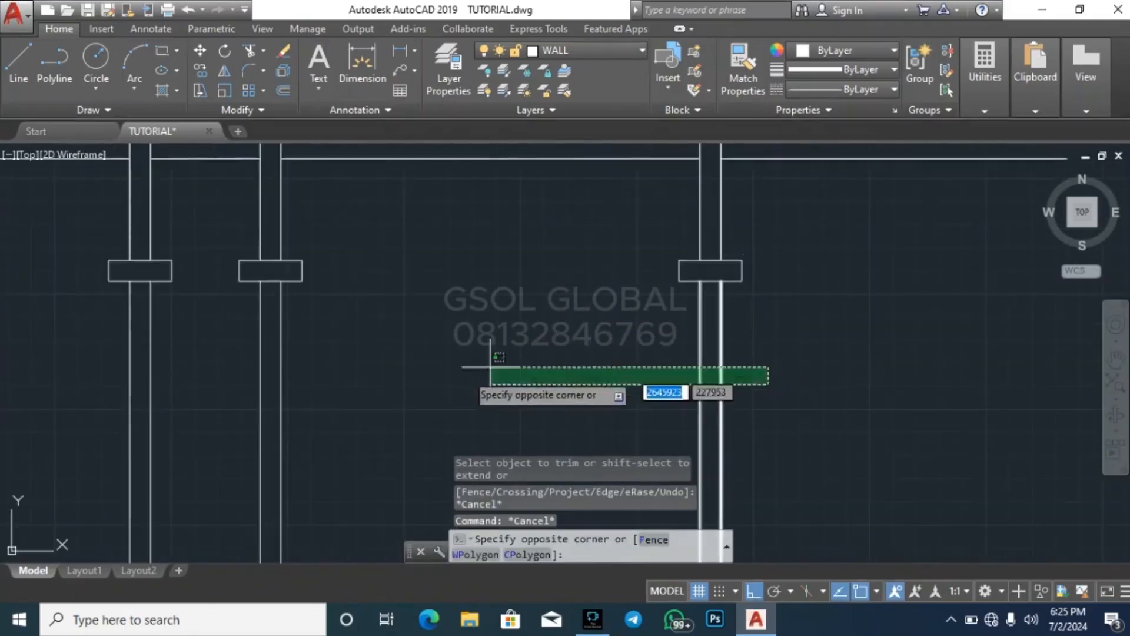
pyautogui.click(127, 379)
pyautogui.press('Delete')
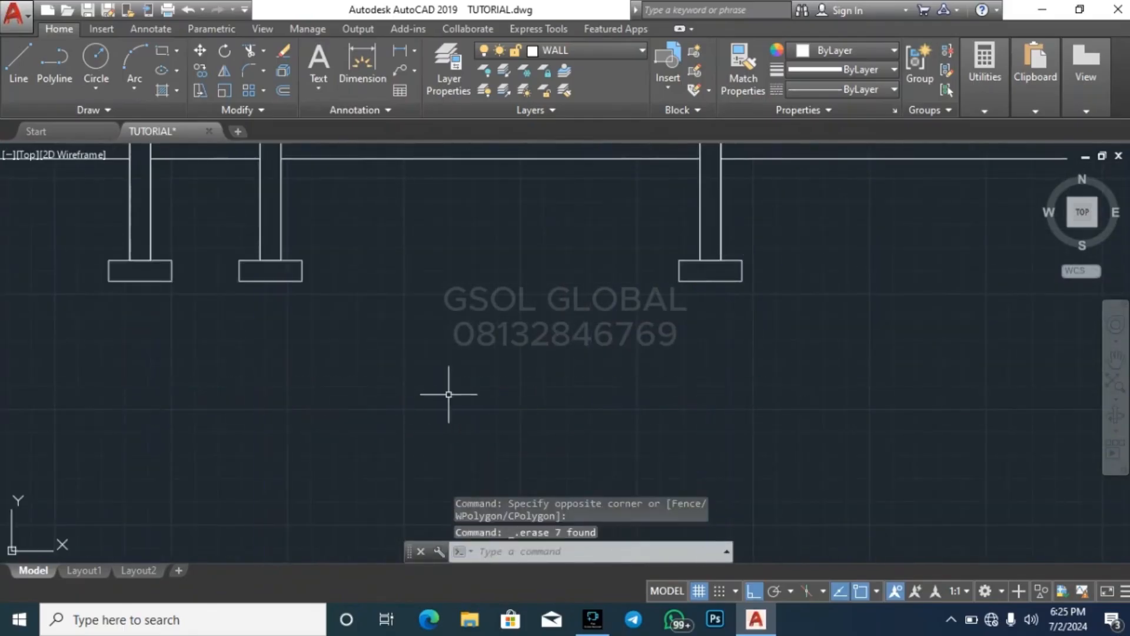
# Trim the right wall's vertical lines above the upper floor's top horizontal line
pyautogui.scroll(-4, 488, 422)
pyautogui.scroll(-4, 619, 430)
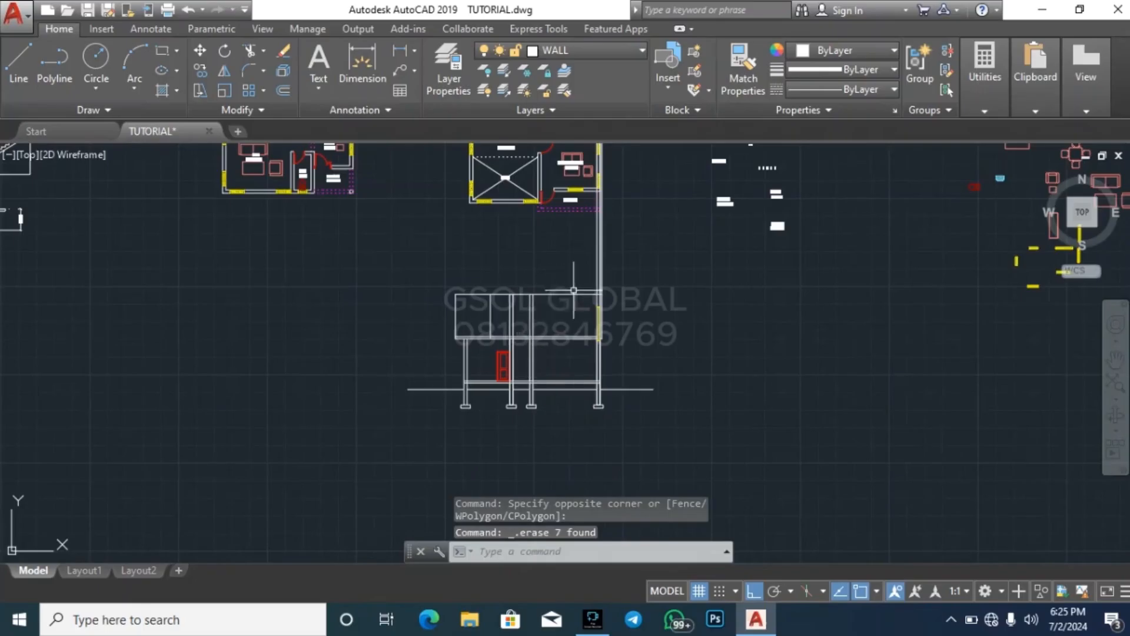
pyautogui.scroll(4, 574, 291)
pyautogui.write('tr')
pyautogui.press('Return')
pyautogui.press('Return')
pyautogui.scroll(3, 601, 277)
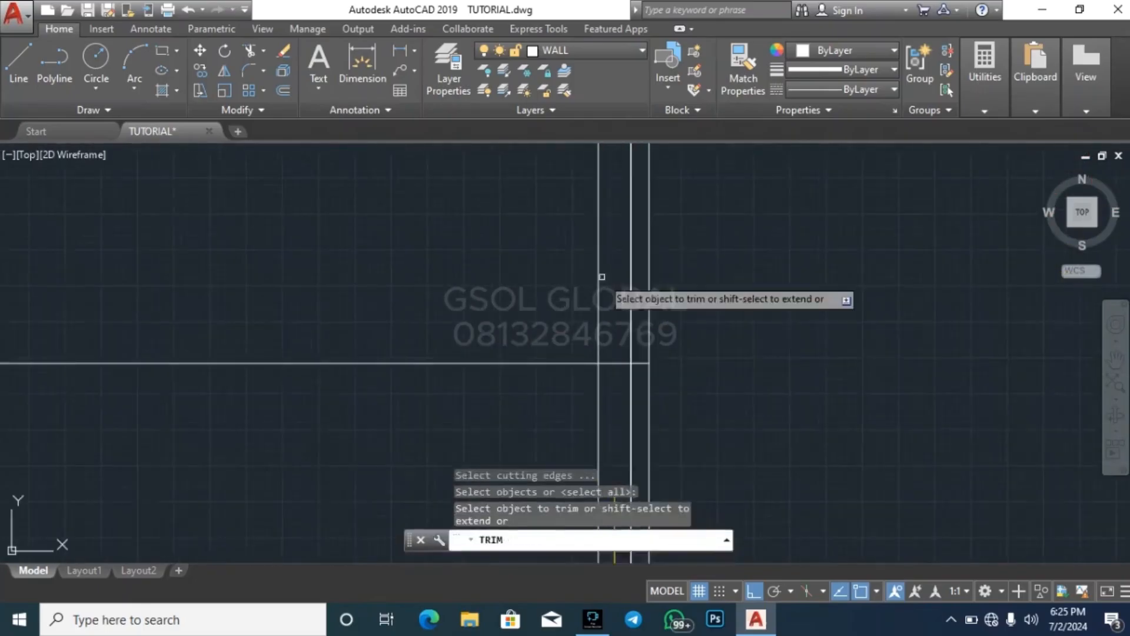
pyautogui.click(696, 316)
pyautogui.click(563, 253)
pyautogui.scroll(-5, 695, 262)
pyautogui.press('Escape')
pyautogui.press('Escape')
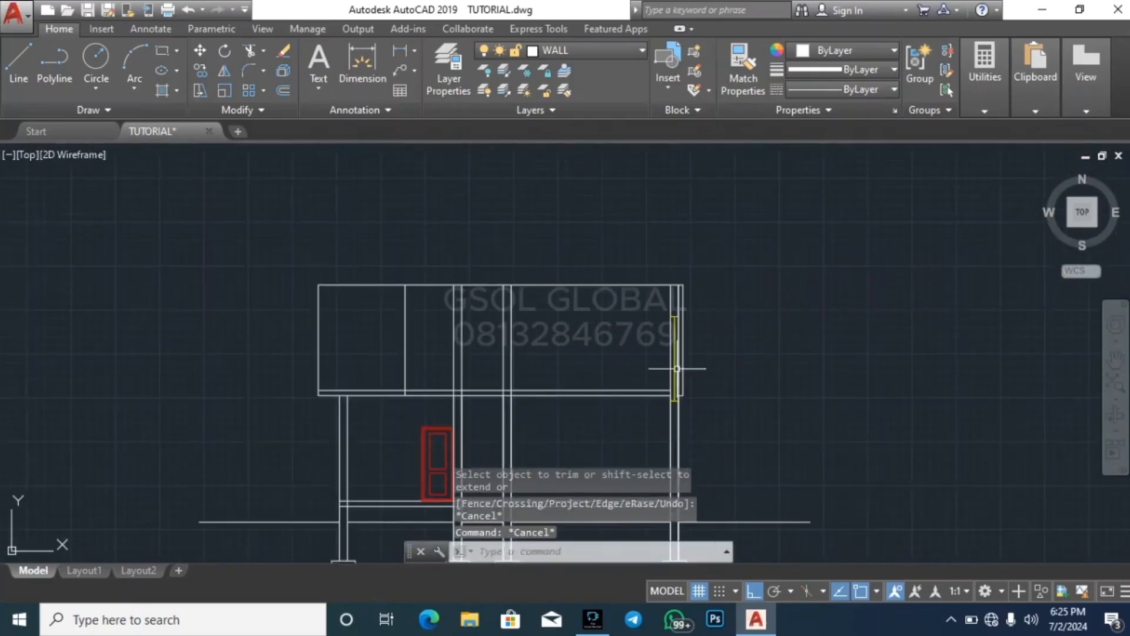
# Trim the WC wall line and the two middle wall pairs where they cross the first floor slab thickness
pyautogui.scroll(4, 677, 369)
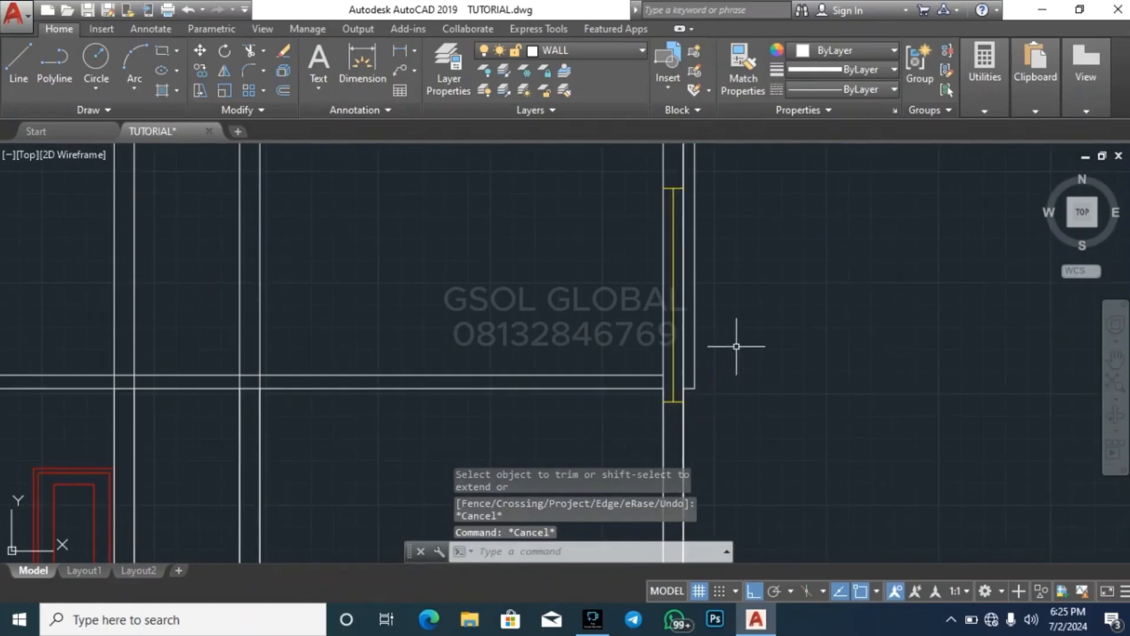
pyautogui.scroll(-2, 741, 337)
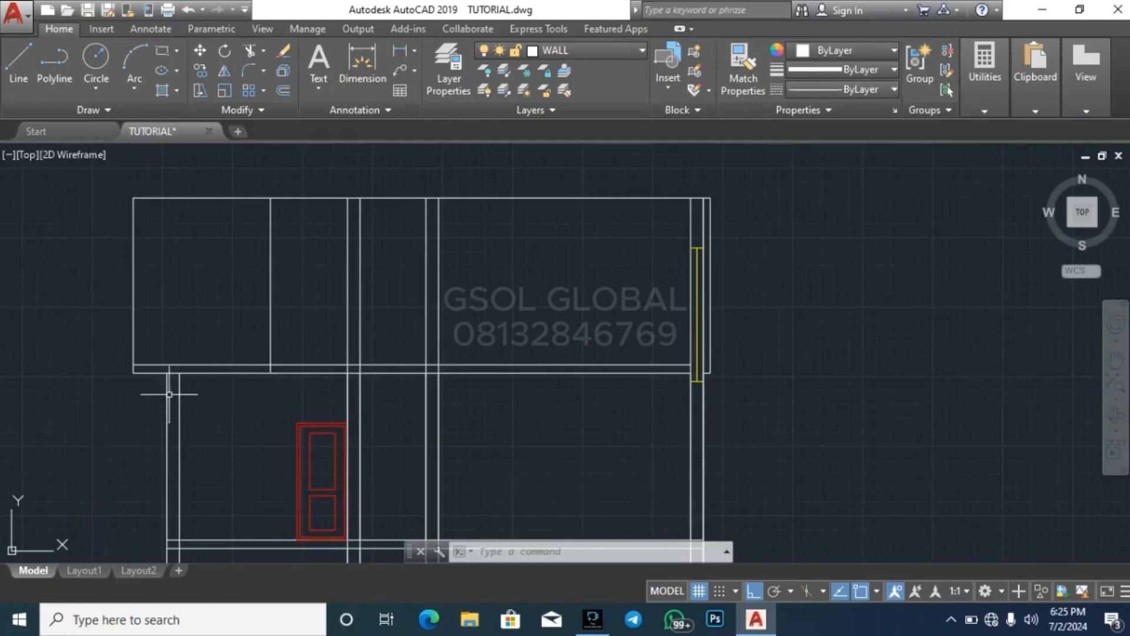
pyautogui.write('tr')
pyautogui.press('Return')
pyautogui.press('Return')
pyautogui.scroll(8, 235, 377)
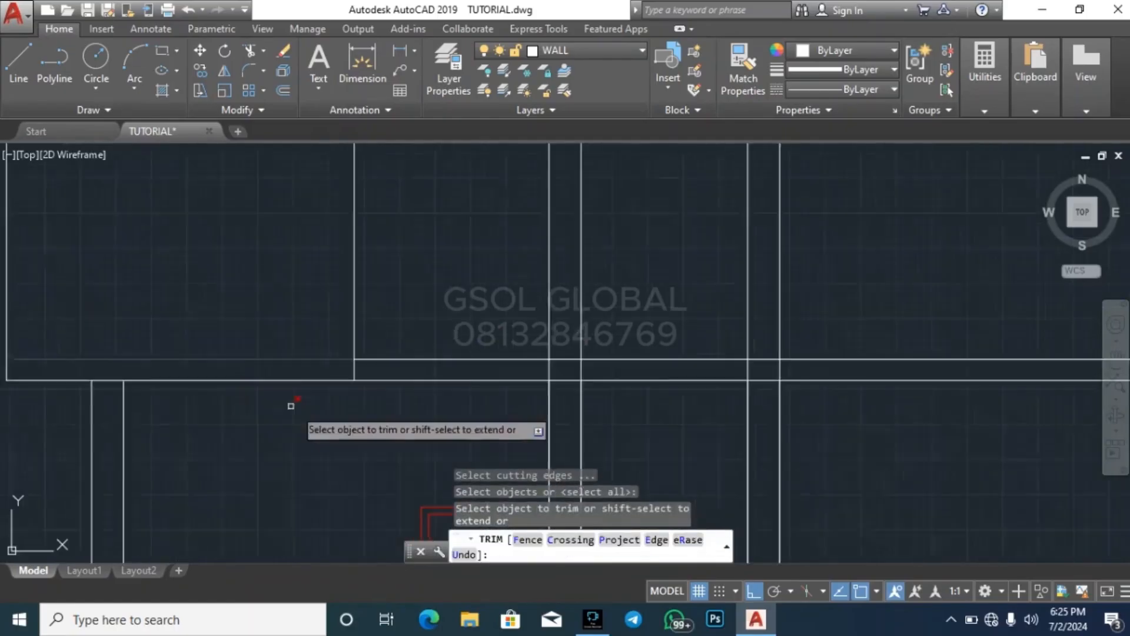
pyautogui.click(427, 330)
pyautogui.click(387, 328)
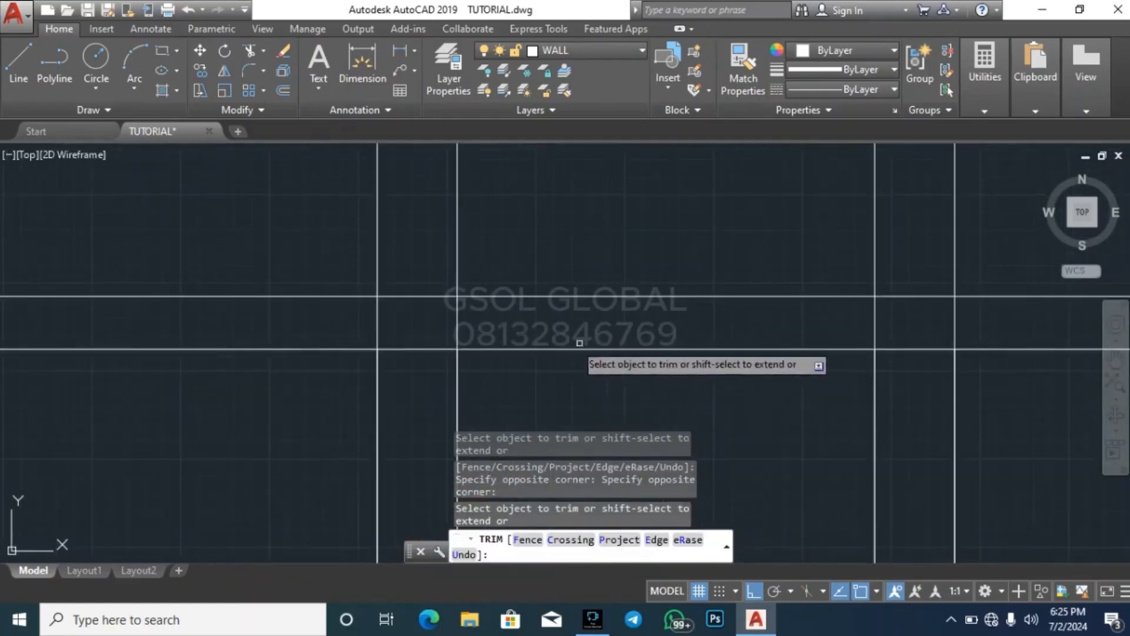
pyautogui.click(474, 324)
pyautogui.click(342, 328)
pyautogui.scroll(-4, 338, 328)
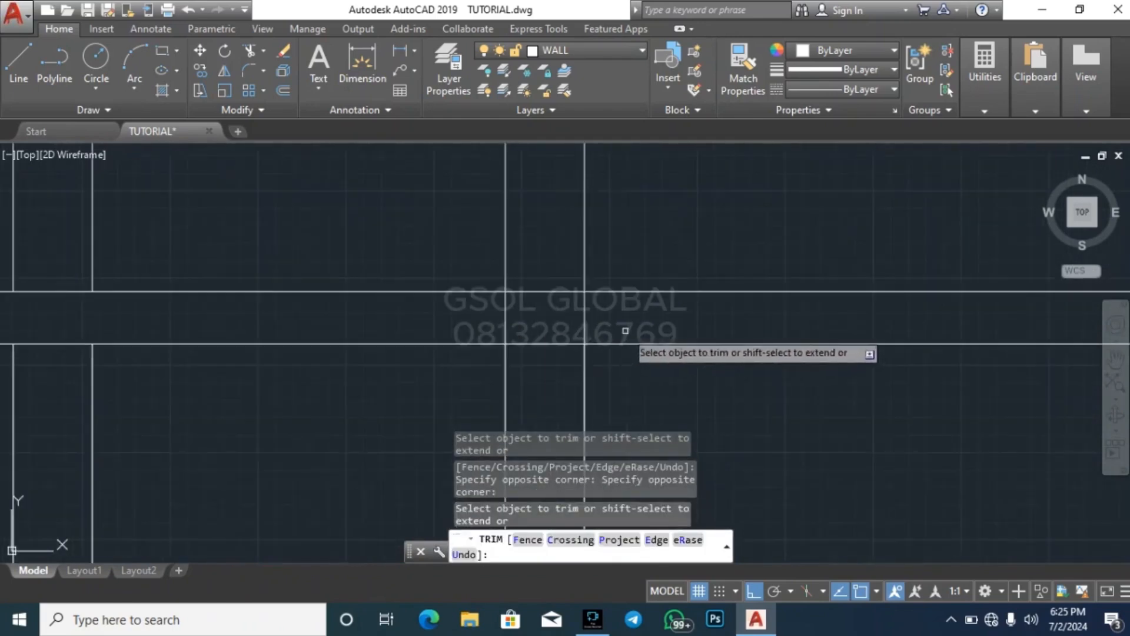
pyautogui.scroll(8, 870, 321)
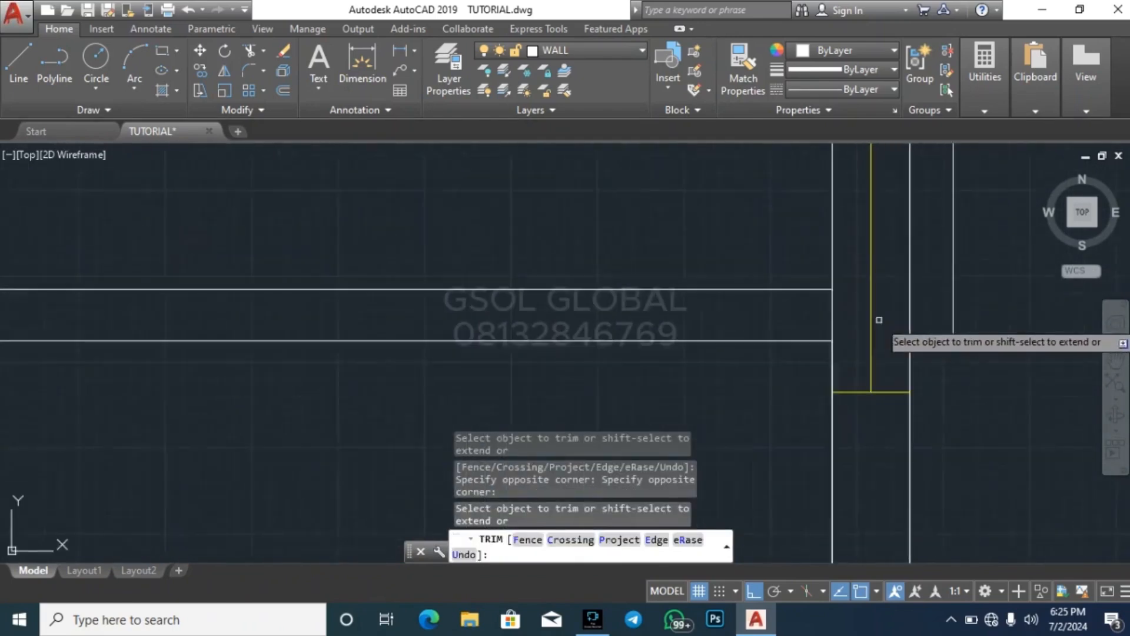
pyautogui.scroll(-4, 986, 387)
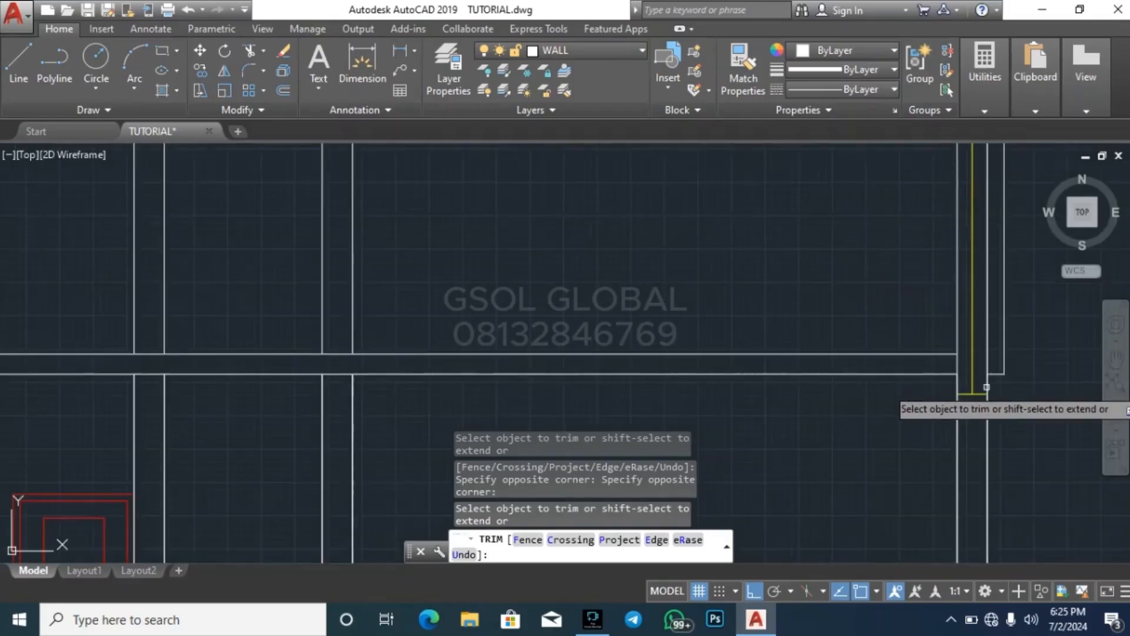
pyautogui.scroll(-4, 956, 379)
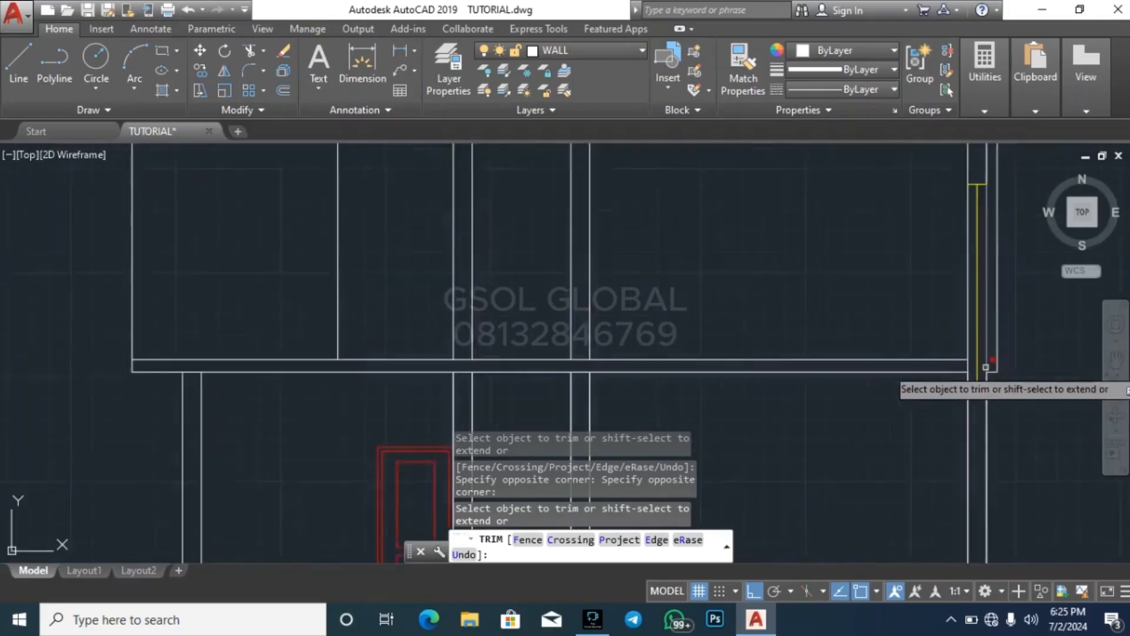
pyautogui.scroll(2, 769, 381)
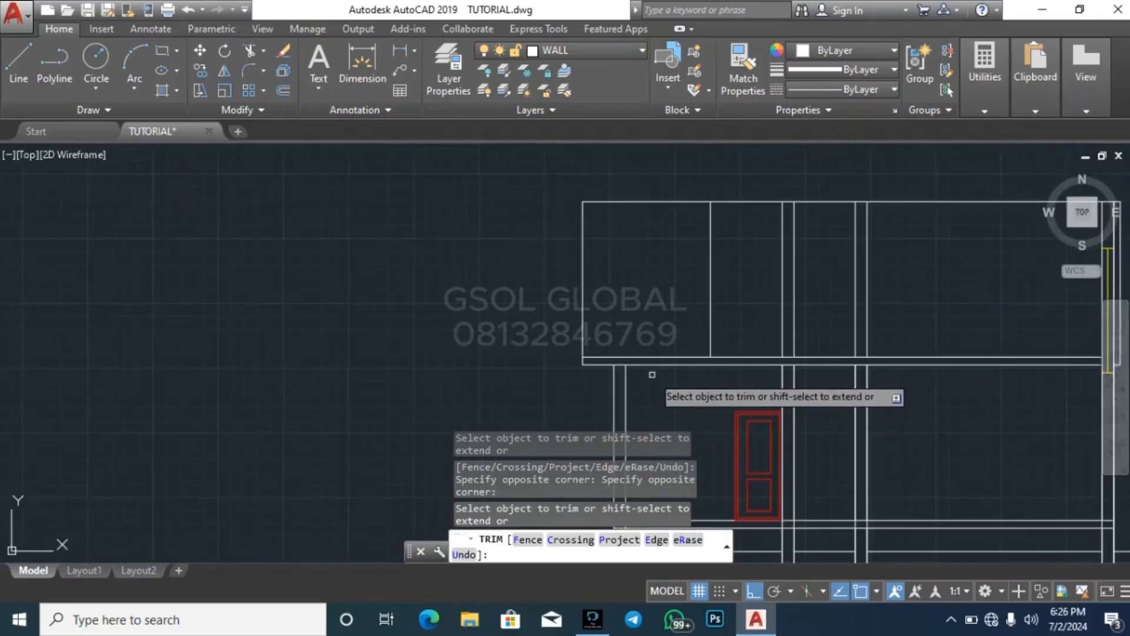
pyautogui.press('Escape')
# Compare the trimmed section with the WC/shower, lobby and stair well on the upper floor plan
pyautogui.scroll(-2, 334, 318)
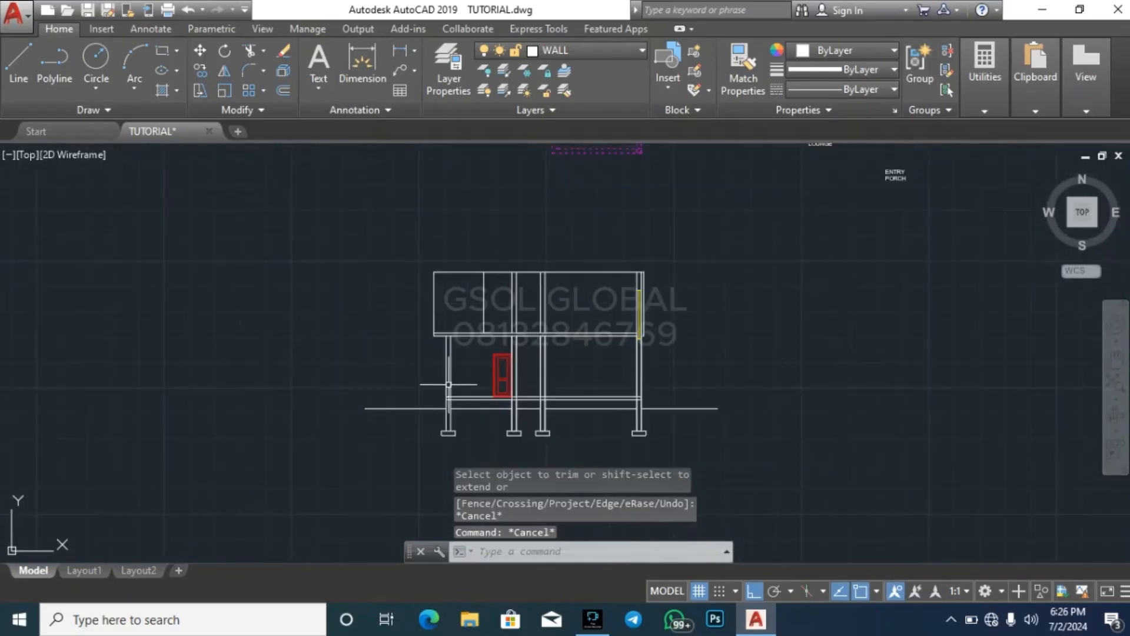
pyautogui.scroll(-1, 671, 411)
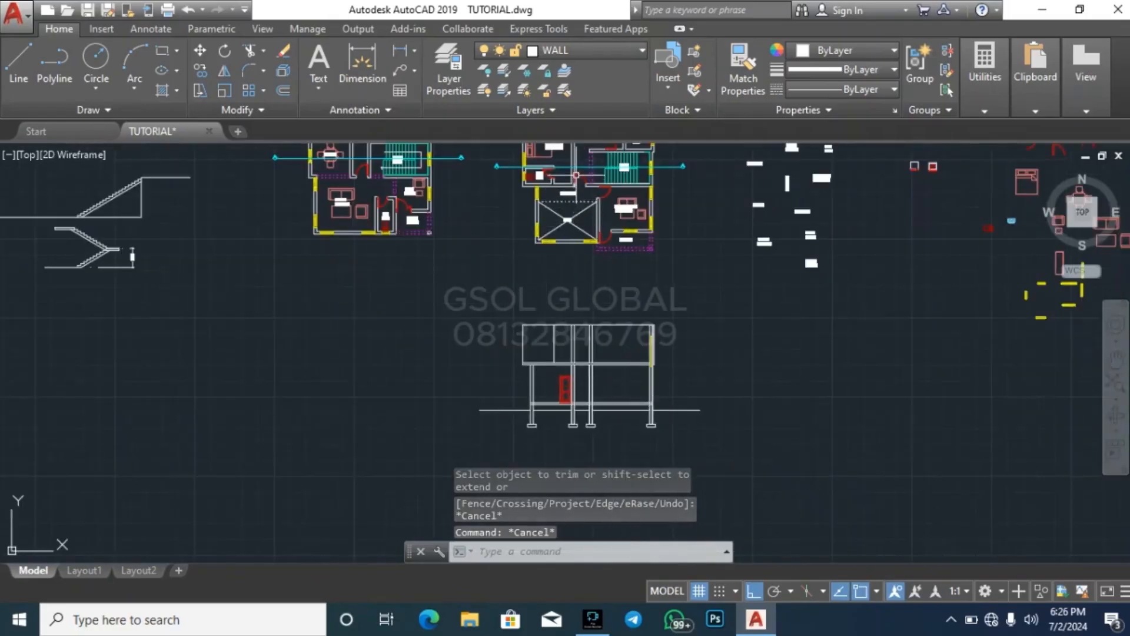
pyautogui.scroll(3, 576, 174)
pyautogui.scroll(-1, 569, 182)
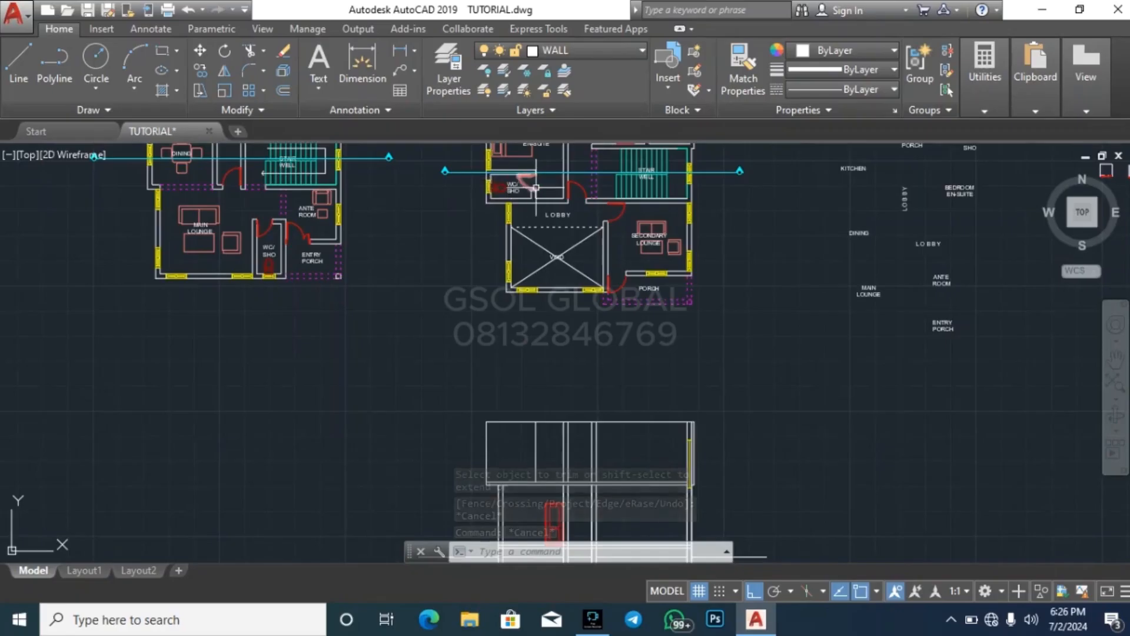
pyautogui.scroll(-1, 536, 187)
pyautogui.scroll(2, 511, 366)
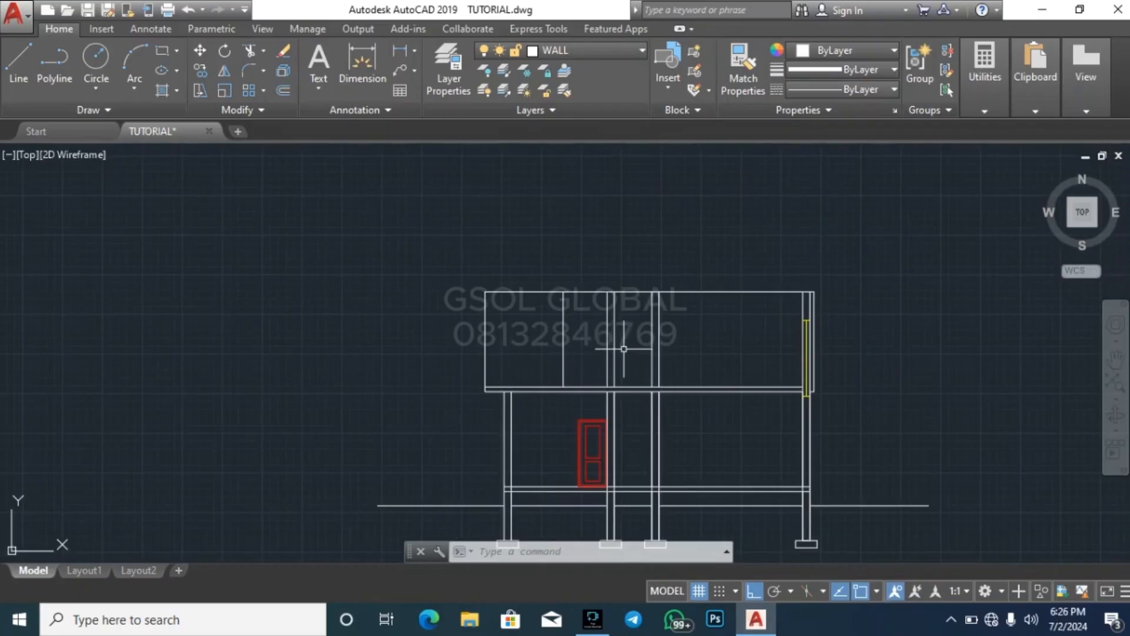
pyautogui.scroll(-4, 461, 437)
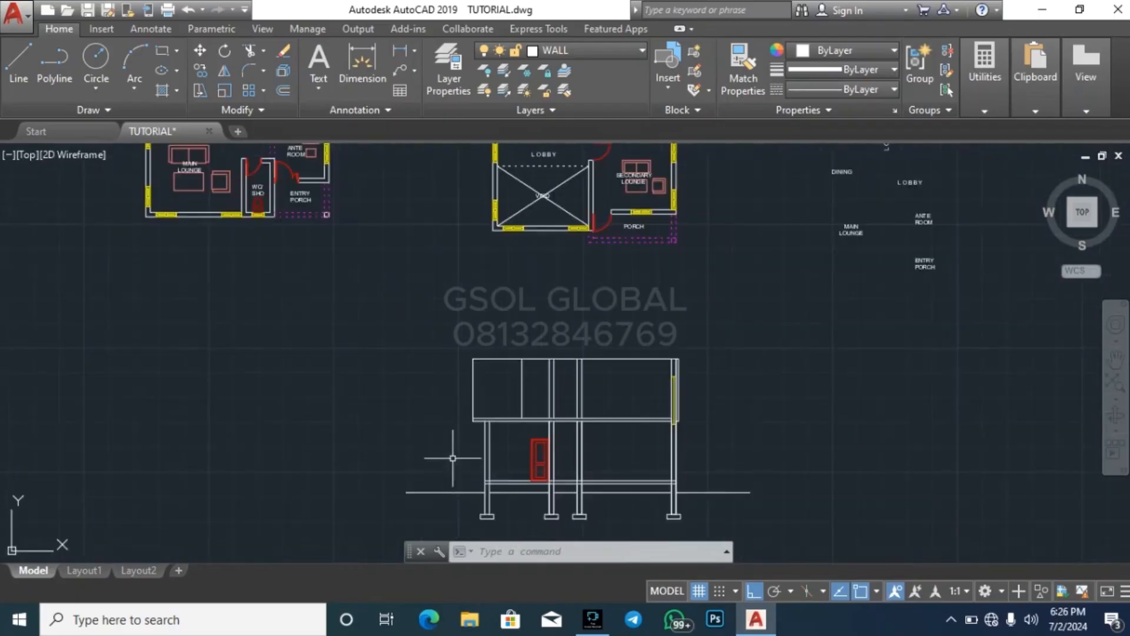
# Draw the stair direction line on the upper floor plan, starting from the lobby and looping around both flights of the stair well
pyautogui.scroll(5, 561, 233)
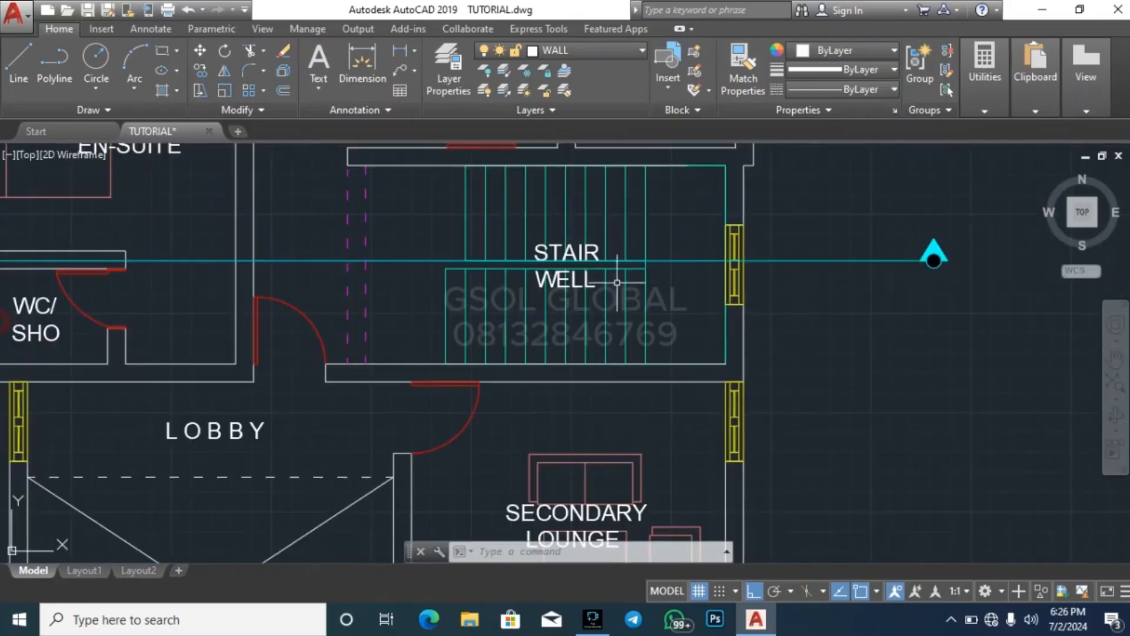
pyautogui.click(406, 270)
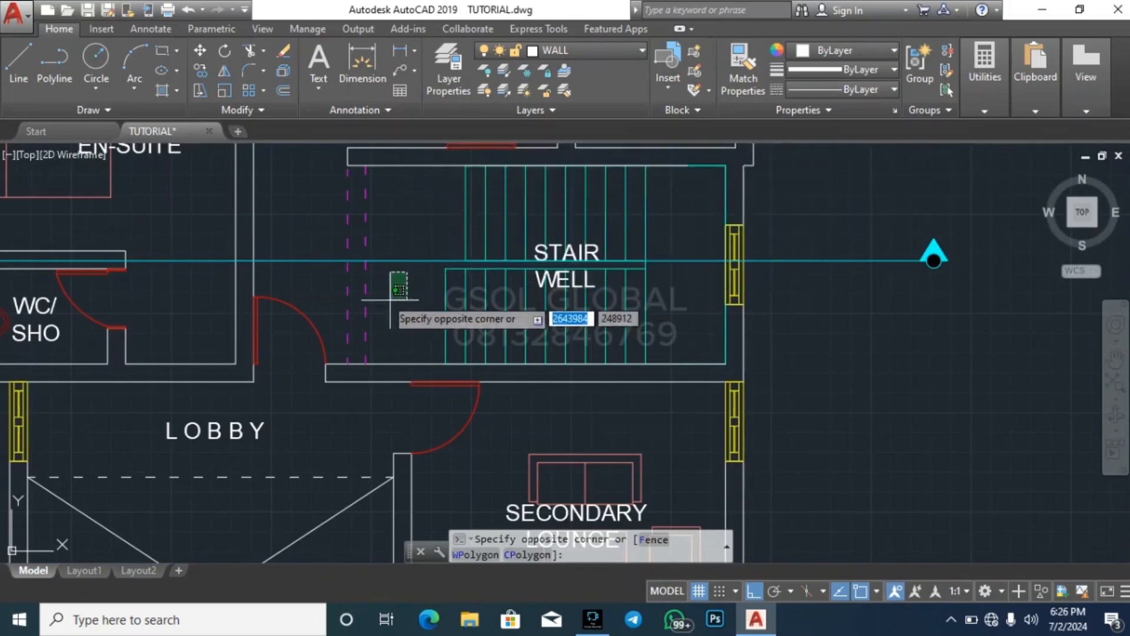
pyautogui.press('Escape')
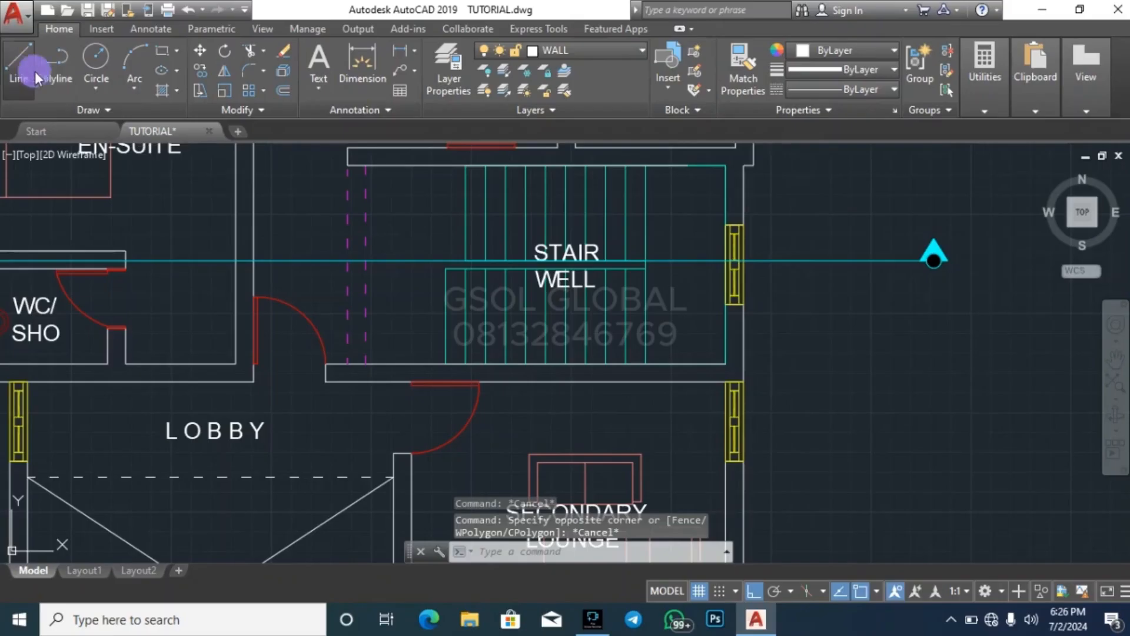
pyautogui.click(18, 62)
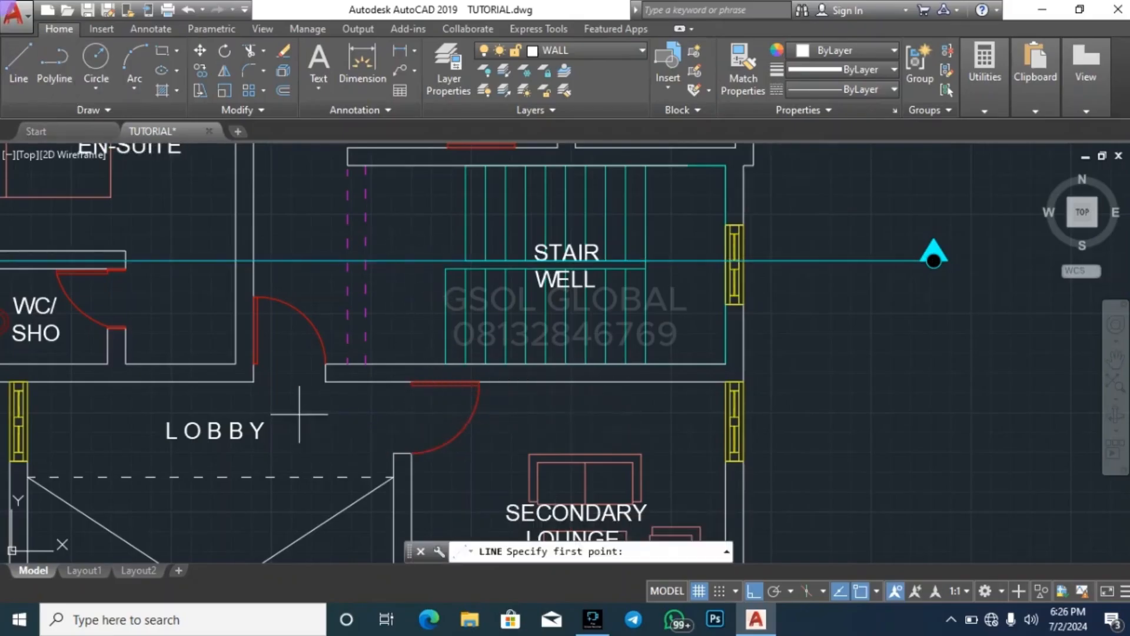
pyautogui.click(299, 414)
pyautogui.click(299, 212)
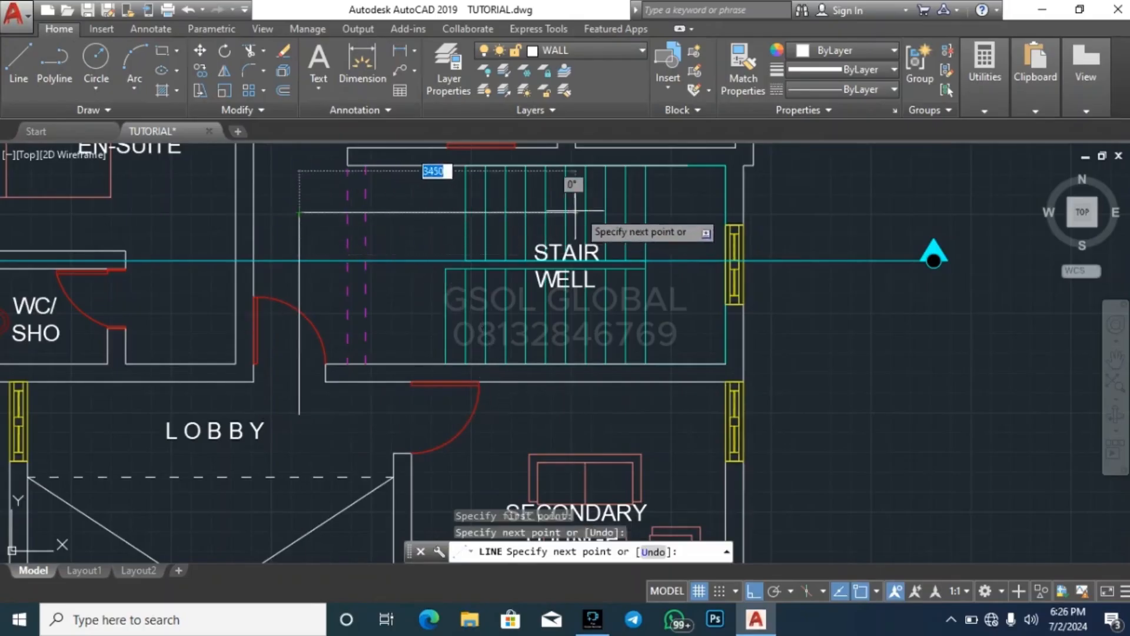
pyautogui.click(691, 208)
pyautogui.click(690, 320)
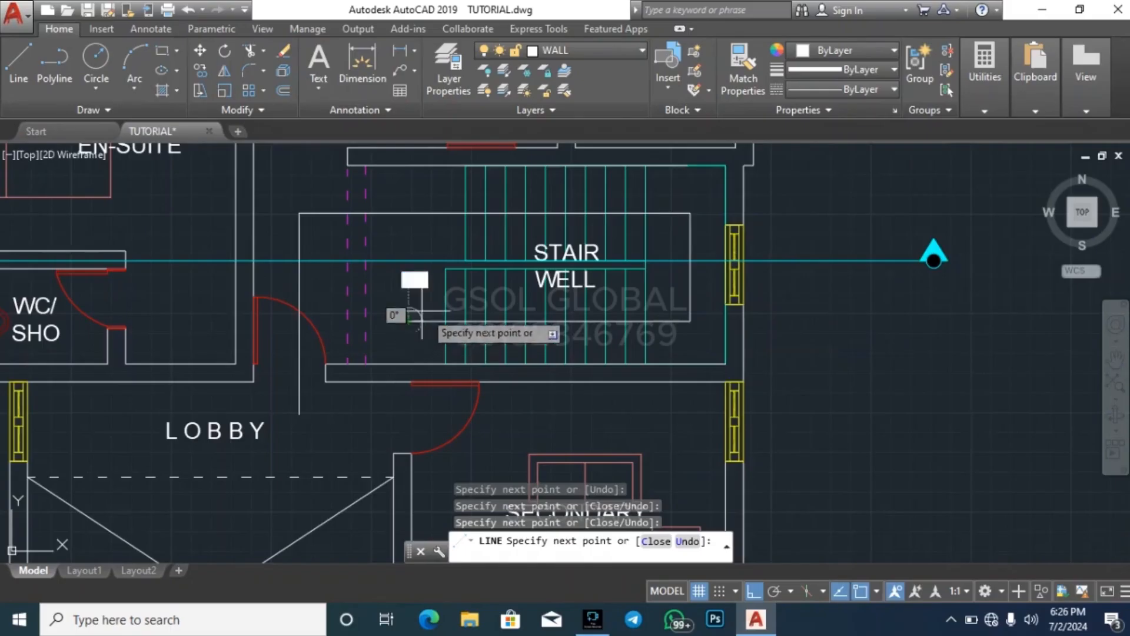
# Add a two-stroke arrowhead with Ortho off at the end of the stair direction line, beside the lower flight
pyautogui.scroll(5, 427, 311)
pyautogui.press('F8')
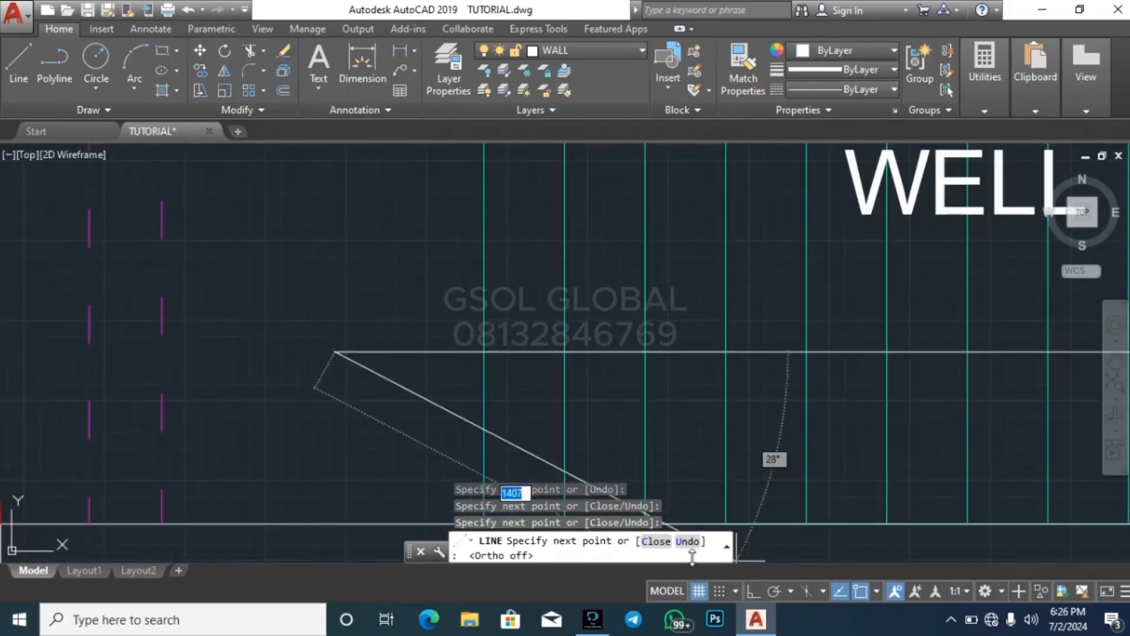
pyautogui.click(392, 295)
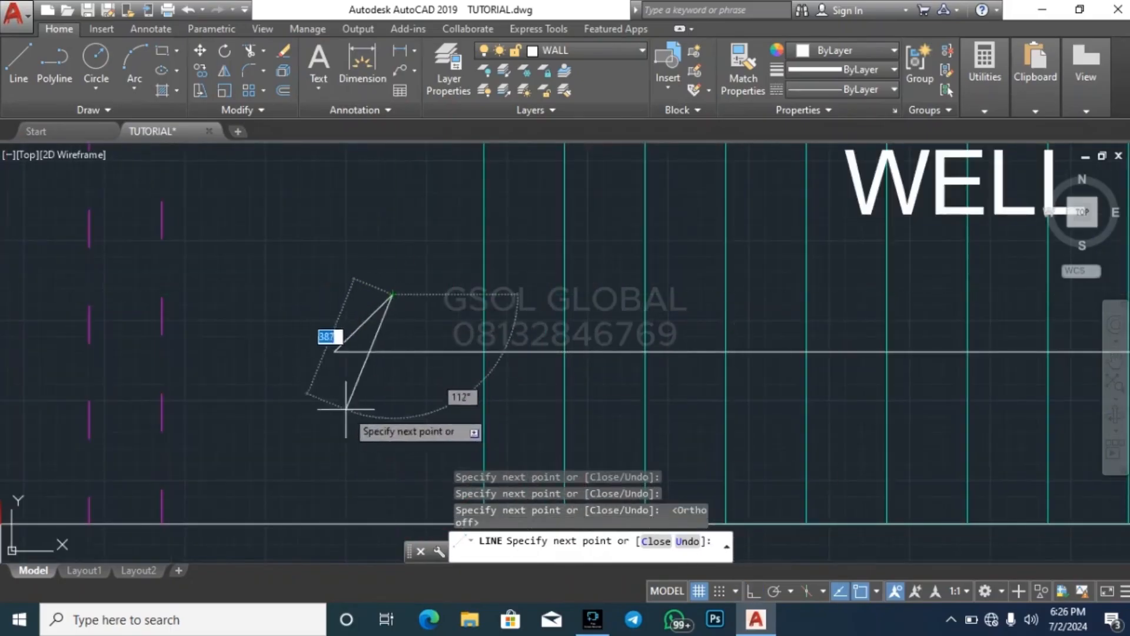
pyautogui.press('Escape')
pyautogui.press('Return')
pyautogui.click(334, 353)
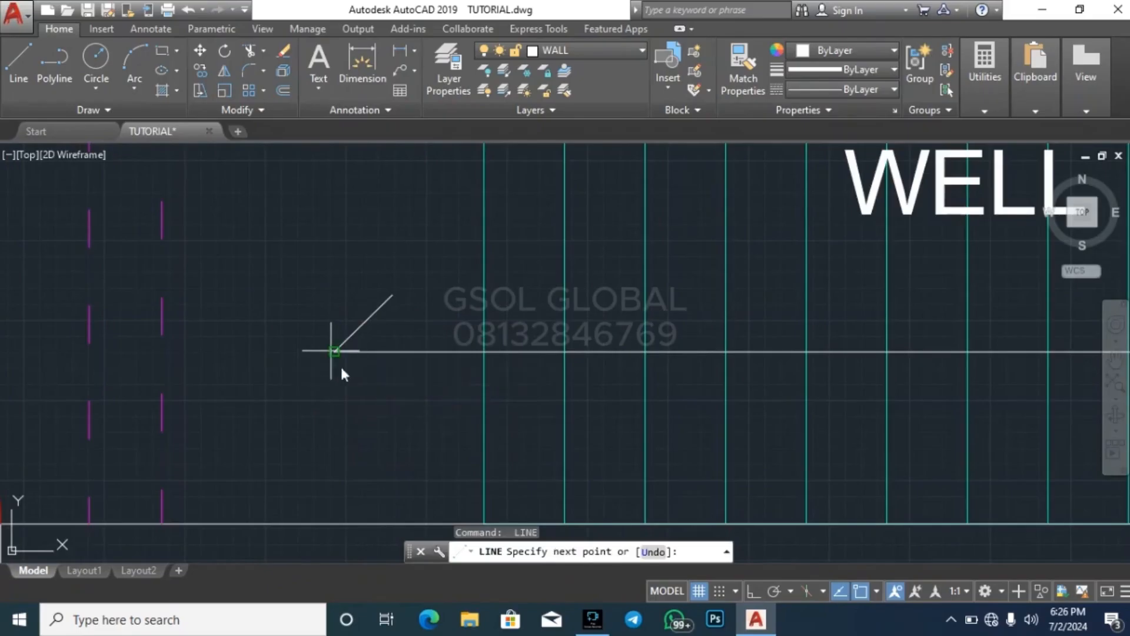
pyautogui.click(395, 410)
pyautogui.press('Escape')
pyautogui.press('Escape')
pyautogui.scroll(-5, 395, 411)
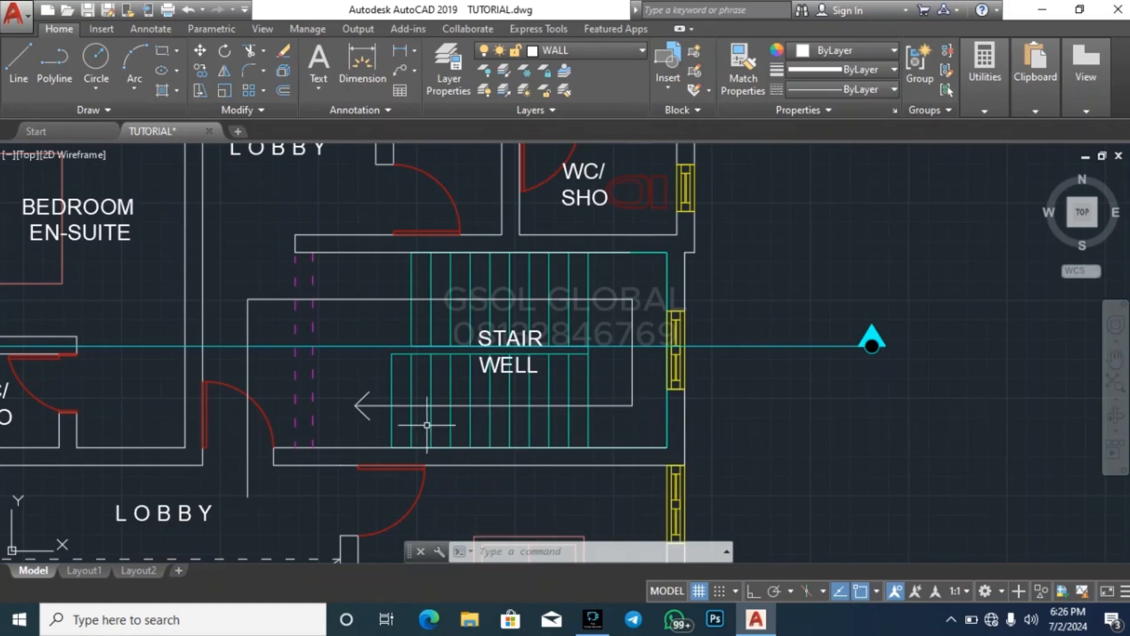
# Assign all the stair direction line segments and the arrowhead to the stair case layer
pyautogui.click(348, 310)
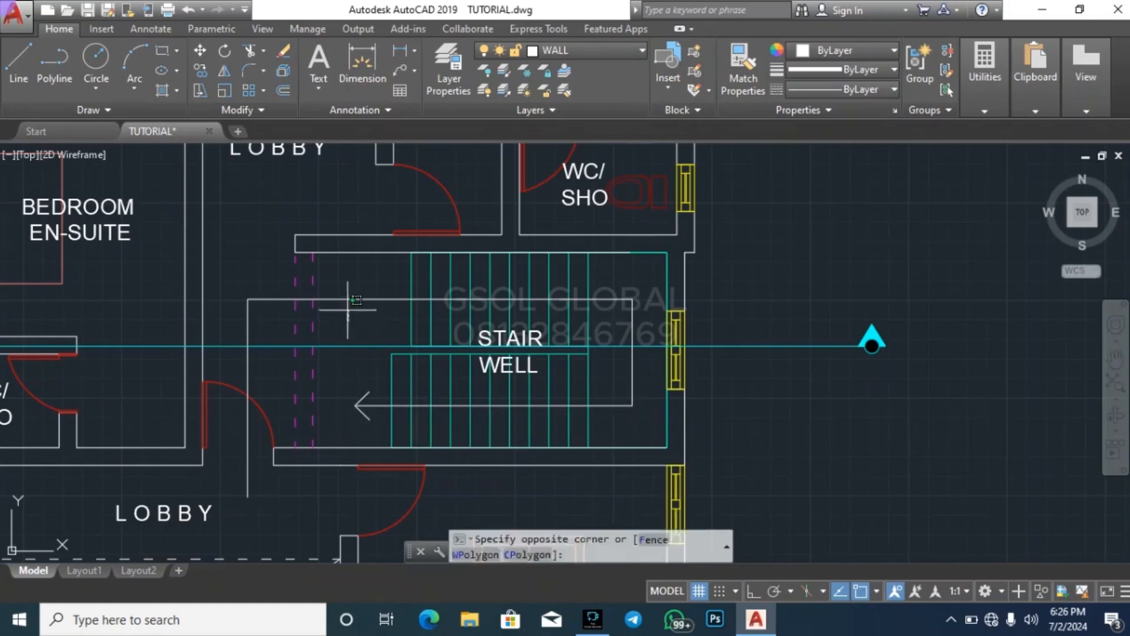
pyautogui.click(319, 294)
pyautogui.click(265, 329)
pyautogui.click(230, 311)
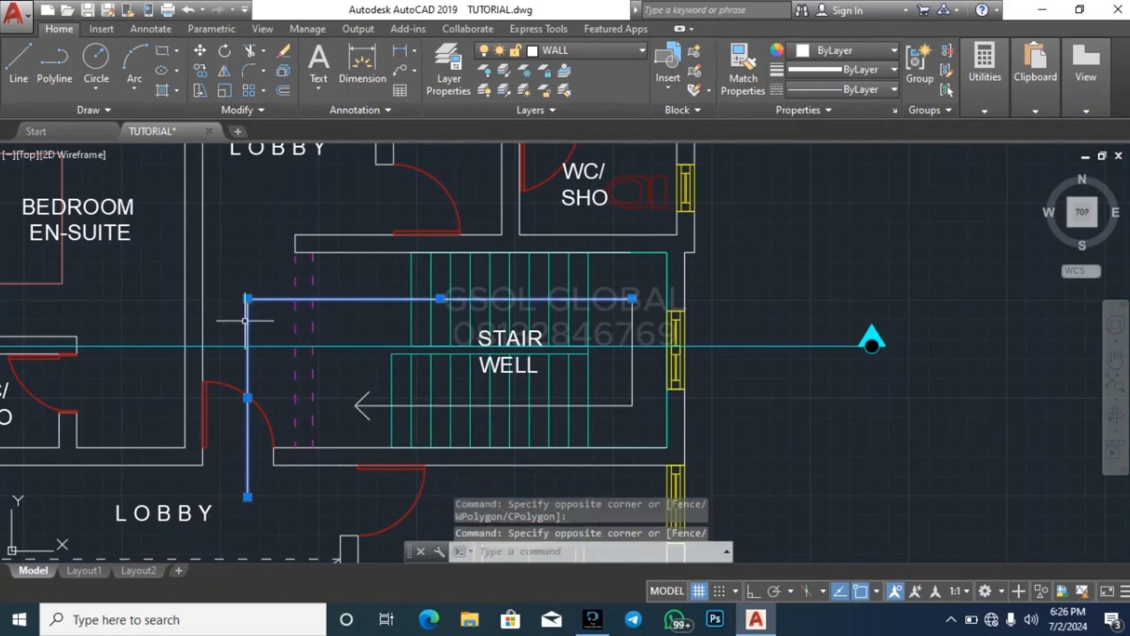
pyautogui.click(377, 434)
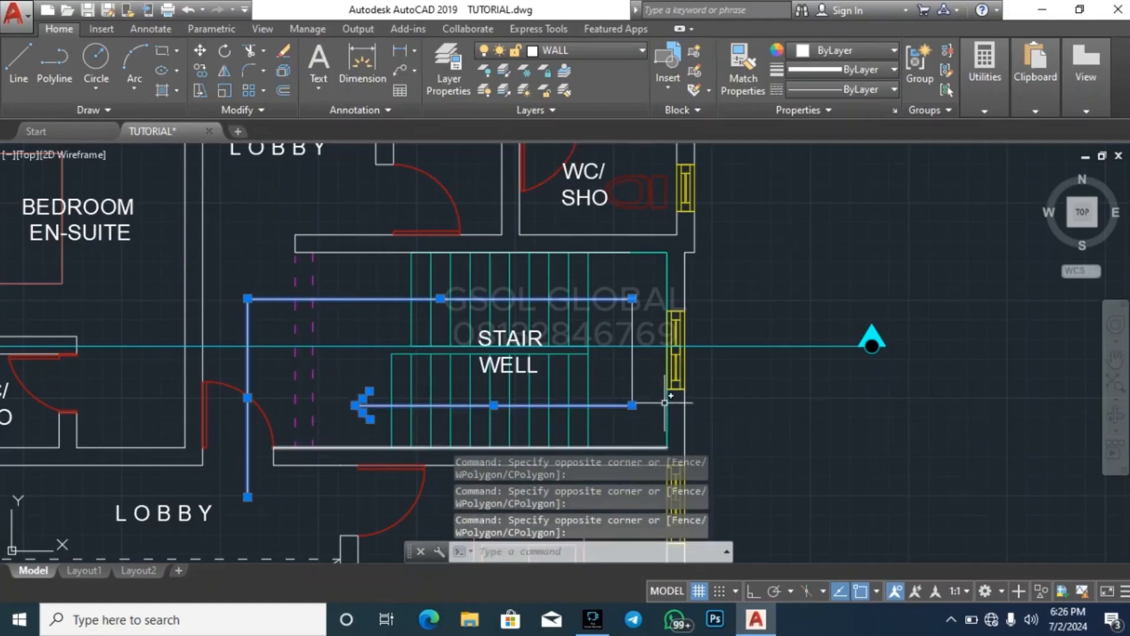
pyautogui.click(646, 386)
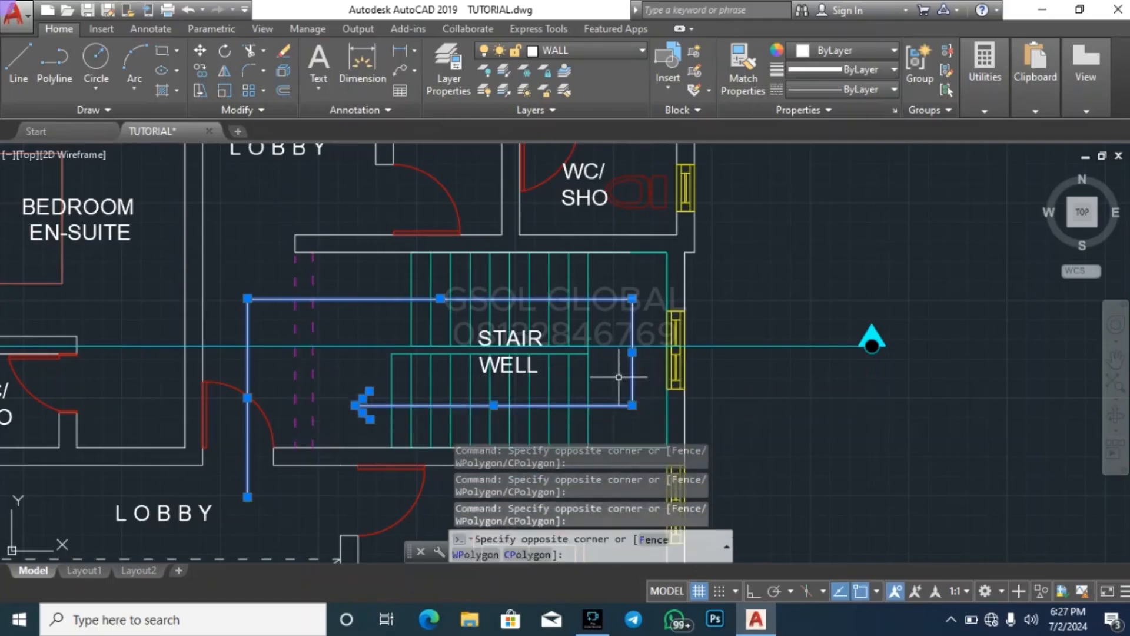
pyautogui.click(632, 386)
pyautogui.click(603, 52)
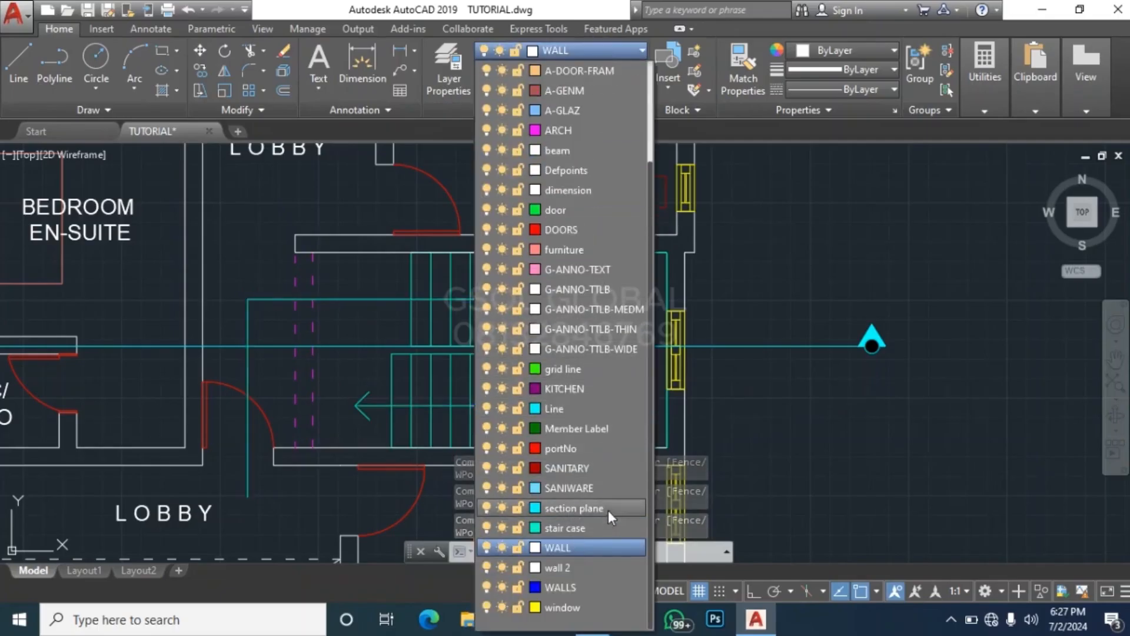
pyautogui.click(593, 528)
pyautogui.click(846, 412)
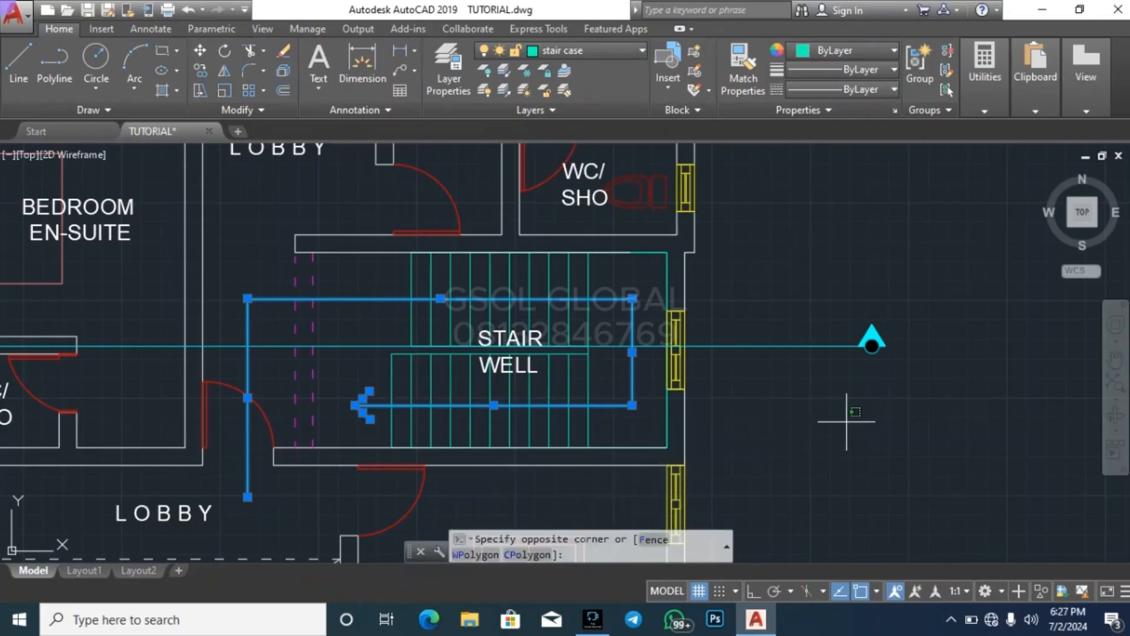
pyautogui.press('Escape')
pyautogui.press('Escape')
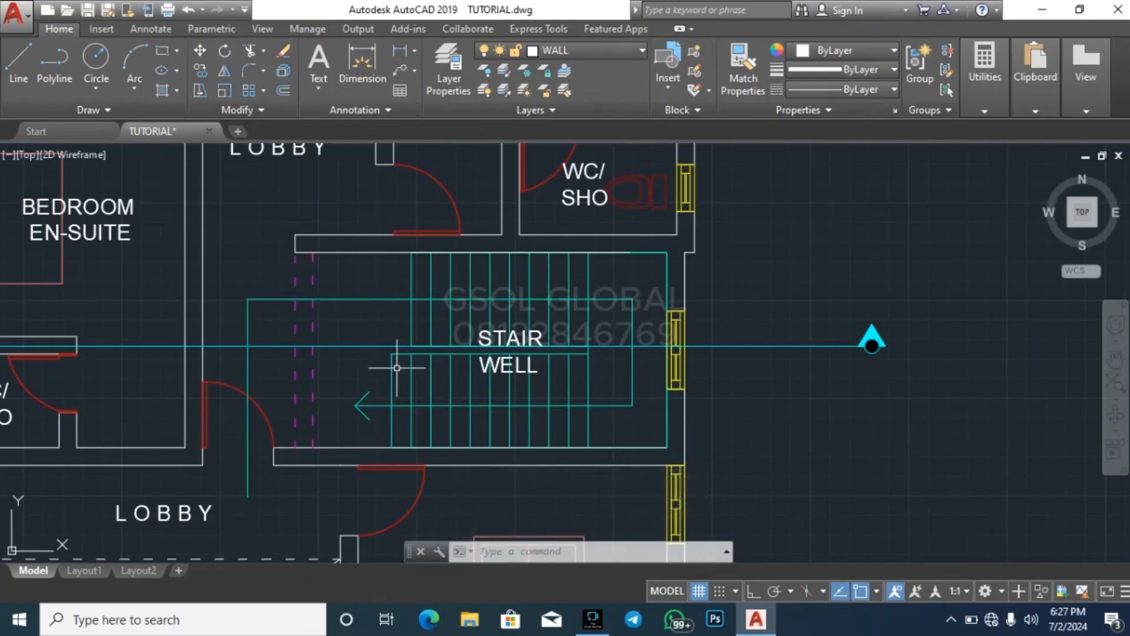
pyautogui.scroll(4, 441, 341)
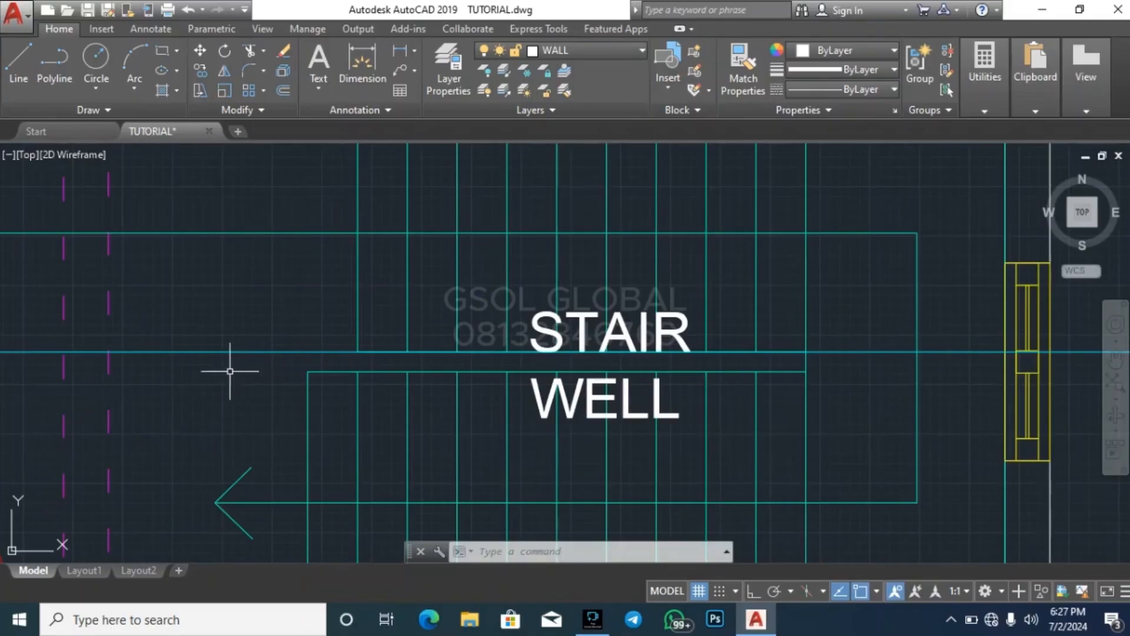
pyautogui.scroll(-4, 230, 371)
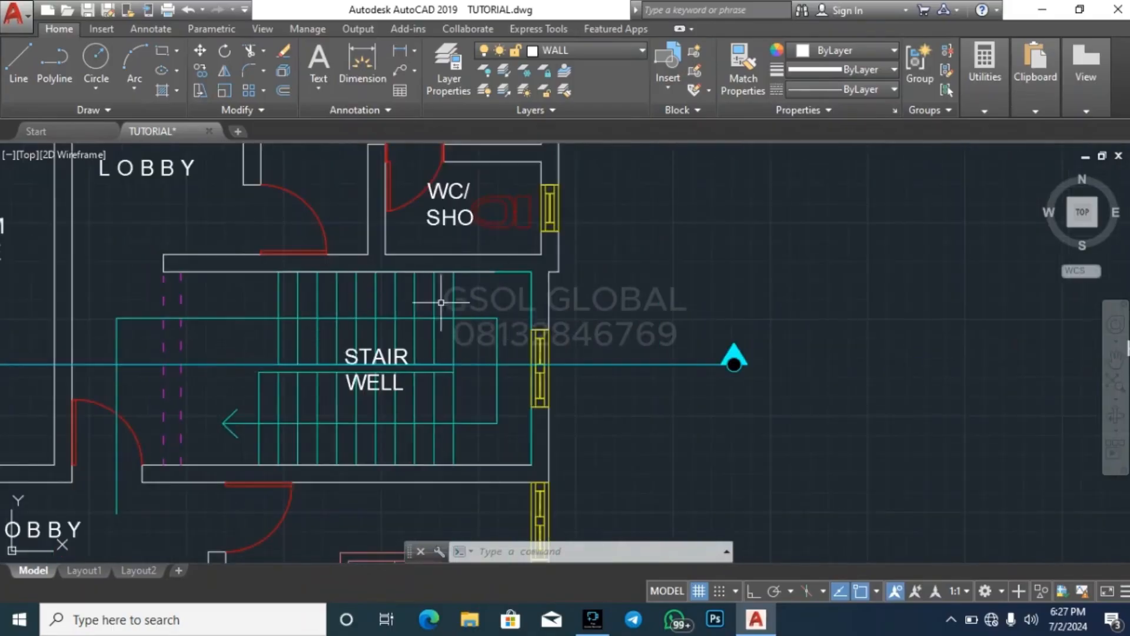
pyautogui.scroll(-8, 597, 325)
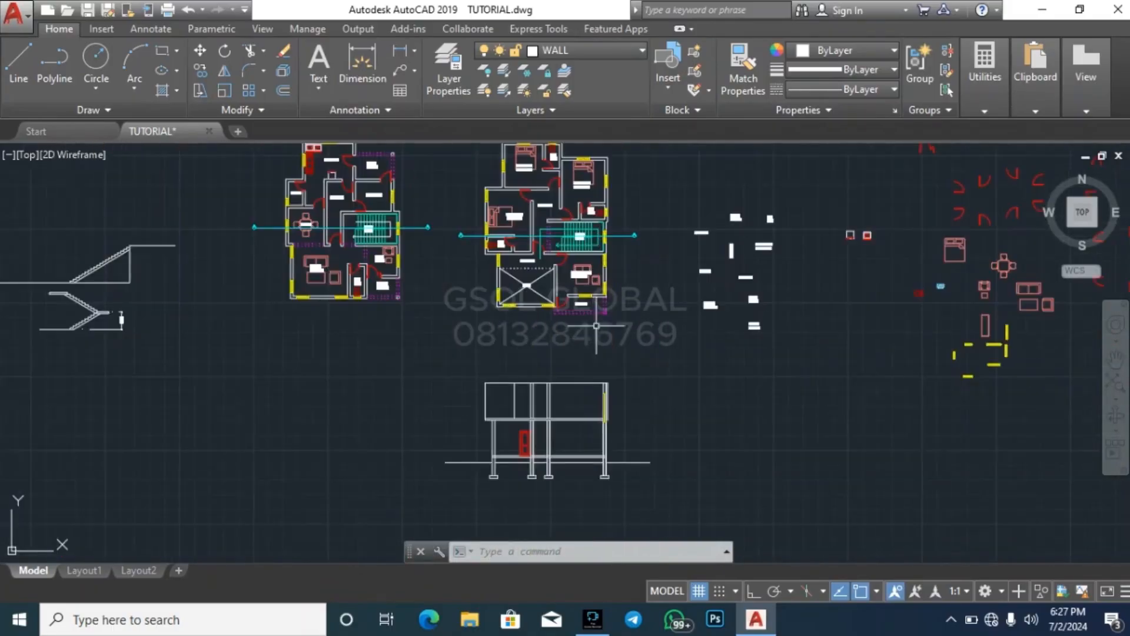
pyautogui.scroll(4, 742, 303)
pyautogui.scroll(-5, 599, 335)
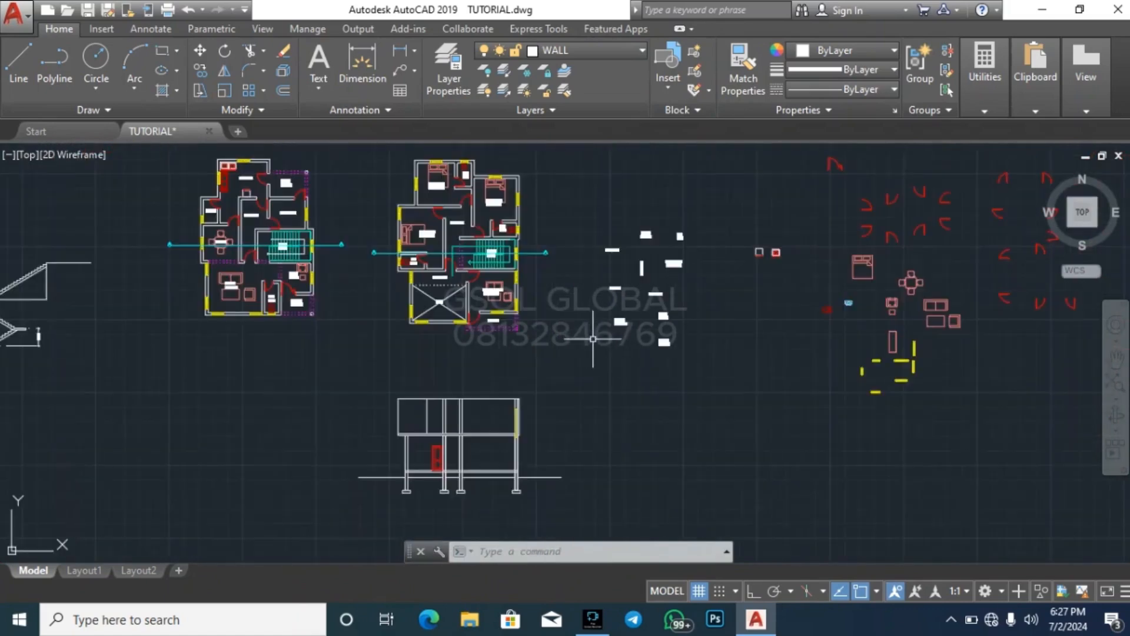
pyautogui.scroll(-2, 683, 325)
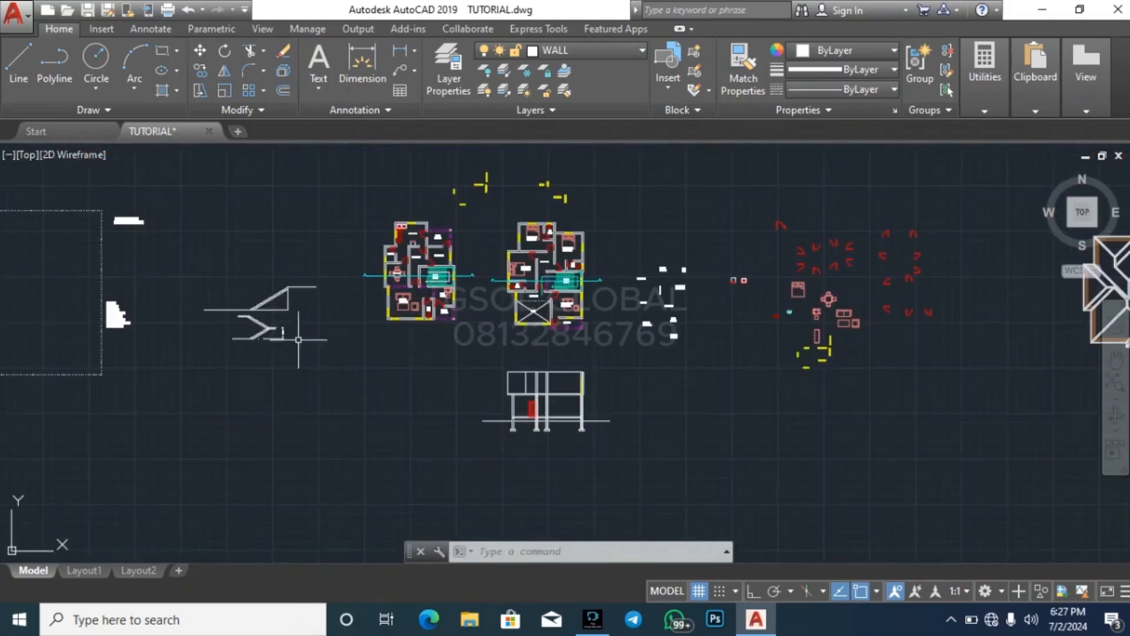
pyautogui.scroll(8, 298, 340)
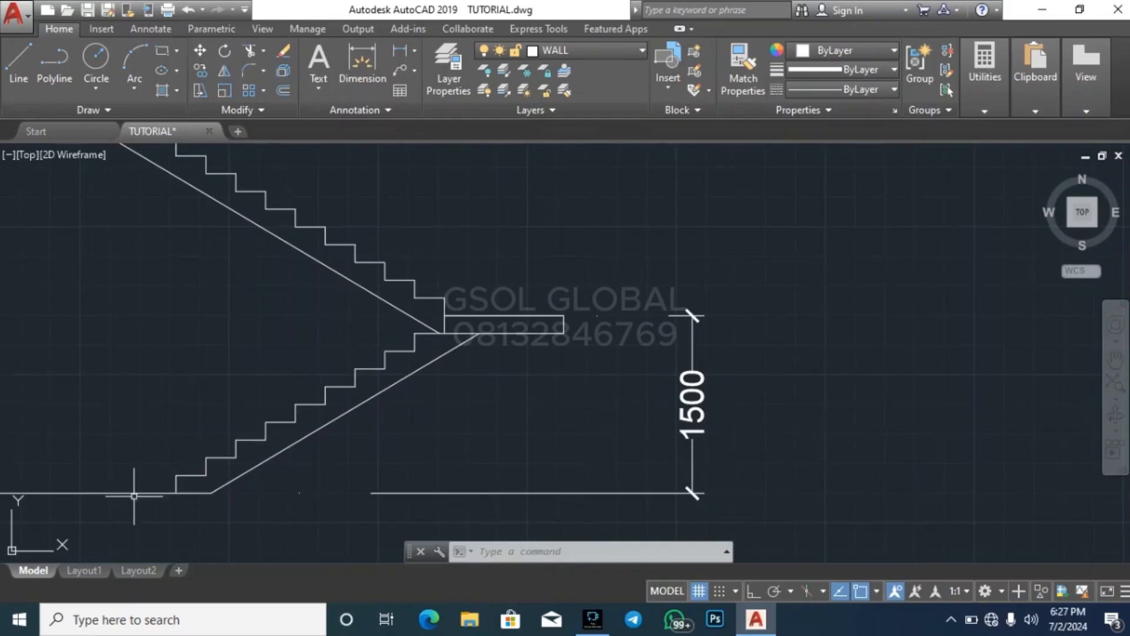
pyautogui.click(92, 522)
pyautogui.click(590, 303)
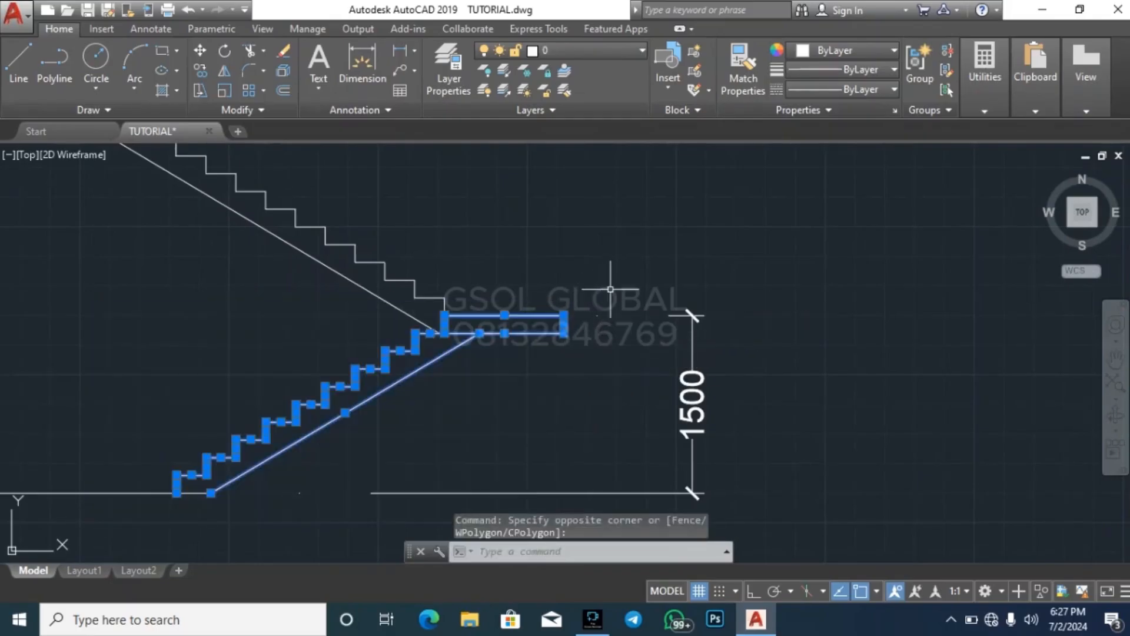
pyautogui.write('co')
pyautogui.press('Return')
pyautogui.click(564, 315)
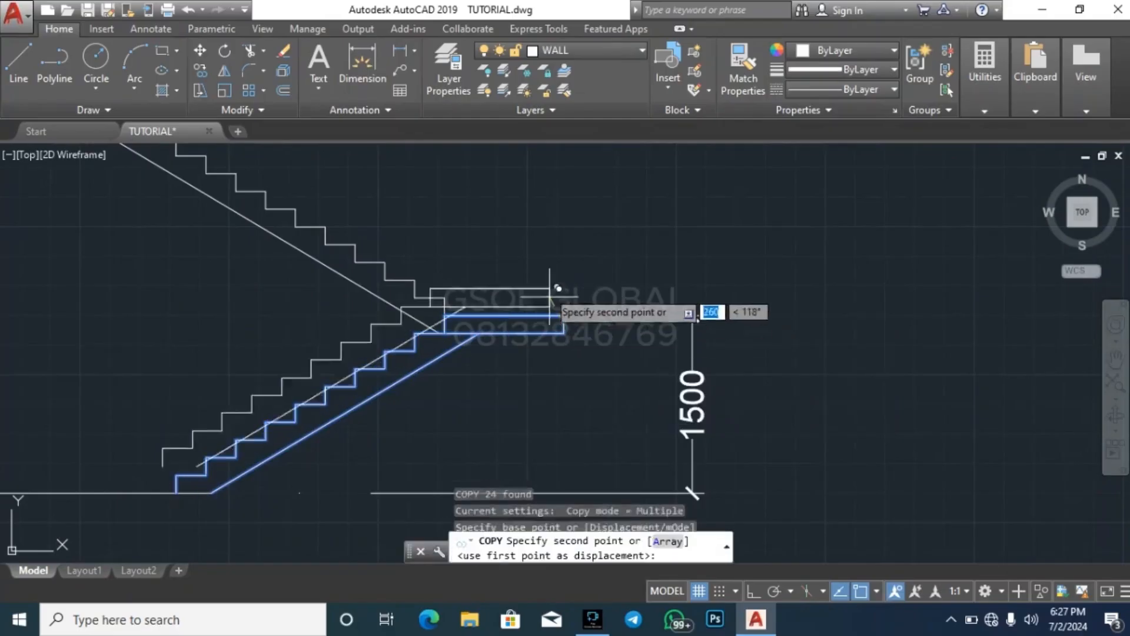
pyautogui.scroll(-5, 549, 297)
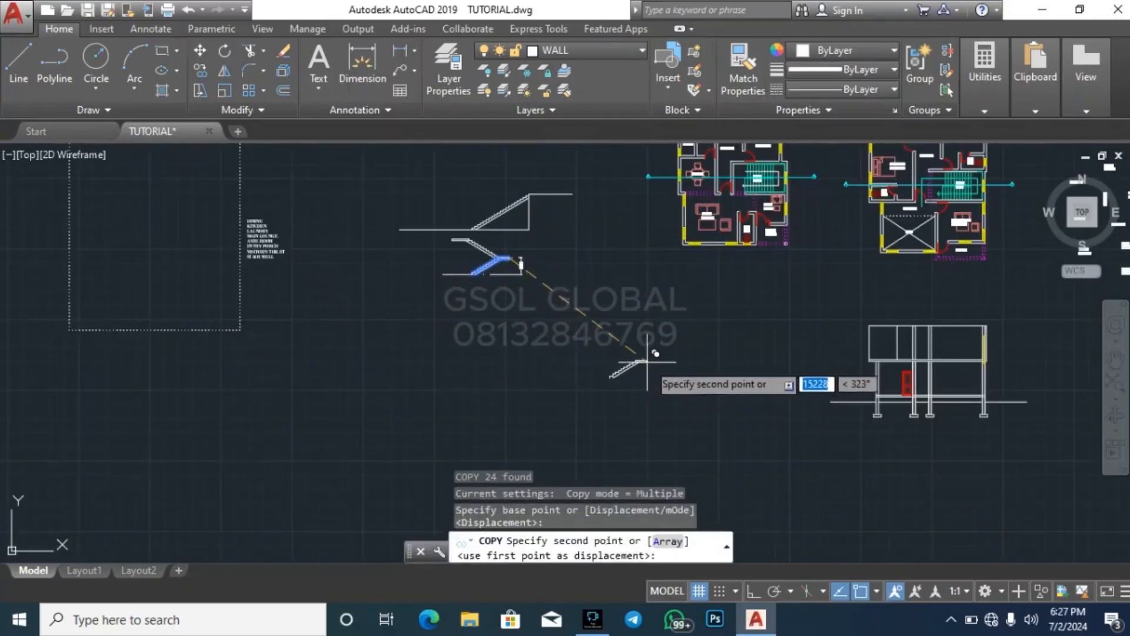
pyautogui.scroll(5, 995, 395)
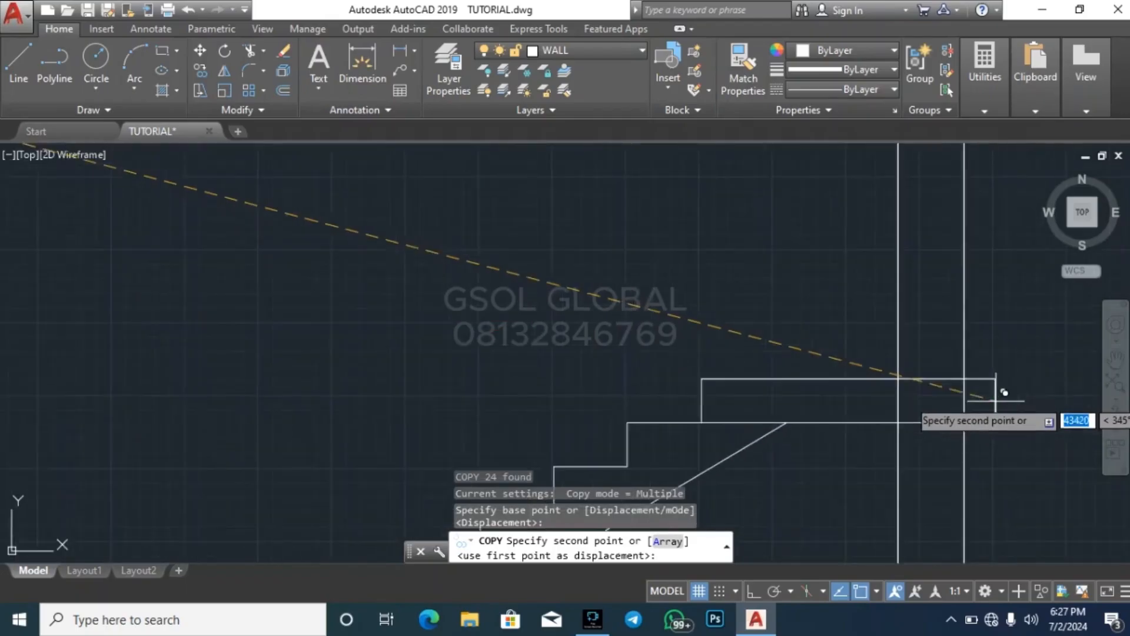
pyautogui.scroll(-5, 1004, 392)
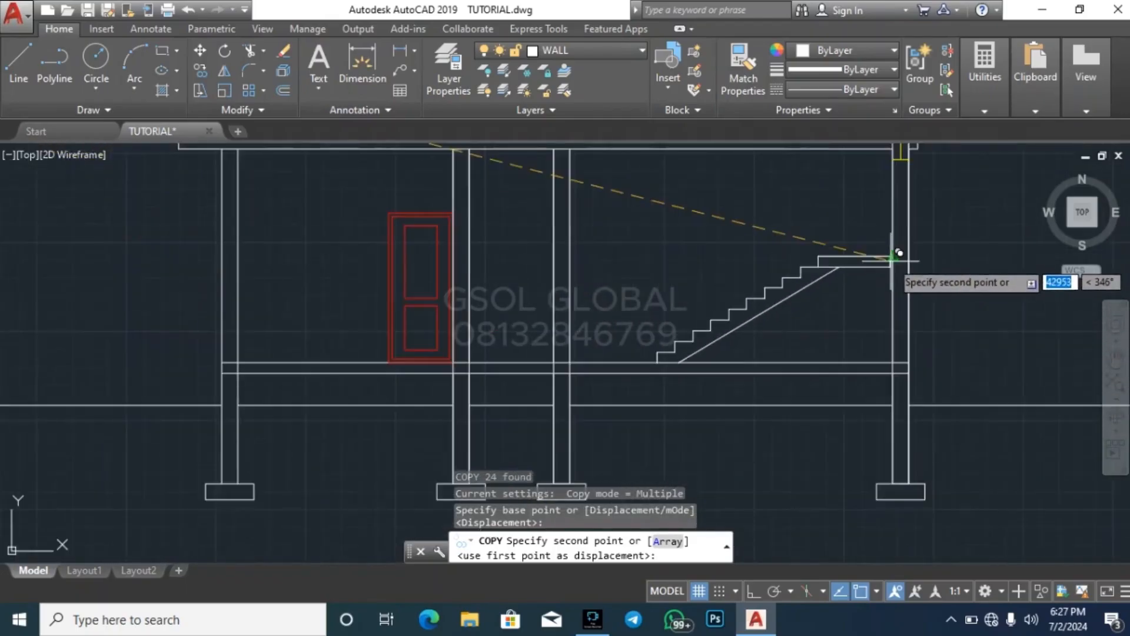
pyautogui.scroll(-4, 859, 271)
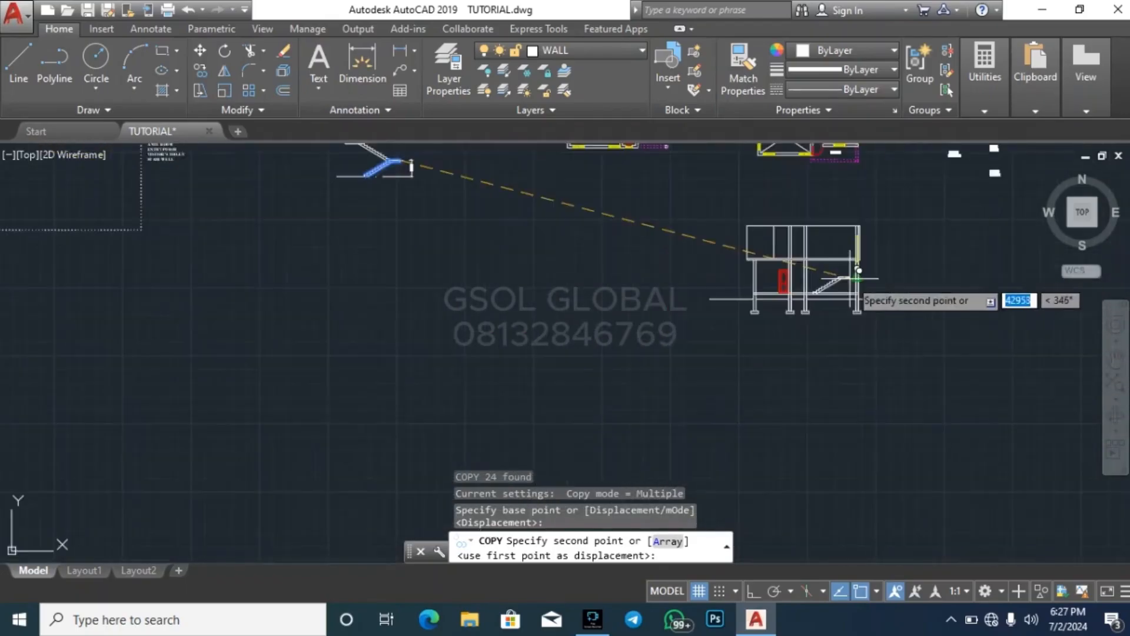
pyautogui.scroll(-2, 851, 282)
pyautogui.scroll(-2, 775, 408)
pyautogui.press('Escape')
pyautogui.press('Escape')
# Copy the lower stair flight, its landing and base line from the stair profile into the ground floor of the section, using the soffit's lower end as base point
pyautogui.scroll(6, 595, 292)
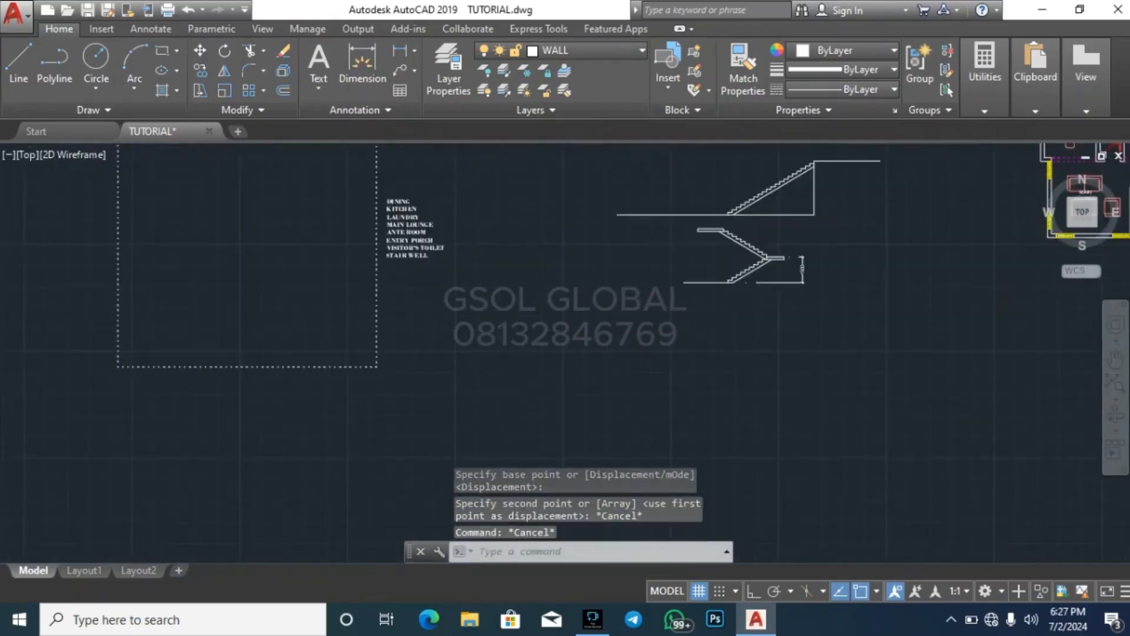
pyautogui.scroll(5, 760, 286)
pyautogui.scroll(-3, 414, 330)
pyautogui.click(414, 330)
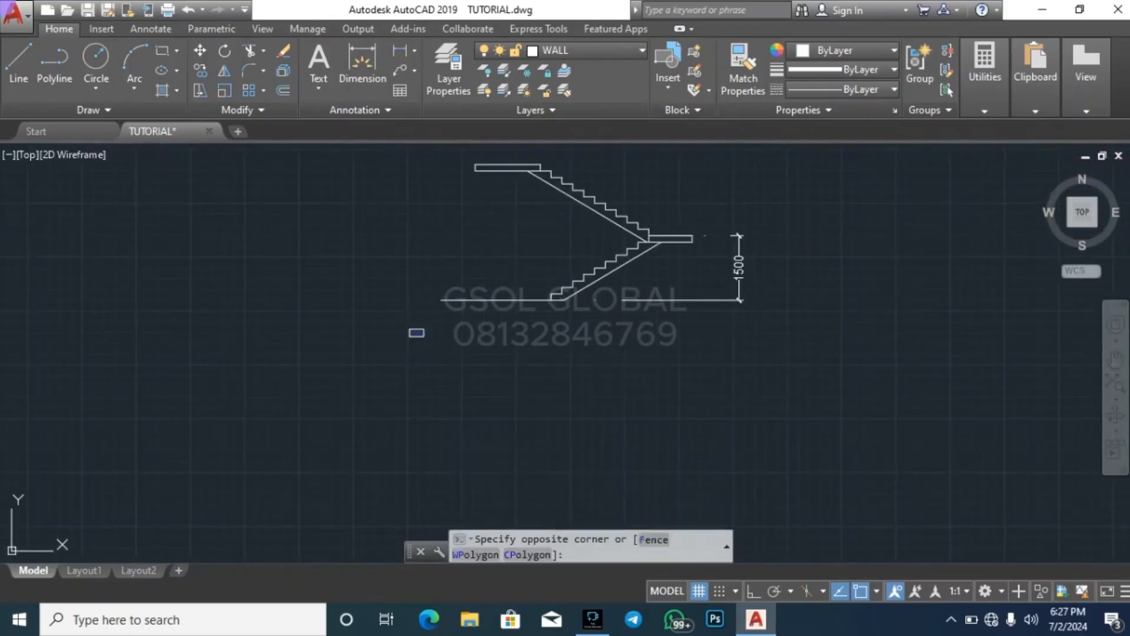
pyautogui.scroll(4, 703, 242)
pyautogui.click(707, 234)
pyautogui.scroll(-5, 708, 232)
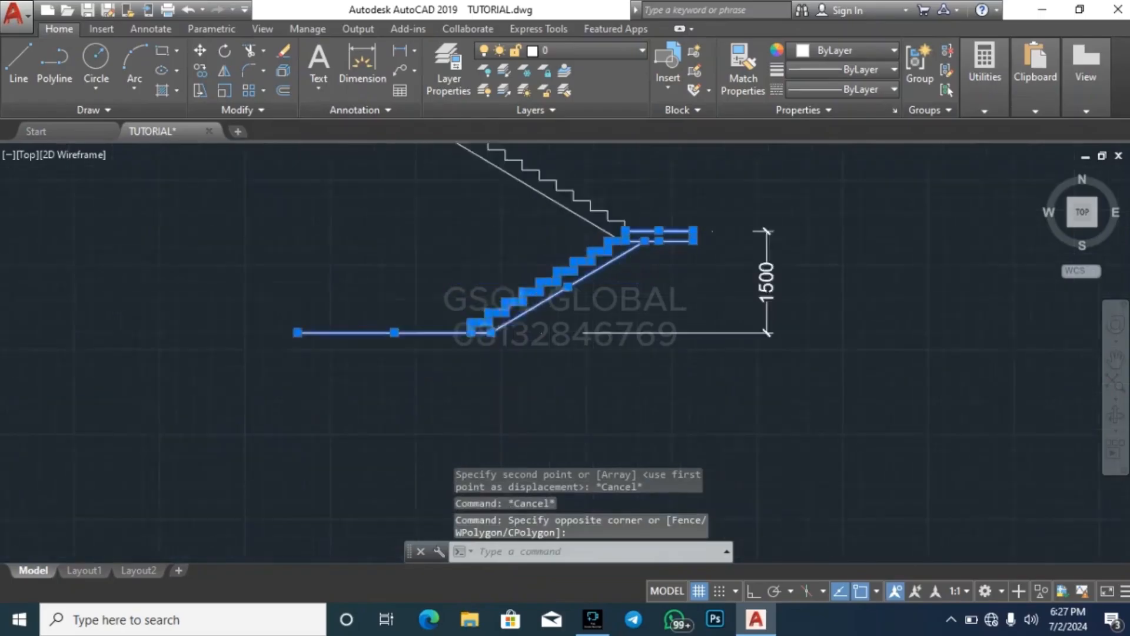
pyautogui.moveTo(473, 333); pyautogui.dragTo(565, 289, button='middle')
pyautogui.moveTo(564, 290)
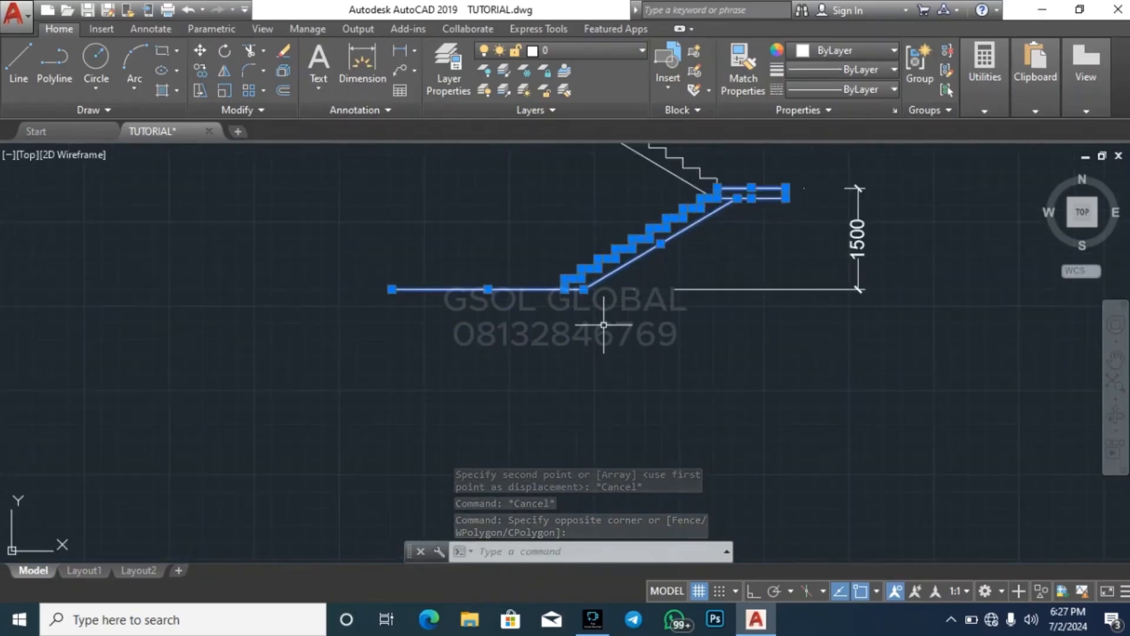
pyautogui.write('co')
pyautogui.press('Return')
pyautogui.scroll(4, 586, 300)
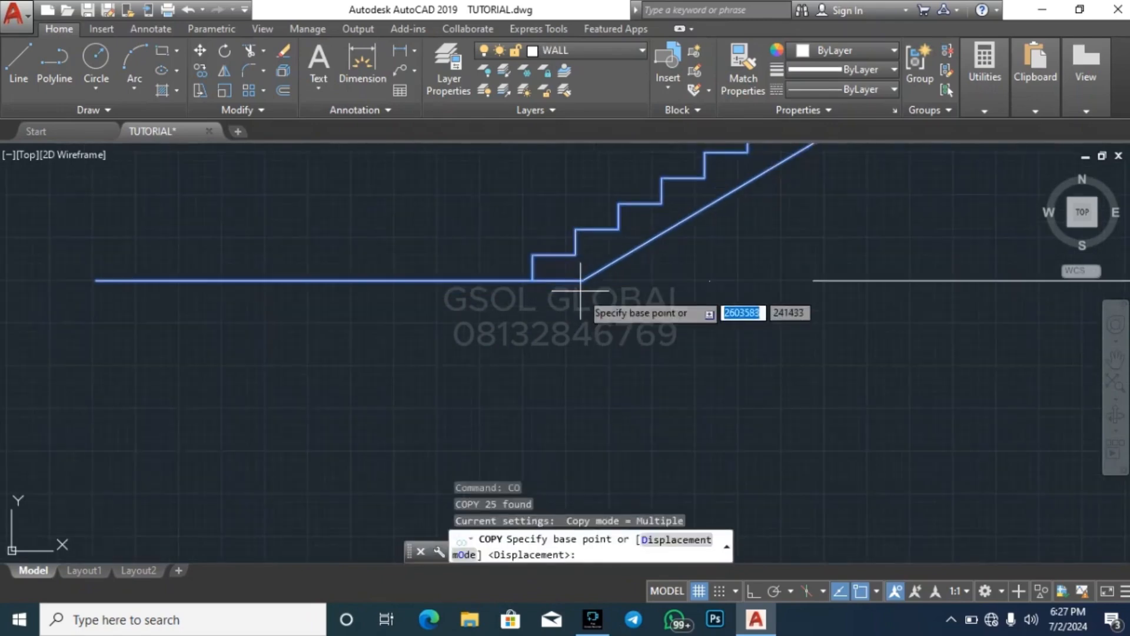
pyautogui.click(583, 282)
pyautogui.scroll(-6, 352, 296)
pyautogui.scroll(-5, 306, 353)
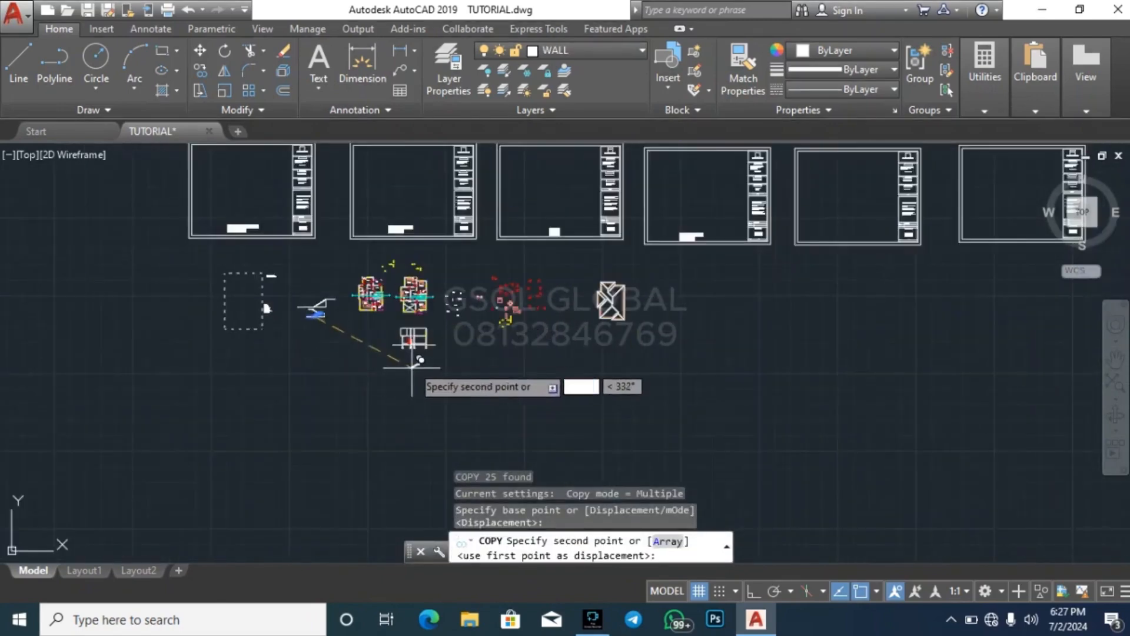
pyautogui.scroll(6, 400, 365)
pyautogui.scroll(4, 420, 369)
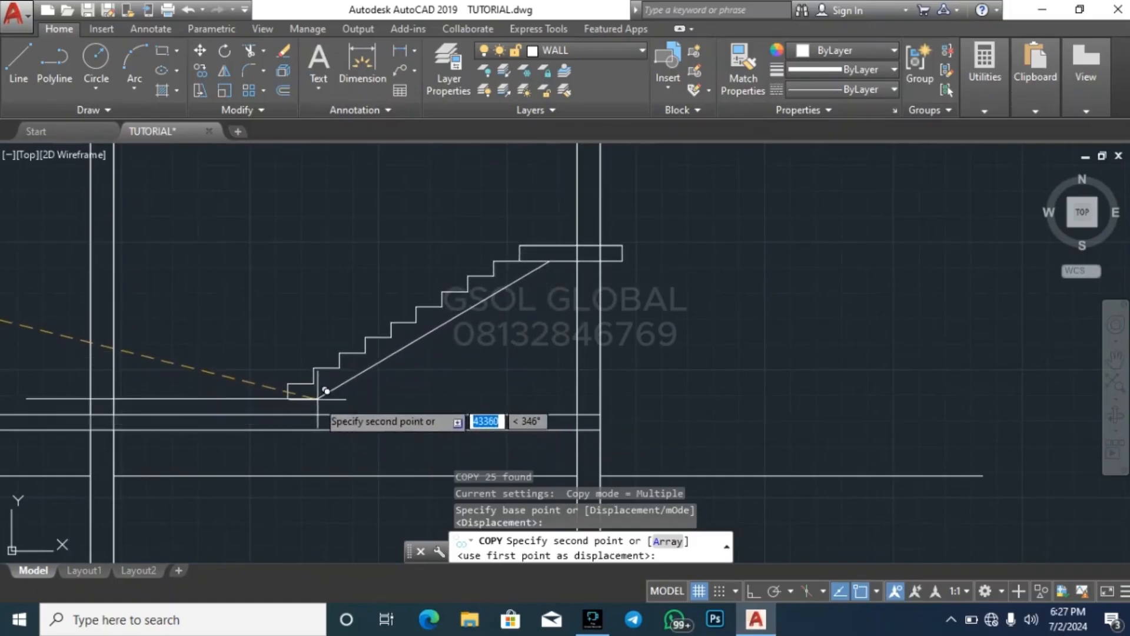
pyautogui.click(318, 399)
pyautogui.scroll(-3, 694, 277)
pyautogui.press('Escape')
pyautogui.press('Escape')
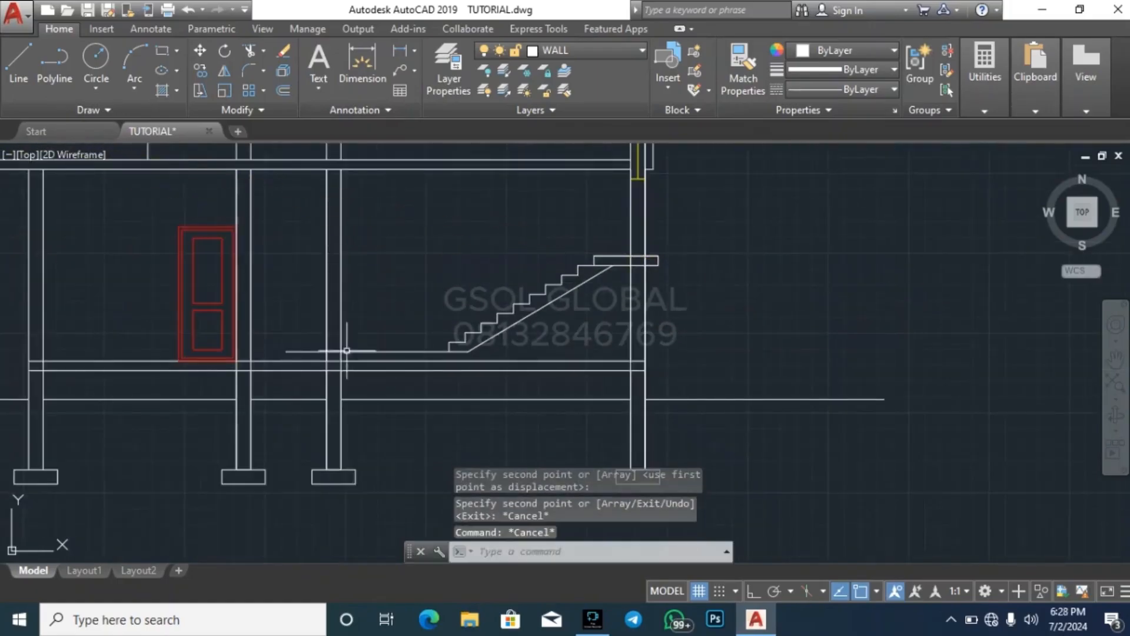
# Move the copied stair horizontally in the section so the landing's outer end meets the inner face of the rightmost wall
pyautogui.scroll(3, 273, 355)
pyautogui.click(272, 353)
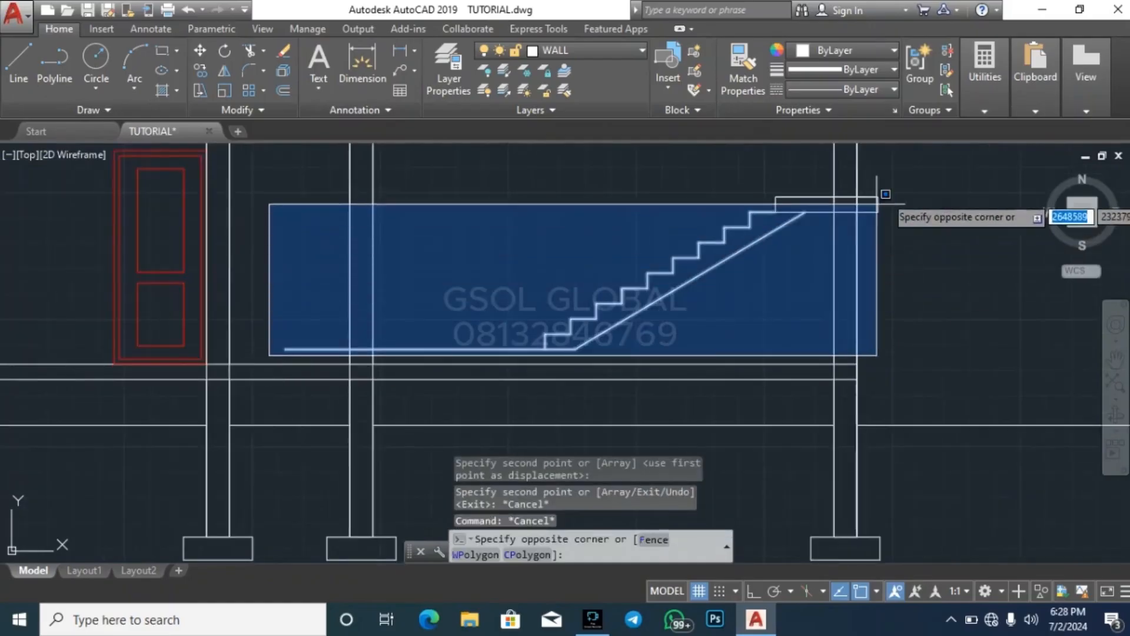
pyautogui.click(936, 171)
pyautogui.write('mv')
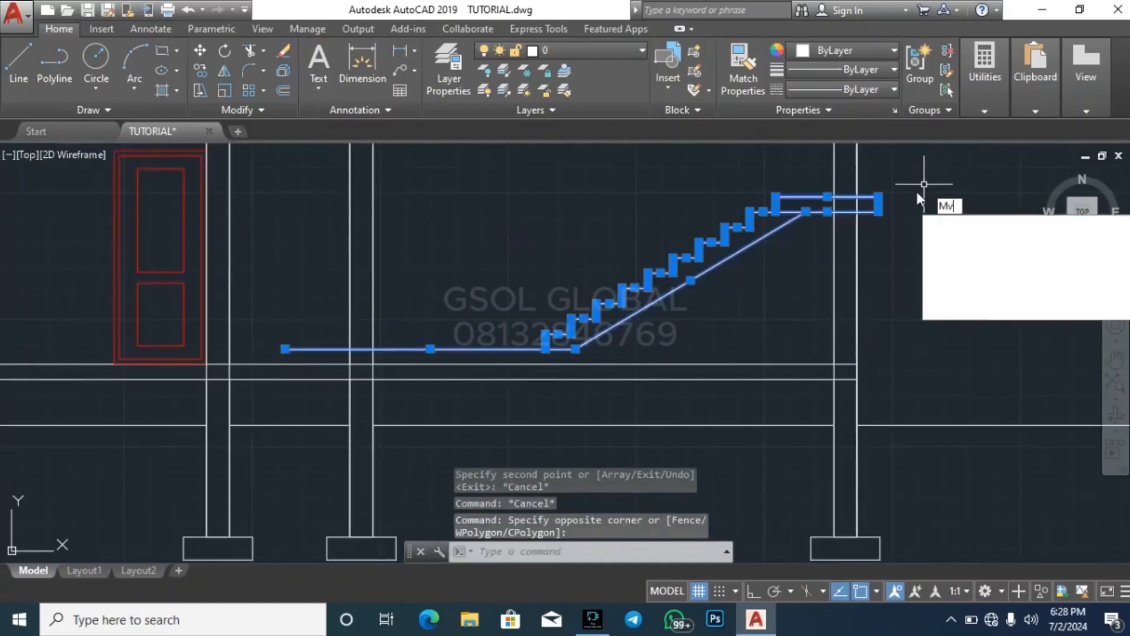
pyautogui.press('Return')
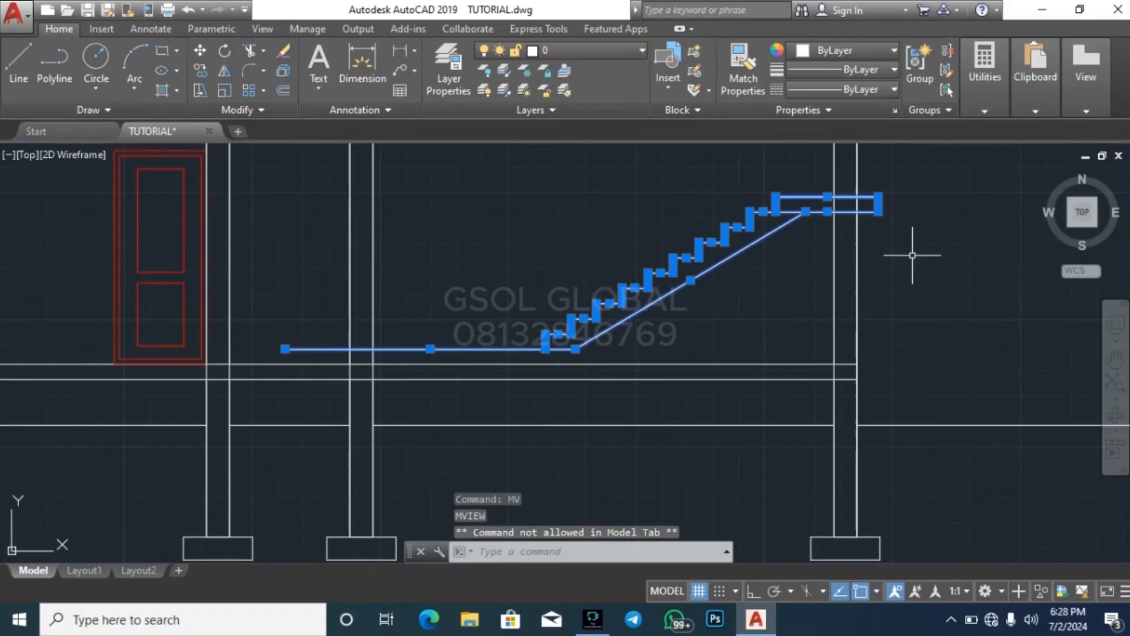
pyautogui.write('mv')
pyautogui.press('BackSpace')
pyautogui.press('BackSpace')
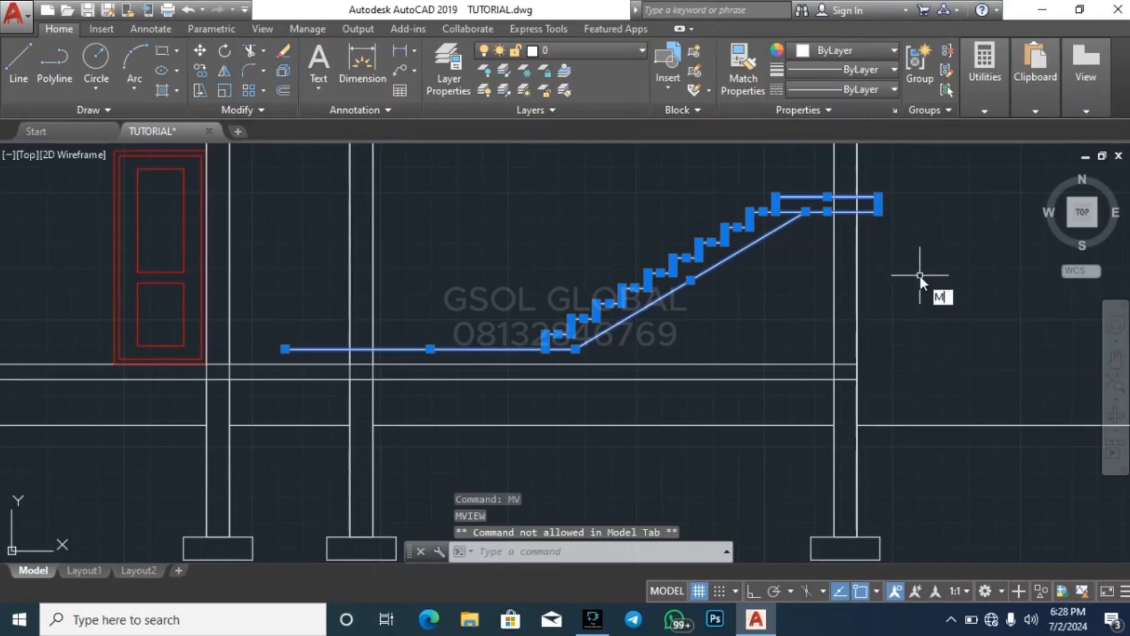
pyautogui.write('m')
pyautogui.press('Return')
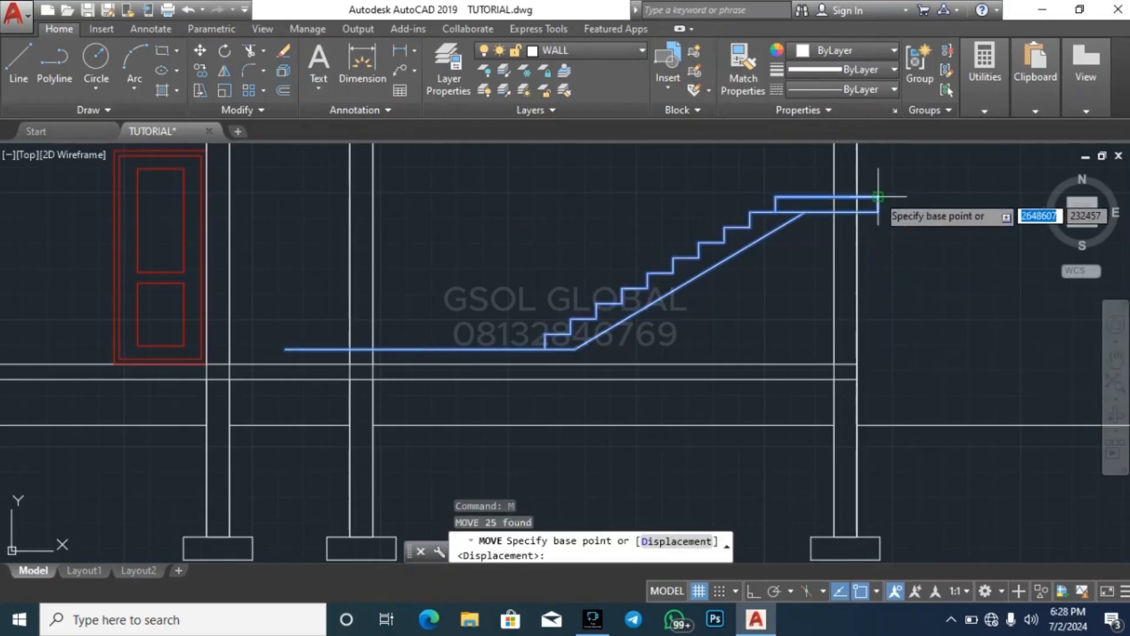
pyautogui.click(877, 197)
pyautogui.click(834, 197)
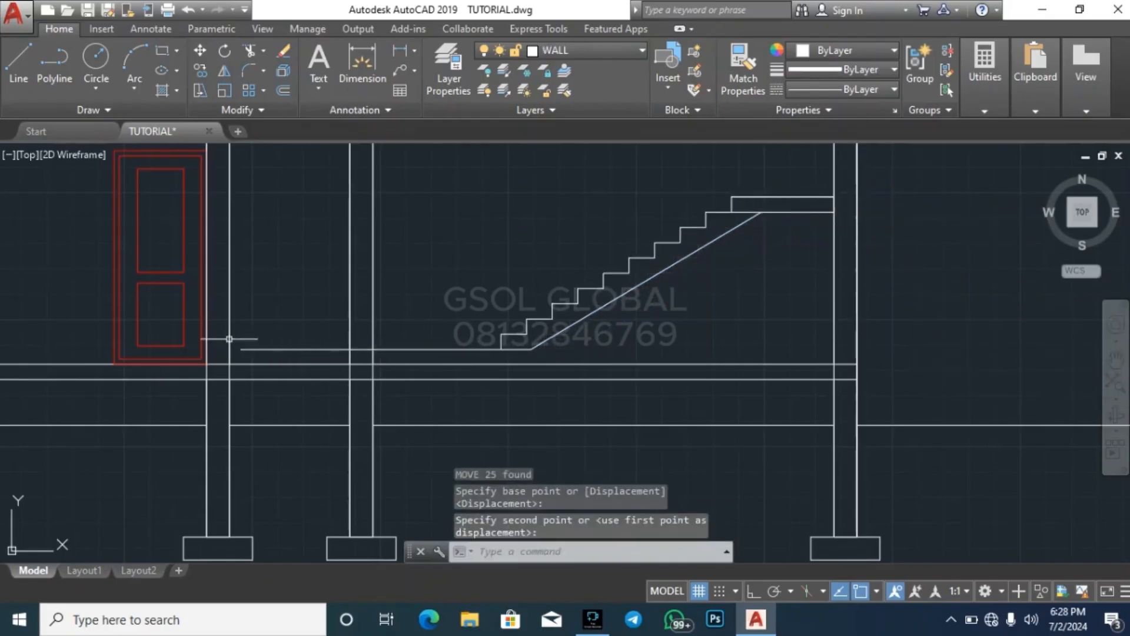
# Move the copied stair vertically so the foot of the flight rests on the top line of the ground floor slab
pyautogui.click(212, 357)
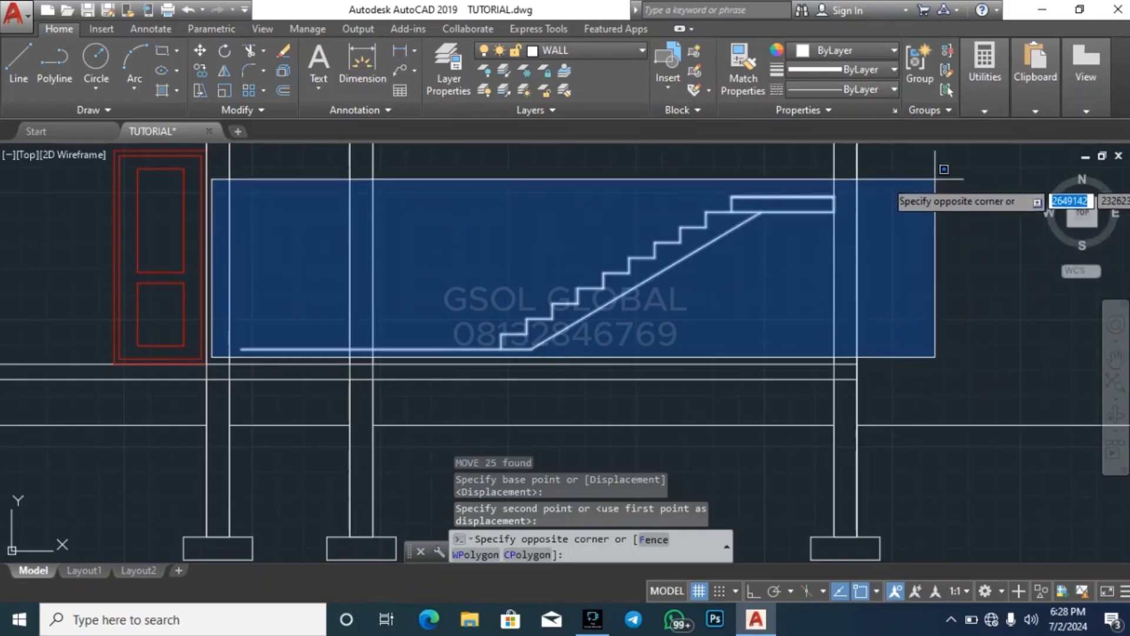
pyautogui.click(937, 179)
pyautogui.press('Escape')
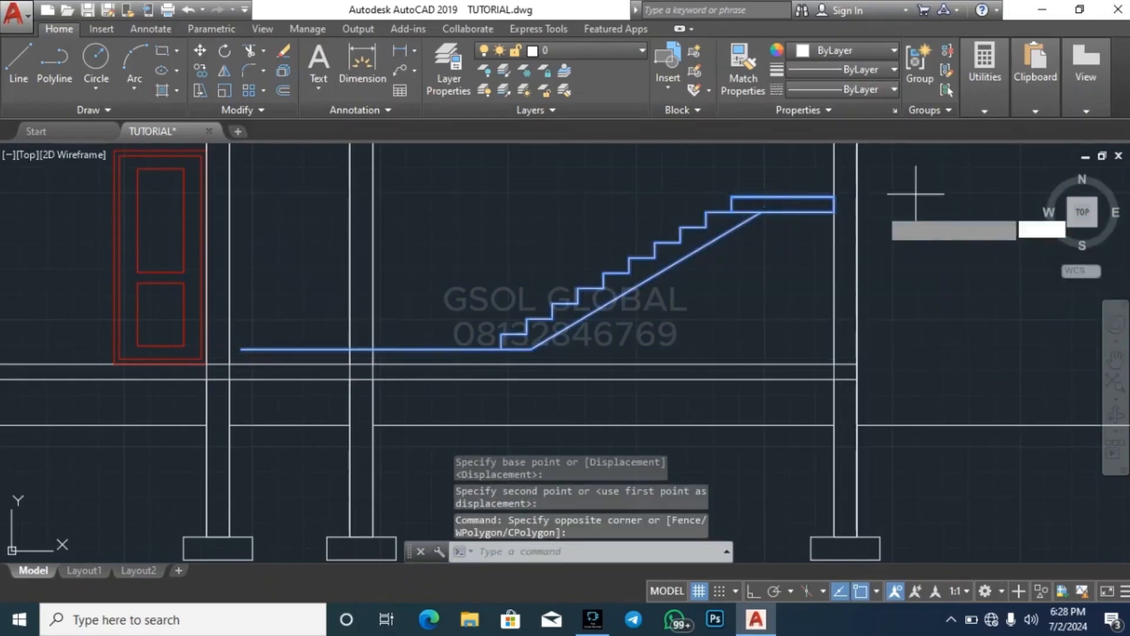
pyautogui.write('m')
pyautogui.press('Return')
pyautogui.scroll(4, 532, 349)
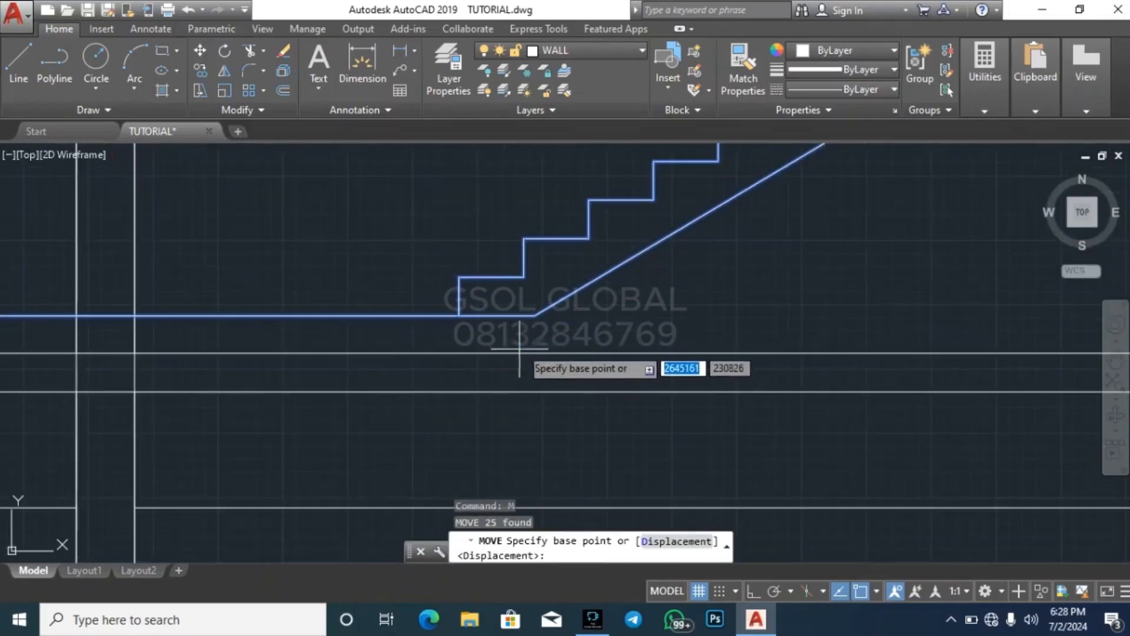
pyautogui.click(534, 315)
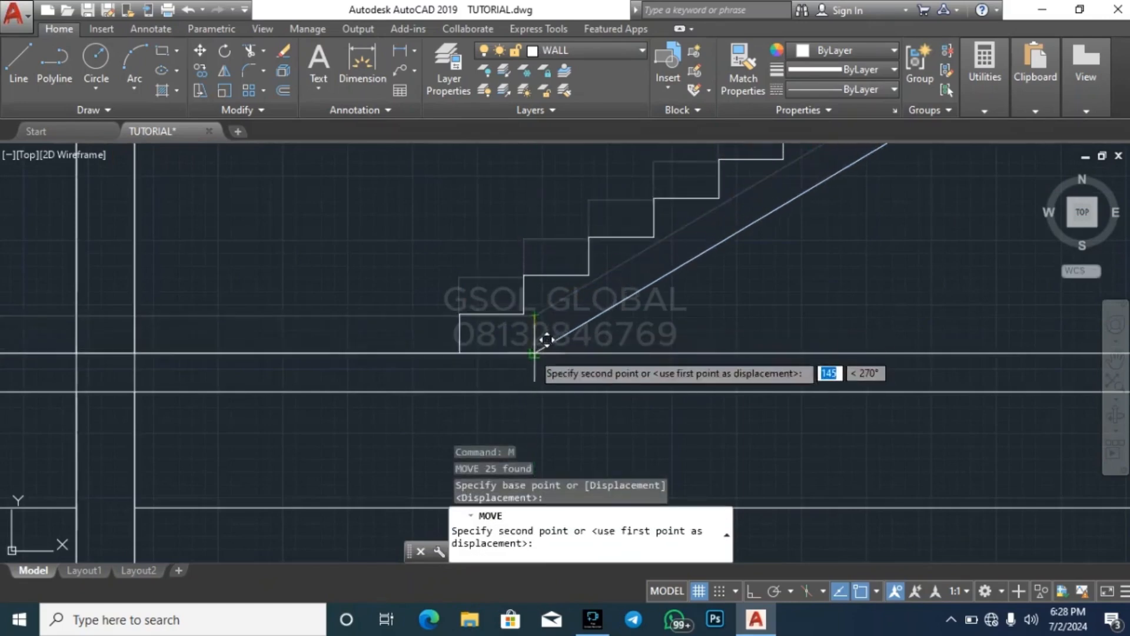
pyautogui.scroll(-5, 747, 359)
pyautogui.press('Escape')
# Delete the copied base line that overlaps the top of the ground floor slab
pyautogui.scroll(2, 585, 307)
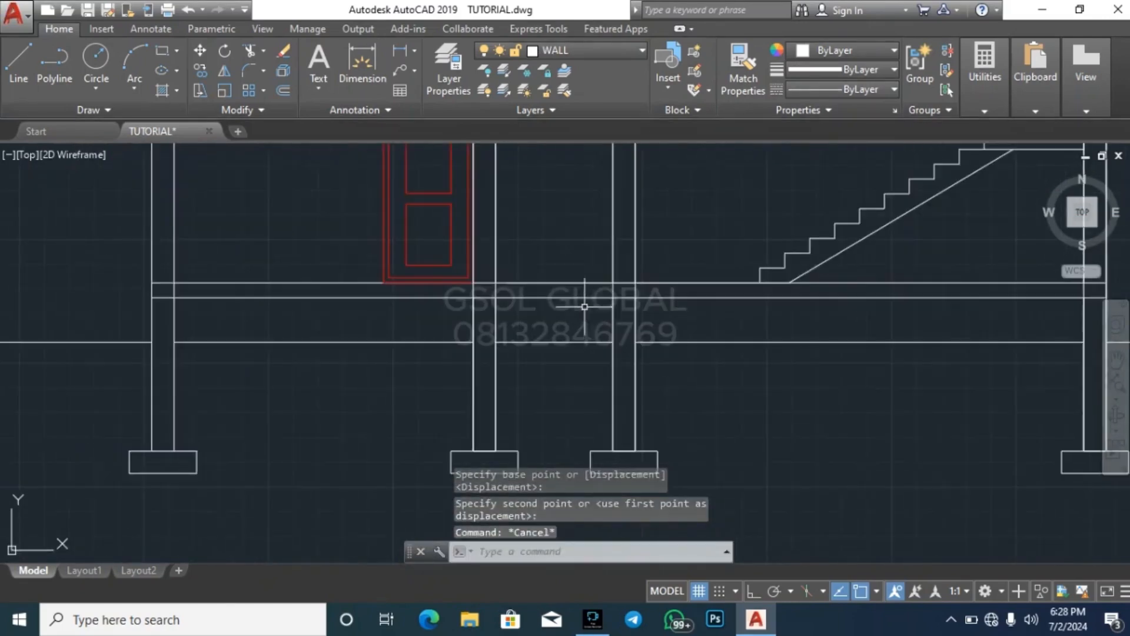
pyautogui.click(581, 283)
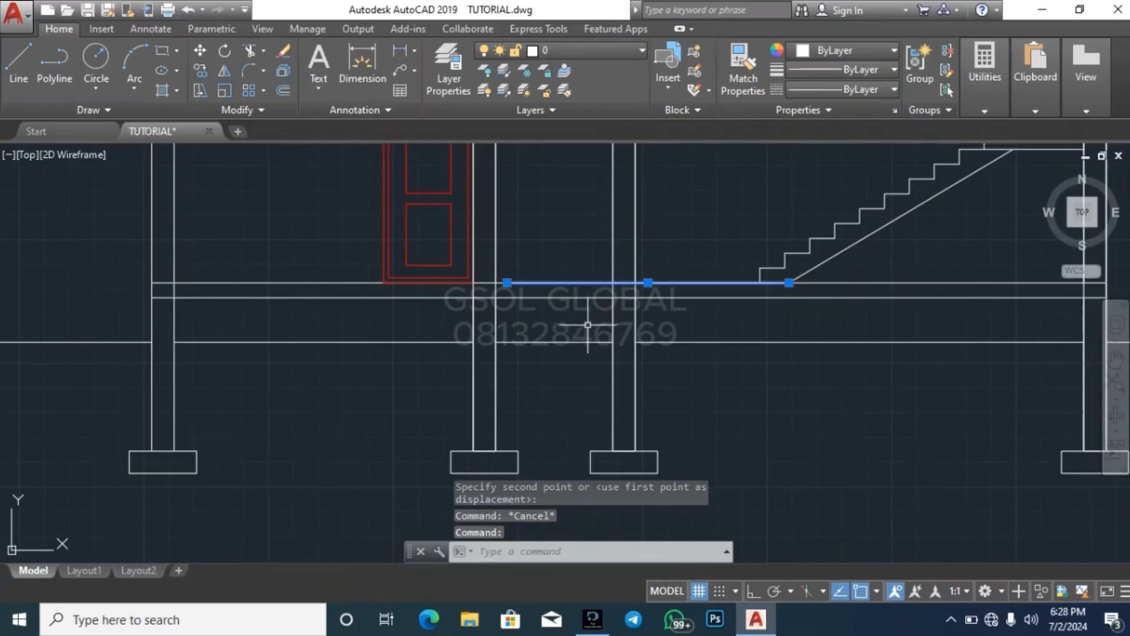
pyautogui.press('Delete')
pyautogui.scroll(-2, 557, 368)
pyautogui.scroll(2, 720, 249)
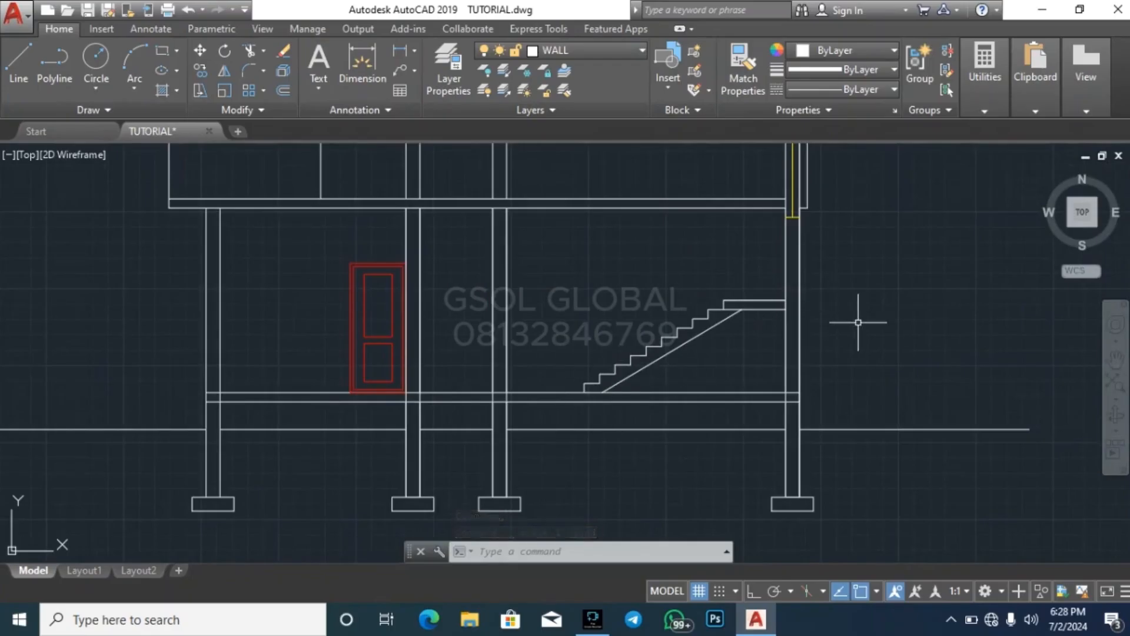
# Trim the two ground floor slab lines where they cross the leftmost column of the section
pyautogui.scroll(3, 723, 322)
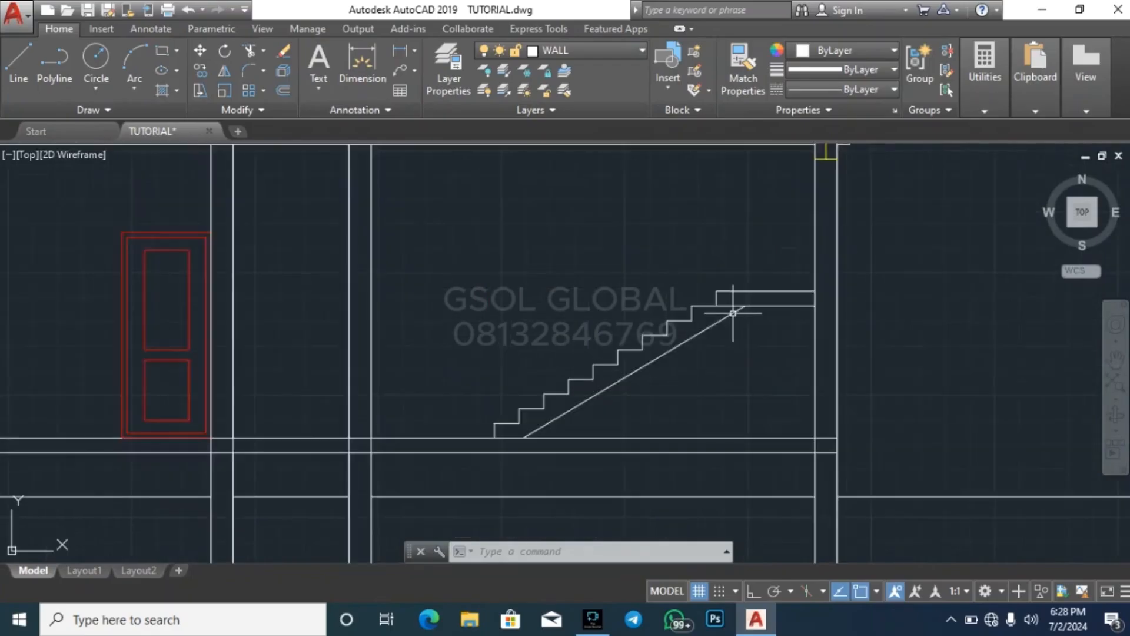
pyautogui.scroll(-4, 747, 303)
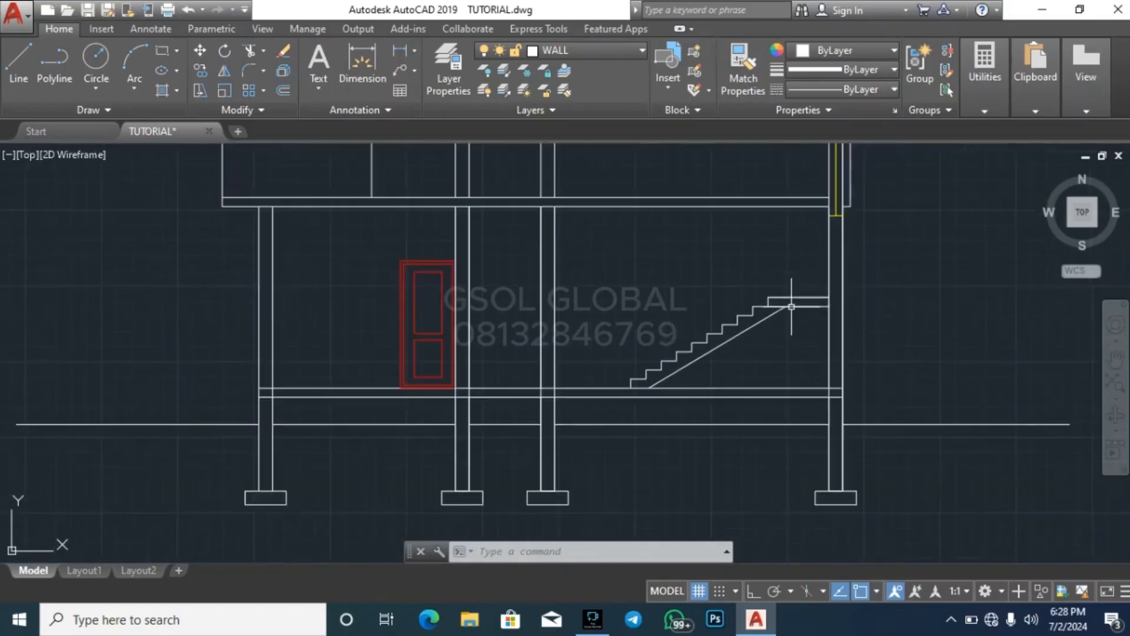
pyautogui.scroll(-2, 683, 362)
pyautogui.scroll(-4, 645, 433)
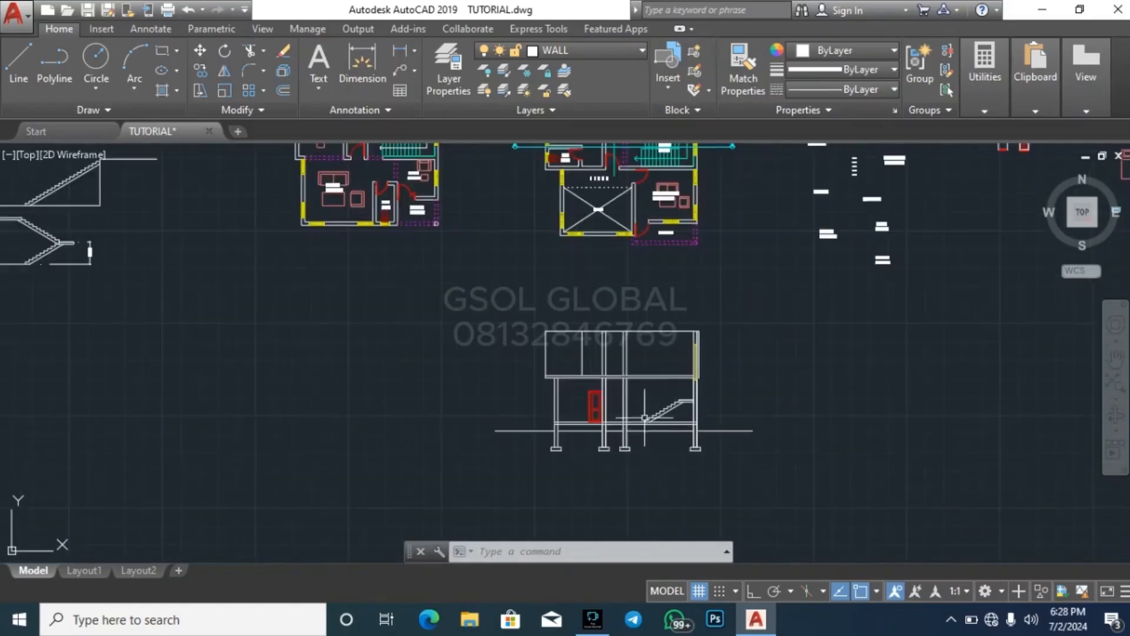
pyautogui.scroll(4, 647, 465)
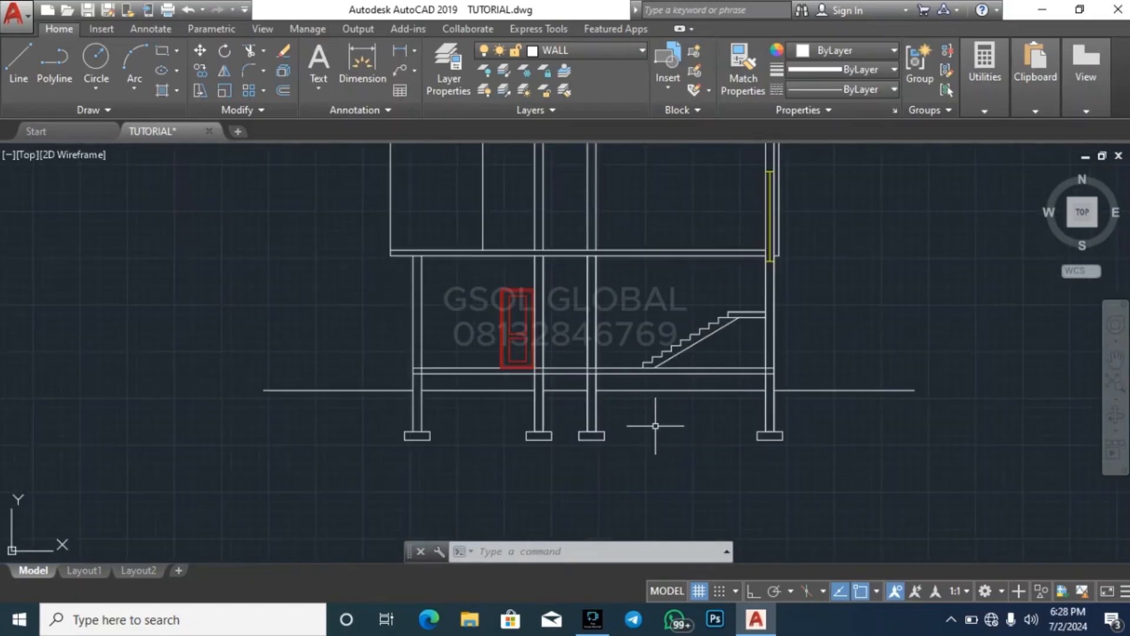
pyautogui.scroll(5, 413, 394)
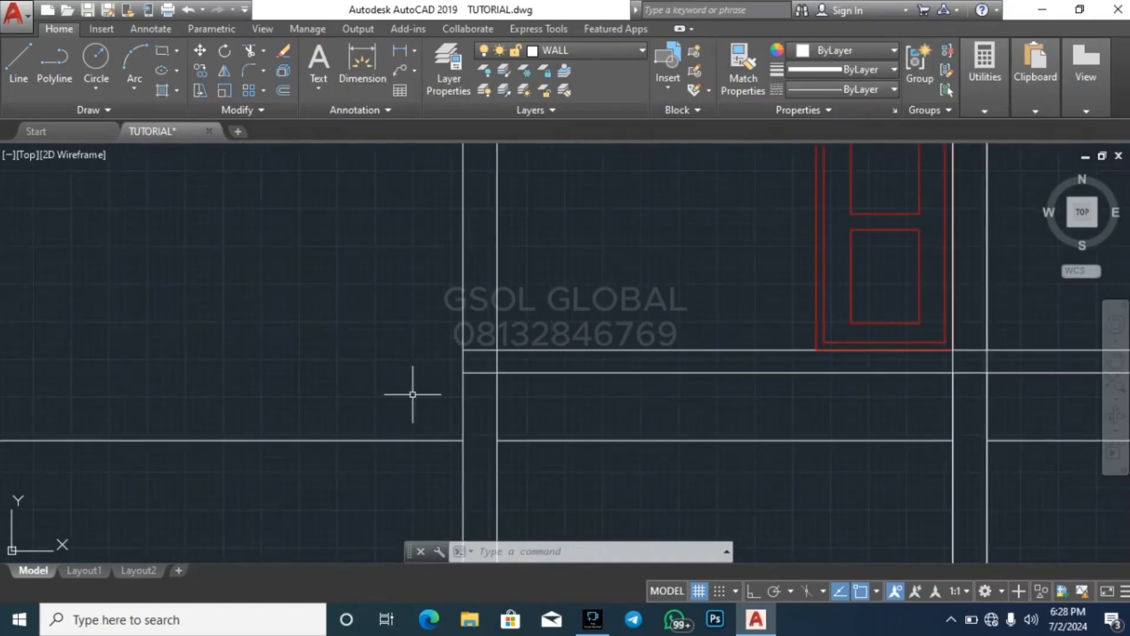
pyautogui.click(441, 385)
pyautogui.write('t')
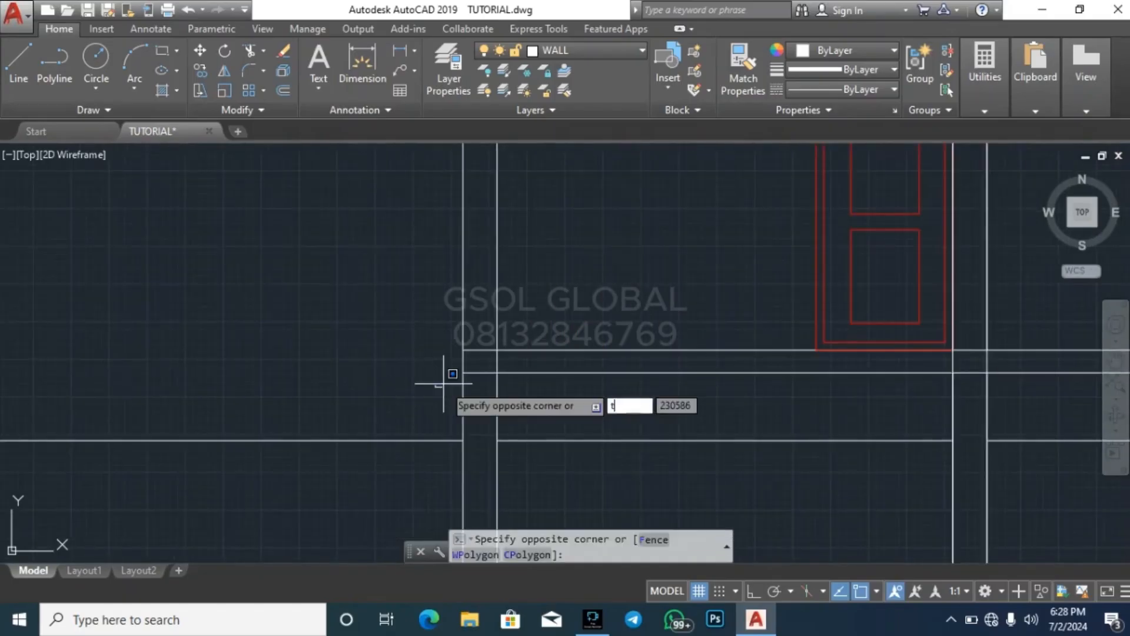
pyautogui.write('r')
pyautogui.press('Return')
pyautogui.press('Return')
pyautogui.click(485, 397)
pyautogui.click(476, 342)
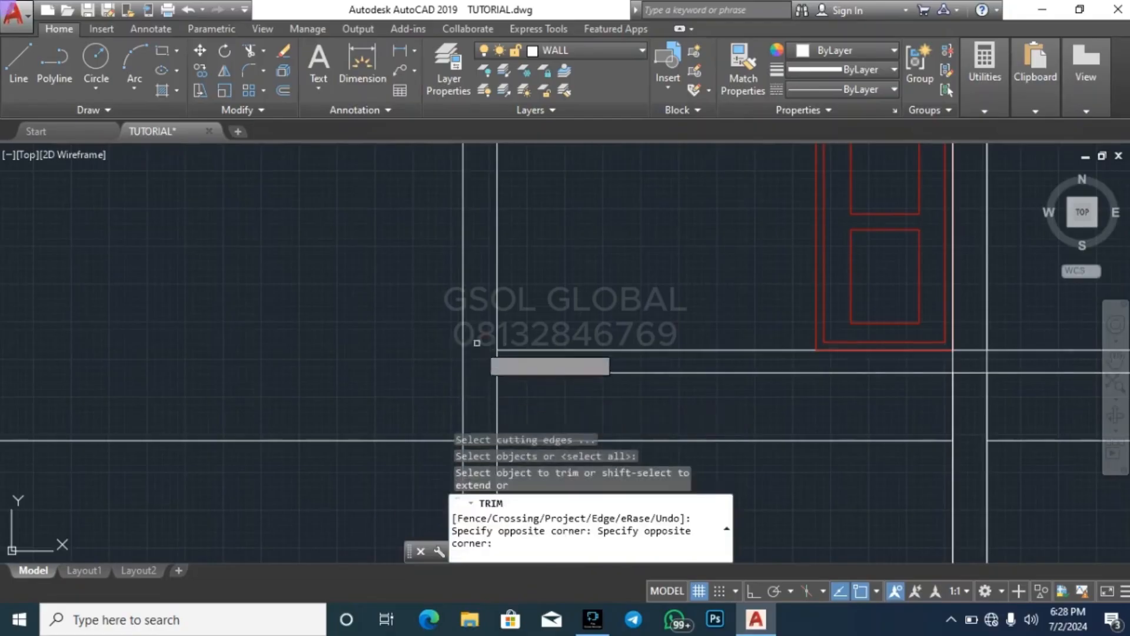
# Try trimming the leftmost column's inner edge between the slab lines, and undo that trim
pyautogui.scroll(4, 515, 365)
pyautogui.click(493, 371)
pyautogui.click(435, 353)
pyautogui.scroll(-6, 293, 348)
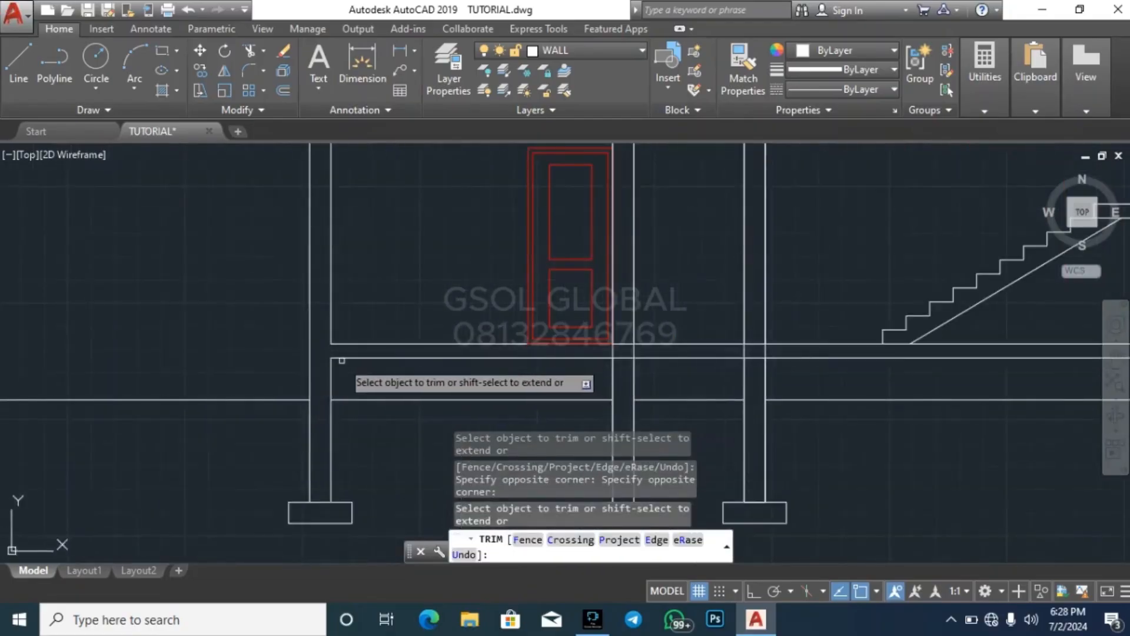
pyautogui.hotkey('ctrl', 'z')
# Trim the vertical edges of the two middle columns between the ground floor slab lines so the slab runs through
pyautogui.scroll(-3, 586, 351)
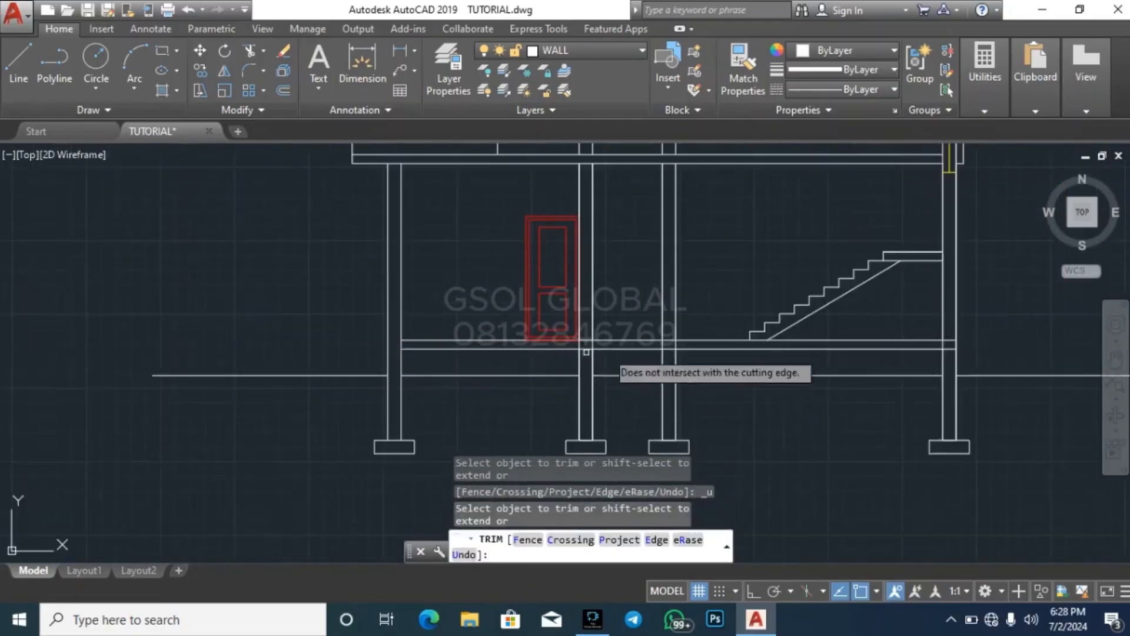
pyautogui.scroll(5, 586, 352)
pyautogui.click(338, 306)
pyautogui.click(749, 316)
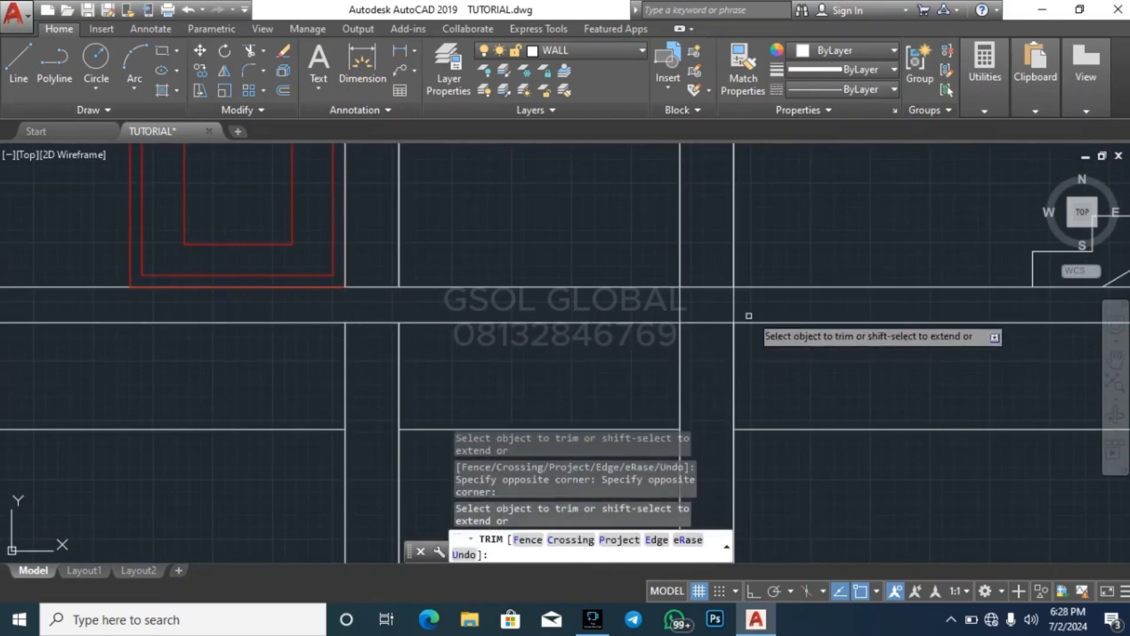
pyautogui.click(768, 310)
pyautogui.click(667, 310)
# Trim the two ground floor slab lines where they cross the rightmost column of the section
pyautogui.scroll(-6, 461, 314)
pyautogui.scroll(8, 812, 312)
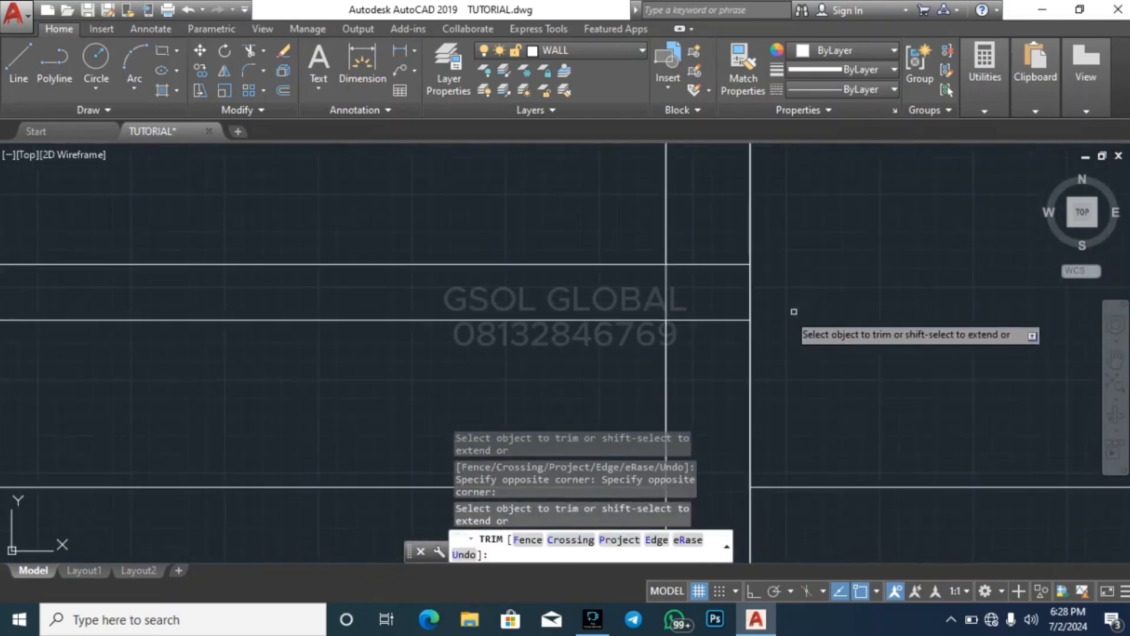
pyautogui.click(736, 318)
pyautogui.click(704, 270)
pyautogui.click(713, 269)
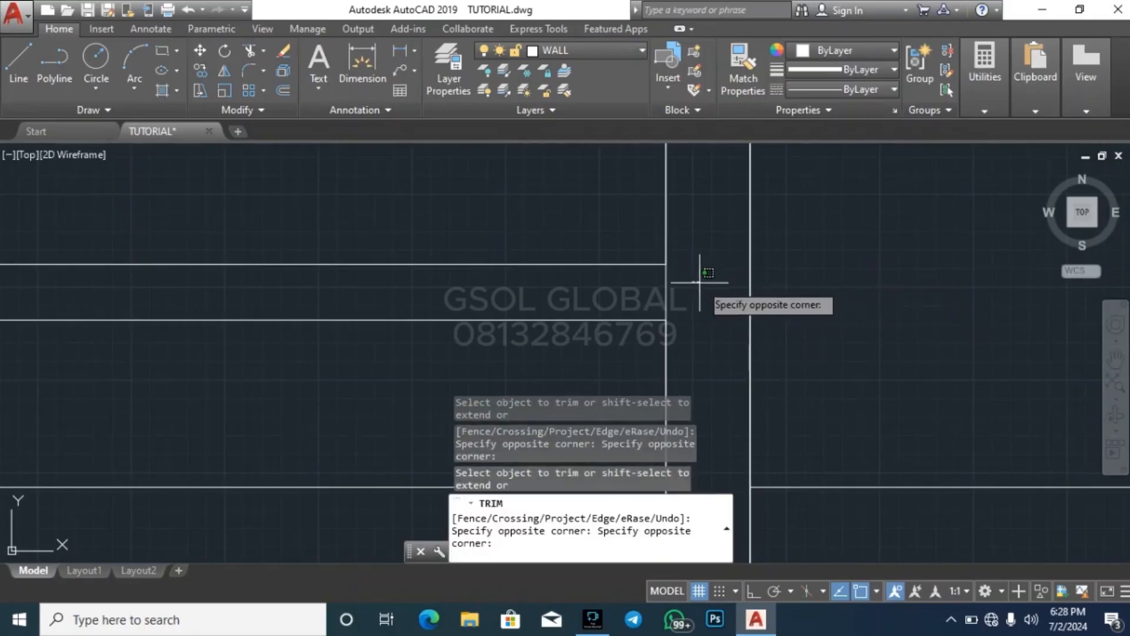
pyautogui.click(713, 273)
pyautogui.scroll(-6, 878, 308)
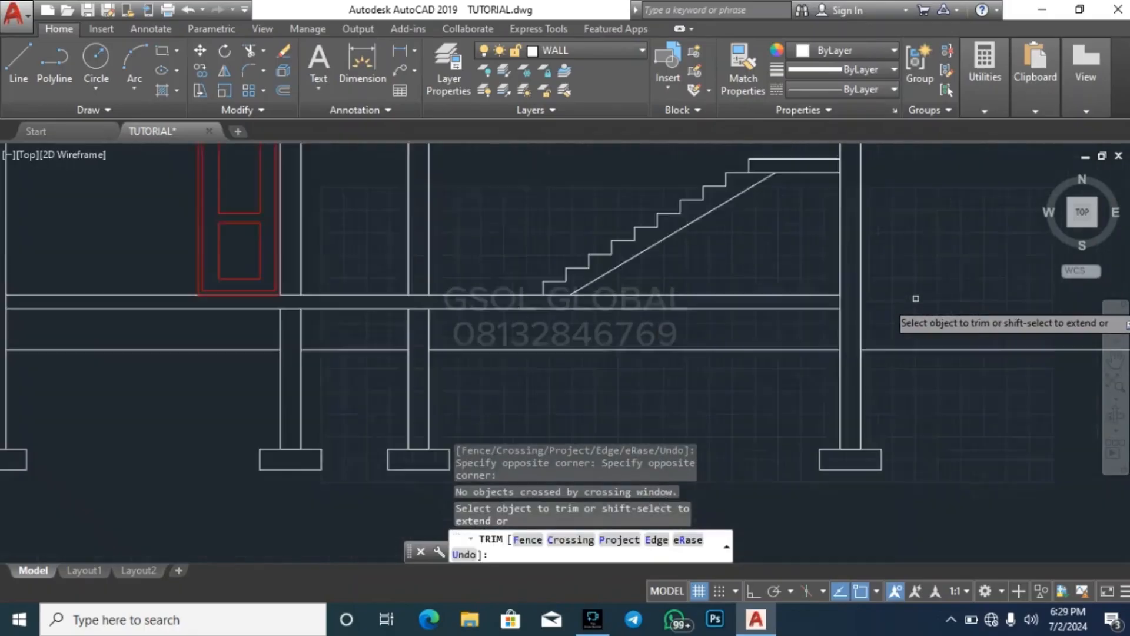
pyautogui.scroll(-2, 915, 299)
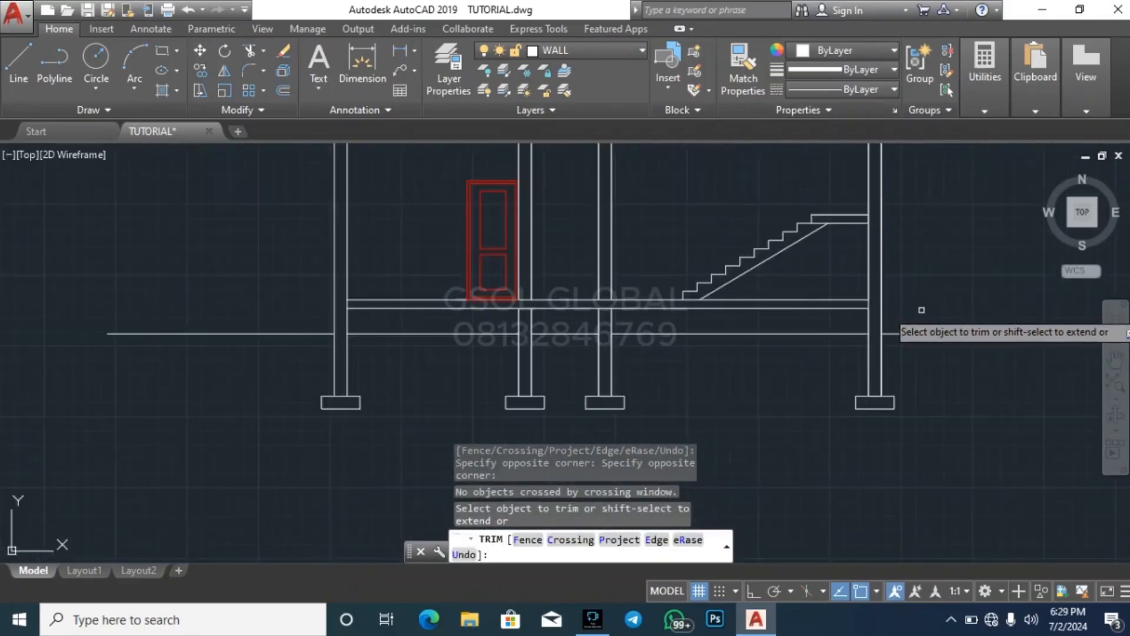
# End the Trim command once the trimmed column and slab intersections of the section have been checked
pyautogui.scroll(-2, 745, 408)
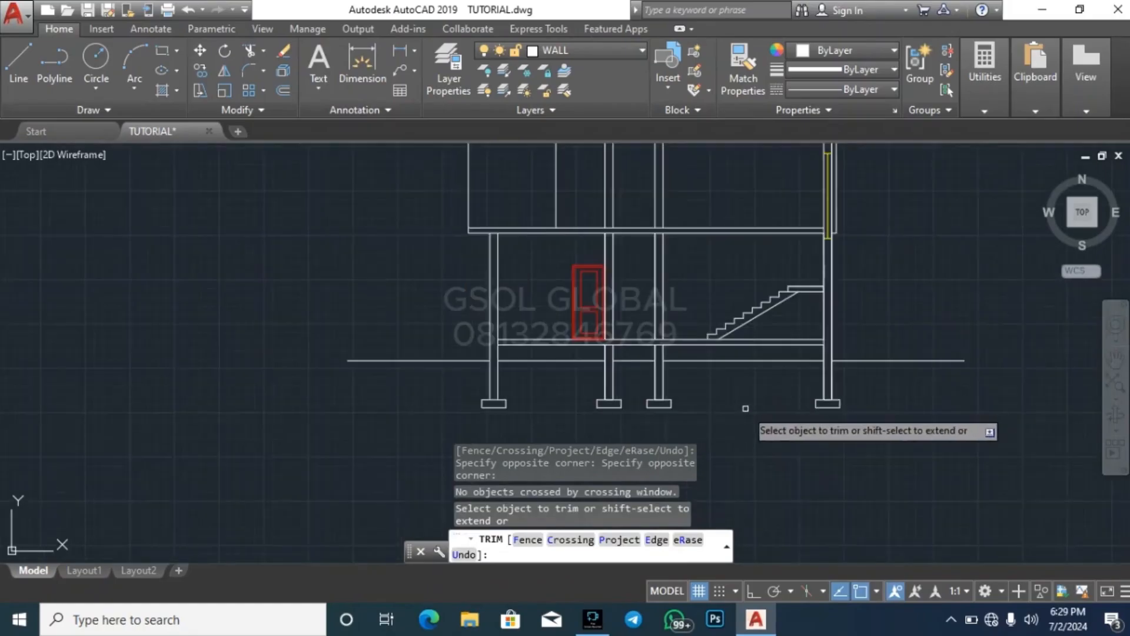
pyautogui.scroll(-3, 746, 408)
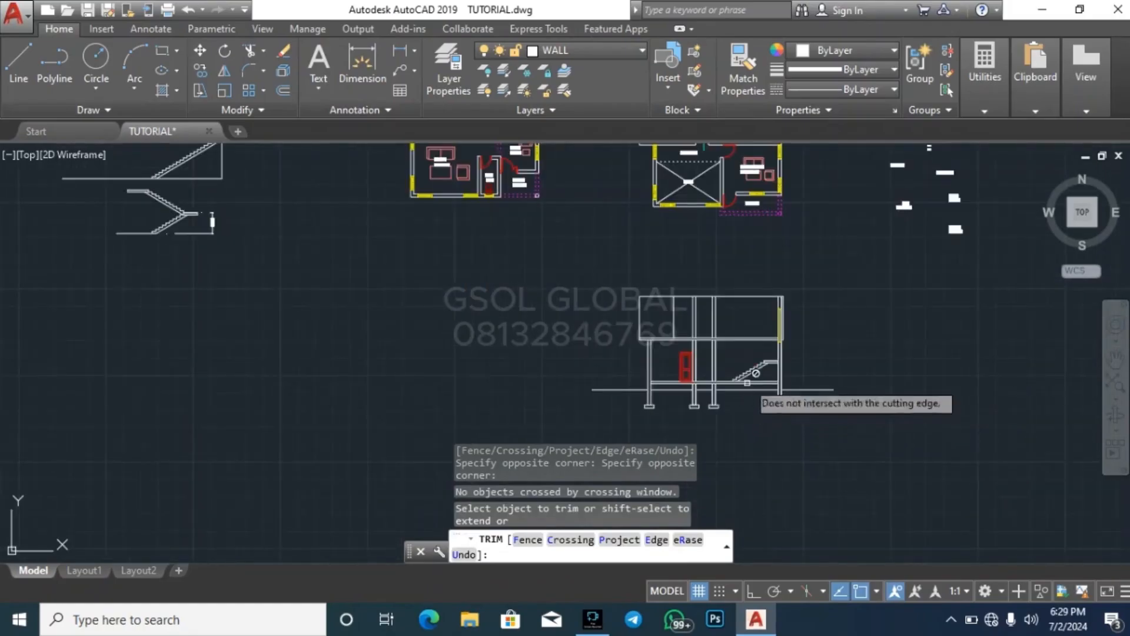
pyautogui.scroll(4, 725, 422)
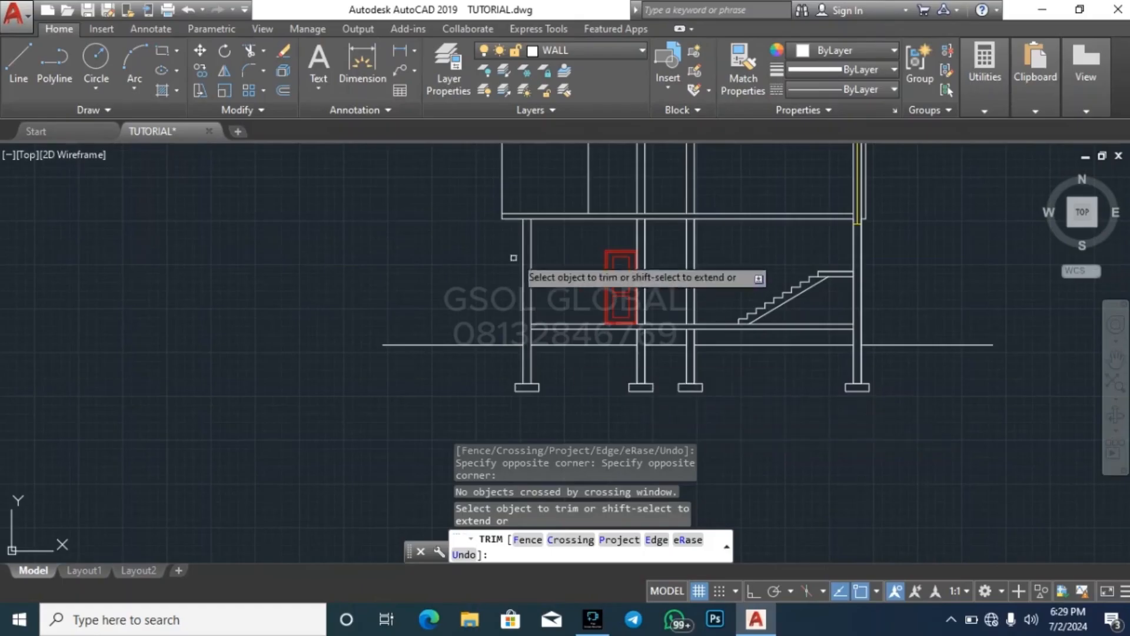
pyautogui.press('Escape')
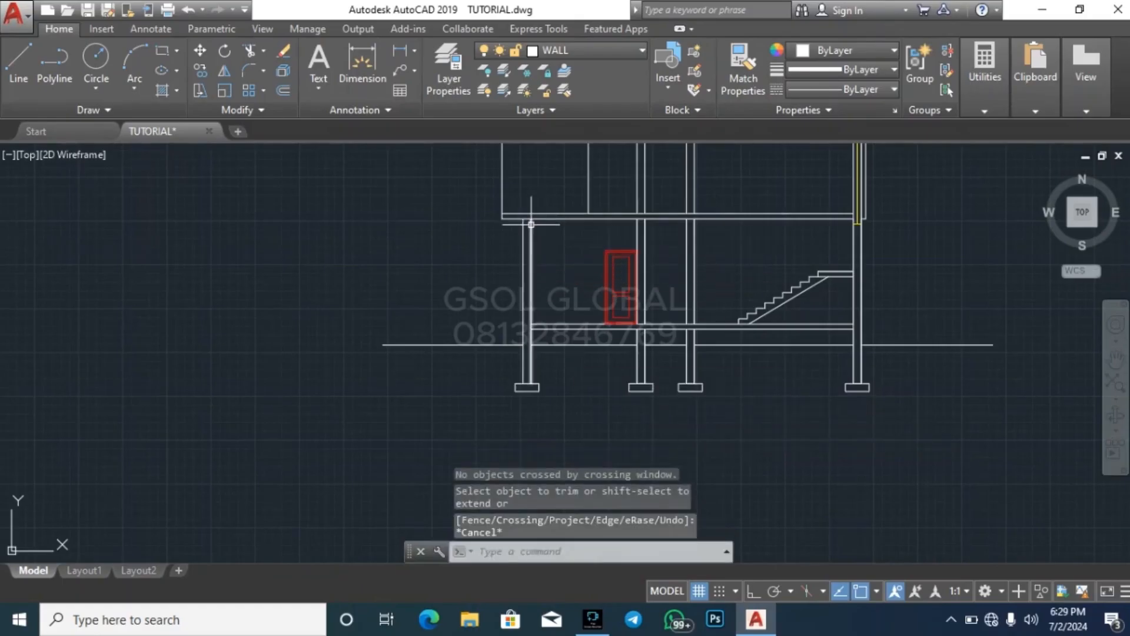
# Highlight the two first floor slab lines to identify the slab, and clear the selection
pyautogui.scroll(3, 548, 220)
pyautogui.click(592, 242)
pyautogui.click(566, 185)
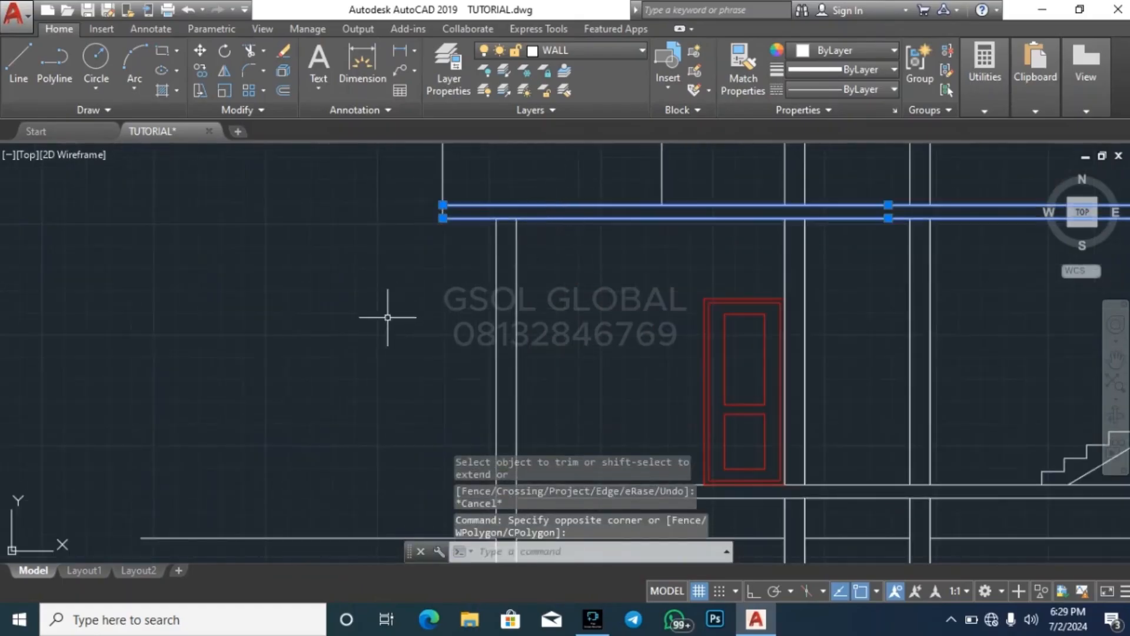
pyautogui.scroll(-4, 387, 317)
pyautogui.scroll(2, 626, 301)
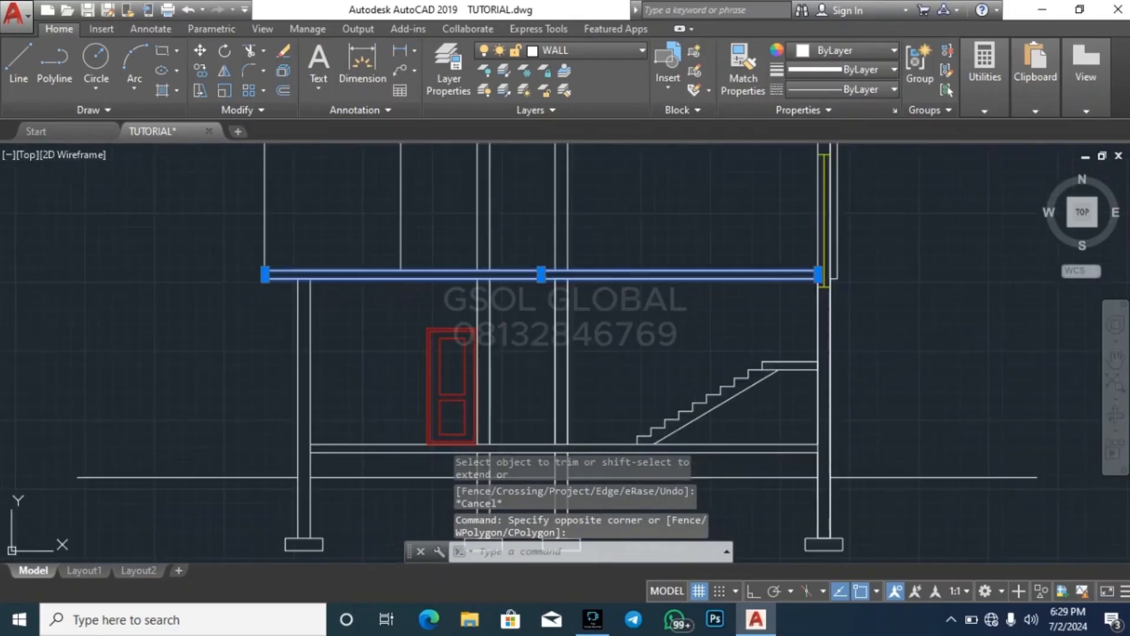
pyautogui.press('Escape')
pyautogui.press('Escape')
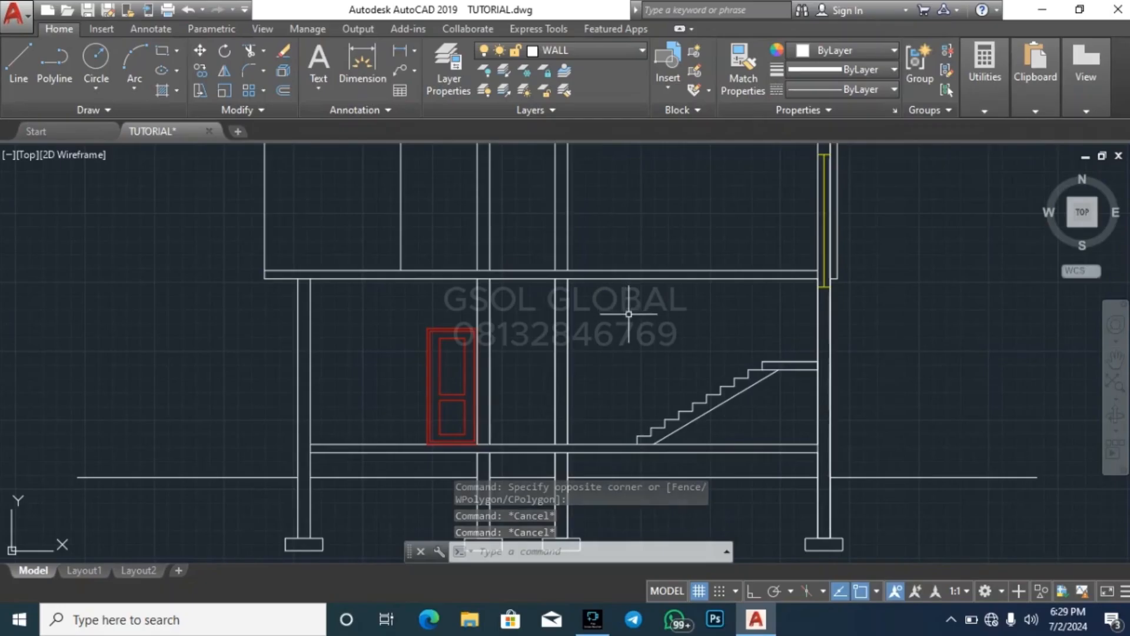
# Examine the section's concrete parts by highlighting the first floor slab, the stair flight and the four footings, and clear the selection
pyautogui.click(663, 295)
pyautogui.click(640, 253)
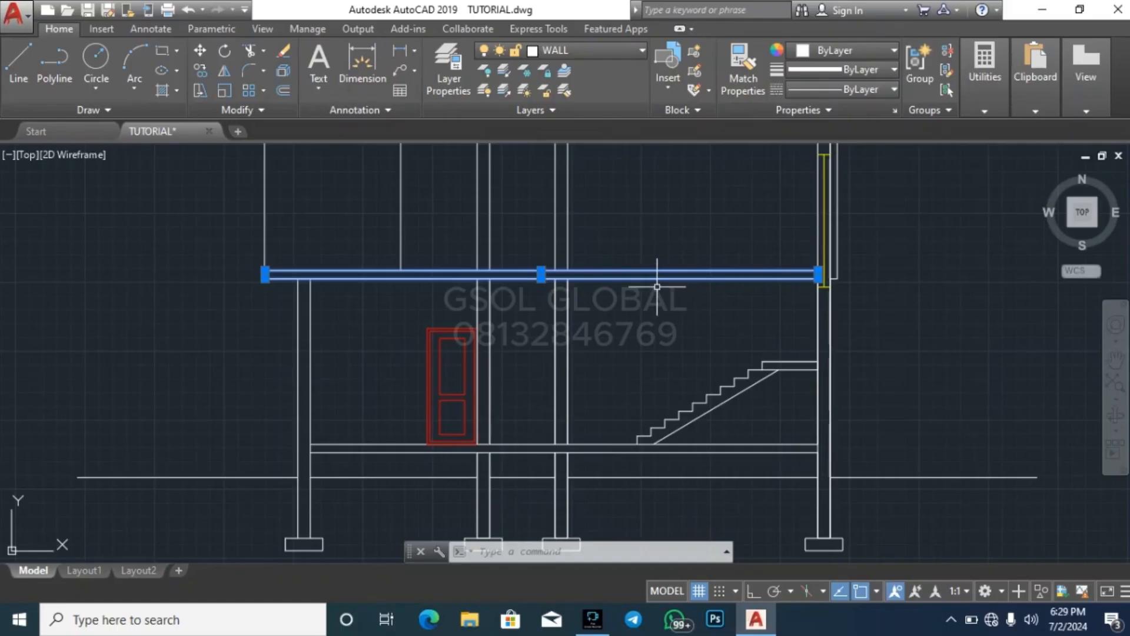
pyautogui.scroll(-2, 660, 285)
pyautogui.click(734, 363)
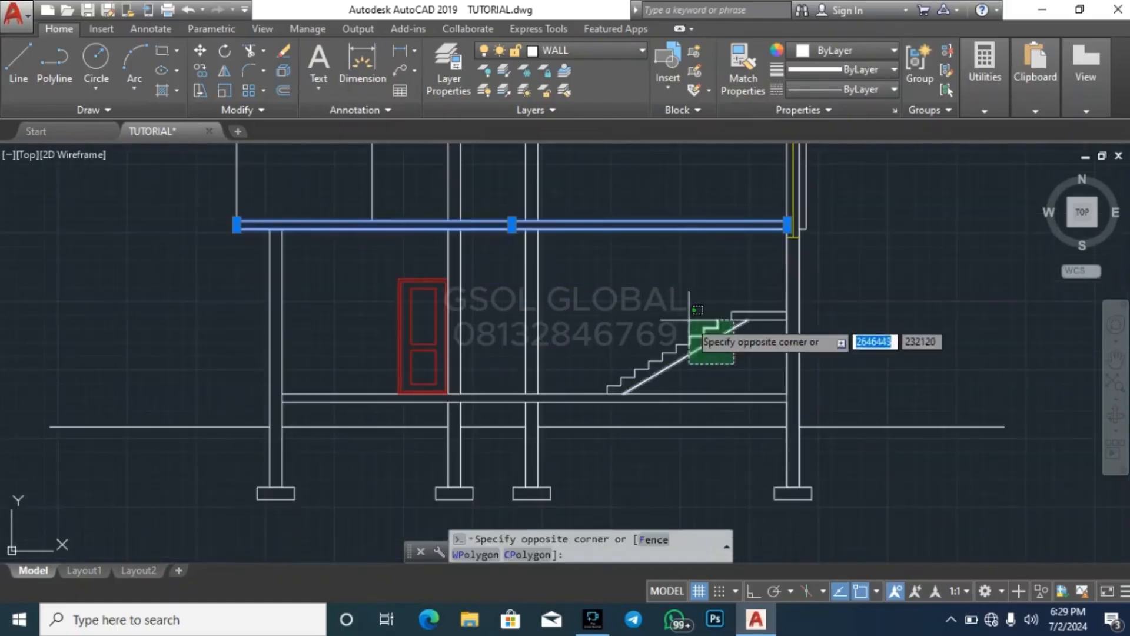
pyautogui.click(689, 322)
pyautogui.click(766, 535)
pyautogui.click(838, 483)
pyautogui.scroll(-3, 565, 401)
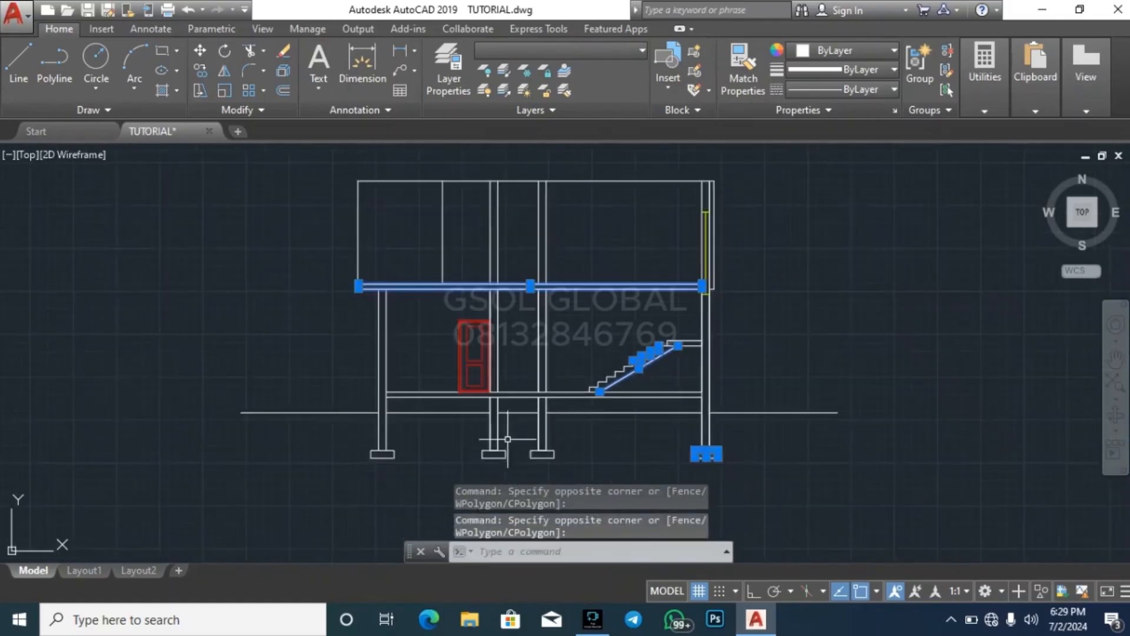
pyautogui.scroll(3, 522, 447)
pyautogui.click(210, 488)
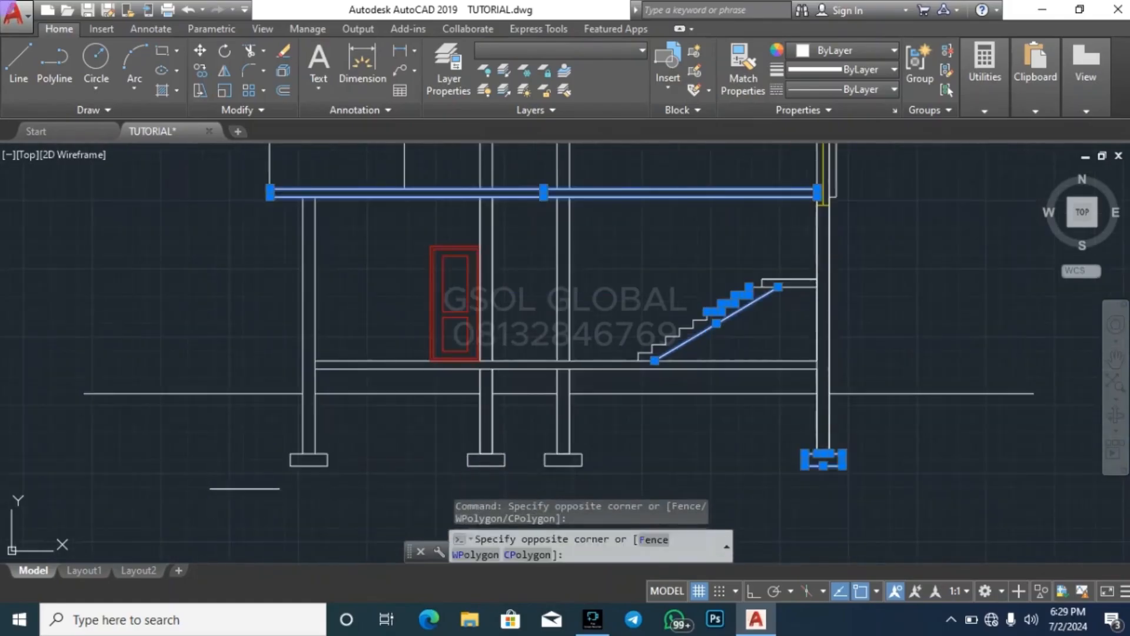
pyautogui.click(936, 431)
pyautogui.scroll(2, 942, 462)
pyautogui.scroll(-2, 875, 462)
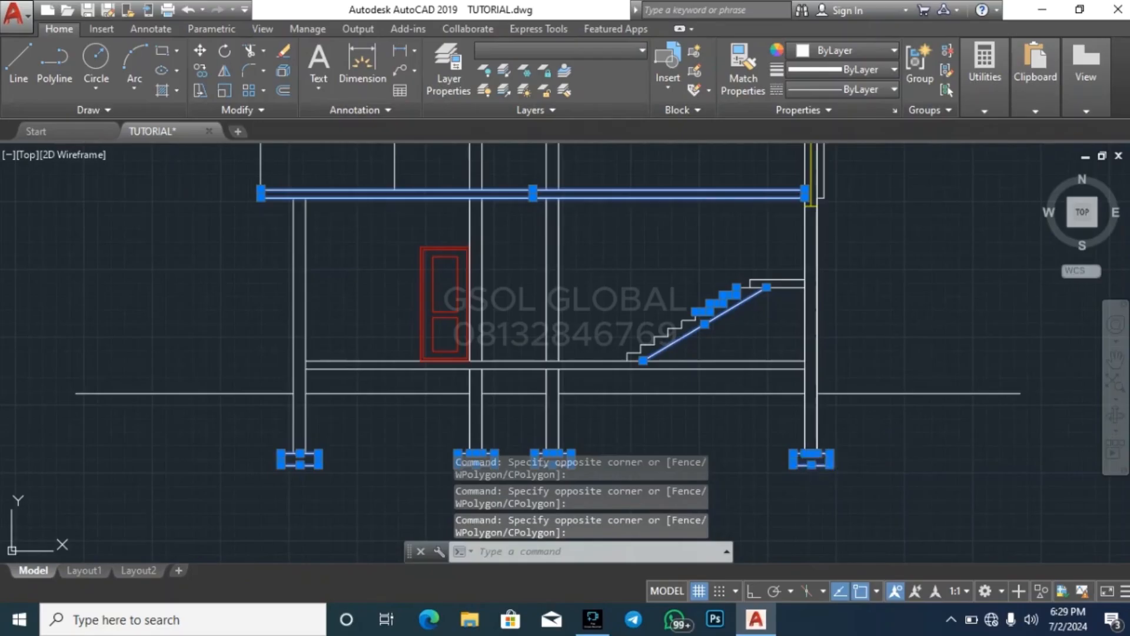
pyautogui.press('Escape')
pyautogui.press('Escape')
pyautogui.press('Escape')
pyautogui.scroll(-2, 715, 474)
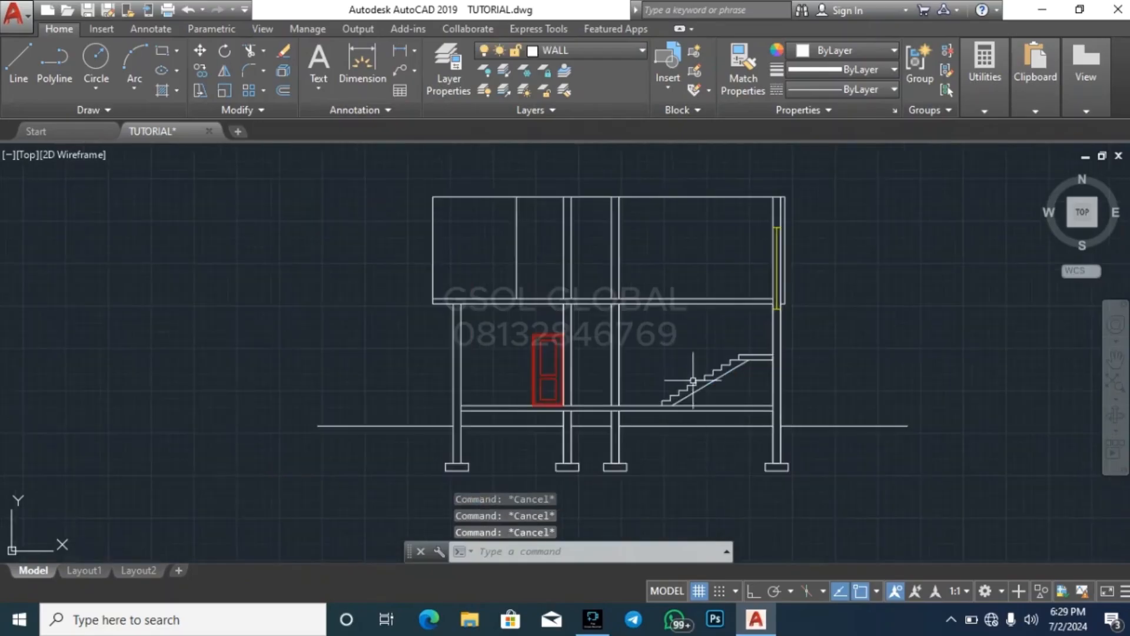
pyautogui.scroll(2, 464, 237)
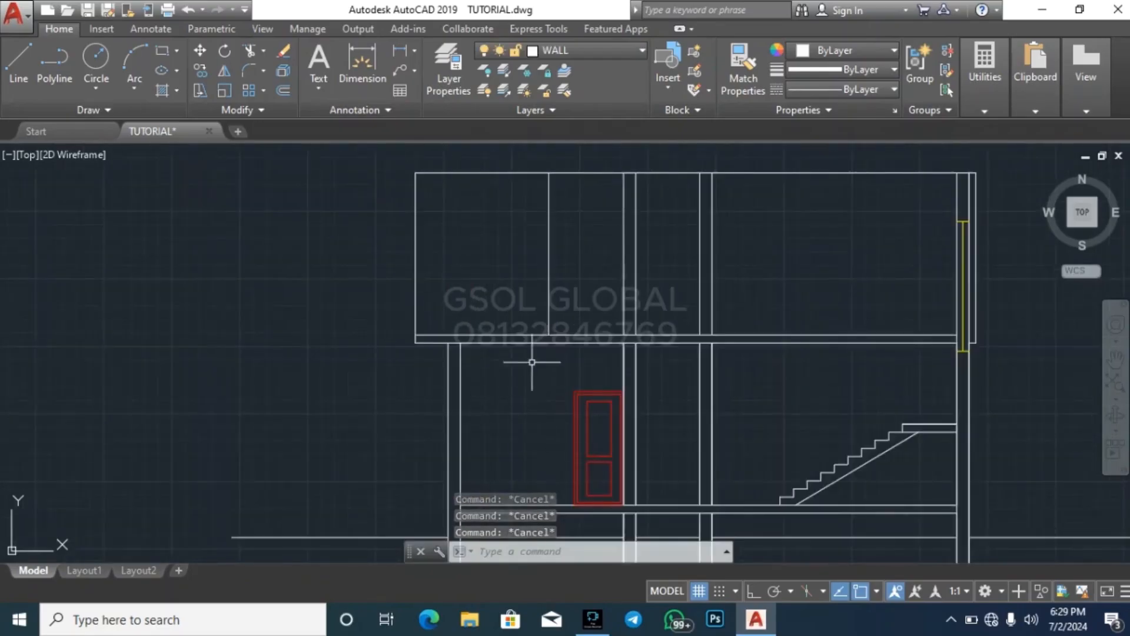
pyautogui.scroll(-2, 542, 290)
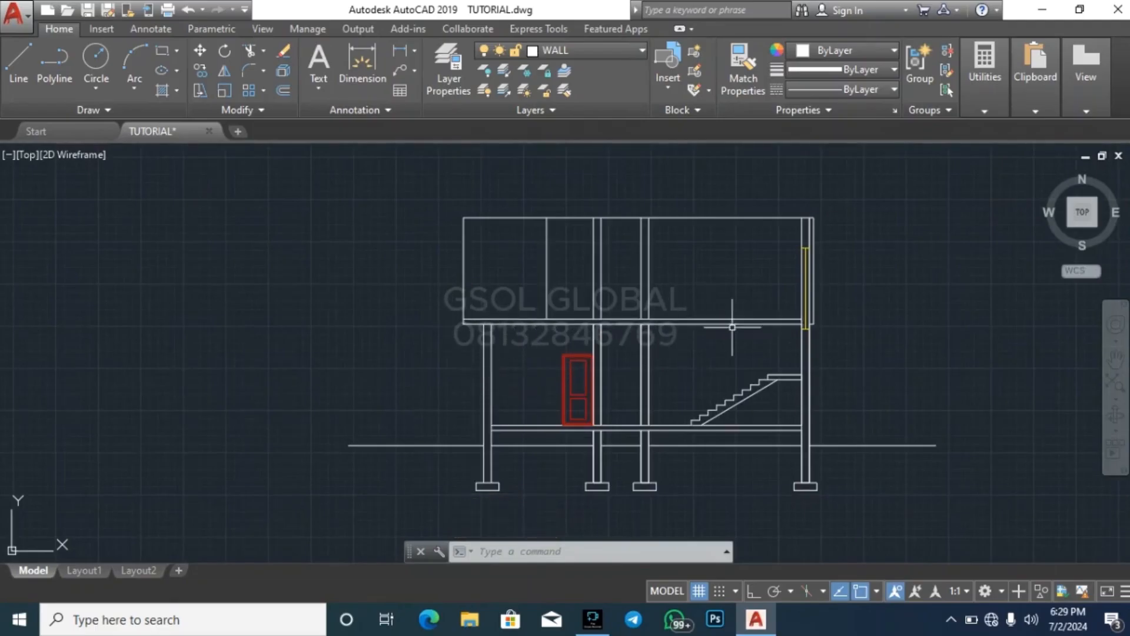
# Start a hatch with the AR-CONC pattern and try filling the first floor slab near its left end
pyautogui.write('h')
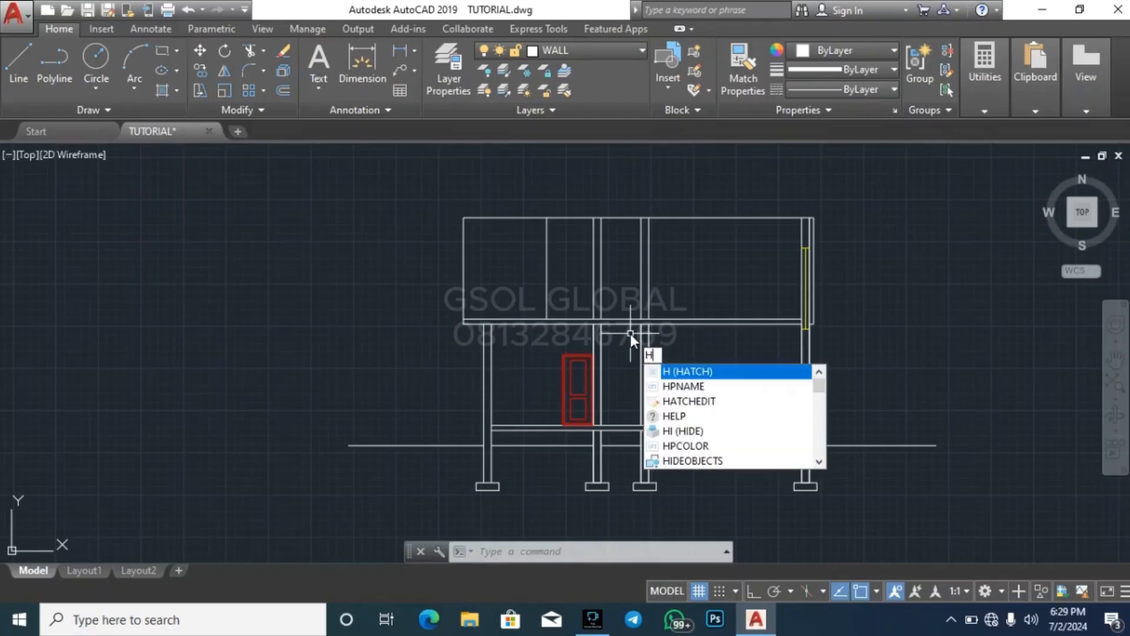
pyautogui.press('Return')
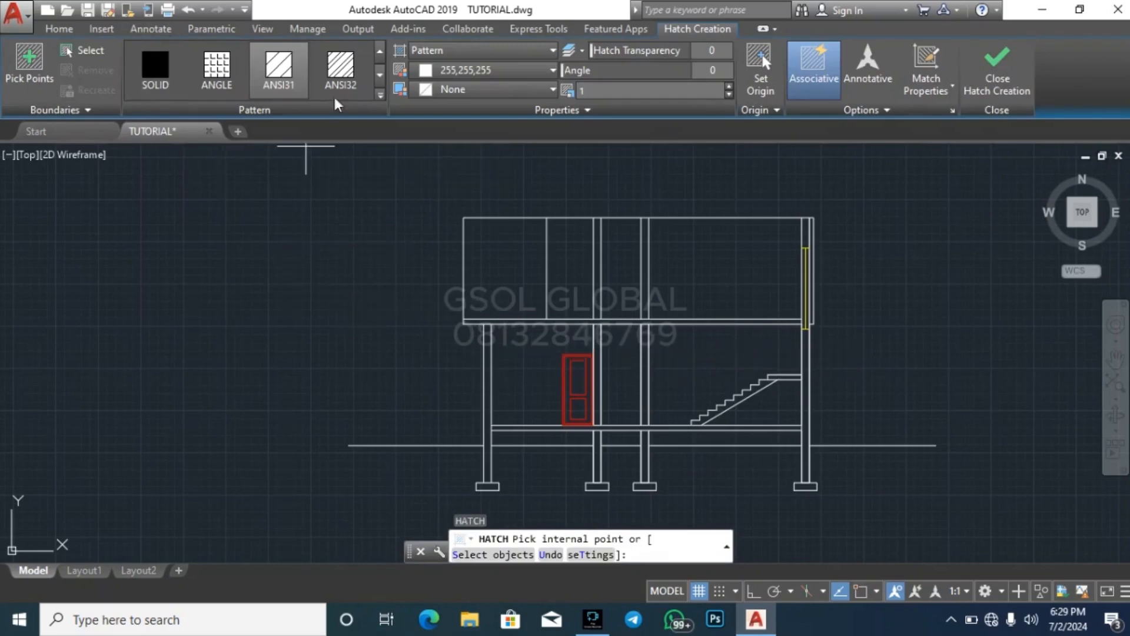
pyautogui.click(383, 83)
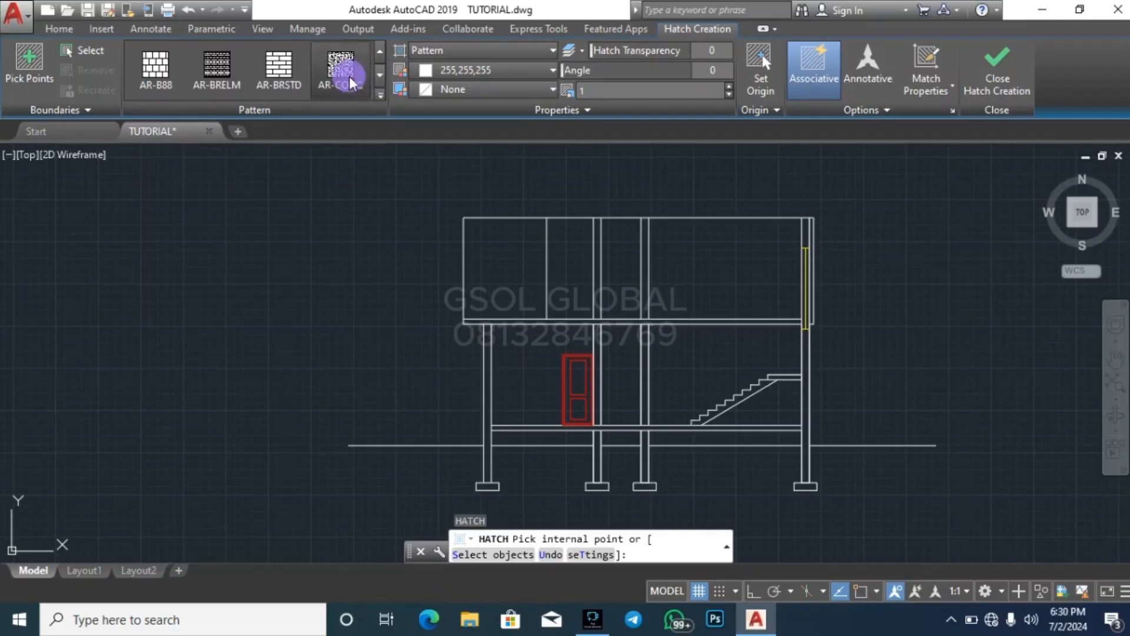
pyautogui.click(352, 82)
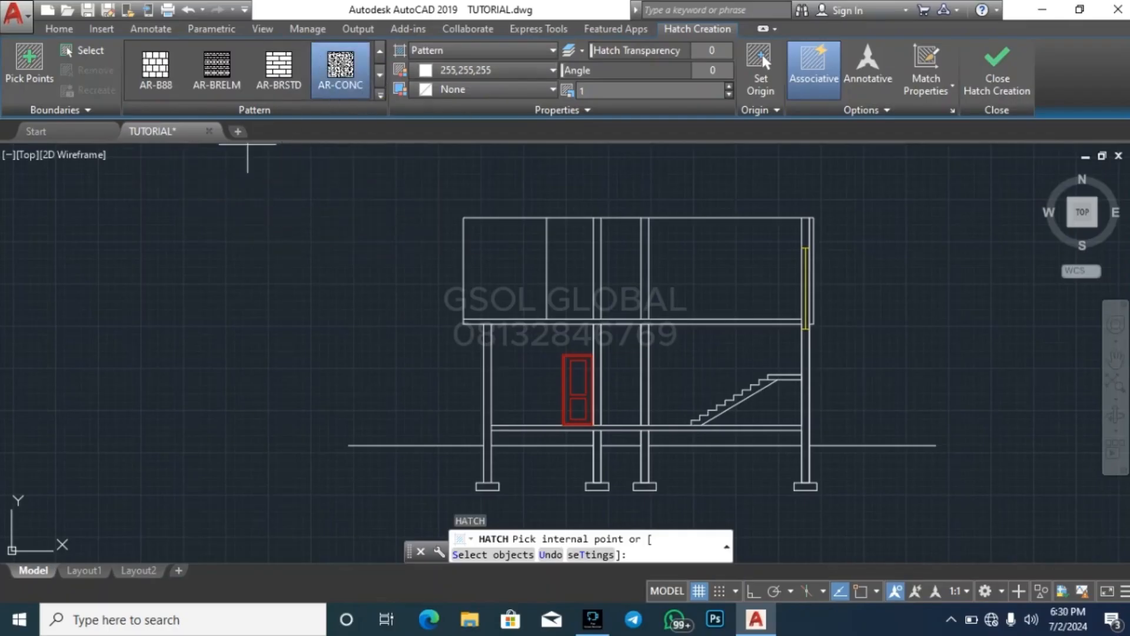
pyautogui.scroll(6, 508, 330)
pyautogui.click(480, 325)
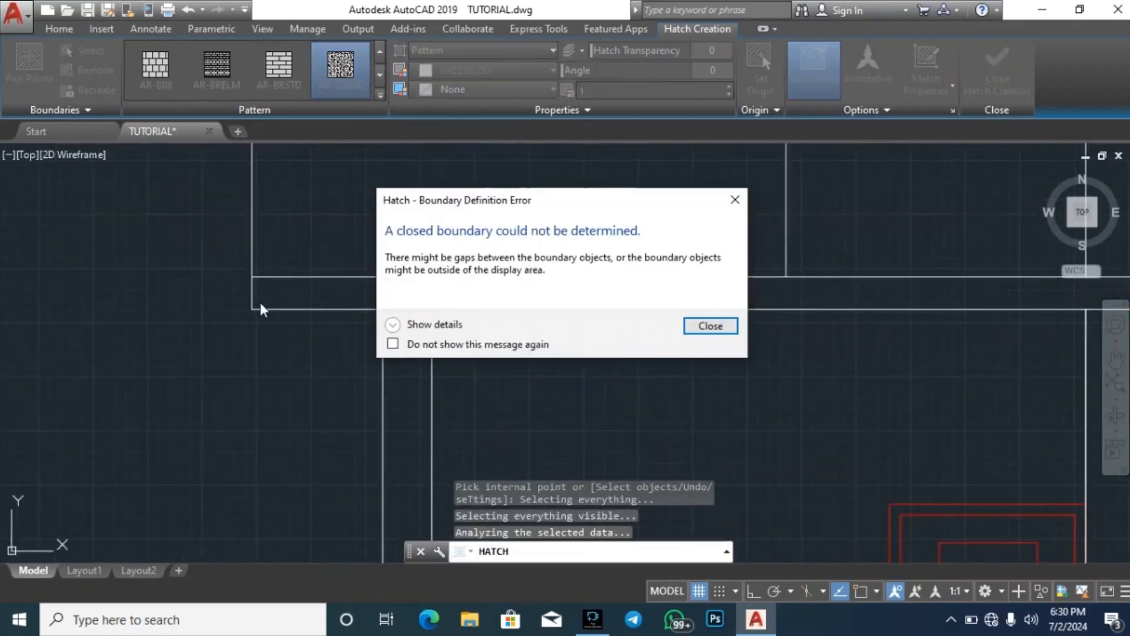
pyautogui.click(735, 200)
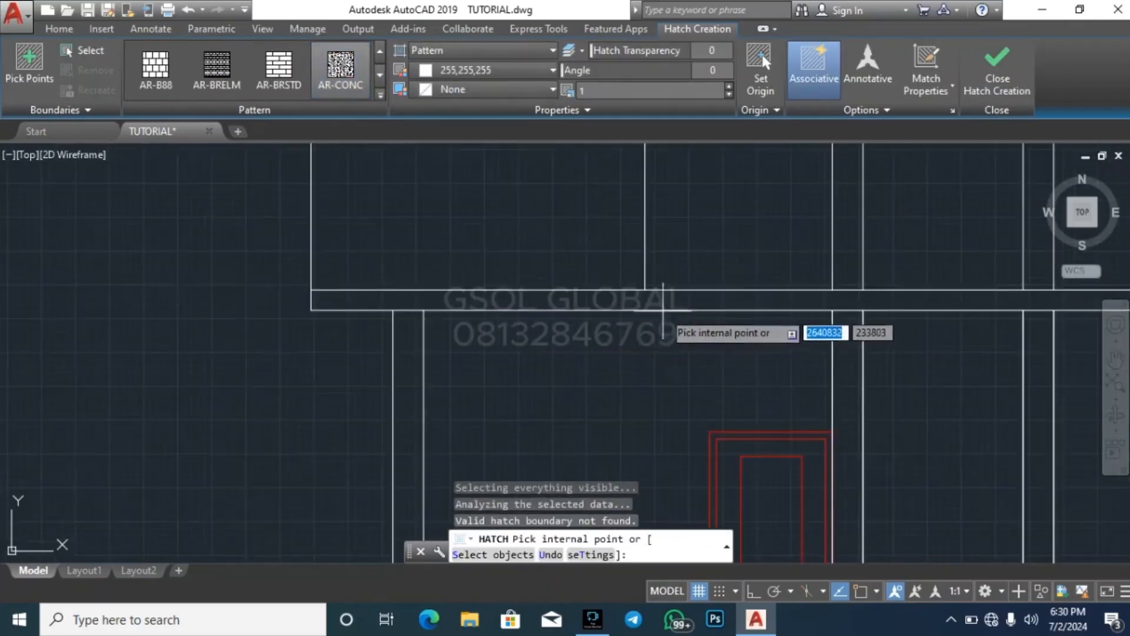
# Fill the first floor slab with the AR-CONC hatch and set the hatch scale to 50
pyautogui.scroll(-5, 664, 307)
pyautogui.scroll(5, 731, 366)
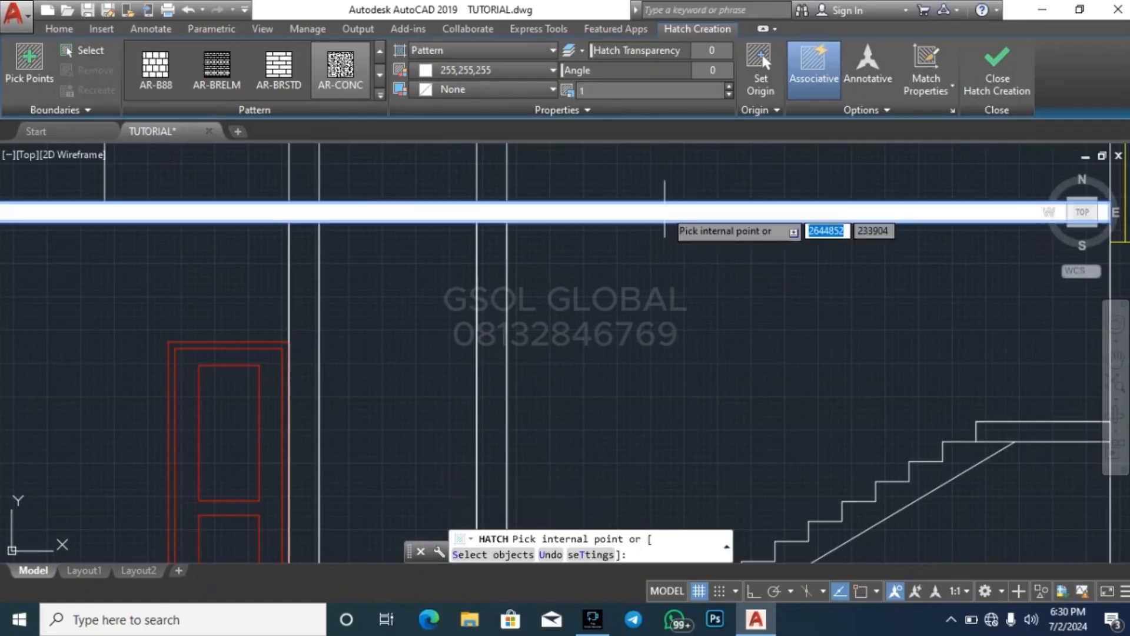
pyautogui.click(664, 210)
pyautogui.scroll(-5, 588, 235)
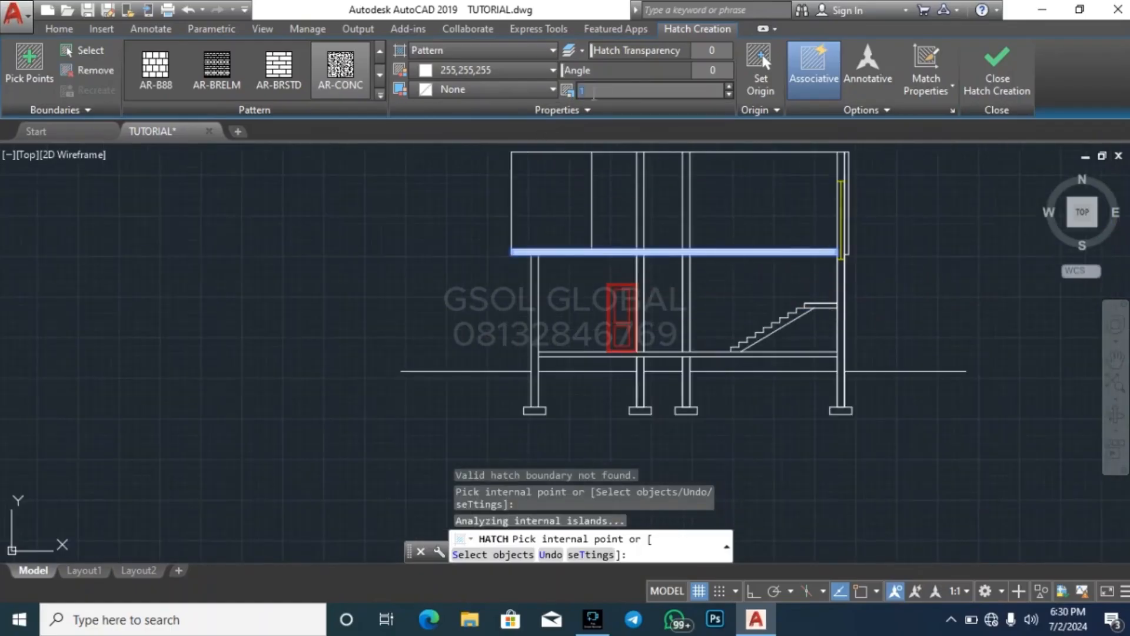
pyautogui.write('5')
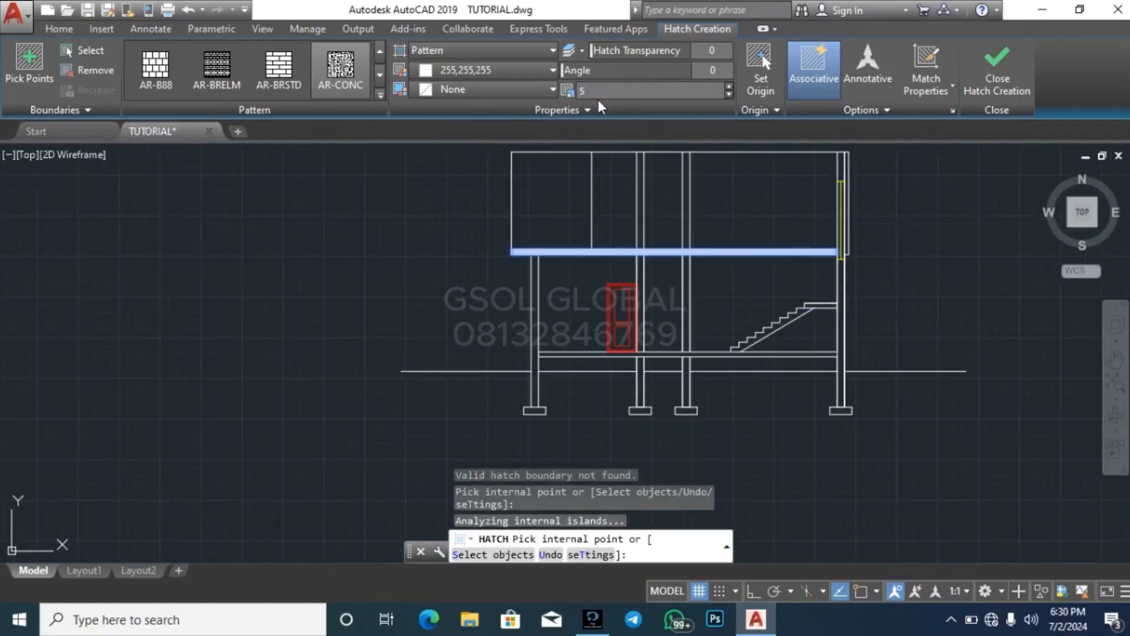
pyautogui.write('0')
pyautogui.press('Return')
pyautogui.scroll(4, 601, 256)
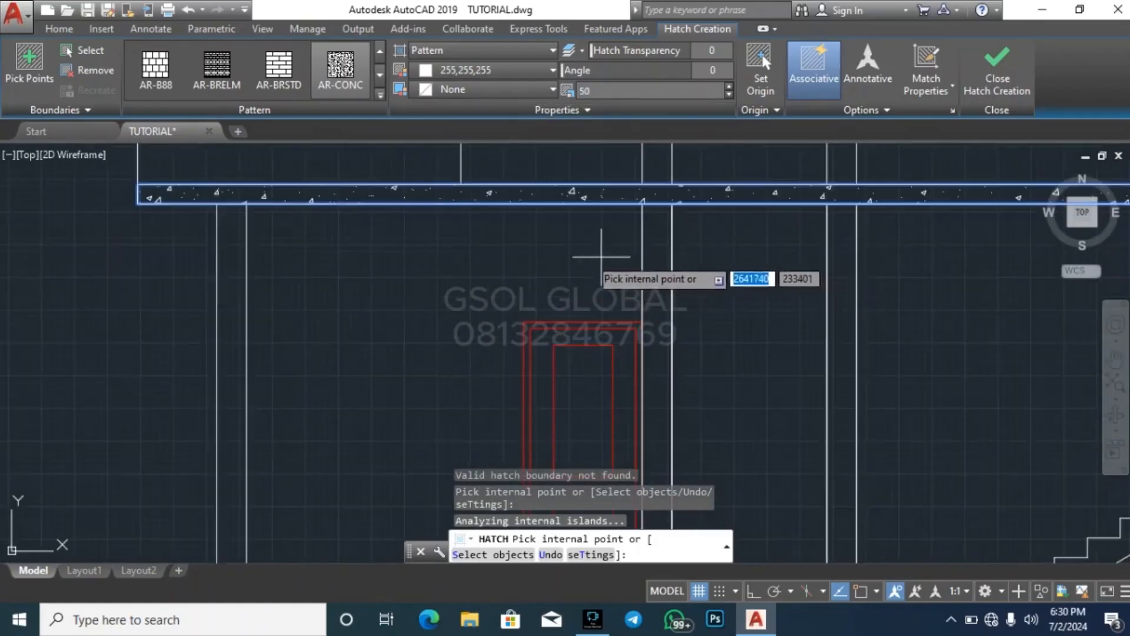
# Add the ground floor slab and the three leftmost footings to the AR-CONC hatch
pyautogui.scroll(-4, 601, 257)
pyautogui.scroll(6, 442, 377)
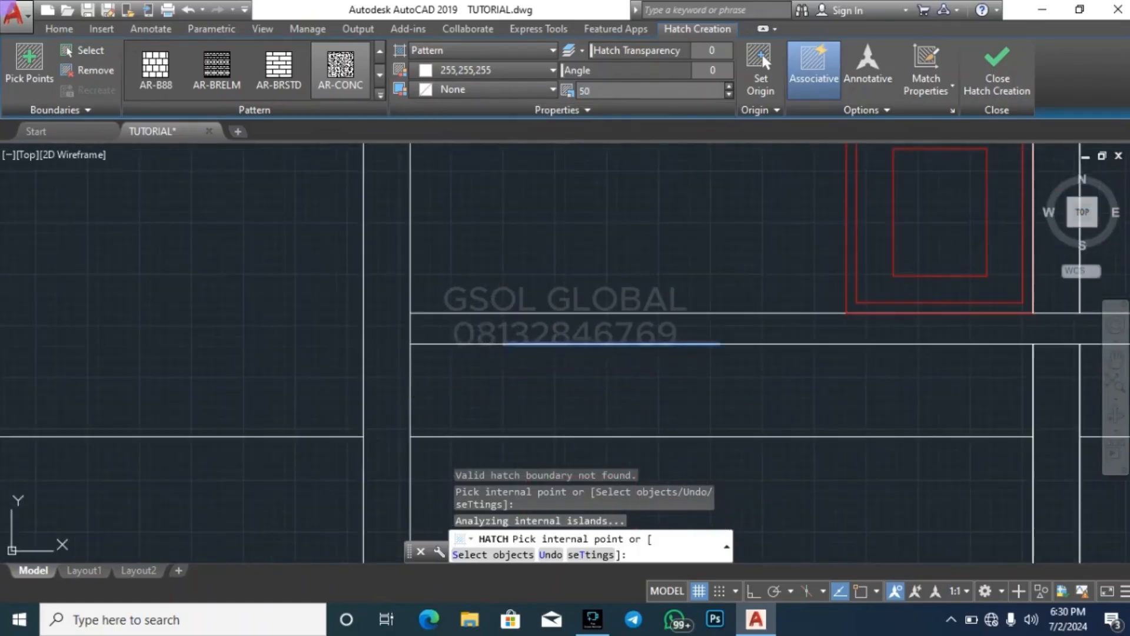
pyautogui.scroll(-5, 354, 365)
pyautogui.scroll(5, 322, 420)
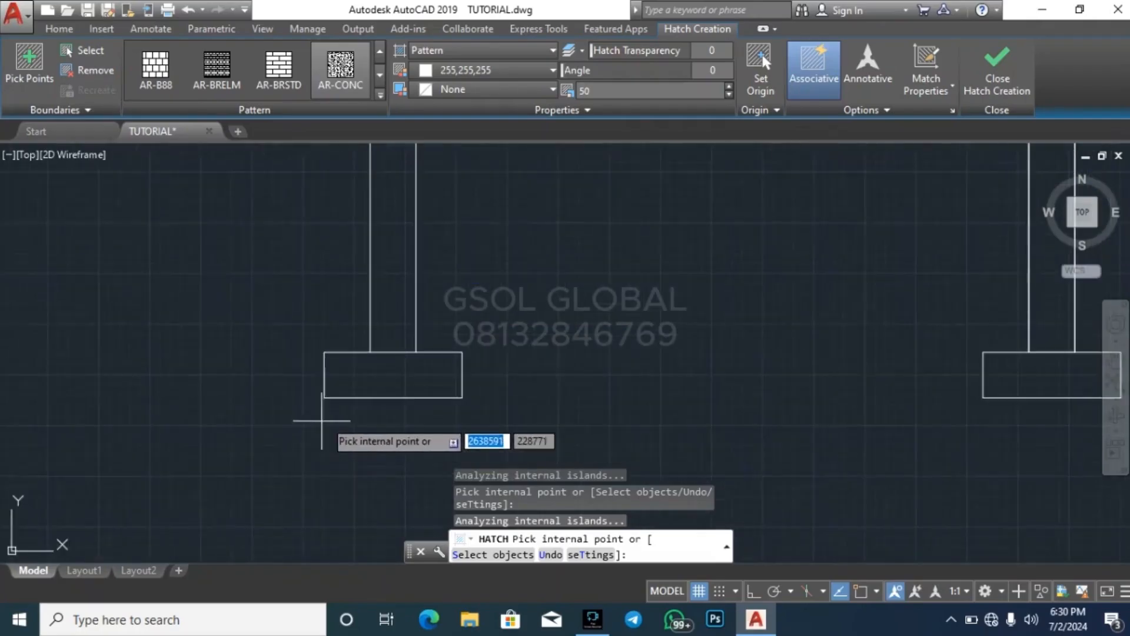
pyautogui.click(377, 380)
pyautogui.scroll(-2, 377, 382)
pyautogui.click(777, 385)
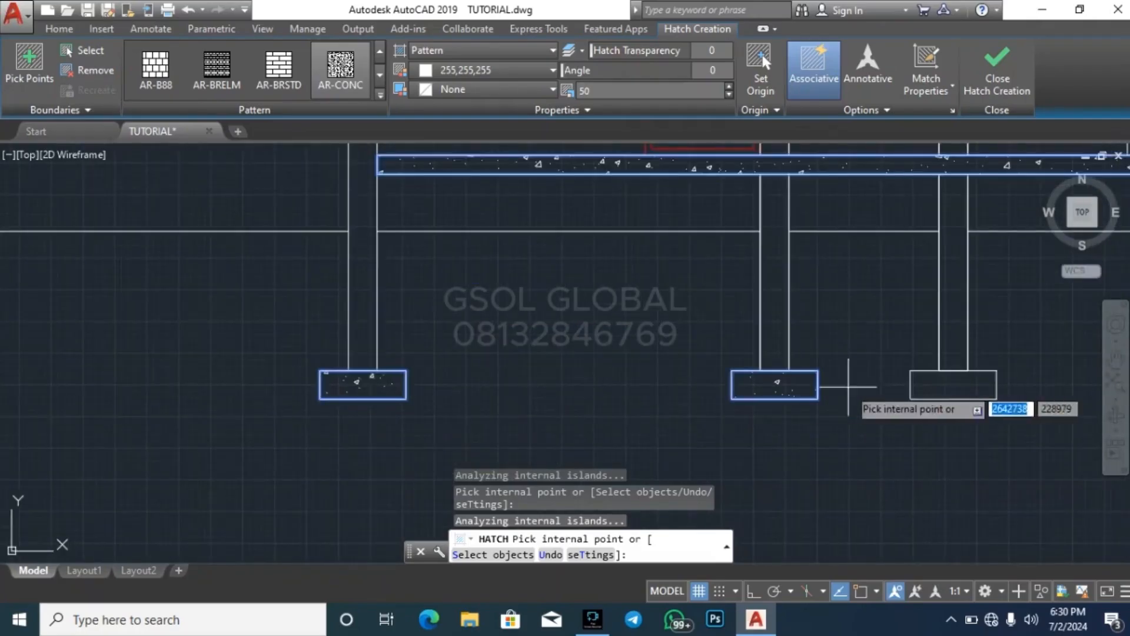
pyautogui.click(948, 386)
pyautogui.scroll(-5, 819, 395)
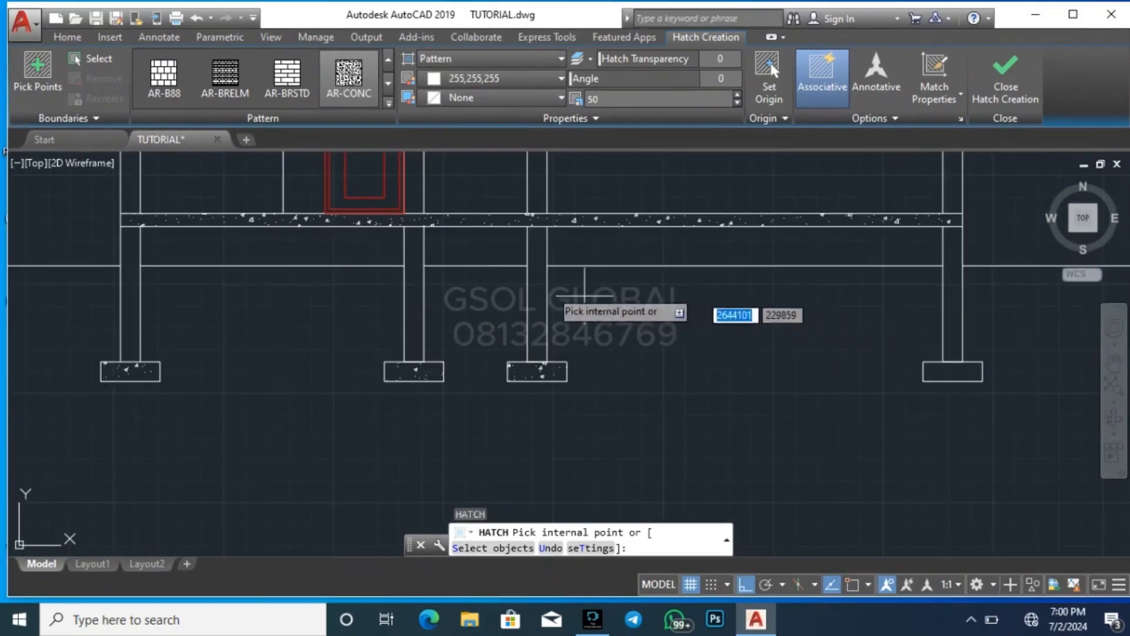
# Hatch the rightmost footing with AR-CONC at scale 50 and end the Hatch command
pyautogui.scroll(-2, 435, 298)
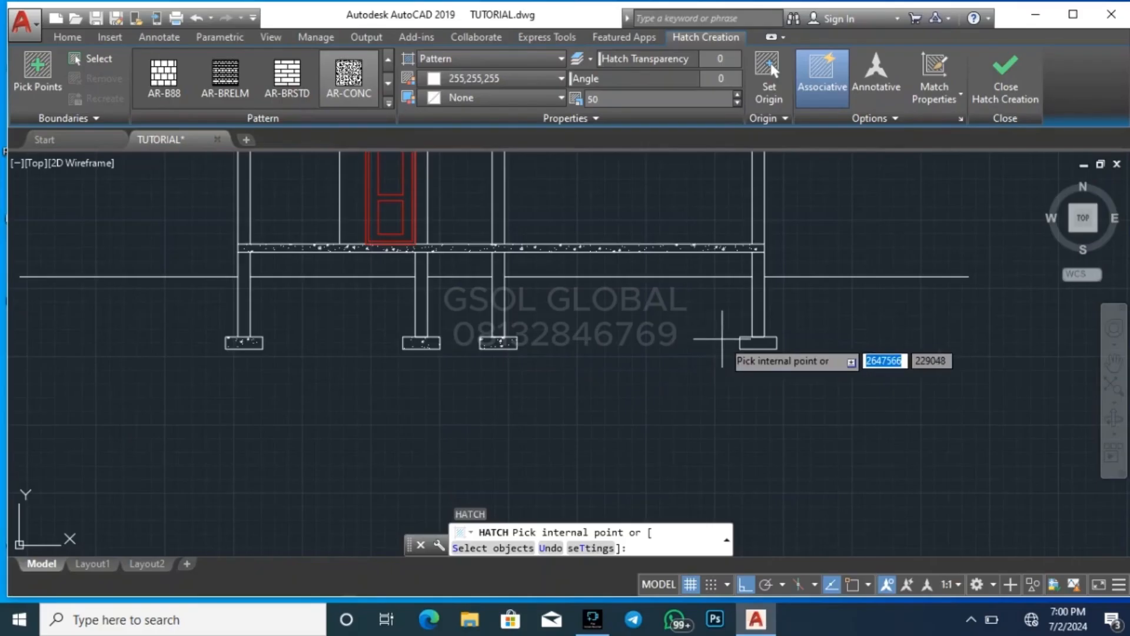
pyautogui.scroll(3, 742, 344)
pyautogui.click(774, 339)
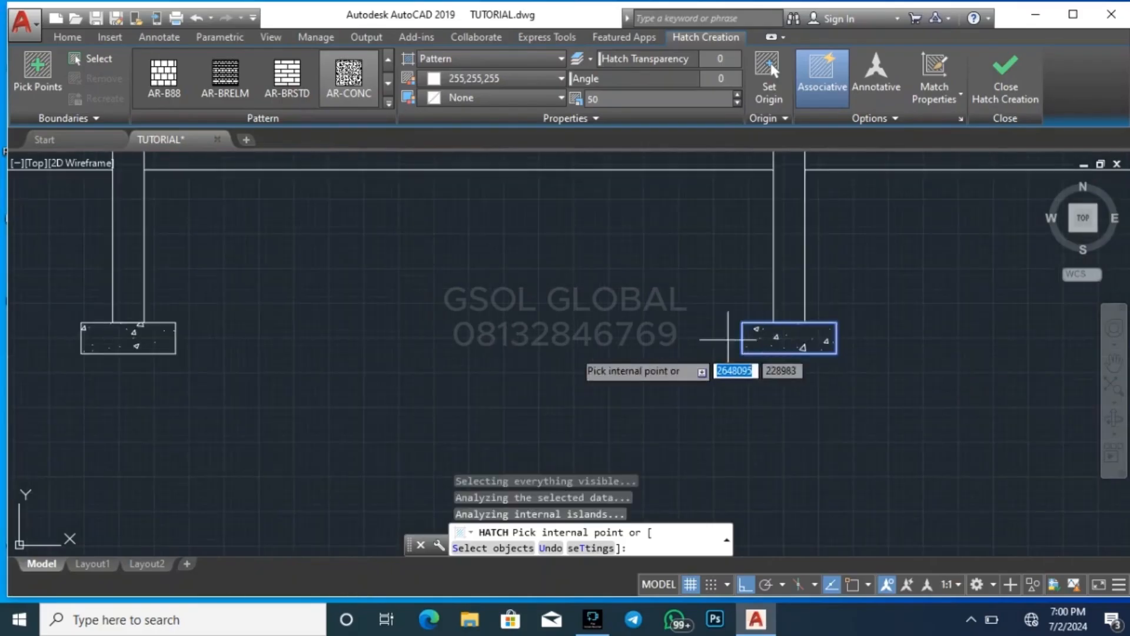
pyautogui.scroll(-5, 574, 352)
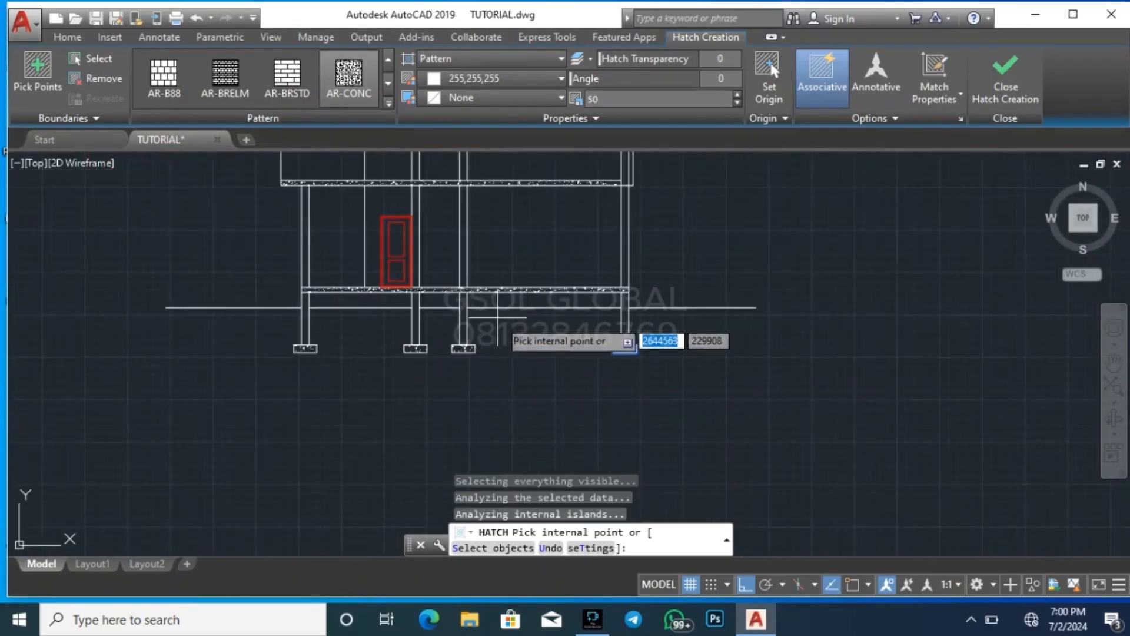
pyautogui.press('Escape')
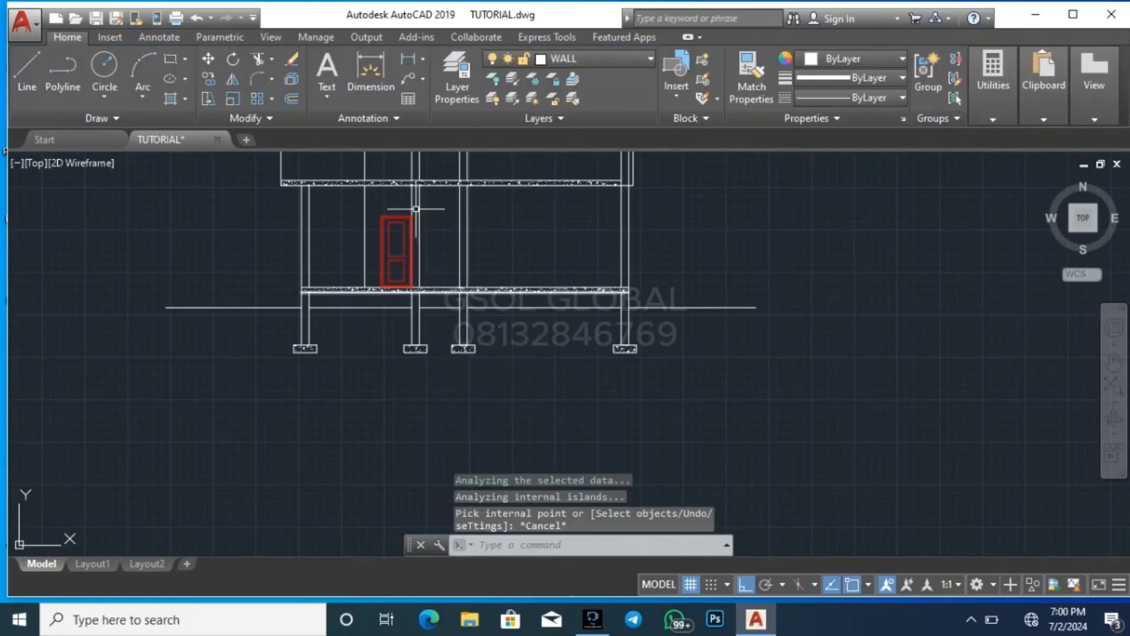
# Hatch the ground floor's two middle walls and rightmost wall with the ANSI31 pattern at scale 500
pyautogui.scroll(4, 417, 209)
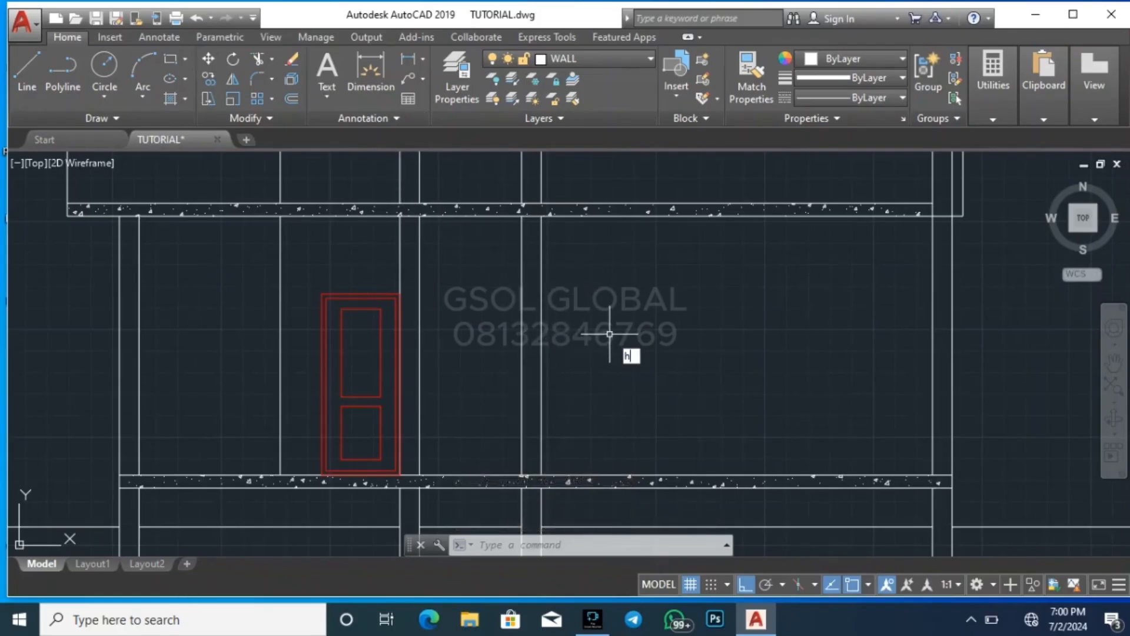
pyautogui.press('Return')
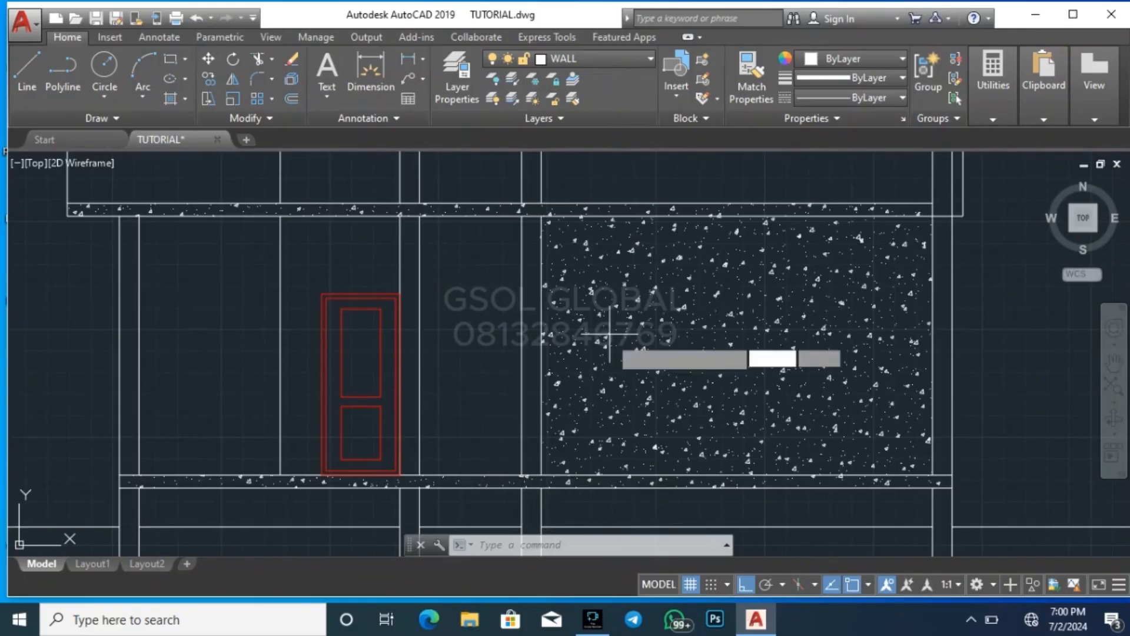
pyautogui.click(389, 84)
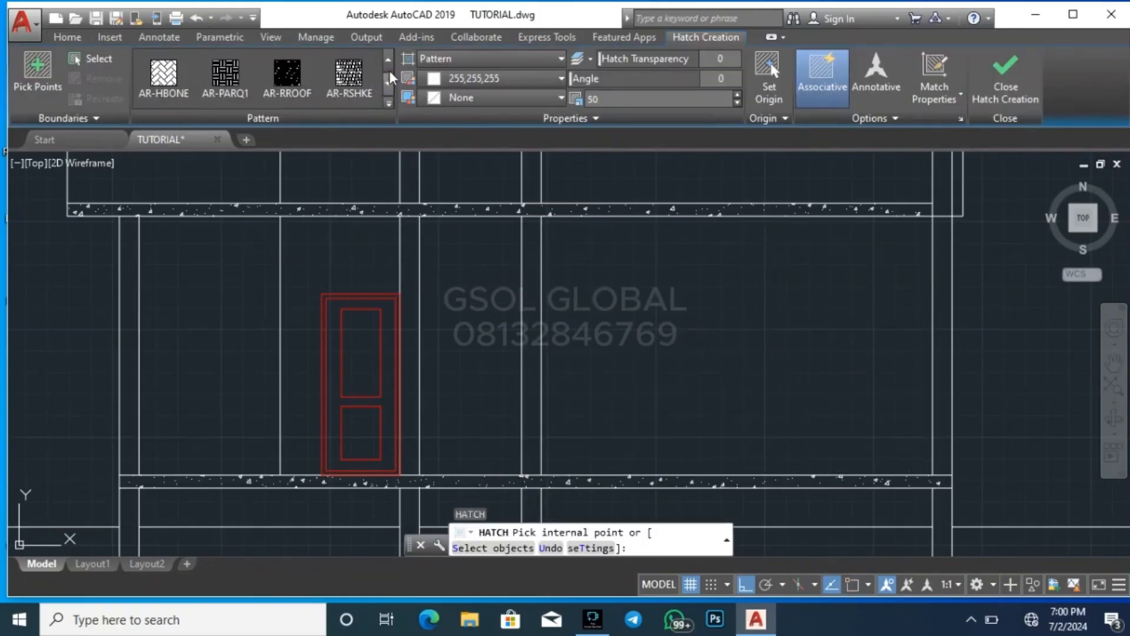
pyautogui.click(388, 60)
pyautogui.click(388, 60)
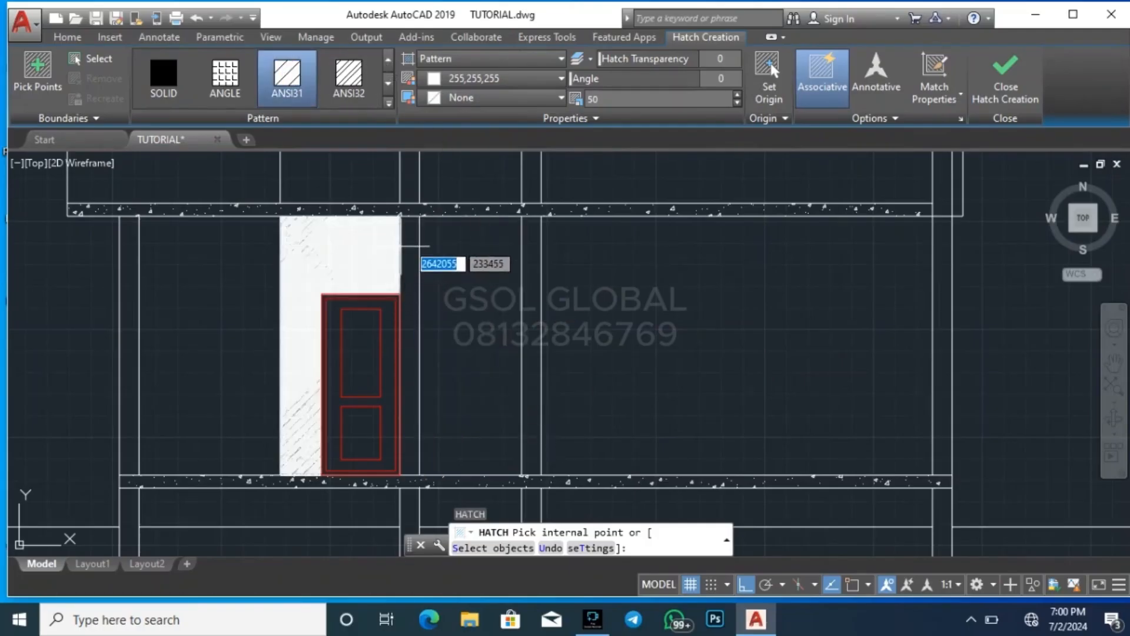
pyautogui.click(410, 257)
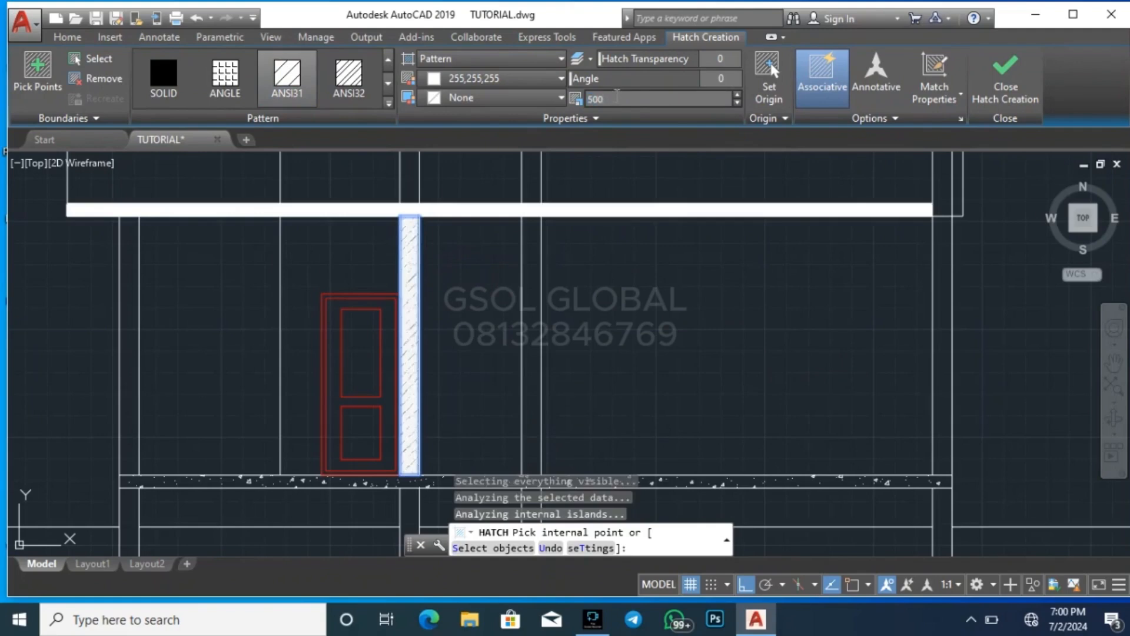
pyautogui.click(532, 294)
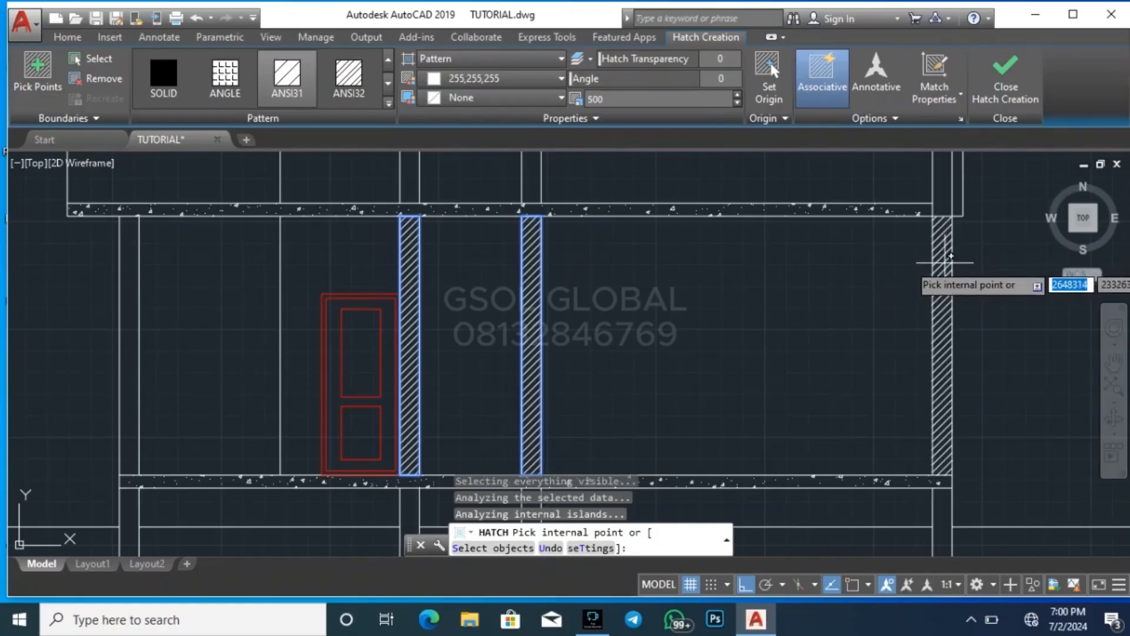
pyautogui.click(942, 283)
# Add the leftmost ground floor wall and the four foundation walls above the footings to the same hatch
pyautogui.scroll(-2, 577, 315)
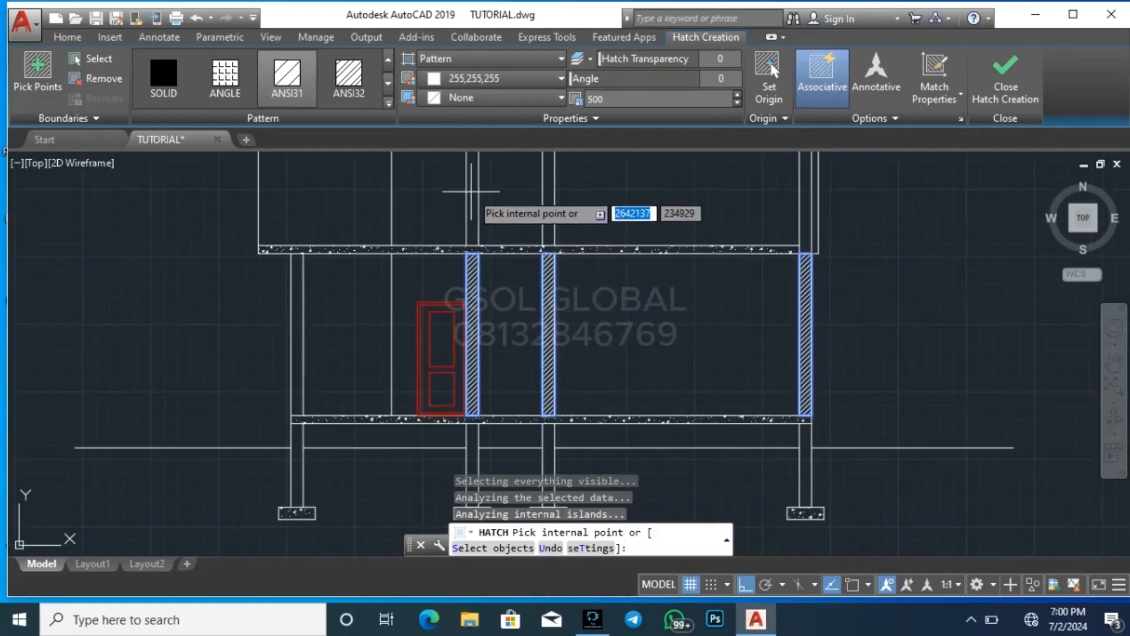
pyautogui.scroll(-1, 489, 388)
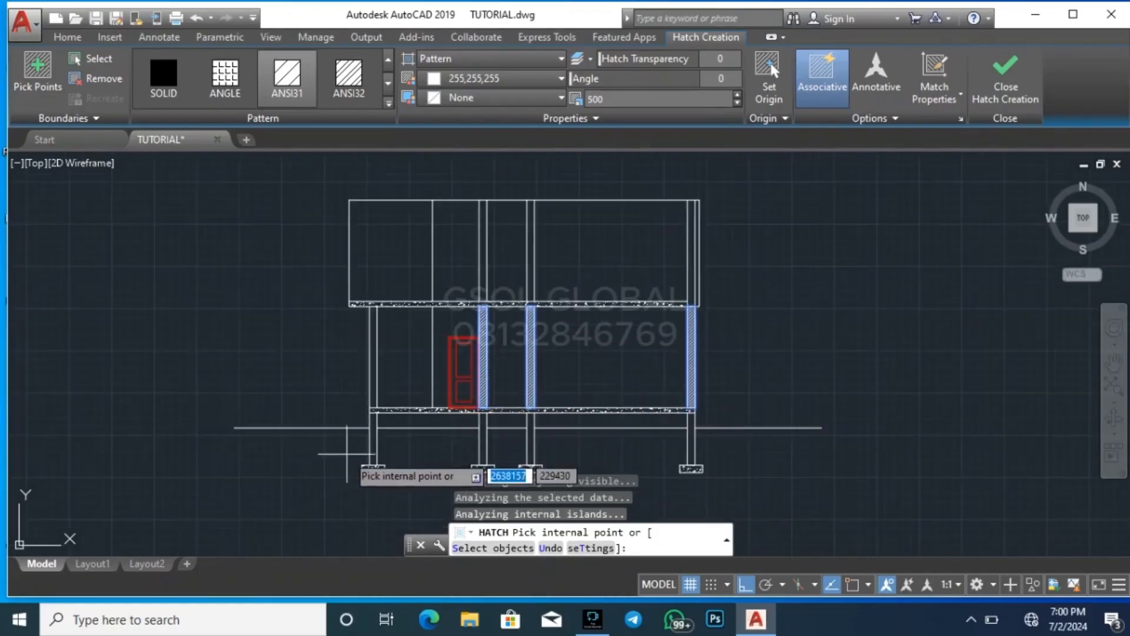
pyautogui.scroll(2, 350, 453)
pyautogui.click(409, 420)
pyautogui.click(409, 302)
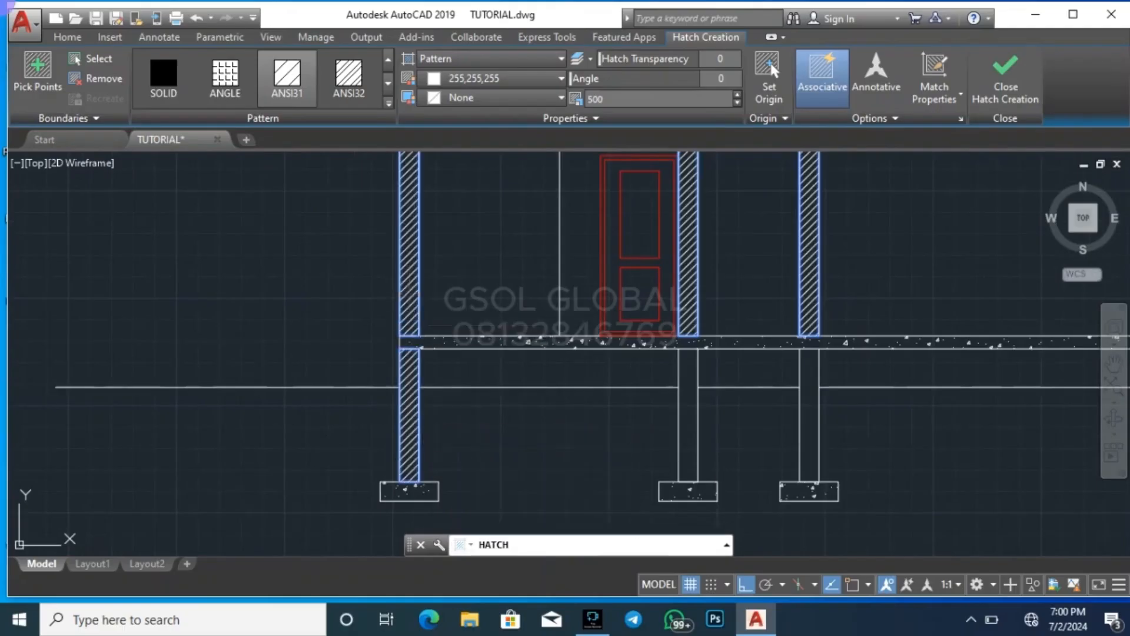
pyautogui.click(688, 416)
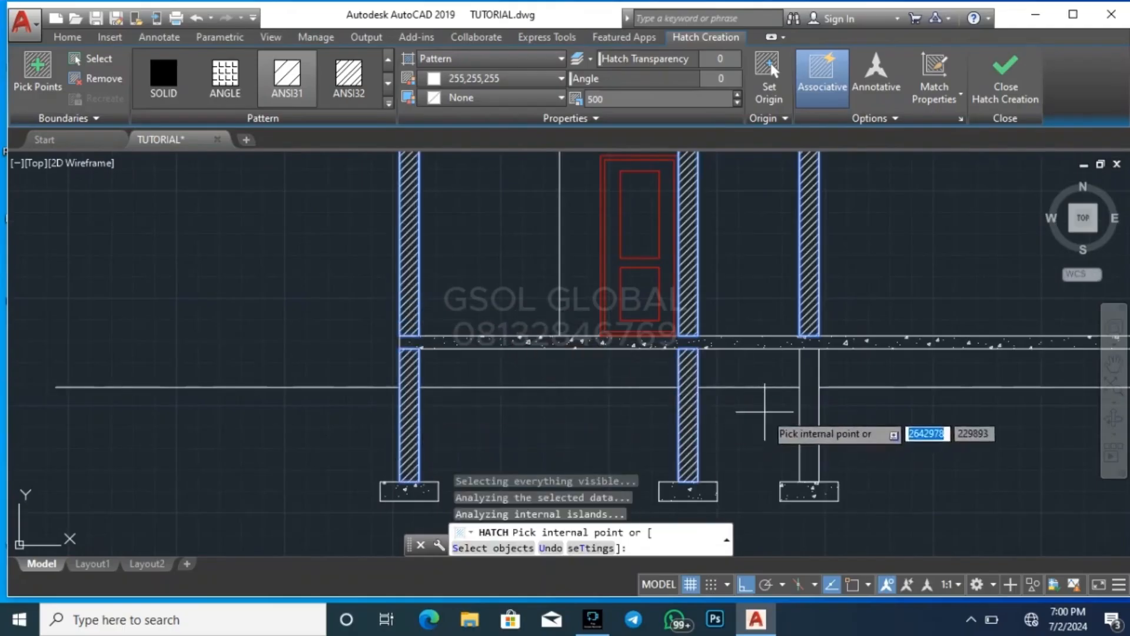
pyautogui.scroll(-2, 247, 306)
pyautogui.scroll(3, 591, 351)
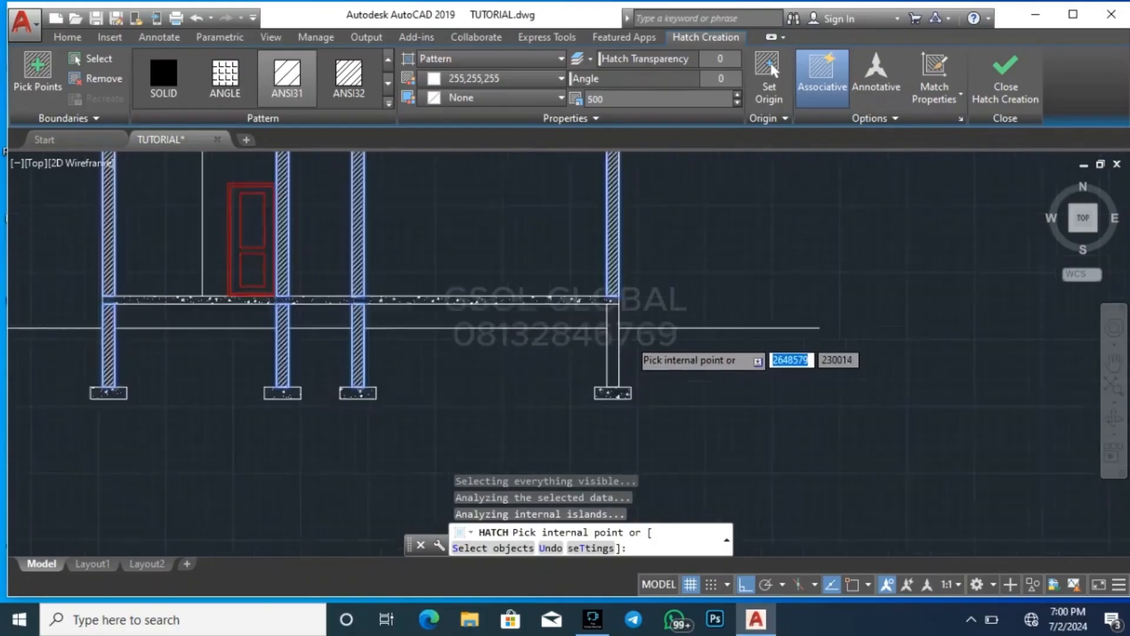
pyautogui.click(587, 353)
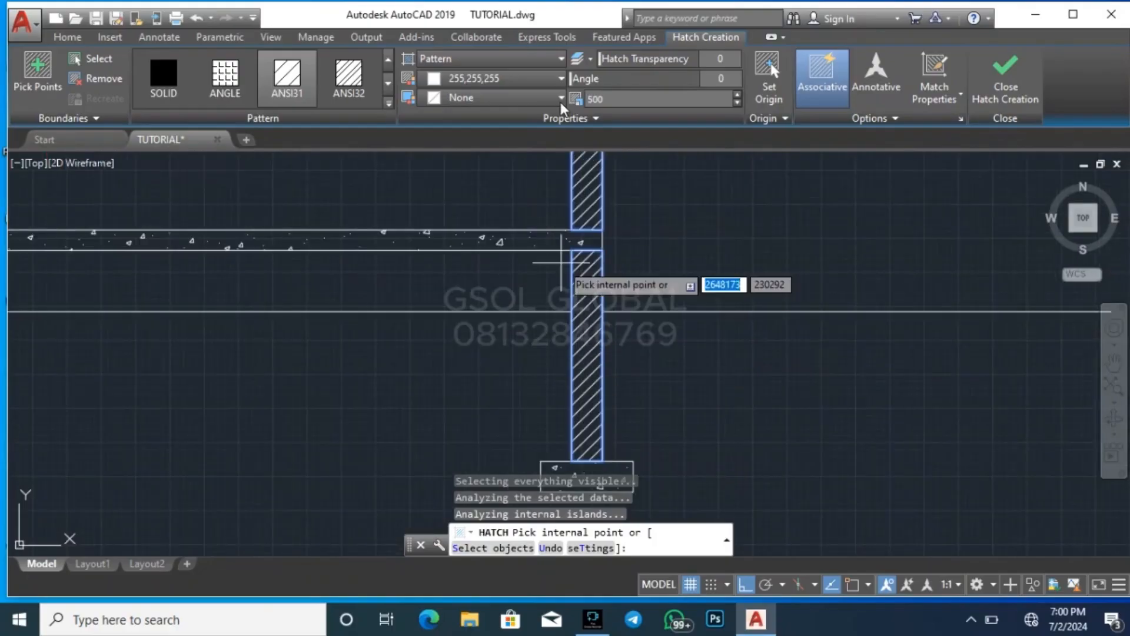
# Switch the hatch pattern to ANSI32 and add the two middle walls and rightmost wall of the first floor
pyautogui.click(360, 88)
pyautogui.scroll(-2, 801, 371)
pyautogui.scroll(-2, 661, 389)
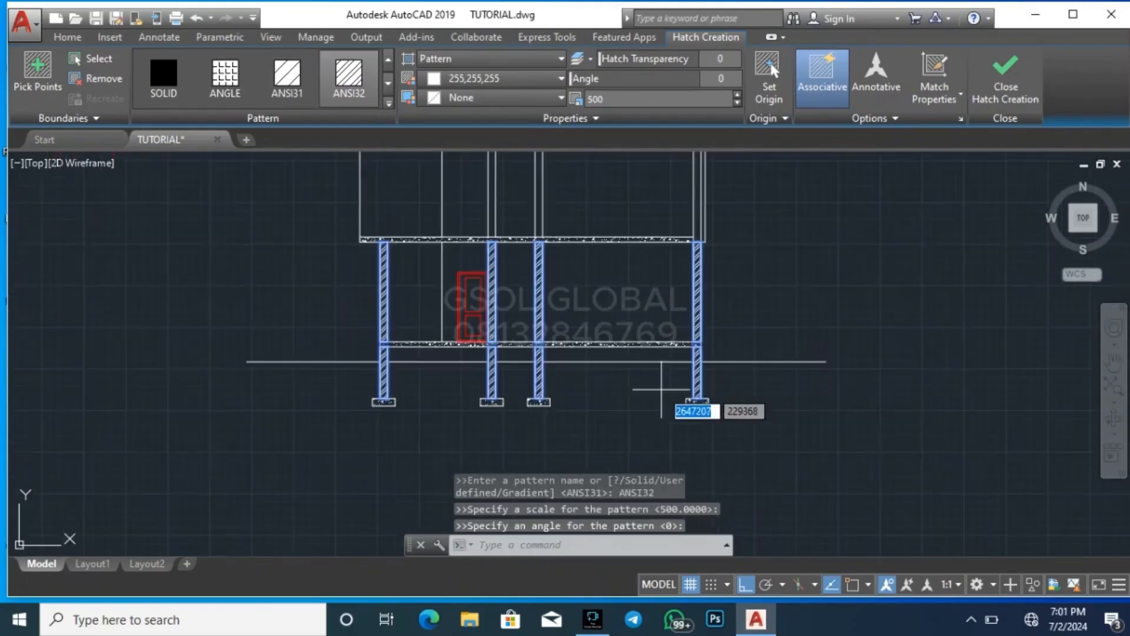
pyautogui.scroll(4, 526, 205)
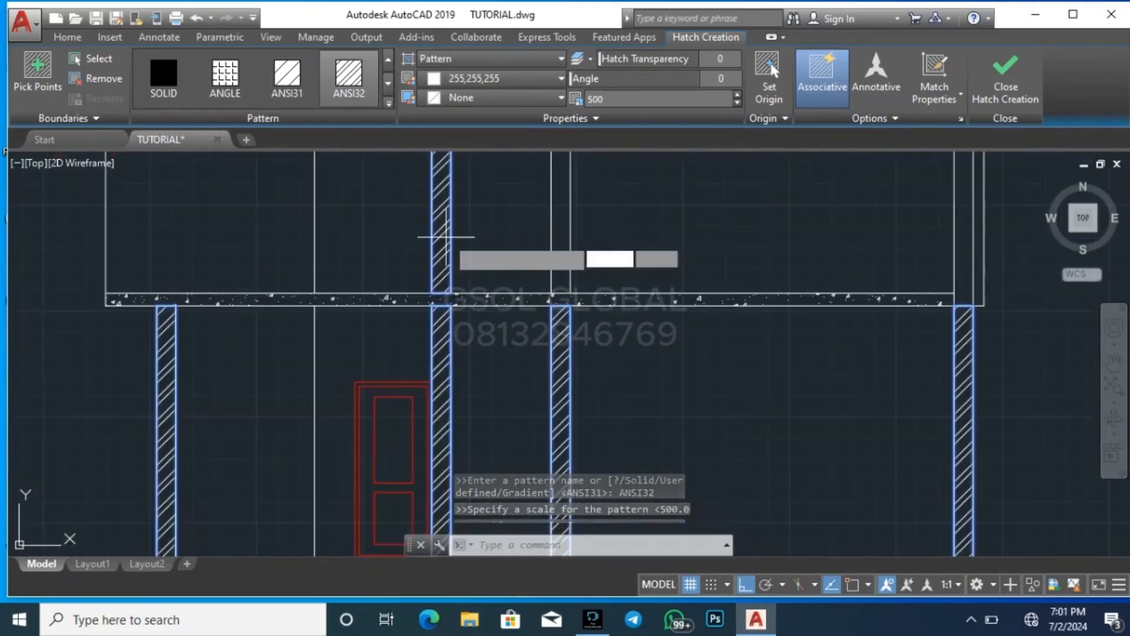
pyautogui.click(446, 237)
pyautogui.click(561, 225)
pyautogui.scroll(-3, 491, 248)
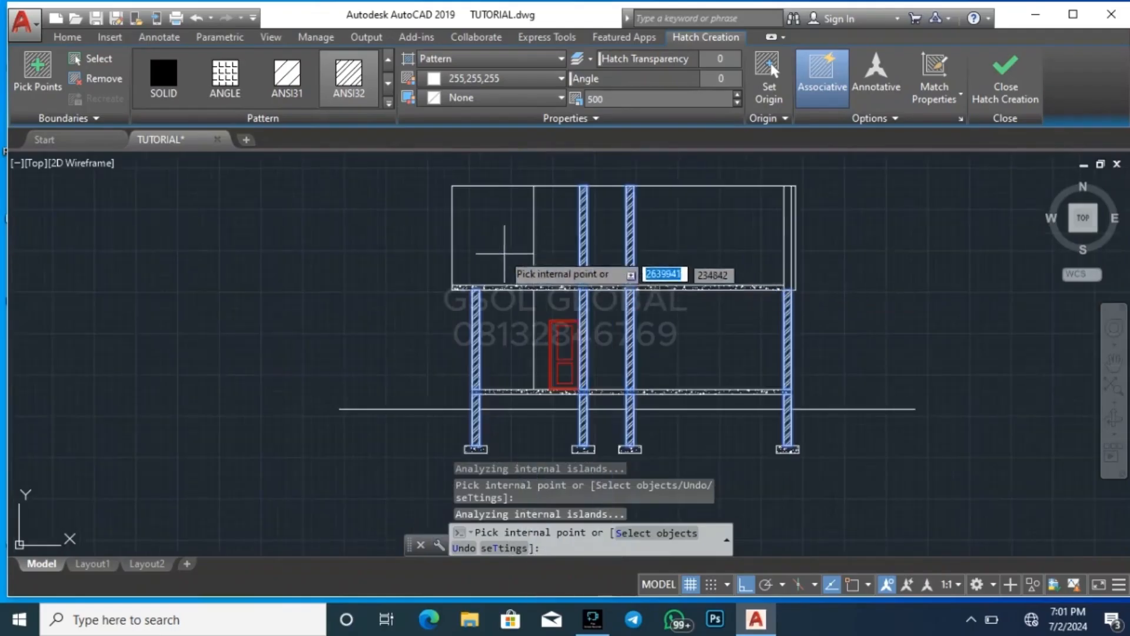
pyautogui.scroll(3, 445, 220)
pyautogui.scroll(-4, 412, 235)
pyautogui.scroll(4, 714, 208)
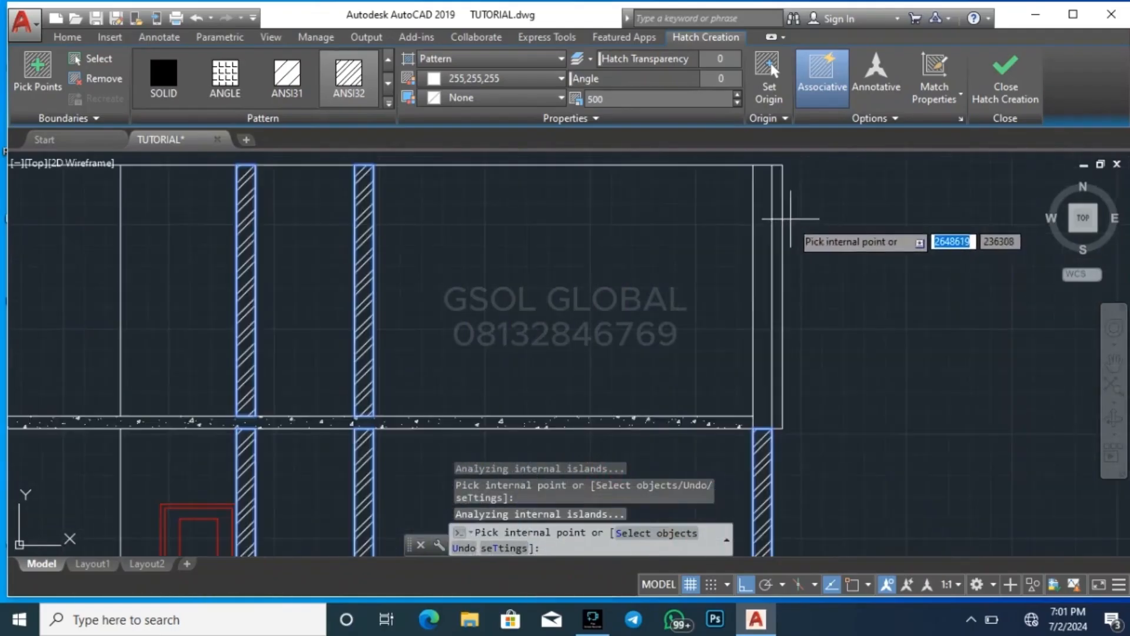
pyautogui.scroll(-6, 730, 230)
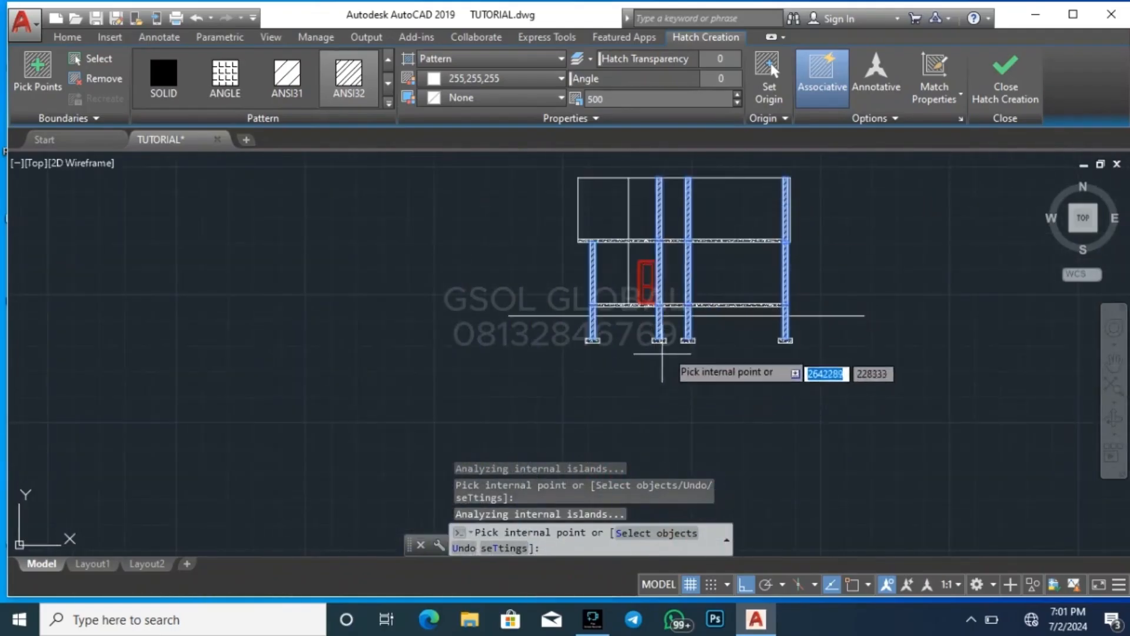
# Compare the section's left side with the first floor plan around the WC/SHO wall along the section line
pyautogui.scroll(5, 671, 359)
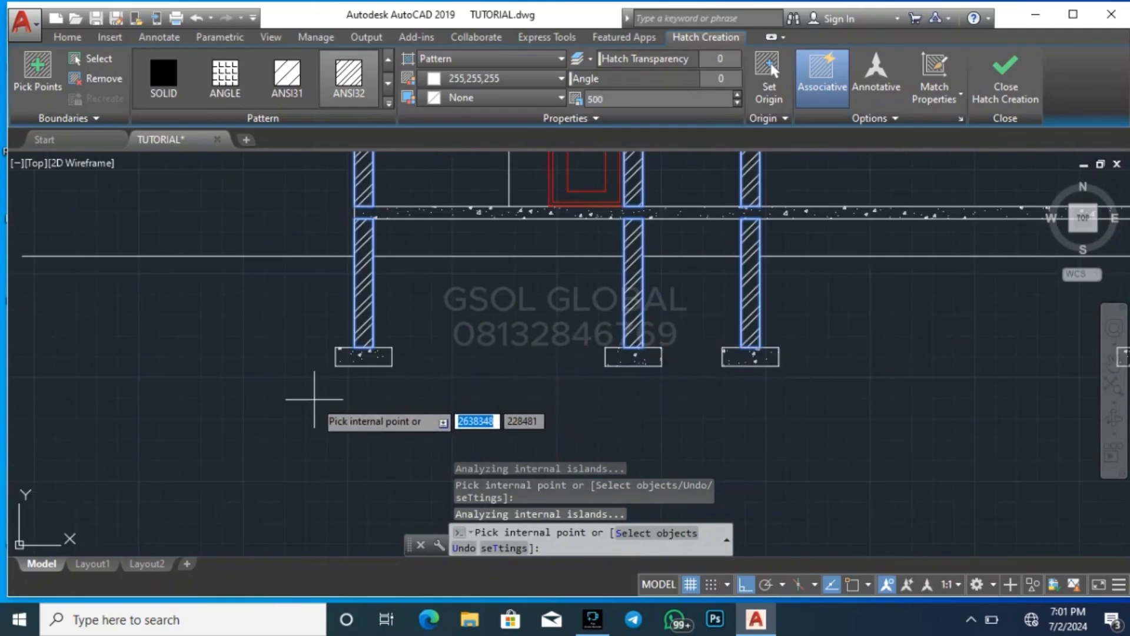
pyautogui.scroll(-2, 323, 389)
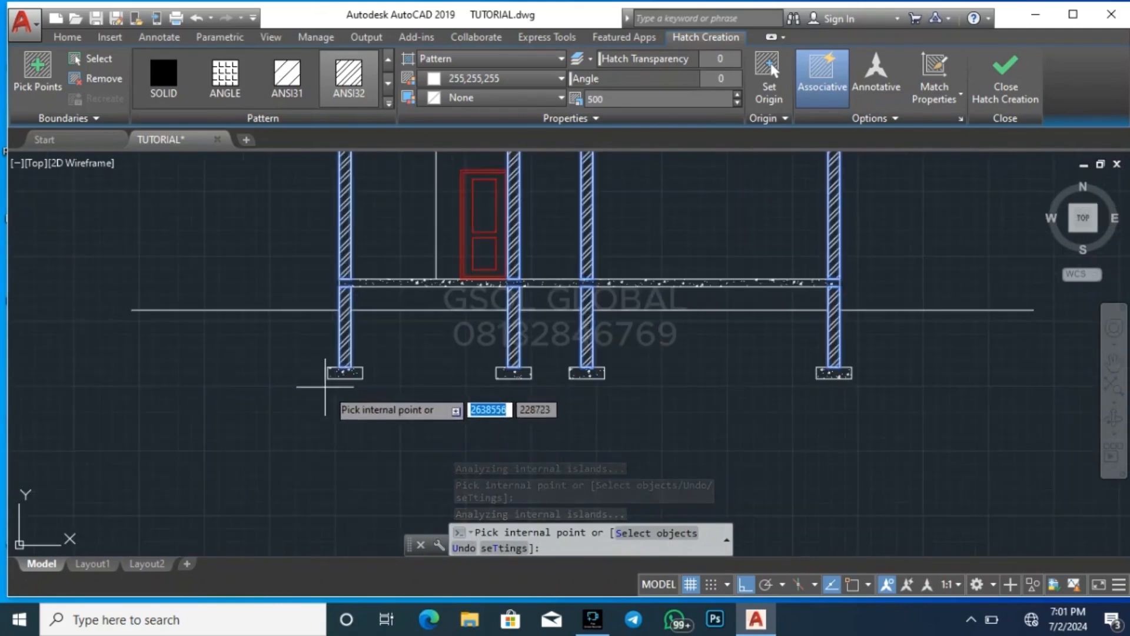
pyautogui.scroll(-4, 328, 412)
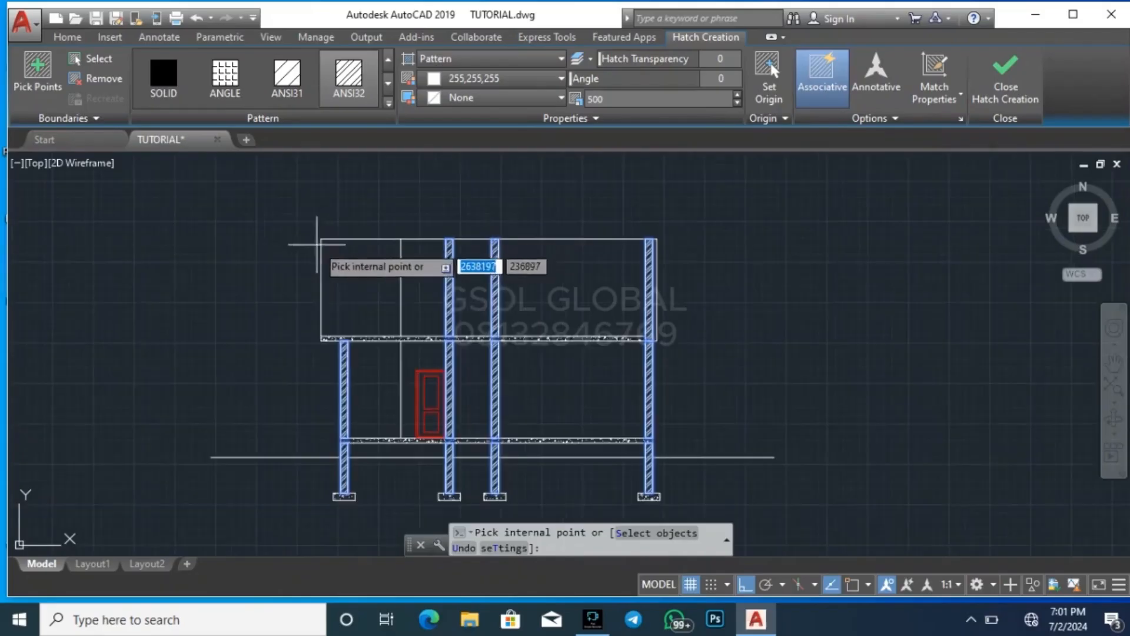
pyautogui.moveTo(476, 333); pyautogui.dragTo(568, 387, button='middle')
pyautogui.scroll(-2, 570, 385)
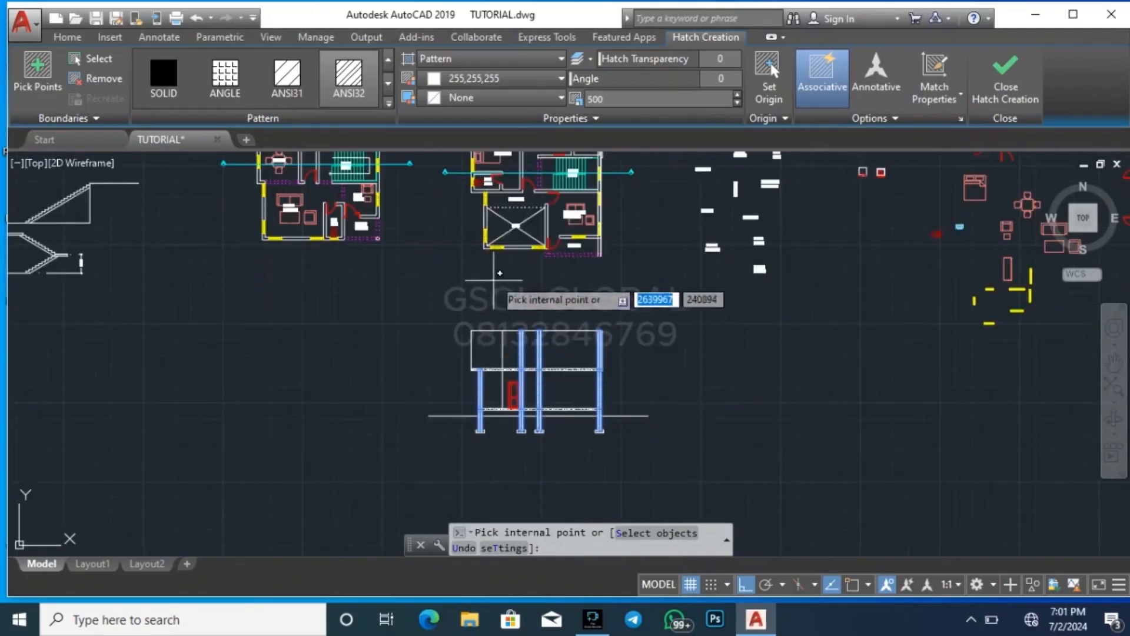
pyautogui.scroll(6, 497, 195)
pyautogui.scroll(-3, 408, 278)
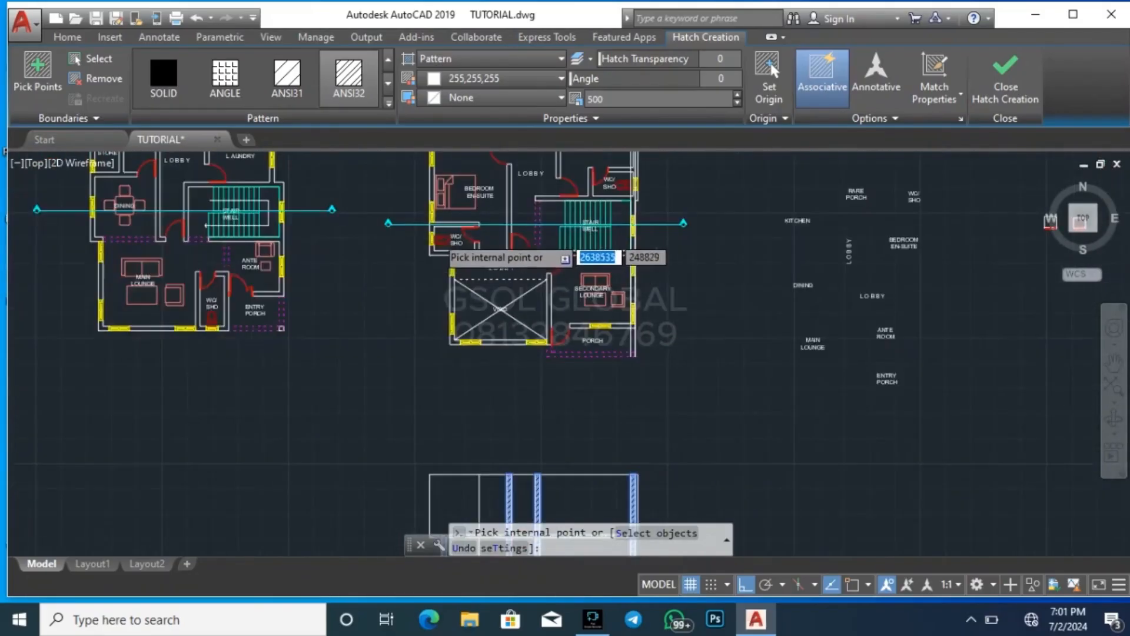
pyautogui.scroll(5, 419, 235)
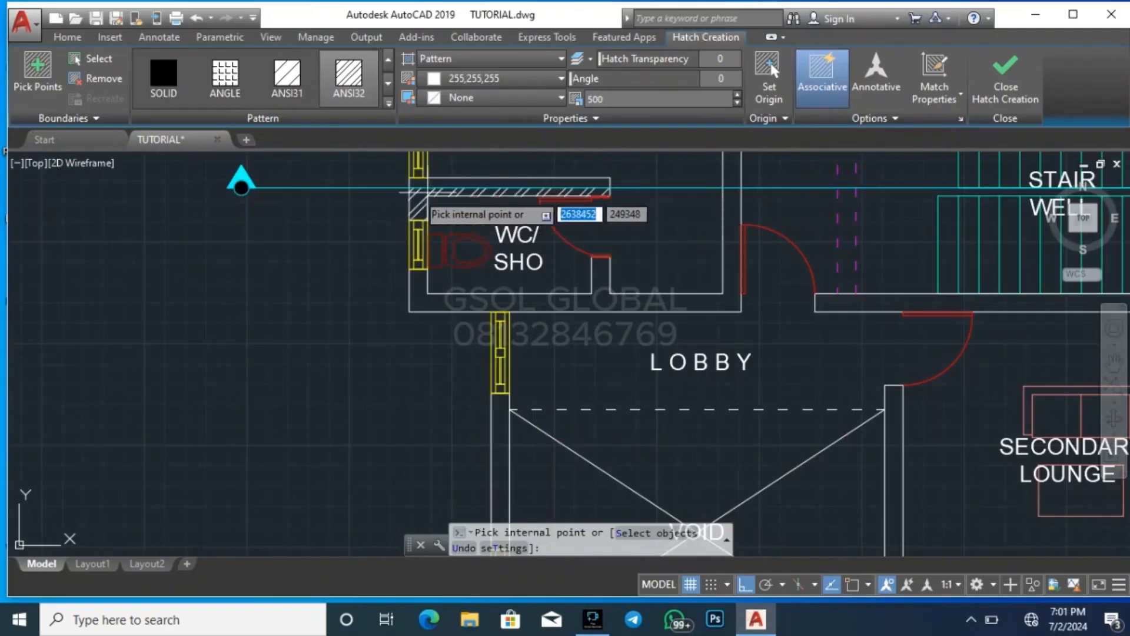
pyautogui.scroll(-5, 438, 179)
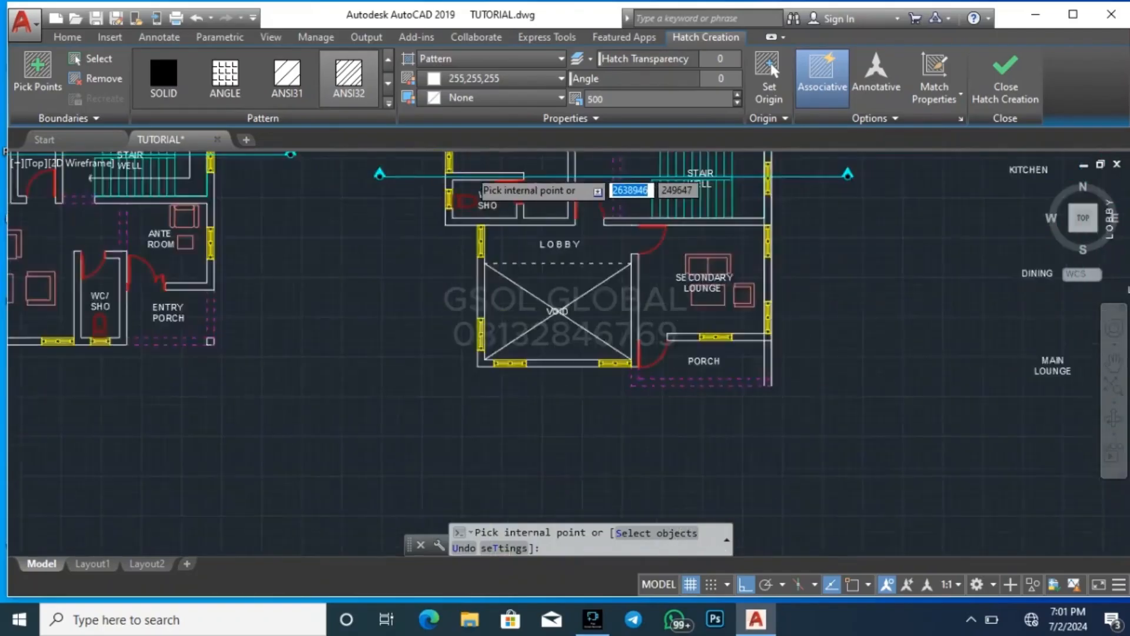
pyautogui.scroll(4, 522, 352)
# Fill the leftmost first floor bay with the ANSI32 hatch and end the Hatch command
pyautogui.click(522, 352)
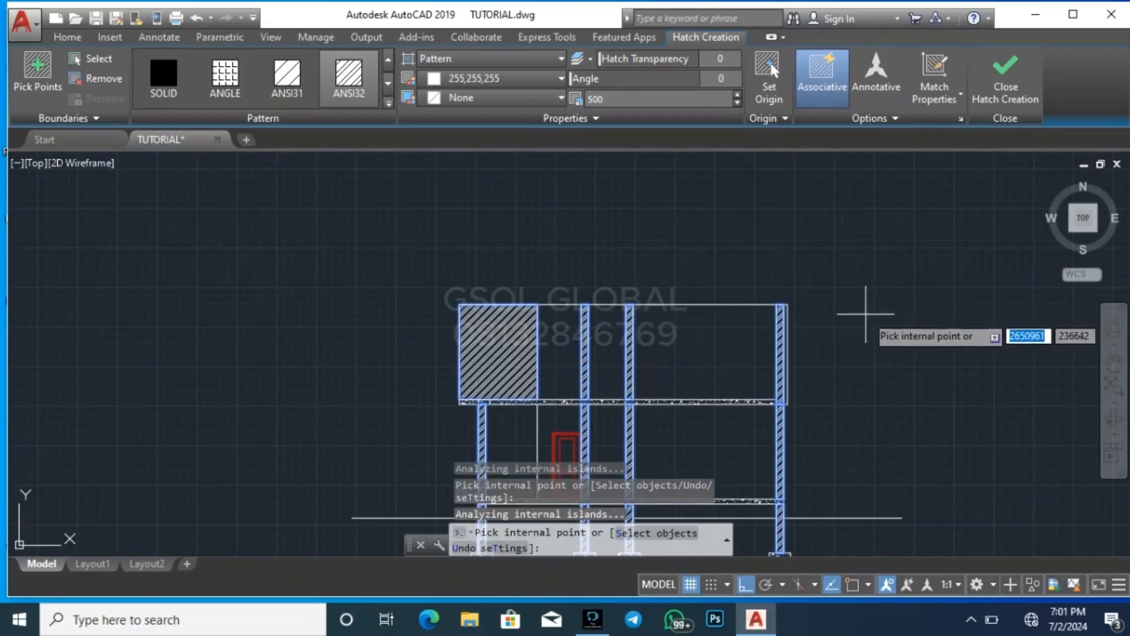
pyautogui.press('Escape')
pyautogui.scroll(-2, 583, 226)
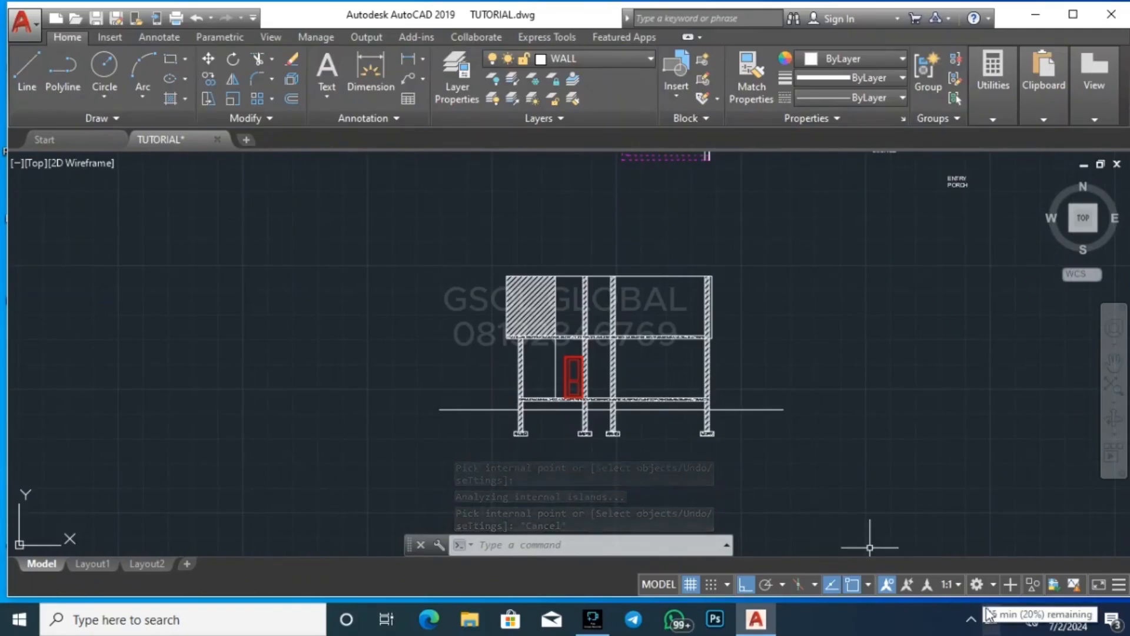
# Hatch the three bays between the ground floor slab and the ground line with the GRAVEL pattern at scale 500
pyautogui.scroll(6, 590, 381)
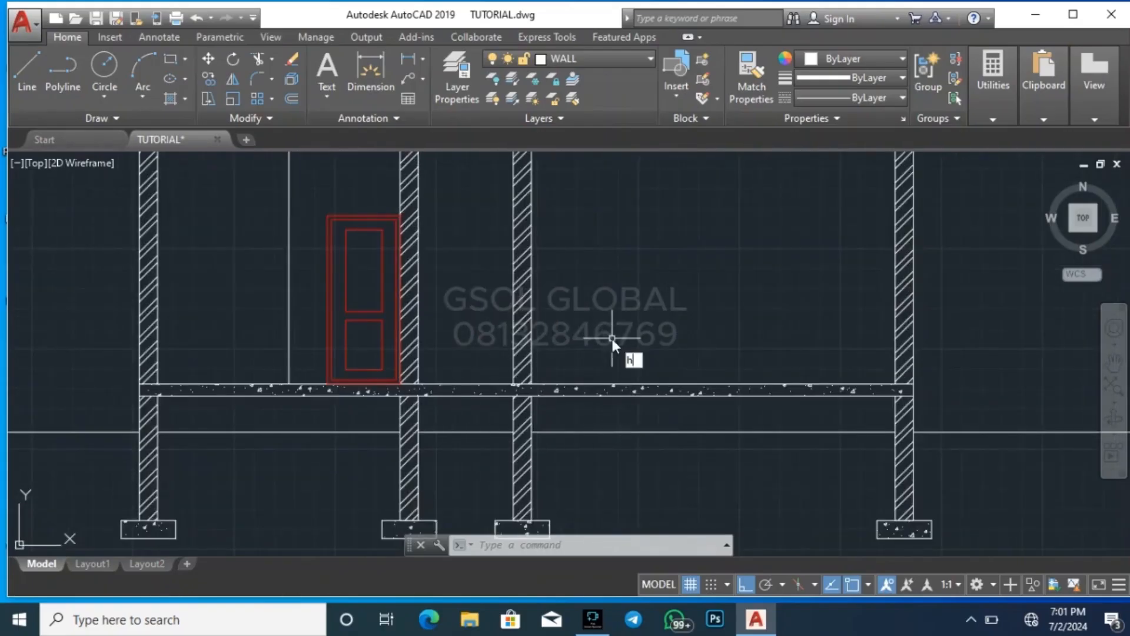
pyautogui.press('Return')
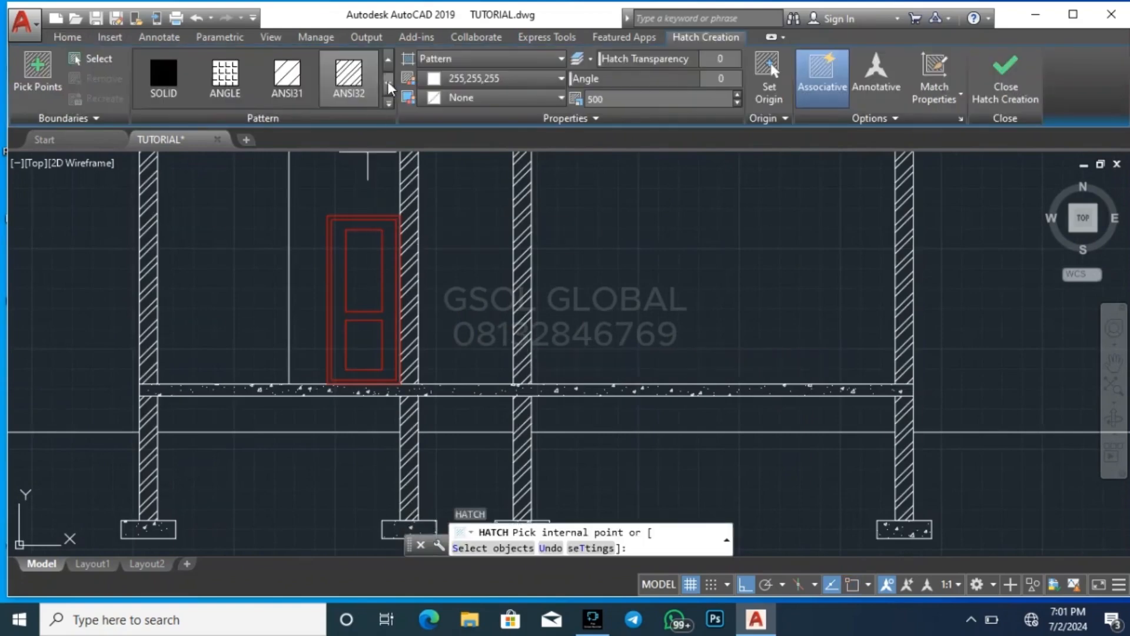
pyautogui.click(388, 85)
pyautogui.click(389, 85)
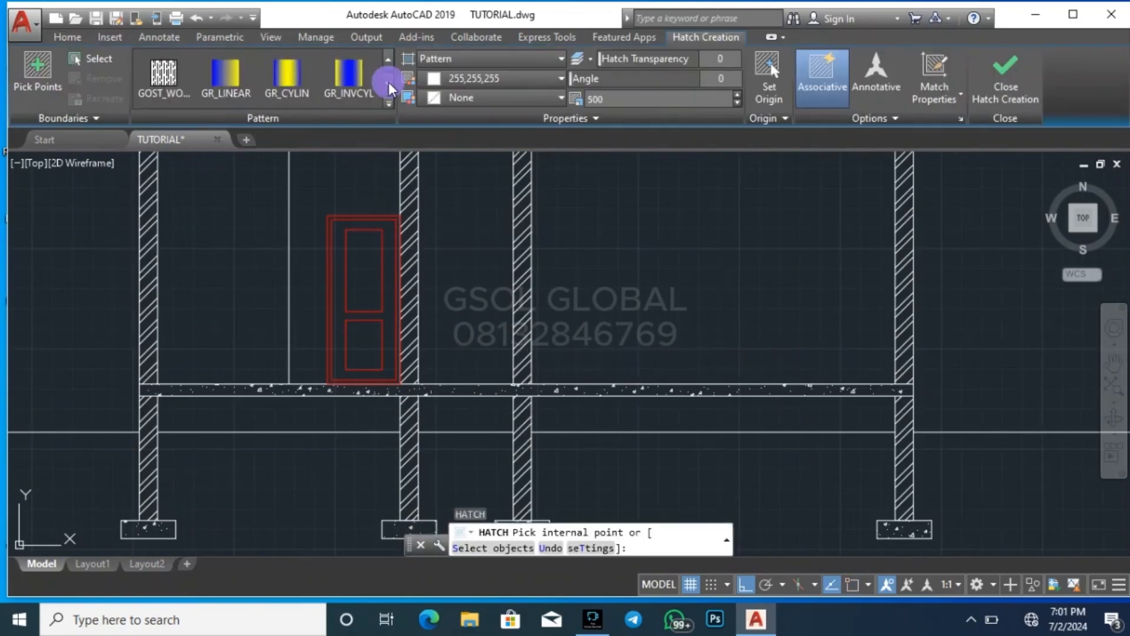
pyautogui.click(389, 86)
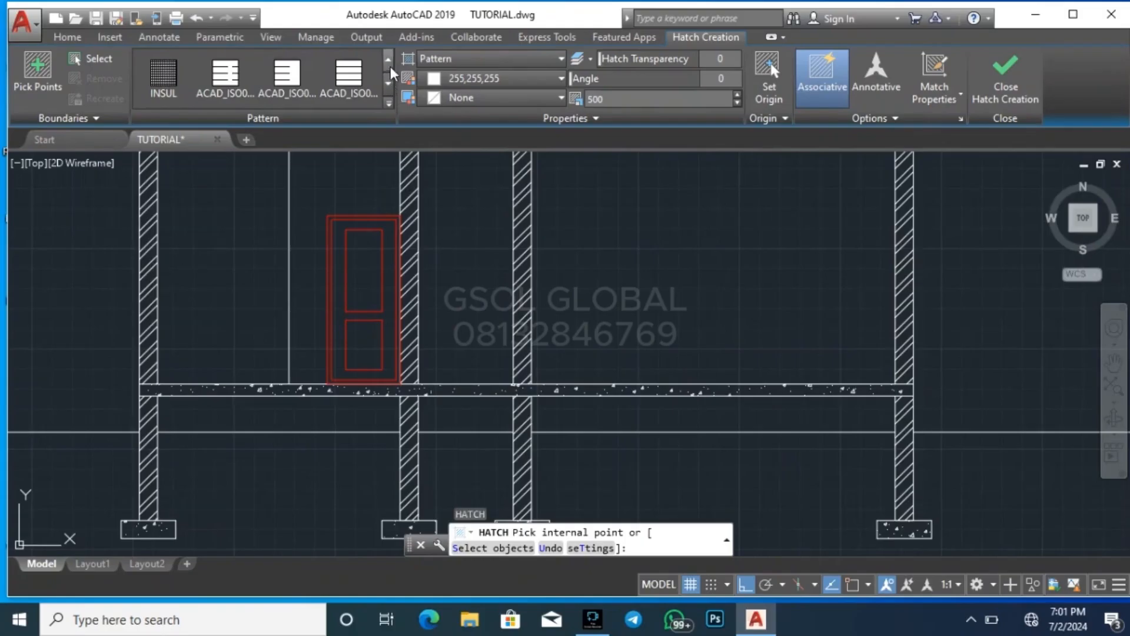
pyautogui.click(177, 87)
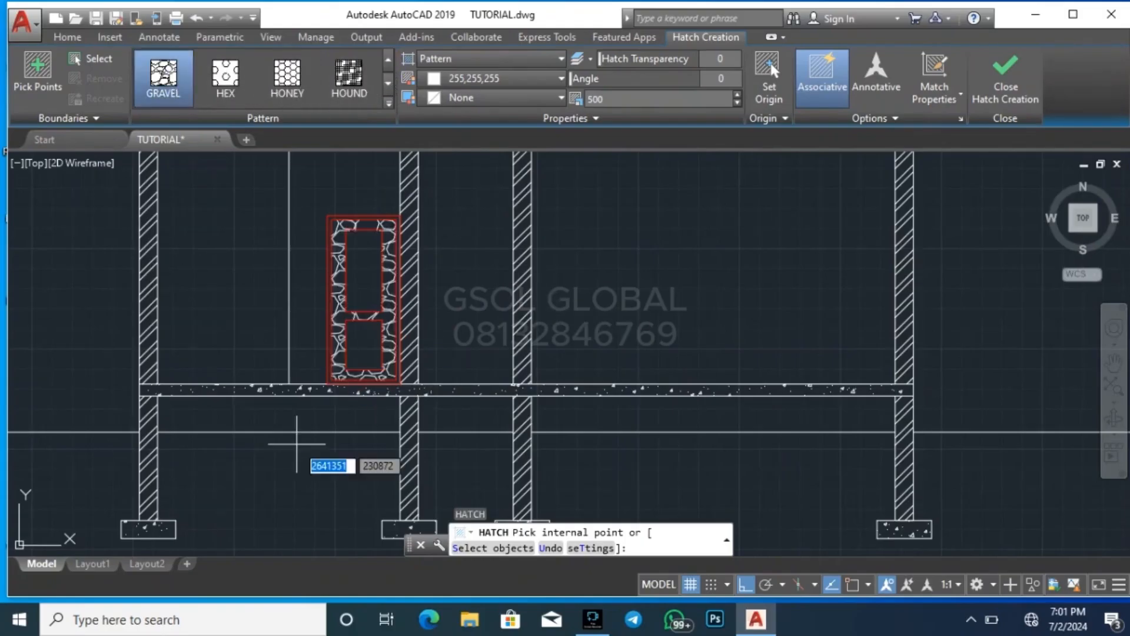
pyautogui.click(306, 415)
pyautogui.click(462, 415)
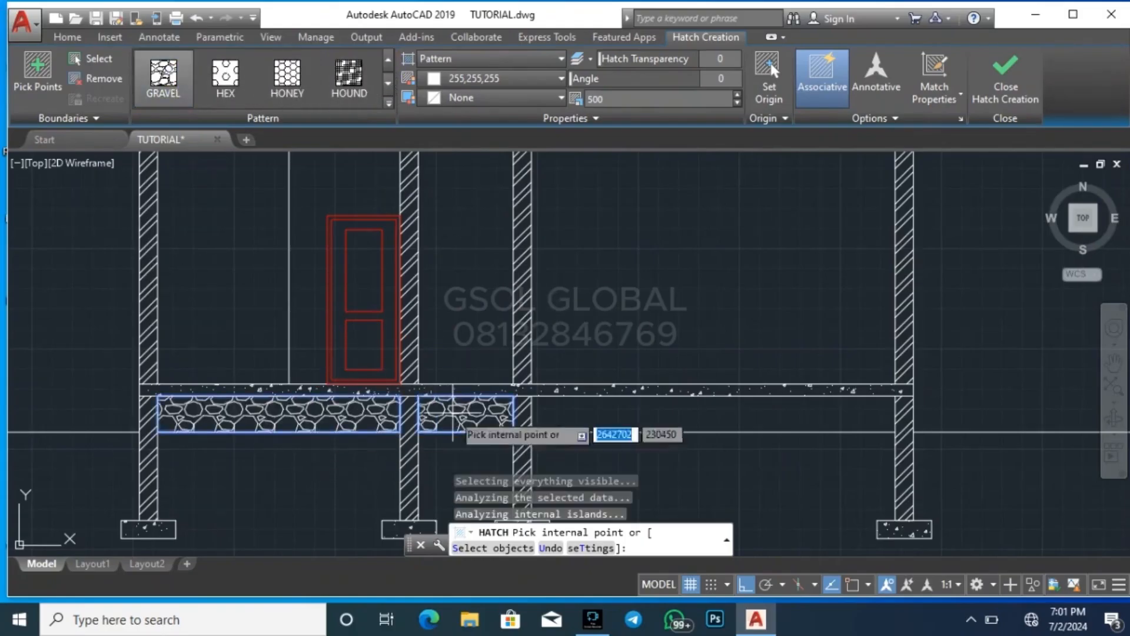
pyautogui.click(612, 409)
pyautogui.scroll(-4, 765, 300)
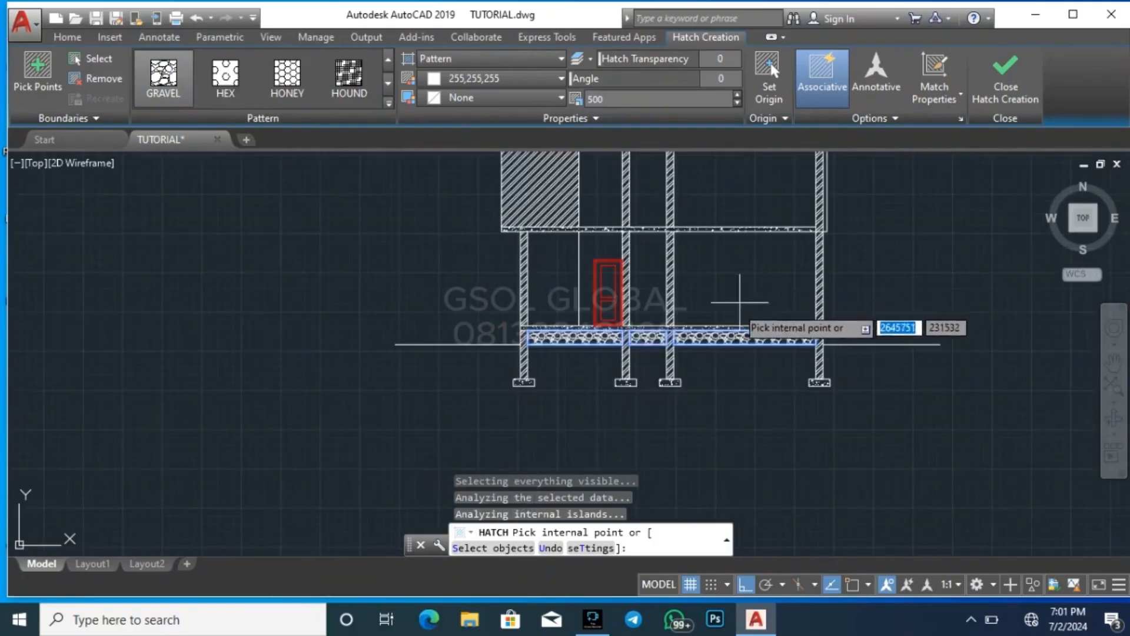
pyautogui.scroll(3, 658, 407)
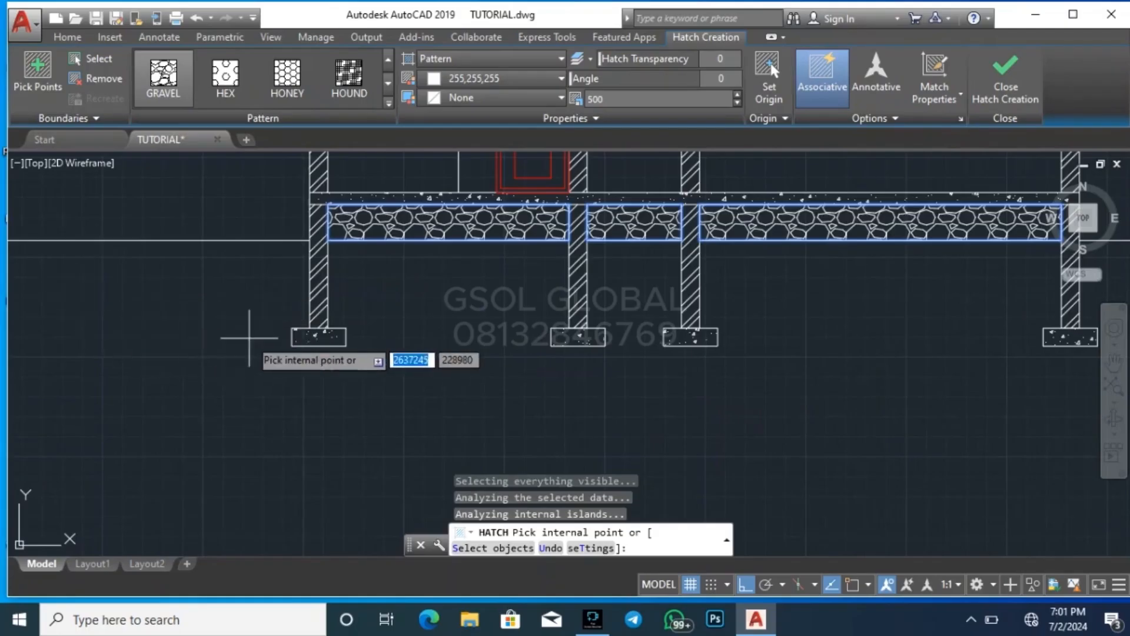
pyautogui.scroll(-3, 262, 337)
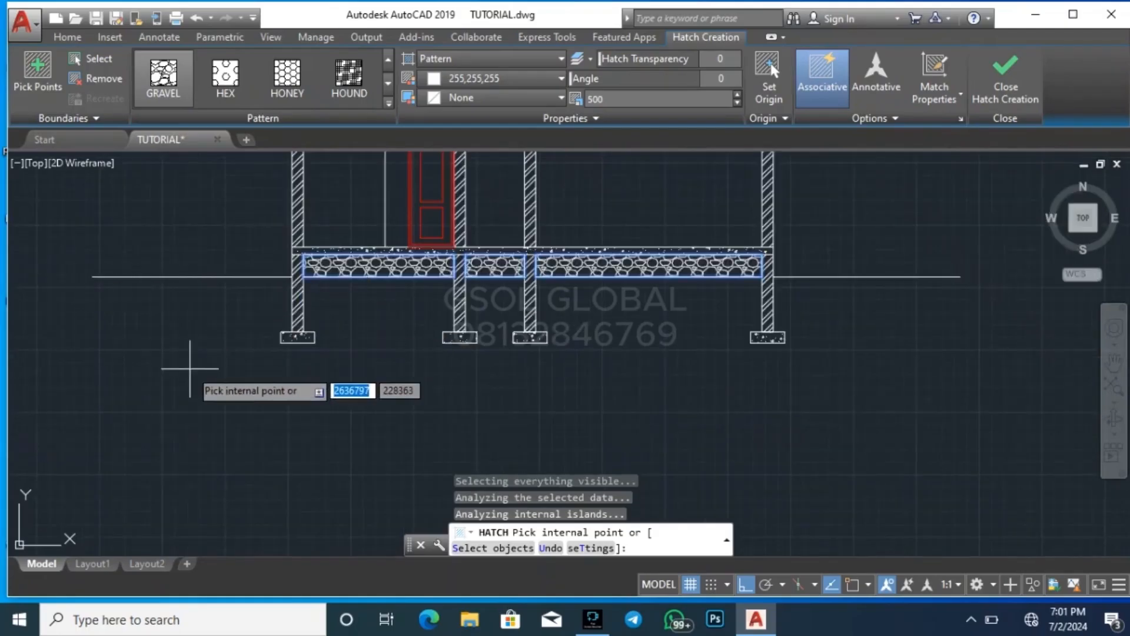
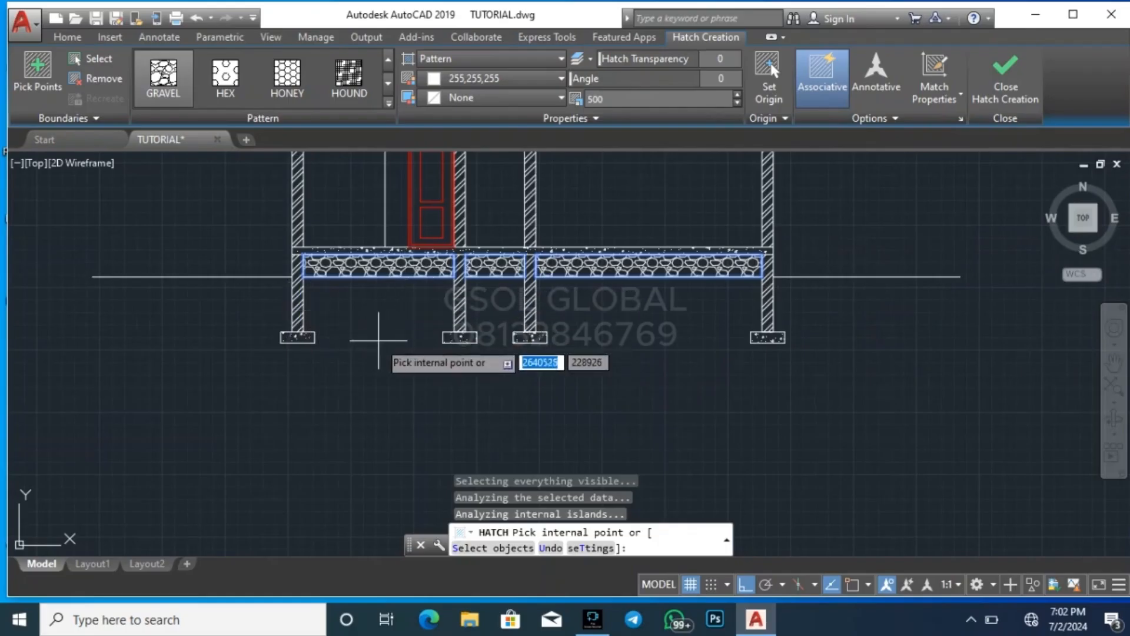
# Finish the gravel hatch and draw a rectangle outside the leftmost foundation wall, from the ground line down to the footing top
pyautogui.press('Escape')
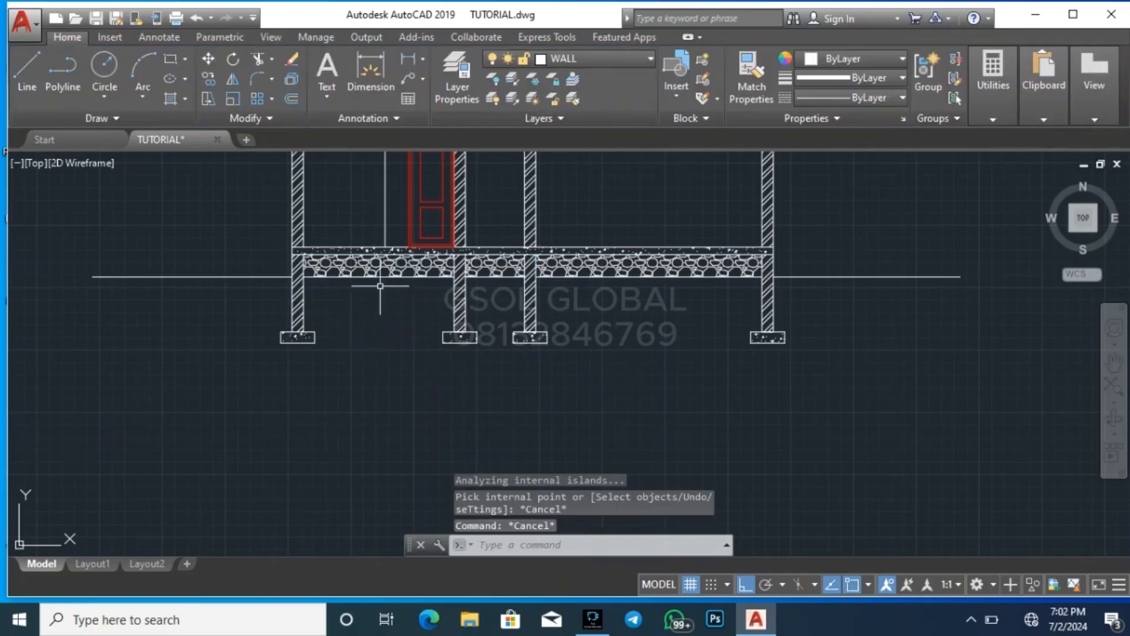
pyautogui.scroll(2, 333, 324)
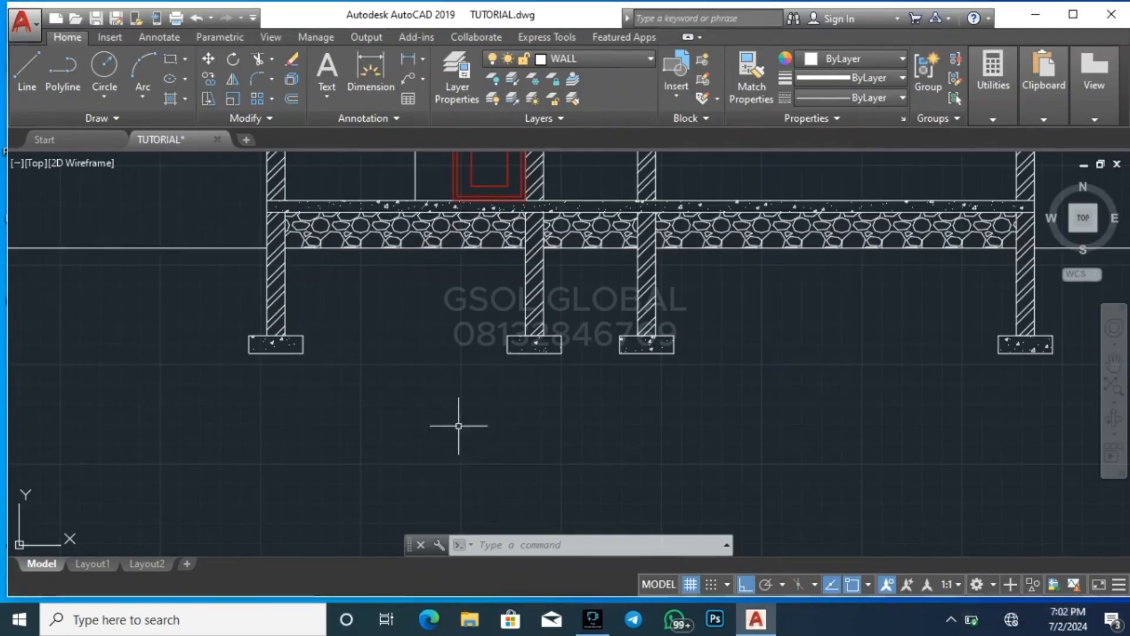
pyautogui.scroll(-4, 405, 318)
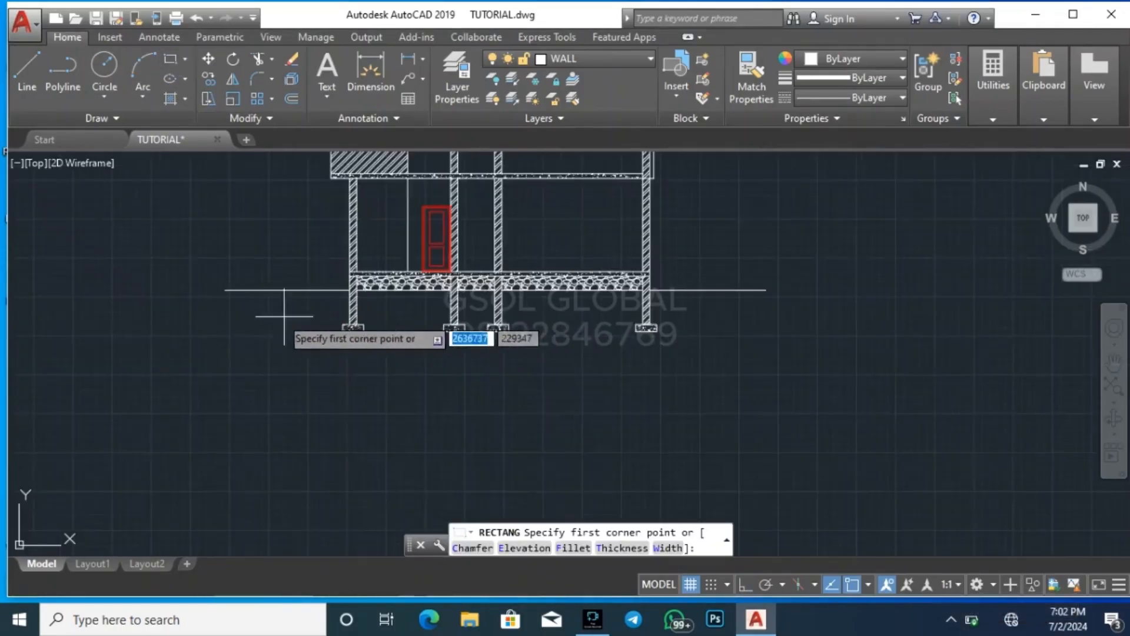
pyautogui.scroll(2, 275, 307)
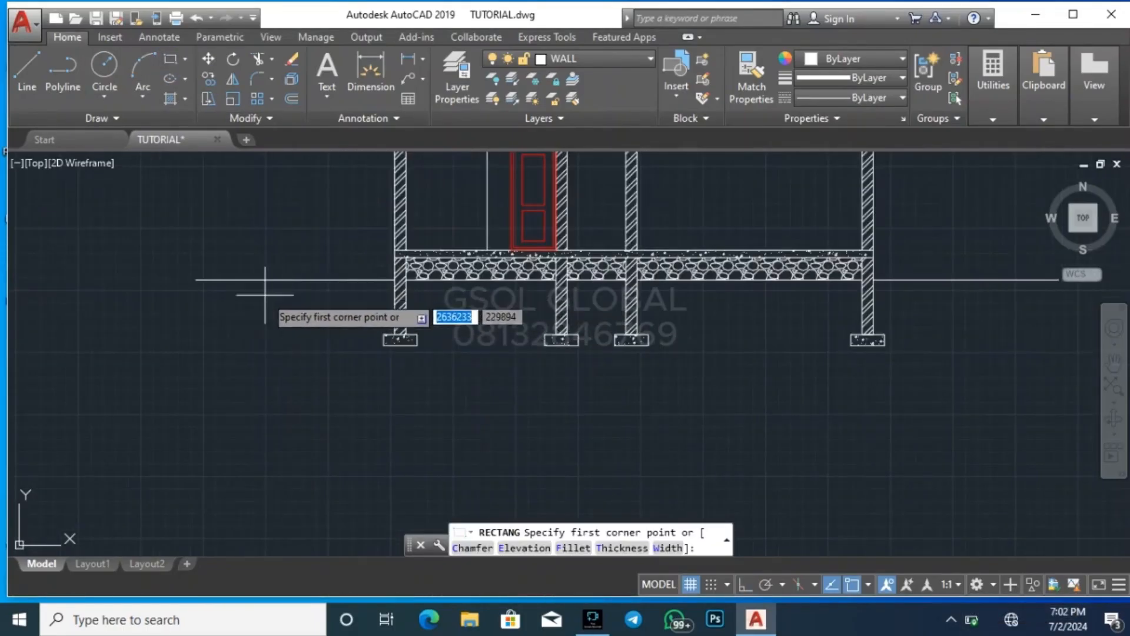
pyautogui.click(265, 280)
pyautogui.click(390, 334)
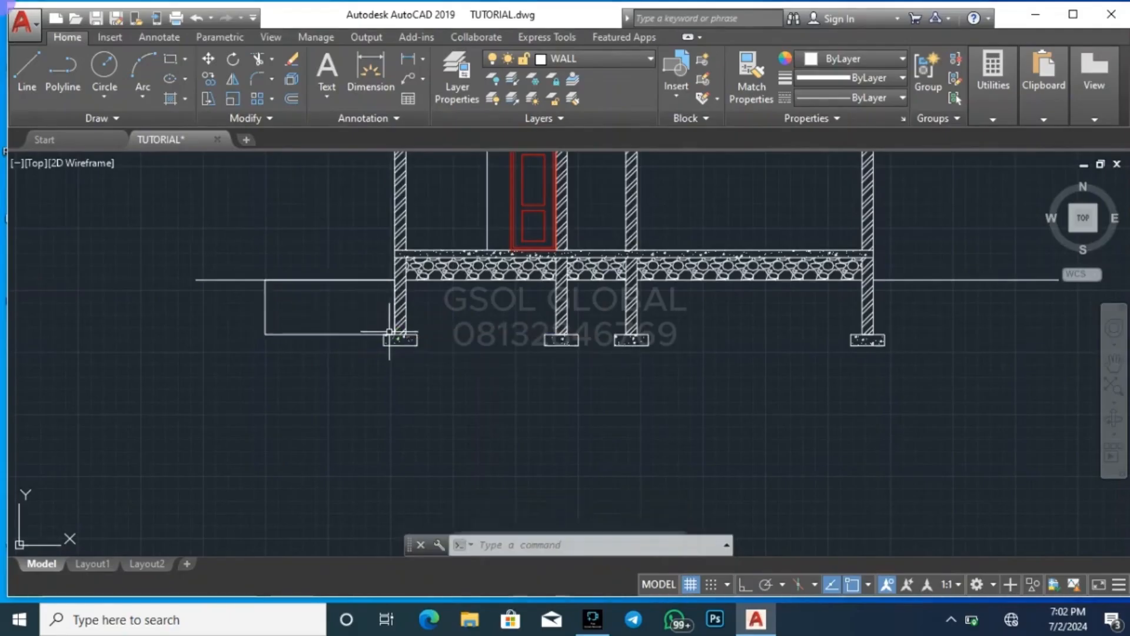
# Draw rectangles in the left and middle bays between the foundation walls, from the gravel's underside to the footing tops
pyautogui.press('Return')
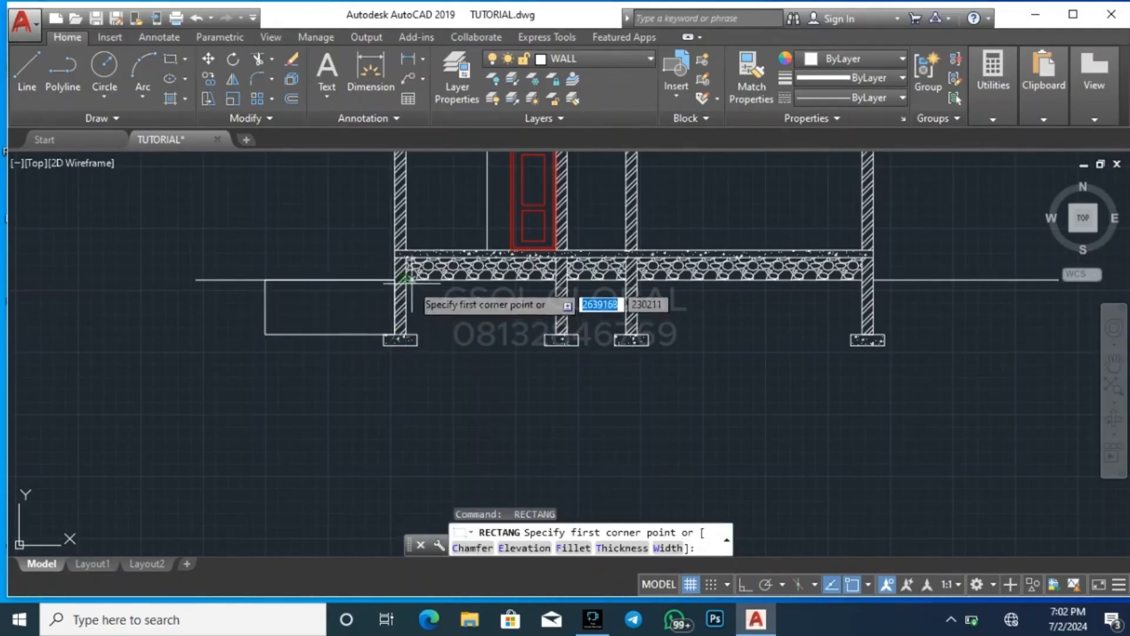
pyautogui.click(405, 281)
pyautogui.scroll(4, 520, 340)
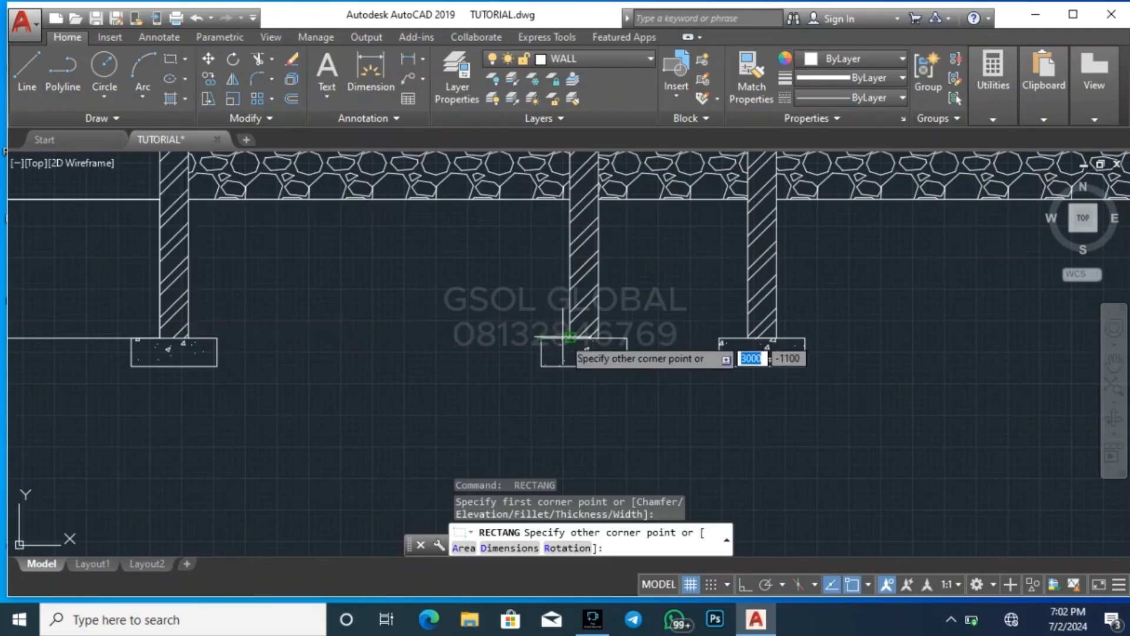
pyautogui.click(570, 338)
pyautogui.press('Return')
pyautogui.click(599, 200)
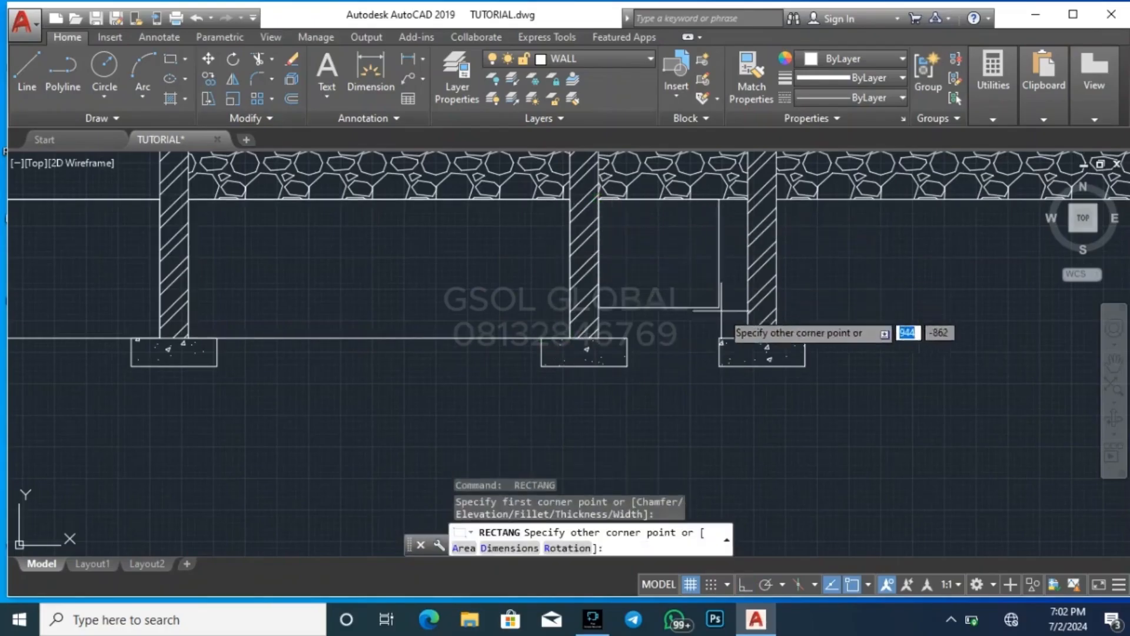
pyautogui.click(748, 337)
# Draw a rectangle filling the right bay between the foundation walls, from the gravel's underside to the footing top
pyautogui.press('Return')
pyautogui.click(777, 199)
pyautogui.scroll(-4, 765, 236)
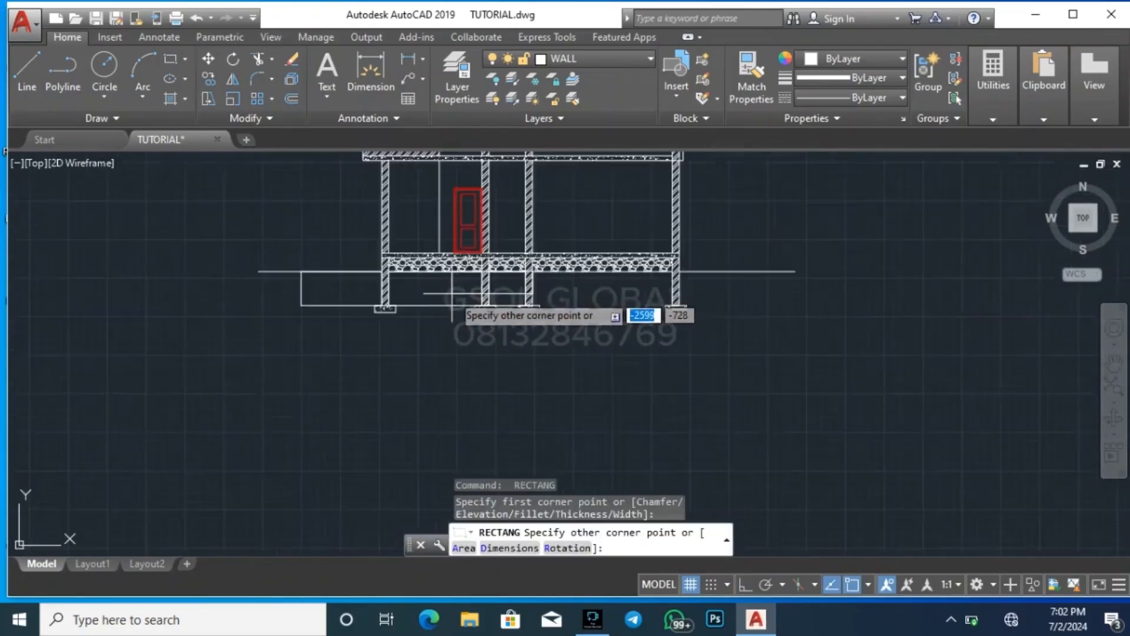
pyautogui.scroll(2, 648, 312)
pyautogui.press('Escape')
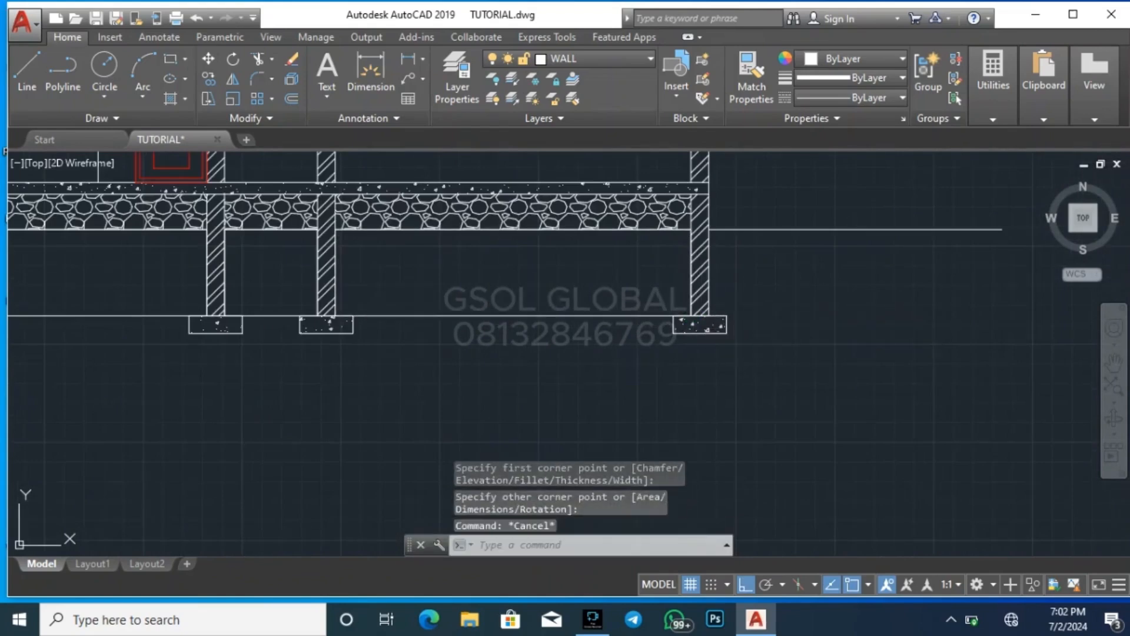
# Start a new hatch and choose the EARTH pattern
pyautogui.write('h')
pyautogui.press('Return')
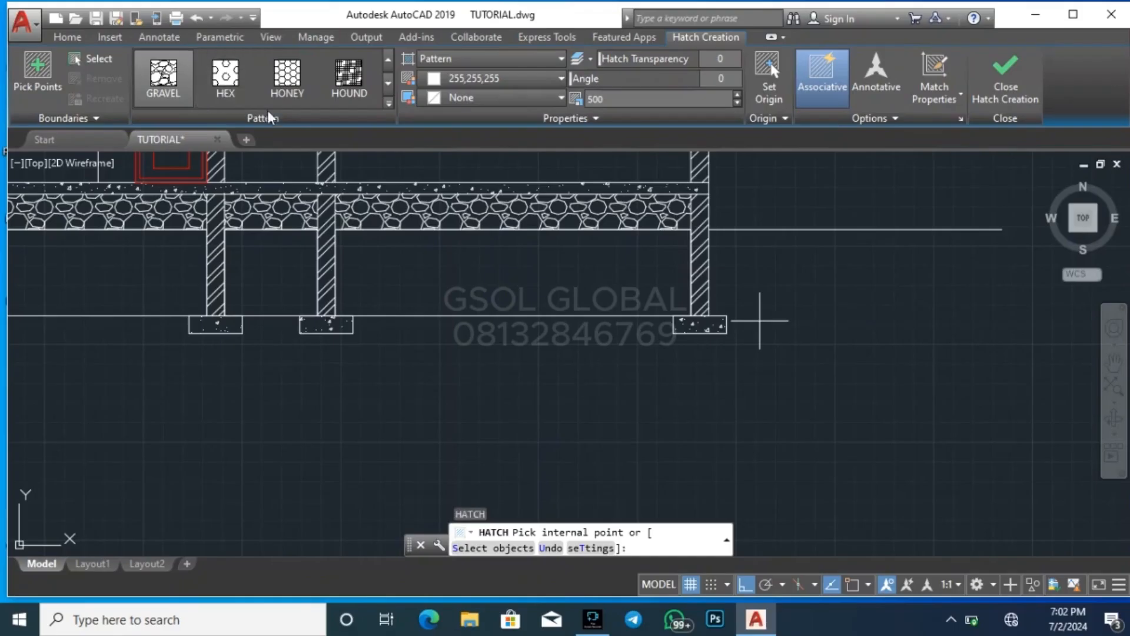
pyautogui.click(388, 88)
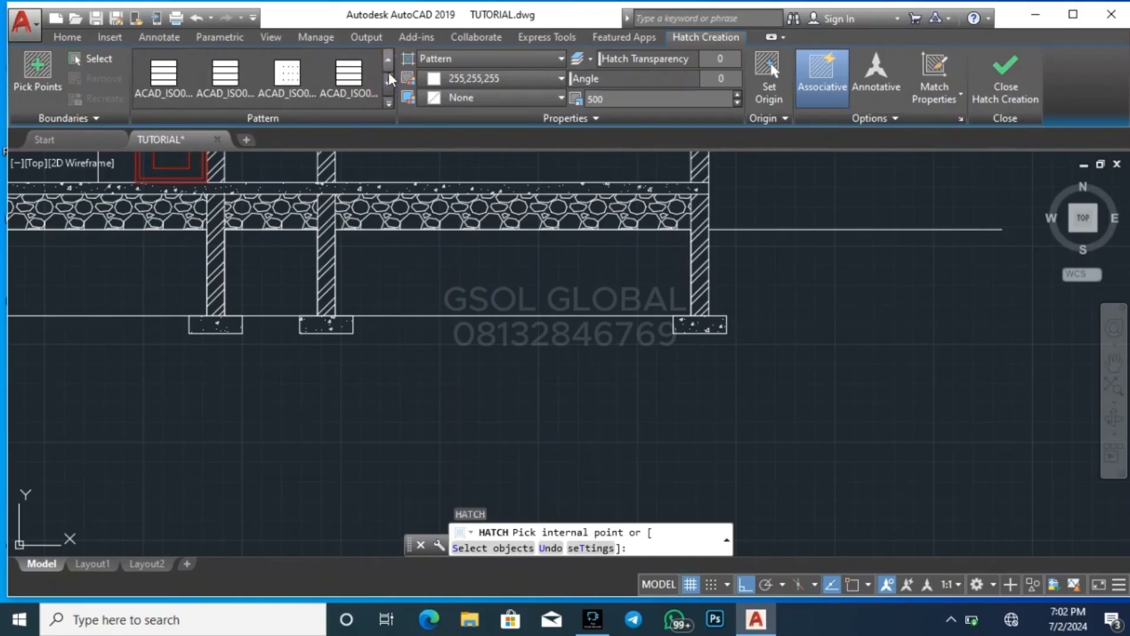
pyautogui.click(387, 78)
pyautogui.click(387, 78)
pyautogui.click(387, 78)
pyautogui.click(387, 77)
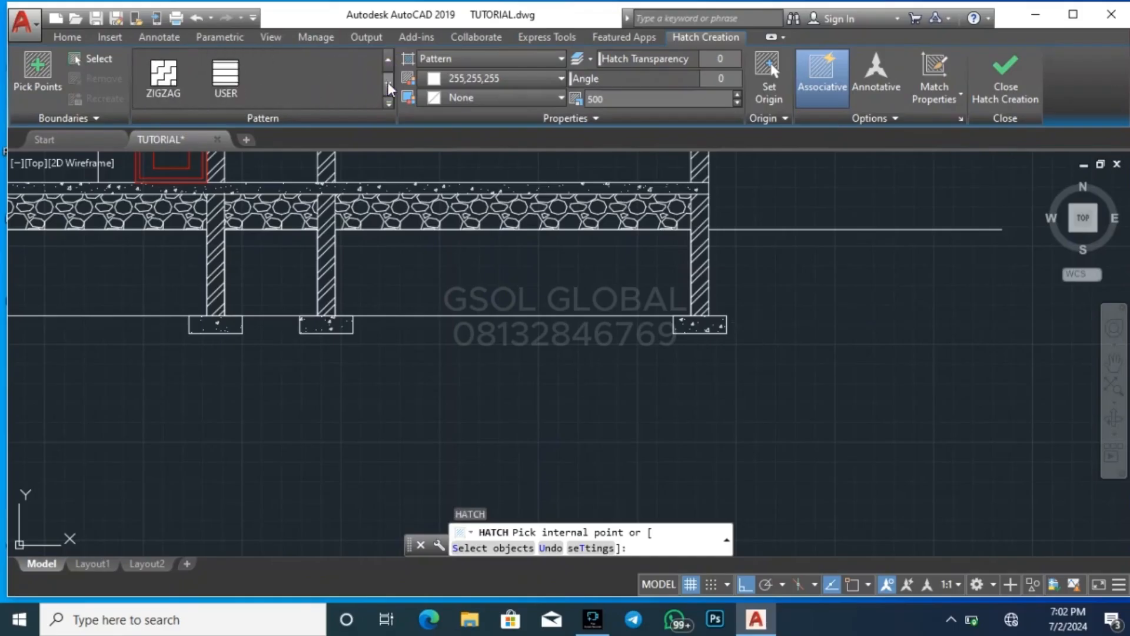
pyautogui.click(391, 61)
pyautogui.click(388, 61)
pyautogui.click(388, 62)
pyautogui.click(387, 62)
pyautogui.click(389, 62)
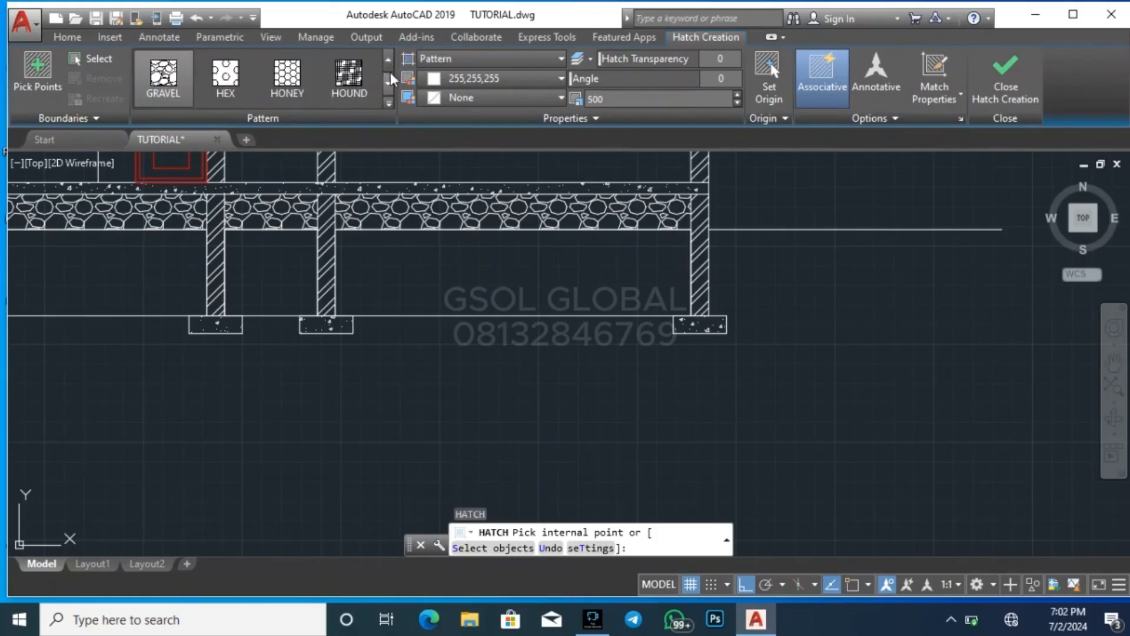
pyautogui.click(388, 61)
pyautogui.click(388, 61)
pyautogui.click(388, 61)
pyautogui.click(389, 61)
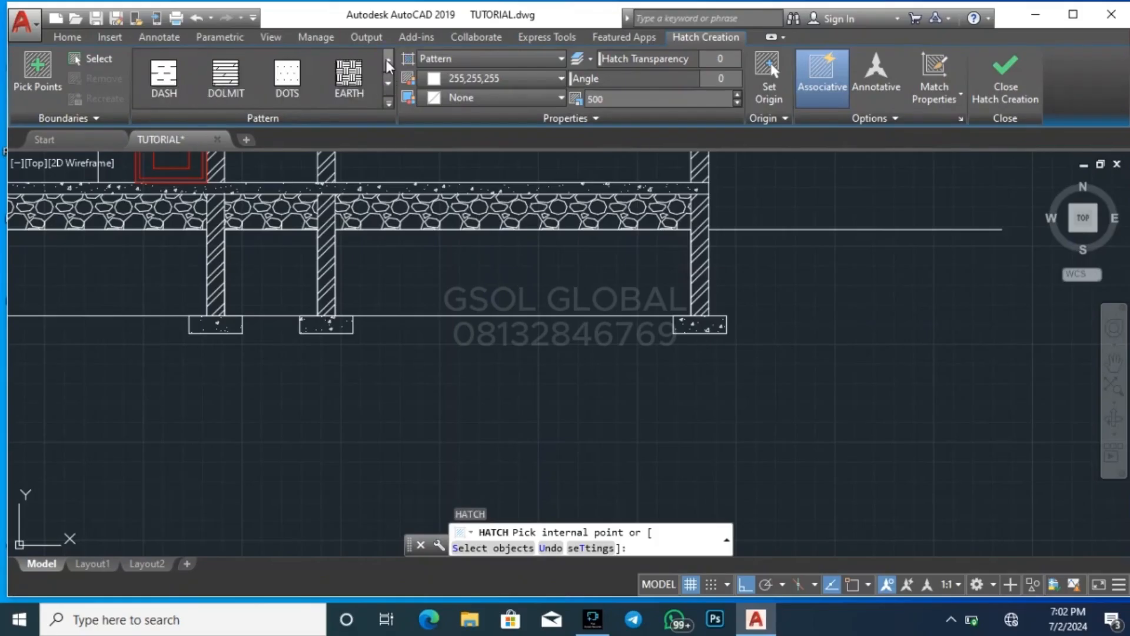
pyautogui.click(346, 88)
# Fill the three bays below the gravel and the rectangle outside the leftmost wall with the EARTH hatch
pyautogui.click(465, 253)
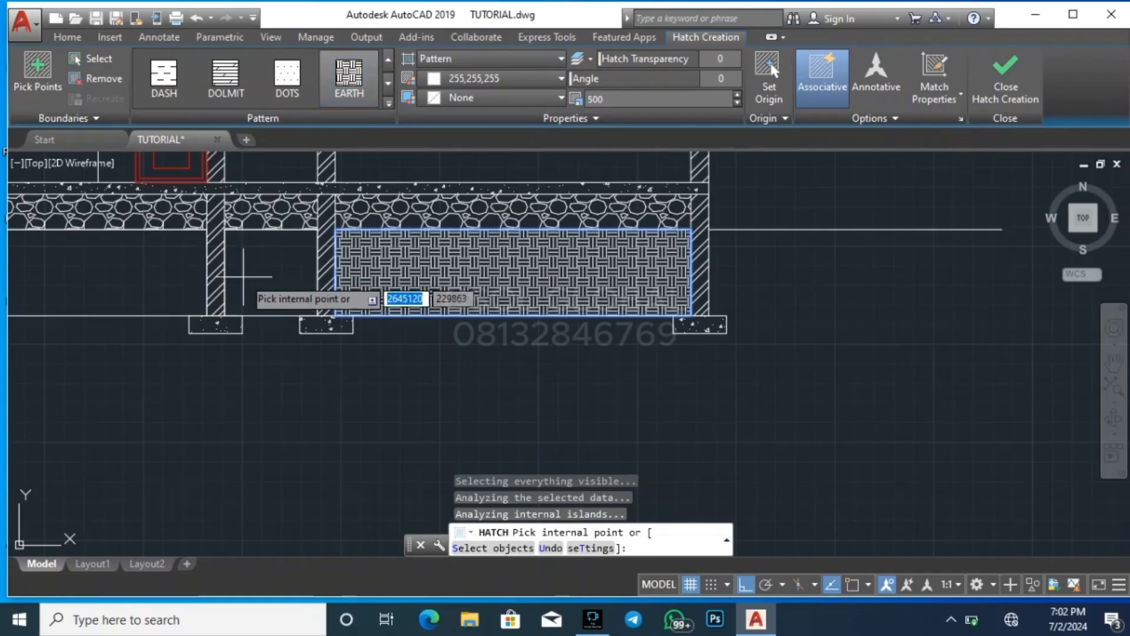
pyautogui.scroll(-2, 626, 291)
pyautogui.click(251, 283)
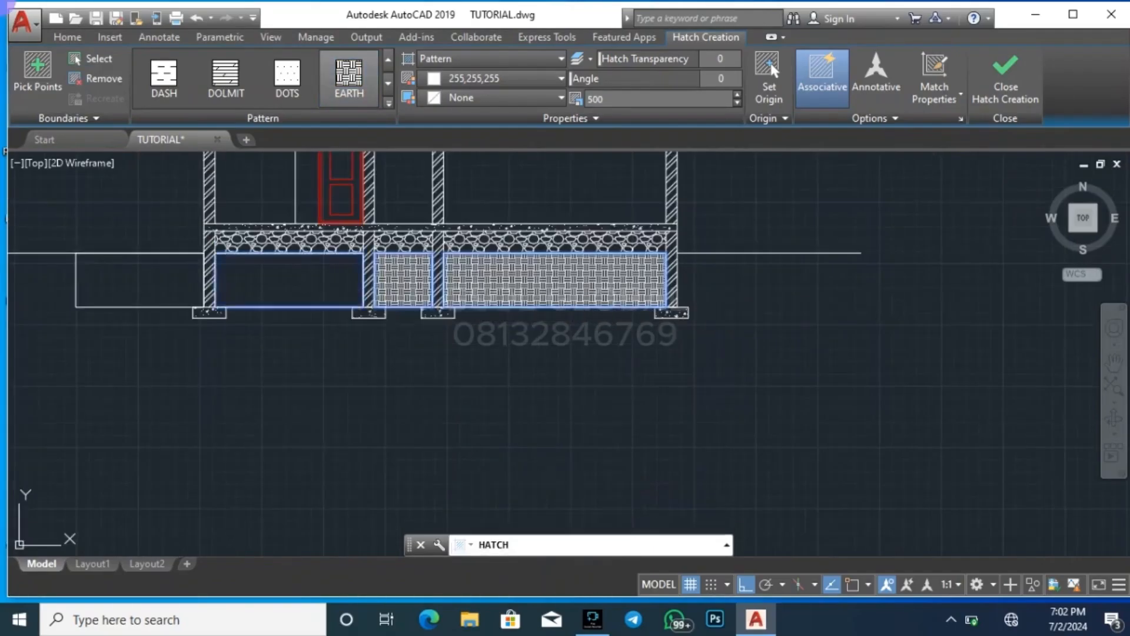
pyautogui.click(140, 280)
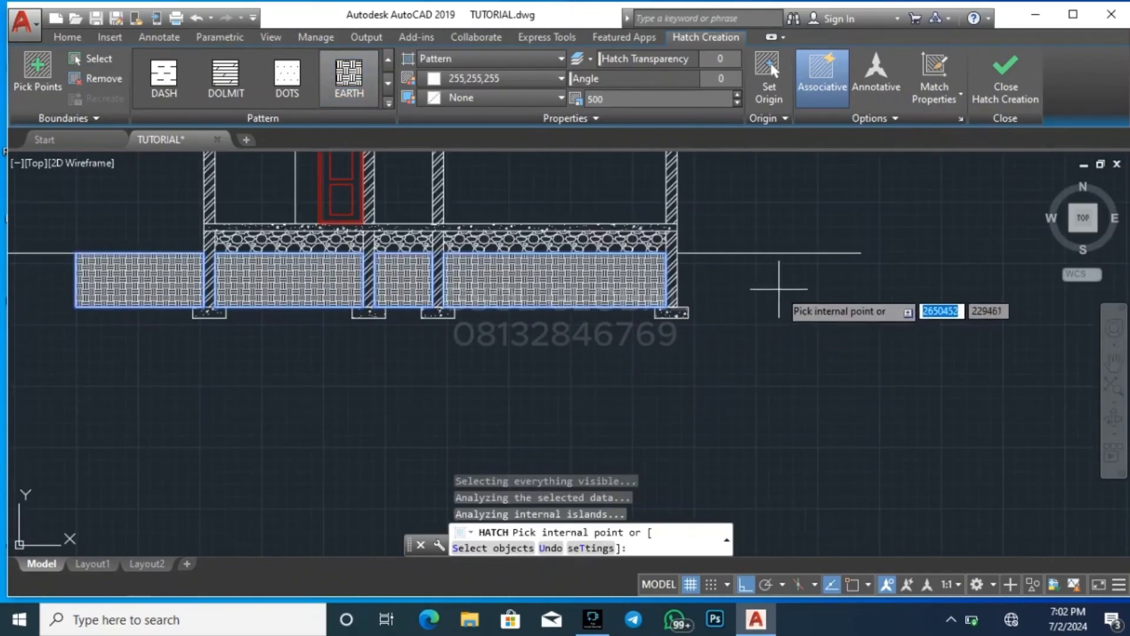
pyautogui.press('Escape')
pyautogui.click(164, 368)
pyautogui.click(65, 282)
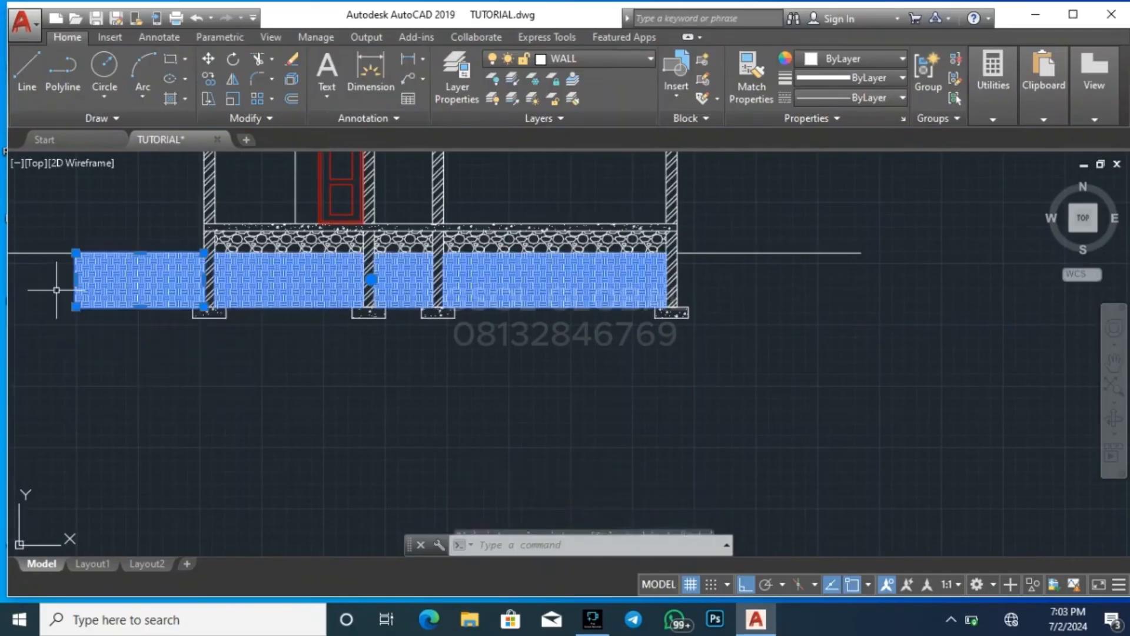
pyautogui.press('Escape')
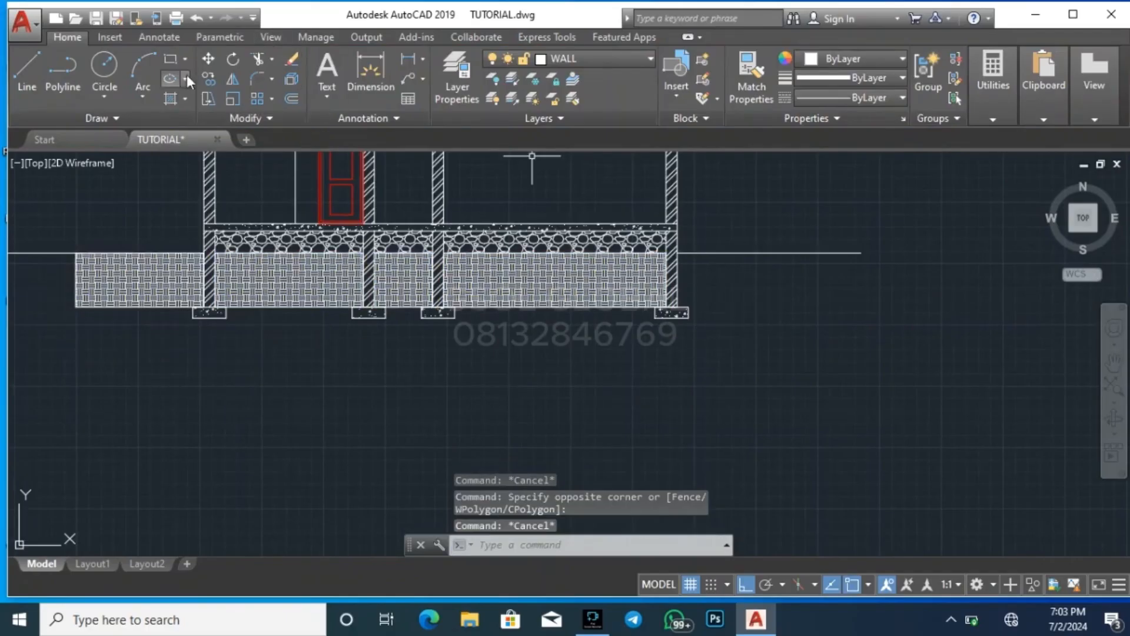
# Draw a rectangle outside the rightmost foundation wall, from the ground line down to the footing top
pyautogui.click(165, 56)
pyautogui.scroll(2, 750, 283)
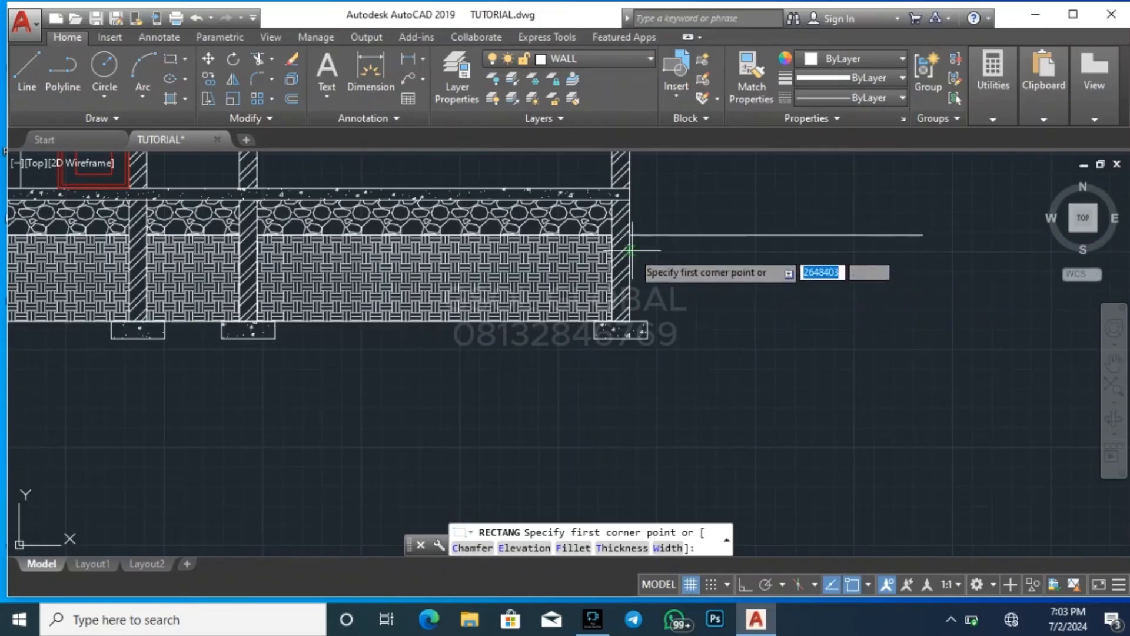
pyautogui.click(831, 235)
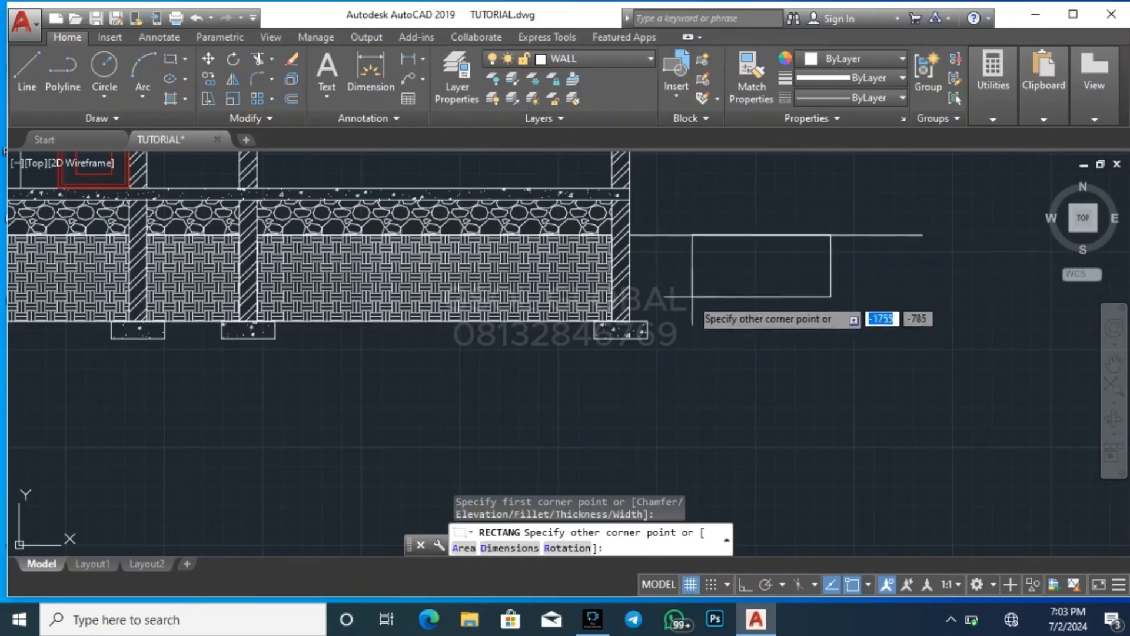
pyautogui.click(631, 322)
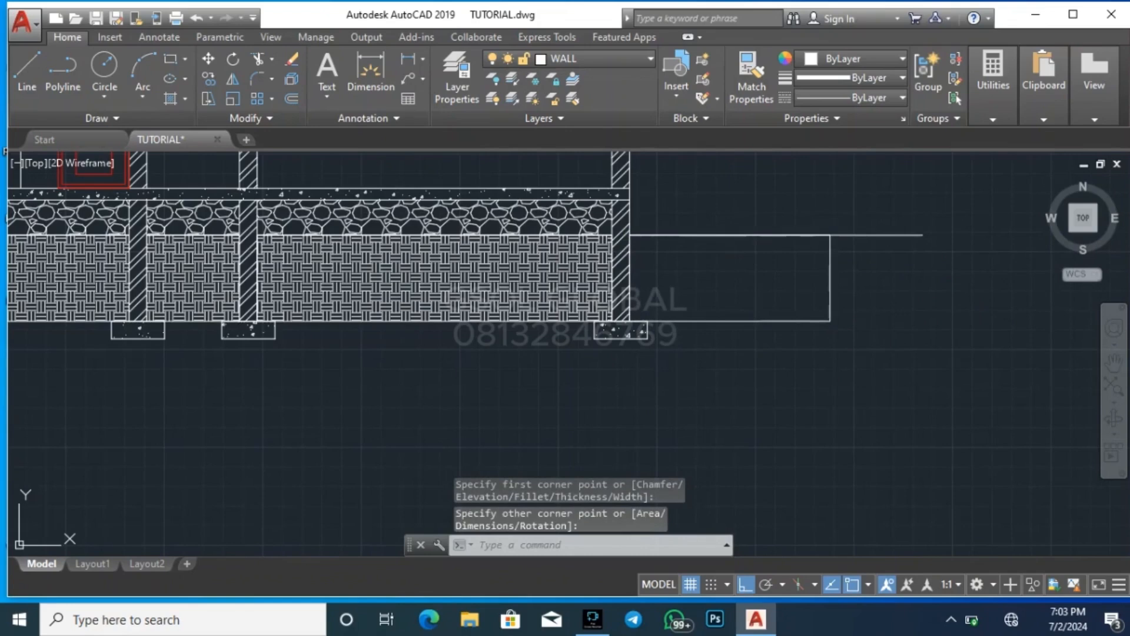
# Fill the rectangle outside the rightmost wall with the EARTH hatch at a scale of 900
pyautogui.write('h')
pyautogui.press('Return')
pyautogui.click(758, 282)
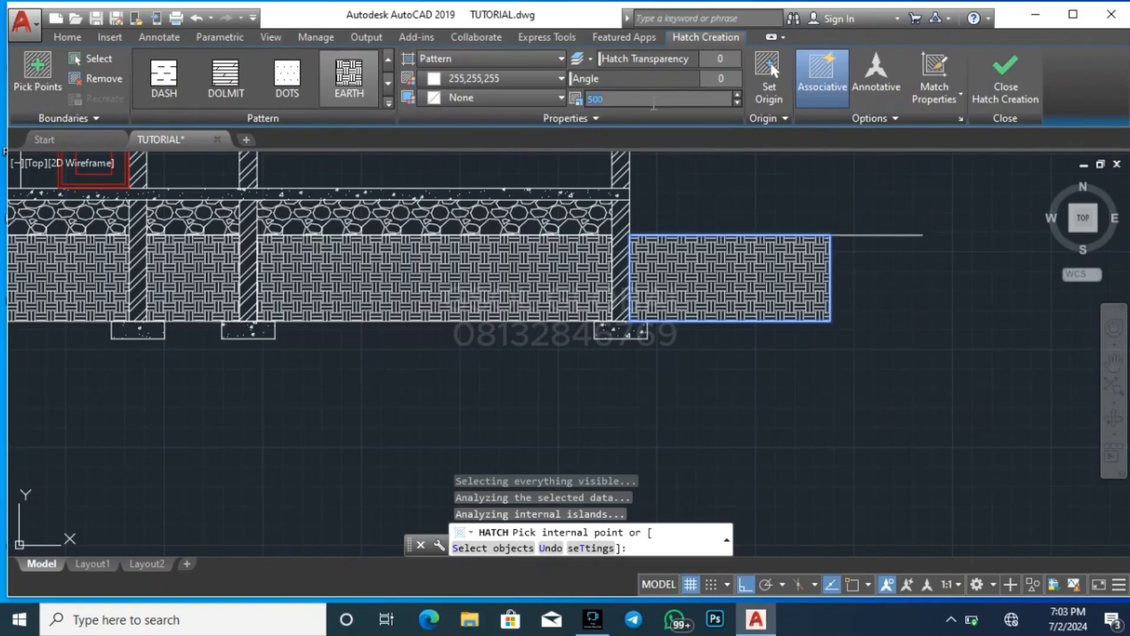
pyautogui.press('Return')
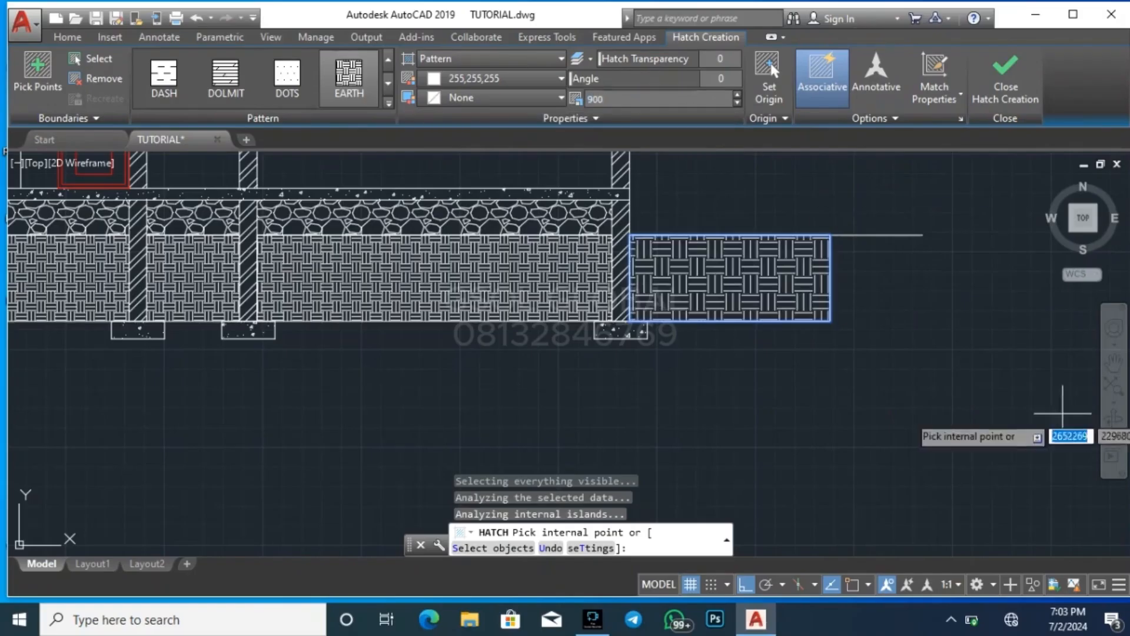
pyautogui.press('Escape')
# Change the scale of the earth hatch between the foundation walls to match the 900-scale hatch outside the rightmost wall
pyautogui.click(576, 280)
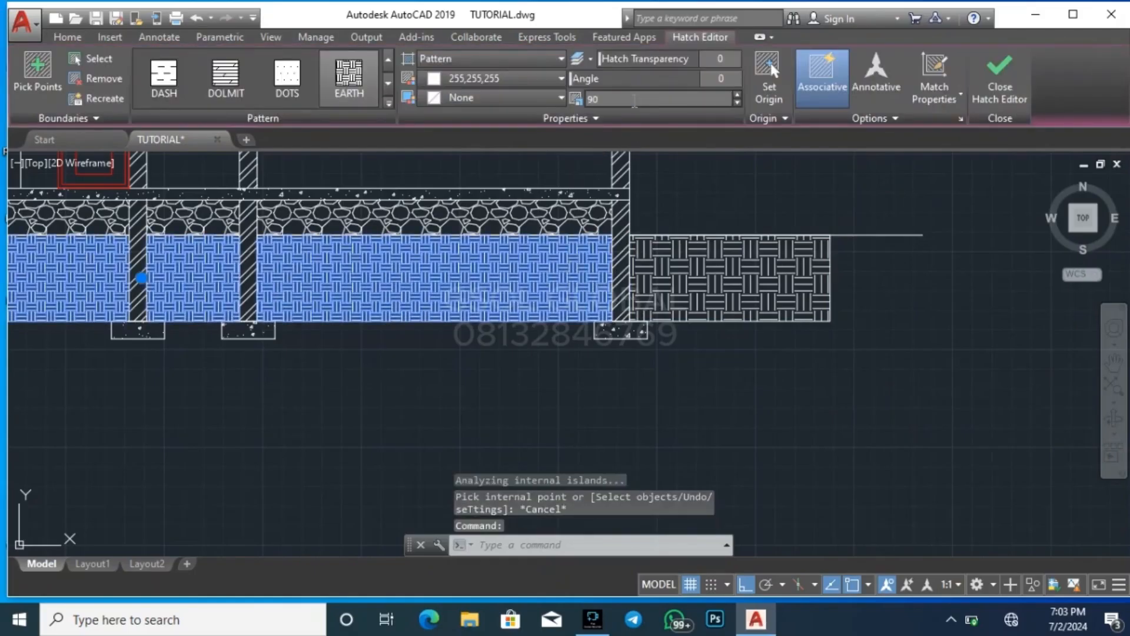
pyautogui.click(885, 375)
pyautogui.press('Escape')
pyautogui.press('Escape')
pyautogui.scroll(-3, 927, 368)
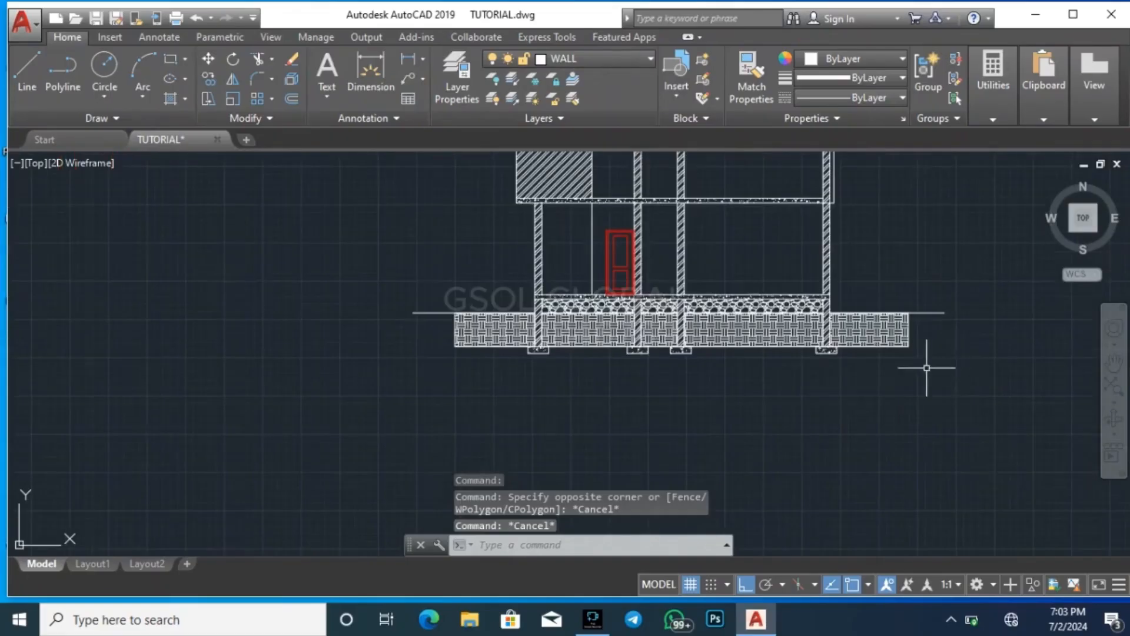
pyautogui.scroll(-2, 614, 382)
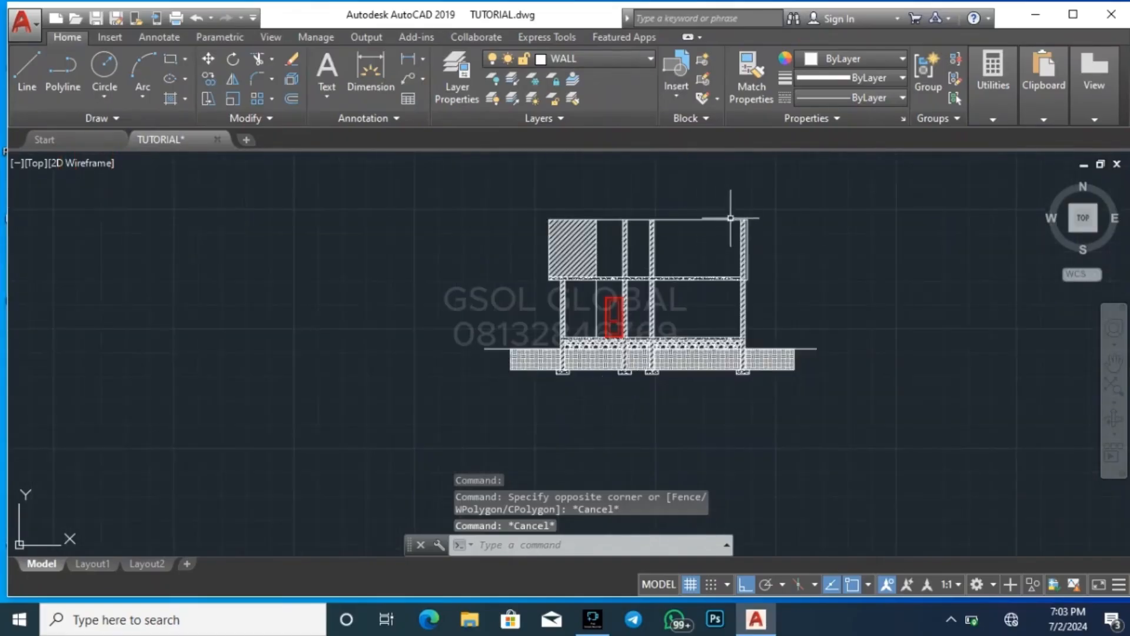
pyautogui.scroll(2, 725, 208)
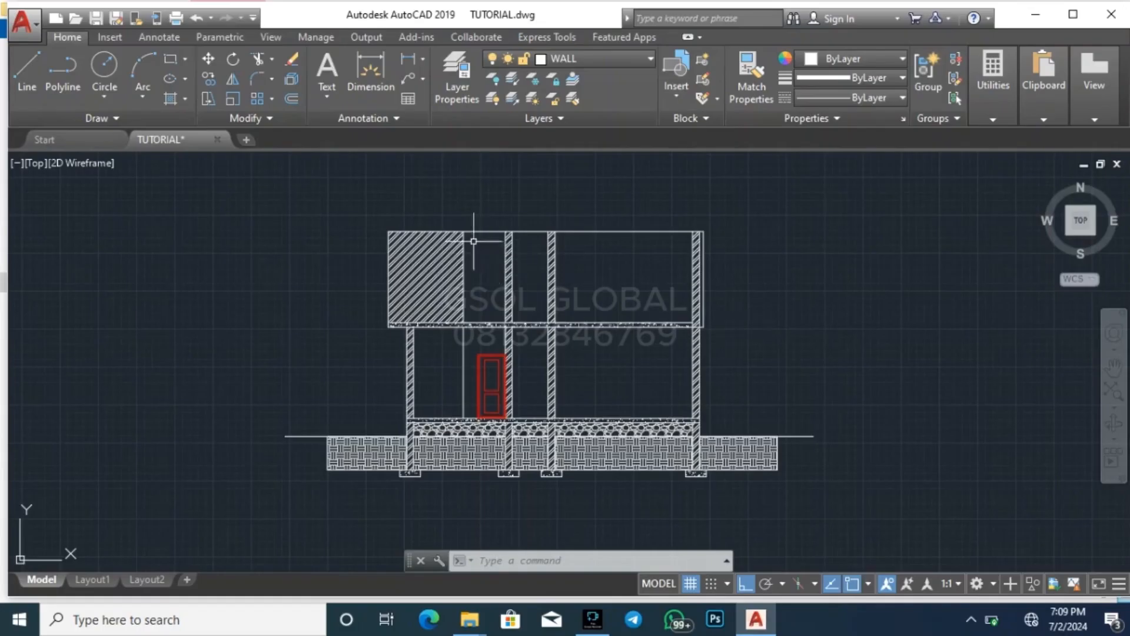
pyautogui.scroll(4, 411, 200)
pyautogui.scroll(-4, 302, 244)
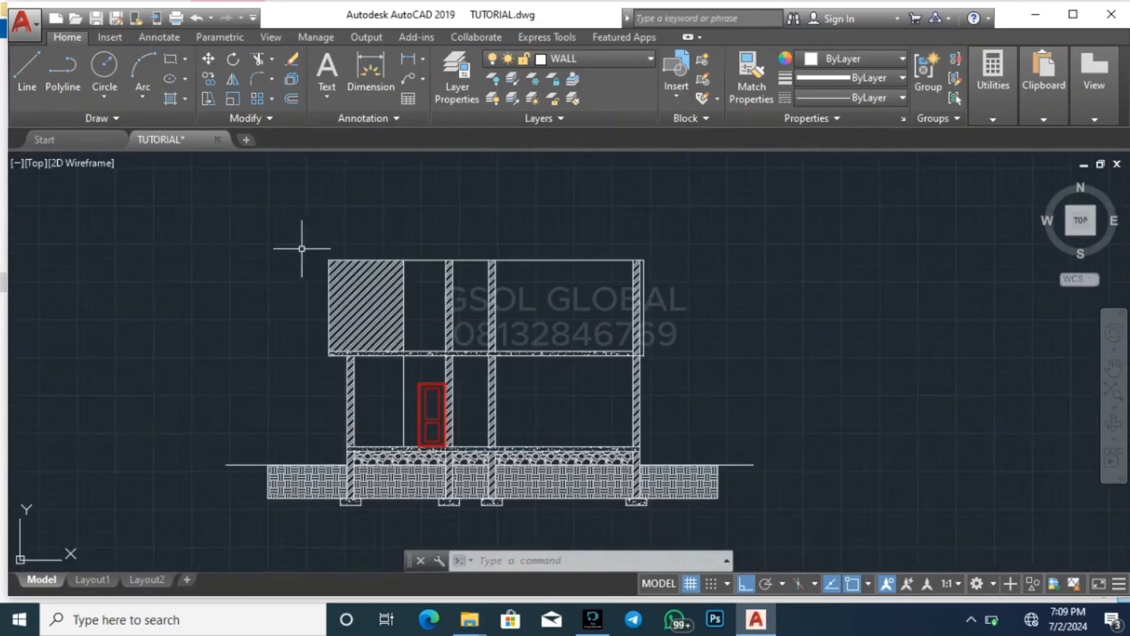
# Offset the top line of the upper floor upward by 100
pyautogui.scroll(4, 307, 231)
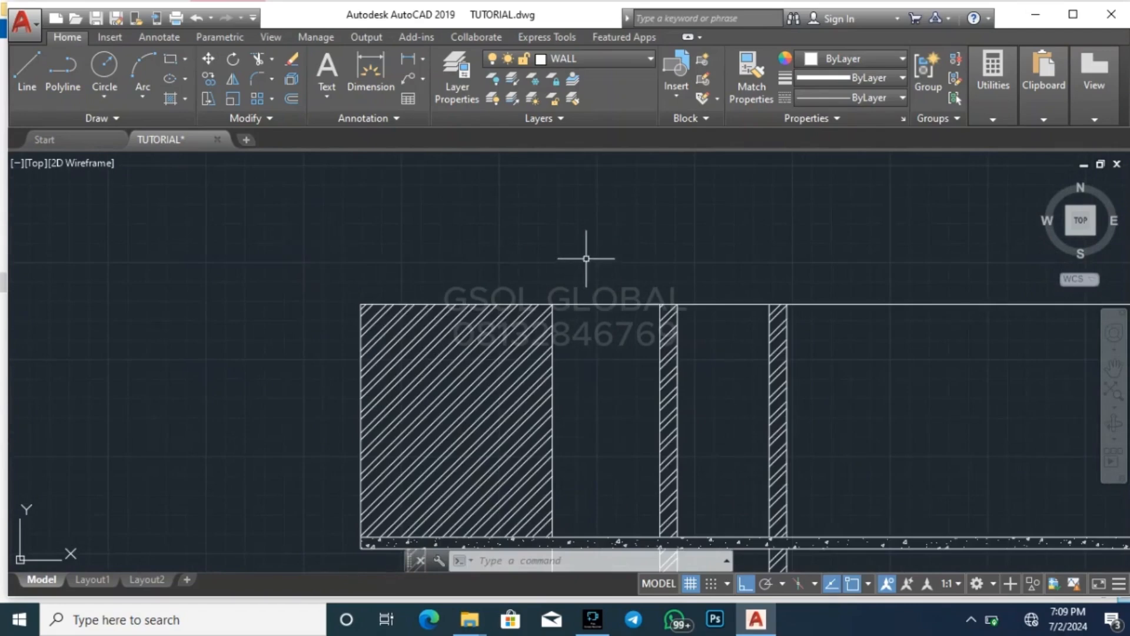
pyautogui.press('Return')
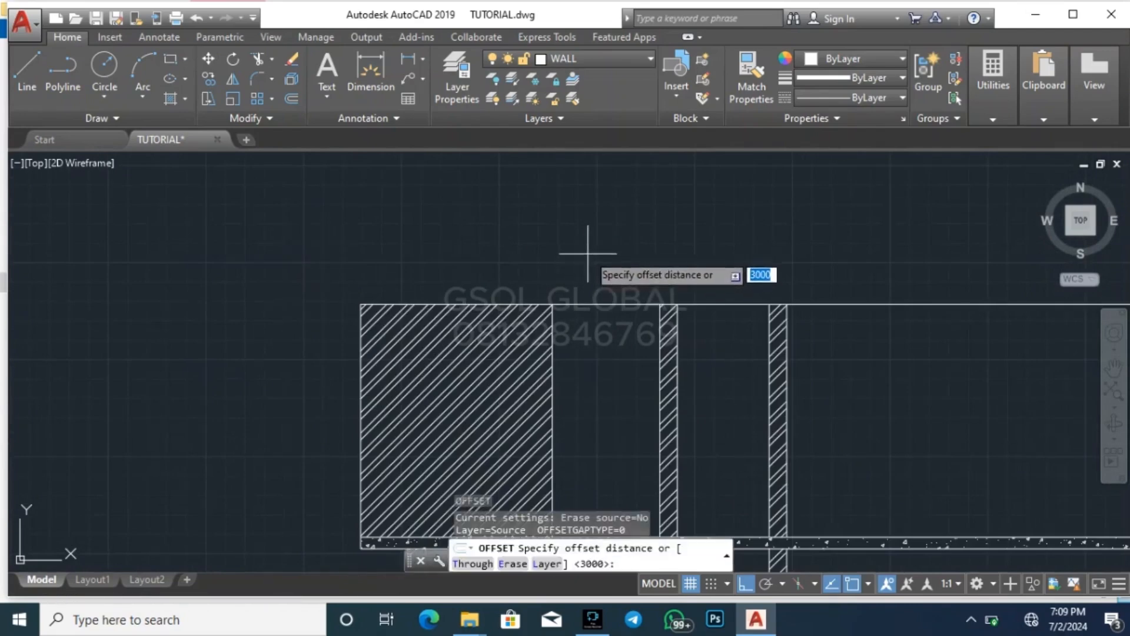
pyautogui.write('1')
pyautogui.press('Return')
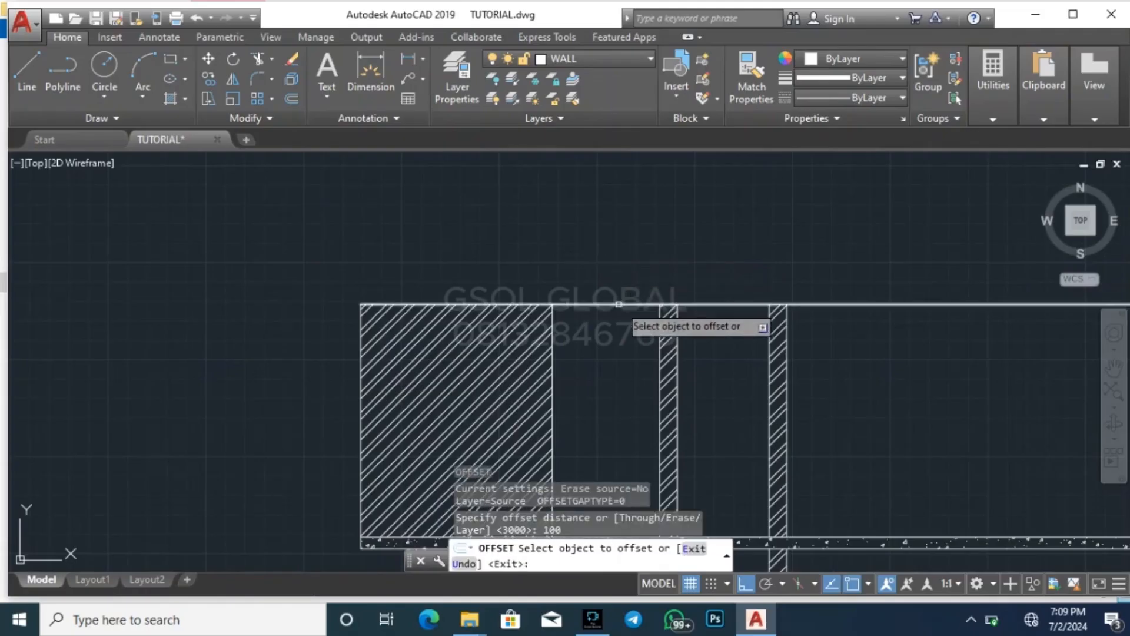
pyautogui.click(618, 304)
pyautogui.click(600, 284)
pyautogui.press('Escape')
# Extend the outer wall lines at both ends of the upper floor up to the newly offset top line
pyautogui.scroll(3, 362, 297)
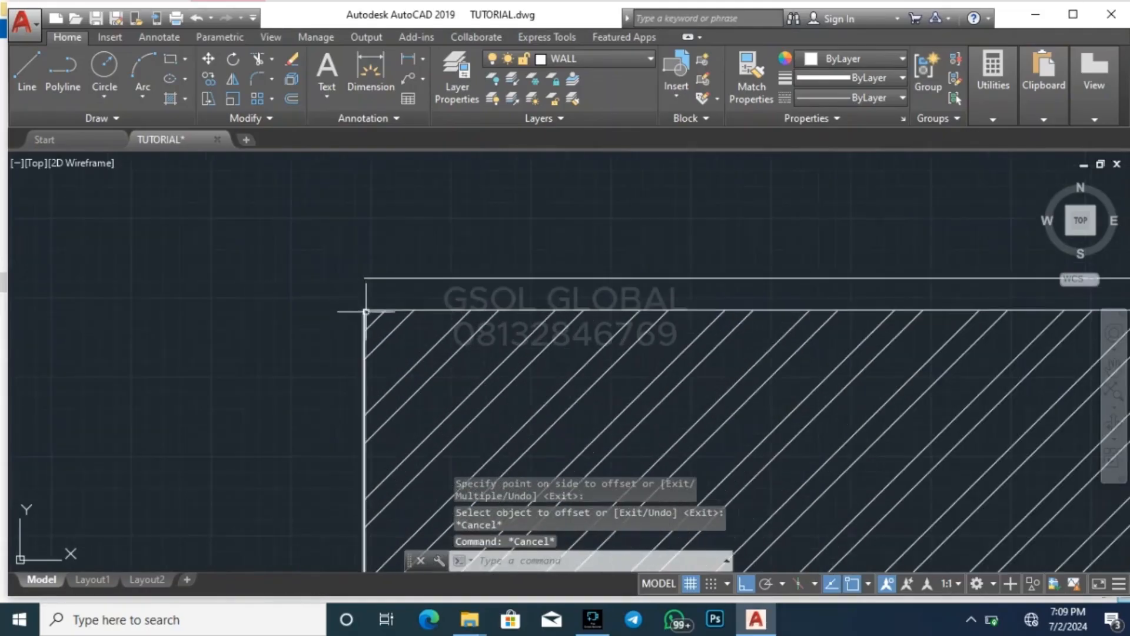
pyautogui.click(373, 290)
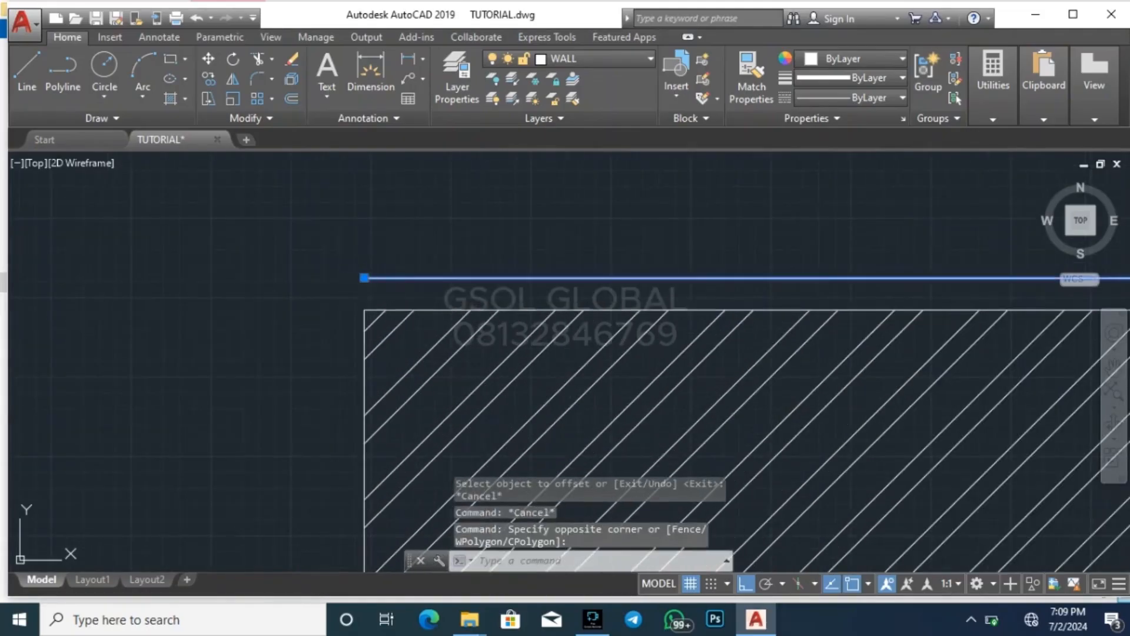
pyautogui.write('ex')
pyautogui.press('Return')
pyautogui.click(365, 332)
pyautogui.scroll(-5, 234, 274)
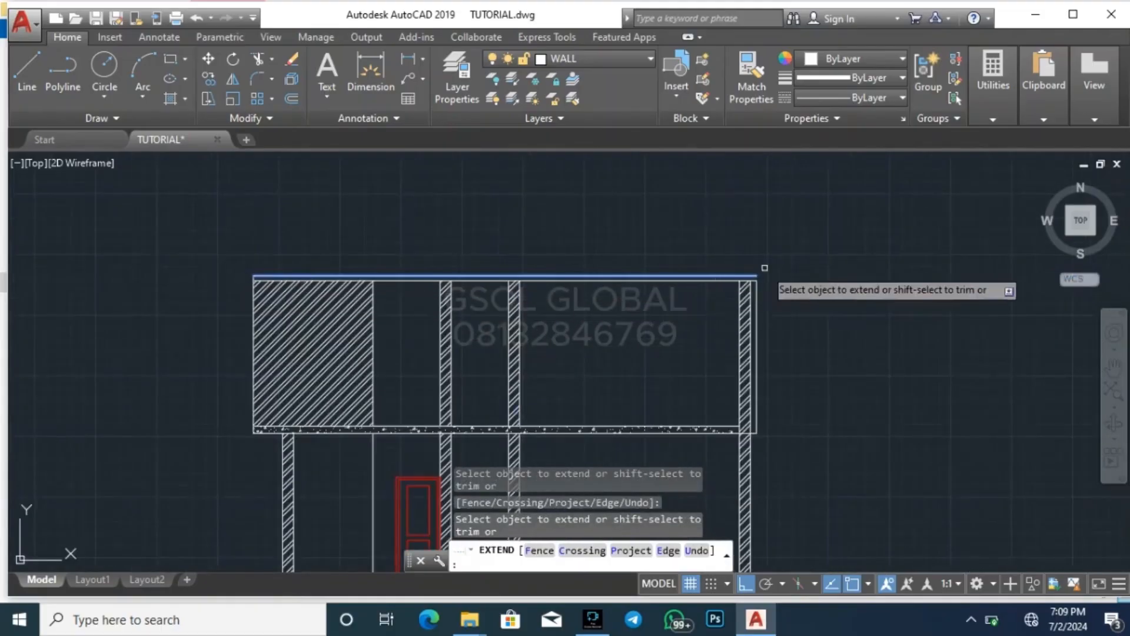
pyautogui.scroll(3, 763, 307)
pyautogui.press('Escape')
pyautogui.press('Escape')
pyautogui.scroll(-3, 799, 313)
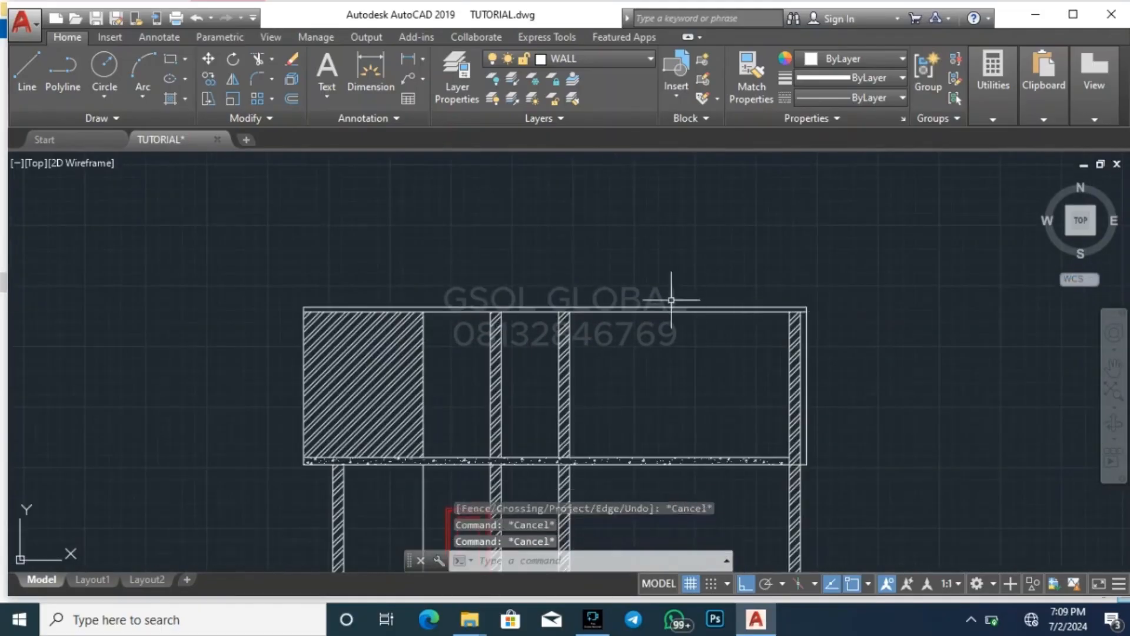
pyautogui.press('Escape')
# Offset the uppermost line of the upper floor upward by 3500
pyautogui.press('Return')
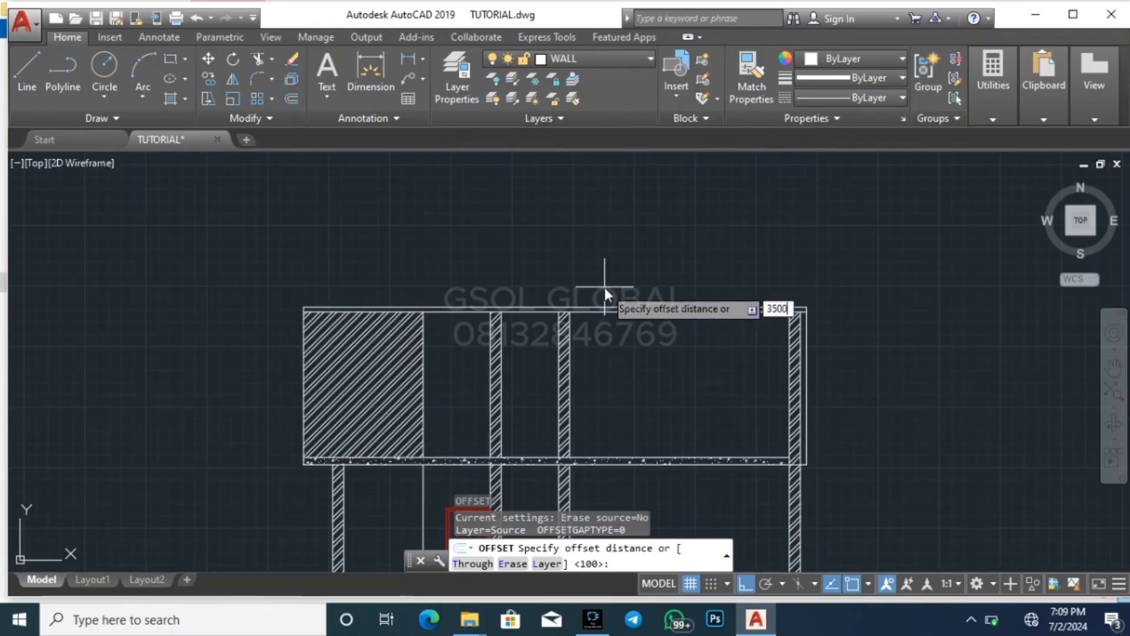
pyautogui.press('Return')
pyautogui.click(600, 308)
pyautogui.click(603, 245)
pyautogui.press('Return')
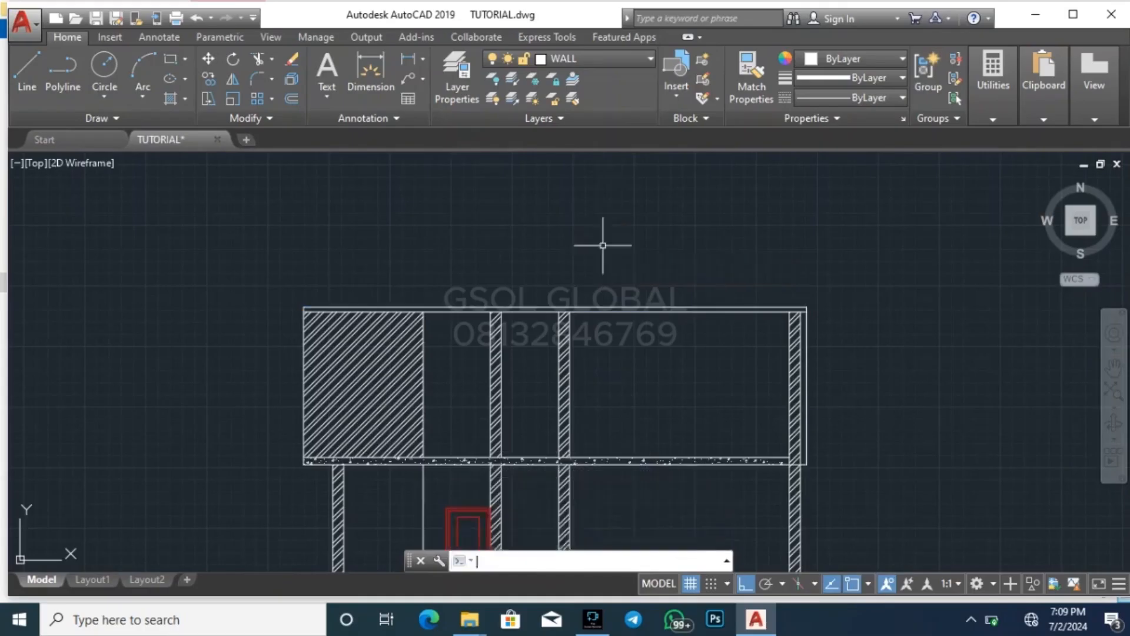
pyautogui.scroll(-2, 603, 245)
pyautogui.scroll(2, 605, 265)
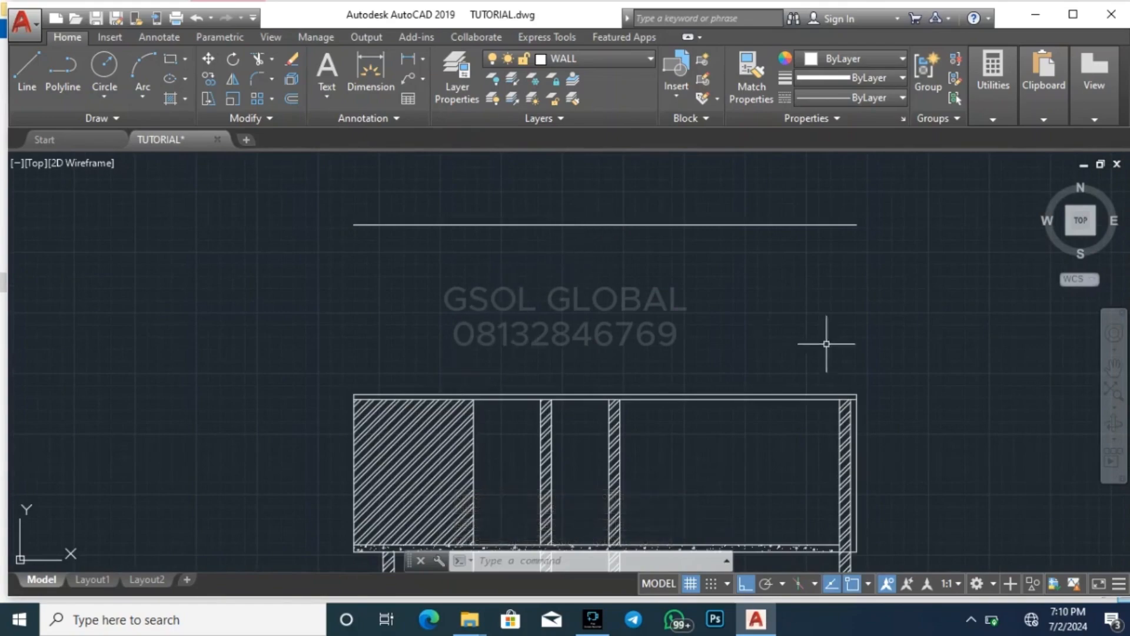
pyautogui.press('Escape')
pyautogui.press('Escape')
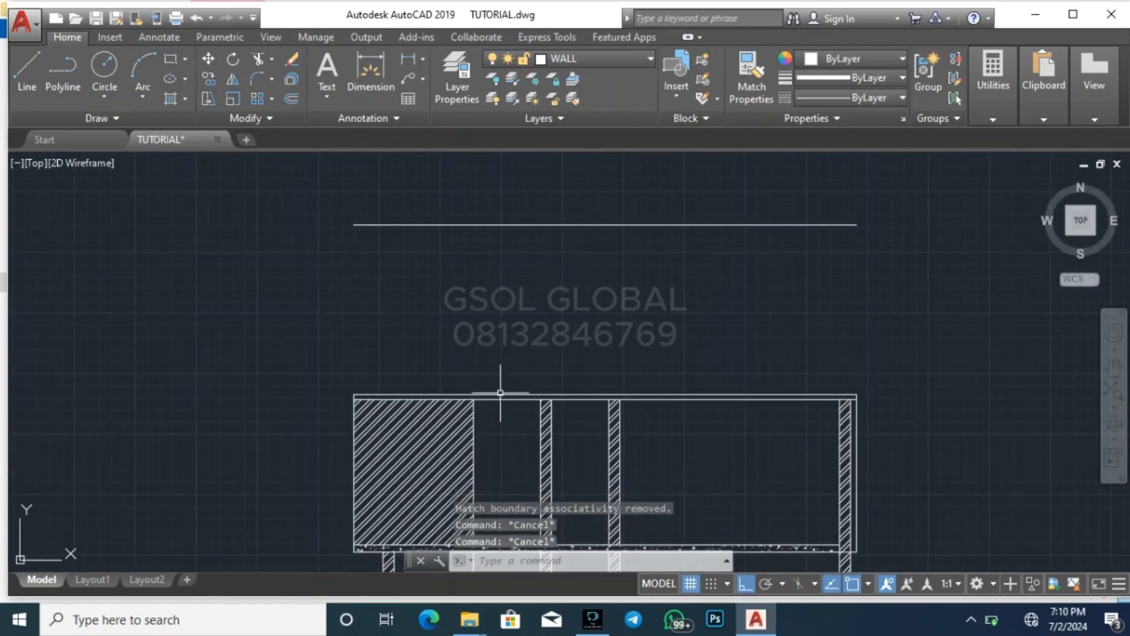
# Copy the stepped fascia profile from the existing bungalow elevation's left eave to the section's upper-left wall corner, with Ortho off
pyautogui.scroll(-3, 568, 358)
pyautogui.scroll(-5, 506, 448)
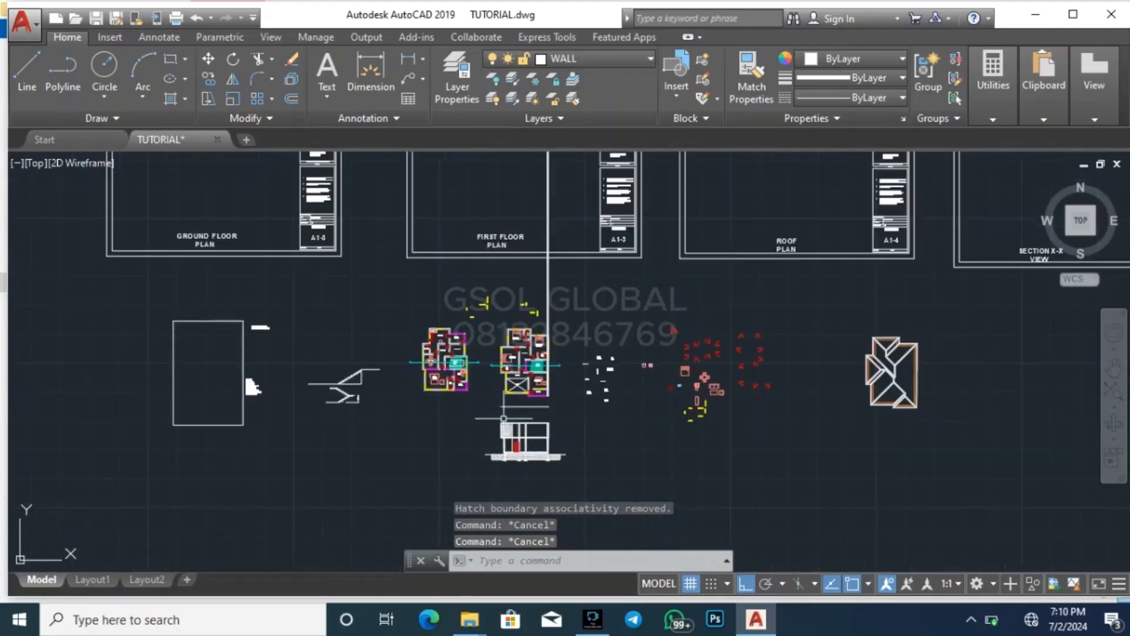
pyautogui.scroll(-2, 514, 406)
pyautogui.scroll(-2, 532, 443)
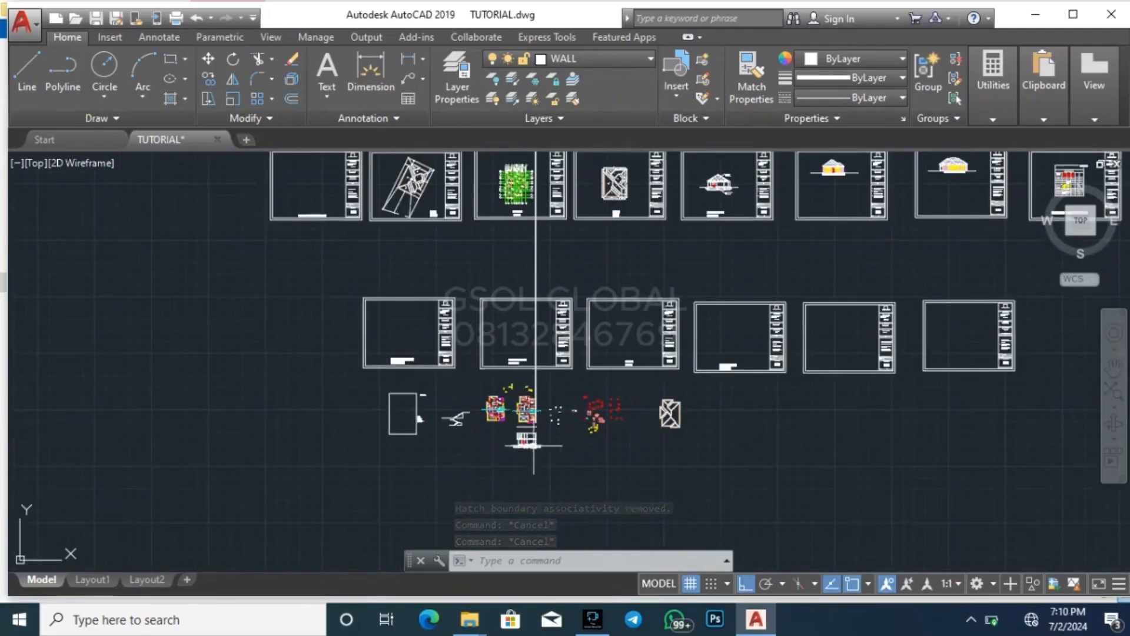
pyautogui.scroll(-3, 519, 436)
pyautogui.scroll(5, 459, 360)
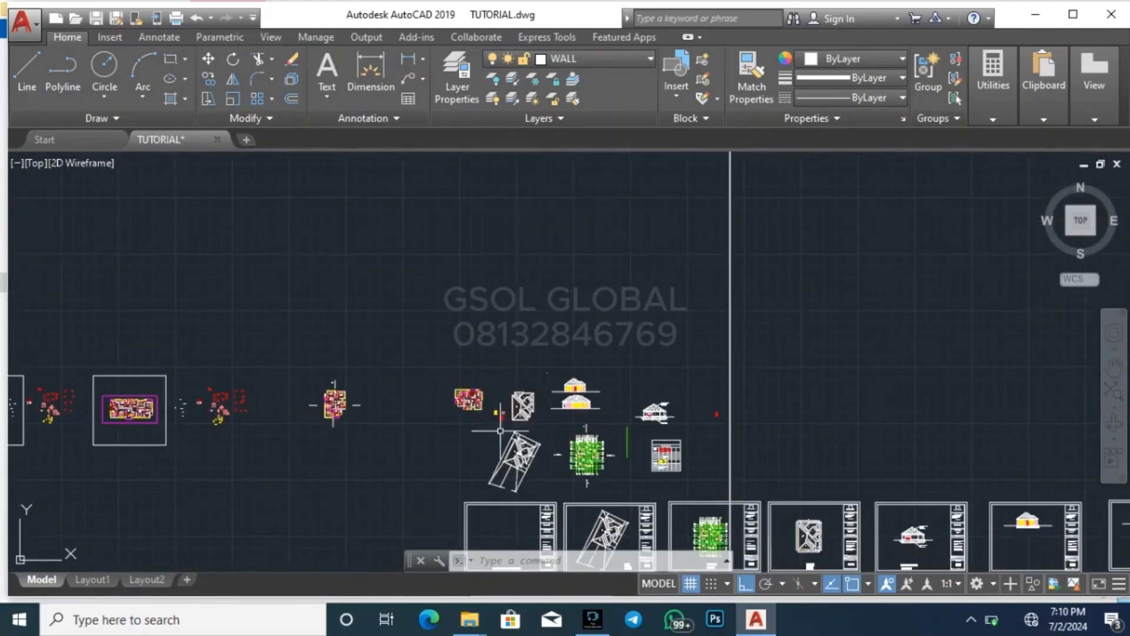
pyautogui.scroll(12, 536, 410)
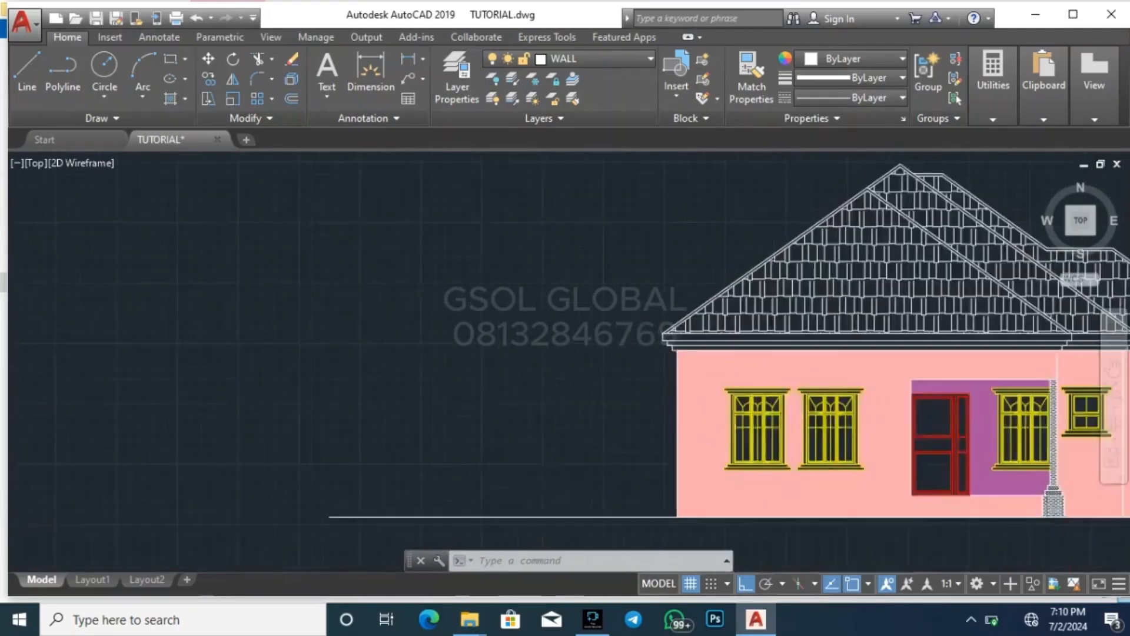
pyautogui.click(615, 402)
pyautogui.click(733, 281)
pyautogui.write('c')
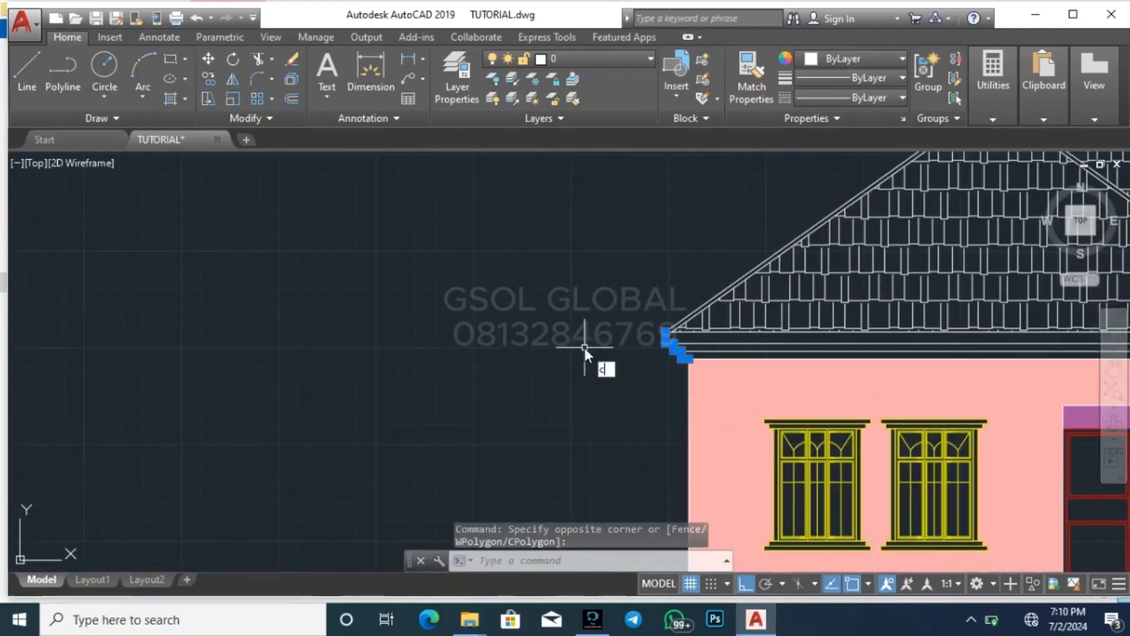
pyautogui.write('o')
pyautogui.press('Return')
pyautogui.scroll(3, 677, 361)
pyautogui.click(752, 375)
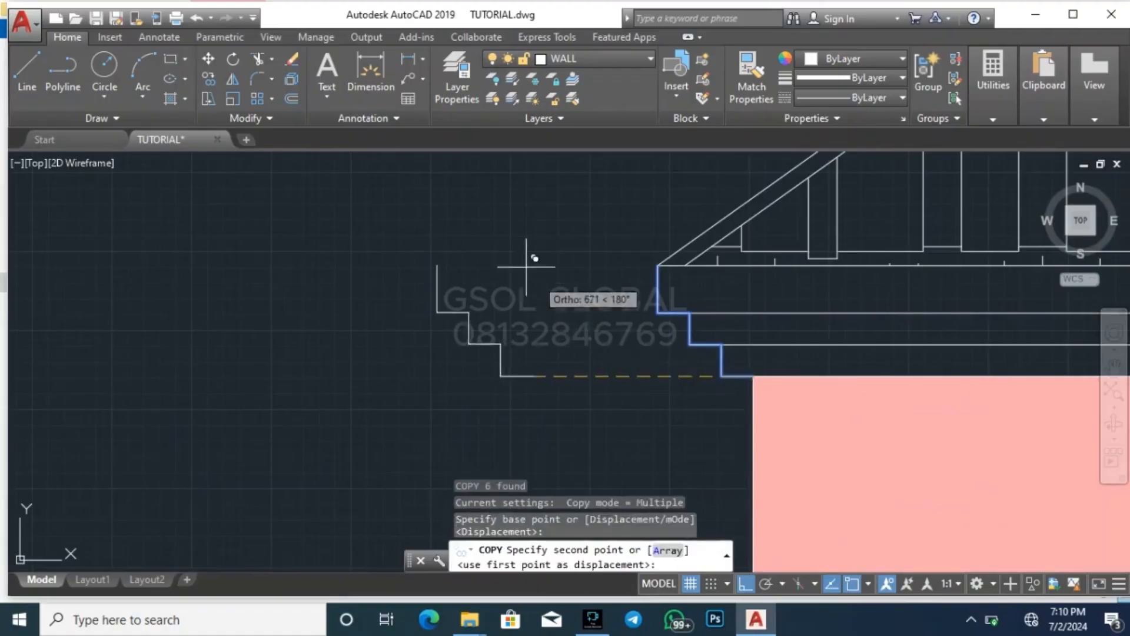
pyautogui.scroll(-8, 526, 266)
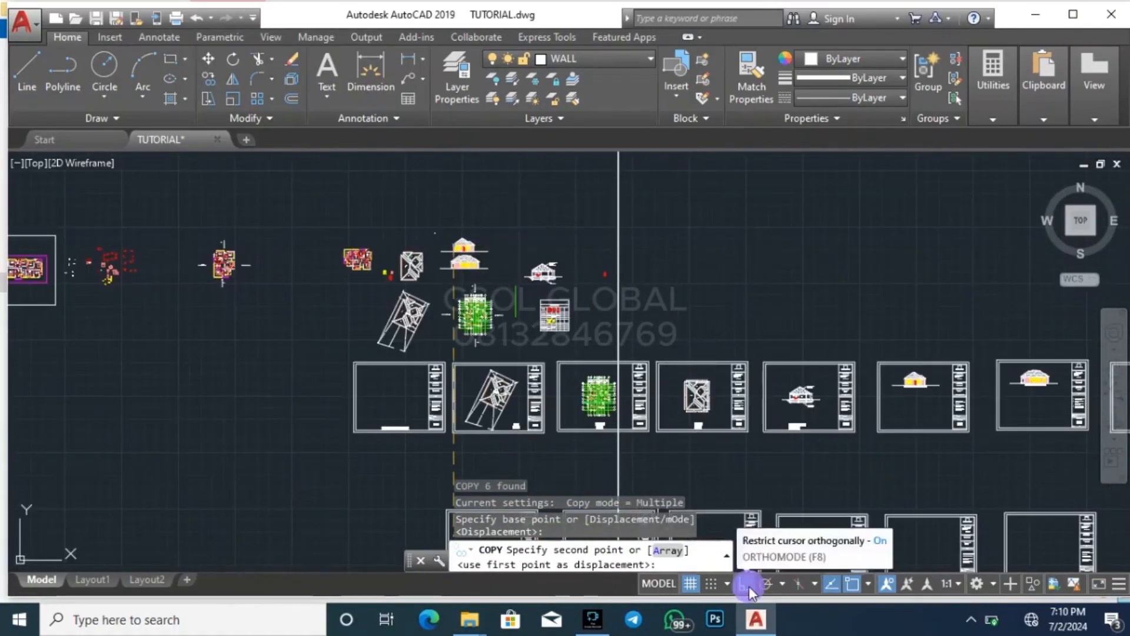
pyautogui.click(745, 583)
pyautogui.scroll(-5, 606, 230)
pyautogui.scroll(5, 580, 341)
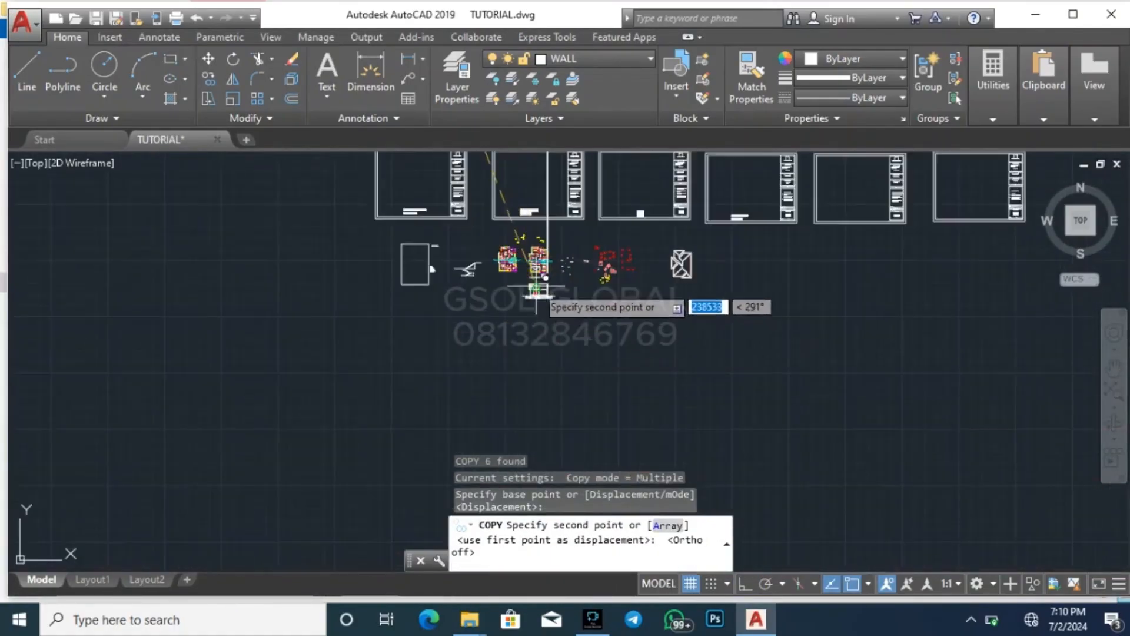
pyautogui.scroll(8, 537, 288)
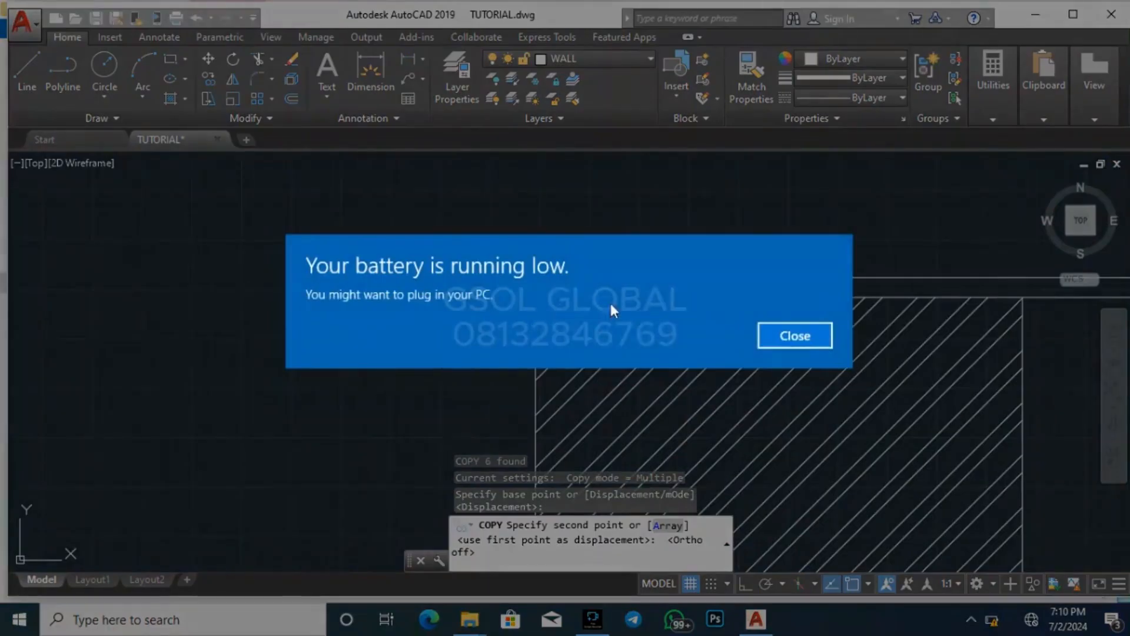
pyautogui.click(792, 340)
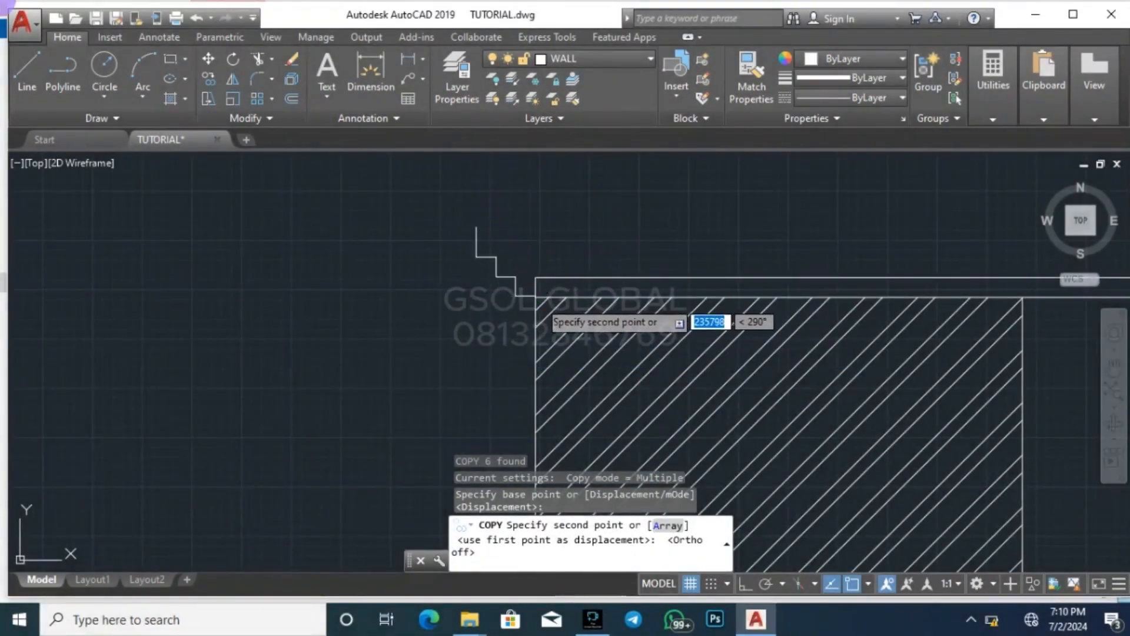
pyautogui.scroll(-2, 436, 312)
pyautogui.scroll(-2, 302, 277)
pyautogui.scroll(2, 341, 298)
pyautogui.press('Escape')
pyautogui.press('Escape')
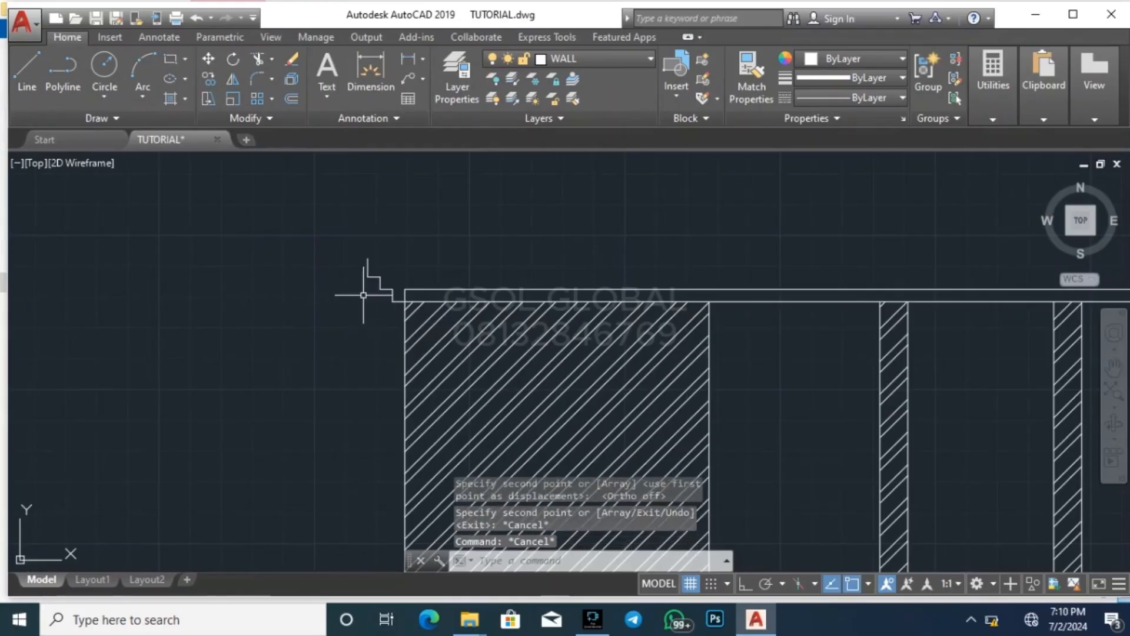
# Mirror the stepped profile to the section's right end about a vertical axis through the top line's midpoint, keeping the original
pyautogui.scroll(2, 358, 299)
pyautogui.click(316, 325)
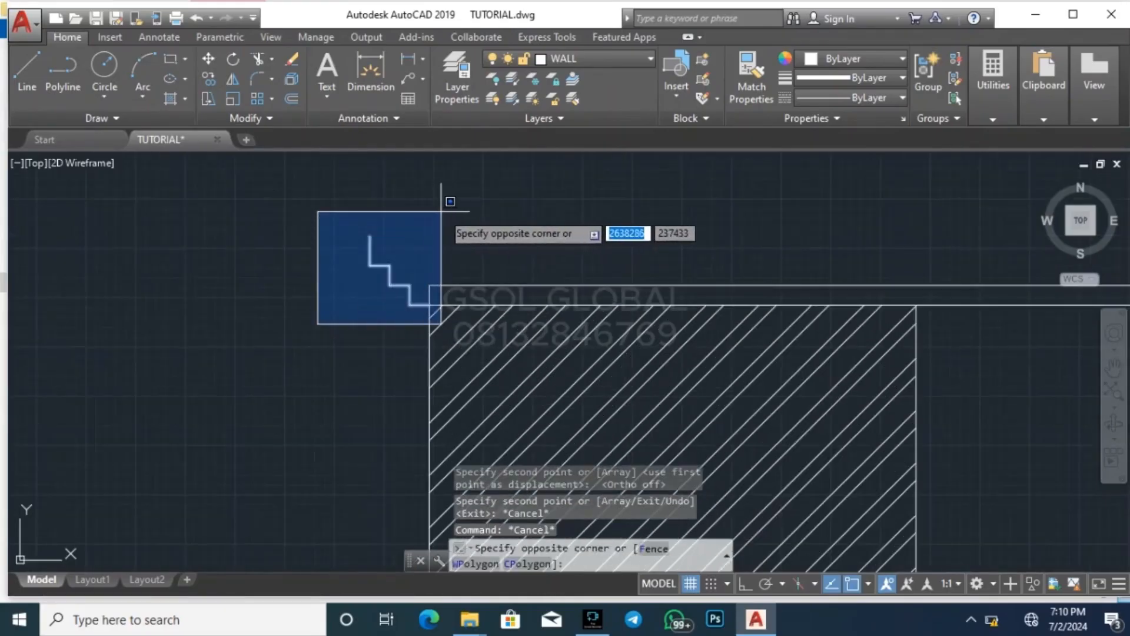
pyautogui.click(442, 211)
pyautogui.click(233, 79)
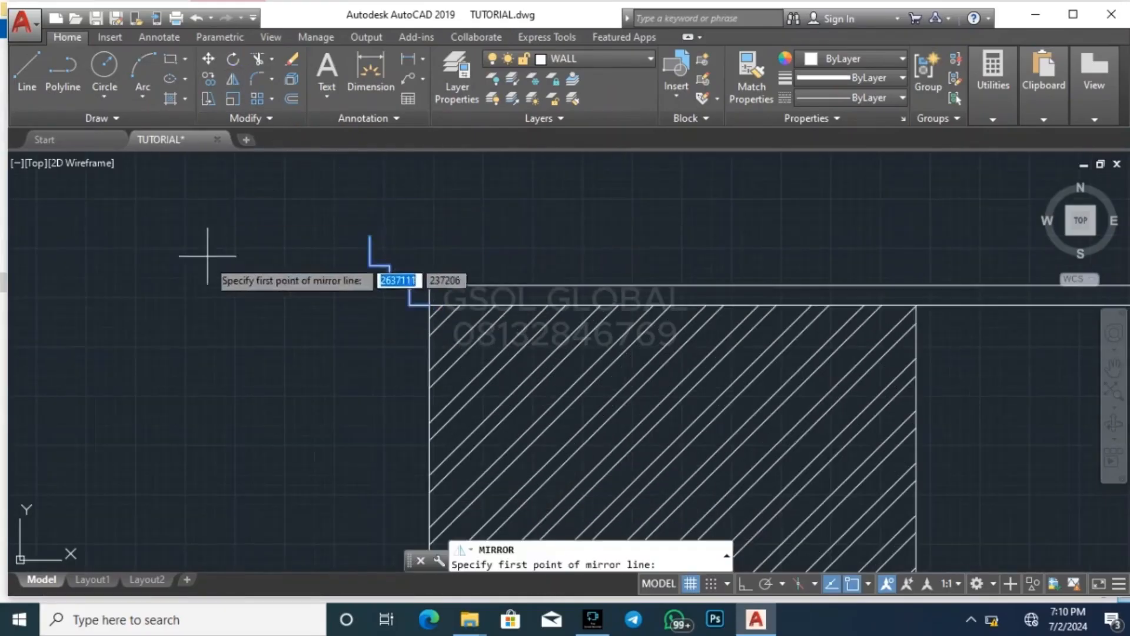
pyautogui.scroll(-5, 200, 265)
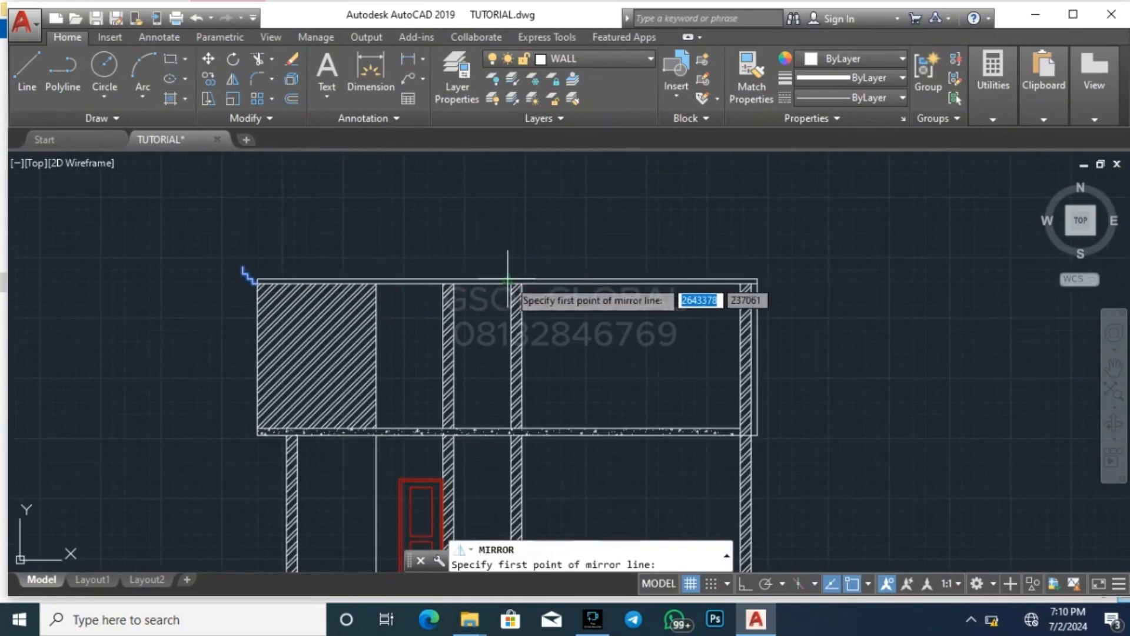
pyautogui.scroll(5, 505, 259)
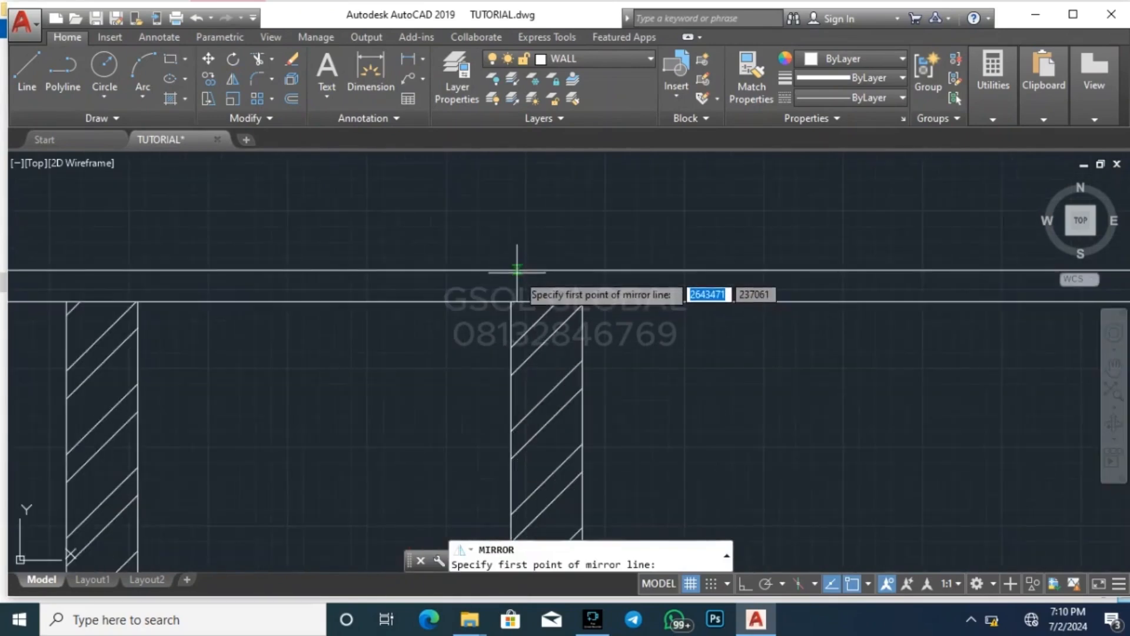
pyautogui.click(487, 269)
pyautogui.scroll(-5, 505, 295)
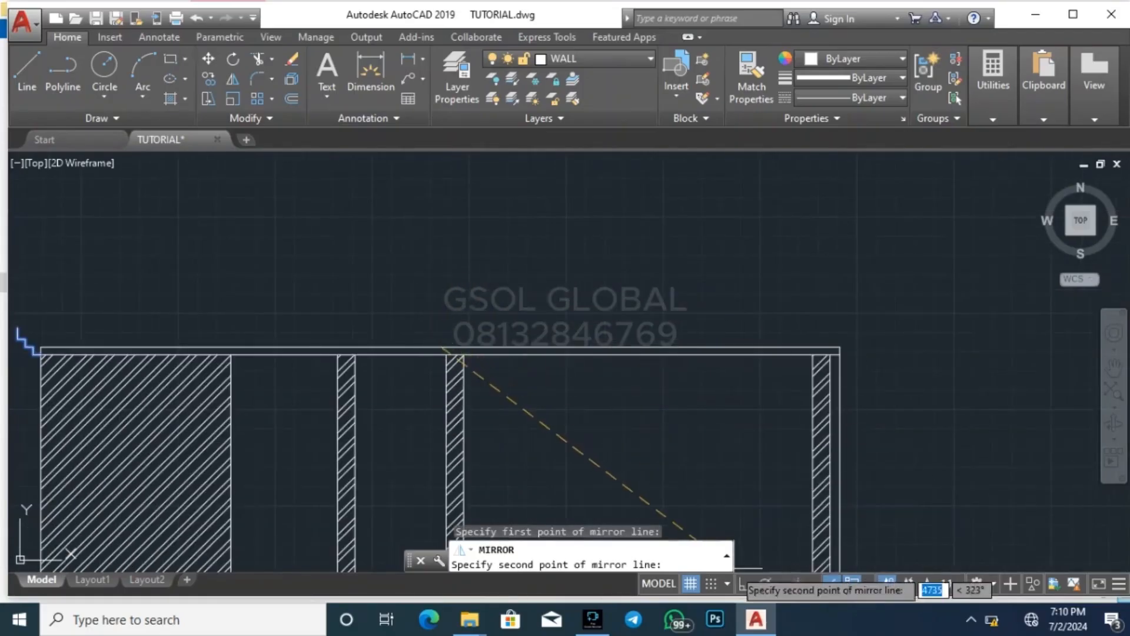
pyautogui.click(743, 585)
pyautogui.click(460, 228)
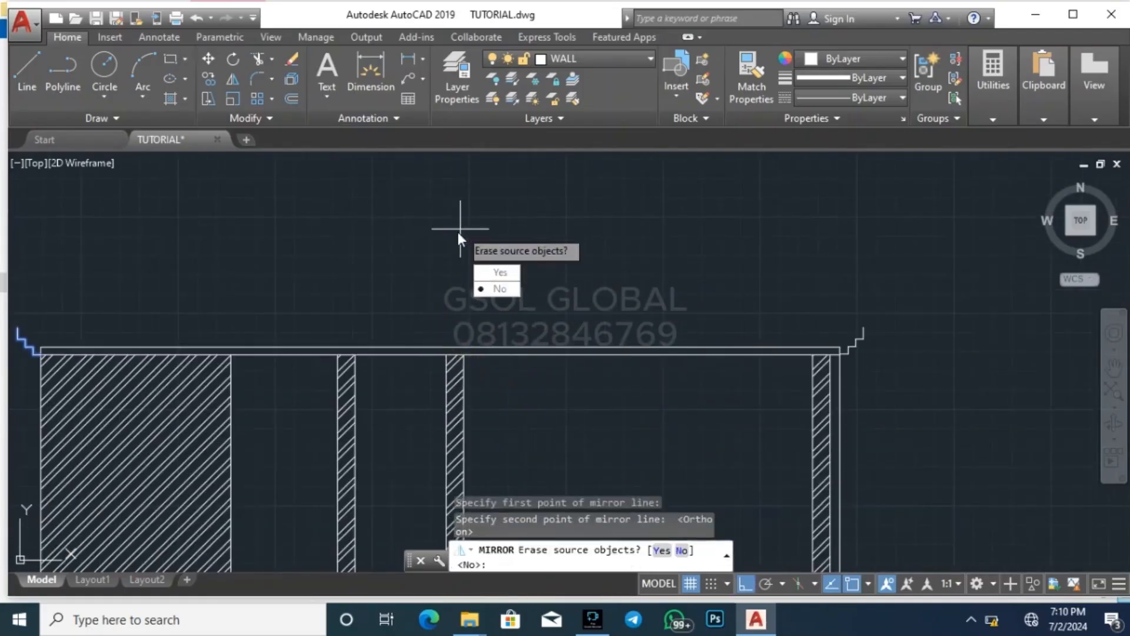
pyautogui.press('Return')
pyautogui.press('Escape')
pyautogui.scroll(-3, 802, 316)
pyautogui.press('Escape')
pyautogui.scroll(5, 836, 306)
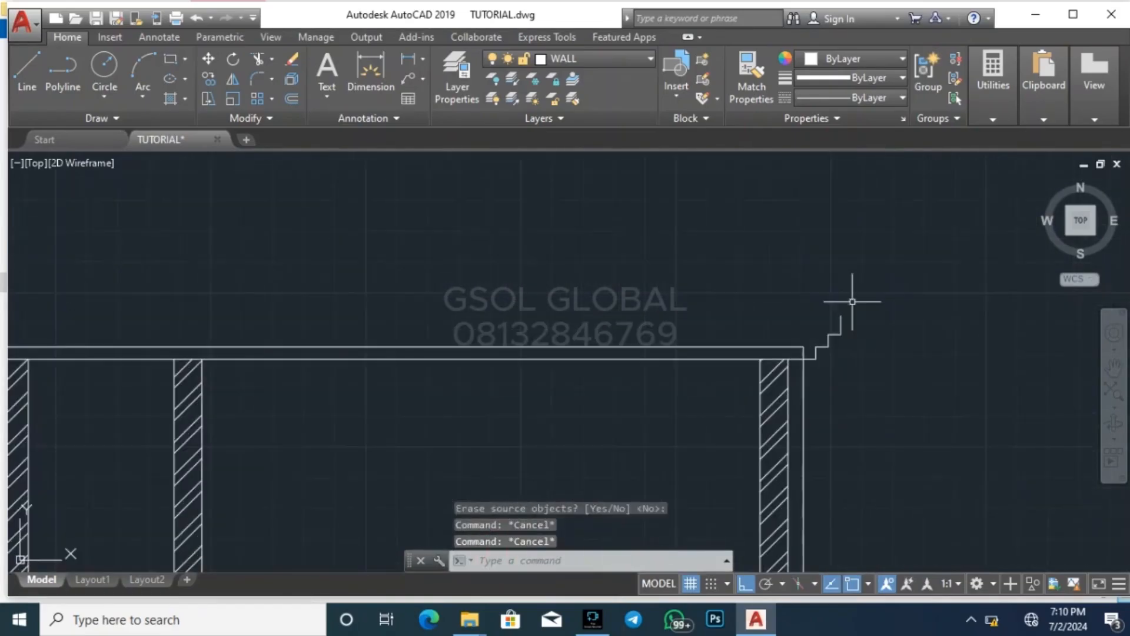
# At the right end, draw a vertical line about 372 long up from the slab and a horizontal line inward from the stepped profile's top
pyautogui.scroll(3, 849, 301)
pyautogui.write('l')
pyautogui.press('Return')
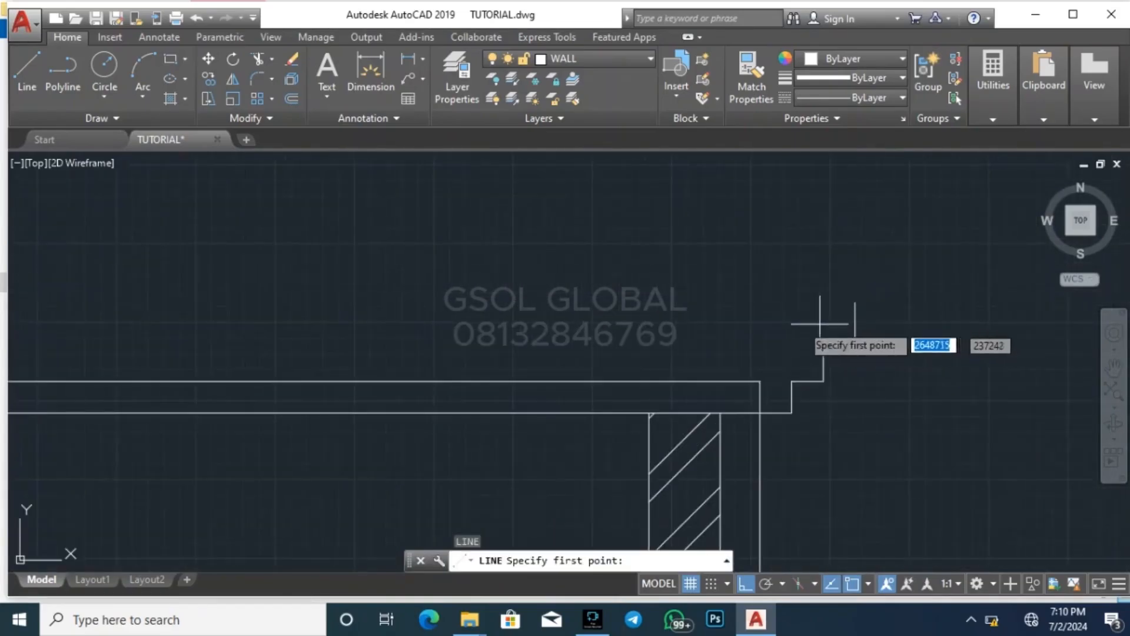
pyautogui.click(731, 381)
pyautogui.click(730, 264)
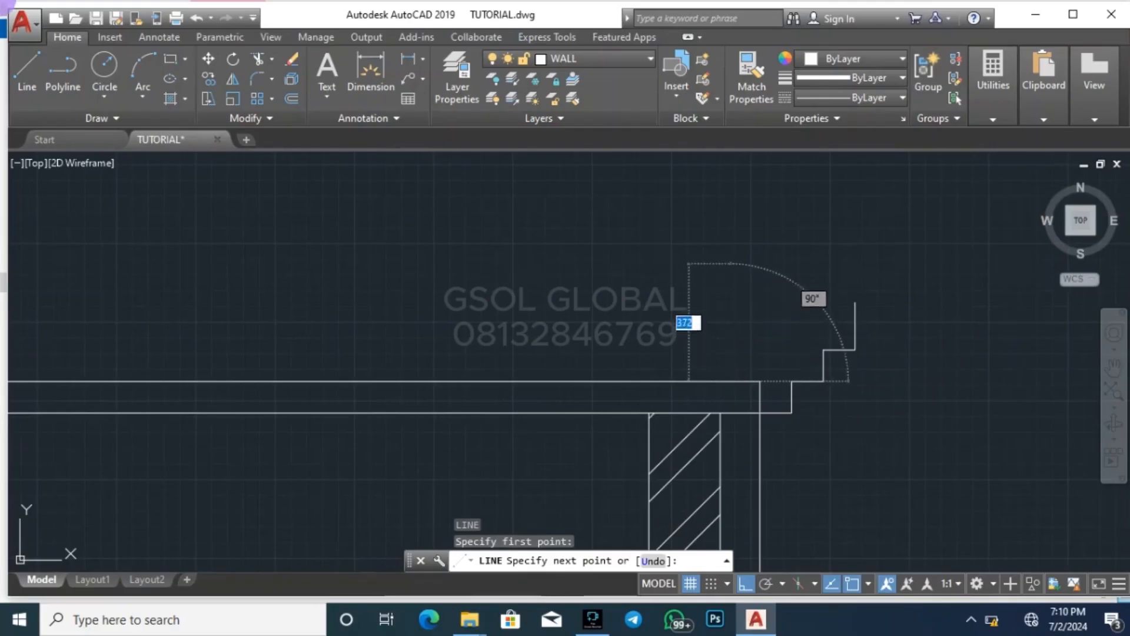
pyautogui.press('Escape')
pyautogui.write('l')
pyautogui.press('Return')
pyautogui.click(855, 303)
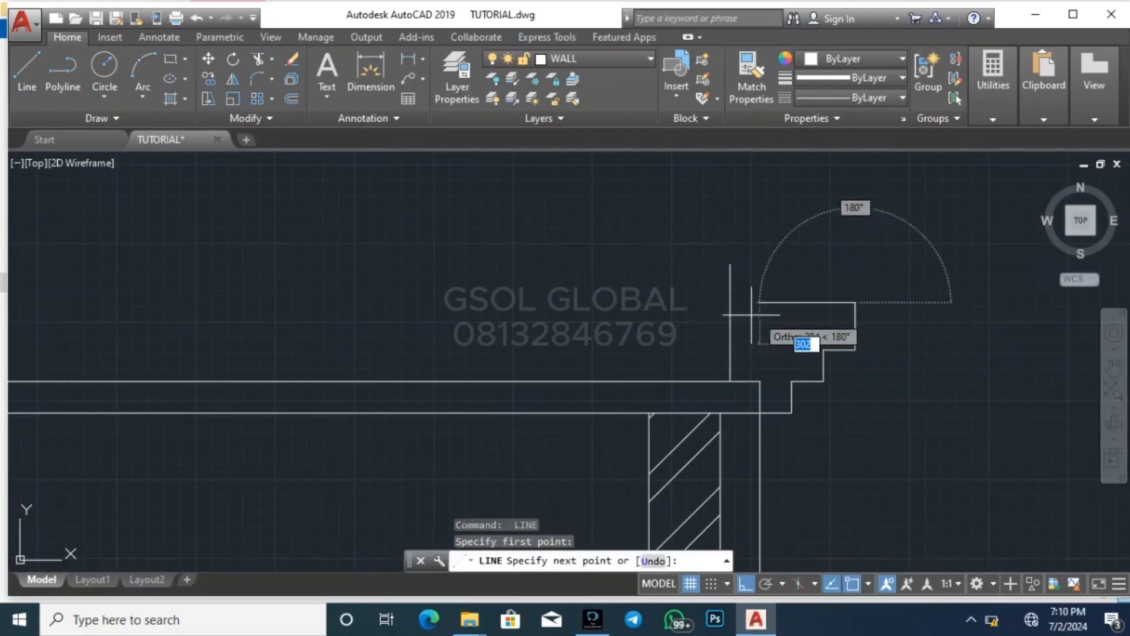
pyautogui.click(658, 312)
pyautogui.press('Escape')
pyautogui.press('Escape')
# Trim the overshooting ends of the vertical and horizontal lines to close the outline of the right stepped profile
pyautogui.write('tr')
pyautogui.press('Return')
pyautogui.press('Return')
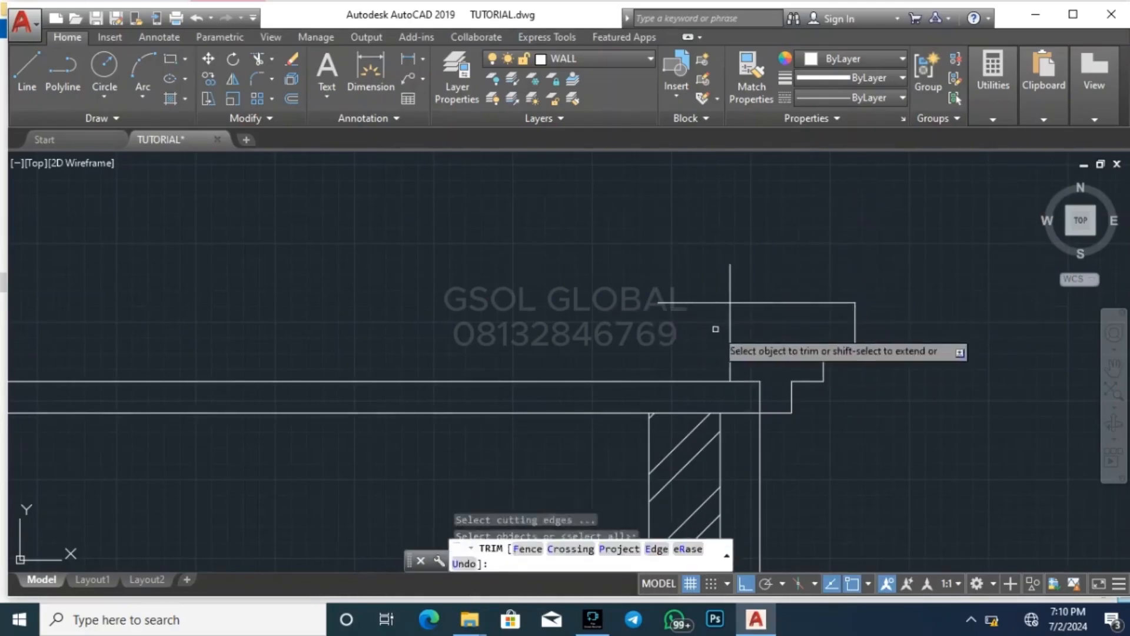
pyautogui.click(715, 328)
pyautogui.click(696, 287)
pyautogui.click(743, 284)
pyautogui.click(724, 275)
pyautogui.press('Escape')
# At the left end, draw a horizontal line inward from the stepped profile's top and a vertical line from the slab up to it
pyautogui.scroll(-6, 857, 281)
pyautogui.scroll(6, 353, 296)
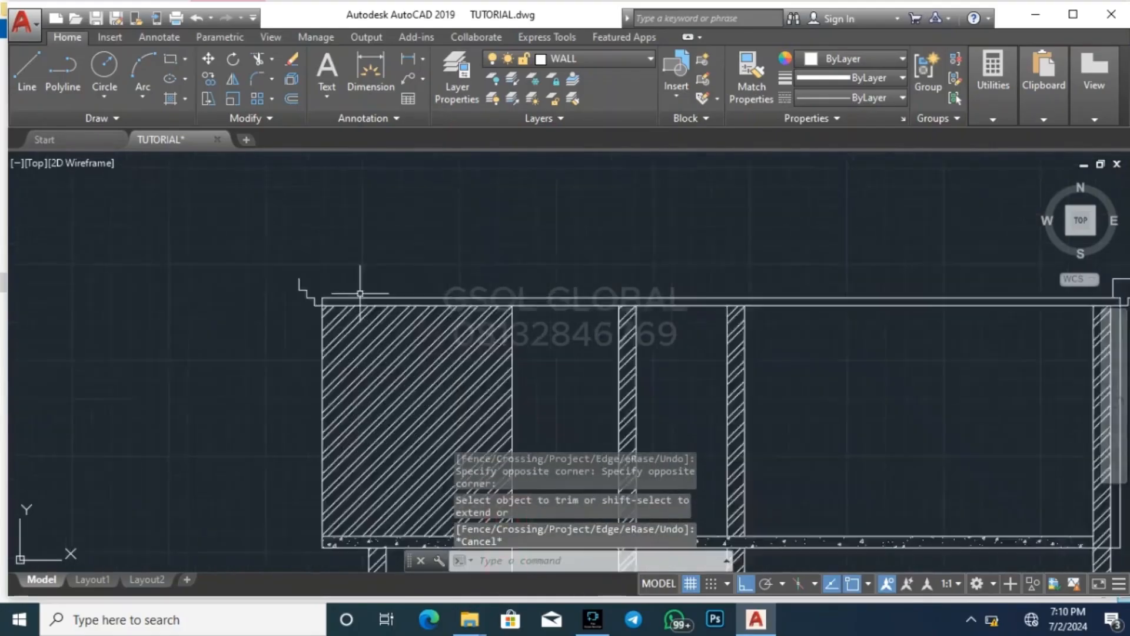
pyautogui.write('l')
pyautogui.press('Return')
pyautogui.click(139, 265)
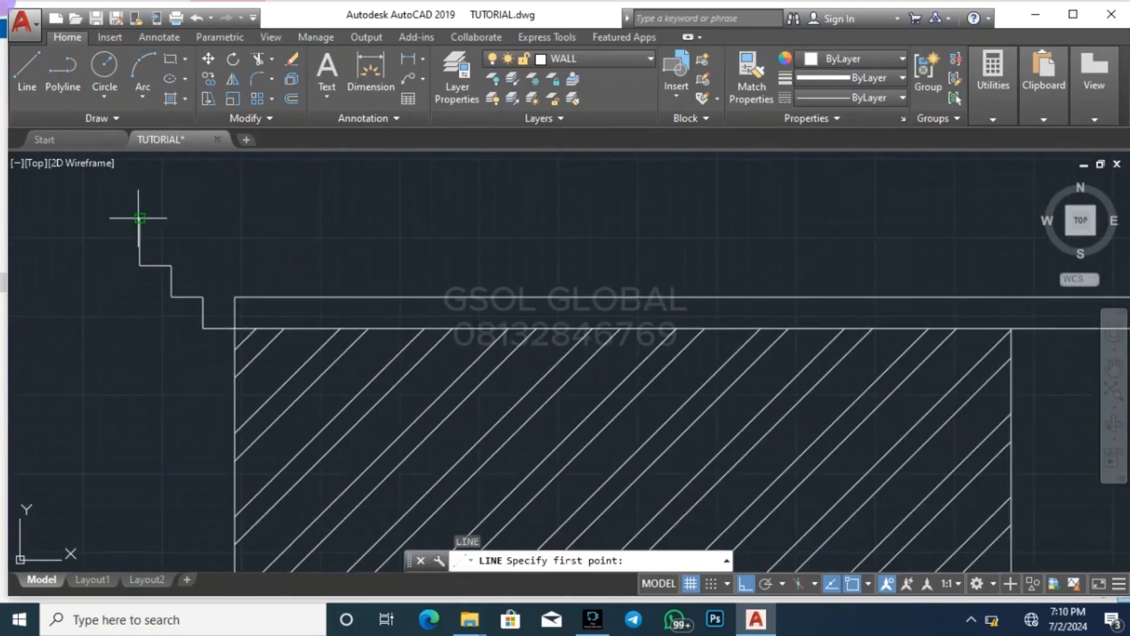
pyautogui.click(139, 218)
pyautogui.click(317, 218)
pyautogui.press('Return')
pyautogui.press('Return')
pyautogui.click(265, 297)
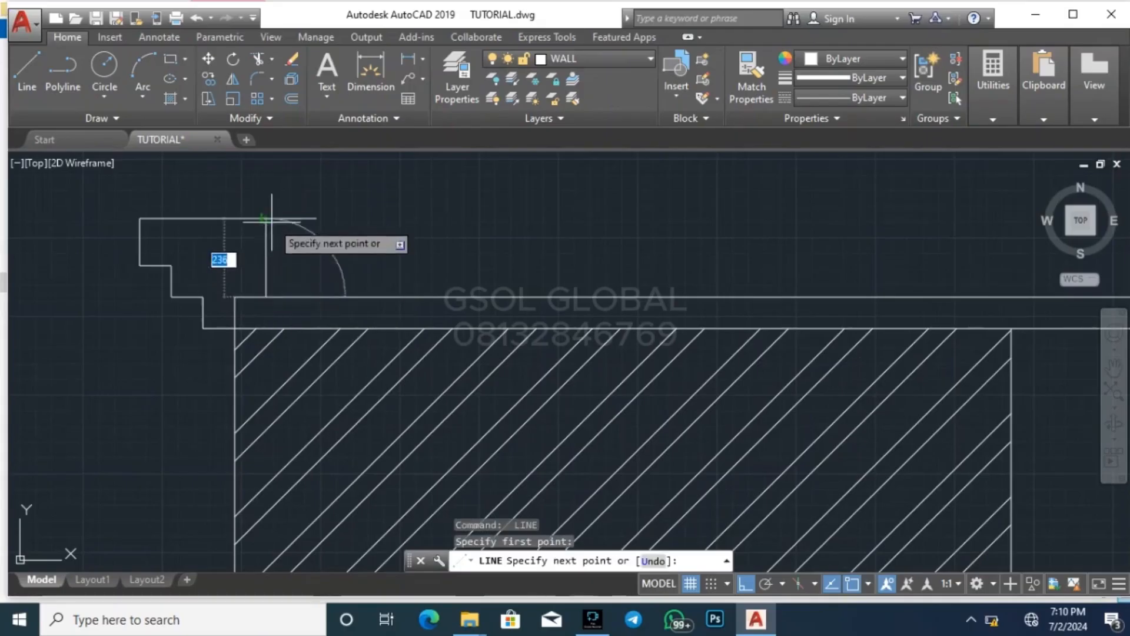
pyautogui.click(265, 218)
pyautogui.press('Escape')
# Trim the horizontal line's overshoot beyond the vertical line to close the left stepped profile
pyautogui.write('tr')
pyautogui.press('Return')
pyautogui.press('Return')
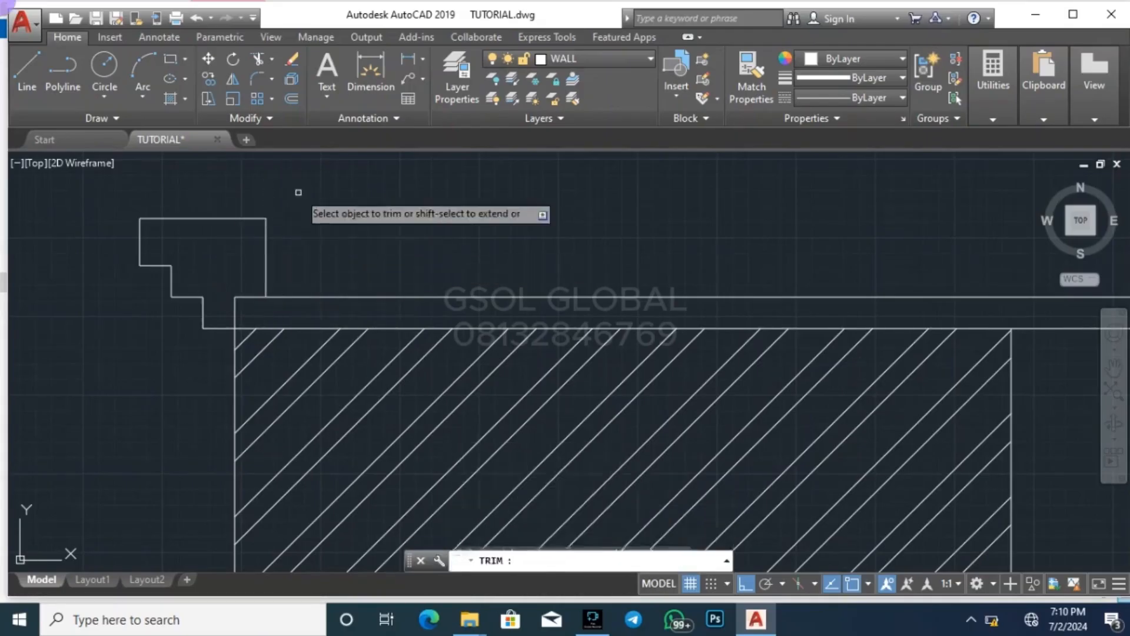
pyautogui.press('Escape')
pyautogui.press('Escape')
pyautogui.press('Escape')
pyautogui.scroll(-6, 427, 297)
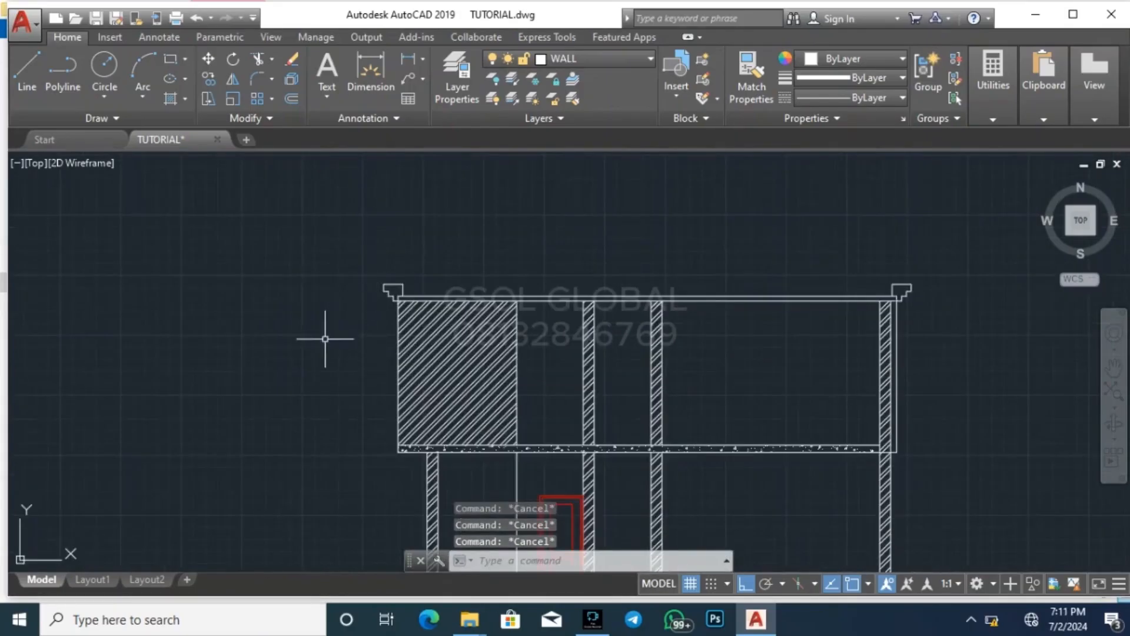
# Draw the left roof slope as a line from the left stepped profile's outer top corner to the midpoint of the horizontal guide line above
pyautogui.scroll(-2, 325, 338)
pyautogui.write('l')
pyautogui.press('Return')
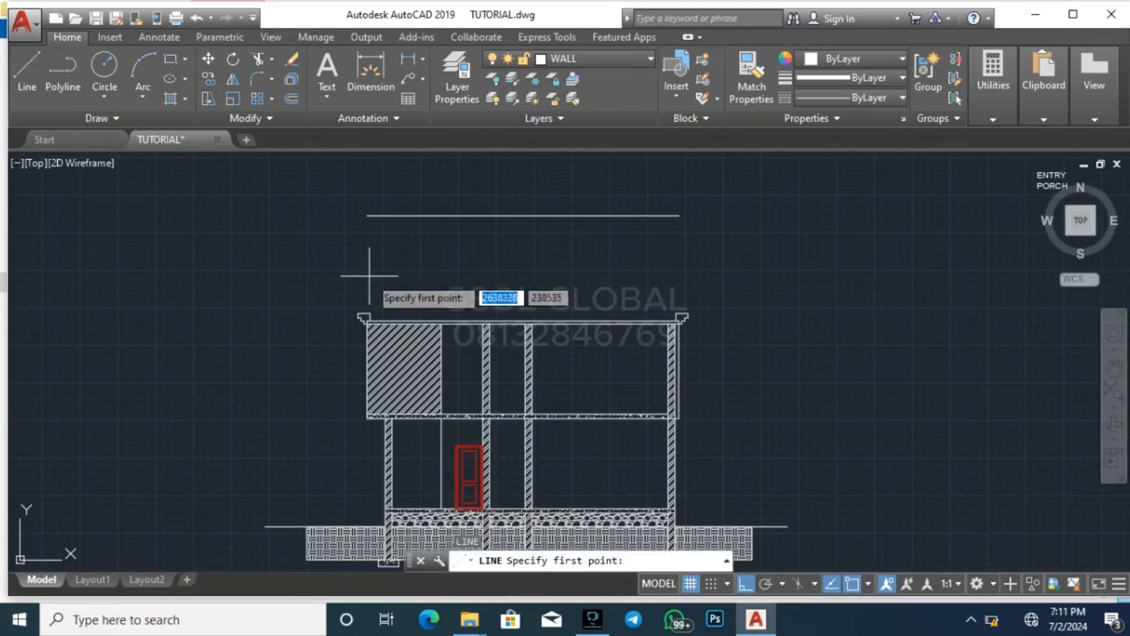
pyautogui.scroll(4, 372, 271)
pyautogui.click(338, 368)
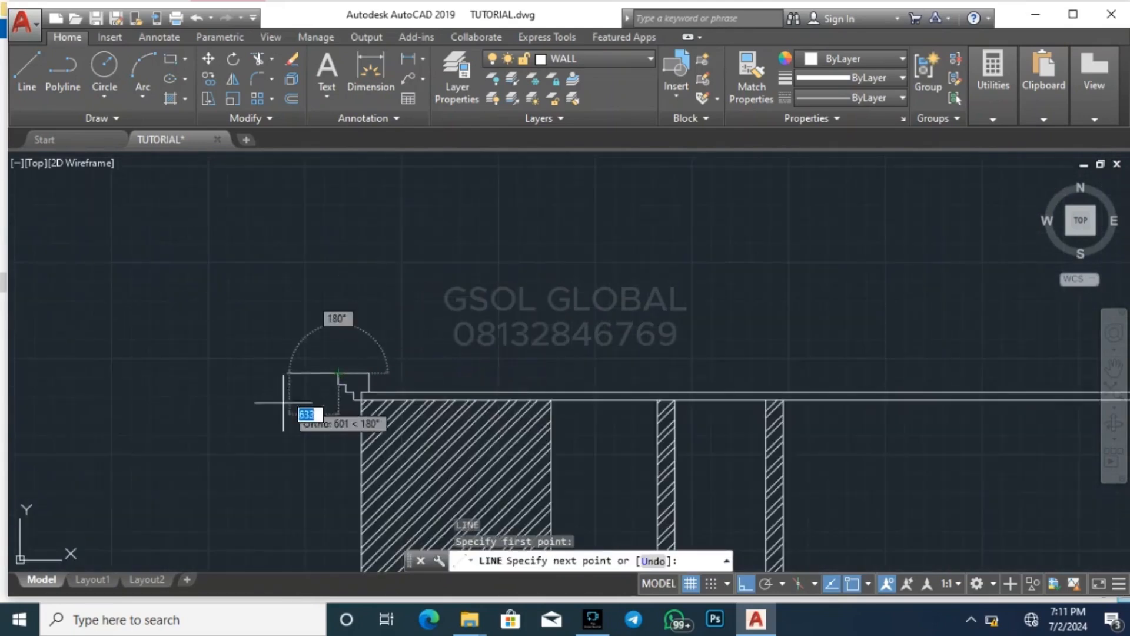
pyautogui.scroll(-2, 280, 405)
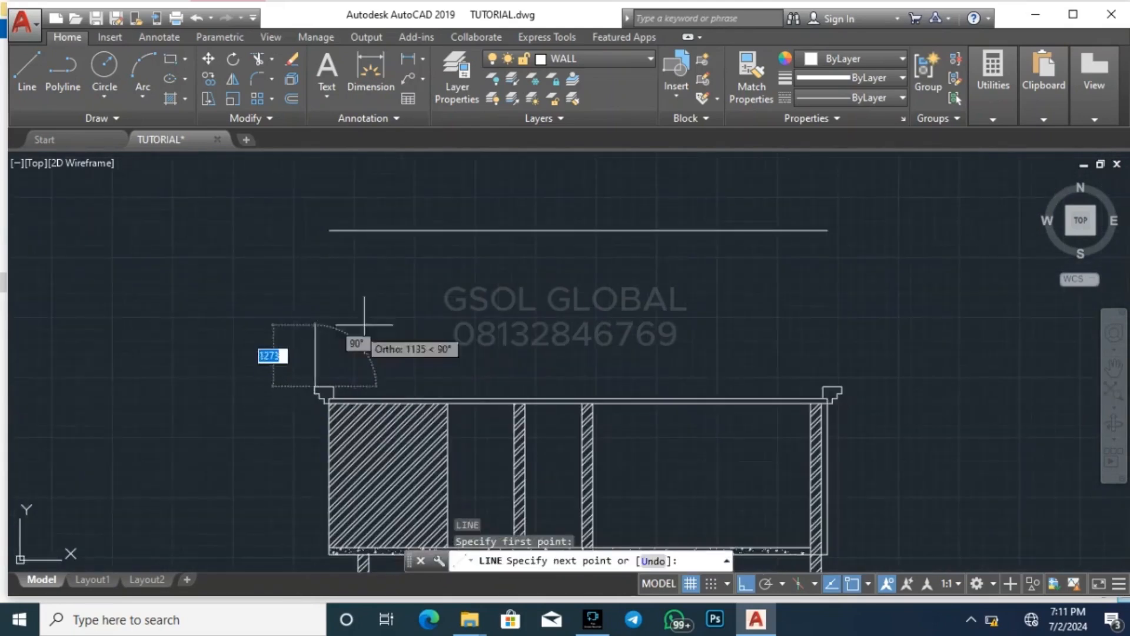
pyautogui.click(579, 230)
pyautogui.press('Return')
pyautogui.press('Return')
# Draw the right roof slope from the guide line's midpoint down to the right stepped profile's outer top corner
pyautogui.click(579, 230)
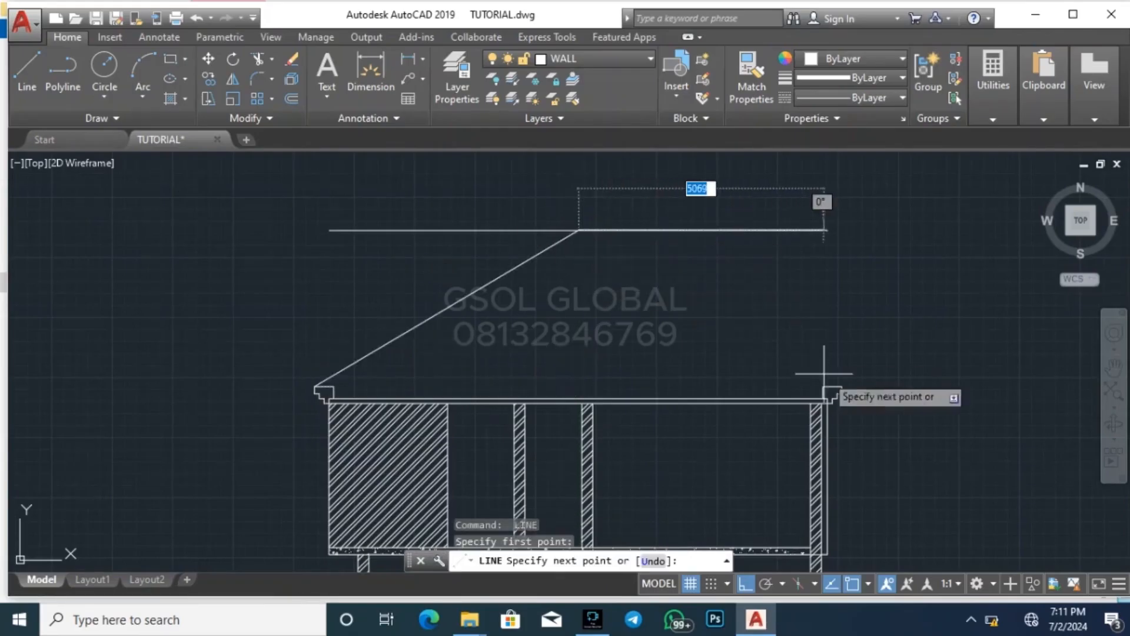
pyautogui.click(827, 384)
pyautogui.press('Escape')
pyautogui.press('Escape')
# Delete the horizontal guide line through the roof apex and save the drawing
pyautogui.click(736, 182)
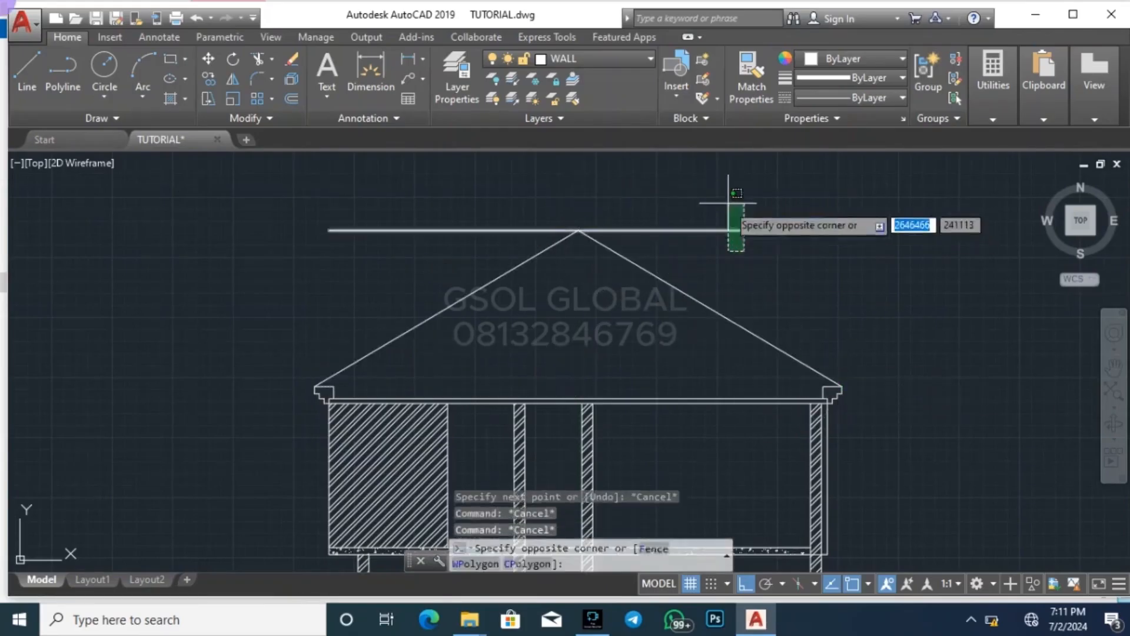
pyautogui.click(721, 236)
pyautogui.press('Delete')
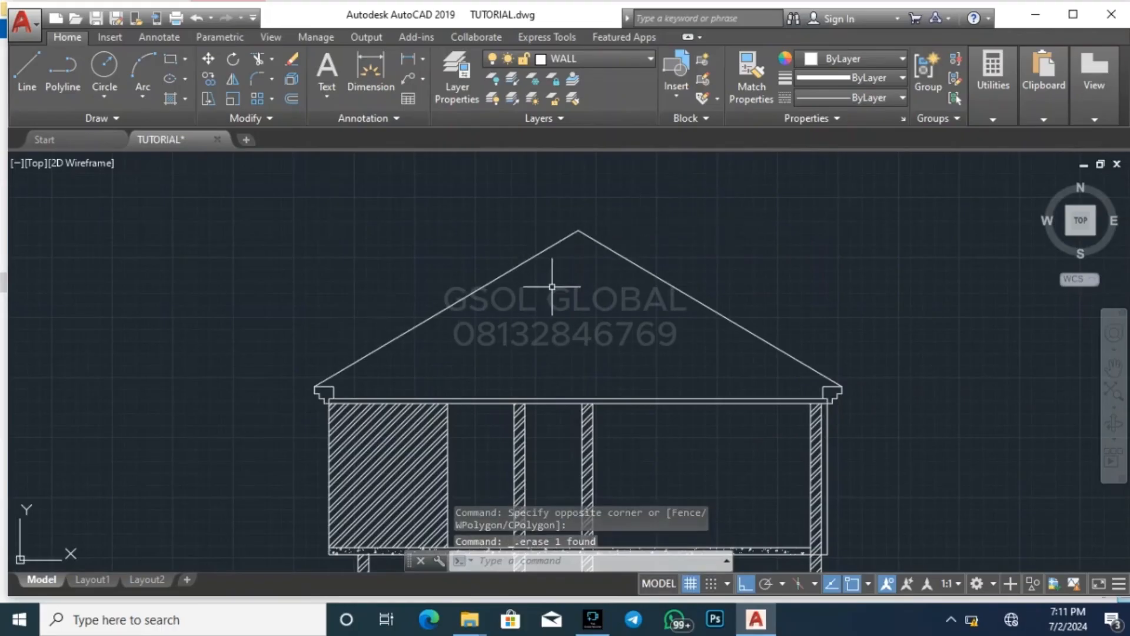
pyautogui.press('Escape')
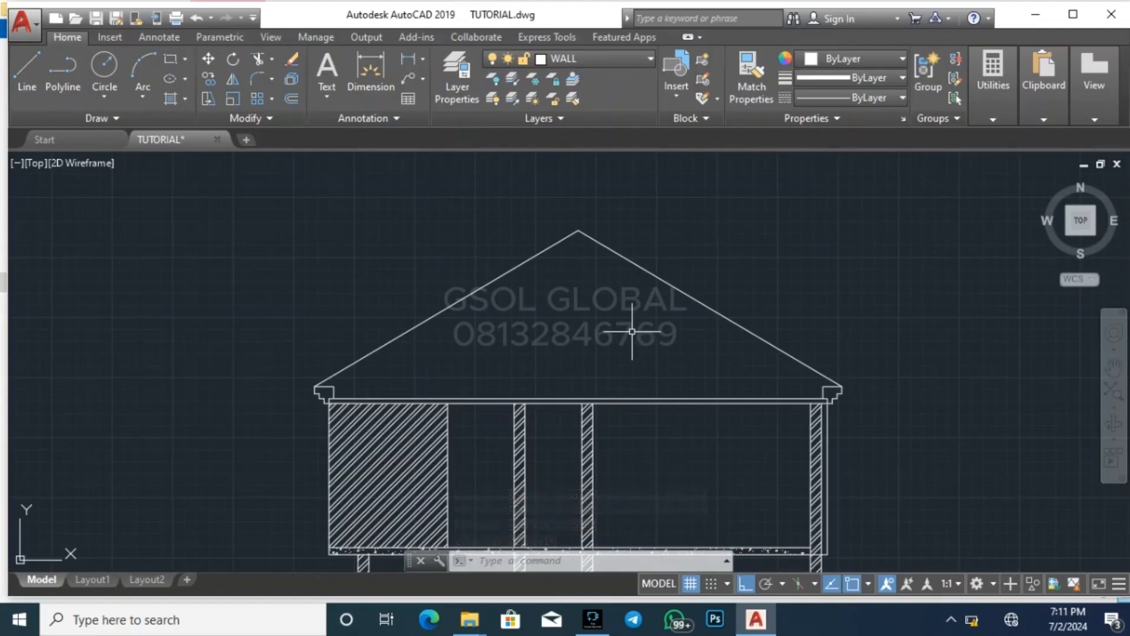
pyautogui.hotkey('ctrl', 's')
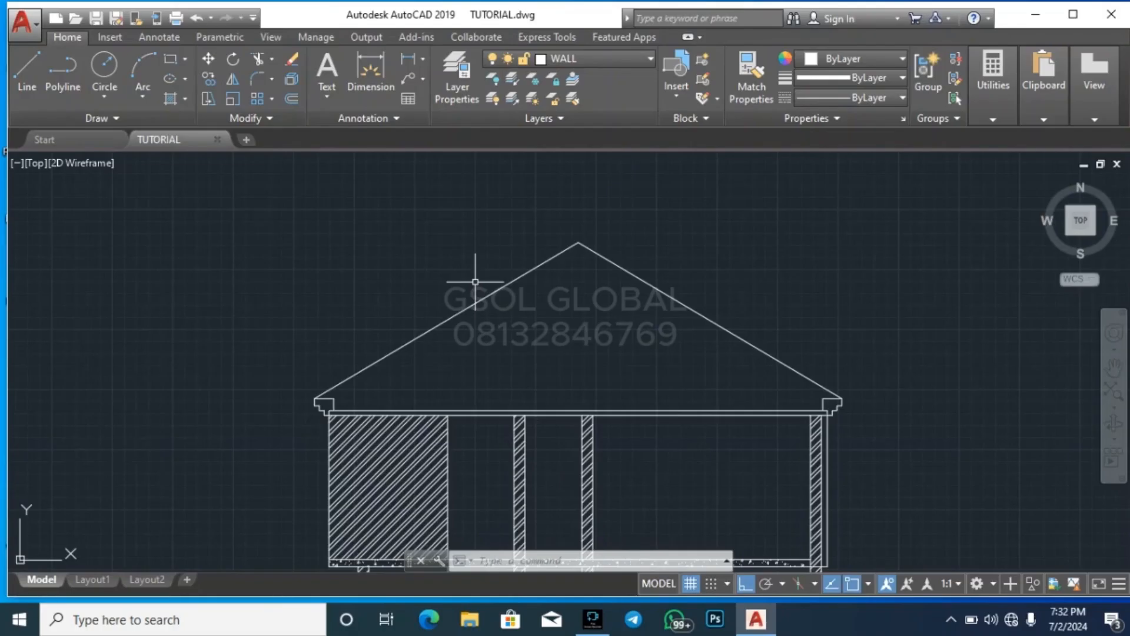
pyautogui.scroll(2, 324, 347)
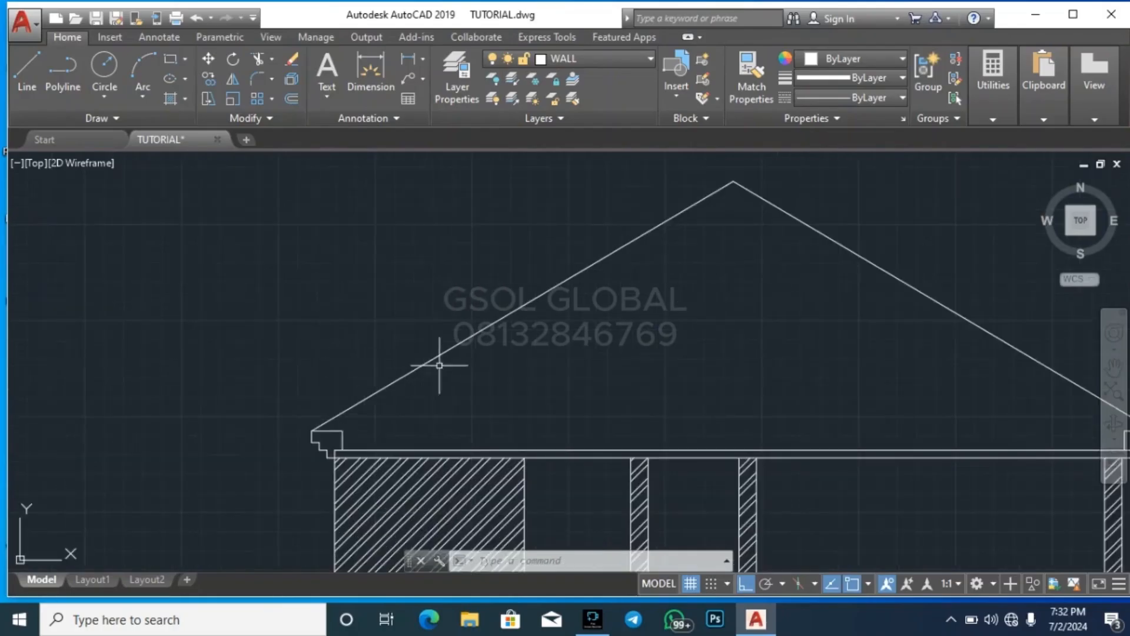
pyautogui.click(562, 327)
pyautogui.click(525, 268)
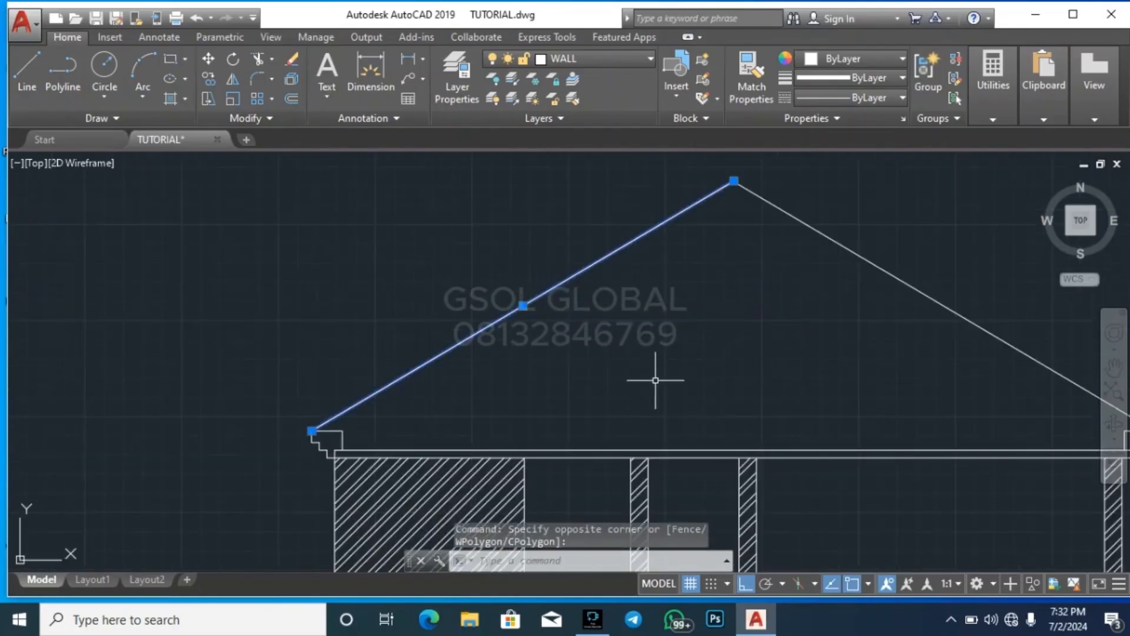
pyautogui.press('Escape')
pyautogui.press('Escape')
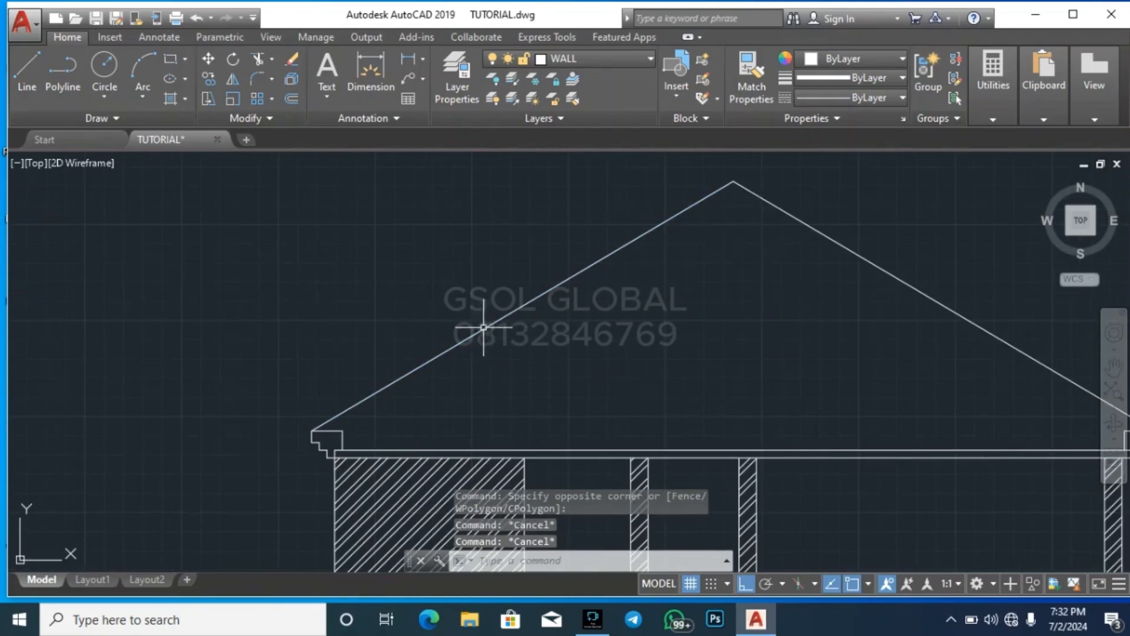
pyautogui.scroll(-2, 380, 333)
pyautogui.scroll(2, 636, 233)
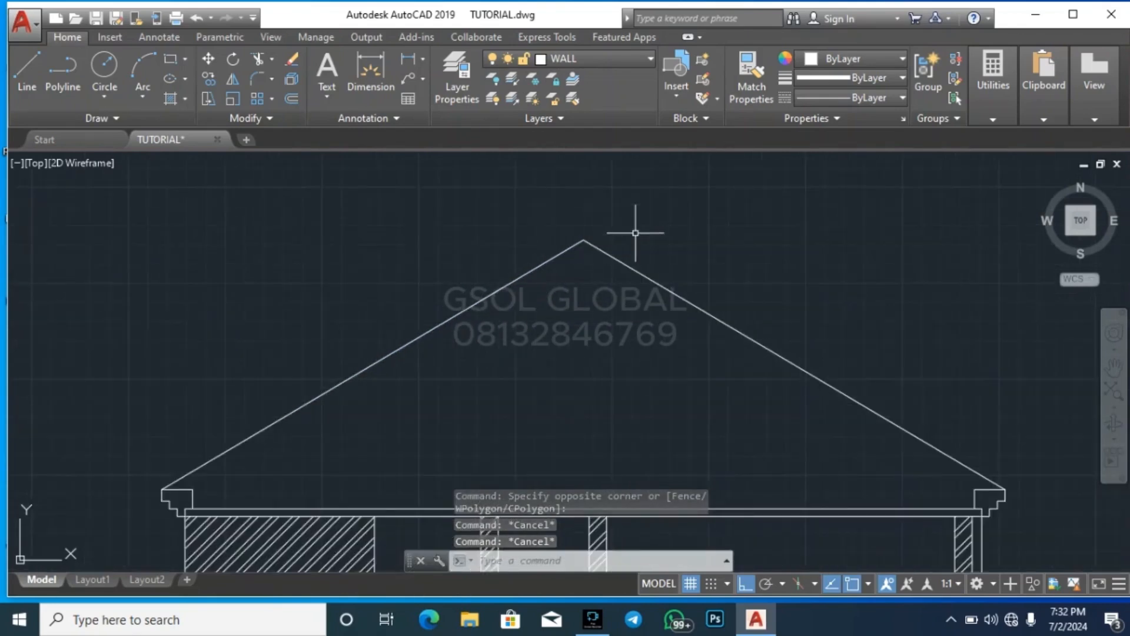
pyautogui.scroll(2, 585, 240)
pyautogui.write('l')
pyautogui.press('Return')
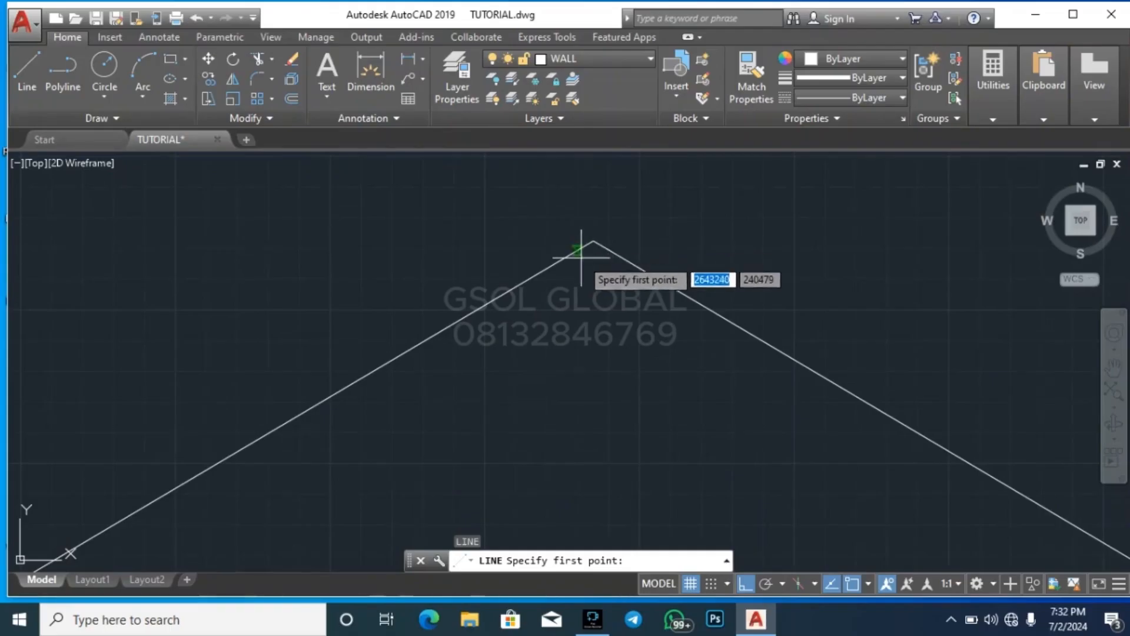
pyautogui.press('Escape')
pyautogui.press('Escape')
# Assign the two sloping roof lines to a different layer
pyautogui.scroll(-3, 606, 240)
pyautogui.click(657, 313)
pyautogui.click(584, 232)
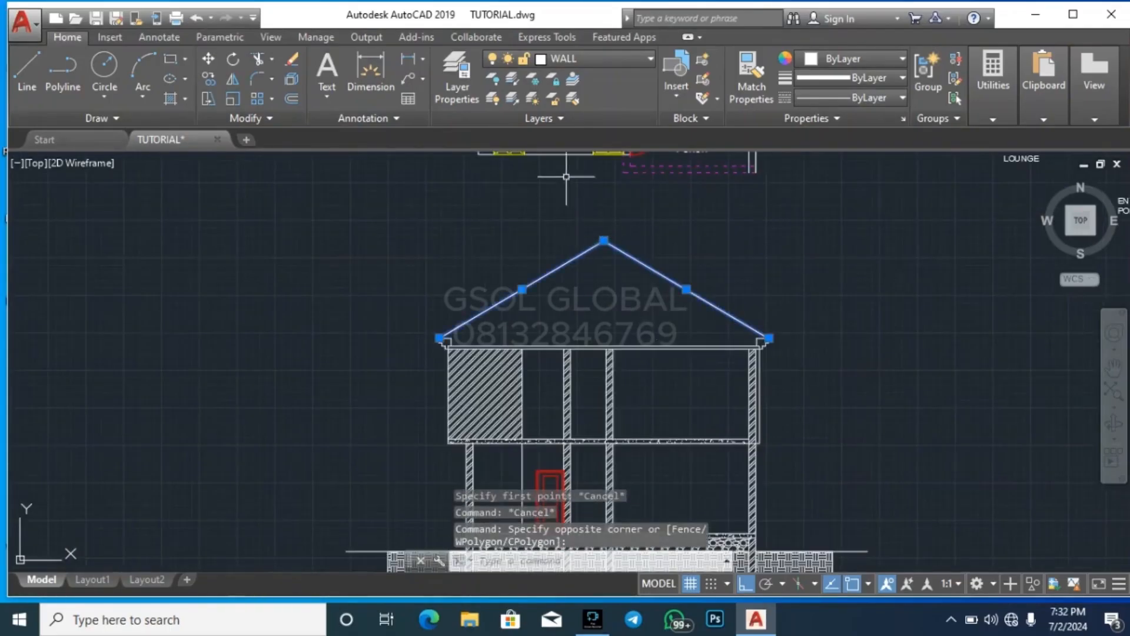
pyautogui.click(624, 60)
pyautogui.scroll(5, 630, 157)
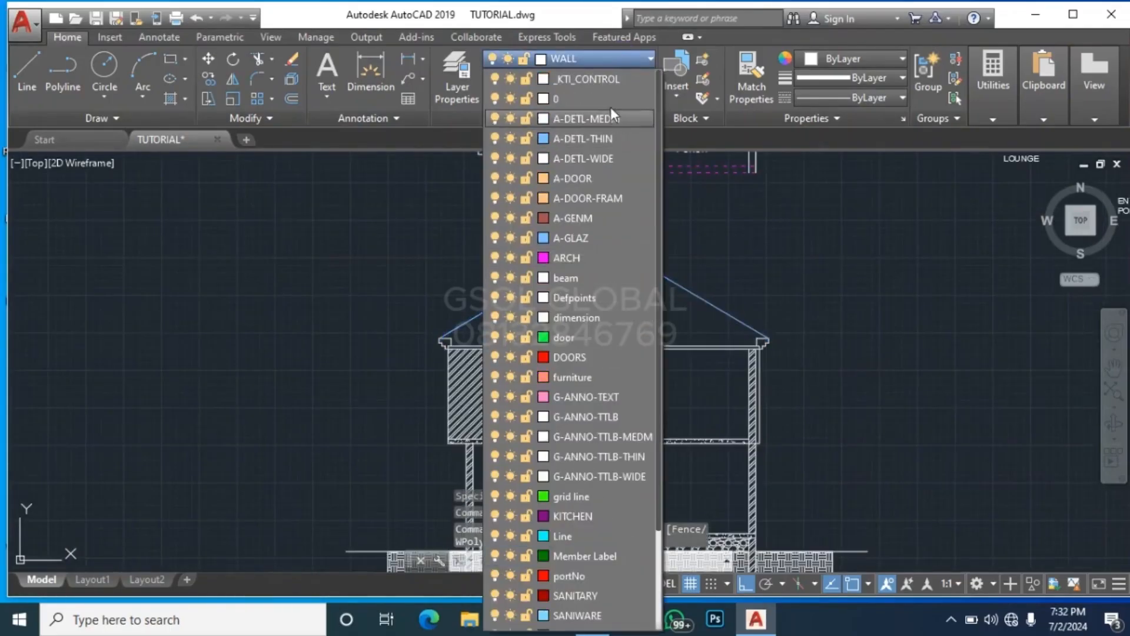
pyautogui.click(624, 78)
pyautogui.scroll(5, 542, 315)
pyautogui.press('Escape')
pyautogui.press('Escape')
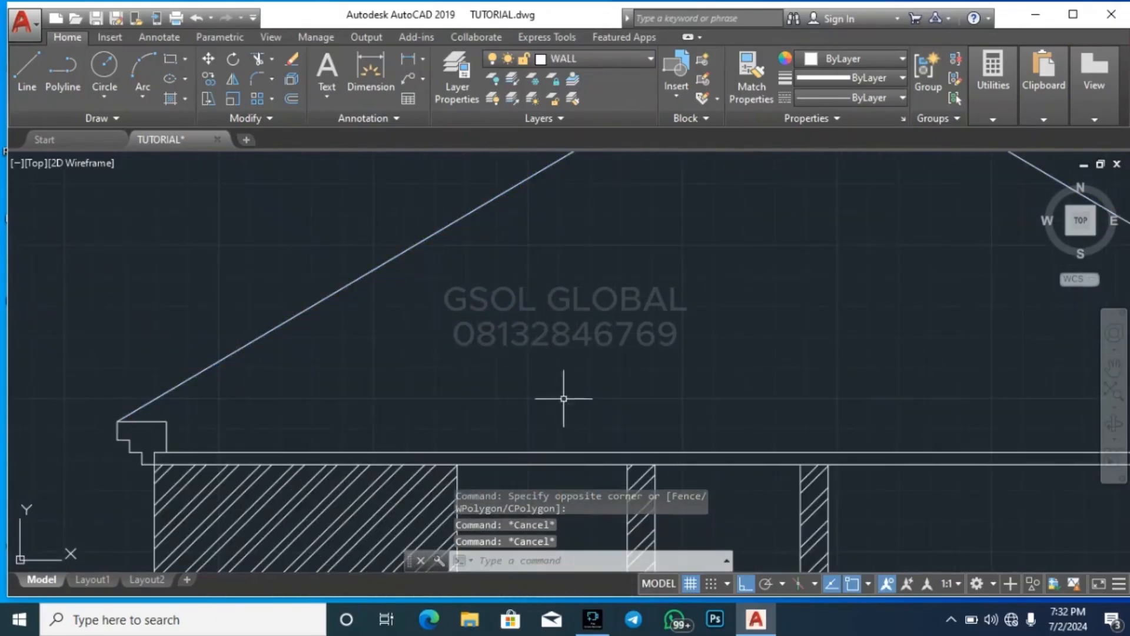
# Move the upper line of the roof-level slab to layer 0
pyautogui.click(574, 452)
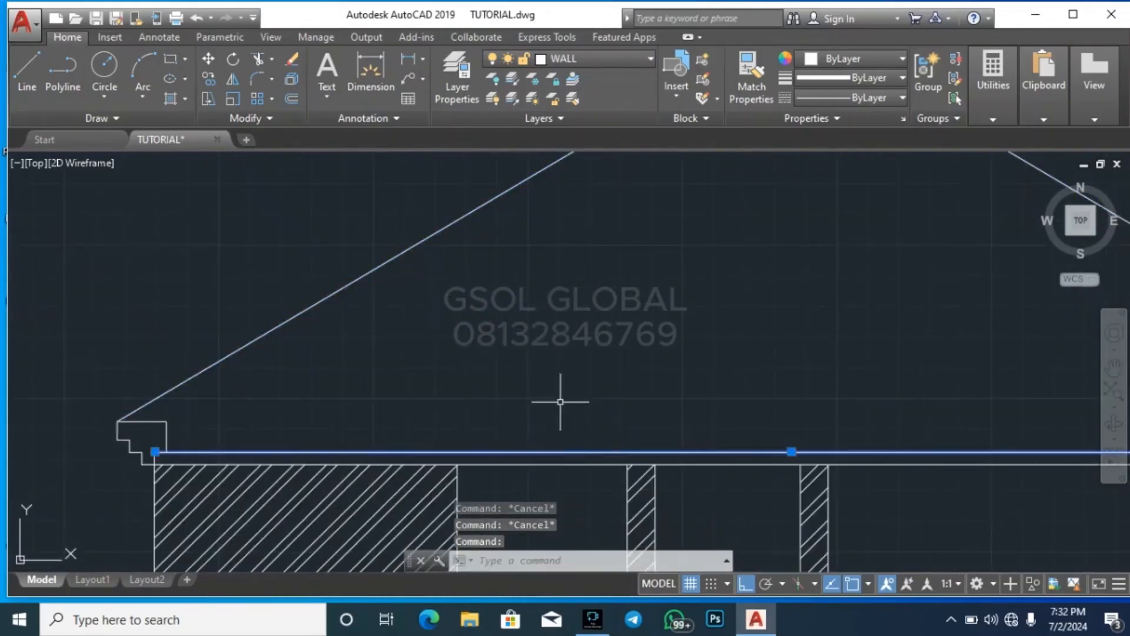
pyautogui.click(582, 56)
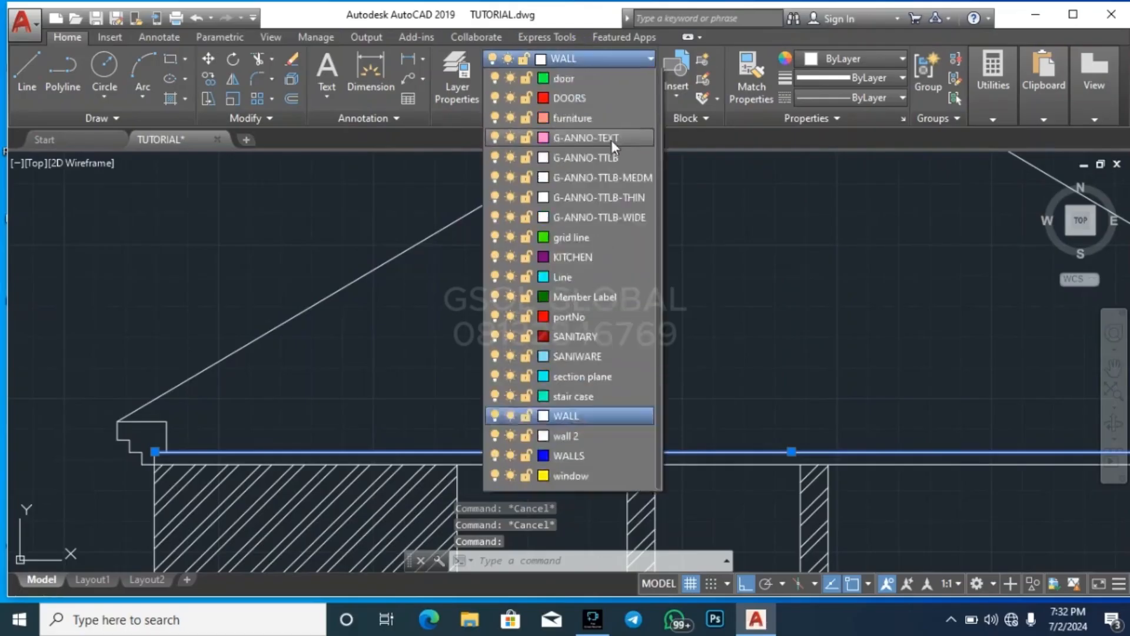
pyautogui.scroll(5, 612, 140)
pyautogui.click(560, 99)
pyautogui.scroll(-7, 577, 297)
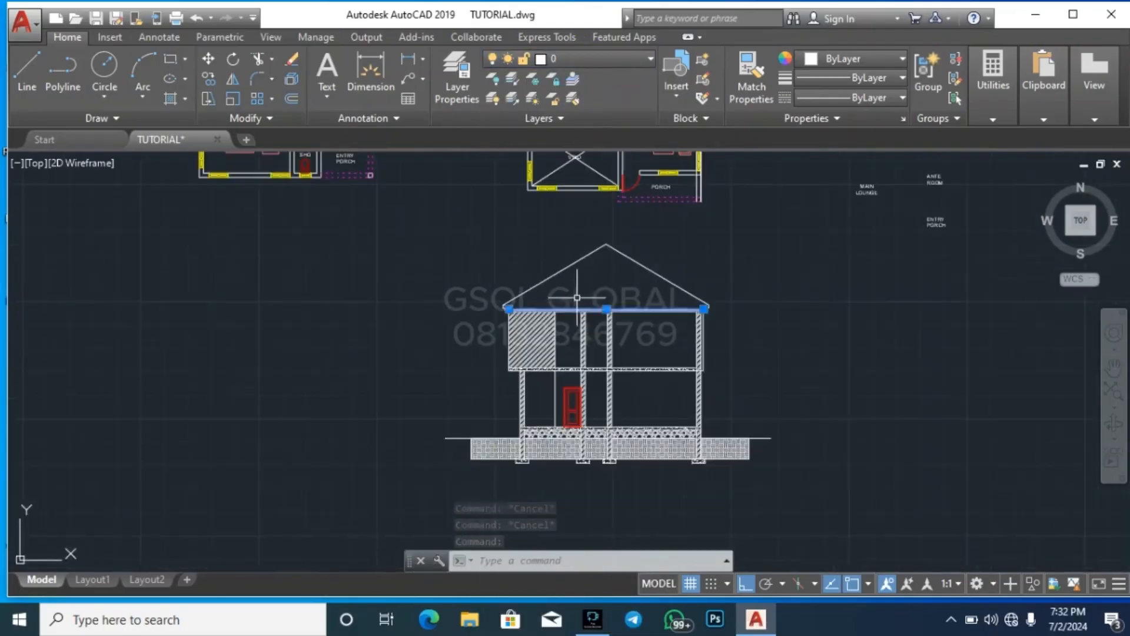
pyautogui.press('Escape')
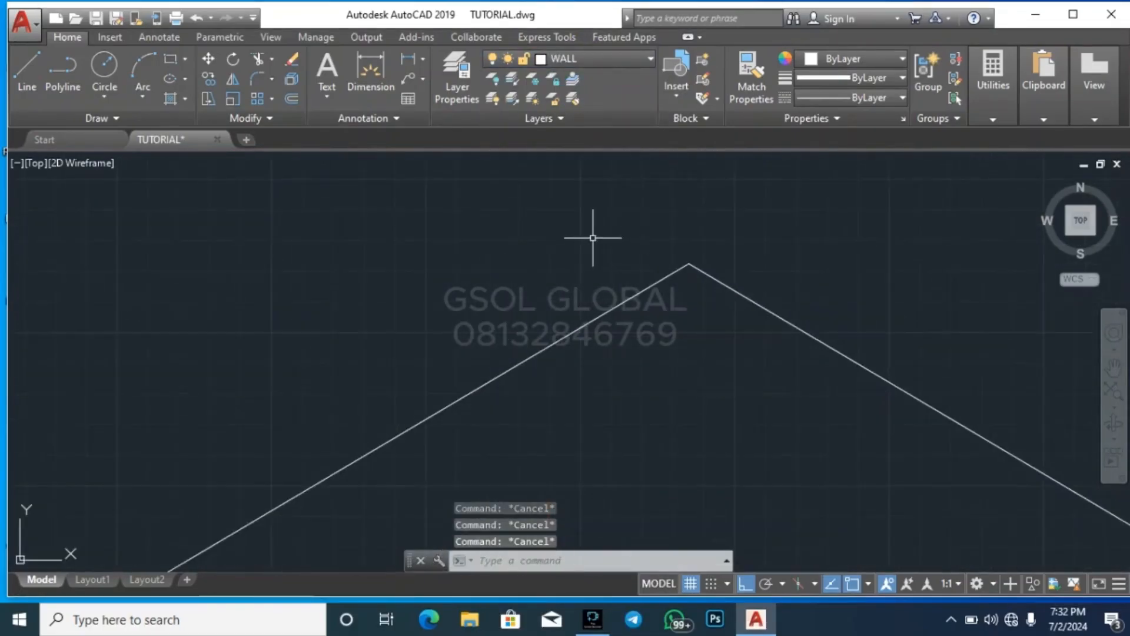
# Make layer 0 current and draw a vertical line from the roof apex down to the top of the roof-level slab
pyautogui.write('l')
pyautogui.press('Return')
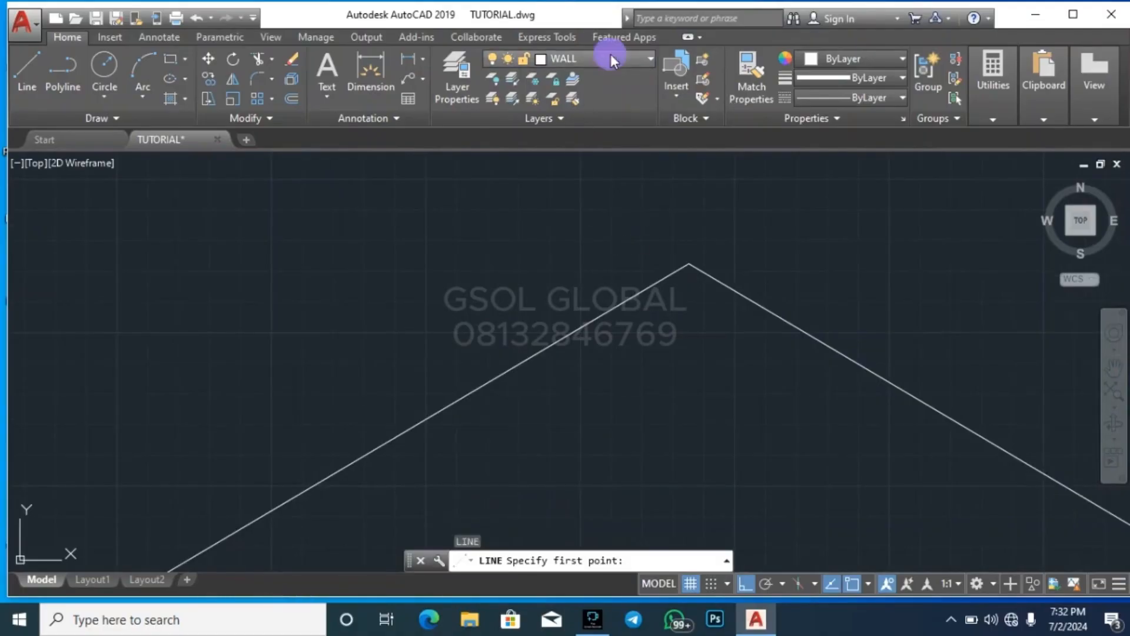
pyautogui.click(610, 58)
pyautogui.click(595, 99)
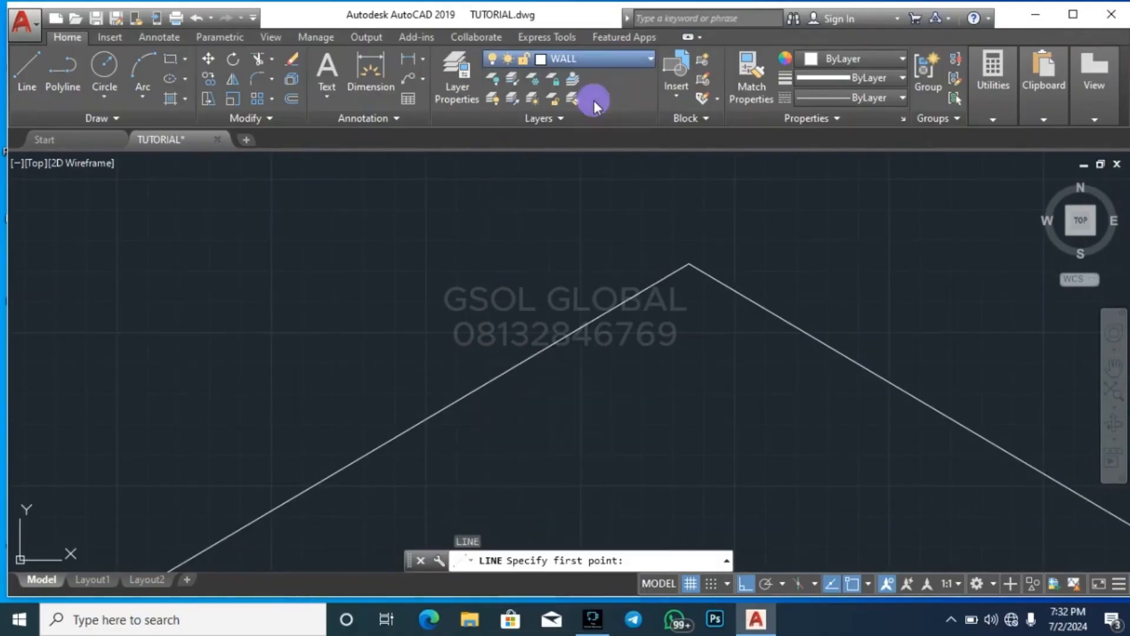
pyautogui.click(681, 265)
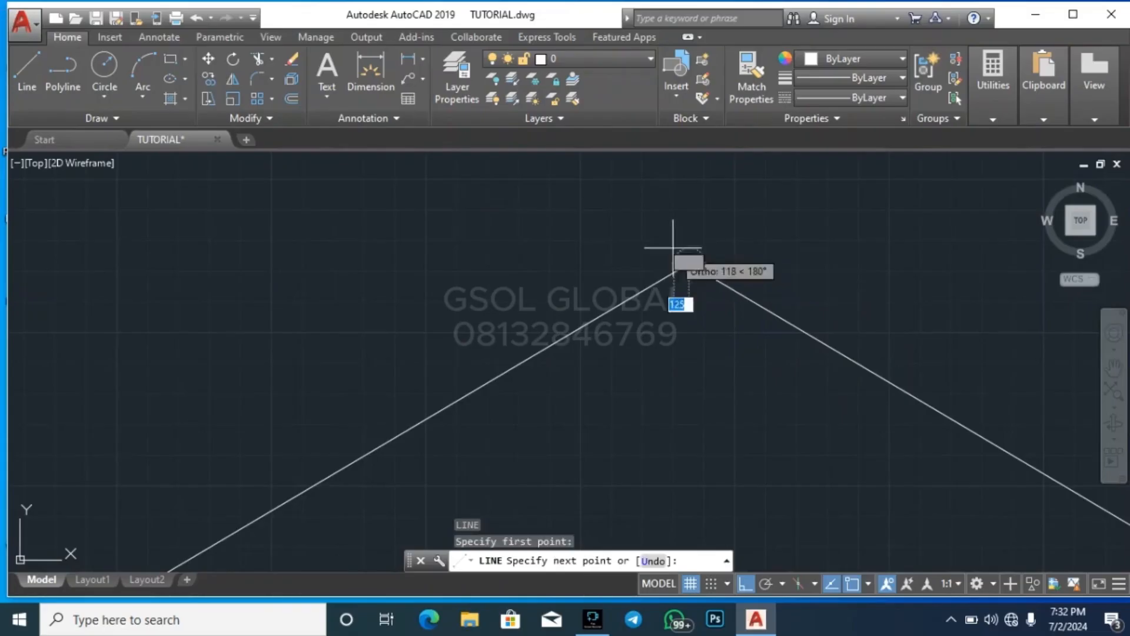
pyautogui.scroll(-5, 676, 247)
pyautogui.scroll(6, 658, 334)
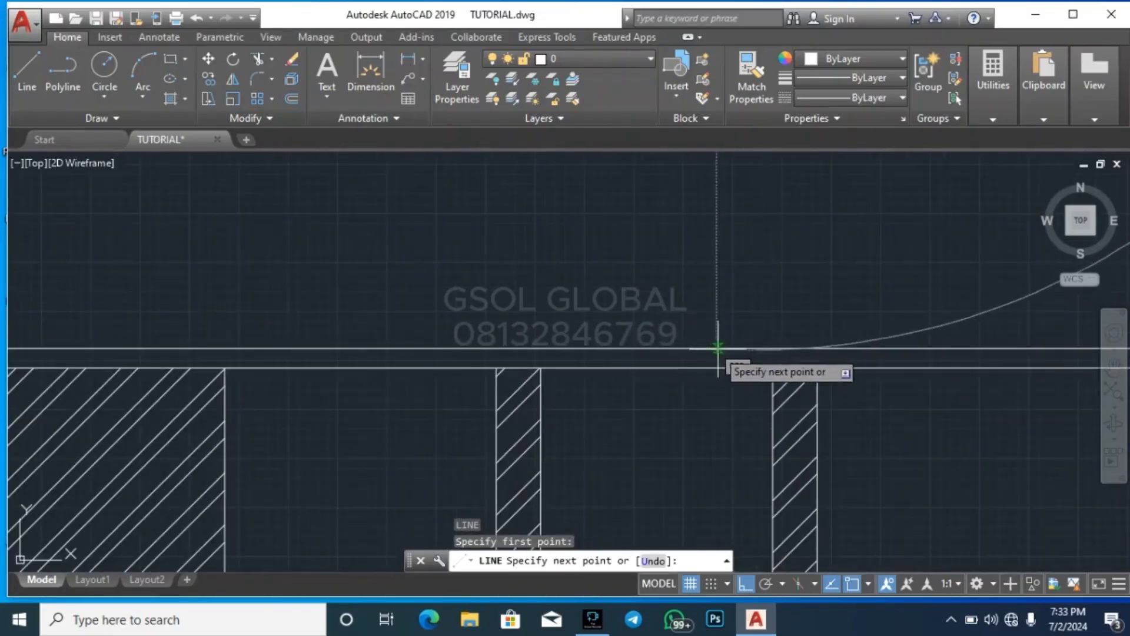
pyautogui.click(758, 350)
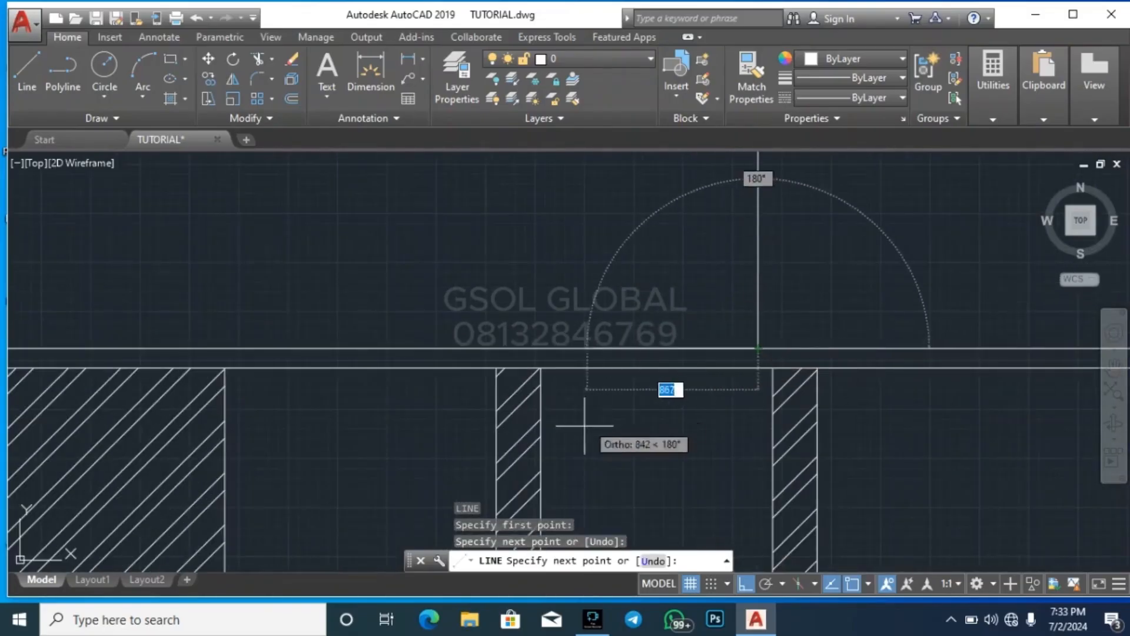
pyautogui.press('Escape')
pyautogui.press('Escape')
# Offset the vertical line under the apex by 50 to both sides
pyautogui.scroll(-3, 586, 429)
pyautogui.scroll(3, 639, 190)
pyautogui.press('Escape')
pyautogui.press('Escape')
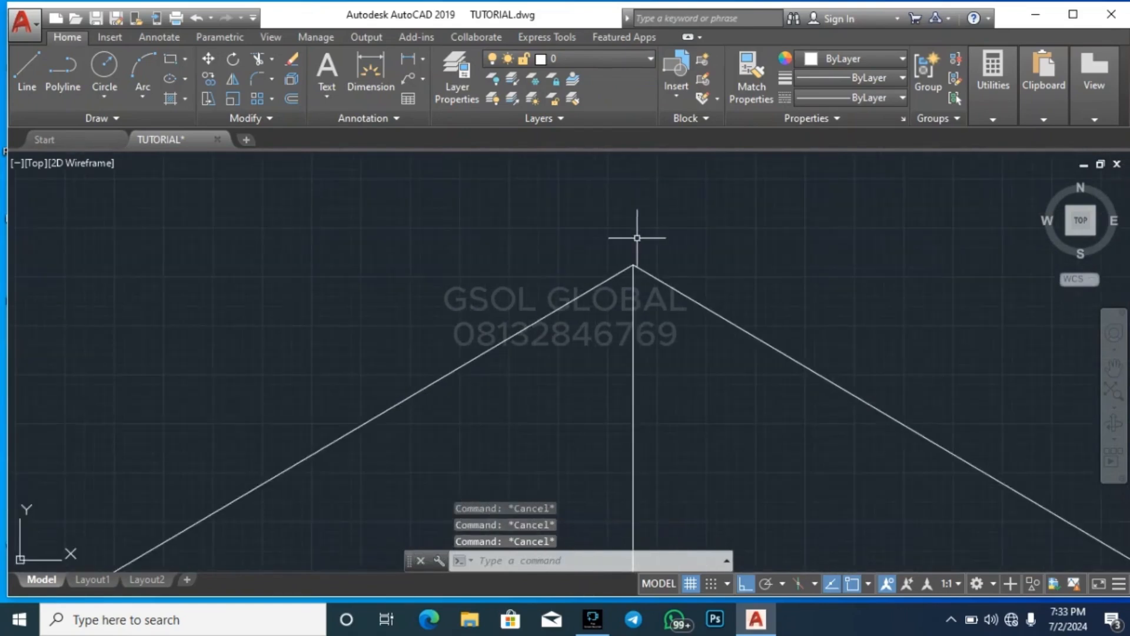
pyautogui.write('o')
pyautogui.press('Return')
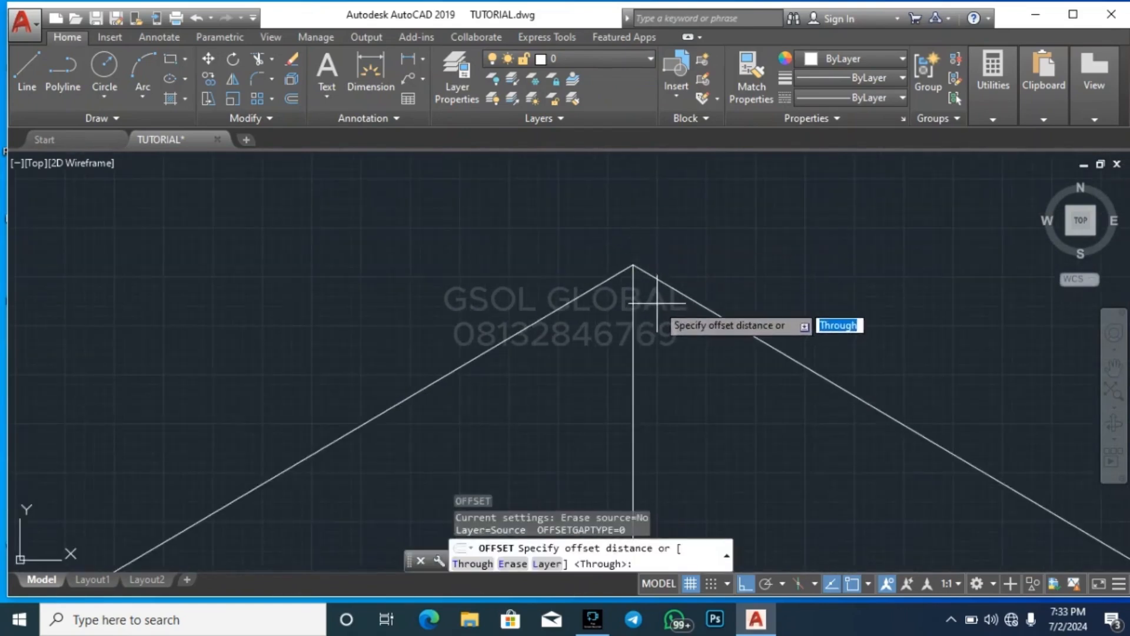
pyautogui.write('50')
pyautogui.press('Return')
pyautogui.click(634, 327)
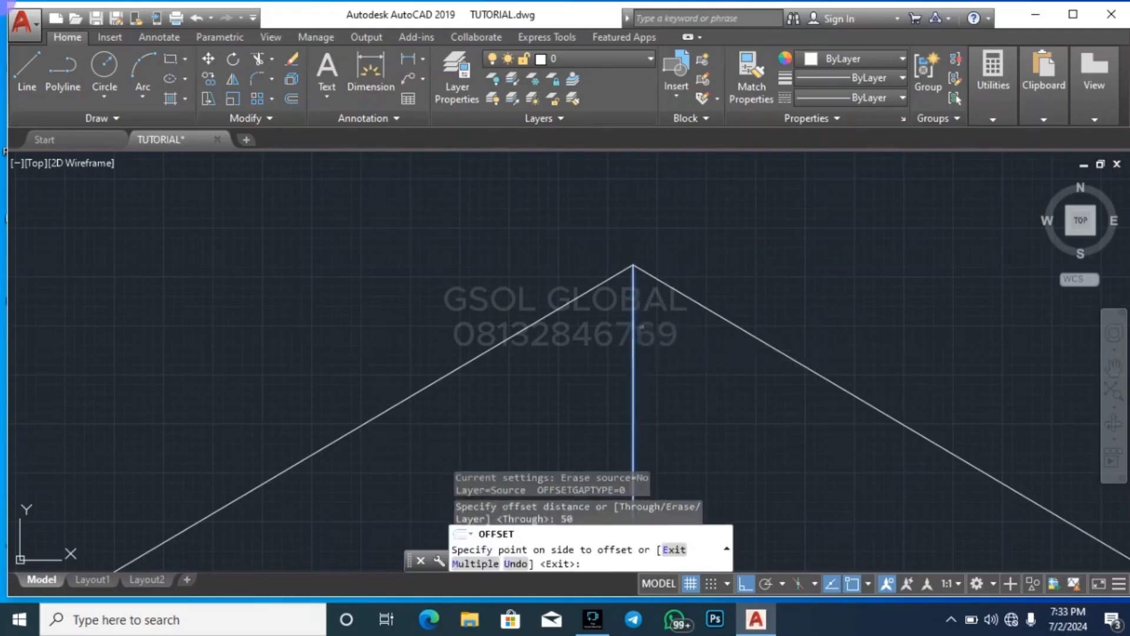
pyautogui.click(648, 328)
pyautogui.click(634, 328)
pyautogui.click(613, 330)
pyautogui.press('Escape')
pyautogui.press('Escape')
# Trim the ends of both offset lines that project above the sloping roof lines
pyautogui.scroll(10, 627, 258)
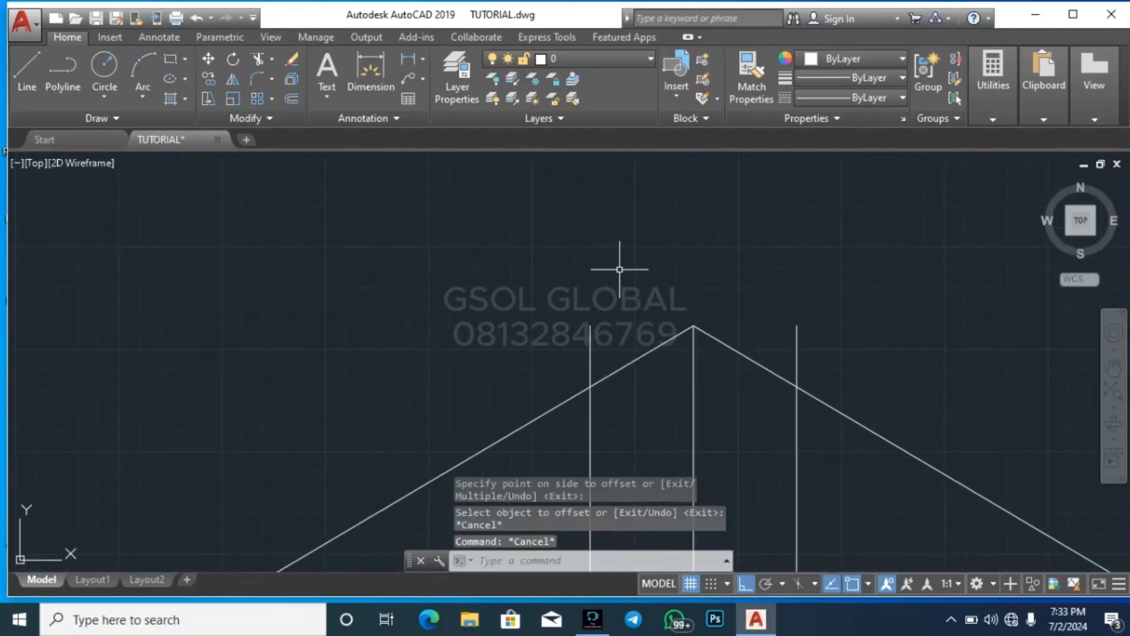
pyautogui.press('Return')
pyautogui.press('Return')
pyautogui.scroll(4, 639, 306)
pyautogui.click(566, 385)
pyautogui.click(418, 321)
pyautogui.scroll(-4, 434, 274)
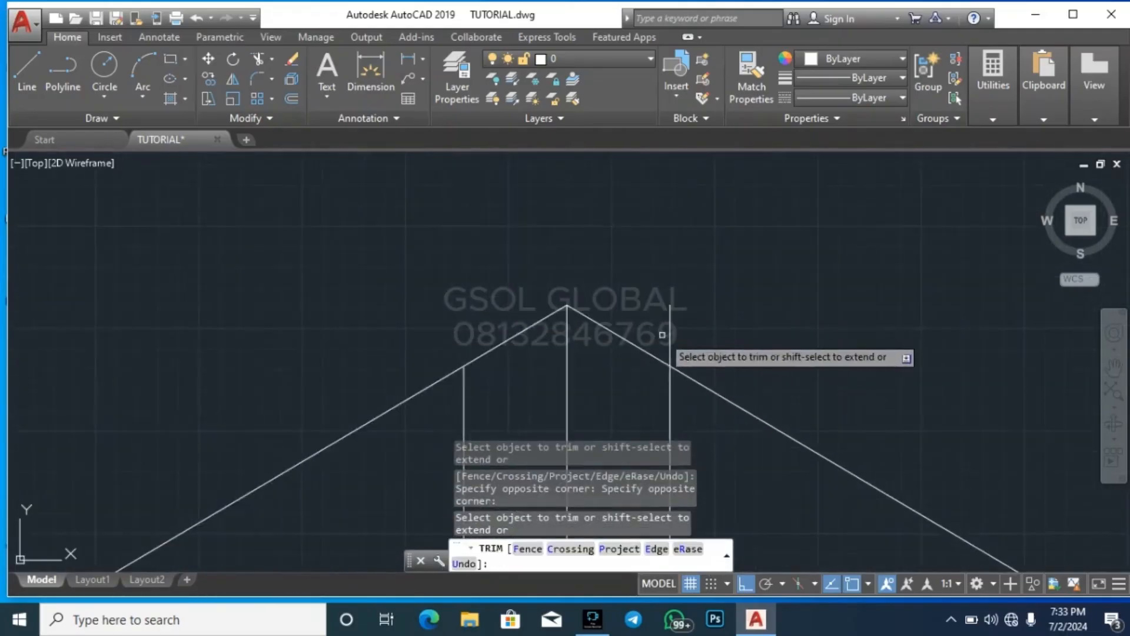
pyautogui.scroll(2, 664, 335)
pyautogui.click(708, 337)
pyautogui.click(647, 321)
pyautogui.press('Escape')
pyautogui.press('Escape')
# Delete the original vertical centre line between the two offset lines
pyautogui.click(570, 361)
pyautogui.click(476, 353)
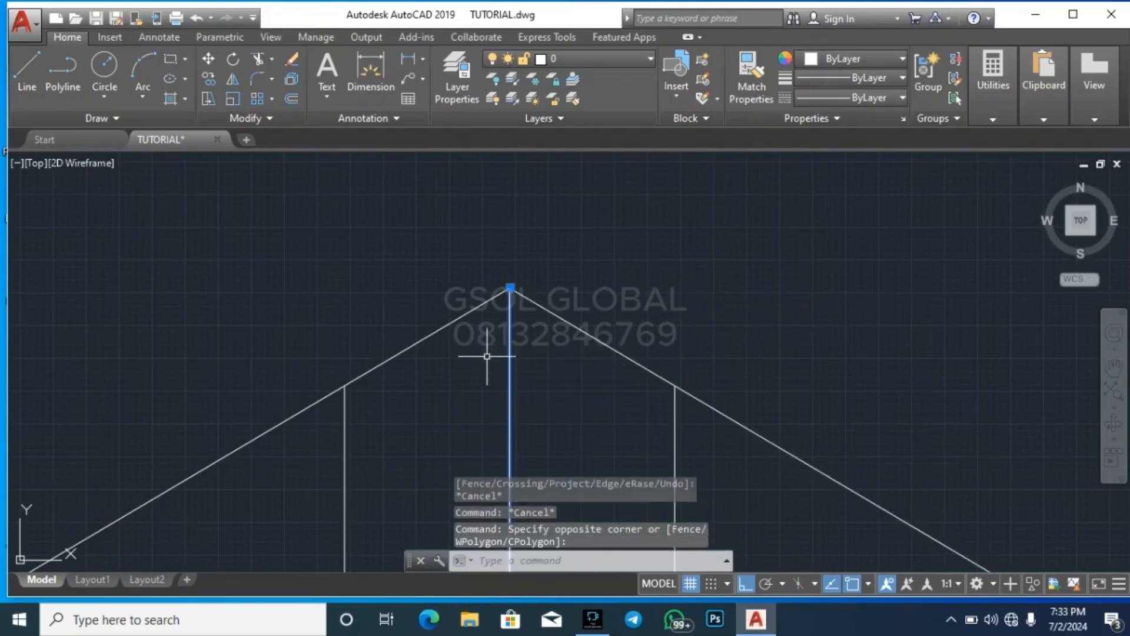
pyautogui.press('Delete')
# Copy the two lines of the central post horizontally to the right at distances of 1500, 3000 and 4500
pyautogui.scroll(-4, 601, 218)
pyautogui.scroll(5, 585, 255)
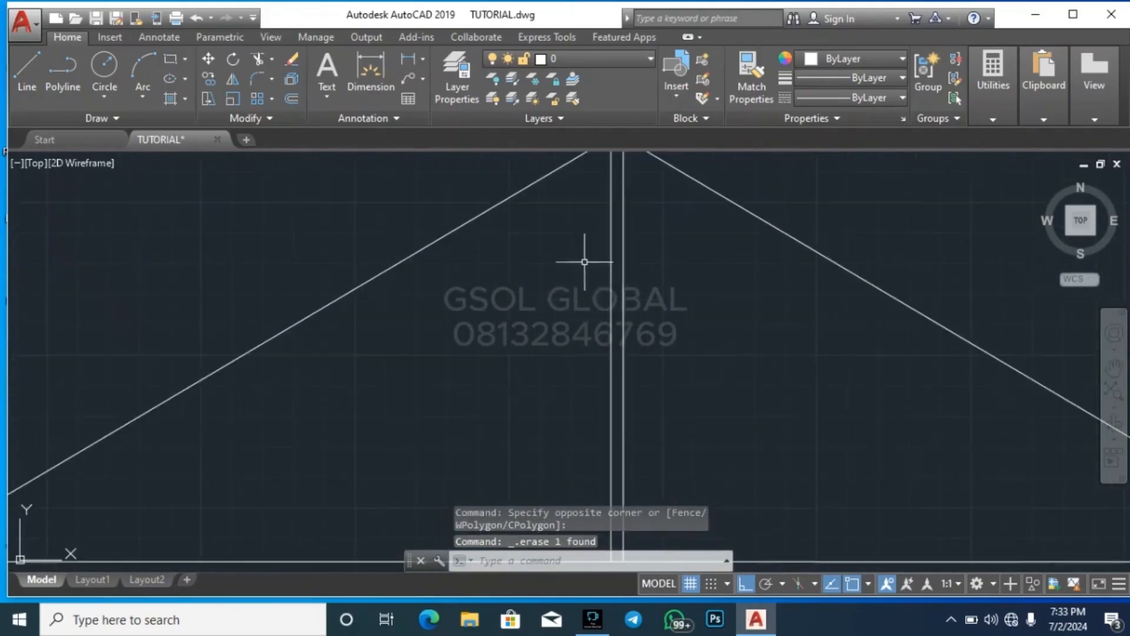
pyautogui.click(676, 299)
pyautogui.click(542, 292)
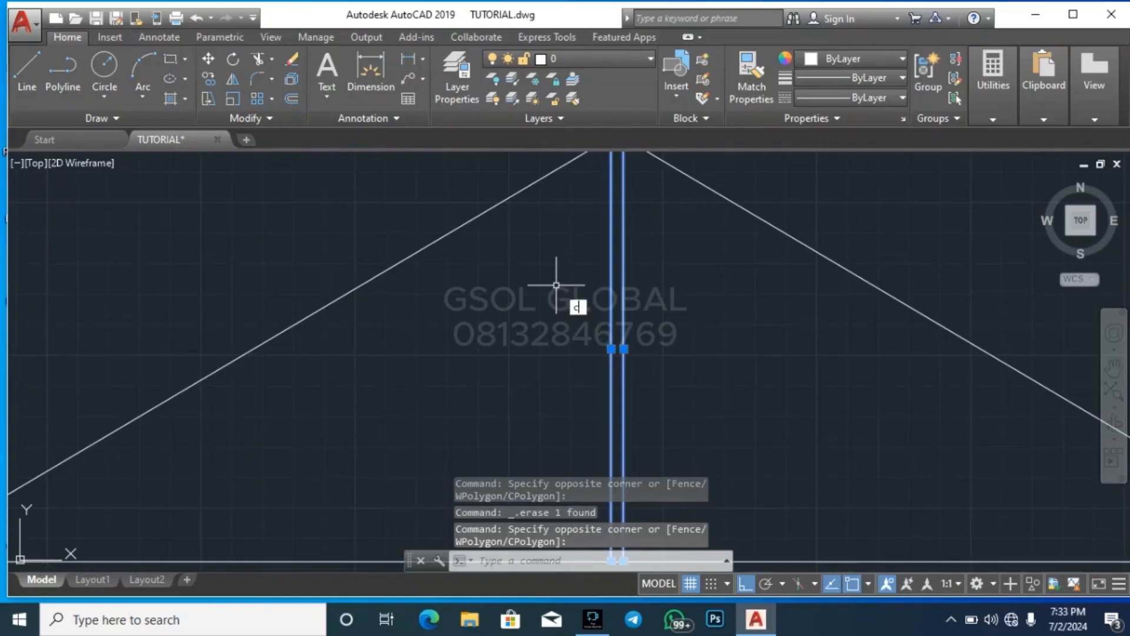
pyautogui.write('co')
pyautogui.press('Return')
pyautogui.scroll(-3, 450, 373)
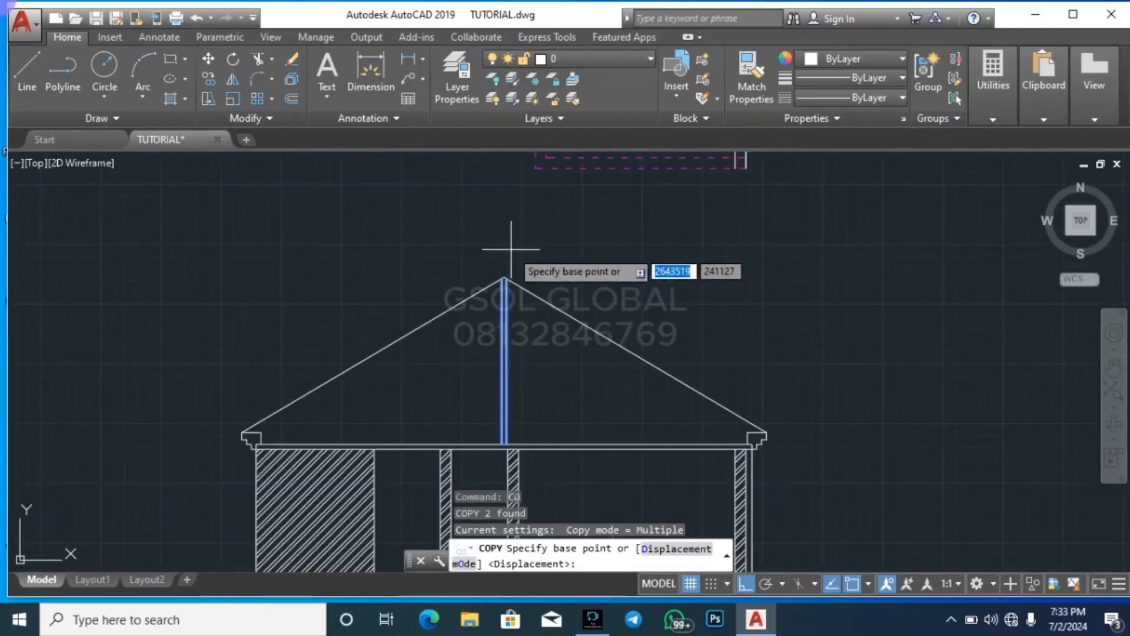
pyautogui.click(511, 249)
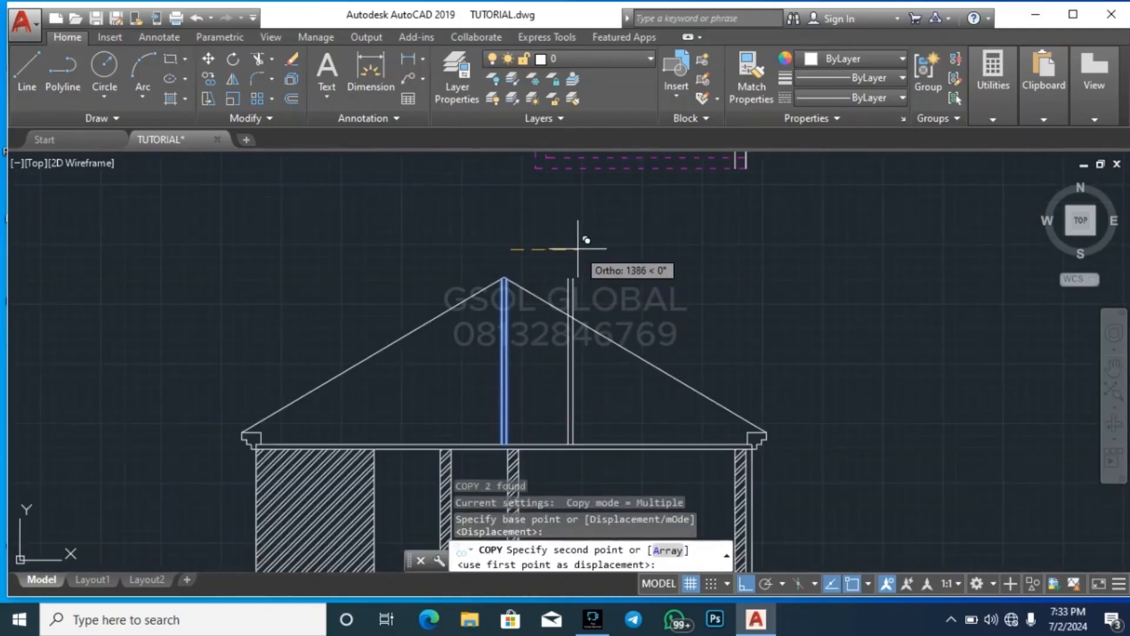
pyautogui.write('1500')
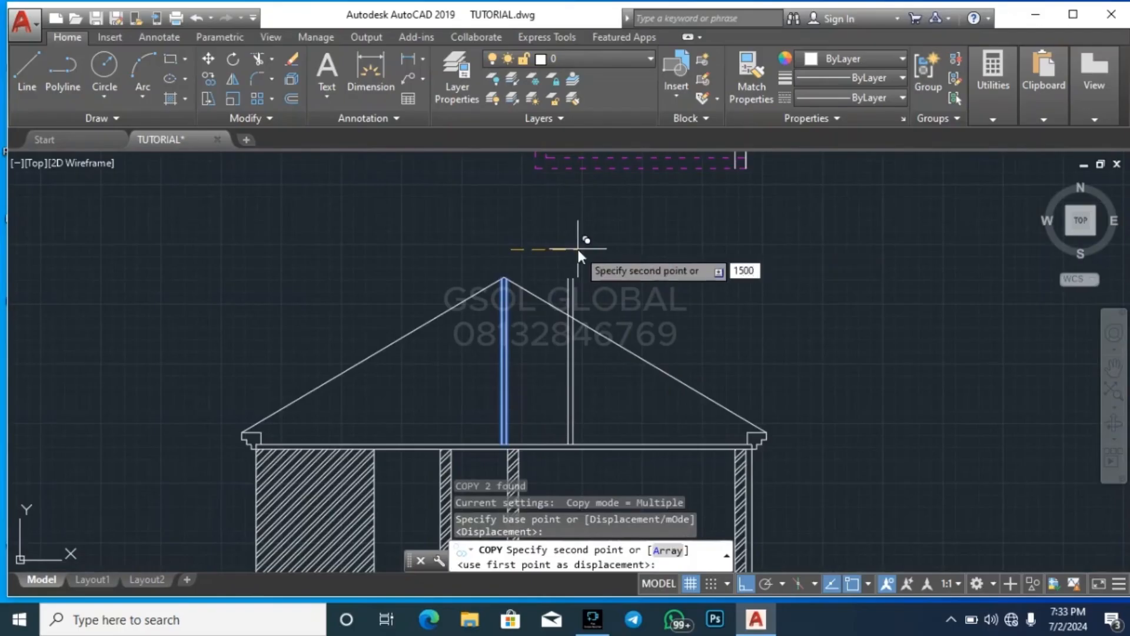
pyautogui.press('Return')
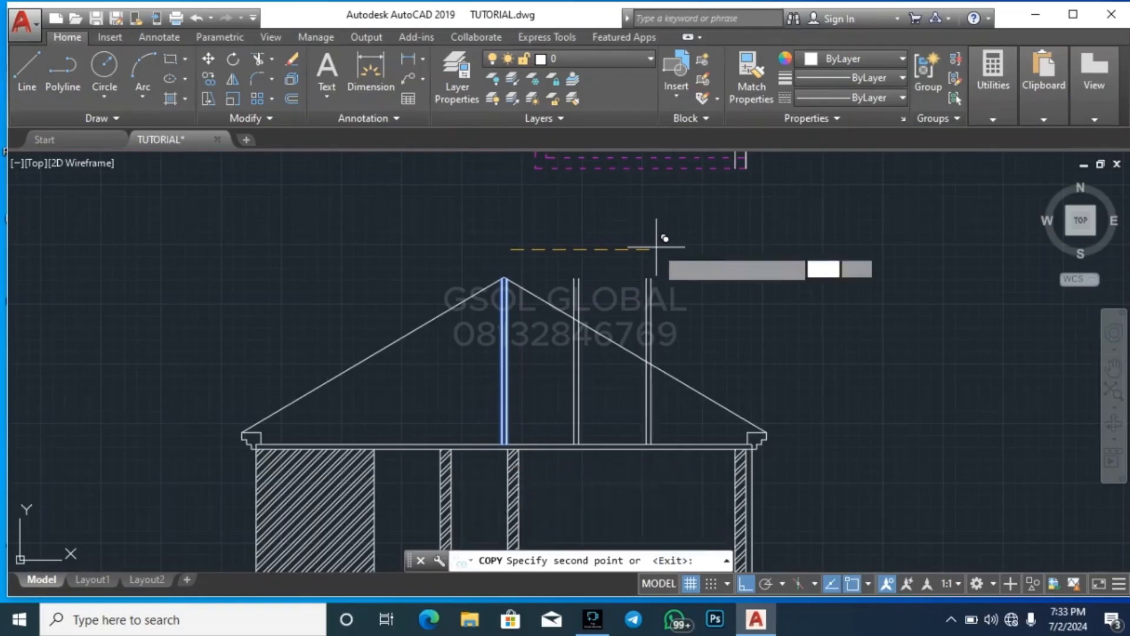
pyautogui.press('Return')
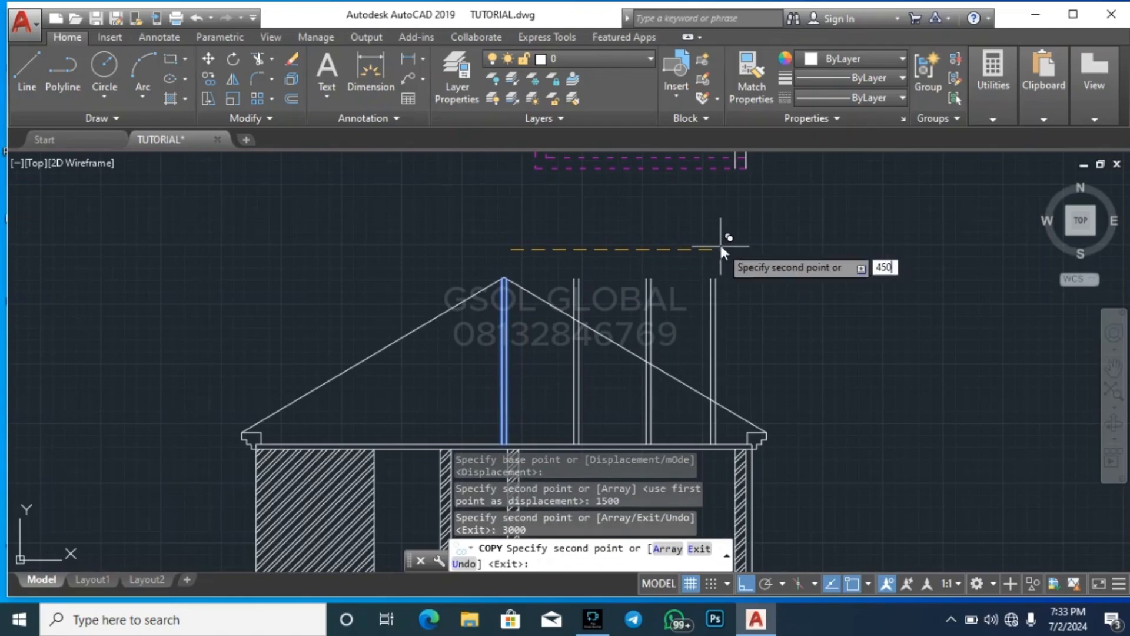
pyautogui.write('0')
pyautogui.press('Return')
pyautogui.press('Escape')
pyautogui.press('Escape')
pyautogui.press('Escape')
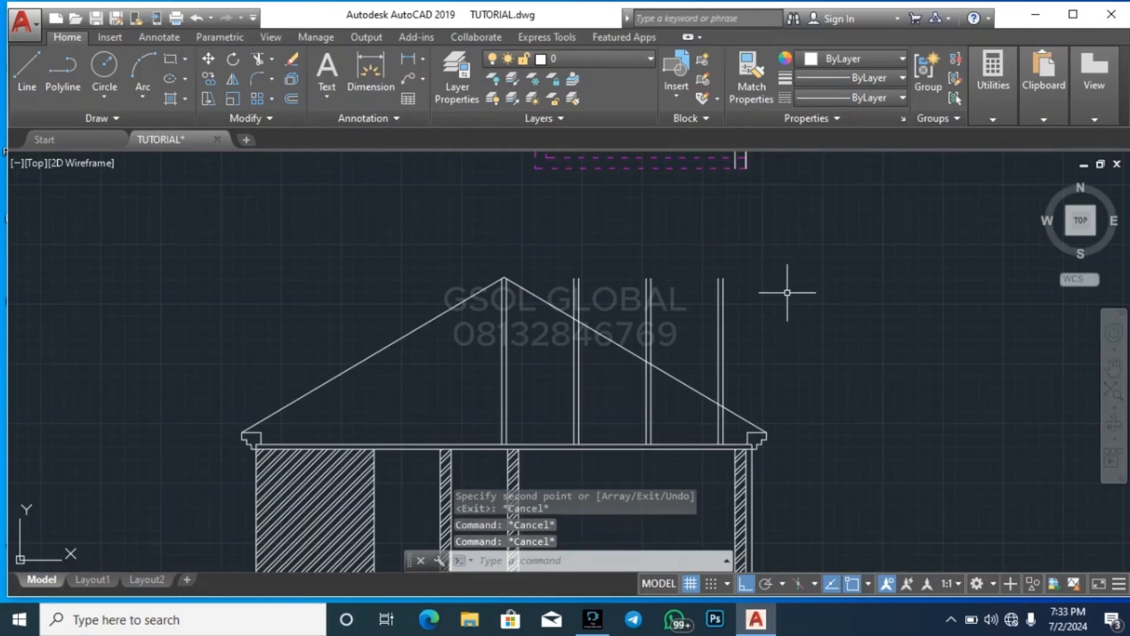
# Trim the parts of the three copied posts that project above the right roof slope, keeping the slope line whole
pyautogui.write('tr')
pyautogui.press('Return')
pyautogui.press('Return')
pyautogui.click(757, 330)
pyautogui.click(698, 269)
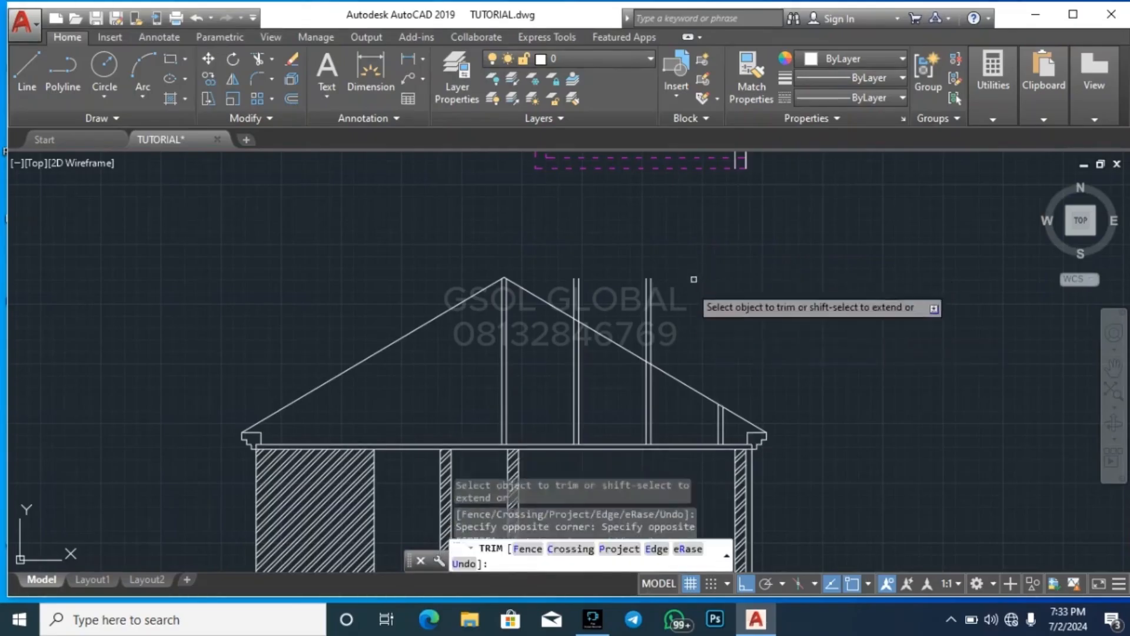
pyautogui.click(683, 301)
pyautogui.click(613, 262)
pyautogui.click(618, 310)
pyautogui.hotkey('ctrl', 'z')
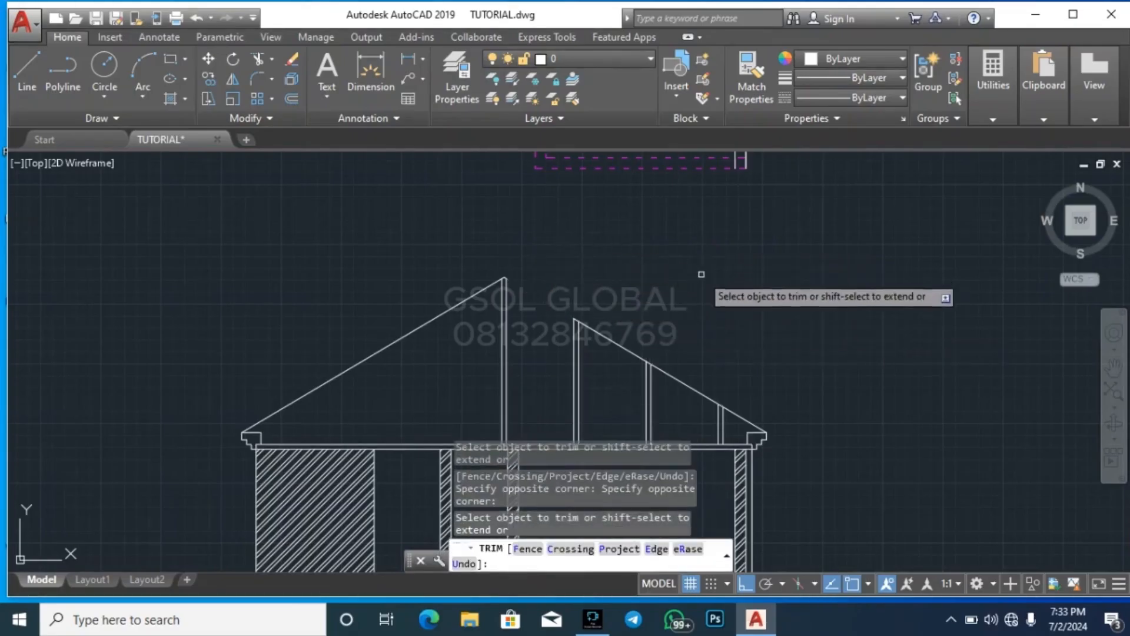
pyautogui.click(606, 299)
pyautogui.click(566, 268)
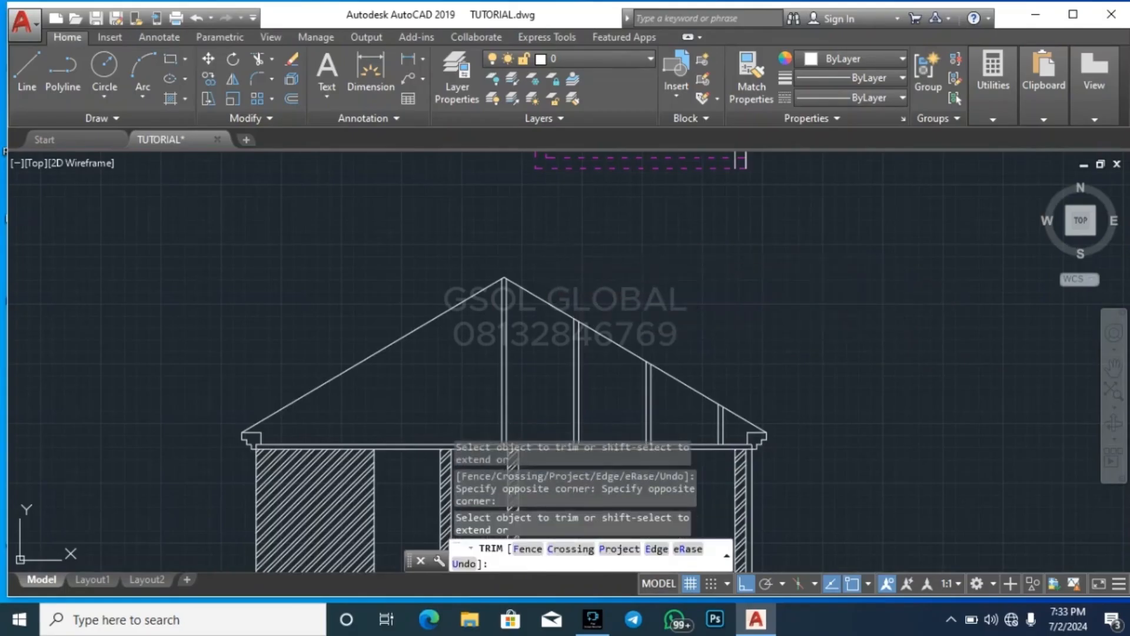
pyautogui.press('Escape')
pyautogui.press('Escape')
pyautogui.press('Escape')
# Mirror the right roof slope and its three posts about a vertical axis through the apex, keeping the source objects
pyautogui.scroll(2, 749, 419)
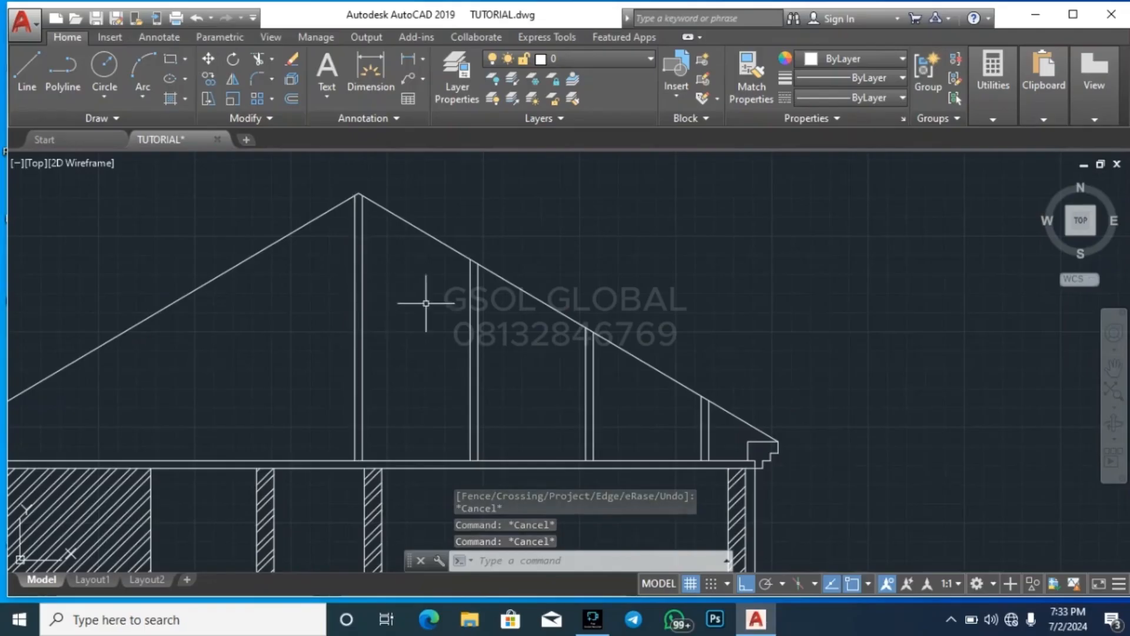
pyautogui.click(728, 444)
pyautogui.click(468, 415)
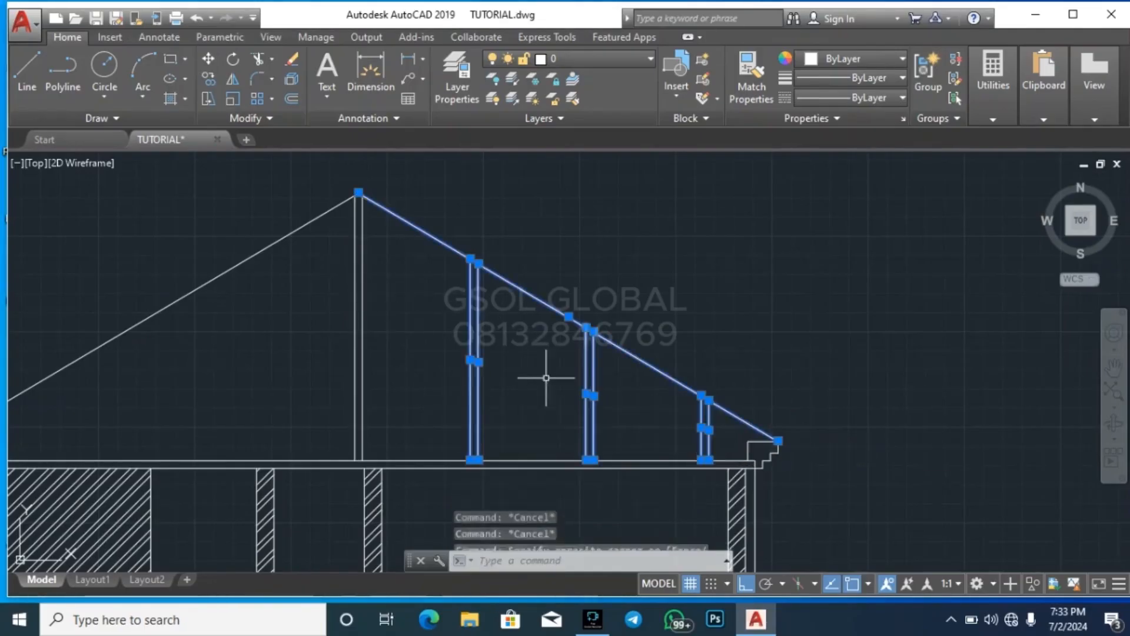
pyautogui.click(233, 79)
pyautogui.scroll(-2, 529, 429)
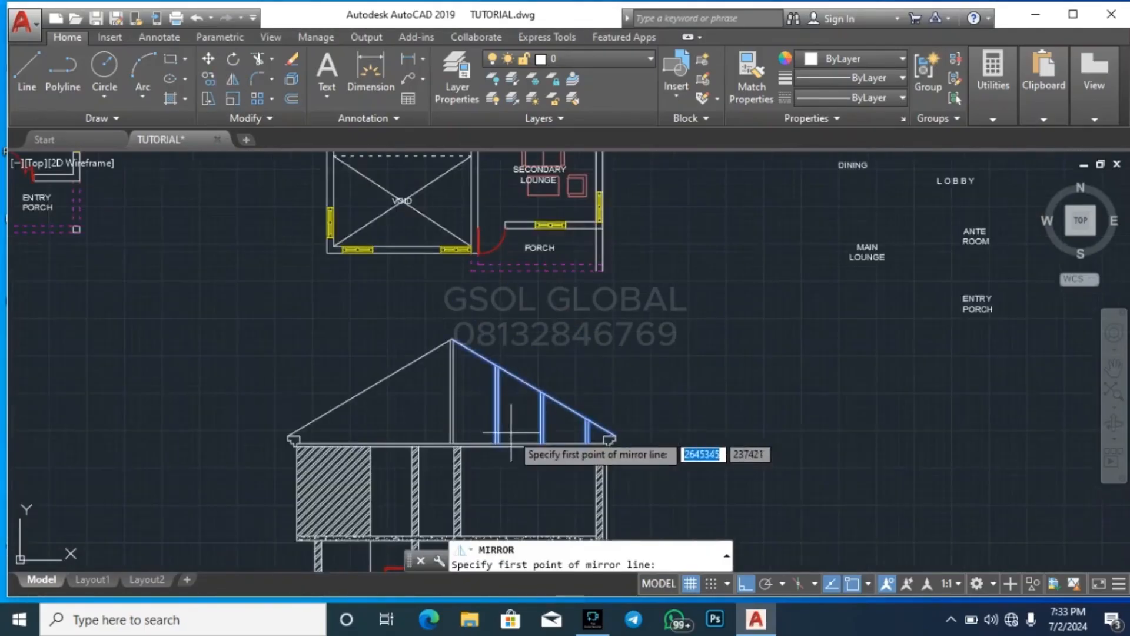
pyautogui.scroll(3, 494, 381)
pyautogui.scroll(2, 495, 381)
pyautogui.click(497, 354)
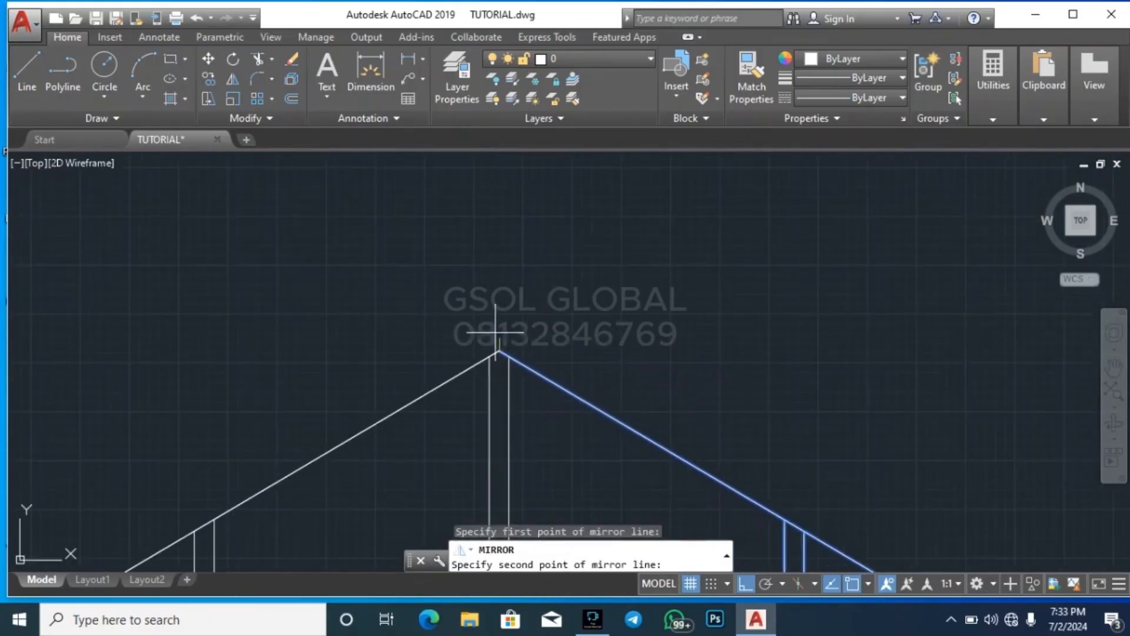
pyautogui.click(496, 243)
pyautogui.scroll(-1, 519, 230)
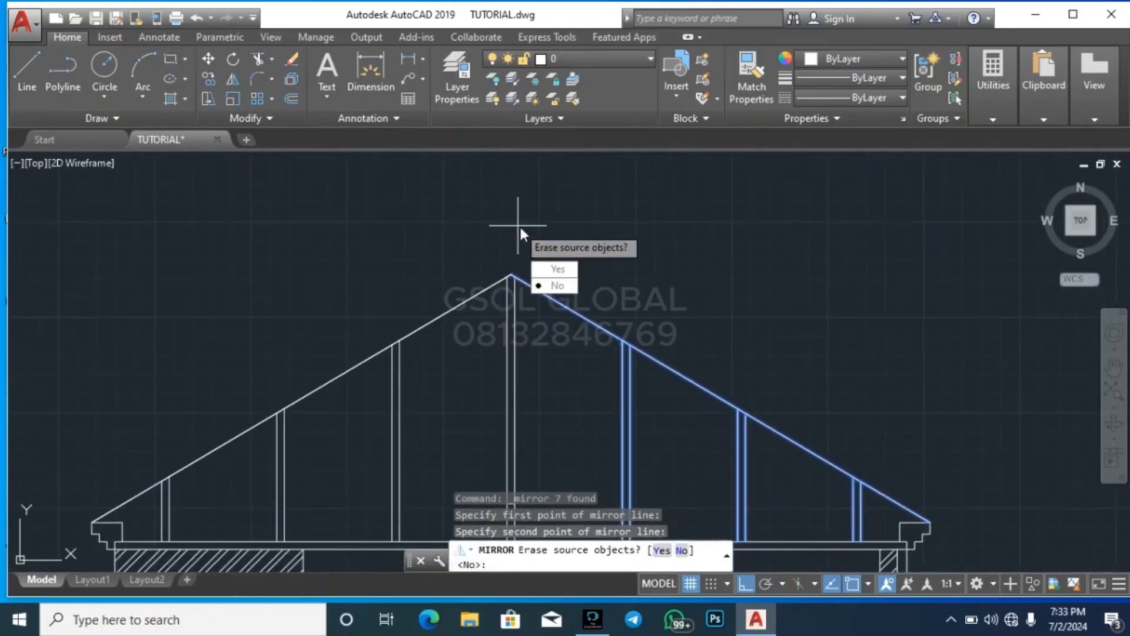
pyautogui.press('Return')
pyautogui.scroll(-4, 588, 224)
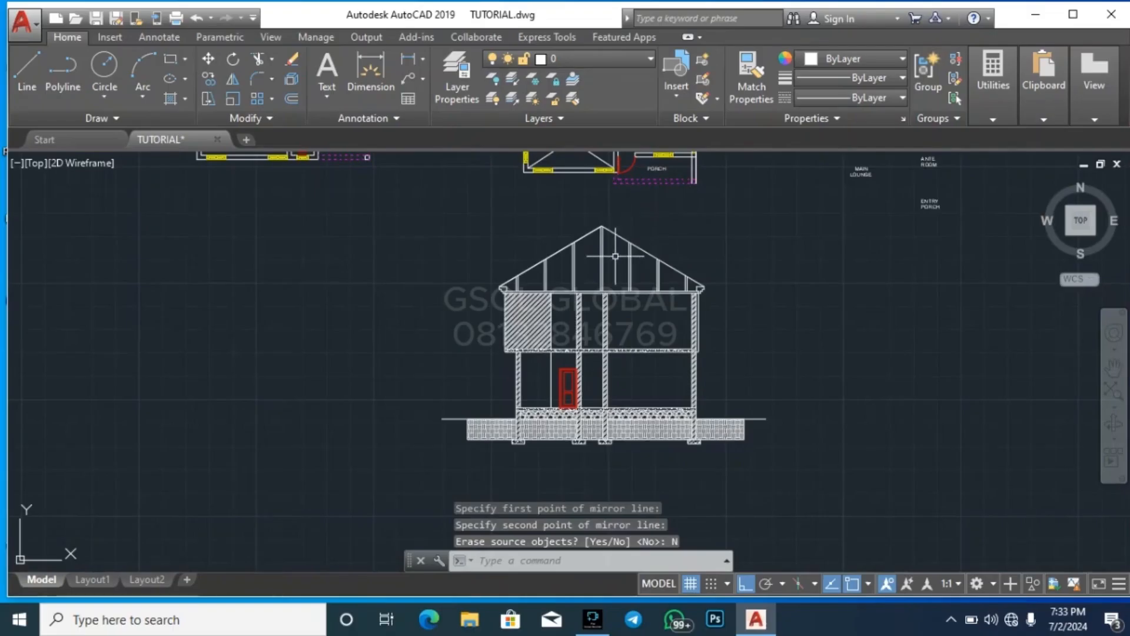
pyautogui.press('Escape')
pyautogui.press('Escape')
# Offset both sloping roof lines outward by 100
pyautogui.scroll(5, 599, 224)
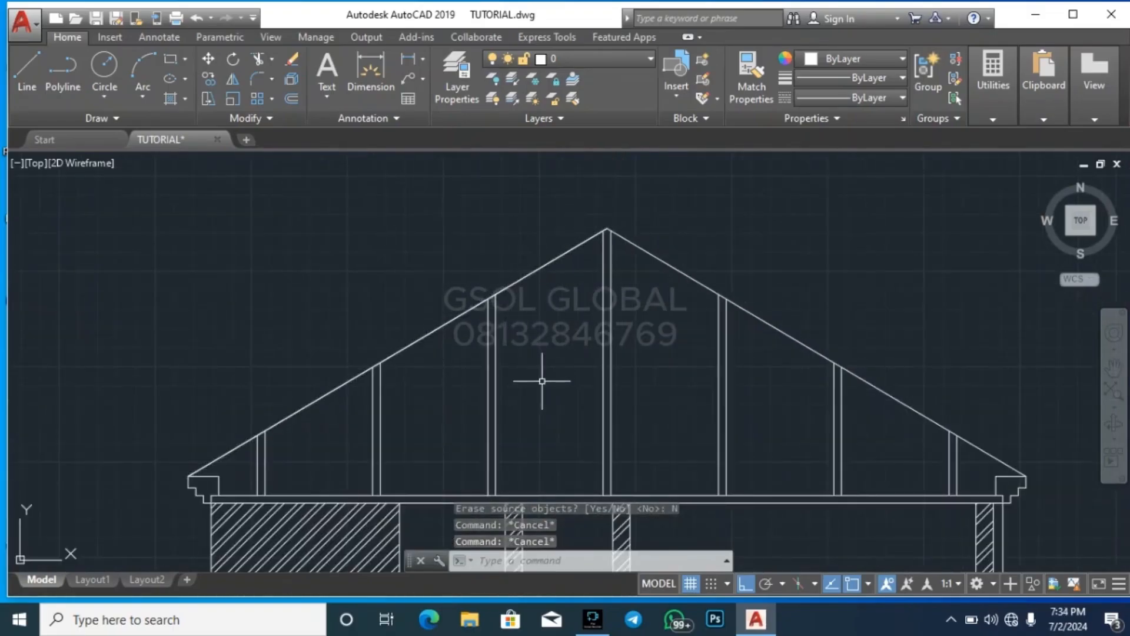
pyautogui.write('o')
pyautogui.press('Return')
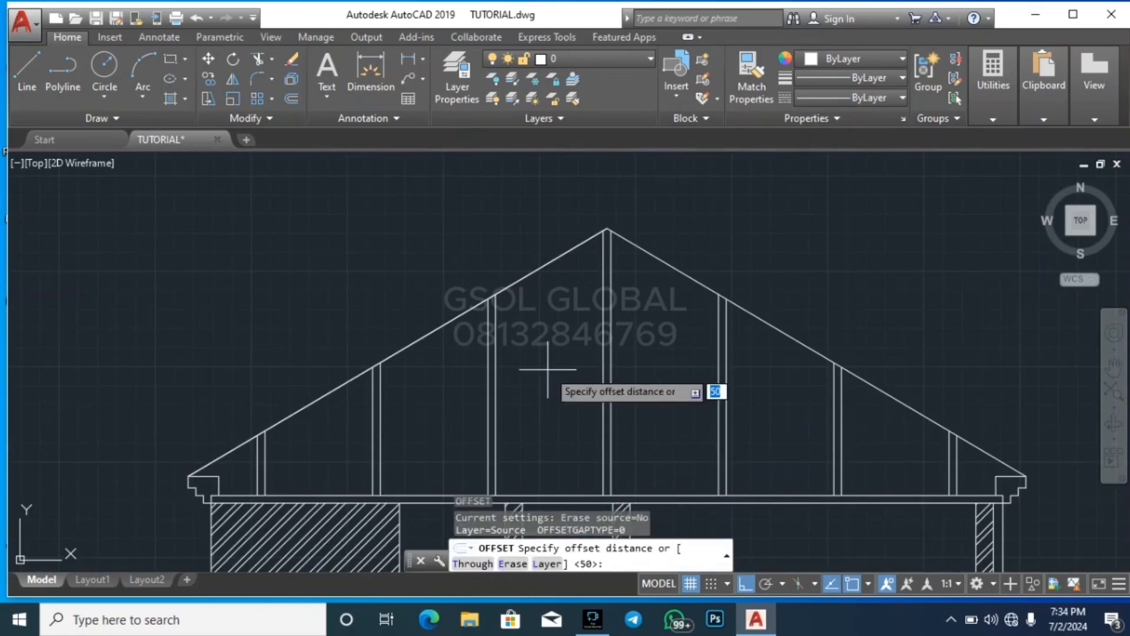
pyautogui.write('100')
pyautogui.press('Return')
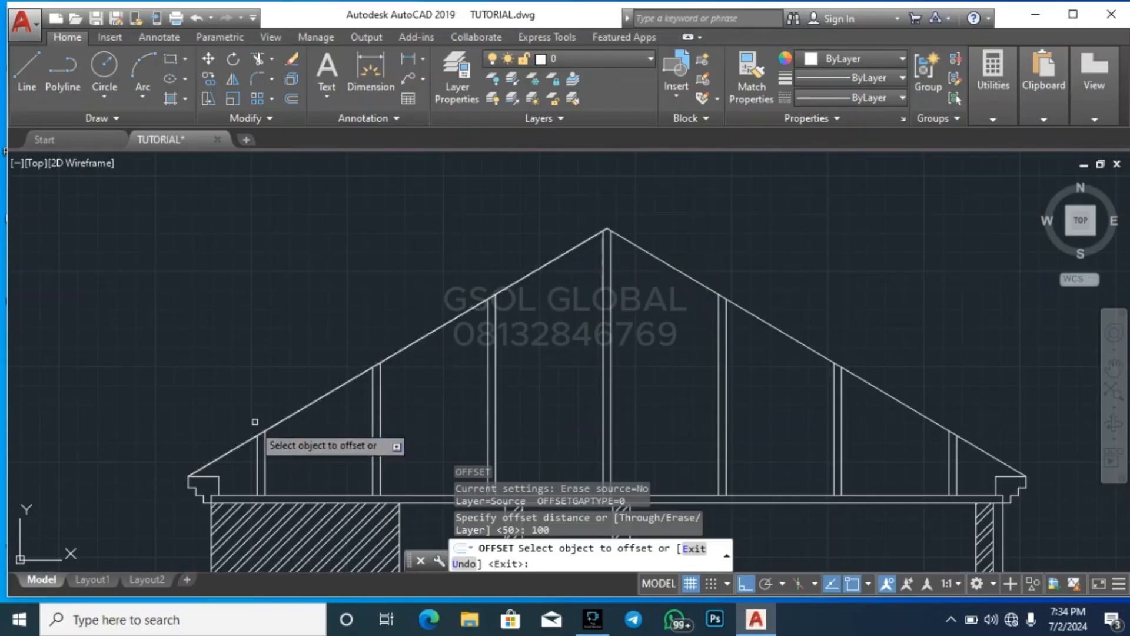
pyautogui.click(526, 279)
pyautogui.click(542, 249)
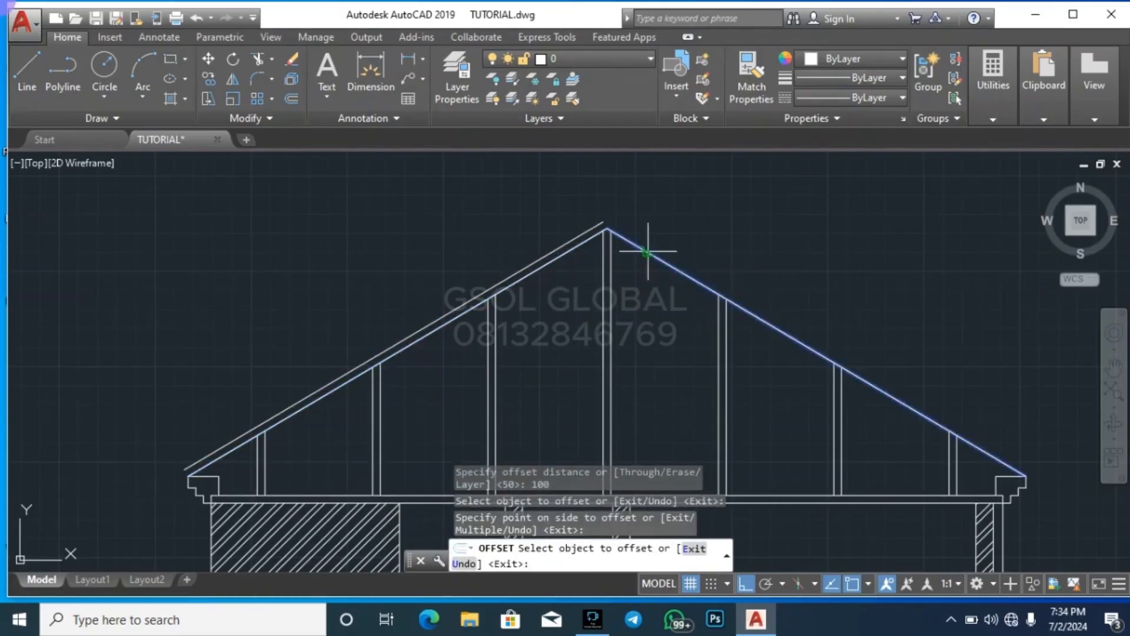
pyautogui.scroll(9, 615, 252)
pyautogui.press('Escape')
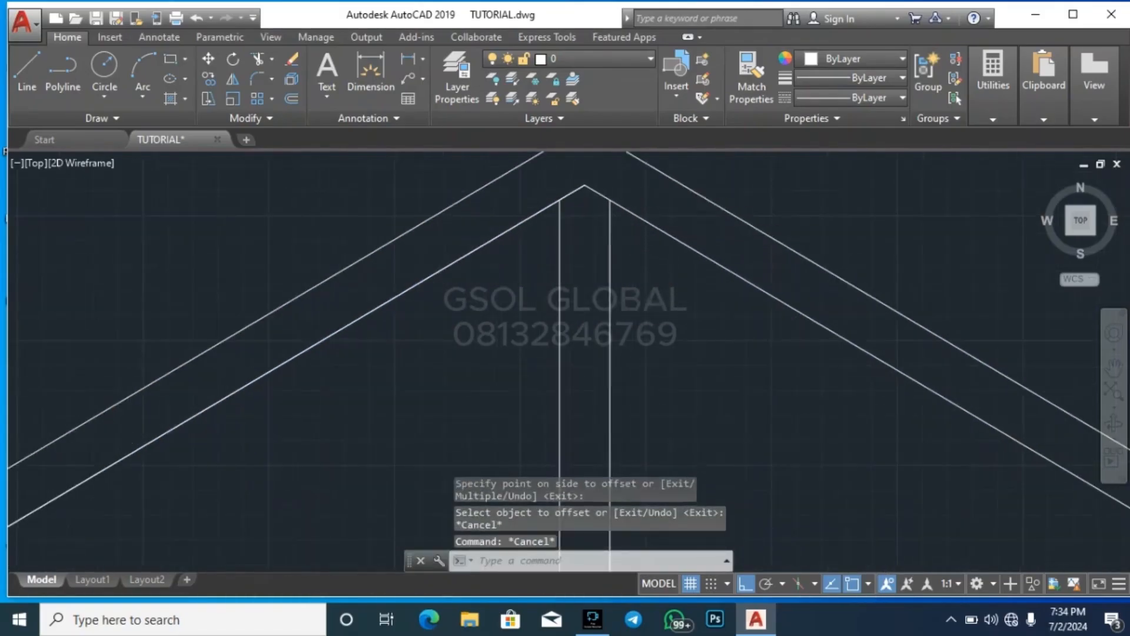
# Turn Ortho off and stretch the upper end of the right outer roof line along its slope past the apex
pyautogui.moveTo(605, 160); pyautogui.dragTo(623, 209, button='middle')
pyautogui.scroll(3, 623, 209)
pyautogui.click(647, 203)
pyautogui.click(638, 169)
pyautogui.scroll(3, 557, 193)
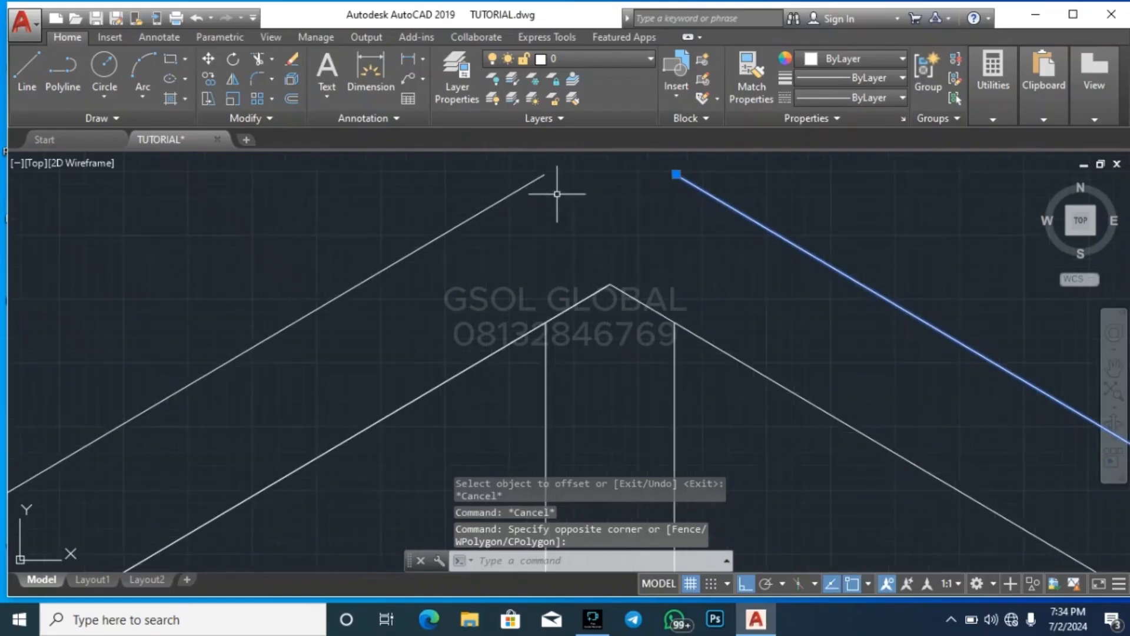
pyautogui.scroll(-2, 693, 226)
pyautogui.click(744, 584)
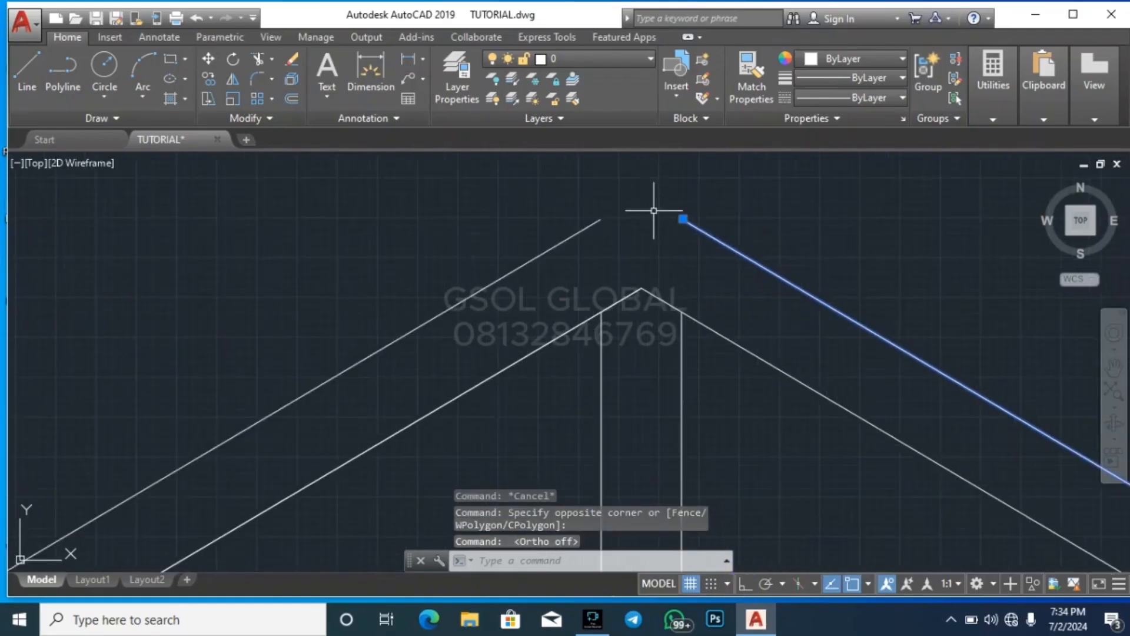
pyautogui.click(683, 219)
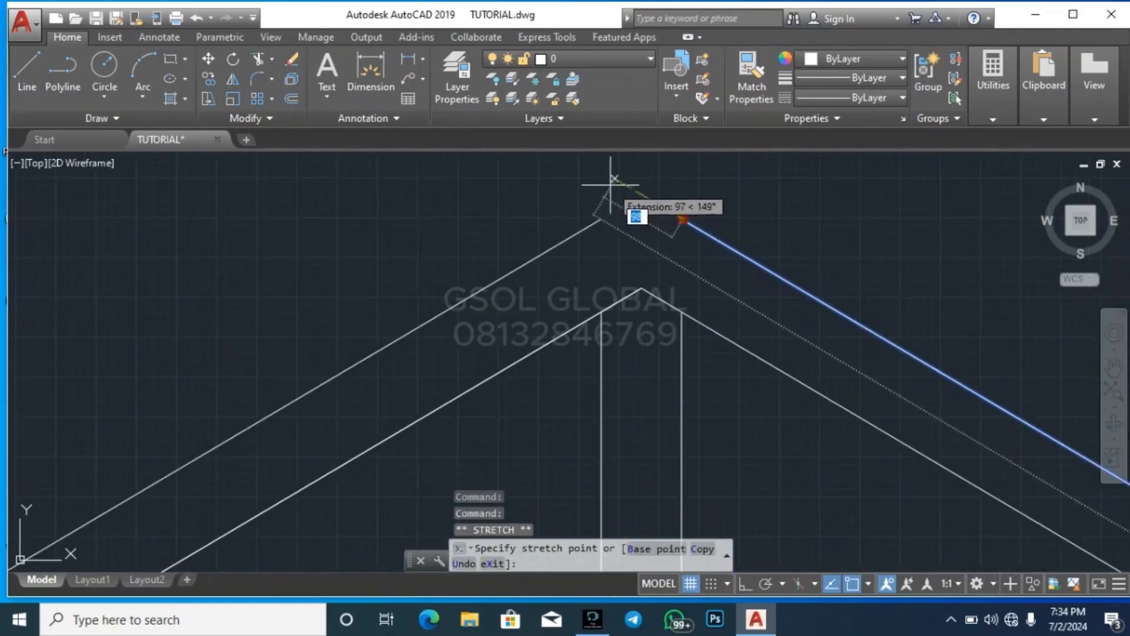
pyautogui.click(595, 167)
pyautogui.press('Escape')
pyautogui.press('Escape')
# Extend the left outer roof line up to the right outer roof line
pyautogui.click(682, 228)
pyautogui.click(658, 178)
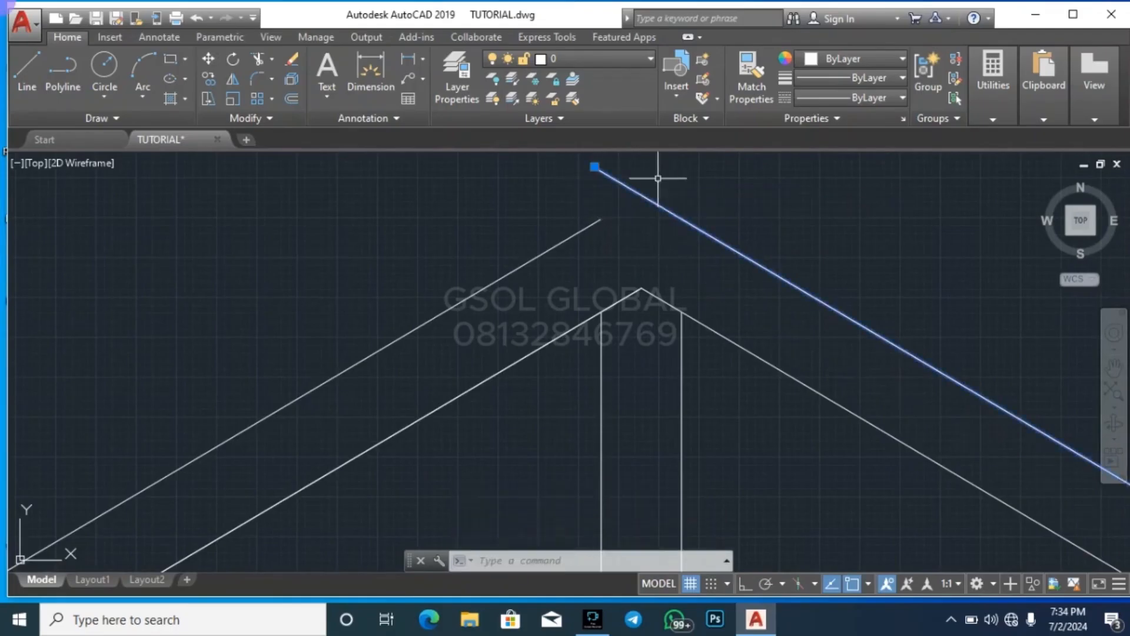
pyautogui.write('ex')
pyautogui.press('Return')
pyautogui.click(636, 231)
pyautogui.click(577, 247)
pyautogui.press('Escape')
pyautogui.press('Escape')
pyautogui.press('Escape')
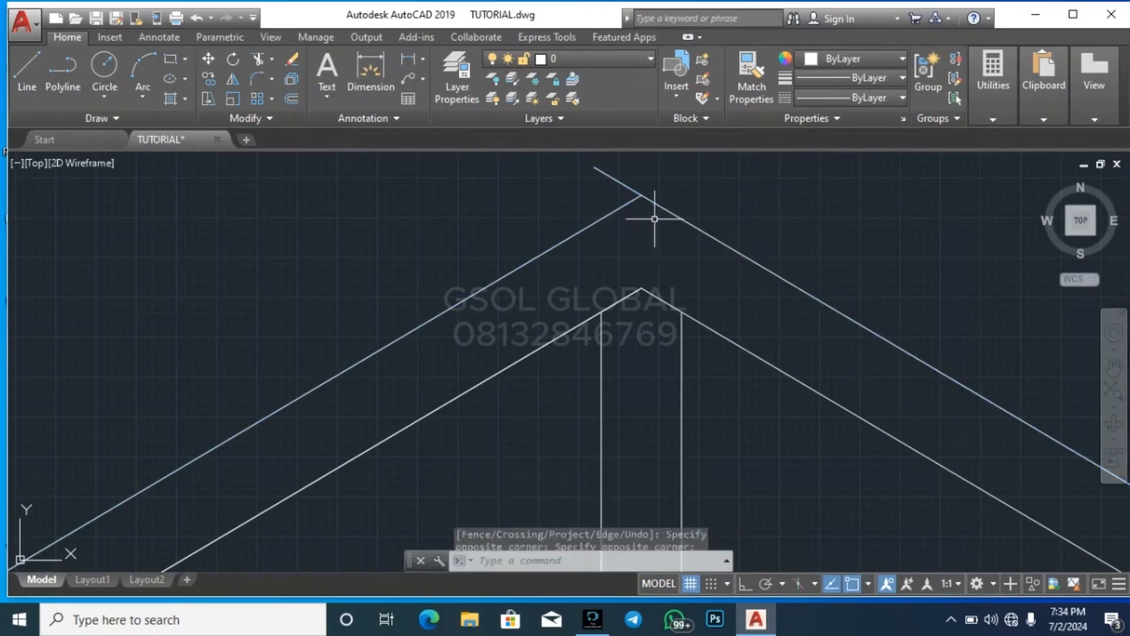
# Trim the overshooting end of the right outer roof line where the two outer lines meet at the apex
pyautogui.press('Return')
pyautogui.press('Return')
pyautogui.click(636, 190)
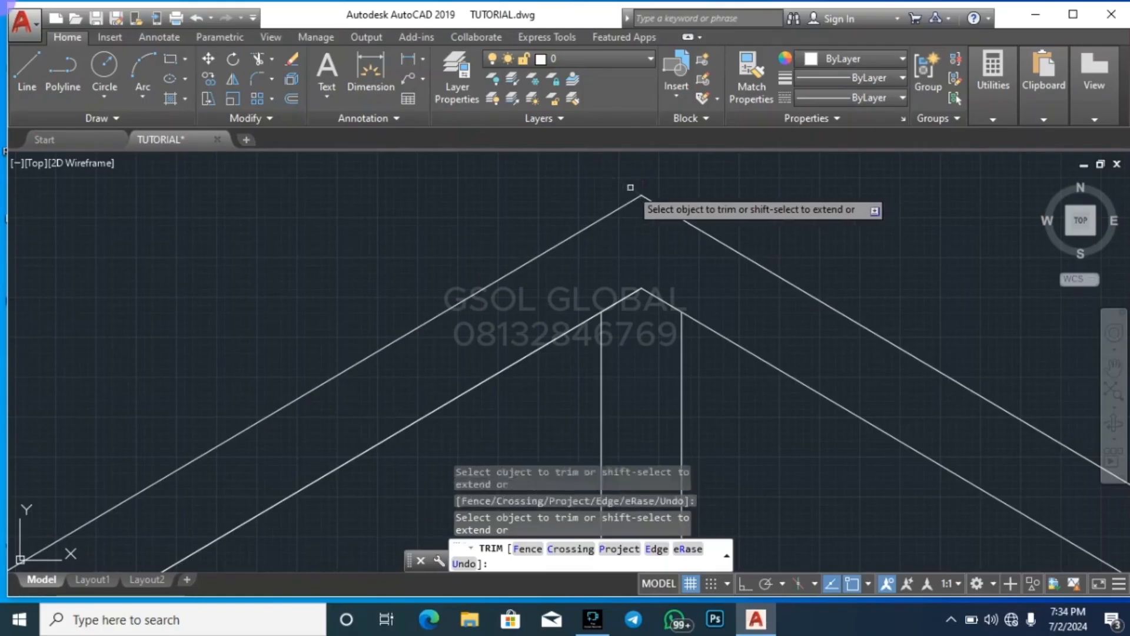
pyautogui.press('Escape')
pyautogui.press('Escape')
# Draw a diagonal brace line from the top of the leftmost post to the base of the second post
pyautogui.scroll(-8, 685, 233)
pyautogui.scroll(-3, 648, 189)
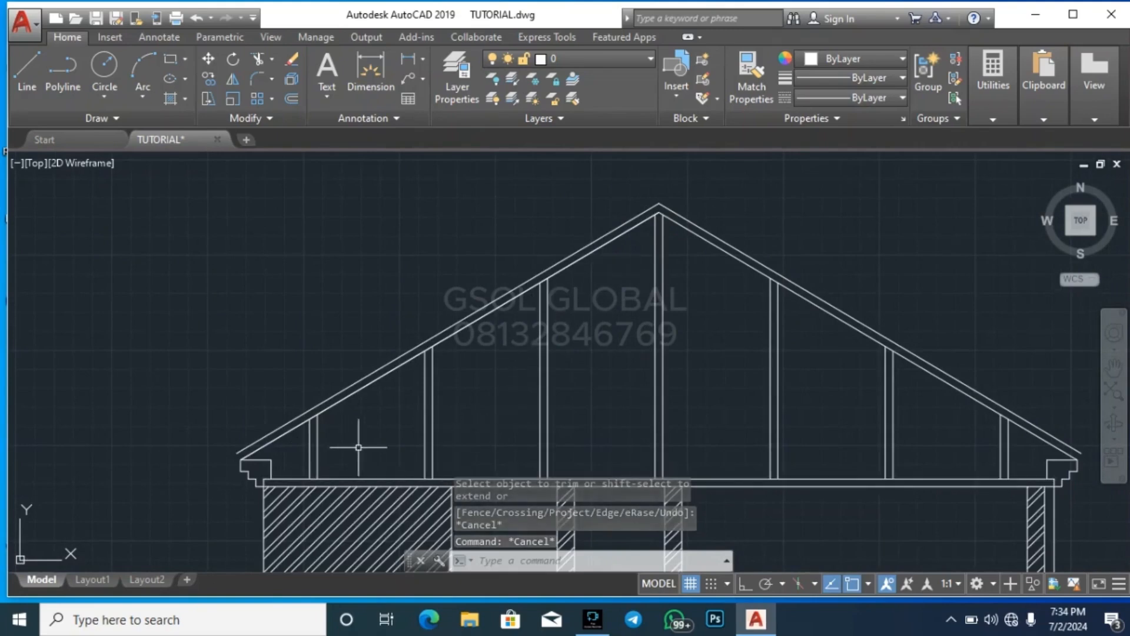
pyautogui.scroll(2, 363, 486)
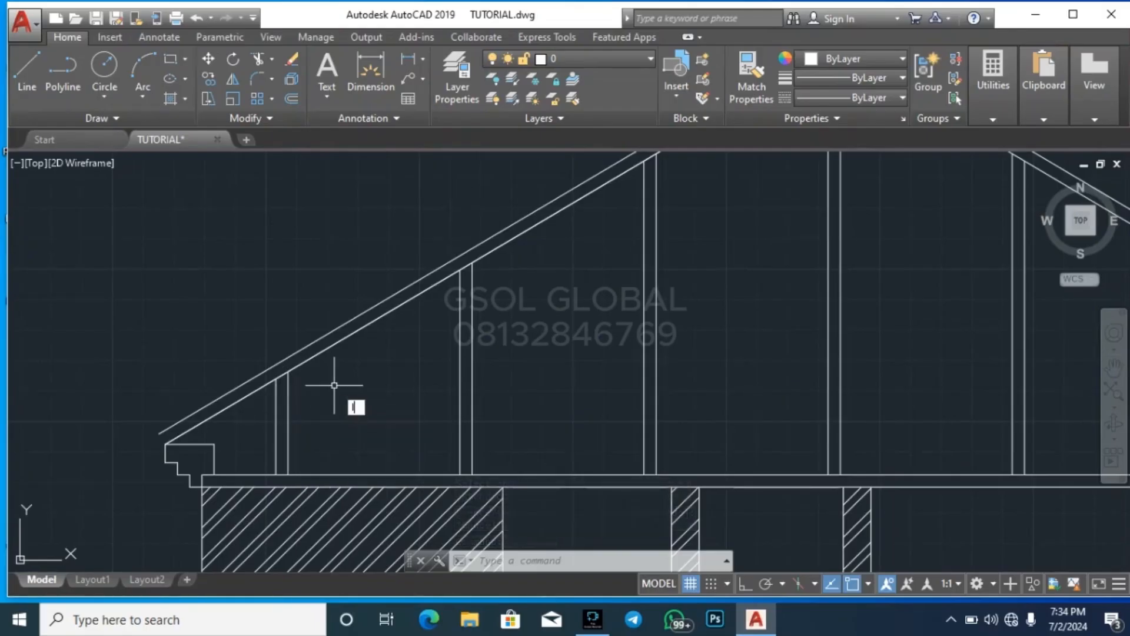
pyautogui.write('l')
pyautogui.press('Return')
pyautogui.click(275, 378)
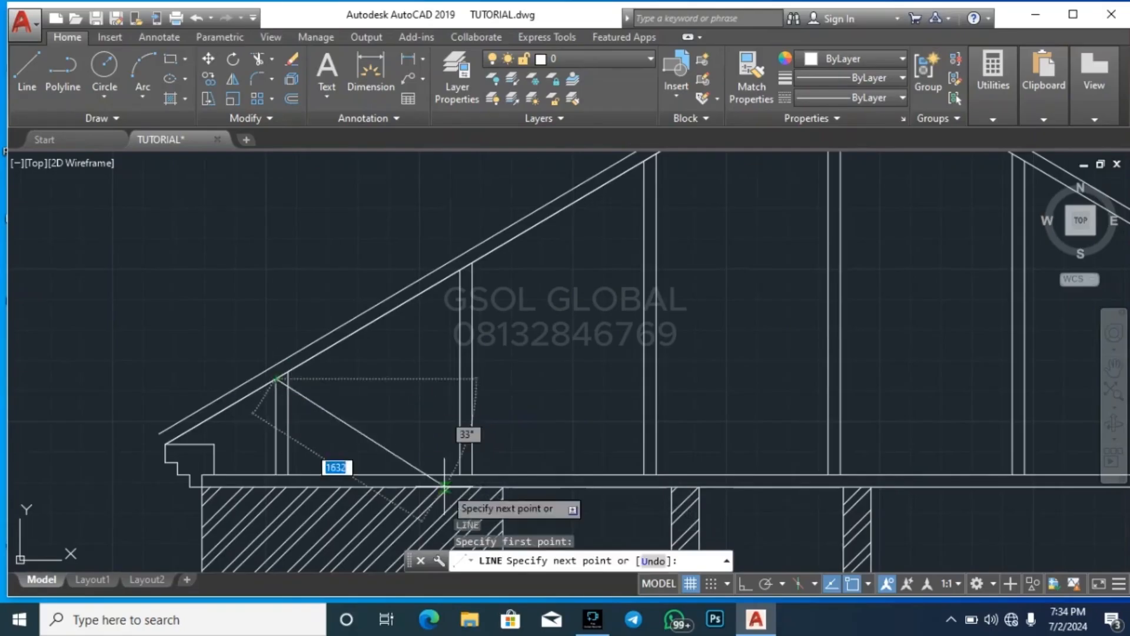
pyautogui.click(459, 472)
pyautogui.press('Escape')
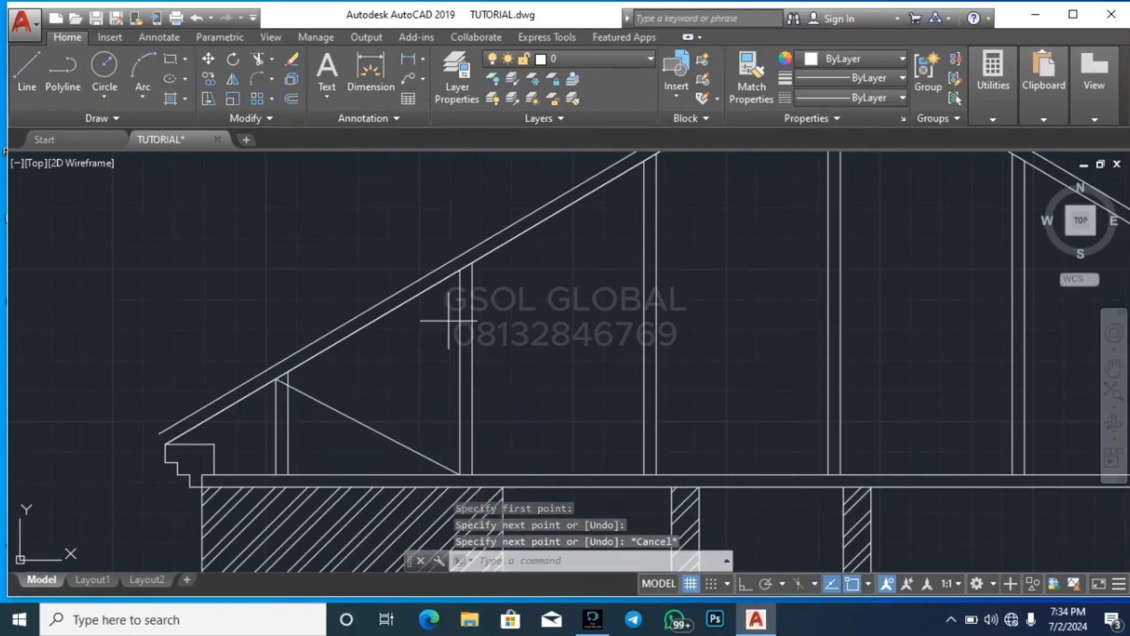
# Draw a diagonal brace line from the top of the second post from the left to the base of the third post
pyautogui.press('Return')
pyautogui.click(461, 269)
pyautogui.click(648, 469)
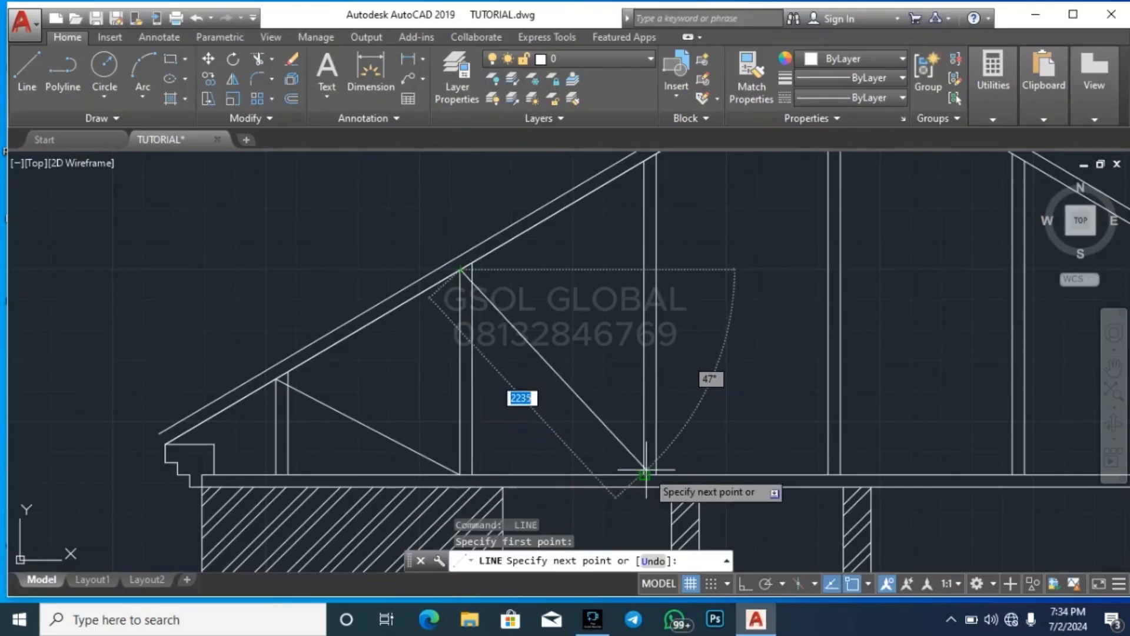
pyautogui.press('Escape')
# Draw a diagonal brace line from the top of the third post from the left to the base of the central post
pyautogui.scroll(-2, 504, 421)
pyautogui.press('Return')
pyautogui.click(586, 257)
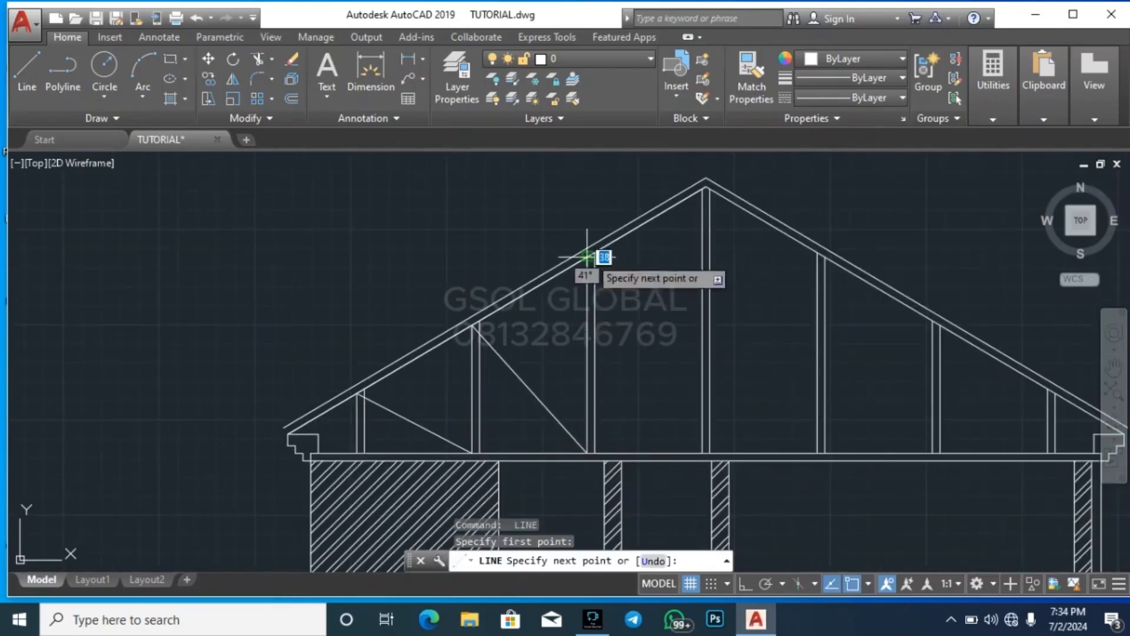
pyautogui.click(702, 453)
pyautogui.press('Escape')
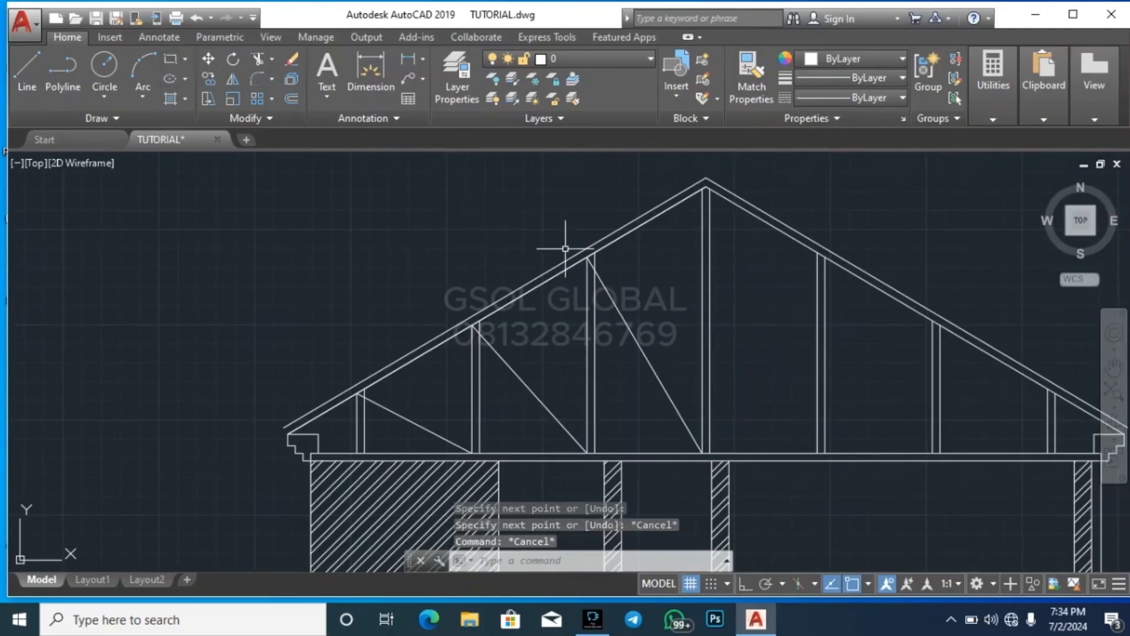
# Offset the three diagonal brace lines 100 toward their upper-right side to give each brace its thickness
pyautogui.write('o')
pyautogui.press('Return')
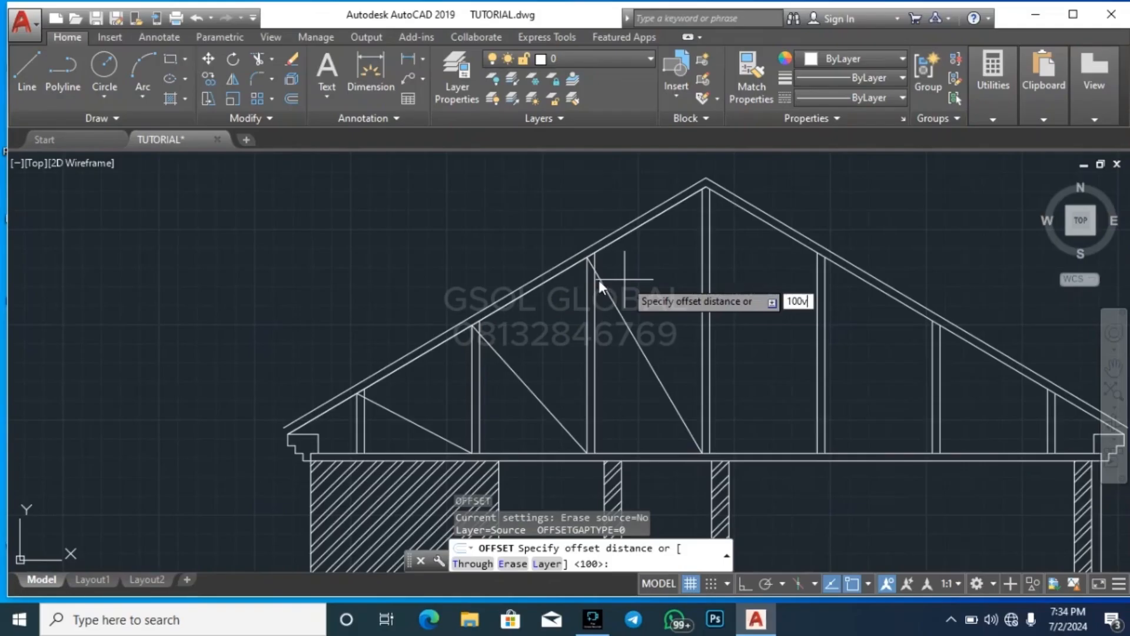
pyautogui.press('Return')
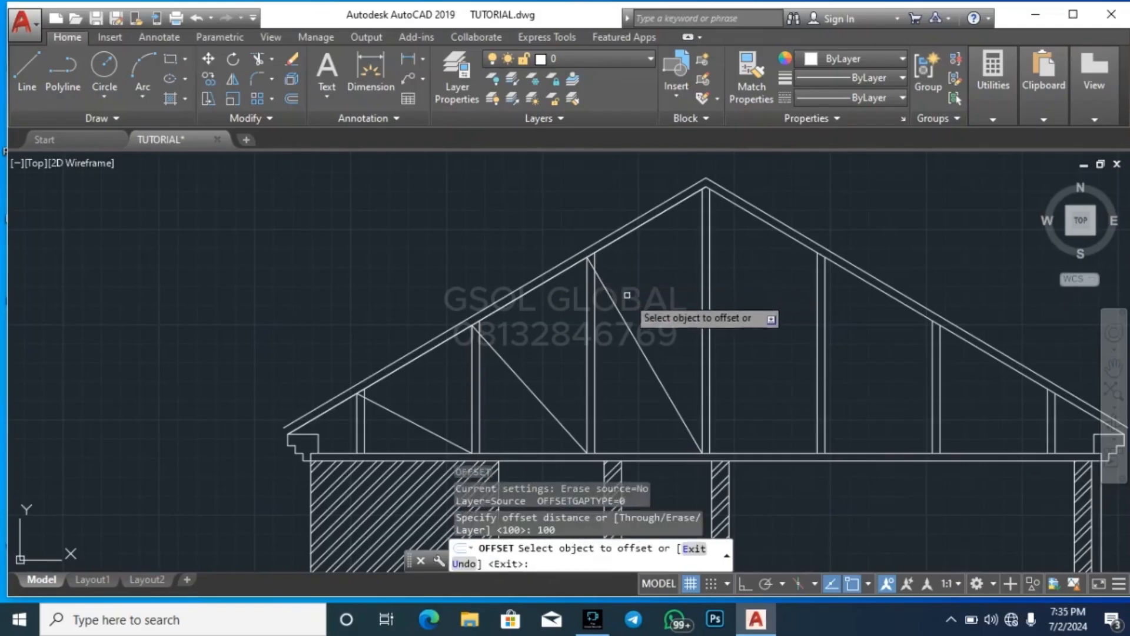
pyautogui.click(625, 308)
pyautogui.click(646, 294)
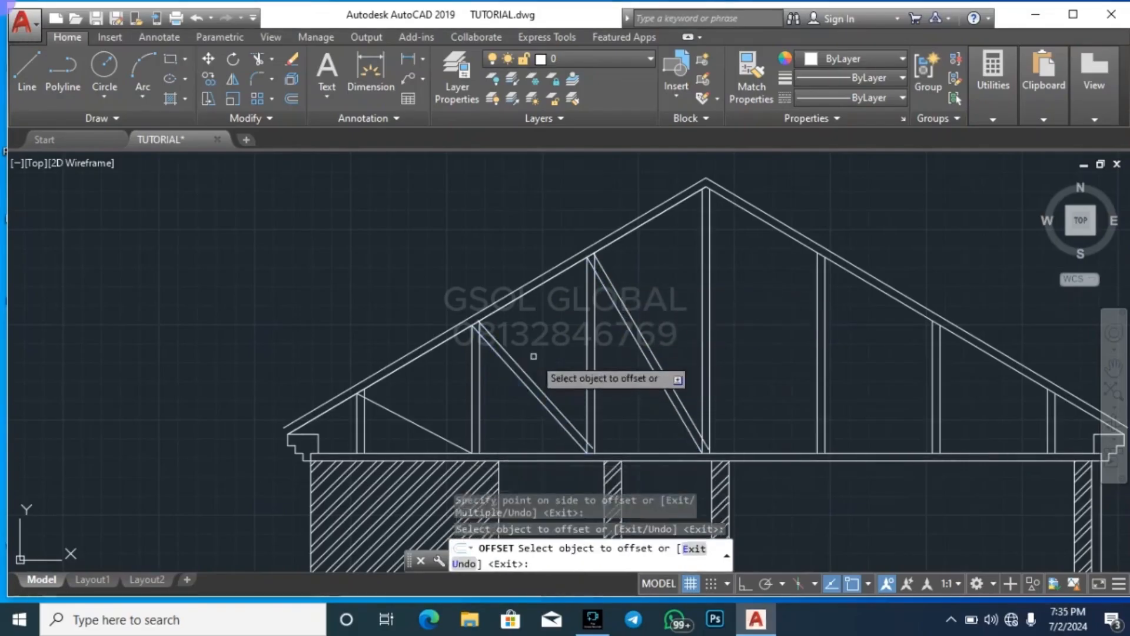
pyautogui.click(415, 417)
pyautogui.click(397, 406)
pyautogui.press('Escape')
pyautogui.press('Escape')
pyautogui.press('Escape')
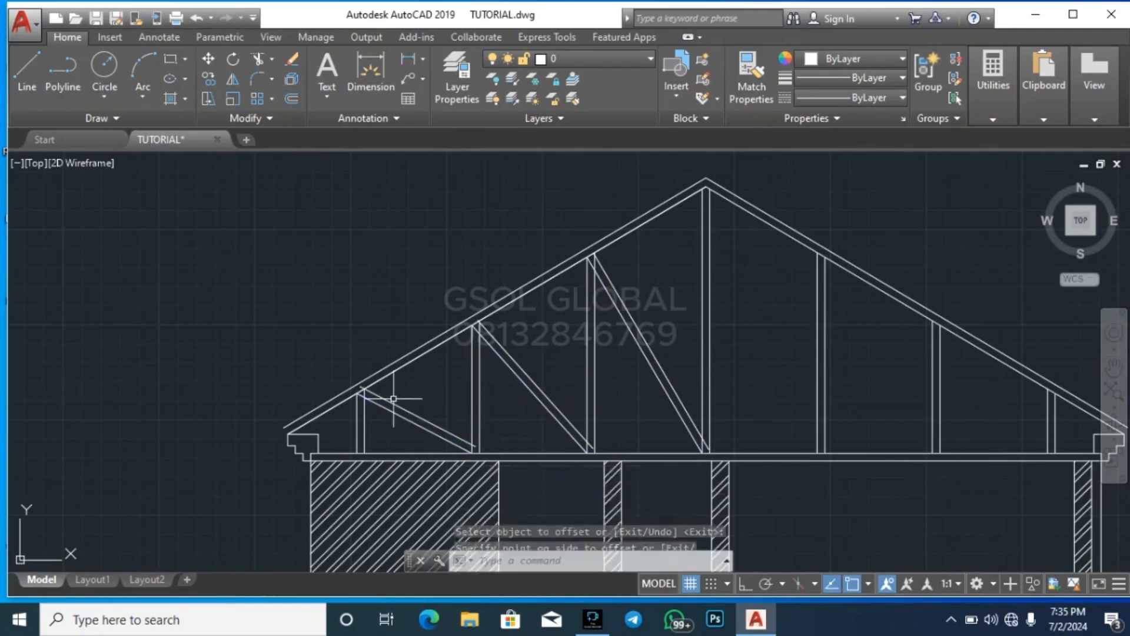
# Extend the offset line of the second brace to the right edge of the third post from the left
pyautogui.scroll(6, 583, 433)
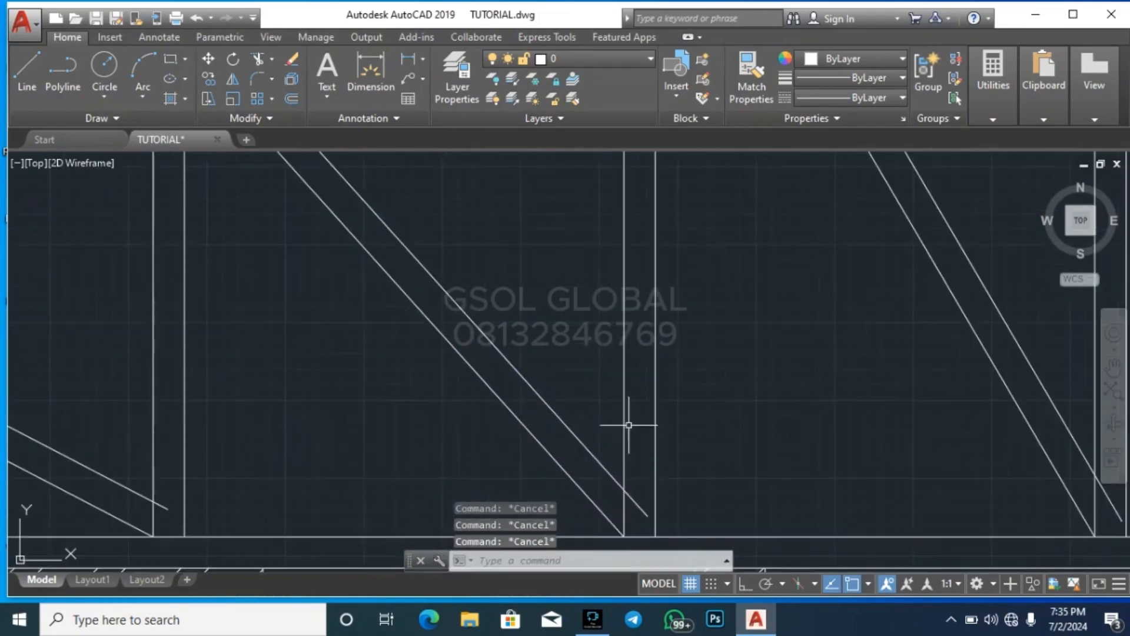
pyautogui.moveTo(629, 425); pyautogui.dragTo(630, 450, button='middle')
pyautogui.click(651, 404)
pyautogui.click(641, 354)
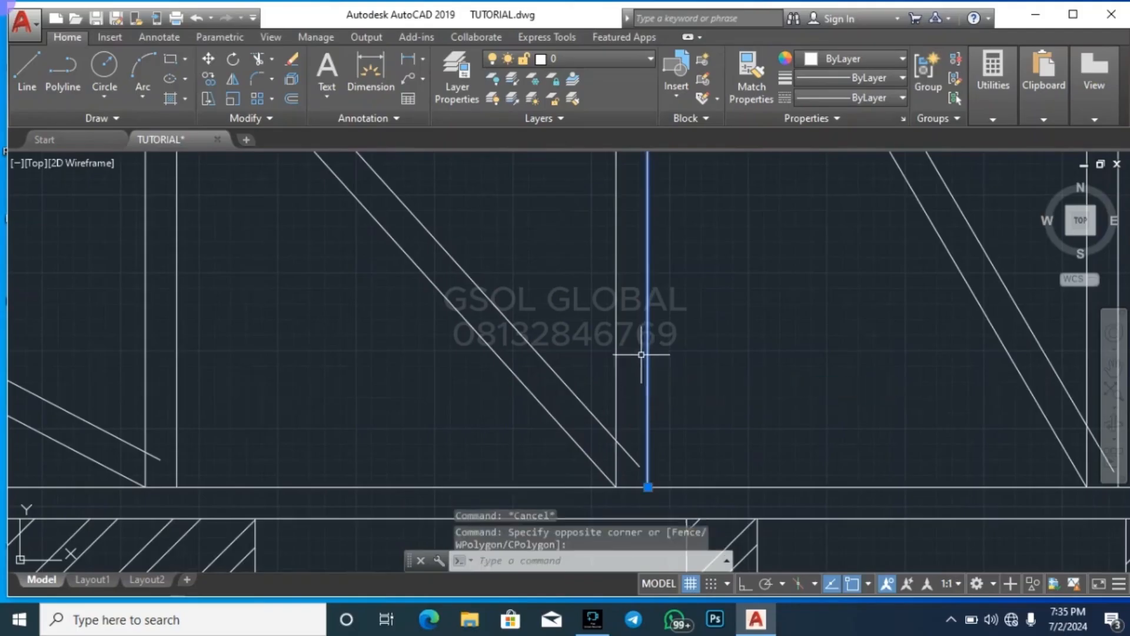
pyautogui.press('Return')
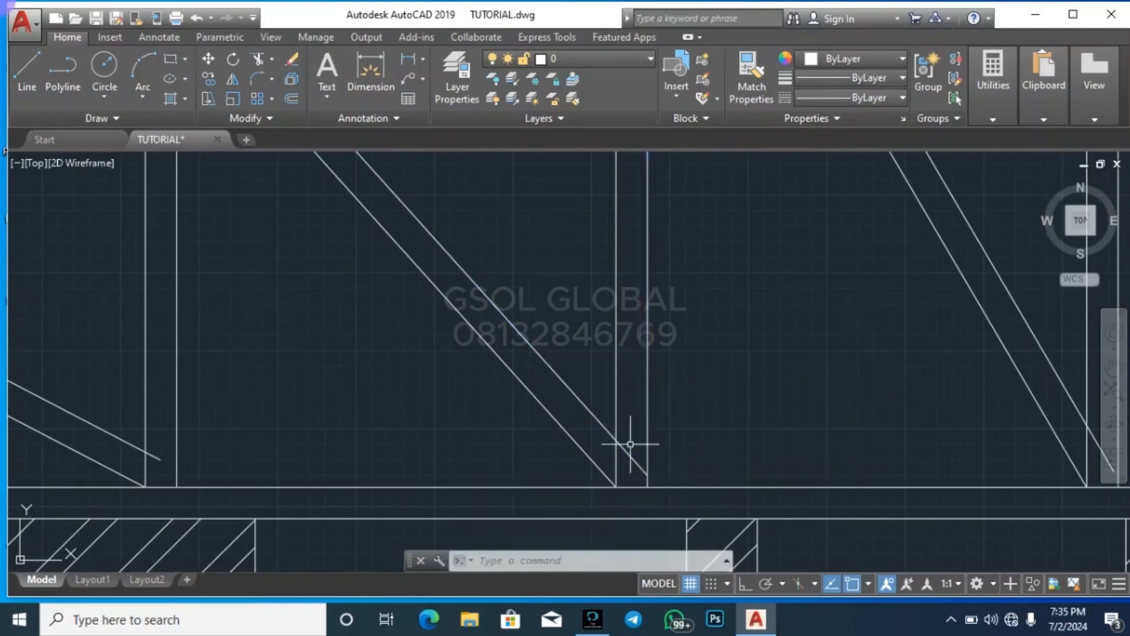
pyautogui.press('Escape')
# Extend the offset line of the third brace to the right edge of the central post
pyautogui.scroll(-5, 720, 362)
pyautogui.scroll(5, 889, 359)
pyautogui.click(888, 359)
pyautogui.click(878, 320)
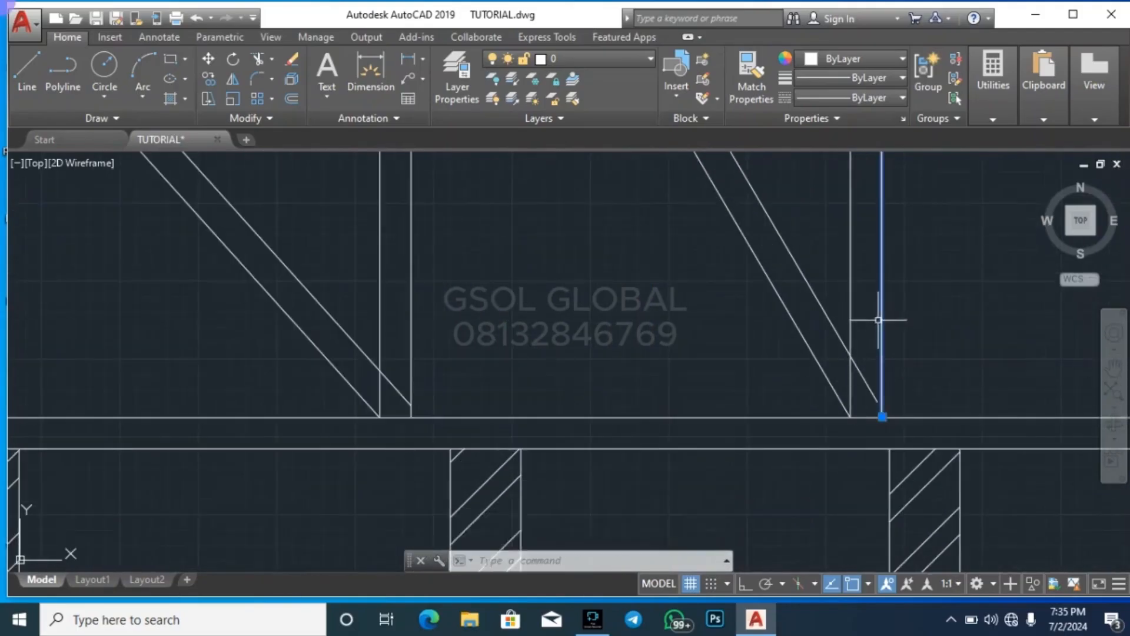
pyautogui.press('Return')
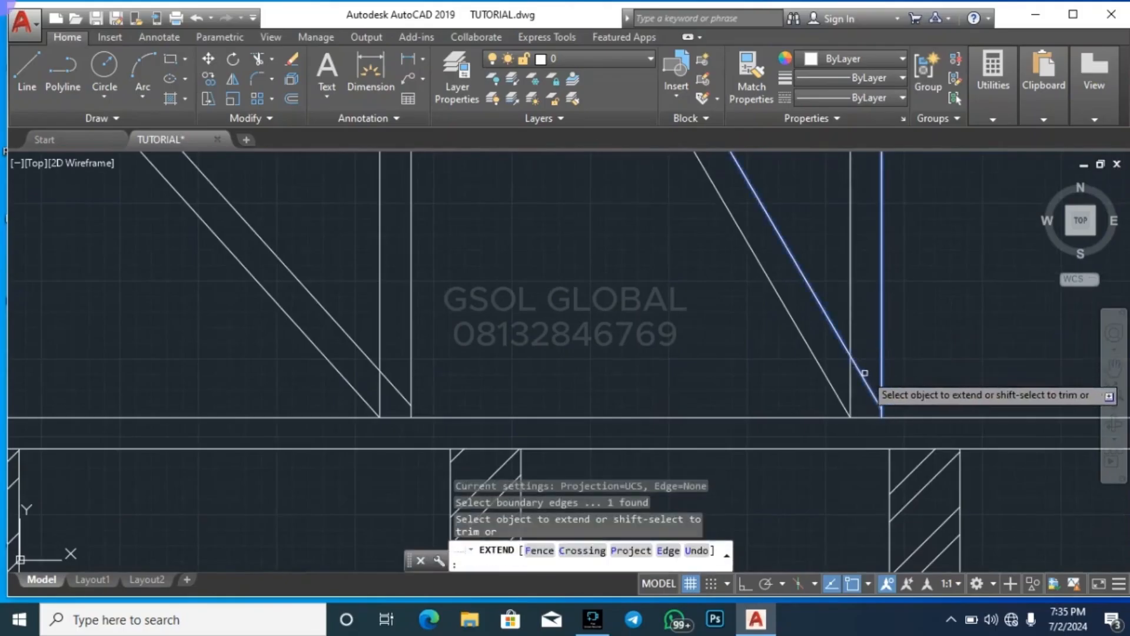
pyautogui.press('Escape')
# Extend the offset line of the leftmost brace to the right edge of the second post from the left
pyautogui.scroll(-5, 926, 366)
pyautogui.scroll(5, 740, 384)
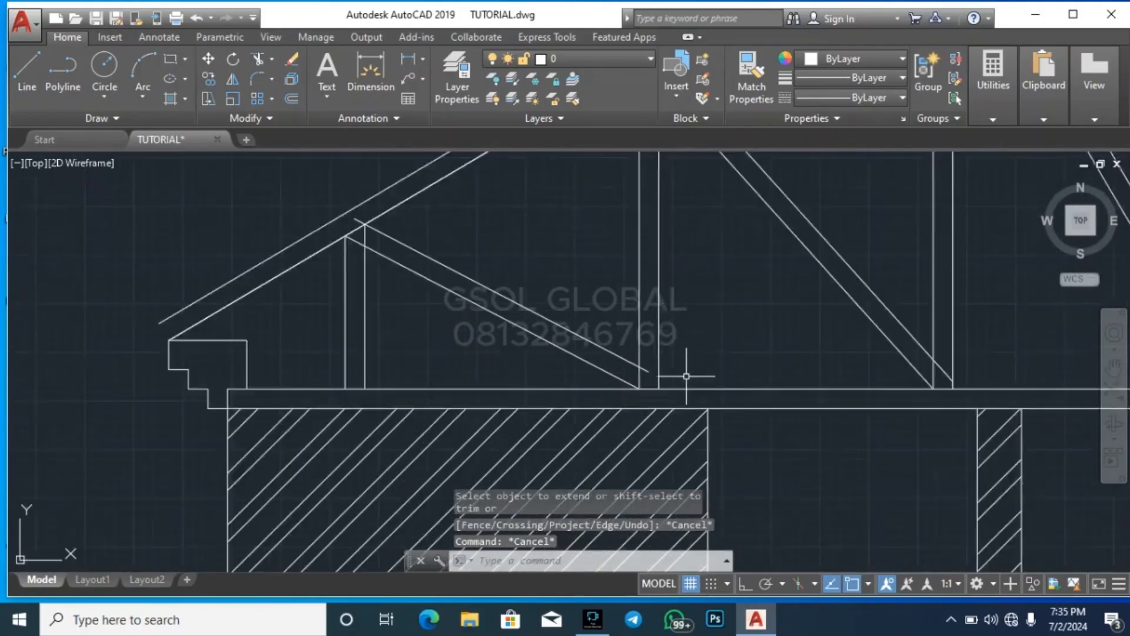
pyautogui.click(660, 336)
pyautogui.click(640, 292)
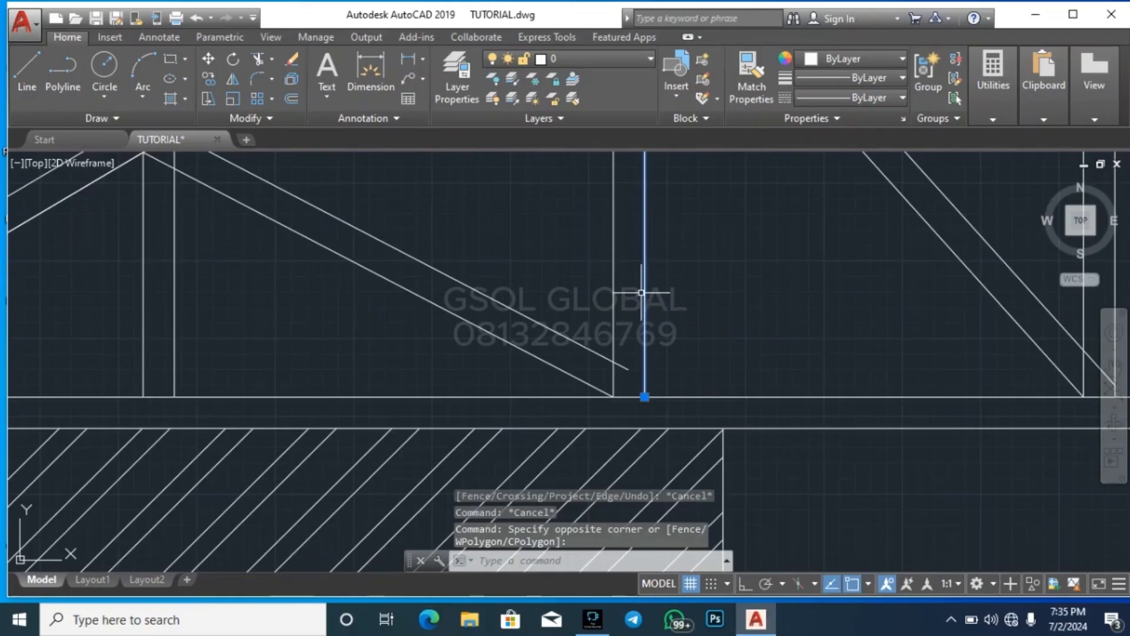
pyautogui.press('Return')
pyautogui.click(619, 368)
pyautogui.press('Escape')
pyautogui.scroll(-5, 740, 393)
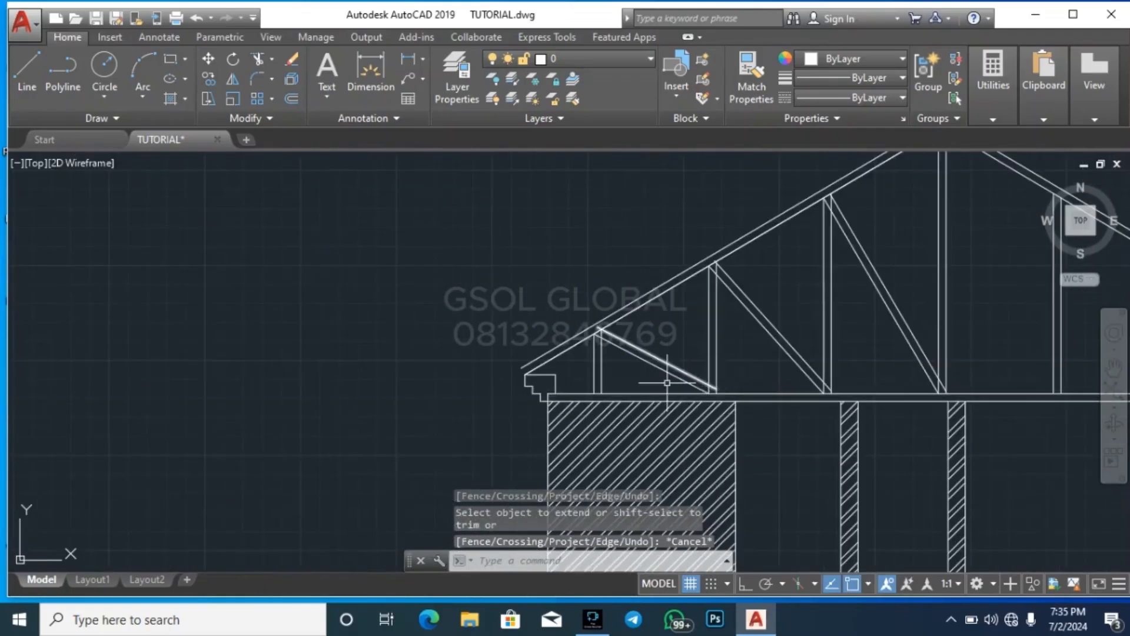
pyautogui.press('Escape')
pyautogui.press('Escape')
# Trim the second brace's offset line where it overshoots the inner roof line at the top of the second post
pyautogui.scroll(5, 667, 383)
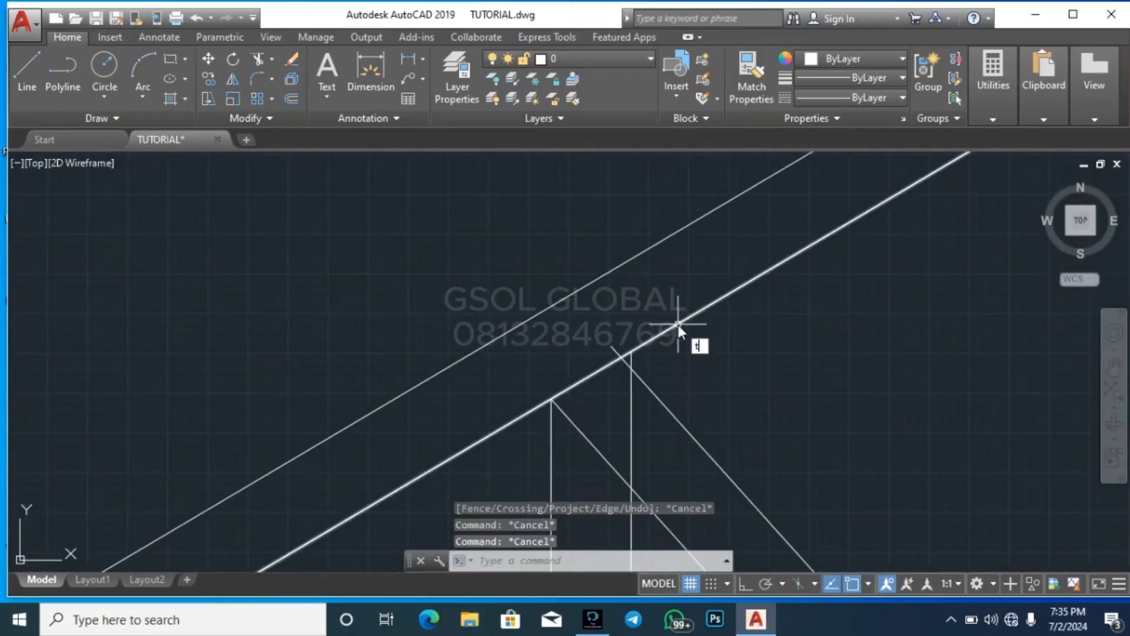
pyautogui.write('r')
pyautogui.press('Return')
pyautogui.press('Return')
pyautogui.scroll(2, 631, 353)
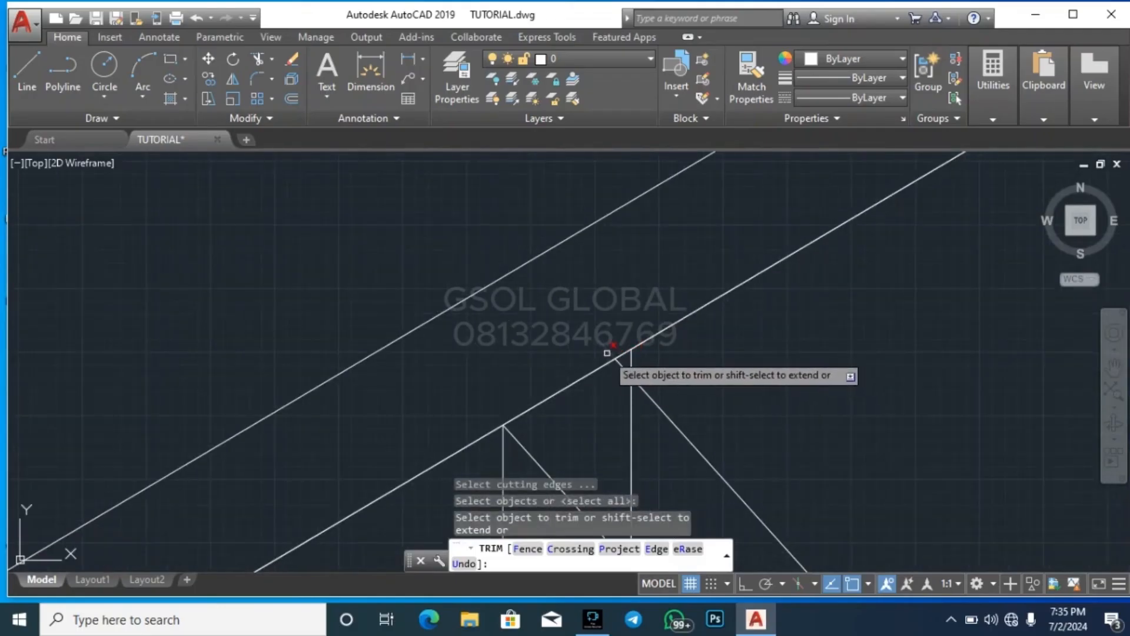
pyautogui.click(607, 353)
pyautogui.scroll(-3, 593, 397)
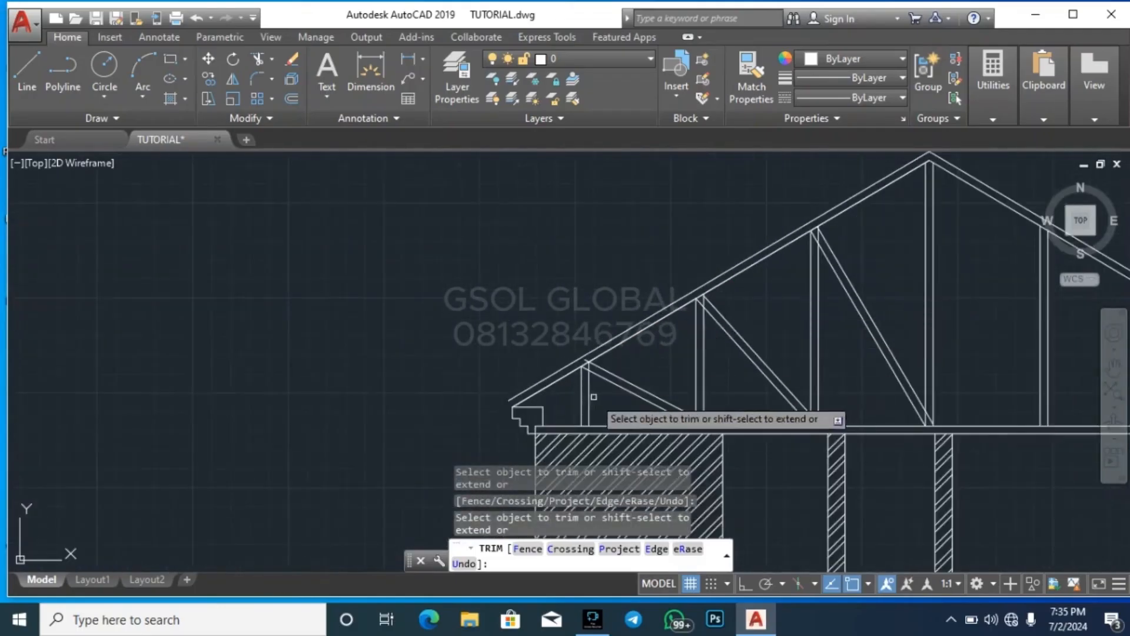
# Trim the leftmost brace's offset line at the inner roof line and check the top of the third brace
pyautogui.scroll(5, 593, 397)
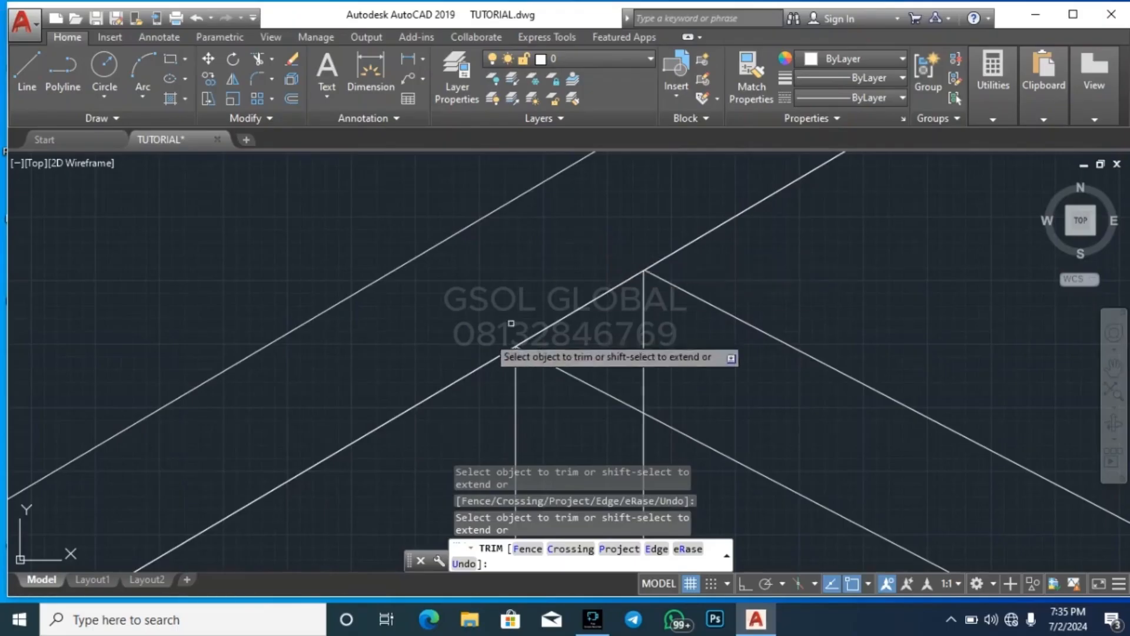
pyautogui.scroll(-4, 511, 323)
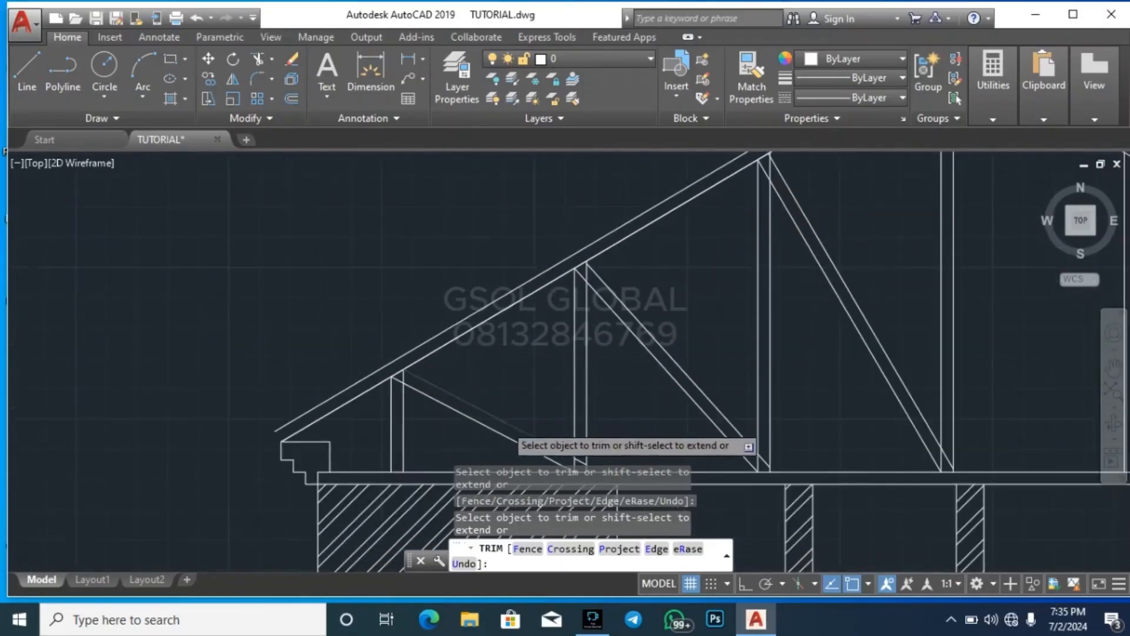
pyautogui.scroll(-2, 686, 242)
pyautogui.scroll(4, 657, 312)
pyautogui.scroll(2, 671, 215)
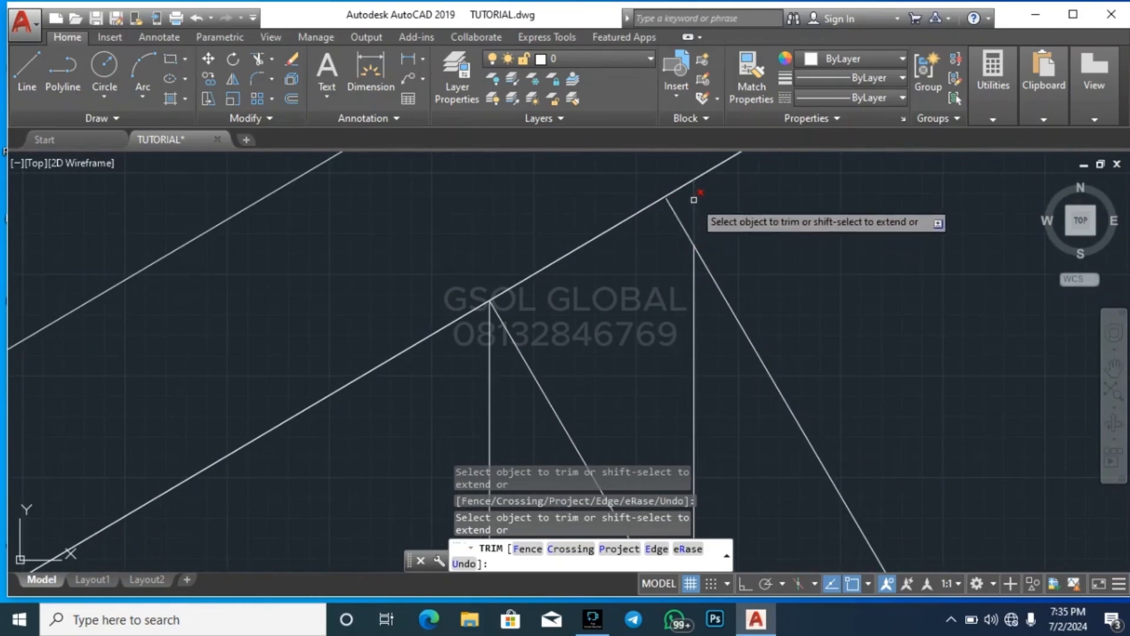
pyautogui.scroll(-2, 441, 295)
pyautogui.scroll(-2, 504, 459)
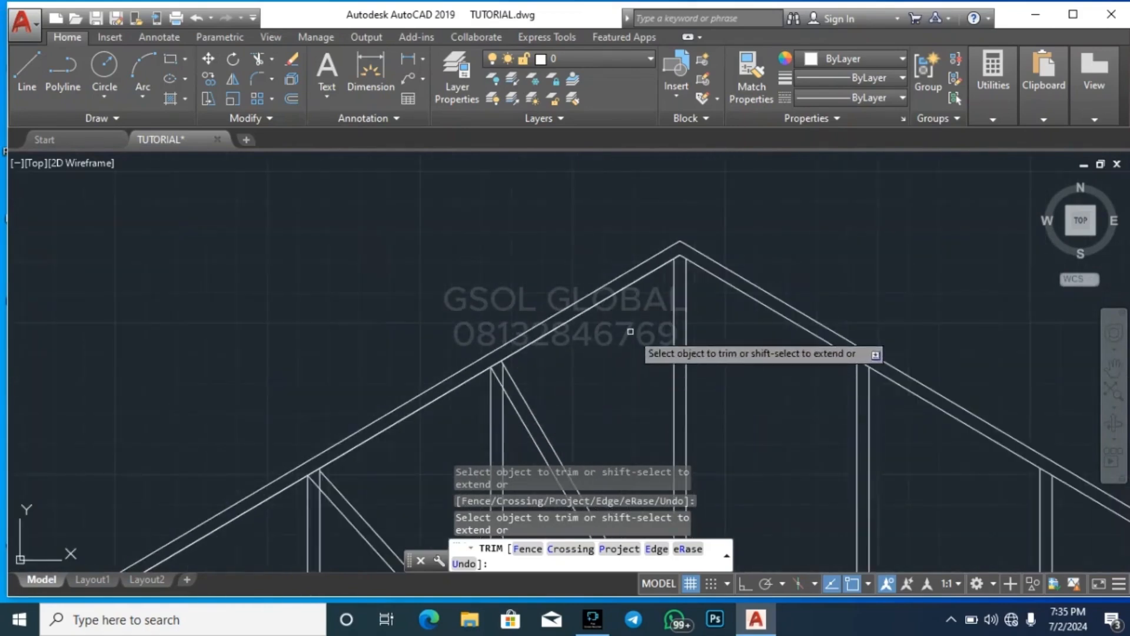
pyautogui.scroll(-1, 635, 331)
pyautogui.scroll(-2, 699, 233)
pyautogui.press('Escape')
pyautogui.press('Escape')
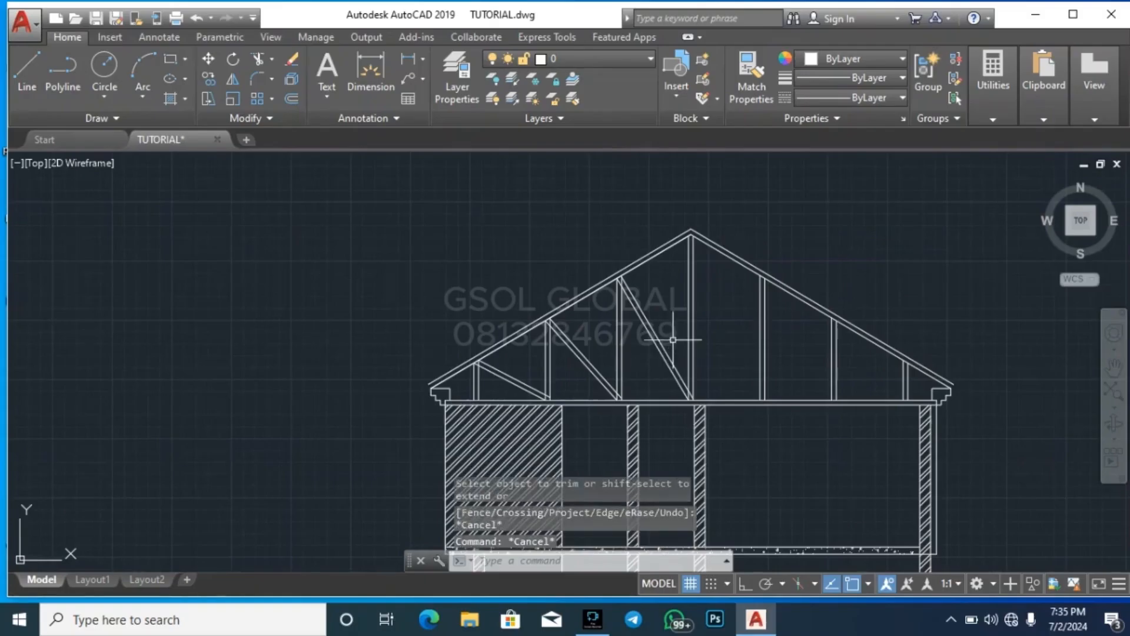
# Mirror the three left diagonal braces about a vertical line through the roof apex, keeping the originals
pyautogui.click(673, 338)
pyautogui.click(654, 342)
pyautogui.scroll(3, 653, 342)
pyautogui.click(626, 308)
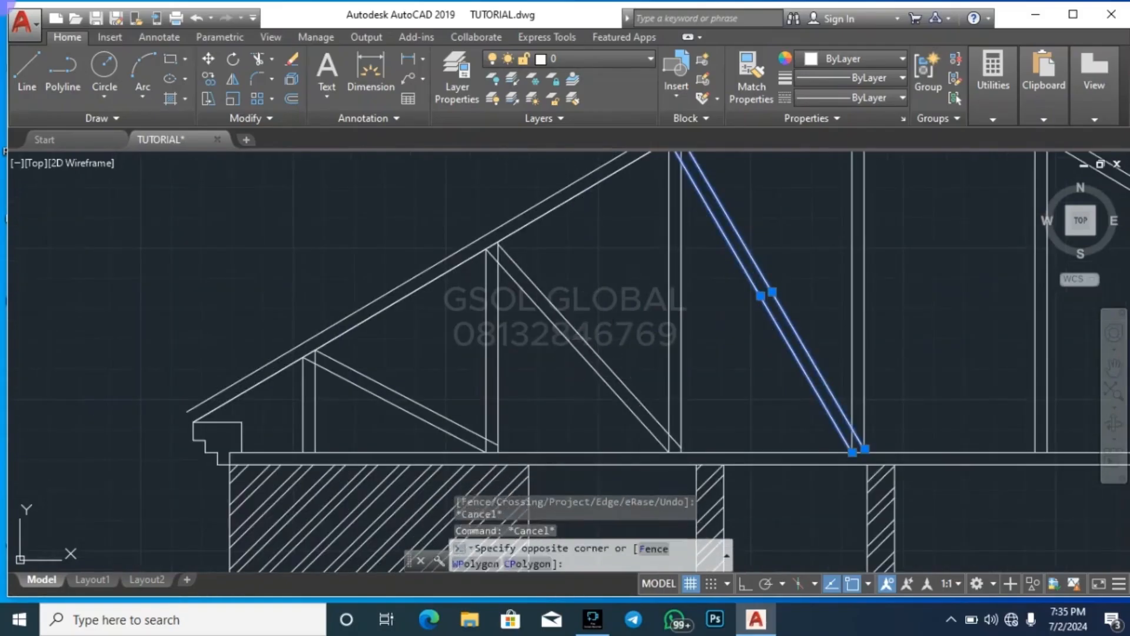
pyautogui.click(567, 366)
pyautogui.click(441, 388)
pyautogui.click(397, 412)
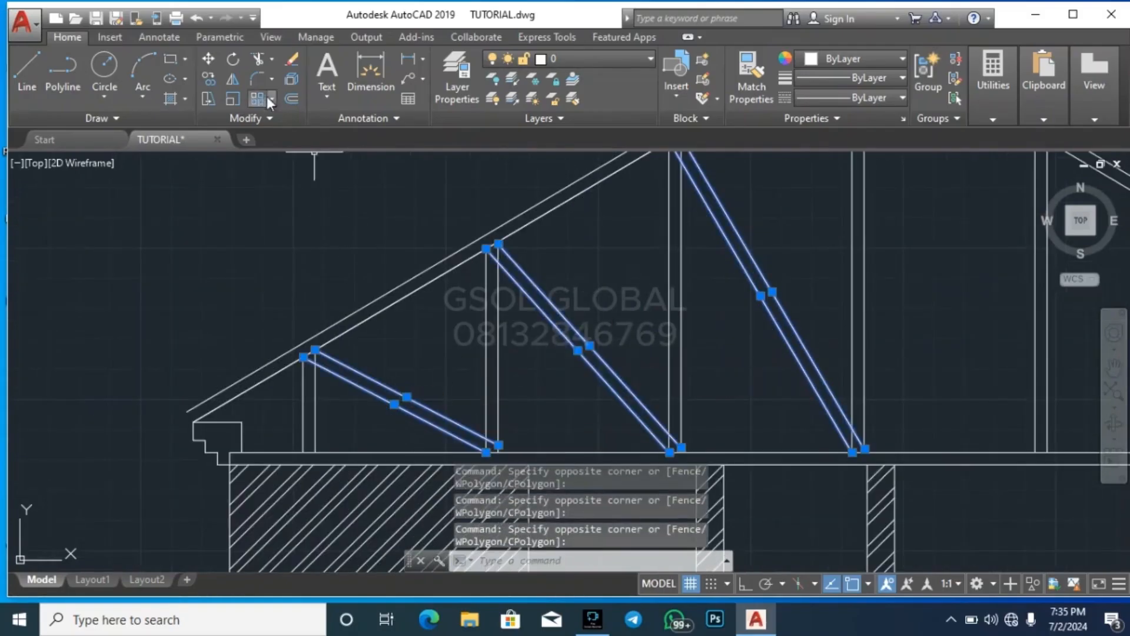
pyautogui.click(232, 79)
pyautogui.scroll(-5, 412, 383)
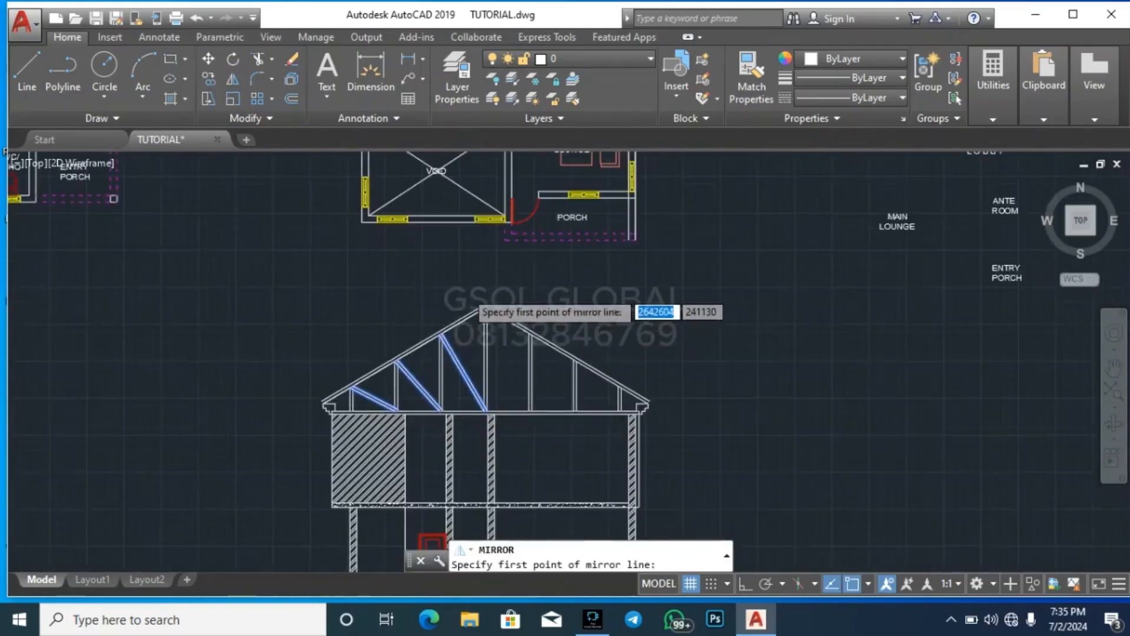
pyautogui.scroll(4, 561, 352)
pyautogui.click(633, 378)
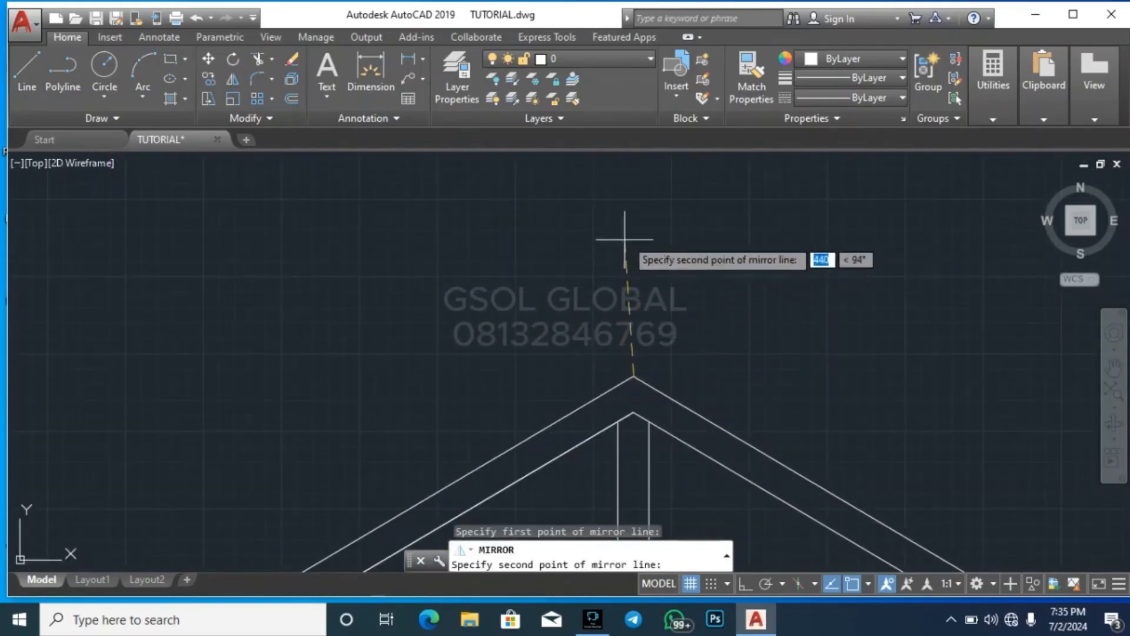
pyautogui.click(745, 583)
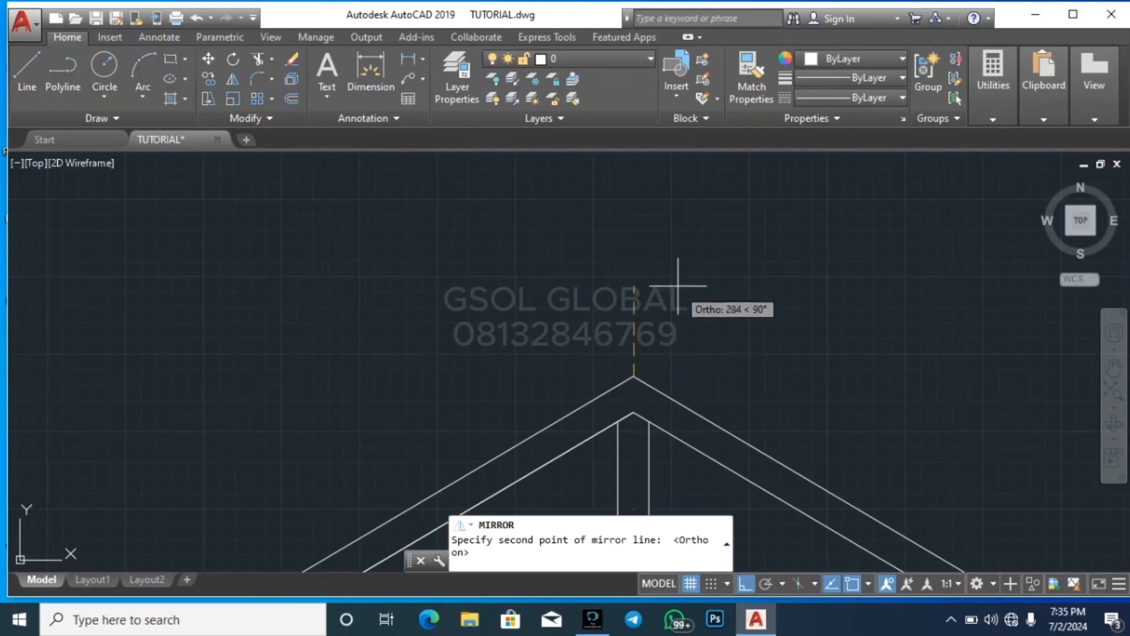
pyautogui.click(671, 262)
pyautogui.press('Return')
pyautogui.scroll(-3, 589, 248)
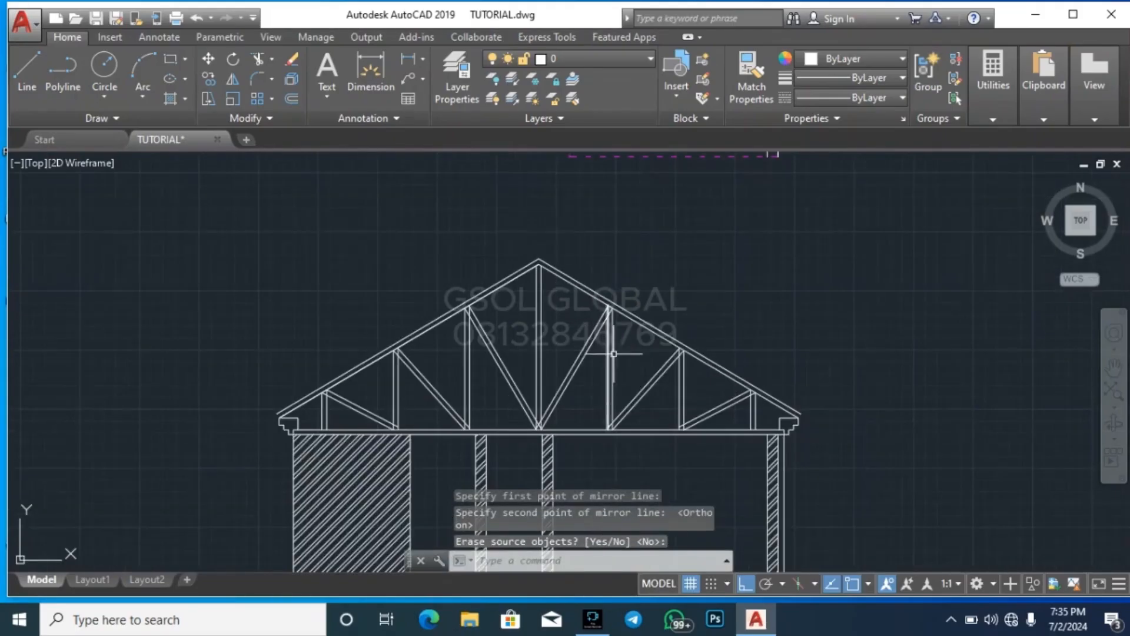
pyautogui.press('Escape')
pyautogui.press('Escape')
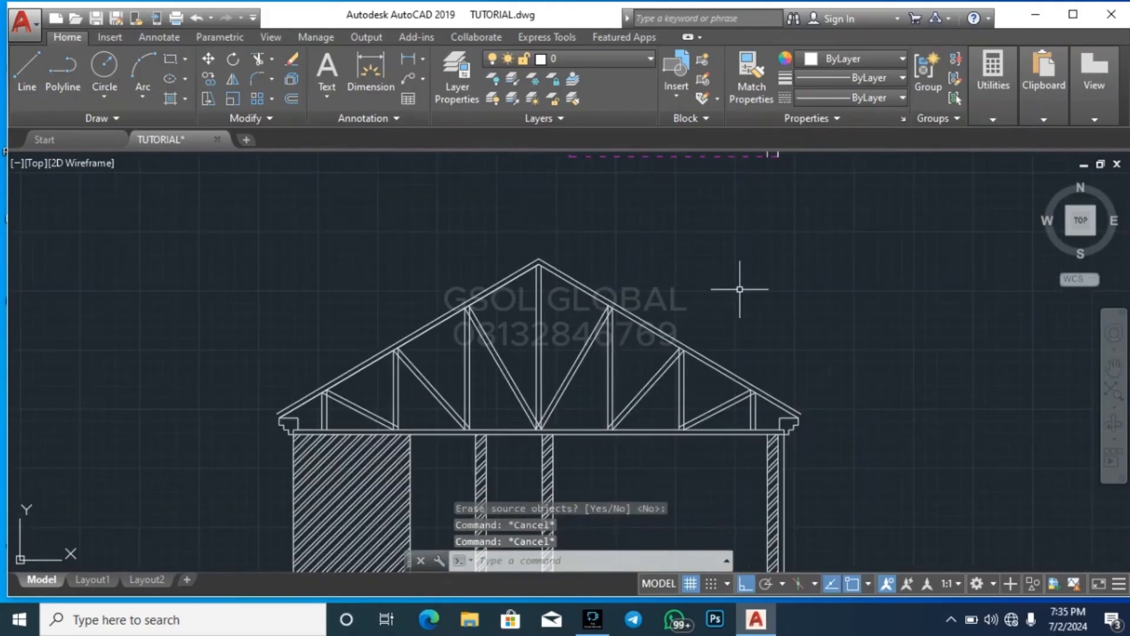
pyautogui.scroll(5, 808, 446)
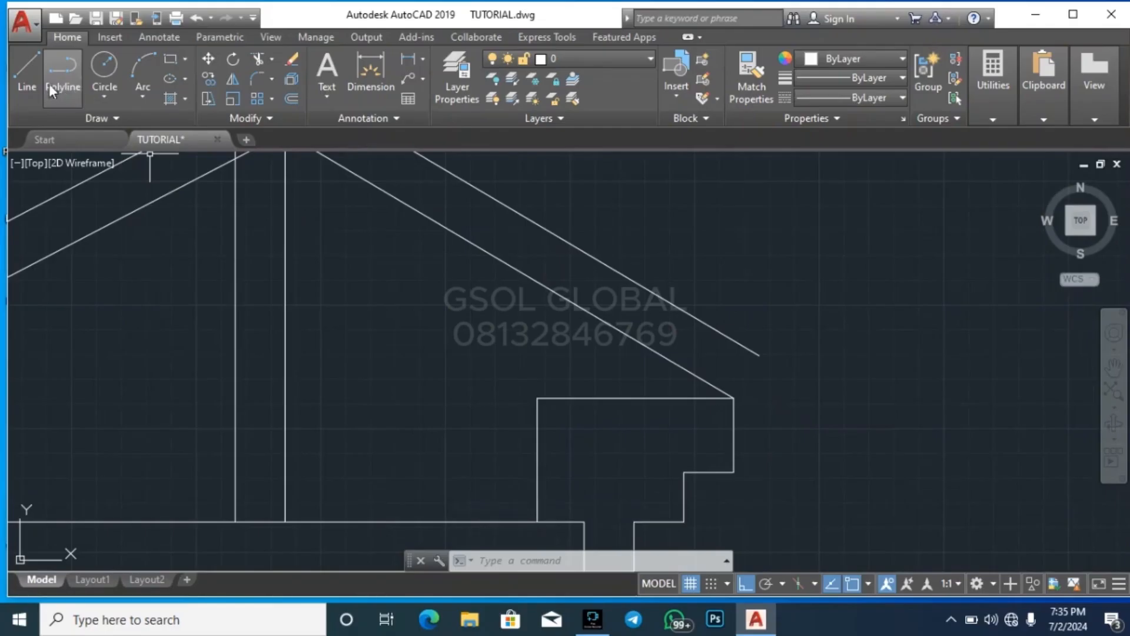
pyautogui.click(145, 68)
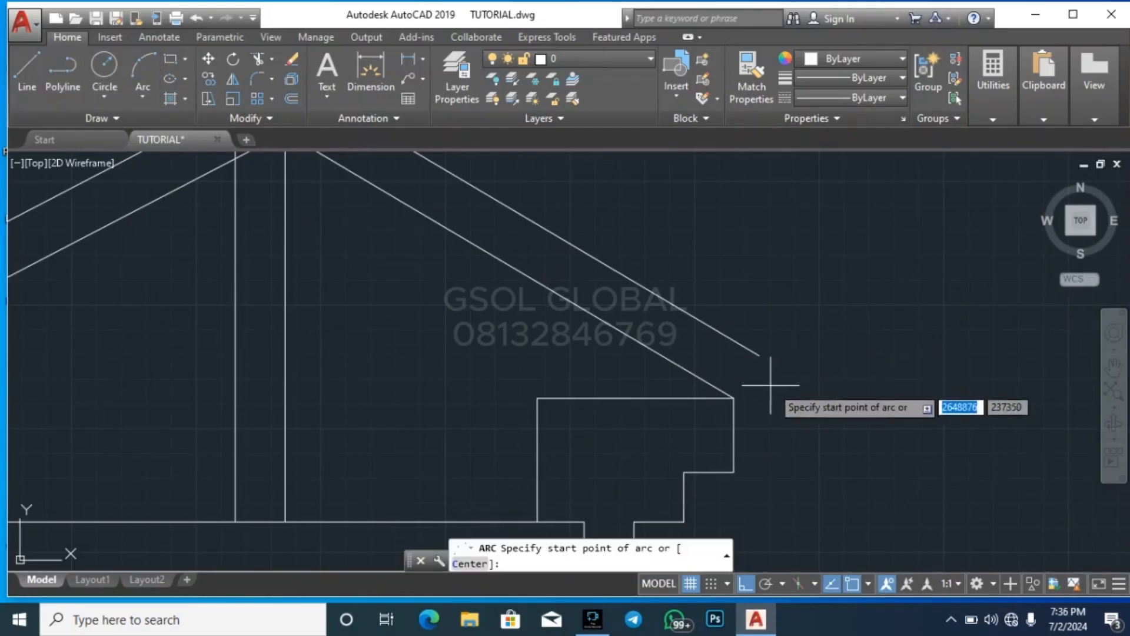
pyautogui.scroll(2, 766, 386)
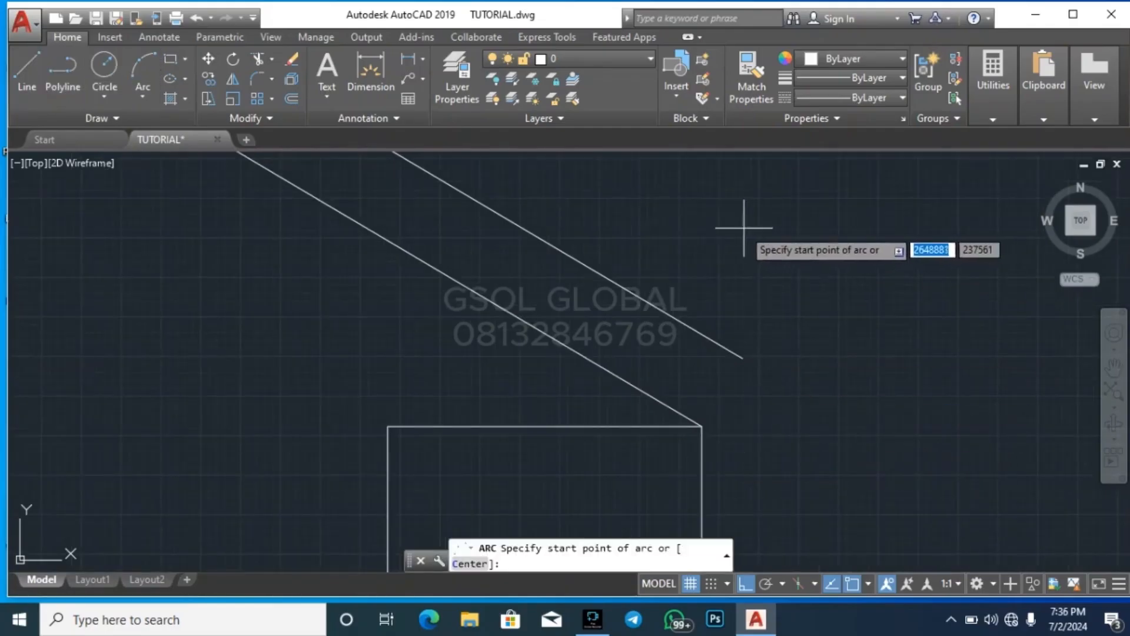
pyautogui.press('Escape')
# Close the right eave end with a line from the fascia's upper outer corner to the end of the outer roof line
pyautogui.click(27, 73)
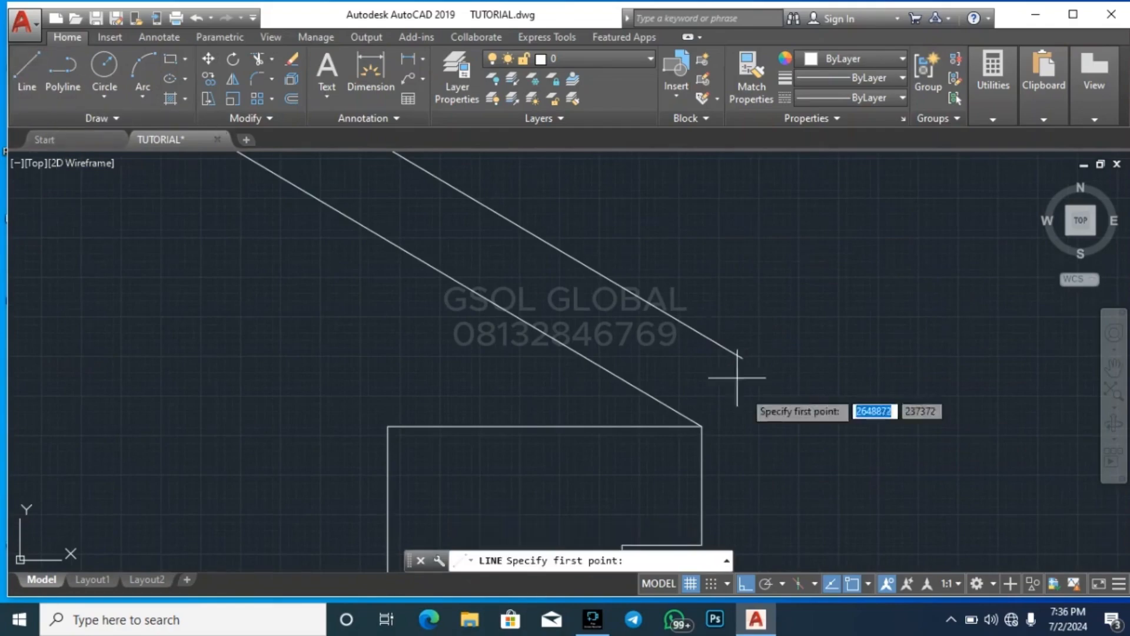
pyautogui.click(702, 425)
pyautogui.click(739, 351)
pyautogui.press('Escape')
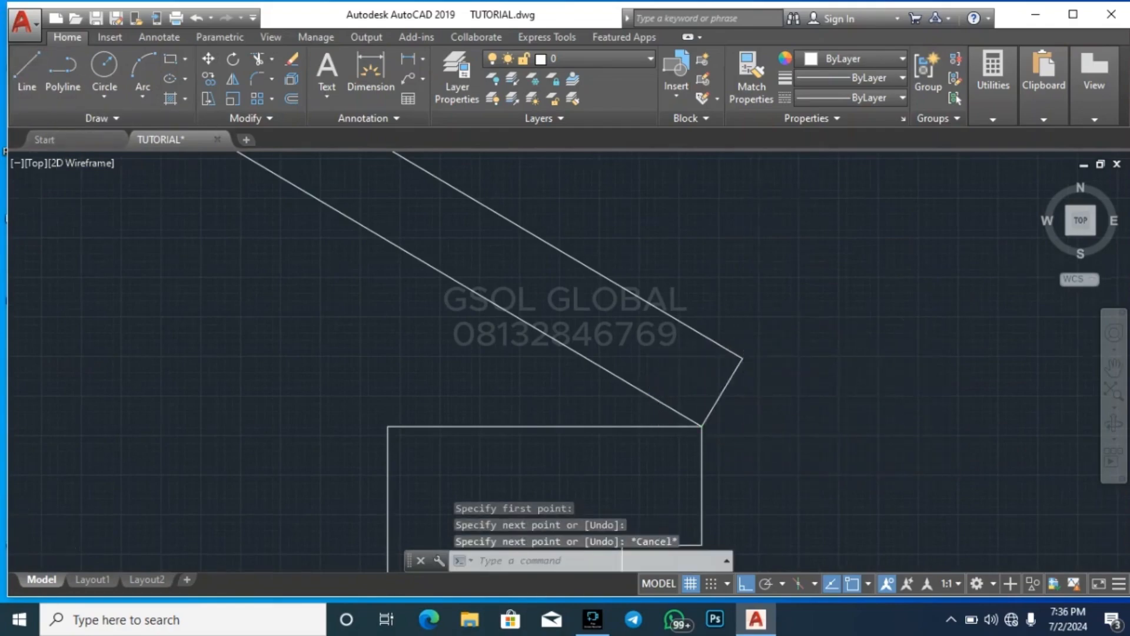
# Close the left eave end with a line from the fascia's upper outer corner to the end of the outer roof line
pyautogui.scroll(-2, 859, 348)
pyautogui.scroll(-4, 886, 419)
pyautogui.press('space')
pyautogui.scroll(9, 395, 392)
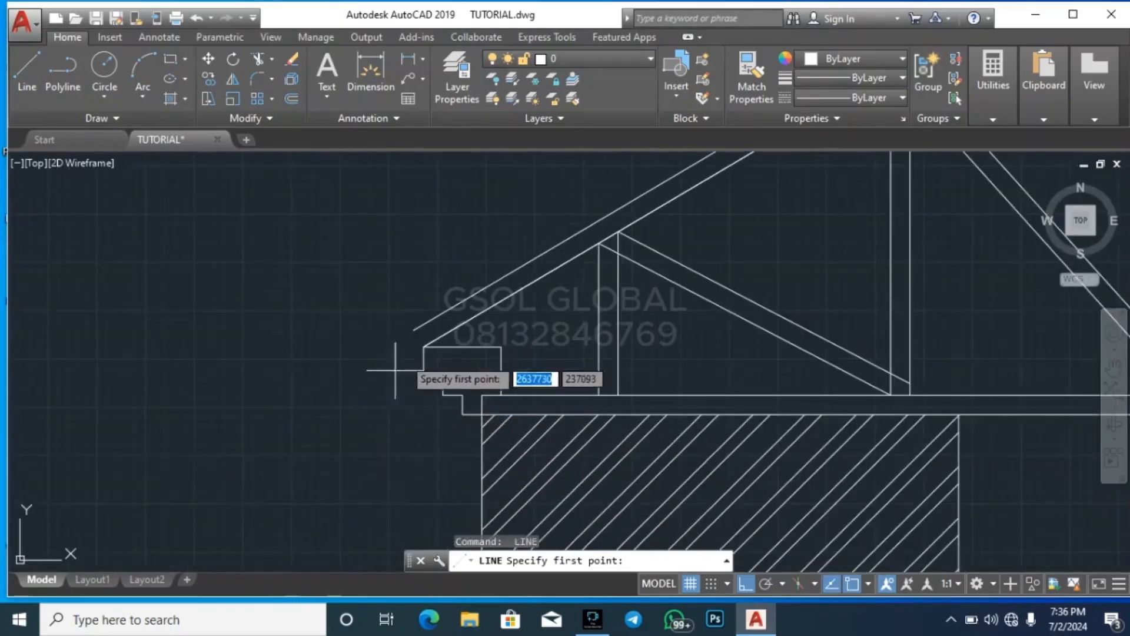
pyautogui.click(441, 354)
pyautogui.click(400, 338)
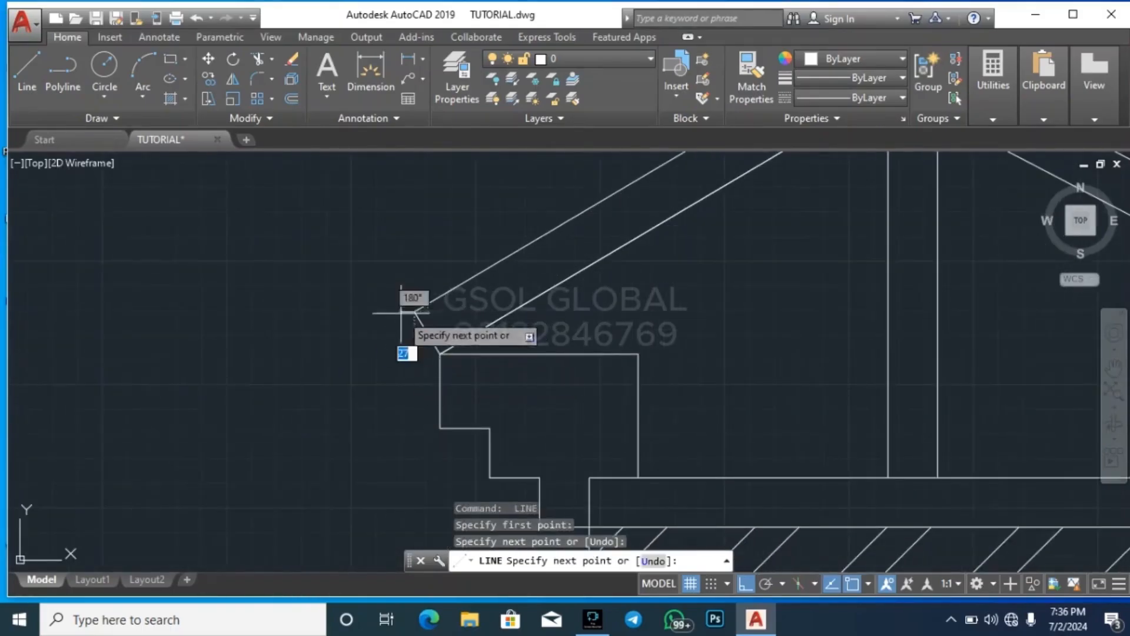
pyautogui.press('Escape')
pyautogui.scroll(-5, 323, 412)
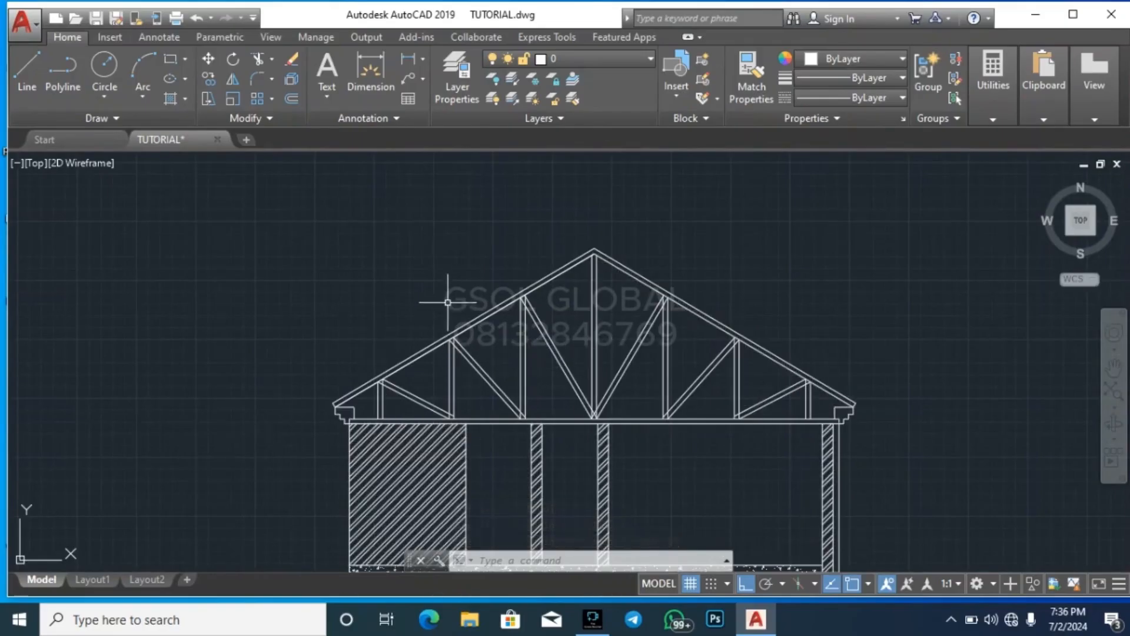
# Offset the right outer roof line 75 outward above the roof slope
pyautogui.scroll(2, 501, 273)
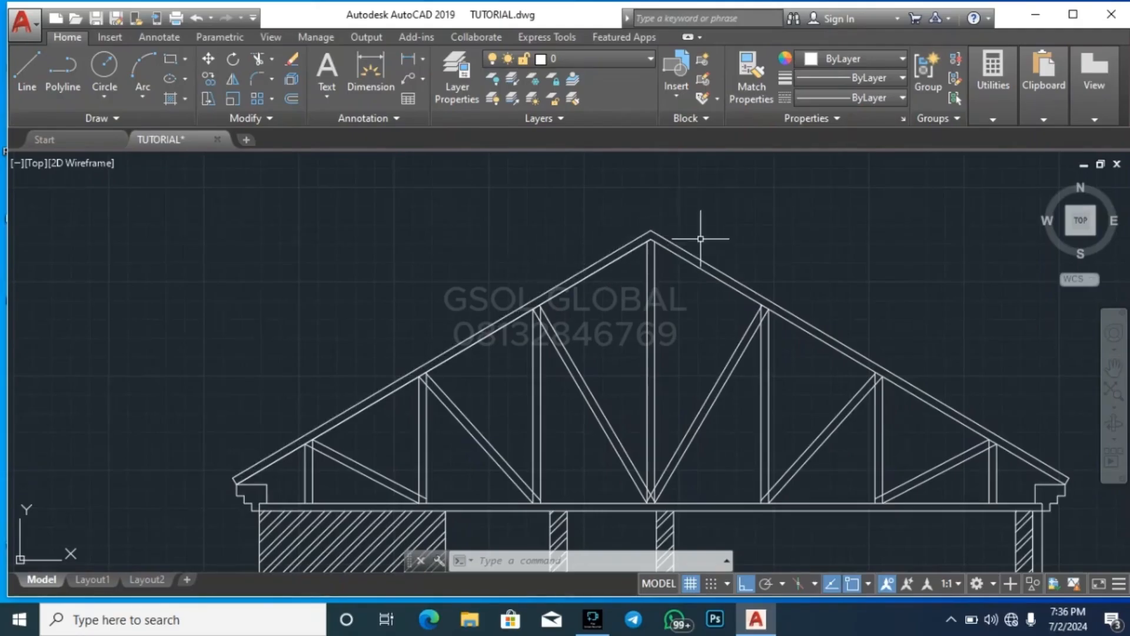
pyautogui.press('Return')
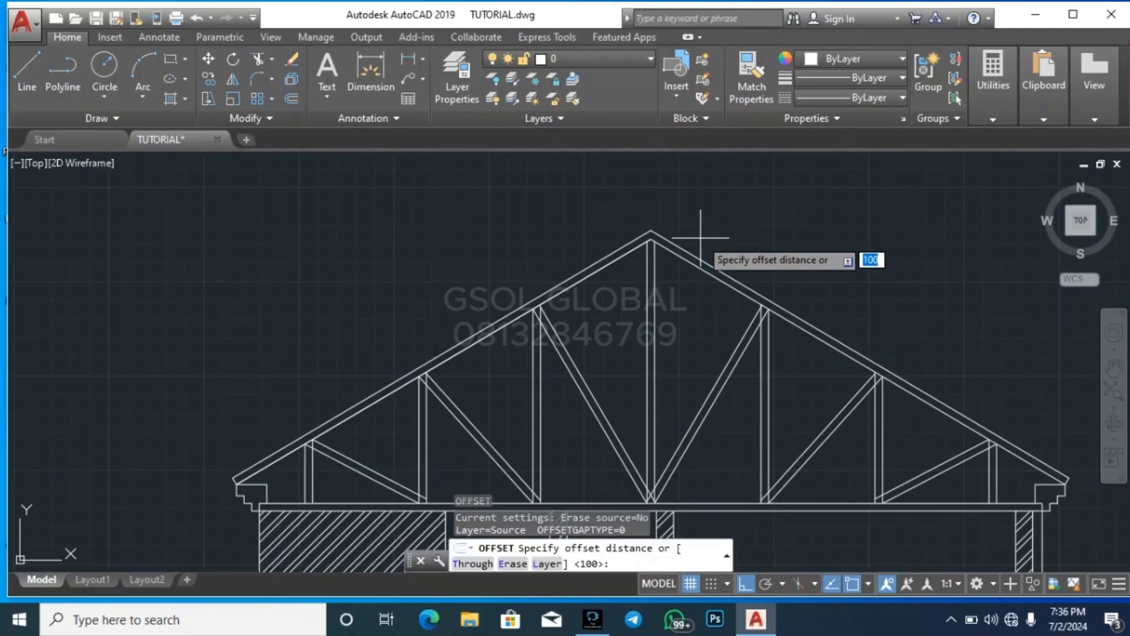
pyautogui.press('Return')
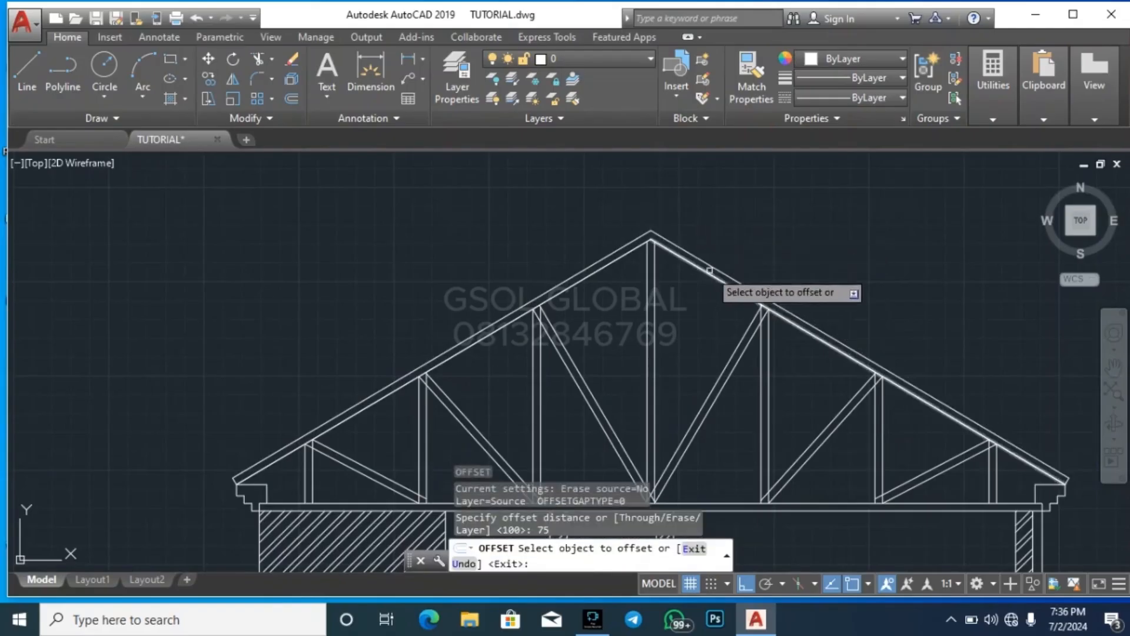
pyautogui.click(708, 272)
pyautogui.press('Escape')
pyautogui.press('Return')
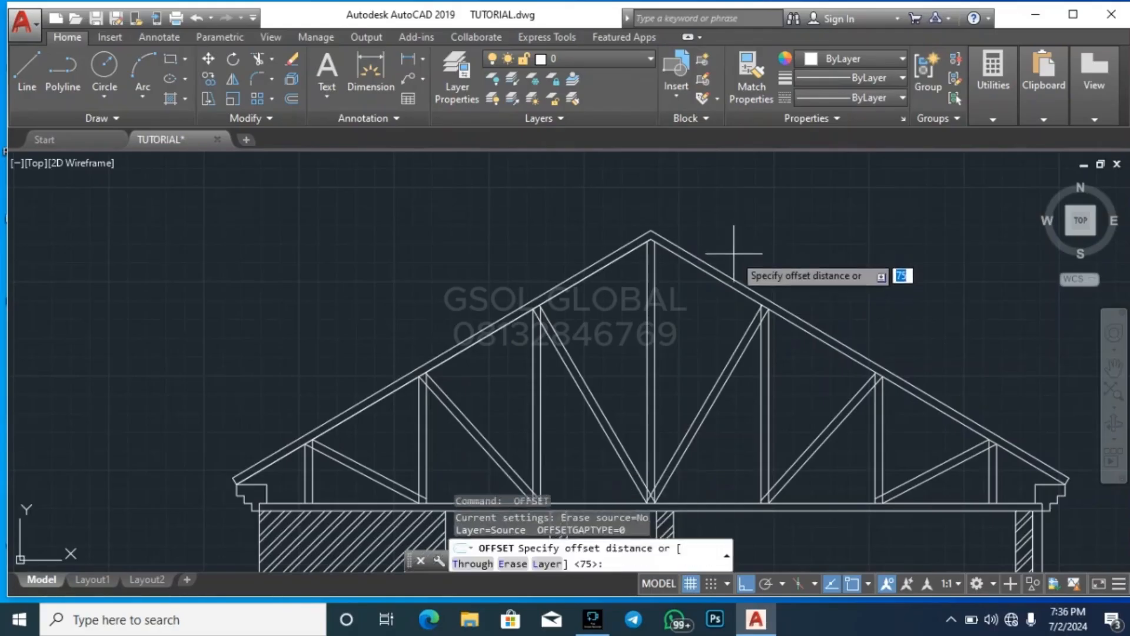
pyautogui.press('Return')
pyautogui.click(725, 269)
pyautogui.click(720, 263)
pyautogui.press('Escape')
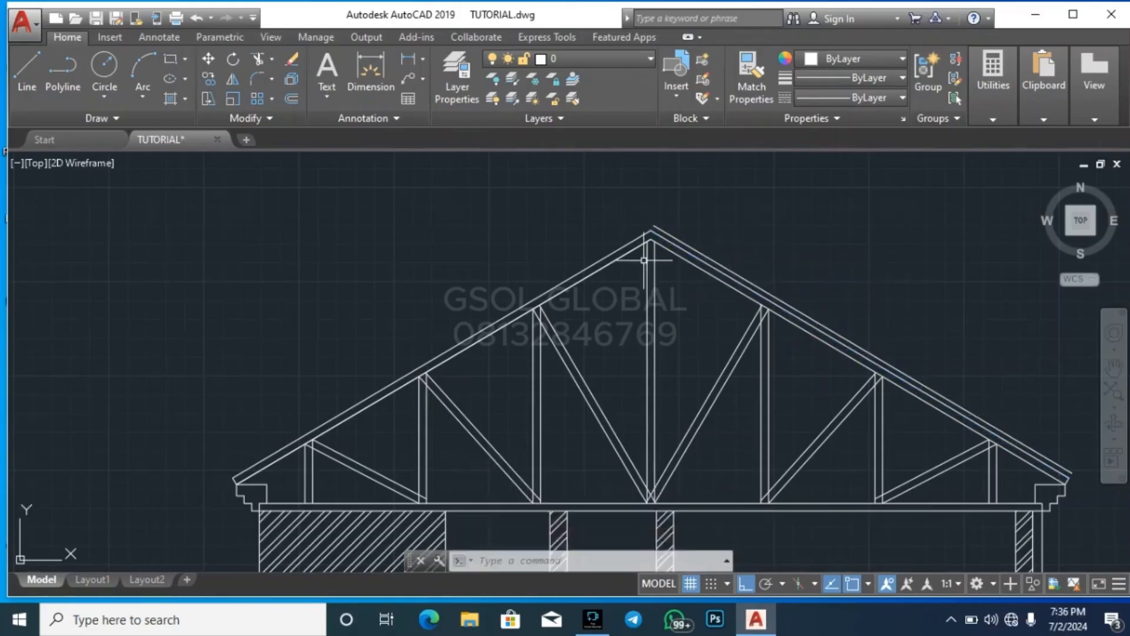
# Offset the left outer roof line outward by the same 75 distance
pyautogui.press('Return')
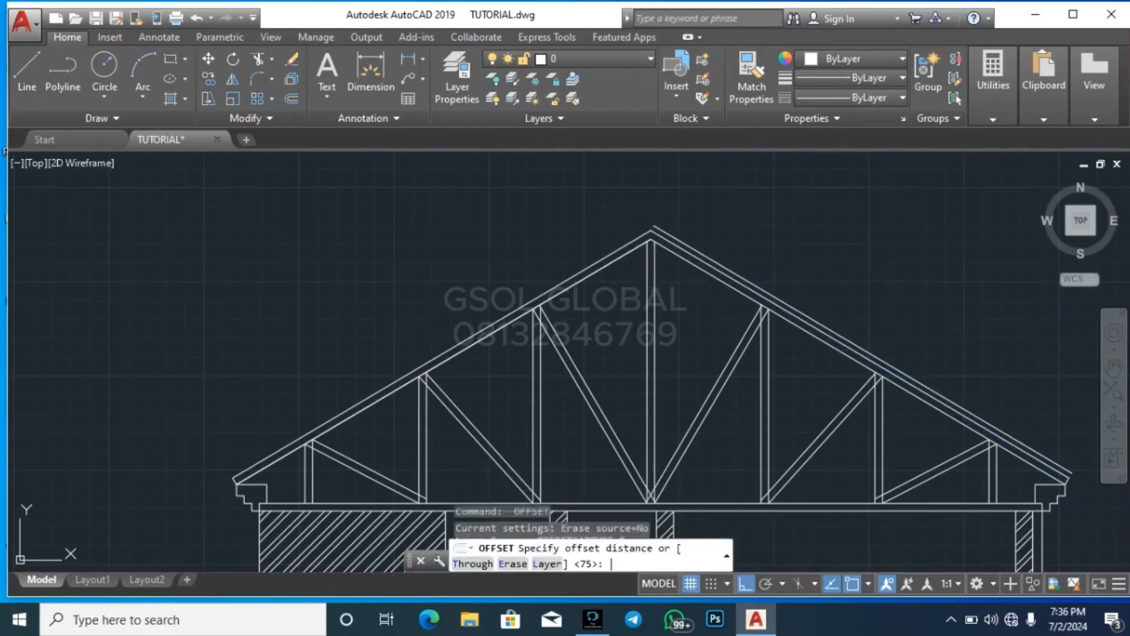
pyautogui.press('Return')
pyautogui.click(617, 253)
pyautogui.click(588, 228)
pyautogui.press('Escape')
pyautogui.press('Escape')
# Turn Ortho off and stretch the upper end of the right 75 offset line along its slope past the apex
pyautogui.scroll(12, 650, 223)
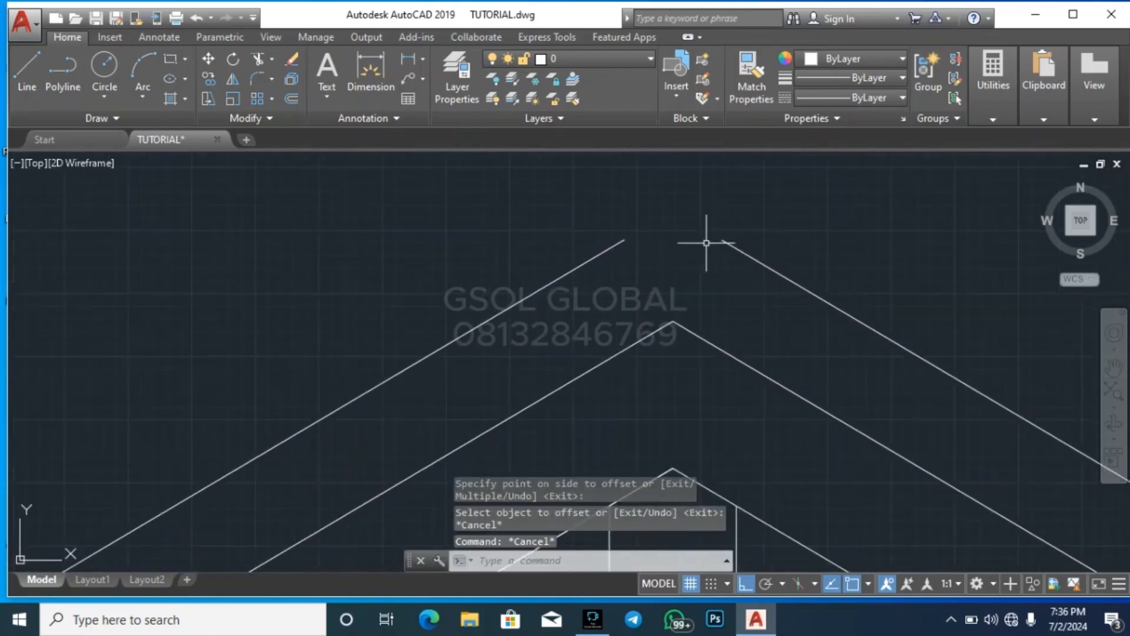
pyautogui.click(767, 277)
pyautogui.click(725, 217)
pyautogui.click(722, 241)
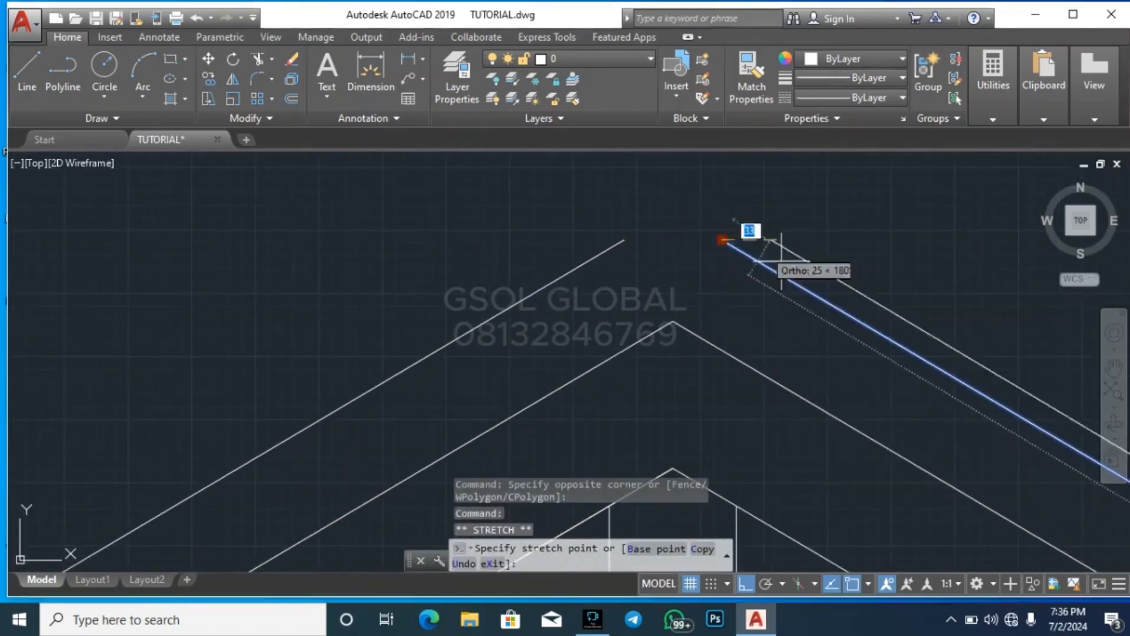
pyautogui.press('F8')
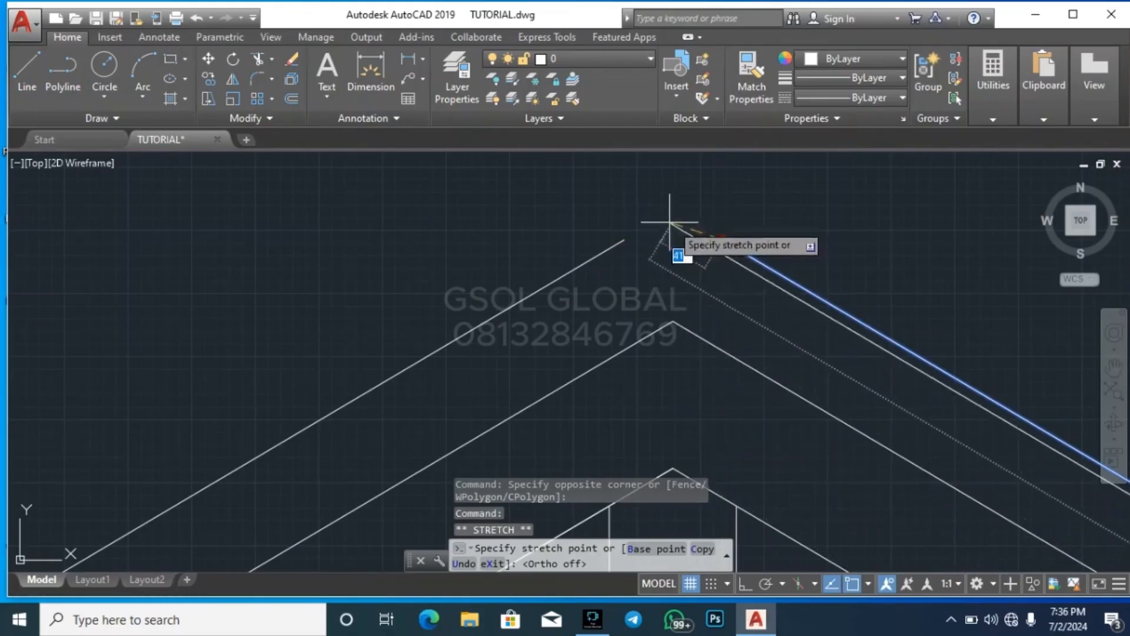
pyautogui.click(617, 178)
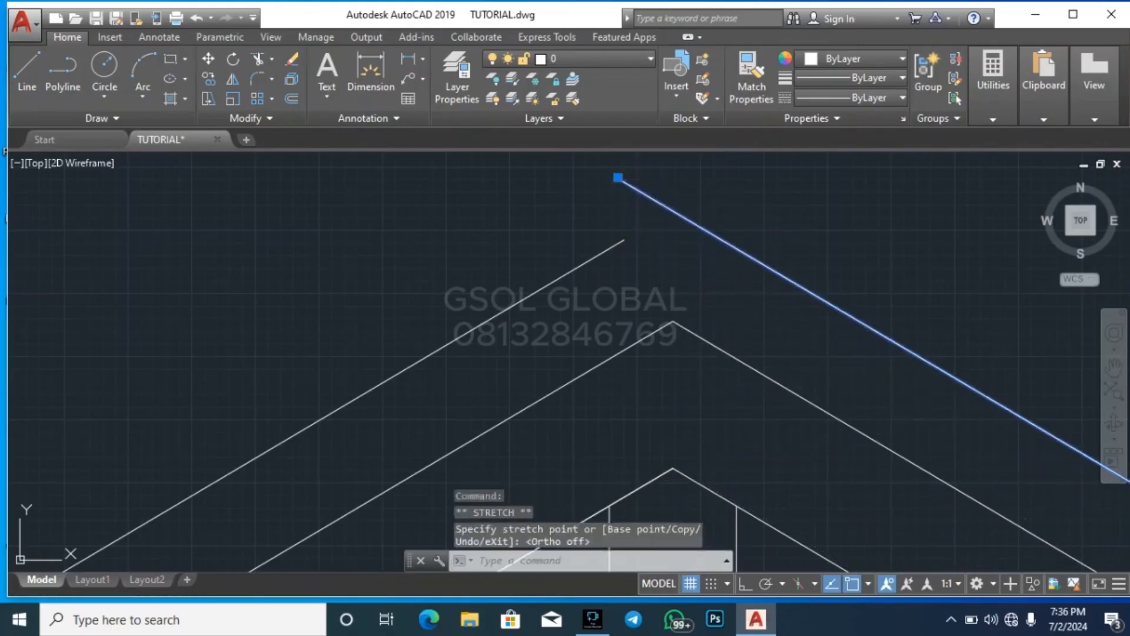
pyautogui.click(731, 226)
pyautogui.click(678, 244)
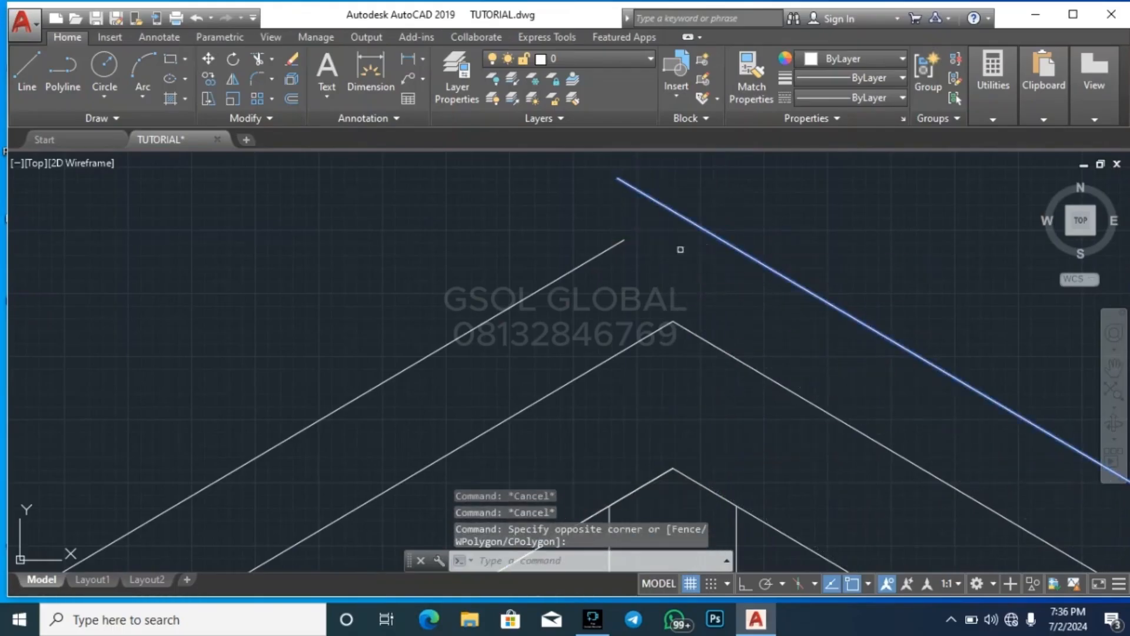
pyautogui.click(667, 232)
pyautogui.press('Escape')
# Extend the left 75 offset line up to the right offset line above the apex
pyautogui.click(704, 222)
pyautogui.click(688, 237)
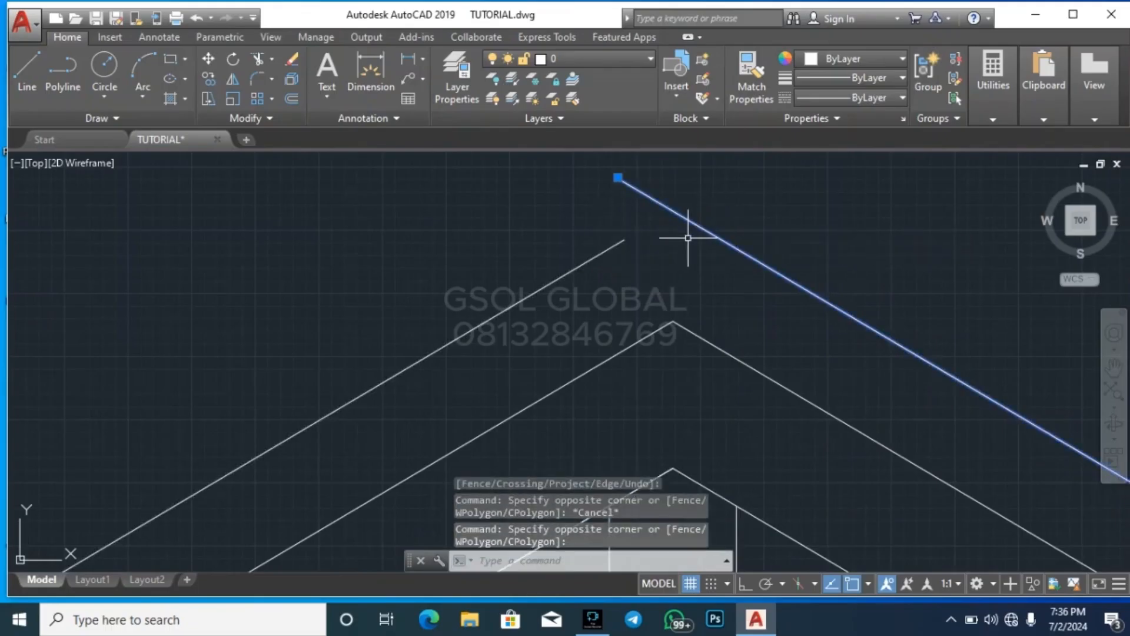
pyautogui.press('BackSpace')
pyautogui.write('ex')
pyautogui.press('Return')
pyautogui.click(665, 262)
pyautogui.click(614, 237)
pyautogui.press('Return')
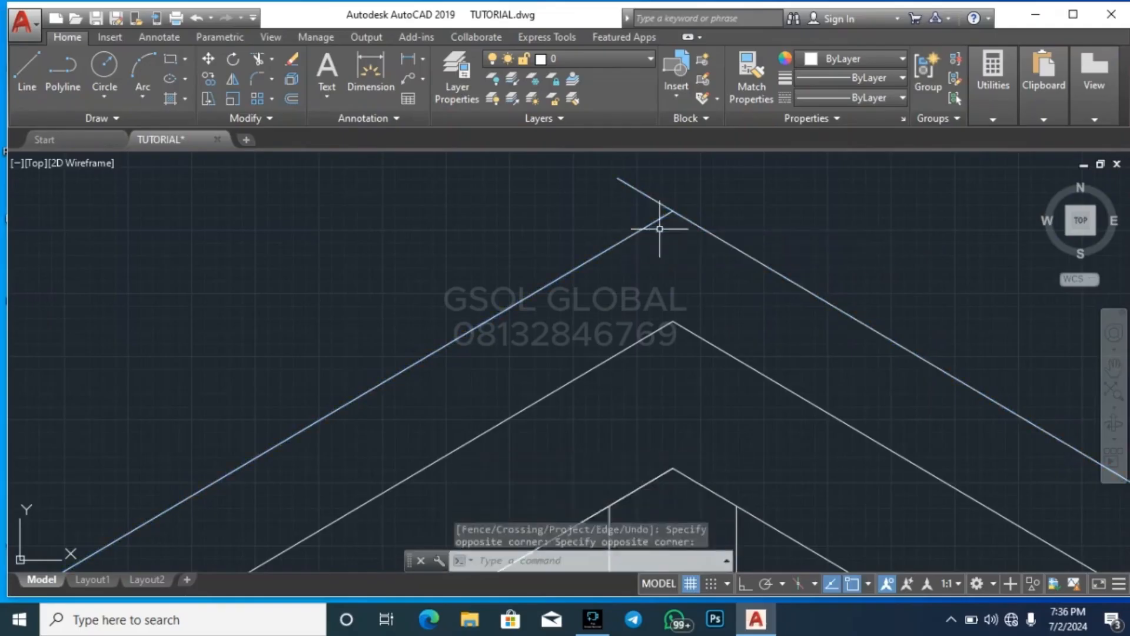
# Trim the right offset line's excess beyond its intersection with the left line at the apex
pyautogui.press('Escape')
pyautogui.write('tr')
pyautogui.press('Return')
pyautogui.press('Return')
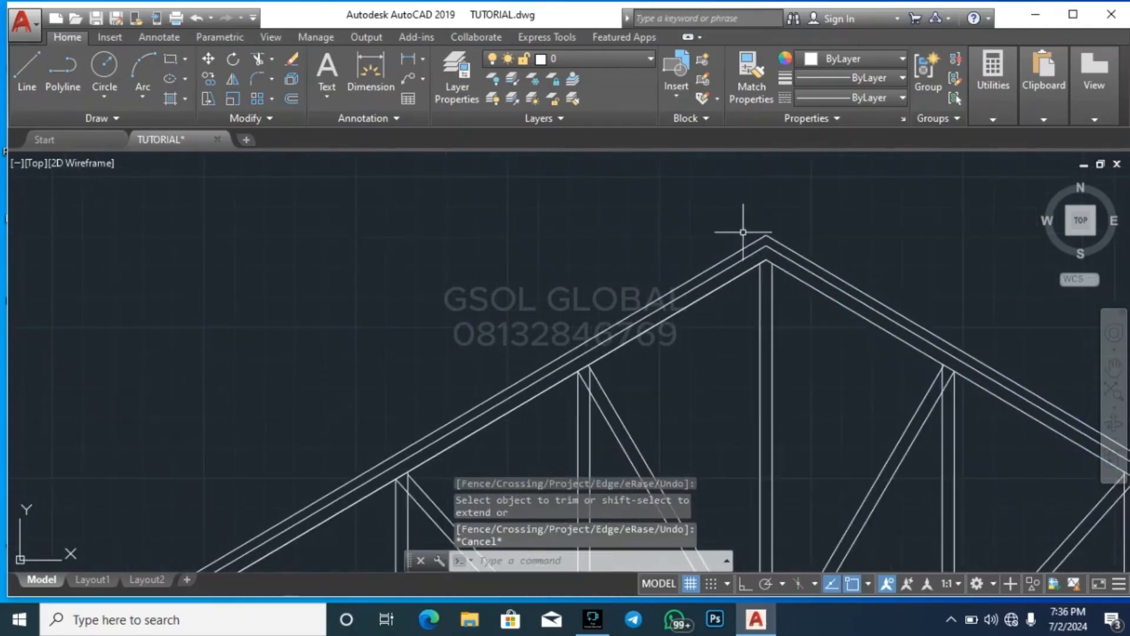
# Stretch the lower end of the left 75 offset line along its slope farther past the left eave end
pyautogui.scroll(-5, 661, 252)
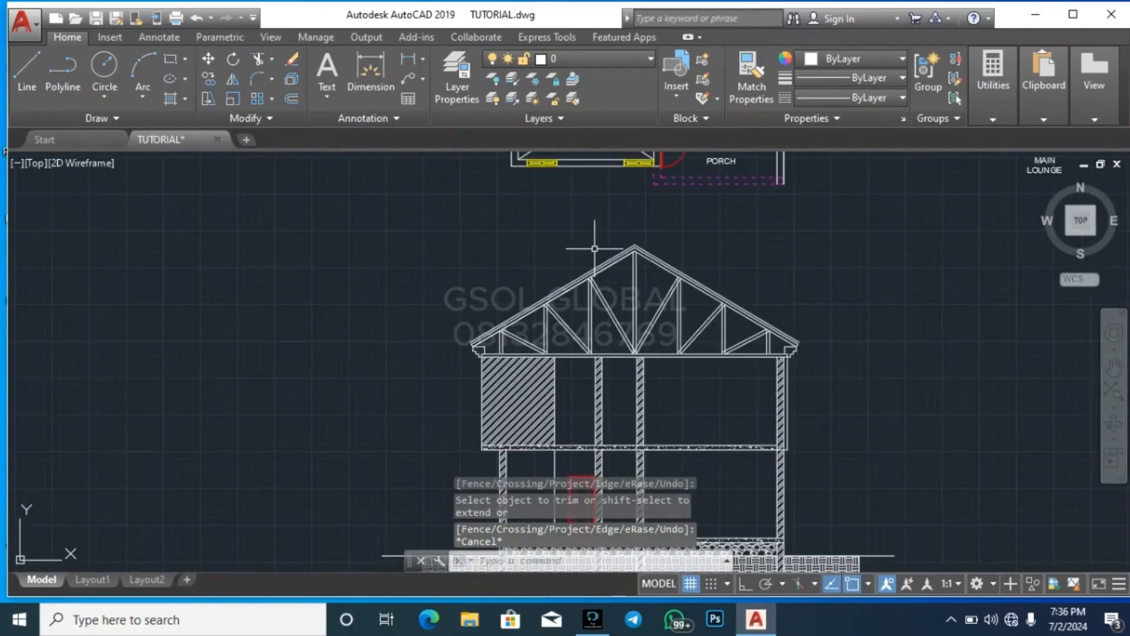
pyautogui.scroll(6, 487, 346)
pyautogui.click(379, 344)
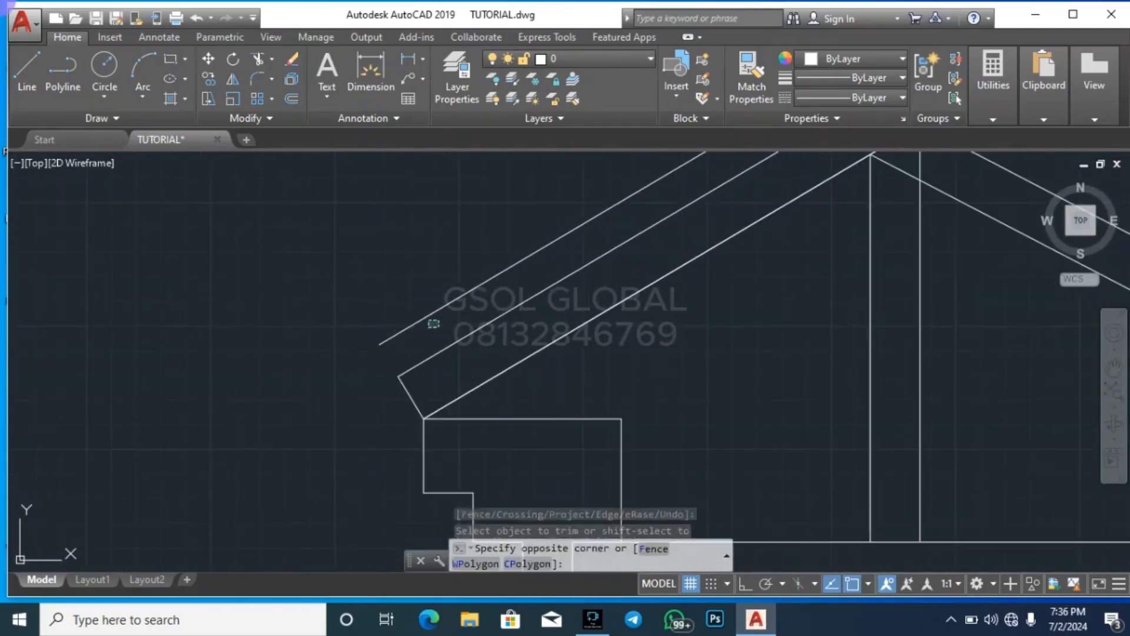
pyautogui.click(380, 344)
pyautogui.click(318, 379)
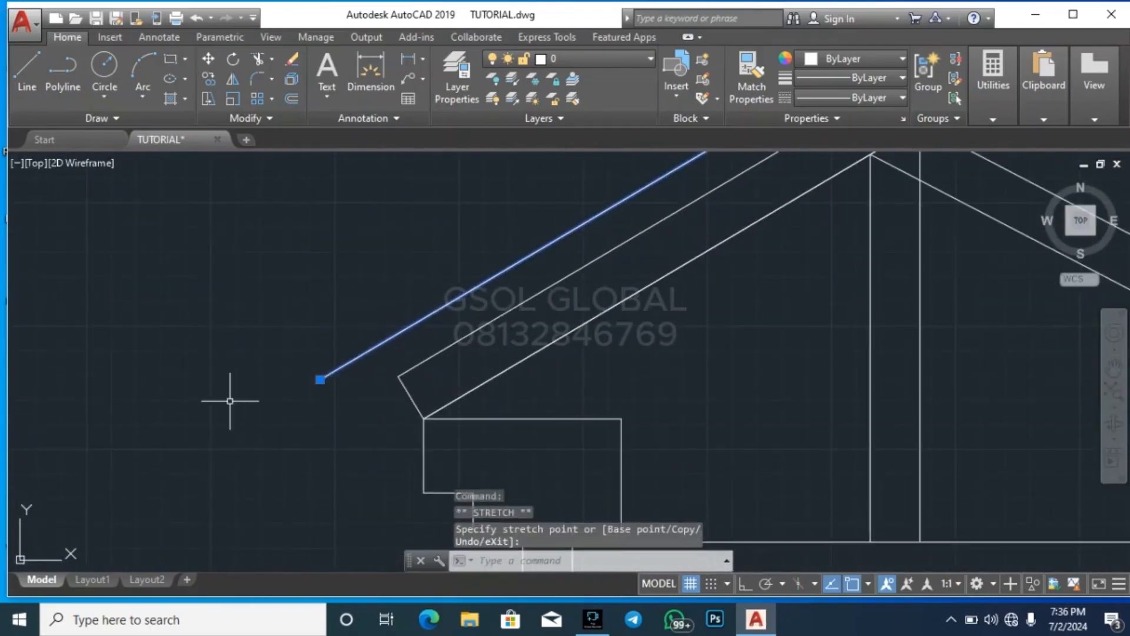
# Stretch the lower end of the right 75 offset line along its slope farther past the right eave end
pyautogui.scroll(-8, 232, 397)
pyautogui.scroll(6, 1038, 398)
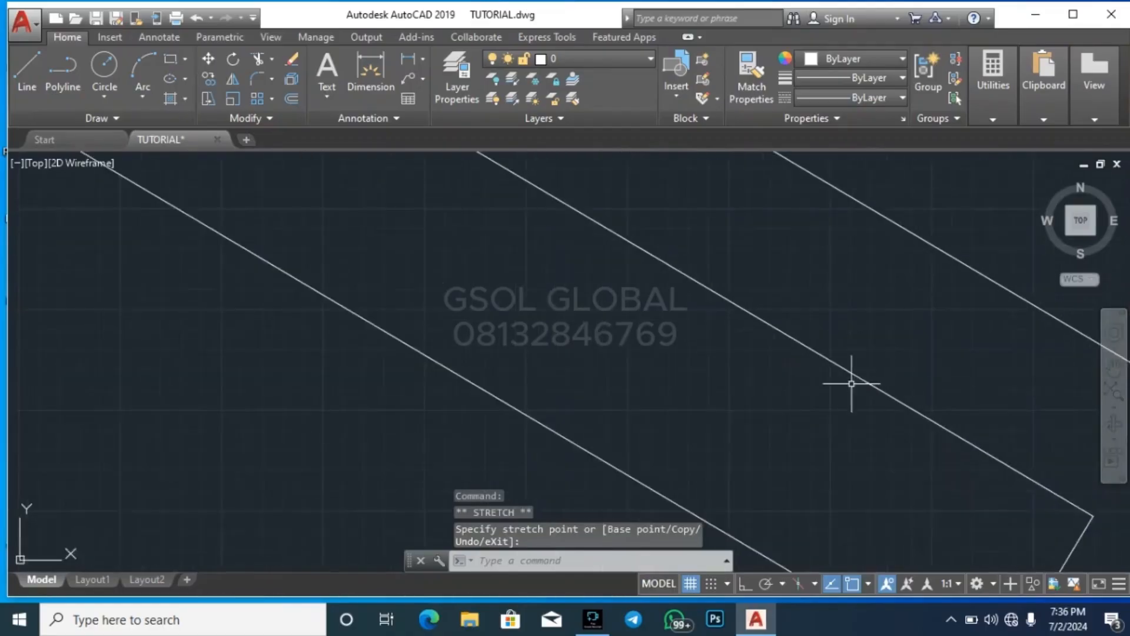
pyautogui.scroll(-2, 953, 398)
pyautogui.click(933, 389)
pyautogui.click(934, 390)
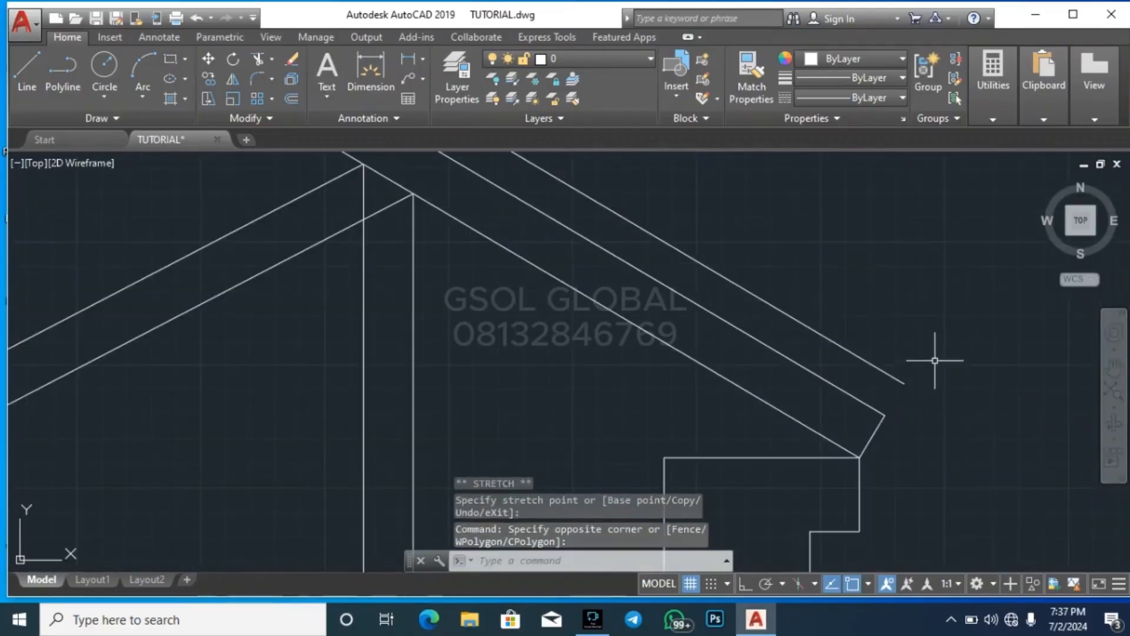
pyautogui.scroll(-3, 936, 365)
pyautogui.click(938, 373)
pyautogui.click(923, 372)
pyautogui.scroll(3, 928, 390)
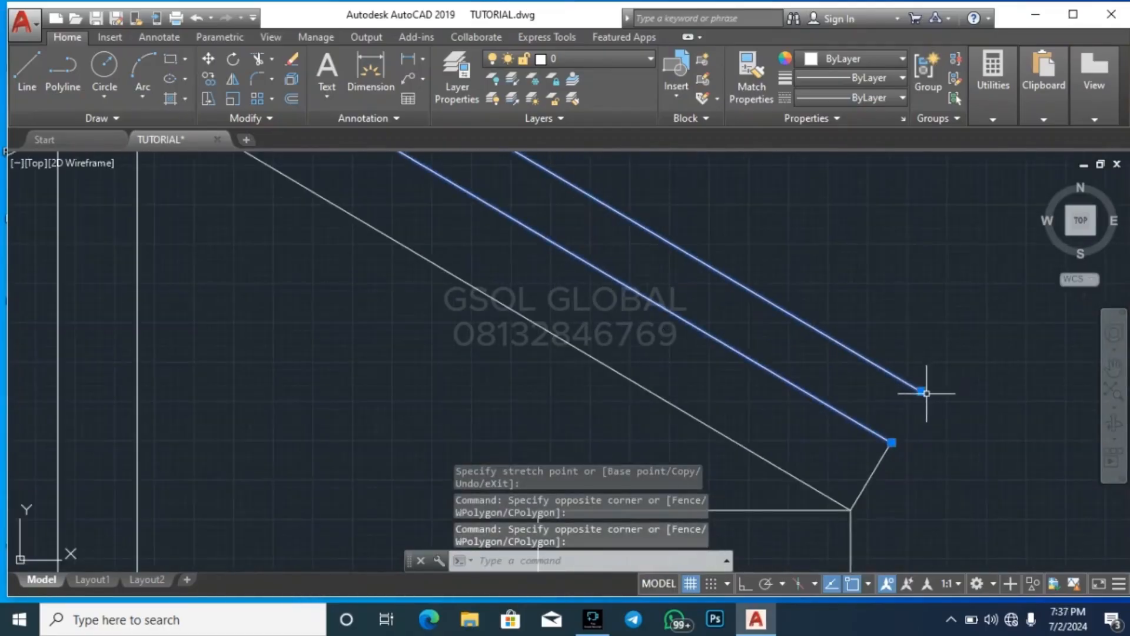
pyautogui.click(921, 391)
pyautogui.scroll(-2, 955, 353)
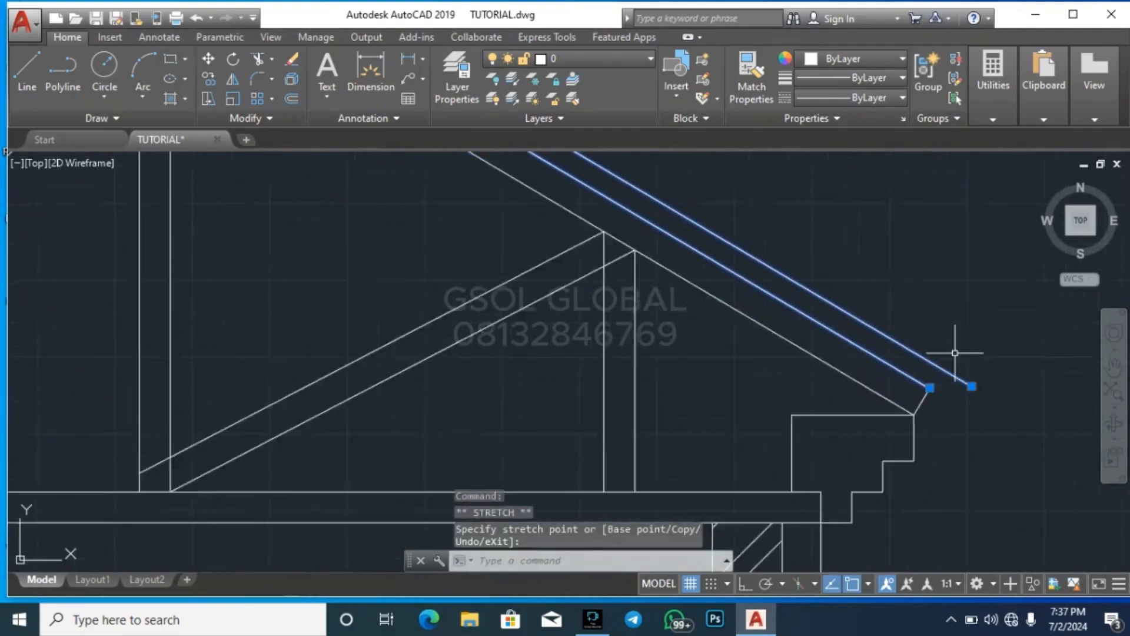
pyautogui.scroll(-2, 955, 353)
pyautogui.press('Escape')
pyautogui.press('Escape')
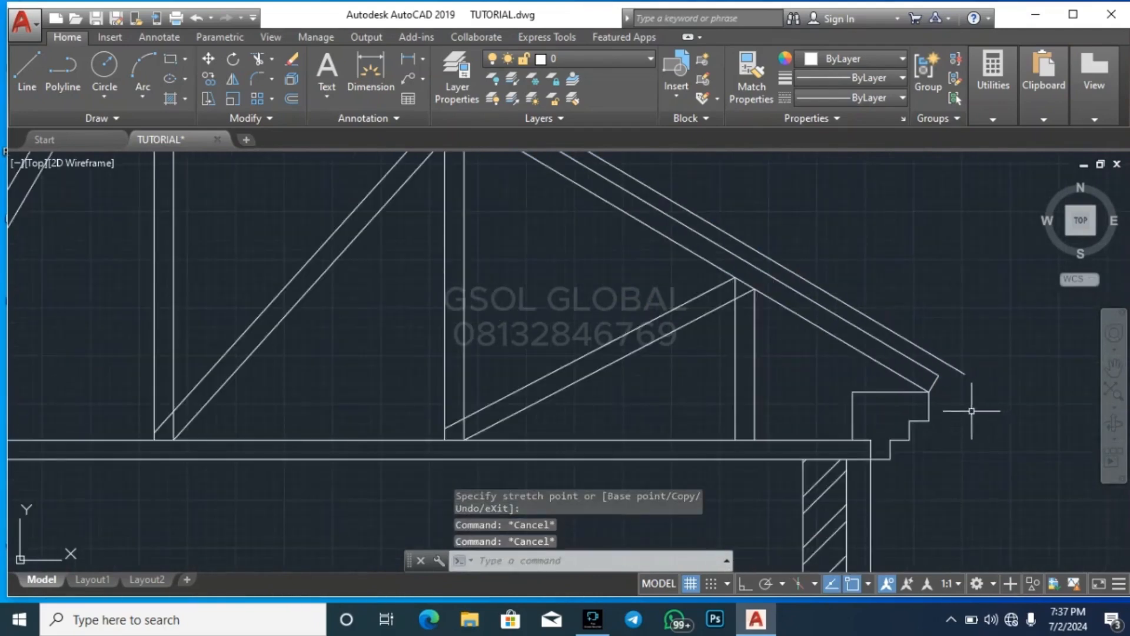
# Offset the right slope's outermost roof line 20 outward to form the covering thickness
pyautogui.scroll(-2, 919, 460)
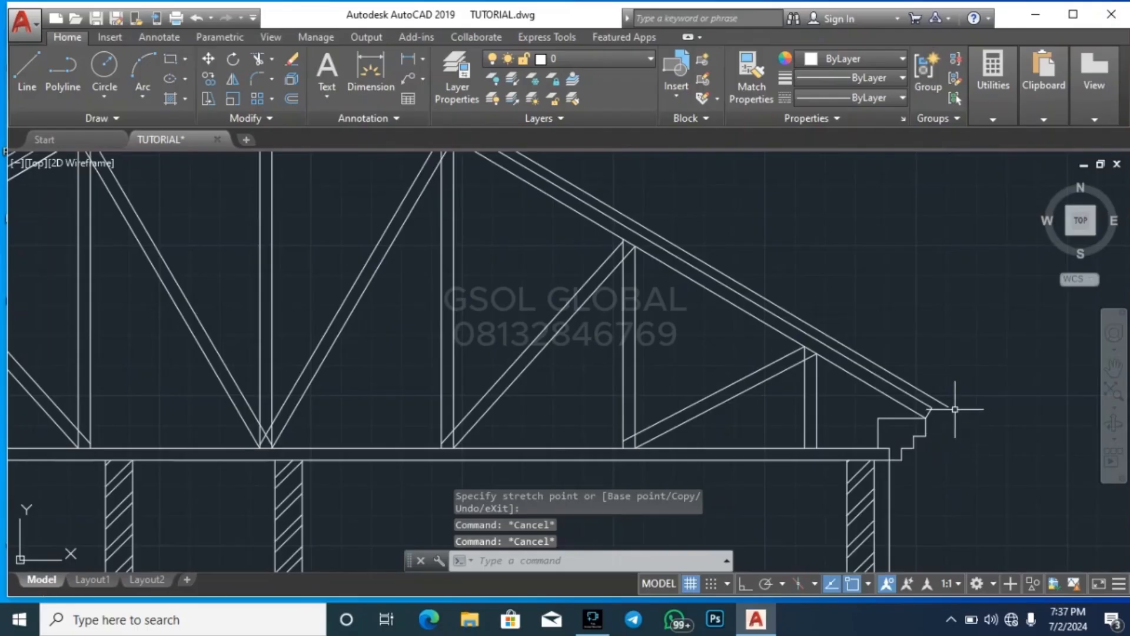
pyautogui.scroll(6, 955, 401)
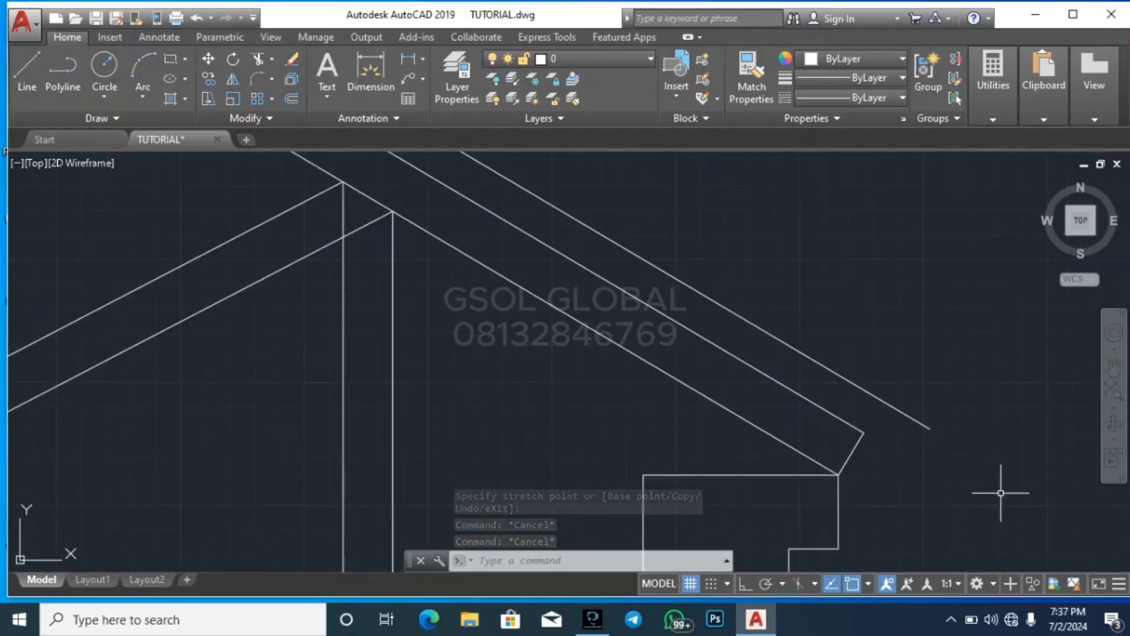
pyautogui.press('Escape')
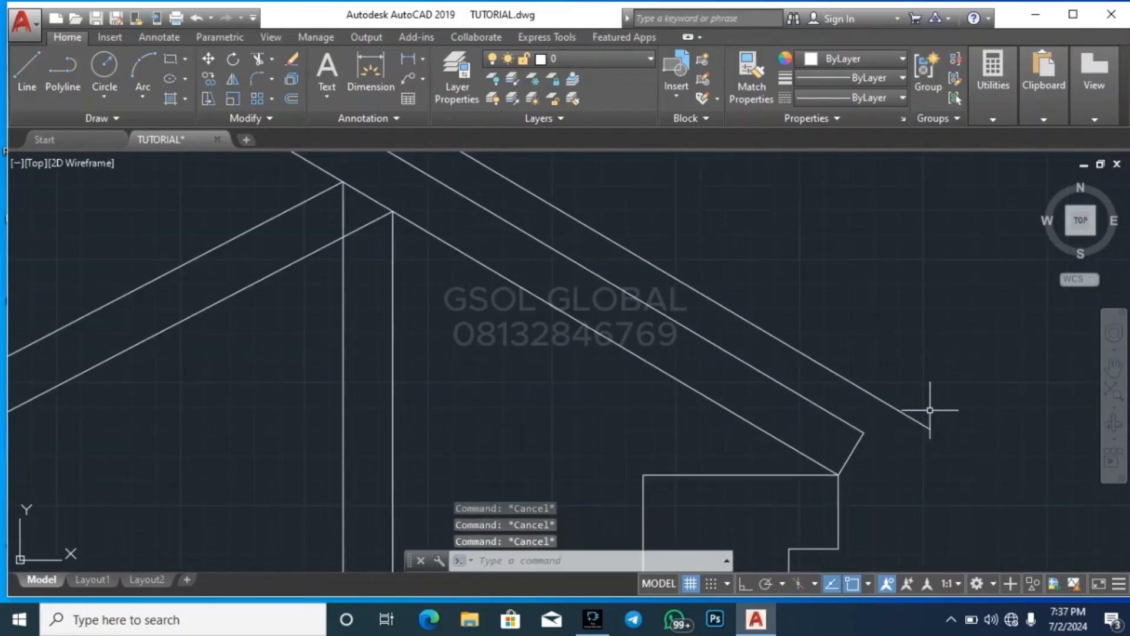
pyautogui.press('Return')
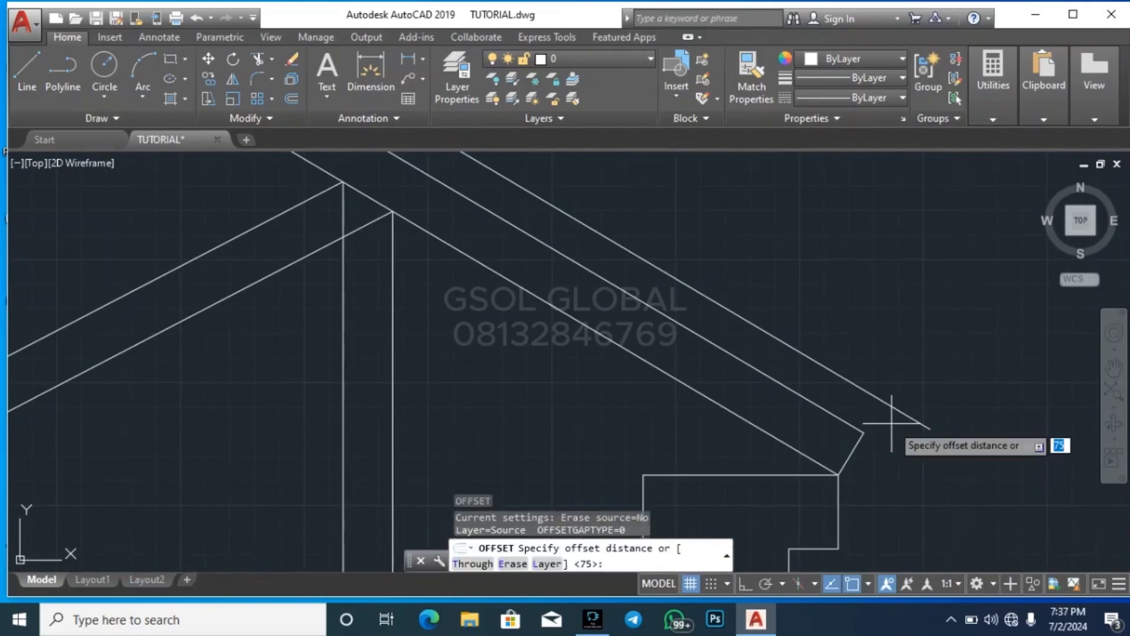
pyautogui.press('Return')
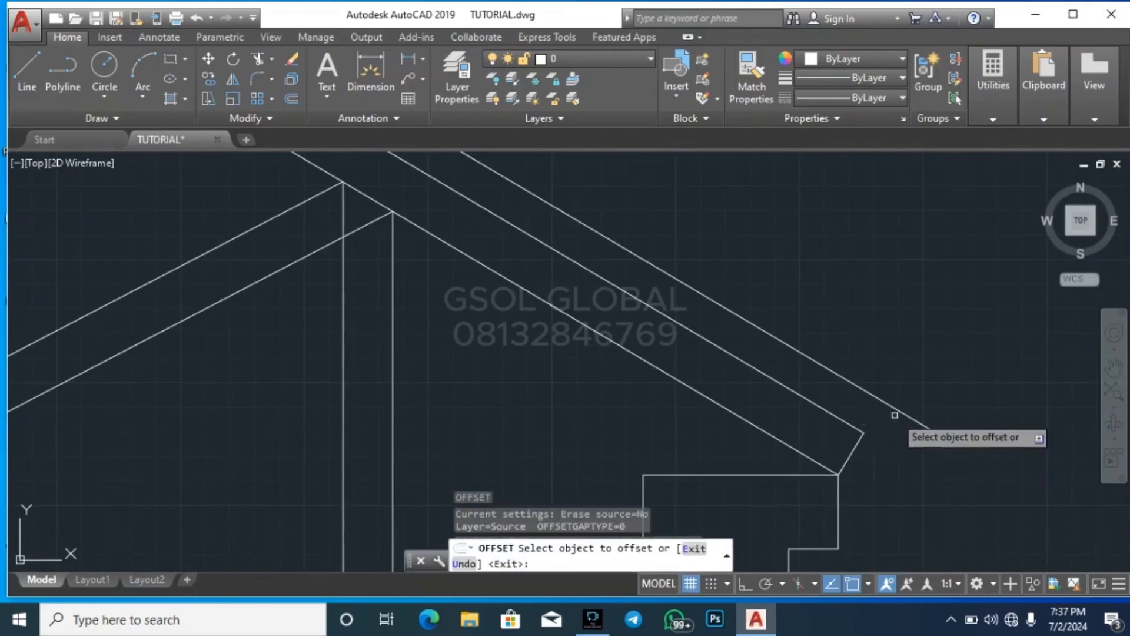
pyautogui.click(893, 412)
pyautogui.click(949, 374)
pyautogui.press('Escape')
pyautogui.scroll(-5, 957, 392)
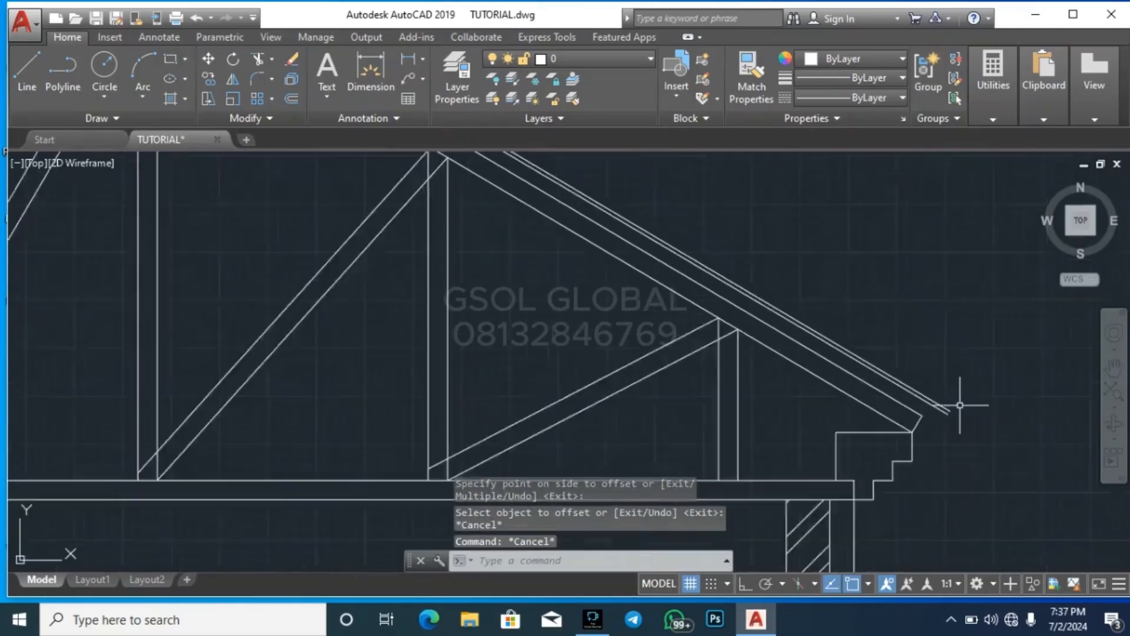
# Offset the left slope's outermost roof line 20 outward
pyautogui.scroll(6, 695, 259)
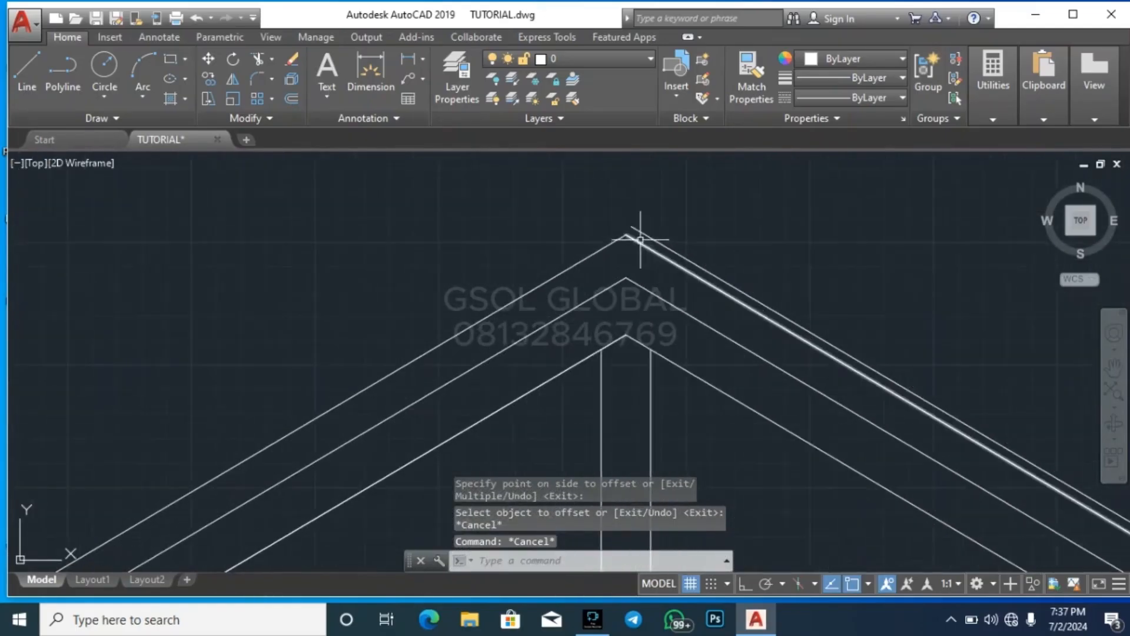
pyautogui.press('Return')
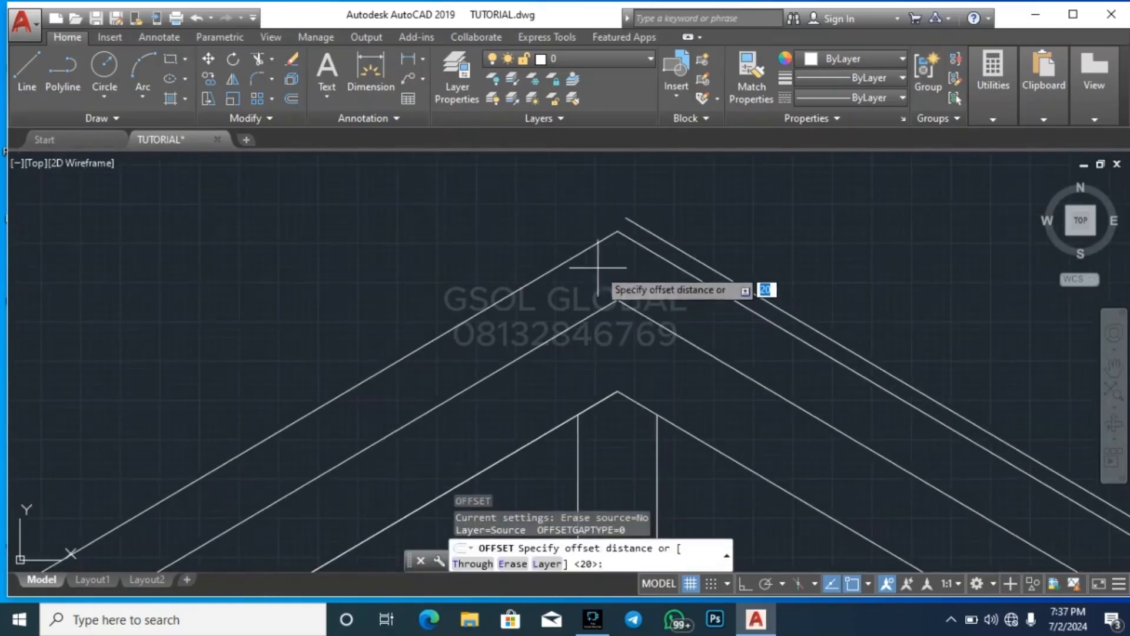
pyautogui.press('Return')
pyautogui.click(565, 260)
pyautogui.press('Escape')
# Stretch the upper end of the right 20 offset line along its slope past the apex
pyautogui.scroll(5, 612, 231)
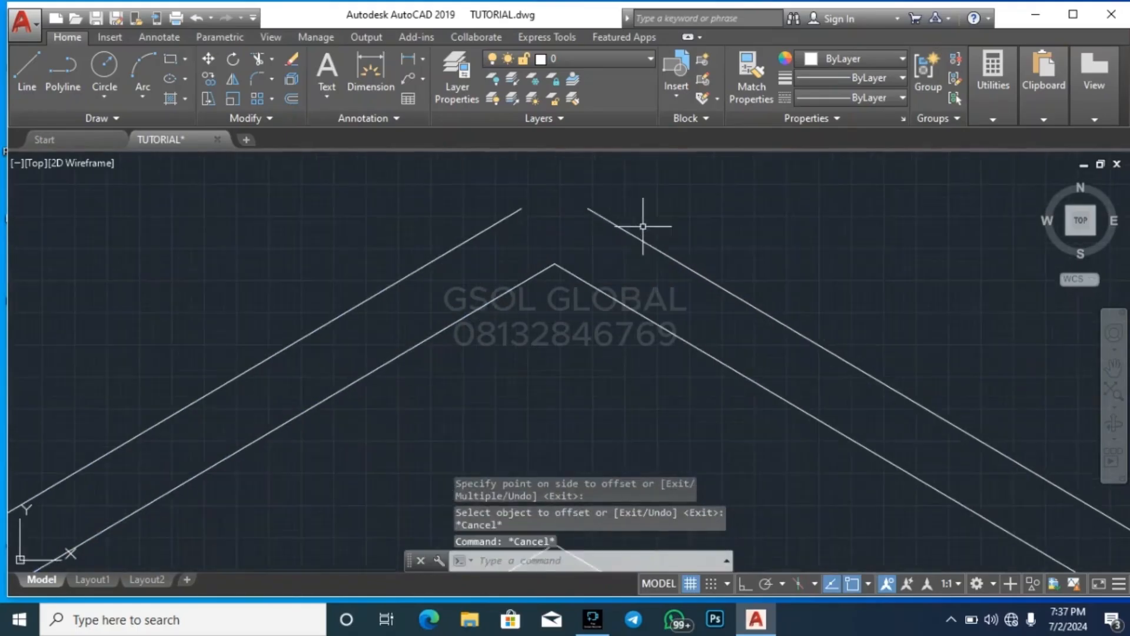
pyautogui.click(604, 222)
pyautogui.click(588, 210)
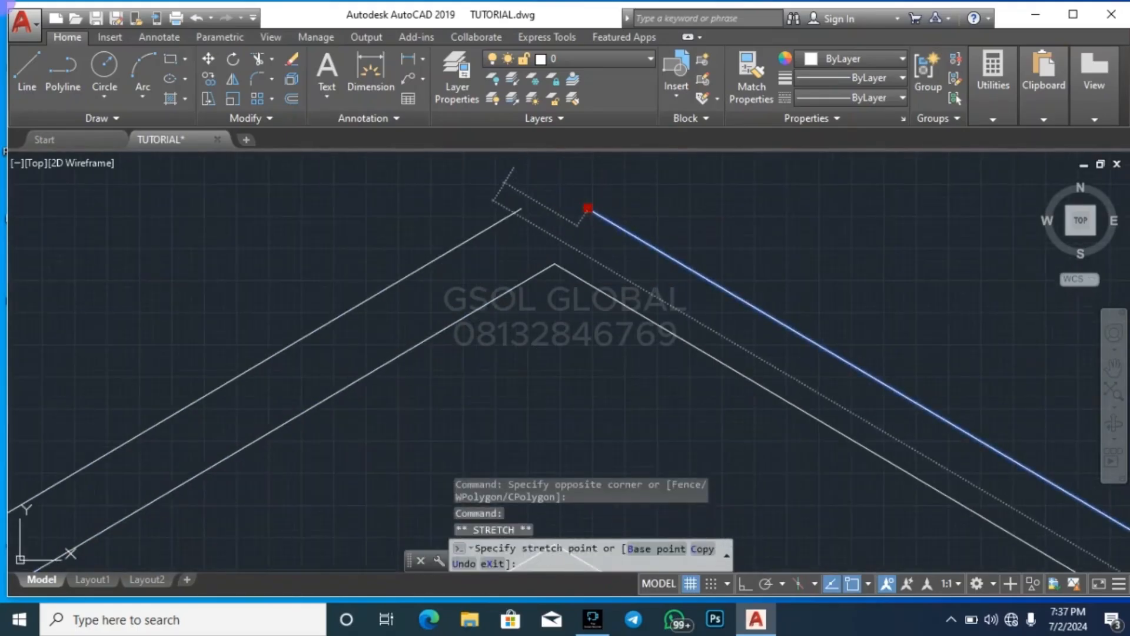
pyautogui.click(515, 165)
pyautogui.write('r')
pyautogui.press('BackSpace')
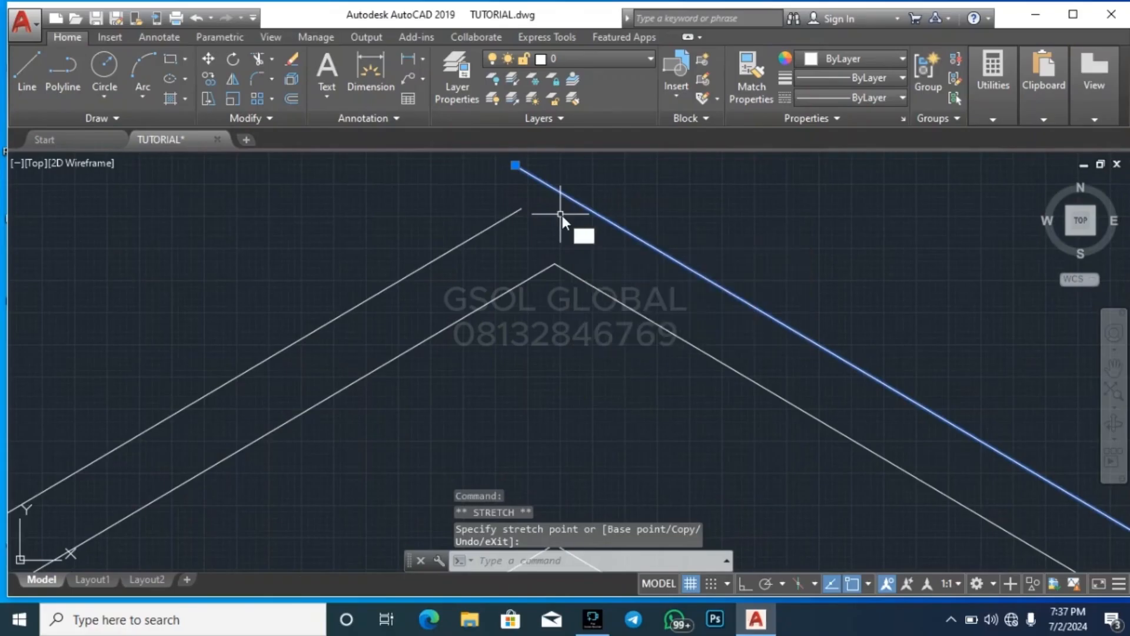
pyautogui.write('ex')
pyautogui.press('Return')
# Extend the left 20 offset line up to the right 20 offset line above the apex
pyautogui.press('Return')
pyautogui.press('Escape')
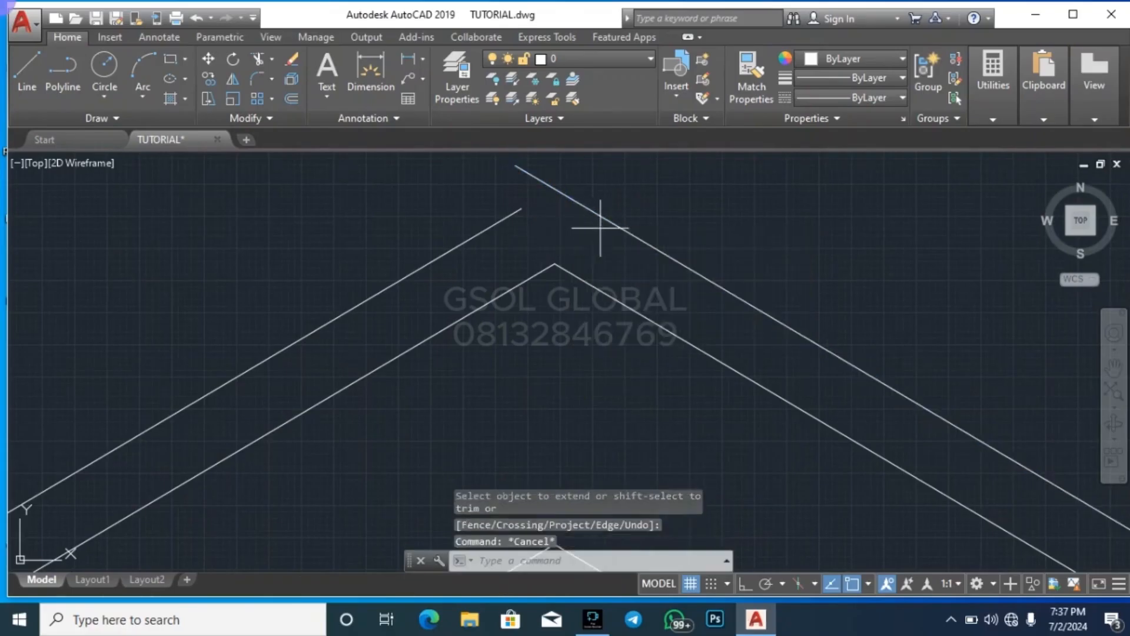
pyautogui.click(595, 209)
pyautogui.write('ex')
# Trim off the piece of the right slope's outer covering line that projects past the apex
pyautogui.press('Return')
pyautogui.click(507, 216)
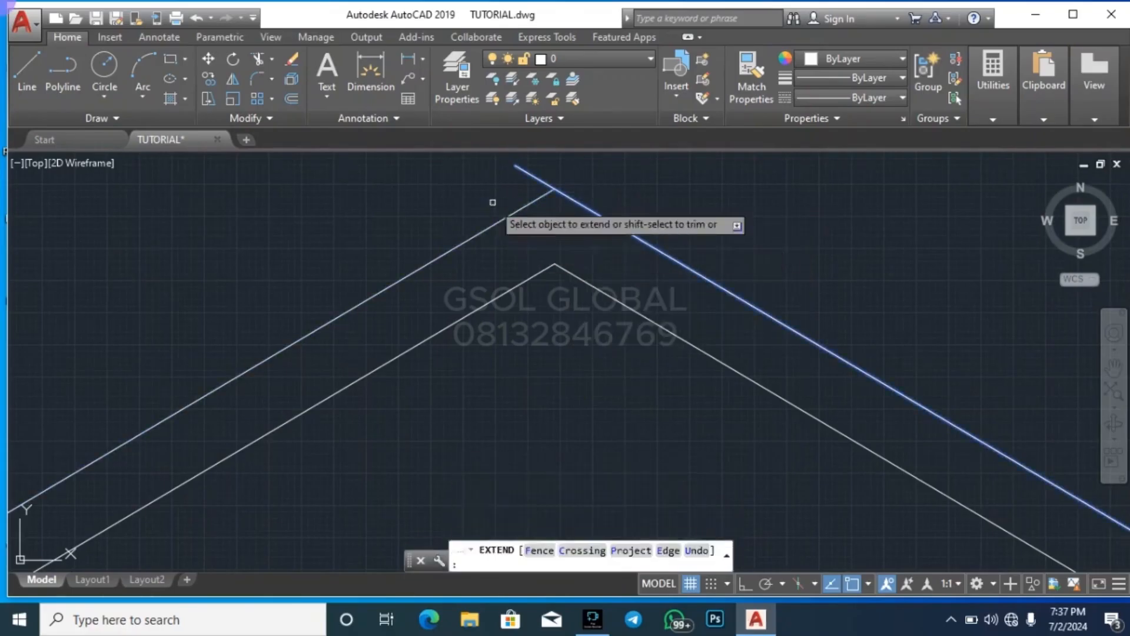
pyautogui.press('Escape')
pyautogui.press('Escape')
pyautogui.write('tr')
pyautogui.press('Return')
pyautogui.press('Return')
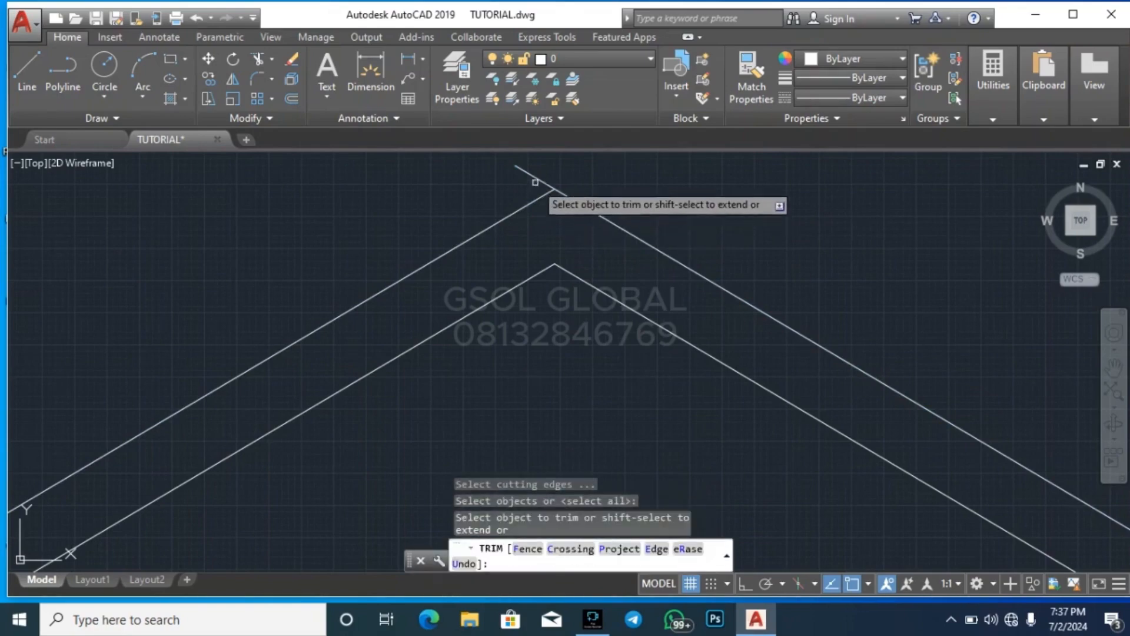
pyautogui.click(534, 176)
pyautogui.press('Escape')
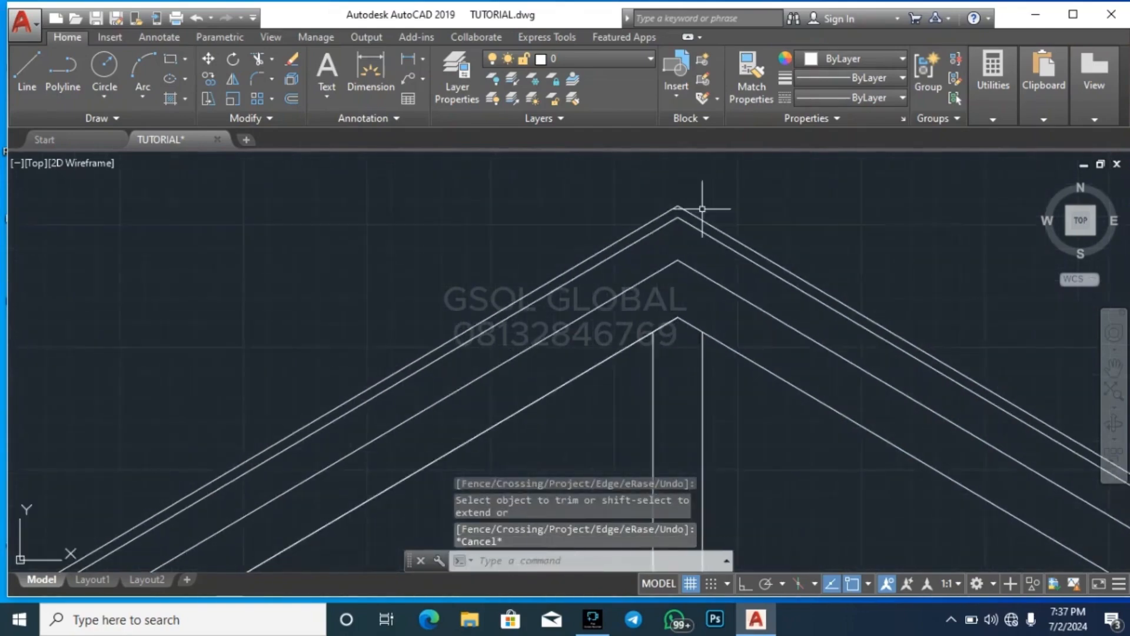
pyautogui.scroll(-8, 703, 209)
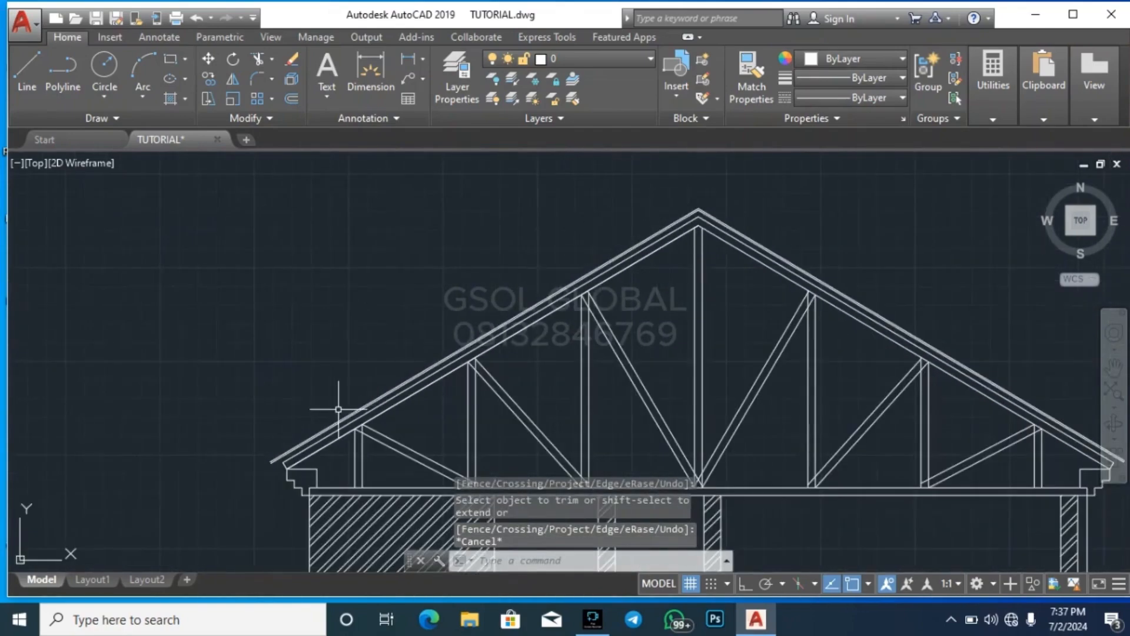
# Draw a three-point arc through both covering line ends at the left eave, closing the gap between them
pyautogui.scroll(6, 338, 409)
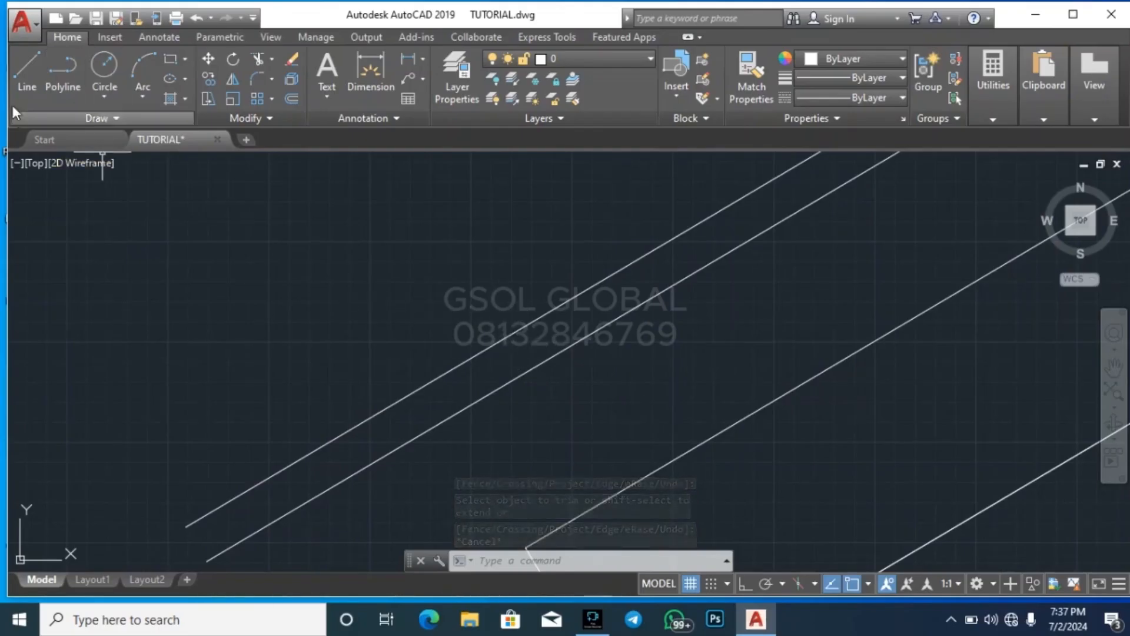
pyautogui.click(140, 71)
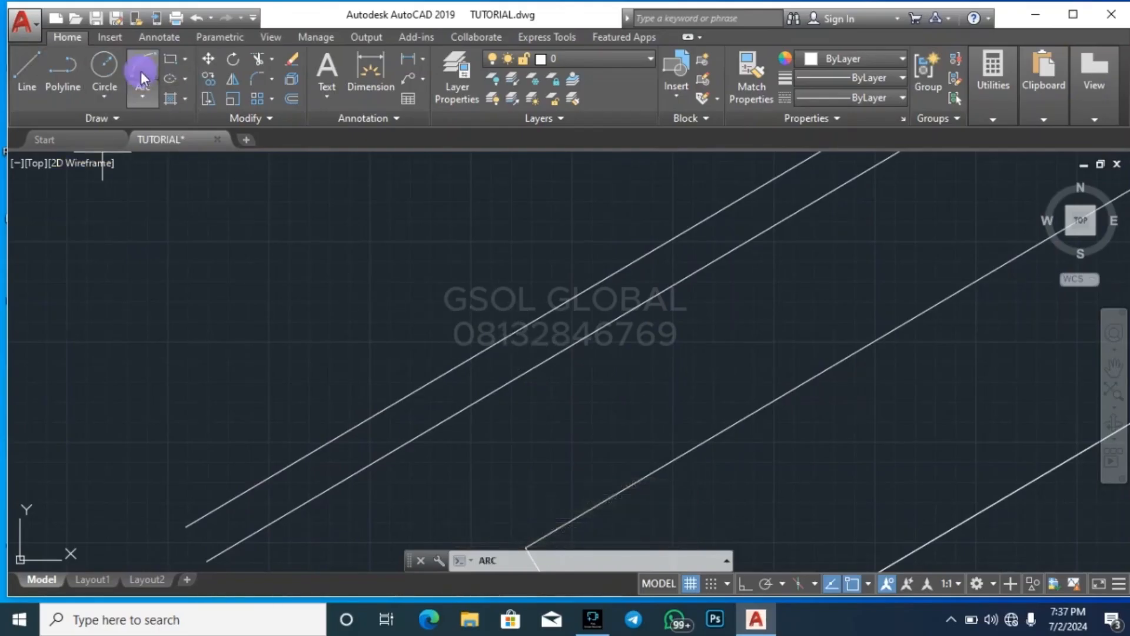
pyautogui.scroll(-6, 292, 434)
pyautogui.scroll(2, 272, 497)
pyautogui.scroll(2, 261, 412)
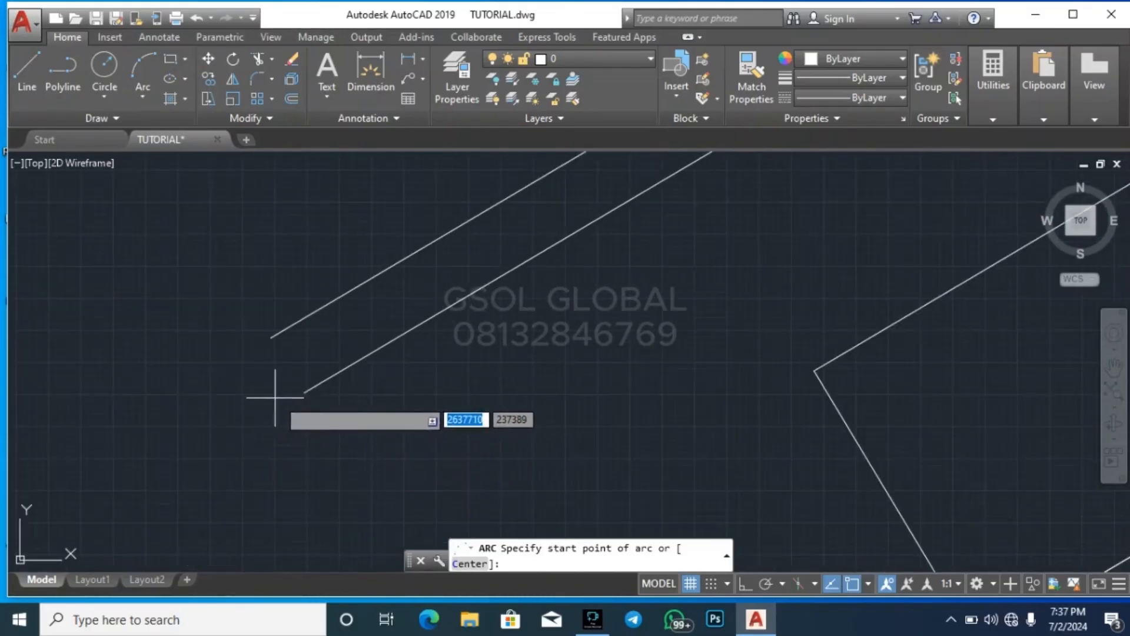
pyautogui.click(271, 336)
pyautogui.click(271, 338)
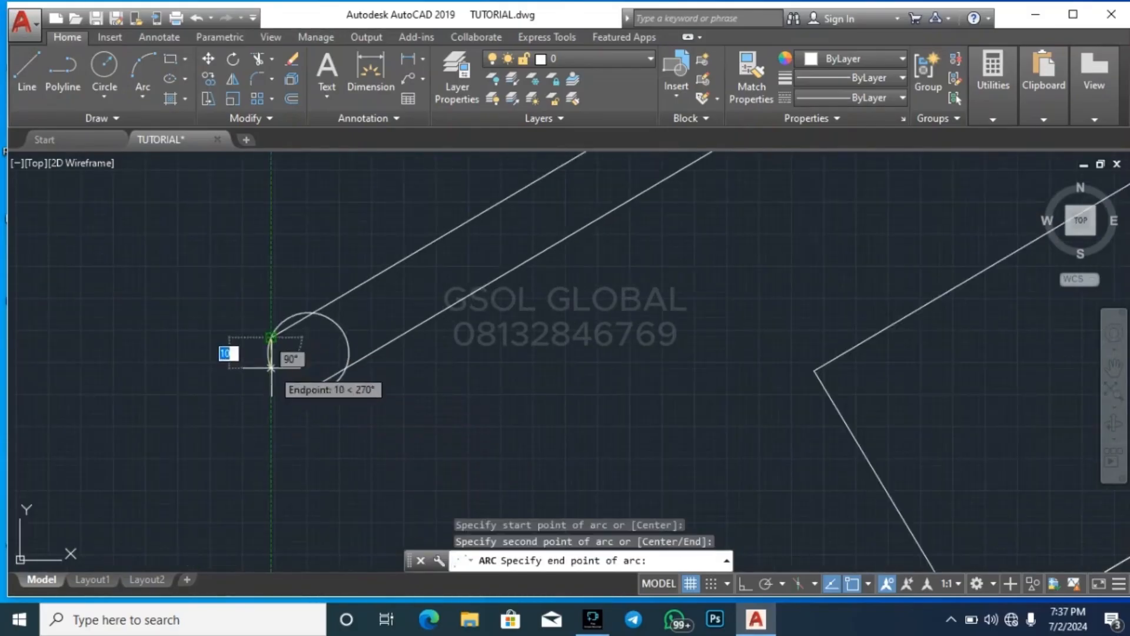
pyautogui.click(305, 385)
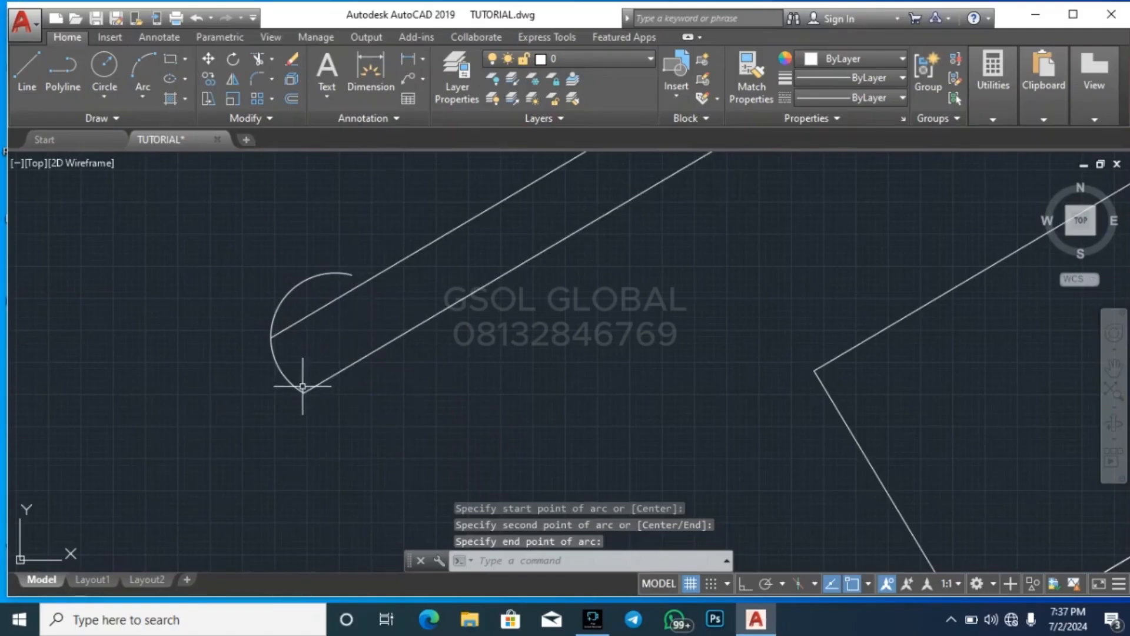
pyautogui.press('Escape')
pyautogui.press('Escape')
pyautogui.press('Escape')
pyautogui.press('Escape')
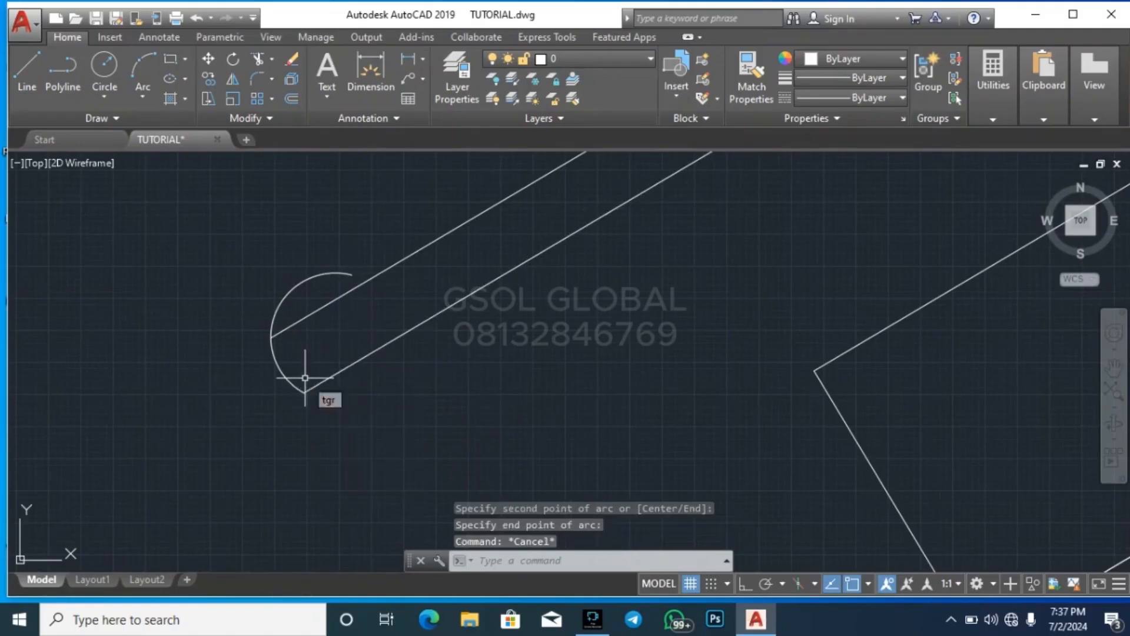
# Trim the excess arc above the outer covering line at the left eave
pyautogui.press('Return')
pyautogui.press('Return')
pyautogui.click(301, 296)
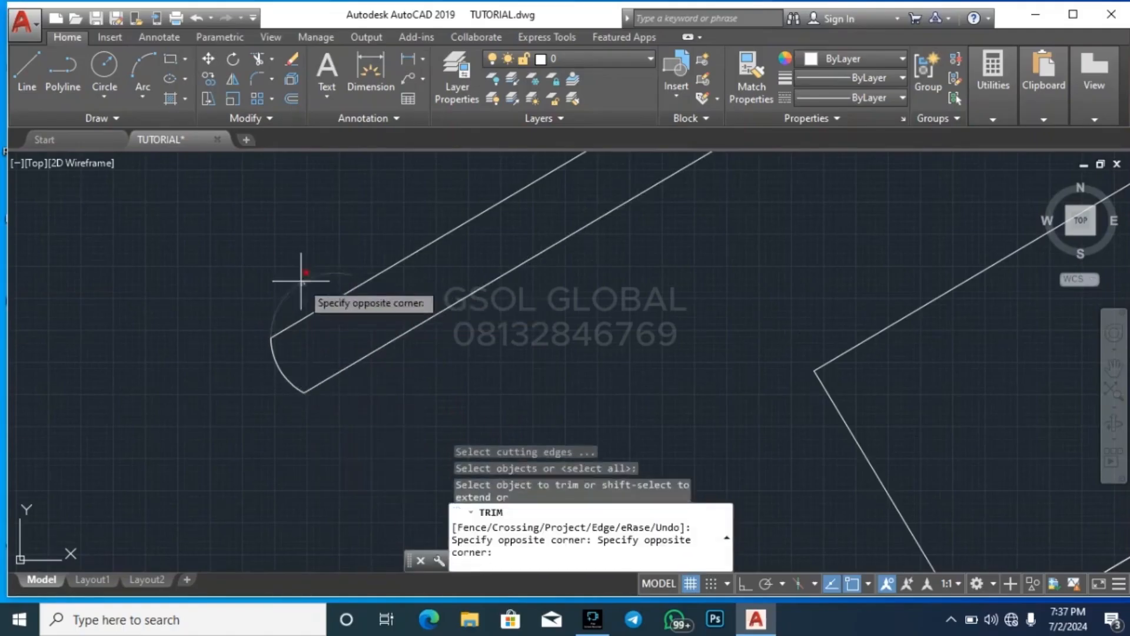
pyautogui.click(300, 280)
pyautogui.press('Escape')
pyautogui.scroll(-12, 200, 360)
pyautogui.scroll(-5, 724, 361)
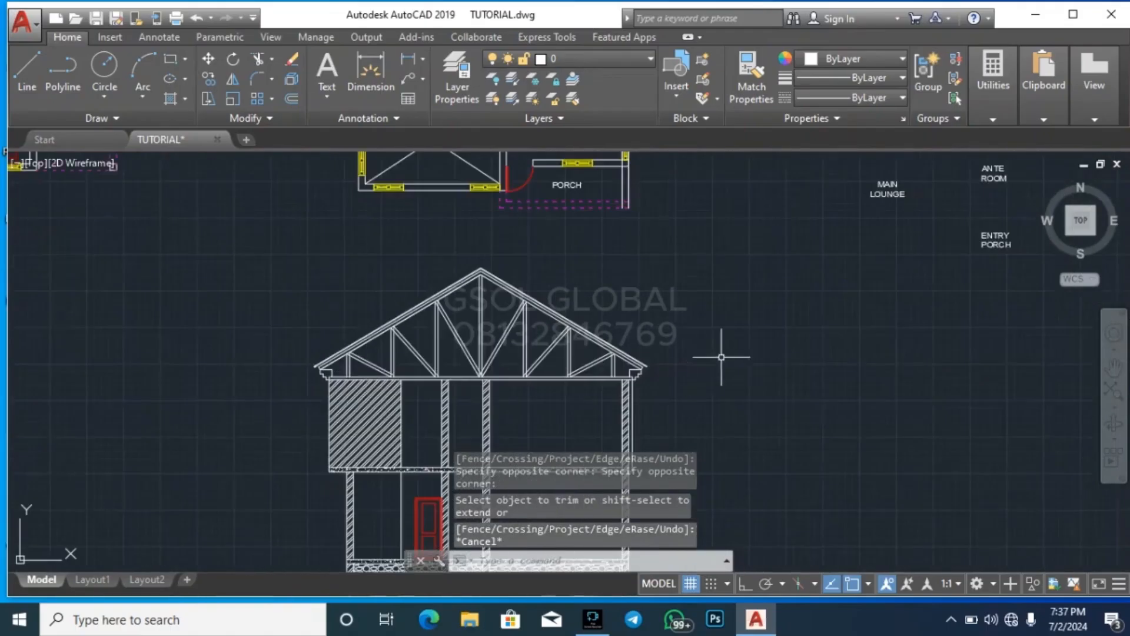
# Draw a three-point arc through both covering line ends at the right eave, starting from the lower line
pyautogui.scroll(10, 586, 365)
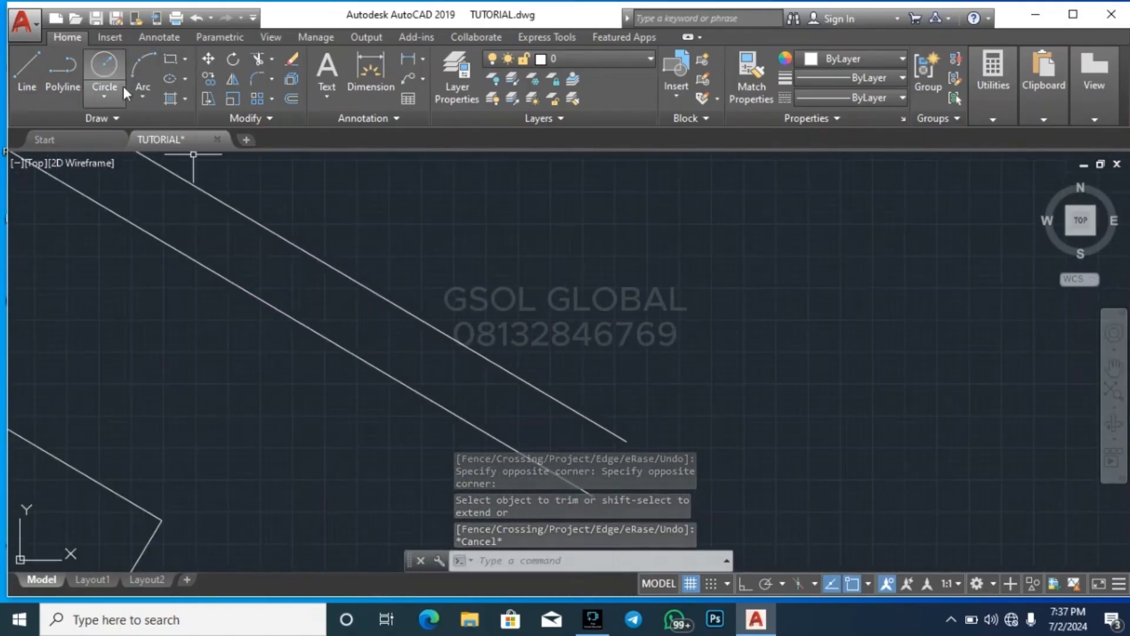
pyautogui.click(136, 70)
pyautogui.scroll(-3, 412, 212)
pyautogui.scroll(2, 467, 308)
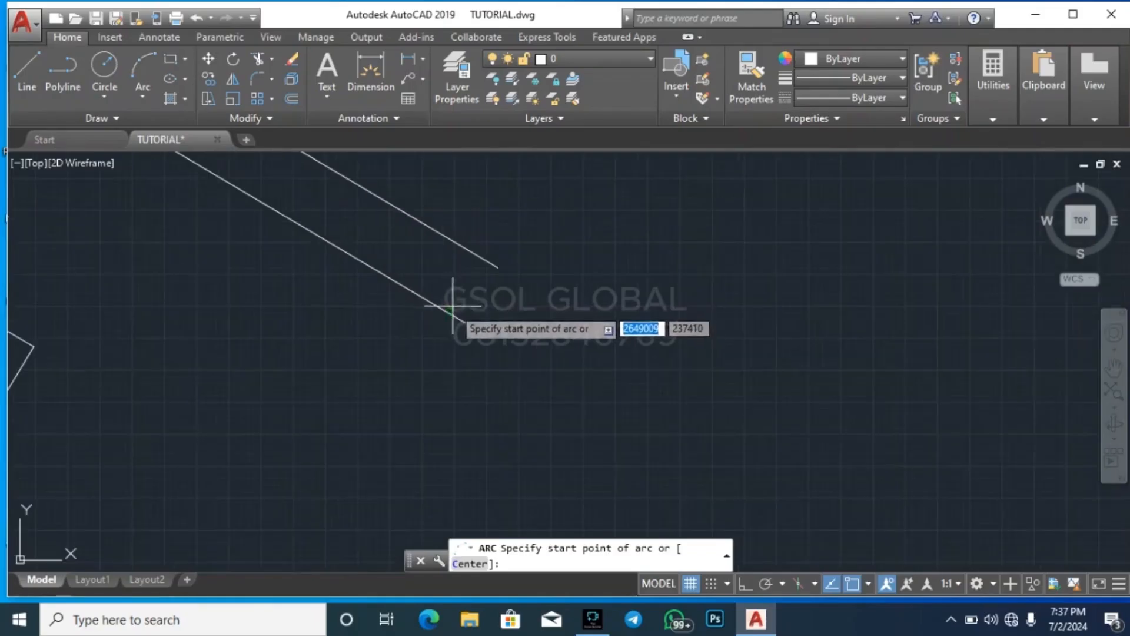
pyautogui.click(465, 321)
pyautogui.click(498, 268)
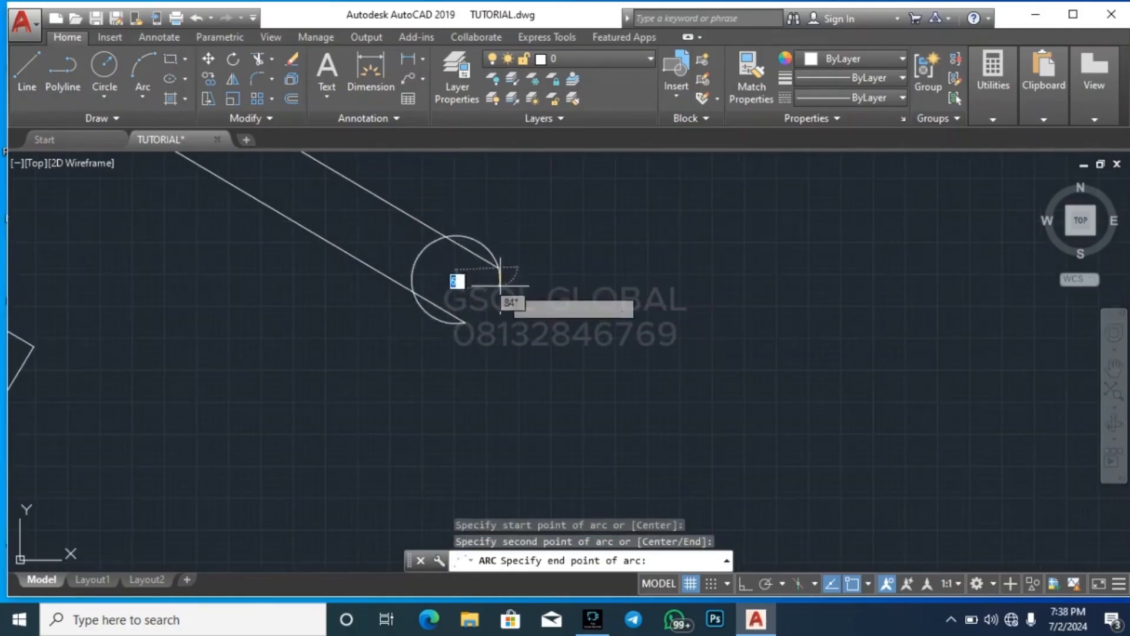
pyautogui.click(450, 219)
pyautogui.press('Escape')
pyautogui.press('Escape')
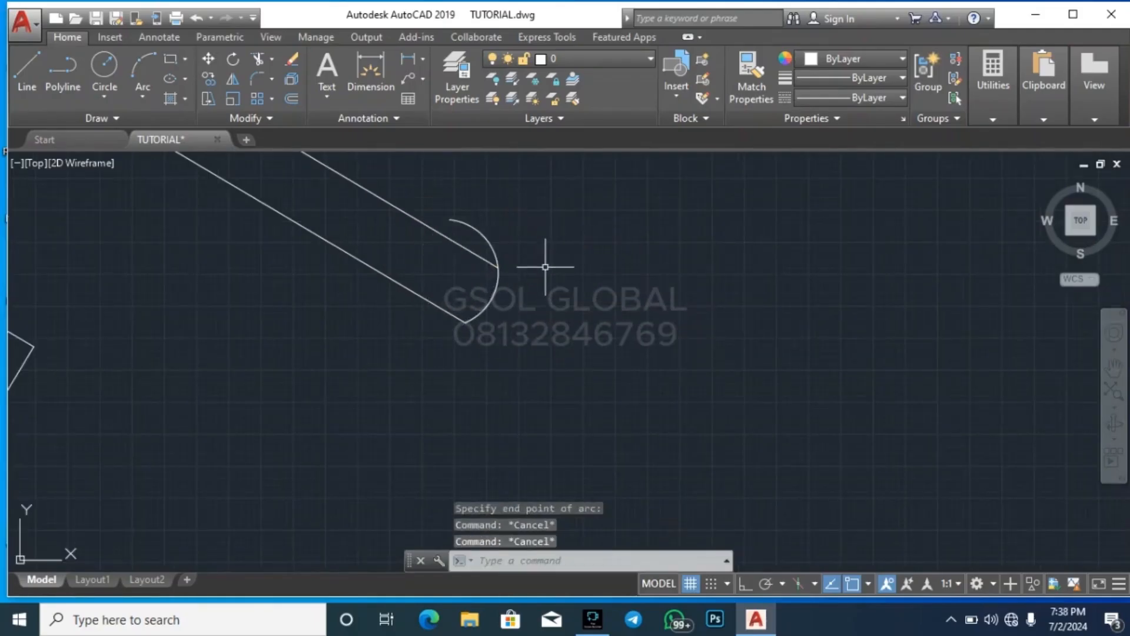
# Trim the excess arc above the outer covering line at the right eave
pyautogui.write('tr')
pyautogui.press('Return')
pyautogui.press('Escape')
pyautogui.press('Escape')
pyautogui.scroll(-5, 734, 341)
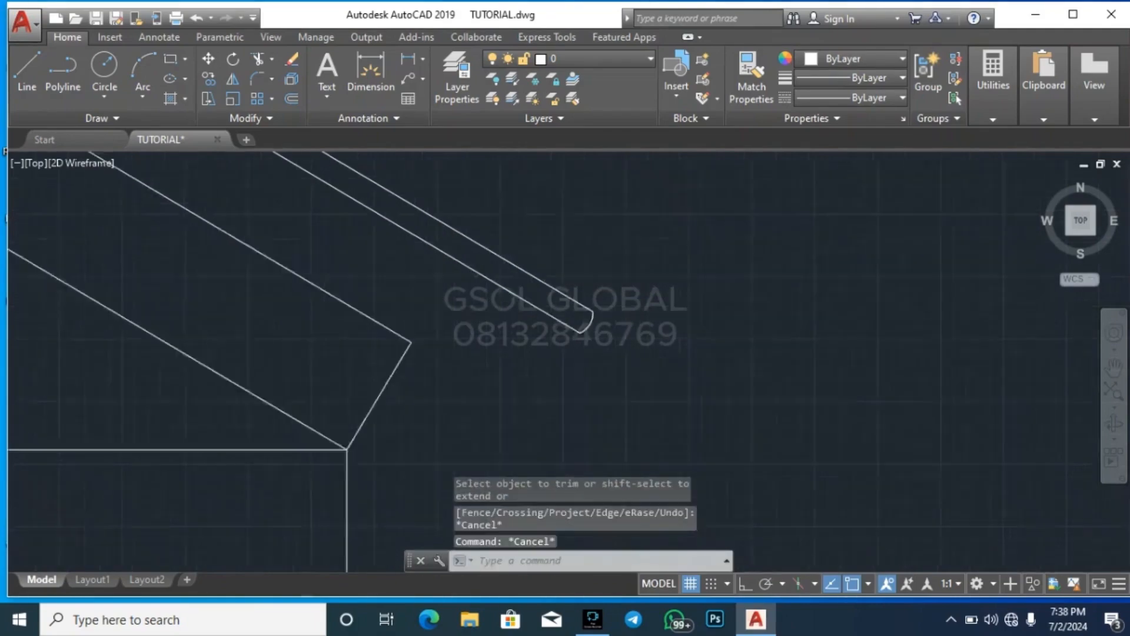
pyautogui.scroll(-5, 733, 341)
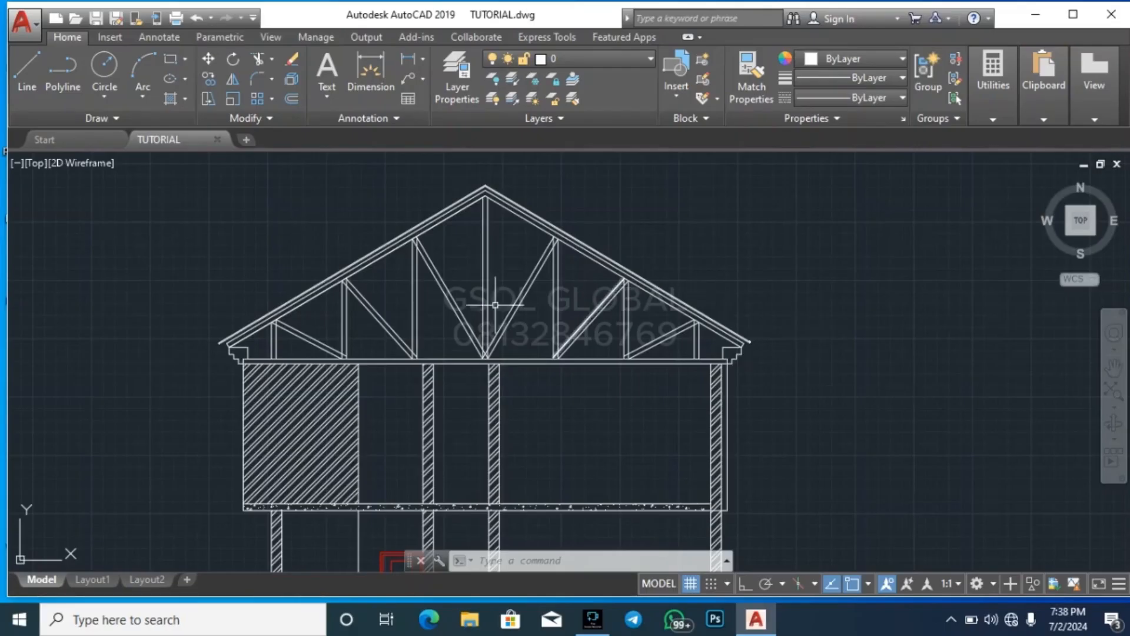
# Draw a 75 long line from the rafter's top edge perpendicular to the underside of the roof covering near the left eave
pyautogui.scroll(4, 234, 323)
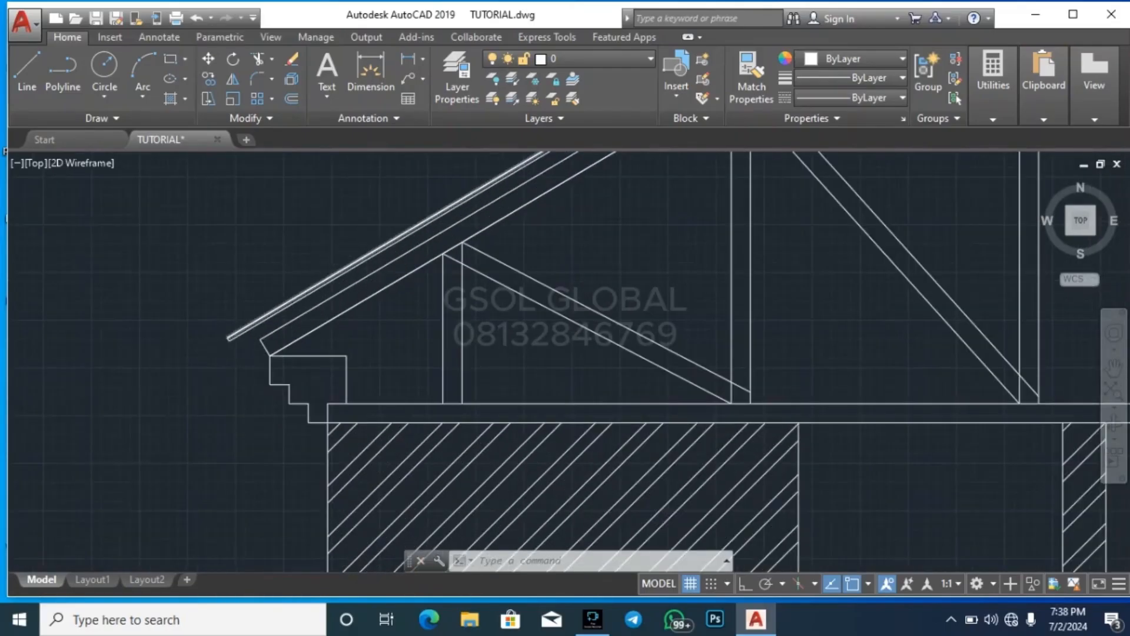
pyautogui.scroll(2, 361, 255)
pyautogui.press('Escape')
pyautogui.press('Escape')
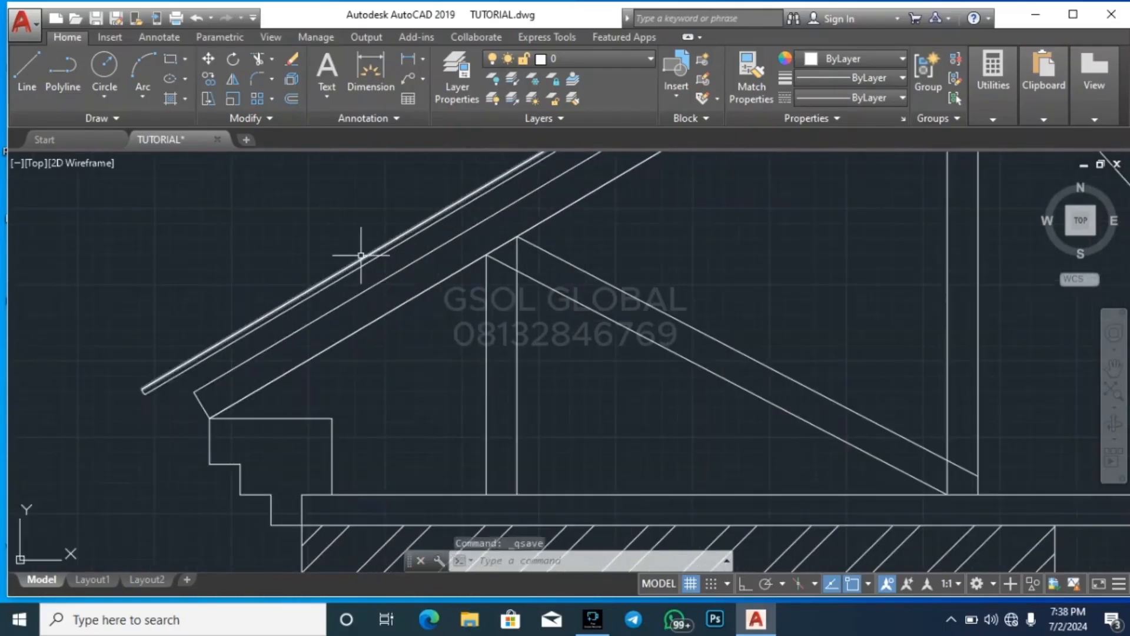
pyautogui.write('L')
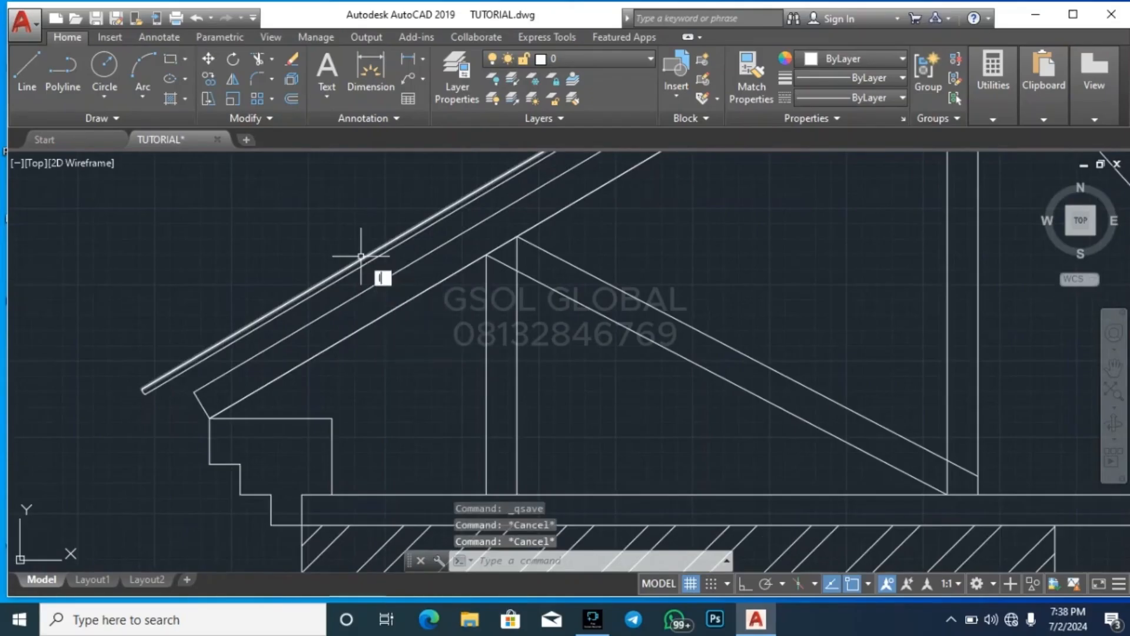
pyautogui.press('Return')
pyautogui.scroll(2, 320, 301)
pyautogui.click(328, 321)
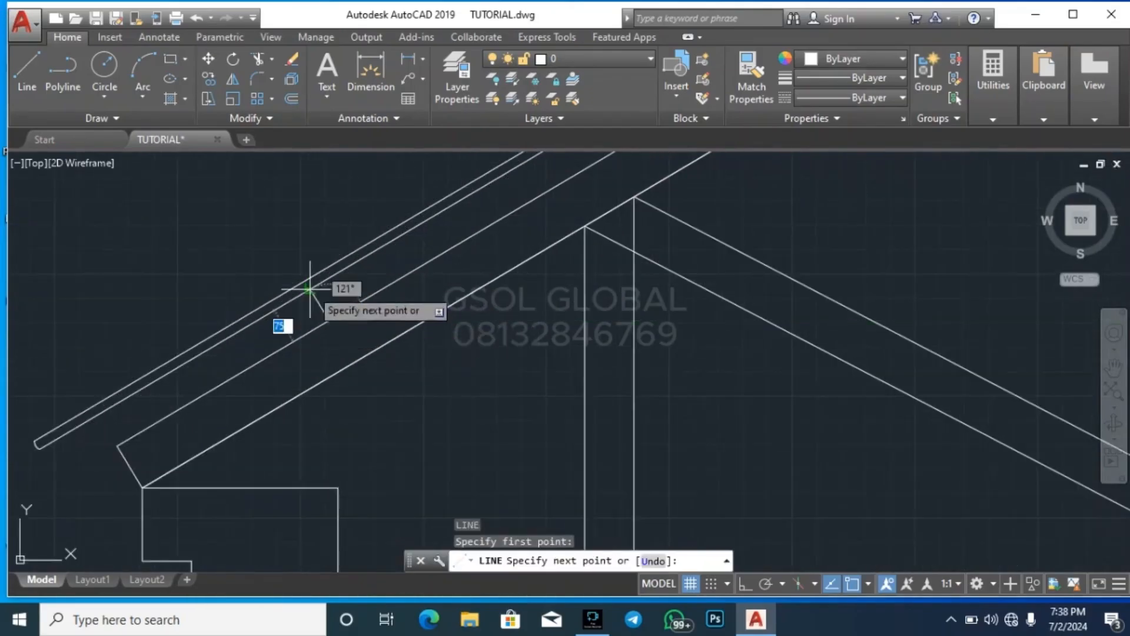
pyautogui.click(310, 289)
pyautogui.press('Escape')
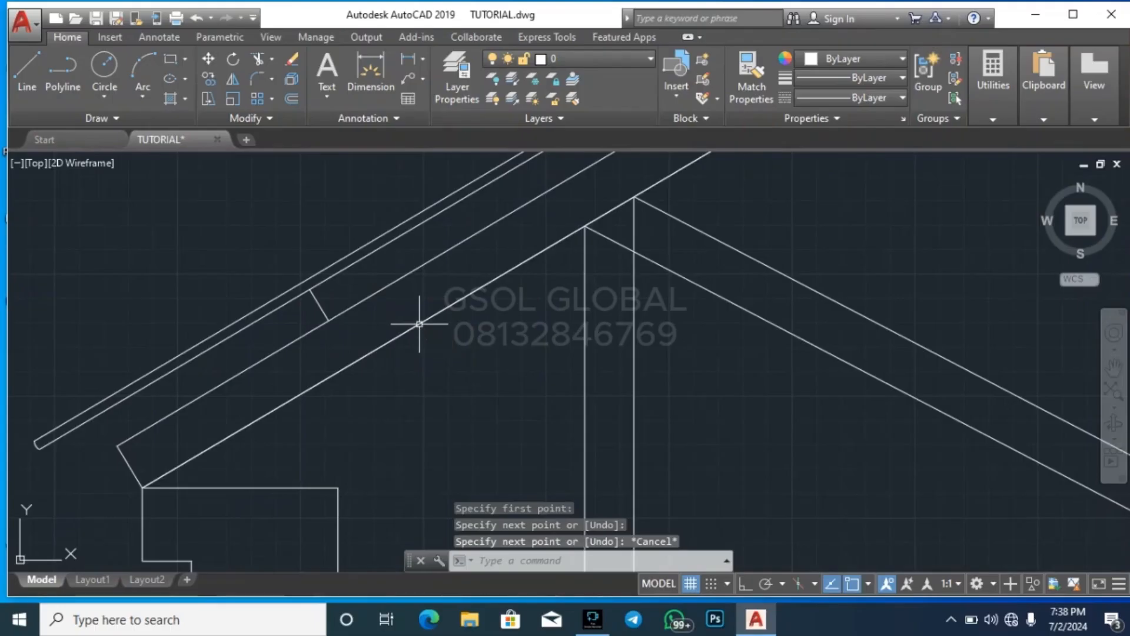
# Offset the short perpendicular line 75 up the left slope to form a purlin square
pyautogui.write('O')
pyautogui.press('Return')
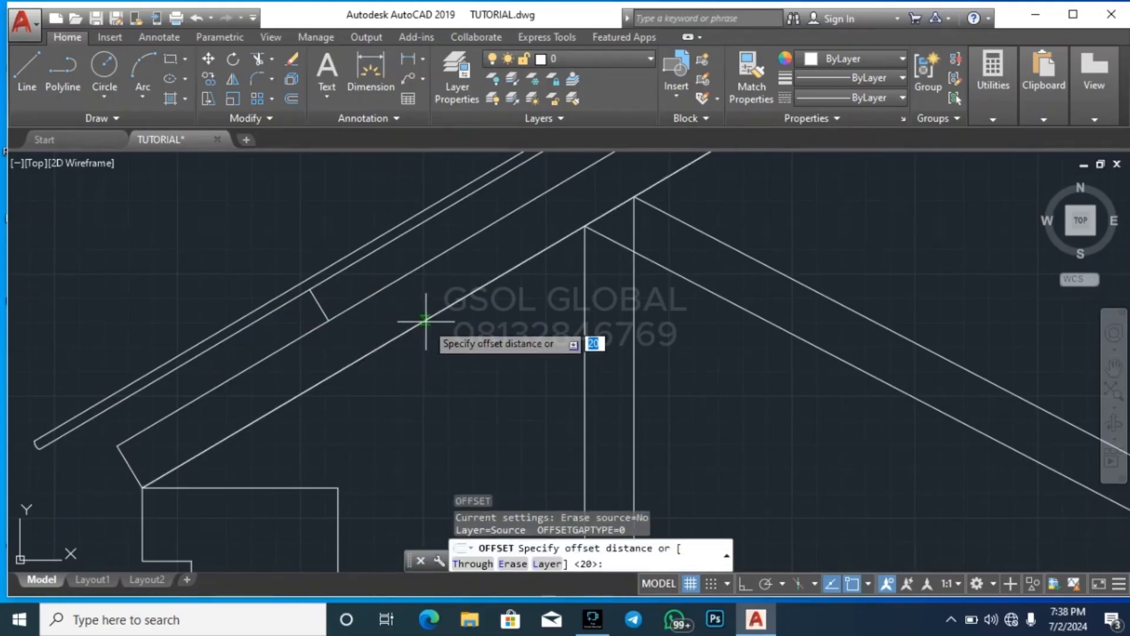
pyautogui.write('75')
pyautogui.press('Return')
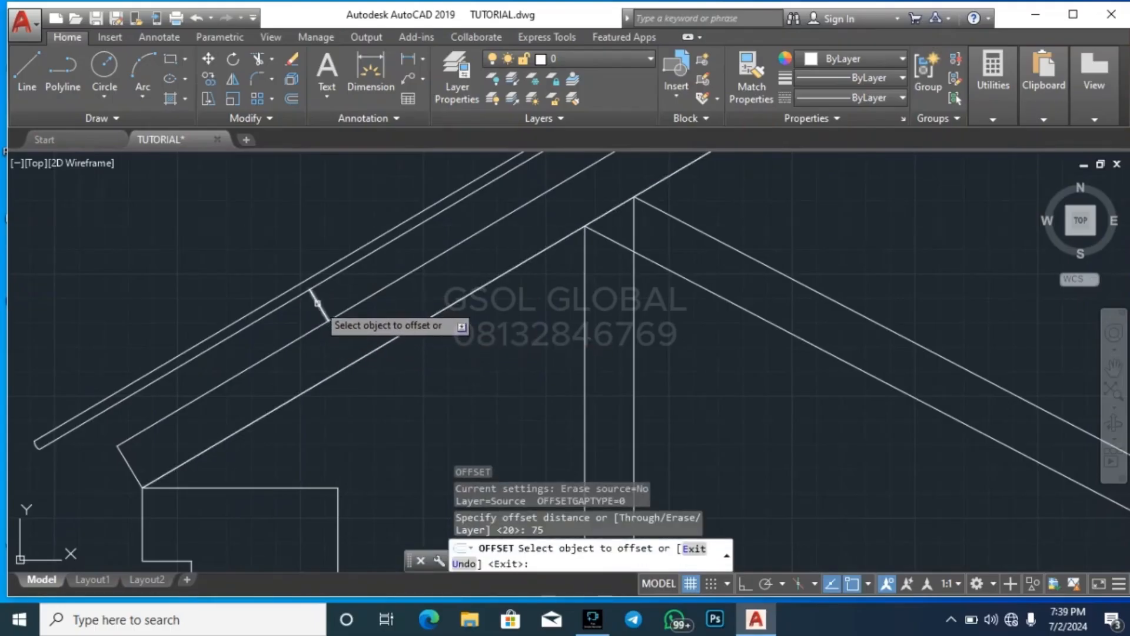
pyautogui.click(318, 303)
pyautogui.click(360, 283)
pyautogui.press('Escape')
pyautogui.press('Escape')
pyautogui.press('Escape')
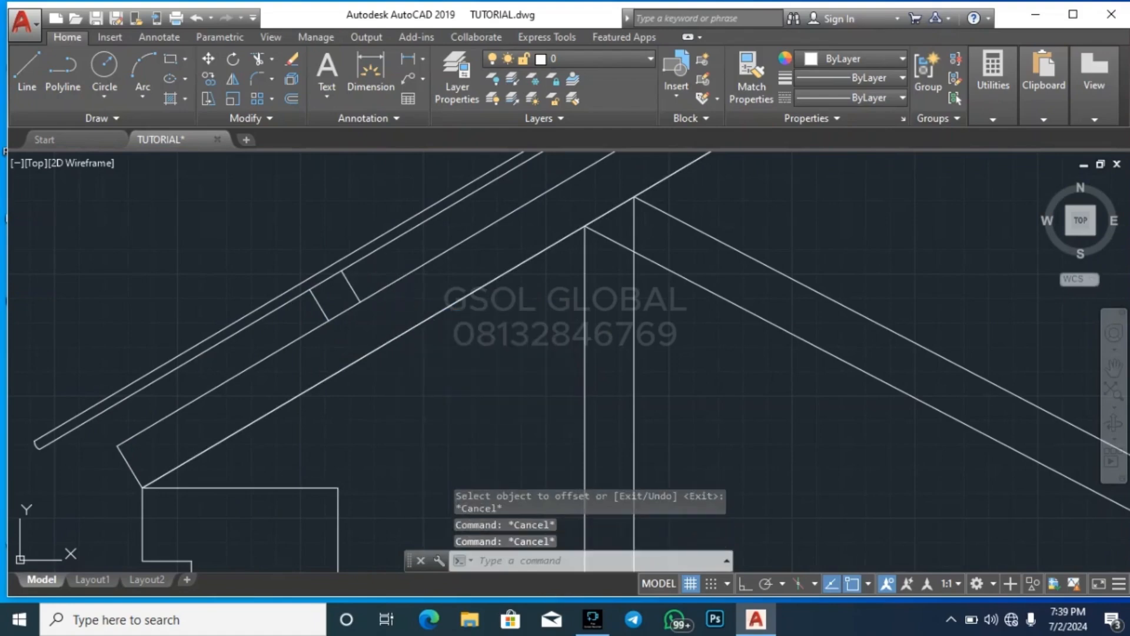
# Hatch the purlin square with the SOLID pattern in colour 254,204,102
pyautogui.write('h')
pyautogui.press('Return')
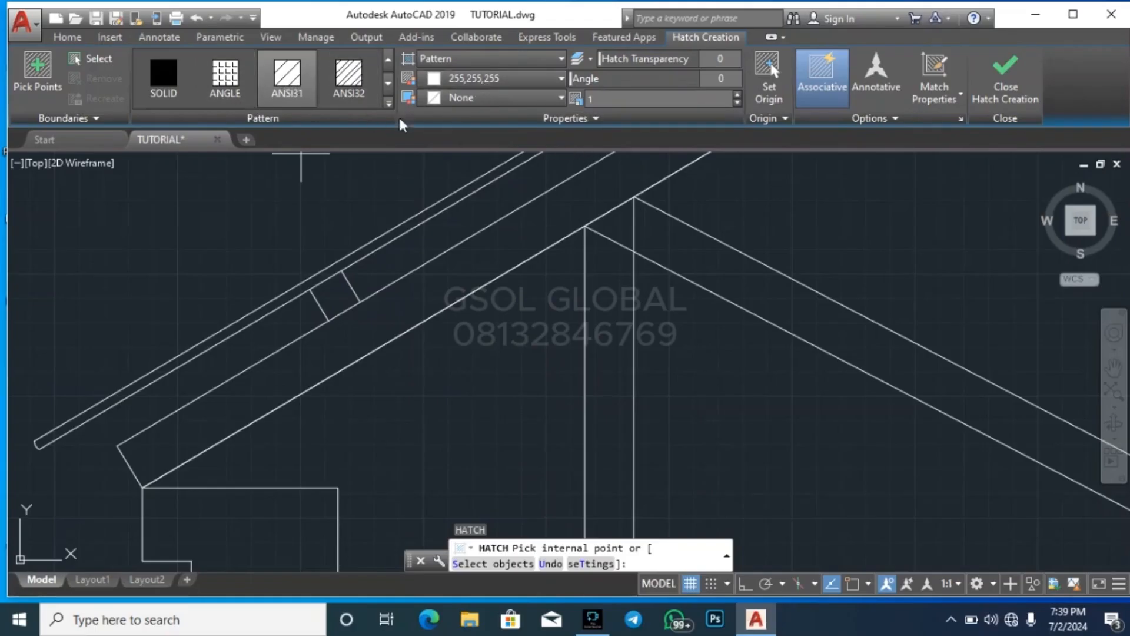
pyautogui.click(163, 76)
pyautogui.click(500, 78)
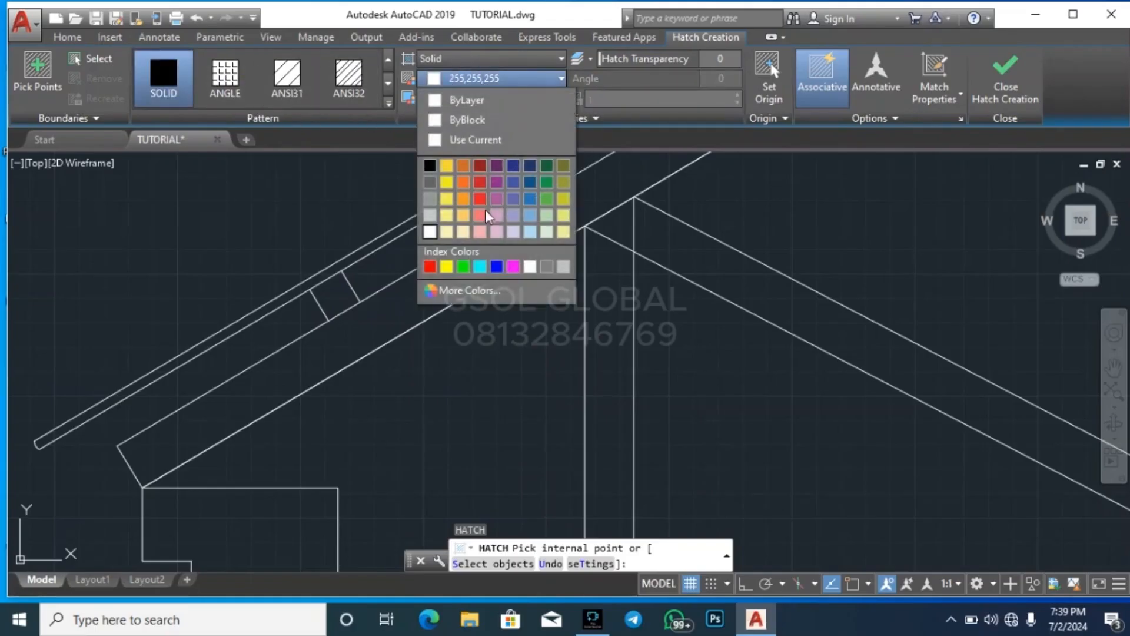
pyautogui.click(465, 216)
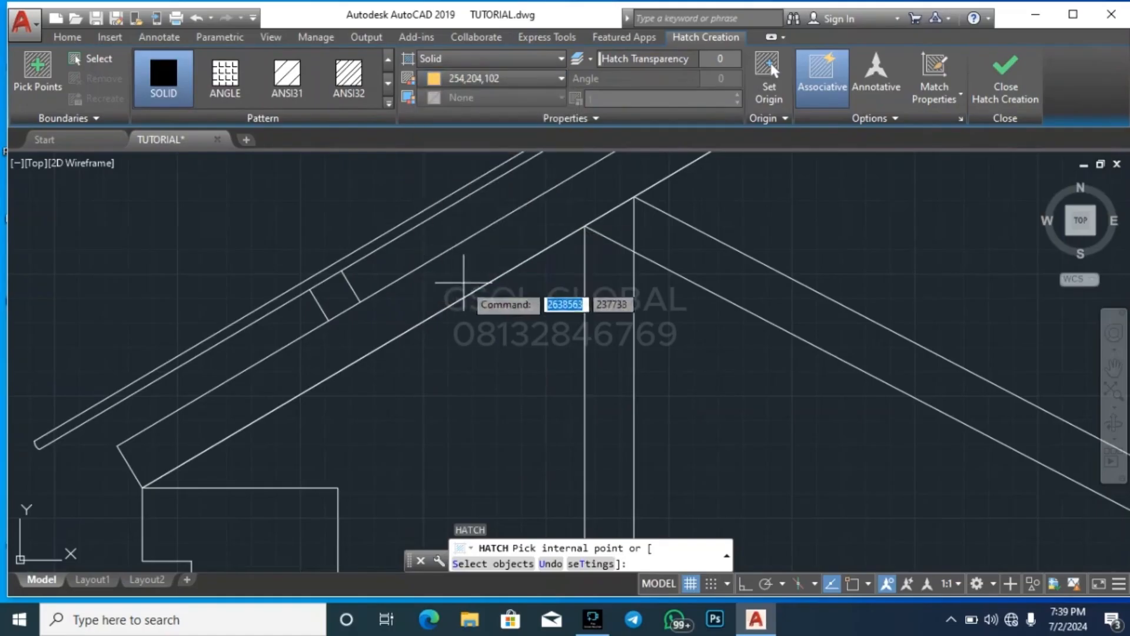
pyautogui.click(339, 294)
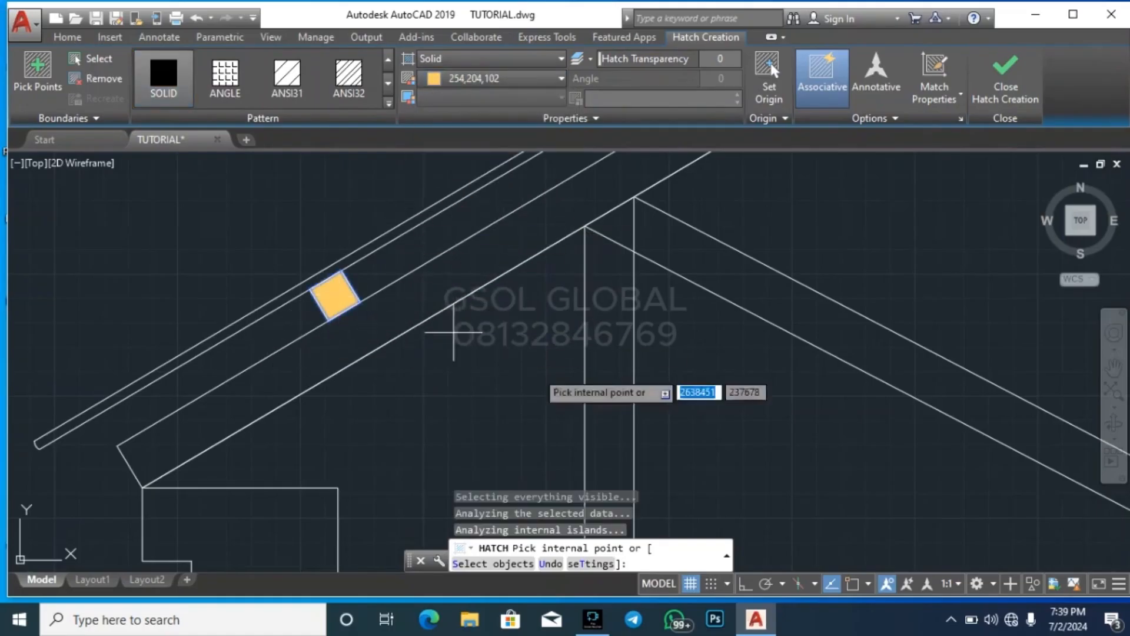
pyautogui.press('Escape')
pyautogui.press('Escape')
pyautogui.press('Escape')
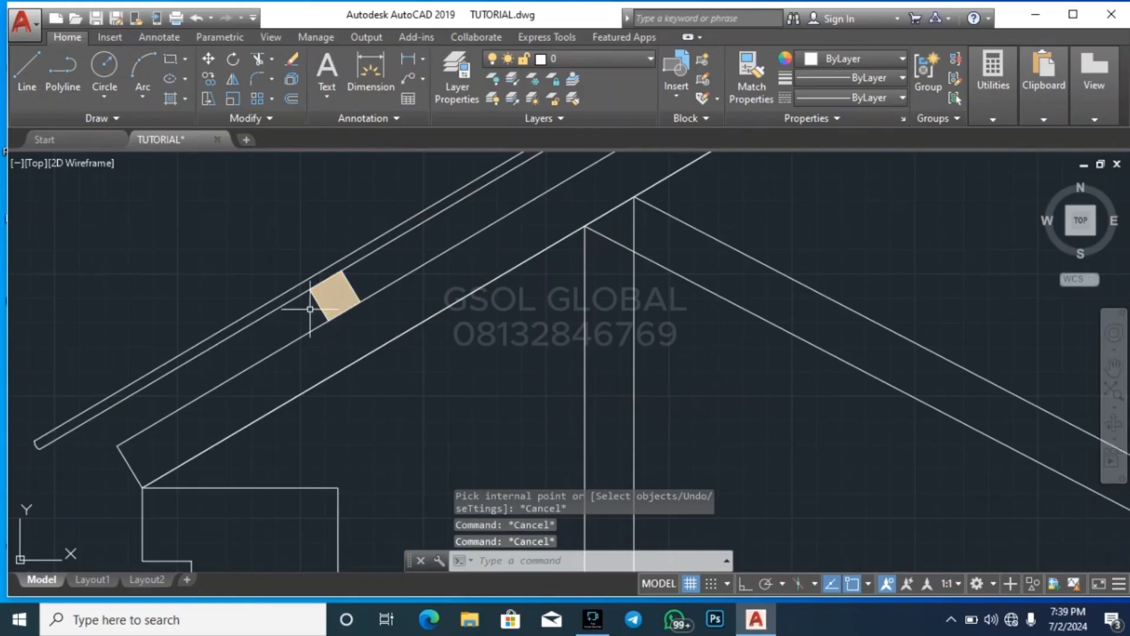
# Copy the hatched purlin with its two side lines about 360 up the left slope between the rafter and covering
pyautogui.scroll(2, 301, 362)
pyautogui.click(265, 378)
pyautogui.click(411, 171)
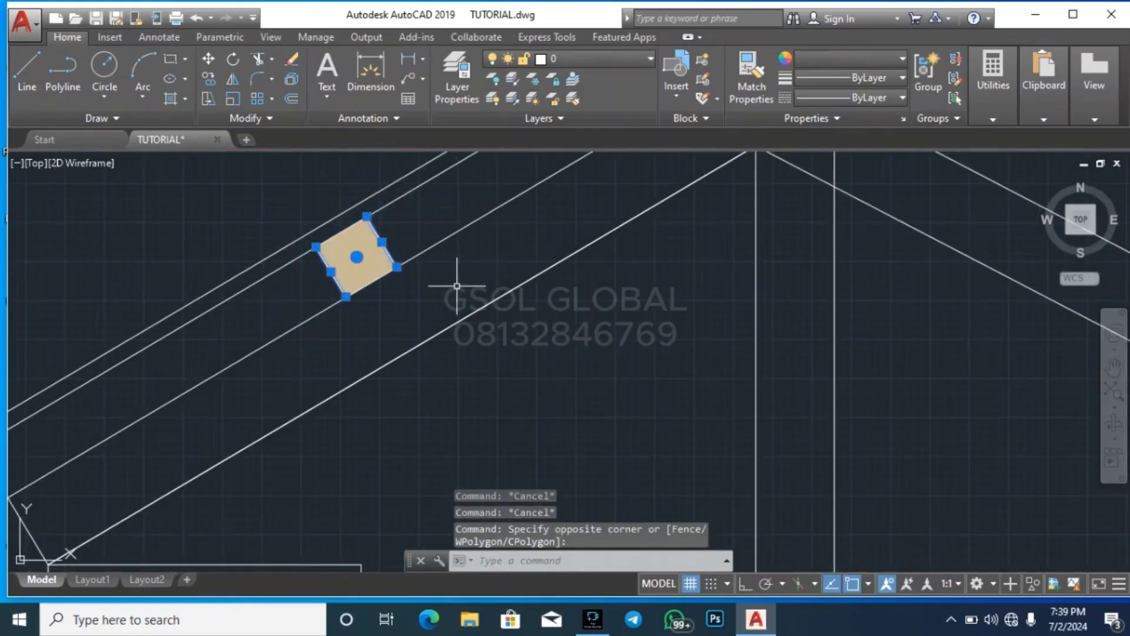
pyautogui.press('Return')
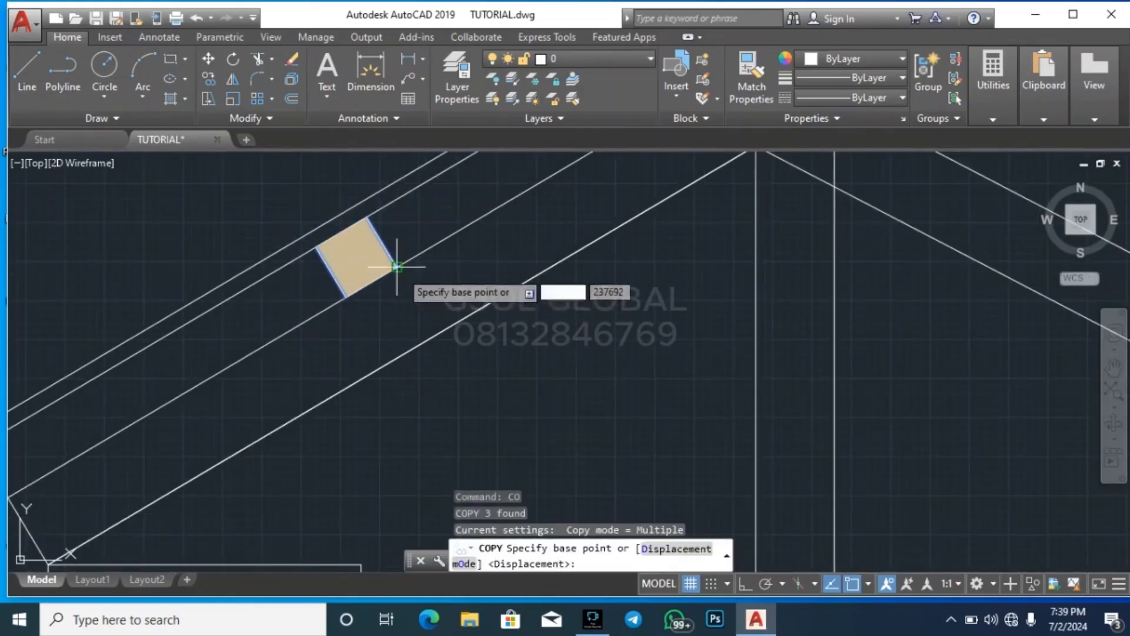
pyautogui.click(383, 262)
pyautogui.scroll(-2, 437, 287)
pyautogui.scroll(2, 446, 278)
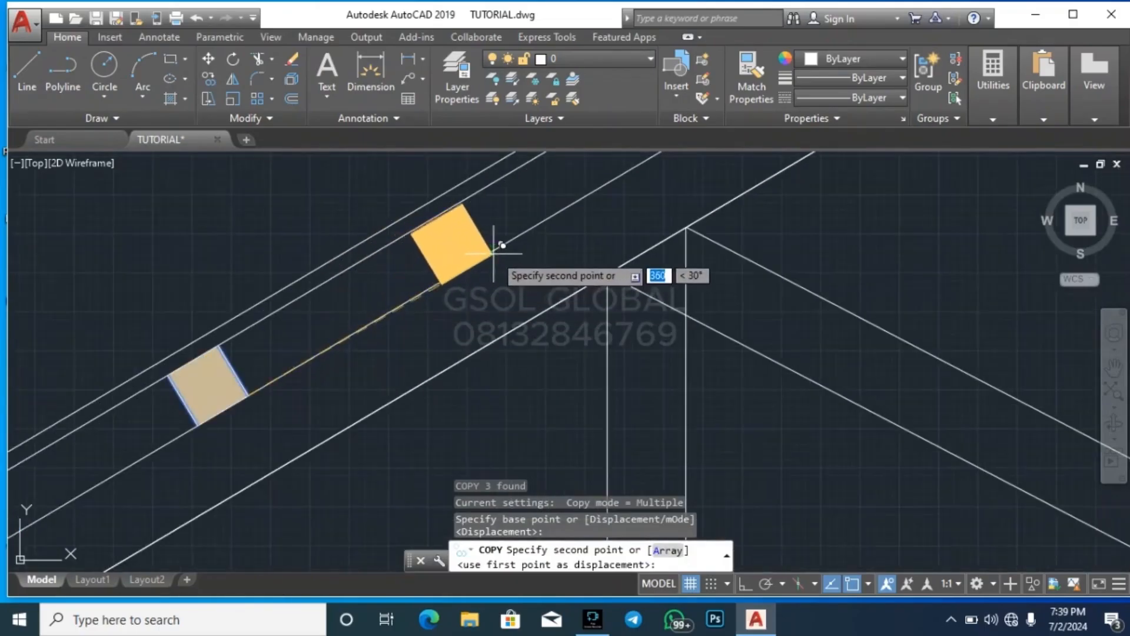
pyautogui.click(447, 274)
pyautogui.scroll(-1, 454, 365)
pyautogui.press('Escape')
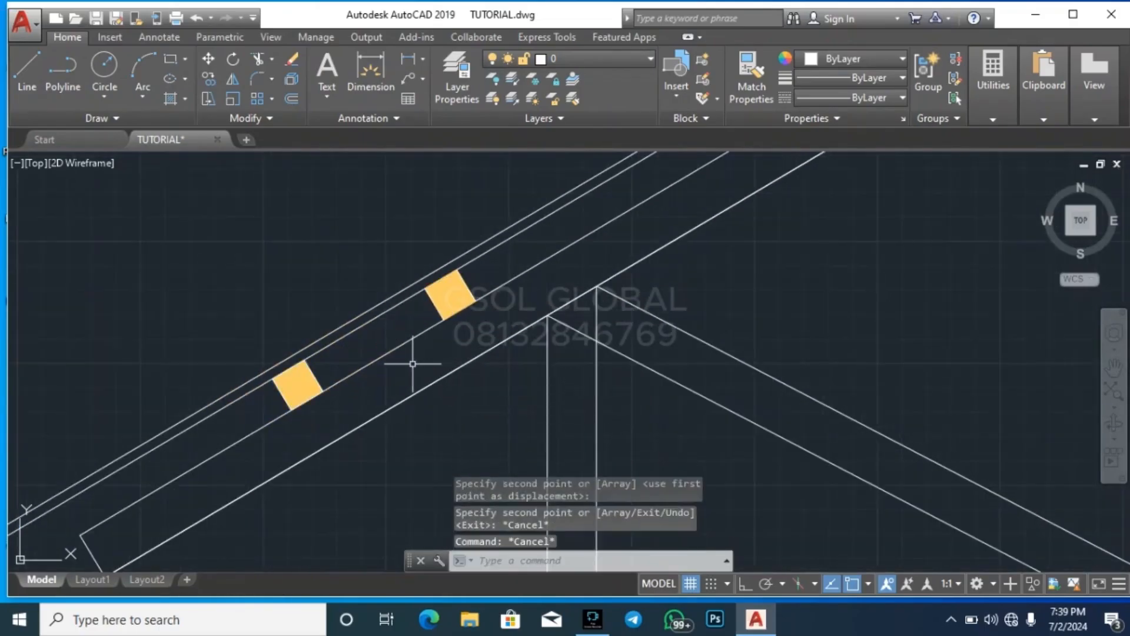
# Copy the upper hatched purlin with its side lines repeatedly up the left slope at the existing spacing of about 360, ending near the ridge
pyautogui.click(415, 368)
pyautogui.click(501, 233)
pyautogui.write('c')
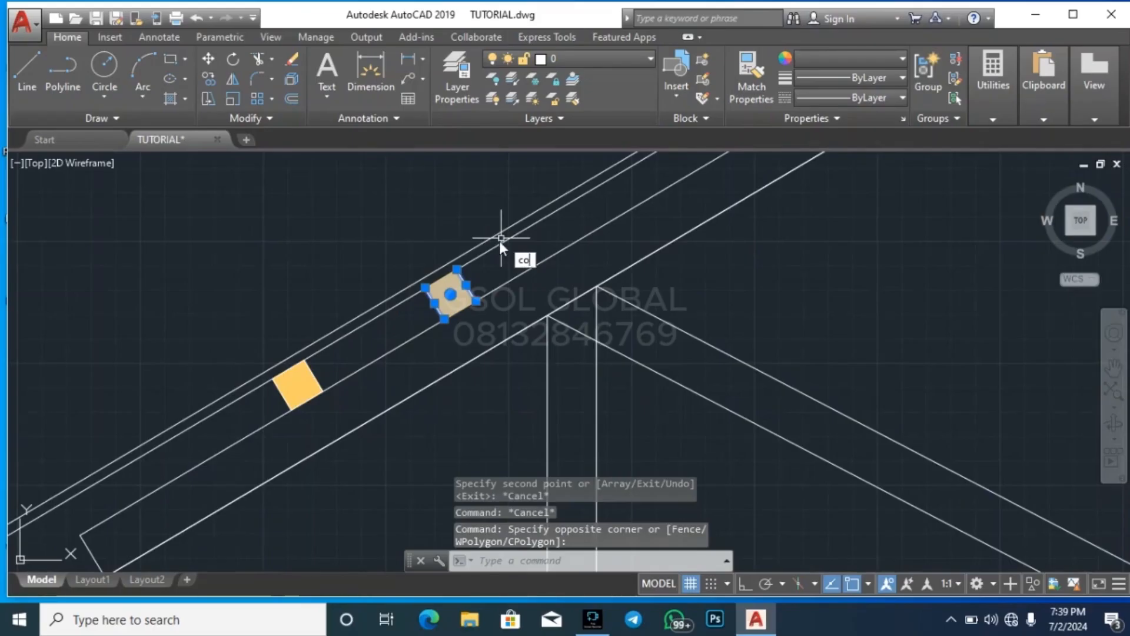
pyautogui.write('o')
pyautogui.press('Return')
pyautogui.click(317, 343)
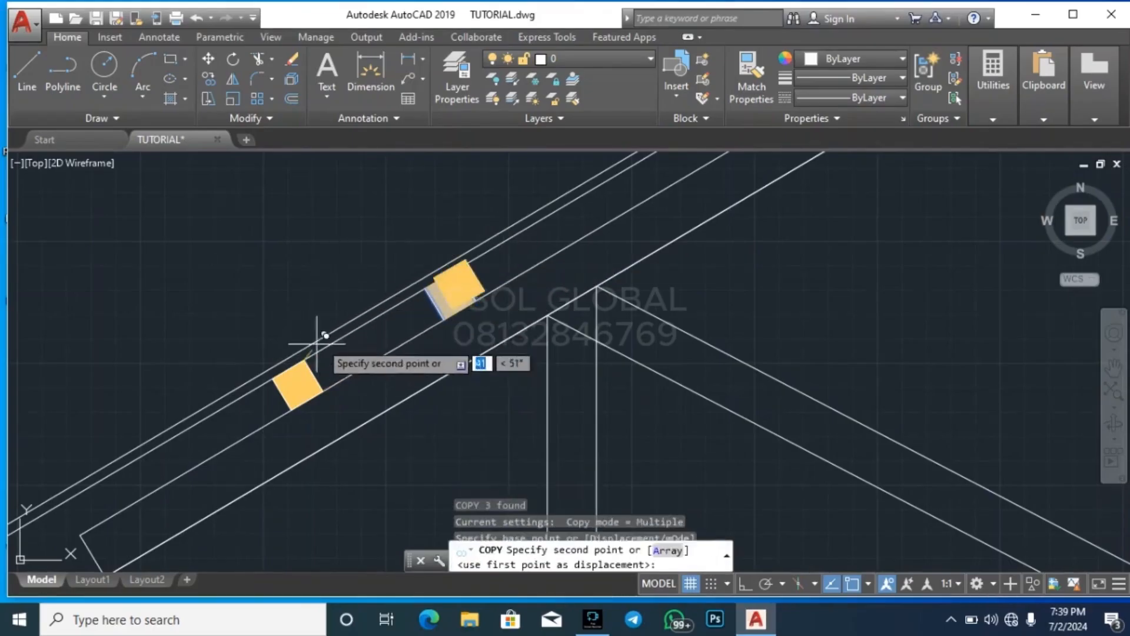
pyautogui.click(456, 259)
pyautogui.scroll(-3, 422, 365)
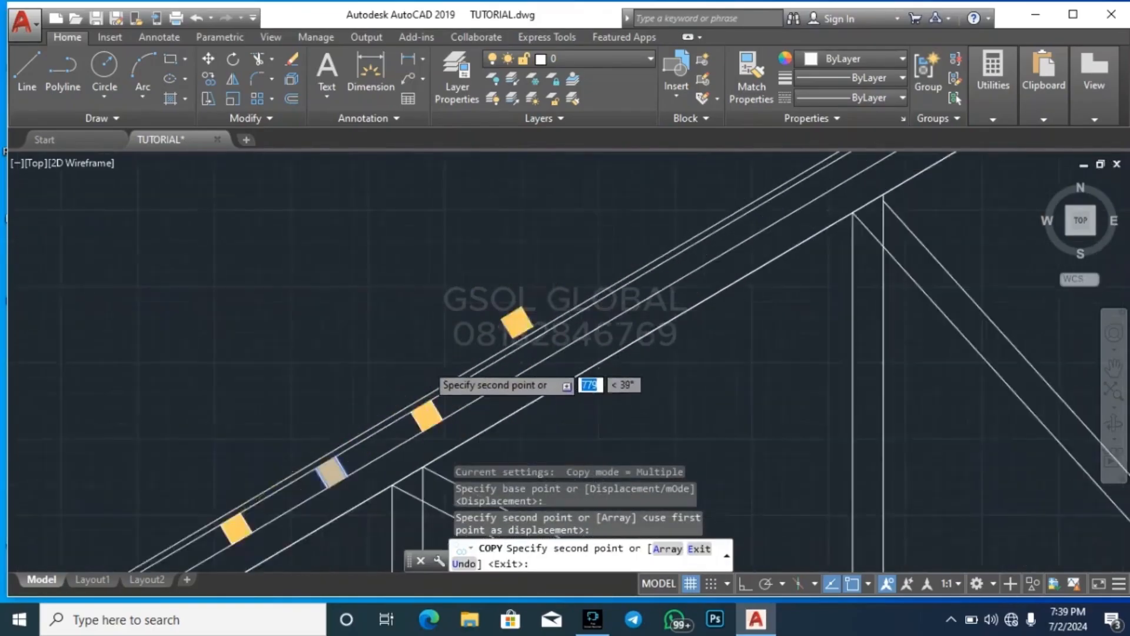
pyautogui.scroll(2, 434, 422)
pyautogui.scroll(-3, 465, 253)
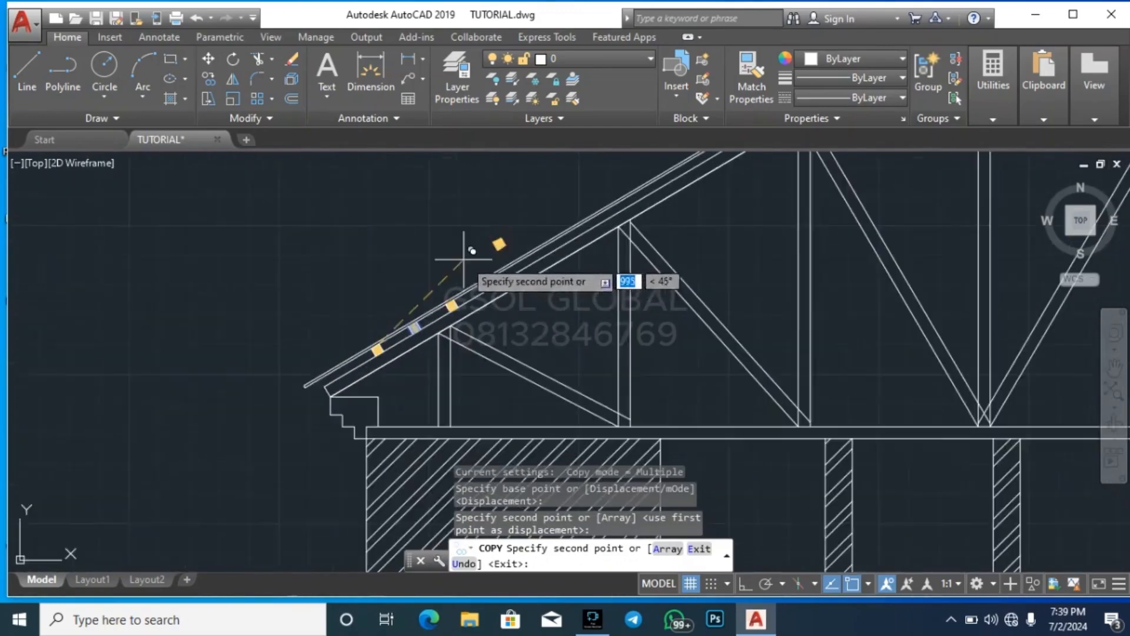
pyautogui.scroll(3, 447, 304)
pyautogui.click(448, 298)
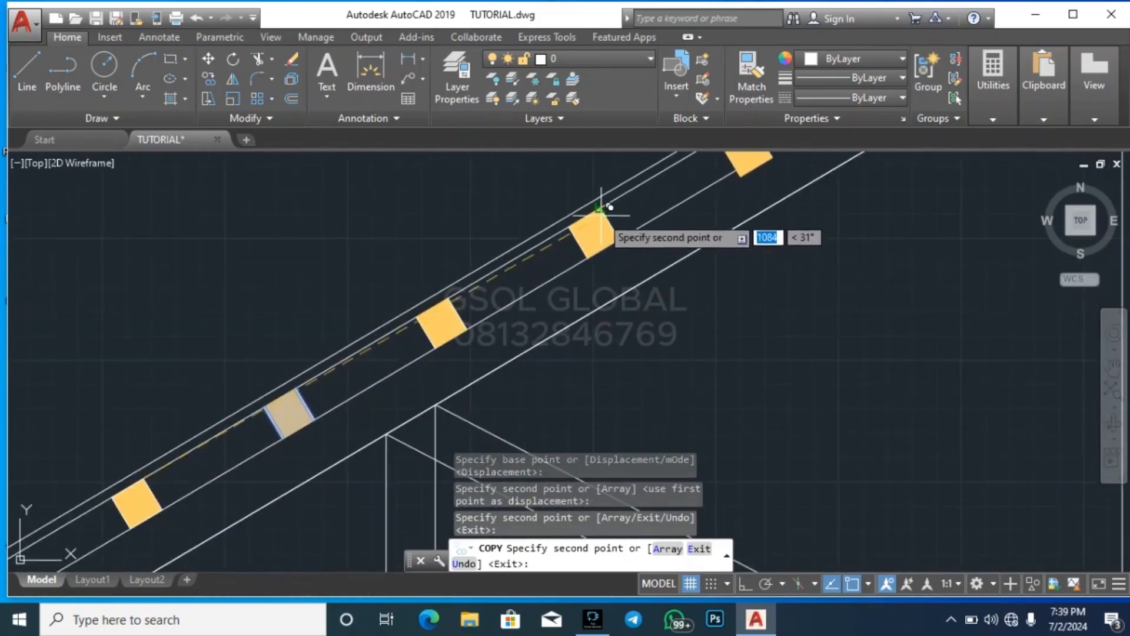
pyautogui.click(590, 223)
pyautogui.scroll(-3, 540, 382)
pyautogui.scroll(3, 548, 373)
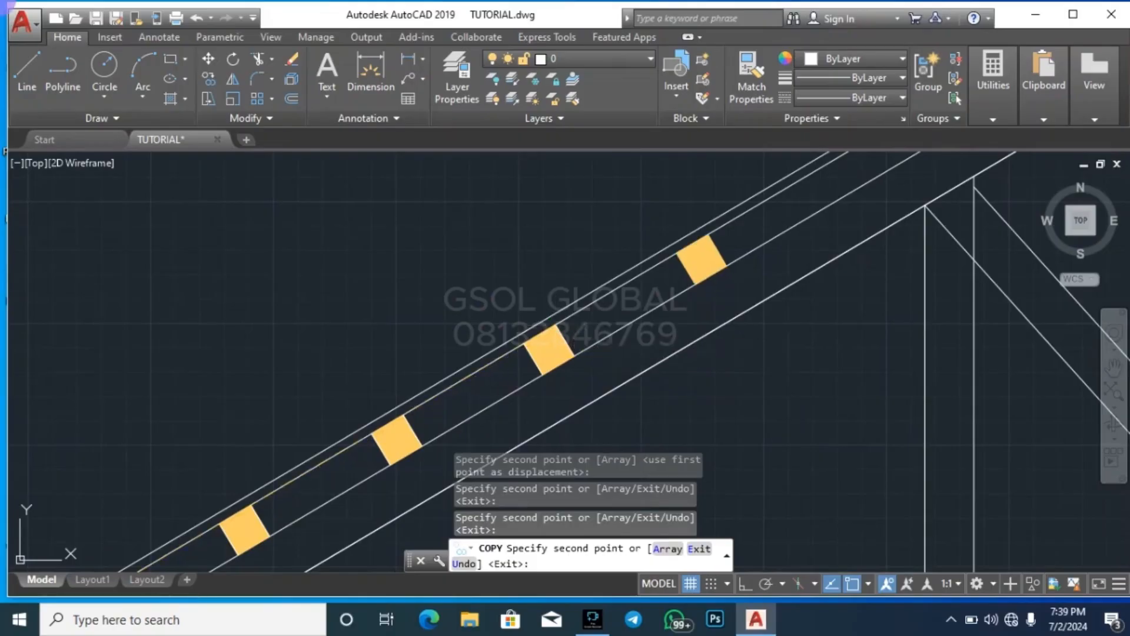
pyautogui.click(554, 319)
pyautogui.scroll(-3, 571, 359)
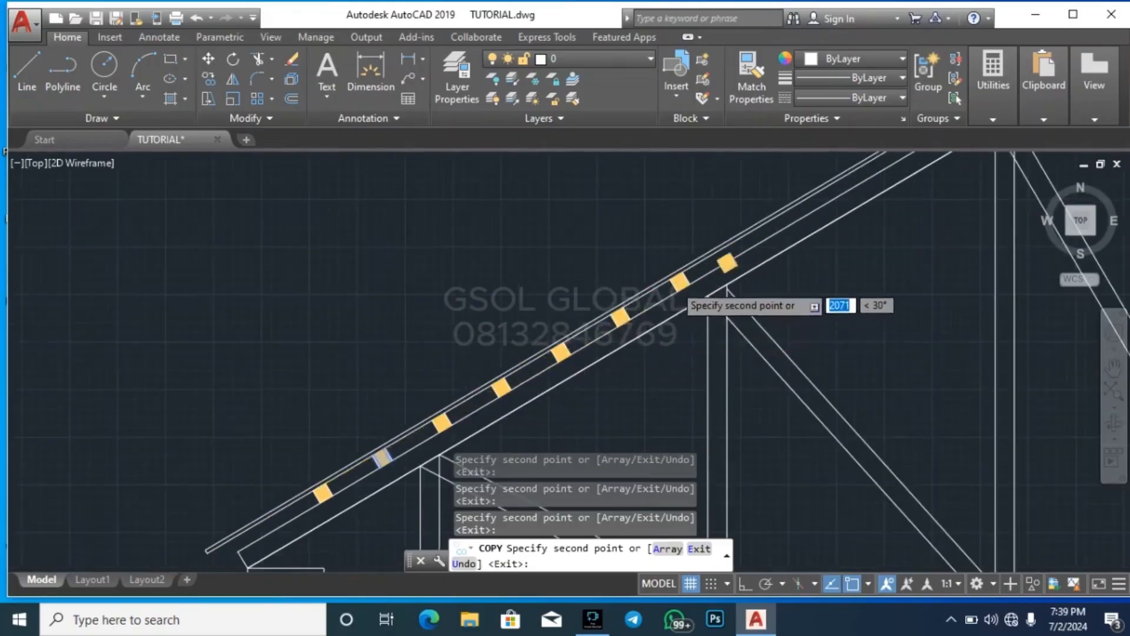
pyautogui.scroll(3, 694, 253)
pyautogui.scroll(-3, 530, 329)
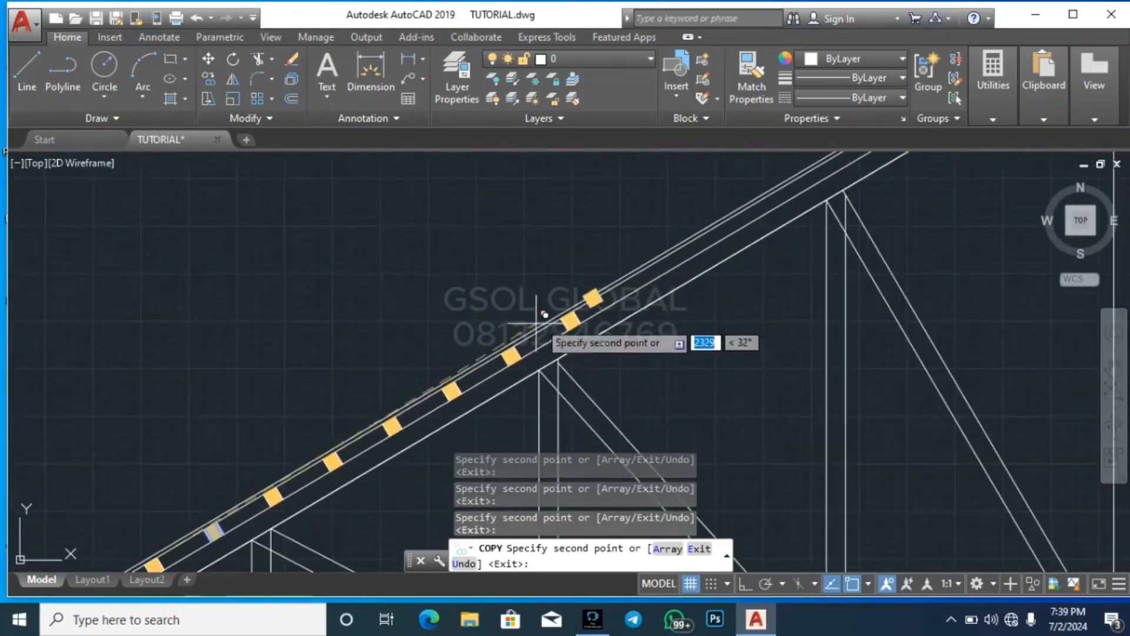
pyautogui.scroll(3, 606, 303)
pyautogui.scroll(-5, 442, 371)
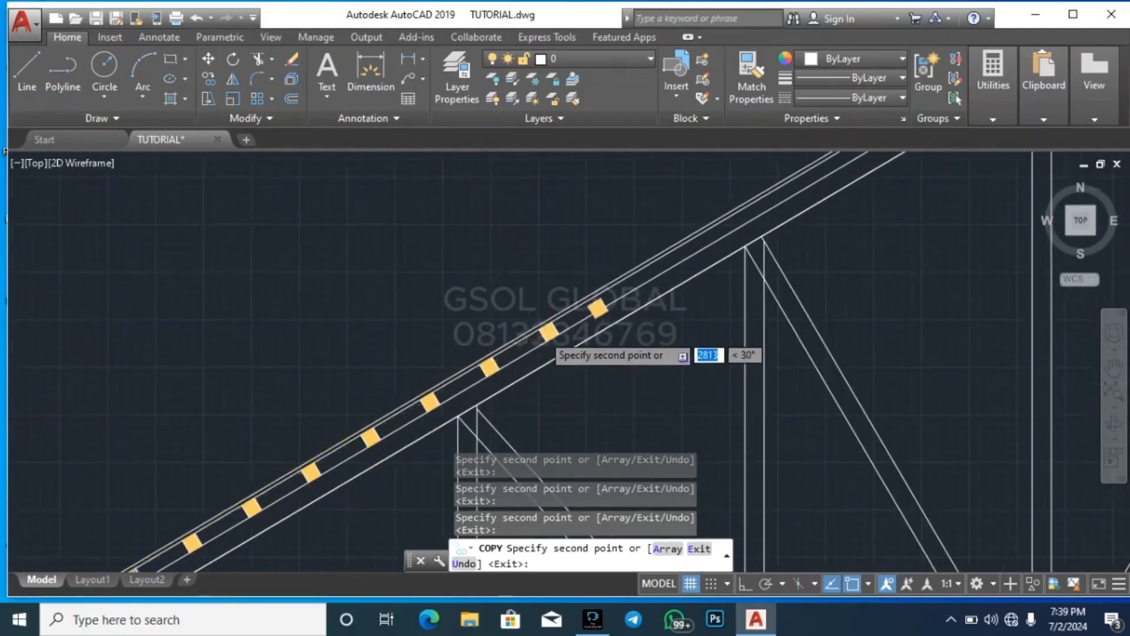
pyautogui.scroll(4, 542, 342)
pyautogui.scroll(-3, 526, 318)
pyautogui.scroll(3, 631, 248)
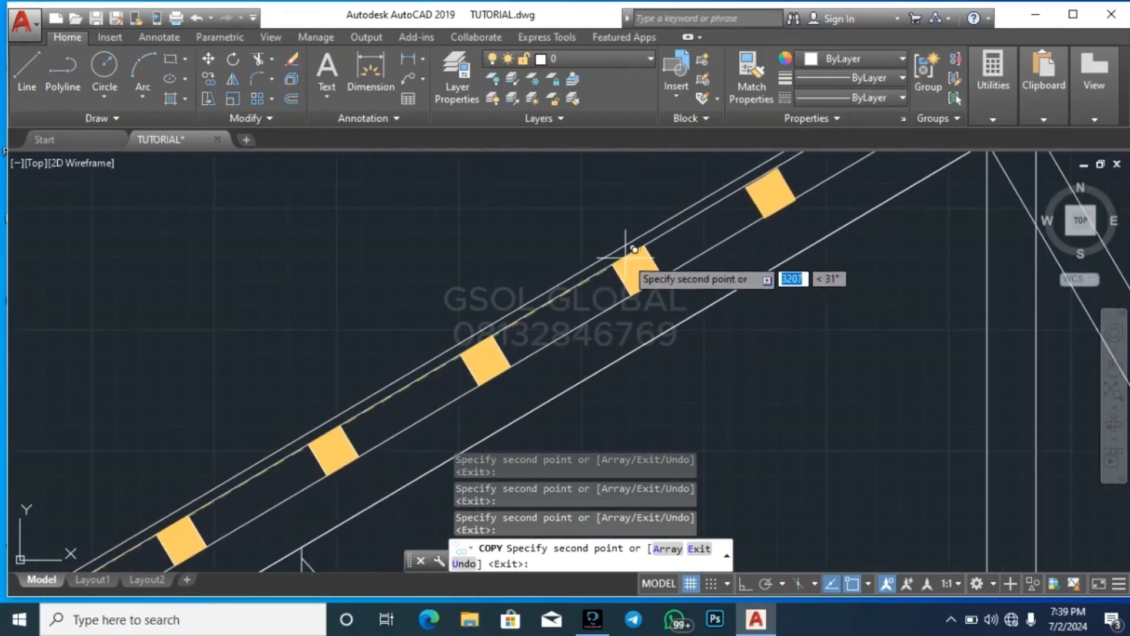
pyautogui.scroll(-3, 438, 337)
pyautogui.scroll(3, 543, 272)
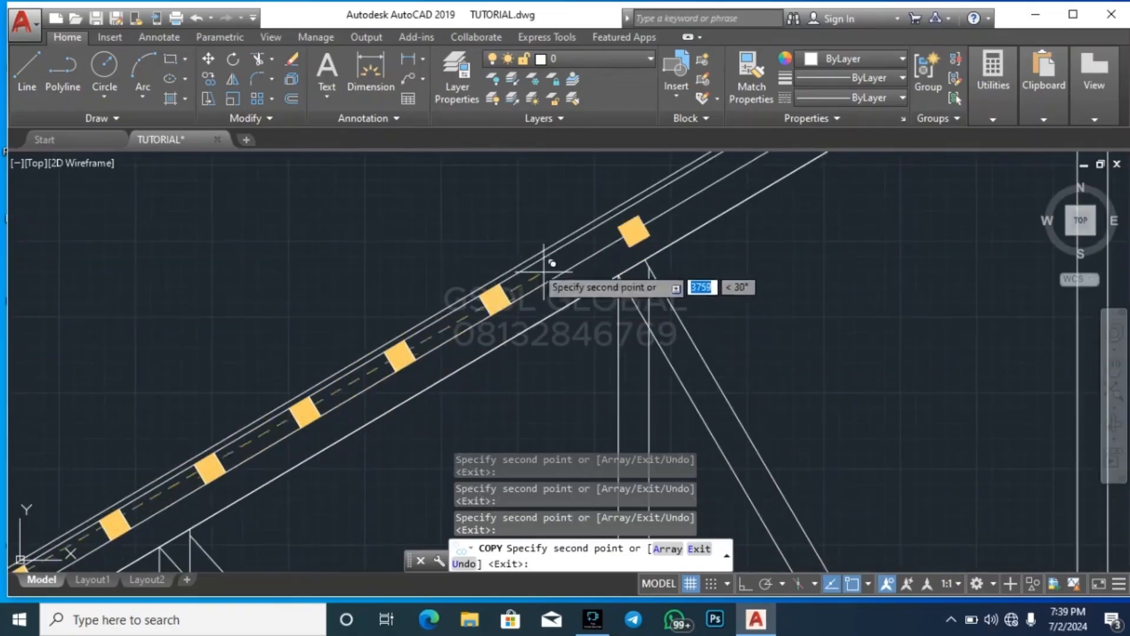
pyautogui.scroll(4, 500, 274)
pyautogui.click(481, 294)
pyautogui.scroll(-3, 489, 292)
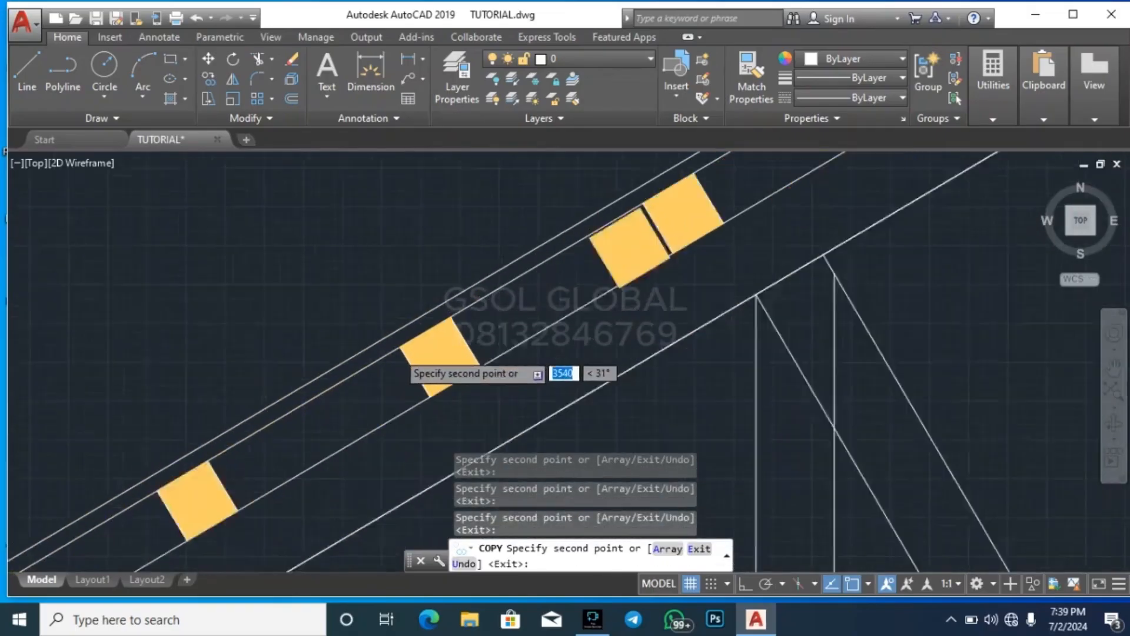
pyautogui.scroll(2, 554, 243)
pyautogui.scroll(-3, 530, 280)
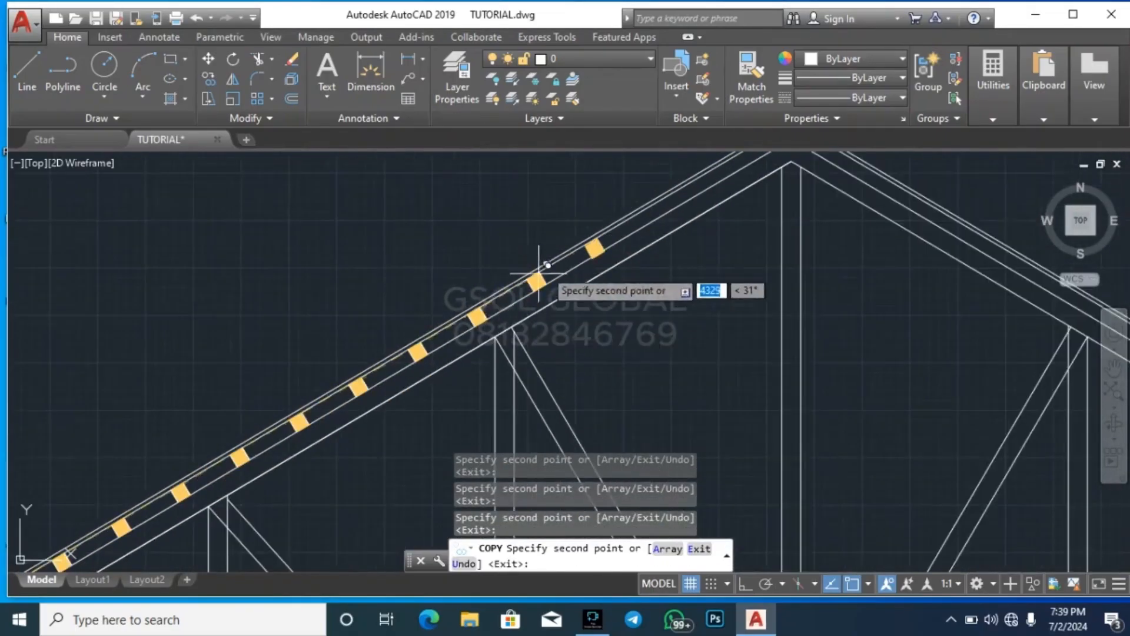
pyautogui.scroll(3, 518, 281)
pyautogui.scroll(-3, 498, 302)
pyautogui.scroll(3, 534, 281)
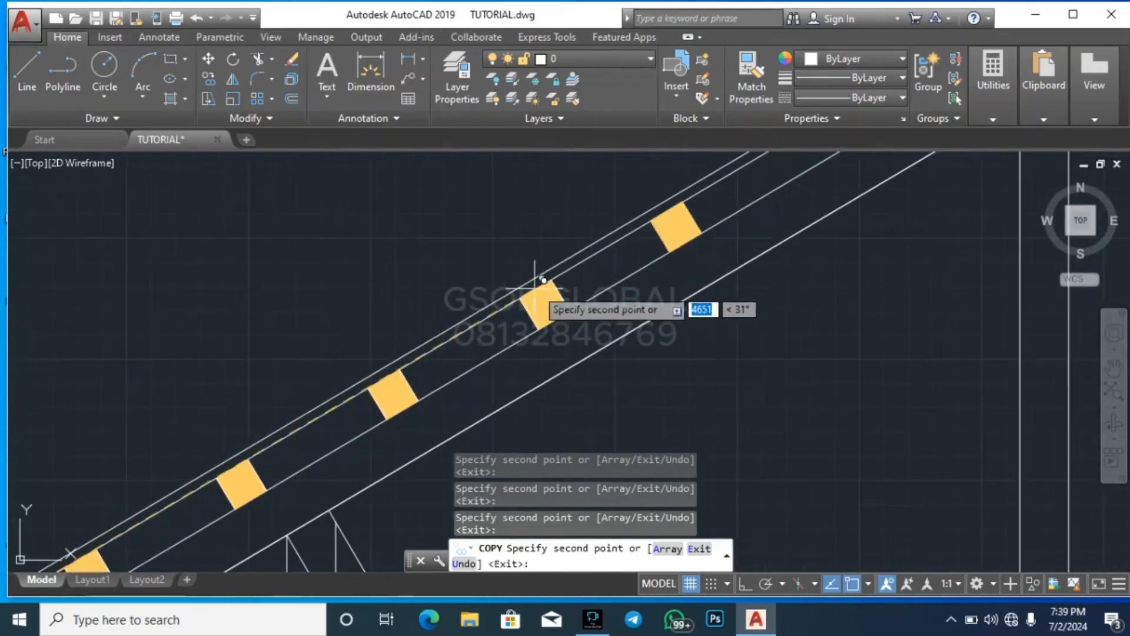
pyautogui.scroll(-3, 464, 340)
pyautogui.scroll(3, 548, 287)
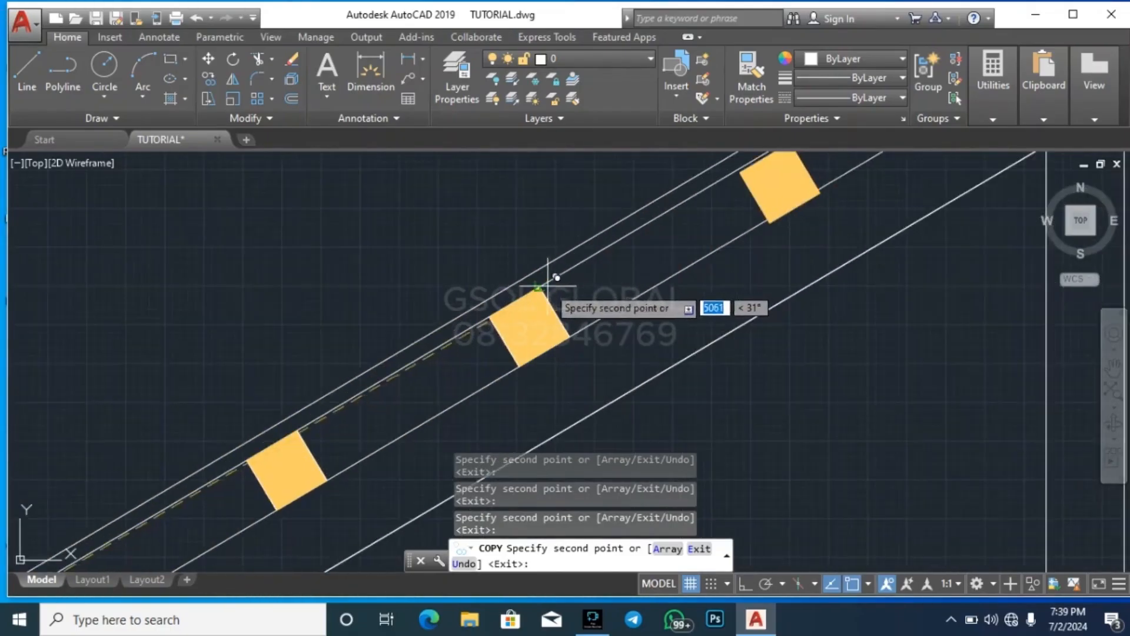
pyautogui.scroll(-3, 560, 313)
pyautogui.scroll(3, 618, 264)
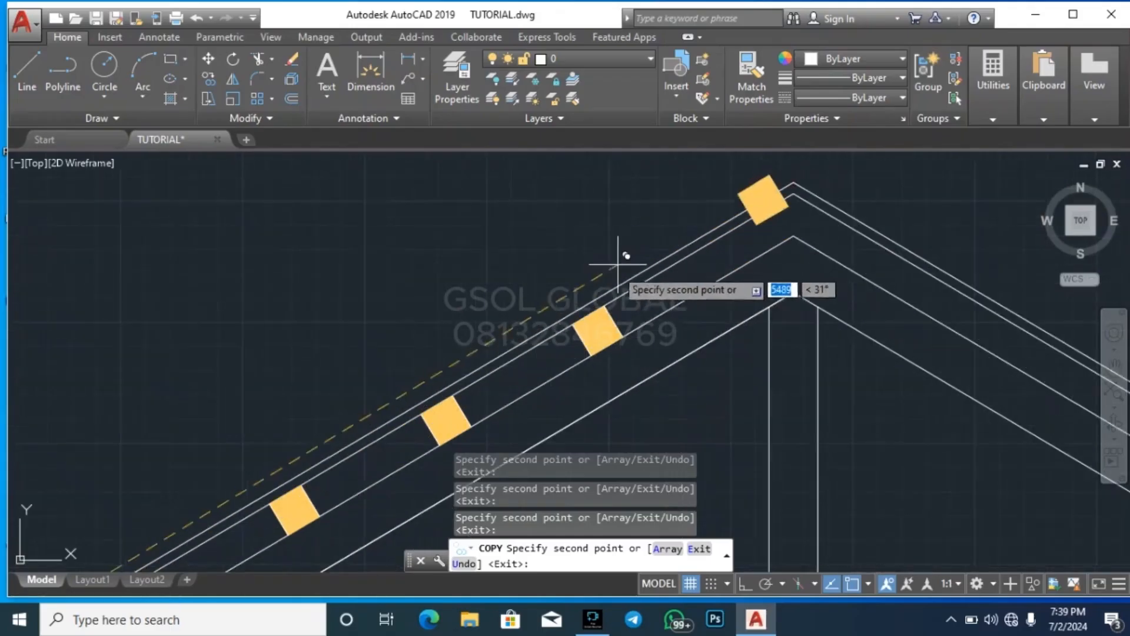
pyautogui.scroll(-3, 604, 305)
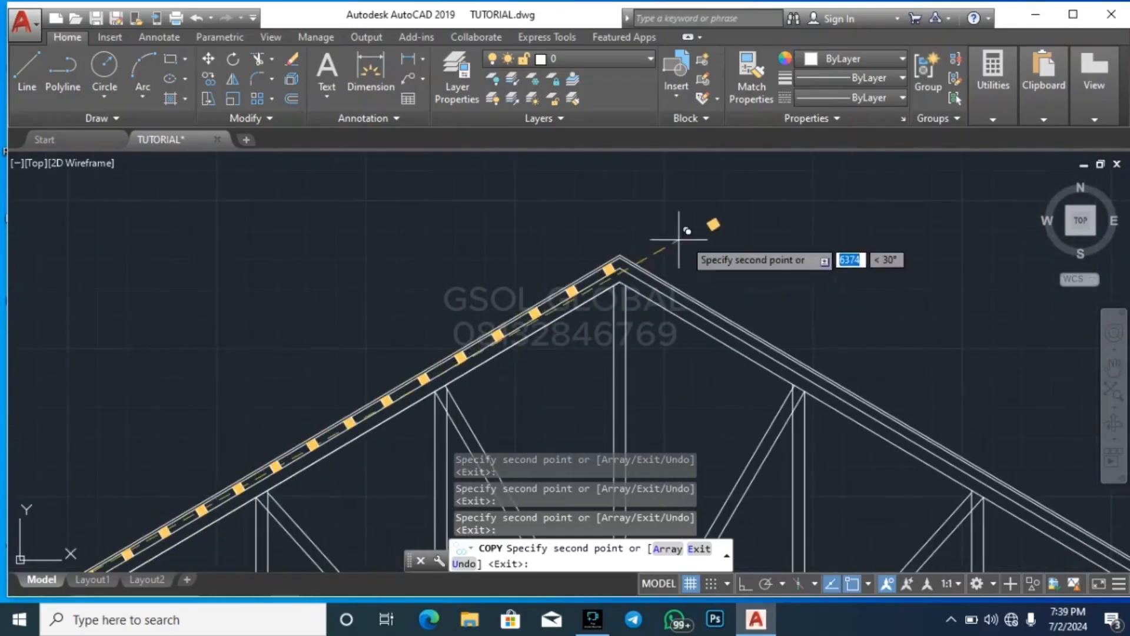
pyautogui.press('Escape')
# Mirror all the left slope's purlins about a vertical line through the roof ridge onto the right slope, keeping the originals
pyautogui.scroll(-2, 690, 213)
pyautogui.scroll(8, 469, 293)
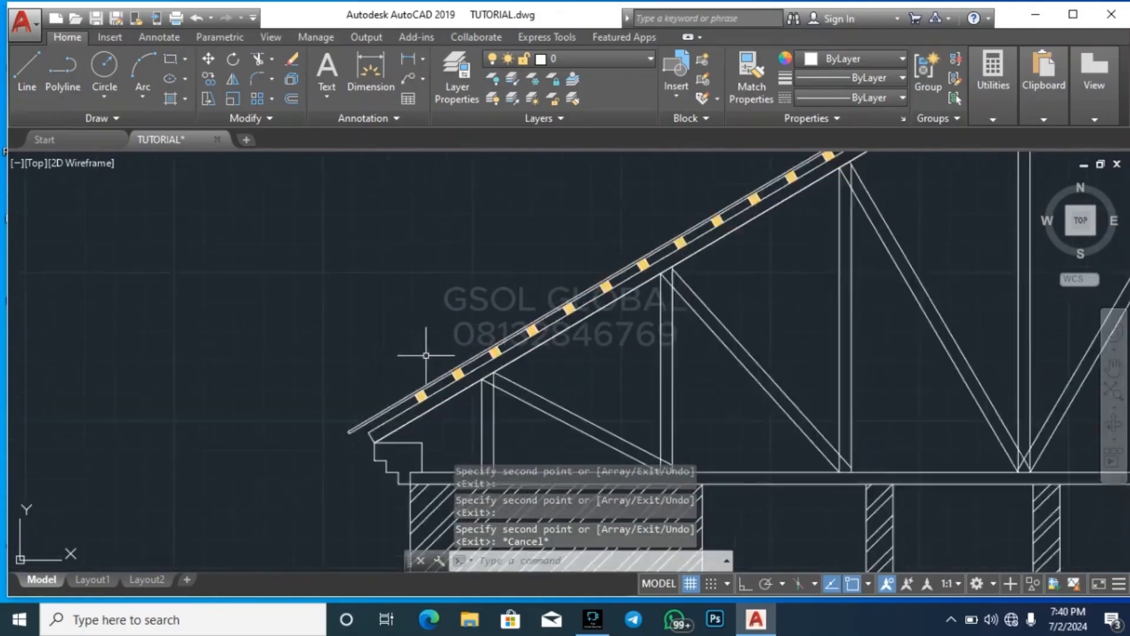
pyautogui.click(366, 492)
pyautogui.scroll(-4, 366, 492)
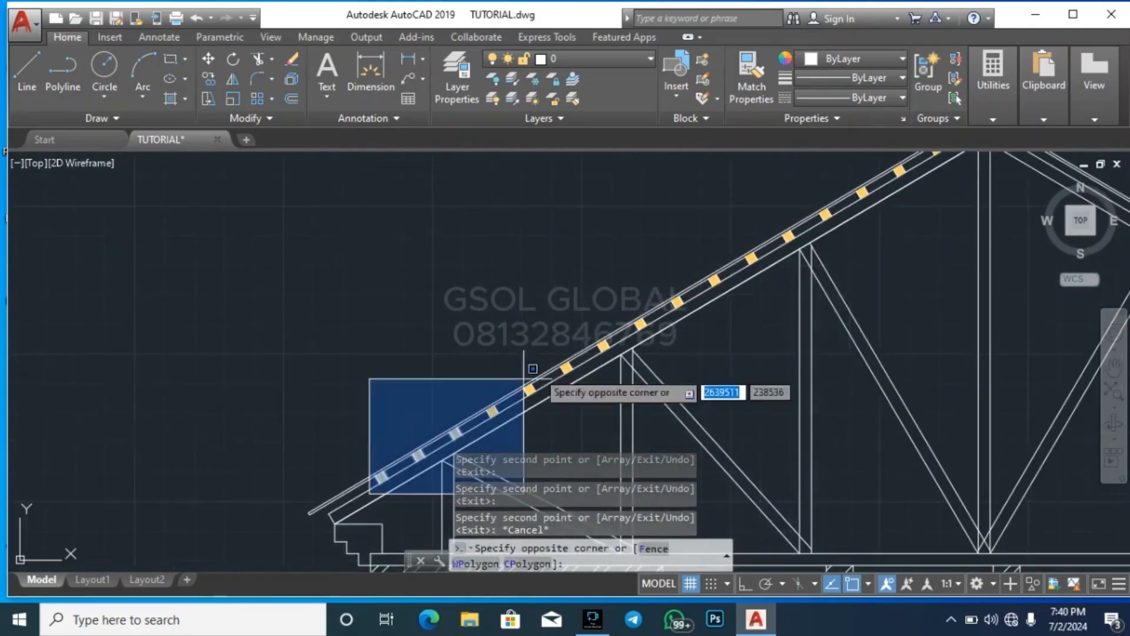
pyautogui.click(746, 217)
pyautogui.scroll(-4, 496, 383)
pyautogui.scroll(4, 563, 352)
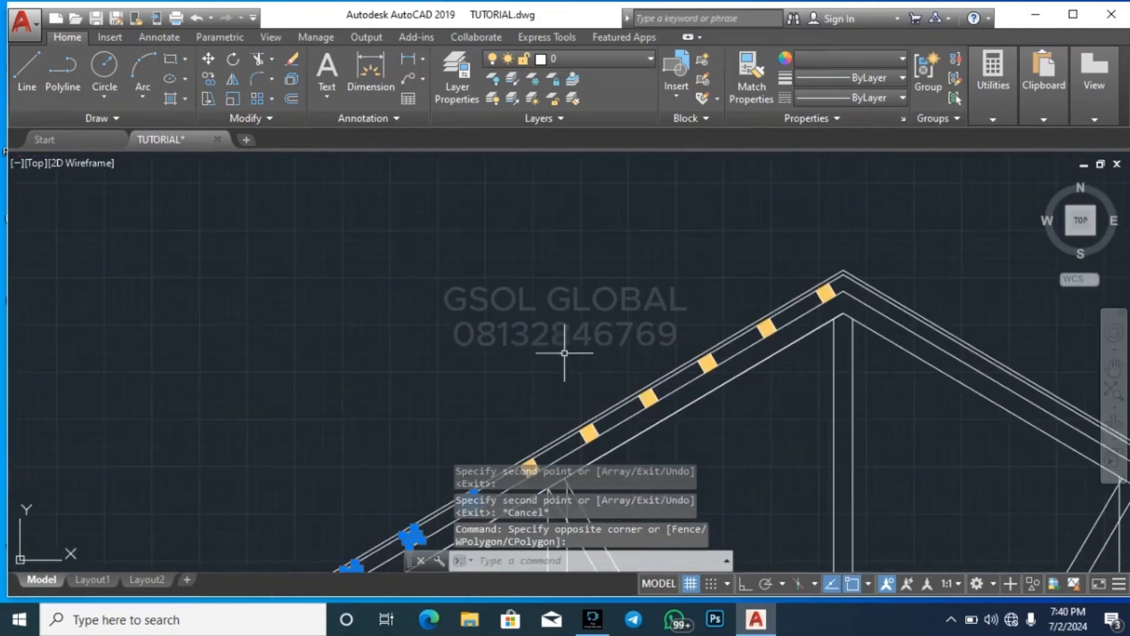
pyautogui.scroll(-2, 523, 329)
pyautogui.scroll(2, 518, 415)
pyautogui.click(482, 435)
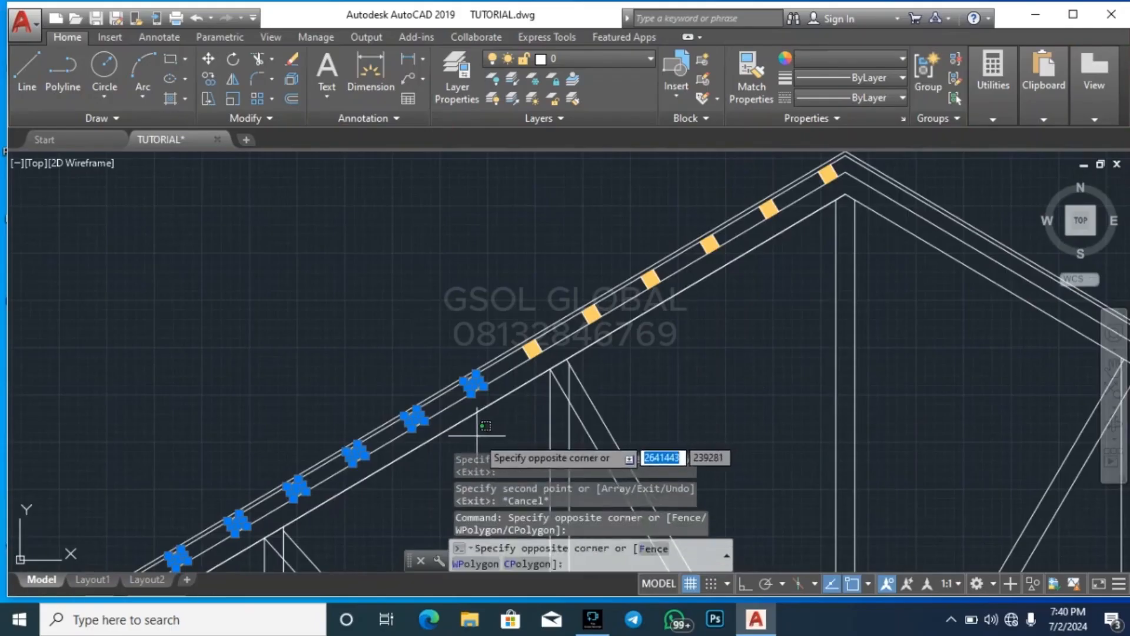
pyautogui.scroll(-2, 482, 436)
pyautogui.click(704, 242)
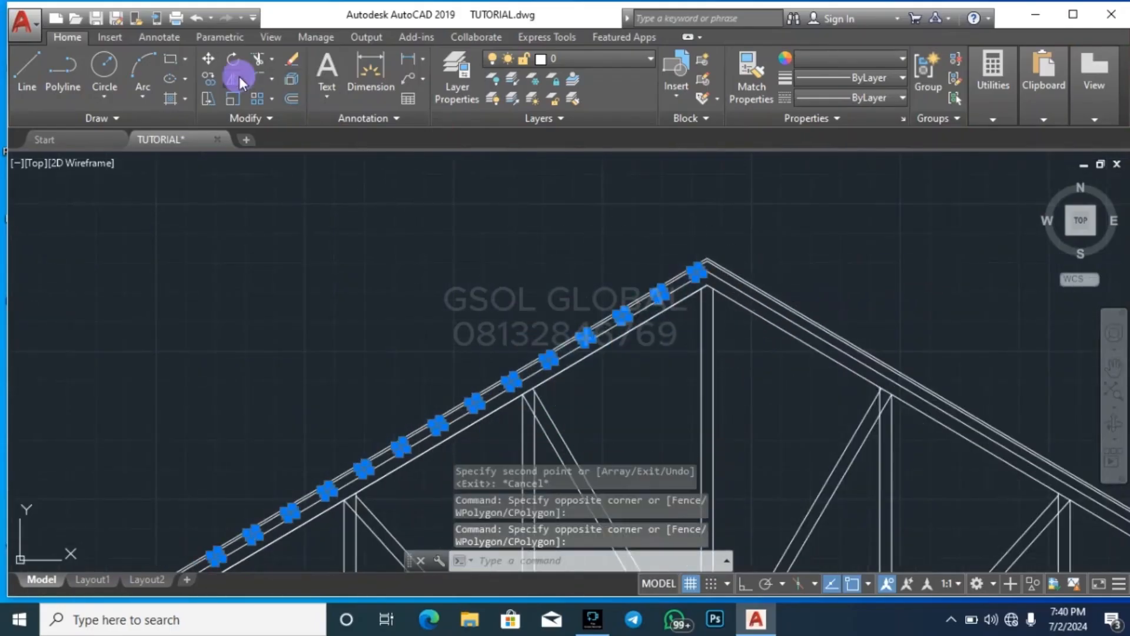
pyautogui.click(239, 76)
pyautogui.scroll(5, 714, 247)
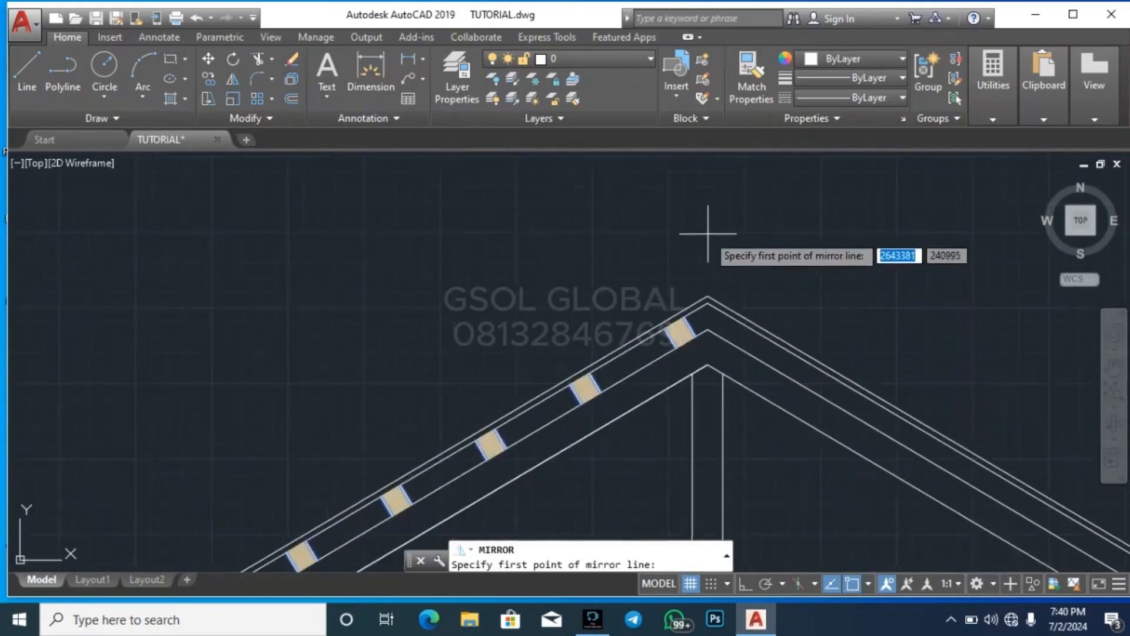
pyautogui.click(707, 259)
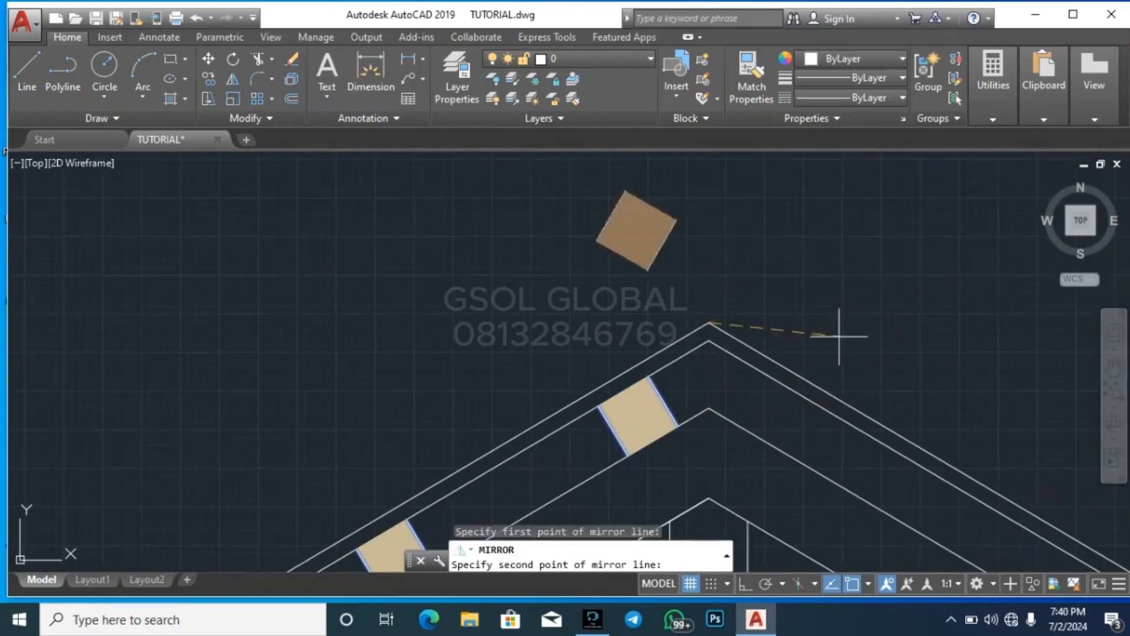
pyautogui.click(744, 585)
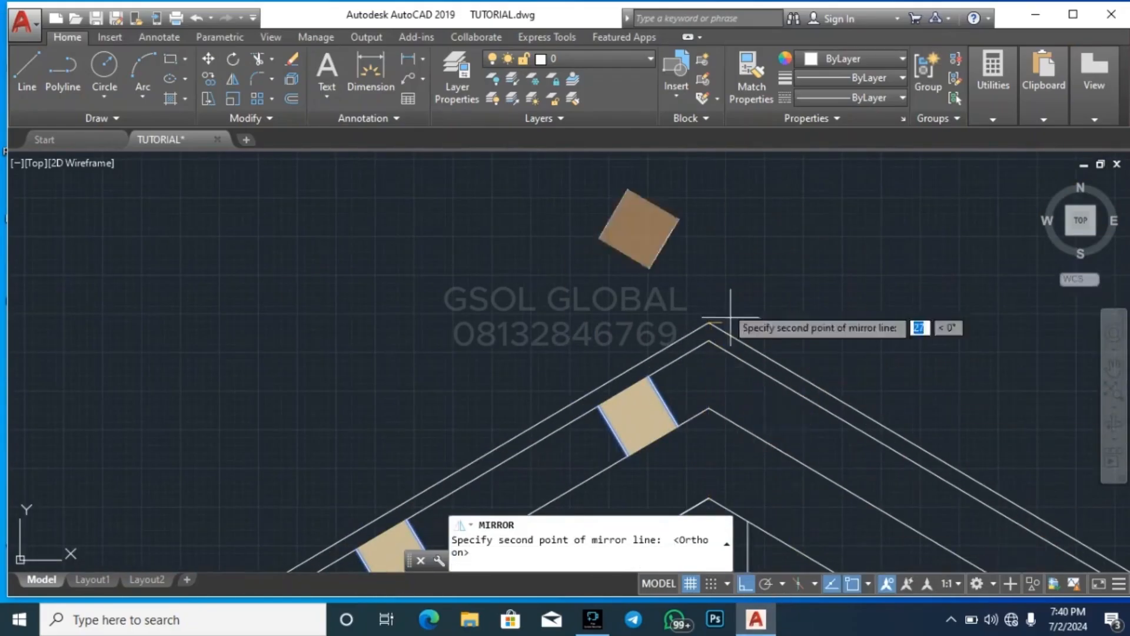
pyautogui.click(712, 254)
pyautogui.press('Return')
pyautogui.press('Escape')
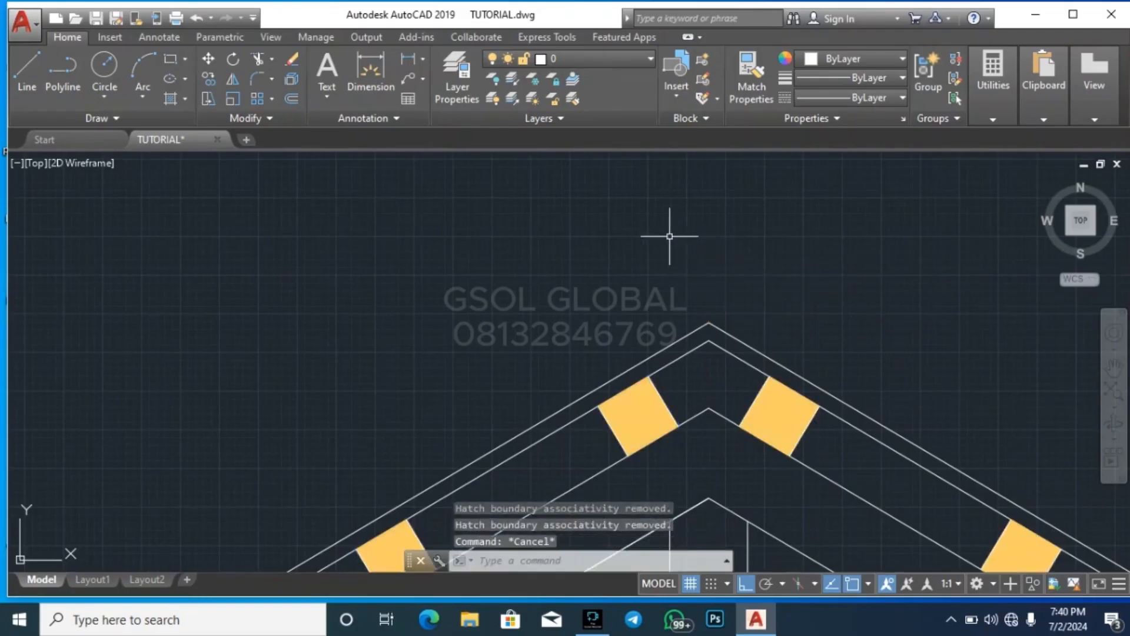
# Erase the tall vertical projection lines running along the right wall of the first floor plan above the section
pyautogui.scroll(-5, 669, 235)
pyautogui.scroll(6, 507, 284)
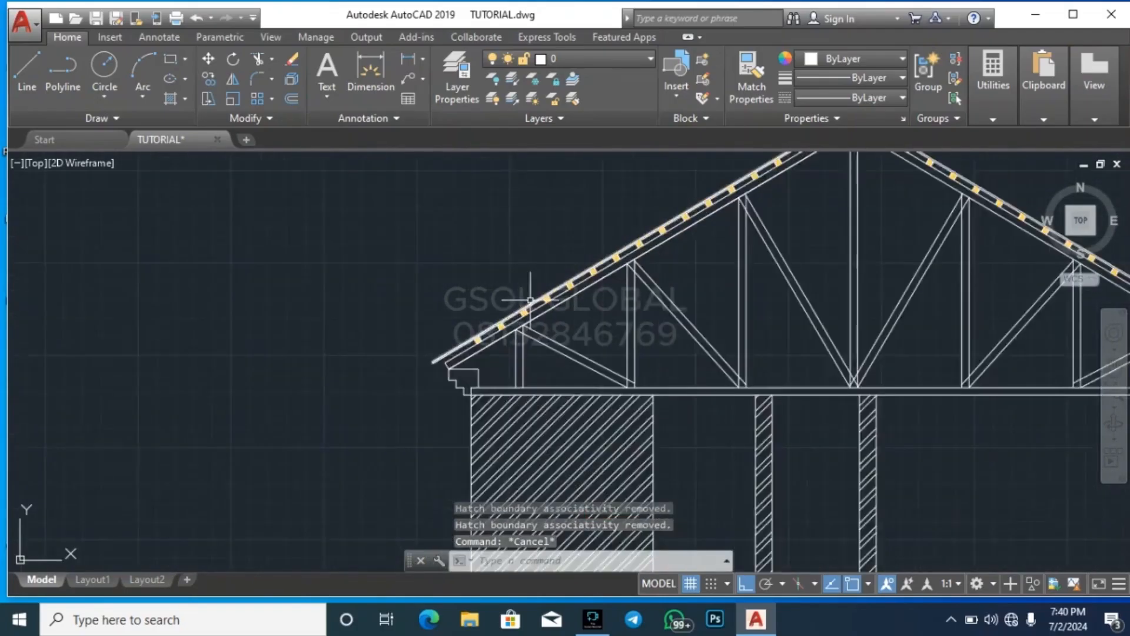
pyautogui.scroll(-4, 271, 527)
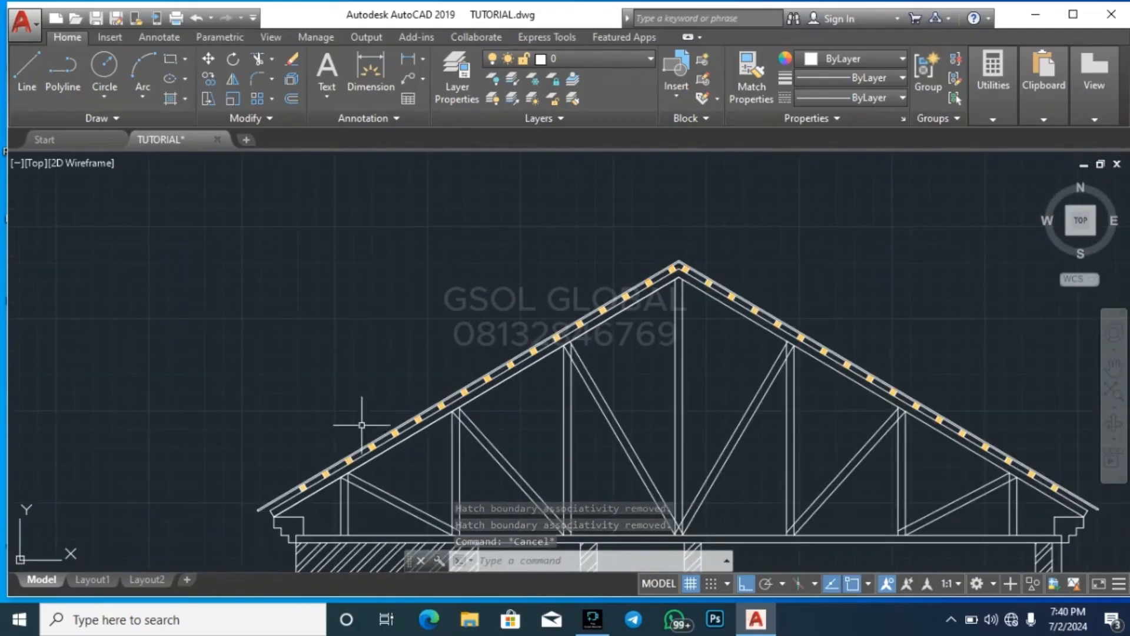
pyautogui.scroll(-2, 649, 242)
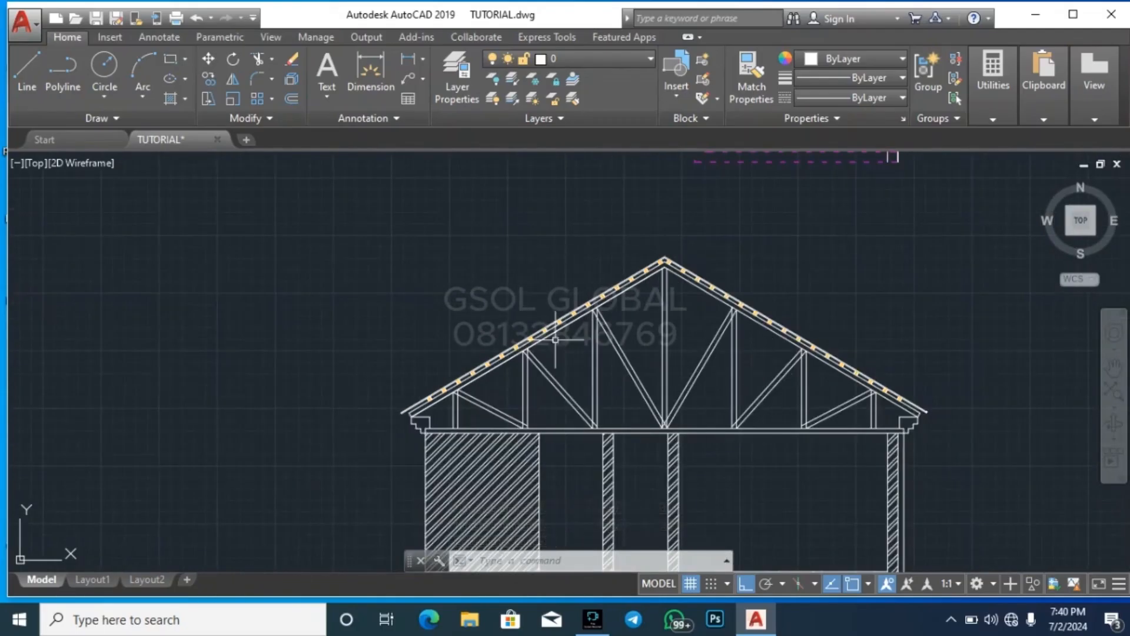
pyautogui.scroll(-4, 475, 277)
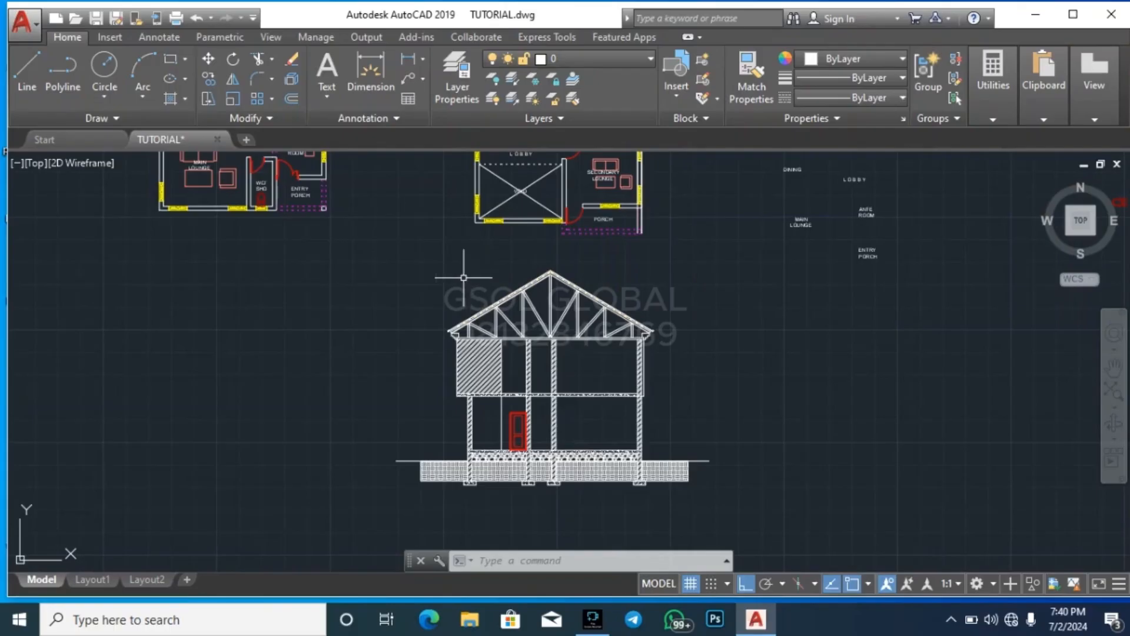
pyautogui.scroll(2, 531, 273)
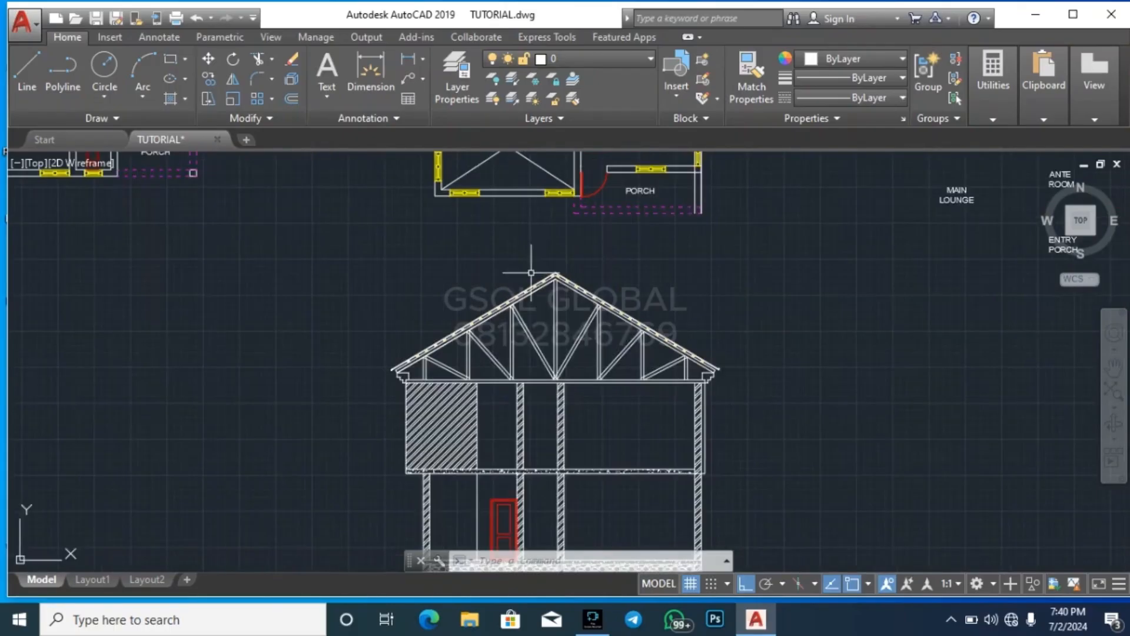
pyautogui.scroll(-4, 577, 448)
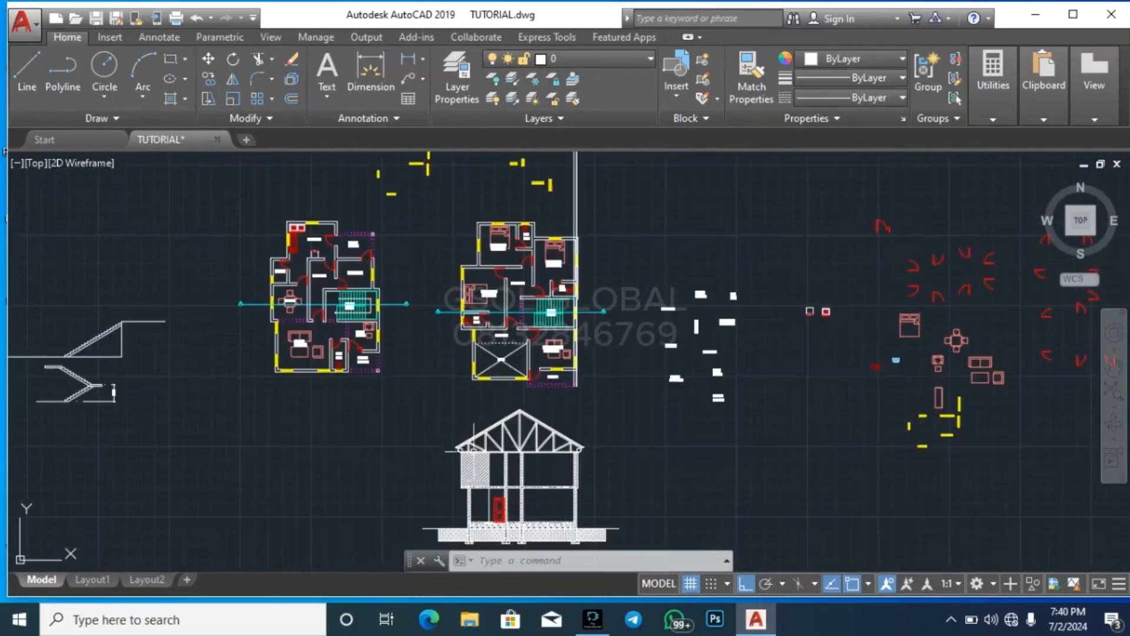
pyautogui.scroll(2, 612, 218)
pyautogui.click(592, 218)
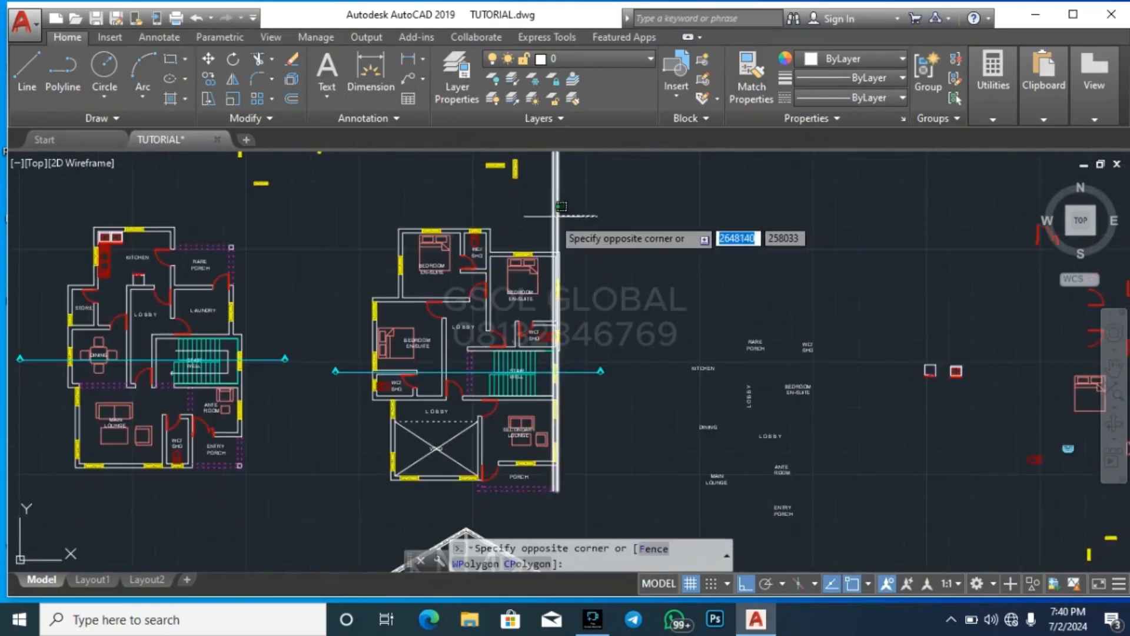
pyautogui.click(547, 222)
pyautogui.press('Delete')
# Copy the roof and foundation specification notes with their leader lines from the existing section to the new two-storey section, with Ortho off
pyautogui.scroll(-8, 586, 383)
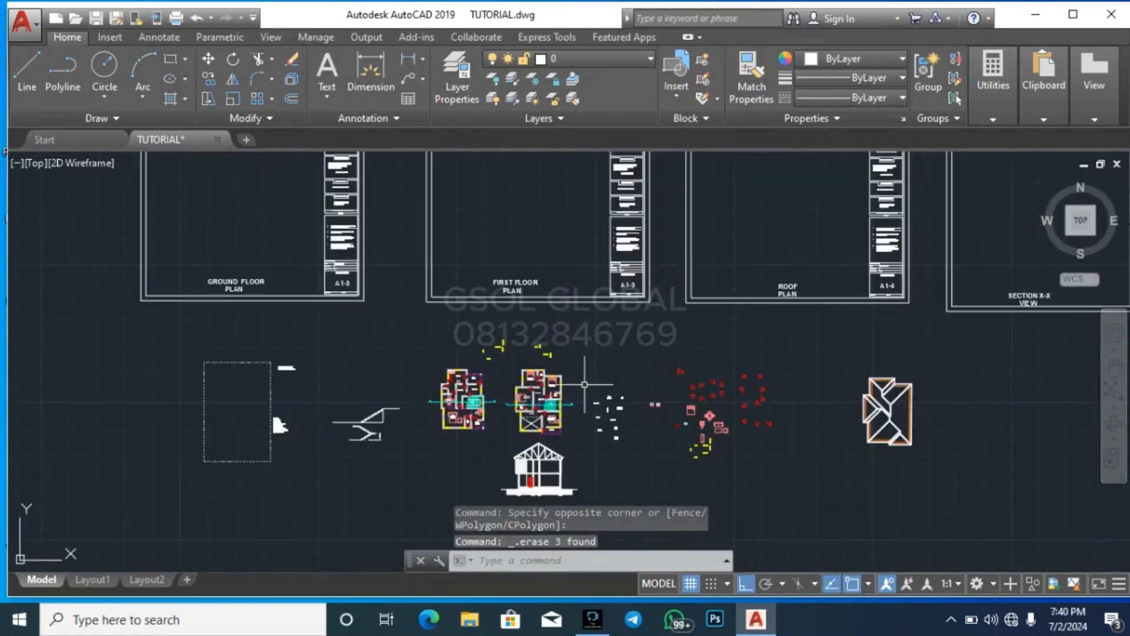
pyautogui.scroll(8, 630, 330)
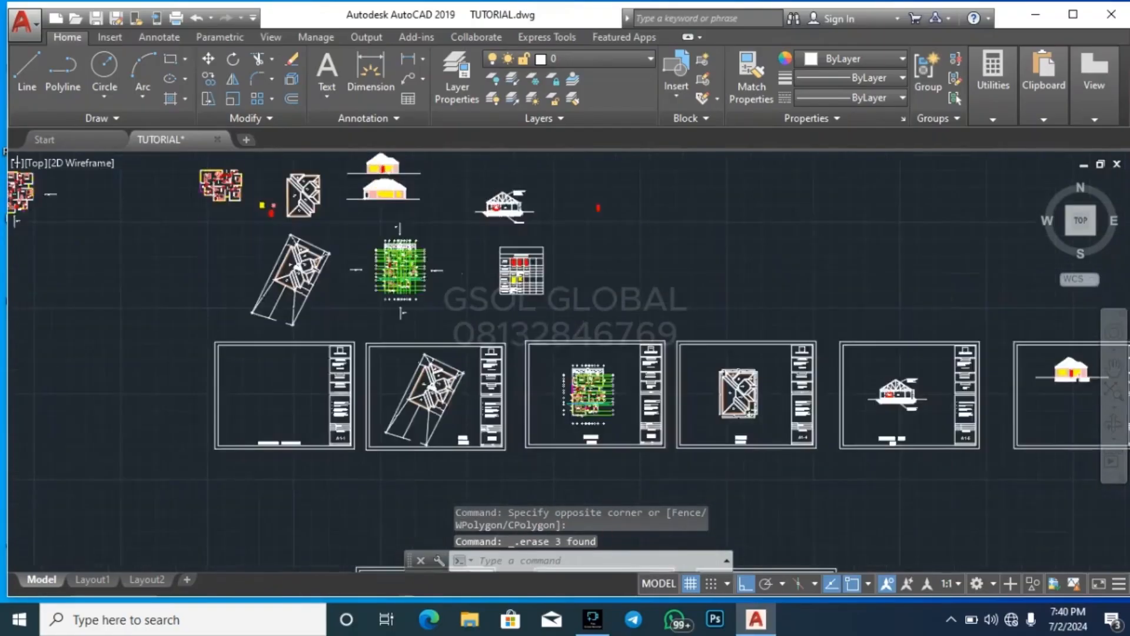
pyautogui.click(637, 323)
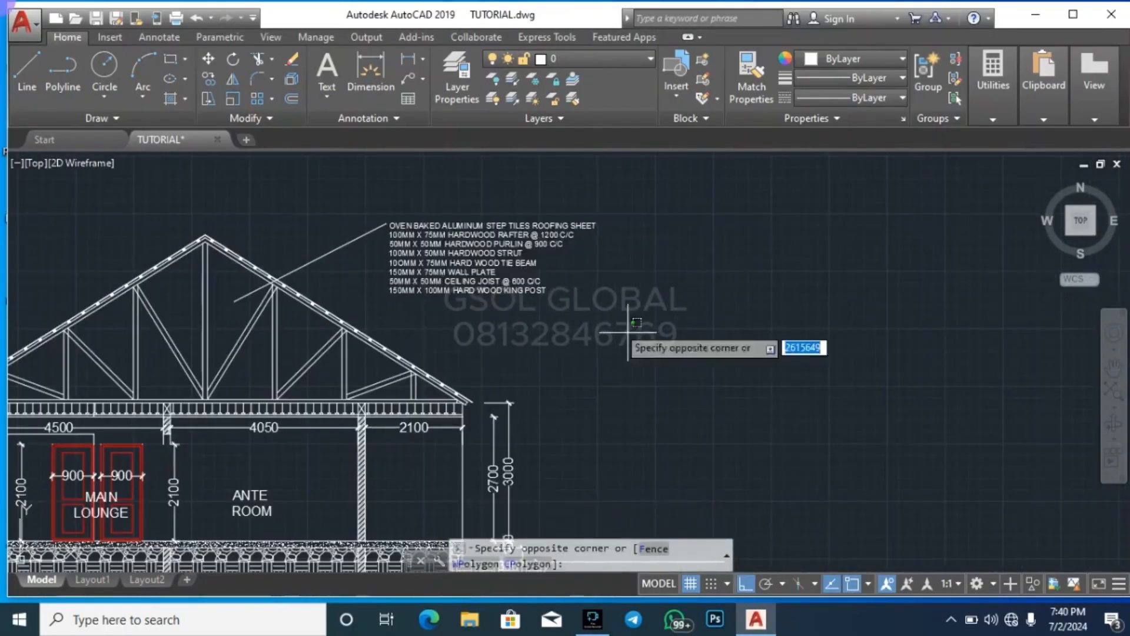
pyautogui.click(378, 182)
pyautogui.scroll(-4, 493, 203)
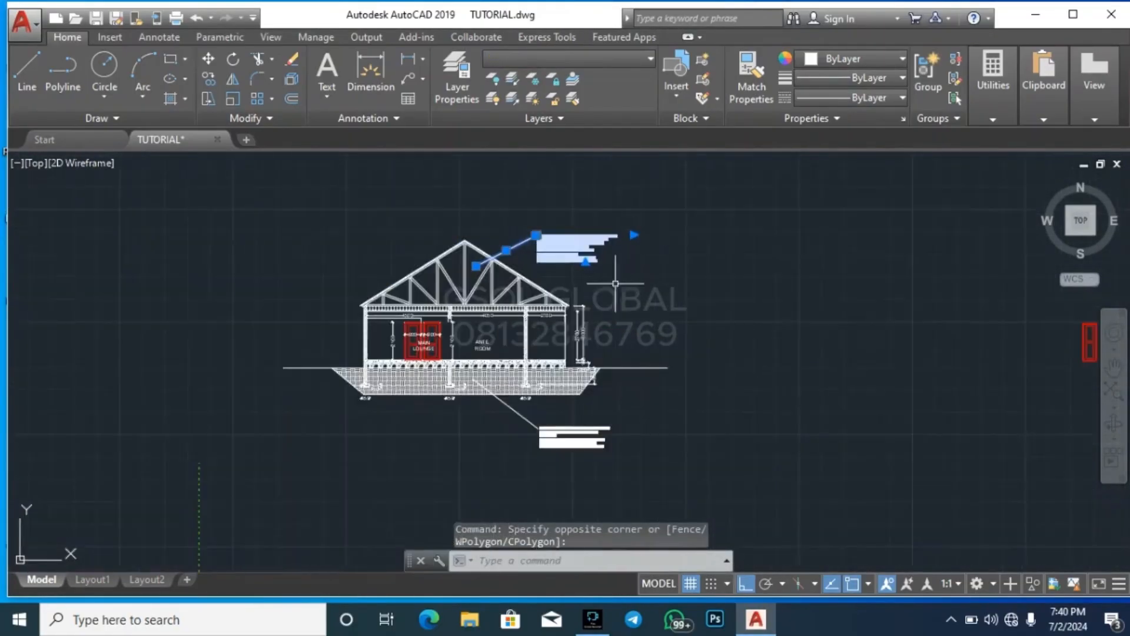
pyautogui.scroll(6, 606, 479)
pyautogui.click(613, 474)
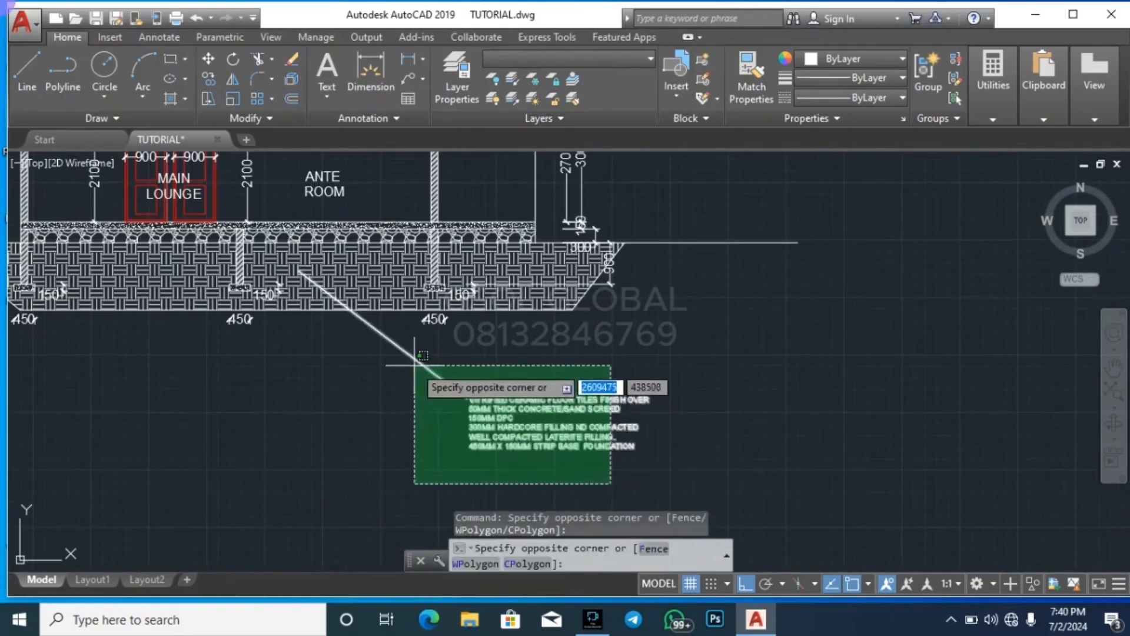
pyautogui.click(457, 370)
pyautogui.press('Return')
pyautogui.click(452, 377)
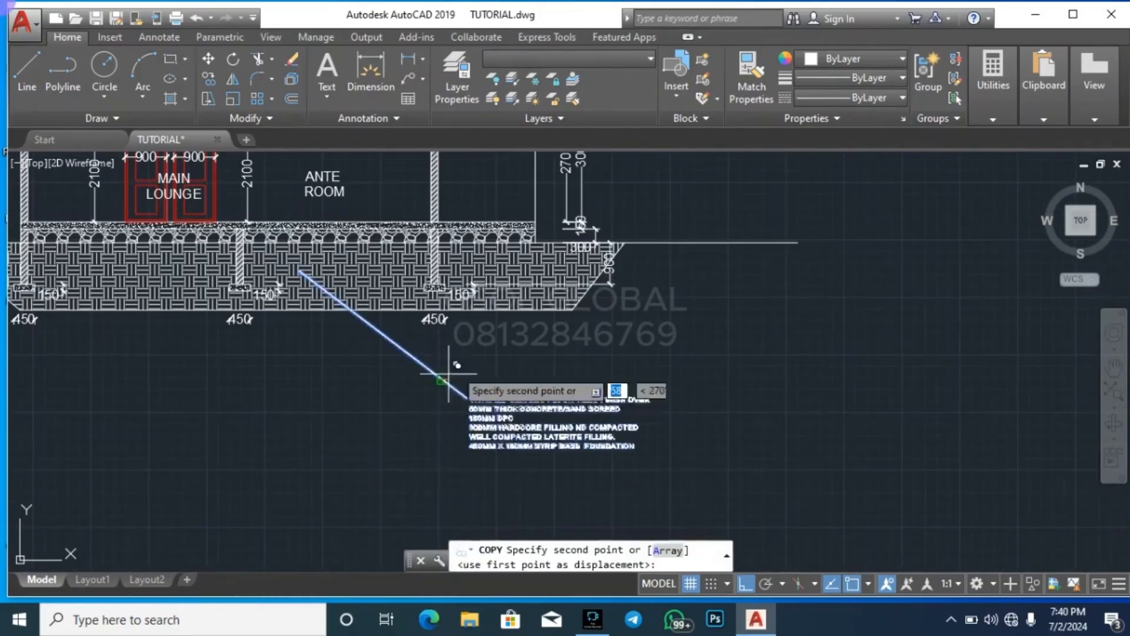
pyautogui.scroll(-10, 704, 243)
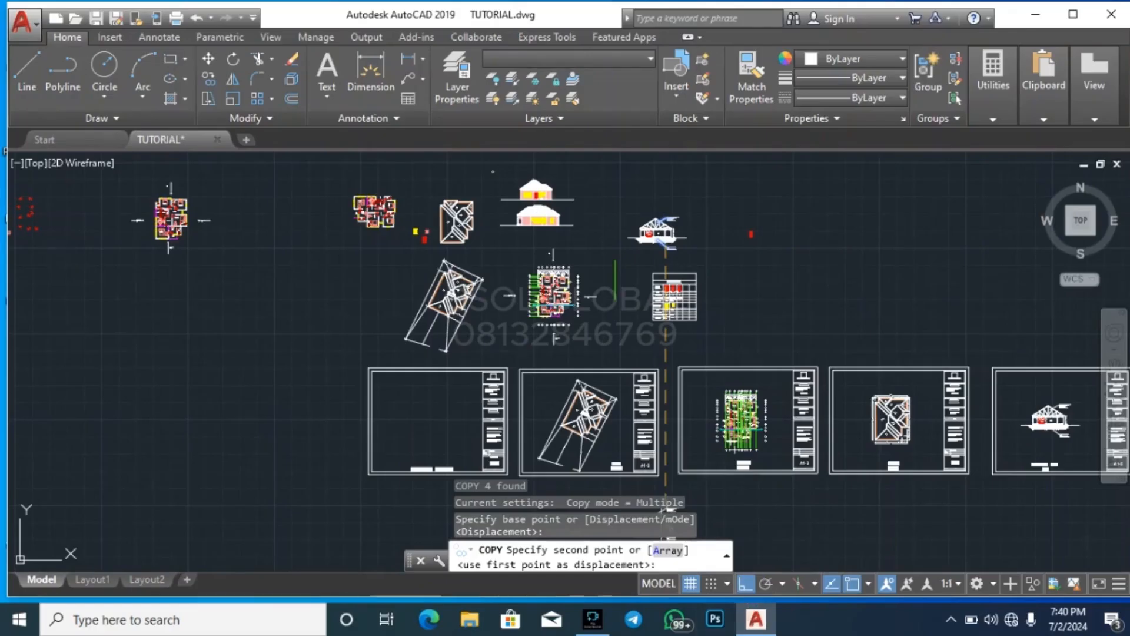
pyautogui.click(745, 583)
pyautogui.scroll(5, 607, 283)
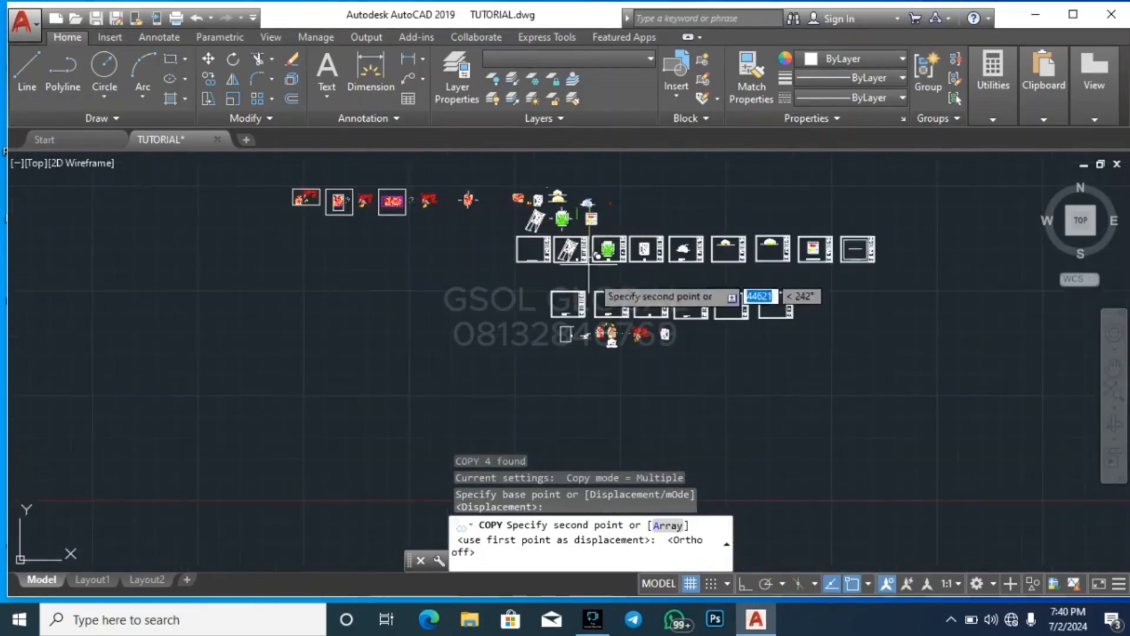
pyautogui.scroll(7, 706, 401)
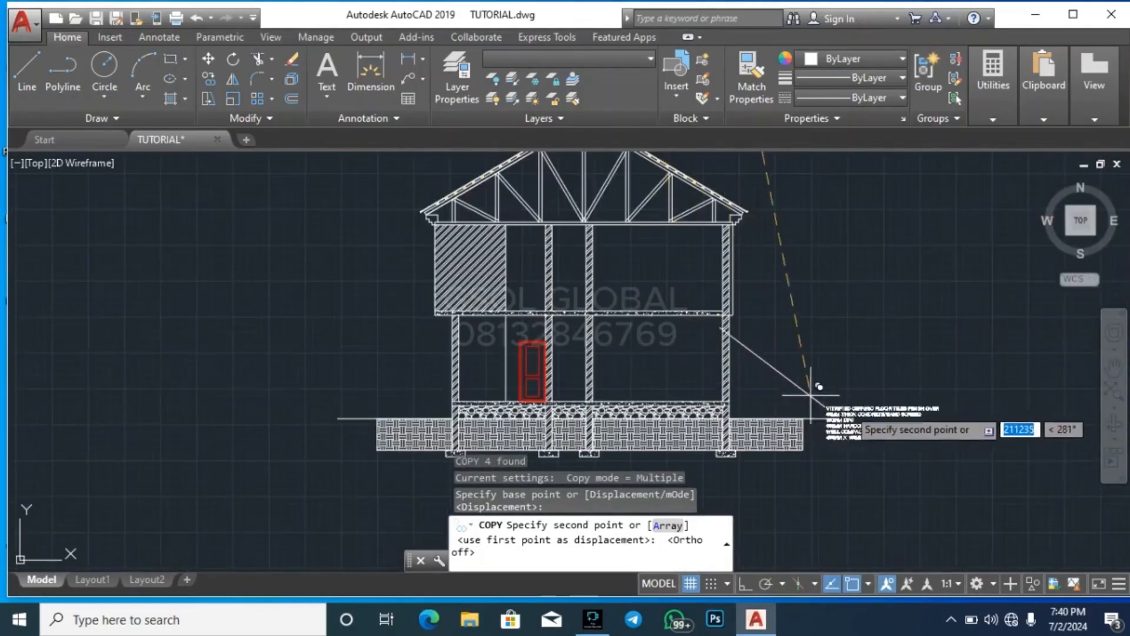
pyautogui.click(820, 496)
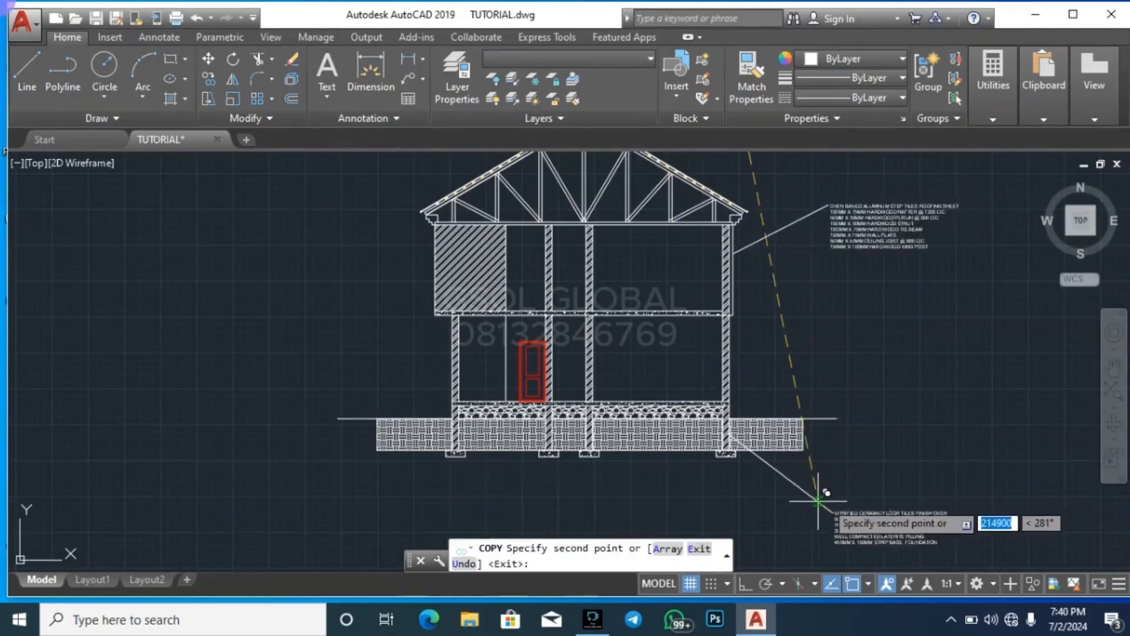
pyautogui.press('Escape')
# Move the copied roofing specification note and its leader up beside the roof so the leader ends inside the truss, just right of the ridge
pyautogui.moveTo(895, 262); pyautogui.dragTo(878, 353, button='middle')
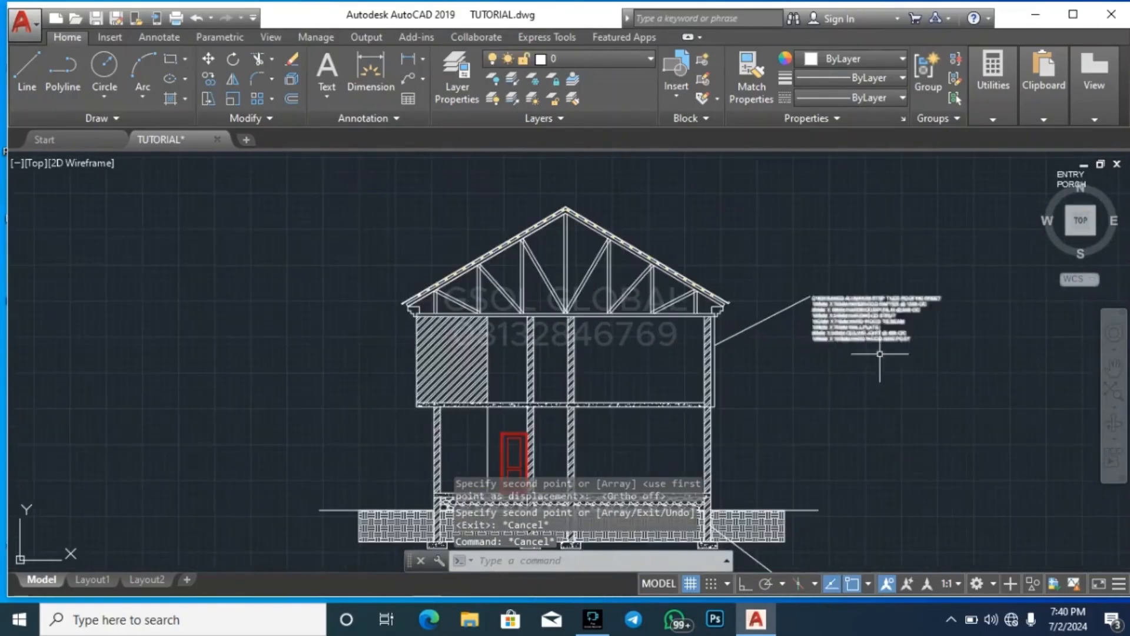
pyautogui.click(920, 391)
pyautogui.click(791, 267)
pyautogui.write('m')
pyautogui.press('Return')
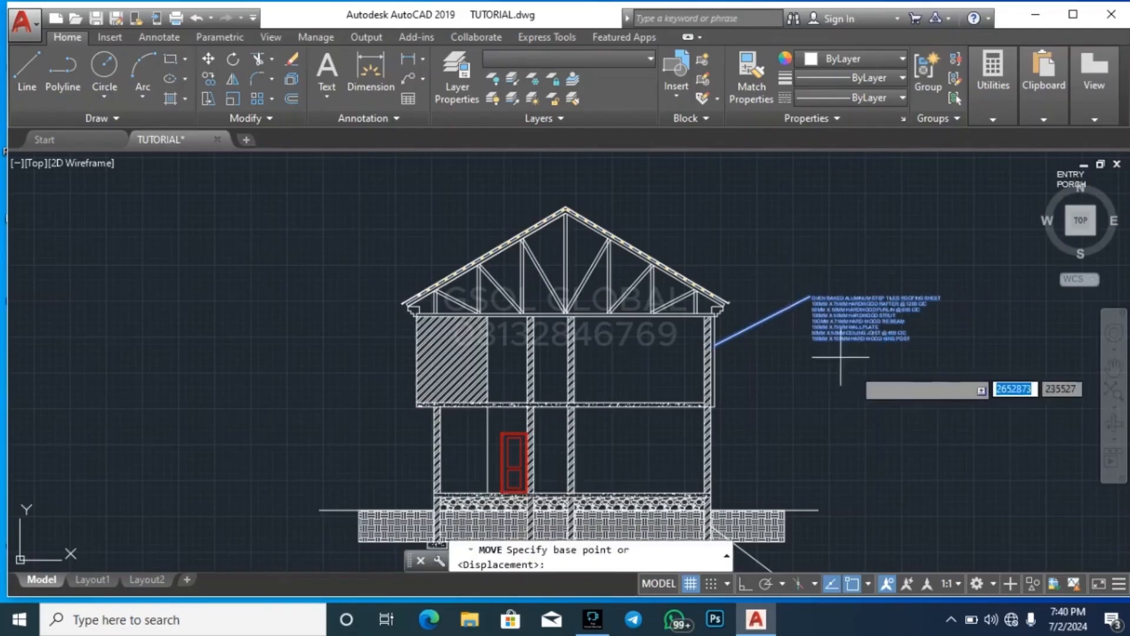
pyautogui.click(918, 405)
pyautogui.press('Escape')
pyautogui.press('Escape')
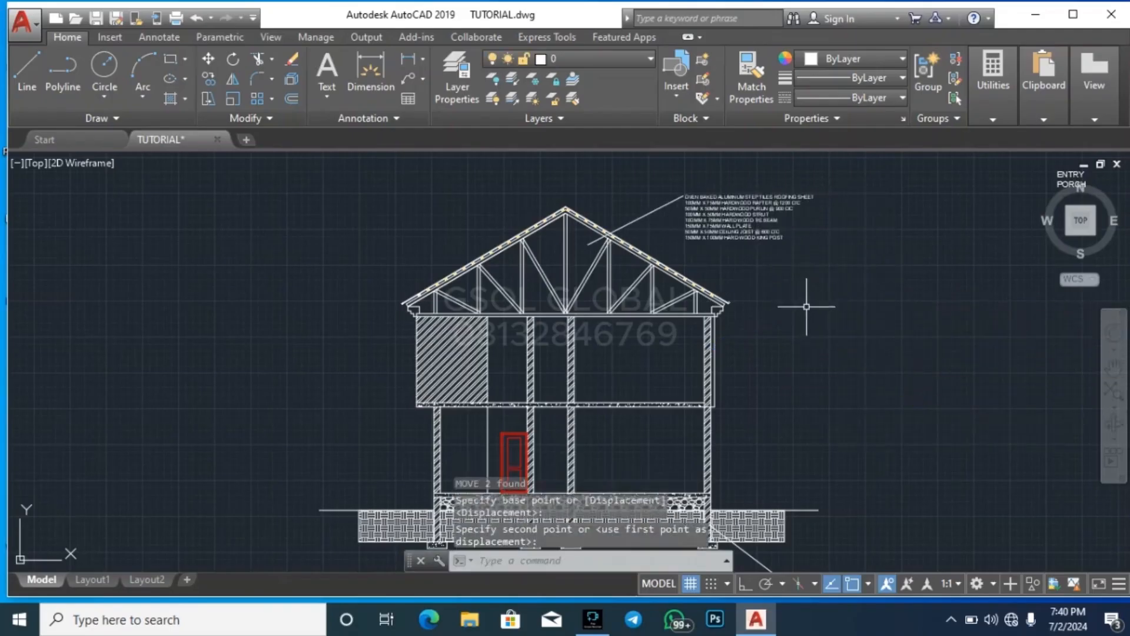
pyautogui.scroll(-4, 728, 221)
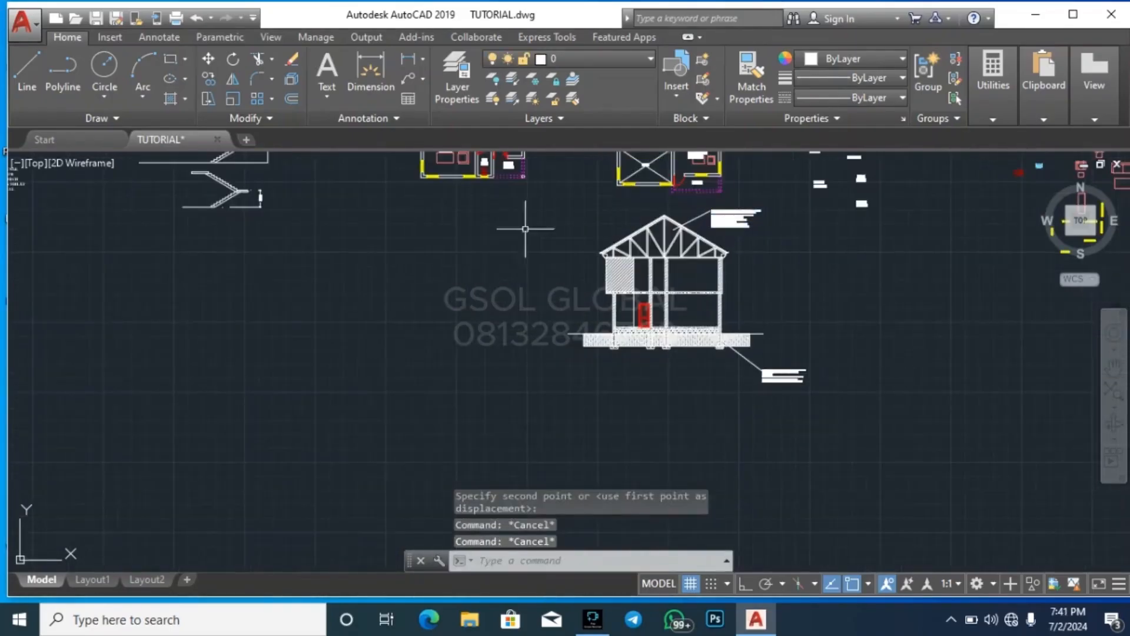
pyautogui.scroll(4, 678, 239)
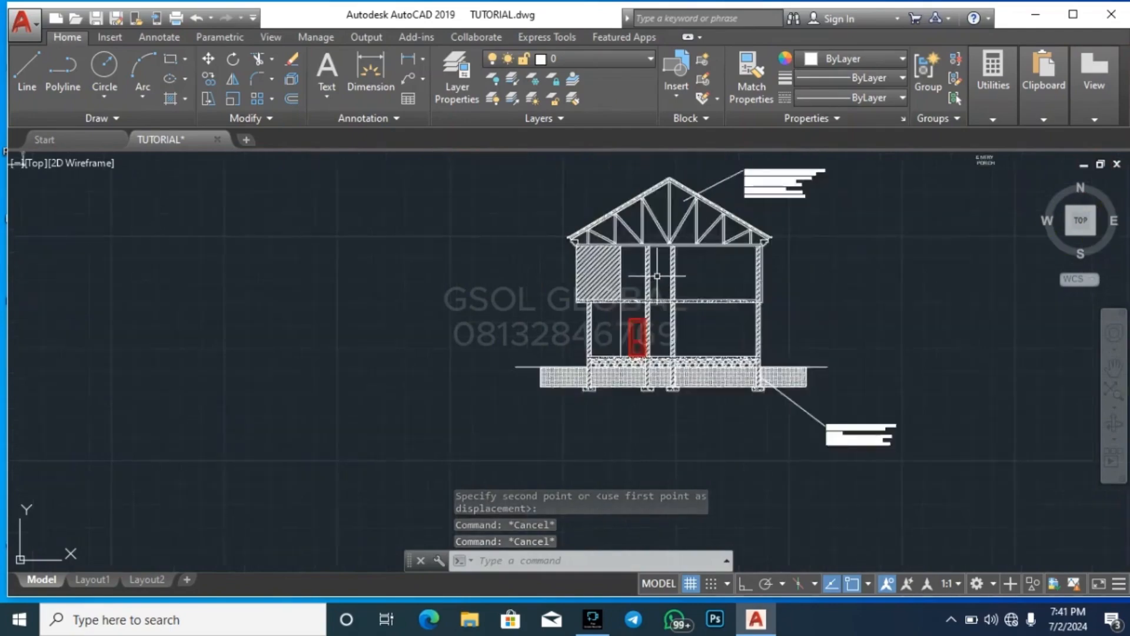
pyautogui.scroll(-4, 598, 463)
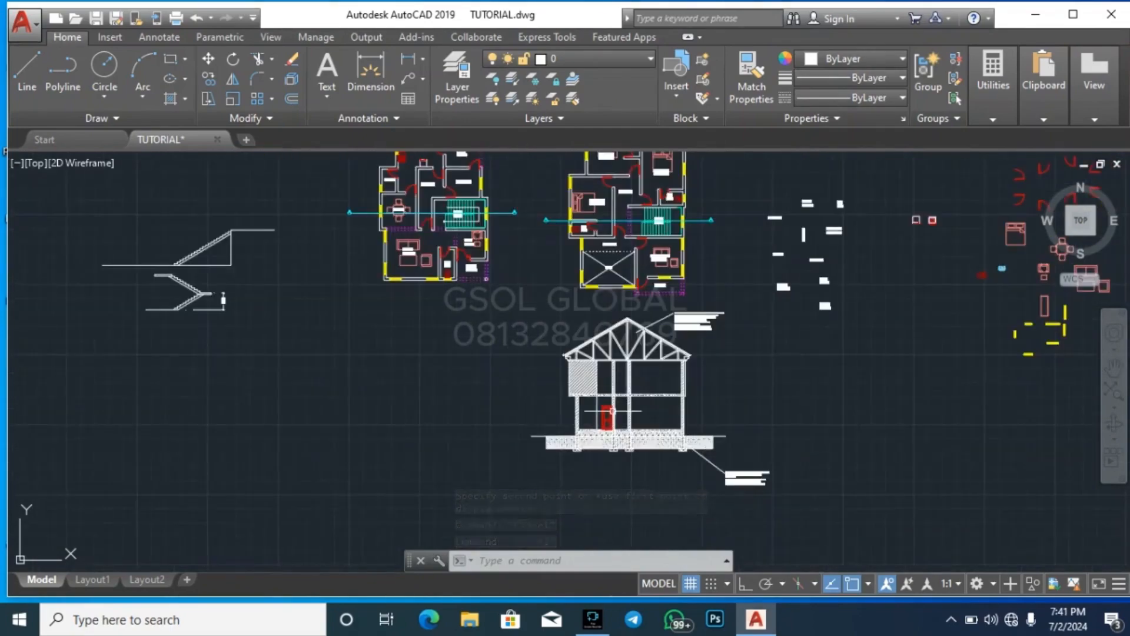
pyautogui.scroll(4, 612, 411)
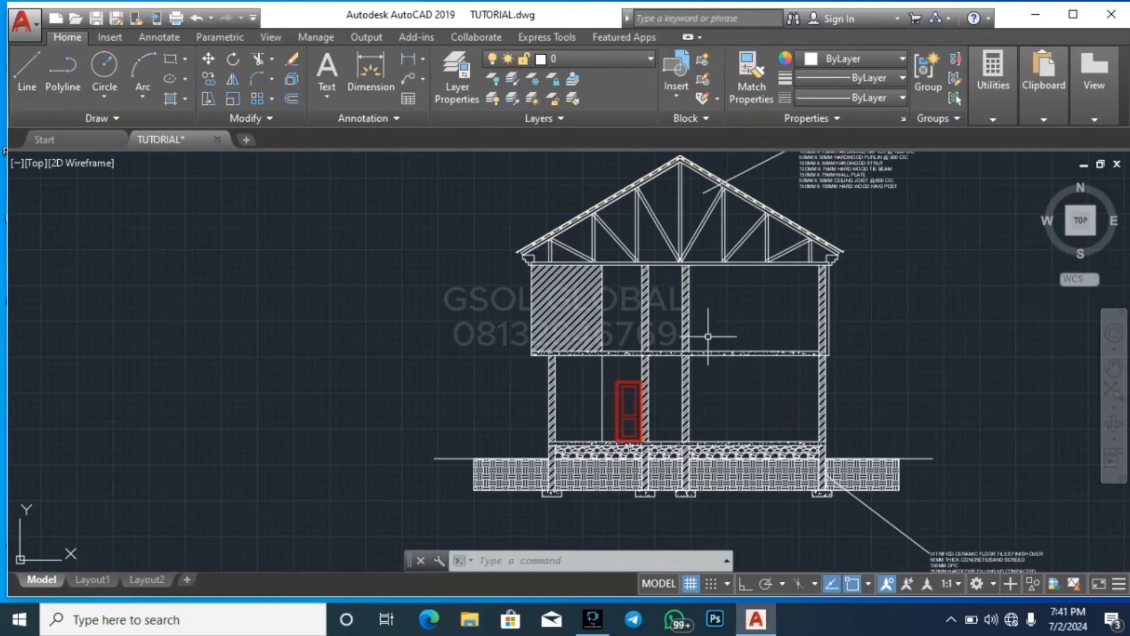
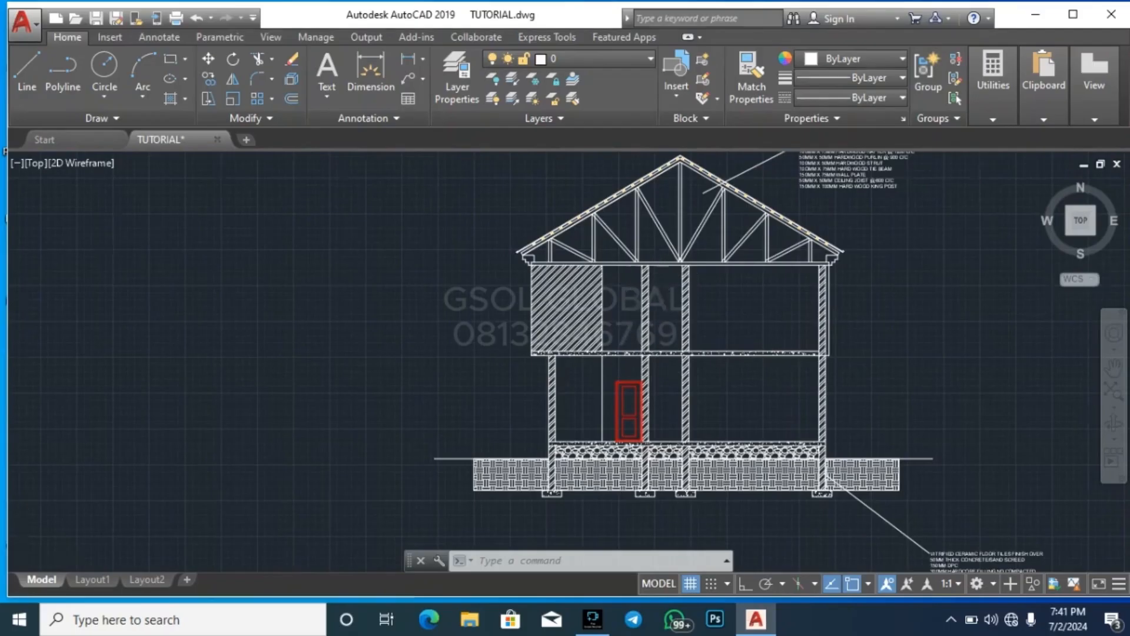
# Make the dimension layer the current layer
pyautogui.scroll(4, 626, 304)
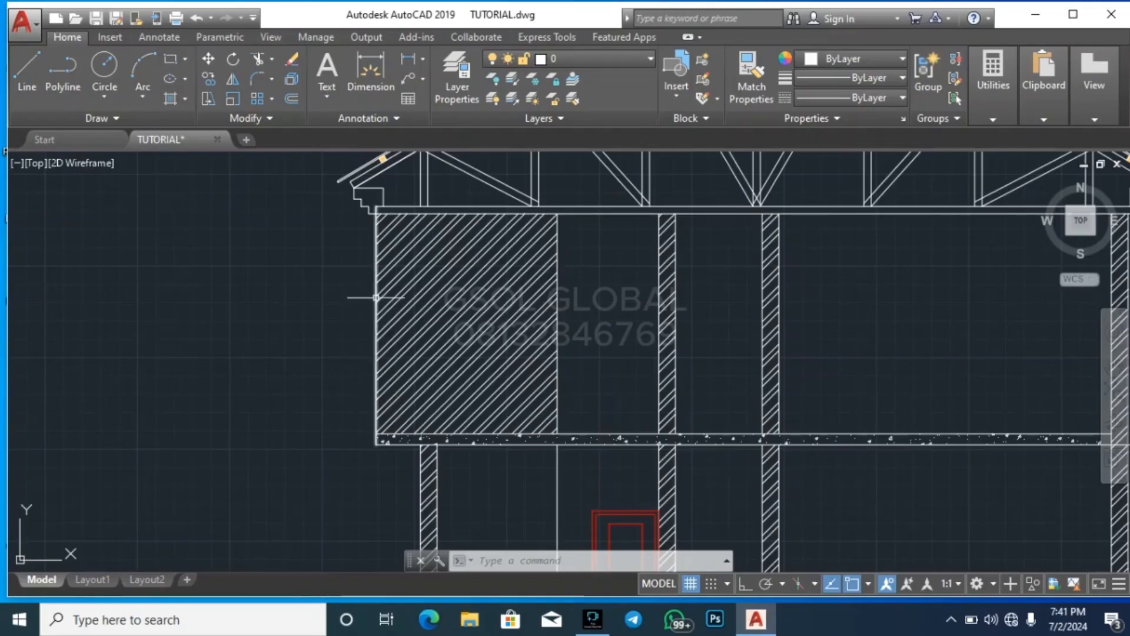
pyautogui.click(163, 39)
pyautogui.click(66, 39)
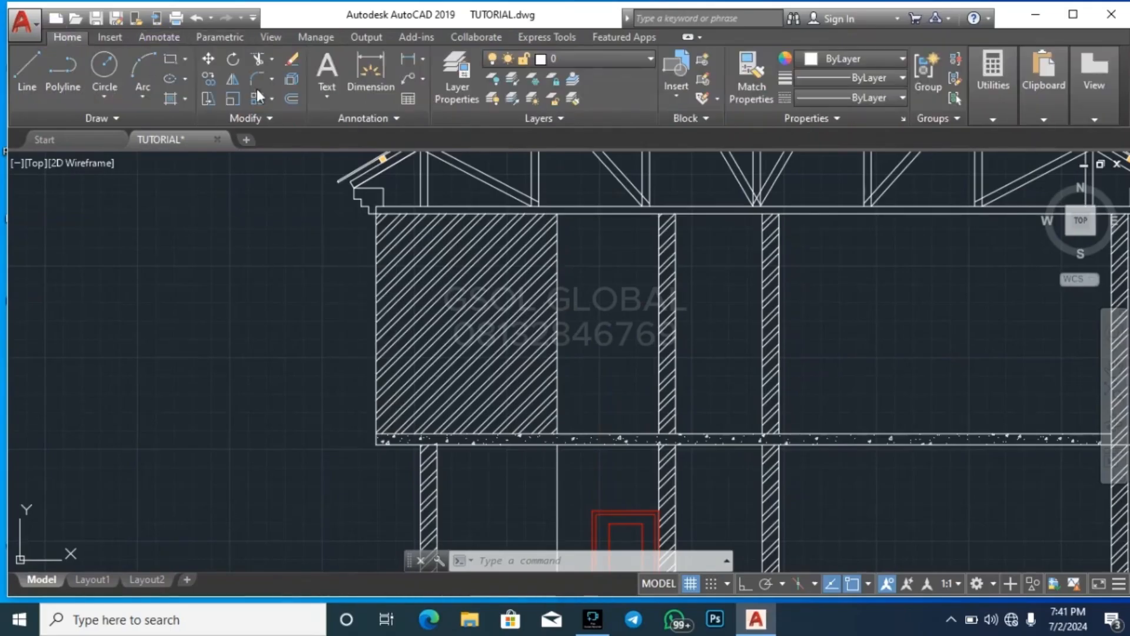
pyautogui.click(623, 59)
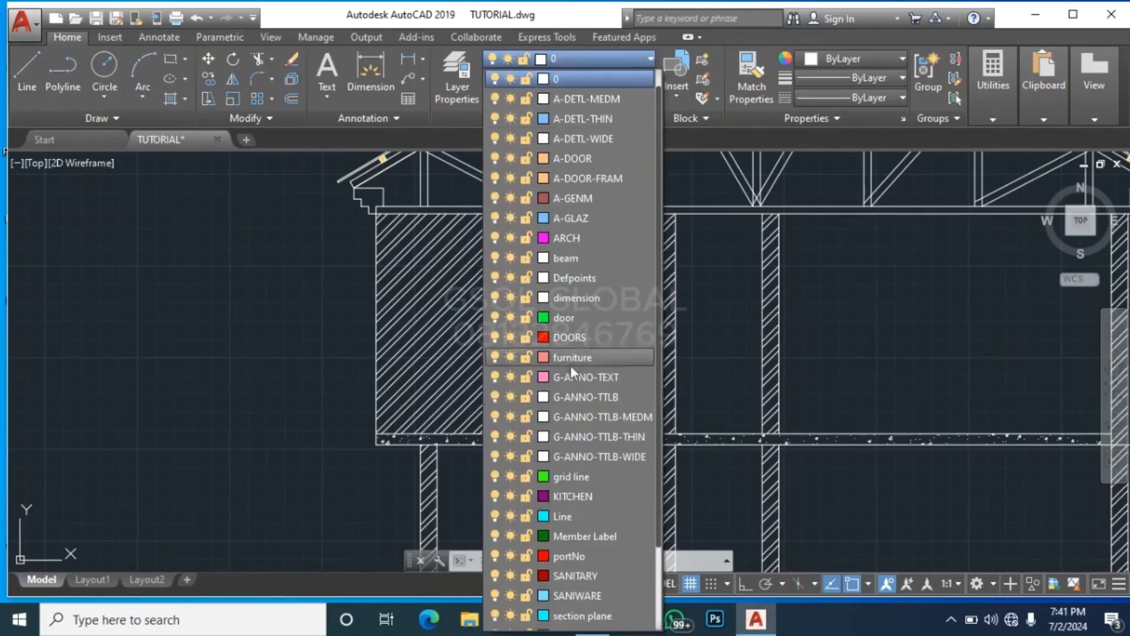
pyautogui.click(589, 298)
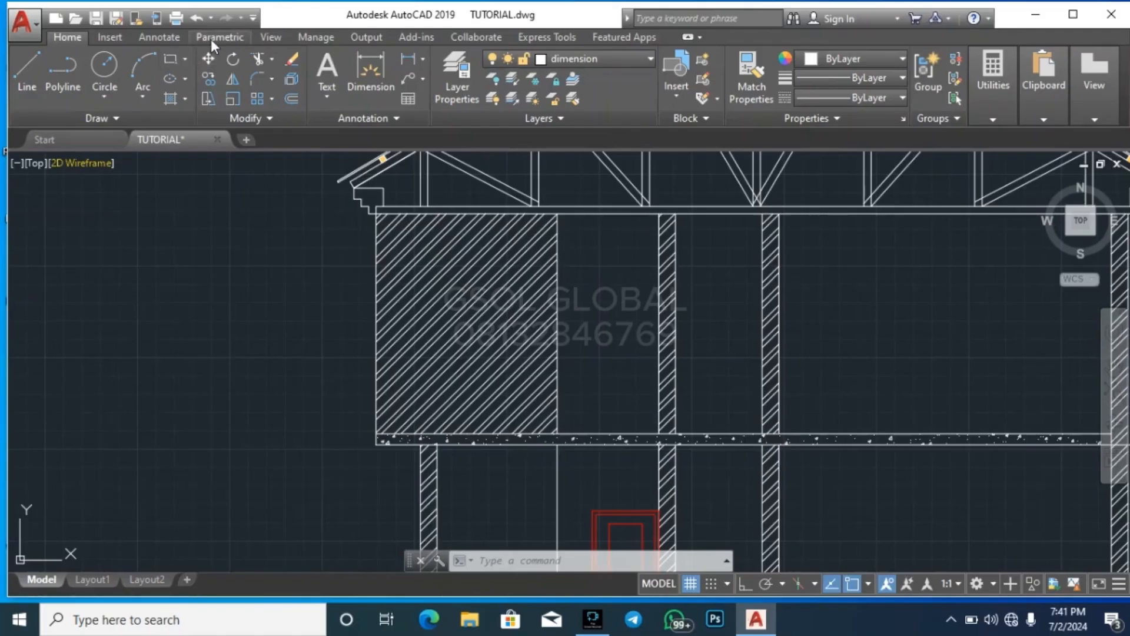
# Add a horizontal linear dimension across the hatched wall panel on the upper floor, placing it slightly below the panel's mid-height
pyautogui.click(168, 39)
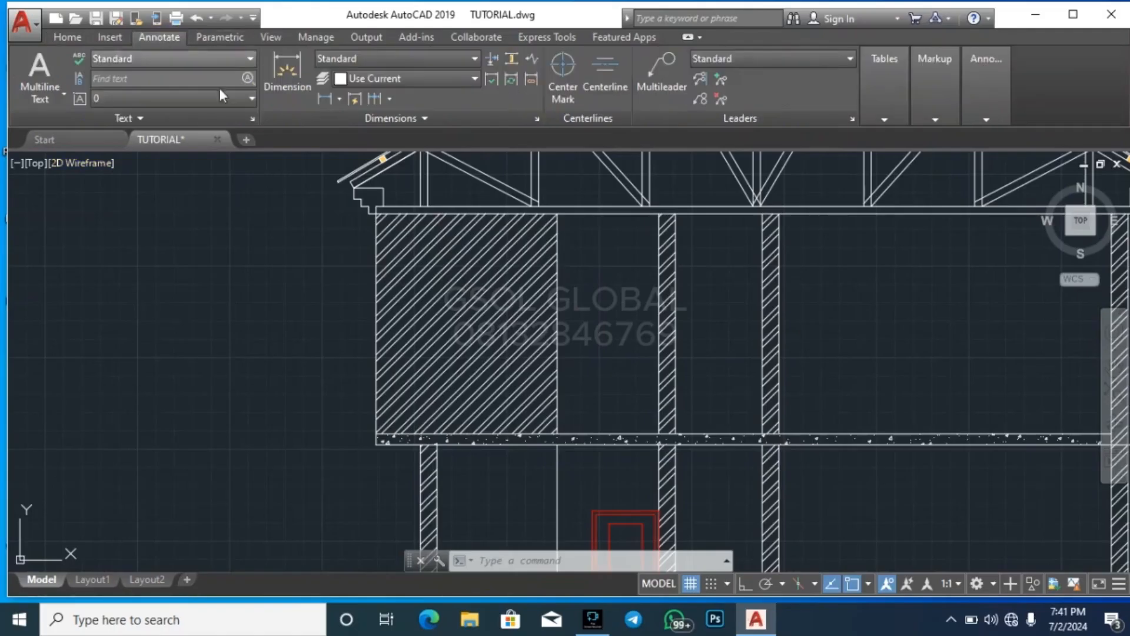
pyautogui.click(326, 99)
pyautogui.scroll(4, 366, 214)
pyautogui.click(402, 227)
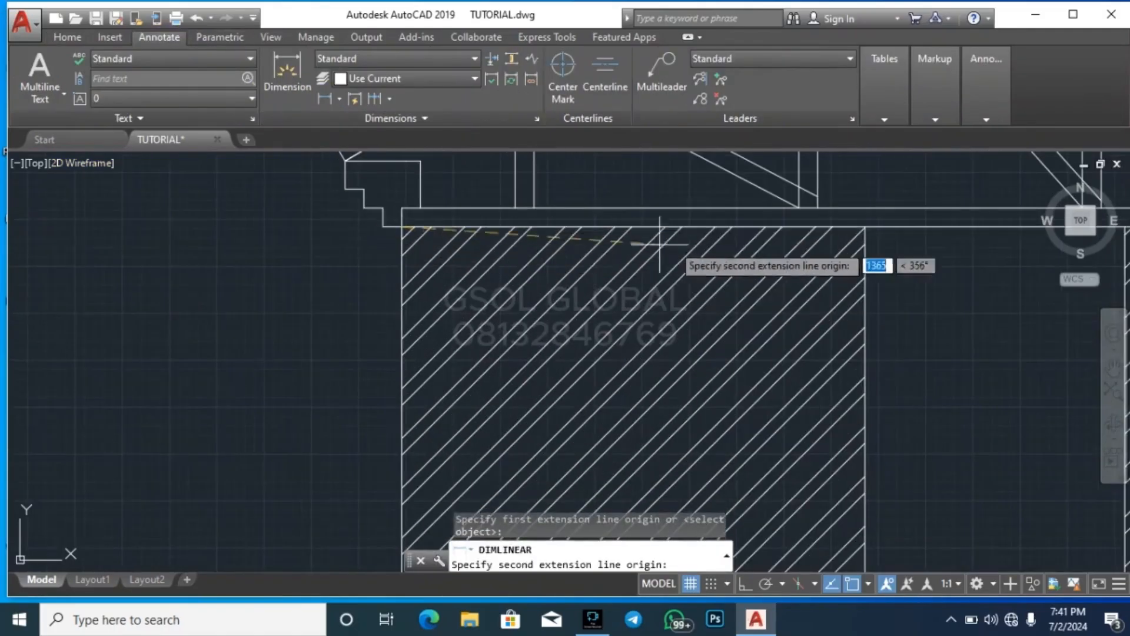
pyautogui.click(864, 226)
pyautogui.scroll(-4, 447, 270)
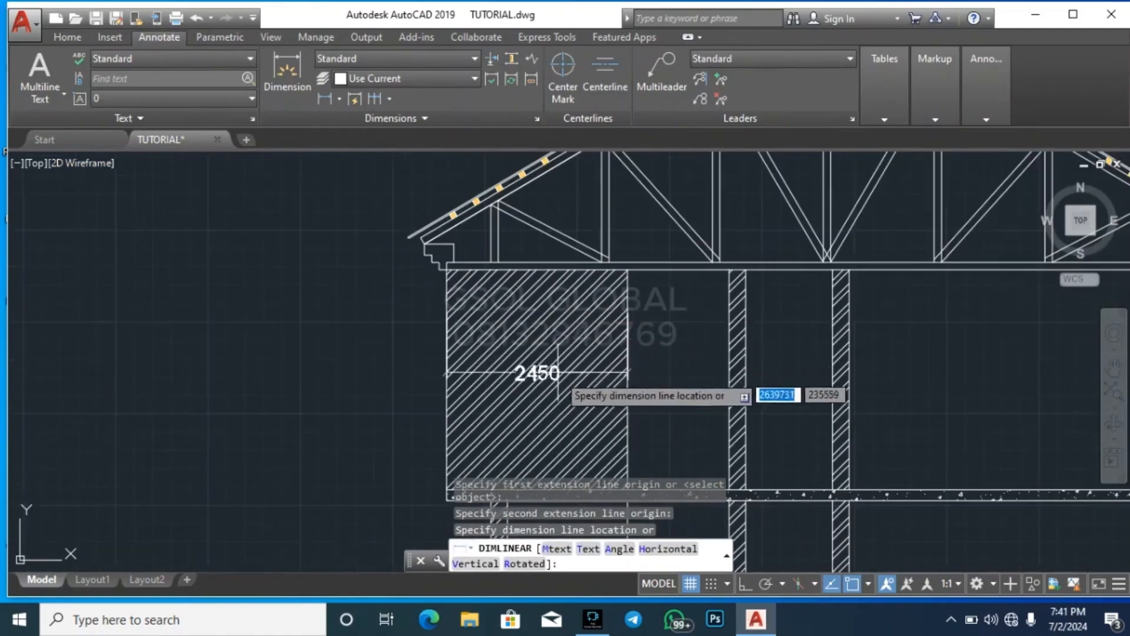
pyautogui.click(558, 387)
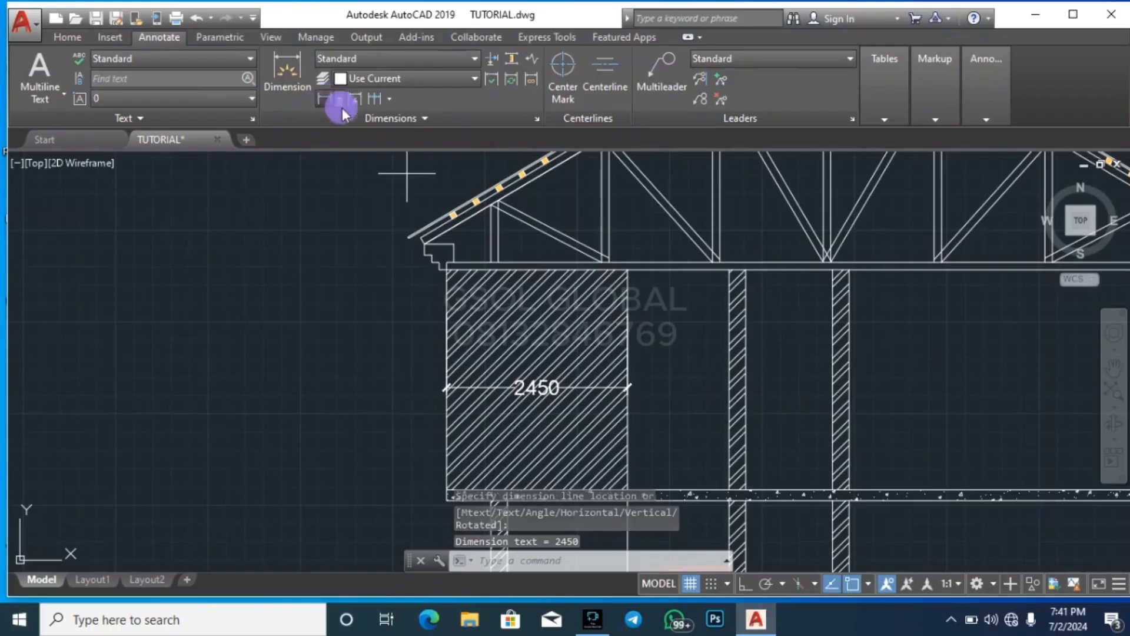
# Add a linear dimension on the upper floor from the hatched panel's right edge to the first inner wall, just above the slab
pyautogui.click(328, 101)
pyautogui.scroll(-4, 422, 212)
pyautogui.scroll(6, 530, 308)
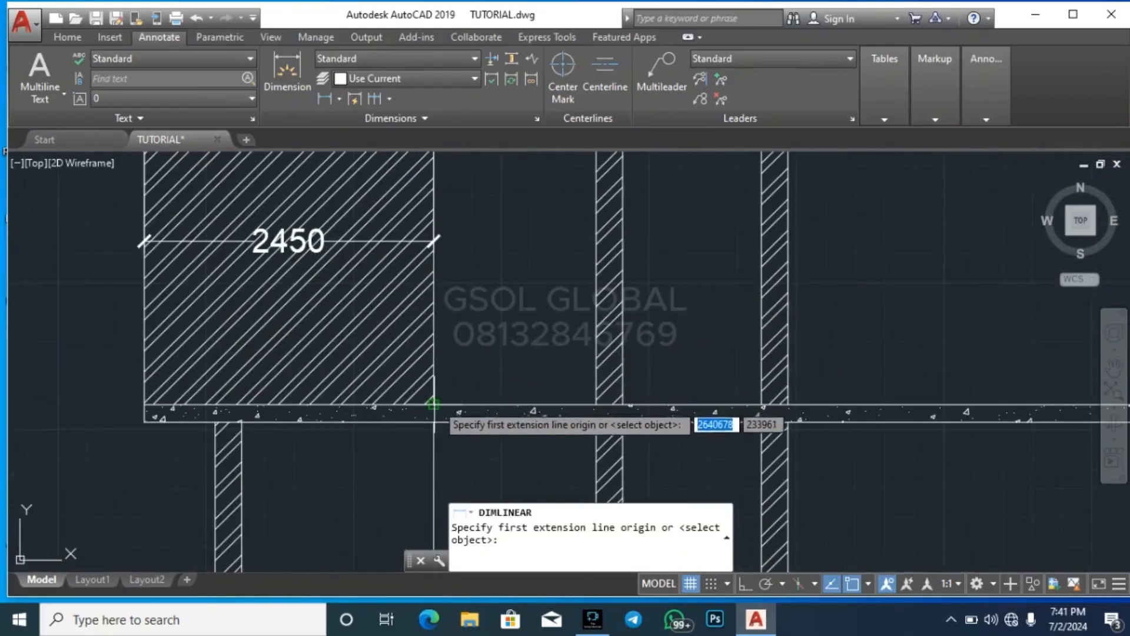
pyautogui.click(434, 405)
pyautogui.click(592, 405)
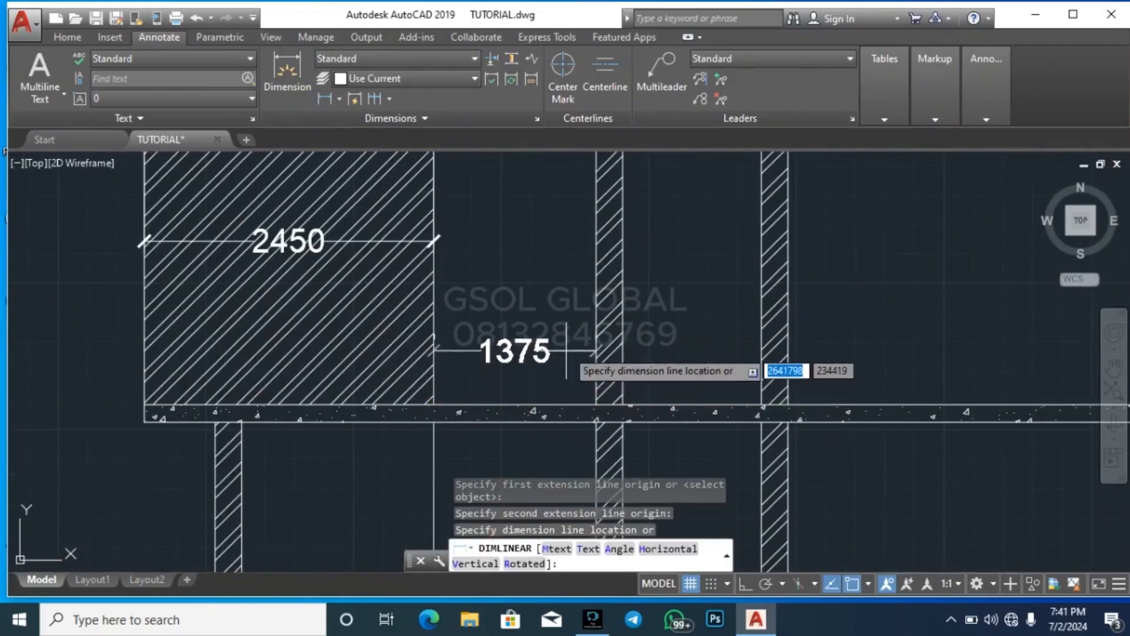
pyautogui.click(586, 350)
# Dimension the clear width between the two inner walls on the upper floor, in line with the neighbouring dimension
pyautogui.press('Return')
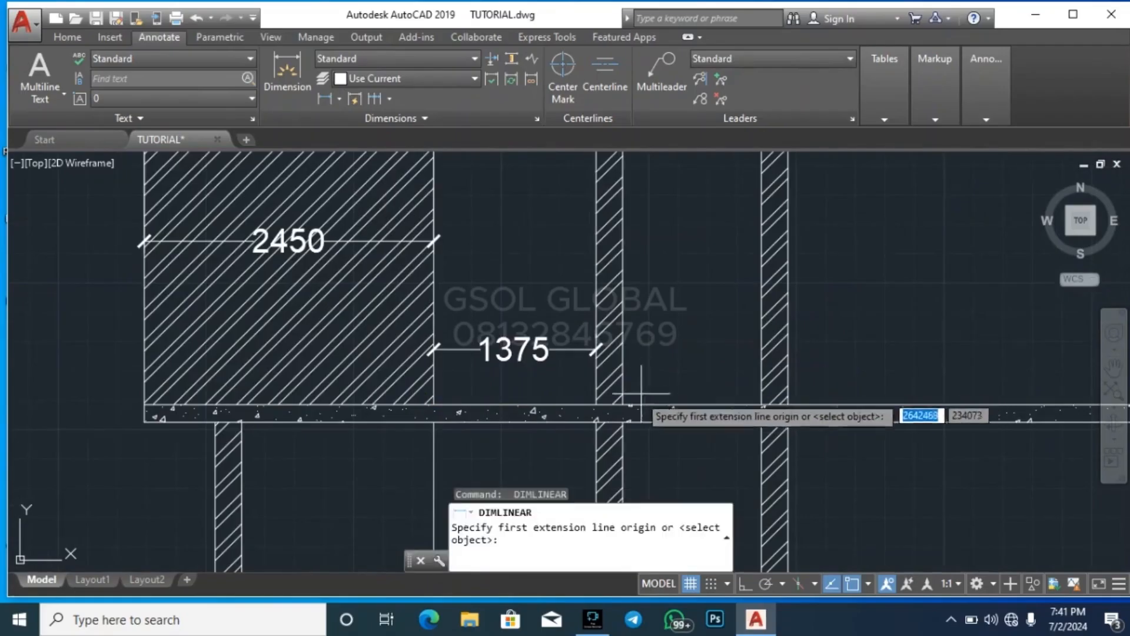
pyautogui.click(623, 404)
pyautogui.click(759, 404)
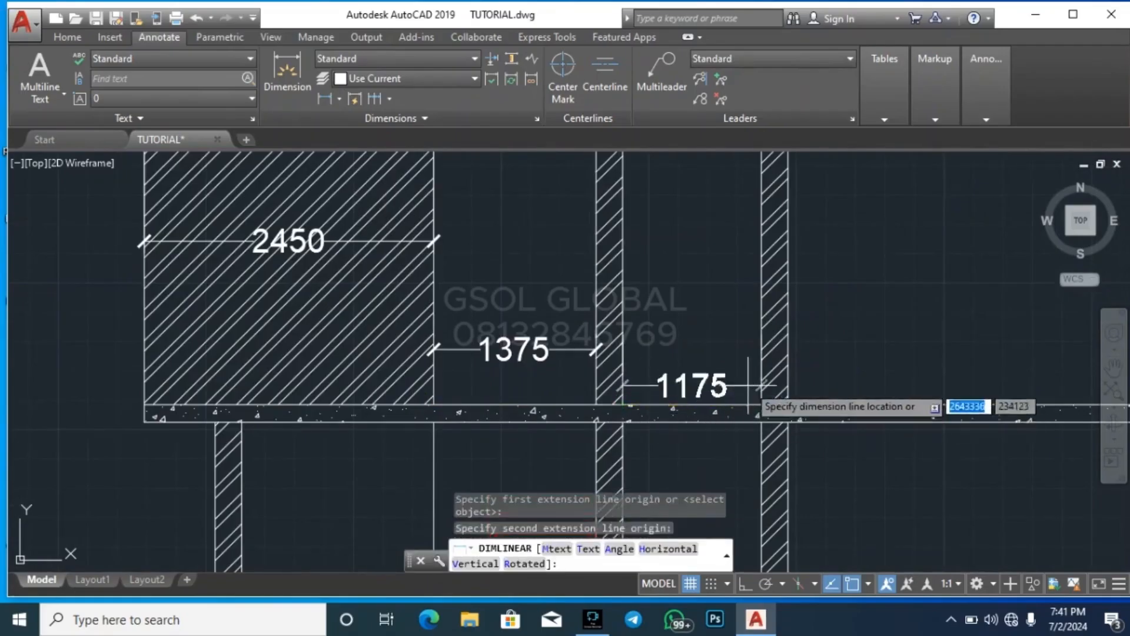
pyautogui.click(747, 352)
# Dimension the clear width of the large right-hand room on the upper floor, placing the dimension just above the slab
pyautogui.press('Return')
pyautogui.scroll(-5, 477, 362)
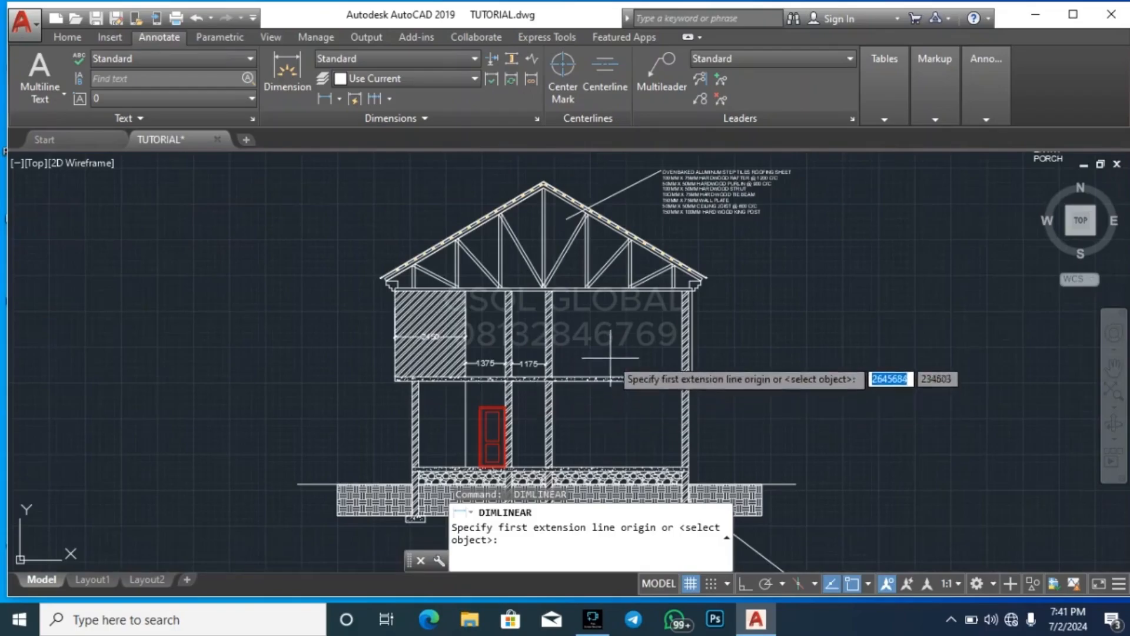
pyautogui.scroll(3, 545, 374)
pyautogui.press('Return')
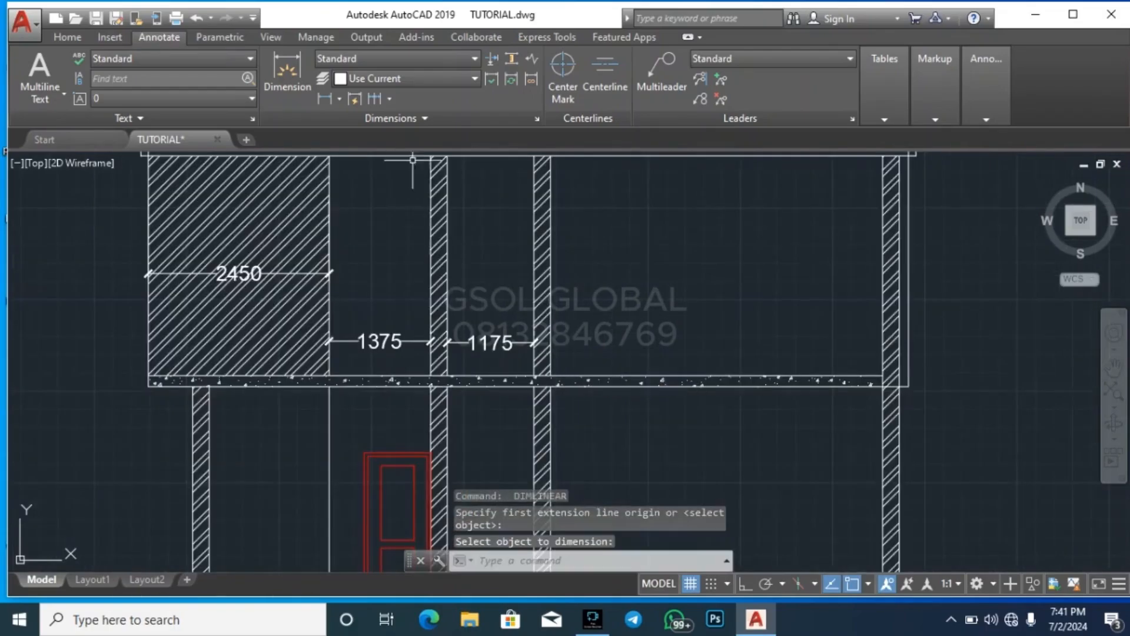
pyautogui.click(325, 98)
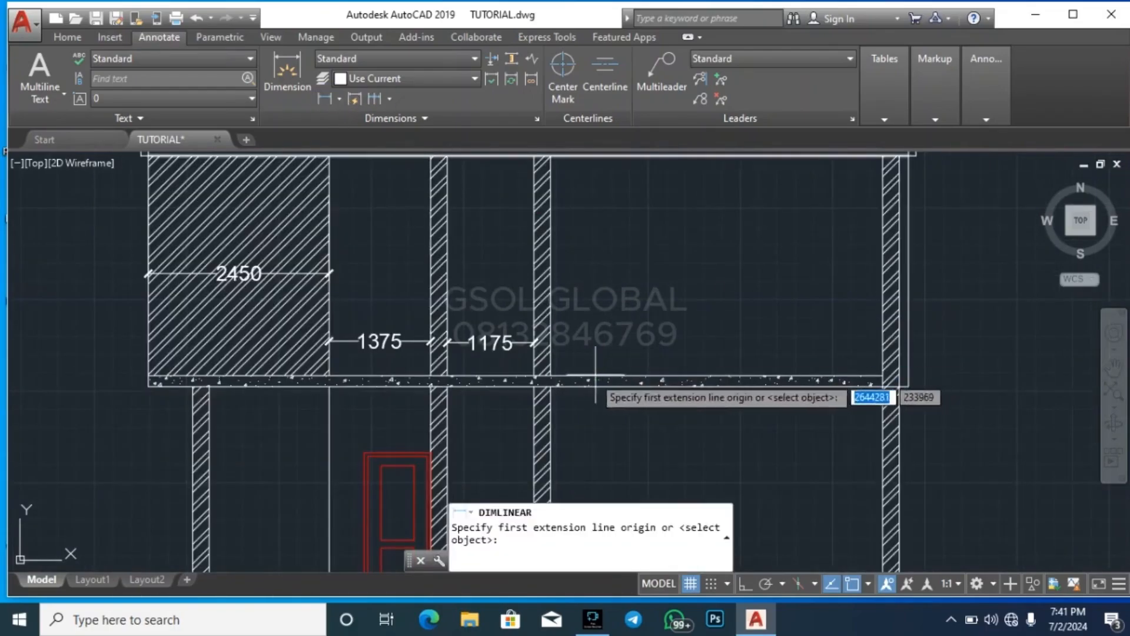
pyautogui.click(550, 375)
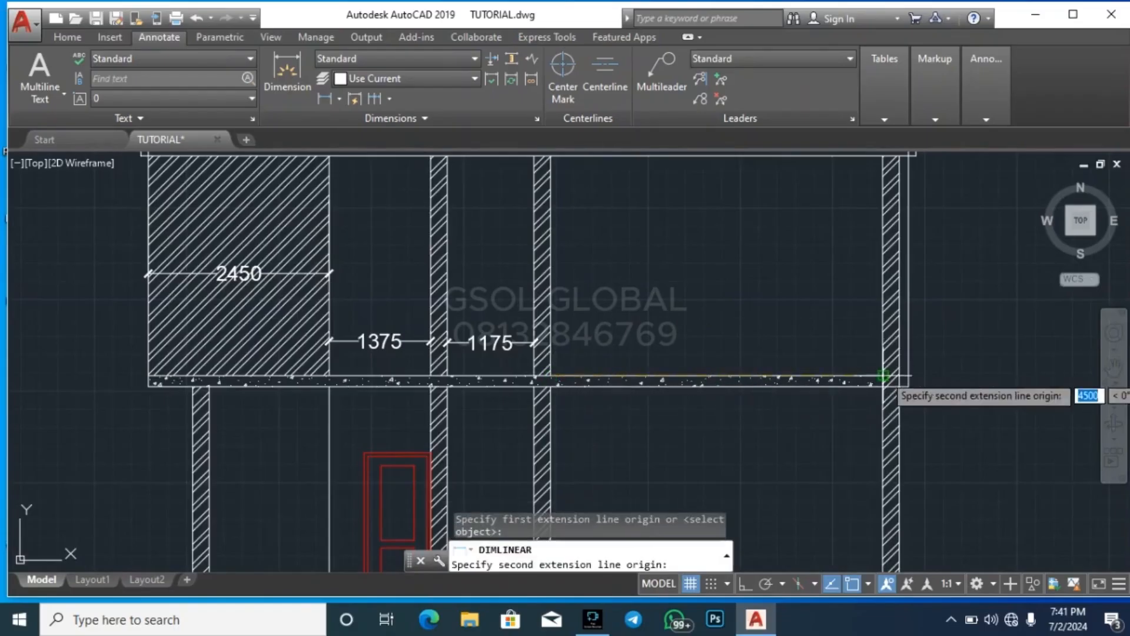
pyautogui.click(883, 375)
pyautogui.click(842, 338)
pyautogui.scroll(-4, 777, 261)
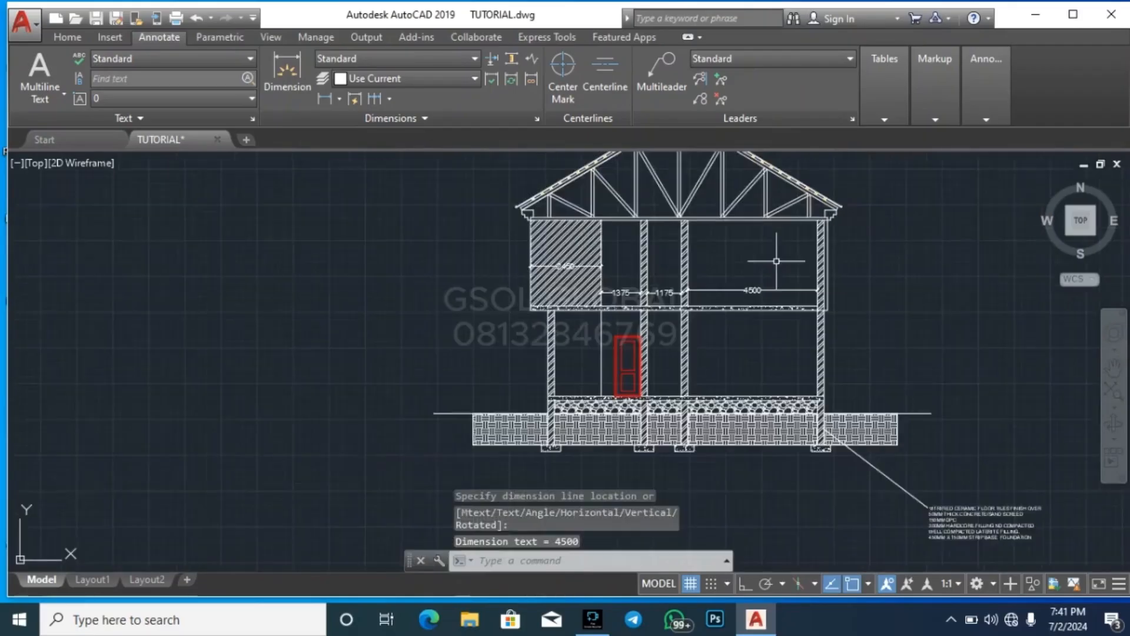
# Dimension the ground floor's left bay from the outer wall's inner face to the vertical line left of the door
pyautogui.scroll(-1, 505, 406)
pyautogui.scroll(4, 504, 406)
pyautogui.press('Return')
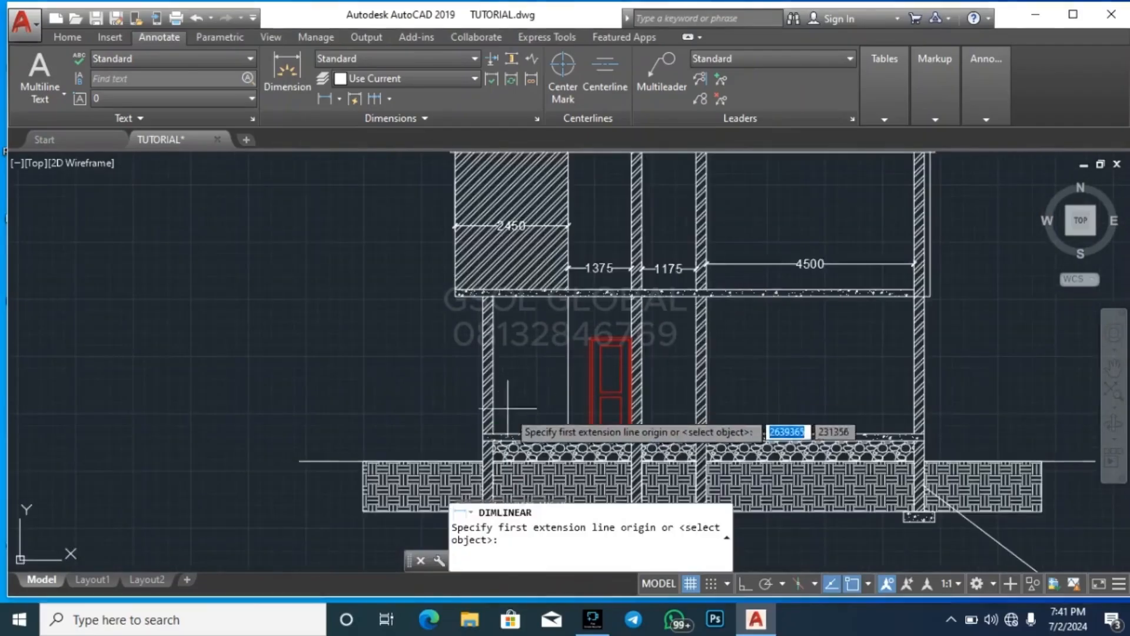
pyautogui.scroll(2, 501, 422)
pyautogui.click(480, 458)
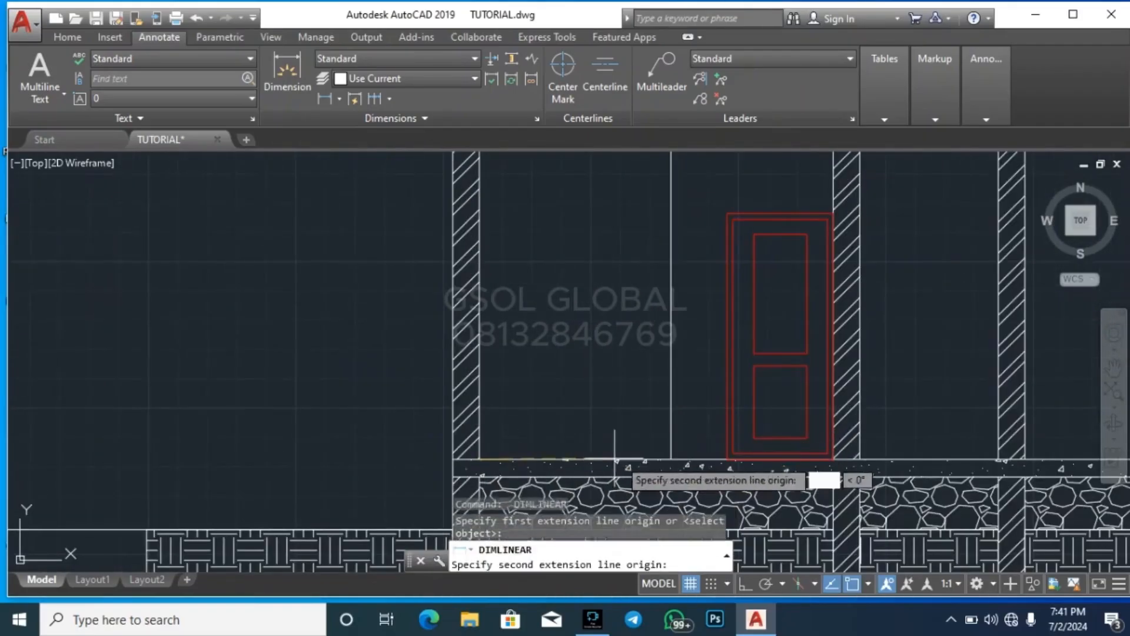
pyautogui.click(671, 458)
pyautogui.scroll(-2, 671, 458)
pyautogui.click(636, 371)
# Dimension the ground-floor bay from the vertical line to the wall beside the door, placing the dimension above the door
pyautogui.press('Return')
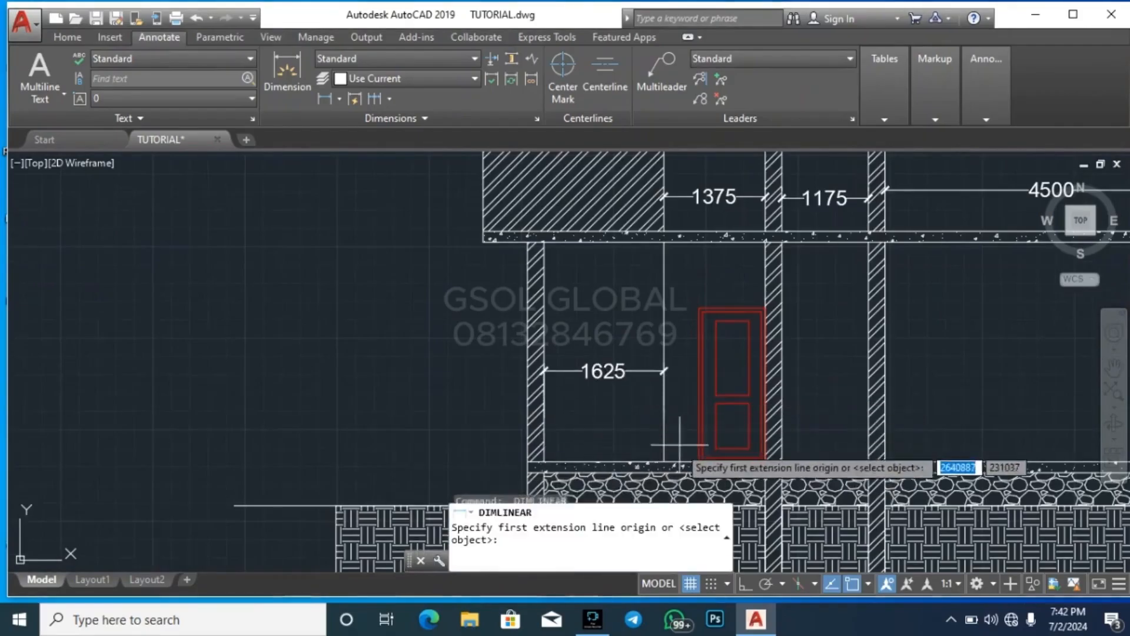
pyautogui.click(669, 462)
pyautogui.scroll(5, 767, 463)
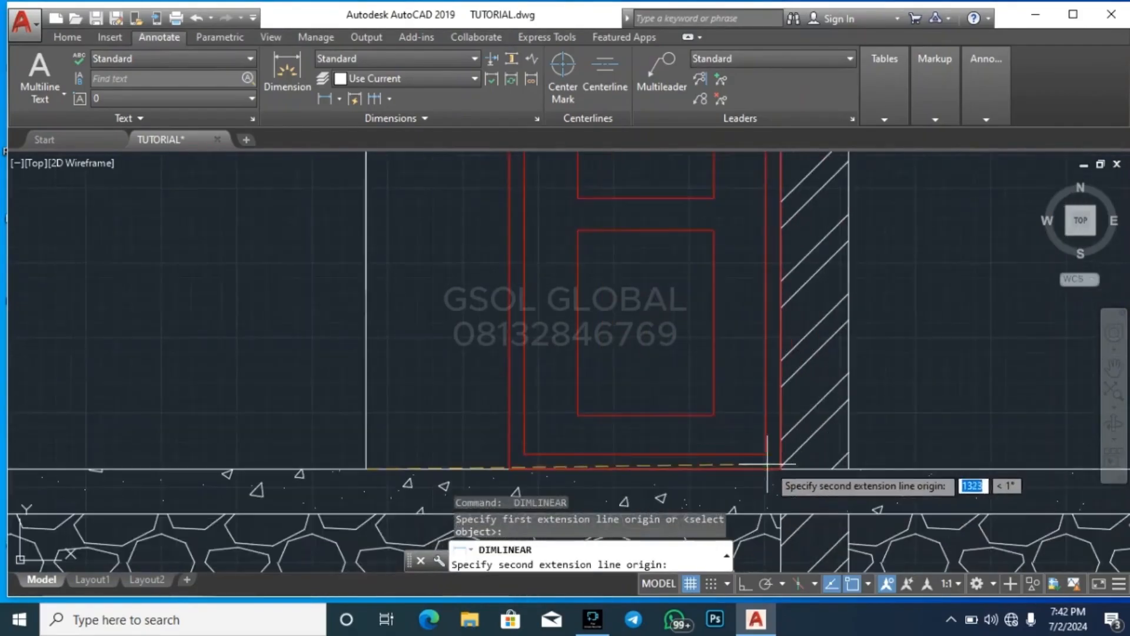
pyautogui.click(781, 469)
pyautogui.scroll(-3, 760, 477)
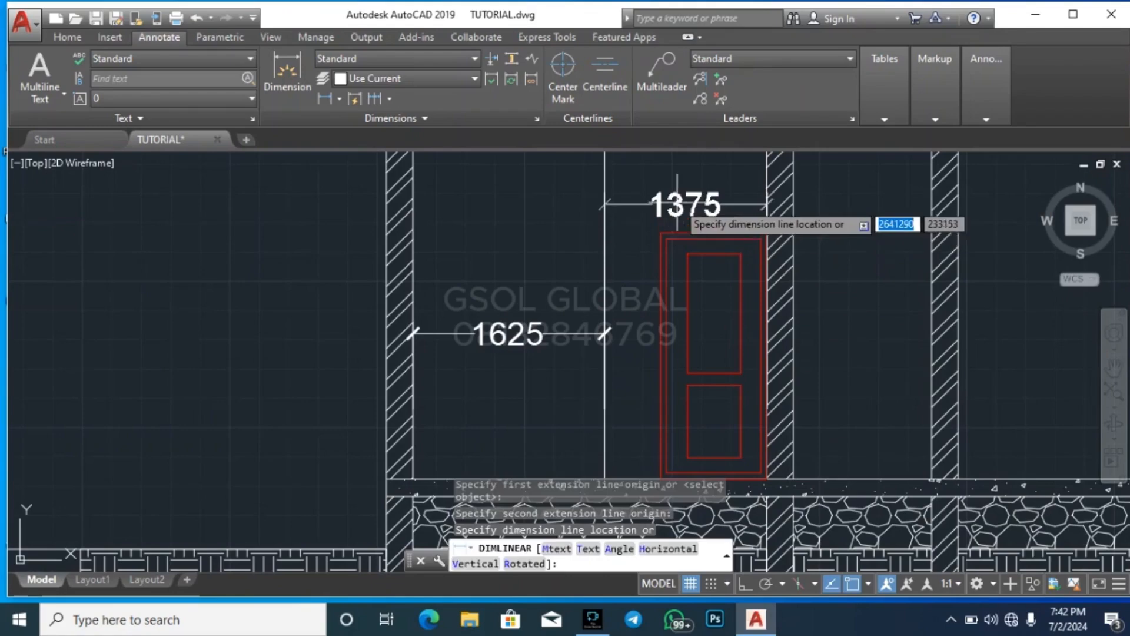
pyautogui.click(674, 201)
# Dimension the clear width between the two inner walls on the ground floor, placing the dimension in the upper part of the bay
pyautogui.press('Return')
pyautogui.scroll(-4, 565, 377)
pyautogui.scroll(6, 559, 400)
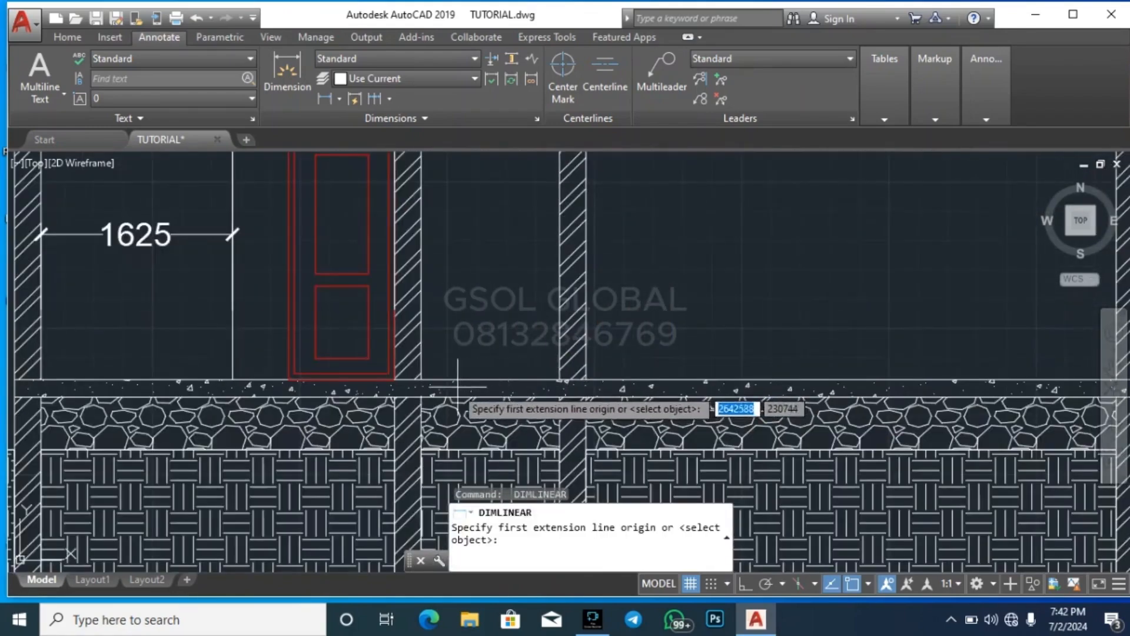
pyautogui.click(421, 379)
pyautogui.click(559, 379)
pyautogui.scroll(-3, 556, 382)
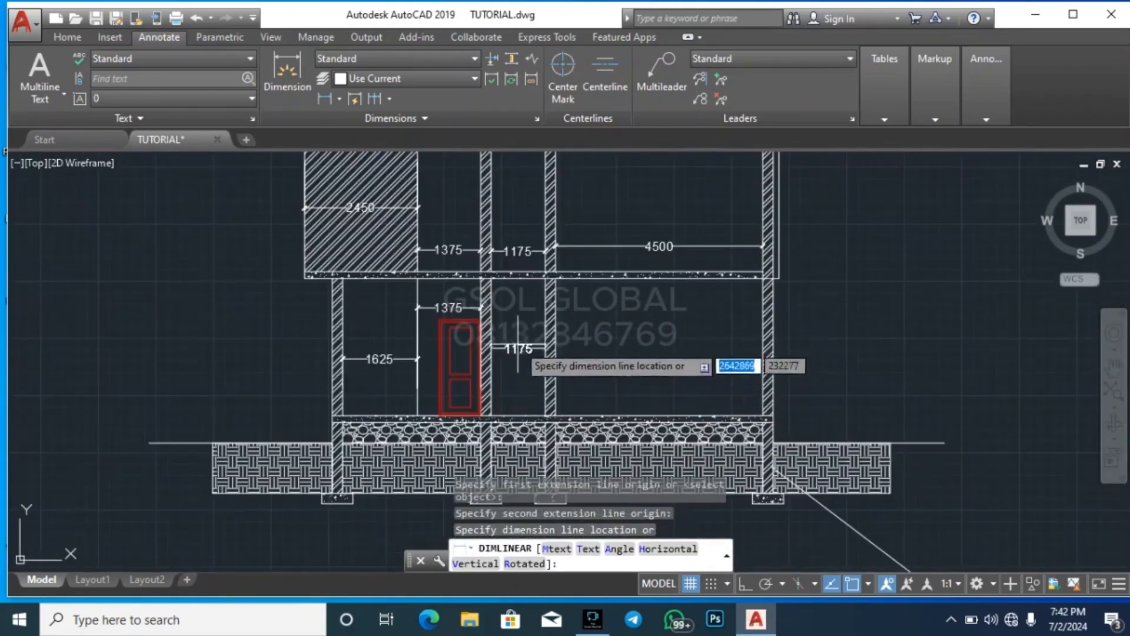
pyautogui.click(518, 316)
# Dimension the clear width of the large right-hand room on the ground floor, placing the dimension near its mid-height
pyautogui.press('Return')
pyautogui.scroll(4, 548, 417)
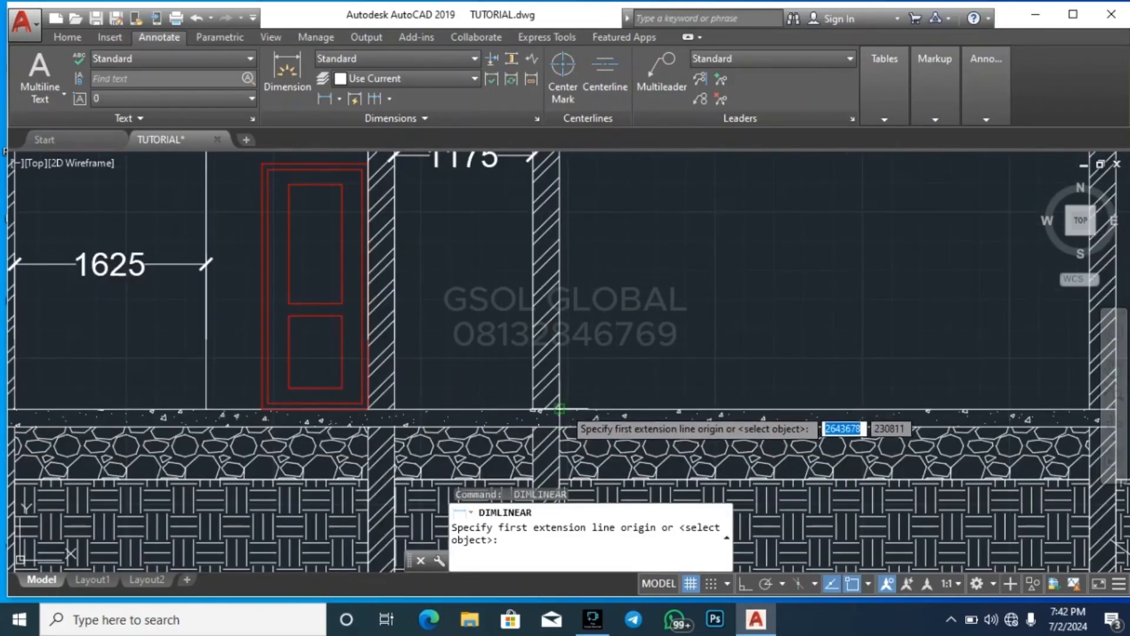
pyautogui.click(474, 409)
pyautogui.scroll(-4, 474, 409)
pyautogui.scroll(3, 715, 415)
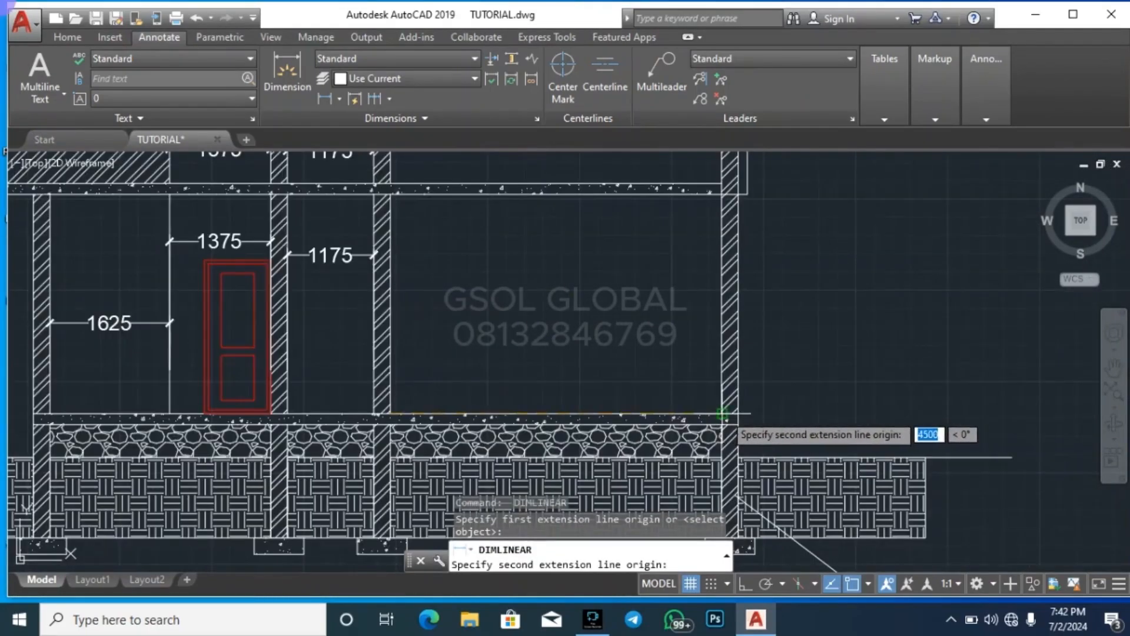
pyautogui.click(723, 414)
pyautogui.click(653, 318)
pyautogui.scroll(-4, 651, 375)
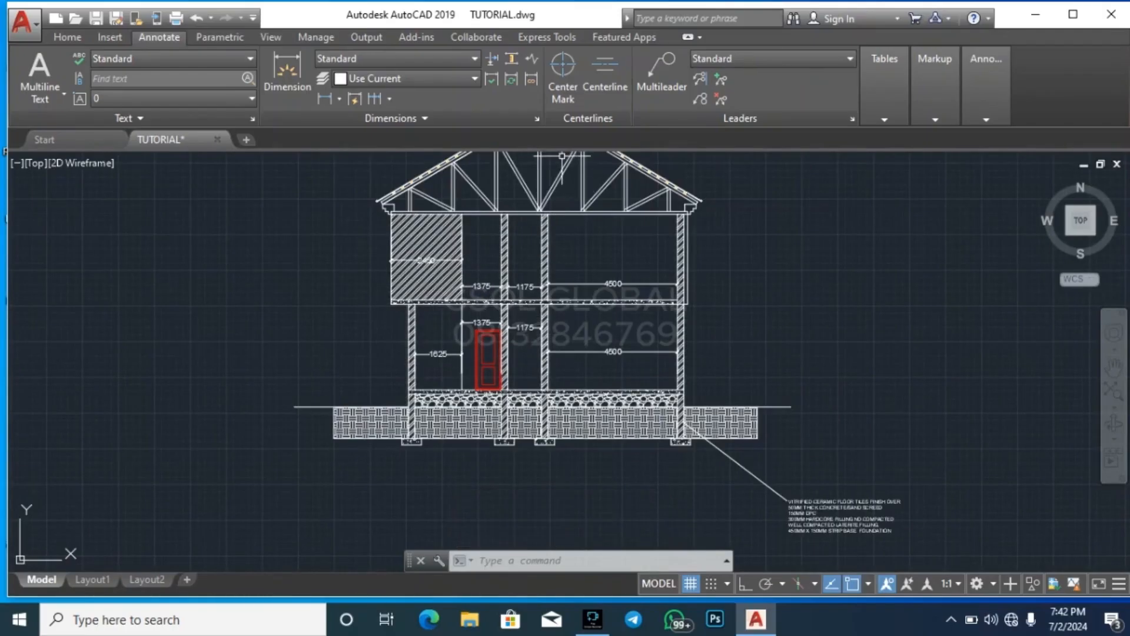
# Add a vertical dimension for the upper storey's height, from the ceiling line to the slab top, inside the right-hand room
pyautogui.scroll(2, 571, 213)
pyautogui.click(325, 99)
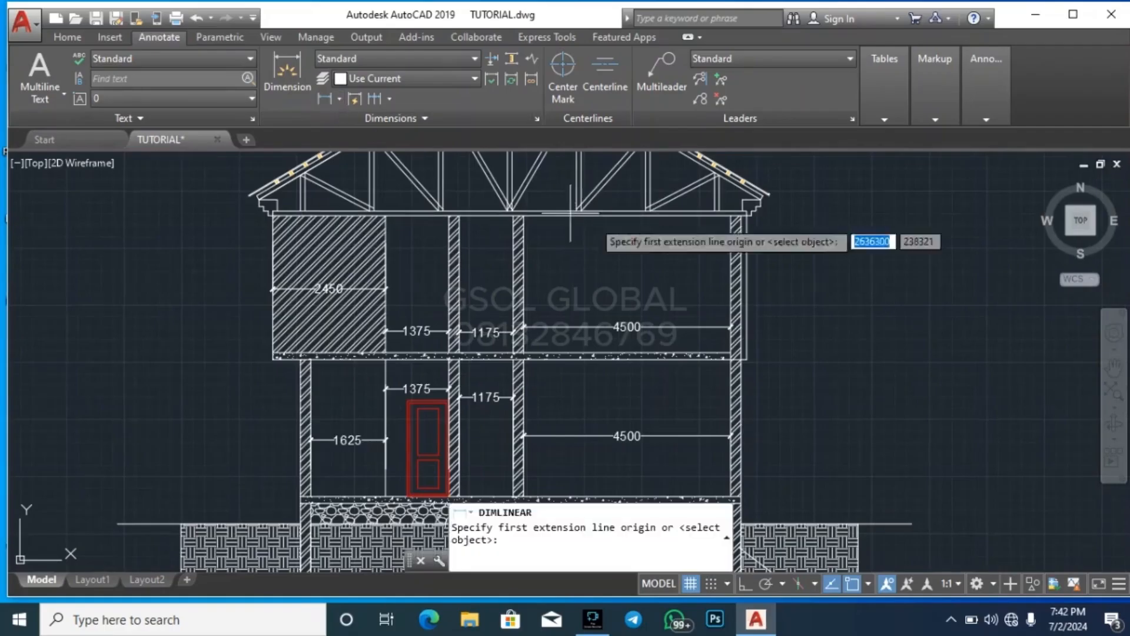
pyautogui.scroll(5, 732, 176)
pyautogui.click(764, 186)
pyautogui.scroll(-4, 688, 193)
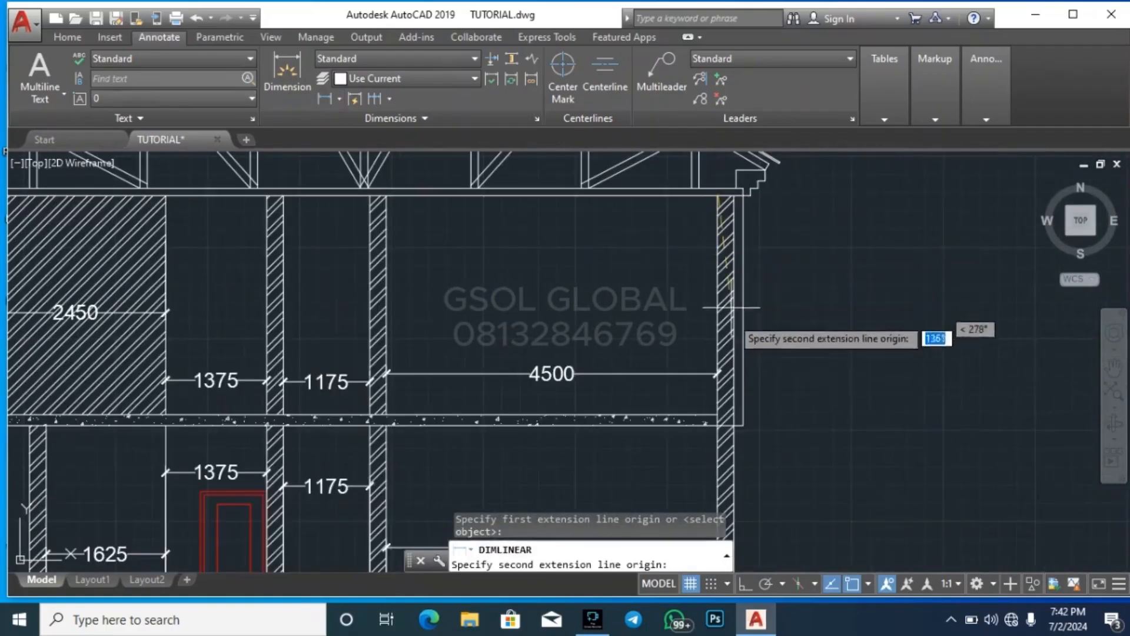
pyautogui.click(715, 414)
pyautogui.click(654, 330)
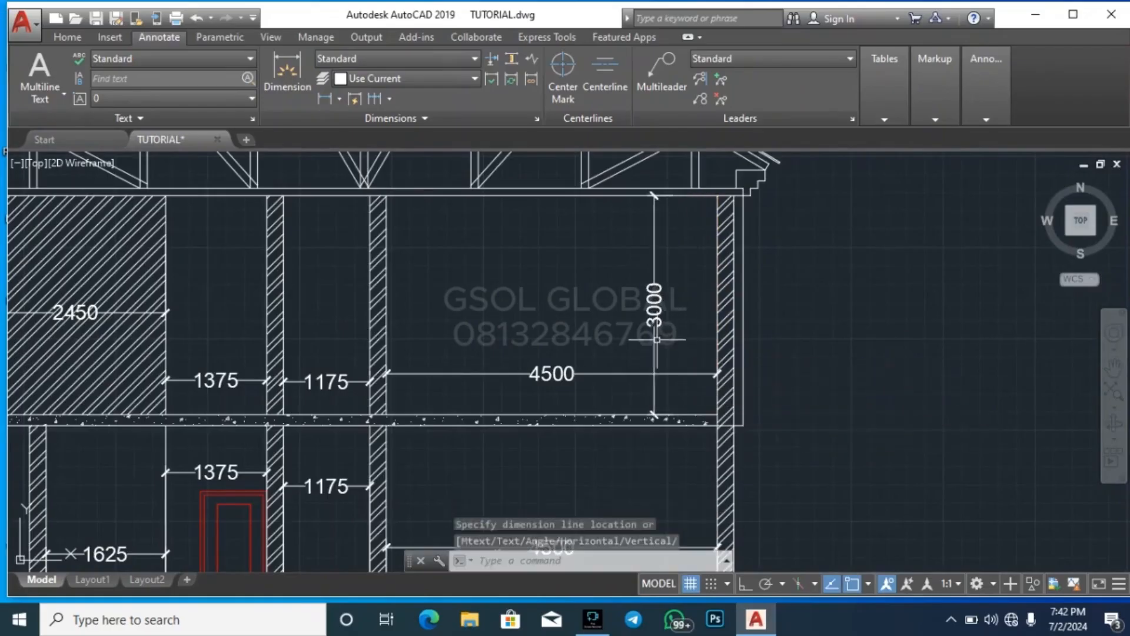
# Add a vertical dimension for the ground storey's height, from the slab underside to the ground-floor surface, inside the right-hand room
pyautogui.scroll(-2, 686, 283)
pyautogui.press('Return')
pyautogui.scroll(4, 674, 368)
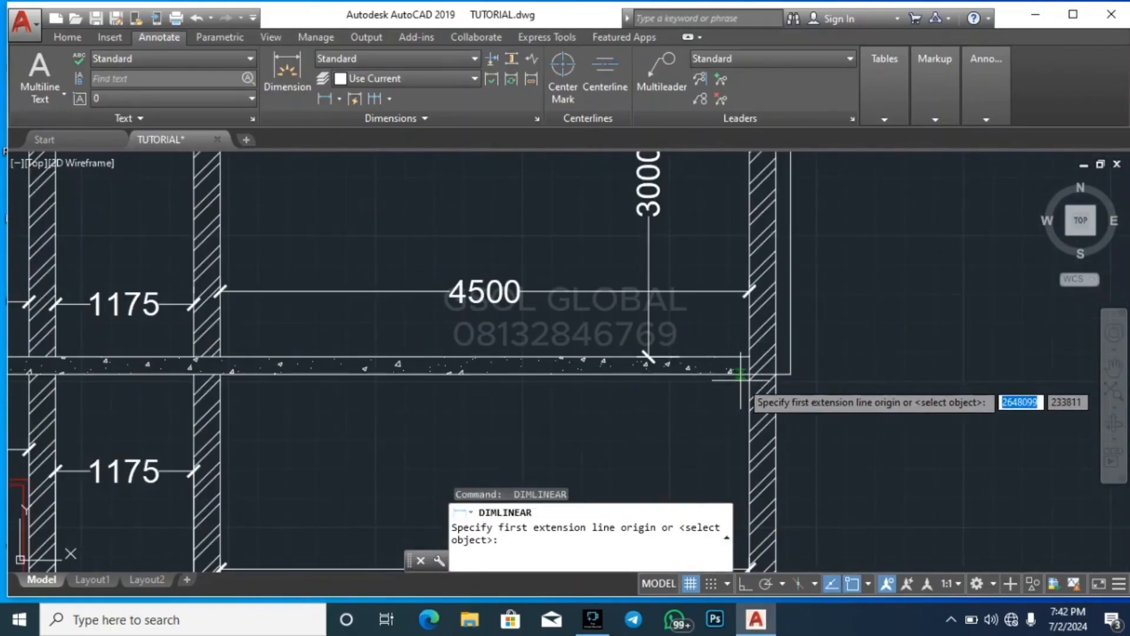
pyautogui.click(730, 360)
pyautogui.scroll(-4, 721, 379)
pyautogui.scroll(4, 721, 379)
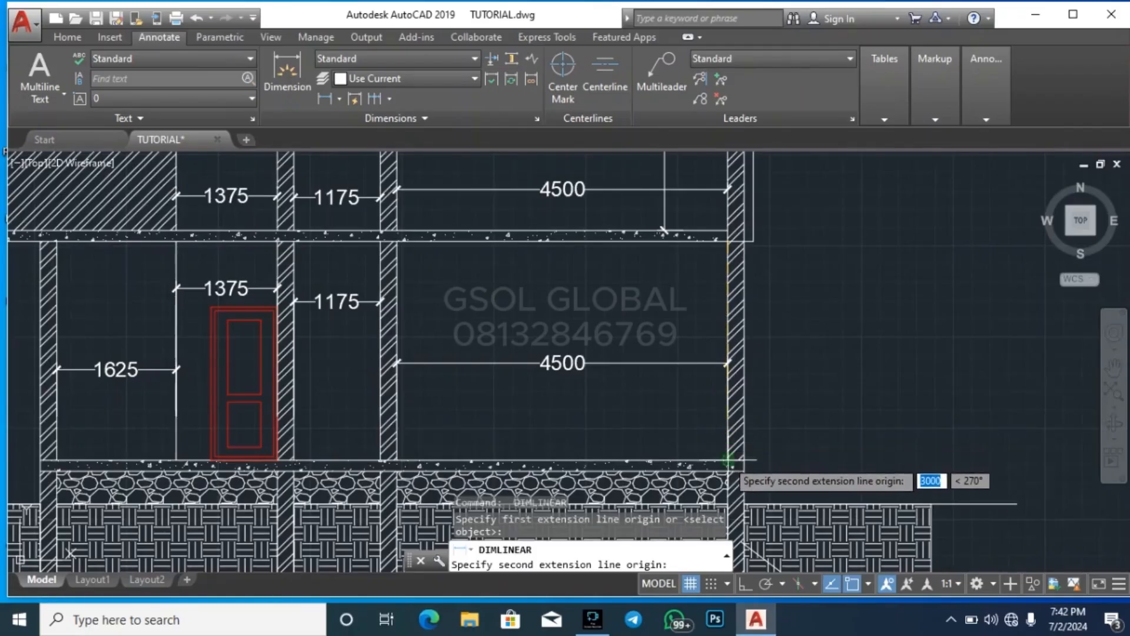
pyautogui.click(679, 461)
pyautogui.click(660, 448)
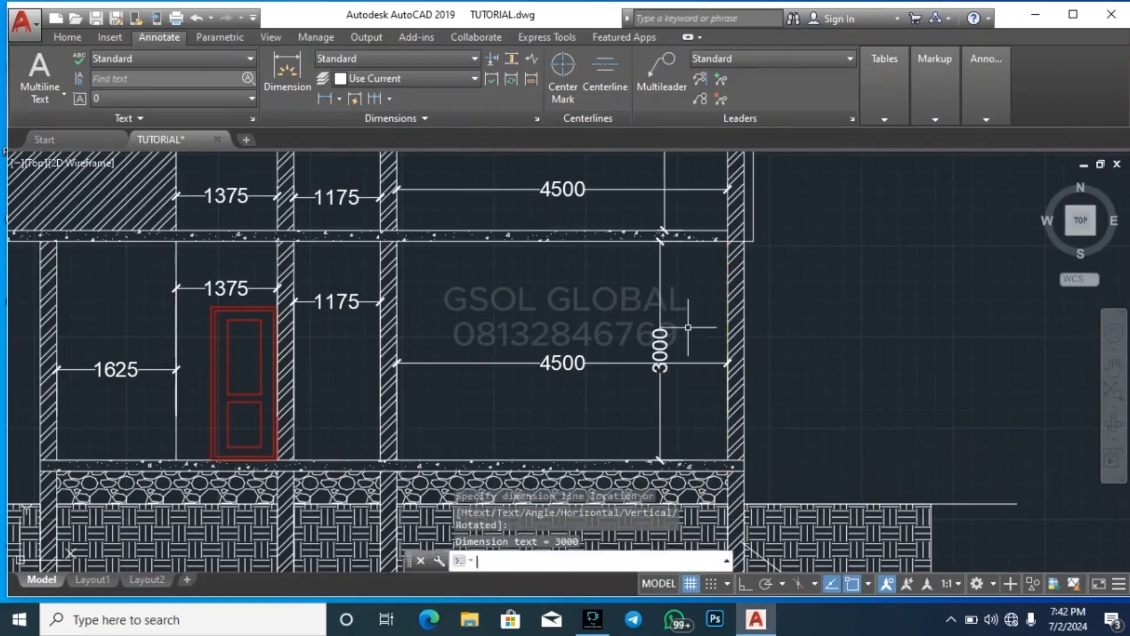
# Dimension the thickness of the suspended floor slab, placing the dimension outside the right outer wall
pyautogui.press('Return')
pyautogui.scroll(5, 714, 238)
pyautogui.click(805, 192)
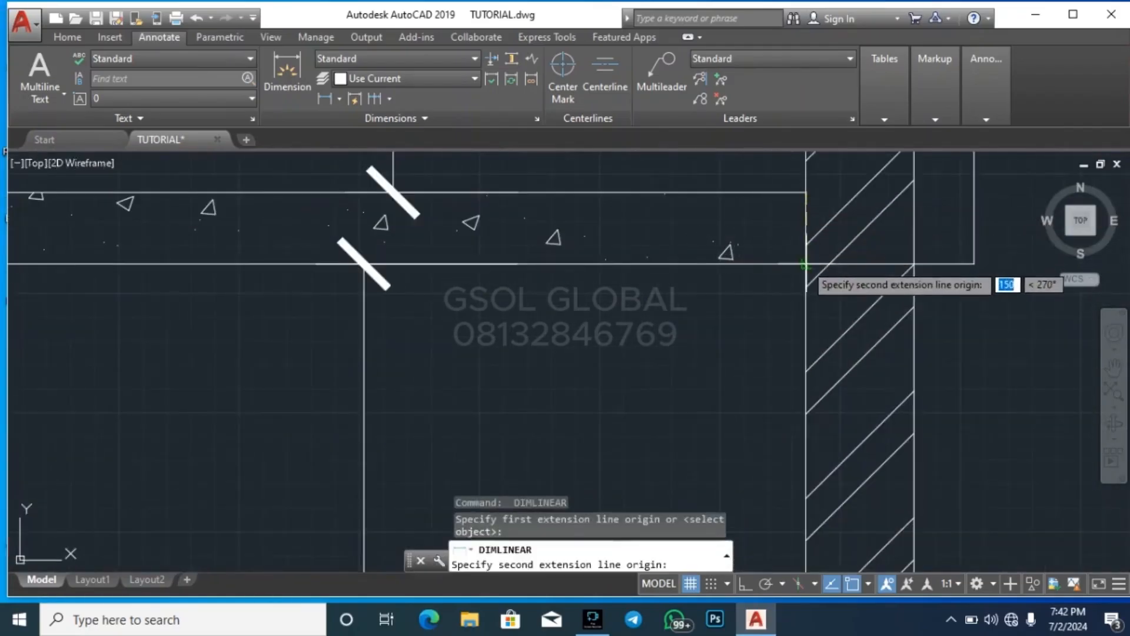
pyautogui.click(806, 263)
pyautogui.scroll(-5, 707, 376)
pyautogui.click(862, 353)
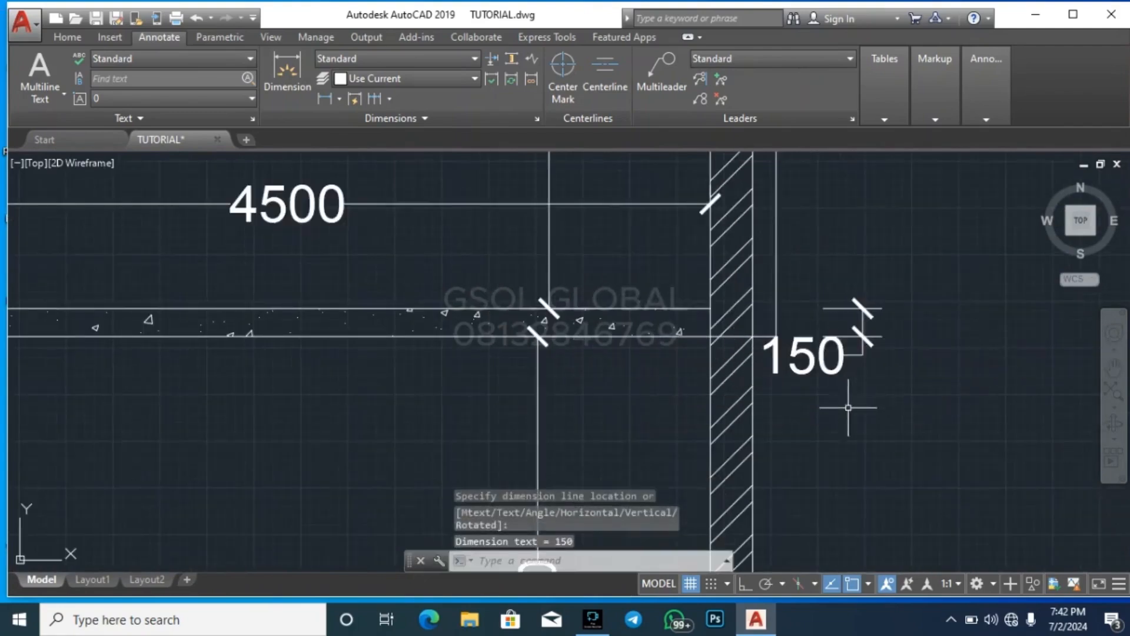
# Add an overall vertical dimension from the ceiling line to the ground-floor surface, placed outside the right outer wall
pyautogui.scroll(-8, 848, 377)
pyautogui.press('Return')
pyautogui.scroll(6, 723, 254)
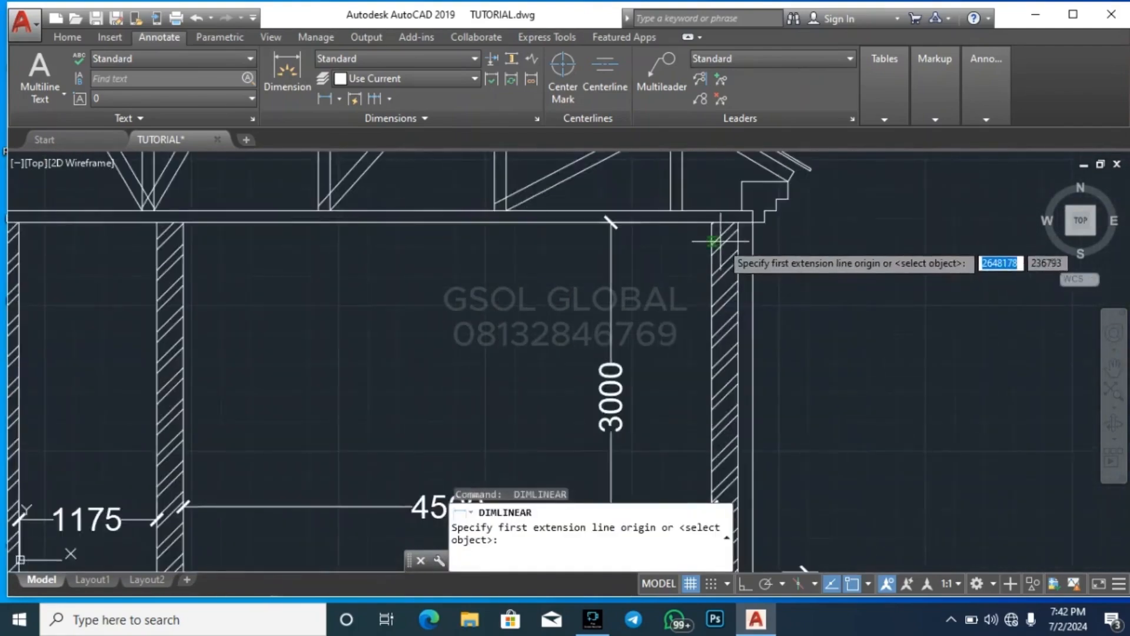
pyautogui.click(759, 221)
pyautogui.scroll(-5, 759, 236)
pyautogui.scroll(6, 750, 359)
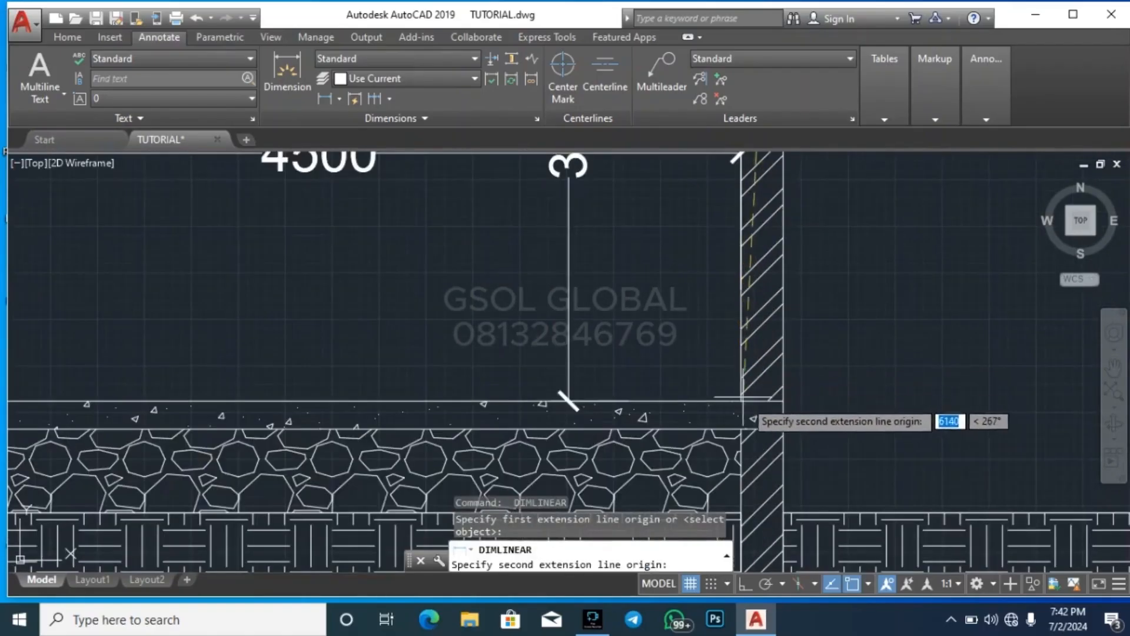
pyautogui.click(783, 400)
pyautogui.scroll(-6, 724, 412)
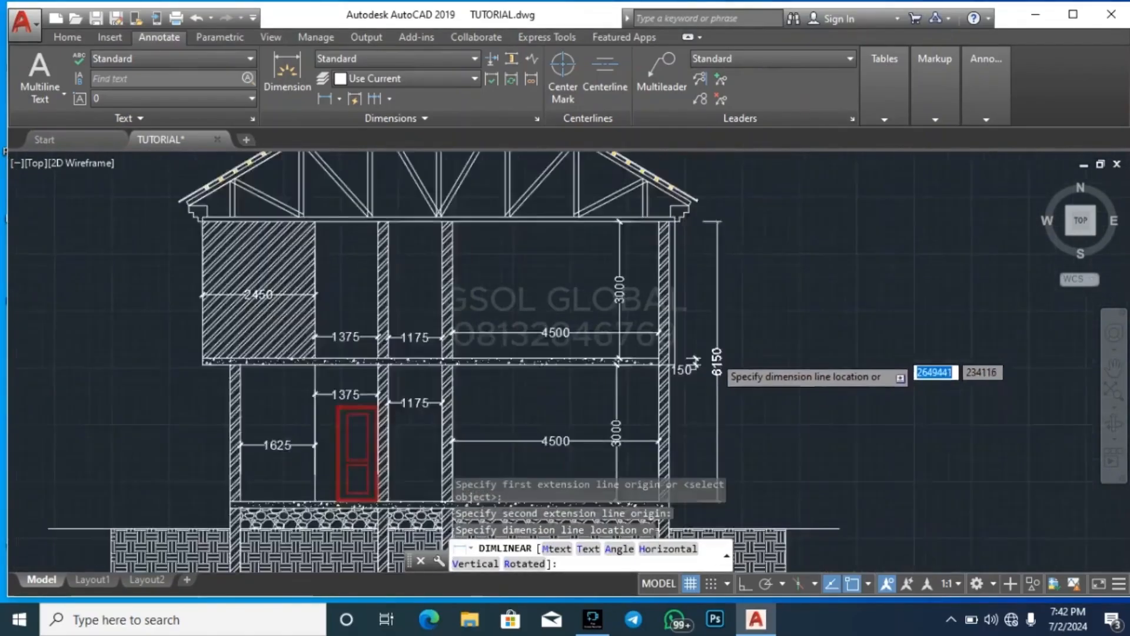
pyautogui.scroll(3, 695, 364)
pyautogui.click(715, 412)
pyautogui.scroll(-4, 757, 459)
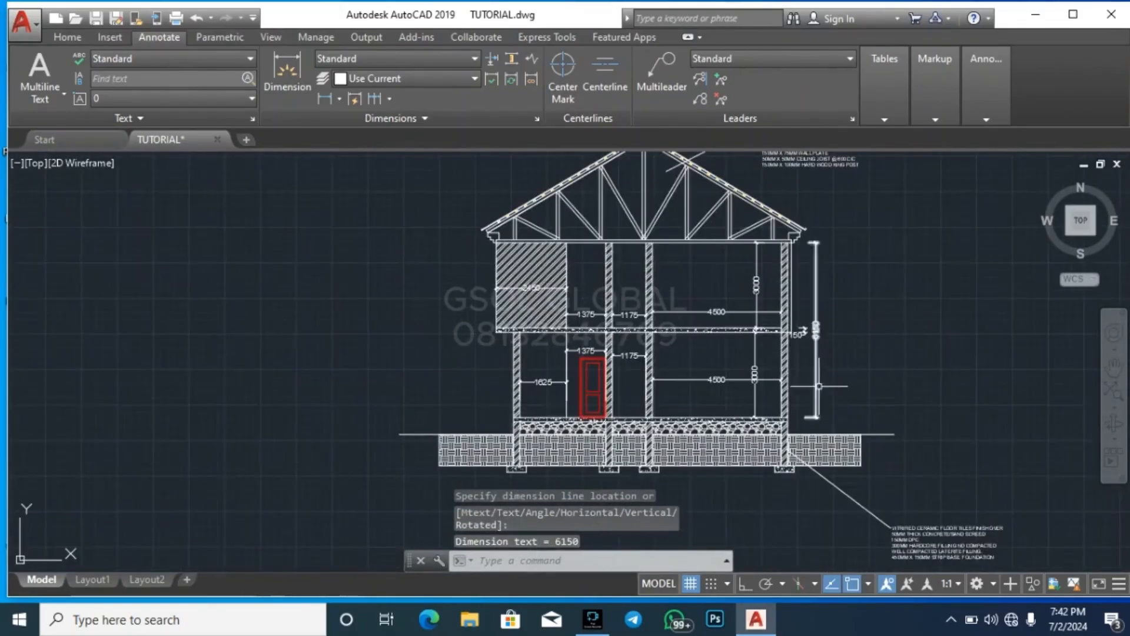
# Dimension the thickness of the ground-floor slab at the right outer wall, placing the dimension outside the building
pyautogui.press('Return')
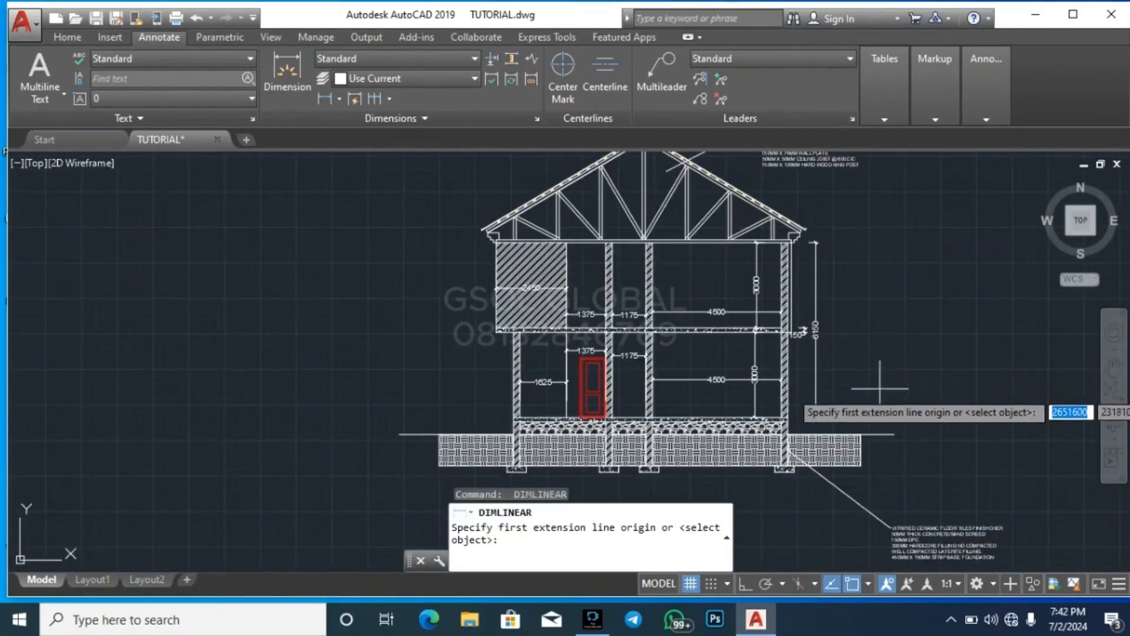
pyautogui.scroll(3, 879, 392)
pyautogui.scroll(5, 879, 391)
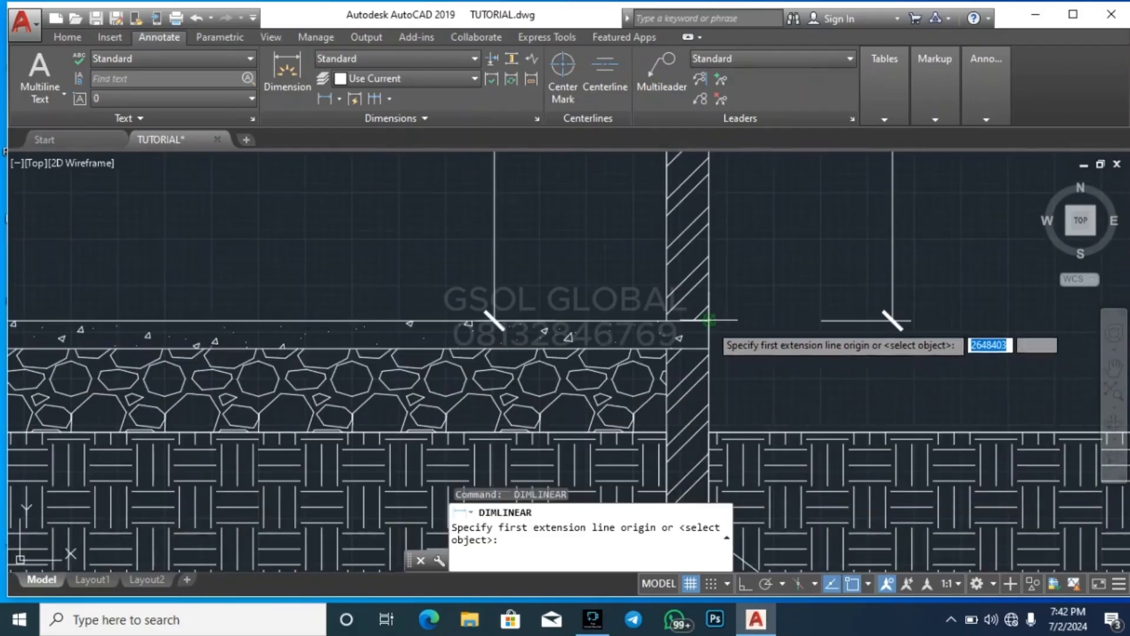
pyautogui.click(709, 321)
pyautogui.click(709, 348)
pyautogui.scroll(-3, 736, 359)
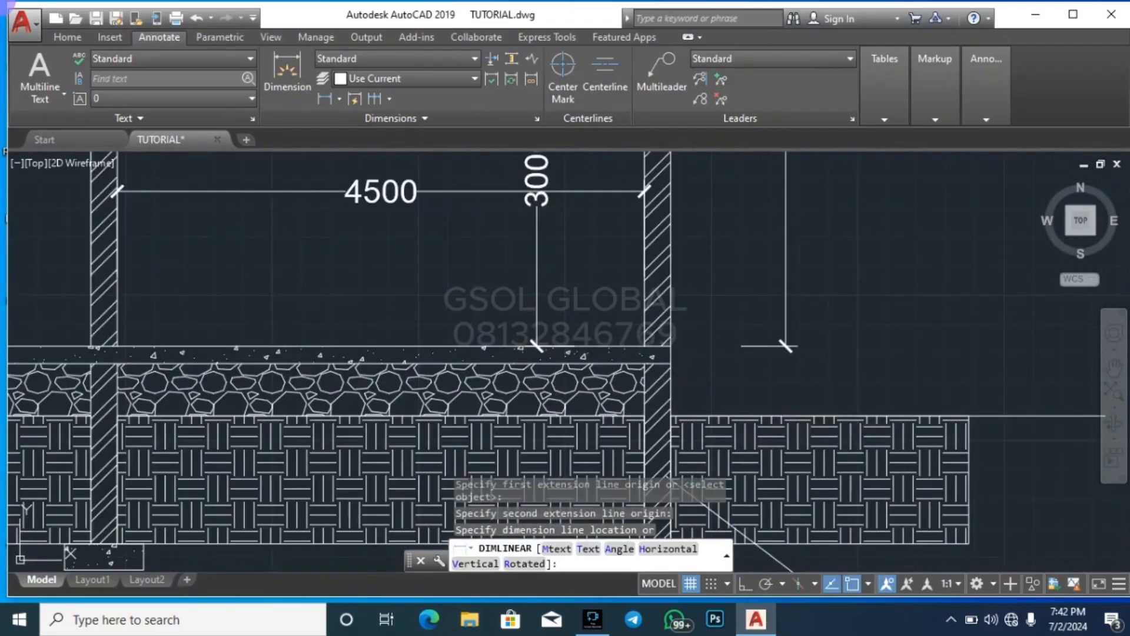
pyautogui.click(776, 364)
# Dimension the hardcore depth from the underside of the ground-floor slab to the ground line, outside the right outer wall
pyautogui.press('Return')
pyautogui.scroll(5, 653, 393)
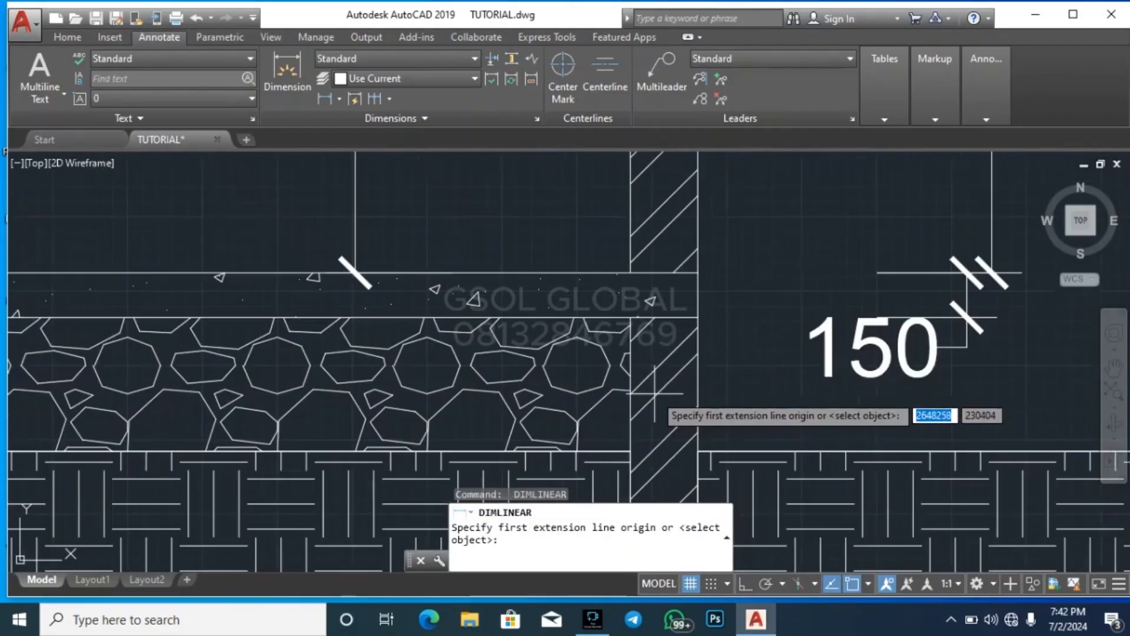
pyautogui.click(631, 318)
pyautogui.click(630, 451)
pyautogui.scroll(-4, 630, 451)
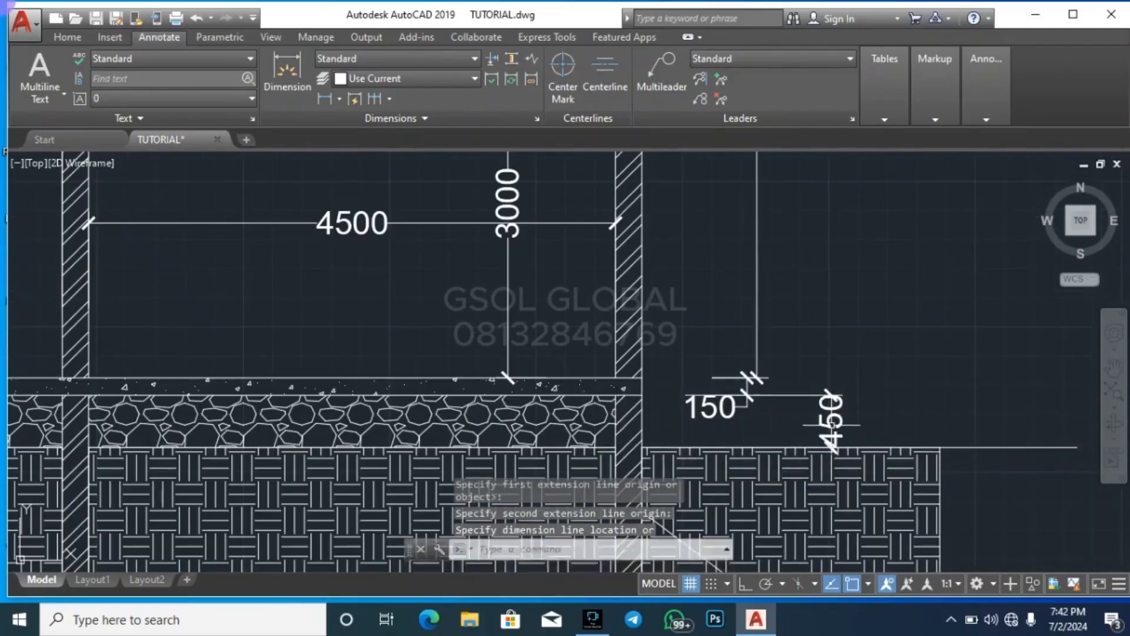
pyautogui.scroll(-3, 846, 319)
pyautogui.scroll(-2, 710, 475)
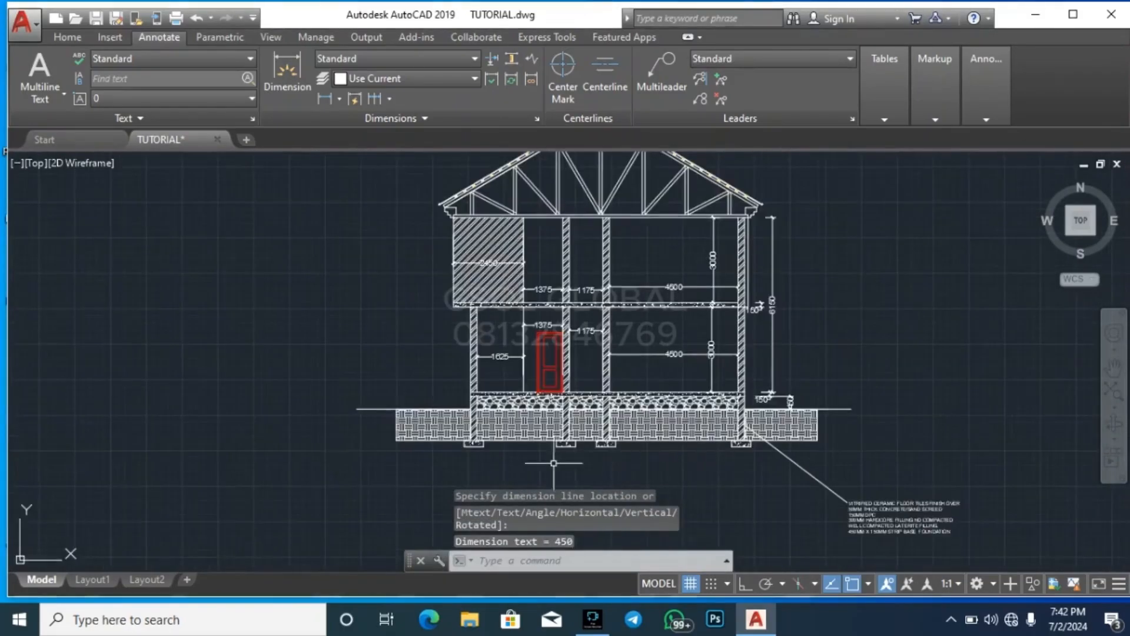
# Dimension the width of the strip footing under the left outer wall, placing the dimension below the footing
pyautogui.scroll(4, 512, 460)
pyautogui.click(411, 454)
pyautogui.press('Return')
pyautogui.scroll(3, 411, 454)
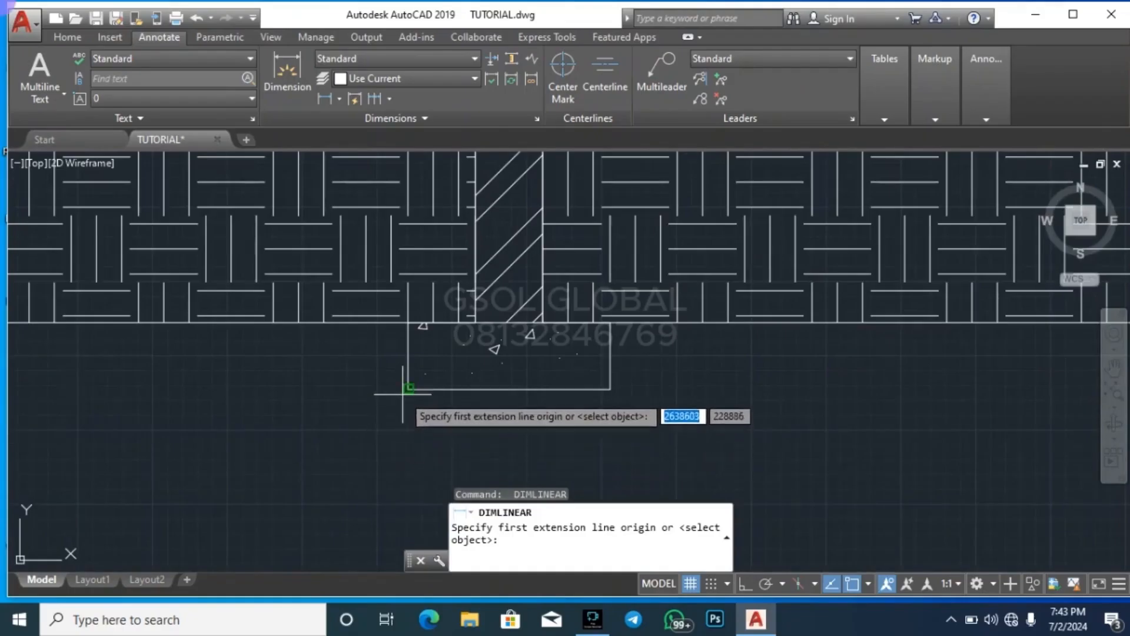
pyautogui.click(403, 394)
pyautogui.click(611, 388)
pyautogui.scroll(-2, 538, 371)
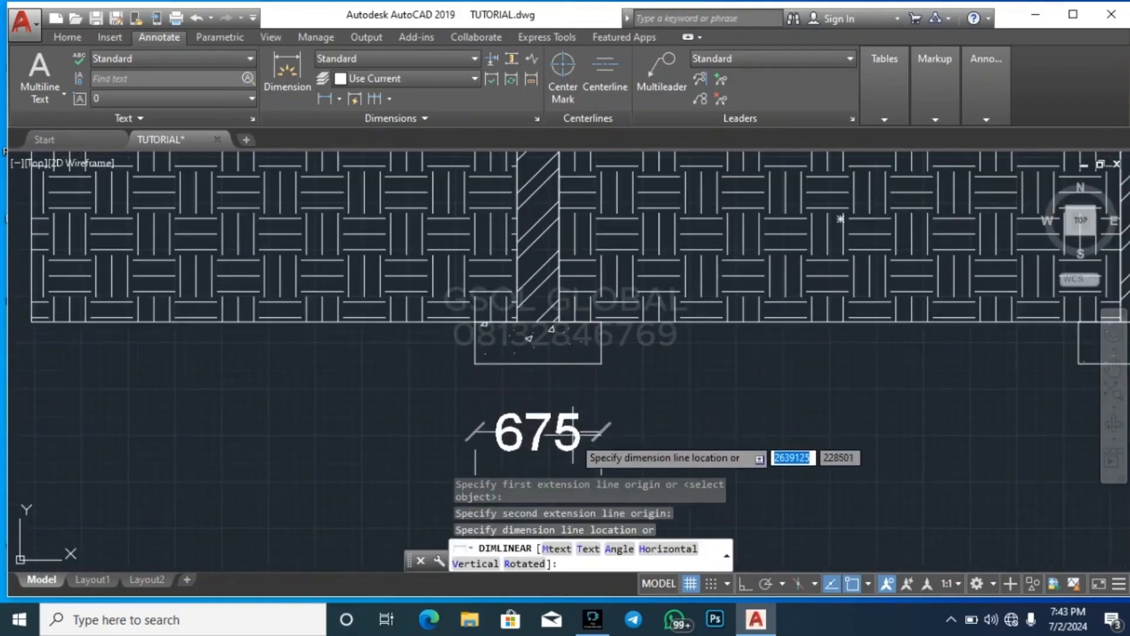
pyautogui.scroll(-2, 543, 406)
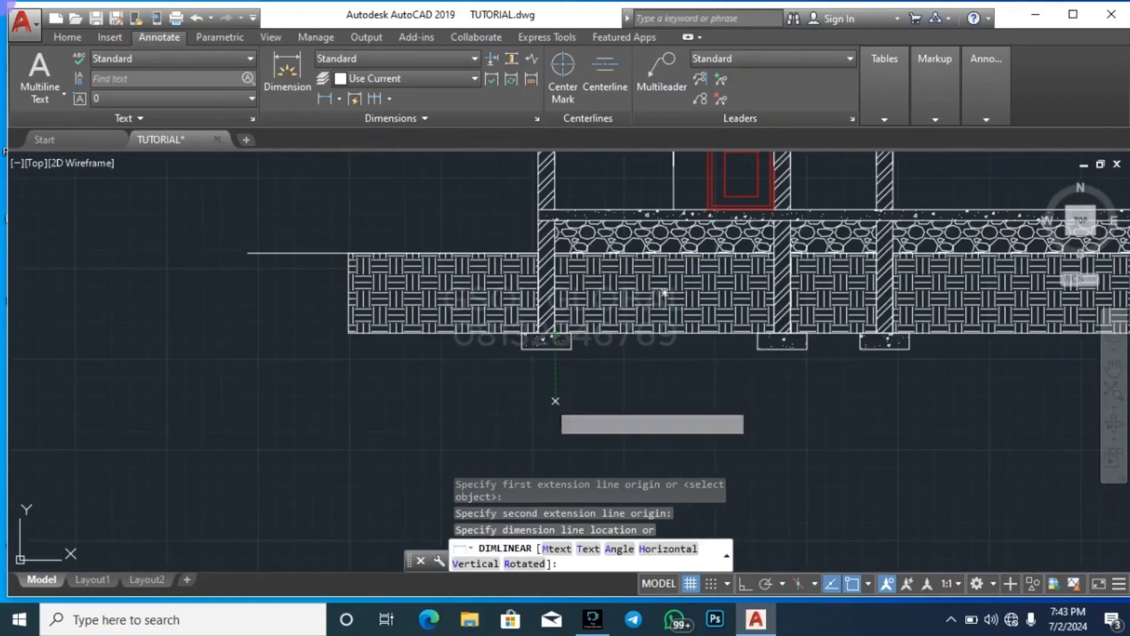
pyautogui.click(555, 401)
# Dimension the thickness of the strip footing under the left outer wall, placing the dimension to the footing's left
pyautogui.scroll(5, 536, 383)
pyautogui.press('Return')
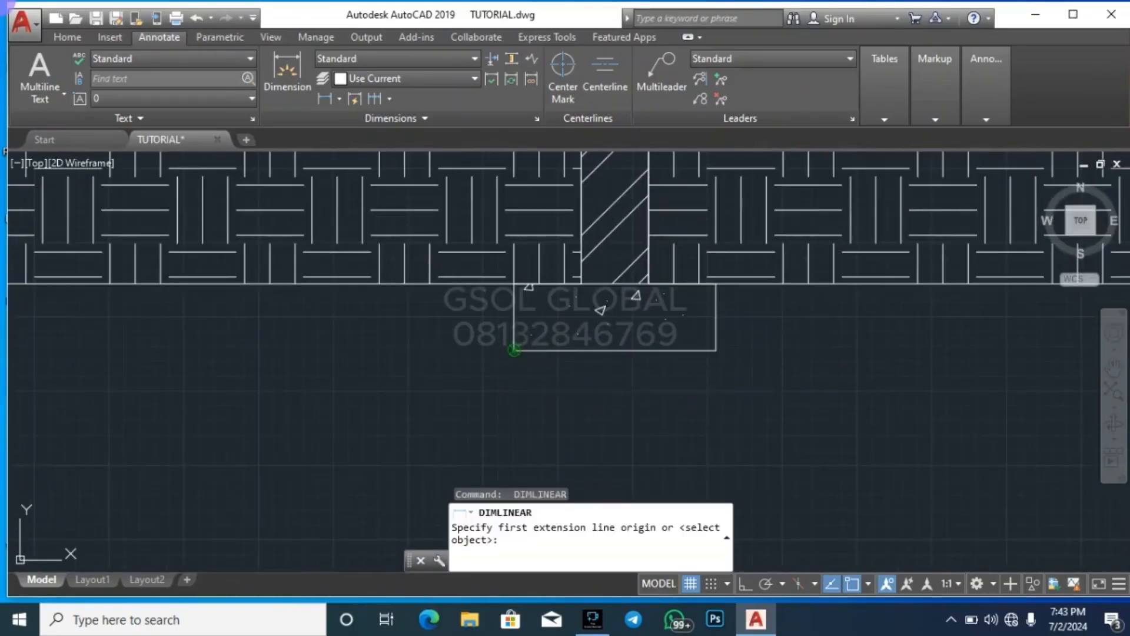
pyautogui.click(514, 349)
pyautogui.click(514, 283)
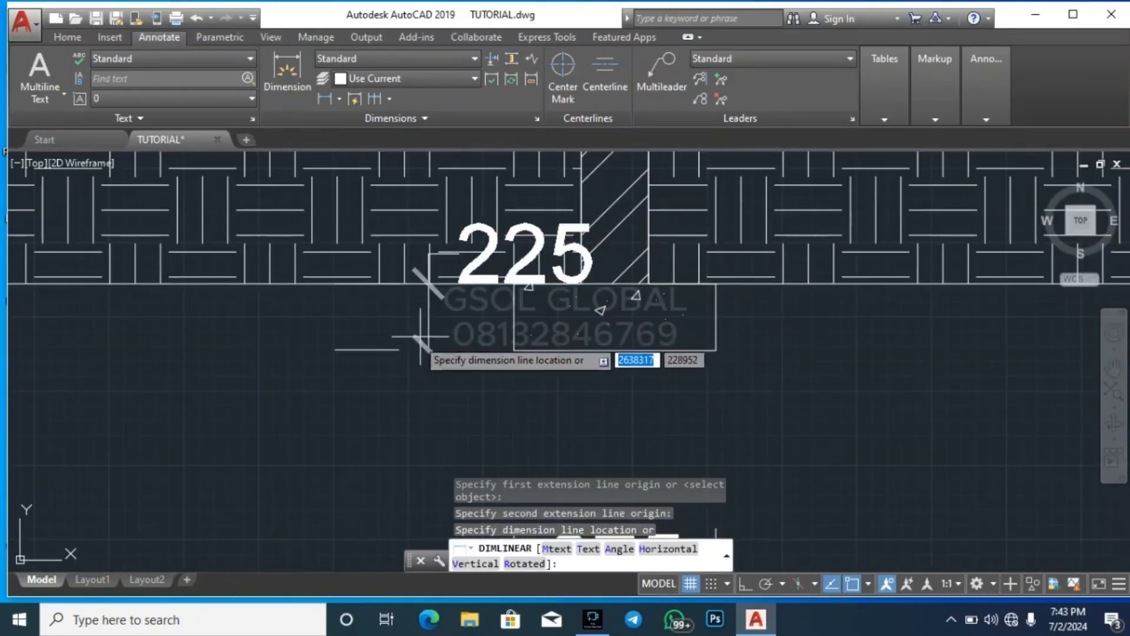
pyautogui.click(296, 381)
pyautogui.scroll(-7, 177, 383)
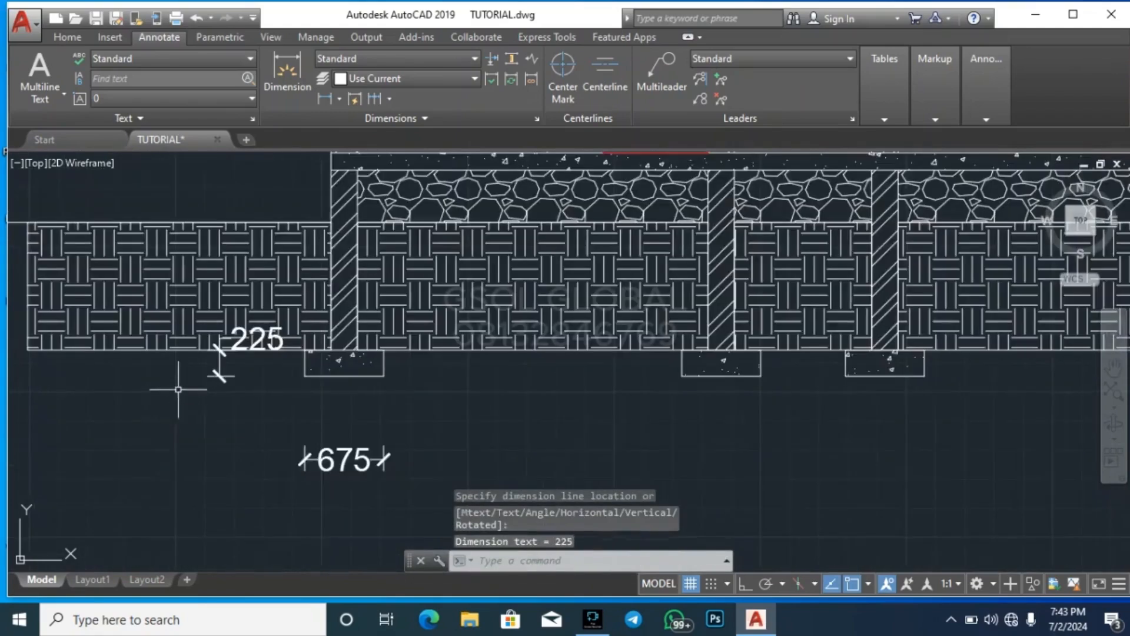
# Copy the DINING, LOBBY and STAIR WELL labels from the ground floor plan into the section's ground storey
pyautogui.scroll(3, 481, 319)
pyautogui.scroll(-4, 403, 450)
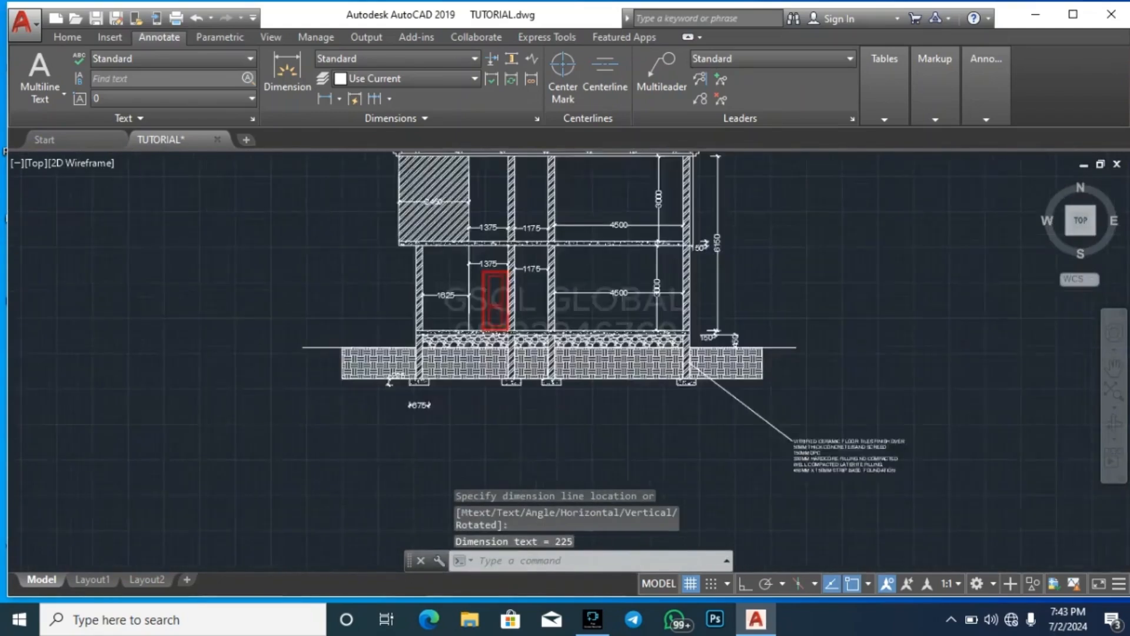
pyautogui.scroll(4, 471, 257)
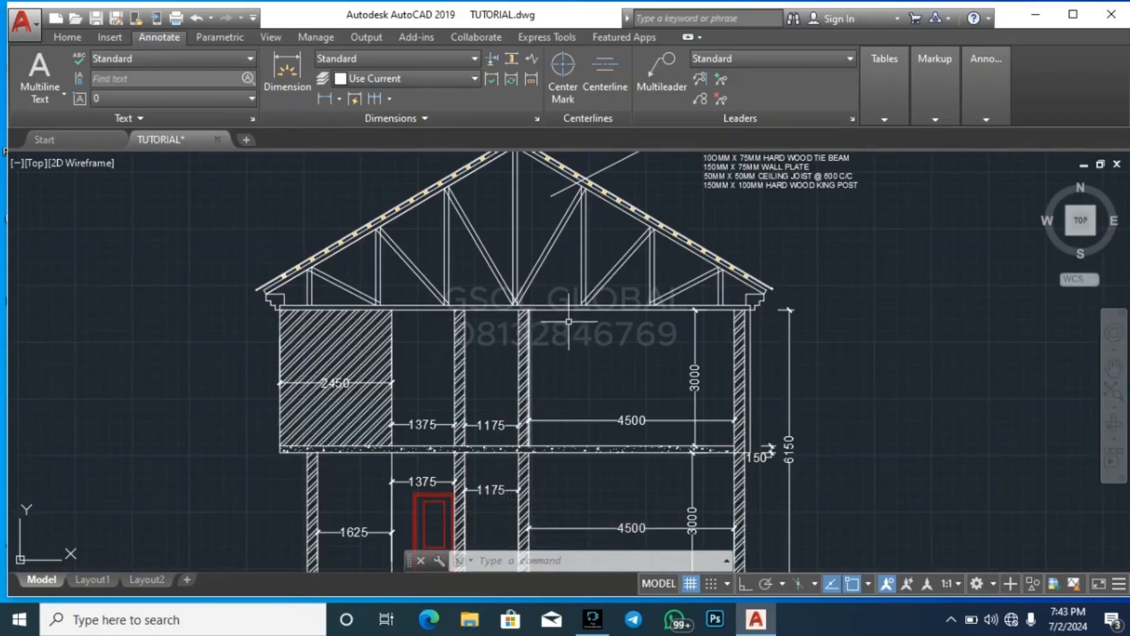
pyautogui.scroll(-2, 496, 231)
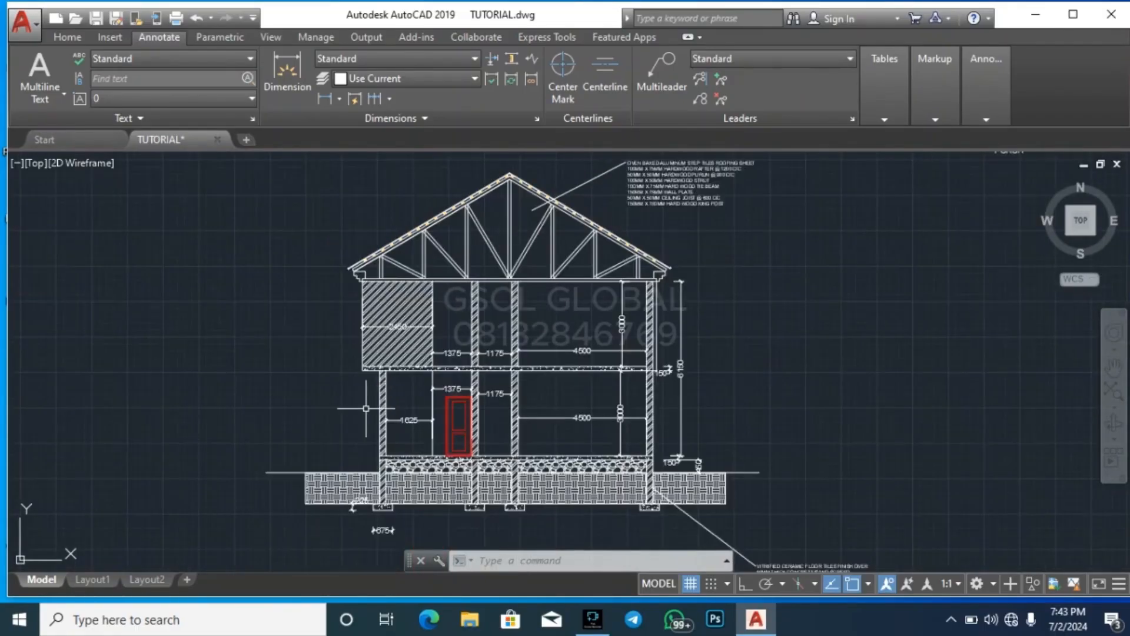
pyautogui.scroll(-4, 567, 477)
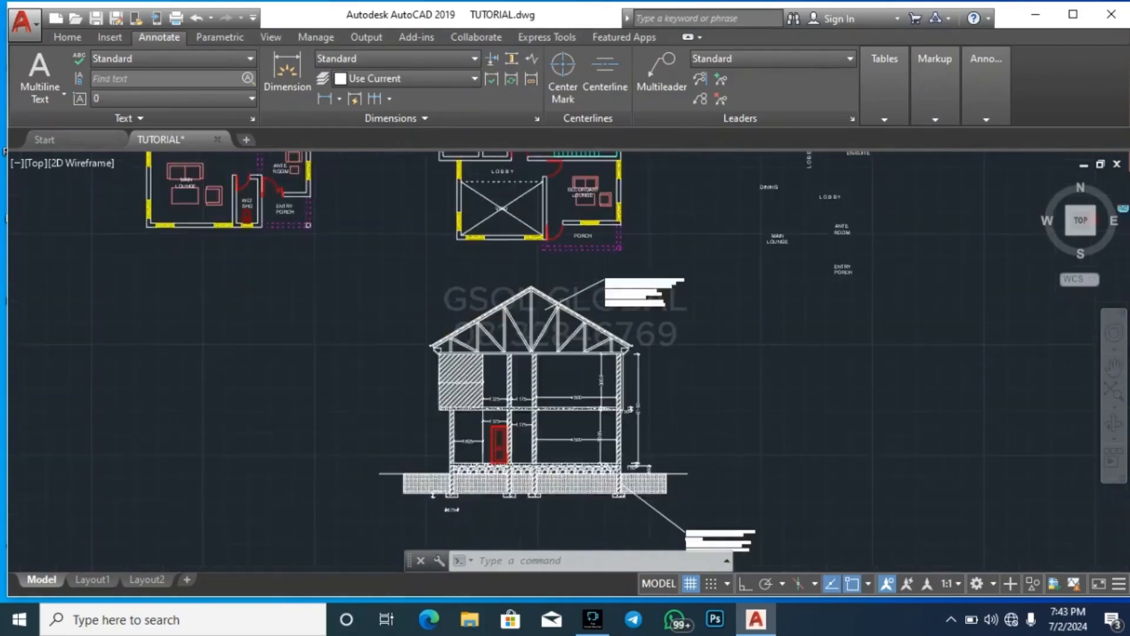
pyautogui.scroll(6, 342, 265)
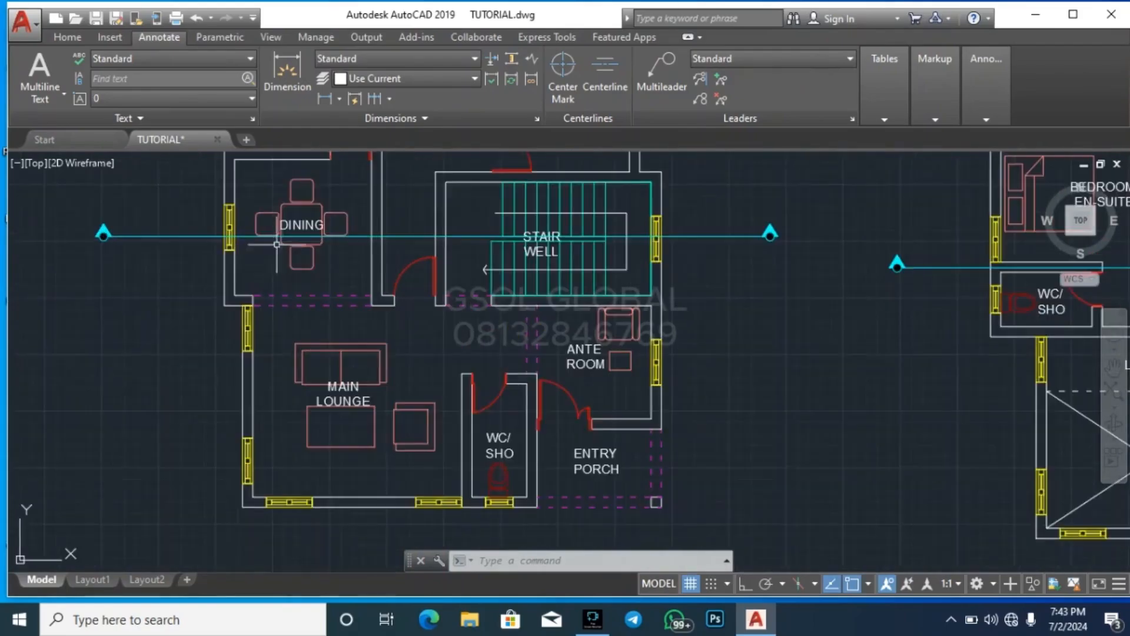
pyautogui.scroll(-2, 448, 386)
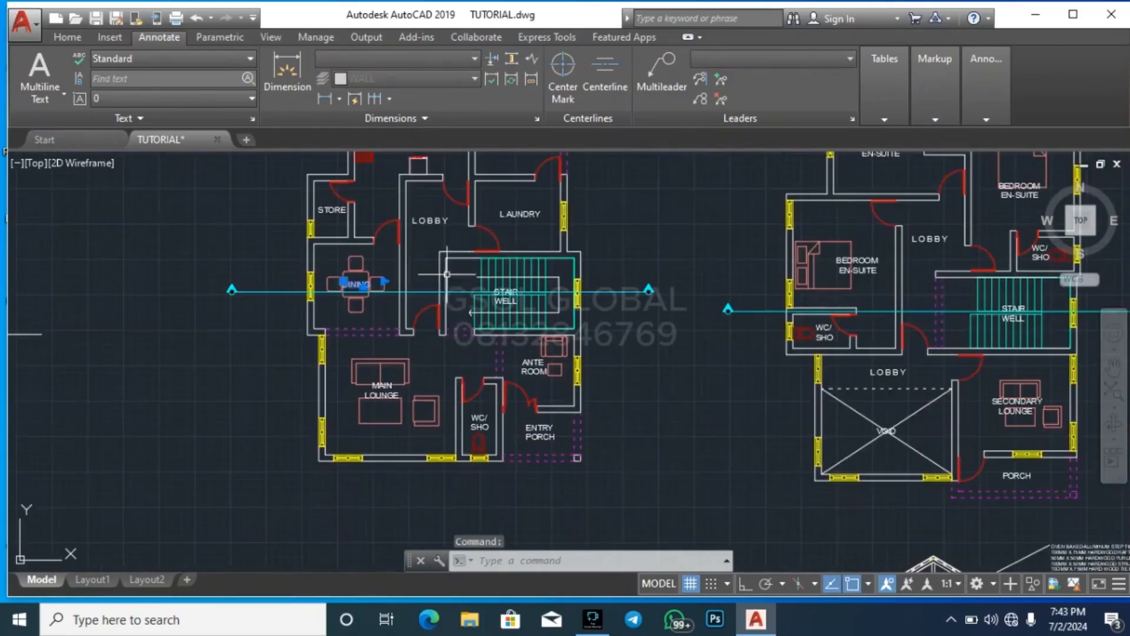
pyautogui.scroll(2, 427, 216)
pyautogui.scroll(4, 539, 353)
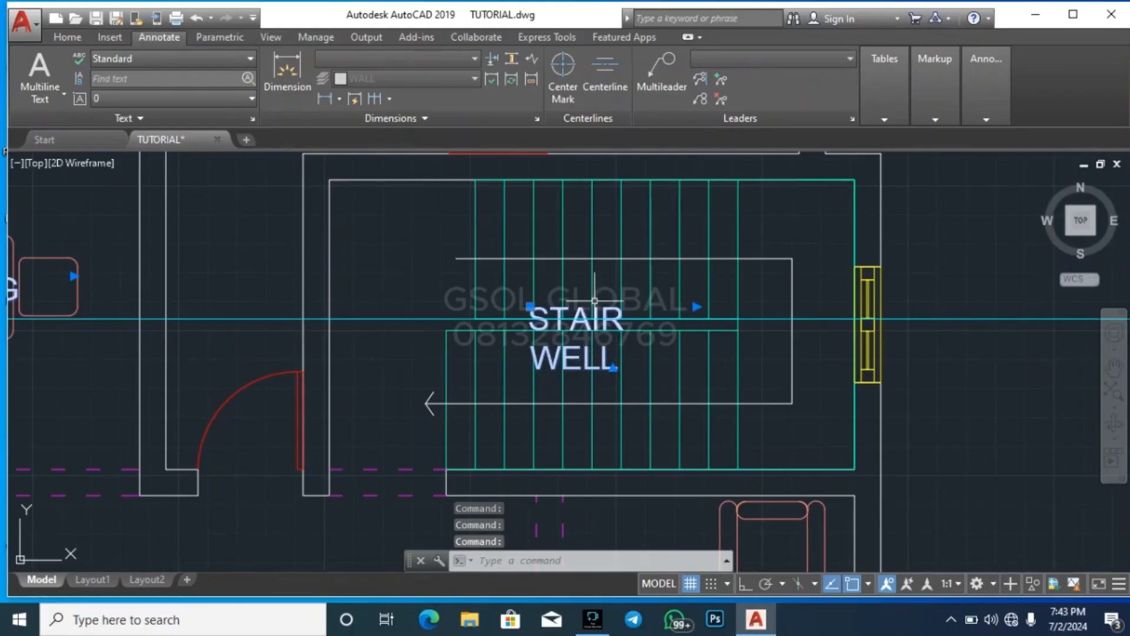
pyautogui.write('co')
pyautogui.press('Return')
pyautogui.click(532, 353)
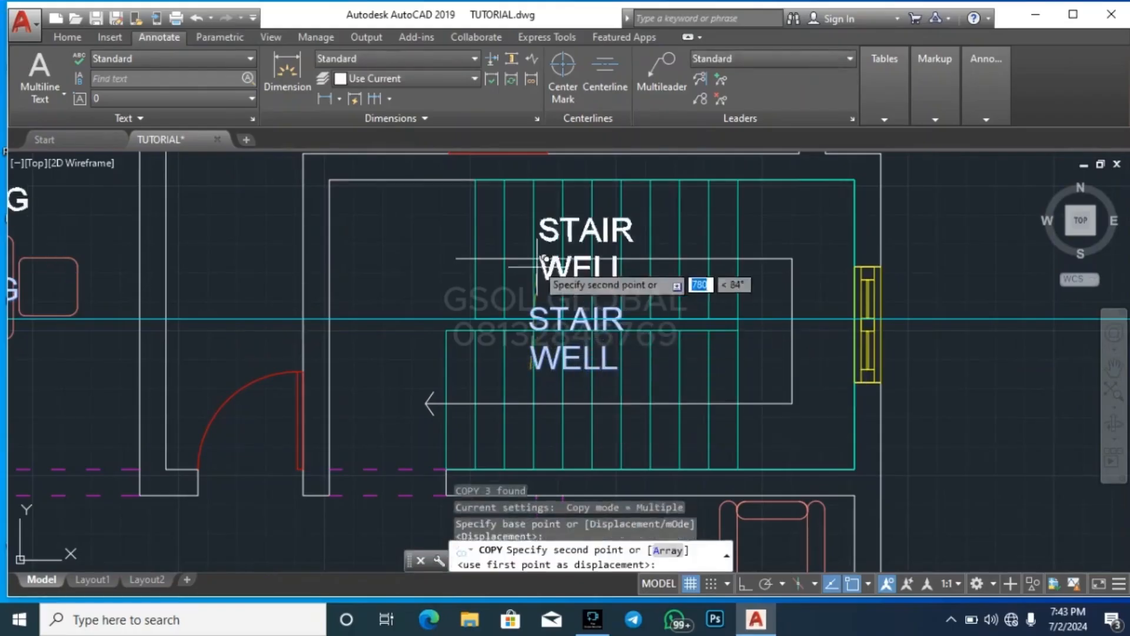
pyautogui.scroll(-6, 488, 227)
pyautogui.scroll(-3, 489, 232)
pyautogui.scroll(7, 683, 471)
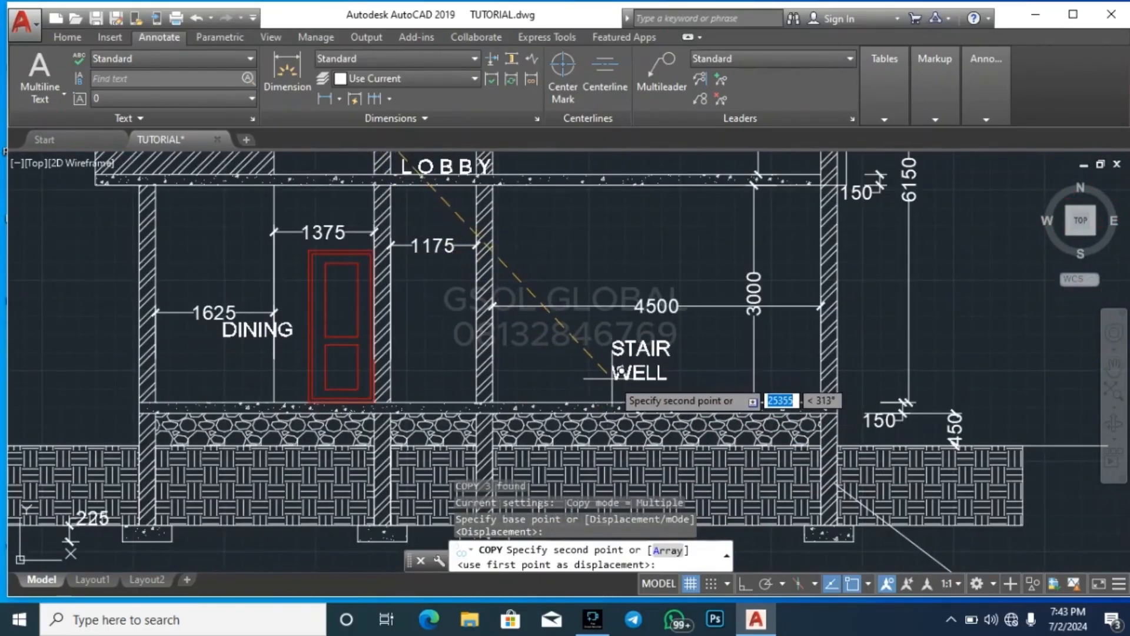
pyautogui.click(618, 373)
pyautogui.press('Escape')
pyautogui.press('Escape')
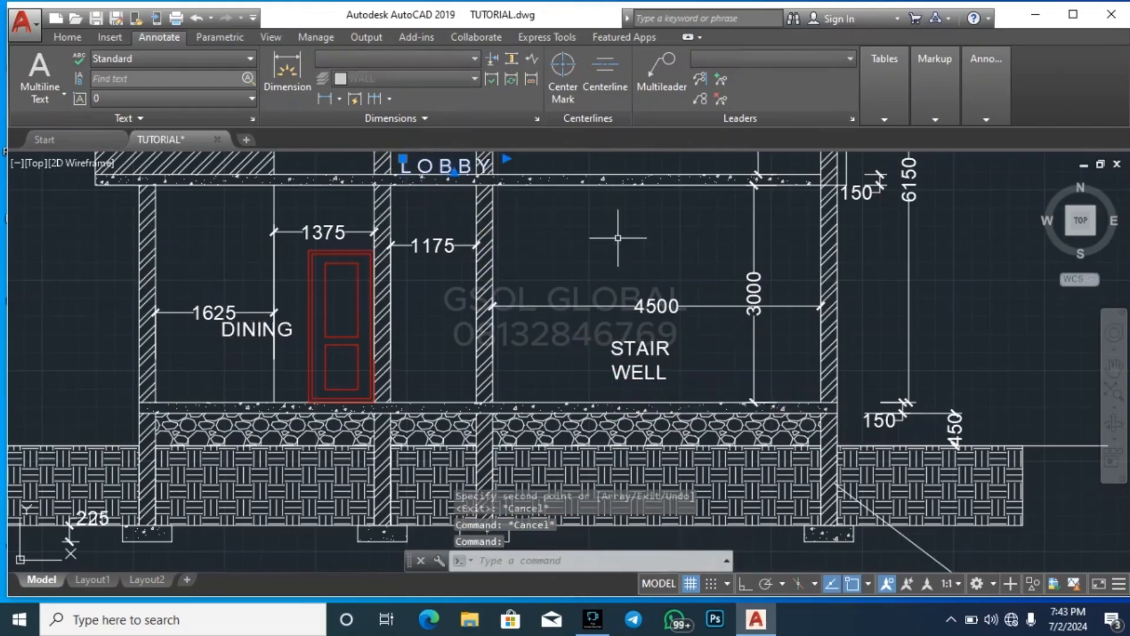
# Move the LOBBY label down from the suspended slab into the narrow ground-floor bay beside the door
pyautogui.write('m')
pyautogui.press('Return')
pyautogui.click(984, 275)
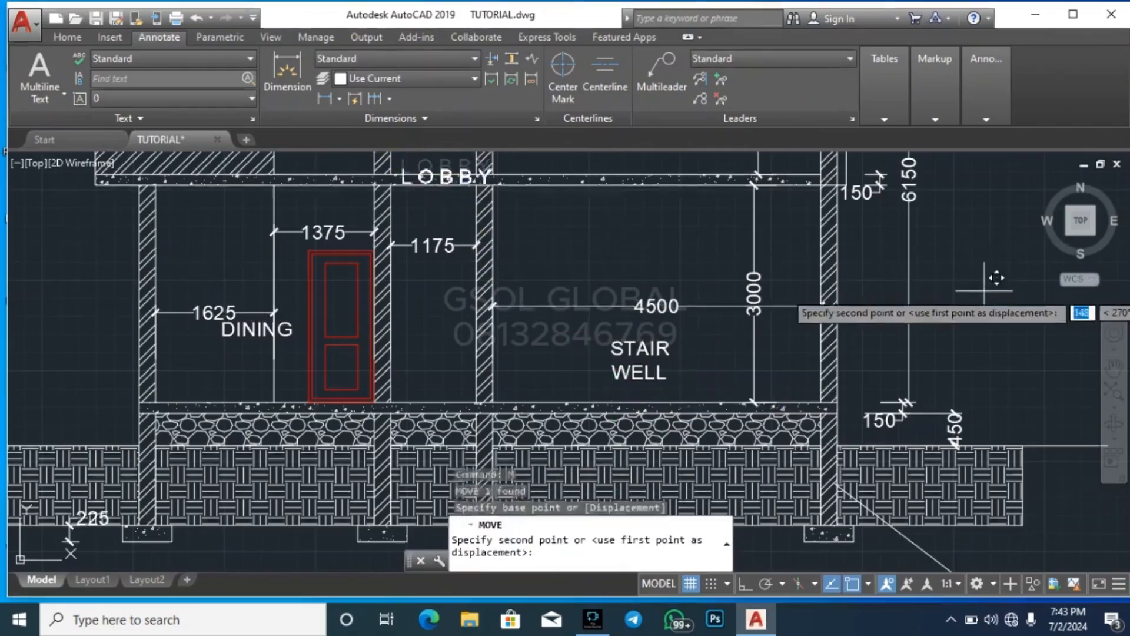
pyautogui.press('Escape')
pyautogui.press('Escape')
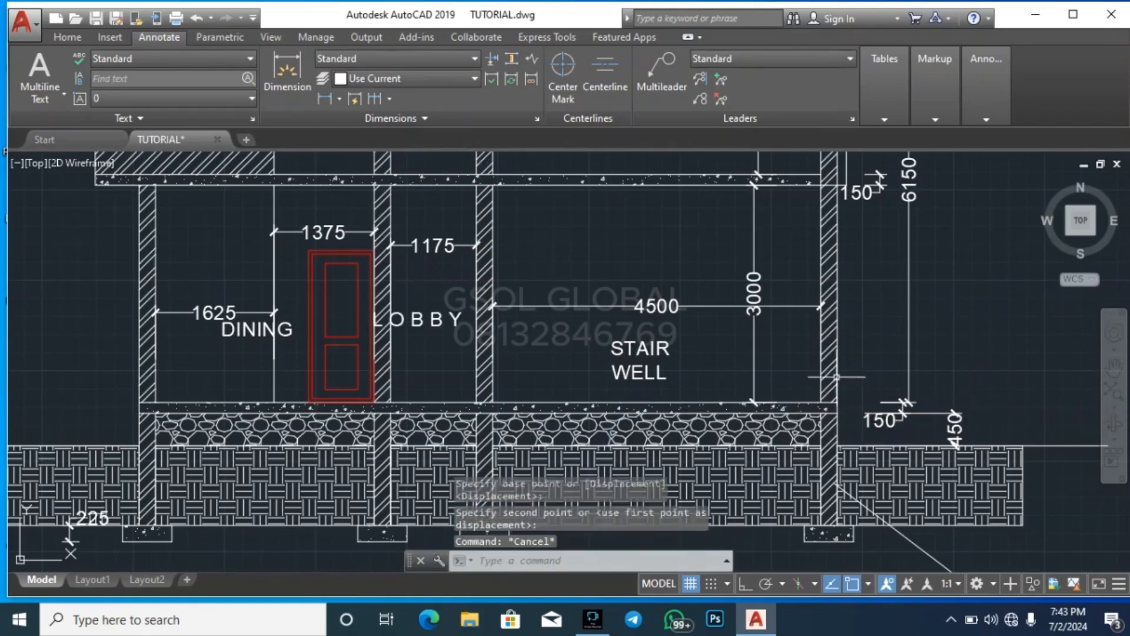
# Shift the LOBBY label slightly right so it clears the wall beside the red door
pyautogui.click(443, 321)
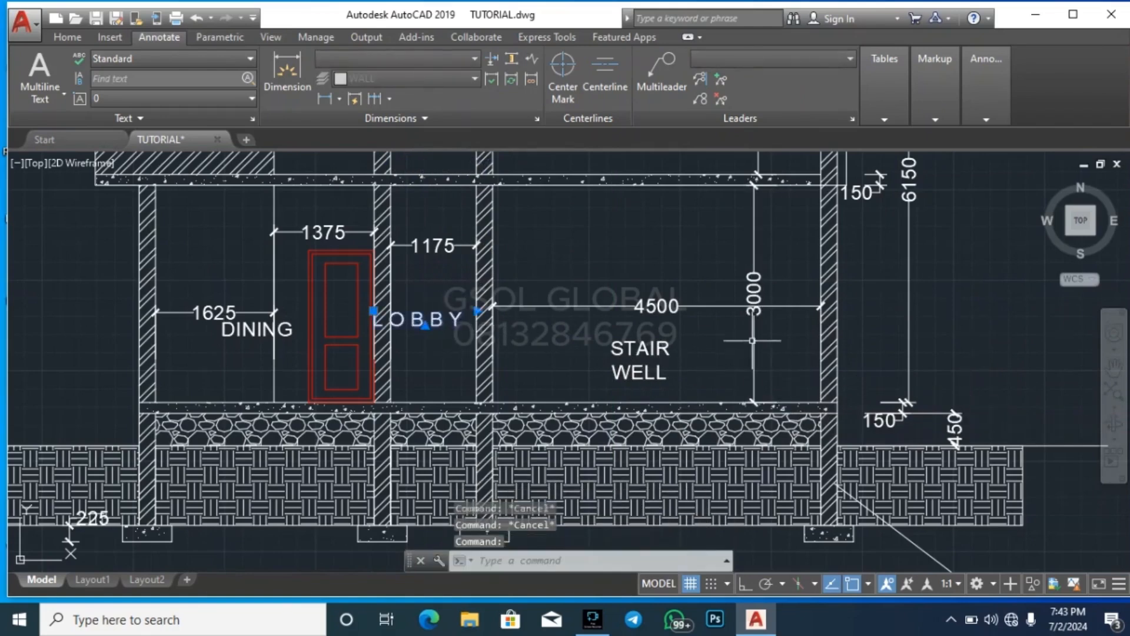
pyautogui.write('m')
pyautogui.press('Return')
pyautogui.click(940, 336)
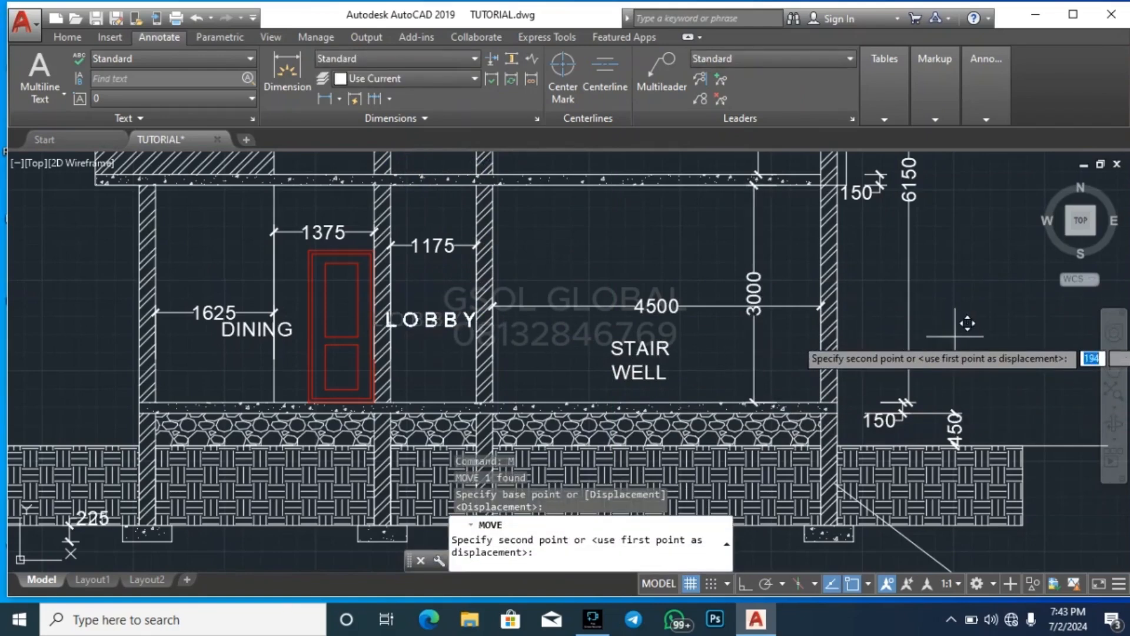
pyautogui.press('Escape')
pyautogui.press('Escape')
# Move the STAIR WELL label up to just below the room-width dimension in the large ground-floor room
pyautogui.click(658, 349)
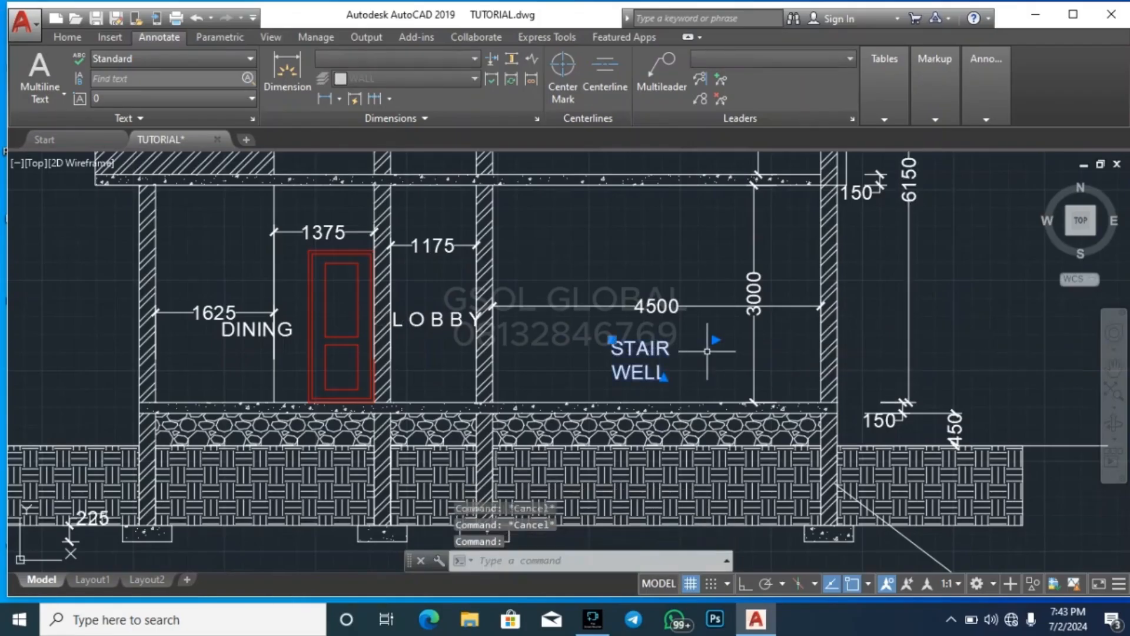
pyautogui.write('m')
pyautogui.press('Return')
pyautogui.click(961, 352)
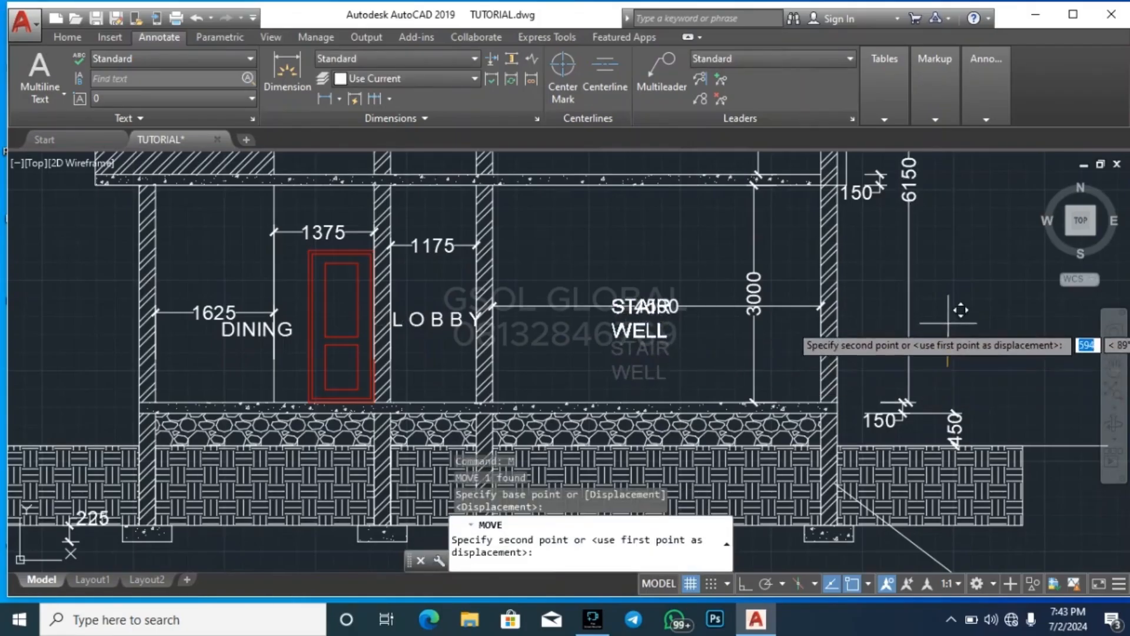
pyautogui.click(953, 336)
pyautogui.press('Escape')
pyautogui.press('Escape')
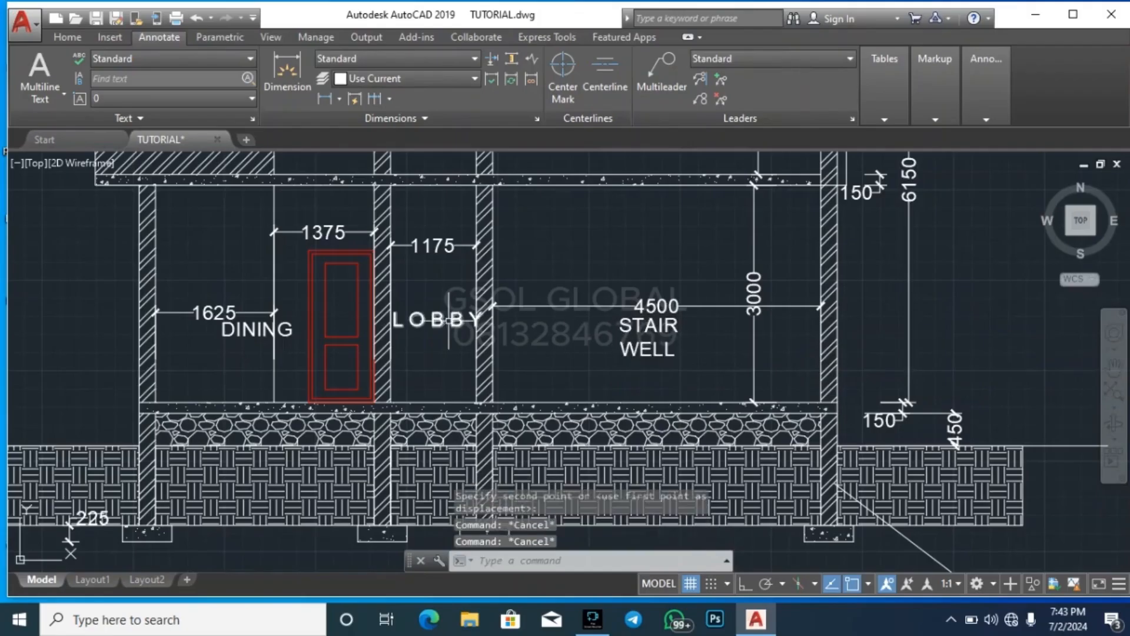
# Scale the ground-floor LOBBY label by a factor of 0.9 from a base point beneath its middle letters
pyautogui.click(458, 316)
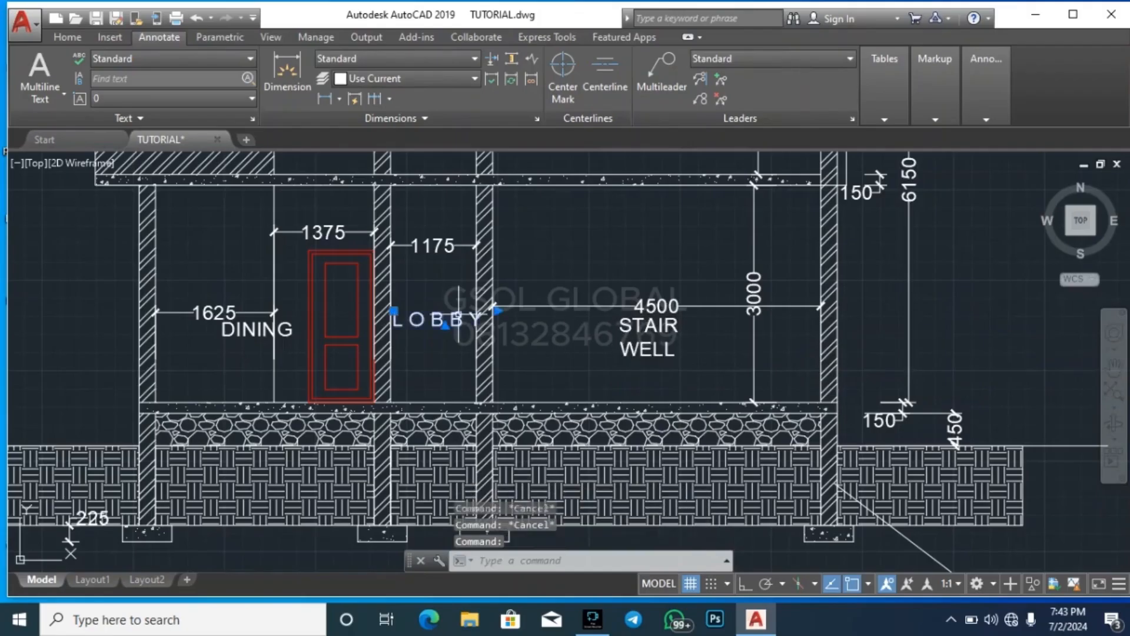
pyautogui.click(66, 36)
pyautogui.click(233, 96)
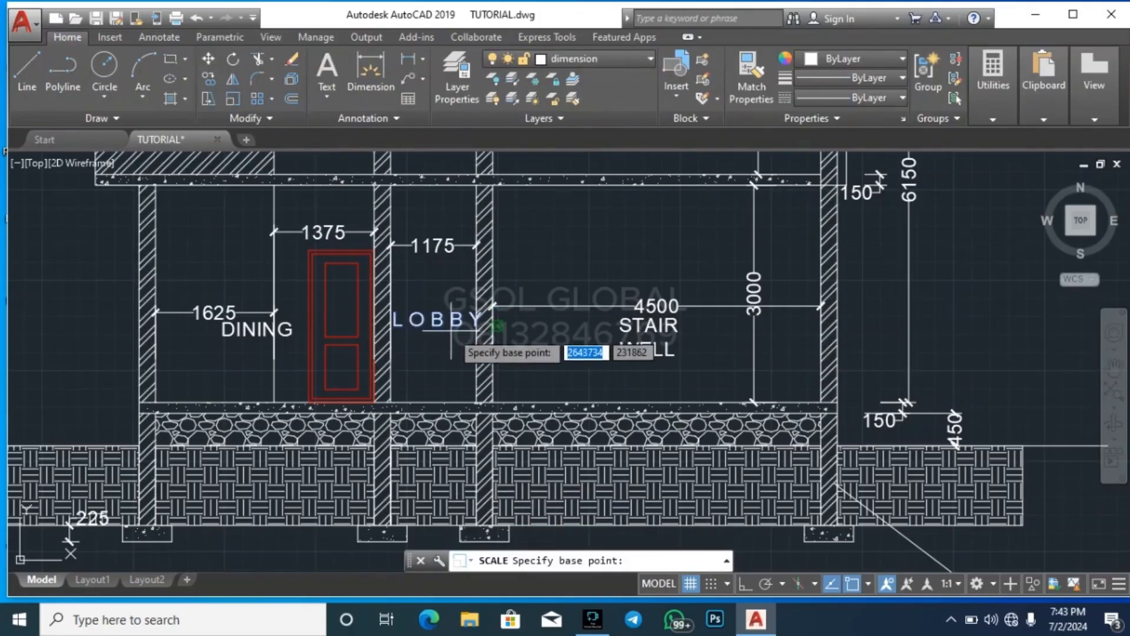
pyautogui.scroll(3, 455, 341)
pyautogui.scroll(3, 426, 315)
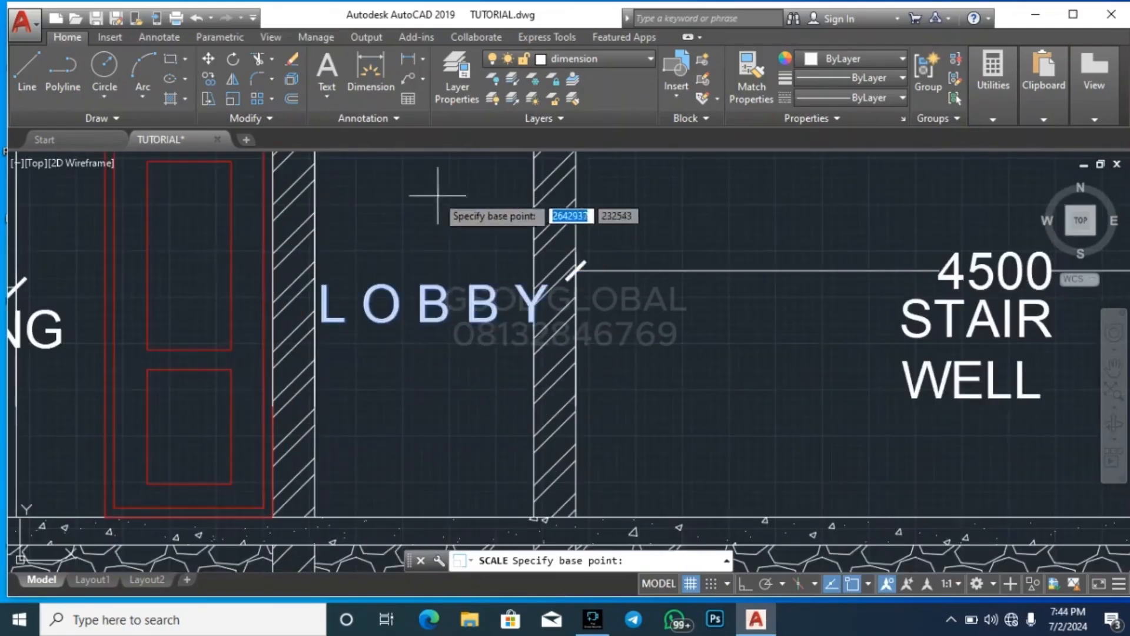
pyautogui.click(421, 321)
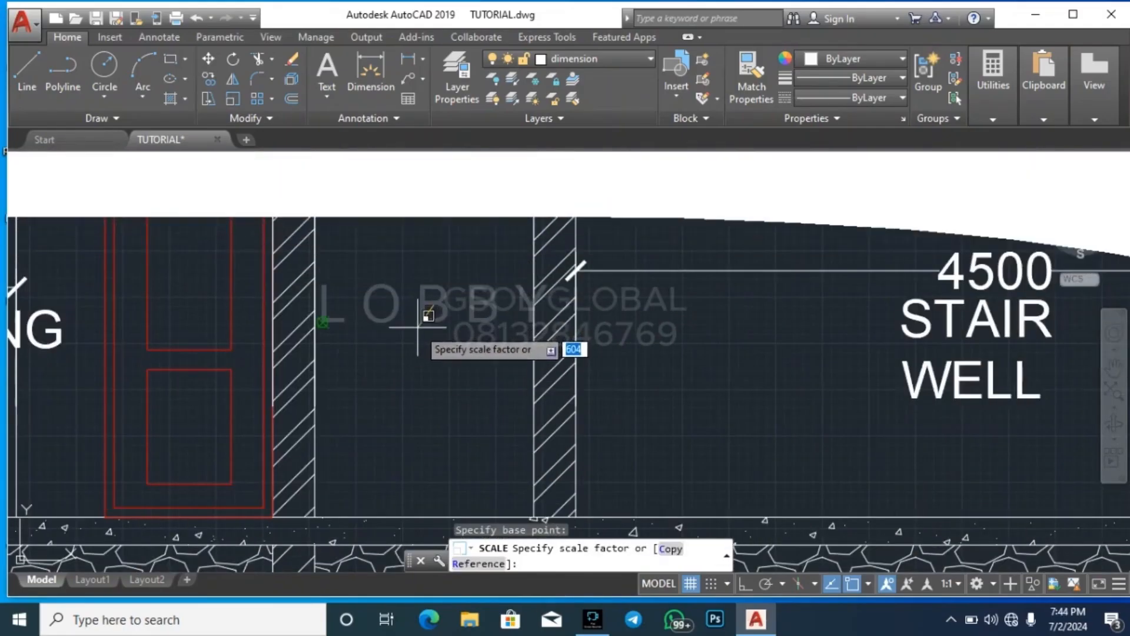
pyautogui.write('0.9')
pyautogui.press('Return')
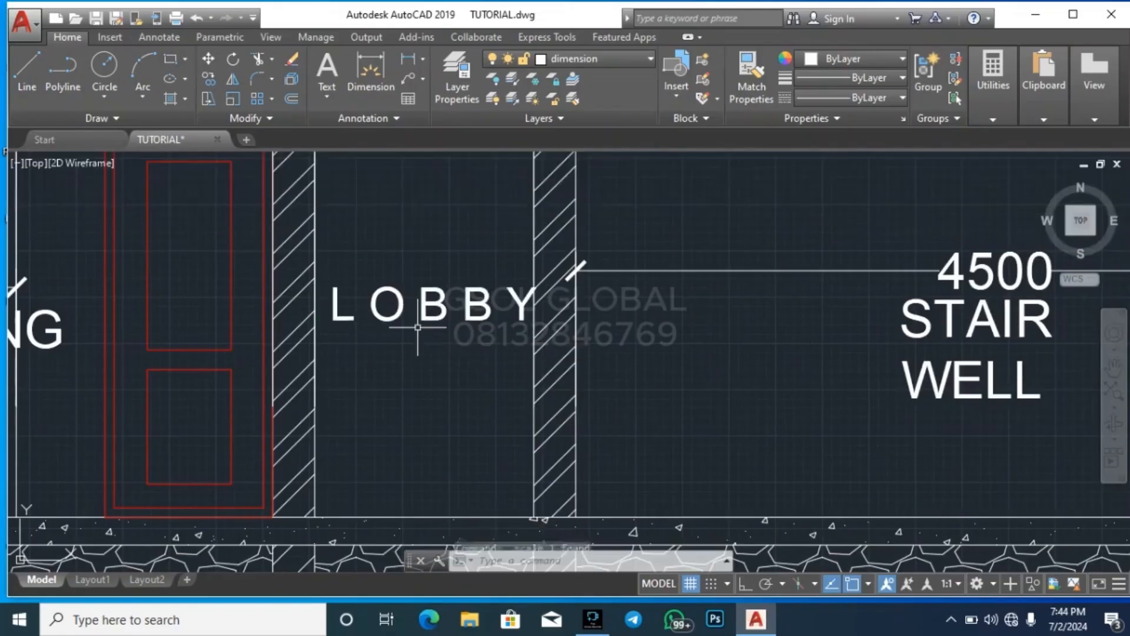
pyautogui.press('Escape')
# Move the reduced ground-floor LOBBY label slightly left so it sits between the two walls of its bay
pyautogui.click(521, 309)
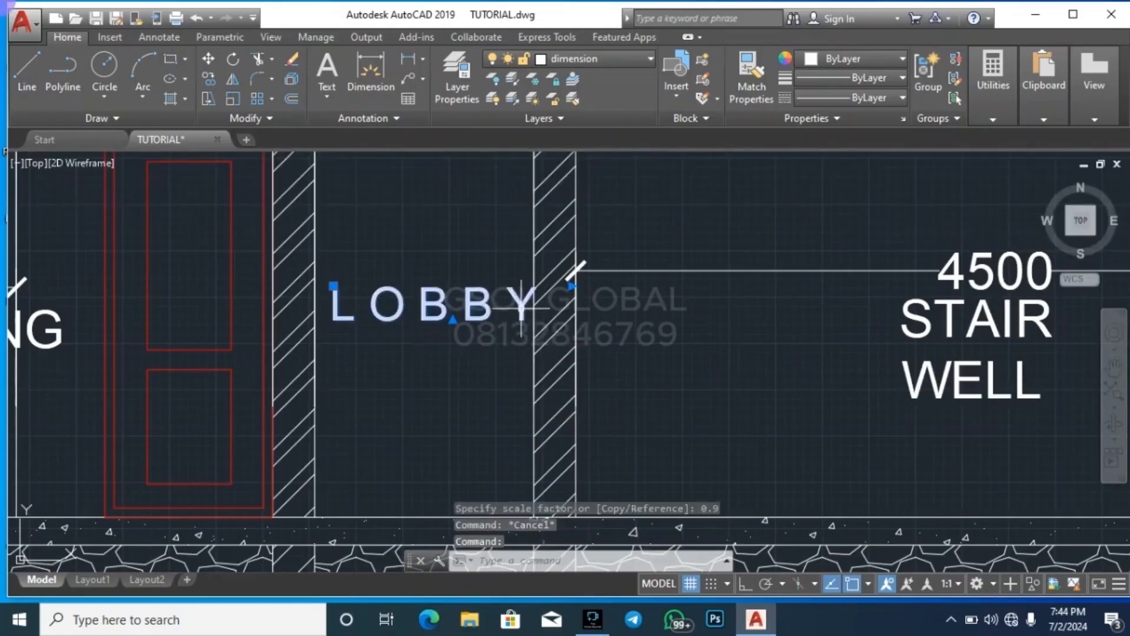
pyautogui.press('Return')
pyautogui.click(741, 367)
pyautogui.press('Escape')
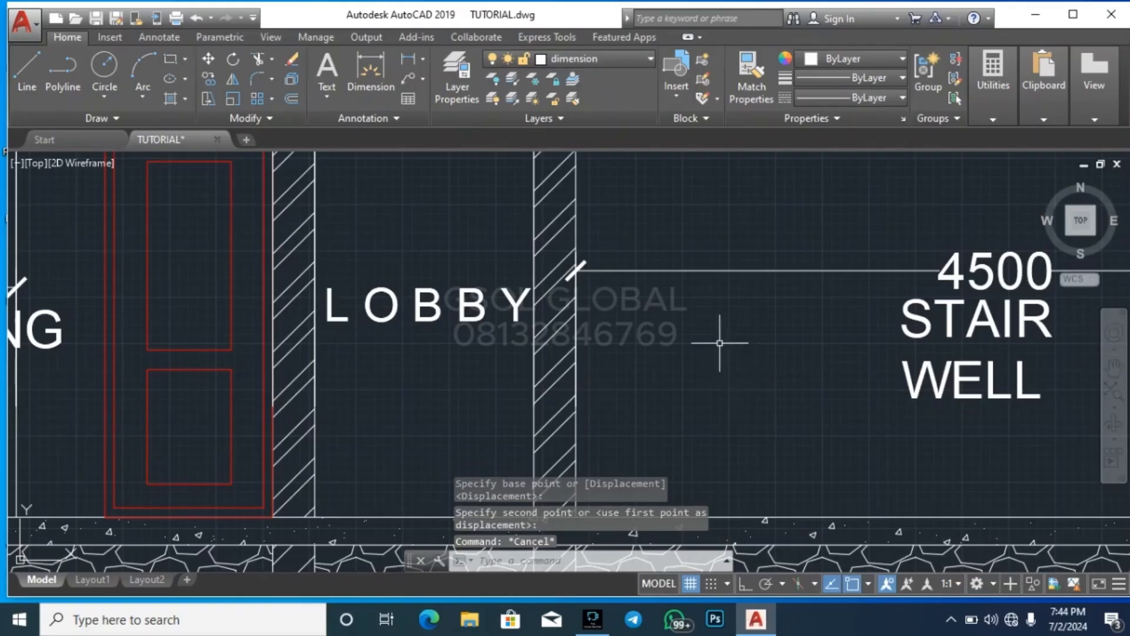
# Examine the first-floor plan along the section line to identify the rooms cut in the section's upper storey
pyautogui.scroll(-4, 476, 374)
pyautogui.scroll(-5, 394, 390)
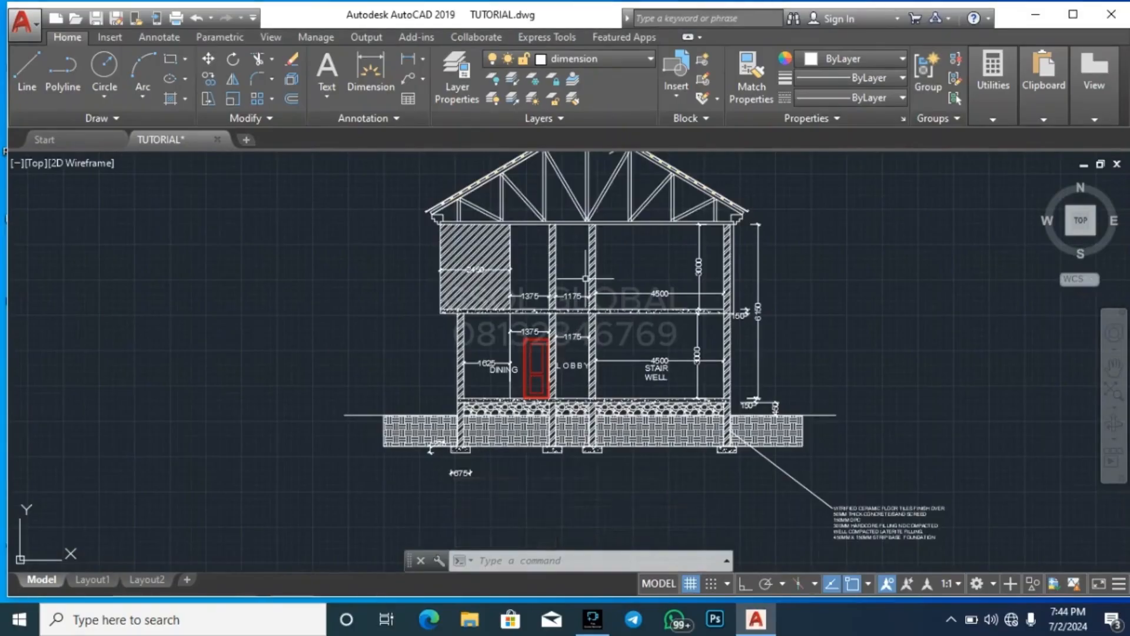
pyautogui.scroll(2, 589, 238)
pyautogui.scroll(2, 588, 237)
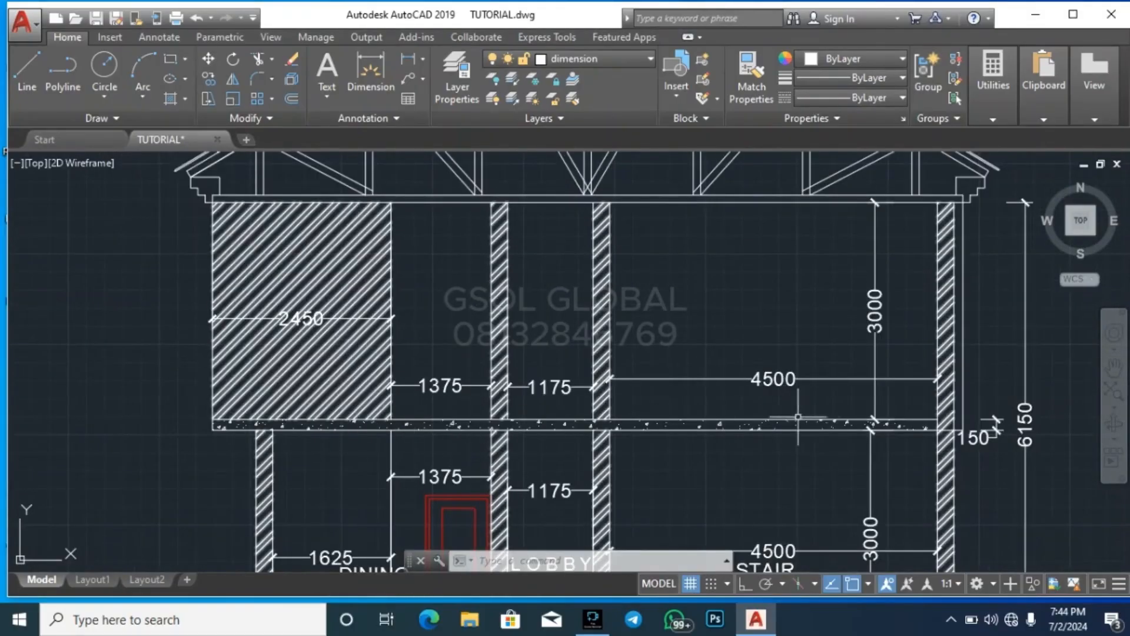
pyautogui.scroll(-8, 737, 417)
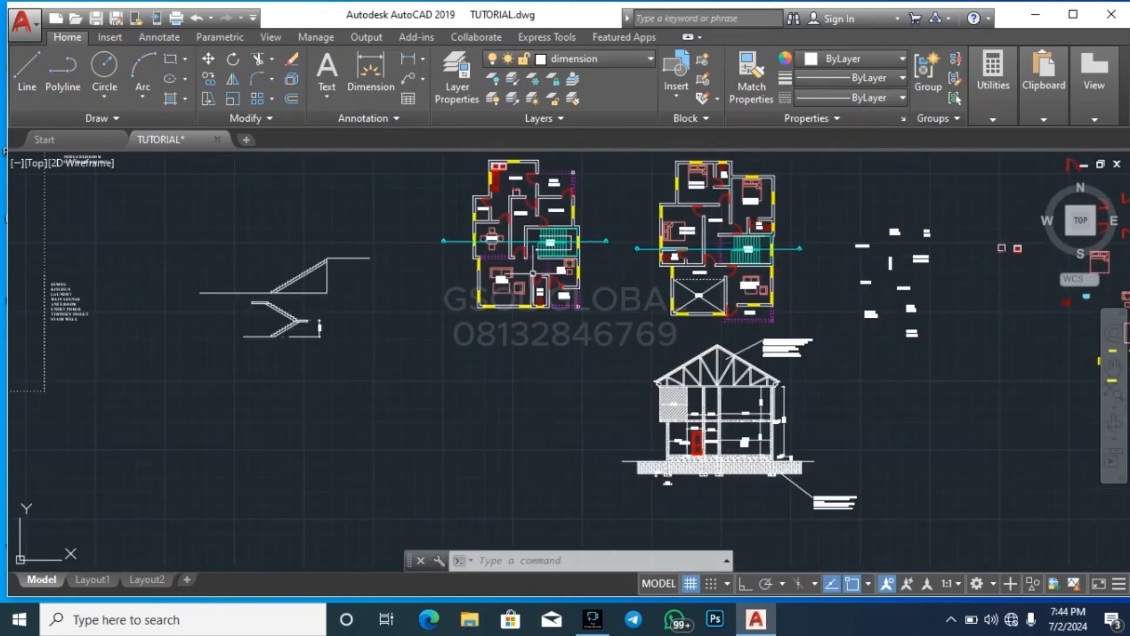
pyautogui.scroll(7, 718, 247)
pyautogui.scroll(2, 517, 303)
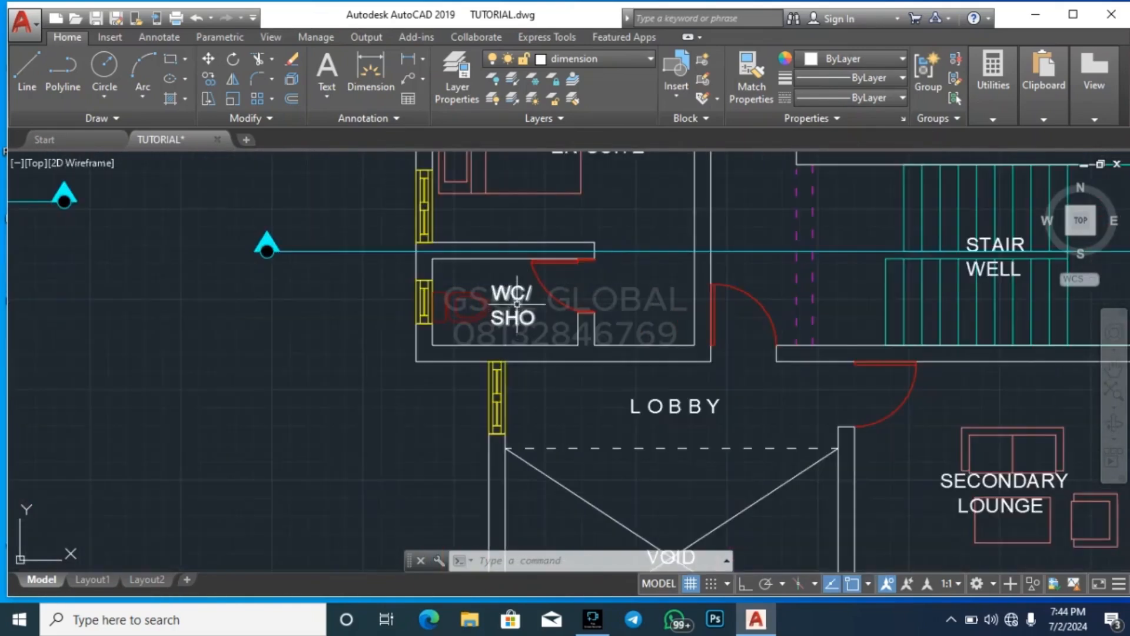
pyautogui.scroll(-2, 333, 381)
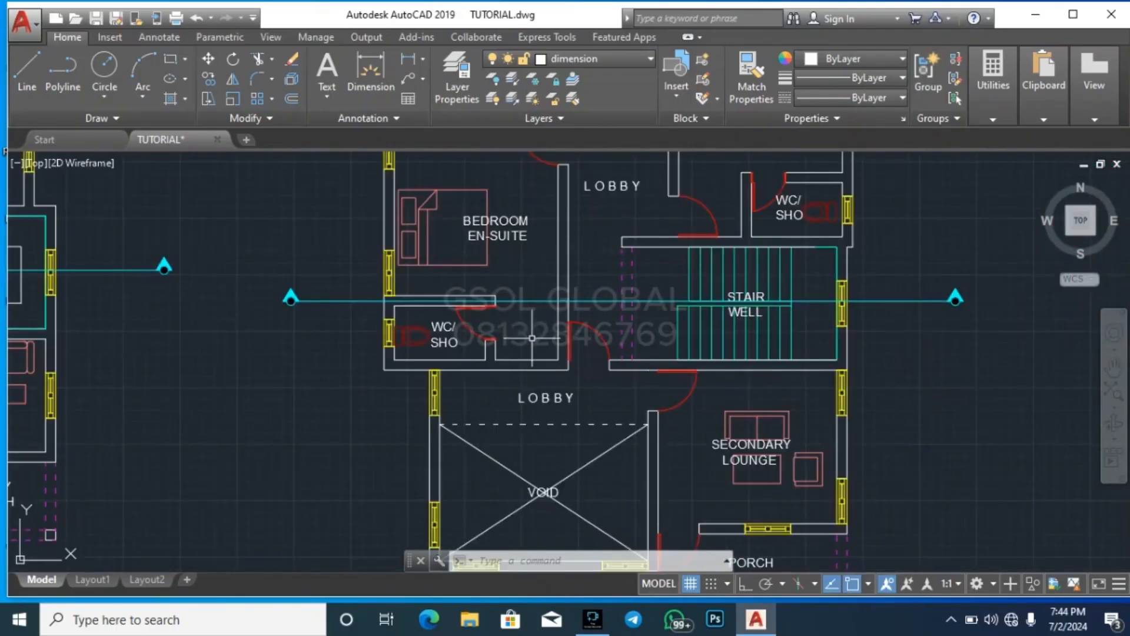
pyautogui.scroll(2, 552, 280)
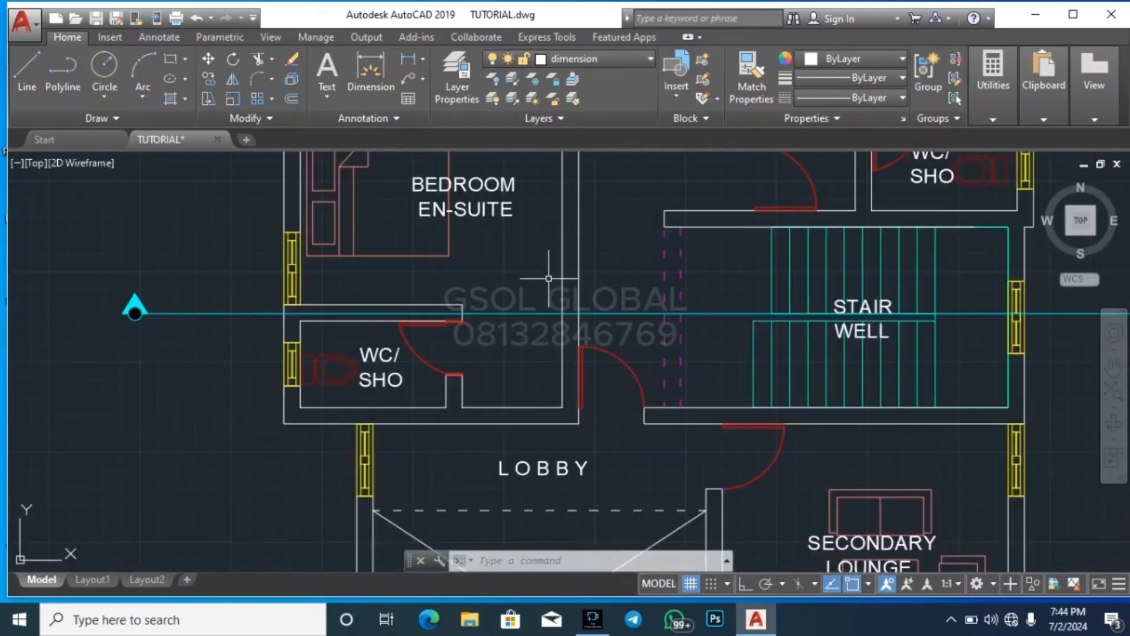
# Copy the BEDROOM EN-SUITE, LOBBY and STAIR WELL labels from the first-floor plan to the section, with STAIR WELL above the upper 4500 dimension
pyautogui.click(492, 215)
pyautogui.scroll(-4, 433, 435)
pyautogui.scroll(2, 496, 314)
pyautogui.click(527, 315)
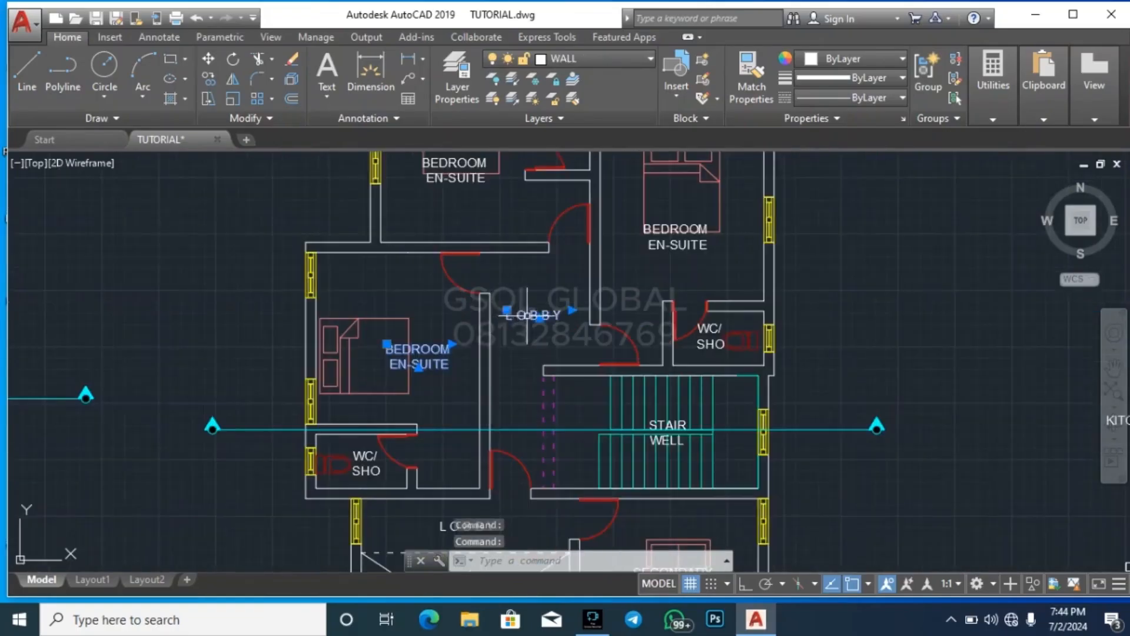
pyautogui.scroll(4, 654, 459)
pyautogui.click(687, 394)
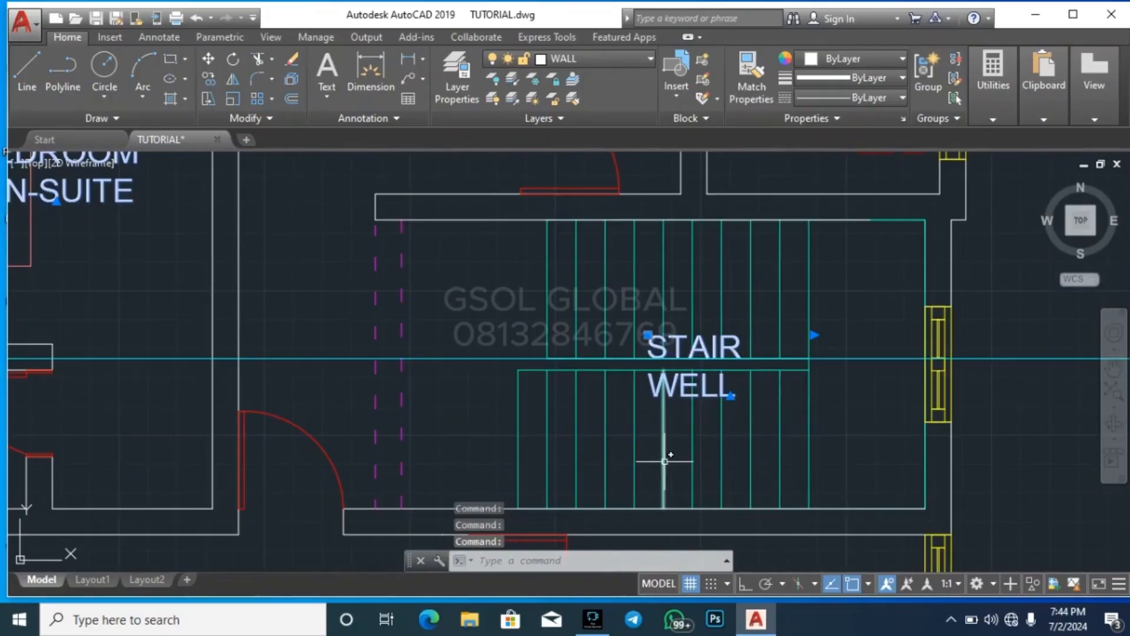
pyautogui.write('co')
pyautogui.press('Return')
pyautogui.click(681, 398)
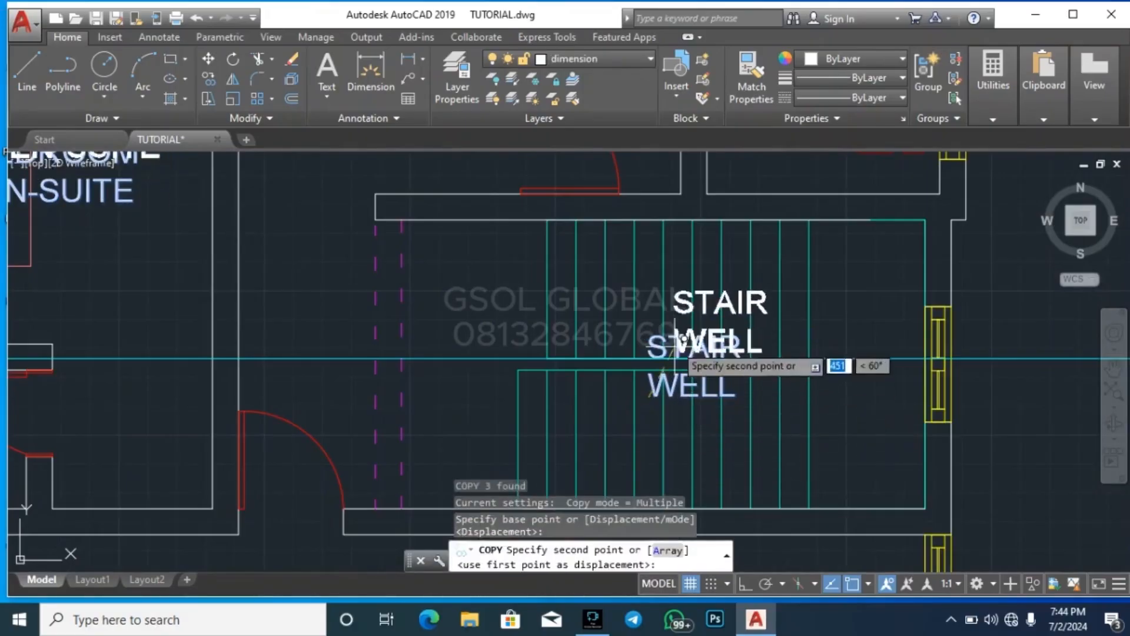
pyautogui.scroll(-6, 675, 300)
pyautogui.scroll(-3, 707, 320)
pyautogui.scroll(10, 624, 342)
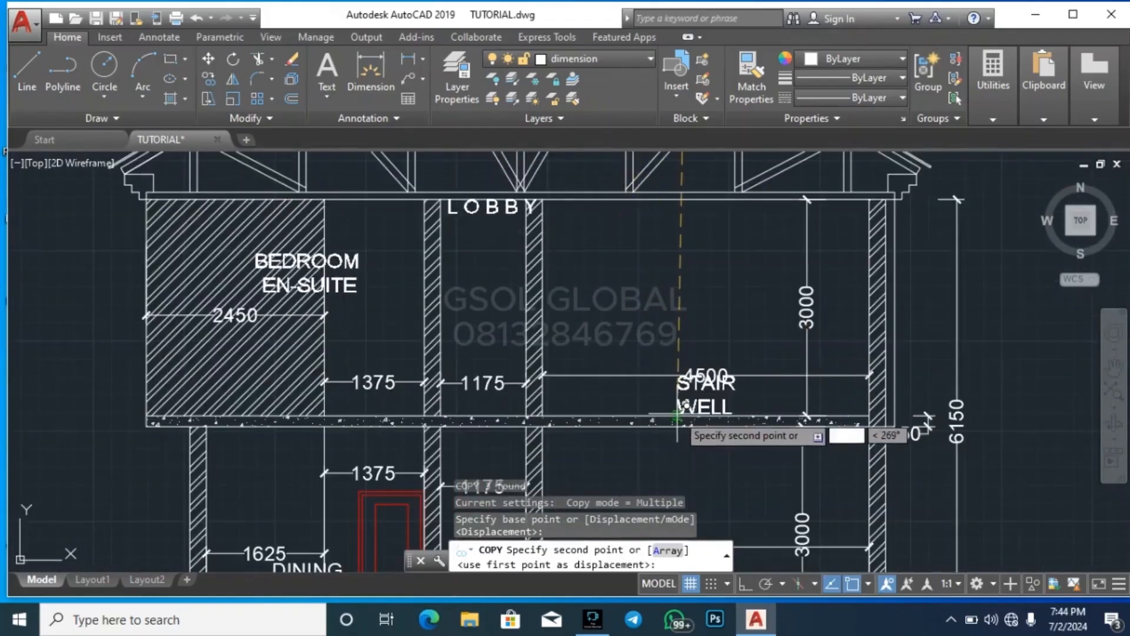
pyautogui.click(674, 368)
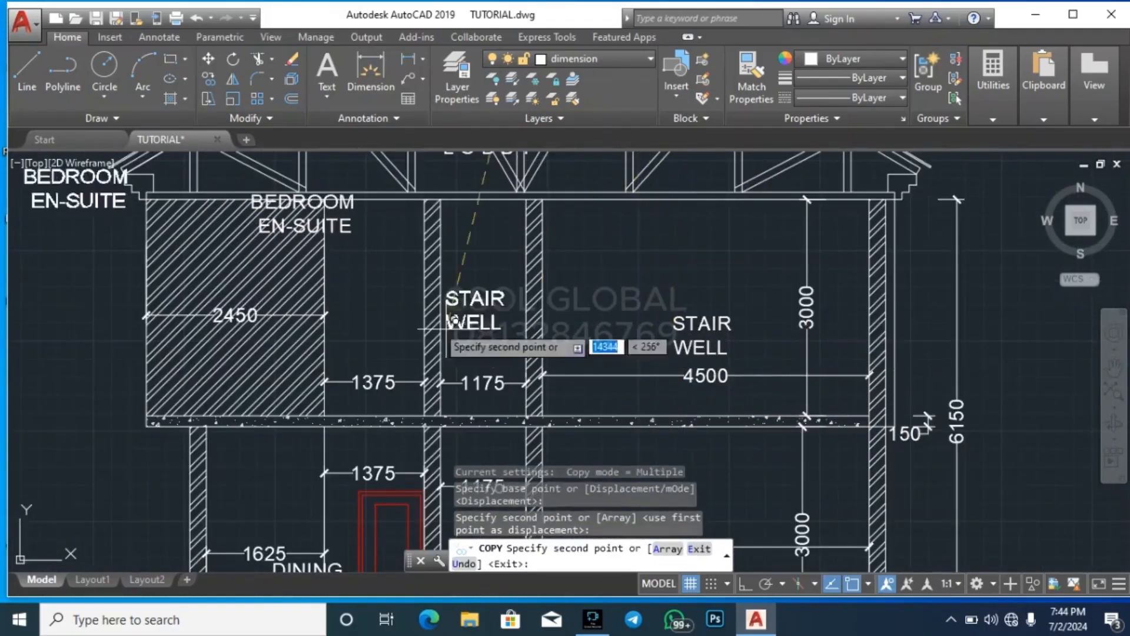
pyautogui.press('Escape')
# Move the BEDROOM EN-SUITE label down and right into the upper-floor bay beside the hatched area, above the 1375 dimension
pyautogui.click(336, 227)
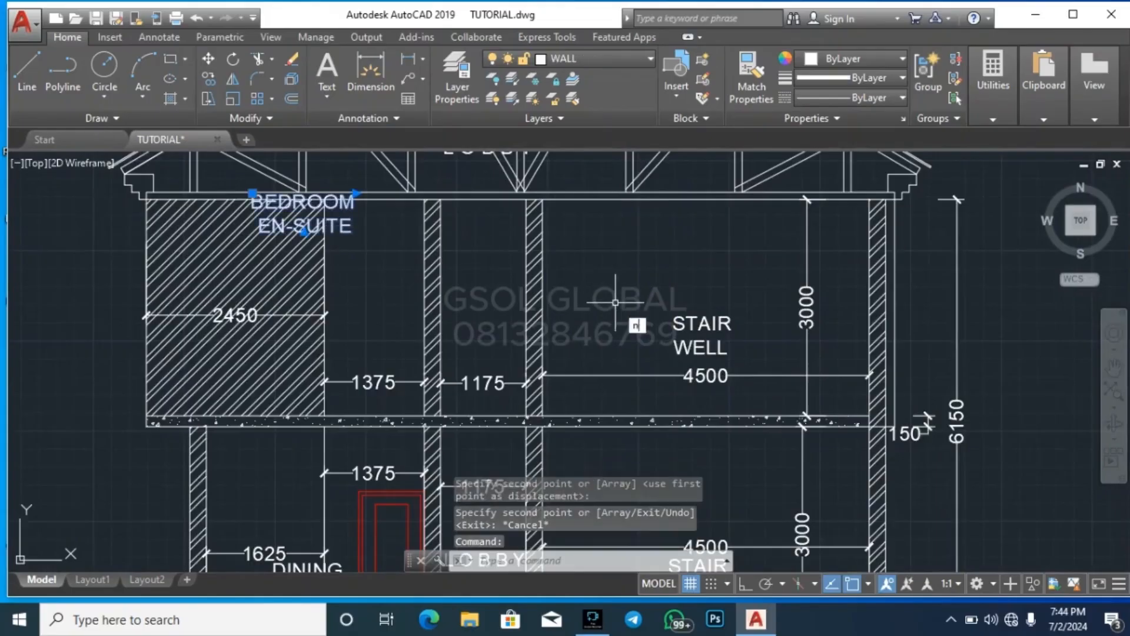
pyautogui.write('m')
pyautogui.press('Return')
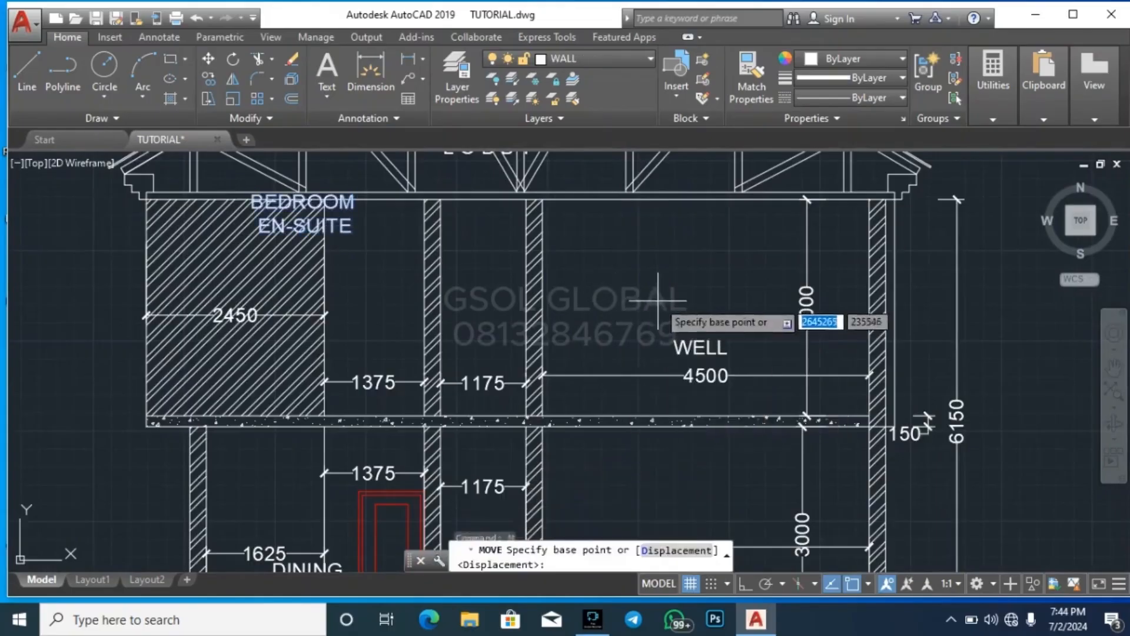
pyautogui.click(657, 301)
pyautogui.click(734, 401)
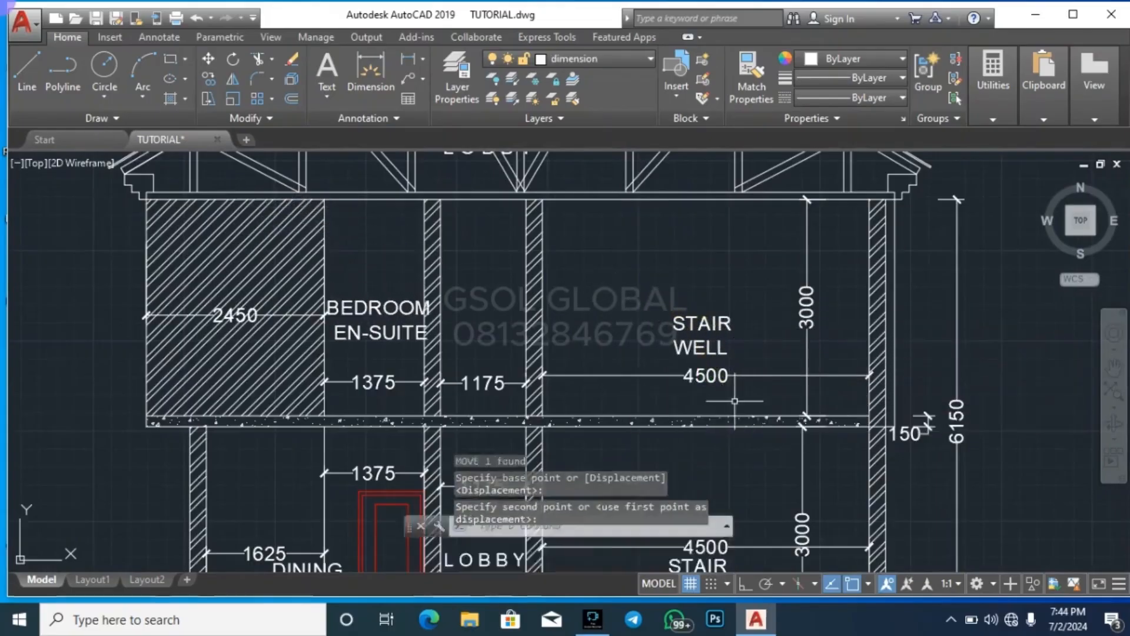
pyautogui.press('Escape')
pyautogui.press('Escape')
# Move the copied LOBBY label from the roof truss down into the narrow upper-floor bay above the 1175 dimension
pyautogui.moveTo(469, 184); pyautogui.dragTo(473, 257, button='middle')
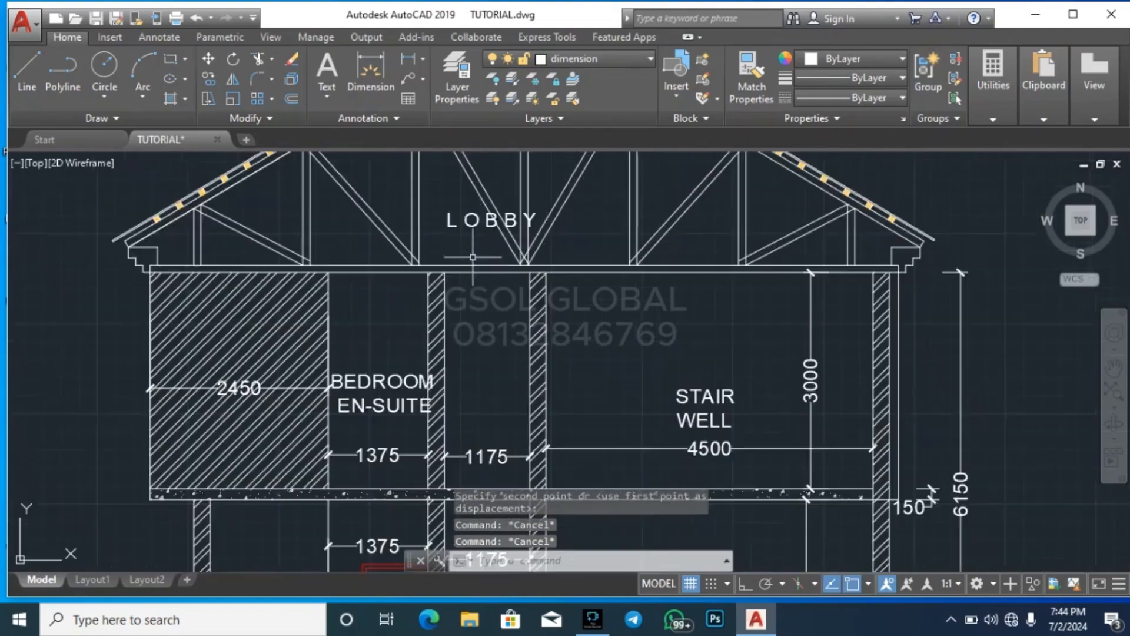
pyautogui.click(491, 223)
pyautogui.write('m')
pyautogui.press('Return')
pyautogui.click(657, 335)
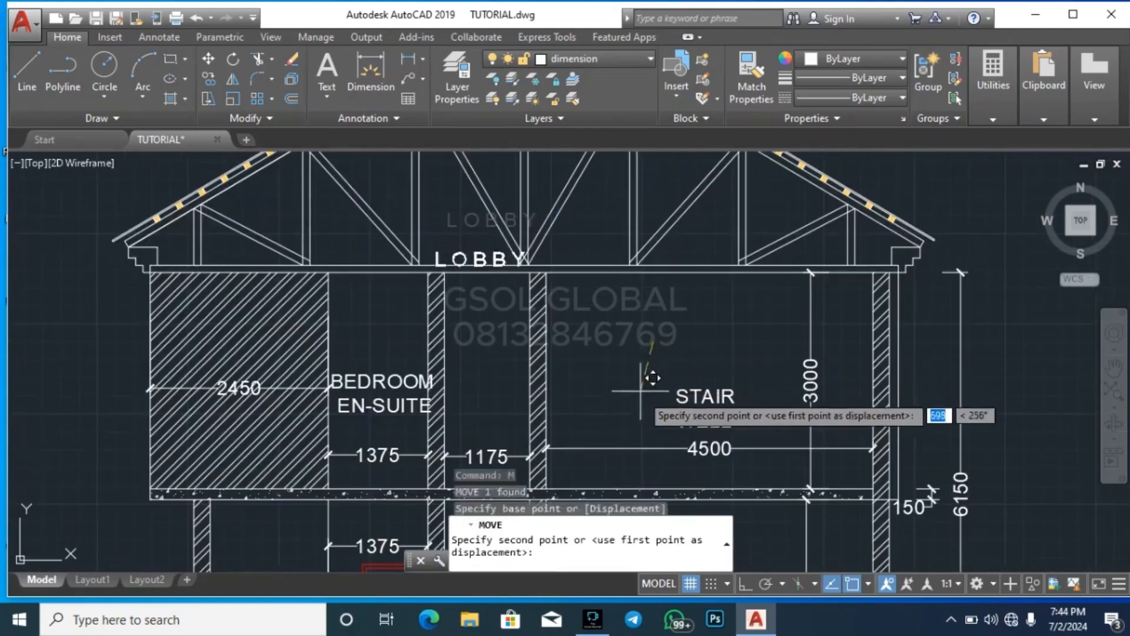
pyautogui.scroll(-2, 673, 270)
pyautogui.scroll(4, 633, 391)
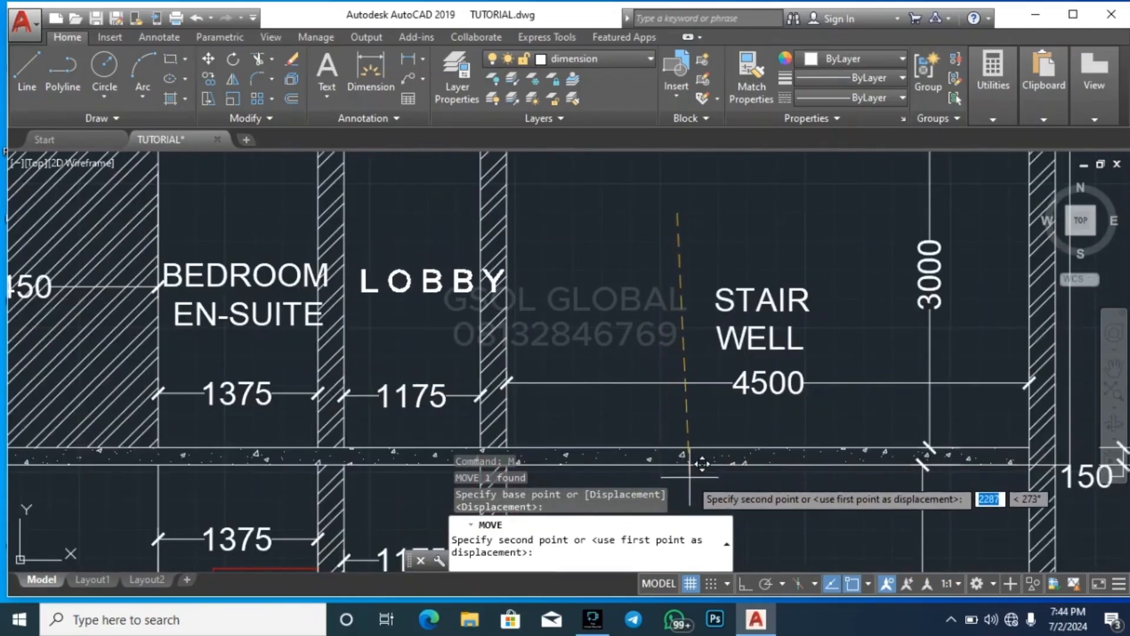
pyautogui.press('Escape')
pyautogui.press('Escape')
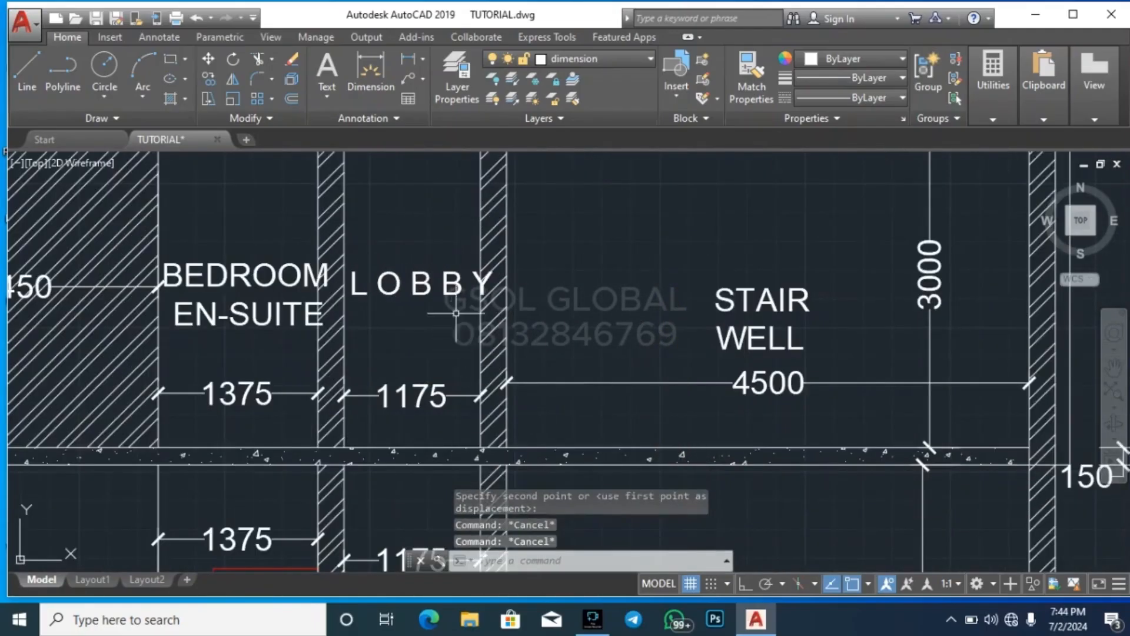
# Scale the upper-floor BEDROOM EN-SUITE and LOBBY labels together by a factor of 0.9
pyautogui.click(408, 271)
pyautogui.click(285, 275)
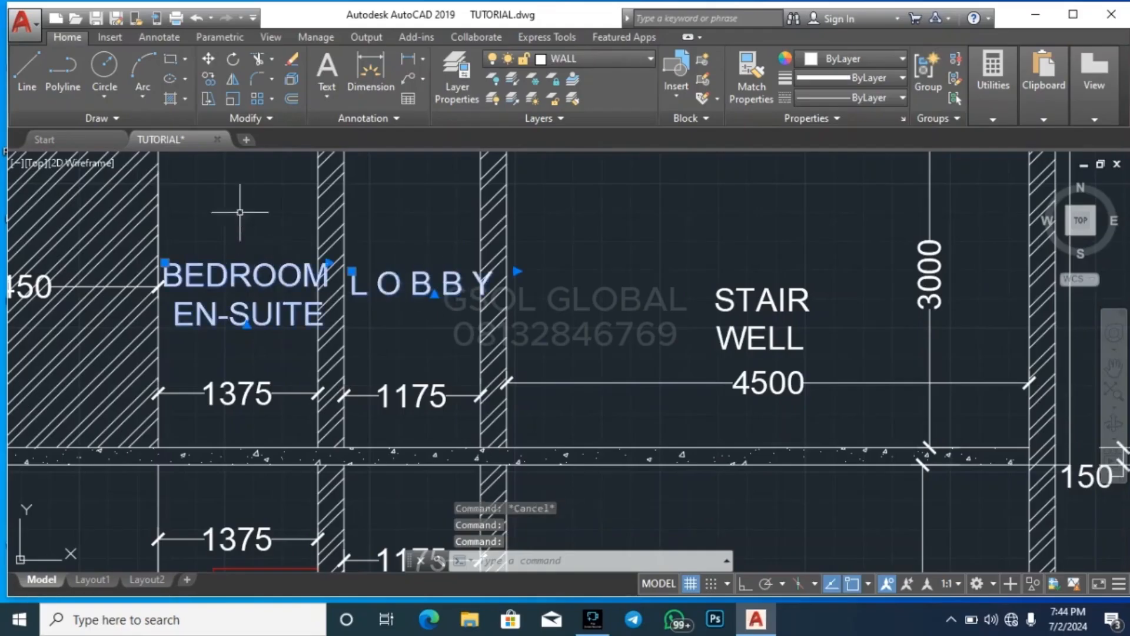
pyautogui.click(233, 99)
pyautogui.click(410, 286)
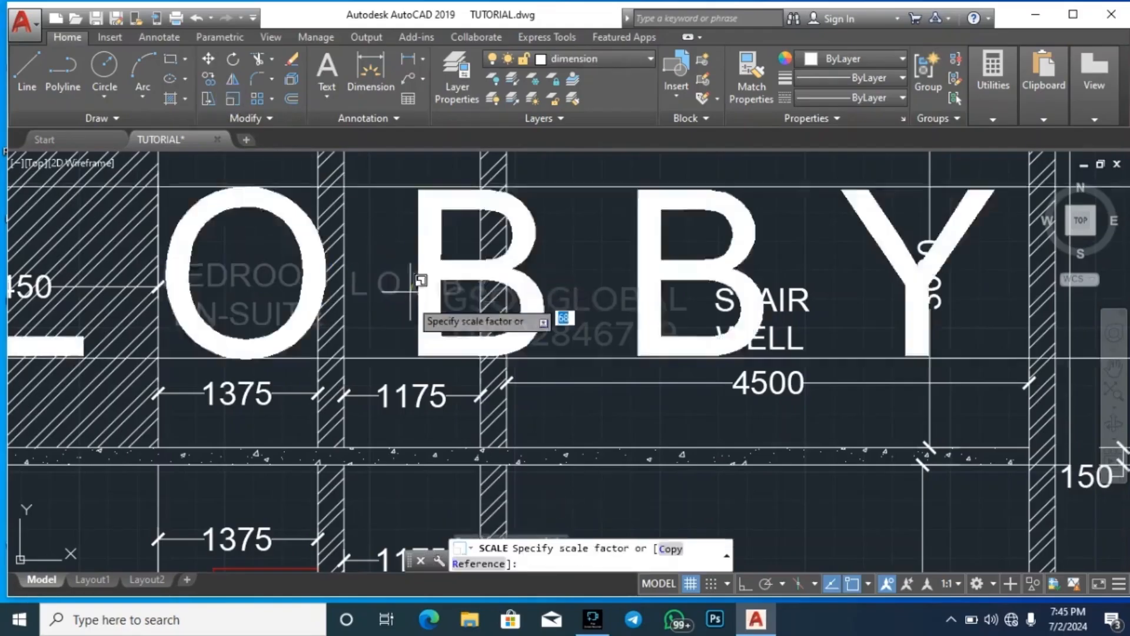
pyautogui.write('0.9')
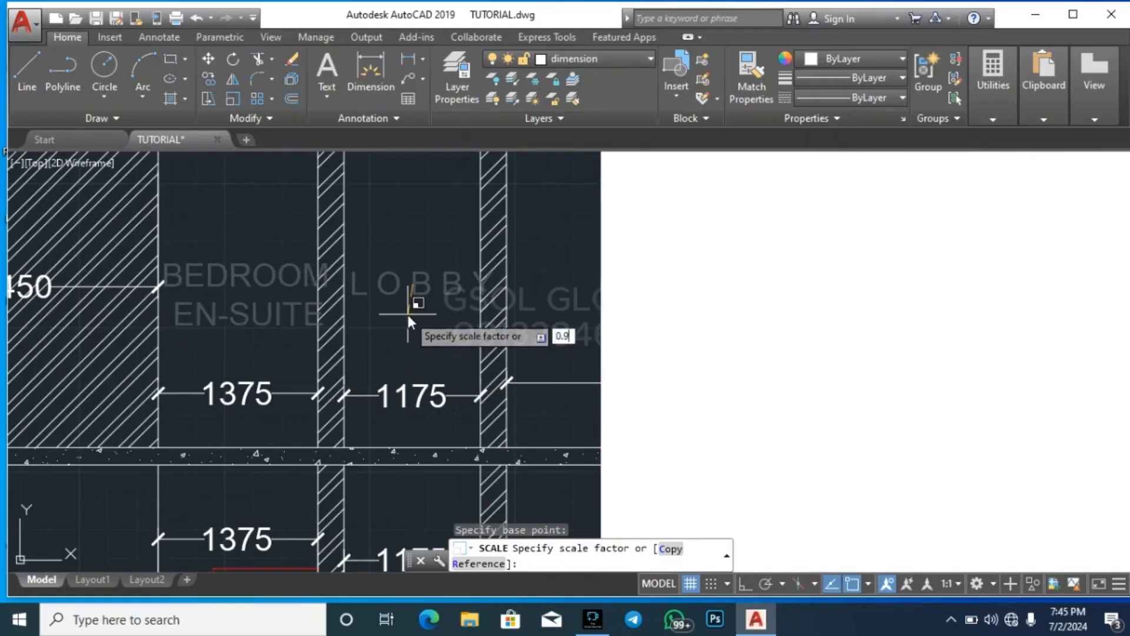
pyautogui.press('Return')
pyautogui.press('Escape')
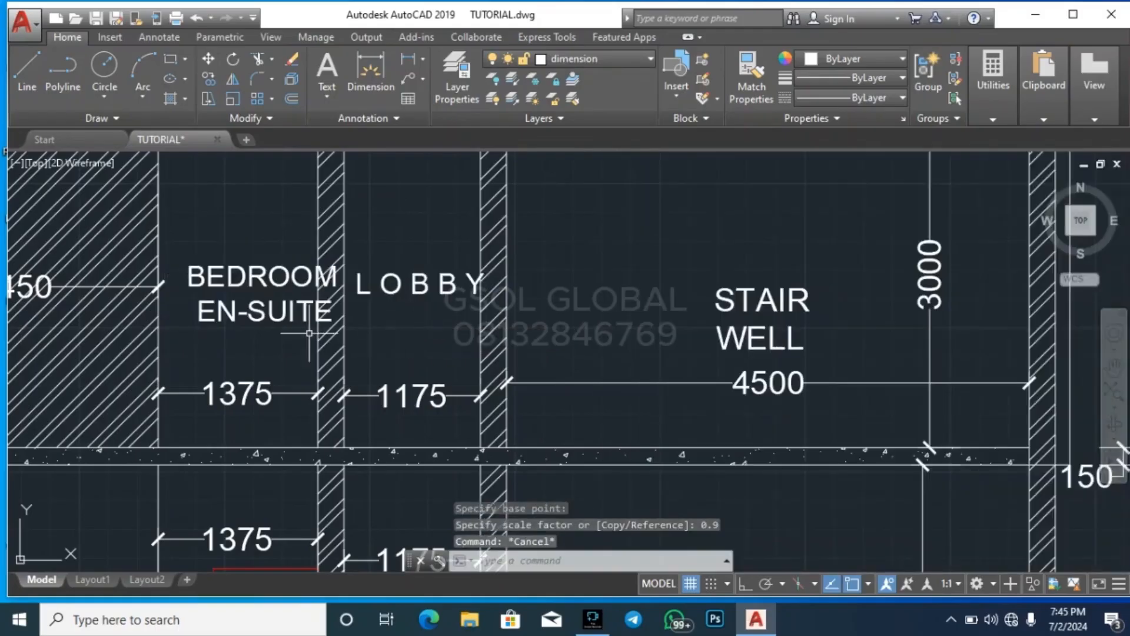
# Move the BEDROOM EN-SUITE label left so it clears the wall between the bedroom and the lobby
pyautogui.click(281, 318)
pyautogui.press('Return')
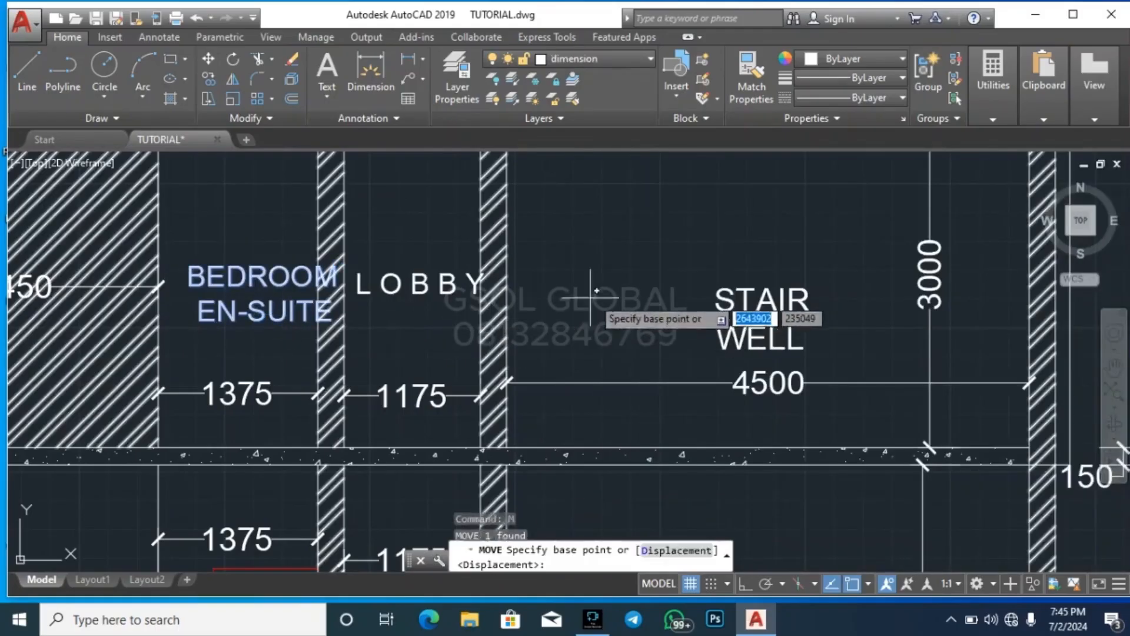
pyautogui.click(593, 291)
pyautogui.click(555, 295)
pyautogui.press('Escape')
# Move the upper-floor LOBBY label slightly left so it fits between the two walls of its bay
pyautogui.click(467, 305)
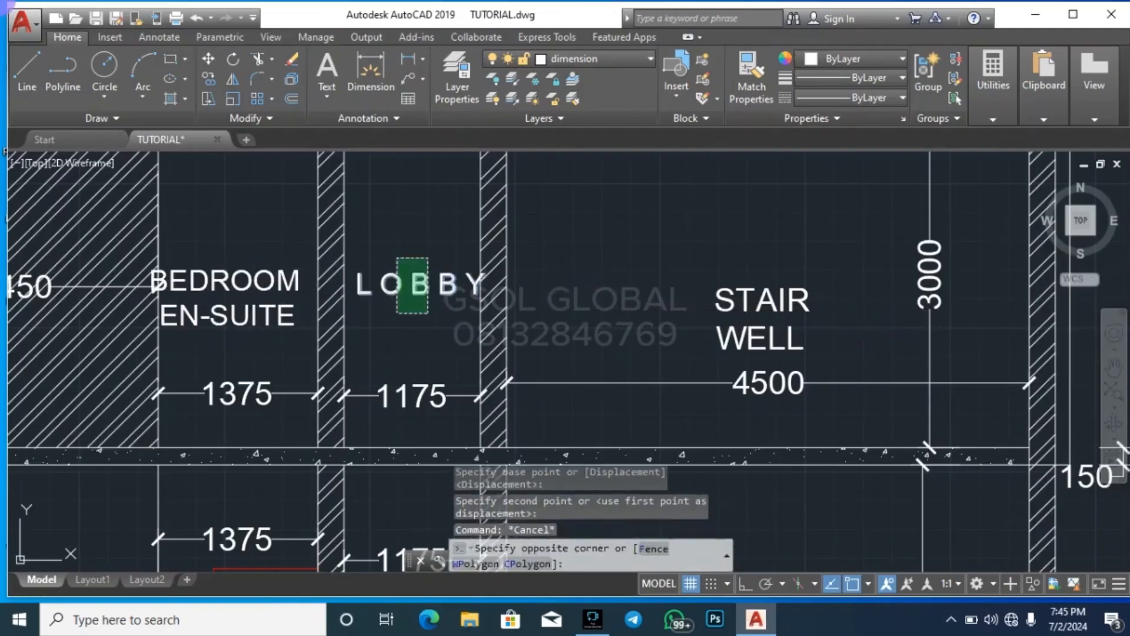
pyautogui.click(386, 259)
pyautogui.press('Return')
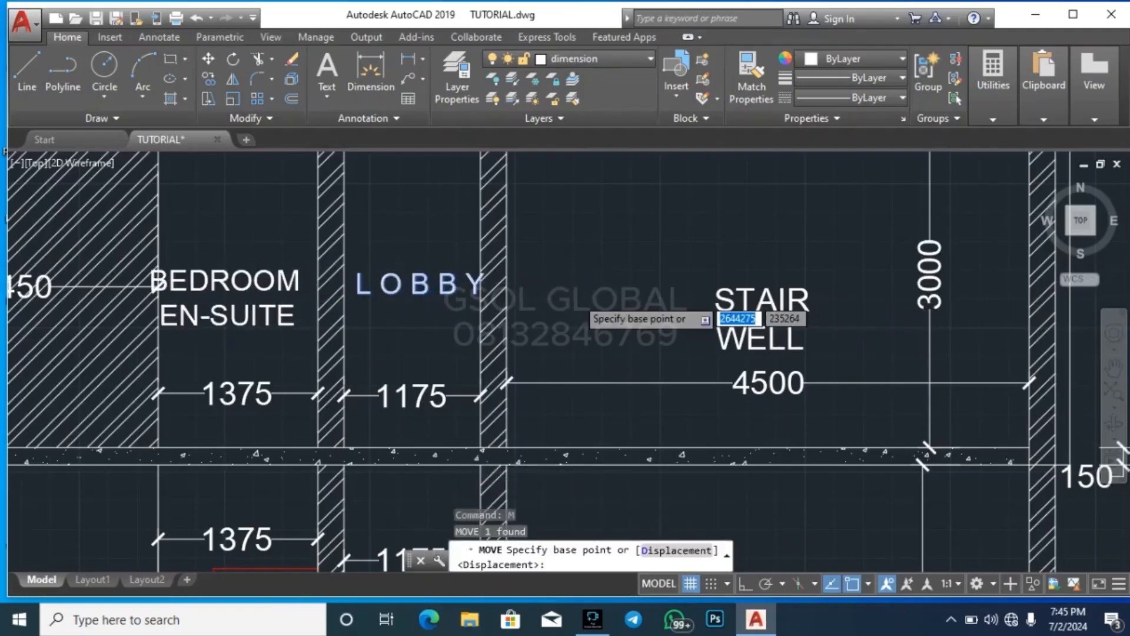
pyautogui.scroll(3, 579, 297)
pyautogui.click(570, 298)
pyautogui.scroll(-3, 555, 312)
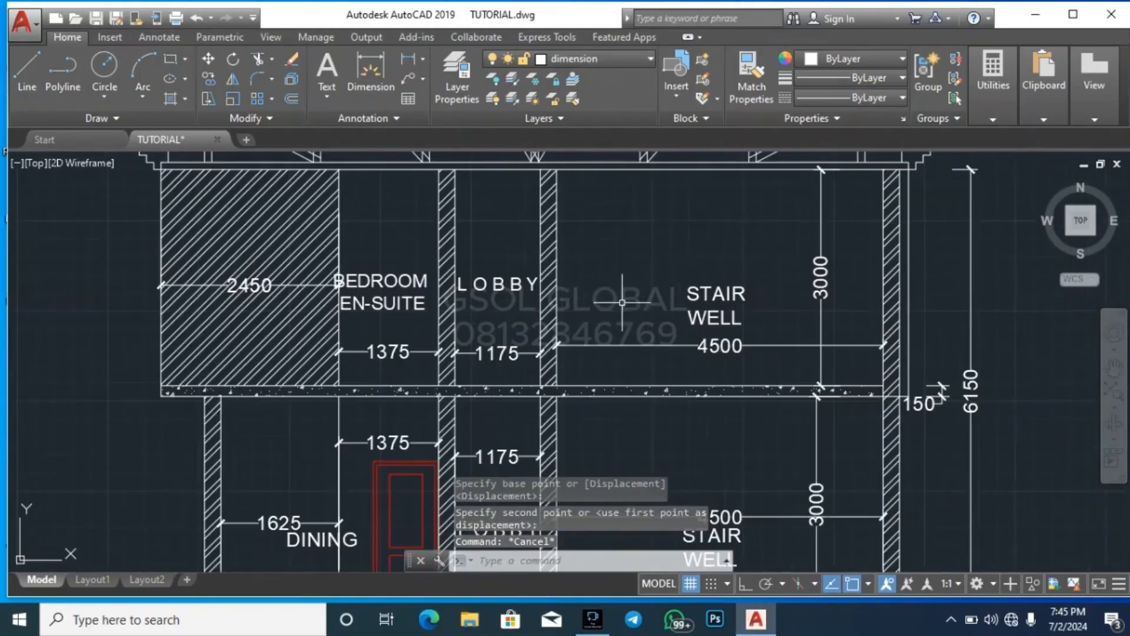
pyautogui.press('Escape')
pyautogui.press('Escape')
# Move the upper-floor STAIR WELL label slightly left above the 4500 dimension
pyautogui.click(730, 301)
pyautogui.click(744, 299)
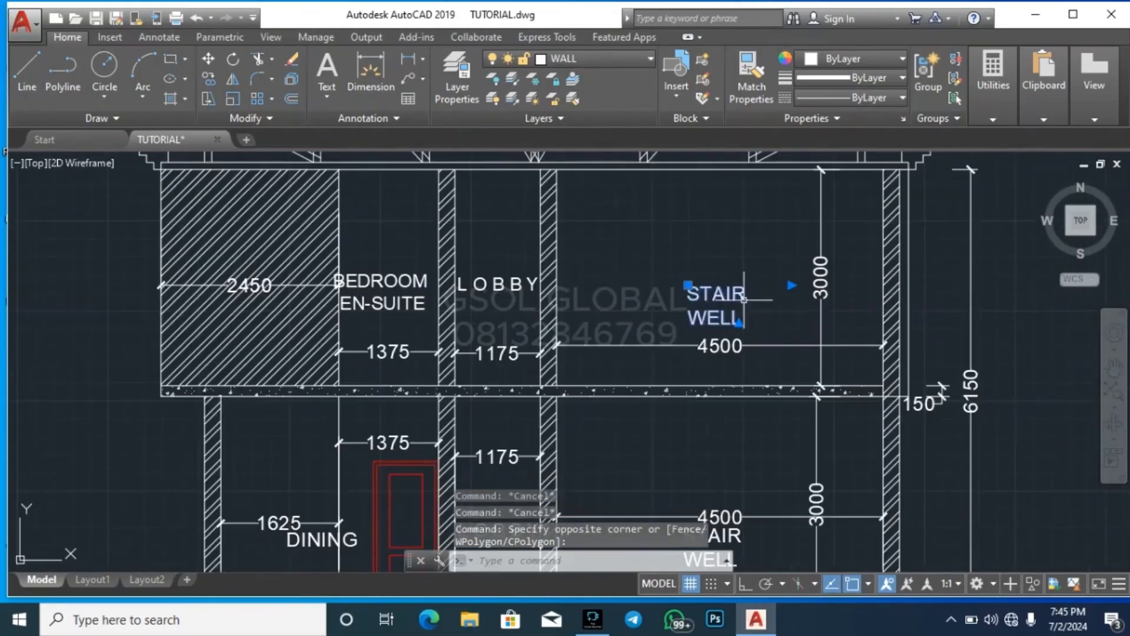
pyautogui.write('m')
pyautogui.press('Return')
pyautogui.scroll(2, 762, 312)
pyautogui.click(768, 303)
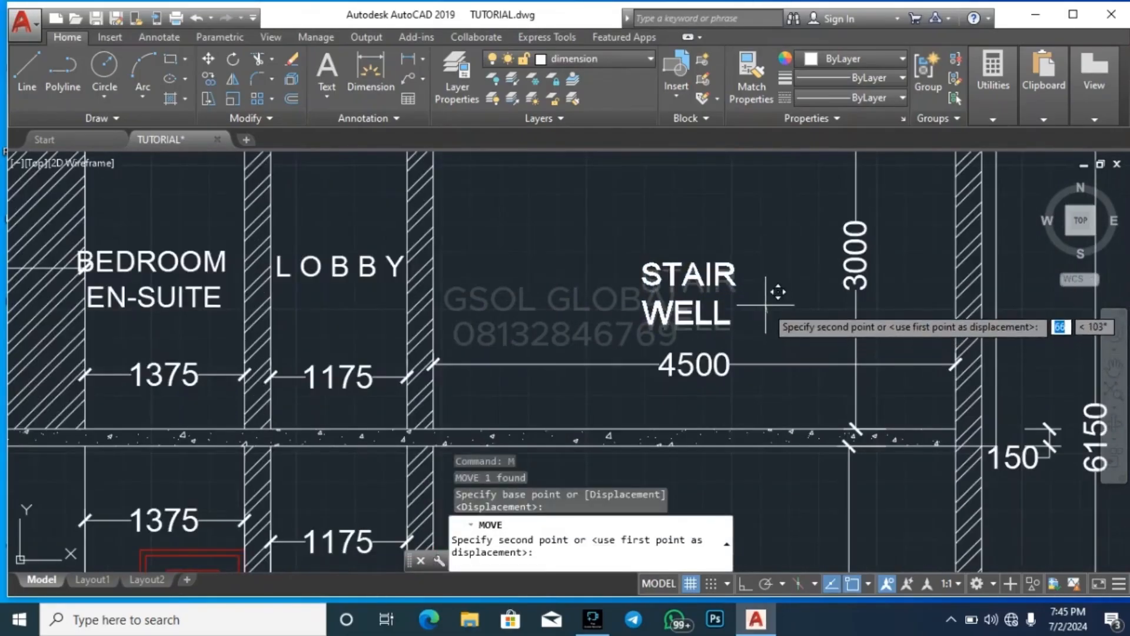
pyautogui.click(764, 302)
pyautogui.press('Escape')
pyautogui.scroll(-4, 763, 302)
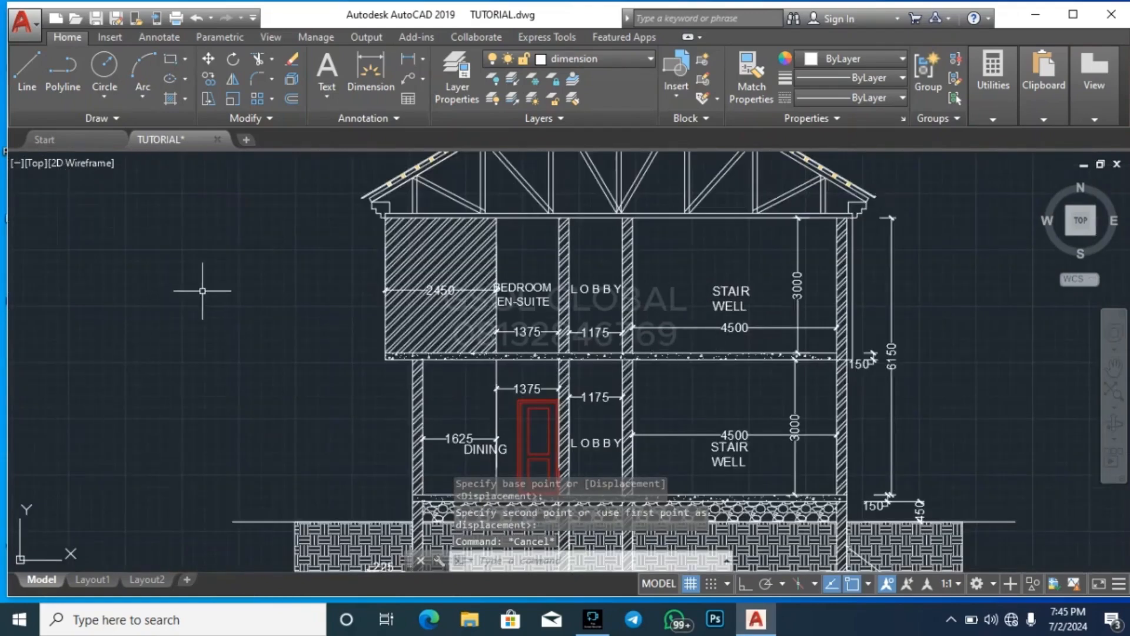
pyautogui.scroll(-2, 227, 268)
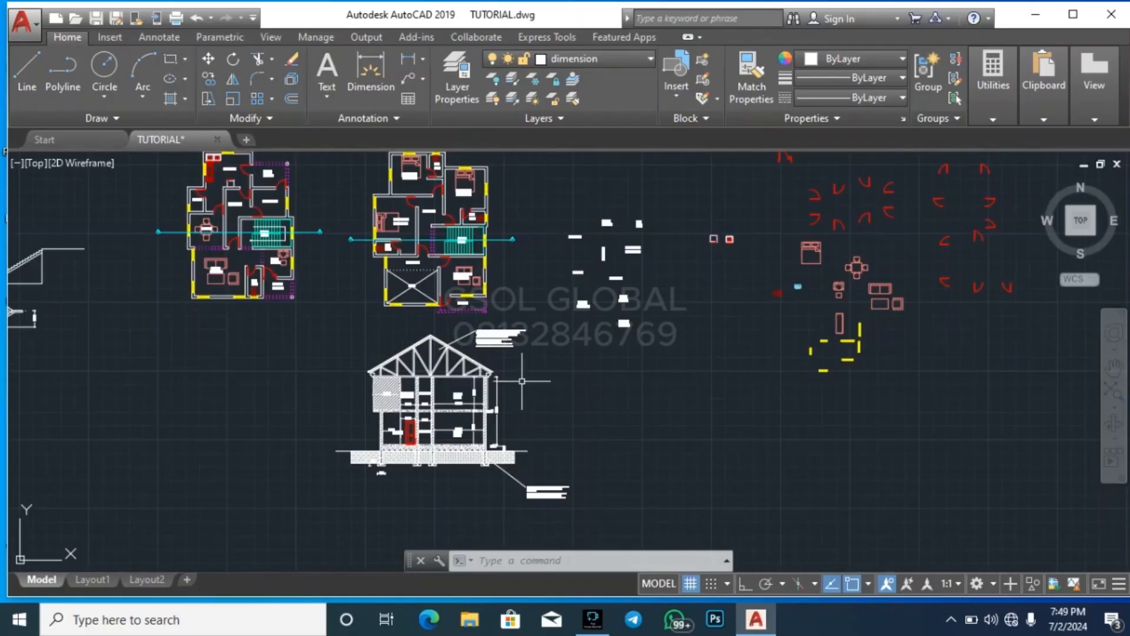
pyautogui.scroll(-2, 458, 285)
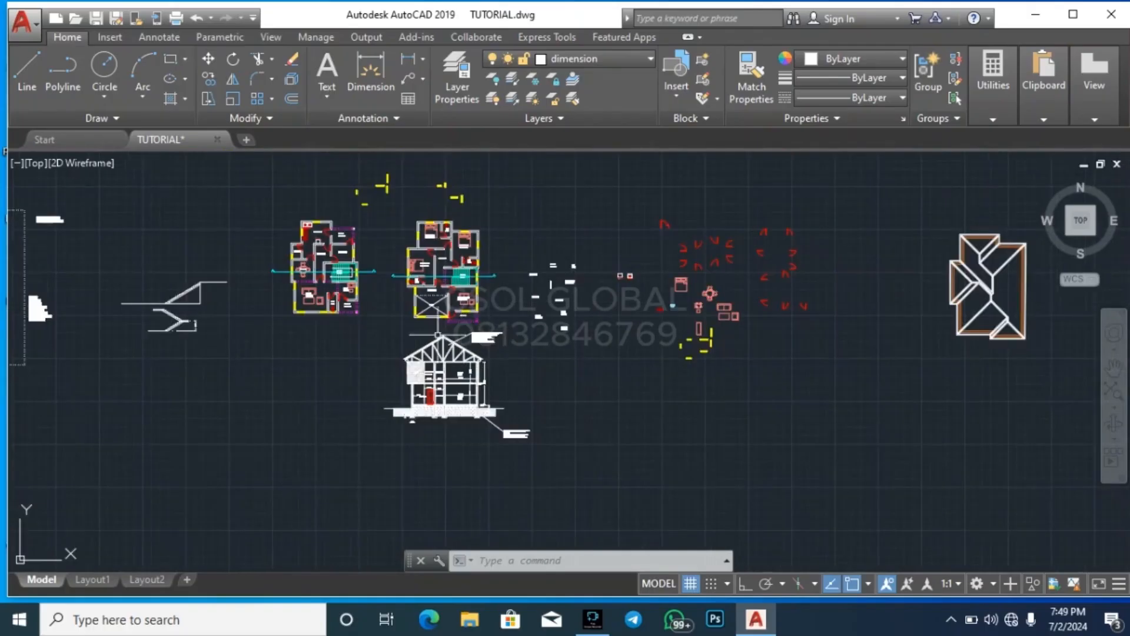
pyautogui.scroll(2, 422, 363)
pyautogui.click(325, 464)
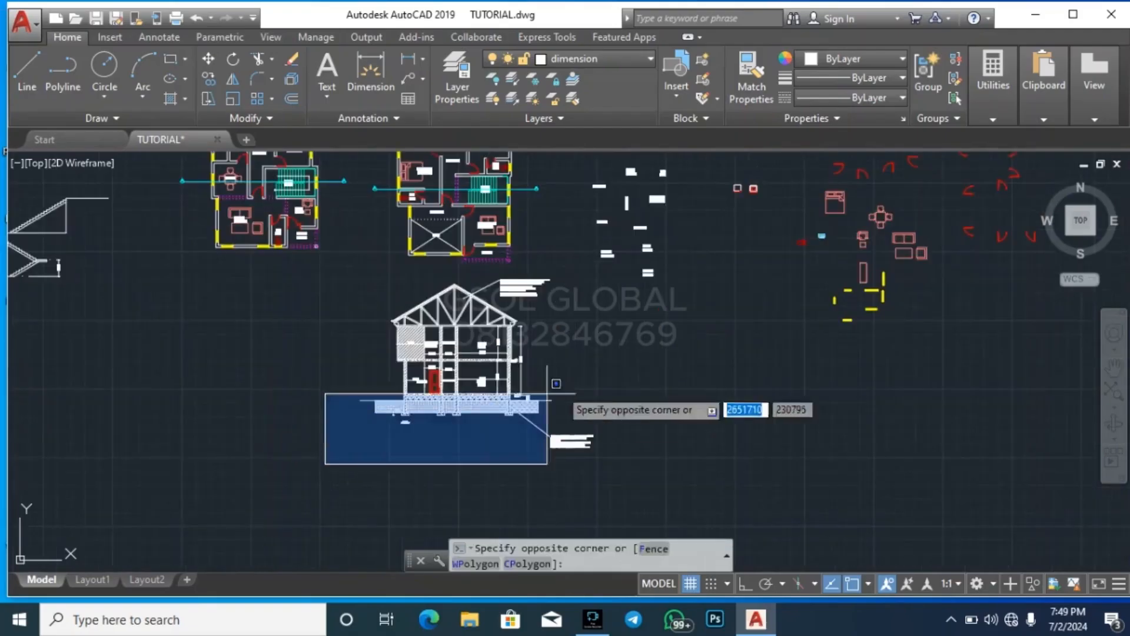
pyautogui.click(637, 272)
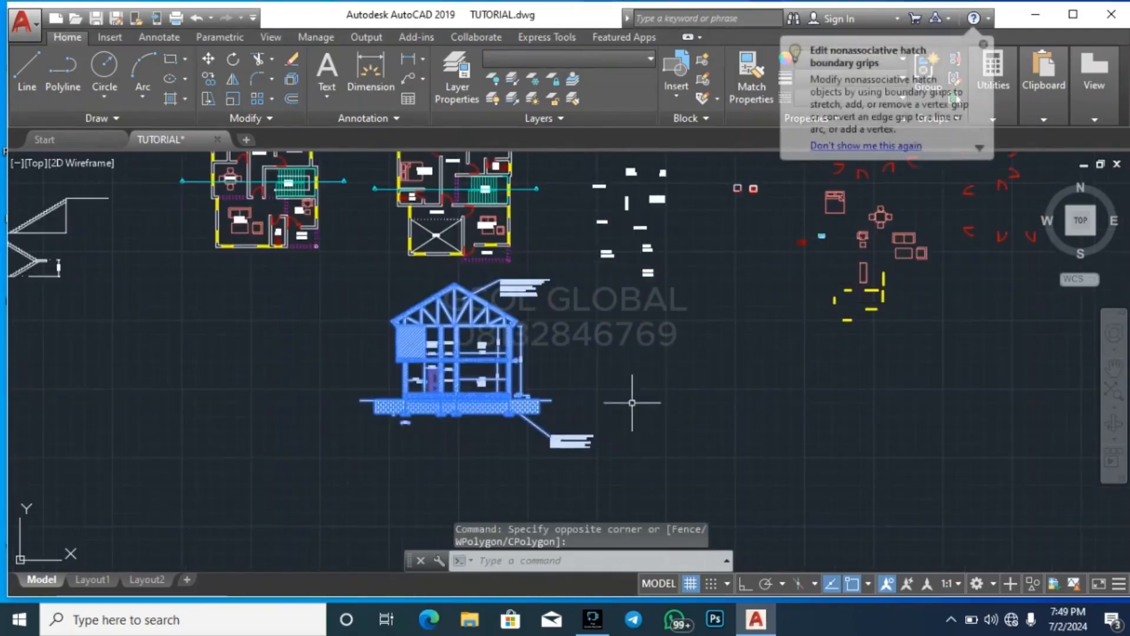
pyautogui.moveTo(638, 378); pyautogui.dragTo(610, 367, button='middle')
pyautogui.press('super+s')
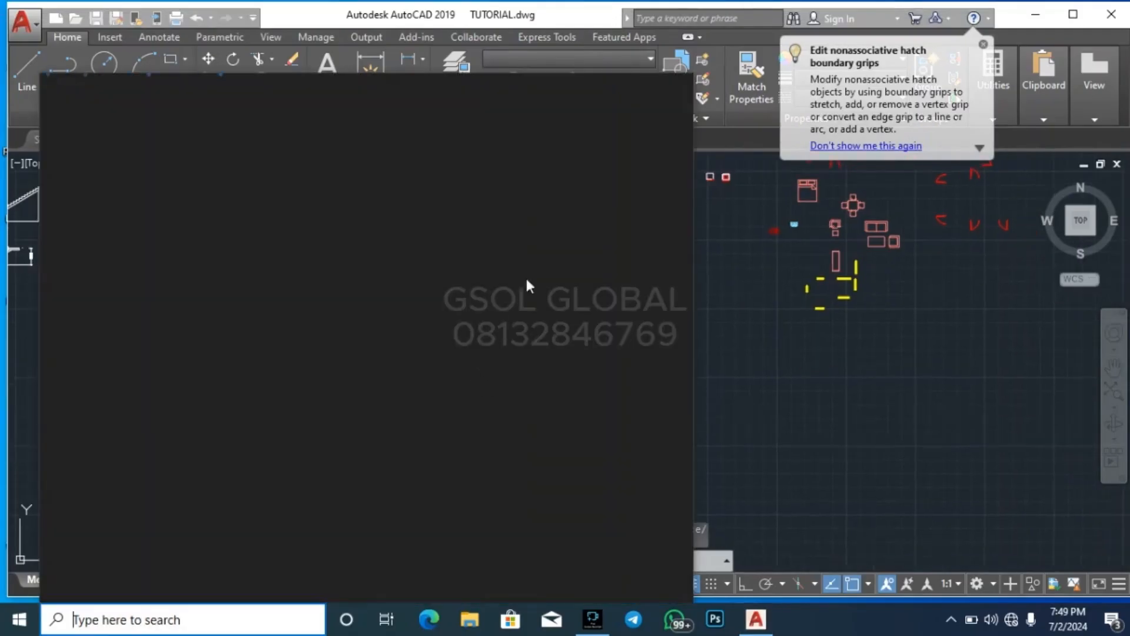
pyautogui.click(767, 312)
pyautogui.press('Escape')
# Move the whole building section with its notes and dimensions to the free space right of the roof plan
pyautogui.click(298, 504)
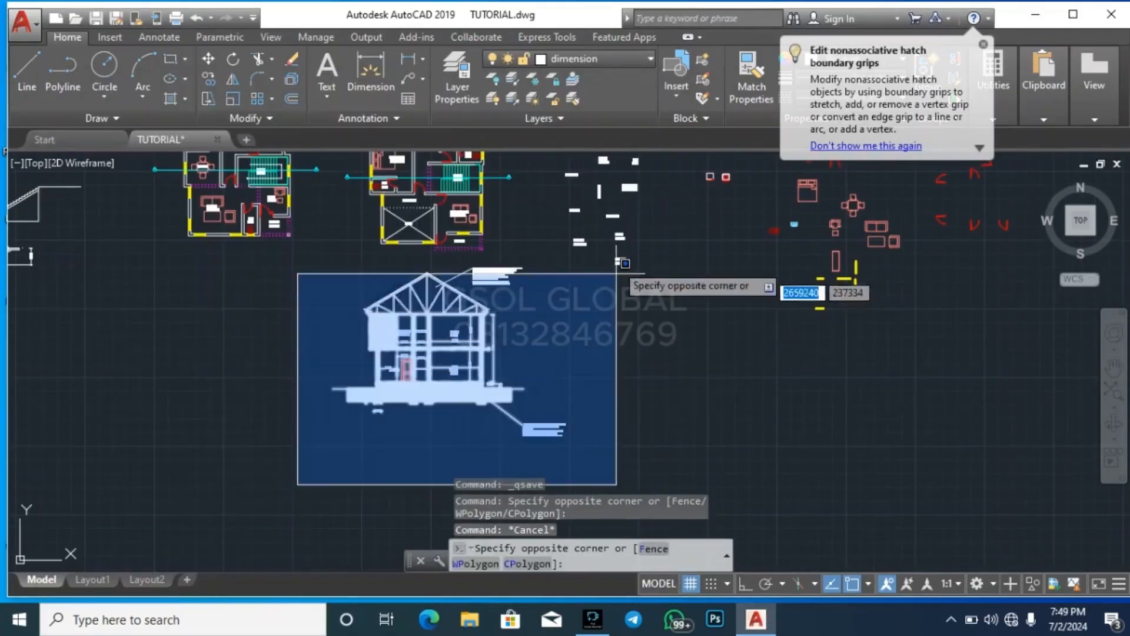
pyautogui.click(606, 253)
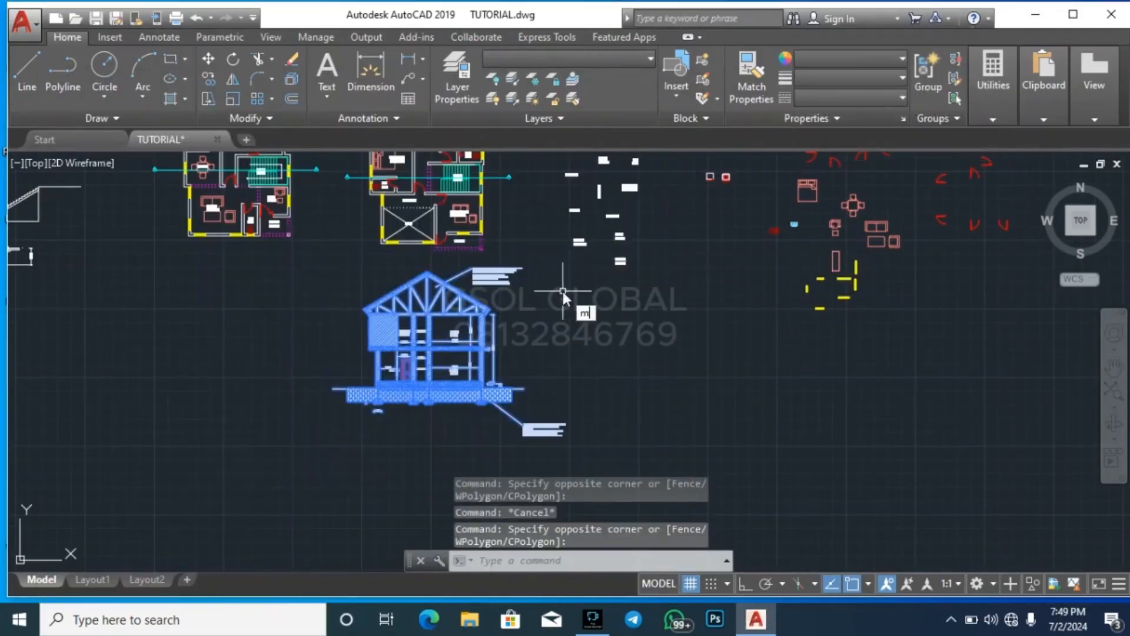
pyautogui.write('m')
pyautogui.press('Return')
pyautogui.click(463, 331)
pyautogui.scroll(-2, 520, 455)
pyautogui.scroll(-4, 679, 413)
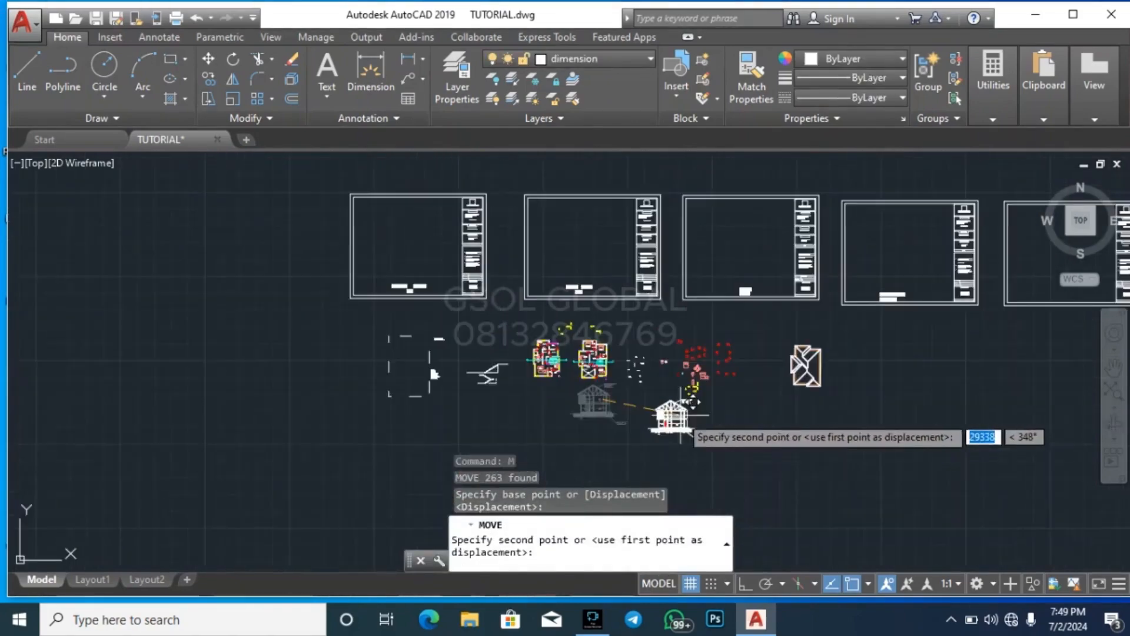
pyautogui.scroll(6, 870, 375)
pyautogui.click(845, 323)
pyautogui.press('Escape')
pyautogui.press('Escape')
pyautogui.scroll(-3, 948, 377)
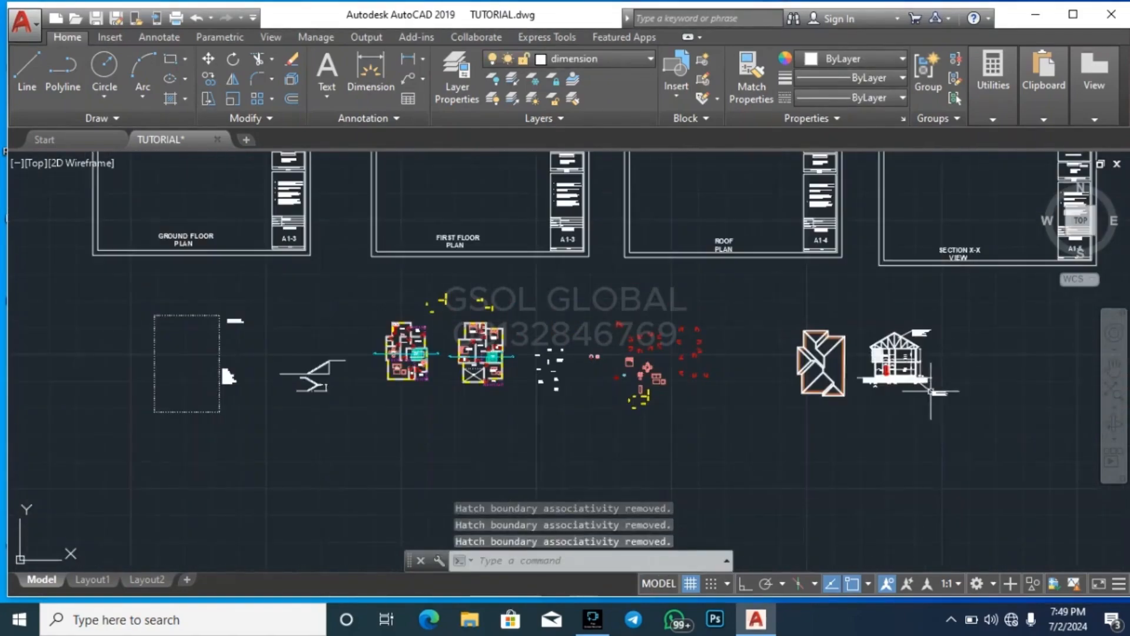
# Examine the roof plan and relocated section, and the ground-floor and first-floor plans
pyautogui.scroll(5, 844, 352)
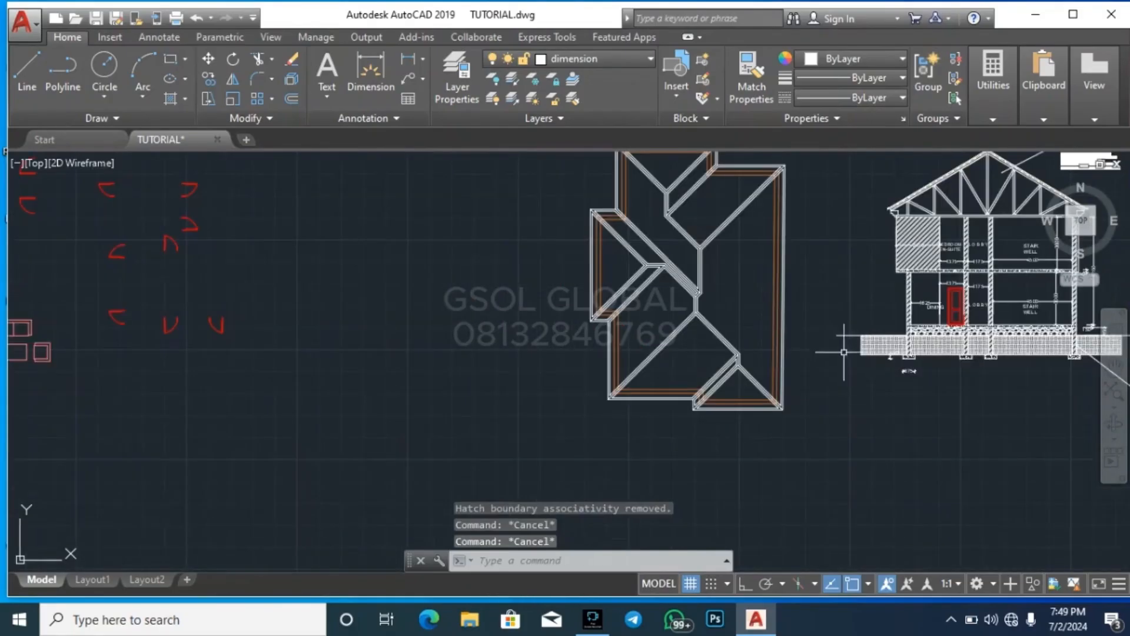
pyautogui.scroll(-6, 699, 402)
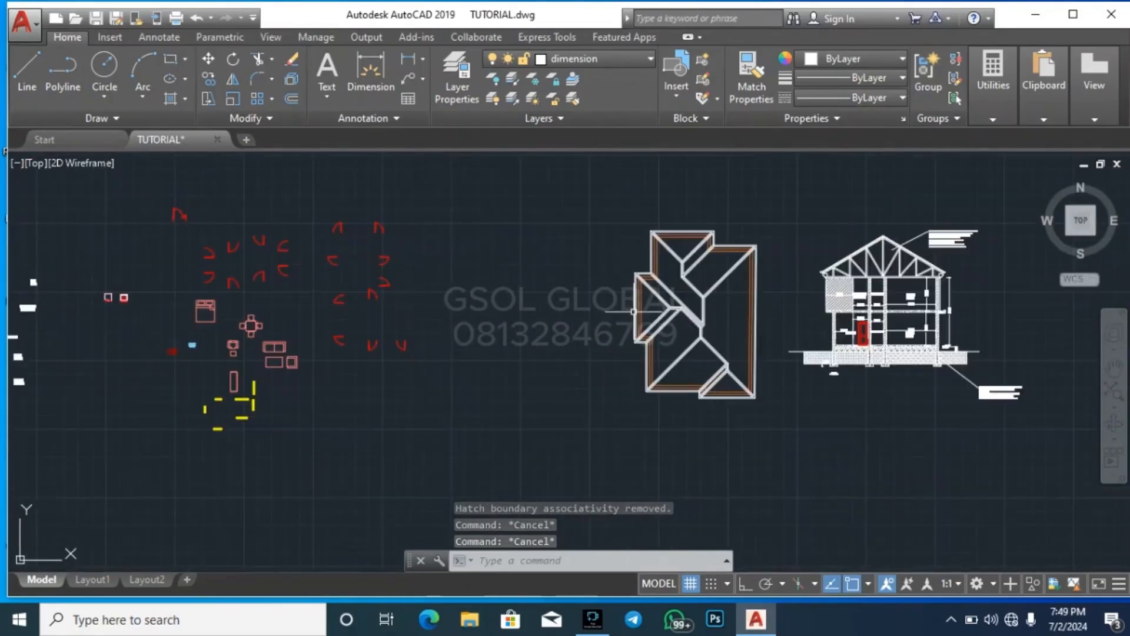
pyautogui.scroll(5, 736, 276)
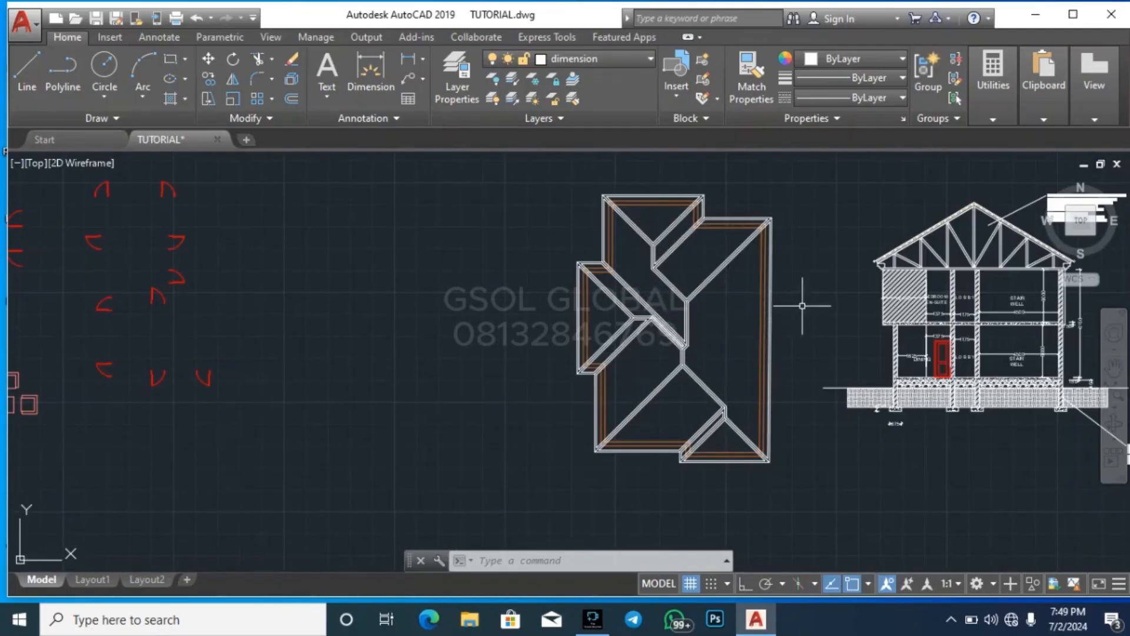
pyautogui.scroll(-4, 802, 303)
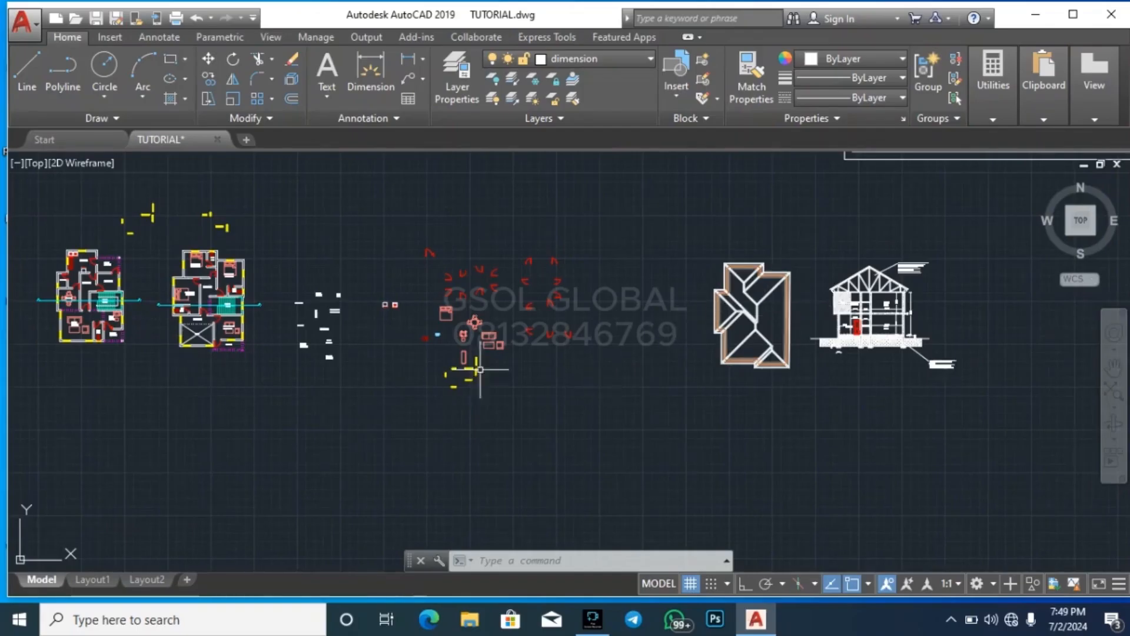
pyautogui.scroll(4, 22, 315)
pyautogui.scroll(-4, 562, 348)
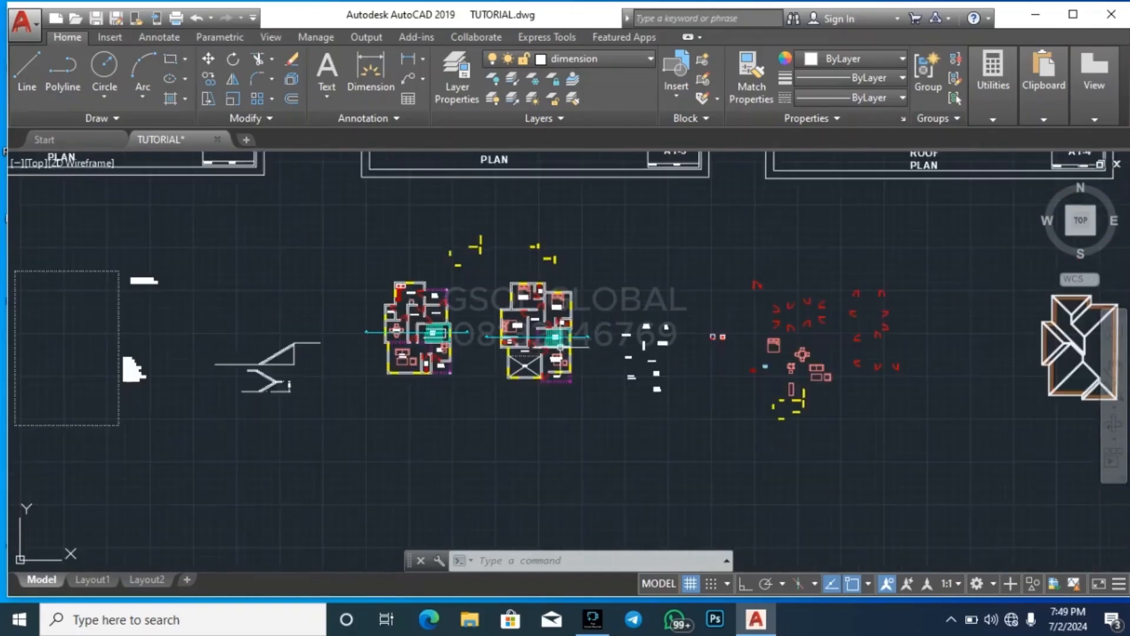
pyautogui.scroll(4, 388, 347)
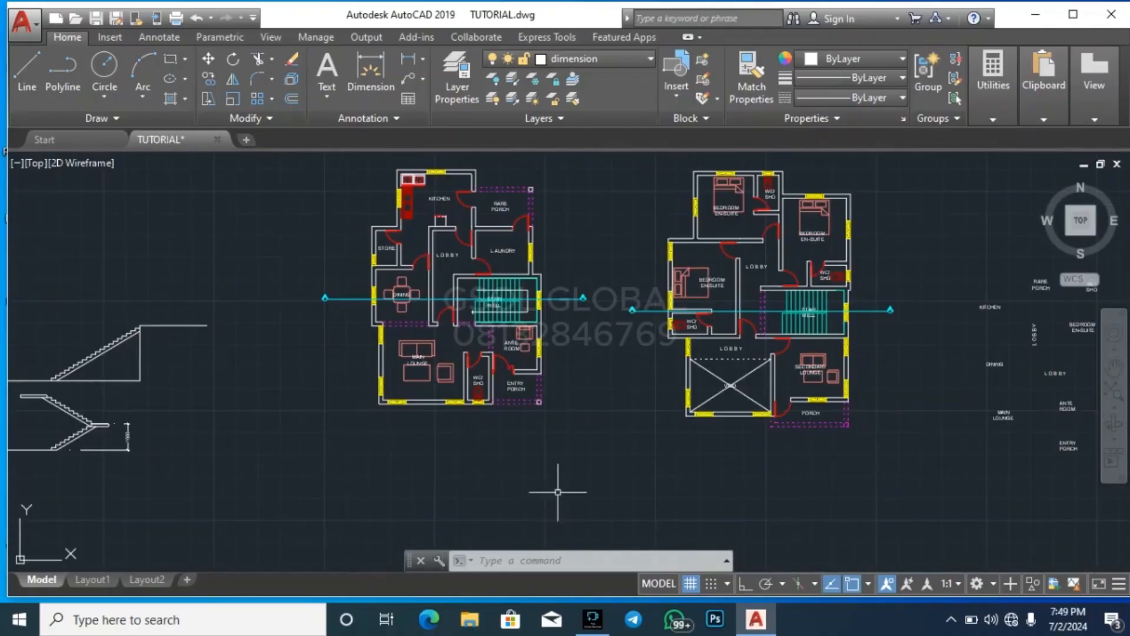
pyautogui.click(333, 471)
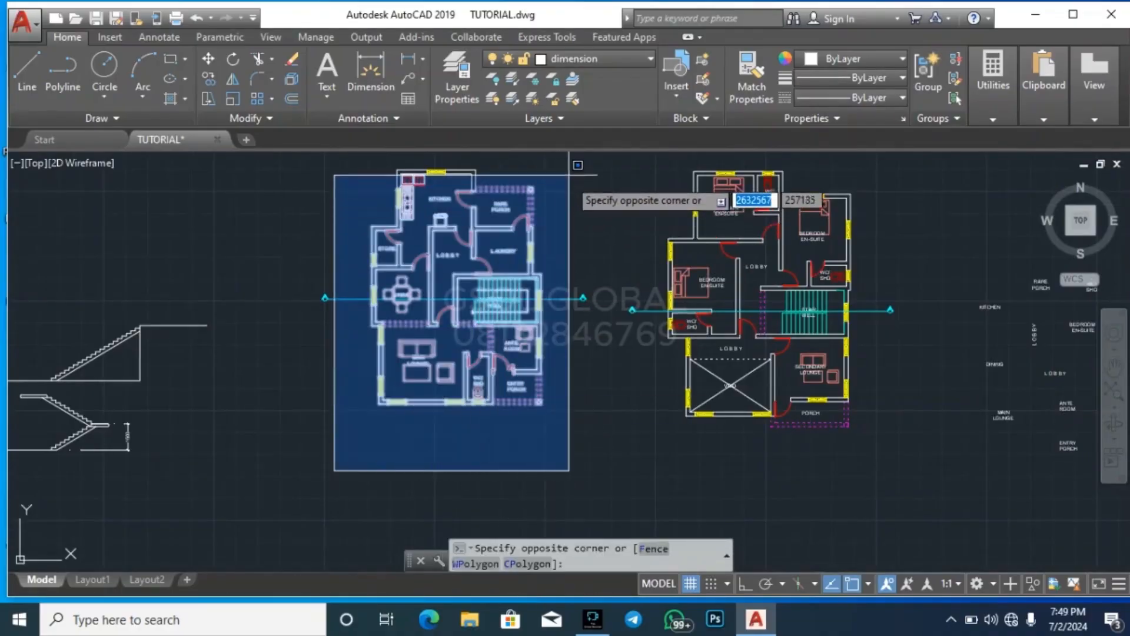
pyautogui.press('Escape')
pyautogui.scroll(-2, 511, 444)
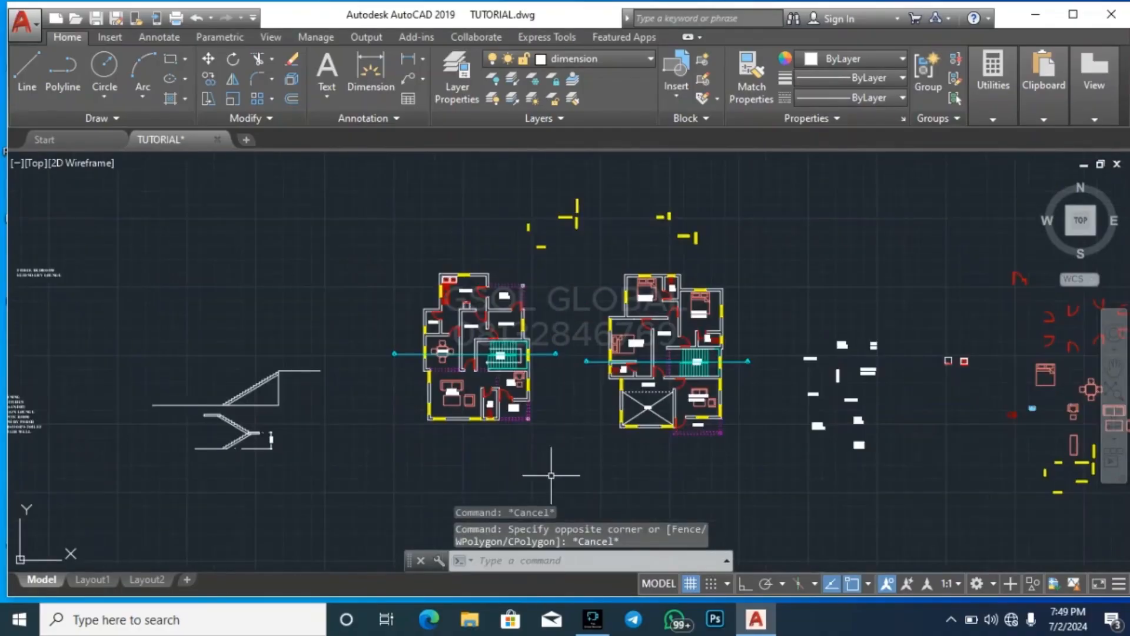
pyautogui.click(572, 461)
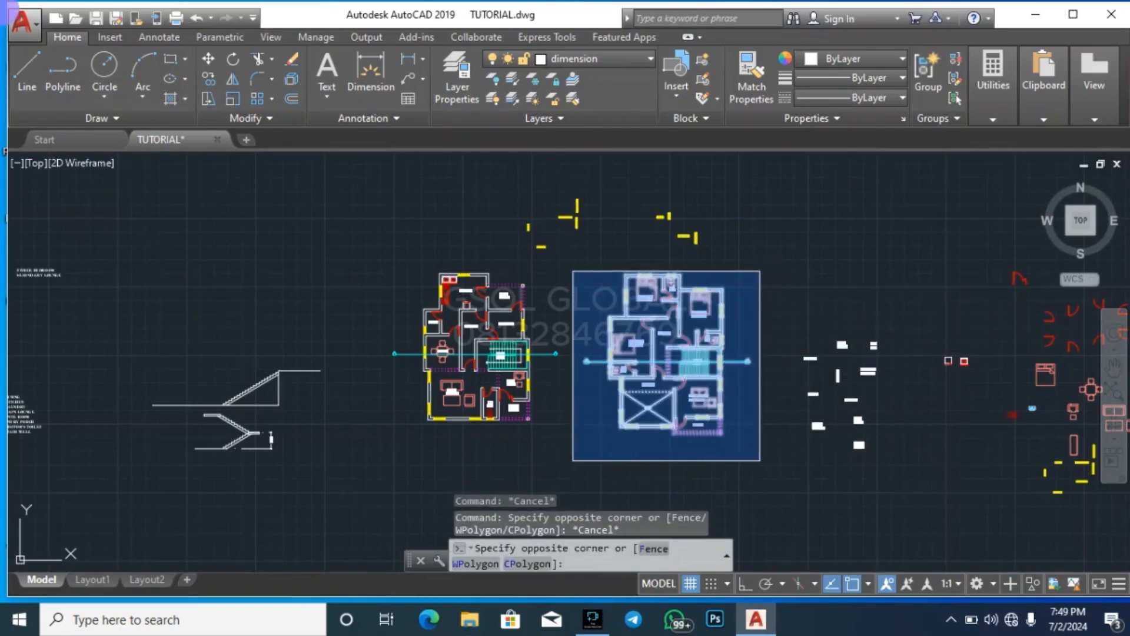
pyautogui.click(765, 269)
pyautogui.press('Escape')
pyautogui.press('Escape')
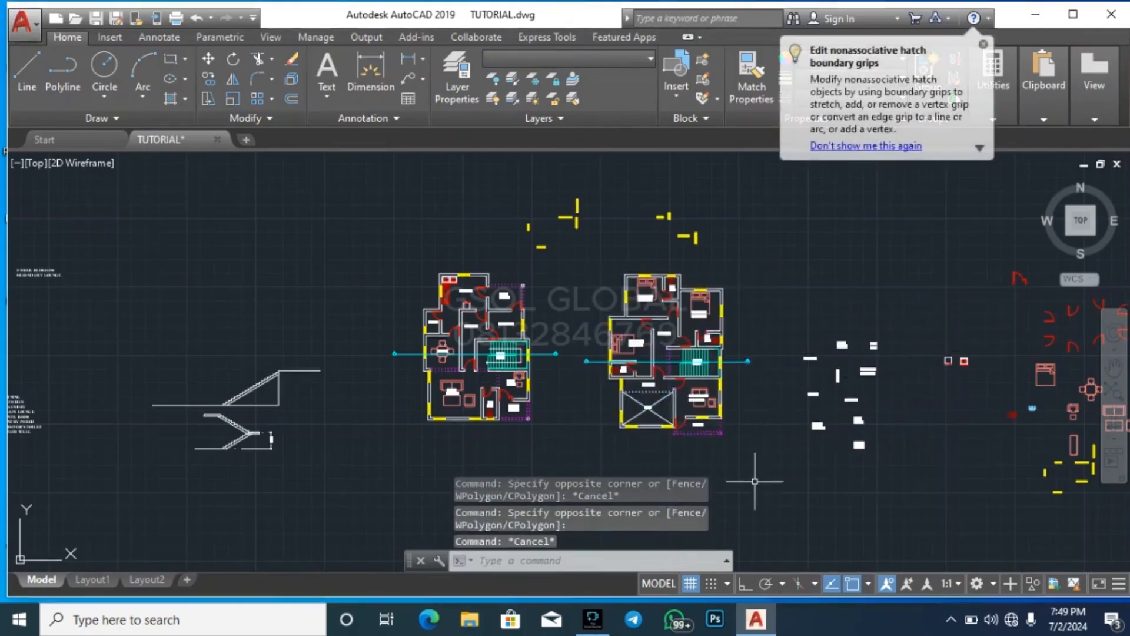
pyautogui.scroll(-3, 447, 275)
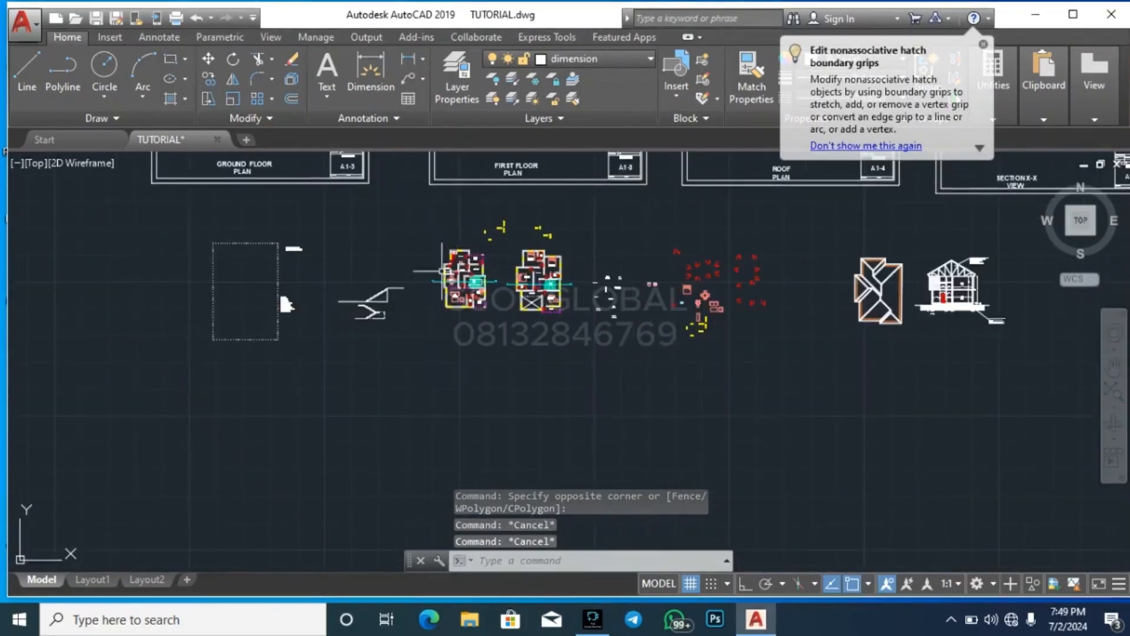
pyautogui.scroll(5, 424, 301)
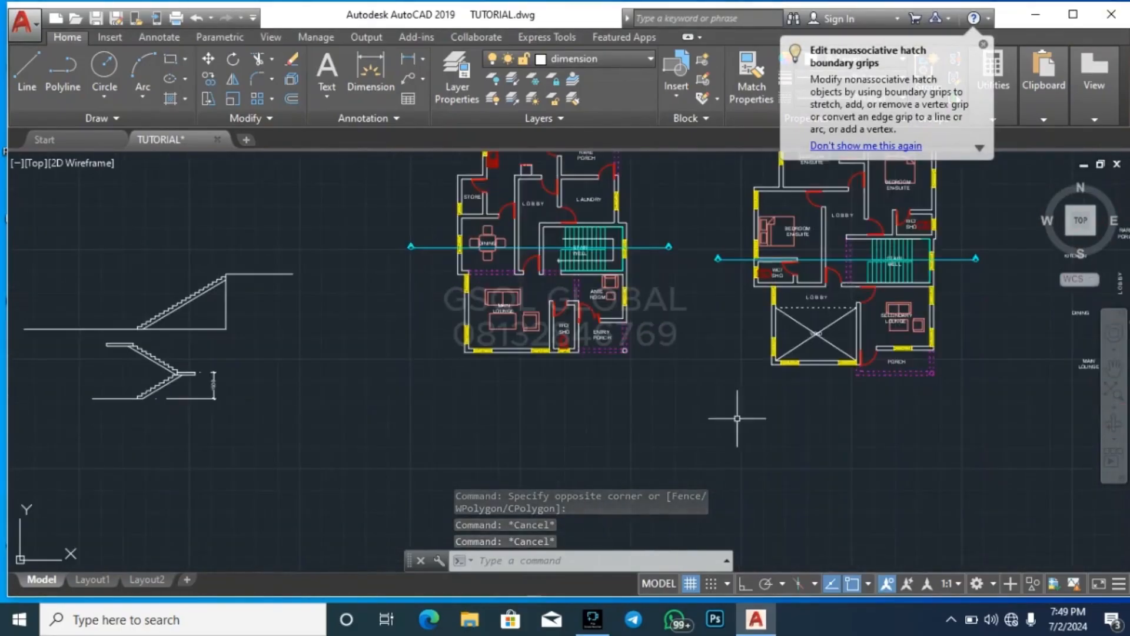
pyautogui.scroll(3, 459, 278)
pyautogui.scroll(-3, 362, 329)
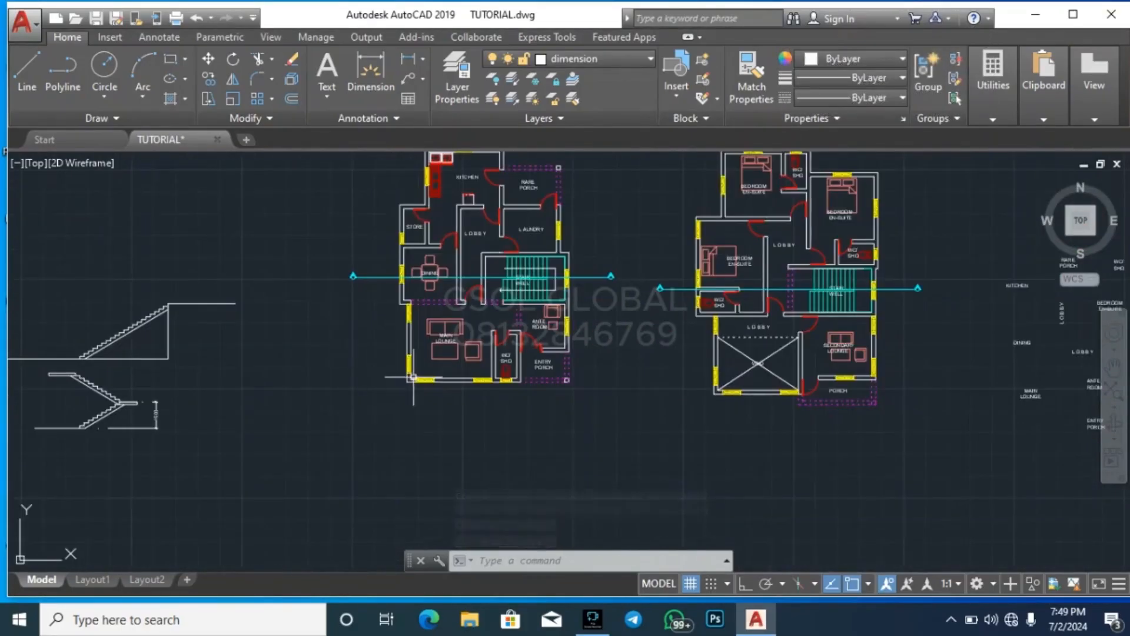
pyautogui.click(462, 494)
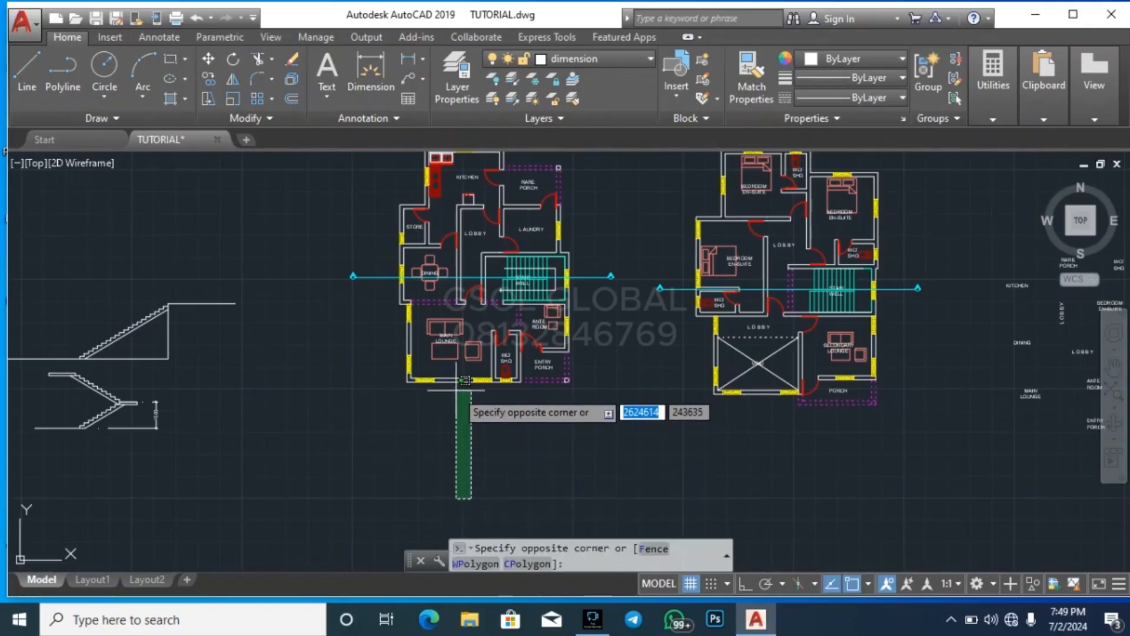
pyautogui.click(475, 404)
pyautogui.click(799, 509)
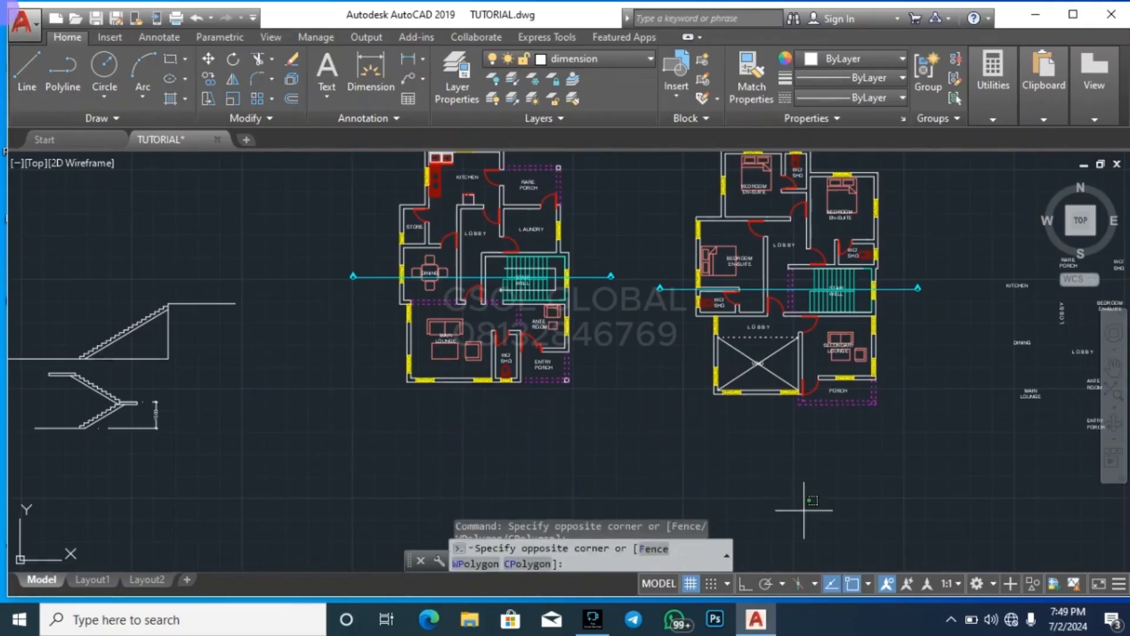
pyautogui.press('Escape')
pyautogui.press('Escape')
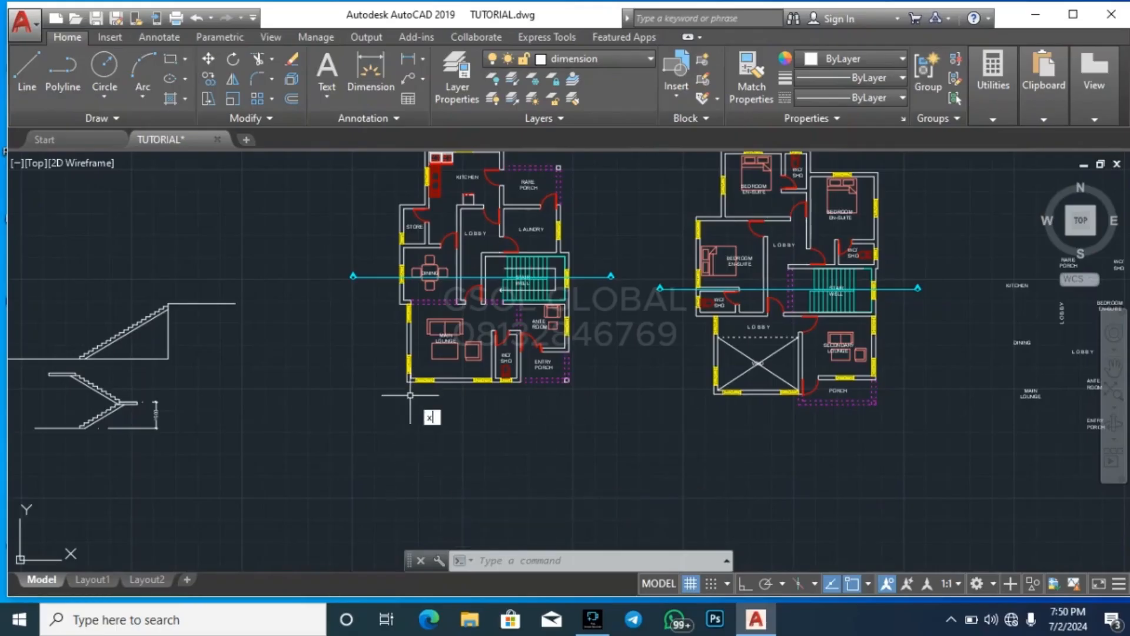
# Turn on Ortho and draw a vertical construction line through the ground-floor dining room's lower-left outer wall corner
pyautogui.press('Return')
pyautogui.scroll(4, 404, 308)
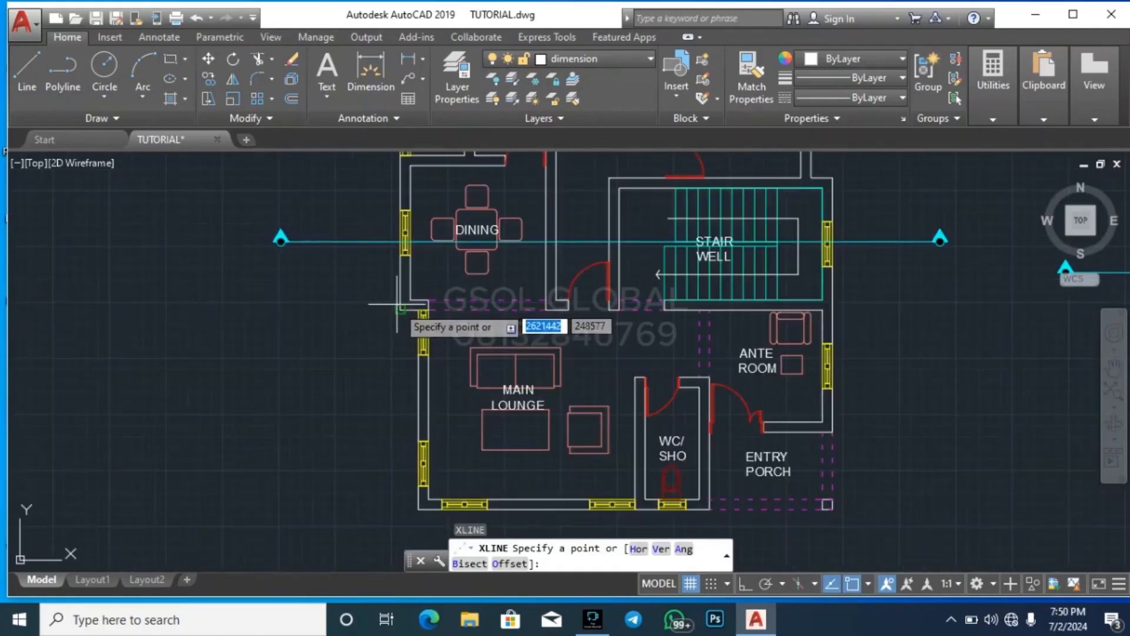
pyautogui.click(402, 309)
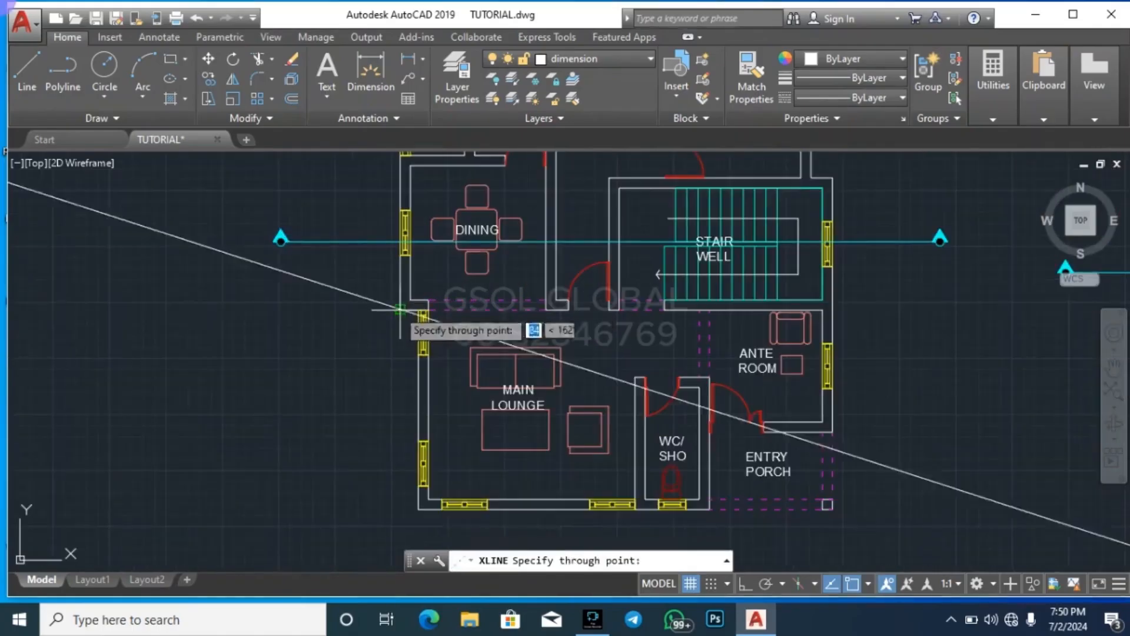
pyautogui.click(743, 585)
pyautogui.scroll(-5, 442, 326)
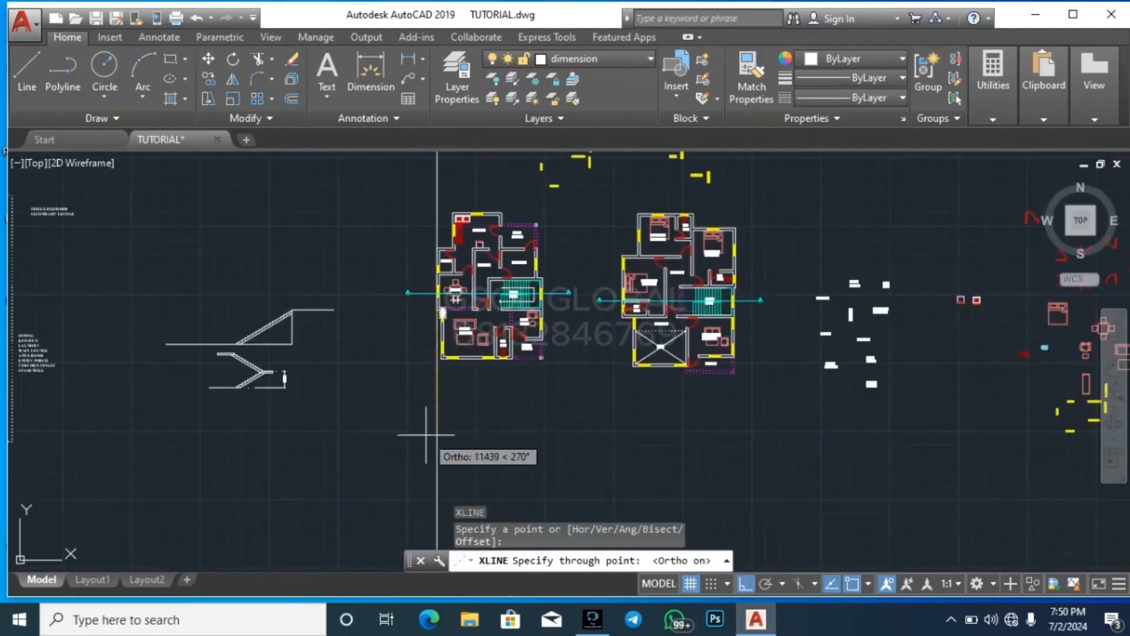
pyautogui.scroll(5, 436, 385)
pyautogui.press('Return')
pyautogui.press('Return')
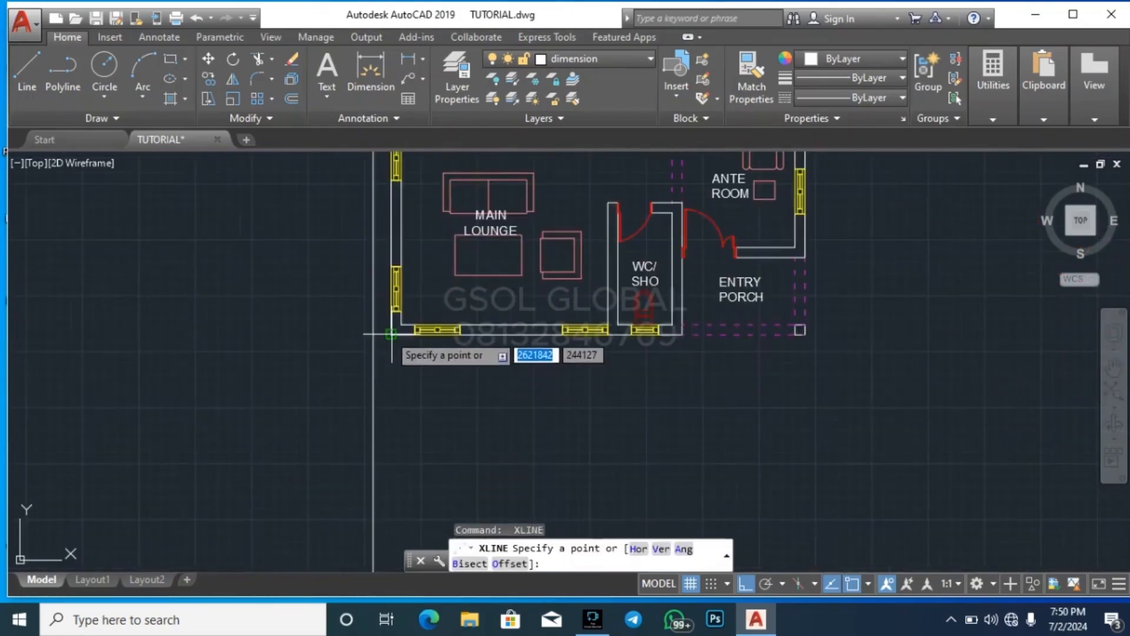
# Draw a vertical construction line through the main lounge's lower-left outer wall corner
pyautogui.click(391, 334)
pyautogui.click(393, 410)
pyautogui.press('Return')
# Draw vertical construction lines through both edges of the left window in the main lounge's bottom wall
pyautogui.scroll(3, 423, 344)
pyautogui.press('Return')
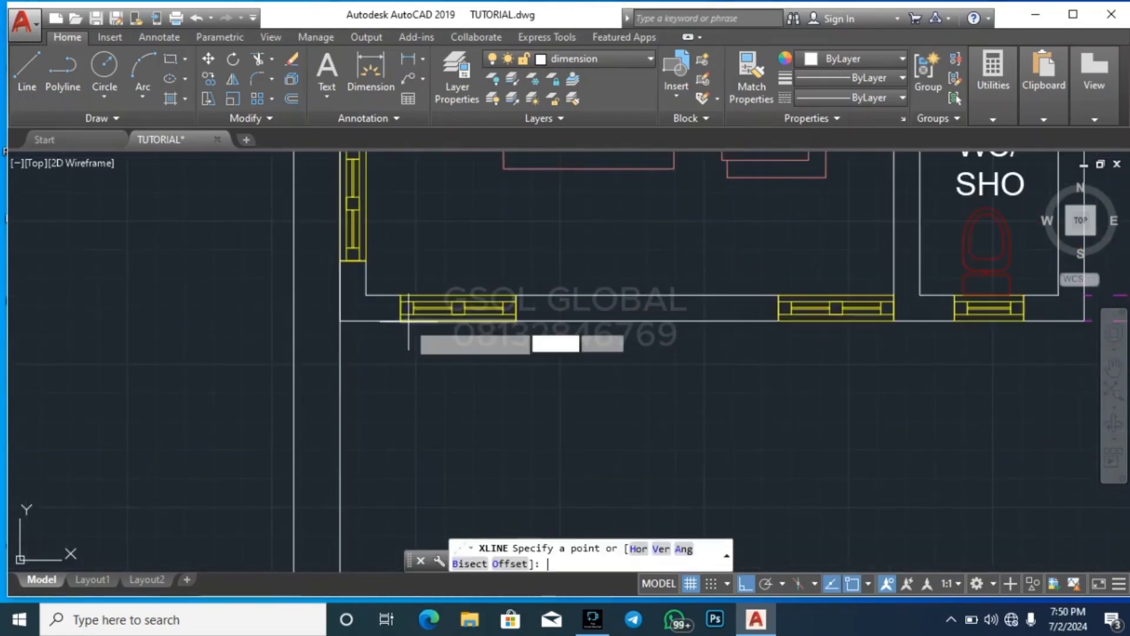
pyautogui.click(401, 321)
pyautogui.click(398, 418)
pyautogui.press('Return')
pyautogui.press('Return')
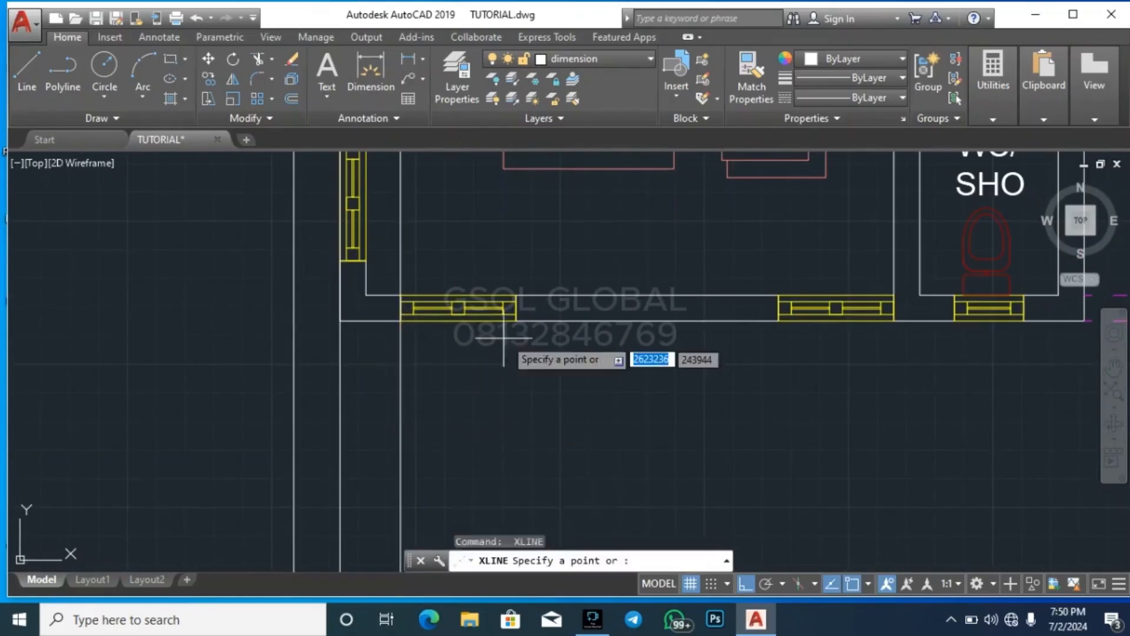
pyautogui.click(517, 322)
pyautogui.click(509, 398)
pyautogui.scroll(-4, 510, 398)
pyautogui.scroll(4, 462, 383)
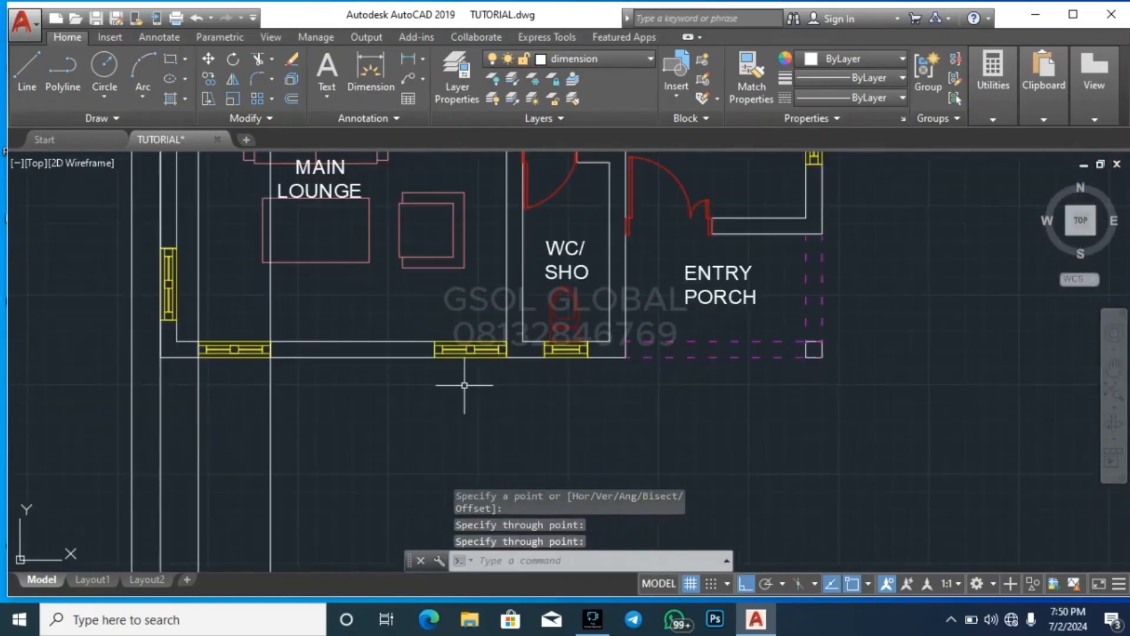
pyautogui.press('Return')
pyautogui.press('Return')
pyautogui.click(434, 354)
pyautogui.press('Escape')
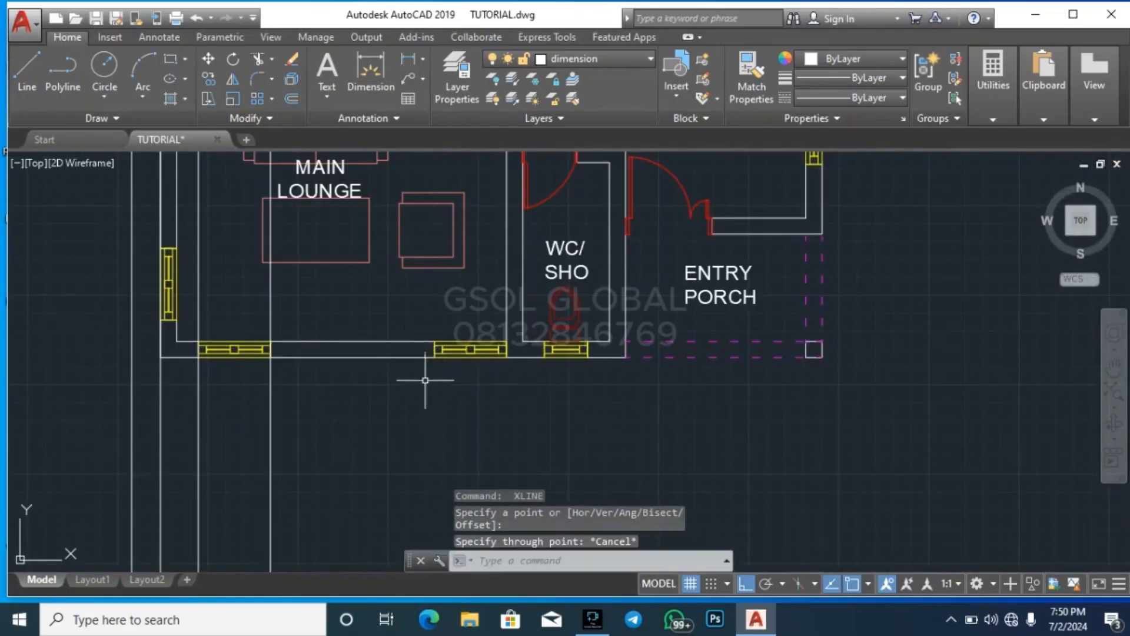
# Draw vertical construction lines through both edges of the right window in the main lounge's bottom wall
pyautogui.press('Return')
pyautogui.scroll(3, 424, 353)
pyautogui.click(447, 326)
pyautogui.scroll(-3, 441, 407)
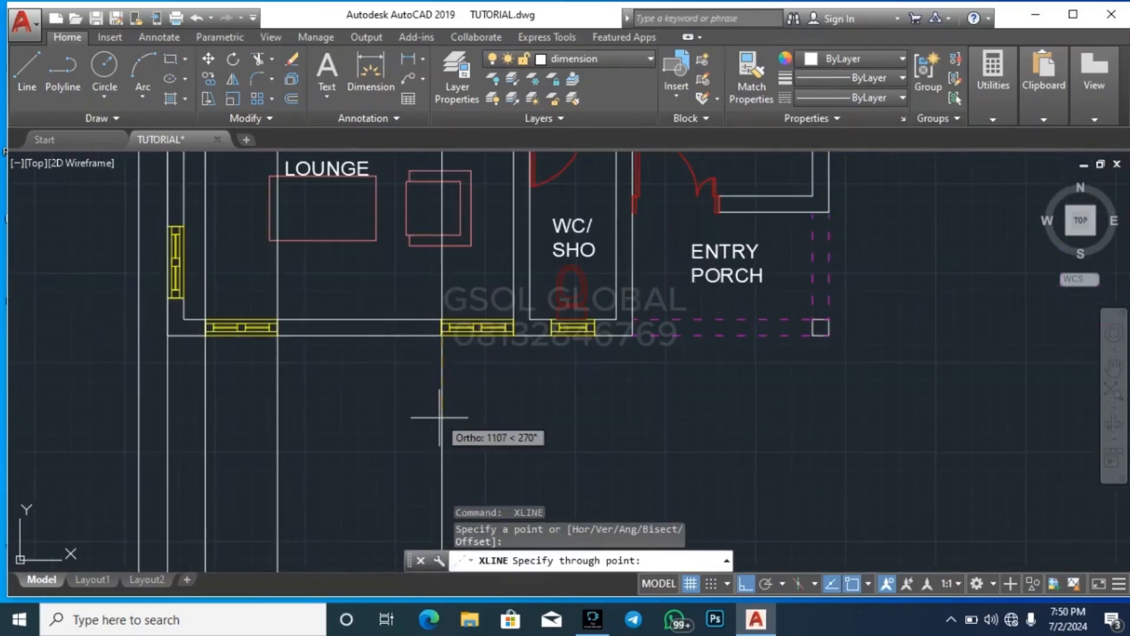
pyautogui.click(525, 373)
pyautogui.press('Return')
pyautogui.scroll(3, 535, 348)
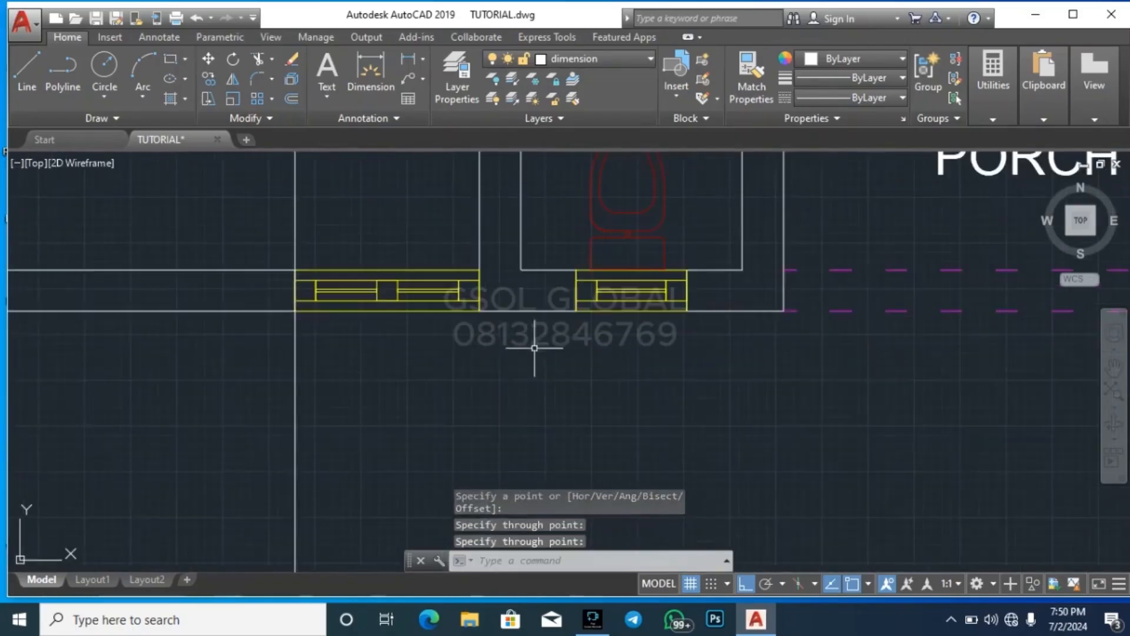
pyautogui.press('Return')
pyautogui.click(479, 315)
pyautogui.click(476, 420)
pyautogui.press('Return')
pyautogui.press('Return')
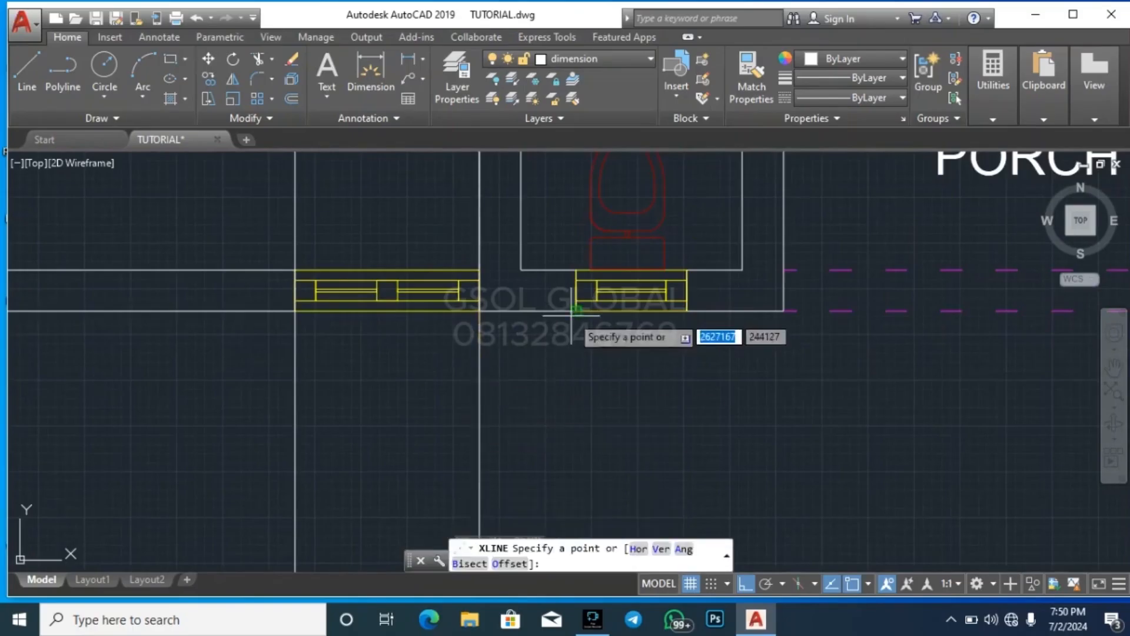
# Draw vertical construction lines through both edges of the WC window in the ground-floor plan's bottom wall
pyautogui.click(571, 315)
pyautogui.press('Return')
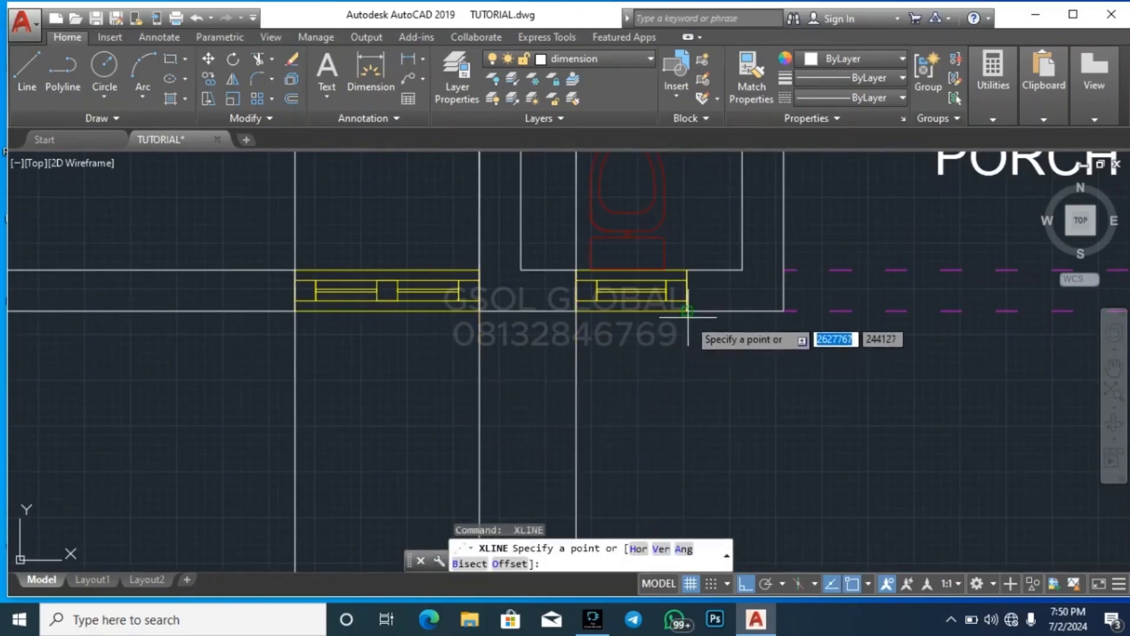
pyautogui.click(687, 311)
pyautogui.click(678, 415)
pyautogui.press('Return')
# Draw a vertical construction line through the WC's lower-right outer wall corner beside the entry porch
pyautogui.scroll(-3, 477, 387)
pyautogui.press('Return')
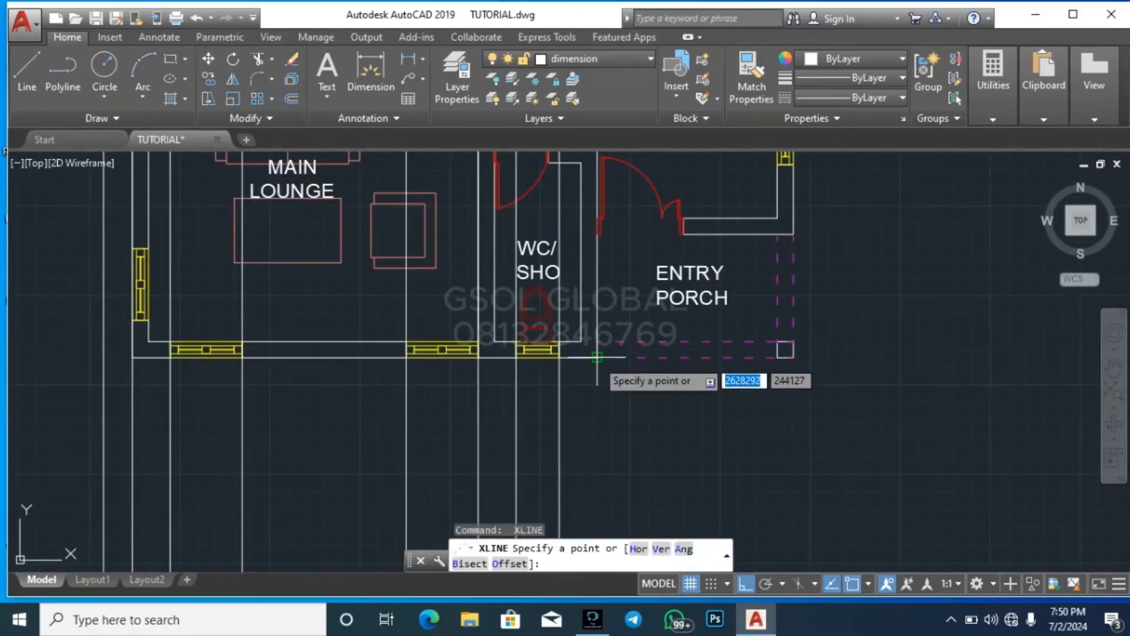
pyautogui.click(597, 357)
pyautogui.click(592, 423)
pyautogui.press('Return')
# Draw a vertical construction line through the wall corner at the right edge of the entry porch door
pyautogui.scroll(2, 698, 223)
pyautogui.press('Return')
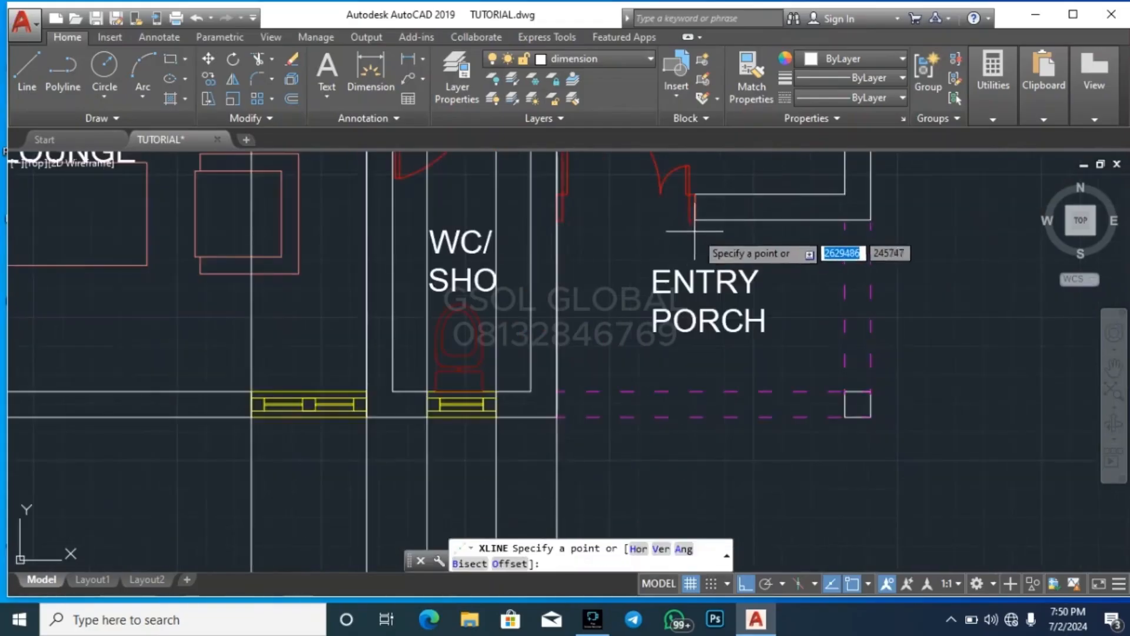
pyautogui.click(696, 223)
pyautogui.click(687, 446)
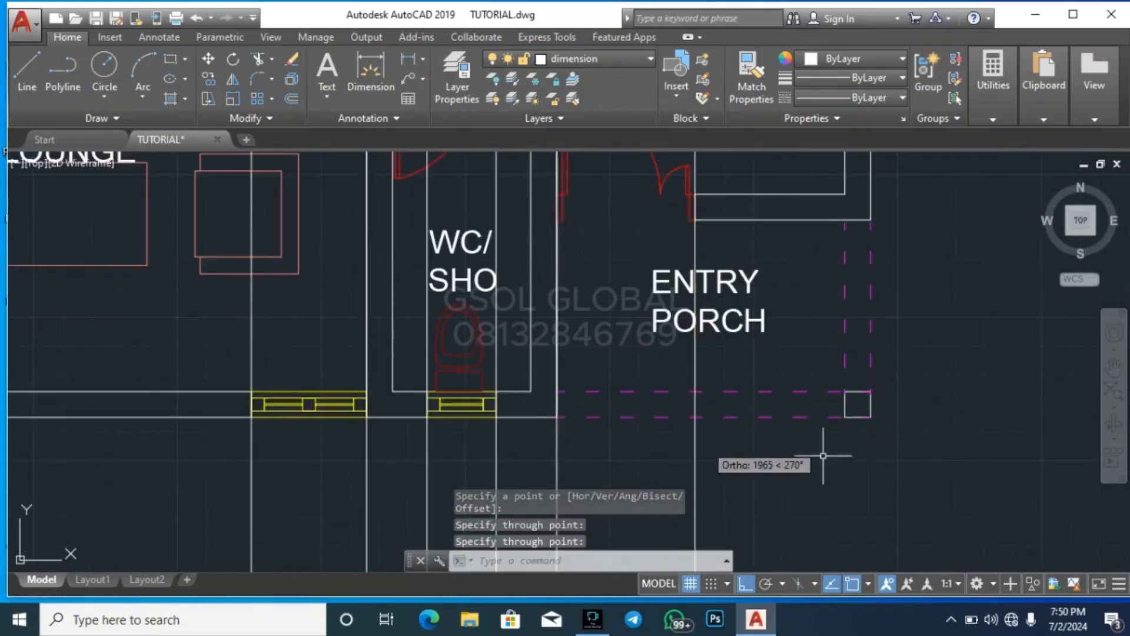
pyautogui.press('Return')
pyautogui.press('Return')
# Draw vertical construction lines through the left and right edges of the entry porch's corner column
pyautogui.click(846, 417)
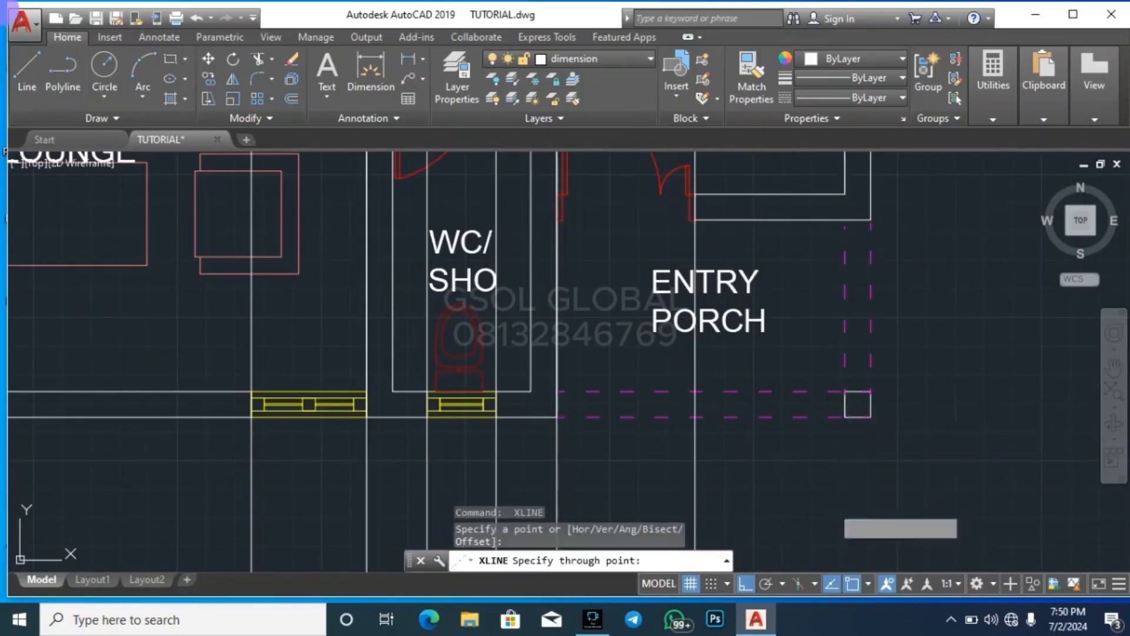
pyautogui.click(846, 447)
pyautogui.press('Return')
pyautogui.press('Return')
pyautogui.click(871, 416)
pyautogui.click(872, 510)
pyautogui.press('Return')
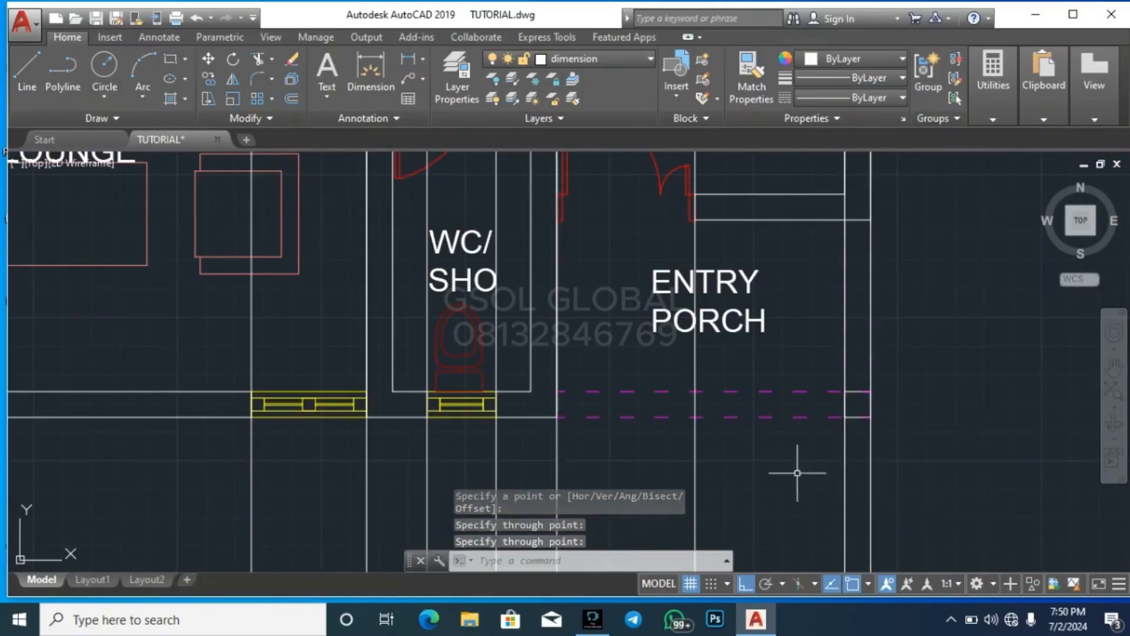
# Draw a horizontal line across all the vertical construction lines below the ground-floor plan, extending past both outer ones
pyautogui.scroll(-5, 798, 436)
pyautogui.scroll(-5, 487, 383)
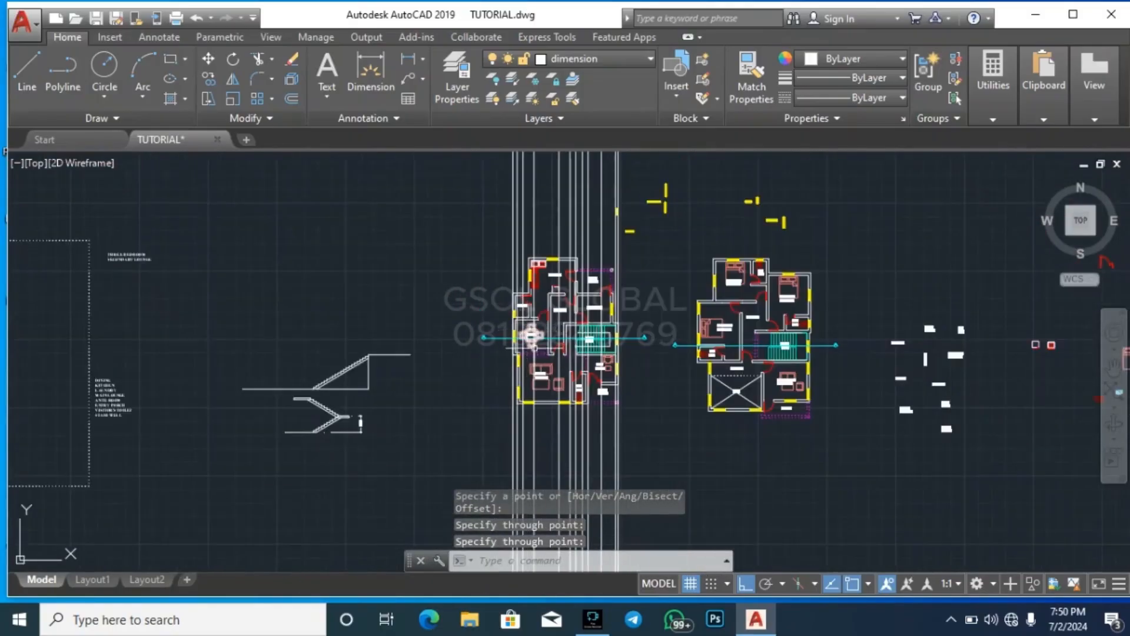
pyautogui.scroll(-4, 648, 295)
pyautogui.scroll(8, 535, 438)
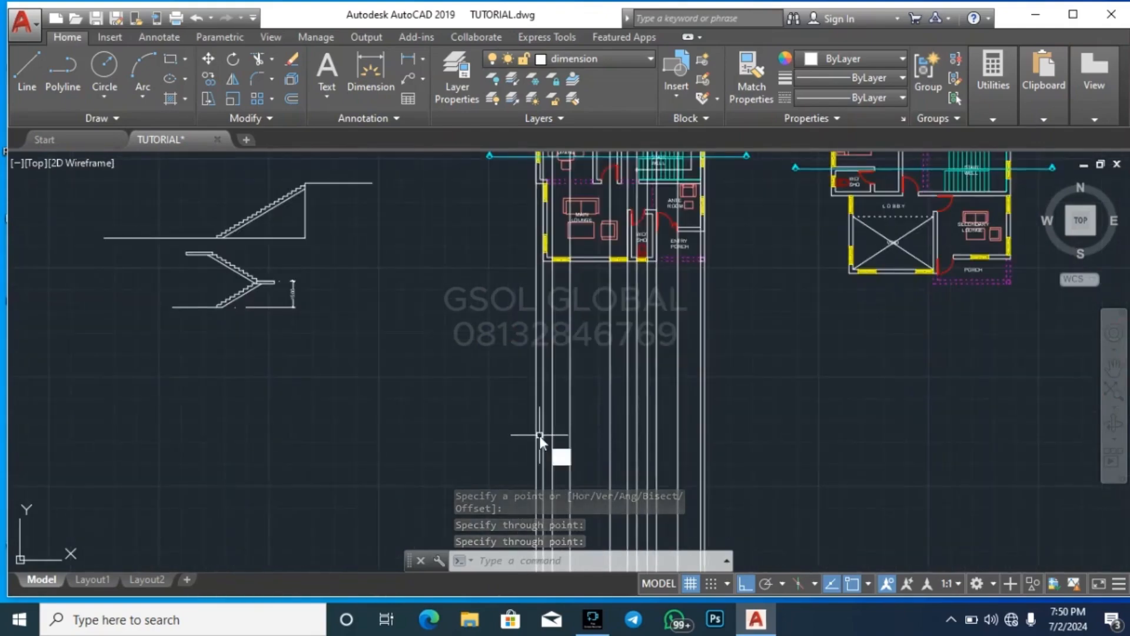
pyautogui.write('l')
pyautogui.press('Return')
pyautogui.click(467, 389)
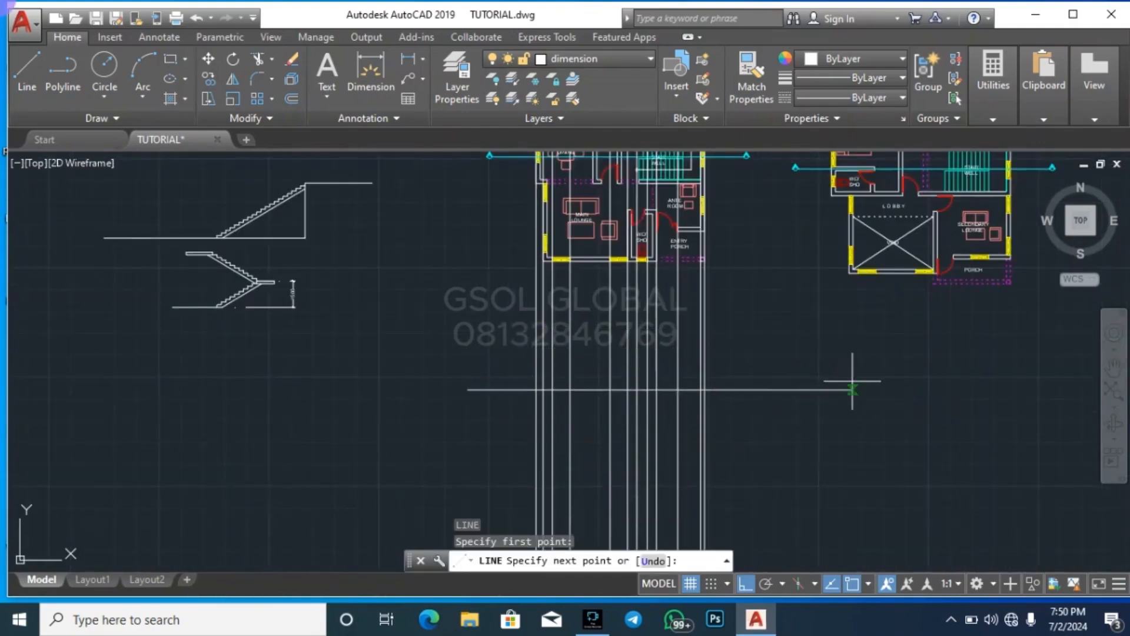
pyautogui.click(853, 389)
pyautogui.press('Escape')
pyautogui.press('Escape')
# Move the horizontal line straight down, further away from the ground-floor plan
pyautogui.click(830, 389)
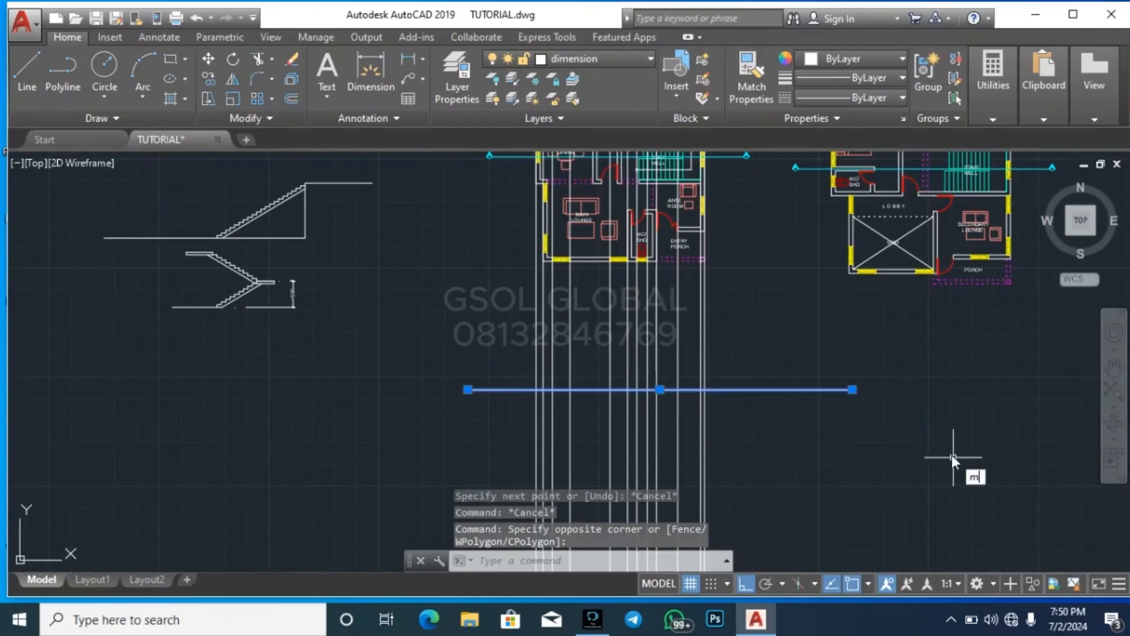
pyautogui.press('Return')
pyautogui.click(926, 386)
pyautogui.click(916, 488)
pyautogui.press('Escape')
pyautogui.press('Escape')
pyautogui.press('Escape')
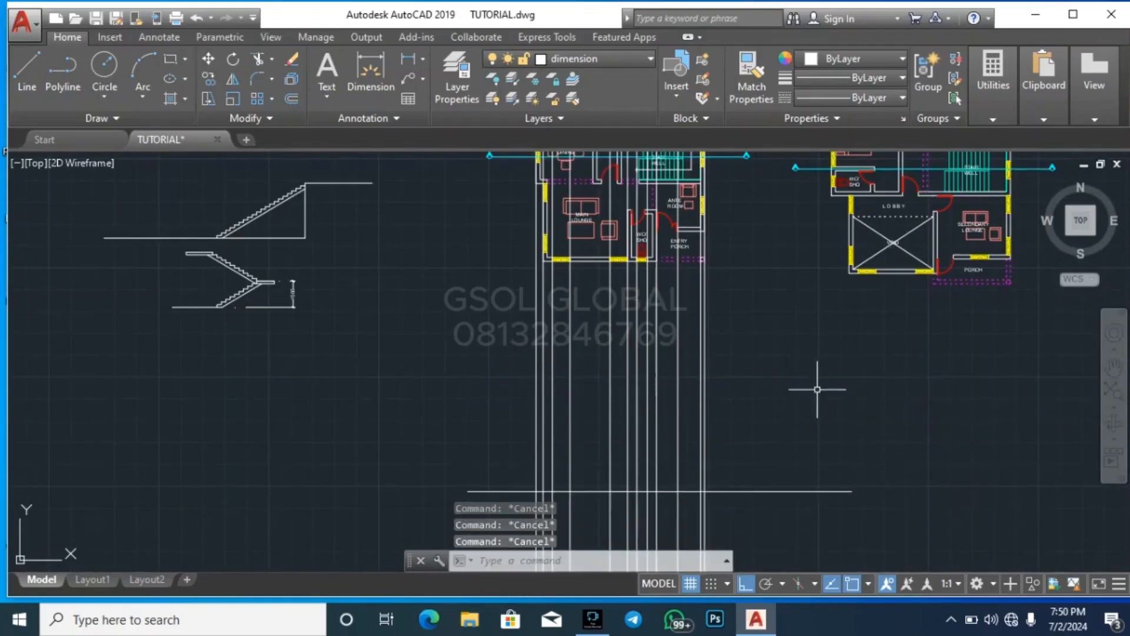
pyautogui.write('o')
pyautogui.press('Return')
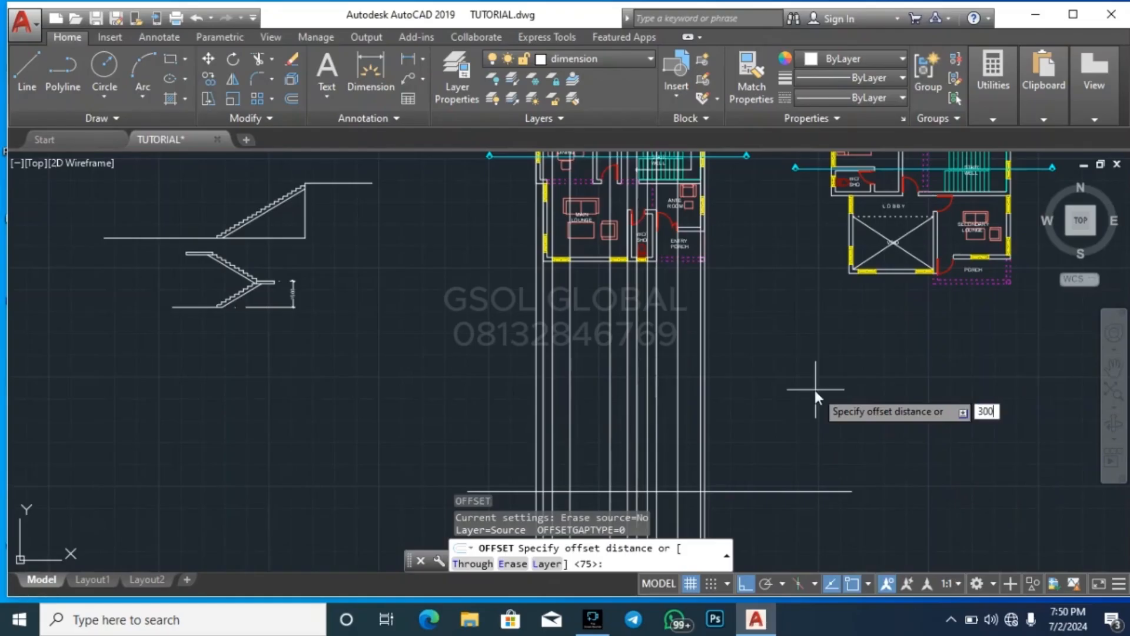
pyautogui.press('Escape')
pyautogui.click(791, 504)
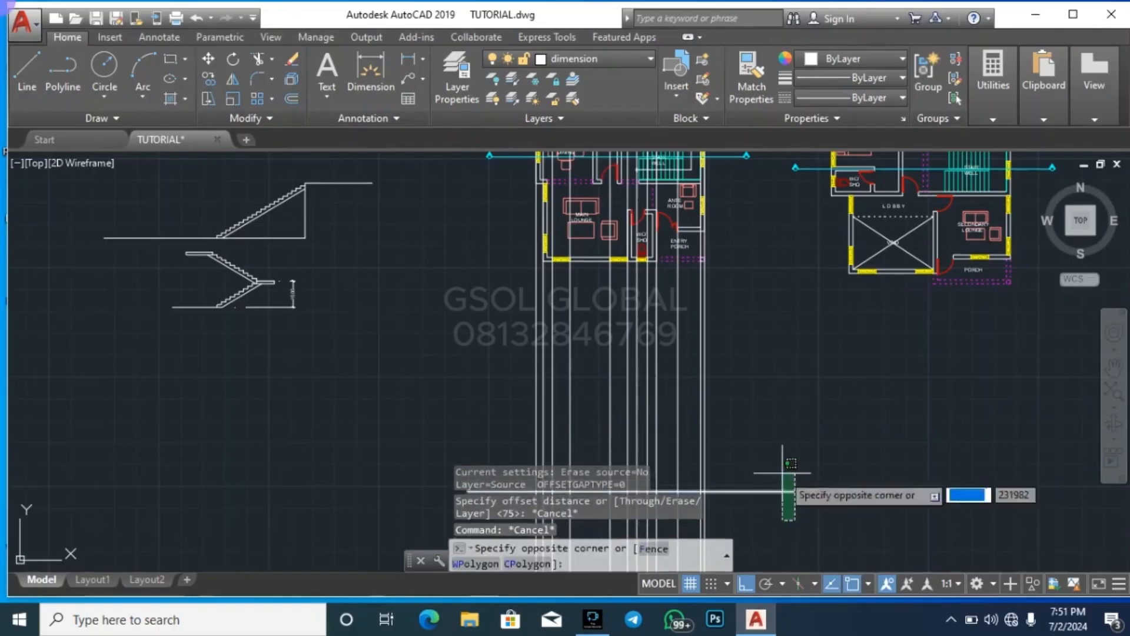
pyautogui.click(770, 429)
pyautogui.scroll(-4, 730, 426)
pyautogui.scroll(5, 731, 427)
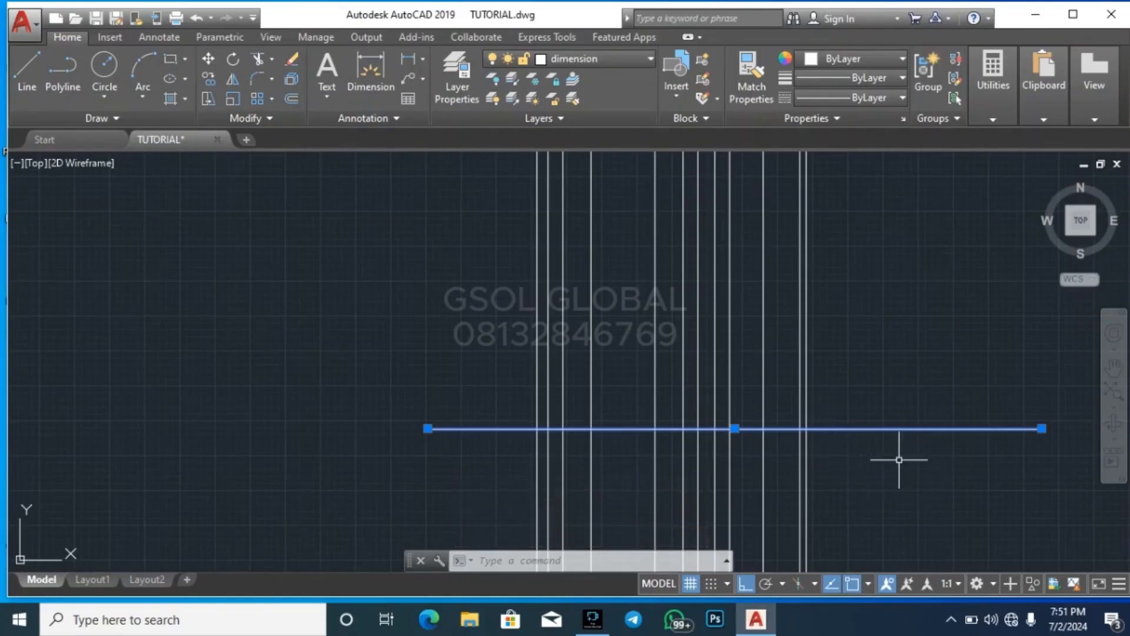
pyautogui.write('0')
pyautogui.press('Return')
pyautogui.press('Escape')
pyautogui.press('Escape')
pyautogui.click(923, 460)
pyautogui.click(889, 393)
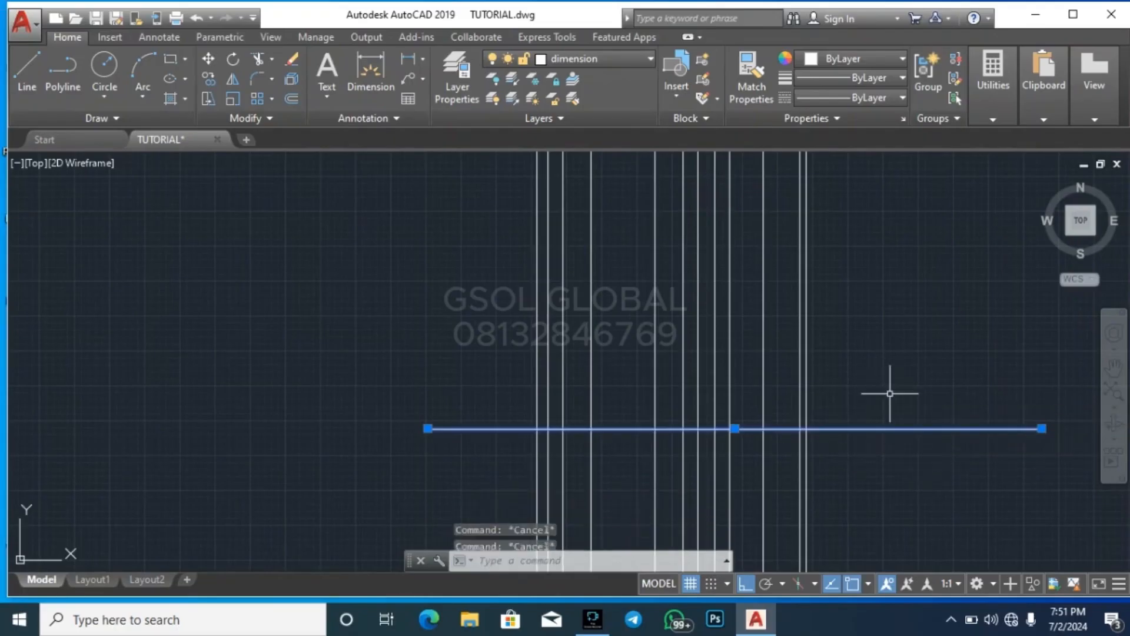
pyautogui.press('Escape')
# Offset the horizontal ground line 450 upward
pyautogui.write('o')
pyautogui.press('Return')
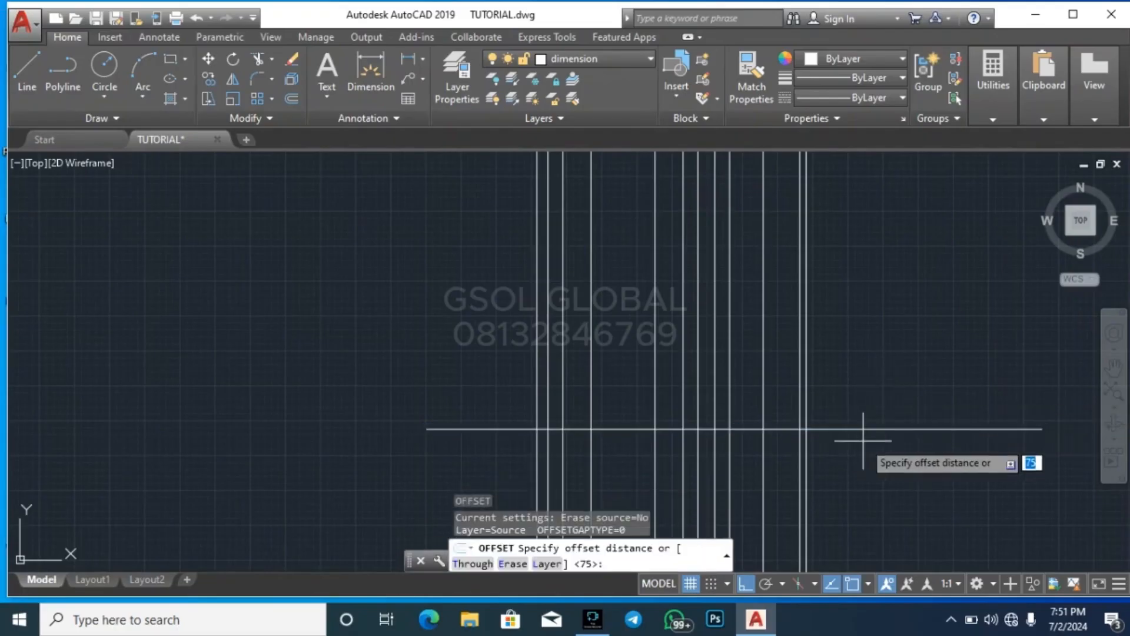
pyautogui.write('450')
pyautogui.press('Return')
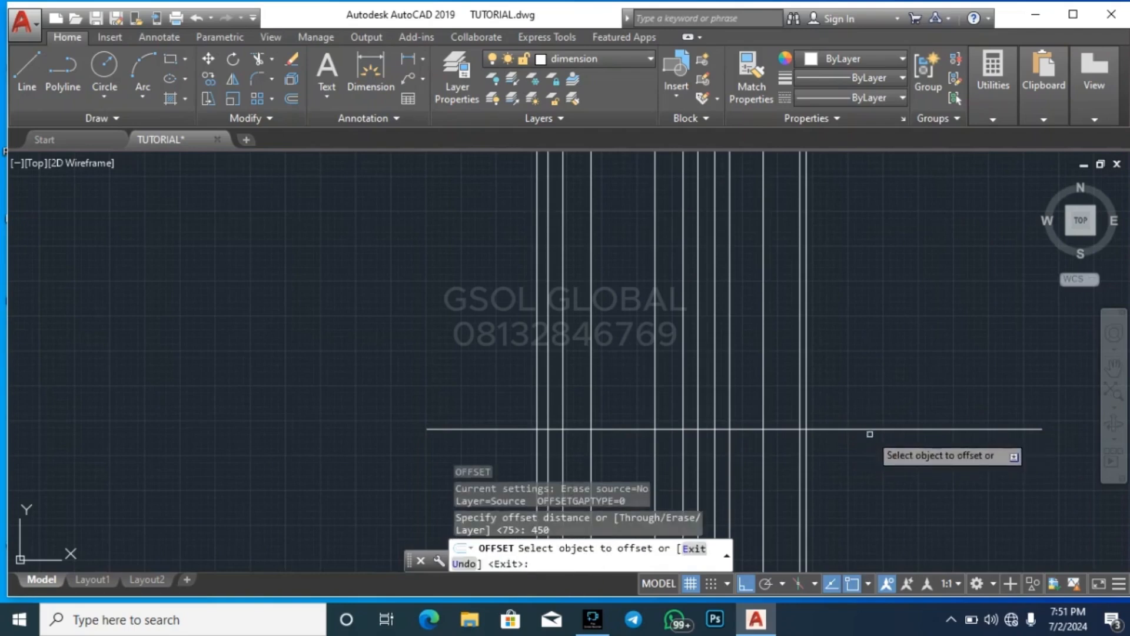
pyautogui.click(868, 429)
pyautogui.click(839, 357)
pyautogui.press('Escape')
pyautogui.press('Escape')
pyautogui.press('Escape')
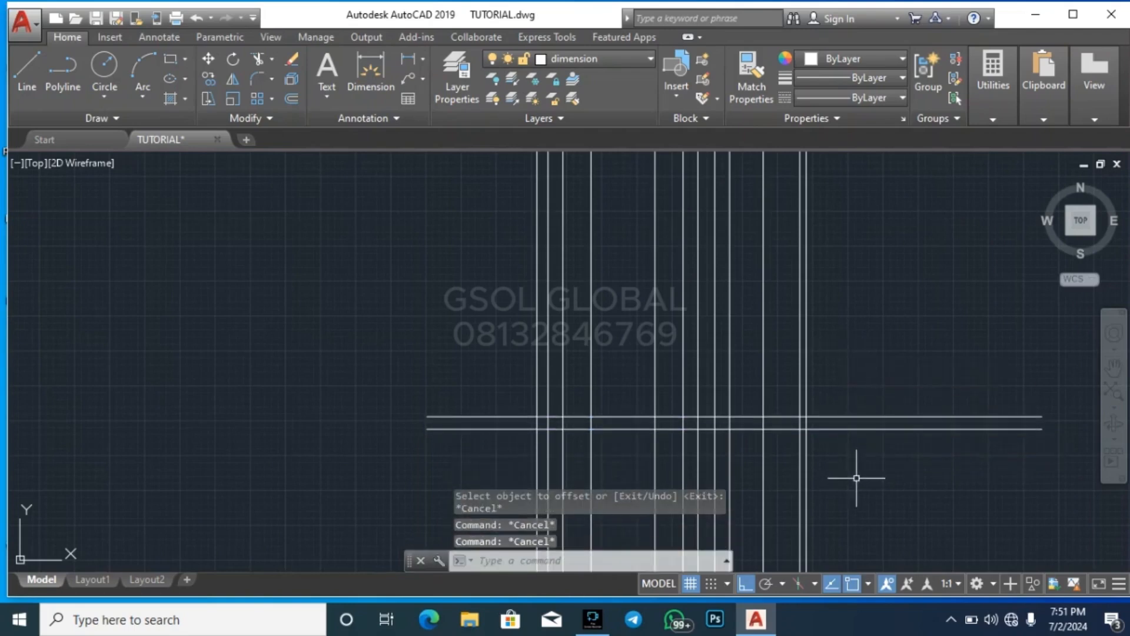
# Trim both ends of the upper horizontal line back to the outermost vertical construction lines
pyautogui.press('Return')
pyautogui.press('Return')
pyautogui.scroll(2, 880, 419)
pyautogui.click(877, 425)
pyautogui.click(841, 388)
pyautogui.scroll(-3, 860, 379)
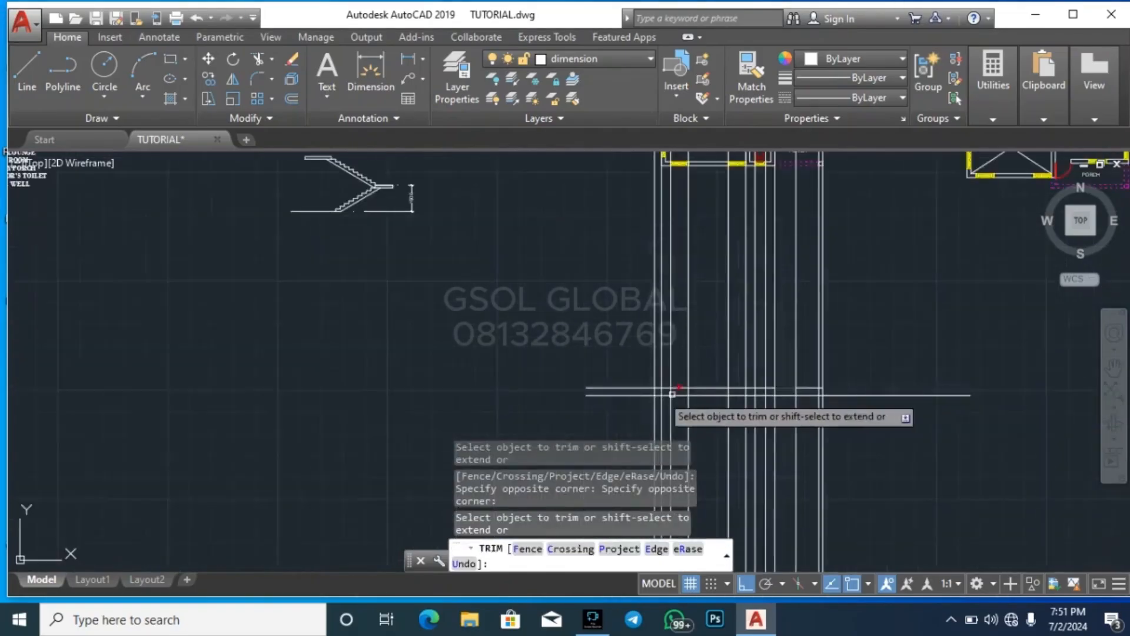
pyautogui.scroll(3, 637, 388)
pyautogui.click(664, 390)
pyautogui.click(611, 348)
pyautogui.scroll(-3, 496, 404)
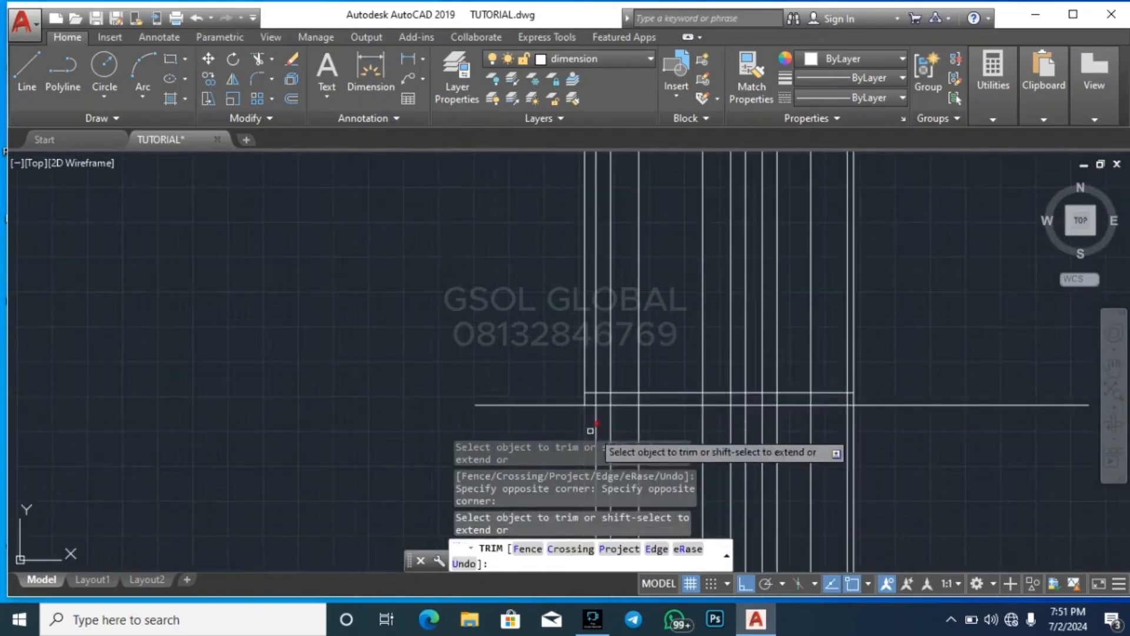
pyautogui.press('Escape')
pyautogui.press('Escape')
pyautogui.press('Escape')
# Offset the trimmed floor-level line 3000 upward
pyautogui.scroll(2, 838, 379)
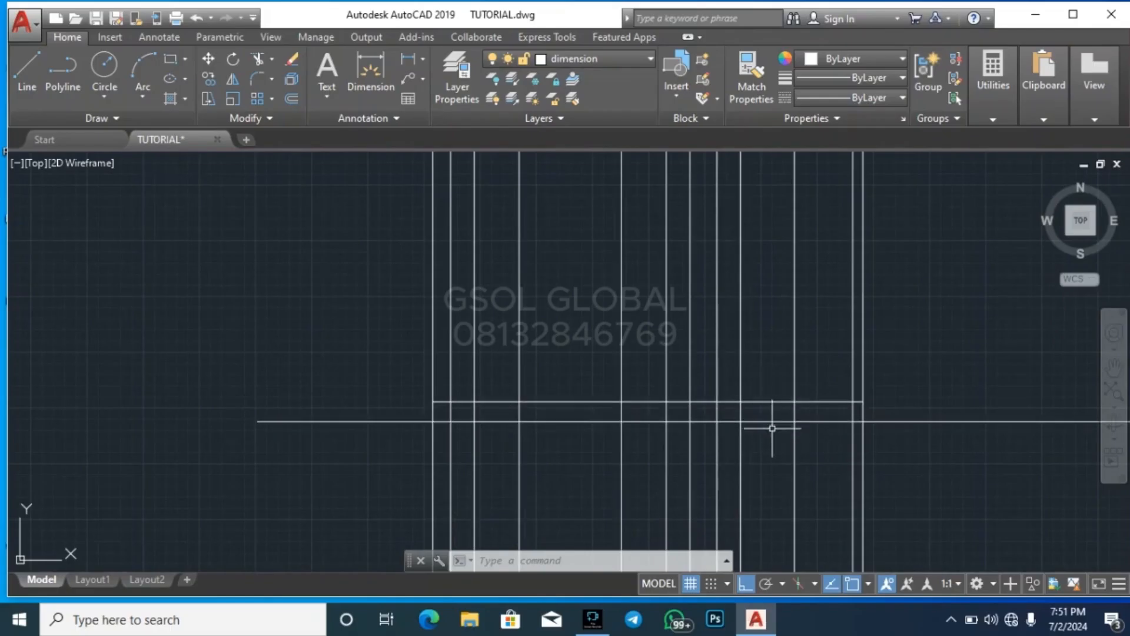
pyautogui.press('Return')
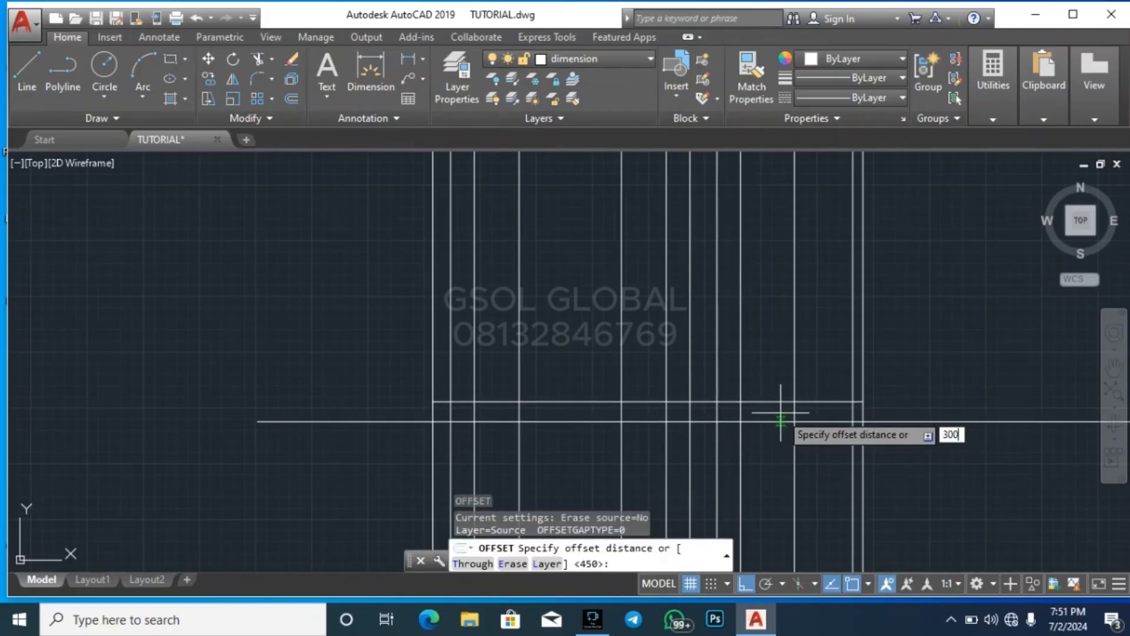
pyautogui.write('3000')
pyautogui.press('Return')
pyautogui.click(782, 402)
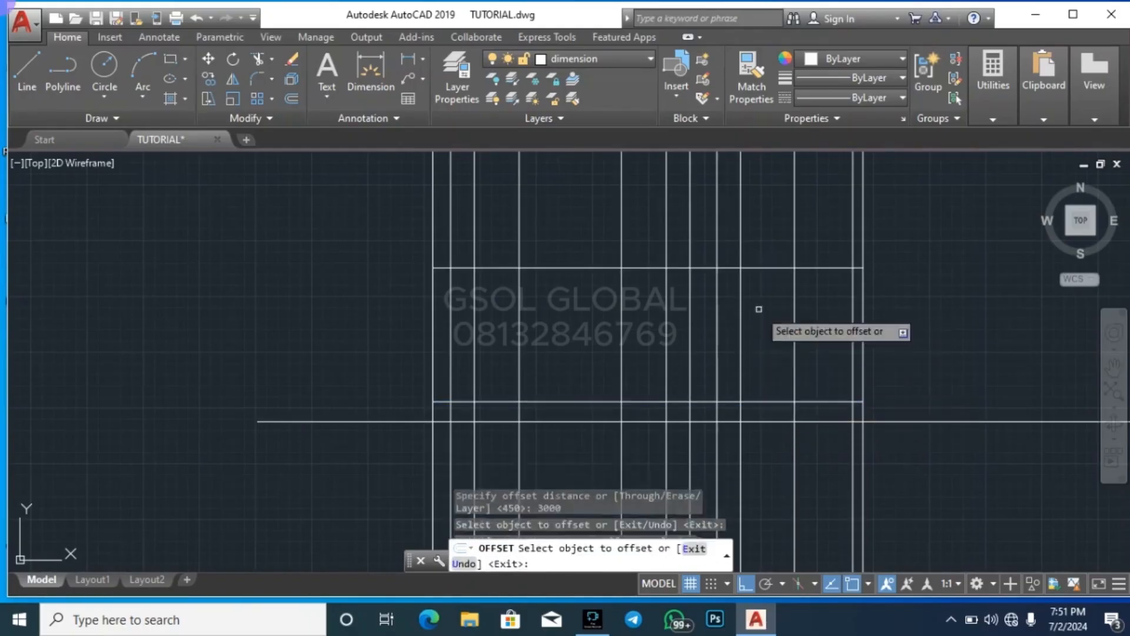
pyautogui.click(758, 311)
pyautogui.press('Escape')
pyautogui.press('Escape')
pyautogui.scroll(-5, 696, 440)
pyautogui.scroll(6, 688, 384)
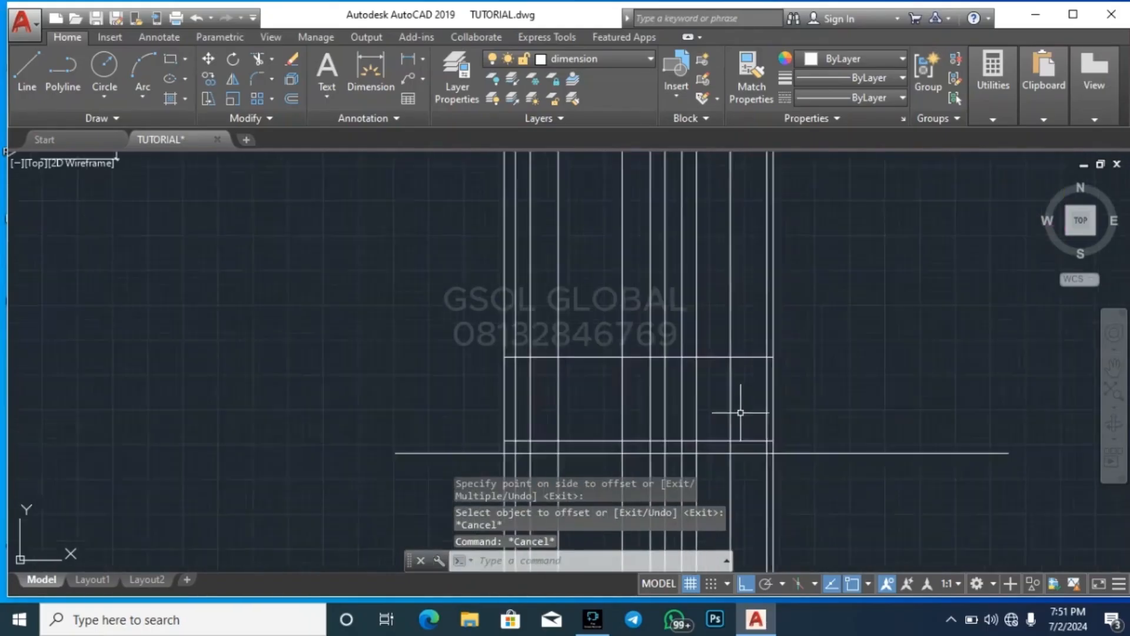
pyautogui.click(706, 350)
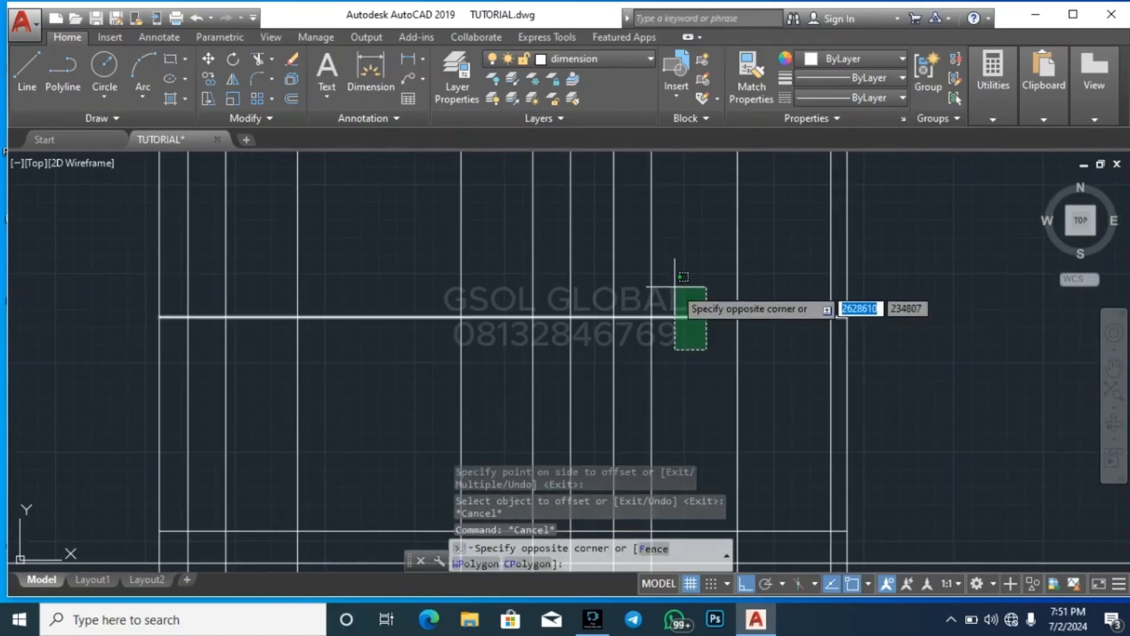
pyautogui.click(677, 275)
pyautogui.press('Escape')
pyautogui.press('Escape')
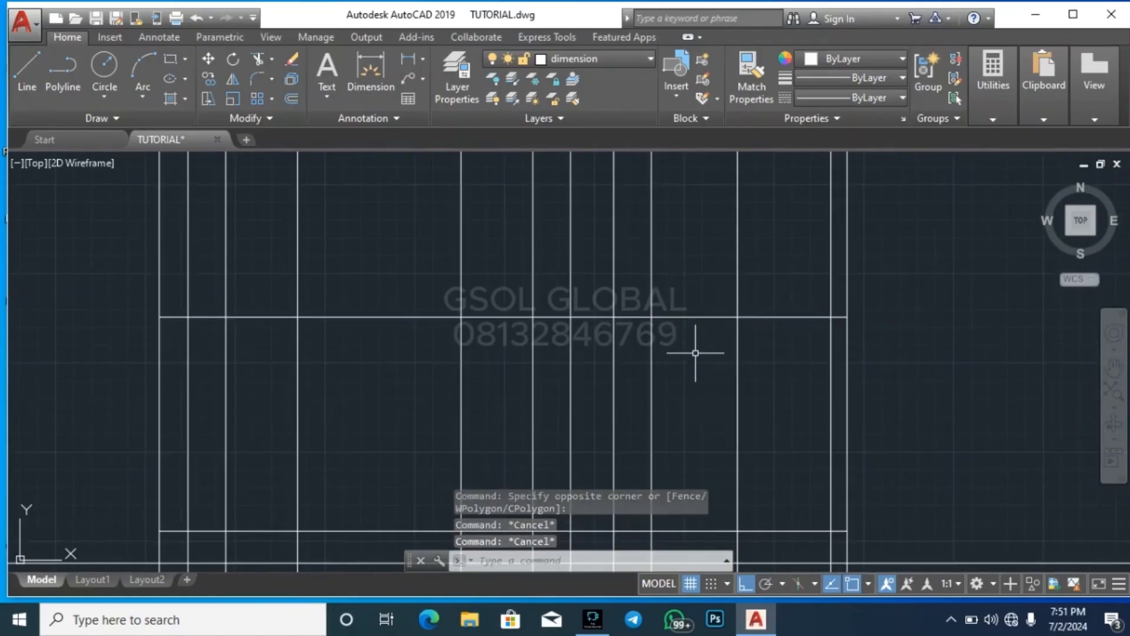
# Offset the topmost horizontal line 900 downward
pyautogui.write('o')
pyautogui.press('Return')
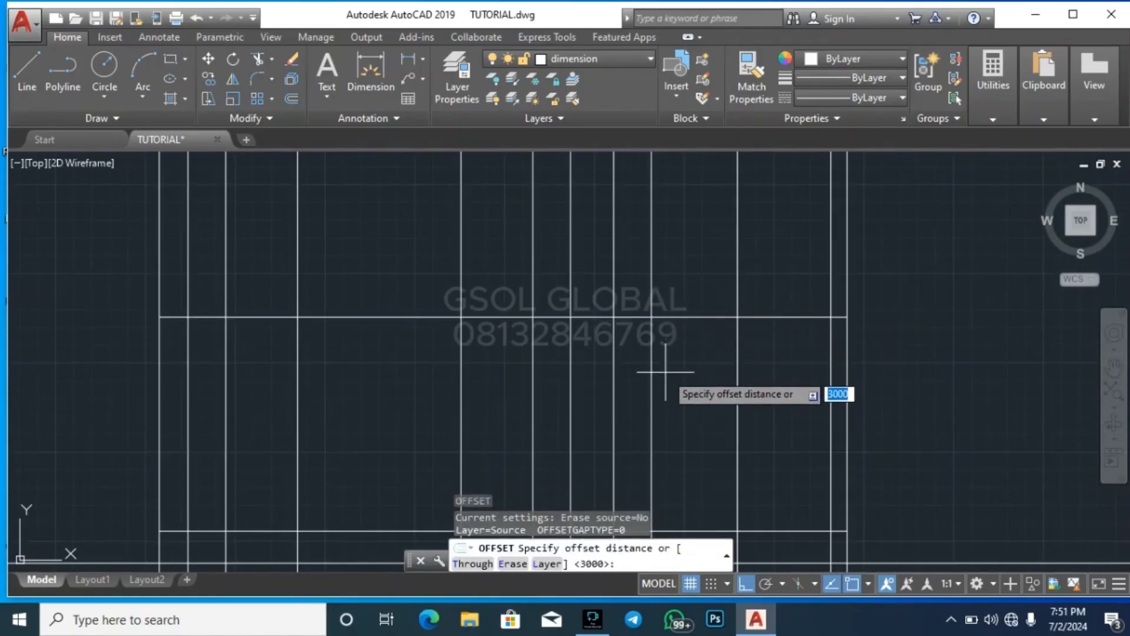
pyautogui.press('Return')
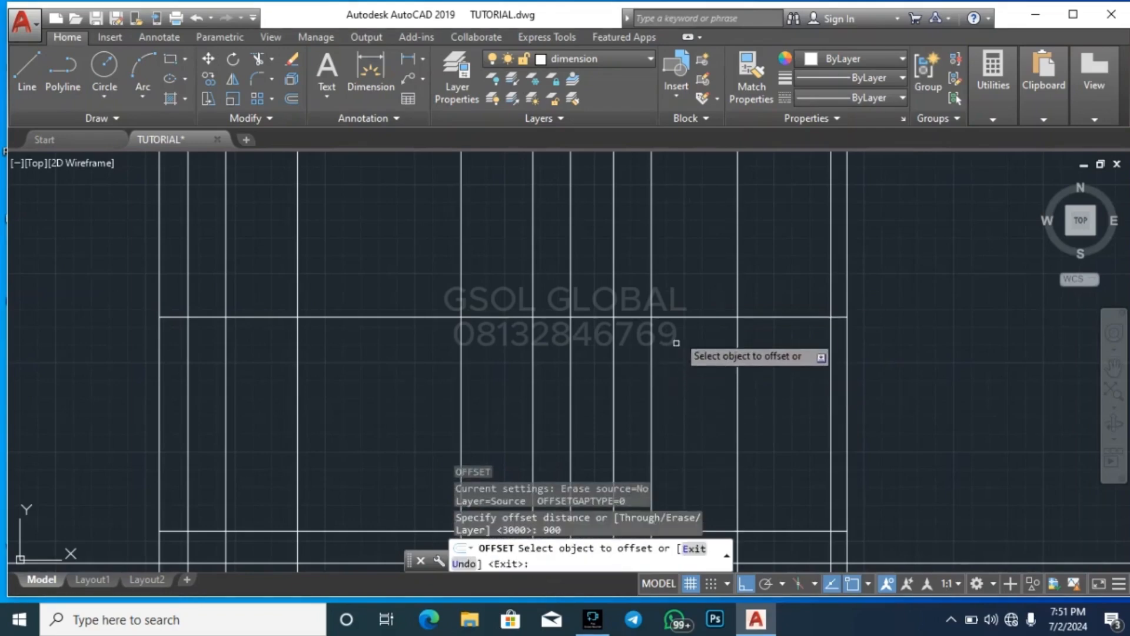
pyautogui.click(677, 318)
pyautogui.click(681, 357)
pyautogui.press('Escape')
pyautogui.press('Escape')
pyautogui.click(687, 391)
pyautogui.click(687, 371)
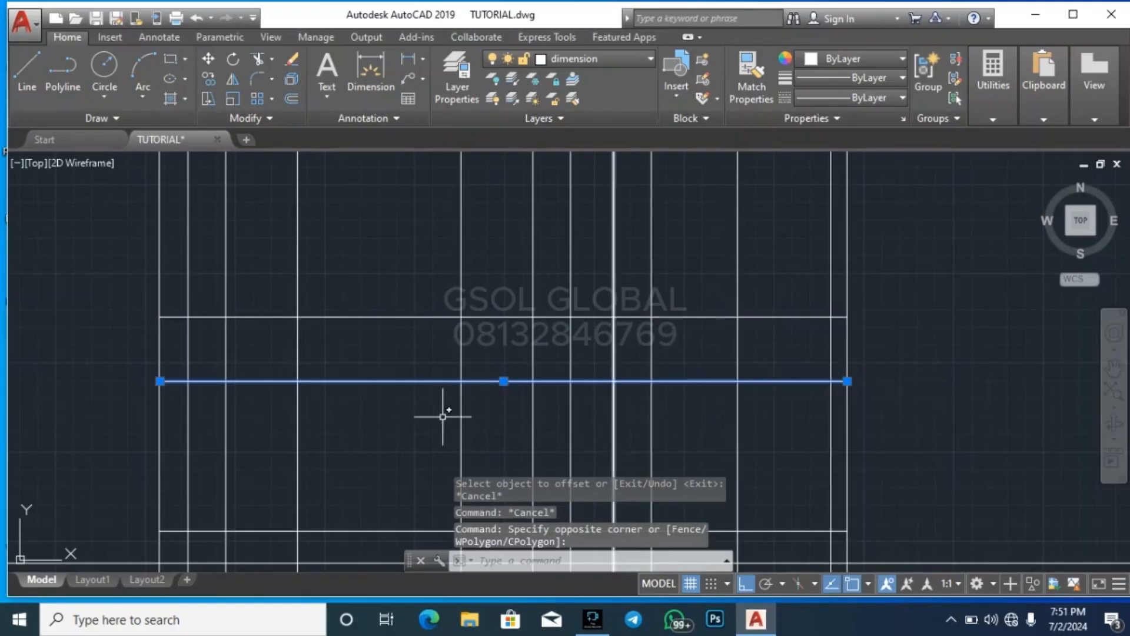
pyautogui.press('Escape')
pyautogui.scroll(-5, 618, 449)
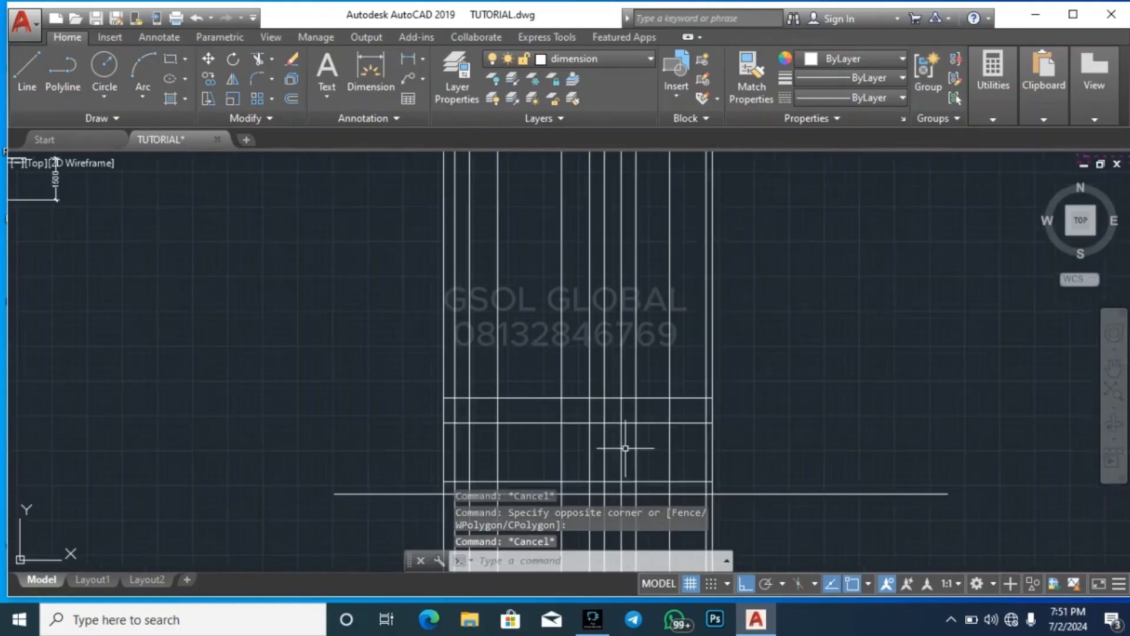
pyautogui.scroll(5, 556, 419)
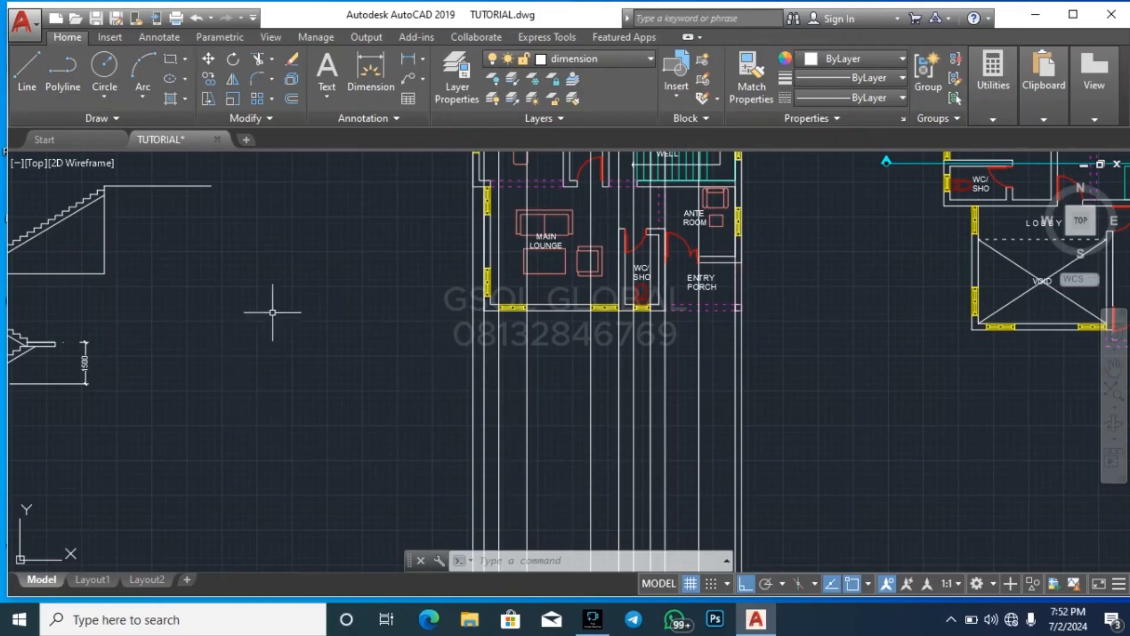
# Measure the width of the leftmost front window of the main lounge on the ground-floor plan
pyautogui.scroll(-4, 559, 253)
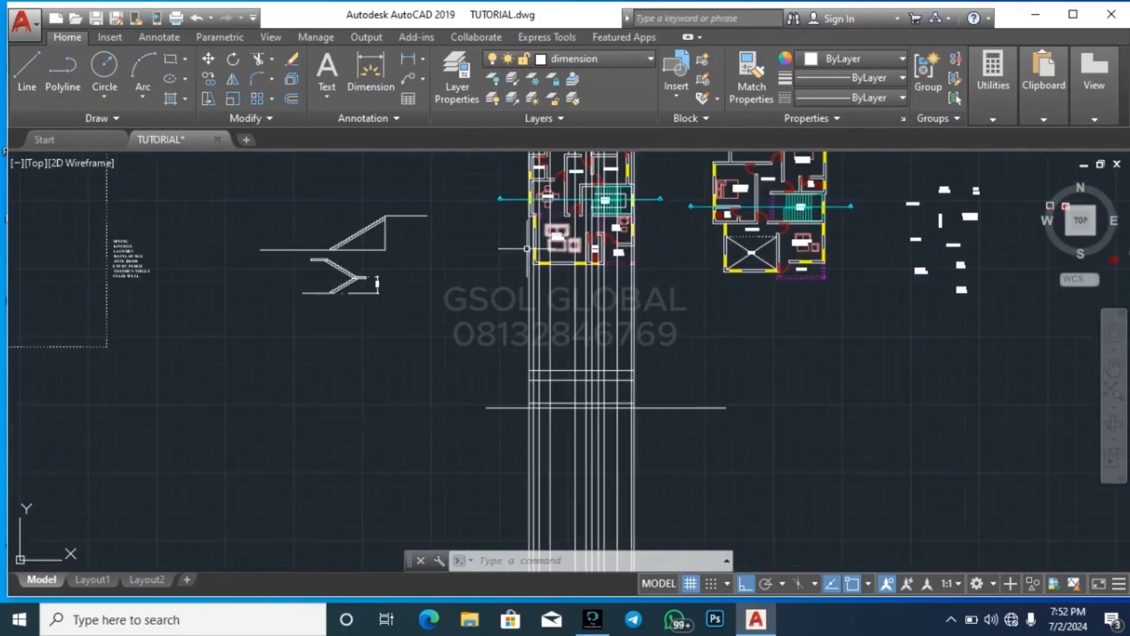
pyautogui.scroll(2, 573, 245)
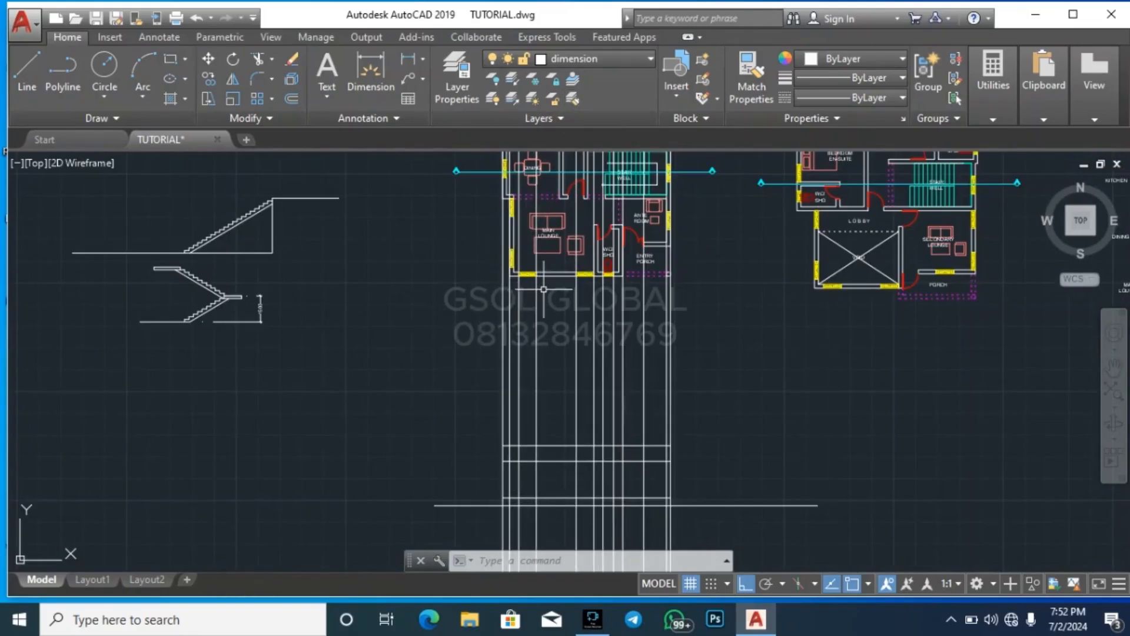
pyautogui.scroll(4, 528, 267)
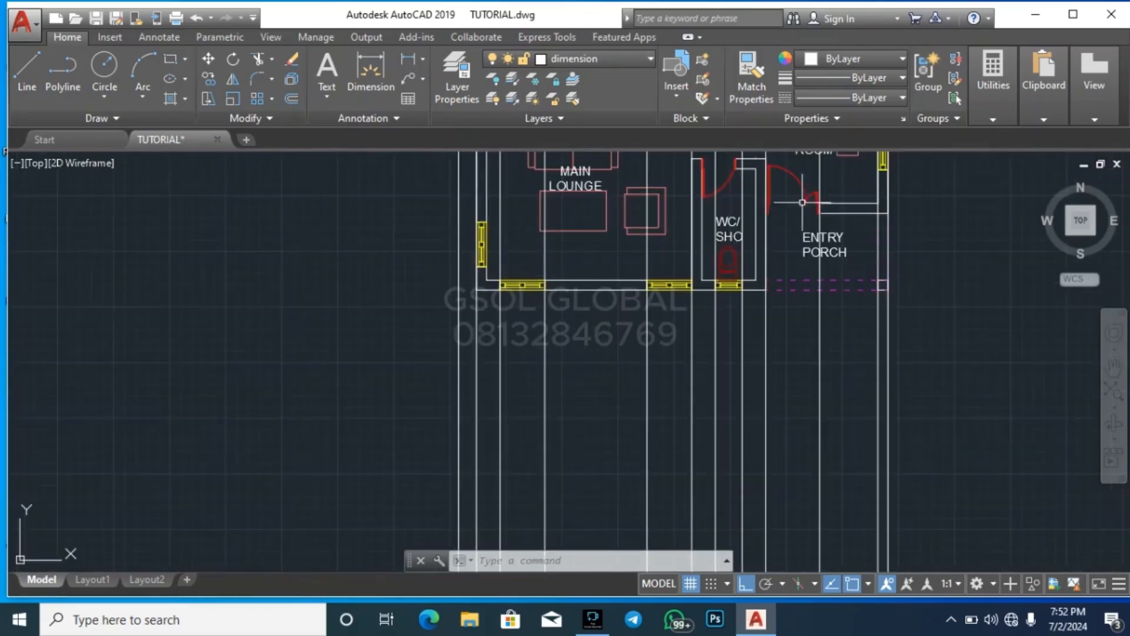
pyautogui.click(987, 112)
pyautogui.click(996, 192)
pyautogui.scroll(6, 448, 277)
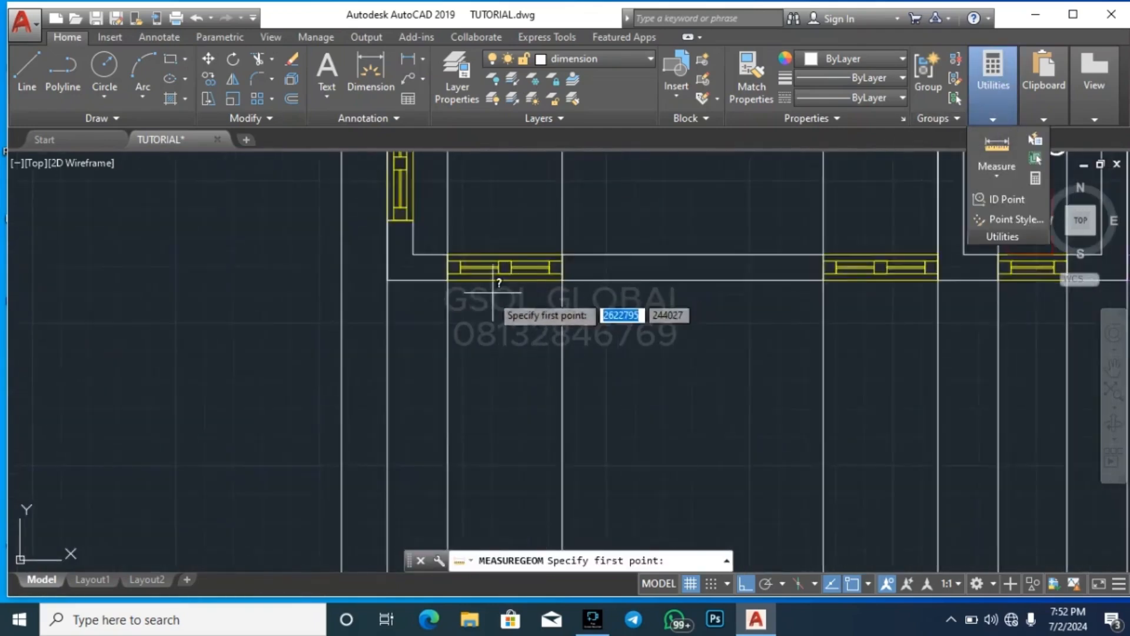
pyautogui.click(439, 271)
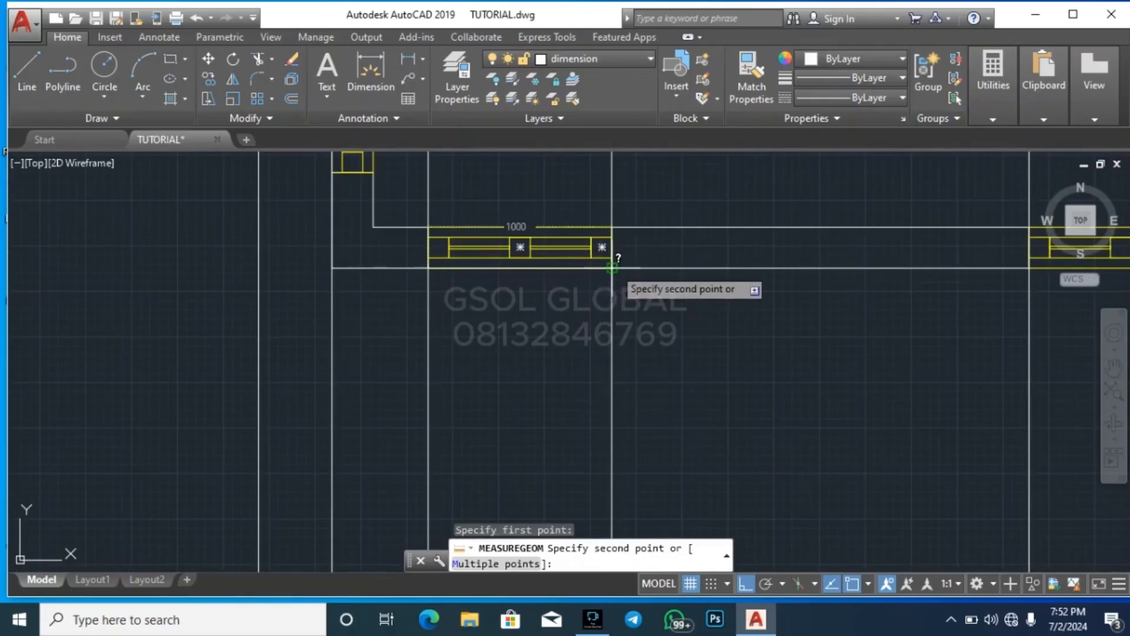
pyautogui.scroll(-5, 612, 266)
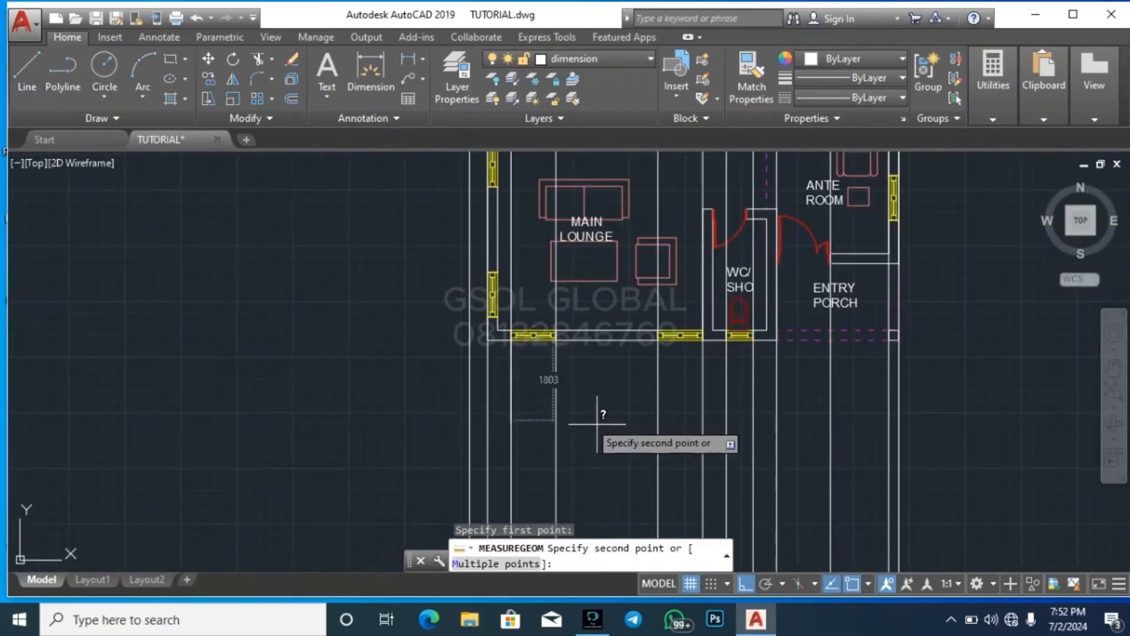
pyautogui.press('Escape')
# Start a copy of the W1 1000X1500 window from the windows schedule, using its opening's upper-left corner as base point
pyautogui.scroll(-6, 607, 419)
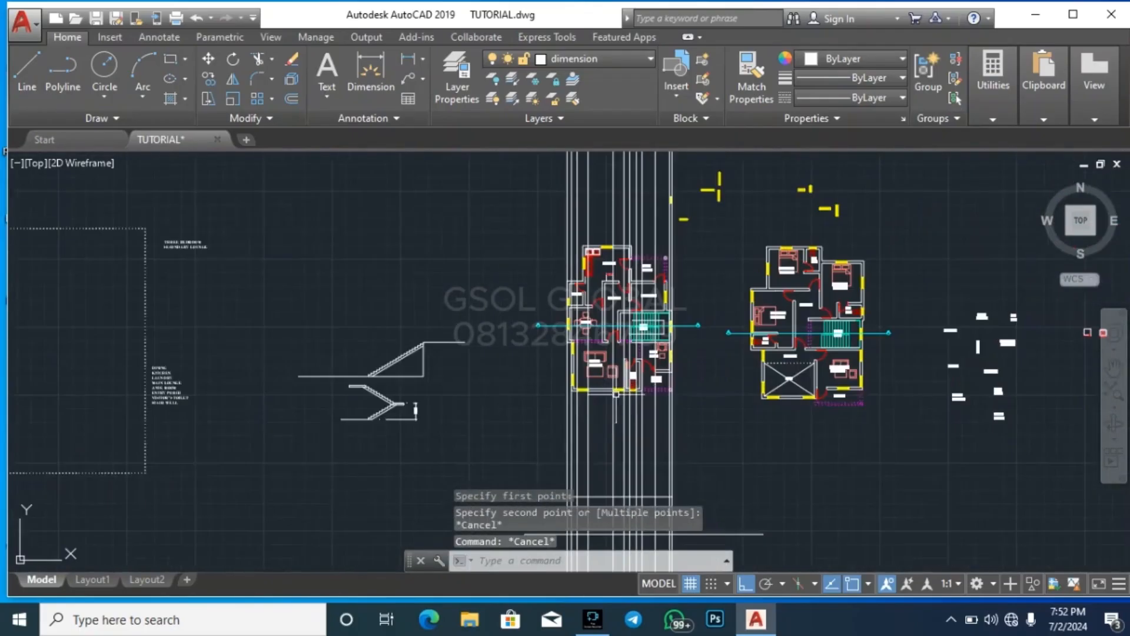
pyautogui.scroll(-5, 607, 416)
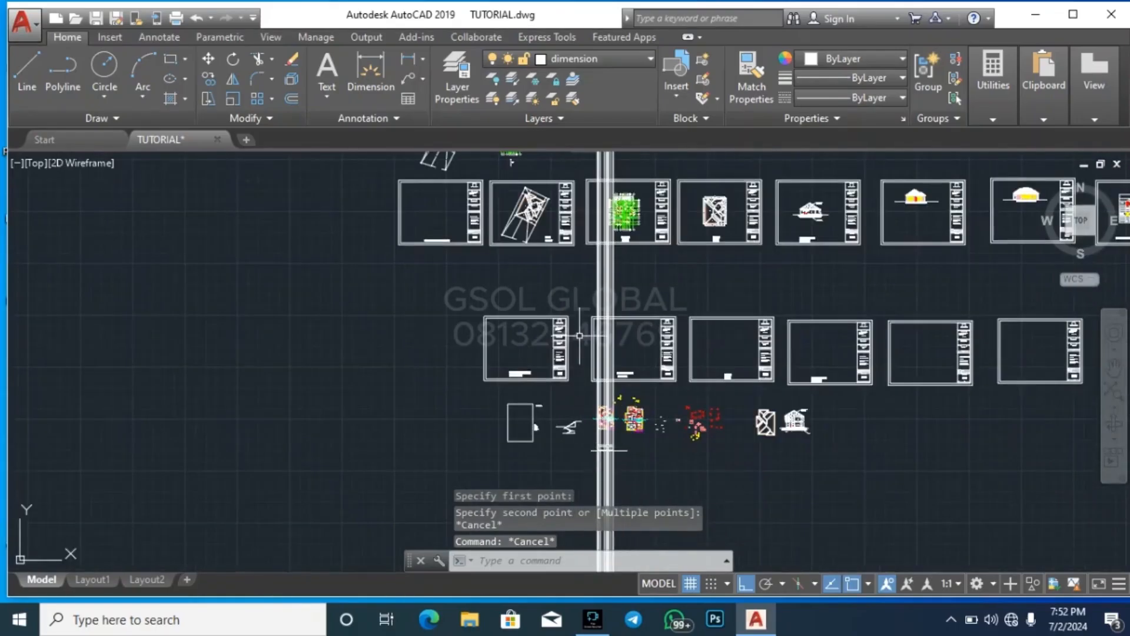
pyautogui.scroll(-2, 607, 416)
pyautogui.scroll(8, 711, 405)
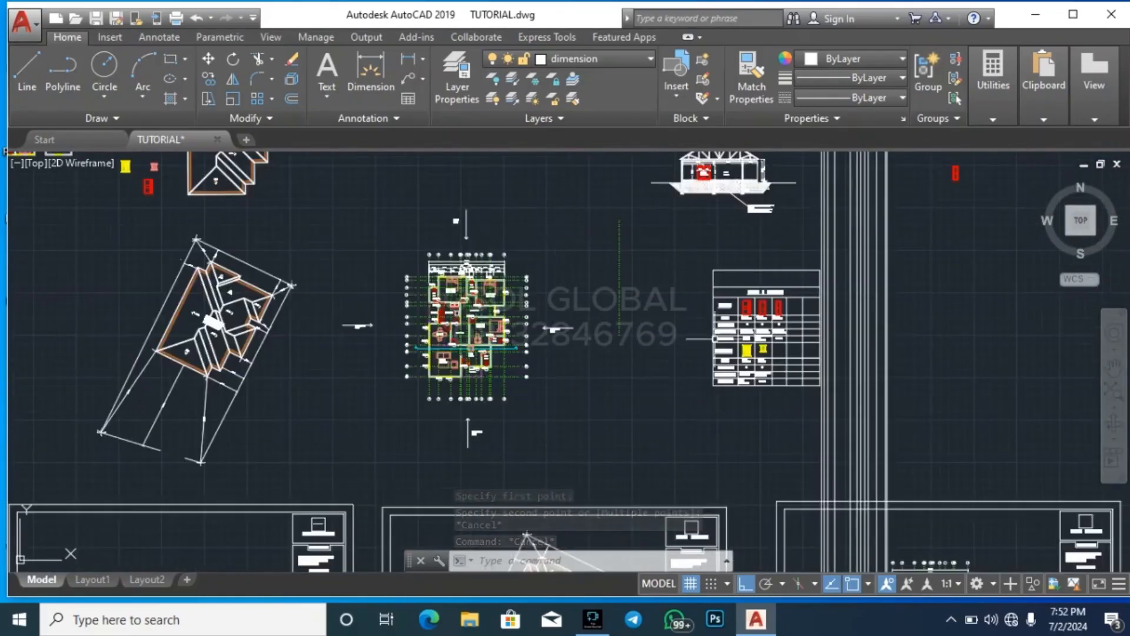
pyautogui.scroll(12, 705, 403)
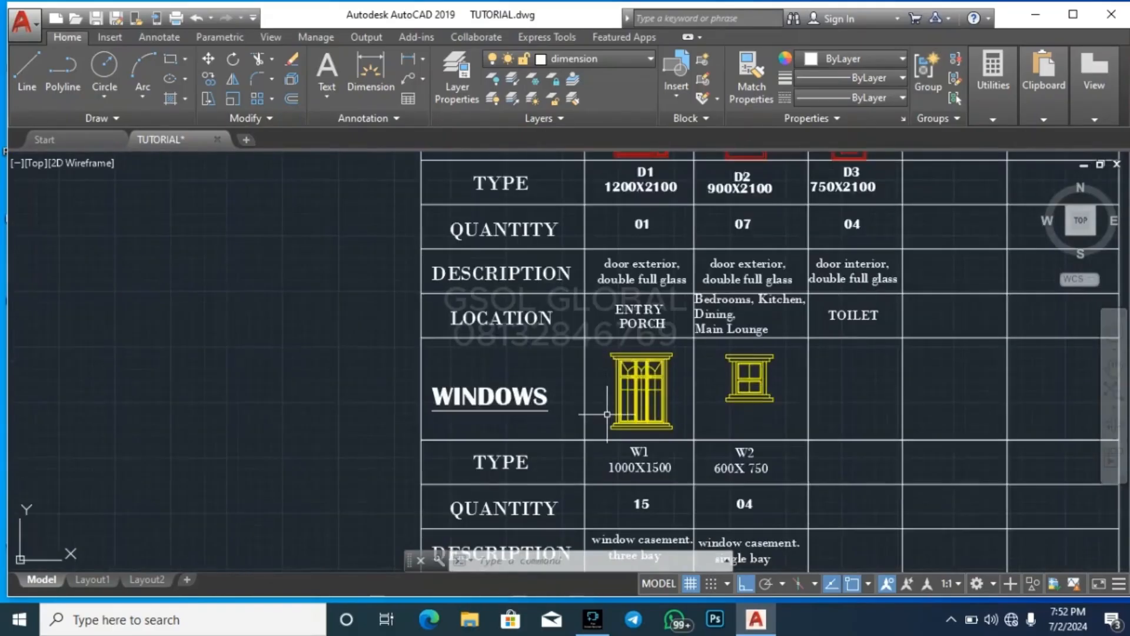
pyautogui.click(596, 463)
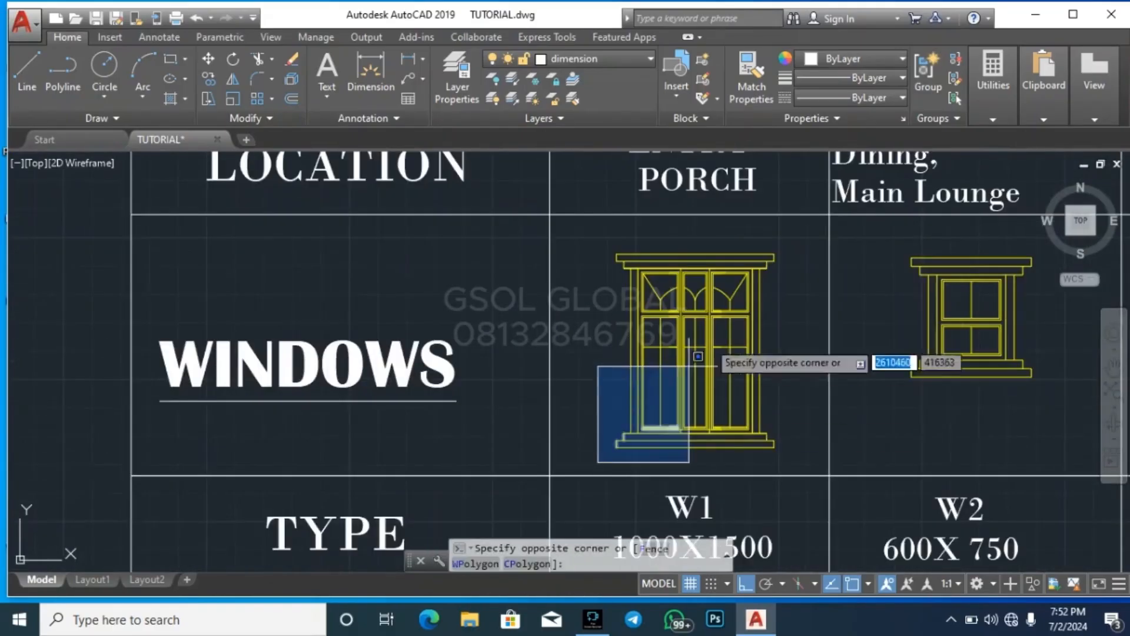
pyautogui.click(784, 249)
pyautogui.write('co')
pyautogui.press('Return')
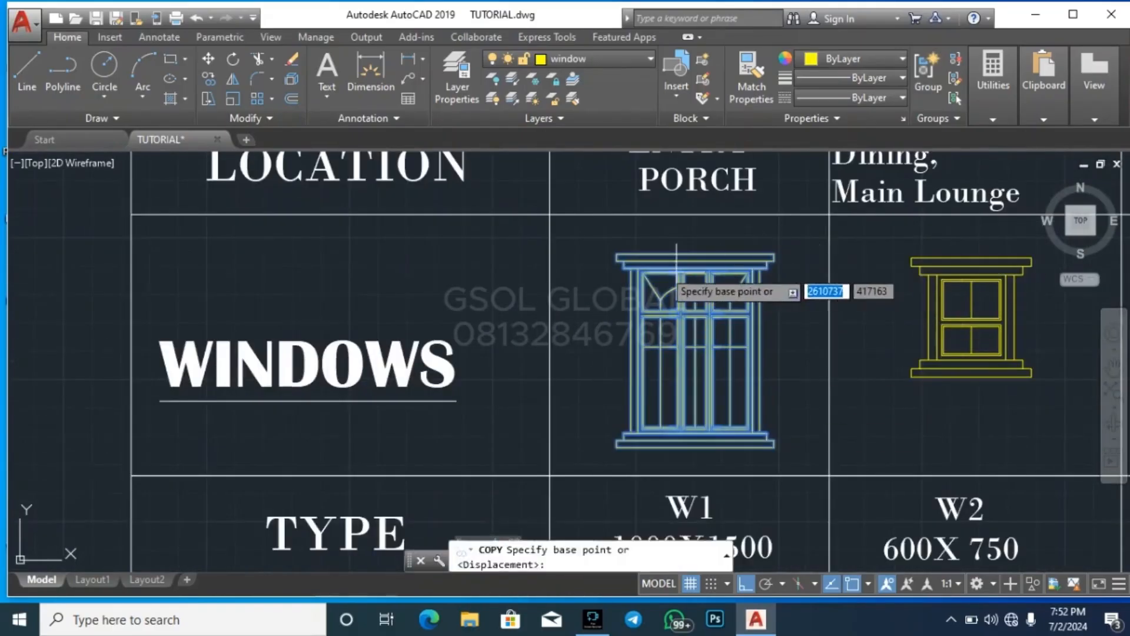
pyautogui.scroll(5, 633, 261)
pyautogui.click(676, 316)
# With Ortho off, place the W1 copy where the 900 offset line meets the first lounge window's left construction line
pyautogui.scroll(-8, 459, 276)
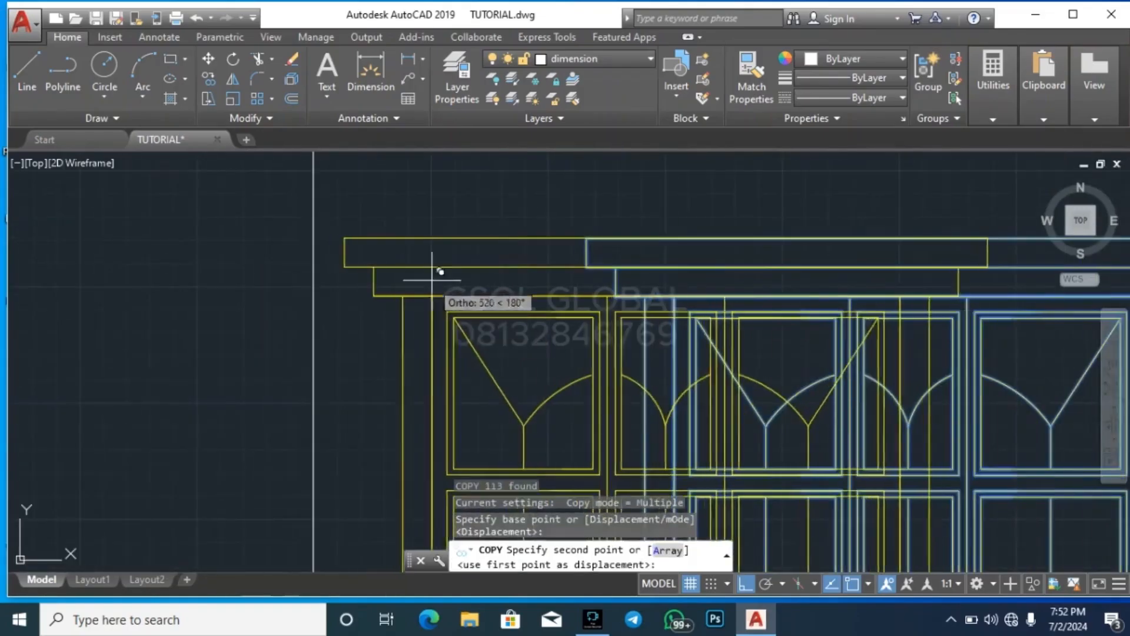
pyautogui.click(748, 587)
pyautogui.scroll(-6, 438, 250)
pyautogui.scroll(2, 468, 299)
pyautogui.scroll(-4, 552, 222)
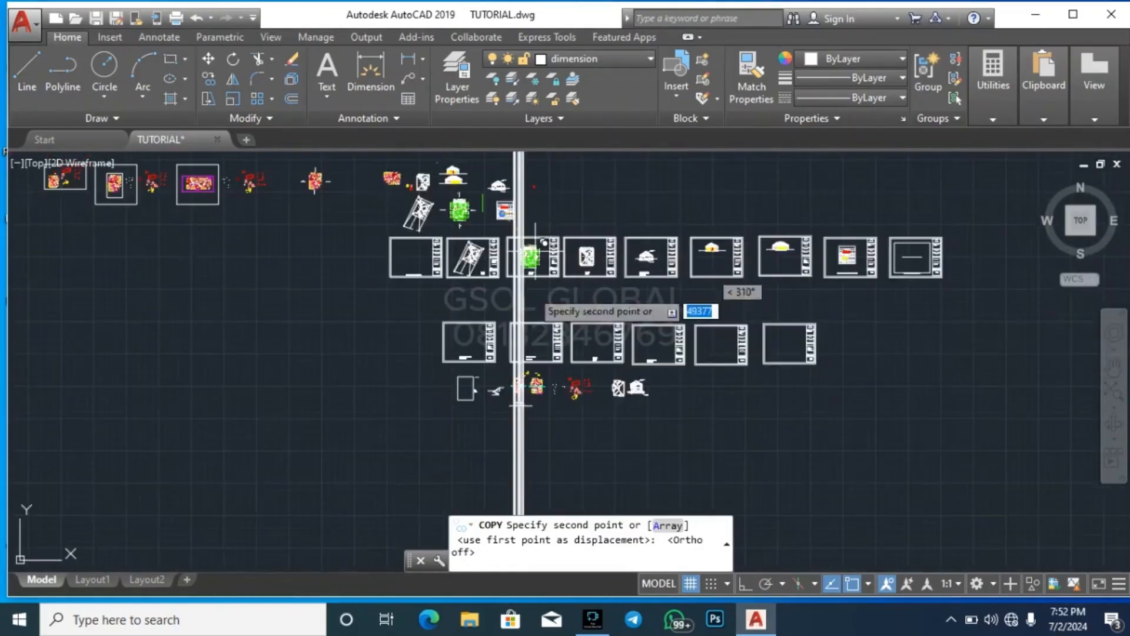
pyautogui.scroll(4, 533, 253)
pyautogui.scroll(3, 568, 430)
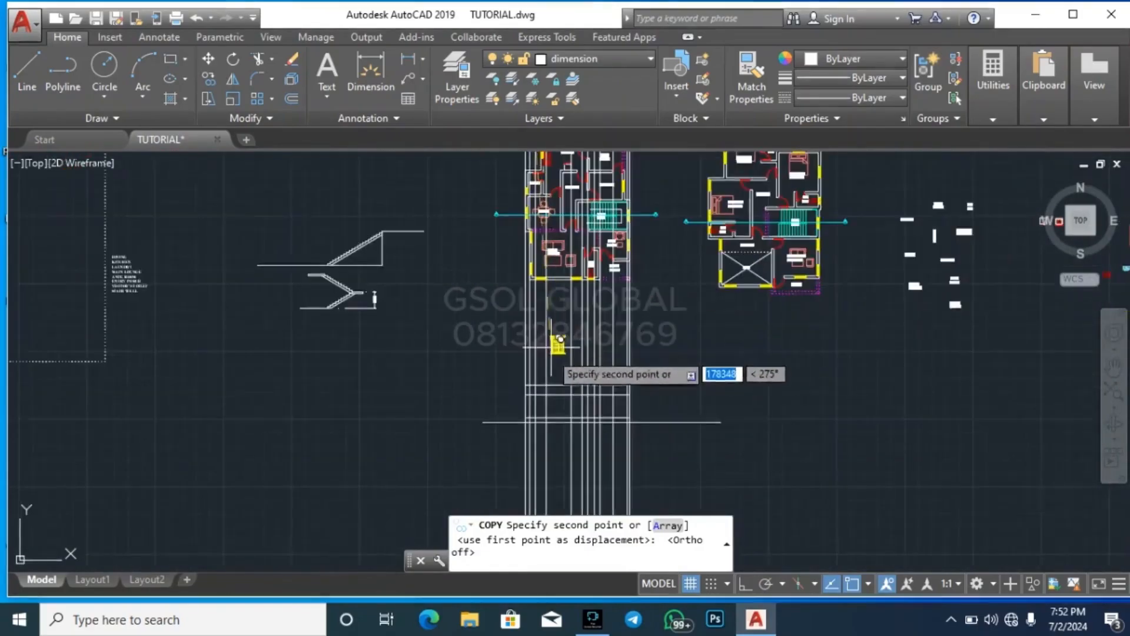
pyautogui.scroll(3, 555, 365)
pyautogui.scroll(-4, 460, 431)
pyautogui.scroll(-2, 429, 434)
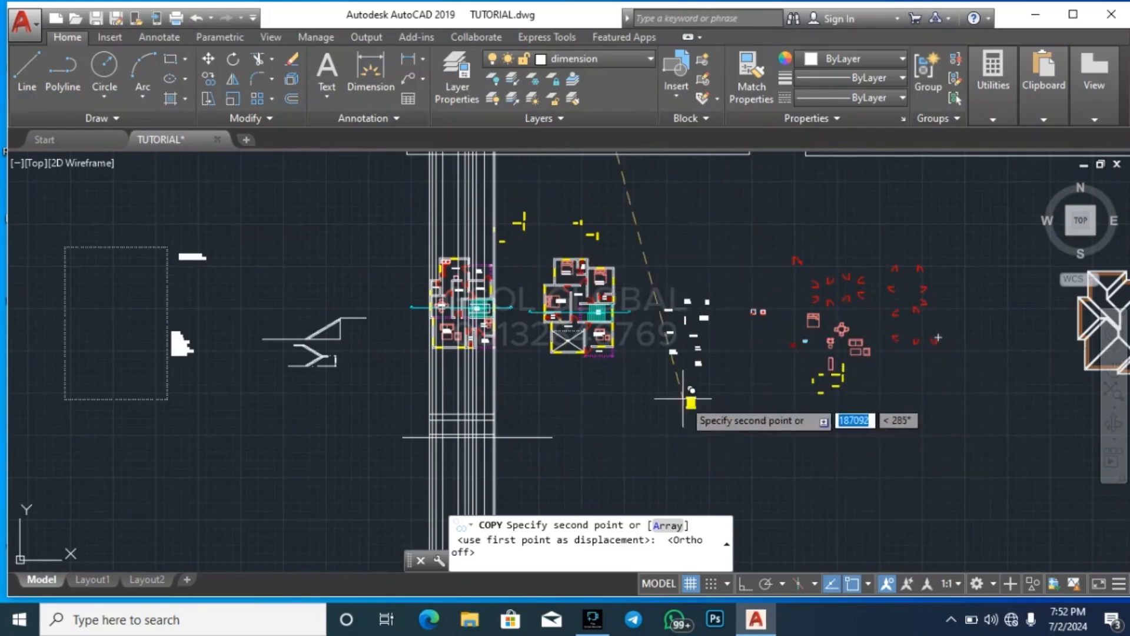
pyautogui.scroll(-2, 691, 402)
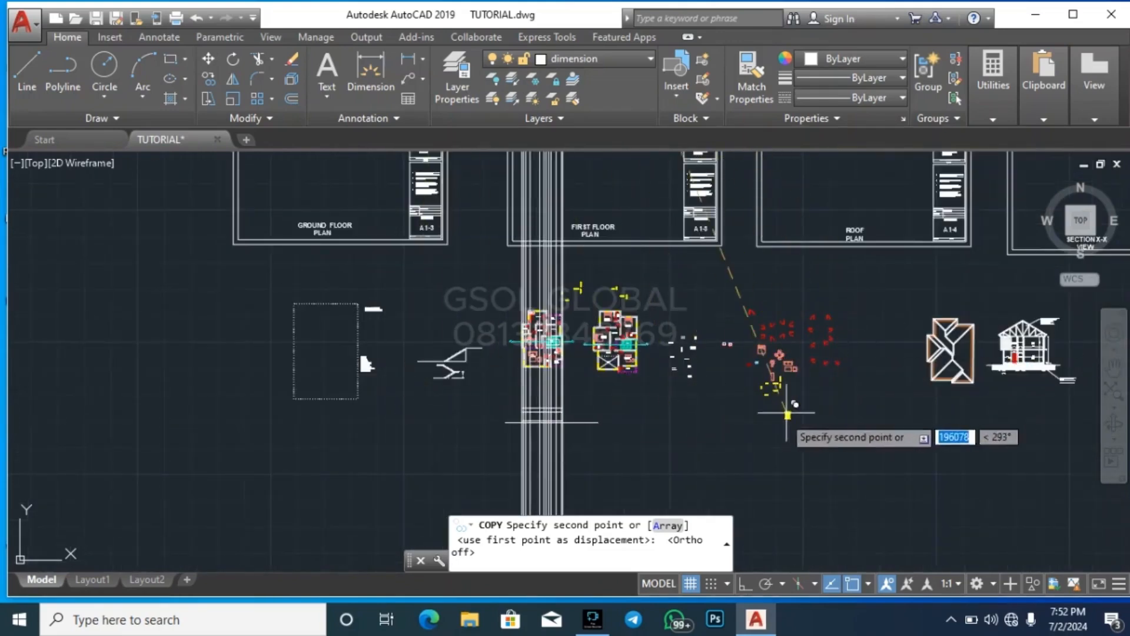
pyautogui.scroll(2, 540, 420)
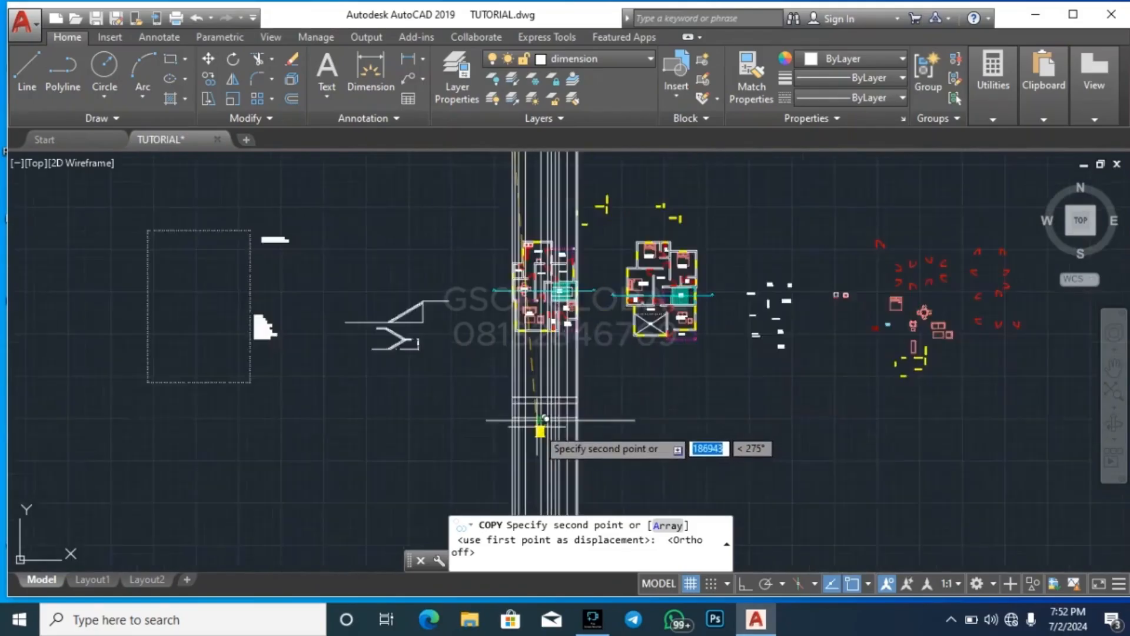
pyautogui.scroll(2, 533, 421)
pyautogui.scroll(-1, 468, 445)
pyautogui.scroll(1, 474, 412)
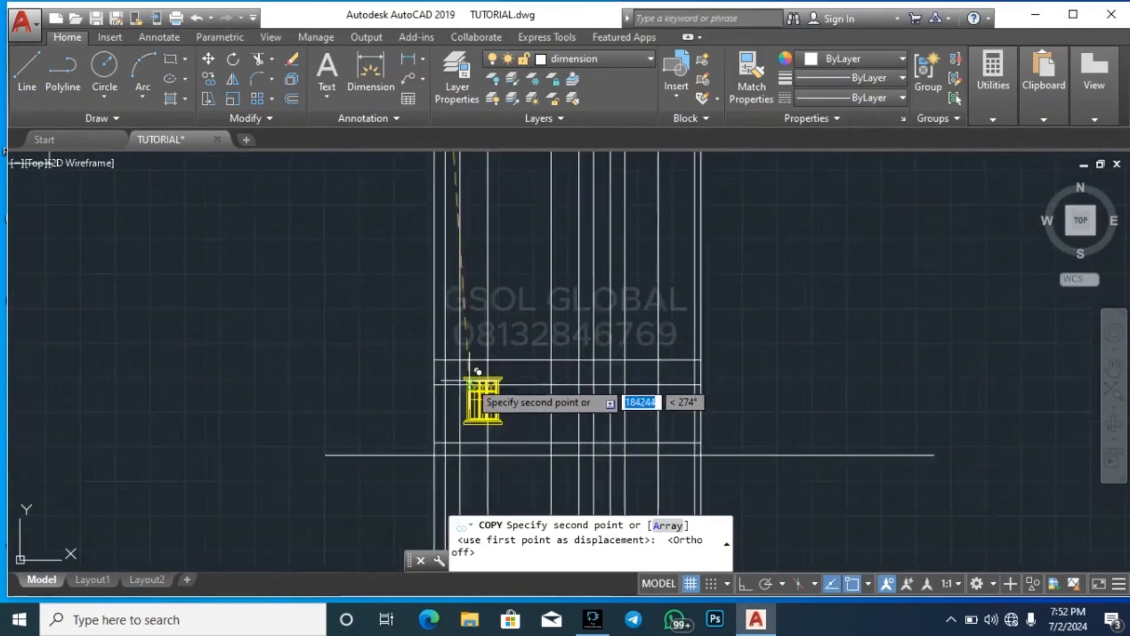
pyautogui.scroll(3, 469, 380)
pyautogui.click(418, 390)
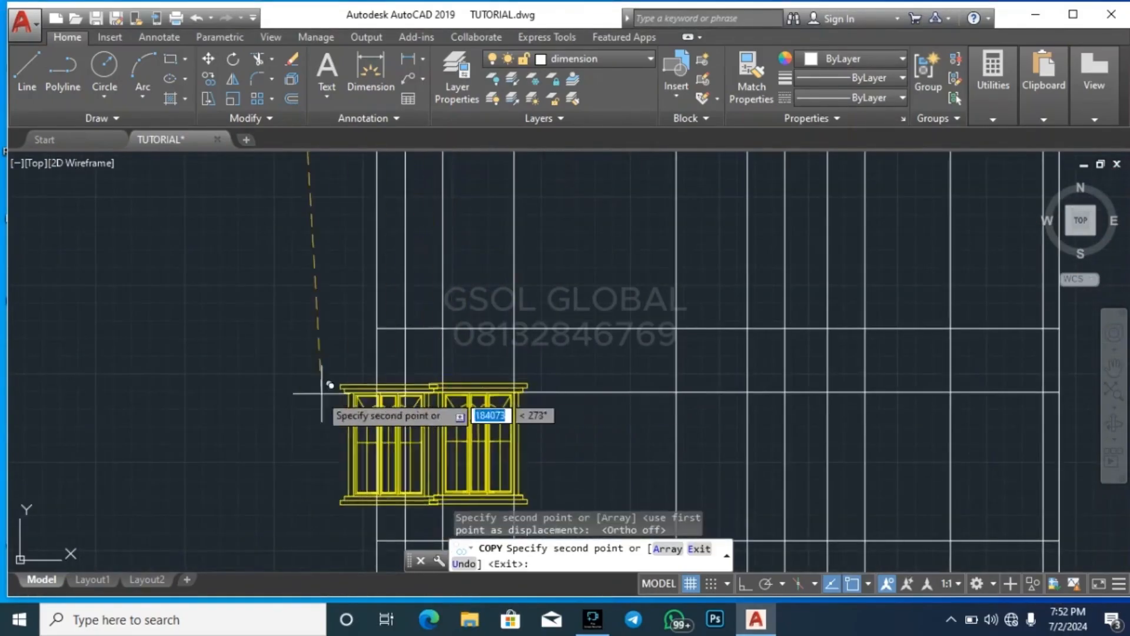
# Place another W1 copy at the second lounge window's construction lines and a spare beside the loose room labels, ending the copy
pyautogui.scroll(-4, 324, 412)
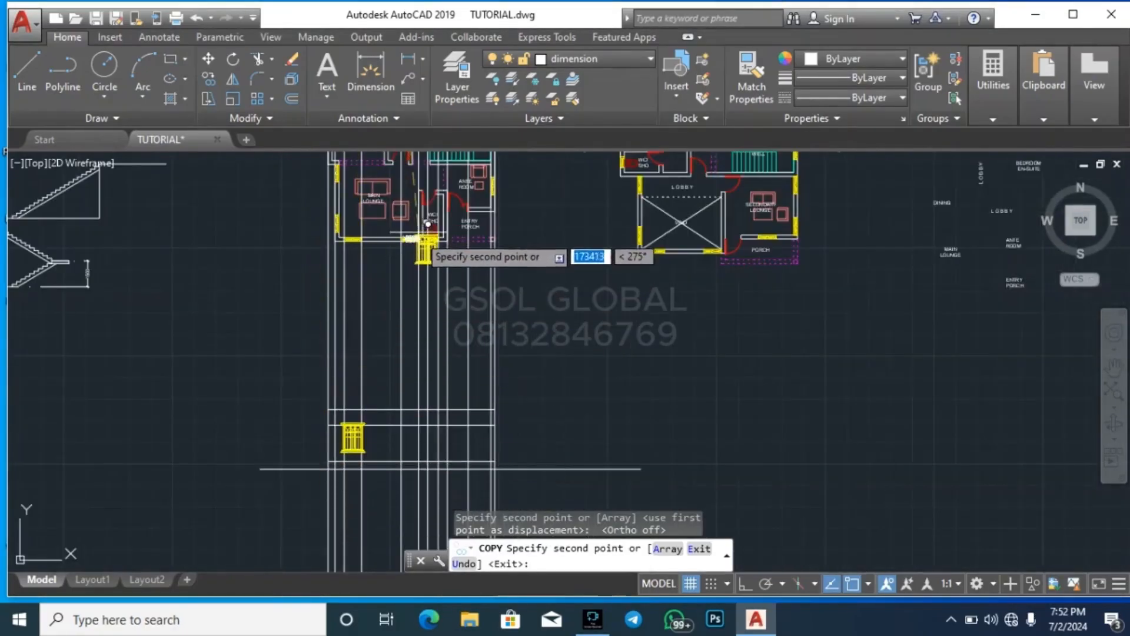
pyautogui.scroll(4, 415, 450)
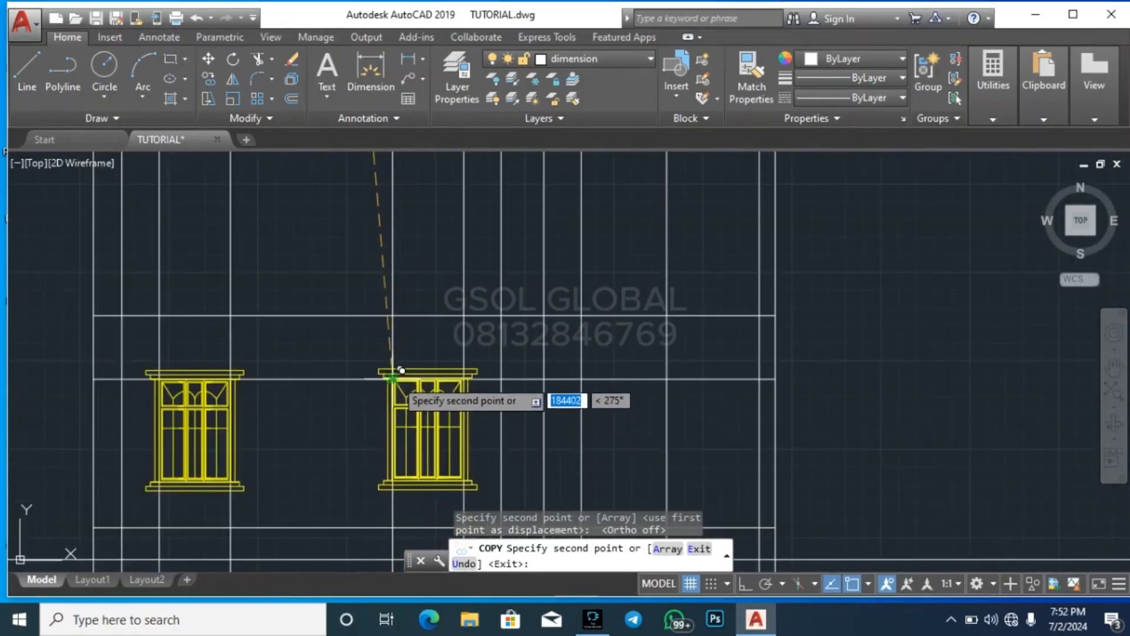
pyautogui.scroll(-5, 295, 468)
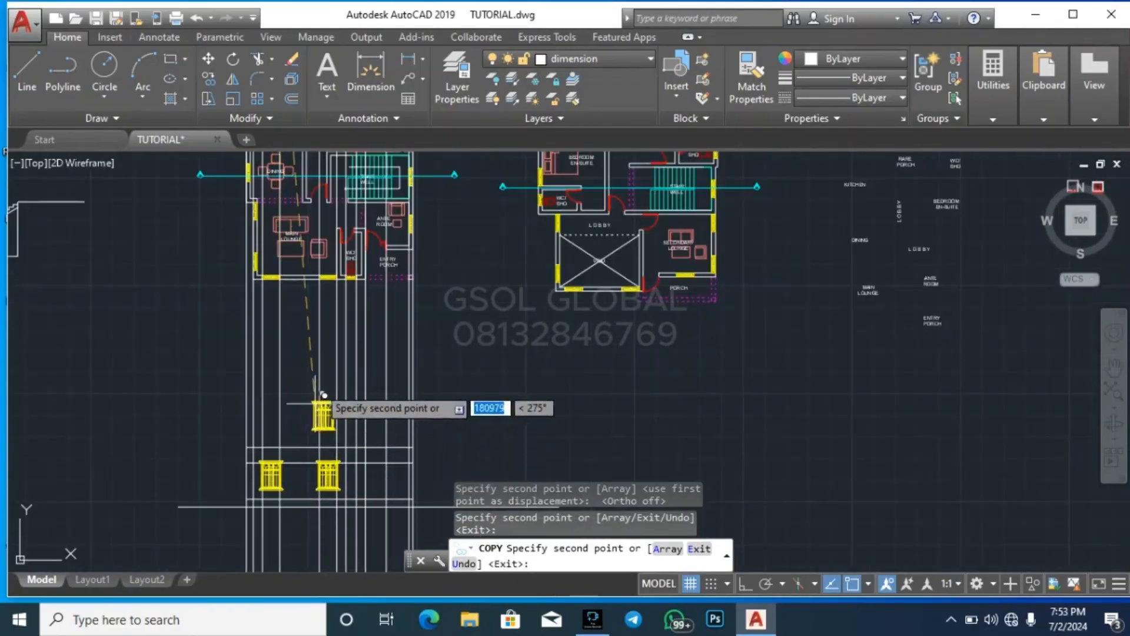
pyautogui.scroll(2, 353, 281)
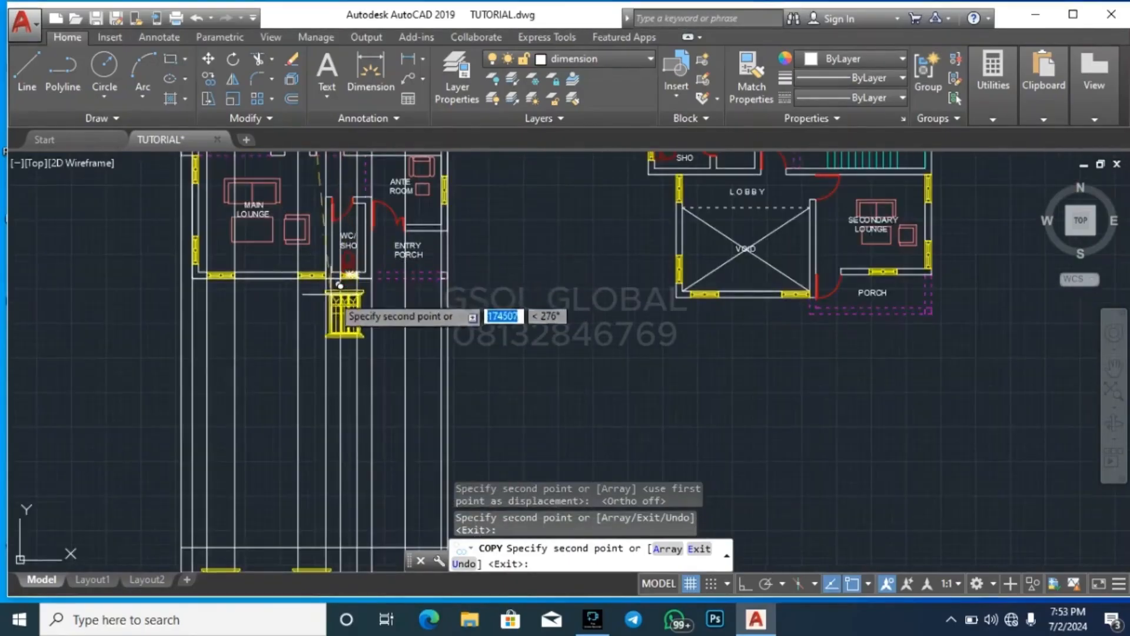
pyautogui.scroll(-3, 455, 461)
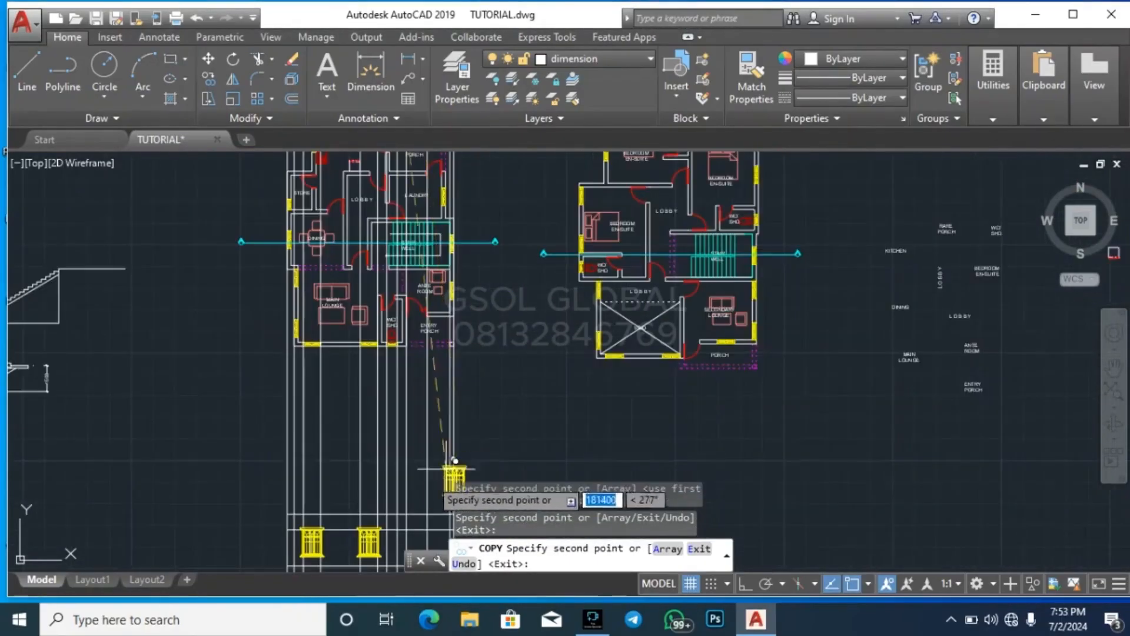
pyautogui.press('Escape')
# Start a copy of the W2 600X750 window from the windows schedule and pick its base point
pyautogui.scroll(-5, 840, 440)
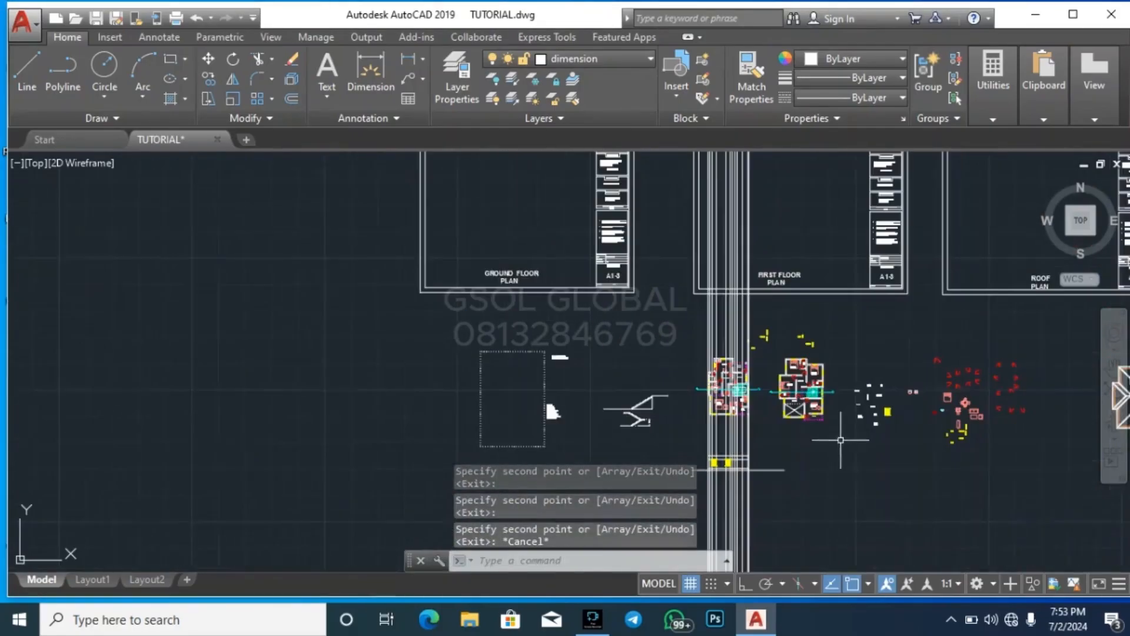
pyautogui.scroll(-3, 669, 476)
pyautogui.scroll(-2, 549, 422)
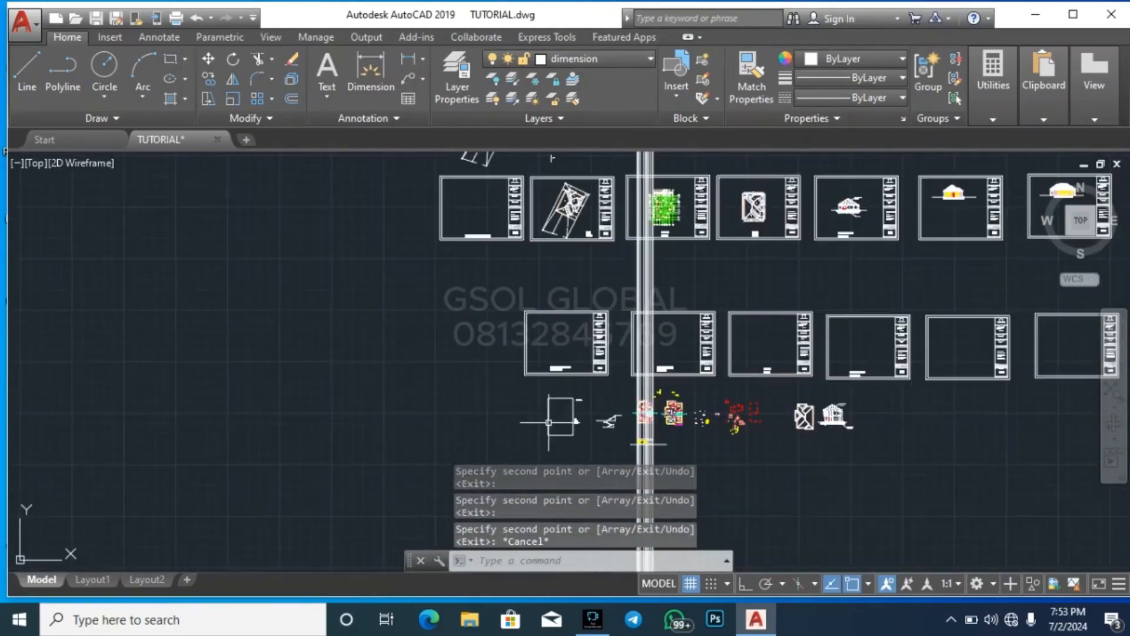
pyautogui.scroll(4, 679, 185)
pyautogui.scroll(-6, 639, 365)
pyautogui.scroll(4, 598, 236)
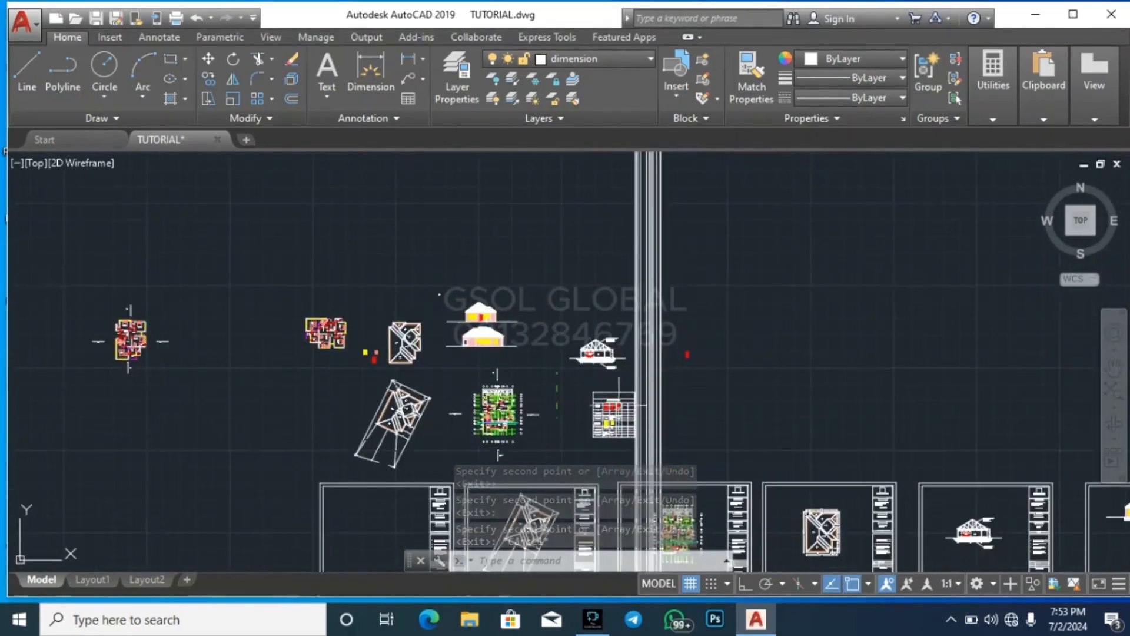
pyautogui.scroll(4, 624, 406)
pyautogui.scroll(8, 600, 425)
pyautogui.click(485, 442)
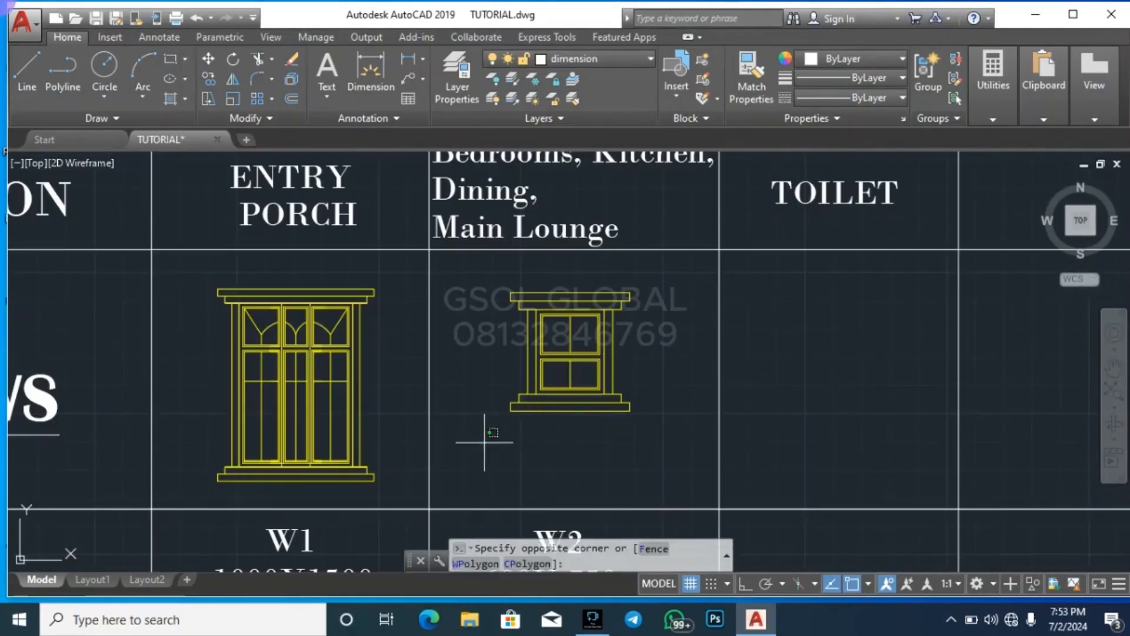
pyautogui.click(653, 274)
pyautogui.write('co')
pyautogui.press('Return')
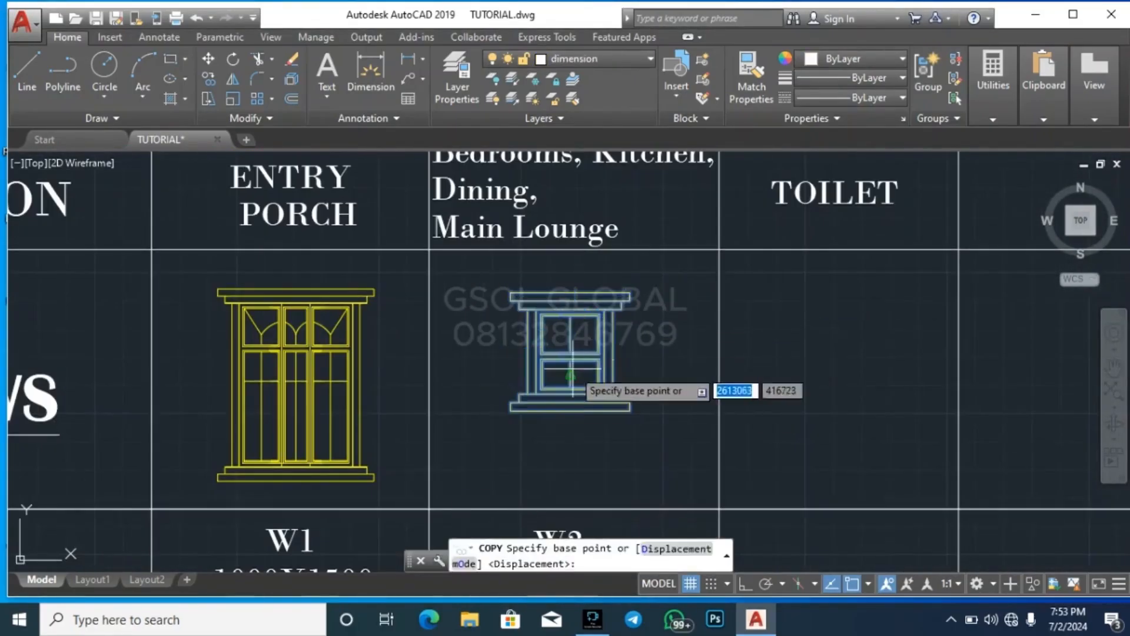
pyautogui.click(595, 400)
# Place one W2 copy beside the spare W1 window and another in the empty space right of the front elevation, ending the copy
pyautogui.scroll(-5, 578, 259)
pyautogui.scroll(-4, 575, 264)
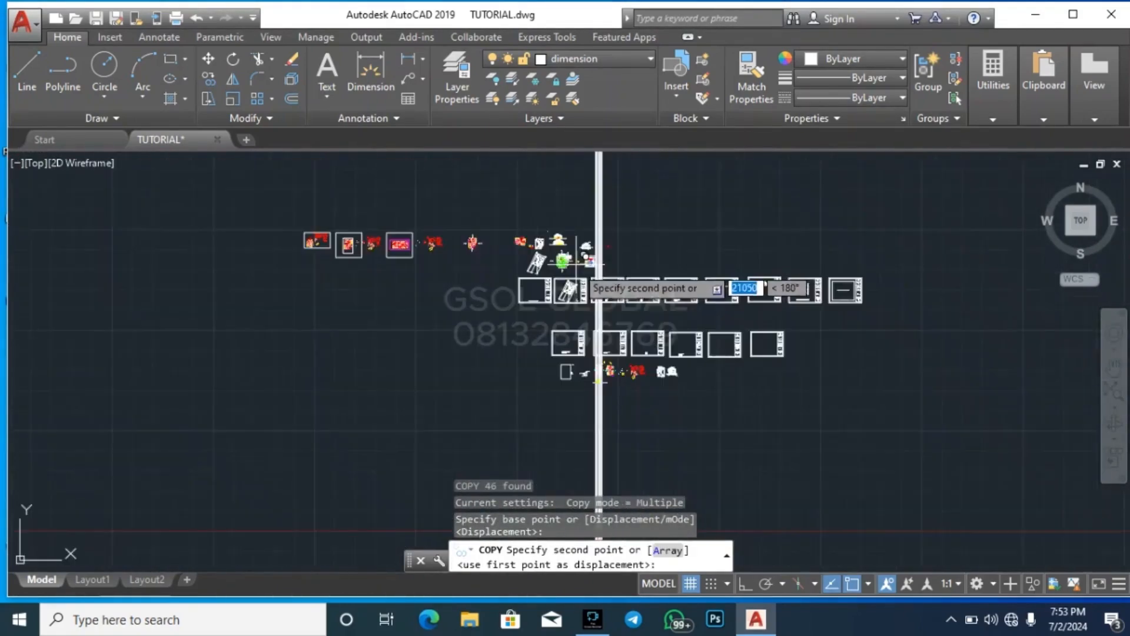
pyautogui.scroll(4, 603, 406)
pyautogui.scroll(6, 581, 312)
pyautogui.scroll(3, 874, 361)
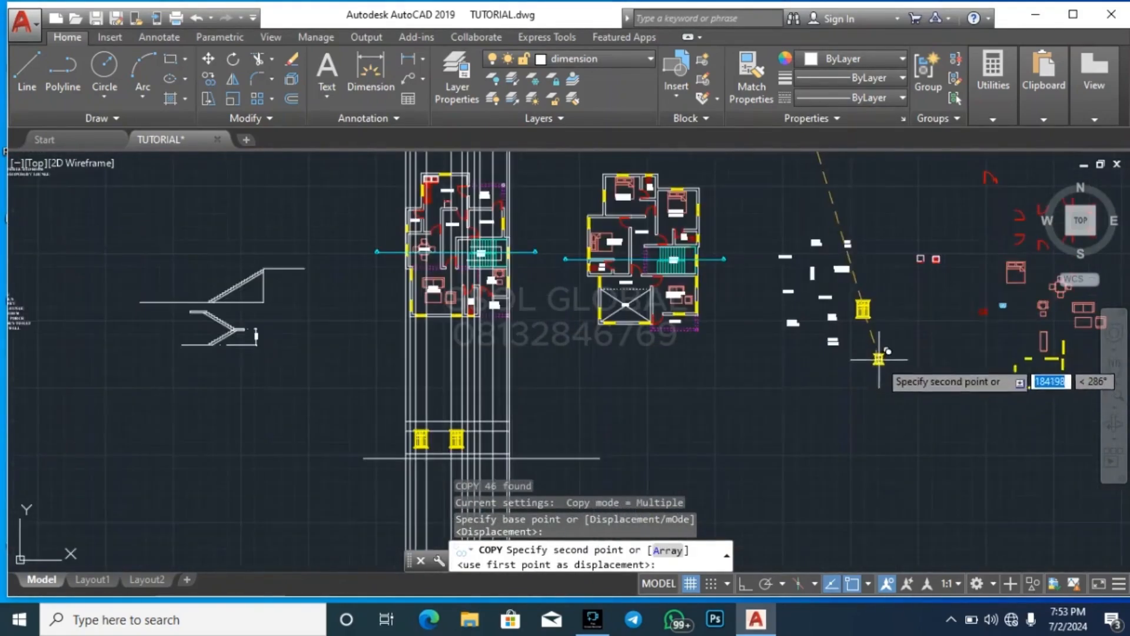
pyautogui.click(880, 335)
pyautogui.scroll(5, 609, 419)
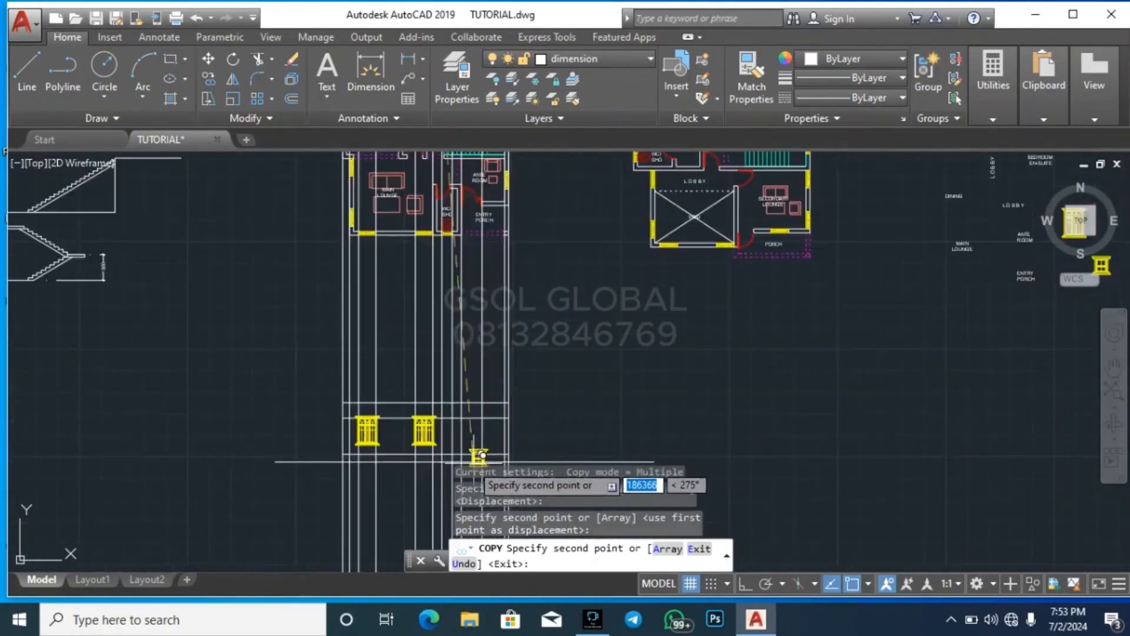
pyautogui.click(745, 338)
pyautogui.press('Escape')
# Move the W2 window beside the elevation to where the window-head level line meets the WC/SHO window's left construction line
pyautogui.click(676, 391)
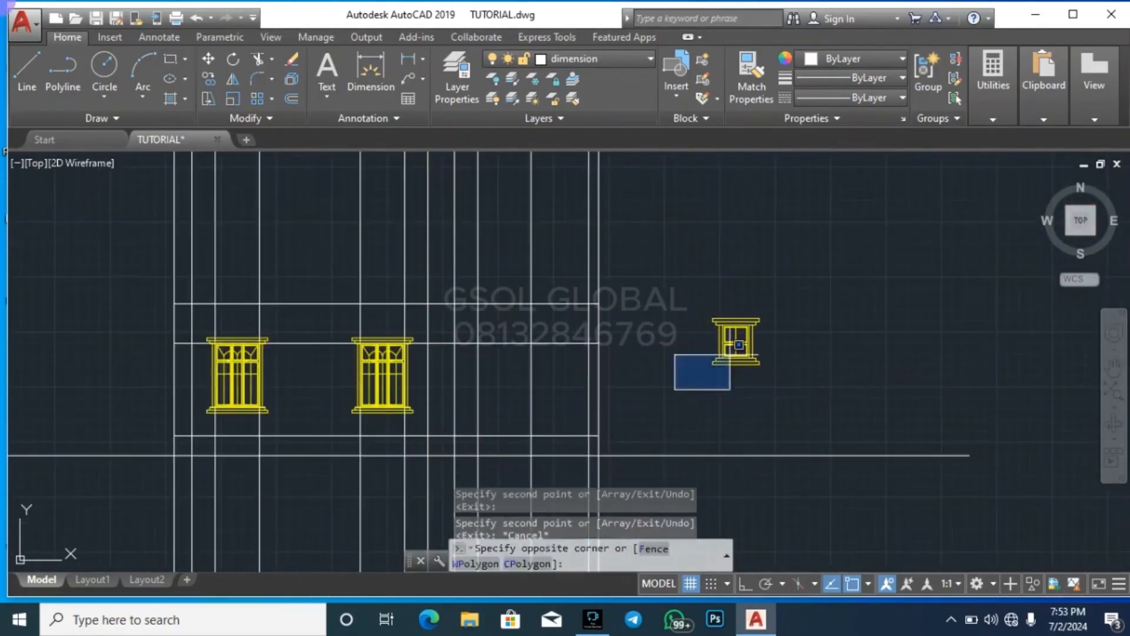
pyautogui.click(830, 290)
pyautogui.press('Return')
pyautogui.scroll(5, 728, 327)
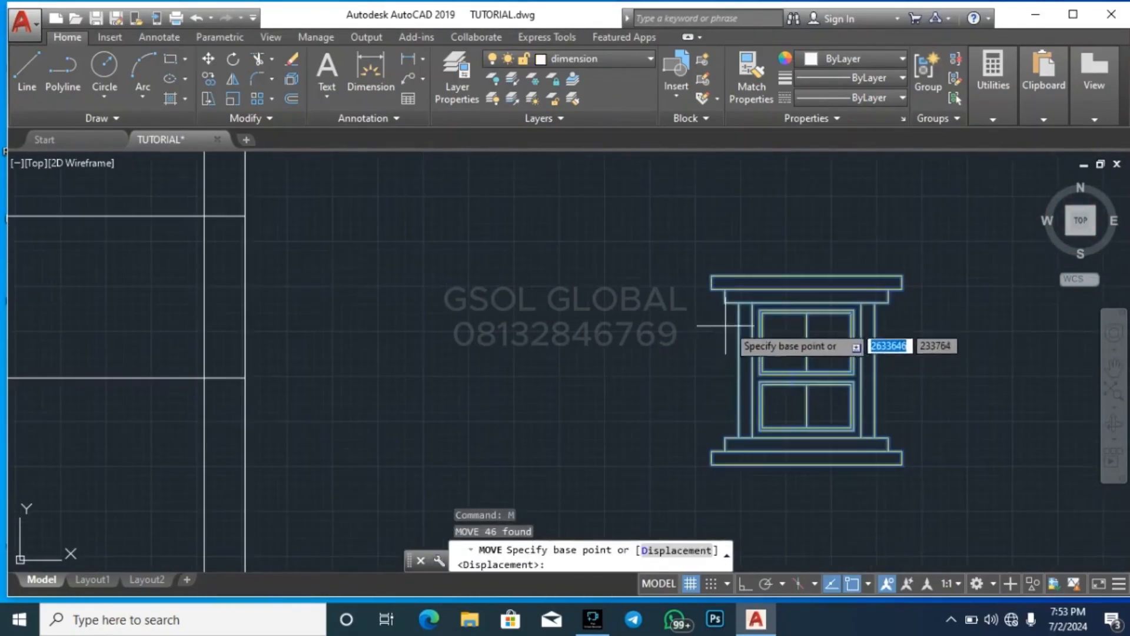
pyautogui.click(753, 302)
pyautogui.scroll(-5, 824, 321)
pyautogui.scroll(5, 677, 312)
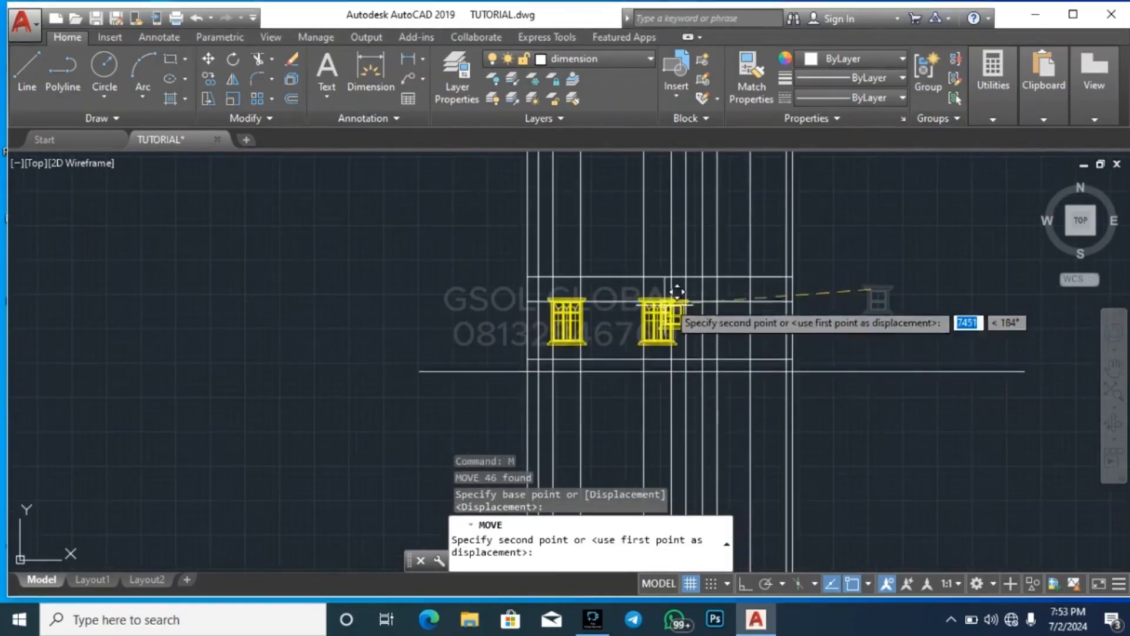
pyautogui.press('Escape')
pyautogui.press('Escape')
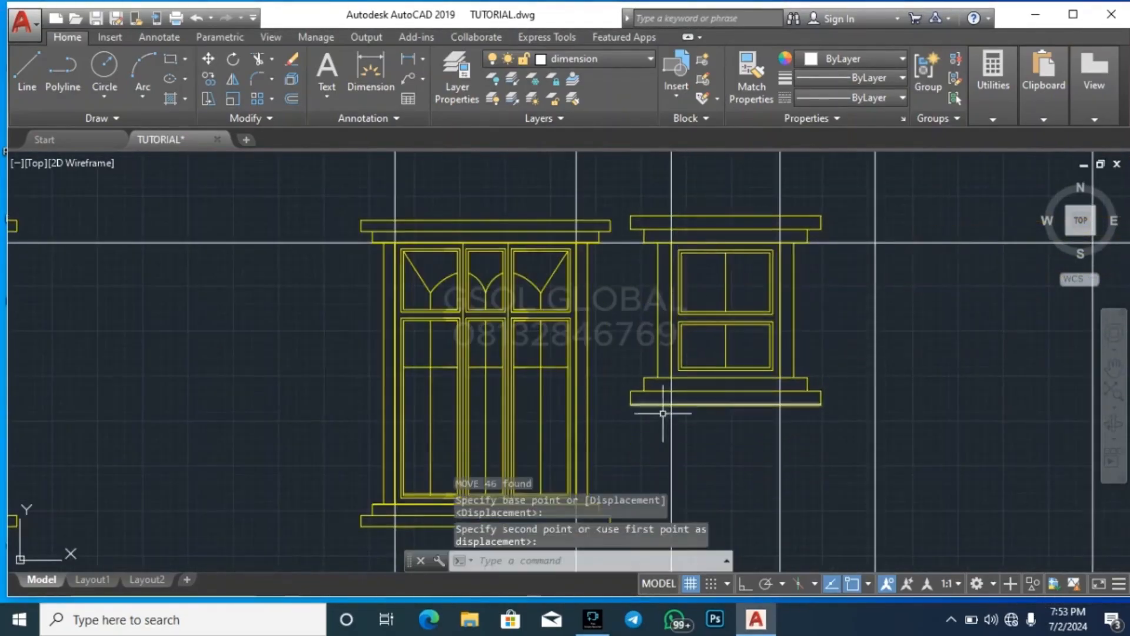
# Start a copy of the red double-leaf door elevation near the older bungalow's roof plan and pick its base point
pyautogui.scroll(-6, 718, 429)
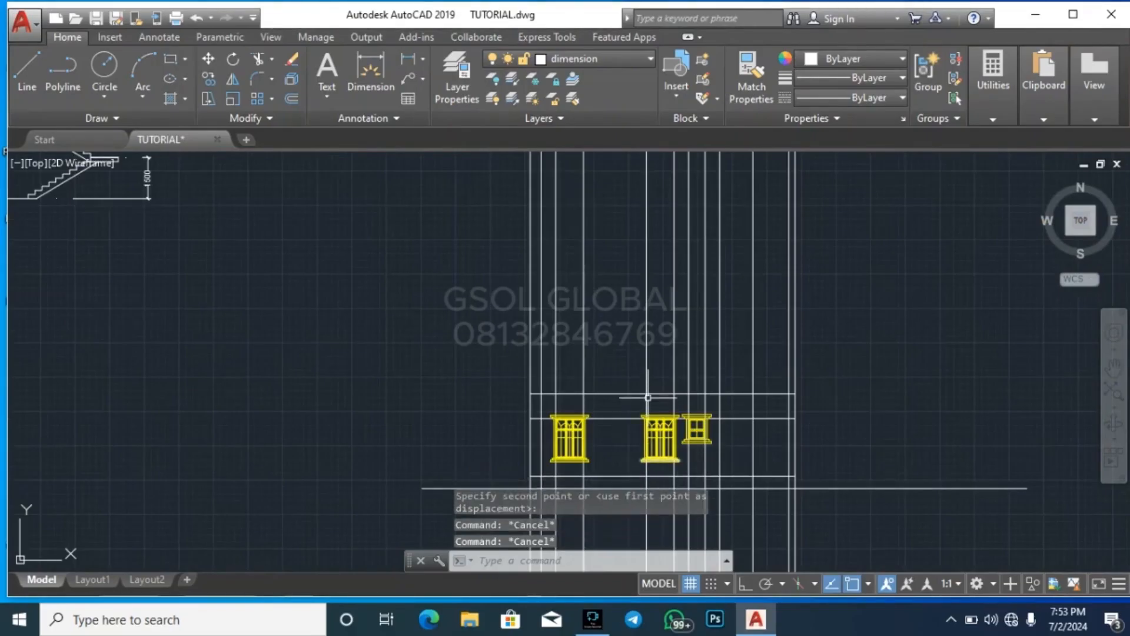
pyautogui.scroll(-4, 647, 398)
pyautogui.scroll(4, 671, 278)
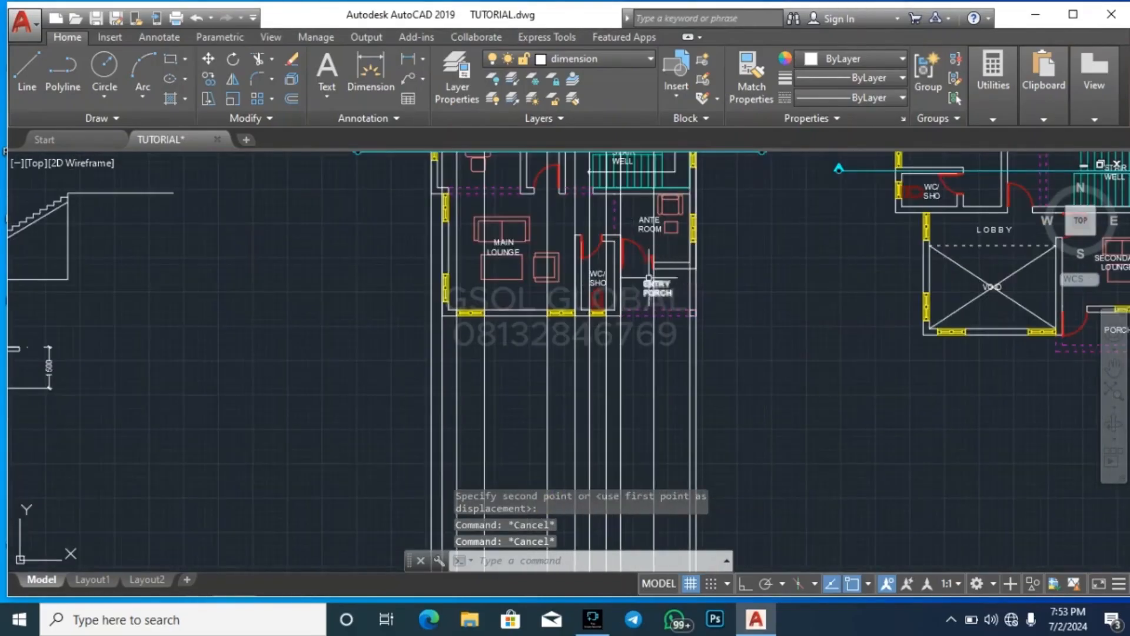
pyautogui.scroll(-4, 340, 465)
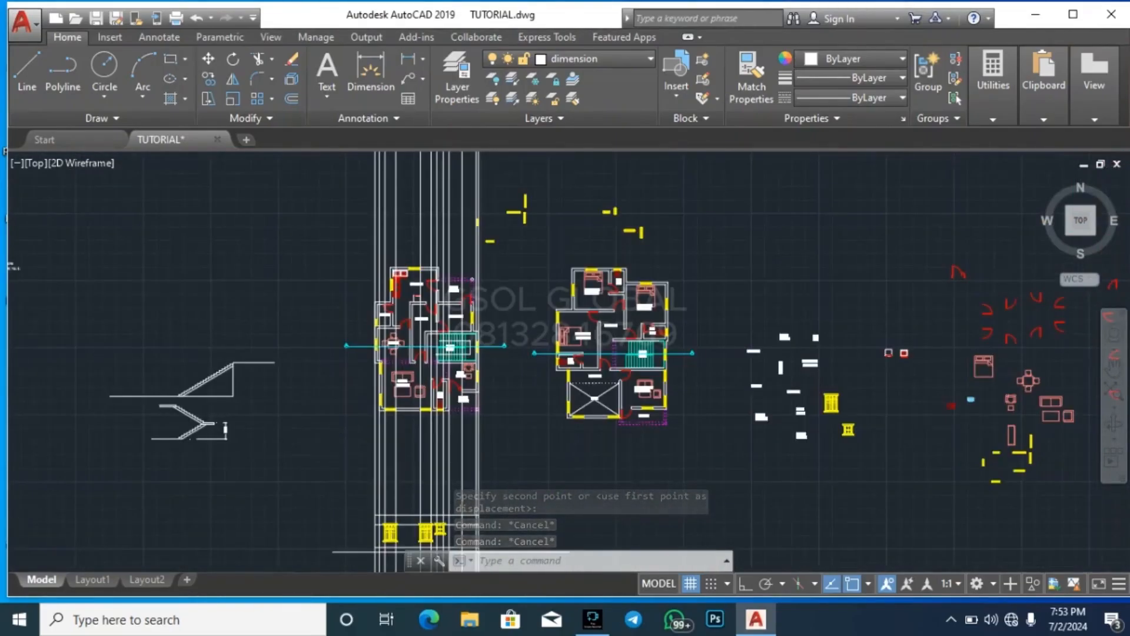
pyautogui.scroll(-3, 336, 458)
pyautogui.scroll(-4, 823, 497)
pyautogui.scroll(-4, 563, 464)
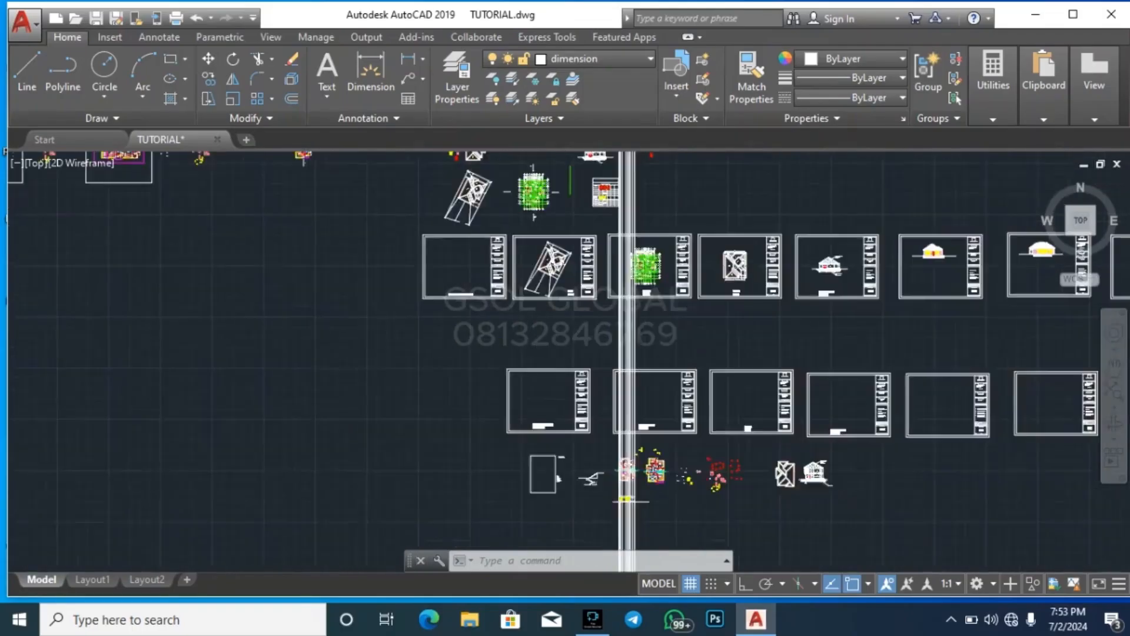
pyautogui.scroll(6, 481, 276)
pyautogui.scroll(6, 528, 311)
pyautogui.click(497, 492)
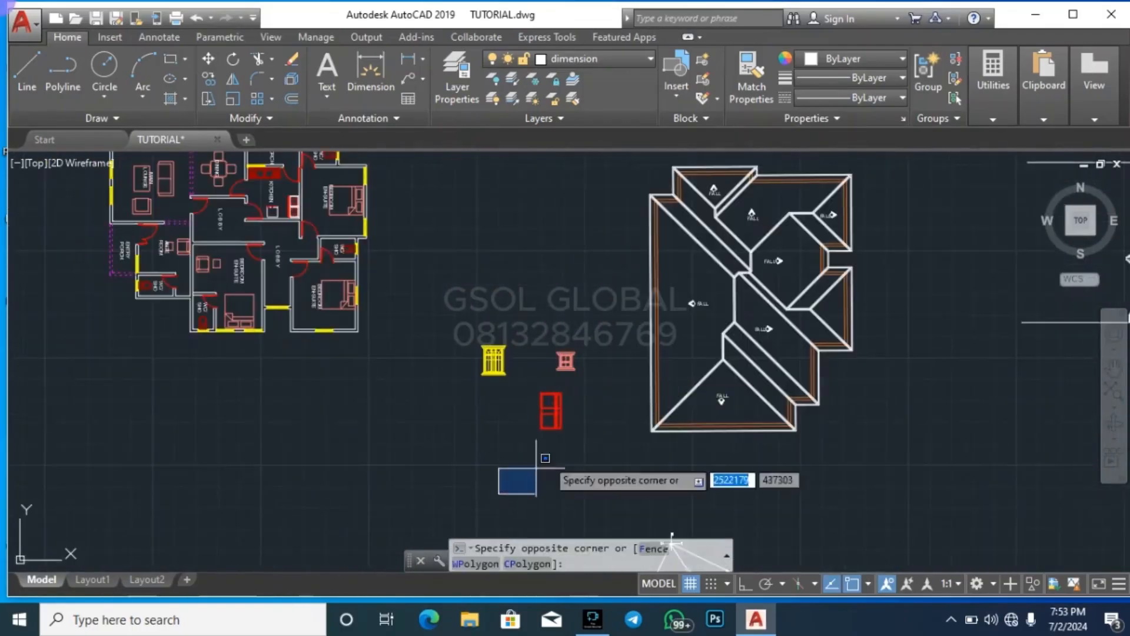
pyautogui.scroll(7, 547, 380)
pyautogui.click(577, 386)
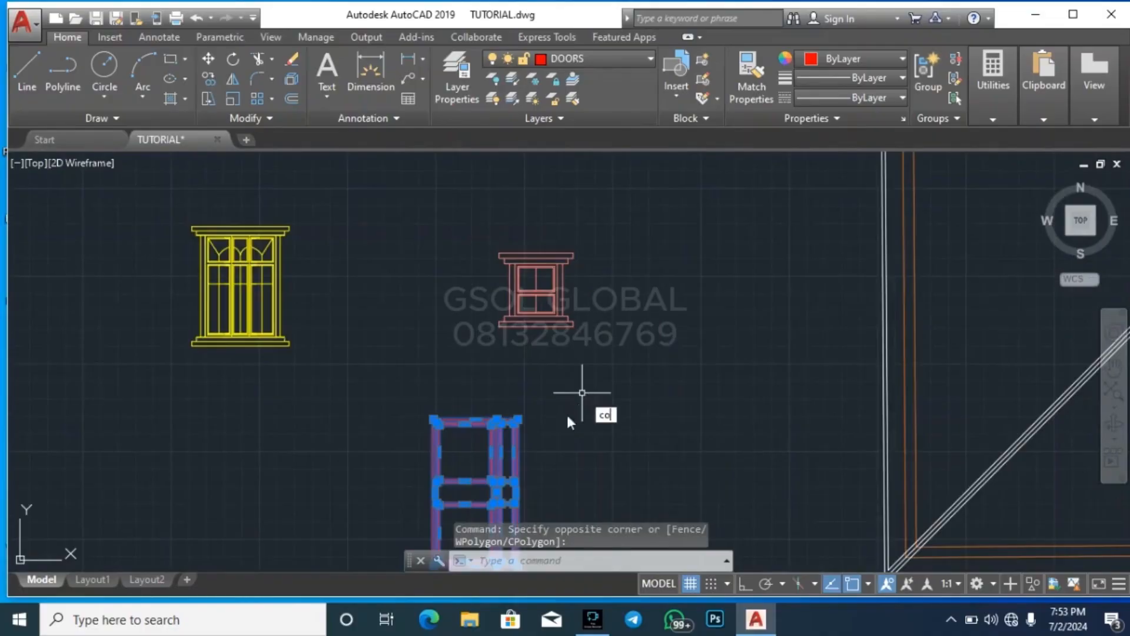
pyautogui.press('Return')
pyautogui.click(580, 400)
# Place one door copy below the spare W1 and W2 windows and another just right of the front elevation, ending the copy
pyautogui.scroll(-6, 529, 265)
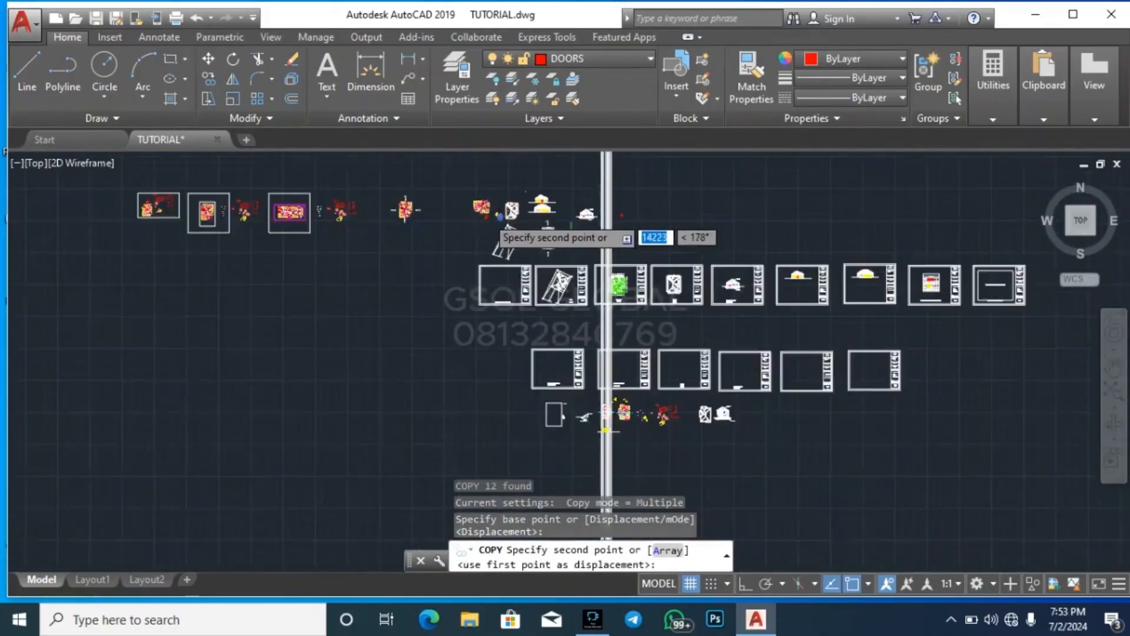
pyautogui.scroll(8, 580, 354)
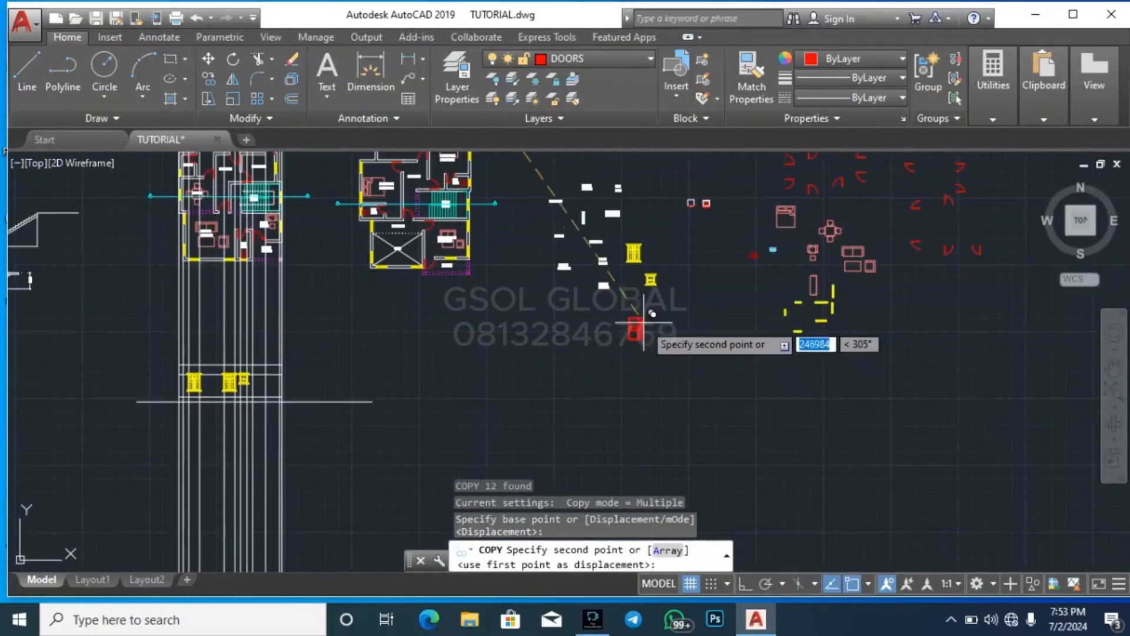
pyautogui.click(671, 311)
pyautogui.scroll(6, 318, 382)
pyautogui.click(284, 373)
pyautogui.scroll(-6, 436, 359)
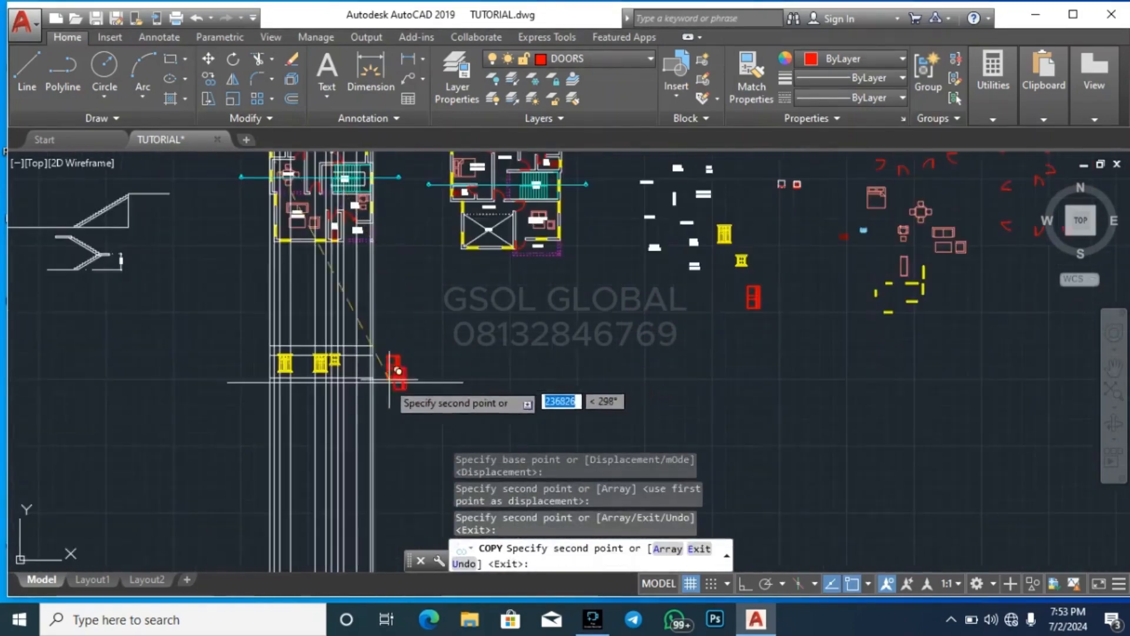
pyautogui.press('Escape')
pyautogui.press('Escape')
pyautogui.press('Escape')
# Move the door beside the elevation by its top-left corner to where the head level line meets the entrance door's left construction line
pyautogui.scroll(6, 334, 372)
pyautogui.click(520, 407)
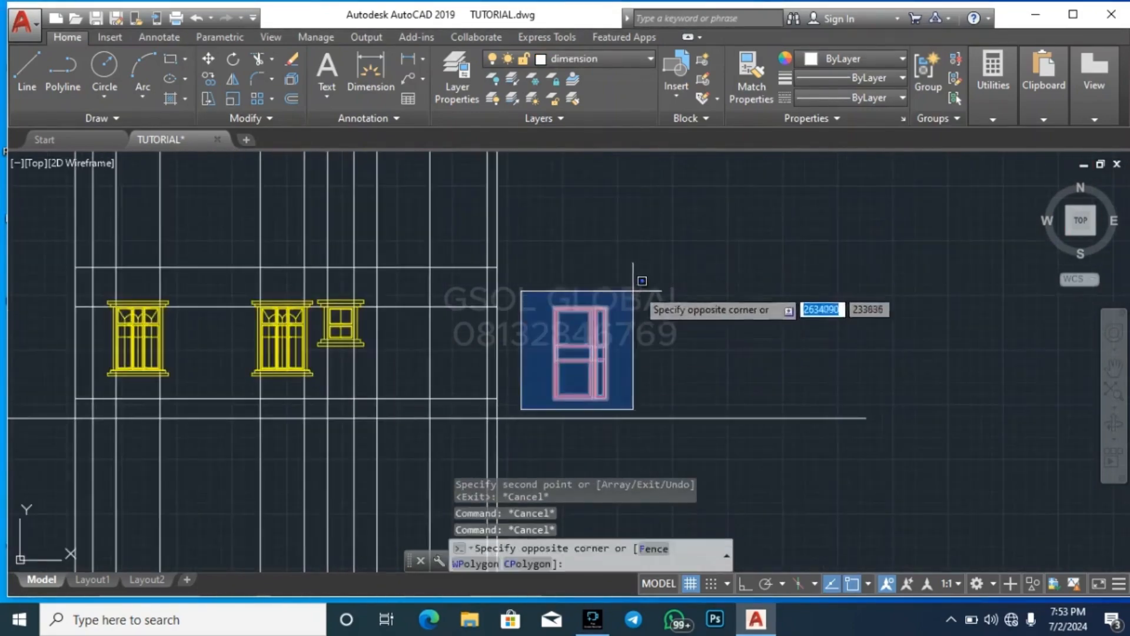
pyautogui.click(643, 285)
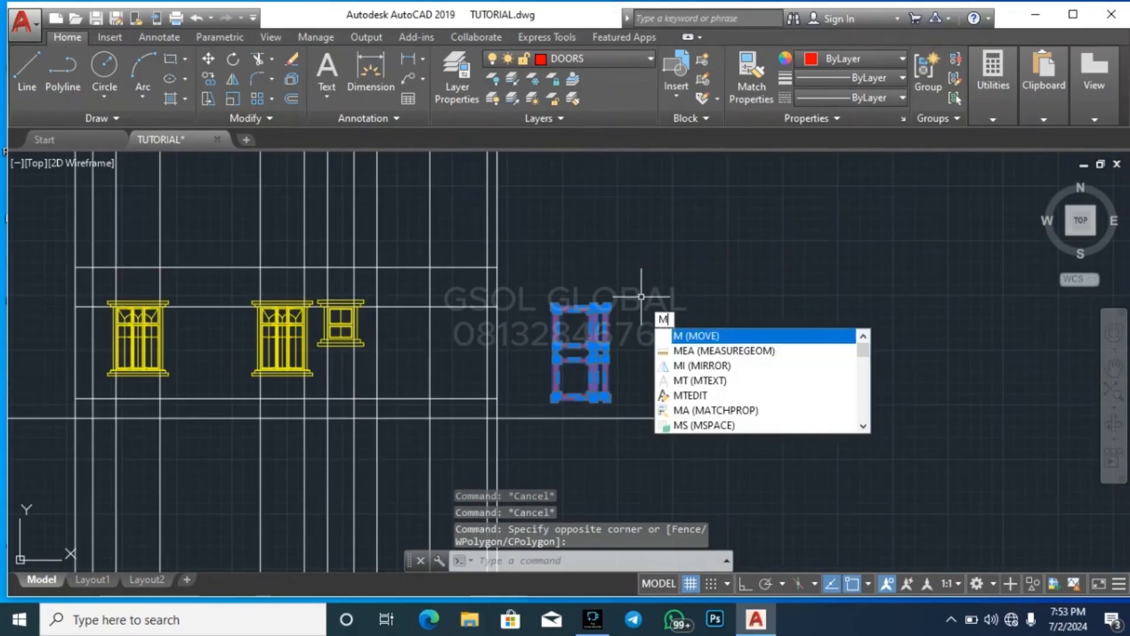
pyautogui.press('Return')
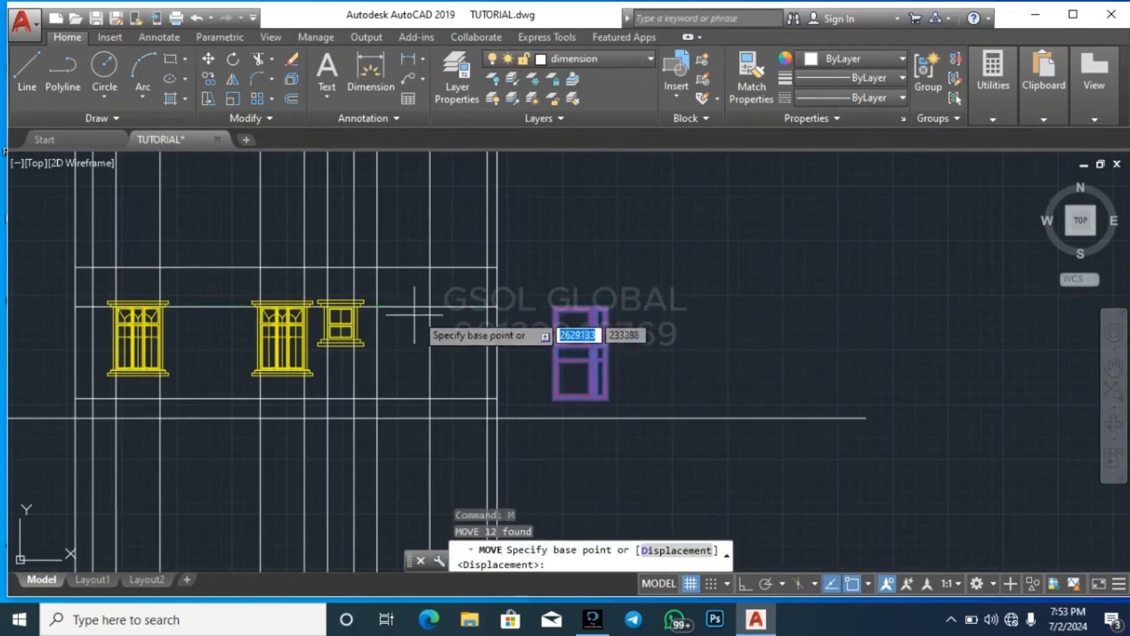
pyautogui.scroll(2, 553, 306)
pyautogui.scroll(3, 552, 307)
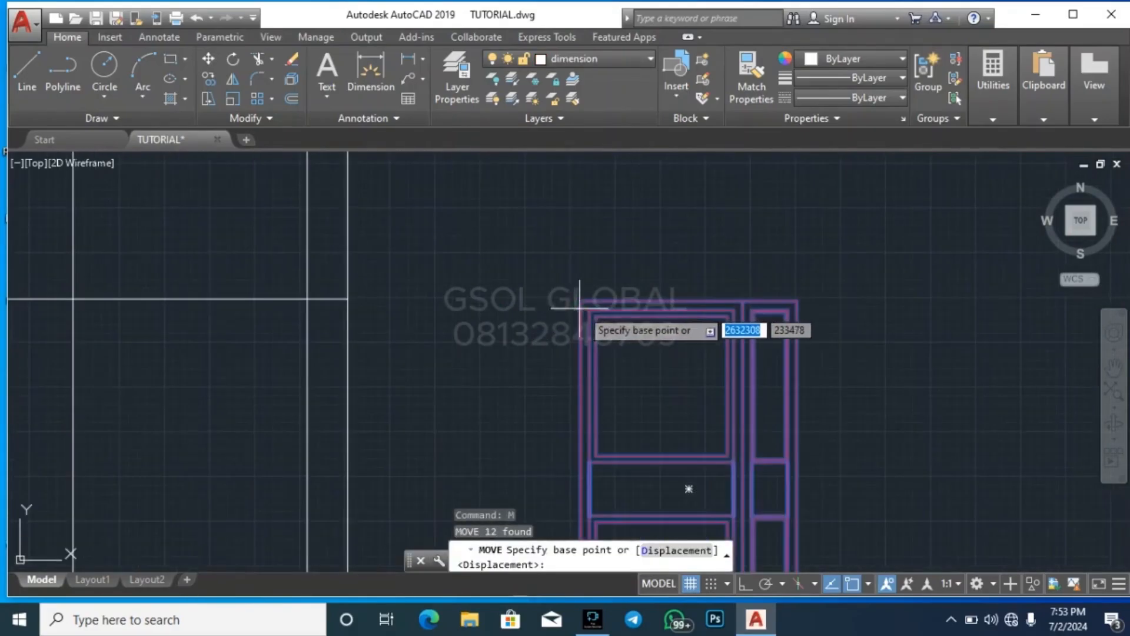
pyautogui.click(564, 304)
pyautogui.scroll(-3, 585, 298)
pyautogui.scroll(2, 515, 274)
pyautogui.scroll(2, 504, 287)
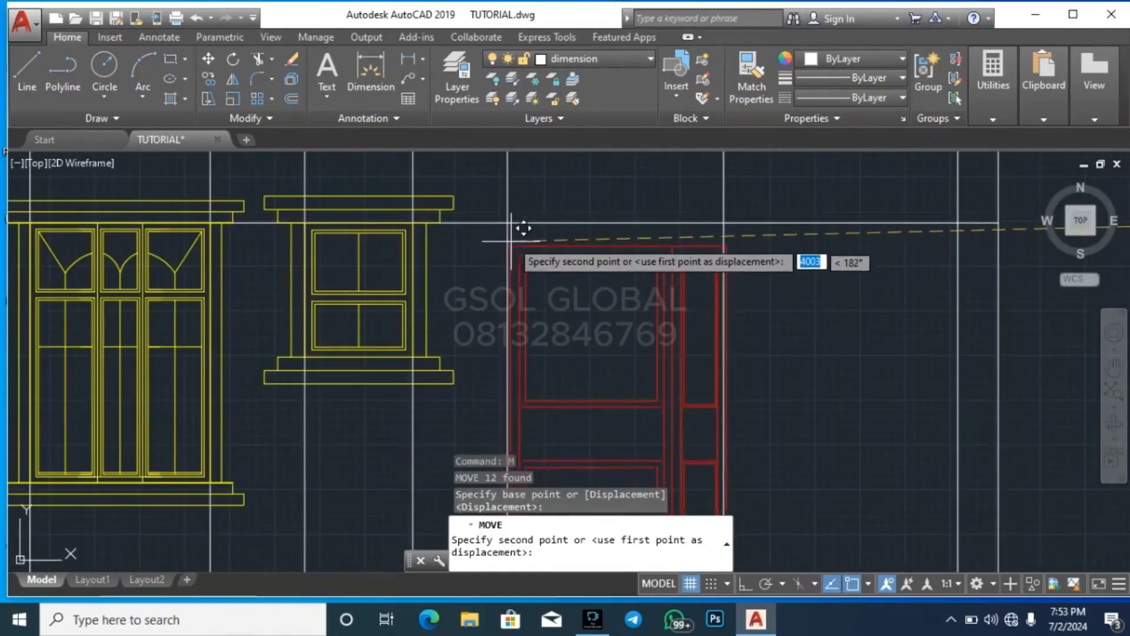
pyautogui.click(508, 223)
pyautogui.scroll(-4, 673, 338)
pyautogui.press('Escape')
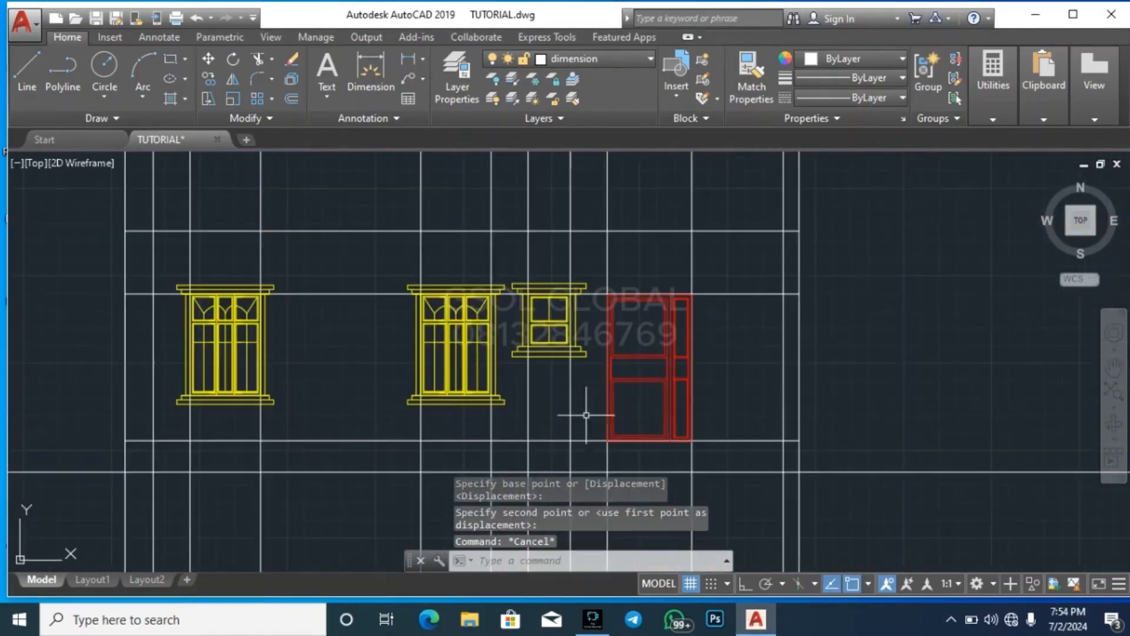
pyautogui.scroll(-6, 585, 409)
pyautogui.scroll(5, 509, 290)
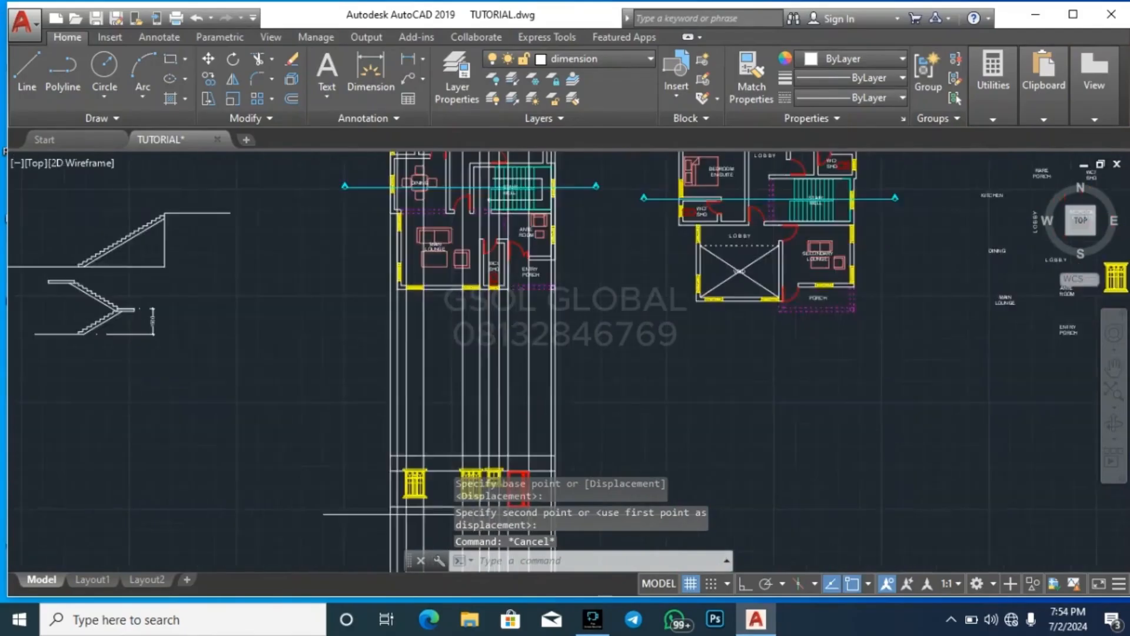
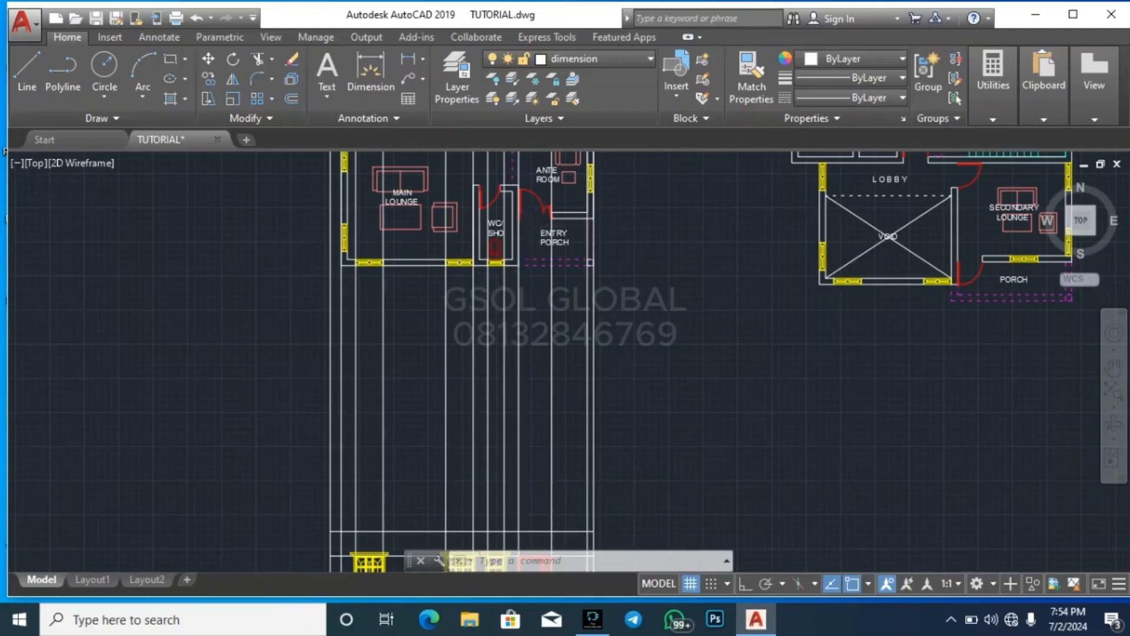
# Erase the entrance door's right construction line running down from the ground-floor plan
pyautogui.scroll(4, 542, 226)
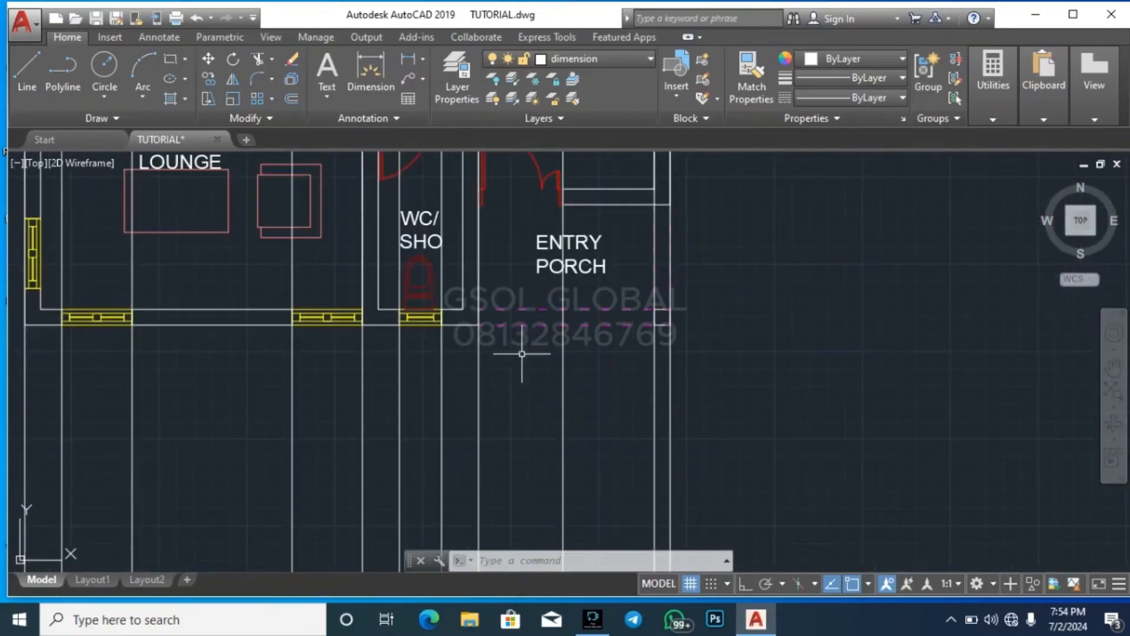
pyautogui.scroll(-4, 578, 298)
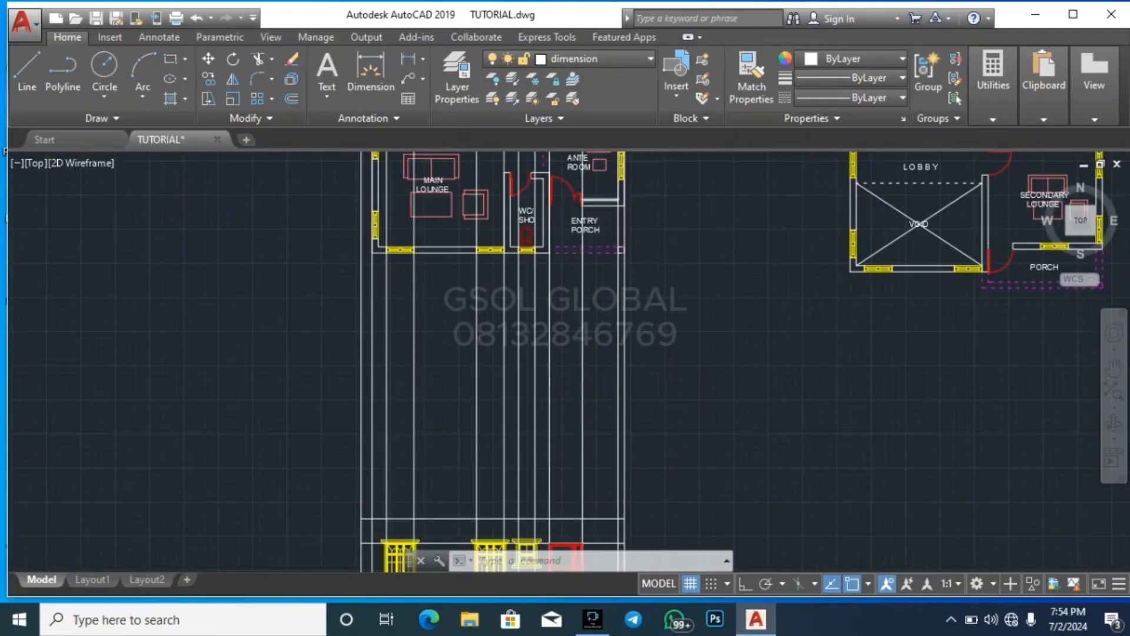
pyautogui.scroll(-2, 616, 197)
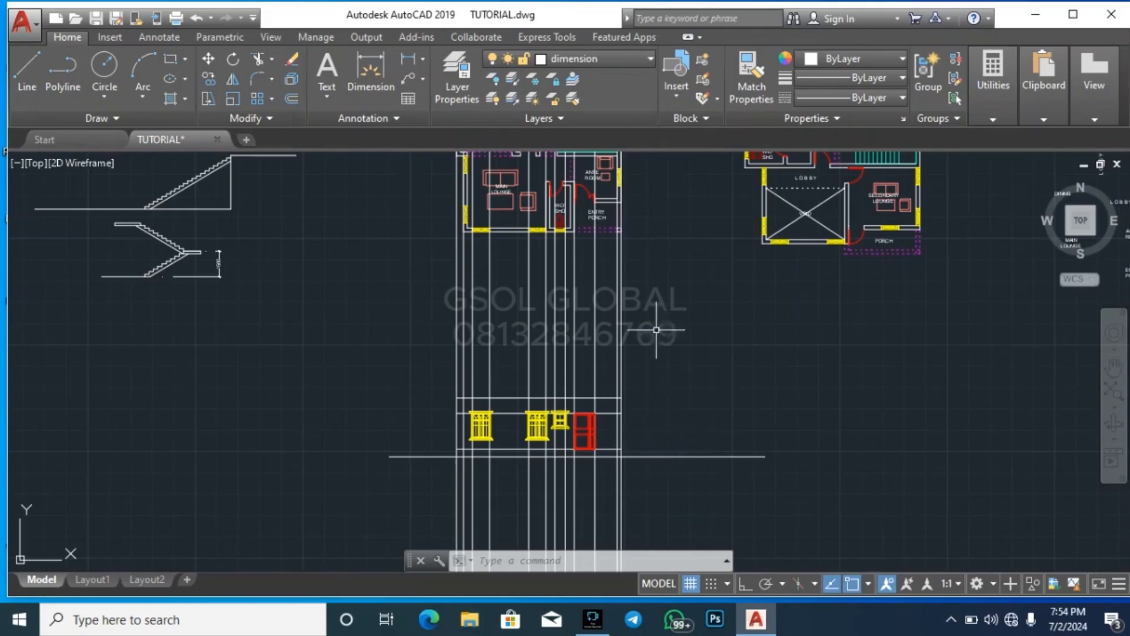
pyautogui.scroll(2, 589, 367)
pyautogui.click(601, 353)
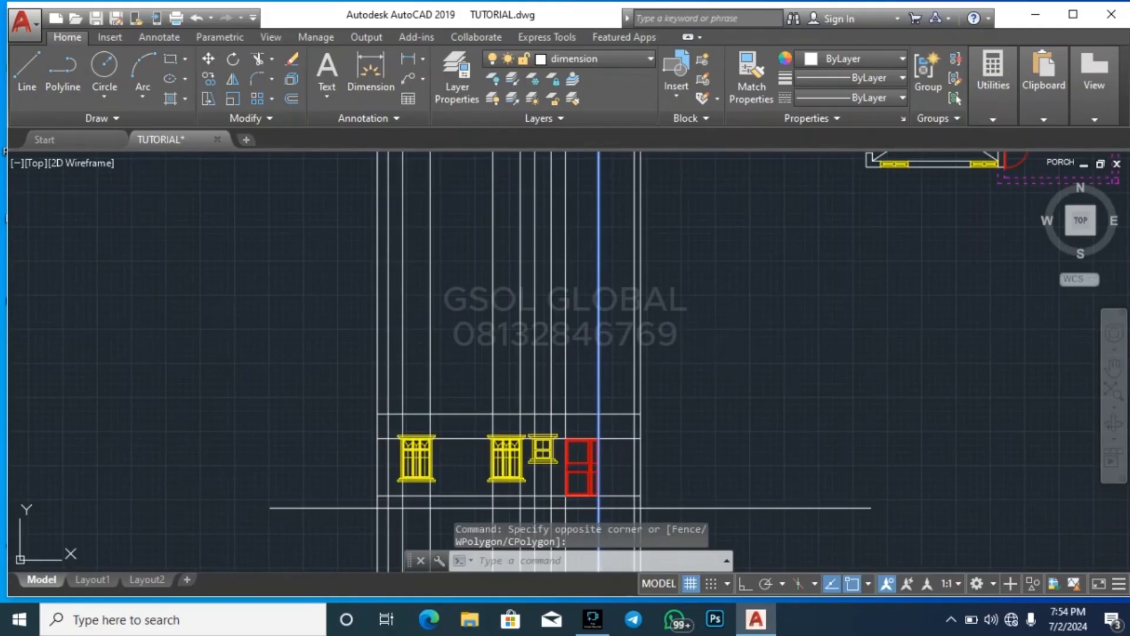
pyautogui.press('Delete')
pyautogui.scroll(-2, 578, 474)
pyautogui.scroll(2, 564, 414)
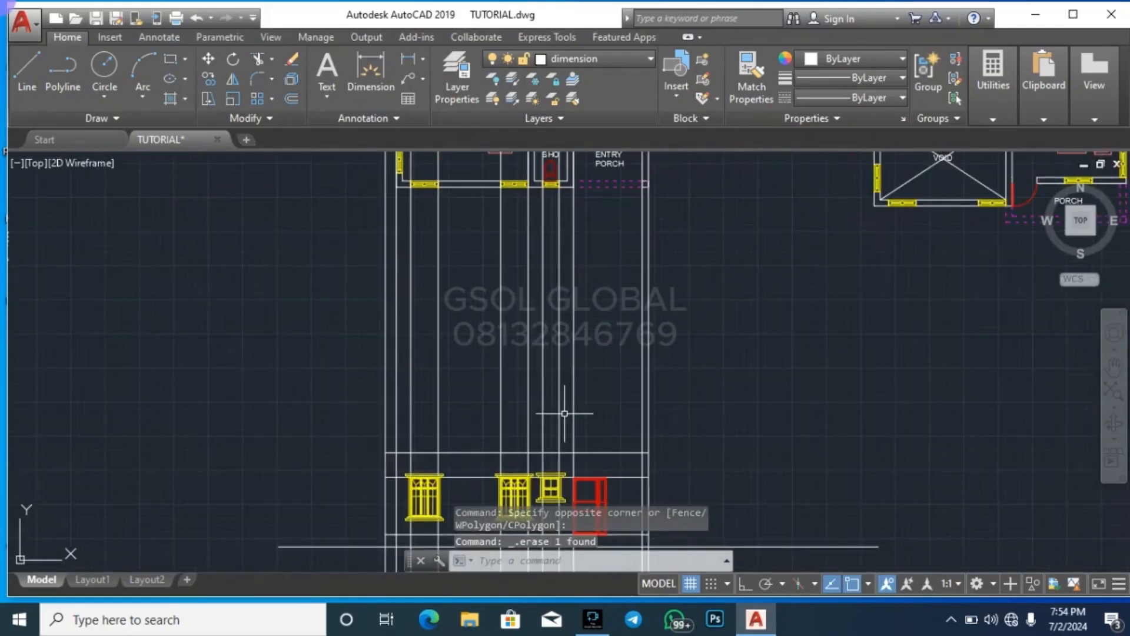
# Erase the six window construction lines between the ground-floor plan and the front elevation
pyautogui.click(564, 413)
pyautogui.click(408, 406)
pyautogui.press('Delete')
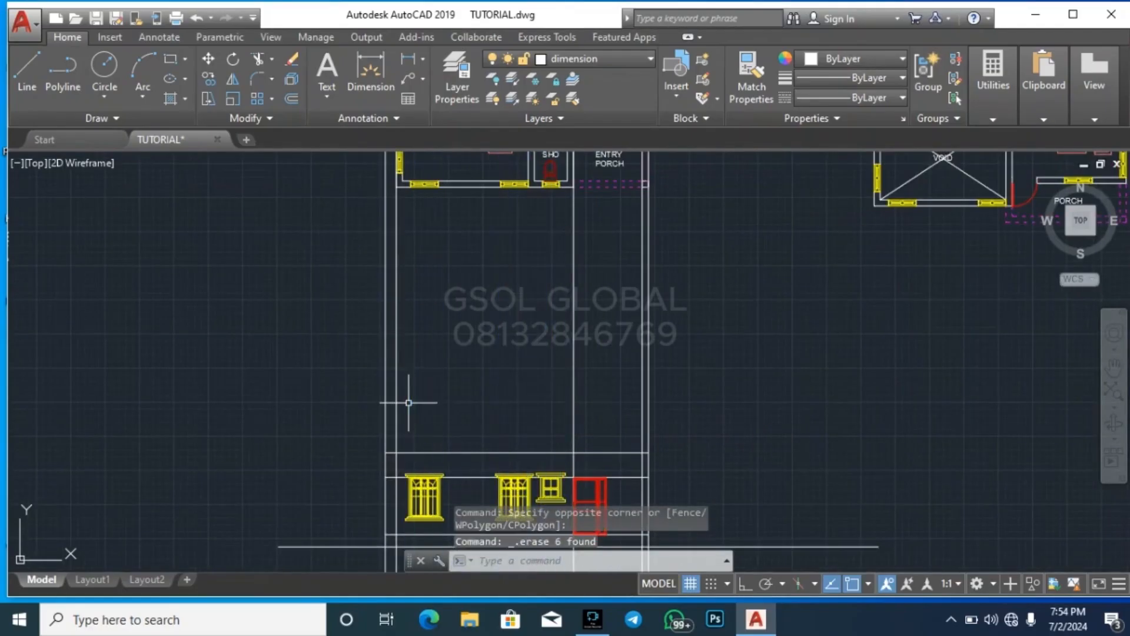
pyautogui.scroll(-4, 591, 390)
pyautogui.scroll(2, 594, 418)
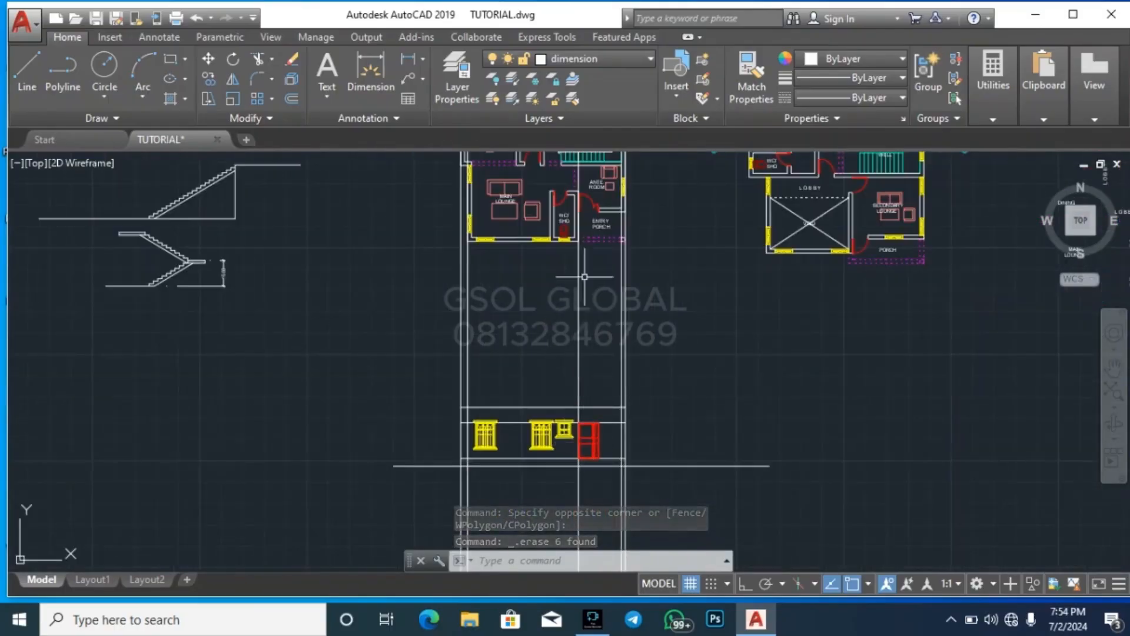
# Trim away the entrance door's left construction line between the plan and the elevation's top line
pyautogui.write('tr')
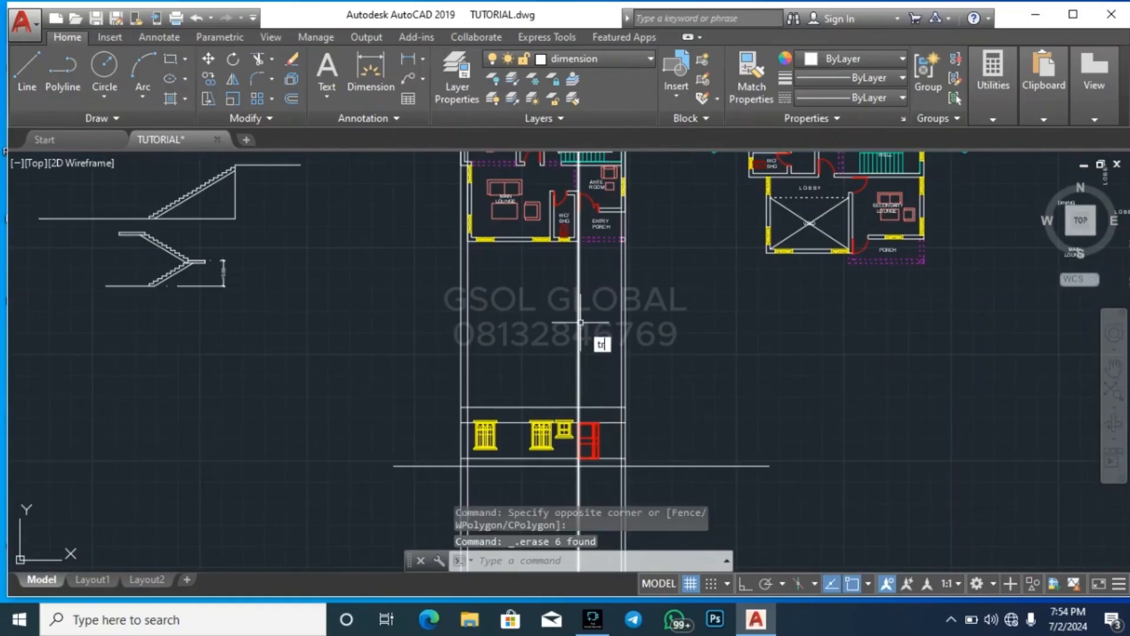
pyautogui.press('Return')
pyautogui.press('Return')
pyautogui.click(591, 329)
pyautogui.click(558, 346)
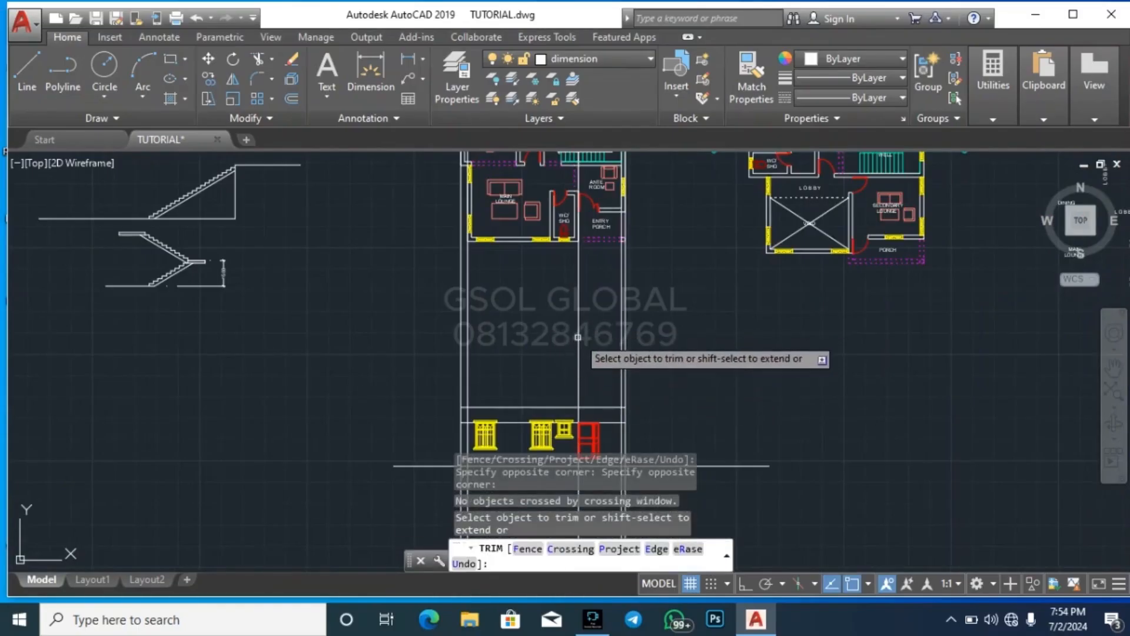
pyautogui.click(578, 330)
# Trim away the two right-hand construction lines between the entry porch and the elevation's top line
pyautogui.scroll(4, 626, 222)
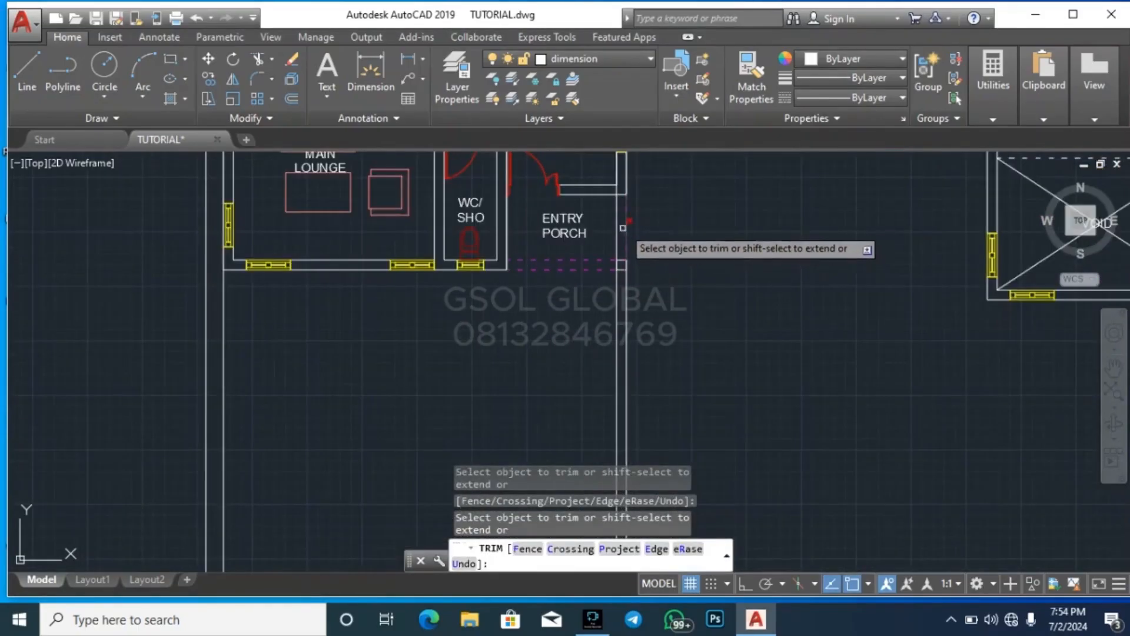
pyautogui.scroll(2, 624, 242)
pyautogui.scroll(-8, 636, 366)
pyautogui.click(647, 338)
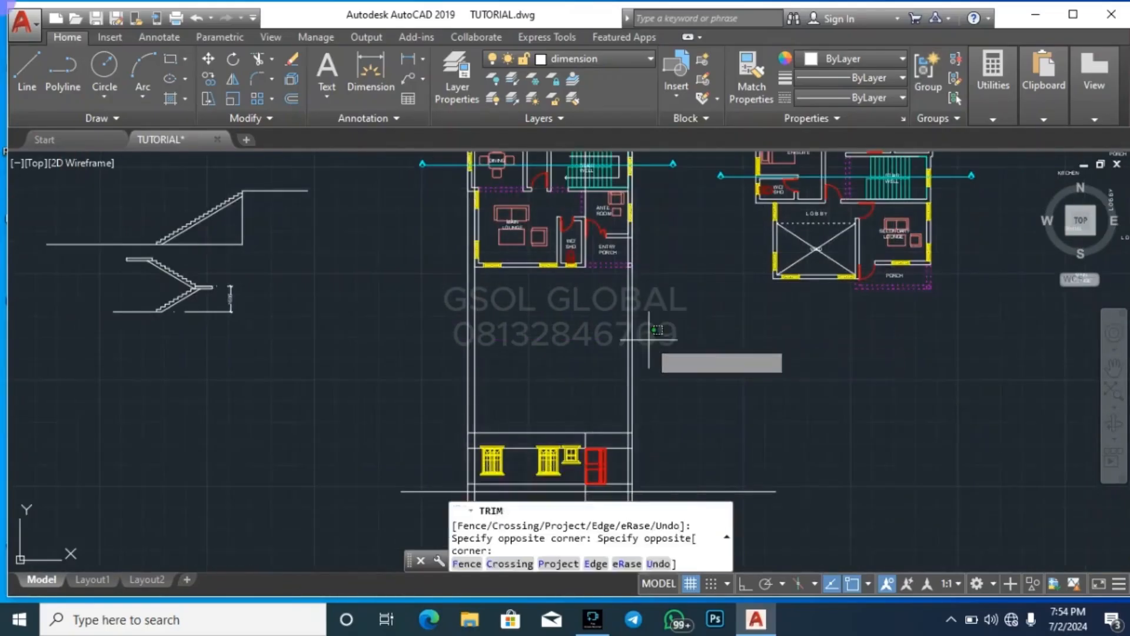
pyautogui.click(616, 352)
# Trim away the two left-hand construction lines between the plan and the elevation's top line
pyautogui.scroll(-2, 672, 275)
pyautogui.scroll(4, 559, 282)
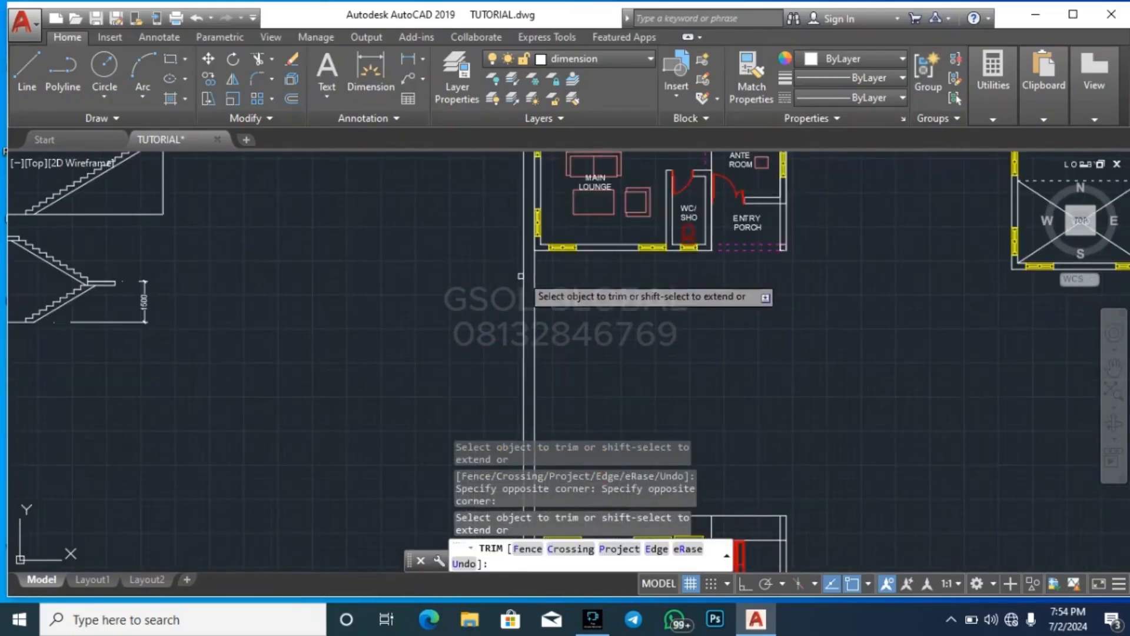
pyautogui.click(534, 287)
pyautogui.scroll(-4, 587, 259)
pyautogui.scroll(2, 565, 314)
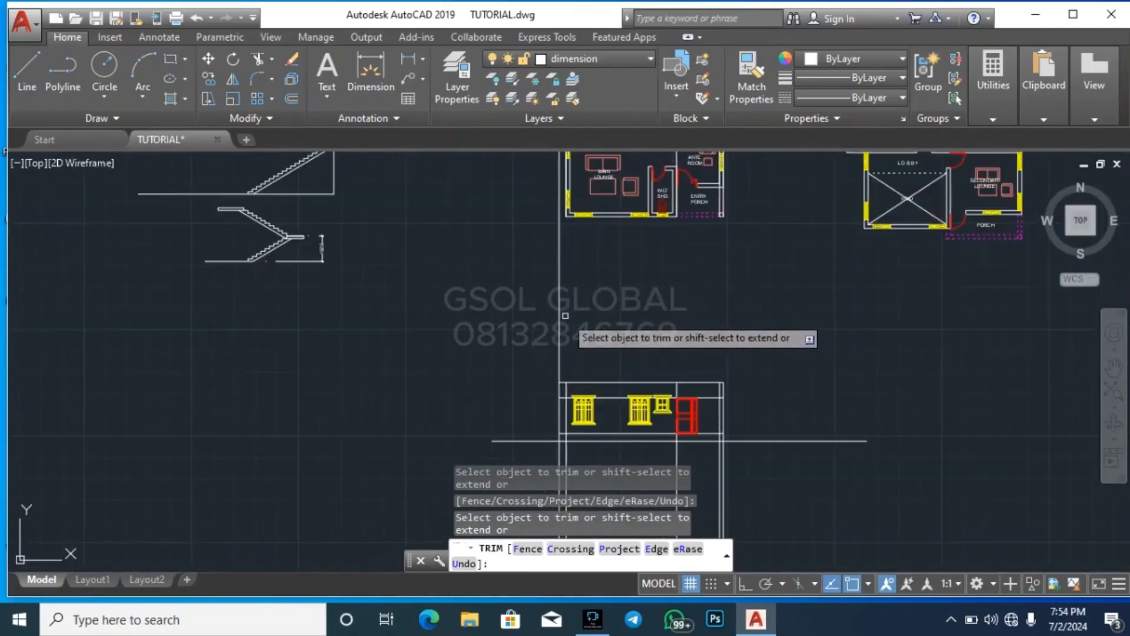
pyautogui.click(565, 316)
pyautogui.click(552, 305)
# Trim off all vertical construction lines extending below the elevation's ground line and end the trim
pyautogui.scroll(-2, 703, 318)
pyautogui.click(752, 433)
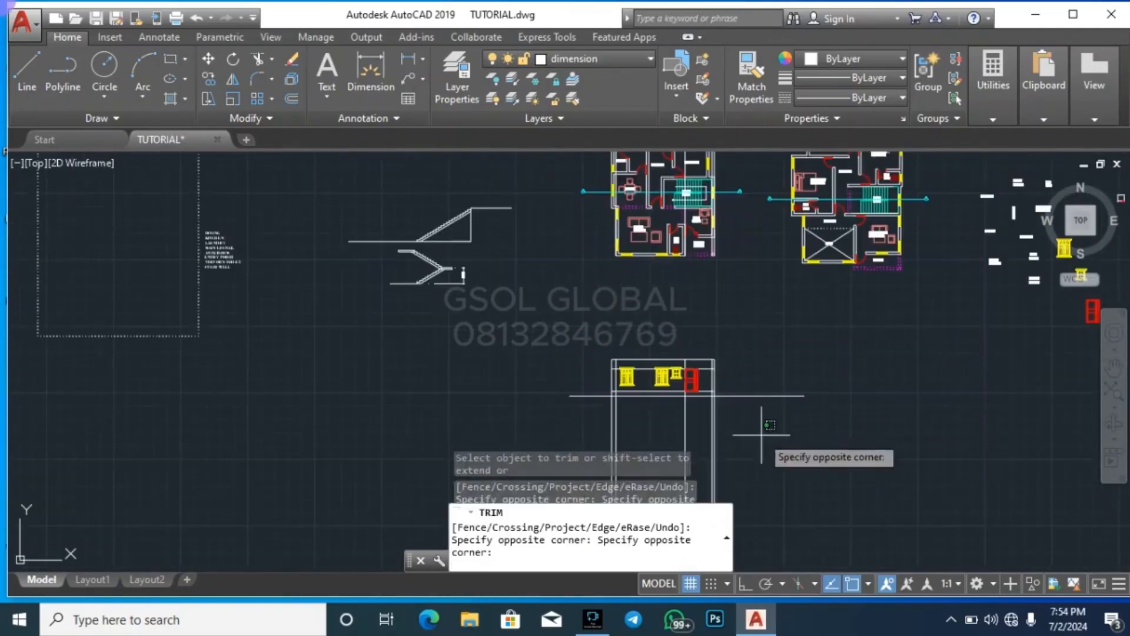
pyautogui.scroll(-2, 610, 278)
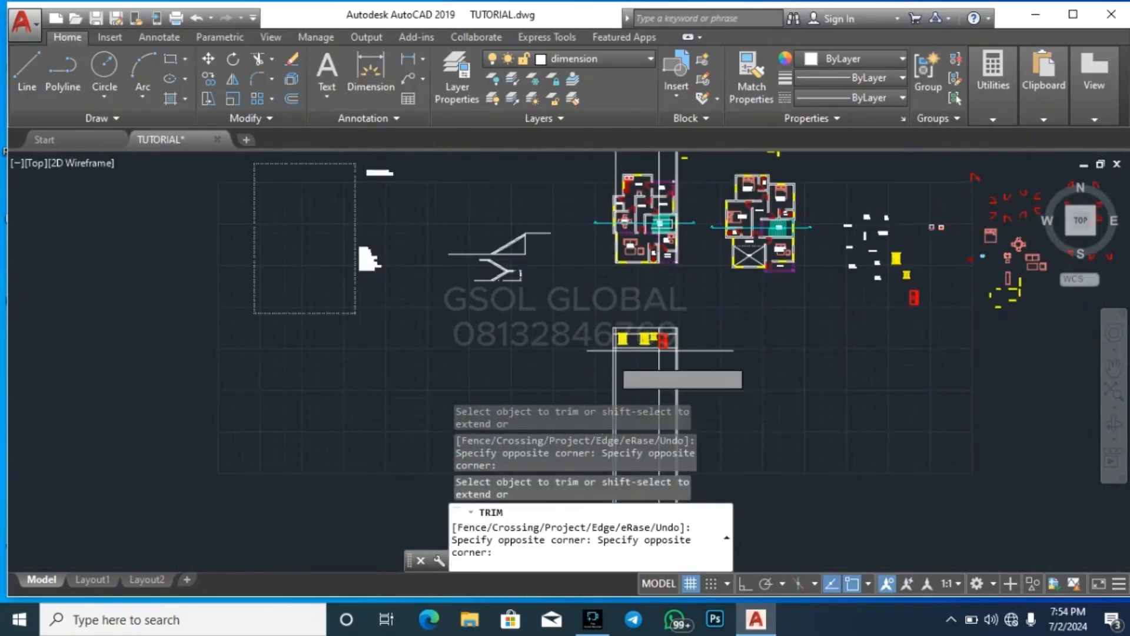
pyautogui.click(616, 367)
pyautogui.scroll(4, 654, 351)
pyautogui.press('Escape')
pyautogui.press('Escape')
pyautogui.scroll(4, 654, 351)
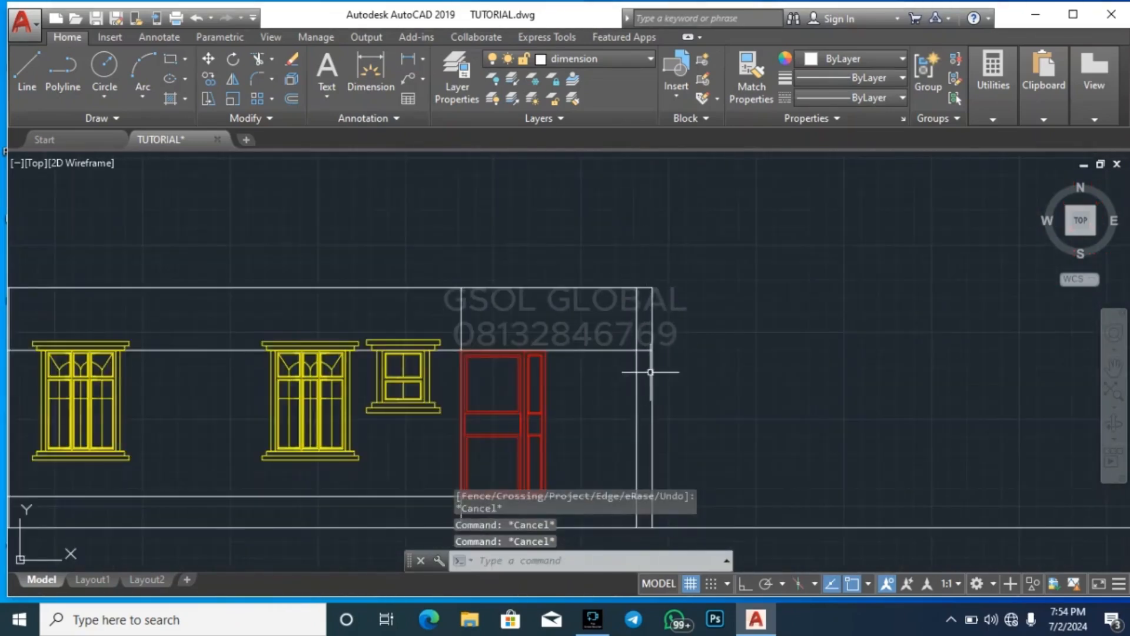
pyautogui.scroll(-4, 761, 288)
pyautogui.scroll(4, 481, 332)
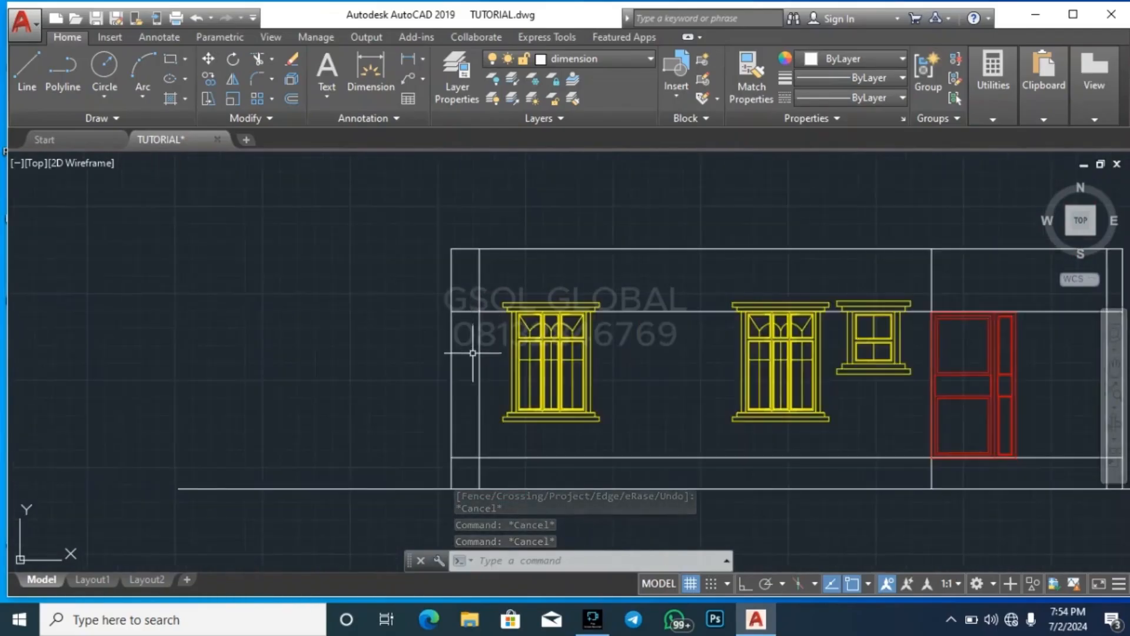
pyautogui.write('tr')
pyautogui.press('Return')
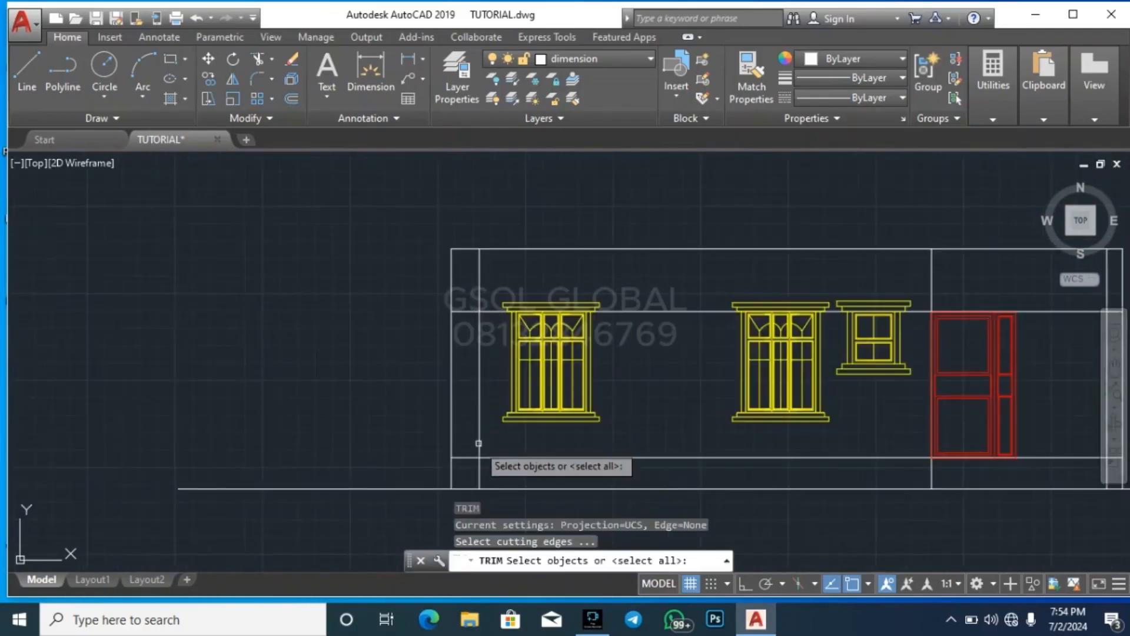
pyautogui.click(469, 470)
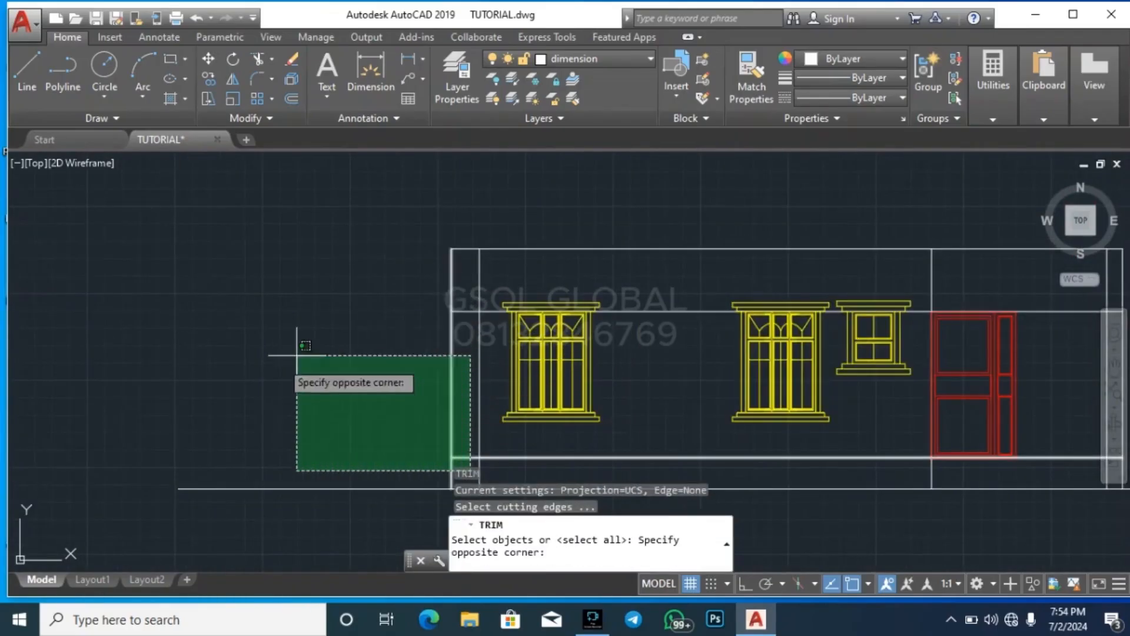
pyautogui.press('Escape')
pyautogui.press('Escape')
# Erase the window-head level line crossing the front elevation and clear the selection
pyautogui.click(652, 327)
pyautogui.click(639, 299)
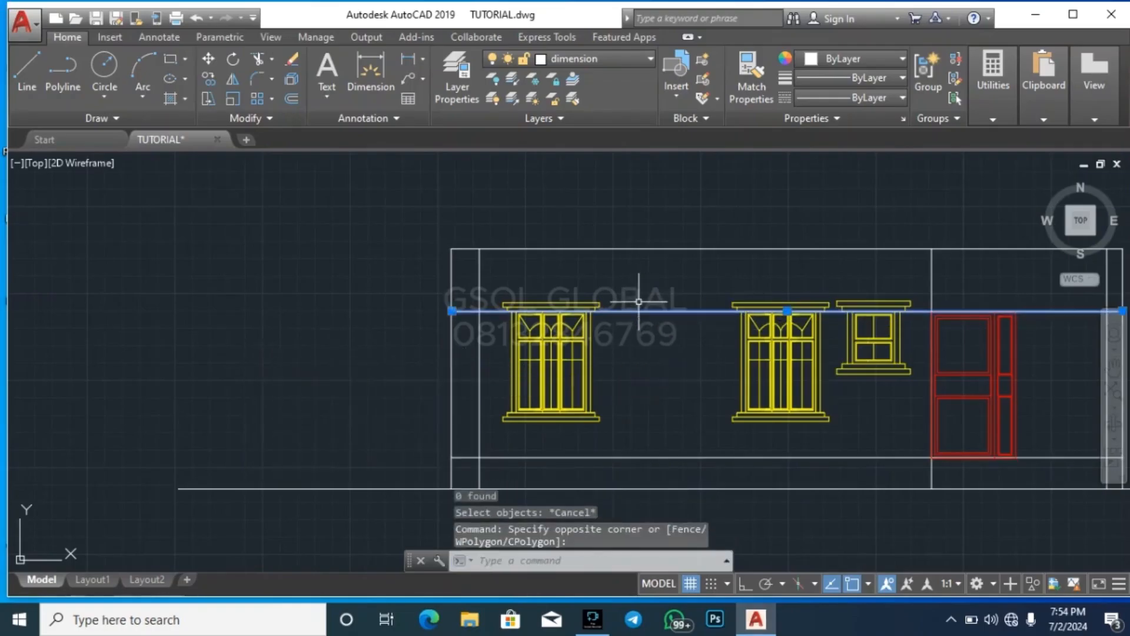
pyautogui.press('Delete')
pyautogui.scroll(-2, 439, 386)
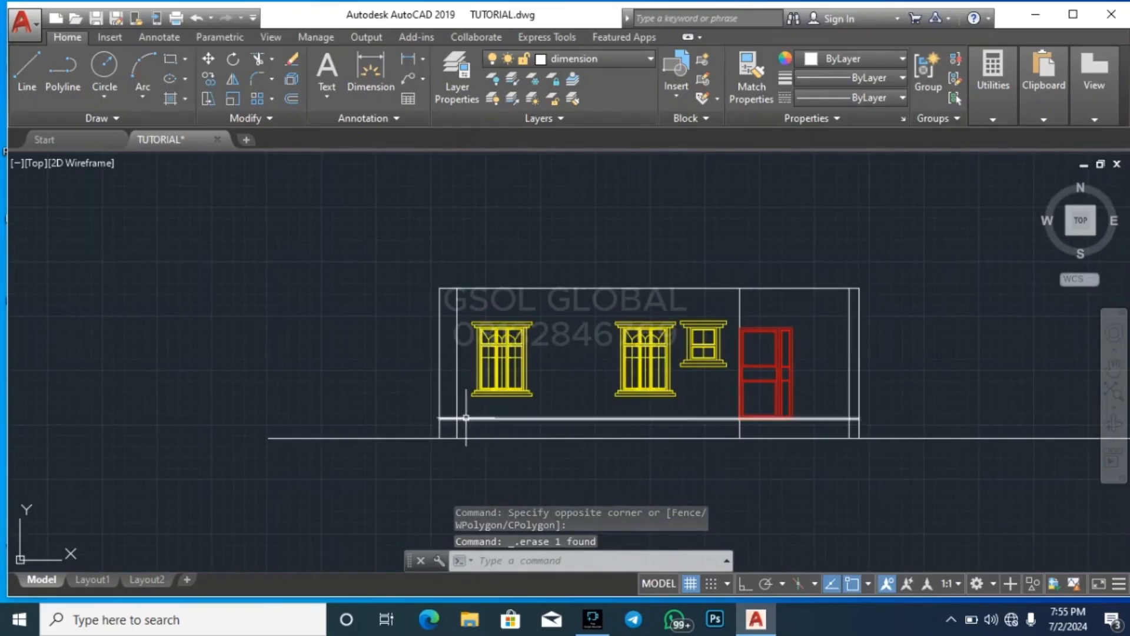
pyautogui.click(510, 418)
pyautogui.press('Escape')
pyautogui.press('Escape')
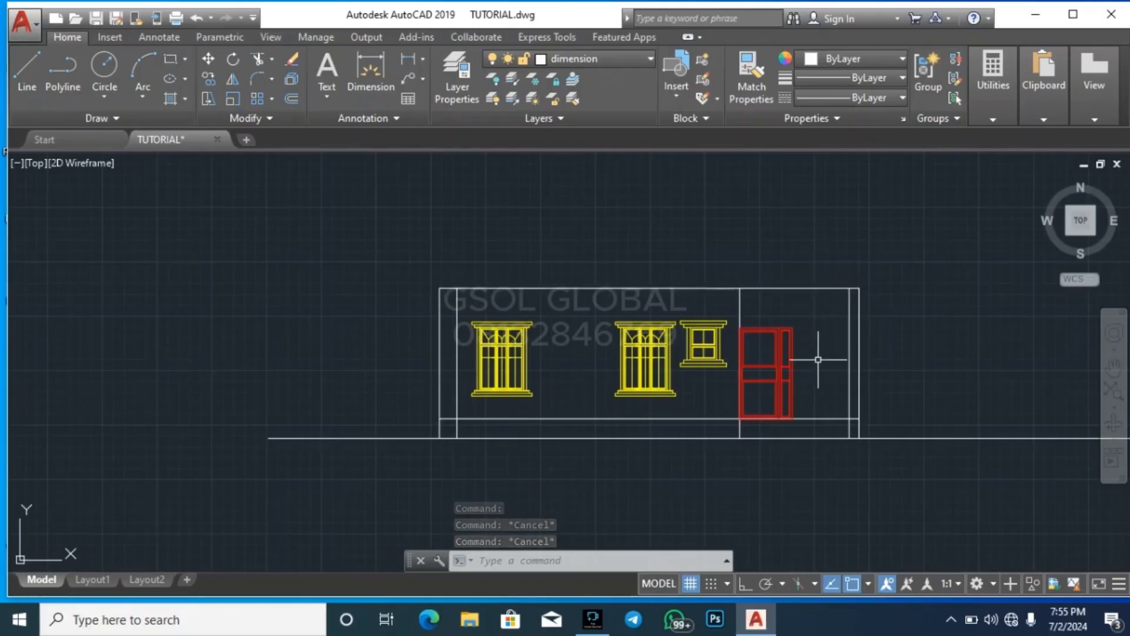
# Offset the elevation's top line 600 downward to form the underside of the porch beam
pyautogui.scroll(4, 827, 305)
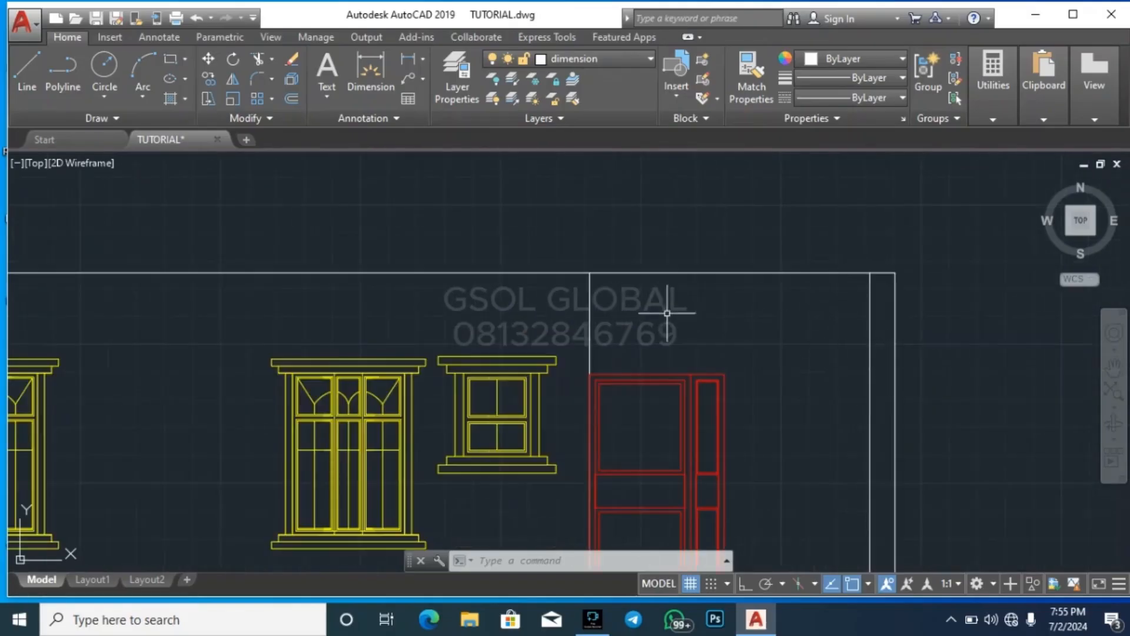
pyautogui.write('o')
pyautogui.press('Return')
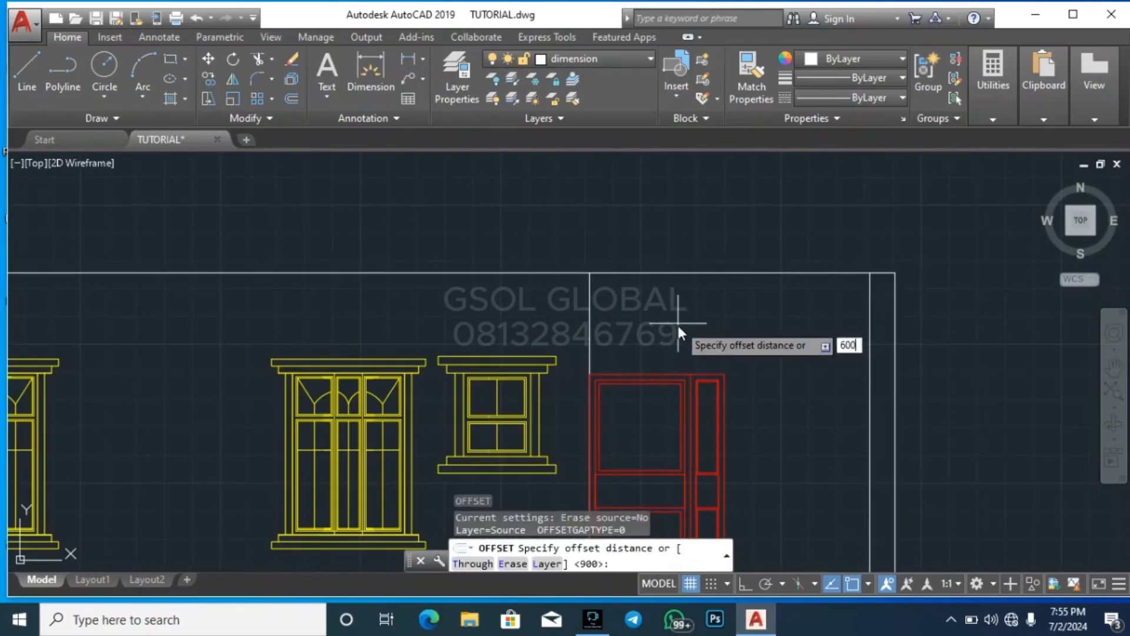
pyautogui.press('Return')
pyautogui.click(739, 273)
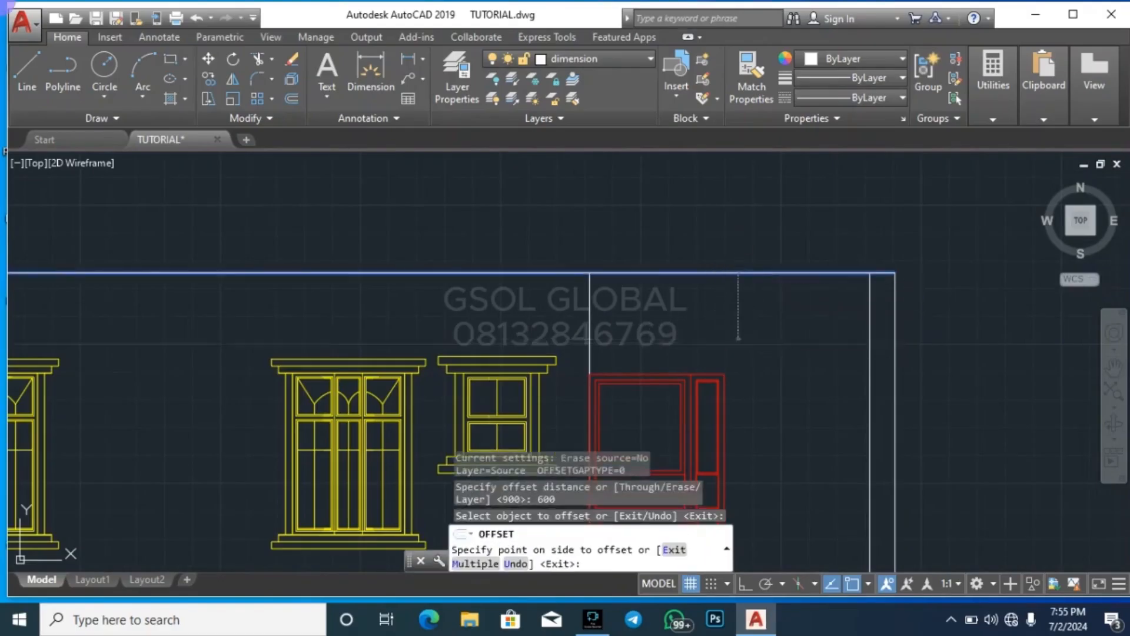
pyautogui.click(738, 321)
pyautogui.press('Escape')
# Trim off the part of the offset beam line left of the entrance door's vertical wall line
pyautogui.press('Return')
pyautogui.press('Return')
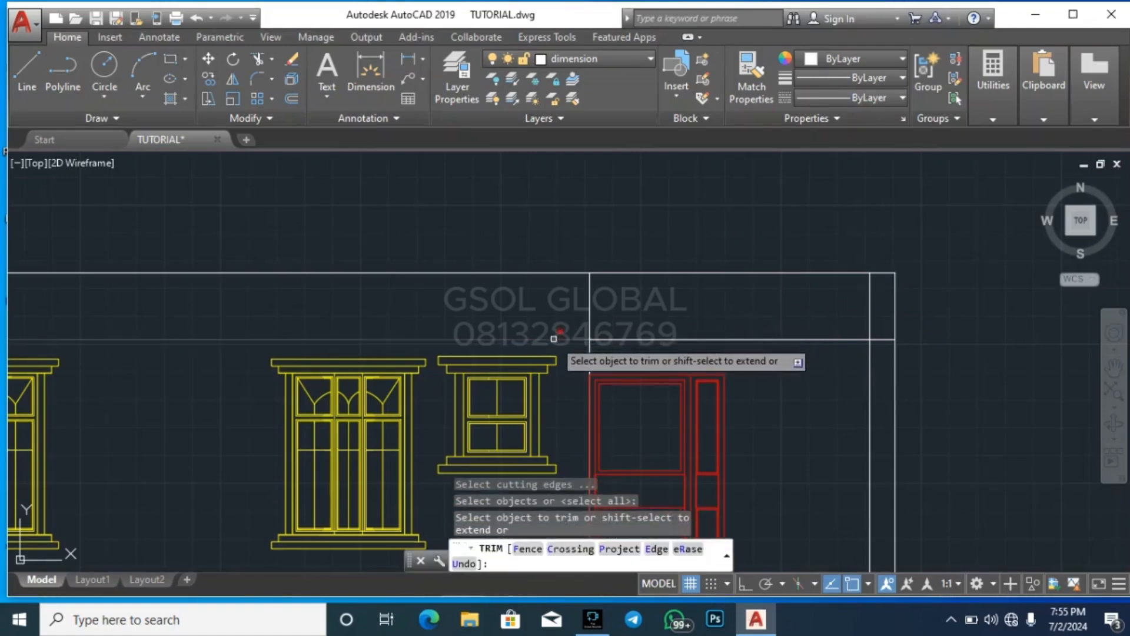
pyautogui.press('Escape')
pyautogui.press('Escape')
pyautogui.press('Escape')
# Trim the beam and column line ends that overlap at the porch's upper right corner
pyautogui.write('f')
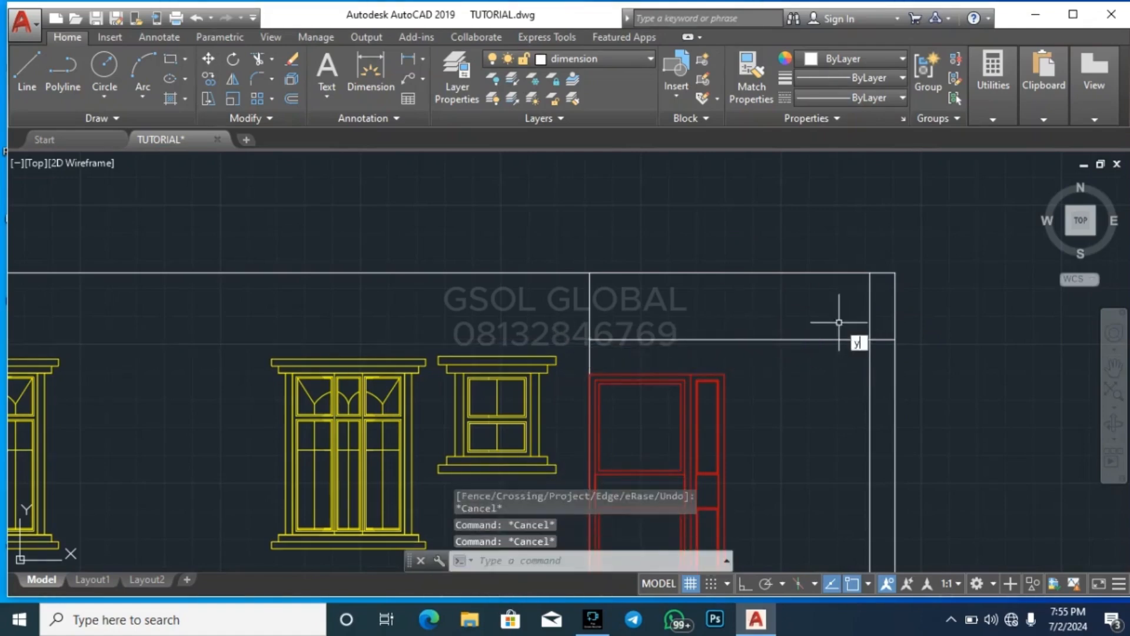
pyautogui.press('Escape')
pyautogui.write('r')
pyautogui.press('Escape')
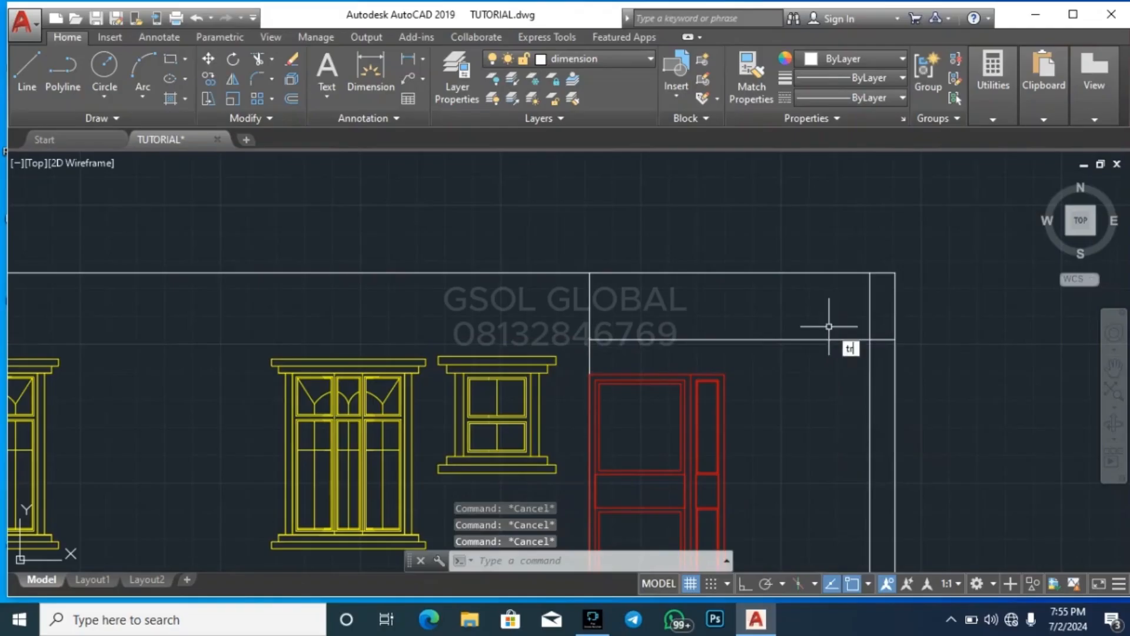
pyautogui.press('Return')
pyautogui.press('Return')
pyautogui.click(881, 347)
pyautogui.click(882, 336)
pyautogui.click(884, 325)
pyautogui.click(824, 310)
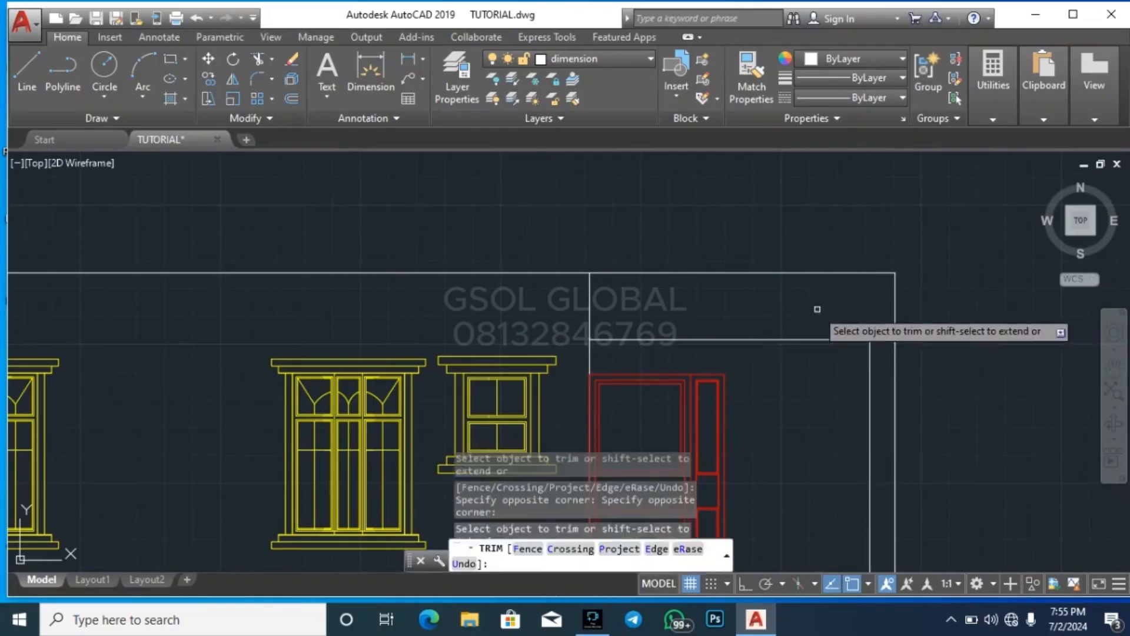
pyautogui.press('Escape')
# Try to trim the floor level line between the two edges of the porch column
pyautogui.scroll(-4, 733, 236)
pyautogui.scroll(4, 784, 375)
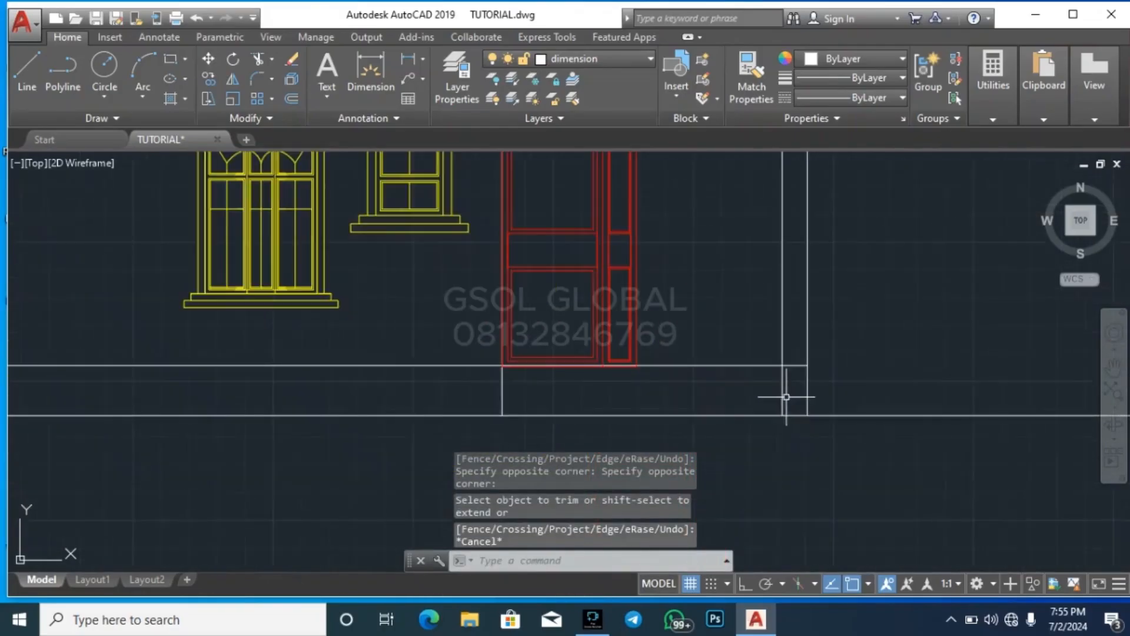
pyautogui.press('Escape')
pyautogui.write('tr')
pyautogui.press('Return')
pyautogui.press('Return')
pyautogui.scroll(2, 801, 397)
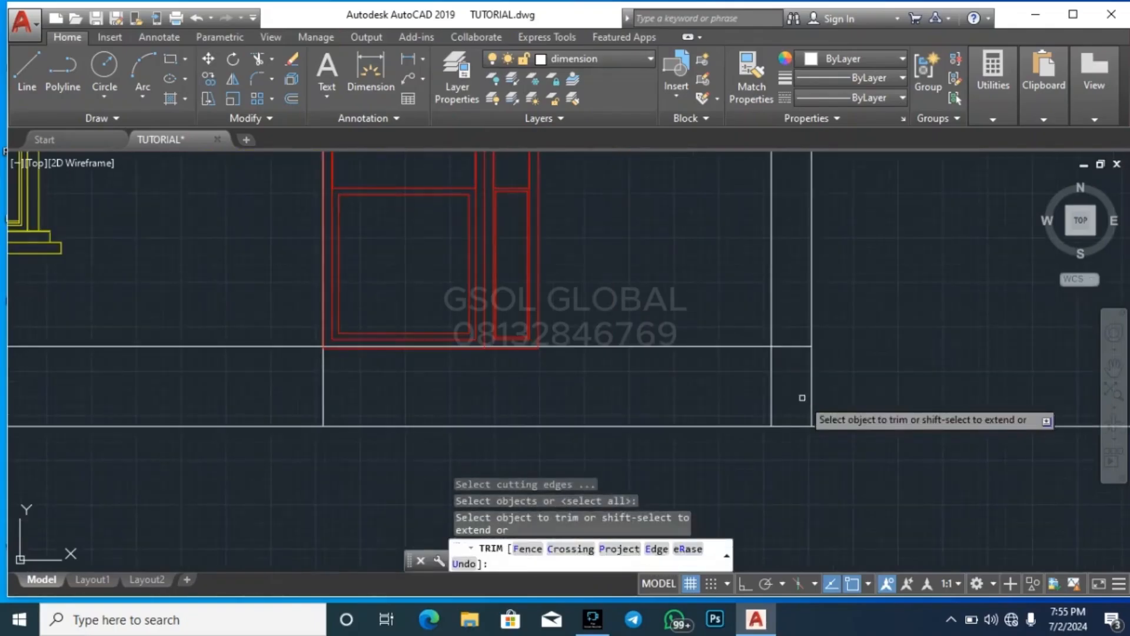
pyautogui.click(798, 353)
pyautogui.click(790, 347)
pyautogui.click(791, 353)
pyautogui.click(792, 348)
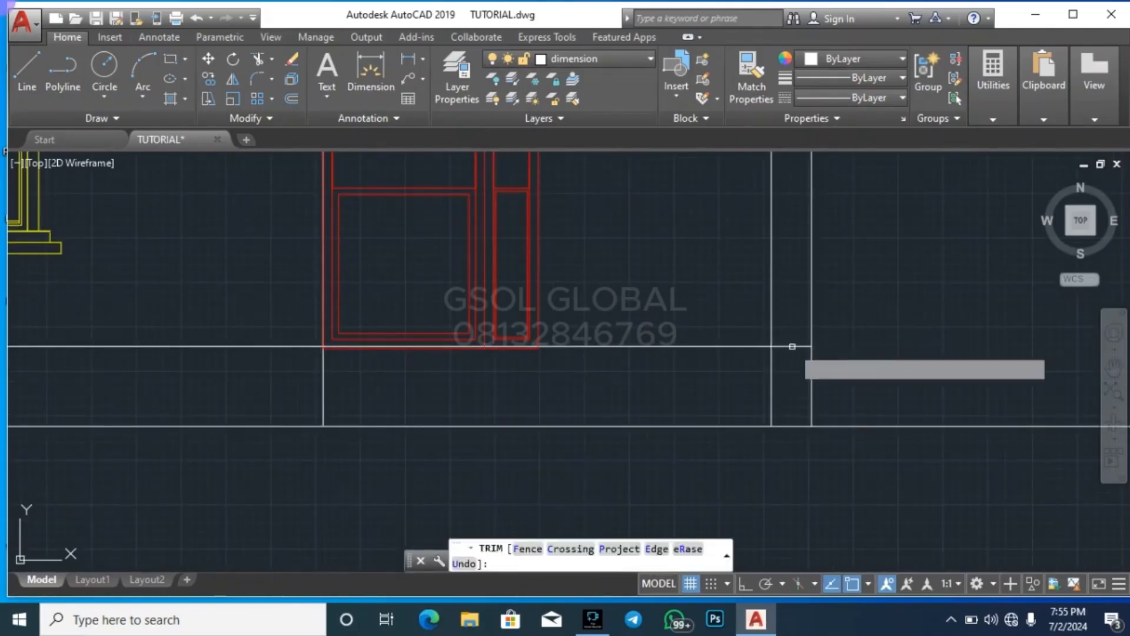
pyautogui.press('Escape')
pyautogui.press('Escape')
pyautogui.press('Escape')
# Trim the floor level line back to the inner edge of the porch column
pyautogui.write('tr')
pyautogui.press('Return')
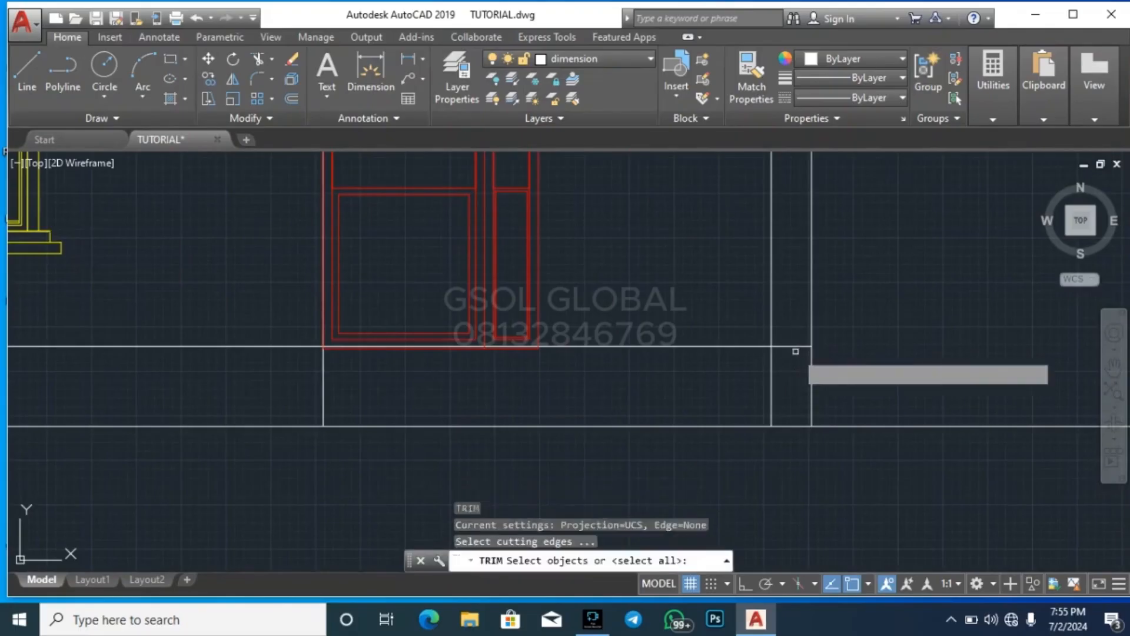
pyautogui.press('Return')
pyautogui.scroll(4, 793, 353)
pyautogui.click(800, 366)
pyautogui.click(771, 312)
pyautogui.press('Escape')
pyautogui.press('Escape')
pyautogui.click(838, 368)
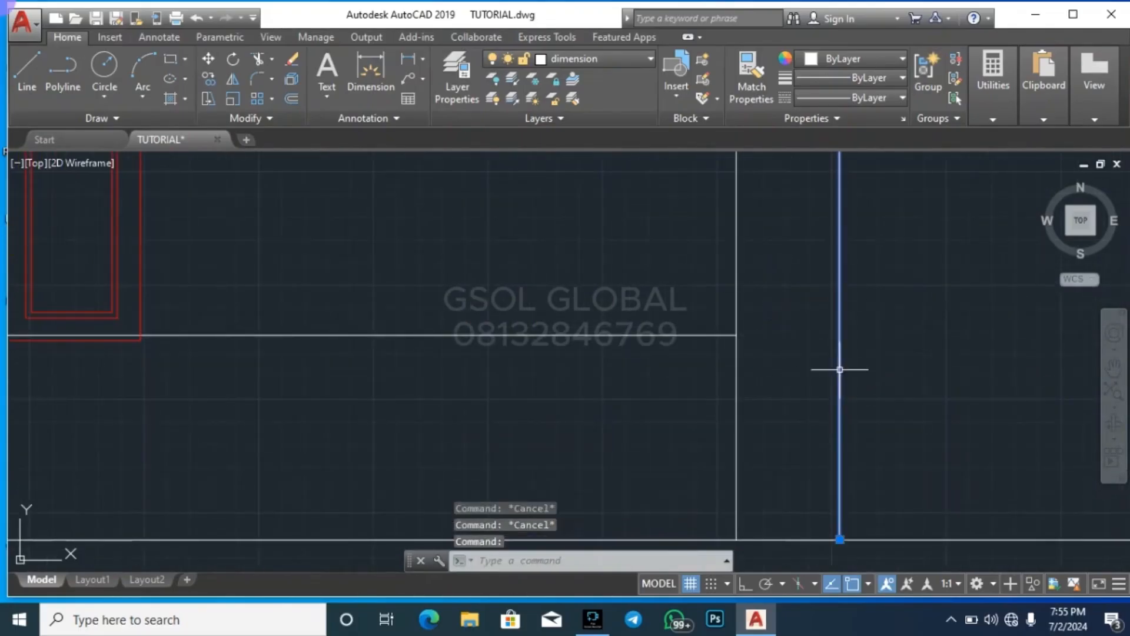
pyautogui.press('Escape')
pyautogui.write('o')
pyautogui.press('Return')
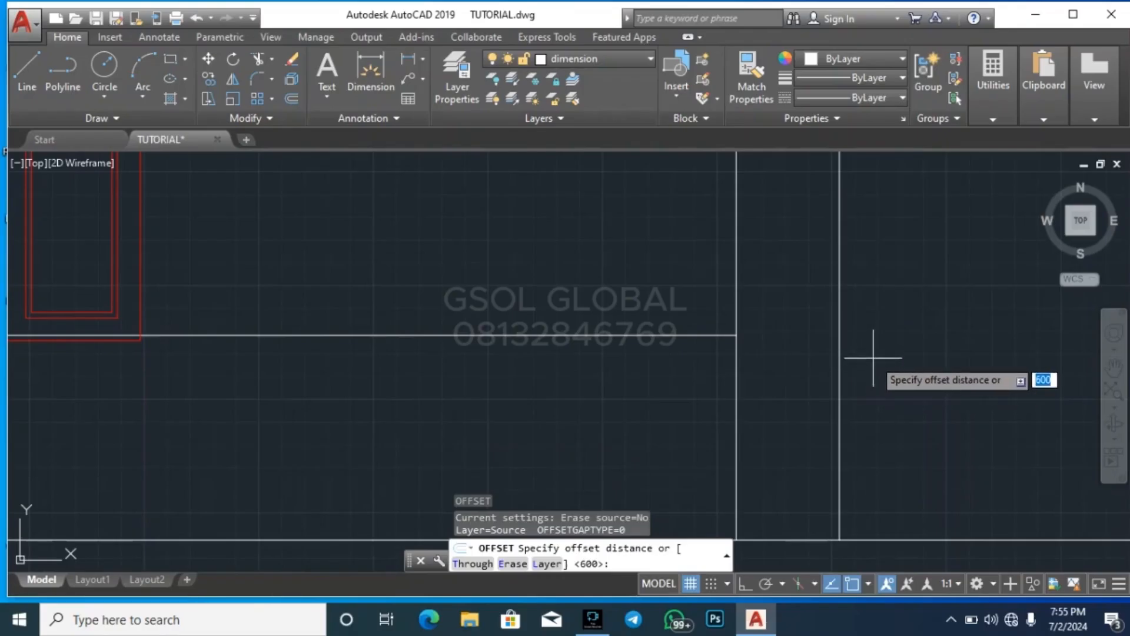
pyautogui.write('10')
pyautogui.press('Return')
# Offset both vertical edges of the porch column outward by 100, one copy on each side, for the column base
pyautogui.press('Return')
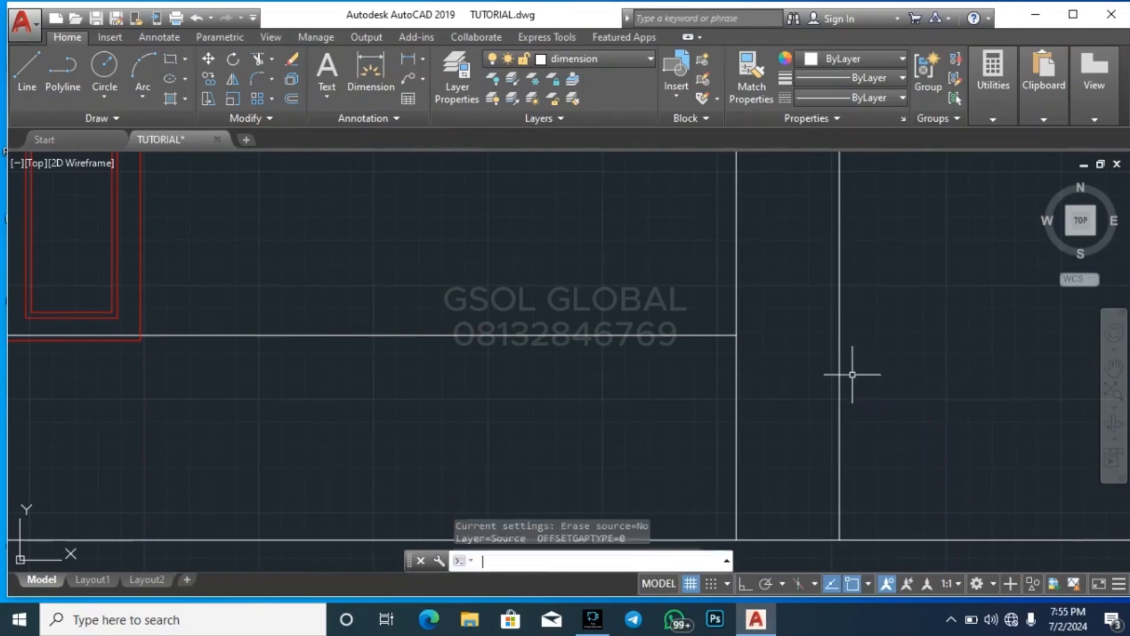
pyautogui.press('Return')
pyautogui.write('100')
pyautogui.press('Return')
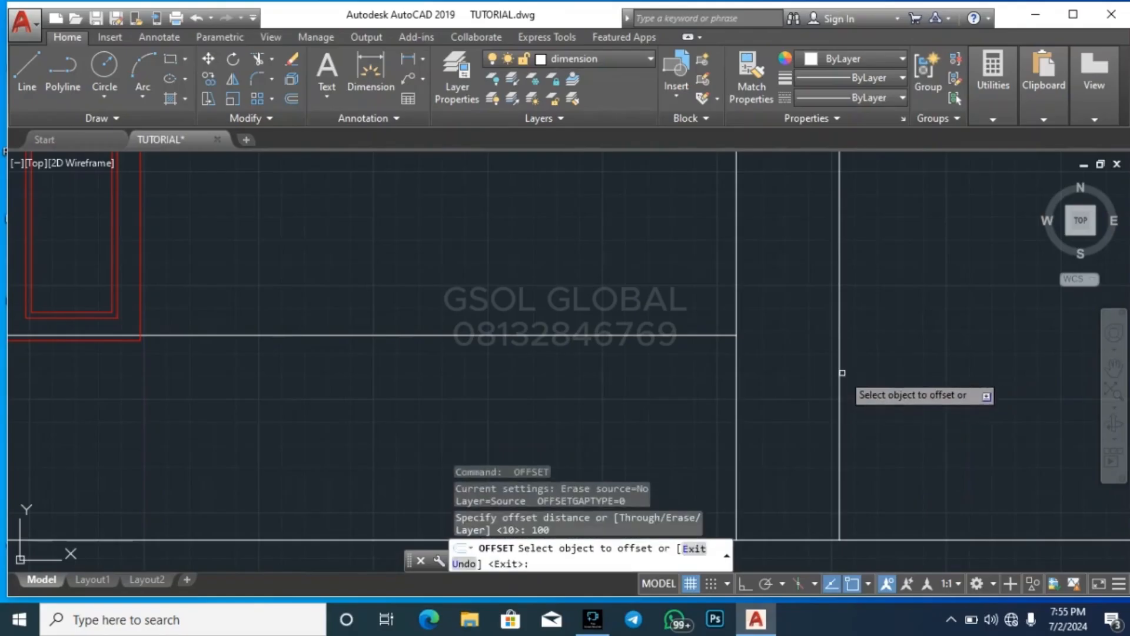
pyautogui.click(838, 375)
pyautogui.click(868, 378)
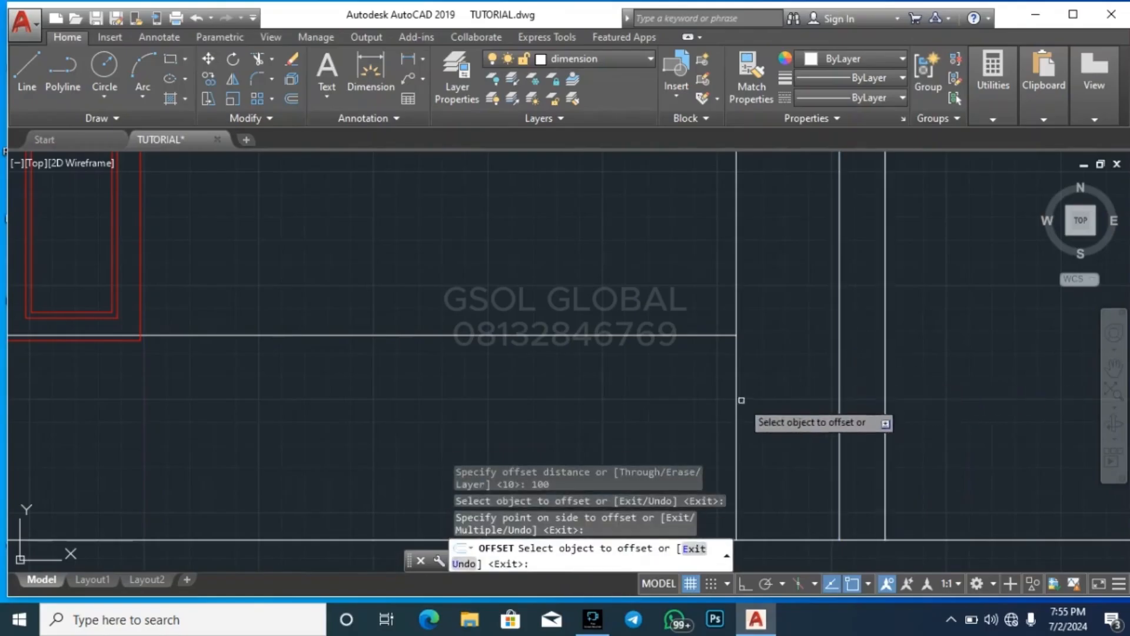
pyautogui.click(736, 391)
pyautogui.click(705, 387)
pyautogui.press('Escape')
pyautogui.press('Escape')
pyautogui.press('Escape')
pyautogui.press('Escape')
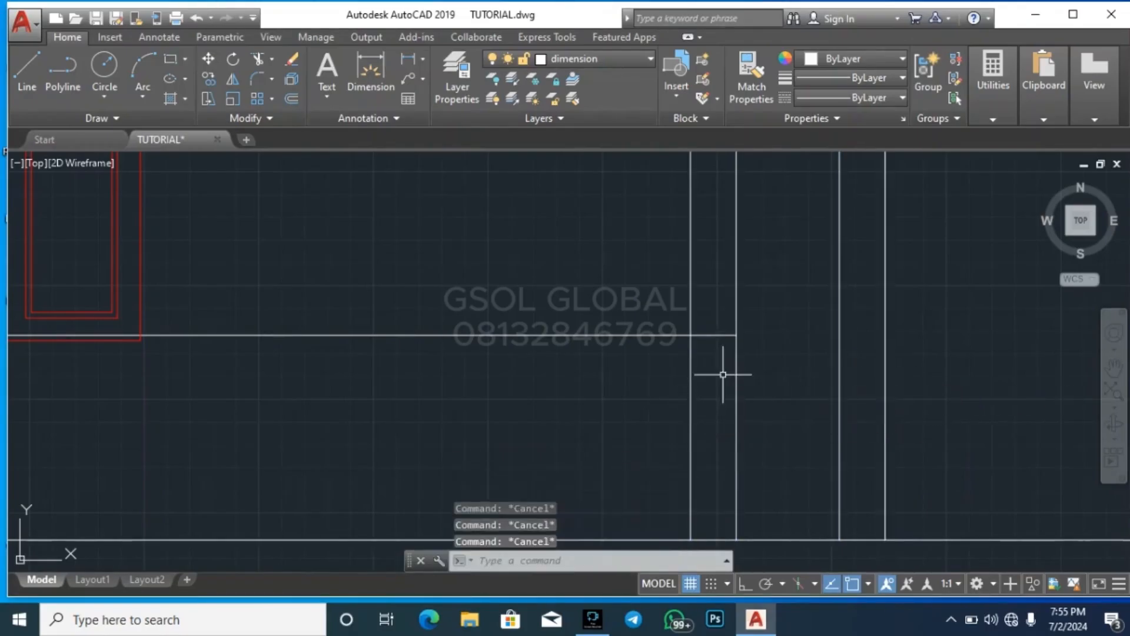
# Extend the floor level line across the porch column to the outermost offset line
pyautogui.click(909, 341)
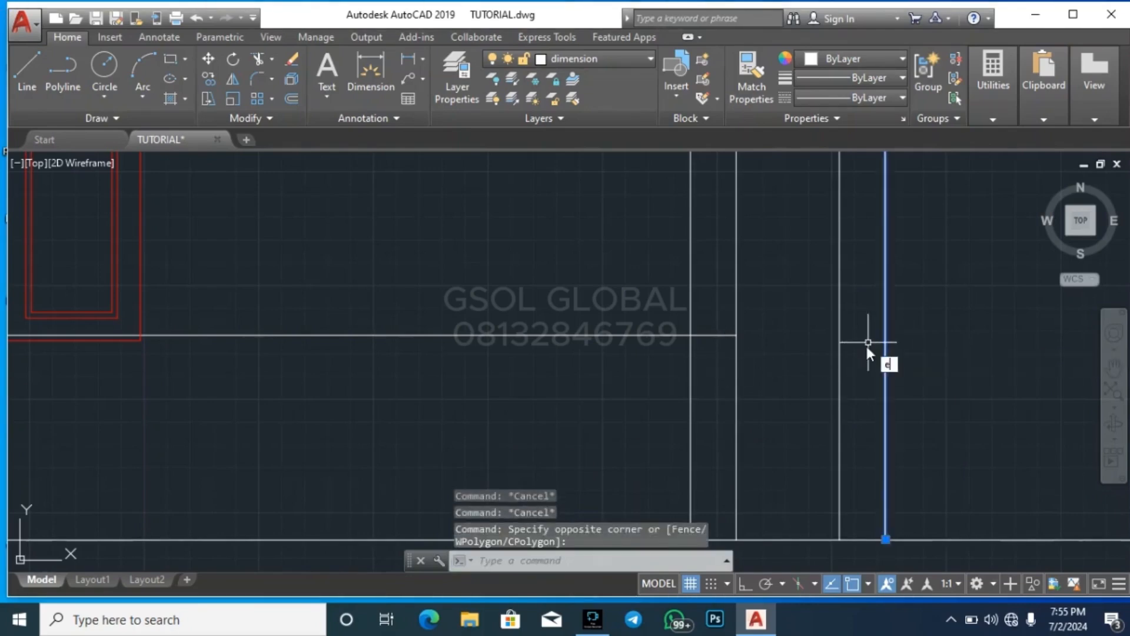
pyautogui.write('x')
pyautogui.press('Return')
pyautogui.click(725, 336)
pyautogui.press('Escape')
pyautogui.press('Escape')
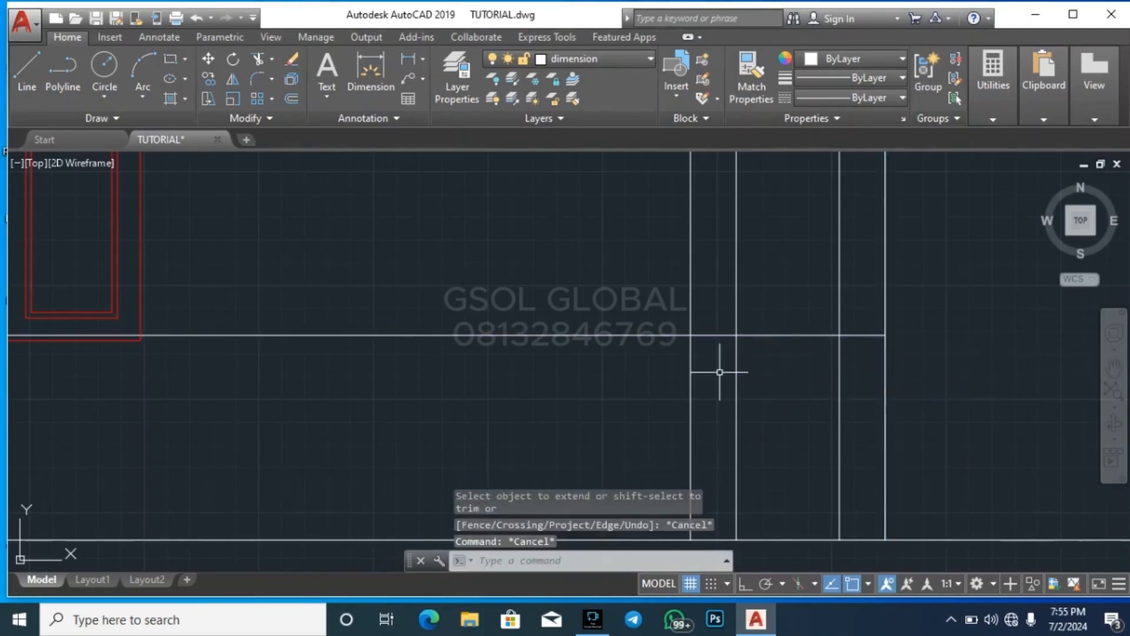
# Trim off the parts of the two offset base lines that rise above the floor level line
pyautogui.press('Return')
pyautogui.press('Return')
pyautogui.click(904, 278)
pyautogui.click(866, 246)
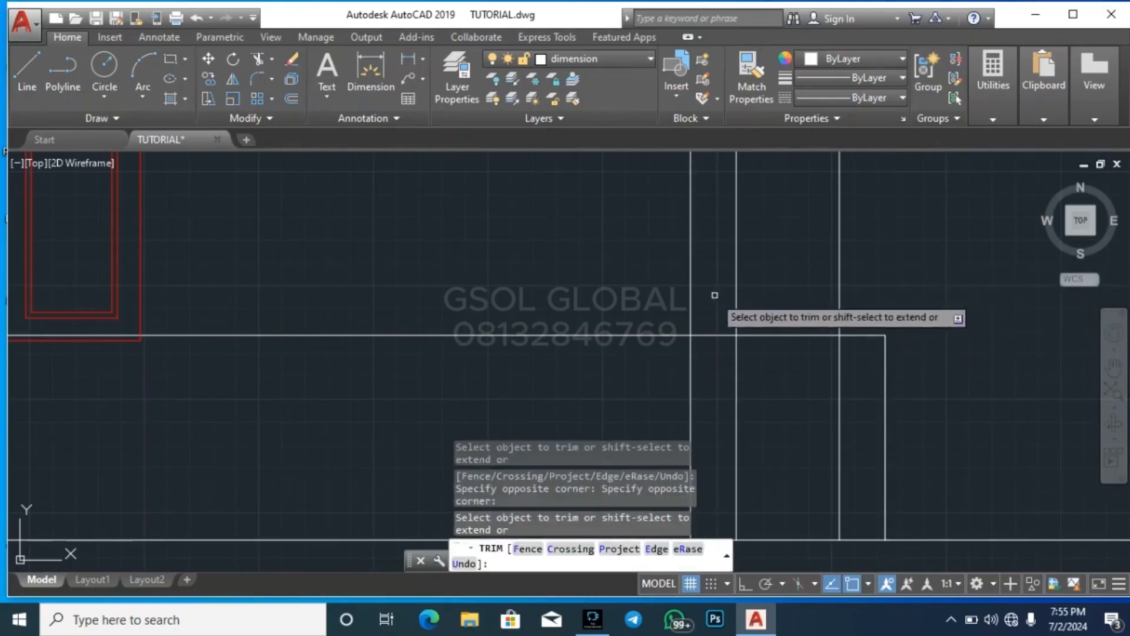
pyautogui.click(714, 295)
pyautogui.click(671, 306)
# Trim away the two column edge lines below the floor level line, inside the column base
pyautogui.click(746, 419)
pyautogui.click(702, 377)
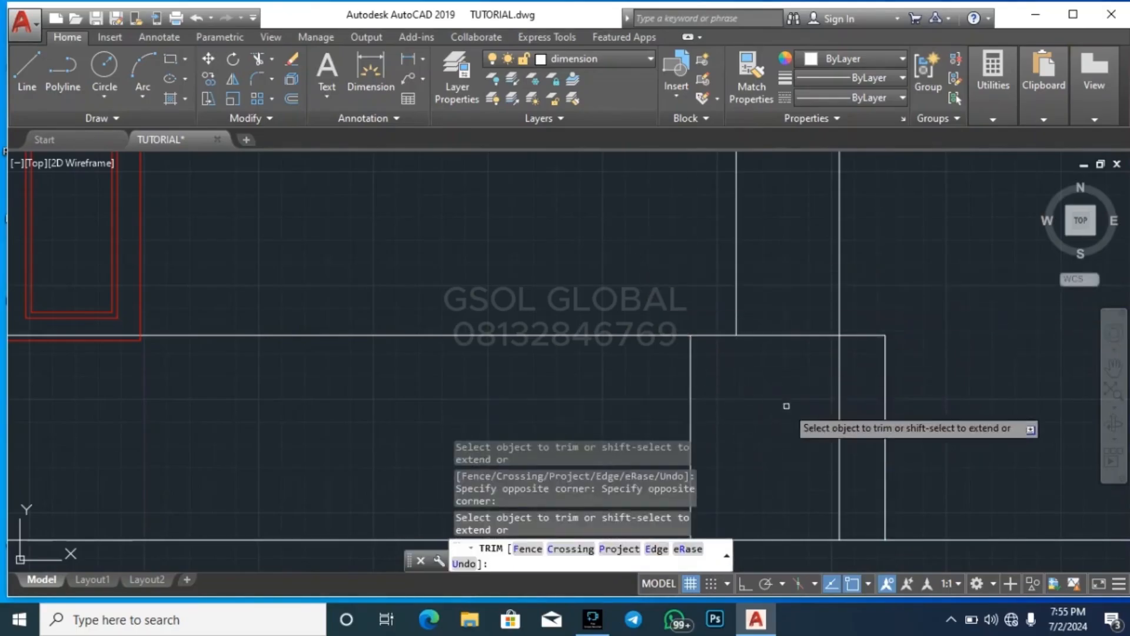
pyautogui.click(858, 411)
pyautogui.click(813, 386)
pyautogui.press('Escape')
pyautogui.scroll(-6, 771, 411)
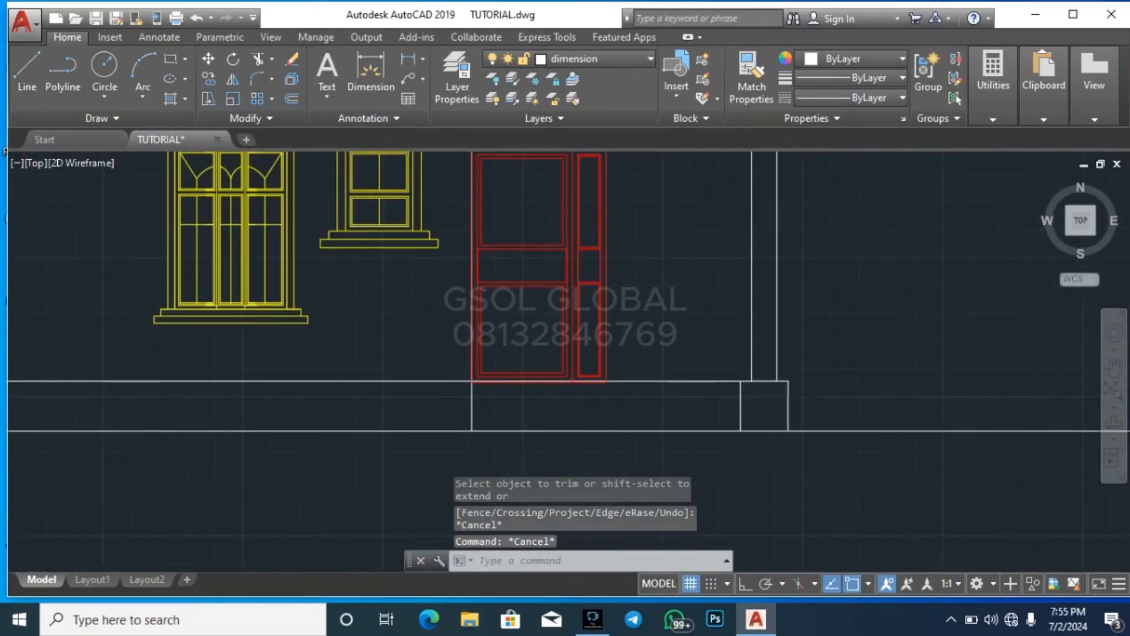
pyautogui.scroll(6, 736, 383)
pyautogui.click(724, 377)
pyautogui.click(720, 408)
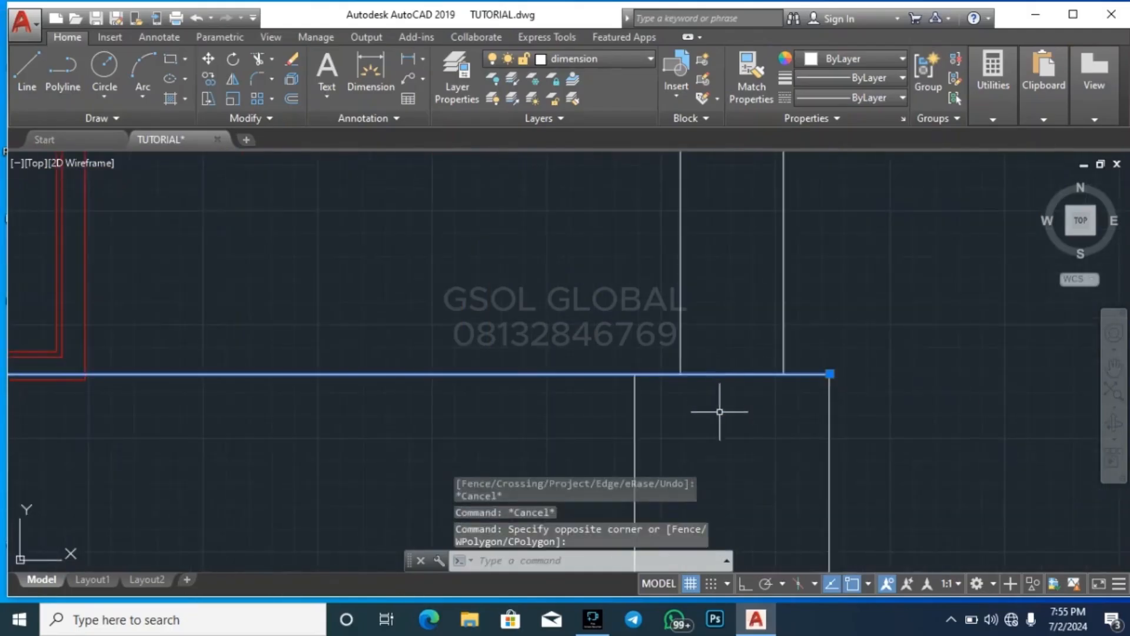
pyautogui.press('Escape')
pyautogui.press('Escape')
pyautogui.press('Escape')
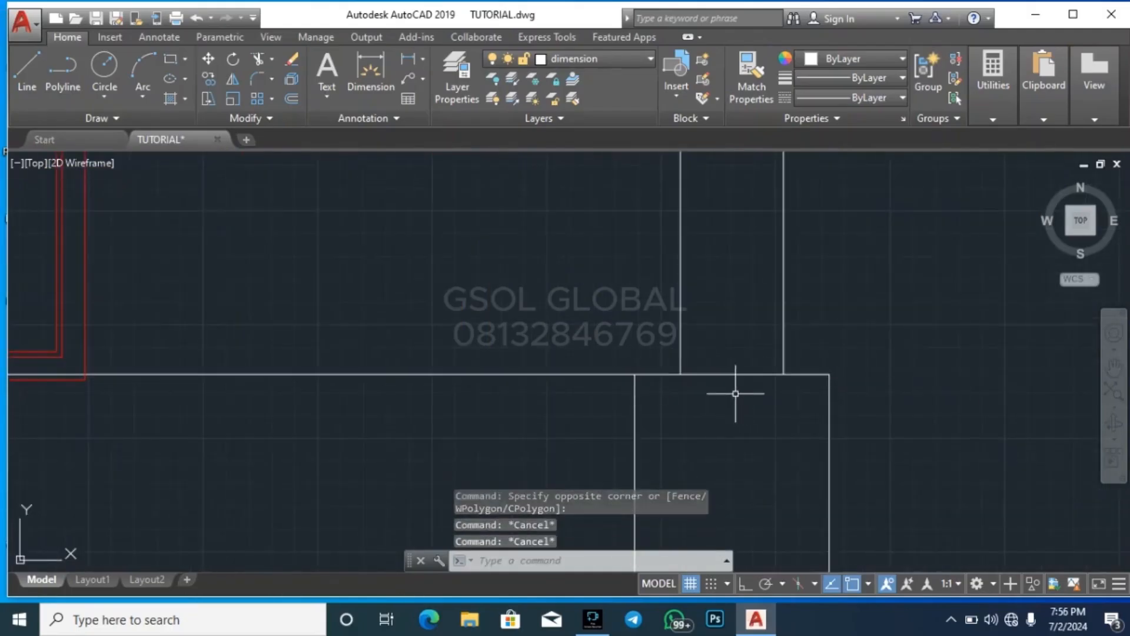
# Draw a separate line along the top of the column base, from its left corner to its right corner
pyautogui.press('l')
pyautogui.press('Return')
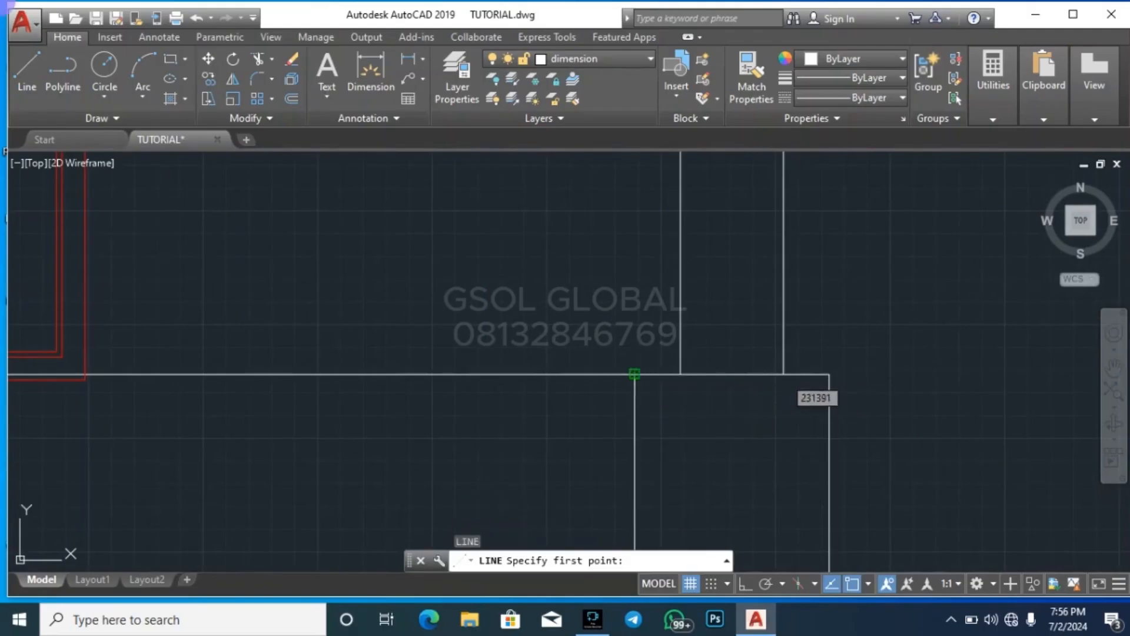
pyautogui.click(634, 374)
pyautogui.click(829, 374)
pyautogui.press('Escape')
pyautogui.press('Escape')
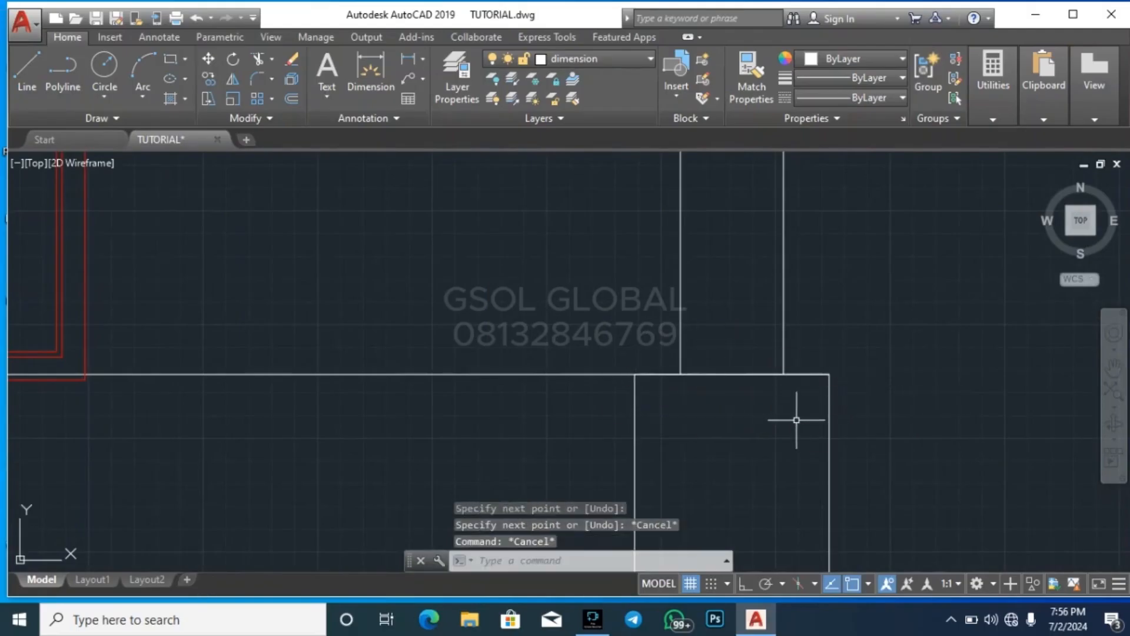
# Set the offset distance to 50 and try to offset the top line of the column base
pyautogui.press('o')
pyautogui.press('Return')
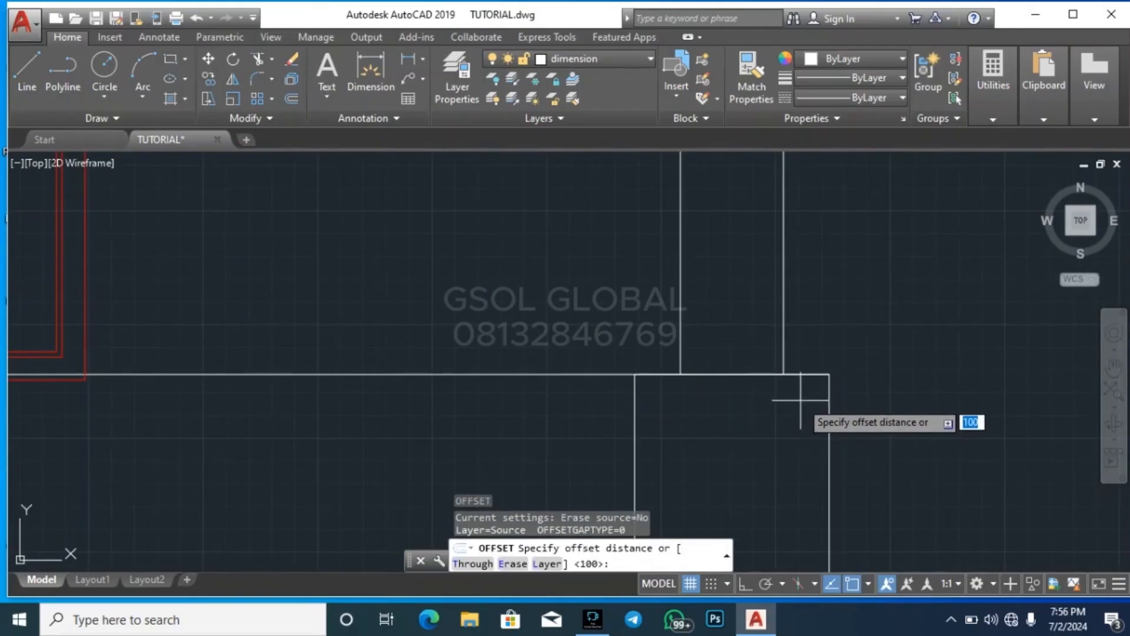
pyautogui.write('50')
pyautogui.press('Return')
pyautogui.press('Escape')
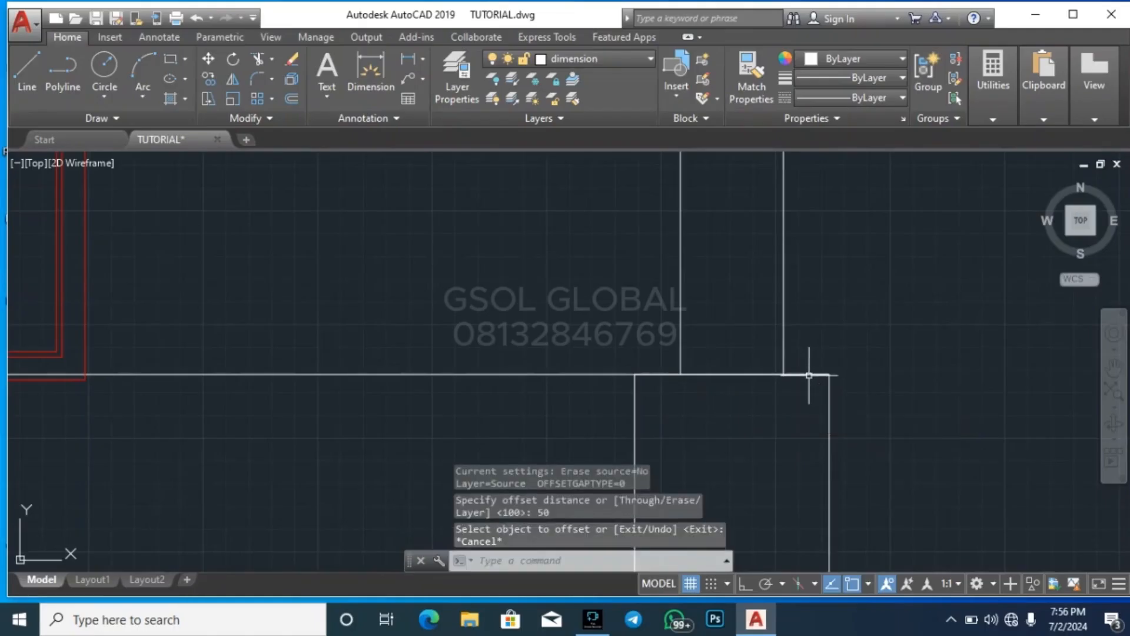
pyautogui.press('Return')
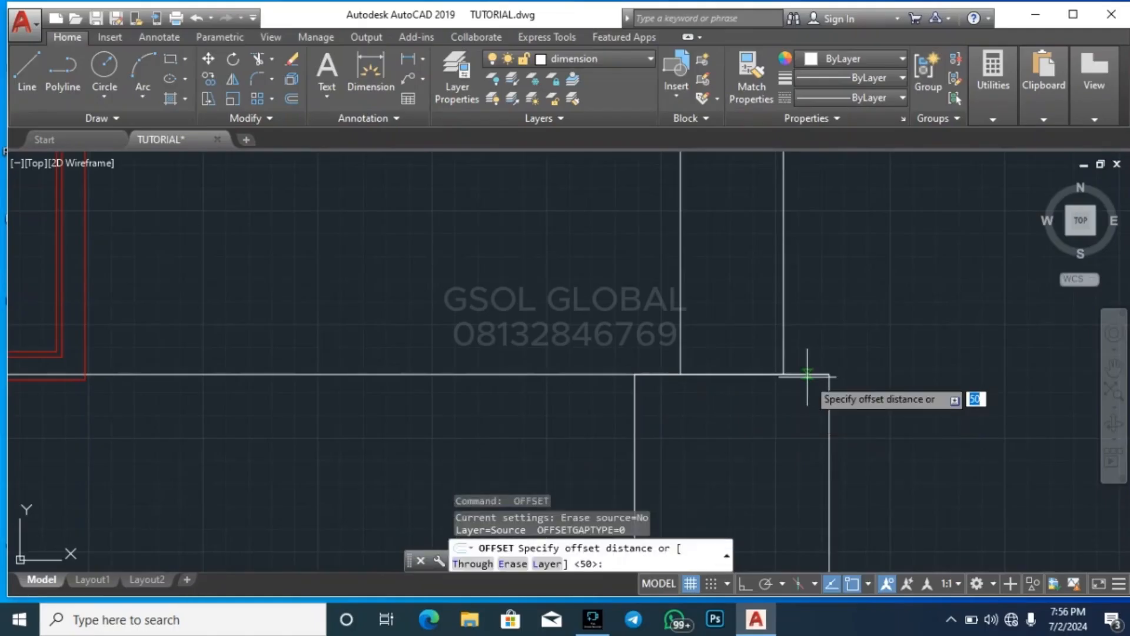
pyautogui.press('Return')
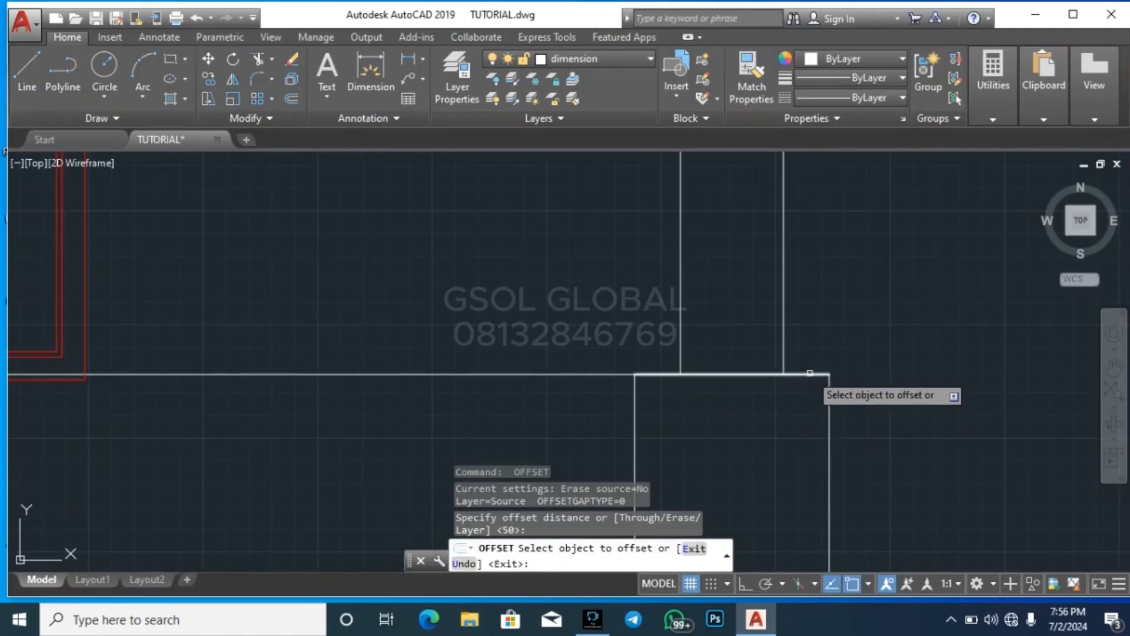
pyautogui.click(810, 372)
pyautogui.press('Escape')
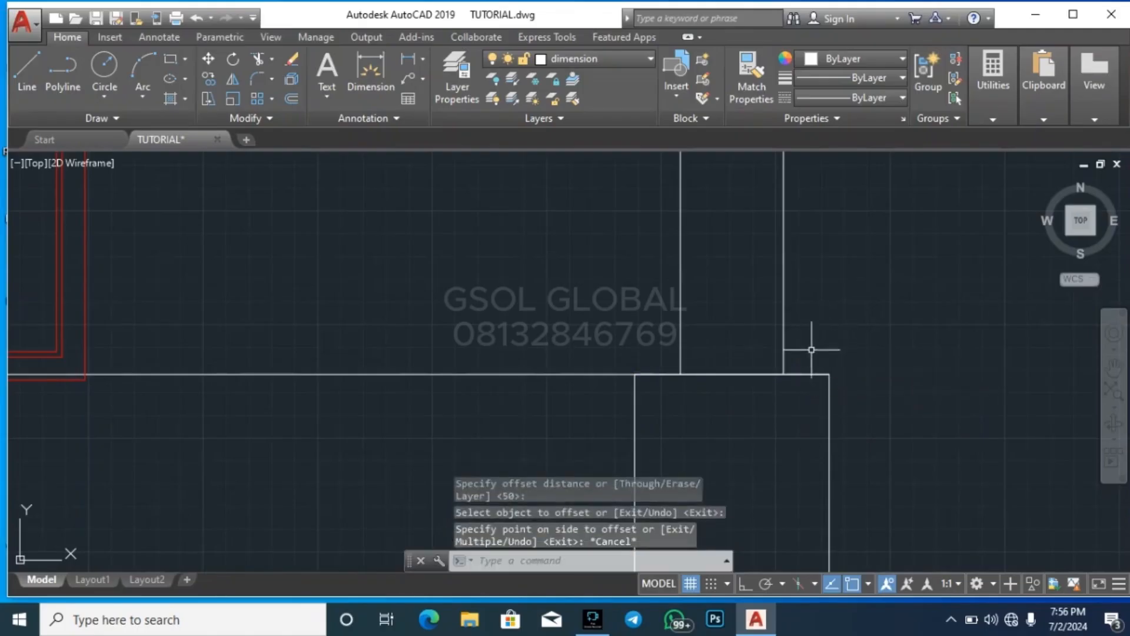
# Offset the column base's top line upward twice in succession, spacing the copies 50 apart
pyautogui.press('Return')
pyautogui.press('Return')
pyautogui.click(804, 374)
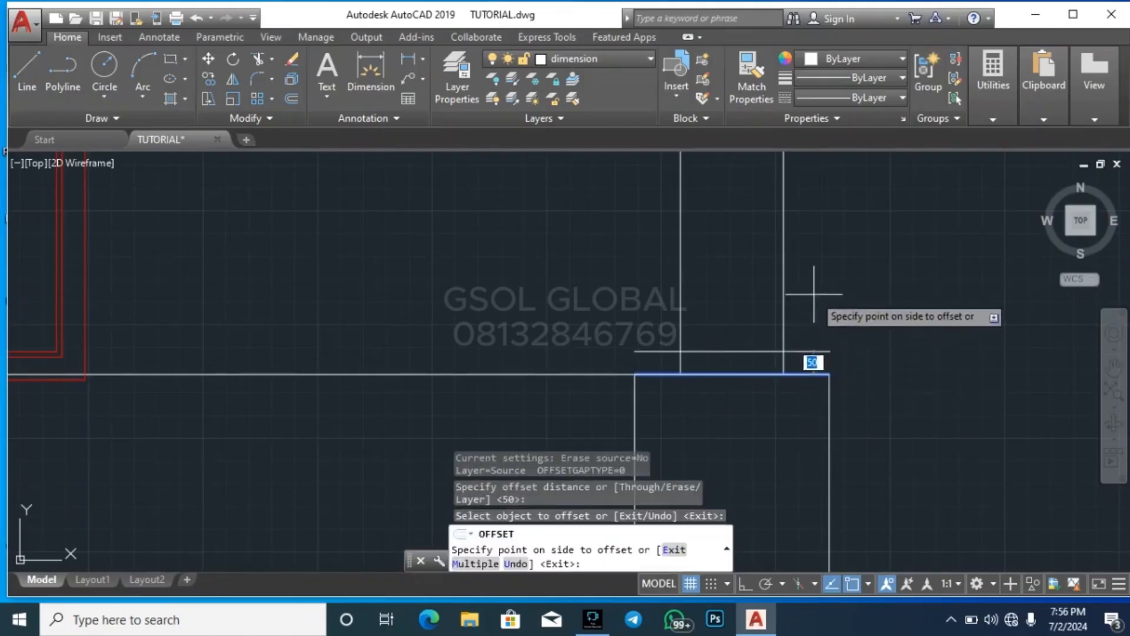
pyautogui.click(814, 294)
pyautogui.click(807, 352)
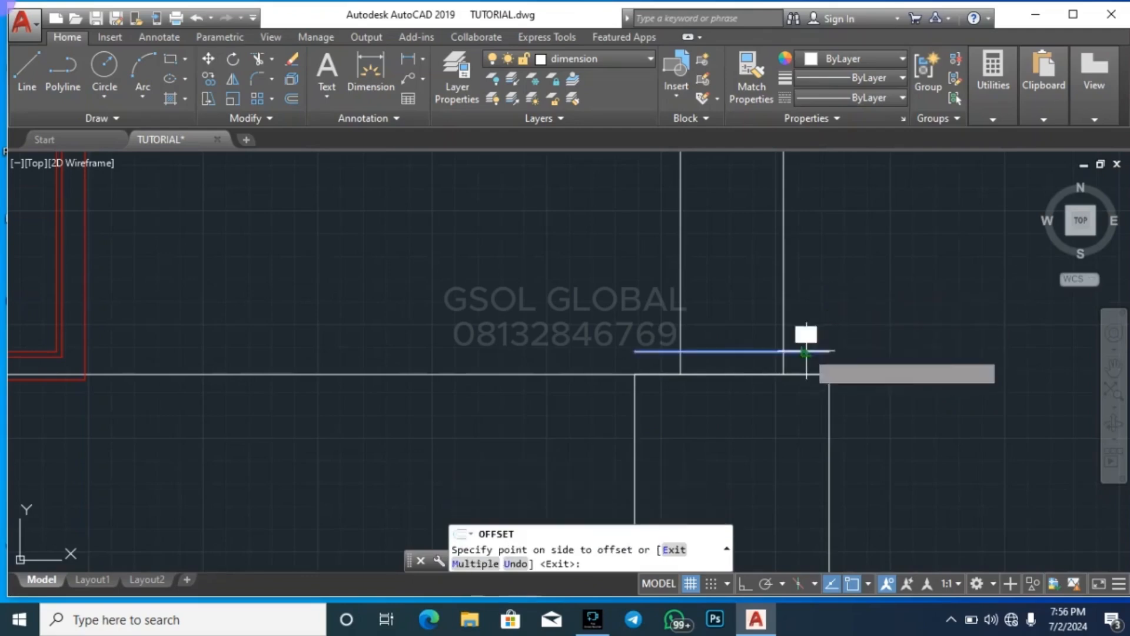
pyautogui.click(803, 301)
pyautogui.press('Escape')
pyautogui.press('Escape')
pyautogui.press('Escape')
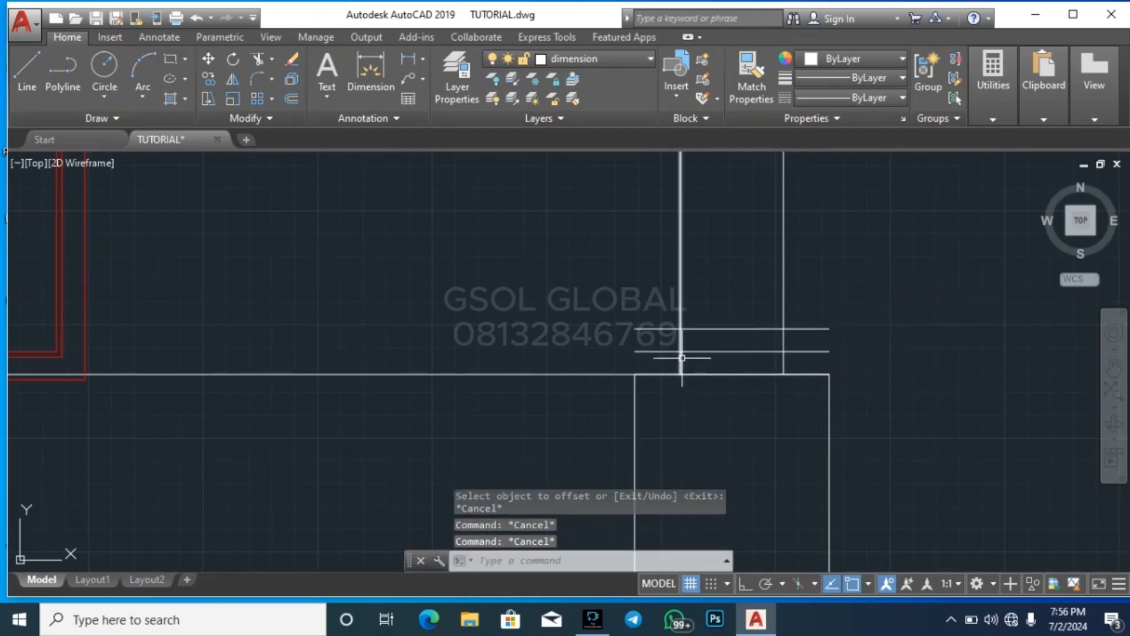
# Offset each vertical edge of the porch column outward twice at 50 spacing, reaching the sides of the base
pyautogui.scroll(2, 677, 337)
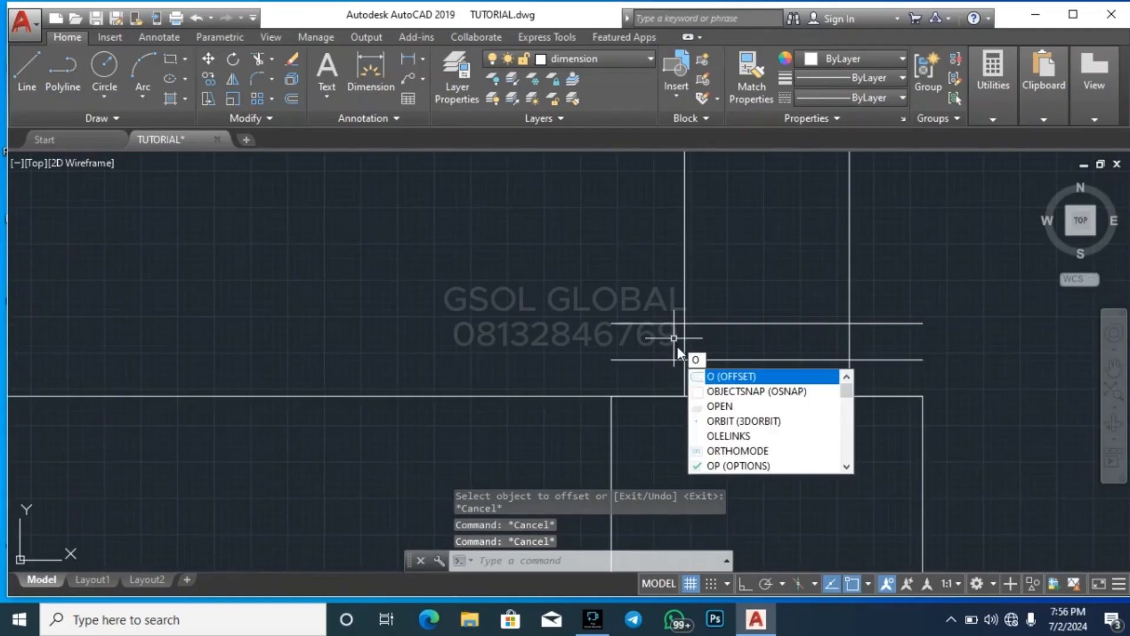
pyautogui.press('Return')
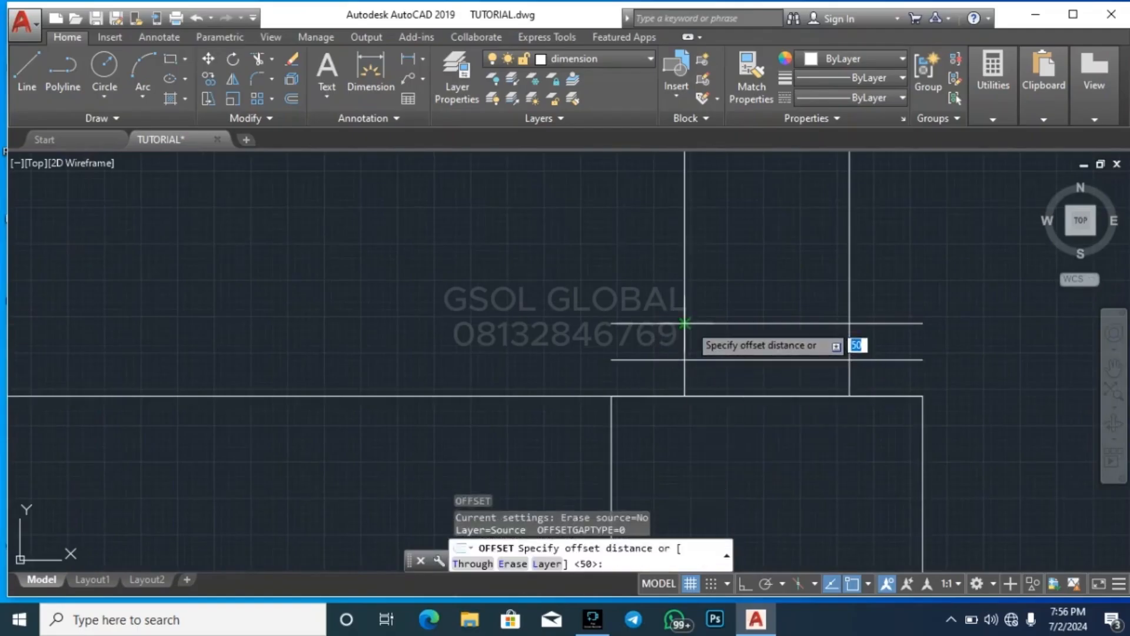
pyautogui.press('Return')
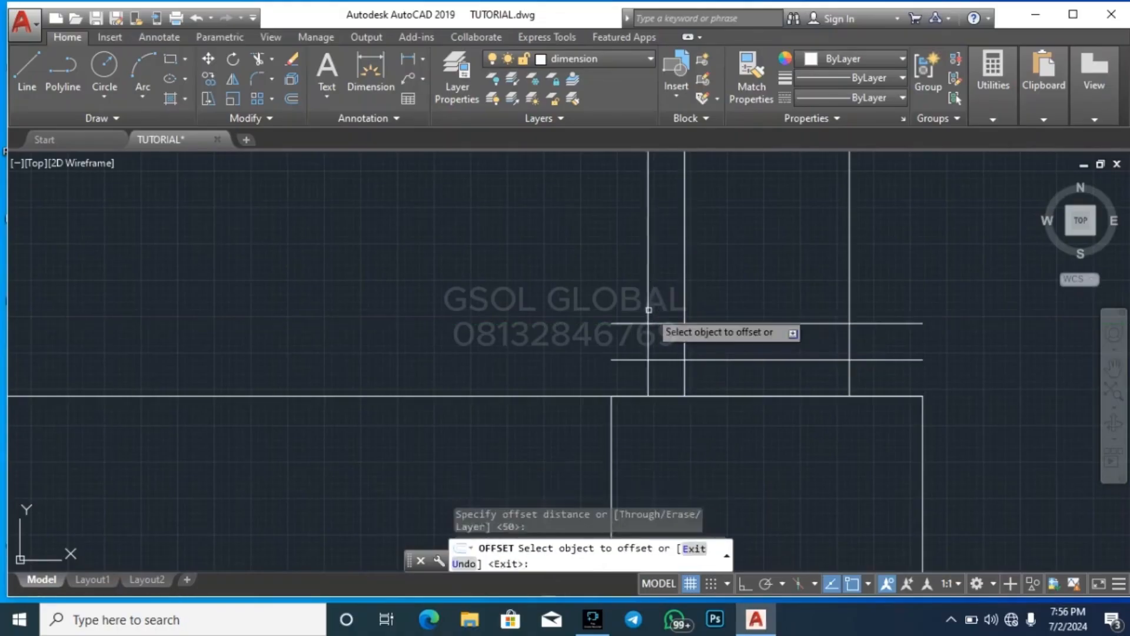
pyautogui.click(649, 311)
pyautogui.click(625, 303)
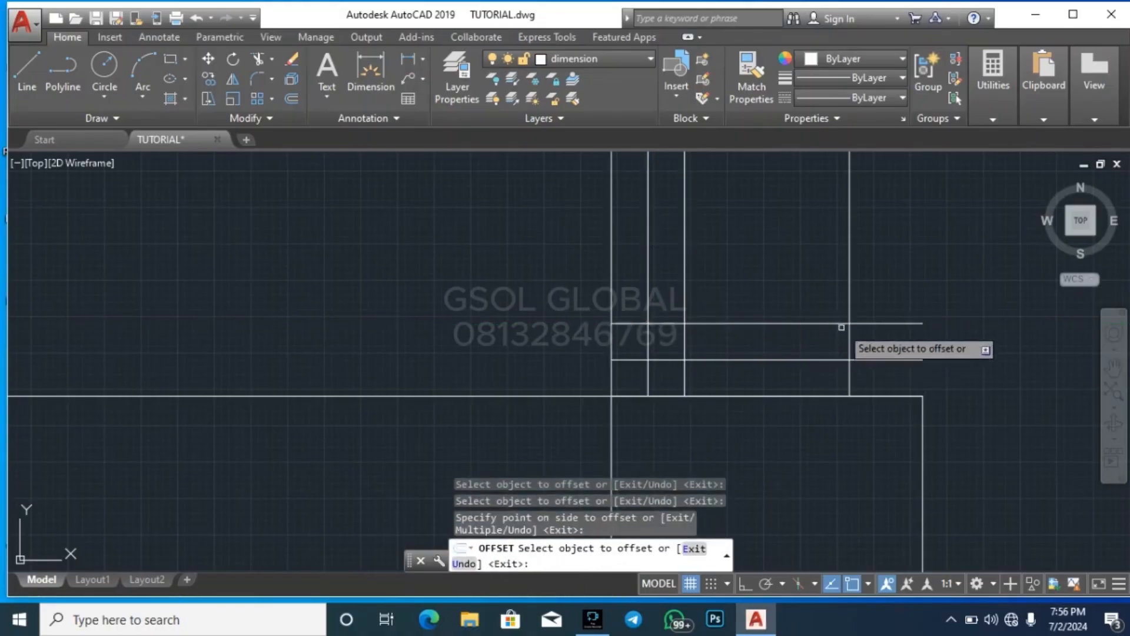
pyautogui.click(848, 310)
pyautogui.click(866, 300)
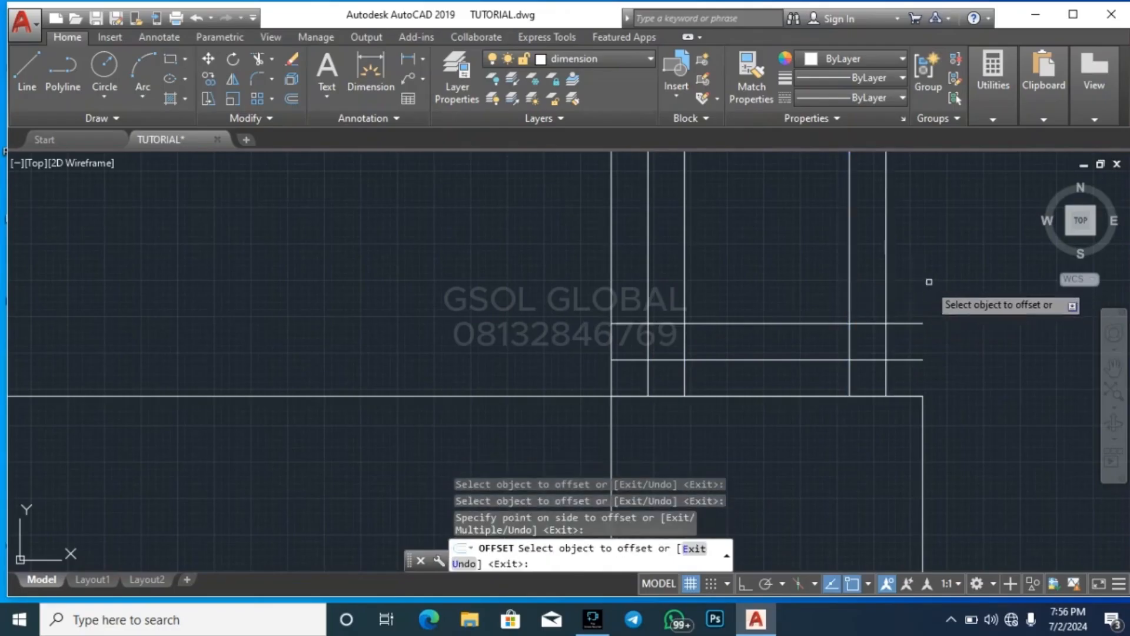
pyautogui.click(887, 294)
pyautogui.click(952, 318)
pyautogui.press('Escape')
pyautogui.press('Escape')
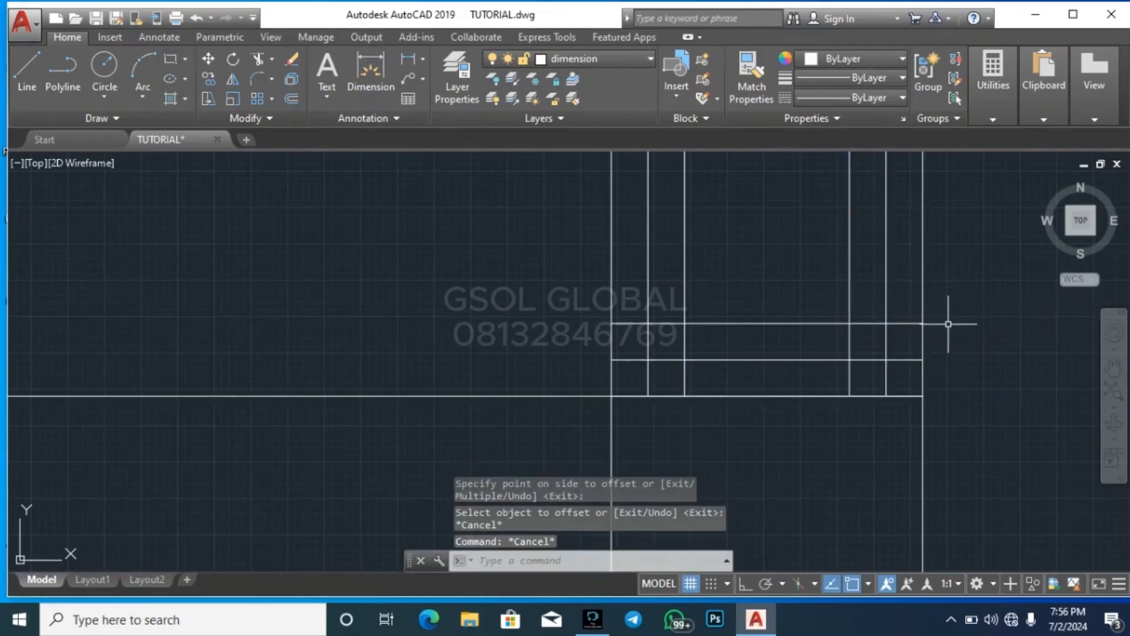
# Trim the overlapping offset lines to the right of the column into a two-step base moulding
pyautogui.write('tr')
pyautogui.scroll(4, 928, 334)
pyautogui.click(928, 345)
pyautogui.click(897, 343)
pyautogui.click(884, 329)
pyautogui.click(855, 287)
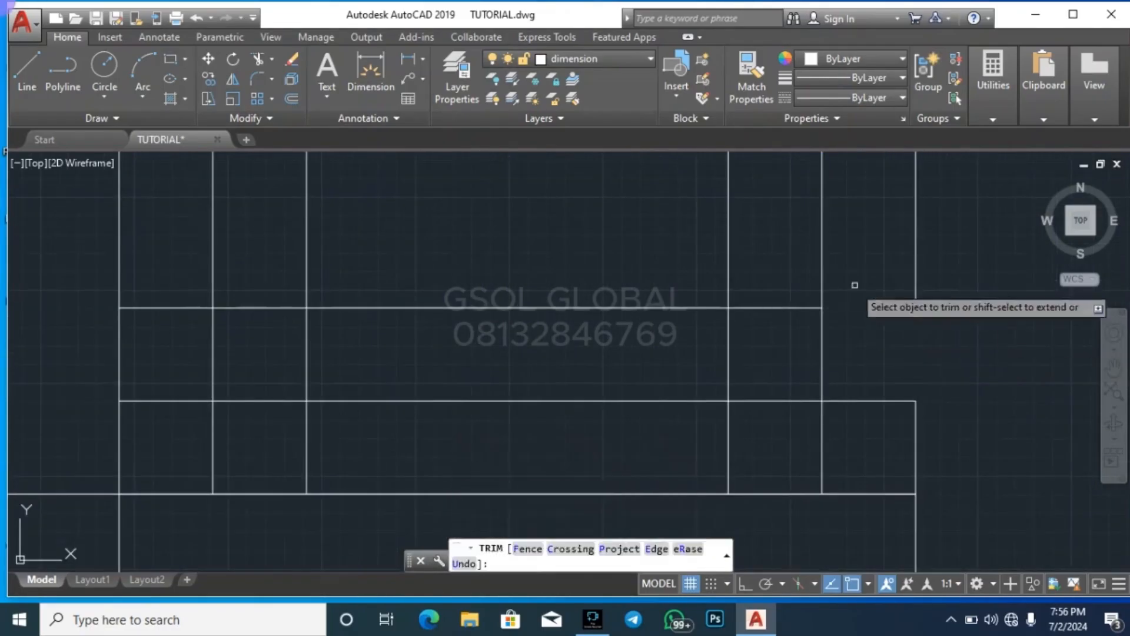
pyautogui.click(848, 281)
pyautogui.click(798, 268)
pyautogui.scroll(-1, 739, 359)
pyautogui.scroll(-1, 648, 362)
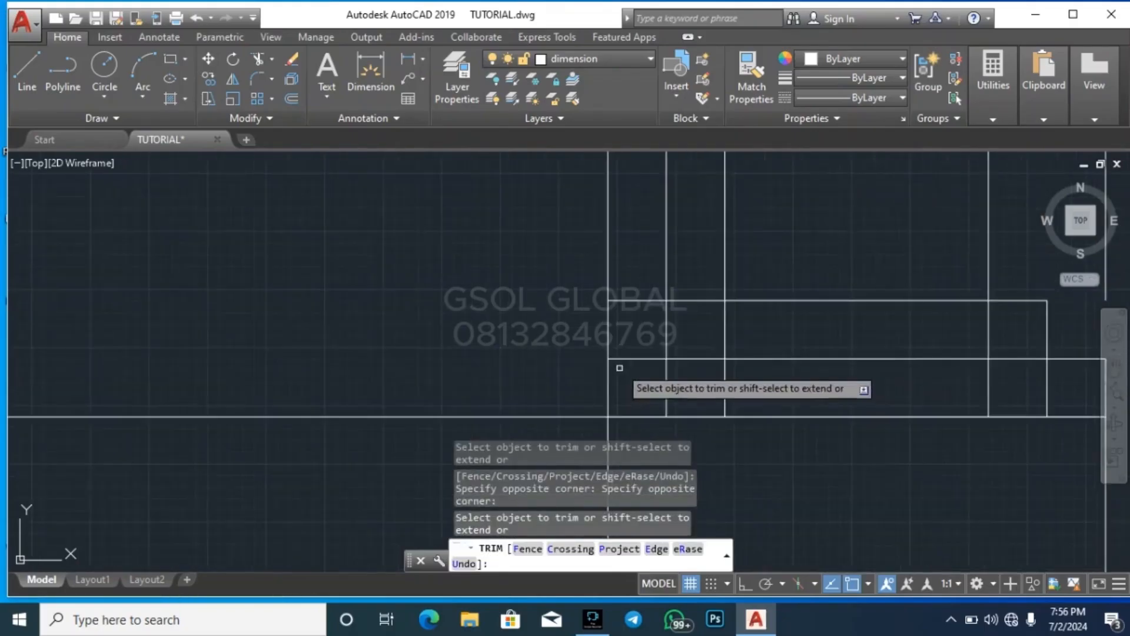
# Trim the overlapping offset lines to the left of the column into matching base moulding steps
pyautogui.click(625, 334)
pyautogui.click(597, 334)
pyautogui.click(644, 314)
pyautogui.click(636, 291)
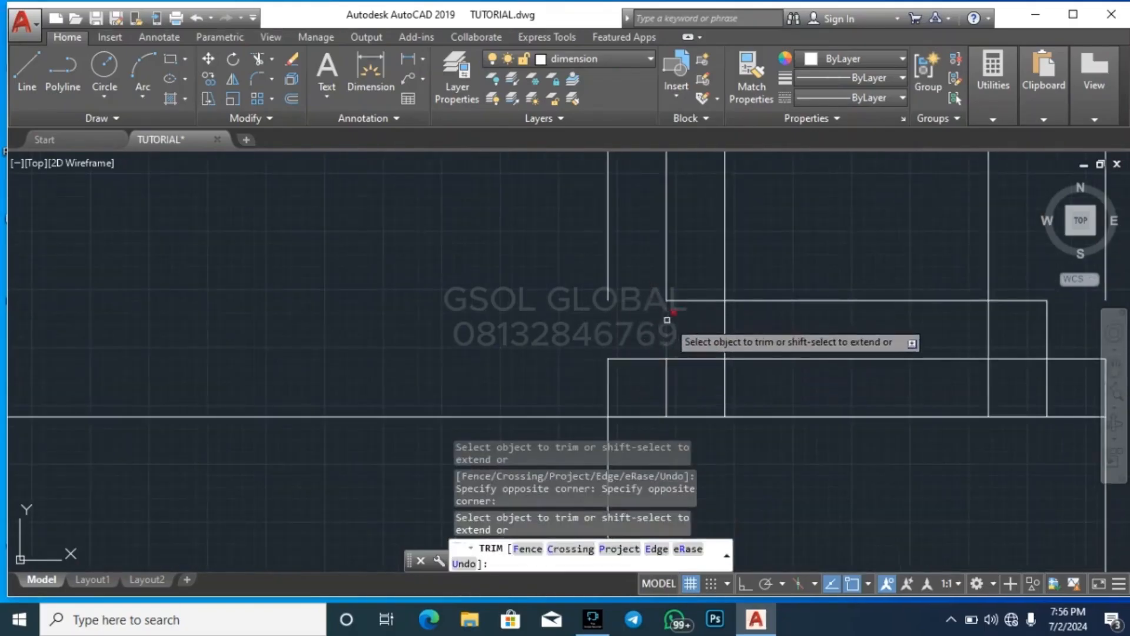
pyautogui.click(681, 278)
pyautogui.click(656, 272)
# Erase the leftover vertical offset lines standing above the outer ends of the column base on both sides
pyautogui.press('Return')
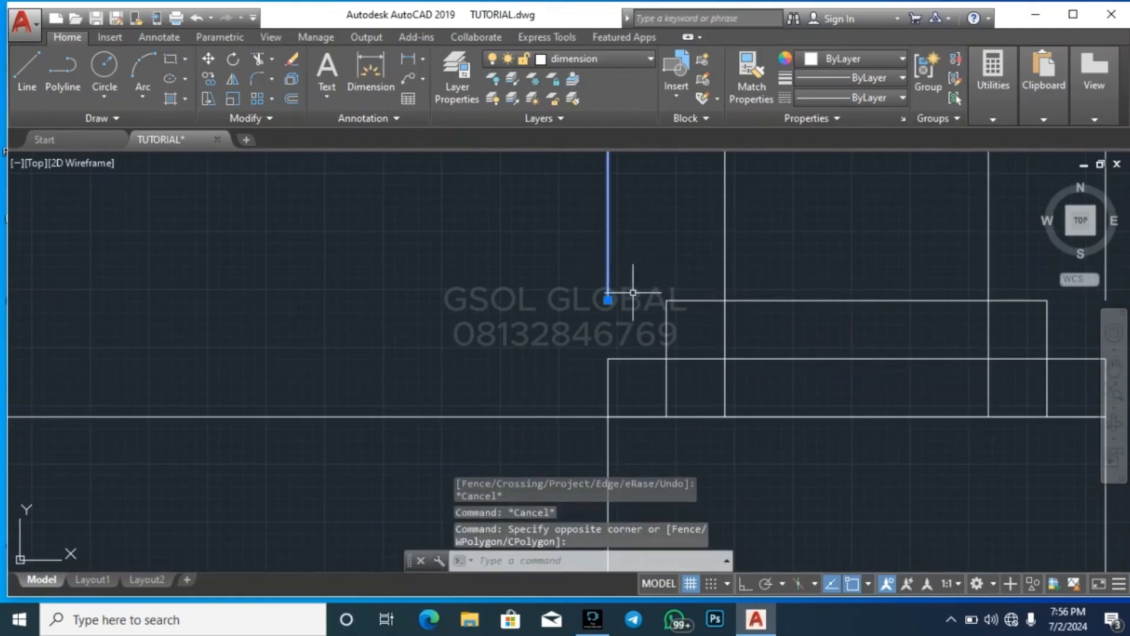
pyautogui.scroll(-1, 463, 345)
pyautogui.scroll(1, 736, 301)
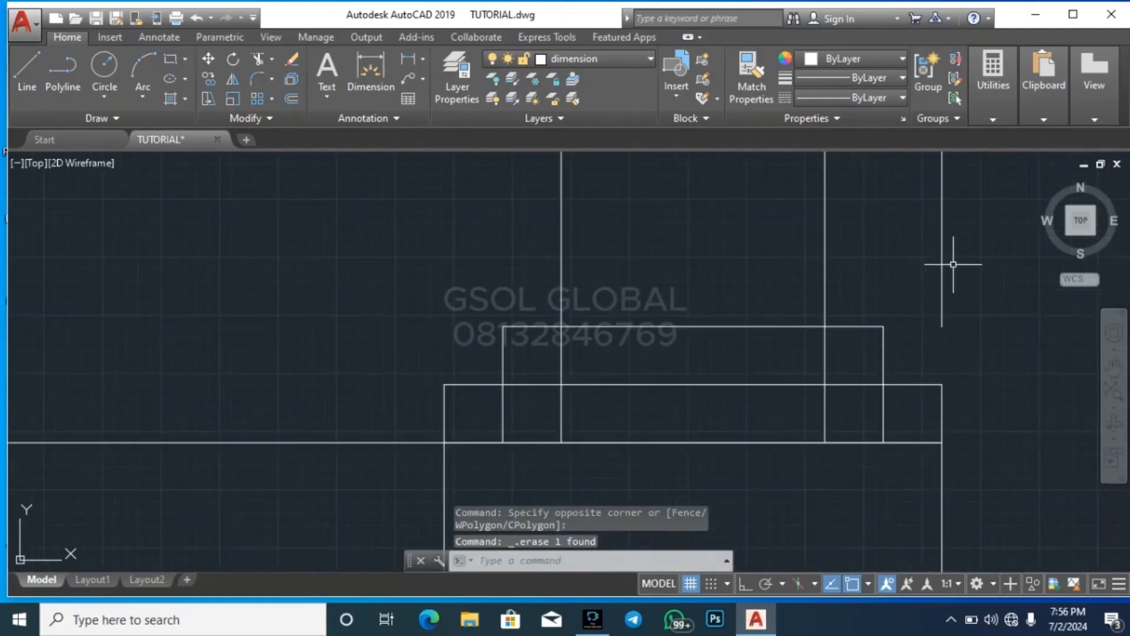
pyautogui.click(953, 265)
pyautogui.click(958, 261)
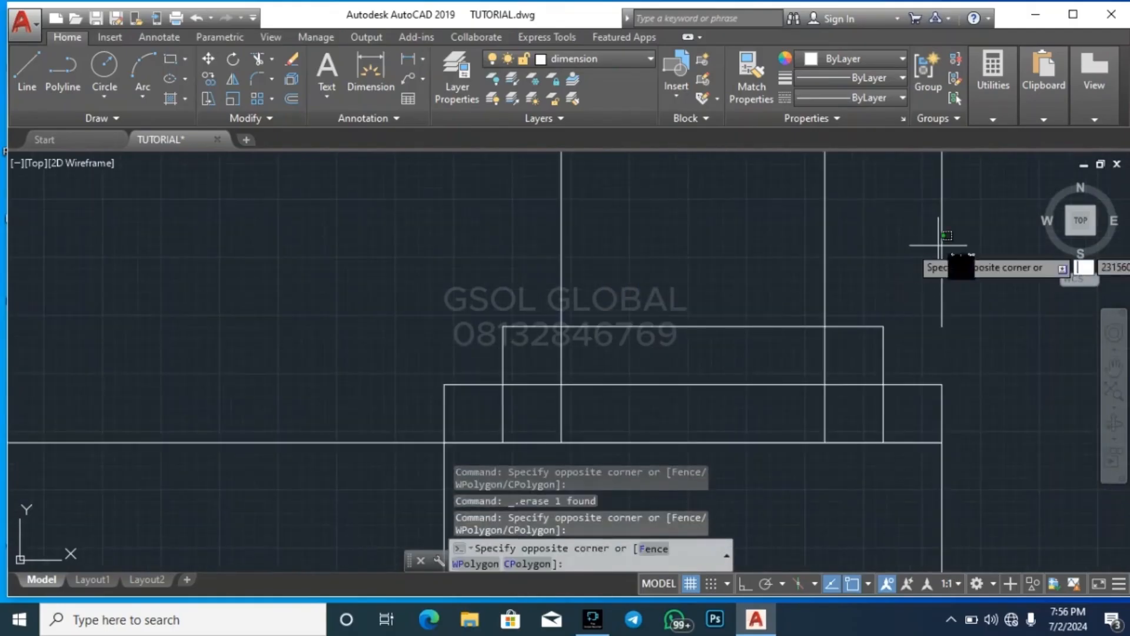
pyautogui.click(942, 266)
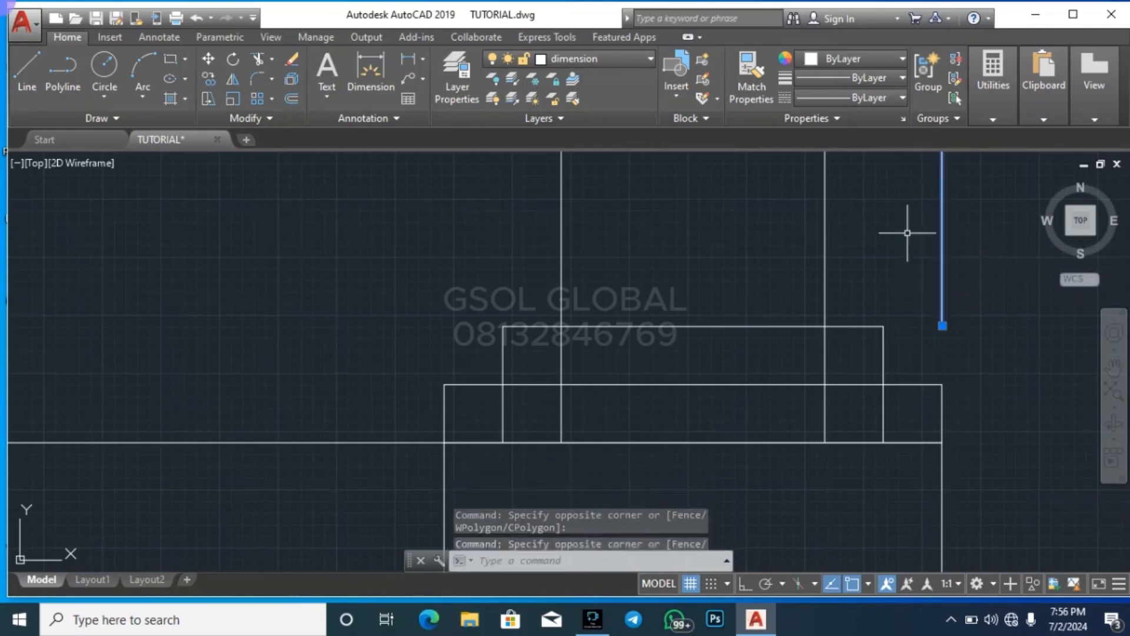
# Trim the overlapping lines inside the base right of the column so only the stepped outline is left
pyautogui.press('Return')
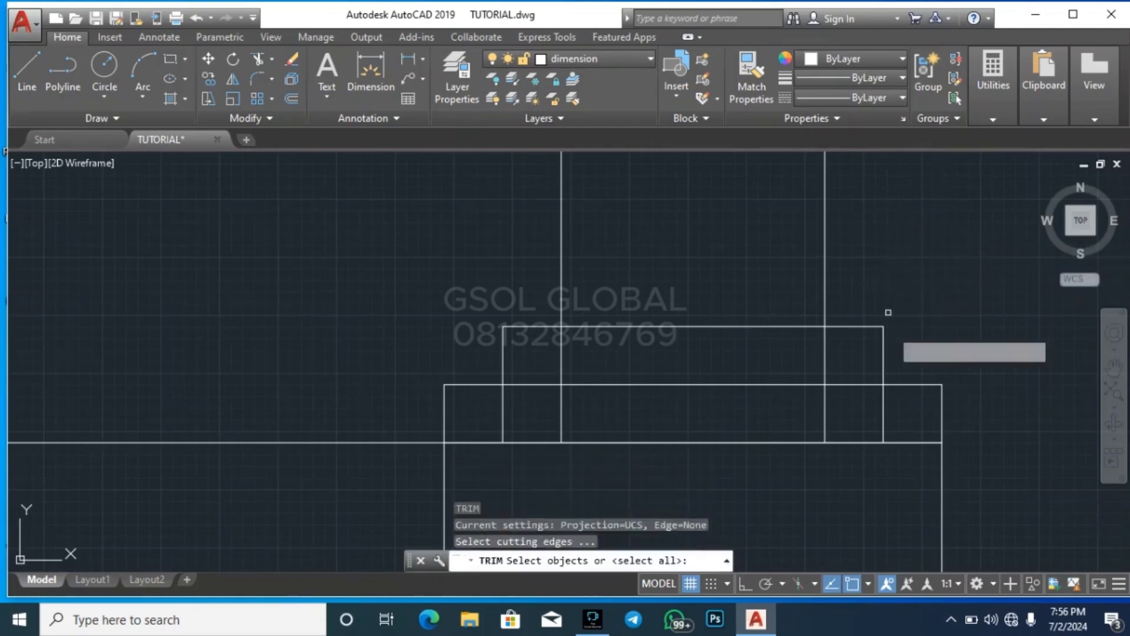
pyautogui.press('Return')
pyautogui.scroll(2, 894, 388)
pyautogui.click(894, 459)
pyautogui.click(833, 429)
pyautogui.click(825, 422)
pyautogui.click(801, 323)
pyautogui.scroll(-2, 812, 287)
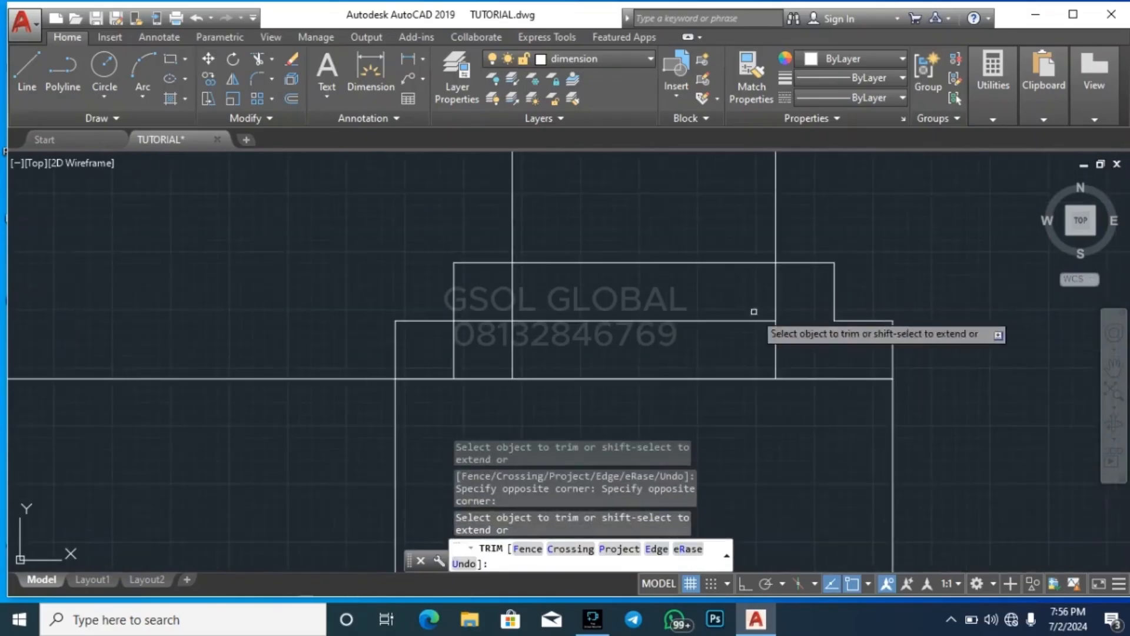
# Trim the overlapping lines inside the base left of the column to match the stepped outline on the other side
pyautogui.scroll(1, 476, 341)
pyautogui.click(495, 290)
pyautogui.click(487, 325)
pyautogui.click(457, 362)
pyautogui.click(437, 362)
pyautogui.press('Escape')
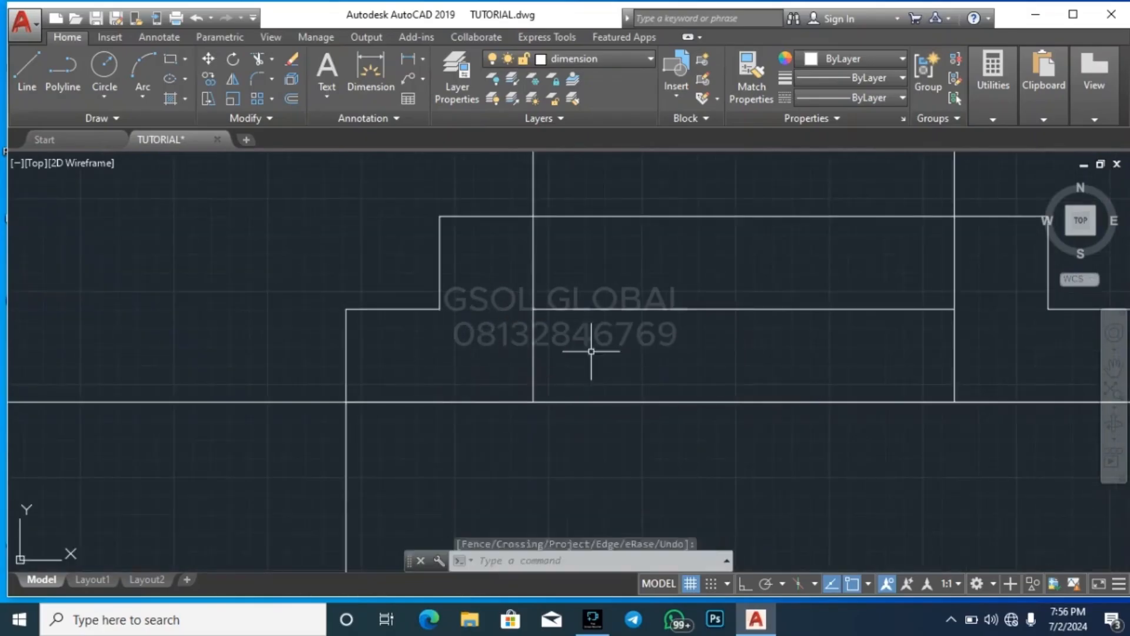
pyautogui.press('Escape')
pyautogui.press('Escape')
# Erase the remaining horizontal segment between the column edges inside the stepped base
pyautogui.scroll(-2, 569, 336)
pyautogui.click(599, 320)
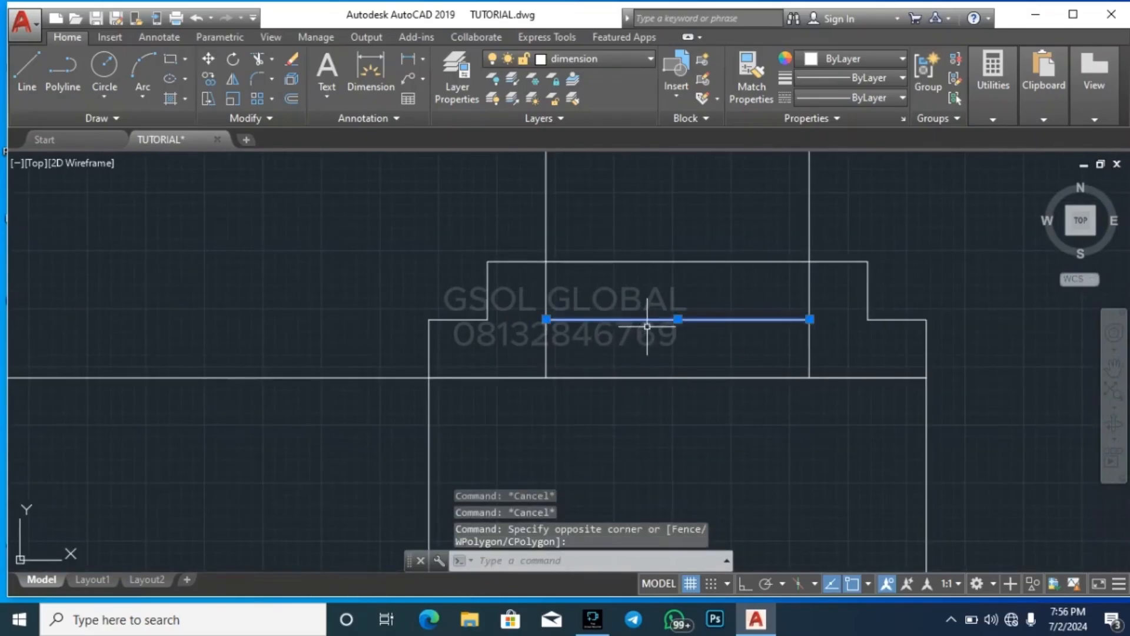
pyautogui.press('Delete')
# Trim both vertical column edges where they run below the top line of the stepped base
pyautogui.press('Return')
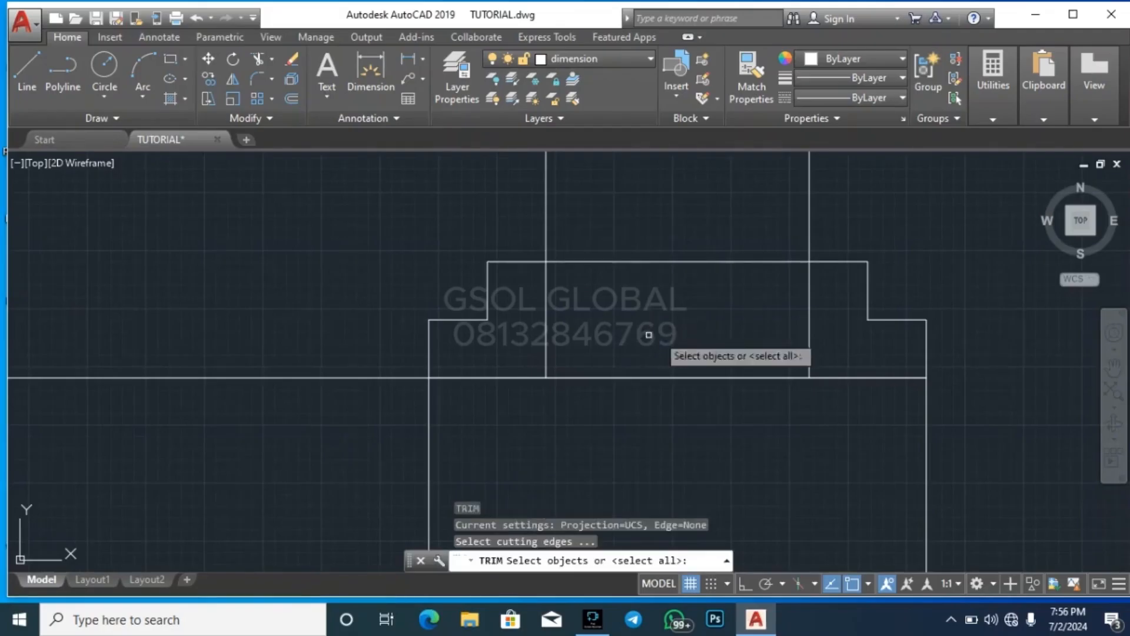
pyautogui.press('Return')
pyautogui.click(827, 358)
pyautogui.click(546, 327)
pyautogui.press('Escape')
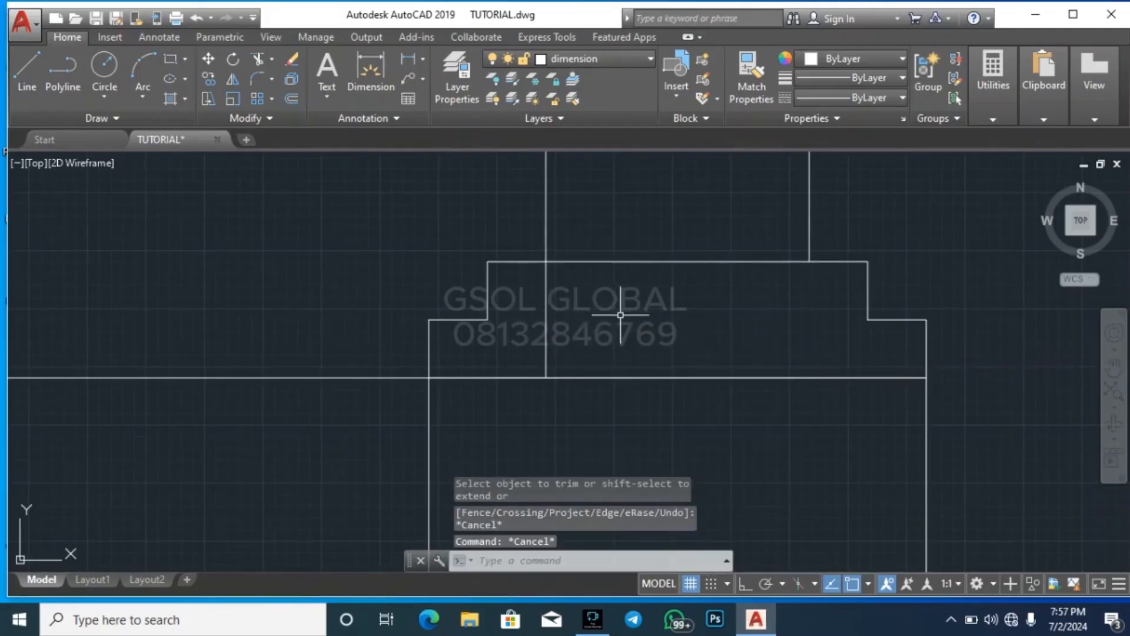
pyautogui.press('Return')
pyautogui.press('Escape')
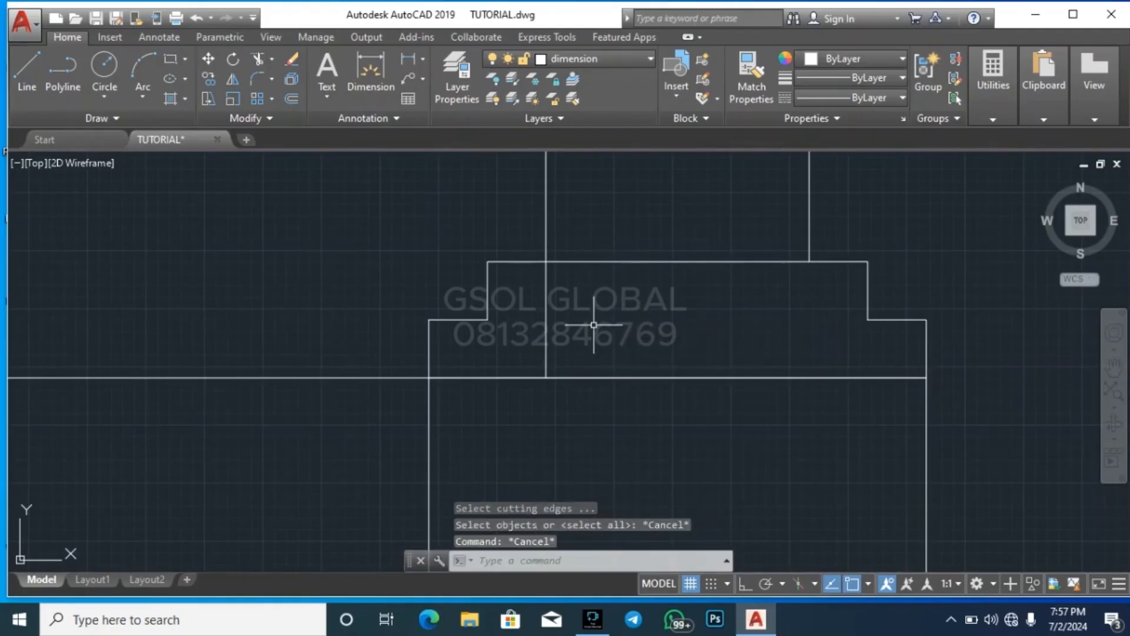
pyautogui.press('Return')
pyautogui.press('Return')
pyautogui.click(587, 335)
pyautogui.click(532, 294)
pyautogui.press('Escape')
pyautogui.scroll(-2, 680, 310)
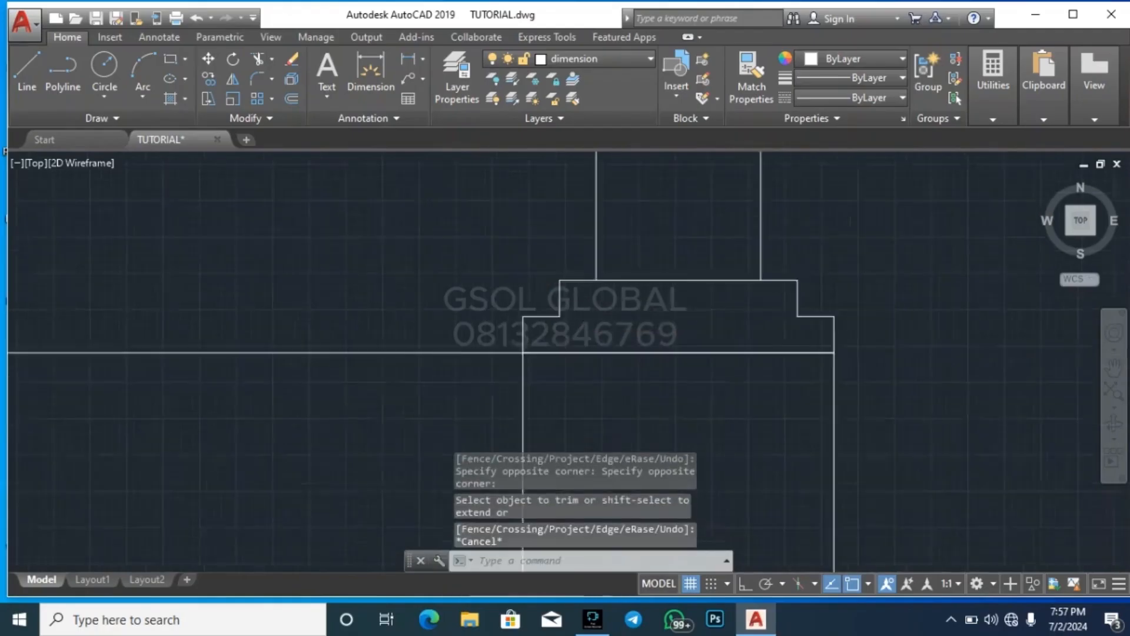
pyautogui.press('Escape')
pyautogui.press('Escape')
# Trim away the vertical wall line below the door, between the floor line and the ground line
pyautogui.scroll(-8, 677, 412)
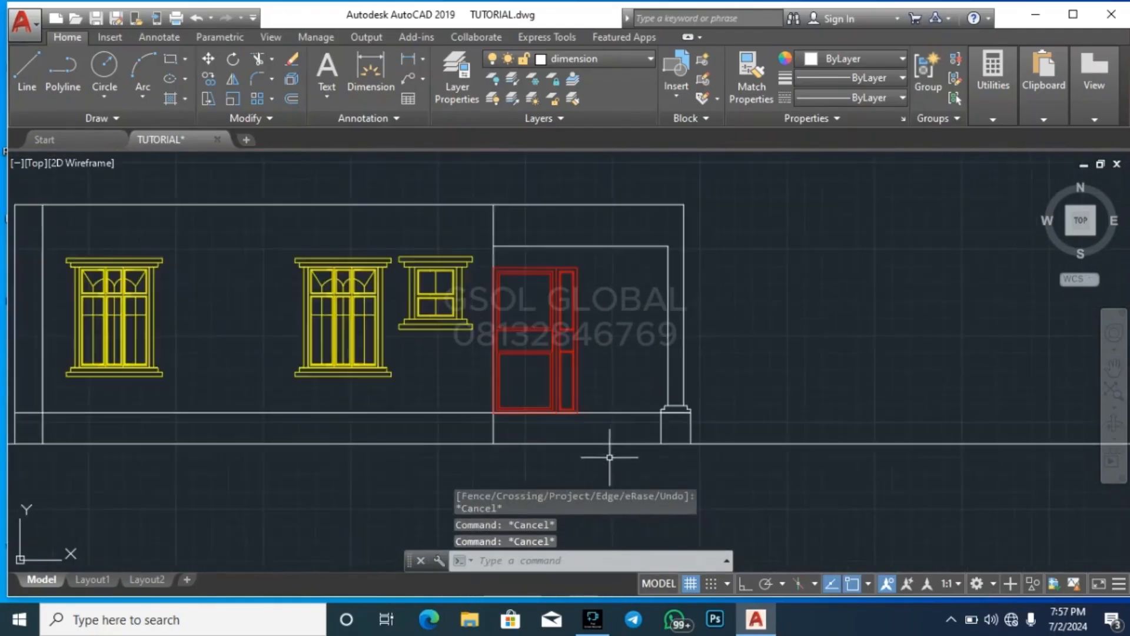
pyautogui.scroll(-4, 764, 356)
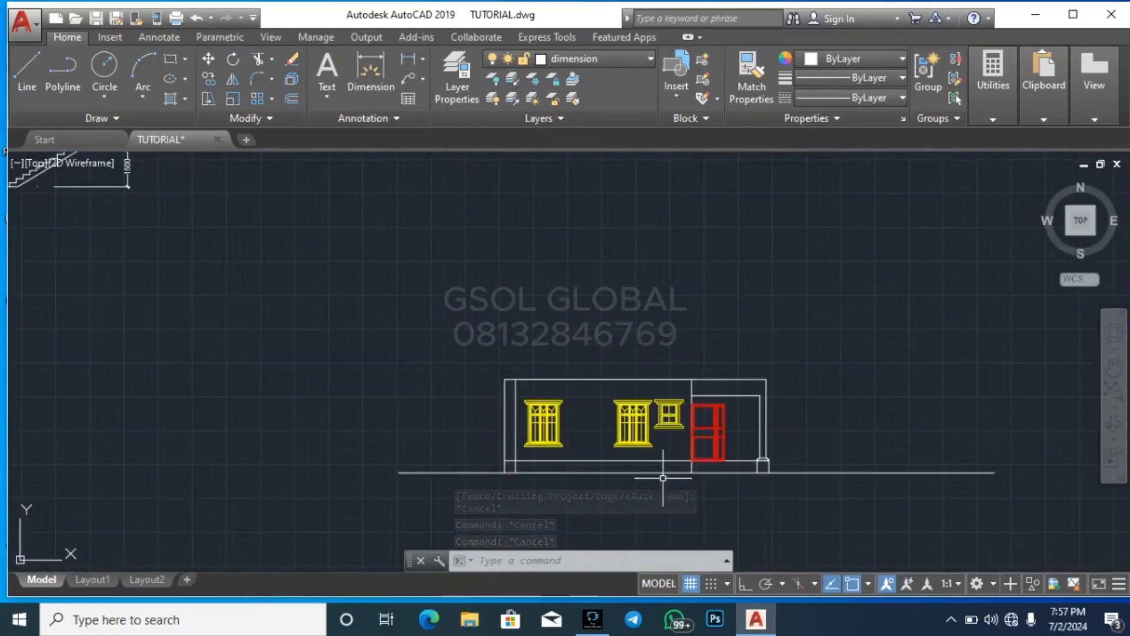
pyautogui.scroll(6, 675, 483)
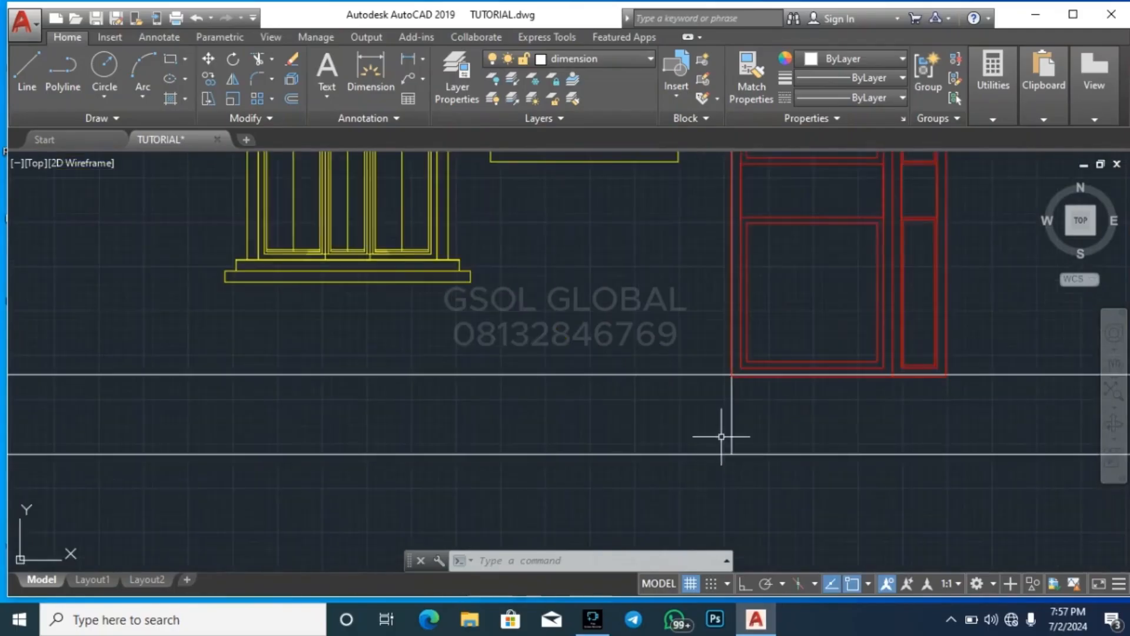
pyautogui.scroll(-3, 578, 471)
pyautogui.scroll(-4, 577, 471)
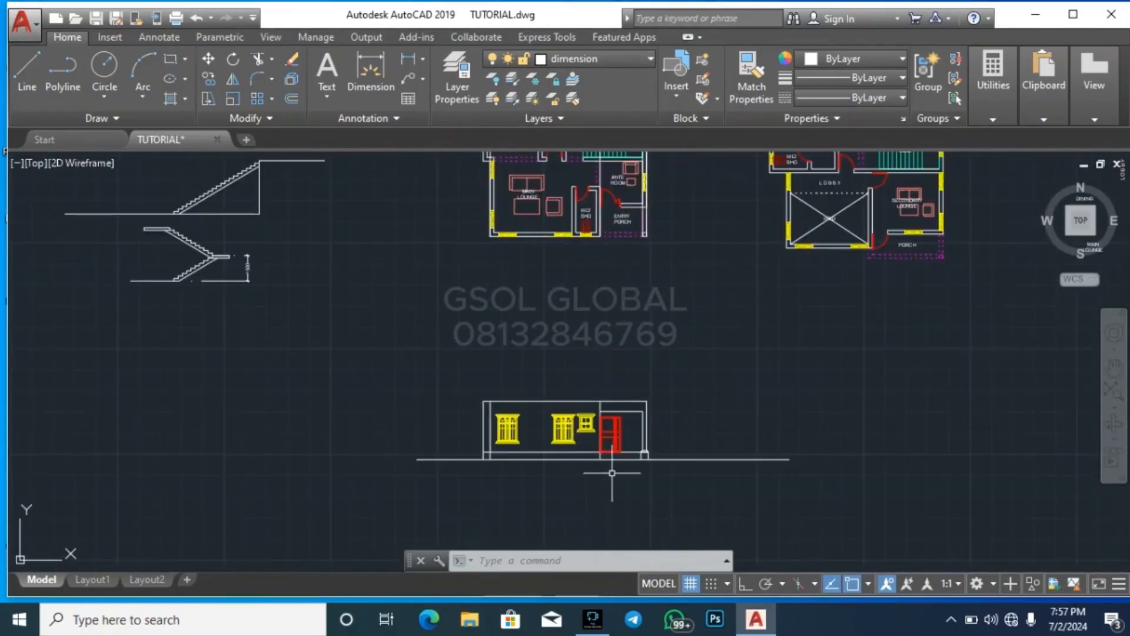
pyautogui.scroll(7, 606, 459)
pyautogui.press('Escape')
pyautogui.press('Escape')
pyautogui.press('Return')
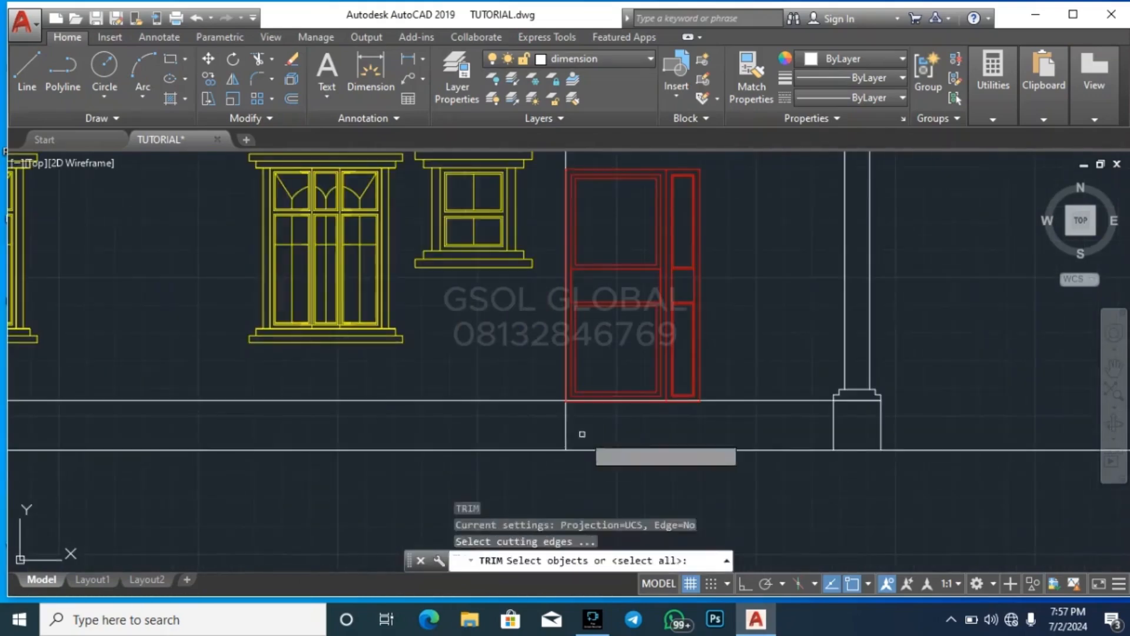
pyautogui.press('Return')
pyautogui.scroll(6, 581, 432)
pyautogui.click(599, 442)
pyautogui.click(466, 377)
pyautogui.press('Escape')
pyautogui.press('Escape')
# Move the whole front elevation sideways from below the ground-floor plan to below the first-floor plan
pyautogui.scroll(-6, 685, 360)
pyautogui.scroll(-4, 670, 382)
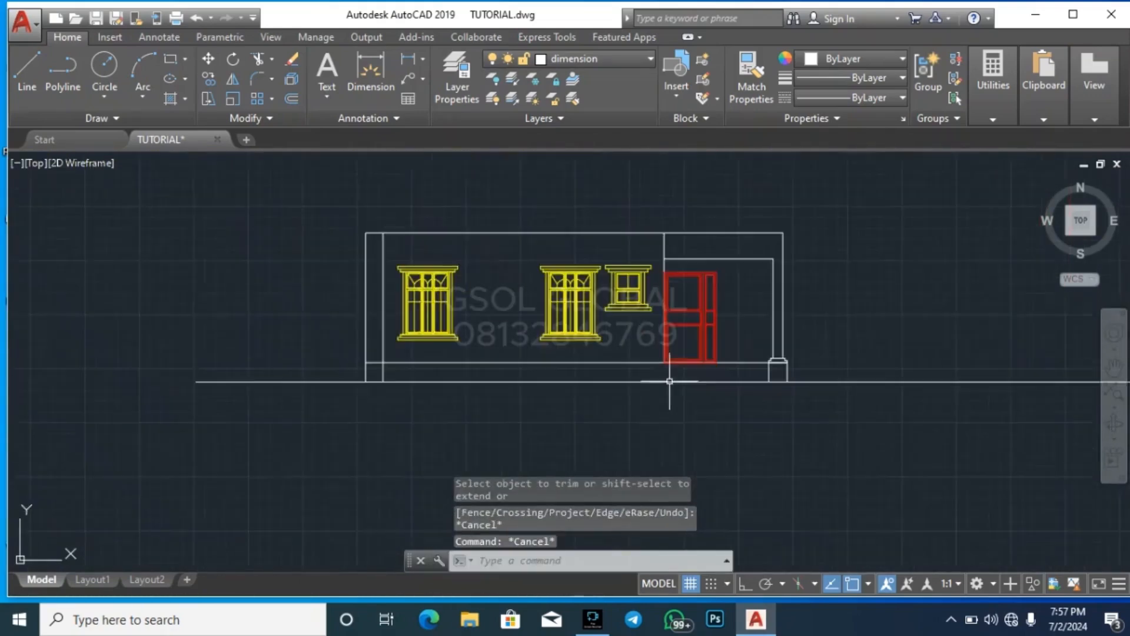
pyautogui.scroll(-4, 528, 380)
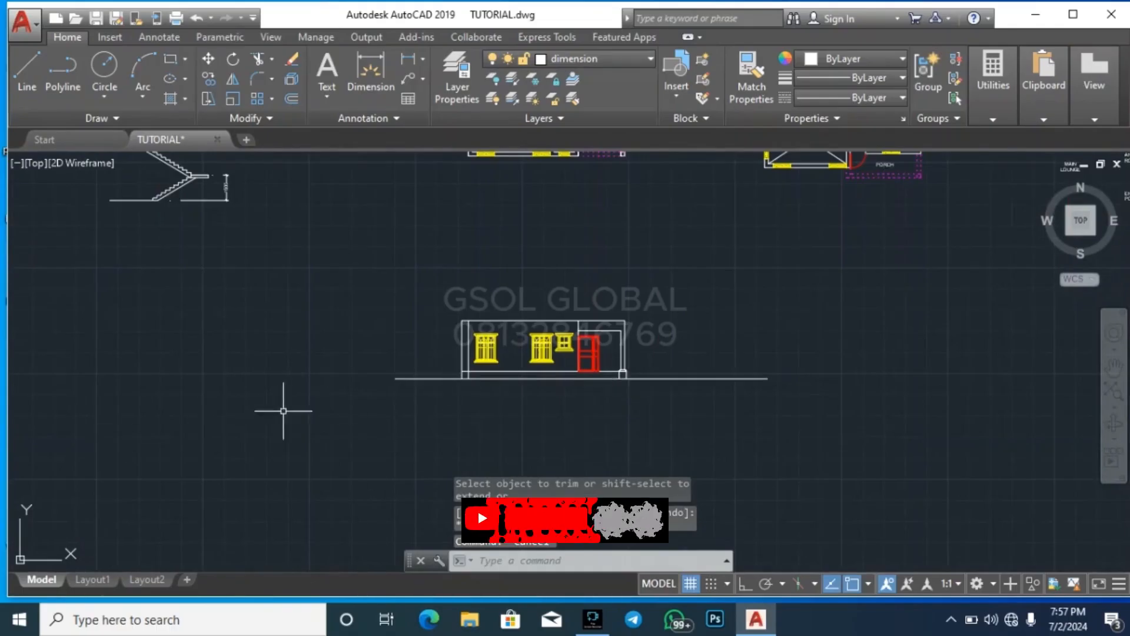
pyautogui.scroll(-3, 265, 434)
pyautogui.click(265, 434)
pyautogui.click(426, 383)
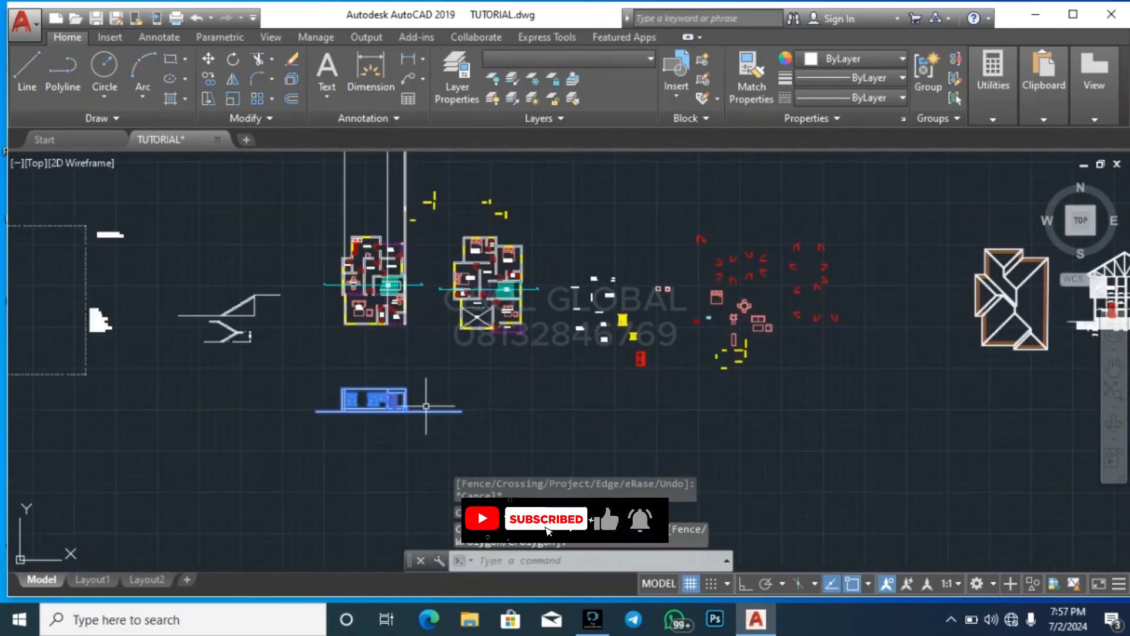
pyautogui.press('Return')
pyautogui.click(388, 431)
pyautogui.scroll(4, 398, 420)
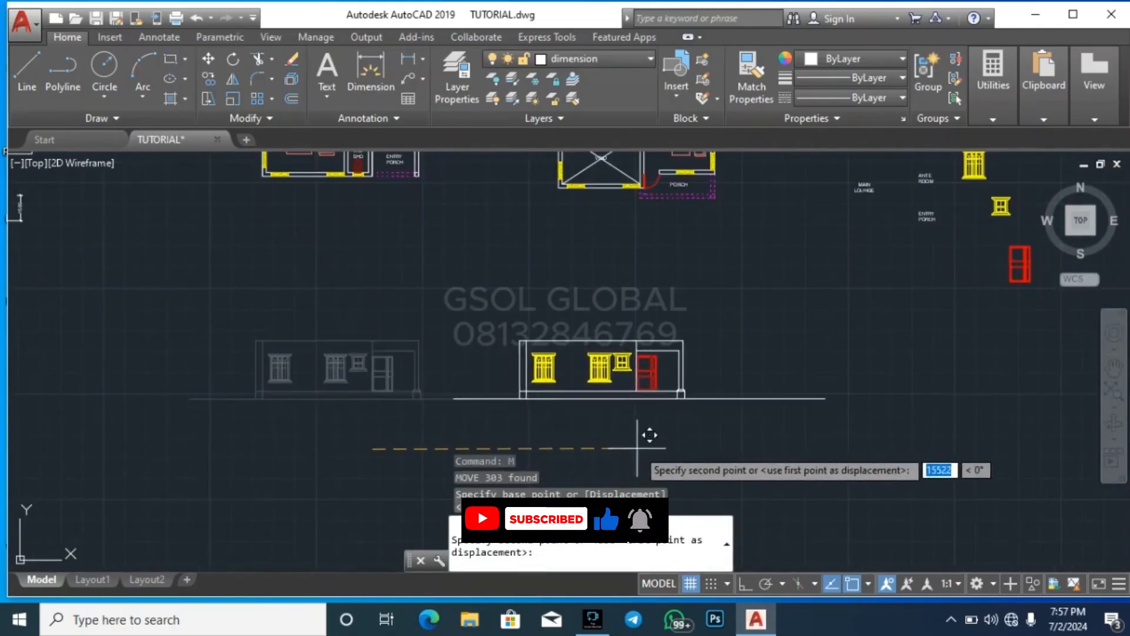
pyautogui.click(677, 458)
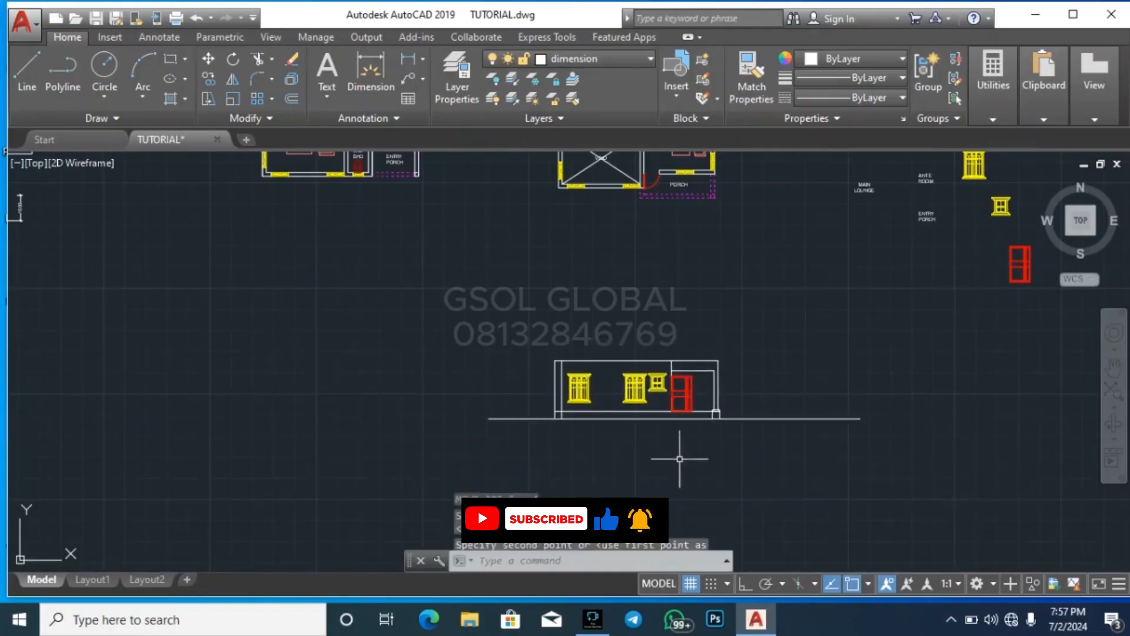
# Erase the four vertical construction lines running through the ground-floor plan
pyautogui.scroll(-2, 677, 453)
pyautogui.press('Escape')
pyautogui.moveTo(532, 280); pyautogui.dragTo(516, 507, button='middle')
pyautogui.click(537, 240)
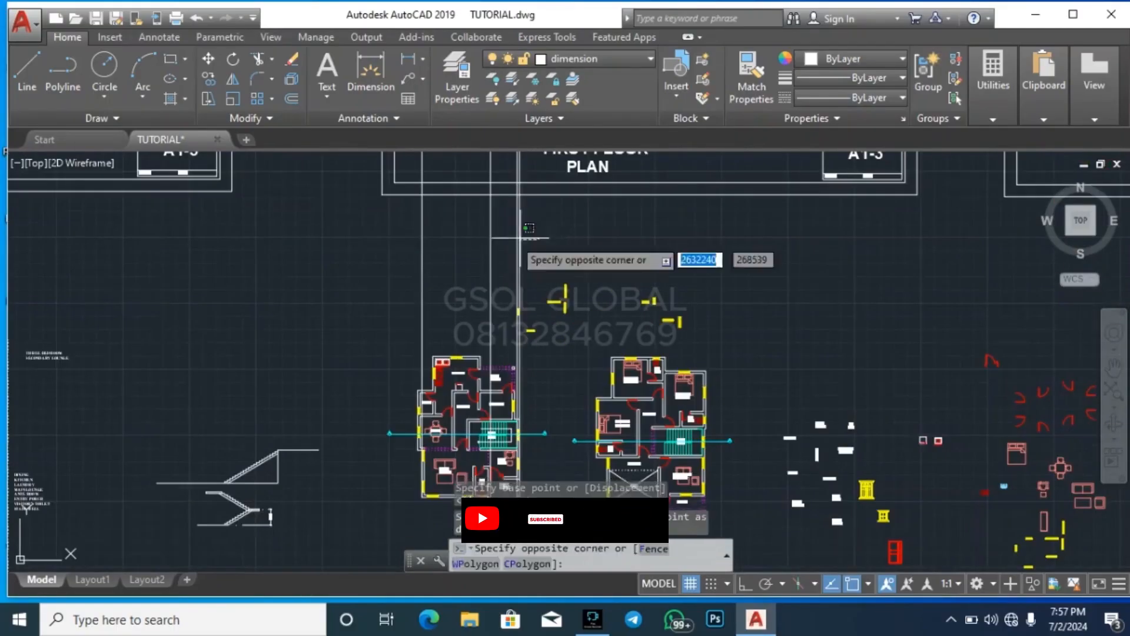
pyautogui.click(355, 236)
pyautogui.press('Delete')
pyautogui.scroll(-3, 355, 236)
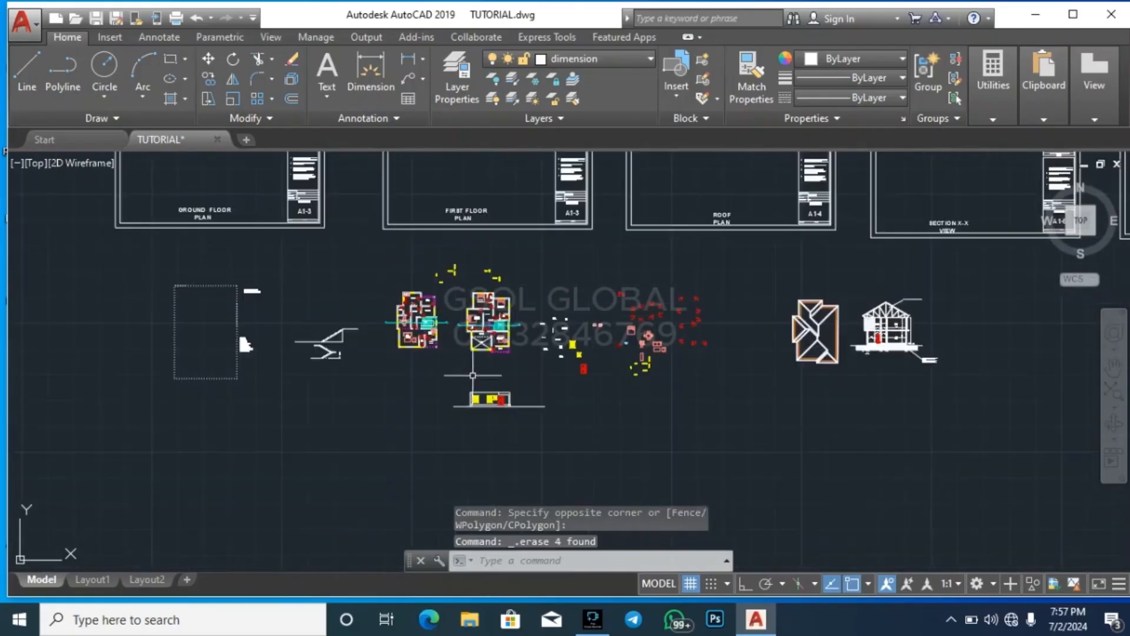
# With Ortho on, draw a vertical construction line through the first-floor plan's outer left wall corner below the WC/SHO
pyautogui.scroll(3, 473, 352)
pyautogui.scroll(-2, 469, 331)
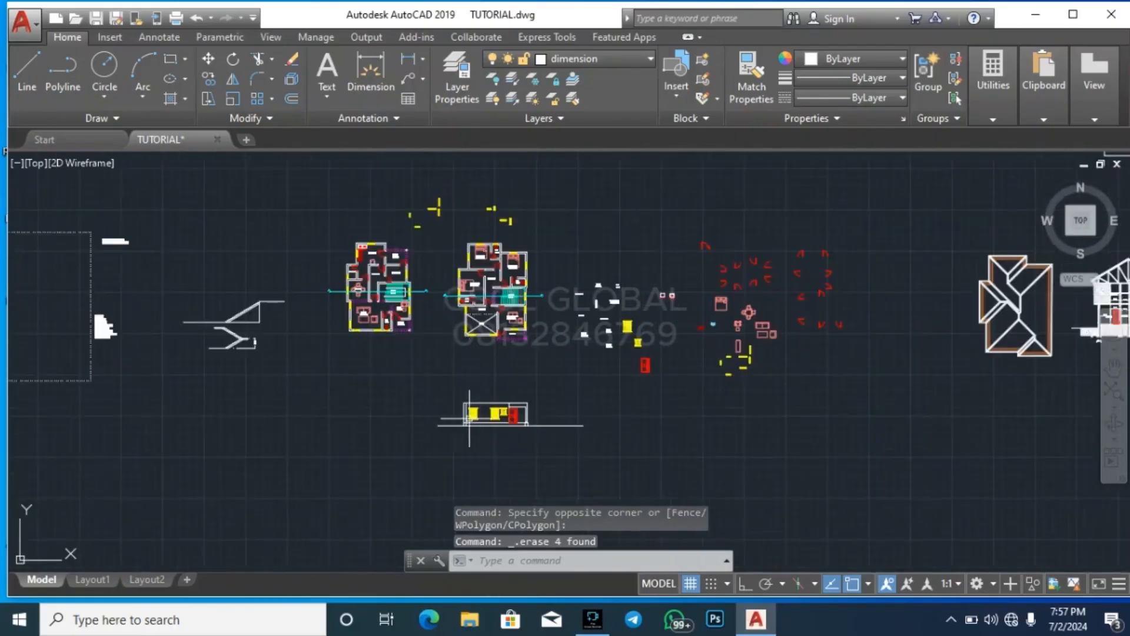
pyautogui.scroll(4, 461, 413)
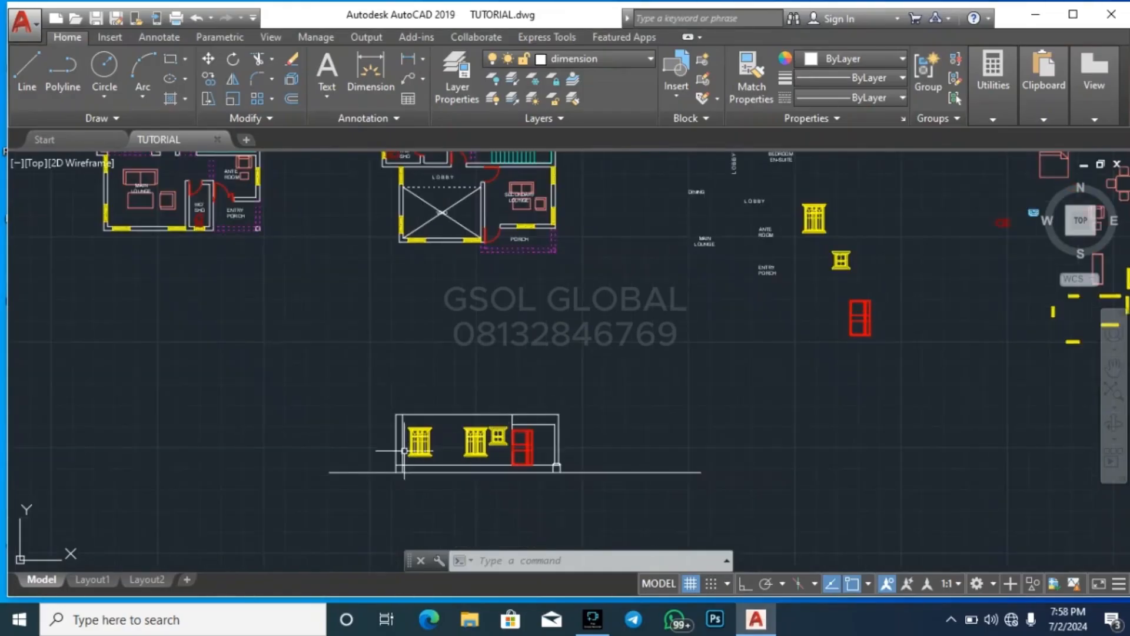
pyautogui.scroll(1, 400, 435)
pyautogui.scroll(-2, 372, 511)
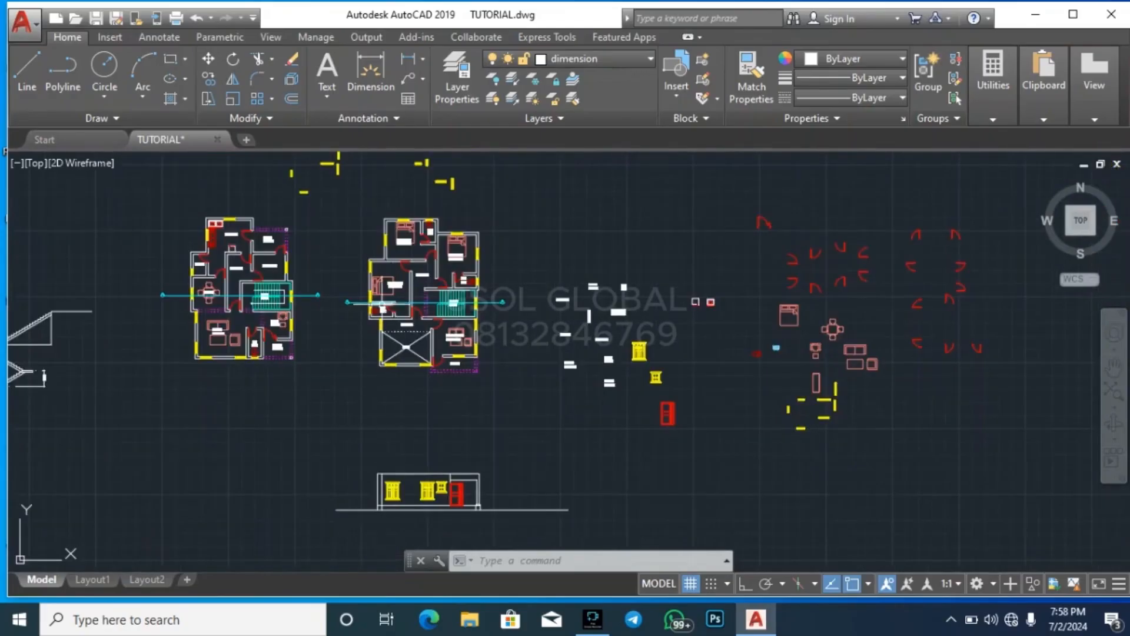
pyautogui.scroll(4, 377, 305)
pyautogui.write('l')
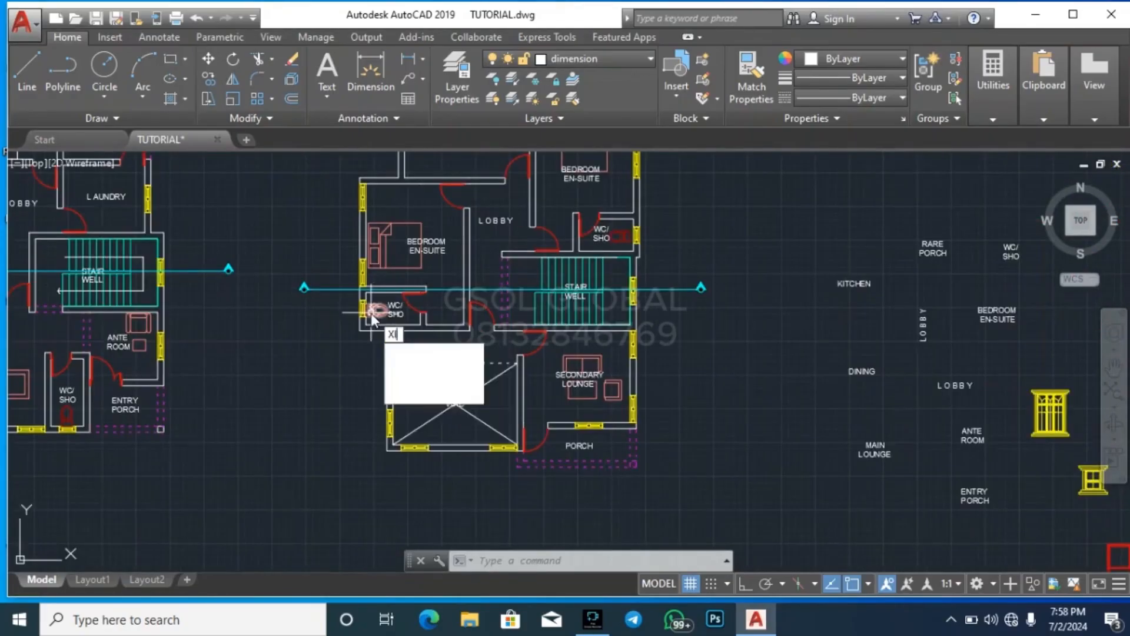
pyautogui.press('Return')
pyautogui.scroll(6, 346, 353)
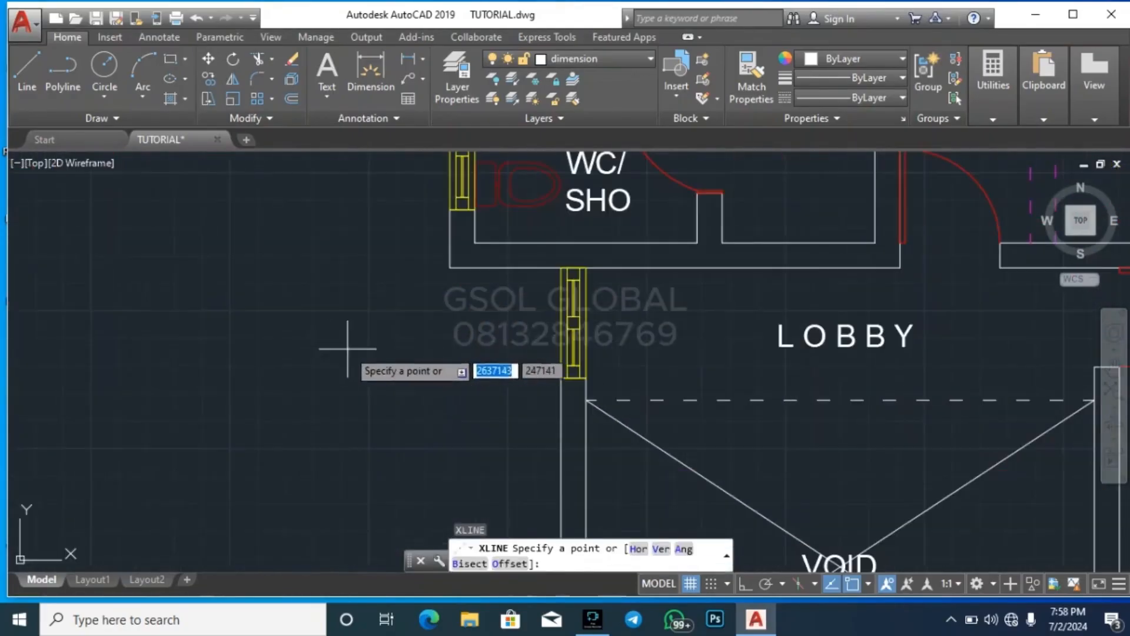
pyautogui.click(745, 583)
pyautogui.click(451, 268)
pyautogui.click(451, 285)
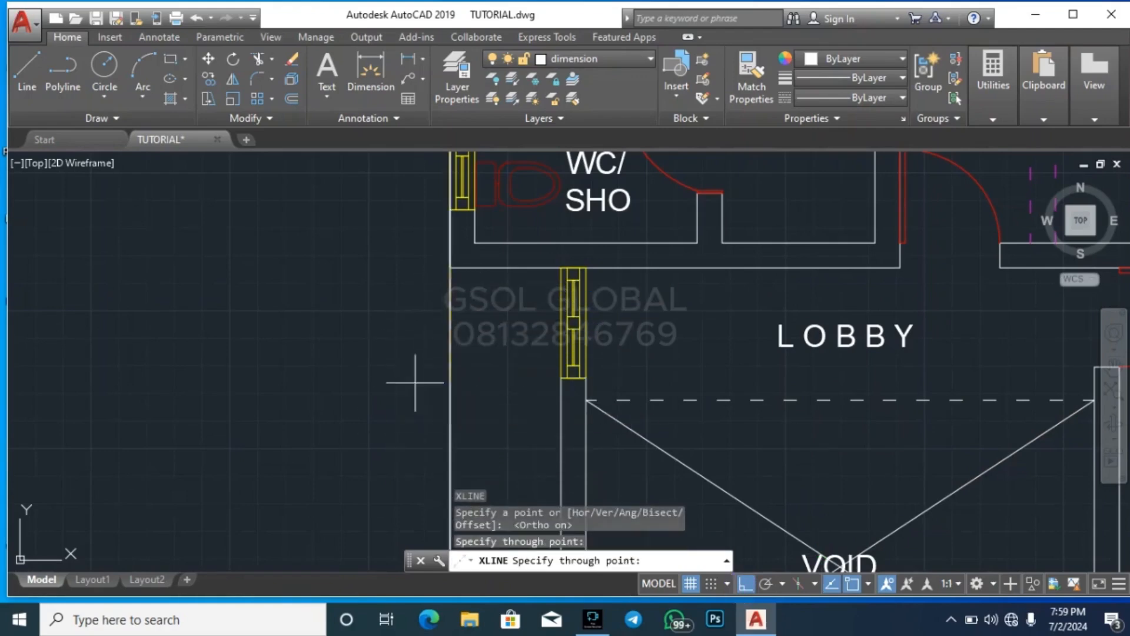
pyautogui.scroll(-4, 277, 323)
pyautogui.press('Escape')
# Draw a vertical construction line through the outer lower-left wall corner of the first-floor void
pyautogui.scroll(-4, 389, 346)
pyautogui.press('Return')
pyautogui.scroll(4, 389, 364)
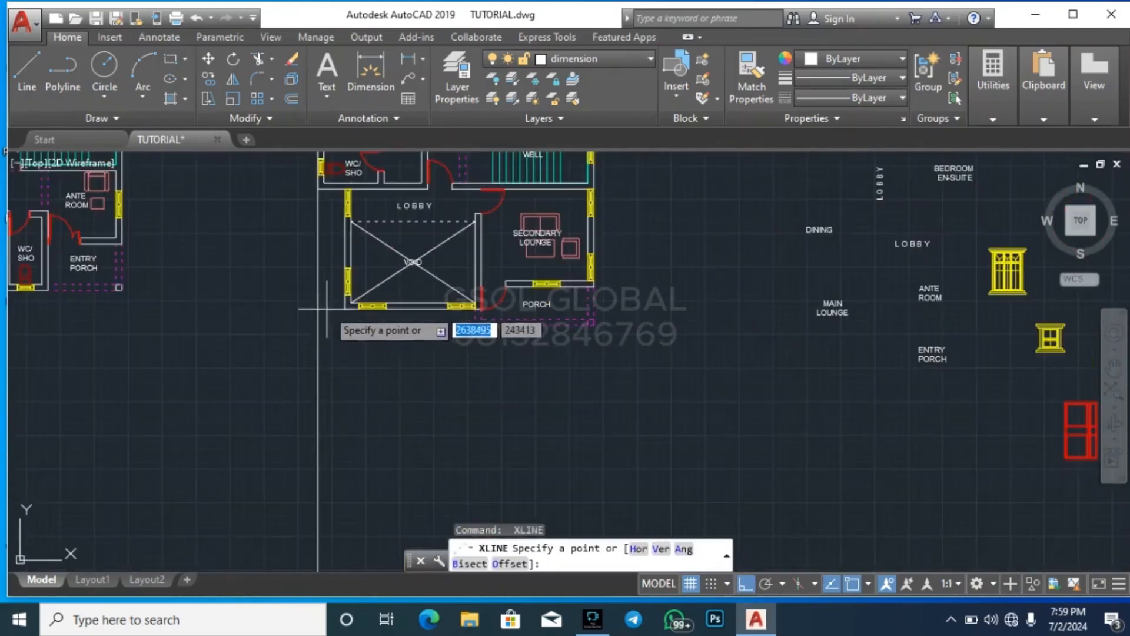
pyautogui.click(346, 309)
pyautogui.click(346, 374)
pyautogui.press('Return')
# Draw vertical construction lines through both edges of the left window in the void's front wall
pyautogui.scroll(4, 366, 337)
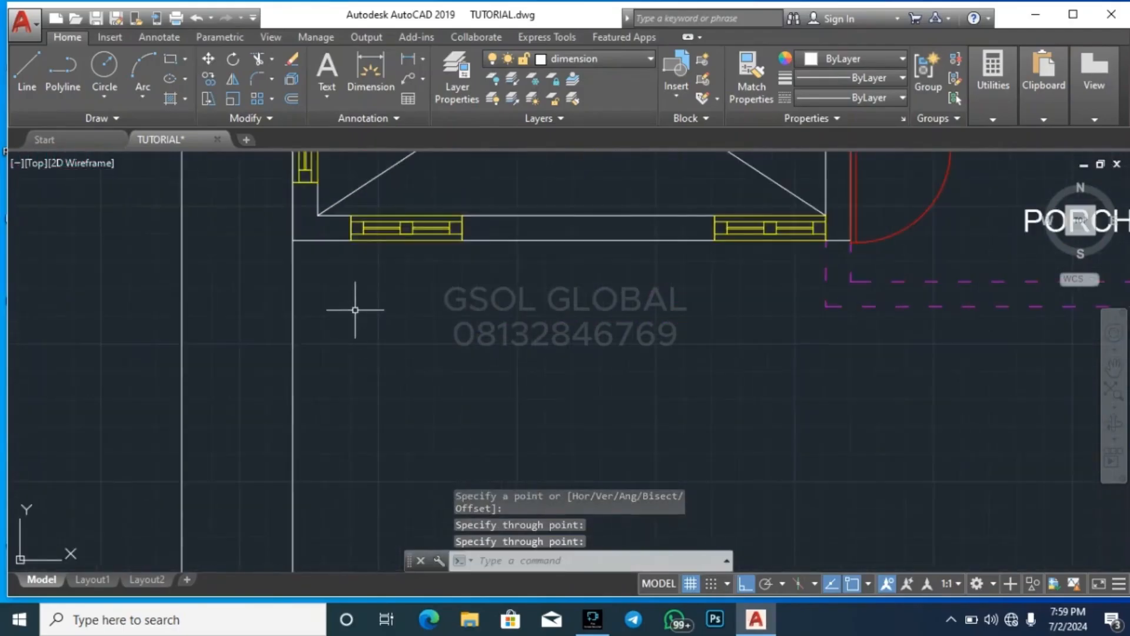
pyautogui.press('Return')
pyautogui.click(352, 240)
pyautogui.click(340, 363)
pyautogui.press('Return')
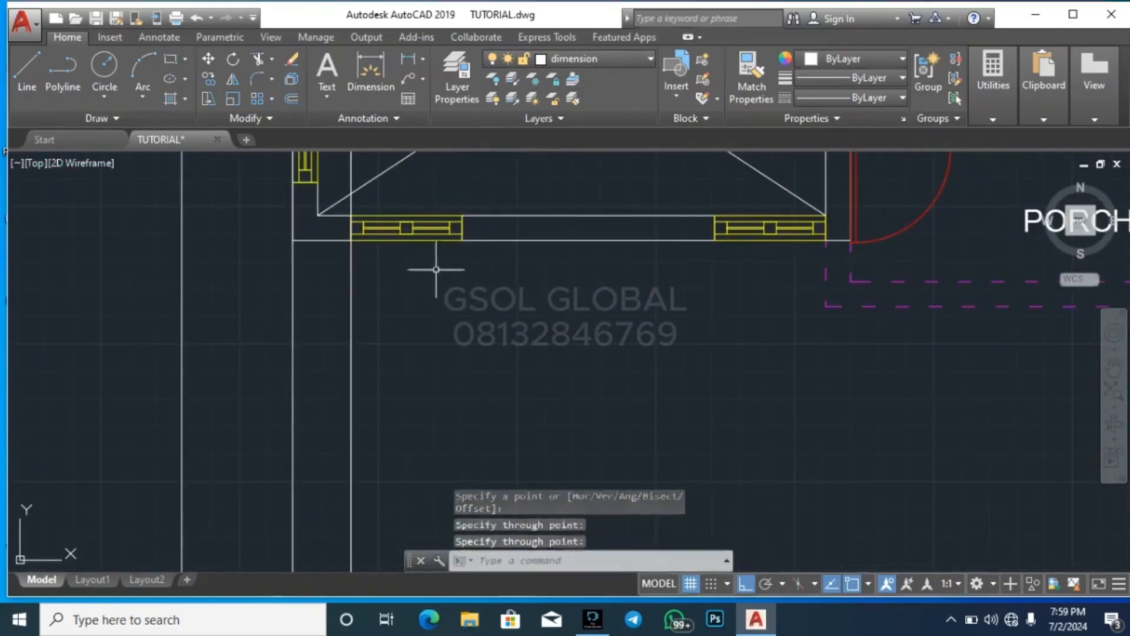
pyautogui.press('Return')
pyautogui.click(462, 241)
pyautogui.click(565, 305)
pyautogui.press('Return')
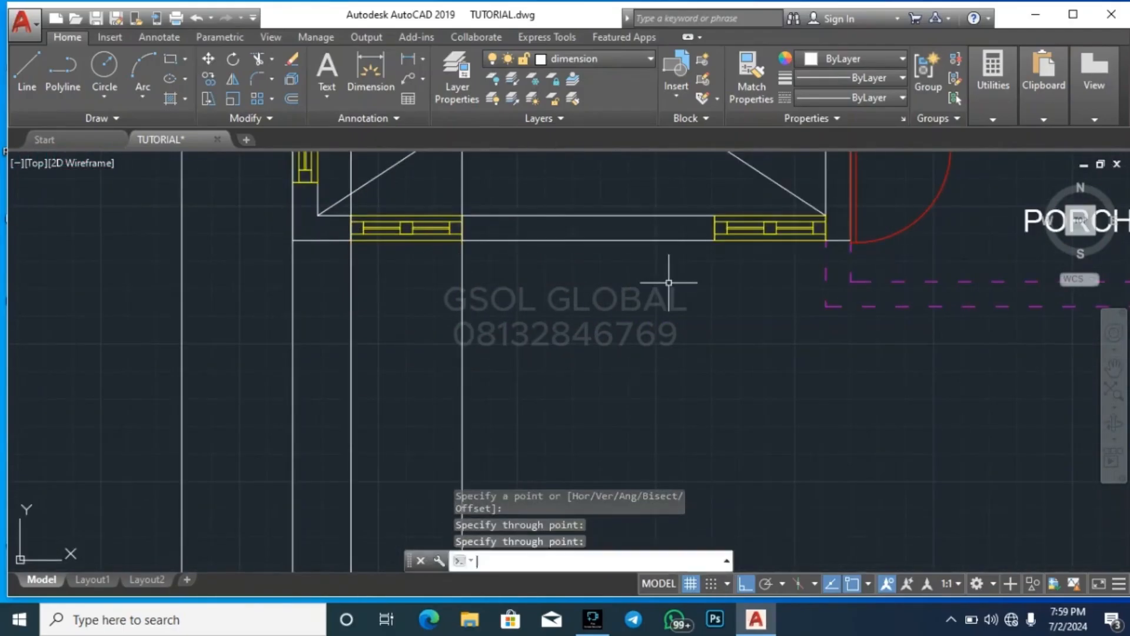
# Draw a vertical construction line through the left edge of the right window in the void's front wall
pyautogui.press('Return')
pyautogui.click(715, 240)
pyautogui.click(716, 320)
pyautogui.press('Return')
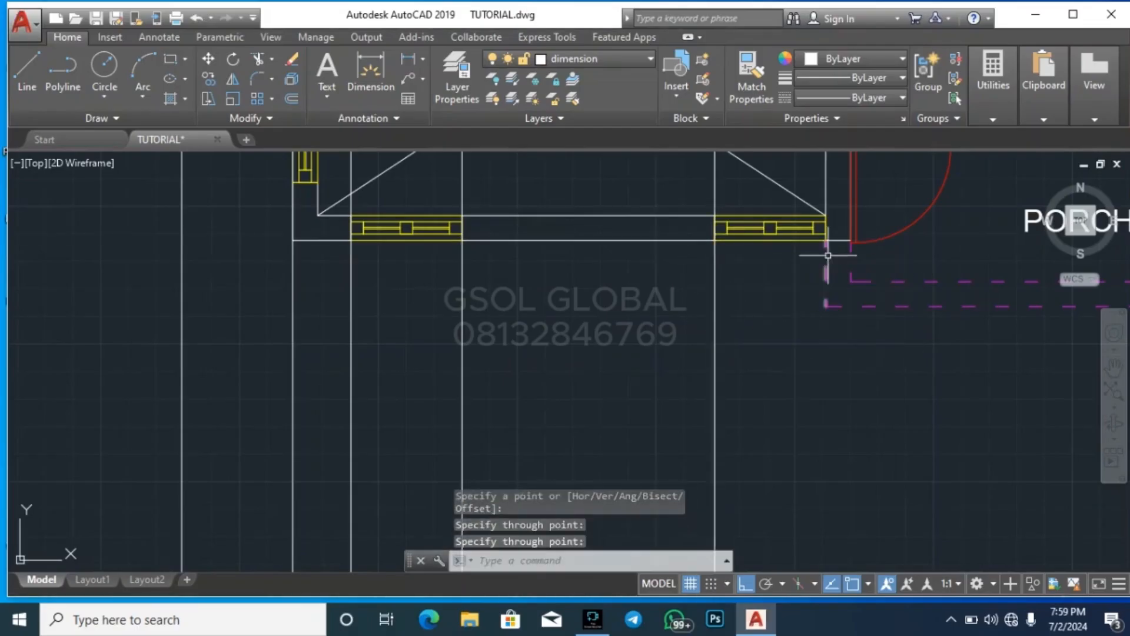
# Draw a vertical construction line through the right edge of the right window in the void's front wall
pyautogui.press('Return')
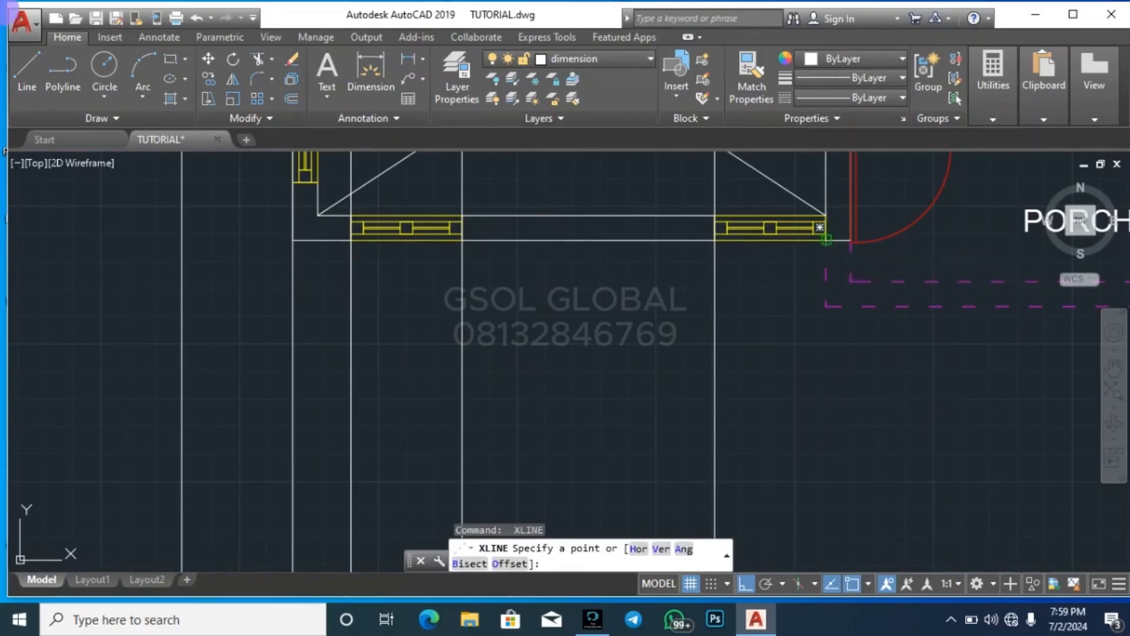
pyautogui.click(826, 241)
pyautogui.click(827, 374)
pyautogui.press('Escape')
# Draw a vertical construction line through the left end of the secondary lounge's front wall, beside the porch door
pyautogui.scroll(-6, 443, 337)
pyautogui.scroll(-3, 339, 330)
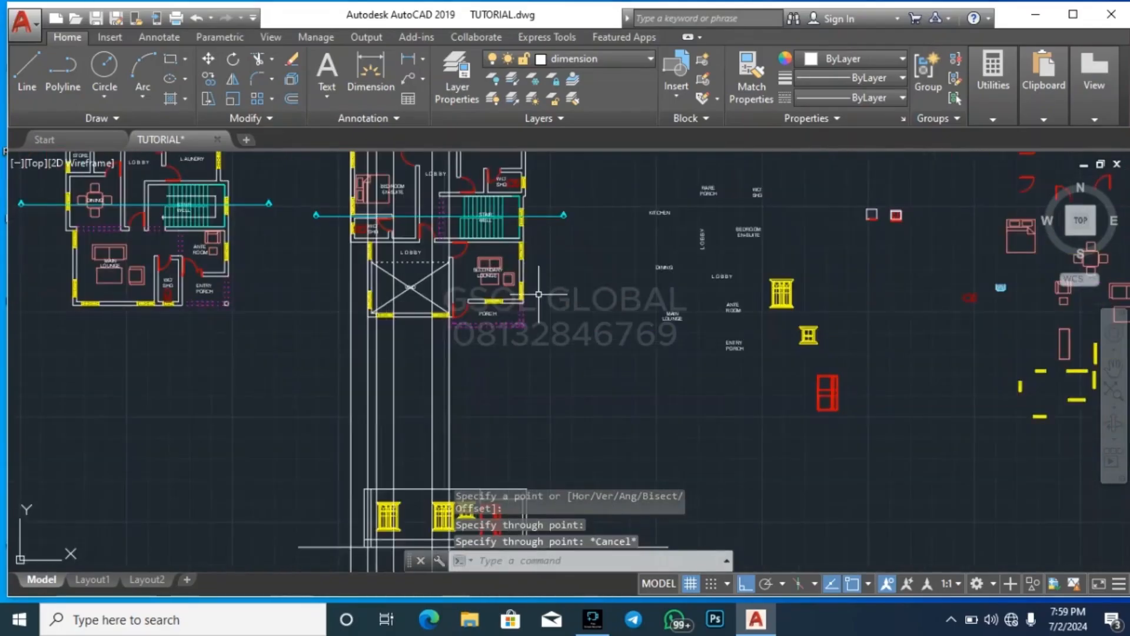
pyautogui.scroll(8, 448, 277)
pyautogui.press('Return')
pyautogui.click(479, 244)
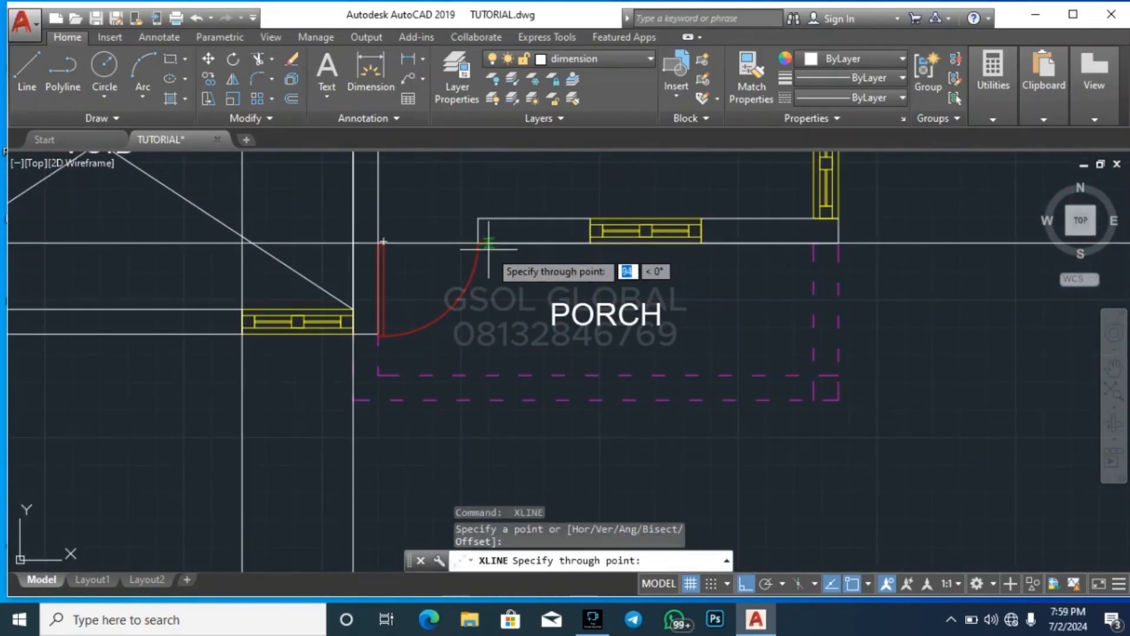
pyautogui.click(480, 442)
pyautogui.press('Return')
pyautogui.press('Return')
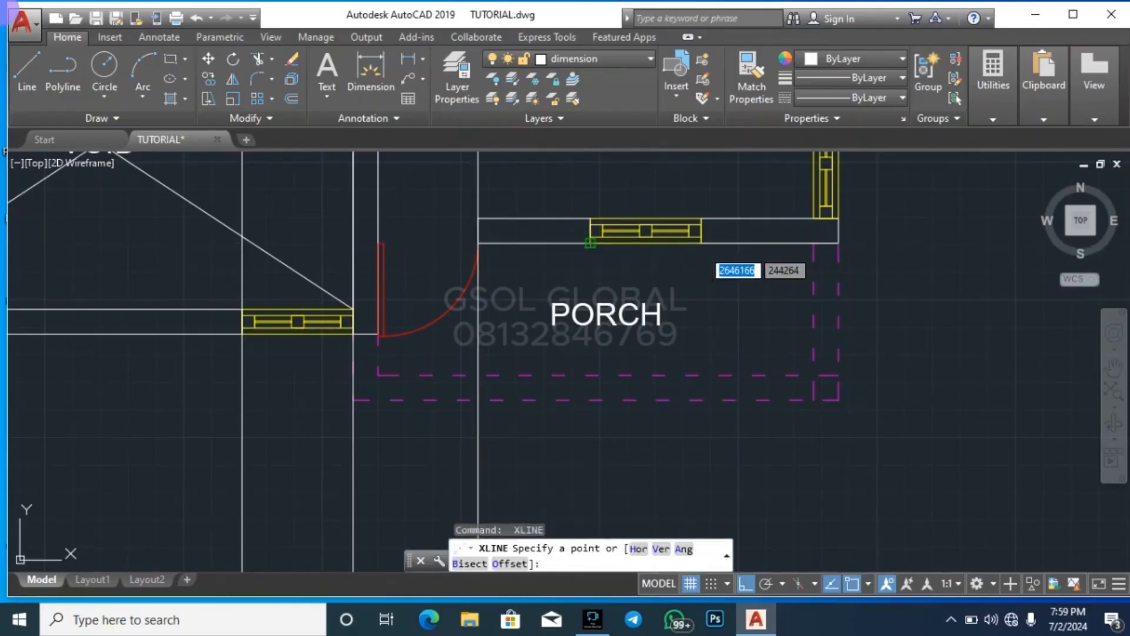
# Draw vertical construction lines through both edges of the window in the secondary lounge's front wall
pyautogui.click(591, 243)
pyautogui.click(595, 430)
pyautogui.press('Return')
pyautogui.press('Return')
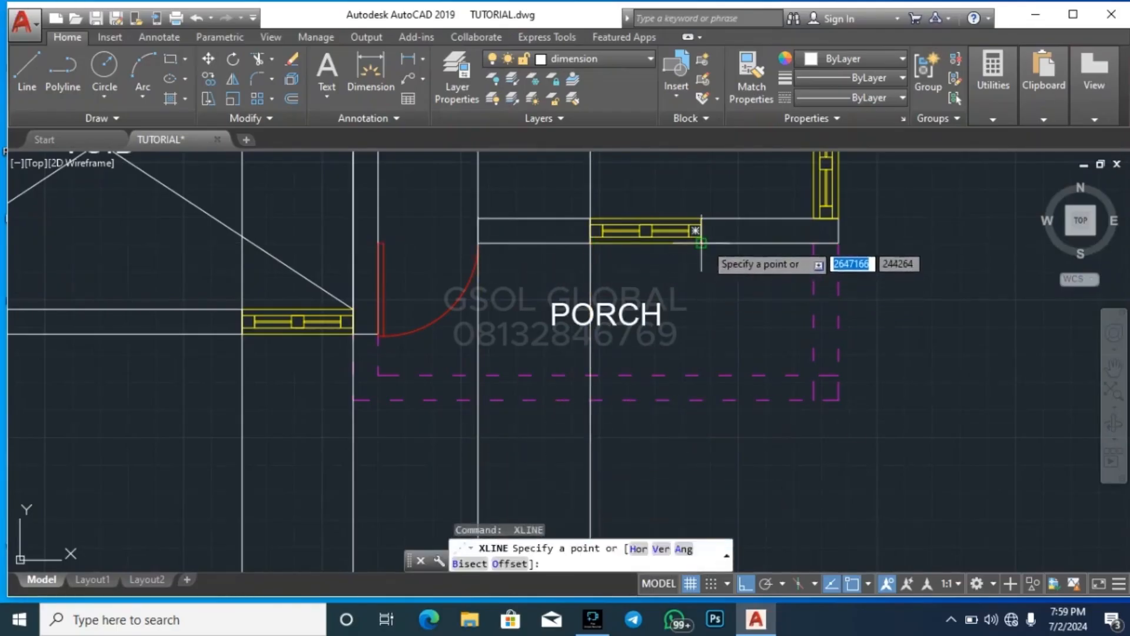
pyautogui.click(701, 244)
pyautogui.click(715, 445)
pyautogui.press('Return')
pyautogui.press('Return')
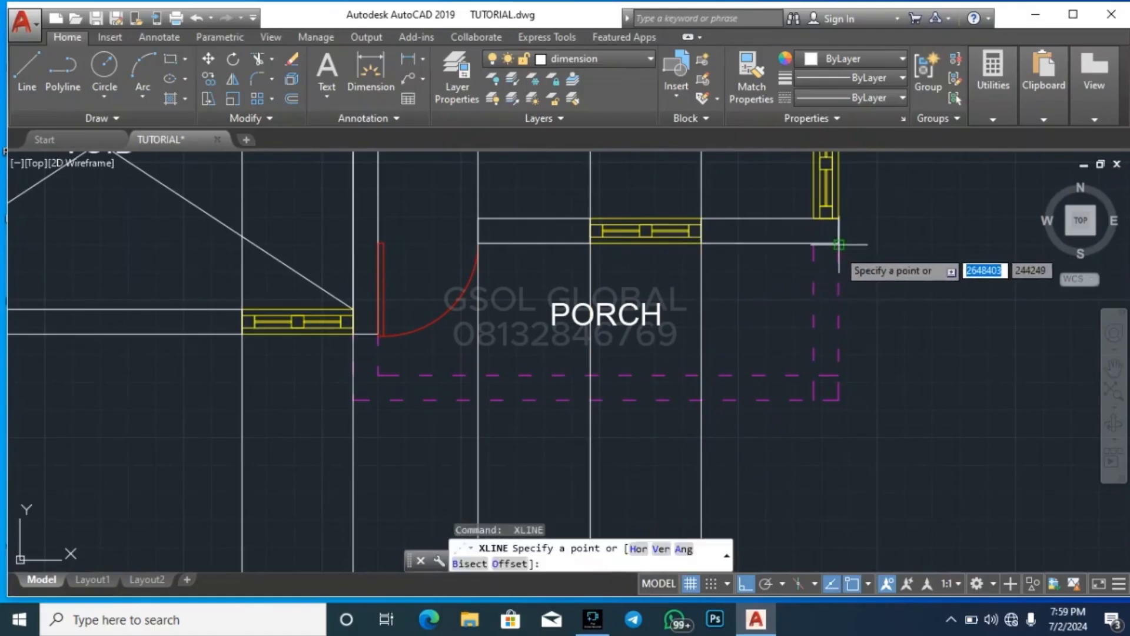
# Draw a vertical construction line through the outer right corner of the secondary lounge's front wall
pyautogui.click(838, 244)
pyautogui.click(837, 441)
pyautogui.press('Escape')
# Draw a vertical construction line through the projecting outer wall corner at the upper right of the first-floor stair well
pyautogui.scroll(-8, 692, 371)
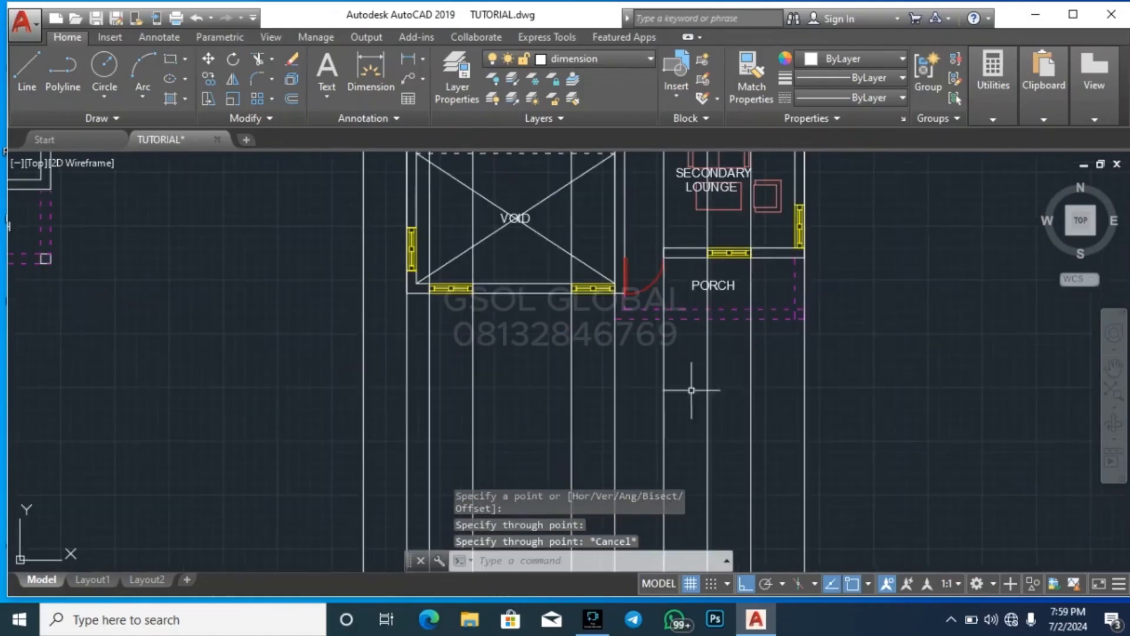
pyautogui.scroll(6, 724, 240)
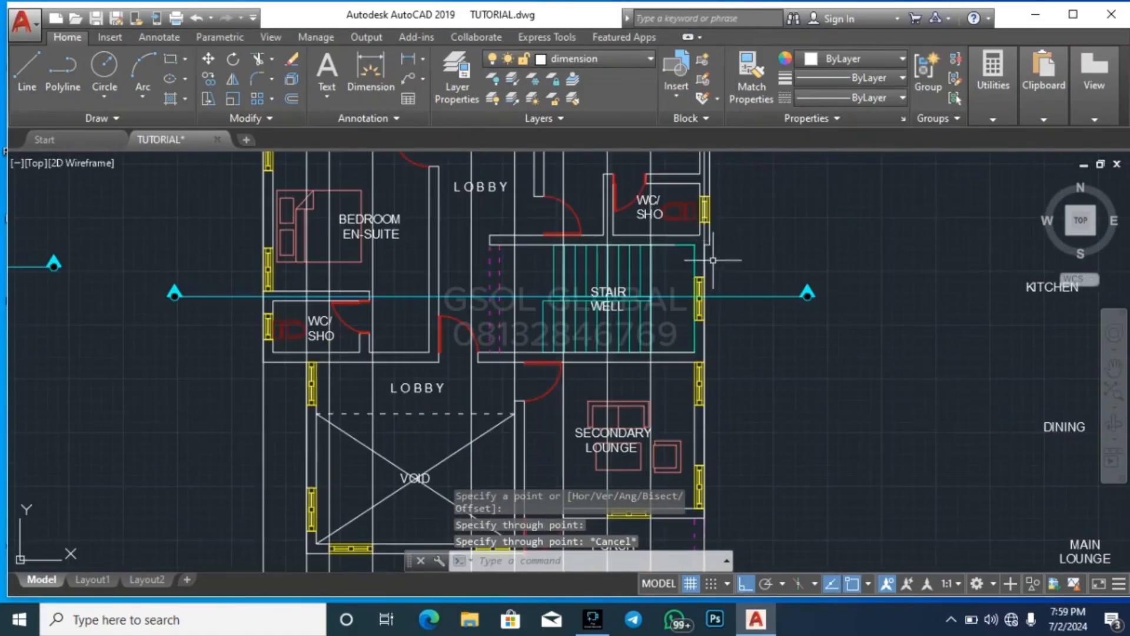
pyautogui.press('Return')
pyautogui.scroll(6, 714, 252)
pyautogui.click(701, 217)
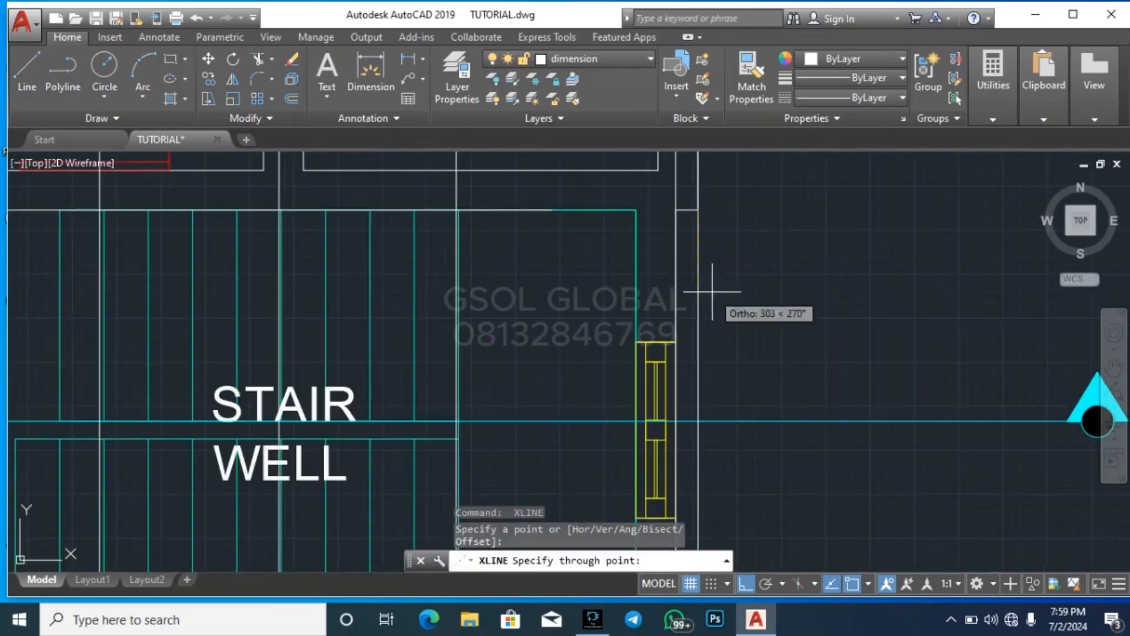
pyautogui.press('Escape')
# Compare the construction lines projected from the first-floor plan with the wall edges of the ground-floor elevation below
pyautogui.scroll(-5, 775, 263)
pyautogui.scroll(-4, 467, 208)
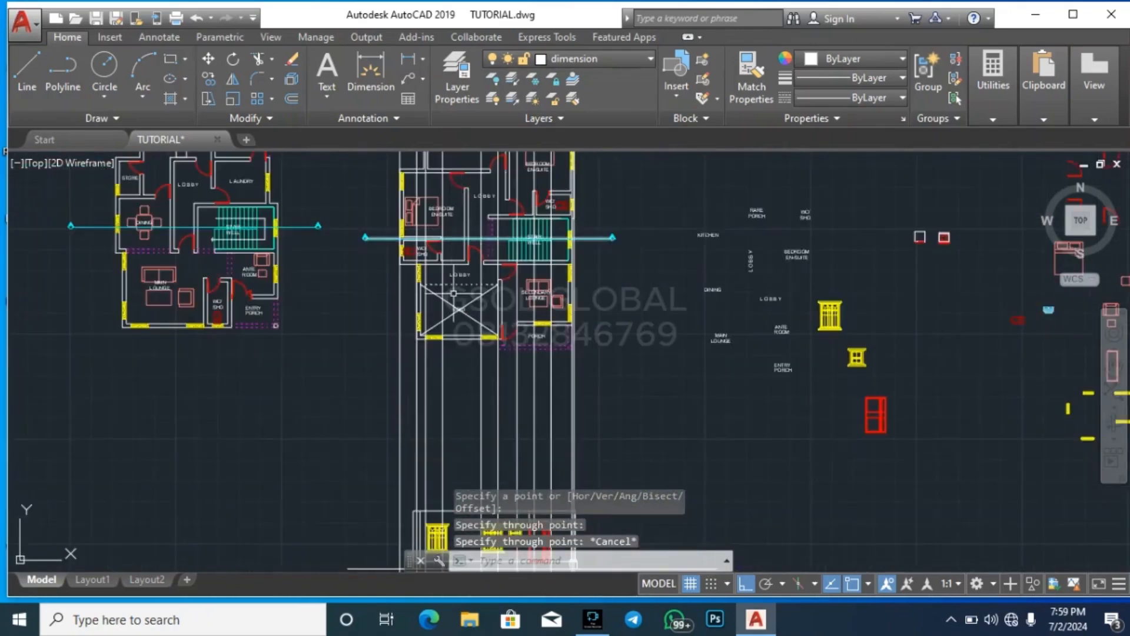
pyautogui.scroll(5, 535, 433)
pyautogui.scroll(-2, 535, 433)
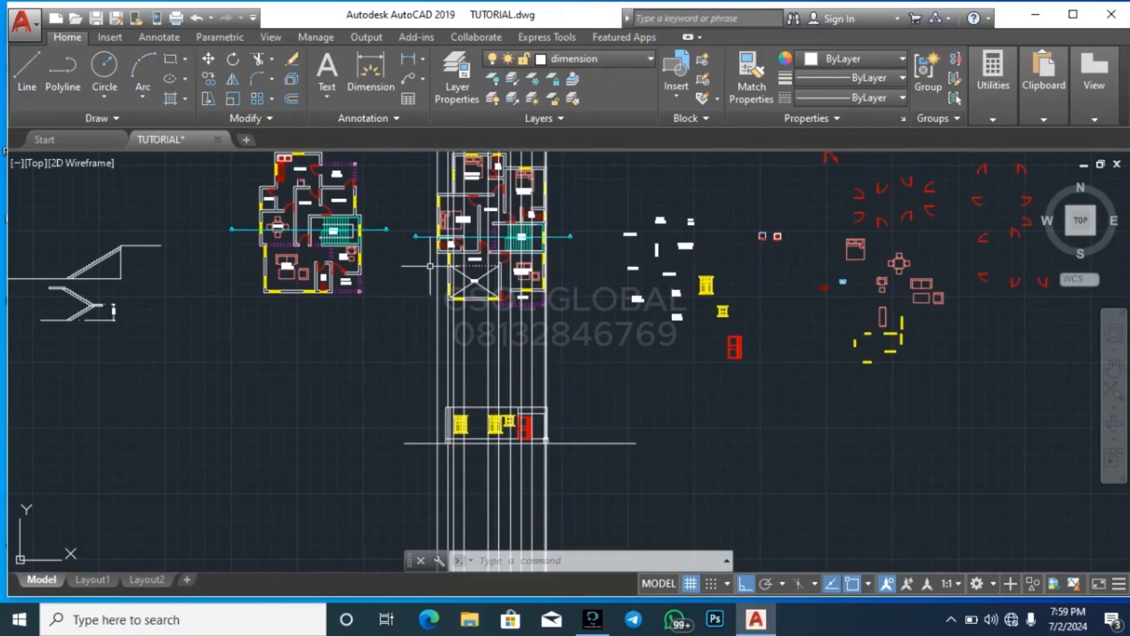
pyautogui.scroll(2, 448, 303)
pyautogui.scroll(3, 423, 354)
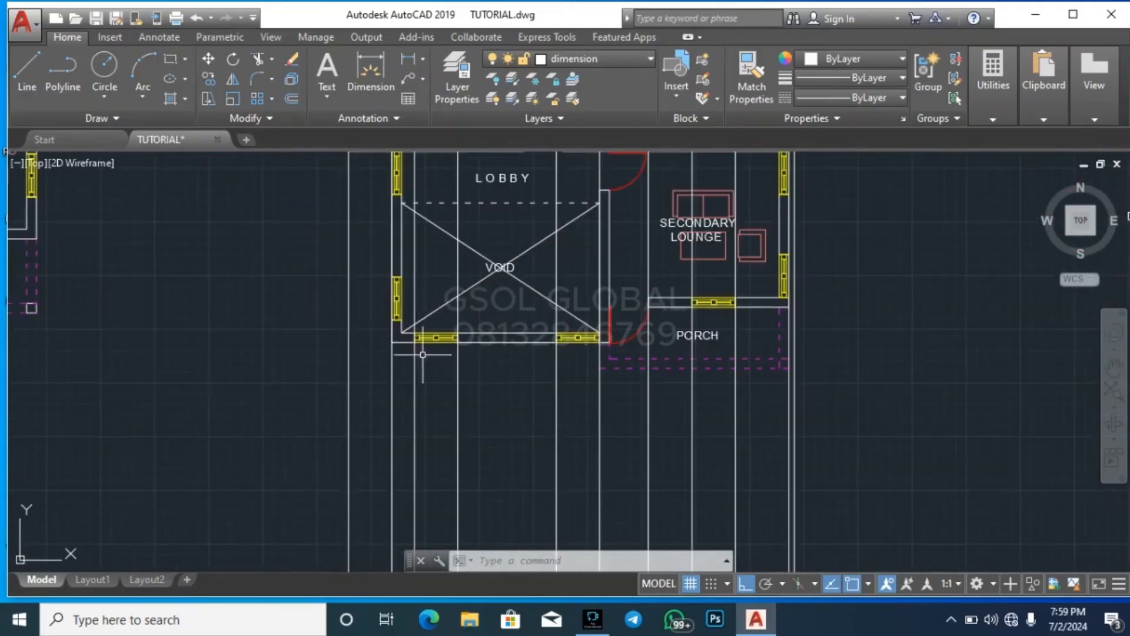
pyautogui.scroll(-4, 424, 377)
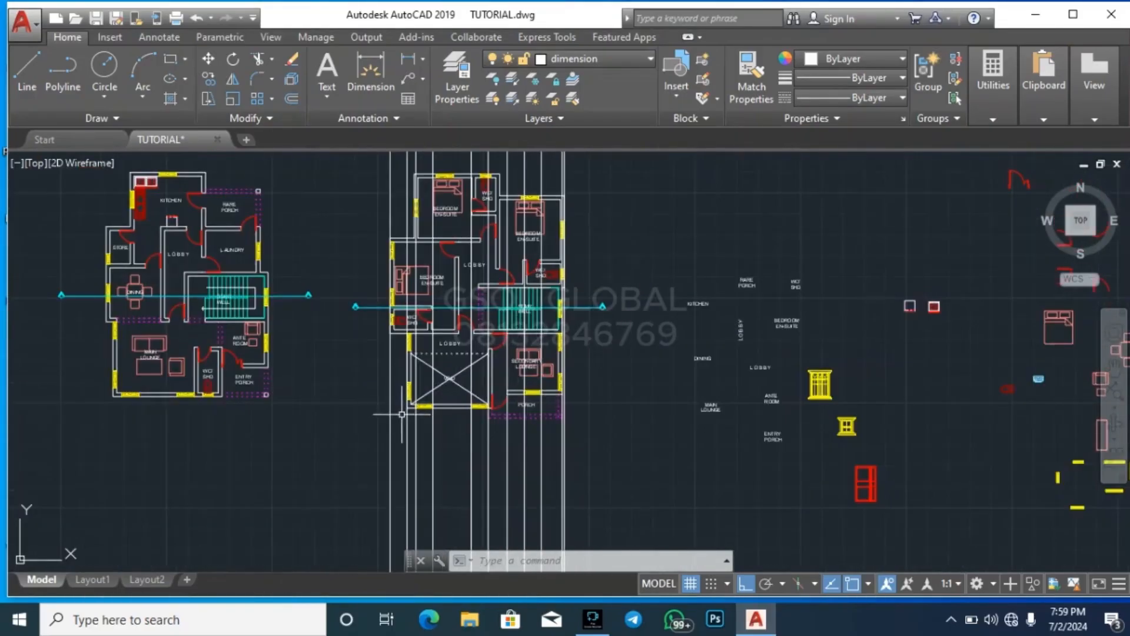
pyautogui.scroll(-4, 425, 389)
pyautogui.scroll(4, 400, 518)
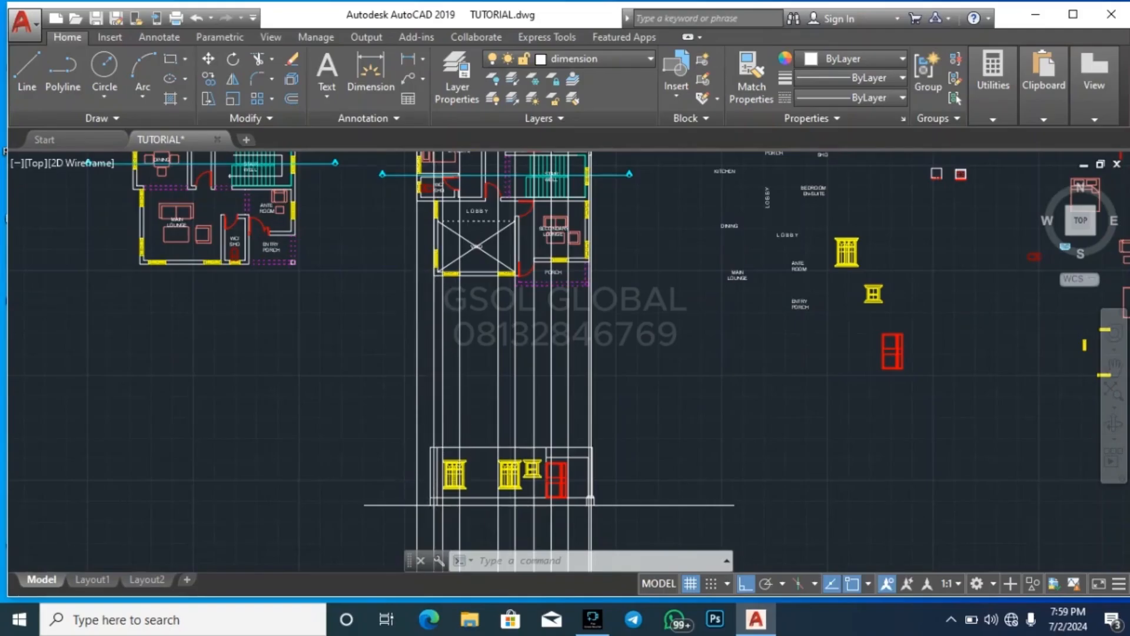
pyautogui.scroll(2, 433, 465)
pyautogui.scroll(-4, 433, 461)
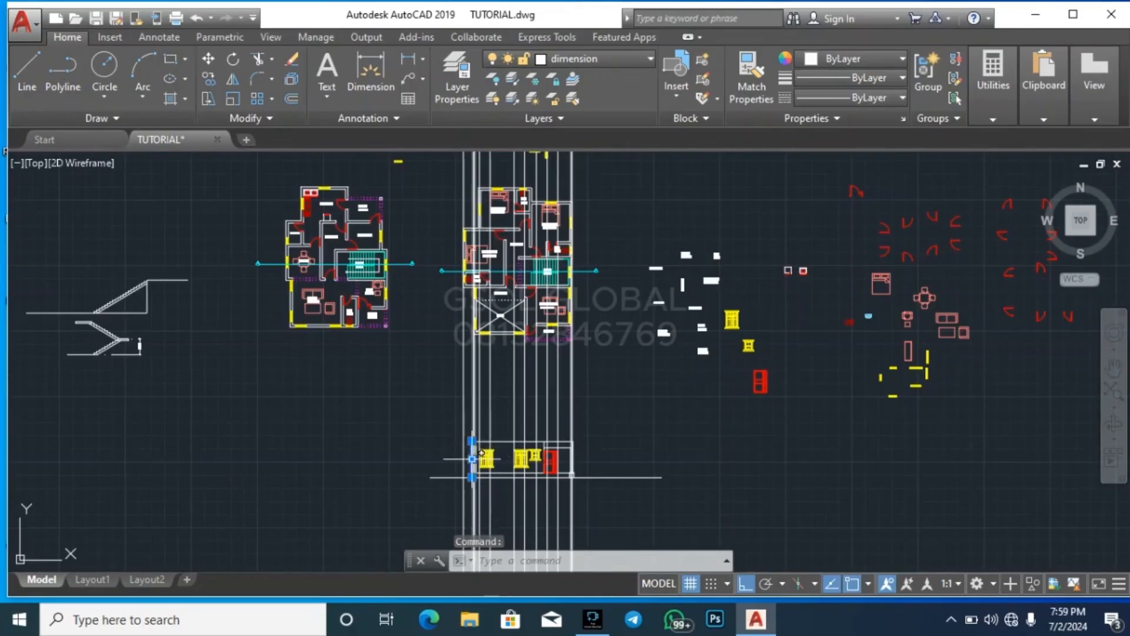
pyautogui.scroll(3, 468, 462)
pyautogui.scroll(-2, 404, 424)
pyautogui.press('Escape')
pyautogui.scroll(3, 341, 491)
# Move the whole ground-floor elevation with its ground line so its top-left corner meets the construction line of the void's outer left wall
pyautogui.click(318, 493)
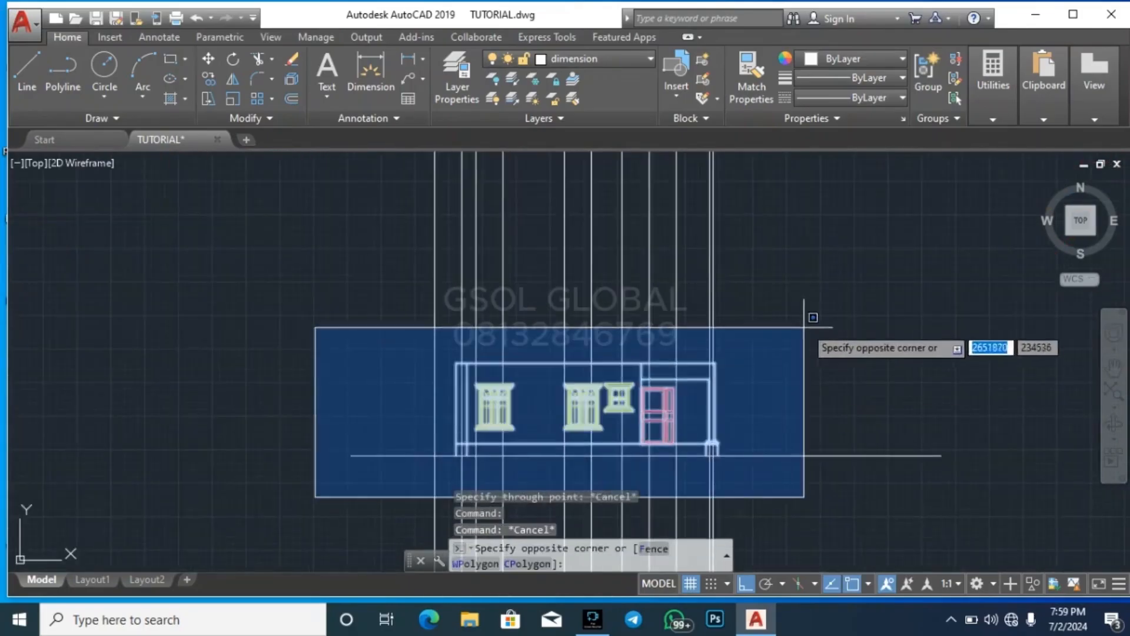
pyautogui.click(806, 337)
pyautogui.click(836, 489)
pyautogui.click(801, 389)
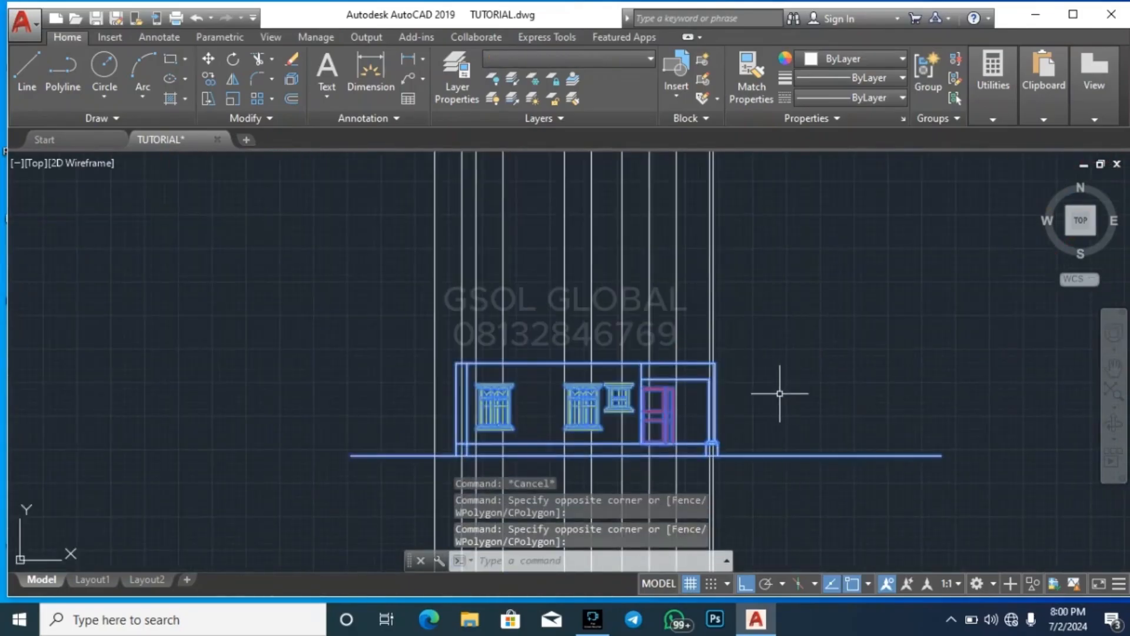
pyautogui.press('Return')
pyautogui.scroll(8, 465, 372)
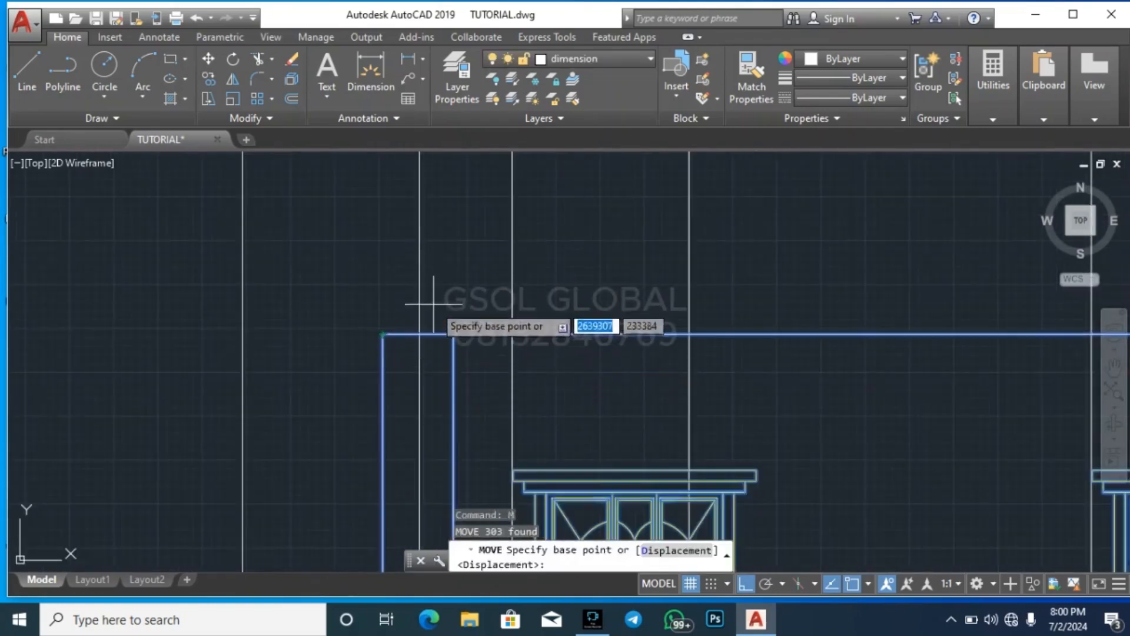
pyautogui.click(383, 334)
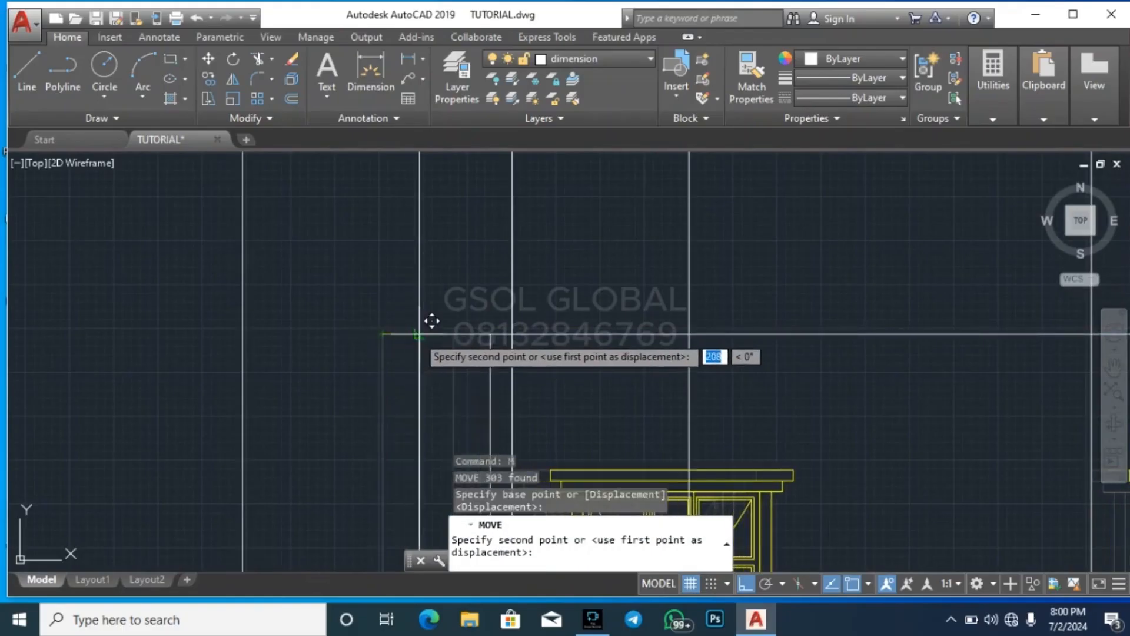
pyautogui.click(419, 334)
pyautogui.scroll(-5, 379, 401)
pyautogui.press('Escape')
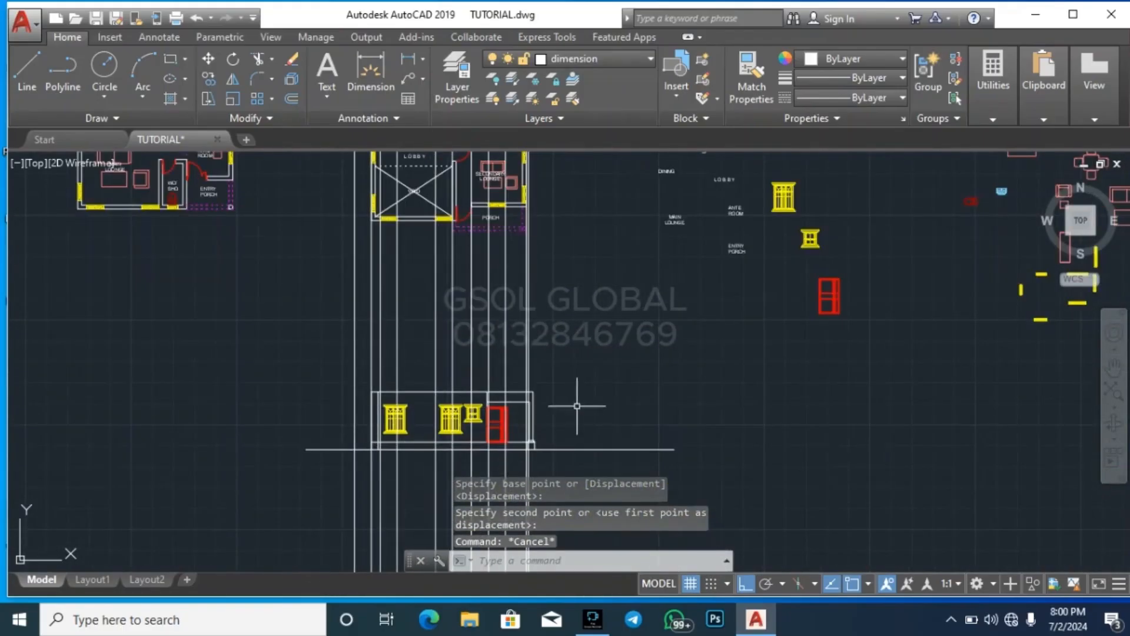
# Examine how the moved elevation lines up with the projected lines, and compare the front walls of the ground-floor and first-floor plans
pyautogui.scroll(2, 536, 428)
pyautogui.scroll(-4, 547, 464)
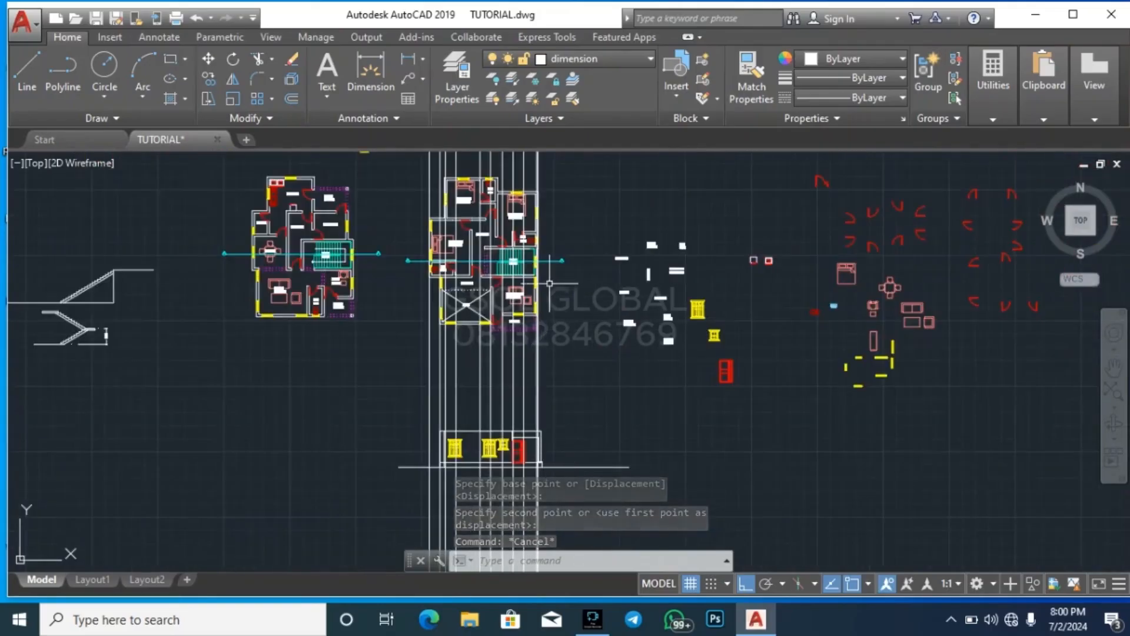
pyautogui.scroll(5, 548, 276)
pyautogui.scroll(-5, 540, 530)
pyautogui.scroll(6, 539, 453)
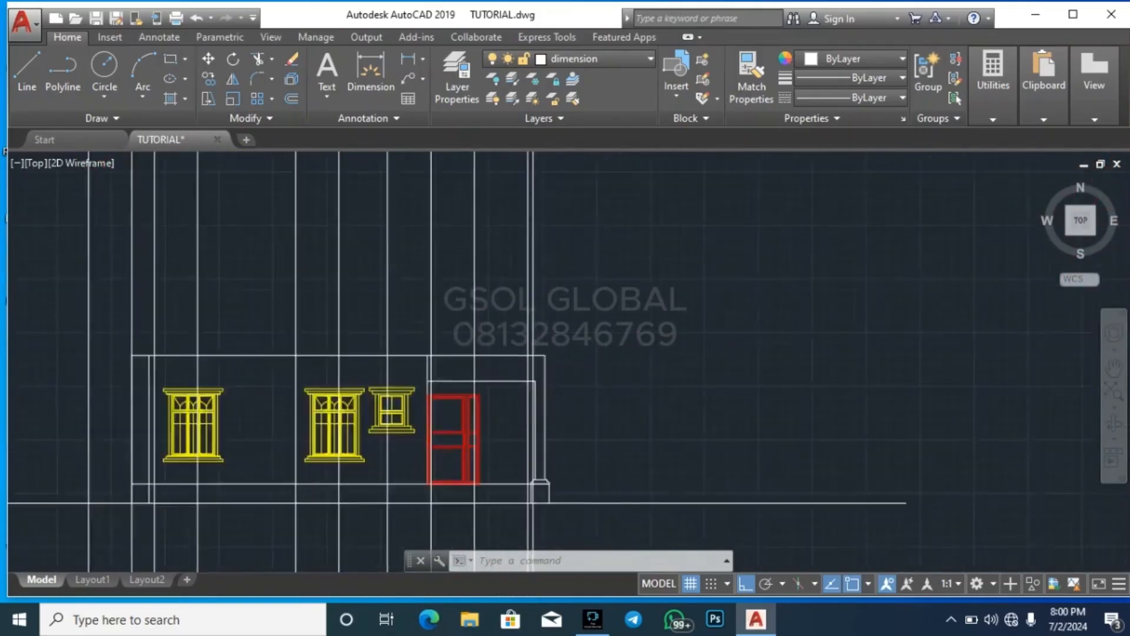
pyautogui.scroll(2, 530, 422)
pyautogui.scroll(-3, 645, 507)
pyautogui.scroll(-2, 583, 441)
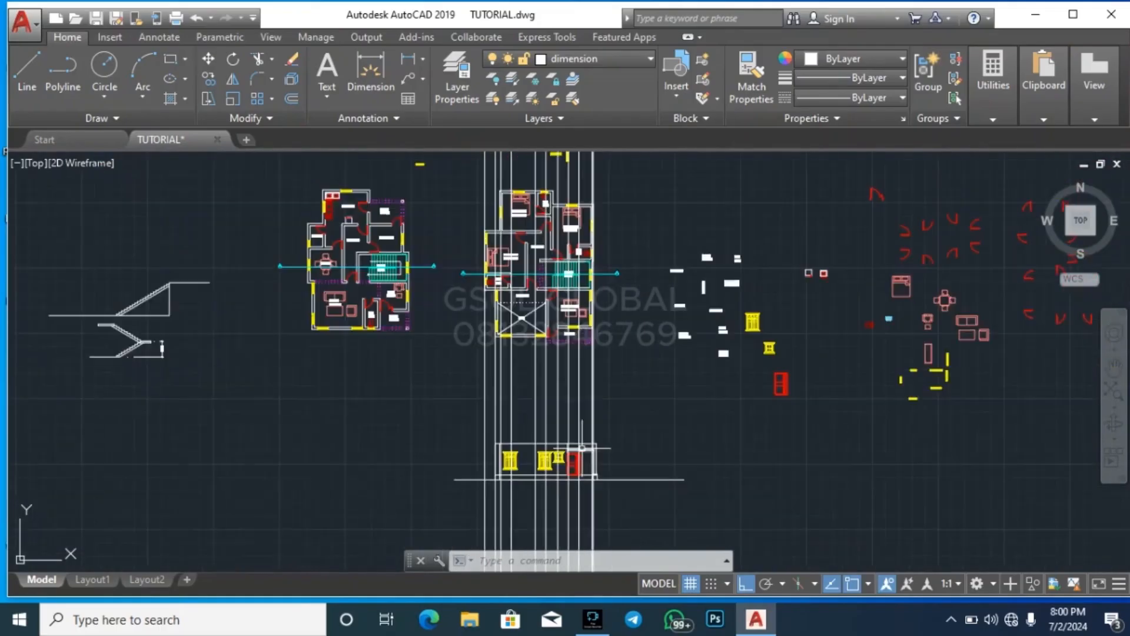
pyautogui.scroll(2, 395, 318)
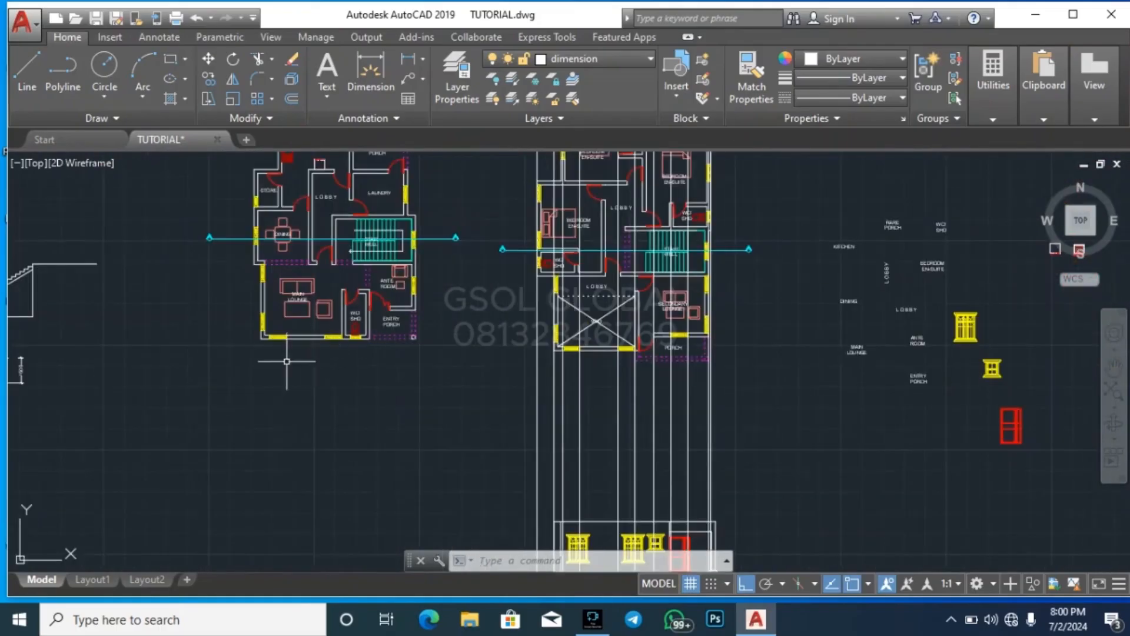
pyautogui.scroll(-2, 252, 360)
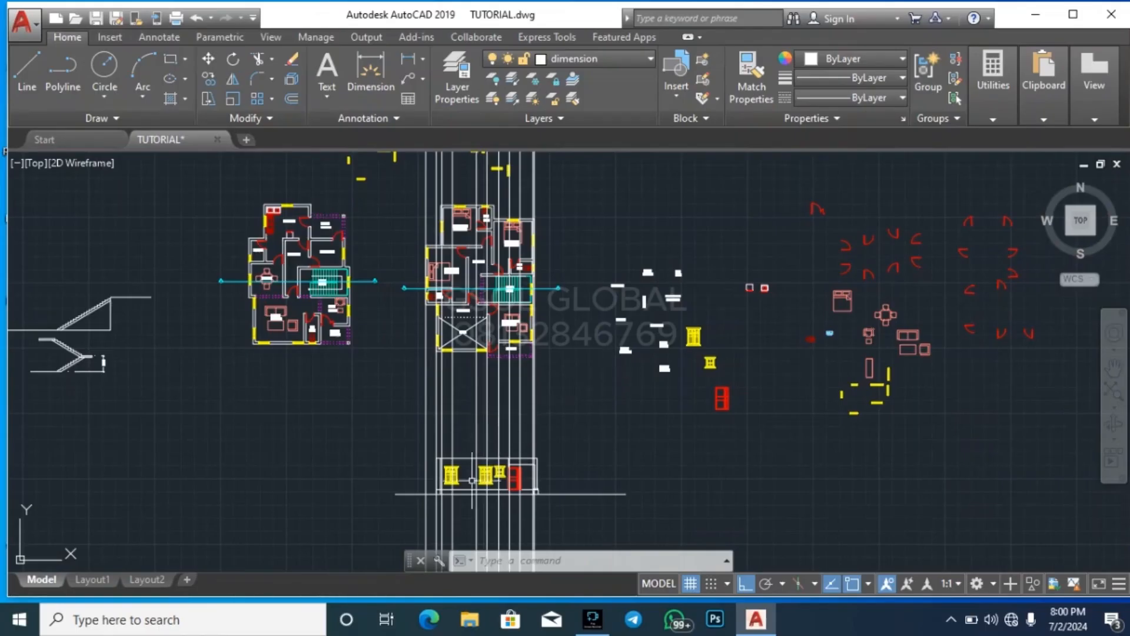
pyautogui.scroll(3, 451, 480)
pyautogui.scroll(-4, 455, 504)
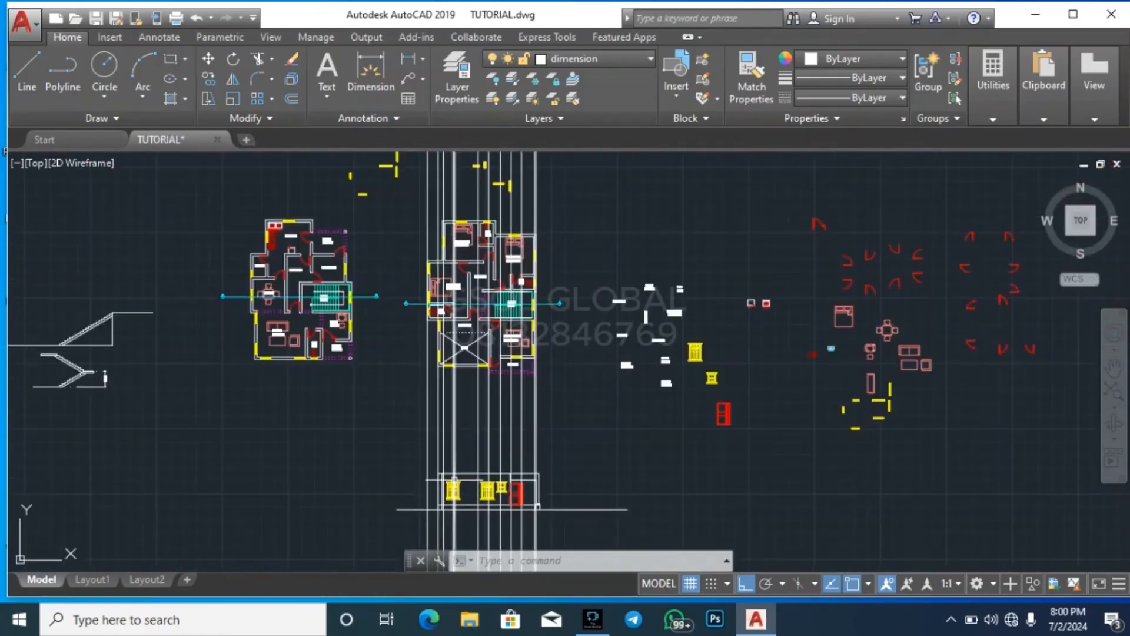
pyautogui.scroll(5, 463, 316)
pyautogui.scroll(-3, 464, 316)
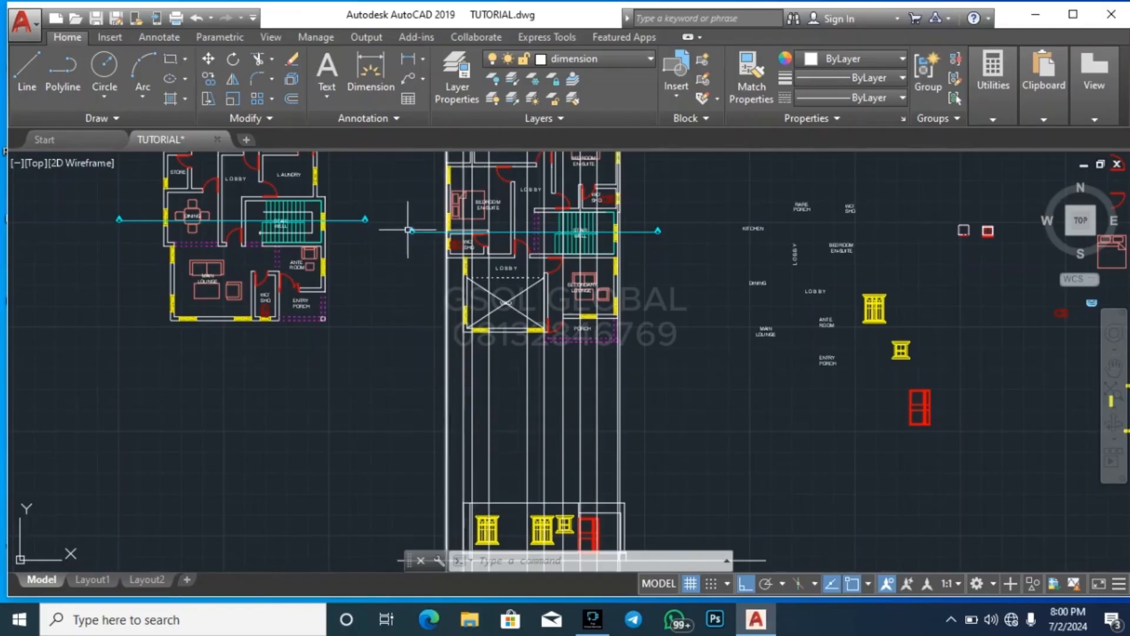
pyautogui.scroll(-3, 443, 199)
pyautogui.scroll(8, 482, 321)
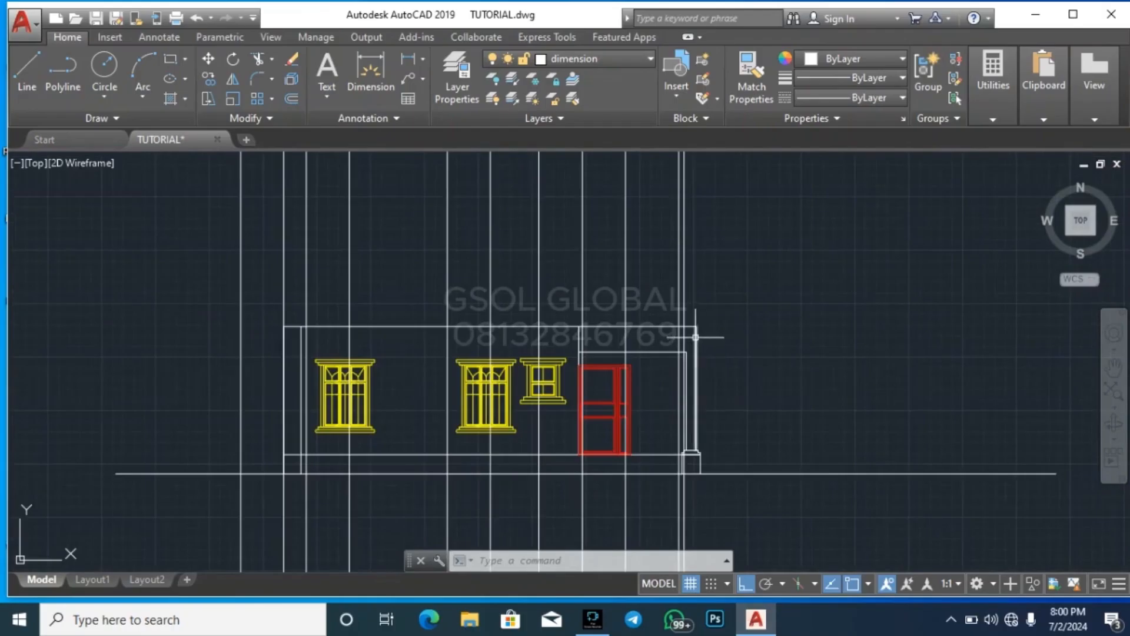
pyautogui.scroll(-4, 616, 478)
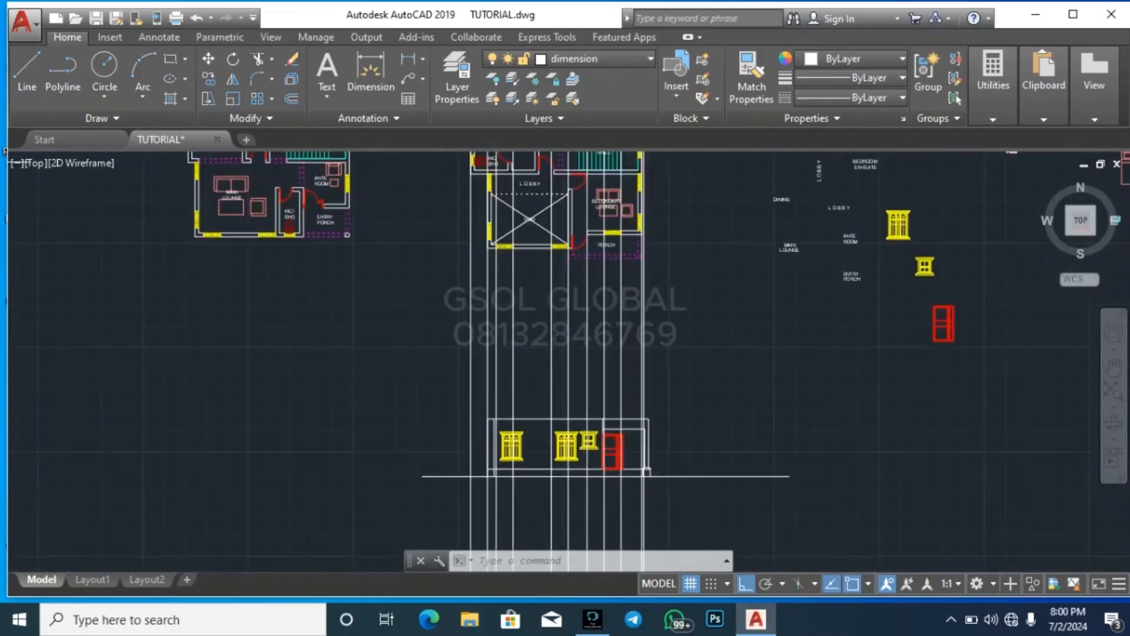
pyautogui.scroll(-3, 645, 470)
pyautogui.scroll(6, 321, 279)
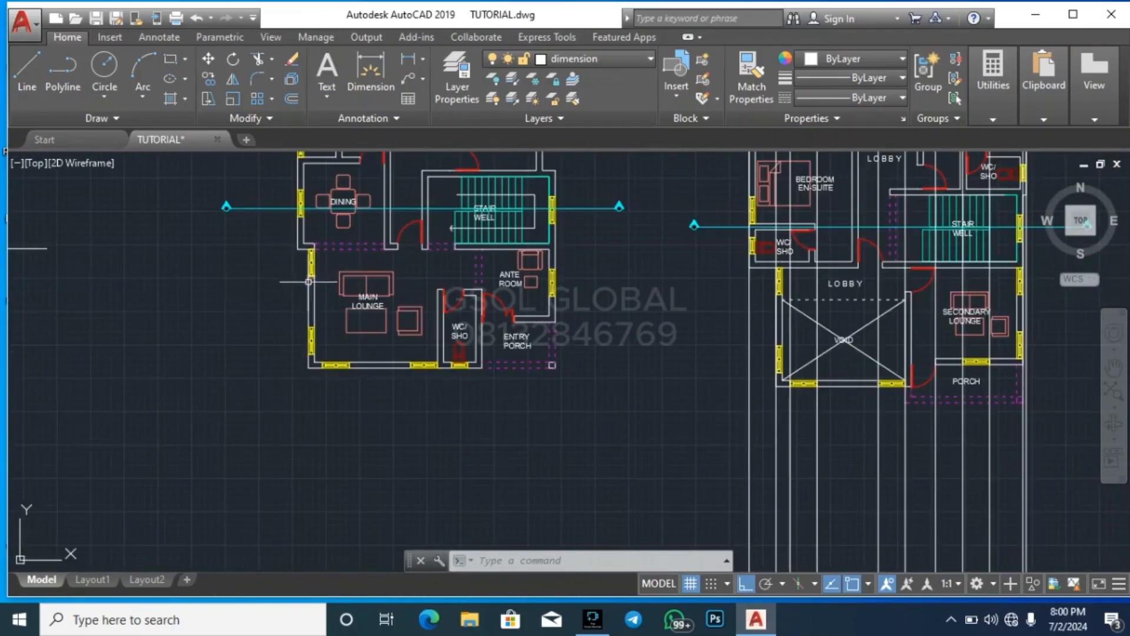
pyautogui.scroll(3, 676, 383)
pyautogui.scroll(-2, 601, 405)
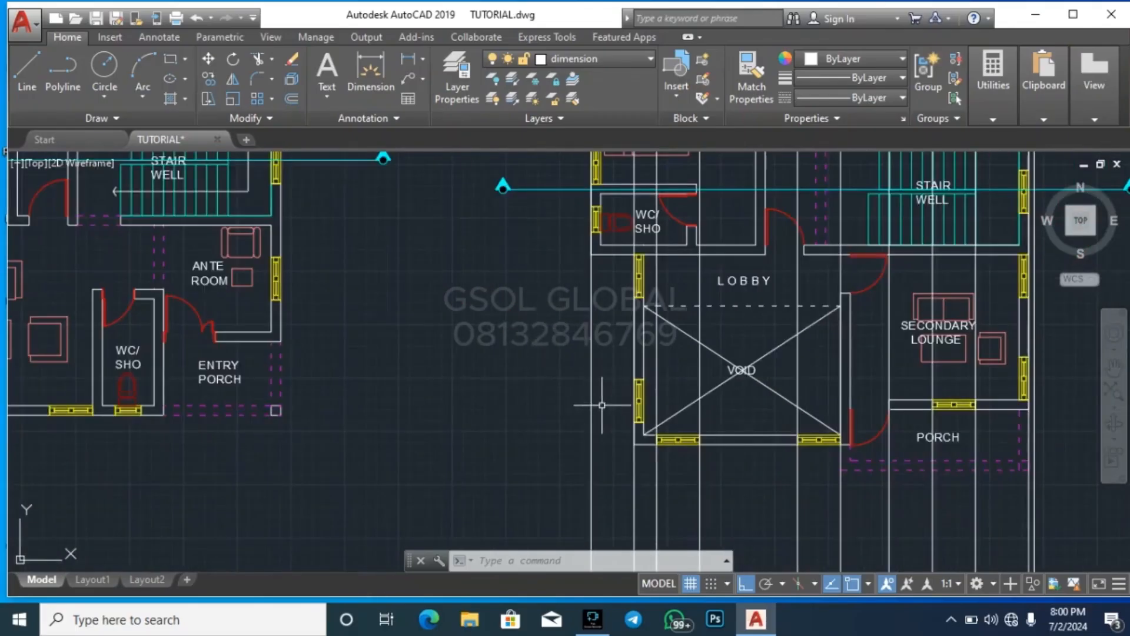
pyautogui.click(620, 465)
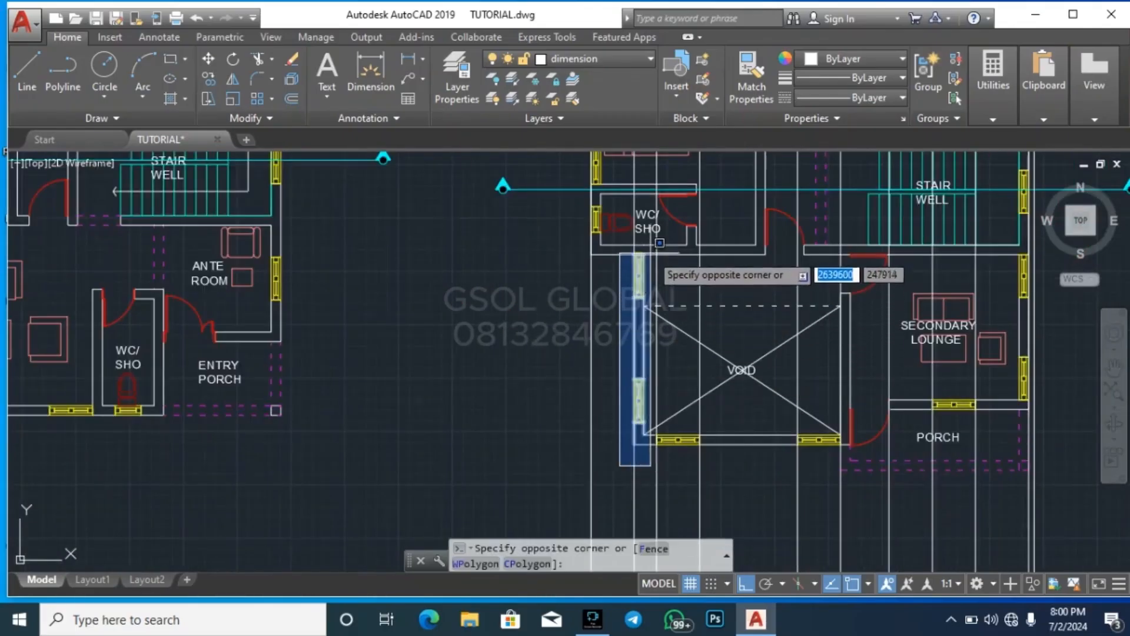
pyautogui.click(648, 247)
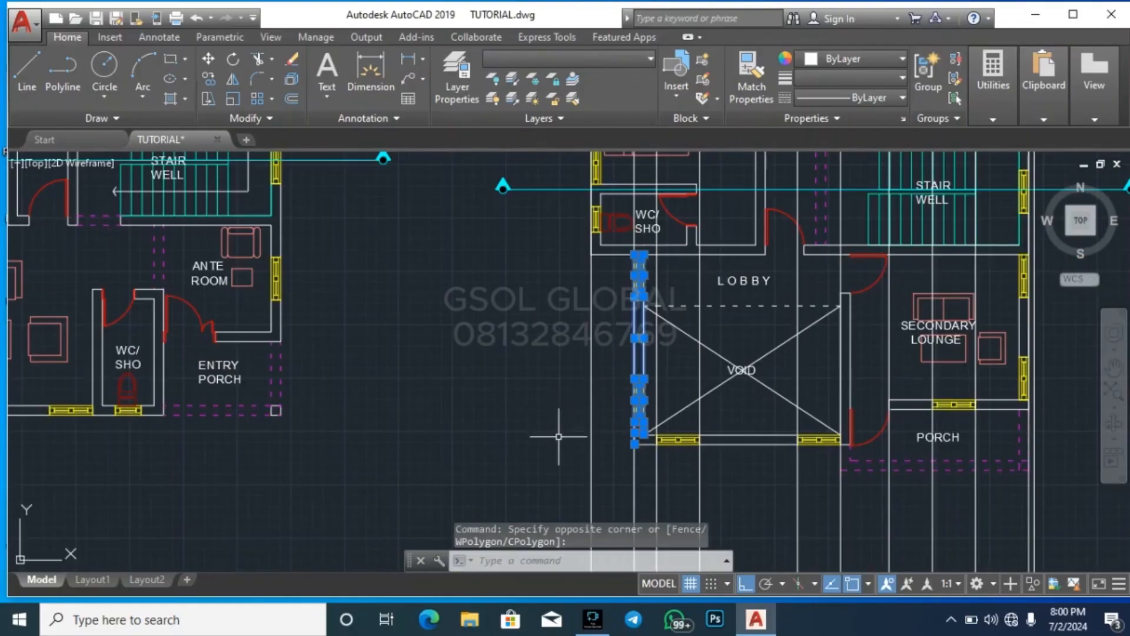
pyautogui.scroll(-2, 648, 365)
pyautogui.press('Escape')
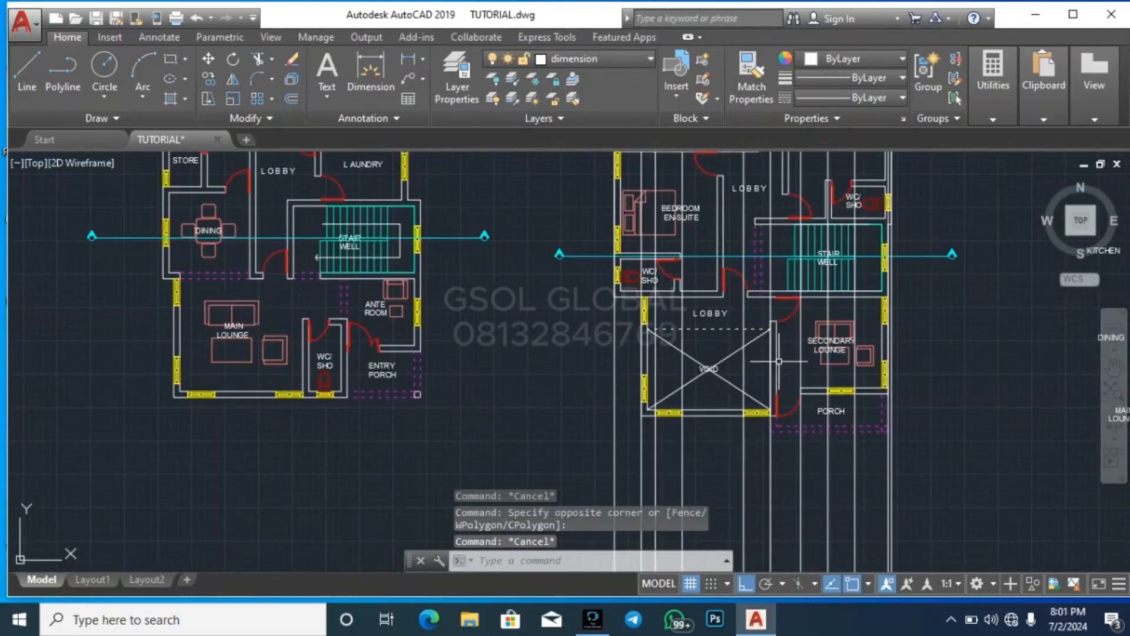
# Erase the outer left wall beside the void, including its windows, from the first-floor plan
pyautogui.scroll(2, 779, 361)
pyautogui.click(548, 460)
pyautogui.click(580, 275)
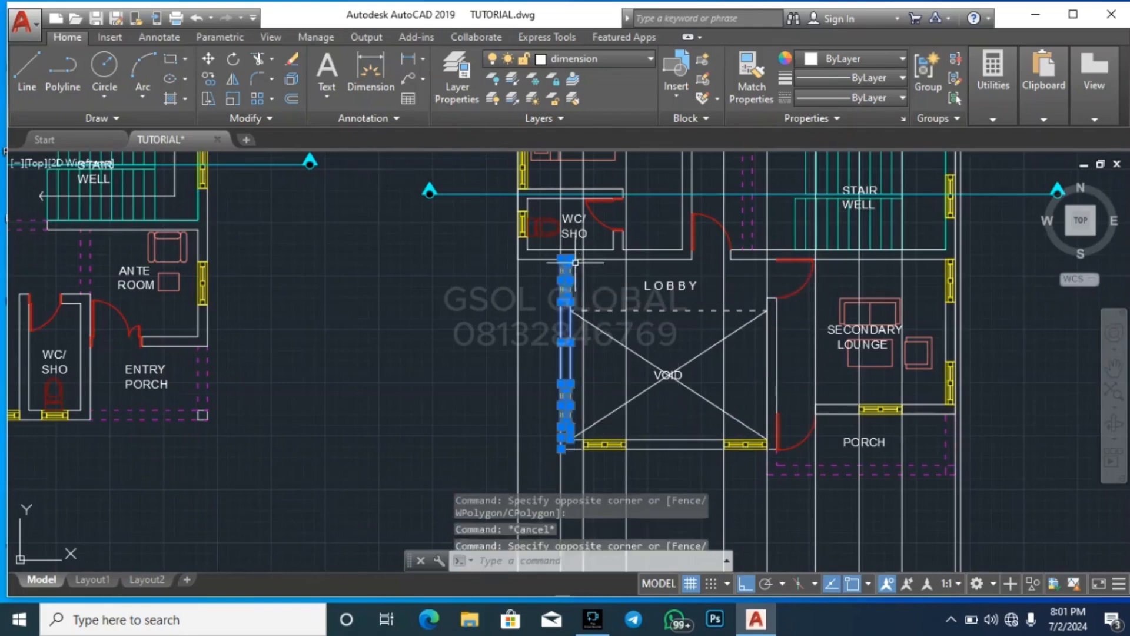
pyautogui.press('Delete')
pyautogui.scroll(-2, 625, 304)
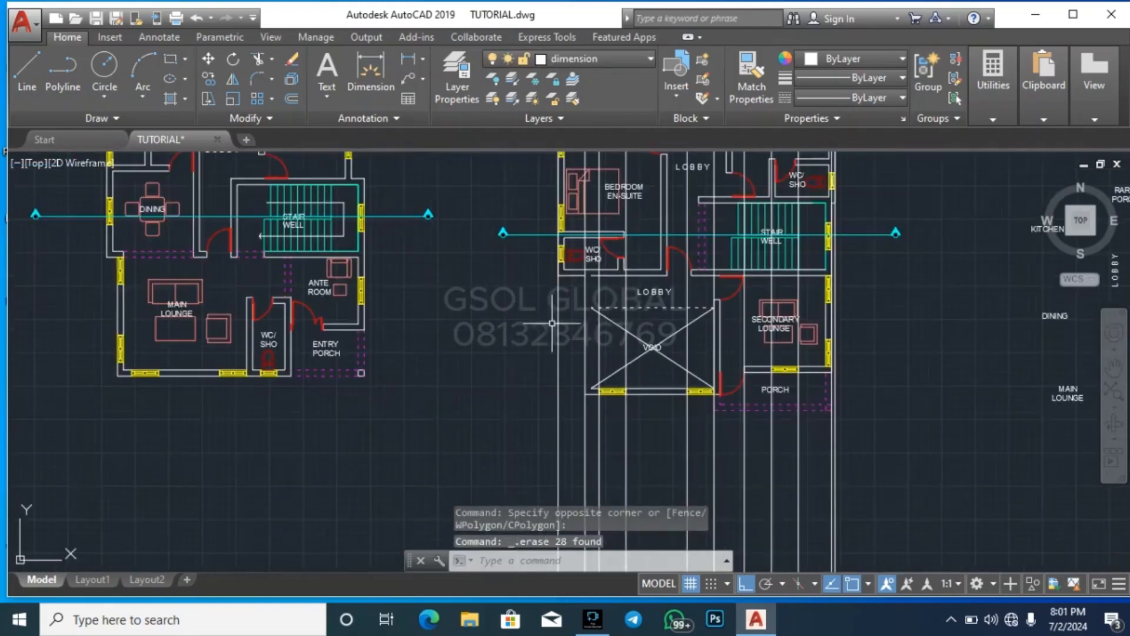
pyautogui.click(92, 412)
pyautogui.scroll(2, 124, 252)
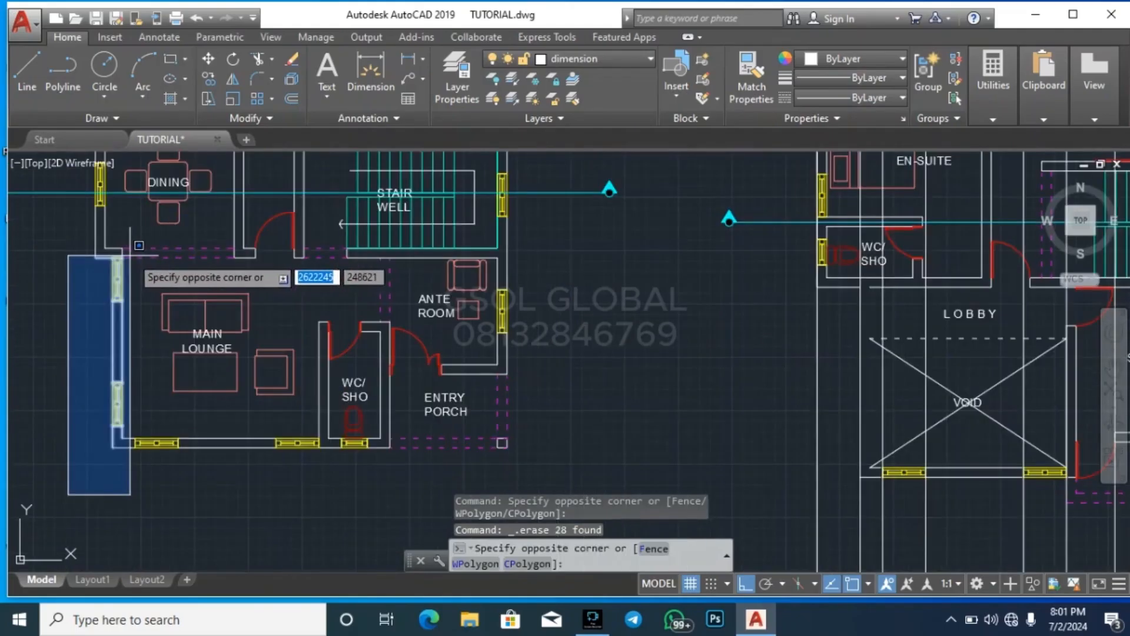
pyautogui.click(138, 233)
pyautogui.press('Escape')
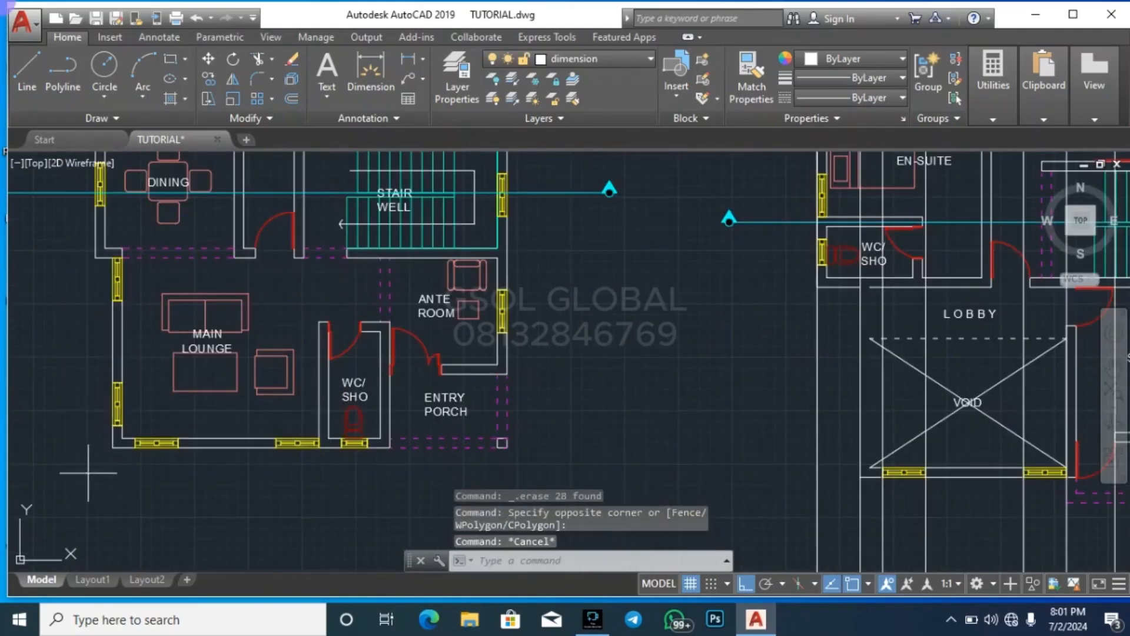
pyautogui.click(89, 472)
pyautogui.click(140, 287)
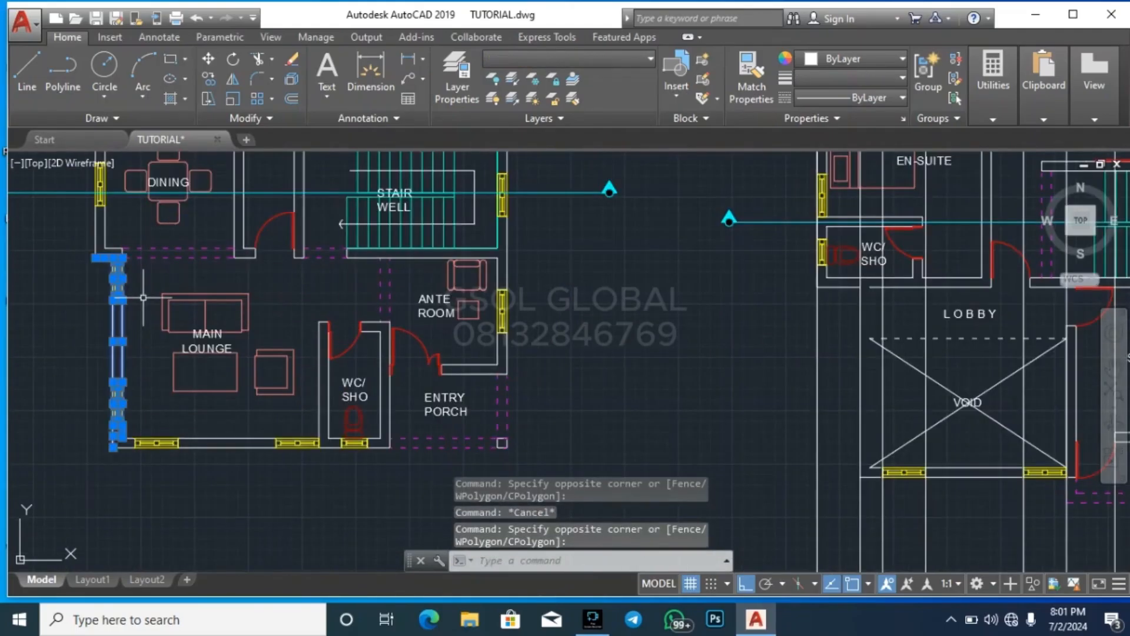
pyautogui.write('co')
pyautogui.press('Return')
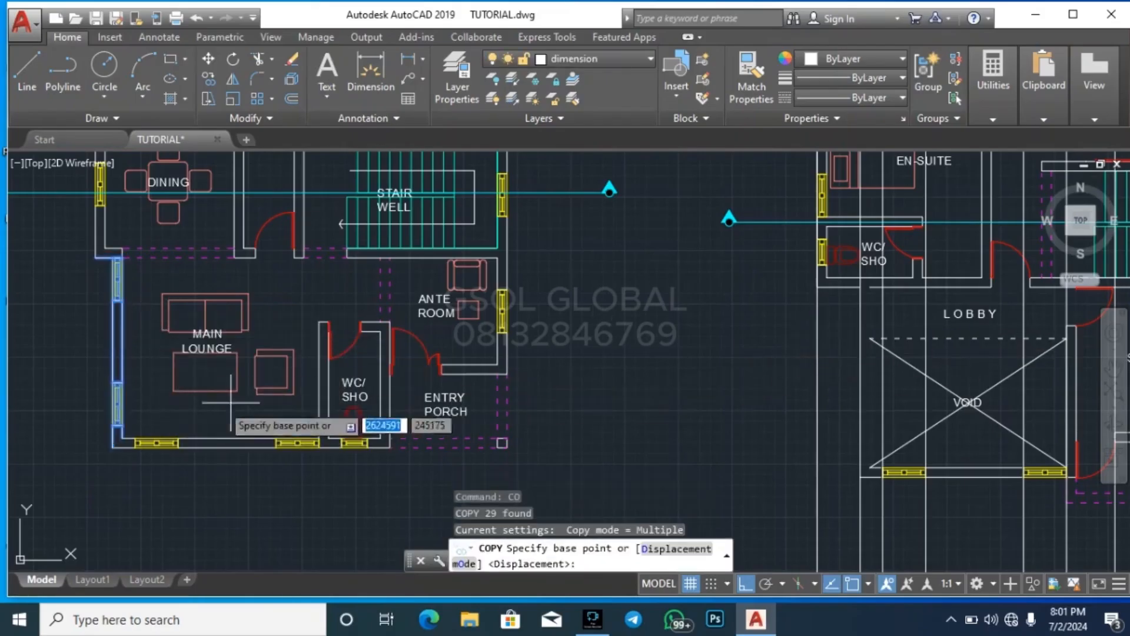
pyautogui.scroll(-2, 209, 471)
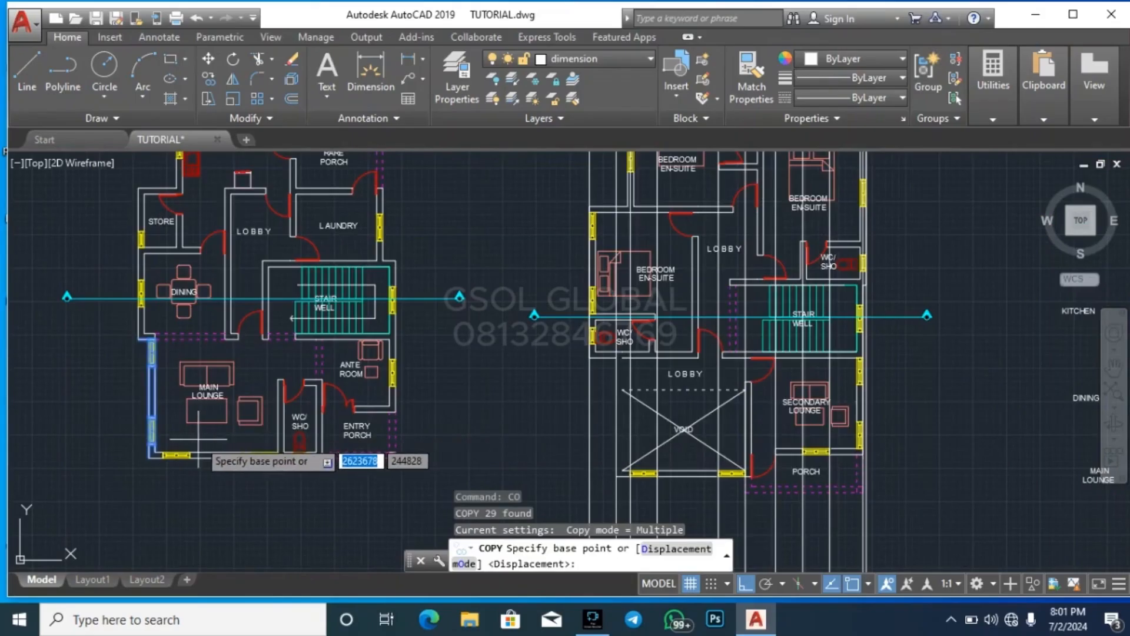
pyautogui.press('Escape')
pyautogui.press('Escape')
pyautogui.press('Escape')
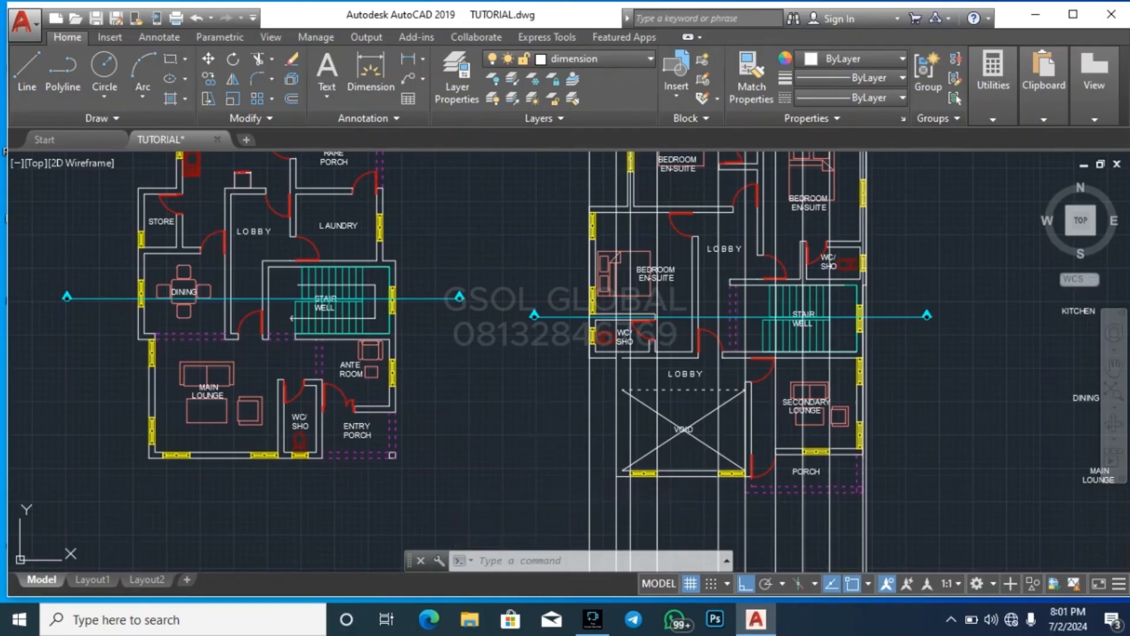
# Undo the erasure of the void's outer left wall and windows on the first-floor plan
pyautogui.hotkey('ctrl', 'z')
pyautogui.hotkey('ctrl', 'z')
pyautogui.hotkey('ctrl', 'z')
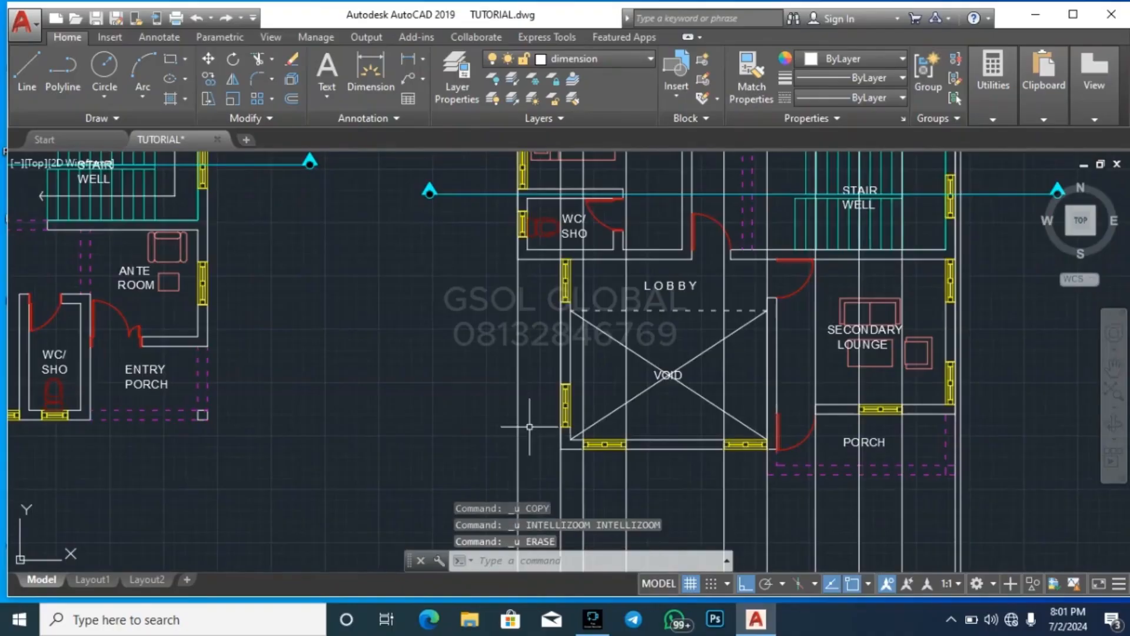
# Move the whole ground-floor elevation with its ground line so its top-right corner meets the outermost right construction line
pyautogui.scroll(-4, 503, 412)
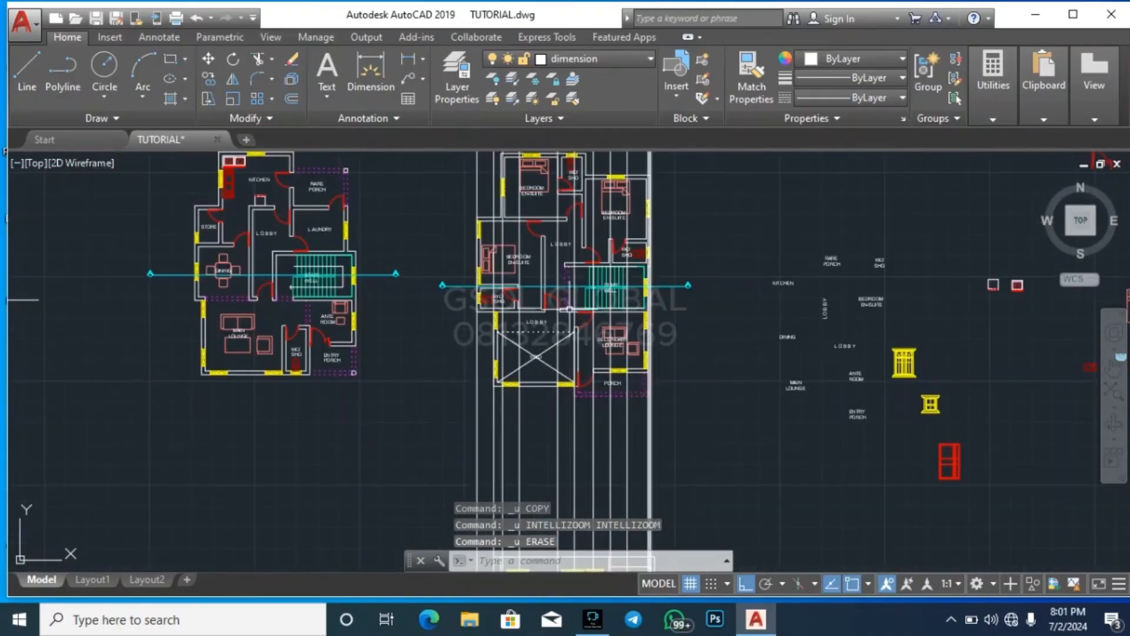
pyautogui.scroll(4, 640, 277)
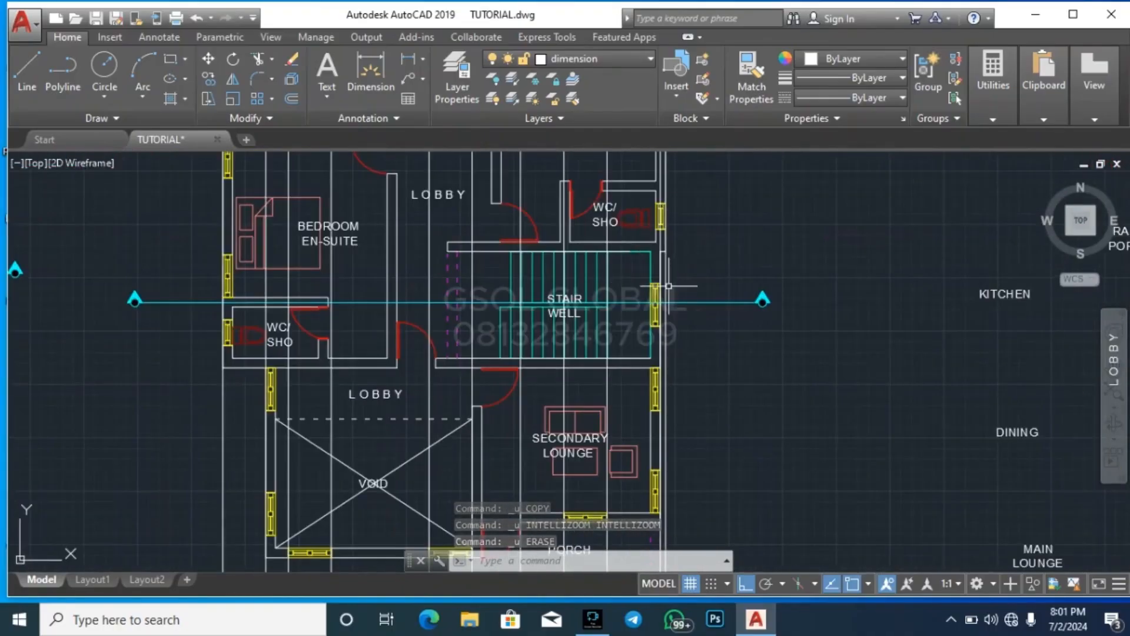
pyautogui.scroll(-4, 669, 287)
pyautogui.scroll(-5, 588, 355)
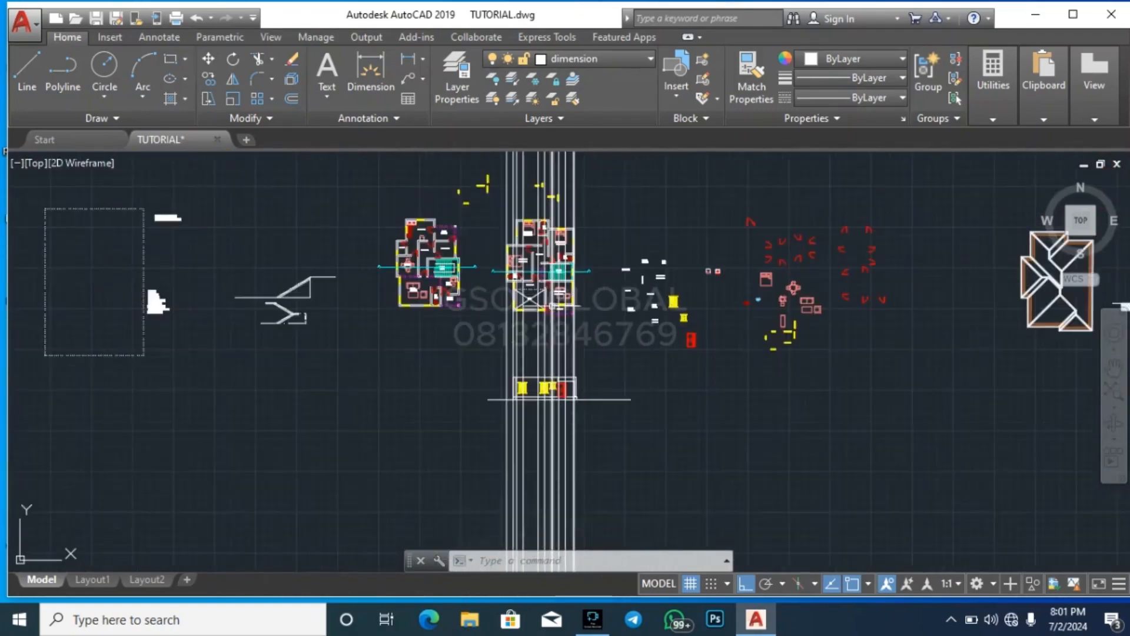
pyautogui.scroll(8, 390, 430)
pyautogui.click(162, 524)
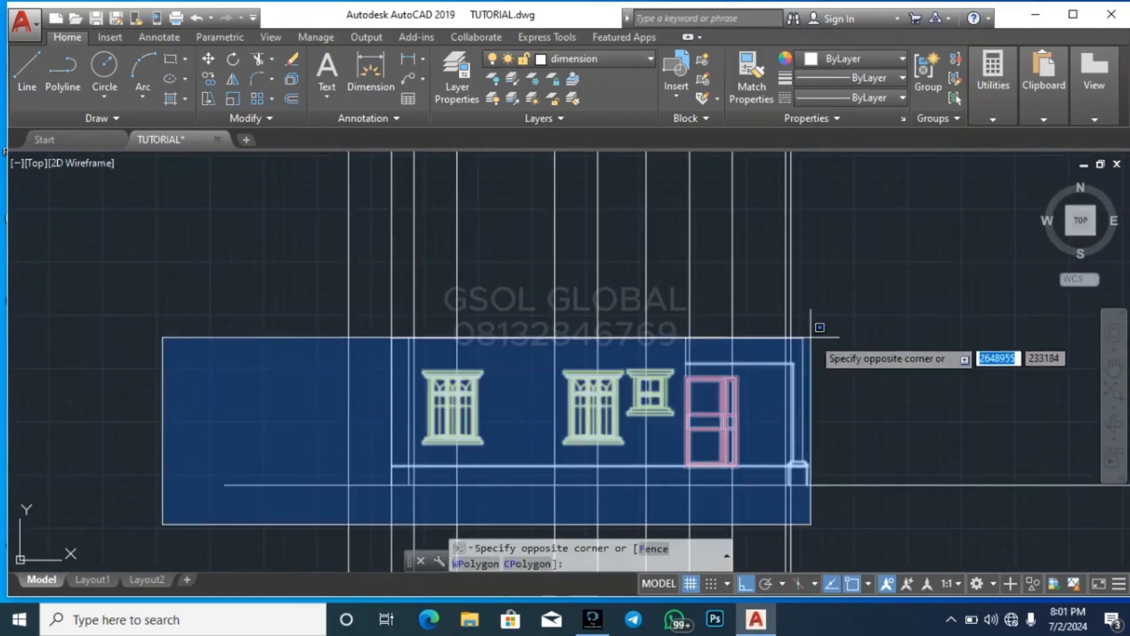
pyautogui.click(830, 300)
pyautogui.scroll(4, 789, 341)
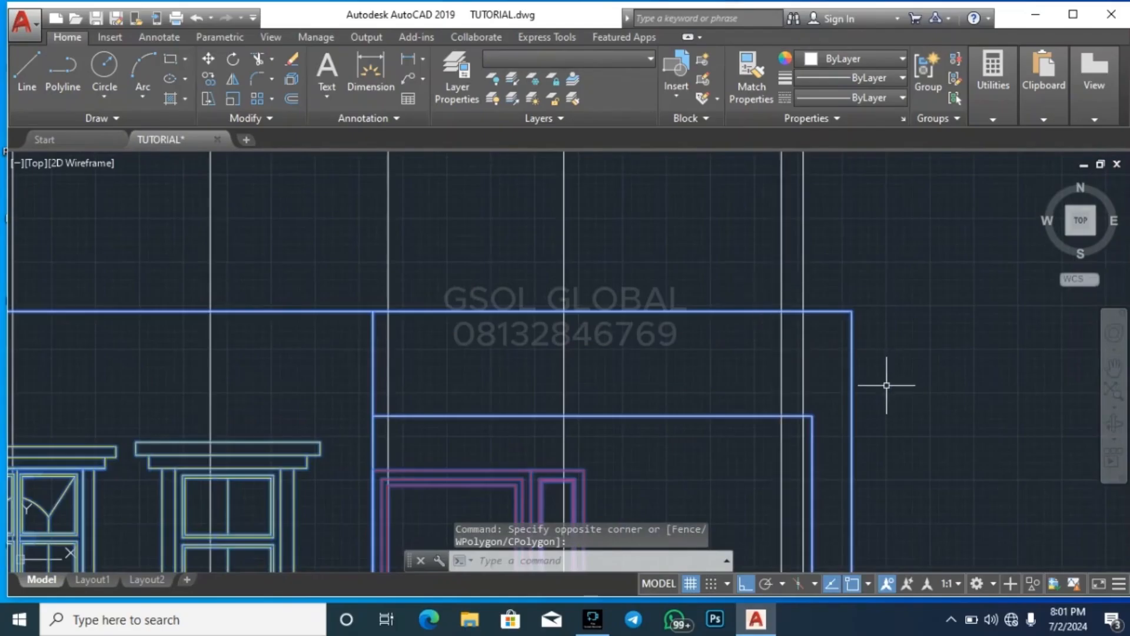
pyautogui.write('m')
pyautogui.press('Return')
pyautogui.click(851, 311)
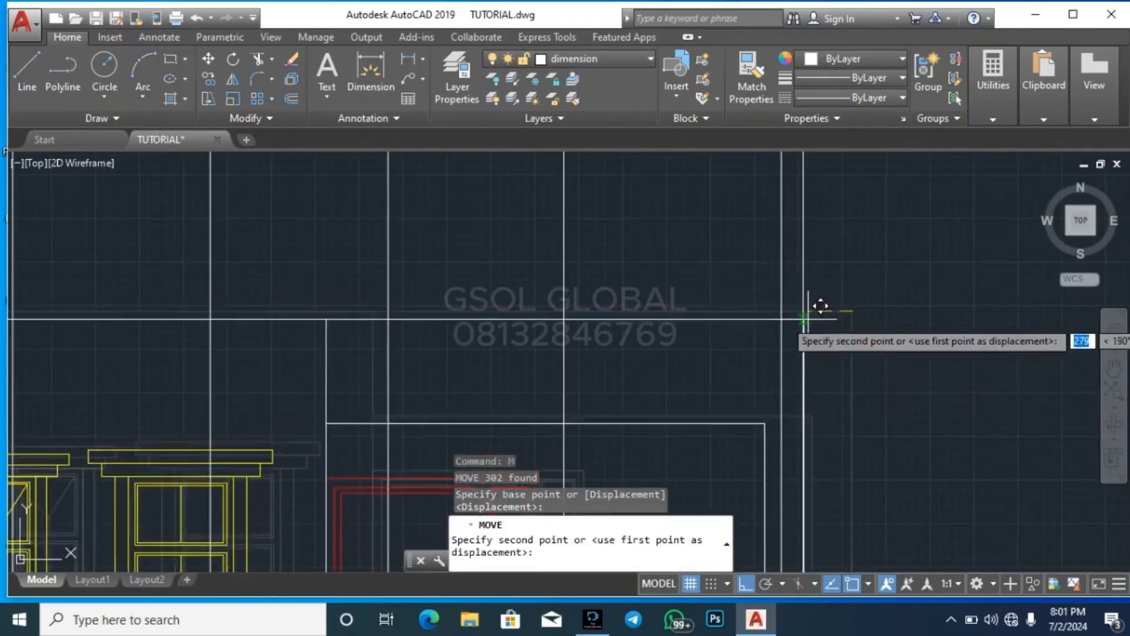
pyautogui.press('Escape')
pyautogui.scroll(-3, 719, 398)
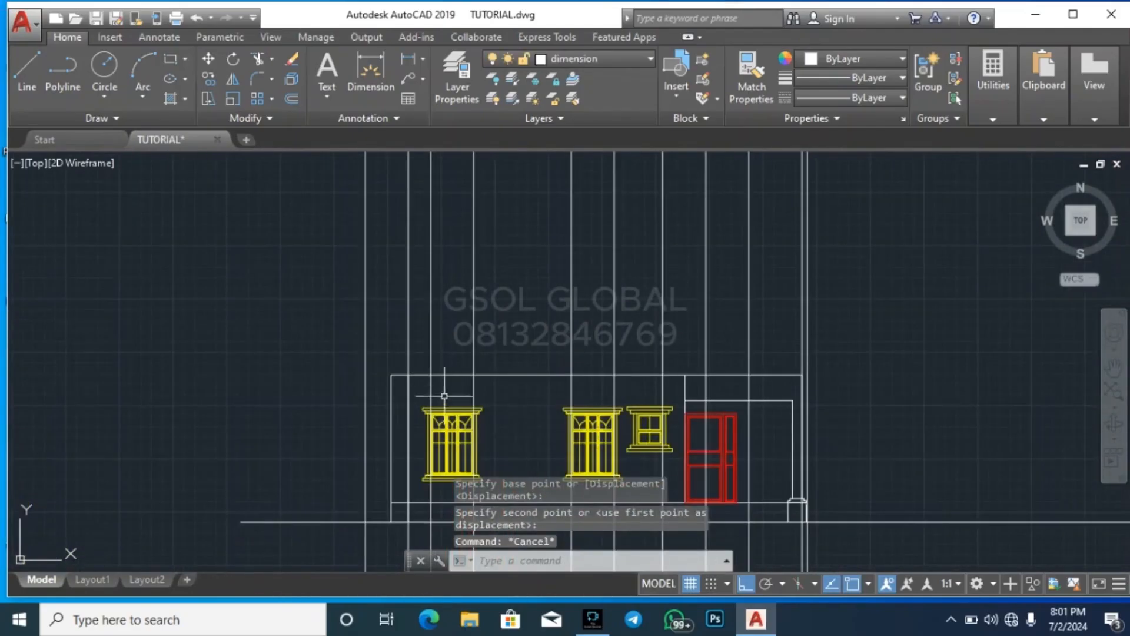
# Examine how the moved elevation's left edge lines up with the projected lines and the void's outer left wall on the first-floor plan
pyautogui.scroll(-4, 438, 439)
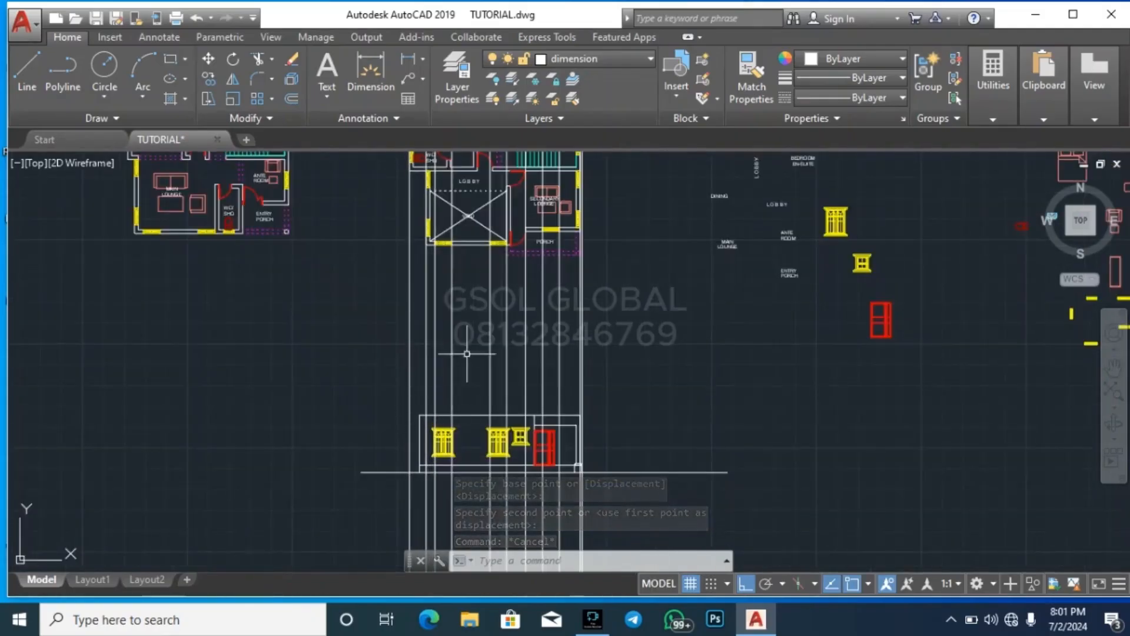
pyautogui.scroll(-2, 629, 389)
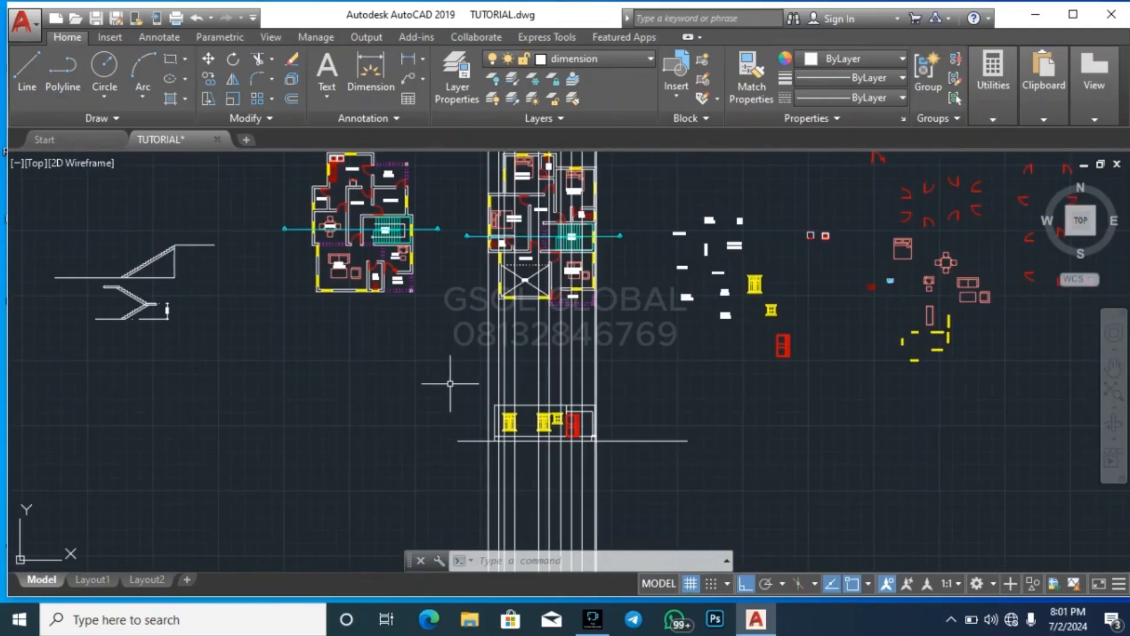
pyautogui.scroll(4, 480, 410)
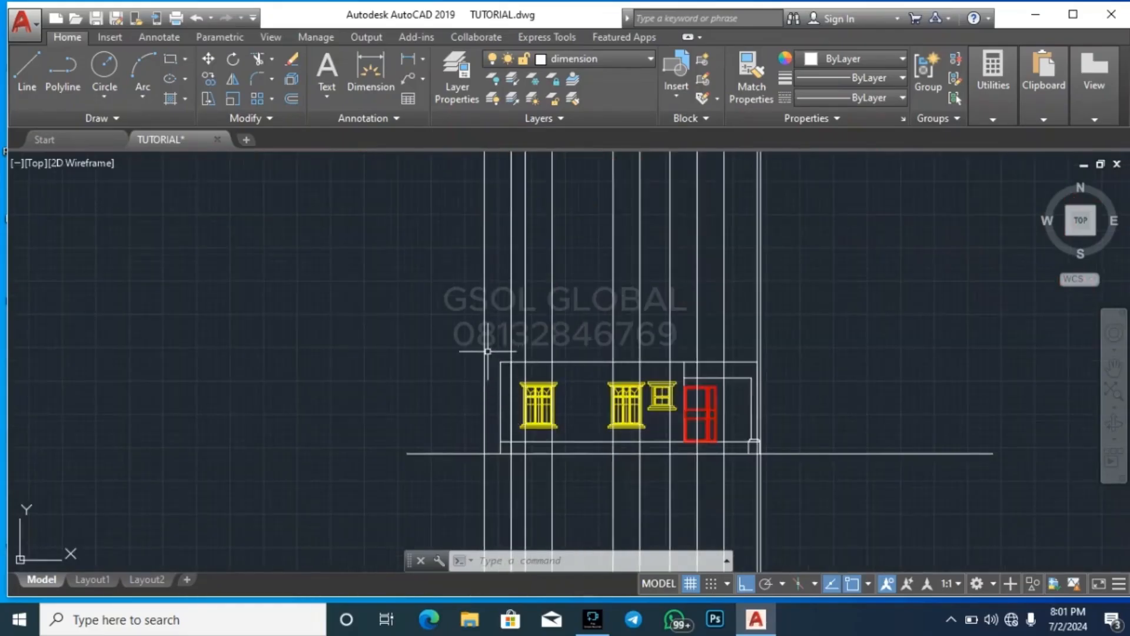
pyautogui.scroll(-2, 572, 489)
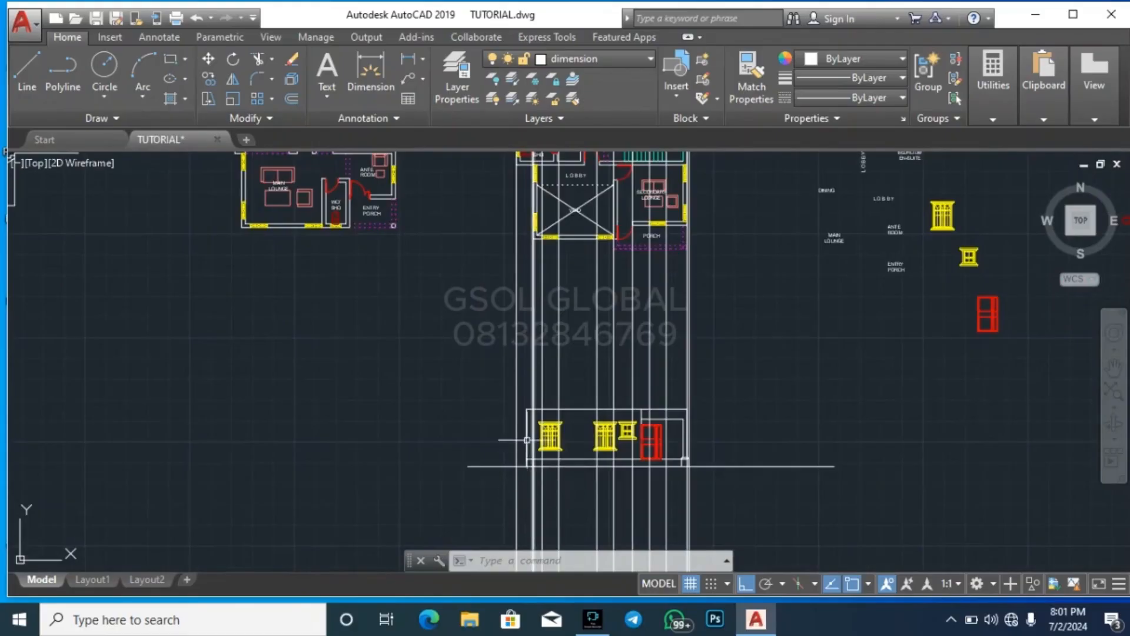
pyautogui.scroll(-2, 447, 518)
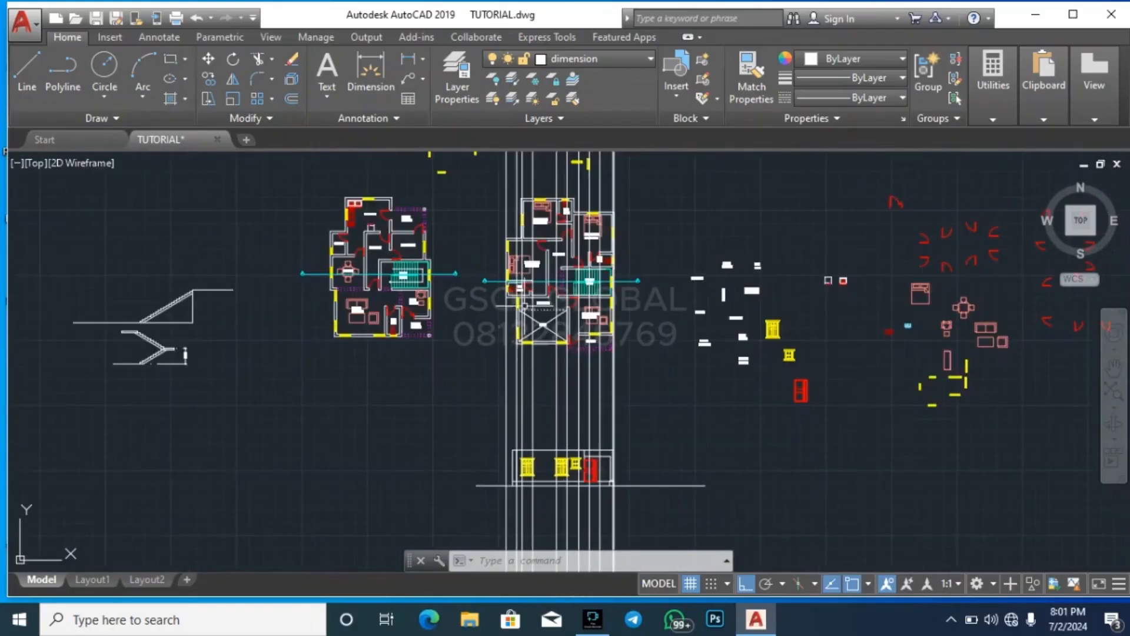
pyautogui.scroll(5, 488, 331)
pyautogui.scroll(-4, 466, 439)
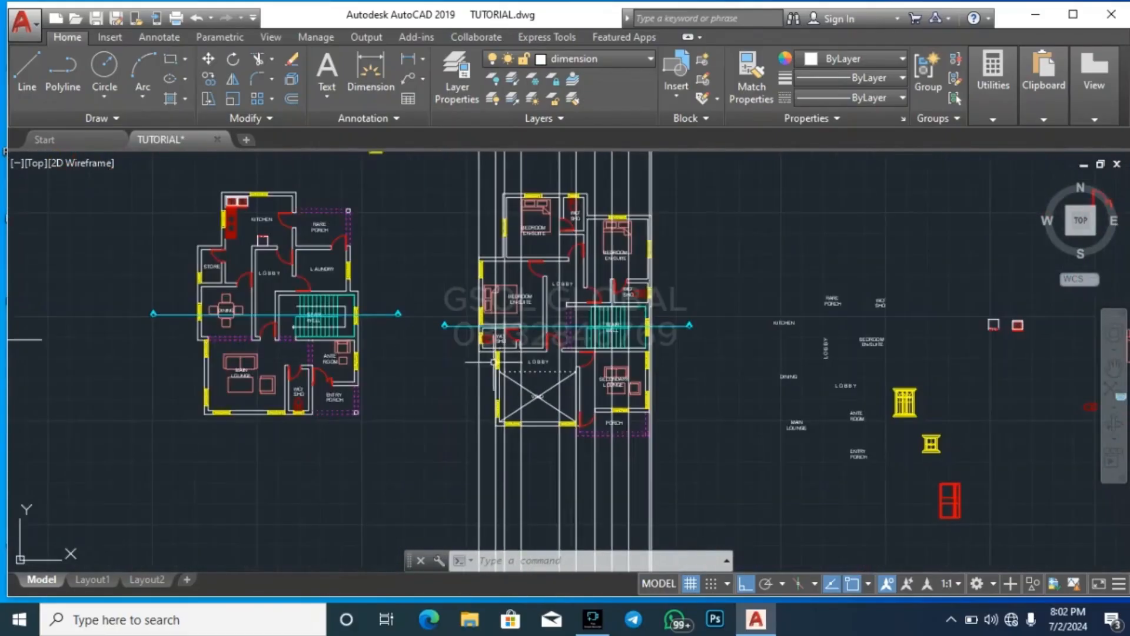
pyautogui.scroll(4, 487, 405)
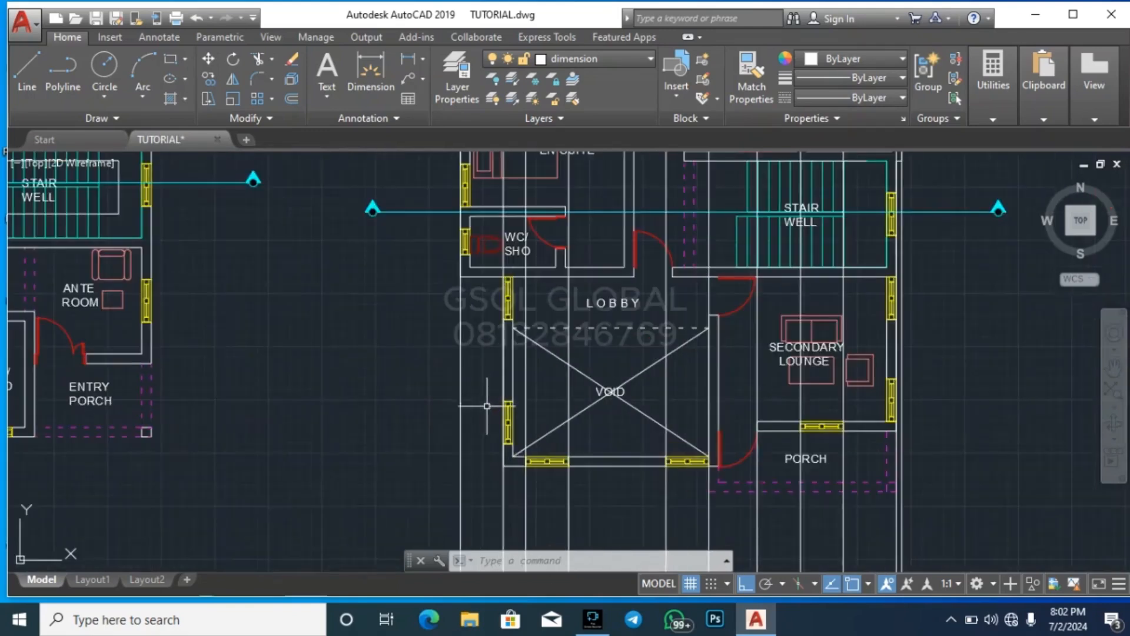
pyautogui.click(477, 475)
pyautogui.click(519, 282)
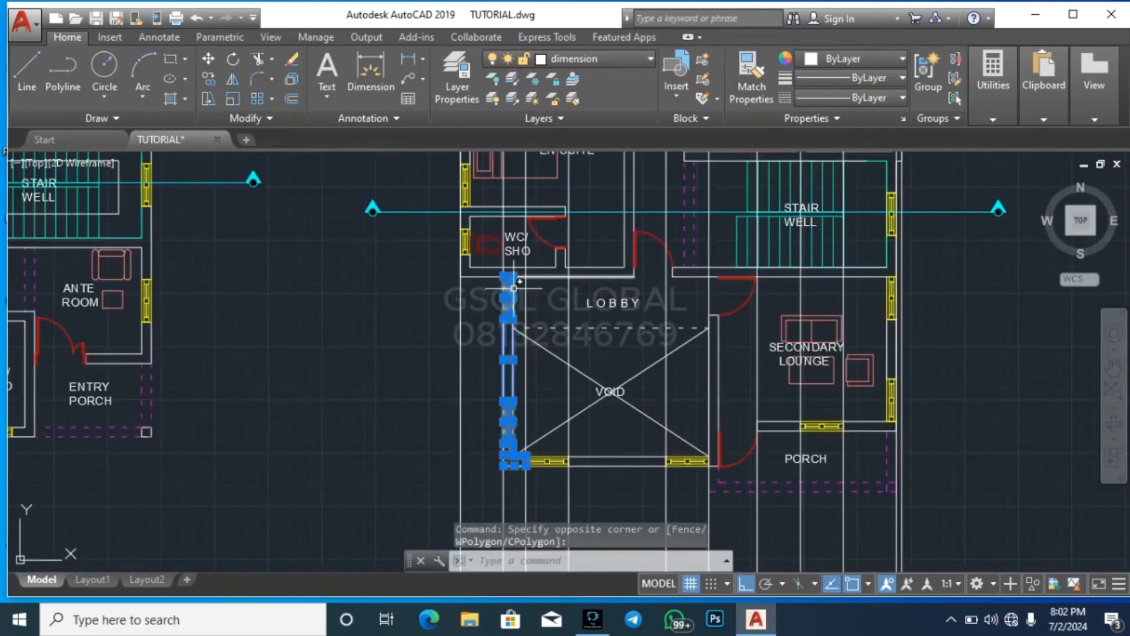
pyautogui.scroll(3, 512, 454)
pyautogui.scroll(-3, 479, 479)
pyautogui.press('Escape')
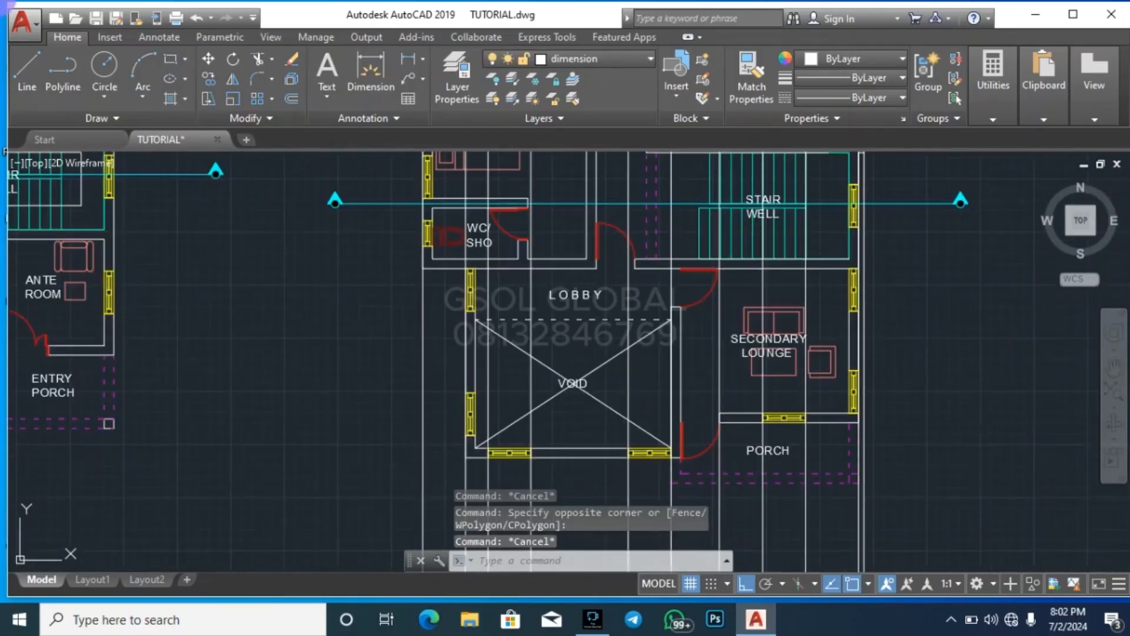
pyautogui.click(436, 482)
pyautogui.click(480, 259)
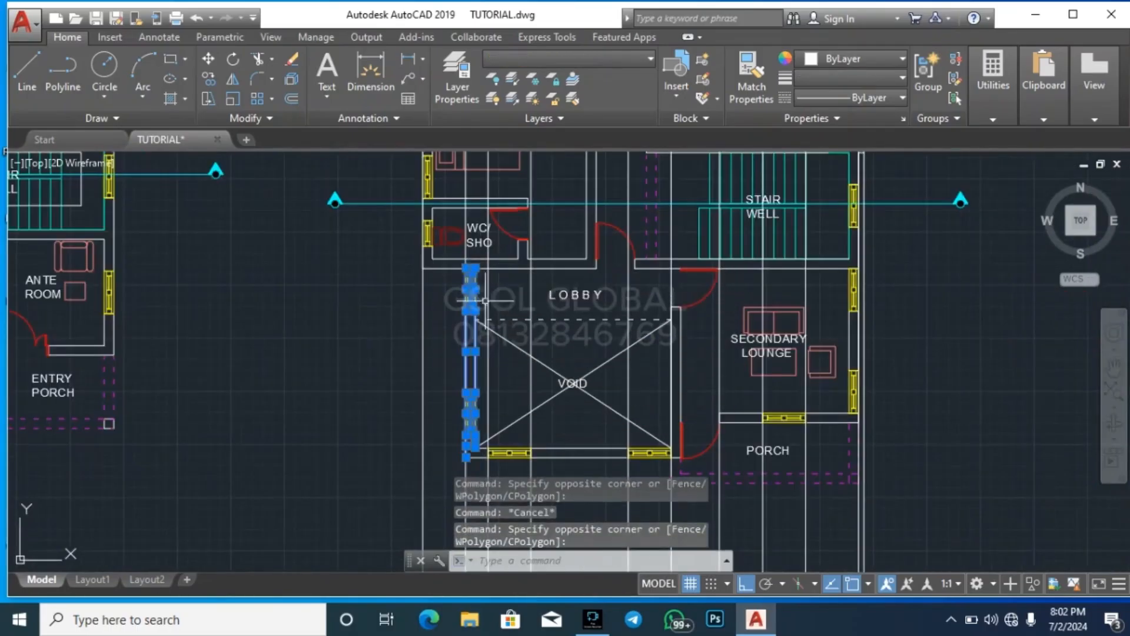
pyautogui.press('Return')
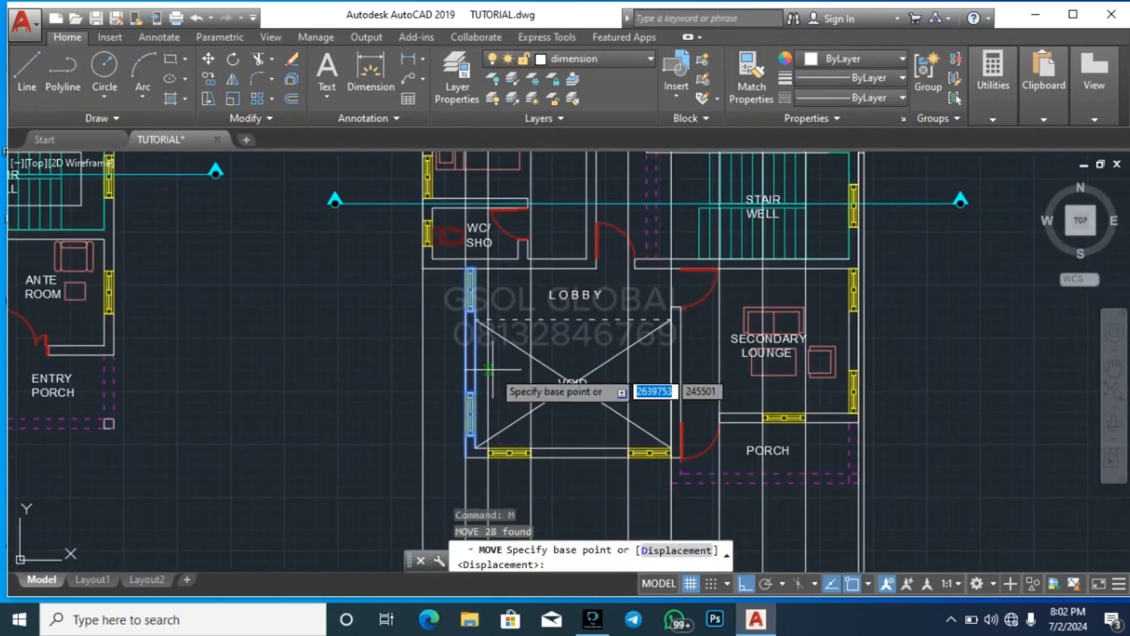
pyautogui.scroll(6, 470, 292)
pyautogui.click(469, 293)
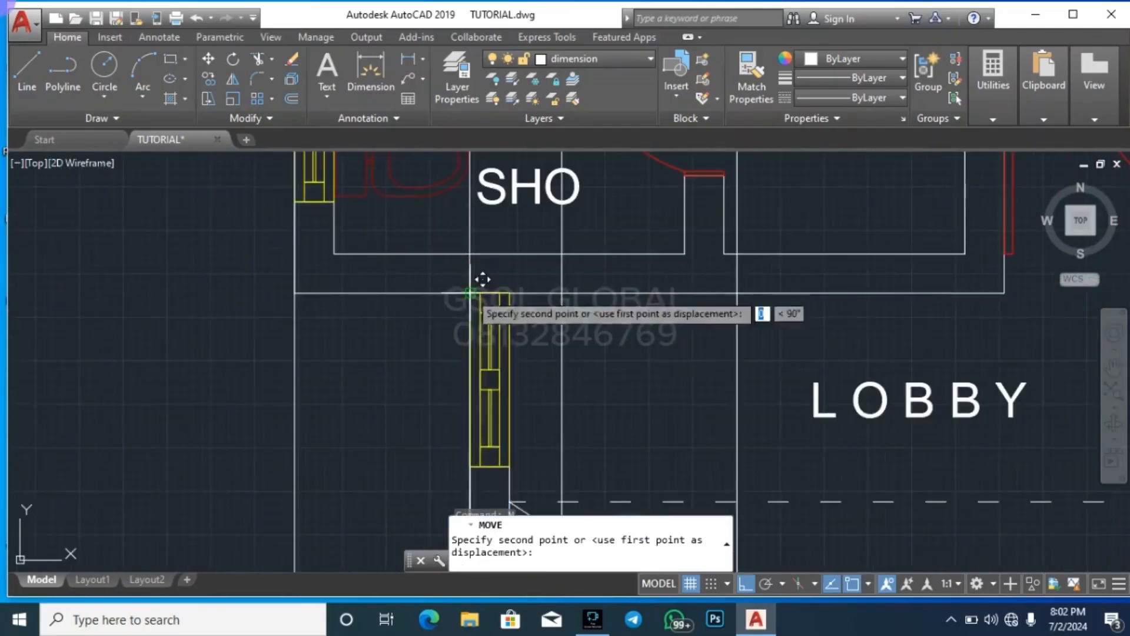
pyautogui.scroll(-6, 384, 224)
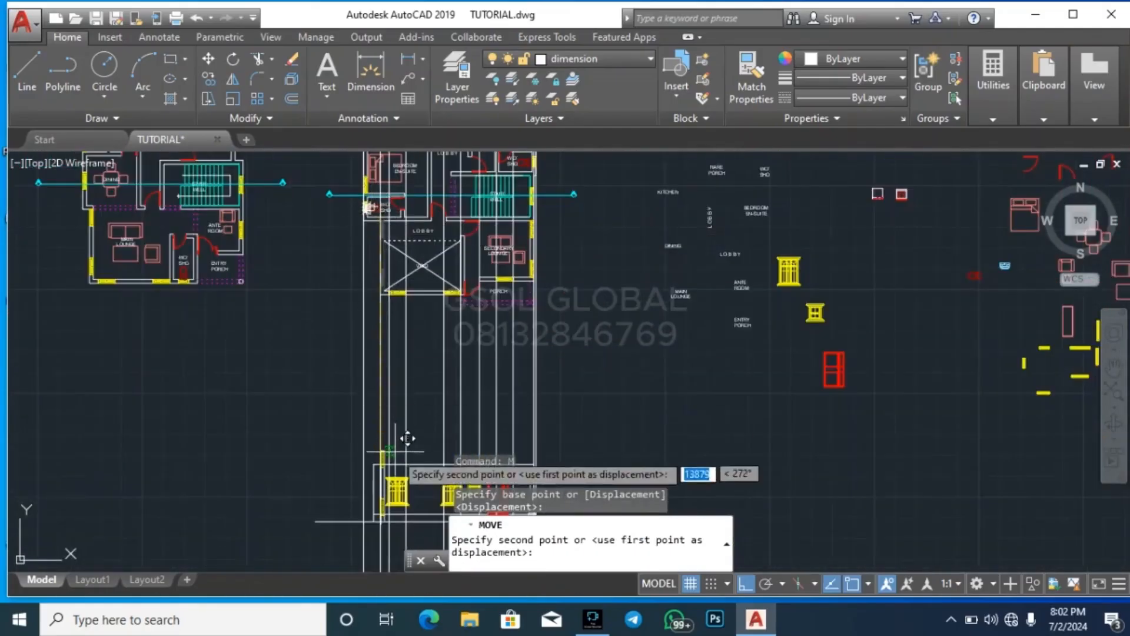
pyautogui.scroll(6, 371, 465)
pyautogui.scroll(-3, 326, 474)
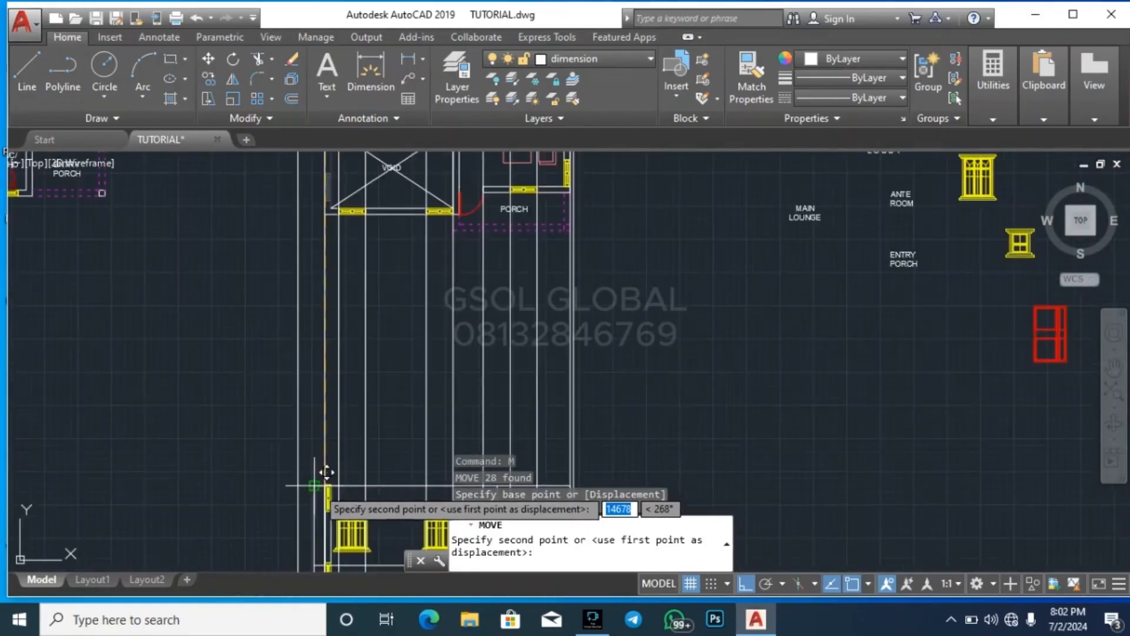
pyautogui.scroll(-3, 323, 400)
pyautogui.scroll(6, 318, 306)
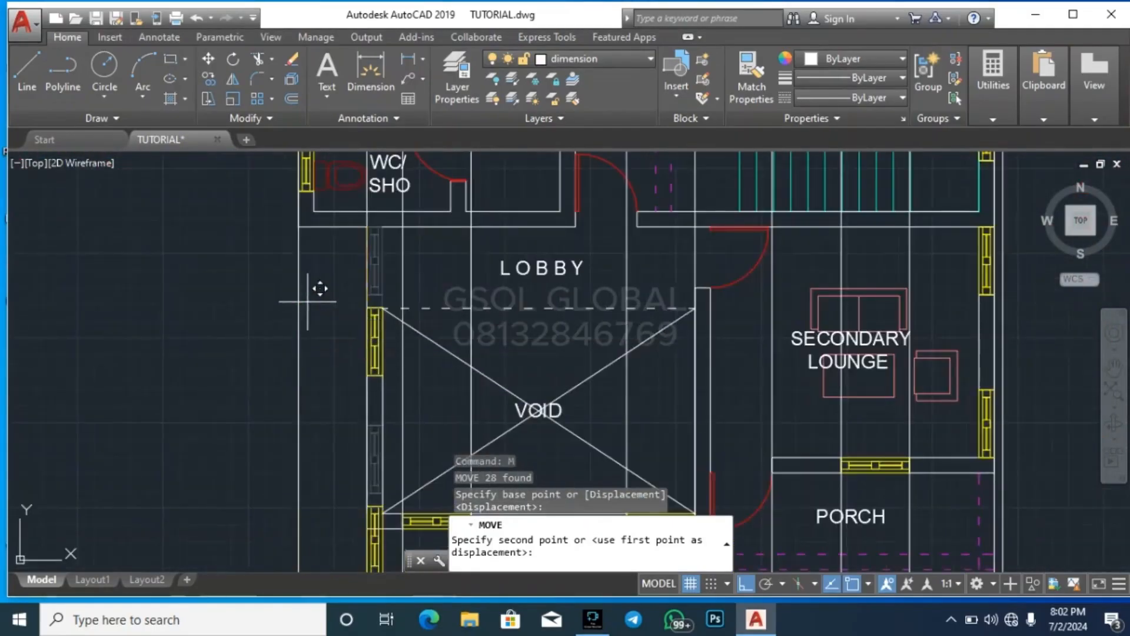
pyautogui.scroll(-3, 347, 187)
pyautogui.scroll(-3, 338, 212)
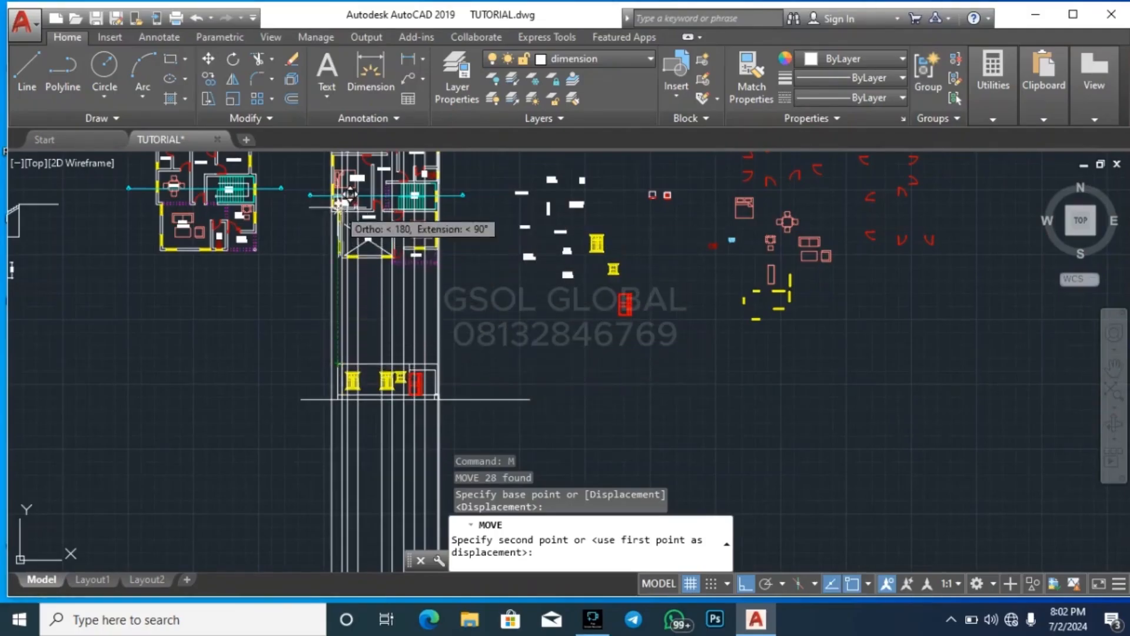
pyautogui.scroll(5, 342, 203)
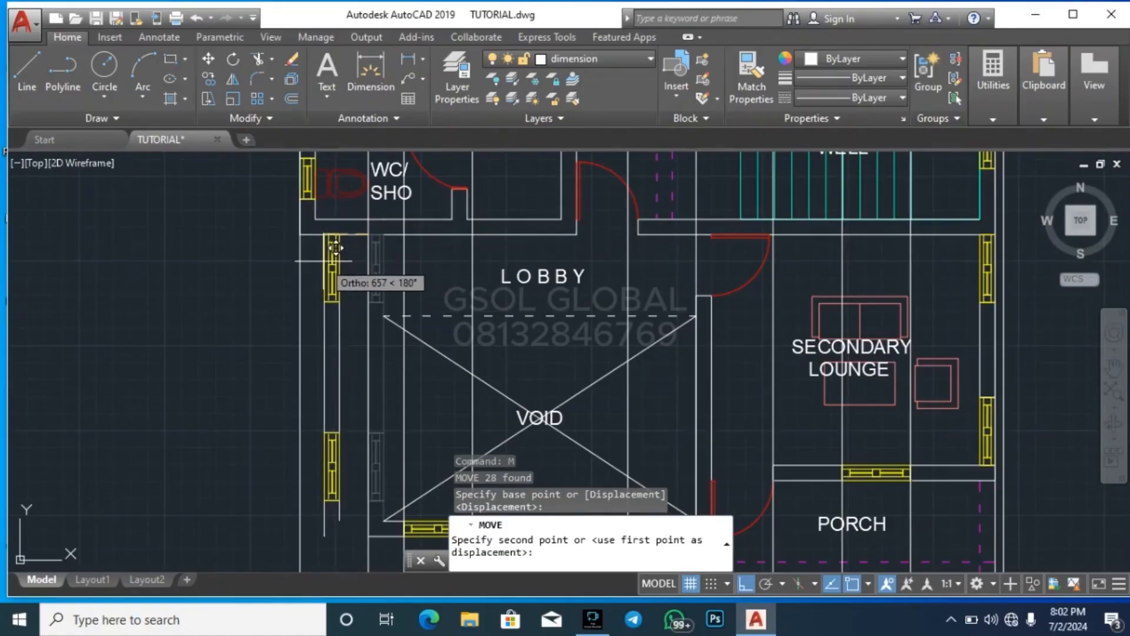
pyautogui.press('Escape')
pyautogui.scroll(-5, 468, 226)
pyautogui.scroll(-5, 468, 226)
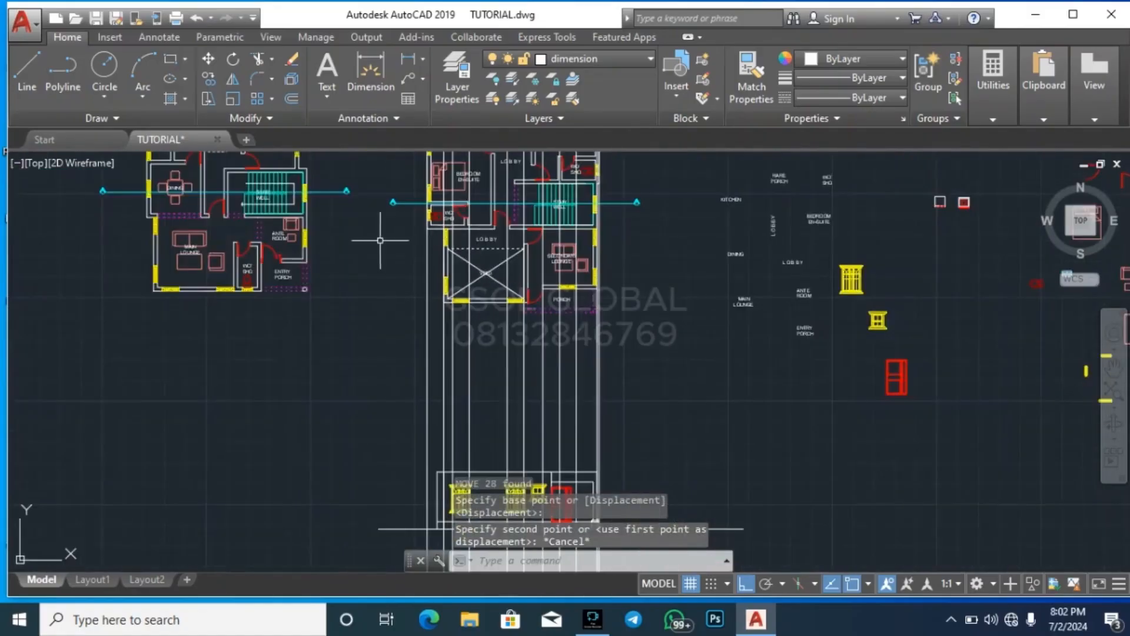
pyautogui.scroll(4, 418, 382)
pyautogui.scroll(-2, 334, 503)
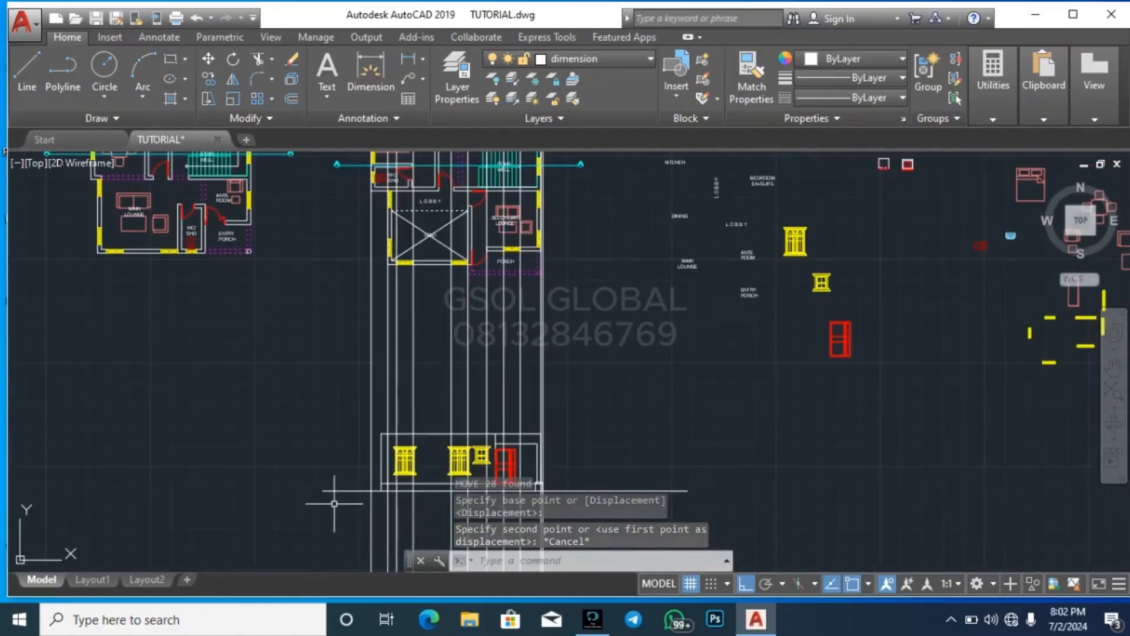
# Measure the horizontal gap between the elevation's top-left corner and the line projected from the void's outer left wall
pyautogui.scroll(3, 336, 487)
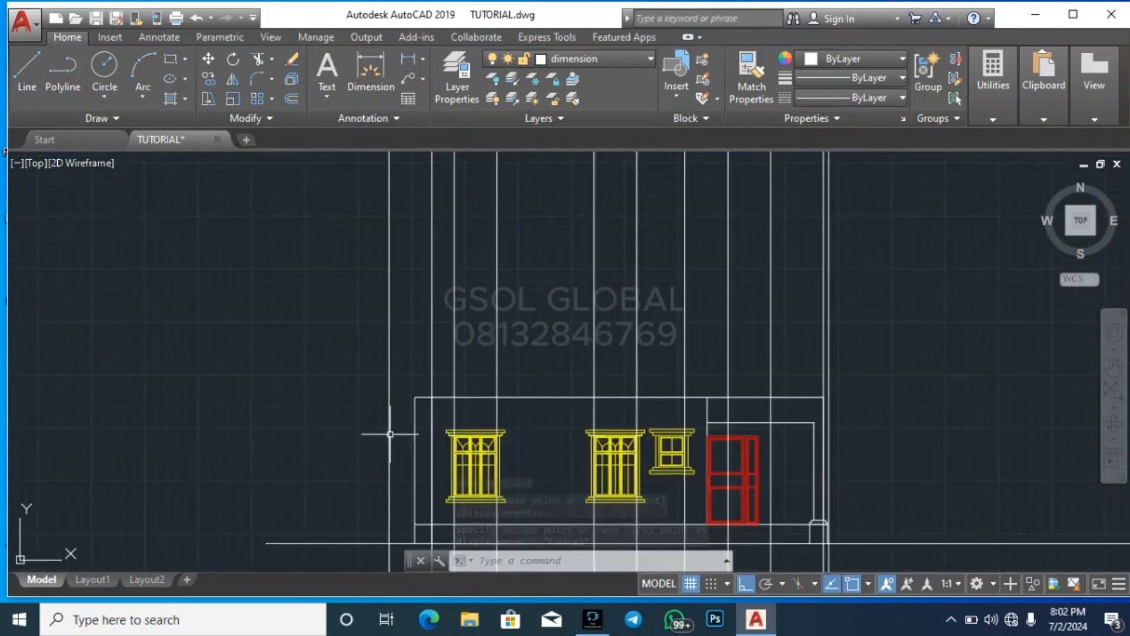
pyautogui.scroll(2, 391, 434)
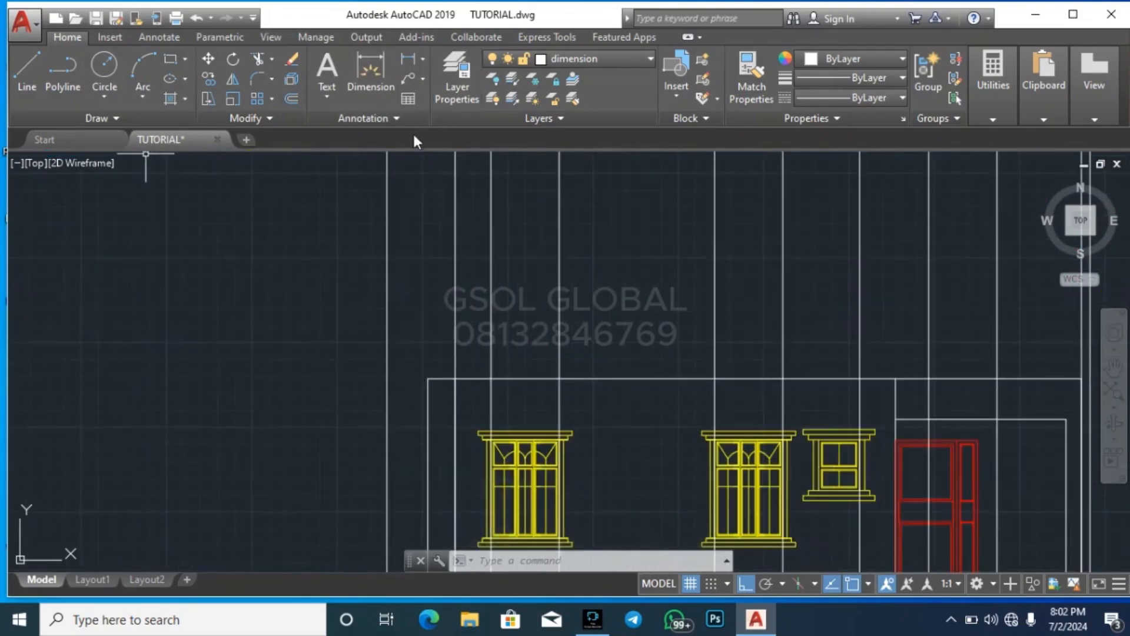
pyautogui.click(989, 105)
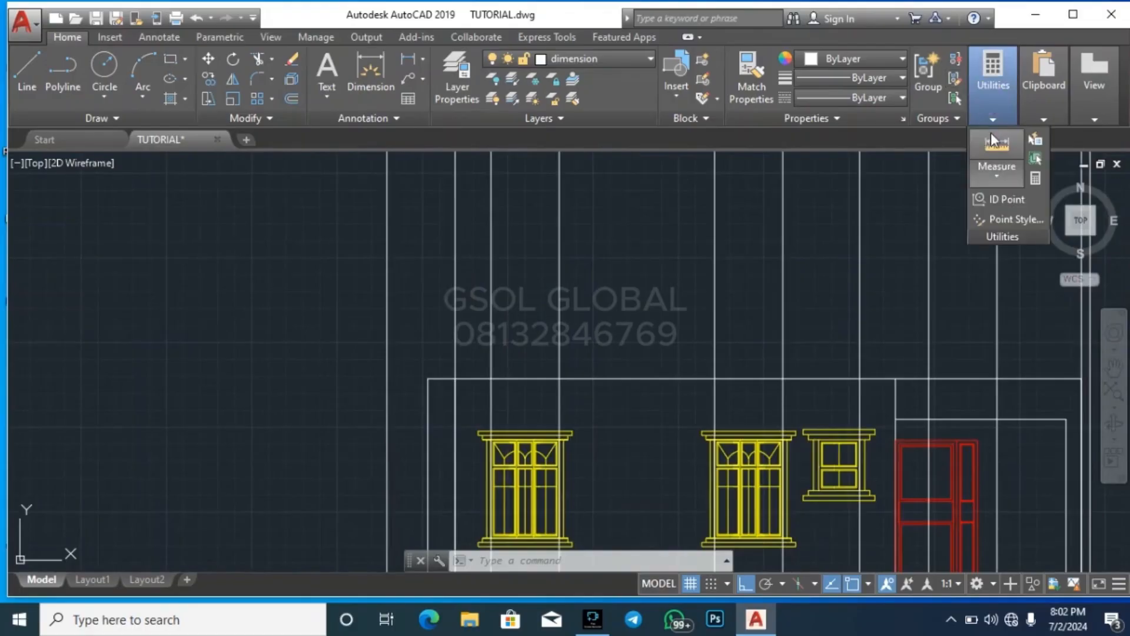
pyautogui.click(992, 139)
pyautogui.click(454, 380)
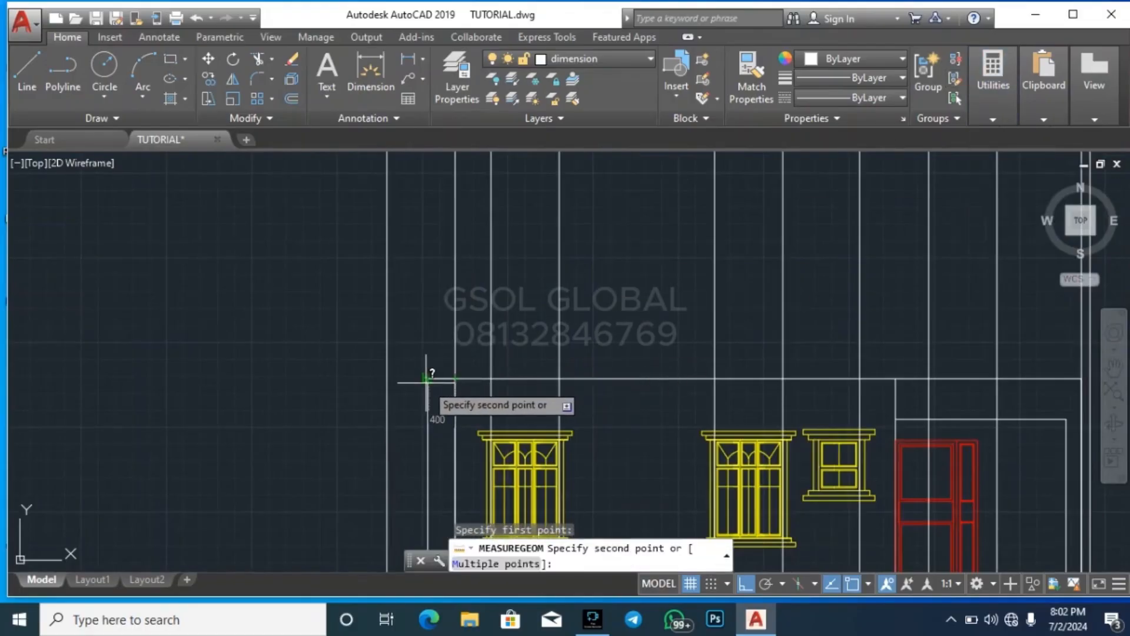
pyautogui.press('Escape')
# Move the void's outer left wall with its windows 400 units to the left on the first-floor plan
pyautogui.scroll(-5, 392, 468)
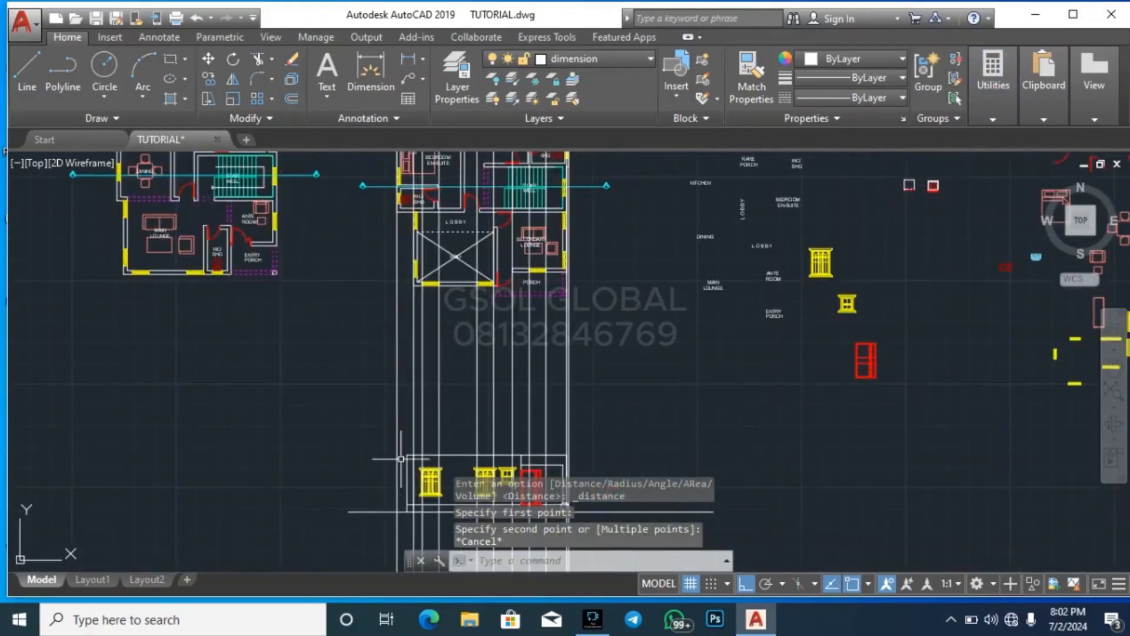
pyautogui.scroll(6, 410, 253)
pyautogui.scroll(-2, 377, 424)
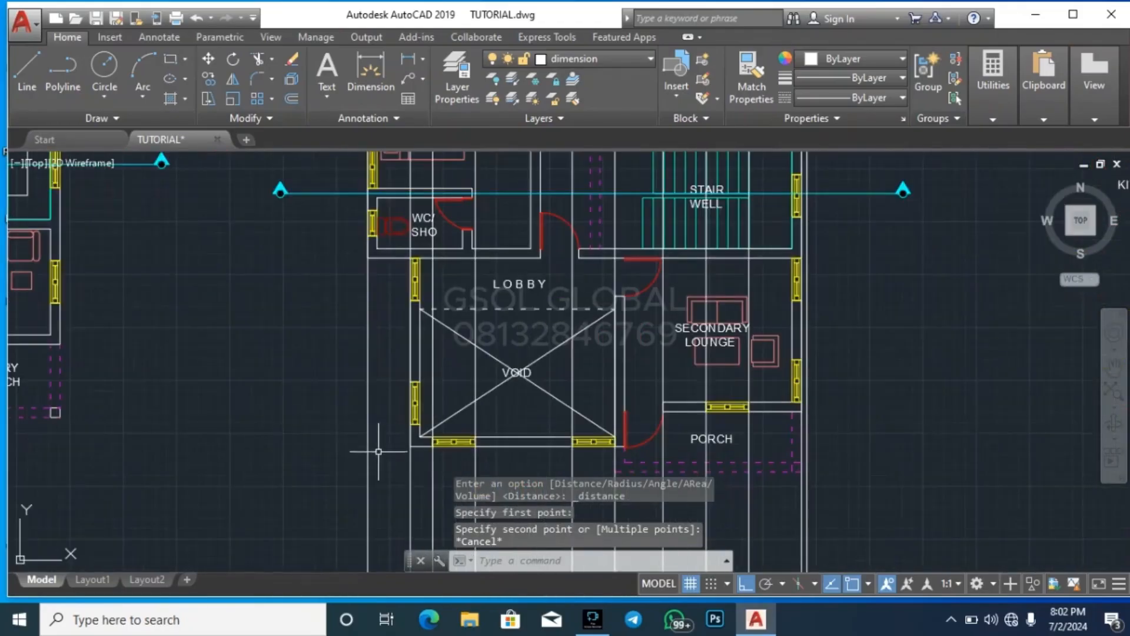
pyautogui.click(384, 456)
pyautogui.click(438, 244)
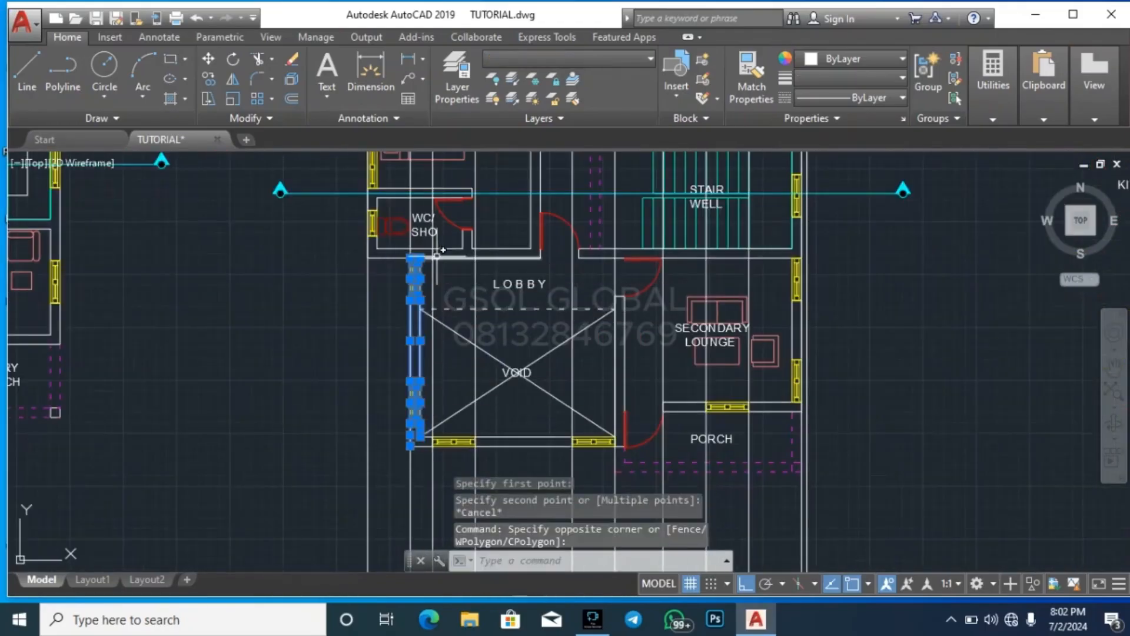
pyautogui.write('m')
pyautogui.press('Return')
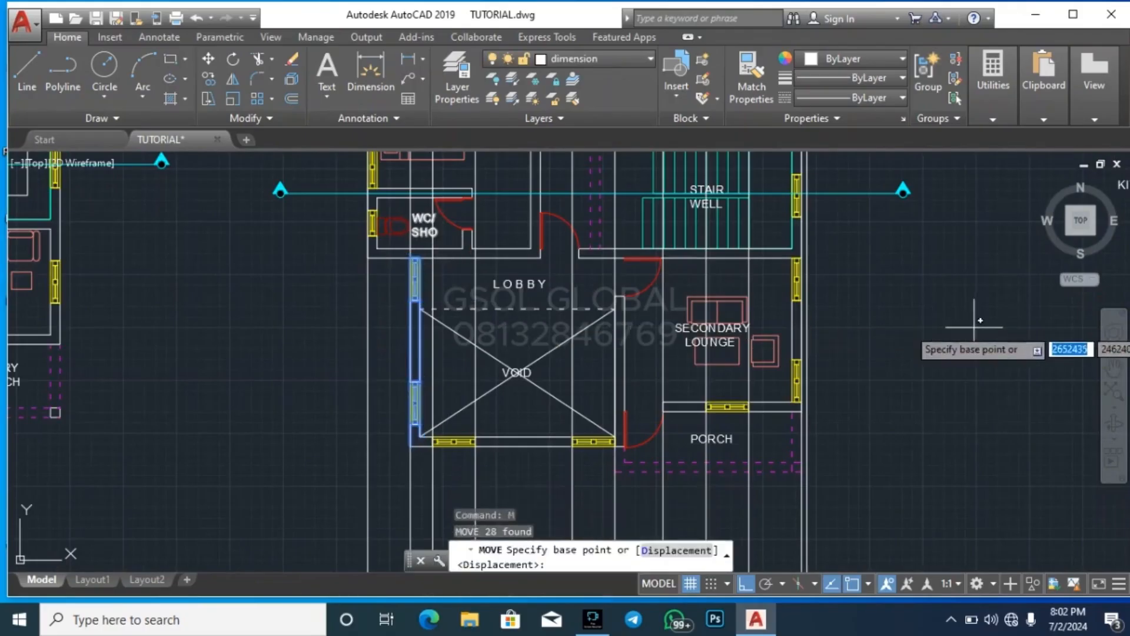
pyautogui.click(985, 314)
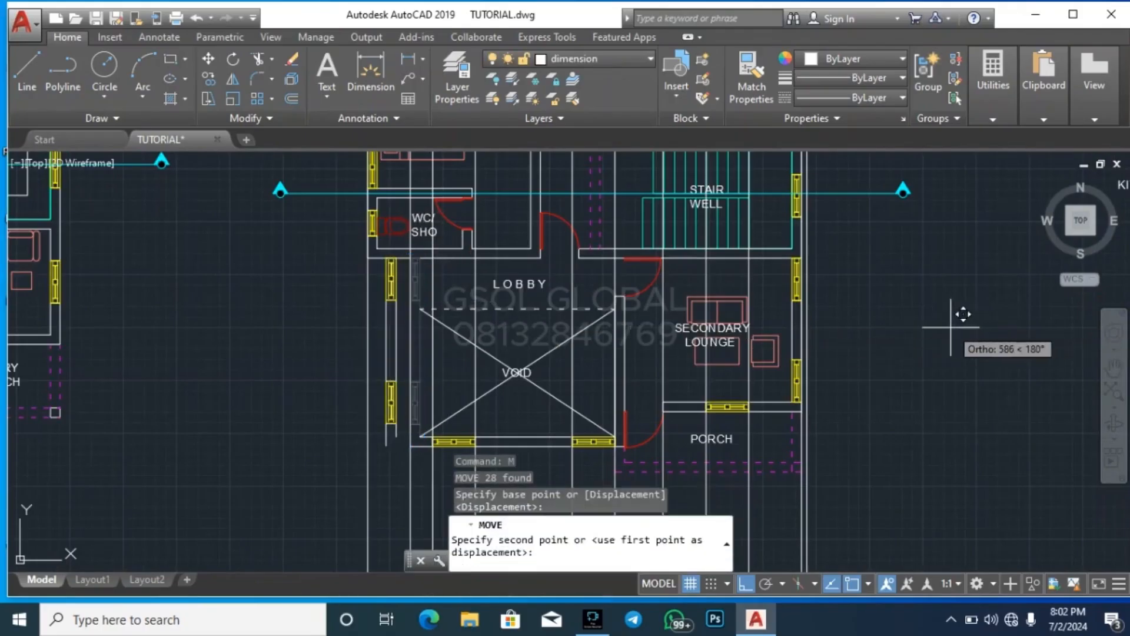
pyautogui.write('400')
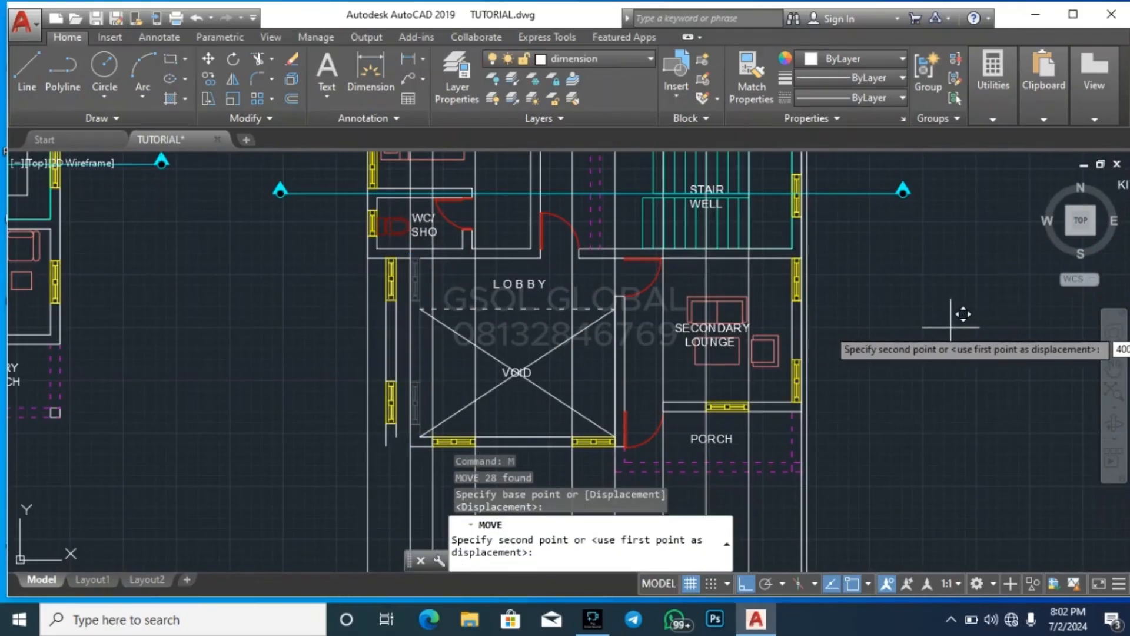
pyautogui.press('Return')
pyautogui.scroll(-5, 947, 320)
pyautogui.scroll(6, 519, 281)
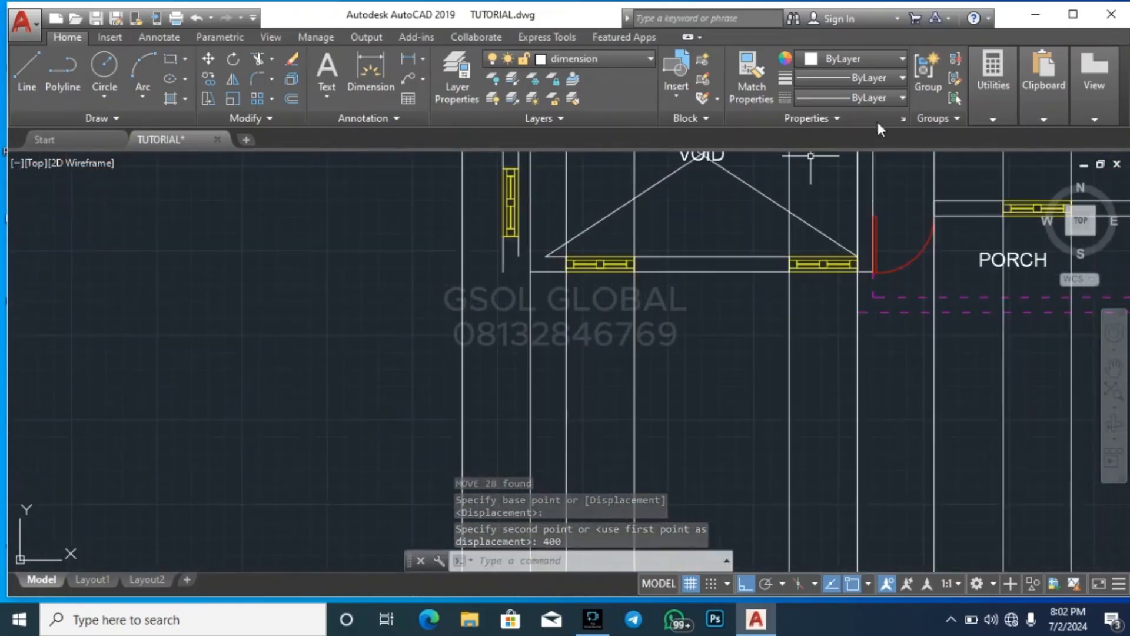
pyautogui.write('l')
pyautogui.press('Return')
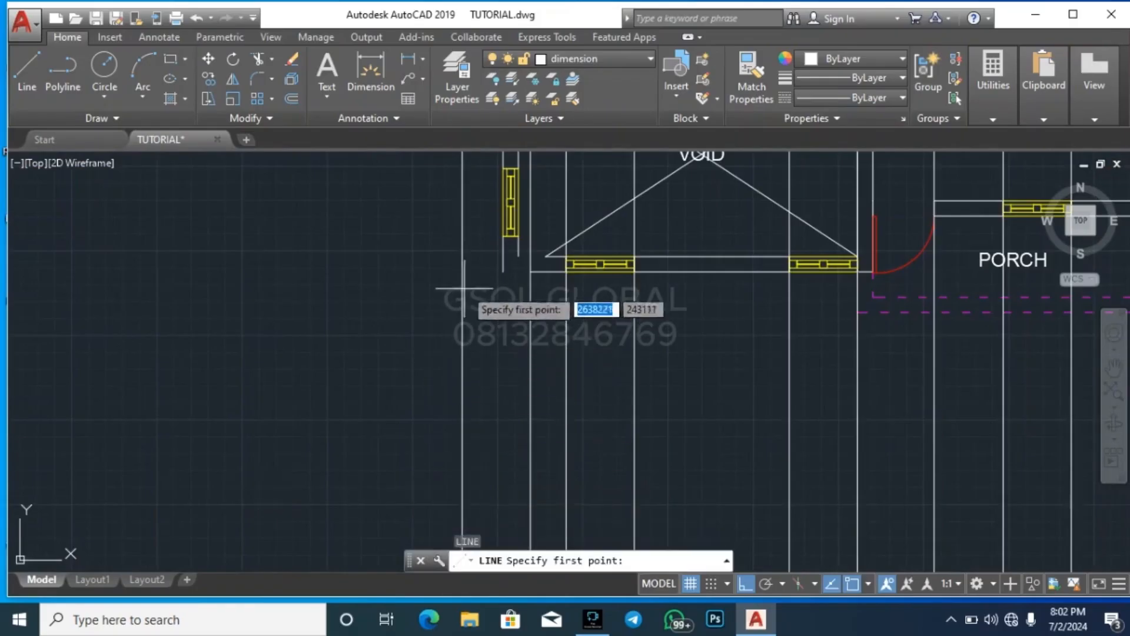
pyautogui.click(503, 271)
pyautogui.scroll(-4, 484, 243)
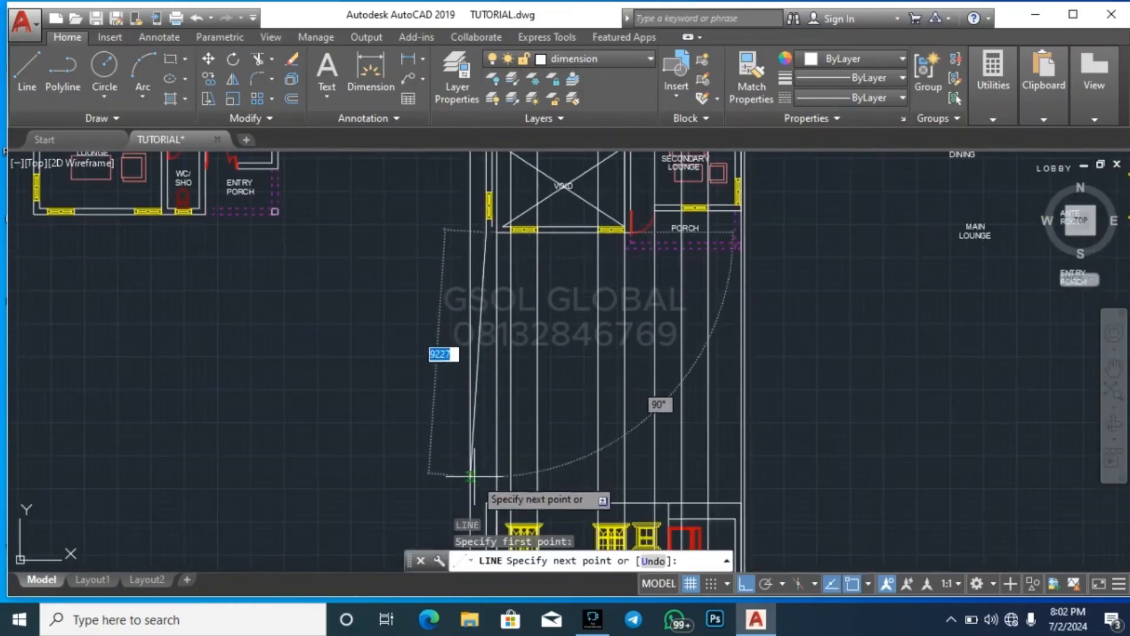
pyautogui.press('Escape')
pyautogui.press('Escape')
pyautogui.press('Escape')
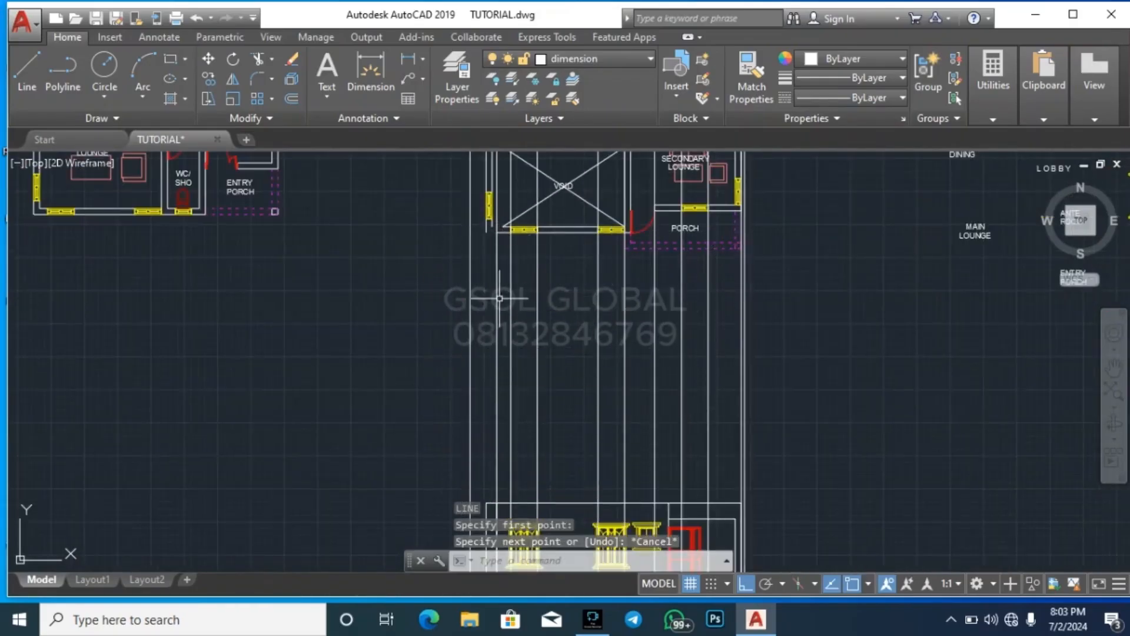
# Extend both face lines of the void's front wall to the outer face of the moved left wall
pyautogui.scroll(6, 498, 201)
pyautogui.click(449, 376)
pyautogui.click(425, 374)
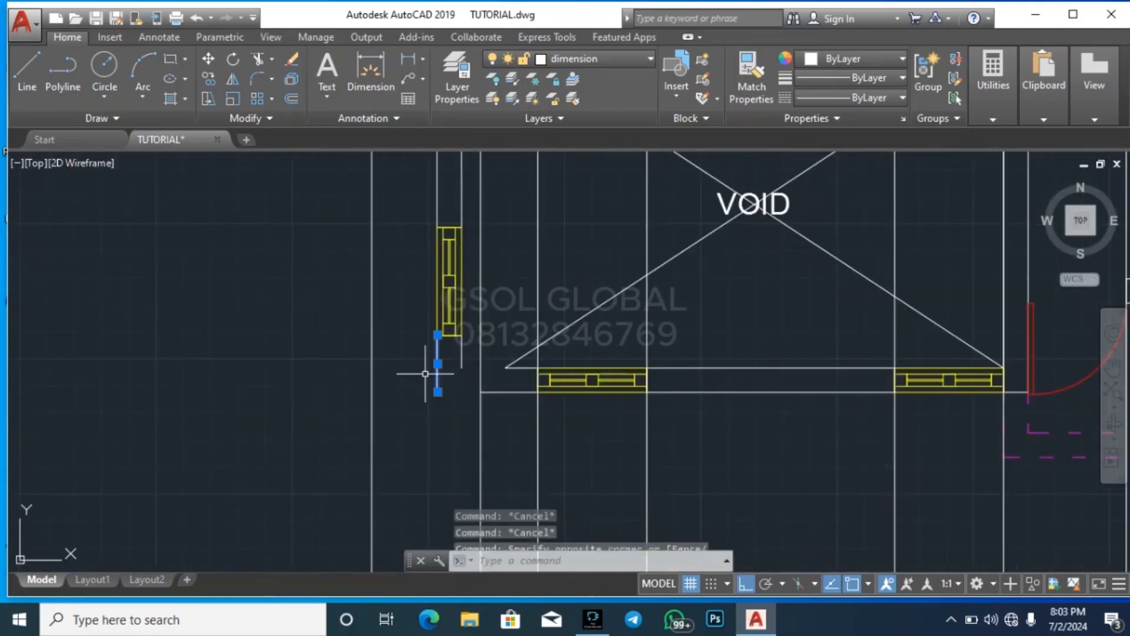
pyautogui.write('ex')
pyautogui.press('Return')
pyautogui.click(510, 407)
pyautogui.click(502, 361)
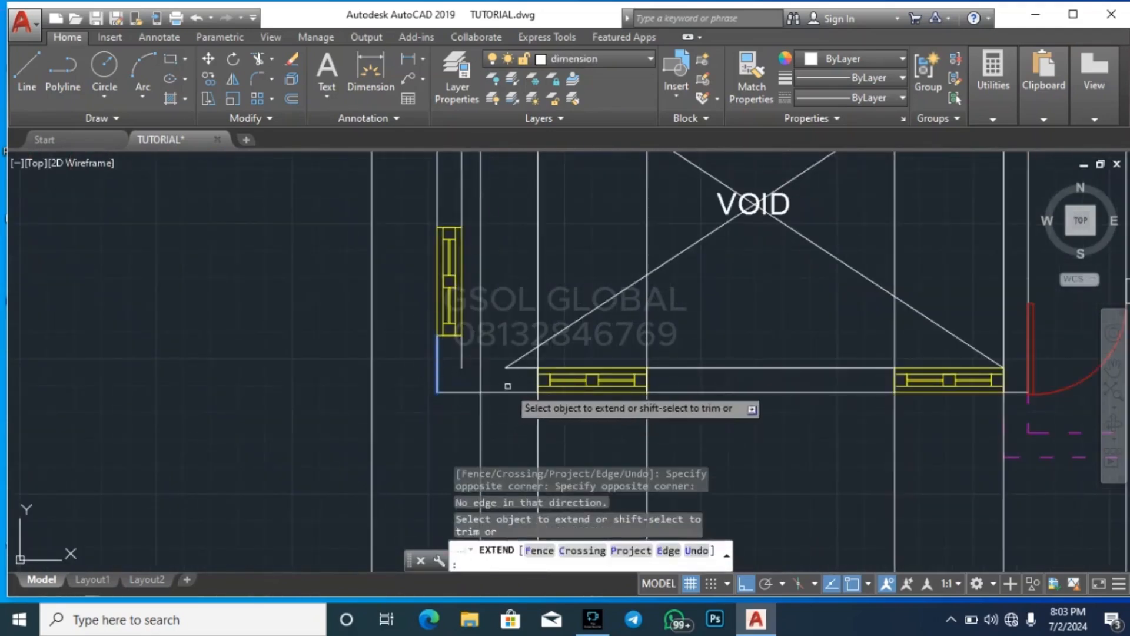
pyautogui.press('Escape')
pyautogui.press('Escape')
pyautogui.click(515, 359)
pyautogui.click(513, 362)
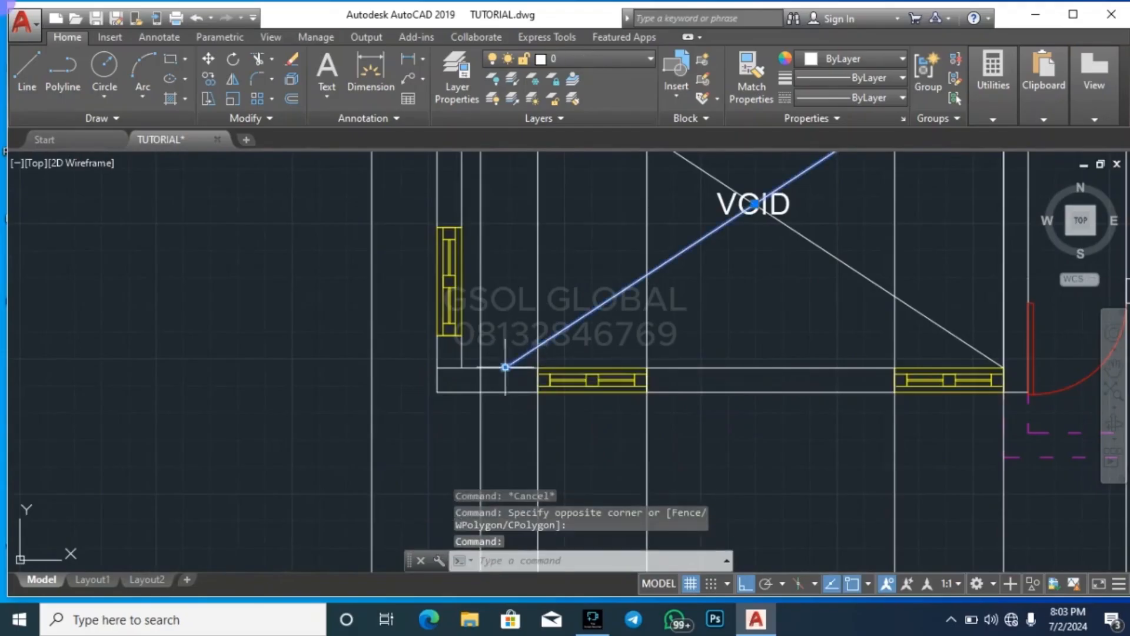
pyautogui.press('Escape')
pyautogui.press('Escape')
pyautogui.scroll(2, 449, 372)
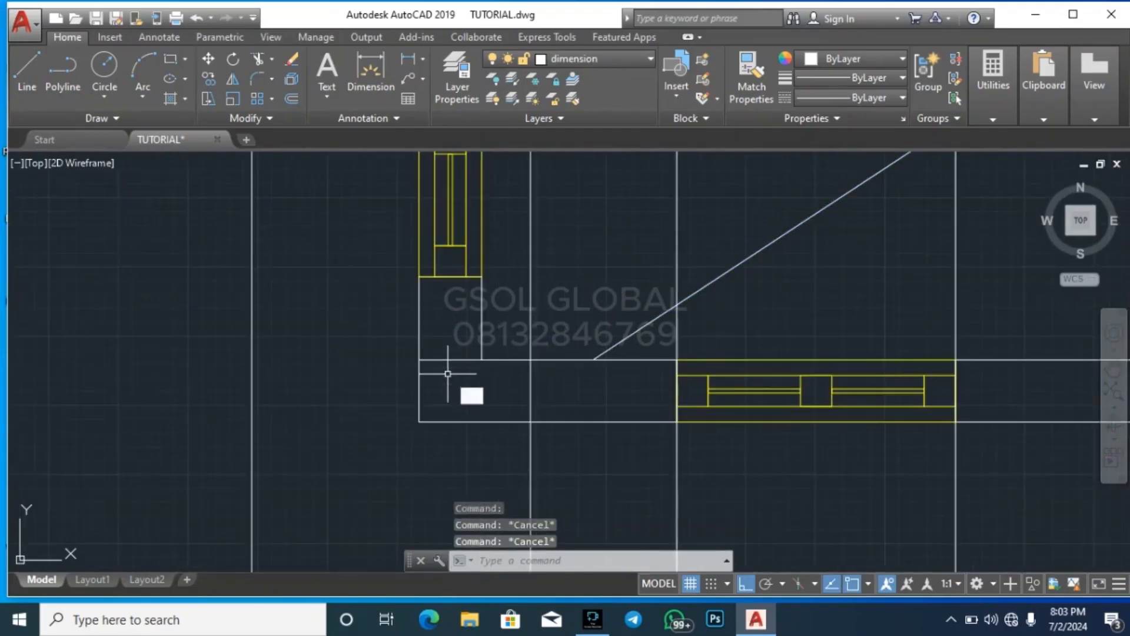
pyautogui.write('tr')
pyautogui.press('Return')
pyautogui.click(462, 390)
pyautogui.click(433, 333)
pyautogui.press('Escape')
# Trim the overlapping inner line where the void's left and front walls meet so the corner is clean
pyautogui.press('Escape')
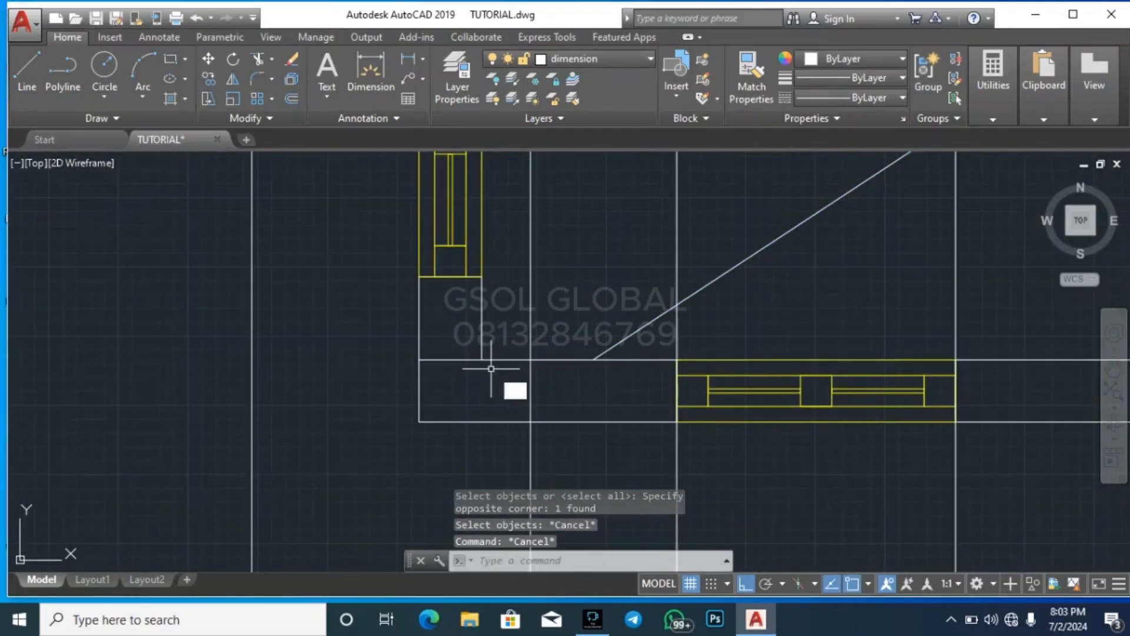
pyautogui.write('tr')
pyautogui.press('Return')
pyautogui.press('Return')
pyautogui.click(457, 377)
pyautogui.click(435, 318)
pyautogui.press('Escape')
# Stretch the lower-left end of the void's diagonal to the new inner wall corner
pyautogui.click(622, 323)
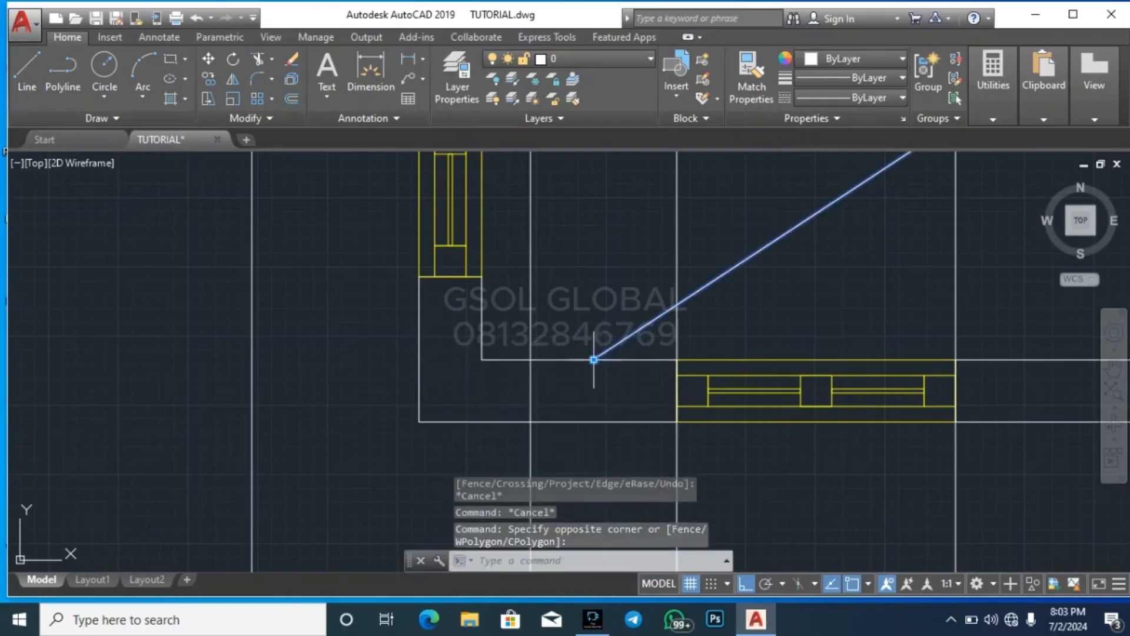
pyautogui.click(595, 358)
pyautogui.click(597, 335)
pyautogui.click(594, 359)
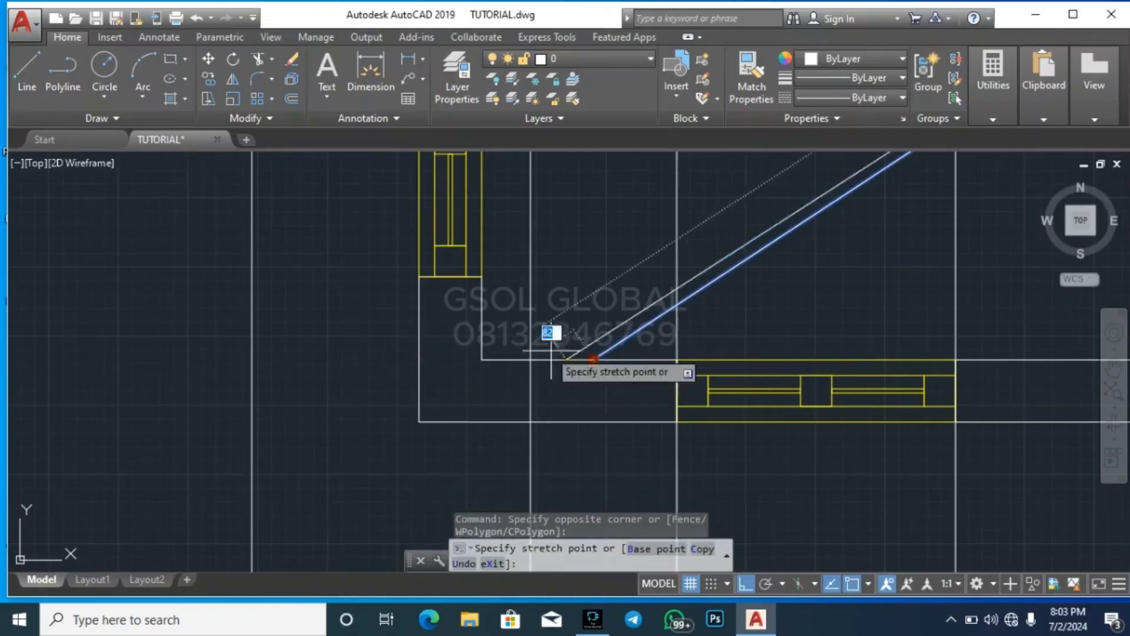
pyautogui.press('Escape')
pyautogui.scroll(-3, 454, 387)
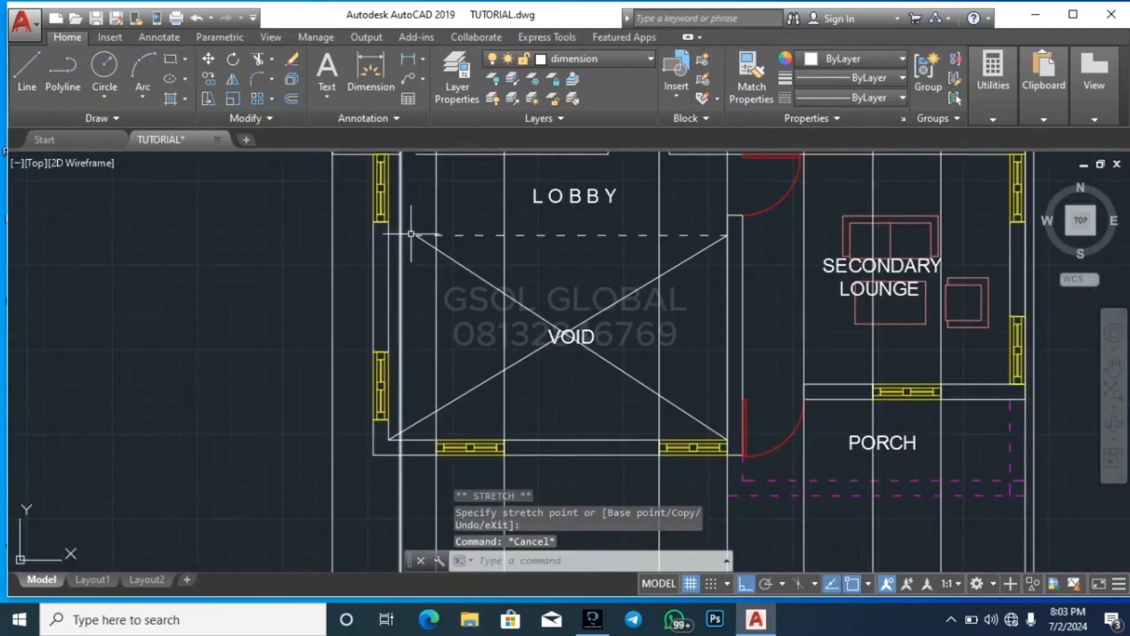
# Extend the dashed line between the lobby and the void to the inner face of the moved left wall
pyautogui.scroll(4, 406, 233)
pyautogui.click(348, 255)
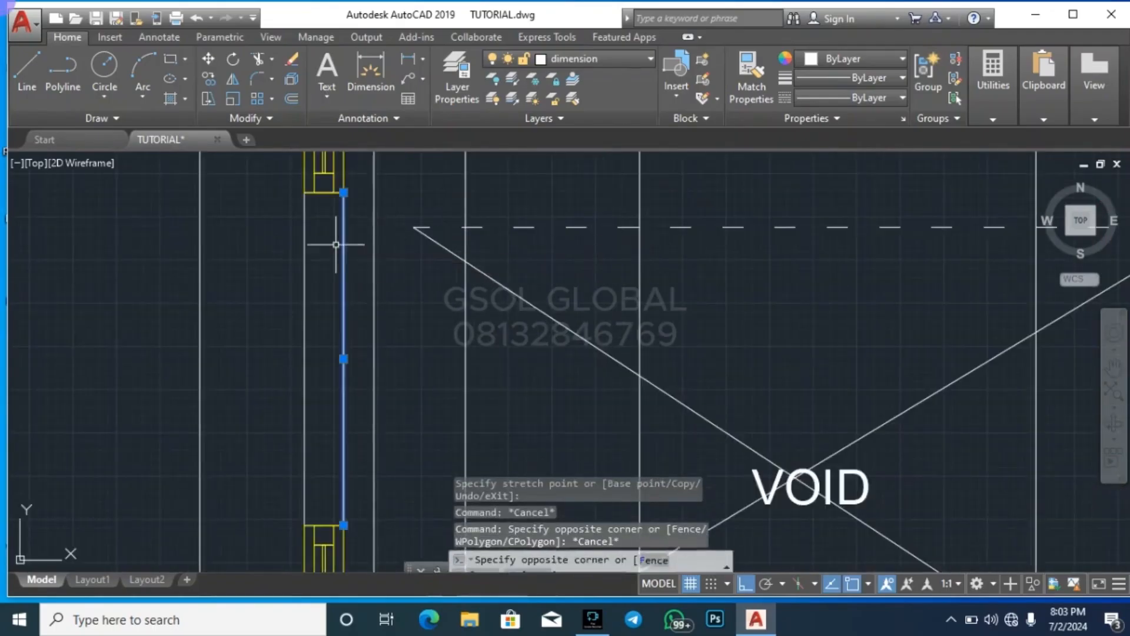
pyautogui.write('ex')
pyautogui.press('Return')
pyautogui.click(527, 243)
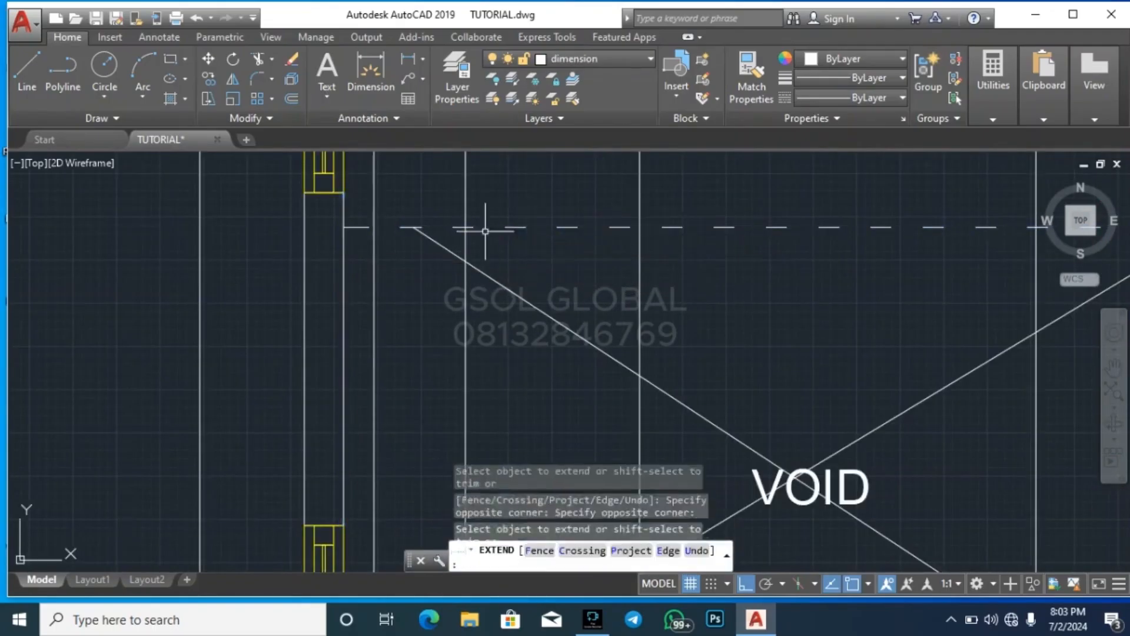
pyautogui.press('Escape')
# Stretch the upper-left end of the void's other diagonal to where the dashed line meets the moved wall
pyautogui.click(429, 236)
pyautogui.click(414, 226)
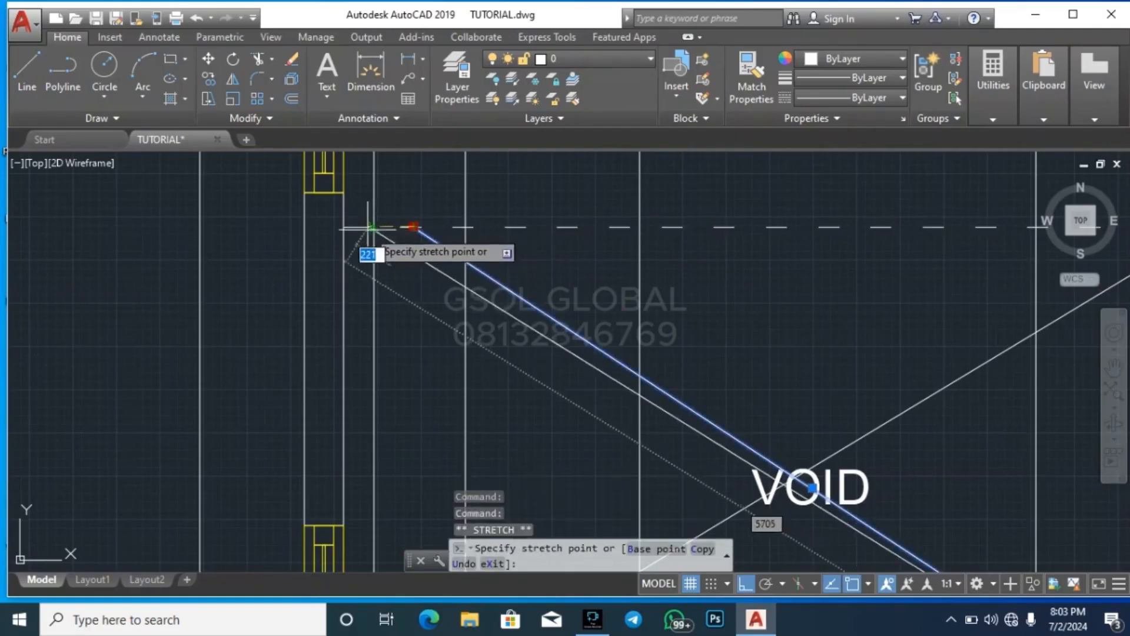
pyautogui.press('Escape')
pyautogui.scroll(-3, 503, 252)
pyautogui.press('Escape')
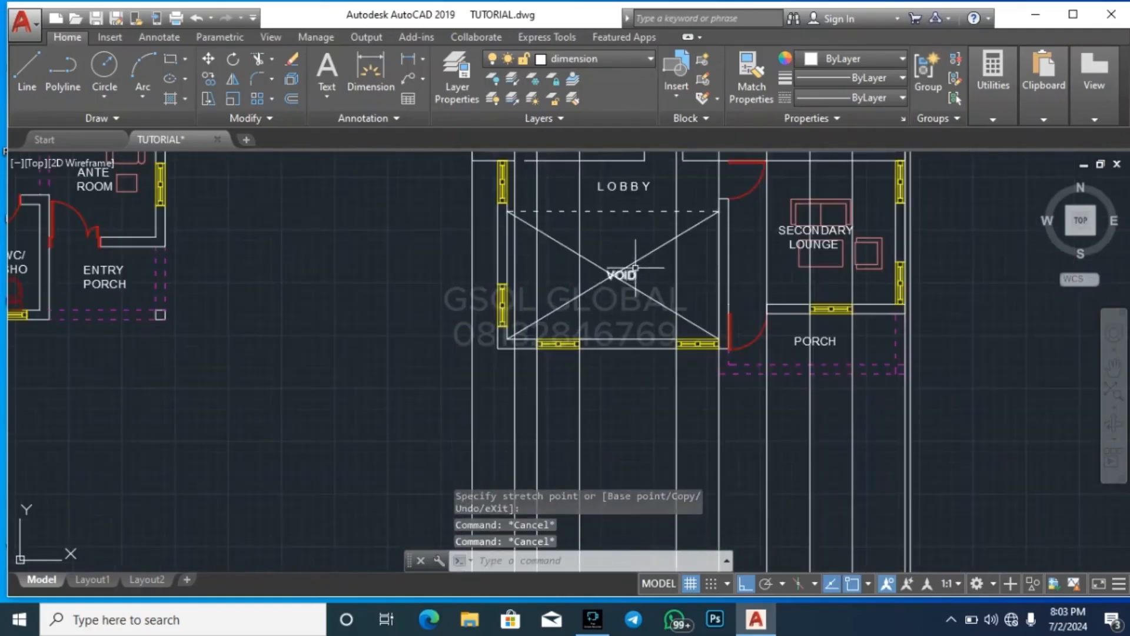
# Move the VOID label up and left so it sits over the crossing of the two diagonals
pyautogui.scroll(3, 634, 268)
pyautogui.click(622, 277)
pyautogui.click(593, 284)
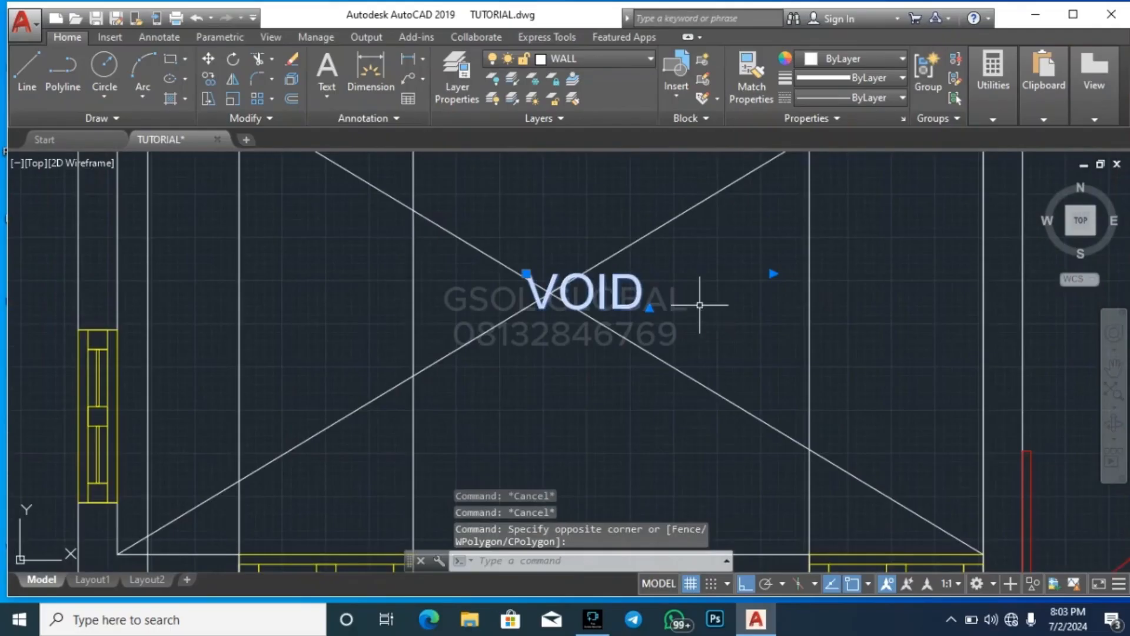
pyautogui.write('m')
pyautogui.press('Return')
pyautogui.click(733, 299)
pyautogui.click(706, 279)
pyautogui.press('Escape')
# Move the projection line of the void's left wall to the moved wall's outer lower-left corner
pyautogui.scroll(-3, 518, 261)
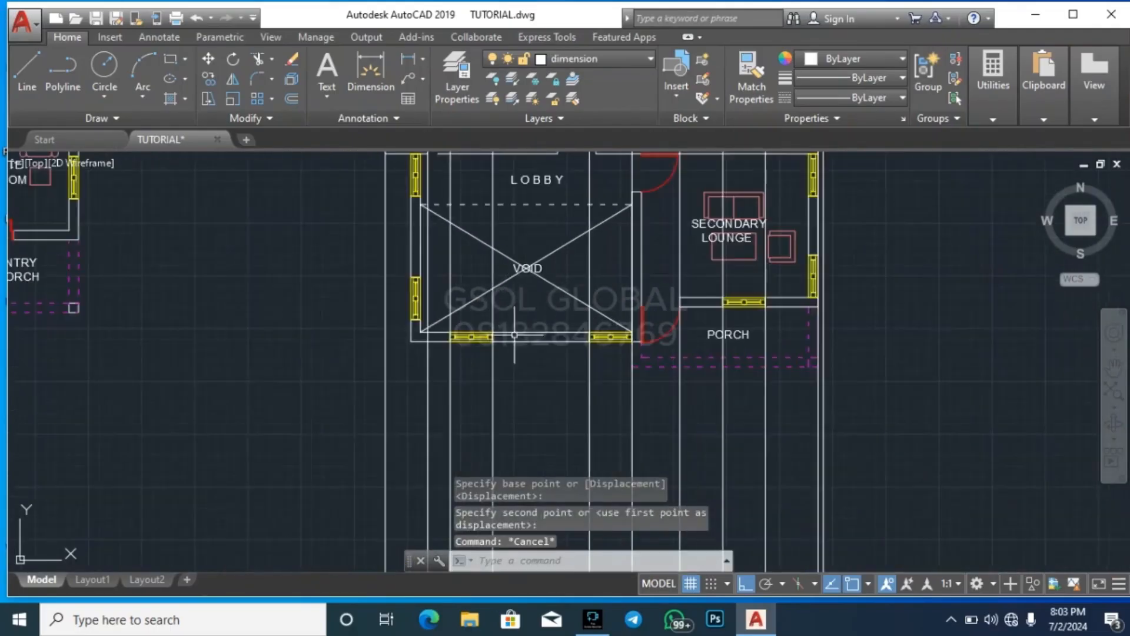
pyautogui.scroll(-2, 515, 335)
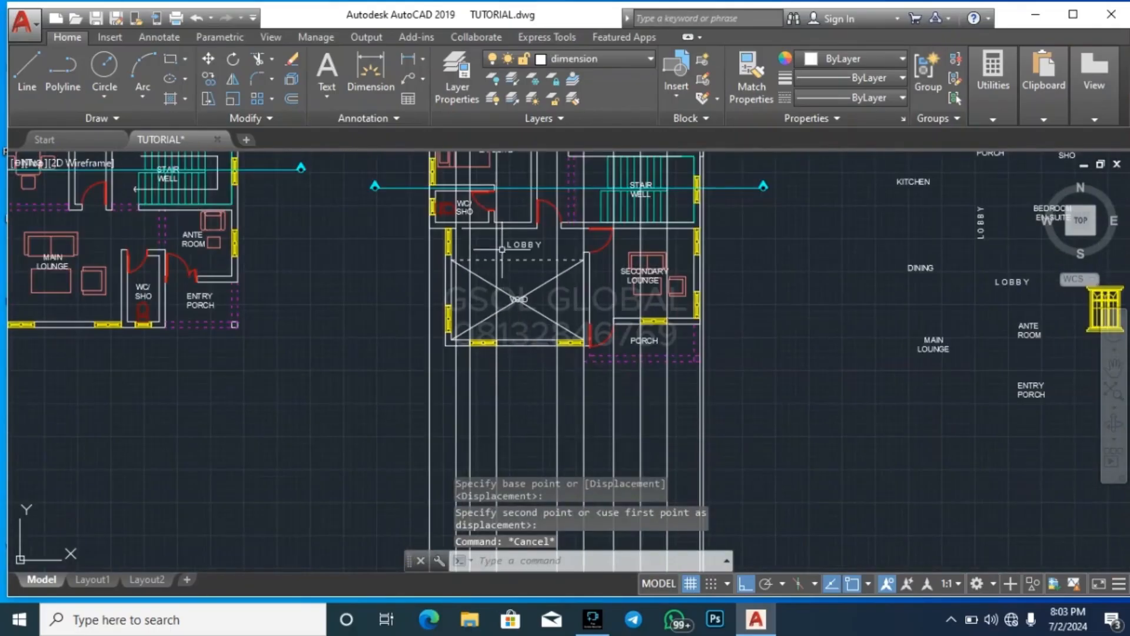
pyautogui.scroll(-4, 501, 249)
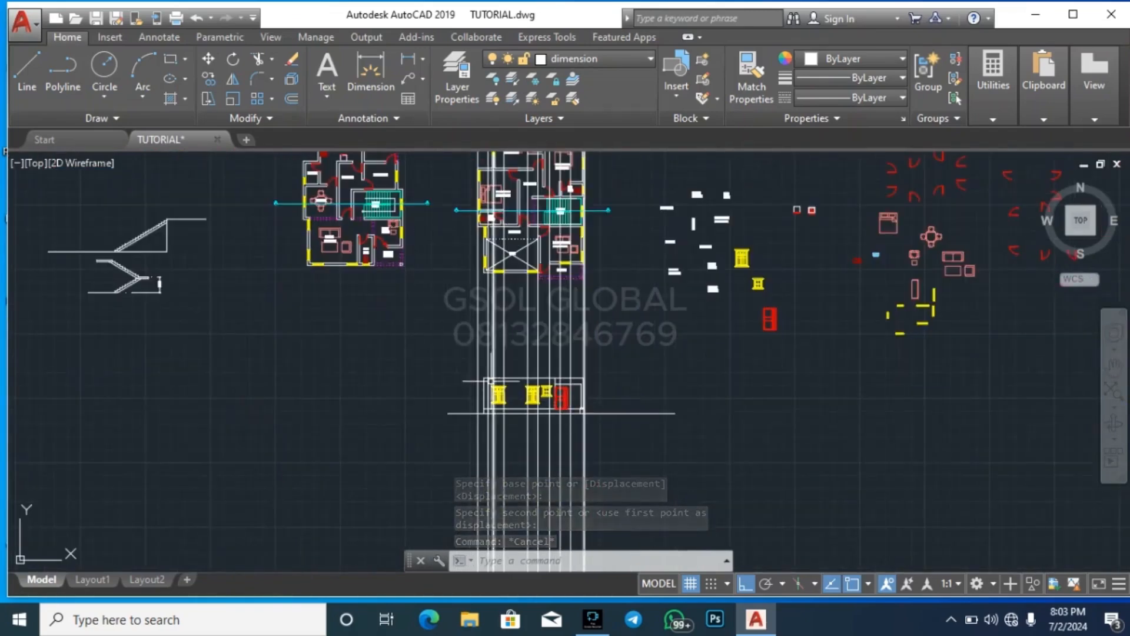
pyautogui.scroll(5, 490, 338)
pyautogui.scroll(3, 503, 228)
pyautogui.click(503, 228)
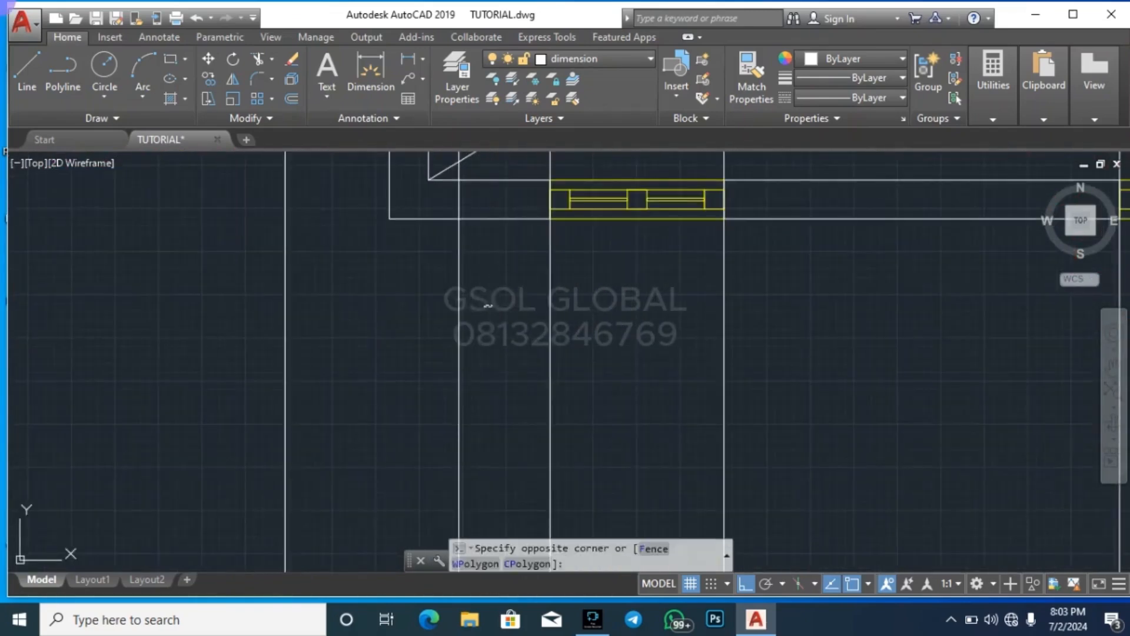
pyautogui.click(418, 288)
pyautogui.press('Return')
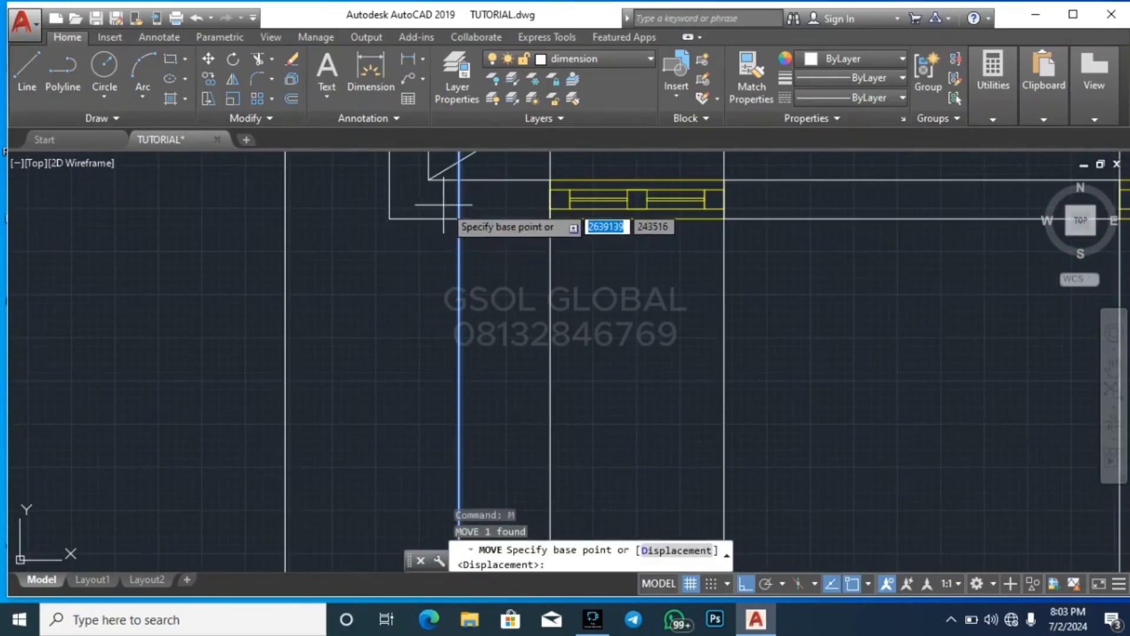
pyautogui.click(461, 242)
pyautogui.press('Escape')
pyautogui.press('Escape')
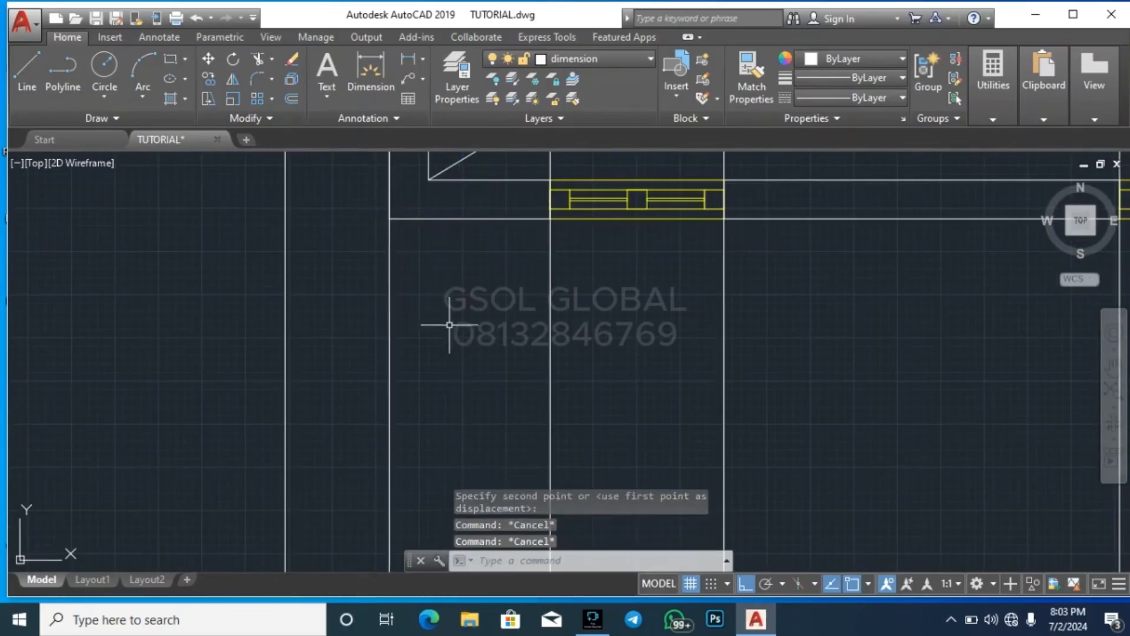
pyautogui.scroll(-5, 434, 328)
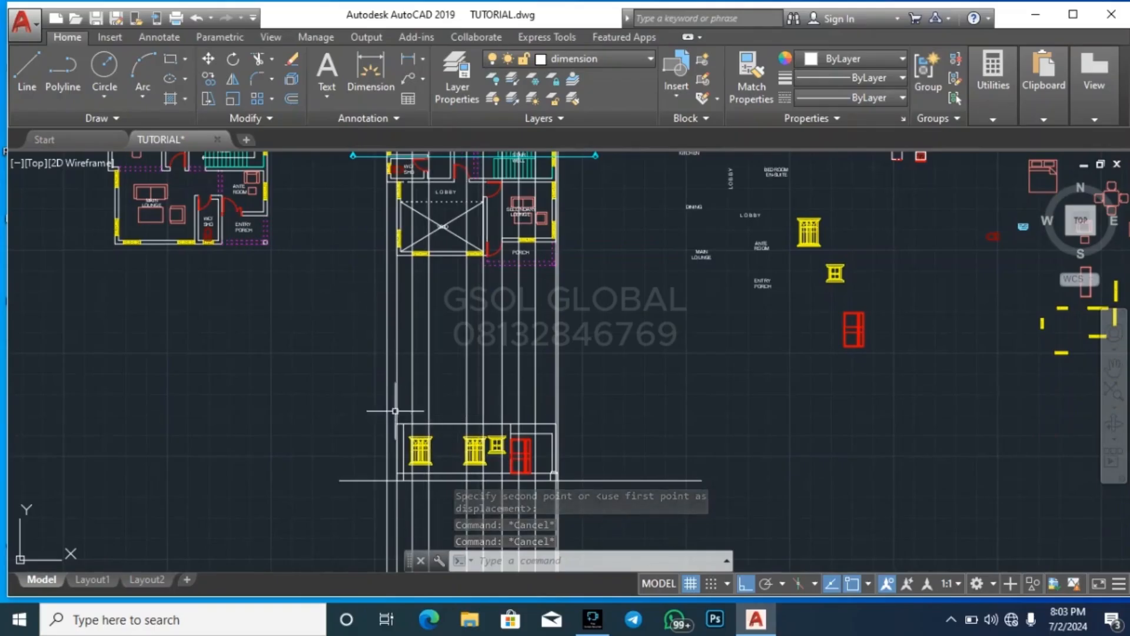
pyautogui.scroll(2, 573, 430)
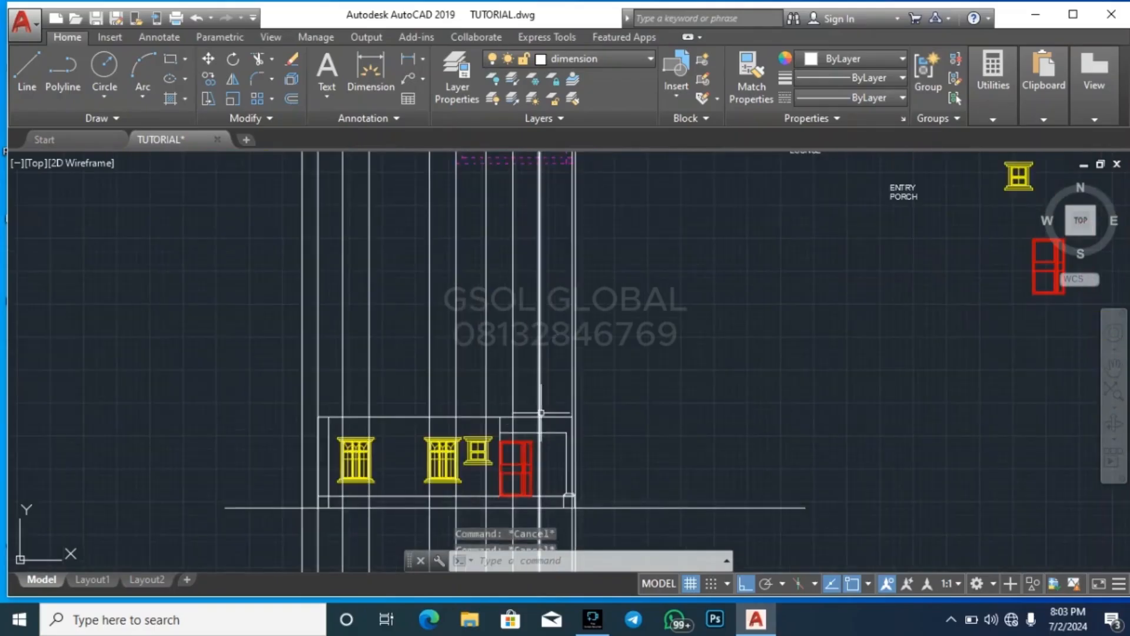
# Offset the top line of the ground-floor elevation upward by 150 to form the floor slab
pyautogui.press('Escape')
pyautogui.press('Return')
pyautogui.scroll(4, 546, 416)
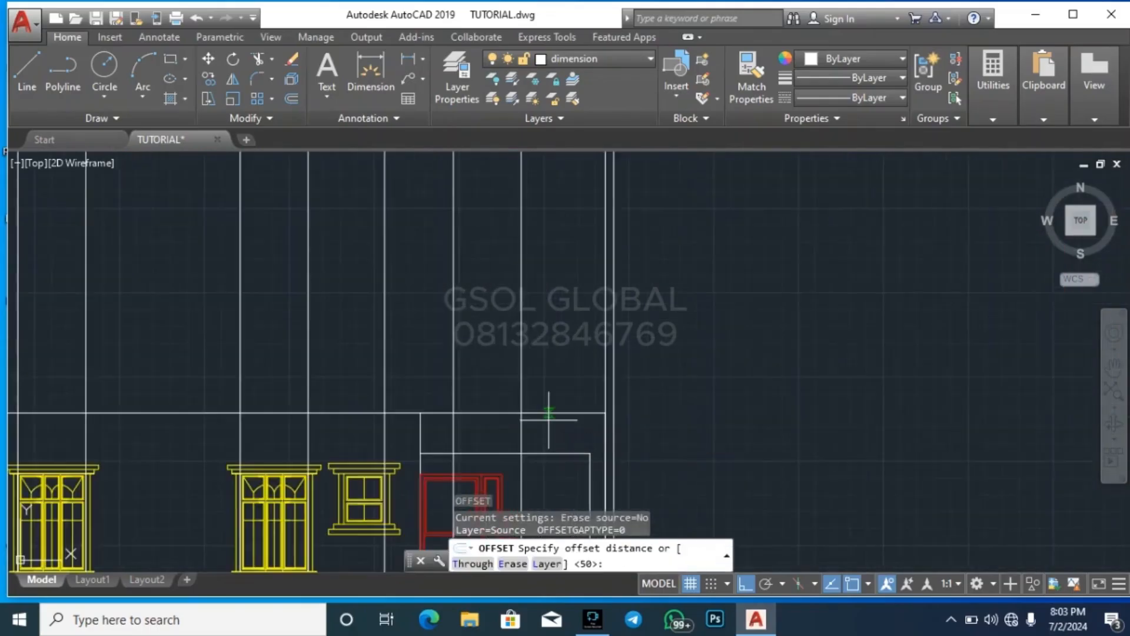
pyautogui.write('1')
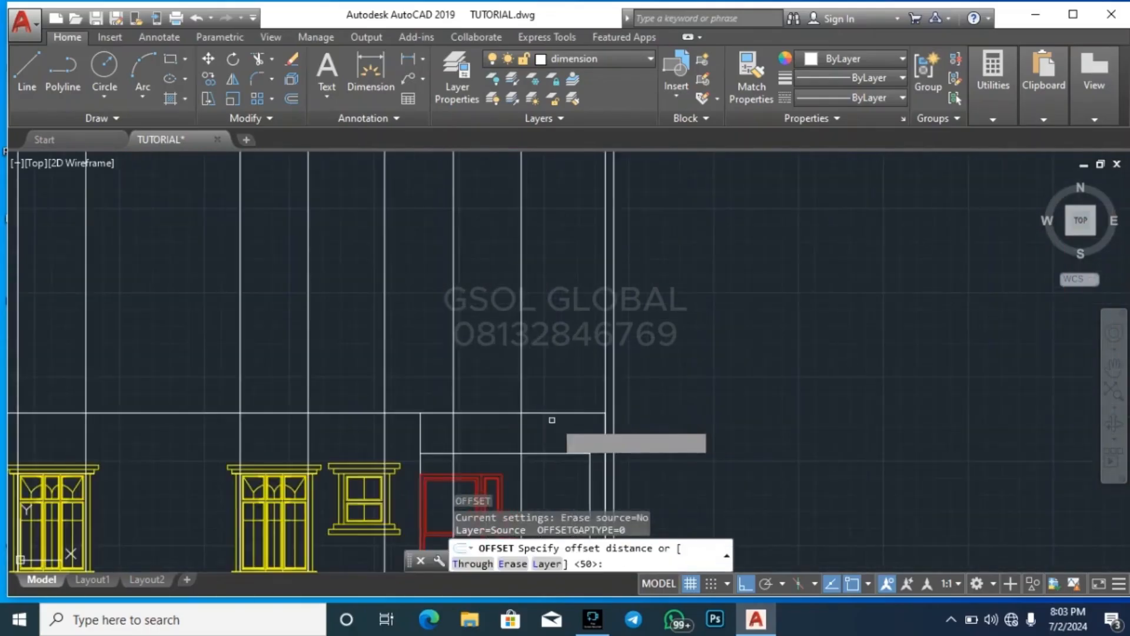
pyautogui.press('Return')
pyautogui.click(553, 412)
pyautogui.click(567, 398)
pyautogui.press('Escape')
pyautogui.press('Escape')
pyautogui.press('Escape')
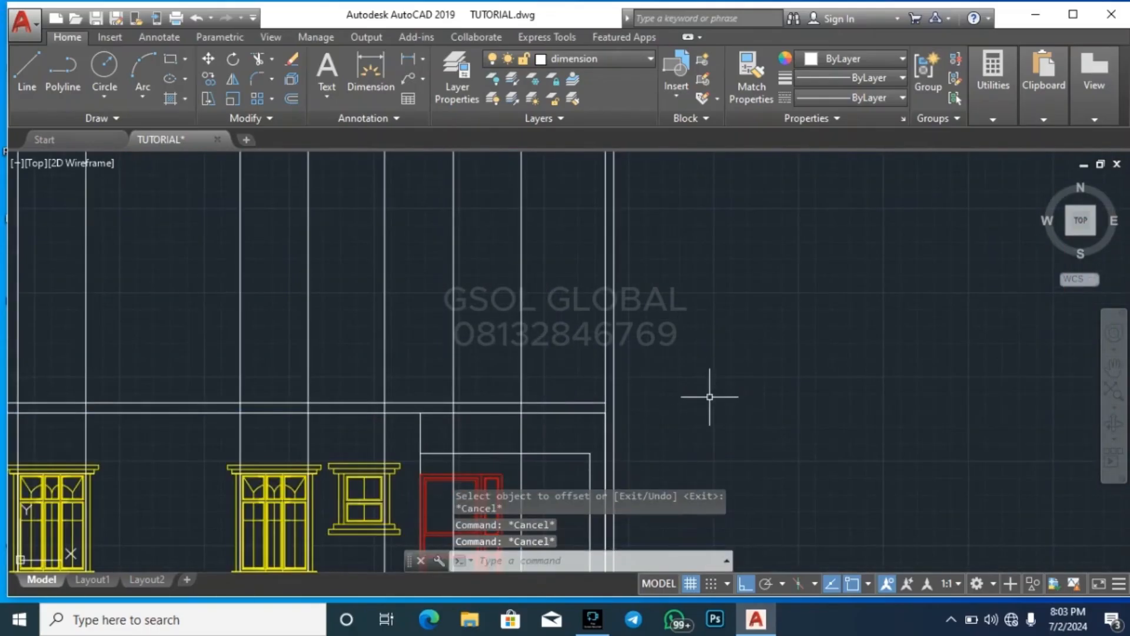
# Extend both slab lines at their left ends to the leftmost vertical projection line
pyautogui.scroll(-2, 791, 335)
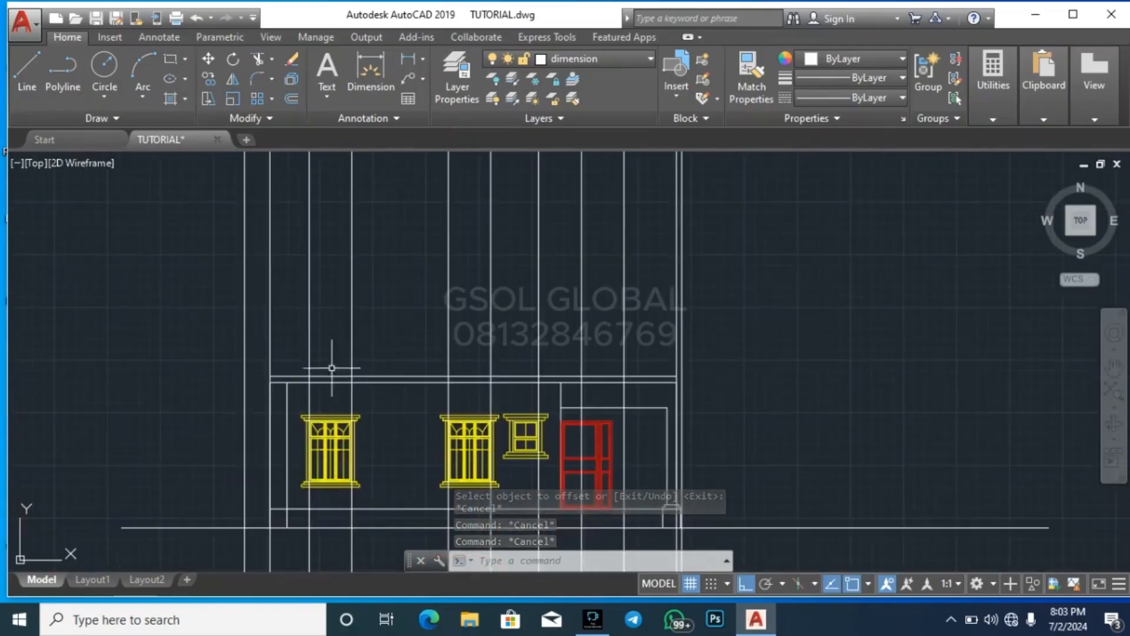
pyautogui.scroll(3, 252, 373)
pyautogui.click(190, 366)
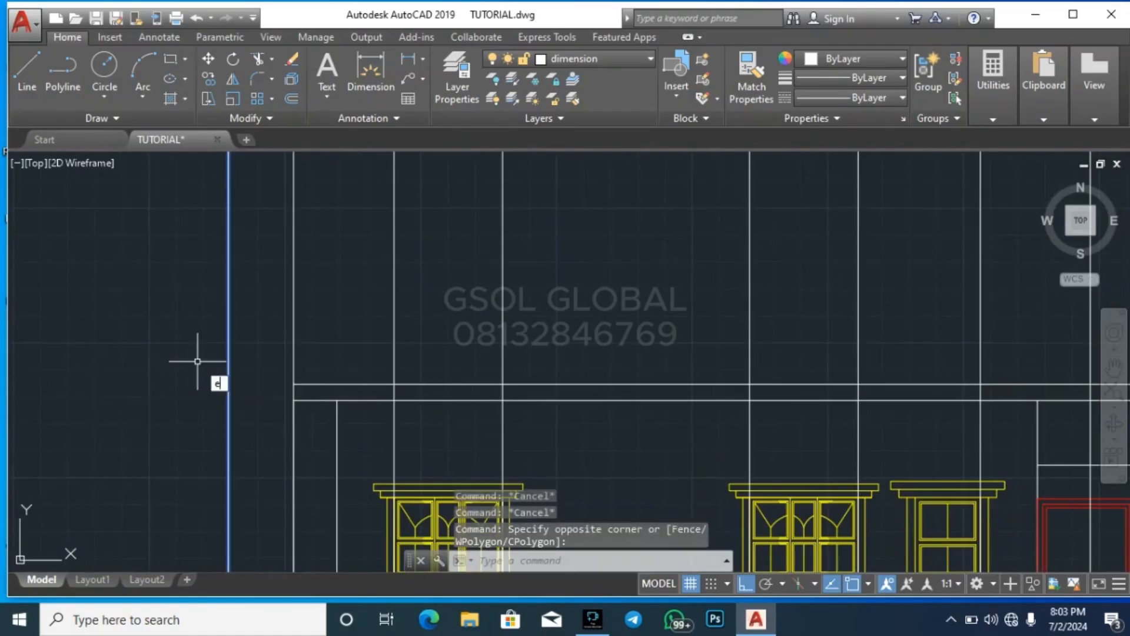
pyautogui.write('ex')
pyautogui.press('Return')
pyautogui.click(384, 418)
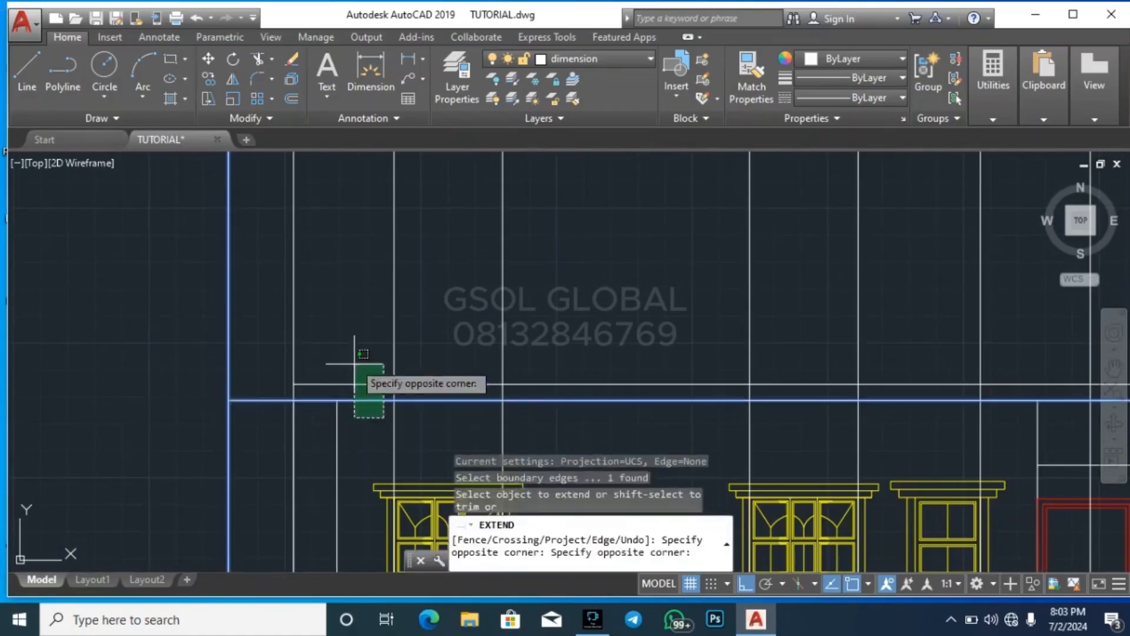
pyautogui.click(354, 361)
pyautogui.scroll(-3, 173, 370)
pyautogui.scroll(8, 616, 376)
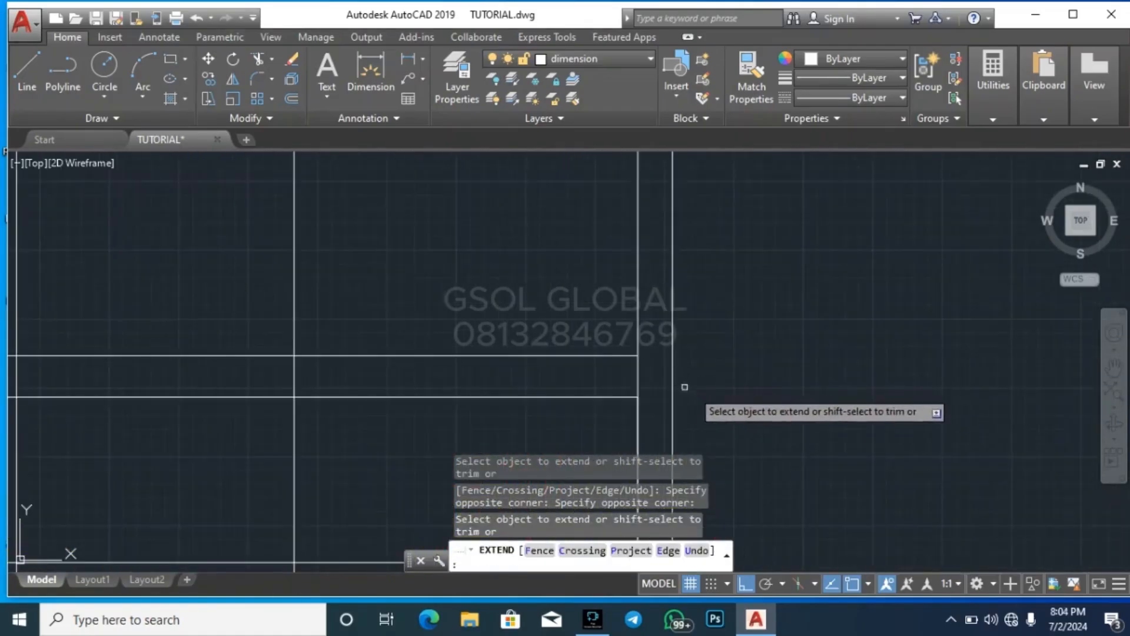
pyautogui.press('Escape')
pyautogui.click(677, 396)
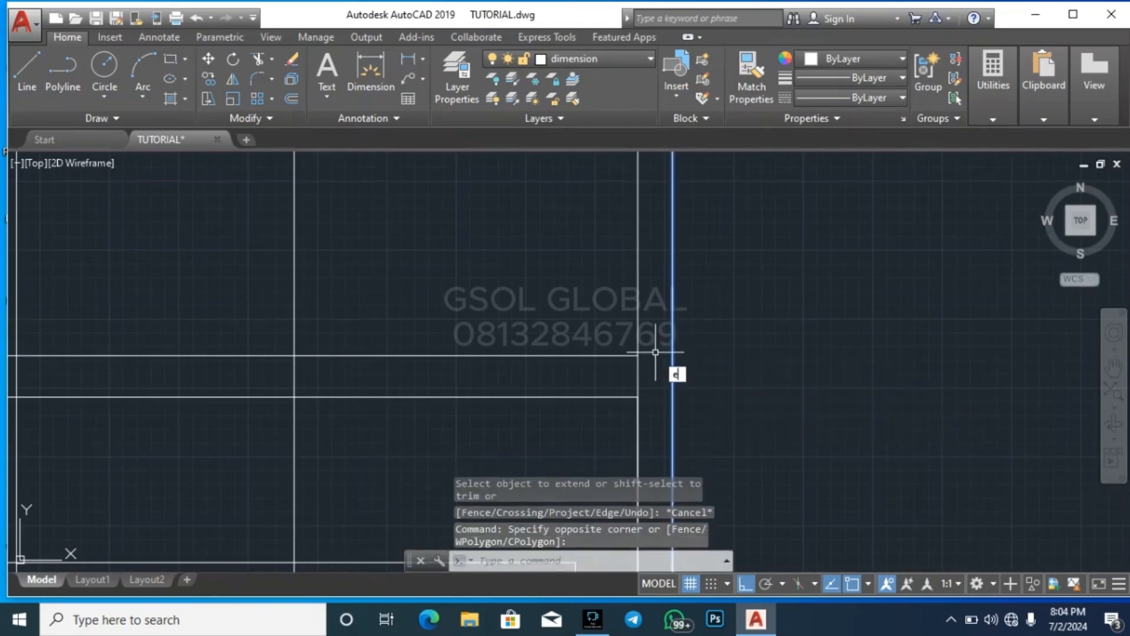
pyautogui.press('Return')
pyautogui.press('Escape')
pyautogui.hotkey('ctrl', 'z')
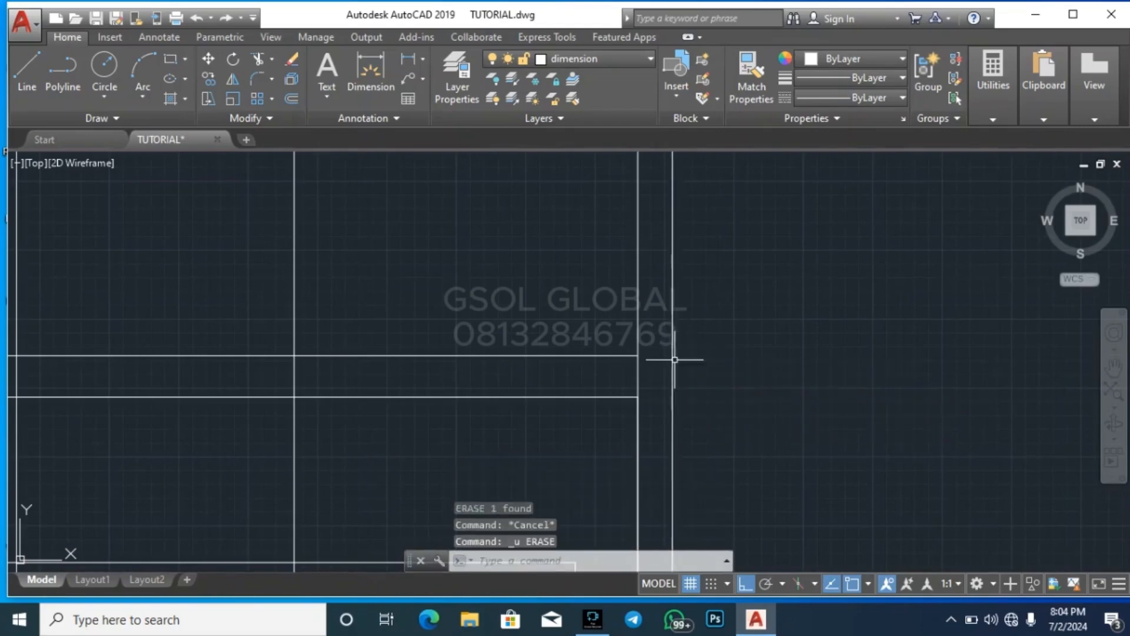
# Extend both slab lines at their right ends to the rightmost vertical projection line
pyautogui.click(662, 328)
pyautogui.write('e')
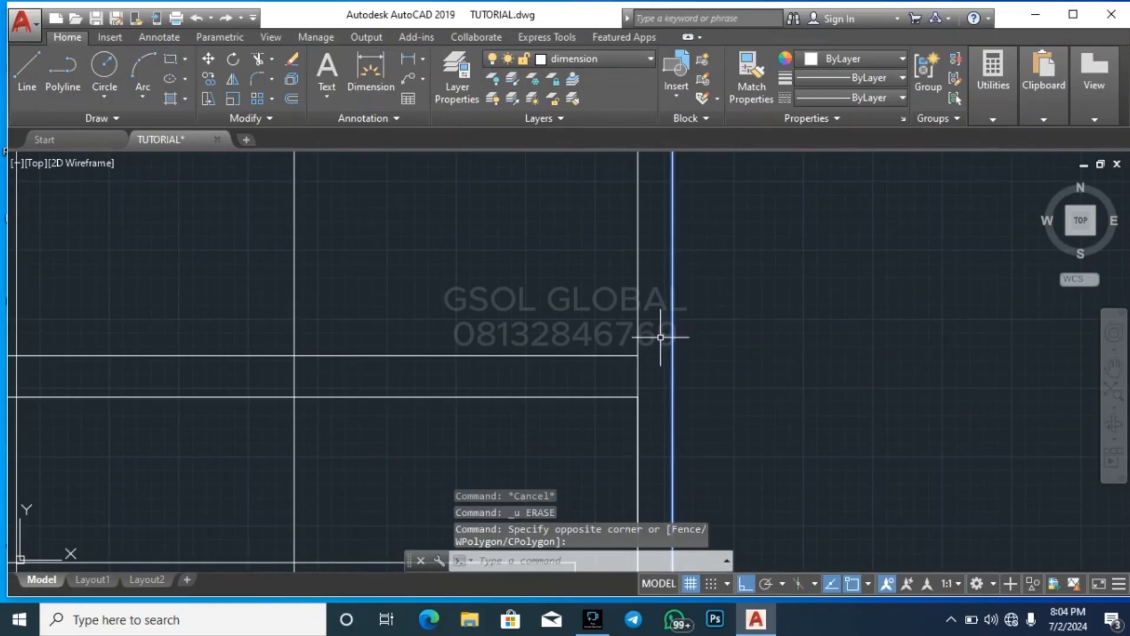
pyautogui.write('x')
pyautogui.press('Return')
pyautogui.click(651, 411)
pyautogui.click(605, 323)
pyautogui.press('Escape')
pyautogui.press('Escape')
pyautogui.scroll(-8, 732, 356)
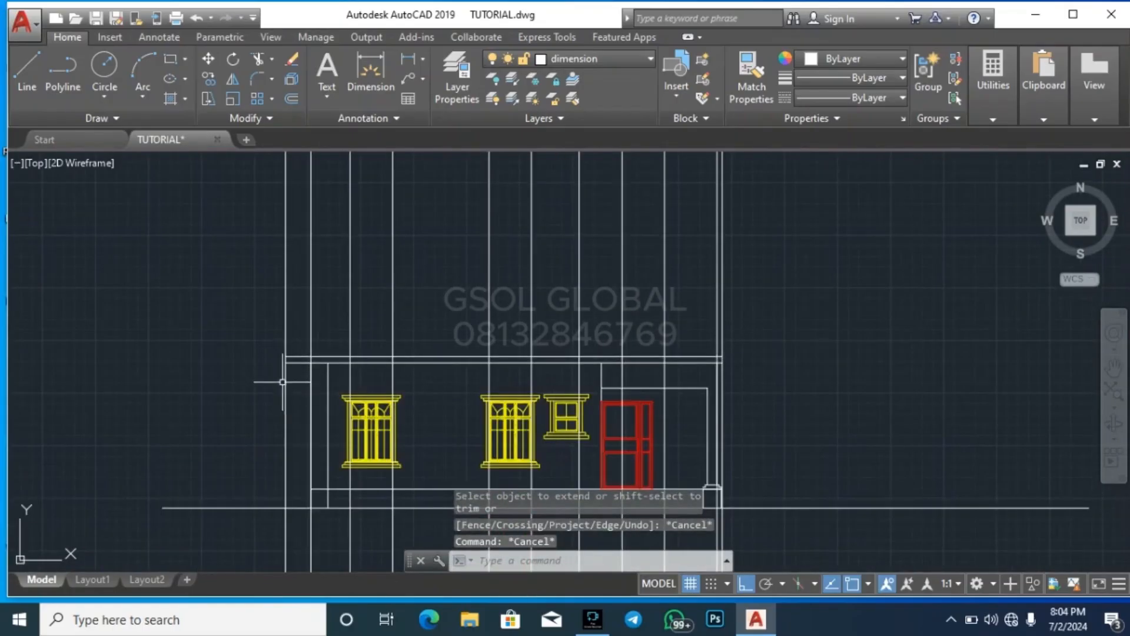
# Trim away the part of the leftmost projection line that runs below the slab
pyautogui.write('tr')
pyautogui.press('Return')
pyautogui.press('Return')
pyautogui.scroll(4, 297, 400)
pyautogui.click(298, 424)
pyautogui.click(242, 396)
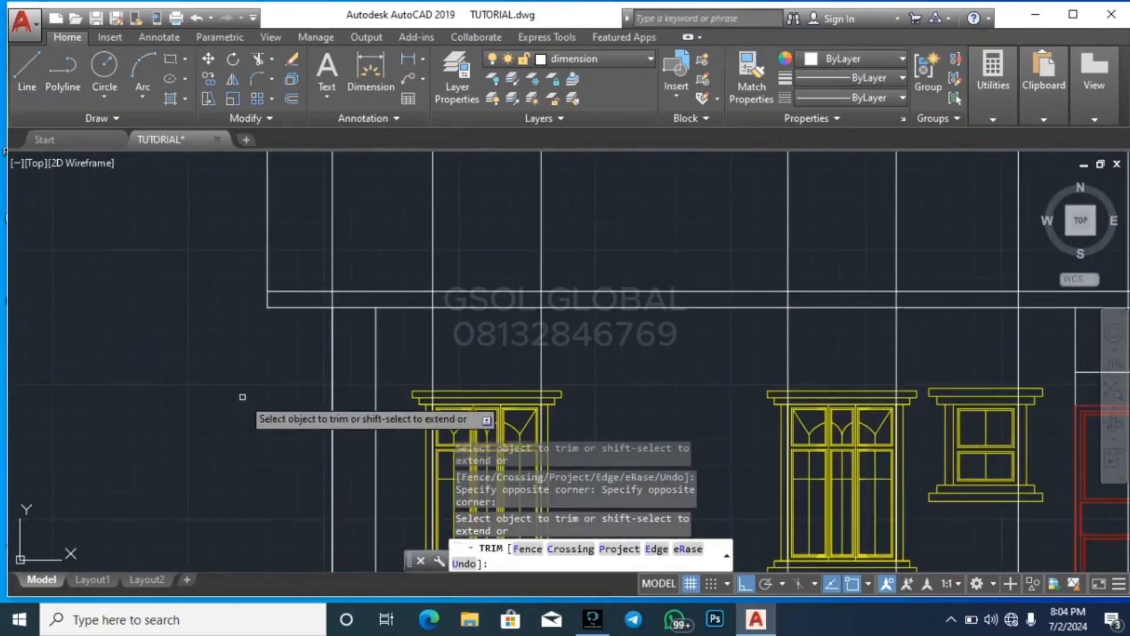
# Trim away the part of the rightmost projection line that runs below the slab
pyautogui.scroll(-4, 253, 425)
pyautogui.scroll(4, 718, 426)
pyautogui.click(717, 426)
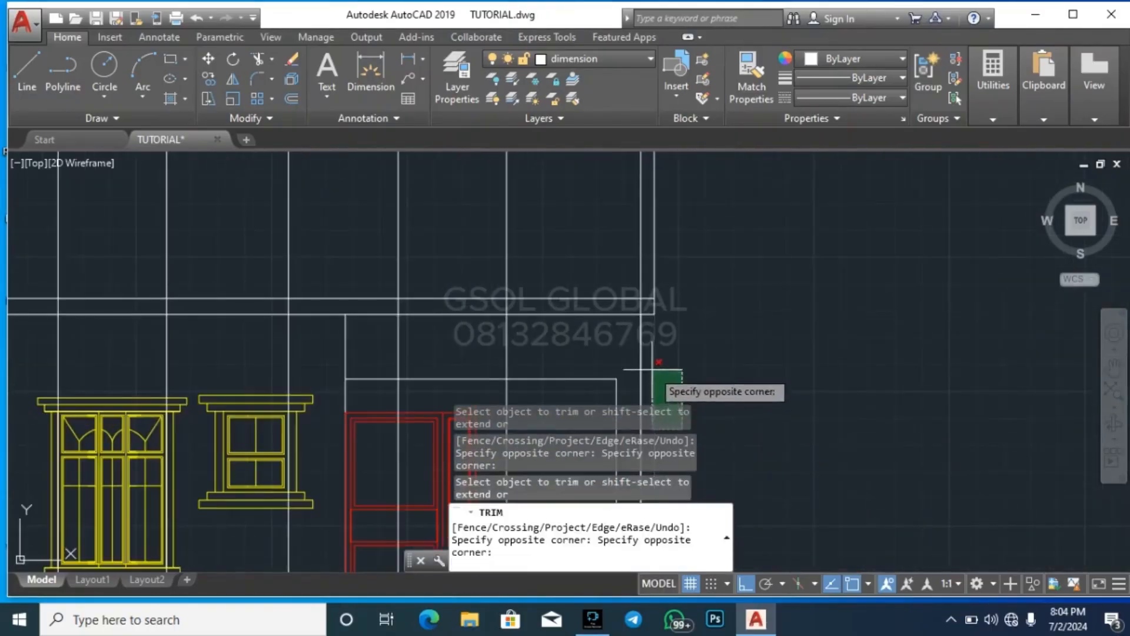
pyautogui.click(663, 387)
pyautogui.scroll(-5, 690, 288)
pyautogui.scroll(-3, 437, 248)
pyautogui.press('Escape')
pyautogui.press('Escape')
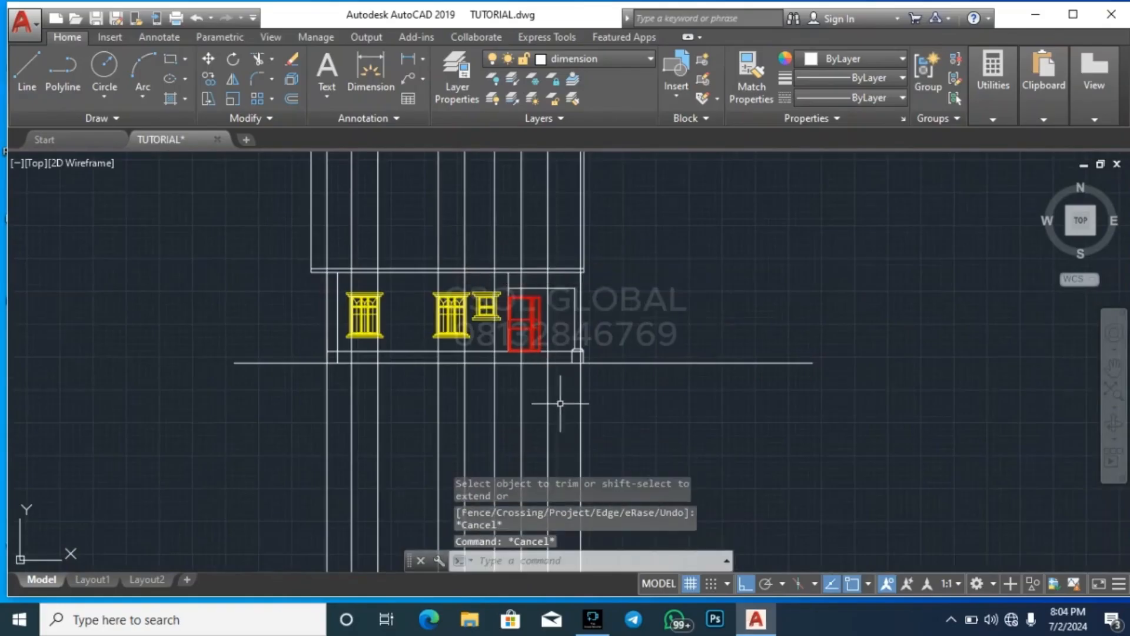
# Offset the slab's top line upward by 3000 to mark the upper storey's wall height
pyautogui.scroll(2, 308, 294)
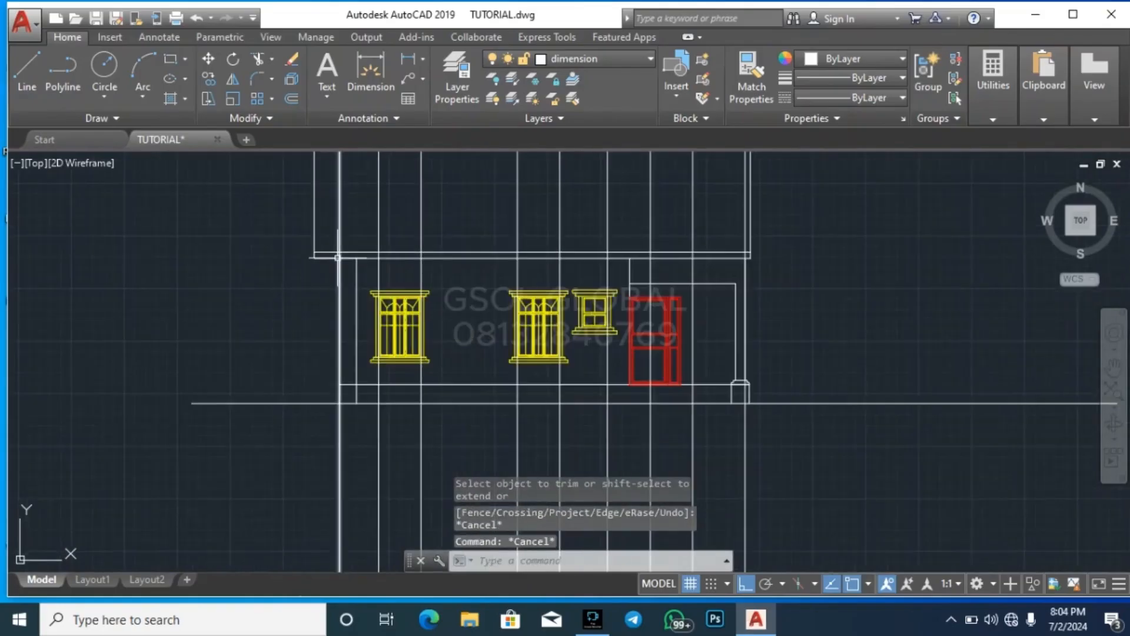
pyautogui.scroll(-4, 339, 488)
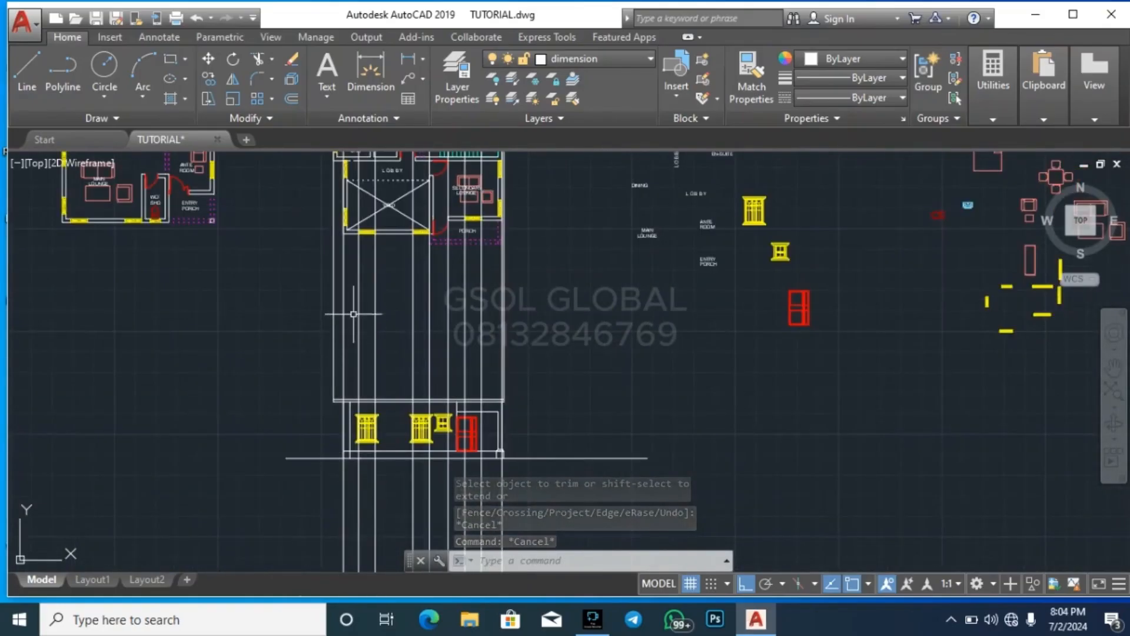
pyautogui.scroll(4, 356, 402)
pyautogui.press('Escape')
pyautogui.press('Escape')
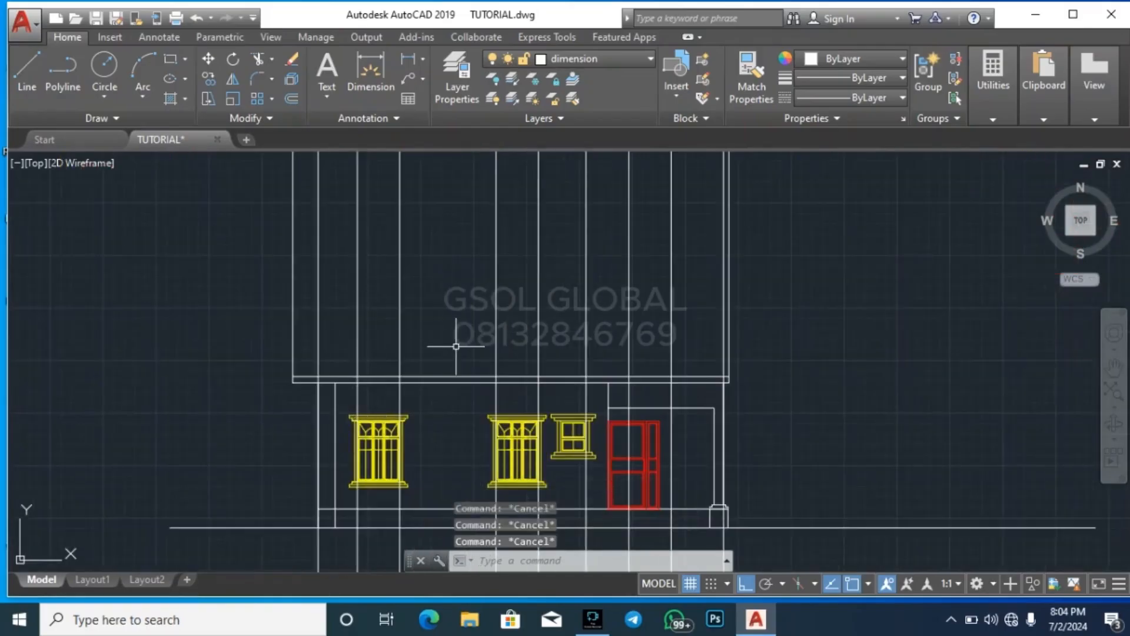
pyautogui.press('Return')
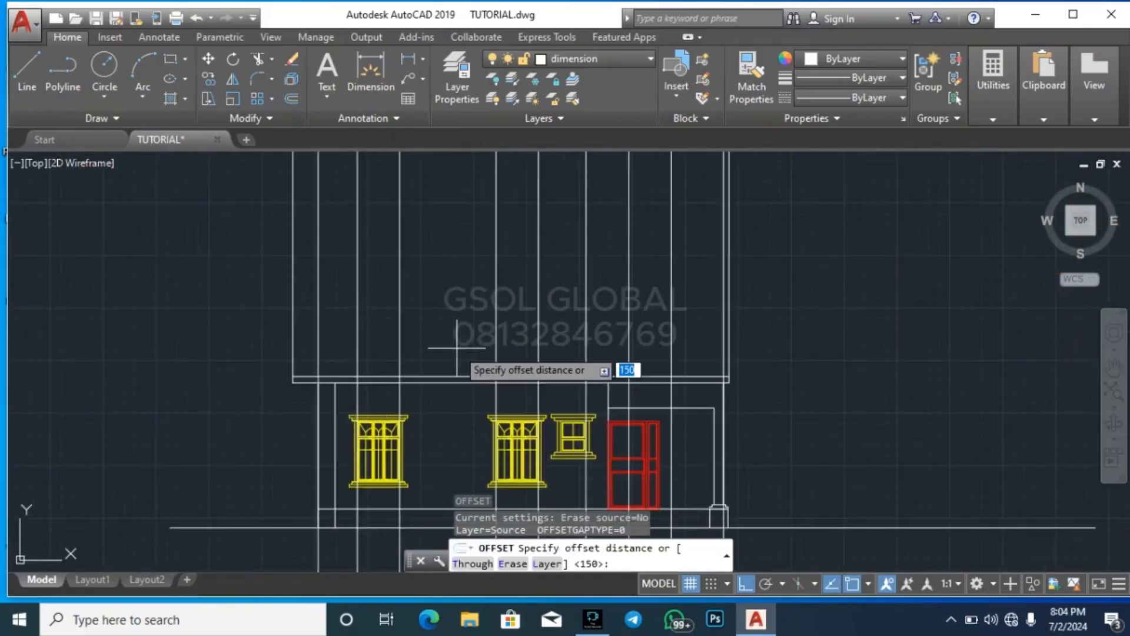
pyautogui.press('BackSpace')
pyautogui.write('30')
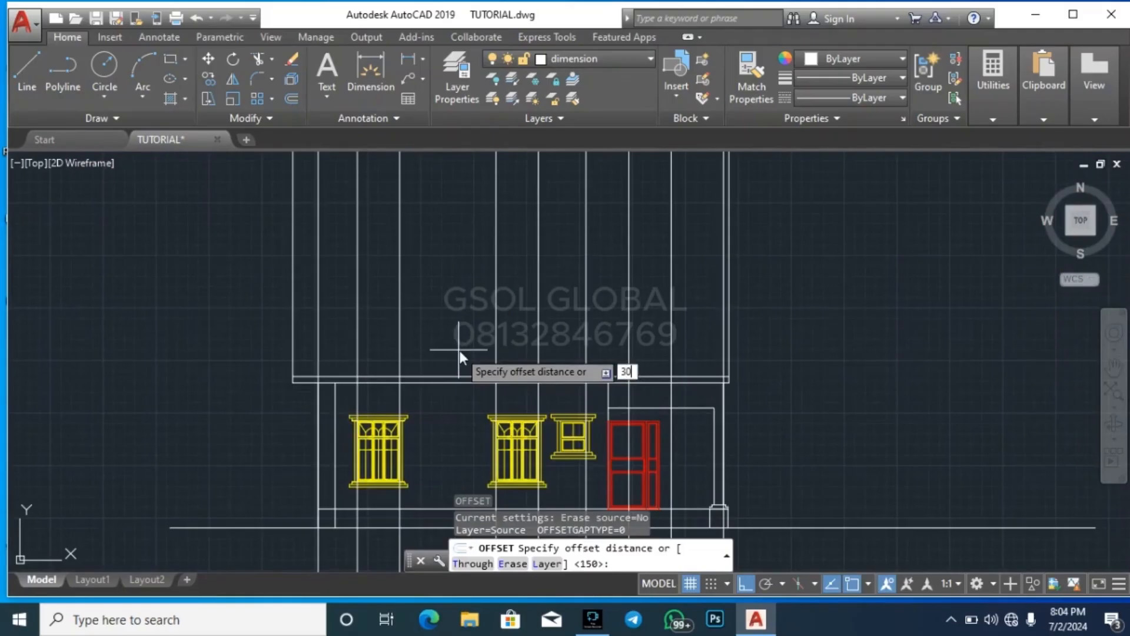
pyautogui.write('00')
pyautogui.press('Return')
pyautogui.click(458, 377)
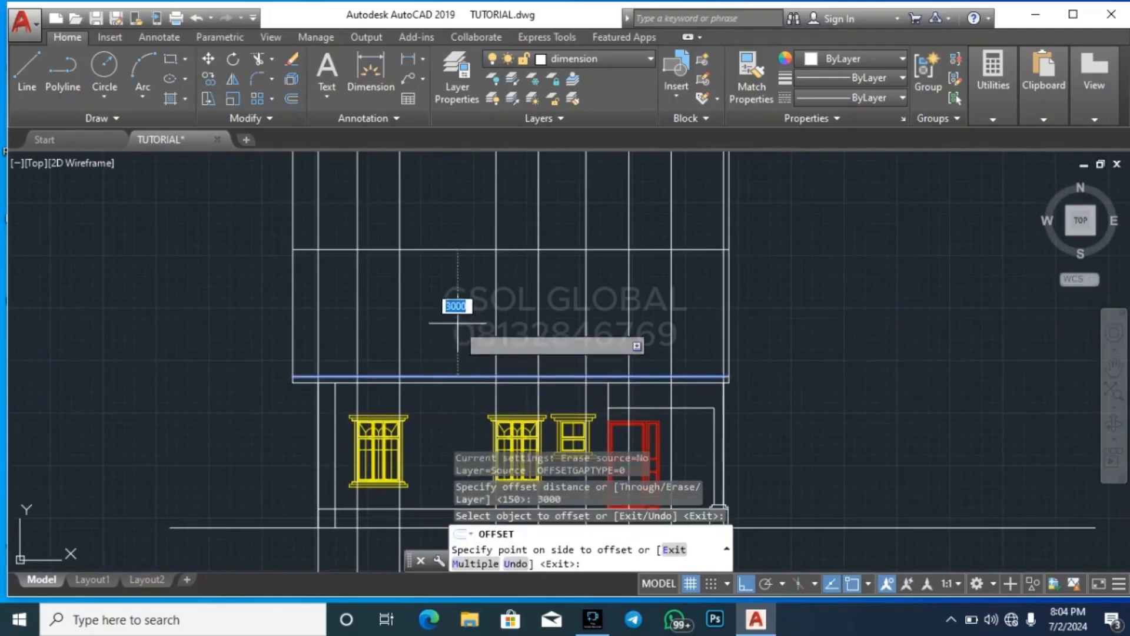
pyautogui.click(458, 323)
pyautogui.press('Return')
pyautogui.press('Return')
# Offset the upper storey's top line downward by 900
pyautogui.write('90')
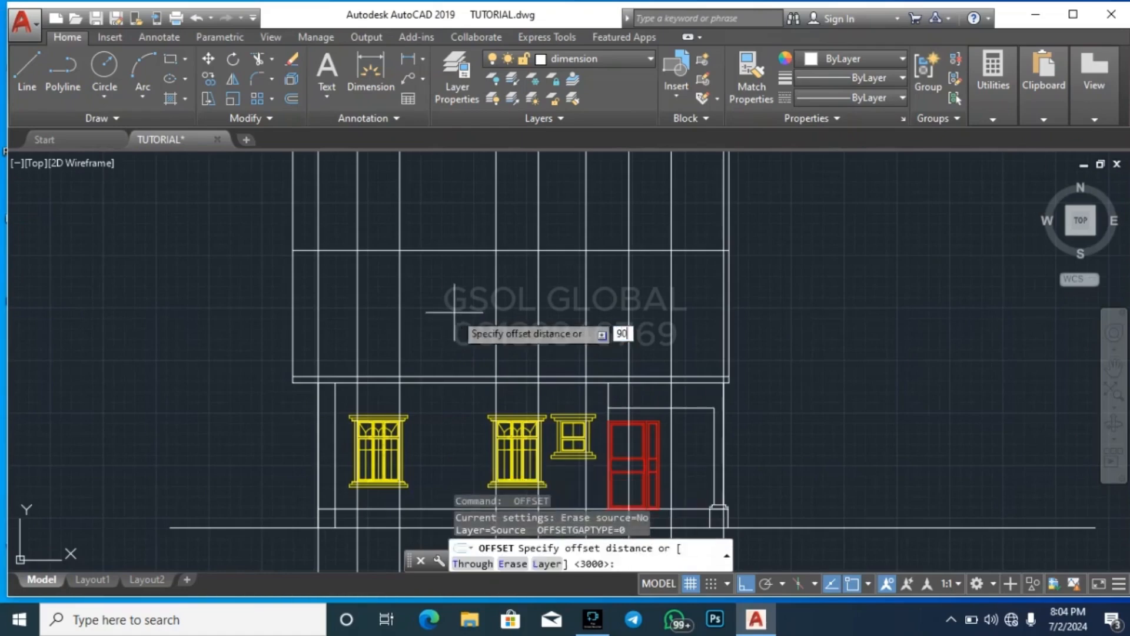
pyautogui.write('0')
pyautogui.press('Return')
pyautogui.click(519, 252)
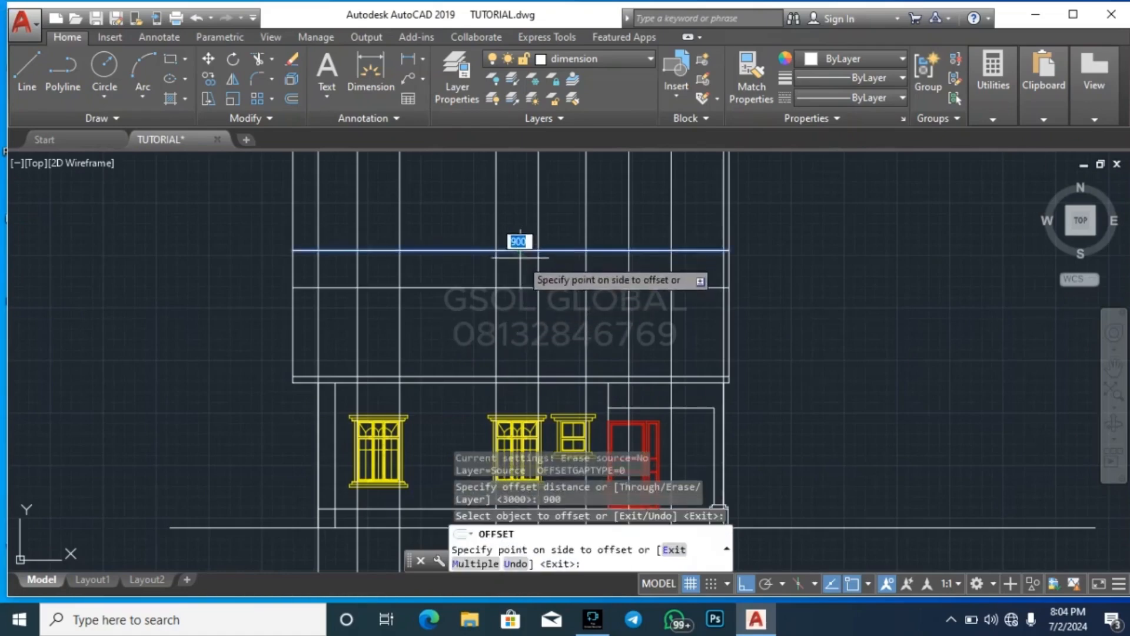
pyautogui.click(511, 313)
pyautogui.press('Escape')
pyautogui.press('Escape')
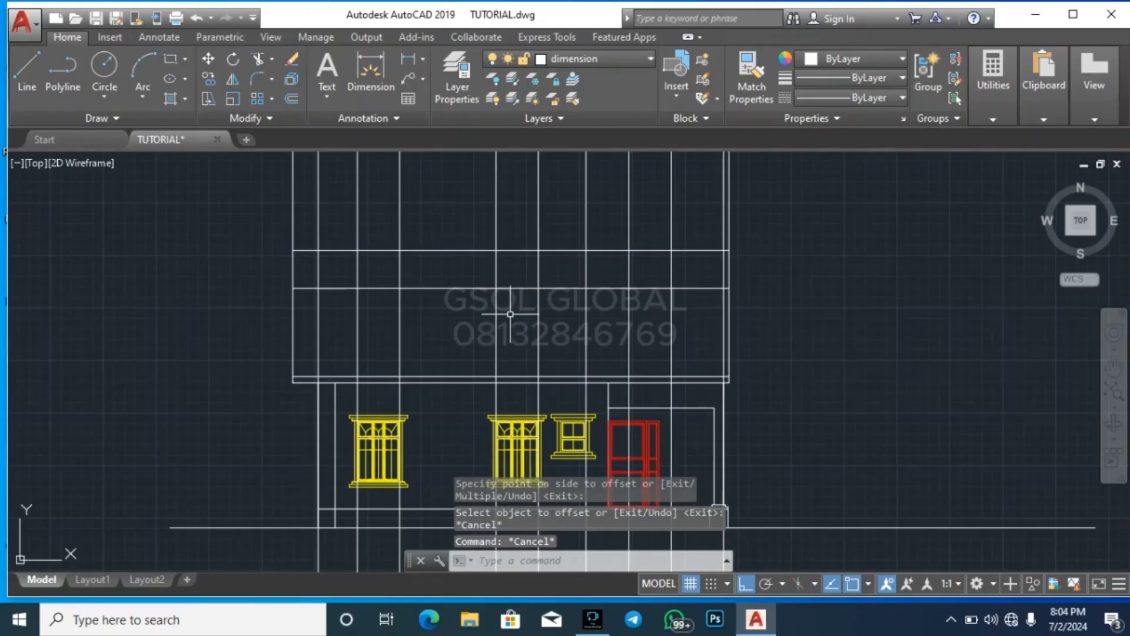
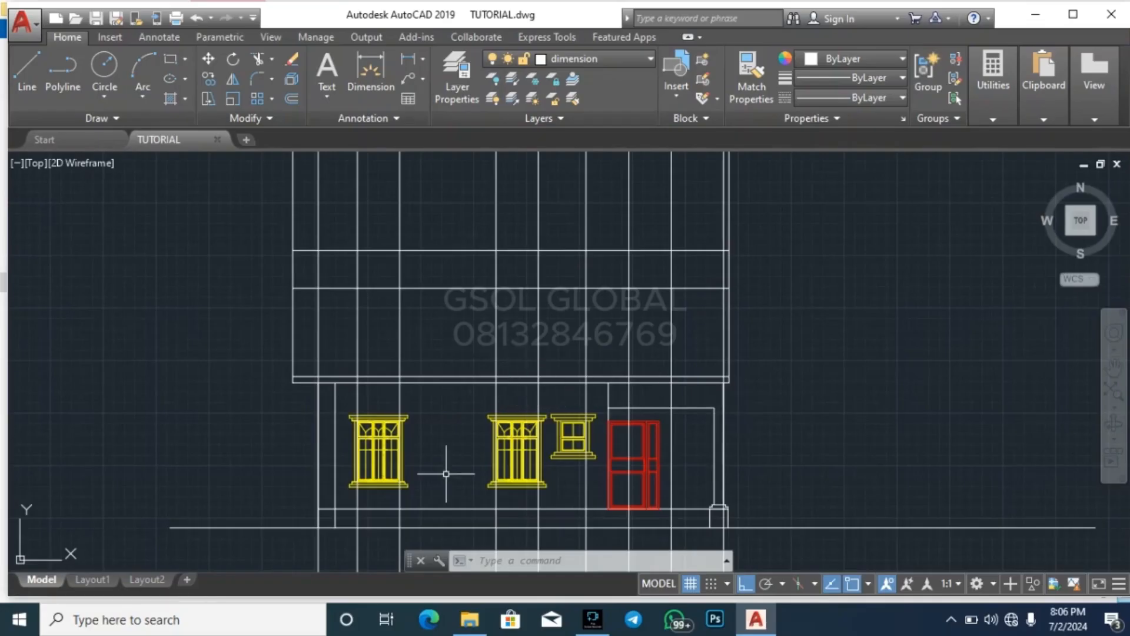
# Copy the leftmost ground-floor window up to the upper storey, placing its head corner where the first window projection line meets the 900 offset line
pyautogui.scroll(-4, 447, 473)
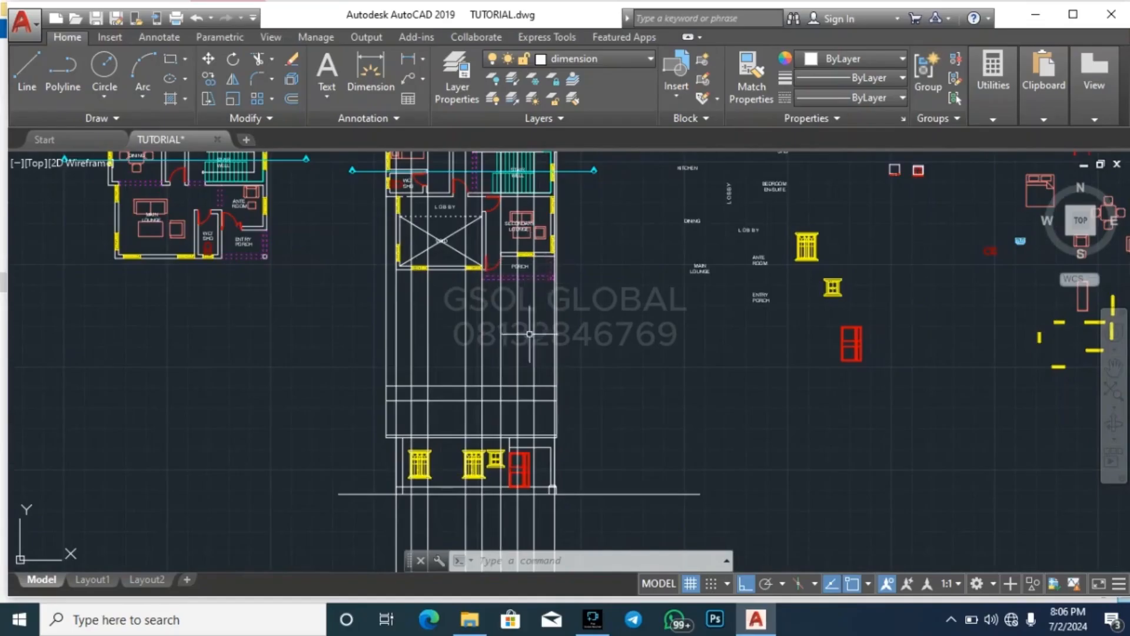
pyautogui.scroll(3, 404, 442)
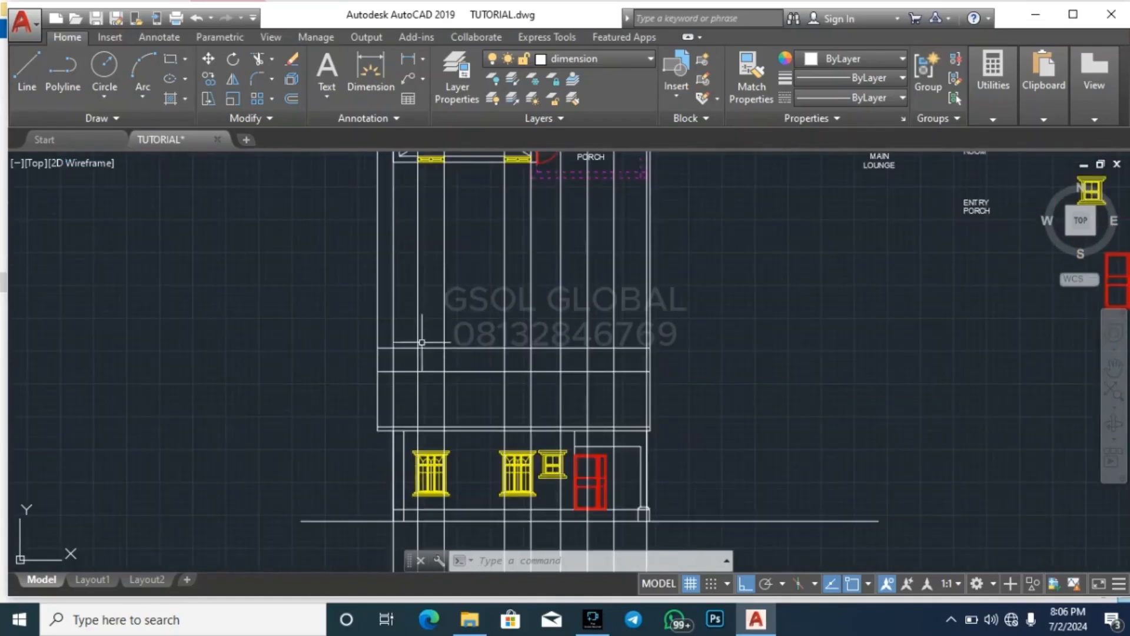
pyautogui.scroll(-2, 491, 404)
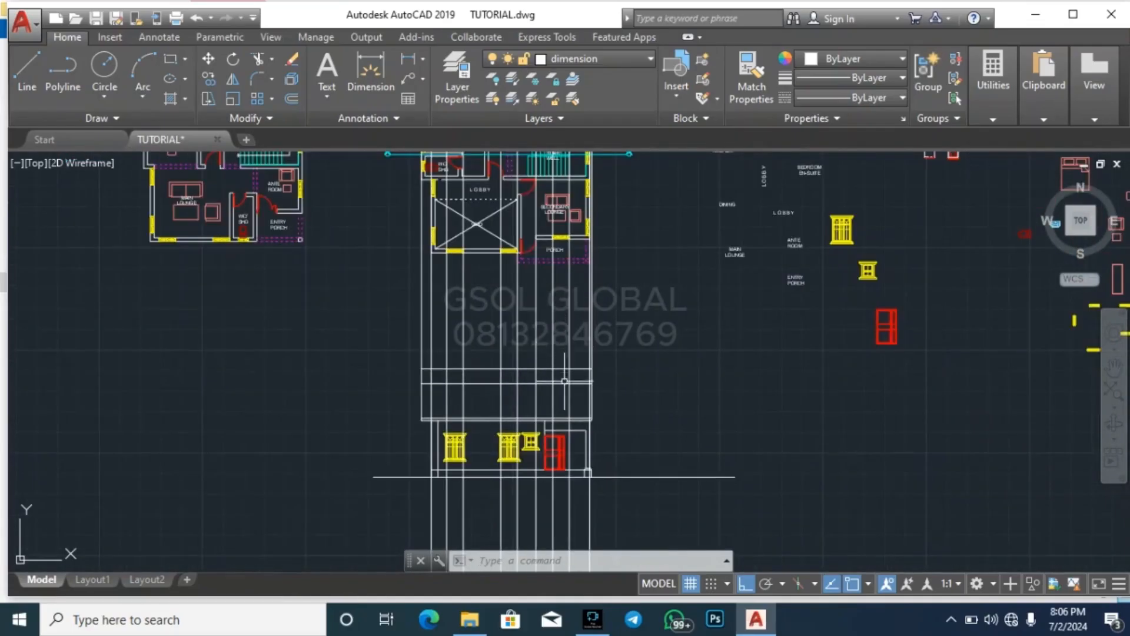
pyautogui.scroll(3, 476, 436)
pyautogui.click(436, 478)
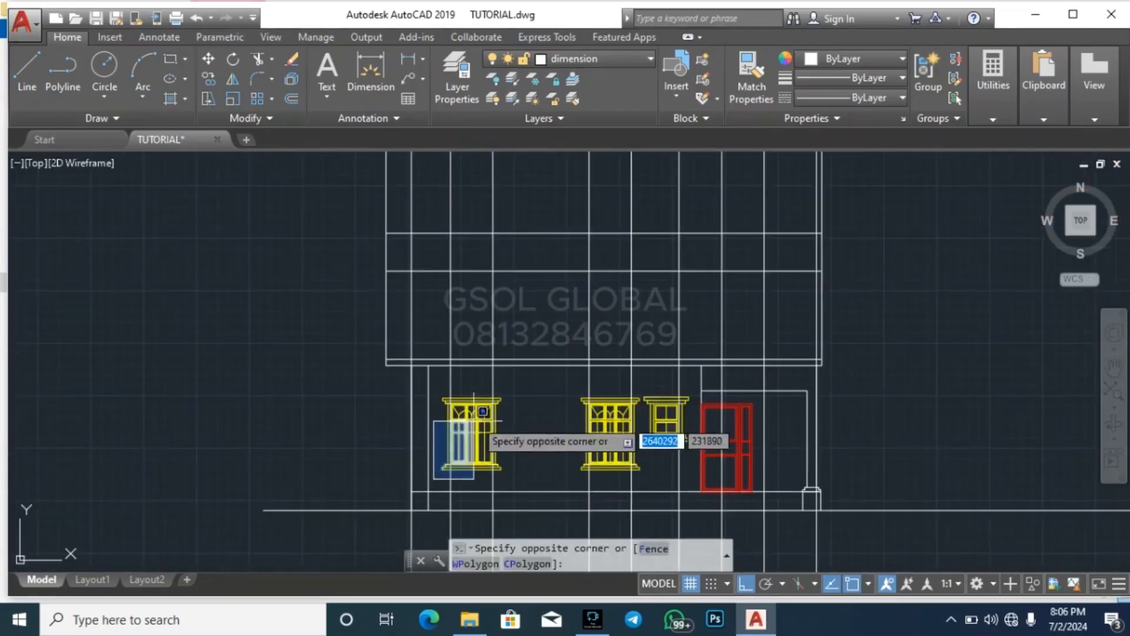
pyautogui.click(525, 385)
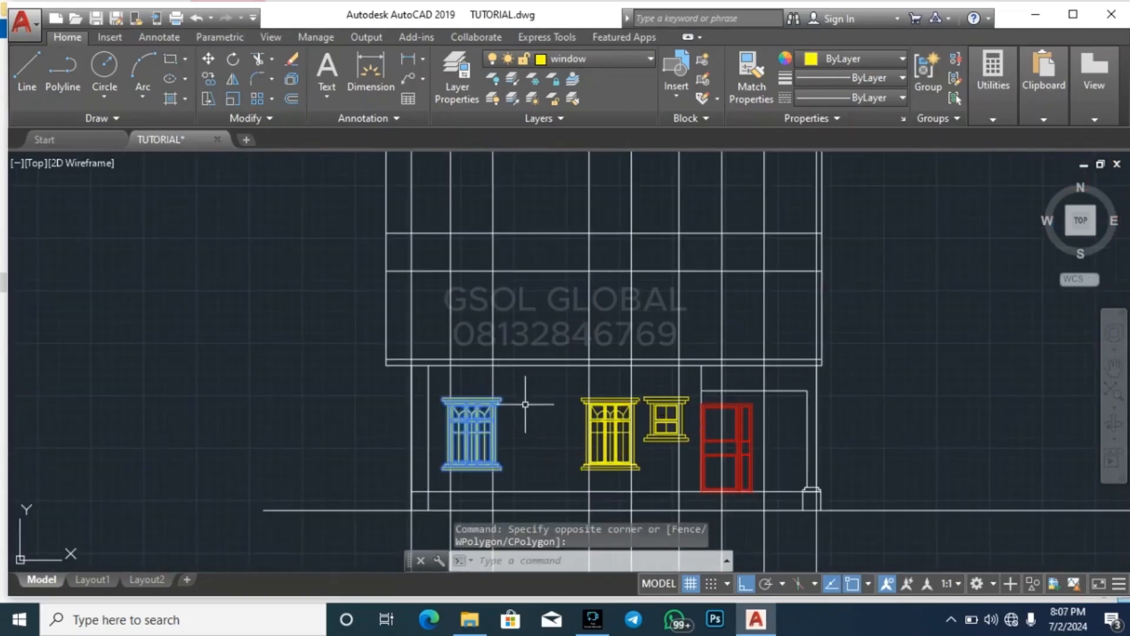
pyautogui.write('co')
pyautogui.press('Return')
pyautogui.scroll(6, 454, 409)
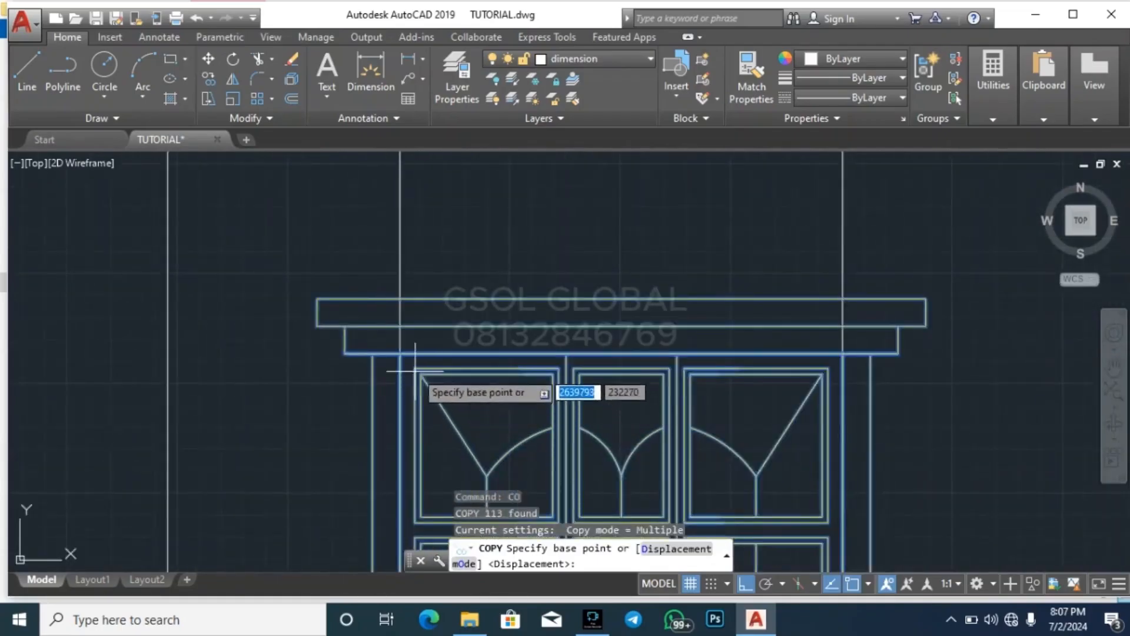
pyautogui.click(399, 353)
pyautogui.scroll(-8, 389, 412)
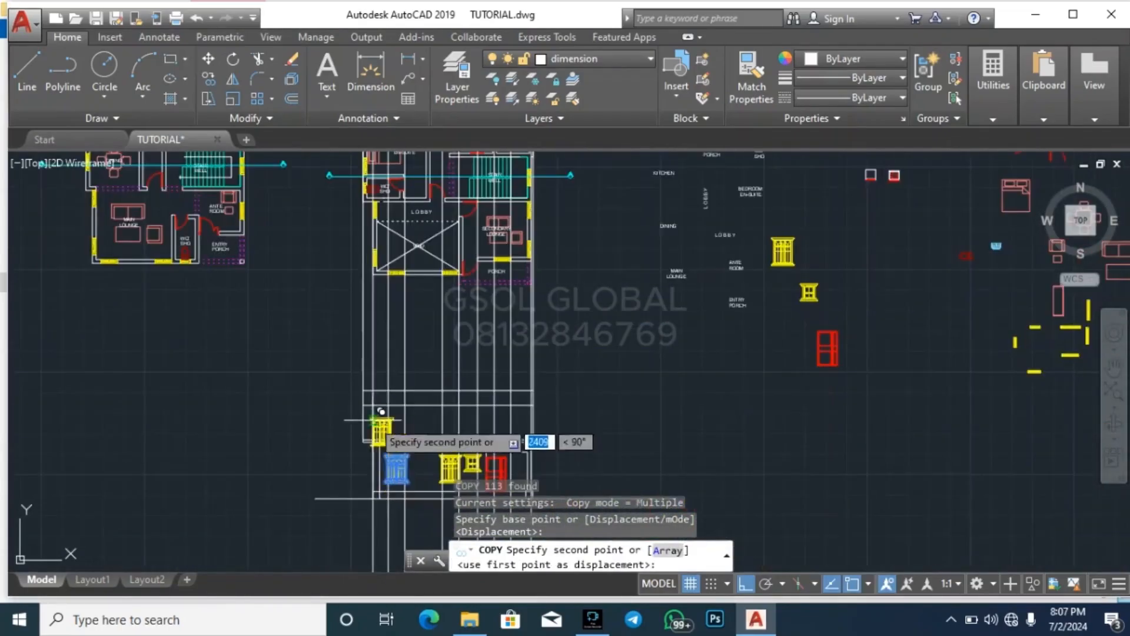
pyautogui.scroll(2, 376, 428)
pyautogui.click(427, 382)
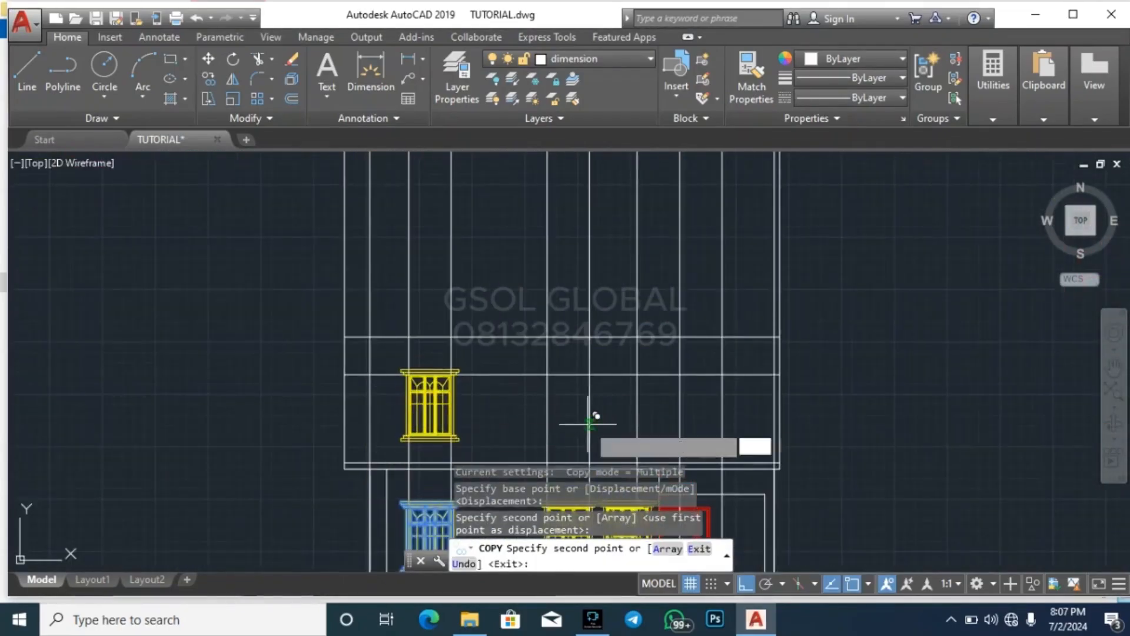
# Place two more copies of the window along the 900 offset line, aligned with the middle and right-hand window projection lines
pyautogui.scroll(-2, 471, 424)
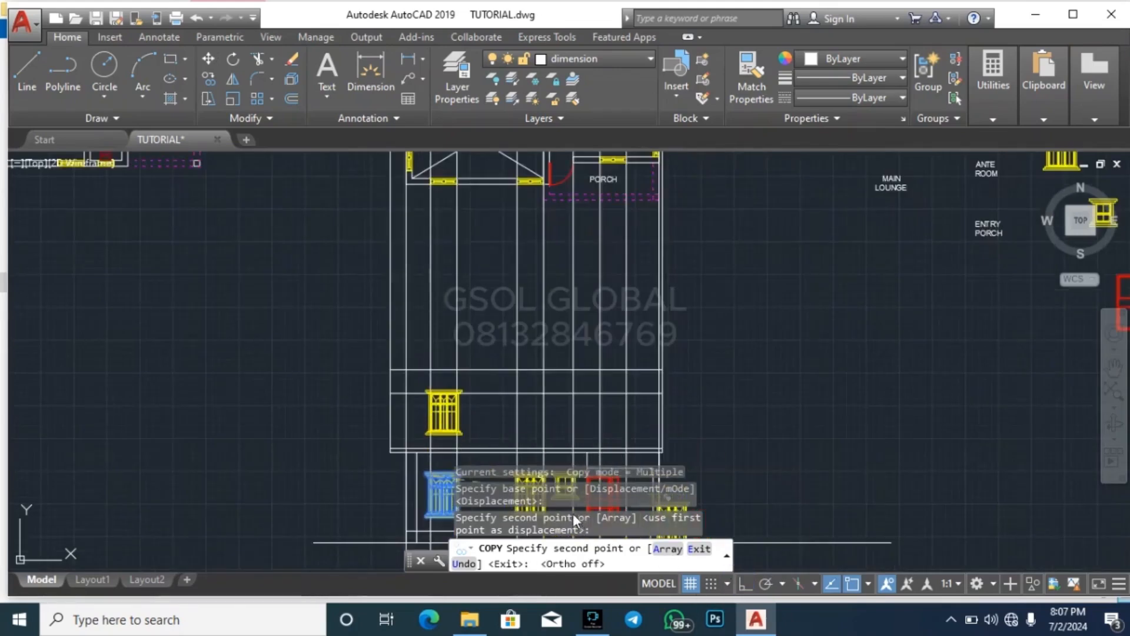
pyautogui.scroll(2, 525, 422)
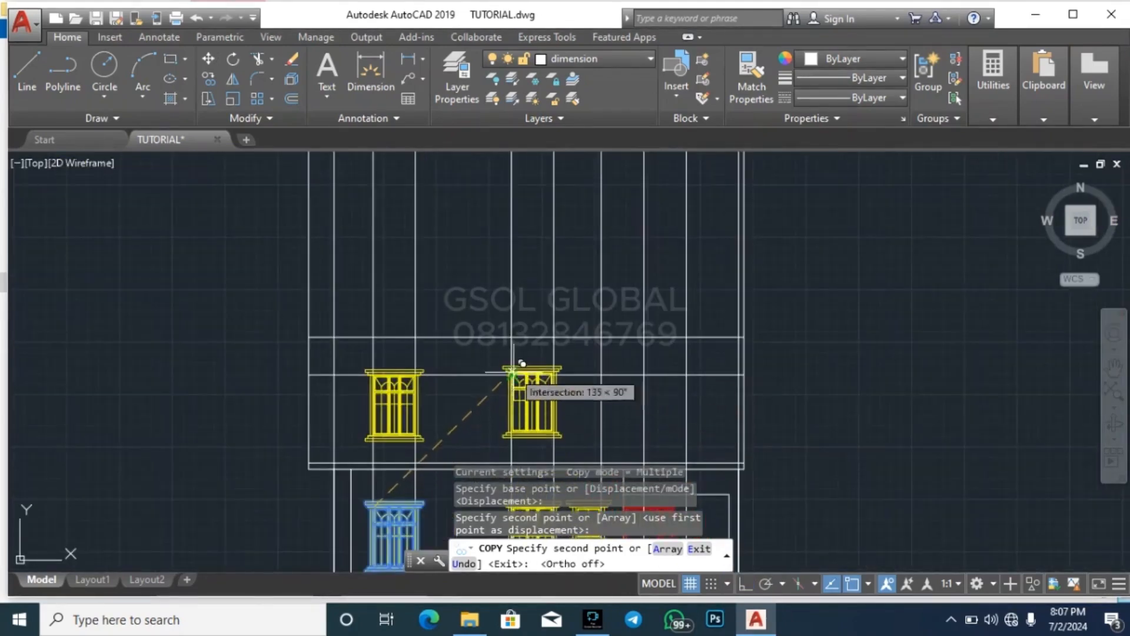
pyautogui.click(513, 372)
pyautogui.scroll(-2, 483, 405)
pyautogui.scroll(2, 571, 405)
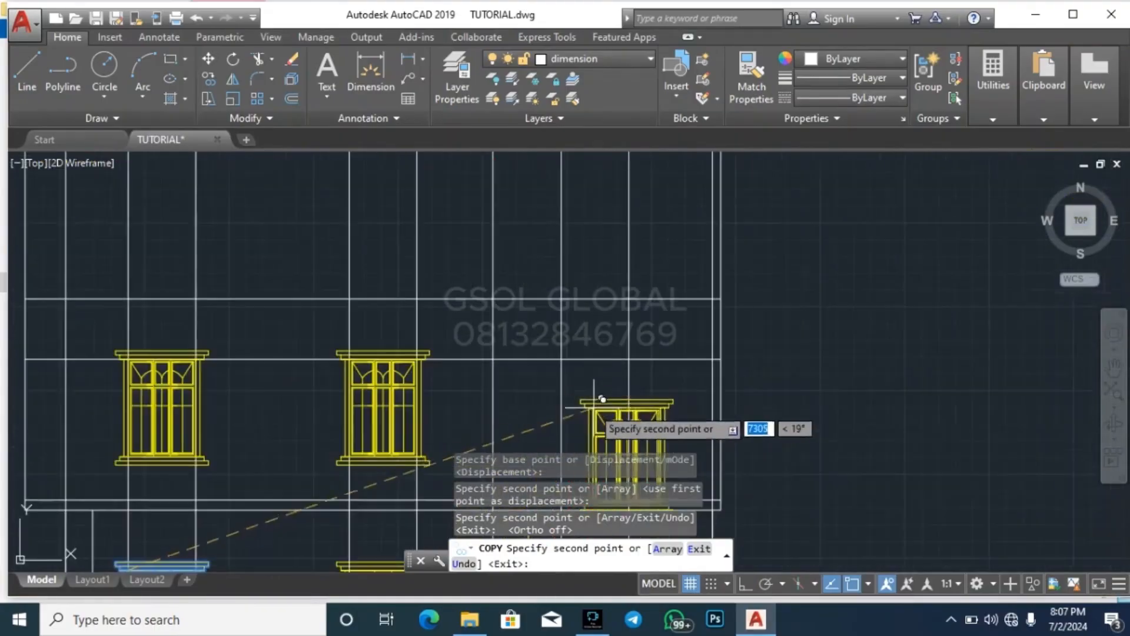
pyautogui.click(566, 362)
pyautogui.scroll(-2, 567, 336)
pyautogui.scroll(-2, 567, 335)
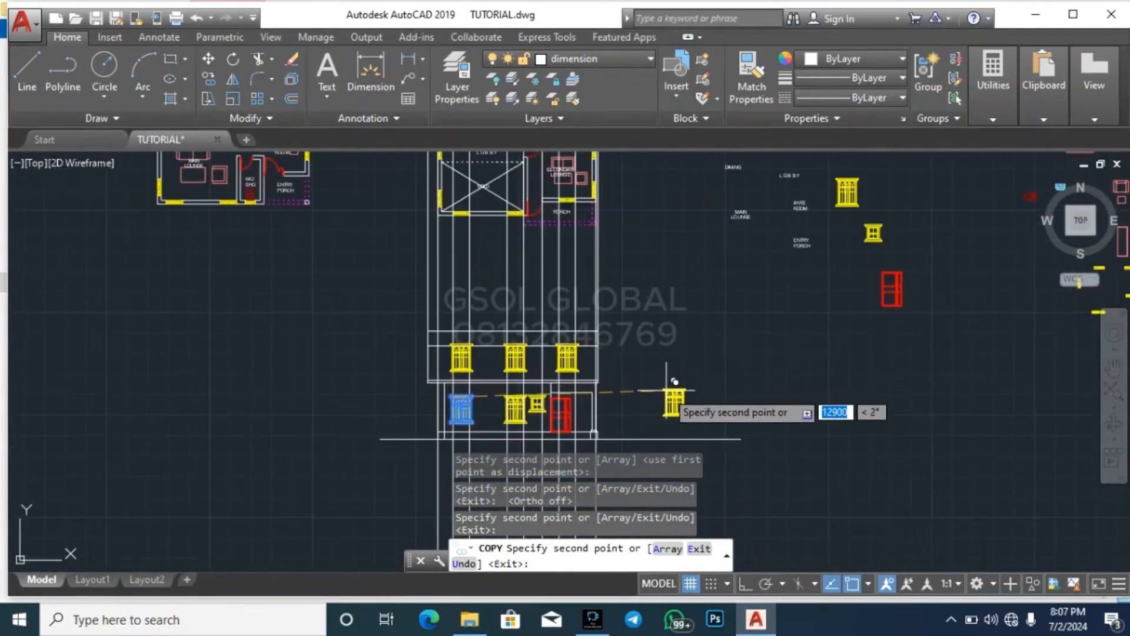
pyautogui.press('Escape')
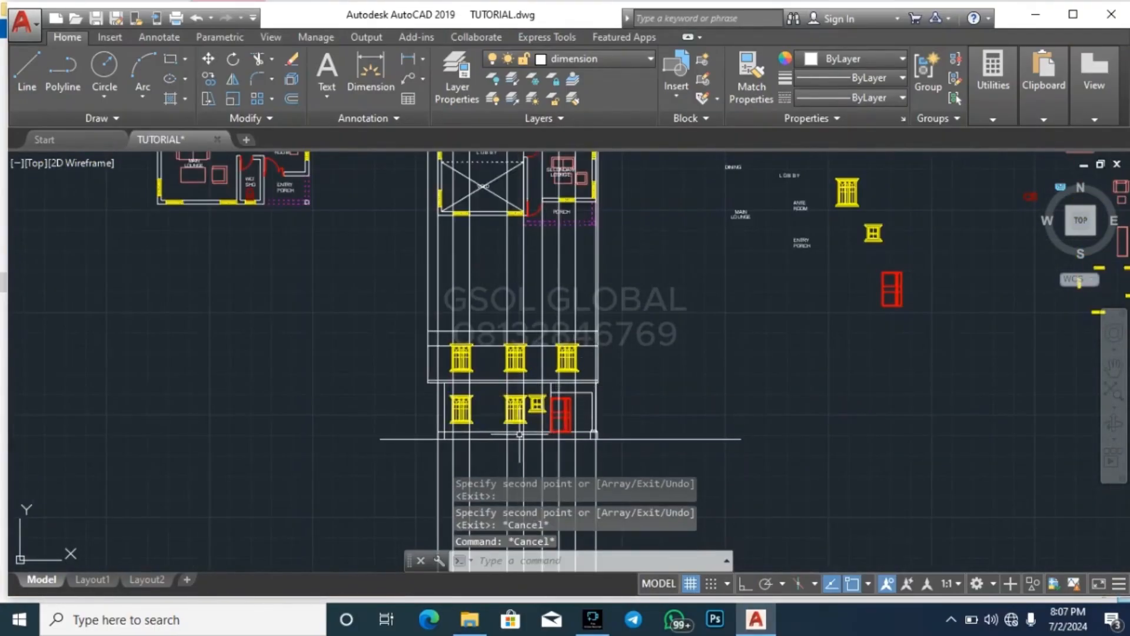
# Copy the D2 900X2100 door from the door schedule to the empty space to the right of the upper storey
pyautogui.scroll(-2, 519, 434)
pyautogui.scroll(5, 534, 318)
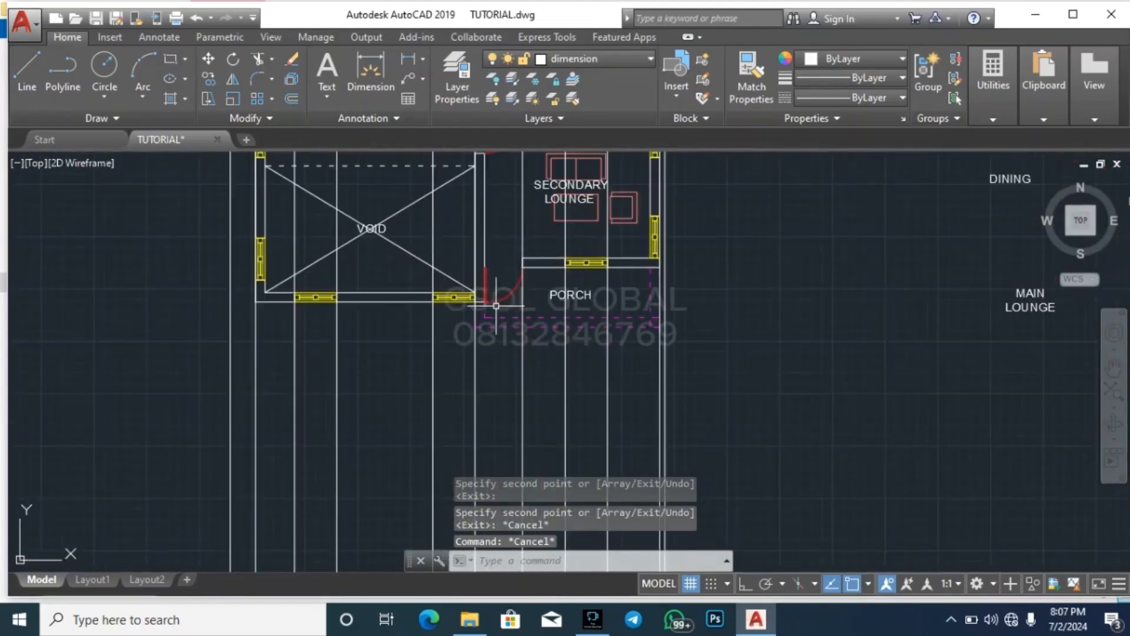
pyautogui.scroll(-5, 541, 353)
pyautogui.scroll(1, 541, 353)
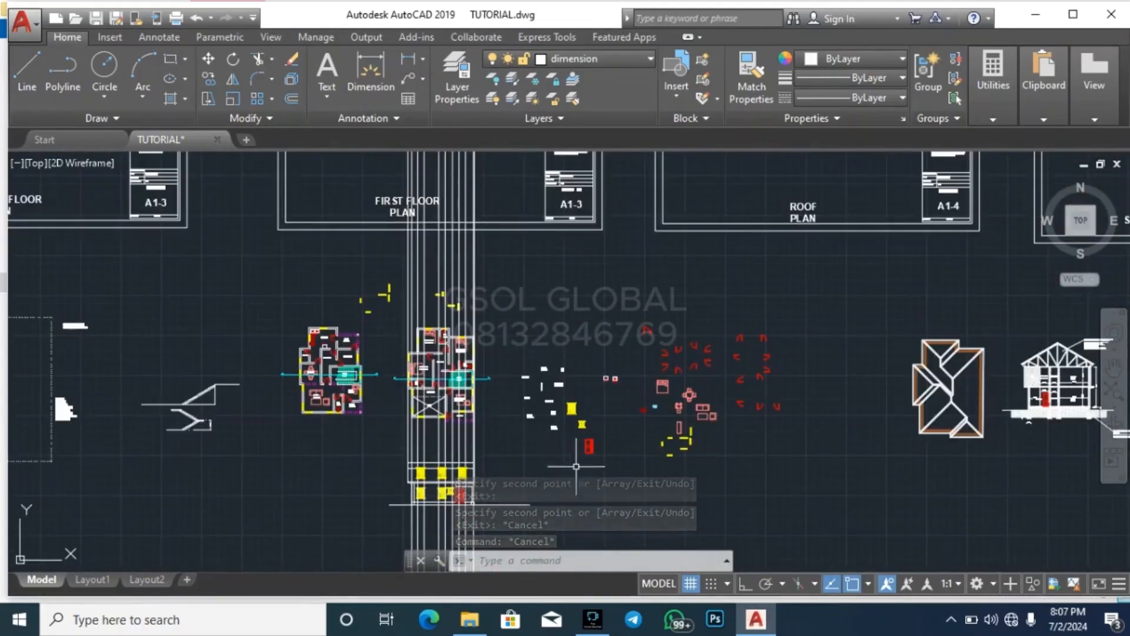
pyautogui.scroll(-5, 627, 431)
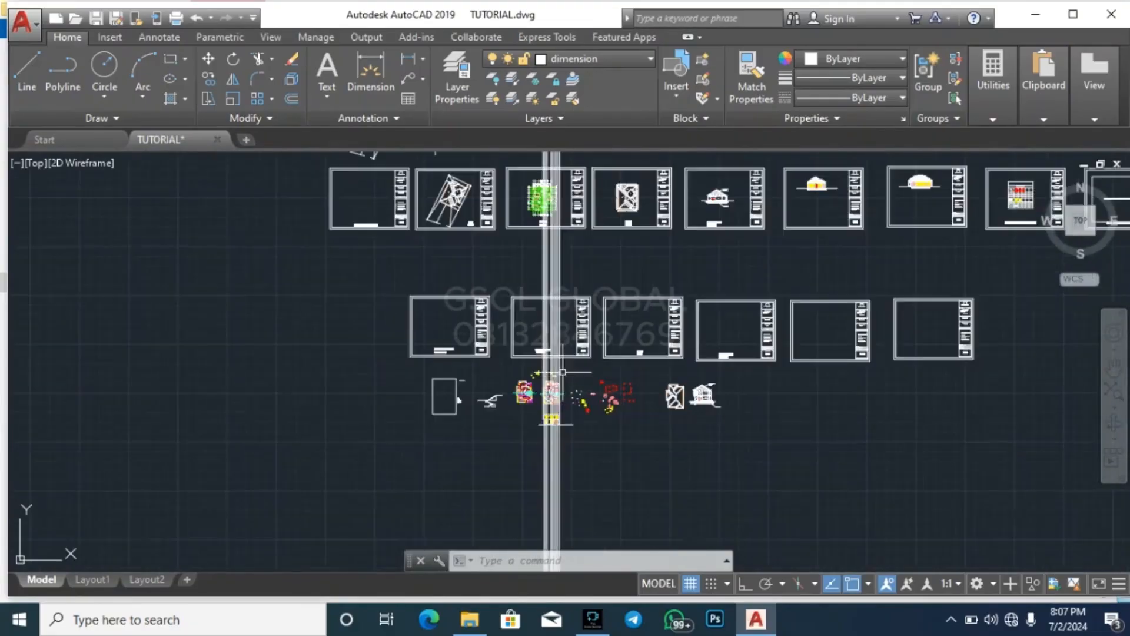
pyautogui.scroll(-2, 543, 316)
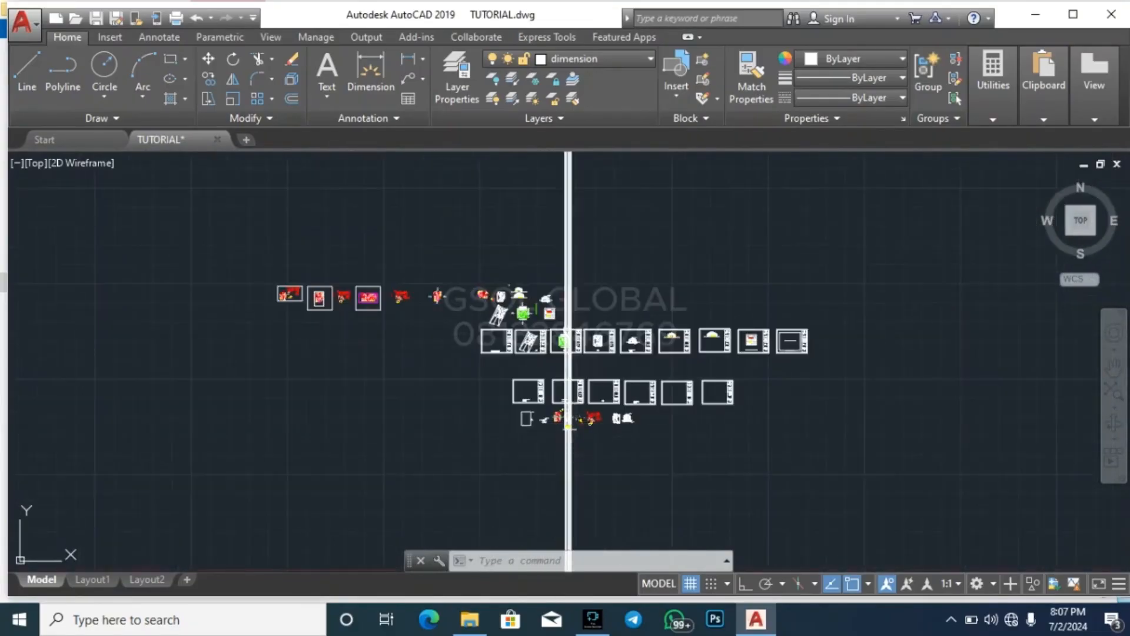
pyautogui.scroll(6, 543, 316)
pyautogui.scroll(4, 656, 288)
pyautogui.scroll(2, 530, 444)
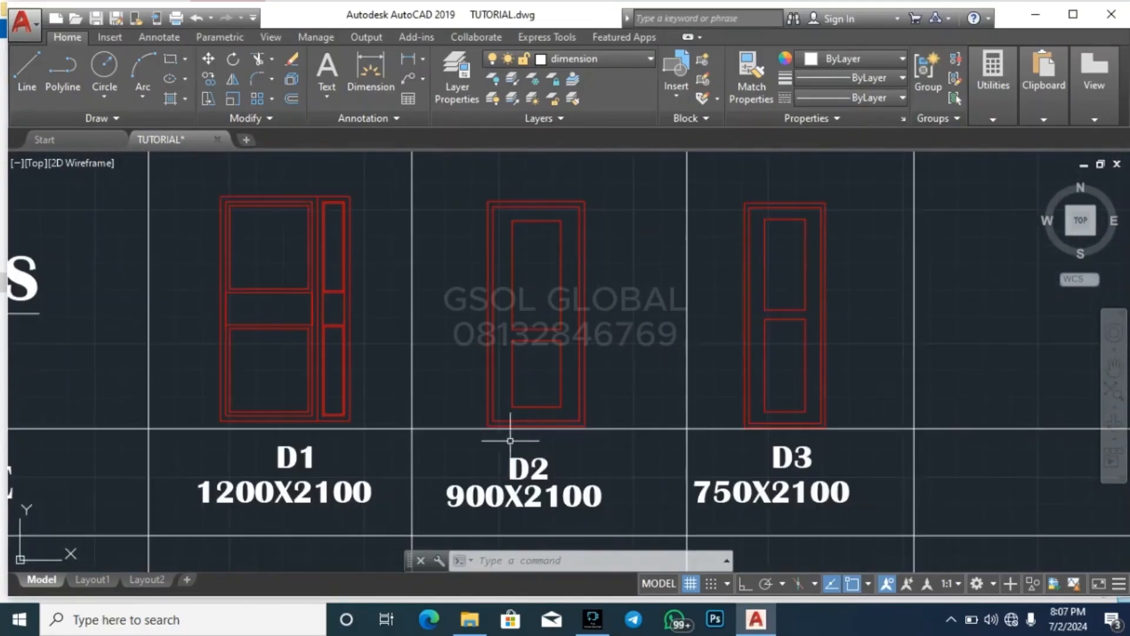
pyautogui.click(476, 446)
pyautogui.click(618, 188)
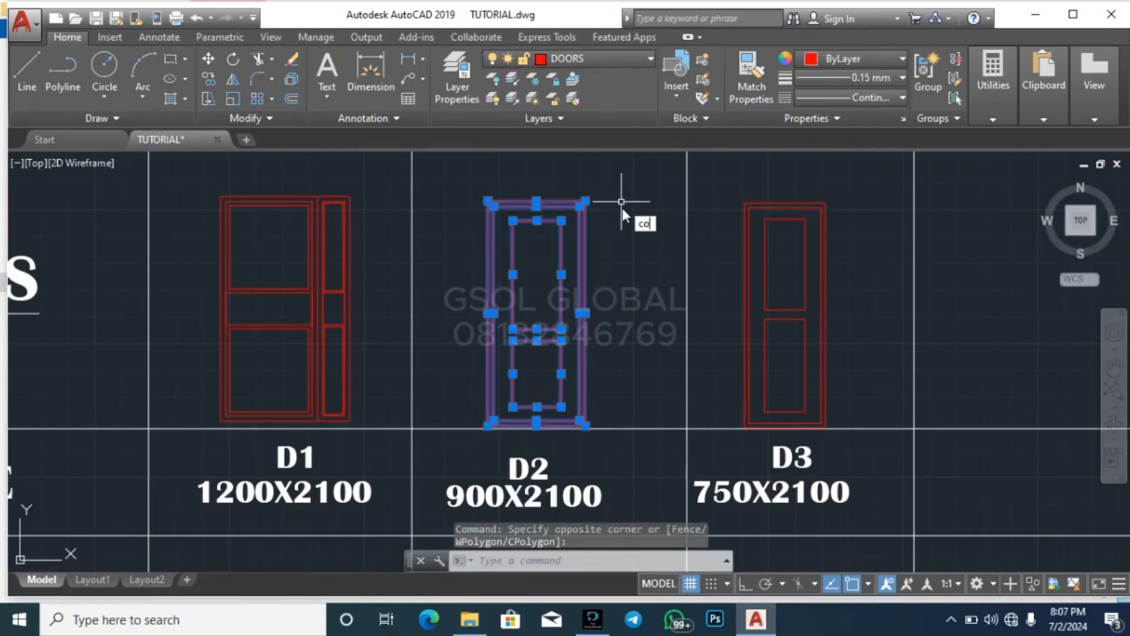
pyautogui.press('Return')
pyautogui.scroll(3, 467, 200)
pyautogui.click(556, 214)
pyautogui.scroll(-1, 560, 195)
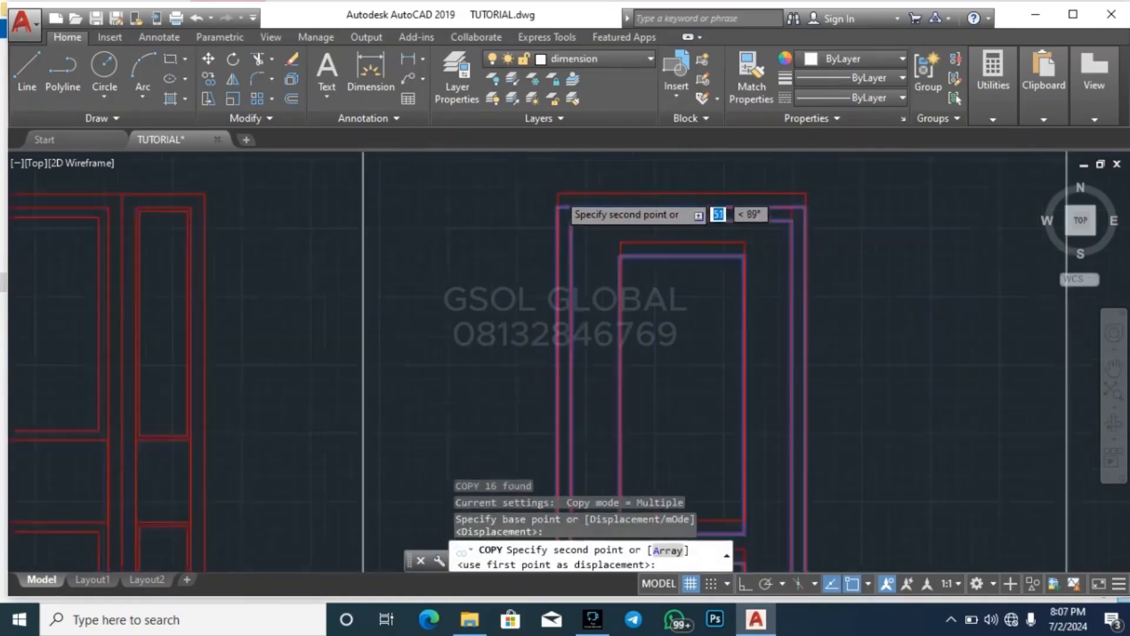
pyautogui.scroll(-10, 559, 203)
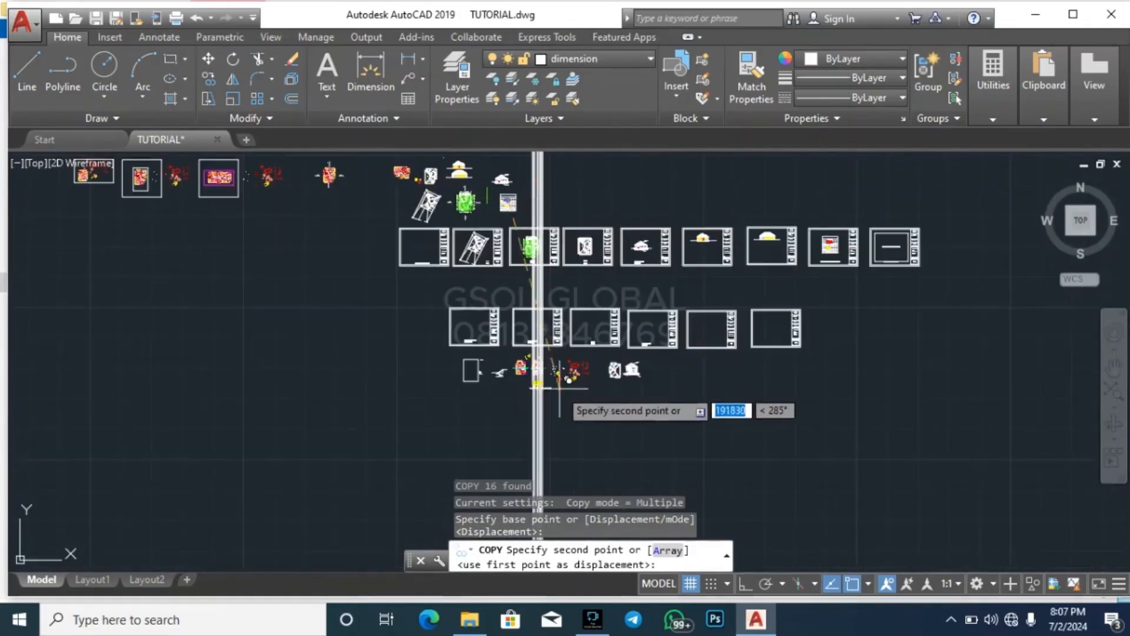
pyautogui.scroll(5, 559, 388)
pyautogui.scroll(3, 456, 250)
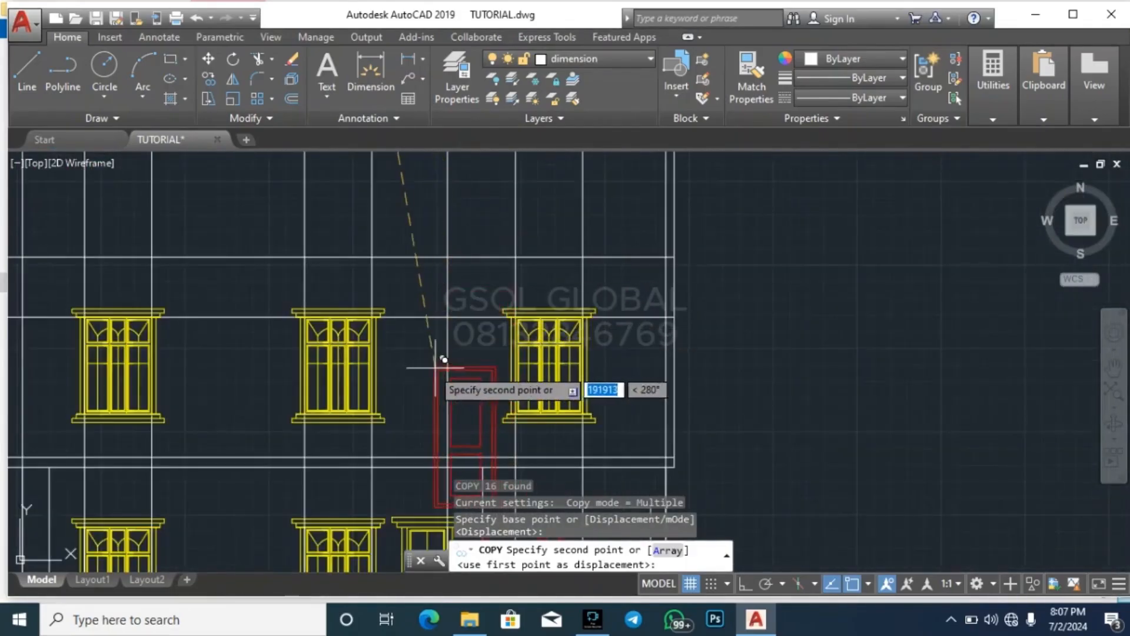
pyautogui.scroll(6, 417, 364)
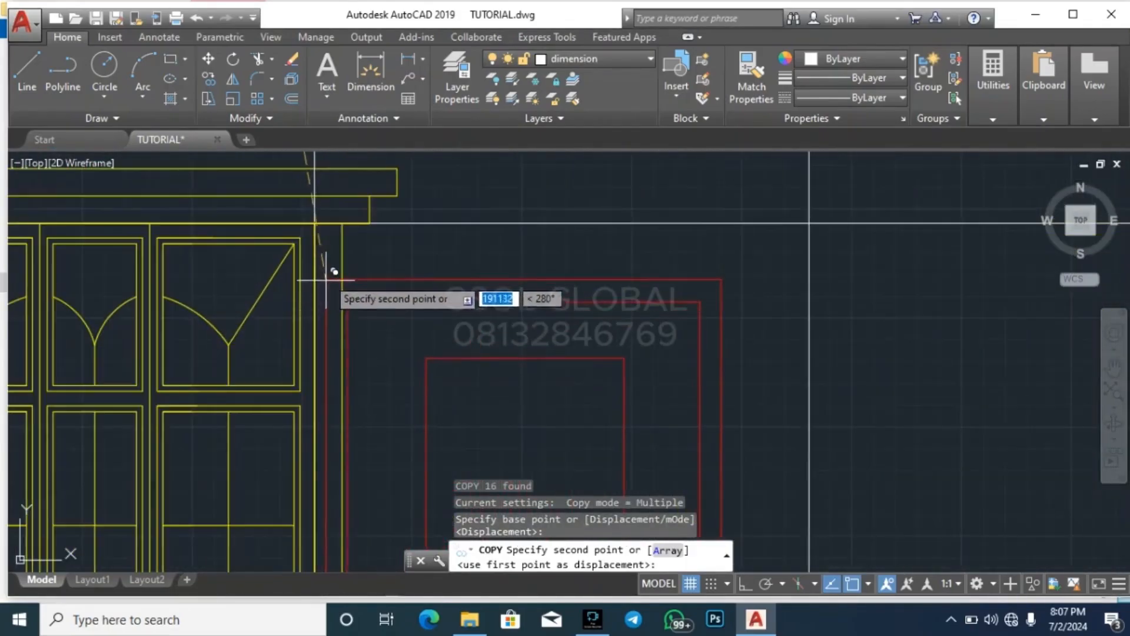
pyautogui.scroll(-6, 412, 282)
pyautogui.scroll(2, 634, 286)
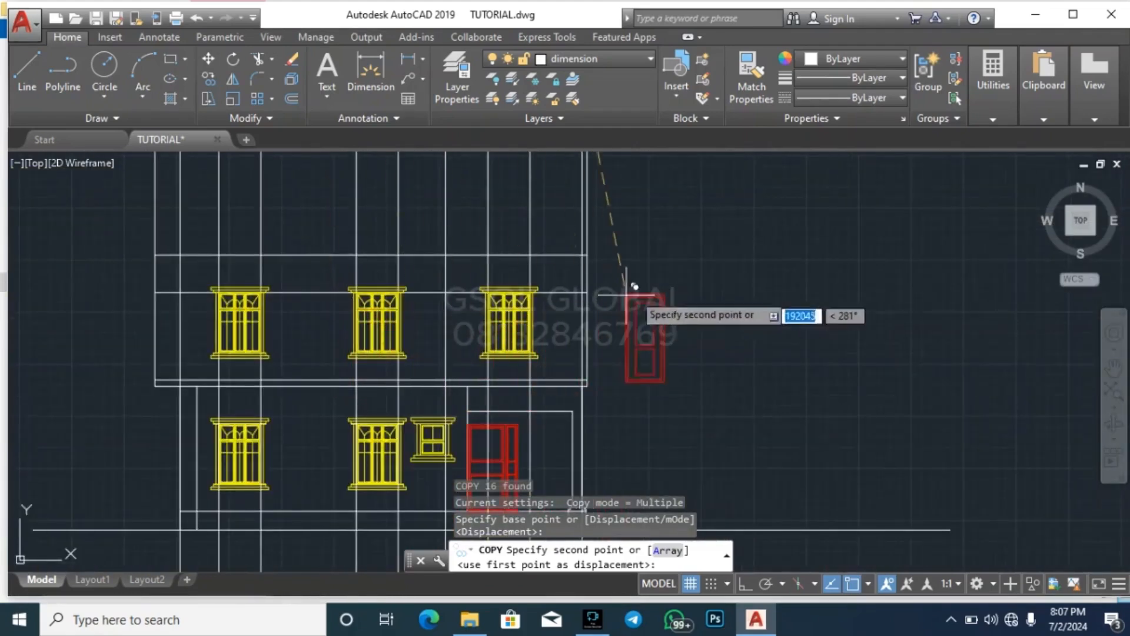
pyautogui.click(692, 286)
pyautogui.press('Escape')
# Move the copied door by its top-right corner to where the porch door's projection line meets the upper storey's 900 offset line
pyautogui.click(651, 380)
pyautogui.click(769, 250)
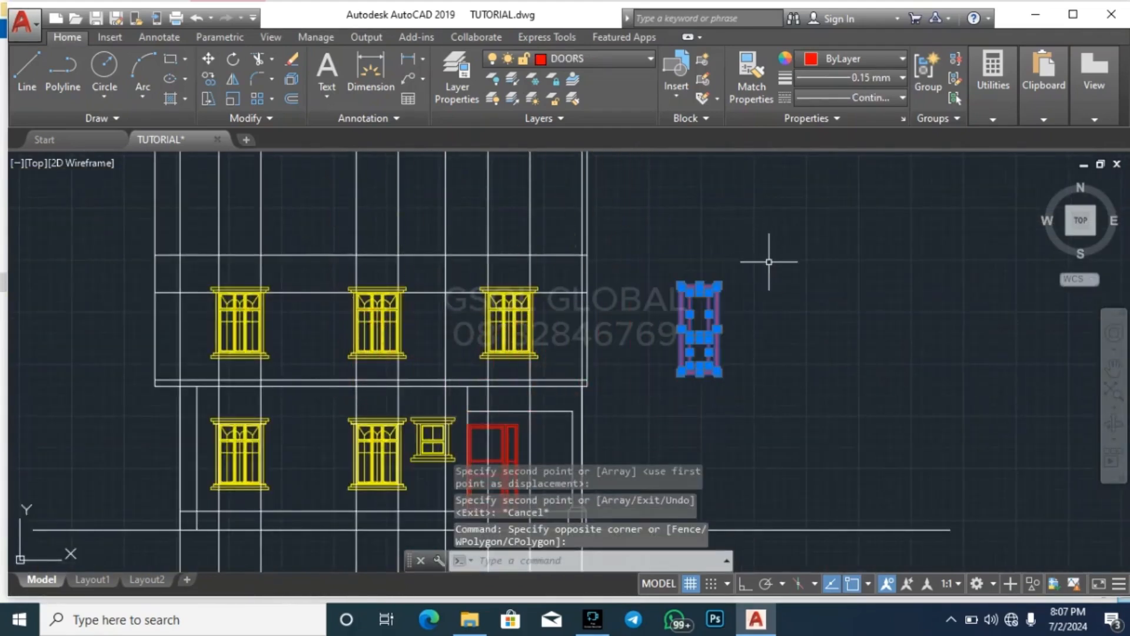
pyautogui.write('m')
pyautogui.press('Return')
pyautogui.scroll(2, 748, 271)
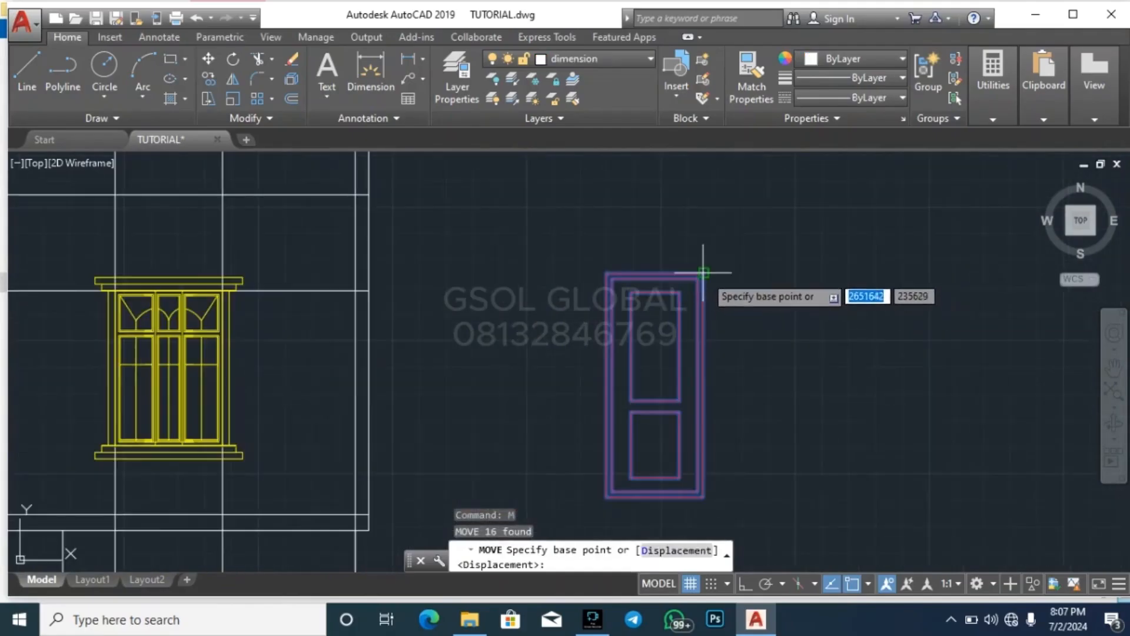
pyautogui.click(704, 273)
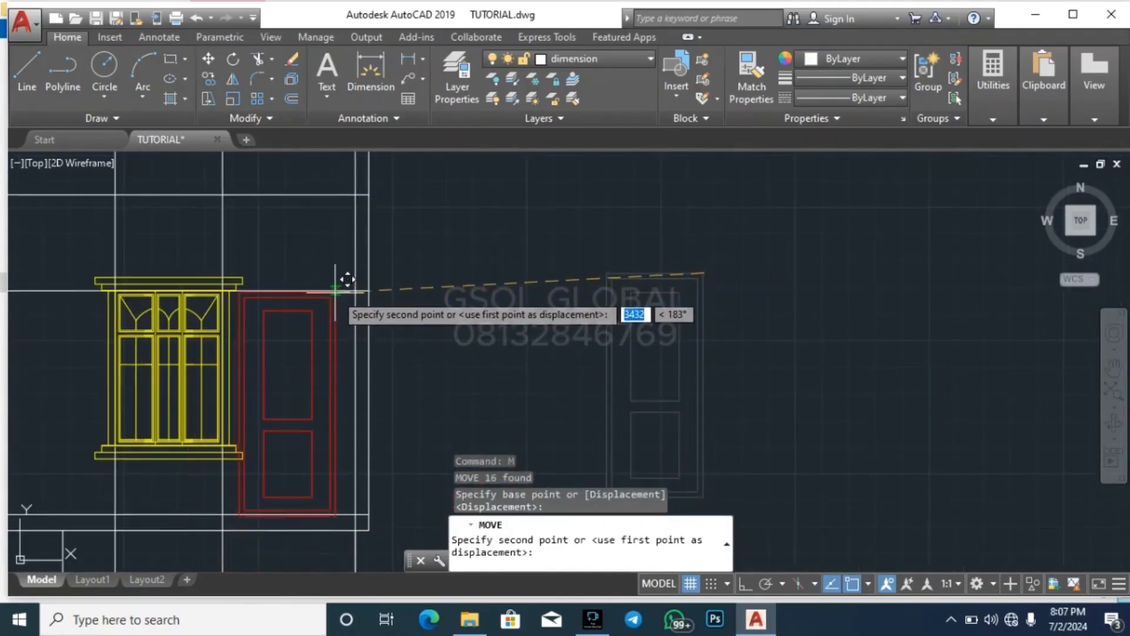
pyautogui.scroll(2, 338, 298)
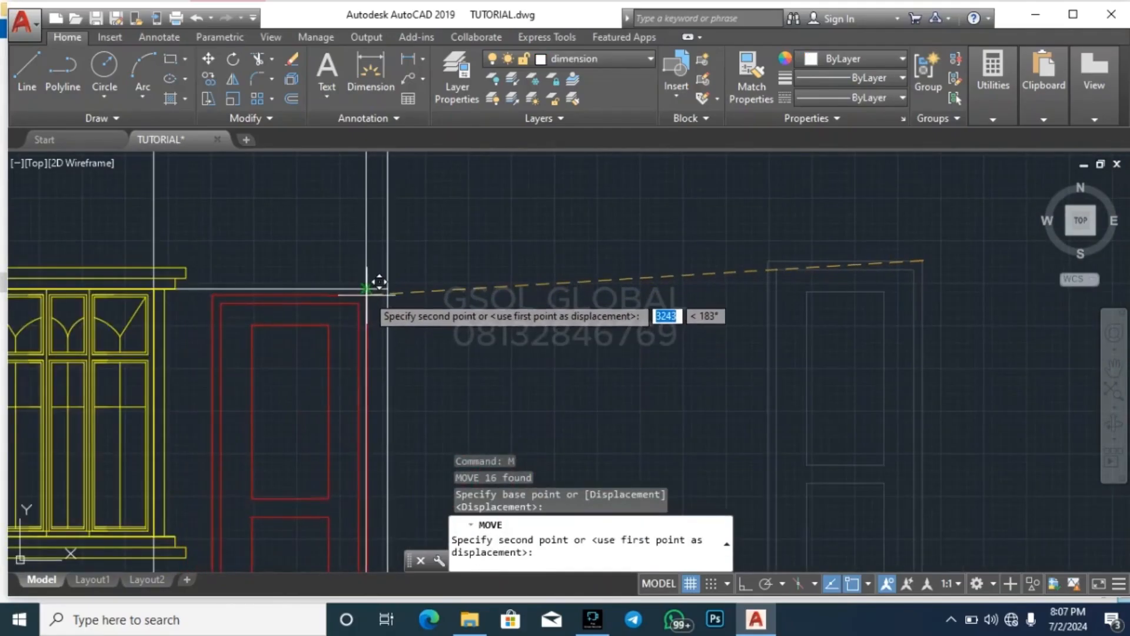
pyautogui.scroll(-4, 291, 323)
pyautogui.scroll(-2, 424, 318)
pyautogui.scroll(5, 365, 194)
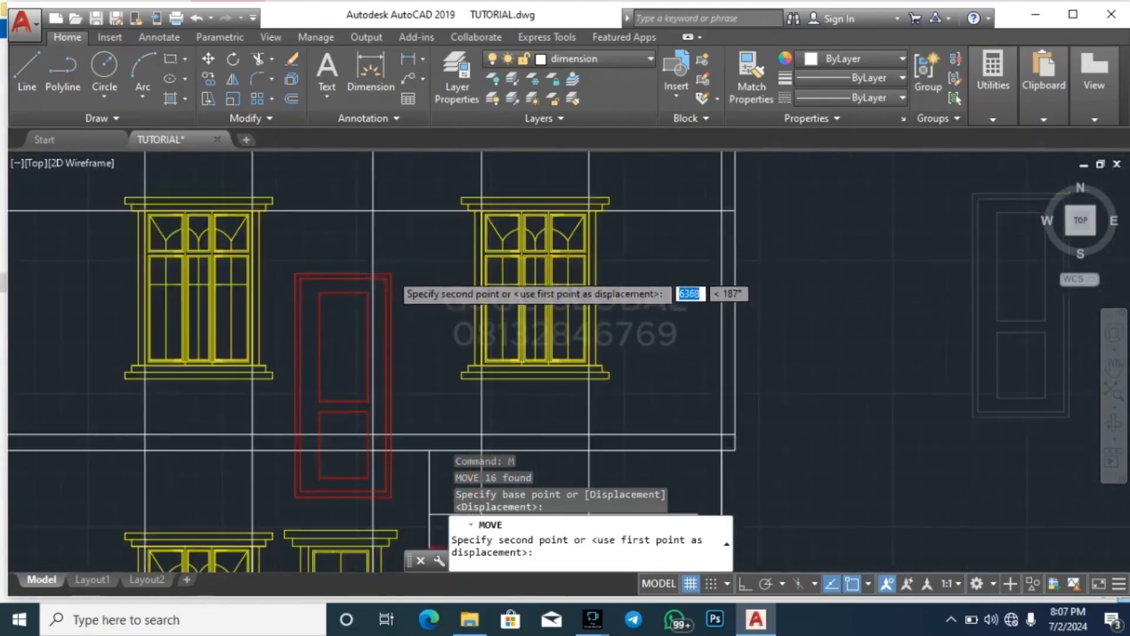
pyautogui.click(364, 174)
pyautogui.scroll(-4, 449, 329)
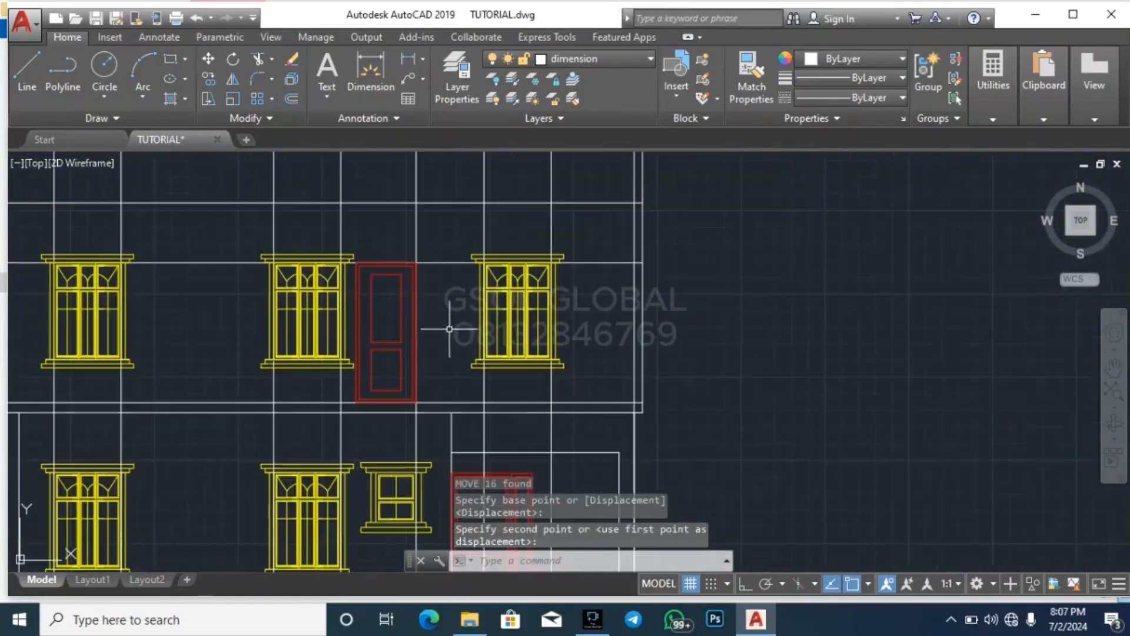
# Examine how the projection line at the void's corner beside the porch runs from the first-floor plan to the upper-storey door
pyautogui.scroll(-6, 687, 367)
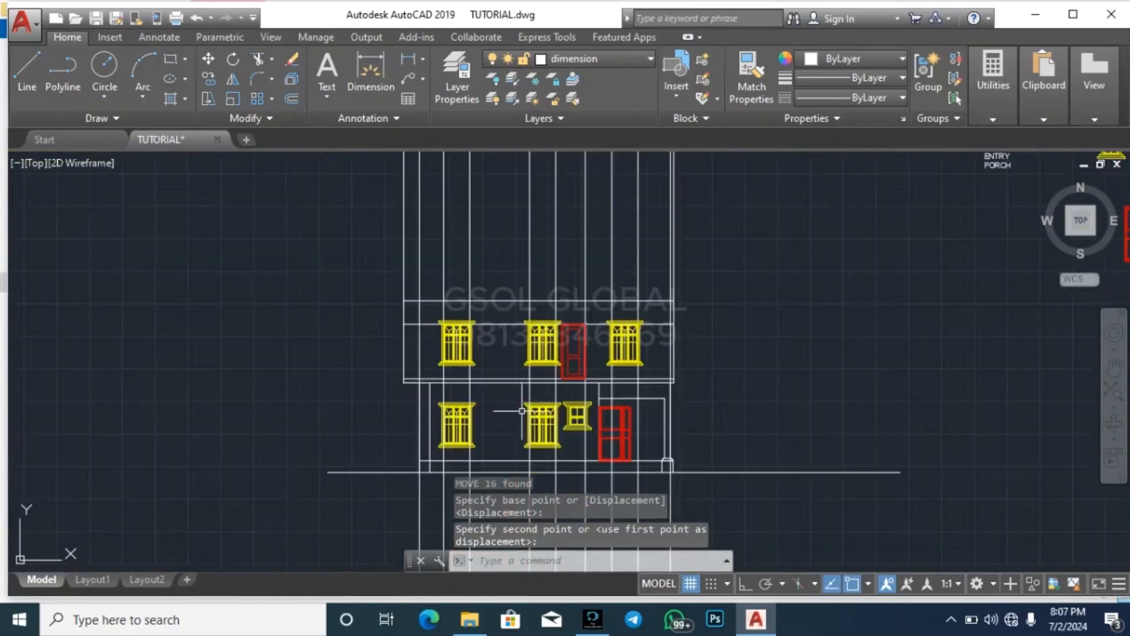
pyautogui.scroll(2, 545, 223)
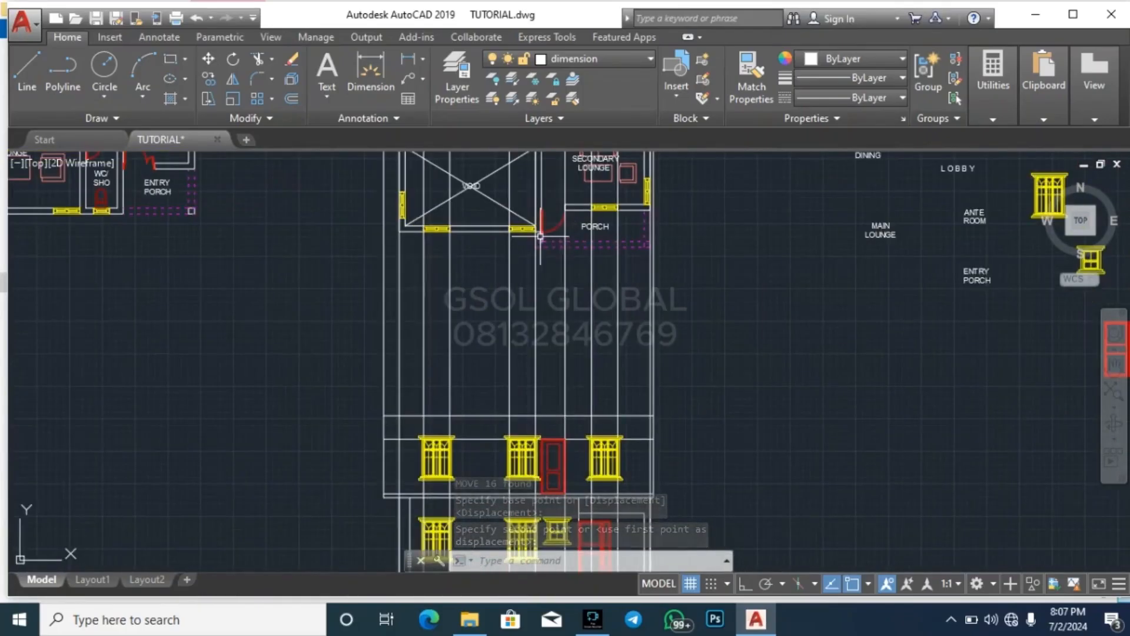
pyautogui.scroll(6, 547, 365)
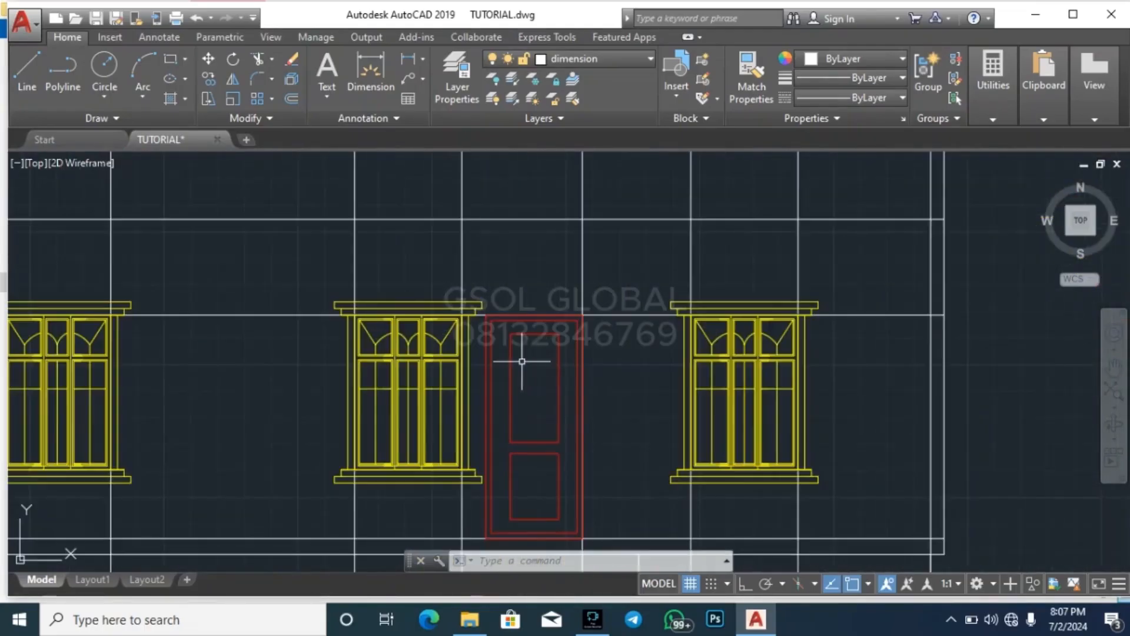
pyautogui.scroll(-6, 351, 442)
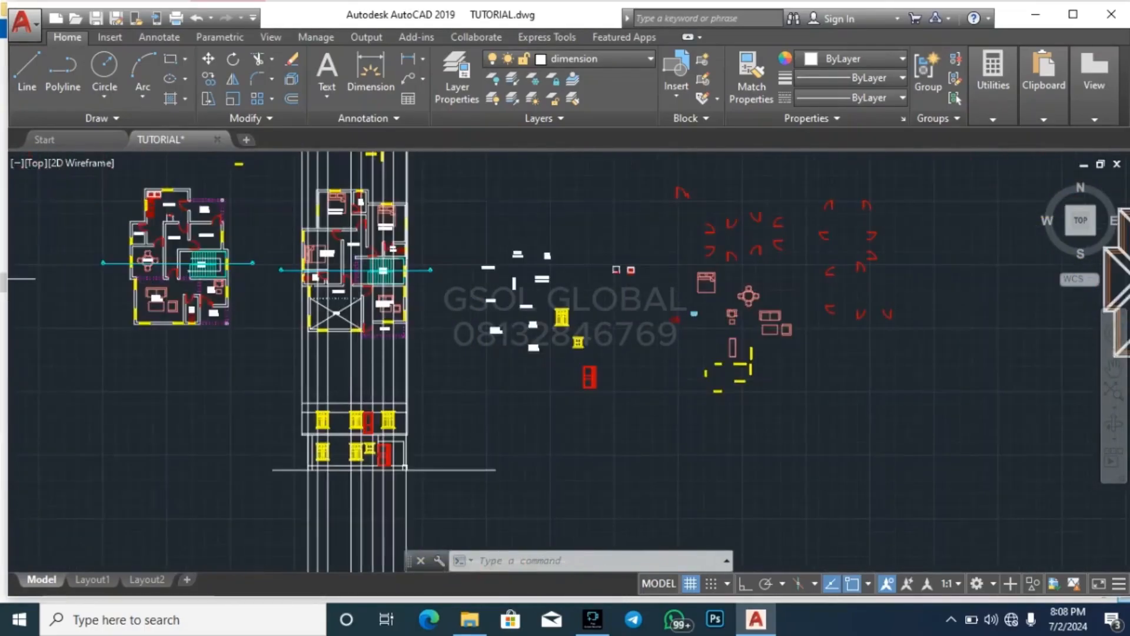
pyautogui.scroll(8, 371, 429)
pyautogui.click(375, 471)
pyautogui.click(361, 470)
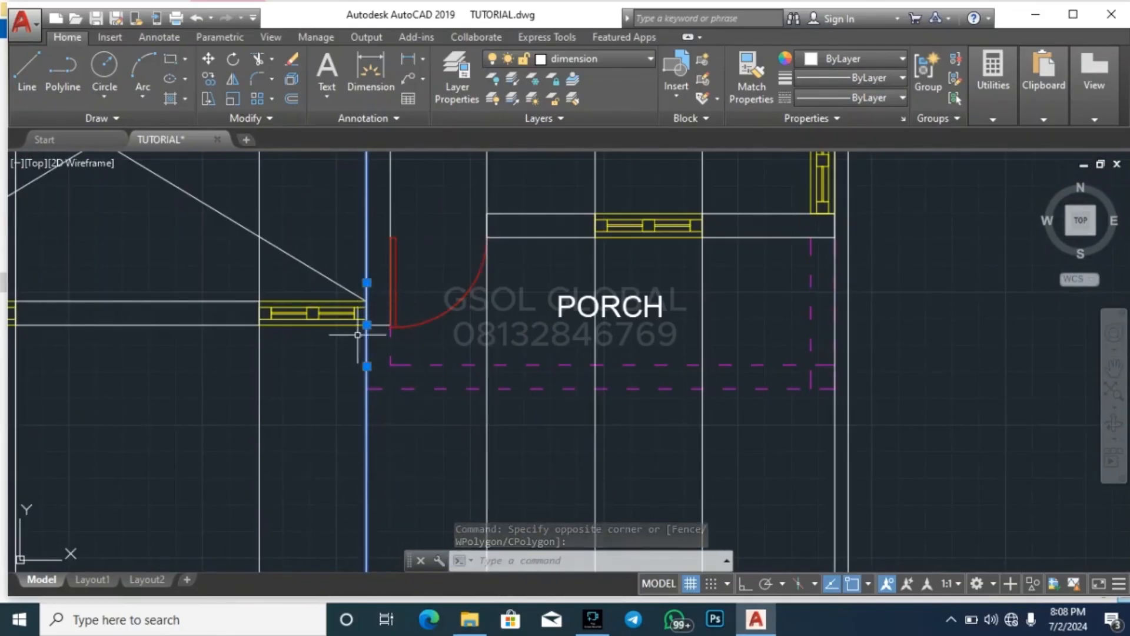
pyautogui.scroll(-5, 406, 274)
pyautogui.scroll(-2, 409, 261)
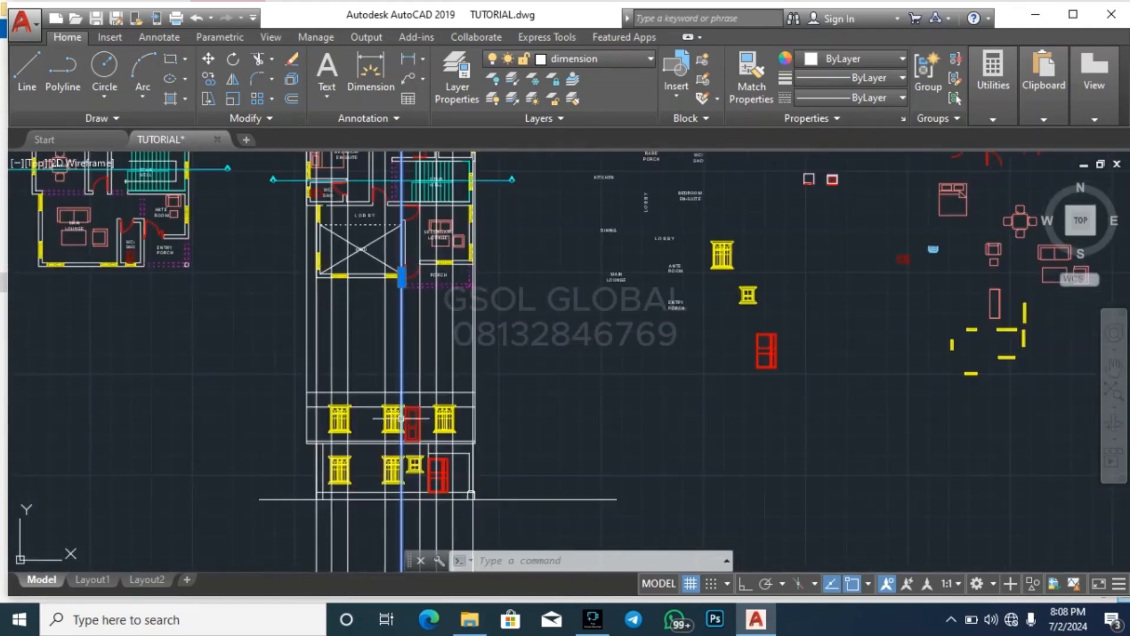
pyautogui.scroll(5, 389, 421)
pyautogui.scroll(-4, 427, 489)
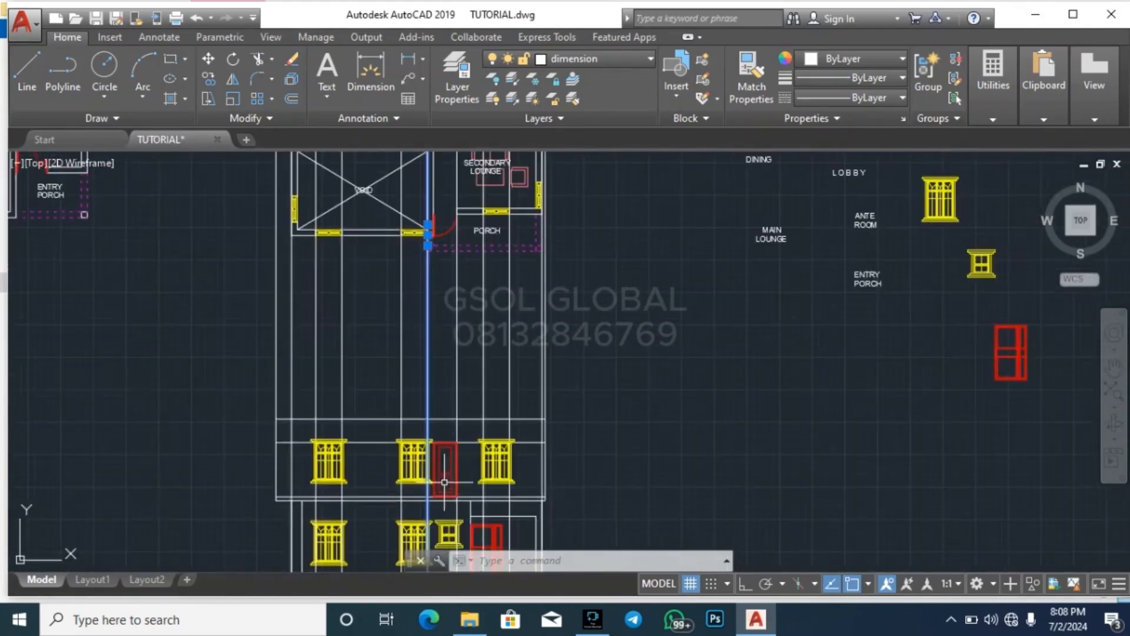
pyautogui.press('Escape')
pyautogui.press('Escape')
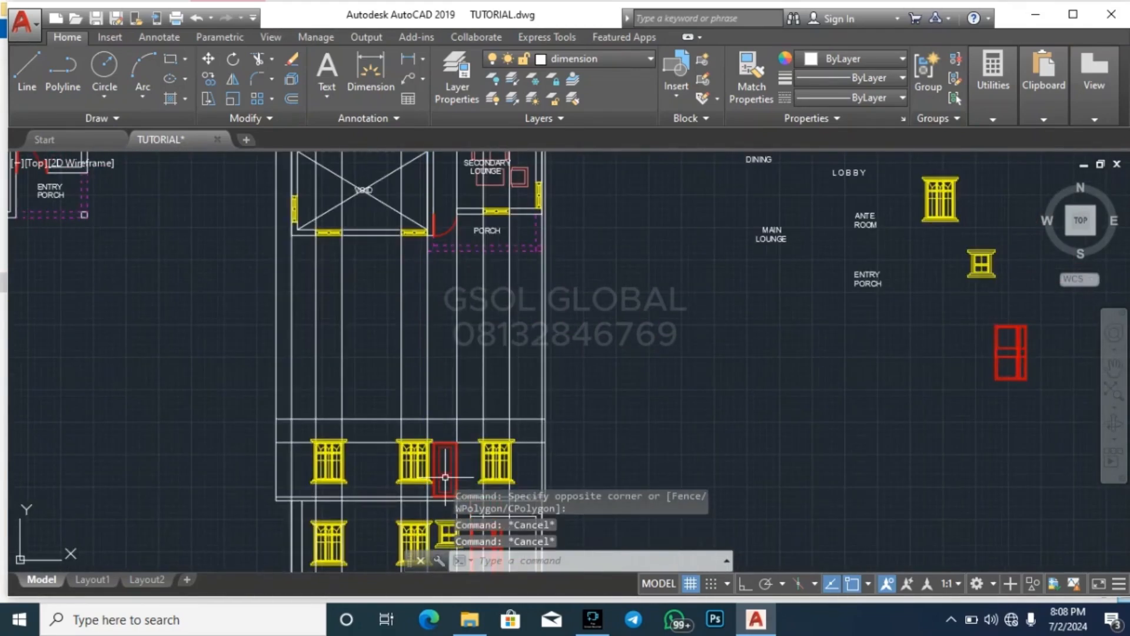
# Delete the two projection lines of the right-hand upper window and the projection line along the porch door's edge
pyautogui.click(509, 359)
pyautogui.click(478, 365)
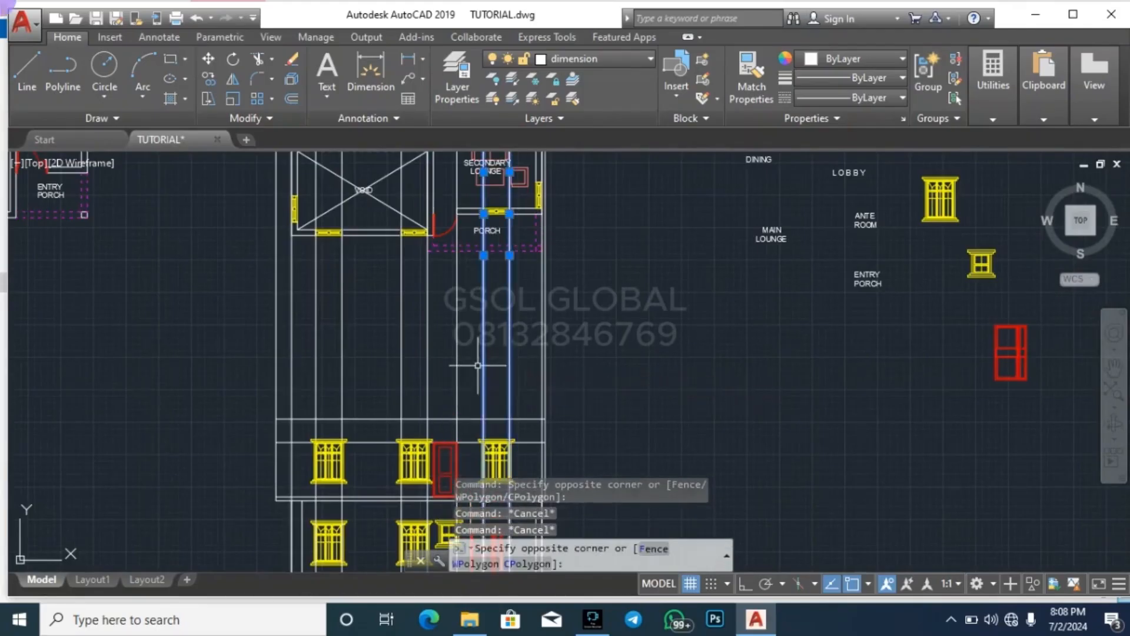
pyautogui.press('Delete')
pyautogui.click(481, 369)
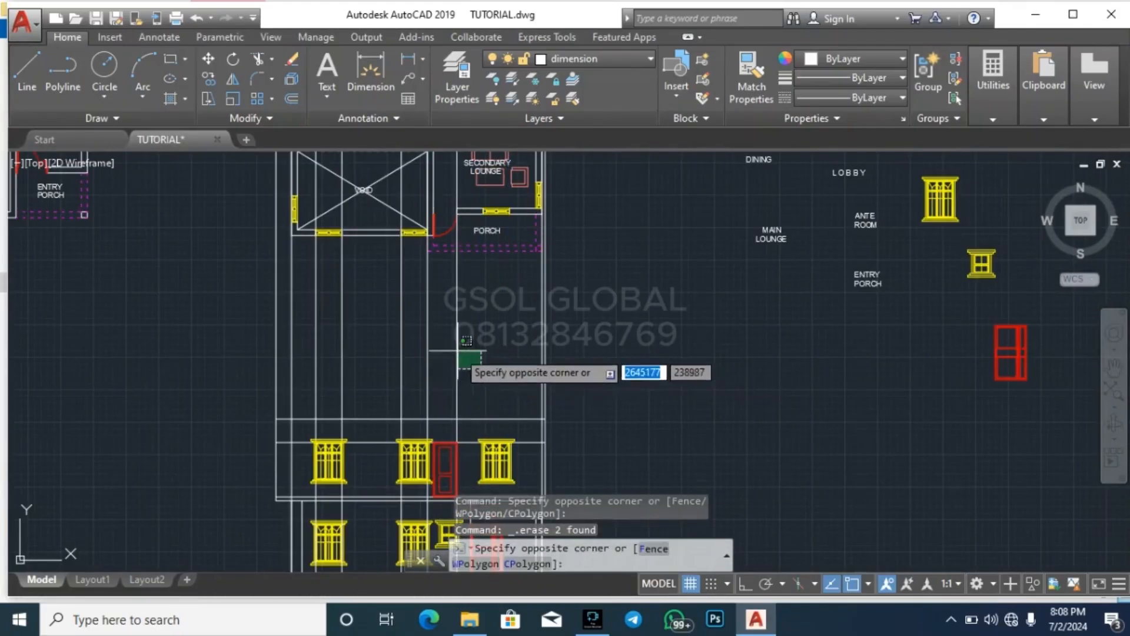
pyautogui.click(454, 351)
pyautogui.press('Delete')
# Delete the middle window's remaining projection line and both projection lines of the leftmost upper window
pyautogui.click(406, 380)
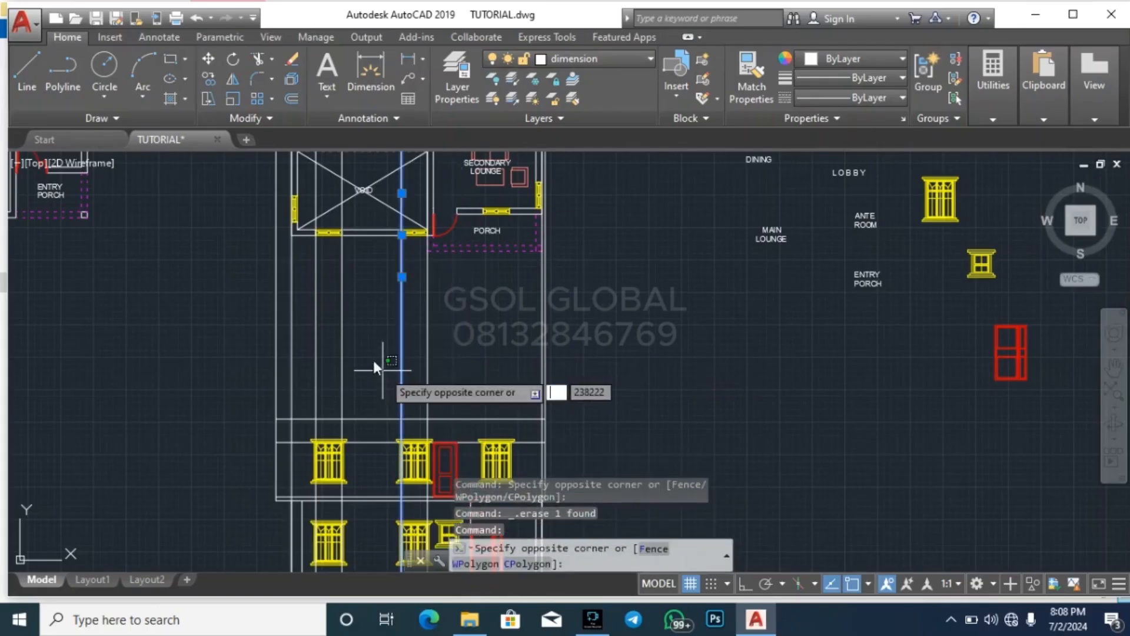
pyautogui.click(371, 357)
pyautogui.press('Delete')
pyautogui.click(351, 340)
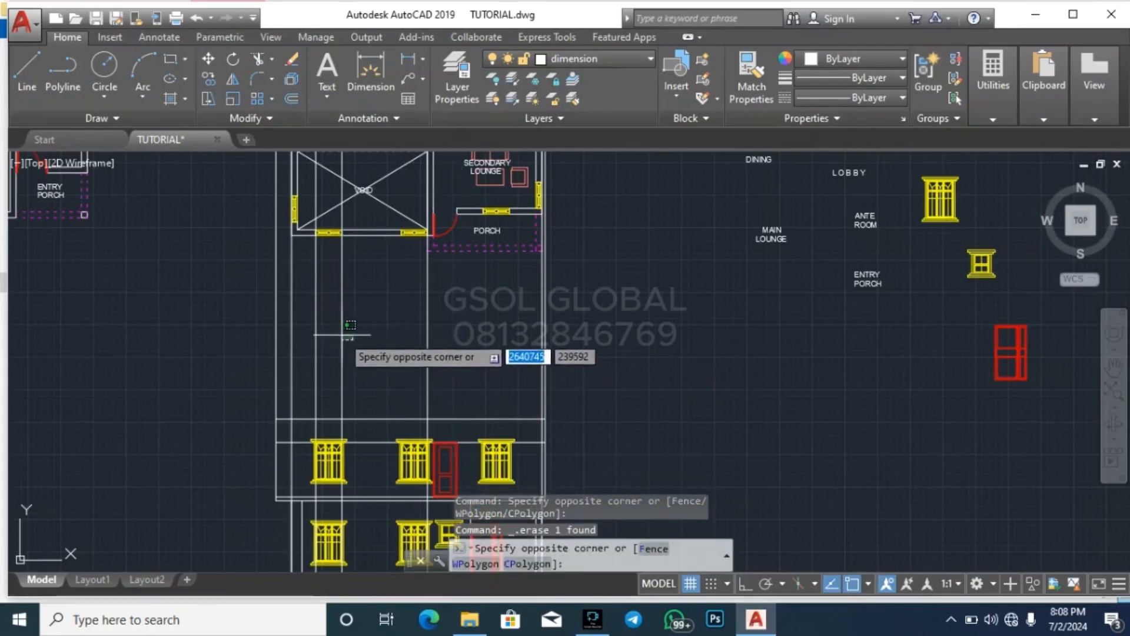
pyautogui.click(322, 327)
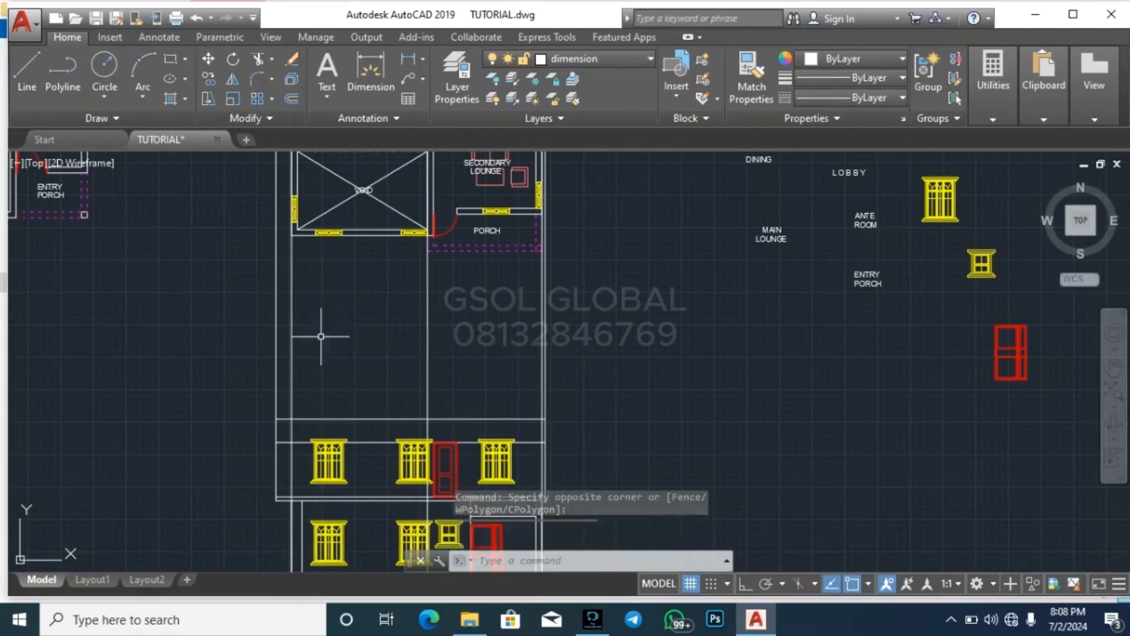
pyautogui.press('Delete')
# Examine the paired projection lines at the porch's outer edge, comparing the first-floor plan with the front elevation
pyautogui.scroll(6, 531, 239)
pyautogui.scroll(2, 531, 239)
pyautogui.press('Escape')
pyautogui.press('Escape')
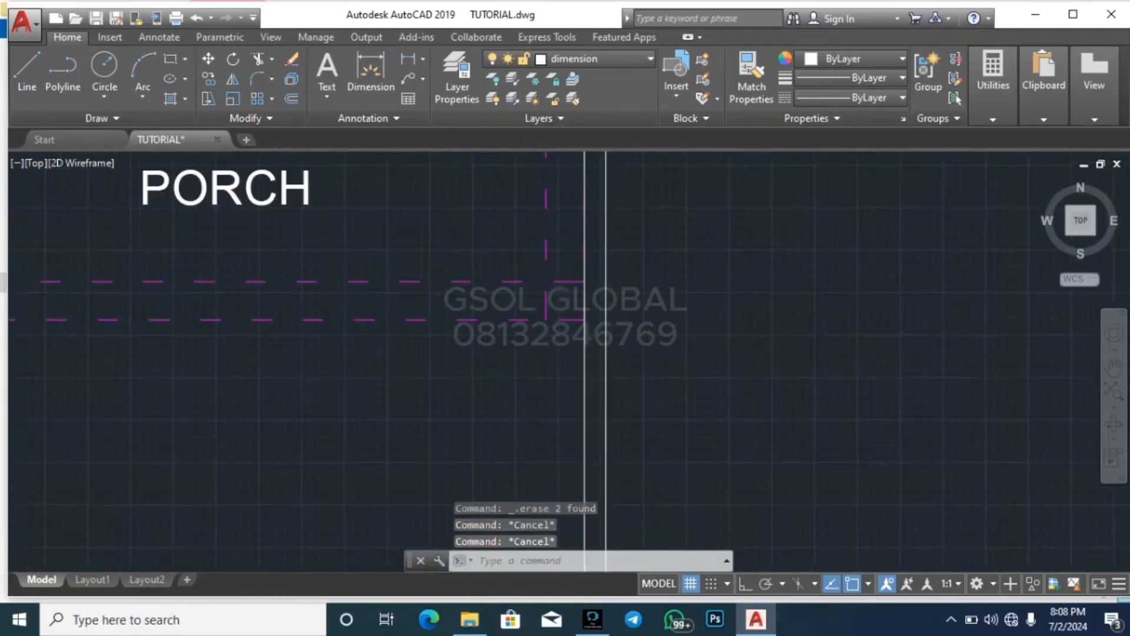
pyautogui.scroll(-8, 582, 354)
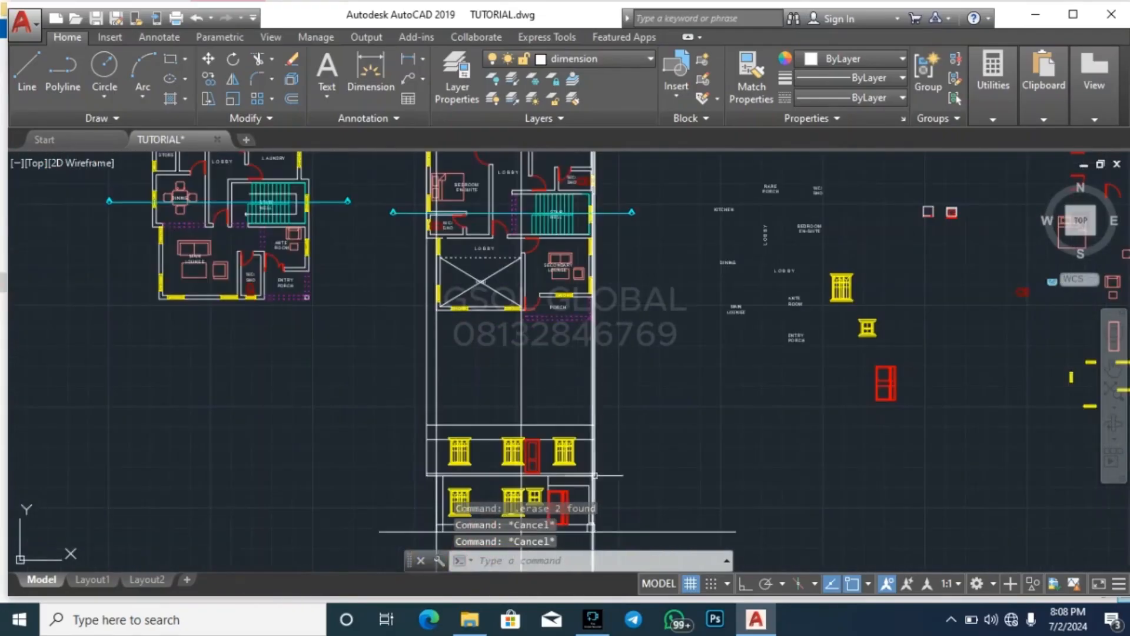
pyautogui.scroll(4, 594, 475)
pyautogui.scroll(-4, 618, 442)
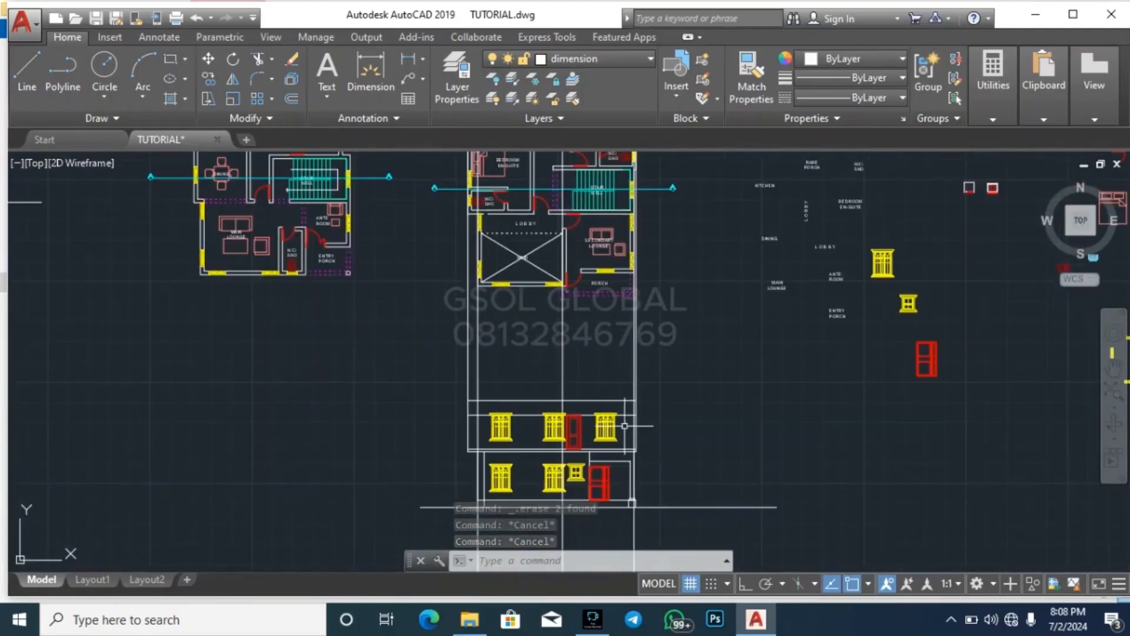
pyautogui.scroll(4, 637, 298)
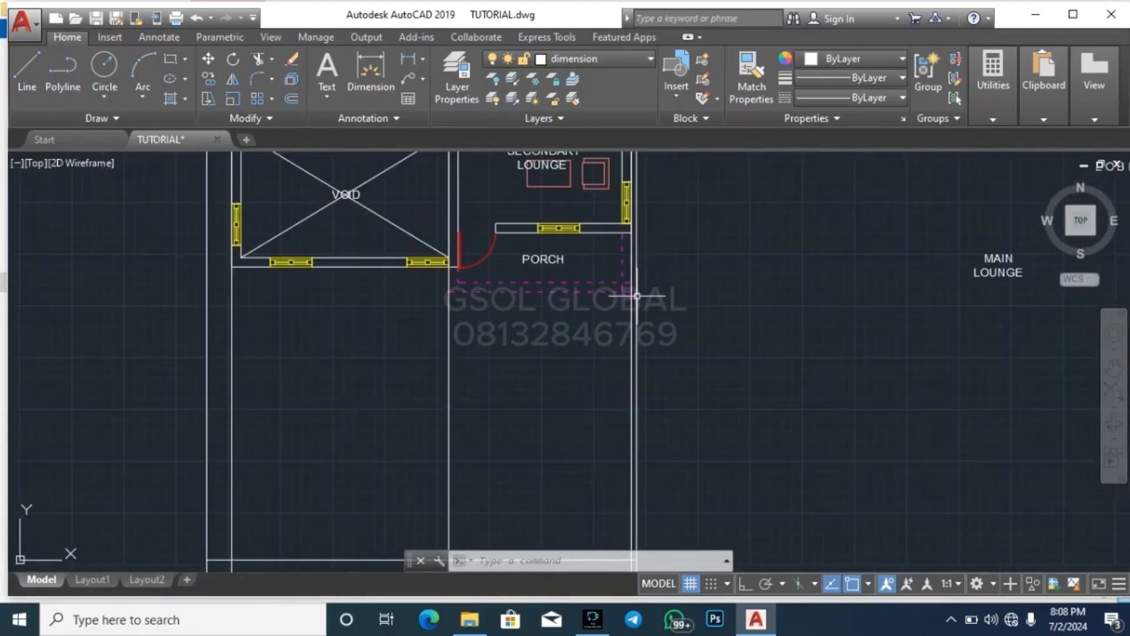
pyautogui.scroll(-4, 539, 228)
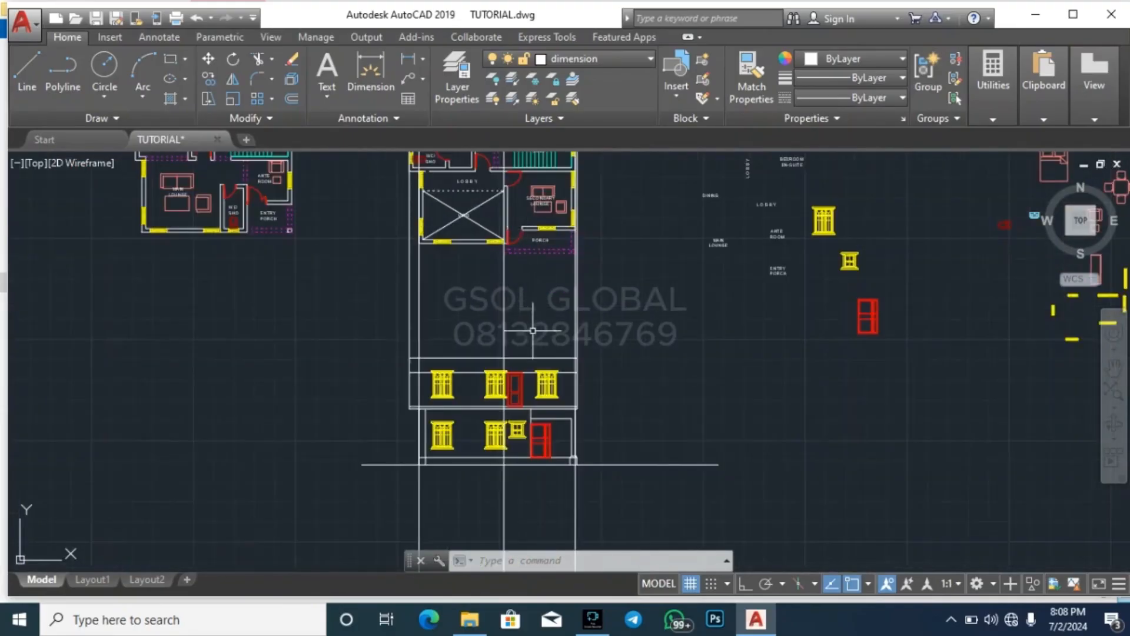
pyautogui.scroll(2, 542, 369)
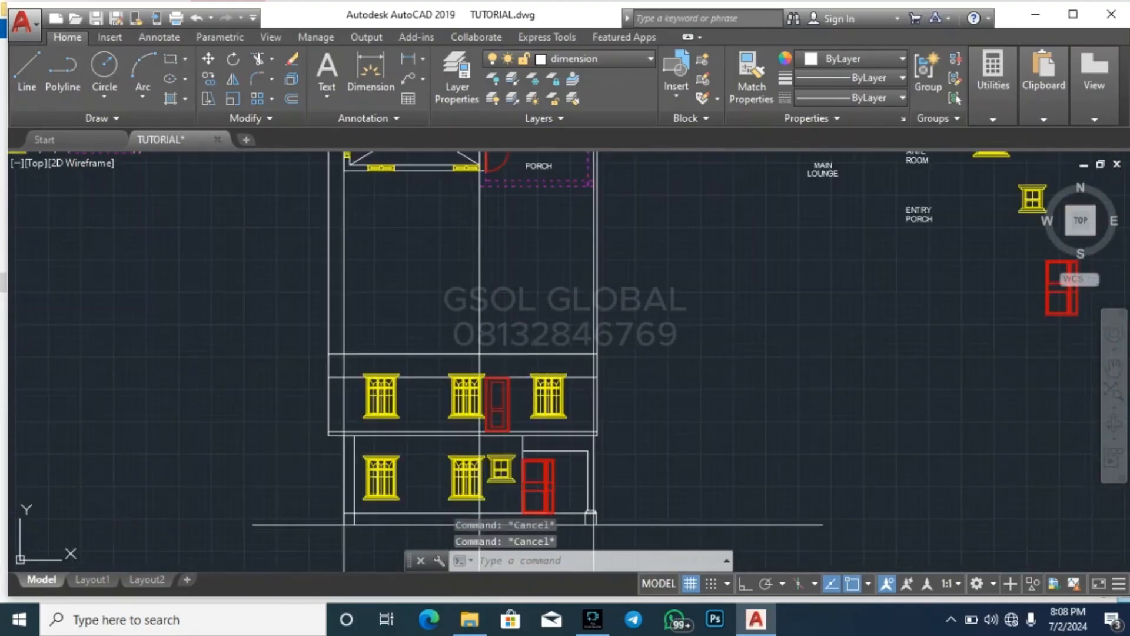
# Delete the horizontal 900 offset line running along the heads of the upper-storey windows
pyautogui.scroll(6, 585, 400)
pyautogui.moveTo(583, 406); pyautogui.dragTo(556, 366)
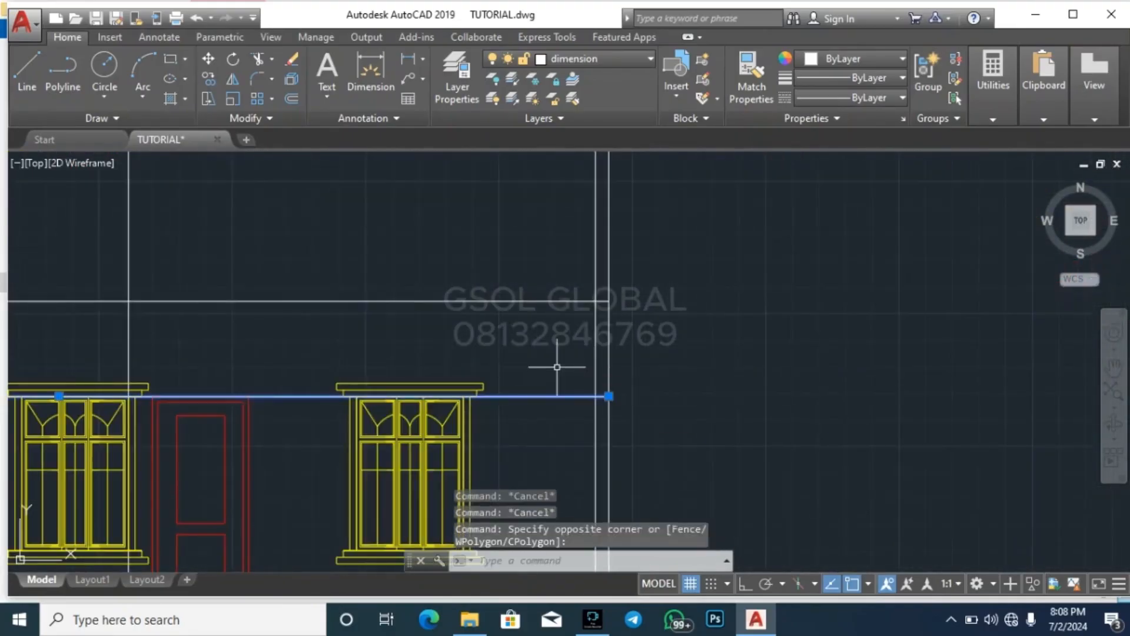
pyautogui.press('Delete')
pyautogui.press('Escape')
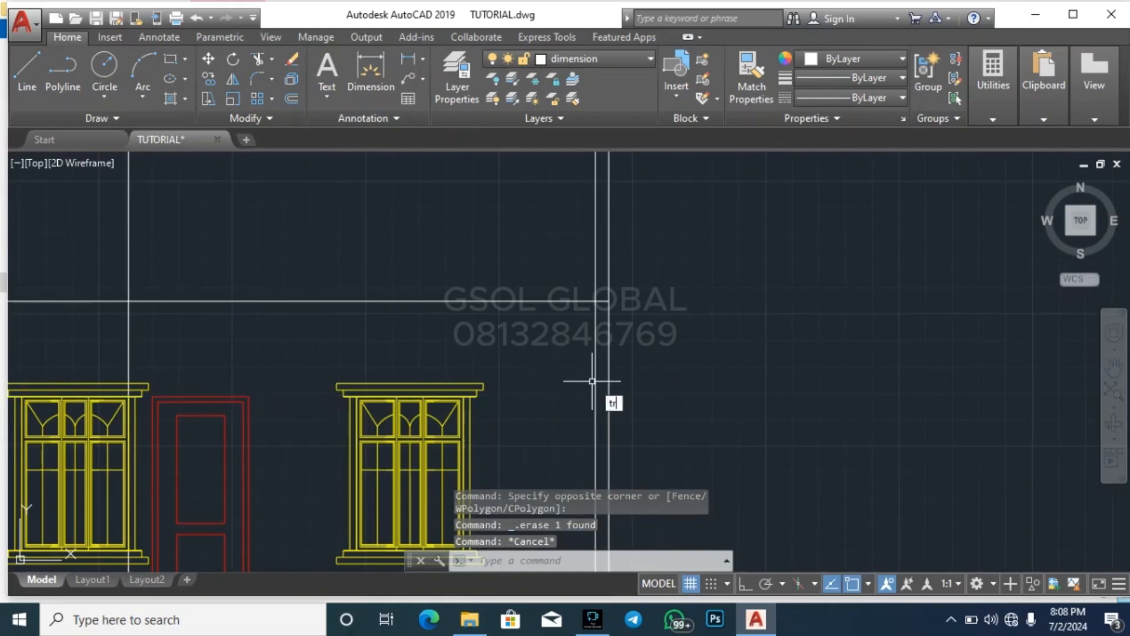
# Trim off all the vertical projection lines above the upper storey's top wall line
pyautogui.press('Return')
pyautogui.press('Return')
pyautogui.scroll(-4, 692, 371)
pyautogui.click(242, 251)
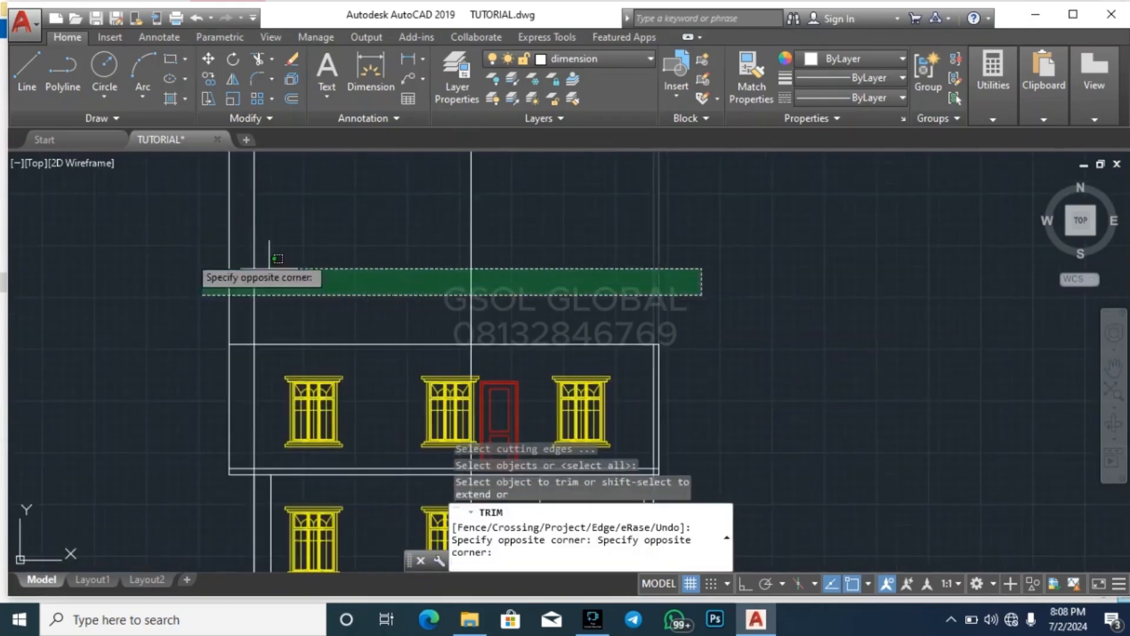
pyautogui.click(341, 282)
pyautogui.scroll(-6, 489, 395)
pyautogui.press('Escape')
pyautogui.scroll(2, 507, 238)
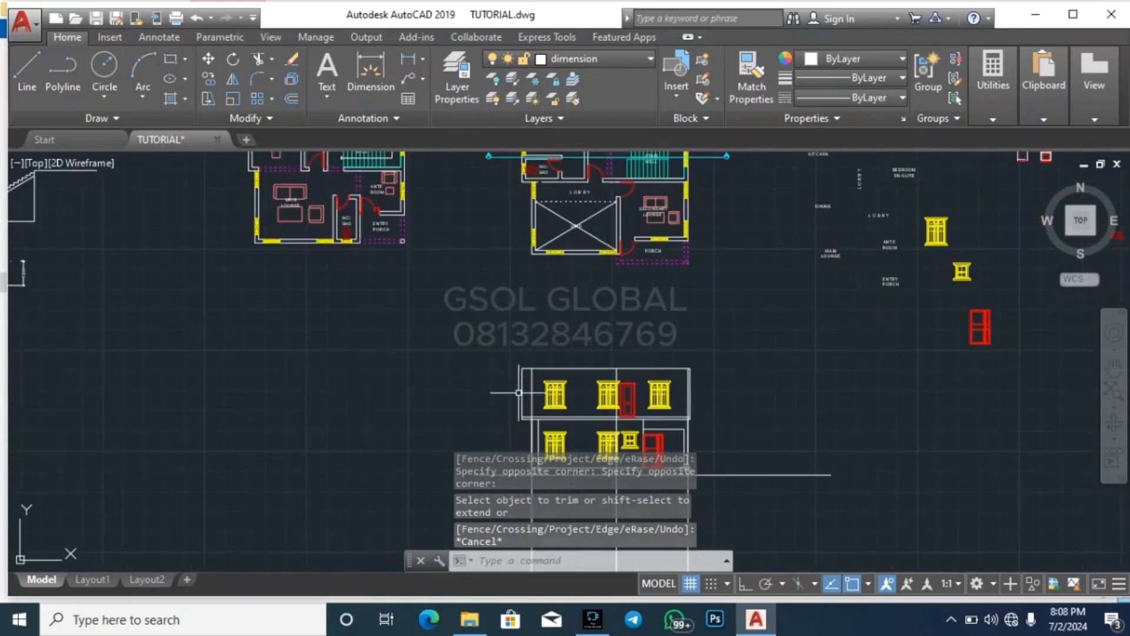
# Offset the upper storey's top wall line 600 downward to form the underside of the porch beam
pyautogui.scroll(2, 518, 393)
pyautogui.scroll(-1, 445, 440)
pyautogui.scroll(5, 655, 447)
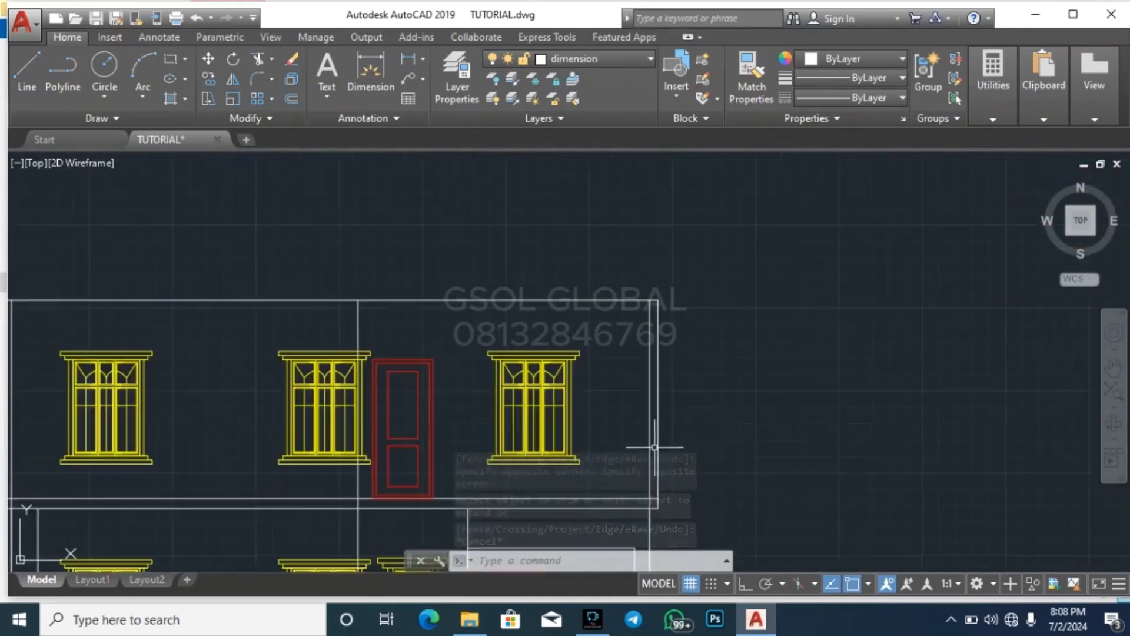
pyautogui.scroll(-2, 765, 380)
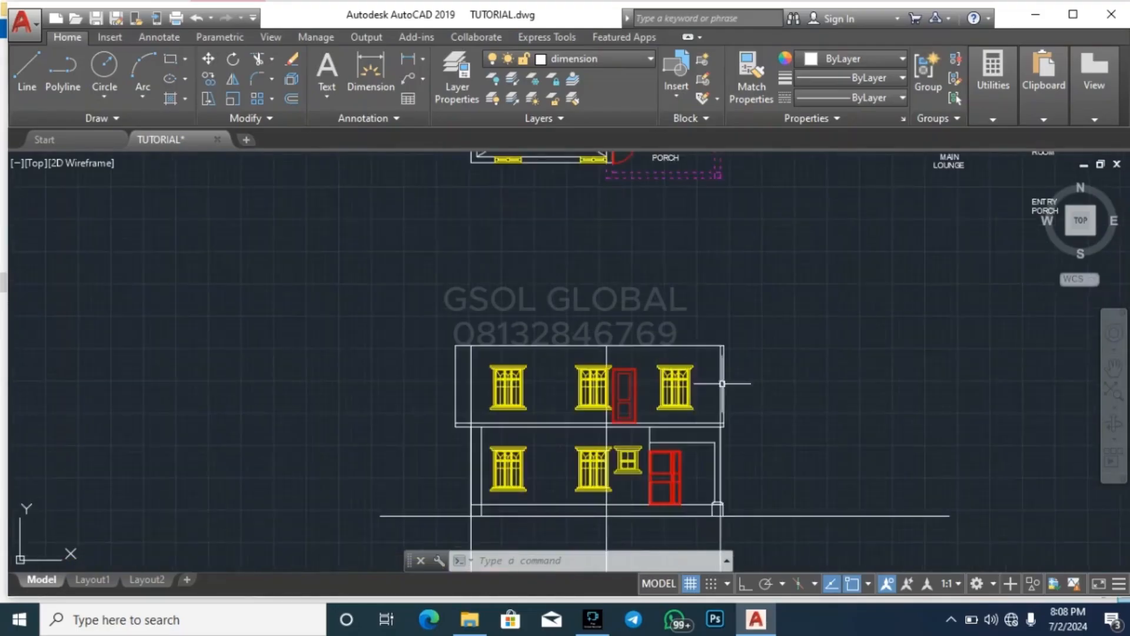
pyautogui.scroll(4, 665, 354)
pyautogui.press('Escape')
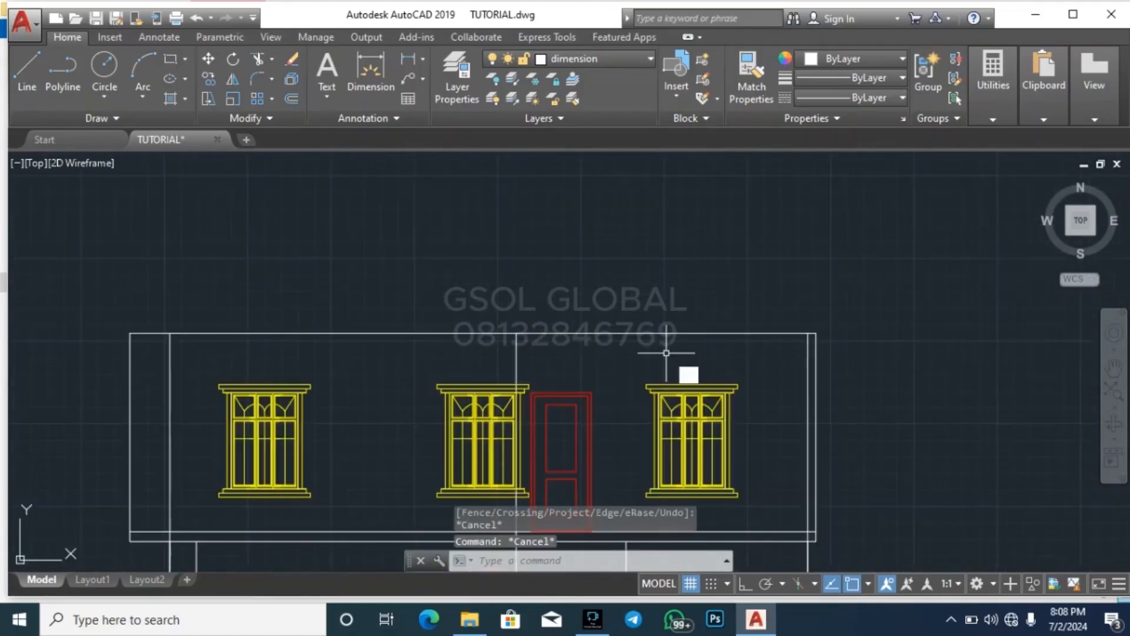
pyautogui.write('o')
pyautogui.press('Return')
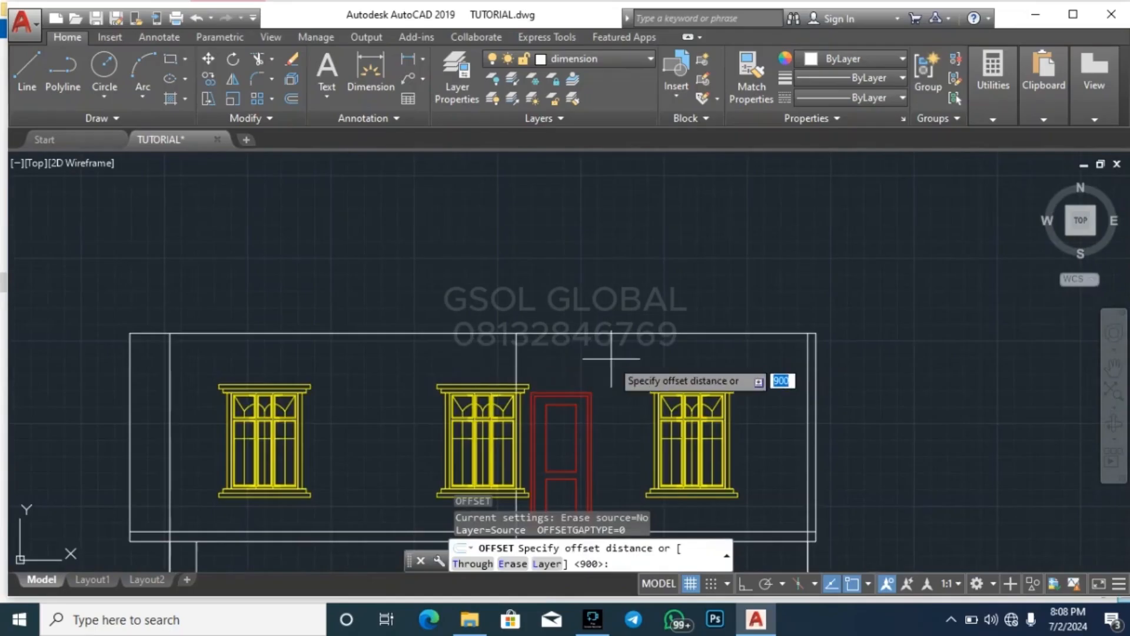
pyautogui.press('Return')
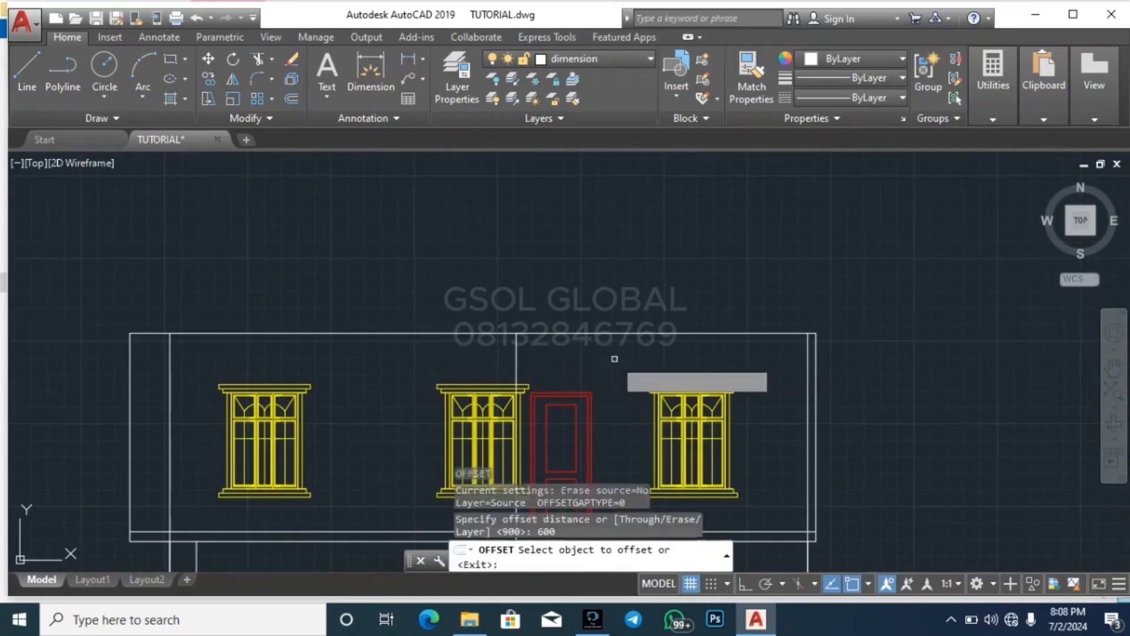
pyautogui.click(642, 334)
pyautogui.click(640, 360)
pyautogui.press('Escape')
pyautogui.press('Escape')
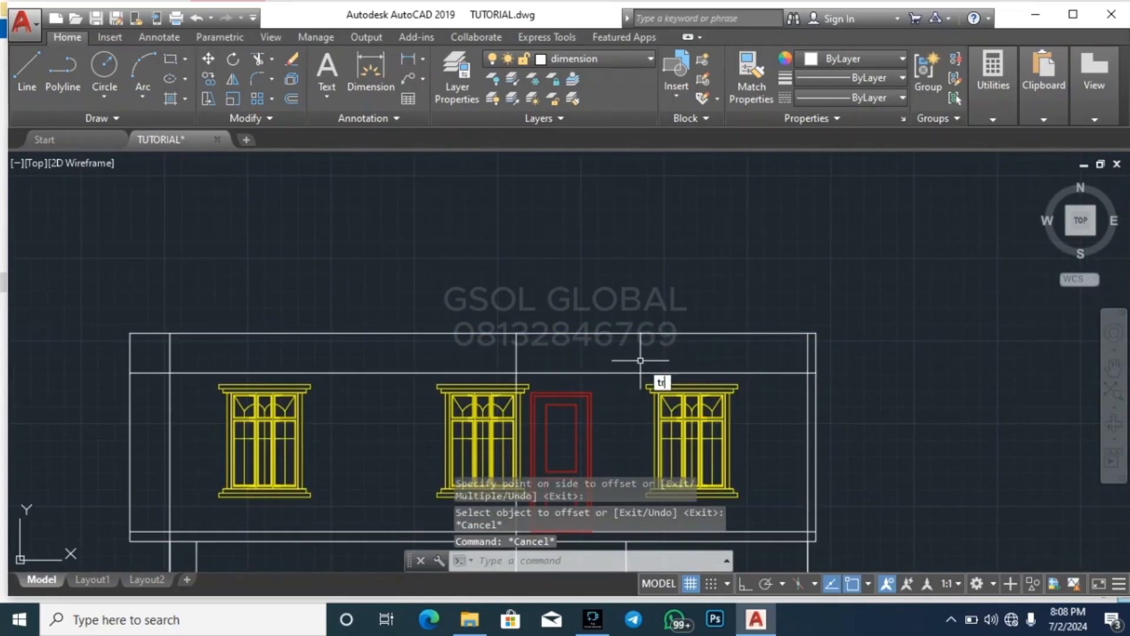
# Trim the 600 offset line between the left wall and the porch's inner line, and delete its leftover stub at the far left
pyautogui.write('tr')
pyautogui.press('Return')
pyautogui.press('Return')
pyautogui.click(393, 385)
pyautogui.click(367, 364)
pyautogui.press('Return')
pyautogui.click(150, 385)
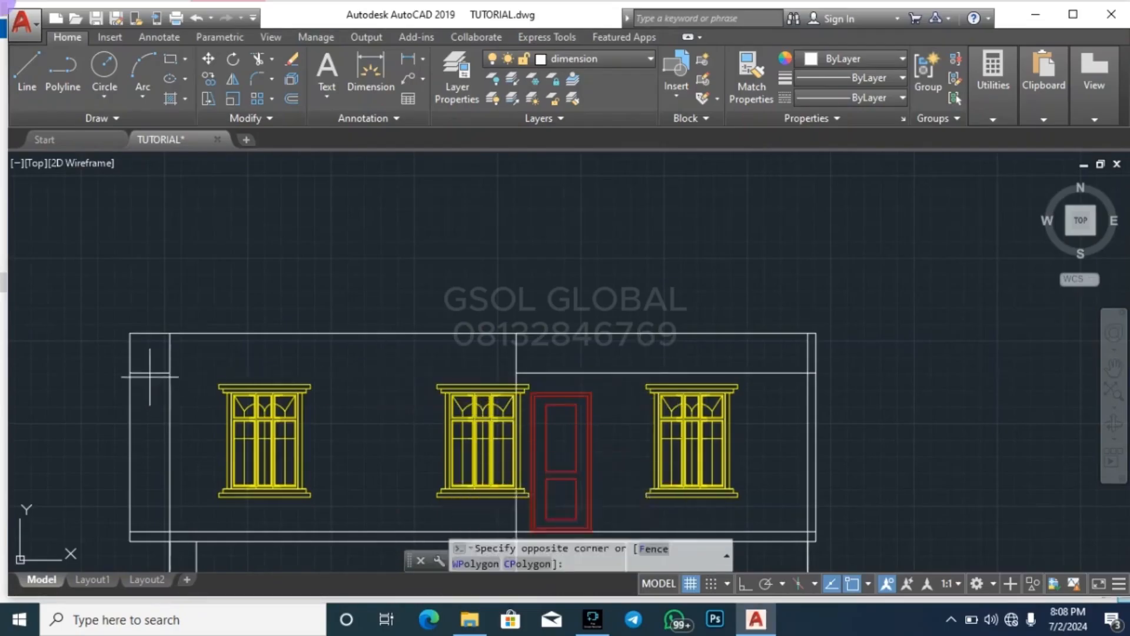
pyautogui.click(140, 370)
pyautogui.press('Delete')
pyautogui.press('Escape')
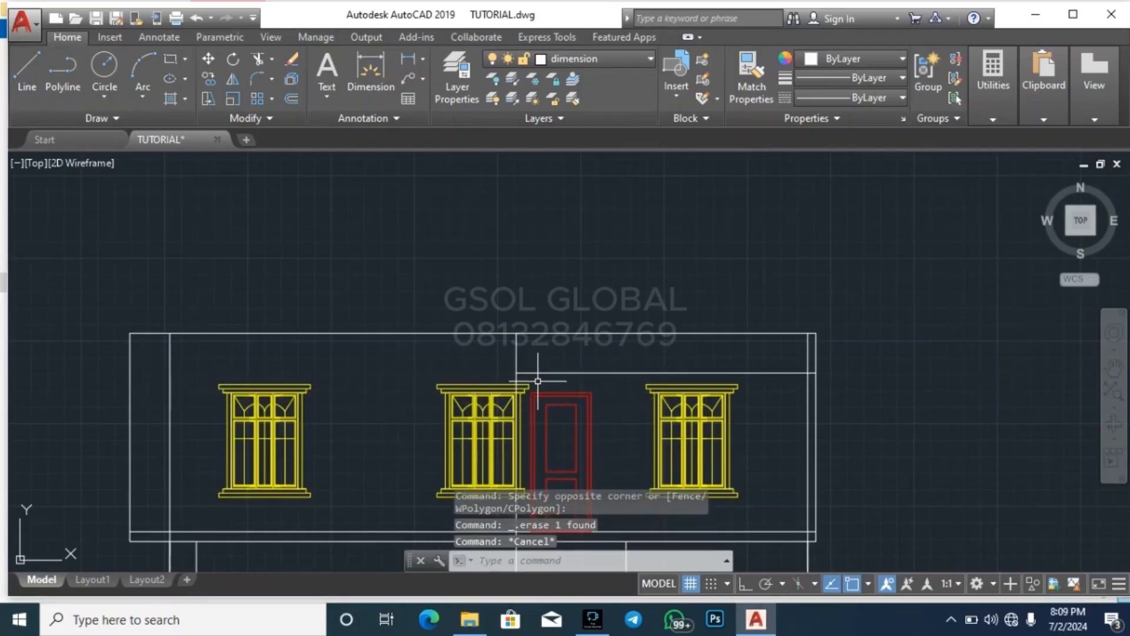
# Trim the porch's inner and outer vertical lines above the 600 offset line, and the beam line's overshoot at the outer edge
pyautogui.press('Return')
pyautogui.press('Return')
pyautogui.click(538, 353)
pyautogui.click(463, 349)
pyautogui.scroll(2, 827, 375)
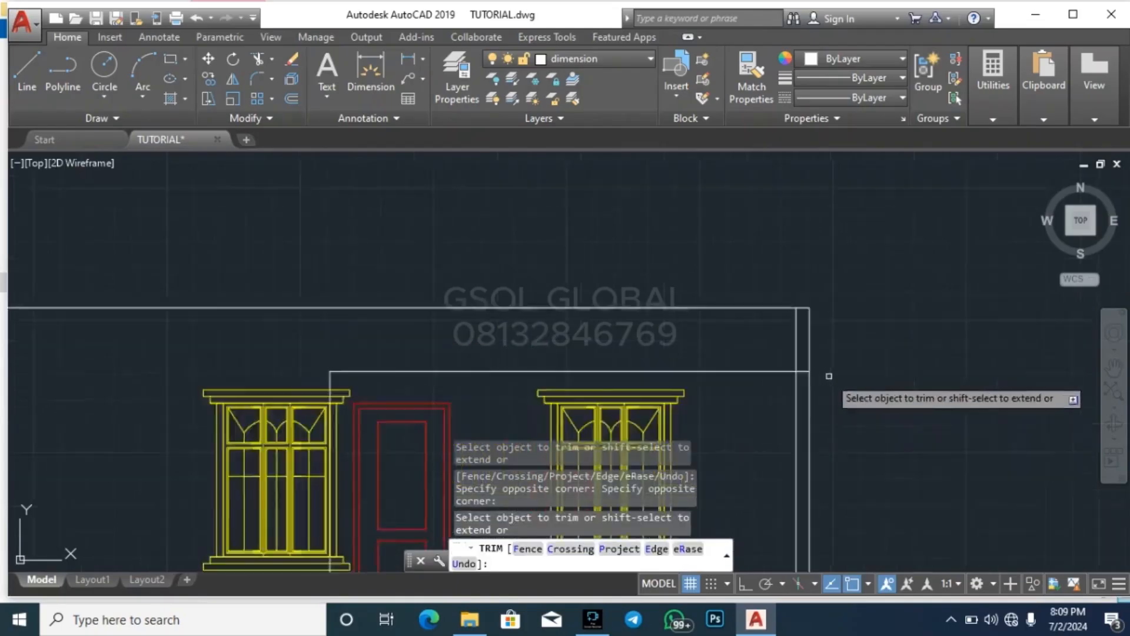
pyautogui.press('Escape')
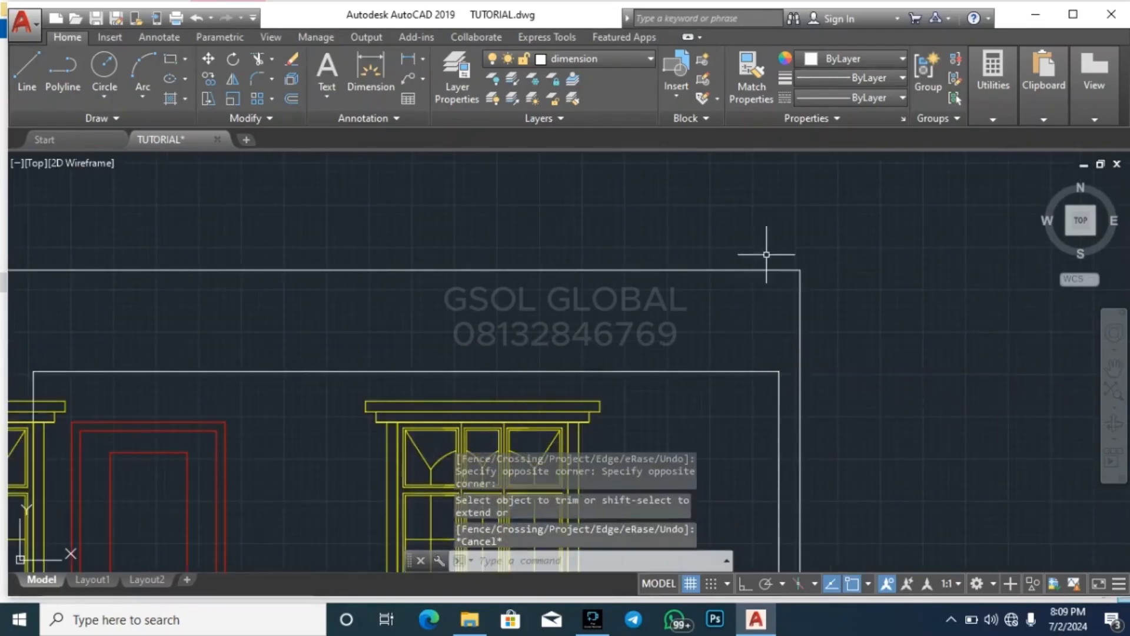
pyautogui.scroll(-3, 803, 297)
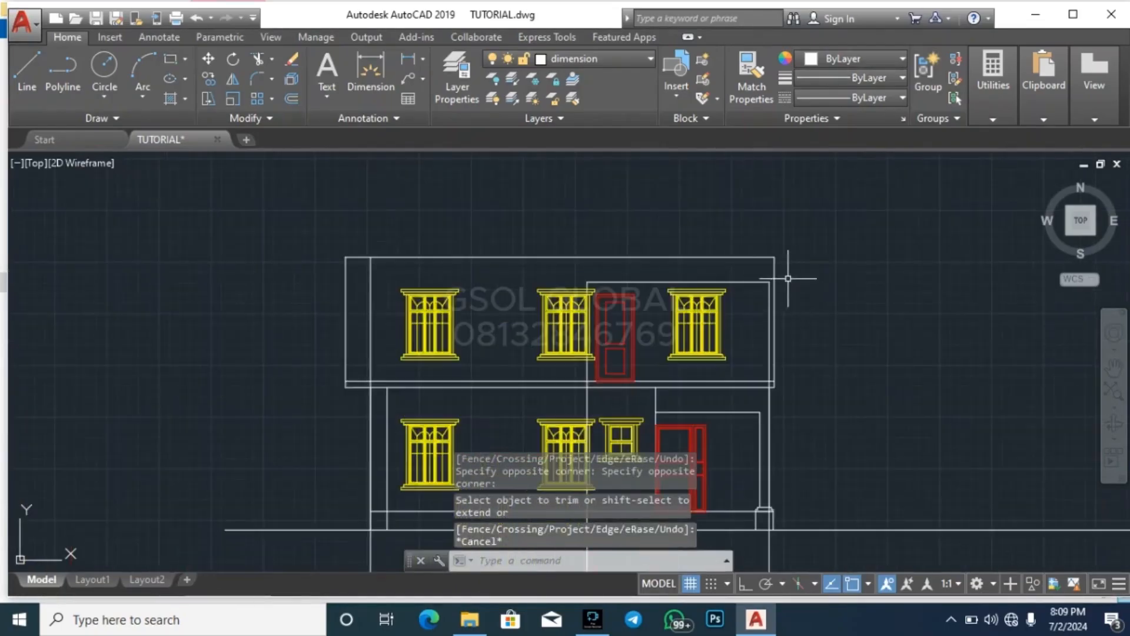
pyautogui.scroll(4, 784, 258)
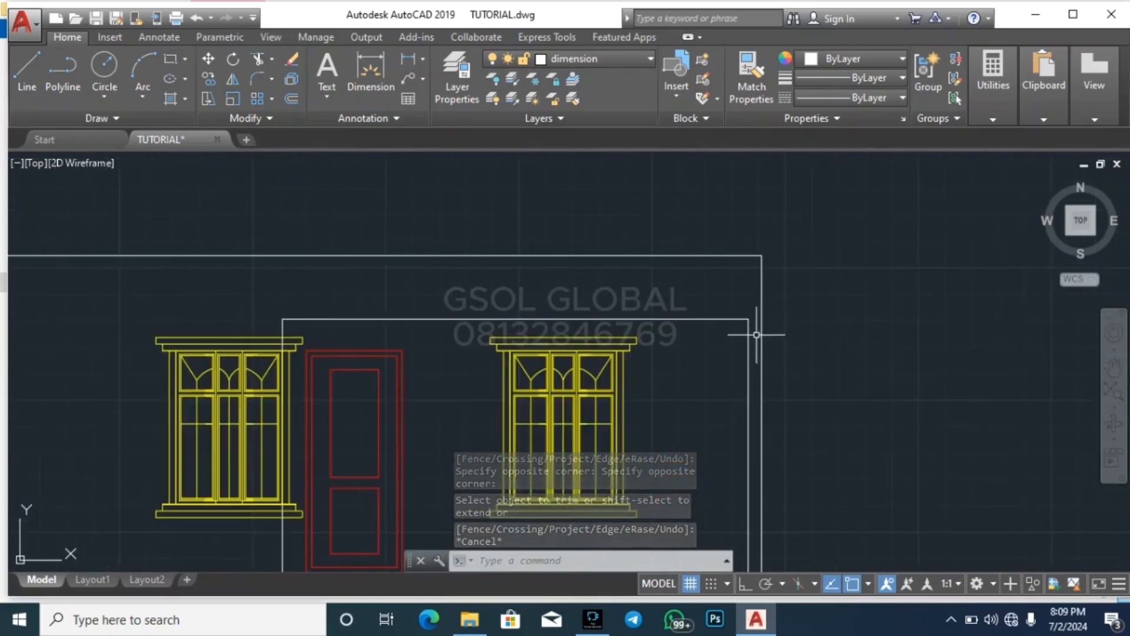
pyautogui.click(757, 335)
pyautogui.press('Escape')
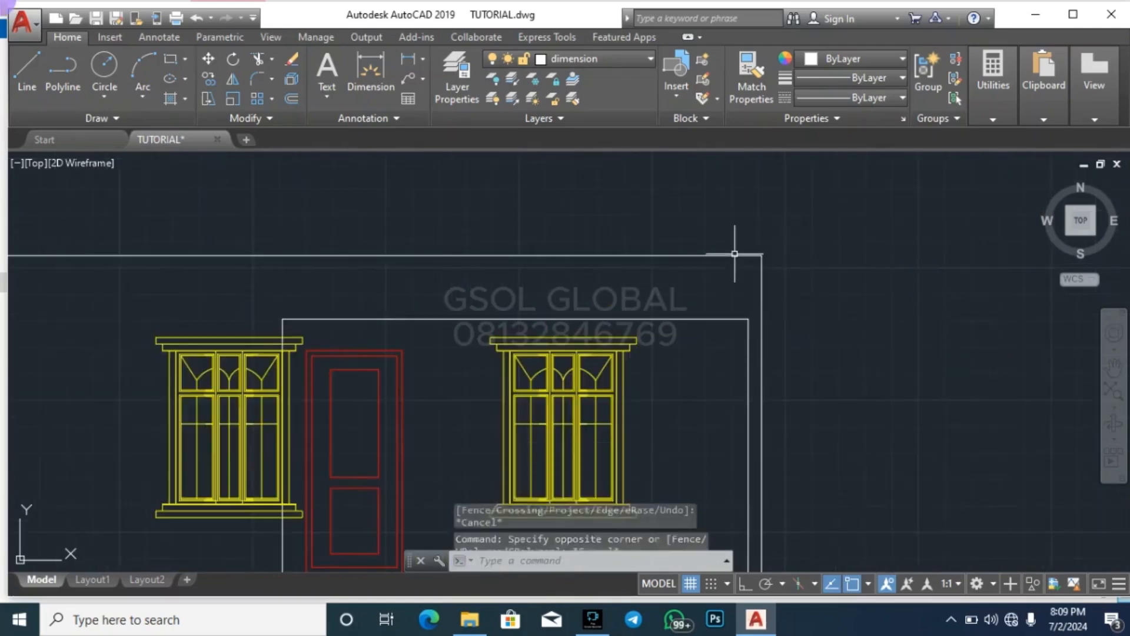
pyautogui.click(754, 256)
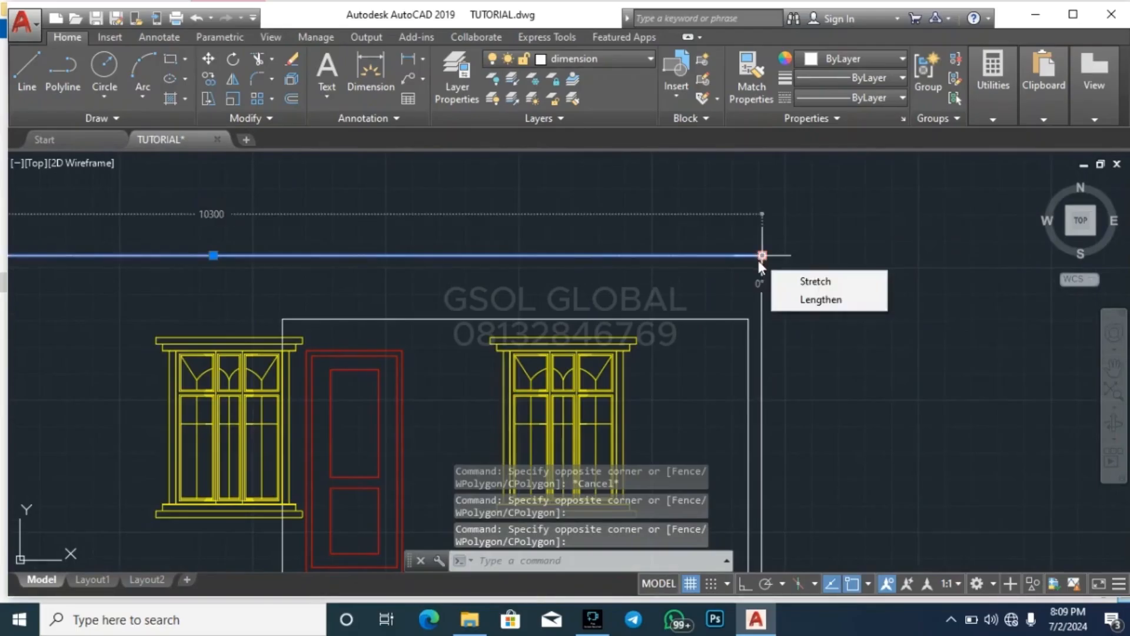
pyautogui.write('x')
pyautogui.press('Escape')
pyautogui.press('Escape')
# Extend the porch's outer vertical line up to the upper storey's top wall line
pyautogui.click(730, 286)
pyautogui.click(700, 237)
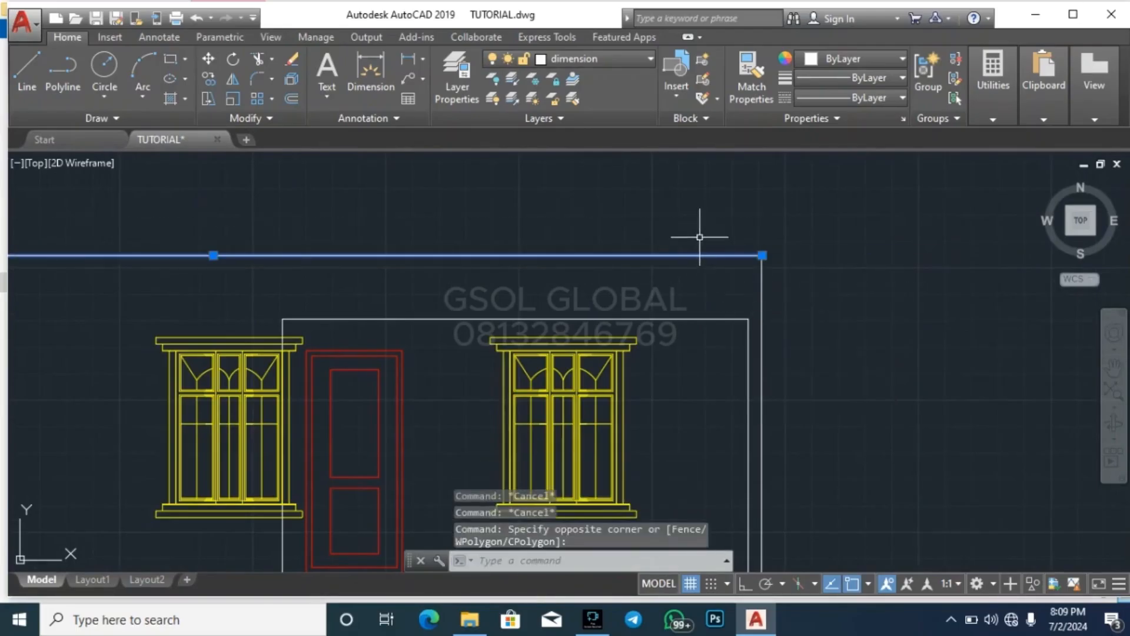
pyautogui.press('BackSpace')
pyautogui.write('ex')
pyautogui.press('Return')
pyautogui.click(732, 297)
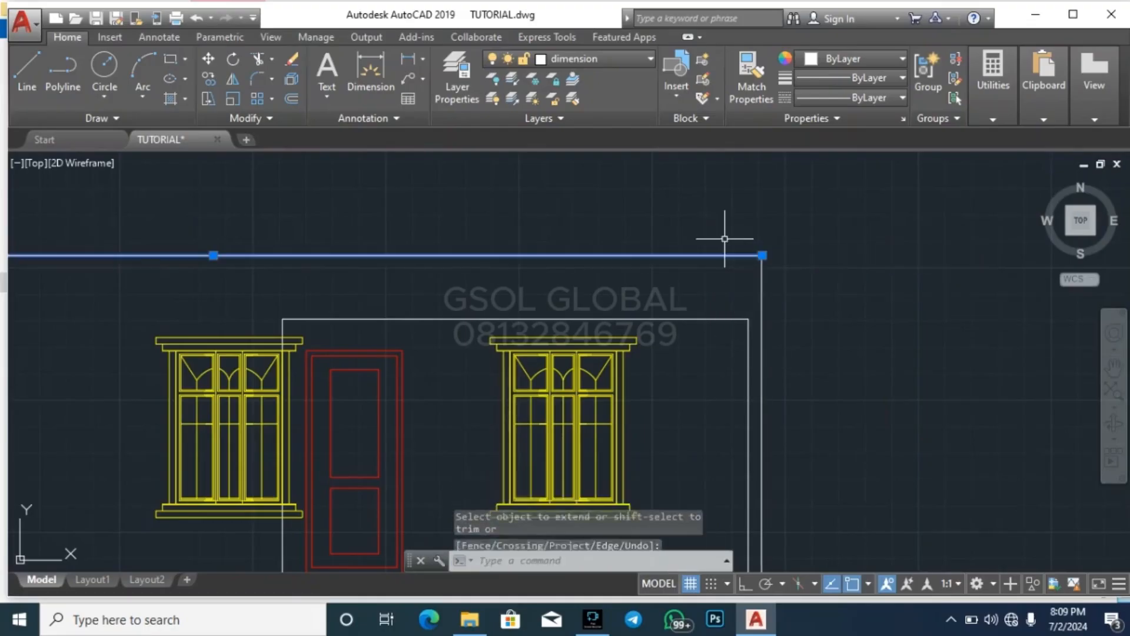
pyautogui.press('Return')
pyautogui.scroll(1, 749, 334)
pyautogui.click(749, 333)
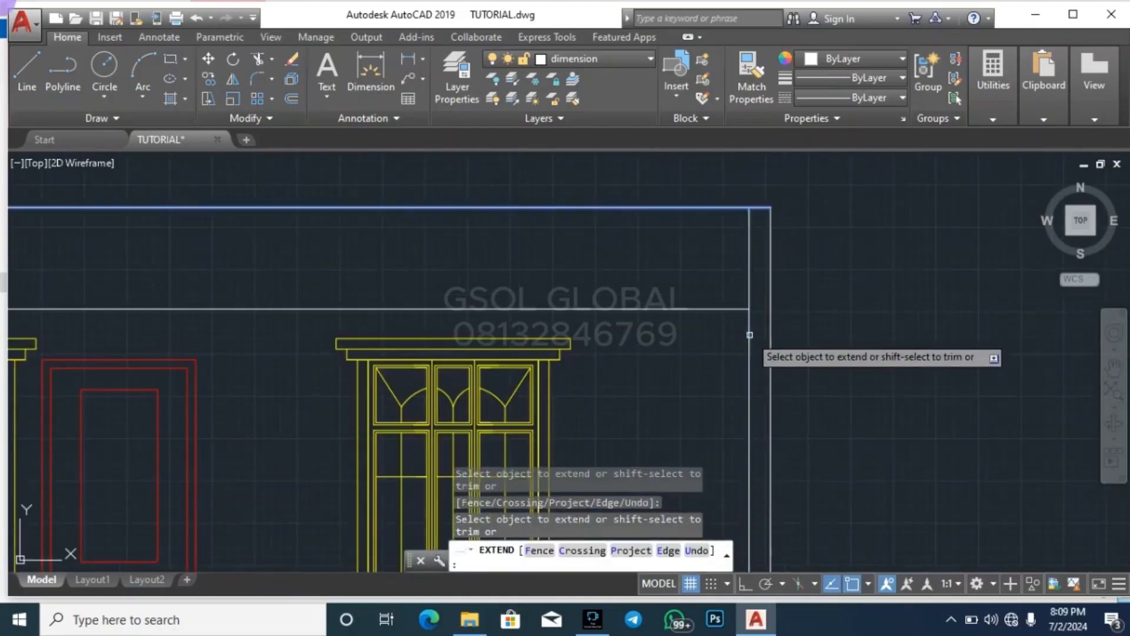
pyautogui.press('Escape')
pyautogui.scroll(-3, 844, 286)
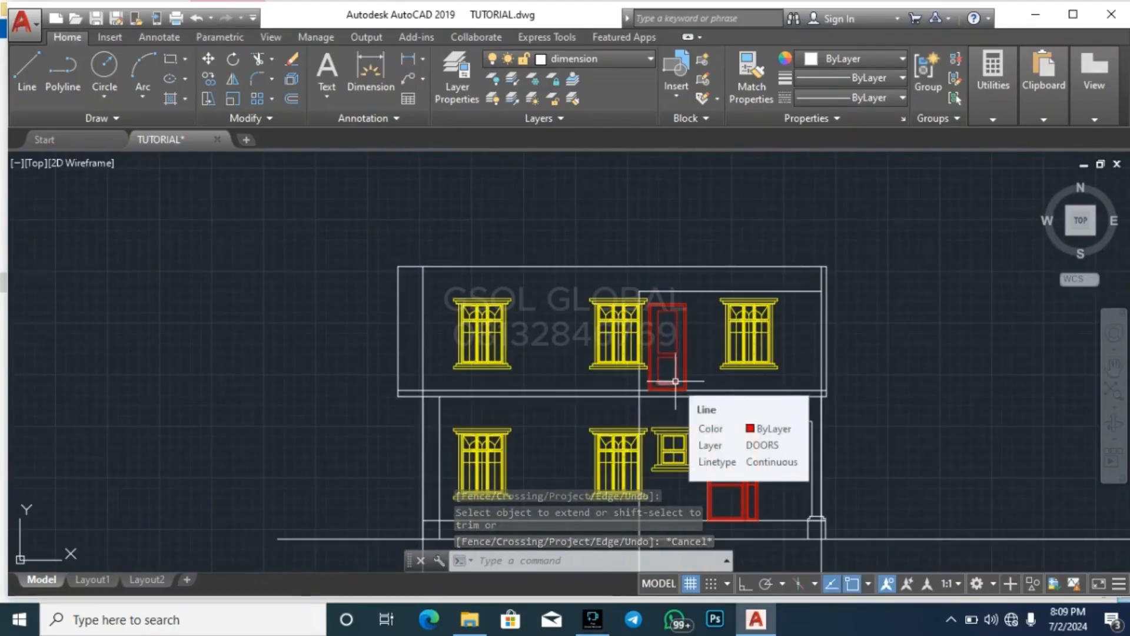
# Trim the left wall's vertical lines between the two horizontal floor slab lines
pyautogui.scroll(-2, 671, 332)
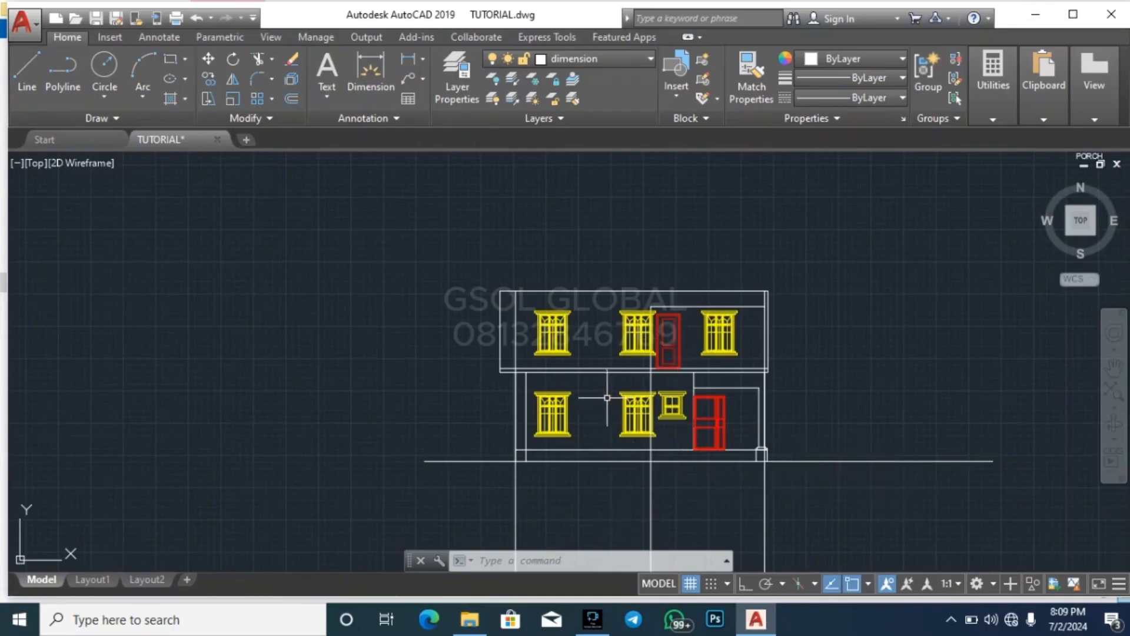
pyautogui.scroll(2, 531, 383)
pyautogui.press('Escape')
pyautogui.press('Escape')
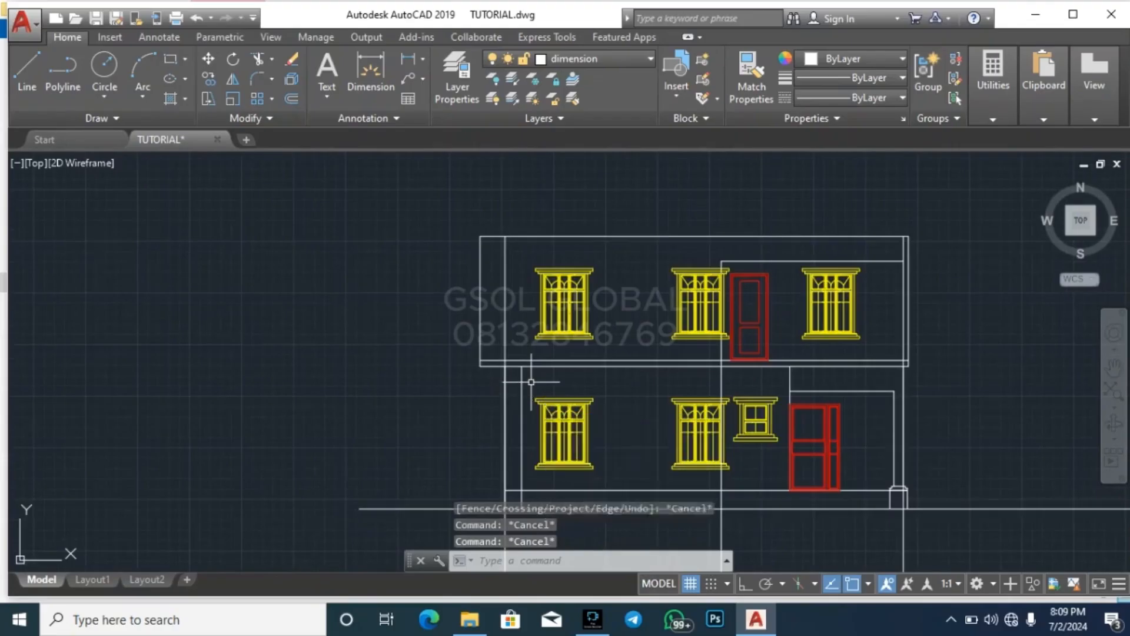
pyautogui.write('tr')
pyautogui.press('Return')
pyautogui.scroll(5, 550, 377)
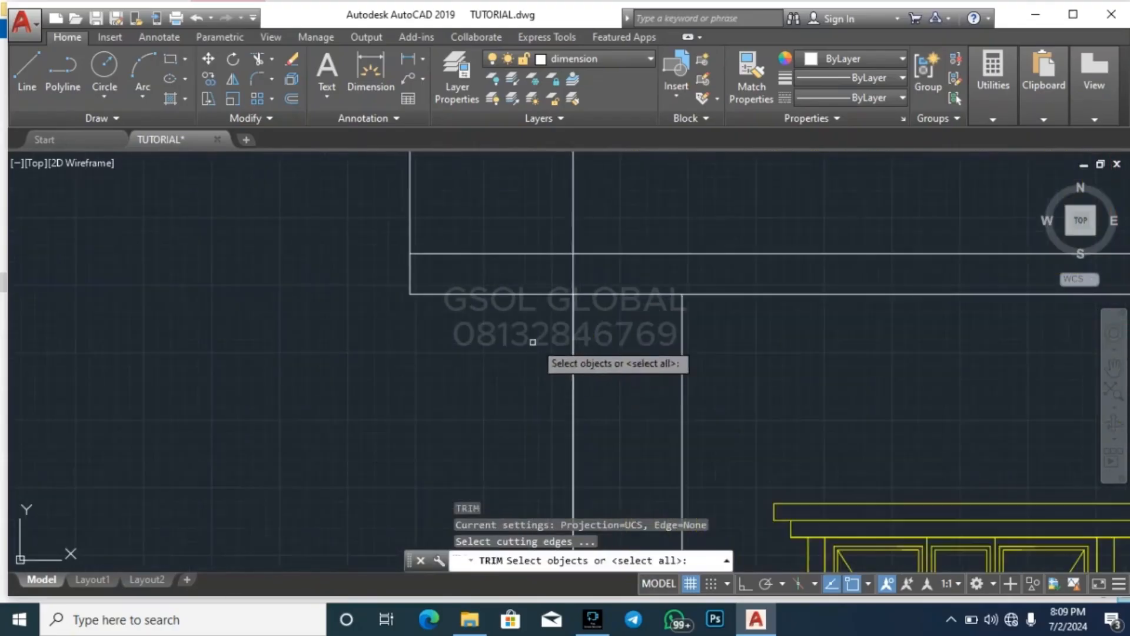
pyautogui.click(575, 276)
pyautogui.press('Escape')
pyautogui.press('Escape')
pyautogui.press('Return')
pyautogui.press('Return')
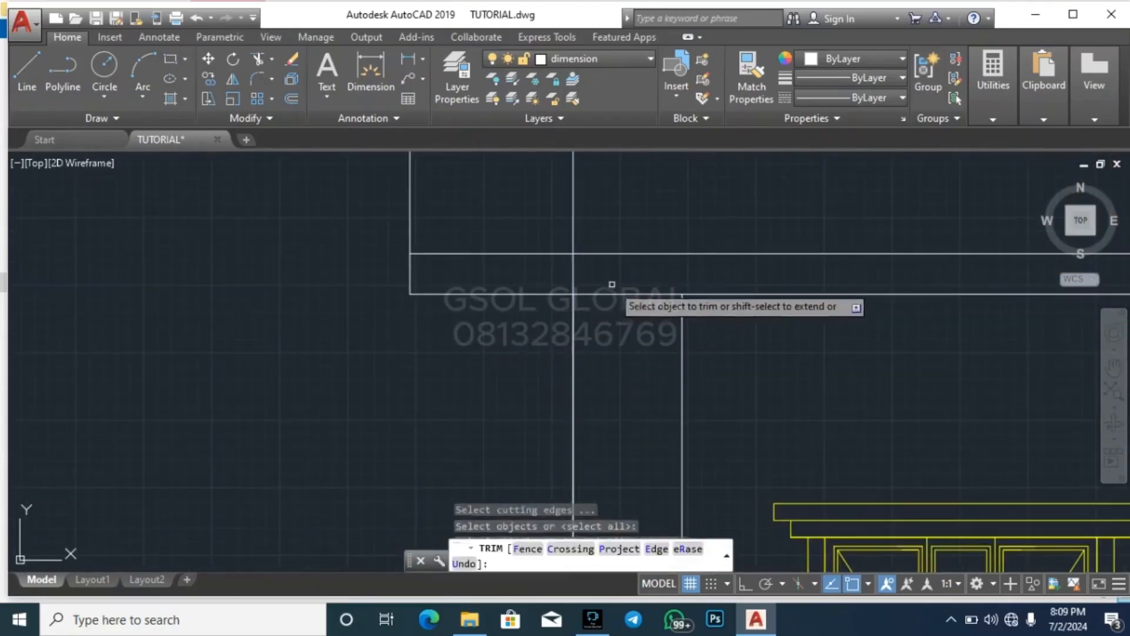
pyautogui.click(608, 281)
pyautogui.click(548, 272)
pyautogui.click(602, 273)
pyautogui.click(547, 271)
pyautogui.scroll(-4, 424, 332)
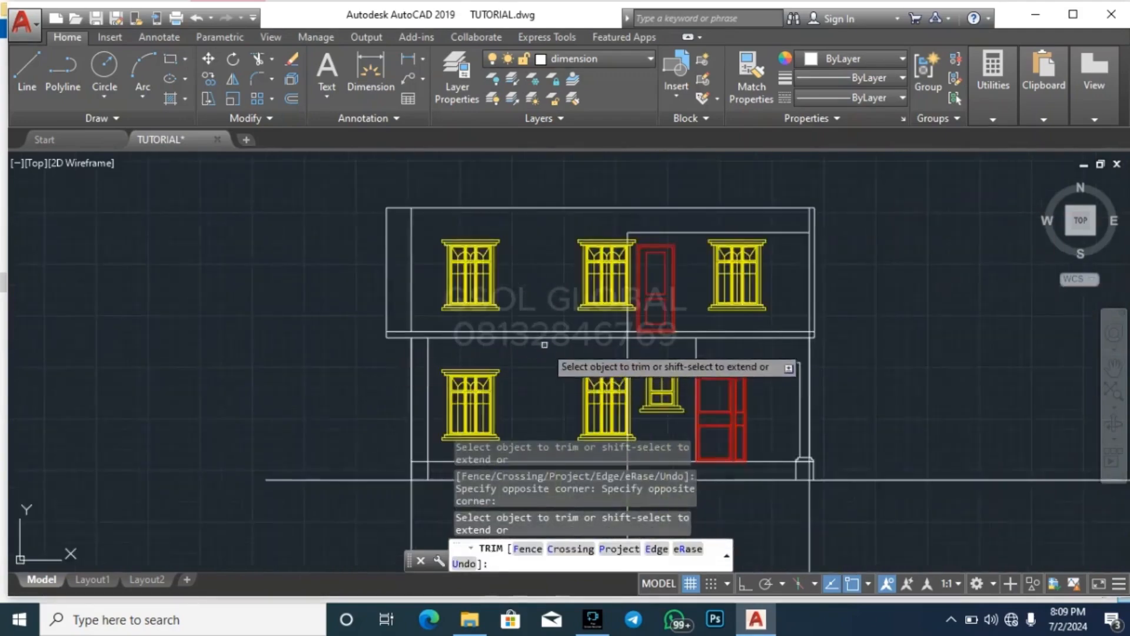
# Trim the porch's outer vertical line between the two floor slab lines at the right end of the elevation
pyautogui.scroll(4, 547, 331)
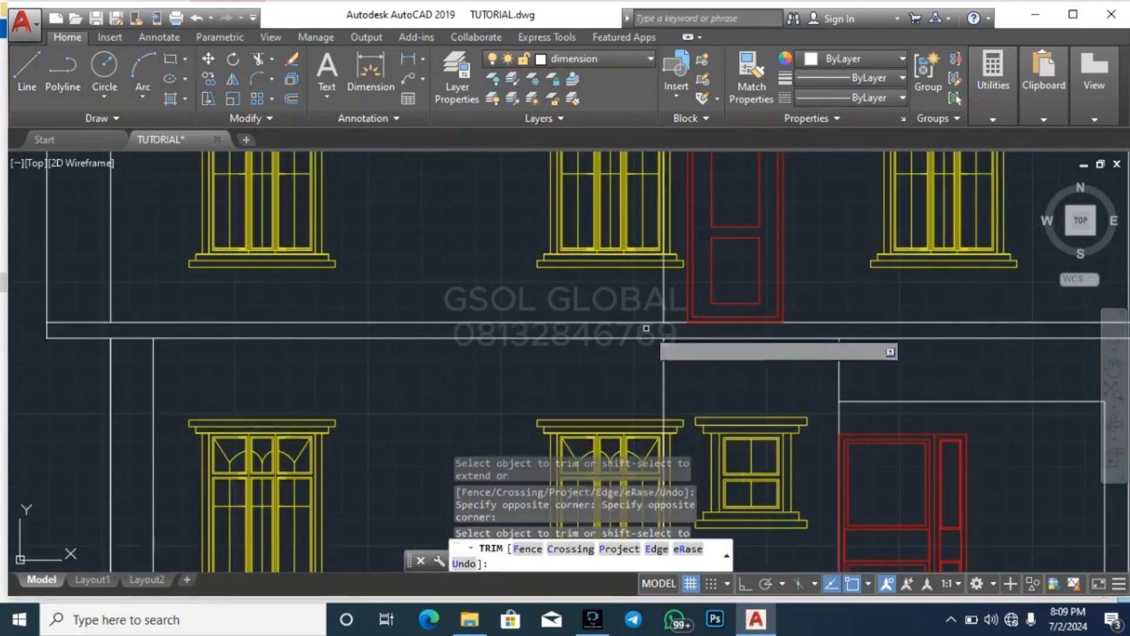
pyautogui.scroll(-3, 707, 356)
pyautogui.scroll(3, 805, 354)
pyautogui.scroll(4, 805, 353)
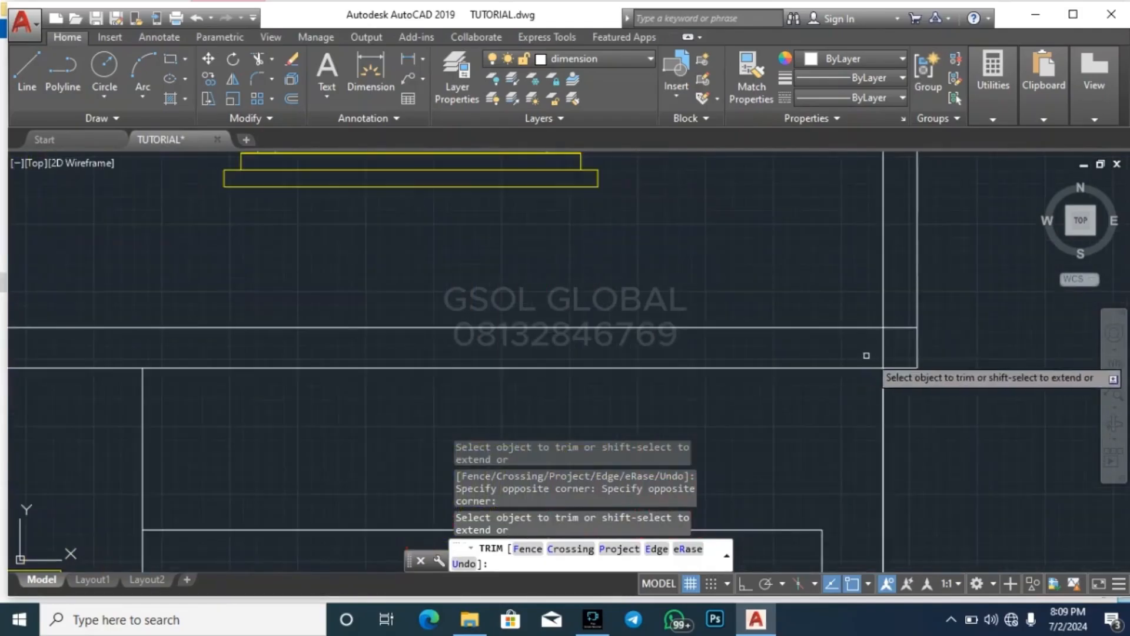
pyautogui.click(902, 350)
pyautogui.click(846, 337)
pyautogui.scroll(-6, 846, 338)
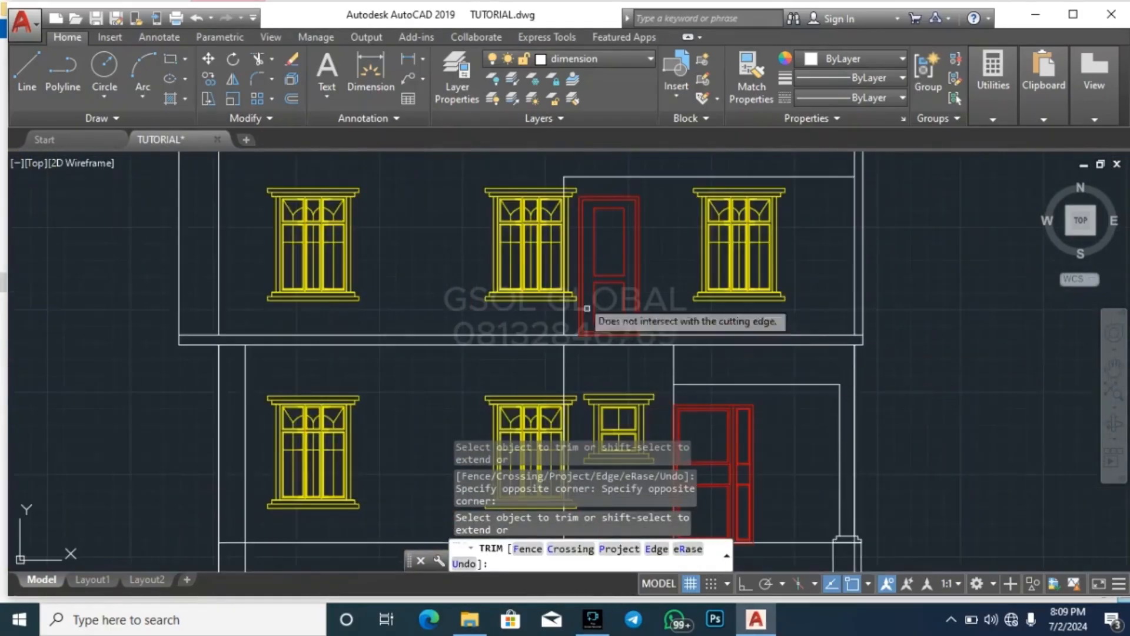
pyautogui.scroll(3, 570, 195)
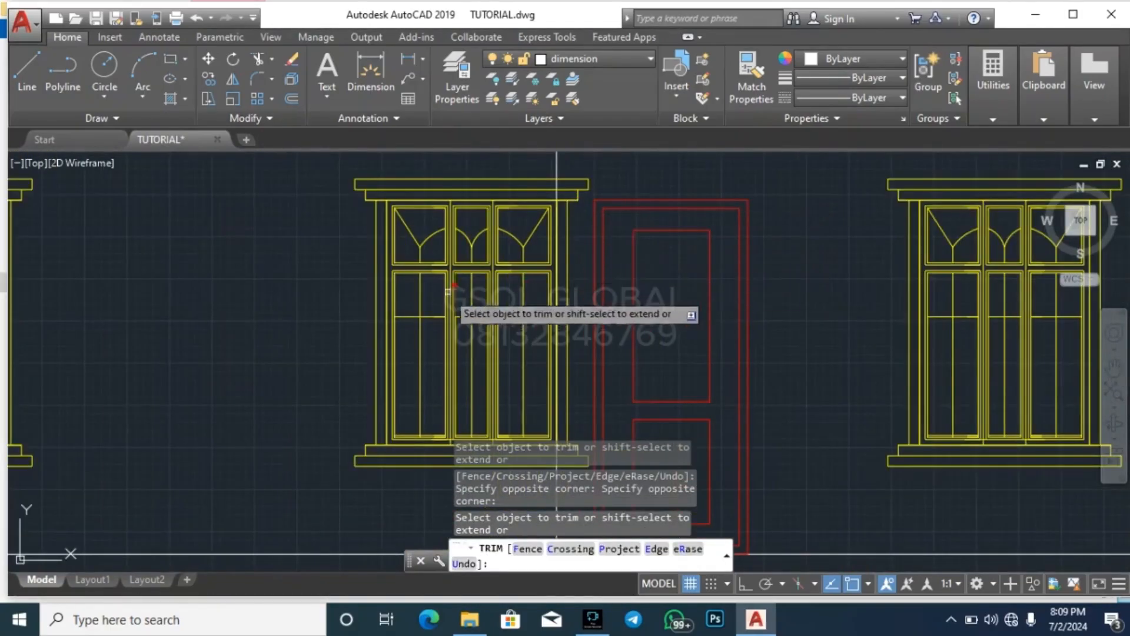
pyautogui.scroll(-2, 447, 294)
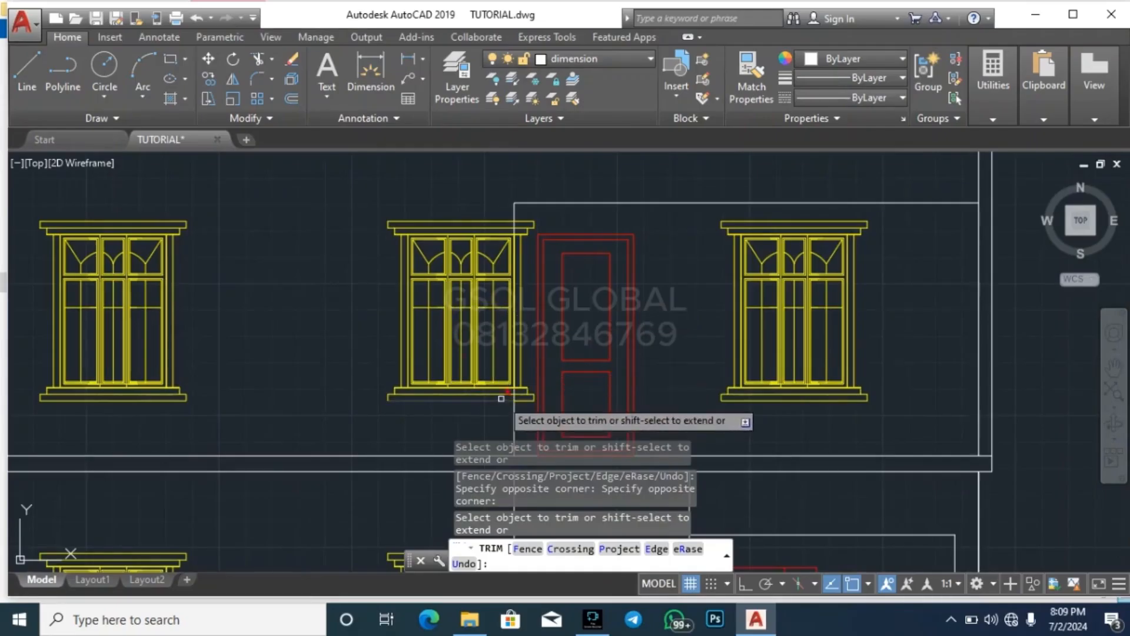
pyautogui.scroll(-2, 507, 180)
pyautogui.scroll(4, 501, 183)
pyautogui.press('Escape')
pyautogui.press('Escape')
pyautogui.press('Escape')
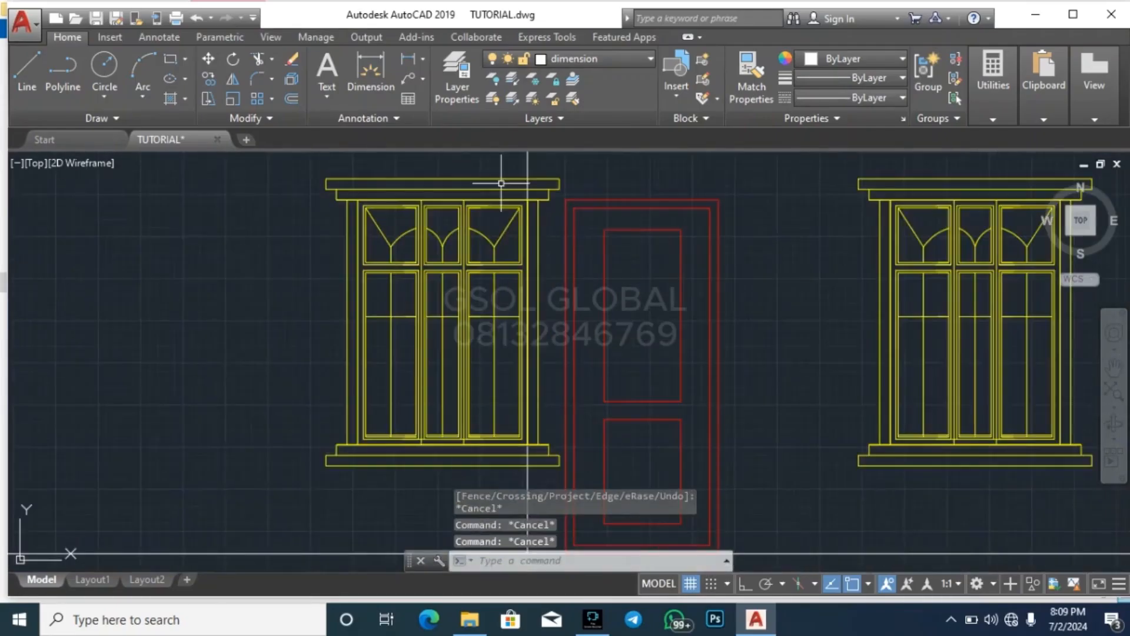
# Move the porch's inner vertical line horizontally off the middle upper window and onto the upper door's left frame
pyautogui.scroll(-2, 434, 359)
pyautogui.scroll(2, 481, 268)
pyautogui.click(509, 225)
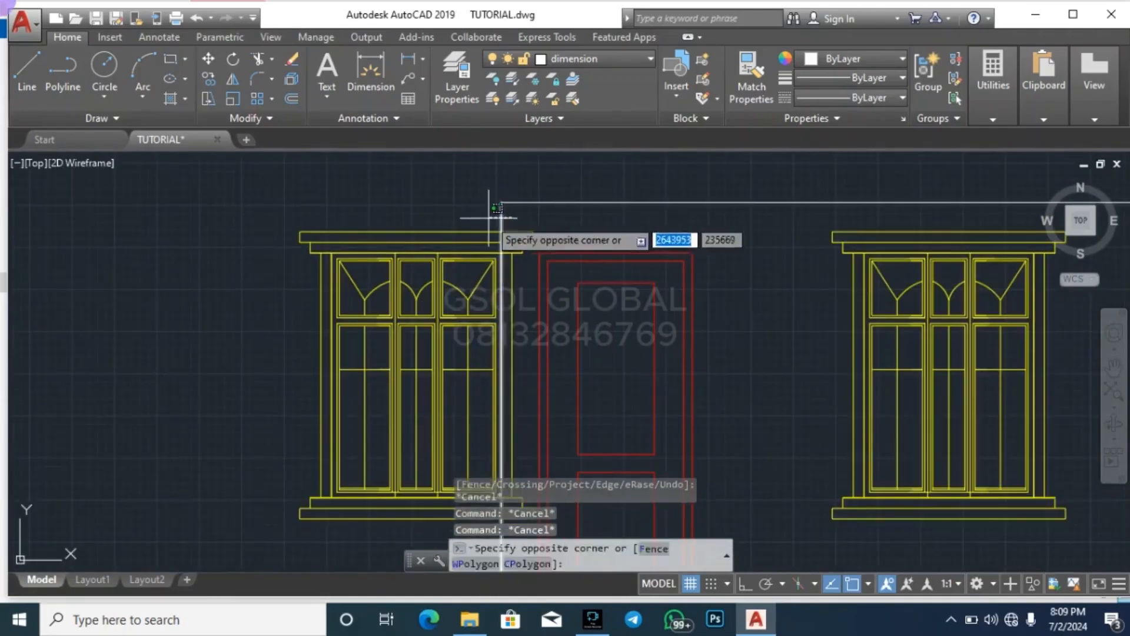
pyautogui.click(488, 217)
pyautogui.press('Return')
pyautogui.scroll(4, 497, 231)
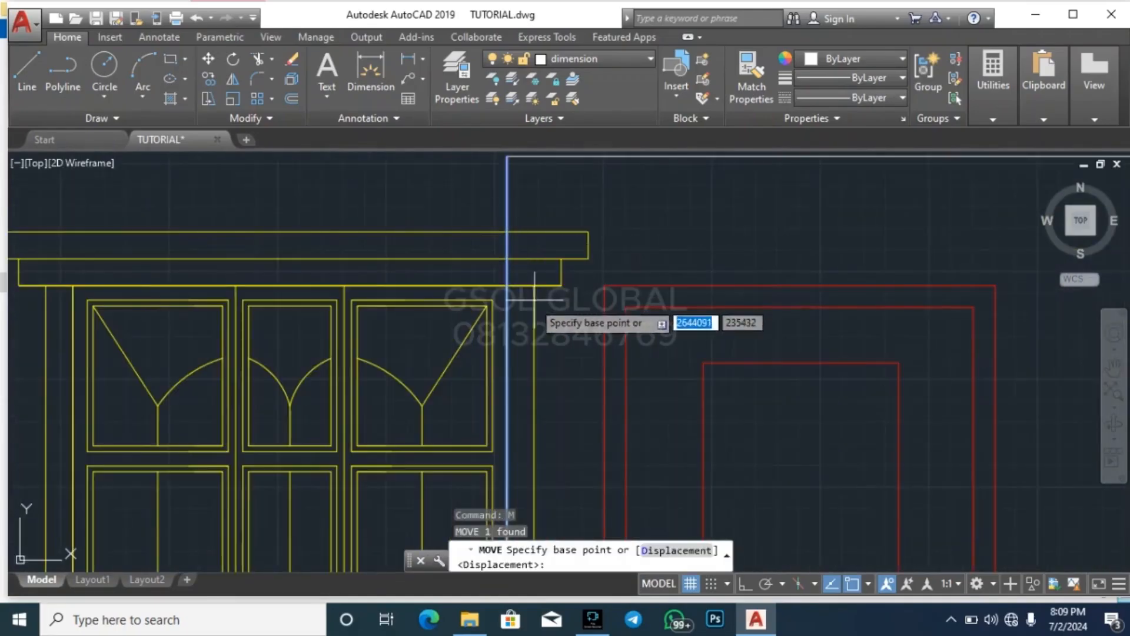
pyautogui.click(509, 287)
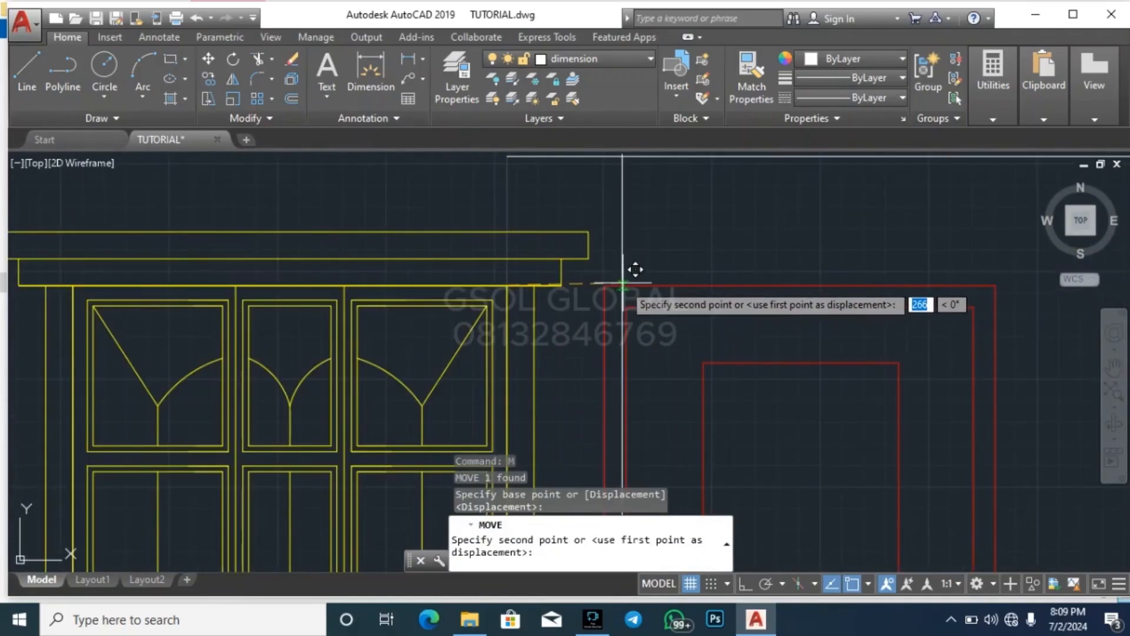
pyautogui.press('Escape')
pyautogui.press('Escape')
pyautogui.scroll(-2, 530, 312)
pyautogui.press('Escape')
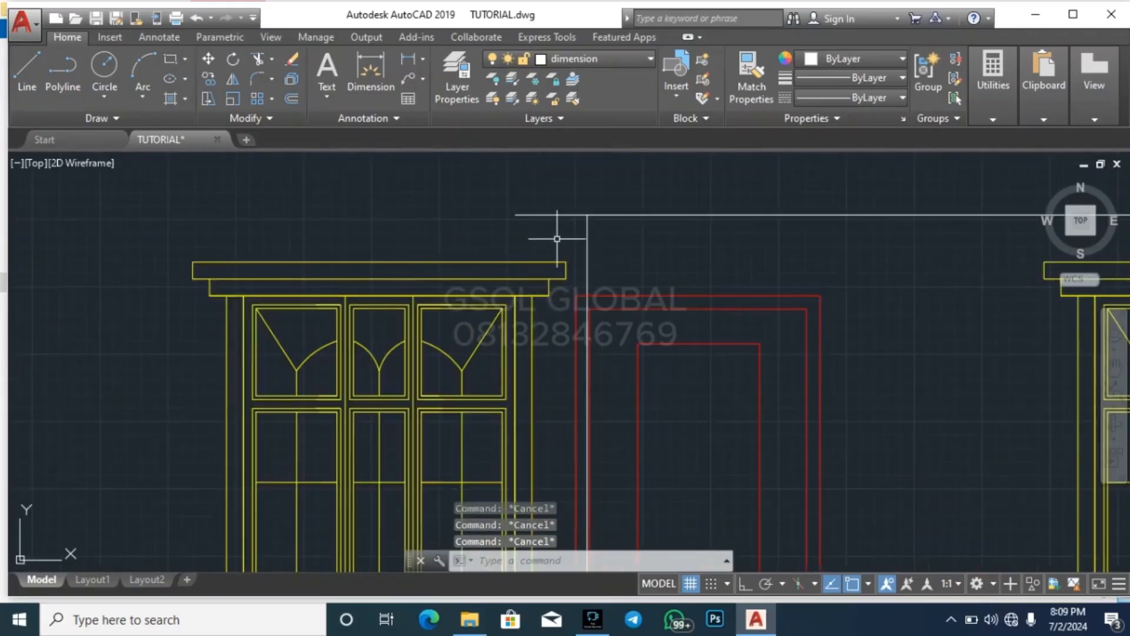
# Trim the porch beam line's overshoot to the left of the moved inner vertical line
pyautogui.scroll(4, 592, 218)
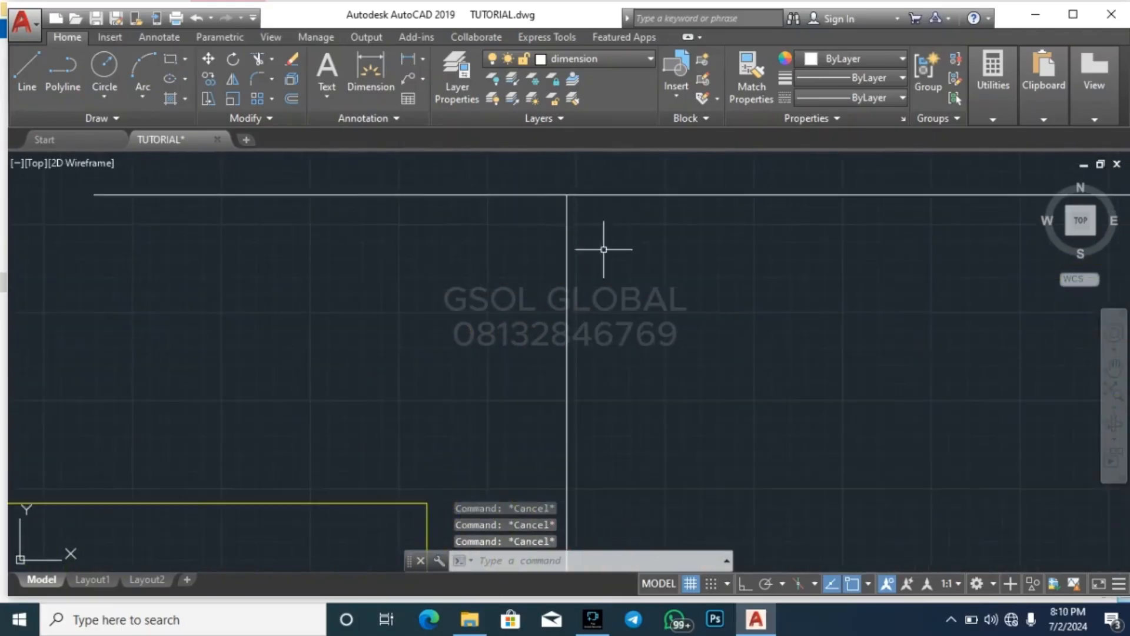
pyautogui.scroll(-4, 617, 261)
pyautogui.press('Return')
pyautogui.press('Return')
pyautogui.click(573, 252)
pyautogui.press('Escape')
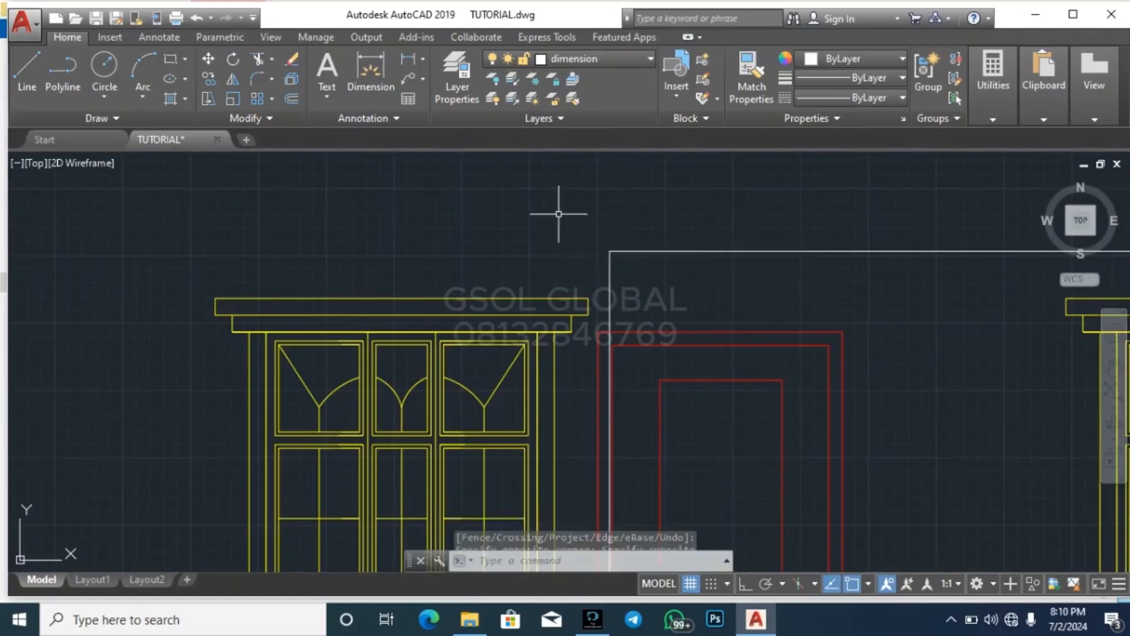
# Move the porch's inner vertical line left so it aligns with the outer left edge of the upper door's frame
pyautogui.scroll(-6, 560, 214)
pyautogui.press('Escape')
pyautogui.press('Escape')
pyautogui.scroll(4, 557, 242)
pyautogui.click(613, 225)
pyautogui.click(589, 206)
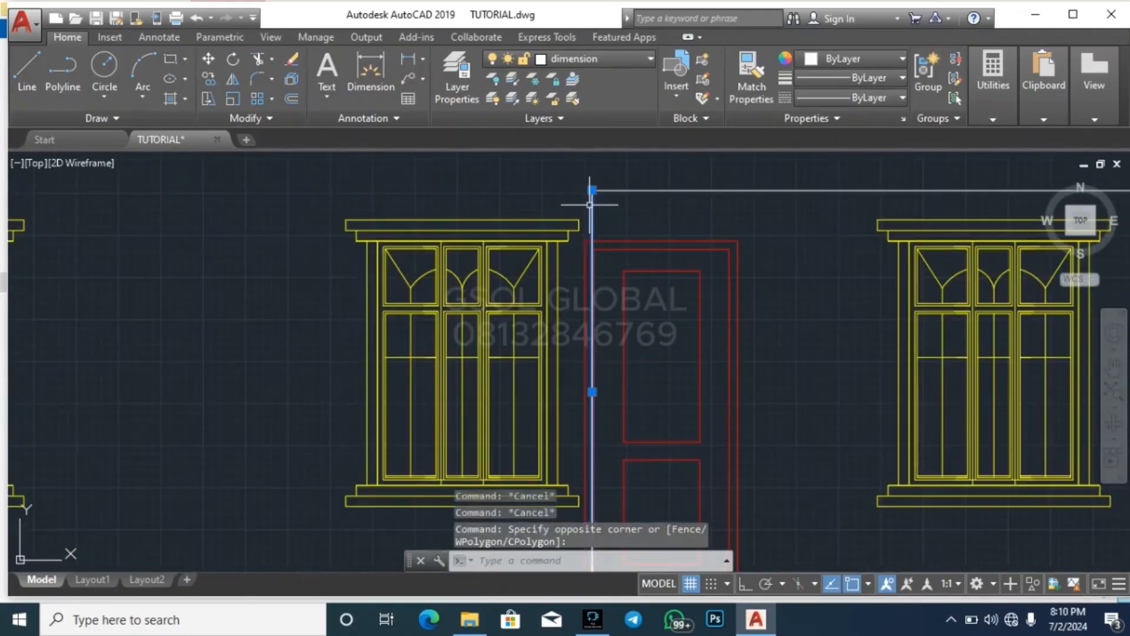
pyautogui.scroll(7, 590, 205)
pyautogui.write('m')
pyautogui.press('Return')
pyautogui.scroll(2, 599, 256)
pyautogui.scroll(-5, 583, 303)
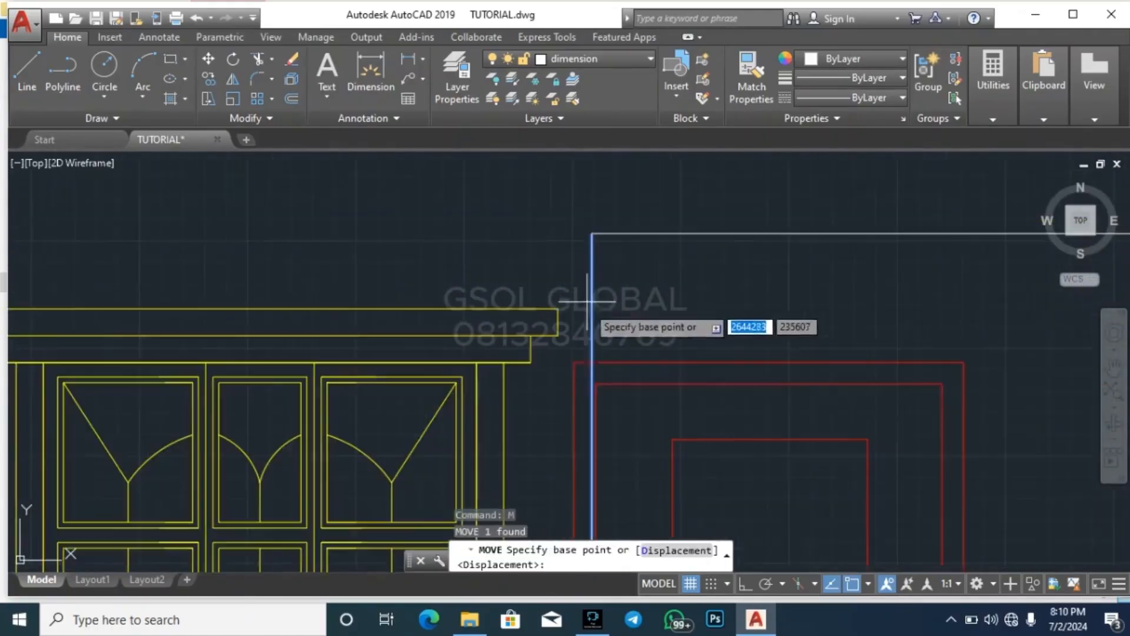
pyautogui.scroll(5, 593, 362)
pyautogui.click(596, 341)
pyautogui.click(524, 342)
pyautogui.press('Escape')
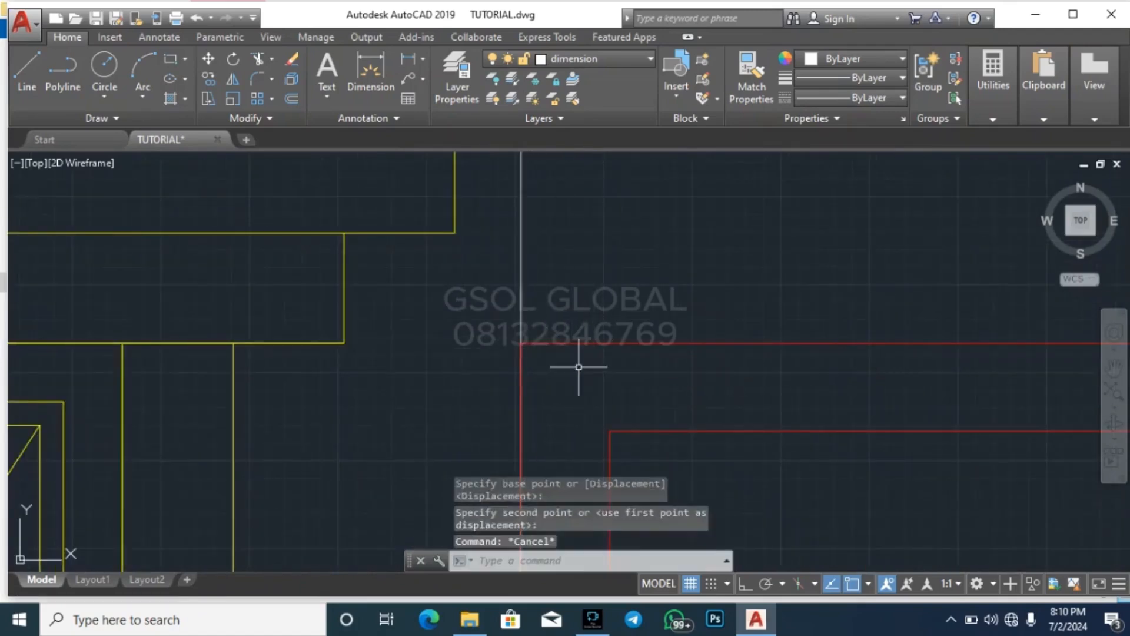
# Try to extend the porch beam line left to the porch's inner vertical line
pyautogui.scroll(-5, 578, 366)
pyautogui.press('Escape')
pyautogui.press('Escape')
pyautogui.scroll(5, 571, 230)
pyautogui.press('Escape')
pyautogui.click(586, 255)
pyautogui.click(471, 296)
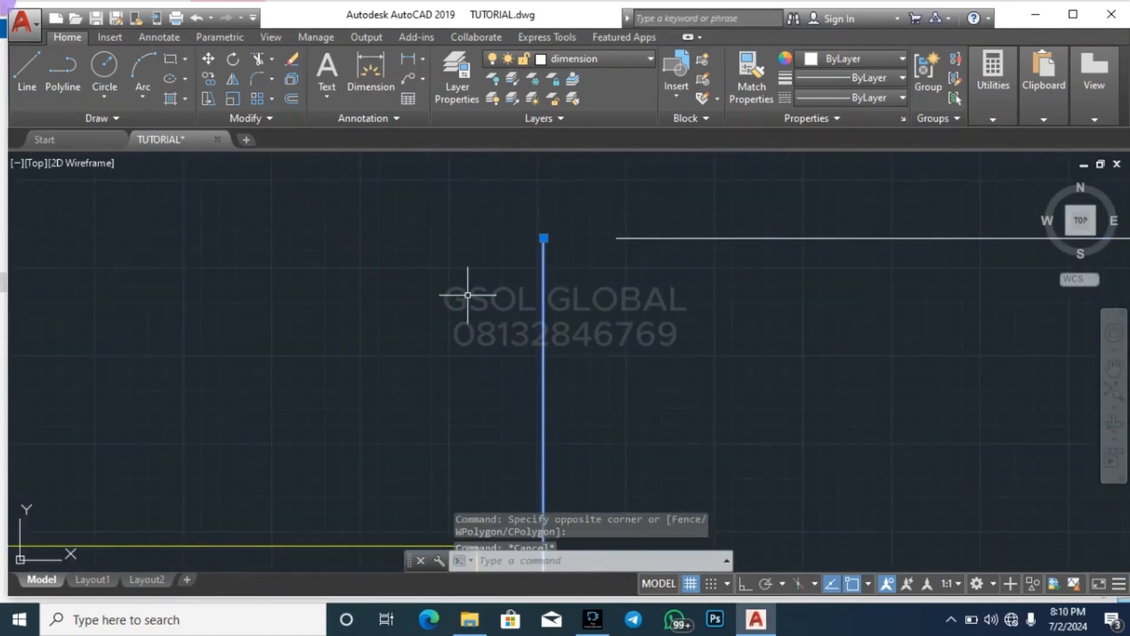
pyautogui.write('eex')
pyautogui.press('Return')
pyautogui.press('Return')
pyautogui.click(830, 328)
pyautogui.click(756, 226)
pyautogui.press('Escape')
pyautogui.press('Escape')
pyautogui.scroll(-2, 576, 227)
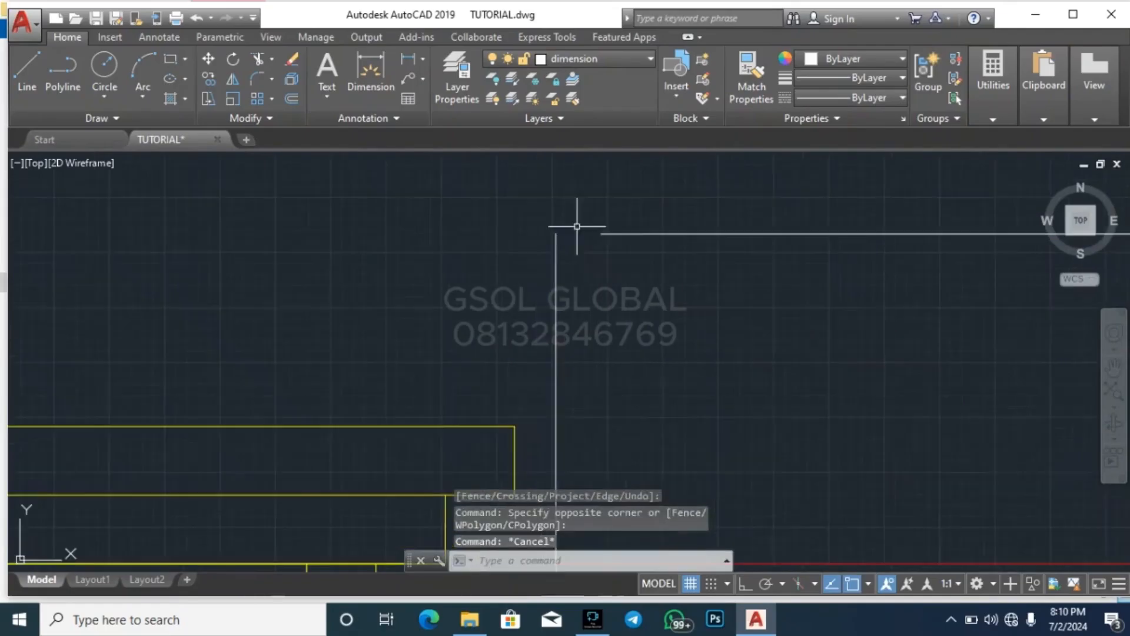
pyautogui.click(598, 271)
pyautogui.click(517, 279)
pyautogui.press('Return')
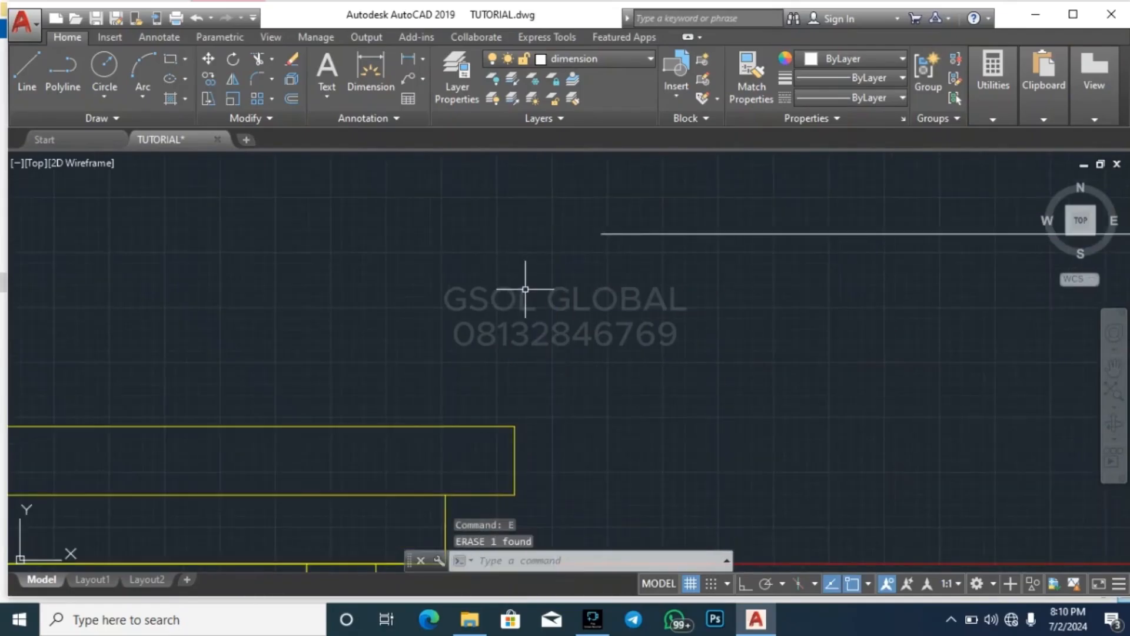
# Extend the porch beam line left to meet the porch's inner vertical line, using that vertical as the boundary edge
pyautogui.click(601, 303)
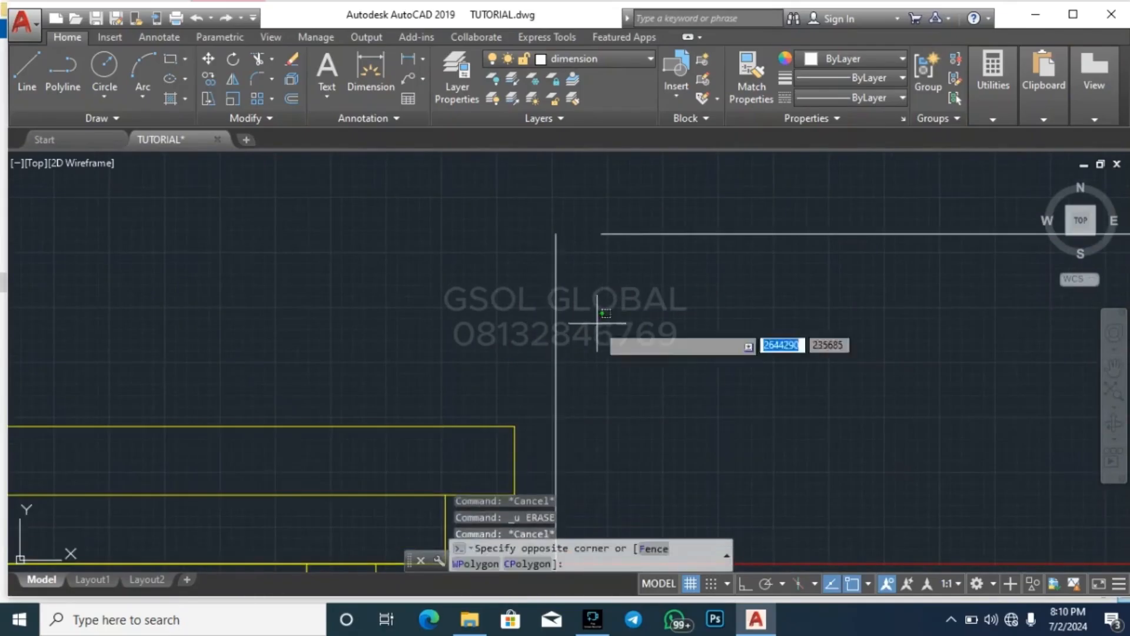
pyautogui.click(521, 306)
pyautogui.write('eex')
pyautogui.press('Return')
pyautogui.click(709, 278)
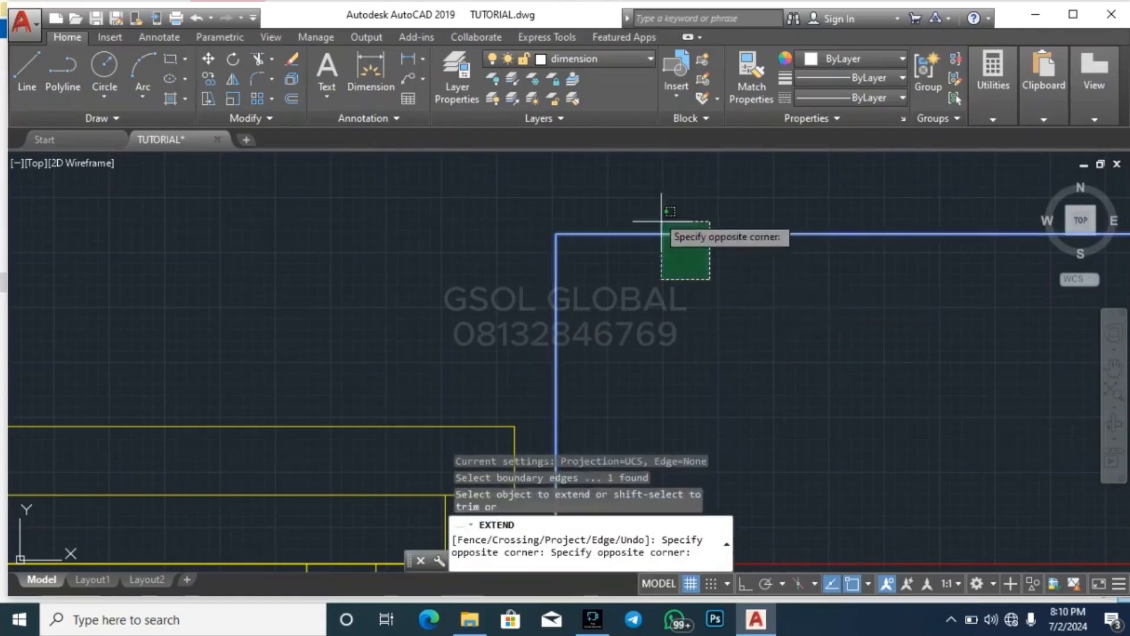
pyautogui.click(661, 222)
pyautogui.press('Escape')
pyautogui.scroll(-9, 487, 243)
pyautogui.scroll(-3, 488, 244)
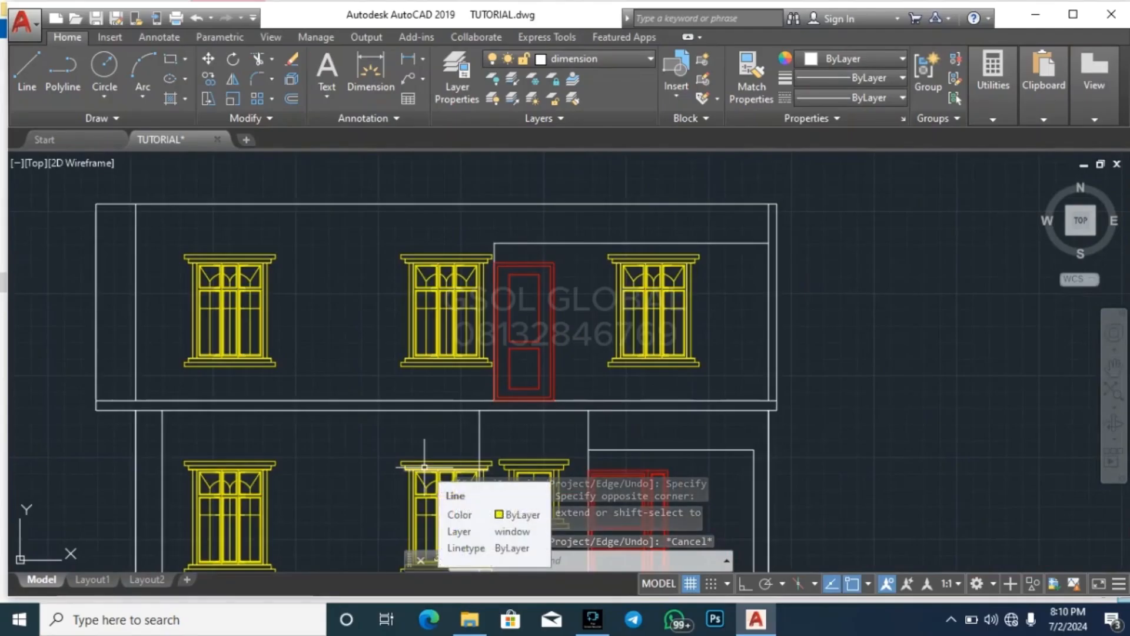
pyautogui.scroll(-4, 464, 338)
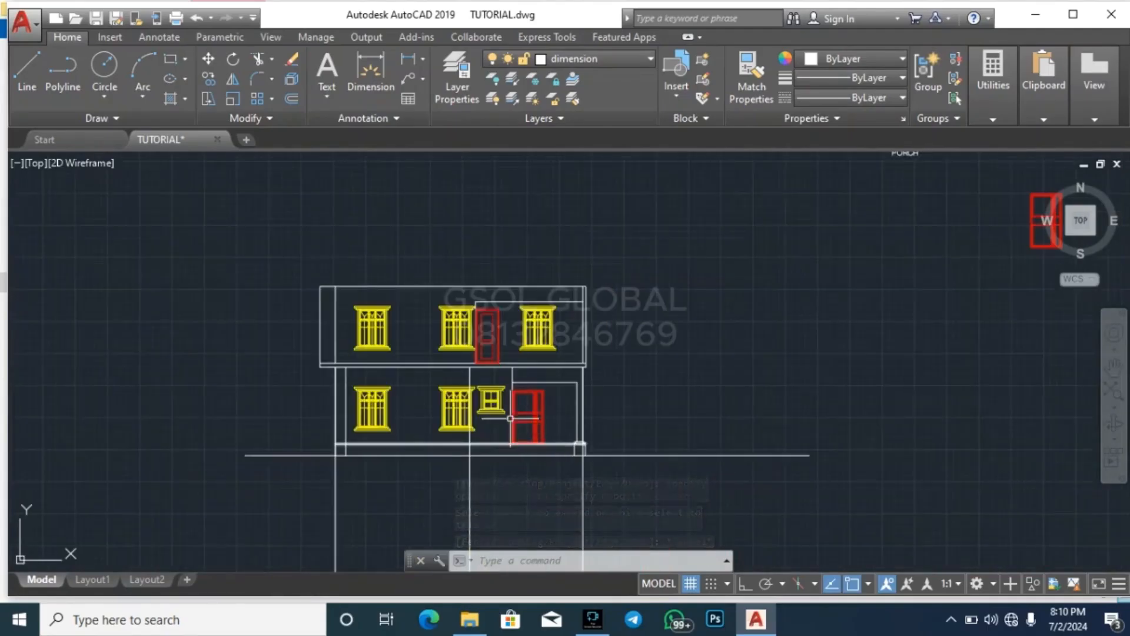
pyautogui.scroll(5, 510, 418)
pyautogui.press('Escape')
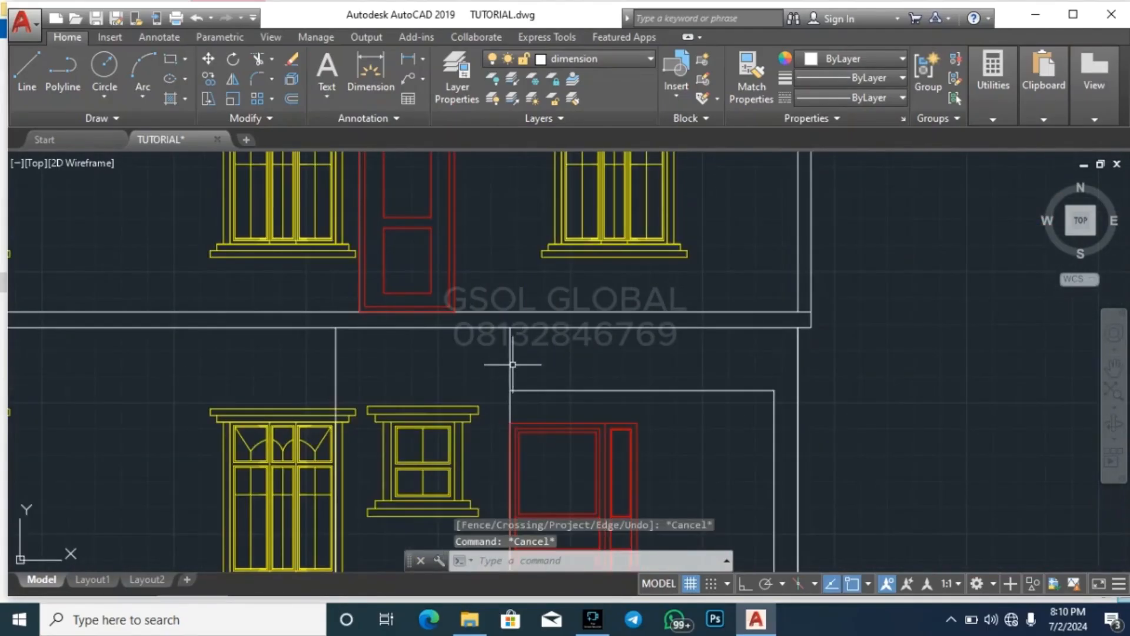
pyautogui.scroll(-6, 407, 440)
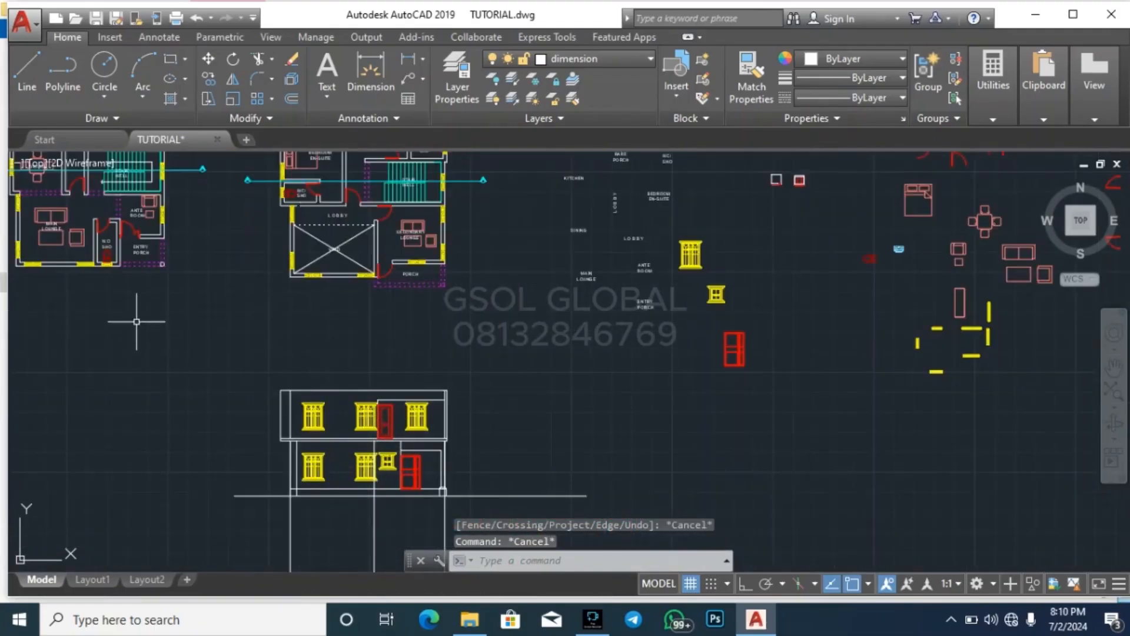
# Trim the porch's inner vertical line between the porch beam line and the floor slab above it
pyautogui.scroll(6, 395, 492)
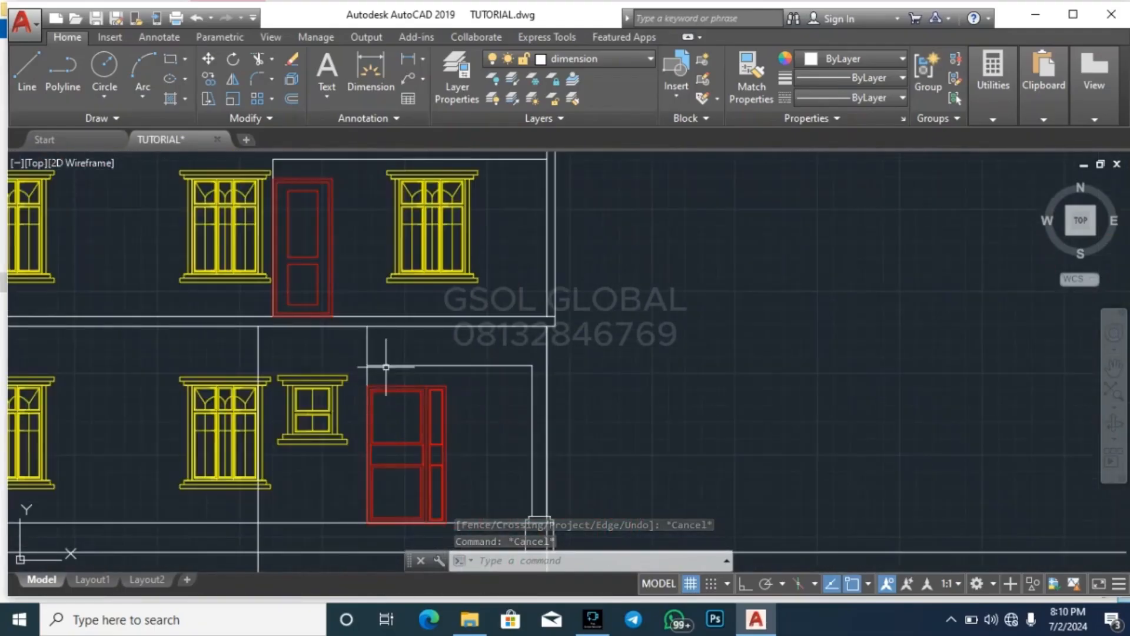
pyautogui.press('Return')
pyautogui.press('Return')
pyautogui.scroll(2, 386, 366)
pyautogui.click(393, 354)
pyautogui.click(342, 340)
pyautogui.press('Escape')
pyautogui.press('Escape')
pyautogui.press('Escape')
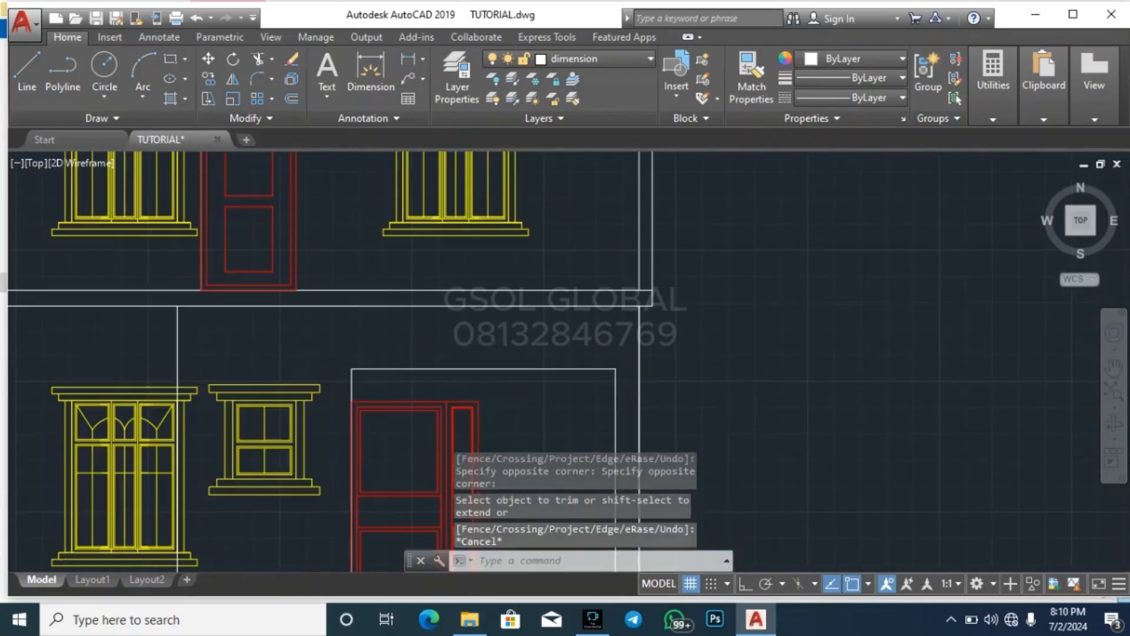
# Erase the three leftover vertical projection lines that run down past the ground line of the front elevation
pyautogui.scroll(-4, 501, 348)
pyautogui.click(391, 496)
pyautogui.click(341, 512)
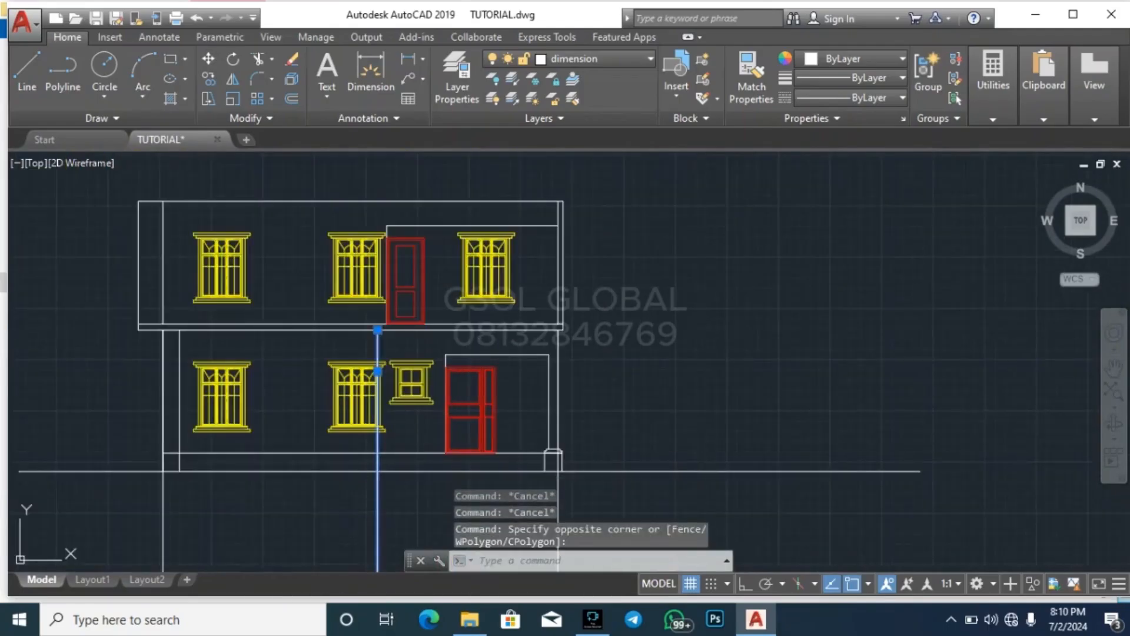
pyautogui.press('Delete')
pyautogui.scroll(-3, 426, 403)
pyautogui.click(492, 471)
pyautogui.click(260, 471)
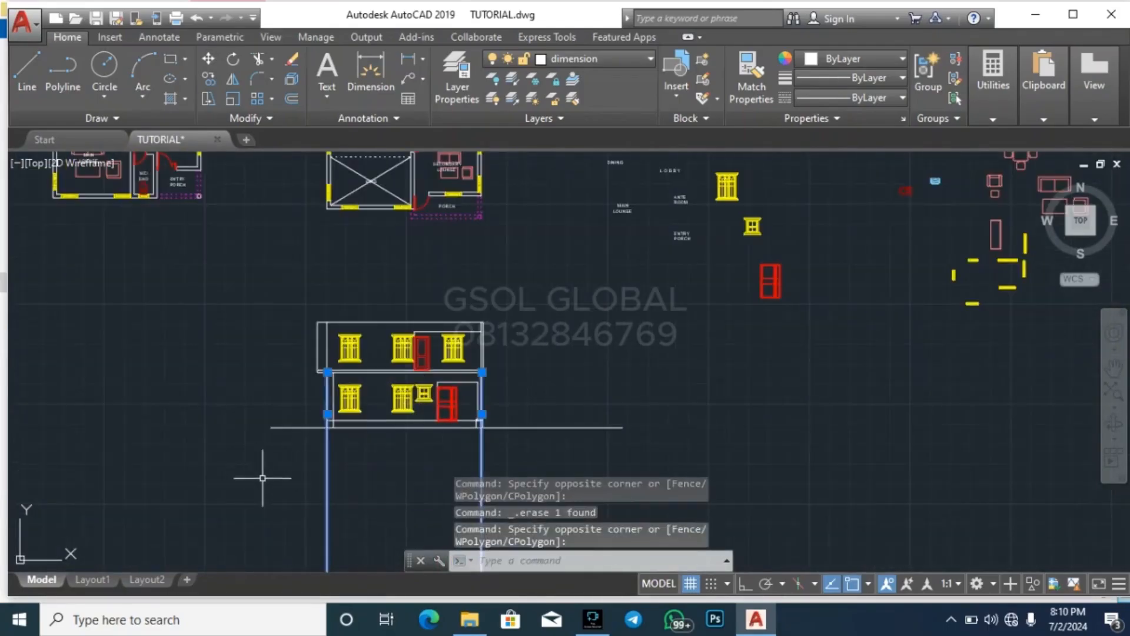
pyautogui.press('Delete')
# Save the drawing
pyautogui.scroll(4, 420, 363)
pyautogui.scroll(2, 422, 359)
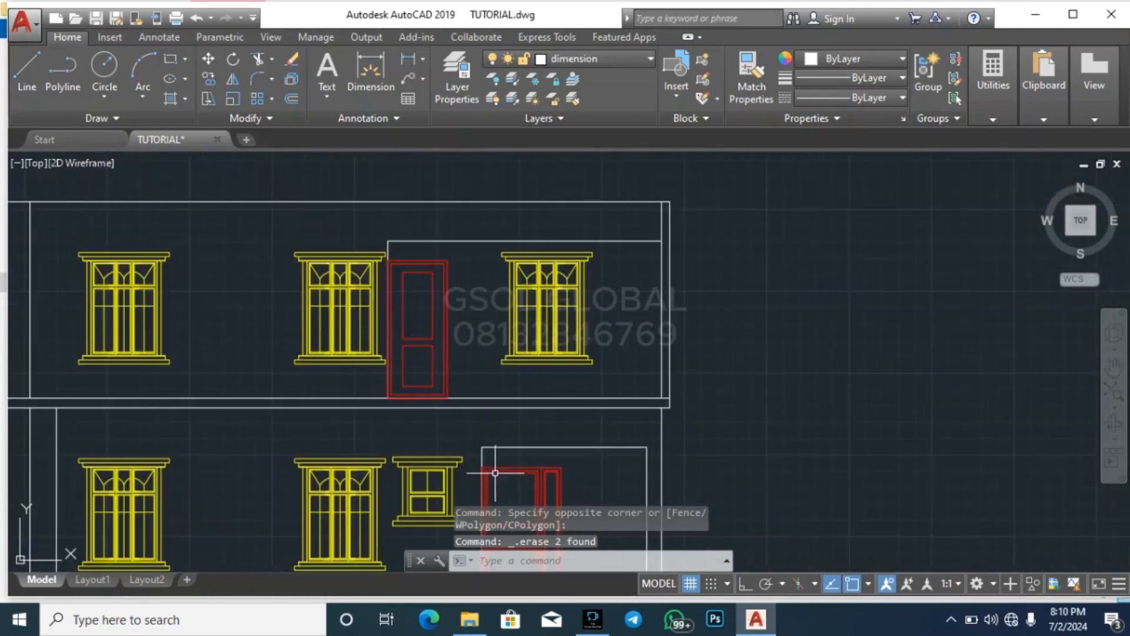
pyautogui.rightClick(390, 528)
pyautogui.press('Escape')
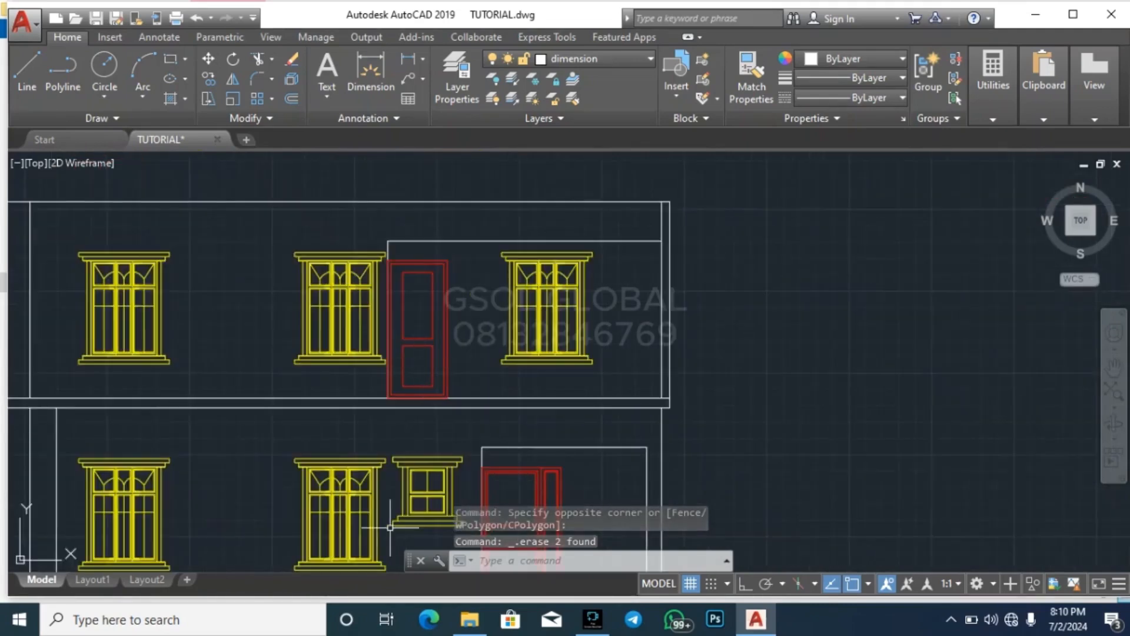
pyautogui.hotkey('ctrl', 's')
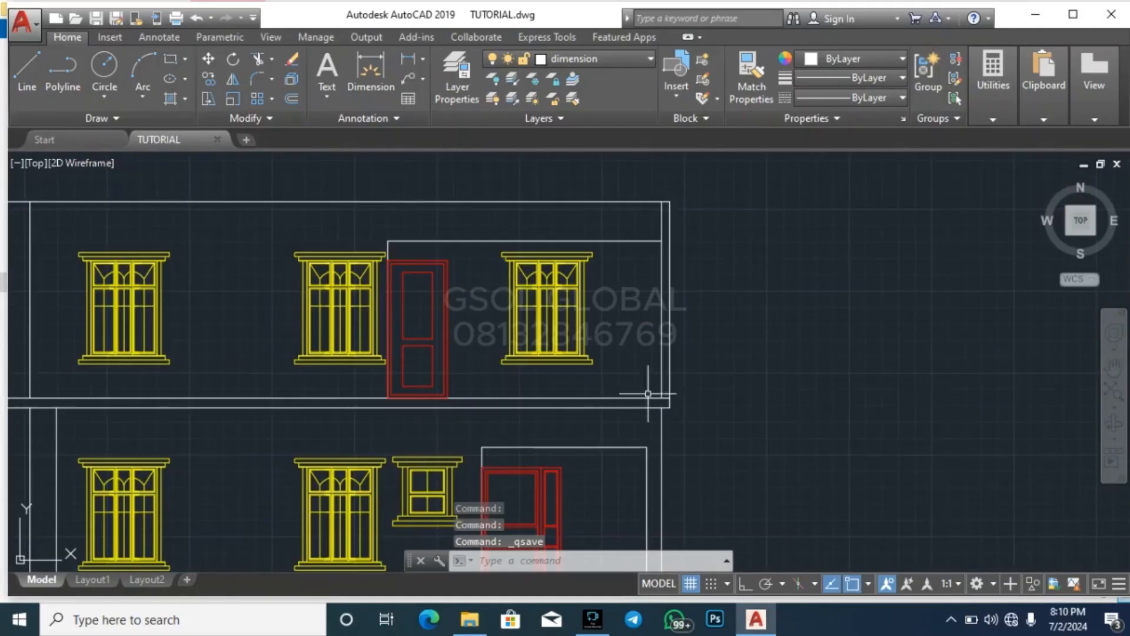
# Copy the stepped eaves profile from the section view to the upper left corner of the elevation's upper storey
pyautogui.scroll(-9, 375, 471)
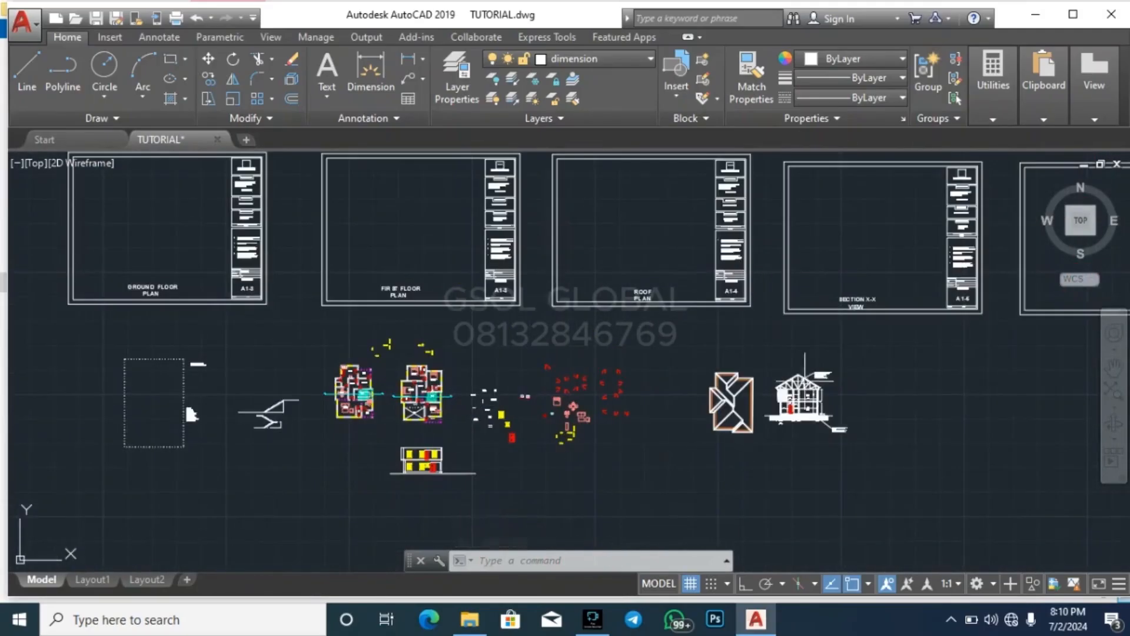
pyautogui.scroll(10, 583, 491)
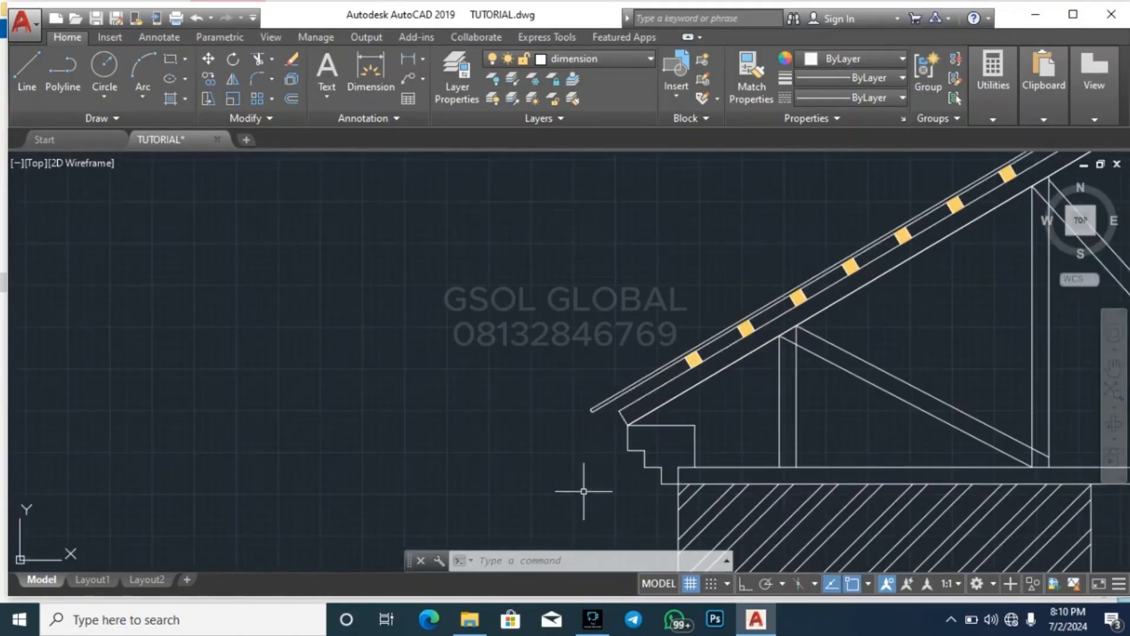
pyautogui.scroll(5, 583, 491)
pyautogui.click(550, 497)
pyautogui.click(747, 294)
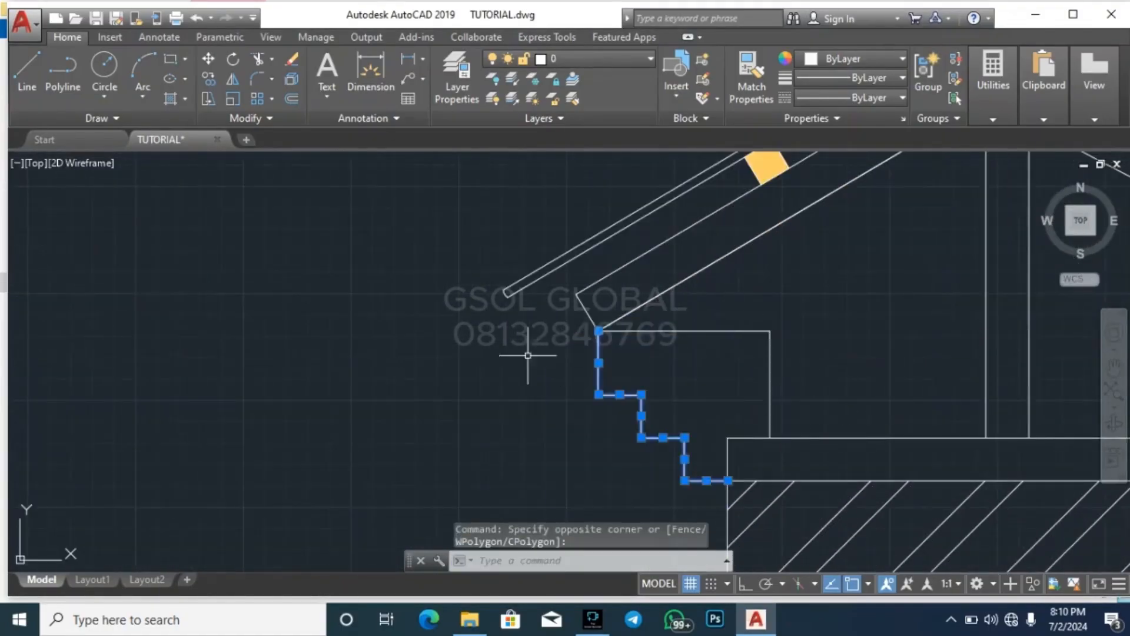
pyautogui.scroll(-7, 461, 353)
pyautogui.write('o')
pyautogui.press('Return')
pyautogui.scroll(5, 500, 353)
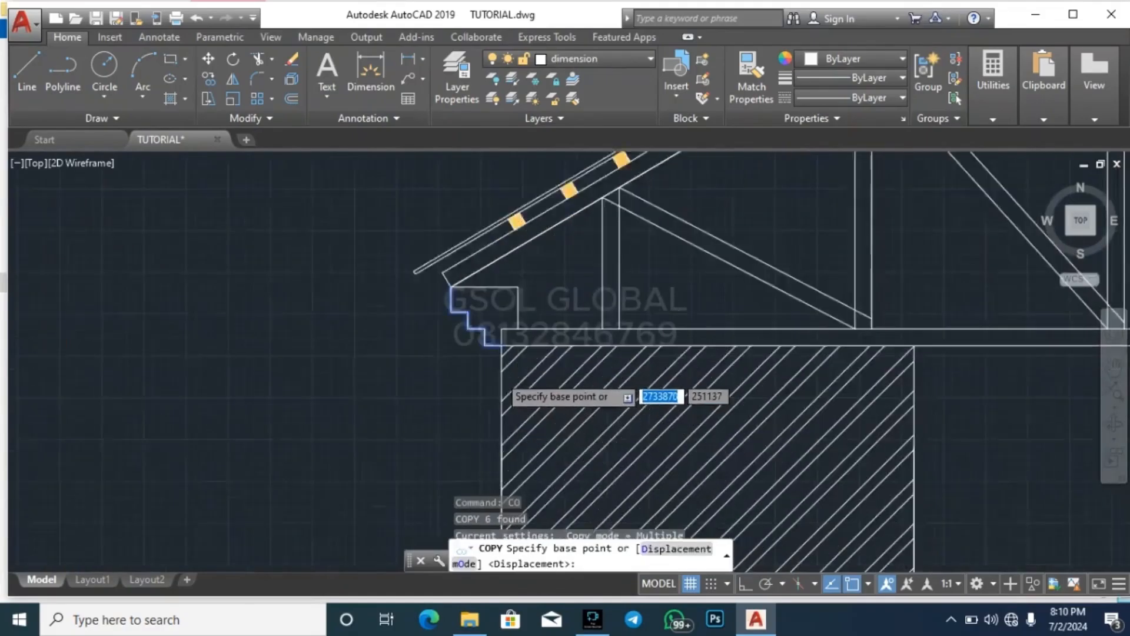
pyautogui.click(501, 328)
pyautogui.scroll(-10, 641, 245)
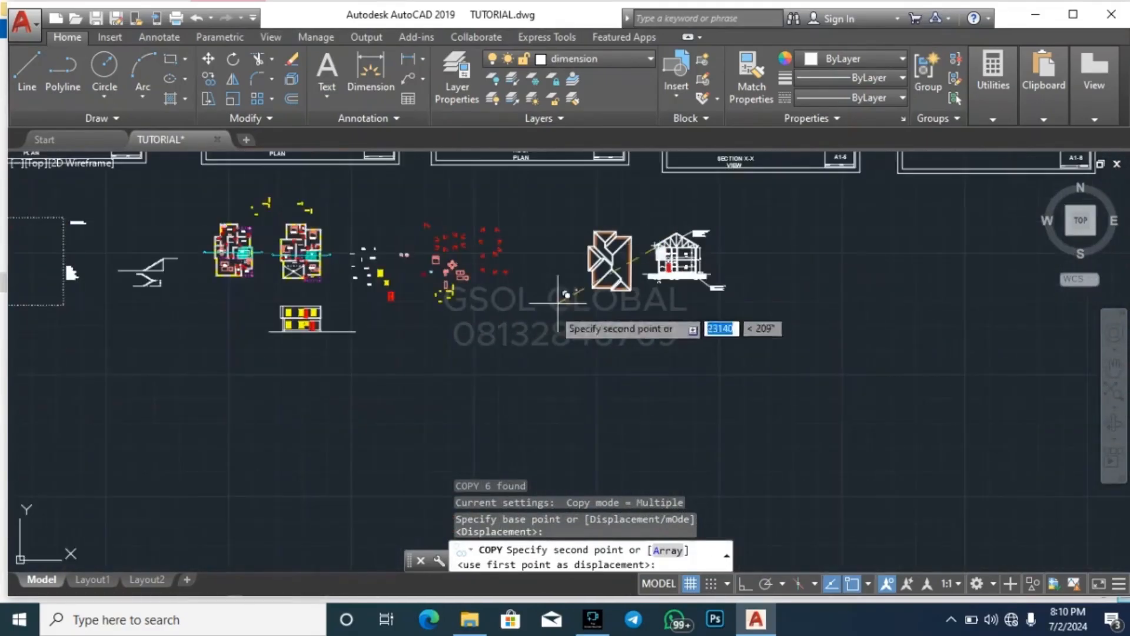
pyautogui.scroll(5, 312, 325)
pyautogui.scroll(3, 234, 316)
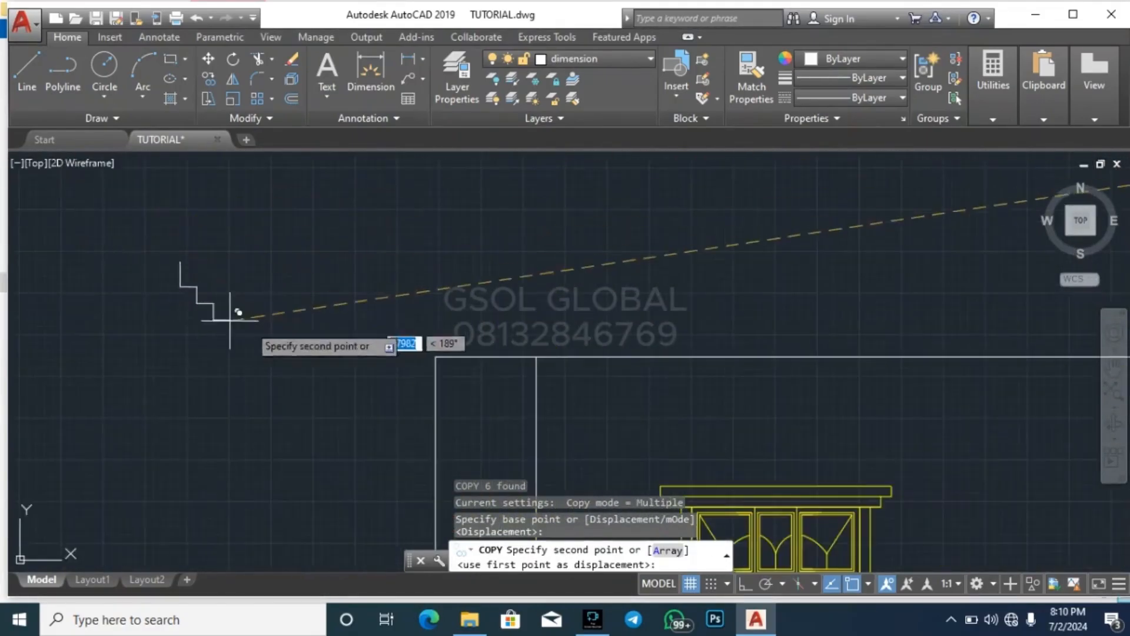
pyautogui.click(433, 356)
# Place a second copy of the stepped eaves profile at the top of the upper storey's inner left vertical line
pyautogui.scroll(2, 285, 384)
pyautogui.scroll(6, 344, 372)
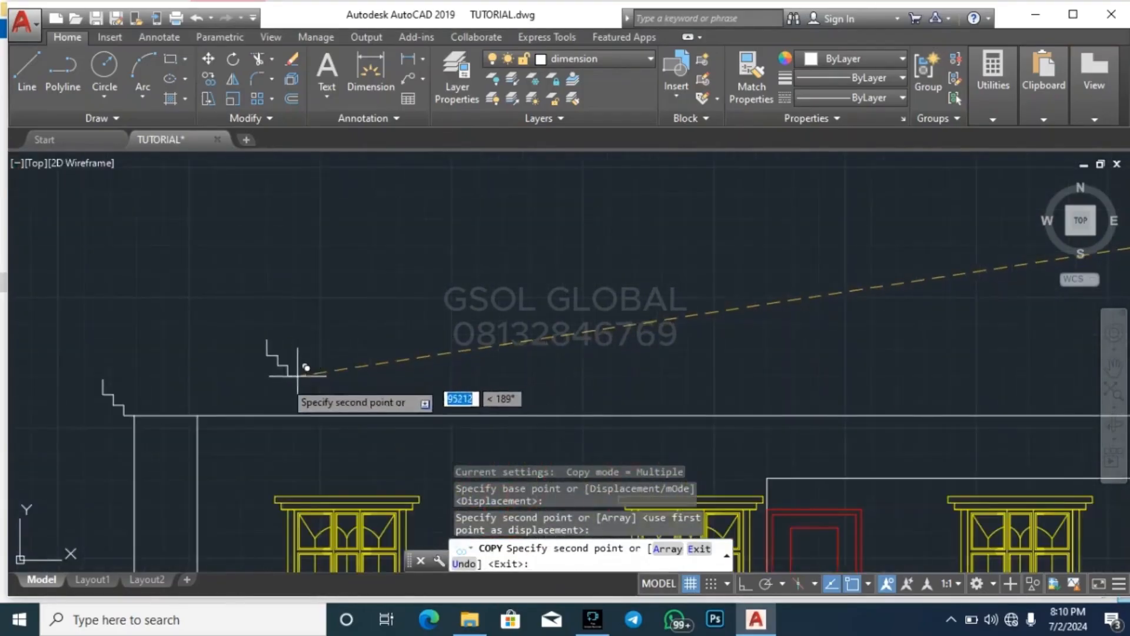
pyautogui.click(197, 414)
pyautogui.scroll(-4, 268, 332)
pyautogui.press('Escape')
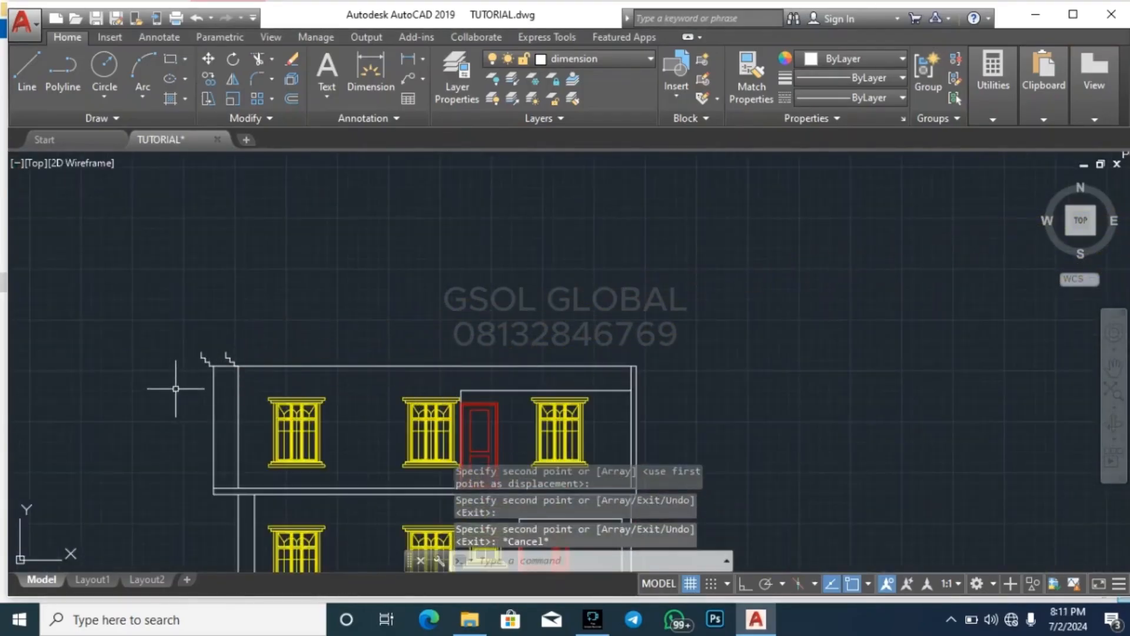
pyautogui.click(176, 383)
pyautogui.click(252, 322)
pyautogui.scroll(6, 218, 374)
pyautogui.press('Escape')
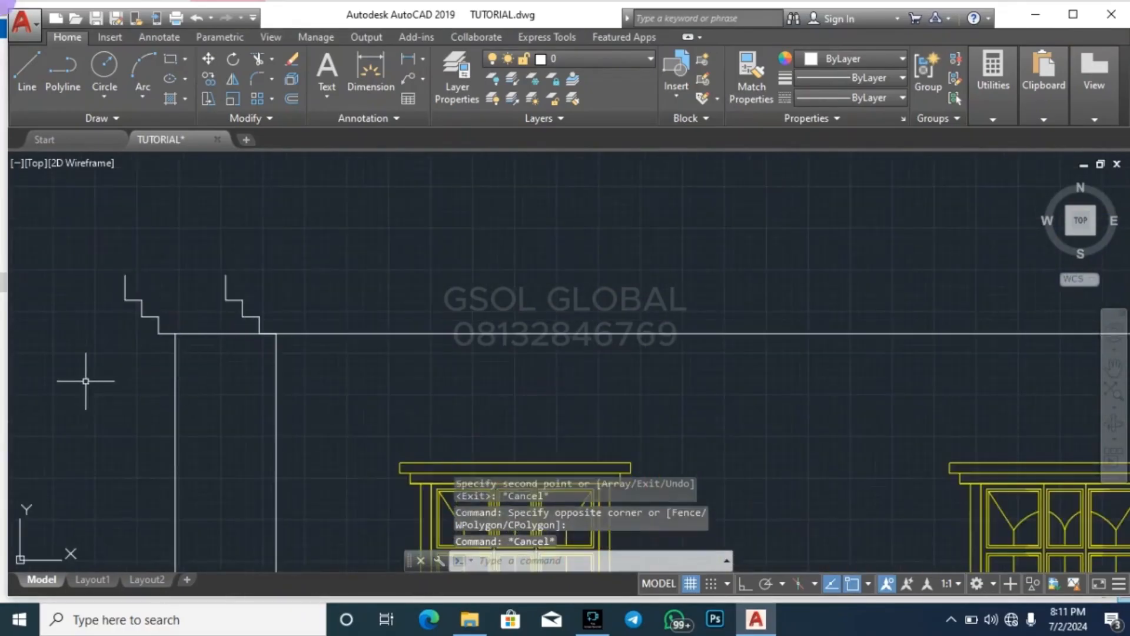
pyautogui.click(88, 379)
pyautogui.click(202, 241)
pyautogui.click(233, 79)
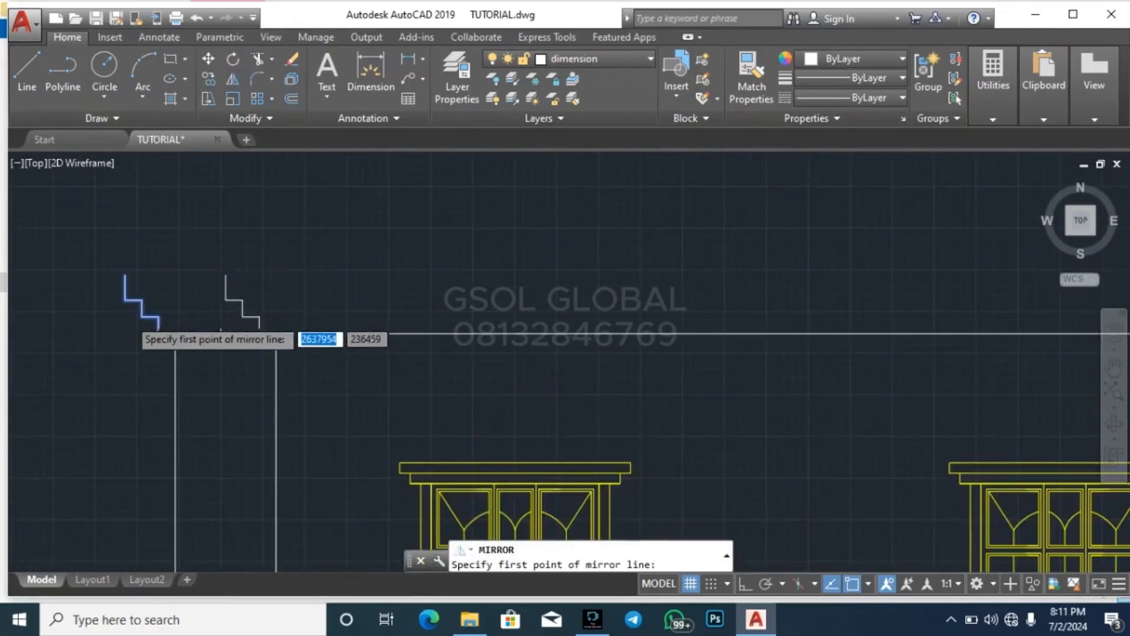
pyautogui.scroll(-6, 130, 321)
pyautogui.click(355, 323)
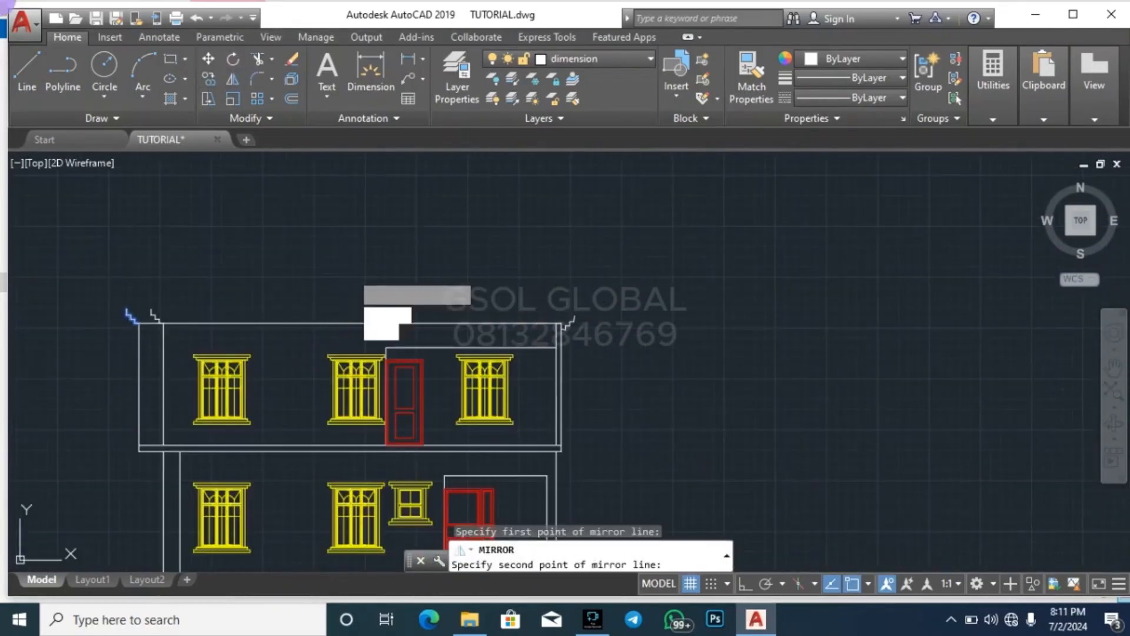
pyautogui.click(355, 278)
pyautogui.press('Escape')
# Mirror the outer left stepped profile about a vertical axis through the midpoint of the upper wall's top line, with Ortho on and the source kept
pyautogui.scroll(8, 101, 330)
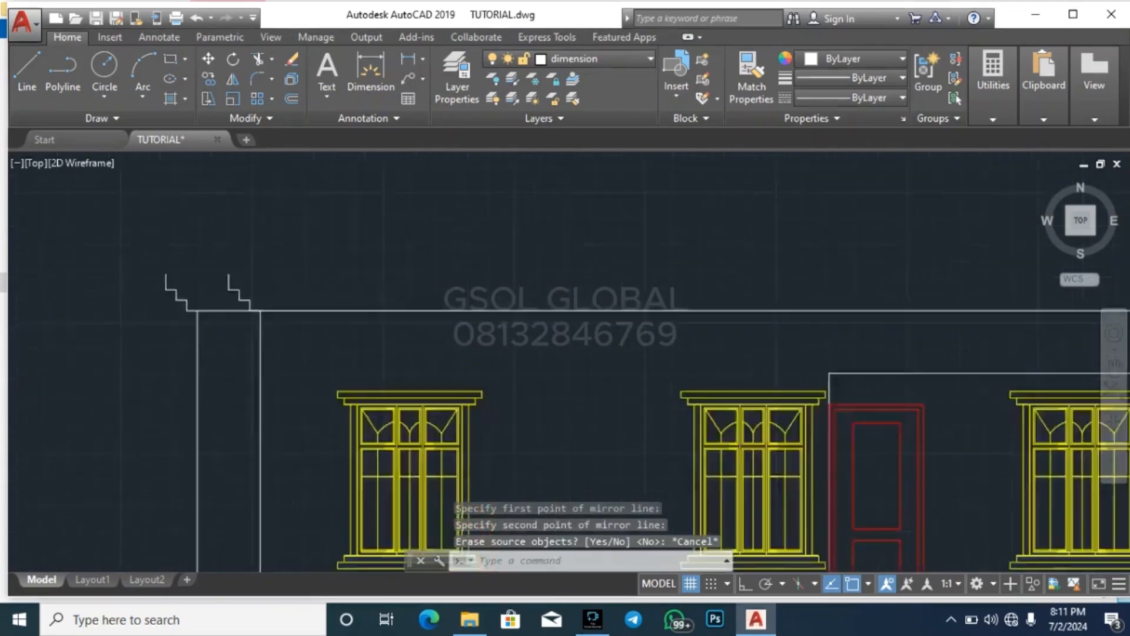
pyautogui.click(106, 361)
pyautogui.click(391, 171)
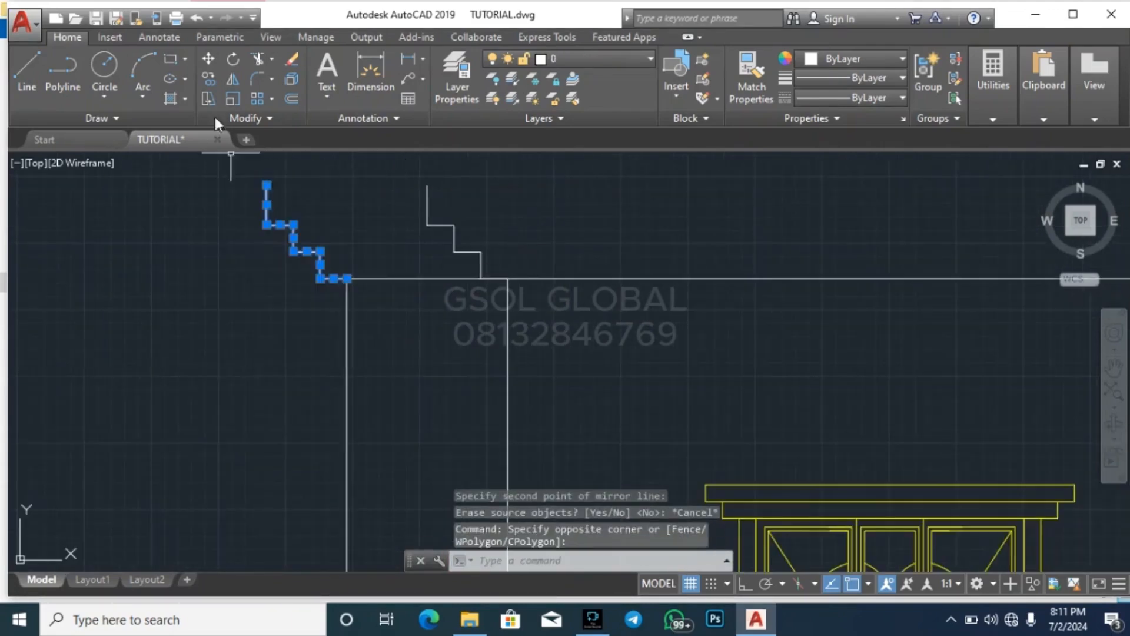
pyautogui.click(233, 79)
pyautogui.press('F8')
pyautogui.scroll(-8, 312, 487)
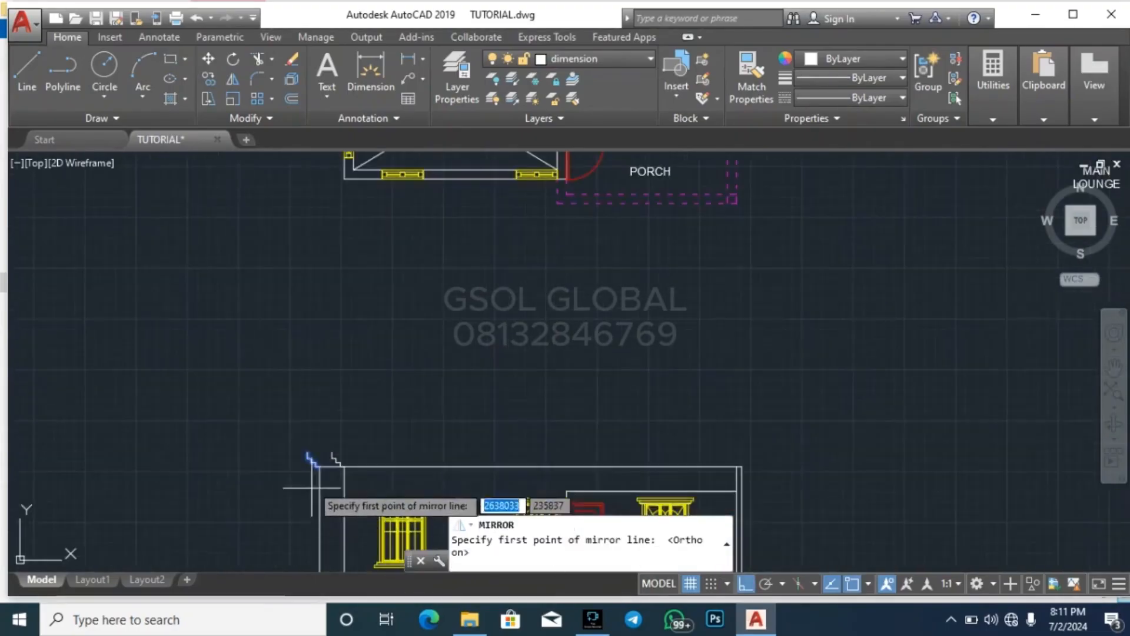
pyautogui.click(531, 468)
pyautogui.click(531, 381)
pyautogui.press('Return')
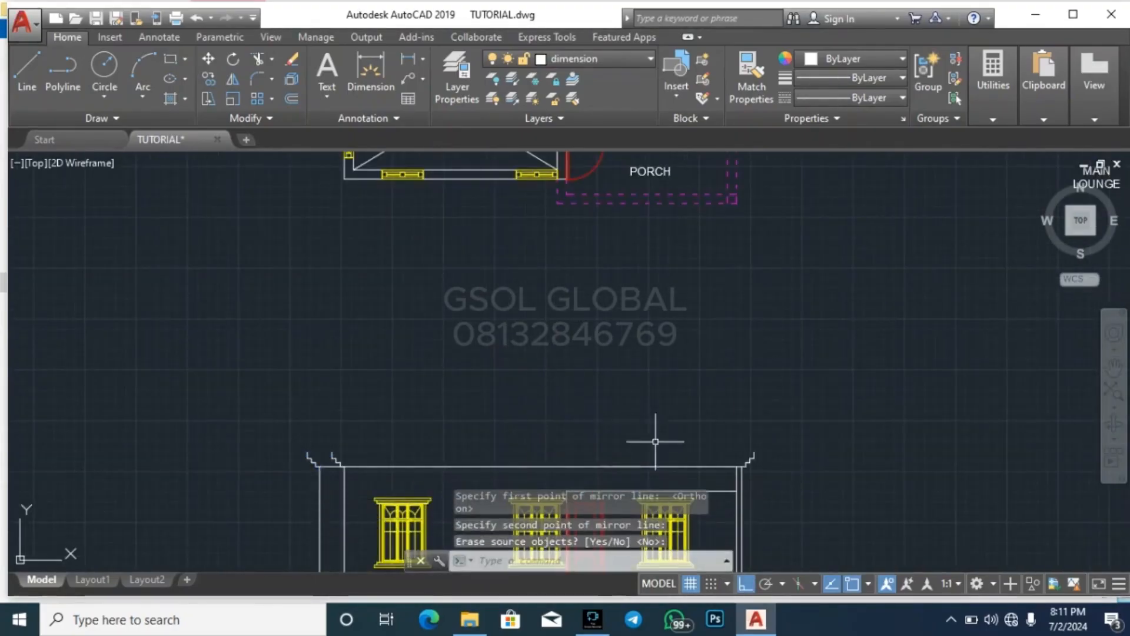
pyautogui.press('Escape')
pyautogui.press('Escape')
pyautogui.press('Escape')
# Draw a horizontal line joining the upper ends of the outer left and outer right stepped profiles
pyautogui.scroll(5, 311, 465)
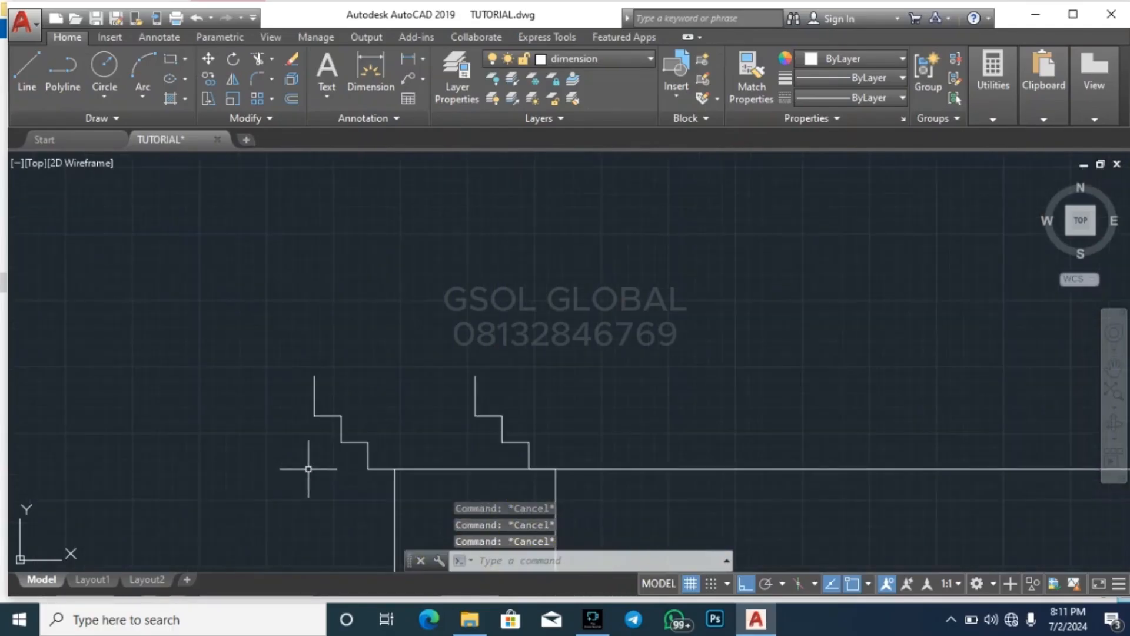
pyautogui.scroll(-3, 293, 418)
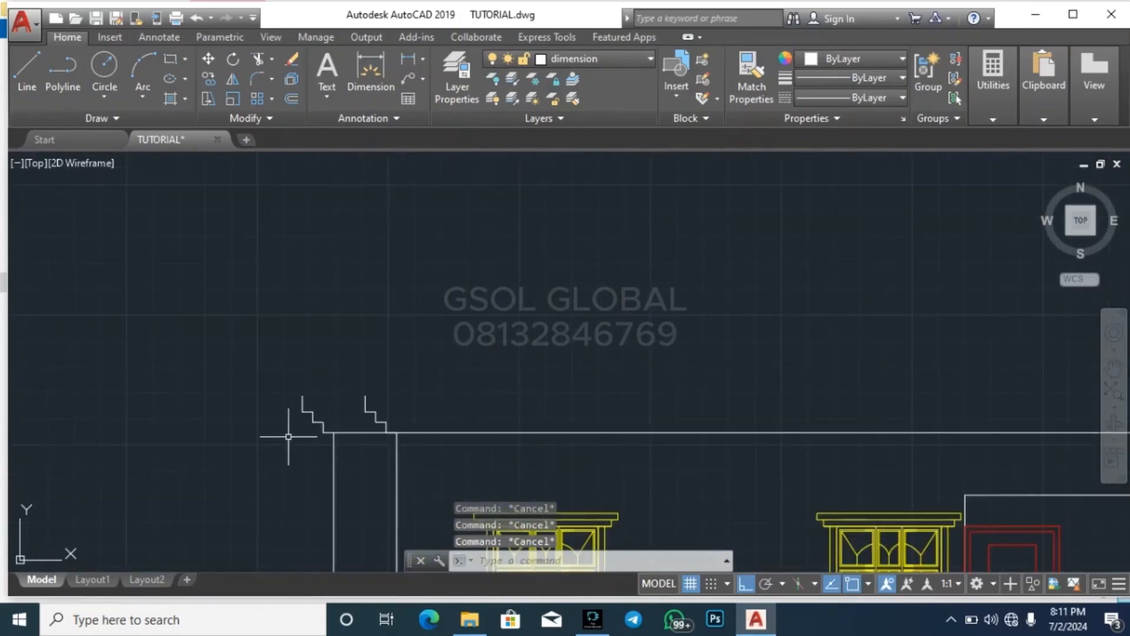
pyautogui.press('l')
pyautogui.press('Return')
pyautogui.scroll(4, 292, 454)
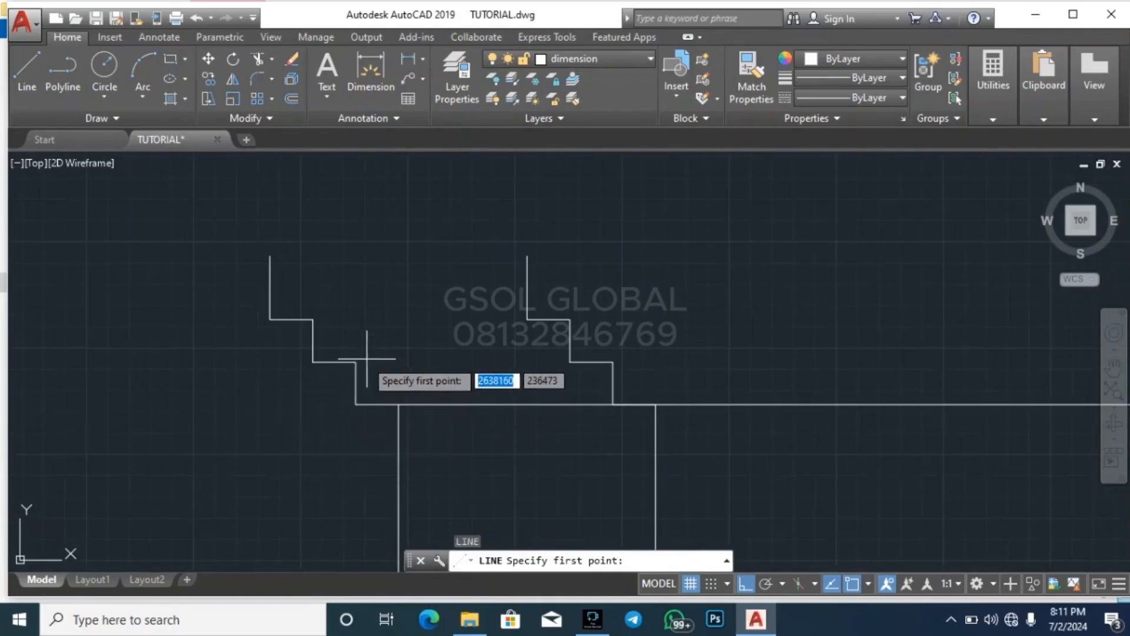
pyautogui.click(268, 257)
pyautogui.scroll(-4, 89, 335)
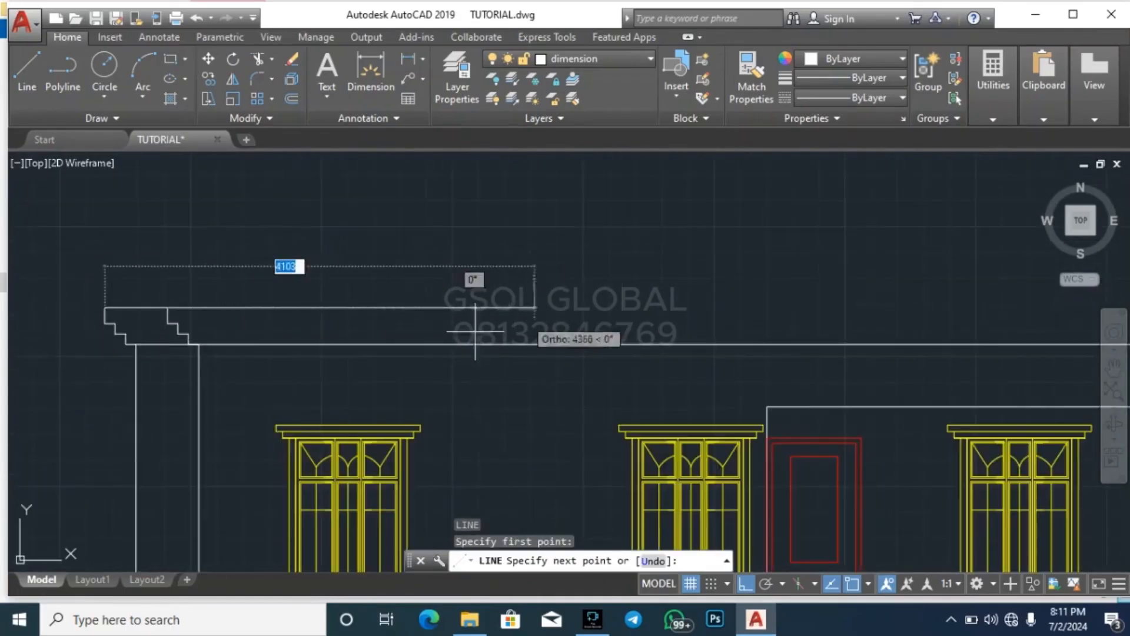
pyautogui.scroll(6, 586, 273)
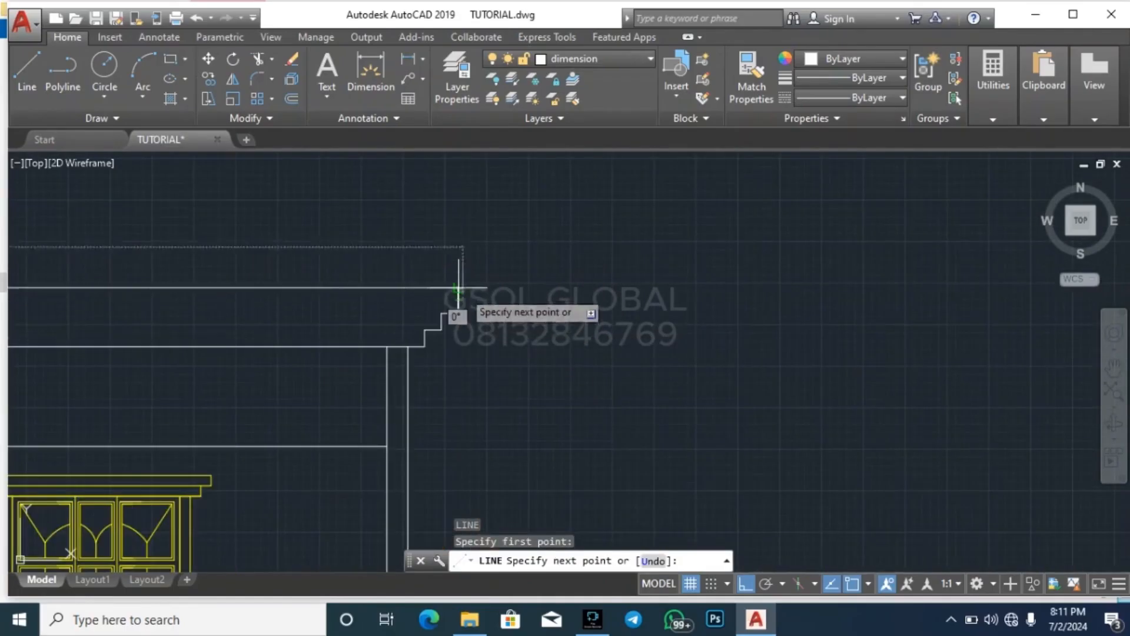
pyautogui.press('Escape')
pyautogui.press('Escape')
pyautogui.press('Escape')
# Copy the right stepped profile from the outer wall corner to the top of the inner right vertical line
pyautogui.click(397, 359)
pyautogui.click(505, 259)
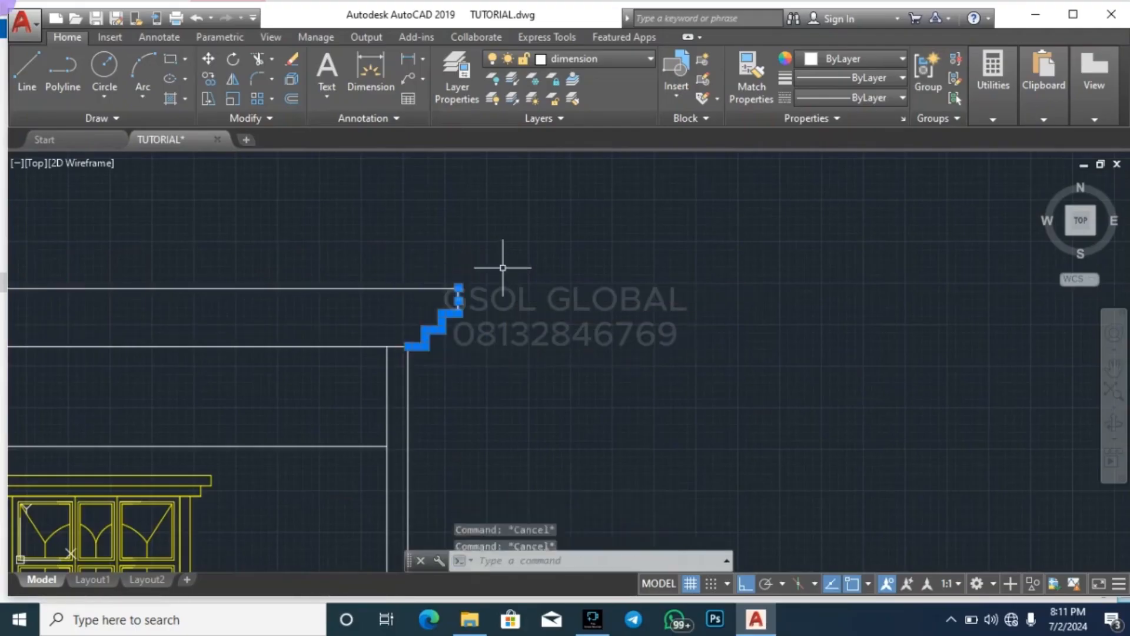
pyautogui.press('Return')
pyautogui.scroll(3, 400, 353)
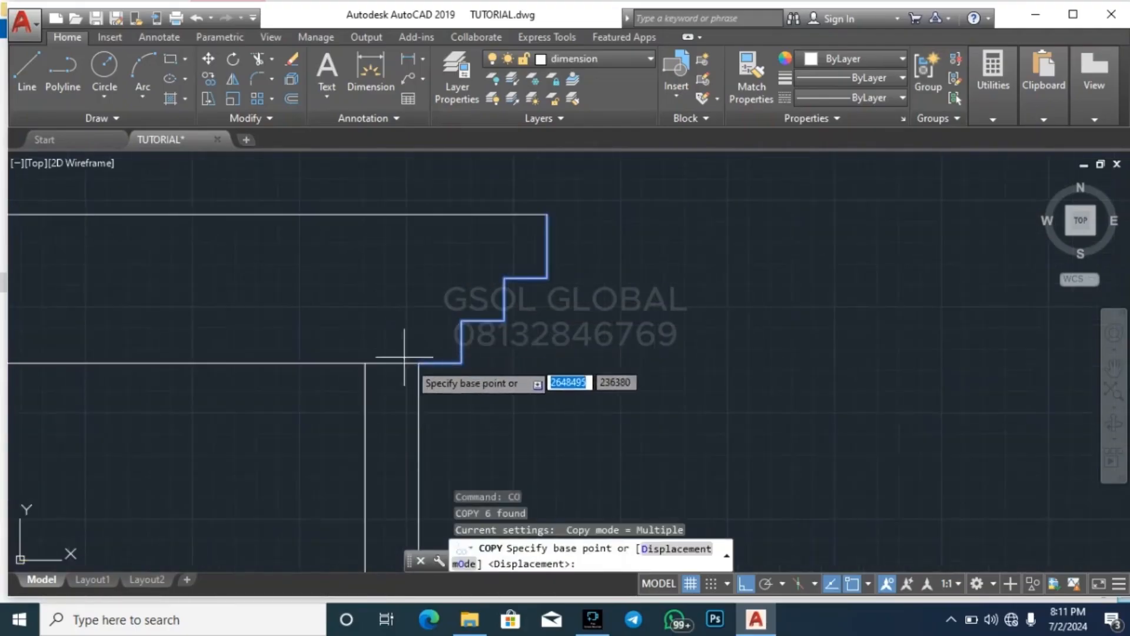
pyautogui.click(419, 363)
pyautogui.click(366, 365)
pyautogui.press('Escape')
pyautogui.press('Escape')
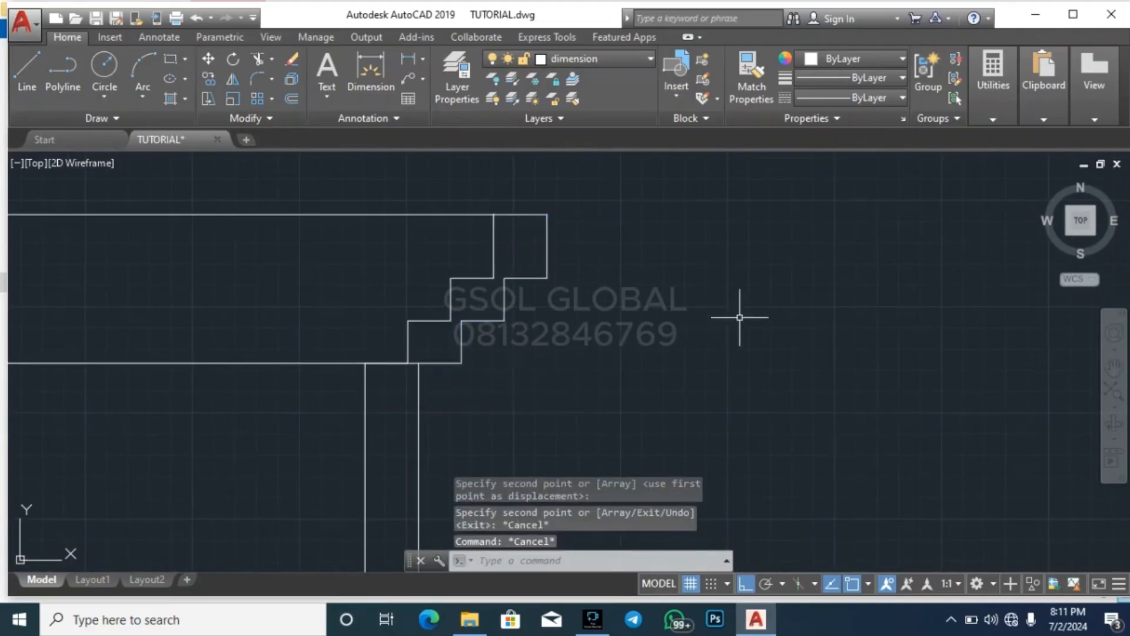
# Copy the eaves' top horizontal line down to the first and second step levels of the stepped profile
pyautogui.scroll(-8, 742, 314)
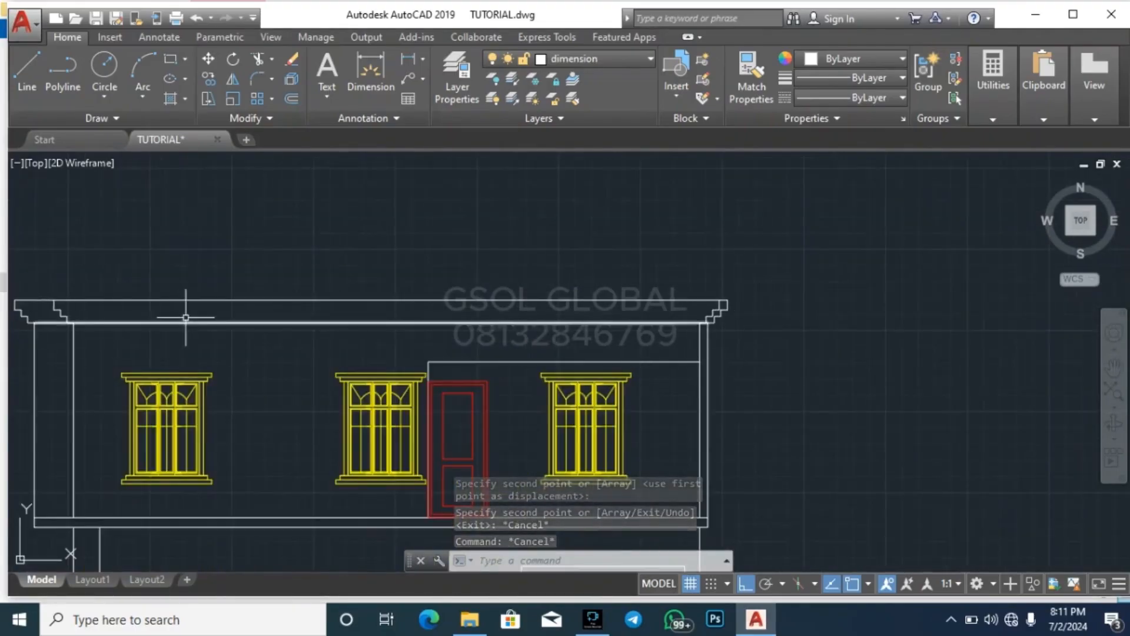
pyautogui.scroll(-5, 147, 316)
pyautogui.scroll(7, 167, 319)
pyautogui.click(454, 269)
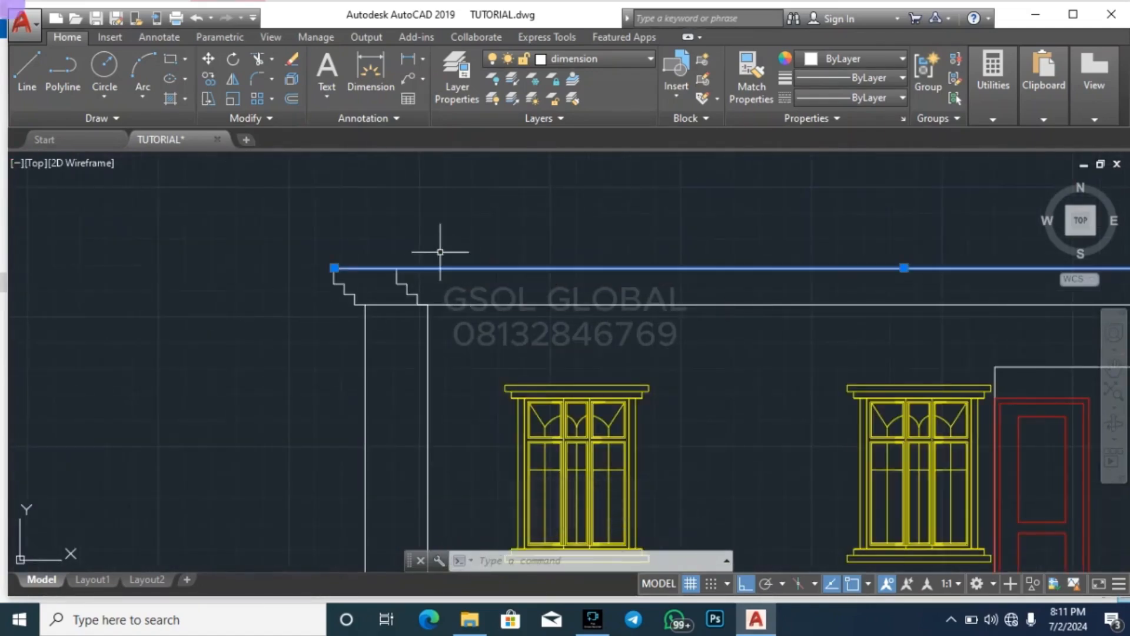
pyautogui.click(440, 262)
pyautogui.scroll(5, 413, 277)
pyautogui.press('Return')
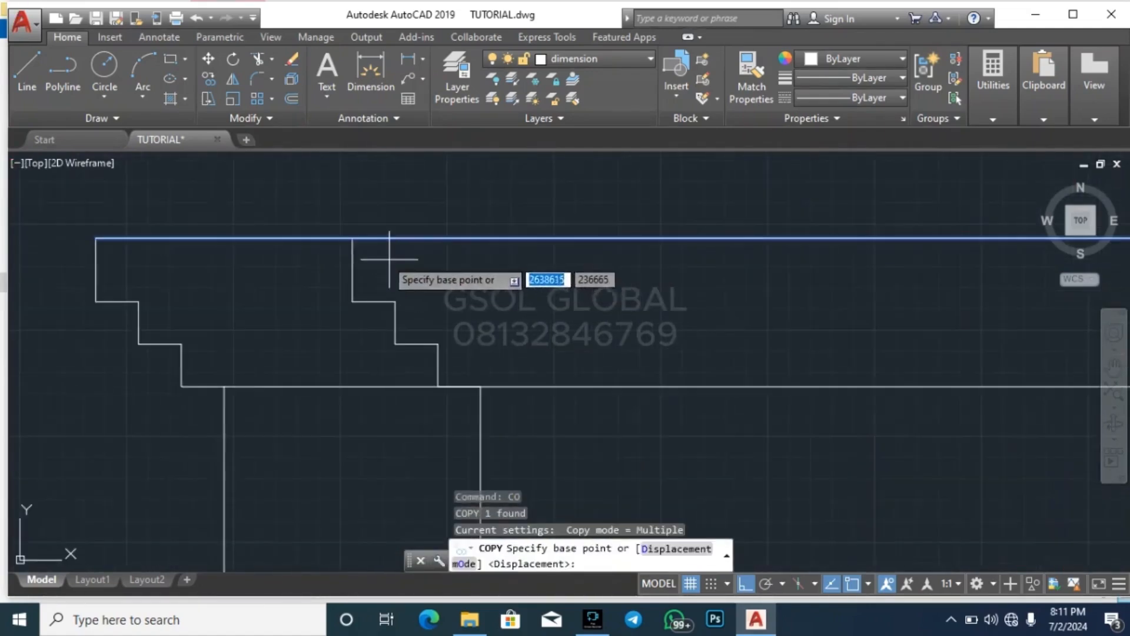
pyautogui.click(353, 236)
pyautogui.click(353, 301)
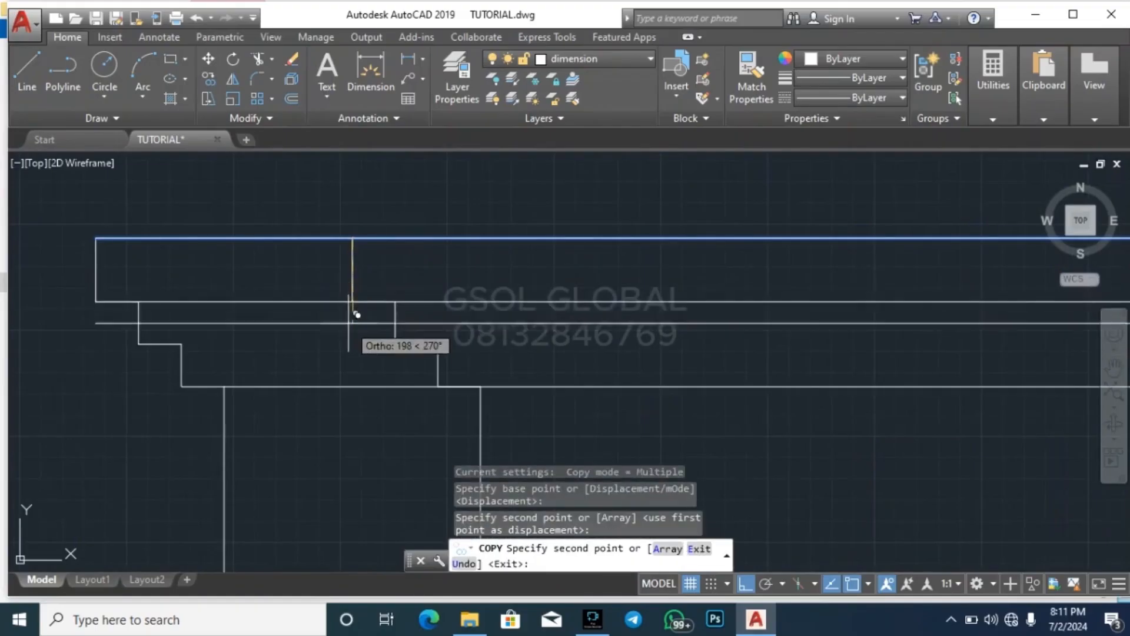
pyautogui.click(353, 343)
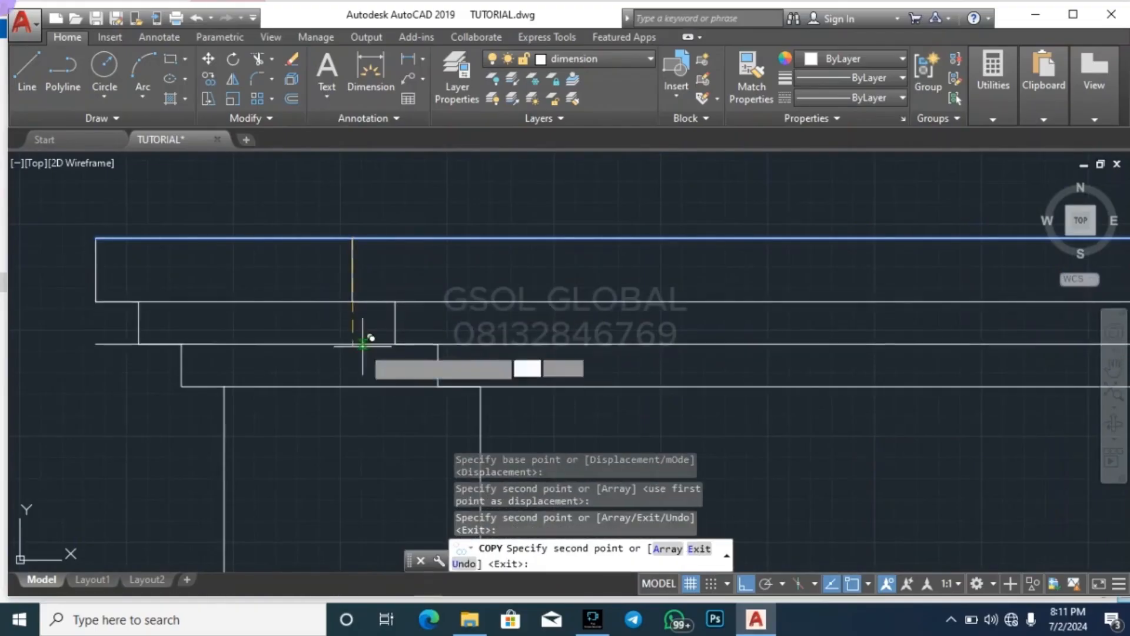
# Copy the eaves' top horizontal line down to the third step level and trim the copied lines' overhanging ends at the stepped profiles
pyautogui.click(356, 386)
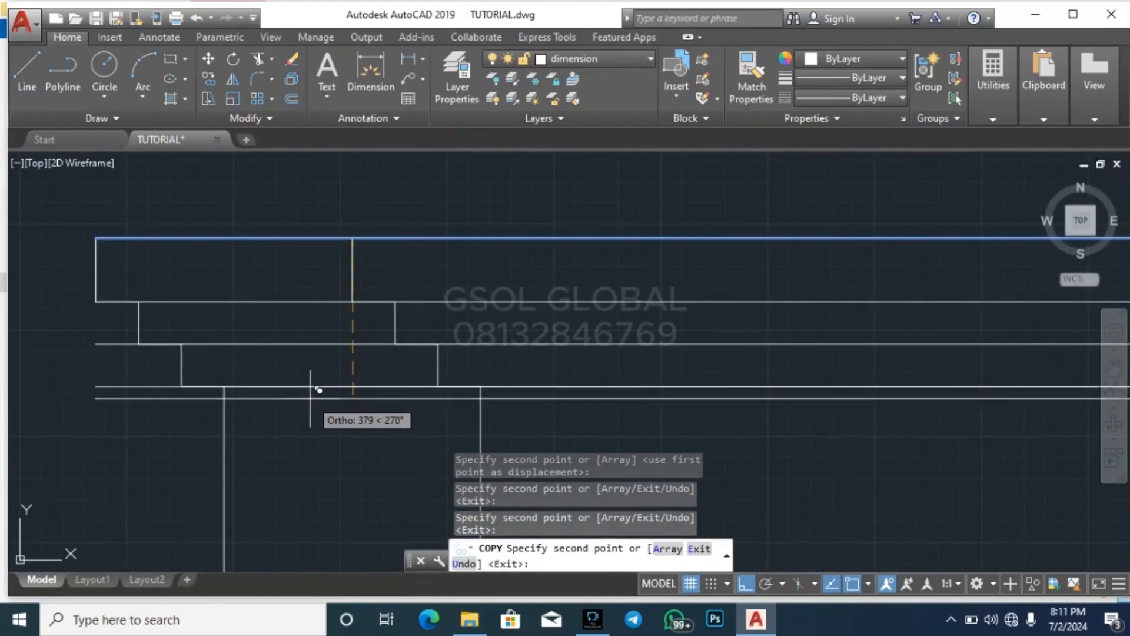
pyautogui.press('Escape')
pyautogui.press('Return')
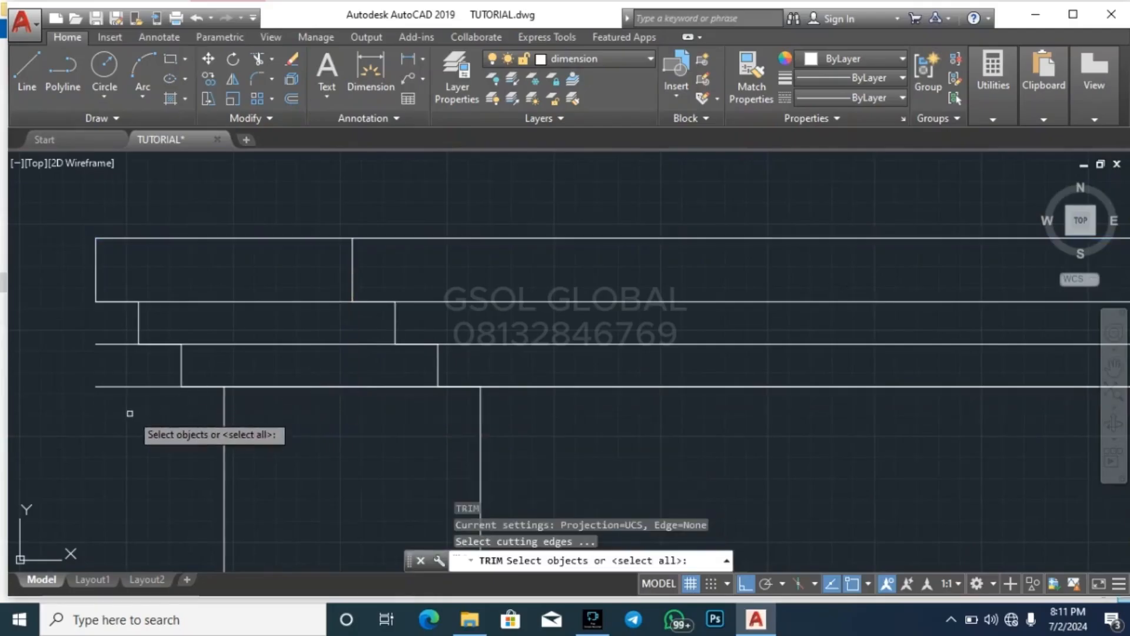
pyautogui.press('Return')
pyautogui.click(130, 413)
pyautogui.click(91, 344)
pyautogui.scroll(-5, 88, 291)
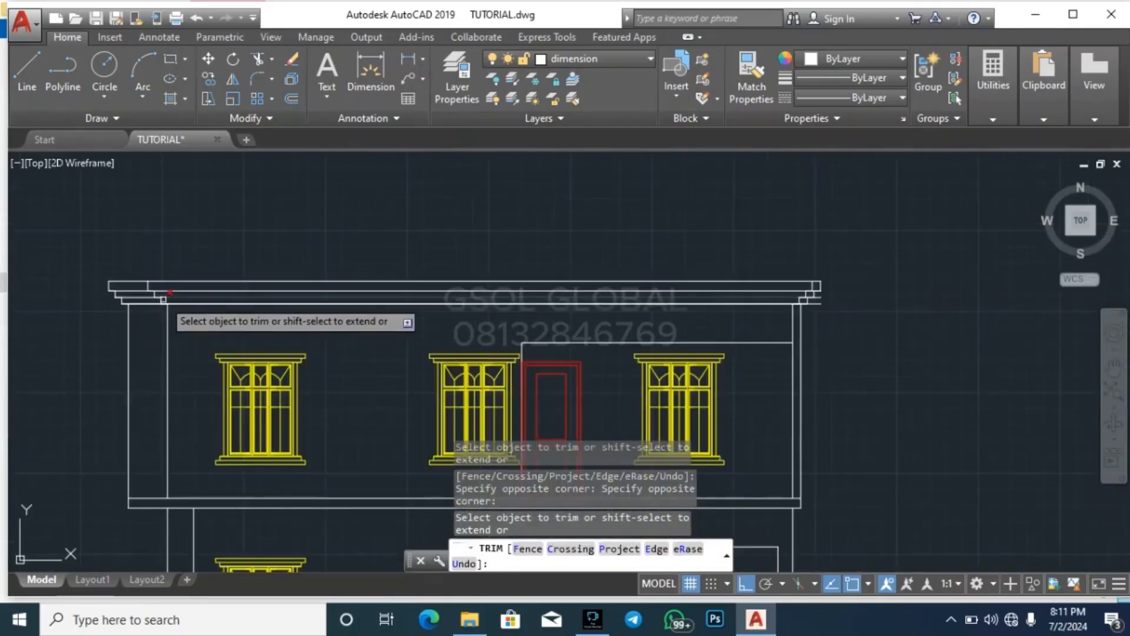
pyautogui.scroll(5, 819, 353)
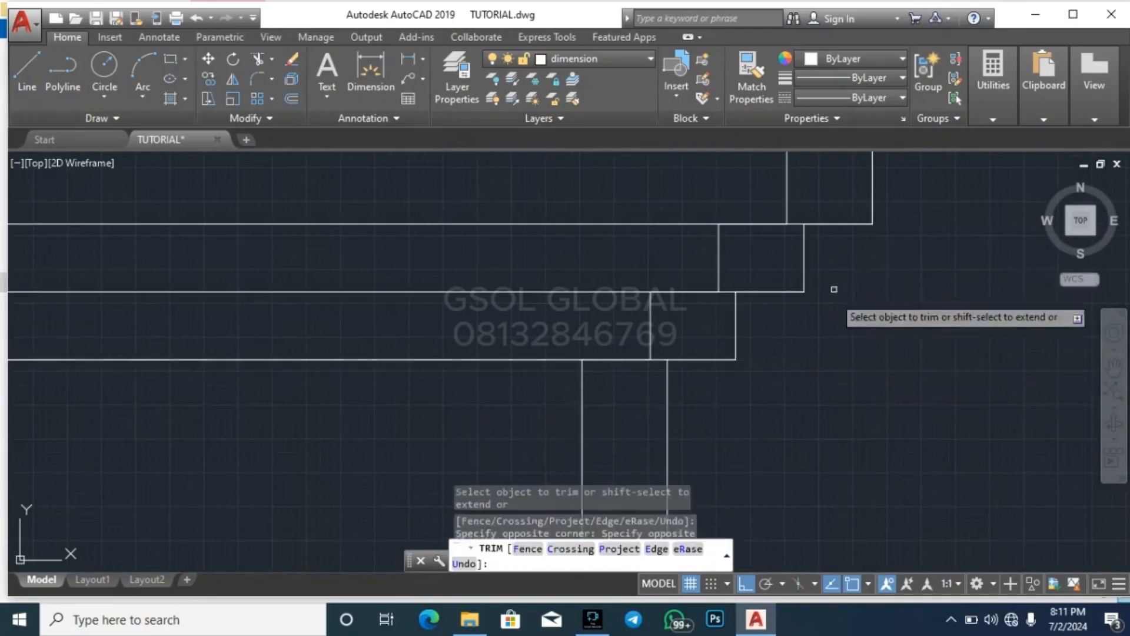
pyautogui.scroll(-3, 833, 289)
pyautogui.press('Escape')
pyautogui.press('Escape')
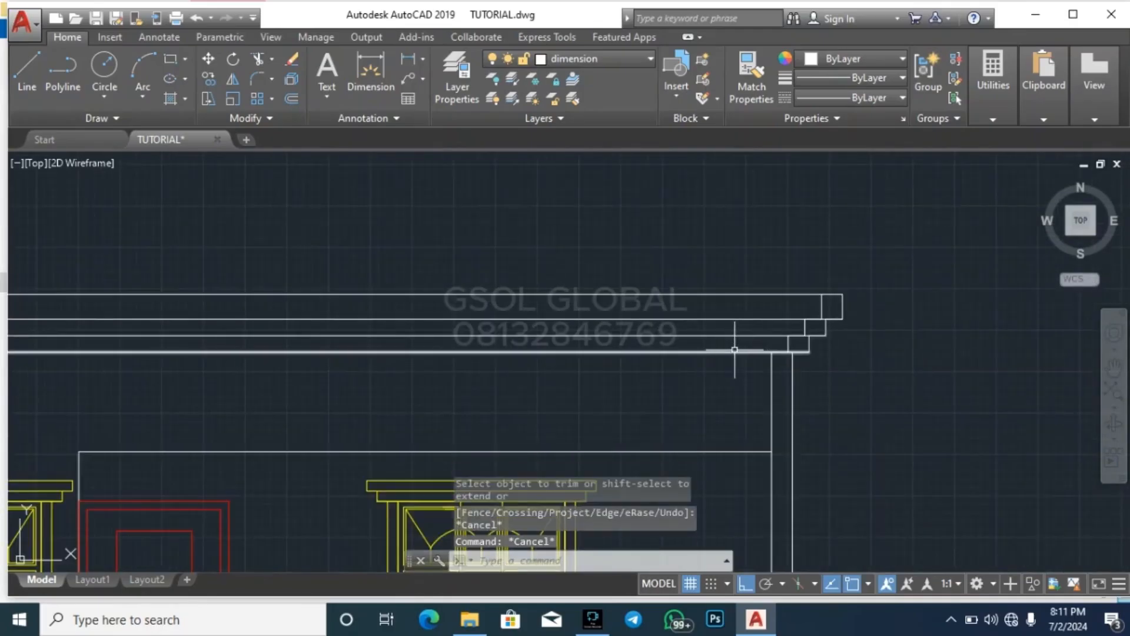
# Offset the eaves' top horizontal line upward by 3500
pyautogui.scroll(-3, 736, 373)
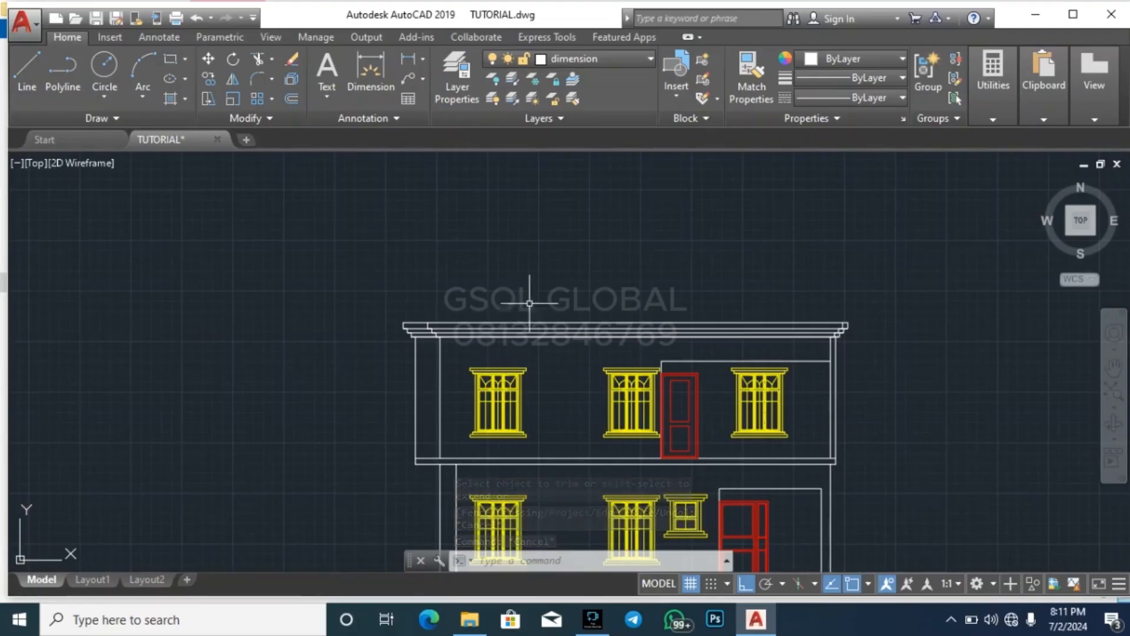
pyautogui.write('o')
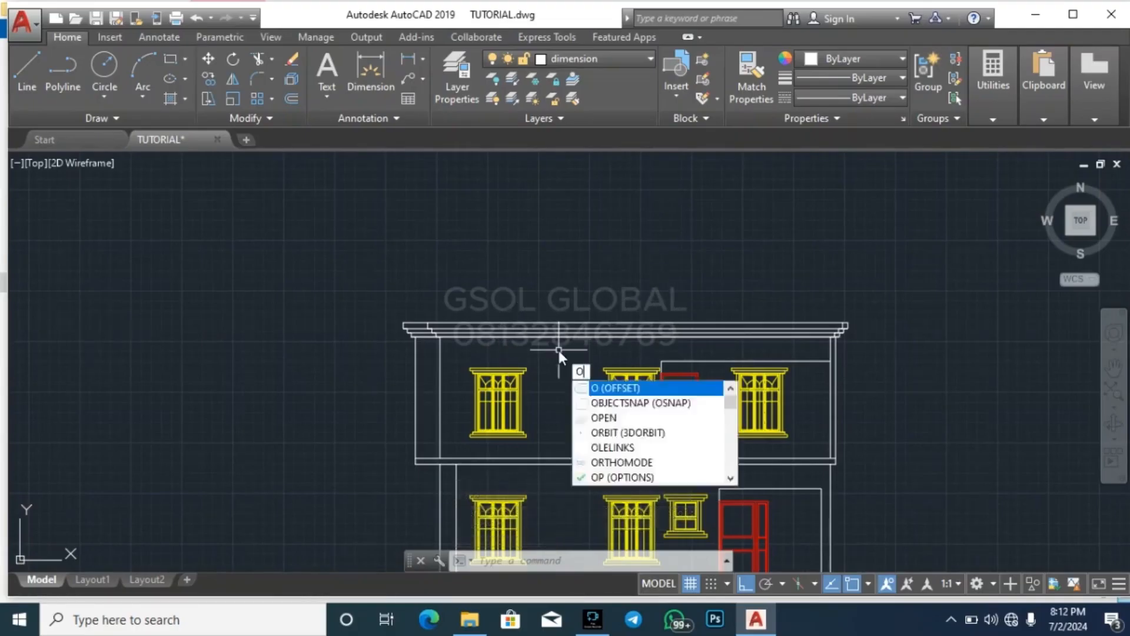
pyautogui.press('Return')
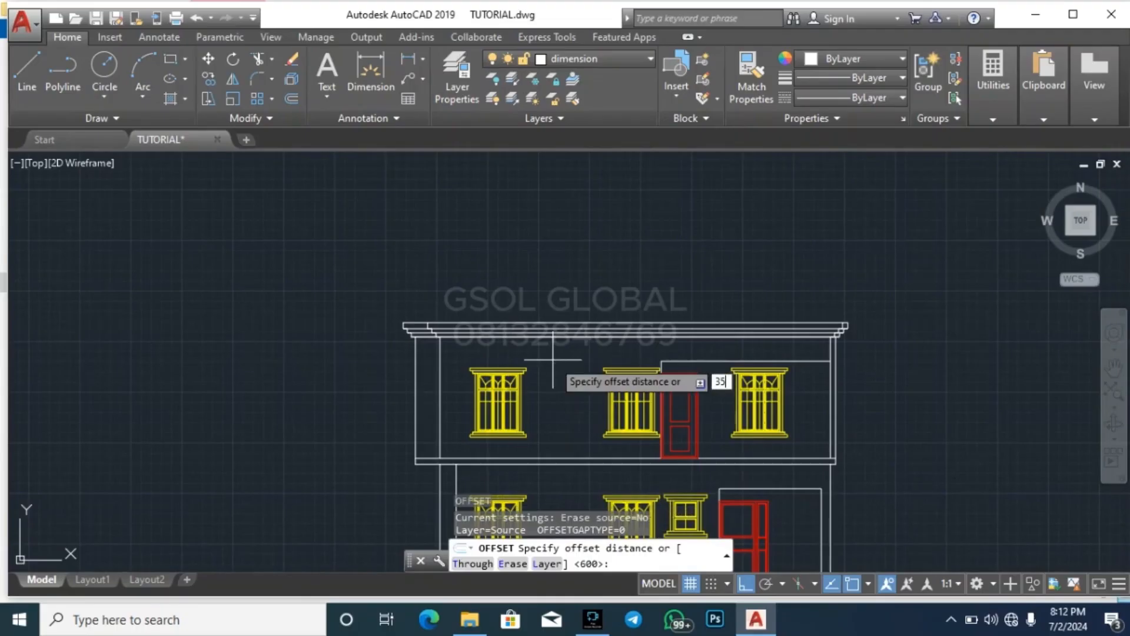
pyautogui.press('Return')
pyautogui.click(559, 324)
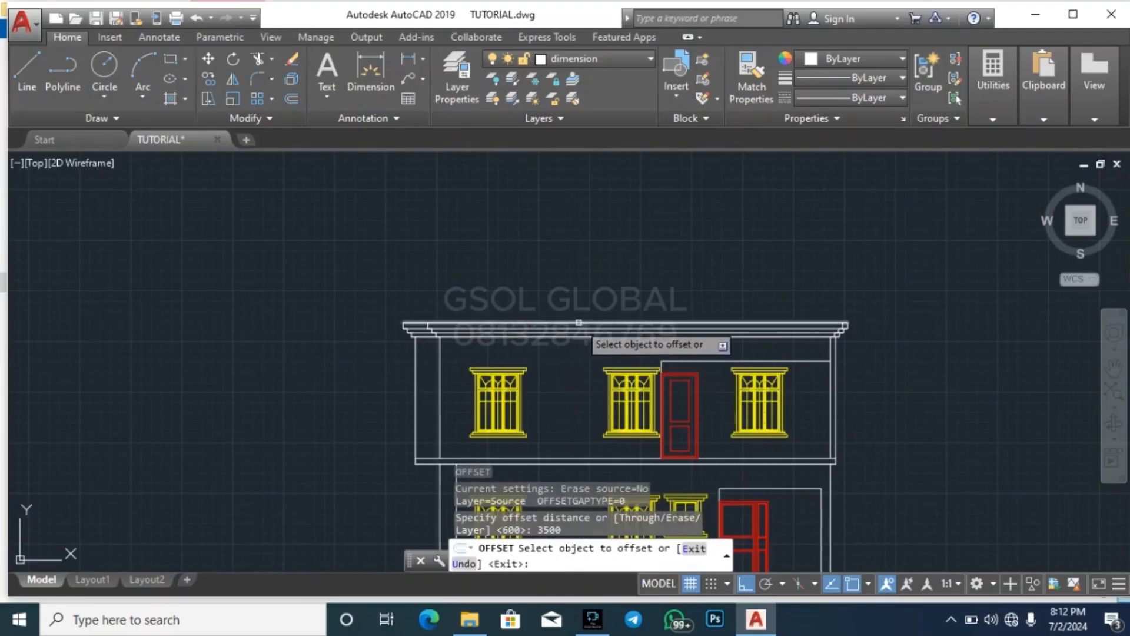
pyautogui.click(583, 206)
pyautogui.press('Escape')
pyautogui.press('Escape')
pyautogui.press('Escape')
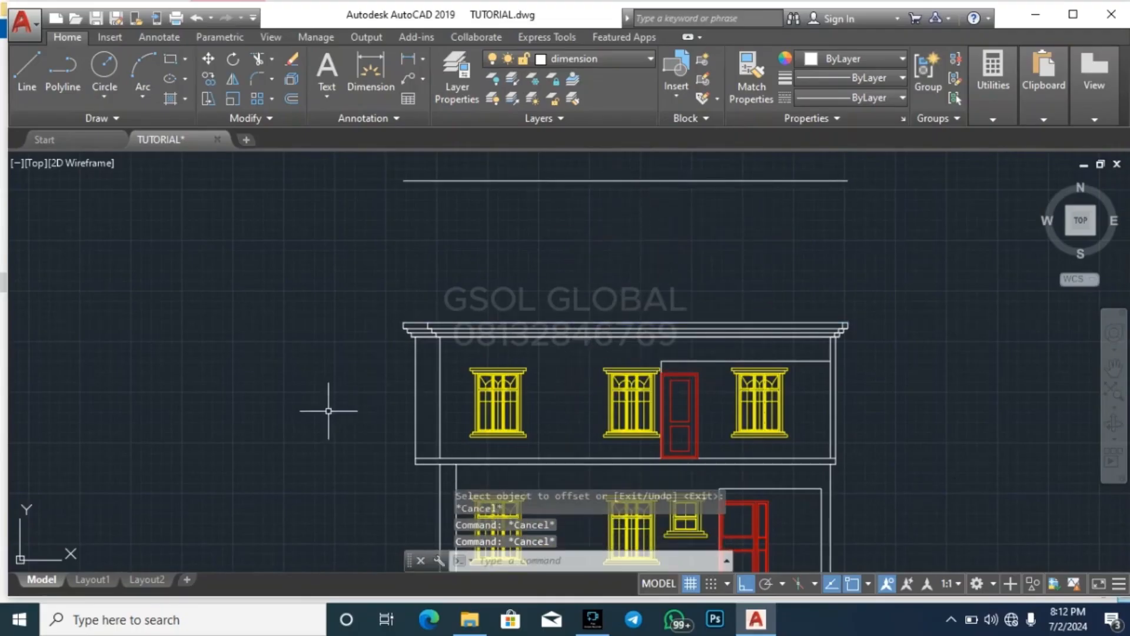
pyautogui.scroll(-4, 135, 407)
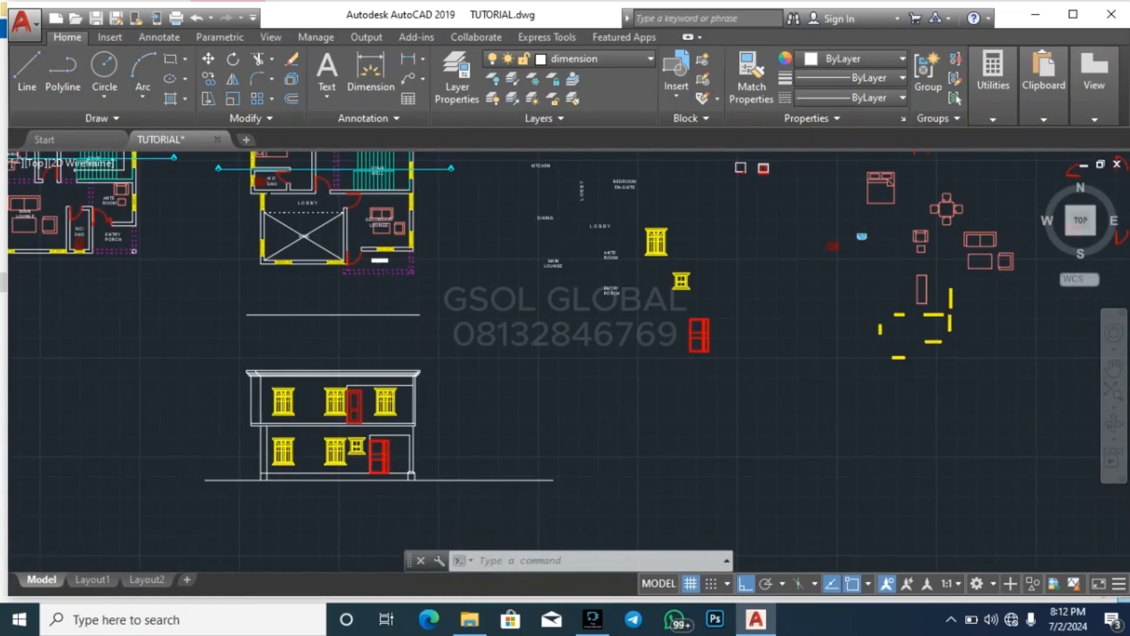
pyautogui.scroll(-4, 229, 382)
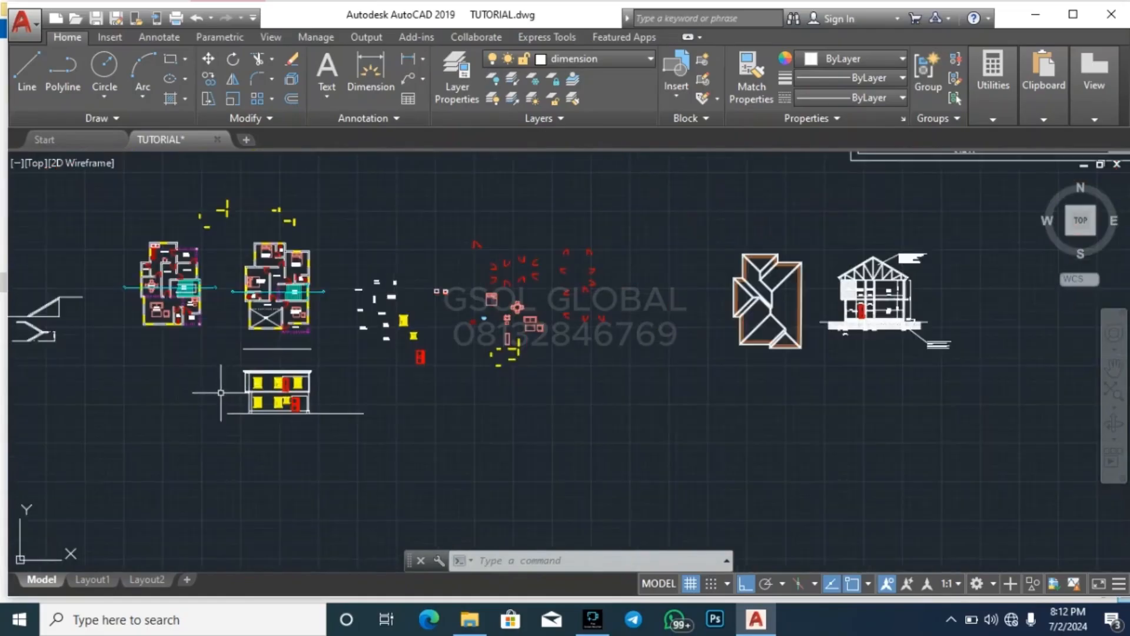
pyautogui.scroll(4, 202, 379)
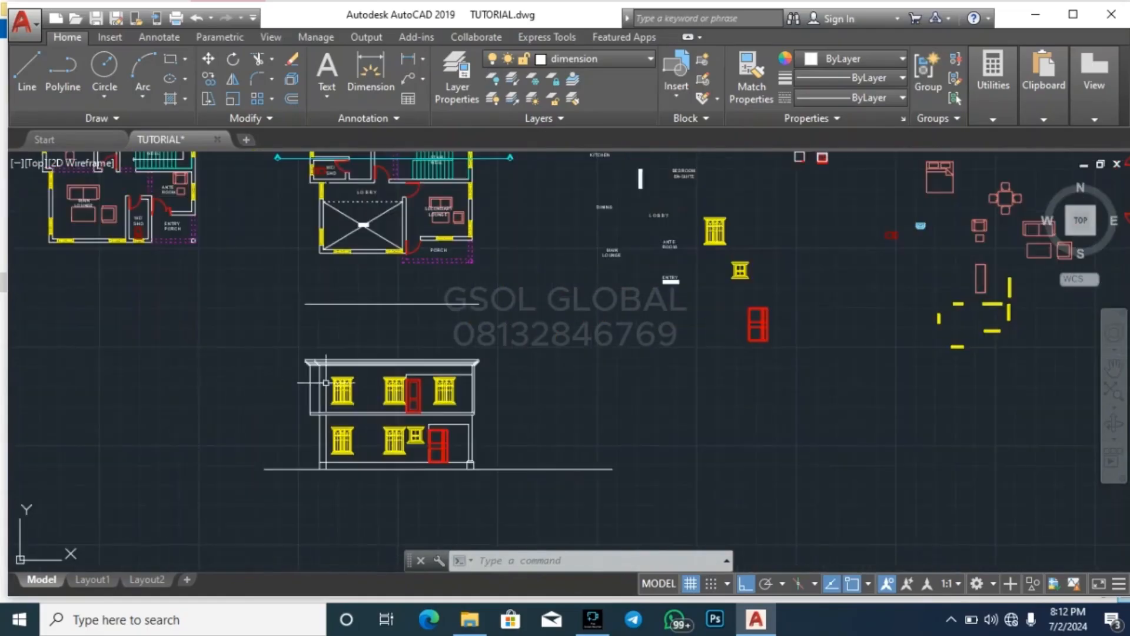
pyautogui.scroll(2, 377, 375)
pyautogui.scroll(-4, 212, 368)
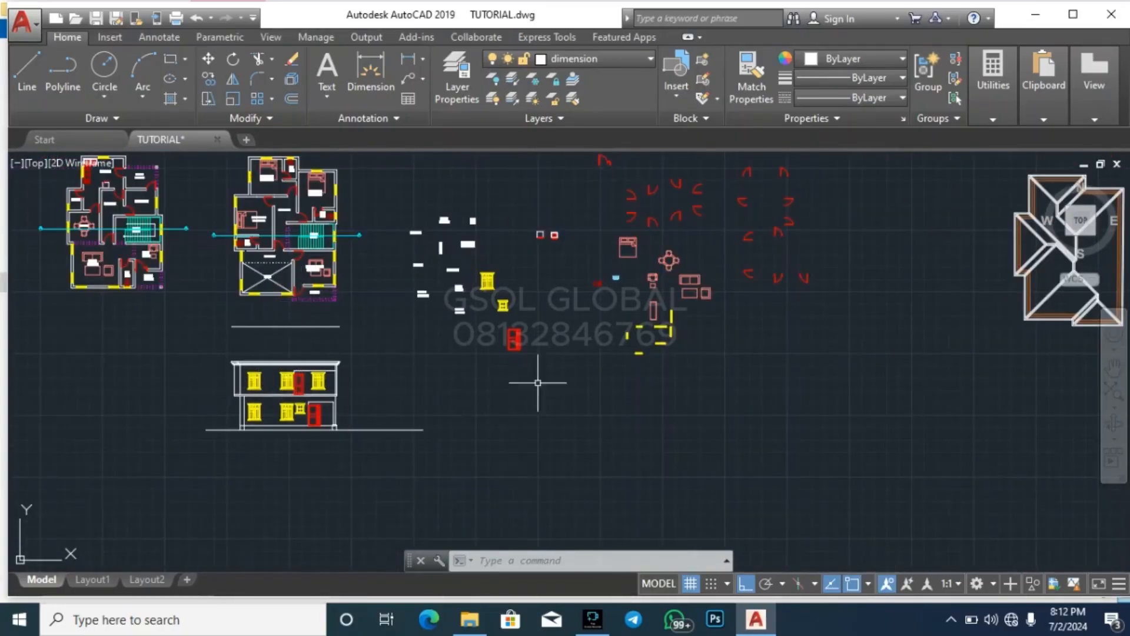
# Draw a vertical construction line through the outer left corner of the porch's dashed outline on the upper floor plan
pyautogui.scroll(4, 299, 318)
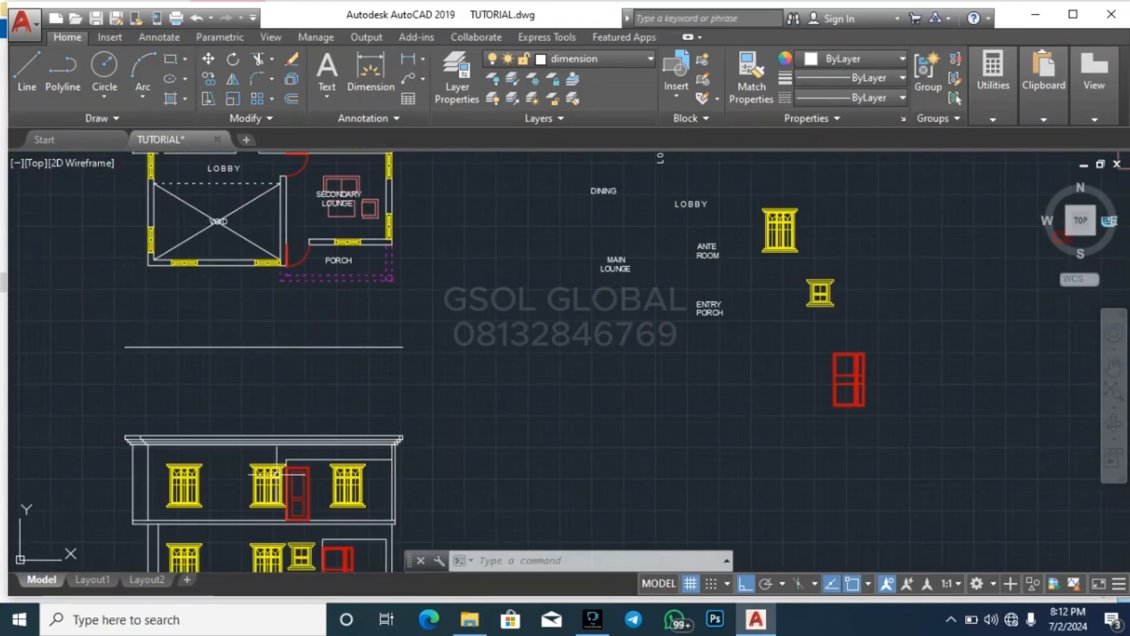
pyautogui.scroll(2, 276, 473)
pyautogui.scroll(-2, 337, 455)
pyautogui.scroll(2, 305, 283)
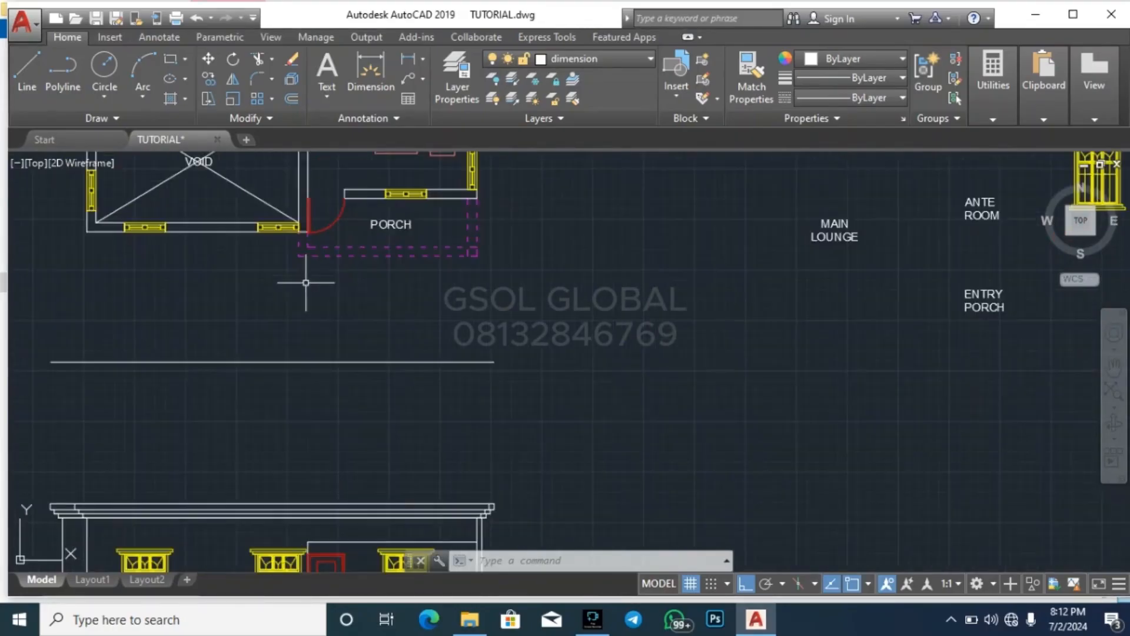
pyautogui.click(284, 308)
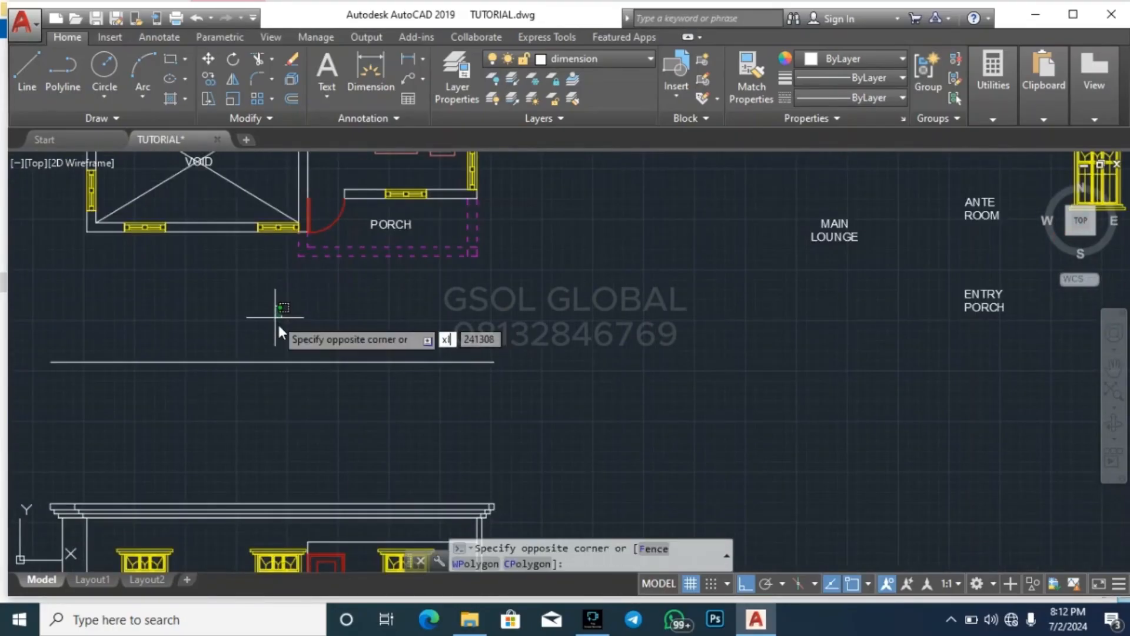
pyautogui.press('Escape')
pyautogui.press('Escape')
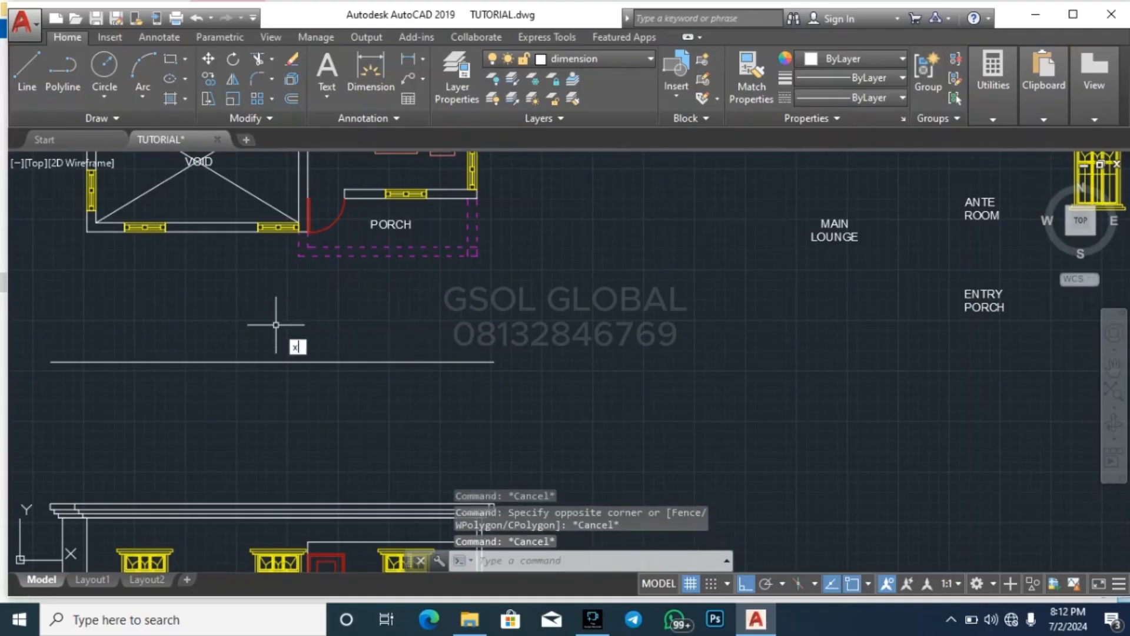
pyautogui.write('xl')
pyautogui.press('Return')
pyautogui.click(299, 256)
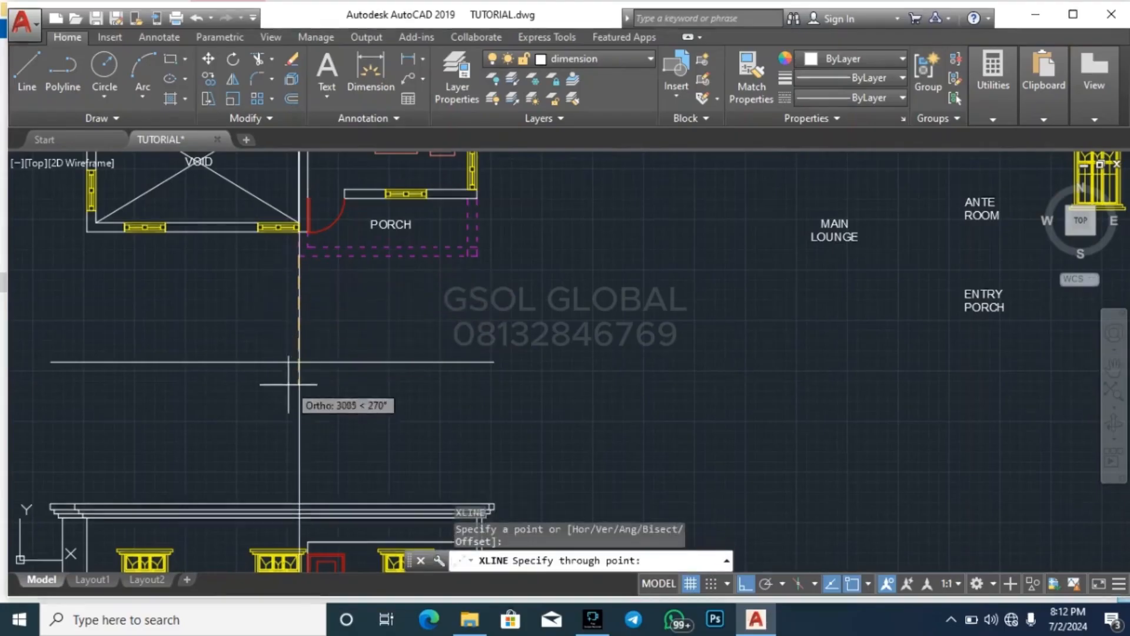
pyautogui.press('Escape')
pyautogui.press('Escape')
pyautogui.scroll(4, 304, 252)
pyautogui.click(238, 305)
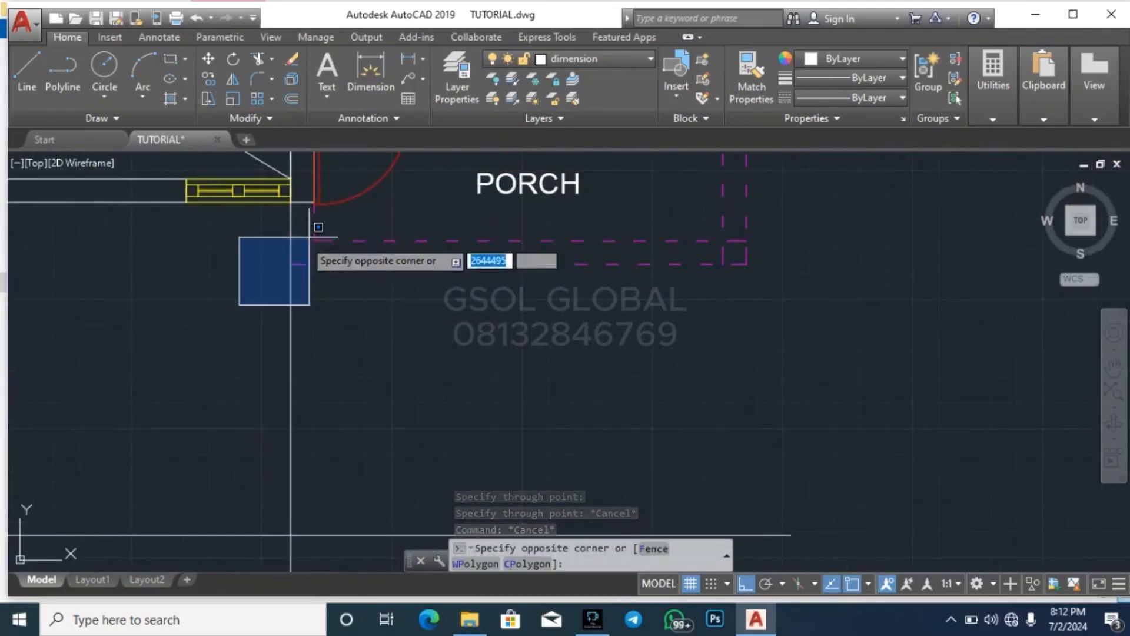
pyautogui.press('Escape')
pyautogui.press('Escape')
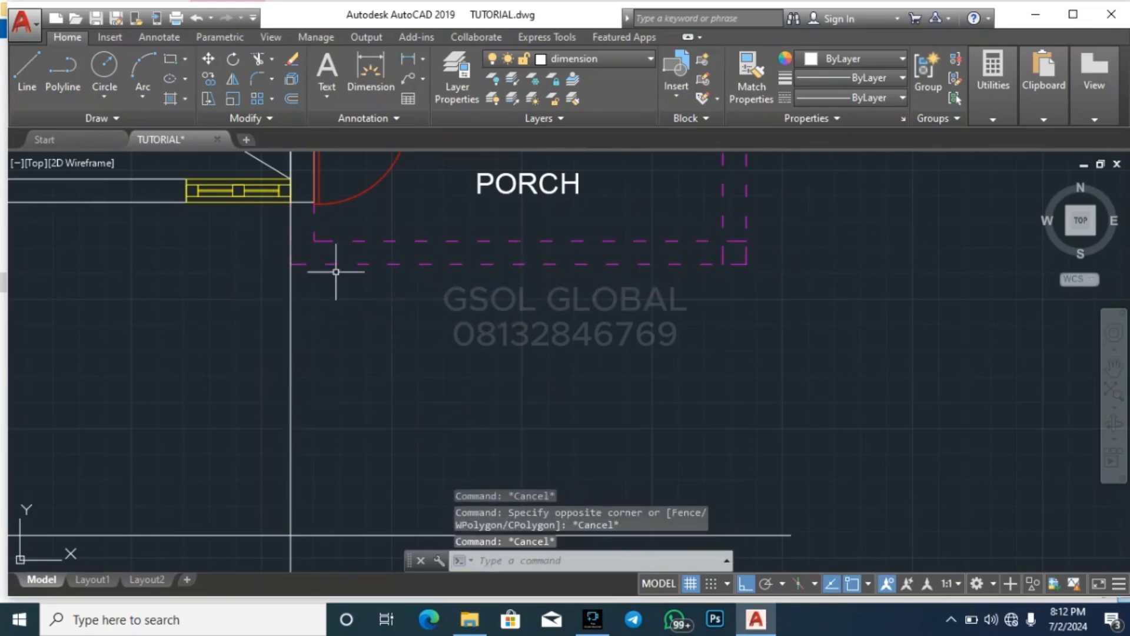
# Trim the vertical construction line at the lower eaves lines and delete the portion remaining above the cut
pyautogui.scroll(-5, 290, 535)
pyautogui.scroll(6, 387, 275)
pyautogui.press('Escape')
pyautogui.press('Escape')
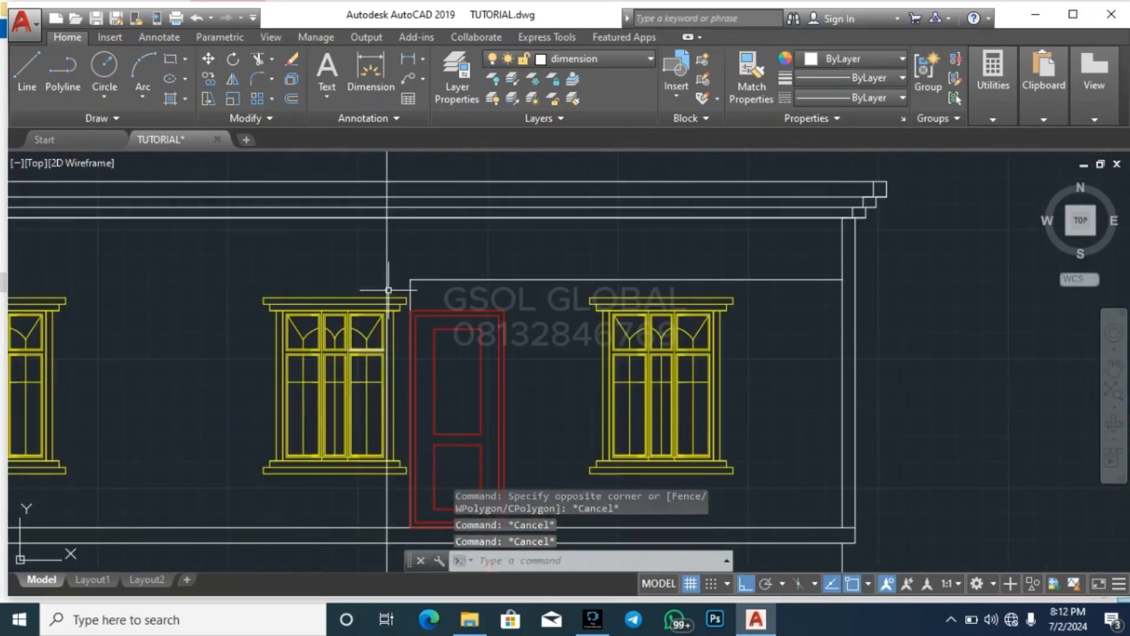
pyautogui.write('tr')
pyautogui.press('Return')
pyautogui.press('Return')
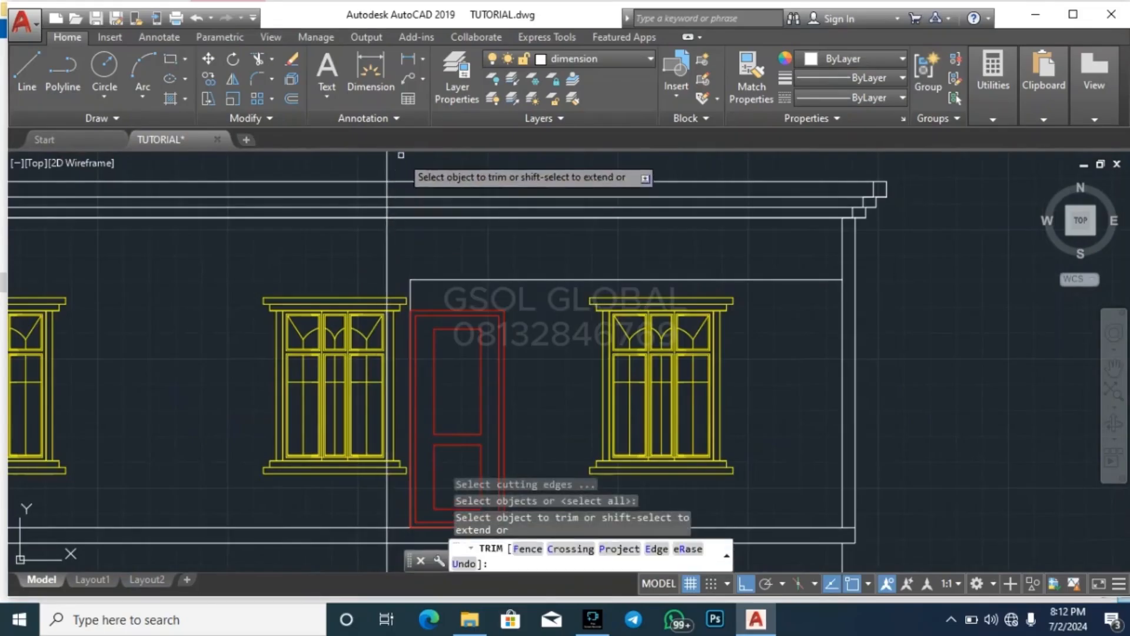
pyautogui.scroll(4, 365, 310)
pyautogui.click(365, 309)
pyautogui.press('Escape')
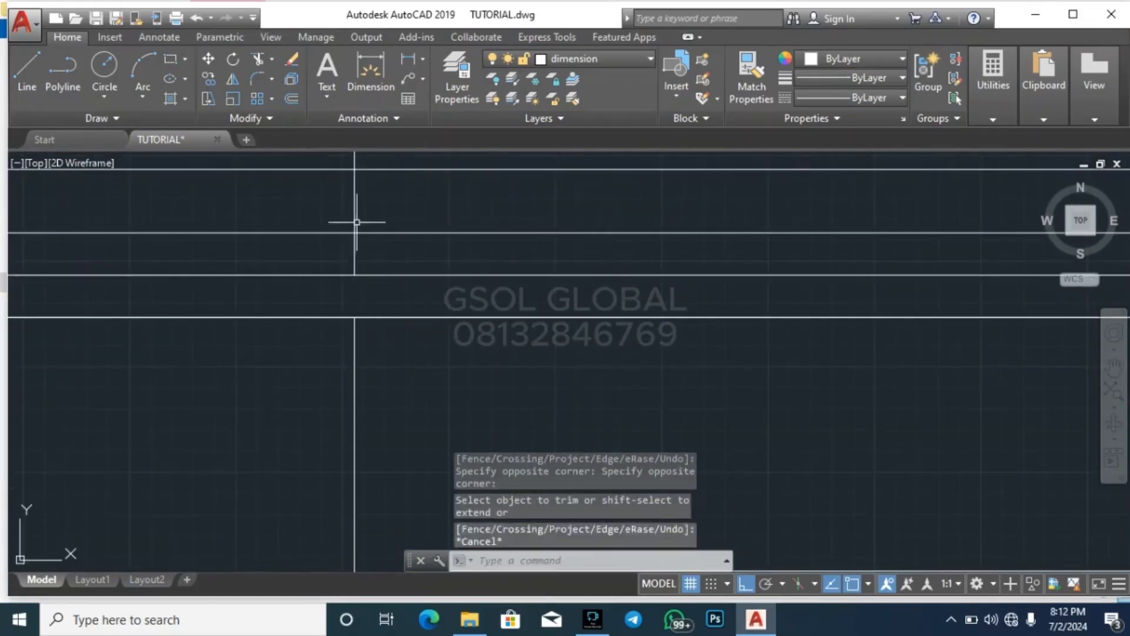
pyautogui.click(361, 222)
pyautogui.press('Escape')
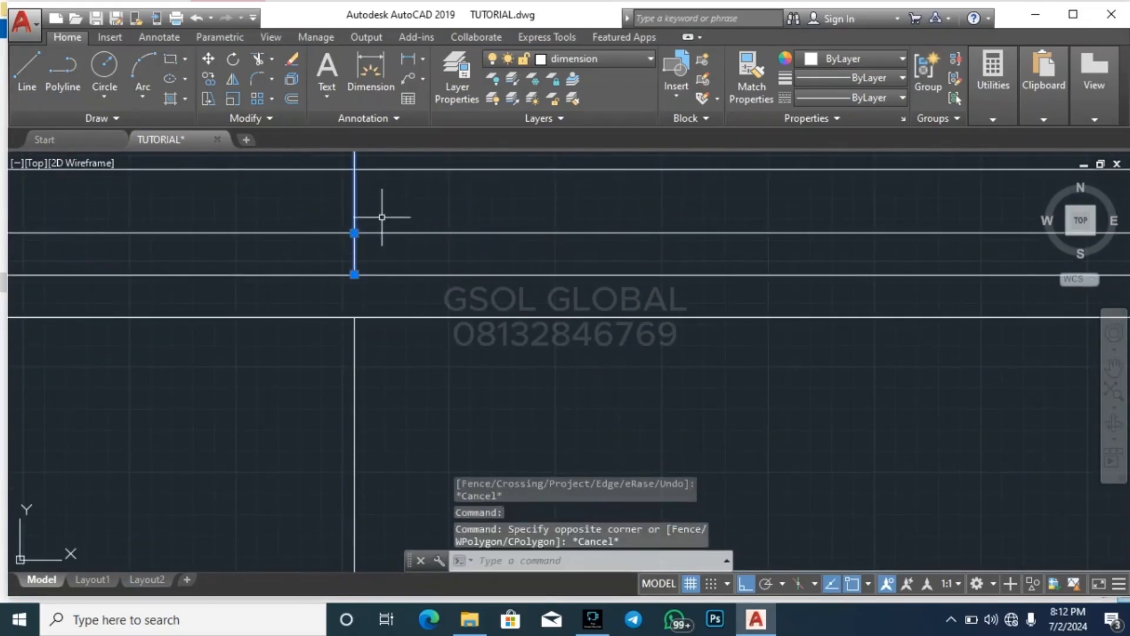
pyautogui.press('Delete')
# Delete the short vertical line at the left end of the horizontal line above the upper-floor door
pyautogui.scroll(-5, 406, 254)
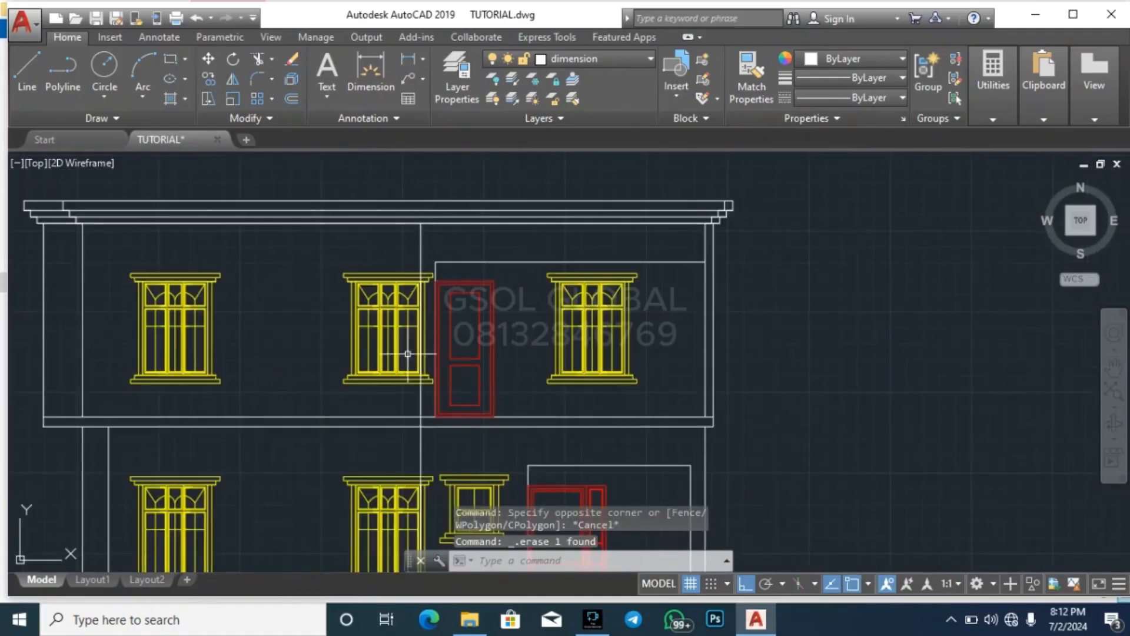
pyautogui.scroll(5, 433, 254)
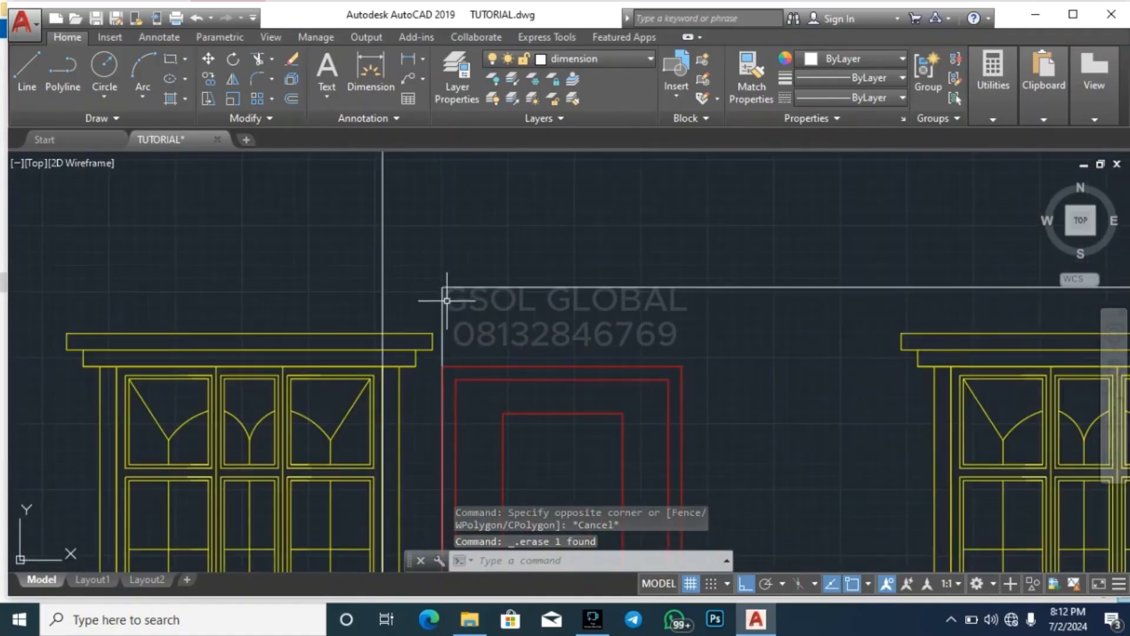
pyautogui.click(450, 312)
pyautogui.click(439, 311)
pyautogui.press('Delete')
pyautogui.click(403, 256)
pyautogui.click(360, 244)
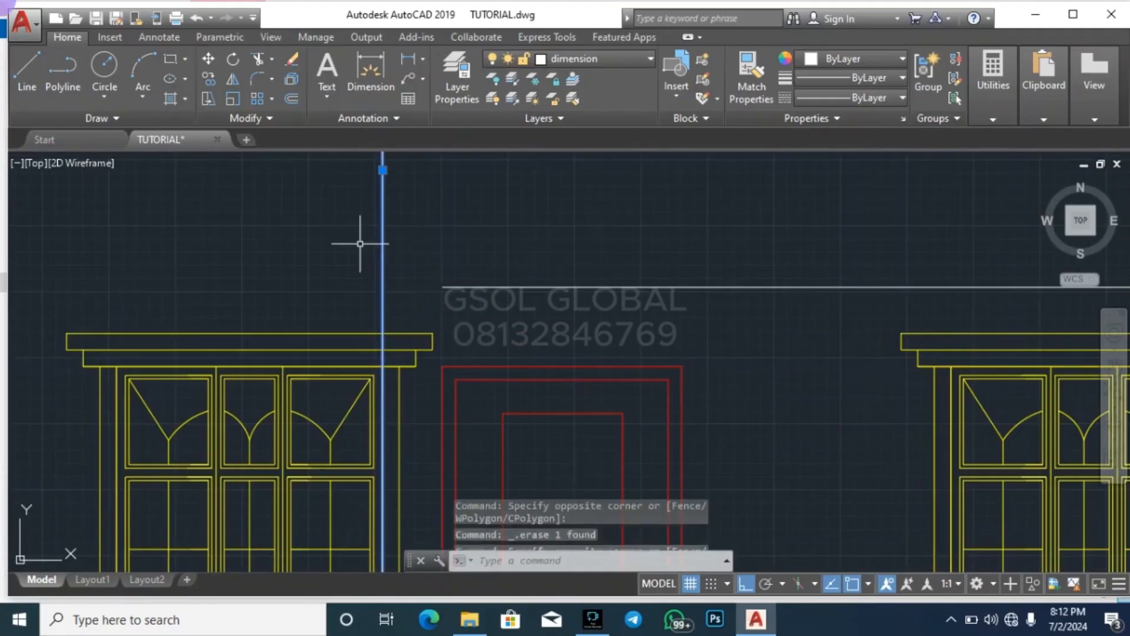
pyautogui.write('ex')
pyautogui.press('Return')
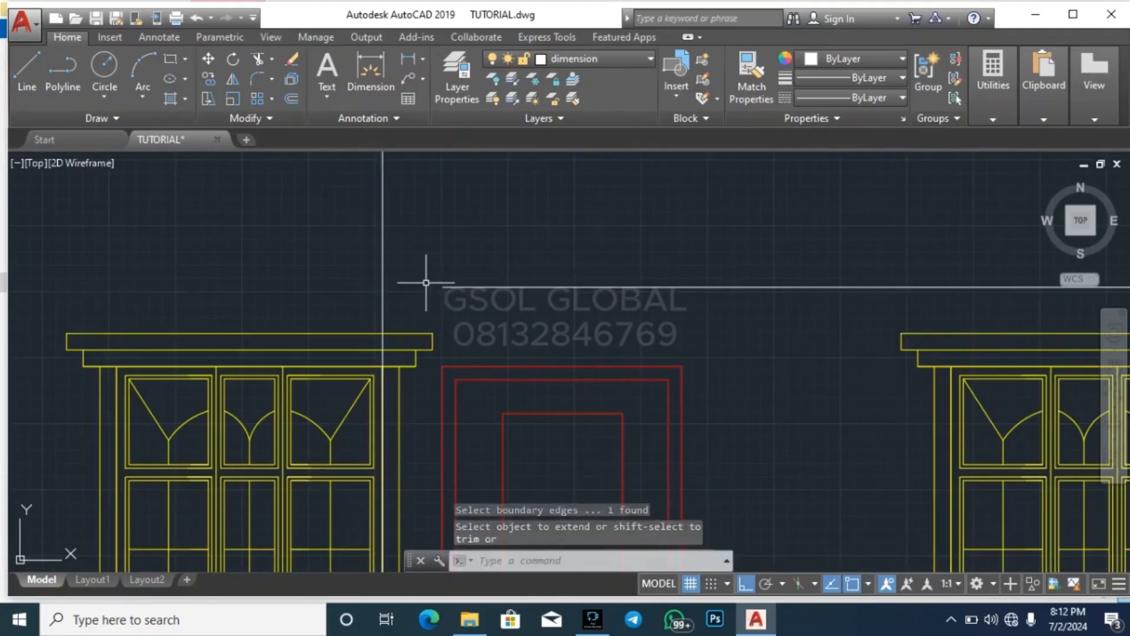
pyautogui.press('Escape')
# Examine the porch's left corner on the upper floor plan against the vertical line in the elevation
pyautogui.scroll(-5, 429, 430)
pyautogui.scroll(-3, 428, 379)
pyautogui.scroll(5, 432, 287)
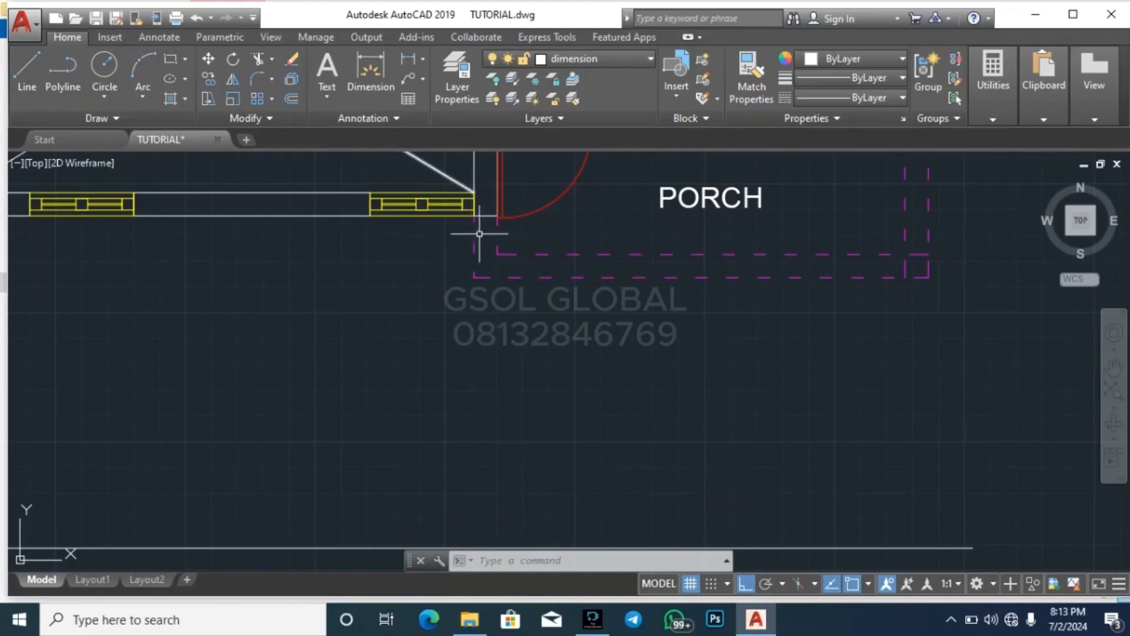
pyautogui.scroll(-4, 432, 237)
pyautogui.scroll(5, 431, 295)
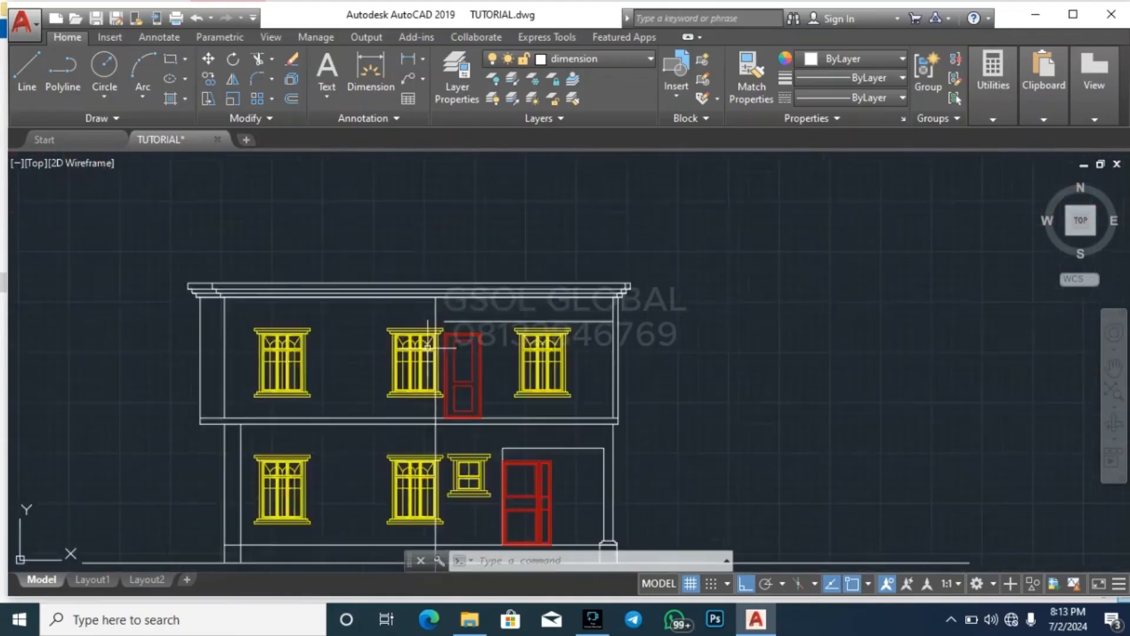
pyautogui.press('Escape')
pyautogui.press('Escape')
pyautogui.press('Escape')
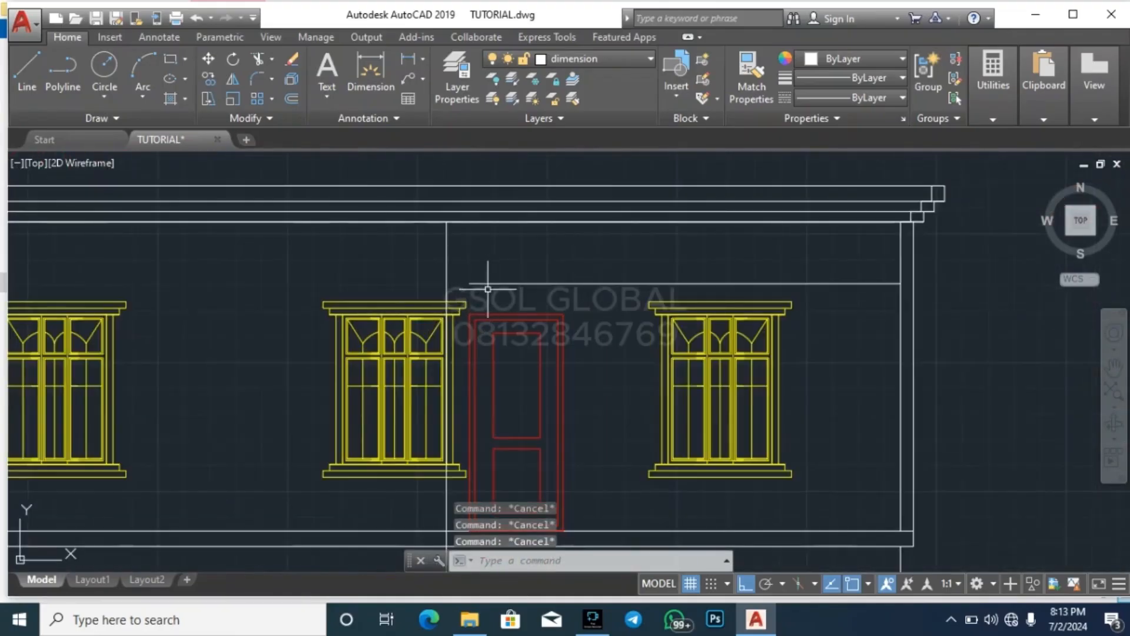
# Extend the horizontal line above the upper-floor door to the vertical line projected from the porch corner
pyautogui.click(453, 286)
pyautogui.scroll(2, 450, 288)
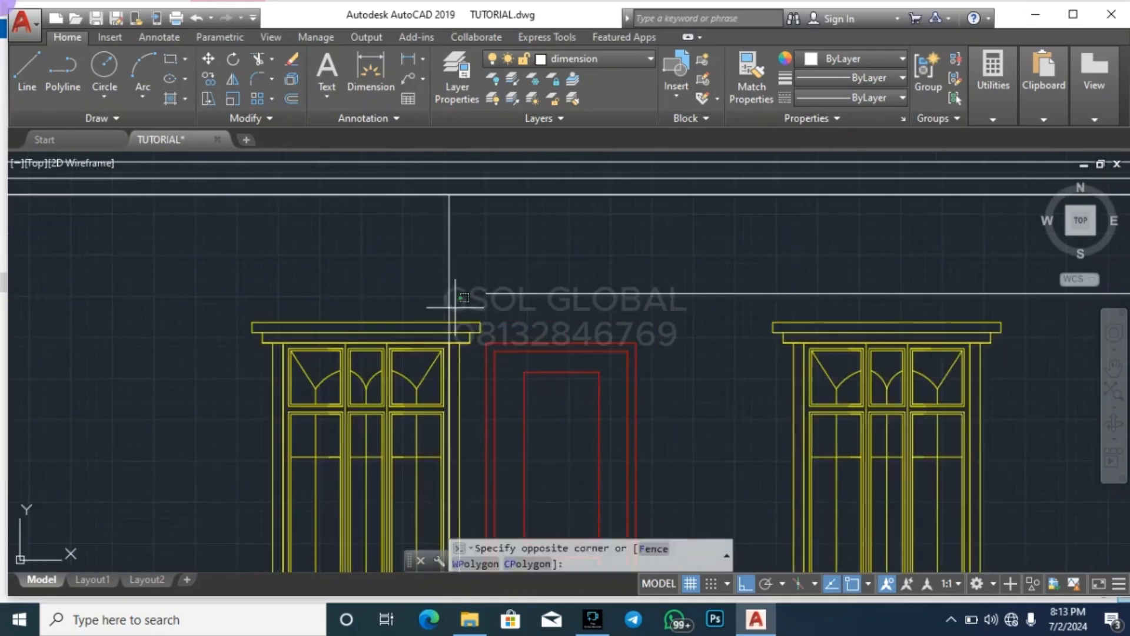
pyautogui.click(434, 301)
pyautogui.write('ex')
pyautogui.press('Return')
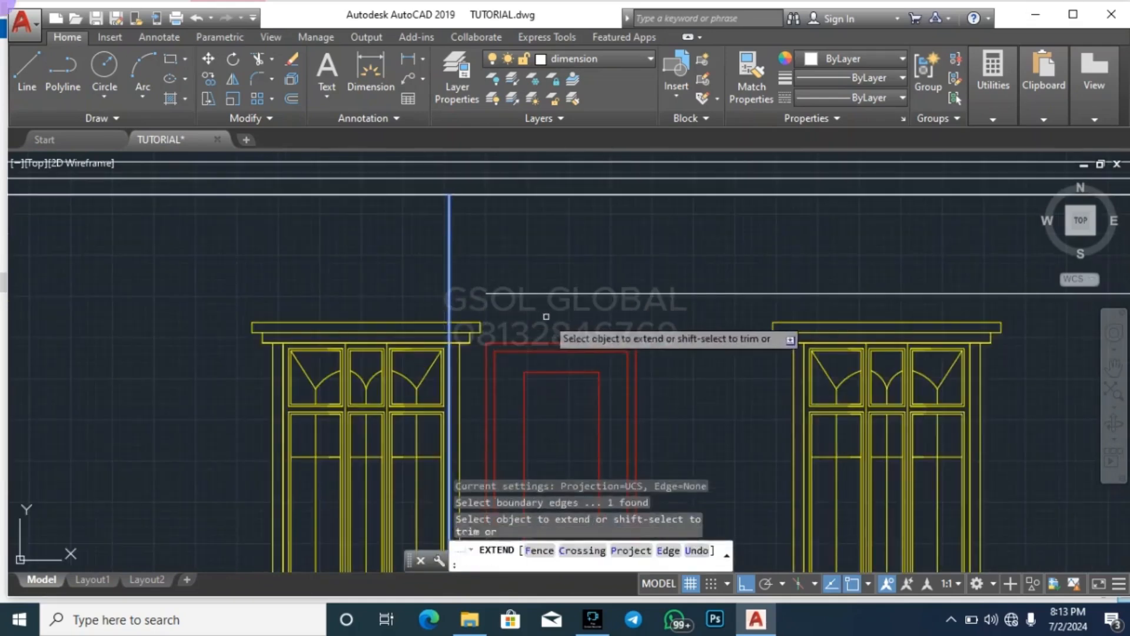
pyautogui.press('Escape')
pyautogui.press('Escape')
pyautogui.press('Escape')
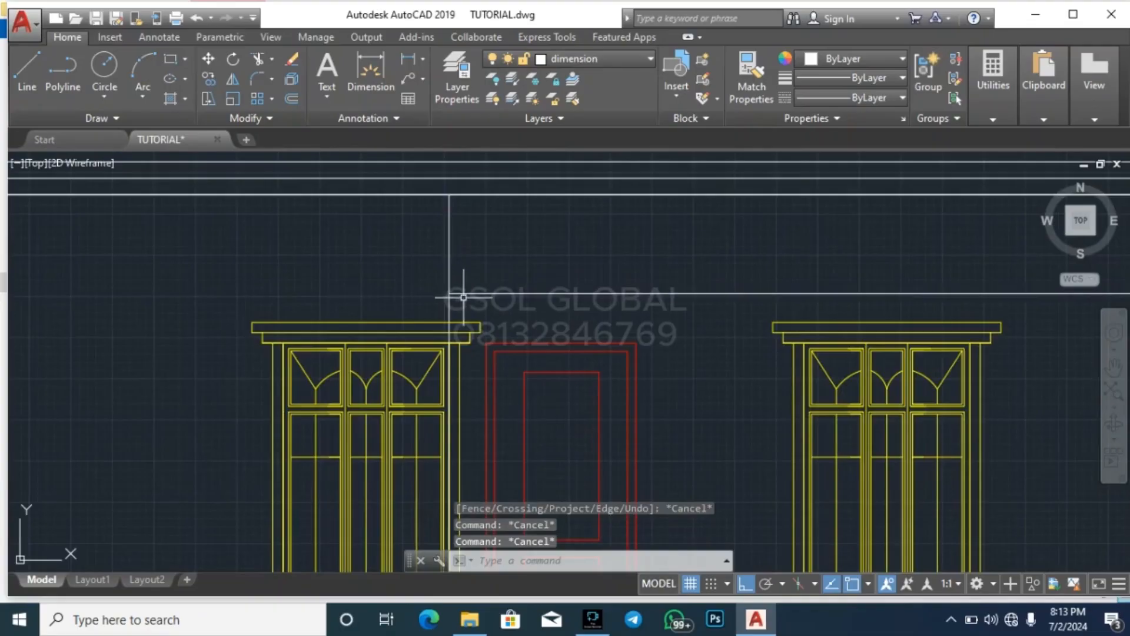
pyautogui.write('tr')
pyautogui.press('Return')
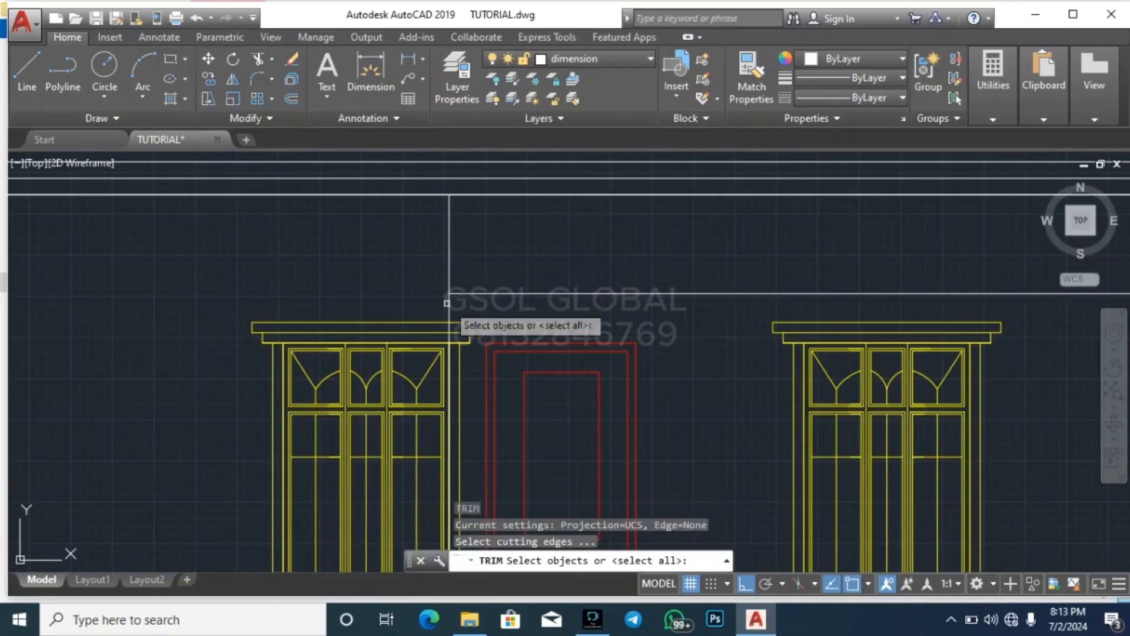
pyautogui.press('Return')
pyautogui.press('Escape')
pyautogui.scroll(-6, 465, 232)
pyautogui.press('Escape')
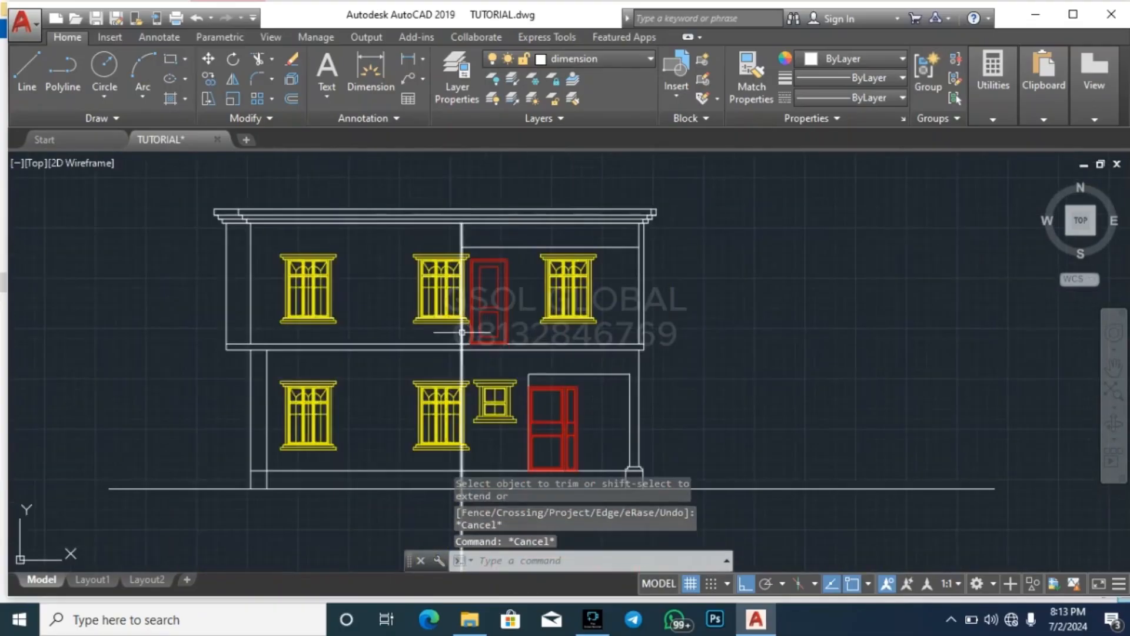
# Trim the vertical porch line just below the horizontal line above the upper-floor door and delete its remaining lower part
pyautogui.scroll(4, 462, 327)
pyautogui.scroll(-4, 443, 367)
pyautogui.scroll(2, 454, 301)
pyautogui.scroll(6, 444, 266)
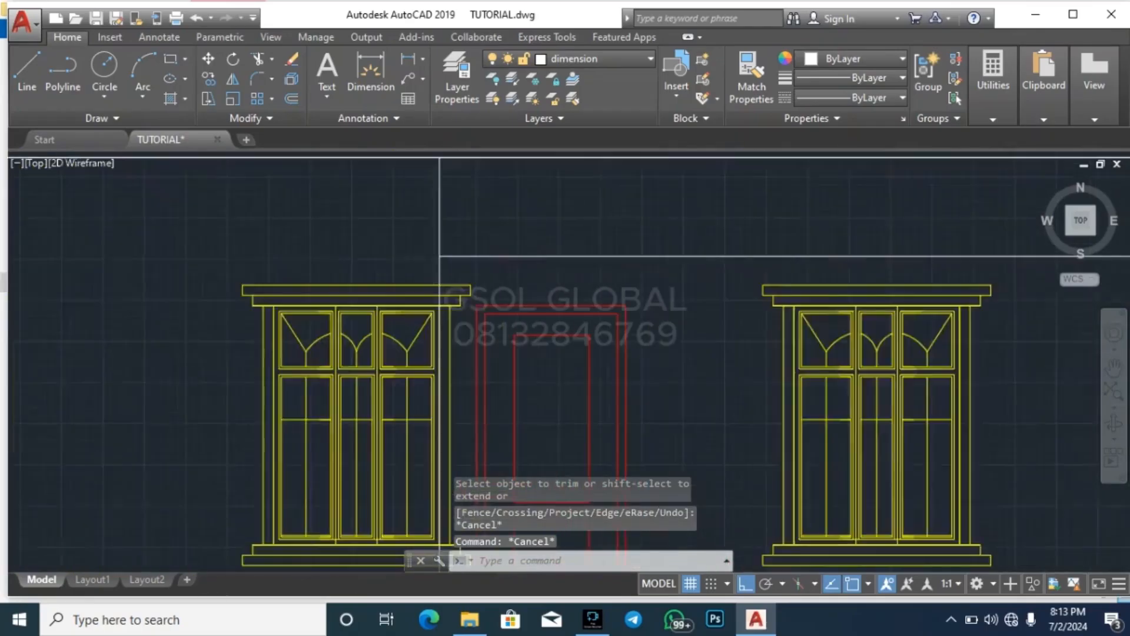
pyautogui.write('tr')
pyautogui.press('Return')
pyautogui.press('Return')
pyautogui.click(464, 281)
pyautogui.click(417, 271)
pyautogui.press('Escape')
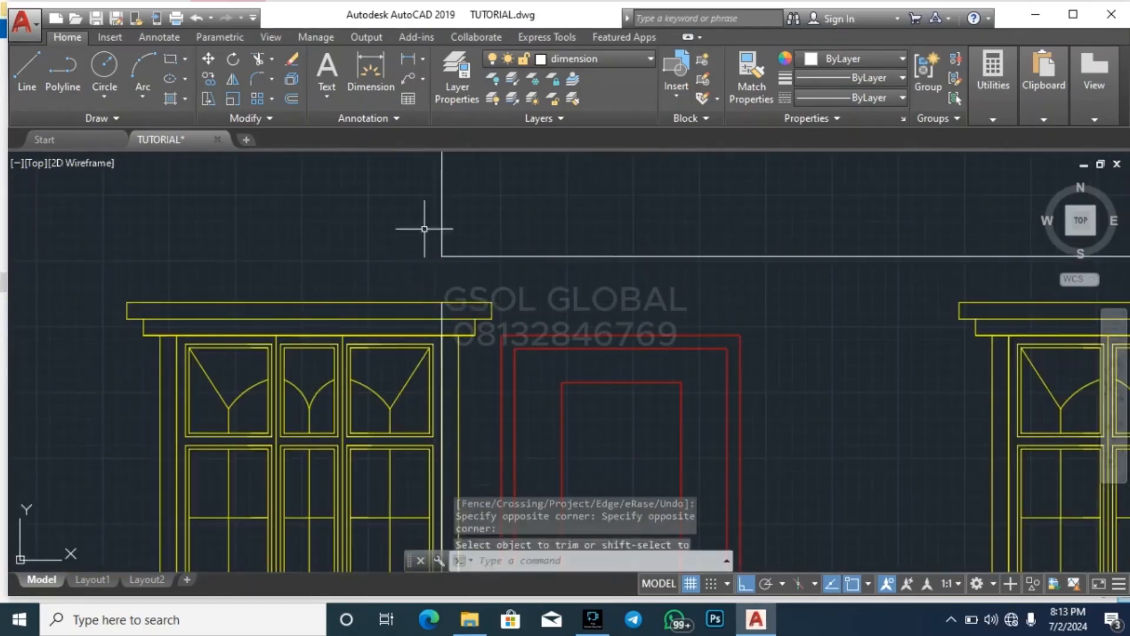
pyautogui.scroll(-6, 436, 214)
pyautogui.click(436, 368)
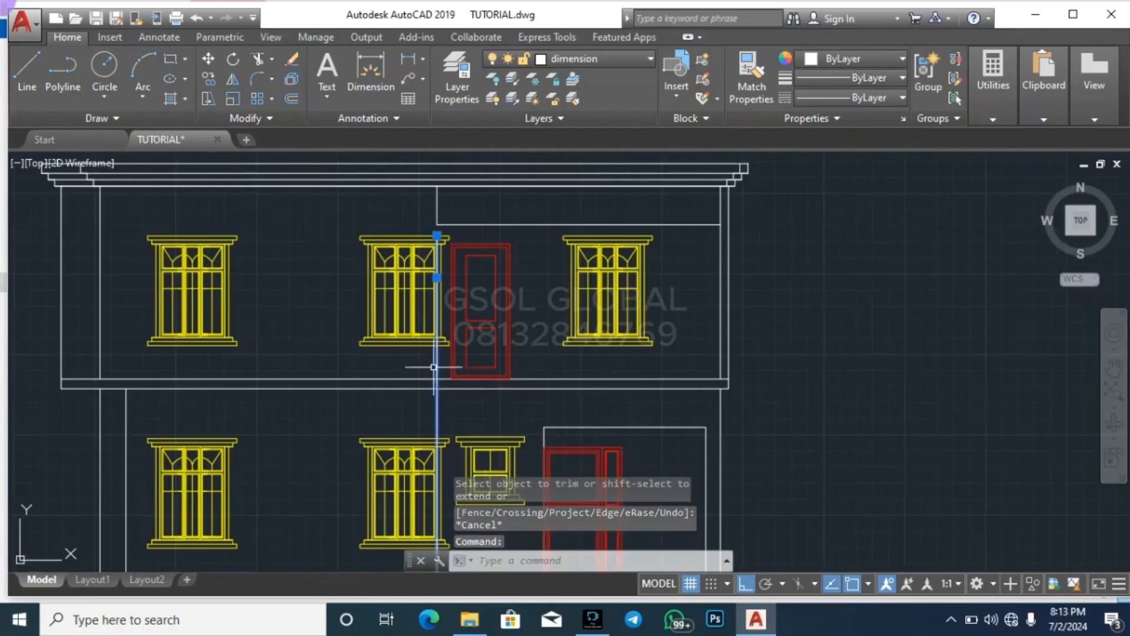
pyautogui.press('Delete')
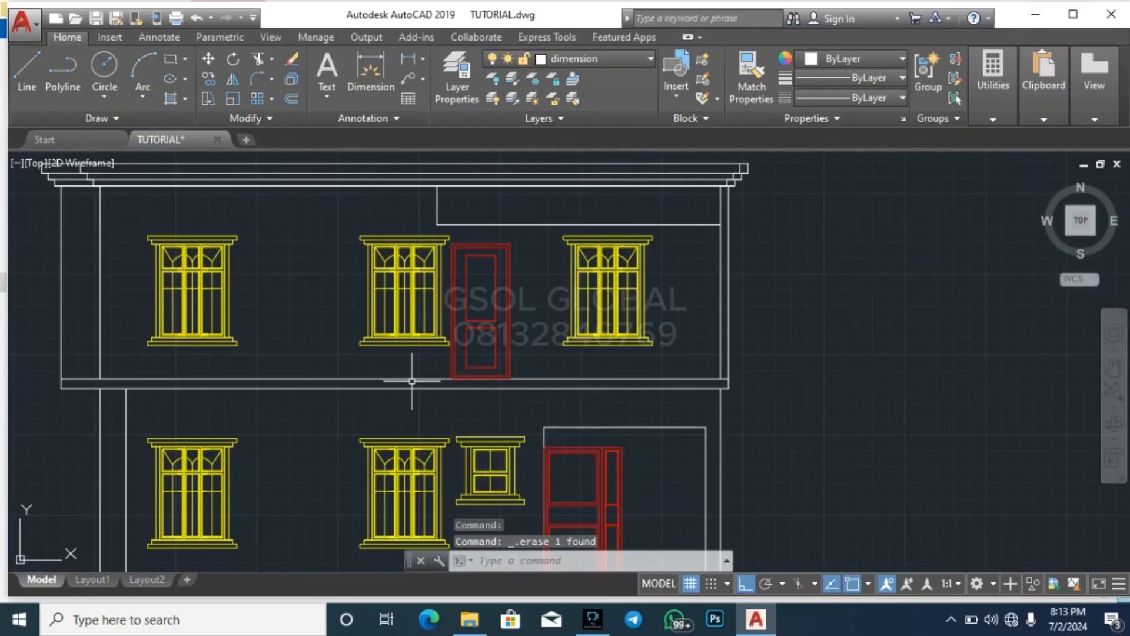
# Draw a vertical construction line through the wall corner beside the porch door on the upper floor plan
pyautogui.scroll(-2, 414, 432)
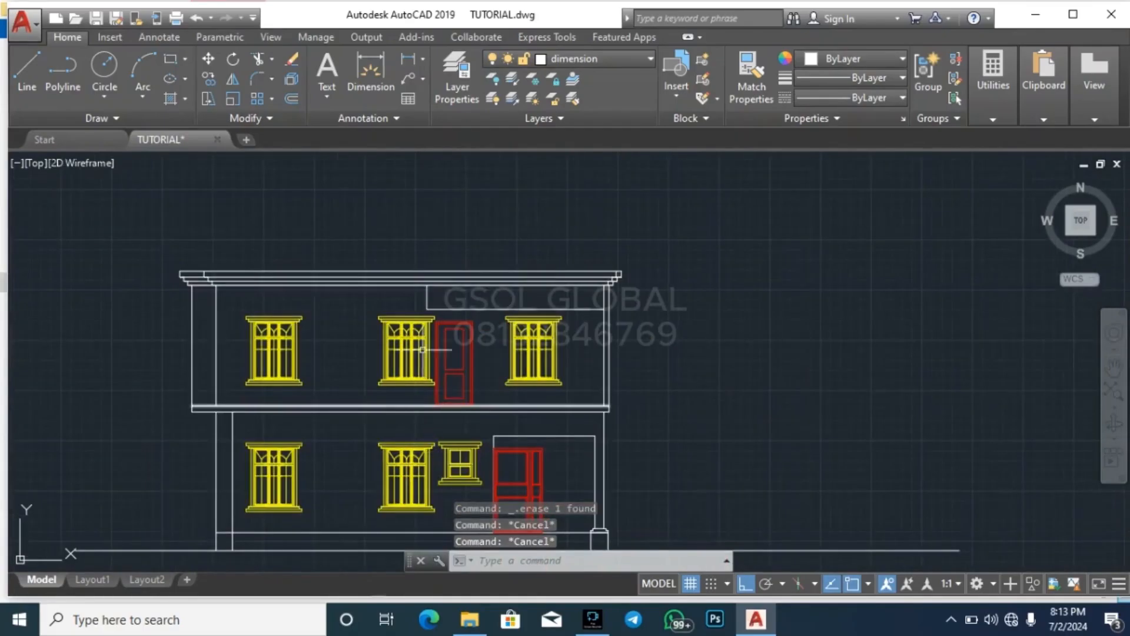
pyautogui.scroll(4, 423, 323)
pyautogui.scroll(-7, 362, 468)
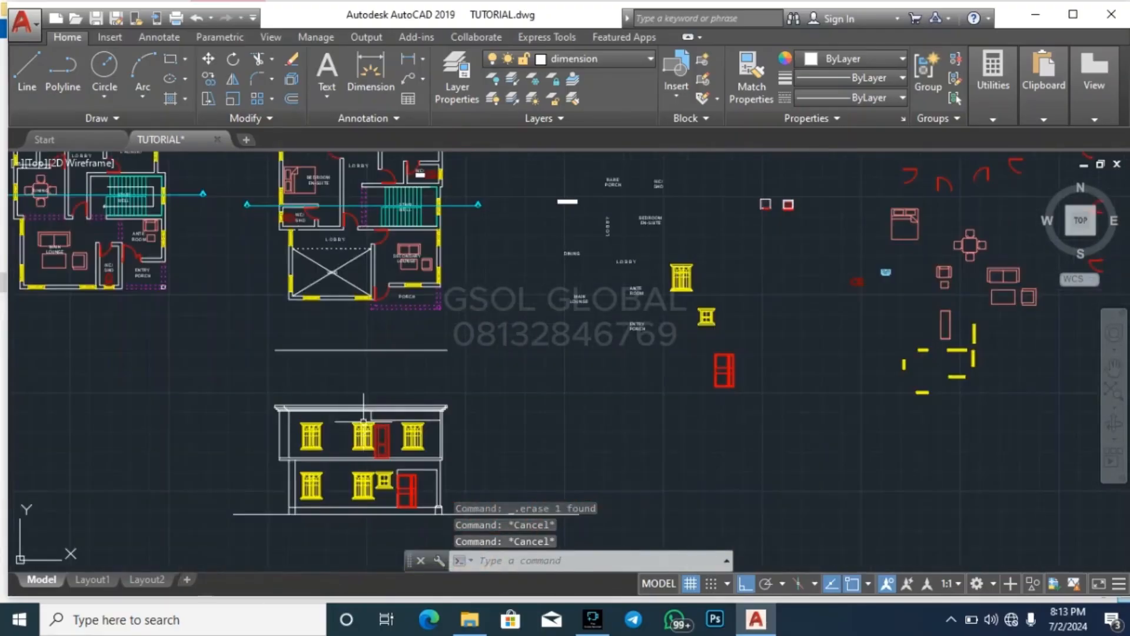
pyautogui.scroll(6, 370, 320)
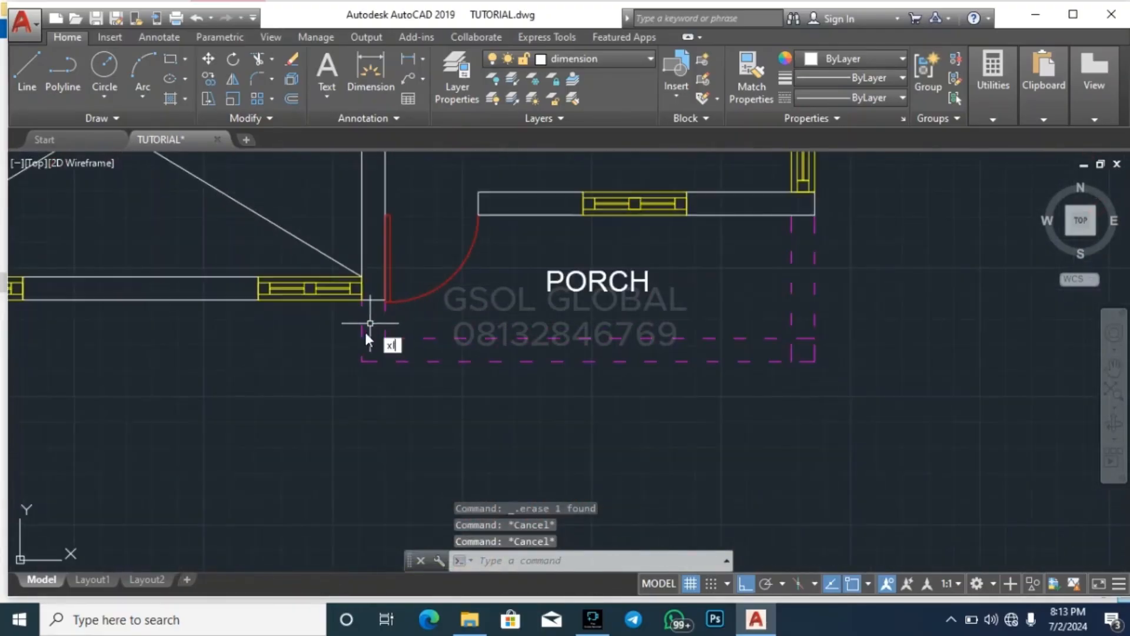
pyautogui.press('Return')
pyautogui.scroll(4, 369, 323)
pyautogui.click(393, 243)
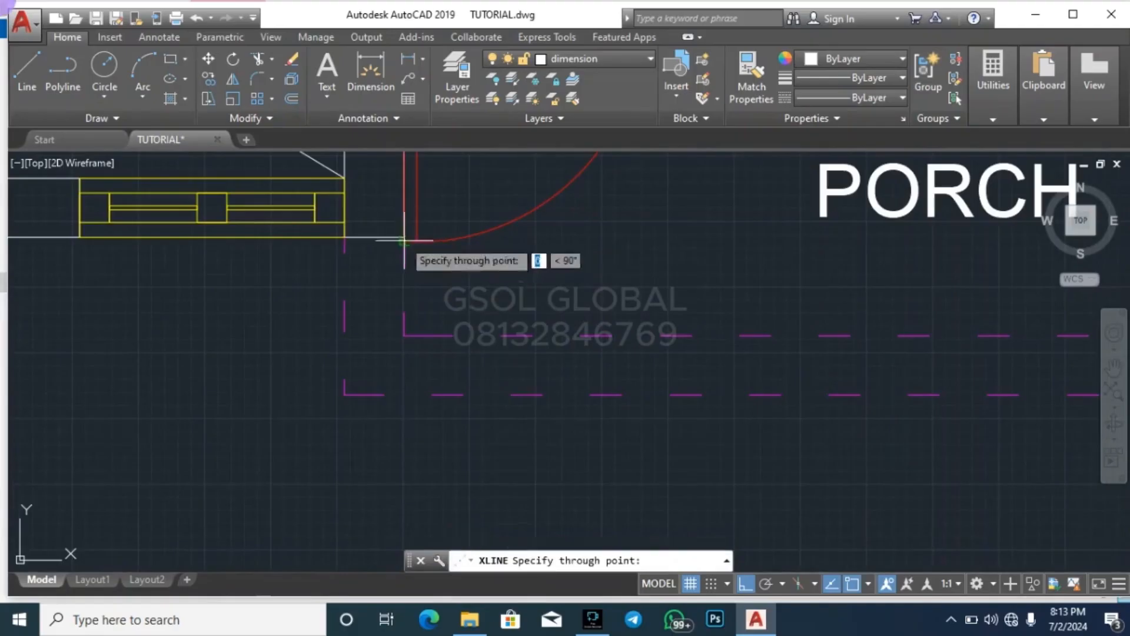
pyautogui.click(397, 460)
pyautogui.press('Escape')
pyautogui.scroll(-10, 426, 214)
pyautogui.scroll(4, 426, 380)
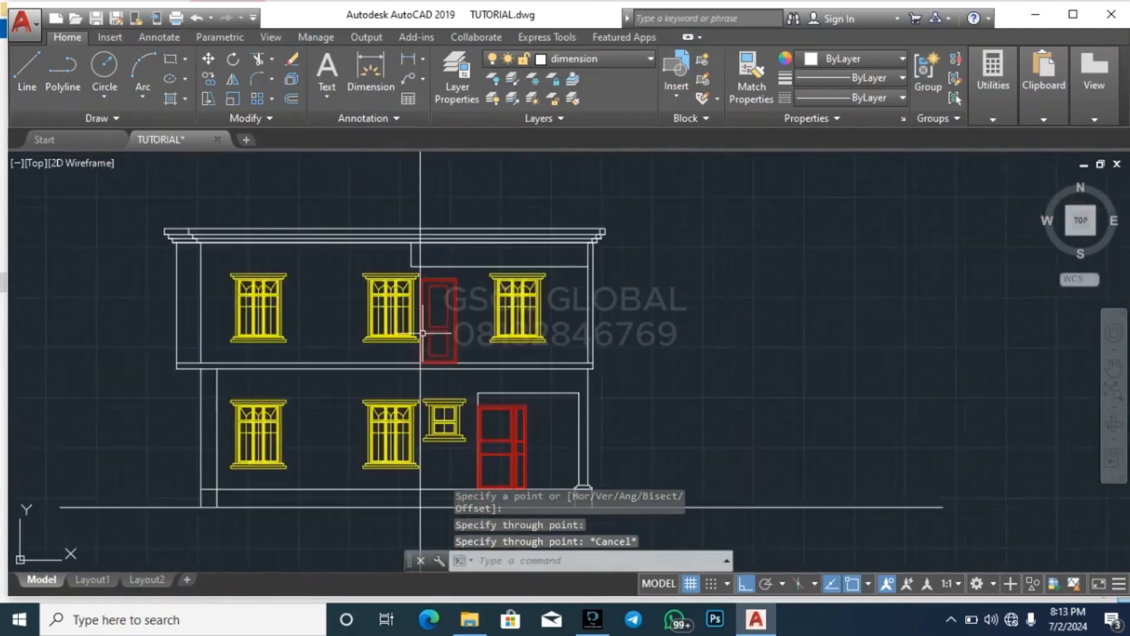
pyautogui.scroll(2, 422, 333)
pyautogui.press('Escape')
pyautogui.press('Escape')
pyautogui.press('Return')
pyautogui.scroll(5, 413, 204)
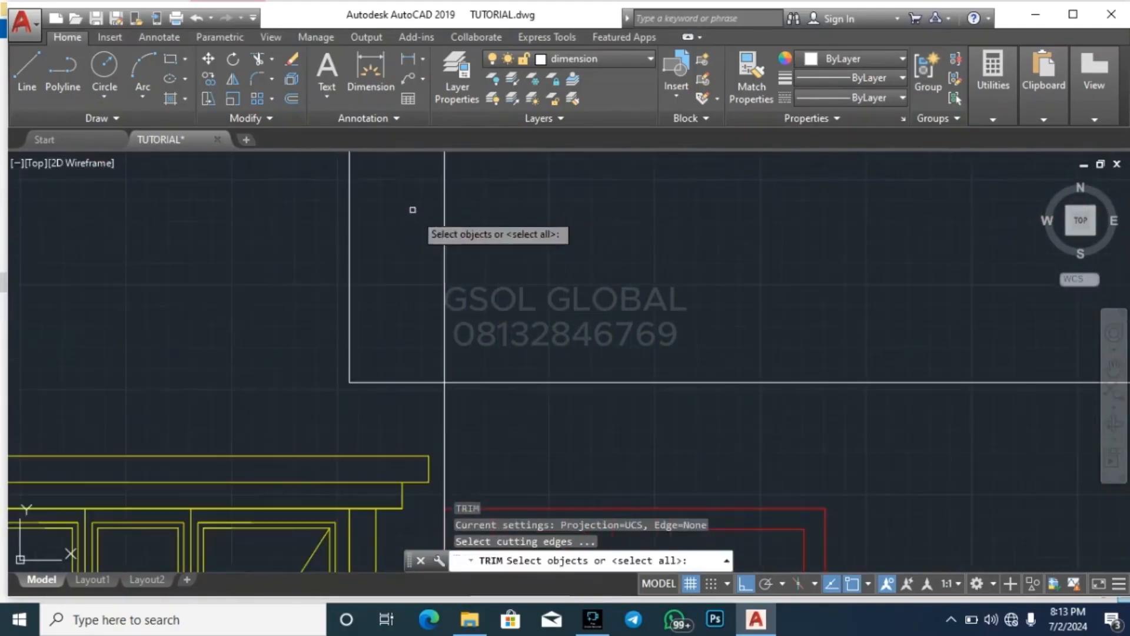
pyautogui.click(457, 238)
pyautogui.click(416, 200)
pyautogui.press('Escape')
pyautogui.press('Escape')
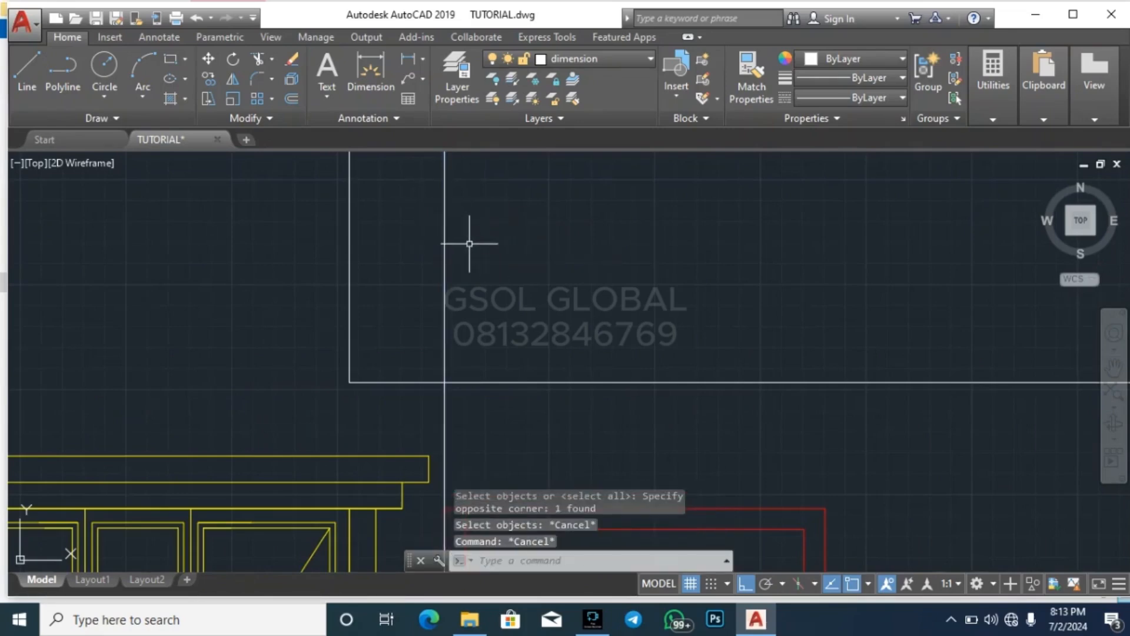
# Trim the new vertical construction line above the horizontal line over the upper-floor door and at the floor band below the door
pyautogui.press('Return')
pyautogui.press('Return')
pyautogui.click(487, 288)
pyautogui.click(407, 197)
pyautogui.scroll(-6, 452, 182)
pyautogui.scroll(-4, 445, 251)
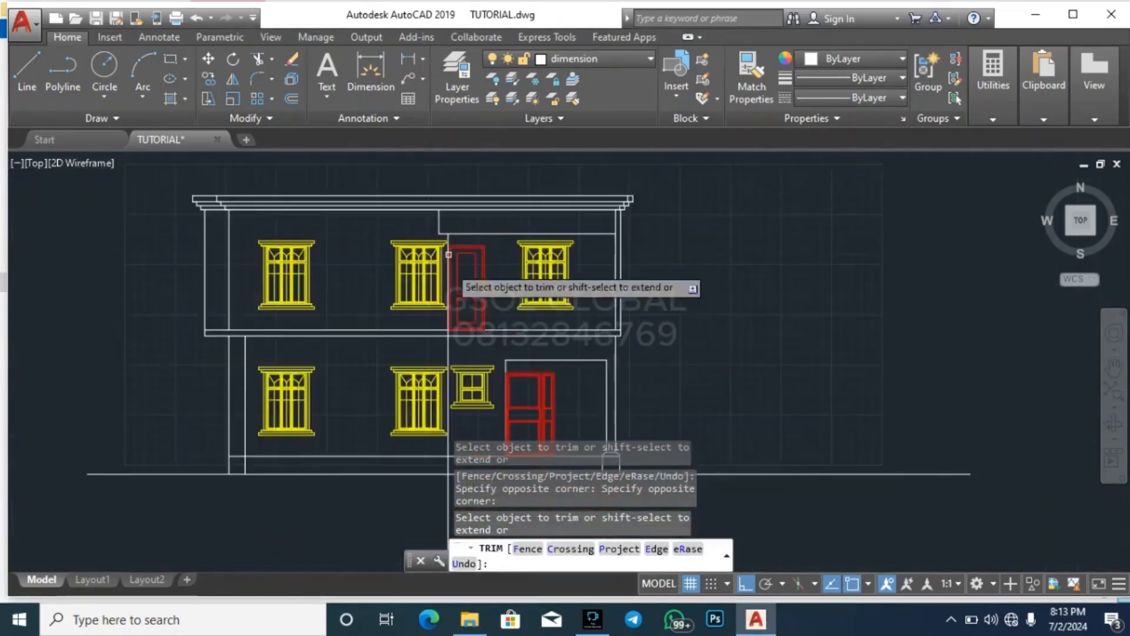
pyautogui.scroll(7, 455, 360)
pyautogui.click(400, 176)
pyautogui.click(392, 173)
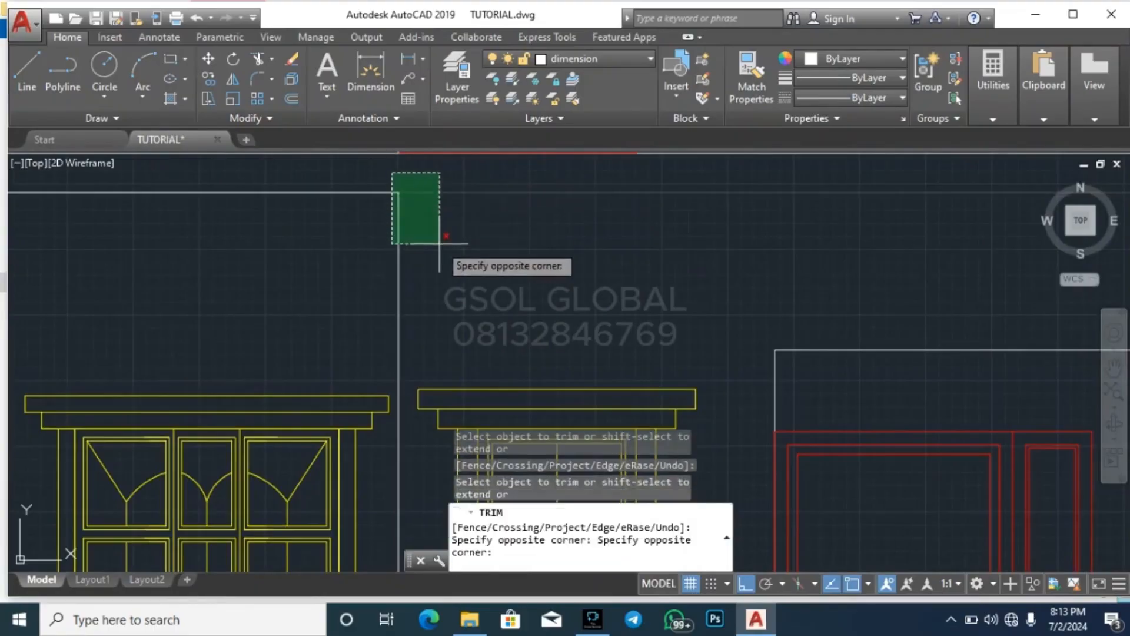
pyautogui.press('Escape')
# Delete the leftover part of the vertical construction line below the floor band
pyautogui.click(422, 255)
pyautogui.click(371, 259)
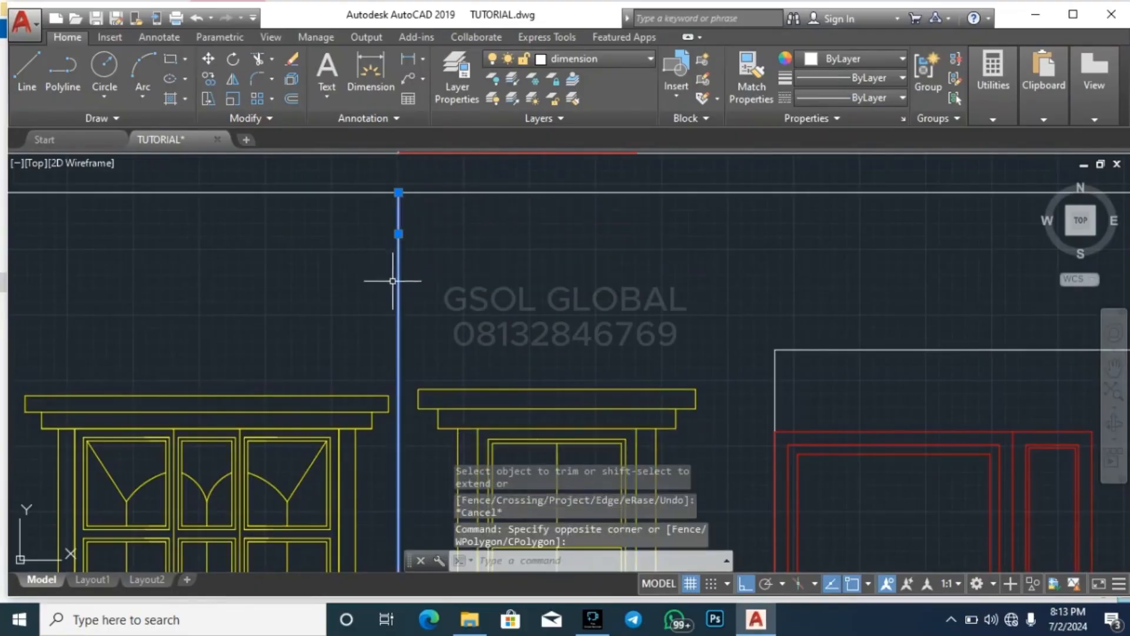
pyautogui.press('Delete')
pyautogui.scroll(-5, 393, 281)
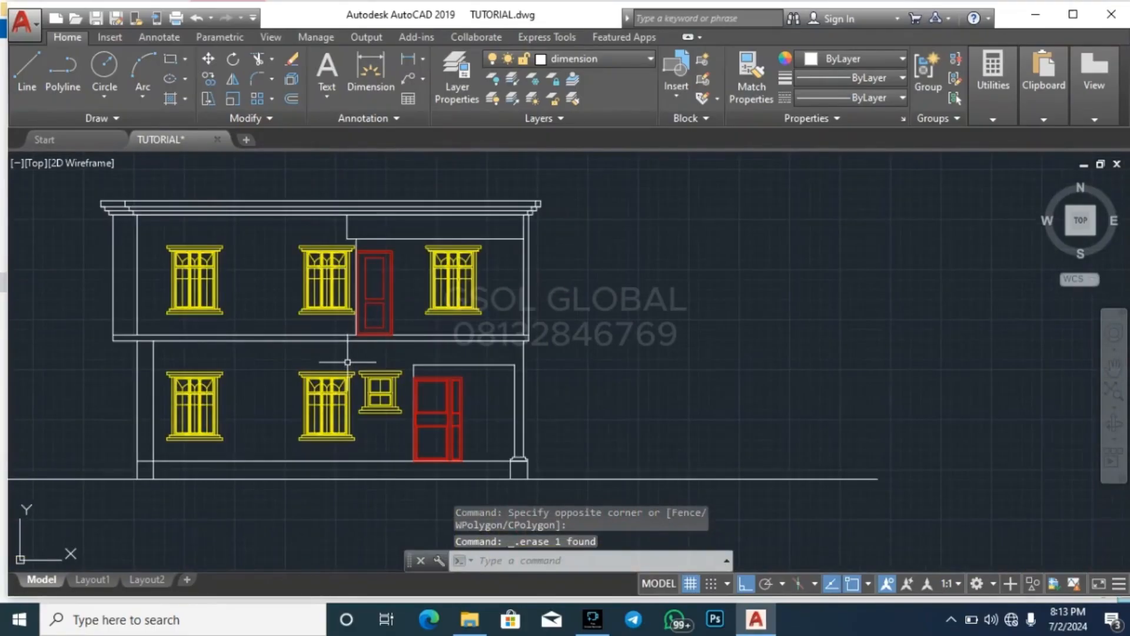
# Move the whole front elevation with its roof height line to directly below the roof plan, with Ortho off, and save the drawing
pyautogui.scroll(-6, 206, 391)
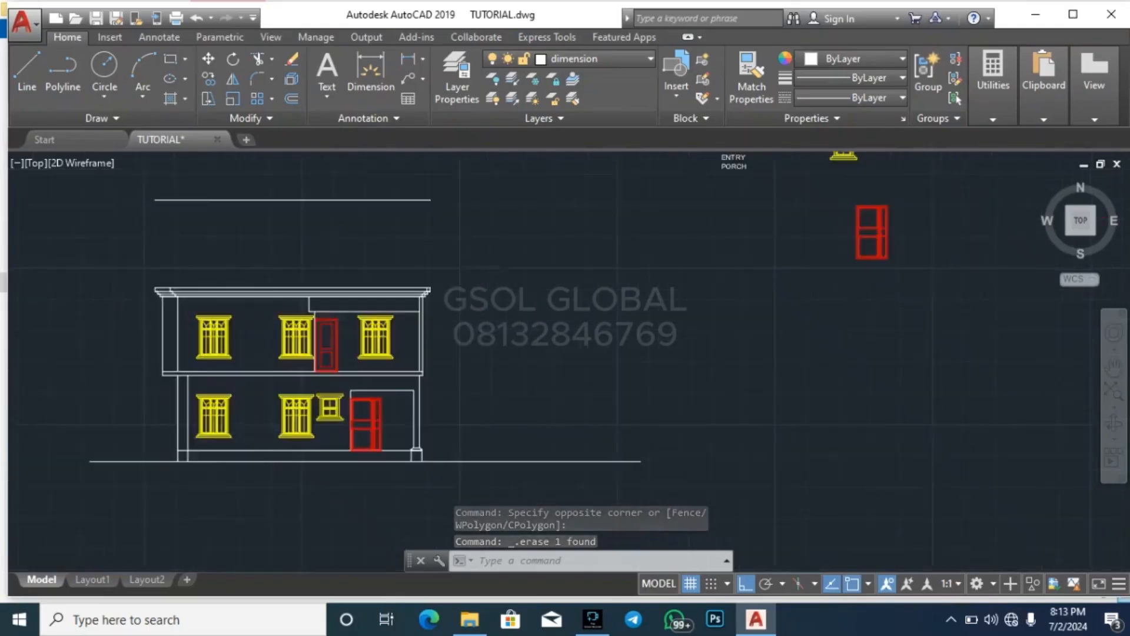
pyautogui.click(146, 486)
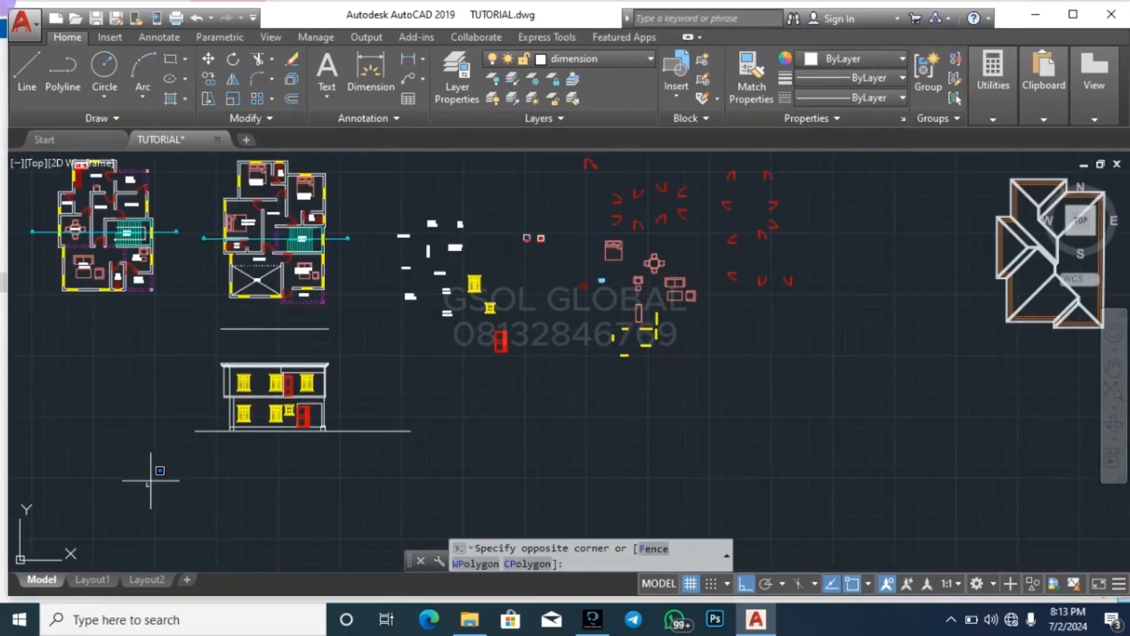
pyautogui.click(420, 321)
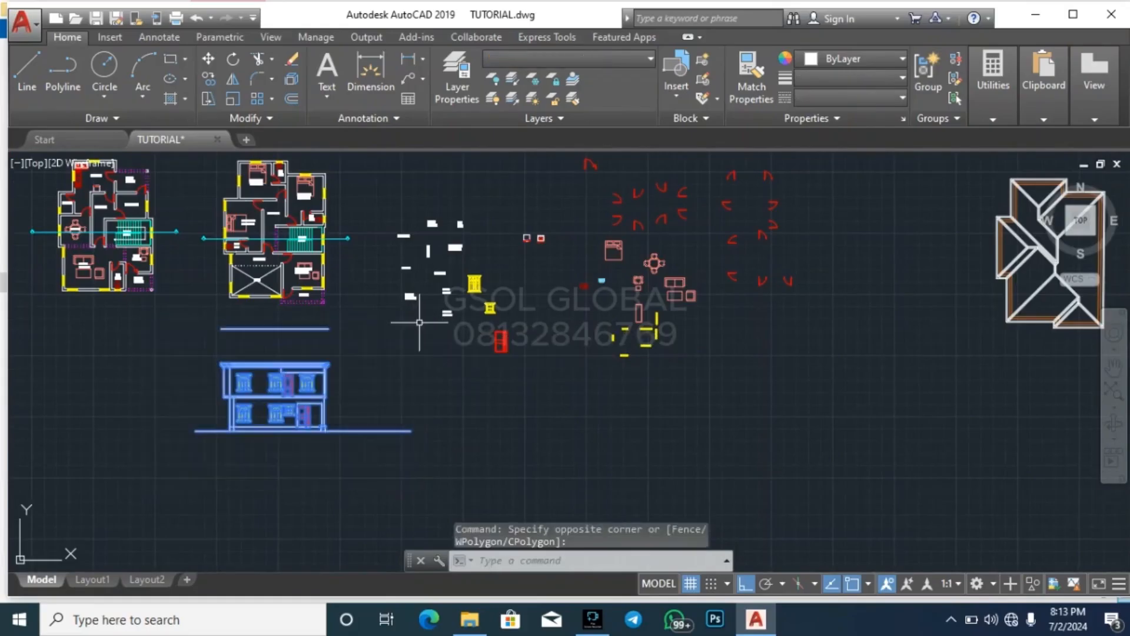
pyautogui.press('Return')
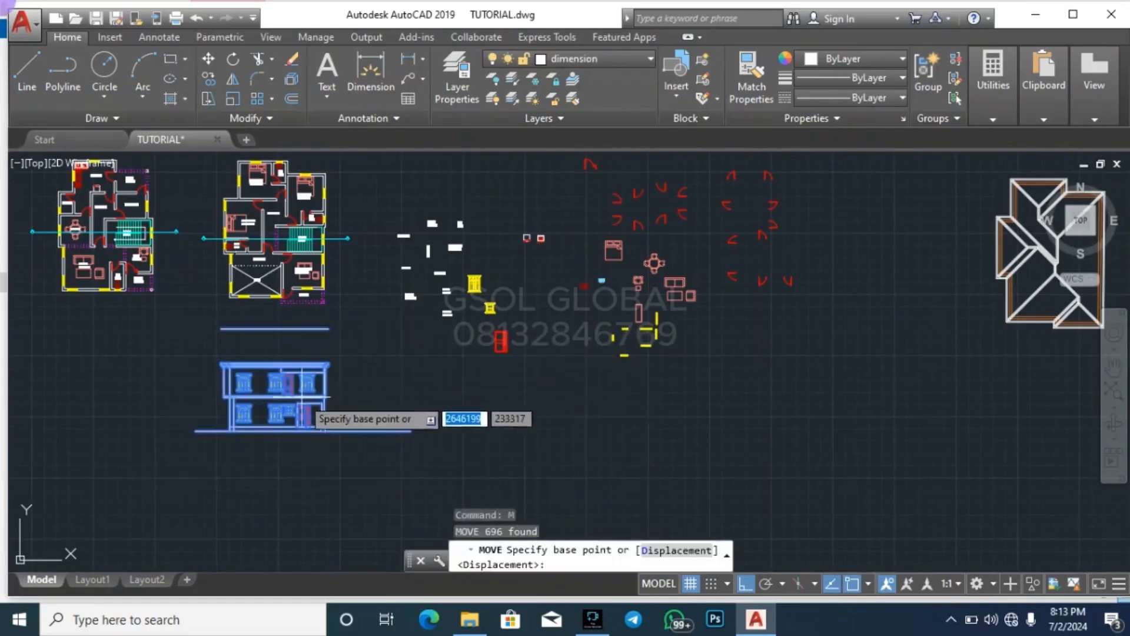
pyautogui.click(299, 394)
pyautogui.scroll(-4, 236, 312)
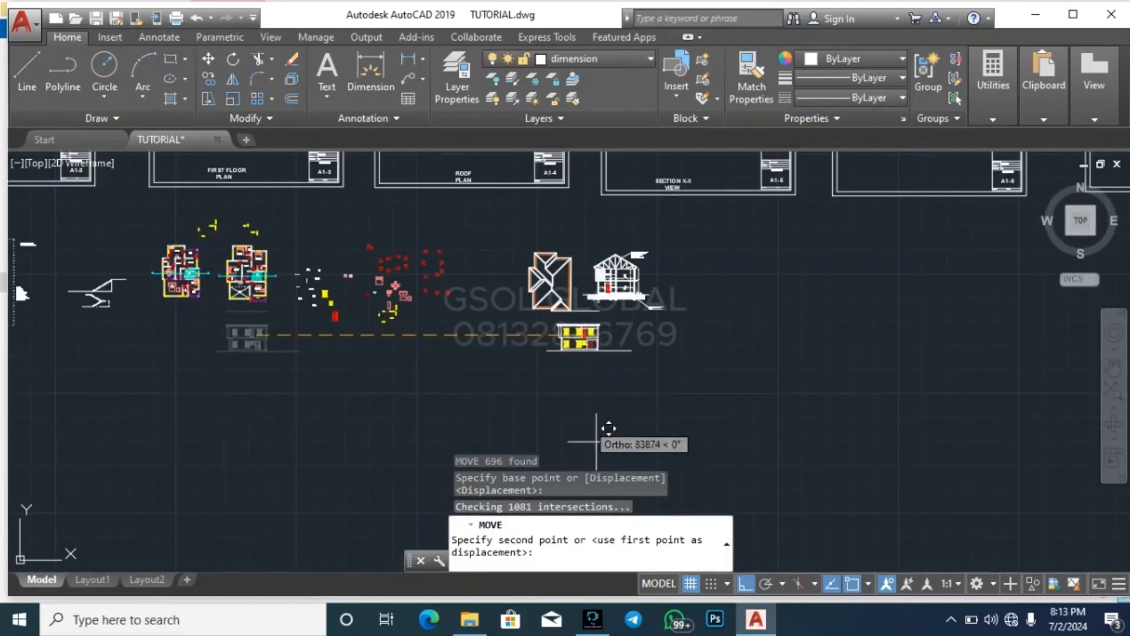
pyautogui.click(745, 584)
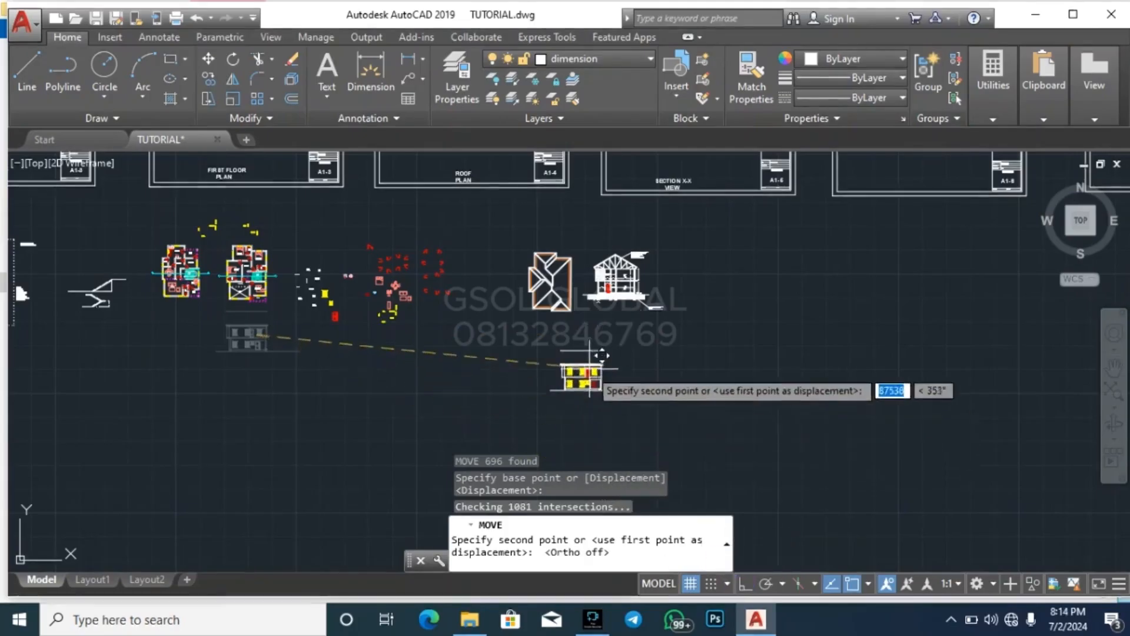
pyautogui.scroll(2, 581, 339)
pyautogui.click(564, 353)
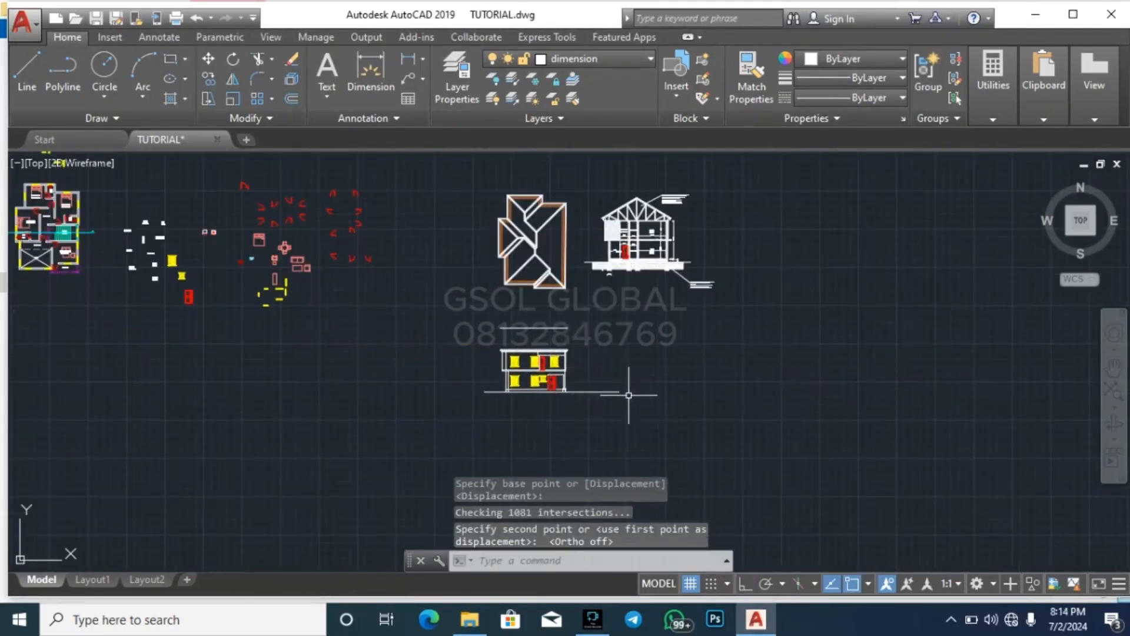
pyautogui.press('Escape')
pyautogui.press('Escape')
pyautogui.press('Escape')
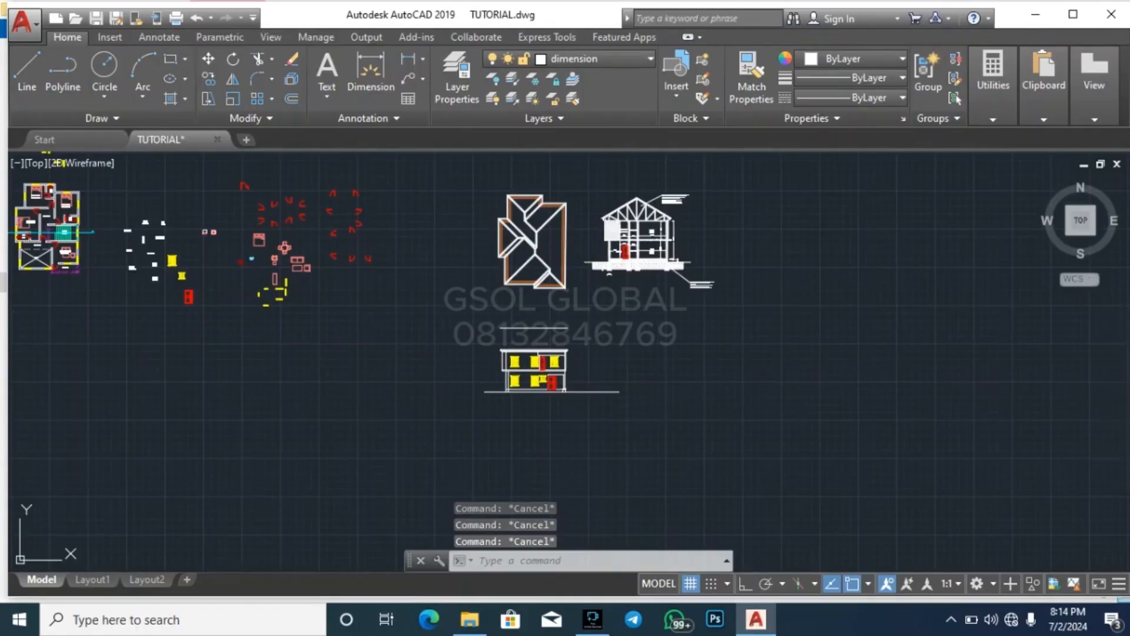
pyautogui.hotkey('ctrl', 's')
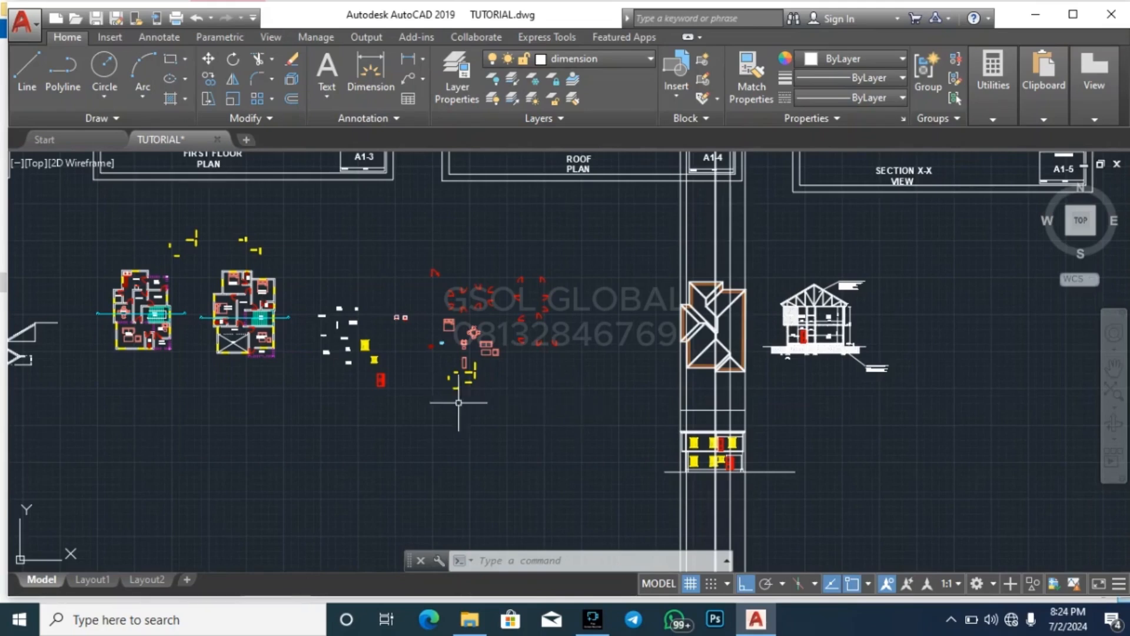
# Examine the roof plan with the vertical construction lines running down to the elevation, and compare it with the floor plans
pyautogui.scroll(2, 170, 304)
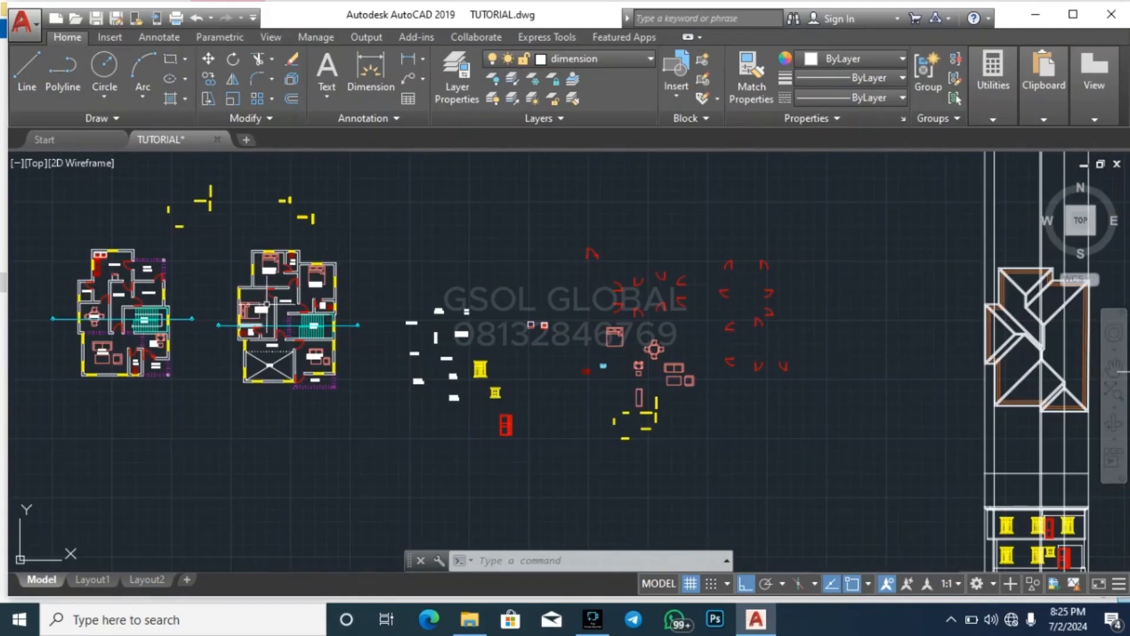
pyautogui.scroll(-2, 230, 295)
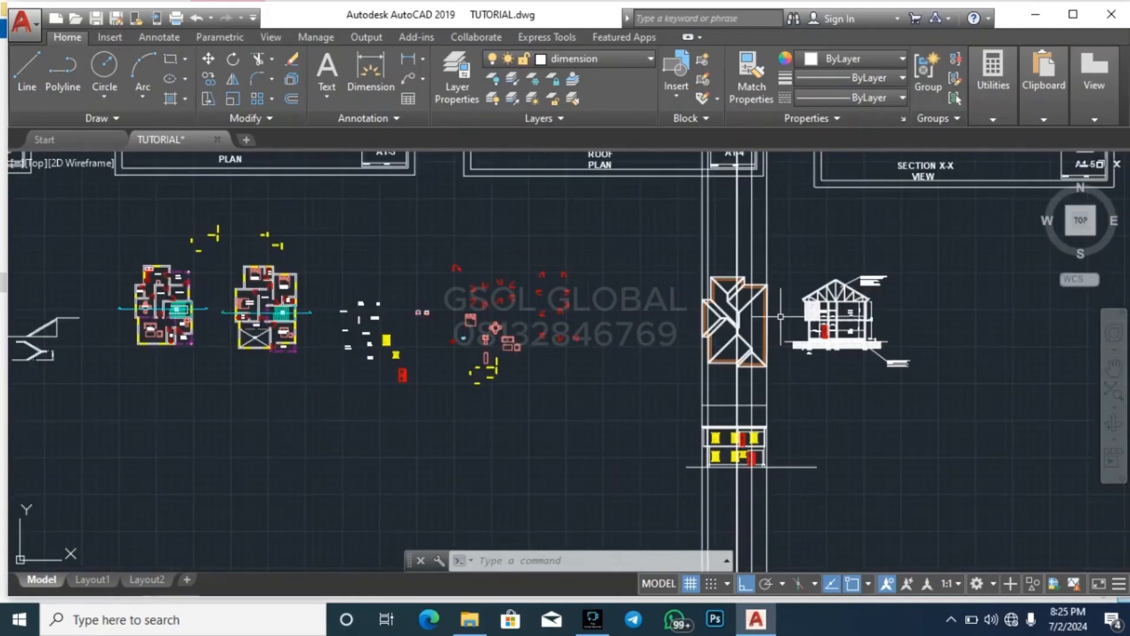
pyautogui.scroll(4, 794, 318)
pyautogui.click(490, 470)
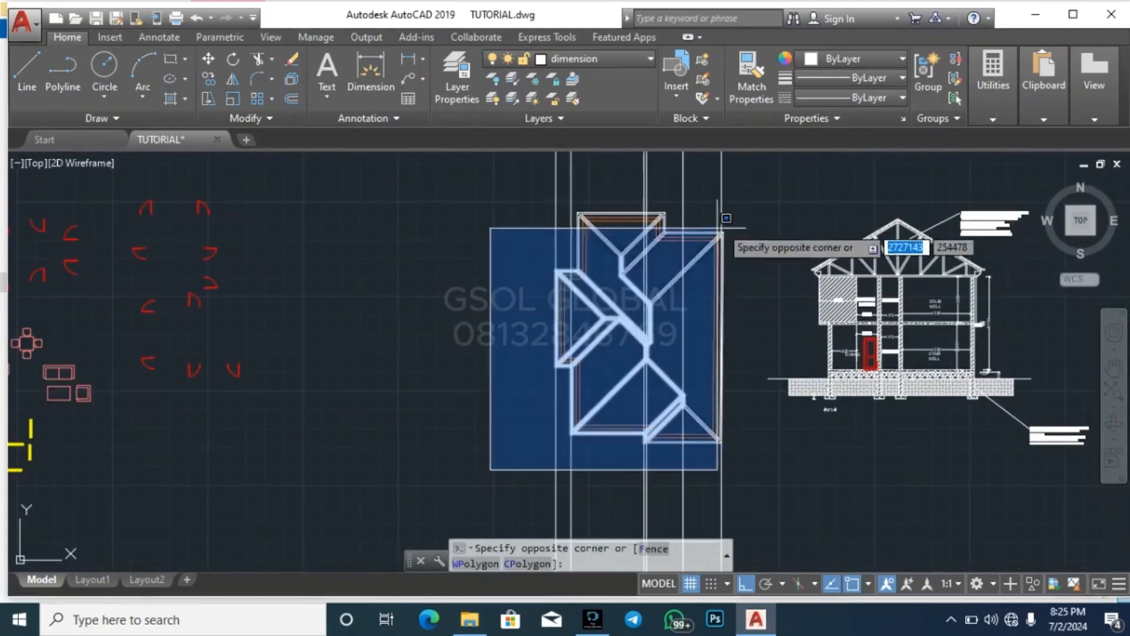
pyautogui.click(812, 174)
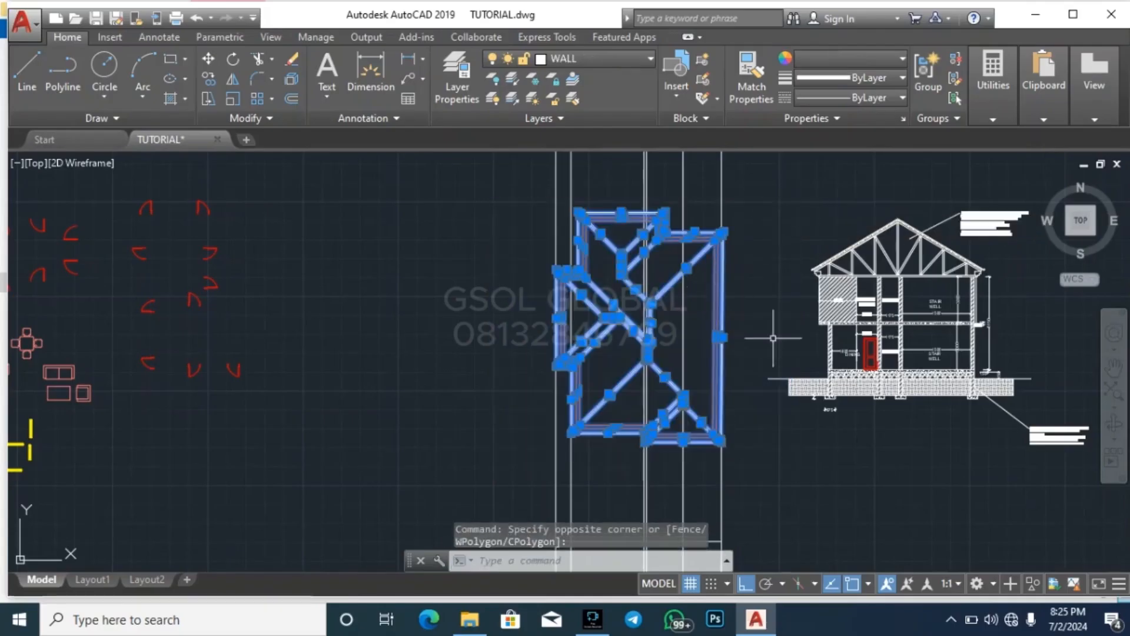
pyautogui.press('Escape')
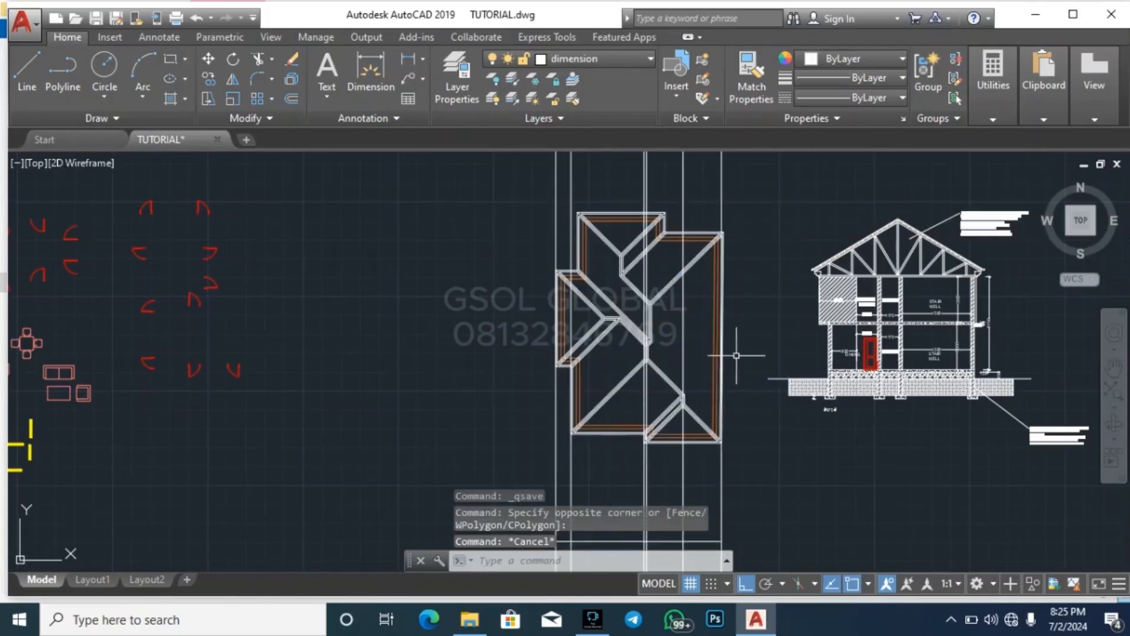
pyautogui.scroll(-4, 736, 355)
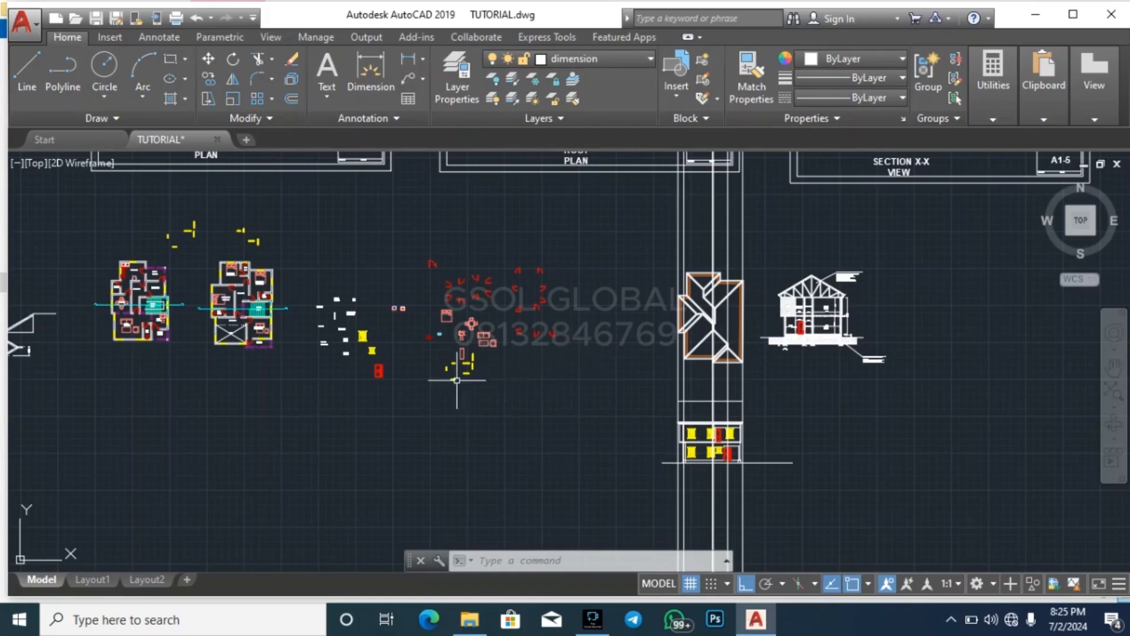
pyautogui.scroll(4, 737, 301)
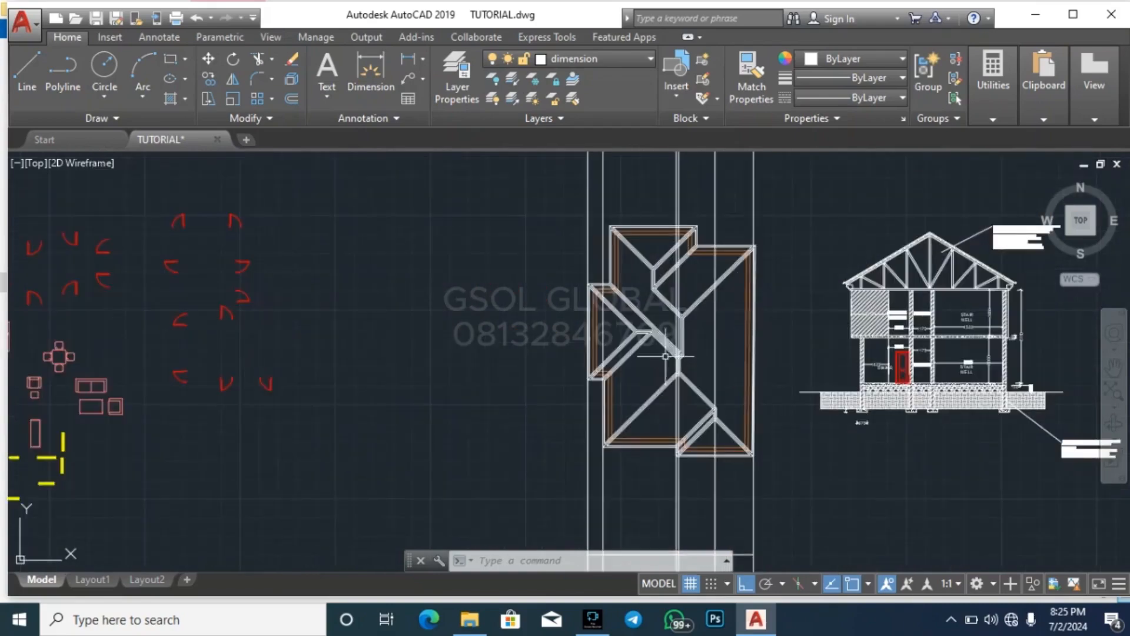
pyautogui.scroll(-4, 714, 320)
pyautogui.scroll(4, 165, 337)
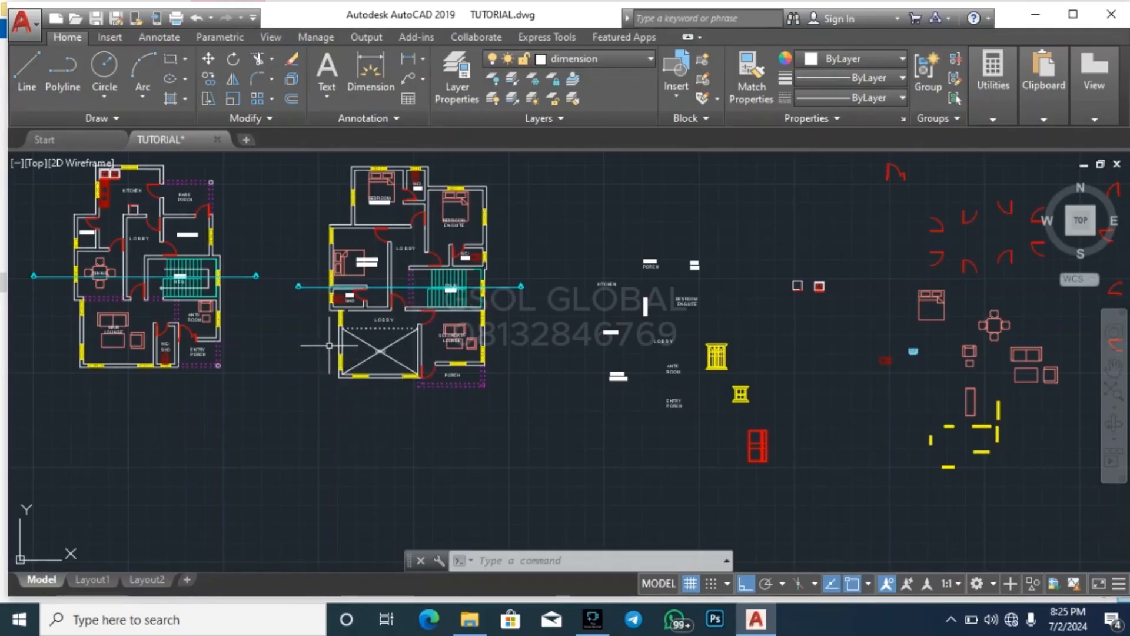
pyautogui.moveTo(339, 307)
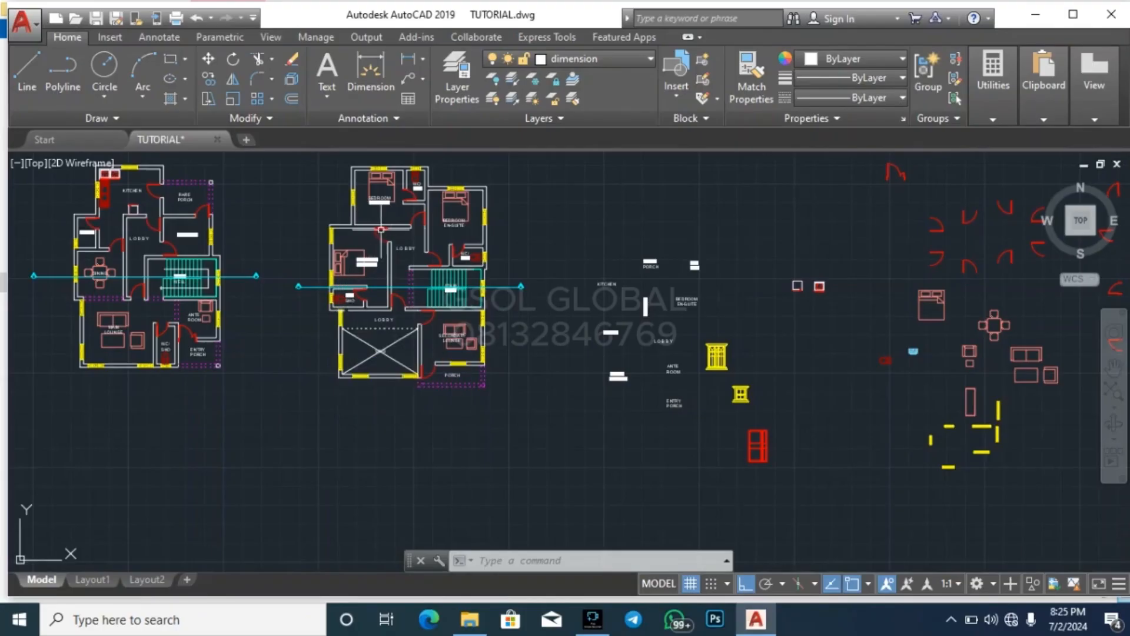
# Move the roof plan off the vertical construction lines to the empty area beyond the section drawing
pyautogui.scroll(2, 374, 200)
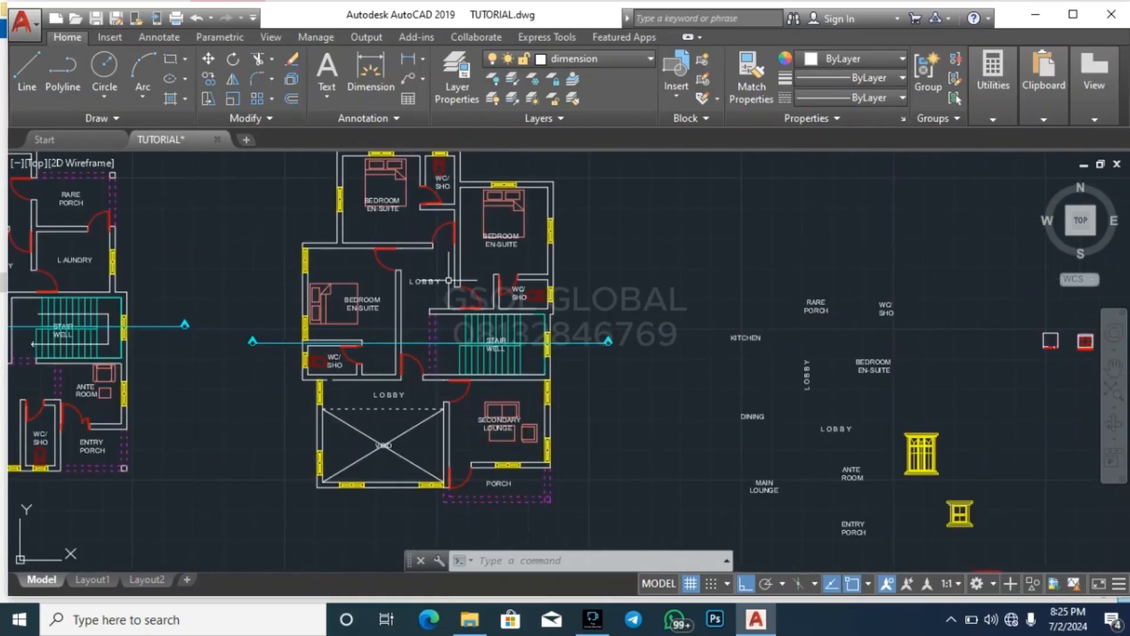
pyautogui.scroll(-2, 385, 410)
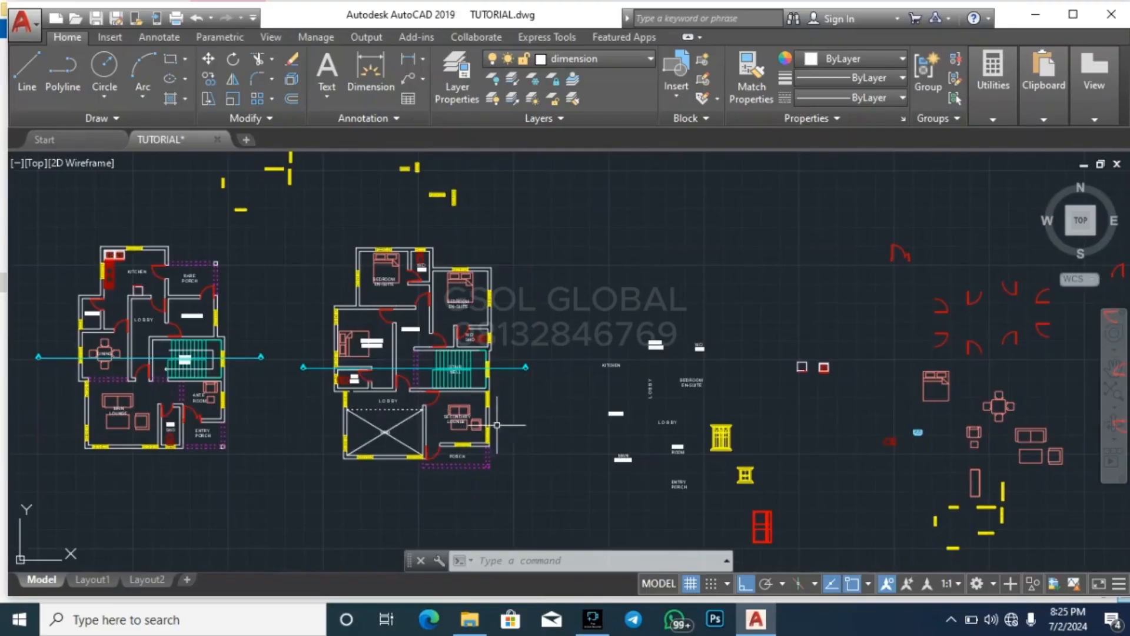
pyautogui.scroll(-4, 322, 319)
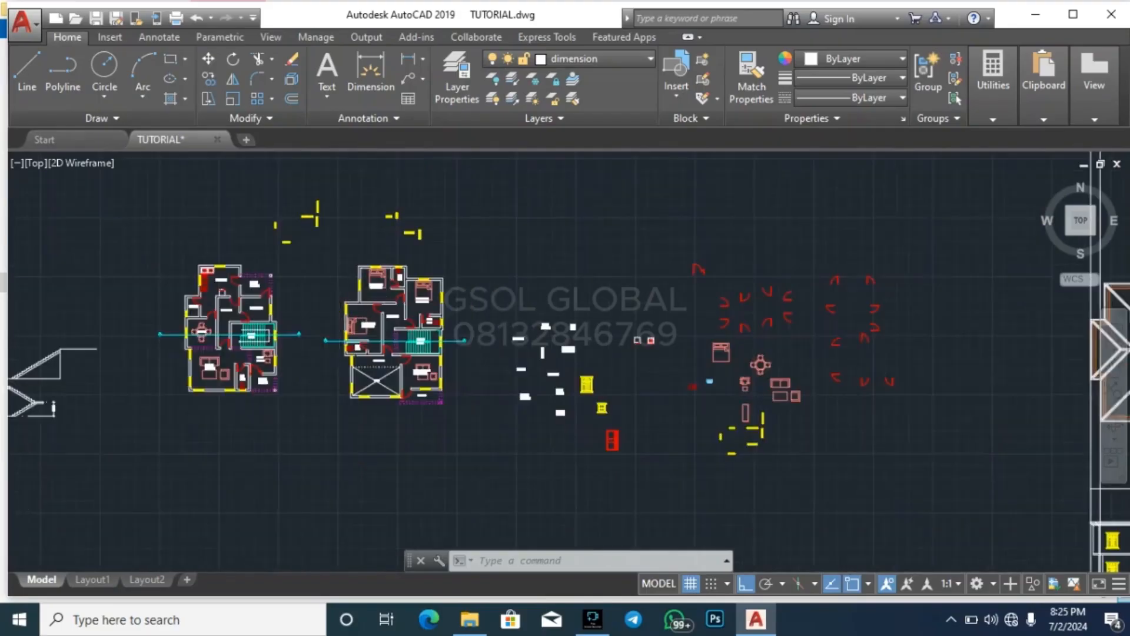
pyautogui.scroll(3, 621, 332)
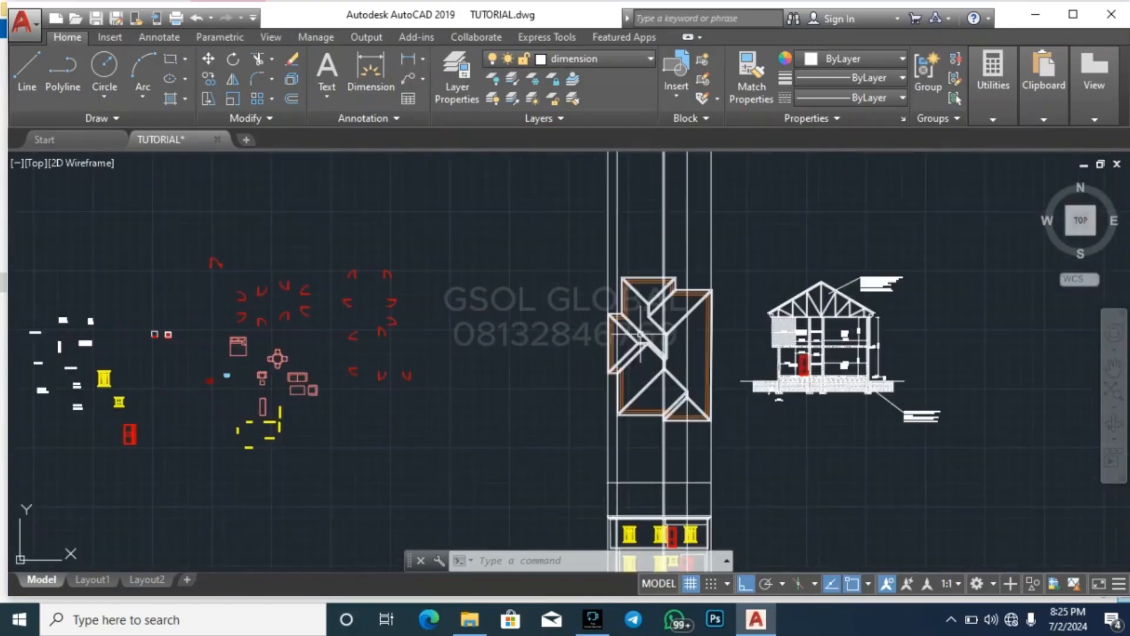
pyautogui.click(558, 417)
pyautogui.press('Escape')
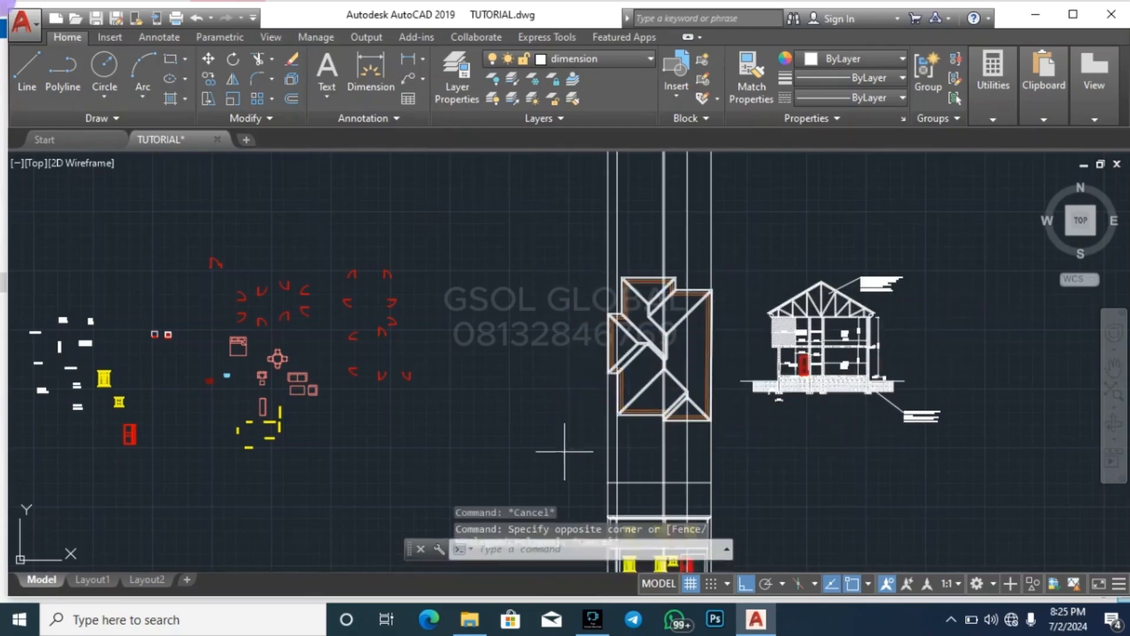
pyautogui.click(562, 454)
pyautogui.click(738, 275)
pyautogui.press('Return')
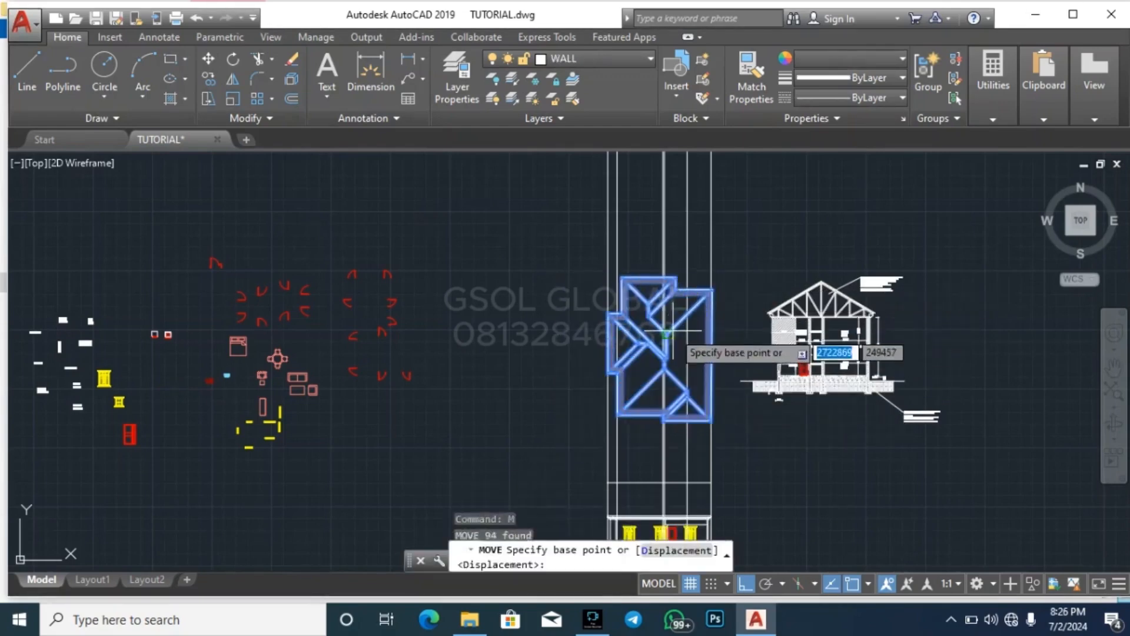
pyautogui.click(670, 331)
pyautogui.scroll(-4, 517, 281)
pyautogui.press('Escape')
pyautogui.press('Escape')
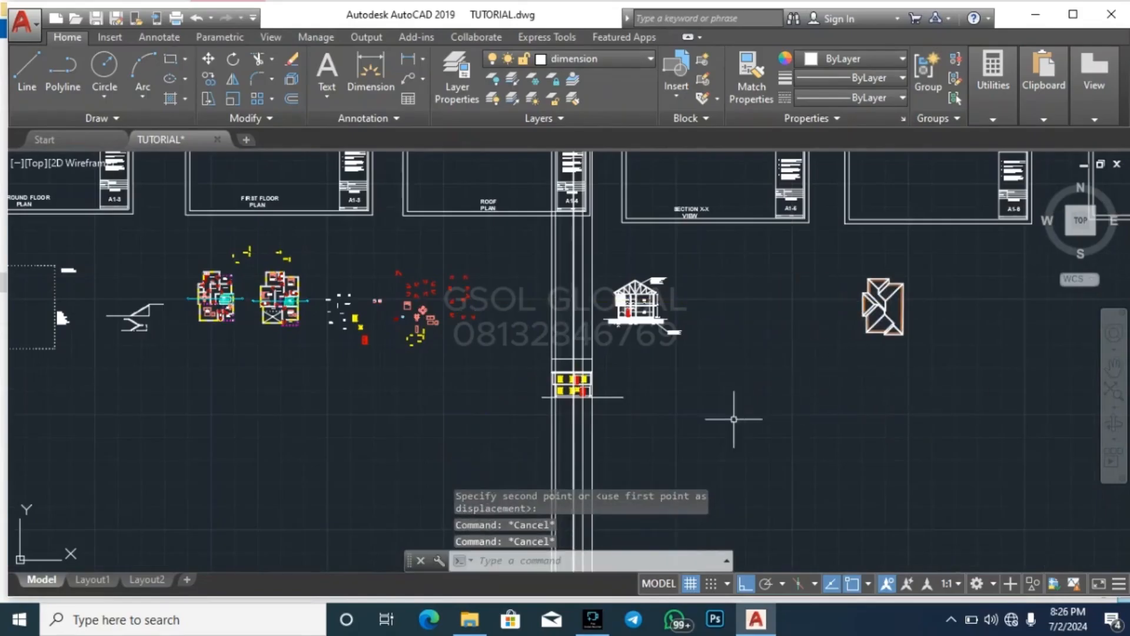
pyautogui.scroll(6, 253, 289)
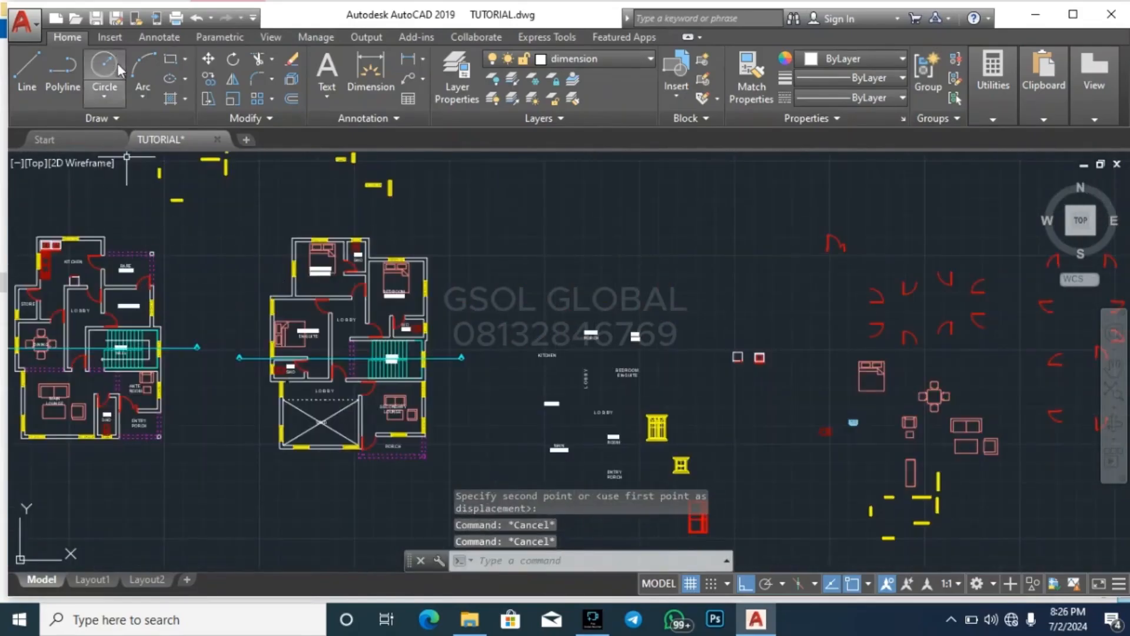
pyautogui.click(66, 76)
pyautogui.scroll(4, 247, 245)
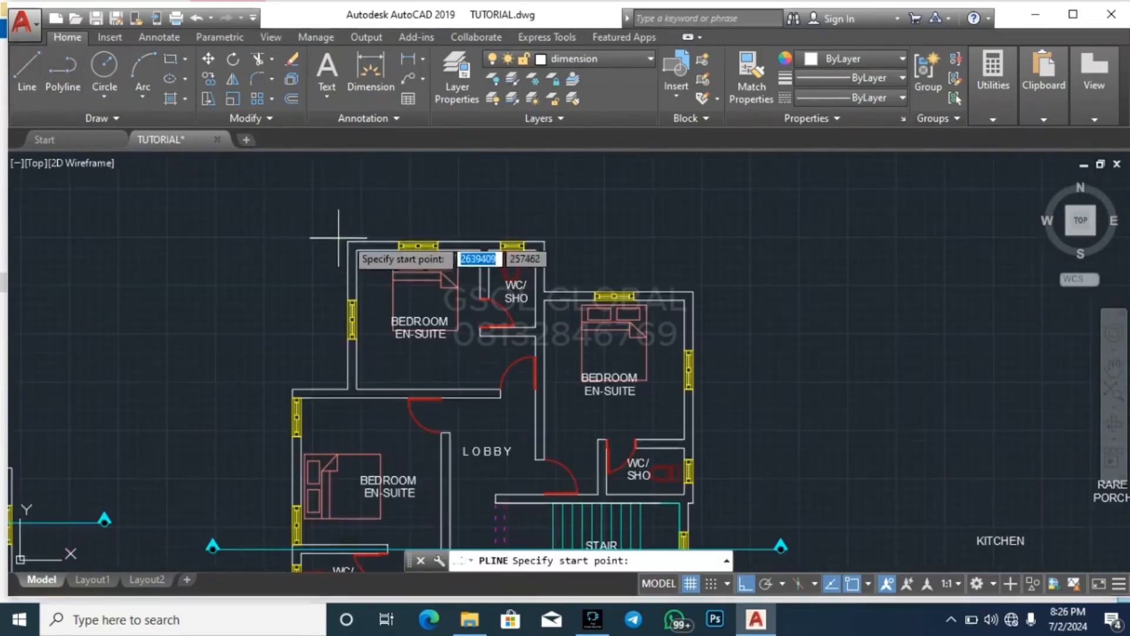
pyautogui.click(348, 241)
pyautogui.click(540, 241)
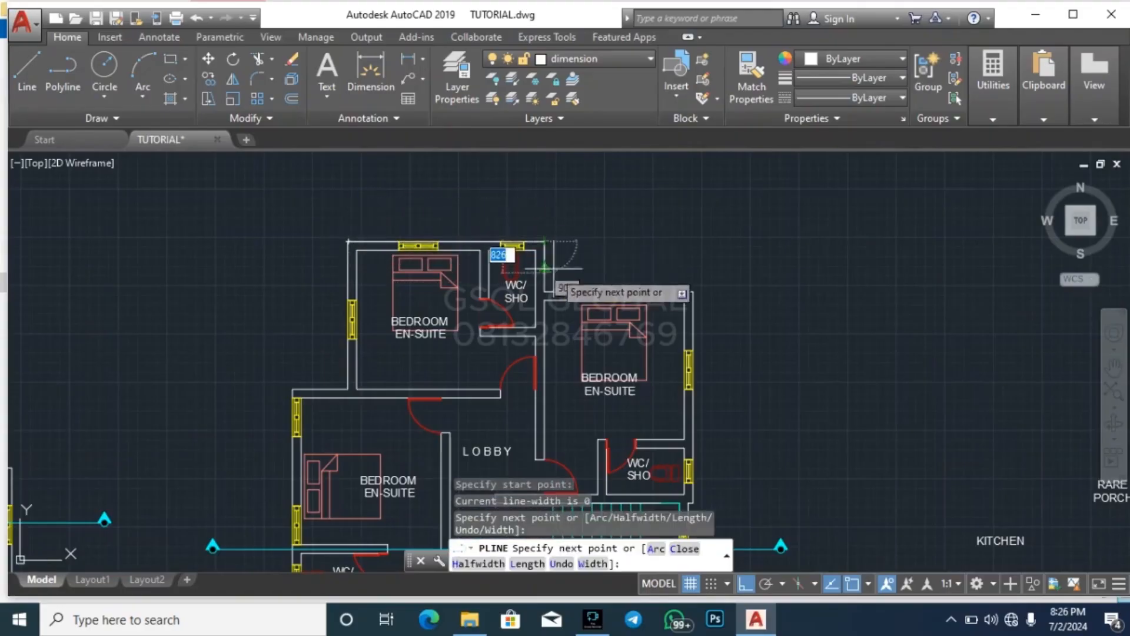
pyautogui.scroll(3, 548, 242)
pyautogui.press('Escape')
pyautogui.scroll(3, 518, 233)
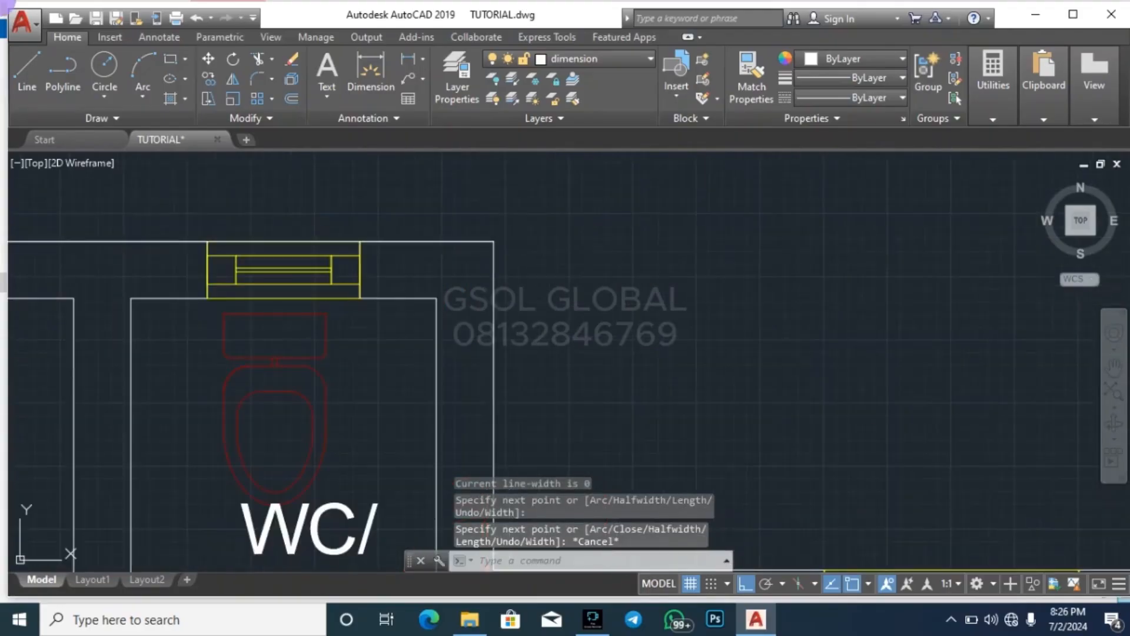
pyautogui.press('Escape')
pyautogui.hotkey('ctrl', 'z')
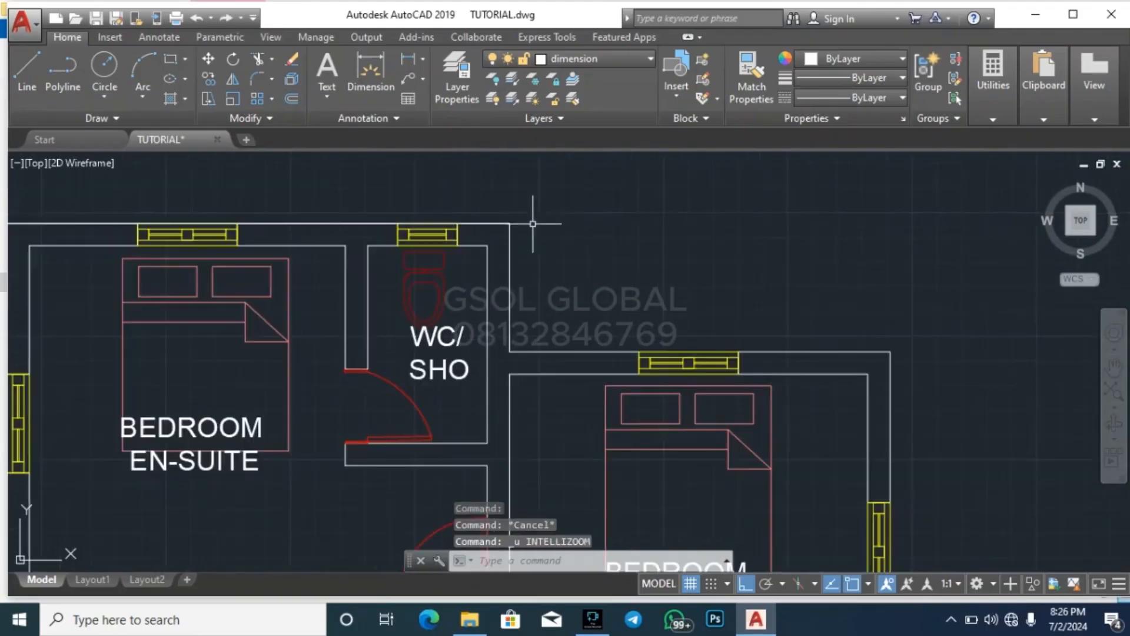
pyautogui.click(78, 70)
pyautogui.scroll(-2, 565, 218)
pyautogui.scroll(2, 235, 215)
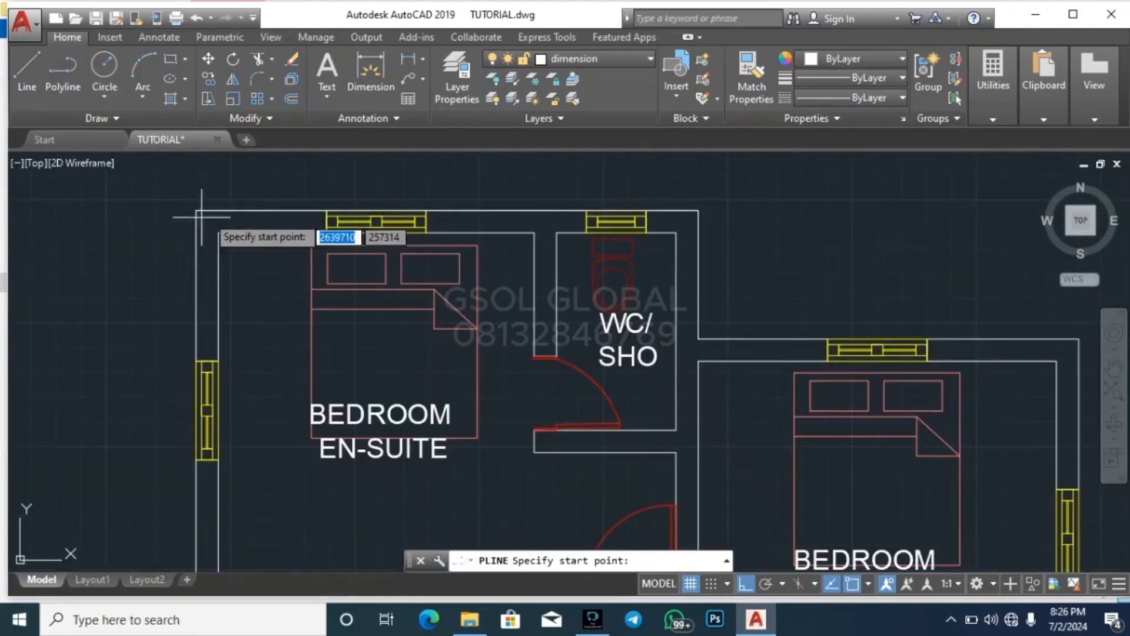
pyautogui.press('Escape')
pyautogui.hotkey('ctrl', 'z')
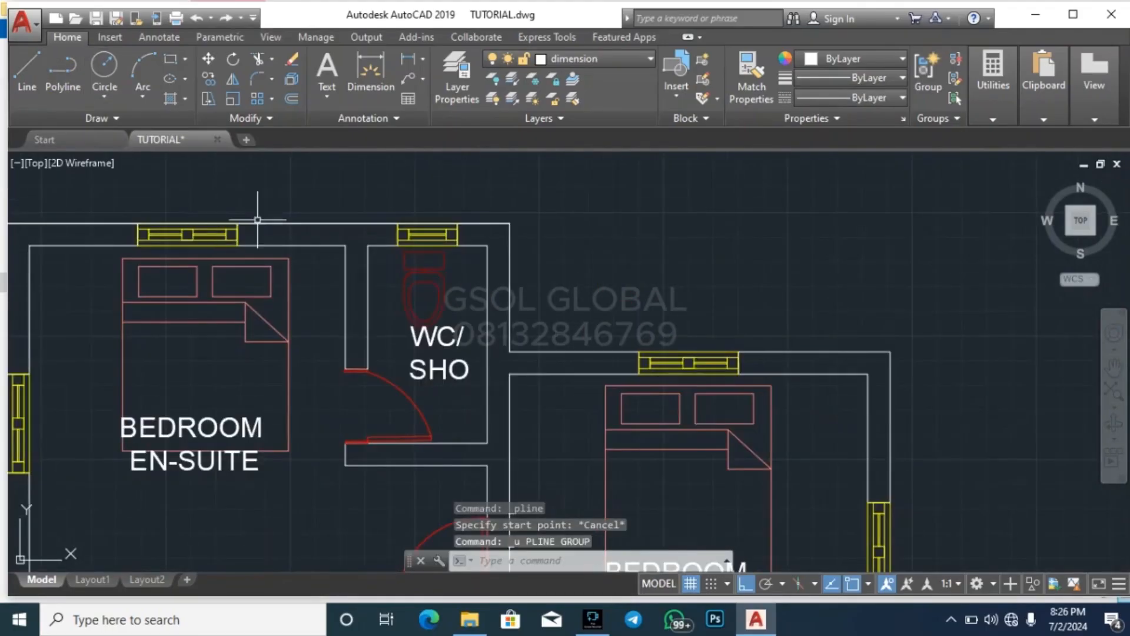
pyautogui.scroll(-3, 257, 220)
pyautogui.scroll(2, 335, 224)
pyautogui.click(365, 225)
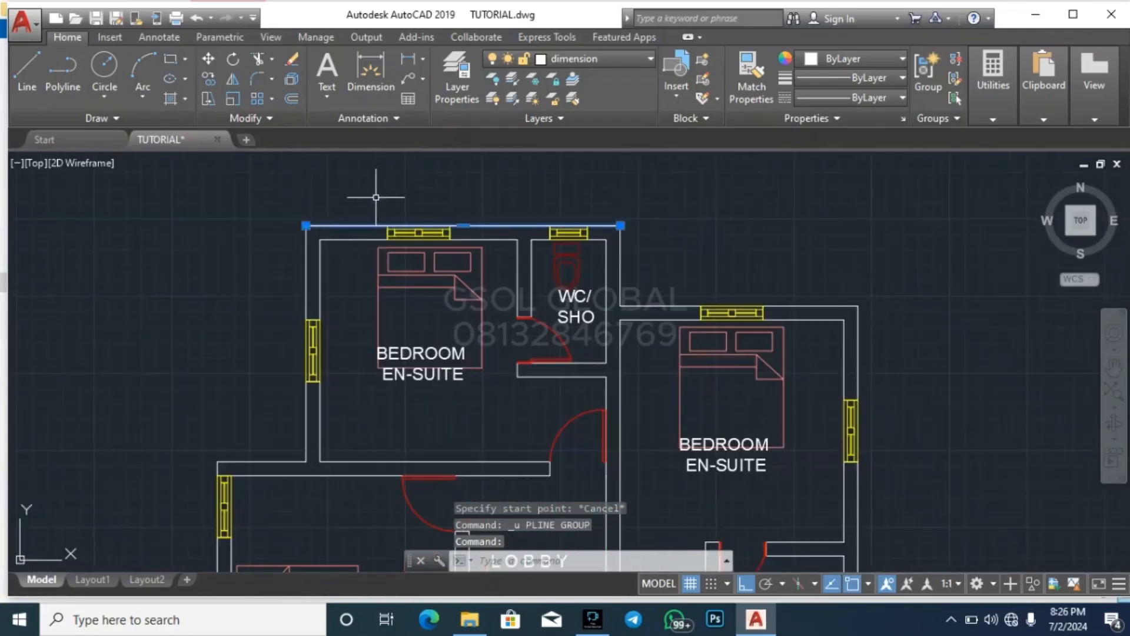
pyautogui.press('Escape')
# Start a polyline tracing the first-floor plan's outer wall, from the upper-left bedroom's outer corner around the WC/SHO to the right-hand bedroom's outer corner
pyautogui.click(46, 82)
pyautogui.scroll(2, 312, 218)
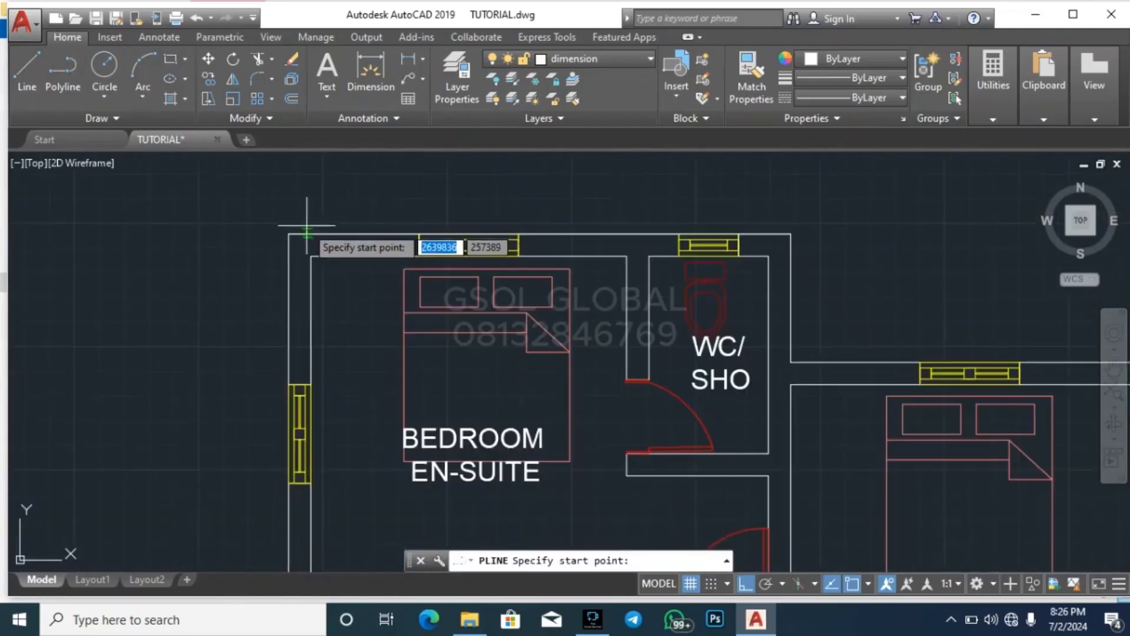
pyautogui.click(292, 232)
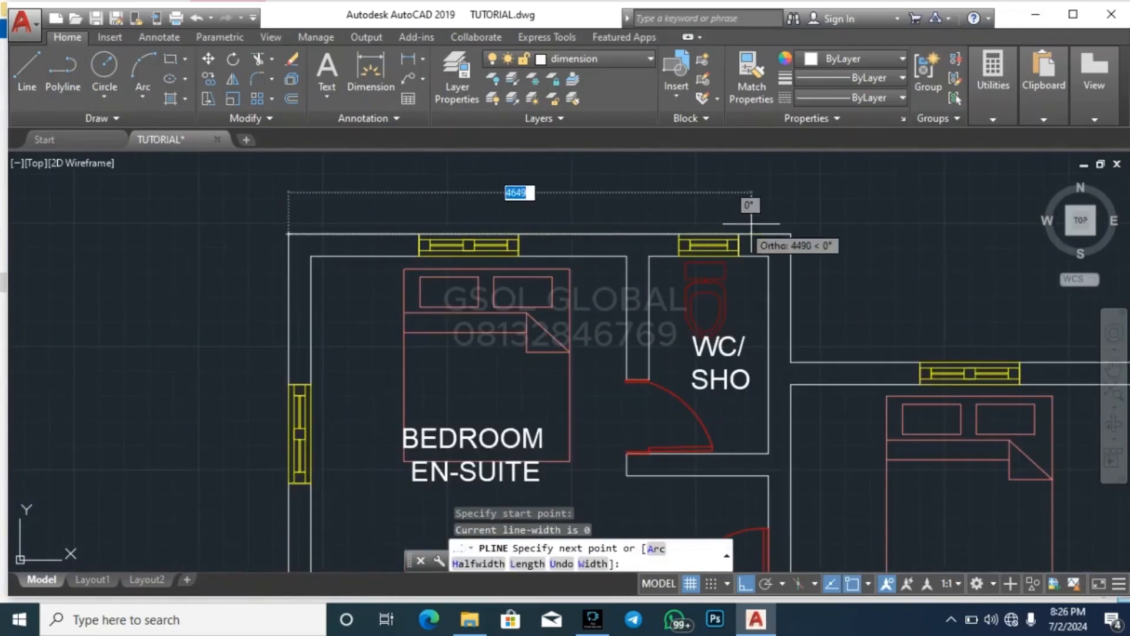
pyautogui.click(791, 233)
pyautogui.click(791, 362)
pyautogui.scroll(-4, 367, 303)
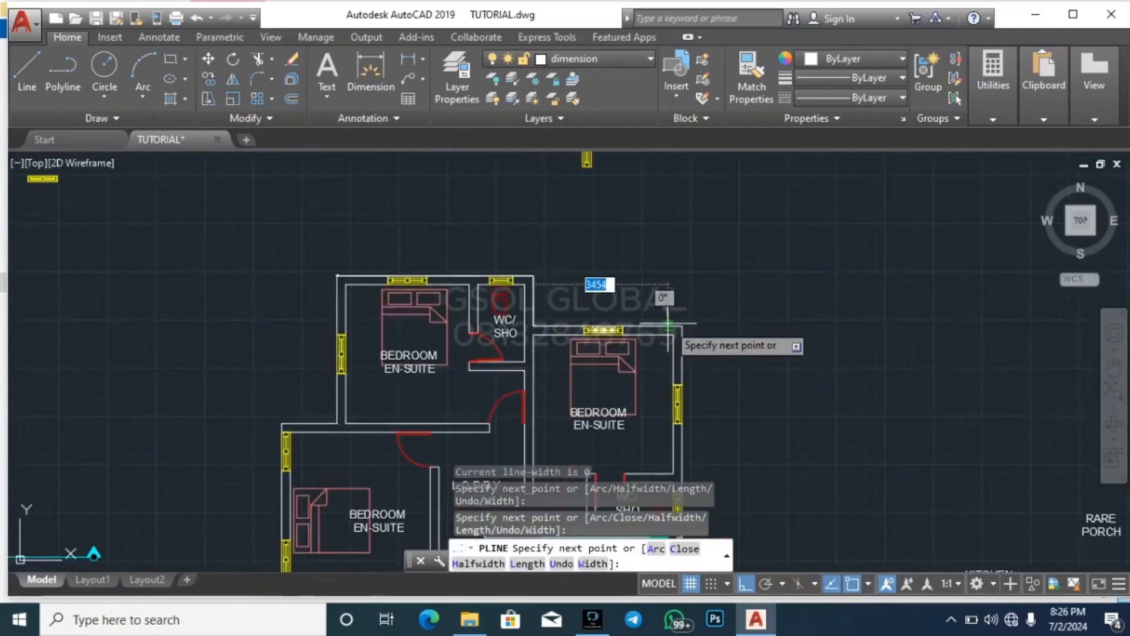
pyautogui.scroll(-5, 727, 304)
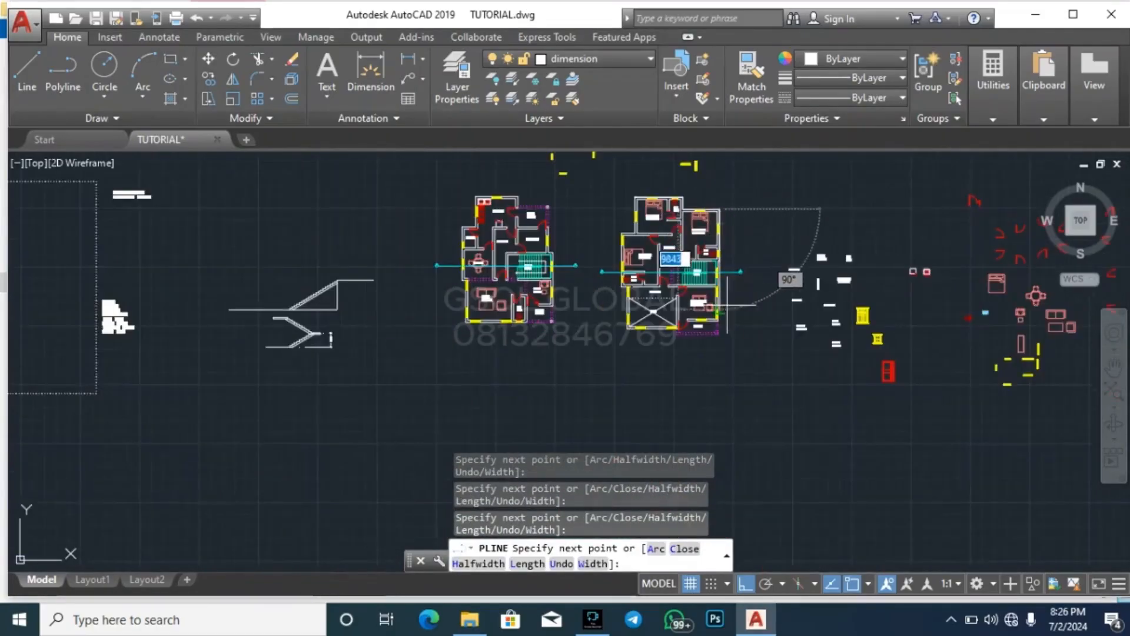
# Continue the outline polyline down the right-hand bedroom and WC/SHO wall, following the small inward step at the stair well
pyautogui.scroll(5, 728, 305)
pyautogui.scroll(2, 706, 396)
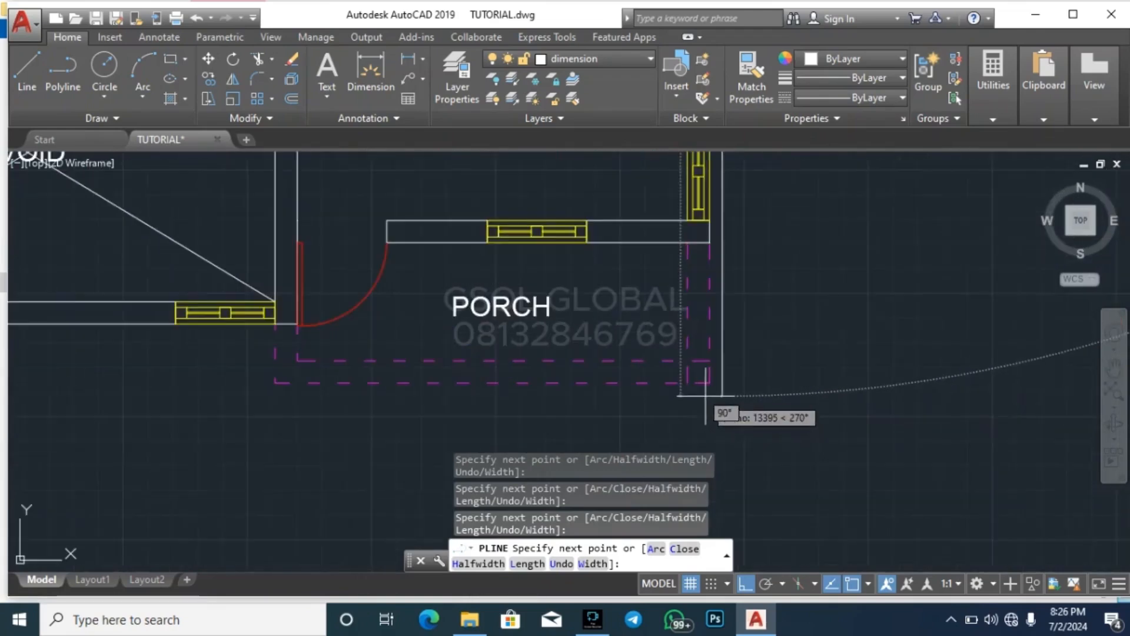
pyautogui.scroll(-3, 710, 406)
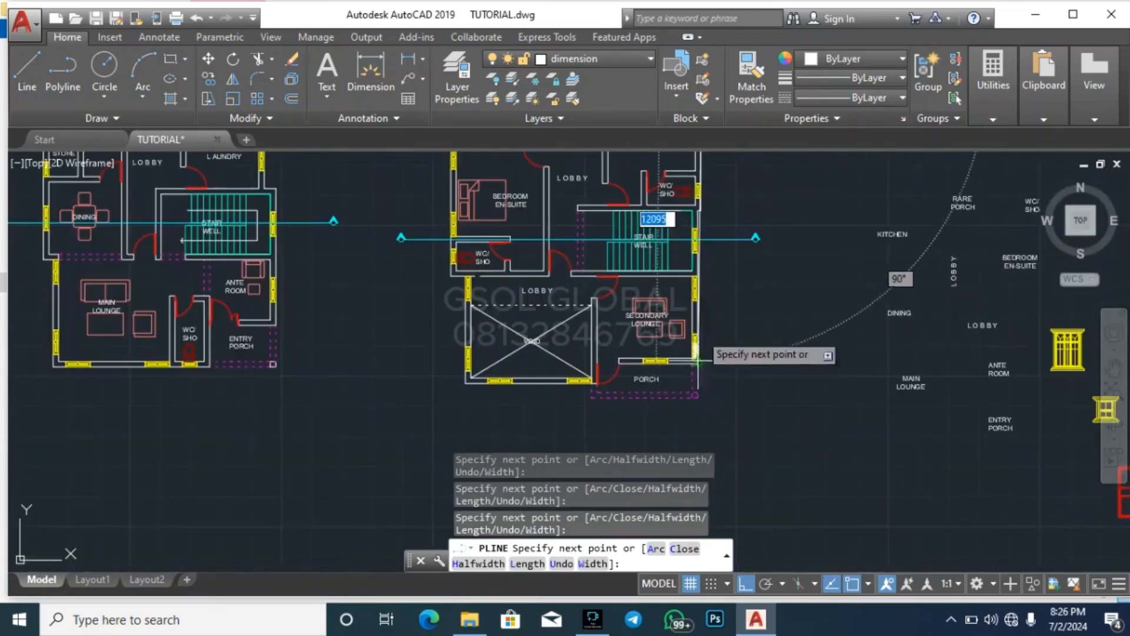
pyautogui.scroll(5, 706, 307)
pyautogui.scroll(-3, 715, 259)
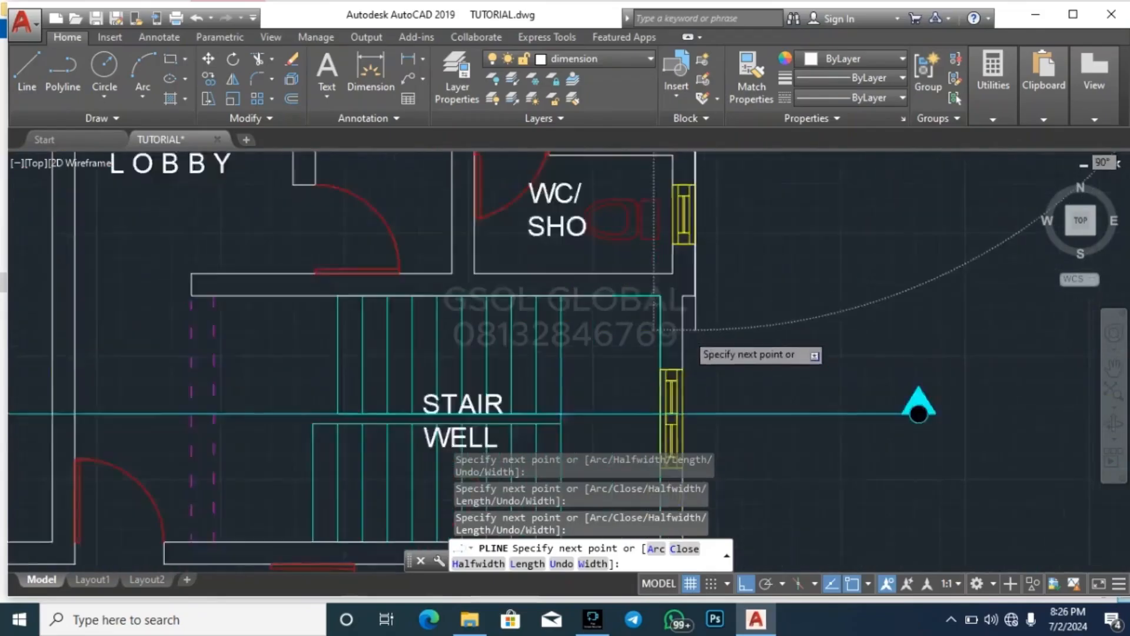
pyautogui.scroll(5, 701, 358)
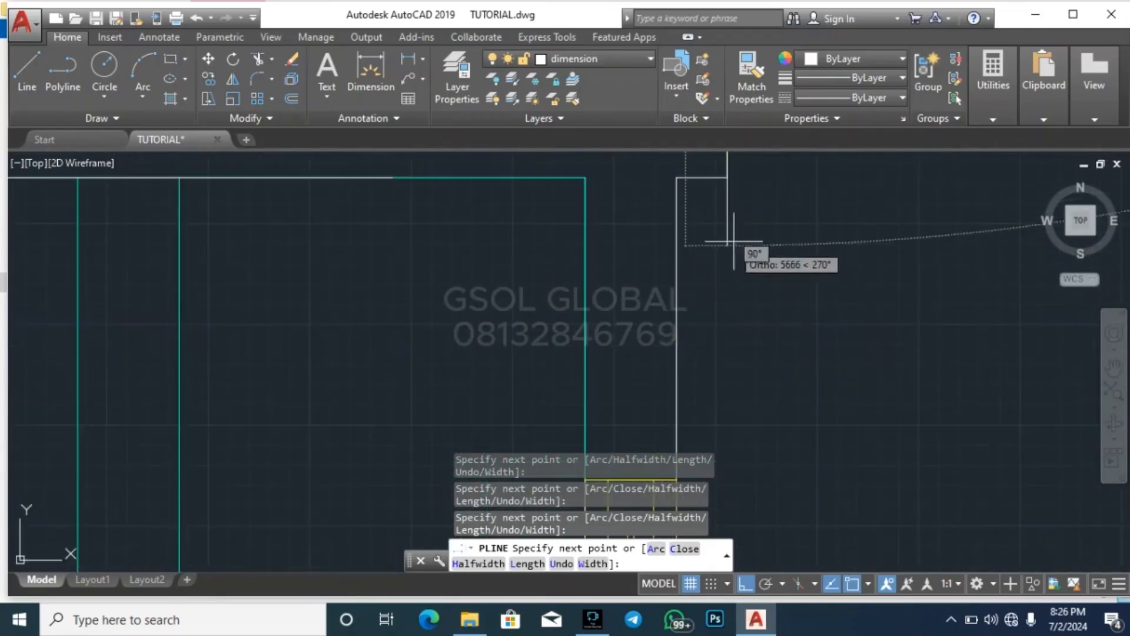
pyautogui.click(678, 177)
# Continue the outline polyline past the stair well and secondary lounge to the porch corner, and along the porch's dashed front edge
pyautogui.scroll(-2, 697, 166)
pyautogui.scroll(-3, 701, 173)
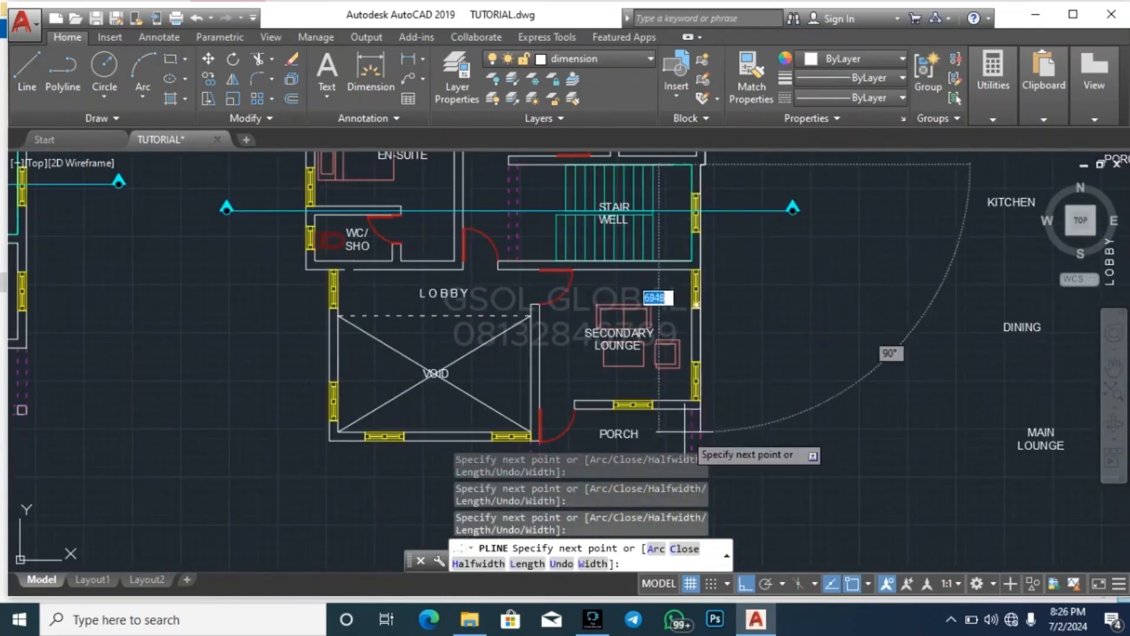
pyautogui.scroll(4, 736, 406)
pyautogui.scroll(-2, 760, 353)
pyautogui.scroll(4, 768, 327)
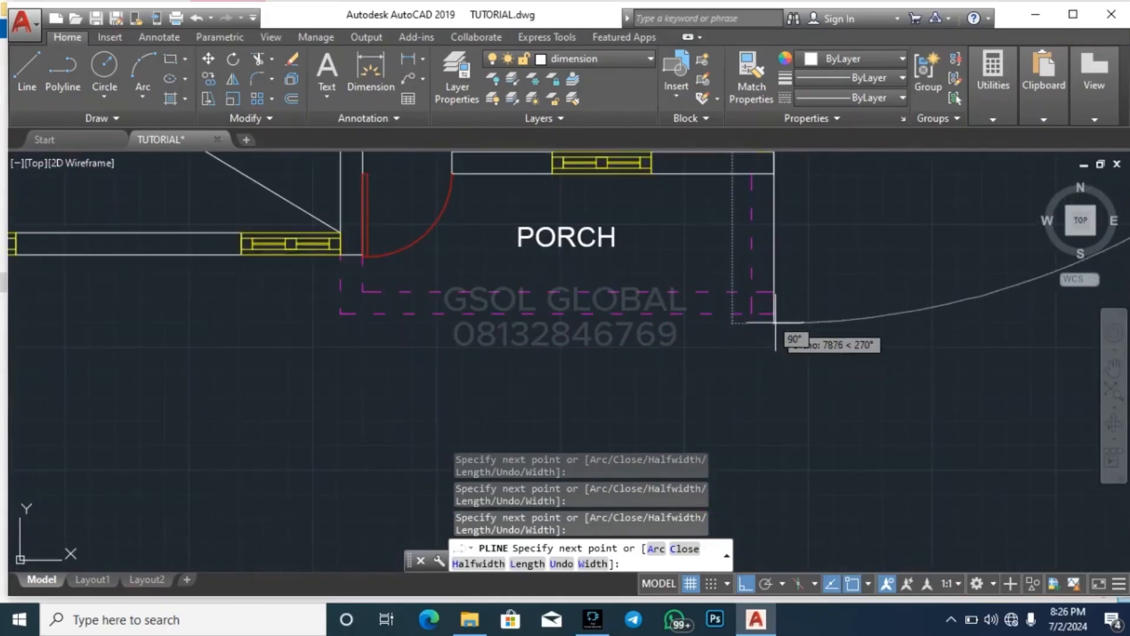
pyautogui.click(343, 333)
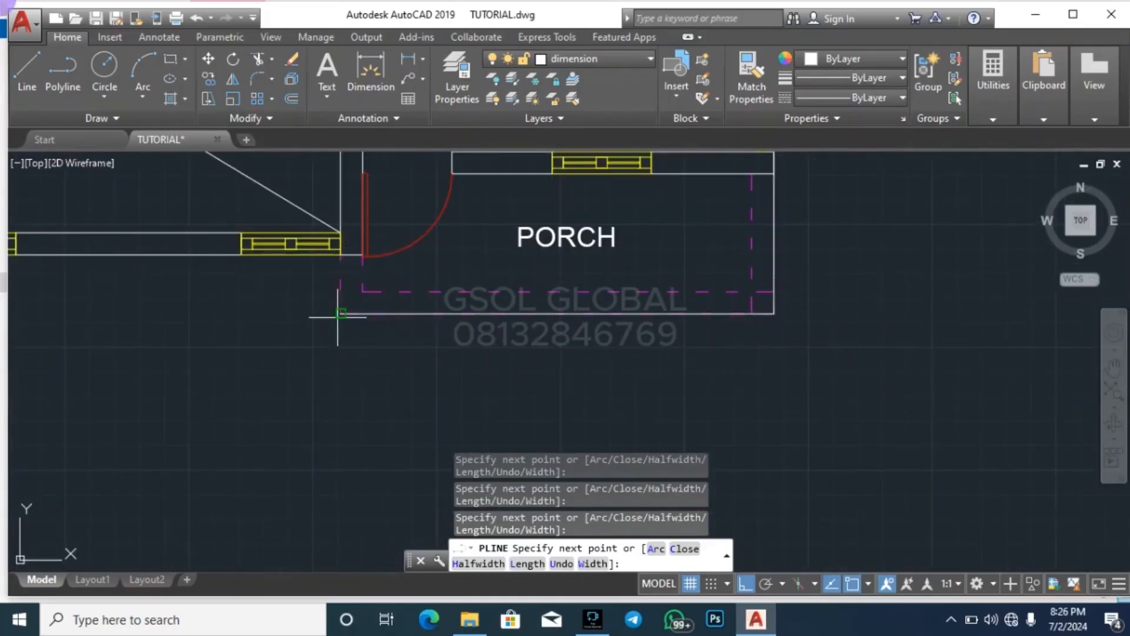
# Continue the outline polyline up the porch's short side and along the front wall of the void to its outer corner
pyautogui.scroll(3, 332, 321)
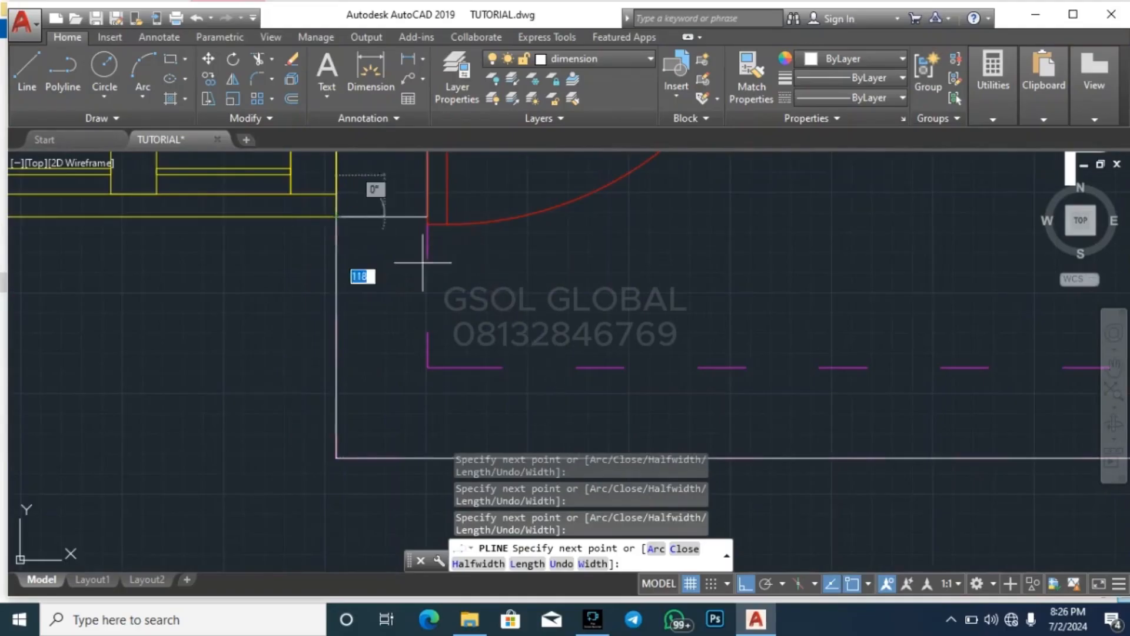
pyautogui.scroll(-5, 642, 265)
pyautogui.scroll(2, 290, 297)
pyautogui.click(283, 289)
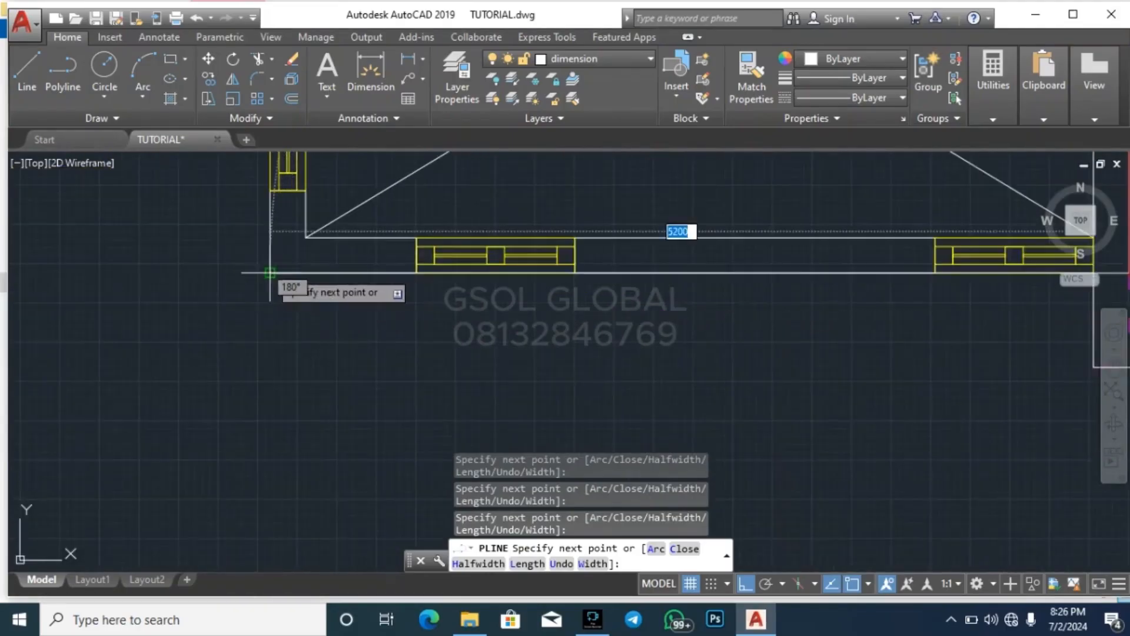
# Complete the outline polyline up the left-hand walls, following the lobby and bedroom offsets back to the starting corner, and select the finished outline
pyautogui.scroll(-3, 272, 406)
pyautogui.scroll(5, 254, 283)
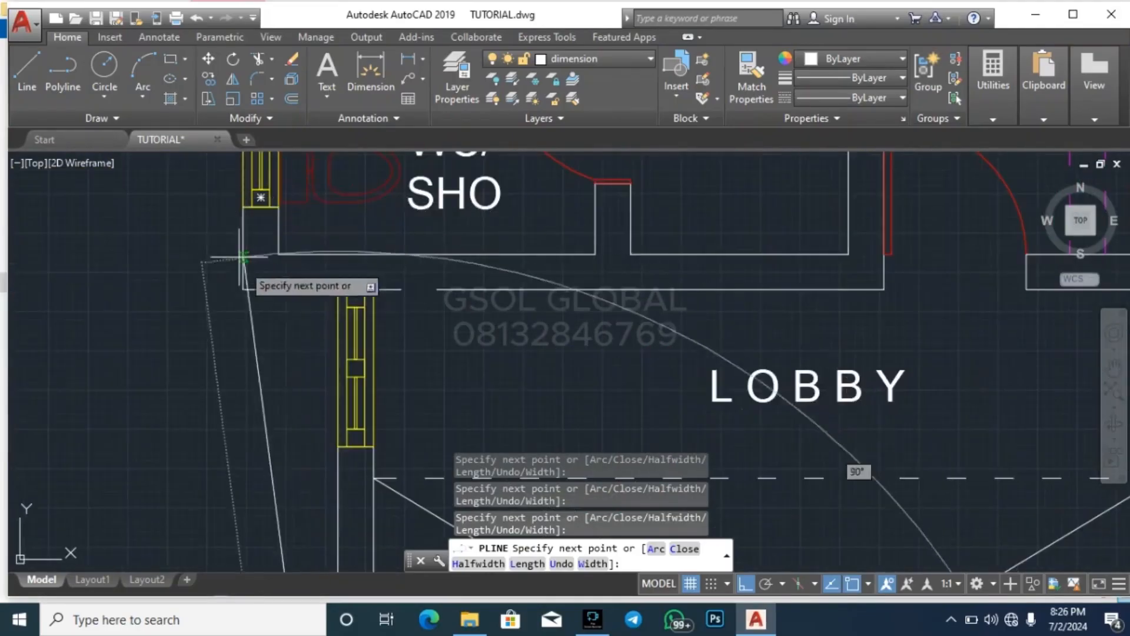
pyautogui.scroll(-2, 362, 351)
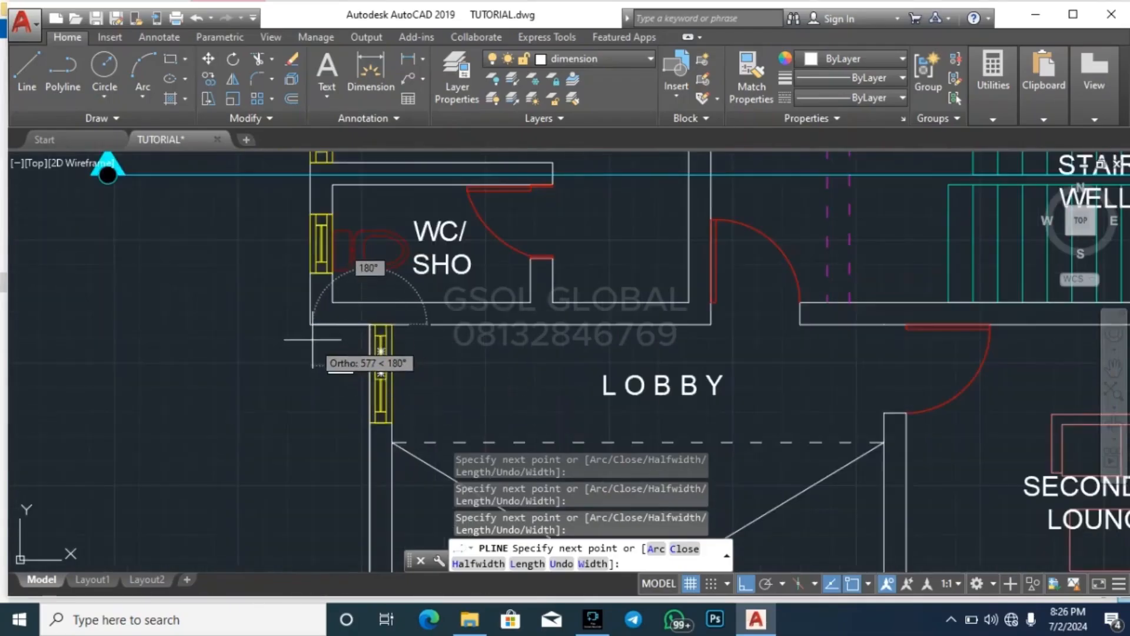
pyautogui.scroll(-2, 302, 457)
pyautogui.scroll(-4, 304, 455)
pyautogui.scroll(5, 297, 338)
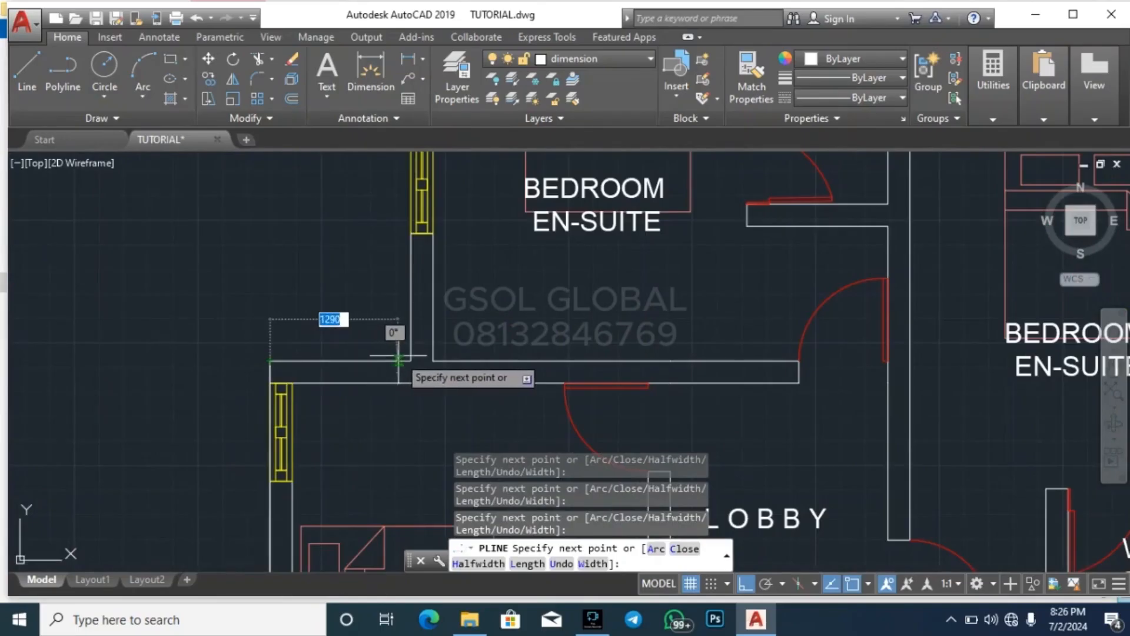
pyautogui.scroll(-4, 362, 412)
pyautogui.scroll(6, 415, 365)
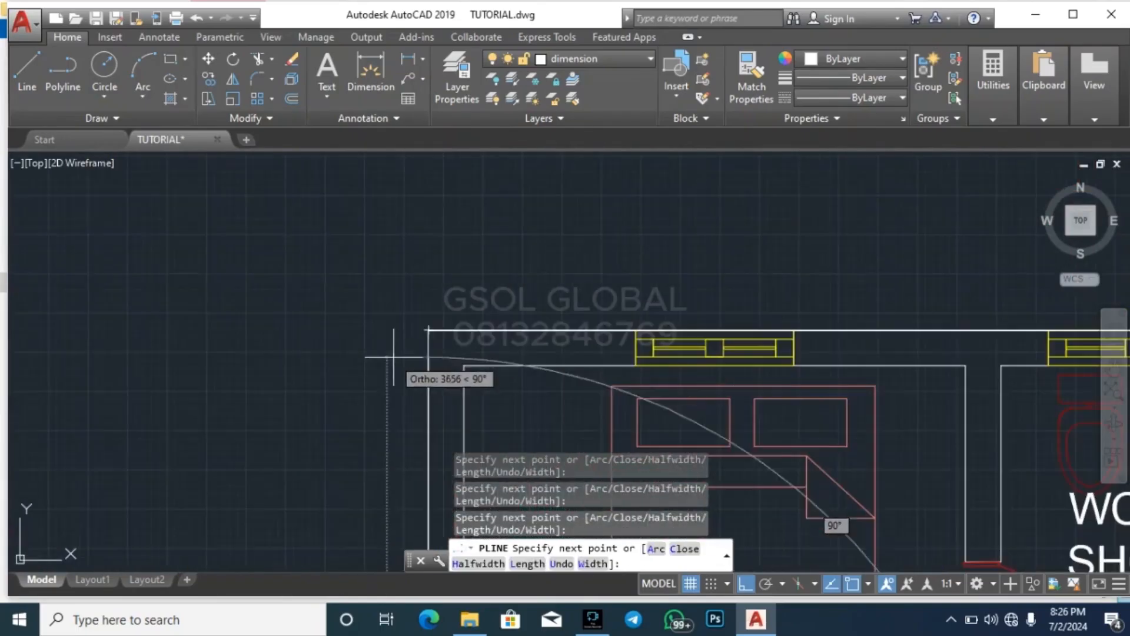
pyautogui.scroll(-4, 388, 295)
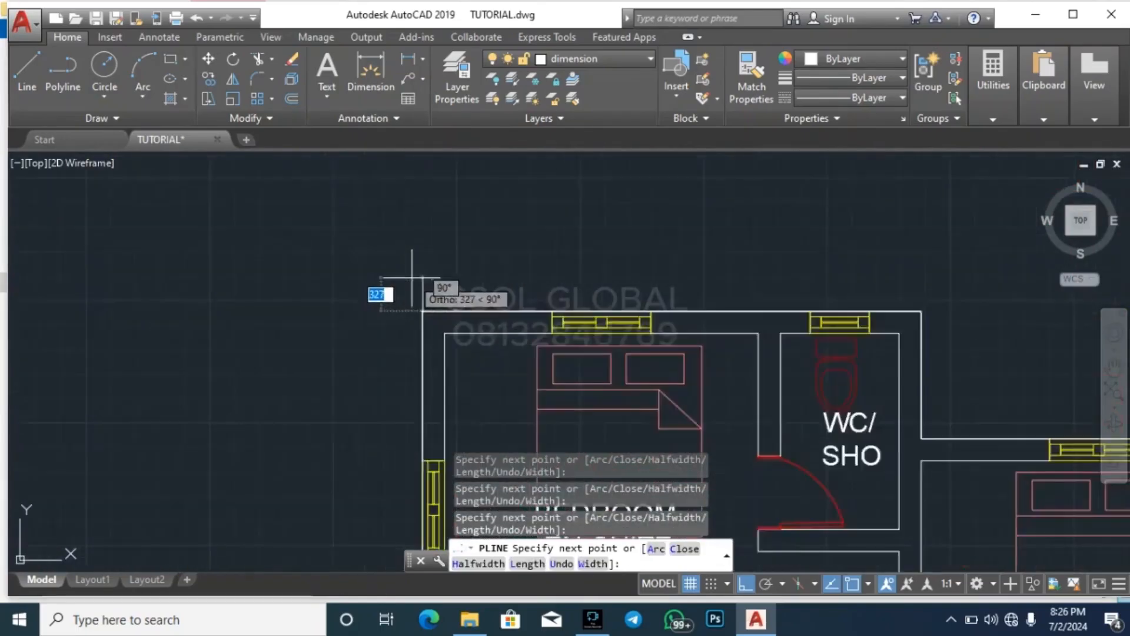
pyautogui.press('Escape')
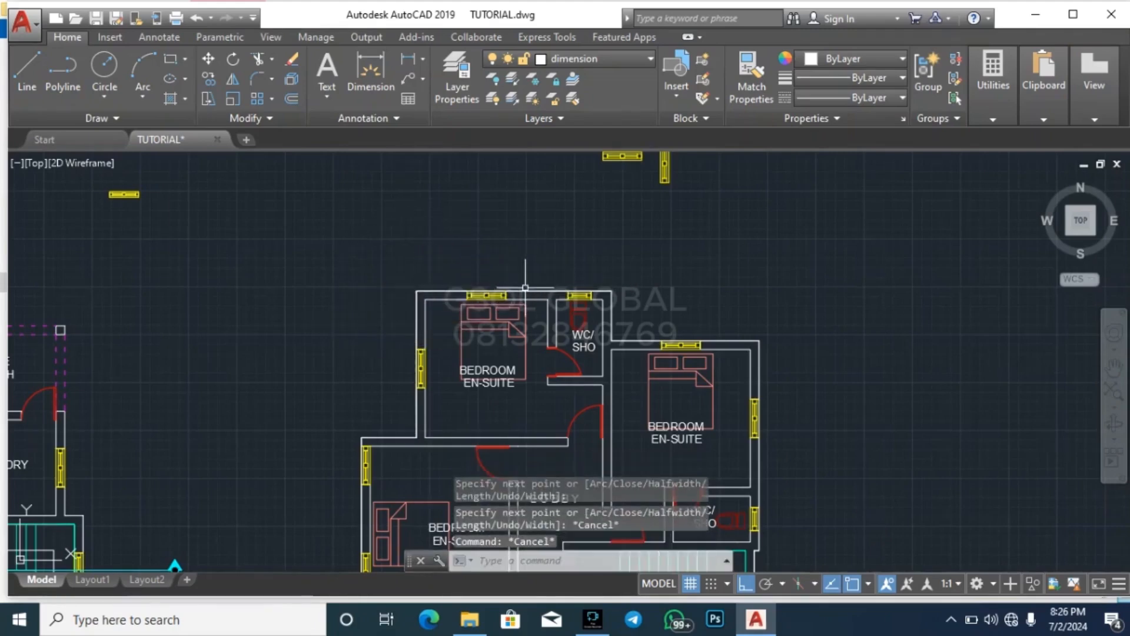
pyautogui.click(525, 290)
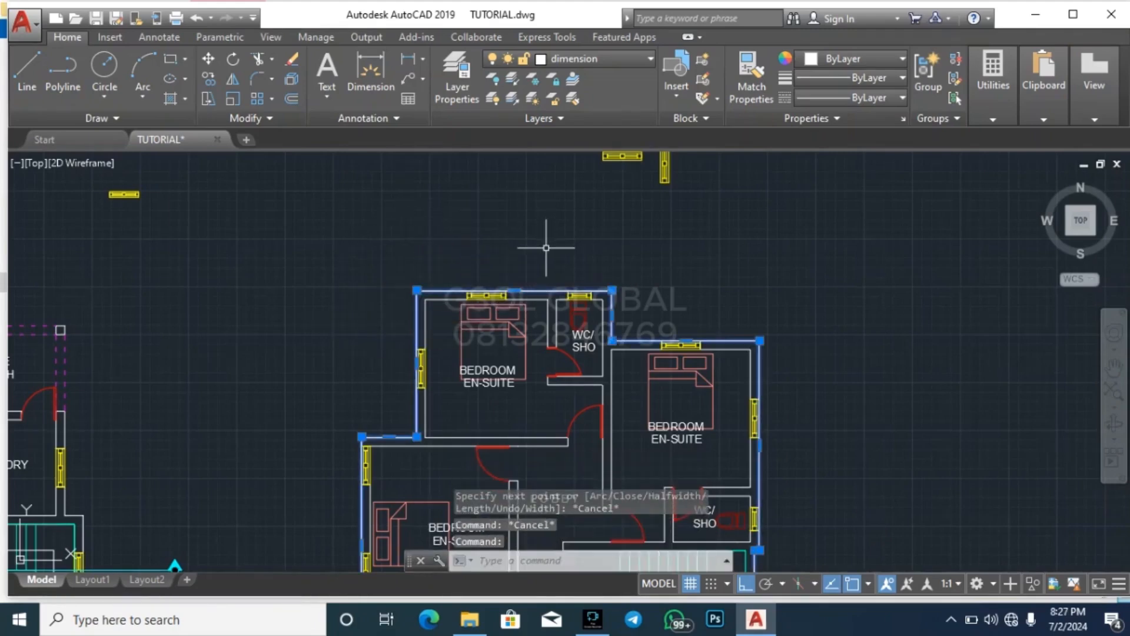
# Move the outline polyline about 128700 units horizontally off the first-floor plan into the clear space between the section and roof plan
pyautogui.press('Return')
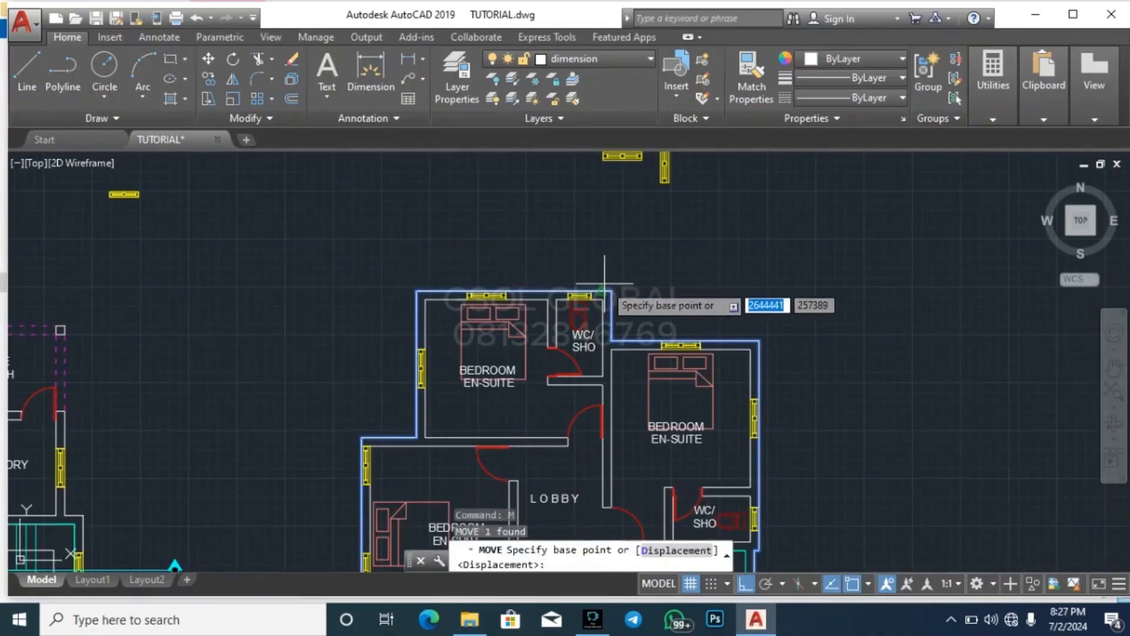
pyautogui.click(601, 253)
pyautogui.scroll(-8, 291, 272)
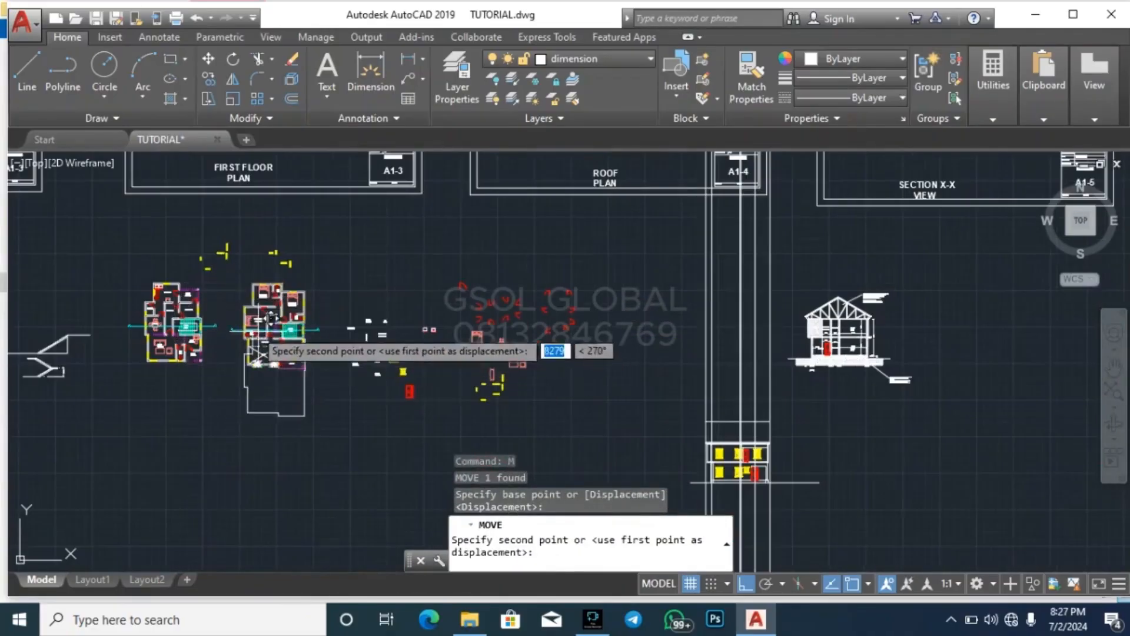
pyautogui.scroll(-4, 276, 330)
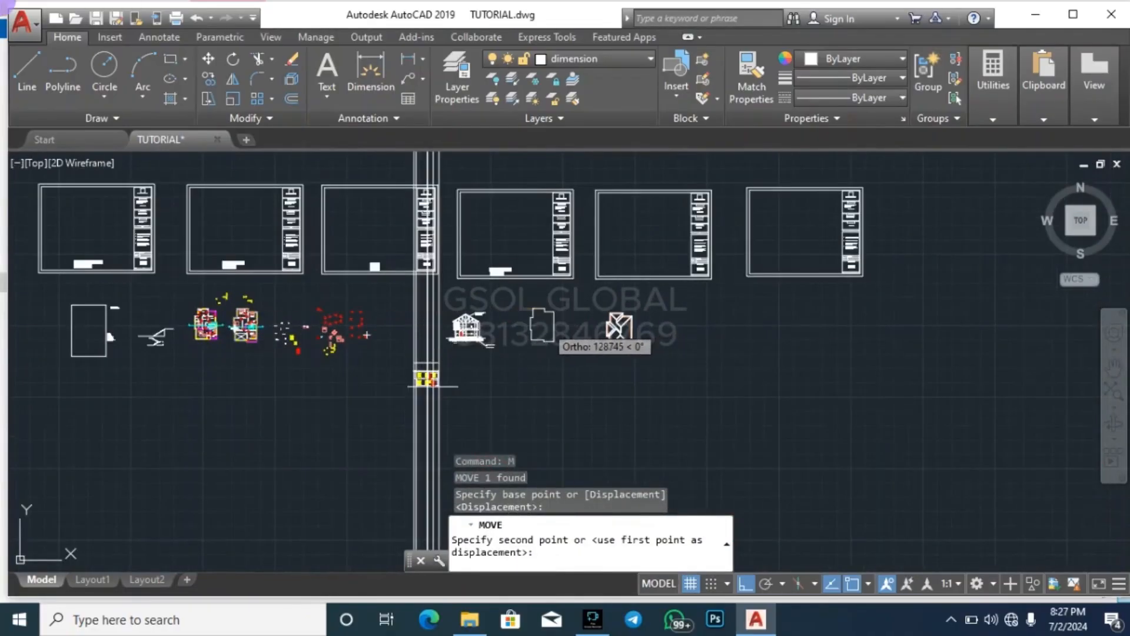
pyautogui.press('Escape')
pyautogui.press('Escape')
pyautogui.press('Escape')
pyautogui.scroll(8, 536, 330)
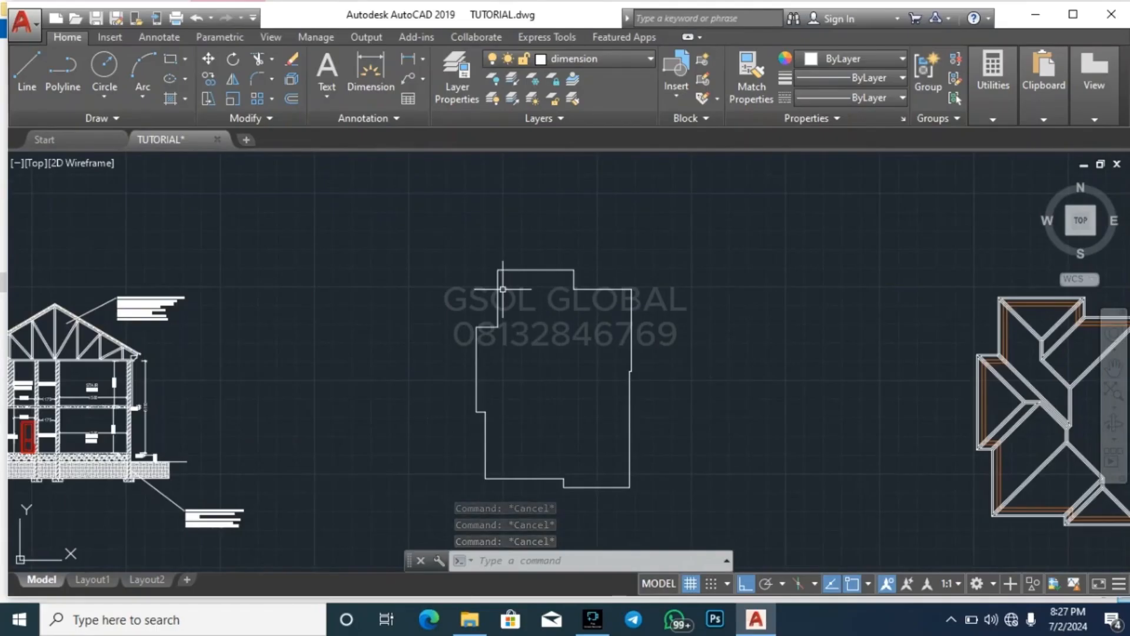
pyautogui.scroll(-4, 499, 285)
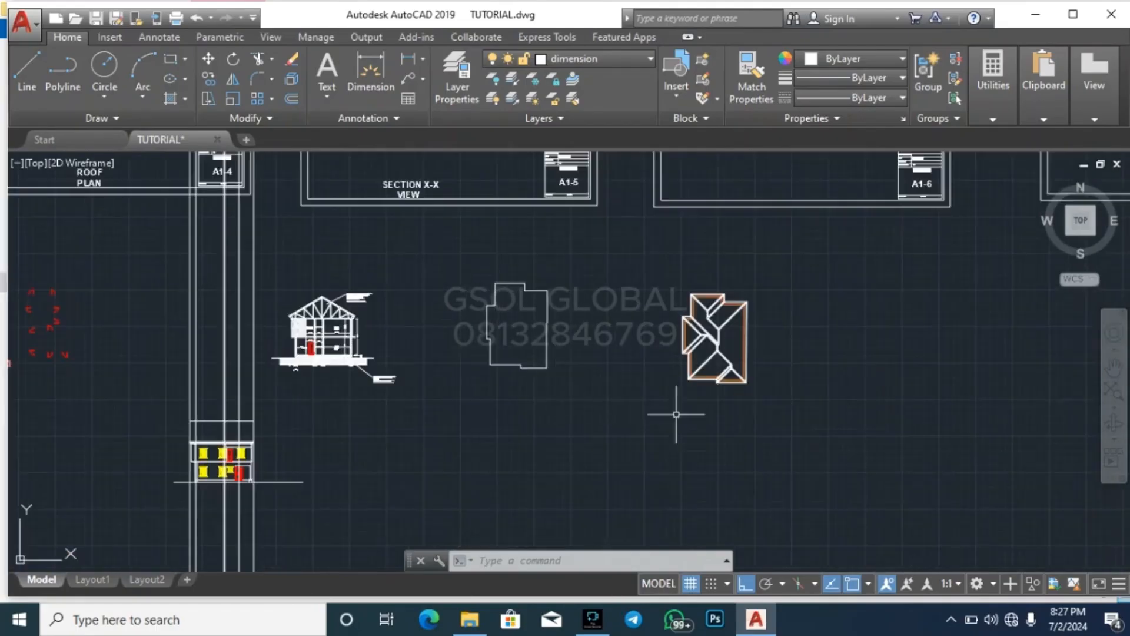
pyautogui.scroll(2, 679, 375)
pyautogui.click(618, 433)
pyautogui.click(838, 235)
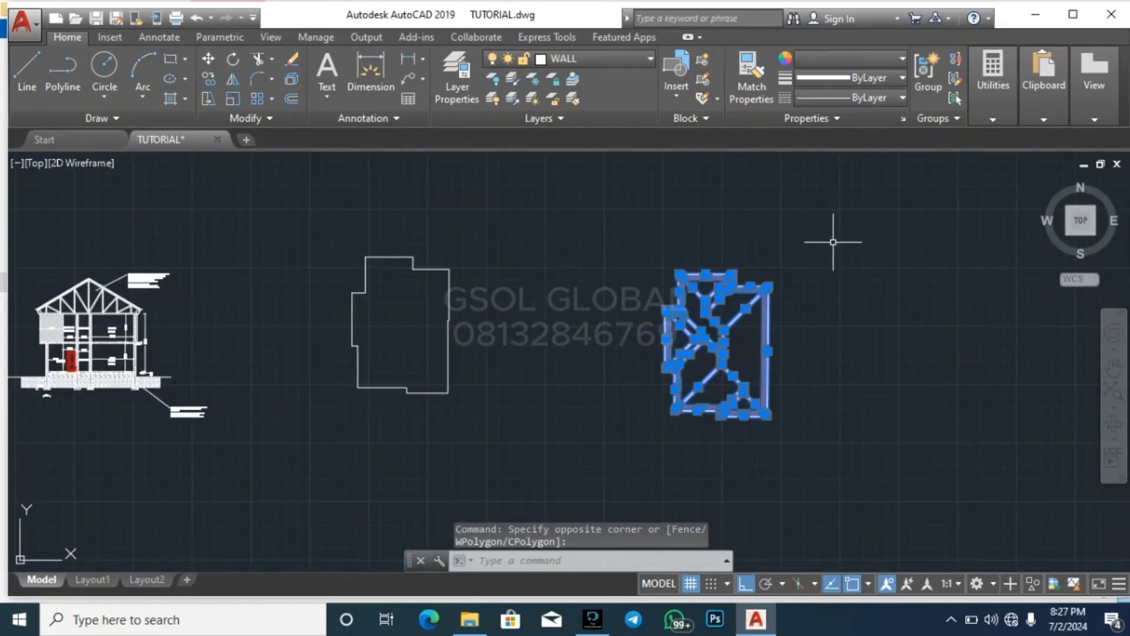
pyautogui.press('Escape')
pyautogui.press('Escape')
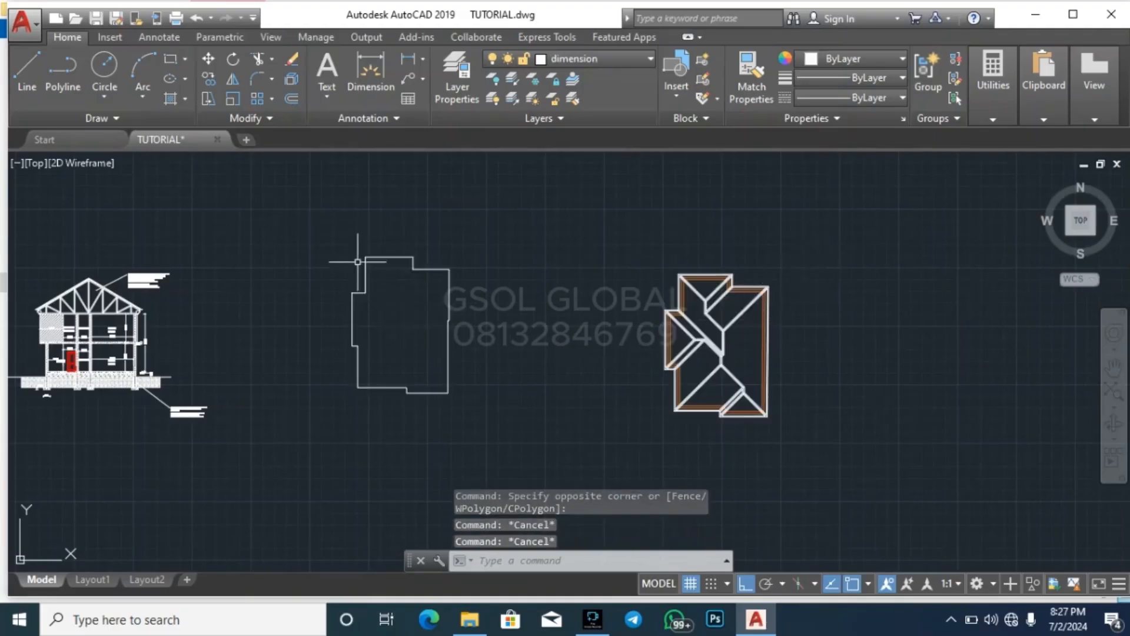
# Start an offset for the moved building outline polyline
pyautogui.scroll(2, 357, 261)
pyautogui.press('Return')
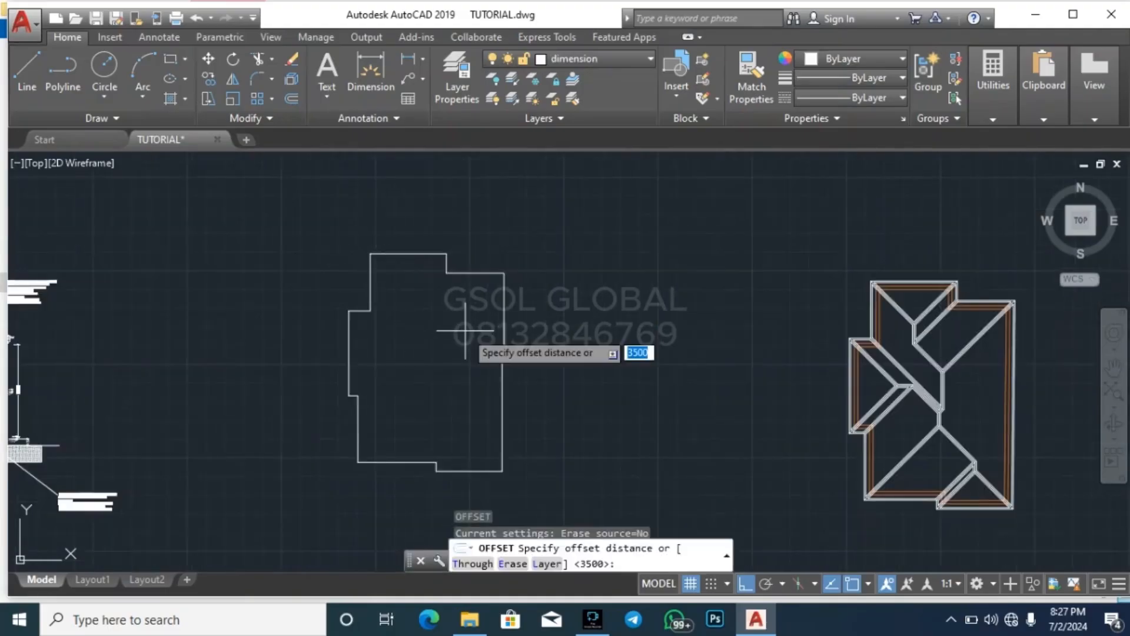
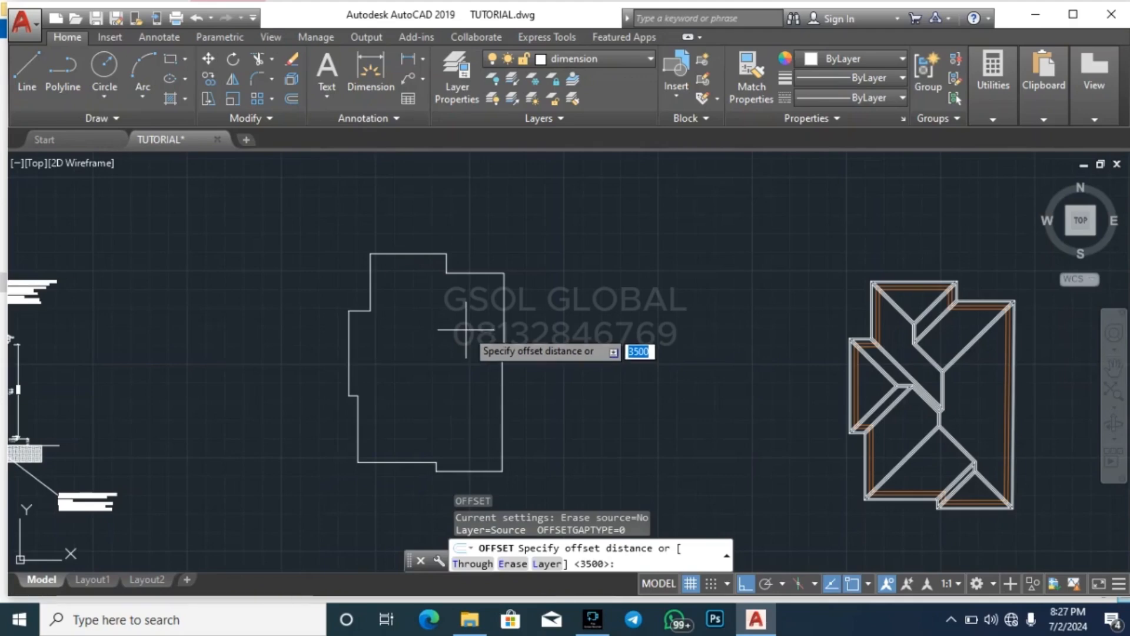
# Offset the building outline outward by 350
pyautogui.press('Return')
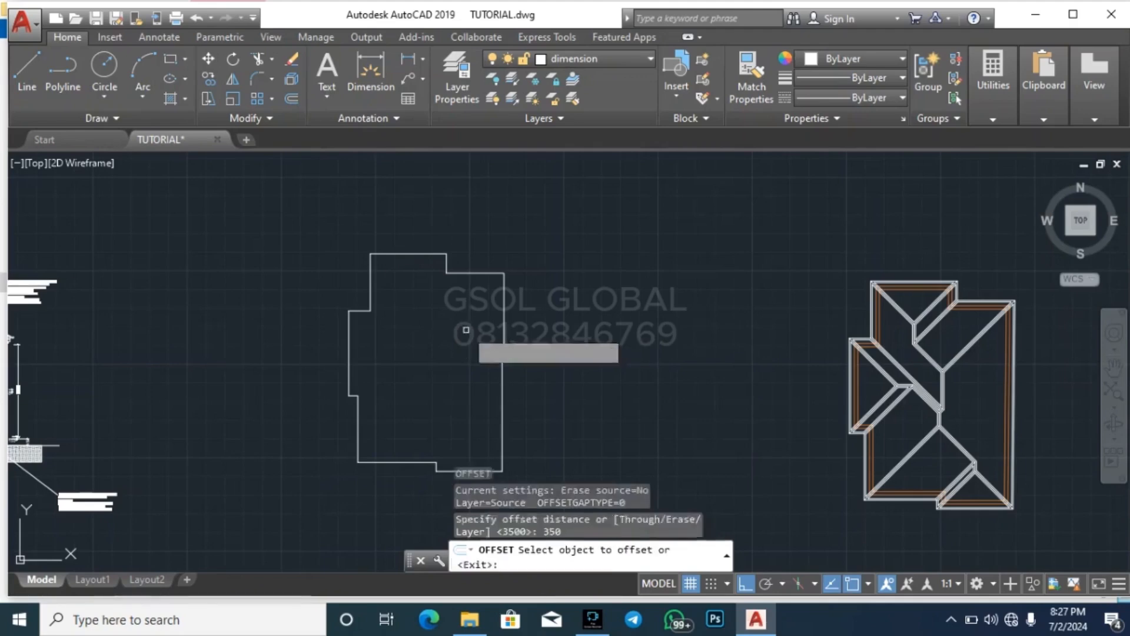
pyautogui.click(504, 306)
pyautogui.click(587, 294)
pyautogui.press('Escape')
pyautogui.press('Escape')
pyautogui.press('Escape')
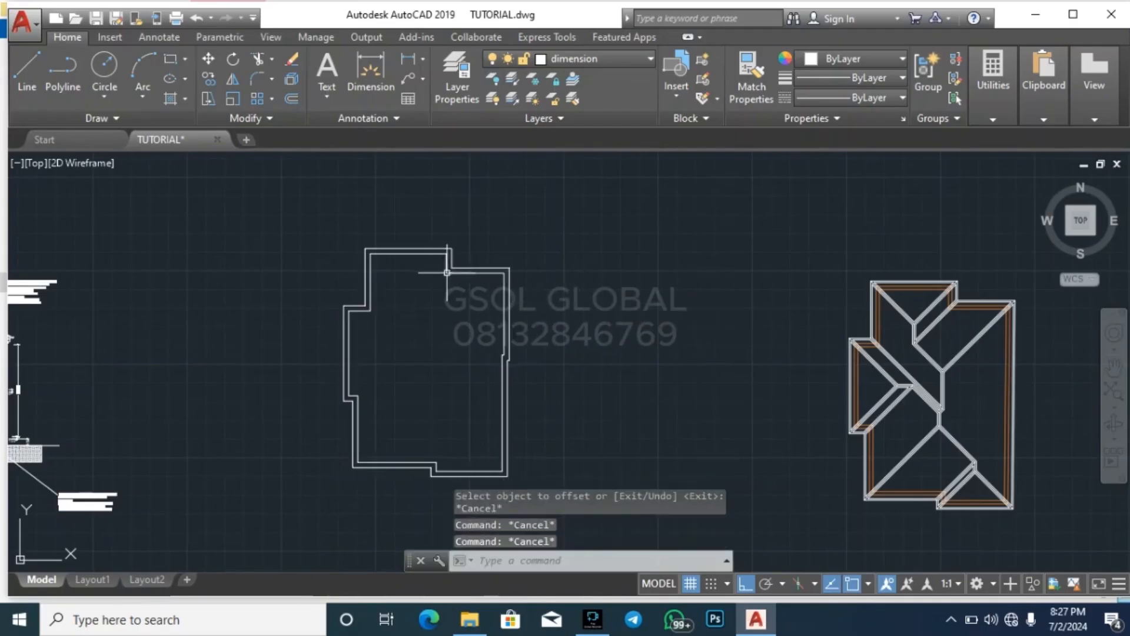
# Offset the original building outline inward by 225 to form the inner wall line
pyautogui.scroll(4, 437, 295)
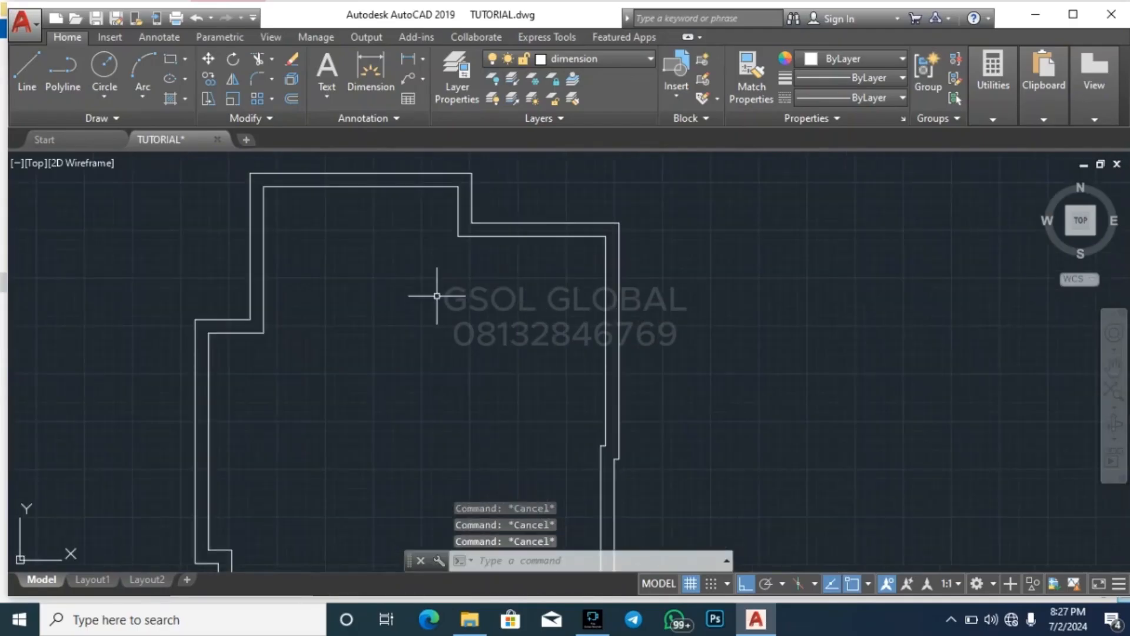
pyautogui.click(458, 203)
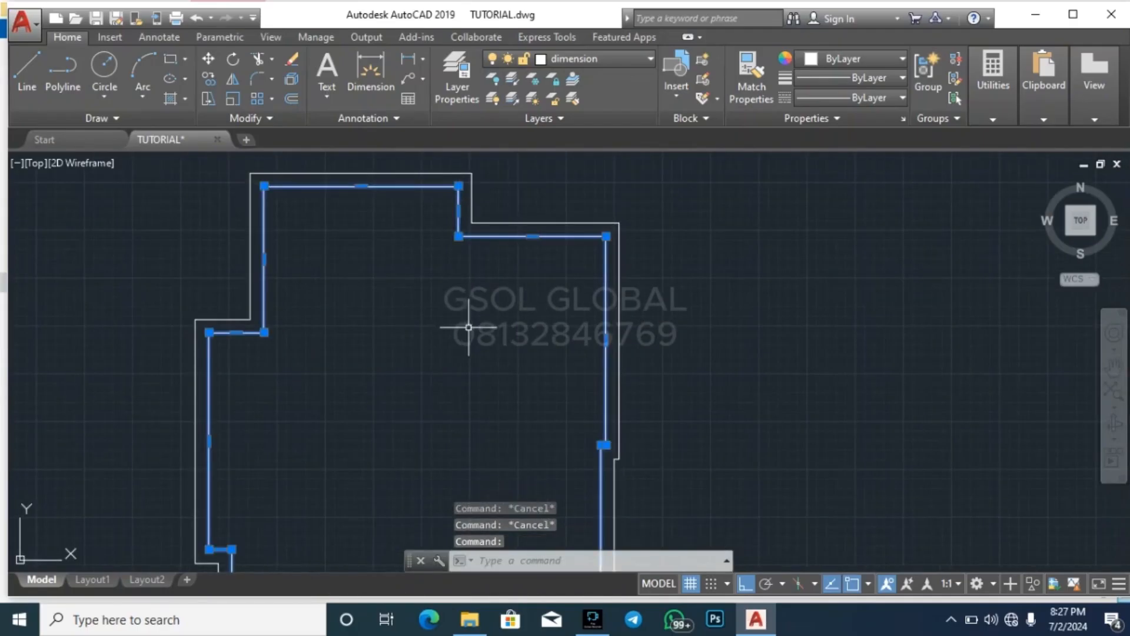
pyautogui.press('Escape')
pyautogui.write('o')
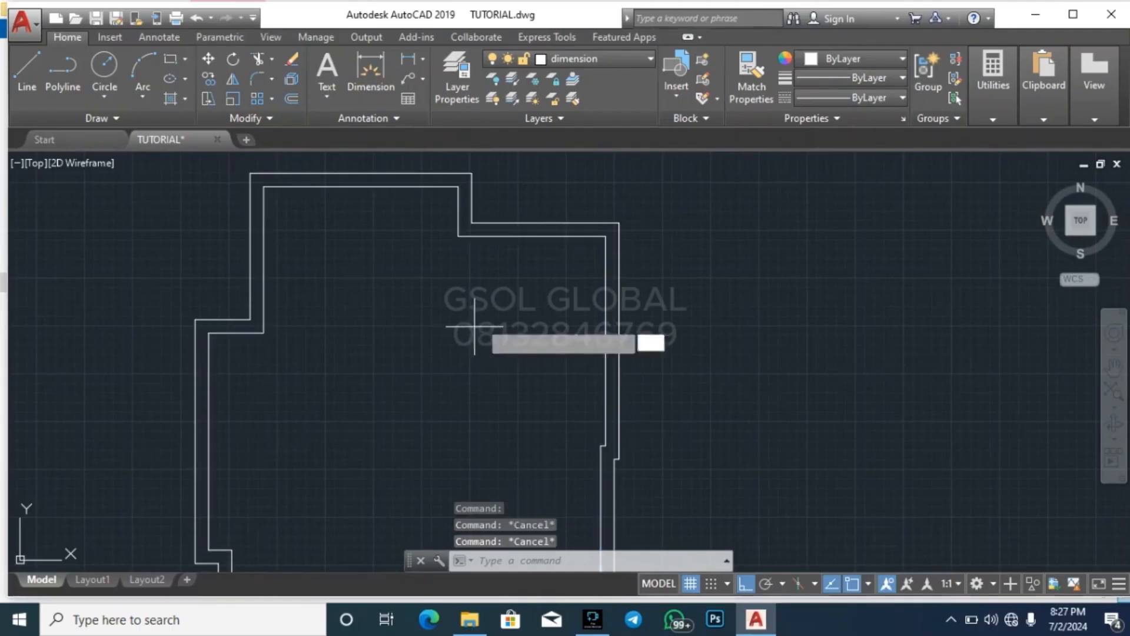
pyautogui.press('Return')
pyautogui.press('Return')
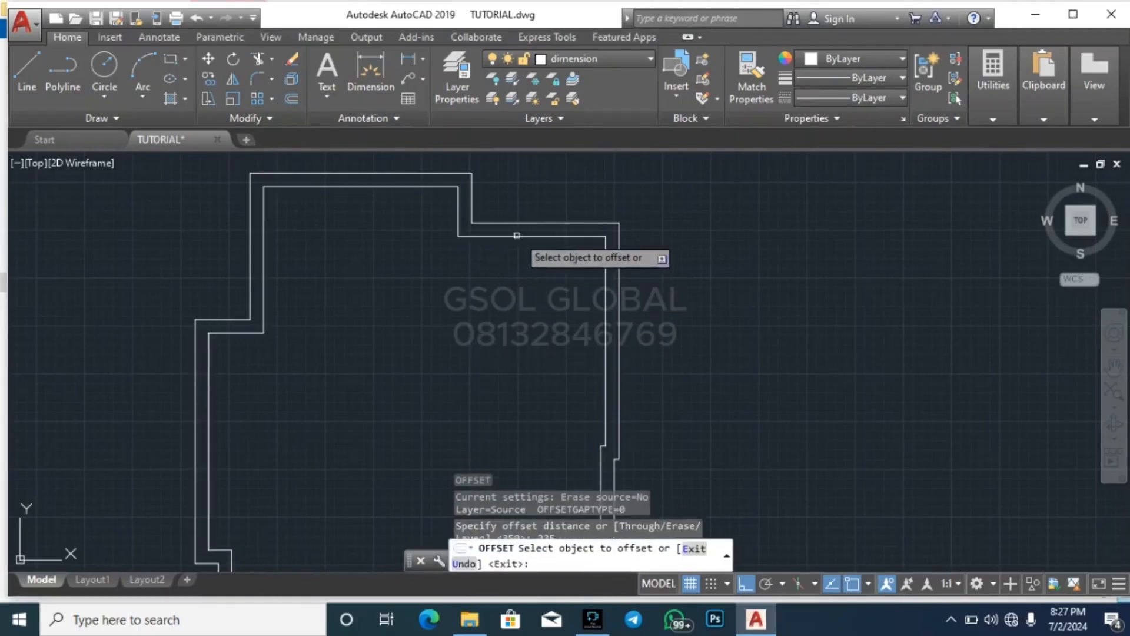
pyautogui.click(518, 236)
pyautogui.press('Escape')
pyautogui.press('Escape')
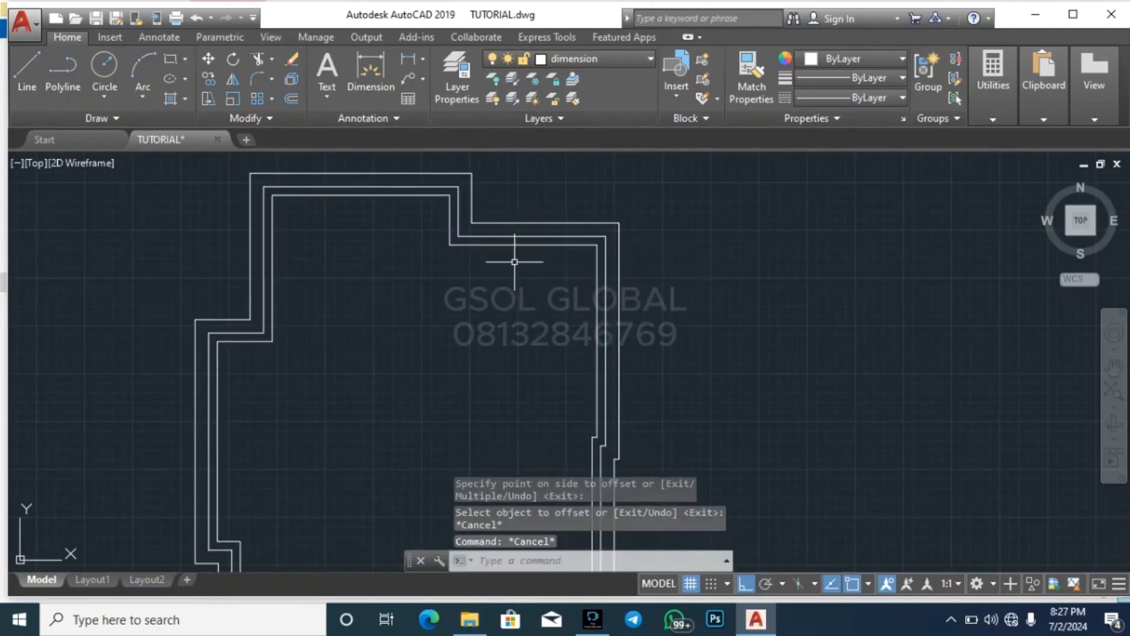
pyautogui.click(516, 250)
pyautogui.click(417, 260)
pyautogui.scroll(-2, 334, 275)
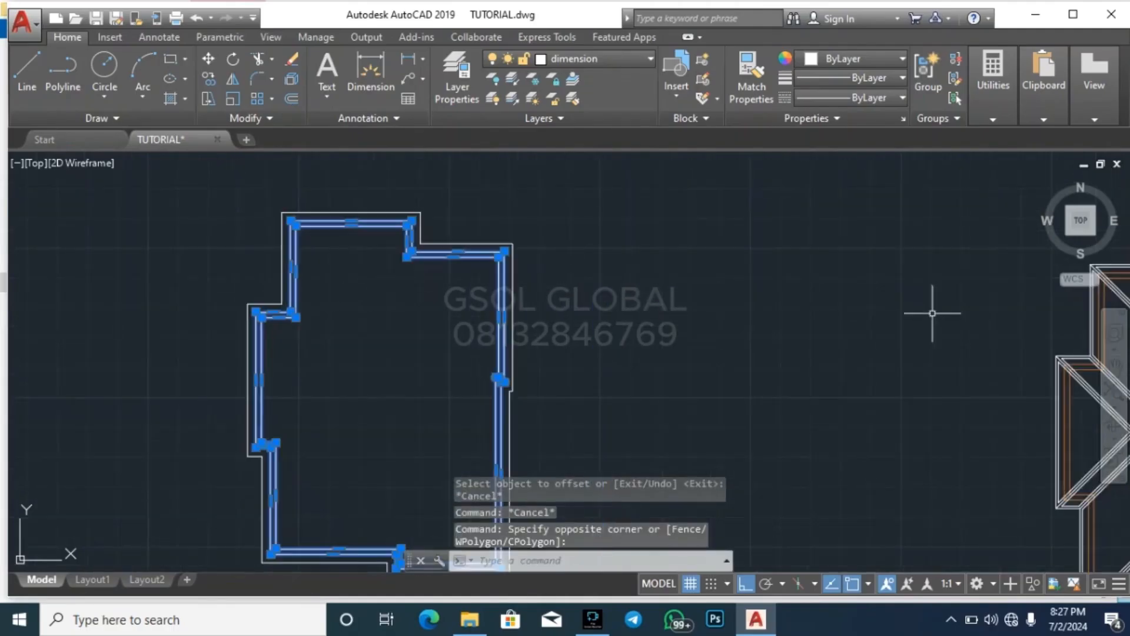
pyautogui.press('Escape')
# Match the properties of the finished roof plan's orange wall lines onto the two inner outlines
pyautogui.click(745, 88)
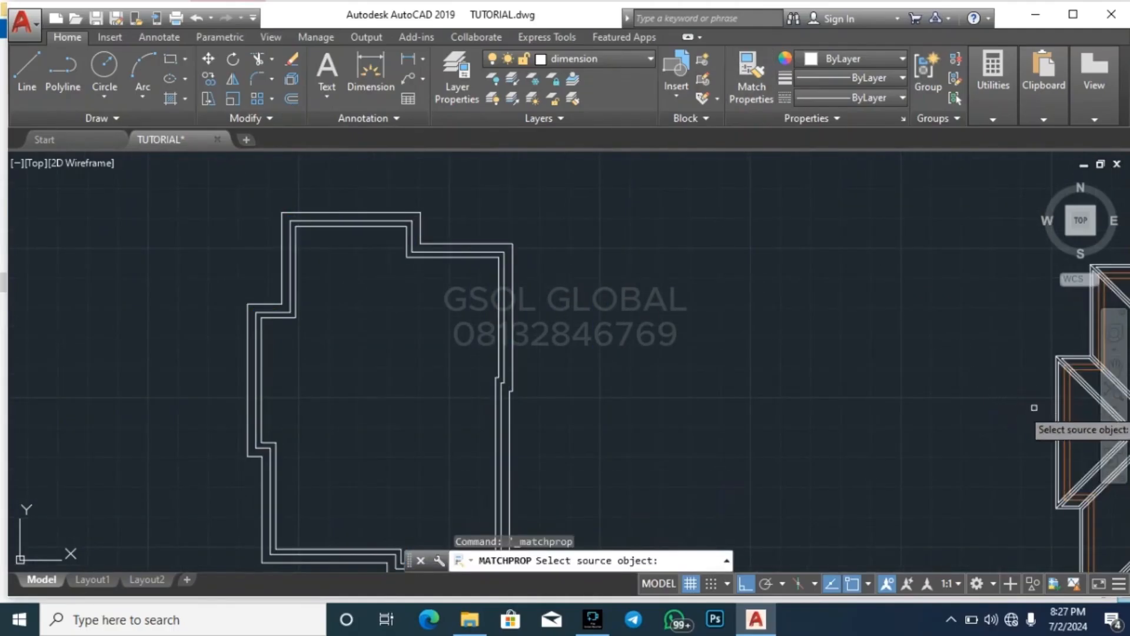
pyautogui.click(1066, 405)
pyautogui.scroll(3, 522, 253)
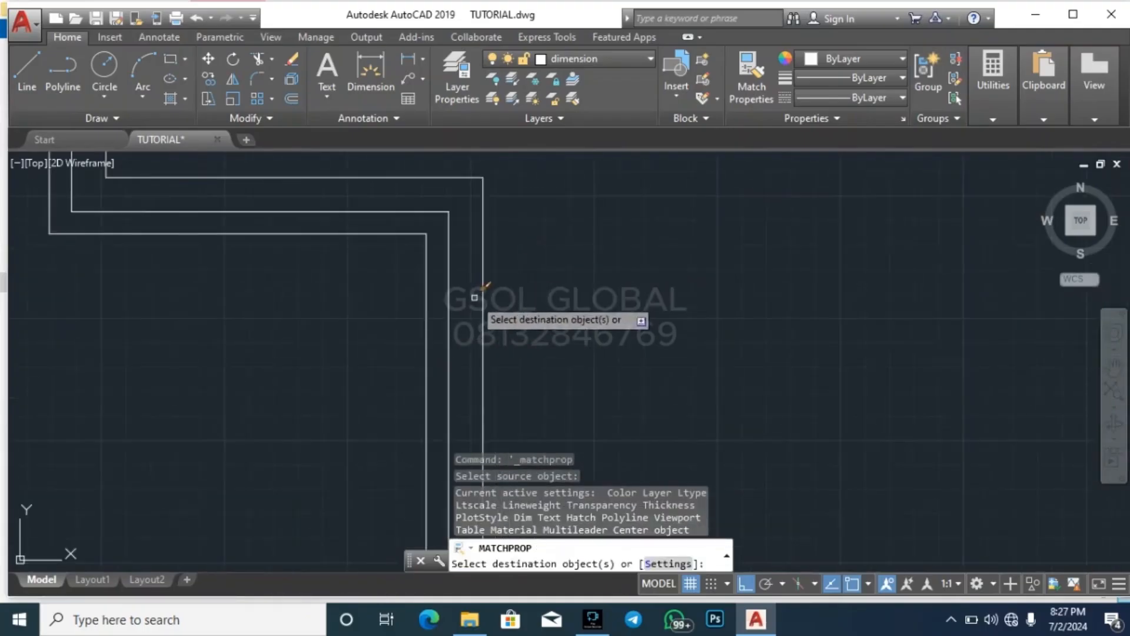
pyautogui.click(465, 298)
pyautogui.click(411, 299)
pyautogui.scroll(-6, 674, 234)
pyautogui.press('Escape')
pyautogui.press('Escape')
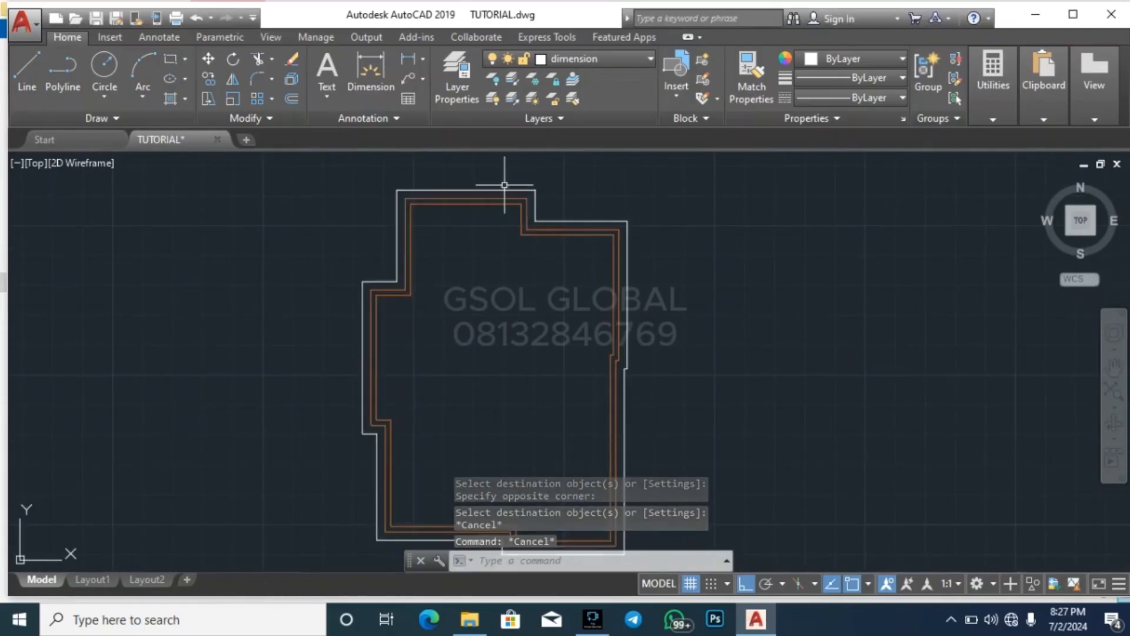
# Offset the outermost roof outline inward by 500
pyautogui.scroll(2, 504, 186)
pyautogui.write('o')
pyautogui.press('Return')
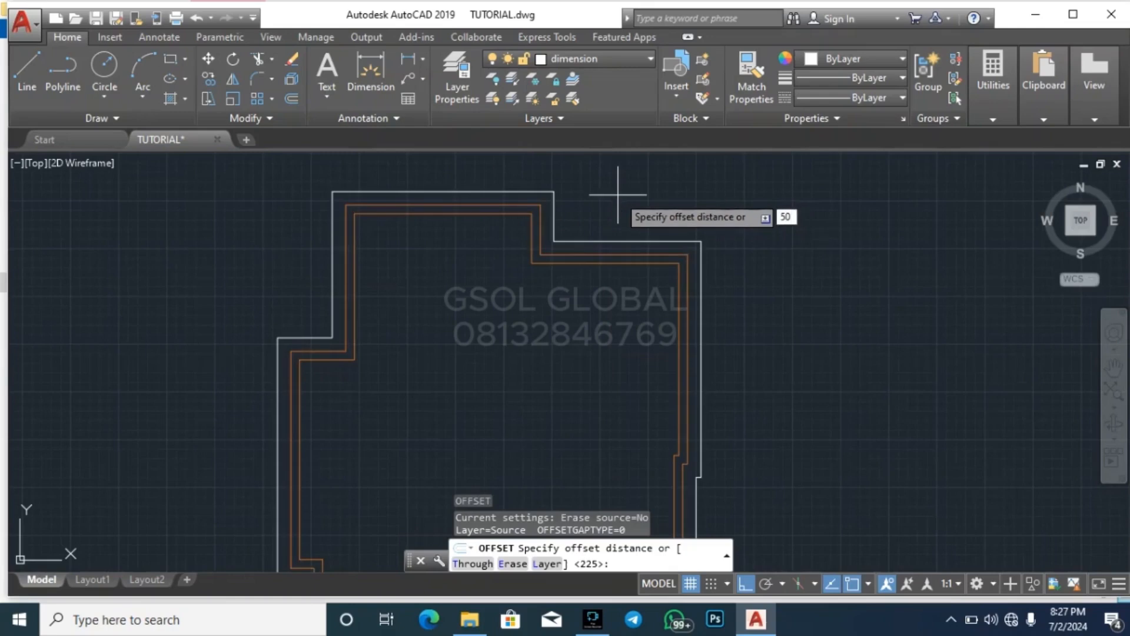
pyautogui.write('500')
pyautogui.press('Return')
pyautogui.click(534, 191)
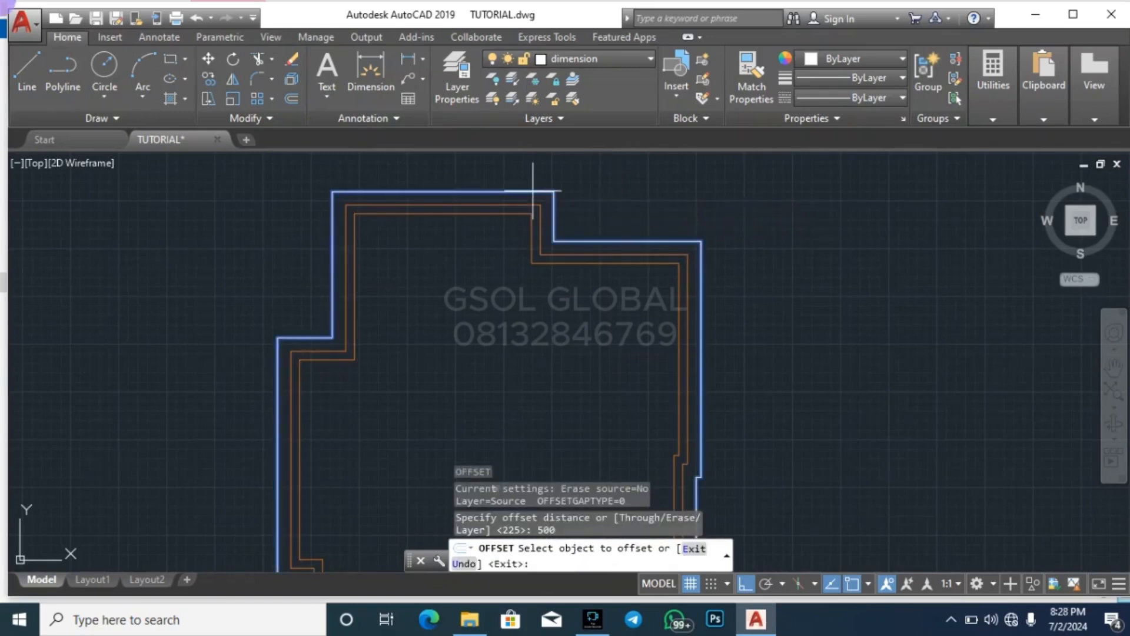
pyautogui.click(523, 265)
# Offset each newly created roof outline inward by 500 six more times, stepping towards the centre
pyautogui.scroll(4, 523, 203)
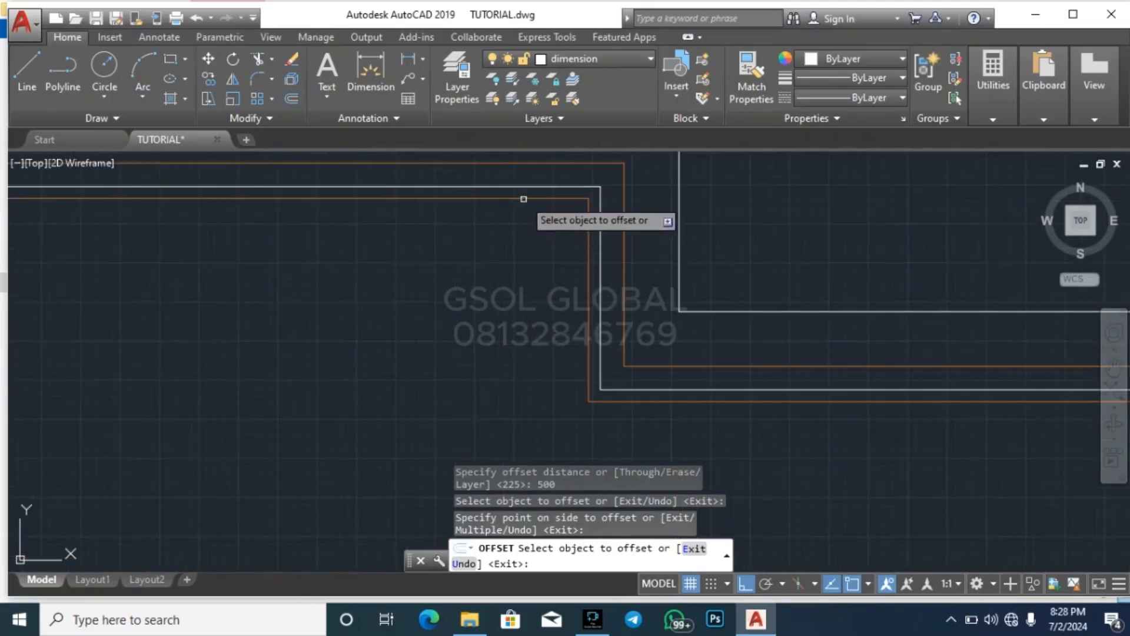
pyautogui.click(531, 187)
pyautogui.scroll(-3, 538, 184)
pyautogui.click(519, 285)
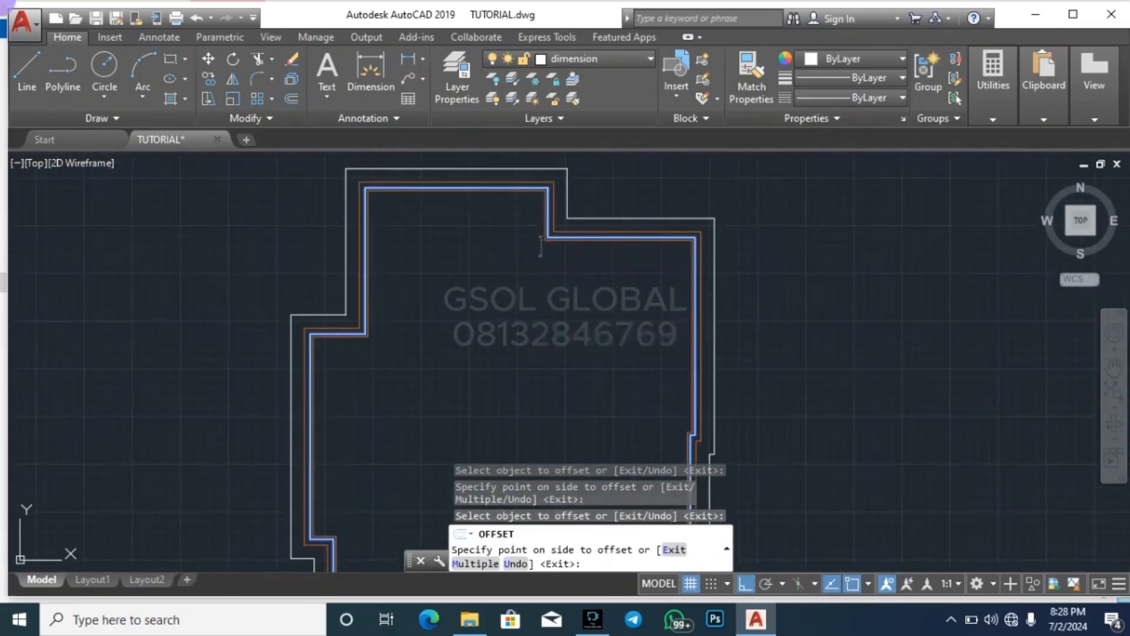
pyautogui.click(516, 209)
pyautogui.click(516, 262)
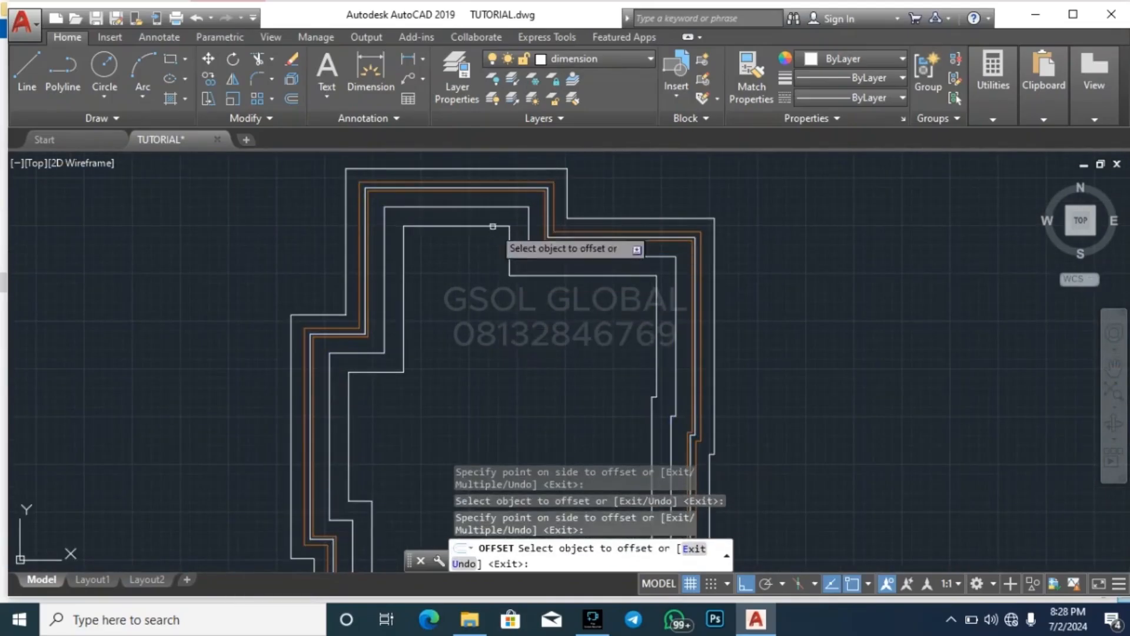
pyautogui.click(487, 226)
pyautogui.click(465, 306)
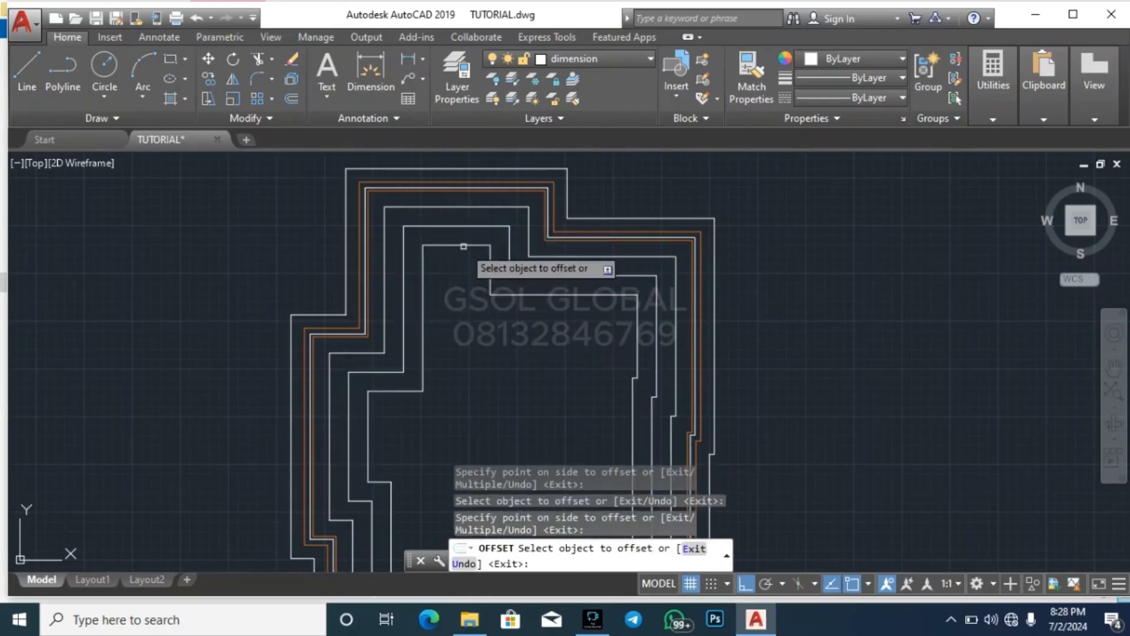
pyautogui.click(463, 246)
pyautogui.click(454, 291)
pyautogui.click(464, 265)
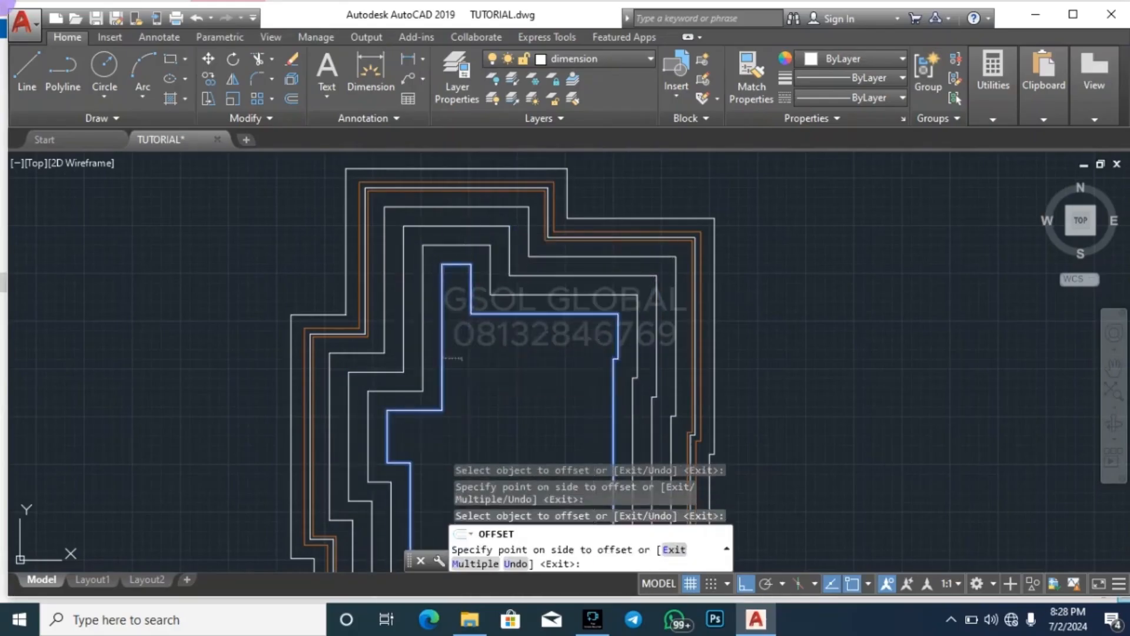
pyautogui.click(476, 344)
pyautogui.click(491, 333)
pyautogui.click(492, 391)
# Add three more 500 inward offsets at the centre, starting from the innermost outline, and end the Offset command
pyautogui.scroll(-2, 541, 208)
pyautogui.scroll(-2, 540, 206)
pyautogui.scroll(2, 519, 280)
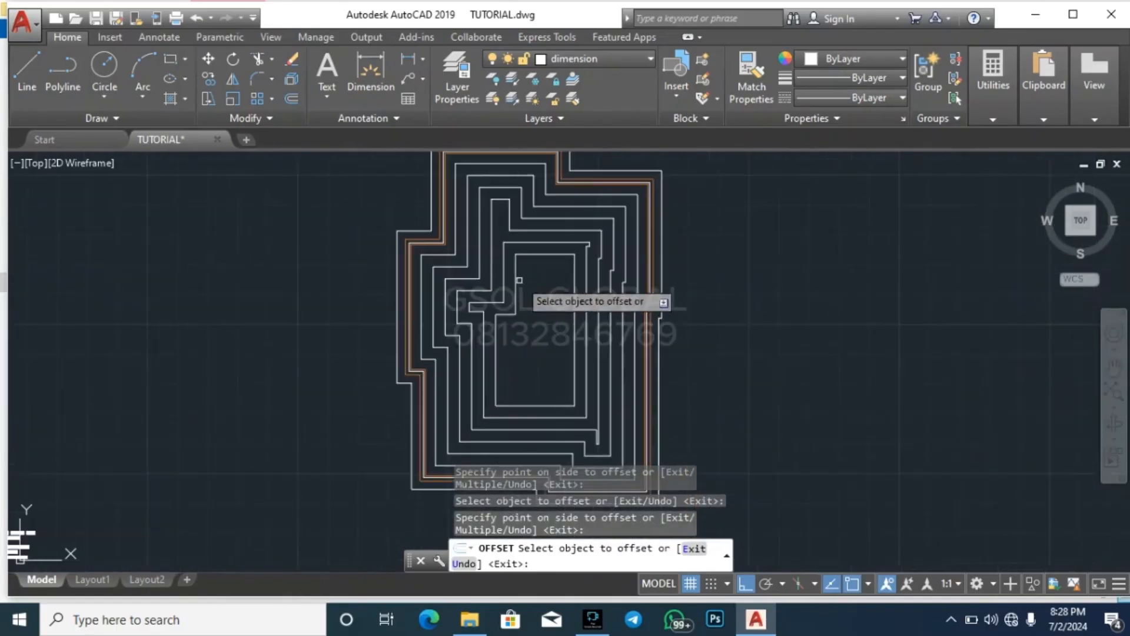
pyautogui.click(538, 254)
pyautogui.click(544, 285)
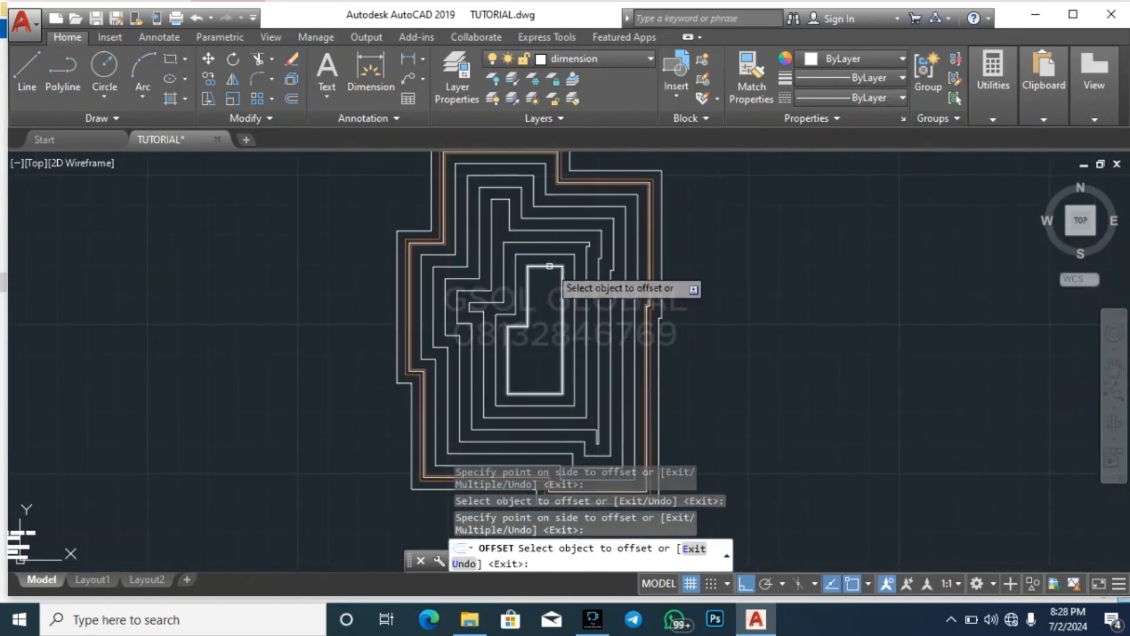
pyautogui.click(549, 267)
pyautogui.click(541, 361)
pyautogui.scroll(3, 539, 406)
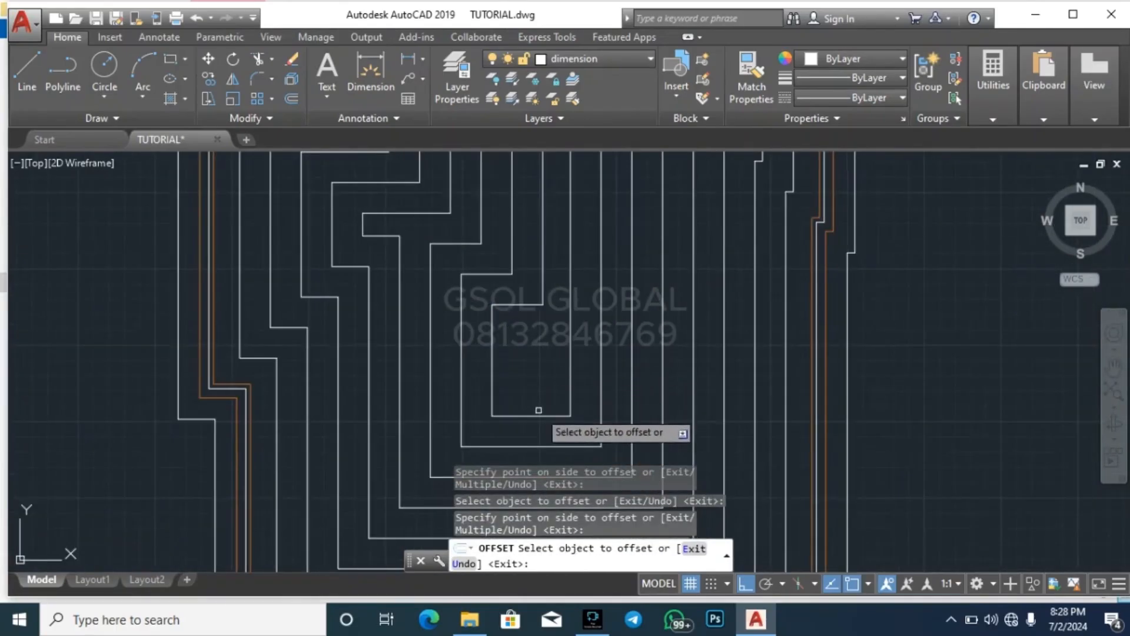
pyautogui.click(538, 412)
pyautogui.click(540, 362)
pyautogui.scroll(-3, 633, 371)
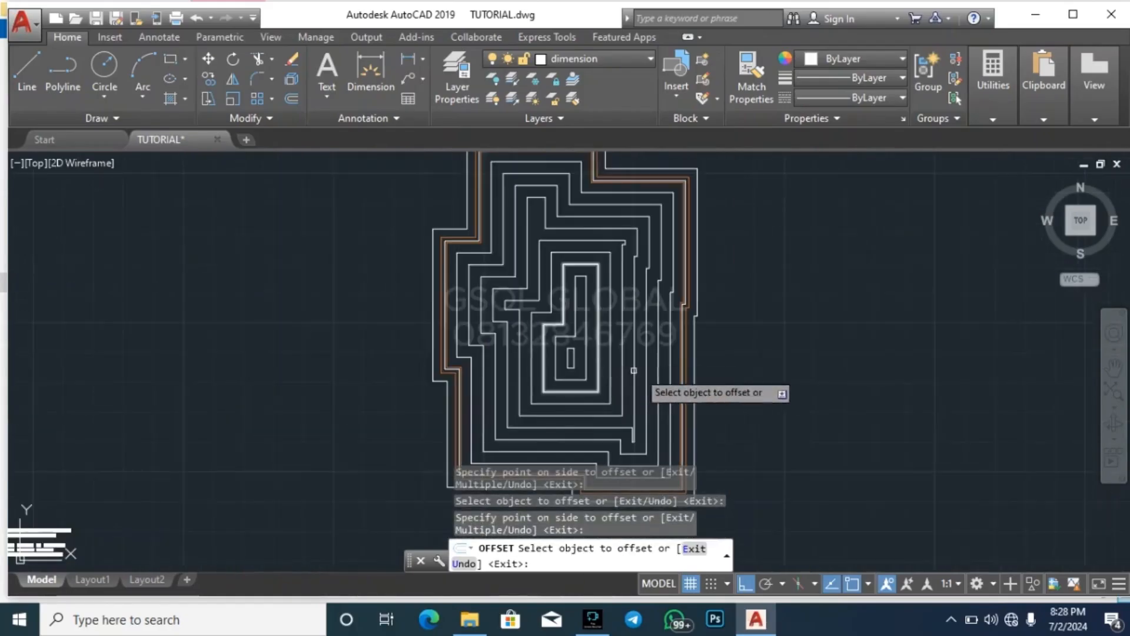
pyautogui.press('Escape')
pyautogui.press('Escape')
pyautogui.press('Escape')
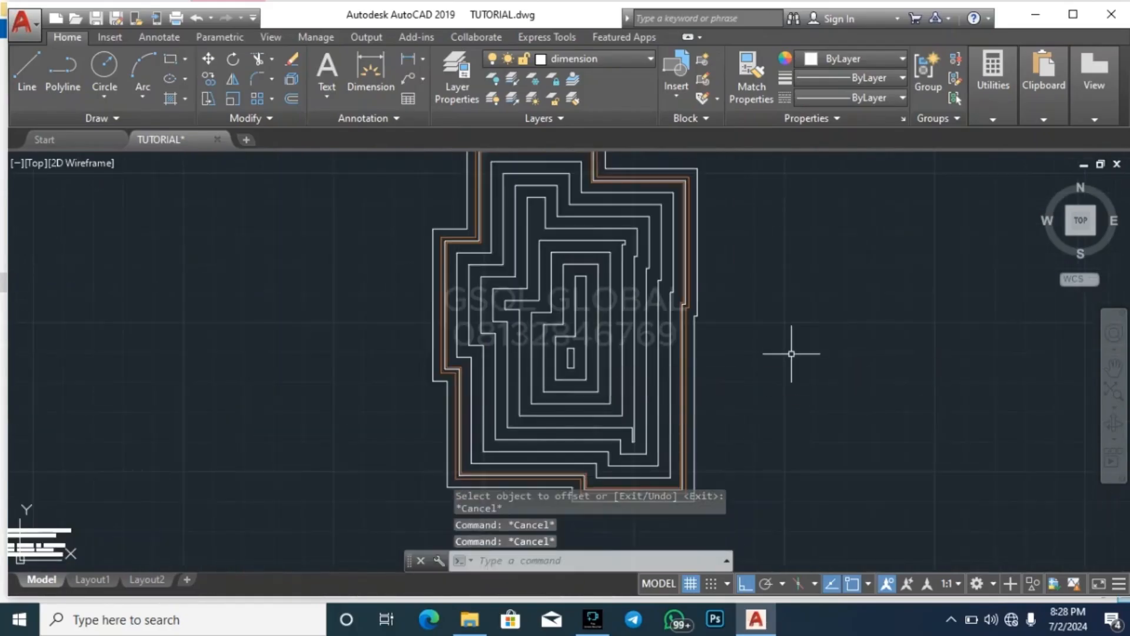
# Draw a hip line from the upper wing's top-left outer corner to the top-left corner of the 2500-deep inner outline
pyautogui.write('l')
pyautogui.press('Return')
pyautogui.scroll(-4, 518, 366)
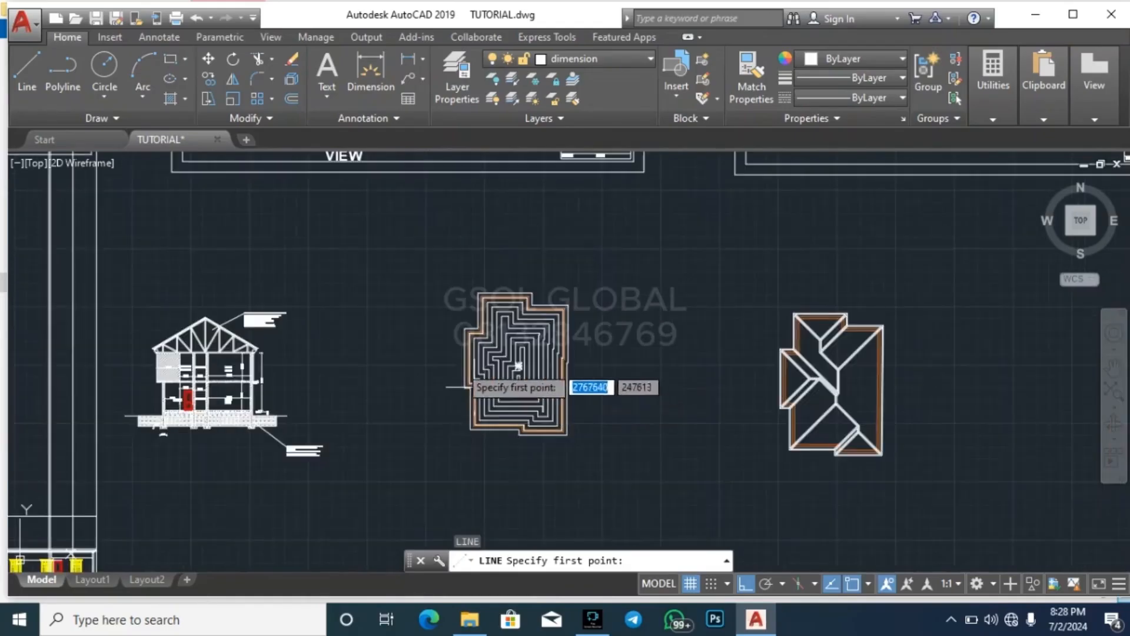
pyautogui.scroll(2, 508, 327)
pyautogui.scroll(5, 442, 309)
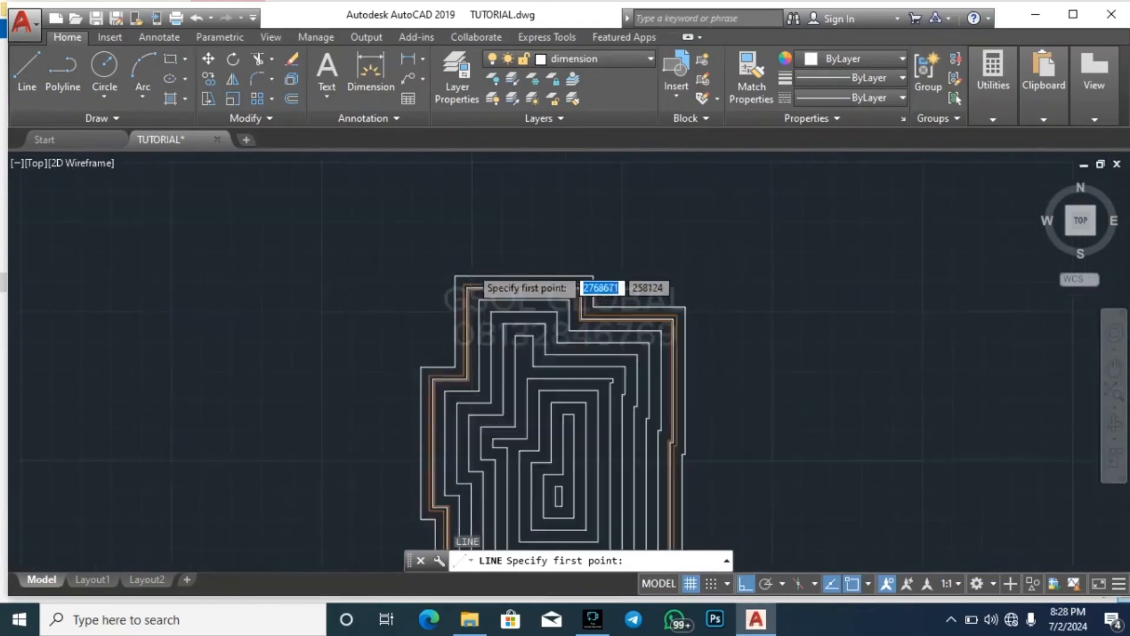
pyautogui.click(430, 289)
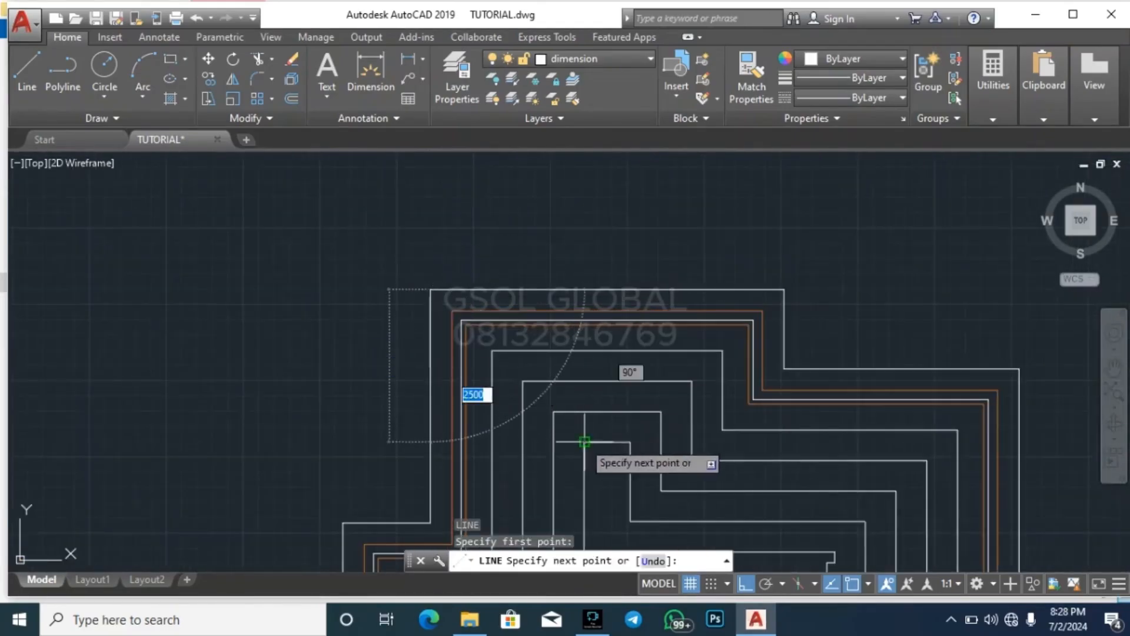
pyautogui.click(585, 442)
pyautogui.press('Escape')
# Draw a hip line from the narrow inner outline's top-right corner to the upper wing's top-right outer corner
pyautogui.press('space')
pyautogui.click(630, 441)
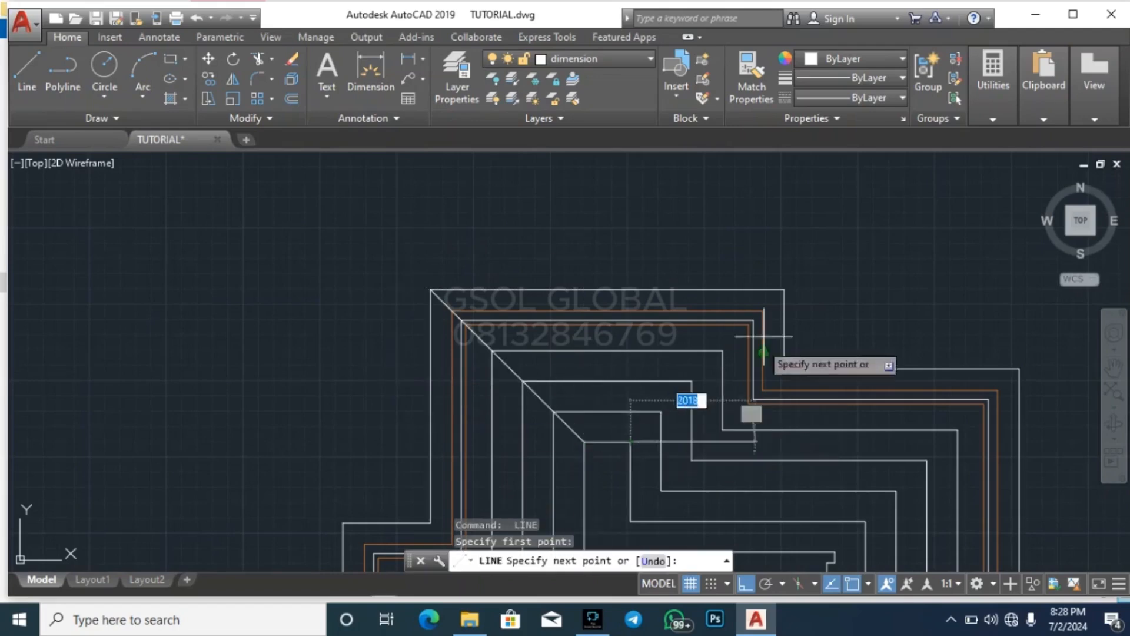
pyautogui.click(784, 289)
pyautogui.press('Escape')
# Try a line from the inner outline's concave corner to the upper wing's top-right outer corner, and undo it
pyautogui.press('space')
pyautogui.scroll(-4, 639, 238)
pyautogui.scroll(2, 650, 331)
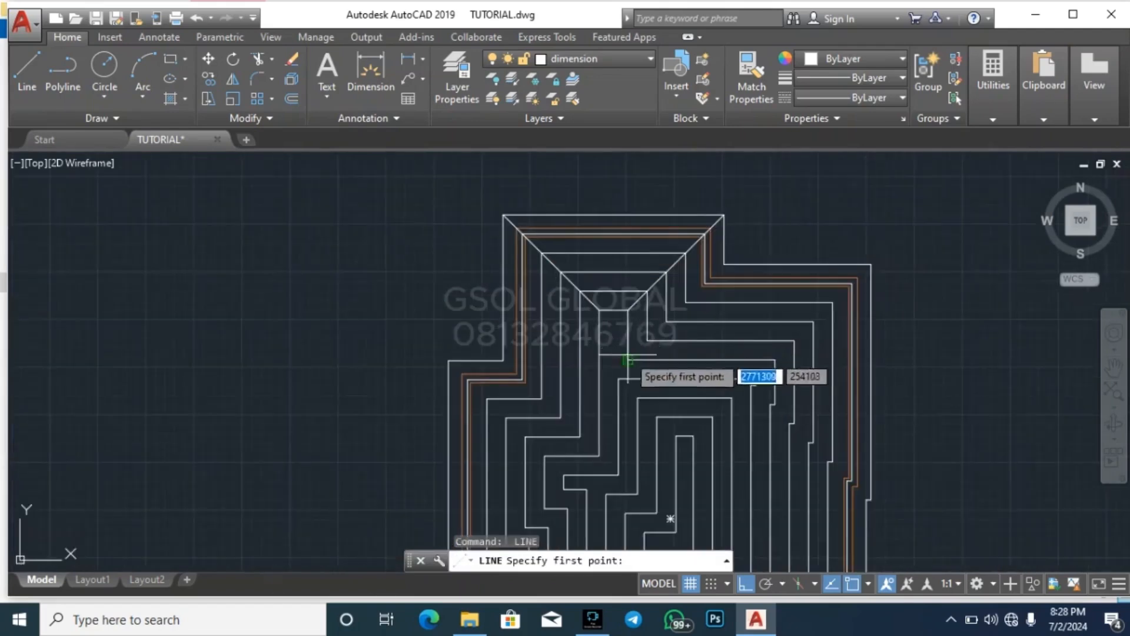
pyautogui.click(628, 359)
pyautogui.click(724, 215)
pyautogui.press('Escape')
pyautogui.hotkey('ctrl', 'z')
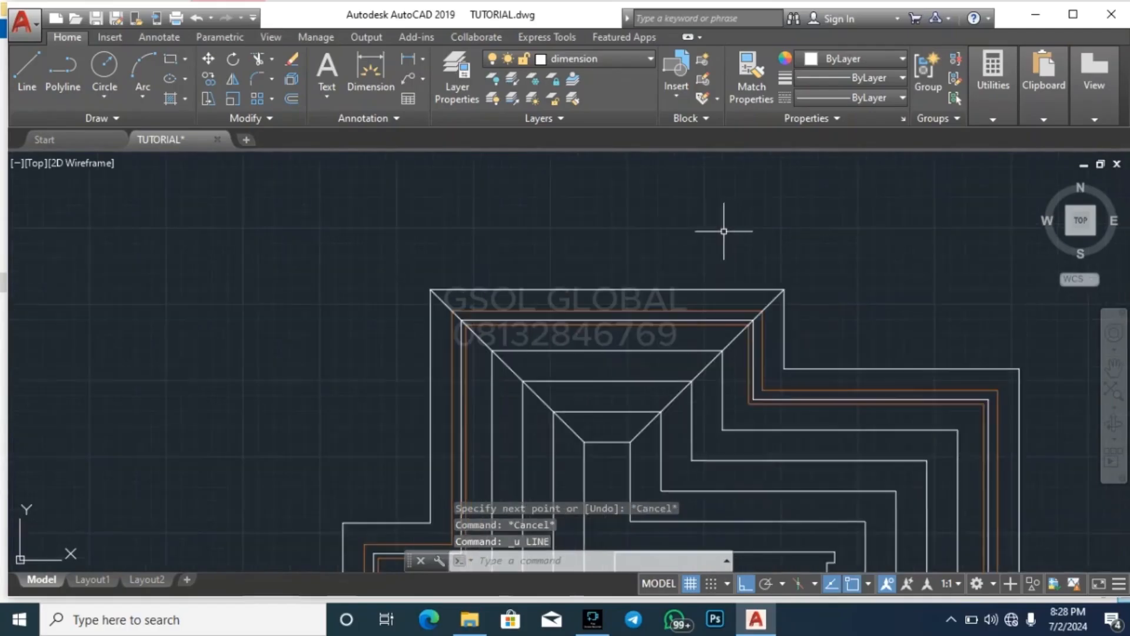
pyautogui.scroll(-2, 612, 227)
pyautogui.scroll(1, 623, 355)
pyautogui.press('space')
pyautogui.scroll(2, 623, 332)
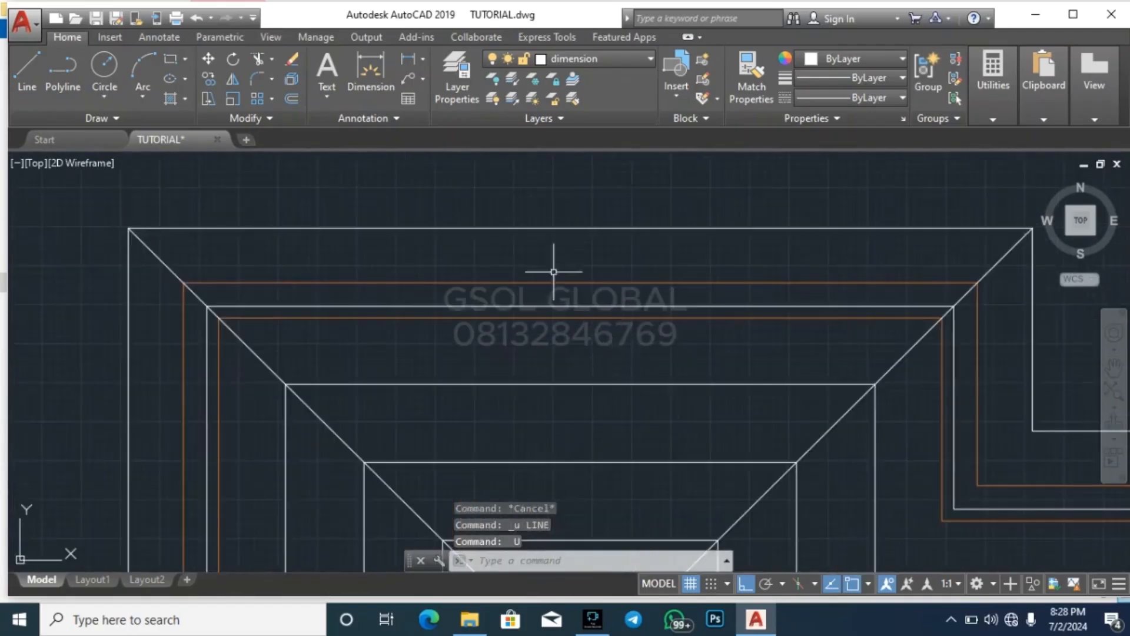
pyautogui.scroll(-4, 556, 259)
pyautogui.press('space')
pyautogui.press('Escape')
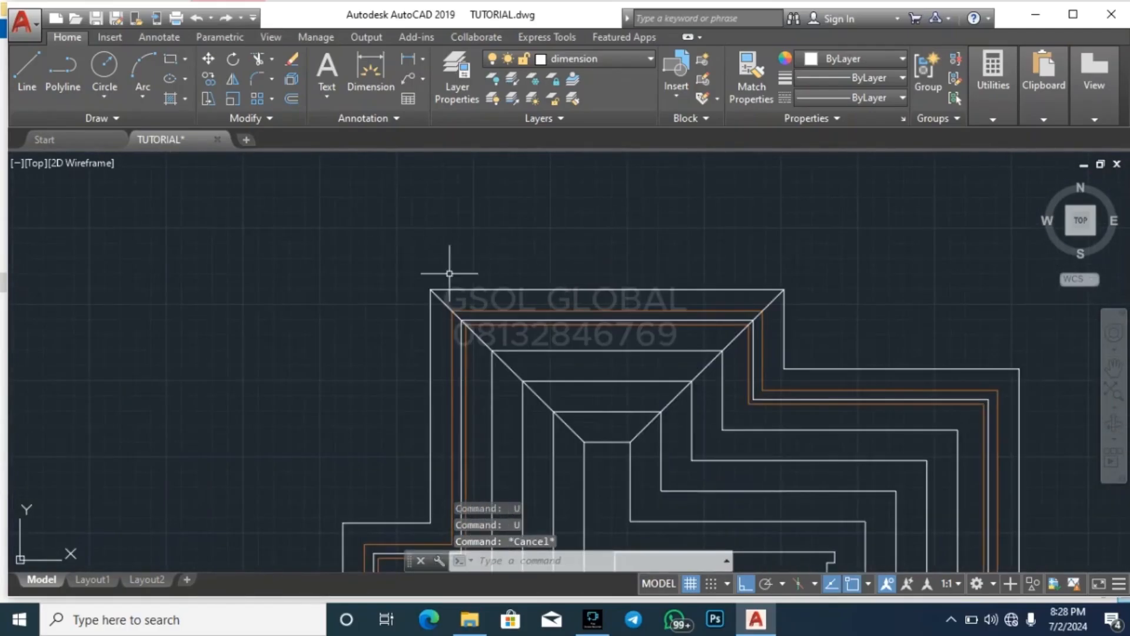
# Draw a valley line from the inner outline's concave corner to the outer outline's concave corner beside the upper wing
pyautogui.scroll(-3, 450, 274)
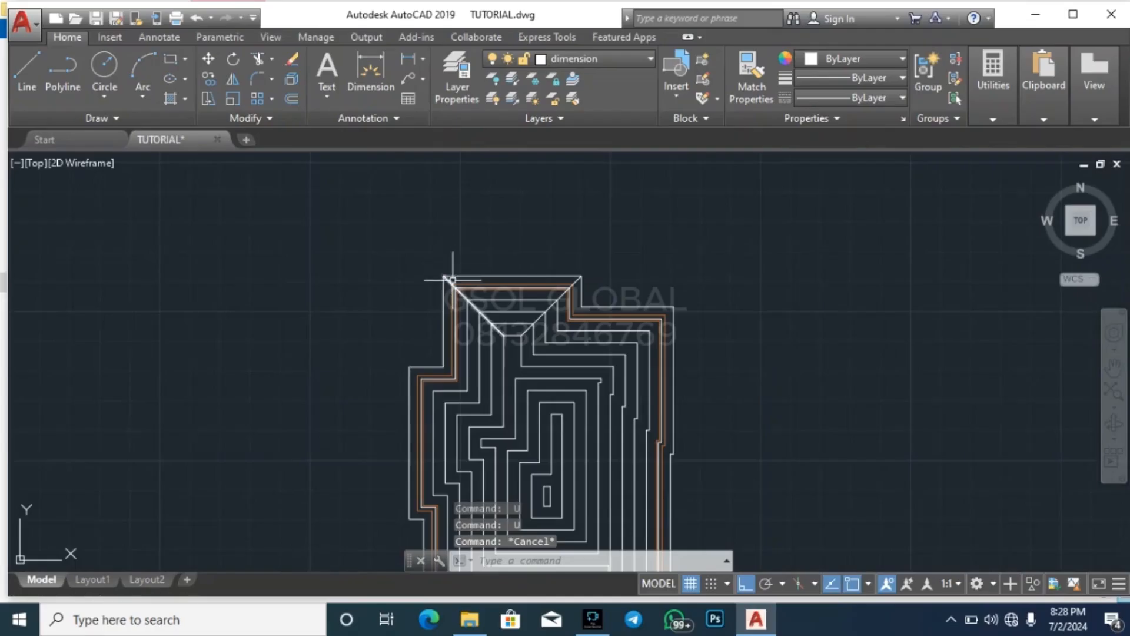
pyautogui.click(28, 84)
pyautogui.scroll(4, 499, 352)
pyautogui.click(475, 337)
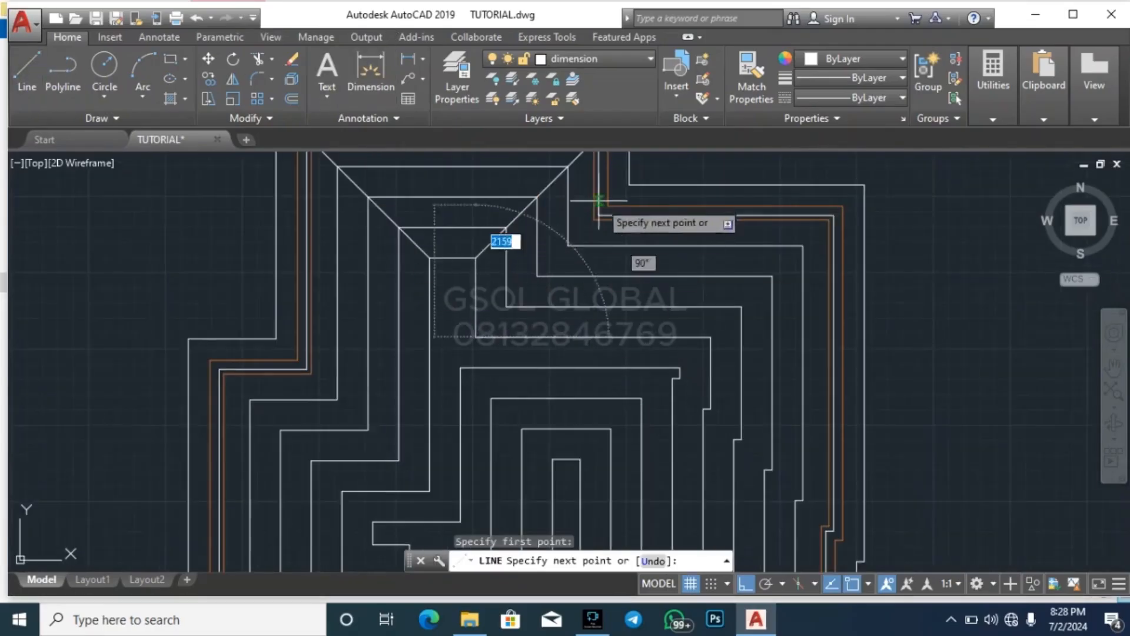
pyautogui.click(629, 185)
pyautogui.press('Escape')
# Draw a hip line from the inner outline's top-right corner to the main block's top-right outer corner
pyautogui.press('space')
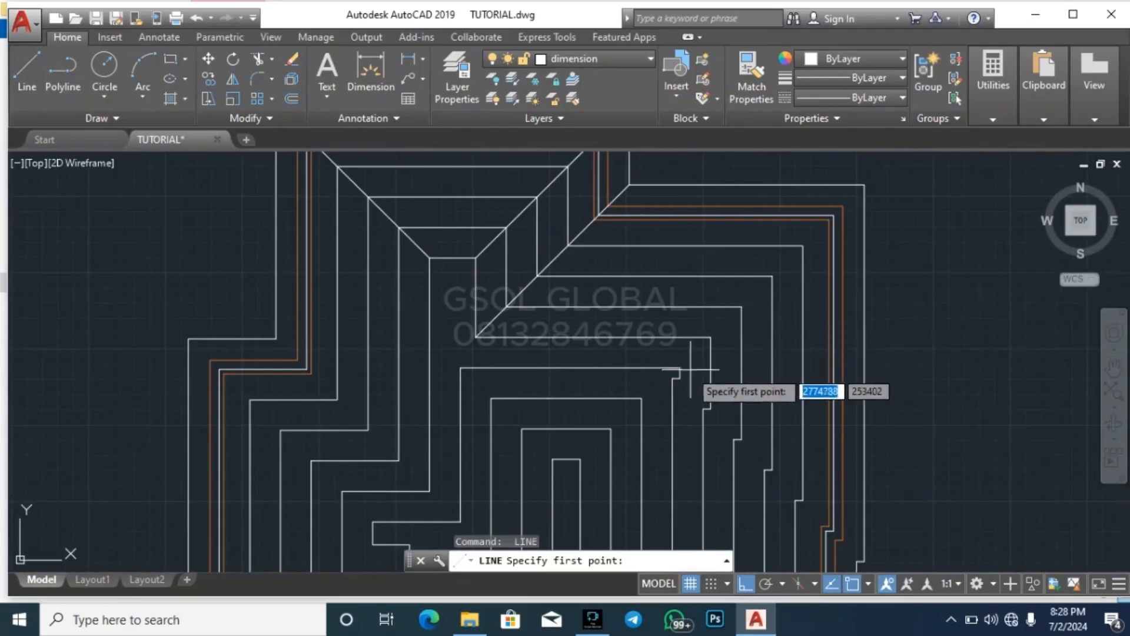
pyautogui.click(680, 368)
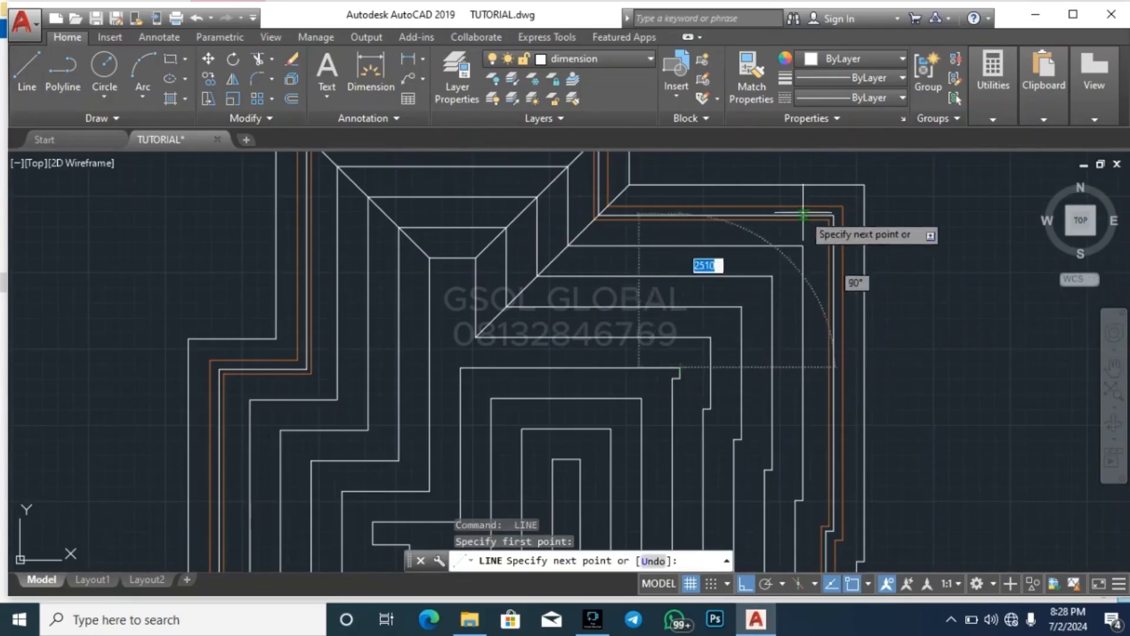
pyautogui.click(865, 185)
pyautogui.press('Escape')
# Draw a hip line from the inner outline's small right-side step, at its convex corner, to the matching convex corner of the outer outline
pyautogui.press('space')
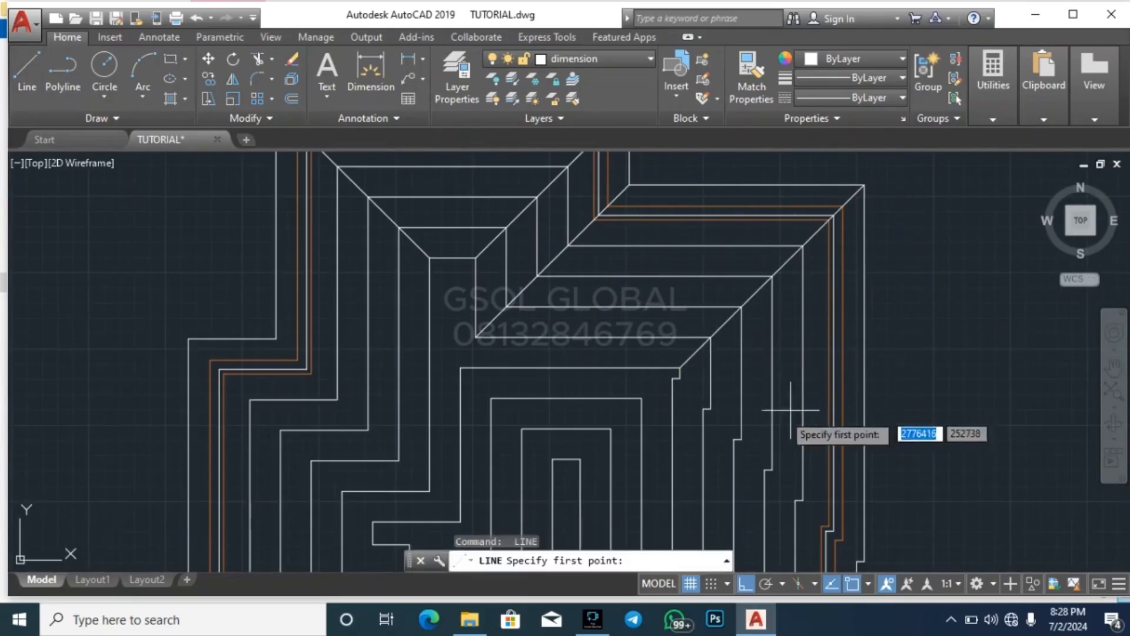
pyautogui.scroll(3, 690, 412)
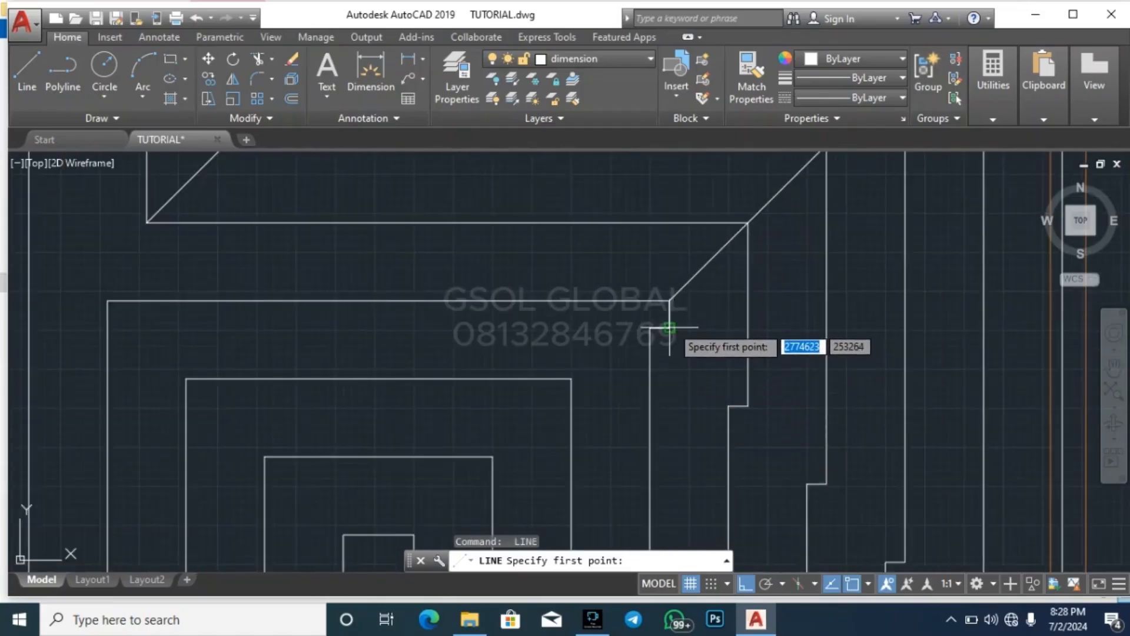
pyautogui.click(669, 327)
pyautogui.scroll(-3, 647, 329)
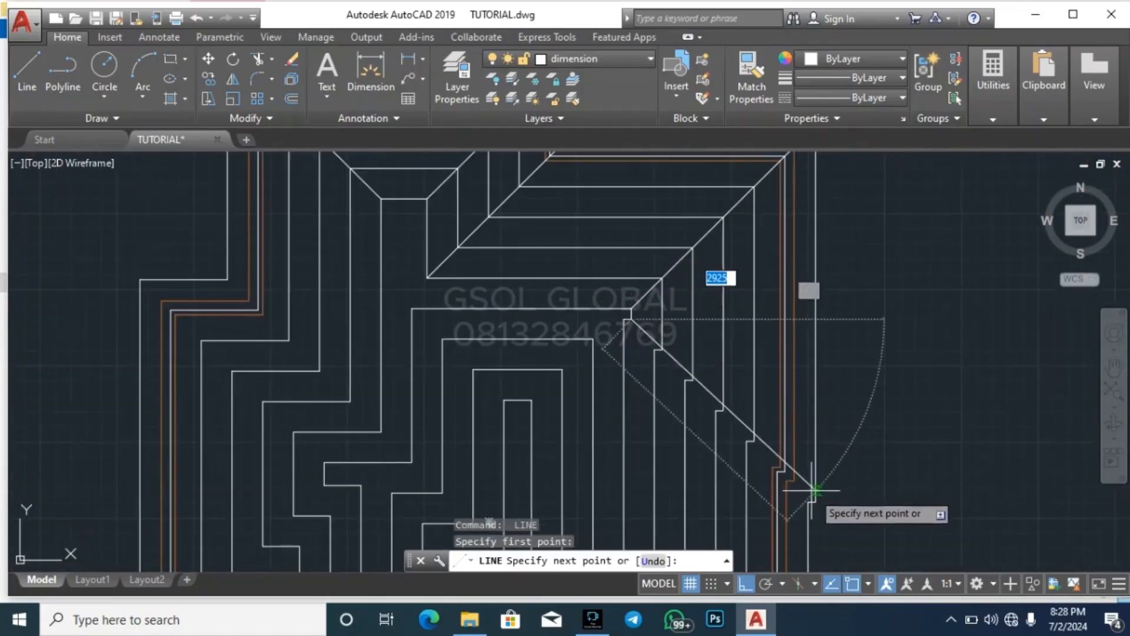
pyautogui.press('Escape')
# Draw a parallel valley line from the right-side step's concave corner on the inner outline to the matching concave corner of the outer outline
pyautogui.press('space')
pyautogui.scroll(5, 648, 329)
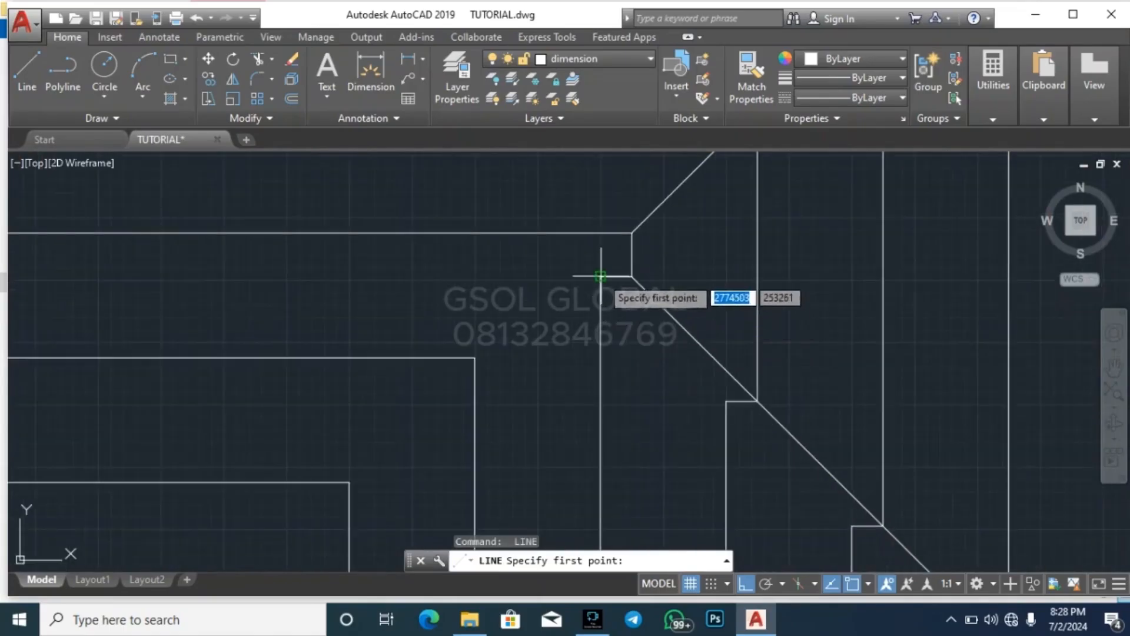
pyautogui.scroll(-3, 601, 272)
pyautogui.scroll(3, 718, 449)
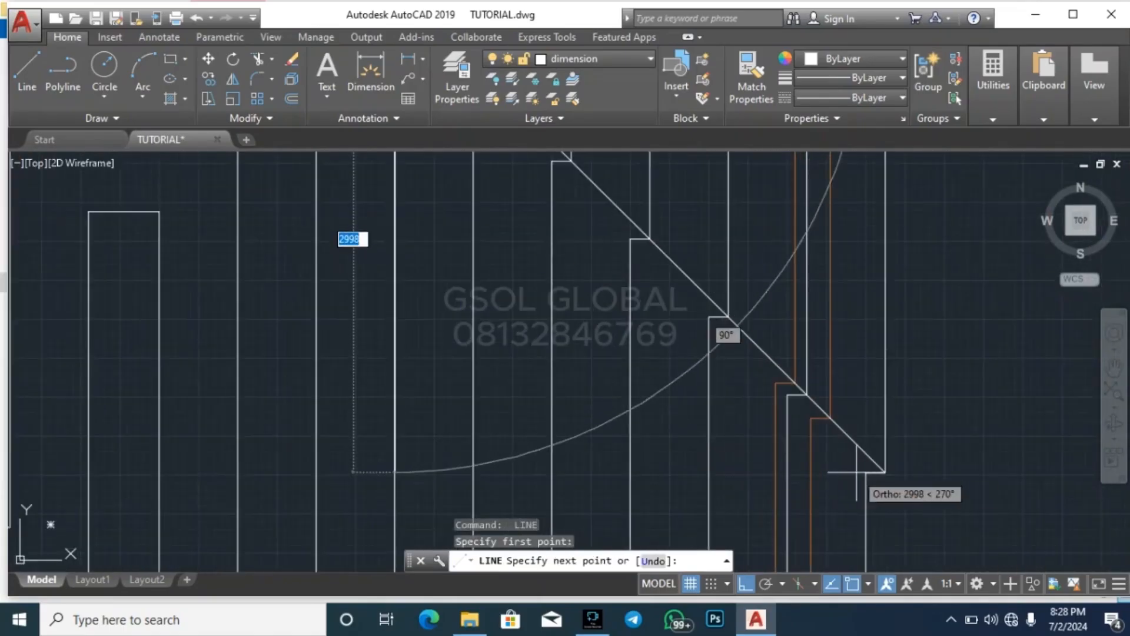
pyautogui.press('Escape')
pyautogui.scroll(-5, 914, 424)
# Draw a hip line from the central inner outline's top-left corner to the top-left corner of the narrow innermost strip
pyautogui.press('space')
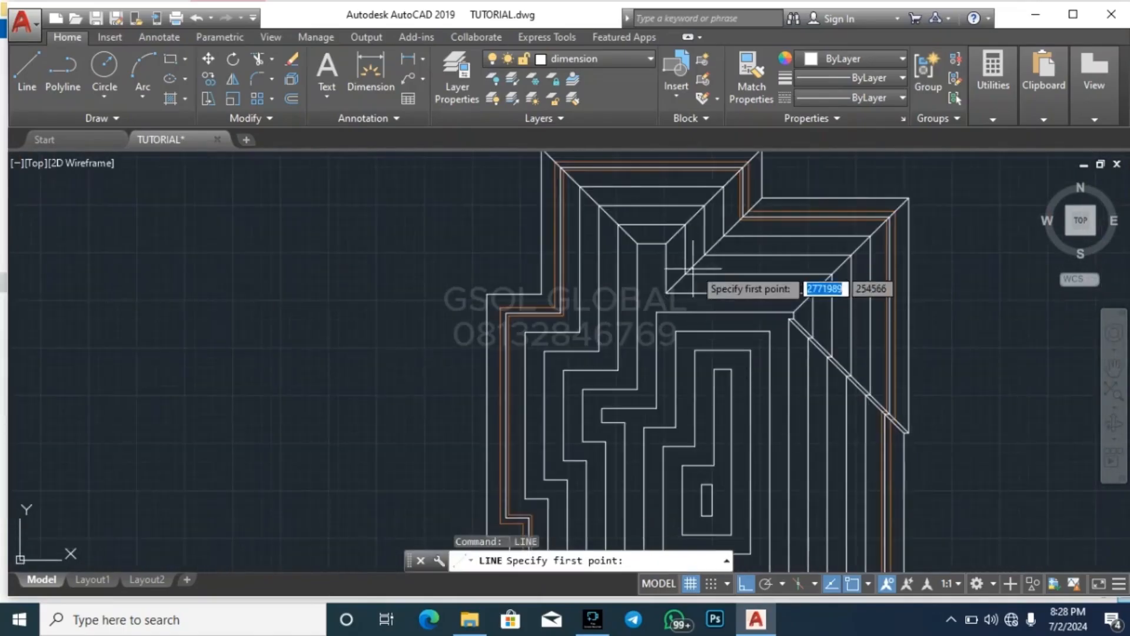
pyautogui.scroll(-3, 693, 268)
pyautogui.scroll(3, 689, 283)
pyautogui.scroll(2, 752, 278)
pyautogui.click(674, 269)
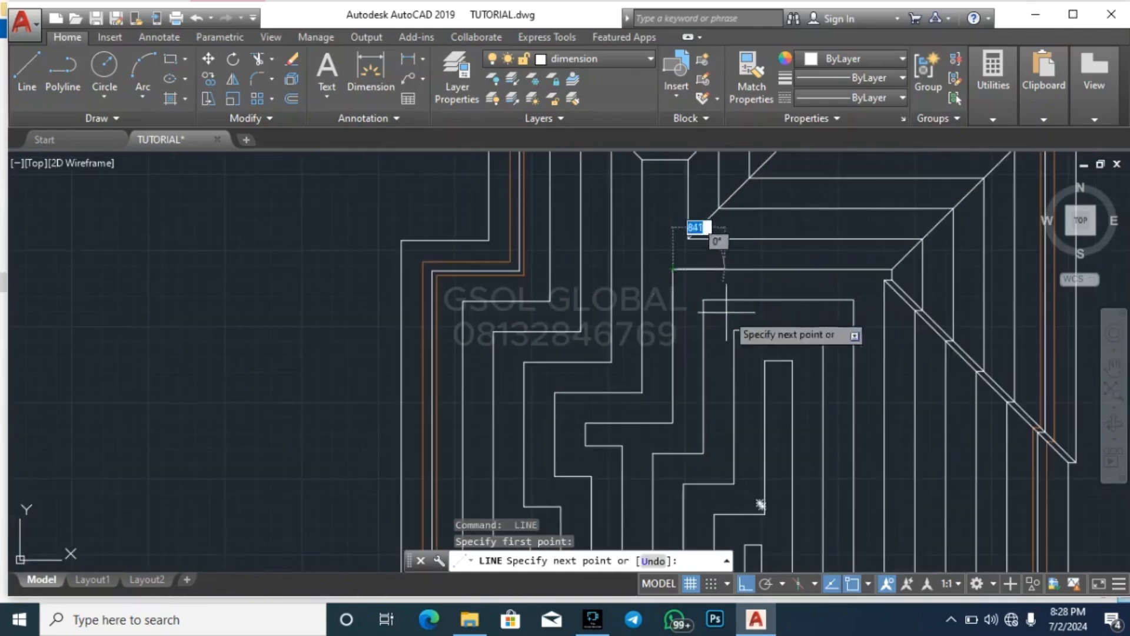
pyautogui.click(765, 361)
pyautogui.press('space')
pyautogui.press('space')
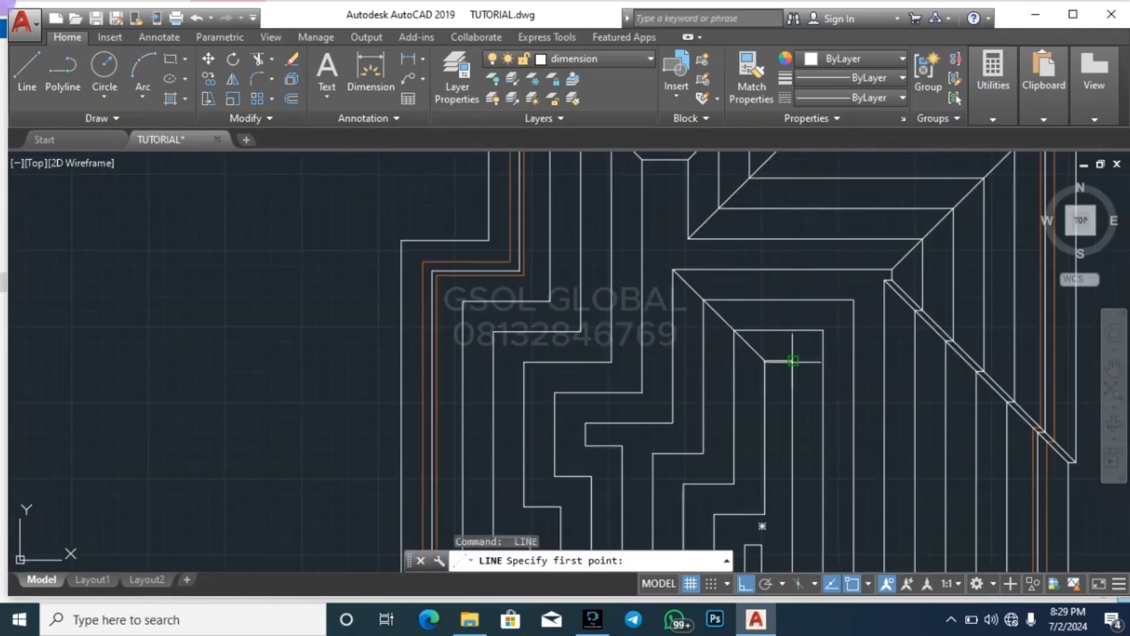
# Draw a hip line from the narrow strip's top-right corner to the top-right corner two offset outlines further out
pyautogui.click(793, 361)
pyautogui.click(854, 299)
pyautogui.press('Escape')
pyautogui.scroll(-4, 742, 275)
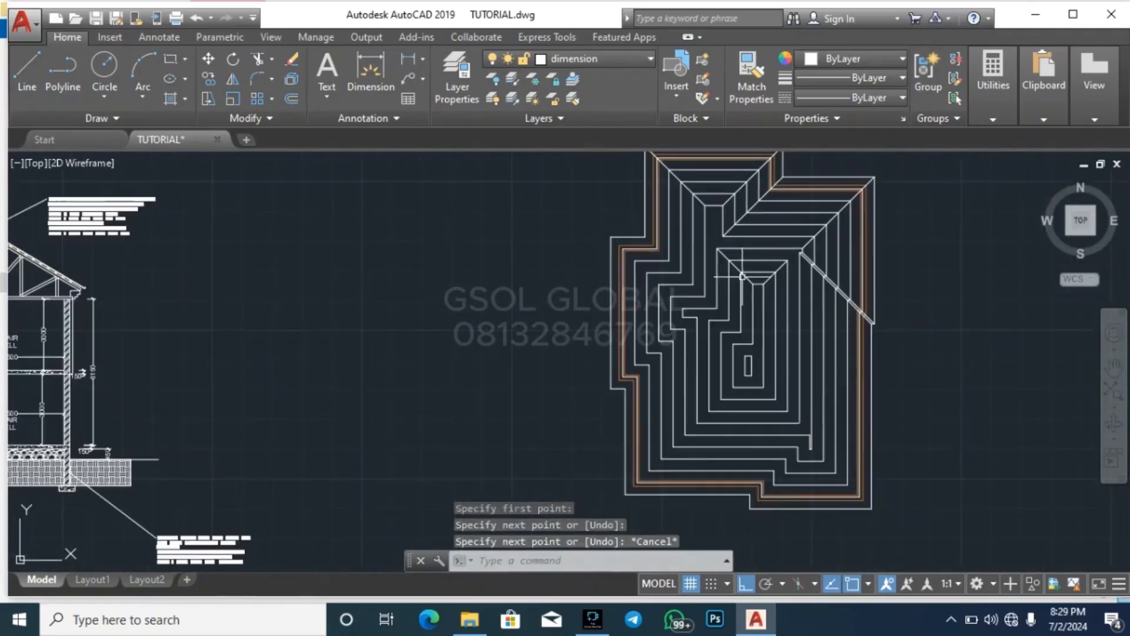
# Try a line from the inner outline's bottom-right corner to the top of the narrow lower slot, and delete it
pyautogui.press('space')
pyautogui.scroll(4, 759, 391)
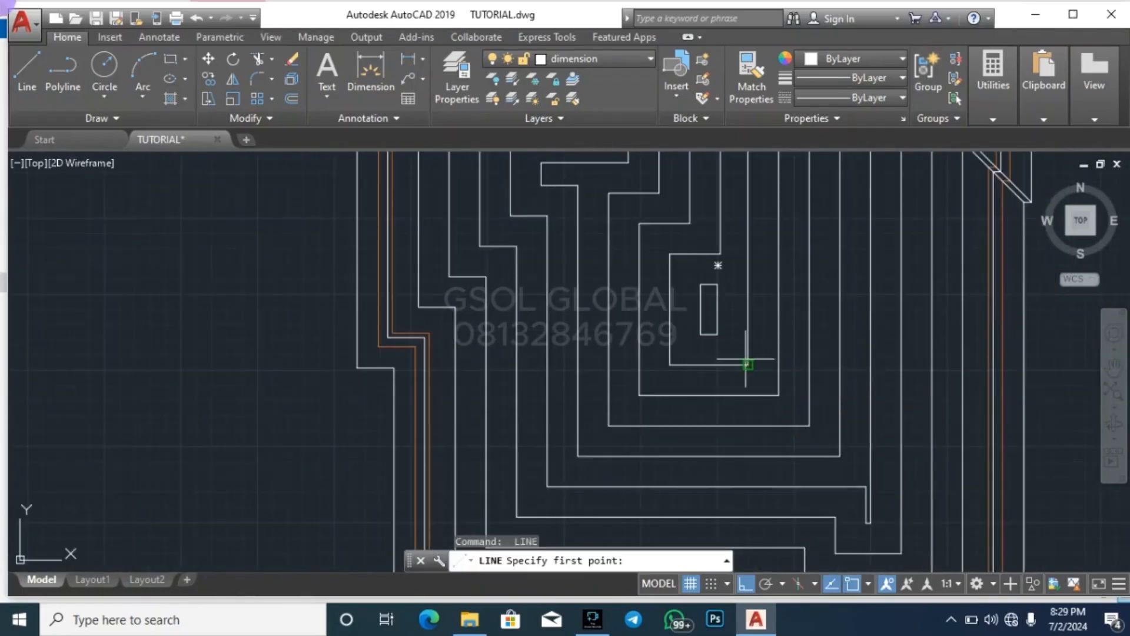
pyautogui.click(748, 365)
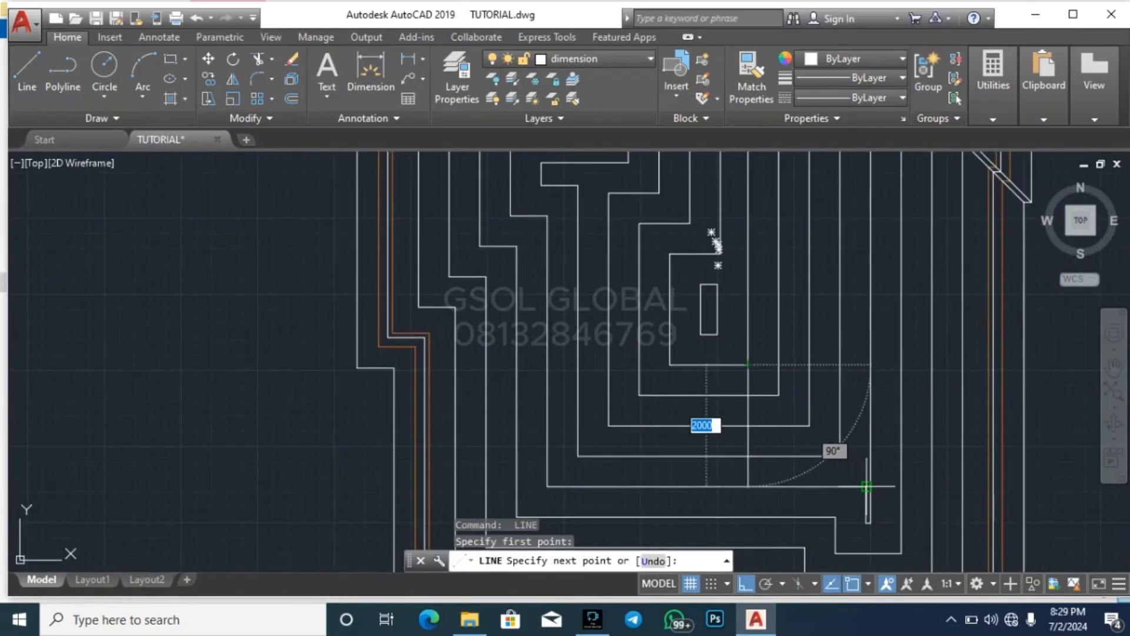
pyautogui.click(869, 485)
pyautogui.press('Escape')
pyautogui.scroll(4, 860, 436)
pyautogui.click(856, 426)
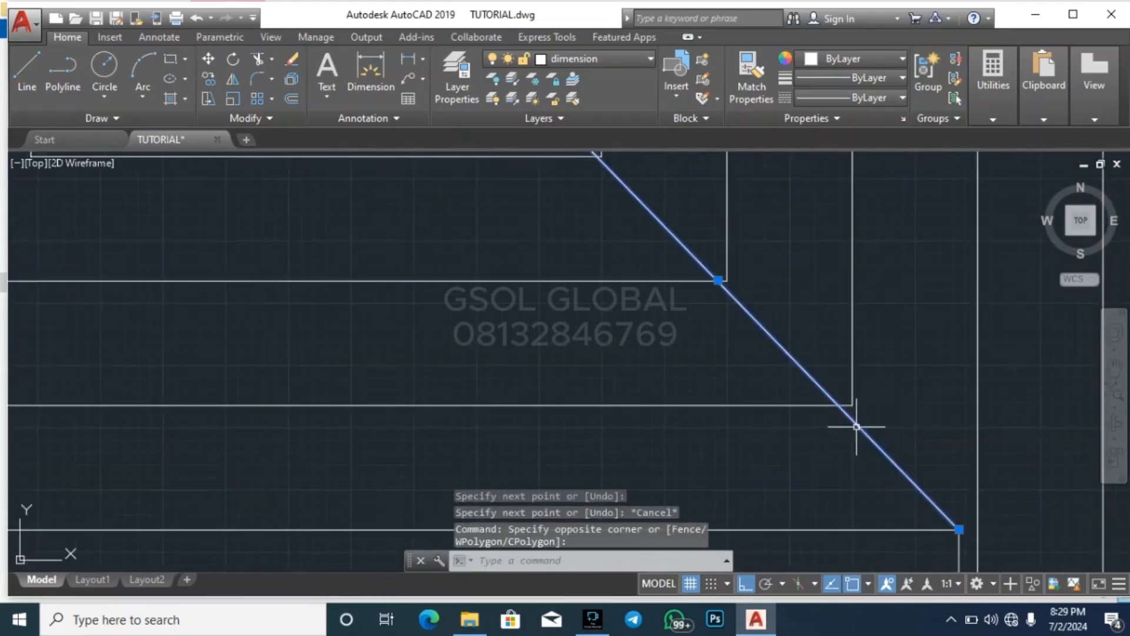
pyautogui.press('Delete')
# Draw a hip line from the last full inner outline's bottom-right corner to the smallest rectangle's bottom-right corner
pyautogui.write('l')
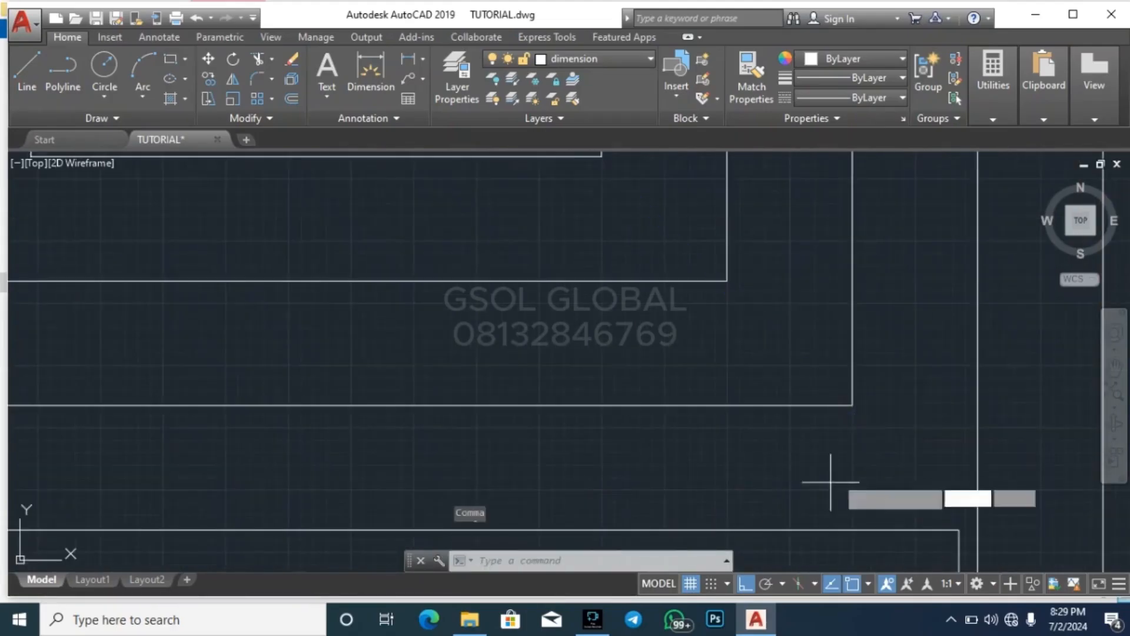
pyautogui.press('Return')
pyautogui.click(852, 405)
pyautogui.scroll(-4, 789, 477)
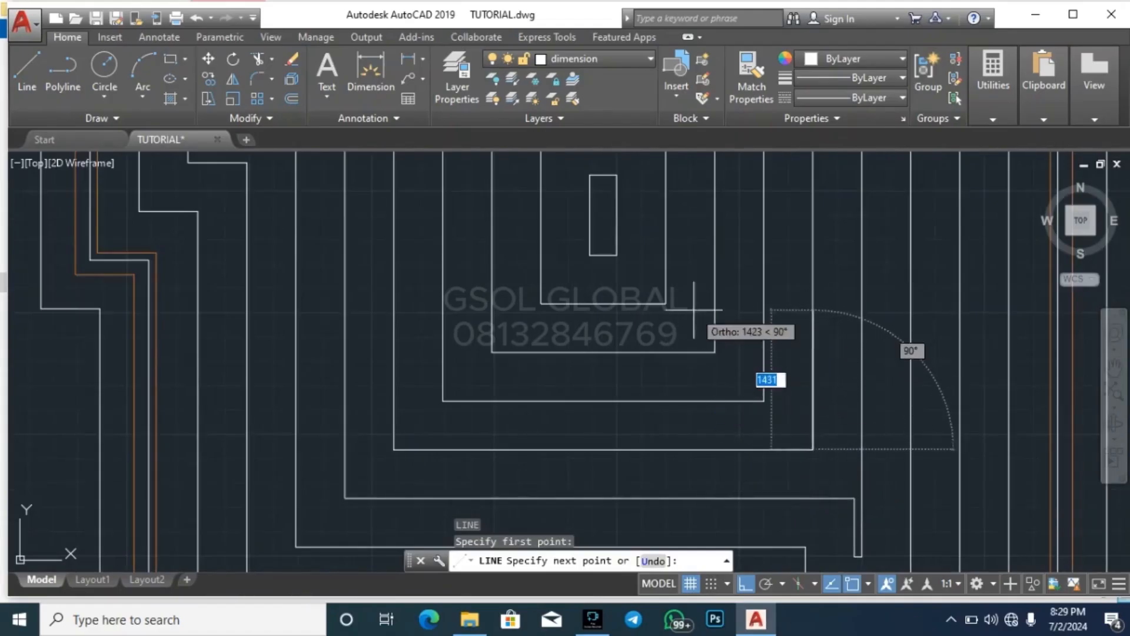
pyautogui.click(617, 255)
pyautogui.press('Escape')
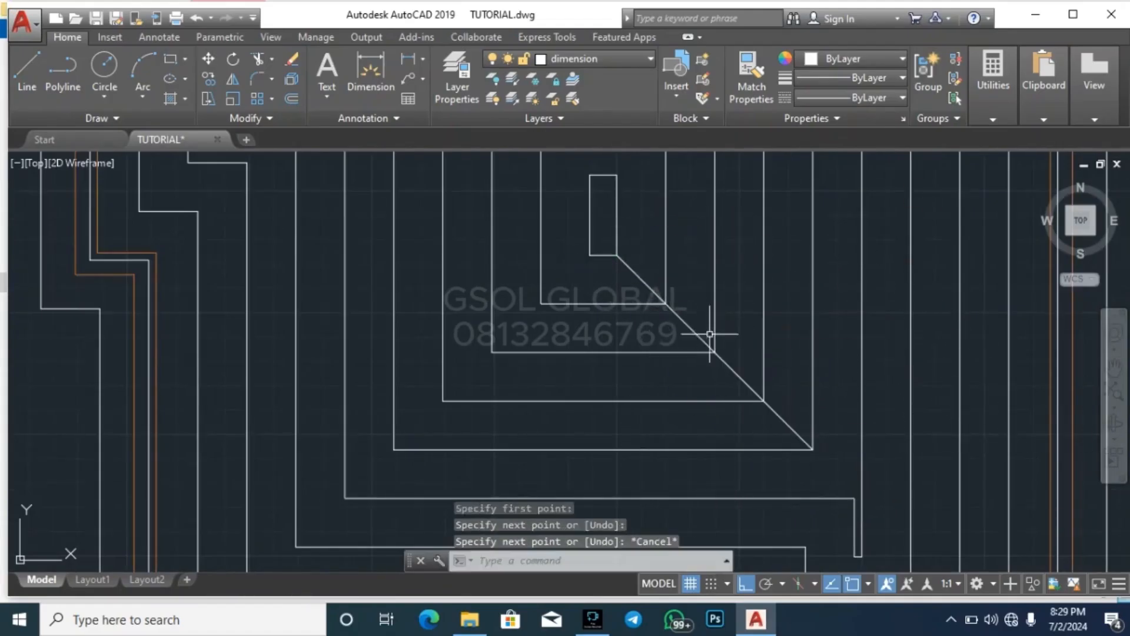
# Draw a hip line from the building's bottom-left outer corner to the smallest rectangle's bottom-left corner
pyautogui.press('Return')
pyautogui.scroll(-4, 494, 295)
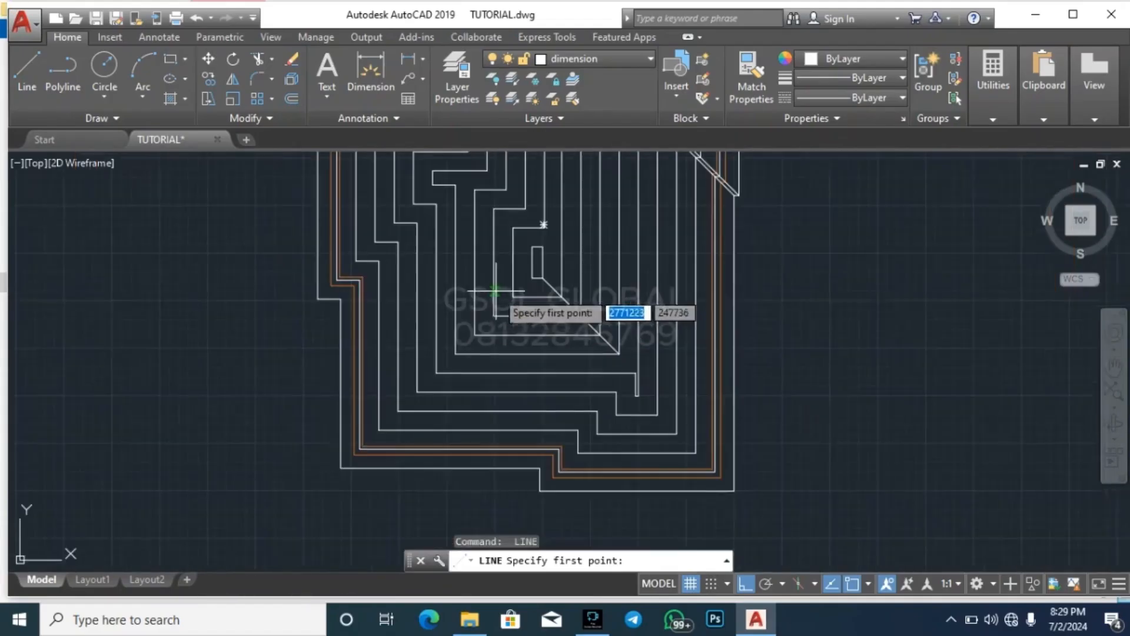
pyautogui.click(340, 468)
pyautogui.click(537, 277)
pyautogui.press('Escape')
# Draw a hip line from the lower projection's bottom-left outer corner to the bottom-left corner of the narrow inner slot
pyautogui.press('Return')
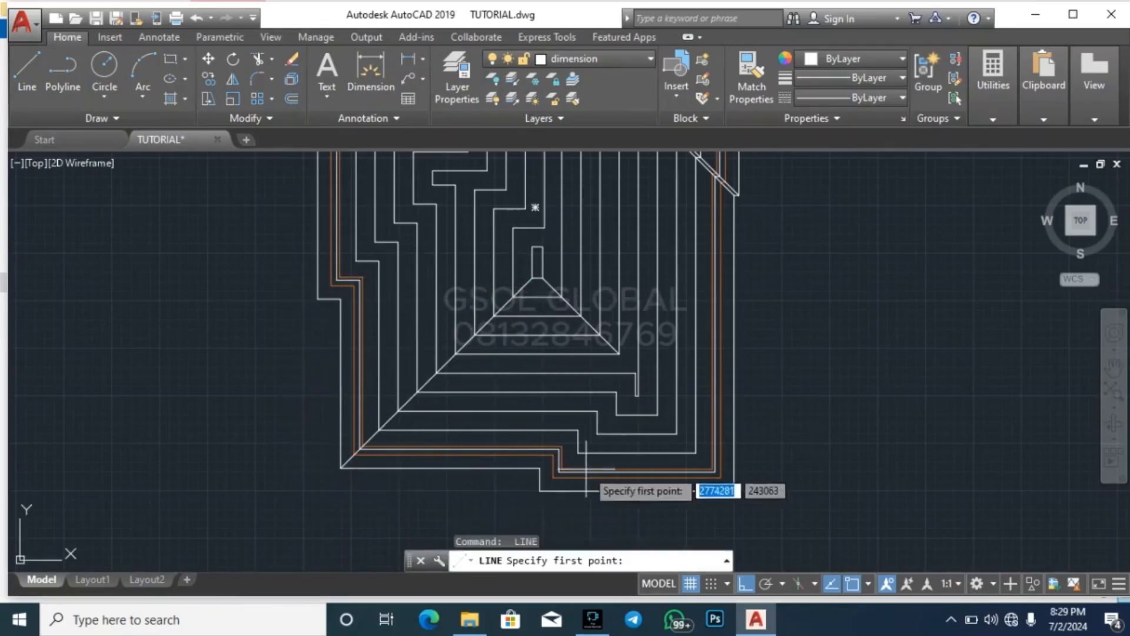
pyautogui.scroll(4, 586, 469)
pyautogui.click(502, 515)
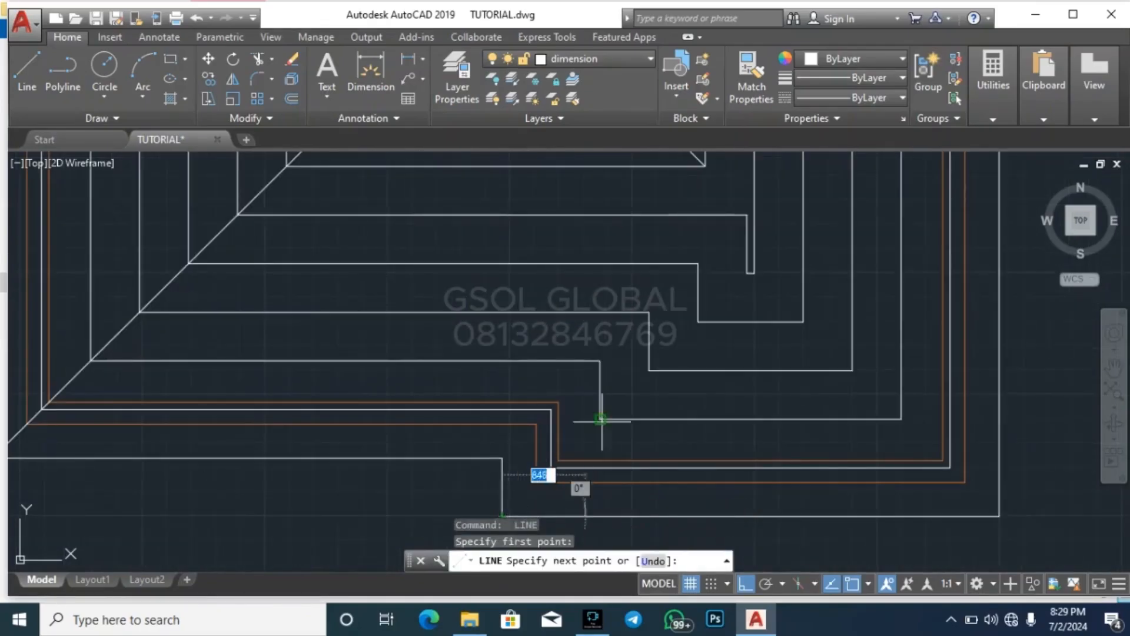
pyautogui.click(749, 273)
pyautogui.press('Escape')
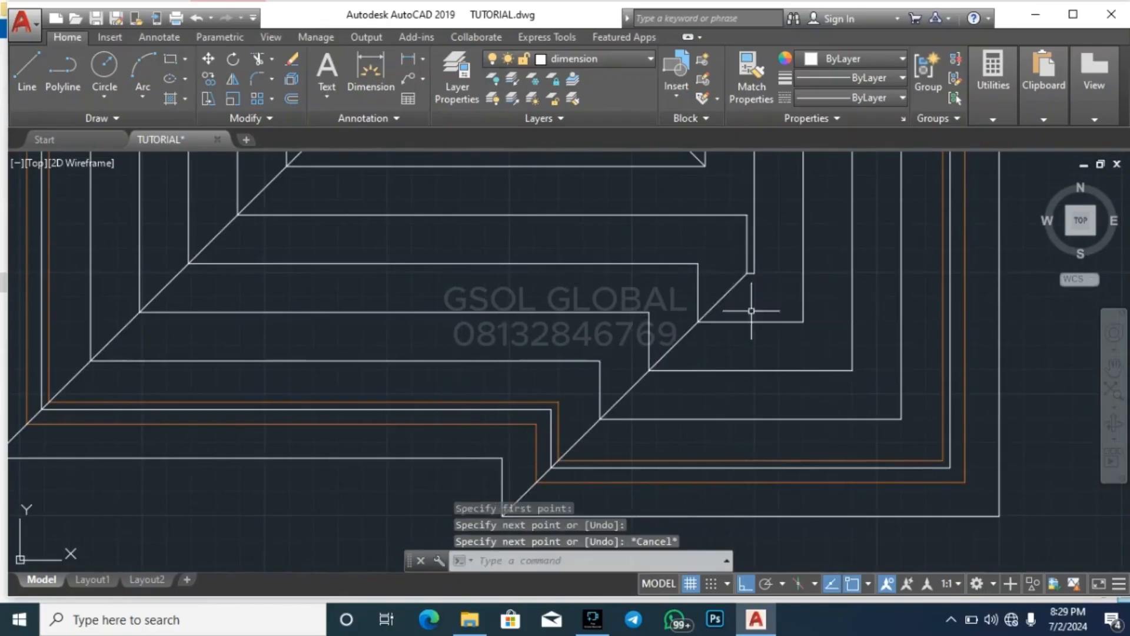
# Draw a hip line from the lower projection's bottom-right outer corner to the bottom end of the narrow inner slot
pyautogui.press('Return')
pyautogui.click(1000, 516)
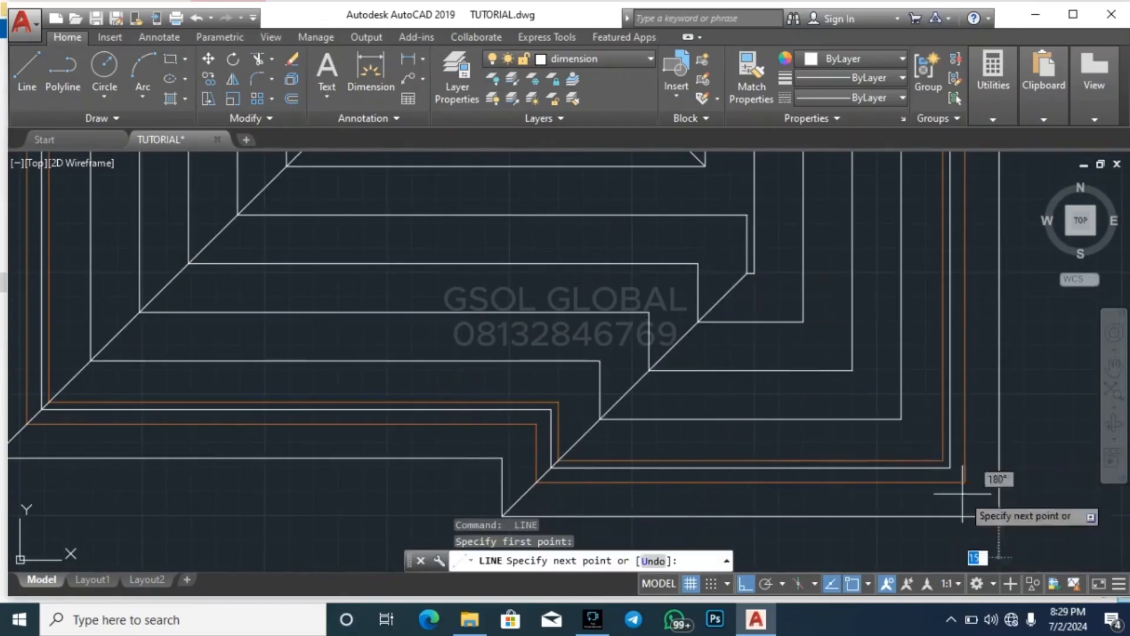
pyautogui.click(750, 273)
pyautogui.press('Escape')
# Draw a valley line from the outer outline's concave corner beside the lower projection to the concave corner above the narrow inner slot
pyautogui.press('Return')
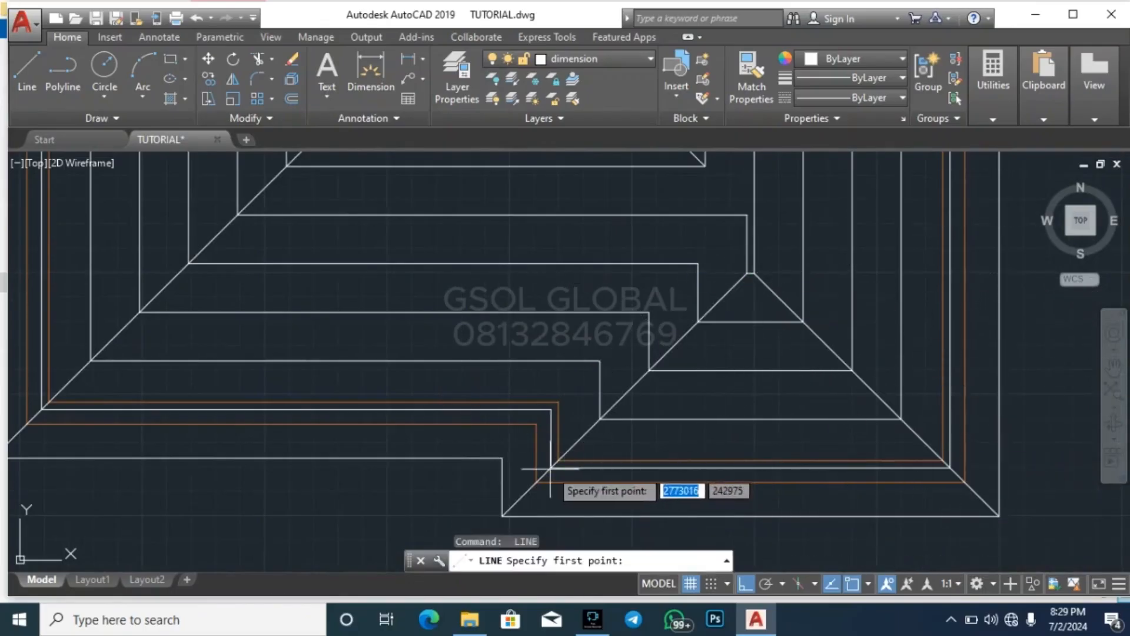
pyautogui.click(506, 461)
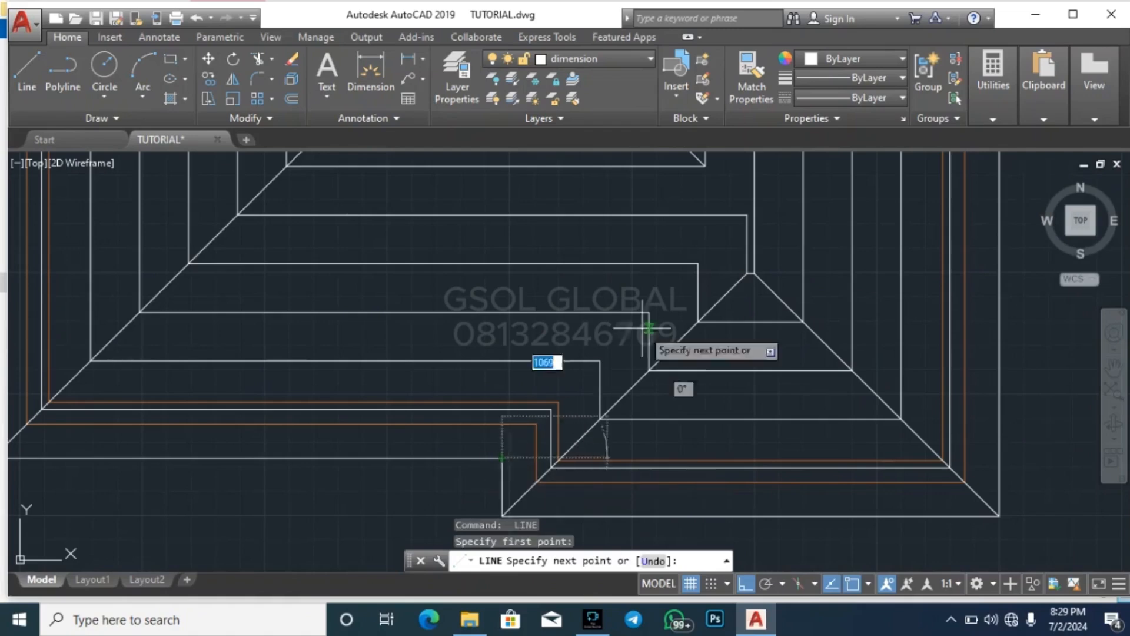
pyautogui.click(745, 216)
pyautogui.press('Escape')
pyautogui.scroll(-4, 703, 419)
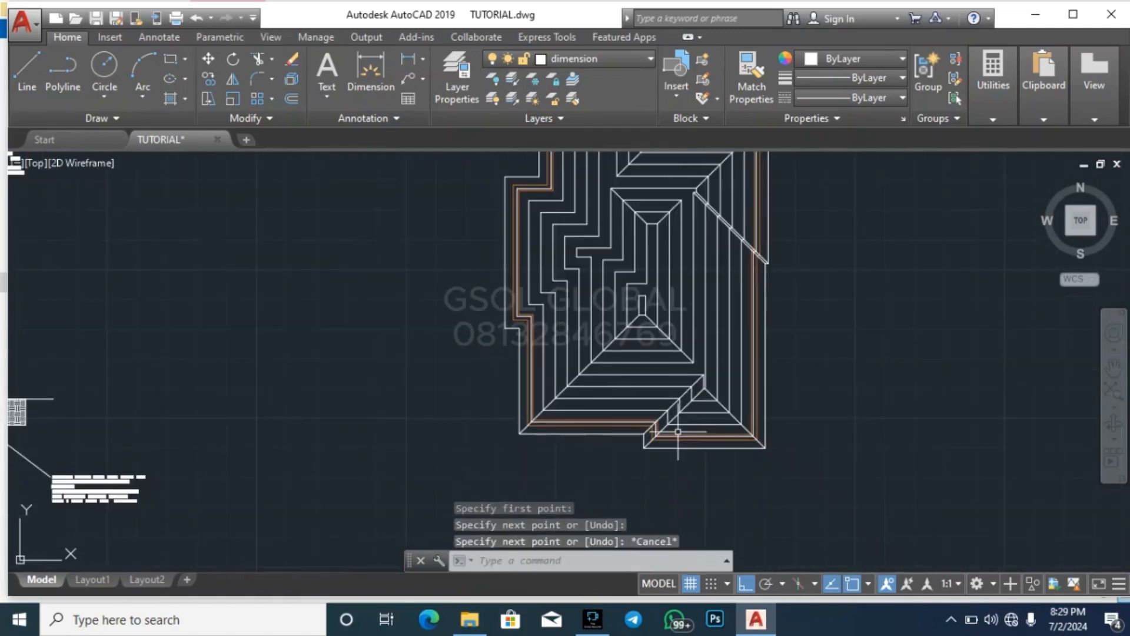
# Draw a hip line from the smallest rectangle's top-left corner to the stepped inner outline's convex corner three offsets further out
pyautogui.scroll(3, 635, 312)
pyautogui.press('Return')
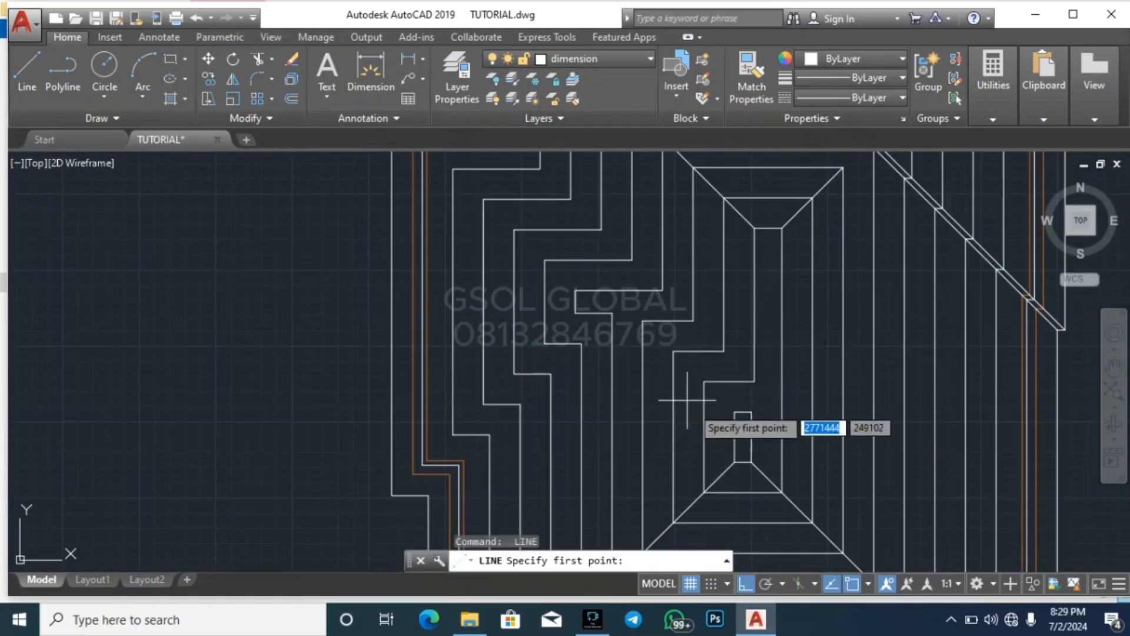
pyautogui.click(736, 412)
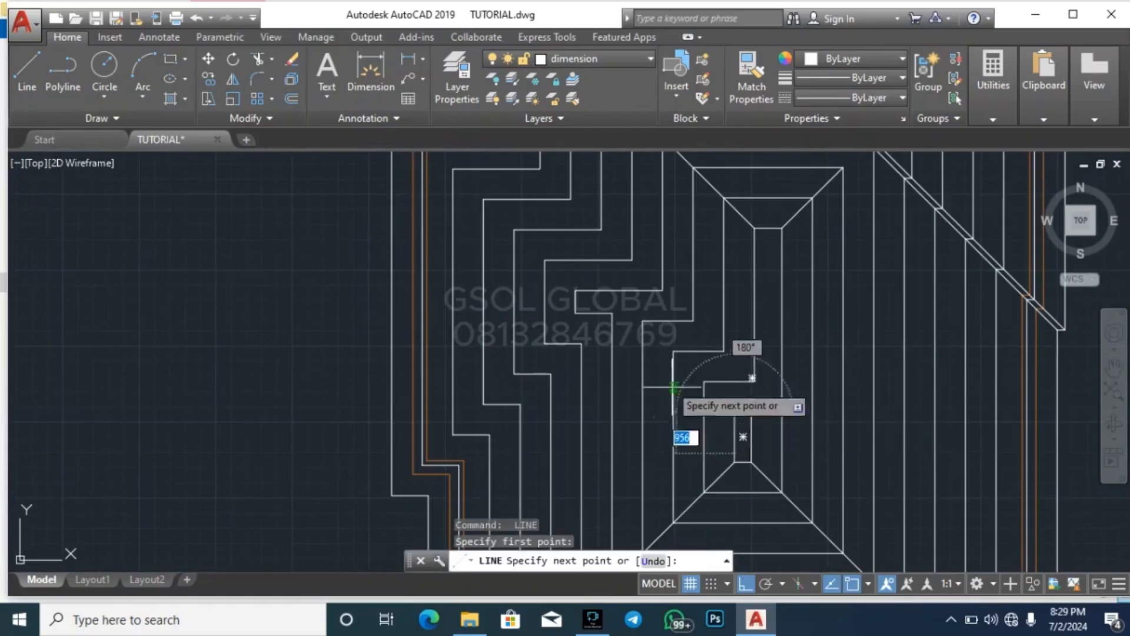
pyautogui.click(642, 323)
pyautogui.press('Escape')
# Draw a valley line from the innermost concave corner above the smallest rectangle to the outer outline's concave corner above the left wing
pyautogui.press('Return')
pyautogui.click(754, 380)
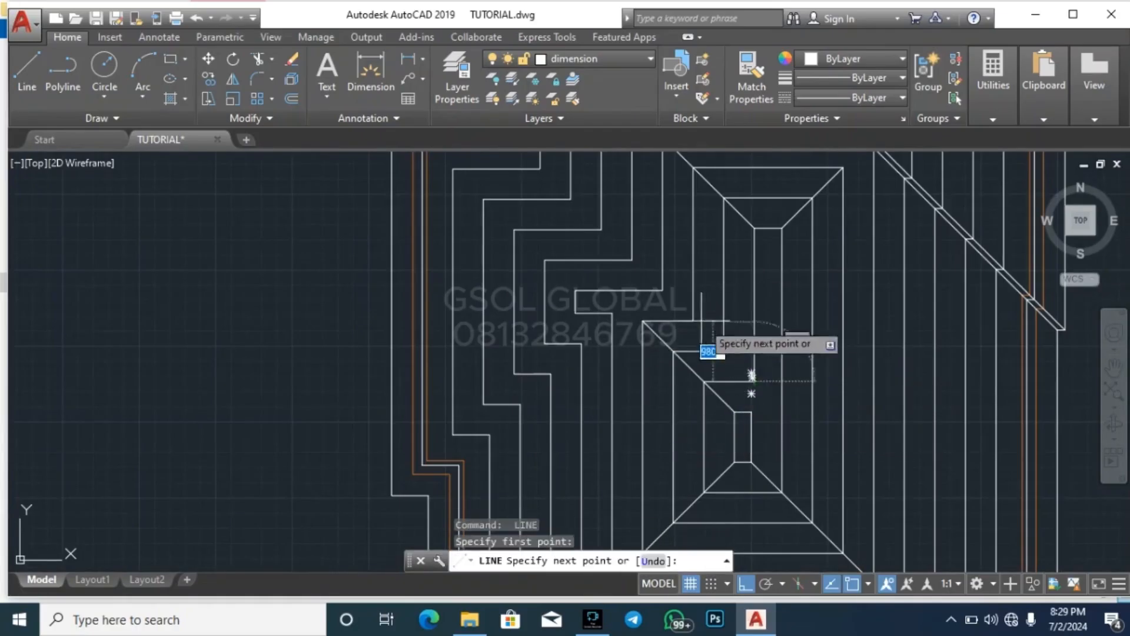
pyautogui.scroll(-2, 595, 369)
pyautogui.press('Escape')
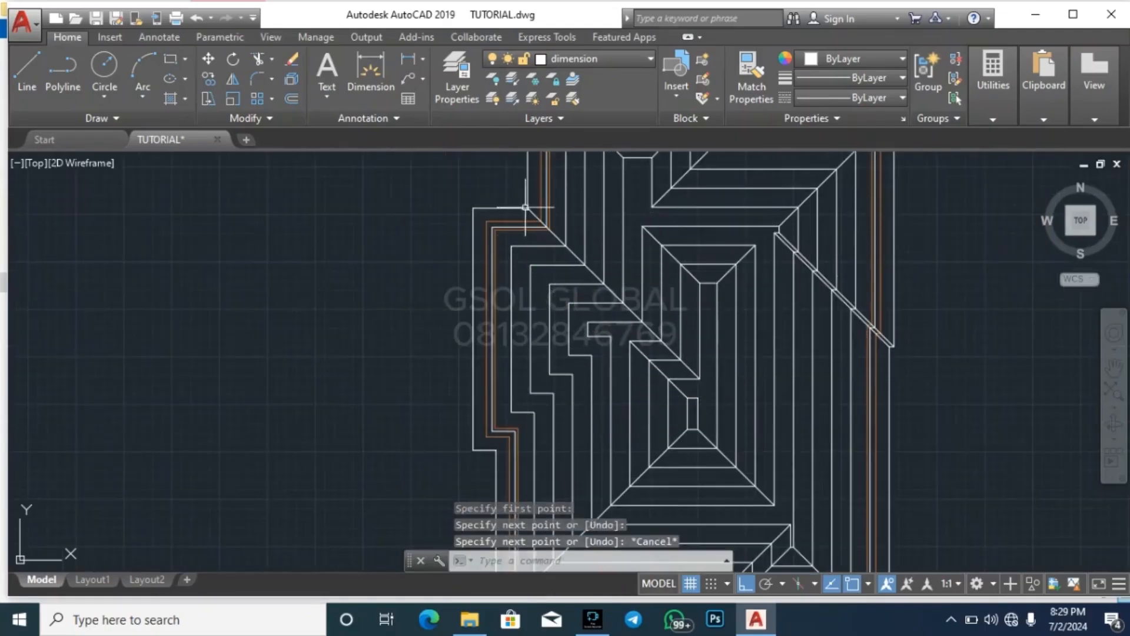
pyautogui.press('Return')
pyautogui.scroll(2, 621, 330)
pyautogui.click(568, 327)
pyautogui.press('Escape')
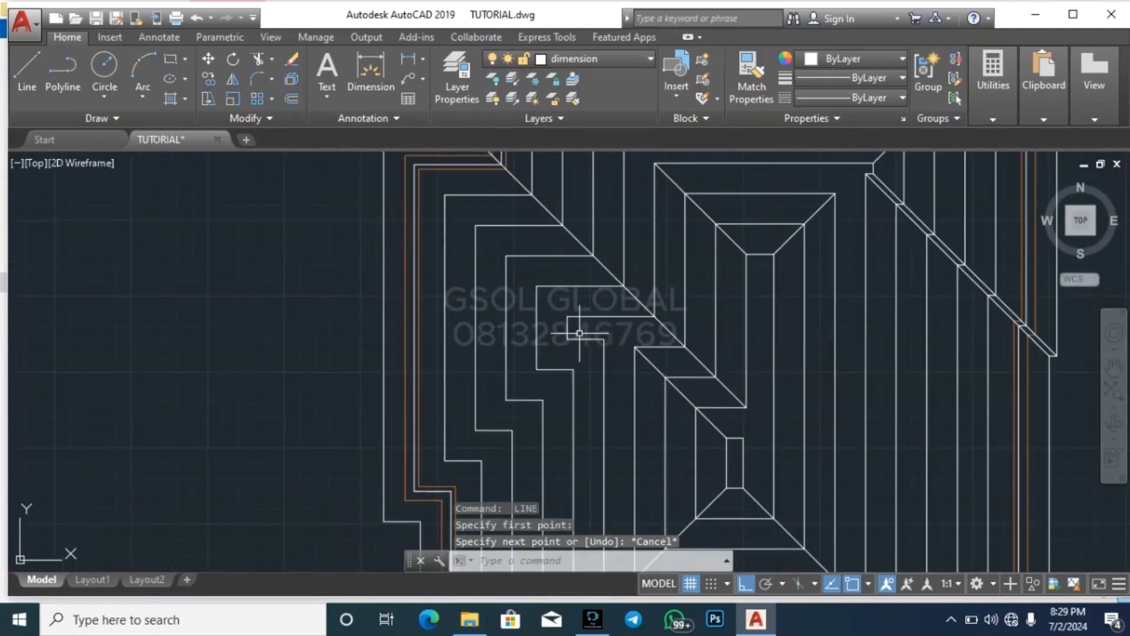
# Draw a hip line from the left wing's innermost top-left corner to its top-left outer corner
pyautogui.press('Return')
pyautogui.click(568, 316)
pyautogui.scroll(-2, 462, 391)
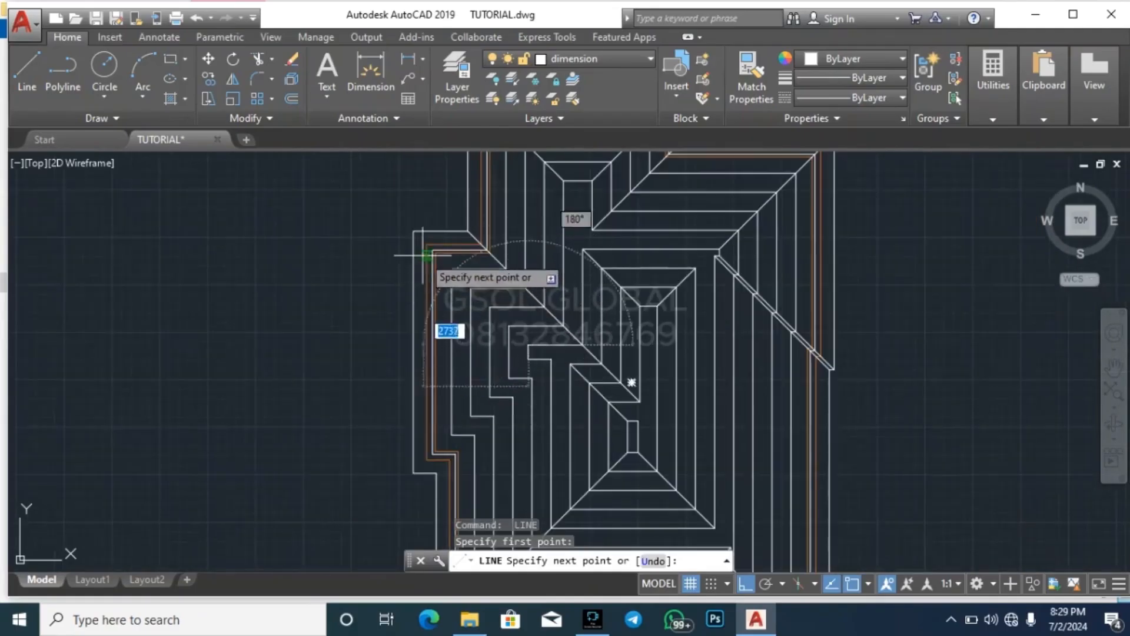
pyautogui.press('Escape')
# Draw a hip line from the left wing's bottom-left outer corner to the bottom-left corner of its innermost outline
pyautogui.press('Return')
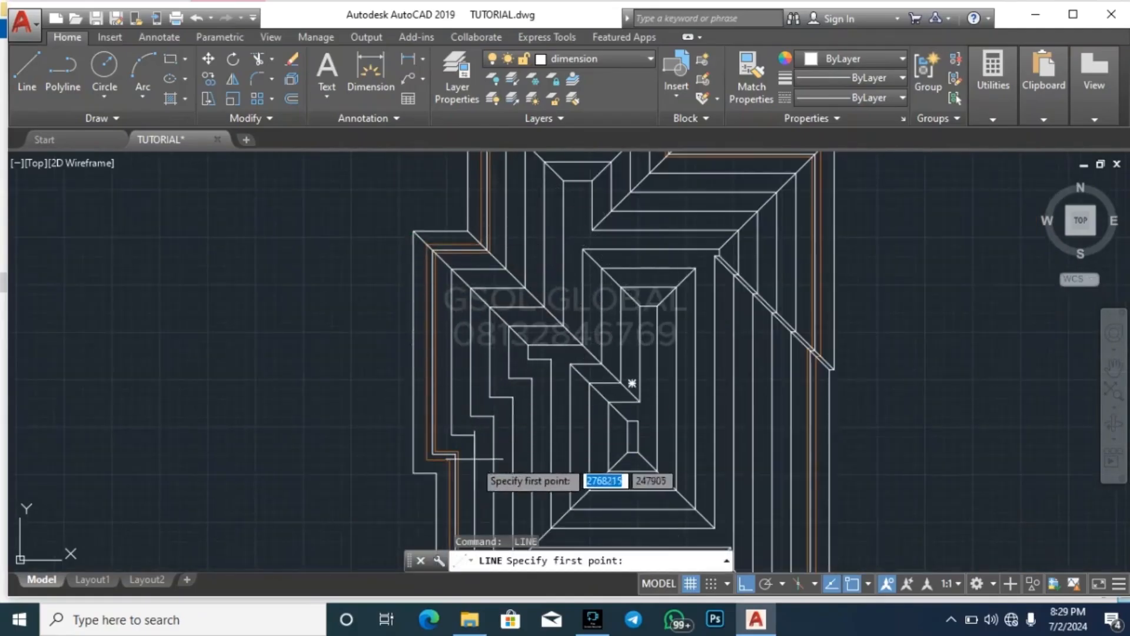
pyautogui.click(414, 473)
pyautogui.click(530, 362)
pyautogui.press('Escape')
# Draw a valley line from the outer outline's concave corner below the left wing to the matching concave corner of the wing's innermost outline
pyautogui.press('Return')
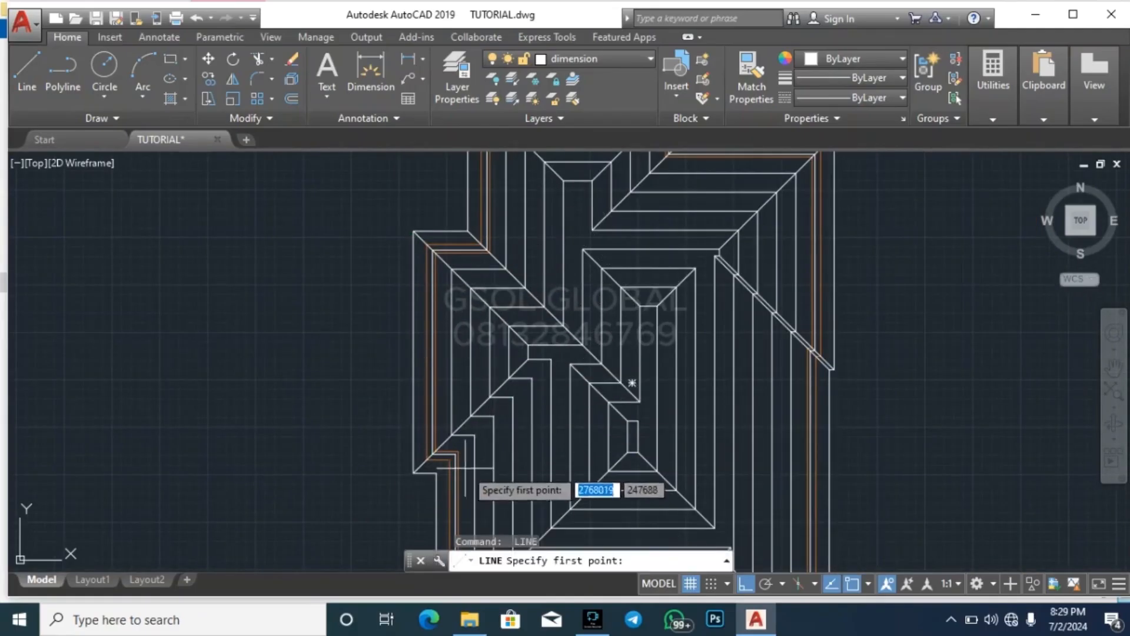
pyautogui.click(435, 474)
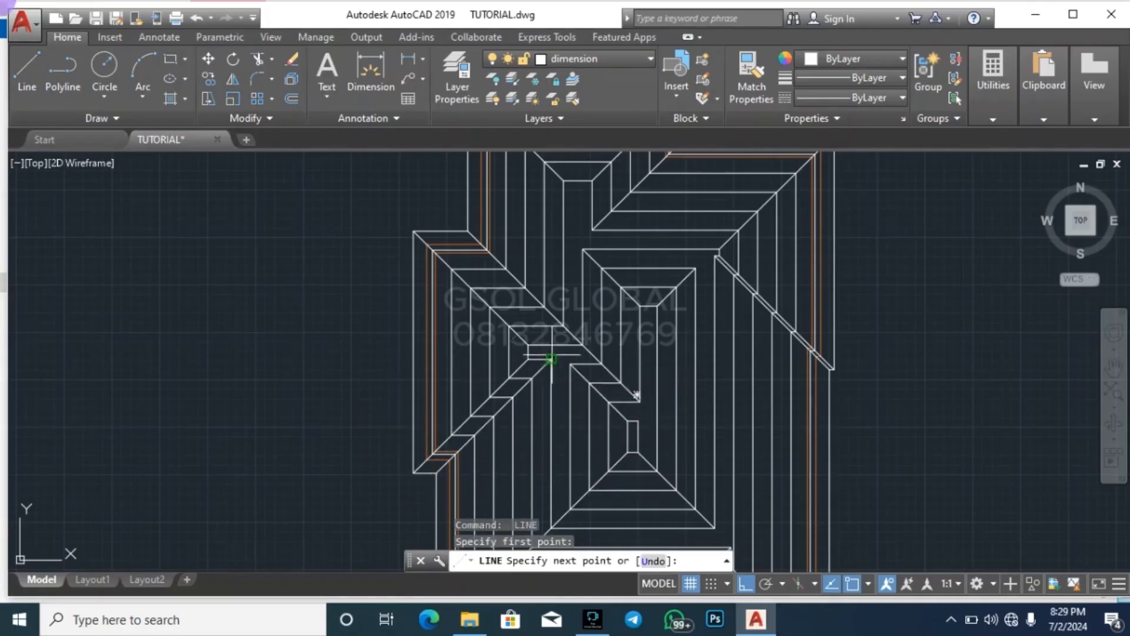
pyautogui.press('Escape')
pyautogui.scroll(-2, 730, 283)
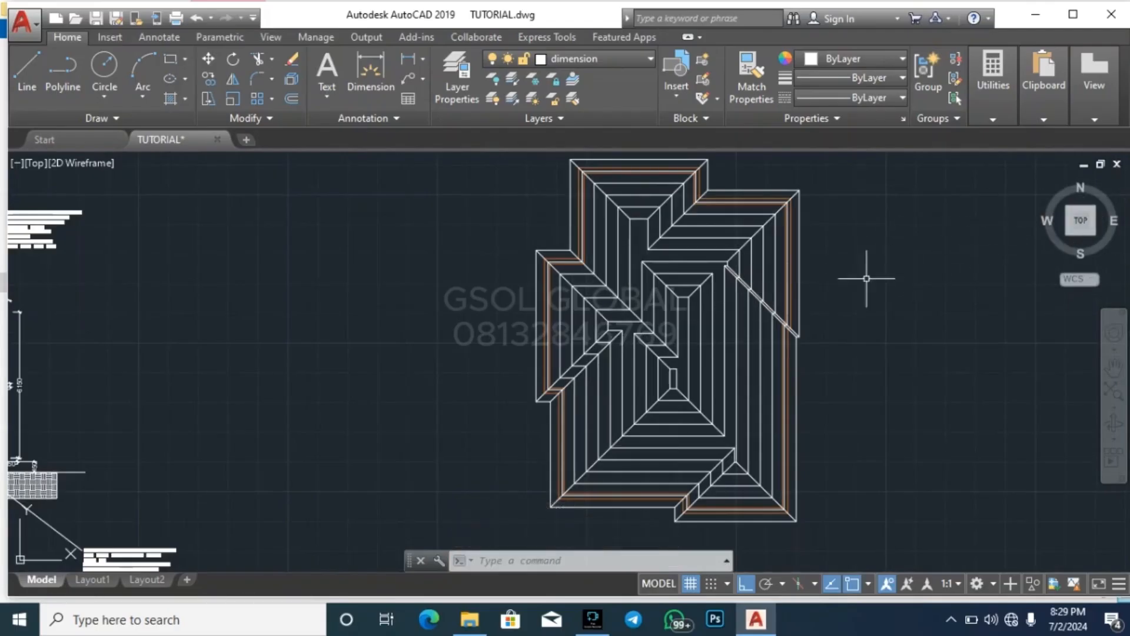
pyautogui.scroll(4, 735, 285)
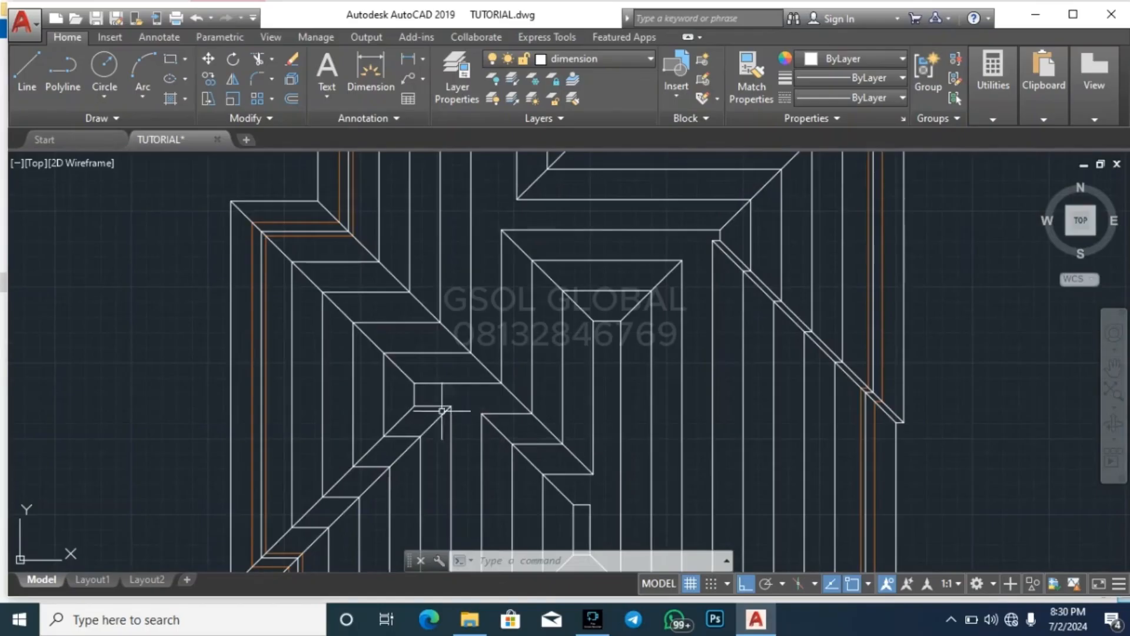
pyautogui.scroll(2, 408, 422)
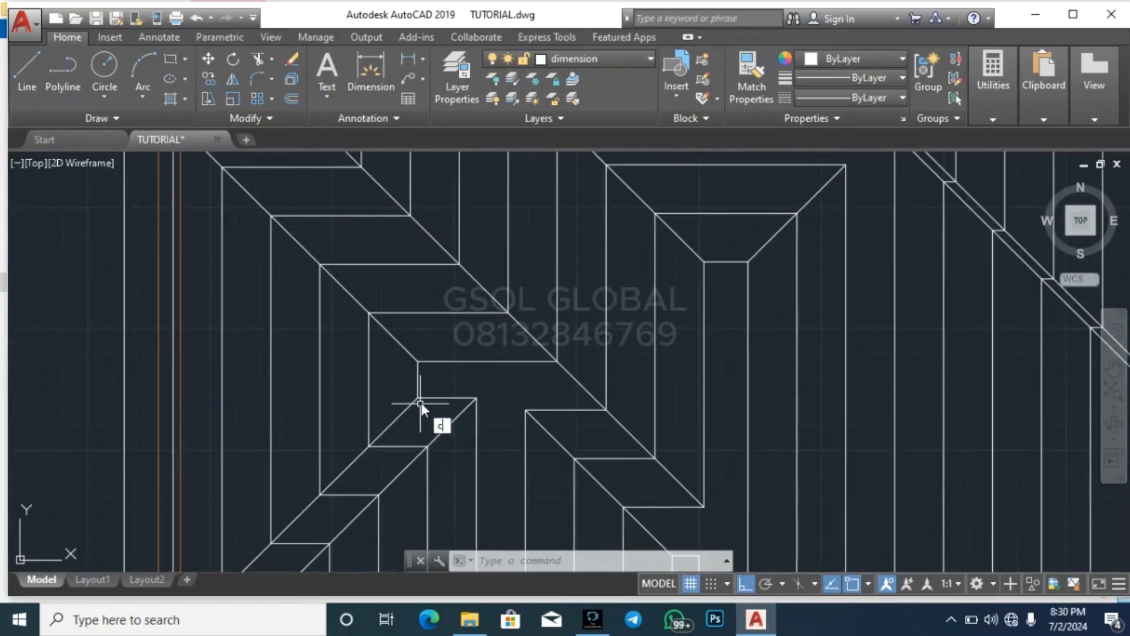
pyautogui.press('Escape')
pyautogui.press('Escape')
pyautogui.press('Escape')
pyautogui.click(474, 412)
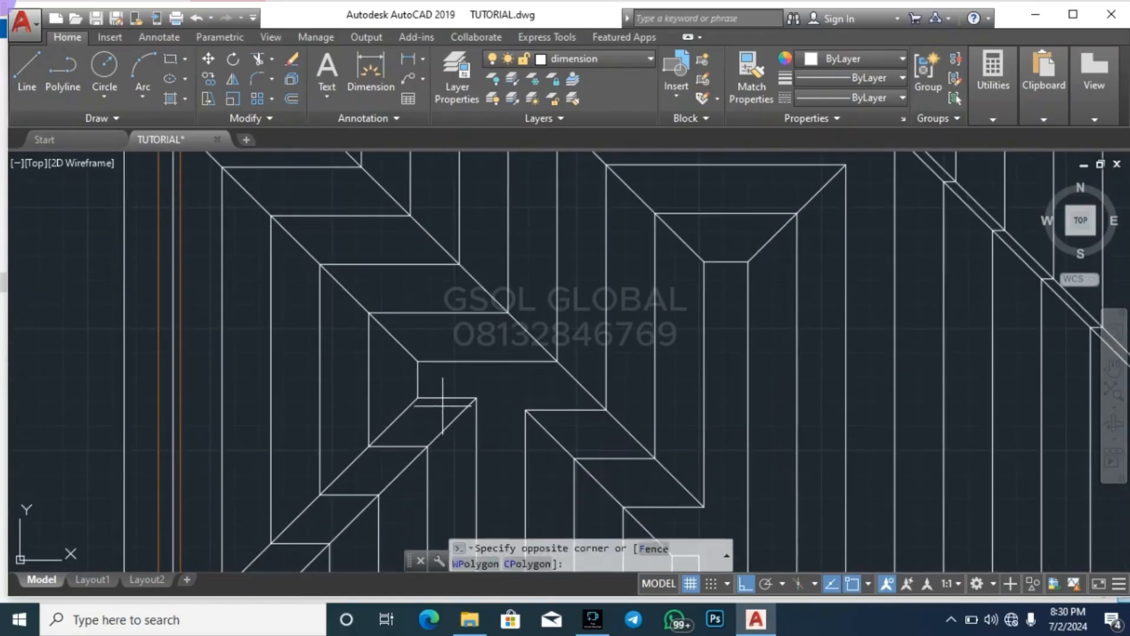
pyautogui.click(446, 399)
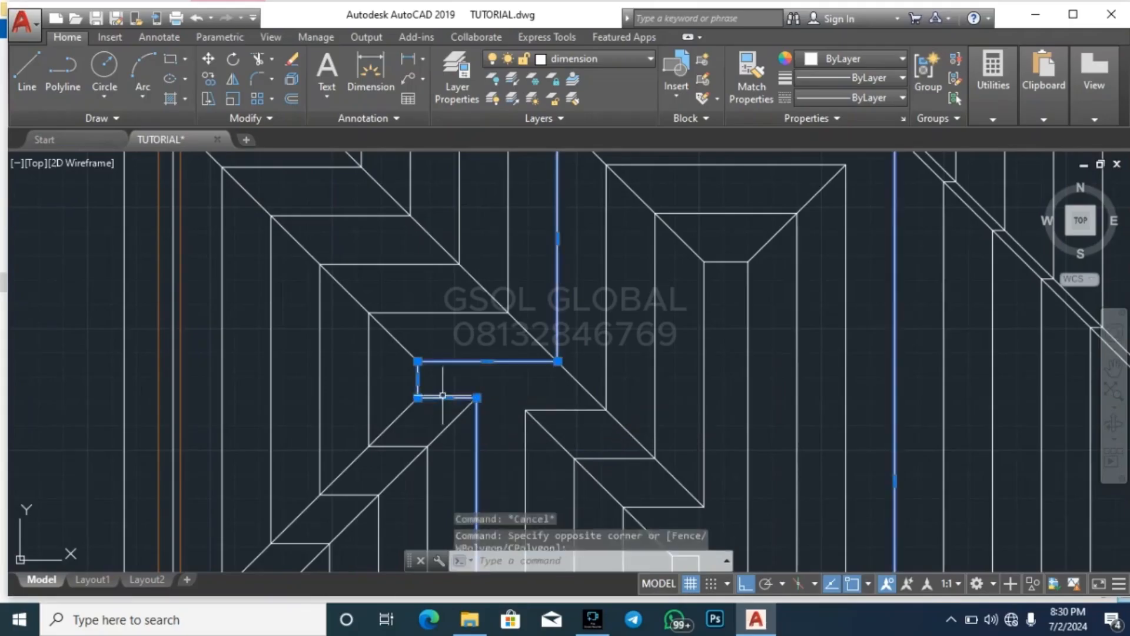
pyautogui.press('Escape')
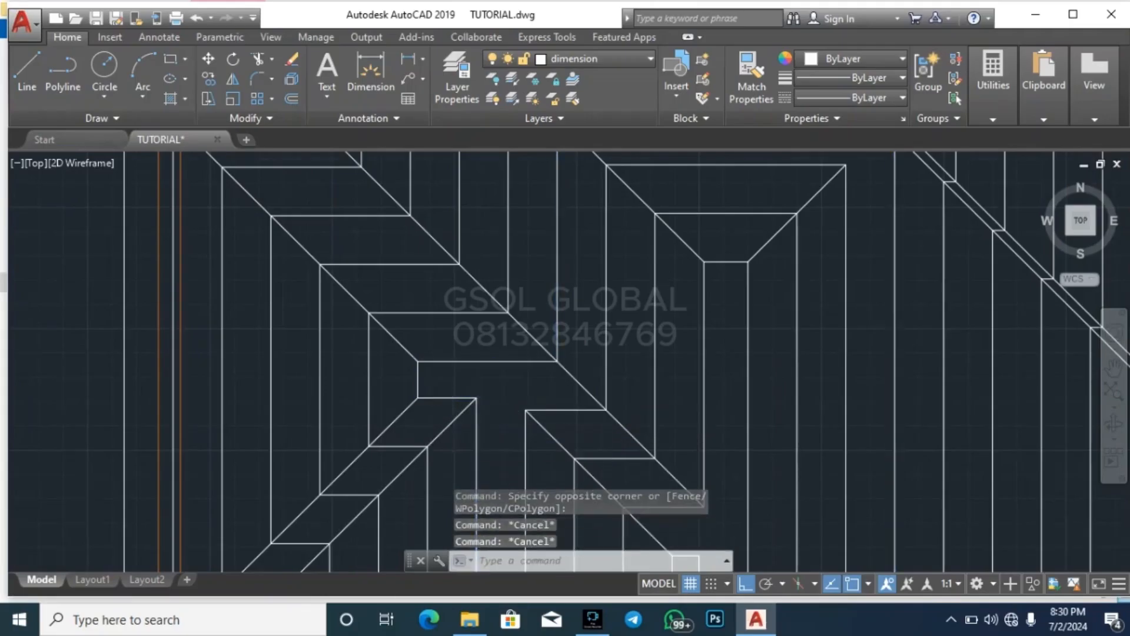
# Extend the left wing's upper and lower hip lines inward across the narrow end of its innermost outline
pyautogui.scroll(4, 447, 418)
pyautogui.press('Return')
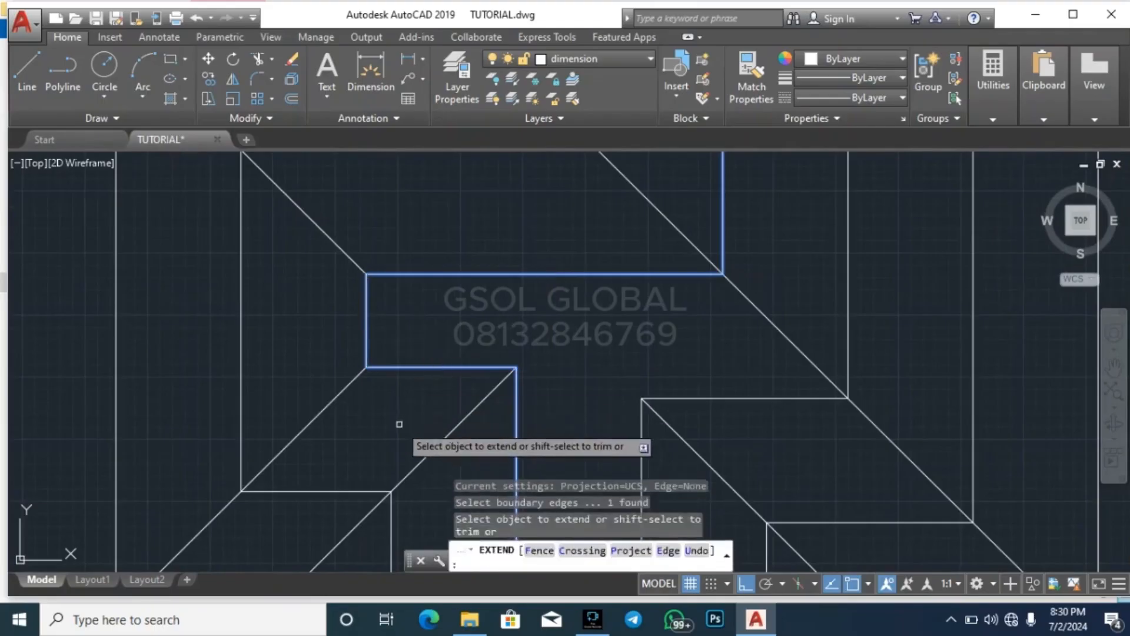
pyautogui.click(399, 426)
pyautogui.click(330, 358)
pyautogui.click(343, 291)
pyautogui.click(353, 221)
pyautogui.press('Escape')
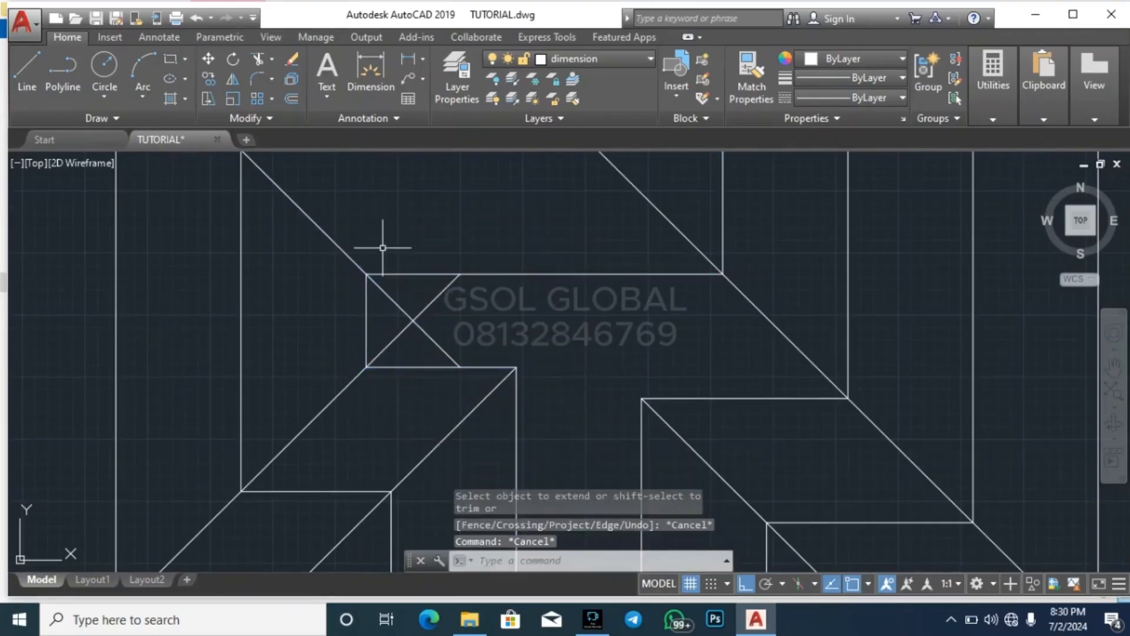
# Trim the two left-wing hip lines where they cross so that they meet in a single point
pyautogui.press('Return')
pyautogui.press('Return')
pyautogui.scroll(4, 431, 332)
pyautogui.click(452, 341)
pyautogui.click(374, 369)
pyautogui.click(452, 275)
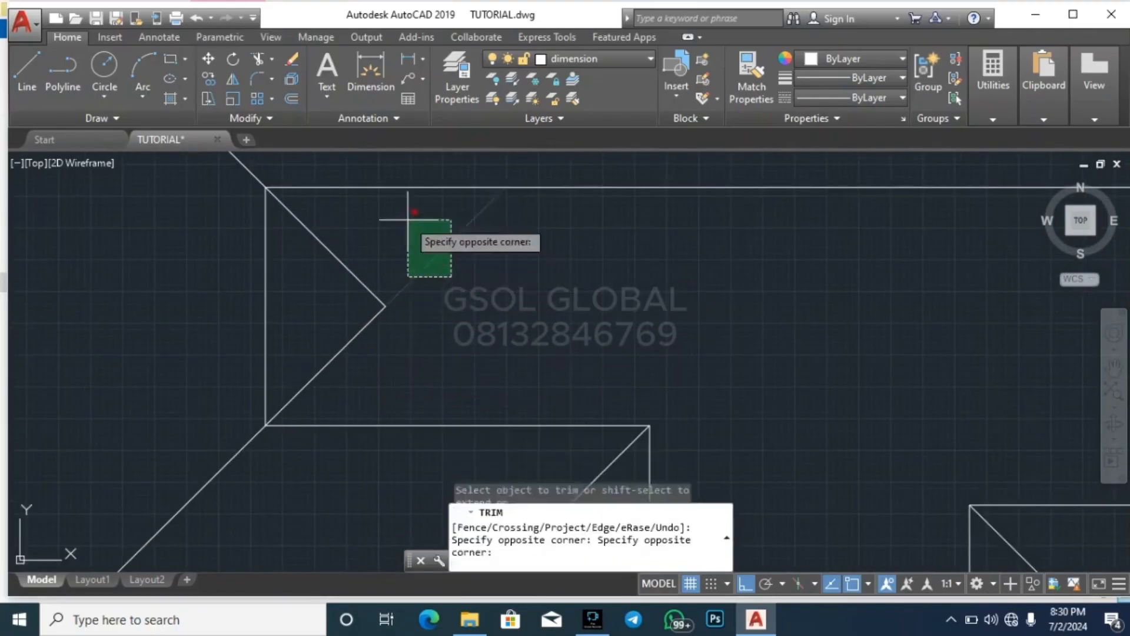
pyautogui.click(408, 219)
pyautogui.press('Escape')
pyautogui.scroll(-6, 472, 296)
pyautogui.scroll(-3, 412, 312)
pyautogui.scroll(-3, 435, 312)
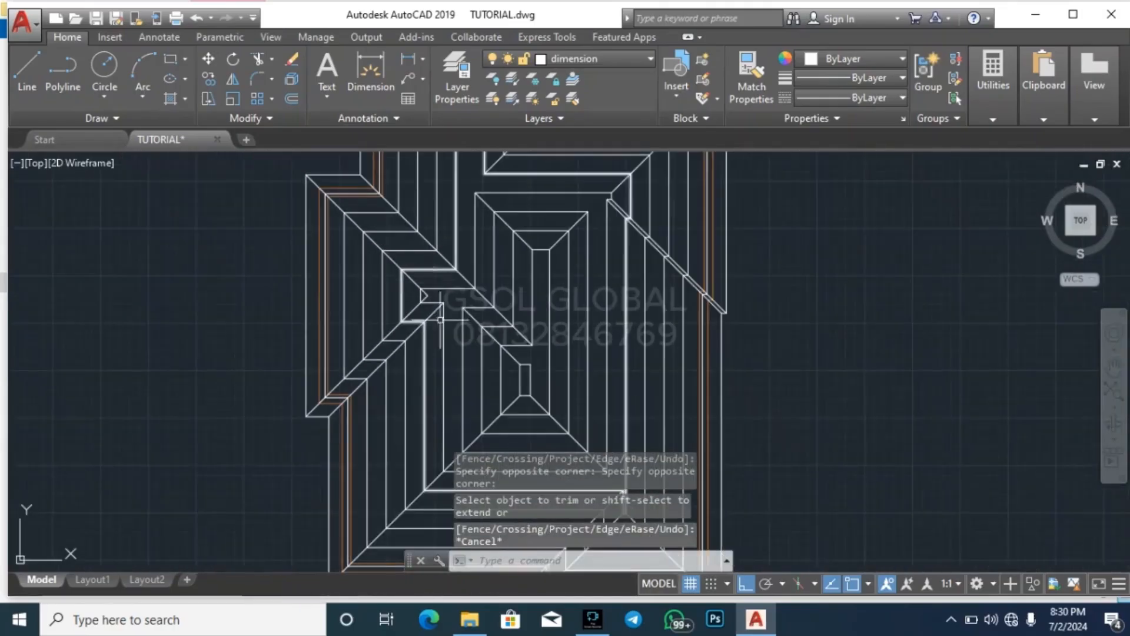
pyautogui.scroll(-2, 441, 266)
pyautogui.scroll(2, 486, 235)
pyautogui.scroll(4, 504, 282)
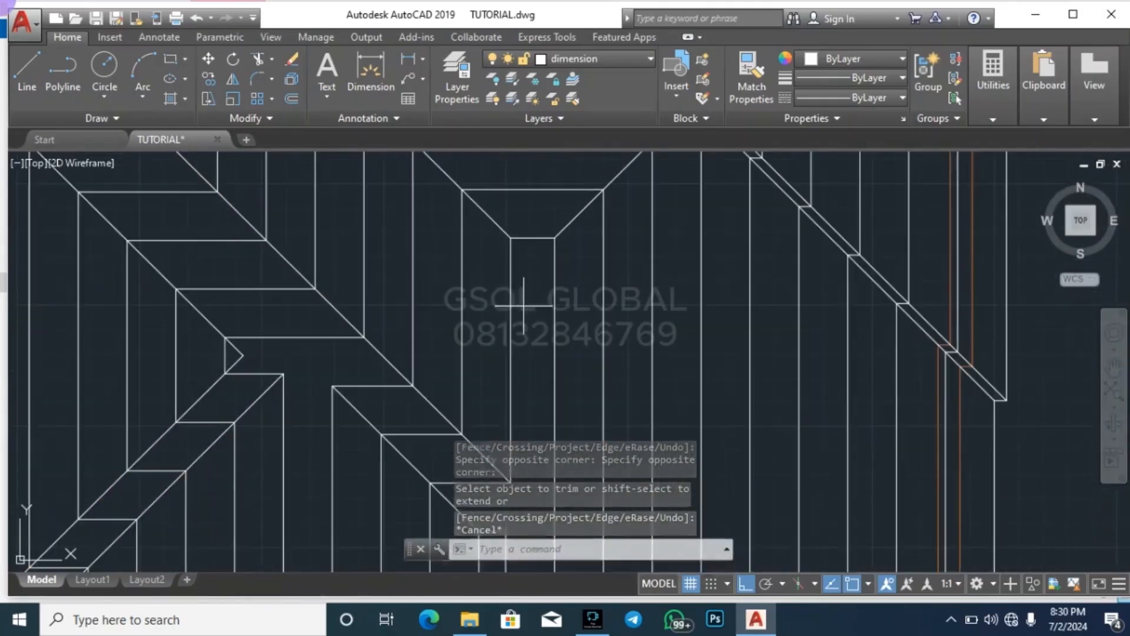
pyautogui.click(524, 306)
pyautogui.click(505, 303)
pyautogui.press('Escape')
pyautogui.press('Escape')
pyautogui.scroll(-4, 517, 308)
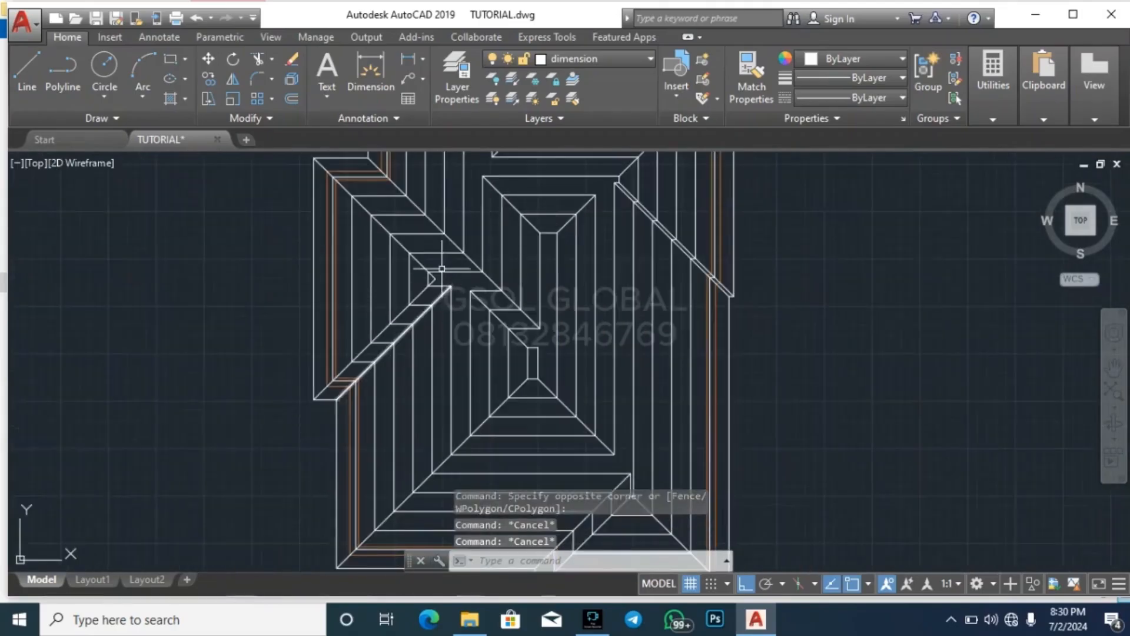
pyautogui.scroll(4, 441, 270)
pyautogui.scroll(2, 500, 324)
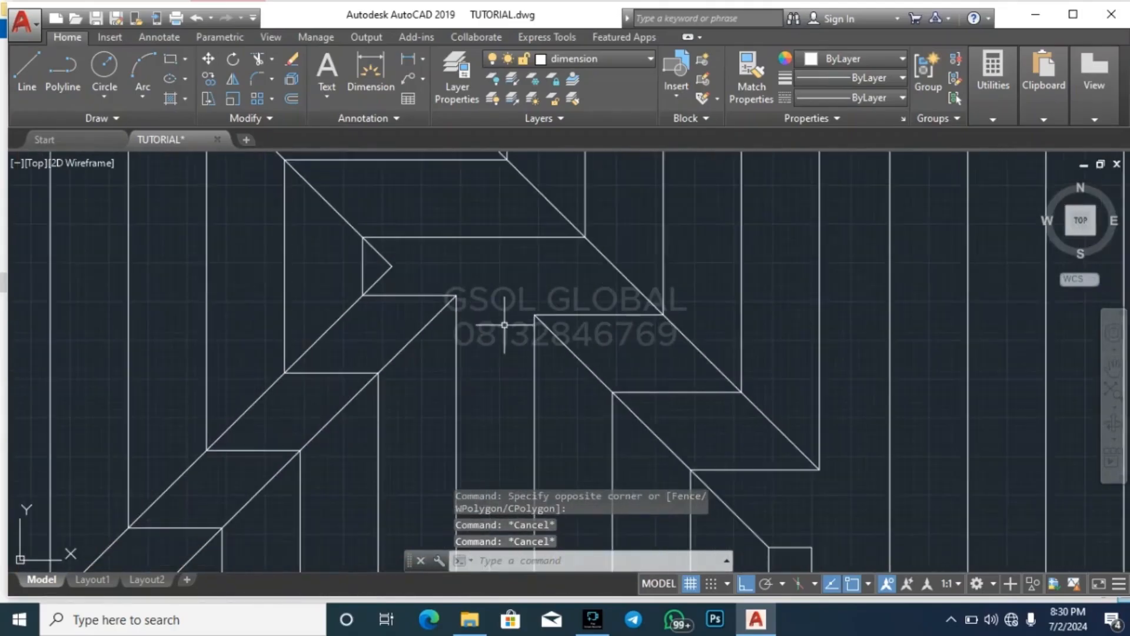
pyautogui.click(506, 270)
pyautogui.click(457, 229)
pyautogui.write('ex')
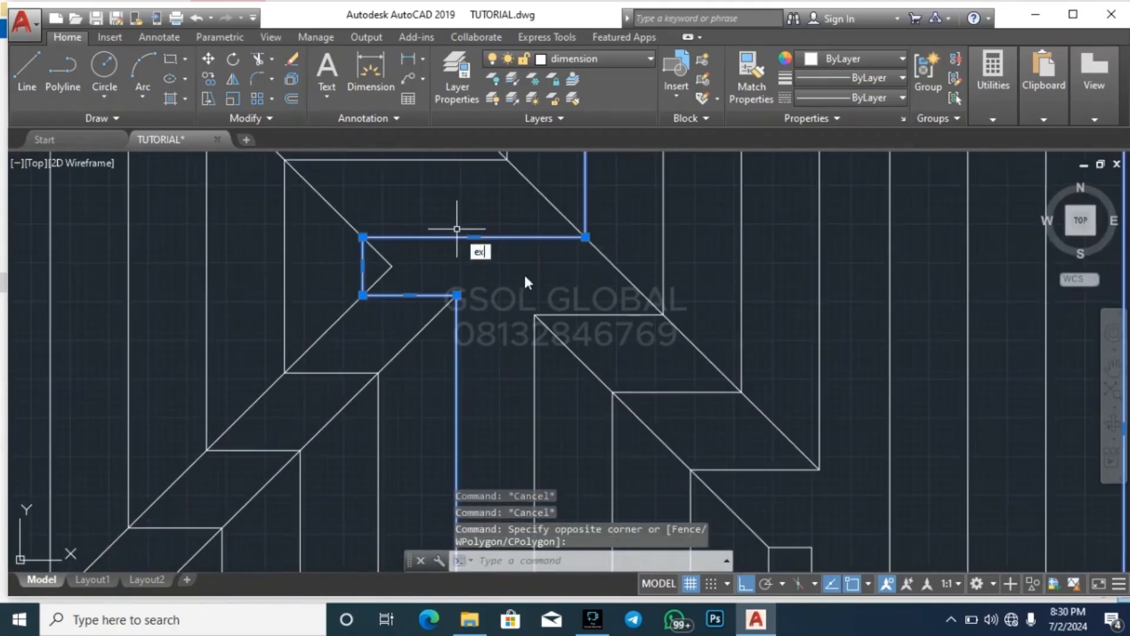
pyautogui.write('c')
pyautogui.press('Escape')
pyautogui.press('Escape')
# Extend the diagonal from the smallest rectangle's top-left corner up to the upper edge of the left wing's innermost outline
pyautogui.click(480, 270)
pyautogui.click(471, 220)
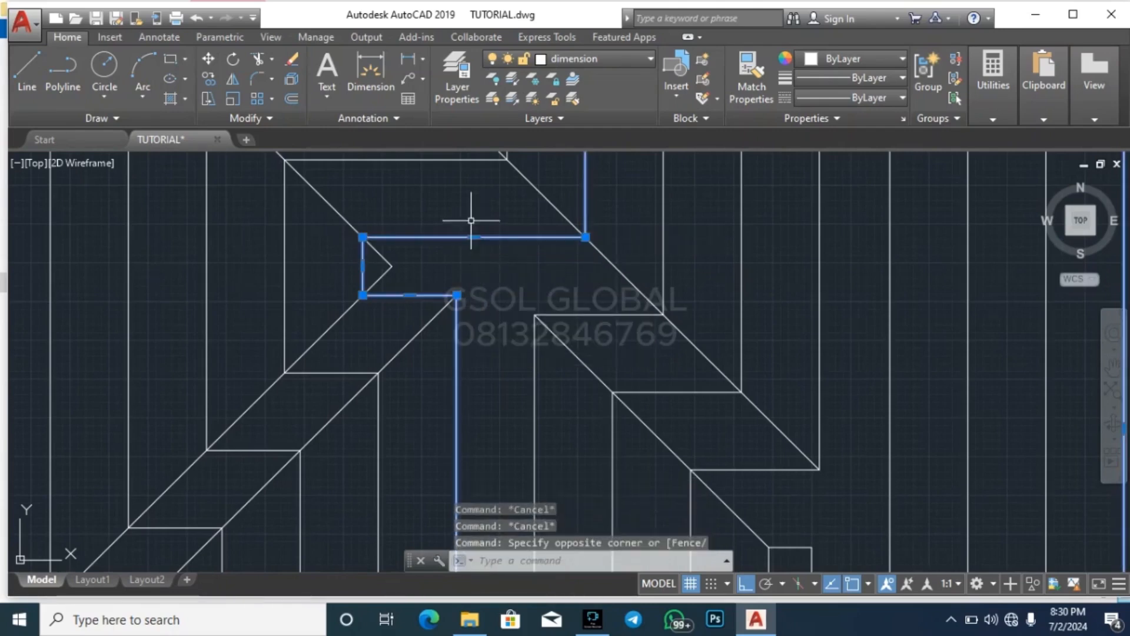
pyautogui.write('e')
pyautogui.press('Return')
pyautogui.scroll(2, 574, 365)
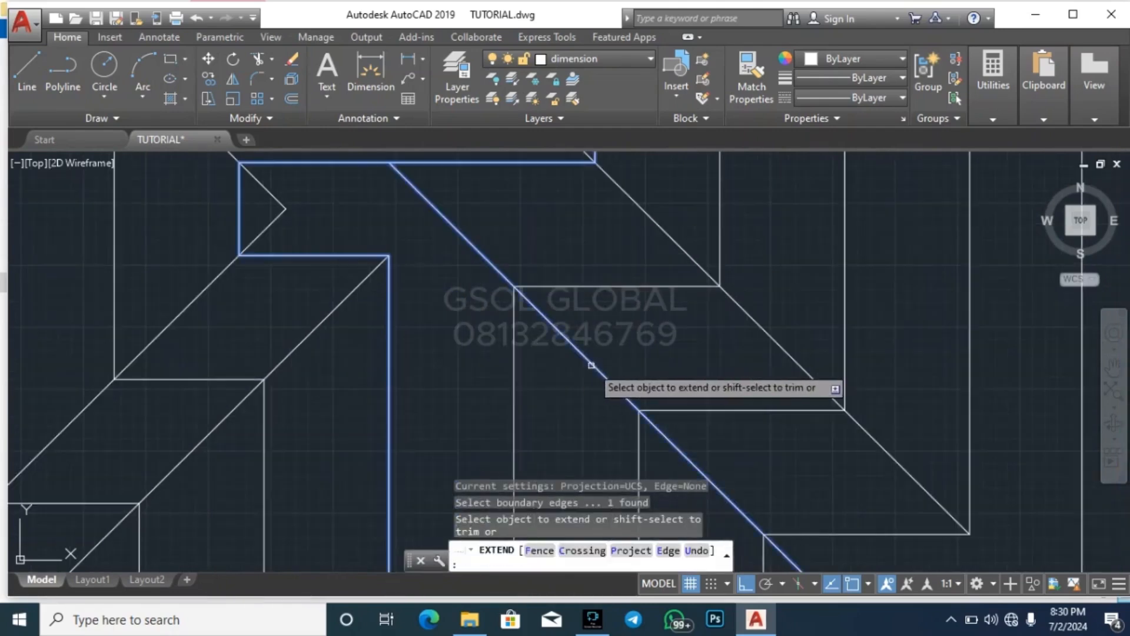
pyautogui.press('Escape')
# Extend the valley line below the left wing past its concave corner to the upper edge of the wing's innermost outline
pyautogui.click(531, 201)
pyautogui.click(515, 155)
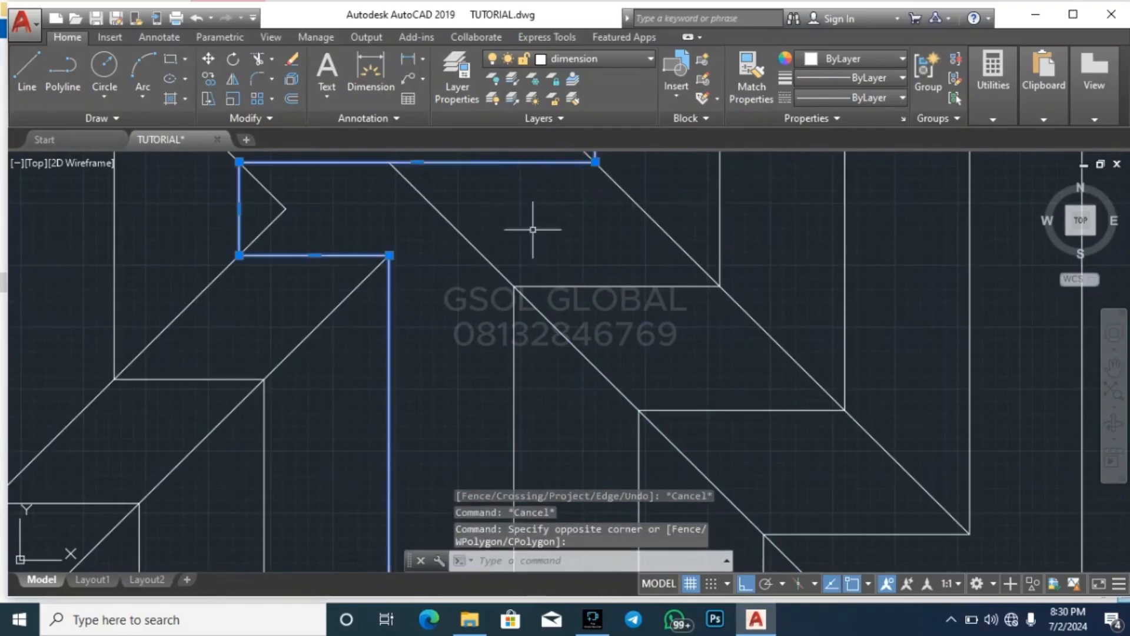
pyautogui.press('Return')
pyautogui.click(378, 299)
pyautogui.click(334, 297)
pyautogui.press('Escape')
pyautogui.press('Escape')
pyautogui.press('Escape')
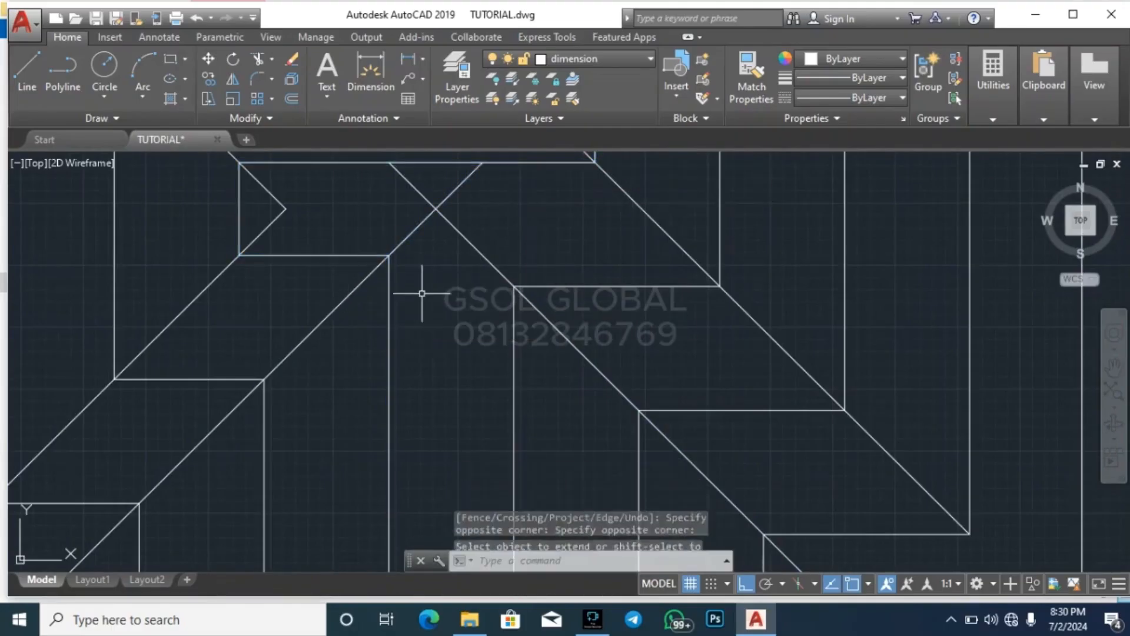
# Trim the extended valley and hip lines beyond their crossing so that they form a peak
pyautogui.write('tr')
pyautogui.press('Return')
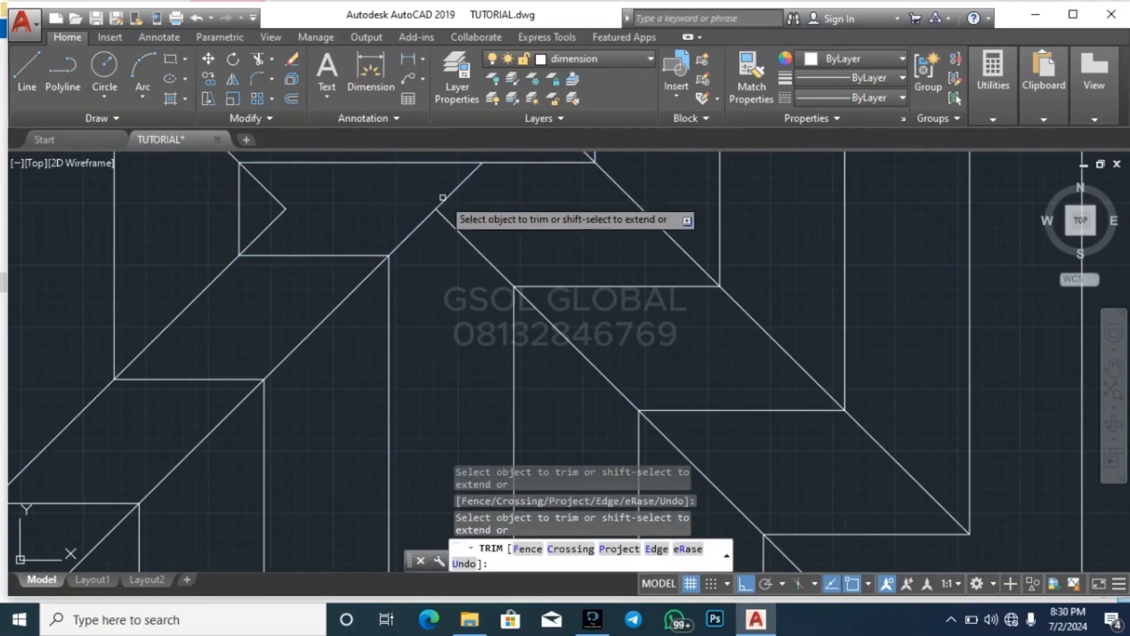
pyautogui.press('Escape')
# Draw a horizontal ridge line from the meeting point of the left wing's hips to the peak beside it
pyautogui.scroll(-5, 478, 252)
pyautogui.scroll(2, 452, 347)
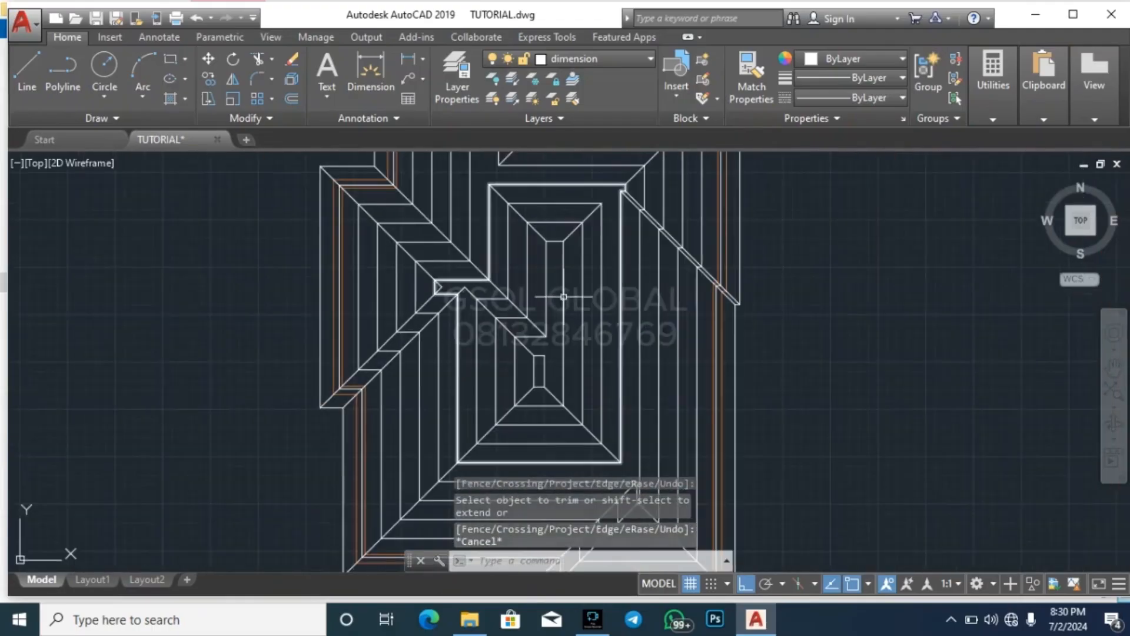
pyautogui.scroll(2, 532, 326)
pyautogui.scroll(2, 545, 359)
pyautogui.scroll(-2, 423, 414)
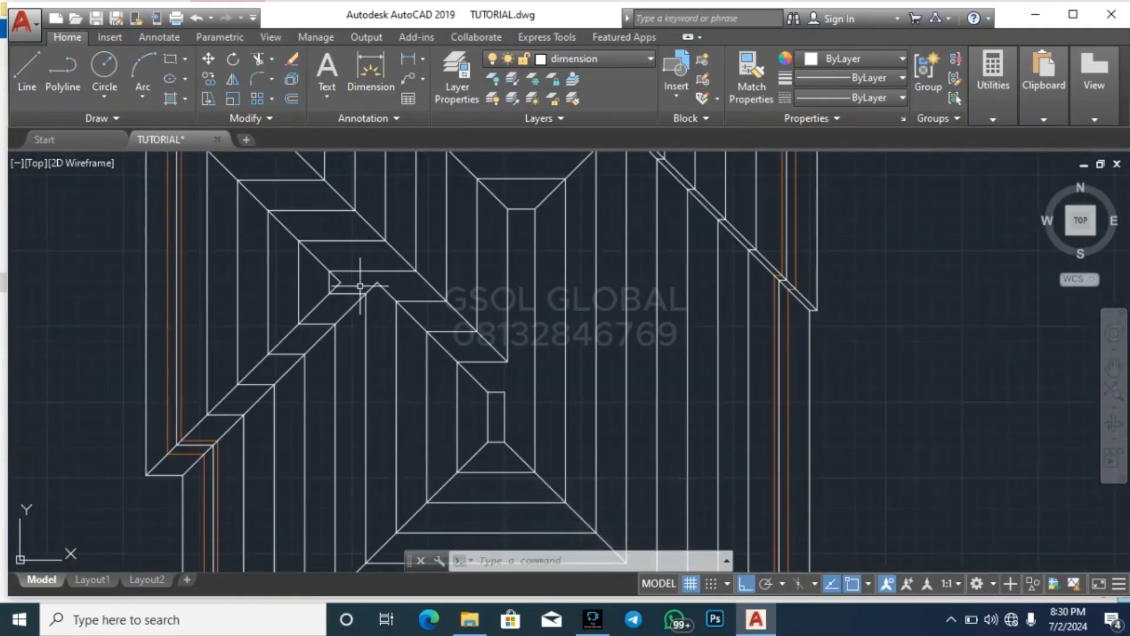
pyautogui.scroll(2, 360, 287)
pyautogui.press('Escape')
pyautogui.press('Escape')
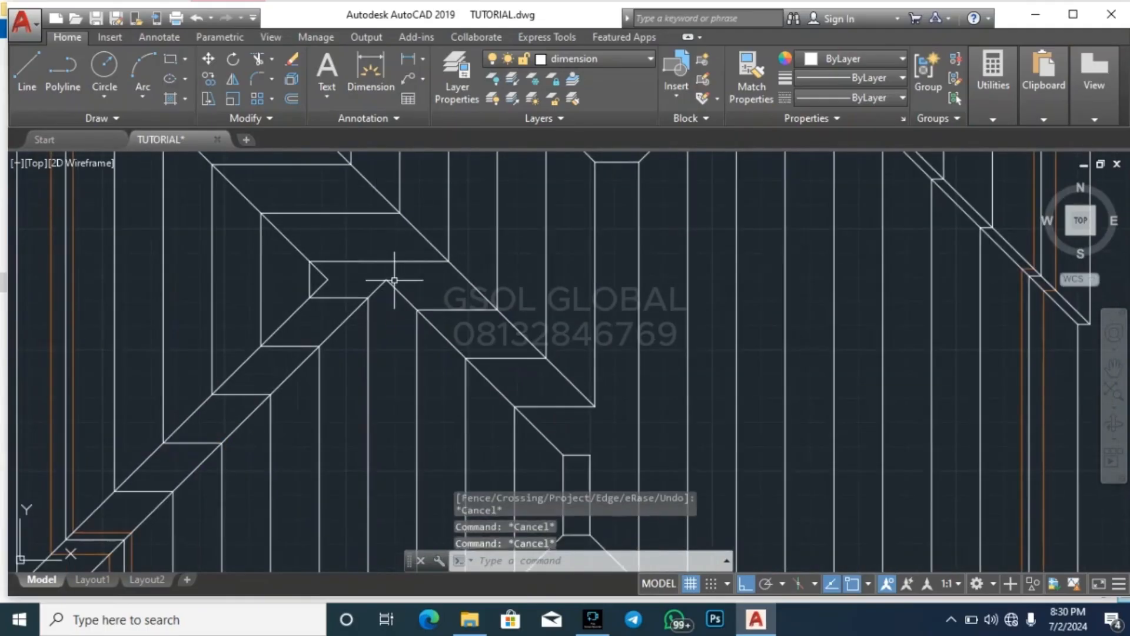
pyautogui.write('l')
pyautogui.press('Return')
pyautogui.click(327, 280)
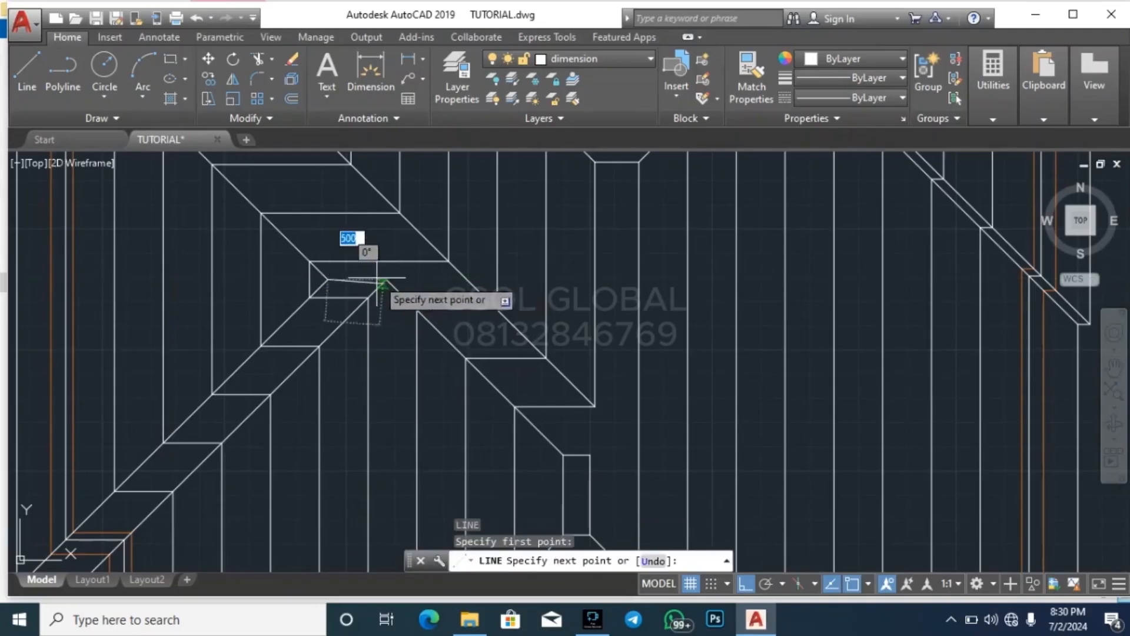
pyautogui.press('Escape')
pyautogui.press('Escape')
# Mirror the diagonal ending at the smallest rectangle's top-left corner about a vertical axis through its top edge's midpoint, keeping the original
pyautogui.scroll(-2, 389, 272)
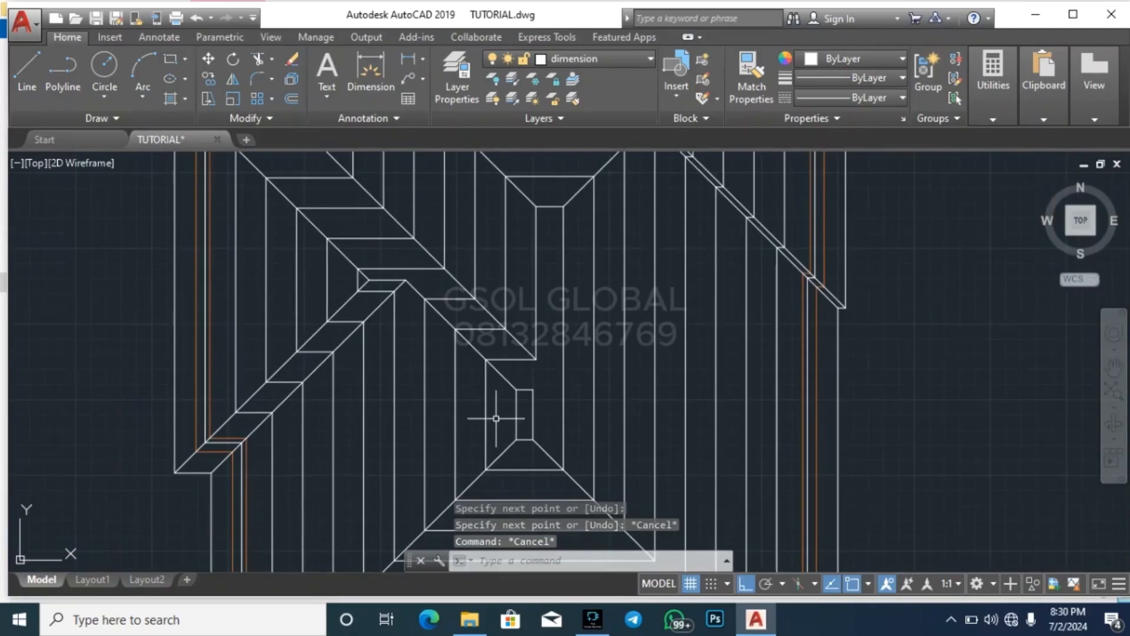
pyautogui.scroll(2, 511, 374)
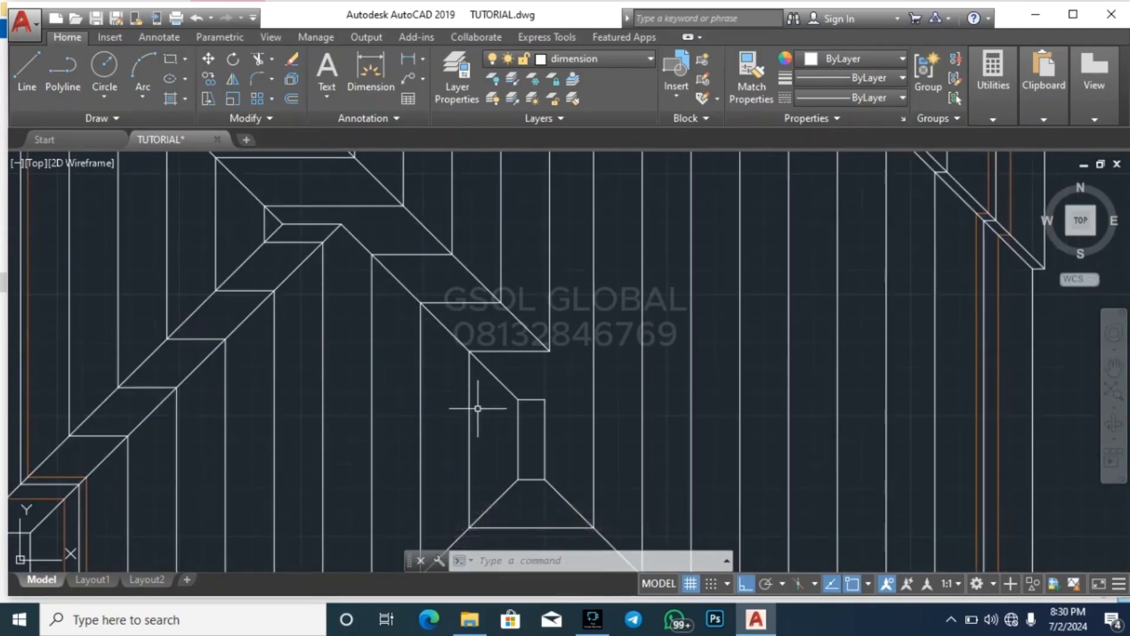
pyautogui.scroll(2, 513, 380)
pyautogui.click(505, 390)
pyautogui.click(503, 386)
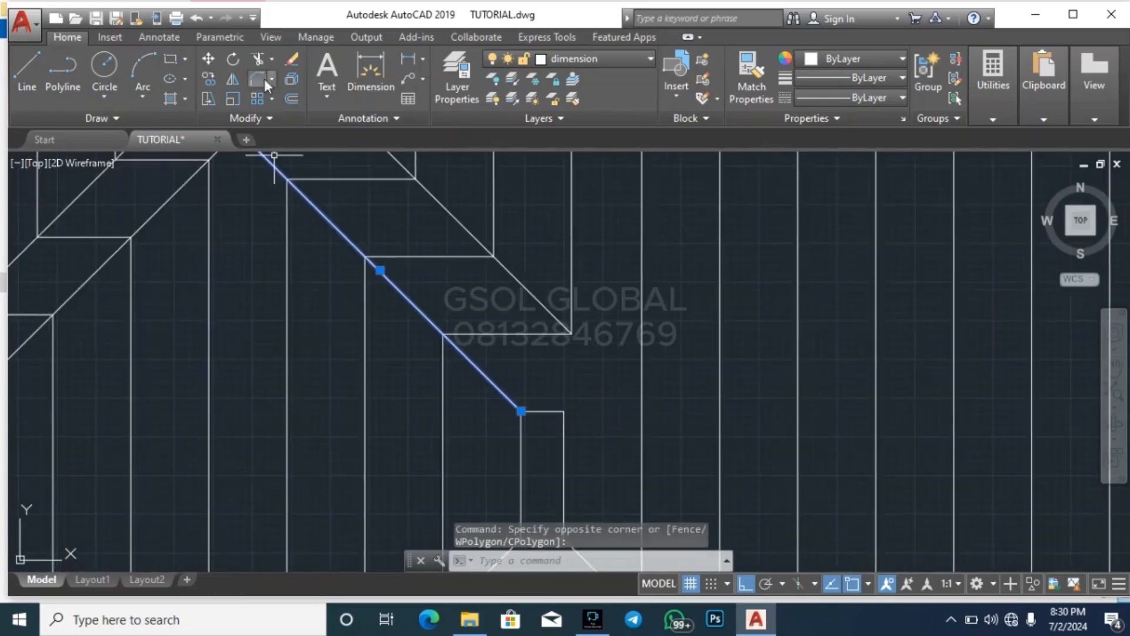
pyautogui.click(233, 80)
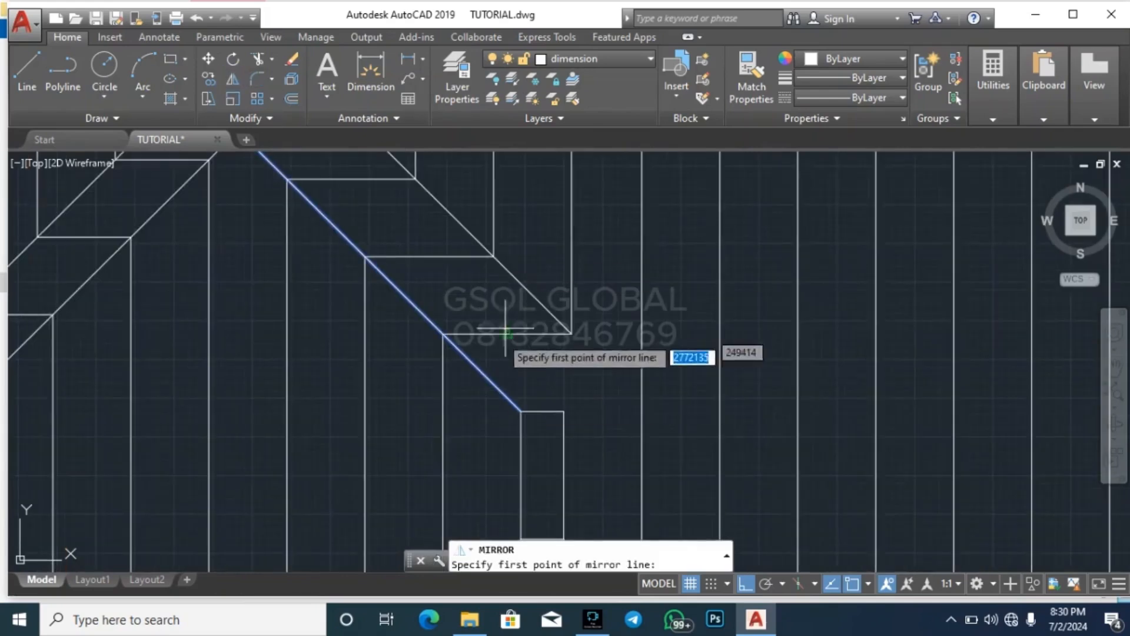
pyautogui.click(542, 410)
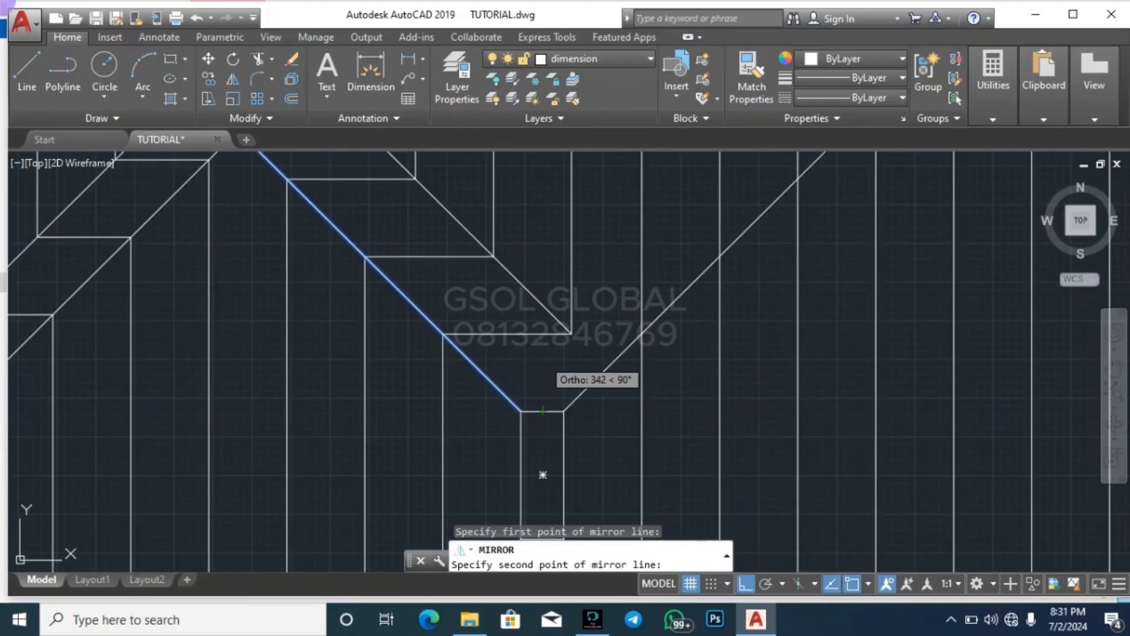
pyautogui.click(543, 358)
pyautogui.press('Escape')
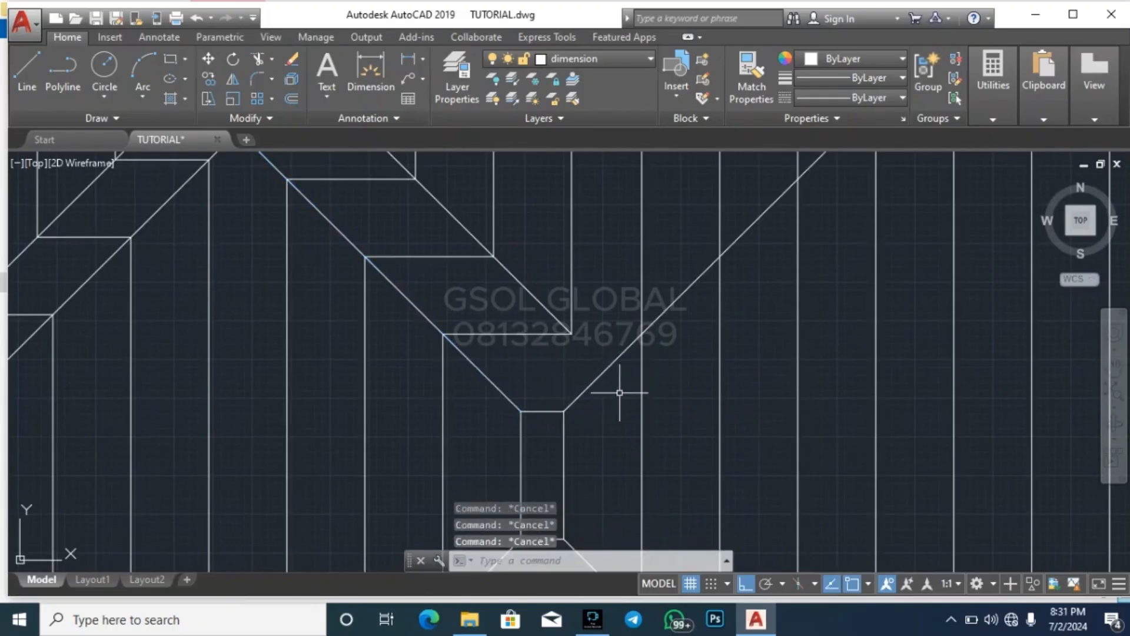
# Extend the parallel valley line above the smallest rectangle until it meets the mirrored diagonal
pyautogui.click(604, 354)
pyautogui.press('Return')
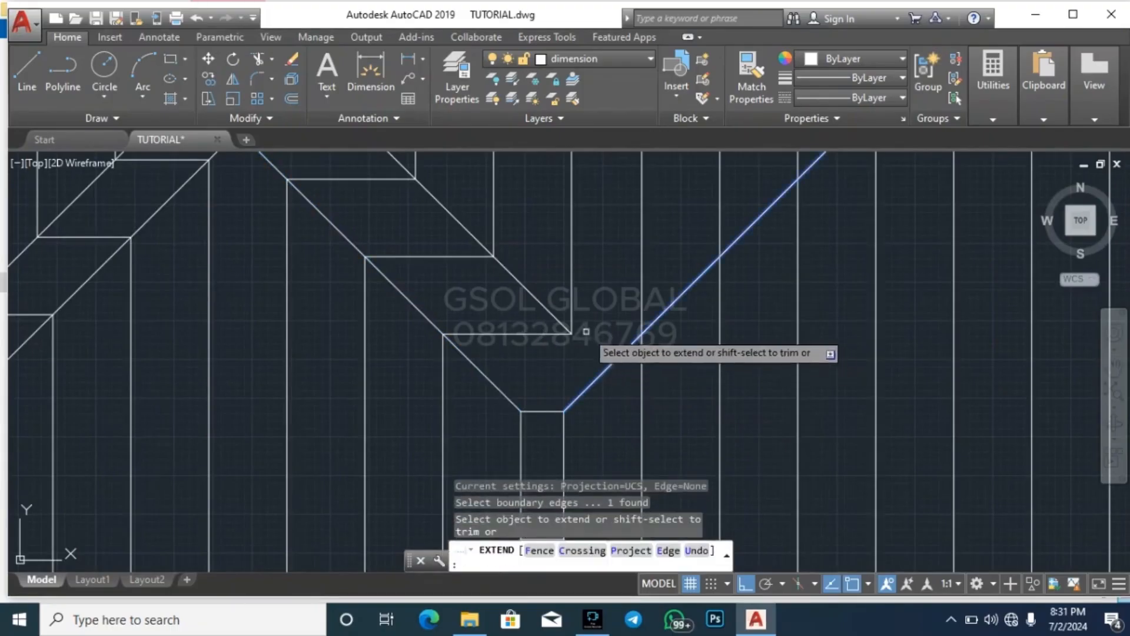
pyautogui.click(569, 329)
pyautogui.press('Escape')
pyautogui.scroll(-4, 615, 412)
pyautogui.press('Escape')
pyautogui.press('Escape')
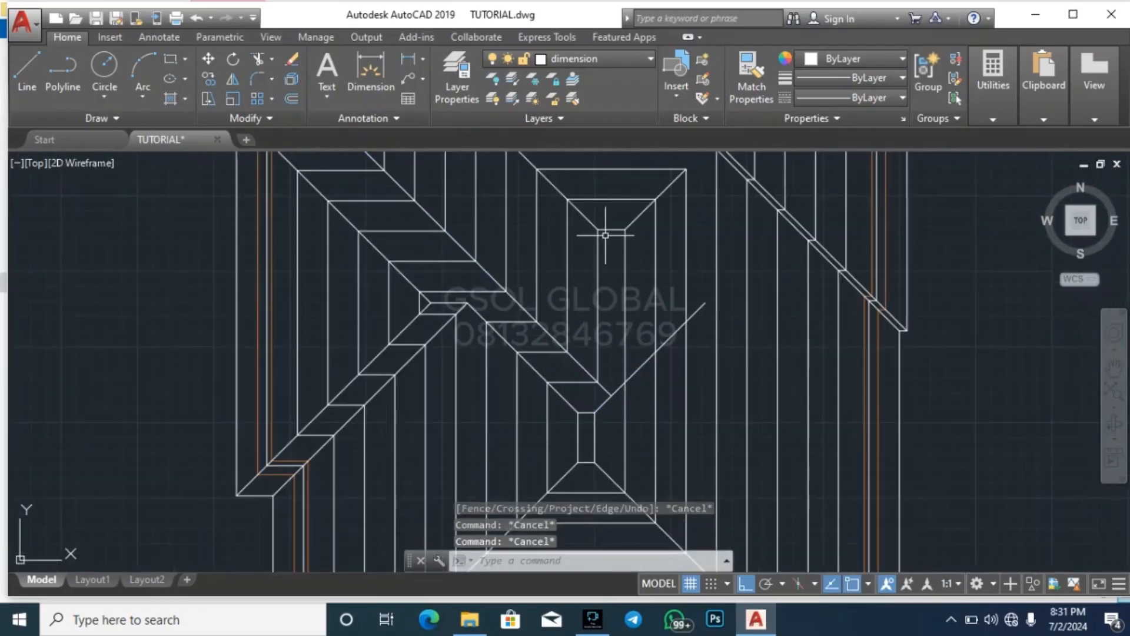
# Extend the two hip lines above the upper narrow rectangle downward into the rectangle
pyautogui.scroll(3, 605, 232)
pyautogui.click(663, 292)
pyautogui.click(636, 290)
pyautogui.write('ex')
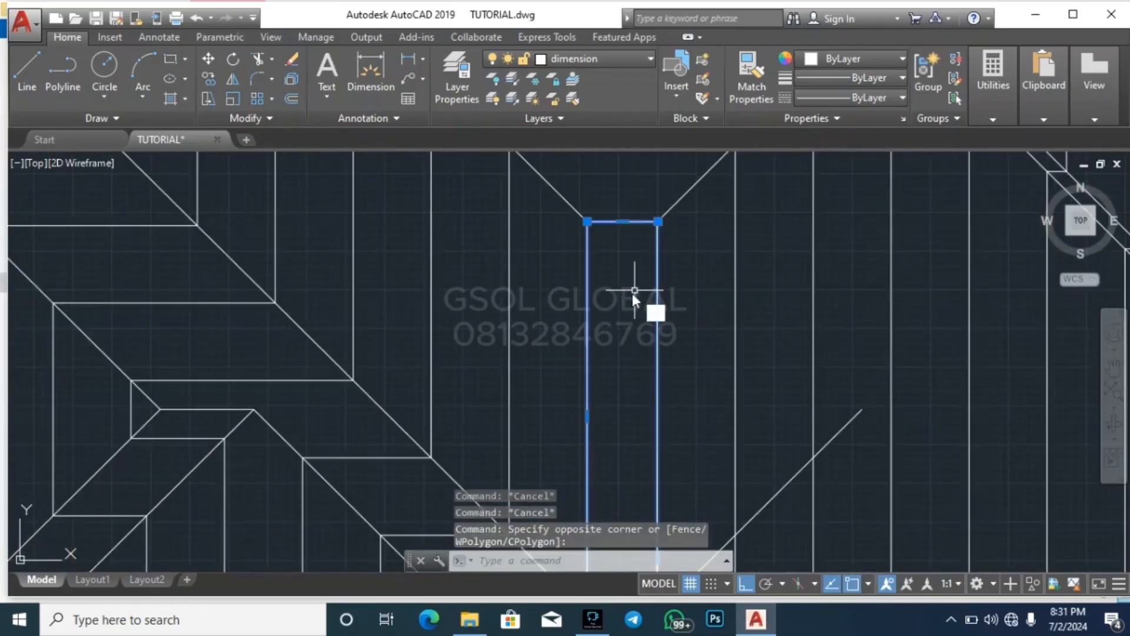
pyautogui.press('Return')
pyautogui.click(694, 224)
pyautogui.click(618, 195)
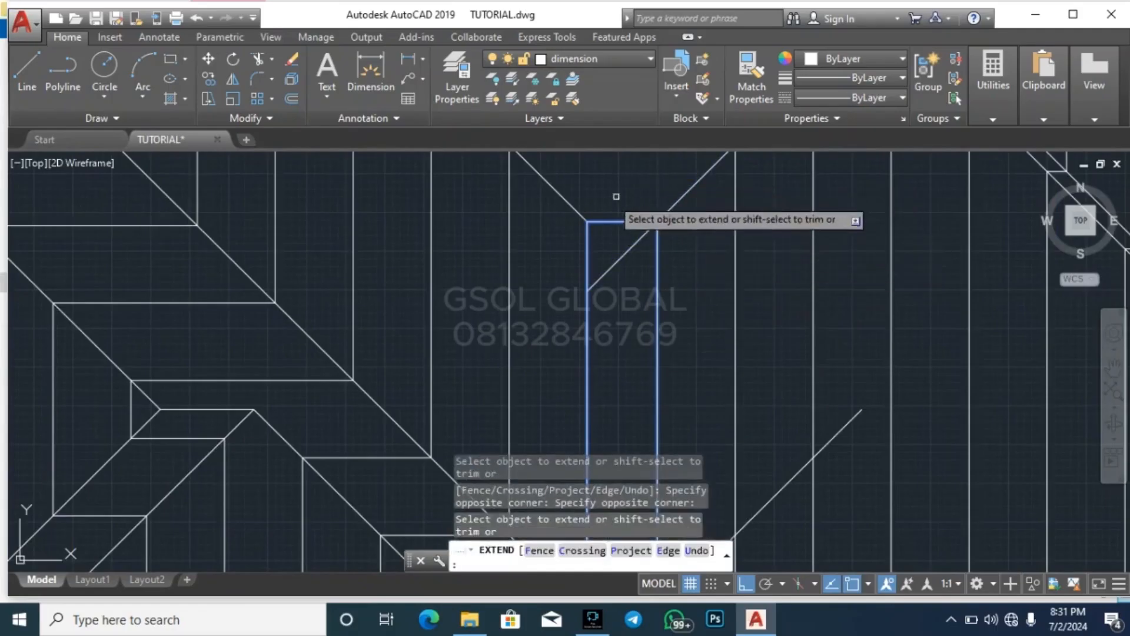
pyautogui.click(616, 194)
pyautogui.click(522, 197)
pyautogui.press('Escape')
pyautogui.press('Escape')
# Trim the hip line ends beyond their crossing inside the upper narrow rectangle to leave a point
pyautogui.write('tr')
pyautogui.press('Return')
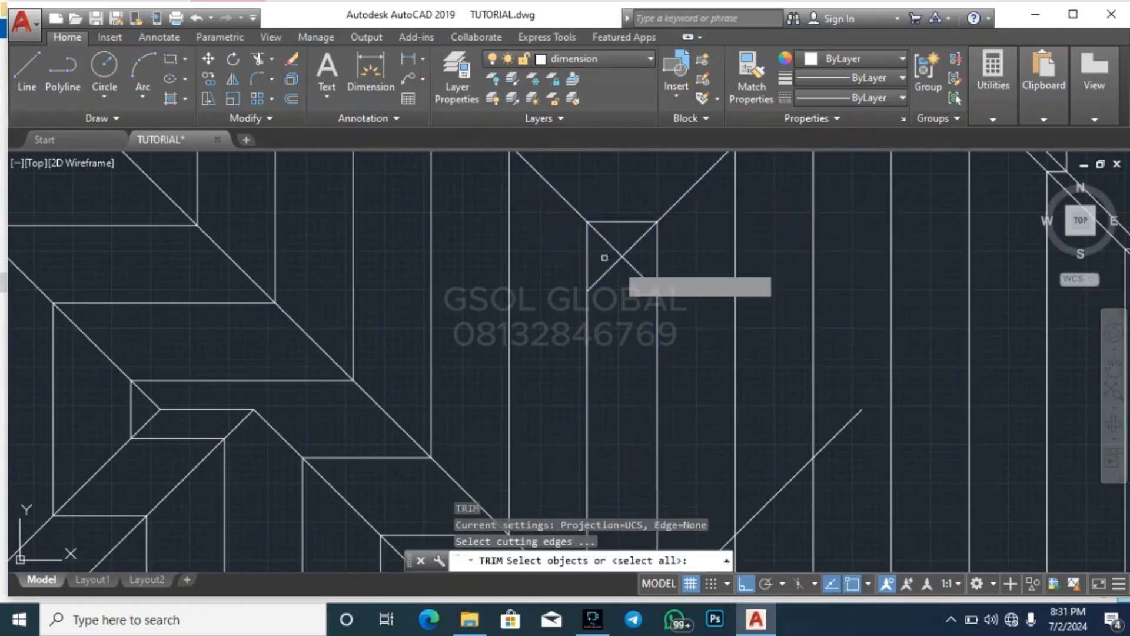
pyautogui.press('Return')
pyautogui.scroll(2, 623, 265)
pyautogui.click(674, 299)
pyautogui.click(647, 280)
pyautogui.click(605, 275)
pyautogui.click(551, 238)
pyautogui.scroll(-2, 550, 236)
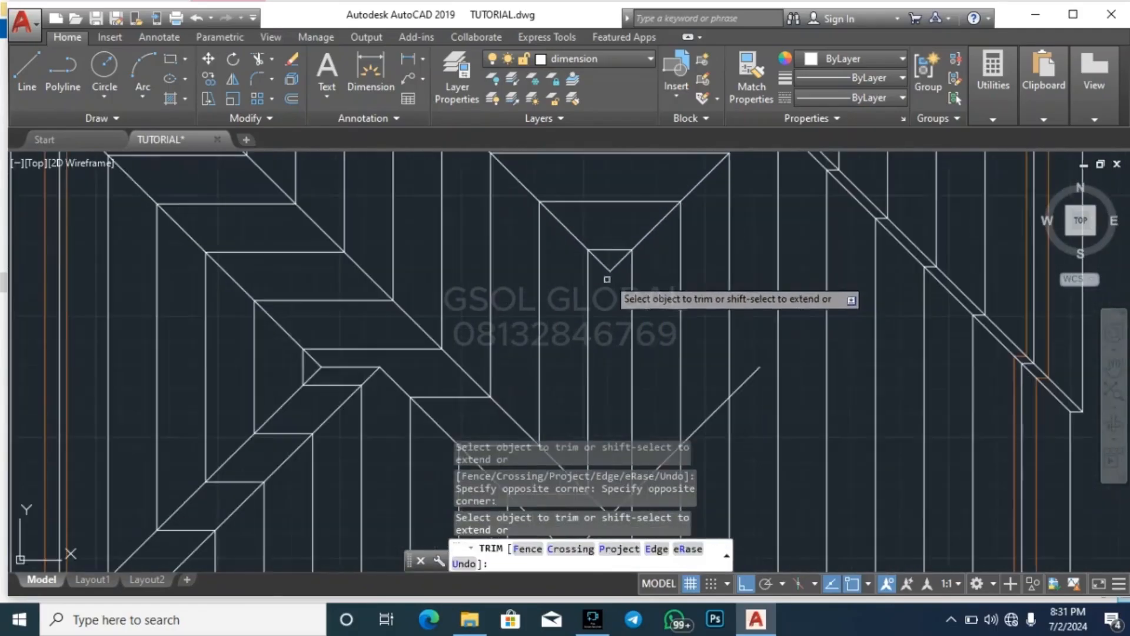
pyautogui.press('Escape')
# Draw a vertical ridge line from the hip point in the upper narrow rectangle down to the valley lines' meeting point
pyautogui.write('l')
pyautogui.press('Return')
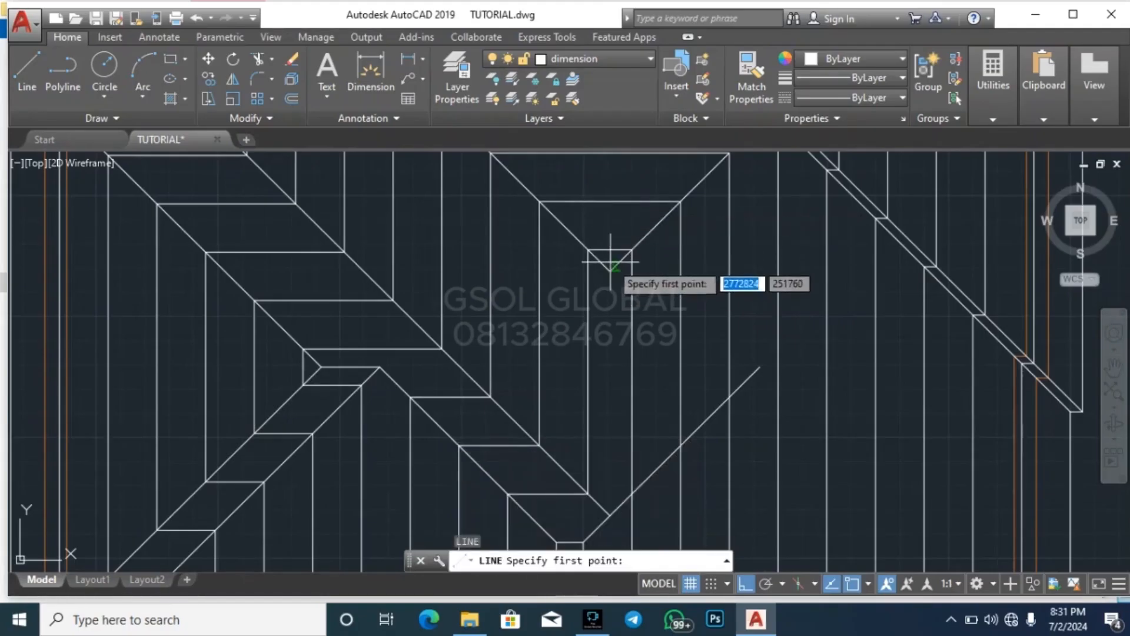
pyautogui.click(609, 267)
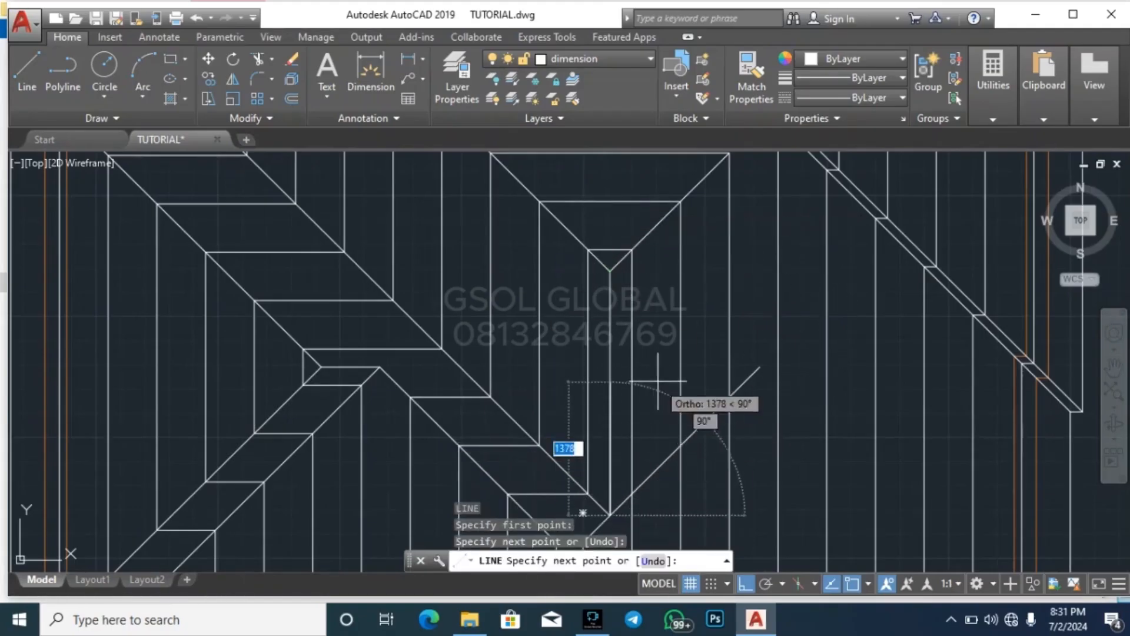
pyautogui.press('Escape')
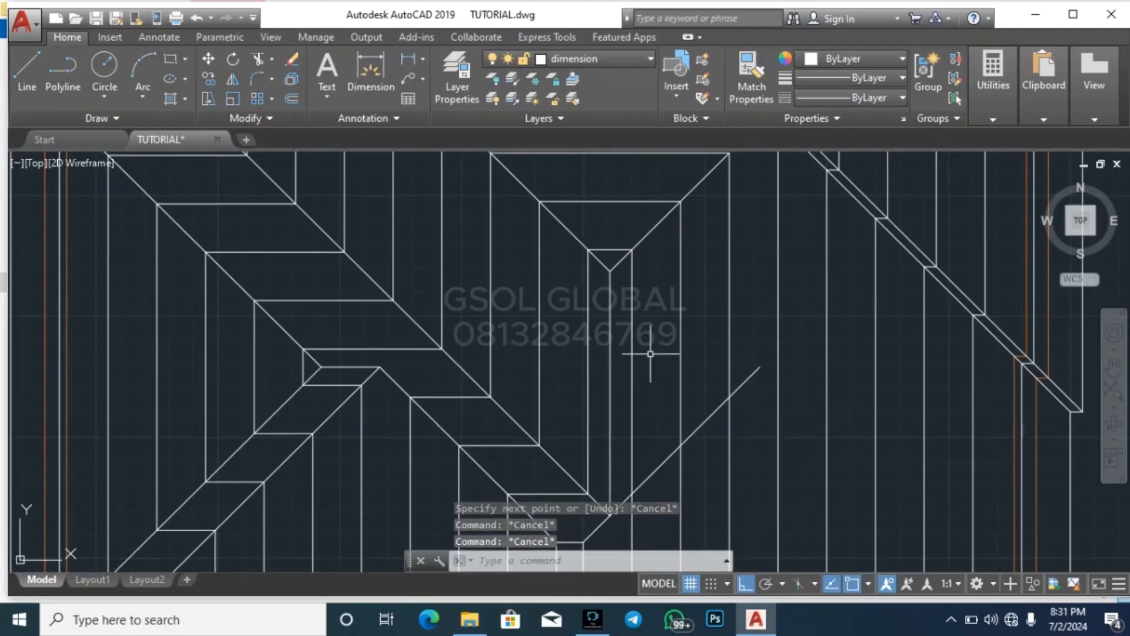
# Trim the mirrored diagonal beyond its meeting point with the valley line and ridge, and erase the leftover diagonal piece
pyautogui.write('tr')
pyautogui.press('Return')
pyautogui.press('Return')
pyautogui.scroll(2, 705, 424)
pyautogui.click(774, 383)
pyautogui.click(758, 322)
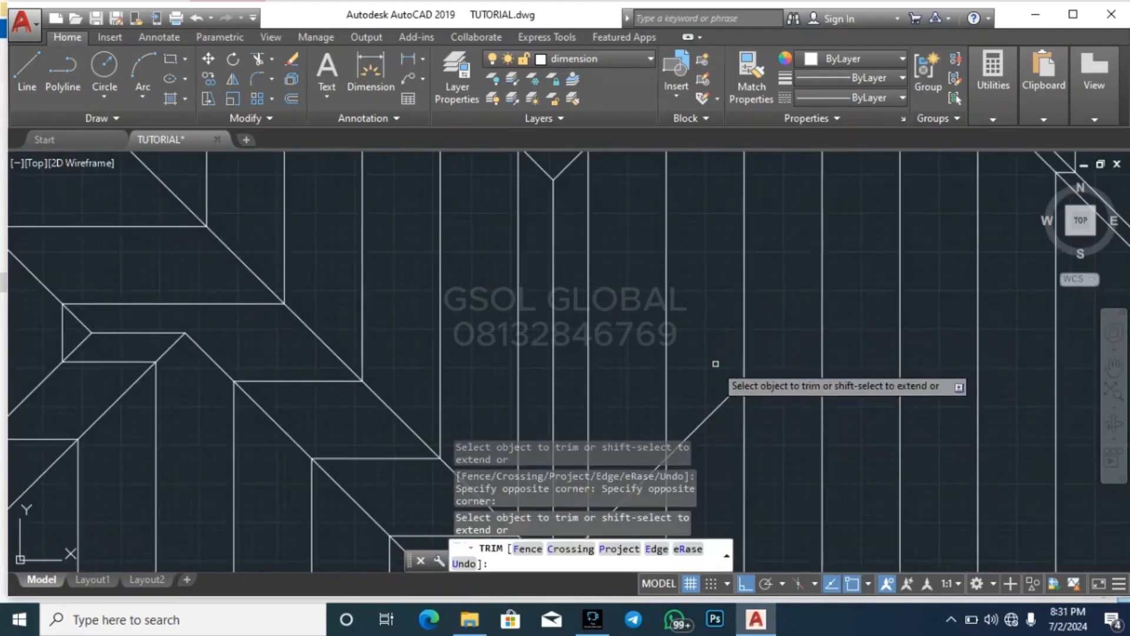
pyautogui.scroll(-2, 694, 313)
pyautogui.scroll(5, 677, 388)
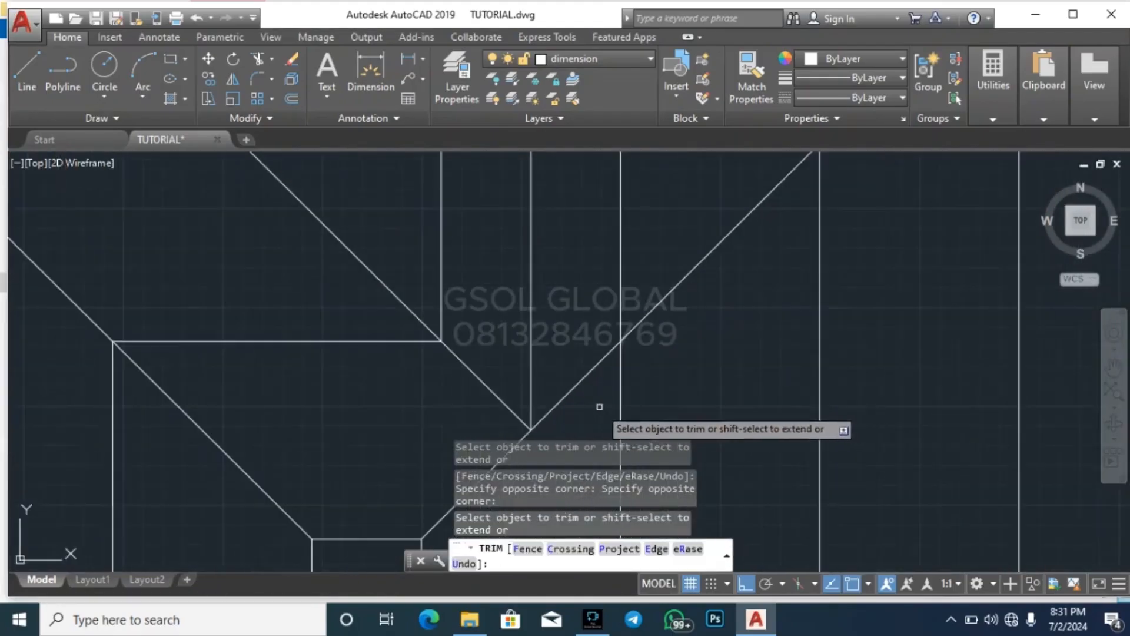
pyautogui.press('Escape')
pyautogui.click(654, 308)
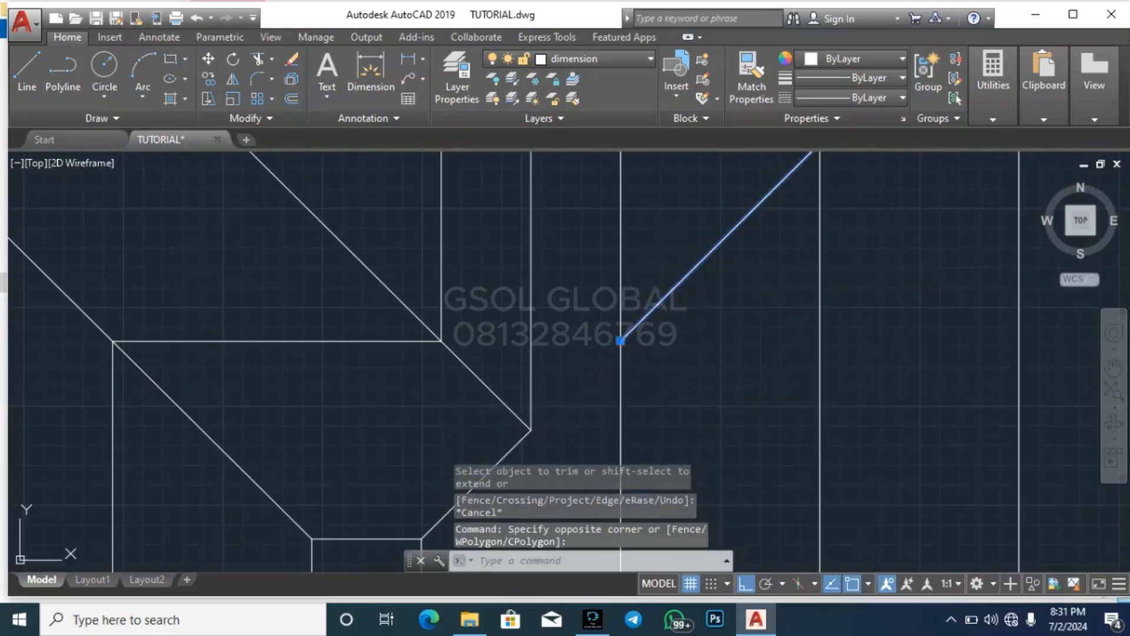
pyautogui.press('Delete')
pyautogui.scroll(-4, 602, 301)
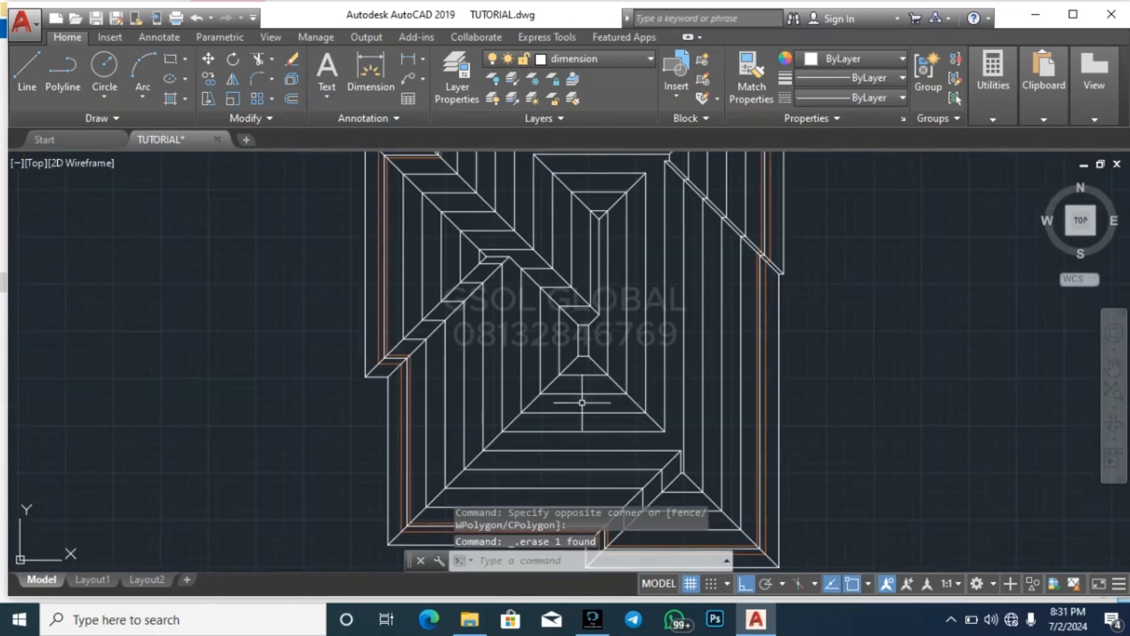
# Extend the two hip lines below the smallest rectangle upward to the rectangle's sides
pyautogui.scroll(4, 597, 346)
pyautogui.press('Escape')
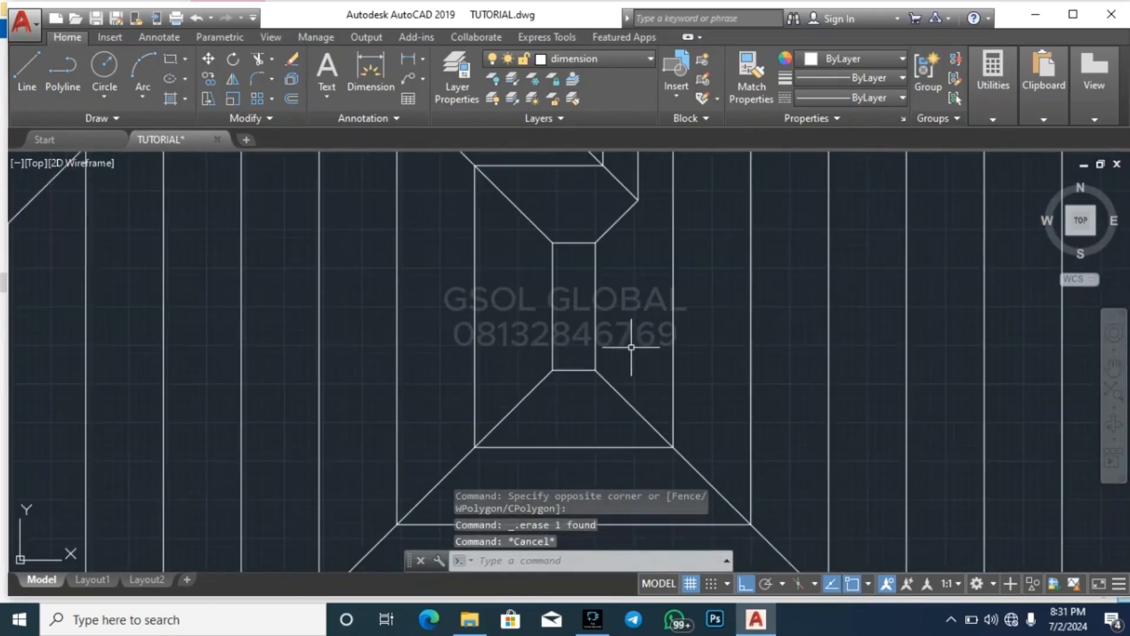
pyautogui.click(631, 353)
pyautogui.click(586, 319)
pyautogui.write('ex')
pyautogui.press('space')
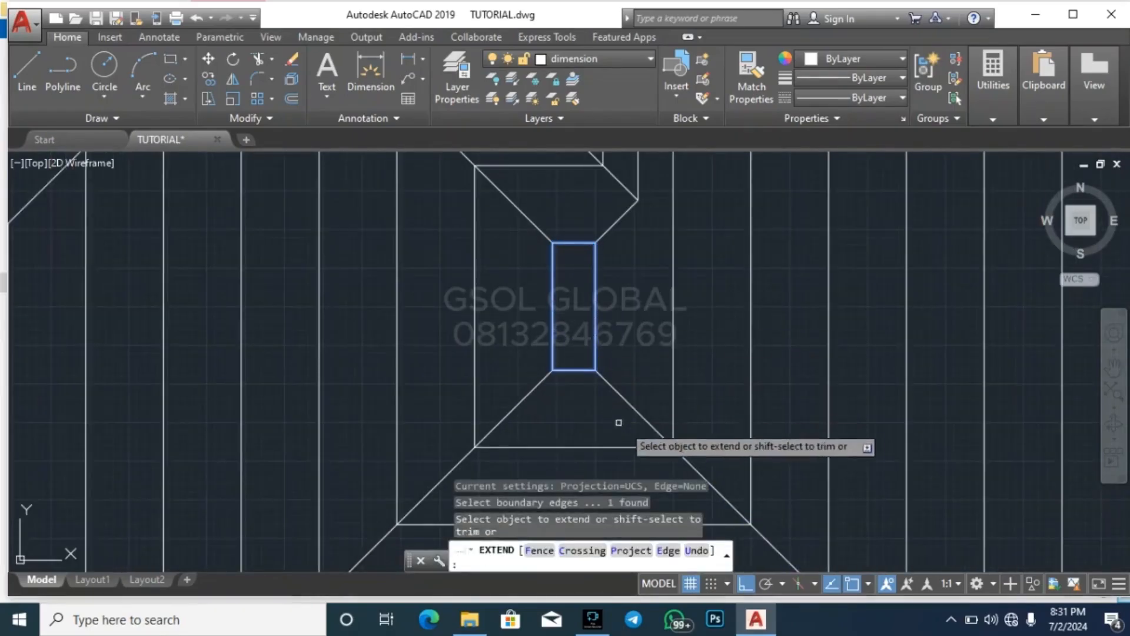
pyautogui.click(619, 422)
pyautogui.click(634, 374)
pyautogui.click(559, 405)
pyautogui.click(497, 372)
# Extend the two diagonals above the smallest rectangle downward to the rectangle's sides
pyautogui.click(537, 271)
pyautogui.click(525, 196)
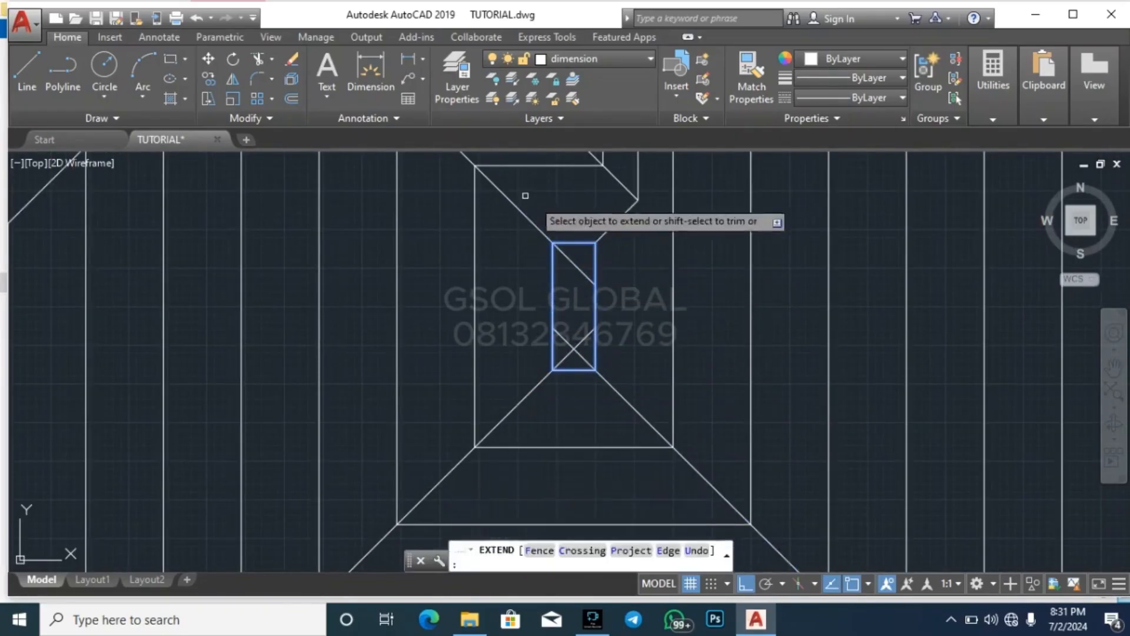
pyautogui.click(641, 249)
pyautogui.click(611, 198)
pyautogui.press('space')
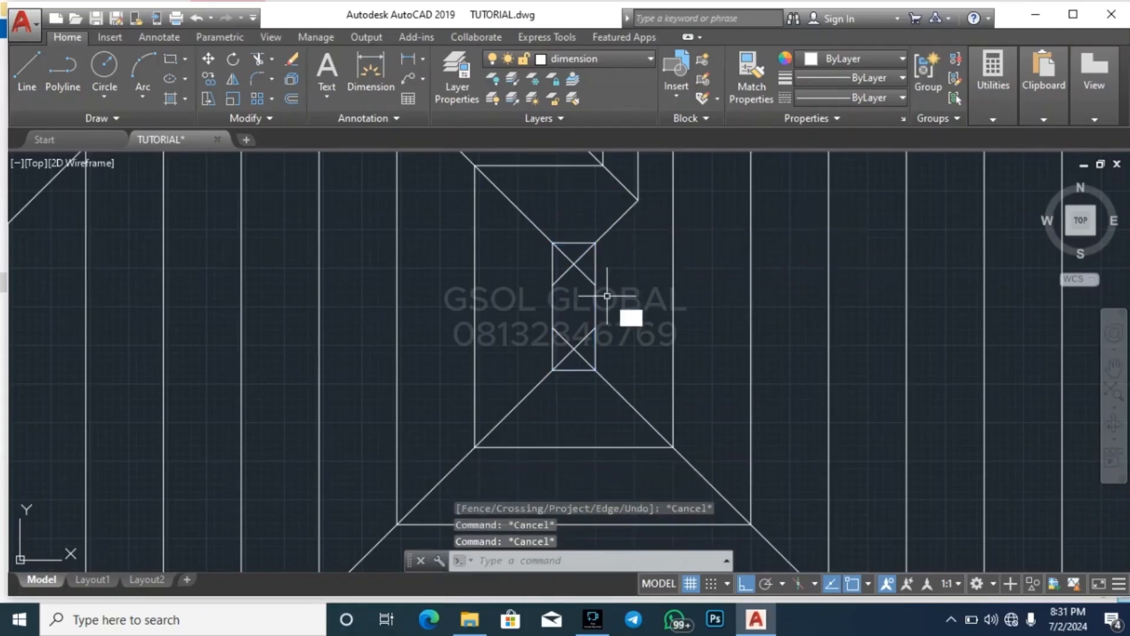
# Trim the diagonal ends beyond both crossings inside the smallest rectangle, leaving one point at each end
pyautogui.write('tr')
pyautogui.press('space')
pyautogui.press('space')
pyautogui.scroll(5, 577, 278)
pyautogui.click(549, 272)
pyautogui.click(524, 242)
pyautogui.click(624, 213)
pyautogui.click(607, 279)
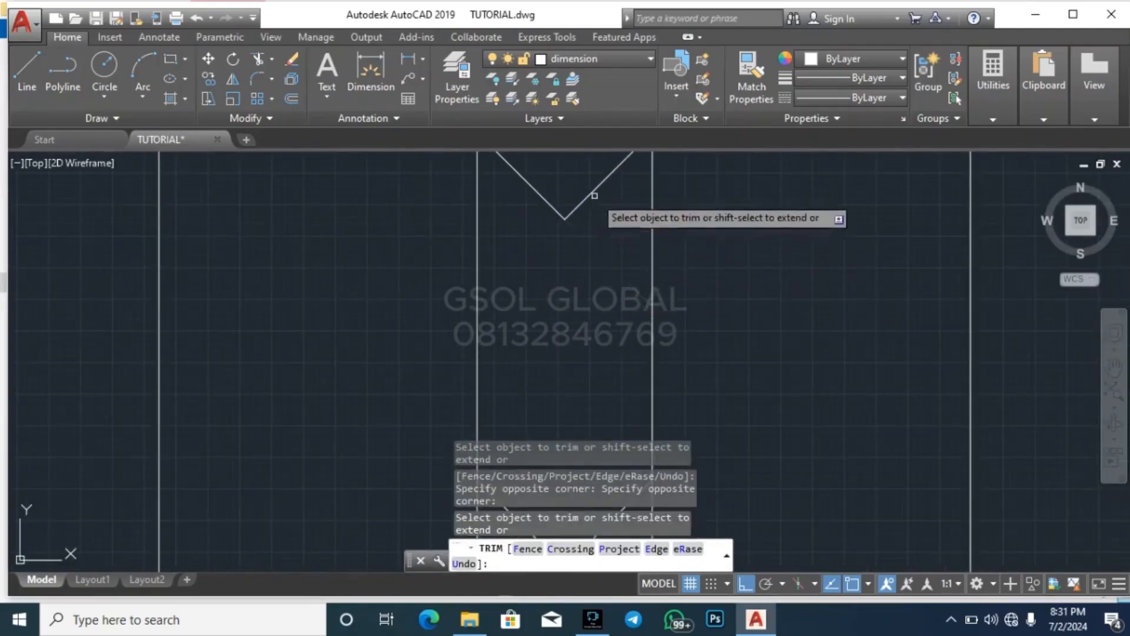
pyautogui.scroll(-3, 595, 195)
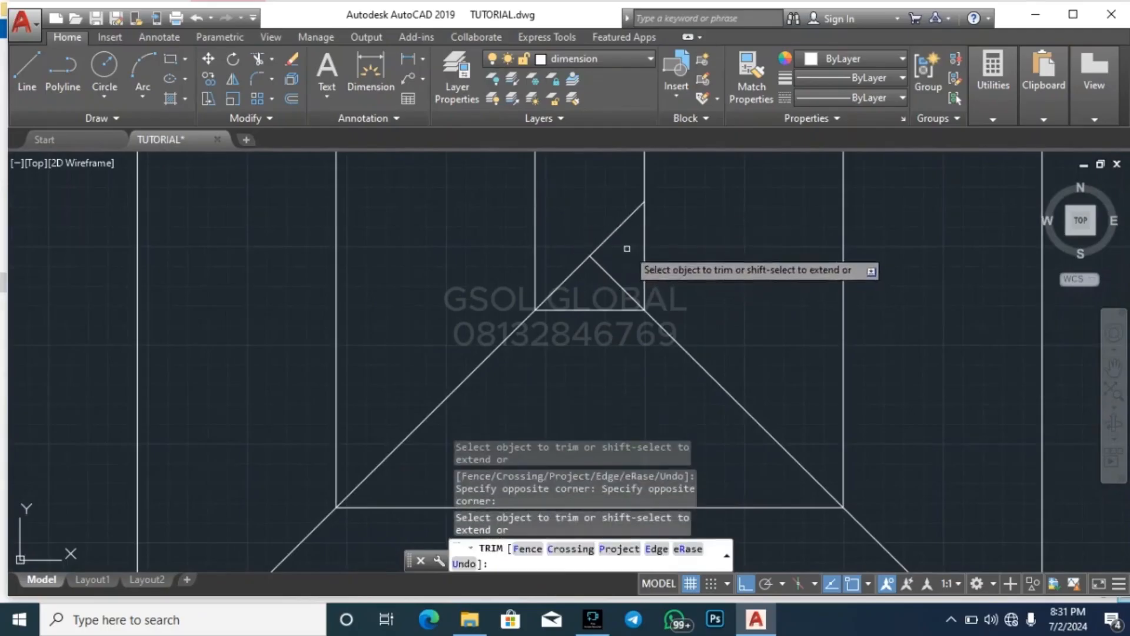
pyautogui.press('Escape')
pyautogui.scroll(-3, 628, 348)
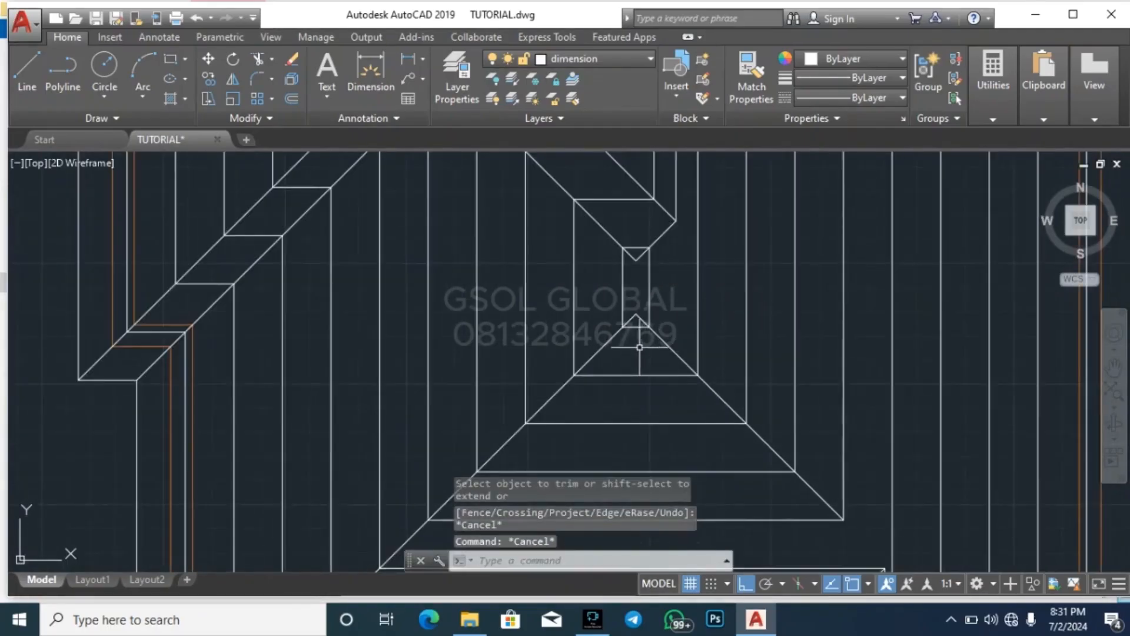
# Draw a vertical ridge line joining the two hip points inside the smallest rectangle
pyautogui.scroll(4, 647, 278)
pyautogui.write('l')
pyautogui.press('space')
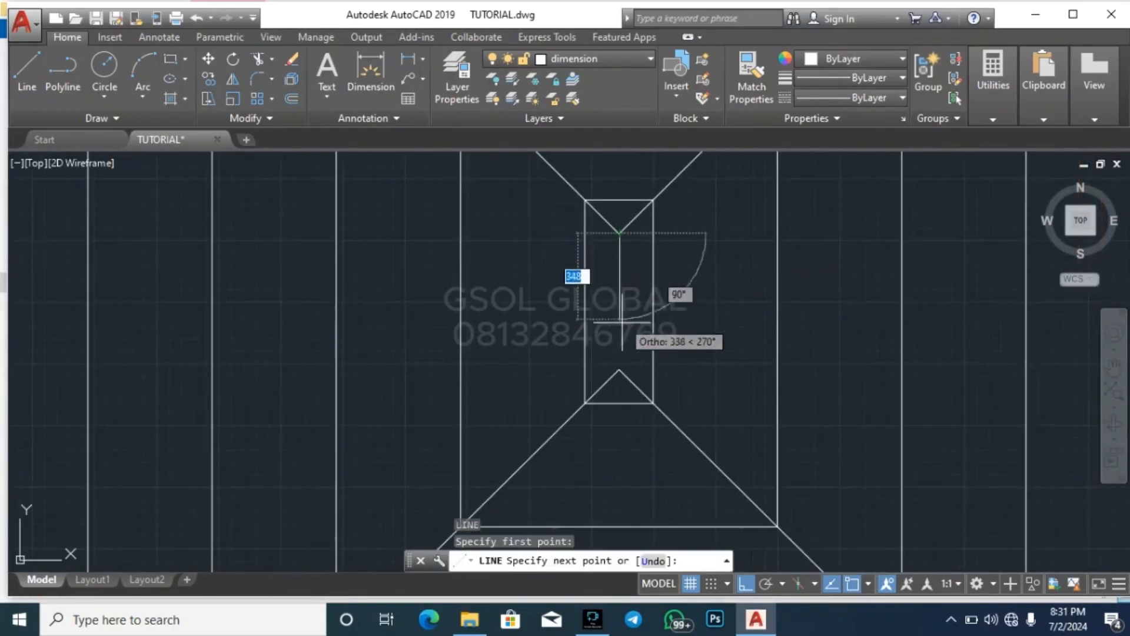
pyautogui.click(619, 370)
pyautogui.press('Escape')
pyautogui.scroll(-4, 498, 382)
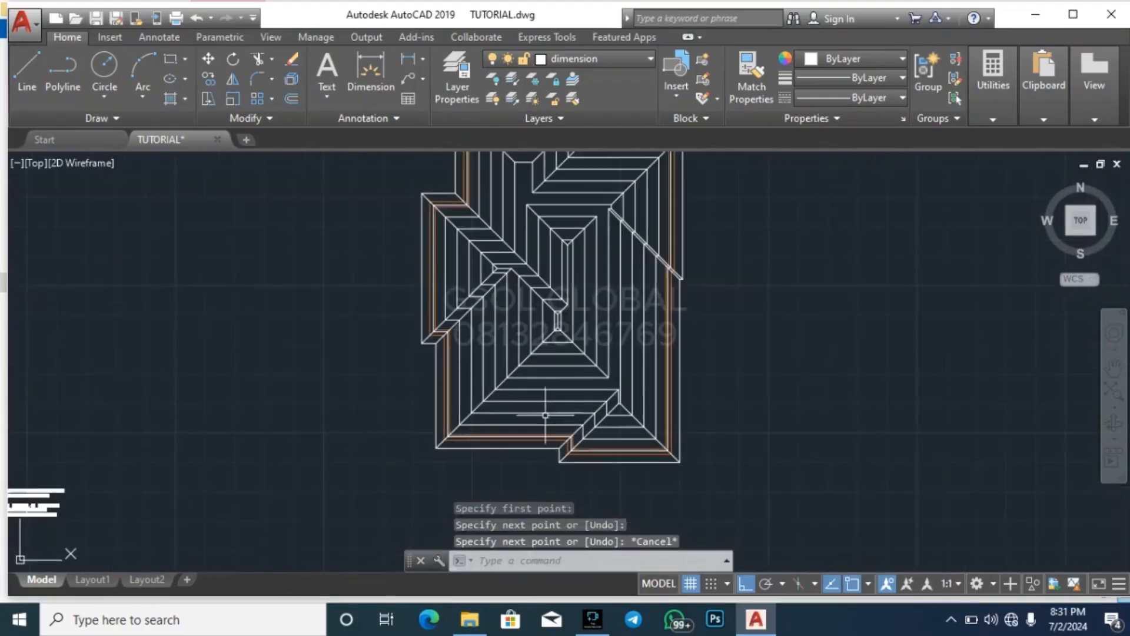
# Extend the two hip lines of the top wing downward to the vertical sides of its innermost outline
pyautogui.scroll(4, 576, 227)
pyautogui.scroll(-3, 468, 435)
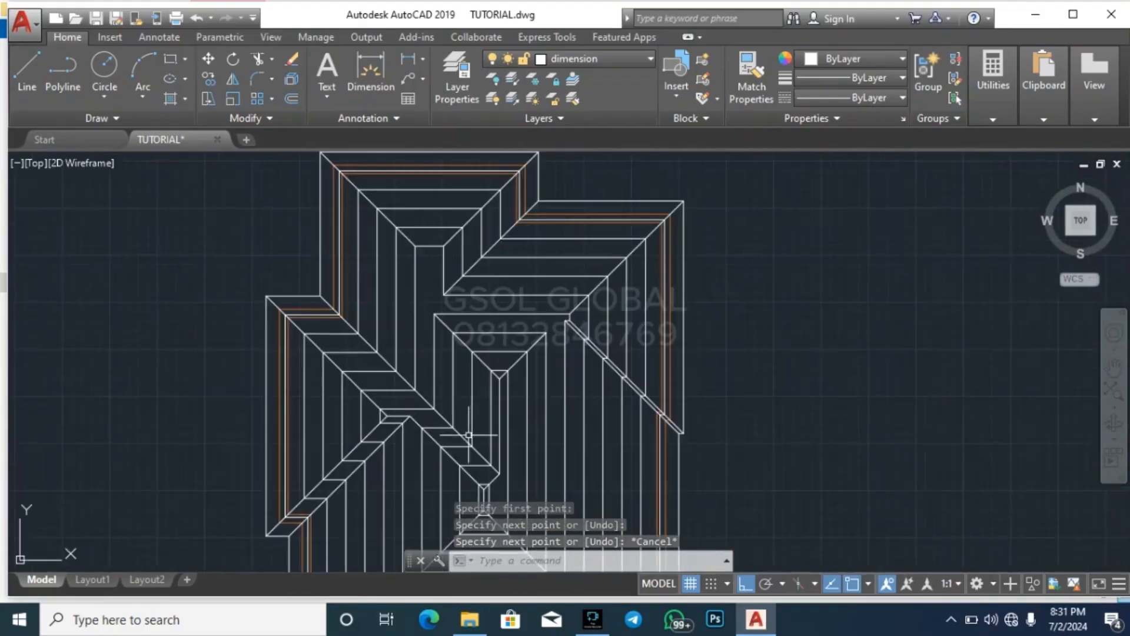
pyautogui.scroll(4, 449, 264)
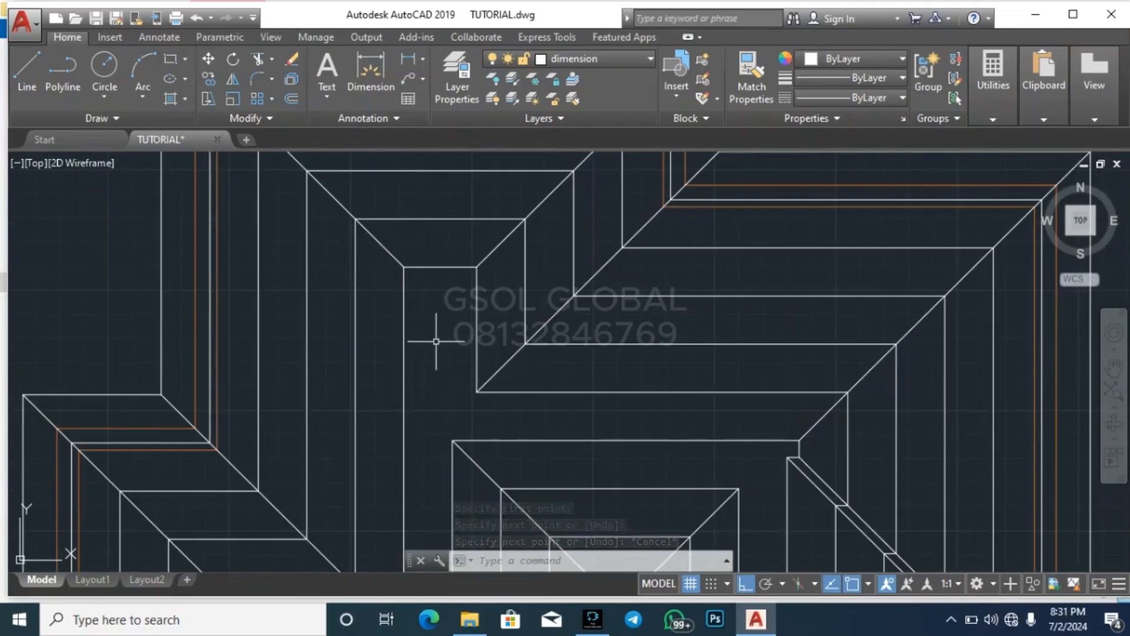
pyautogui.click(404, 332)
pyautogui.write('ex')
pyautogui.press('Return')
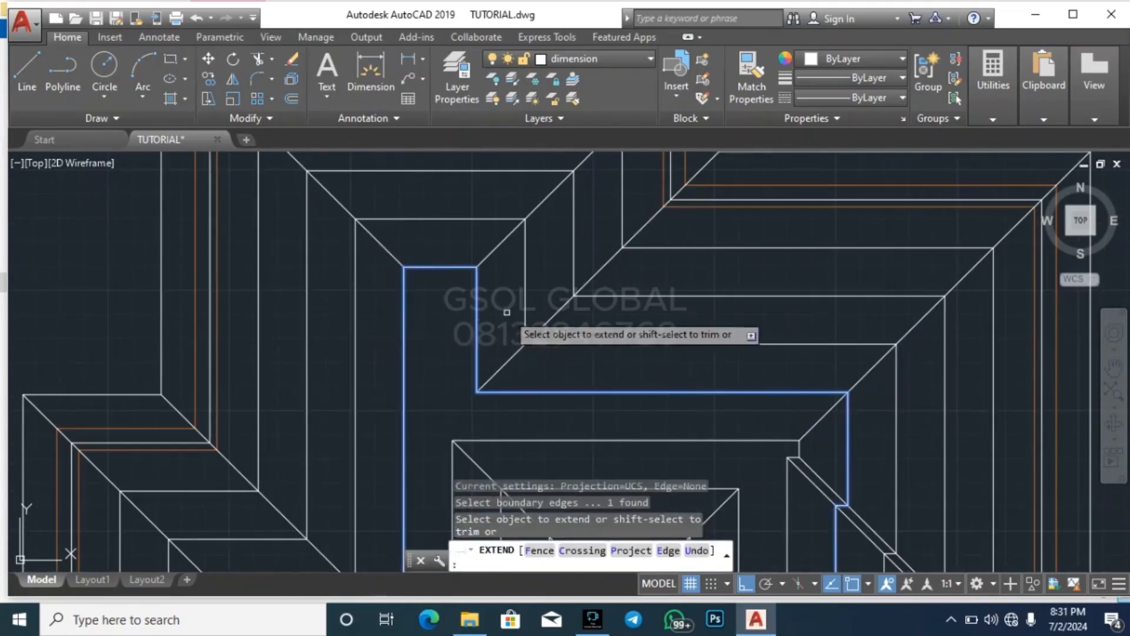
pyautogui.click(506, 281)
pyautogui.click(497, 230)
pyautogui.click(413, 259)
pyautogui.click(376, 244)
pyautogui.press('Escape')
pyautogui.press('Escape')
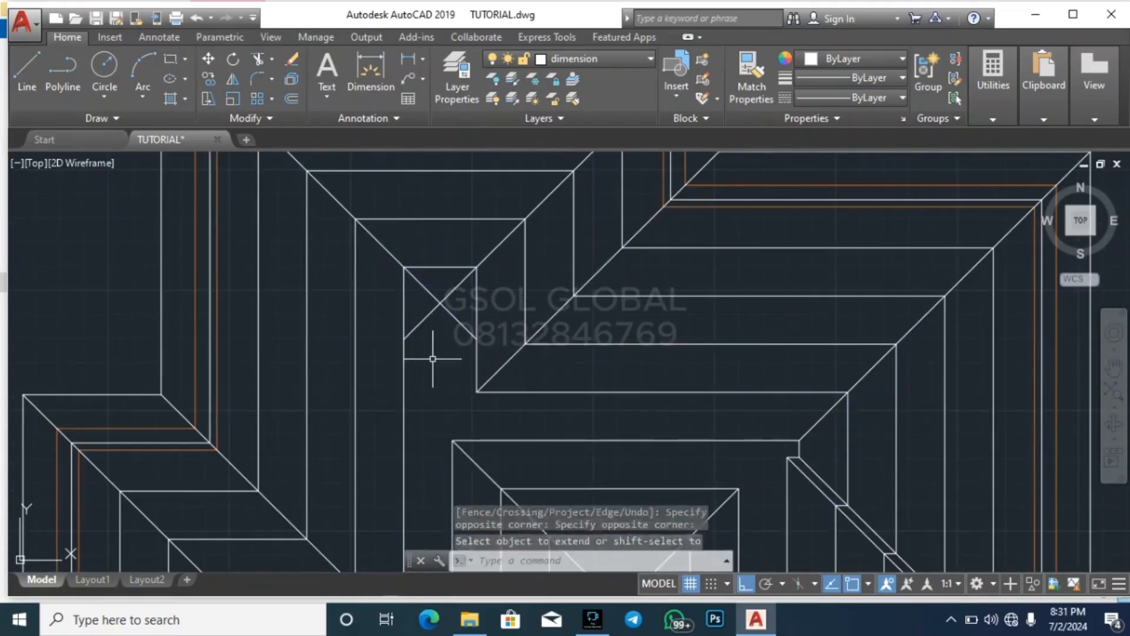
# Trim the two hip line ends beyond their crossing inside the top wing's innermost outline
pyautogui.scroll(3, 433, 327)
pyautogui.write('tr')
pyautogui.press('Return')
pyautogui.press('Return')
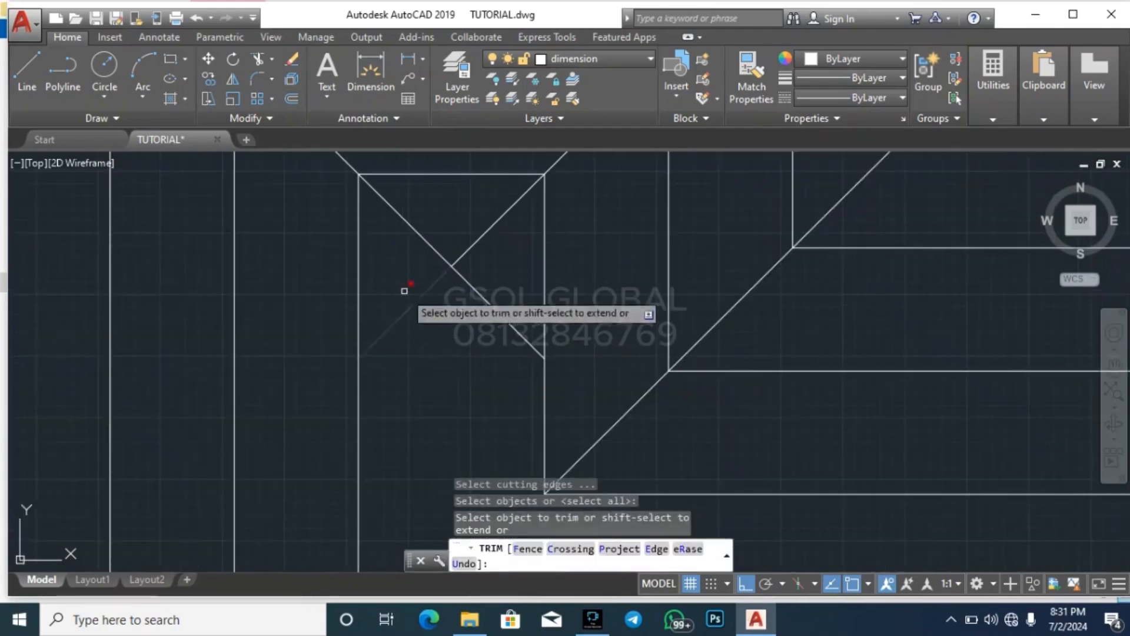
pyautogui.click(405, 287)
pyautogui.click(499, 327)
pyautogui.press('Escape')
pyautogui.press('Escape')
pyautogui.scroll(-4, 491, 345)
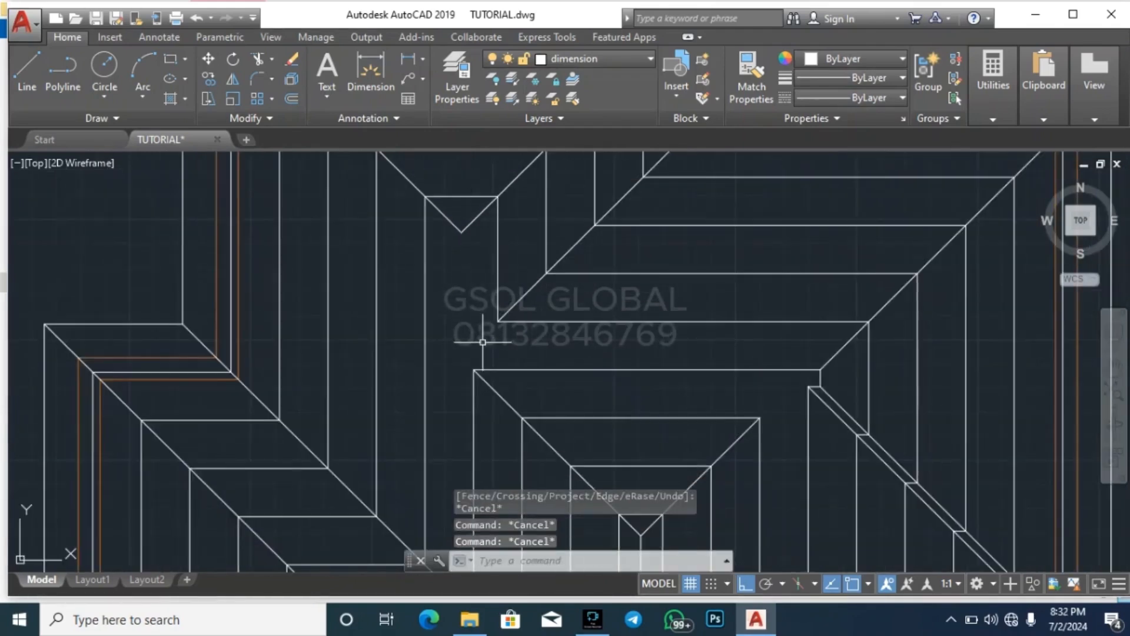
# Extend the valley line at the top wing's inner corner and the hip line below it to the outline's long vertical edge
pyautogui.click(473, 343)
pyautogui.click(409, 283)
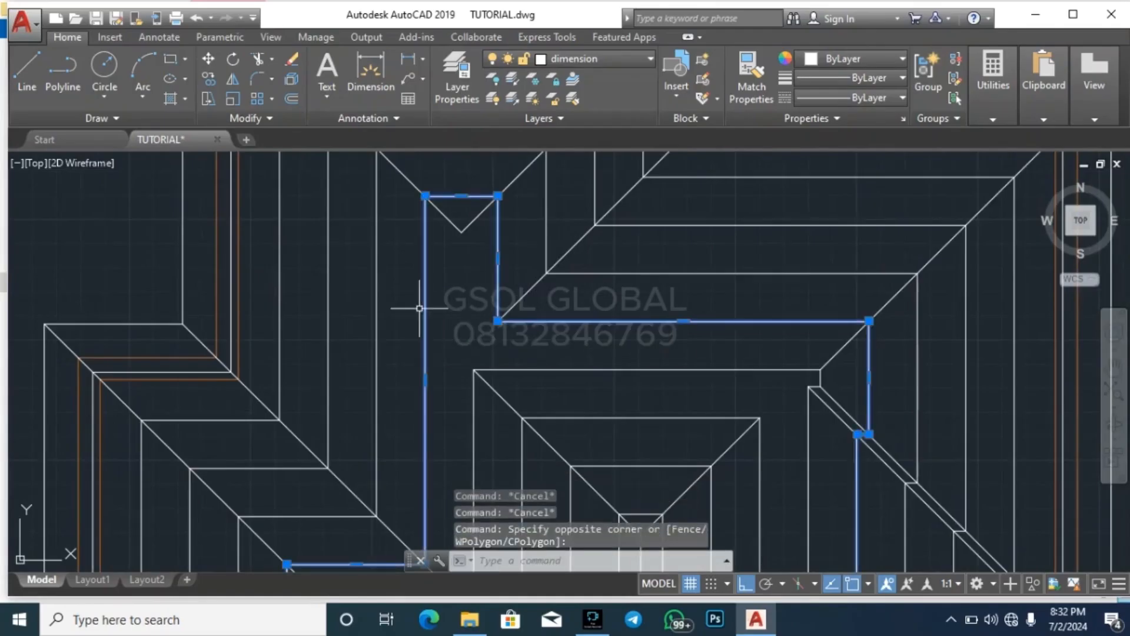
pyautogui.write('ex')
pyautogui.press('Return')
pyautogui.click(523, 305)
pyautogui.click(510, 296)
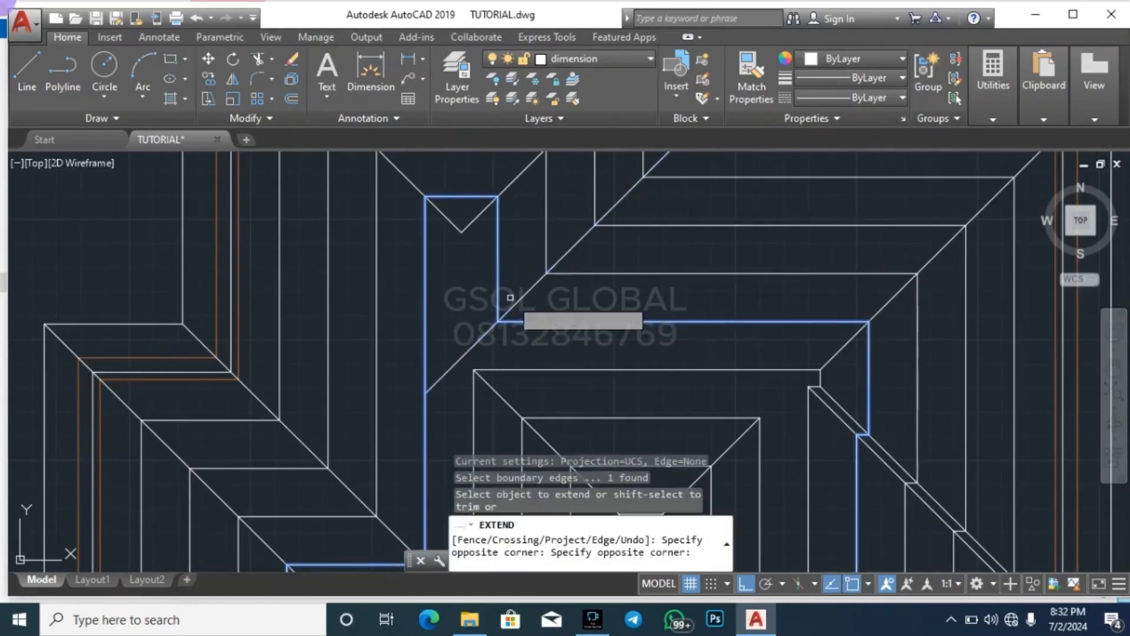
pyautogui.click(480, 372)
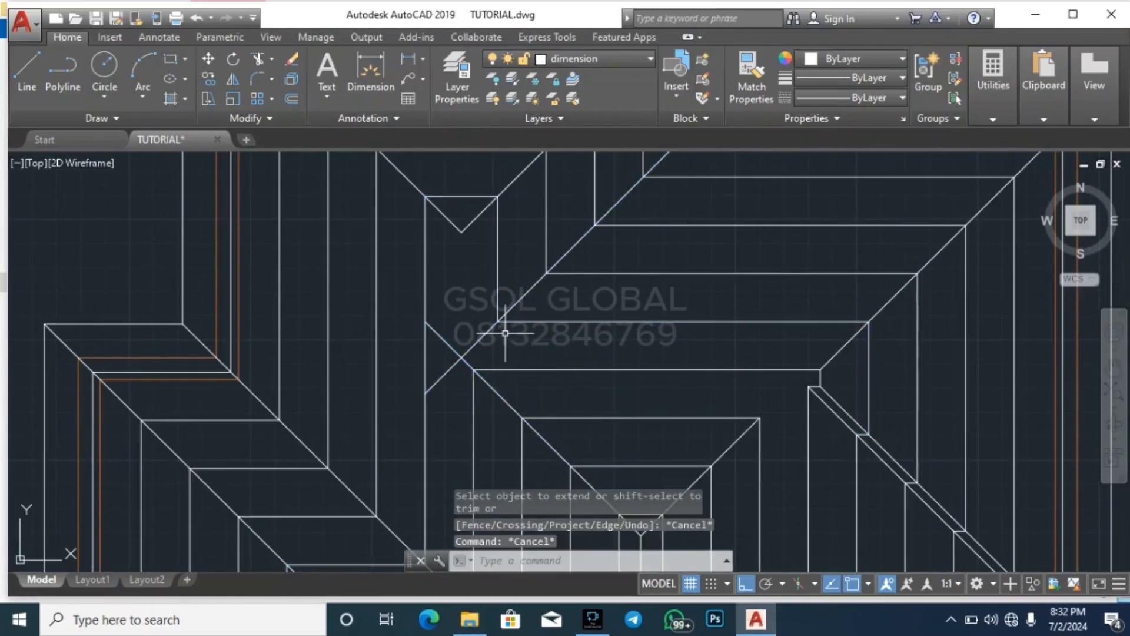
# Trim the extended valley and hip line ends beyond their crossing beside the long vertical edge
pyautogui.write('tr')
pyautogui.press('Return')
pyautogui.press('Return')
pyautogui.scroll(4, 455, 365)
pyautogui.click(452, 371)
pyautogui.click(427, 353)
pyautogui.click(428, 347)
pyautogui.click(409, 261)
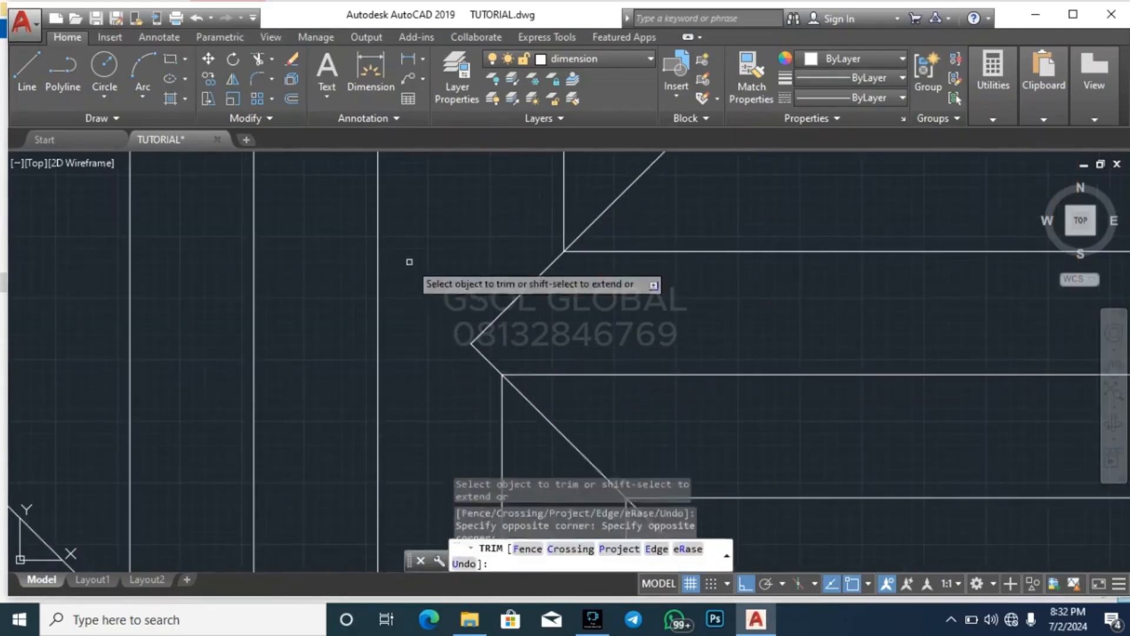
pyautogui.press('Escape')
pyautogui.press('Escape')
# Draw a vertical ridge line joining the top wing's hip point to the valley and hip lines' meeting point below
pyautogui.write('l')
pyautogui.press('Return')
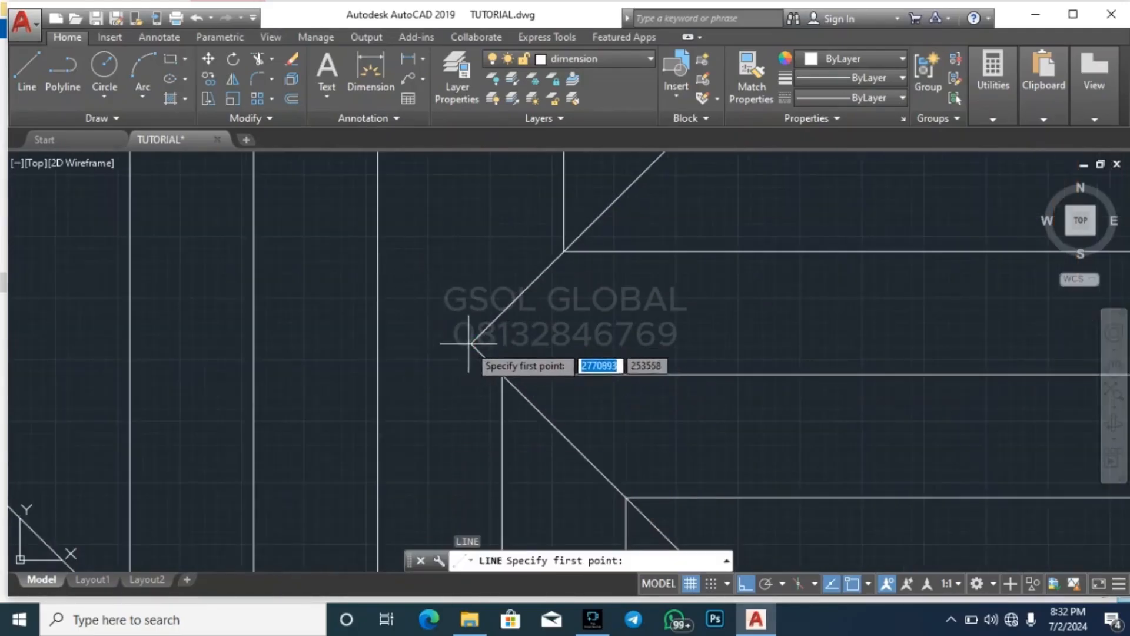
pyautogui.click(470, 343)
pyautogui.scroll(-3, 469, 353)
pyautogui.press('Escape')
pyautogui.press('Escape')
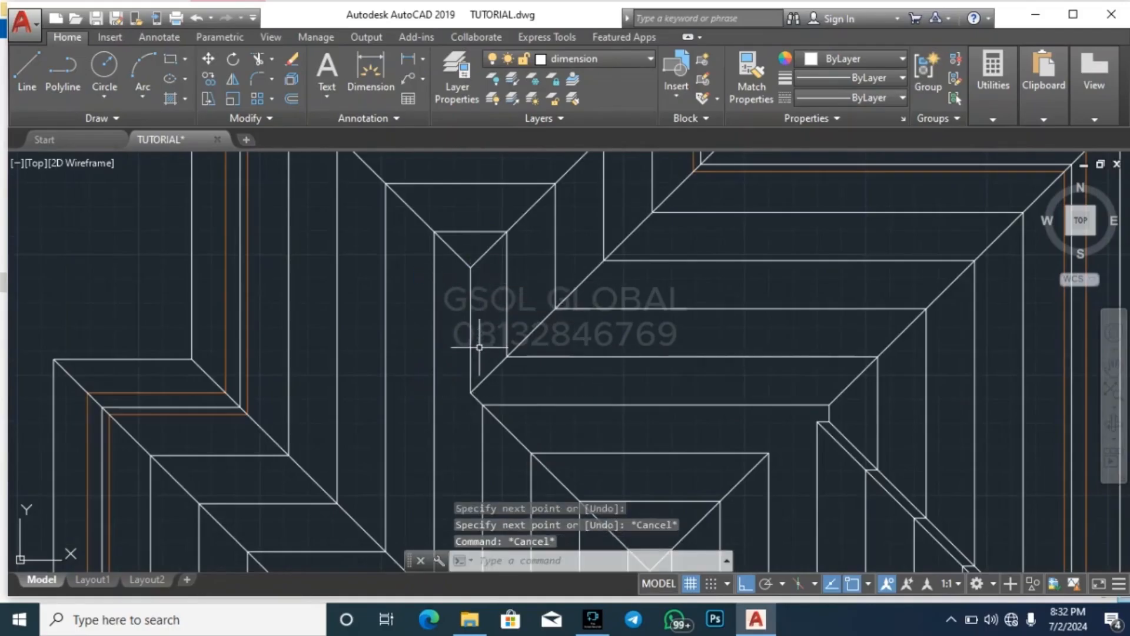
pyautogui.press('Escape')
# Extend the right wing's hip line and the outer parallel valley line past the small notch to the inner outline
pyautogui.scroll(-5, 480, 348)
pyautogui.scroll(4, 524, 312)
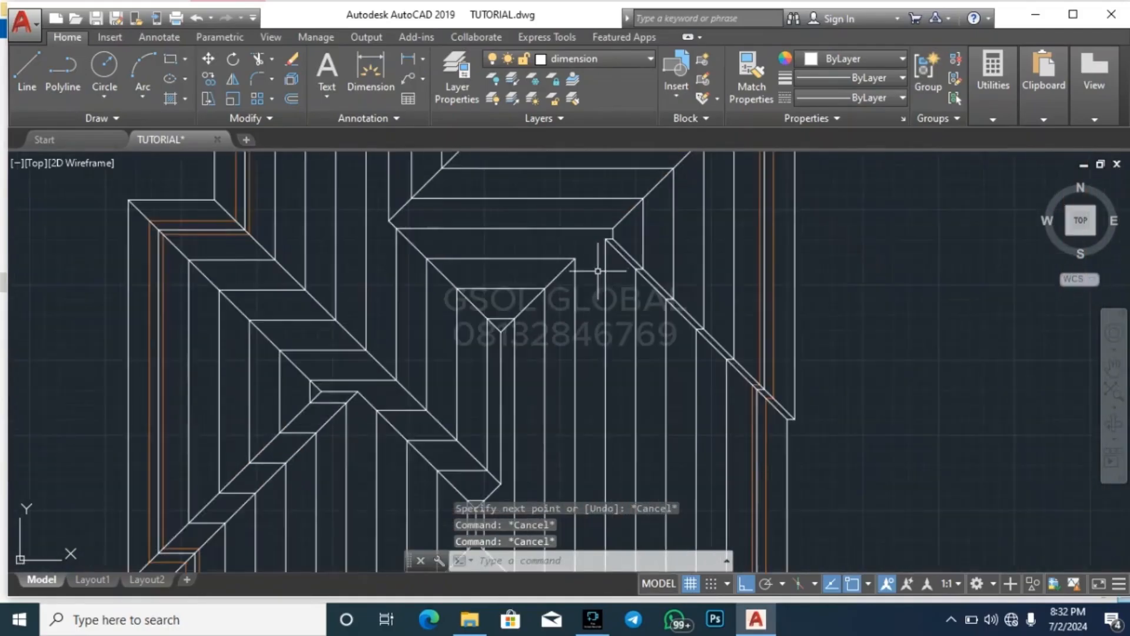
pyautogui.scroll(4, 597, 271)
pyautogui.scroll(-3, 607, 319)
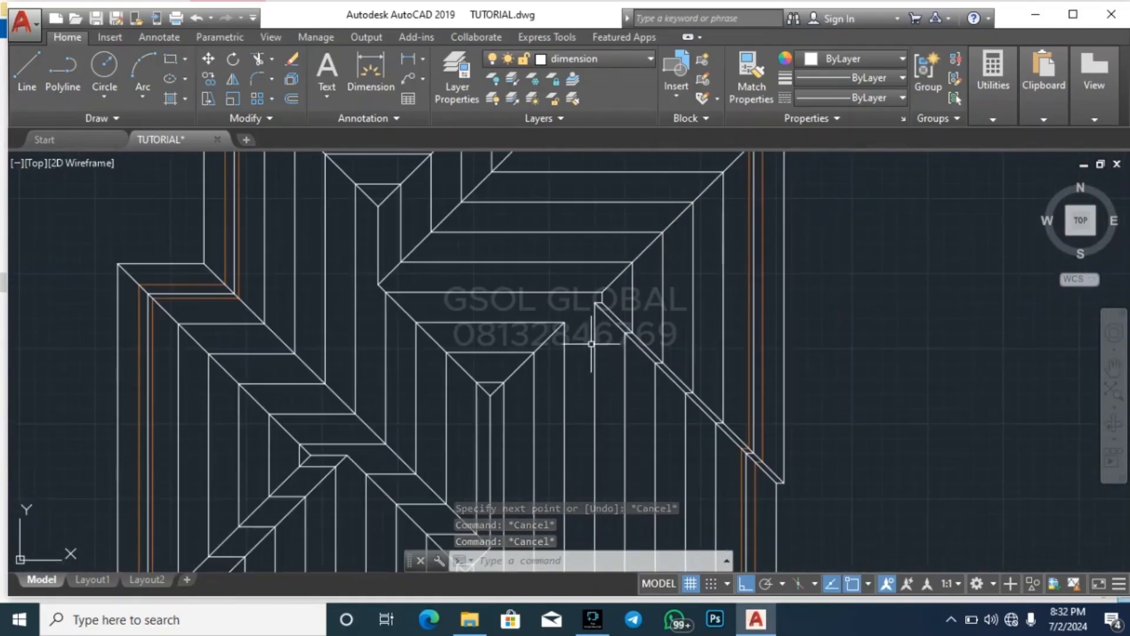
pyautogui.scroll(-2, 595, 330)
pyautogui.scroll(5, 590, 315)
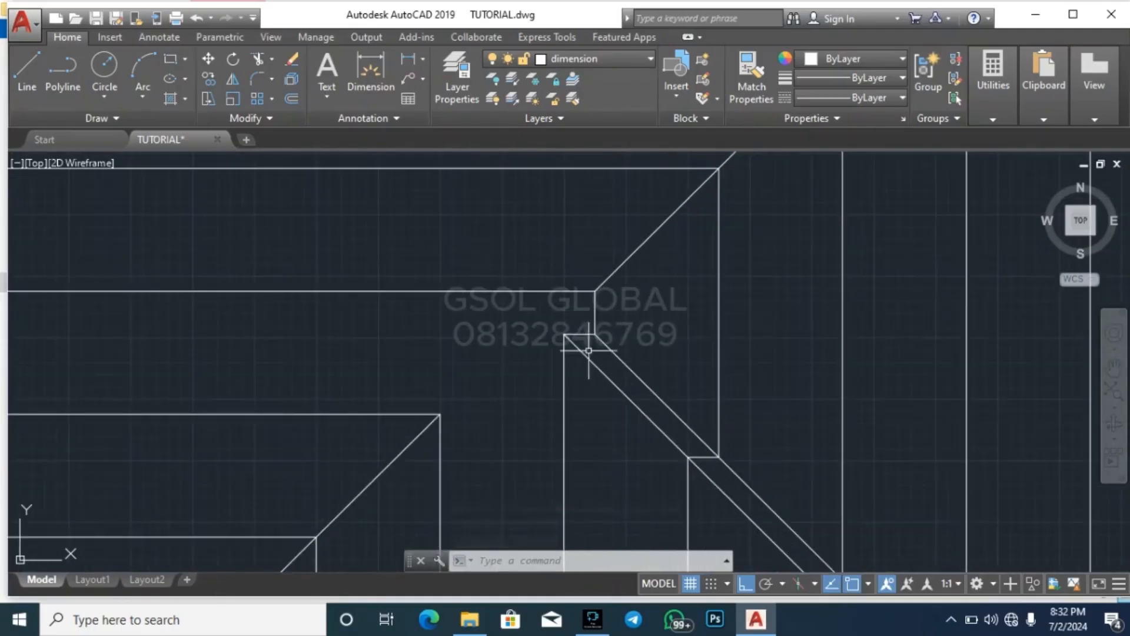
pyautogui.click(589, 332)
pyautogui.click(515, 272)
pyautogui.write('ex')
pyautogui.press('Return')
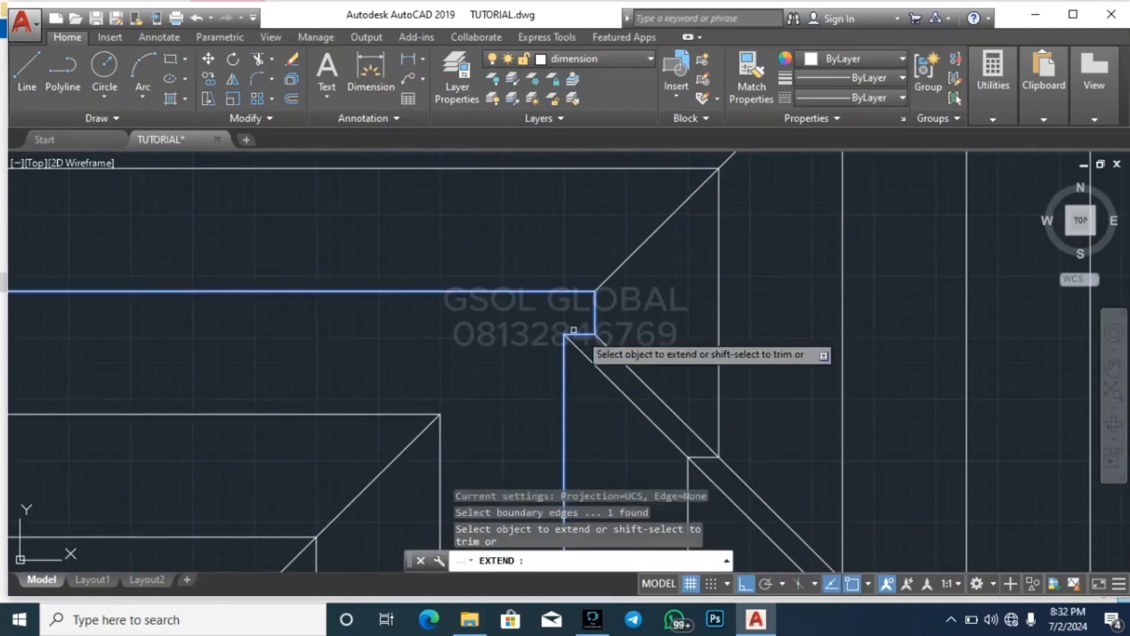
pyautogui.click(606, 279)
pyautogui.press('Escape')
pyautogui.press('Escape')
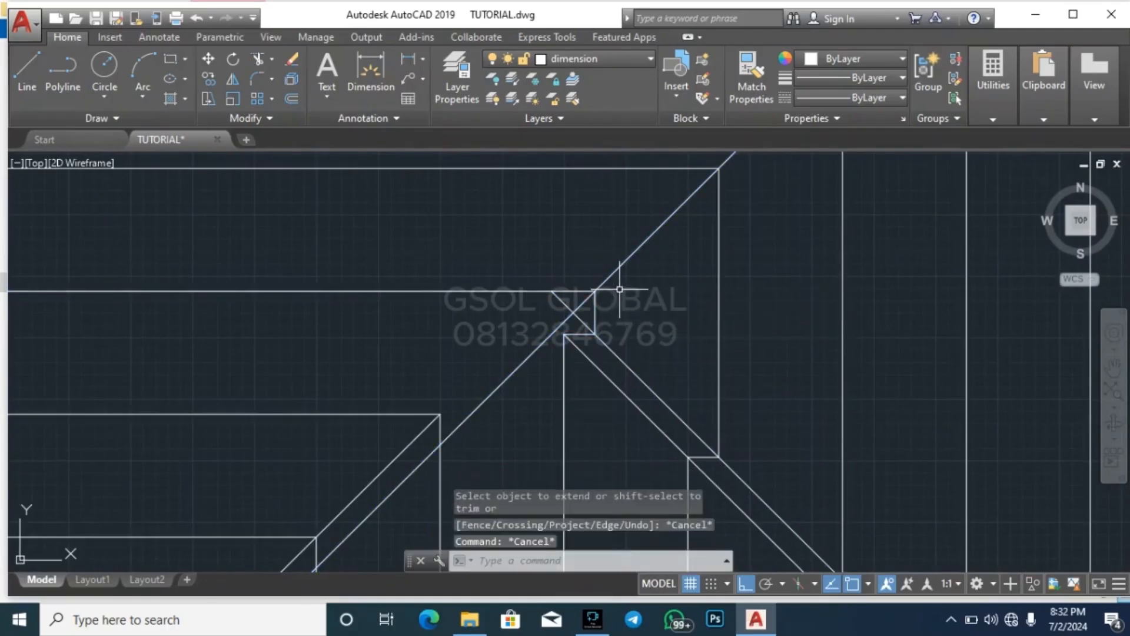
# Trim the right wing's hip line and the outer parallel valley line beyond their crossing inside the small notch
pyautogui.write('tr')
pyautogui.press('Return')
pyautogui.press('Return')
pyautogui.click(540, 378)
pyautogui.click(508, 352)
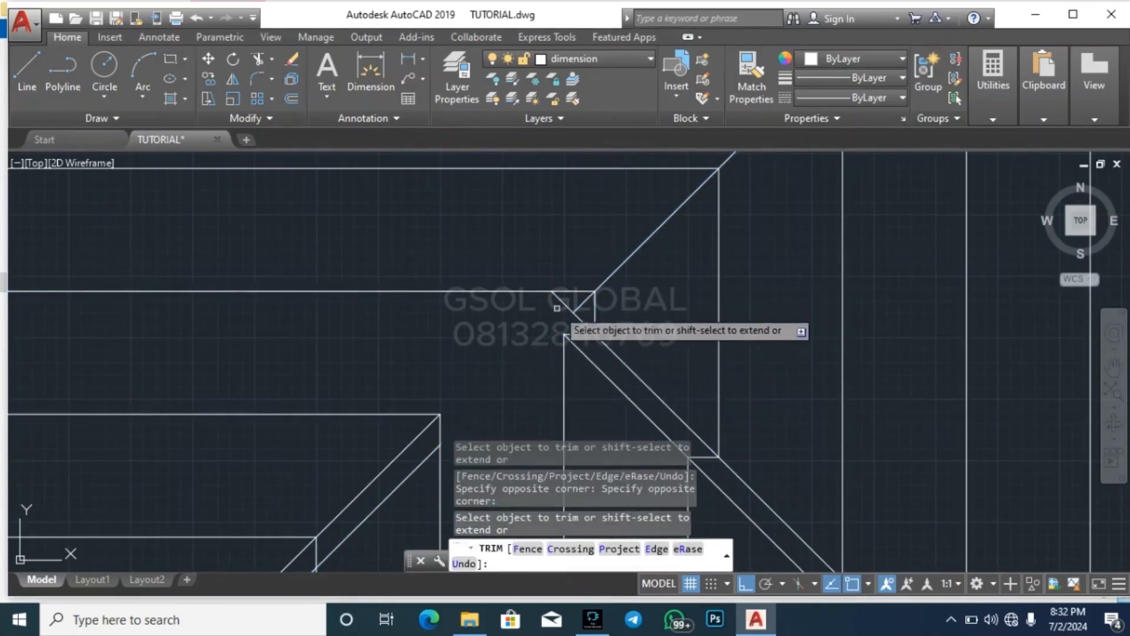
pyautogui.press('Escape')
# Erase the leftover diagonal segment beside the central roof's upper hip line
pyautogui.click(428, 465)
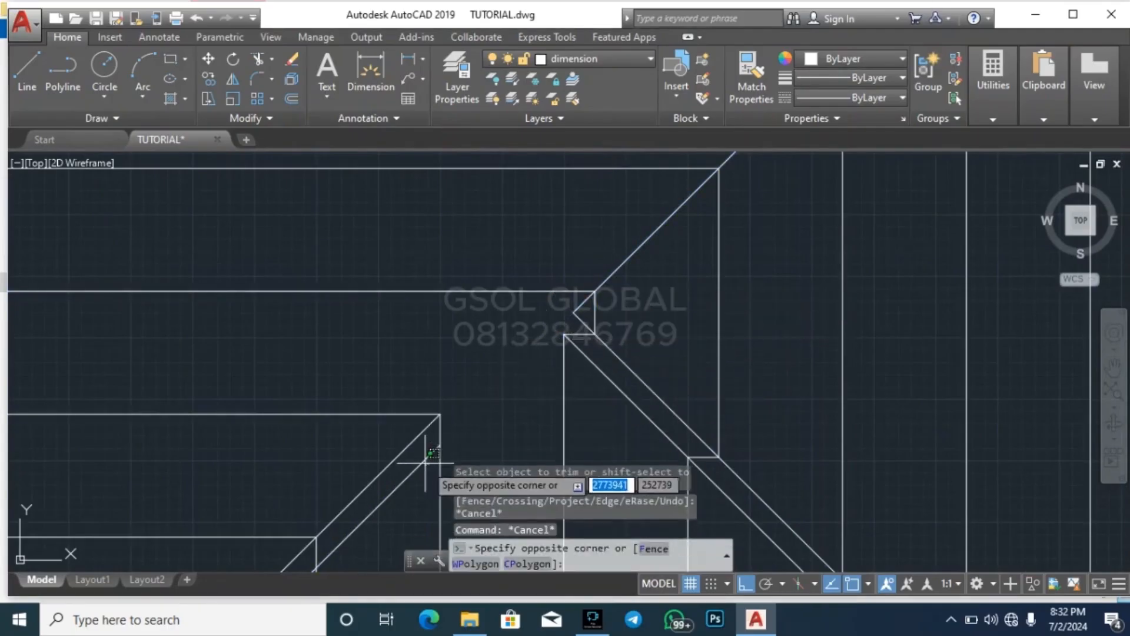
pyautogui.click(412, 452)
pyautogui.press('Delete')
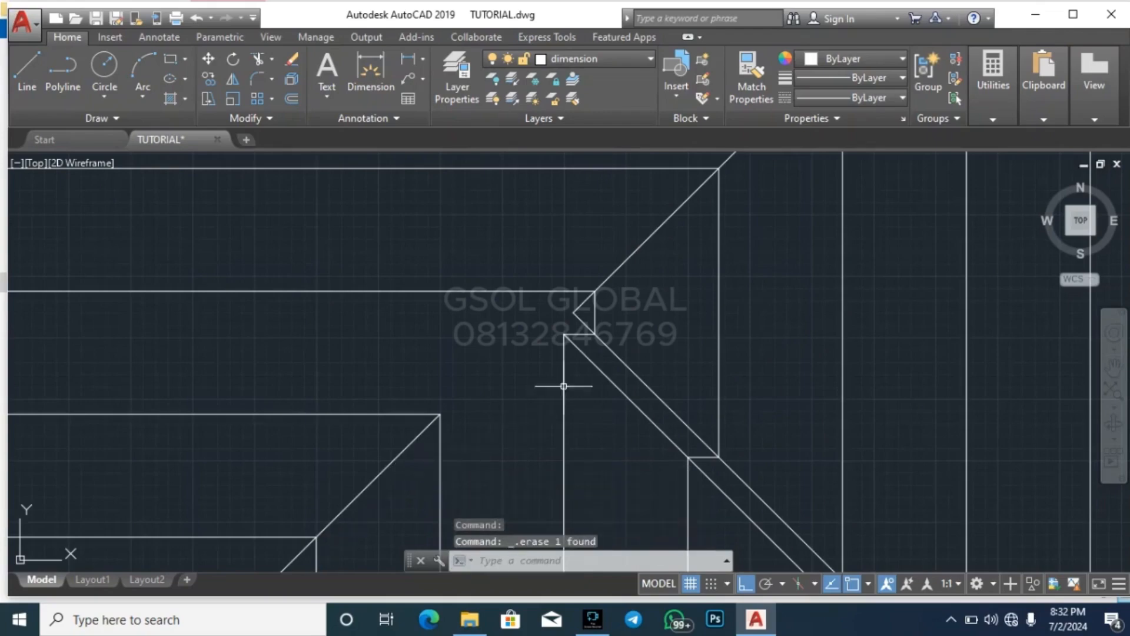
pyautogui.press('Escape')
# Extend the central roof's upper hip line and the inner parallel valley line to the inner outline's horizontal edge
pyautogui.scroll(-3, 586, 292)
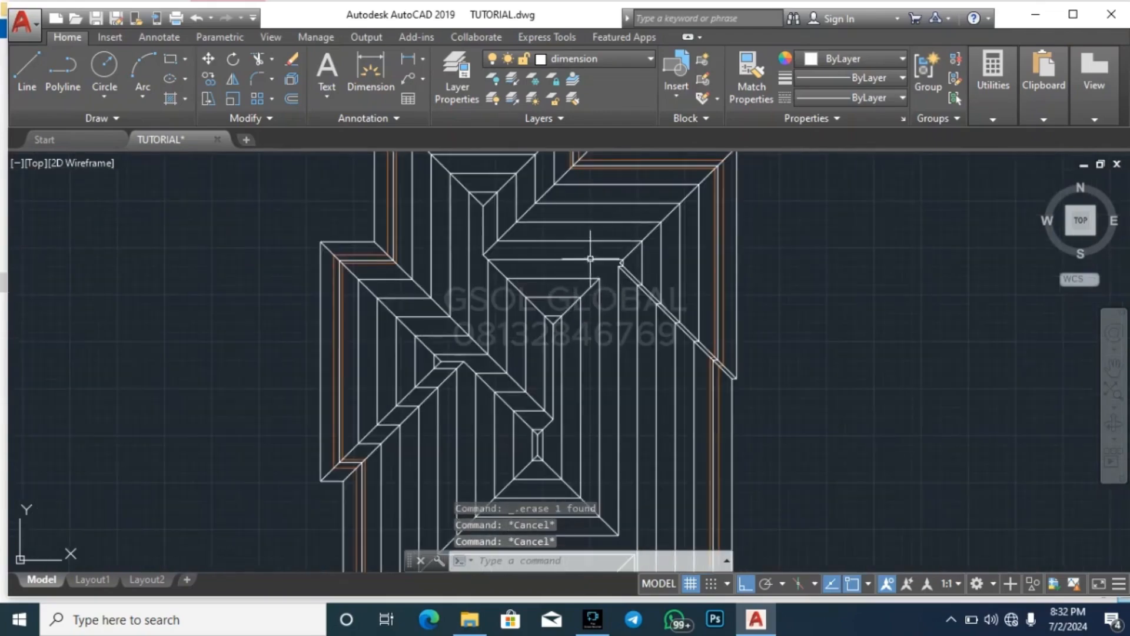
pyautogui.scroll(4, 590, 259)
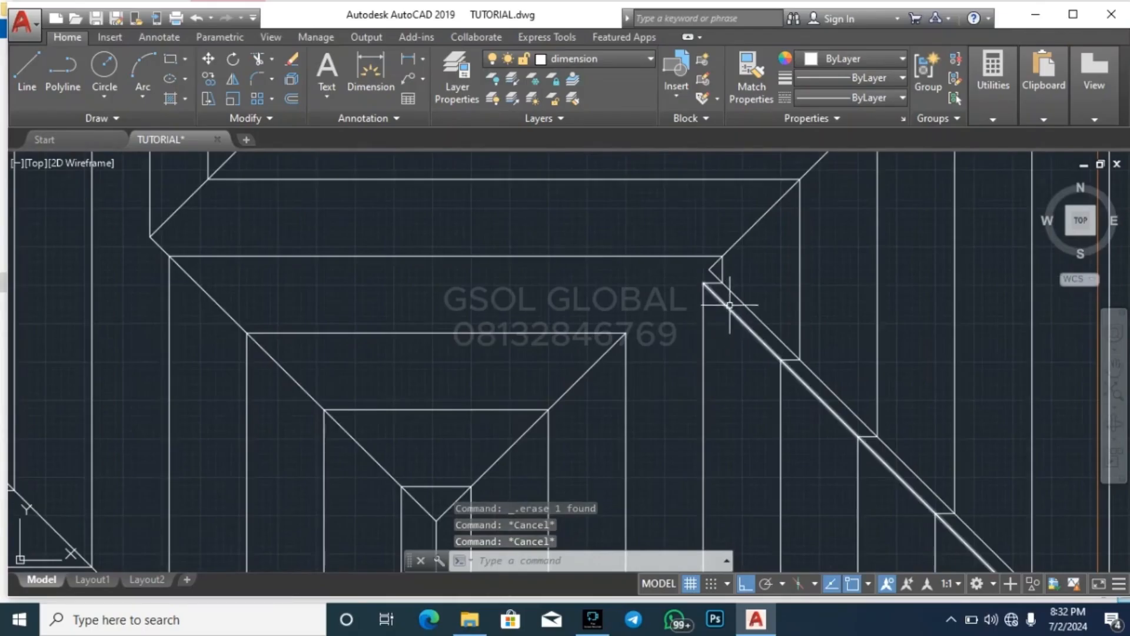
pyautogui.click(622, 255)
pyautogui.click(617, 234)
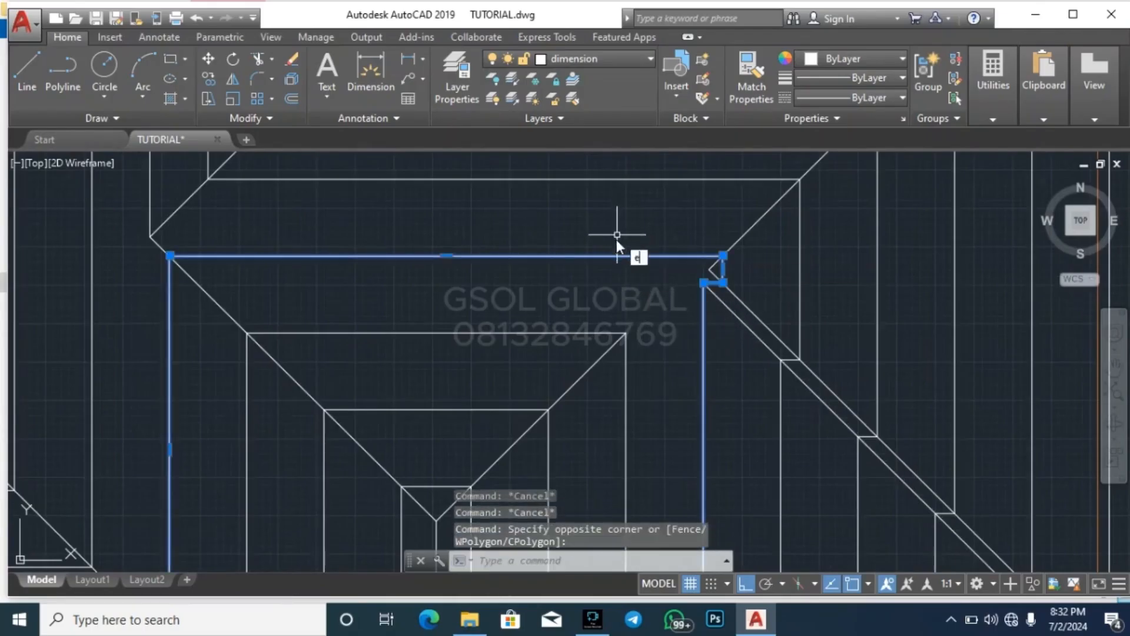
pyautogui.write('x')
pyautogui.press('Return')
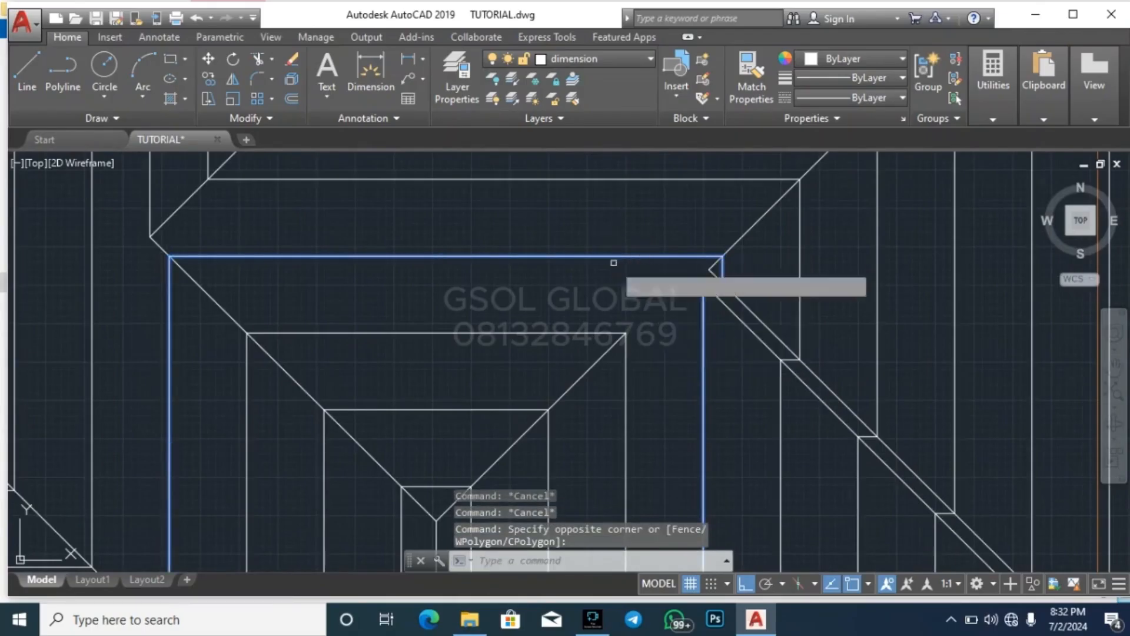
pyautogui.click(607, 358)
pyautogui.click(723, 305)
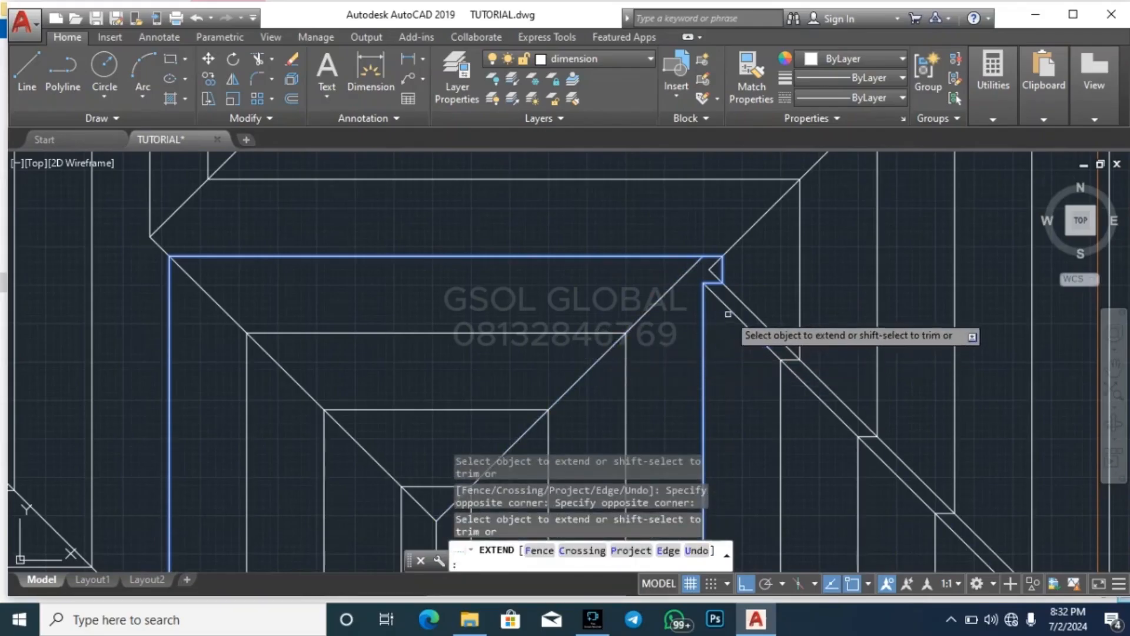
pyautogui.press('Escape')
pyautogui.press('Escape')
# Trim the extended hip and valley line ends beyond their crossing next to the small notch
pyautogui.scroll(2, 689, 273)
pyautogui.scroll(4, 689, 272)
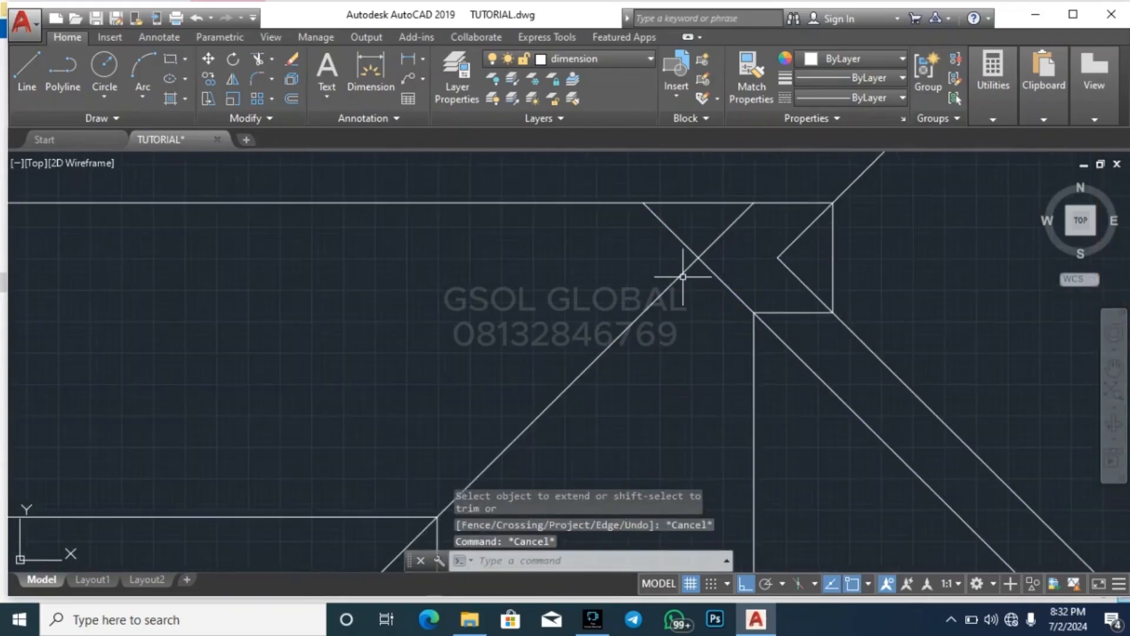
pyautogui.press('Escape')
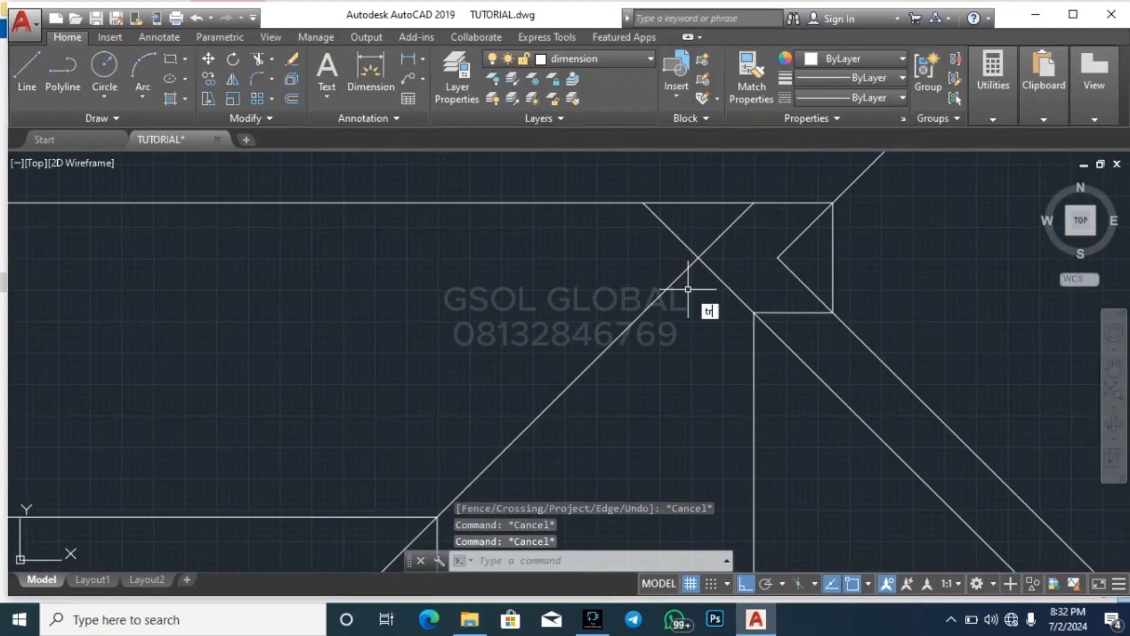
pyautogui.press('Return')
pyautogui.press('Return')
pyautogui.click(735, 242)
pyautogui.click(701, 227)
pyautogui.click(679, 239)
pyautogui.press('Escape')
pyautogui.press('Escape')
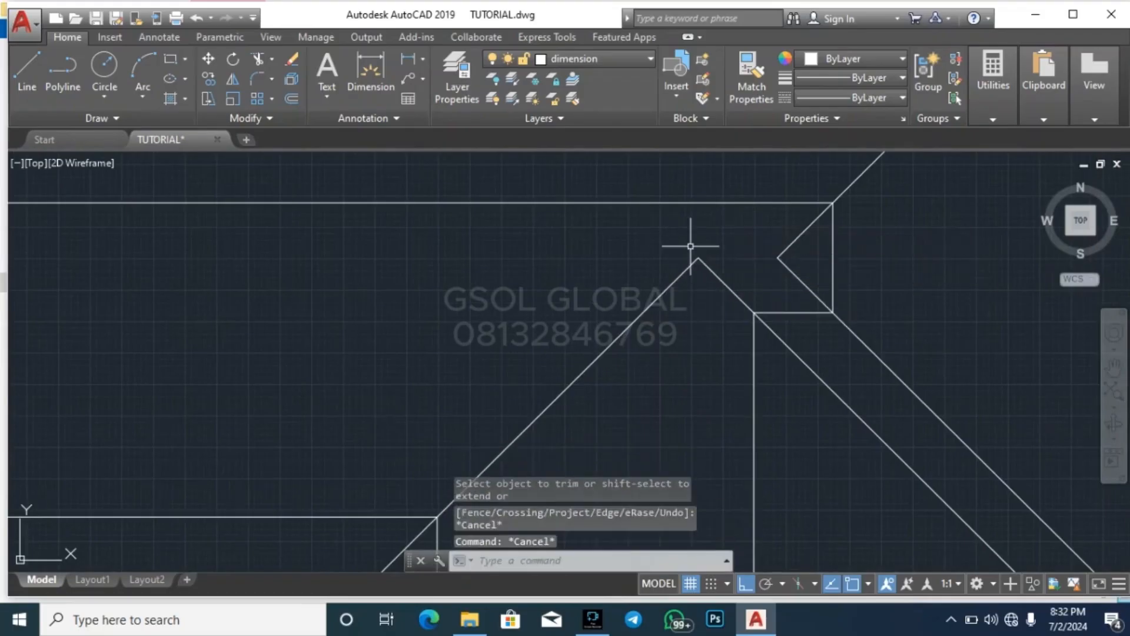
# Draw a short horizontal ridge line joining the two hip and valley meeting points at the small notch
pyautogui.write('l')
pyautogui.press('Return')
pyautogui.click(698, 258)
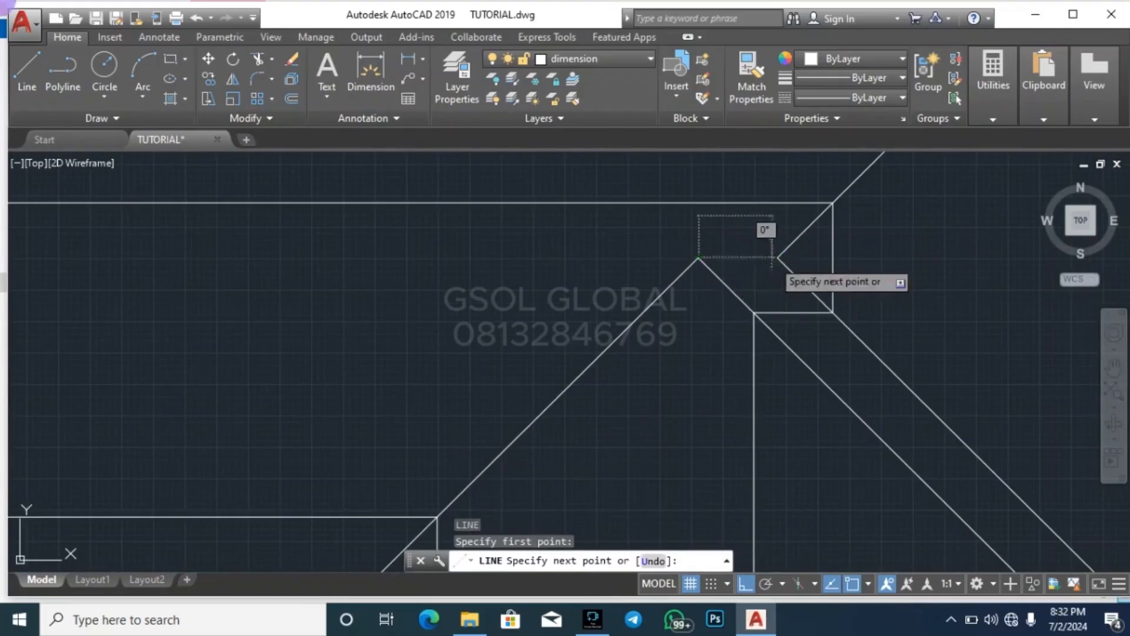
pyautogui.press('Escape')
pyautogui.scroll(-6, 613, 272)
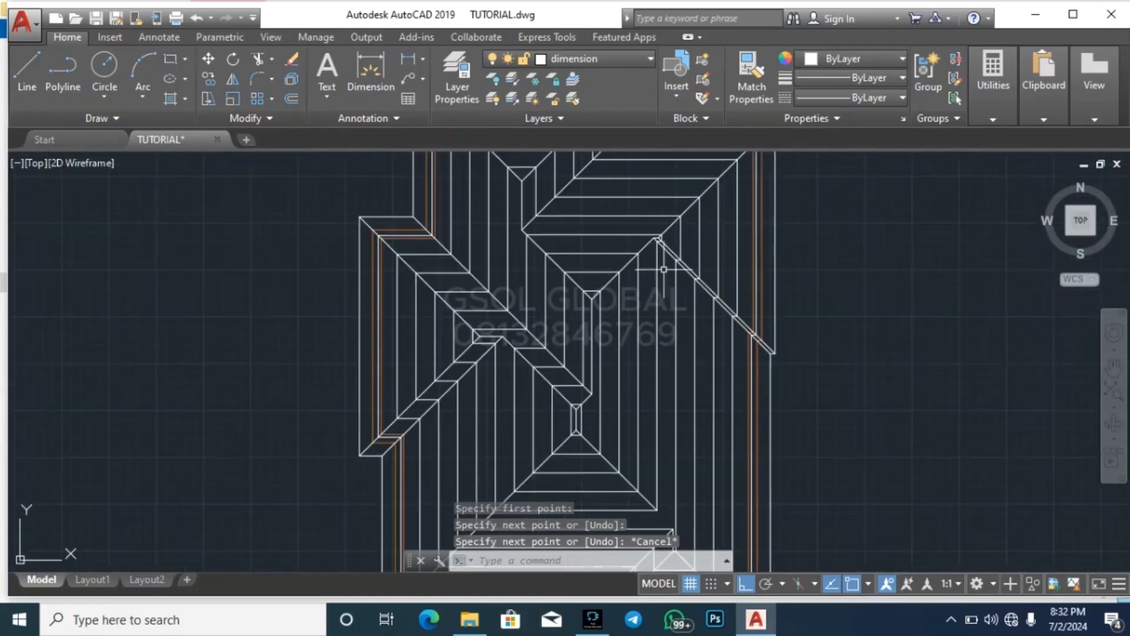
pyautogui.scroll(-2, 664, 269)
pyautogui.scroll(6, 655, 458)
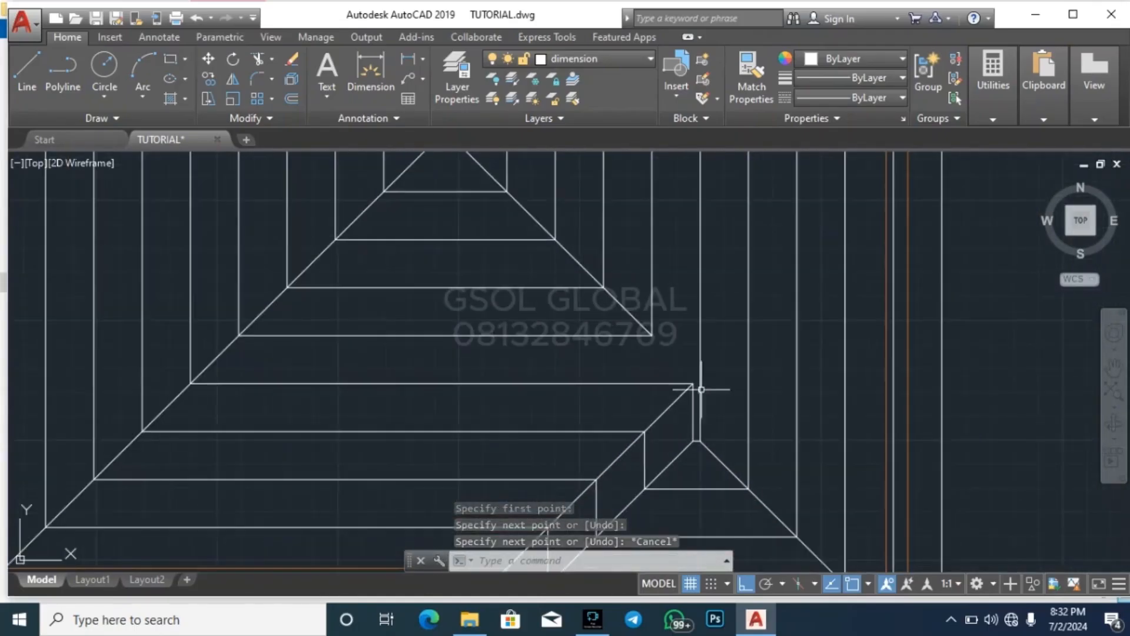
pyautogui.press('Escape')
pyautogui.press('Escape')
pyautogui.press('Escape')
pyautogui.scroll(4, 700, 428)
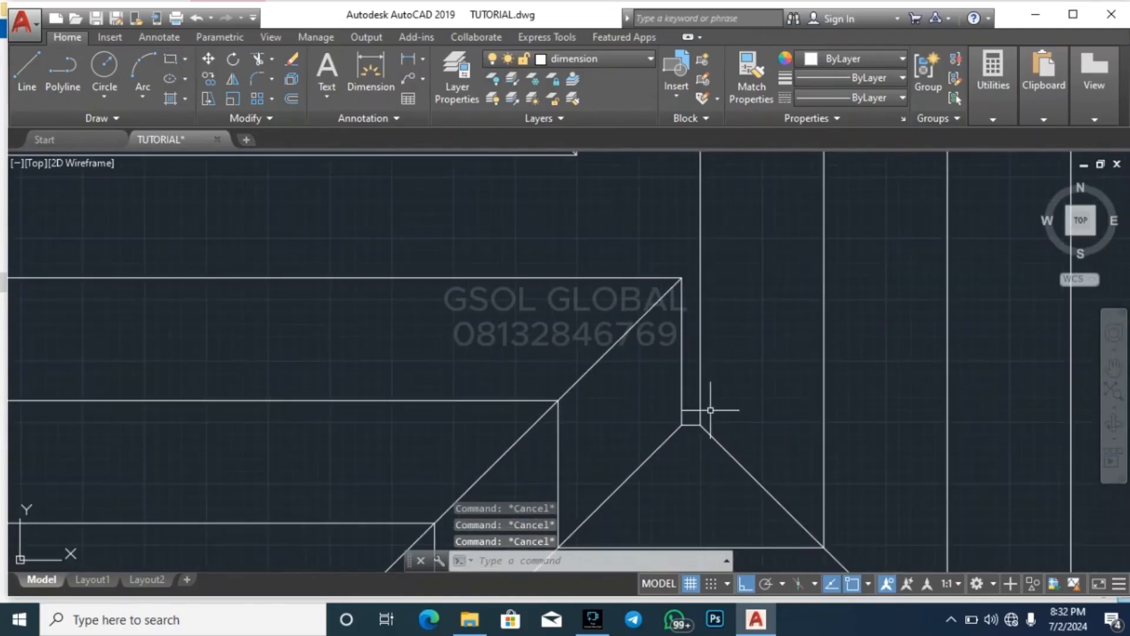
pyautogui.click(714, 390)
pyautogui.click(690, 368)
pyautogui.write('ex')
pyautogui.press('Return')
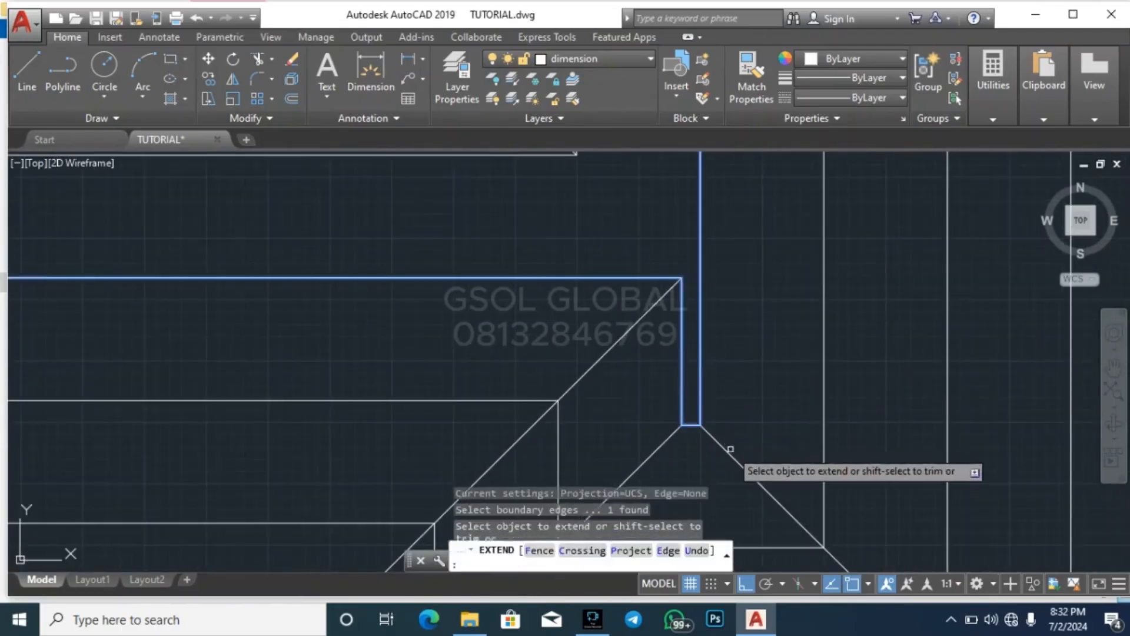
# Extend the two diagonals at the base of the narrow vertical notch up into the notch to the inner outline
pyautogui.click(729, 393)
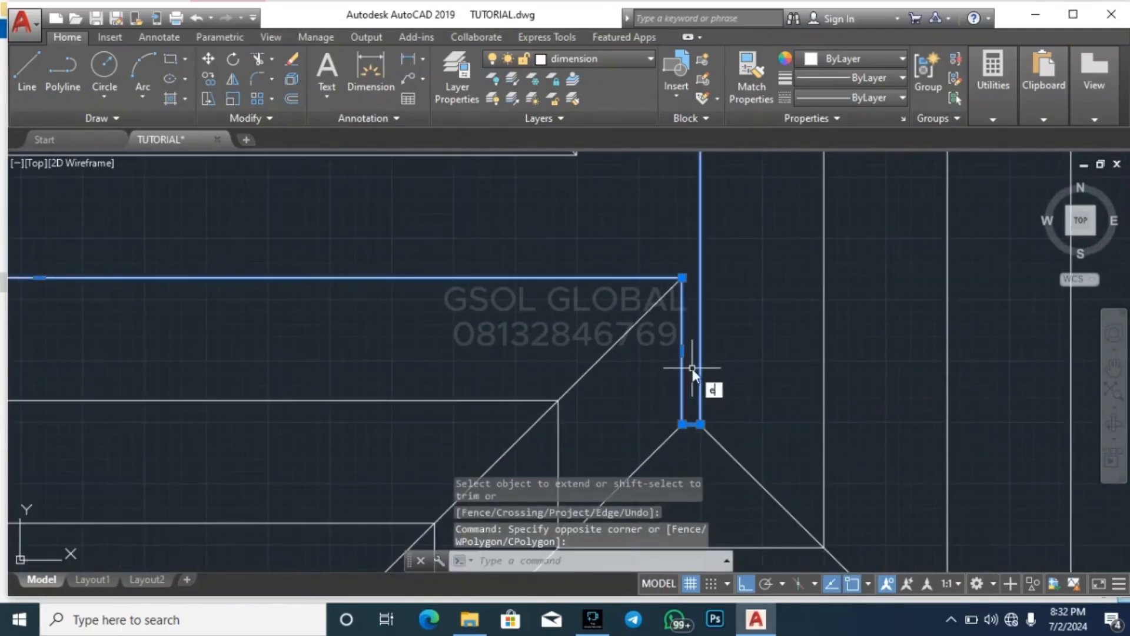
pyautogui.click(693, 378)
pyautogui.click(737, 391)
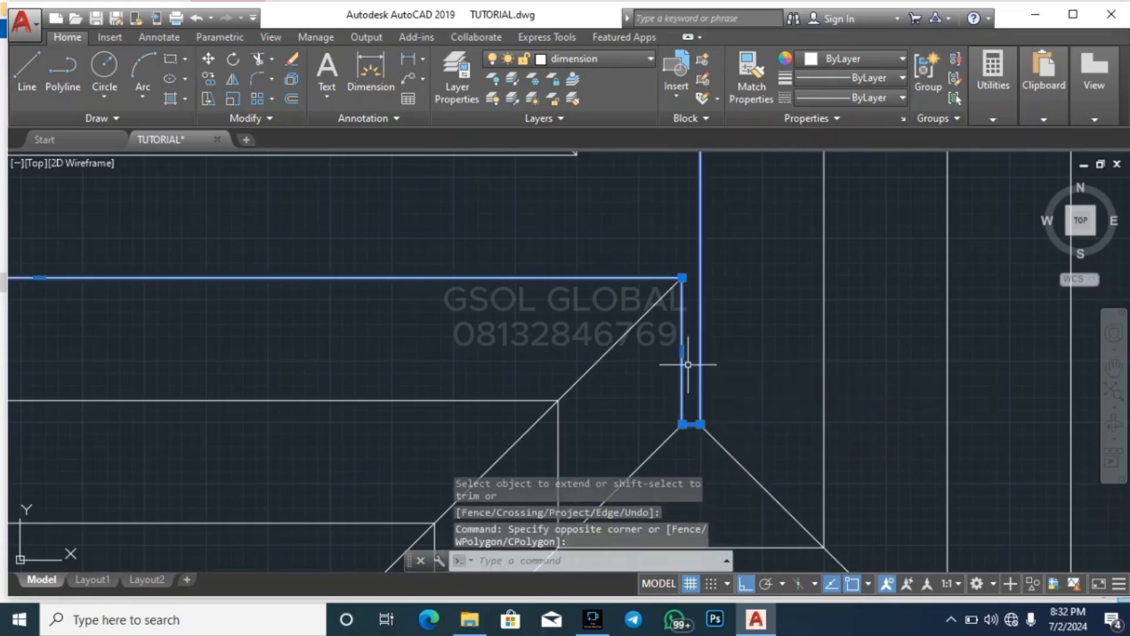
pyautogui.write('ex')
pyautogui.press('Return')
pyautogui.click(683, 444)
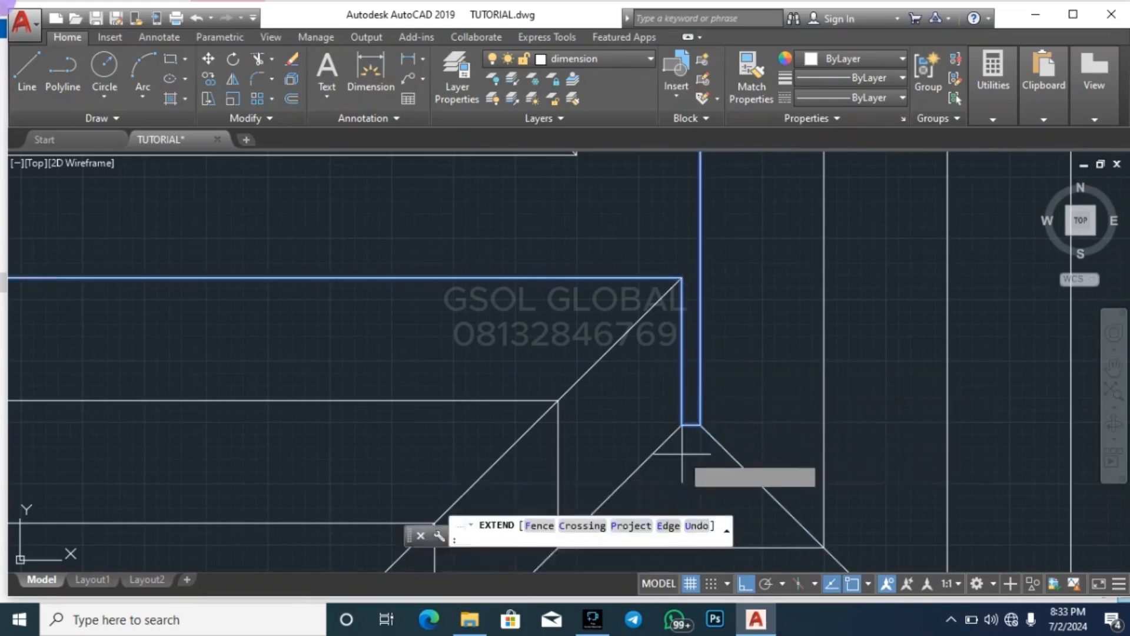
pyautogui.click(655, 455)
pyautogui.click(747, 444)
pyautogui.click(698, 452)
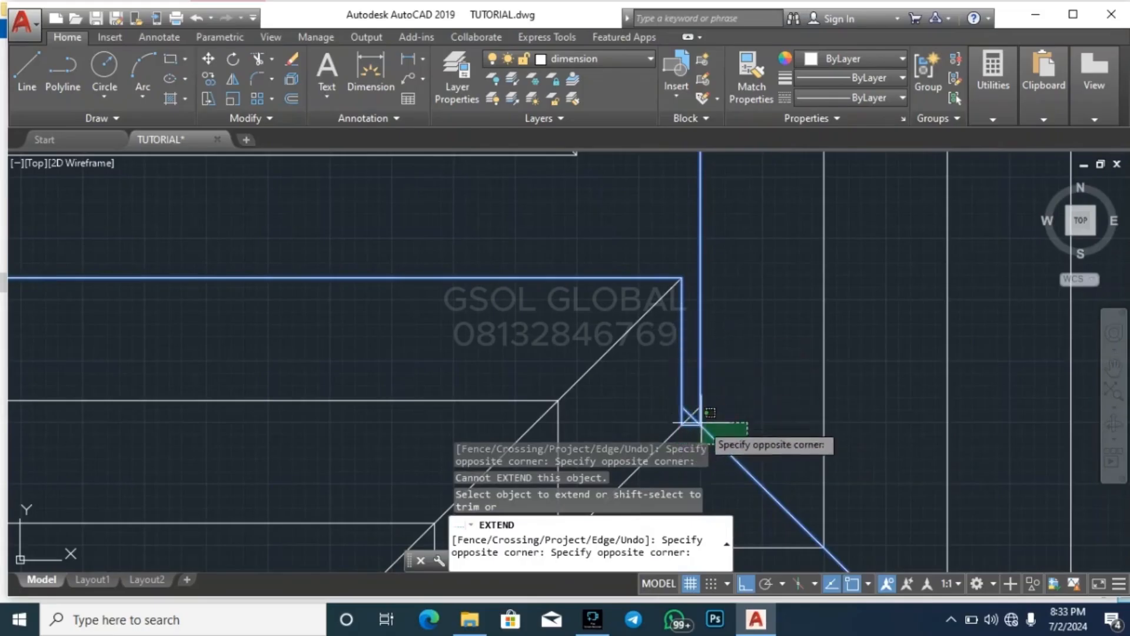
pyautogui.click(707, 433)
# Extend the central roof's lower hip line and the diagonal at the narrow notch's upper corner to the long vertical edge
pyautogui.scroll(-3, 726, 394)
pyautogui.scroll(3, 727, 394)
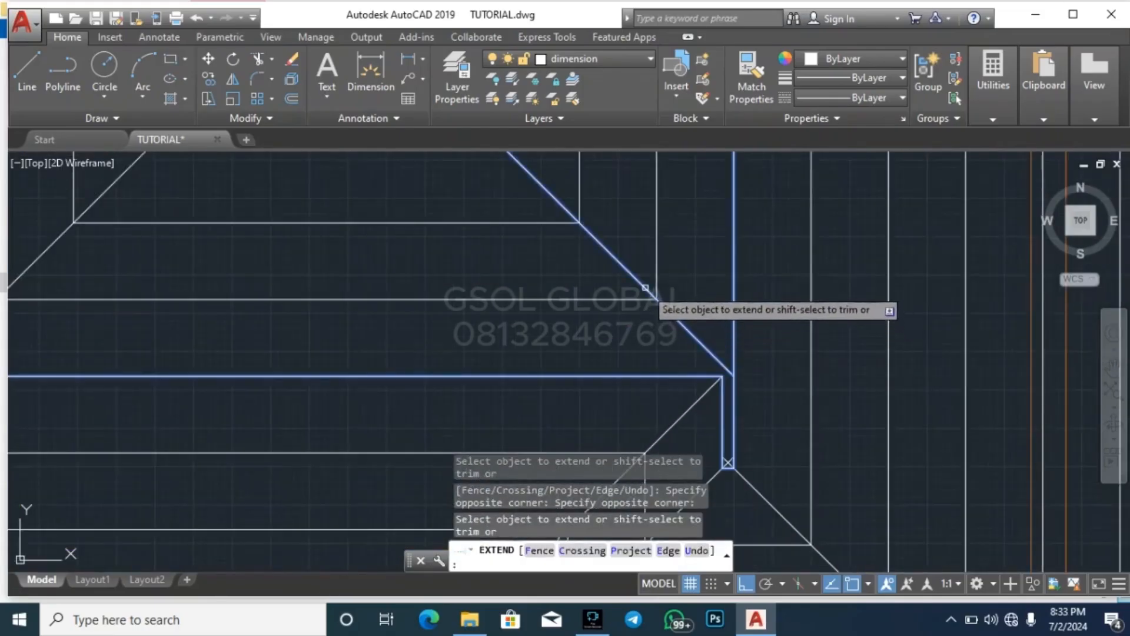
pyautogui.click(698, 407)
pyautogui.press('Escape')
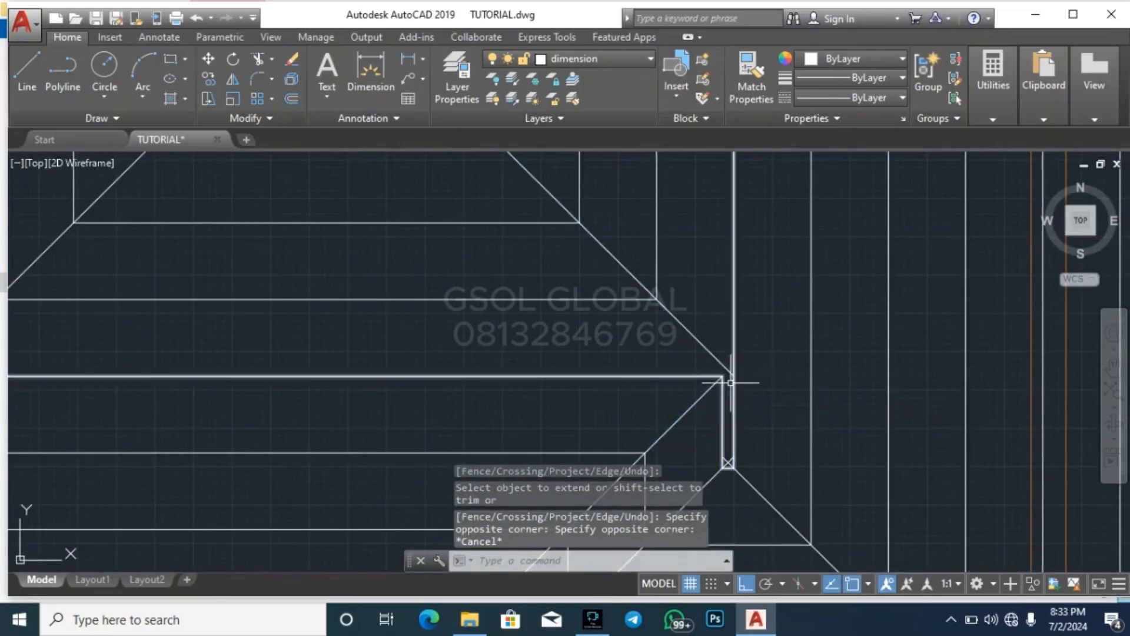
pyautogui.scroll(2, 733, 370)
pyautogui.click(752, 343)
pyautogui.click(730, 299)
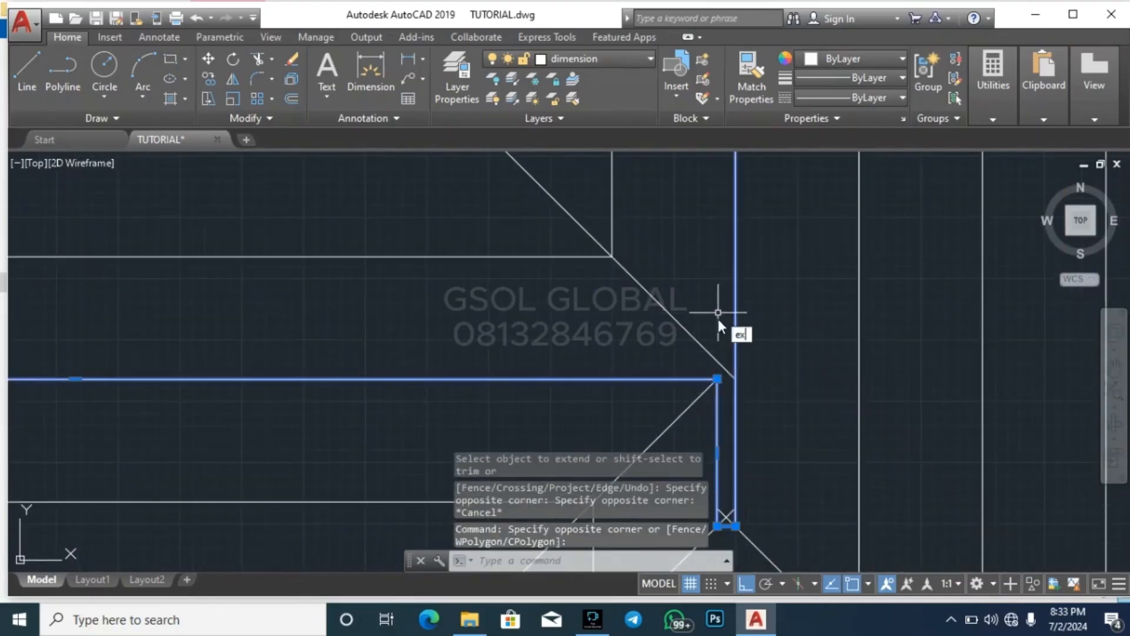
pyautogui.write('ex')
pyautogui.press('Return')
pyautogui.click(701, 400)
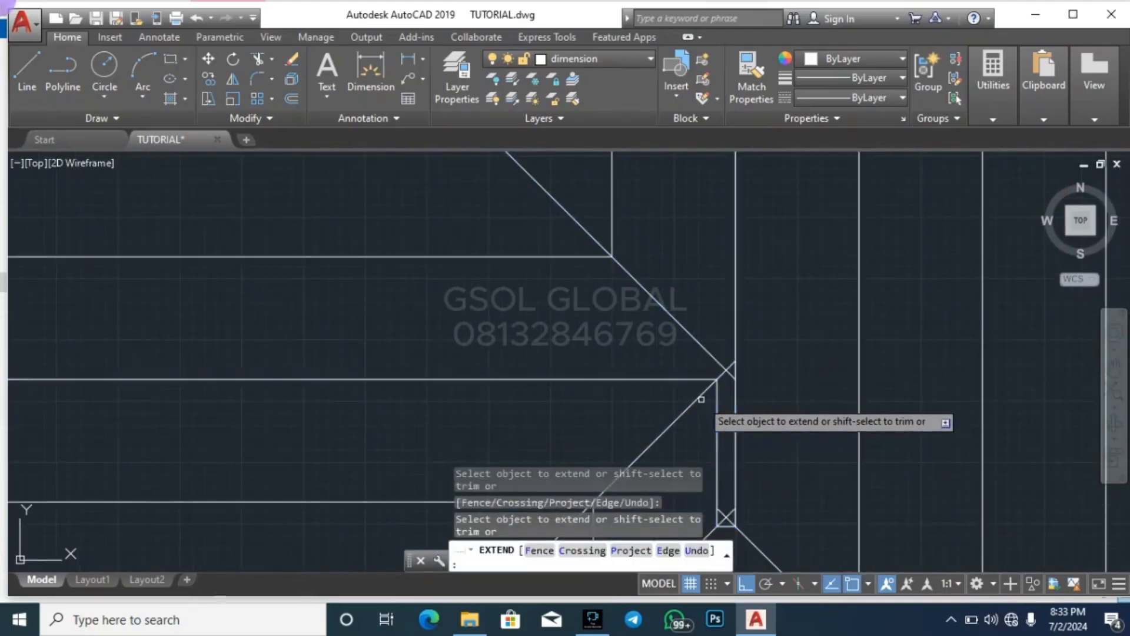
# Trim both diagonal ends beyond their crossing at the upper end of the narrow notch
pyautogui.press('Escape')
pyautogui.write('tr')
pyautogui.press('Return')
pyautogui.press('Return')
pyautogui.scroll(2, 733, 370)
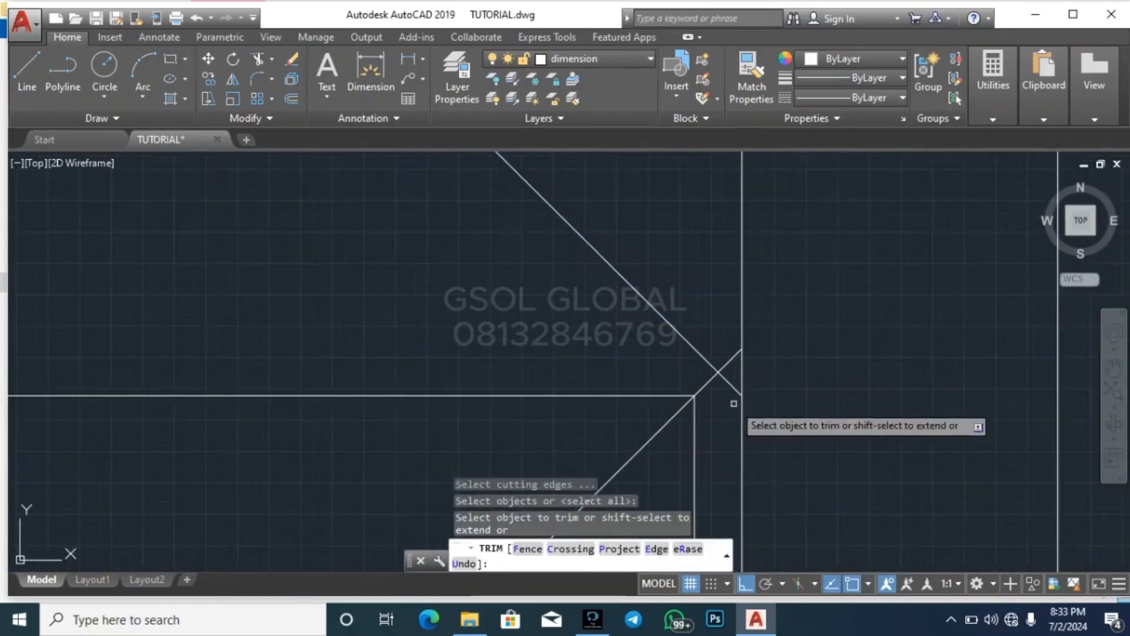
pyautogui.click(734, 402)
pyautogui.click(725, 346)
# Trim both diagonal ends beyond their crossing at the base of the narrow notch
pyautogui.scroll(-2, 694, 271)
pyautogui.scroll(2, 702, 393)
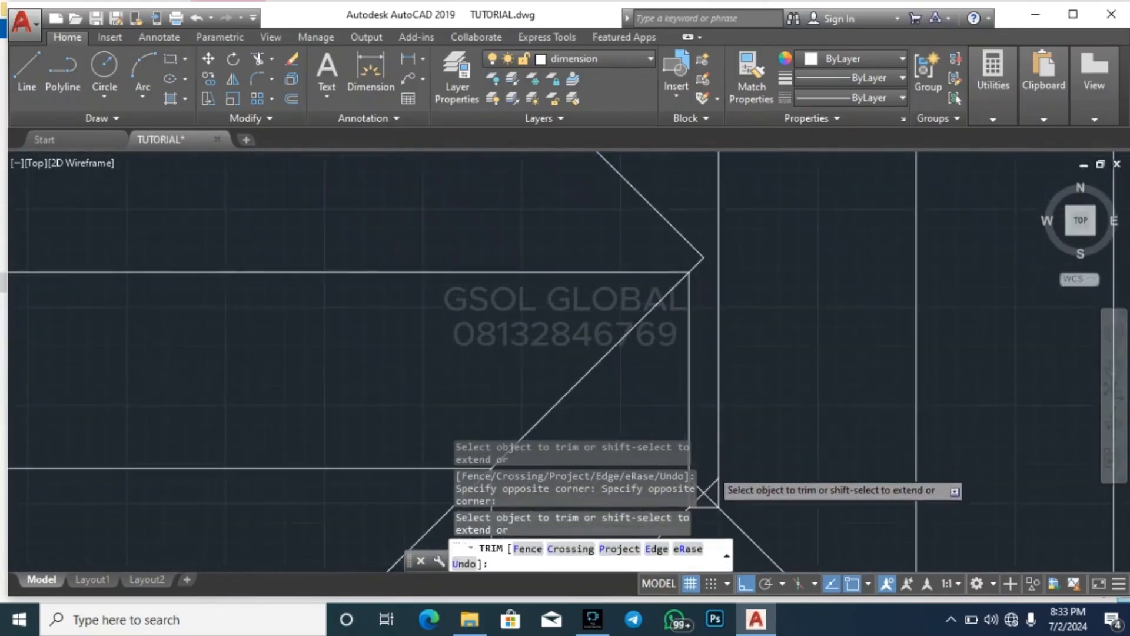
pyautogui.scroll(-2, 714, 373)
pyautogui.scroll(6, 720, 409)
pyautogui.click(728, 336)
pyautogui.click(716, 315)
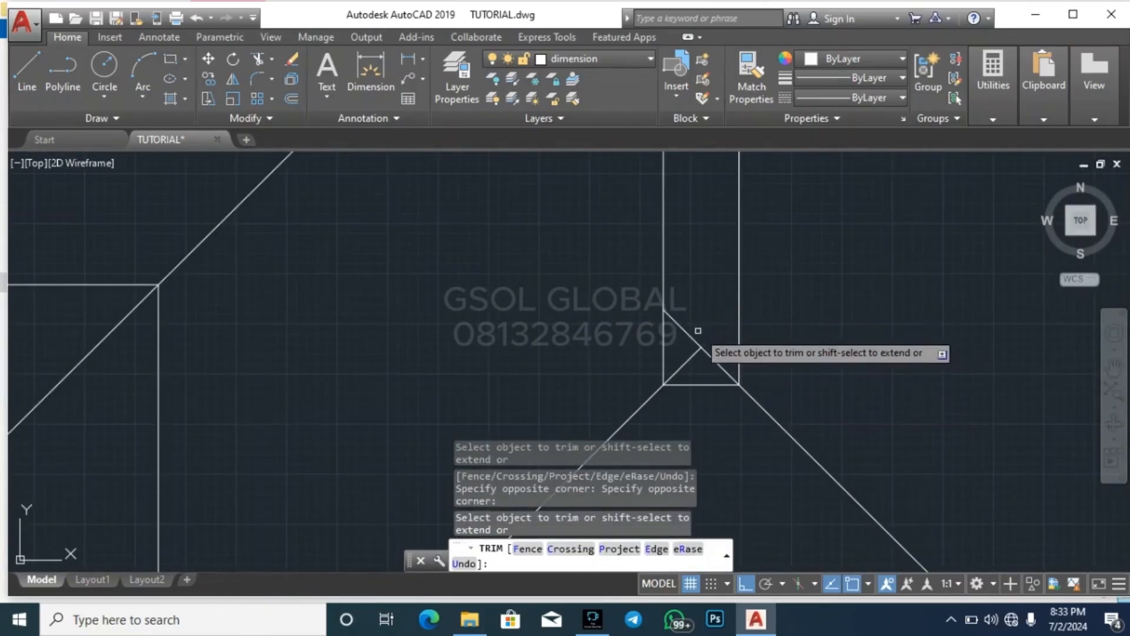
pyautogui.press('Escape')
# Draw a vertical ridge line through the narrow notch joining its lower and upper diagonal meeting points
pyautogui.write('l')
pyautogui.press('Return')
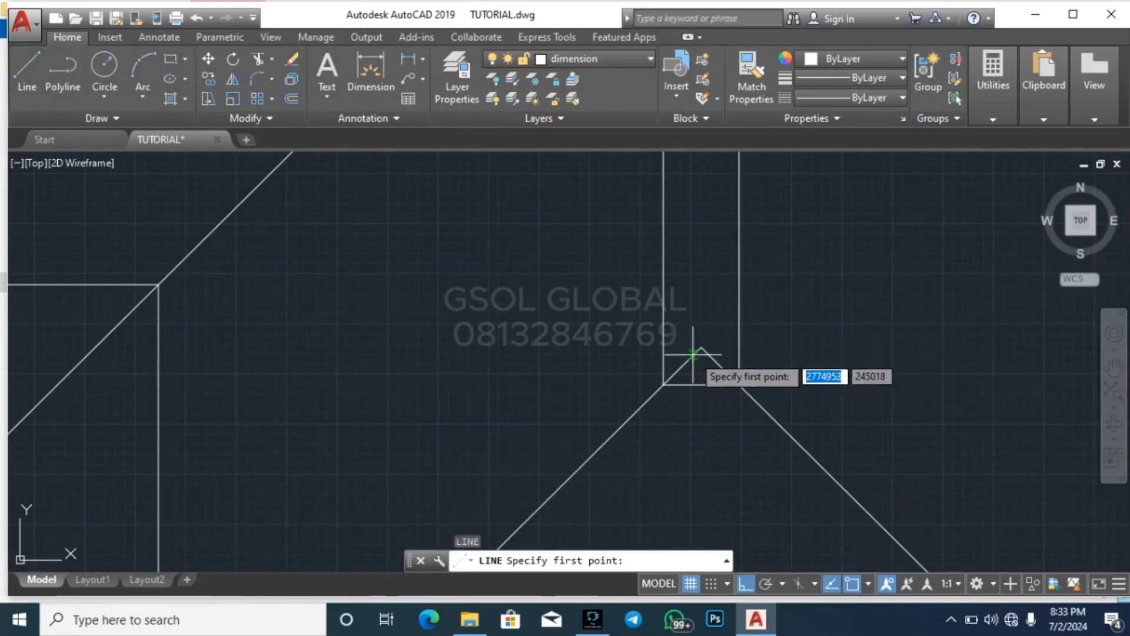
pyautogui.click(701, 347)
pyautogui.scroll(-4, 659, 406)
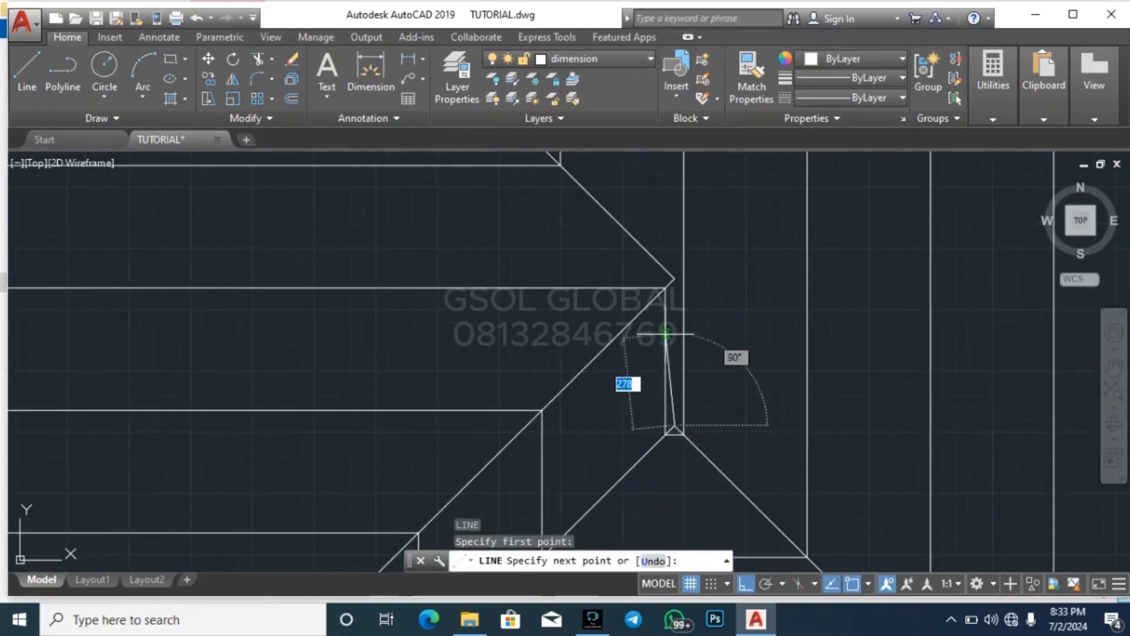
pyautogui.press('Escape')
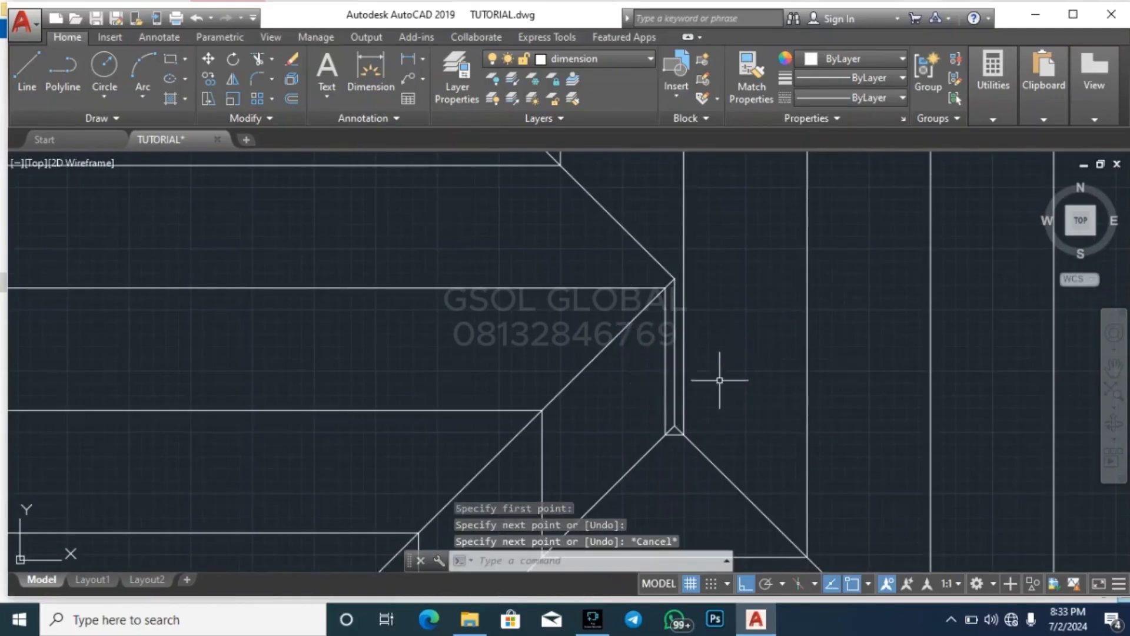
# Erase the nested parallel offset outlines inside the roof, keeping the hip, valley and ridge lines
pyautogui.scroll(-4, 713, 365)
pyautogui.scroll(-5, 681, 395)
pyautogui.scroll(8, 729, 280)
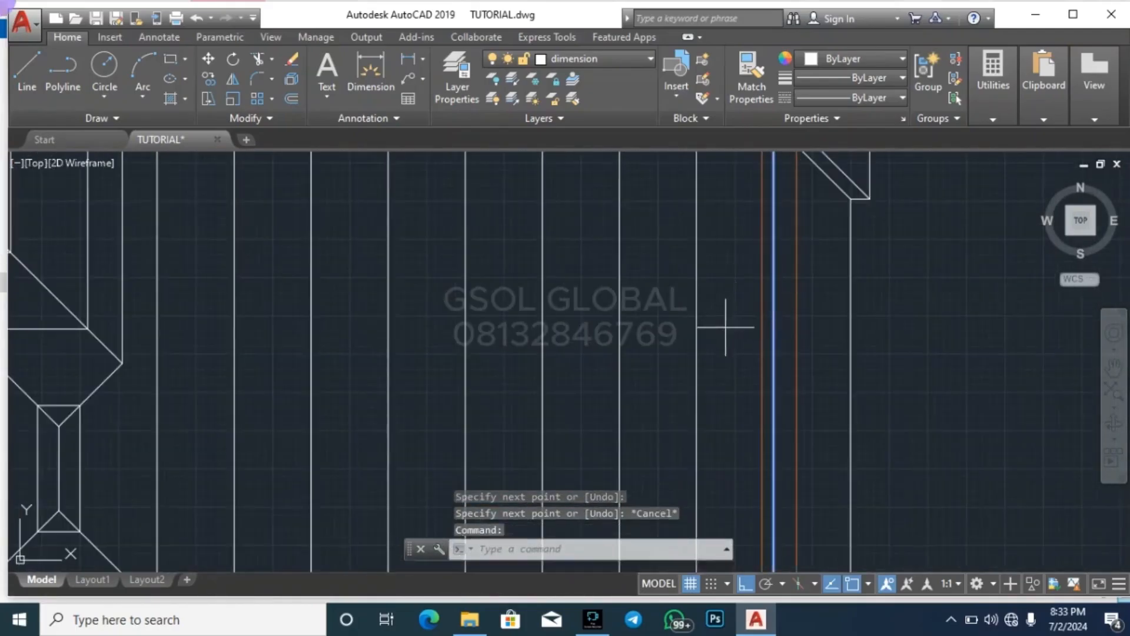
pyautogui.click(730, 322)
pyautogui.click(159, 281)
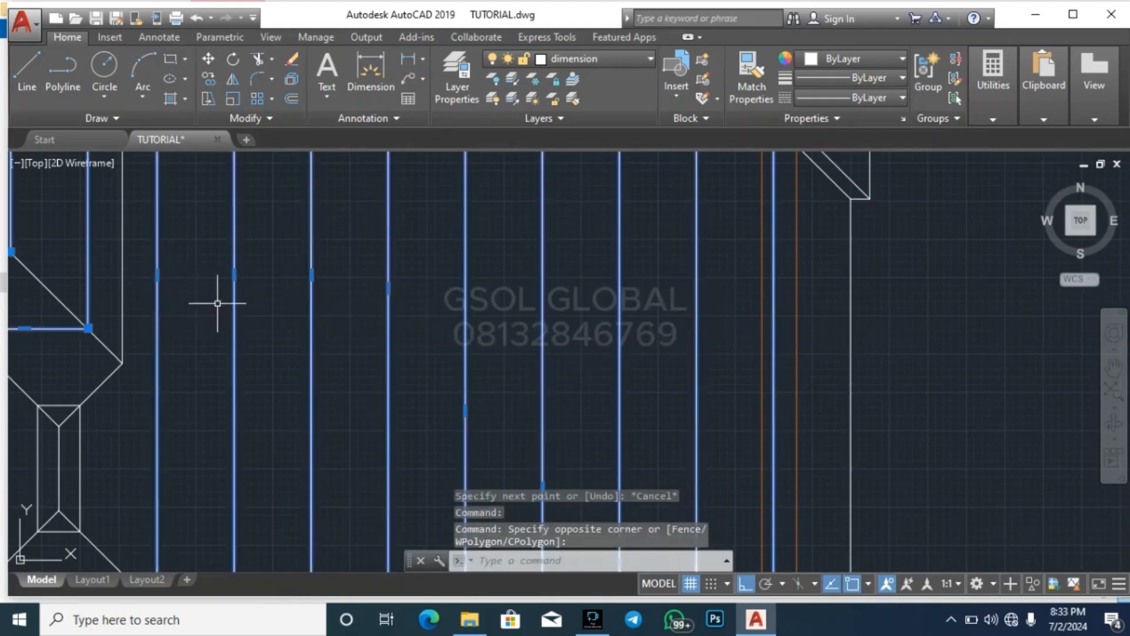
pyautogui.press('Delete')
# Erase the small innermost offset rectangle around the short central ridge line
pyautogui.scroll(-3, 441, 360)
pyautogui.scroll(3, 404, 372)
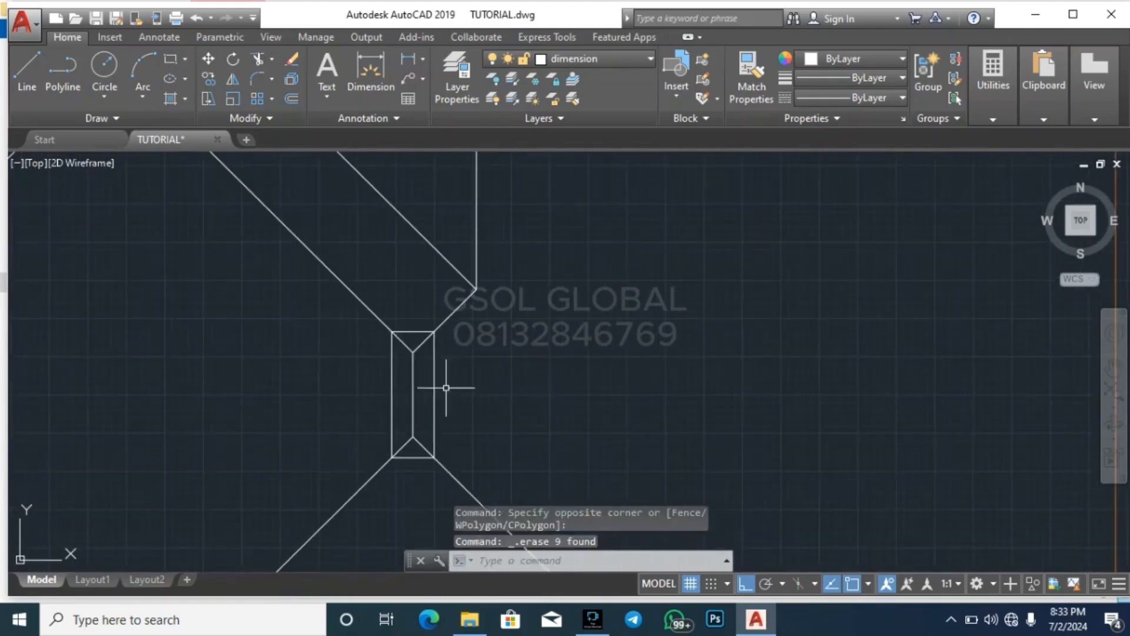
pyautogui.click(441, 404)
pyautogui.click(433, 385)
pyautogui.press('Delete')
pyautogui.scroll(-5, 636, 358)
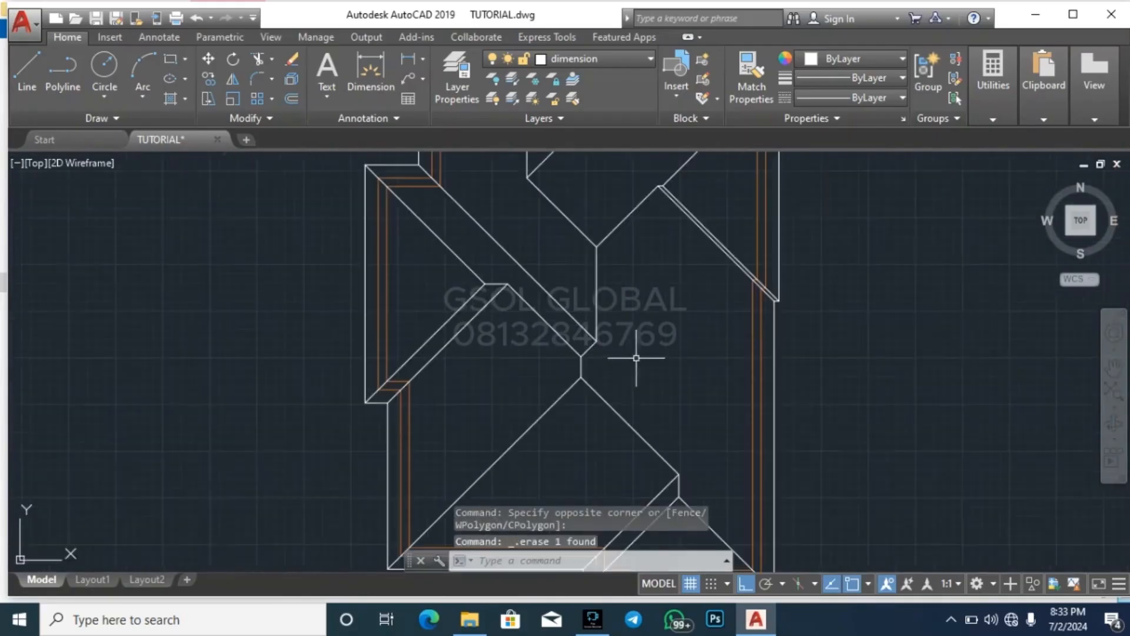
pyautogui.scroll(-3, 565, 373)
pyautogui.scroll(3, 654, 270)
pyautogui.scroll(1, 653, 270)
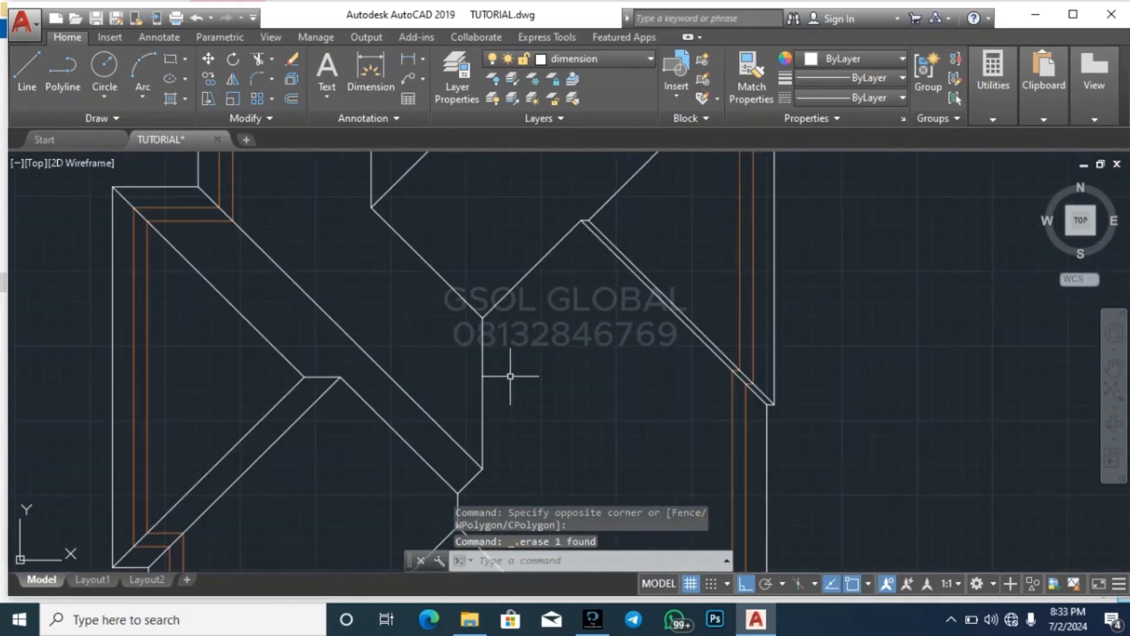
# Compare the new roof plan with the reference roof plans, examining their double hip and ridge lines and FALL arrows
pyautogui.scroll(-1, 560, 268)
pyautogui.scroll(-3, 560, 269)
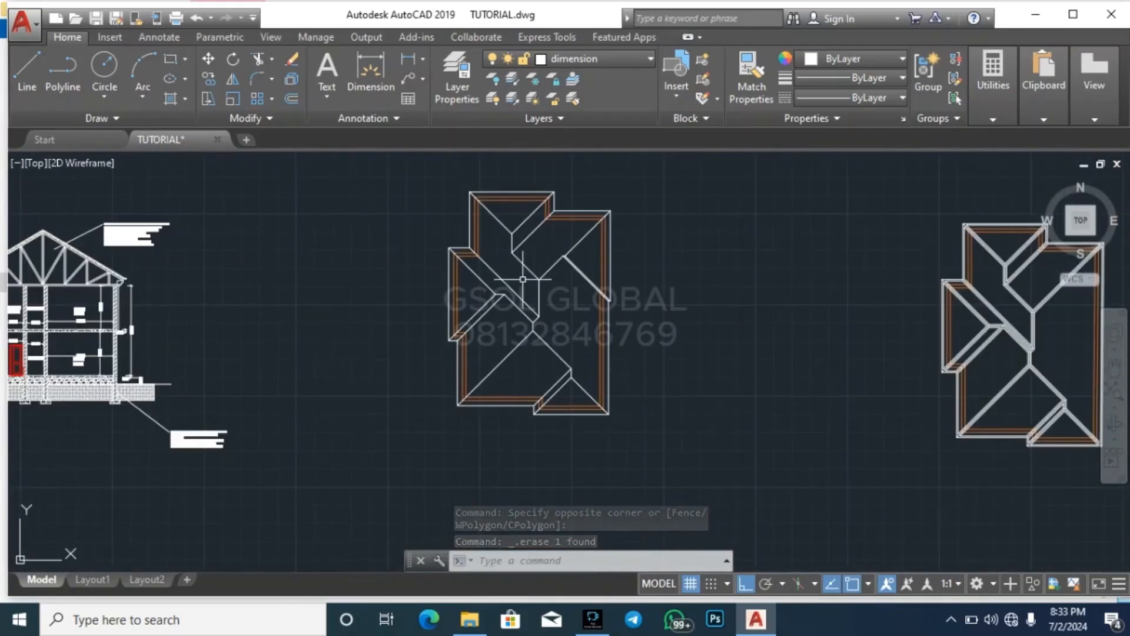
pyautogui.scroll(-3, 644, 261)
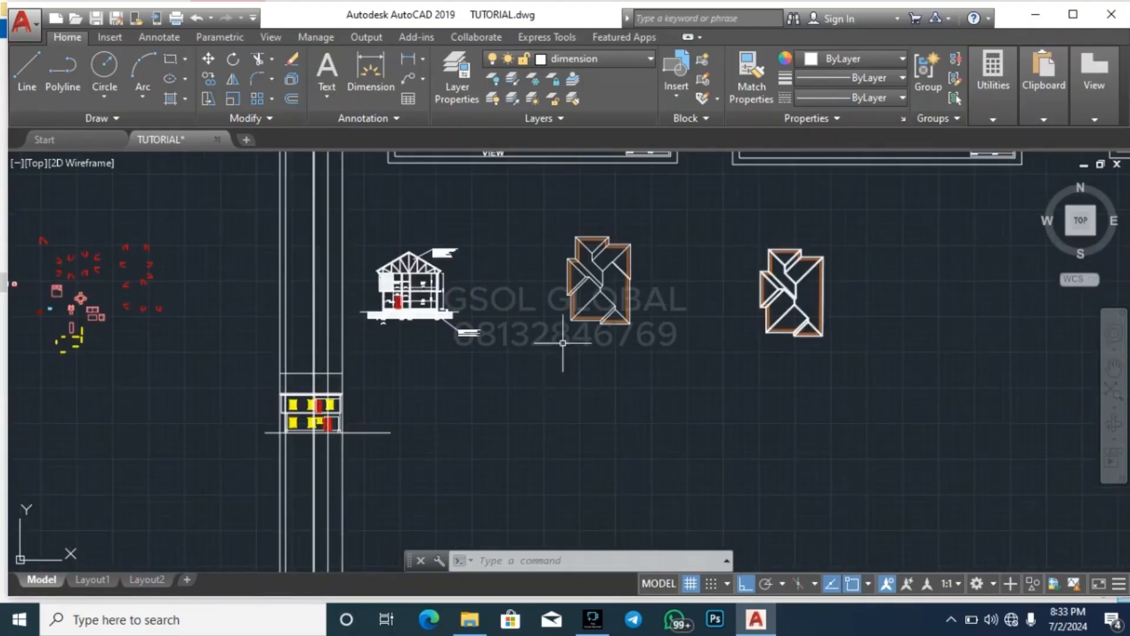
pyautogui.scroll(2, 829, 299)
pyautogui.scroll(5, 741, 272)
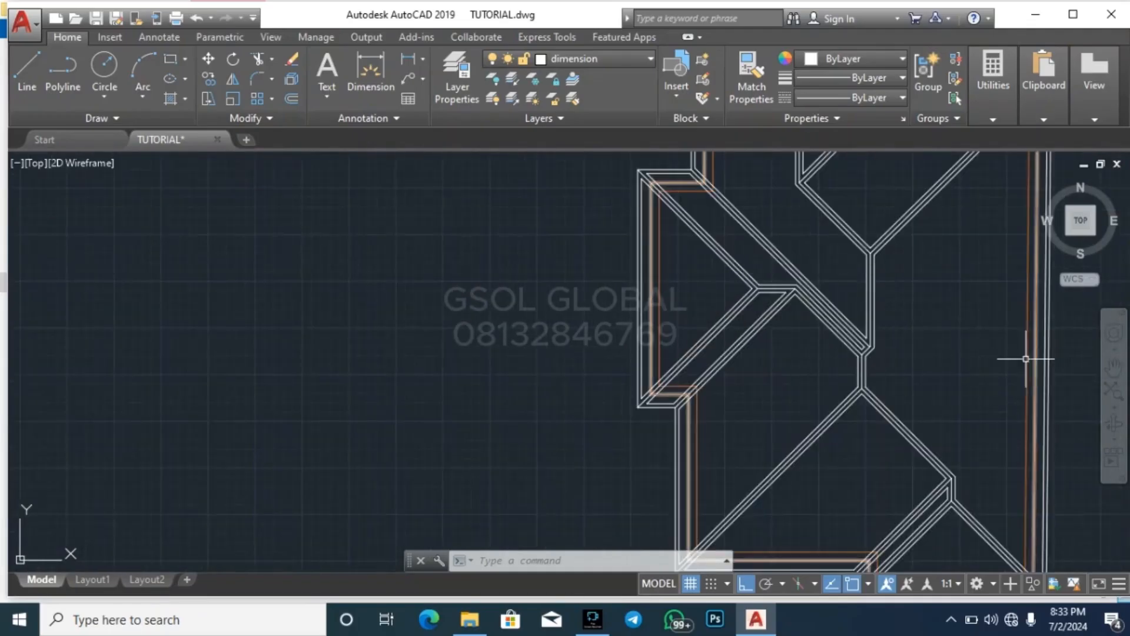
pyautogui.scroll(-5, 971, 467)
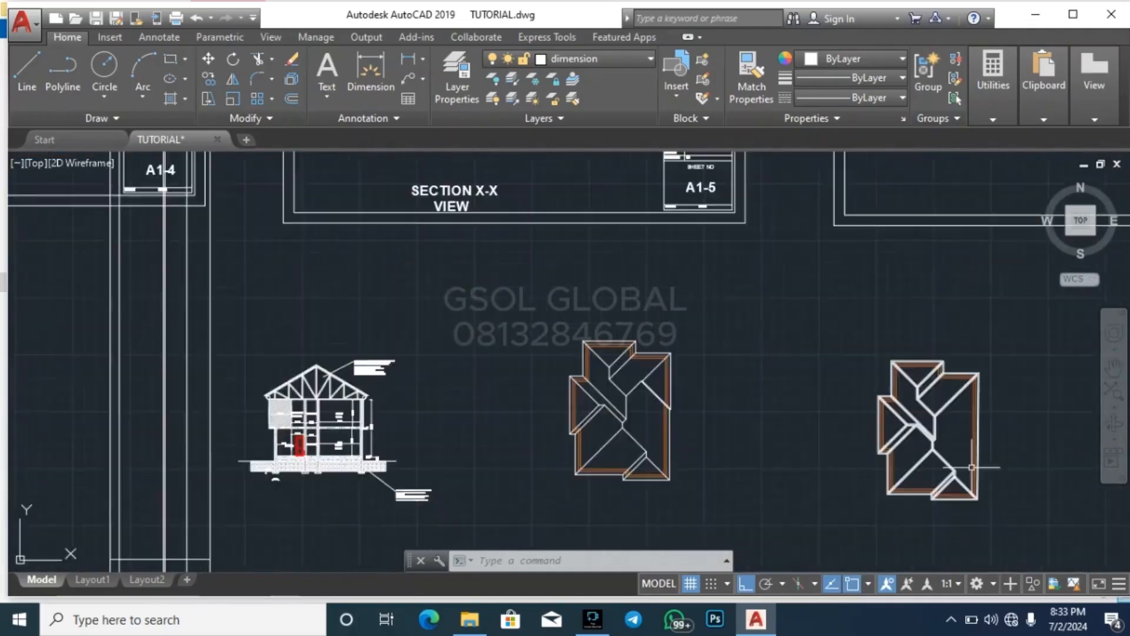
pyautogui.scroll(-4, 905, 500)
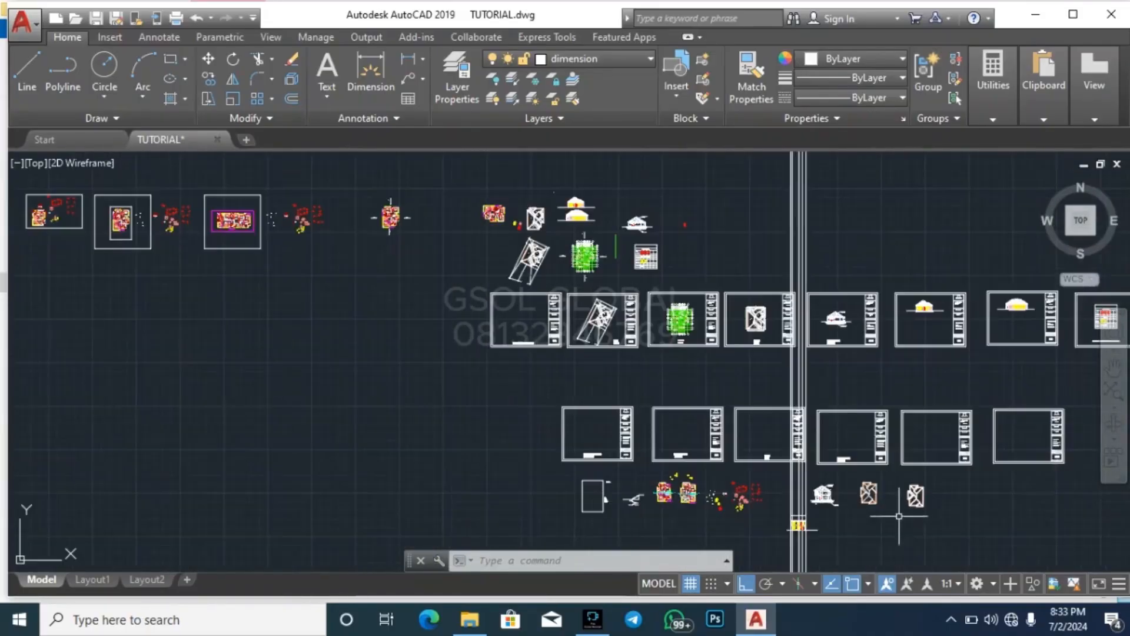
pyautogui.scroll(5, 517, 192)
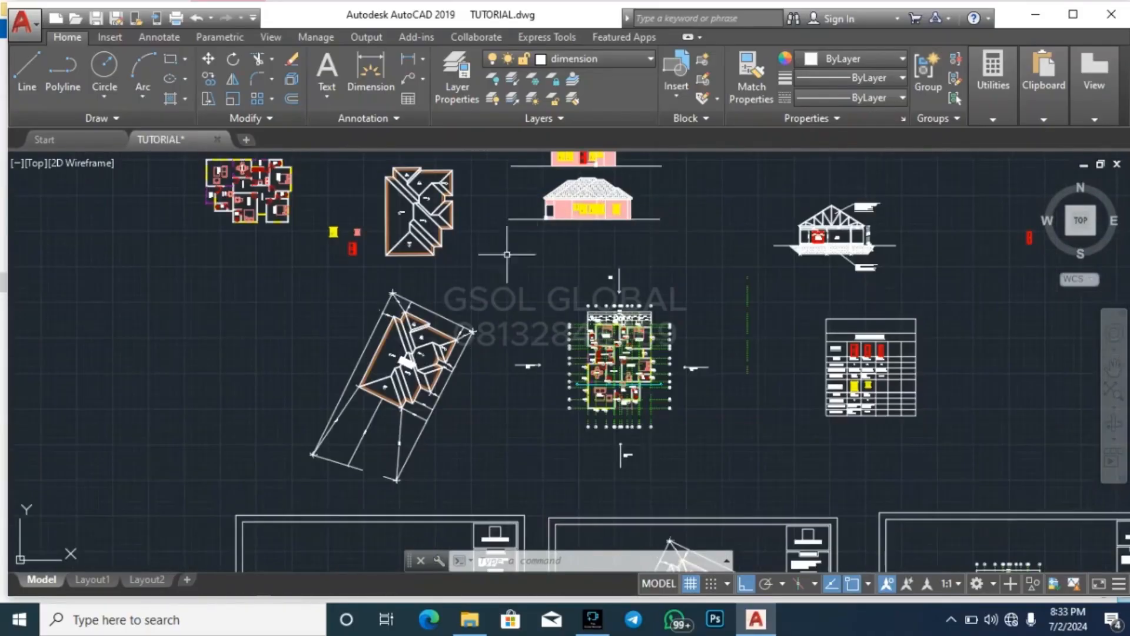
pyautogui.scroll(8, 389, 188)
pyautogui.scroll(4, 588, 259)
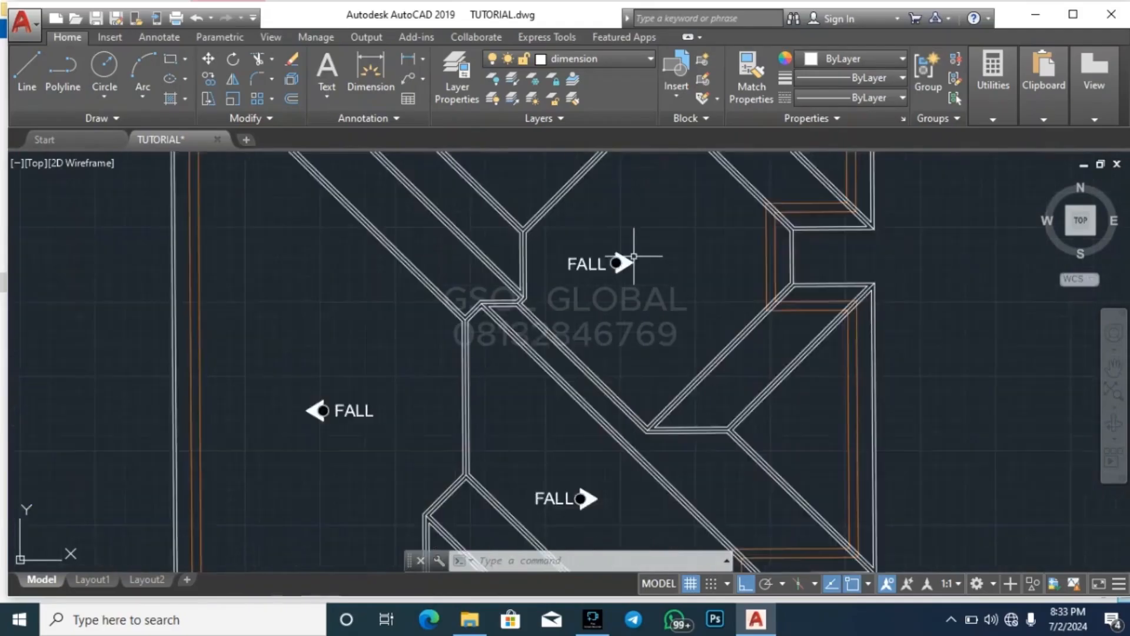
pyautogui.scroll(-2, 629, 268)
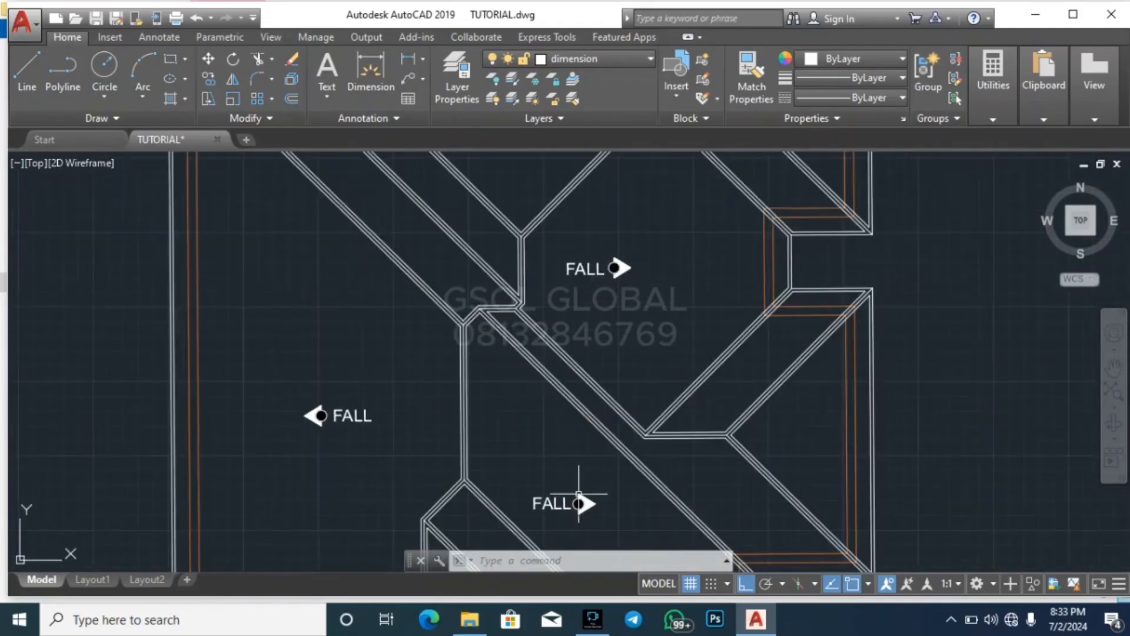
pyautogui.scroll(4, 466, 325)
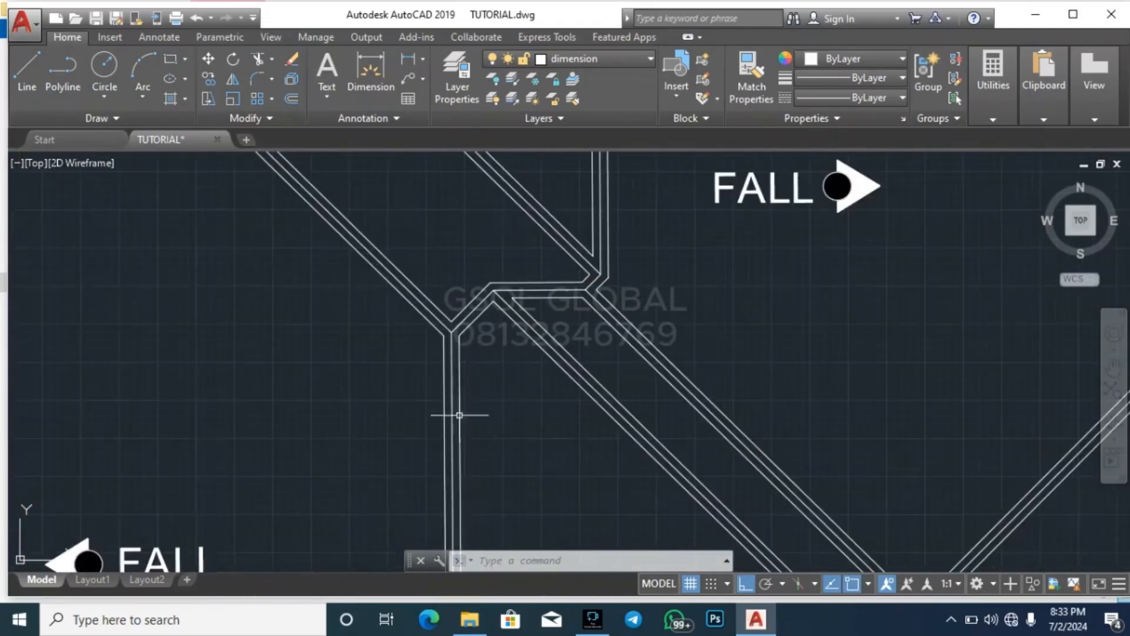
pyautogui.scroll(-4, 522, 390)
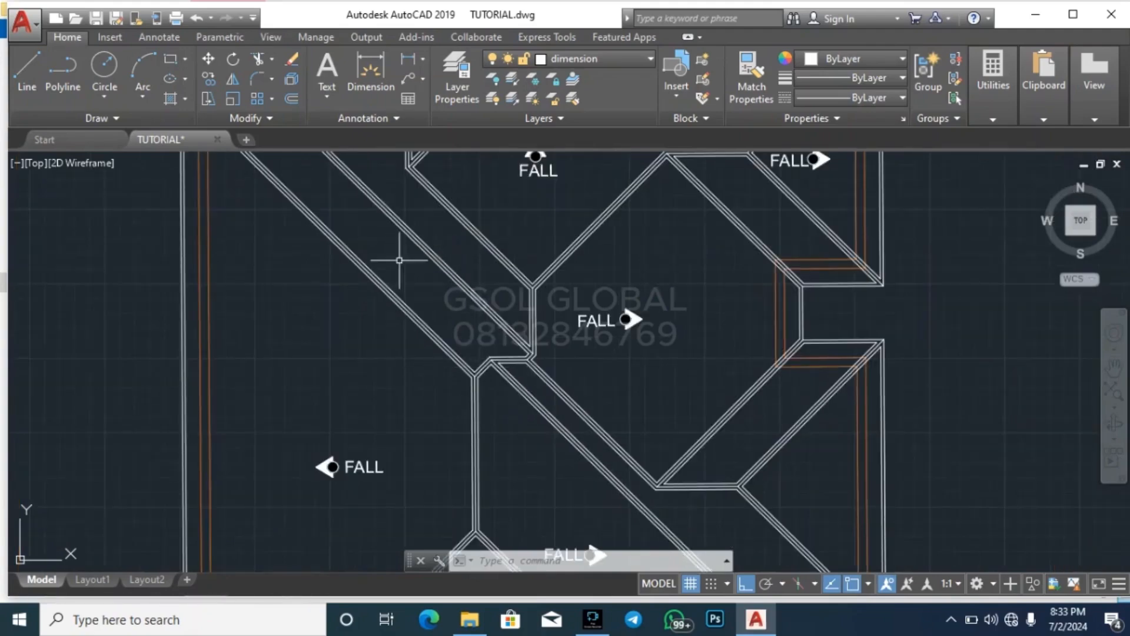
pyautogui.scroll(-10, 399, 260)
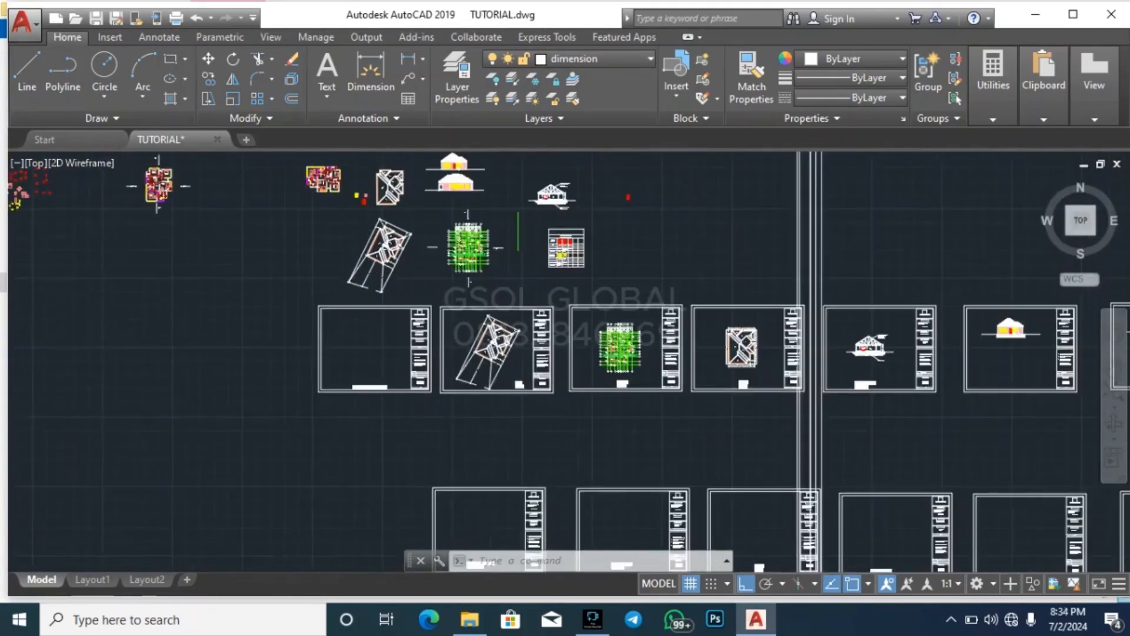
pyautogui.scroll(-2, 395, 161)
pyautogui.scroll(10, 665, 482)
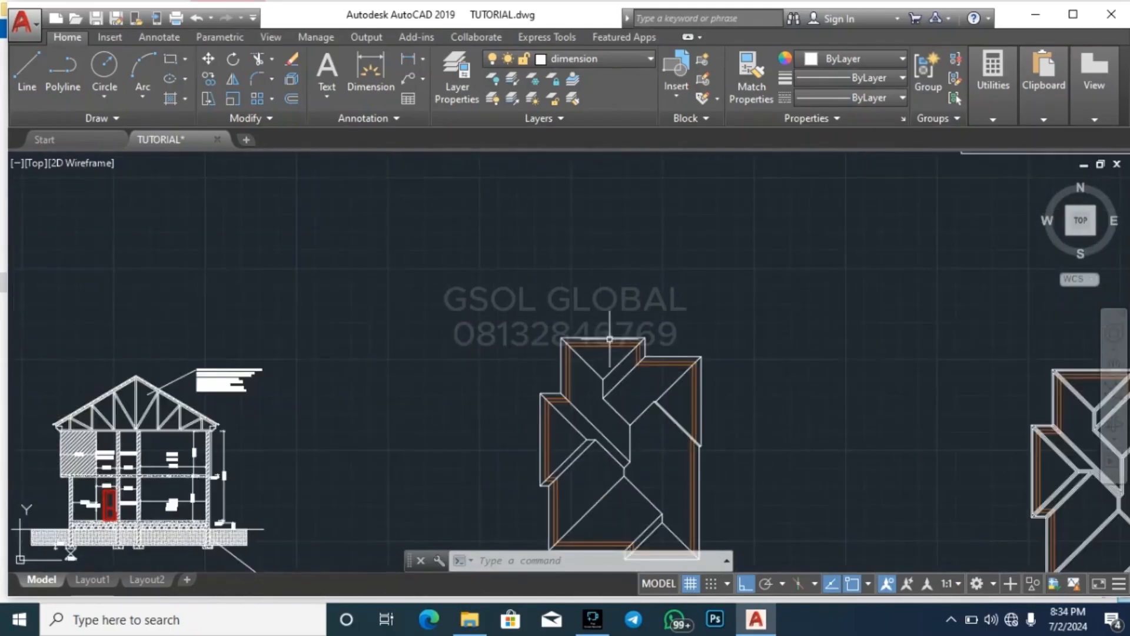
# Move the whole new roof plan horizontally until it sits directly above the two-storey elevation, and save the drawing
pyautogui.scroll(-2, 609, 339)
pyautogui.click(544, 503)
pyautogui.click(683, 330)
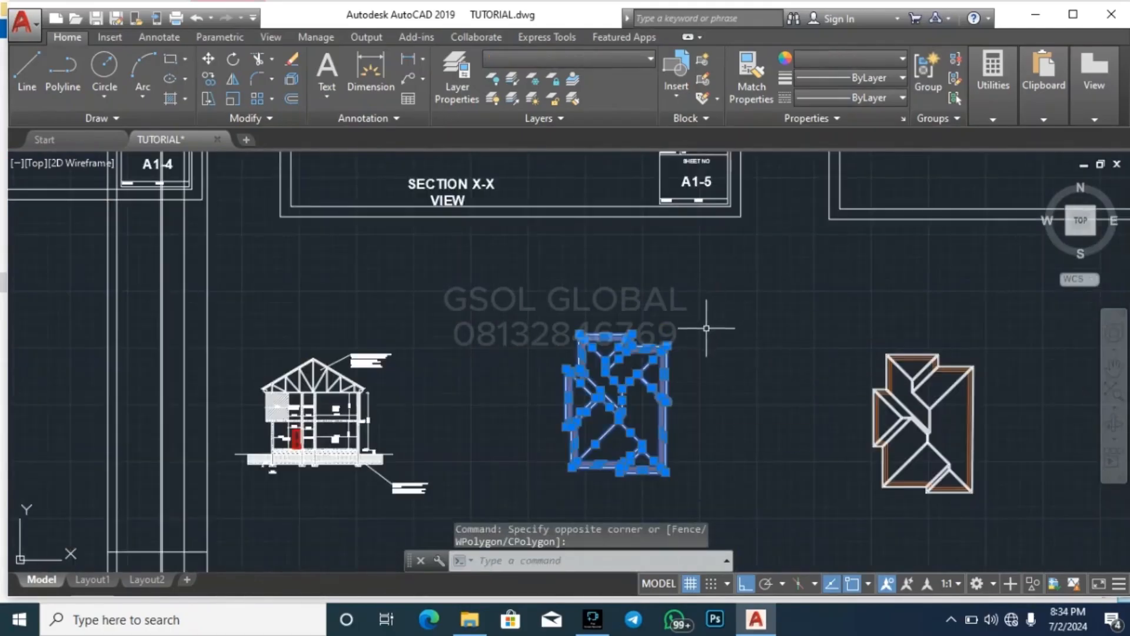
pyautogui.click(707, 329)
pyautogui.write('m')
pyautogui.press('Return')
pyautogui.scroll(-5, 752, 272)
pyautogui.scroll(8, 724, 354)
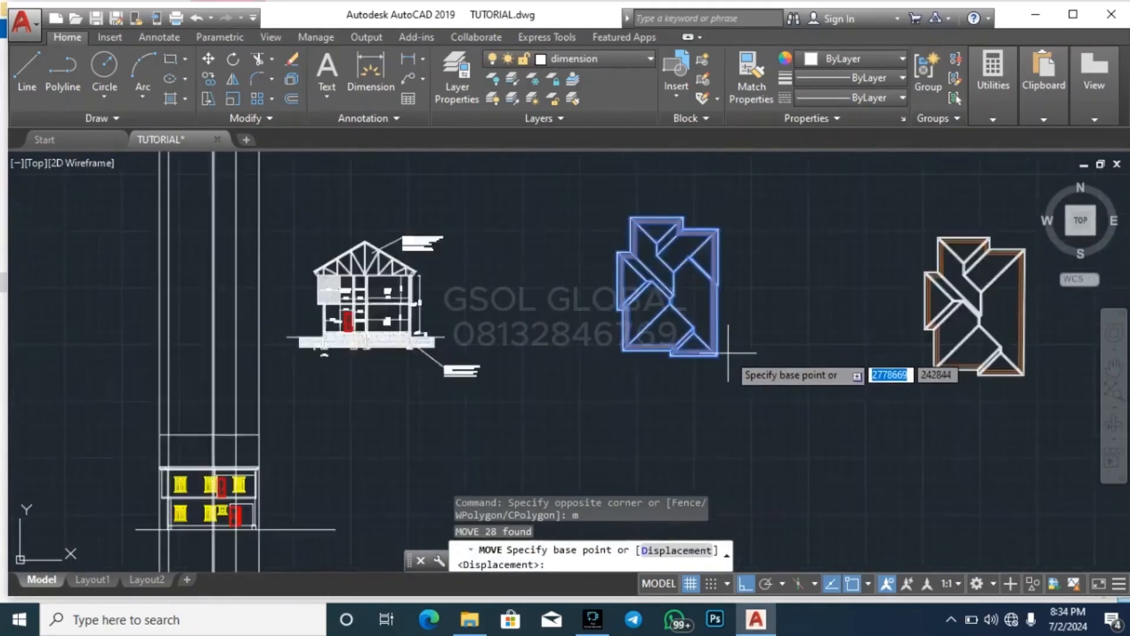
pyautogui.click(712, 353)
pyautogui.scroll(-4, 757, 341)
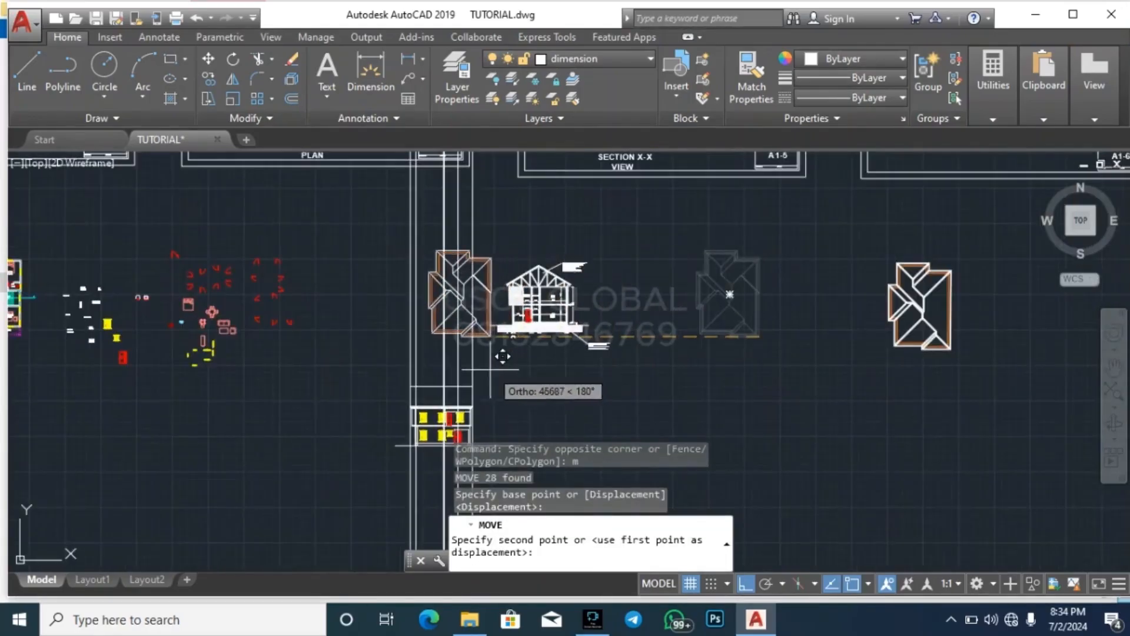
pyautogui.click(483, 331)
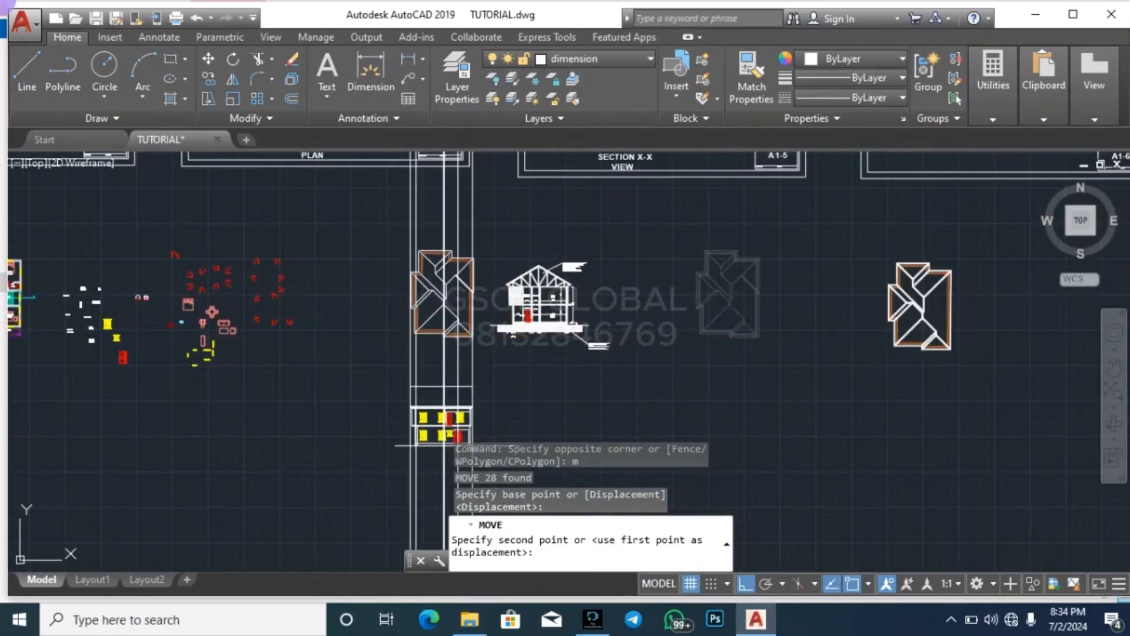
pyautogui.hotkey('ctrl', 's')
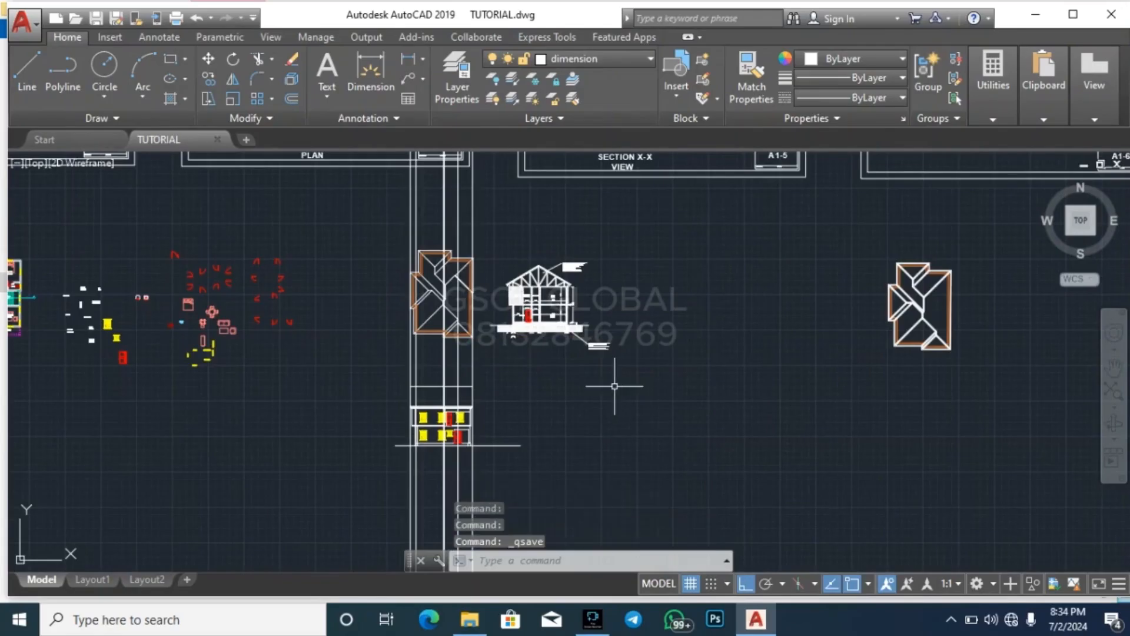
pyautogui.click(842, 417)
pyautogui.click(998, 227)
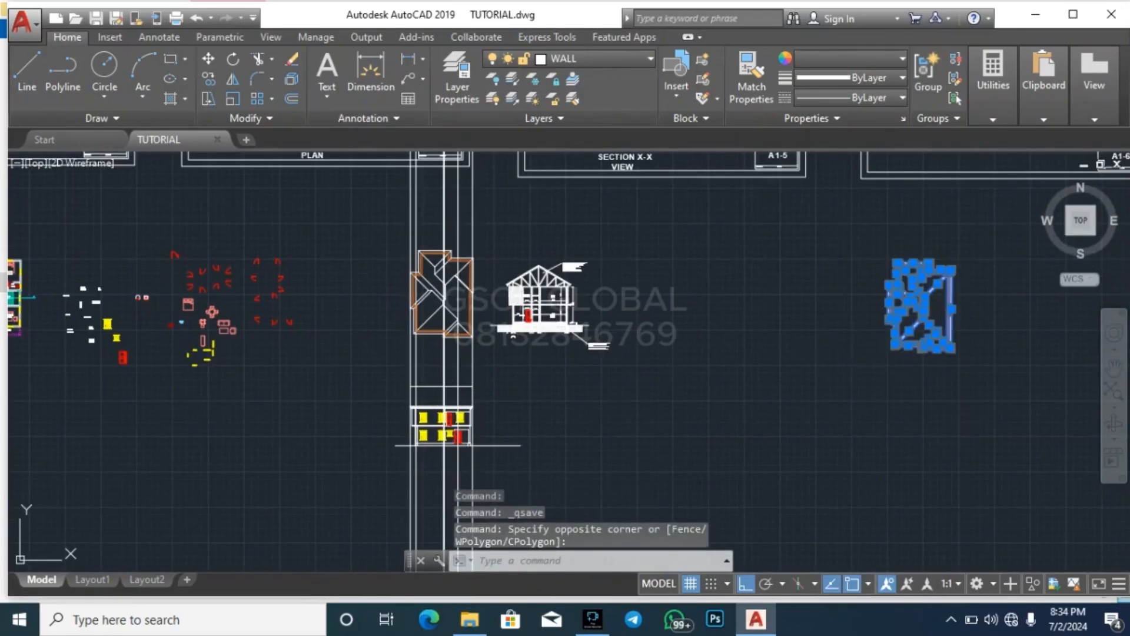
pyautogui.press('Escape')
# Erase all the old vertical construction lines running through the roof plan and the two-storey elevation
pyautogui.scroll(-1, 574, 342)
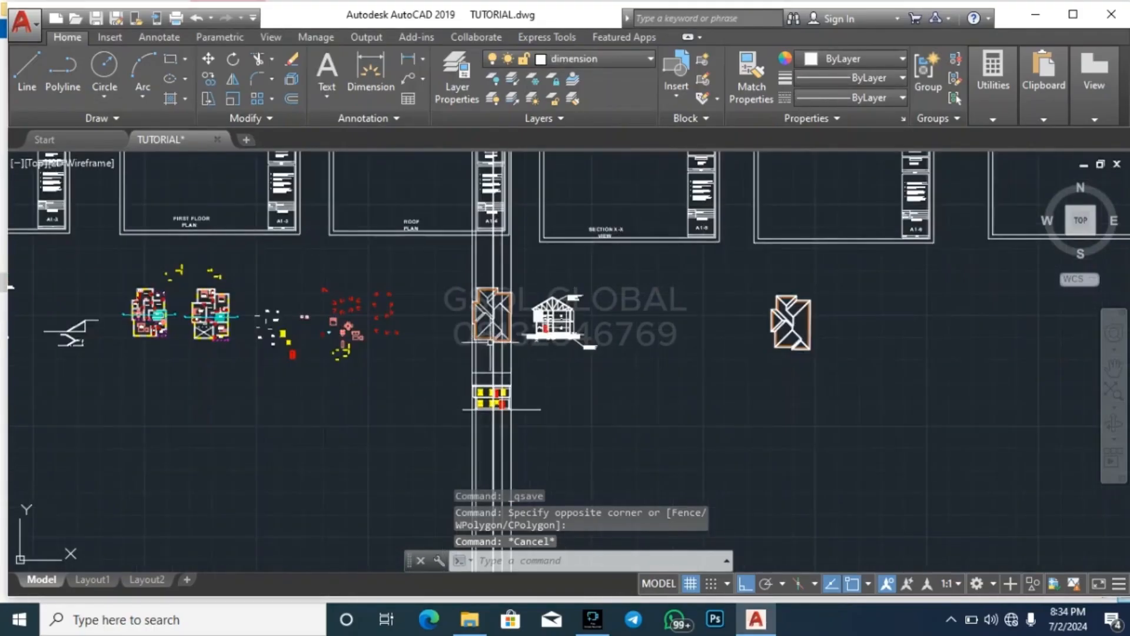
pyautogui.scroll(2, 502, 397)
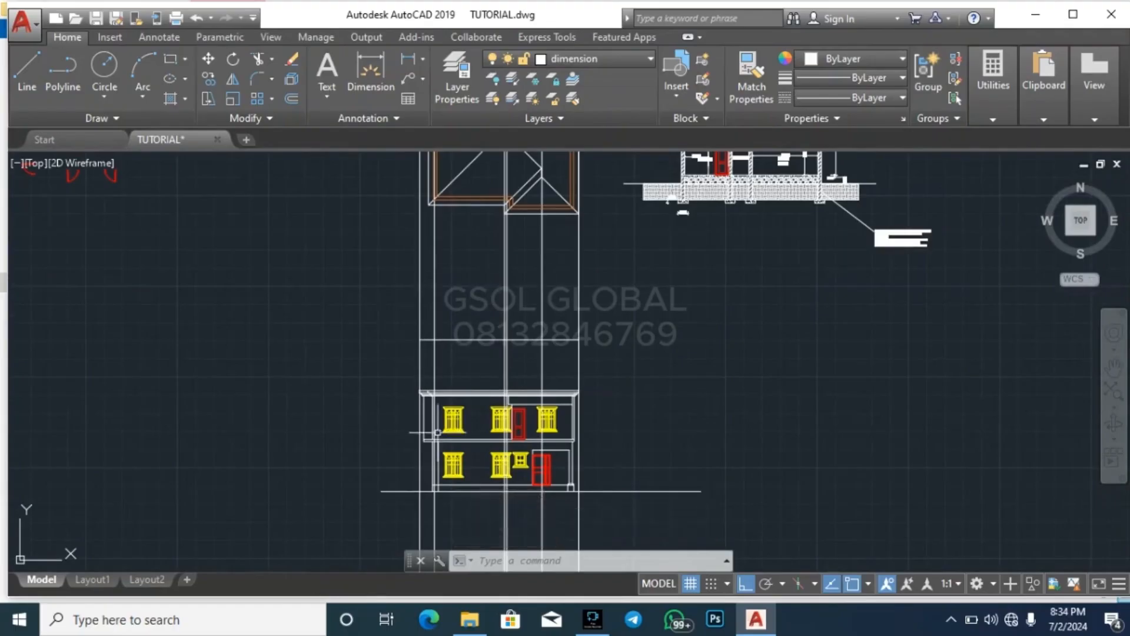
pyautogui.click(706, 308)
pyautogui.click(407, 315)
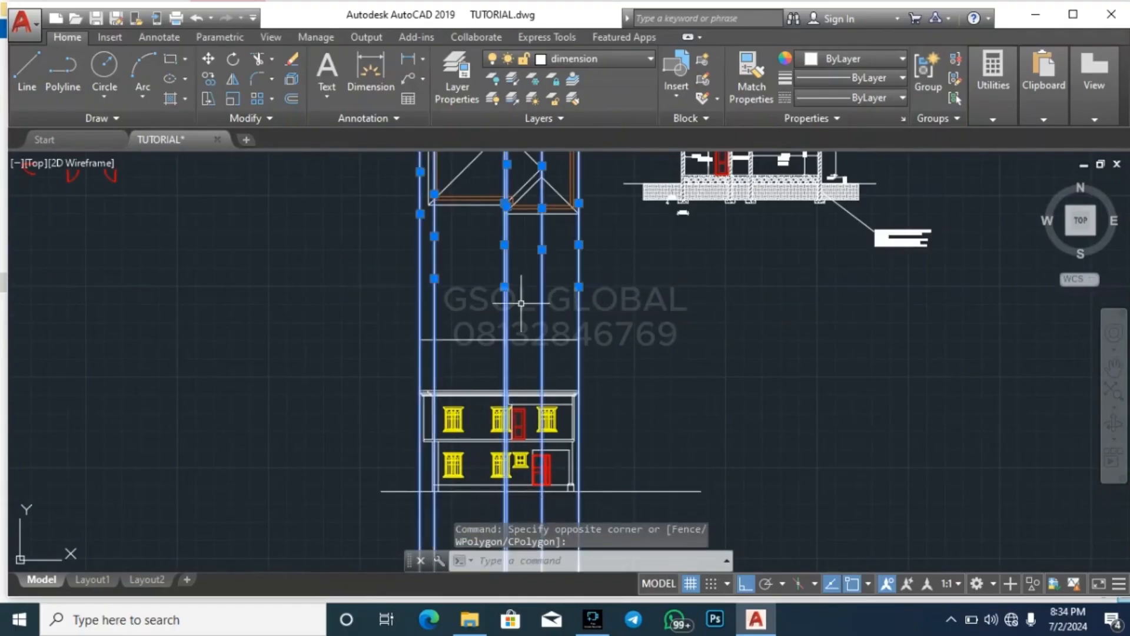
pyautogui.press('Delete')
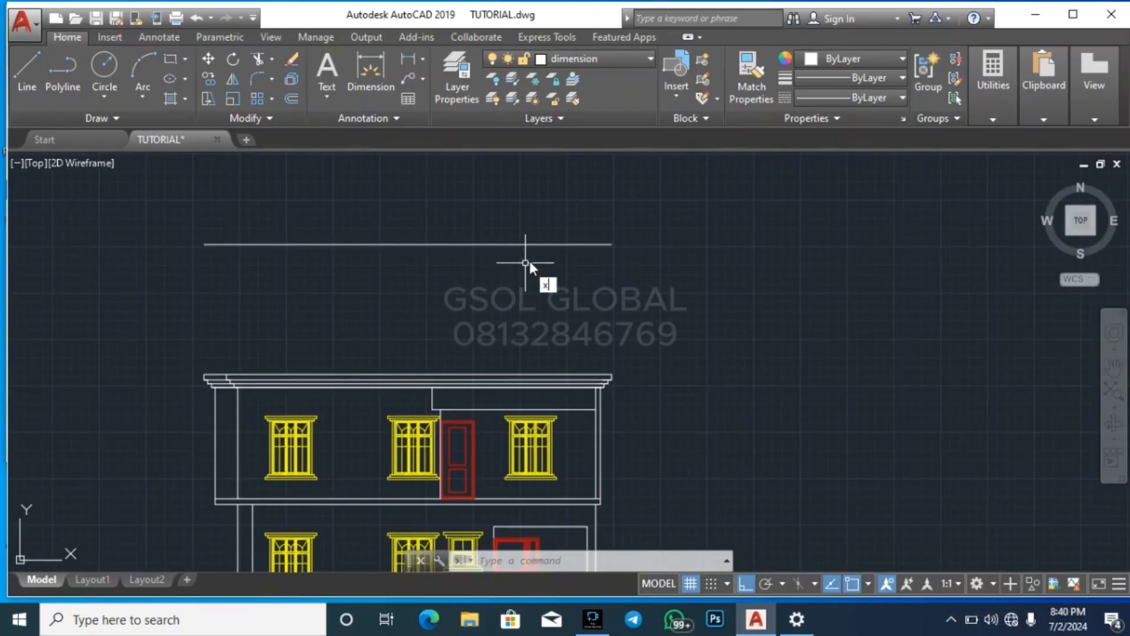
# Draw a vertical construction line (XLINE) through the outermost eave corner on the roof plan's right side, below the diagonal pair
pyautogui.write('l')
pyautogui.press('Return')
pyautogui.scroll(-4, 571, 359)
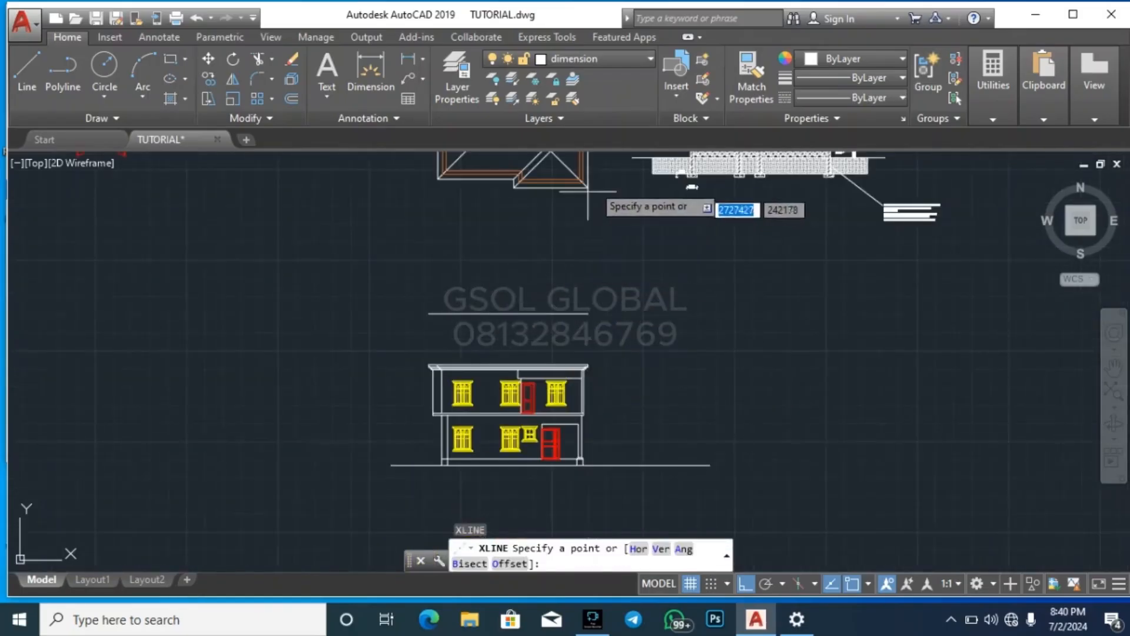
pyautogui.scroll(5, 586, 195)
pyautogui.scroll(-5, 475, 245)
pyautogui.scroll(6, 542, 210)
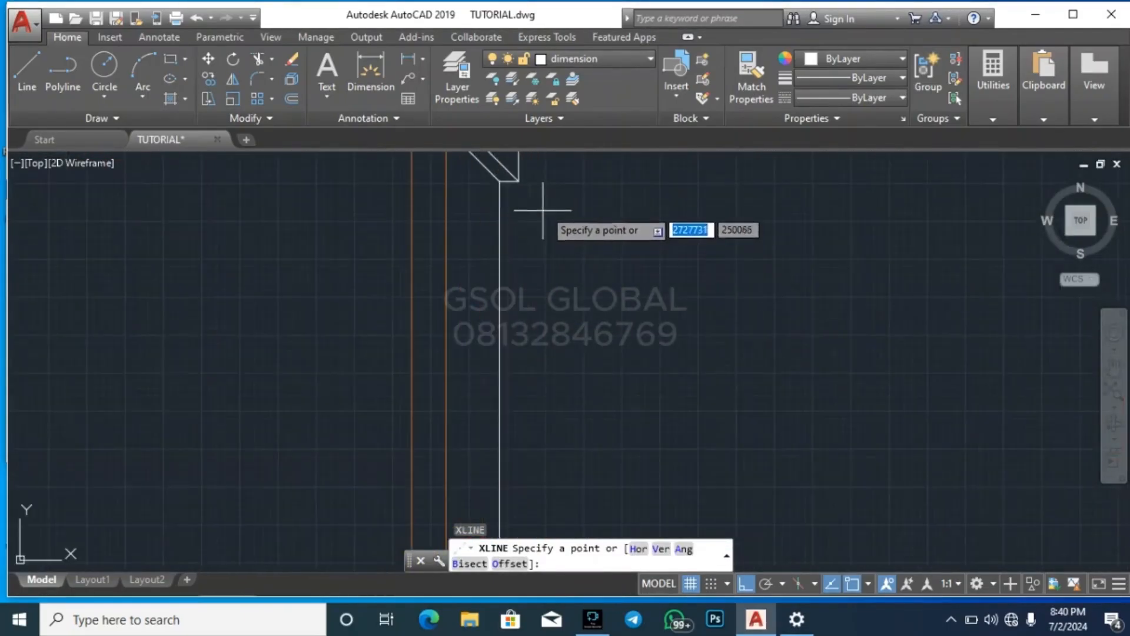
pyautogui.click(518, 180)
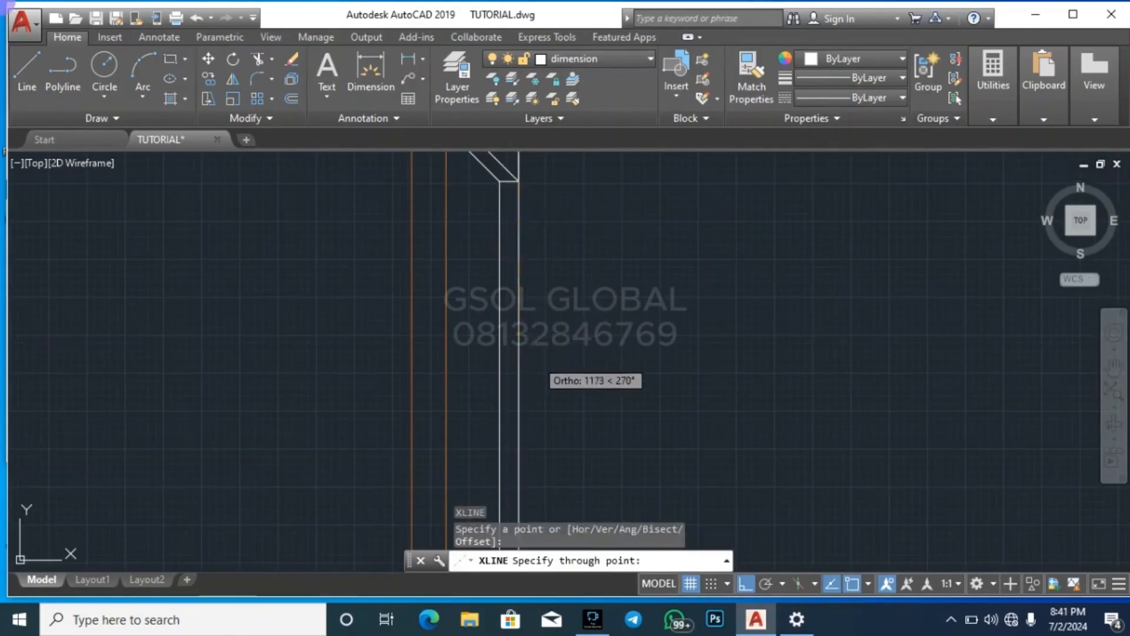
pyautogui.click(567, 295)
pyautogui.press('Escape')
# Draw a vertical construction line through the lower right eave corner of the roof plan's bottom projection
pyautogui.press('Return')
pyautogui.scroll(-3, 560, 282)
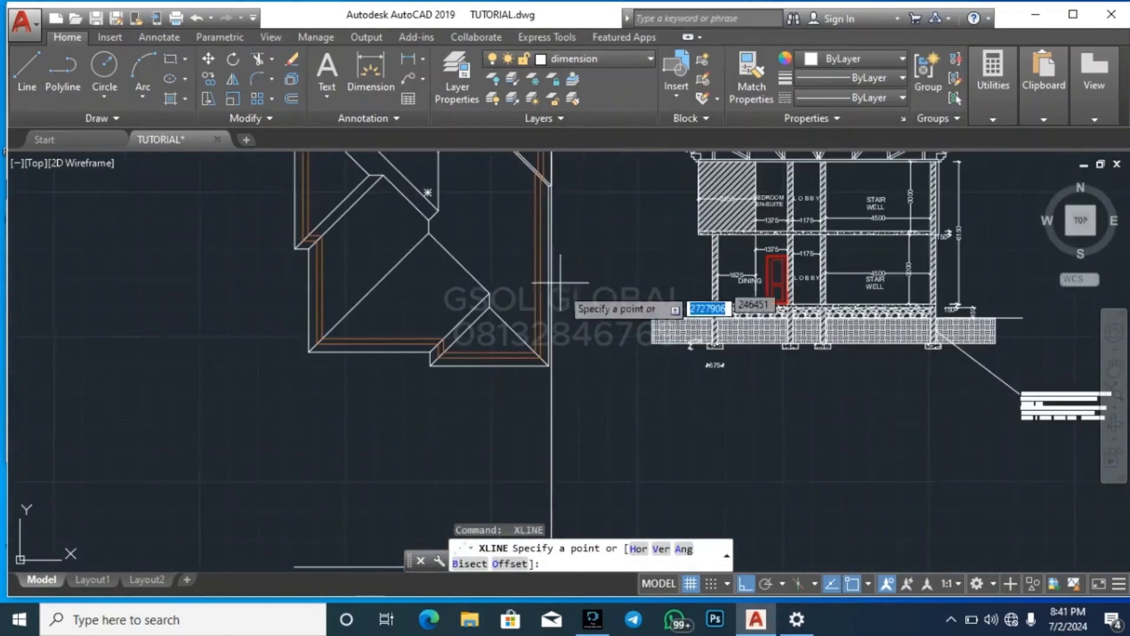
pyautogui.scroll(5, 559, 283)
pyautogui.click(665, 189)
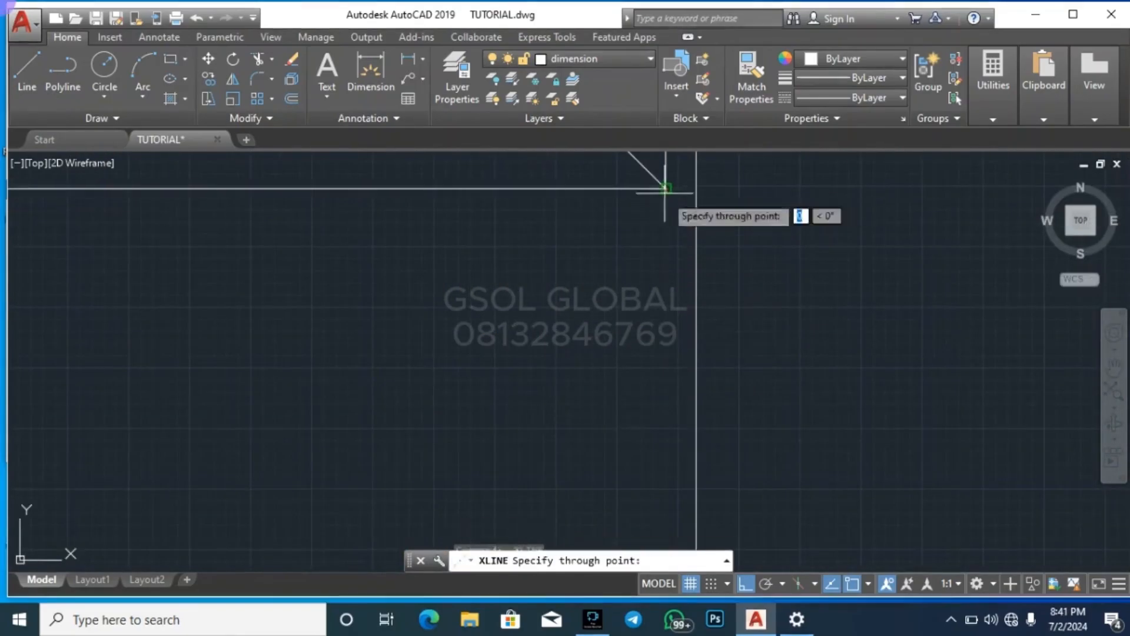
pyautogui.click(666, 353)
pyautogui.press('Escape')
# Draw a vertical construction line through the lower left eave corner of the roof plan's bottom projection
pyautogui.scroll(-4, 665, 353)
pyautogui.press('Return')
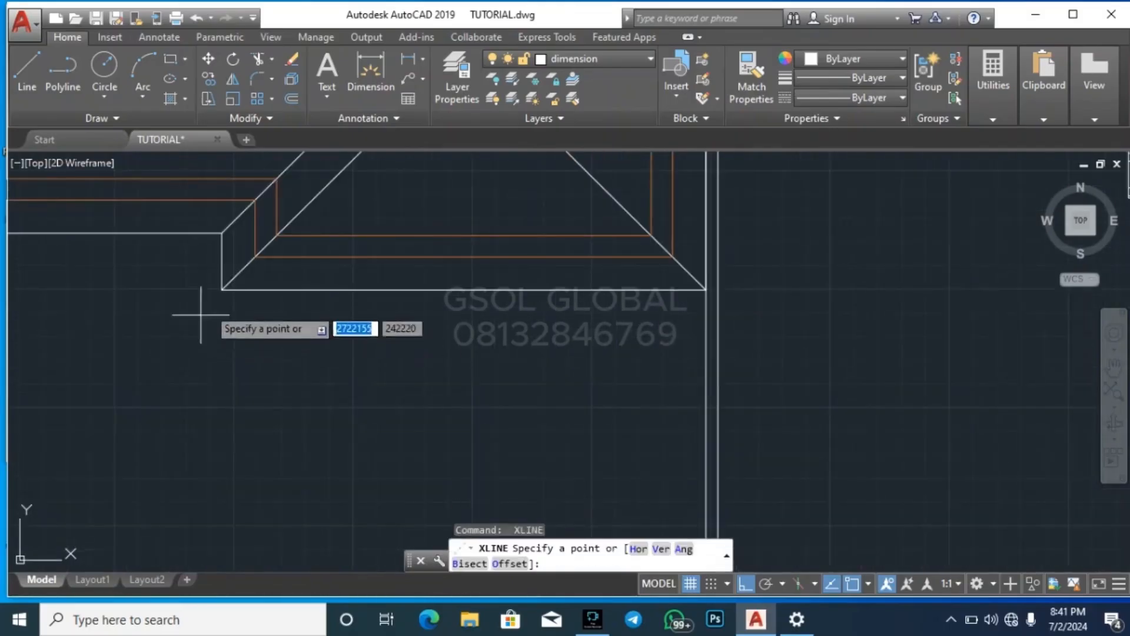
pyautogui.click(221, 289)
pyautogui.click(199, 385)
pyautogui.press('Escape')
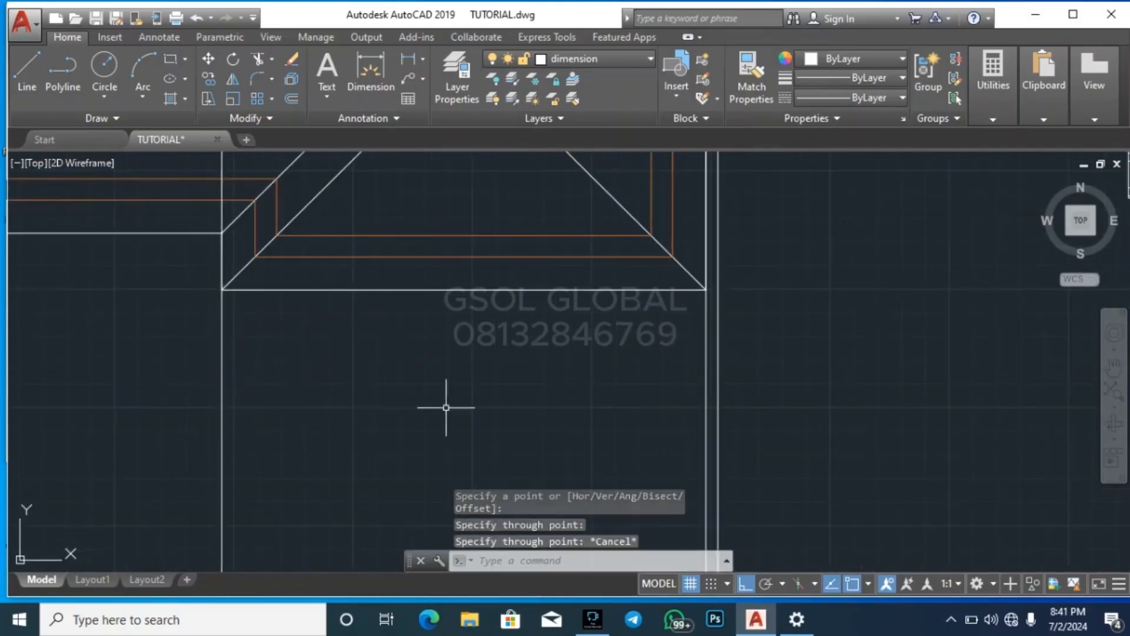
# Draw a vertical construction line through the lower left corner of the roof plan's main eave outline
pyautogui.scroll(-6, 489, 405)
pyautogui.press('Return')
pyautogui.scroll(4, 246, 368)
pyautogui.click(391, 356)
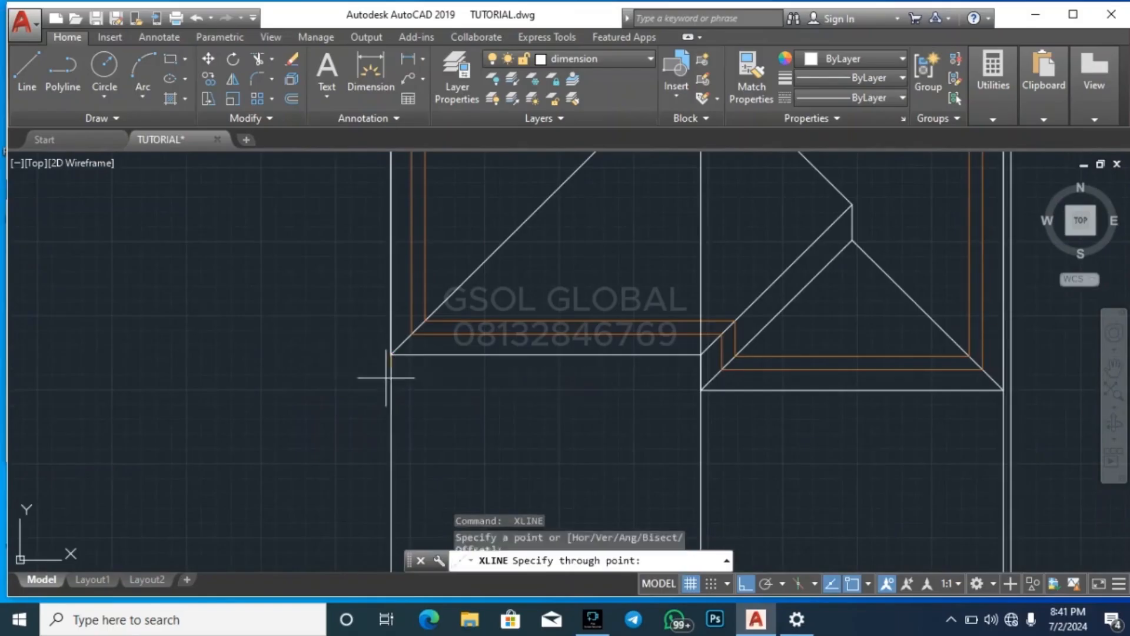
pyautogui.click(383, 452)
pyautogui.press('Escape')
# Draw a vertical construction line through the lower outer corner of the roof plan's left side projection
pyautogui.press('Return')
pyautogui.scroll(-4, 369, 437)
pyautogui.scroll(6, 360, 331)
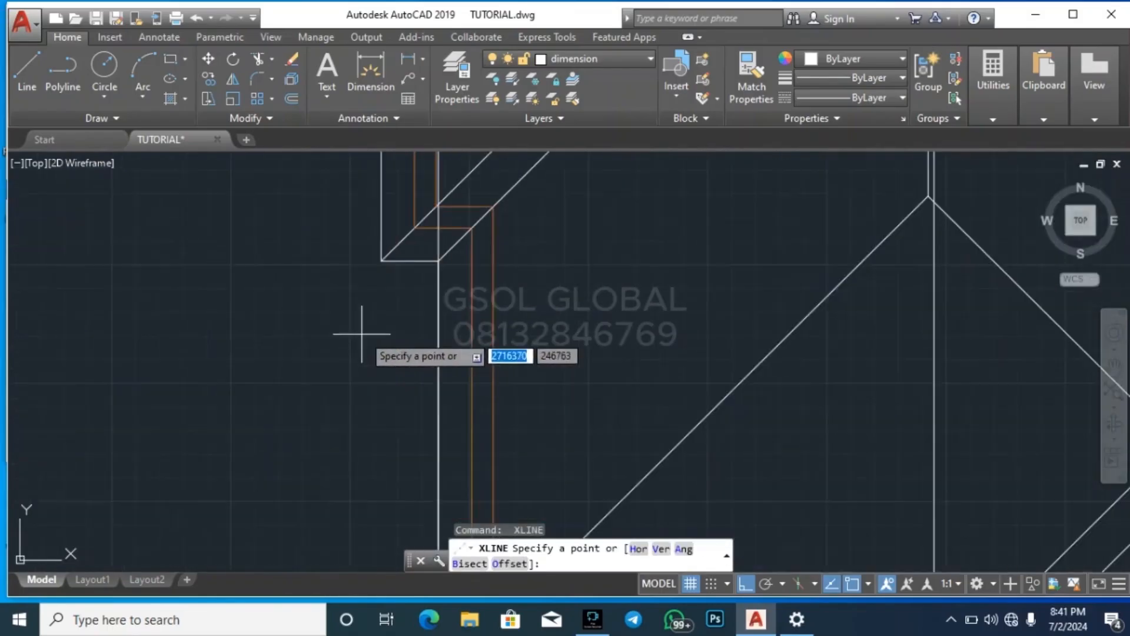
pyautogui.click(381, 260)
pyautogui.click(379, 365)
pyautogui.press('Escape')
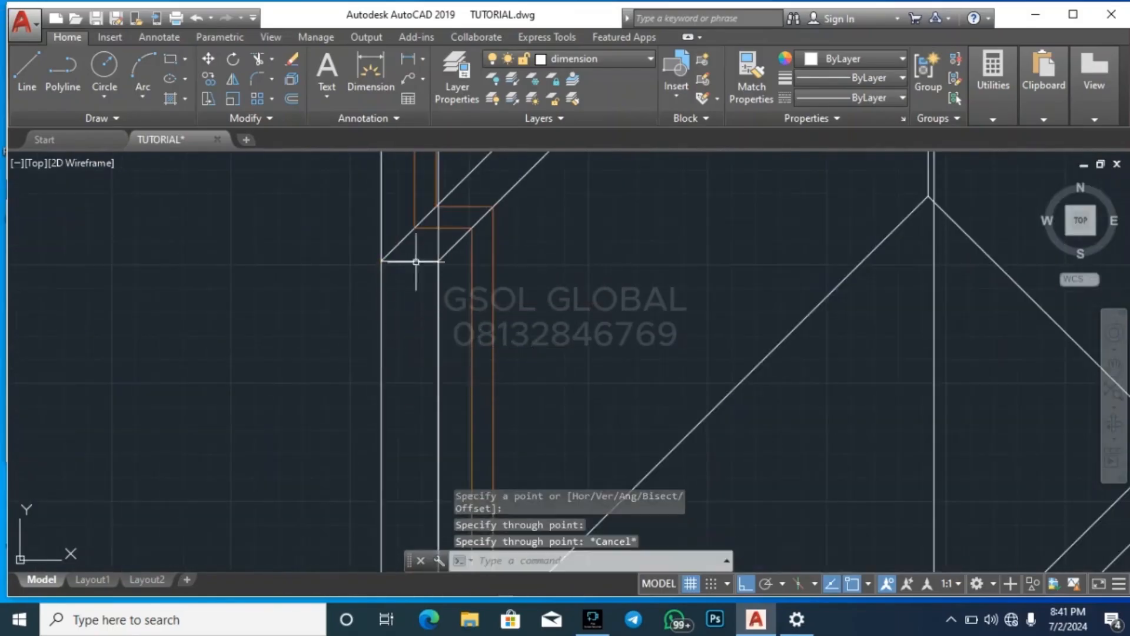
# Move the entire two-storey elevation so the fascia's upper left corner sits on the leftmost vertical construction line
pyautogui.scroll(-6, 416, 261)
pyautogui.click(344, 508)
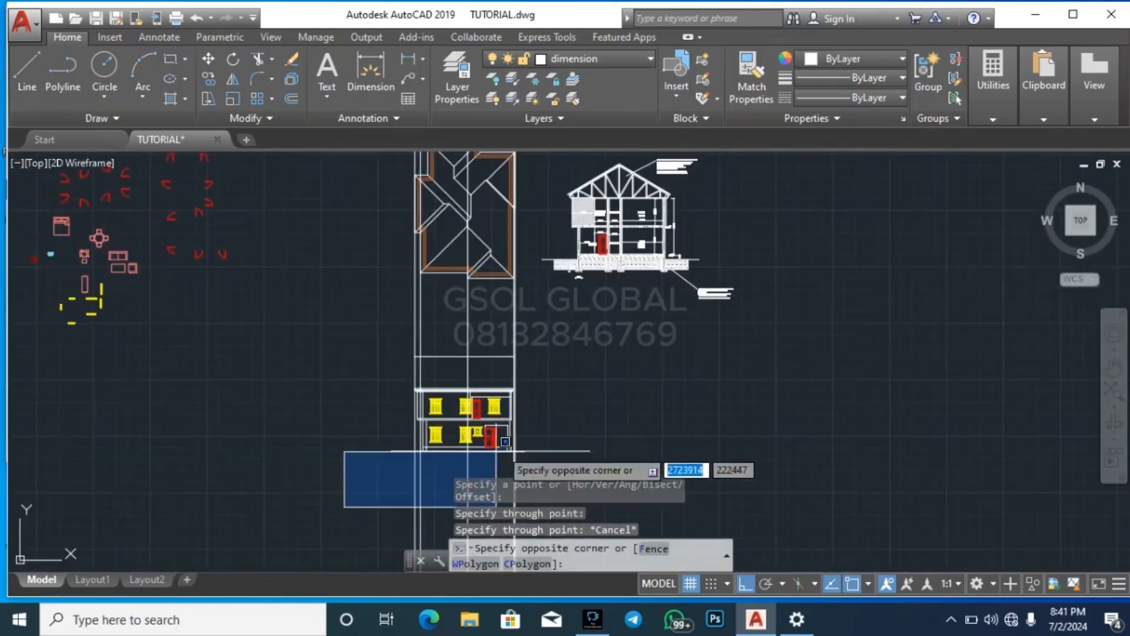
pyautogui.click(623, 297)
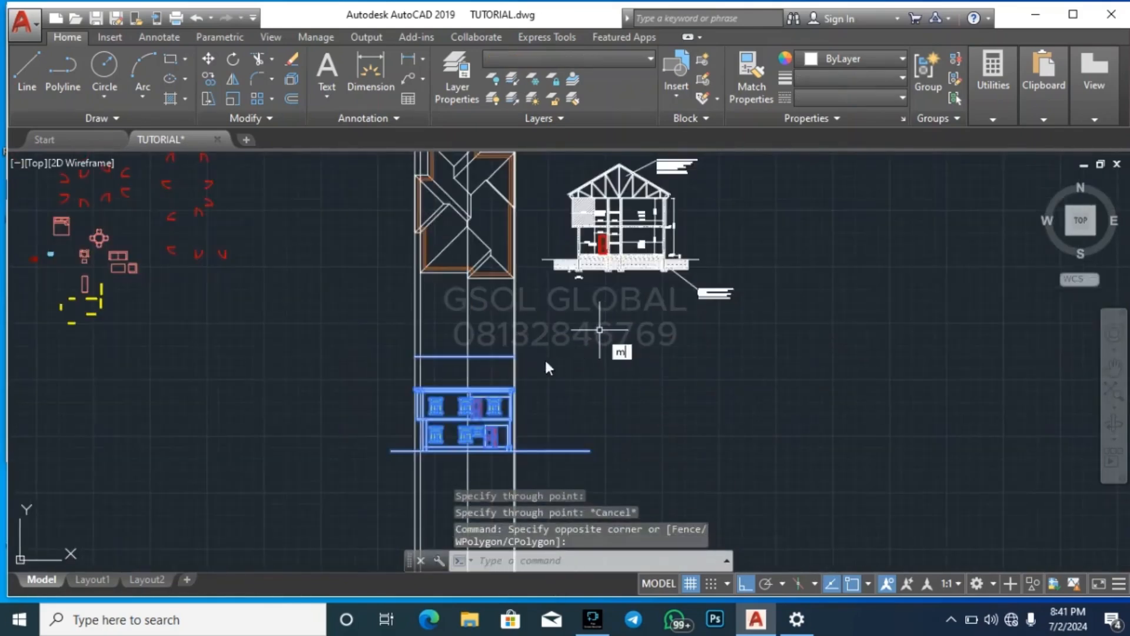
pyautogui.write('m')
pyautogui.press('Return')
pyautogui.scroll(10, 503, 394)
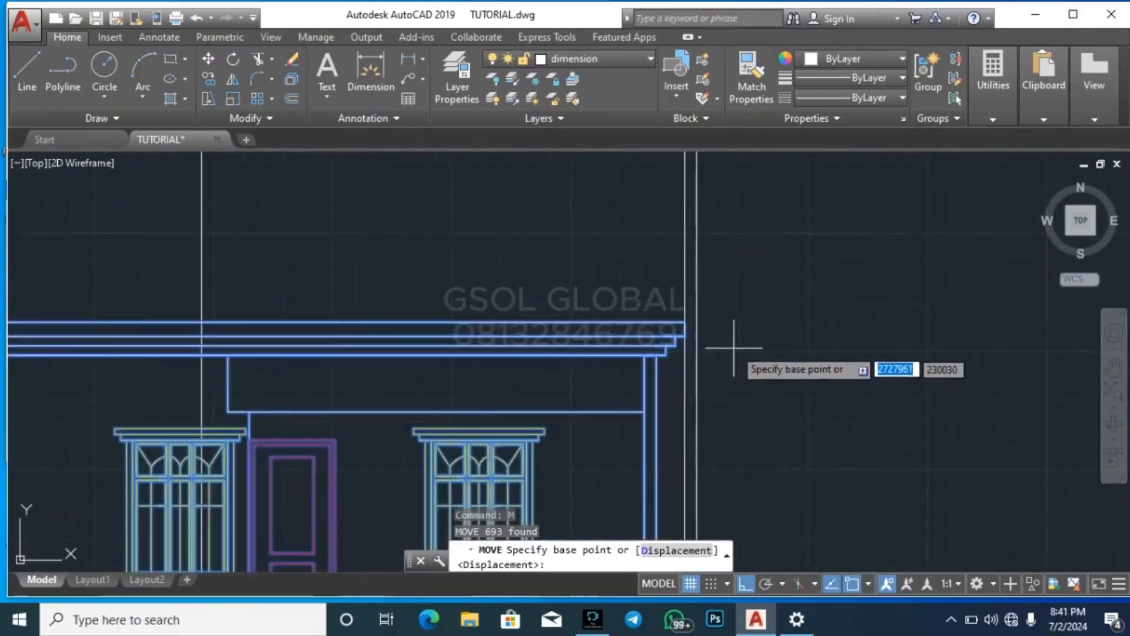
pyautogui.scroll(-3, 506, 365)
pyautogui.scroll(3, 166, 356)
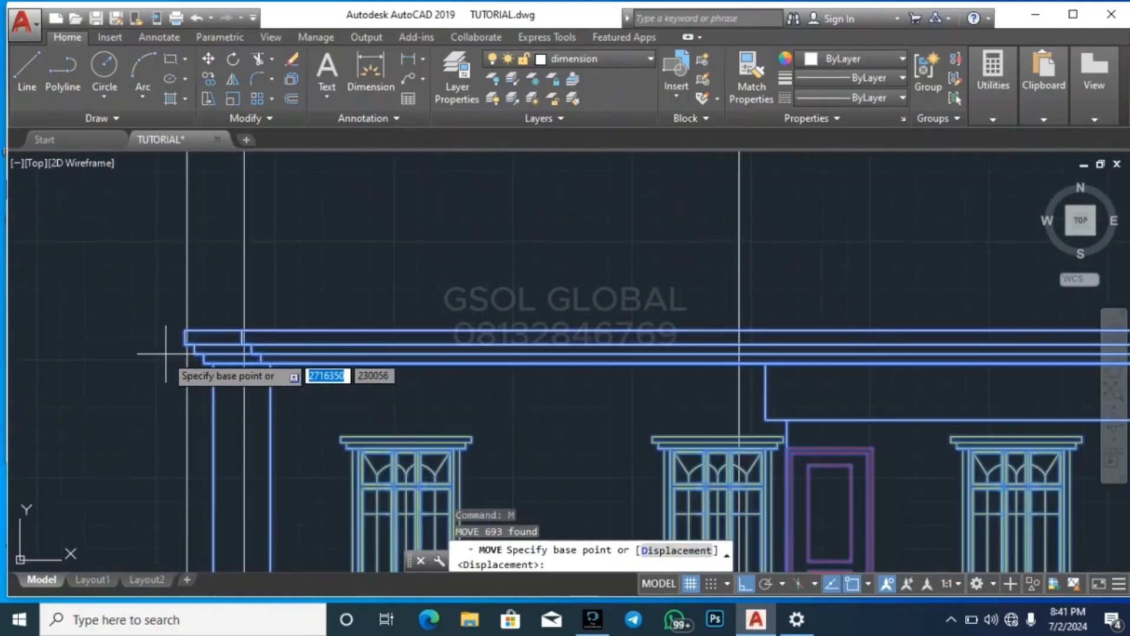
pyautogui.scroll(-5, 166, 353)
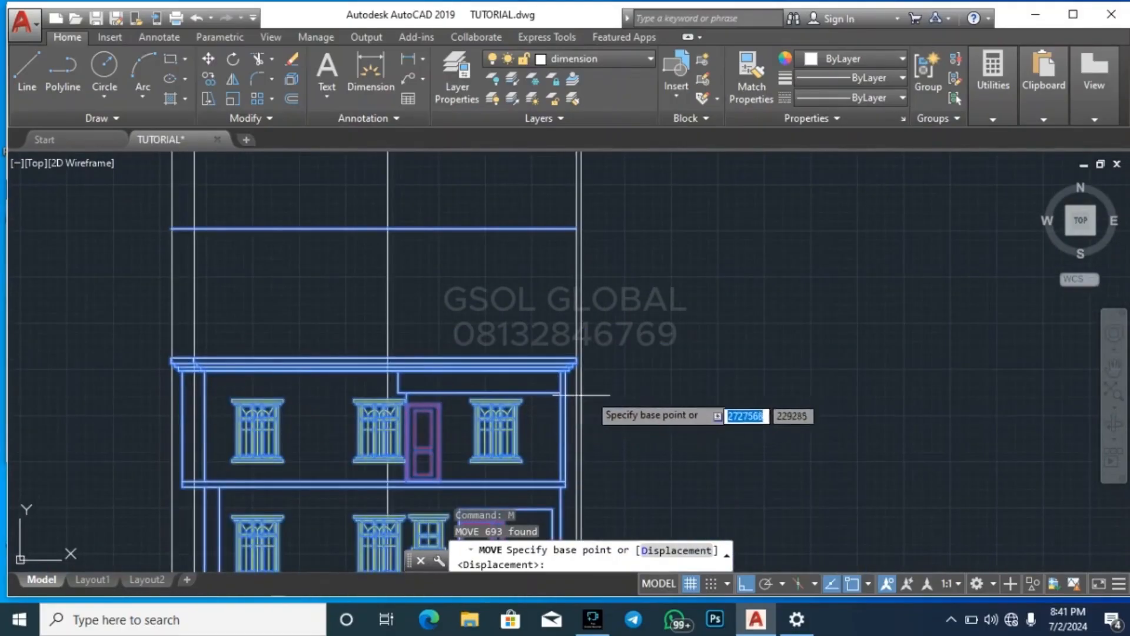
pyautogui.scroll(-2, 669, 373)
pyautogui.scroll(6, 595, 372)
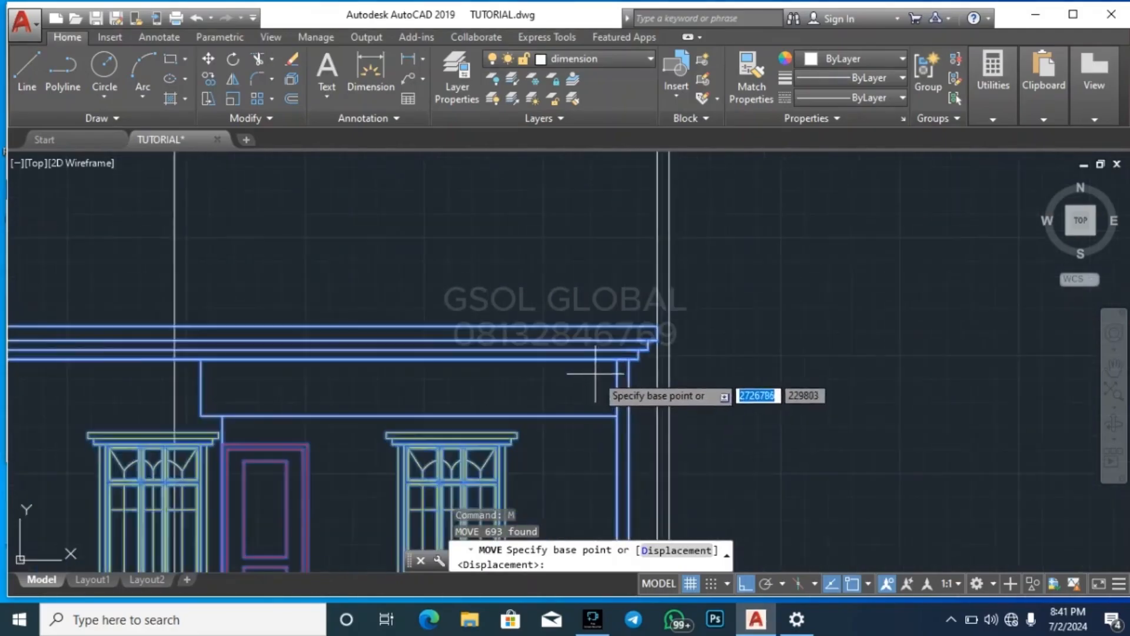
pyautogui.scroll(-3, 654, 370)
pyautogui.scroll(-3, 583, 395)
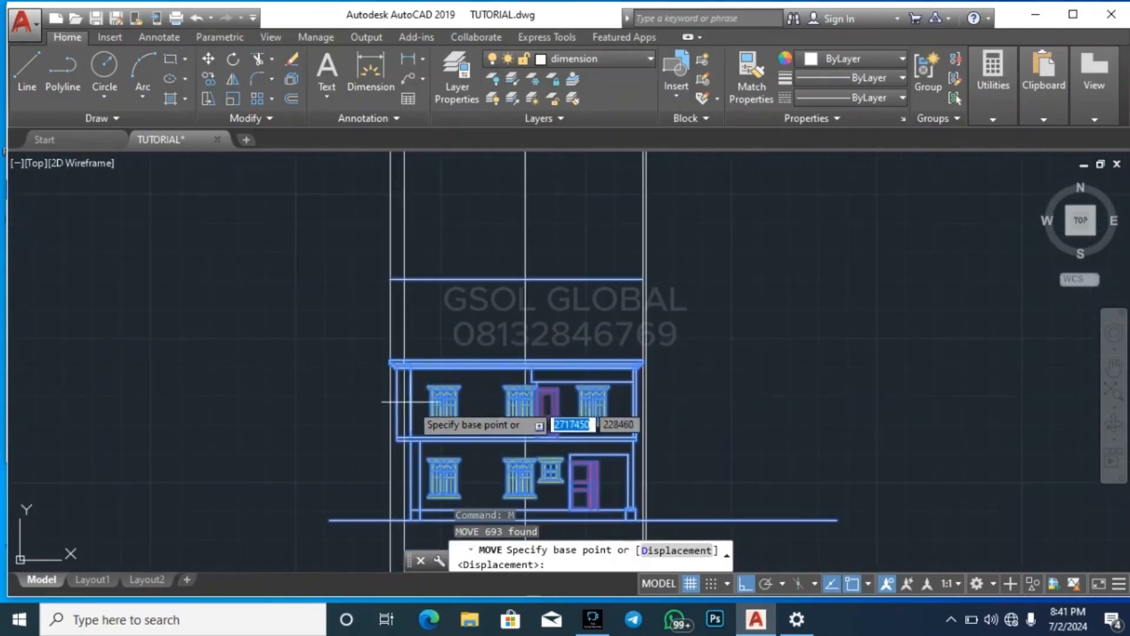
pyautogui.scroll(2, 387, 343)
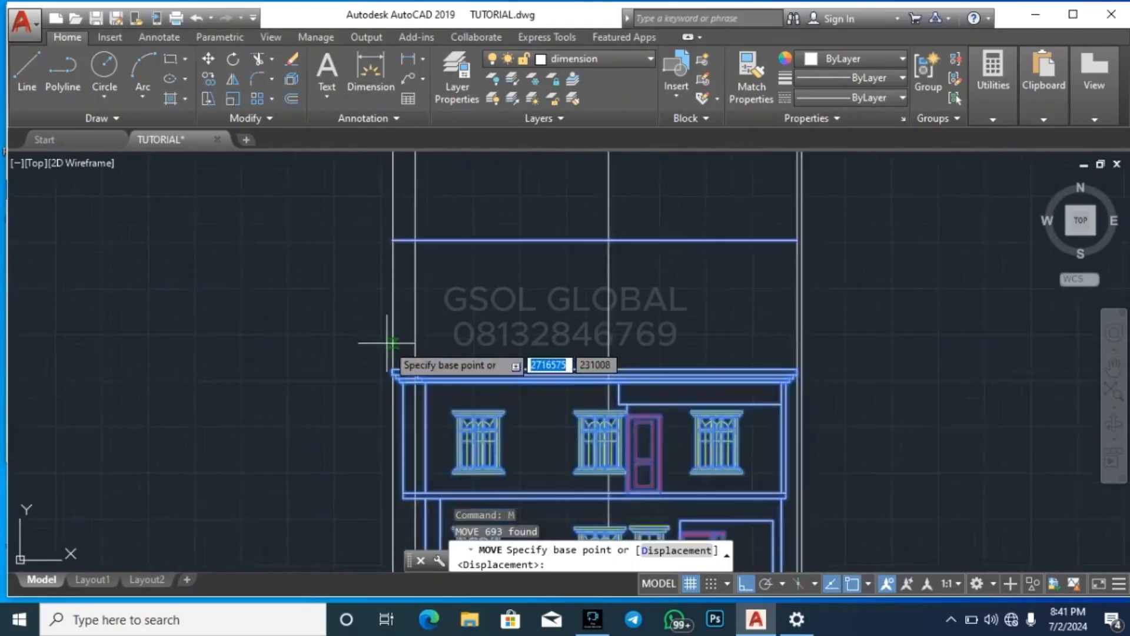
pyautogui.scroll(3, 387, 353)
pyautogui.scroll(2, 459, 380)
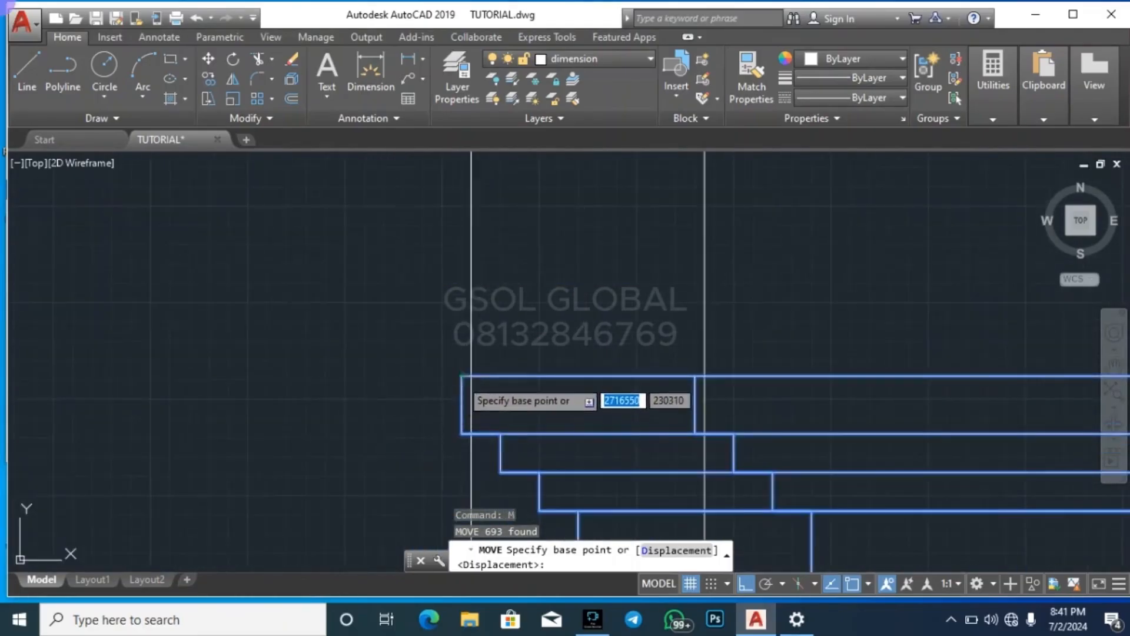
pyautogui.click(462, 376)
pyautogui.scroll(-4, 302, 373)
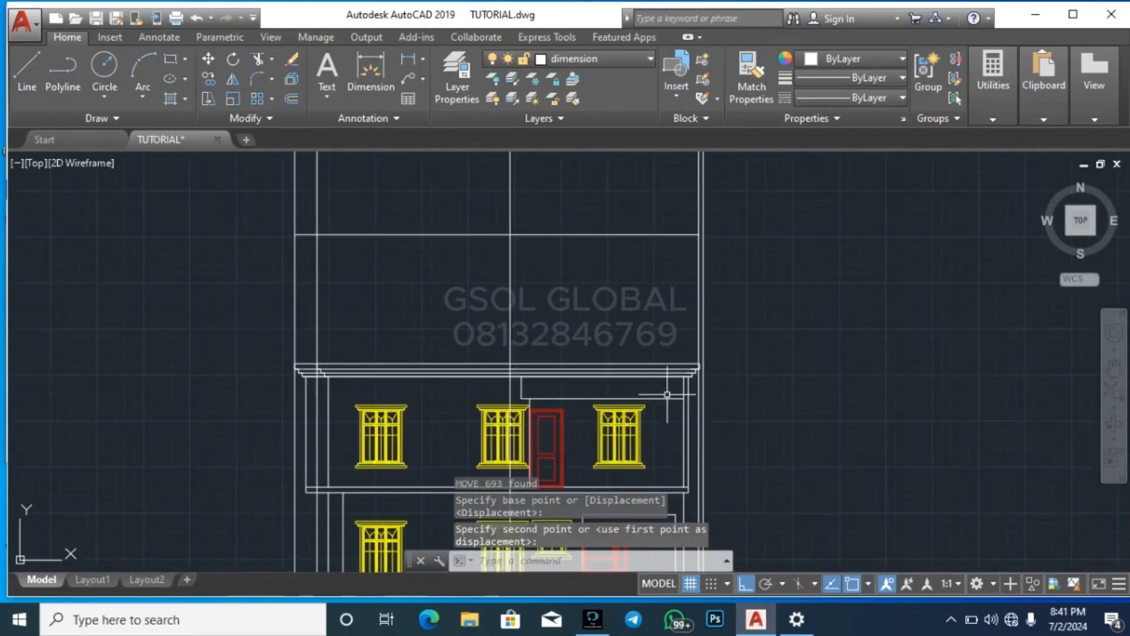
# Compare the right end of the elevation's stepped fascia with the construction lines projected down from the roof plan's right eaves
pyautogui.scroll(5, 695, 381)
pyautogui.scroll(-5, 562, 398)
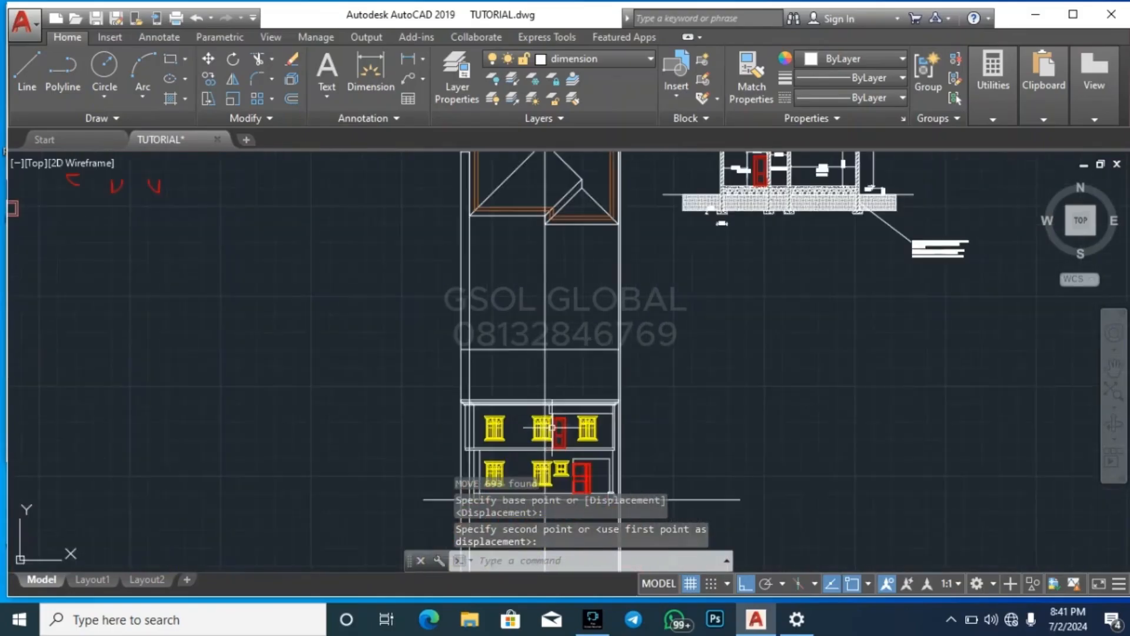
pyautogui.scroll(-2, 539, 428)
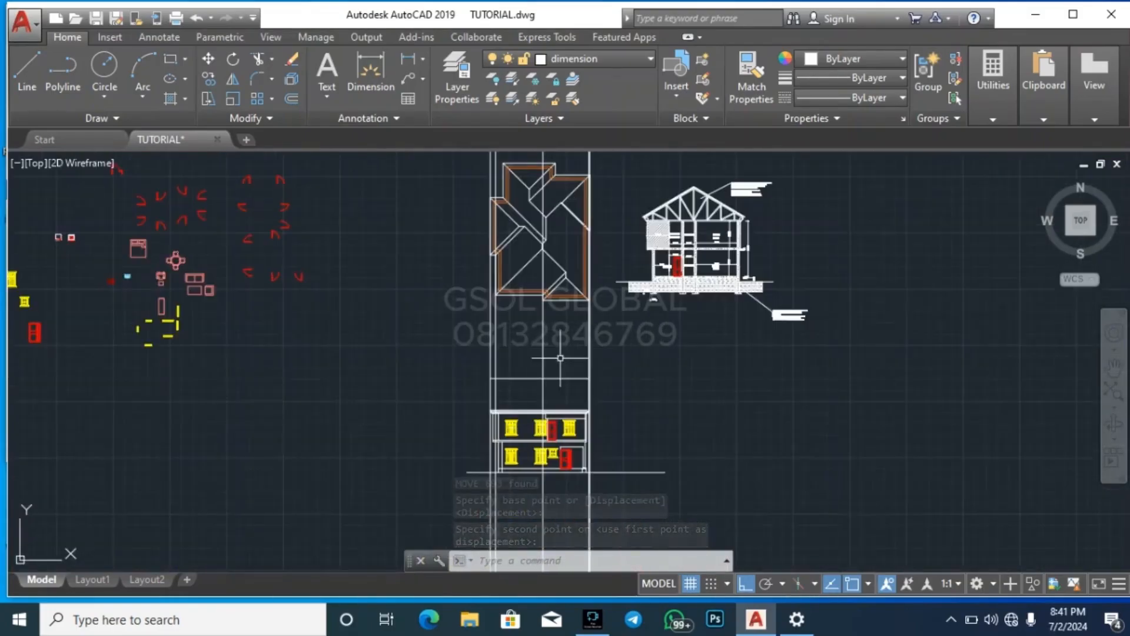
pyautogui.scroll(5, 561, 357)
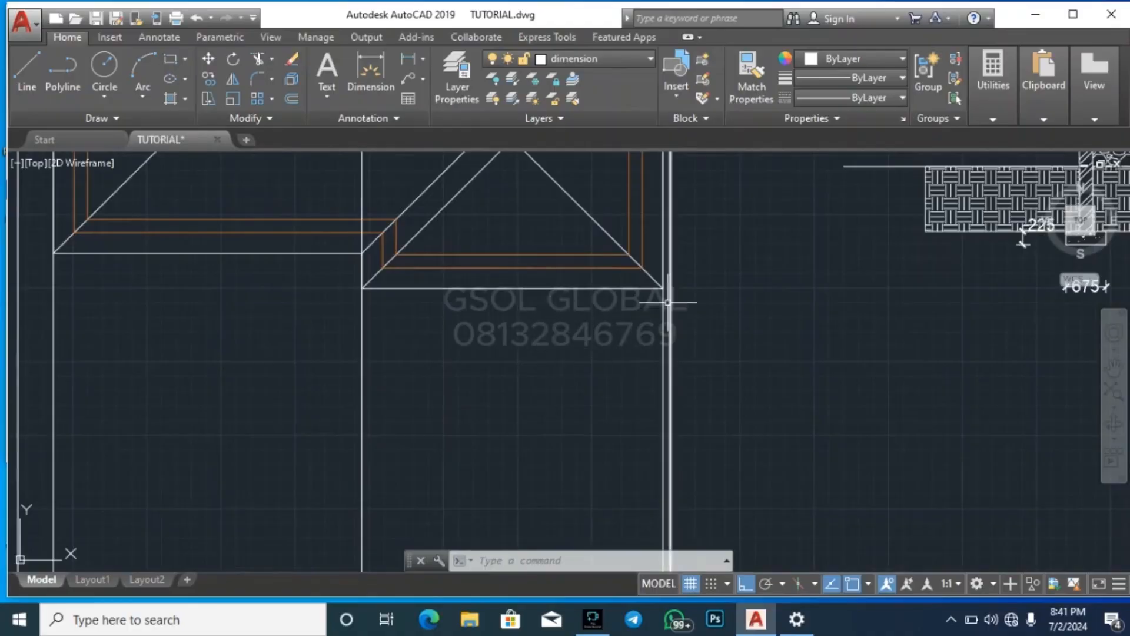
pyautogui.scroll(-4, 578, 358)
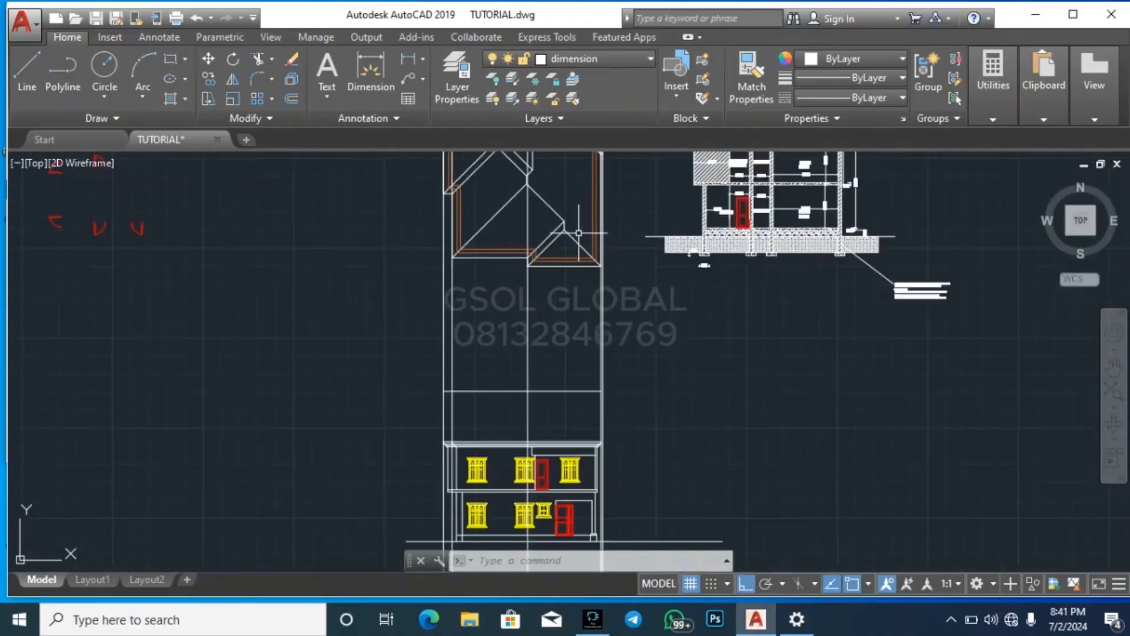
pyautogui.scroll(-1, 580, 371)
pyautogui.scroll(5, 584, 383)
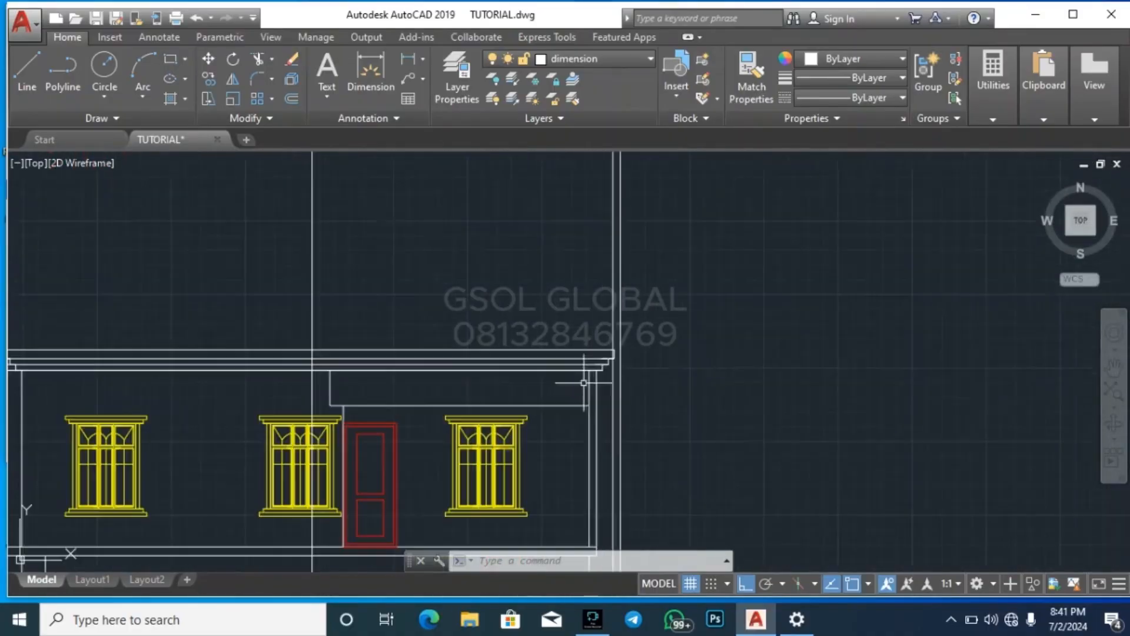
pyautogui.scroll(4, 627, 371)
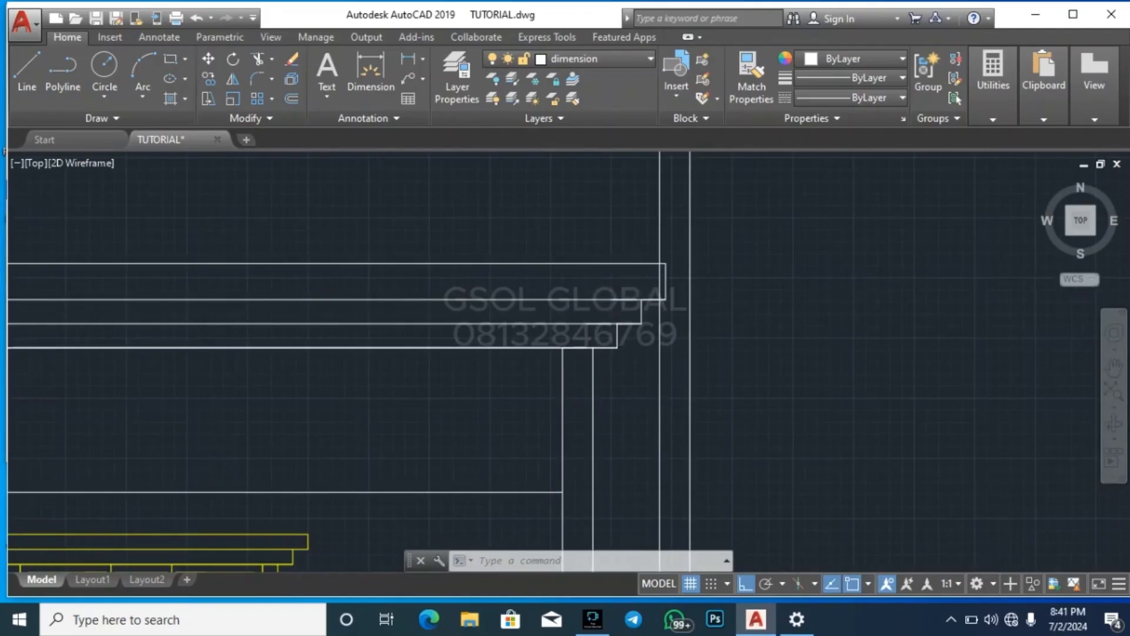
pyautogui.scroll(2, 631, 273)
pyautogui.click(472, 421)
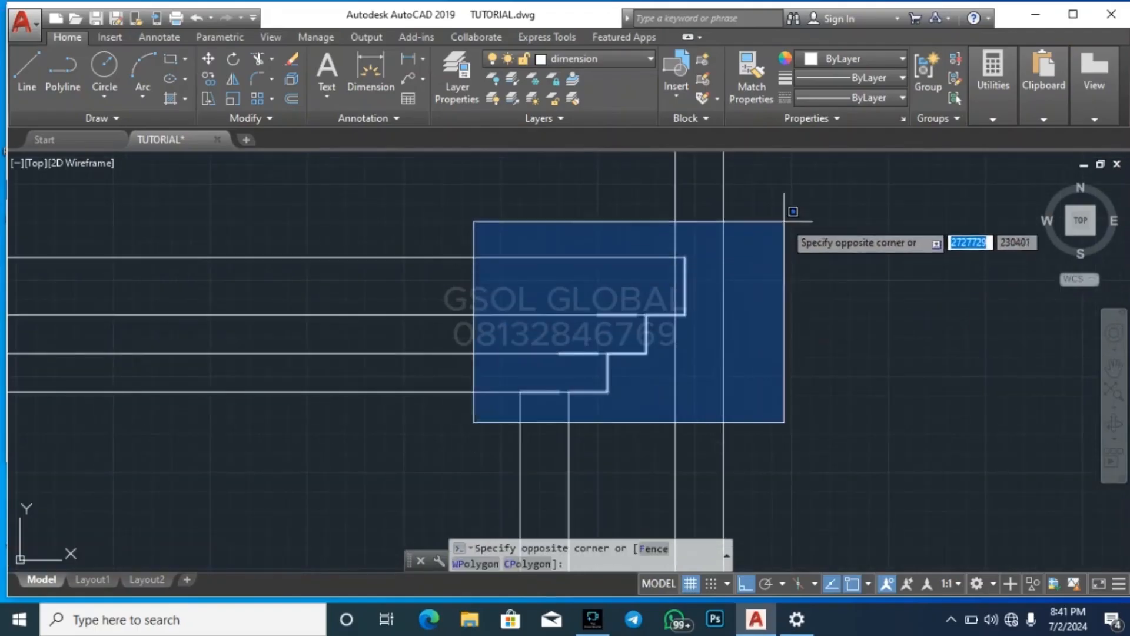
pyautogui.click(769, 233)
pyautogui.press('Escape')
pyautogui.press('Escape')
pyautogui.press('Escape')
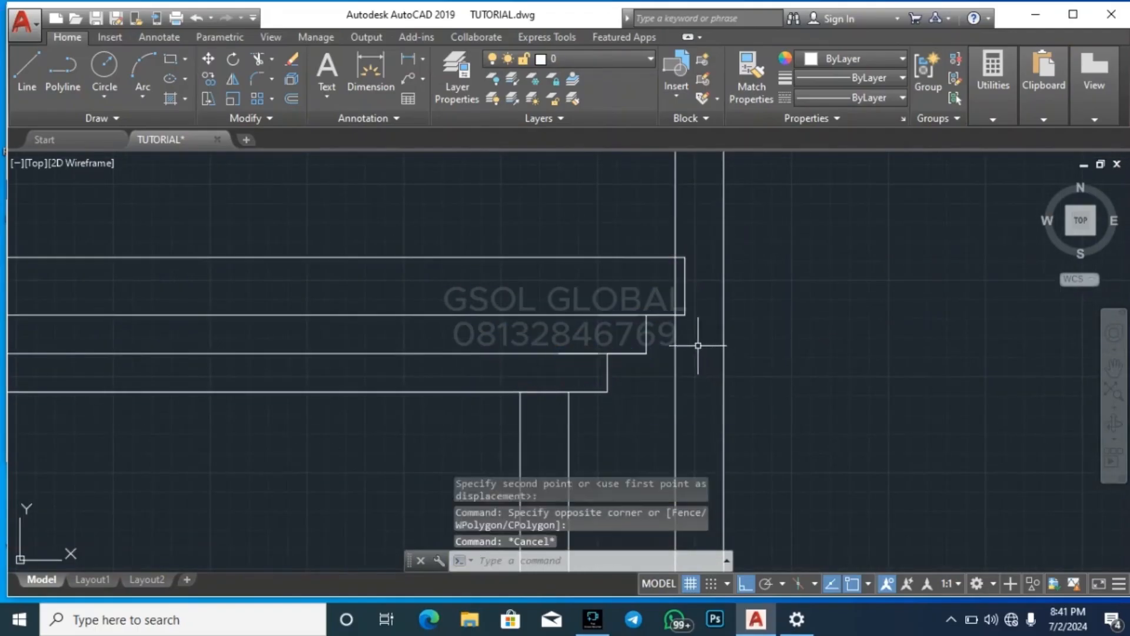
pyautogui.scroll(-5, 616, 294)
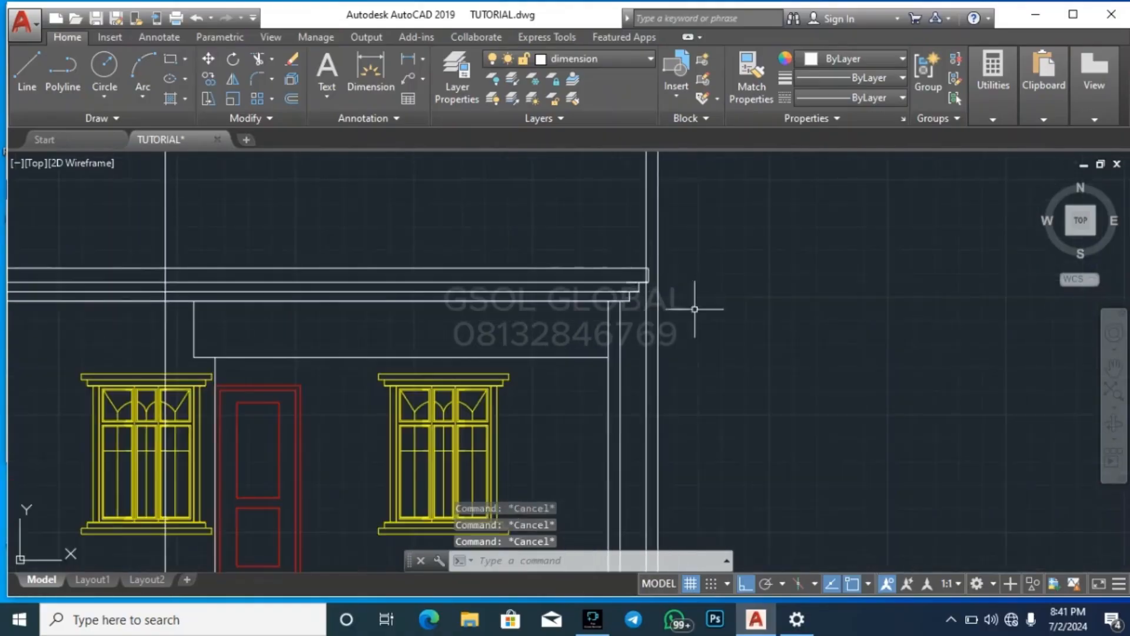
pyautogui.scroll(-4, 652, 421)
pyautogui.scroll(-4, 656, 443)
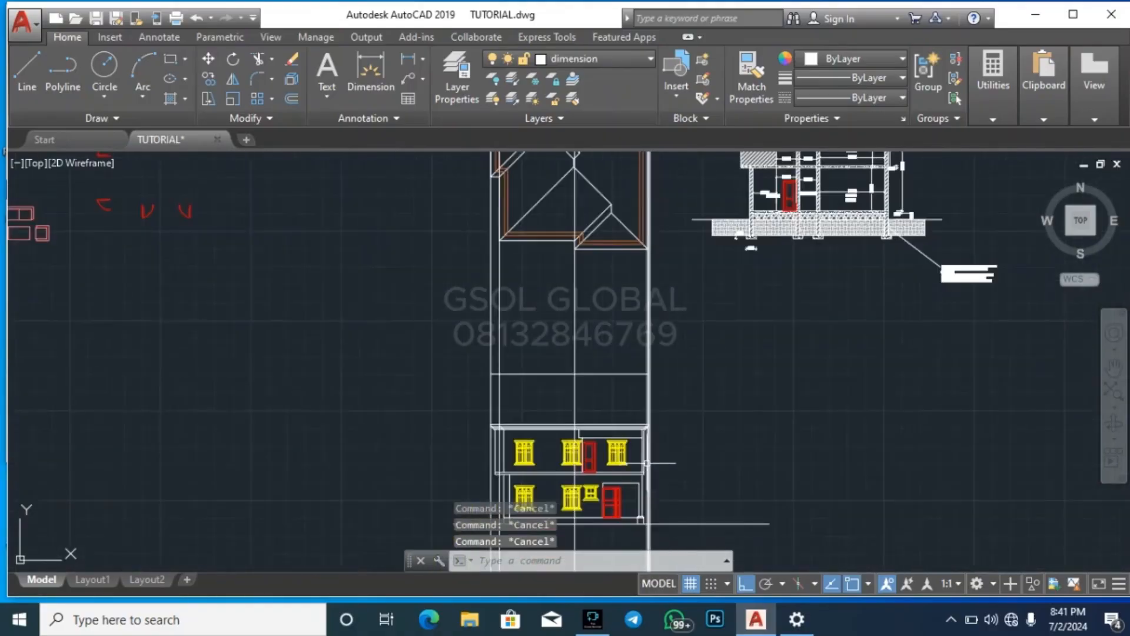
pyautogui.scroll(3, 613, 378)
pyautogui.scroll(-4, 621, 324)
pyautogui.scroll(6, 615, 356)
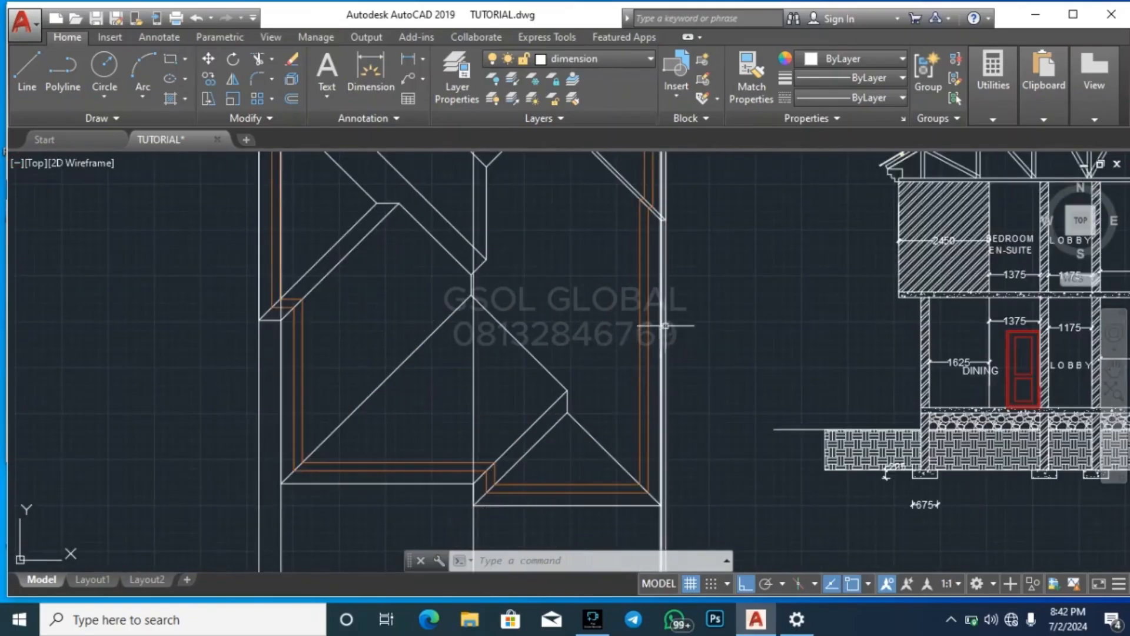
pyautogui.press('l')
pyautogui.press('Return')
pyautogui.scroll(6, 665, 218)
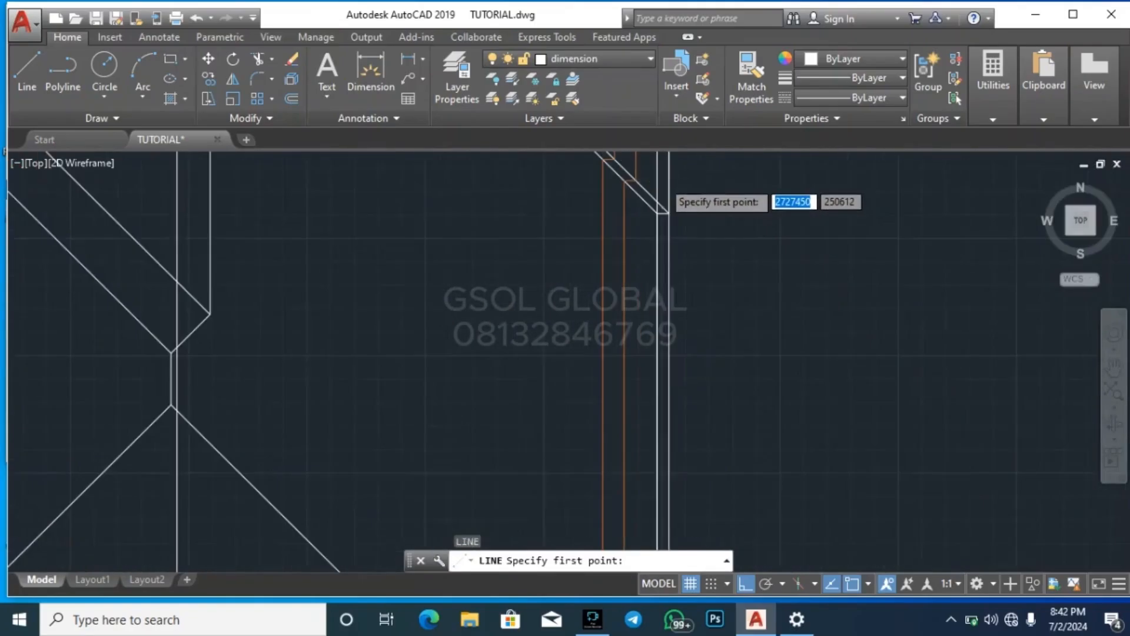
pyautogui.scroll(4, 663, 213)
pyautogui.click(571, 179)
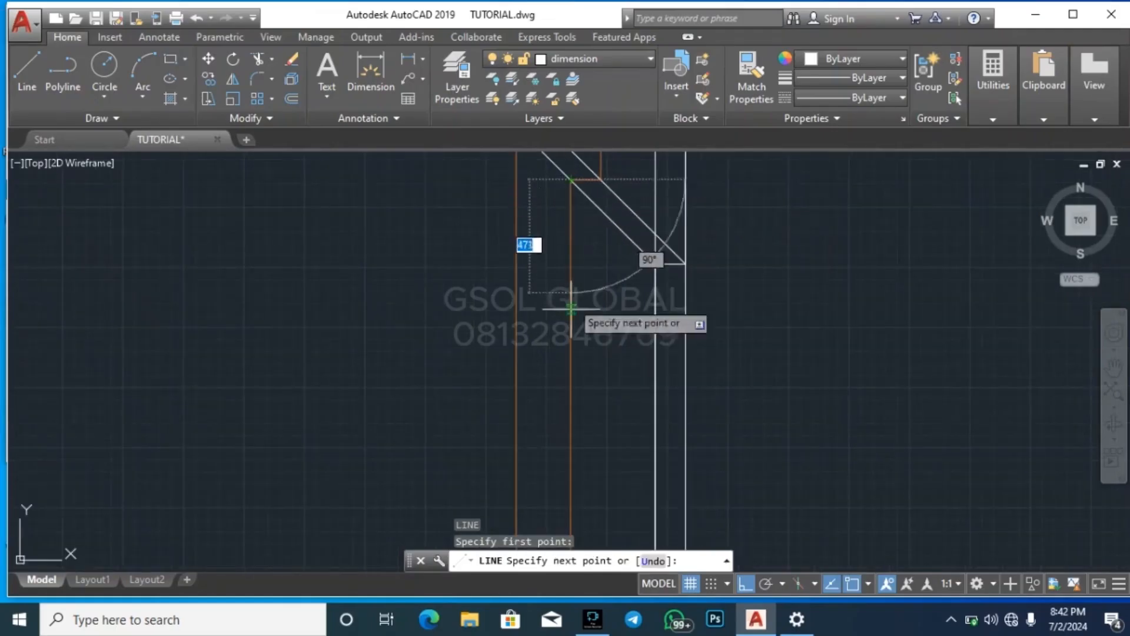
pyautogui.press('Escape')
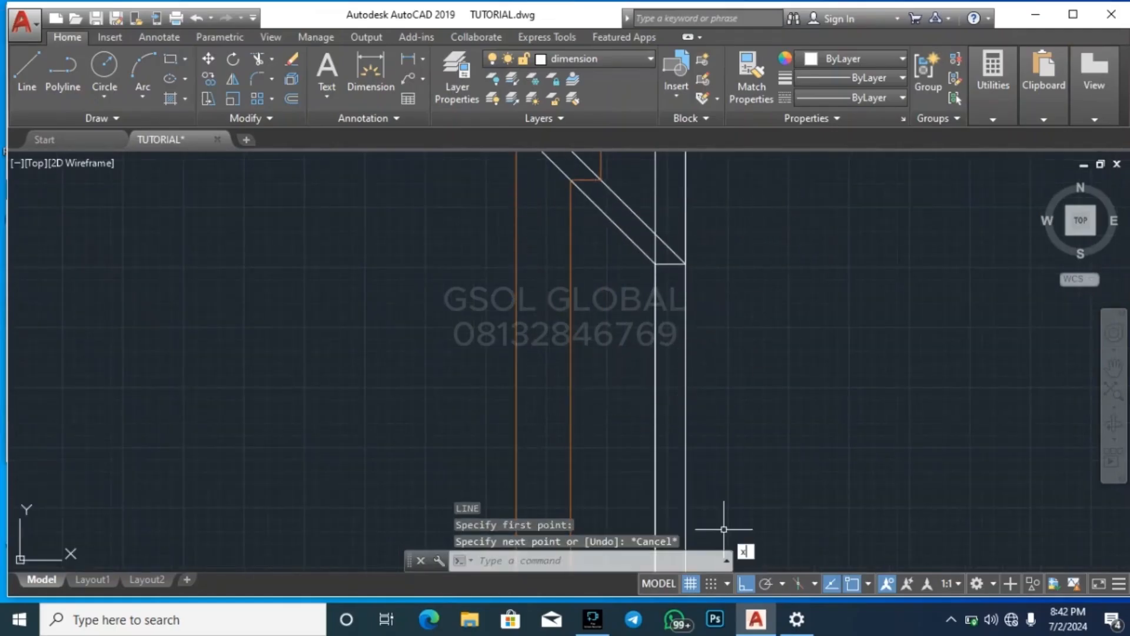
# Draw a vertical construction line through the outer wall corner beneath the right side eave of the roof plan
pyautogui.write('l')
pyautogui.press('Return')
pyautogui.click(571, 179)
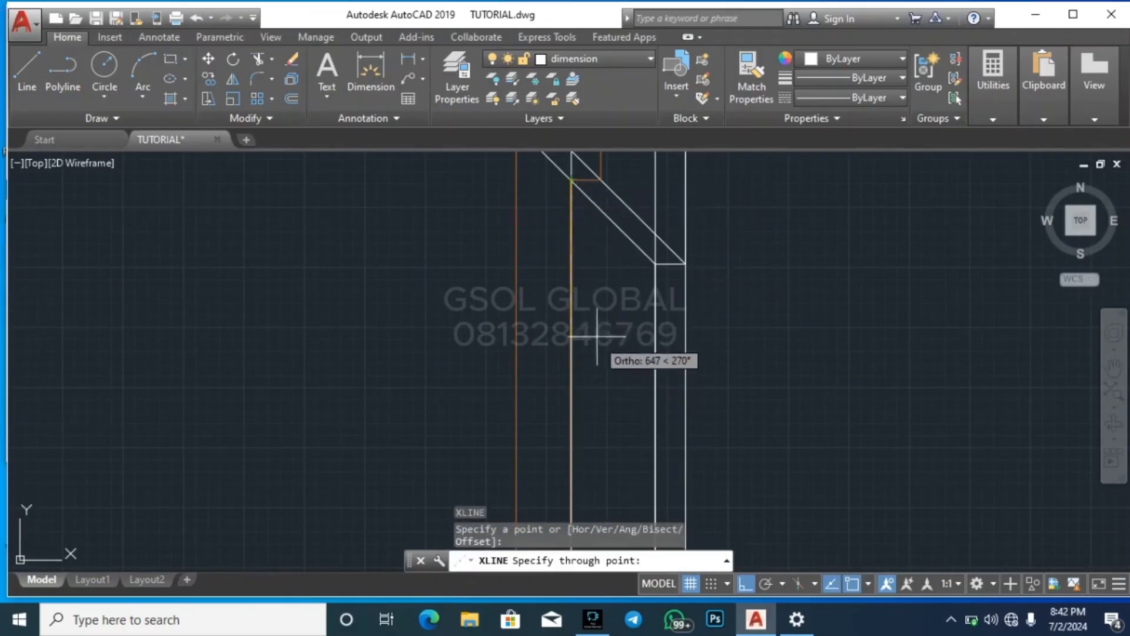
pyautogui.press('Escape')
# Select the vertical construction line that runs along the elevation's right outer wall
pyautogui.scroll(-5, 638, 224)
pyautogui.scroll(3, 624, 423)
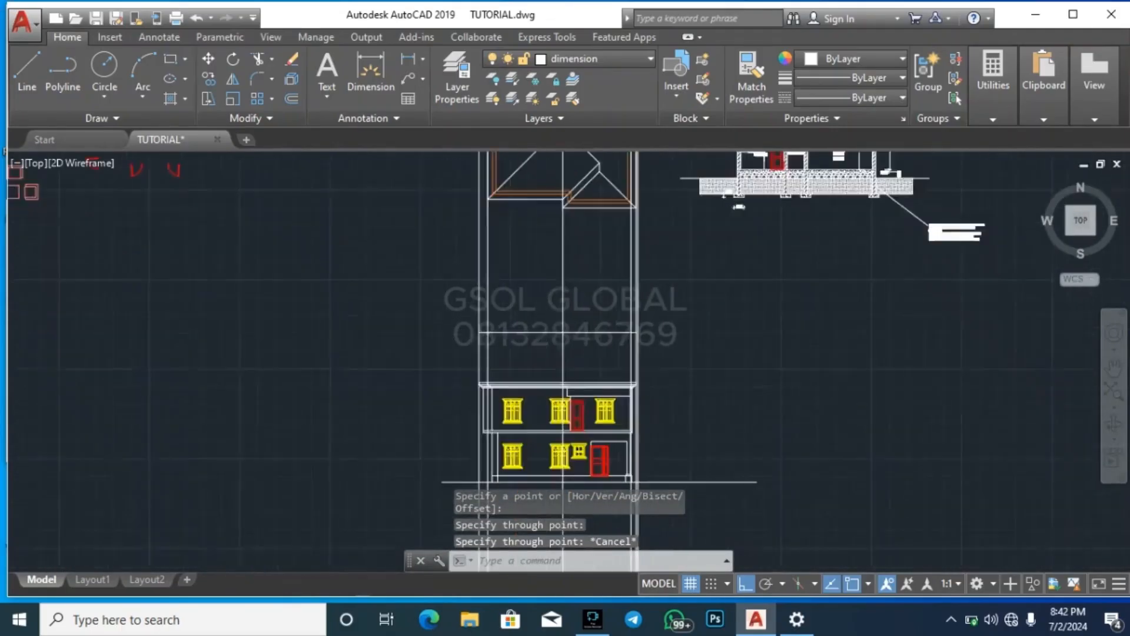
pyautogui.scroll(6, 643, 425)
pyautogui.scroll(2, 623, 297)
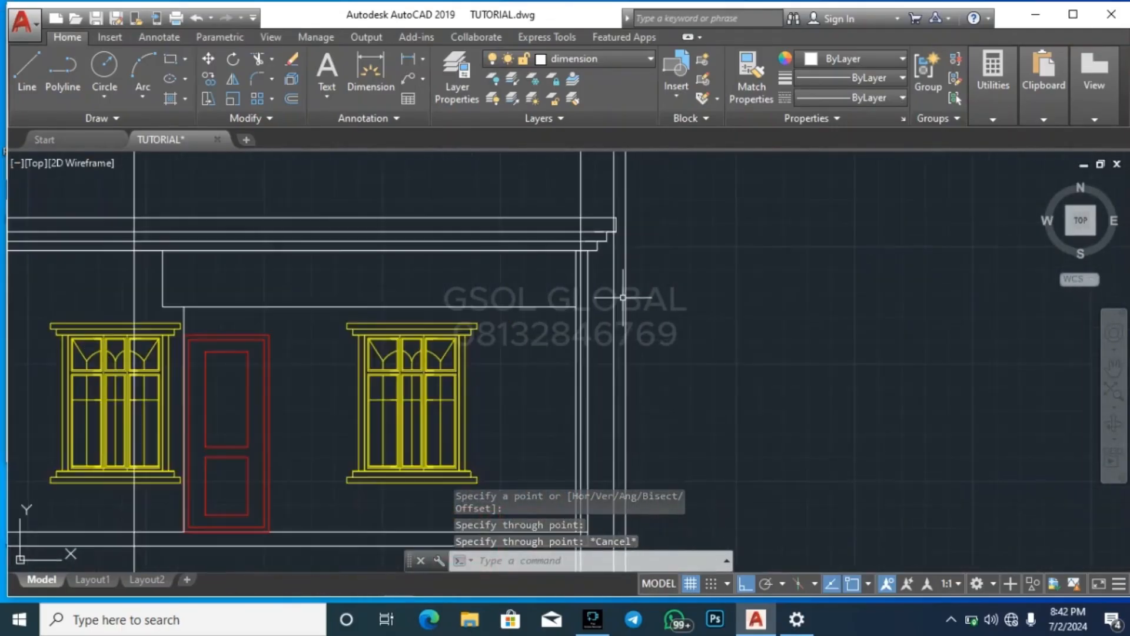
pyautogui.scroll(-2, 743, 289)
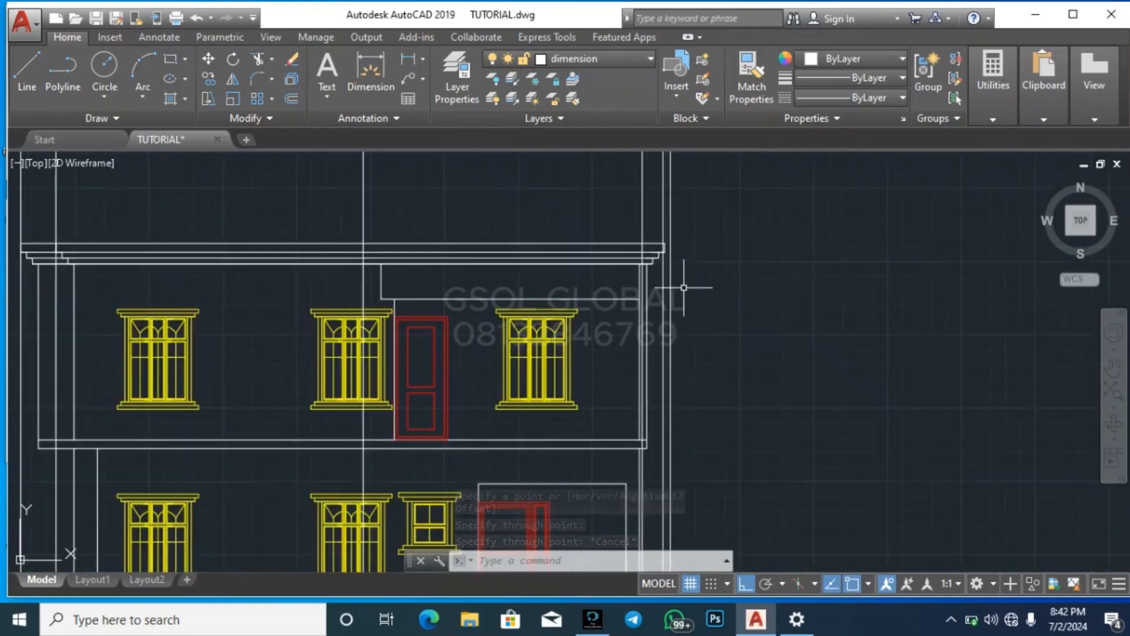
pyautogui.scroll(-2, 651, 386)
pyautogui.click(651, 267)
pyautogui.click(645, 267)
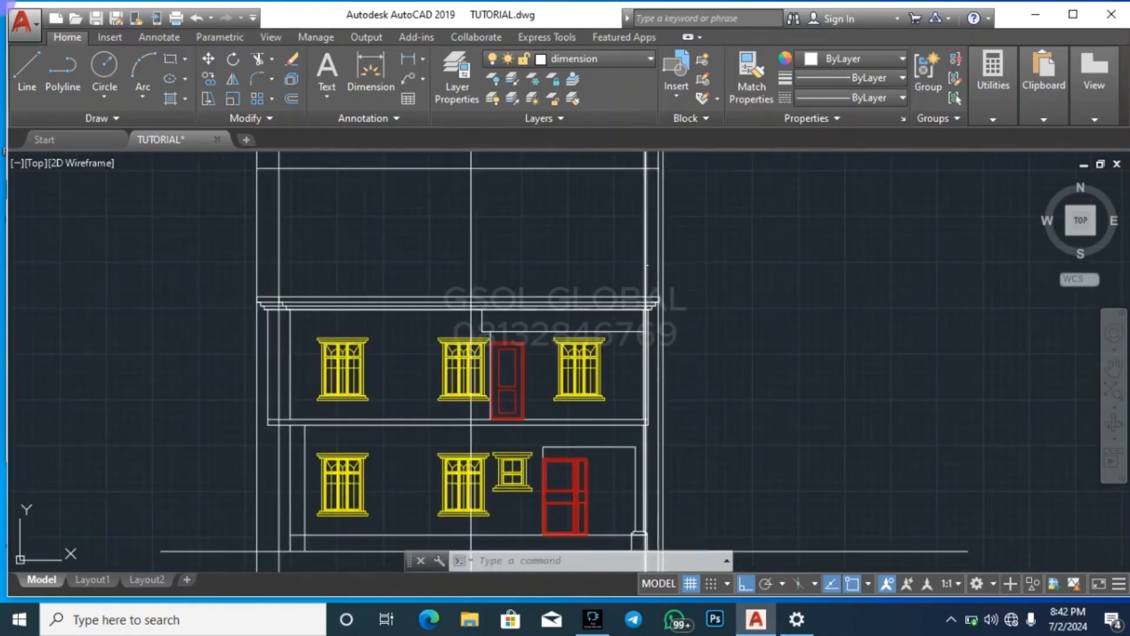
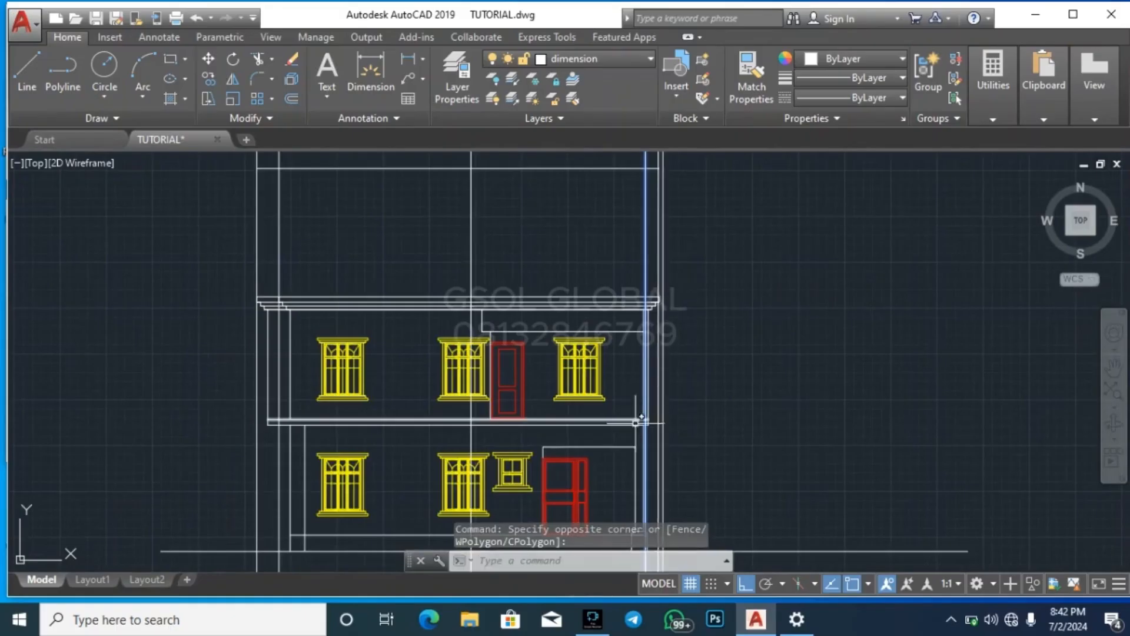
# Erase the selected construction line and draw a new vertical one through the outer wall-line corner beneath the roof plan's right eave
pyautogui.press('Delete')
pyautogui.scroll(-6, 568, 494)
pyautogui.scroll(3, 568, 325)
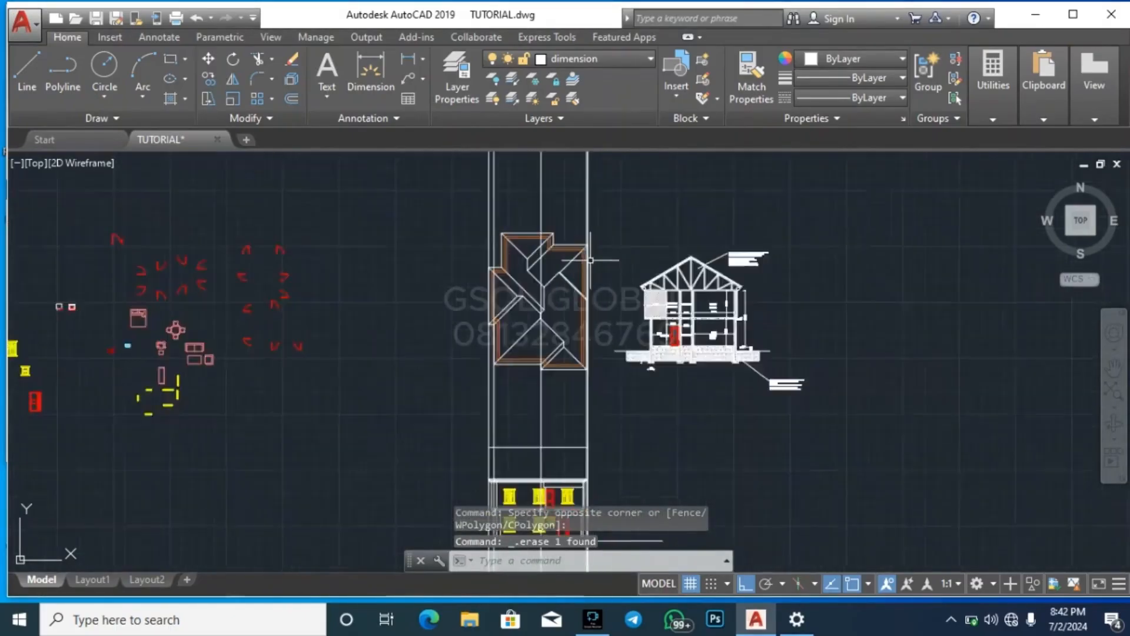
pyautogui.scroll(6, 568, 326)
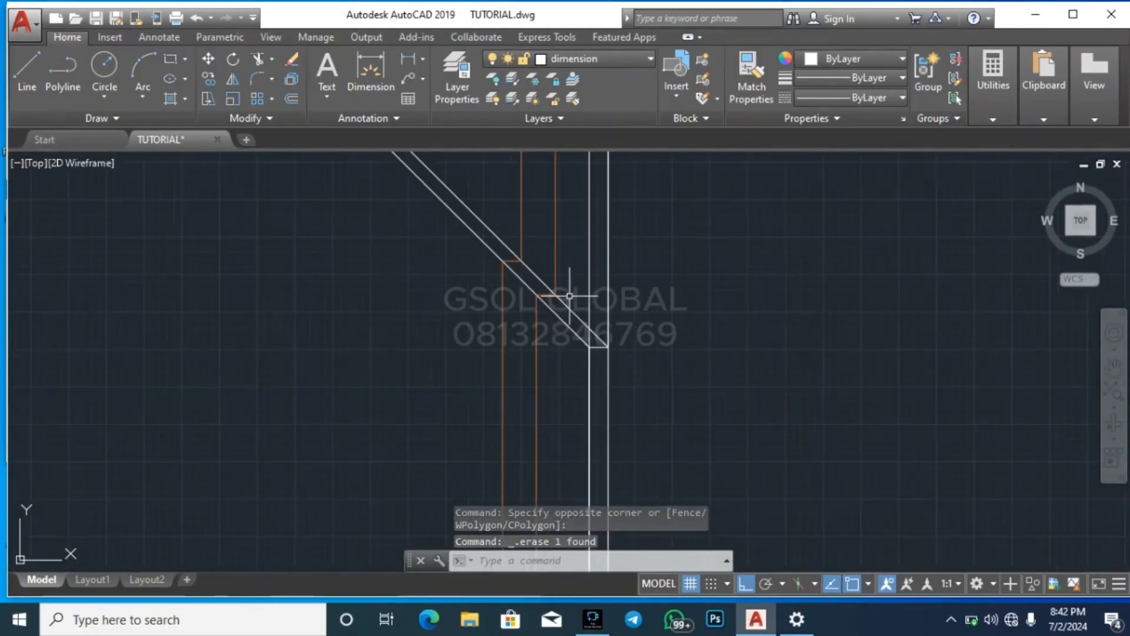
pyautogui.write('xl')
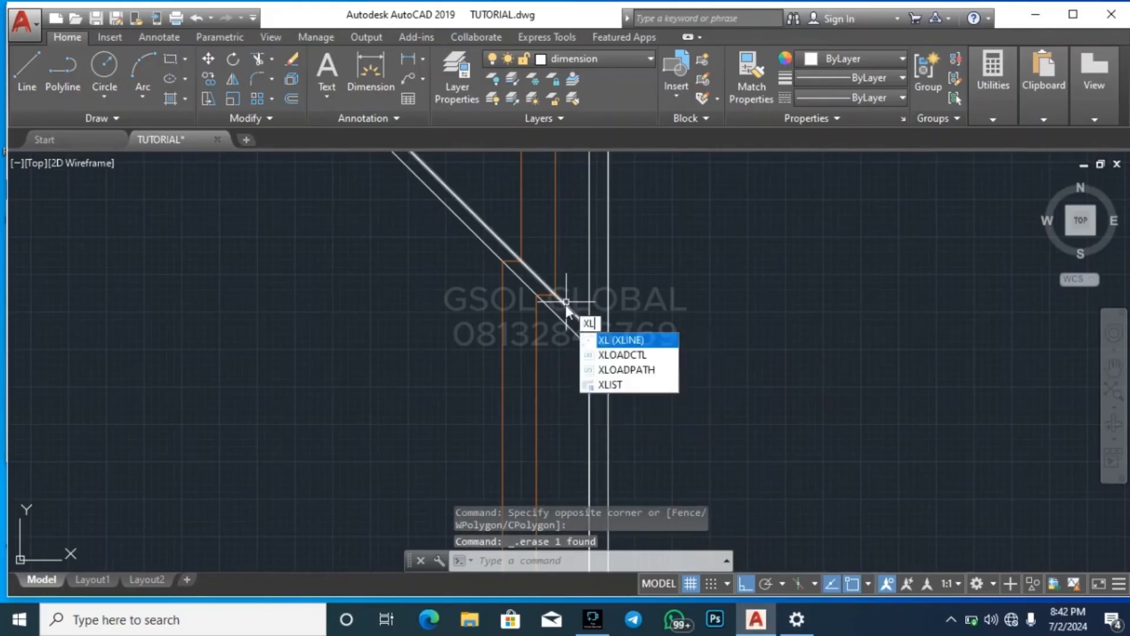
pyautogui.press('Return')
pyautogui.click(555, 293)
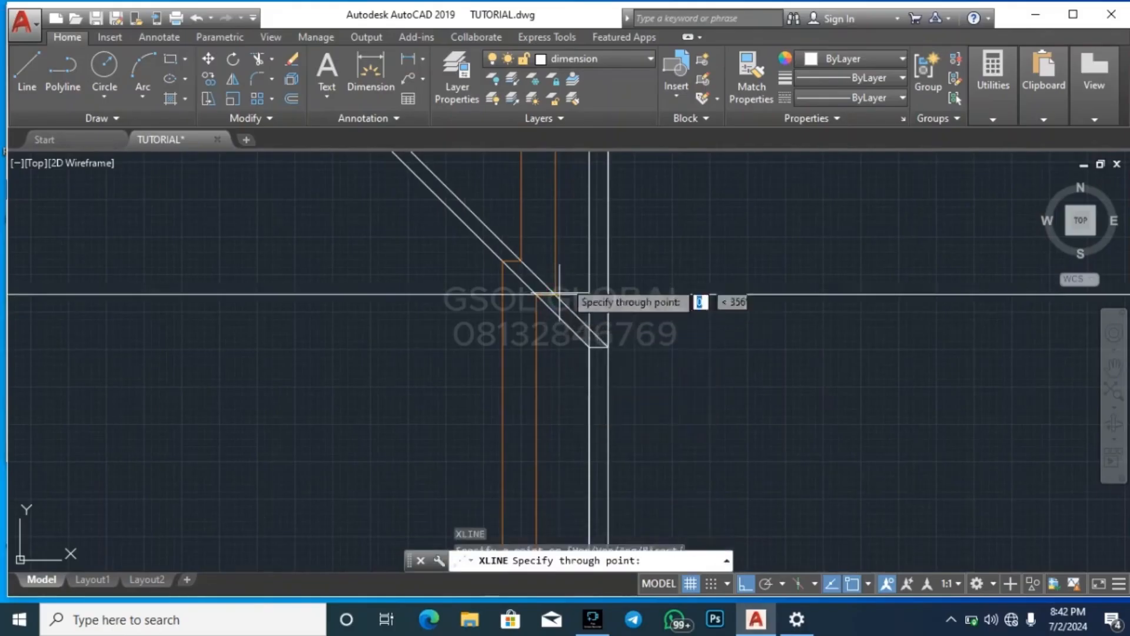
pyautogui.scroll(-5, 580, 265)
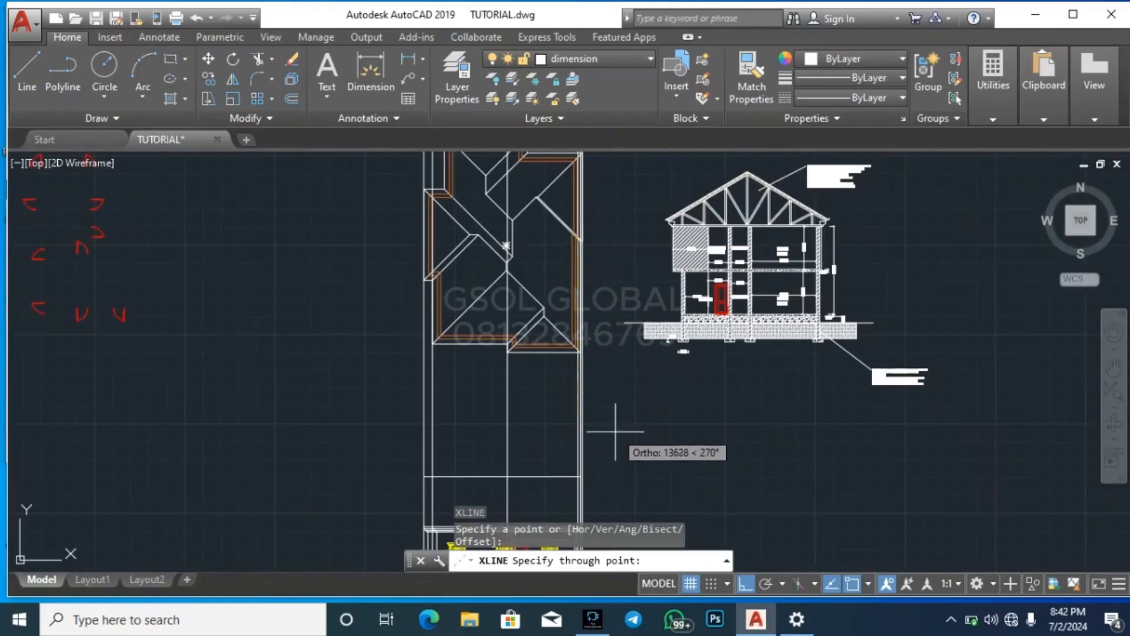
pyautogui.click(616, 431)
pyautogui.press('Escape')
# Examine where the new vertical construction line falls against the elevation's right outer wall, stepped fascia and floor slab
pyautogui.scroll(-3, 601, 453)
pyautogui.scroll(6, 590, 362)
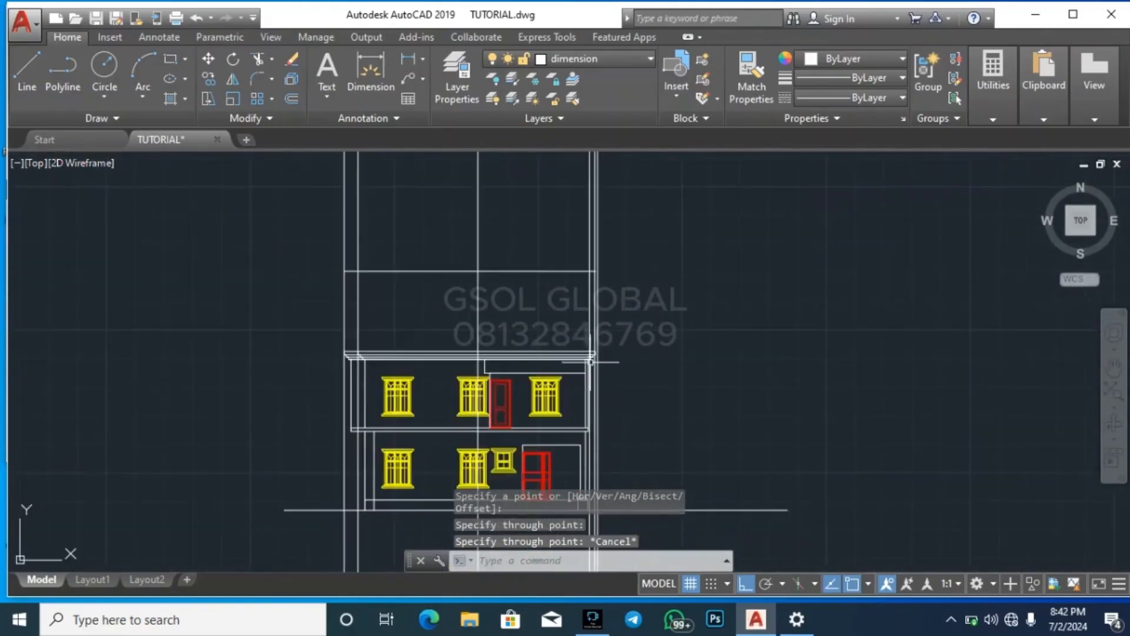
pyautogui.scroll(4, 590, 362)
pyautogui.scroll(2, 599, 358)
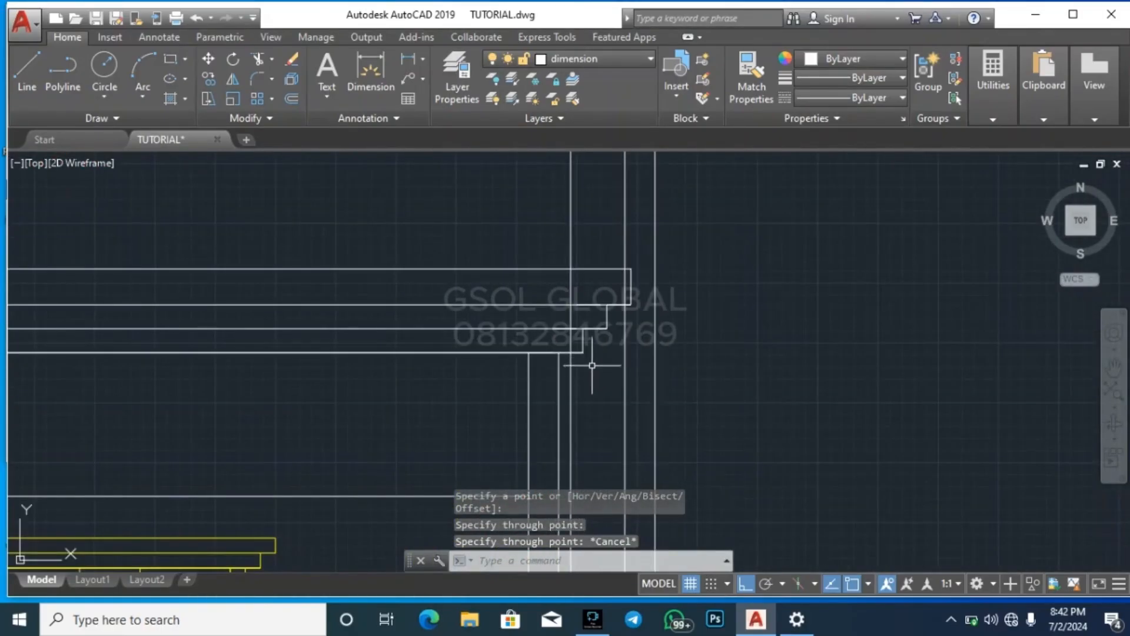
pyautogui.scroll(-3, 646, 256)
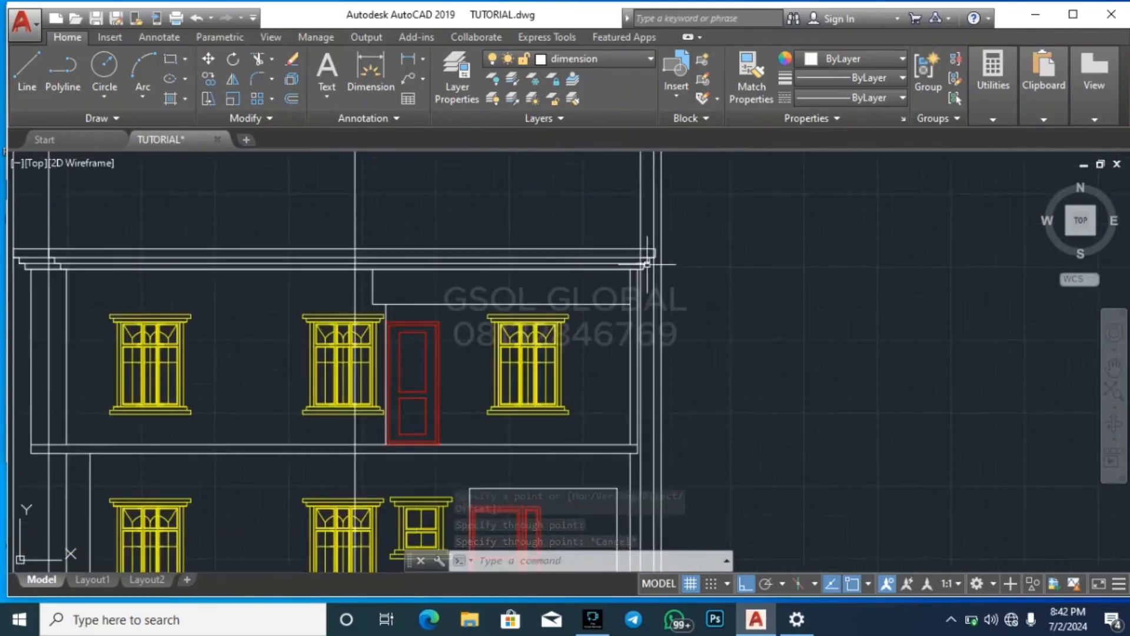
pyautogui.scroll(5, 636, 265)
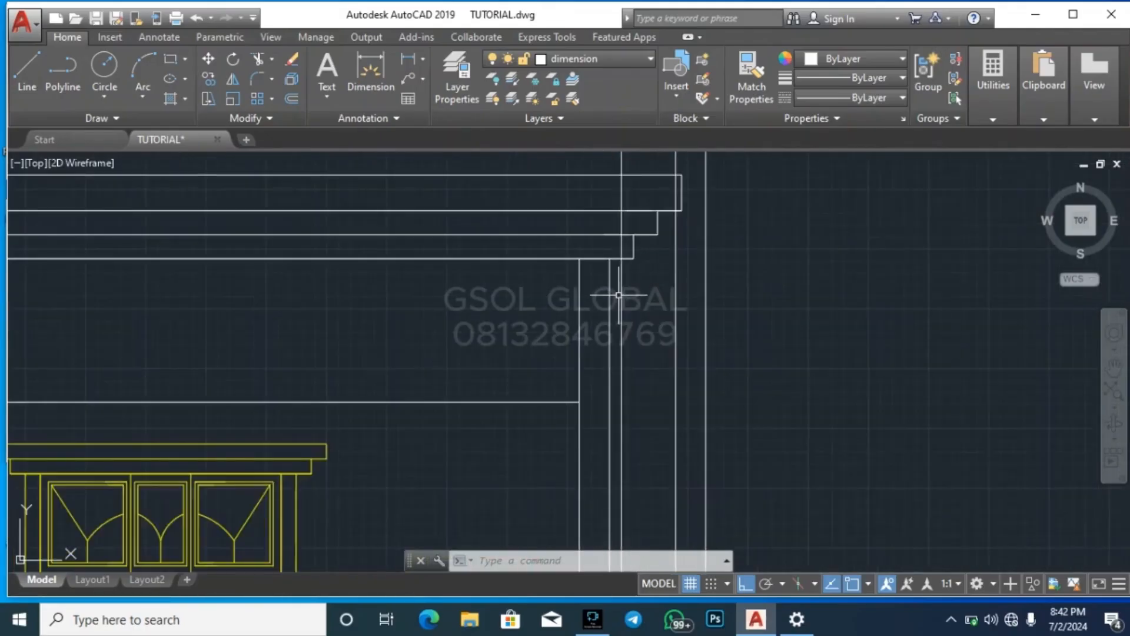
pyautogui.scroll(-5, 644, 280)
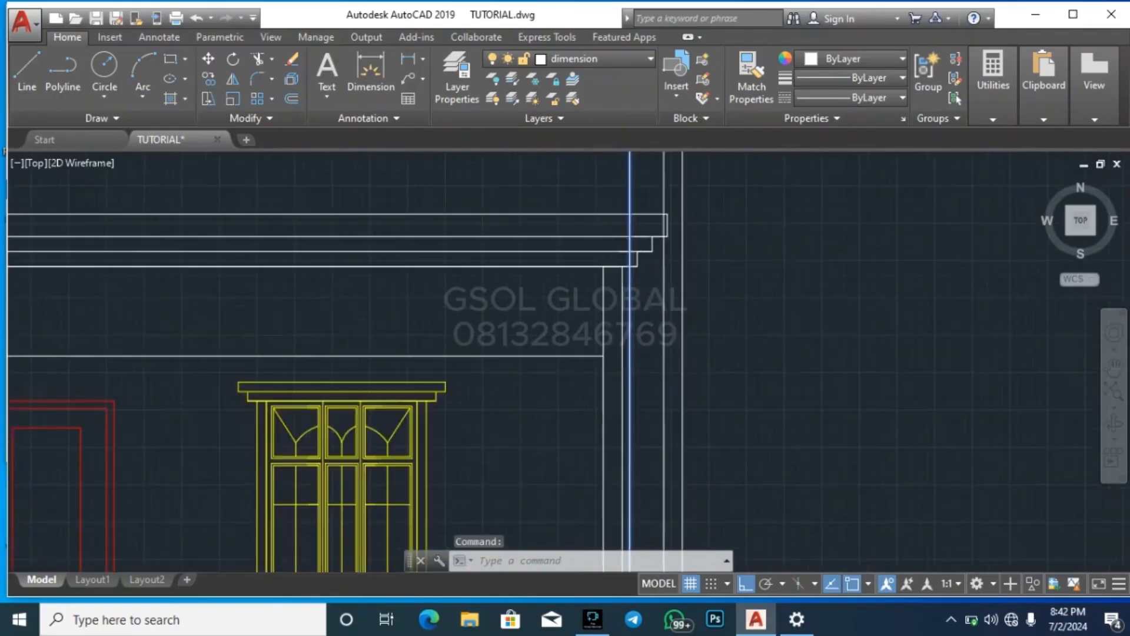
pyautogui.press('Escape')
pyautogui.press('Escape')
pyautogui.scroll(3, 645, 448)
pyautogui.scroll(2, 644, 448)
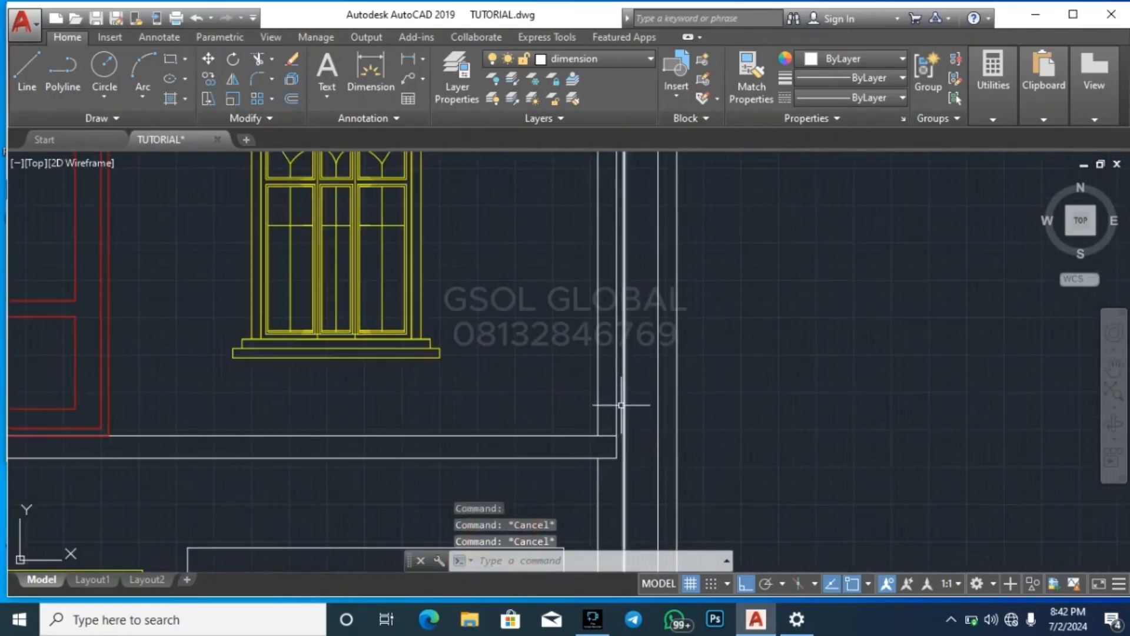
# Trim away the upper storey's old outer right wall line above the floor slab
pyautogui.press('Return')
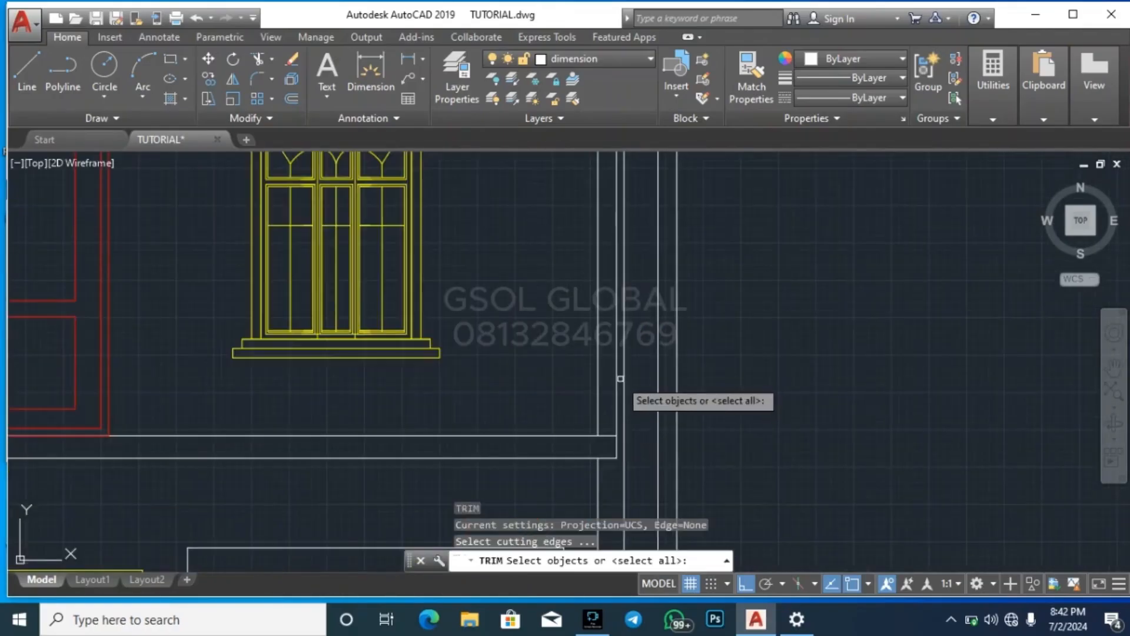
pyautogui.press('Return')
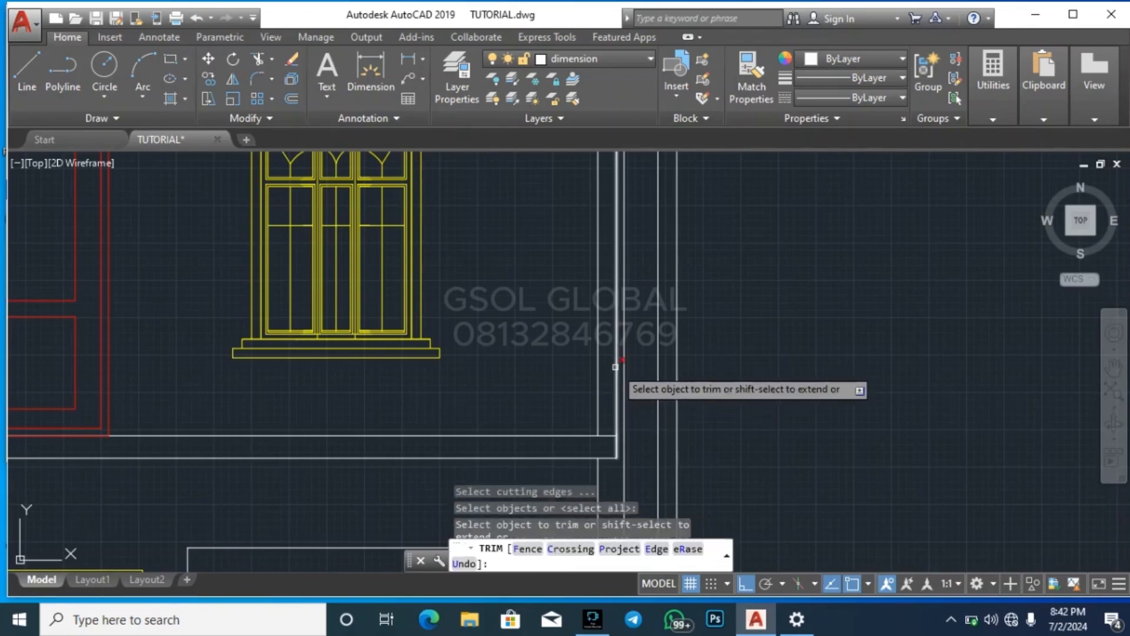
pyautogui.press('Escape')
pyautogui.press('Escape')
pyautogui.press('Escape')
# Extend the floor slab's two horizontal edges to the vertical construction line and erase the slab's old end line
pyautogui.scroll(3, 626, 441)
pyautogui.click(627, 437)
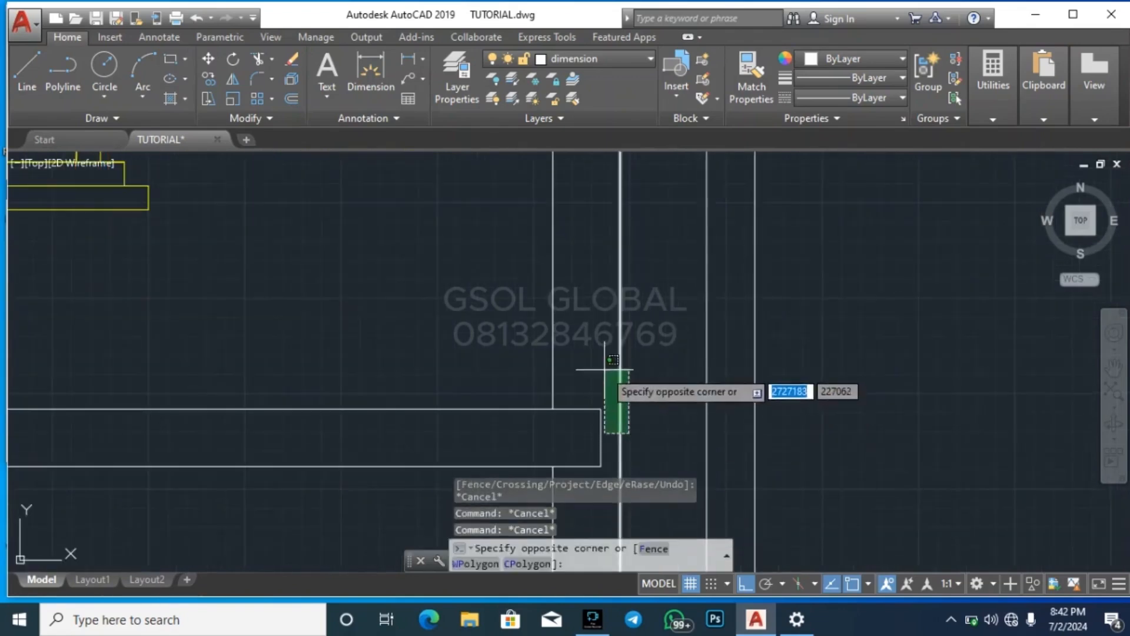
pyautogui.click(608, 366)
pyautogui.write('ex')
pyautogui.press('Return')
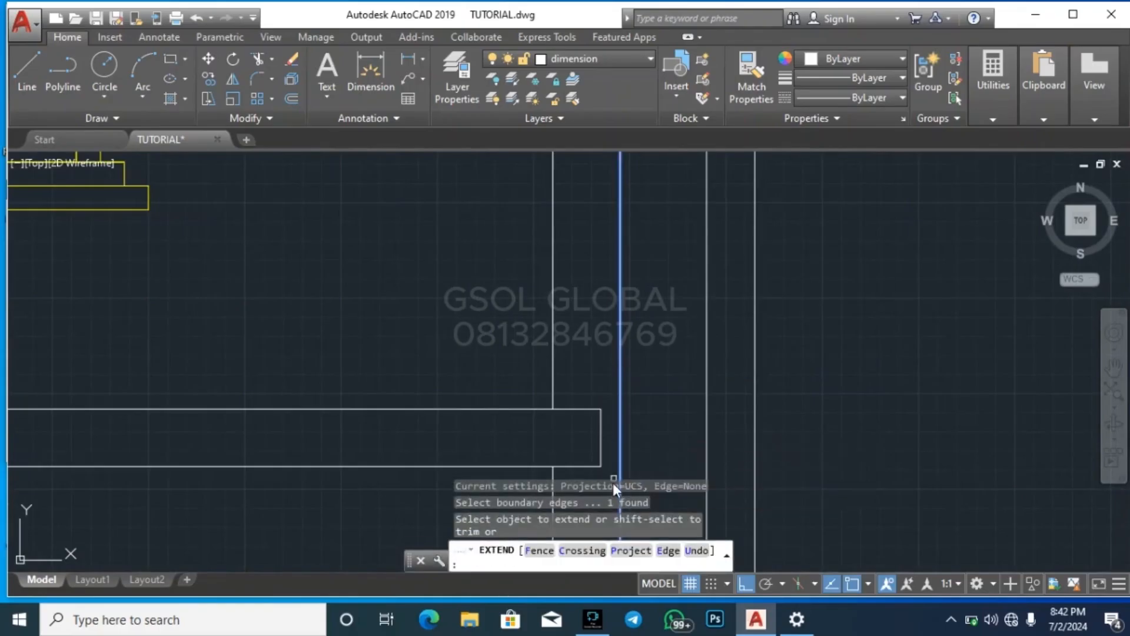
pyautogui.click(608, 473)
pyautogui.click(583, 404)
pyautogui.press('Escape')
pyautogui.click(602, 437)
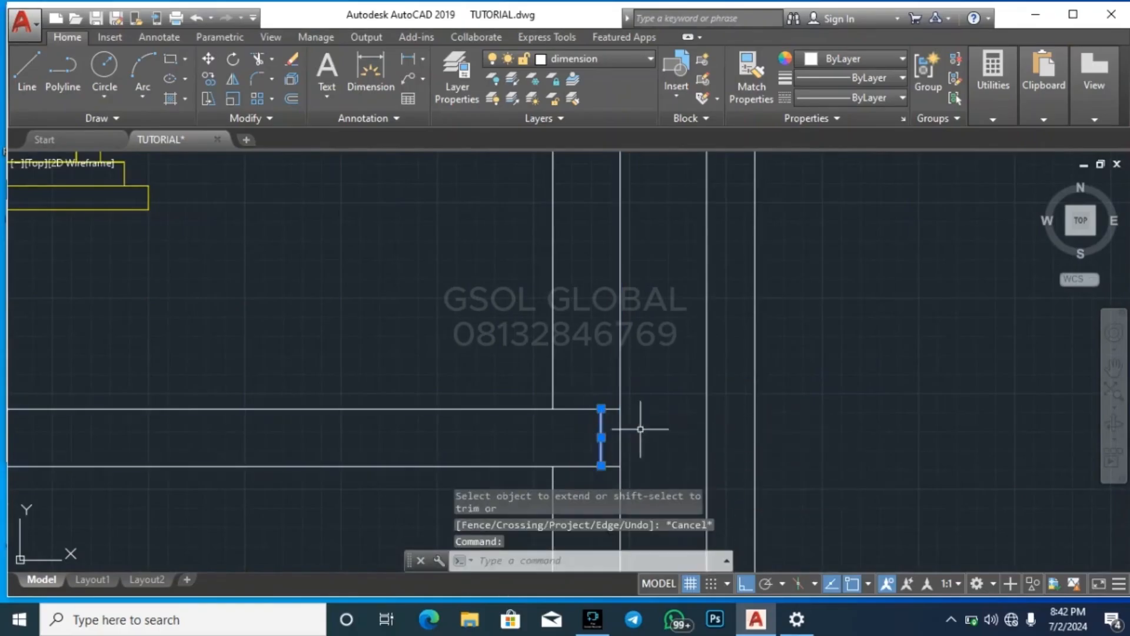
pyautogui.press('Delete')
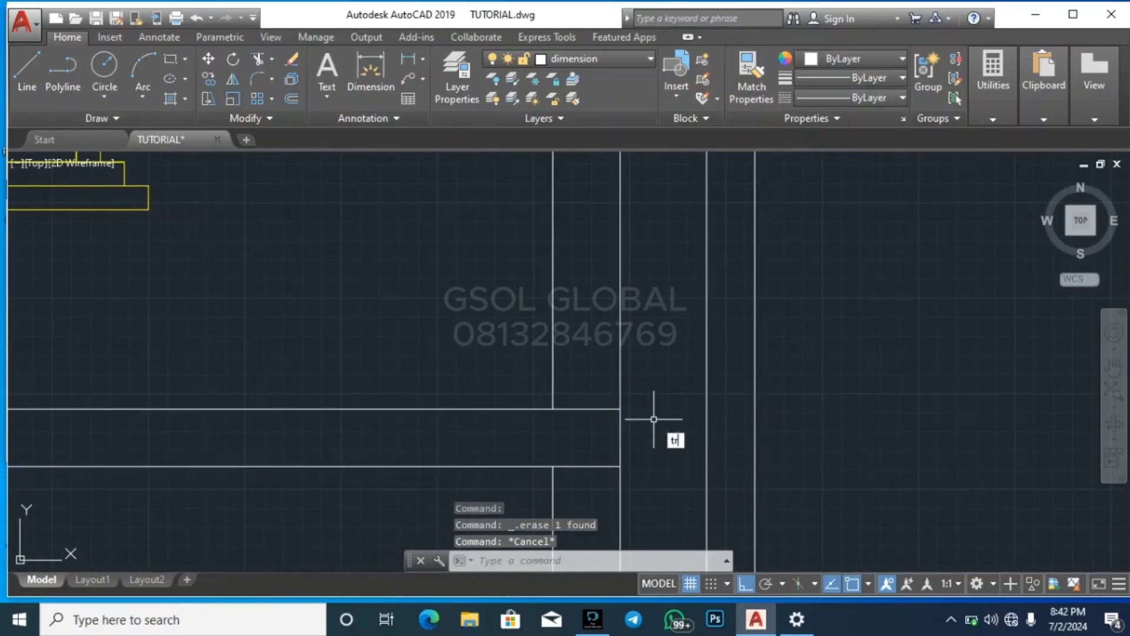
pyautogui.write('tr')
pyautogui.press('Return')
pyautogui.moveTo(662, 380); pyautogui.dragTo(615, 318)
pyautogui.press('Escape')
pyautogui.press('Escape')
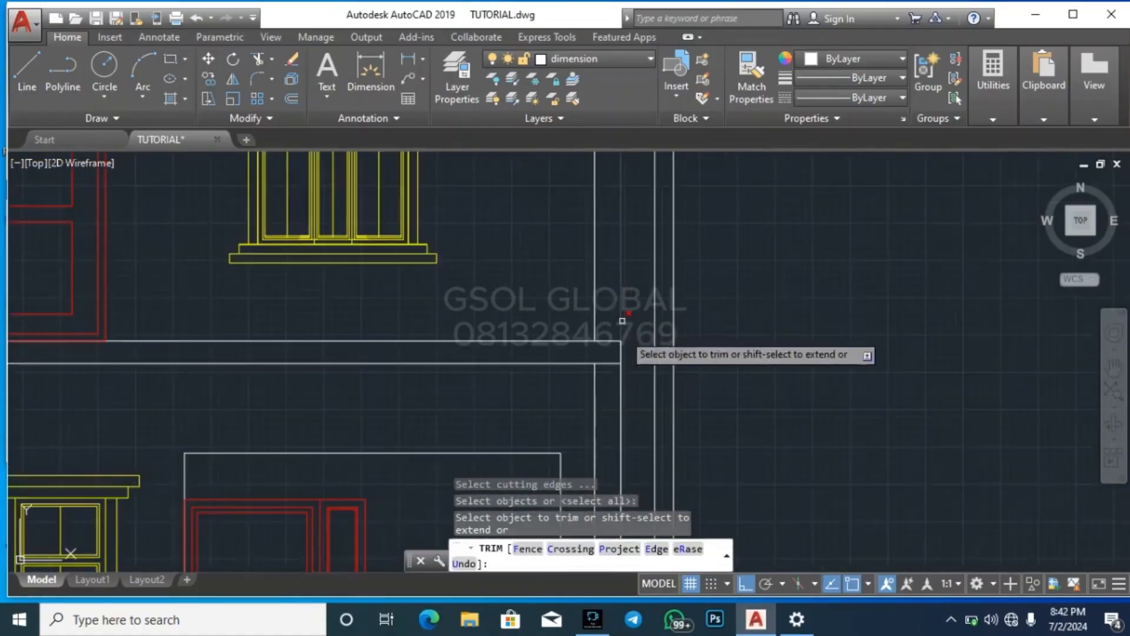
# Trim off the part of the outer wall construction line that runs below the floor slab
pyautogui.scroll(3, 636, 424)
pyautogui.moveTo(636, 424); pyautogui.dragTo(594, 379)
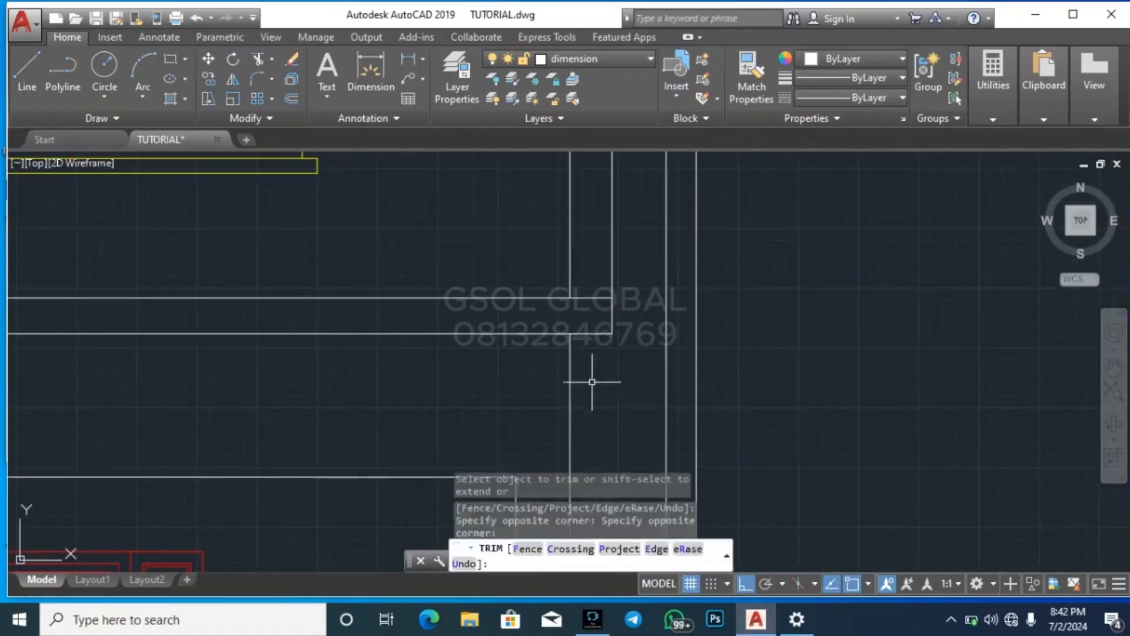
pyautogui.scroll(-3, 634, 381)
pyautogui.press('Escape')
pyautogui.scroll(3, 636, 210)
pyautogui.press('Escape')
pyautogui.press('Escape')
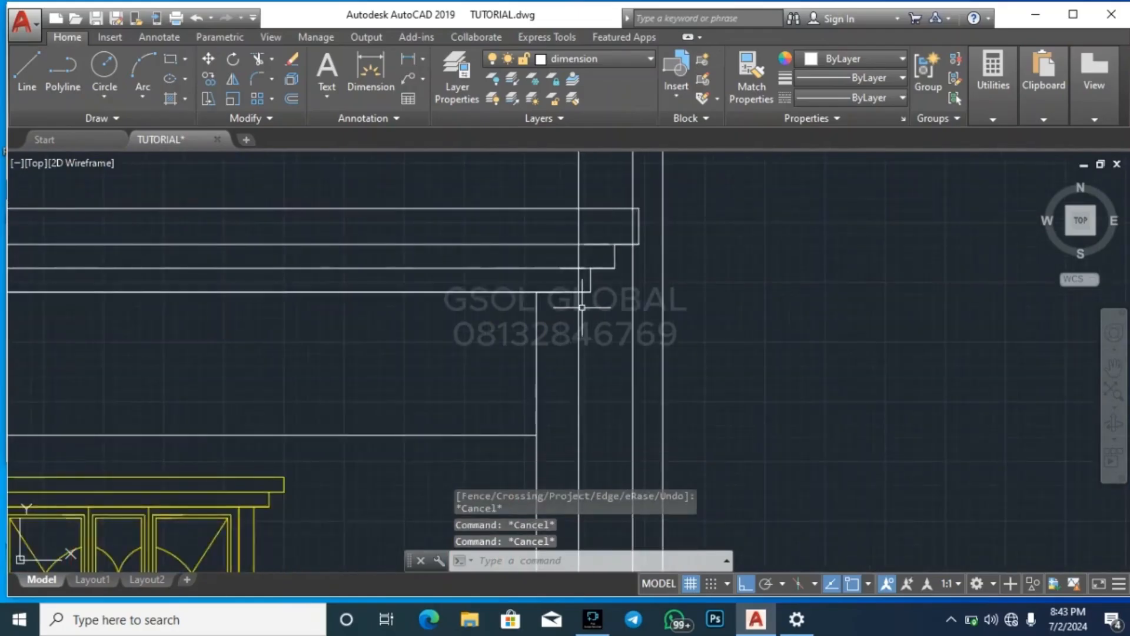
# Trim the outer wall construction line within the lowest fascia band and erase its remainder above
pyautogui.press('Return')
pyautogui.press('Return')
pyautogui.scroll(3, 585, 265)
pyautogui.moveTo(582, 342); pyautogui.dragTo(545, 318)
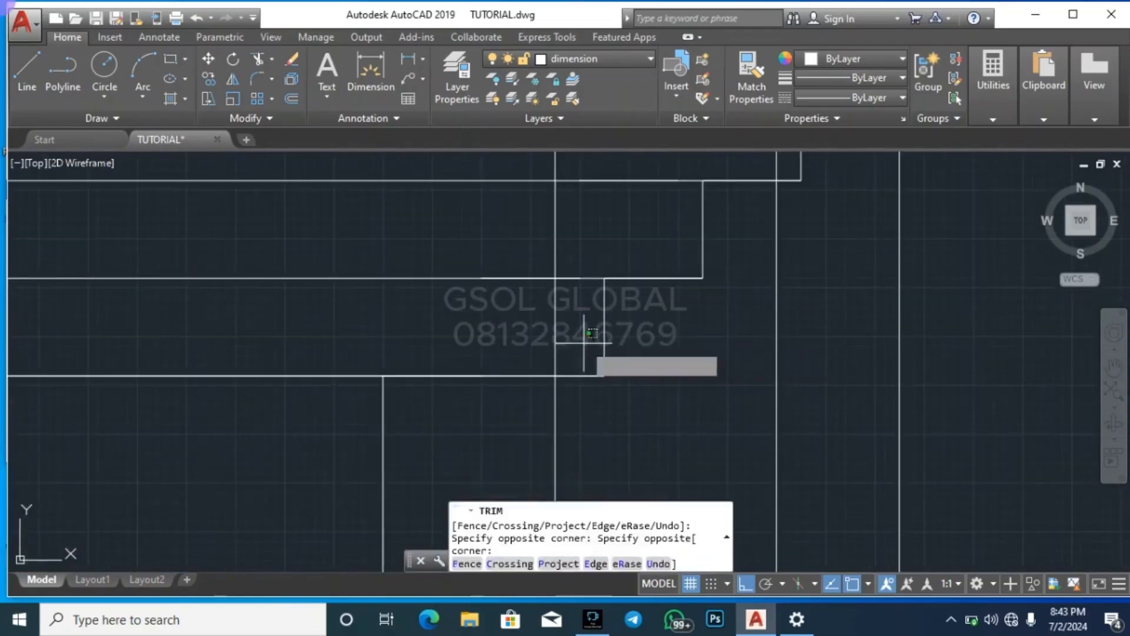
pyautogui.press('Escape')
pyautogui.press('Escape')
pyautogui.scroll(-3, 584, 360)
pyautogui.moveTo(611, 226); pyautogui.dragTo(543, 232)
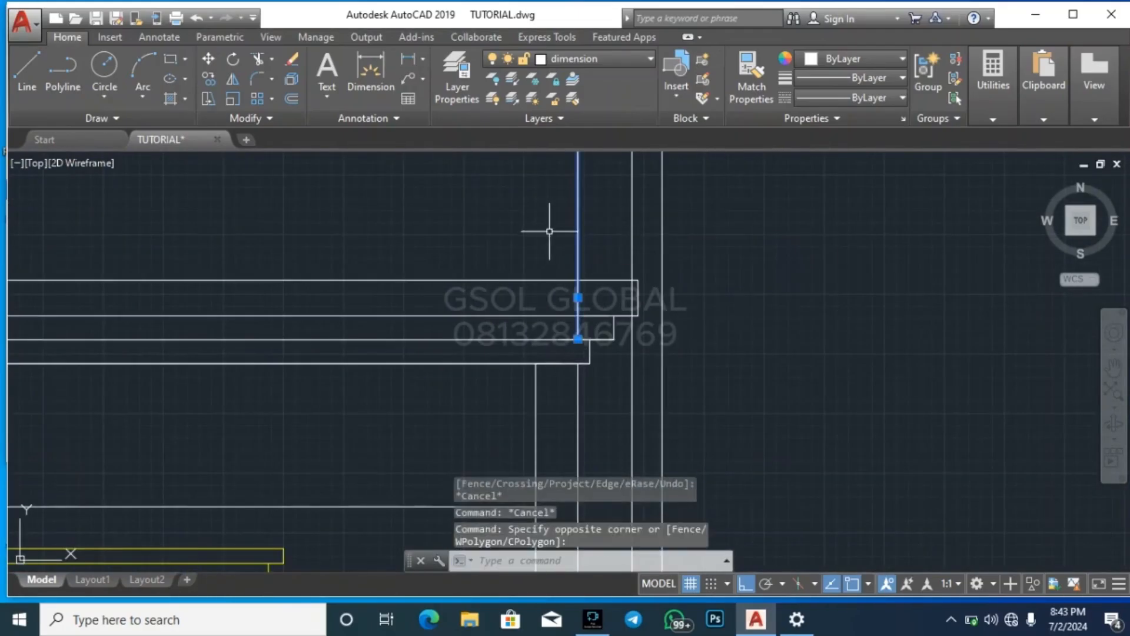
pyautogui.press('Delete')
pyautogui.click(556, 391)
pyautogui.click(686, 242)
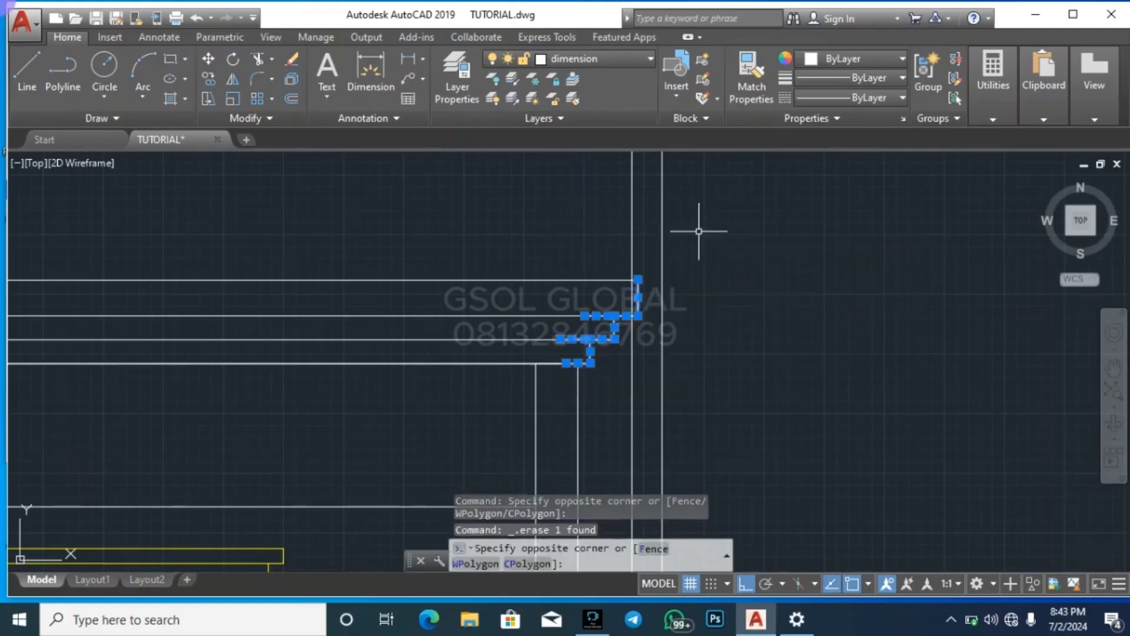
pyautogui.press('Escape')
pyautogui.press('Escape')
# Measure the horizontal distance from the top of the outer right wall line to the fascia's outer tip
pyautogui.scroll(4, 579, 359)
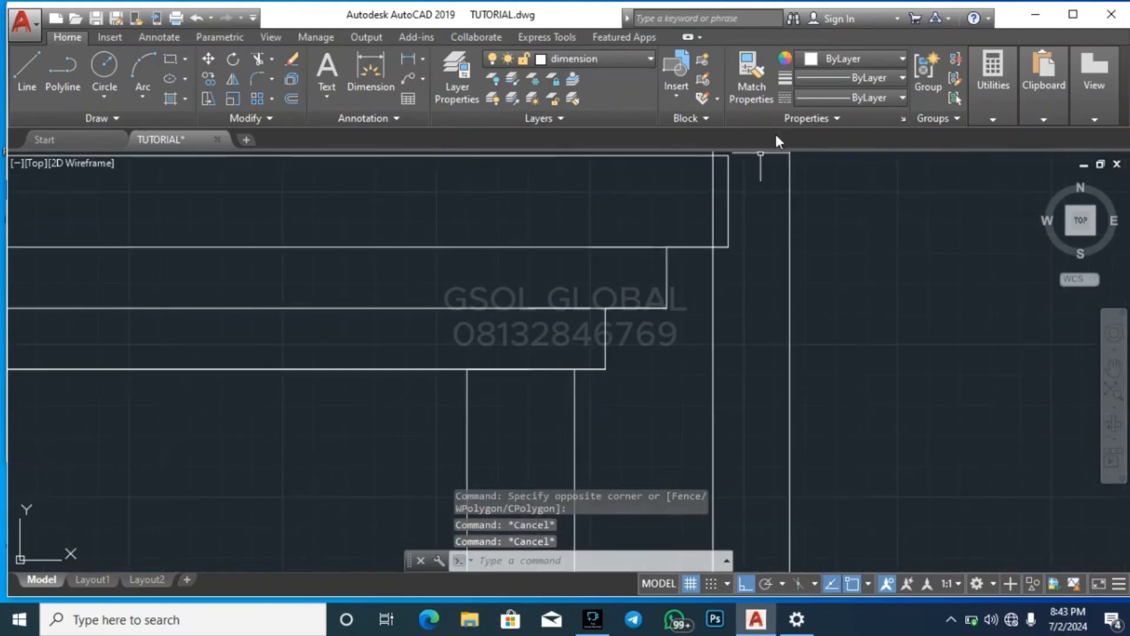
pyautogui.click(986, 111)
pyautogui.click(991, 147)
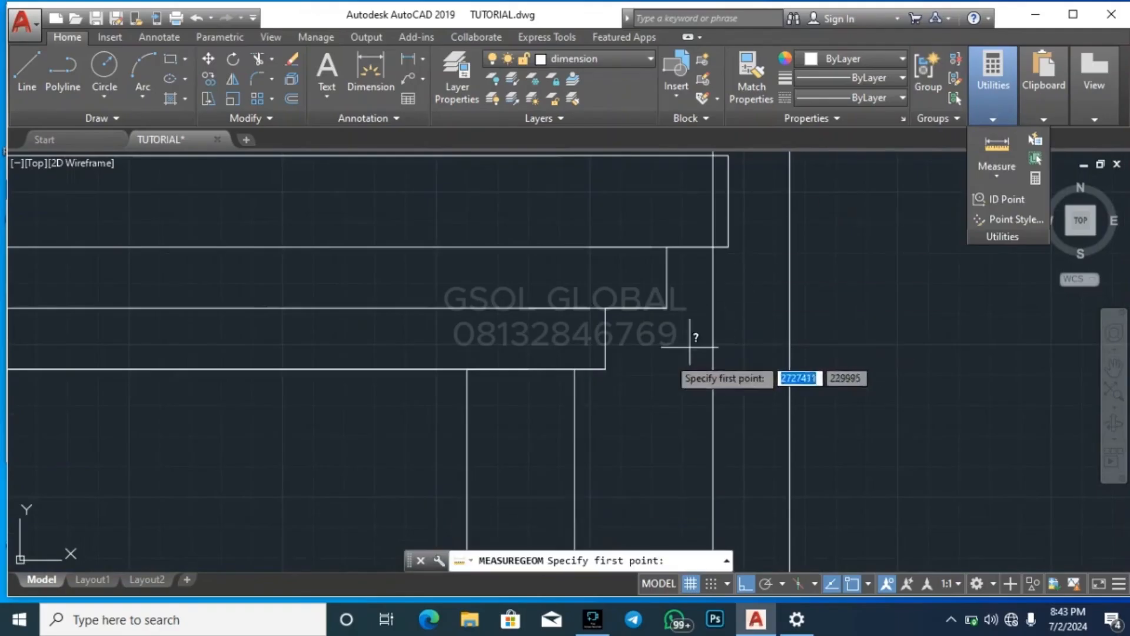
pyautogui.click(575, 369)
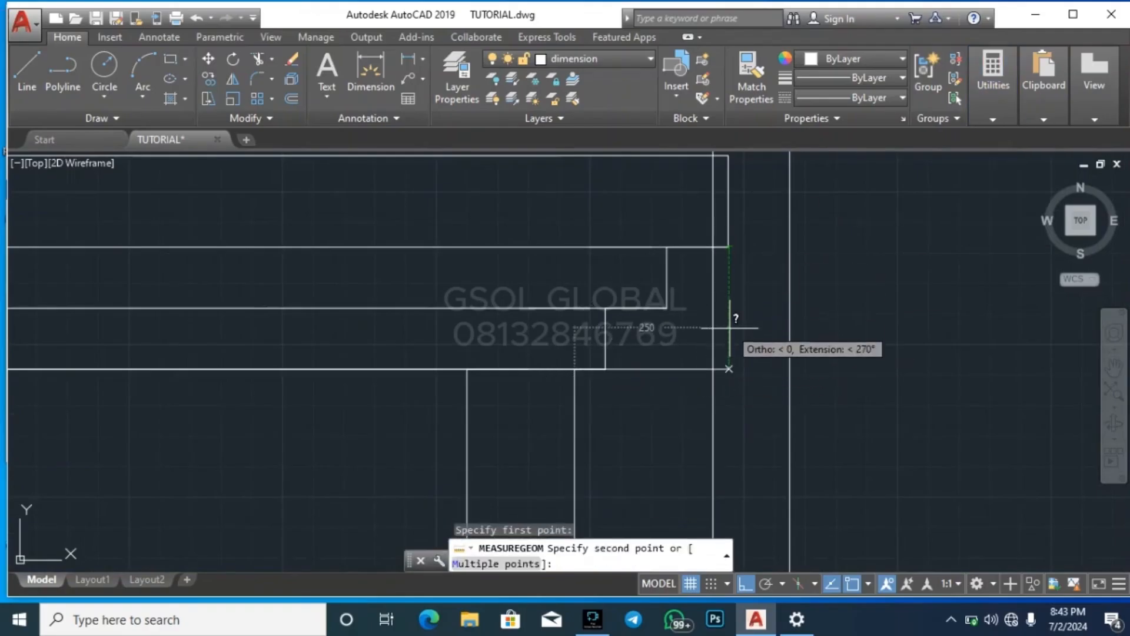
pyautogui.press('Escape')
pyautogui.press('Escape')
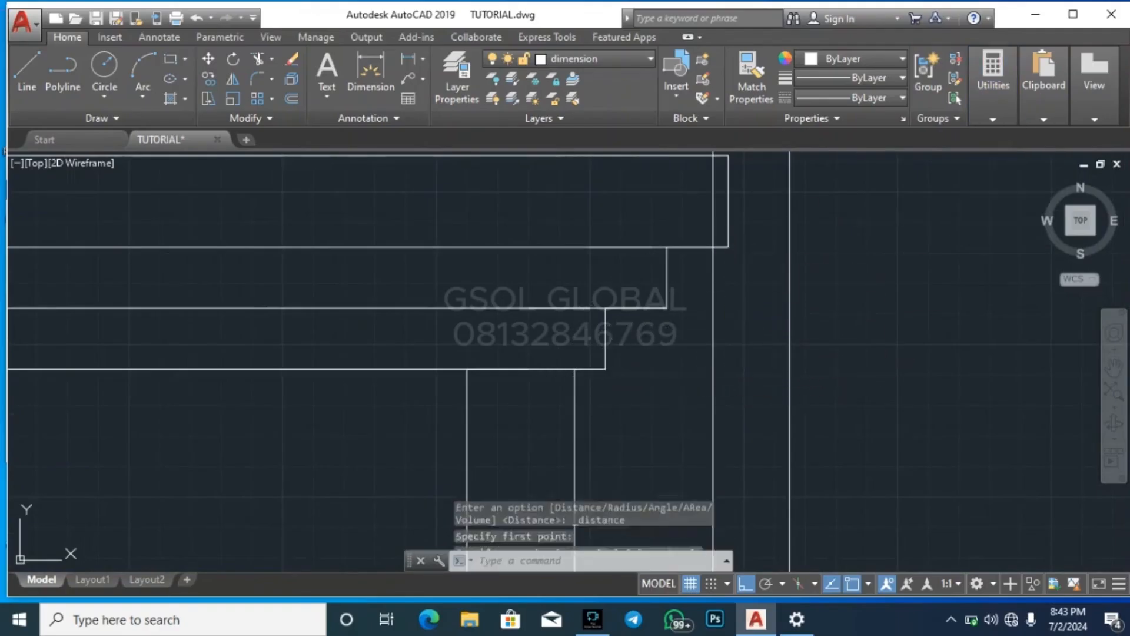
pyautogui.scroll(-4, 493, 412)
pyautogui.click(492, 415)
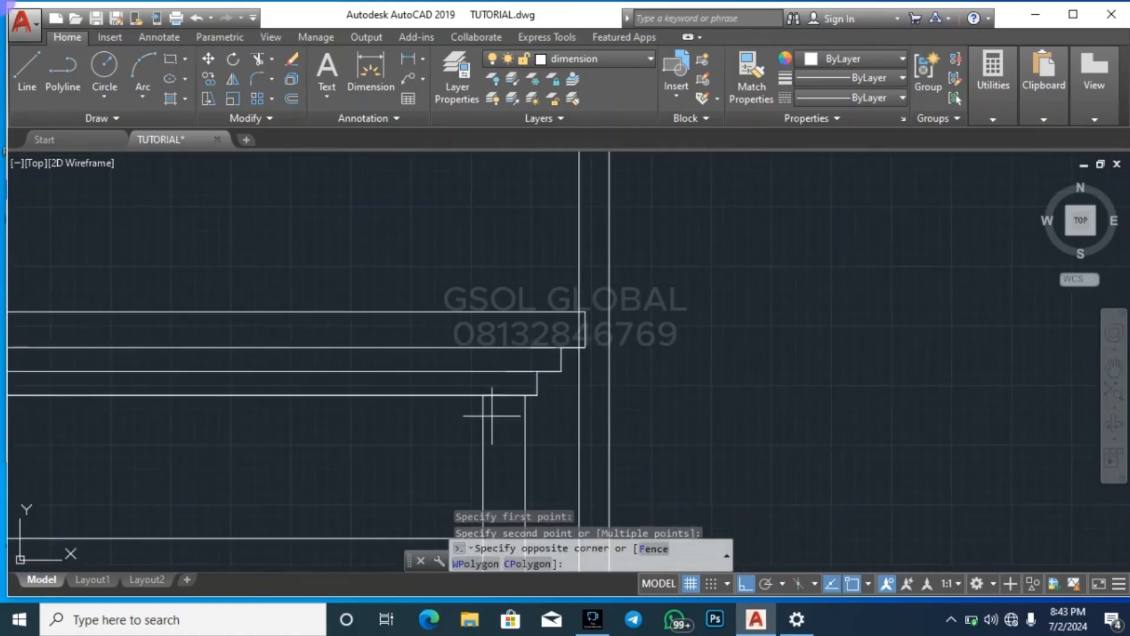
pyautogui.click(649, 270)
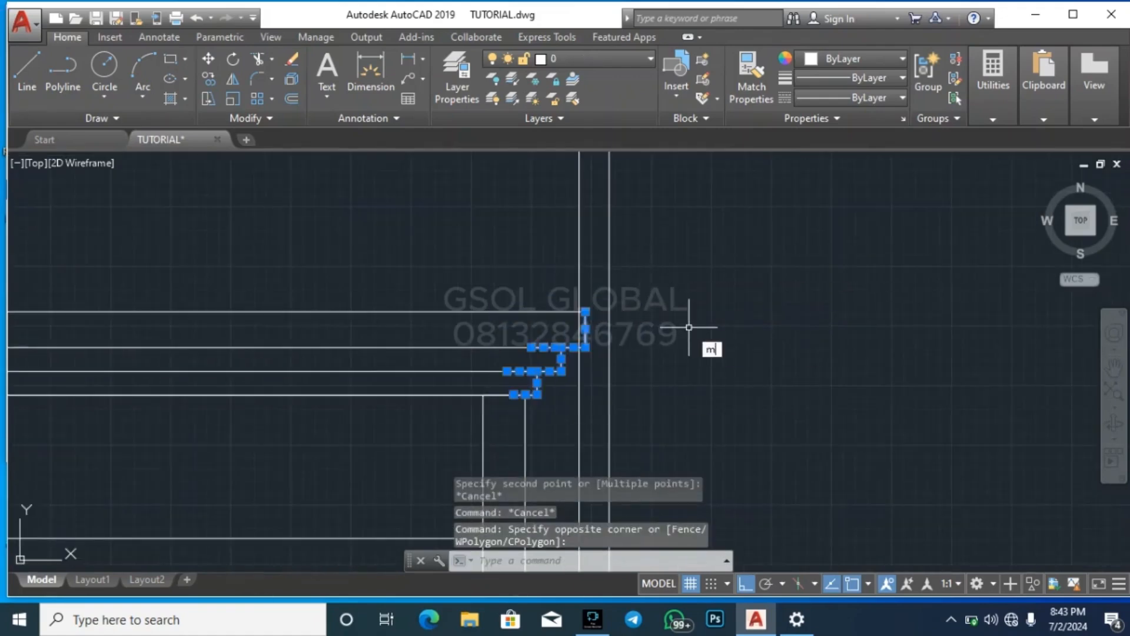
pyautogui.press('Return')
pyautogui.click(678, 364)
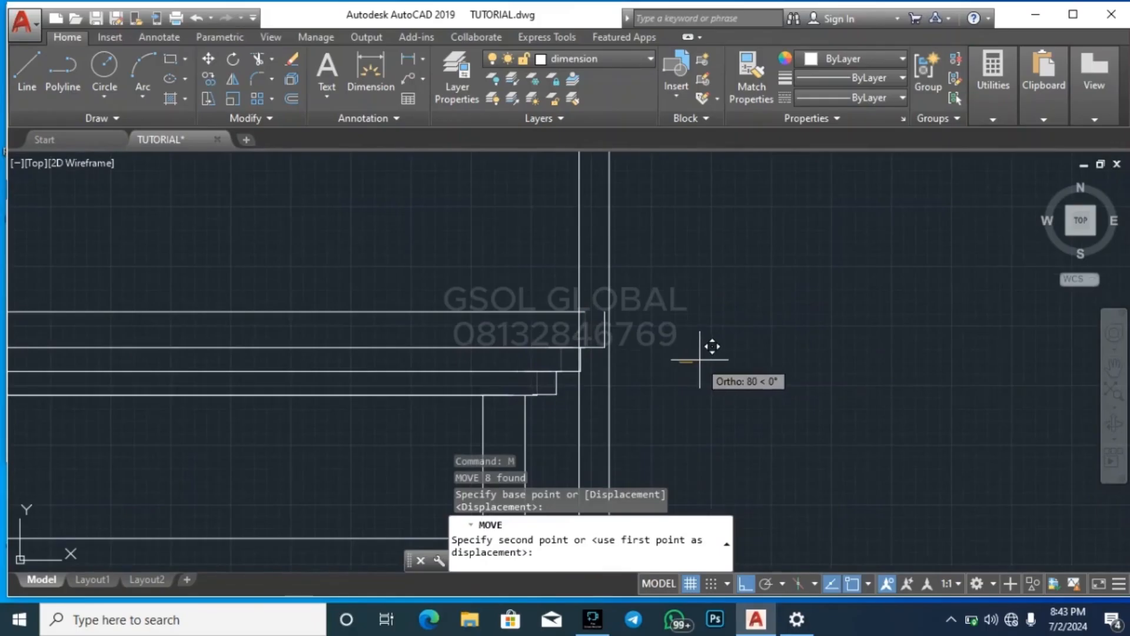
pyautogui.press('Escape')
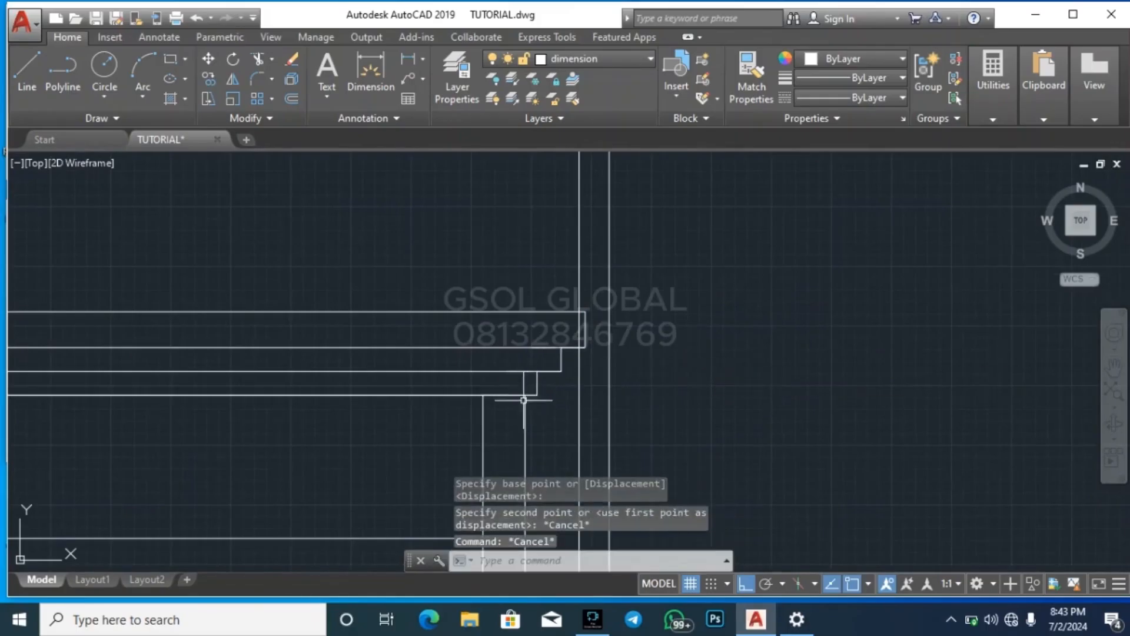
# Move the stepped right end profile of the fascia horizontally so its upper outer corner sits on the rightmost vertical construction line
pyautogui.click(518, 402)
pyautogui.click(651, 286)
pyautogui.scroll(2, 624, 289)
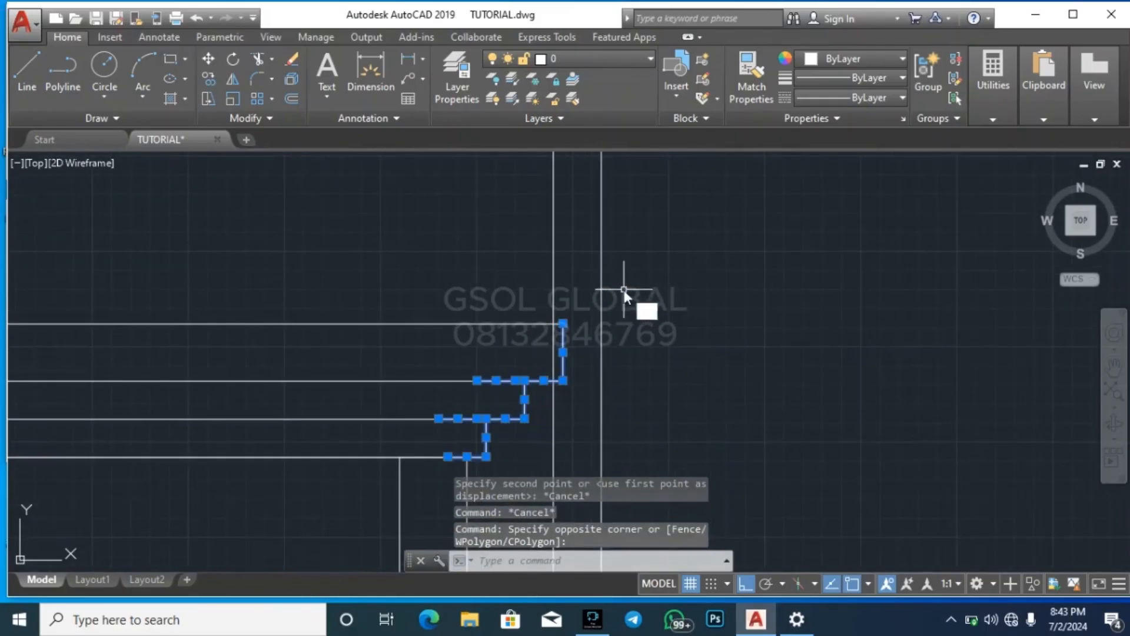
pyautogui.write('m')
pyautogui.press('Return')
pyautogui.scroll(2, 589, 309)
pyautogui.click(509, 355)
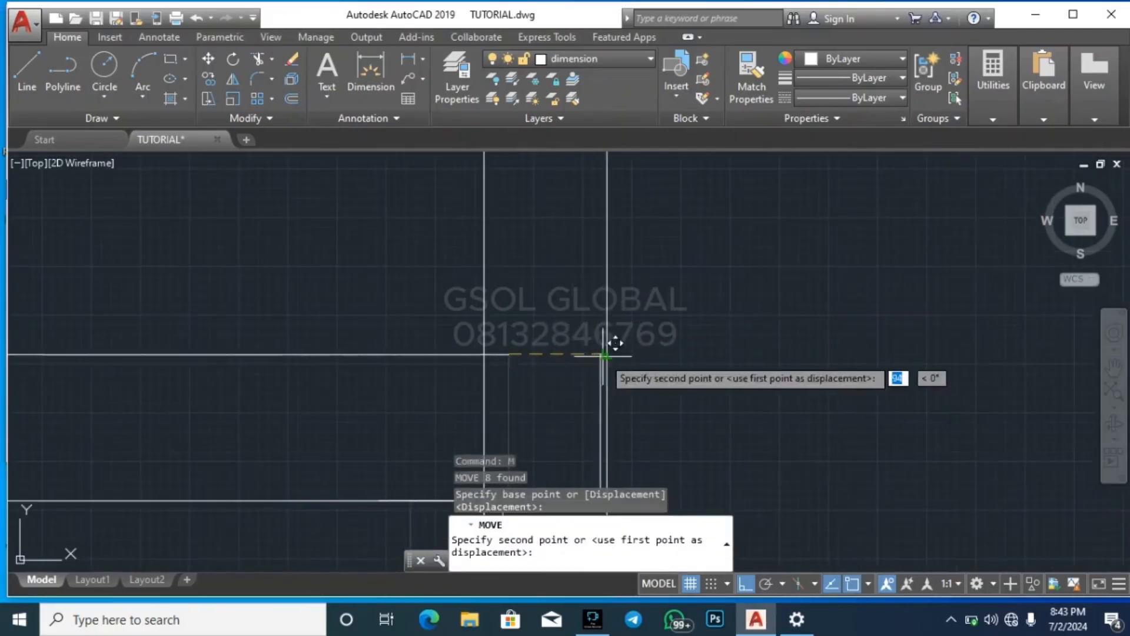
pyautogui.press('Escape')
pyautogui.press('Escape')
pyautogui.press('Escape')
# Erase the two vertical construction lines projected down from the roof plan's right eave
pyautogui.scroll(-2, 719, 260)
pyautogui.click(757, 230)
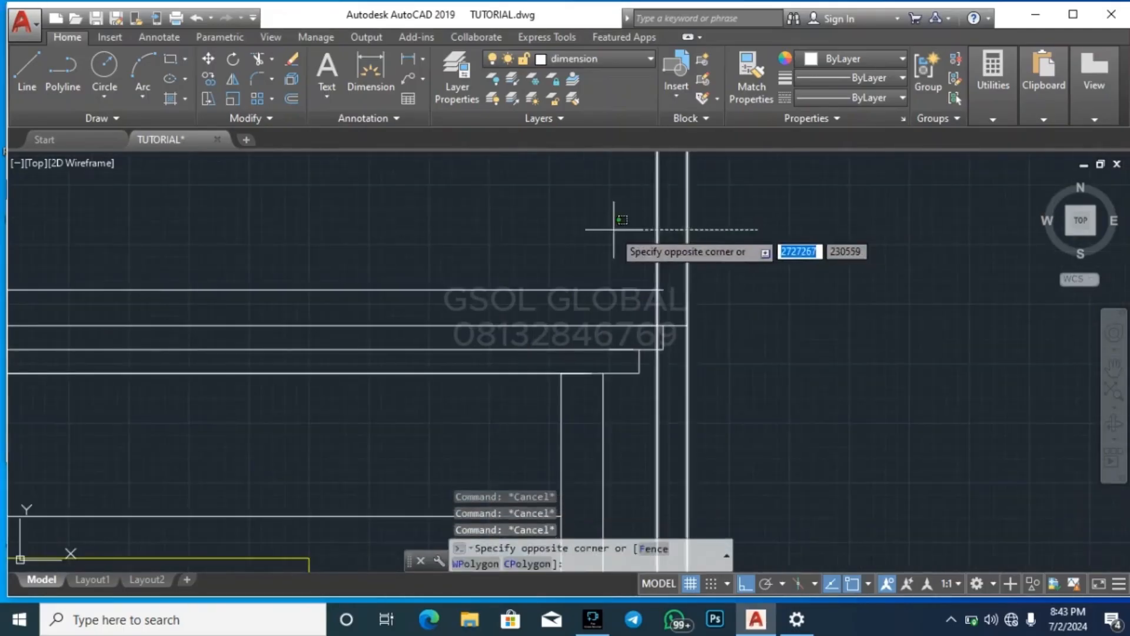
pyautogui.click(607, 227)
pyautogui.press('Delete')
pyautogui.scroll(-3, 634, 232)
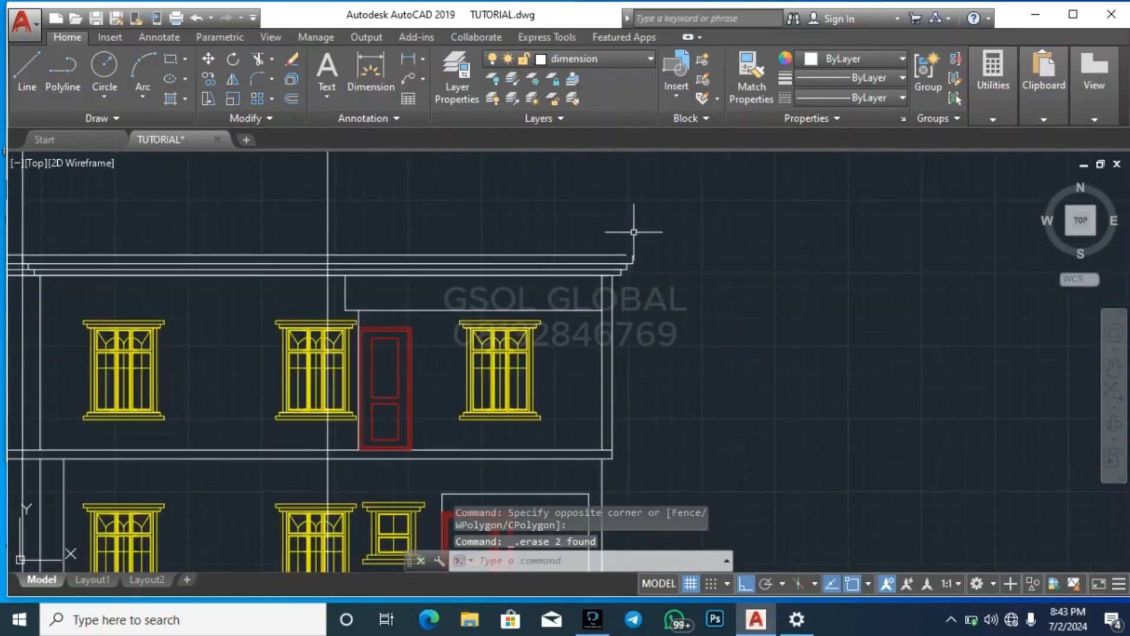
# Extend the fascia's uppermost horizontal line to the stepped right end profile
pyautogui.scroll(3, 662, 257)
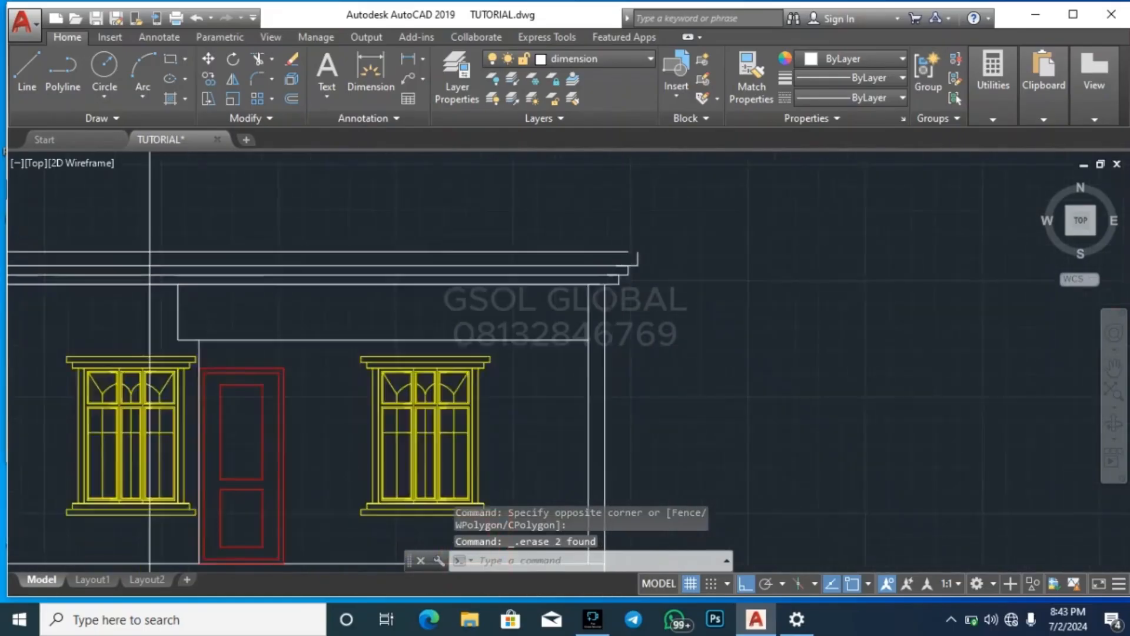
pyautogui.click(550, 352)
pyautogui.click(710, 188)
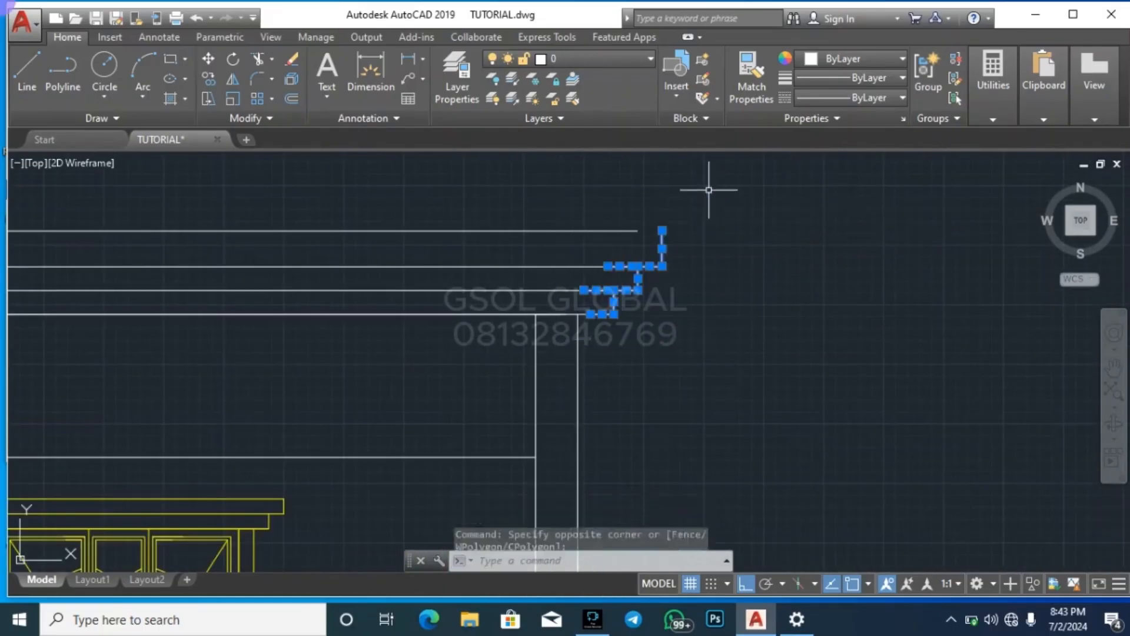
pyautogui.press('Return')
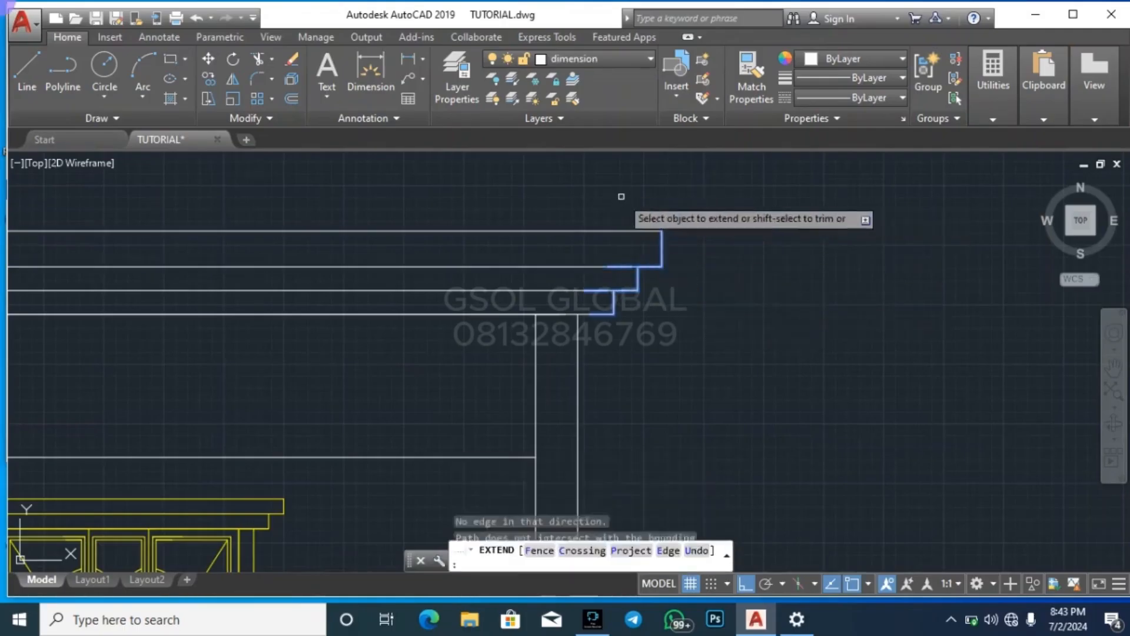
pyautogui.press('Escape')
pyautogui.press('Escape')
# Draw a vertical construction line through the outermost corner of the roof plan's right eave, where the eave steps in
pyautogui.scroll(-3, 763, 301)
pyautogui.scroll(-4, 754, 324)
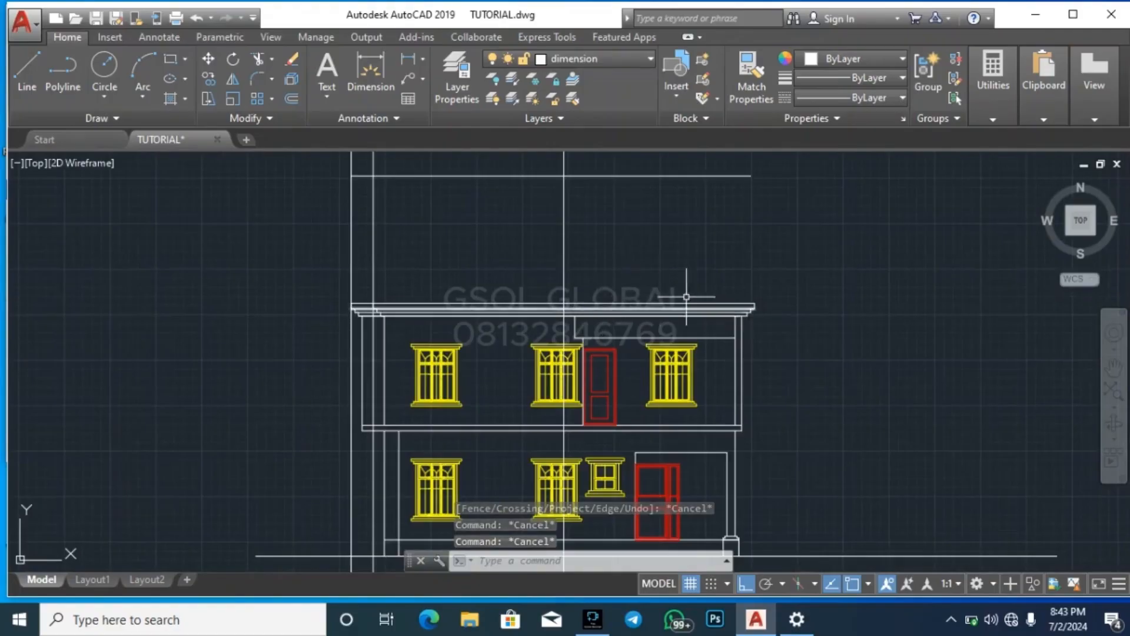
pyautogui.scroll(2, 750, 308)
pyautogui.scroll(-4, 683, 415)
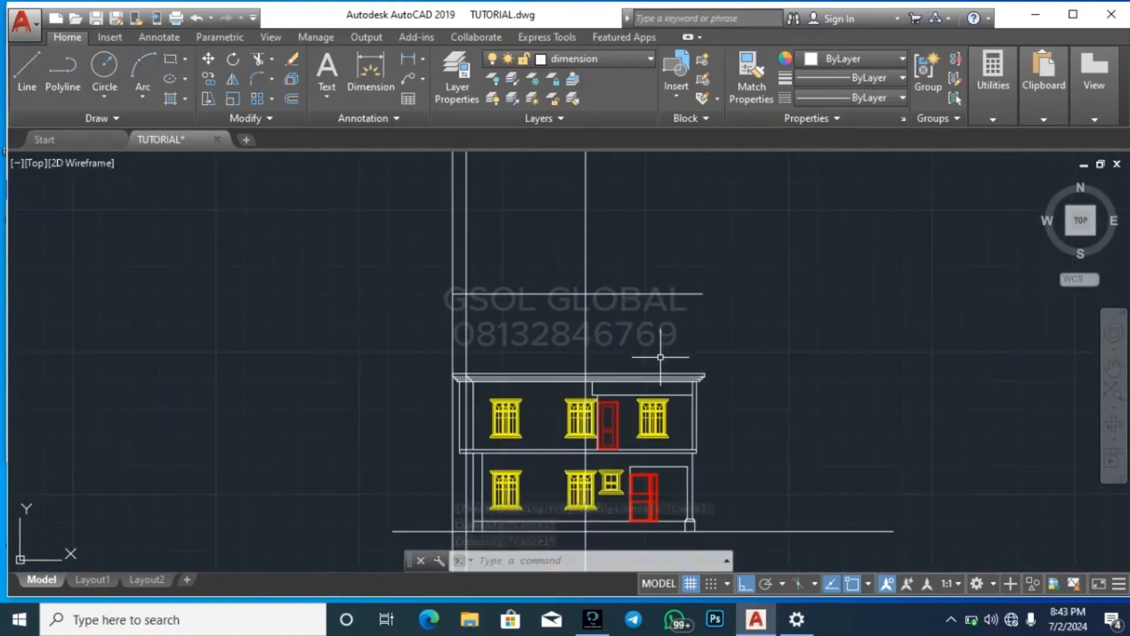
pyautogui.scroll(-4, 661, 357)
pyautogui.scroll(6, 688, 224)
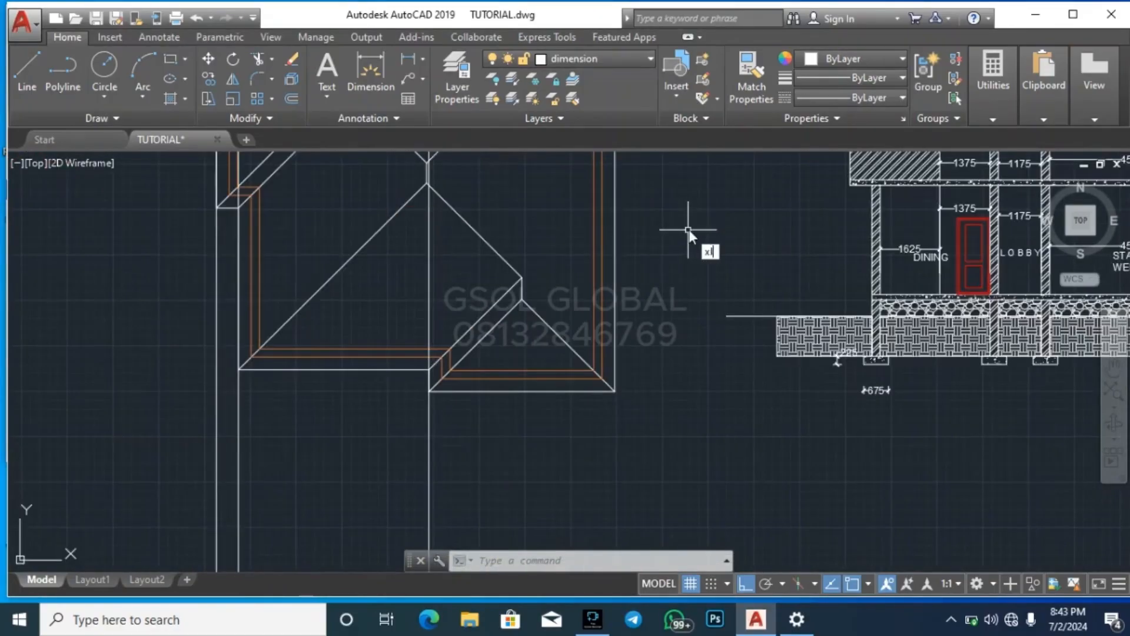
pyautogui.press('Return')
pyautogui.scroll(-3, 651, 222)
pyautogui.scroll(6, 600, 285)
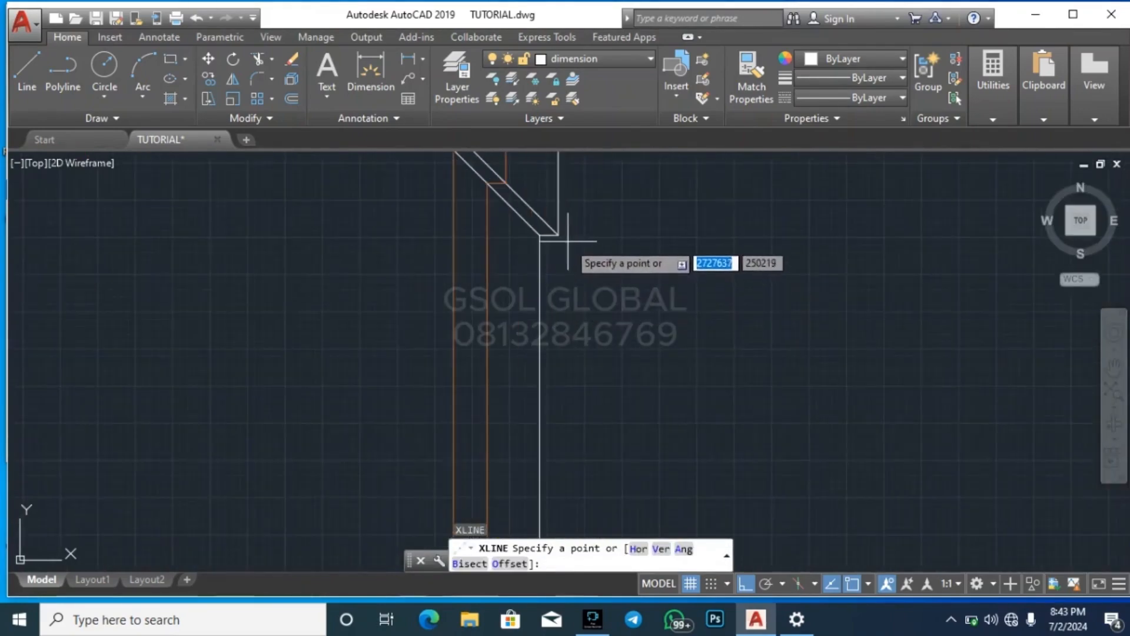
pyautogui.click(547, 238)
pyautogui.press('Escape')
pyautogui.scroll(-5, 649, 316)
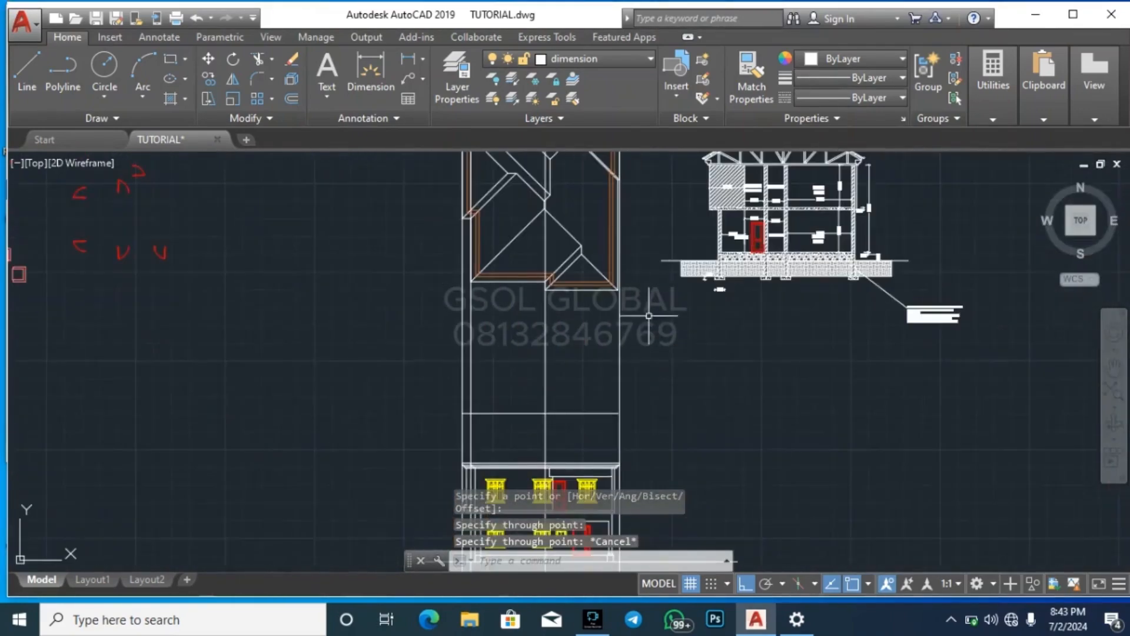
# Draw a vertical construction line through the front right eave corner of the roof plan
pyautogui.scroll(3, 622, 446)
pyautogui.scroll(-2, 652, 330)
pyautogui.scroll(5, 642, 400)
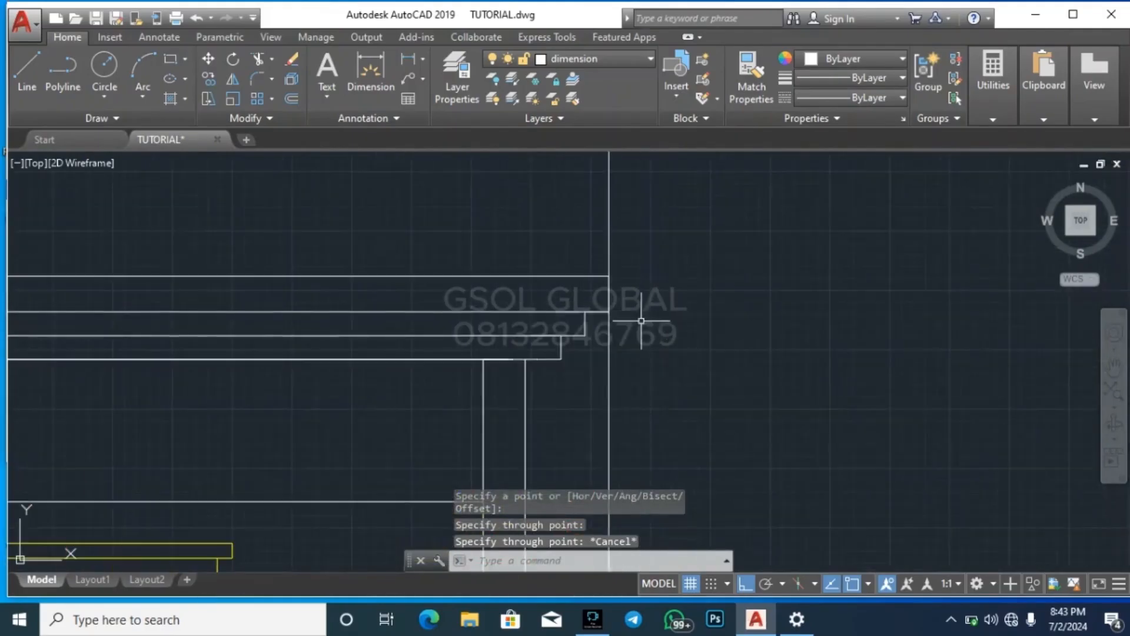
pyautogui.scroll(-5, 653, 312)
pyautogui.press('Return')
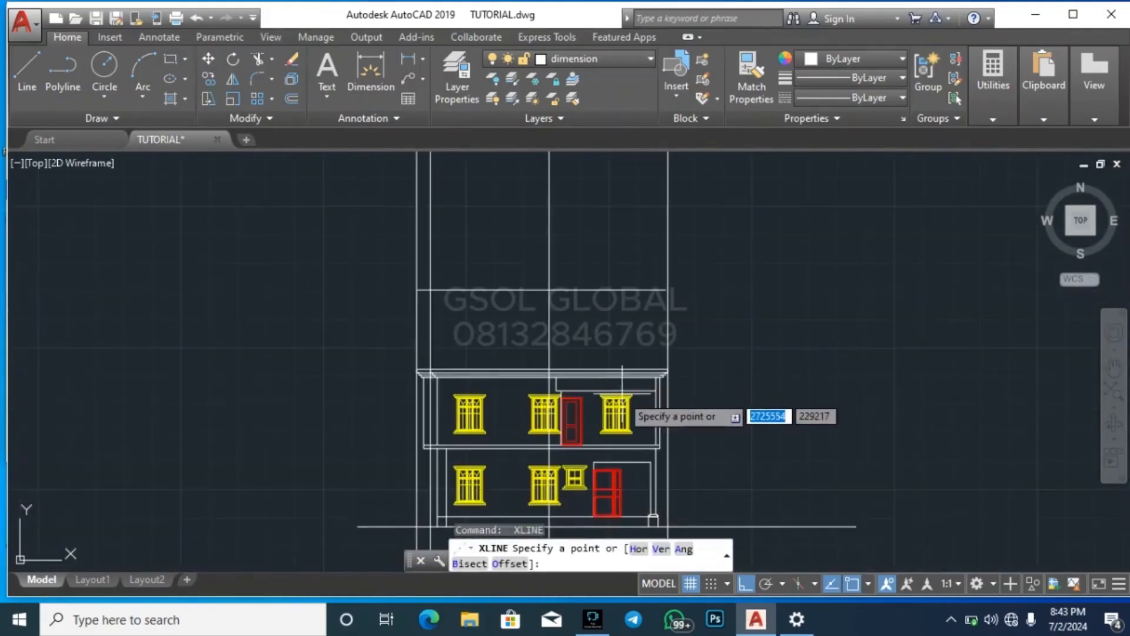
pyautogui.scroll(-2, 633, 317)
pyautogui.scroll(2, 631, 318)
pyautogui.scroll(3, 625, 247)
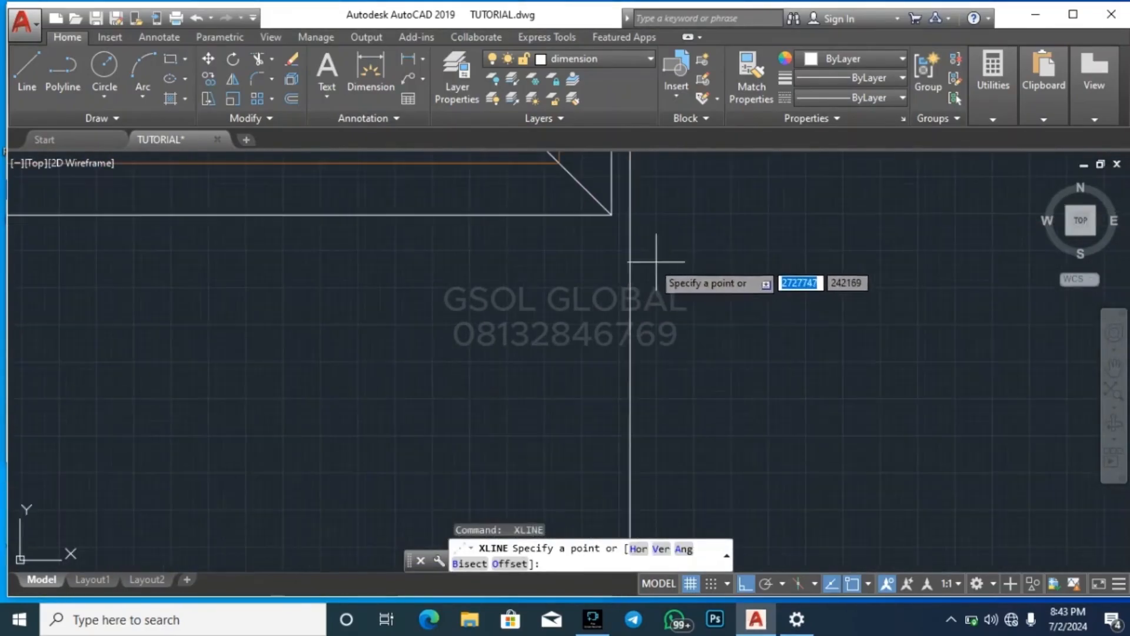
pyautogui.press('Escape')
pyautogui.scroll(-5, 605, 348)
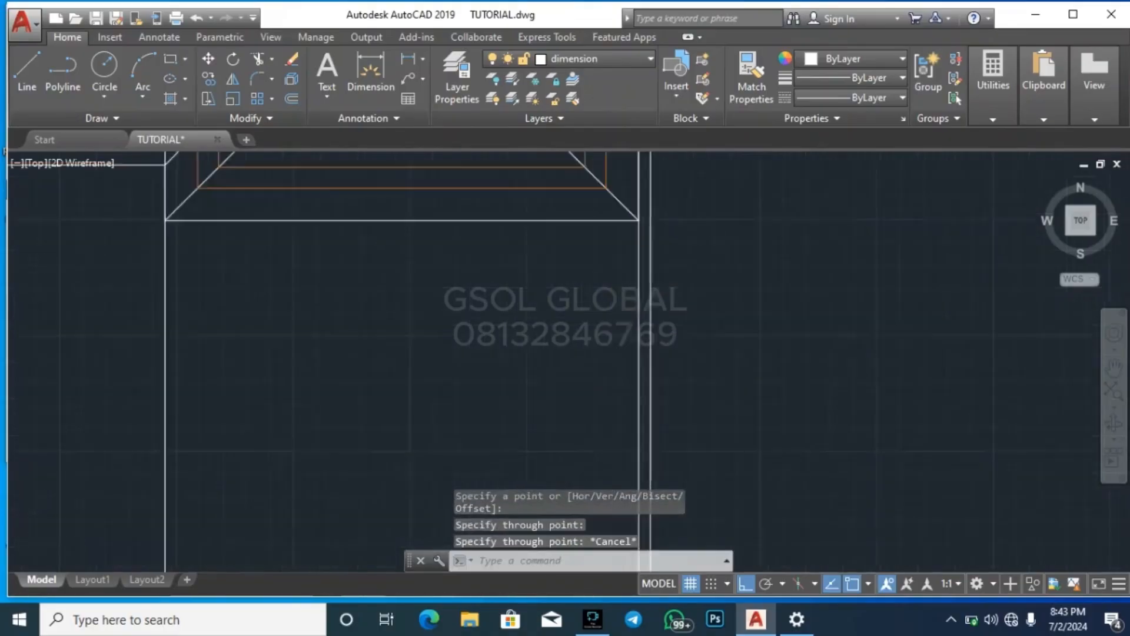
# Copy the stepped right end profile of the fascia 175 inward, from the outer wall line's top to the inner wall line's top
pyautogui.scroll(3, 670, 423)
pyautogui.scroll(3, 773, 209)
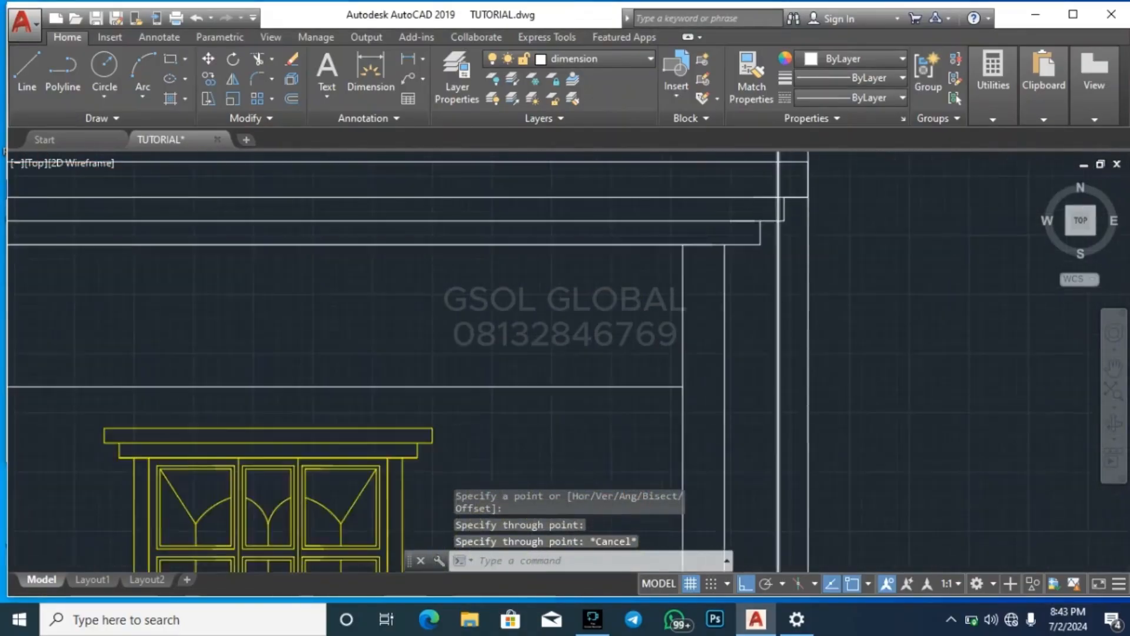
pyautogui.scroll(-1, 603, 424)
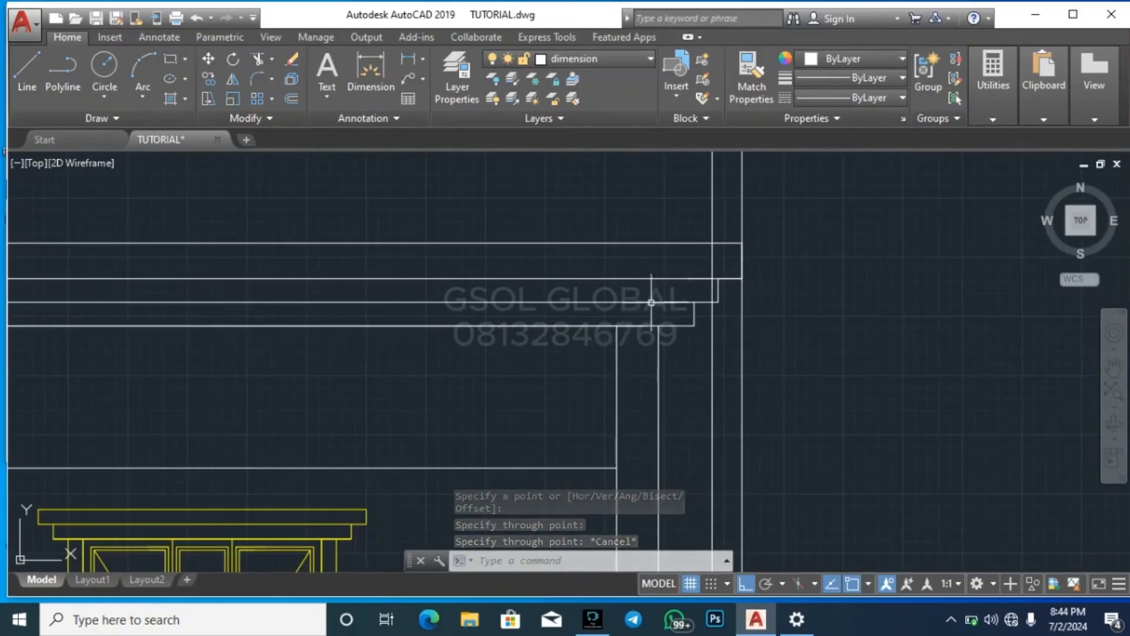
pyautogui.scroll(2, 660, 294)
pyautogui.scroll(-1, 625, 379)
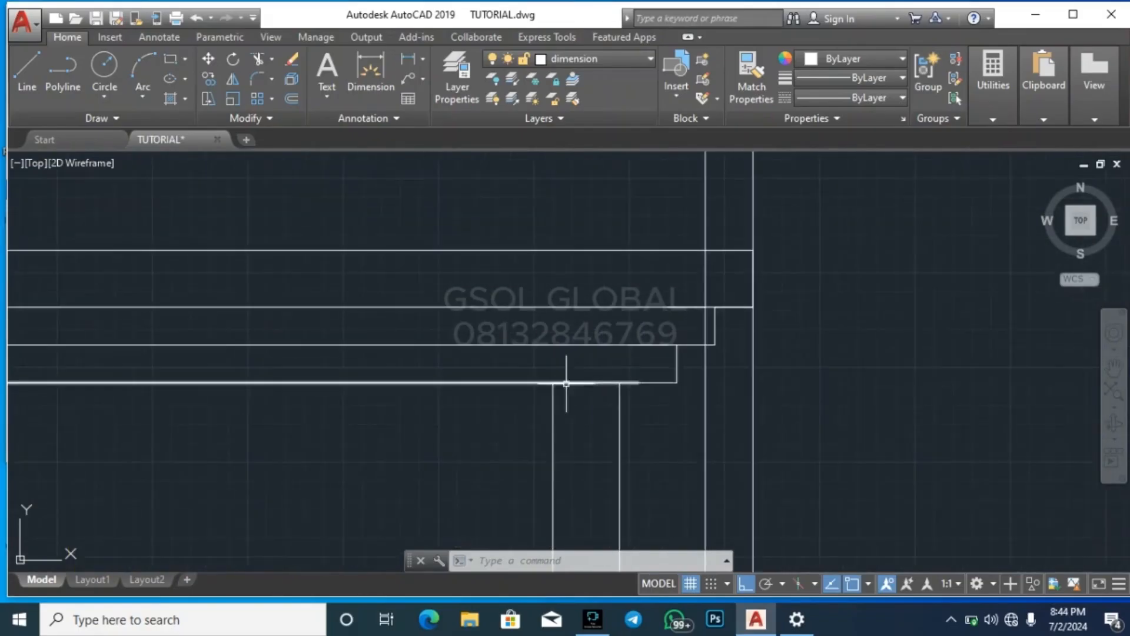
pyautogui.click(579, 403)
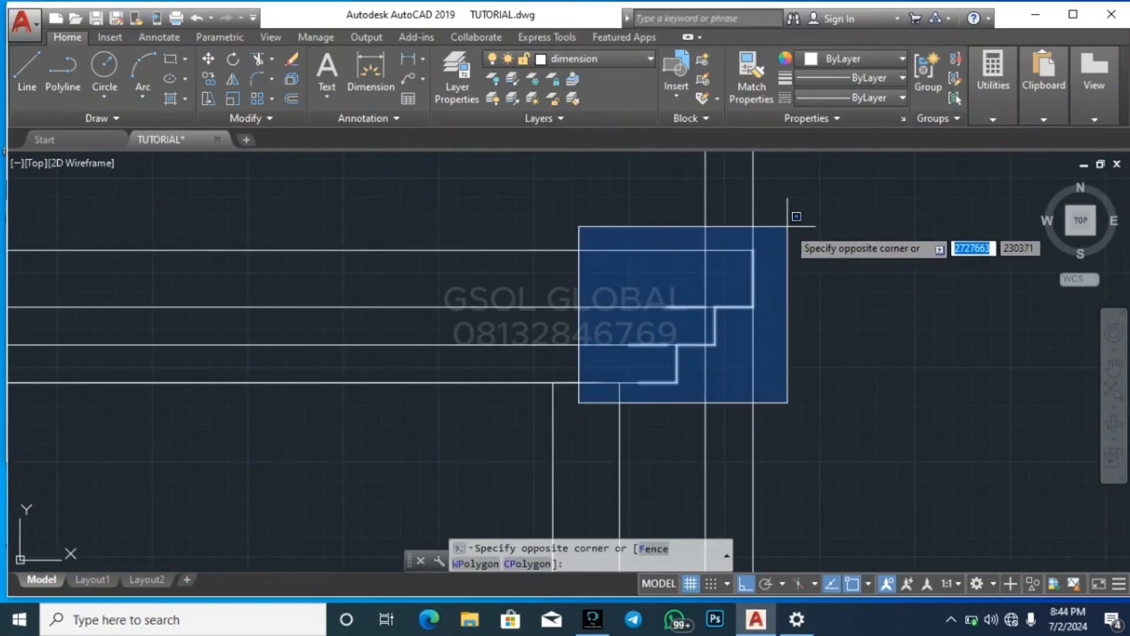
pyautogui.click(798, 213)
pyautogui.write('co')
pyautogui.press('Return')
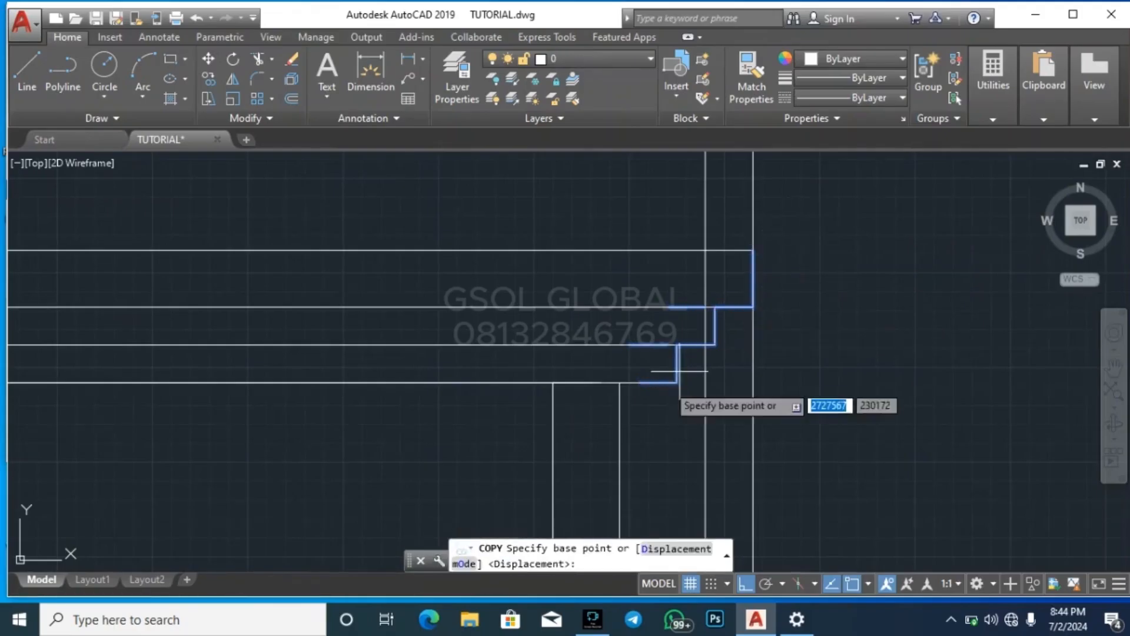
pyautogui.click(625, 382)
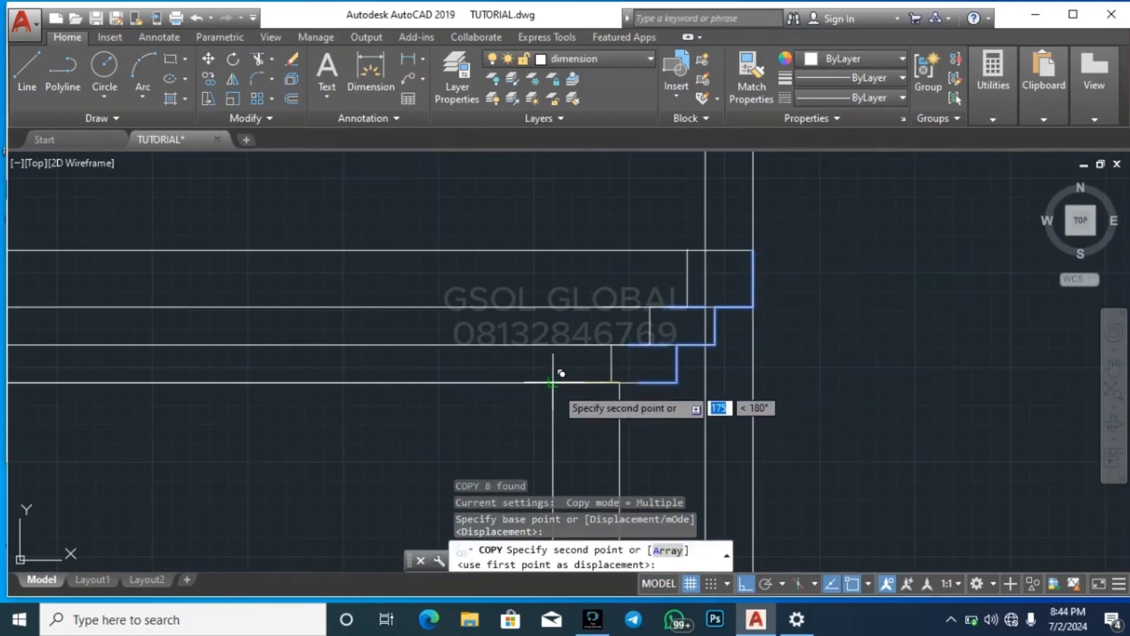
pyautogui.click(553, 383)
pyautogui.press('Escape')
pyautogui.press('Escape')
pyautogui.press('Escape')
# Project a vertical construction line through the apex of the small front right hip on the roof plan
pyautogui.scroll(-8, 850, 297)
pyautogui.scroll(-2, 743, 465)
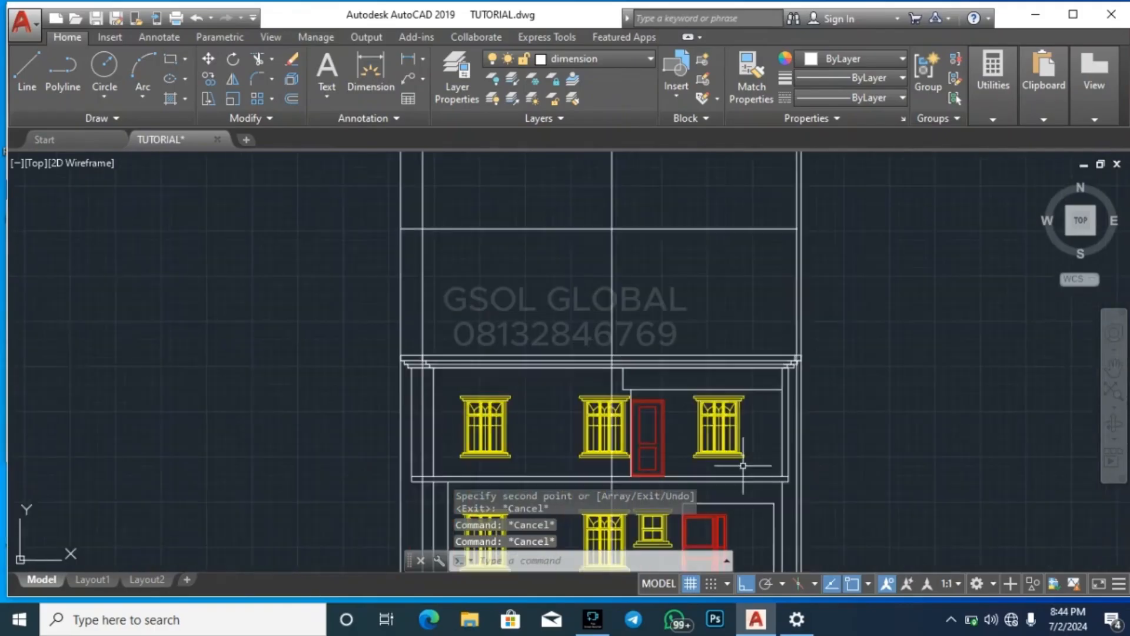
pyautogui.scroll(-6, 752, 441)
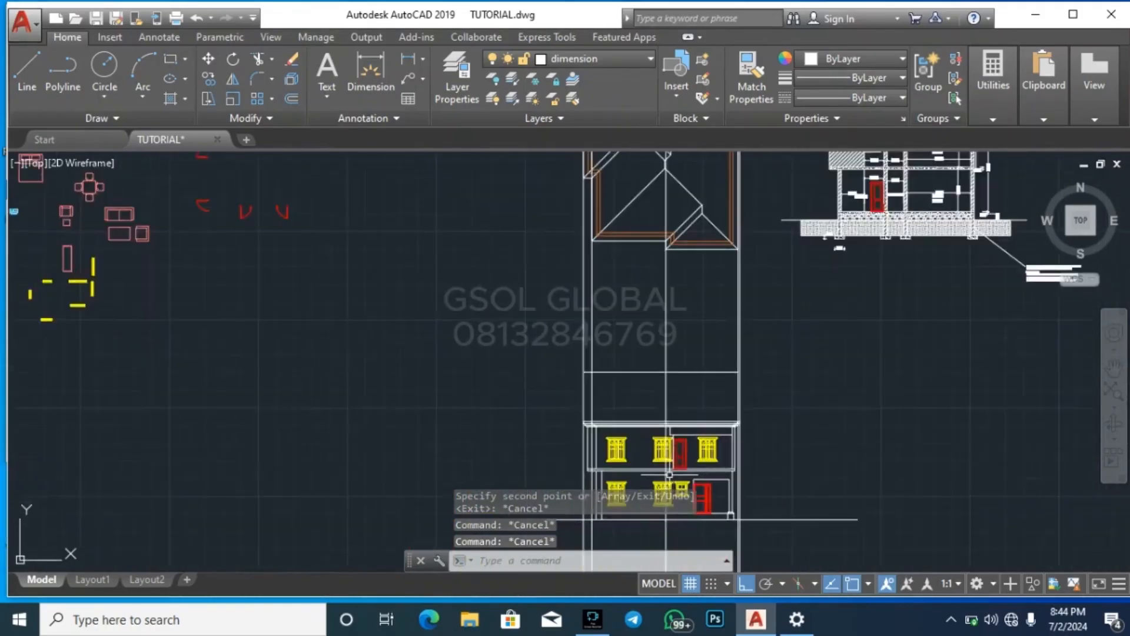
pyautogui.scroll(5, 693, 336)
pyautogui.scroll(2, 693, 336)
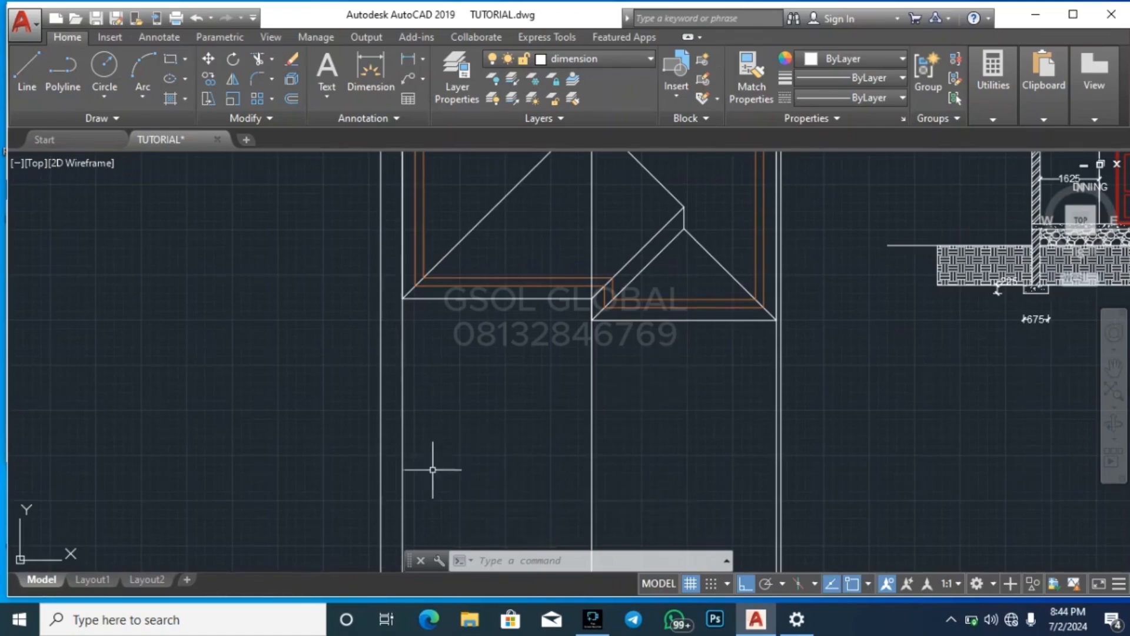
pyautogui.scroll(-2, 433, 469)
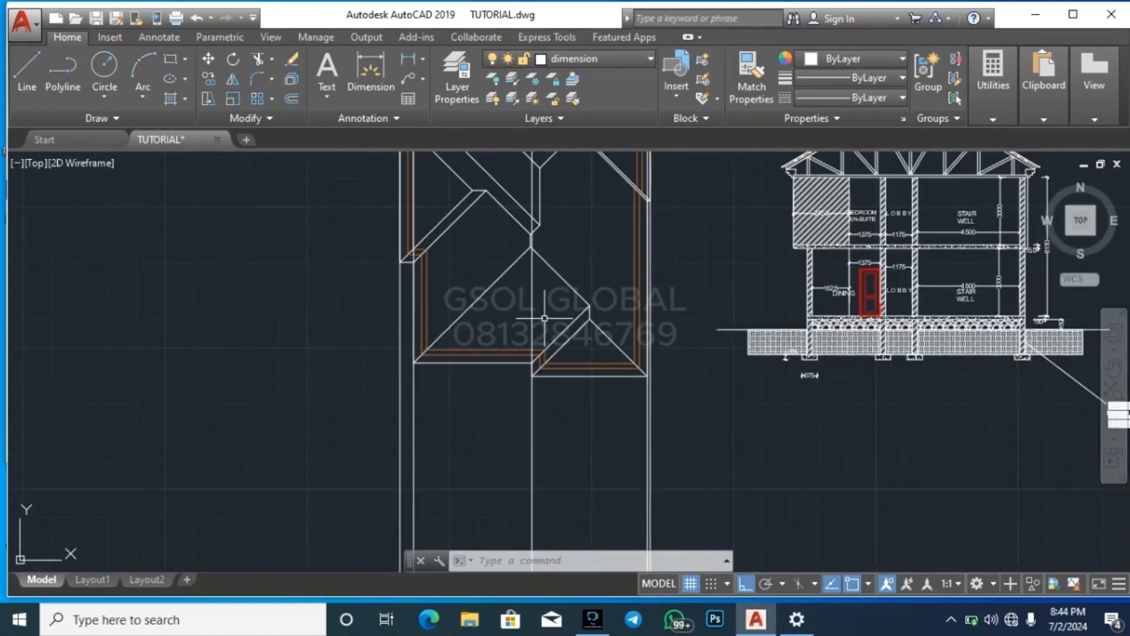
pyautogui.scroll(4, 601, 350)
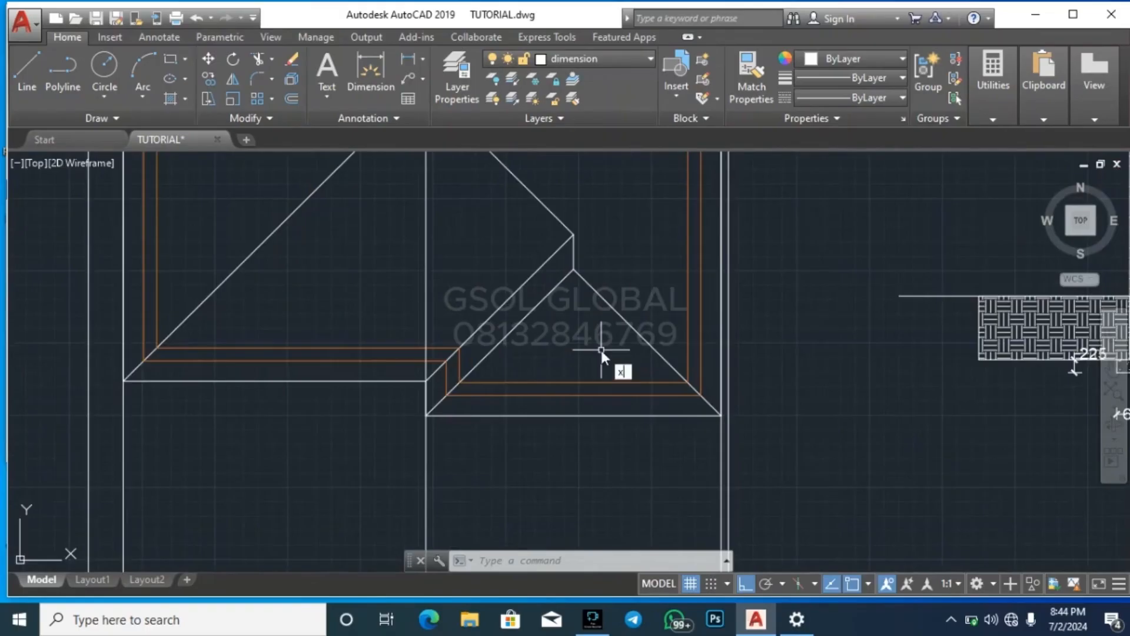
pyautogui.write('l')
pyautogui.press('Return')
pyautogui.click(574, 270)
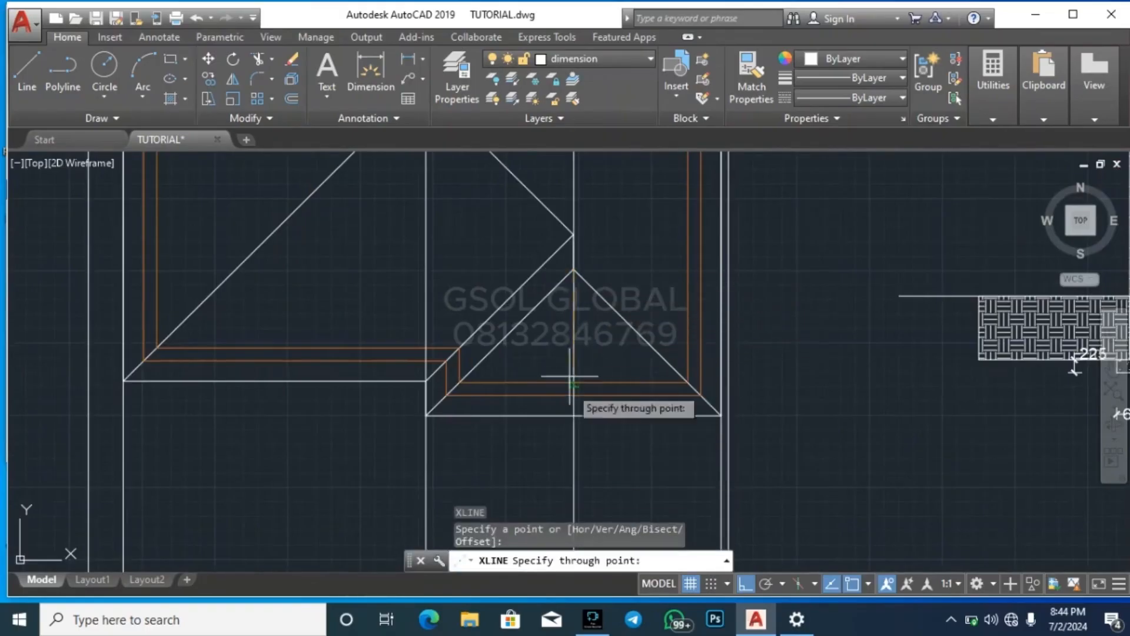
pyautogui.click(564, 478)
pyautogui.press('Return')
pyautogui.press('Return')
# Project a vertical construction line through the apex of the larger front hip on the roof plan
pyautogui.scroll(-4, 642, 291)
pyautogui.scroll(4, 569, 204)
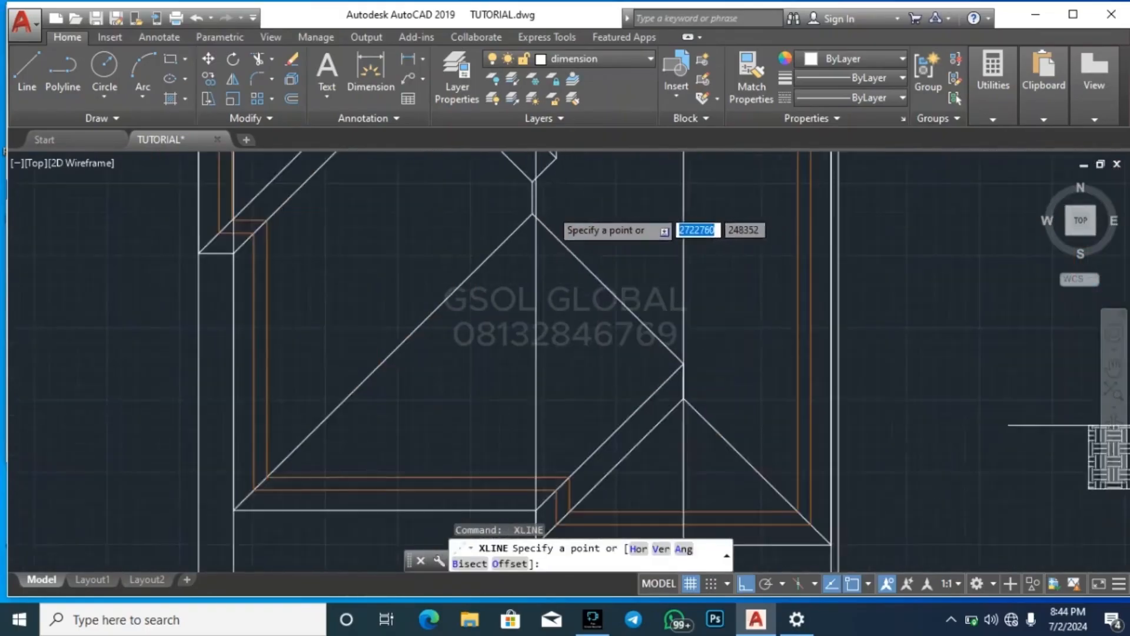
pyautogui.scroll(2, 557, 213)
pyautogui.click(518, 219)
pyautogui.click(467, 371)
pyautogui.press('Escape')
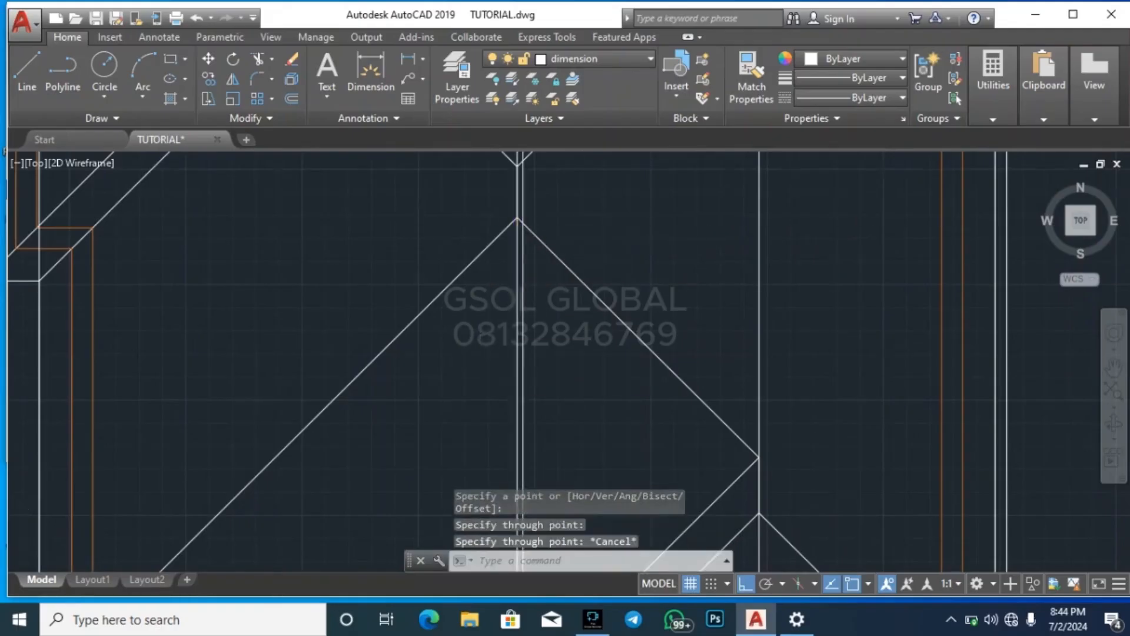
# Project vertical construction lines through both ends of the short horizontal ridge on the roof plan's left wing
pyautogui.scroll(-3, 475, 253)
pyautogui.scroll(3, 505, 181)
pyautogui.press('Return')
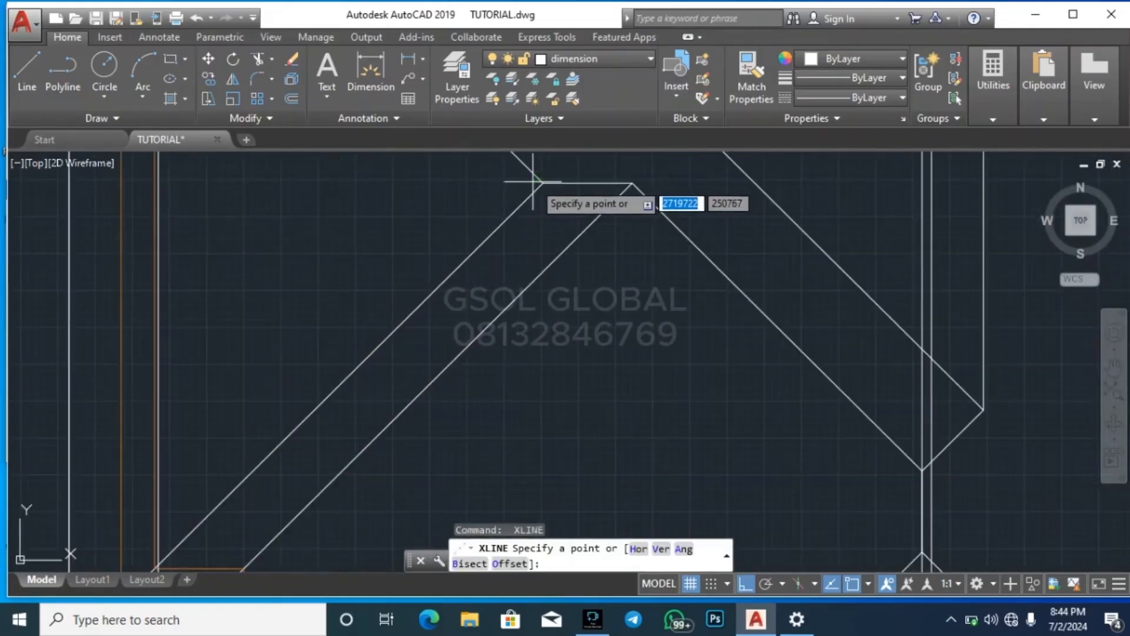
pyautogui.click(541, 183)
pyautogui.click(540, 353)
pyautogui.press('Escape')
pyautogui.press('Return')
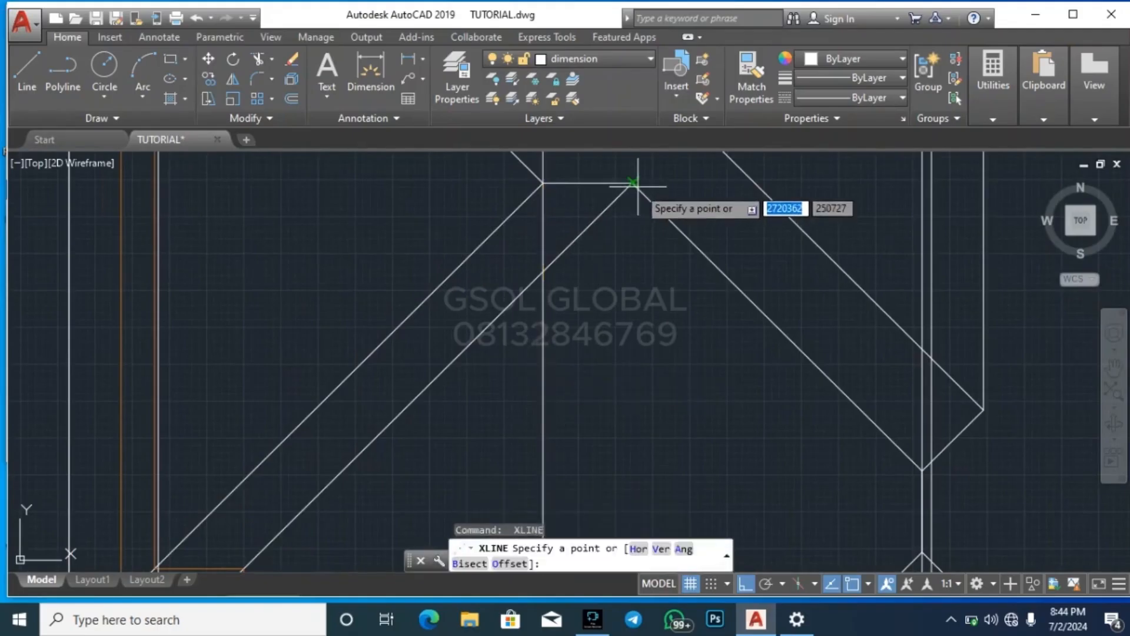
pyautogui.click(634, 184)
pyautogui.click(635, 343)
pyautogui.press('Escape')
# Examine how the construction lines projected from the roof plan's hips and ridges line up with the elevation
pyautogui.scroll(-3, 546, 328)
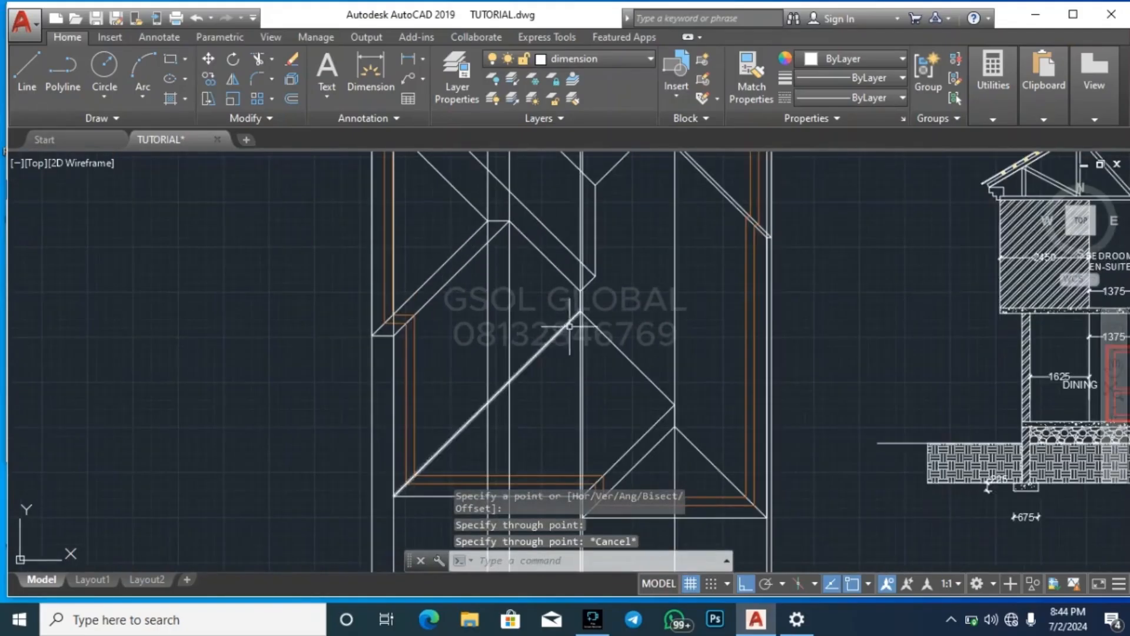
pyautogui.scroll(-5, 533, 234)
pyautogui.scroll(4, 535, 344)
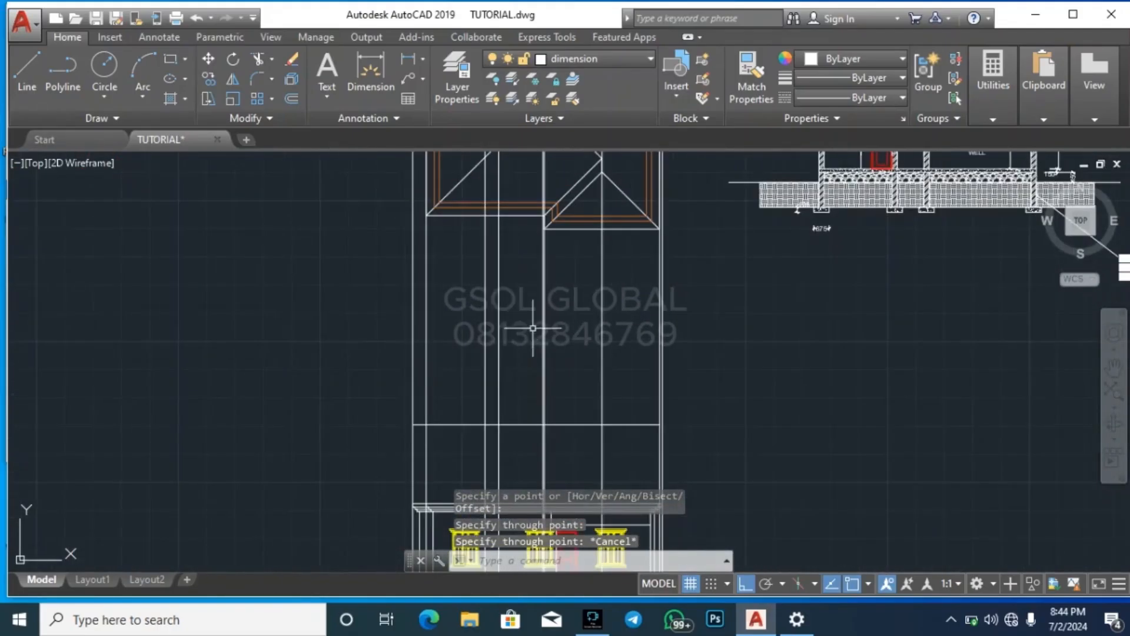
pyautogui.scroll(-2, 543, 440)
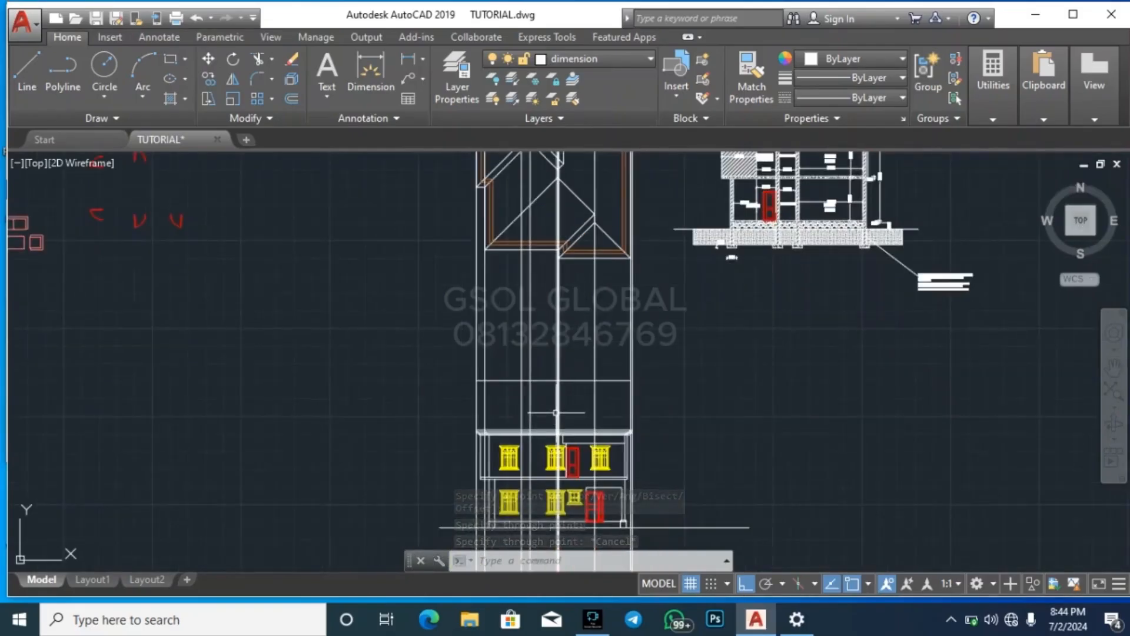
pyautogui.scroll(2, 555, 412)
pyautogui.scroll(-4, 531, 426)
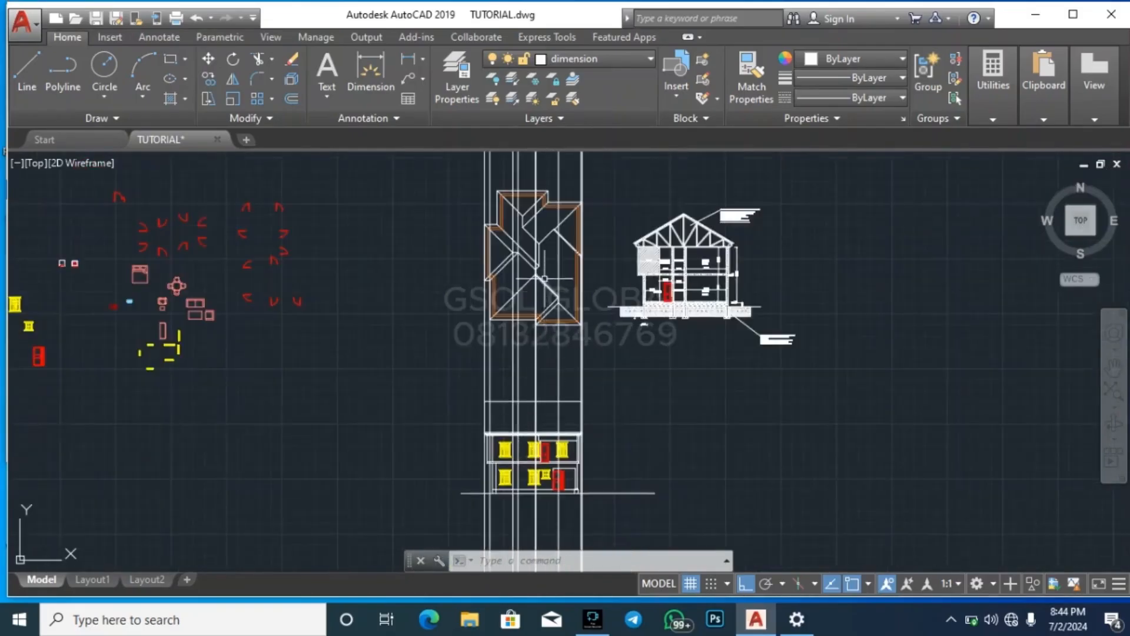
pyautogui.scroll(6, 530, 289)
pyautogui.scroll(2, 480, 235)
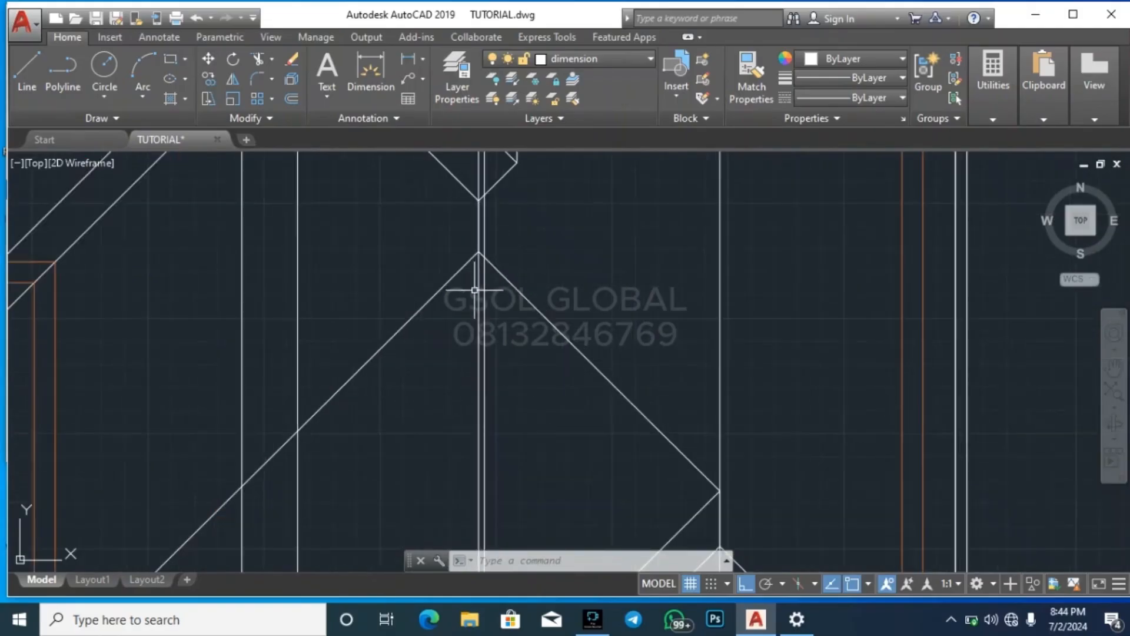
# Draw the larger front hip's left slope from the inner fascia corner to the apex construction line at the ridge height line
pyautogui.scroll(-5, 531, 215)
pyautogui.scroll(5, 513, 324)
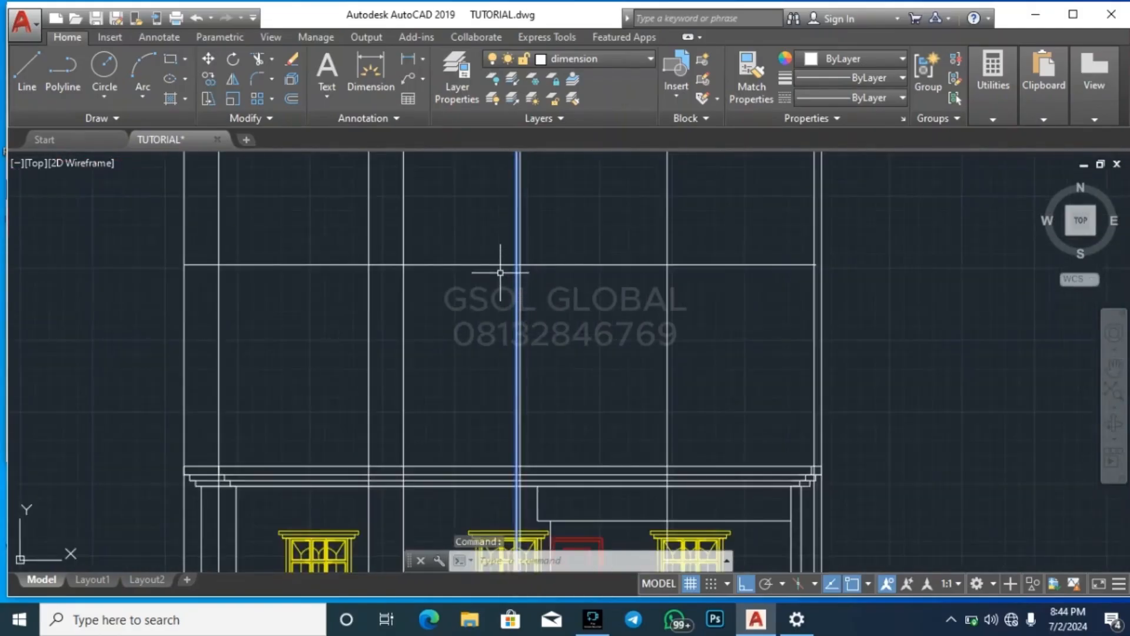
pyautogui.write('l')
pyautogui.press('Return')
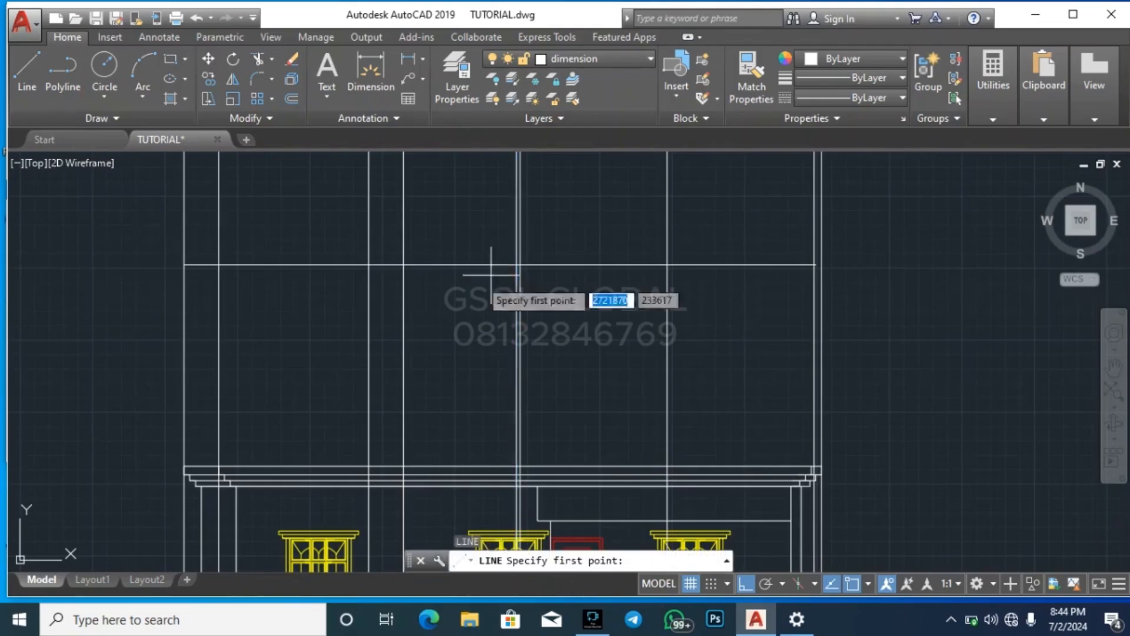
pyautogui.click(219, 466)
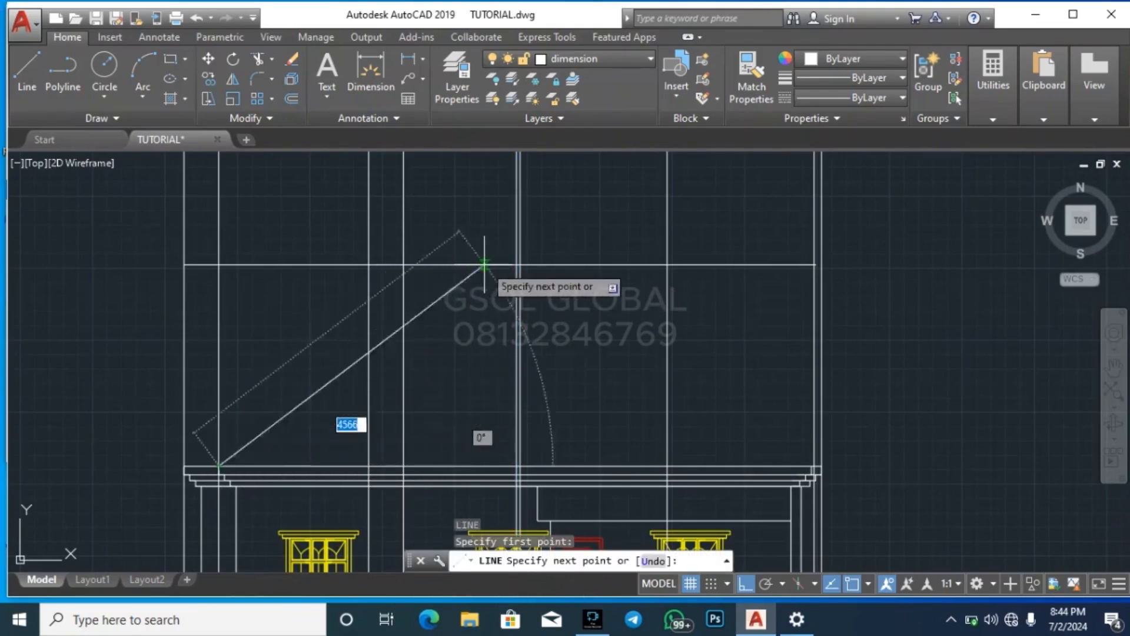
pyautogui.scroll(4, 526, 262)
pyautogui.click(540, 261)
pyautogui.press('Escape')
pyautogui.scroll(-3, 642, 338)
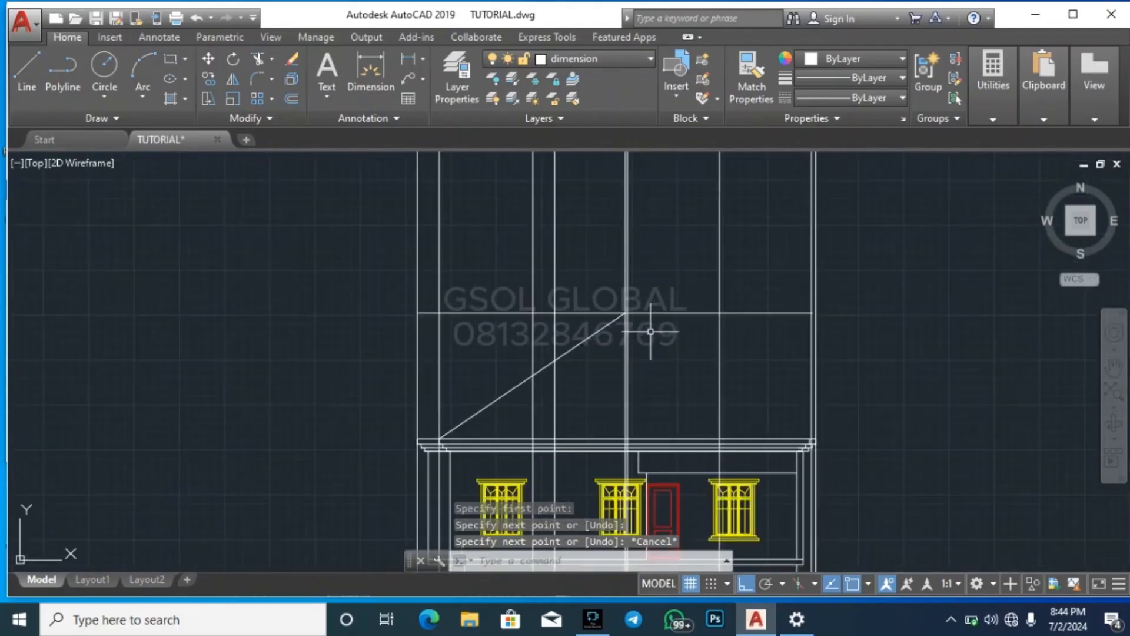
# Mirror the left slope about the vertical construction line through the apex, keeping the original line
pyautogui.scroll(-4, 507, 412)
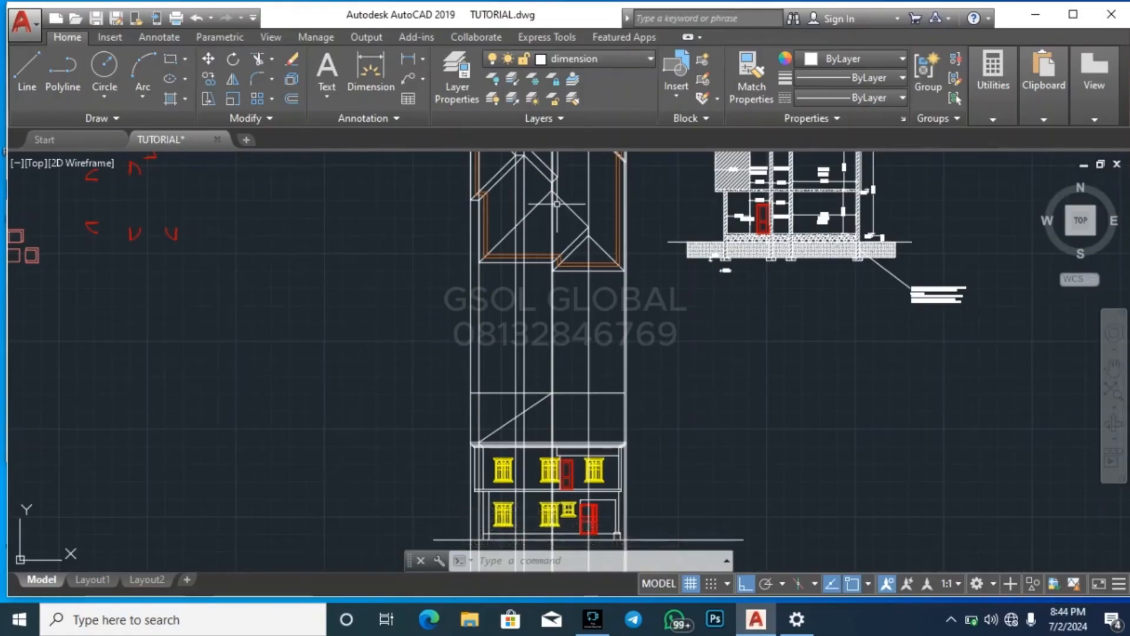
pyautogui.scroll(2, 556, 199)
pyautogui.scroll(-3, 553, 271)
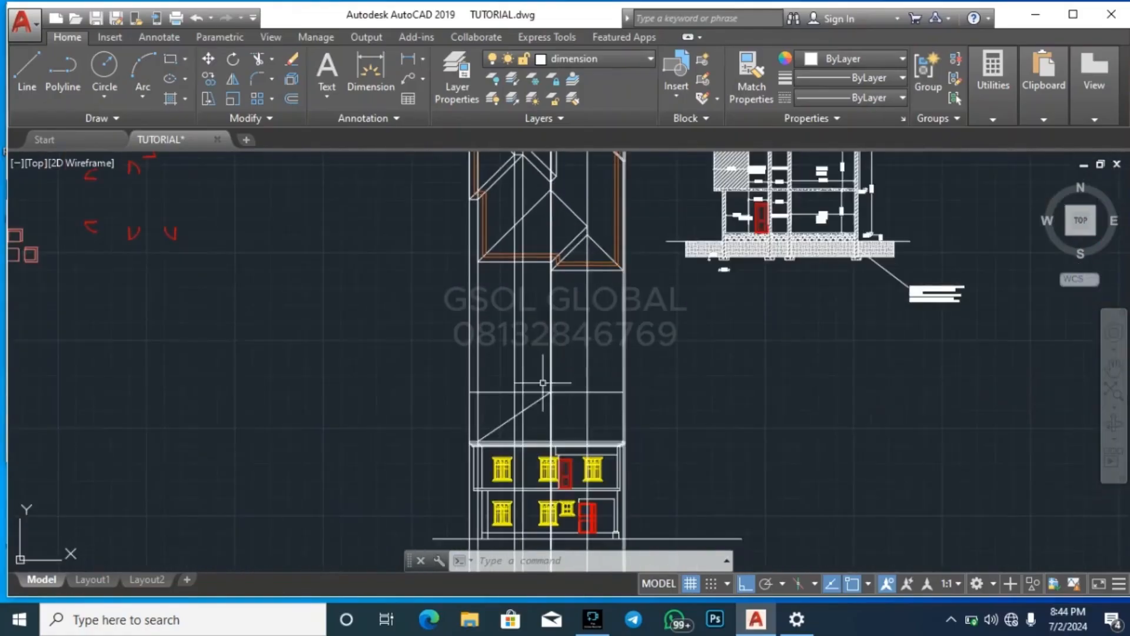
pyautogui.scroll(5, 553, 404)
pyautogui.click(581, 404)
pyautogui.click(567, 378)
pyautogui.click(568, 395)
pyautogui.click(513, 346)
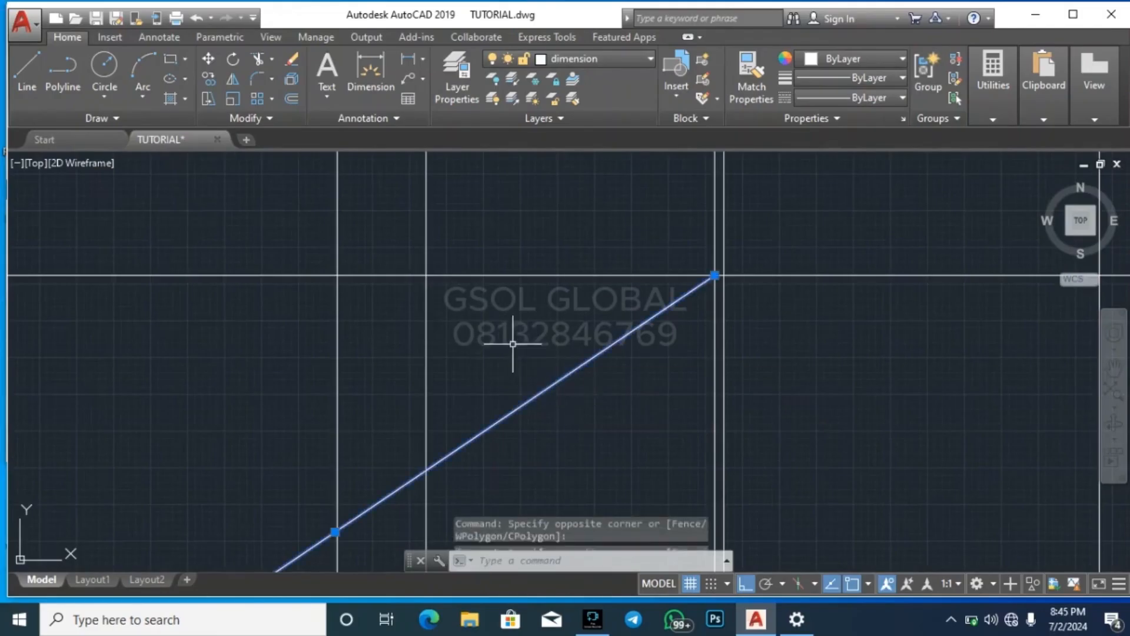
pyautogui.click(237, 83)
pyautogui.scroll(2, 719, 253)
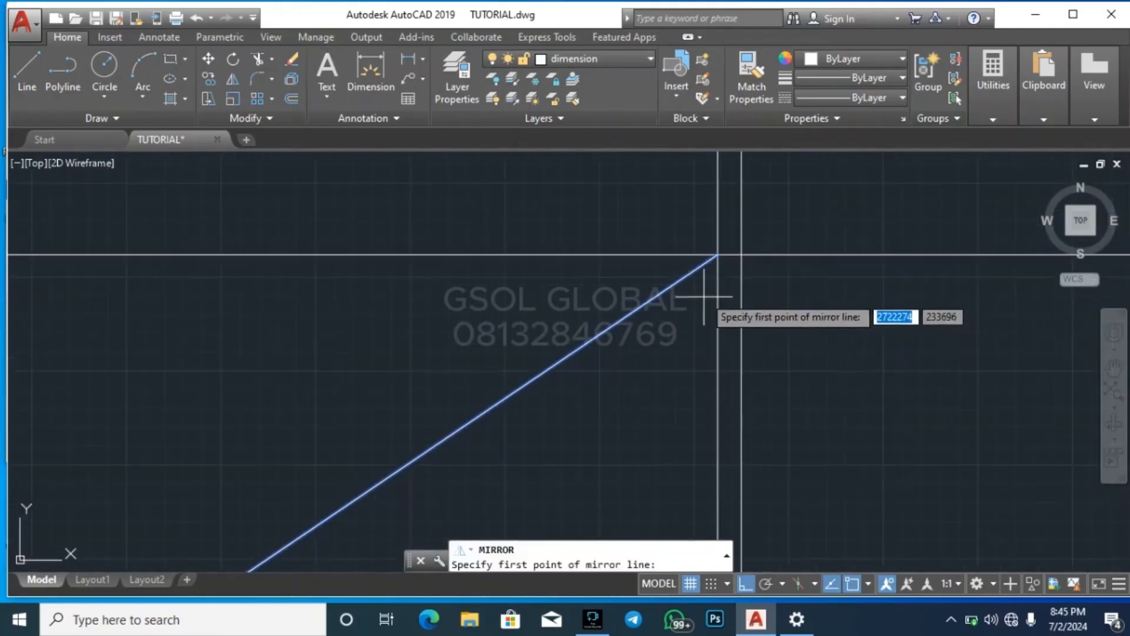
pyautogui.click(718, 254)
pyautogui.click(699, 382)
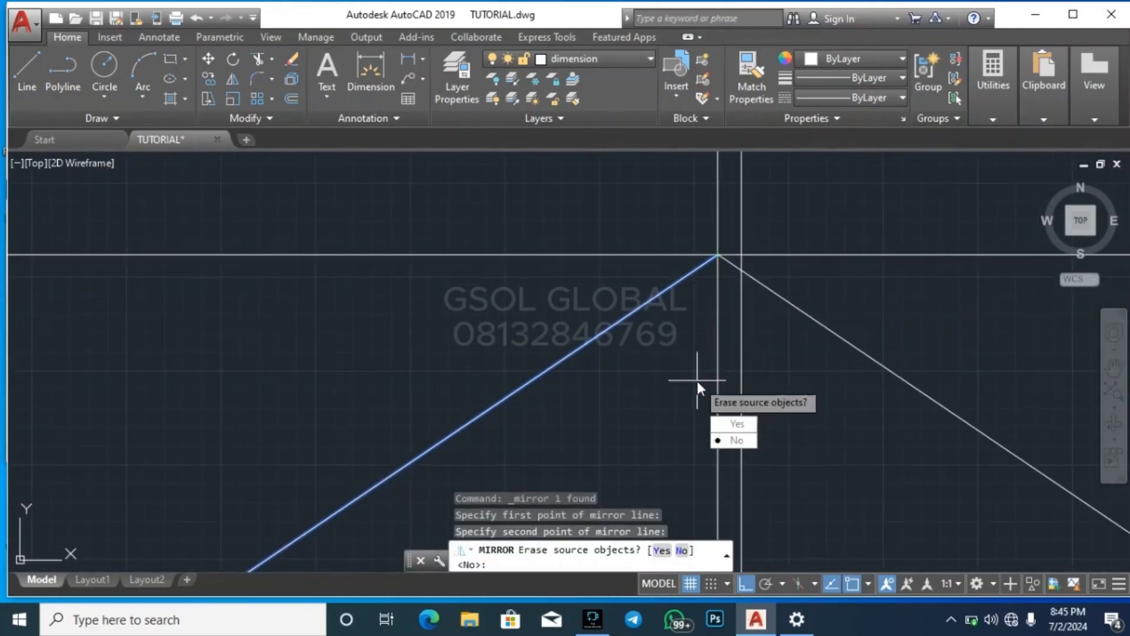
pyautogui.press('Return')
# Compare the roof plan's small front right hip and its apex construction line with the mirrored slope on the elevation
pyautogui.scroll(-6, 555, 382)
pyautogui.scroll(-4, 520, 429)
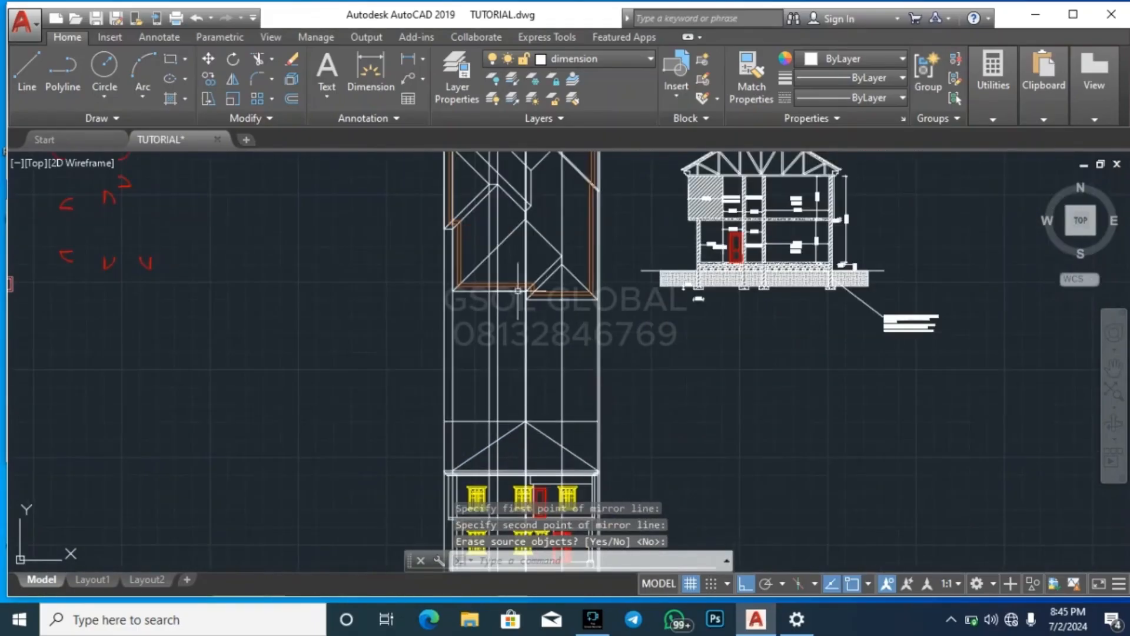
pyautogui.scroll(5, 521, 282)
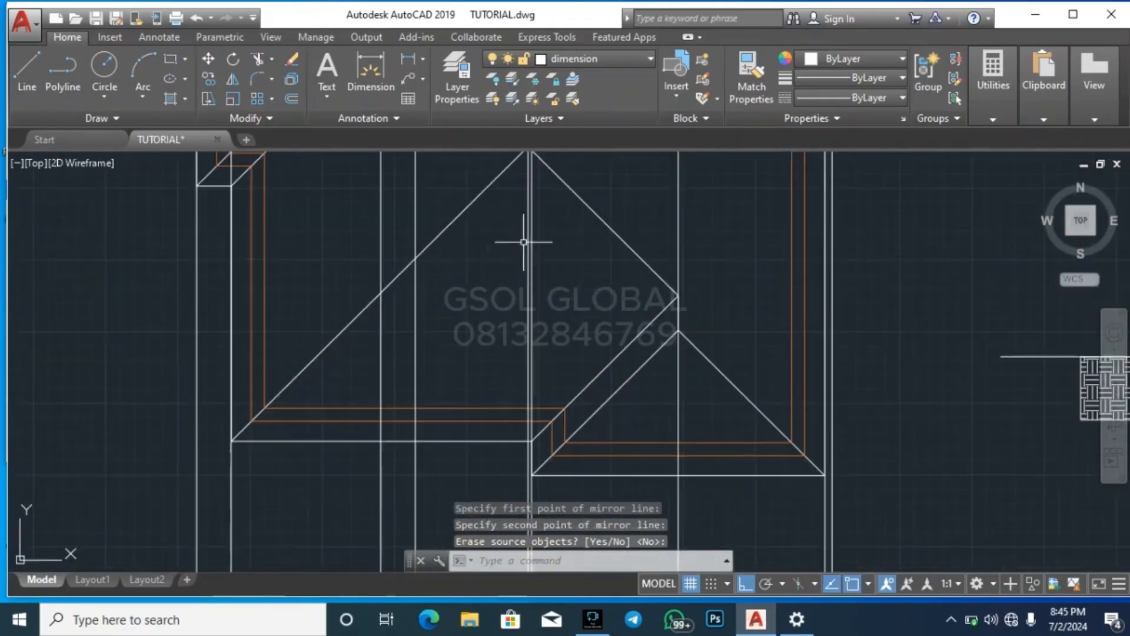
pyautogui.click(692, 257)
pyautogui.click(673, 243)
pyautogui.scroll(2, 679, 294)
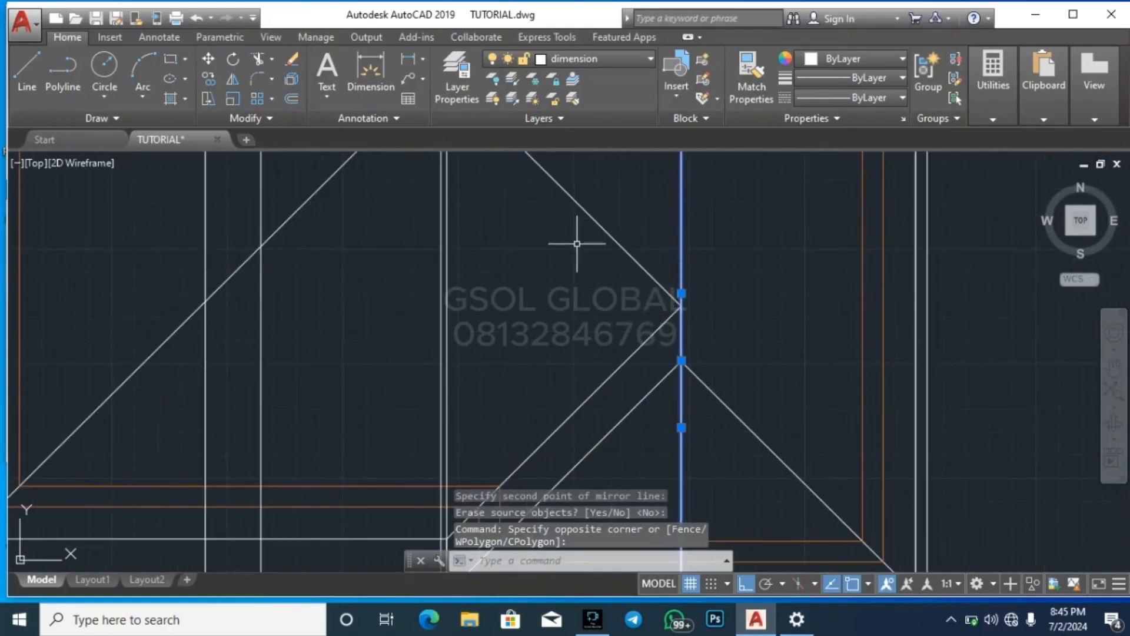
pyautogui.scroll(-4, 595, 253)
pyautogui.scroll(2, 611, 450)
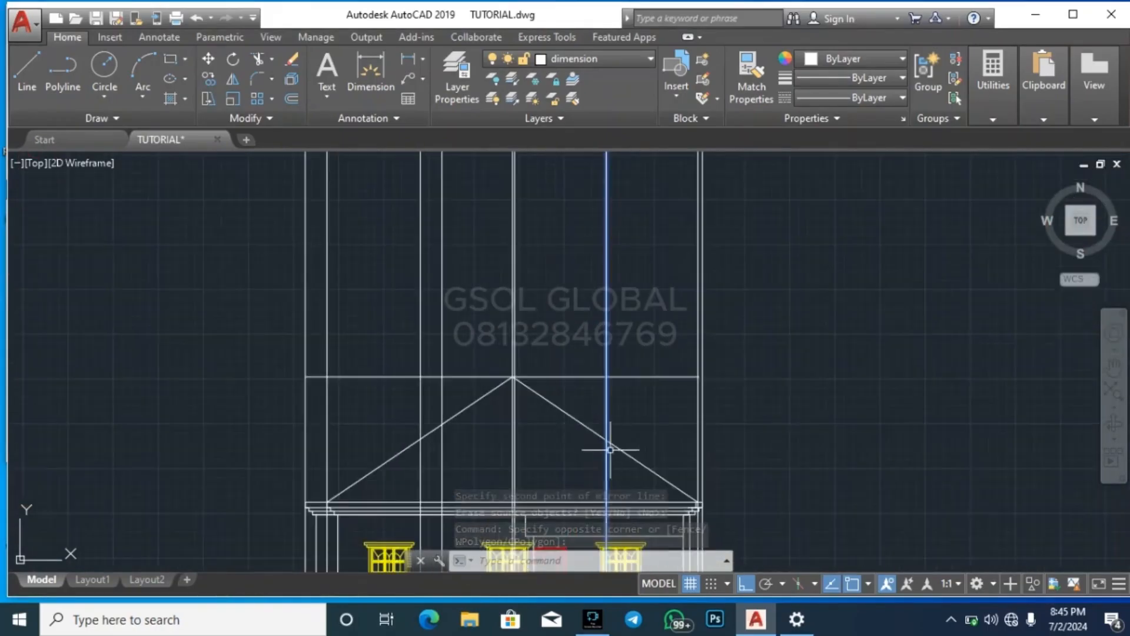
pyautogui.scroll(-3, 577, 448)
pyautogui.scroll(5, 580, 265)
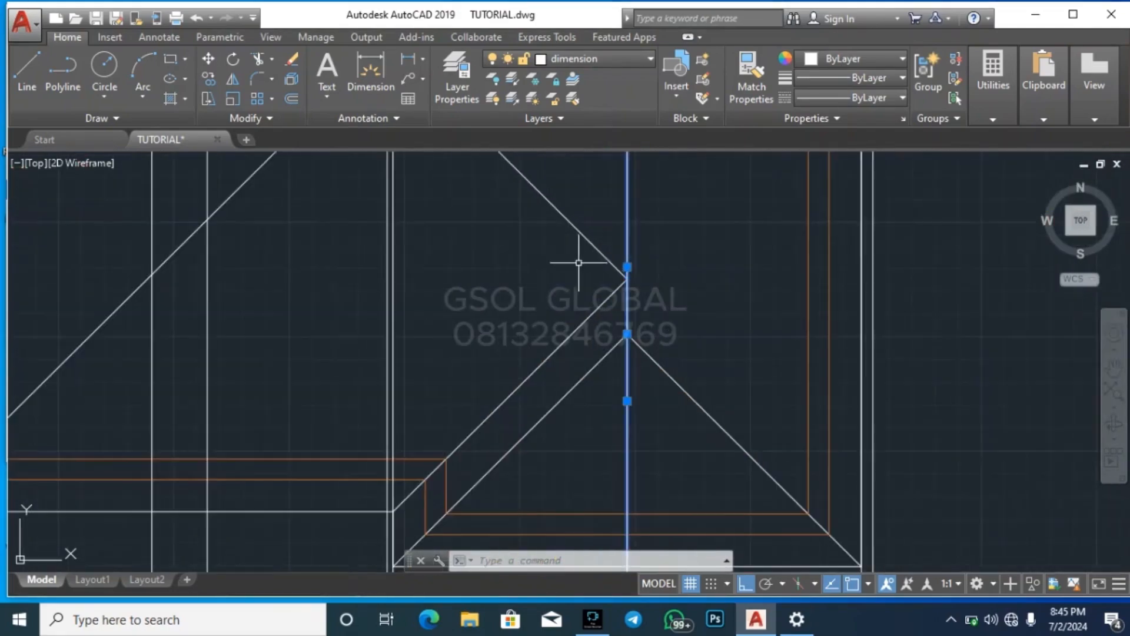
pyautogui.click(589, 272)
pyautogui.click(571, 228)
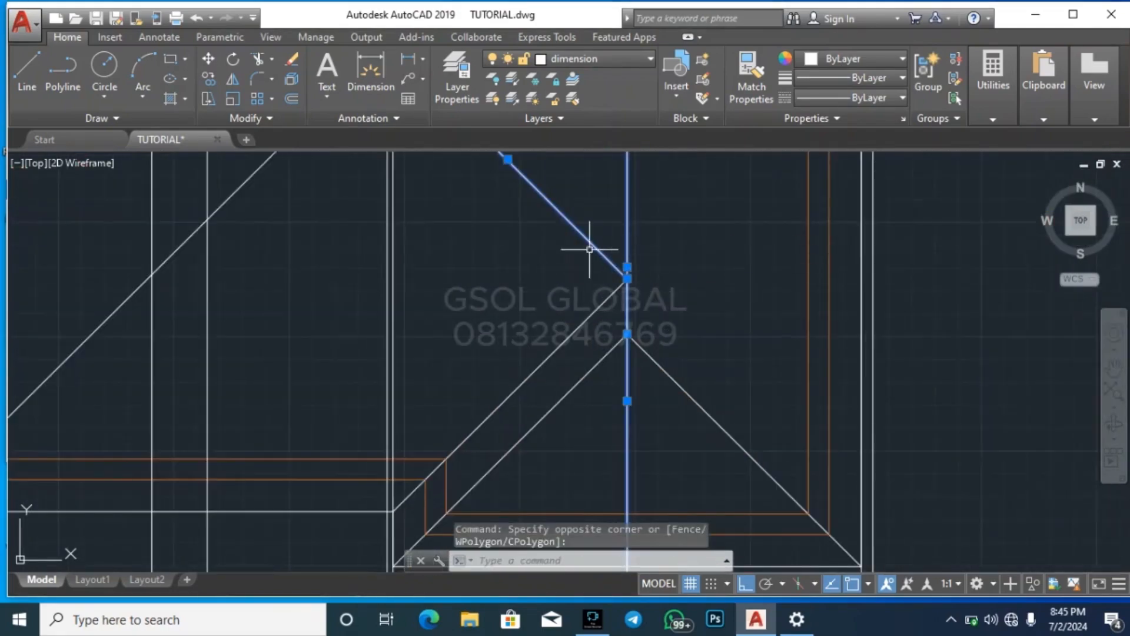
pyautogui.scroll(-5, 589, 249)
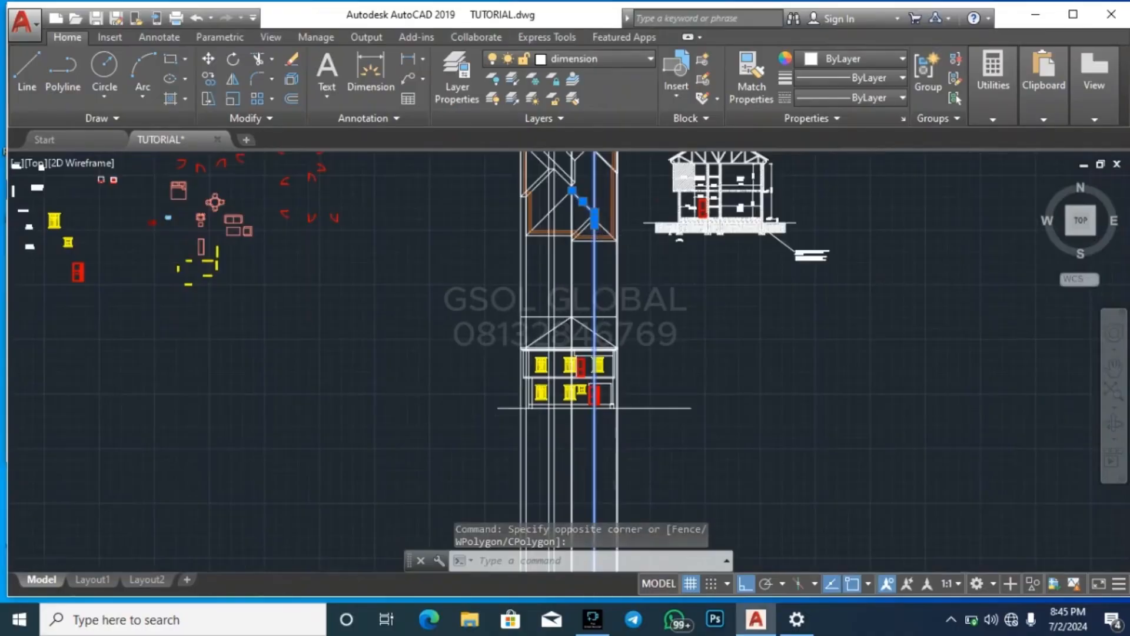
pyautogui.scroll(8, 591, 347)
pyautogui.press('Escape')
pyautogui.press('Escape')
pyautogui.write('t')
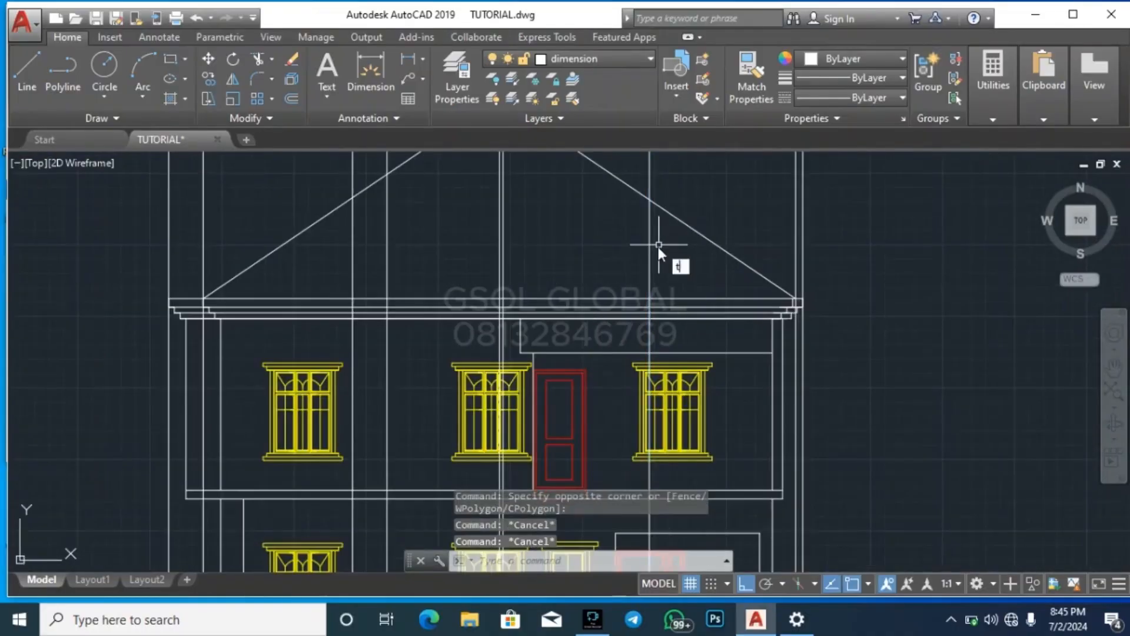
pyautogui.write('s or')
pyautogui.press('Return')
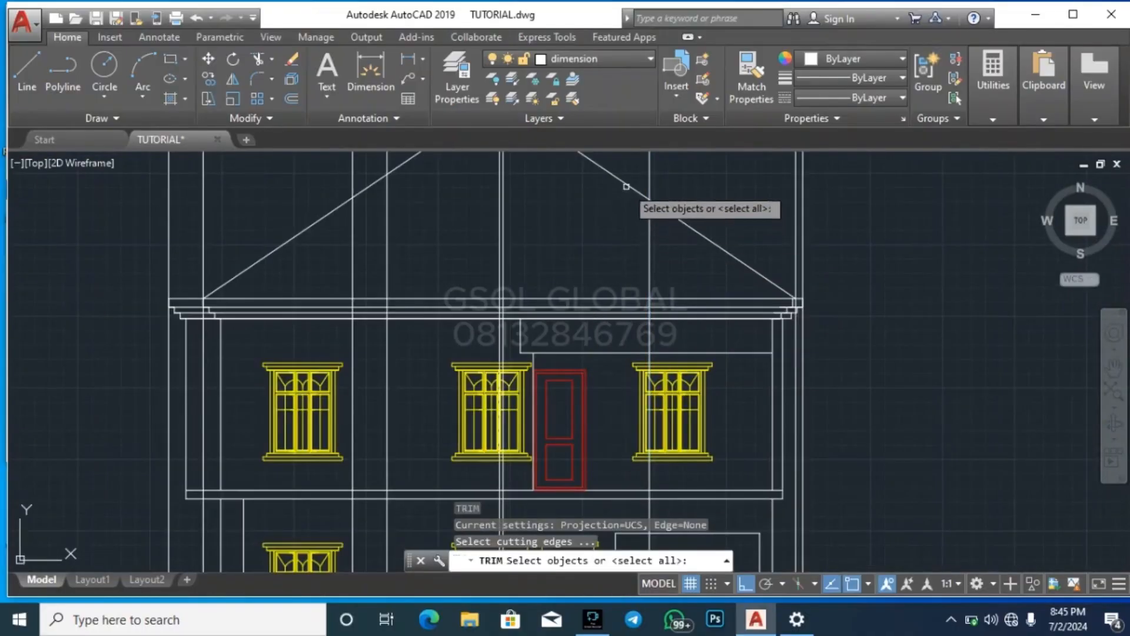
pyautogui.scroll(-5, 660, 312)
pyautogui.scroll(8, 618, 289)
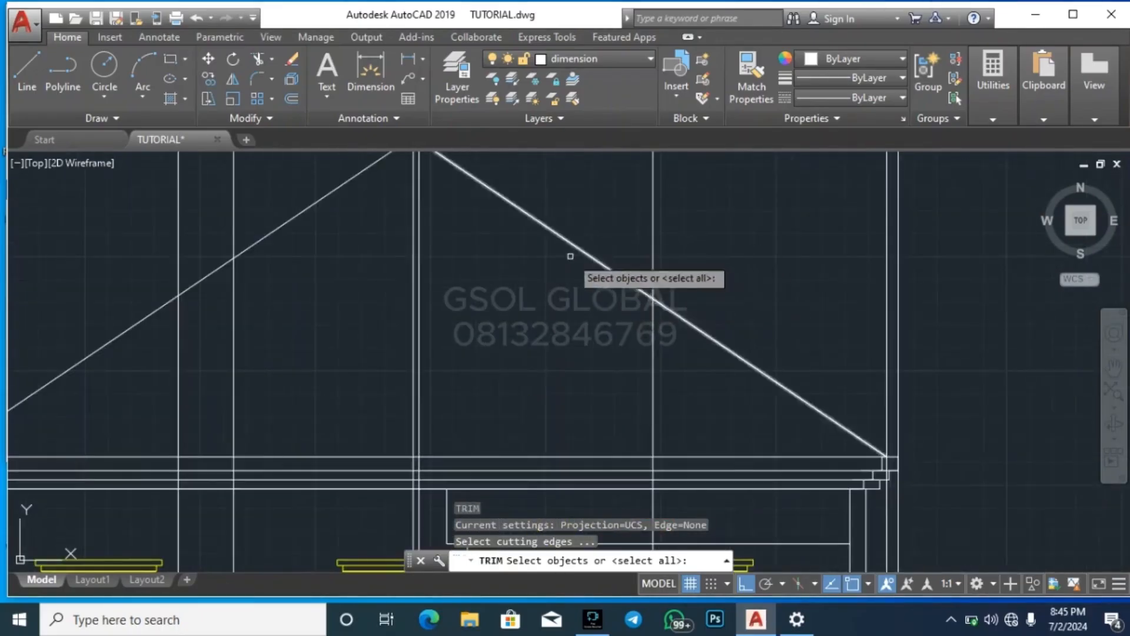
pyautogui.click(670, 351)
pyautogui.click(615, 344)
pyautogui.press('Escape')
pyautogui.press('Escape')
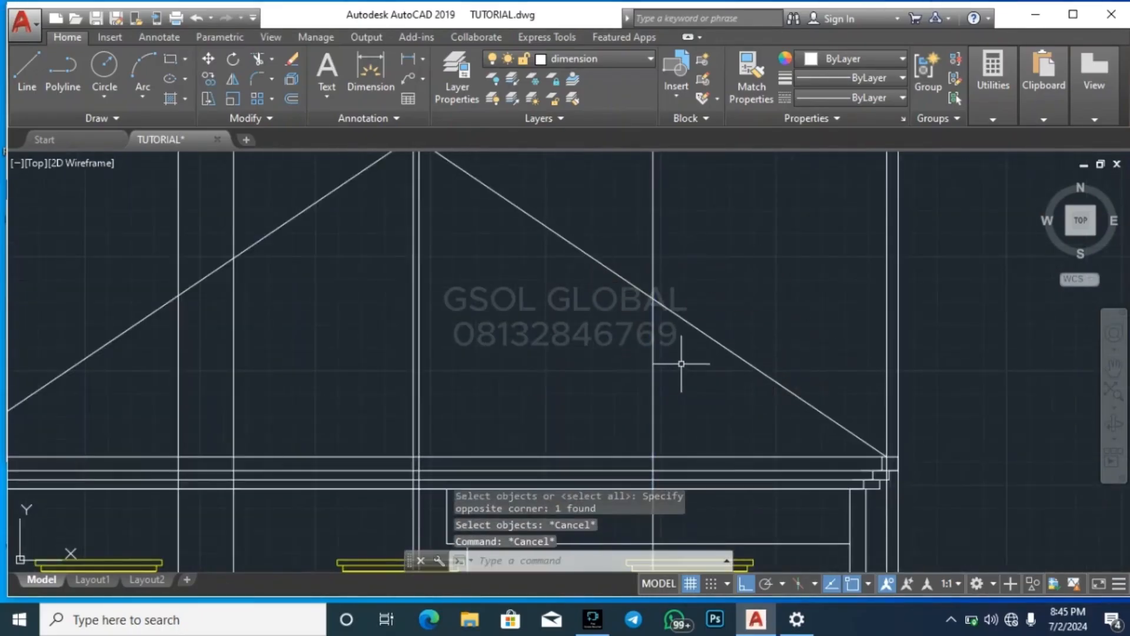
# Trim the small hip's construction line between the right slope and the fascia, and trim the slope beyond that construction line
pyautogui.press('Return')
pyautogui.press('Return')
pyautogui.click(687, 394)
pyautogui.click(578, 344)
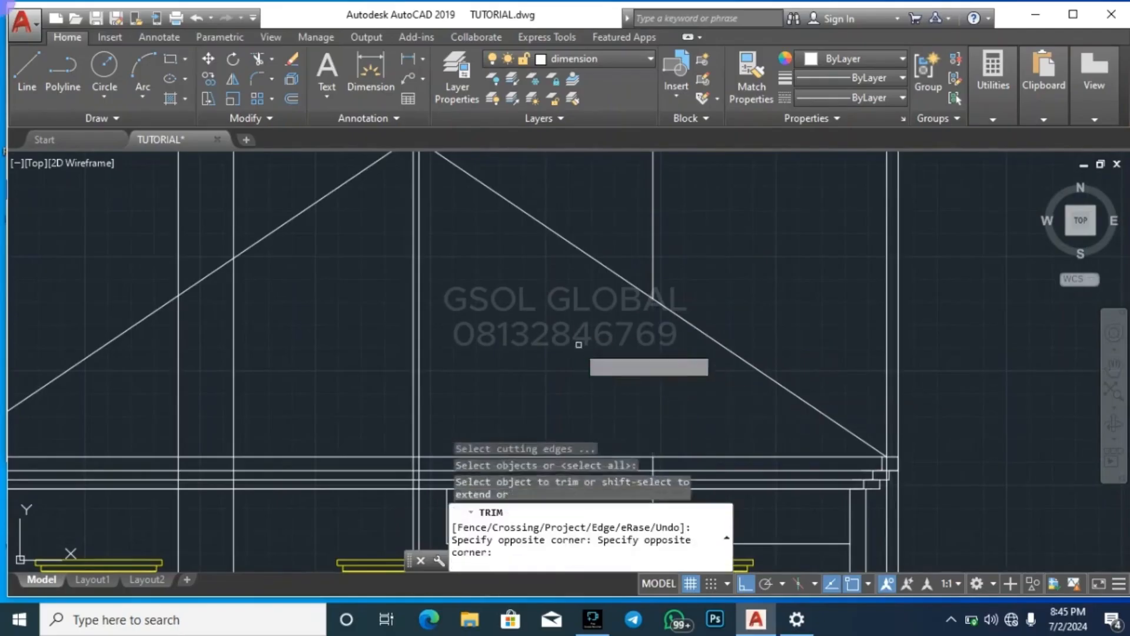
pyautogui.click(742, 378)
pyautogui.click(727, 287)
pyautogui.press('Escape')
pyautogui.press('Escape')
# Try erasing the construction line above the trimmed end of the right slope, and undo the erasure
pyautogui.click(686, 238)
pyautogui.click(628, 221)
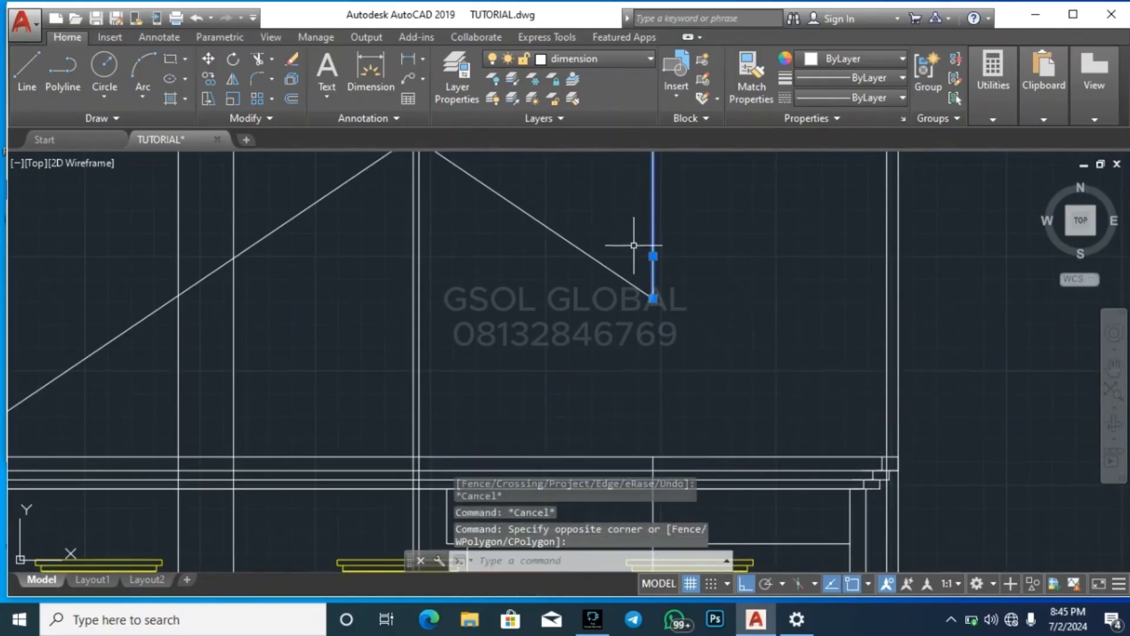
pyautogui.press('Delete')
pyautogui.press('Escape')
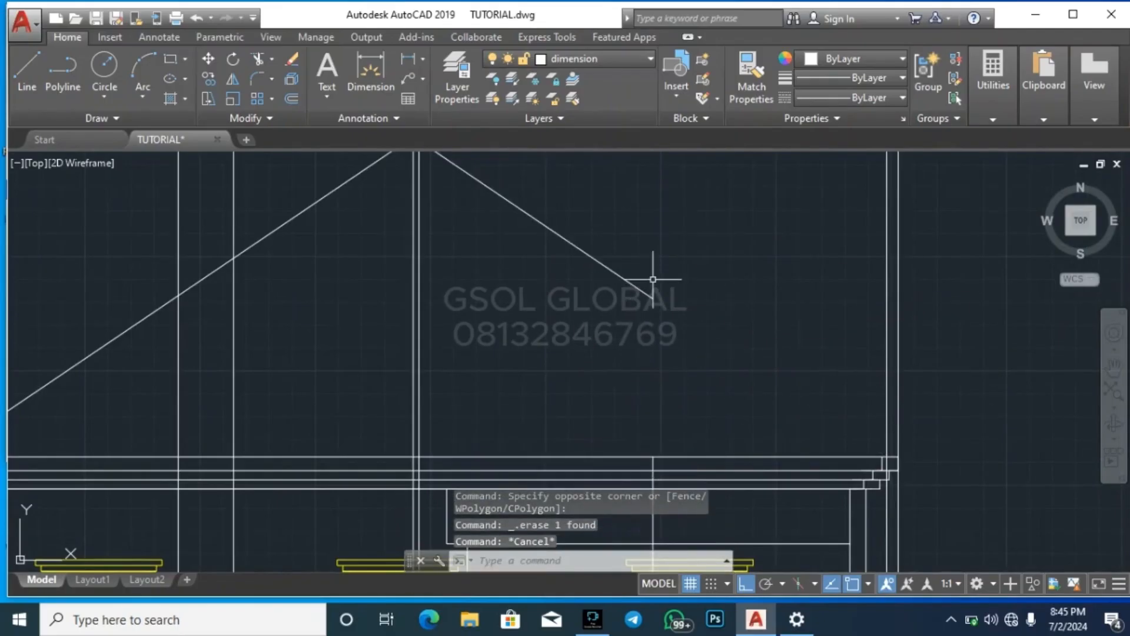
pyautogui.hotkey('ctrl', 'z')
# Erase the leftover piece of the small hip's construction line running down from the fascia over the right window
pyautogui.scroll(-2, 633, 283)
pyautogui.scroll(2, 647, 428)
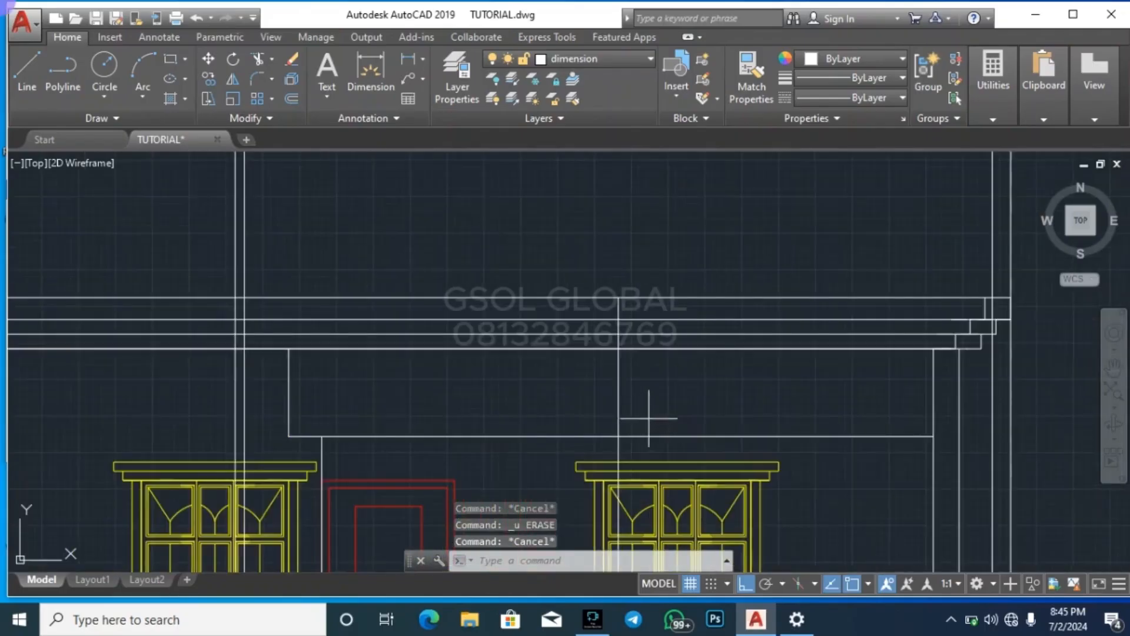
pyautogui.click(583, 408)
pyautogui.press('Delete')
pyautogui.scroll(-4, 570, 432)
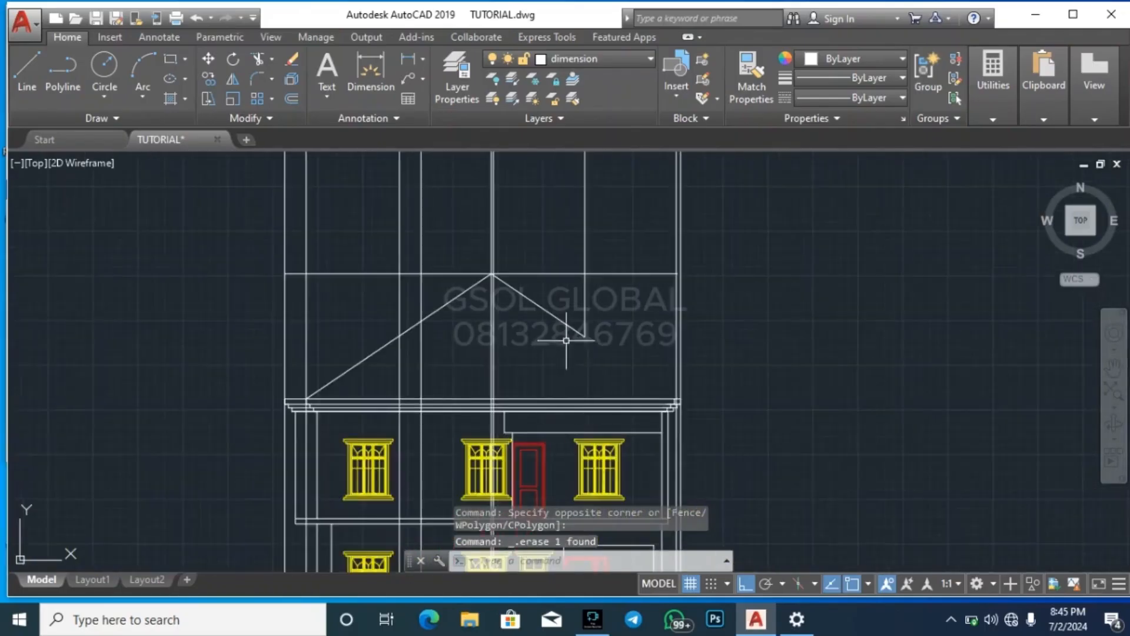
# Try to copy the left slope line from its lower end to the construction lines at the middle of the elevation
pyautogui.scroll(-4, 566, 341)
pyautogui.scroll(5, 545, 319)
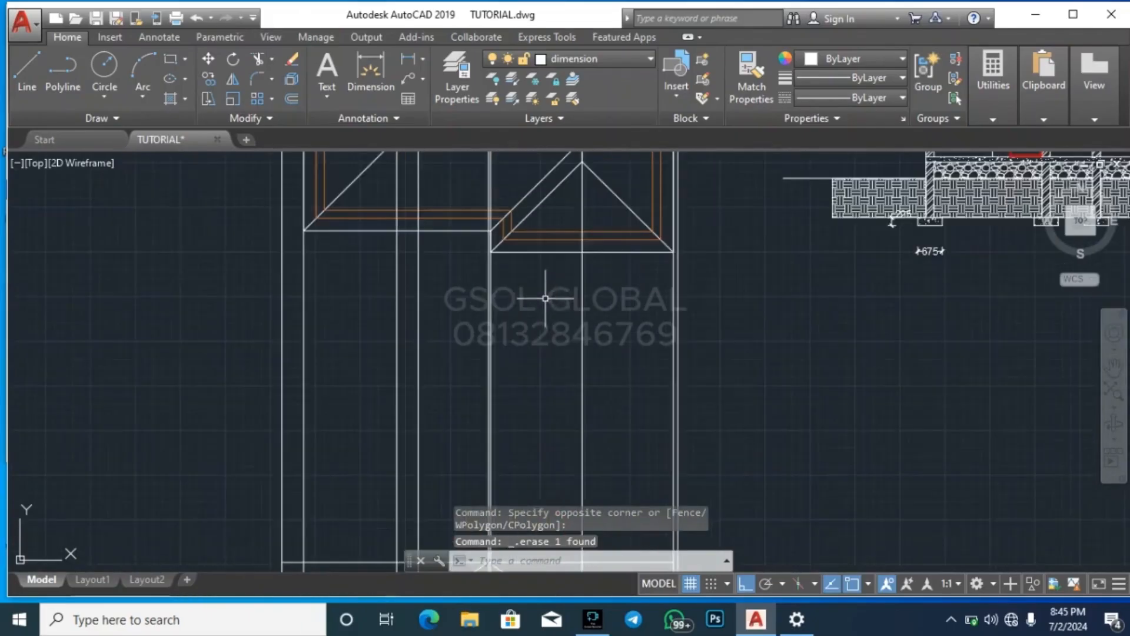
pyautogui.scroll(-4, 581, 170)
pyautogui.scroll(6, 585, 334)
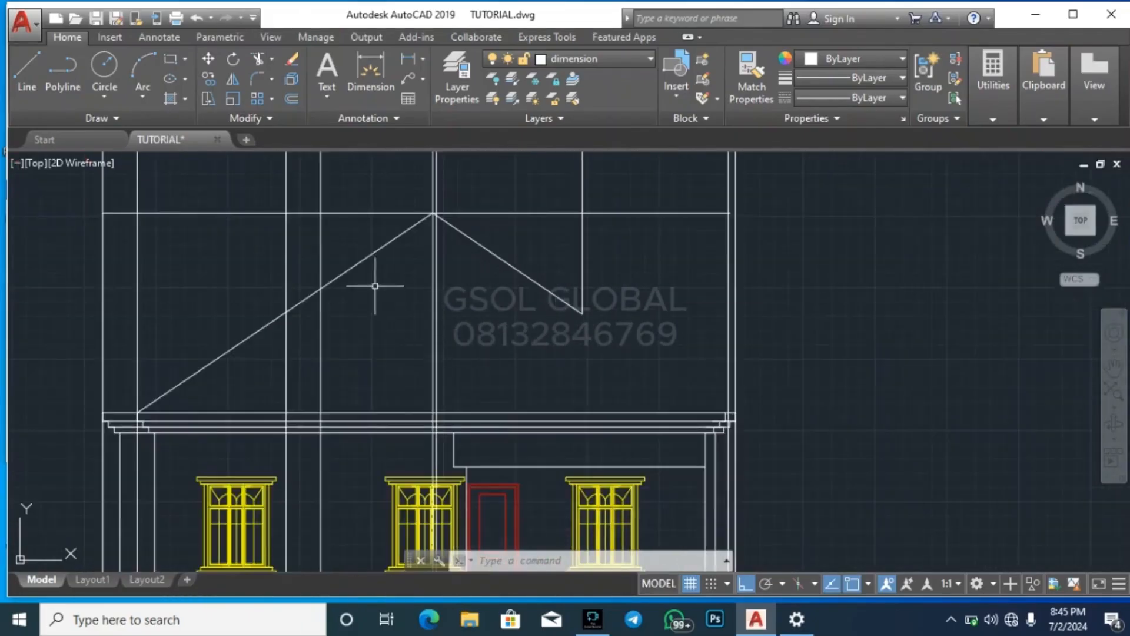
pyautogui.click(368, 276)
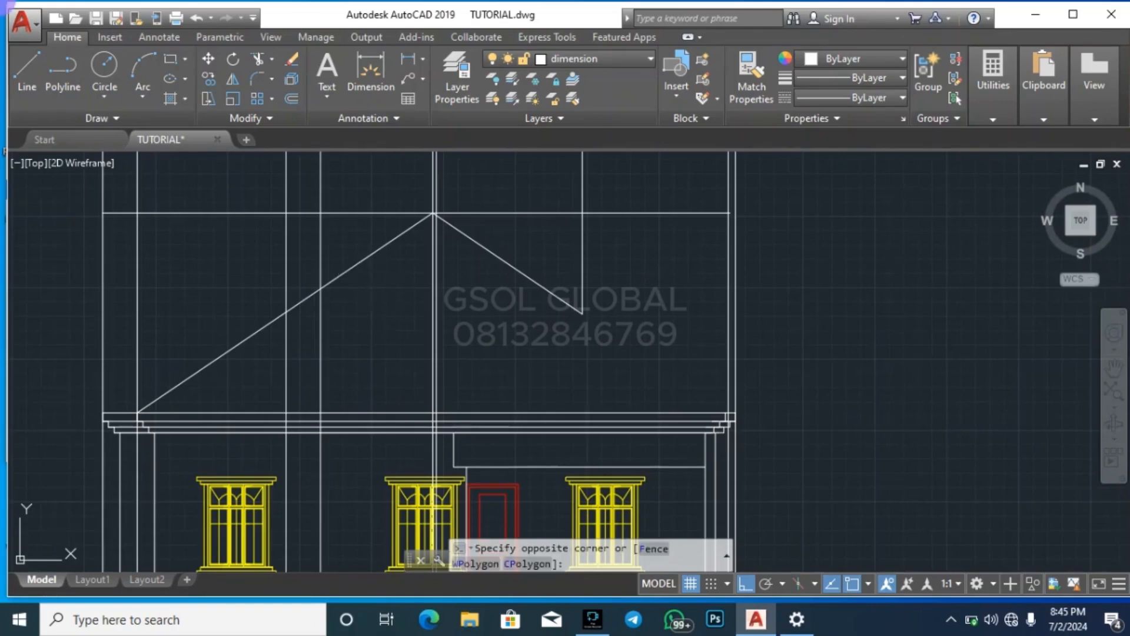
pyautogui.click(366, 252)
pyautogui.write('co')
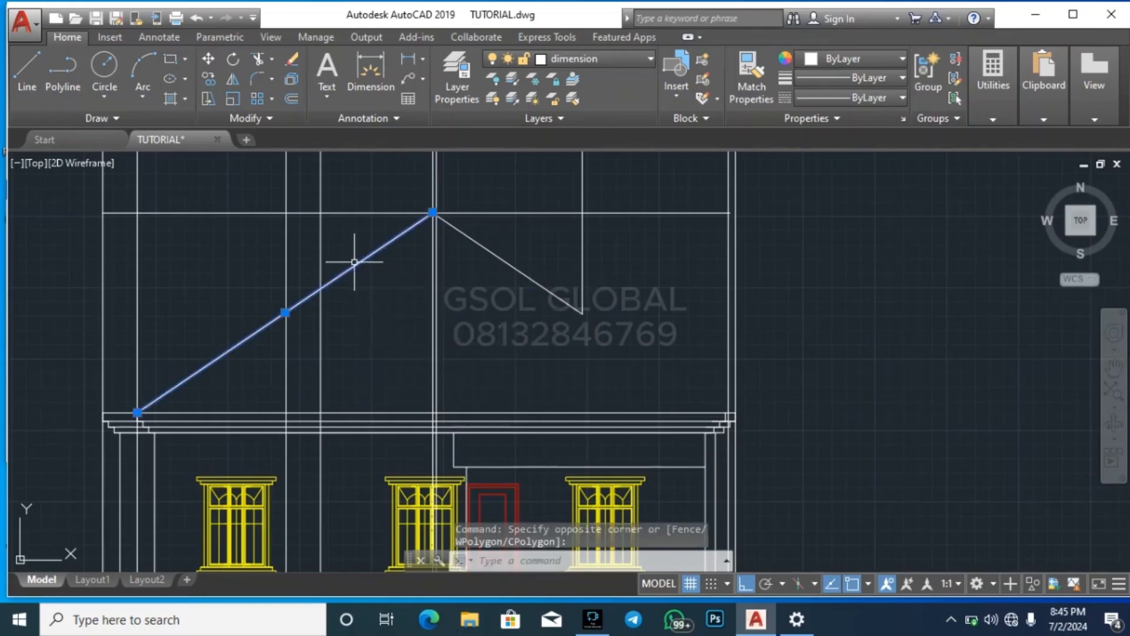
pyautogui.press('Return')
pyautogui.scroll(3, 95, 415)
pyautogui.click(202, 406)
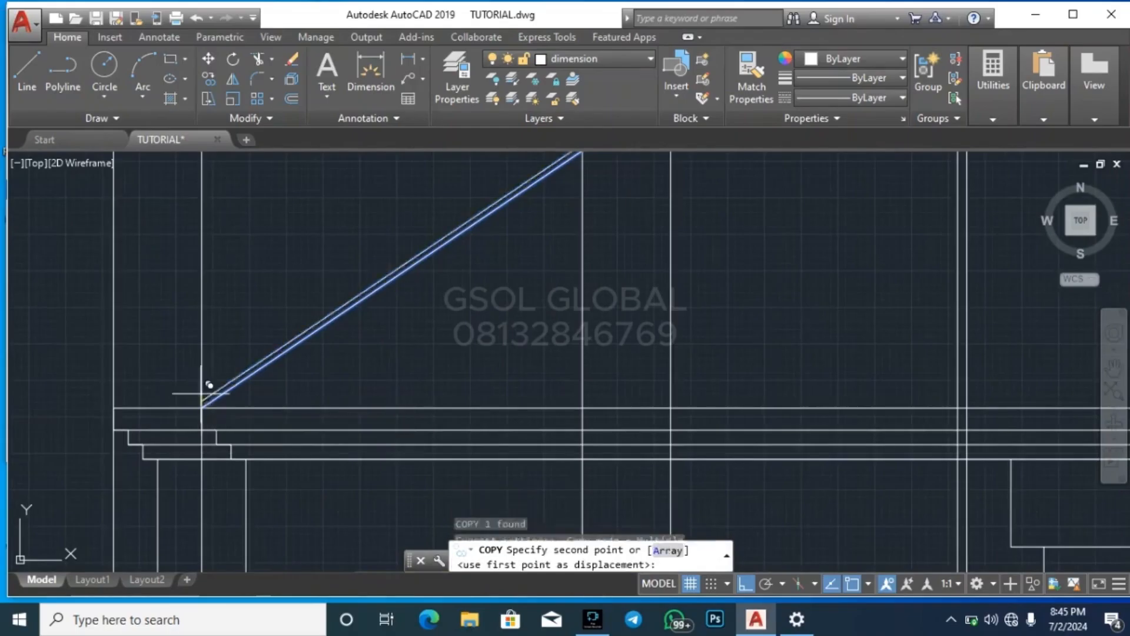
pyautogui.scroll(-3, 279, 382)
pyautogui.scroll(5, 441, 373)
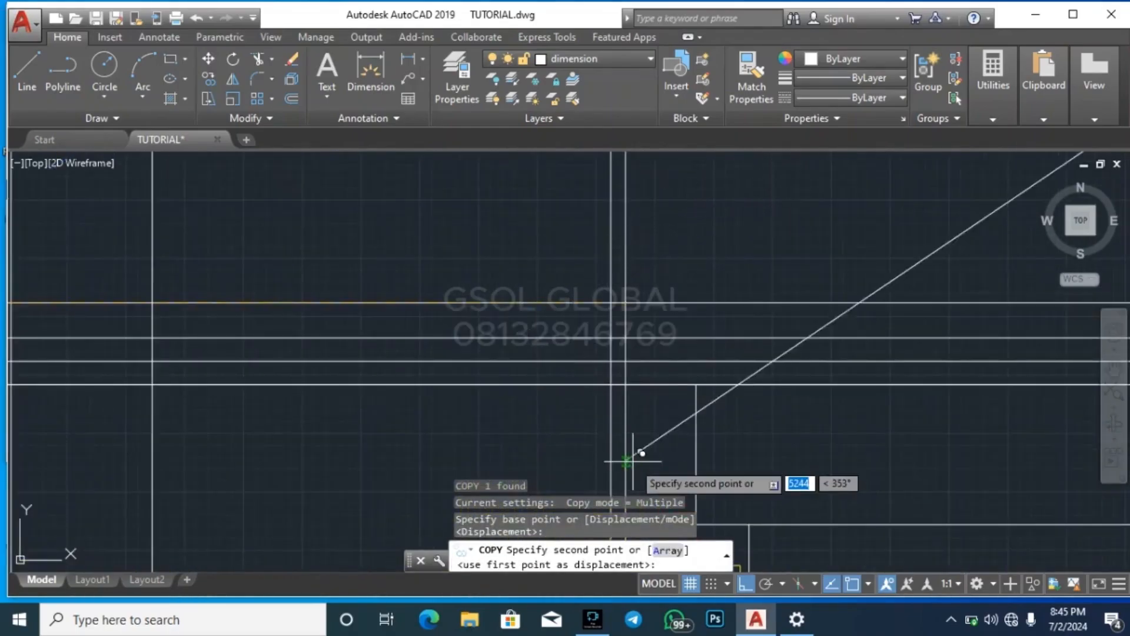
pyautogui.scroll(-5, 636, 371)
pyautogui.press('Escape')
pyautogui.scroll(5, 354, 356)
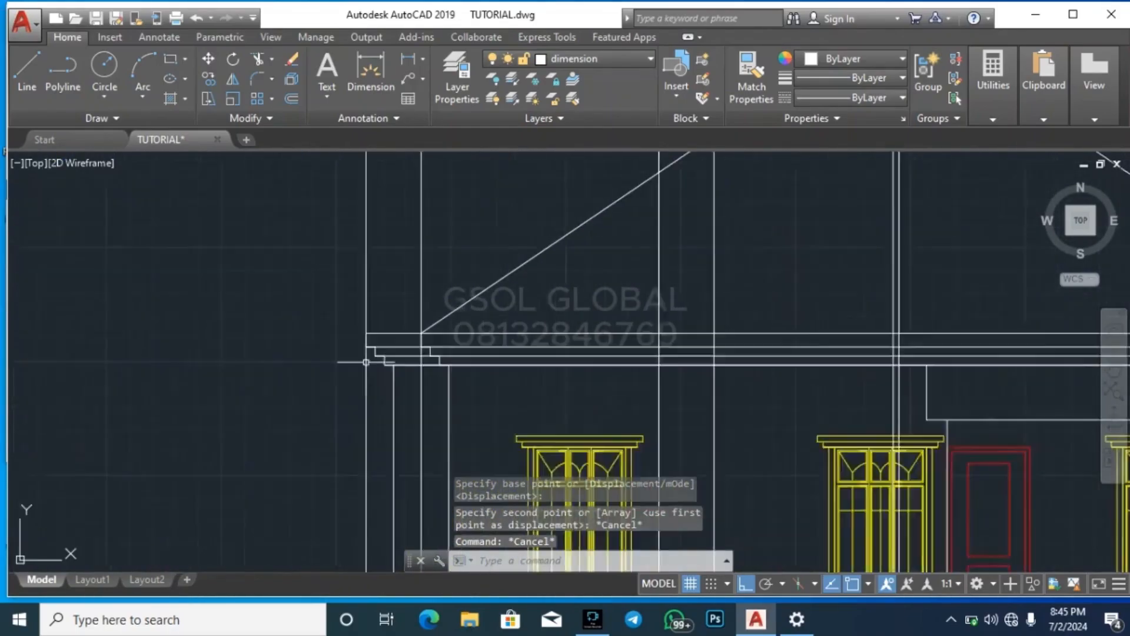
pyautogui.click(404, 391)
pyautogui.click(508, 288)
pyautogui.write('c')
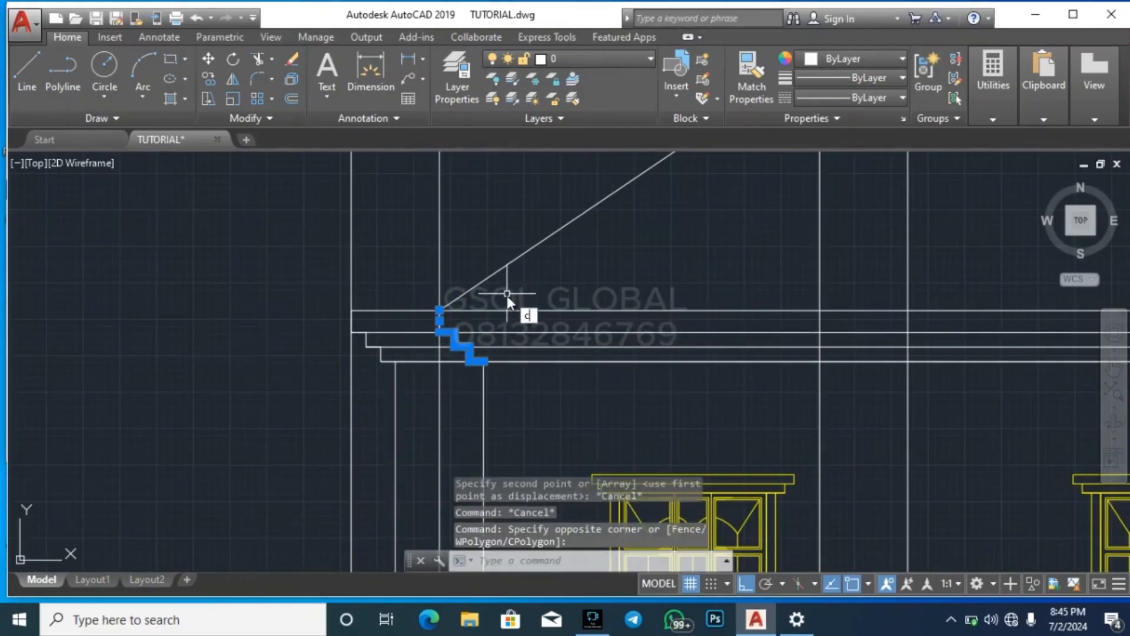
pyautogui.write('o')
pyautogui.press('Return')
pyautogui.press('Escape')
pyautogui.press('Escape')
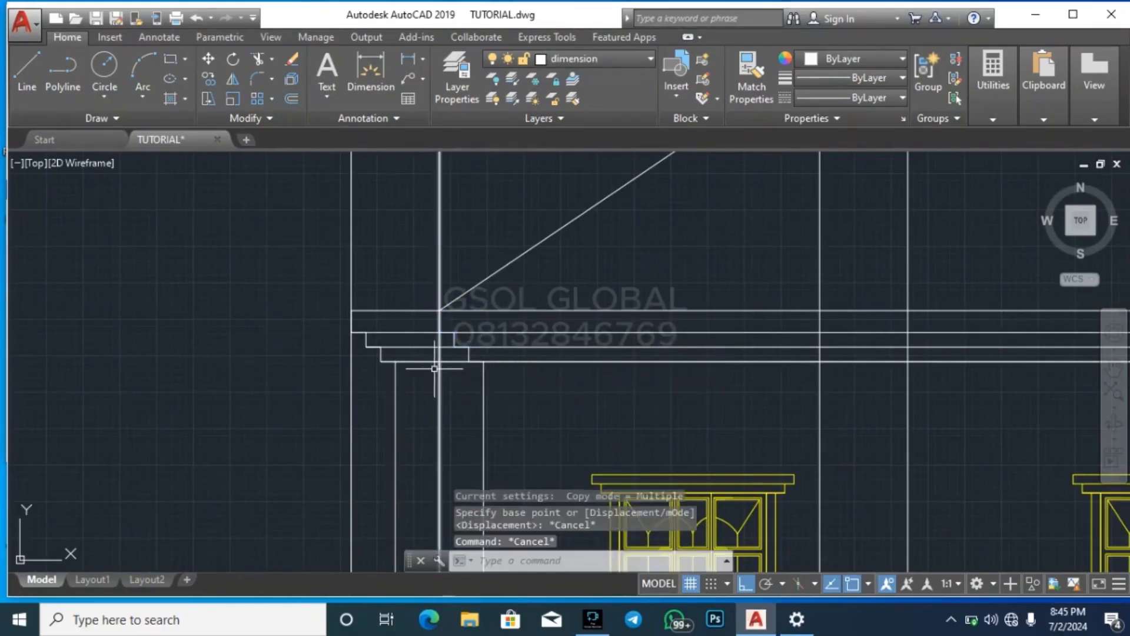
pyautogui.scroll(2, 435, 368)
pyautogui.press('Escape')
pyautogui.press('Escape')
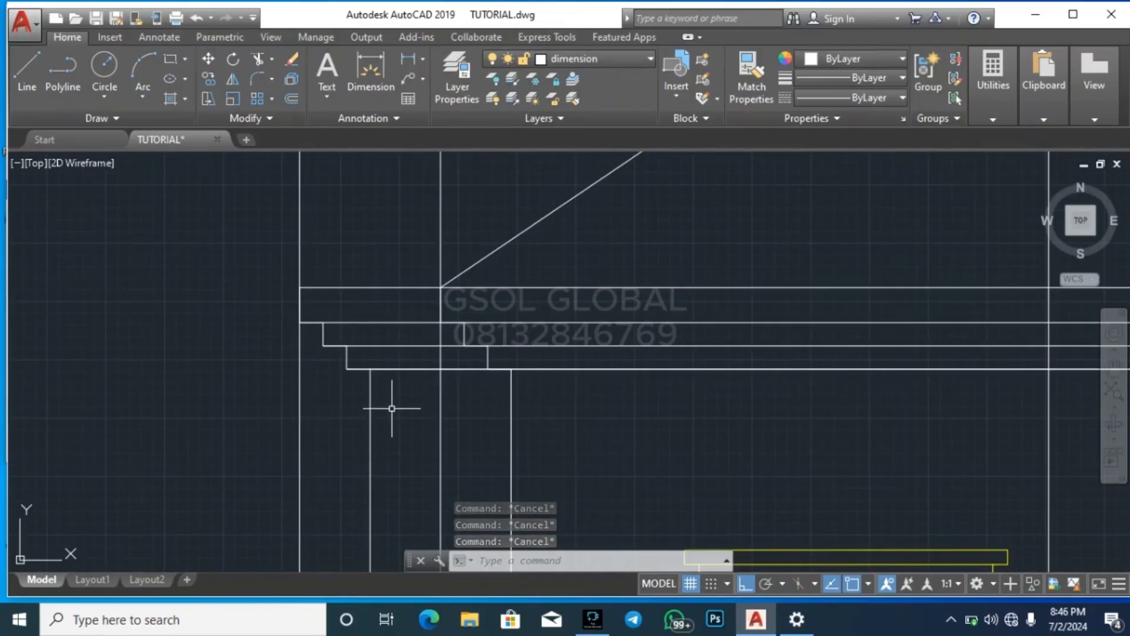
pyautogui.scroll(-2, 270, 377)
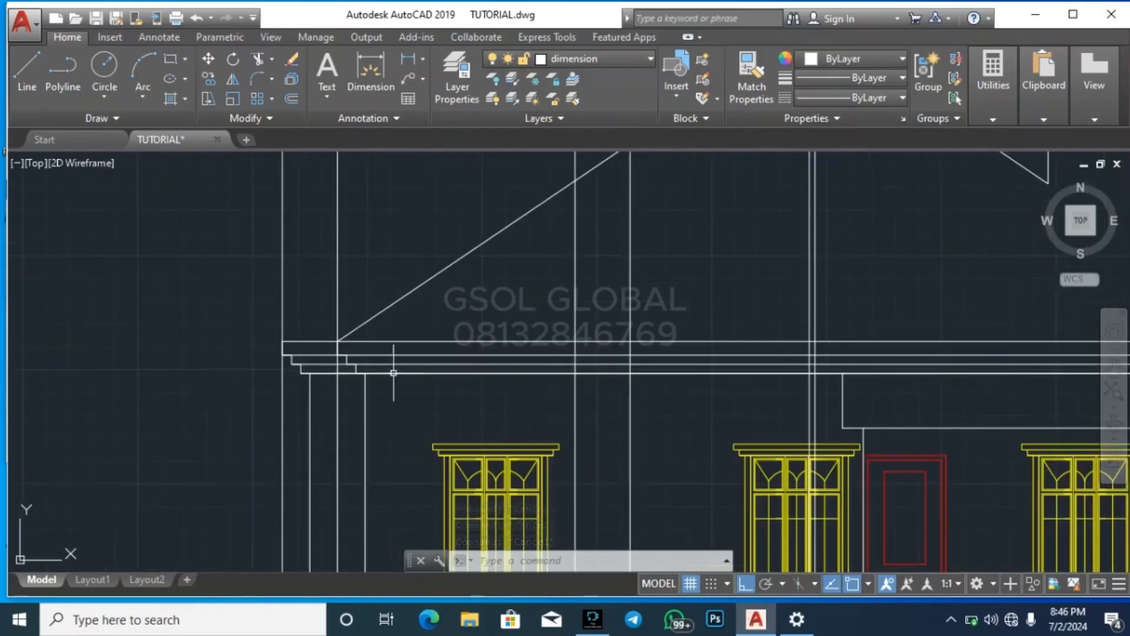
pyautogui.scroll(4, 865, 362)
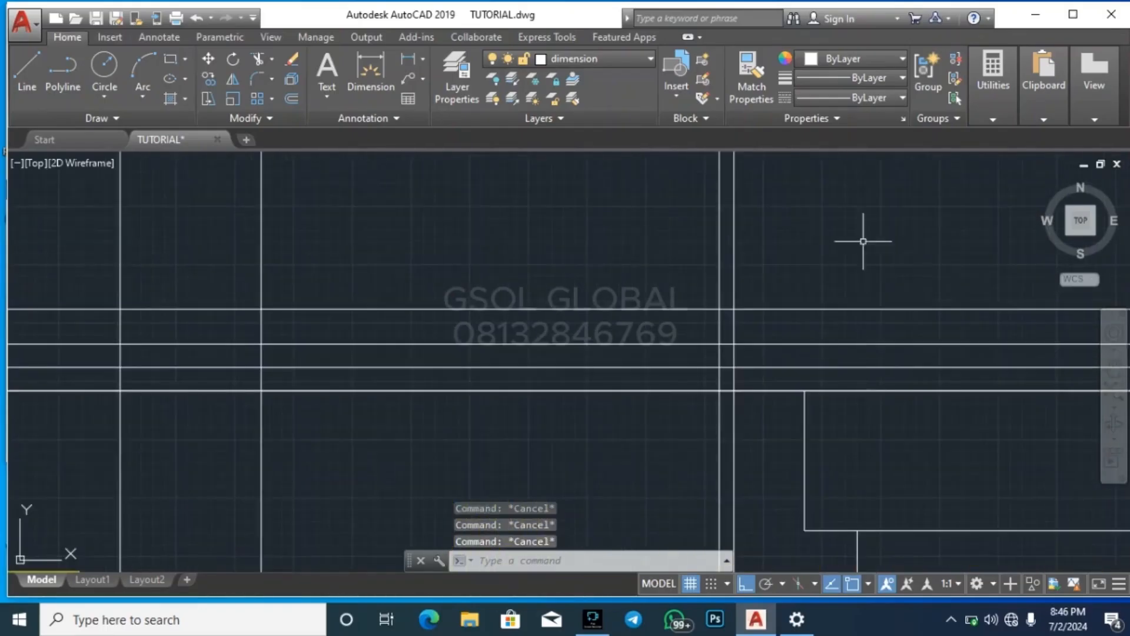
pyautogui.click(993, 82)
pyautogui.click(989, 144)
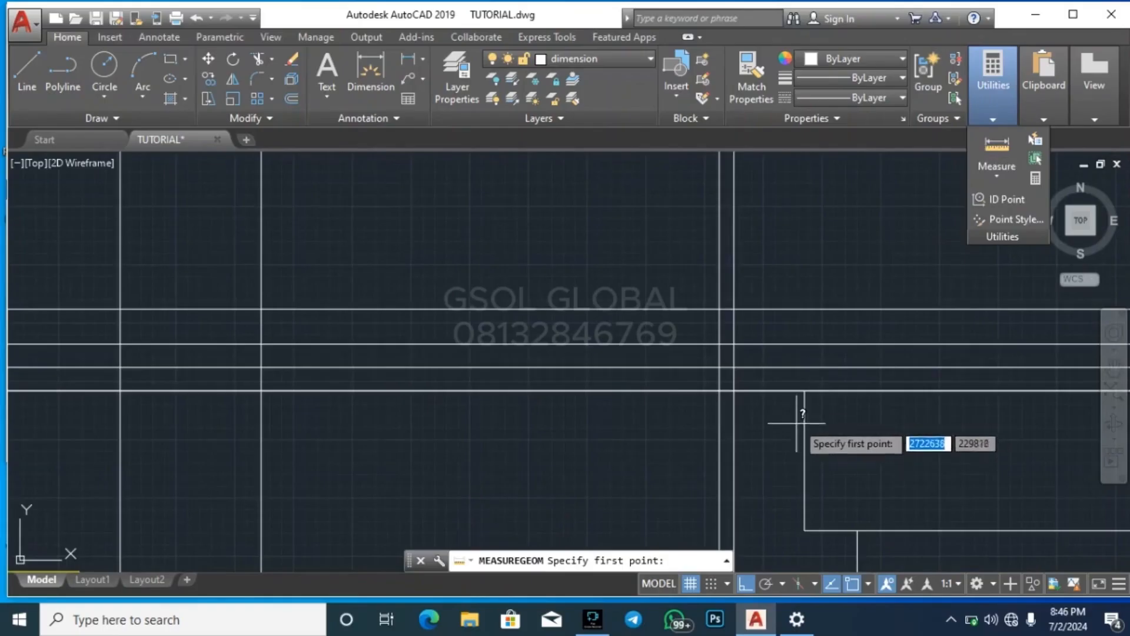
pyautogui.click(804, 390)
pyautogui.press('Escape')
pyautogui.press('Escape')
pyautogui.press('Escape')
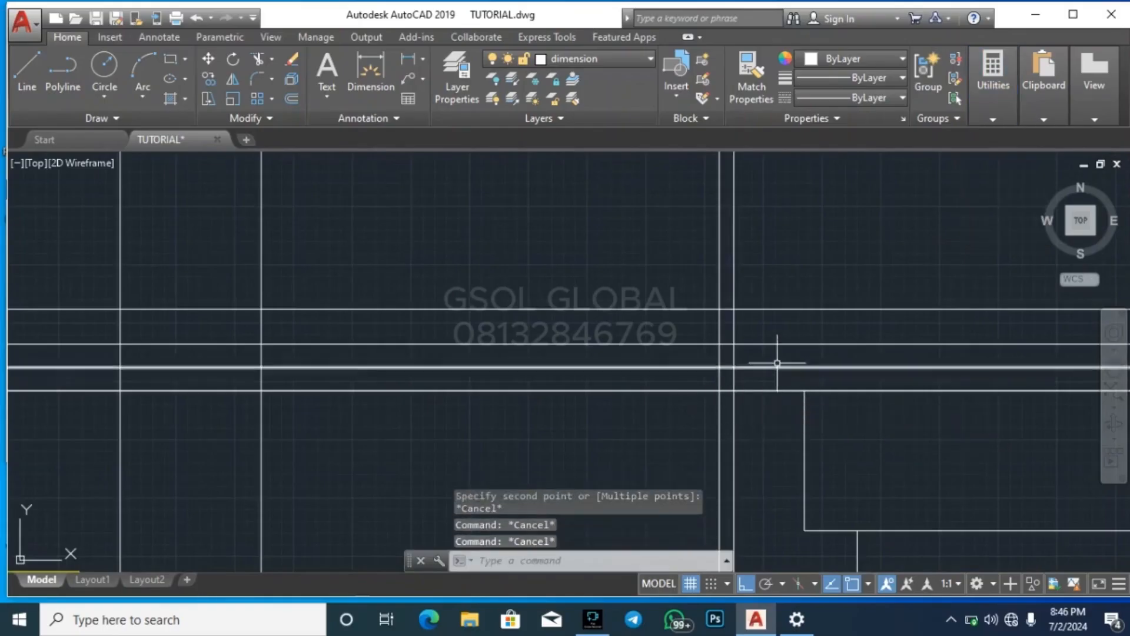
pyautogui.scroll(-3, 777, 361)
pyautogui.press('Escape')
# Copy the stepped fascia end profile from the elevation's left corner to the first of the paired construction lines at the middle
pyautogui.scroll(1, 450, 361)
pyautogui.scroll(-4, 295, 362)
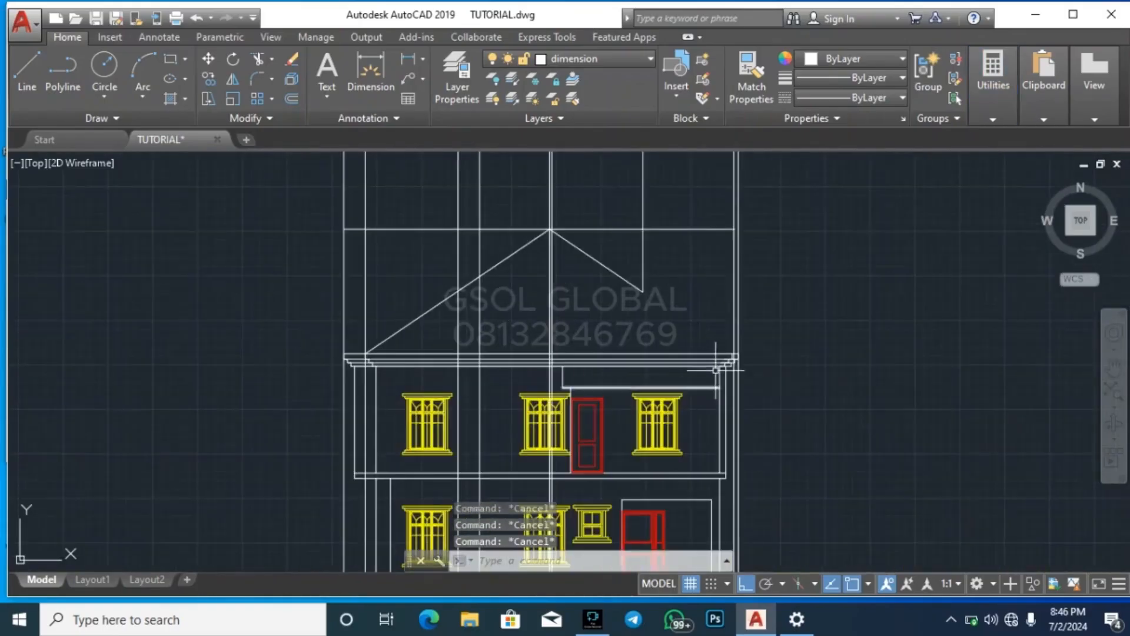
pyautogui.scroll(4, 724, 380)
pyautogui.scroll(-5, 730, 386)
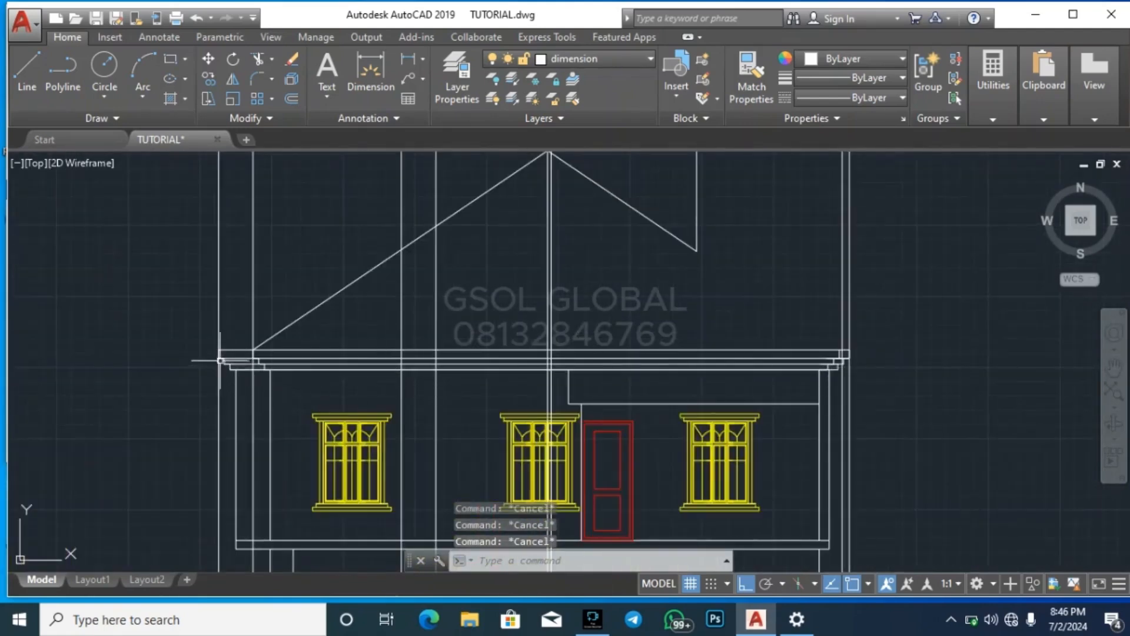
pyautogui.scroll(4, 212, 365)
pyautogui.click(198, 412)
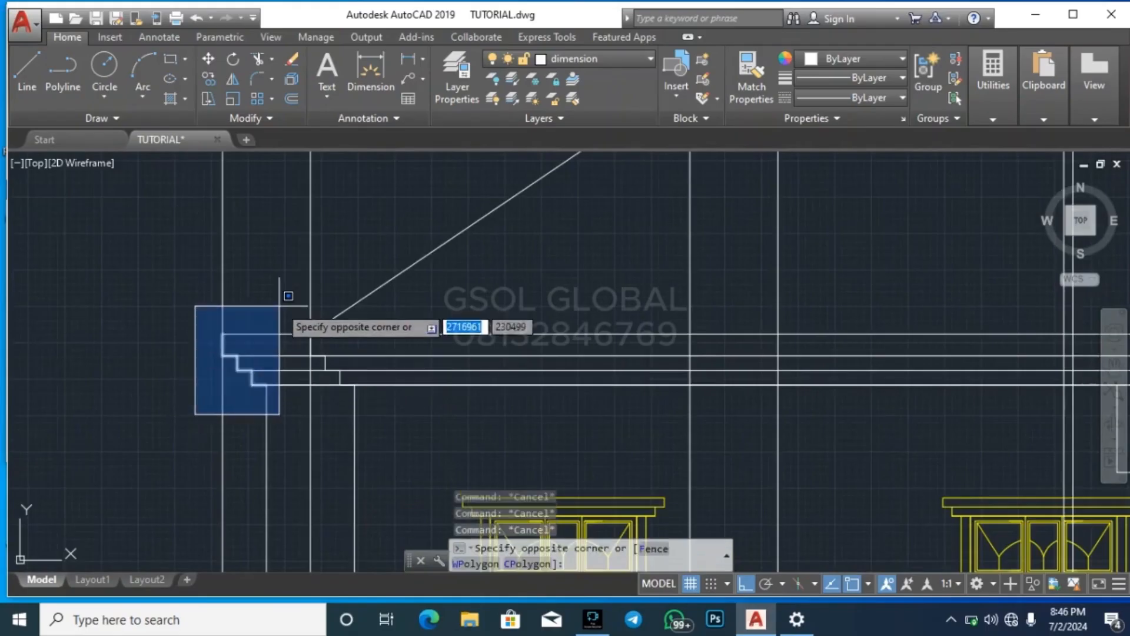
pyautogui.click(277, 300)
pyautogui.write('co')
pyautogui.press('Return')
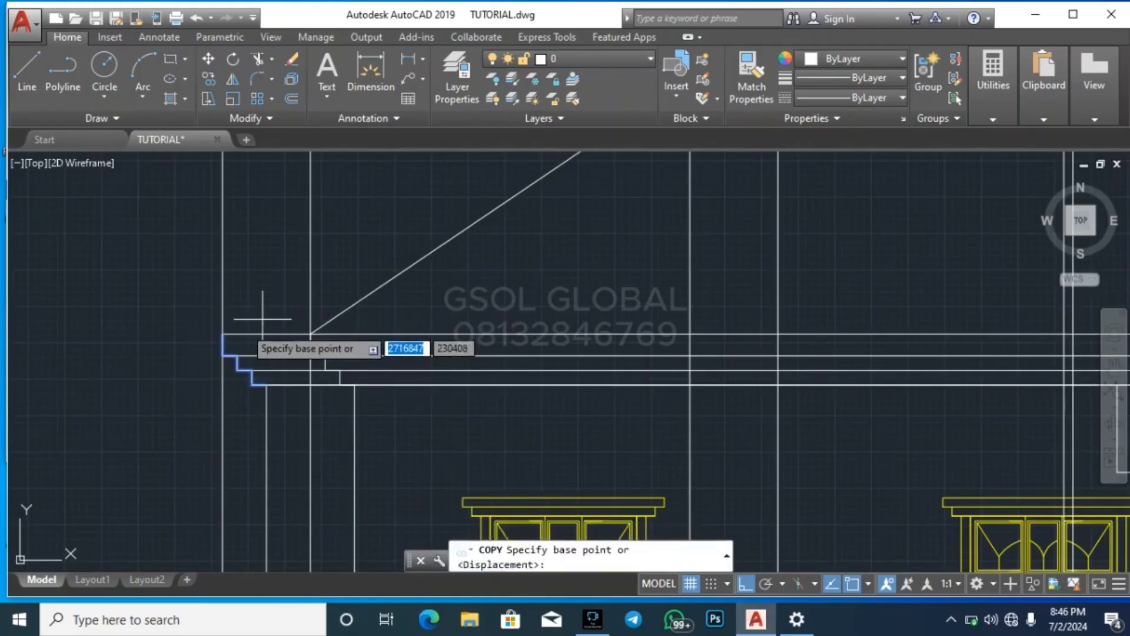
pyautogui.click(222, 334)
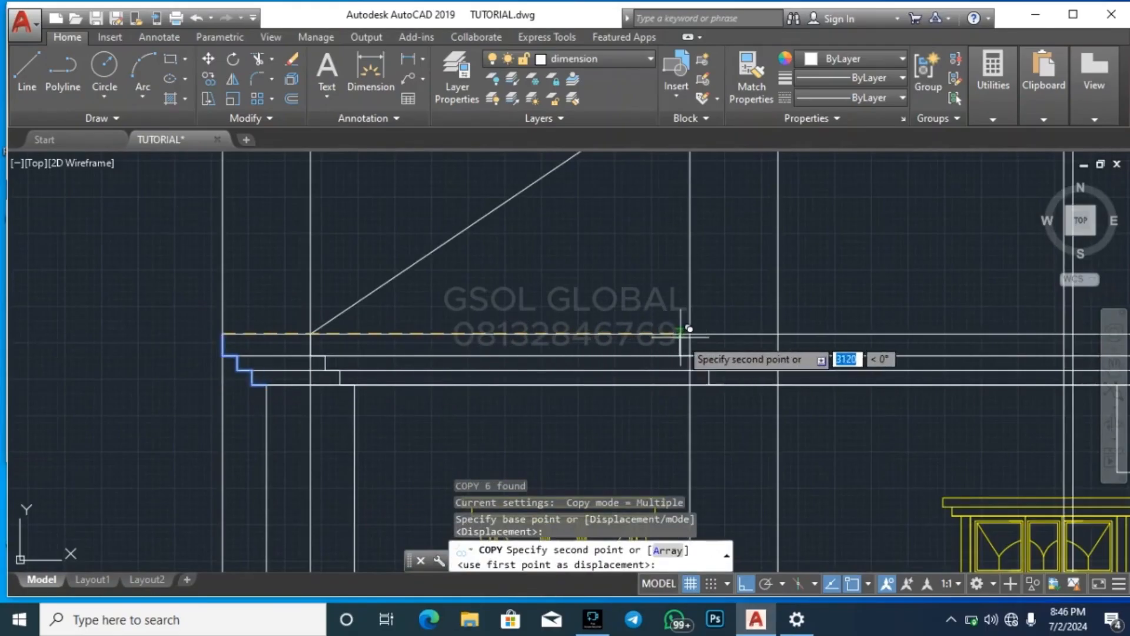
pyautogui.scroll(-3, 412, 368)
pyautogui.scroll(5, 533, 366)
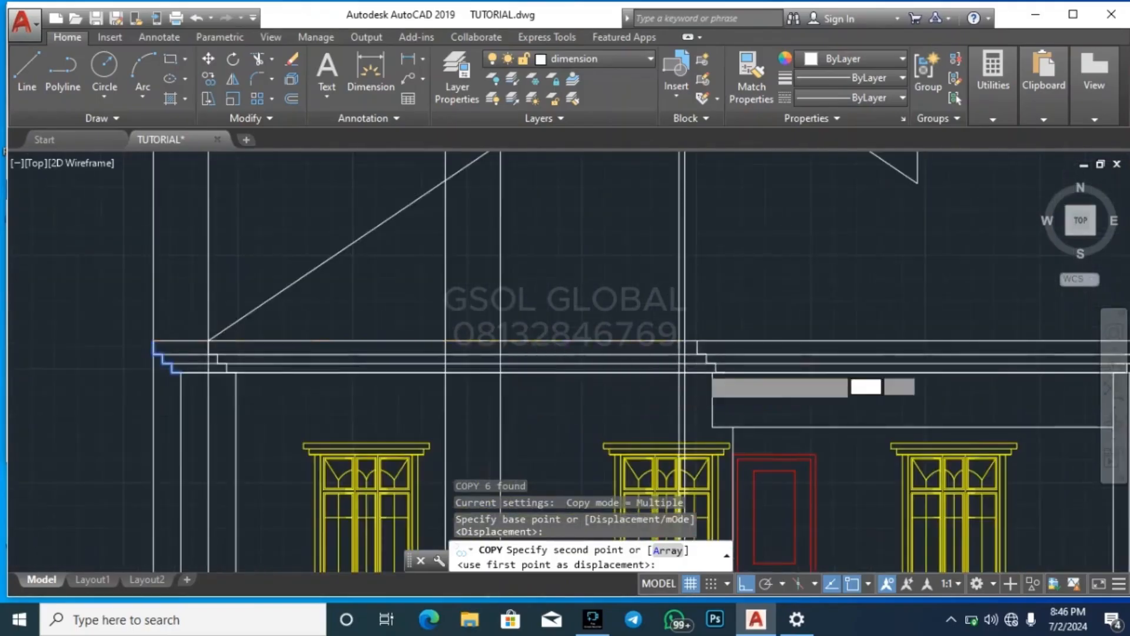
pyautogui.press('Escape')
pyautogui.press('Escape')
pyautogui.press('Escape')
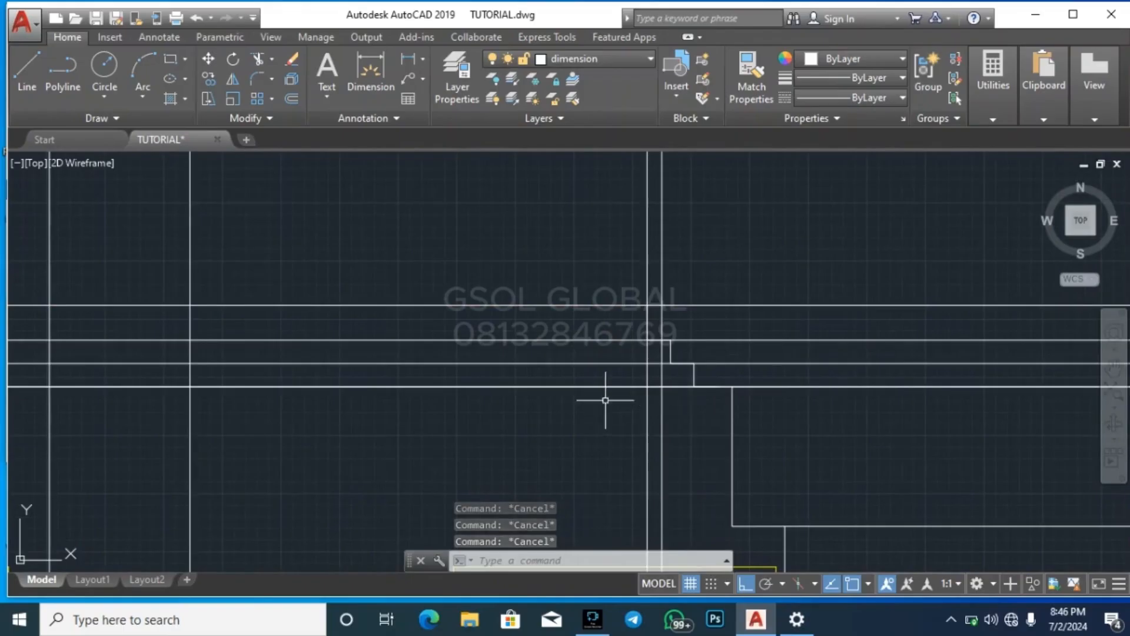
# Copy the left slope line from its lower end to the point where the middle construction line meets the top of the fascia
pyautogui.scroll(-3, 385, 418)
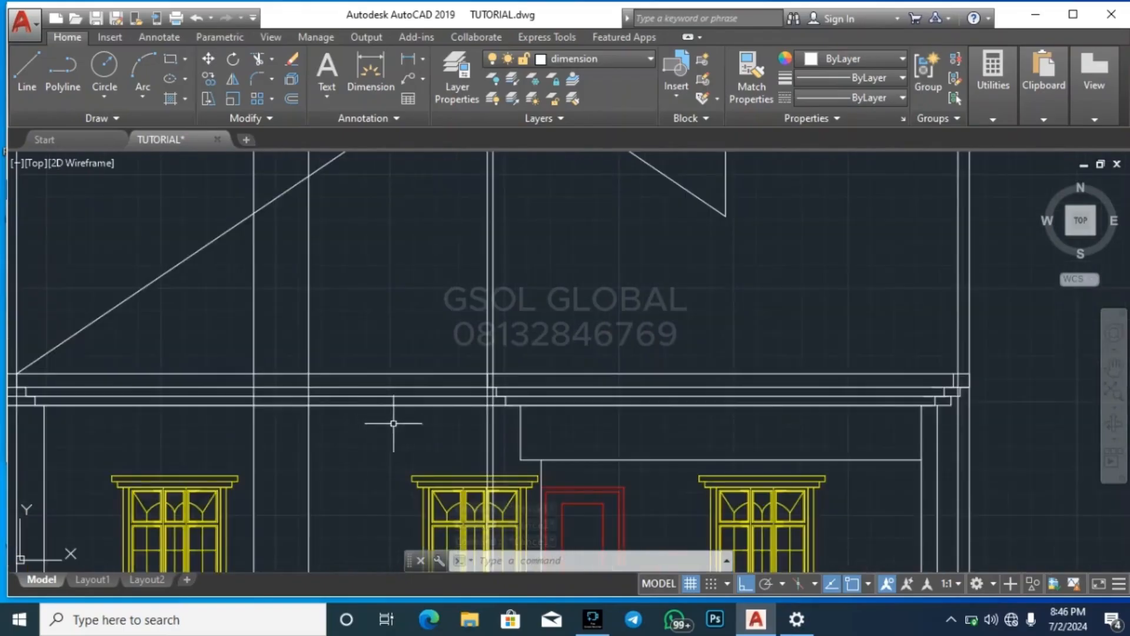
pyautogui.scroll(-2, 617, 395)
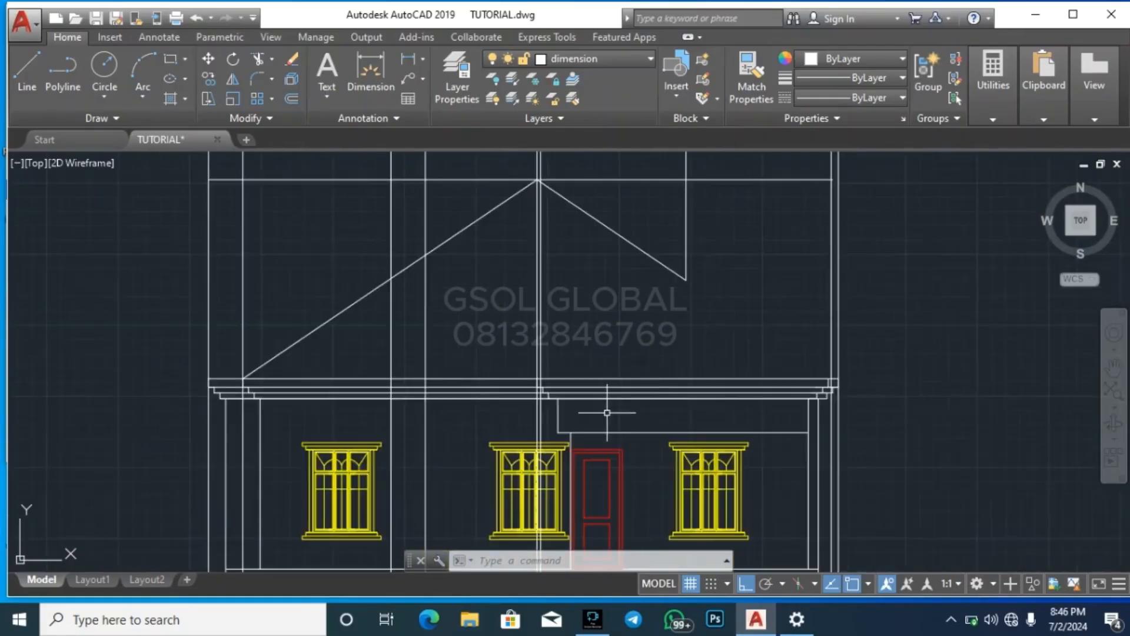
pyautogui.click(354, 336)
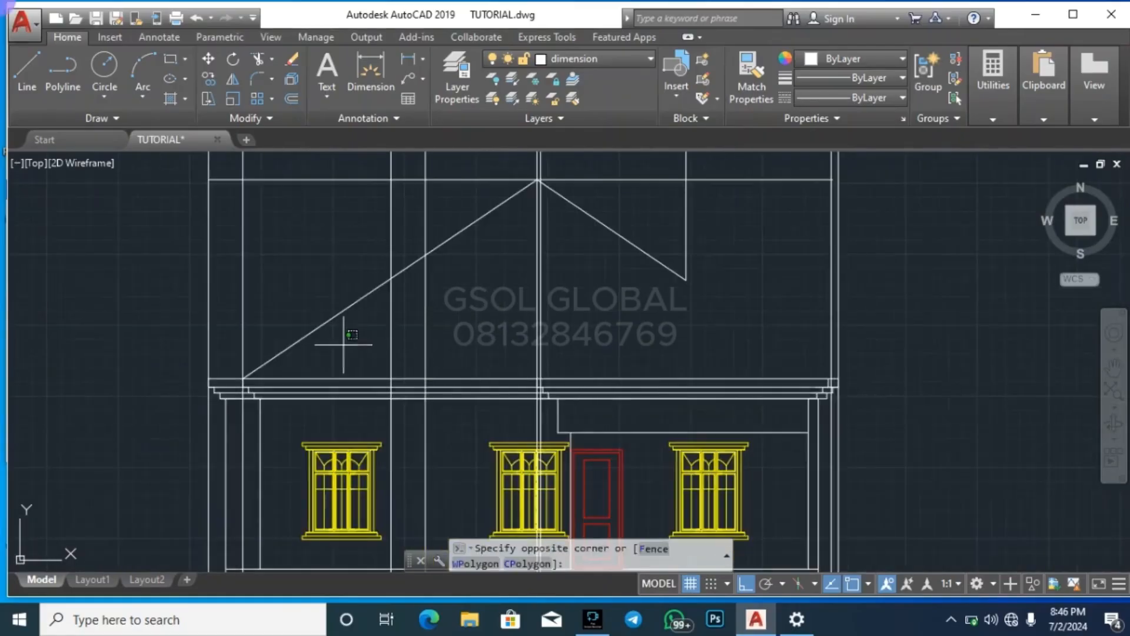
pyautogui.click(311, 310)
pyautogui.write('co')
pyautogui.press('Return')
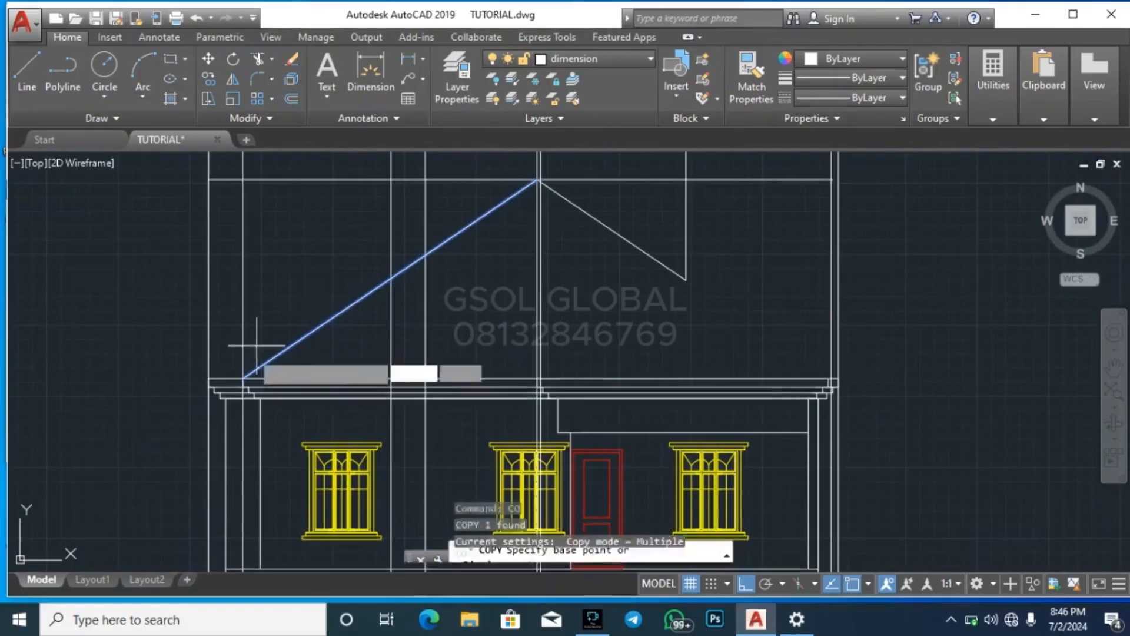
pyautogui.scroll(3, 227, 373)
pyautogui.click(282, 392)
pyautogui.scroll(-3, 281, 392)
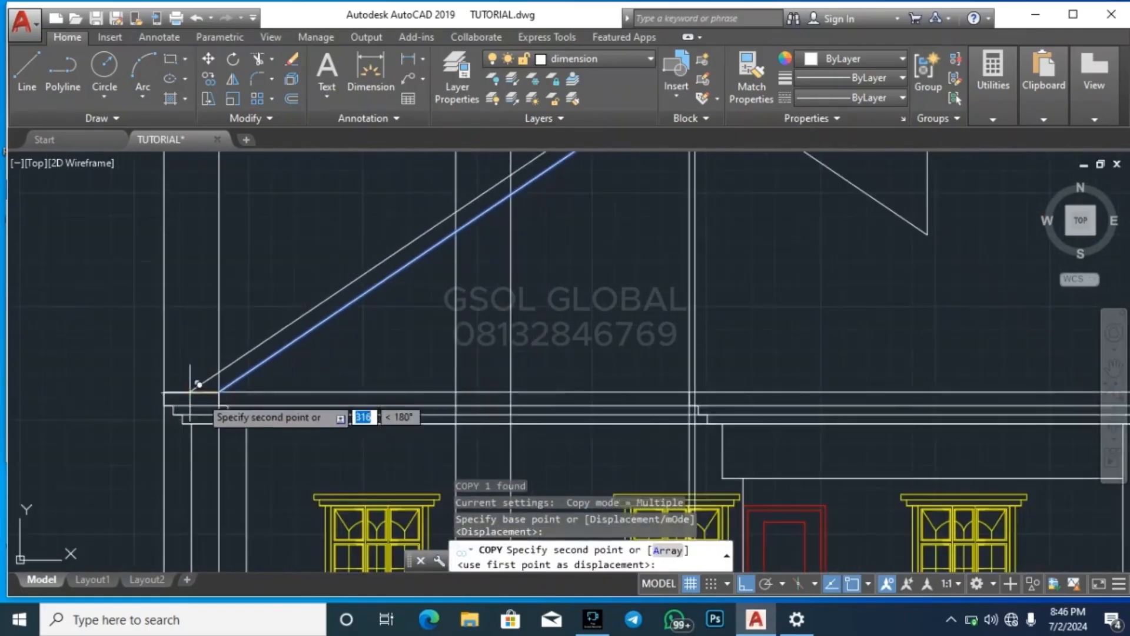
pyautogui.scroll(3, 707, 388)
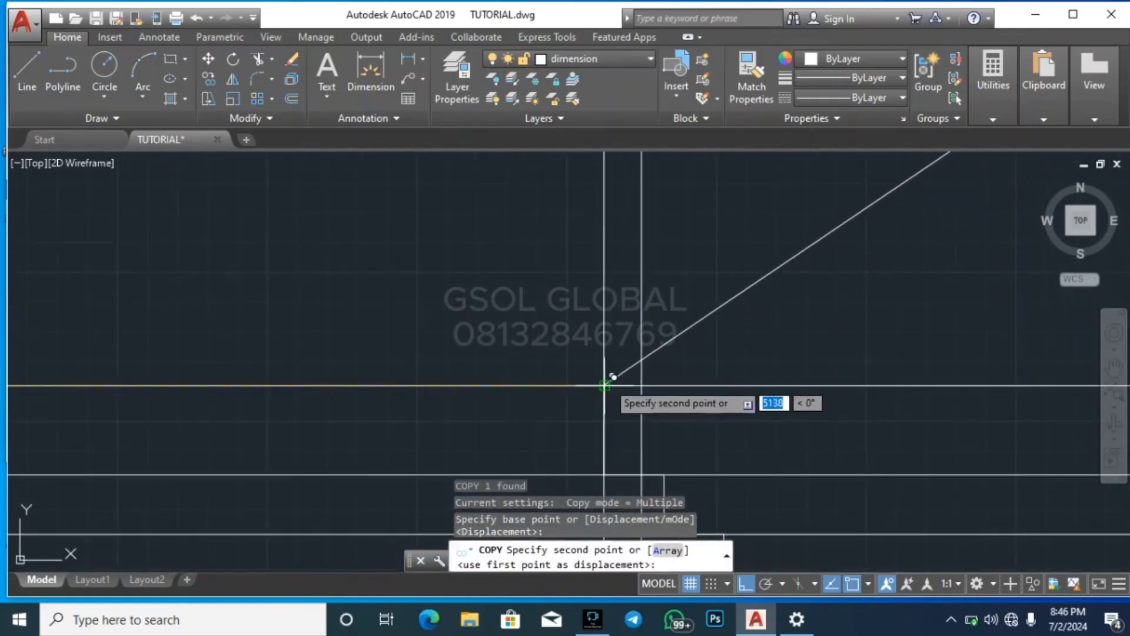
pyautogui.click(611, 382)
pyautogui.scroll(-3, 465, 406)
pyautogui.press('Escape')
pyautogui.press('Escape')
pyautogui.press('Escape')
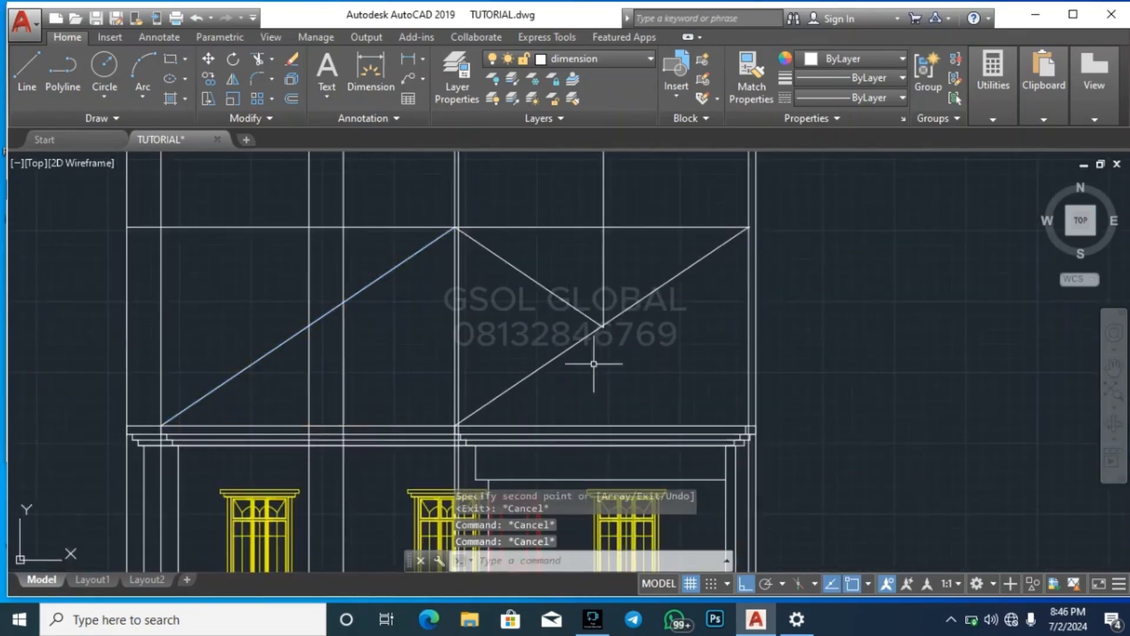
# Mirror the copied slope line about a vertical axis through its midpoint, keeping the source line
pyautogui.click(539, 356)
pyautogui.scroll(3, 541, 359)
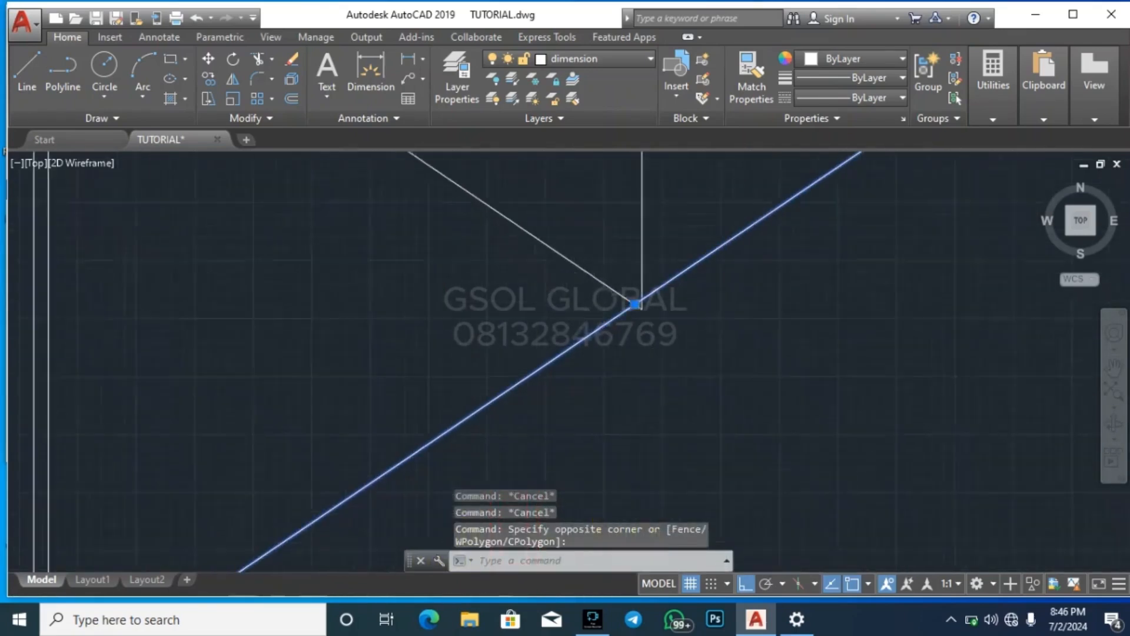
pyautogui.scroll(-2, 642, 352)
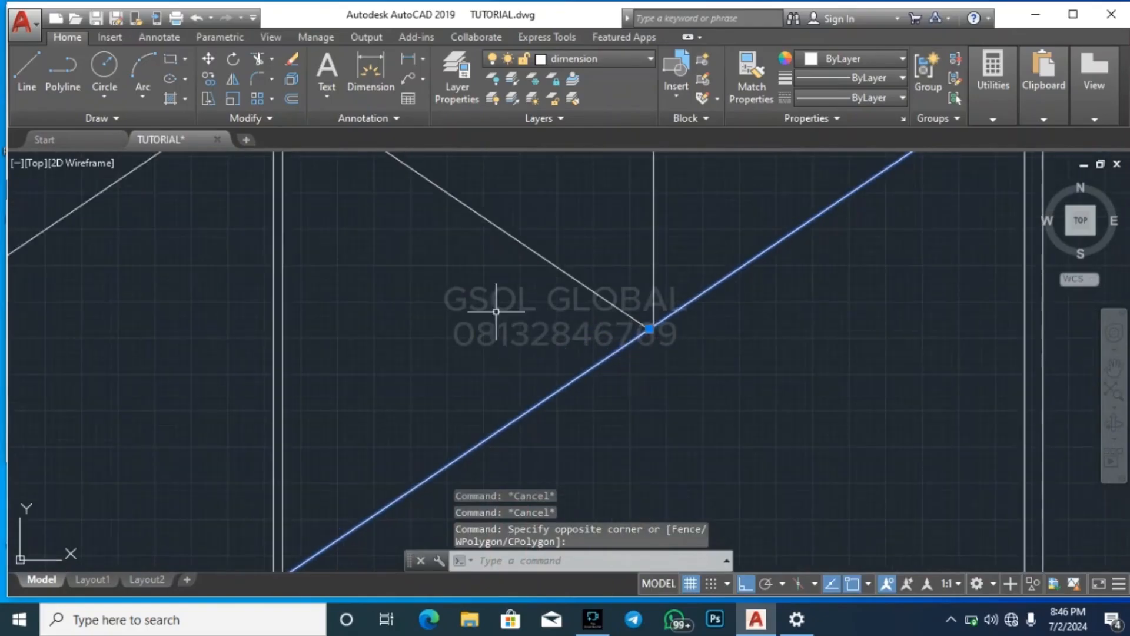
pyautogui.click(233, 79)
pyautogui.scroll(2, 651, 330)
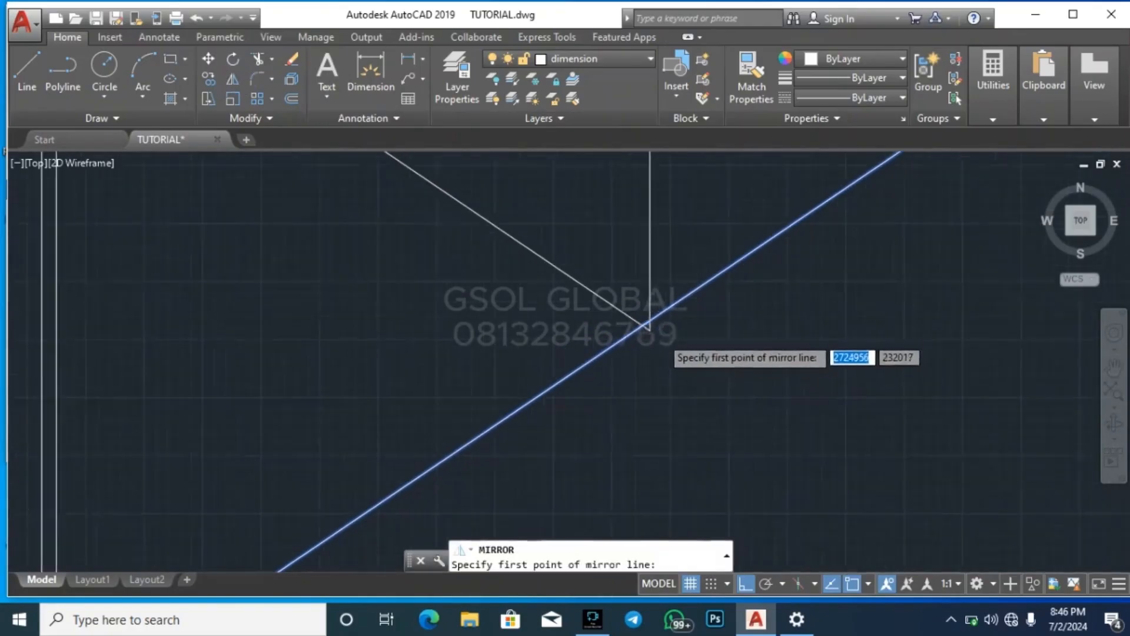
pyautogui.click(636, 320)
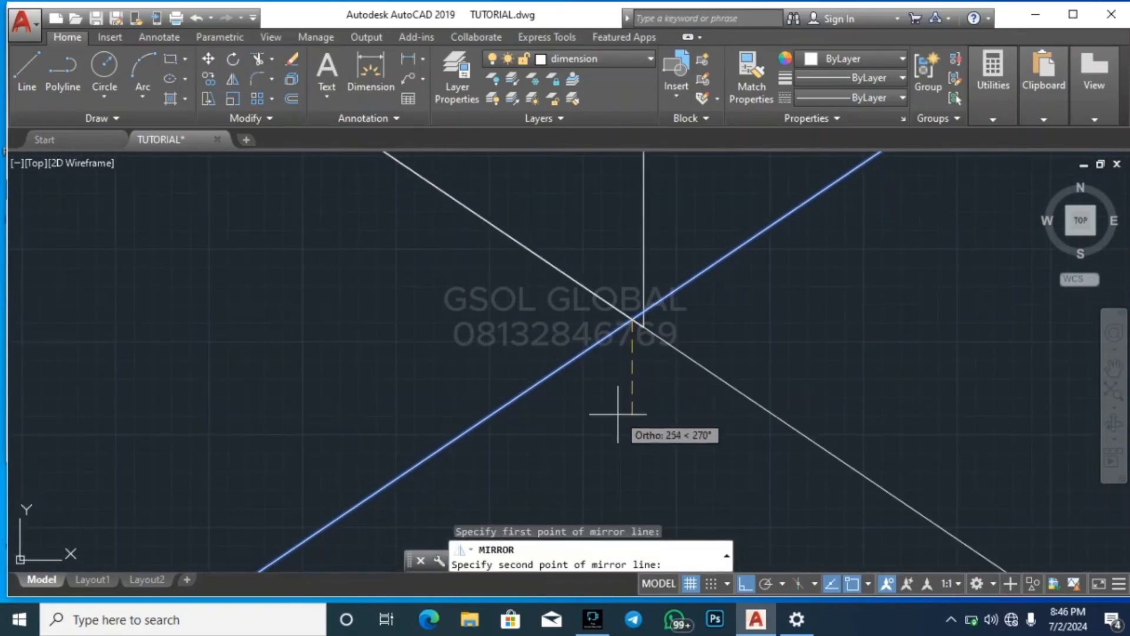
pyautogui.click(635, 427)
pyautogui.scroll(-3, 591, 353)
pyautogui.press('Escape')
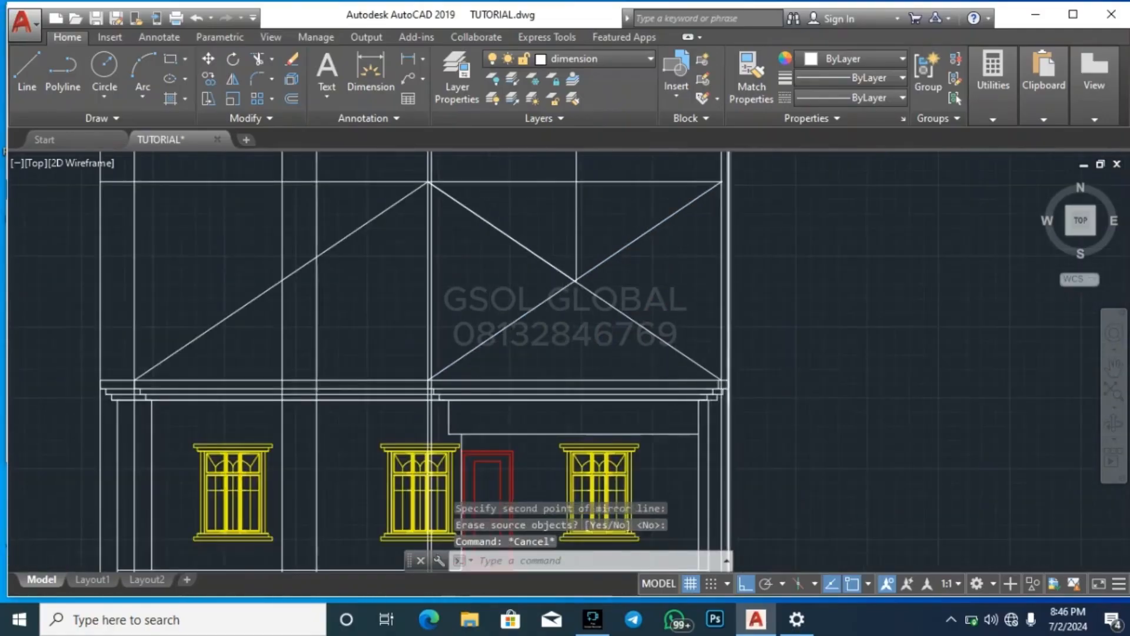
pyautogui.scroll(3, 701, 408)
pyautogui.scroll(-5, 663, 394)
pyautogui.press('Escape')
pyautogui.press('Escape')
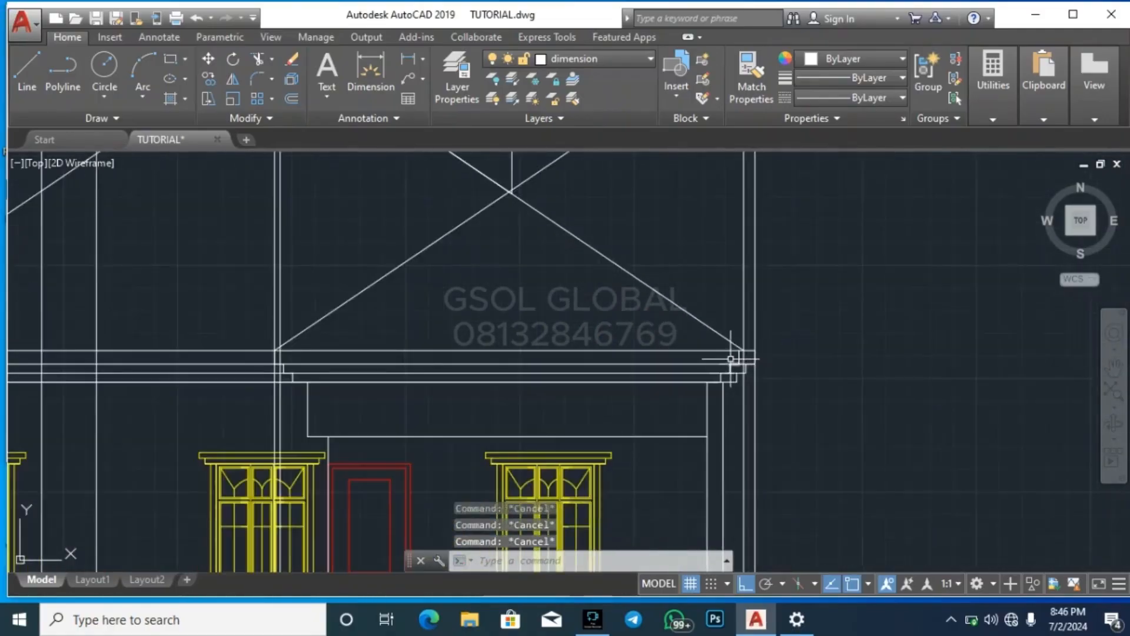
pyautogui.scroll(3, 732, 365)
pyautogui.scroll(-2, 784, 356)
pyautogui.scroll(2, 777, 355)
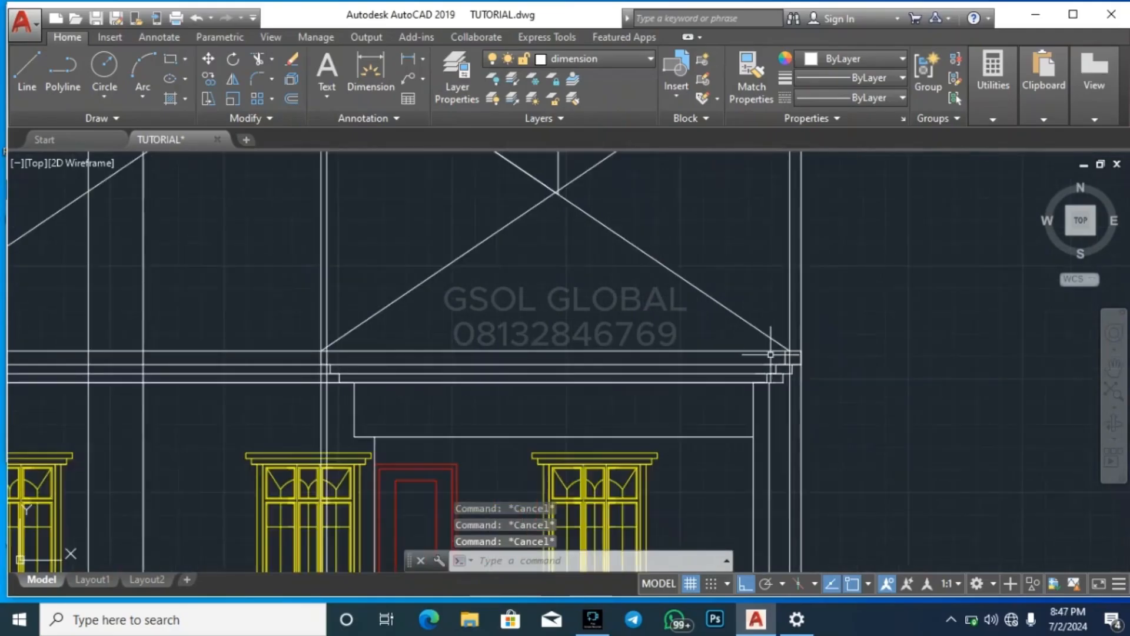
pyautogui.scroll(3, 781, 366)
pyautogui.click(677, 423)
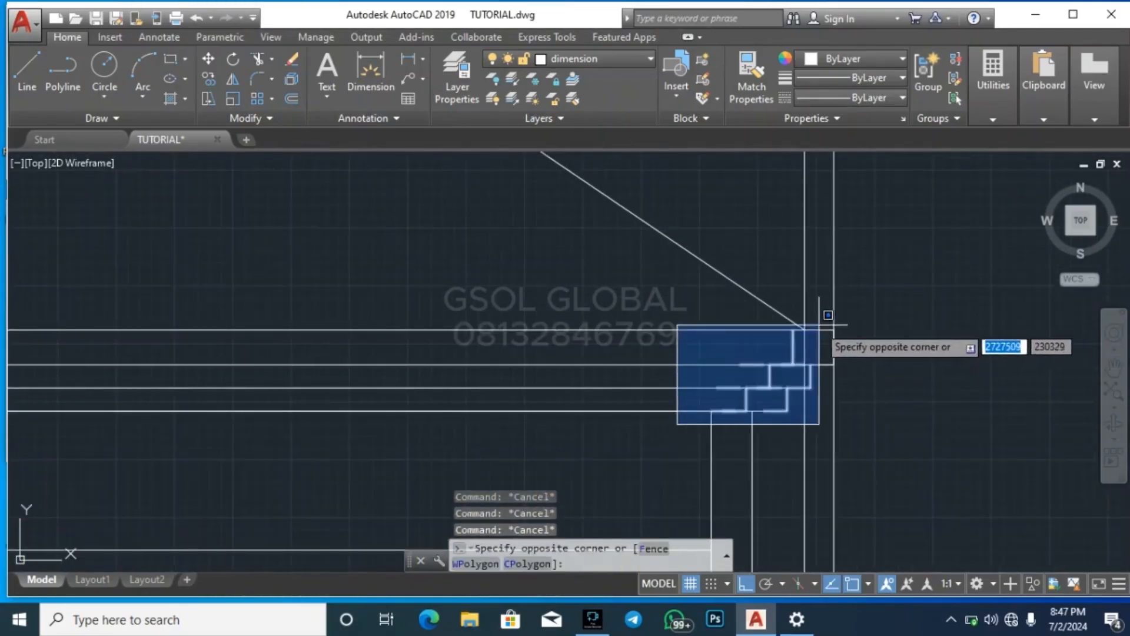
pyautogui.press('Escape')
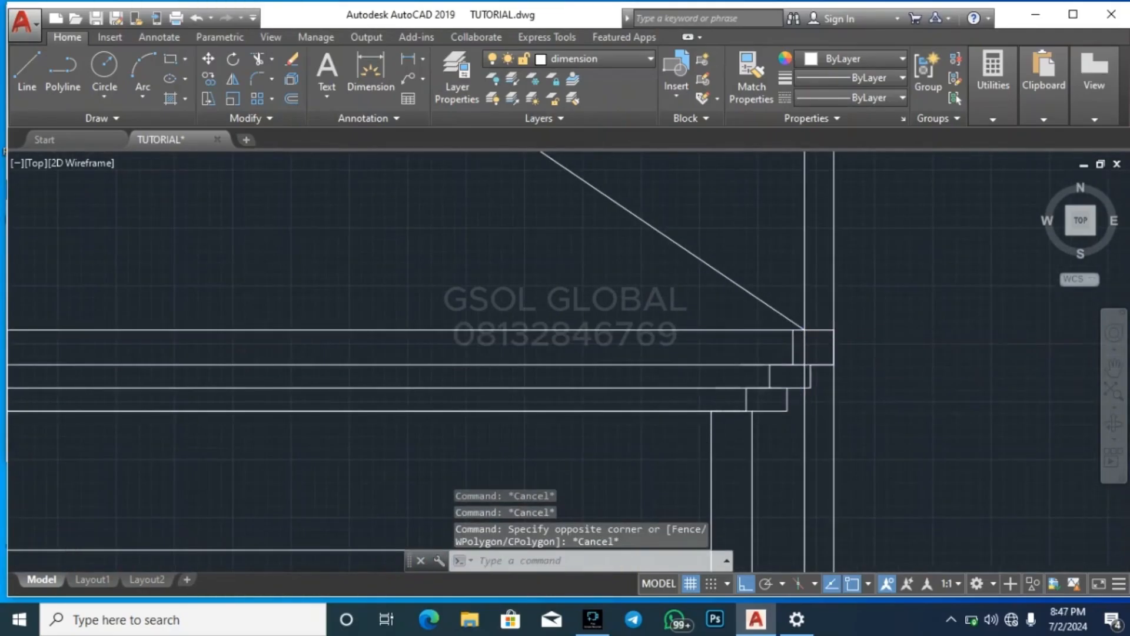
pyautogui.scroll(2, 684, 420)
pyautogui.click(684, 419)
pyautogui.scroll(-2, 668, 415)
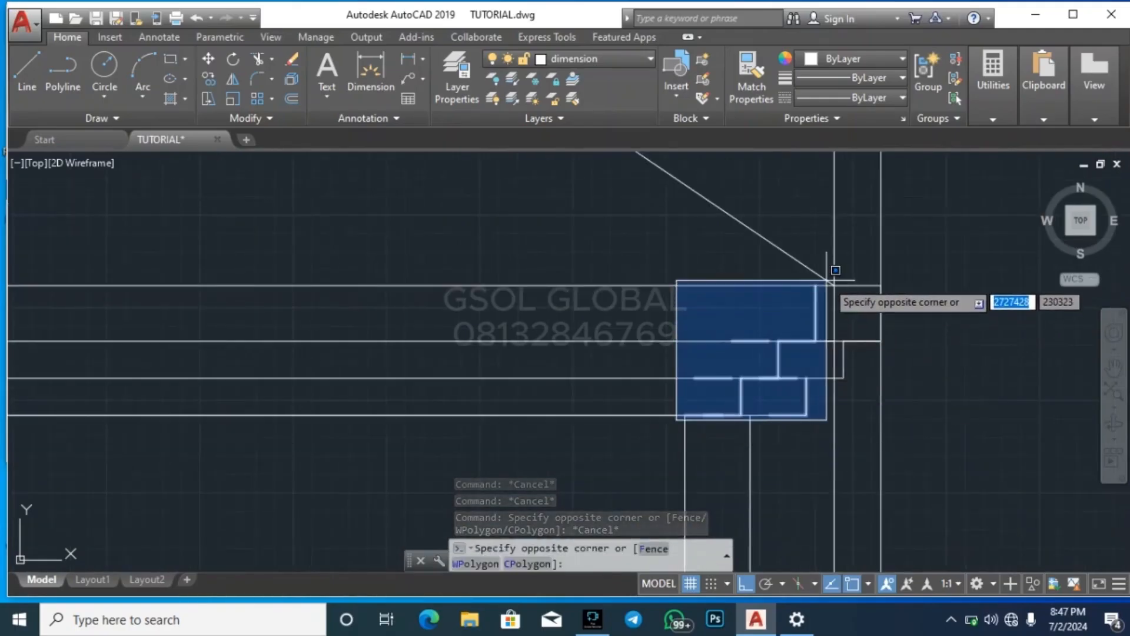
pyautogui.press('Escape')
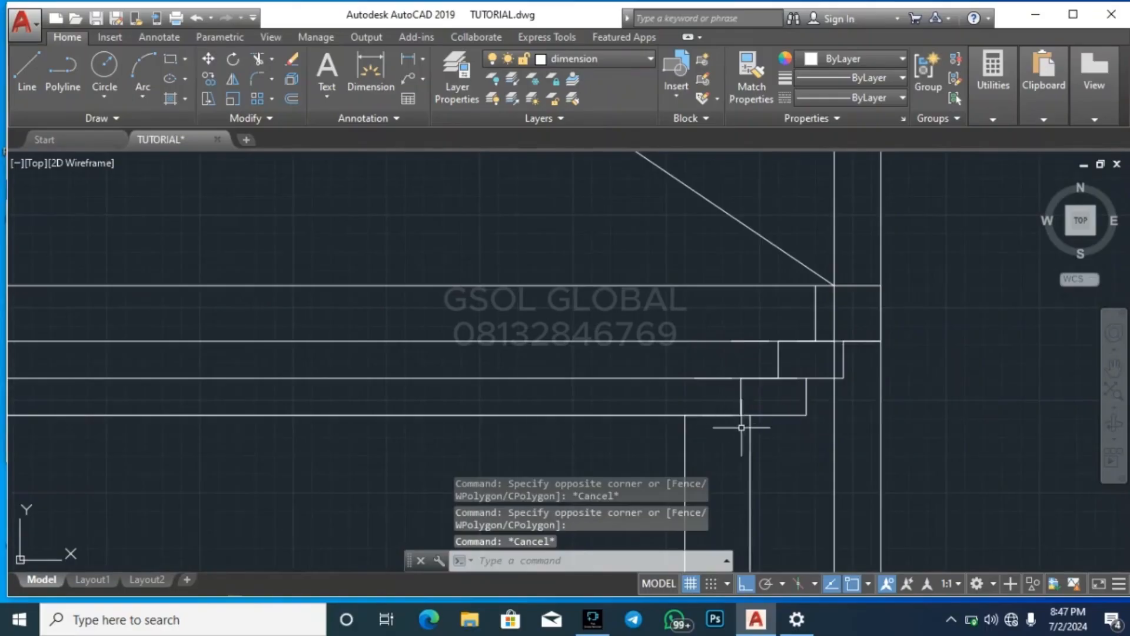
# Move the inner stepped fascia profile at the elevation's right corner onto the construction line through the foot of the right slope
pyautogui.click(657, 433)
pyautogui.click(831, 275)
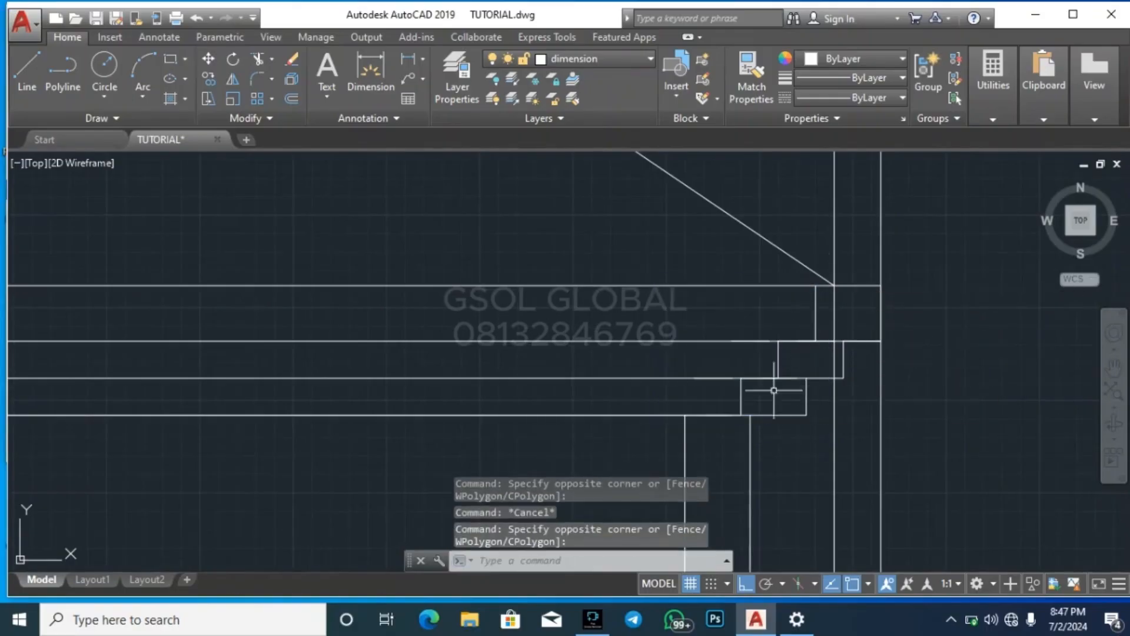
pyautogui.click(683, 420)
pyautogui.click(847, 277)
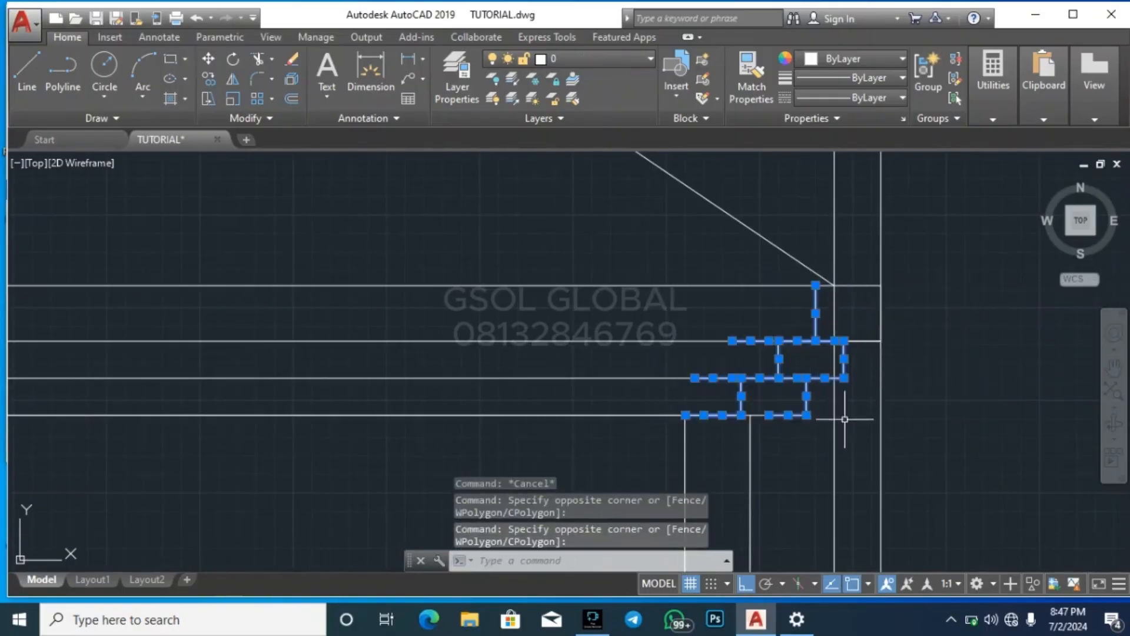
pyautogui.click(858, 447)
pyautogui.click(806, 404)
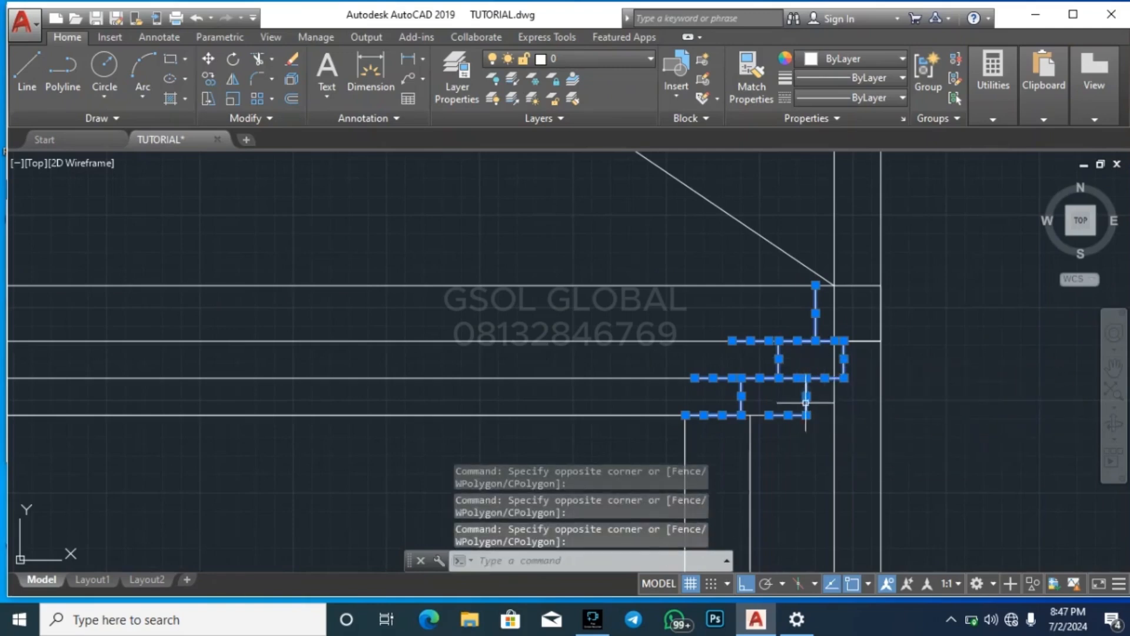
pyautogui.keyDown('shift'); pyautogui.click(854, 430); pyautogui.keyUp('shift')
pyautogui.keyDown('shift'); pyautogui.click(796, 371); pyautogui.keyUp('shift')
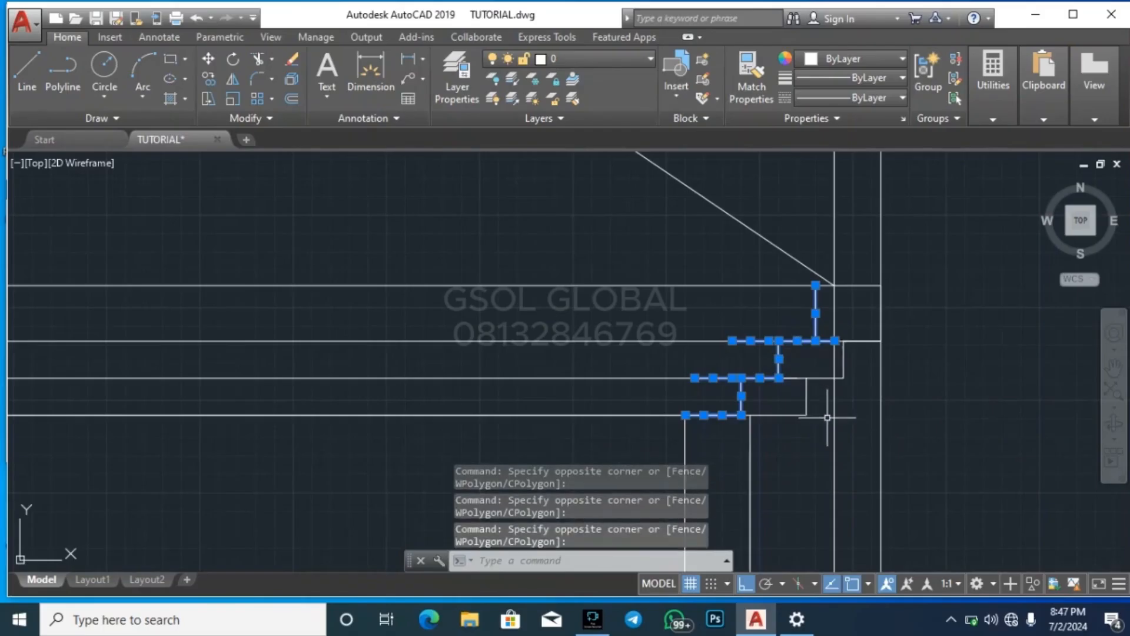
pyautogui.scroll(3, 834, 343)
pyautogui.keyDown('shift'); pyautogui.click(819, 353); pyautogui.keyUp('shift')
pyautogui.keyDown('shift'); pyautogui.click(807, 315); pyautogui.keyUp('shift')
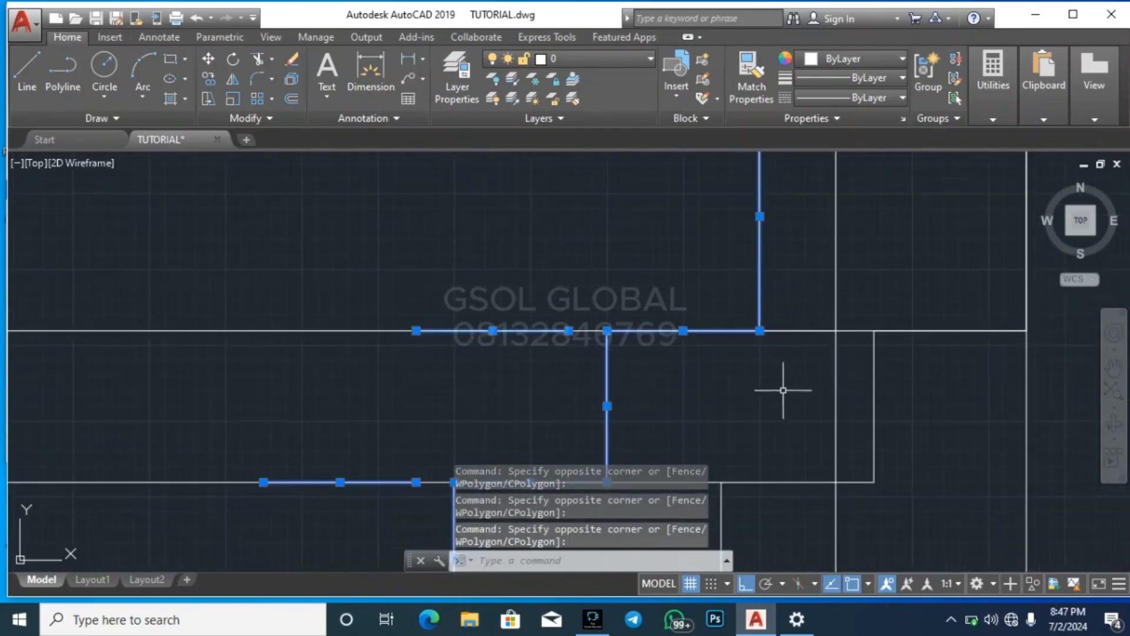
pyautogui.press('Return')
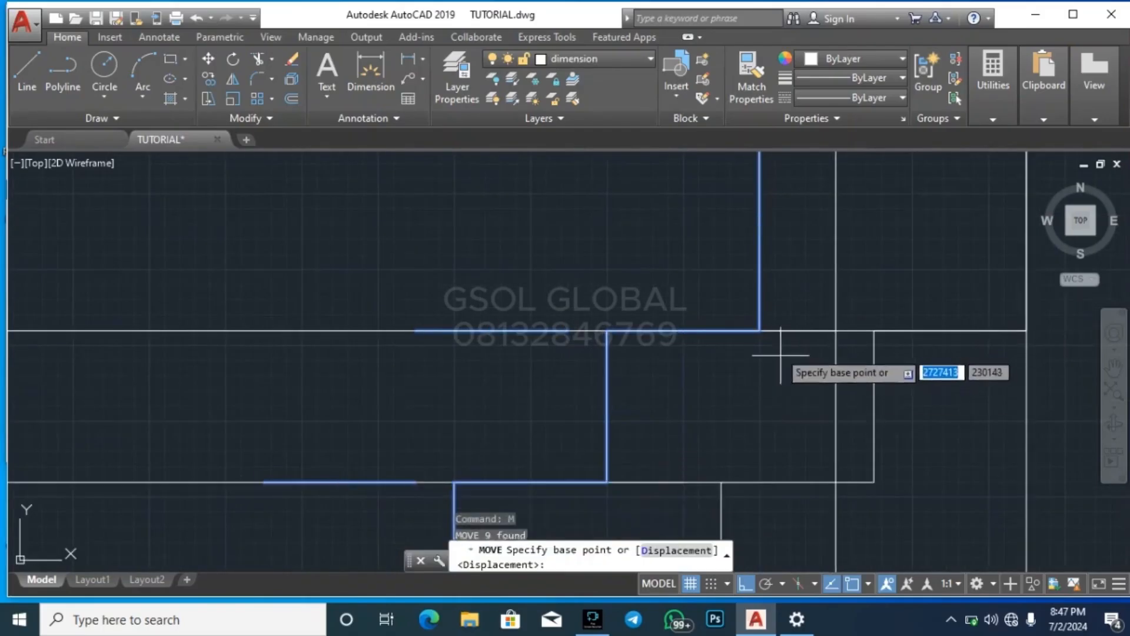
pyautogui.click(759, 331)
pyautogui.press('Escape')
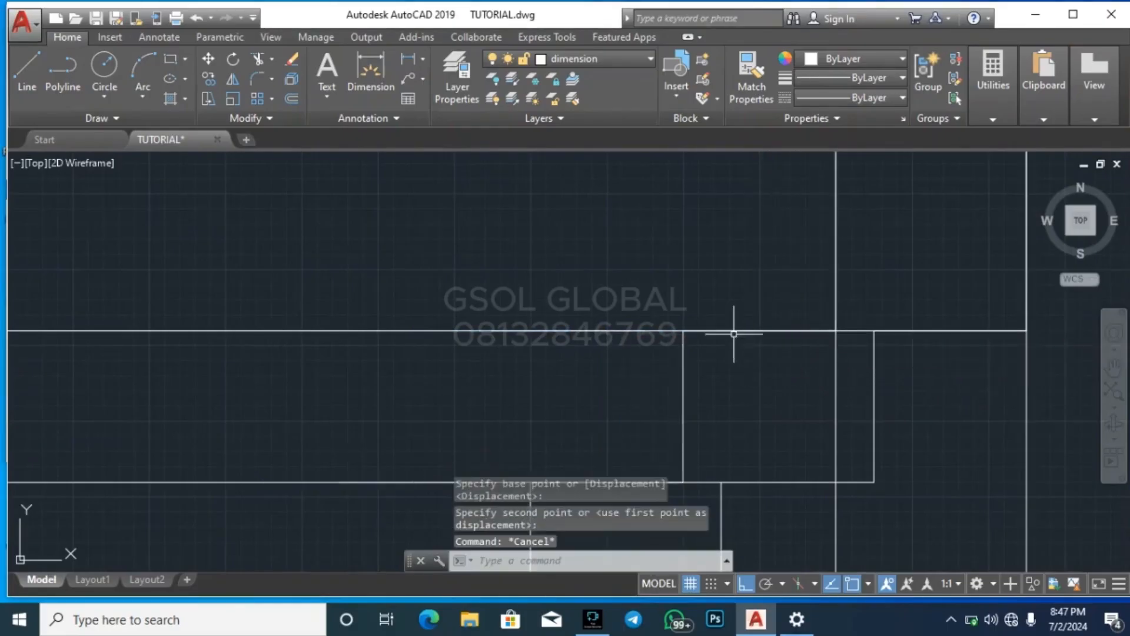
pyautogui.scroll(-5, 858, 391)
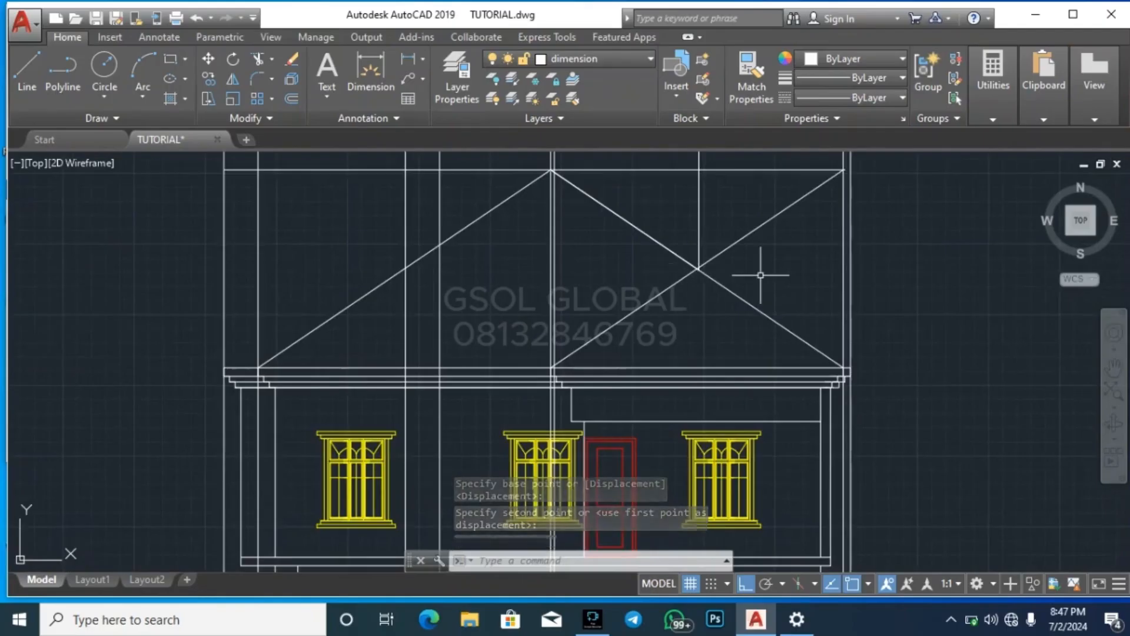
# Trim away the part of the middle upward slope line that extends beyond its intersection with the main right slope
pyautogui.write('tr')
pyautogui.press('Return')
pyautogui.press('Return')
pyautogui.click(778, 216)
pyautogui.press('Escape')
pyautogui.press('Escape')
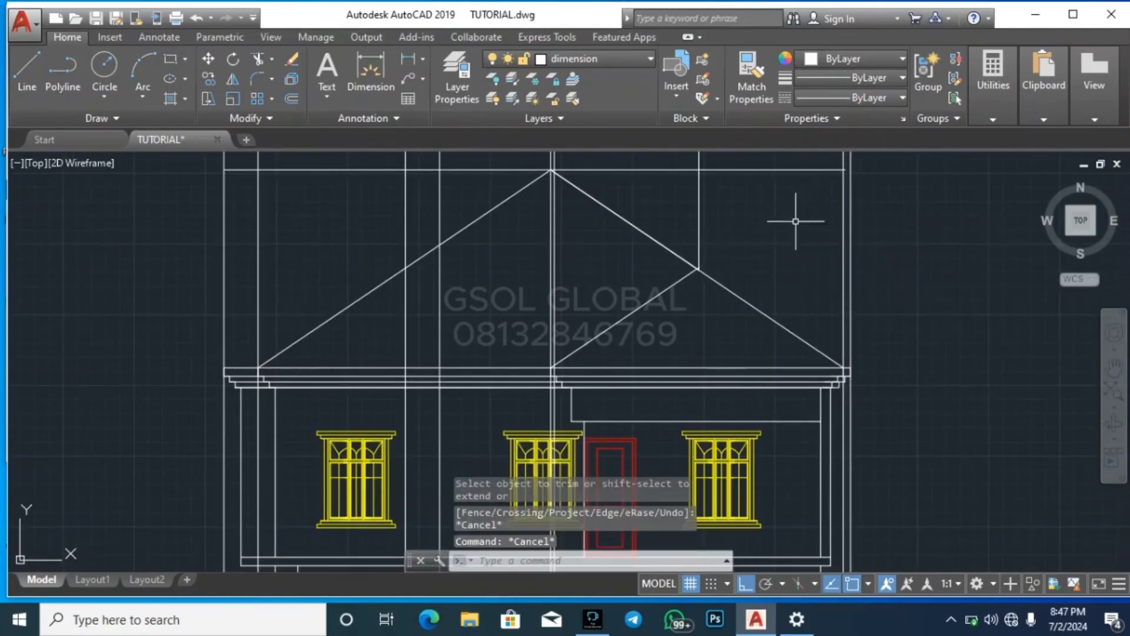
# Examine the hipped roof plan above the elevation, comparing its left projection with the construction lines running down to the elevation
pyautogui.scroll(-1, 677, 406)
pyautogui.press('Escape')
pyautogui.press('Escape')
pyautogui.scroll(-3, 625, 440)
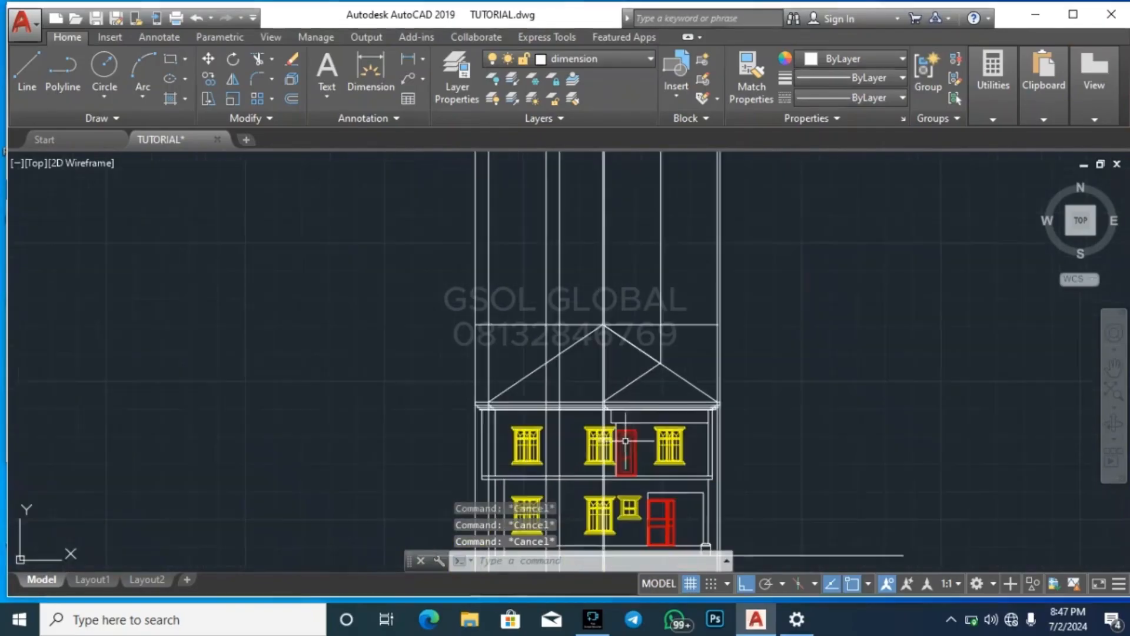
pyautogui.scroll(-2, 626, 441)
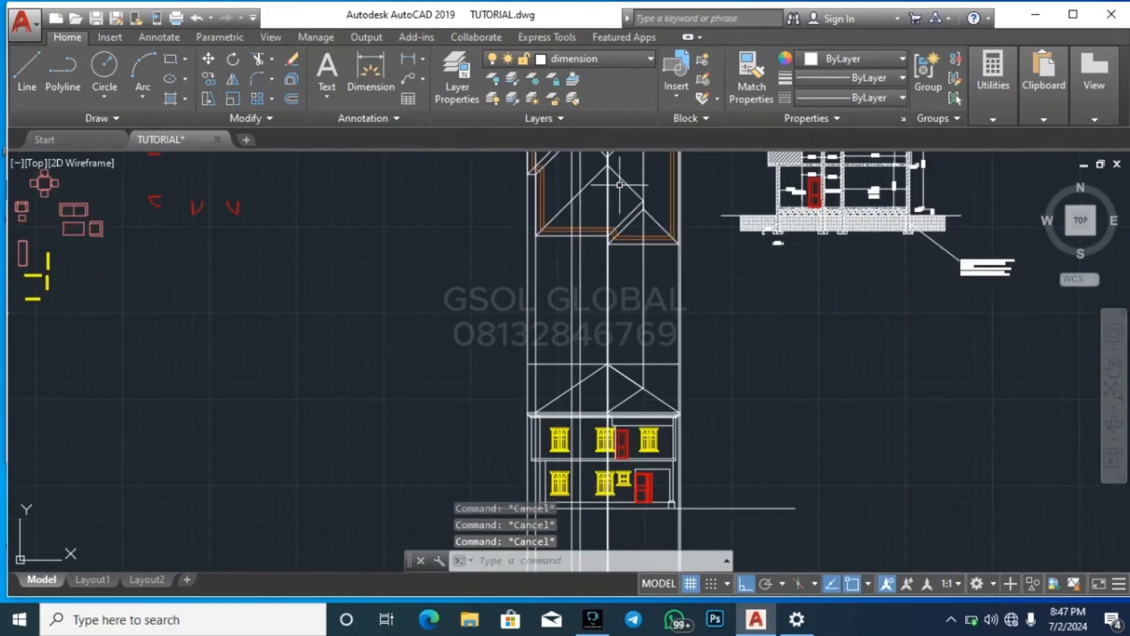
pyautogui.scroll(-1, 599, 215)
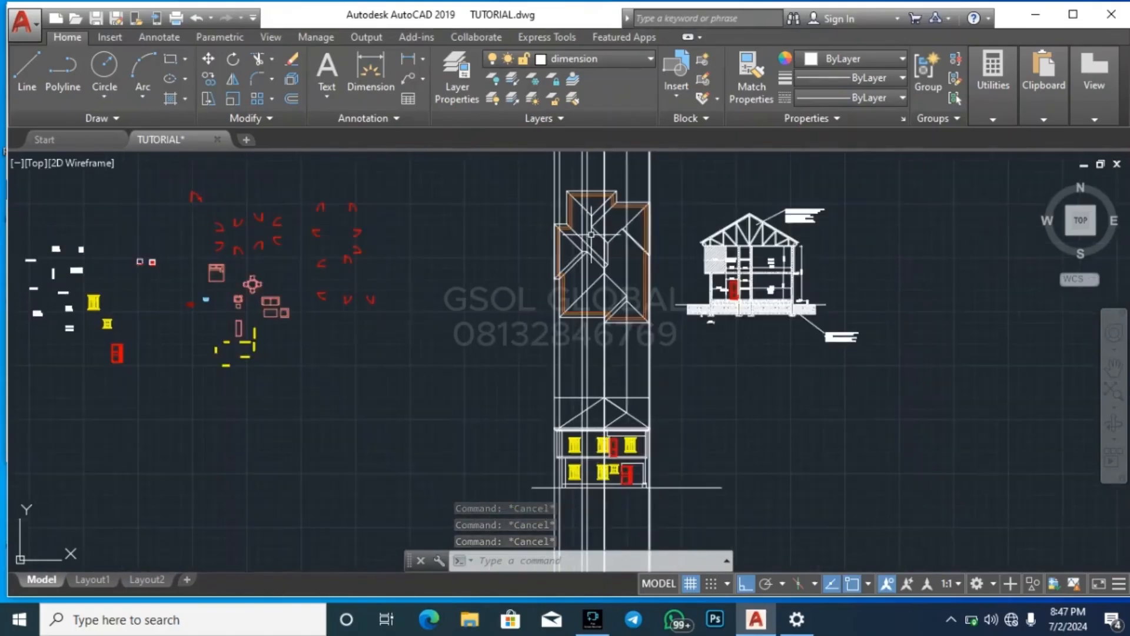
pyautogui.scroll(5, 599, 215)
pyautogui.scroll(-1, 598, 215)
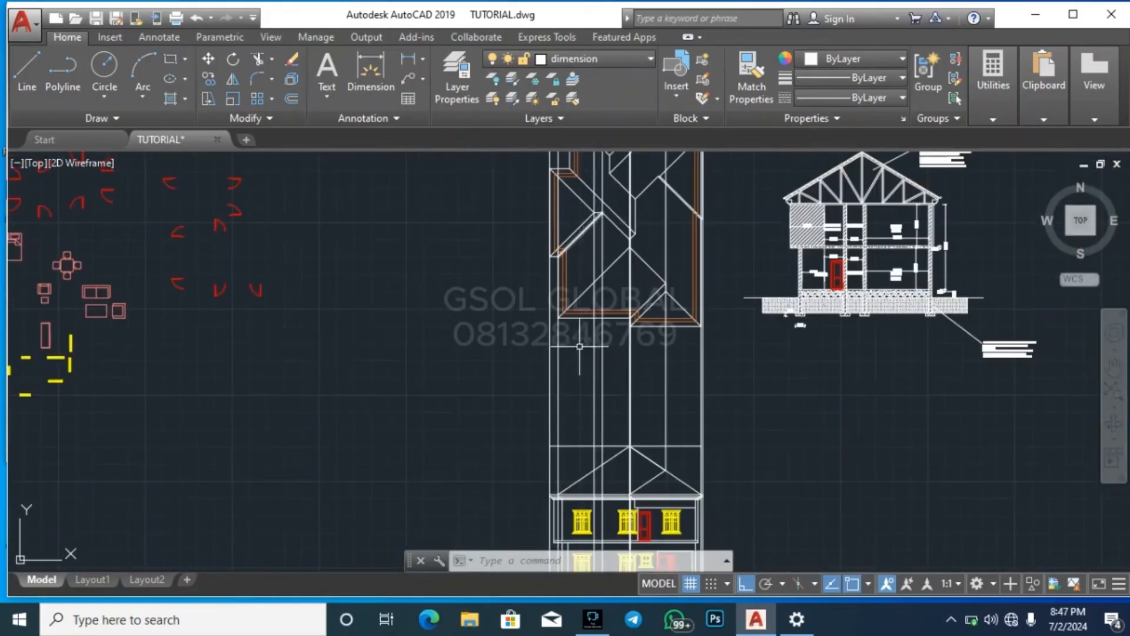
pyautogui.scroll(5, 571, 499)
# Copy the left slope line from its lower end to the outer left corner at the top of the fascia
pyautogui.press('Escape')
pyautogui.press('Escape')
pyautogui.click(606, 458)
pyautogui.click(569, 408)
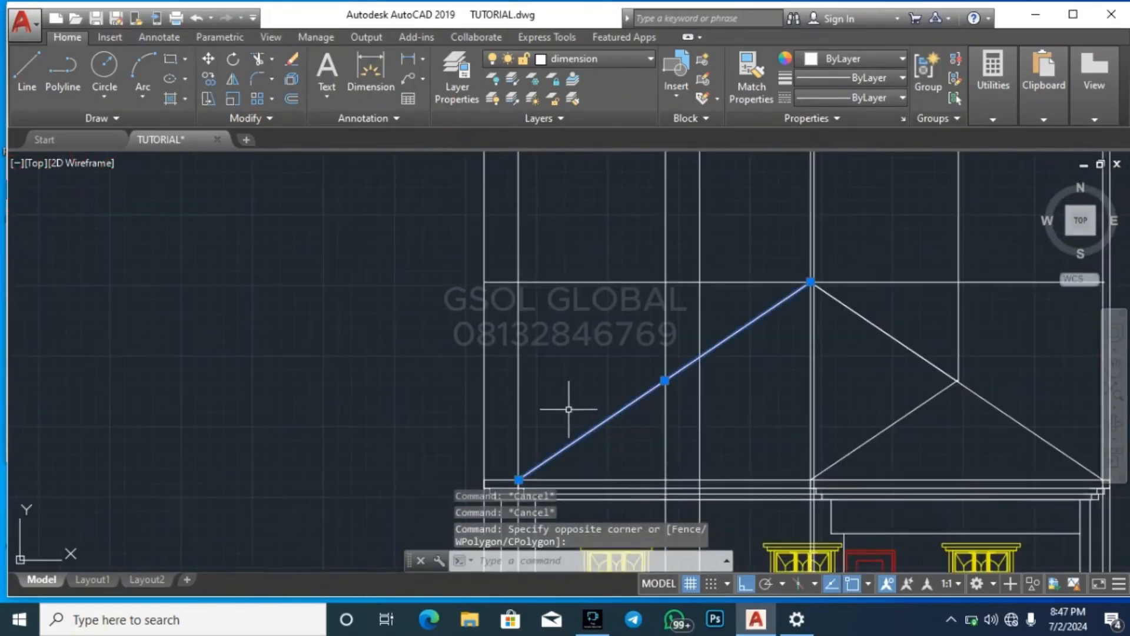
pyautogui.write('co')
pyautogui.press('Return')
pyautogui.scroll(5, 465, 495)
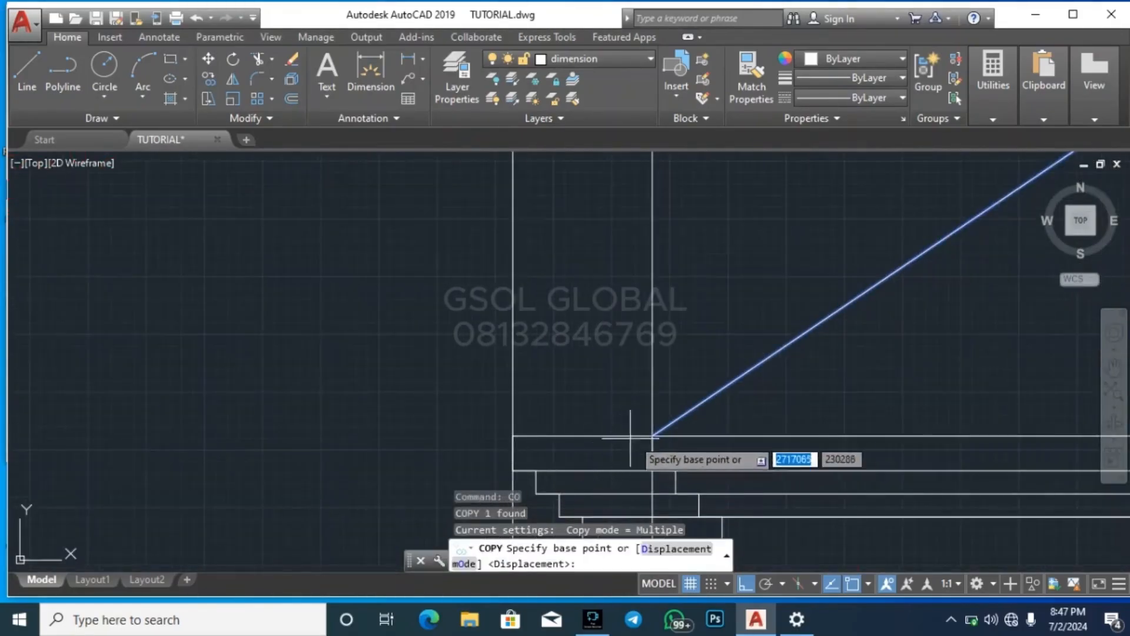
pyautogui.click(653, 436)
pyautogui.click(518, 429)
pyautogui.scroll(-4, 517, 436)
pyautogui.press('Escape')
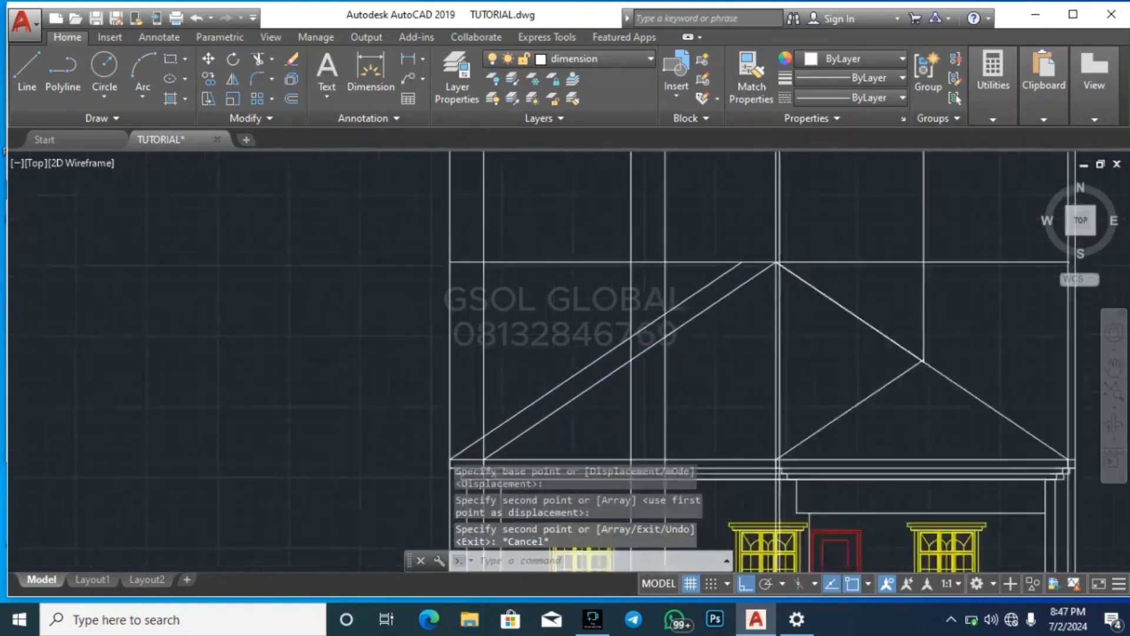
pyautogui.press('Escape')
# Draw a horizontal ridge line between the two construction lines crossing the left slopes, from the outer slope to the inner slope
pyautogui.scroll(6, 565, 396)
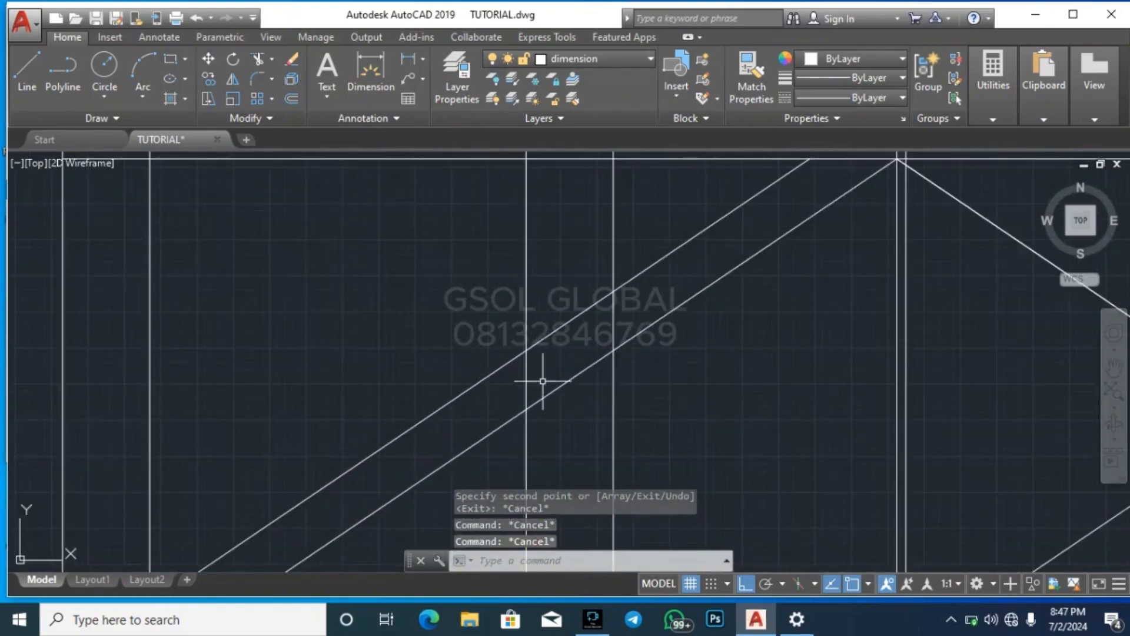
pyautogui.write('l')
pyautogui.press('Return')
pyautogui.click(526, 352)
pyautogui.click(613, 351)
pyautogui.press('Escape')
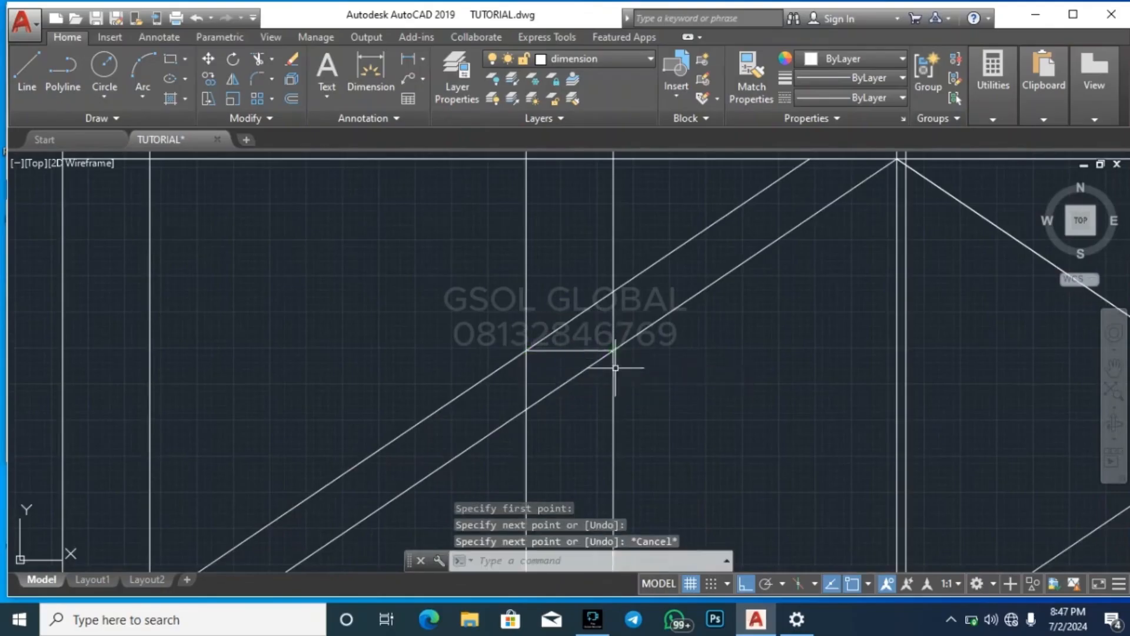
# Erase all the vertical construction lines projected between the roof plan and the elevation
pyautogui.scroll(-8, 613, 390)
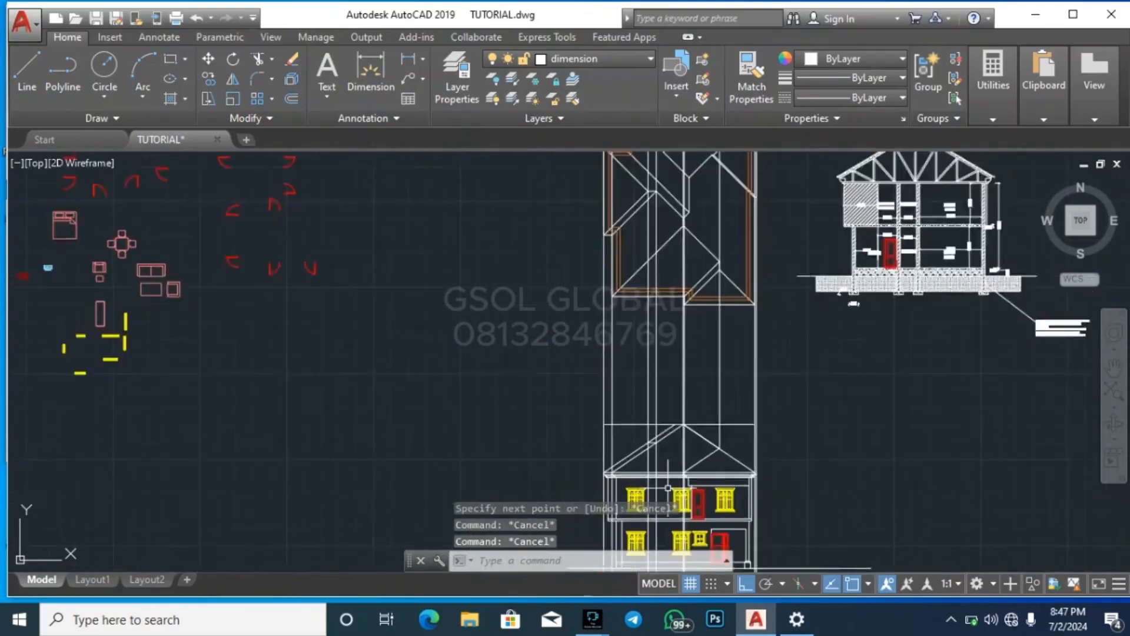
pyautogui.scroll(4, 660, 441)
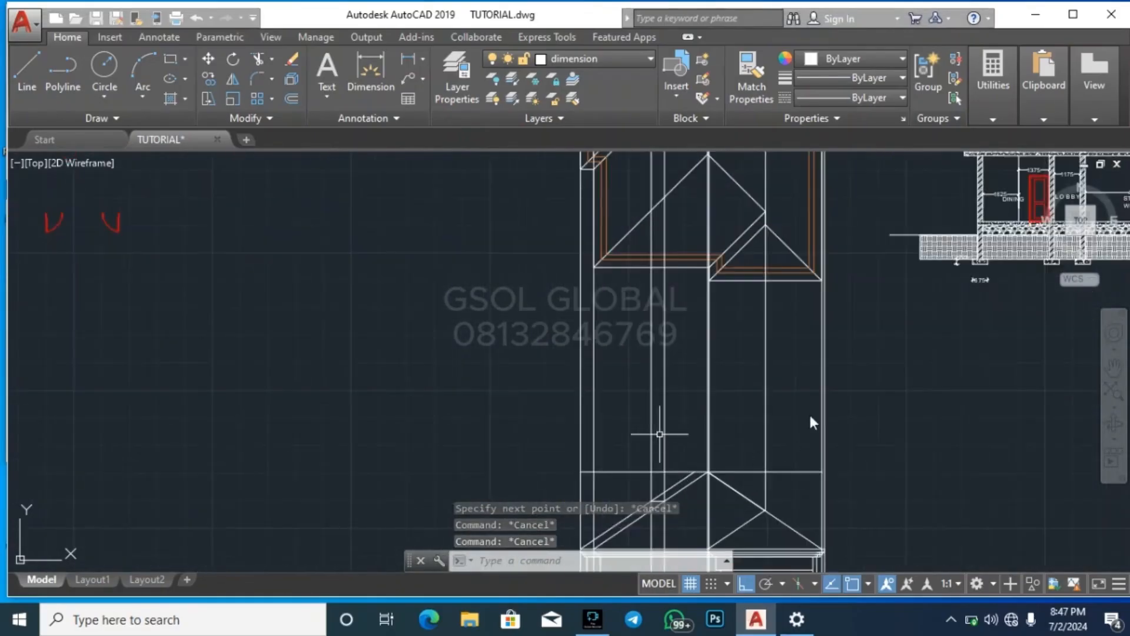
pyautogui.click(886, 411)
pyautogui.click(537, 397)
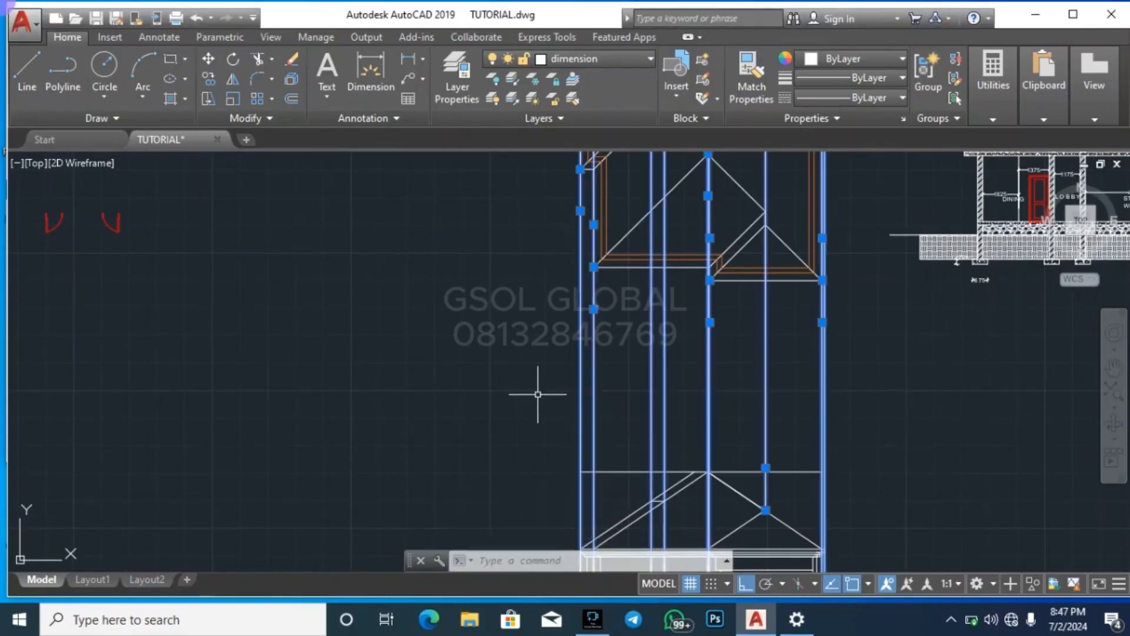
pyautogui.press('Delete')
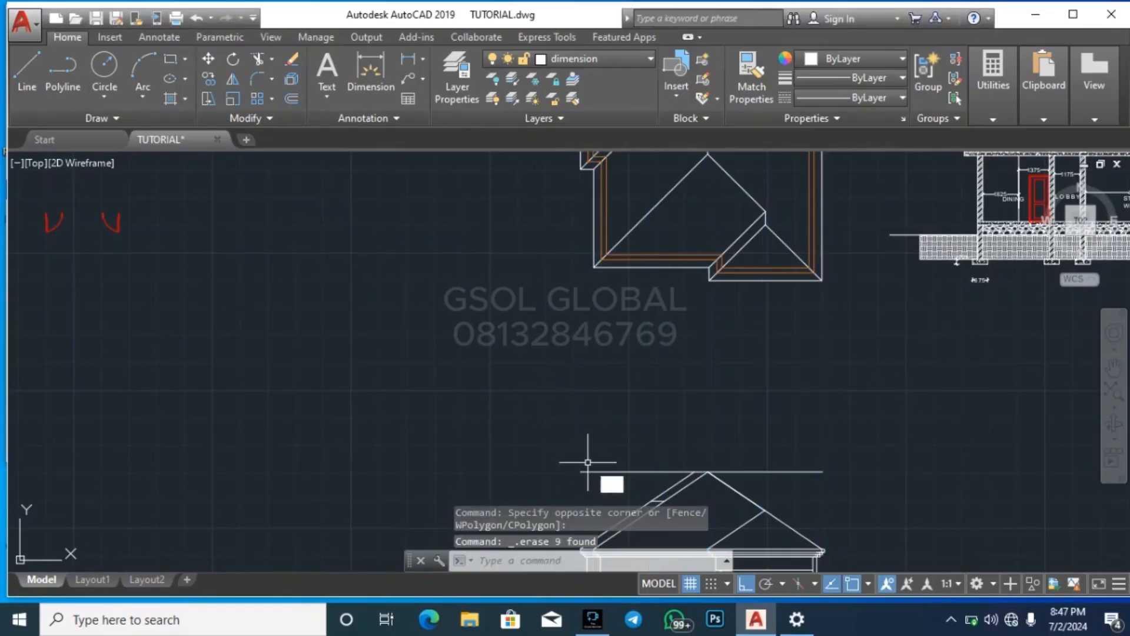
pyautogui.write('tr')
pyautogui.press('Return')
pyautogui.press('Return')
pyautogui.scroll(-2, 621, 397)
pyautogui.scroll(8, 677, 454)
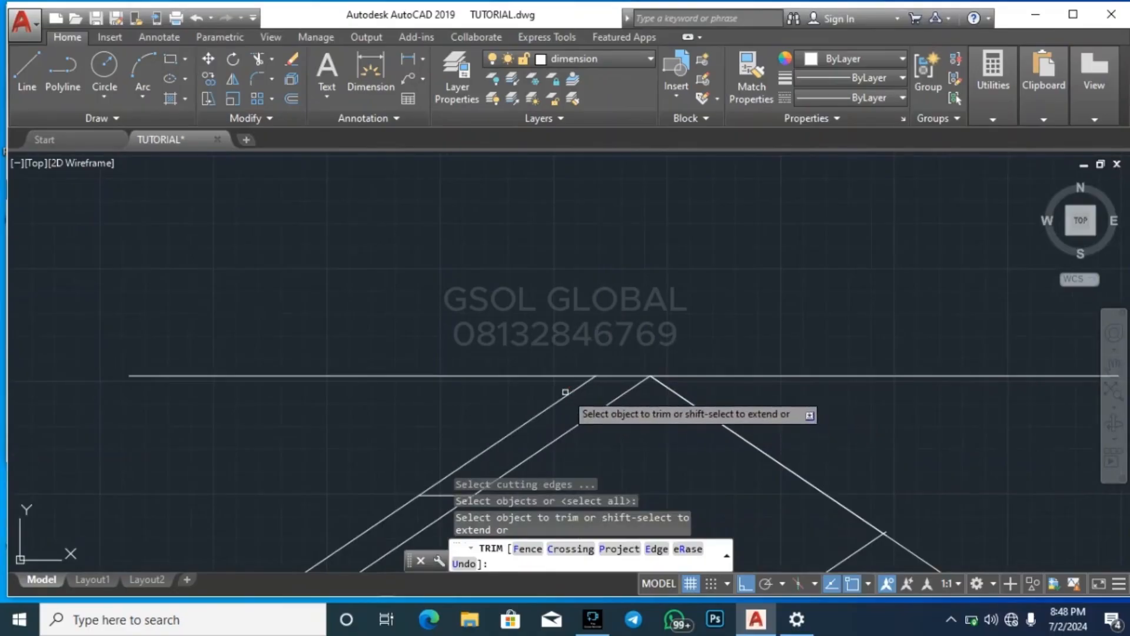
pyautogui.press('Escape')
# Erase the long horizontal construction line at the height of the main roof apex
pyautogui.click(750, 382)
pyautogui.click(720, 342)
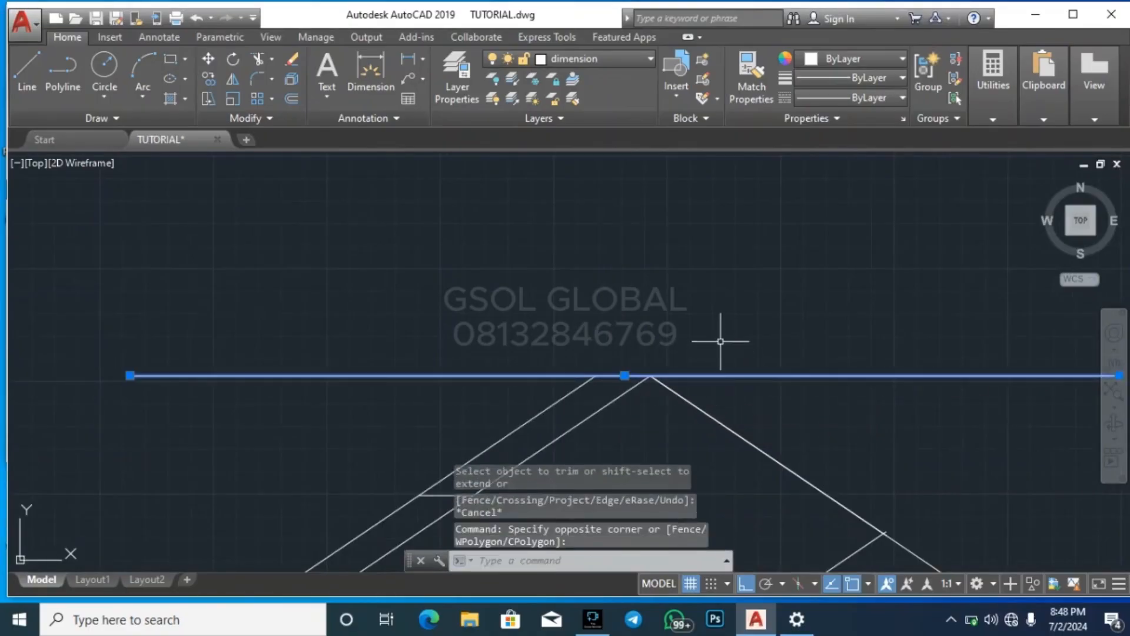
pyautogui.press('Delete')
pyautogui.press('Escape')
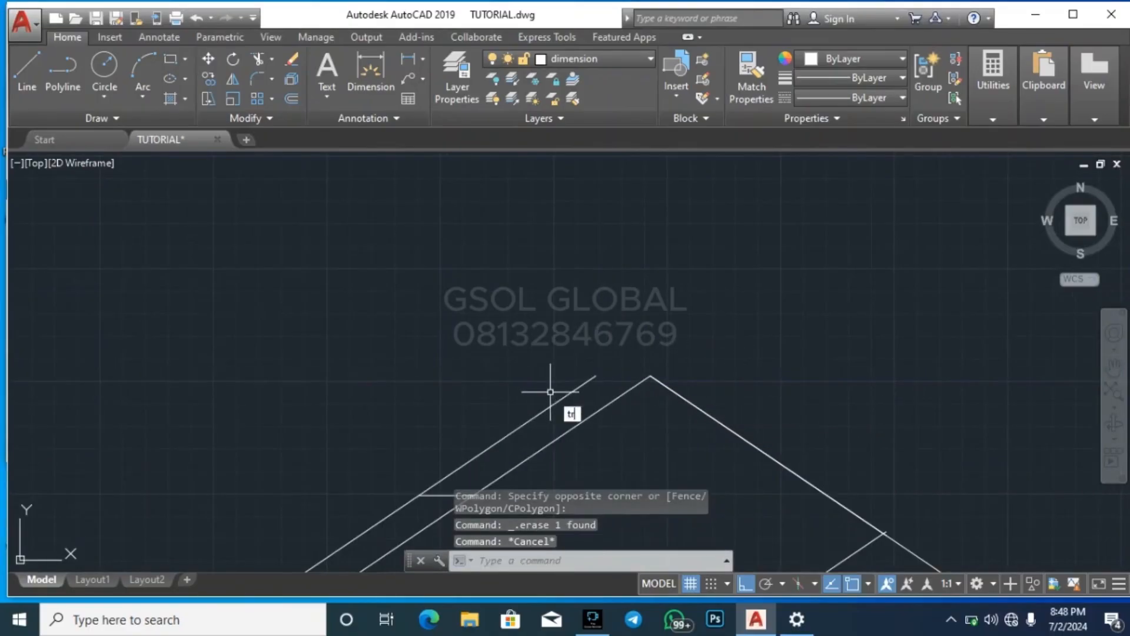
# Trim away the outer left slope line above the short horizontal ridge
pyautogui.press('Return')
pyautogui.press('Return')
pyautogui.scroll(2, 580, 416)
pyautogui.click(576, 411)
pyautogui.click(550, 356)
pyautogui.press('Escape')
pyautogui.scroll(-6, 580, 273)
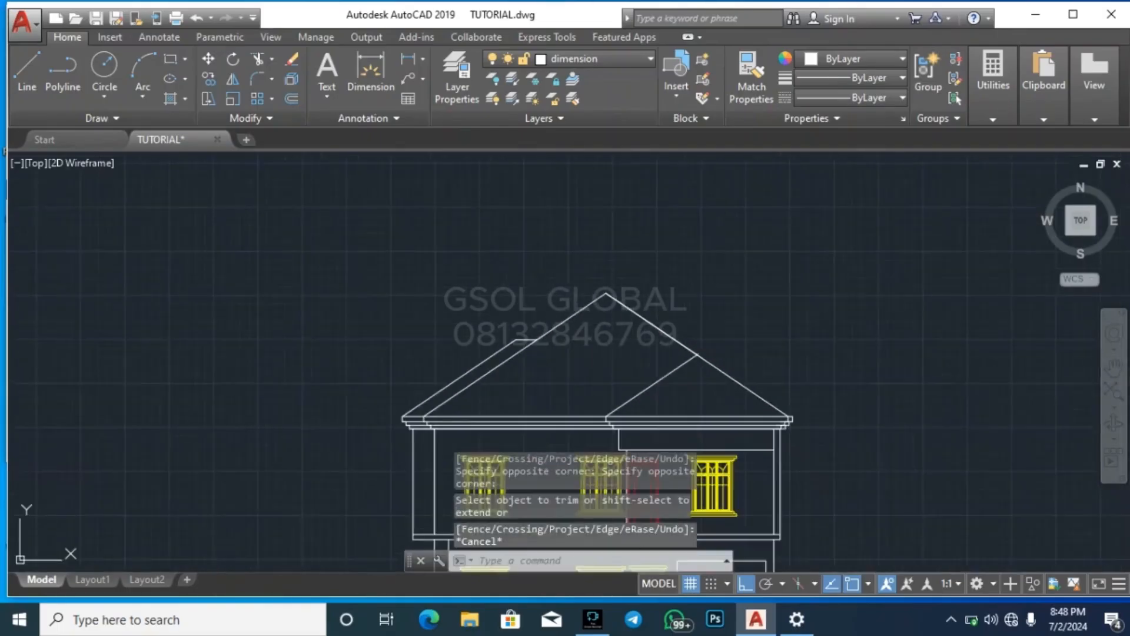
pyautogui.press('Escape')
pyautogui.press('Escape')
# Offset both left slope lines and the short horizontal ridge inward by 100
pyautogui.scroll(5, 497, 383)
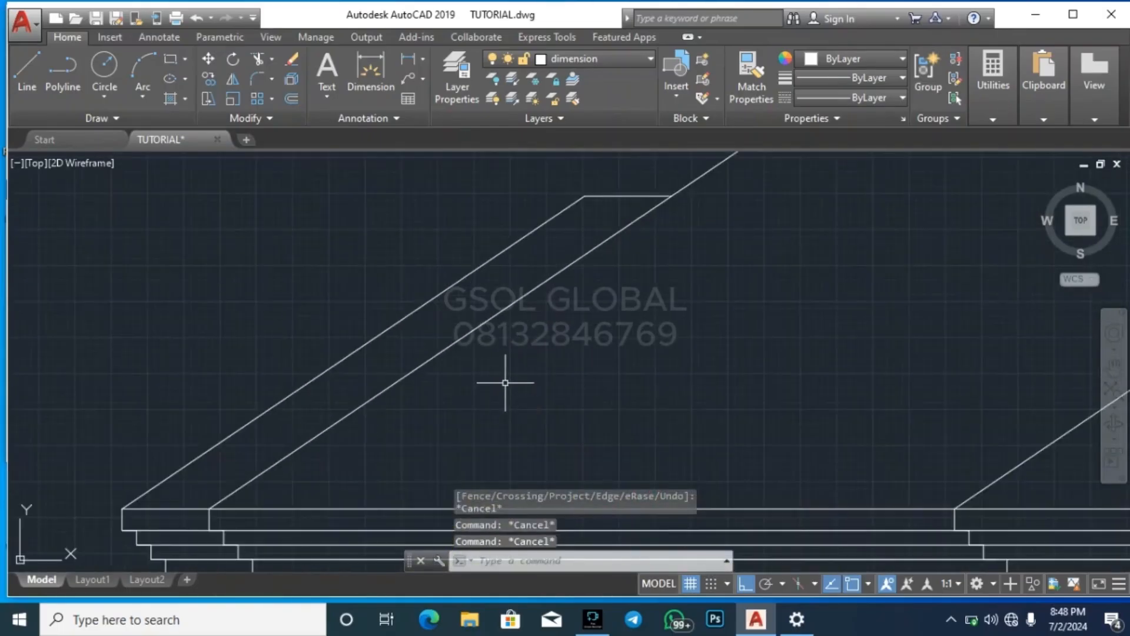
pyautogui.write('o')
pyautogui.press('Return')
pyautogui.write('100')
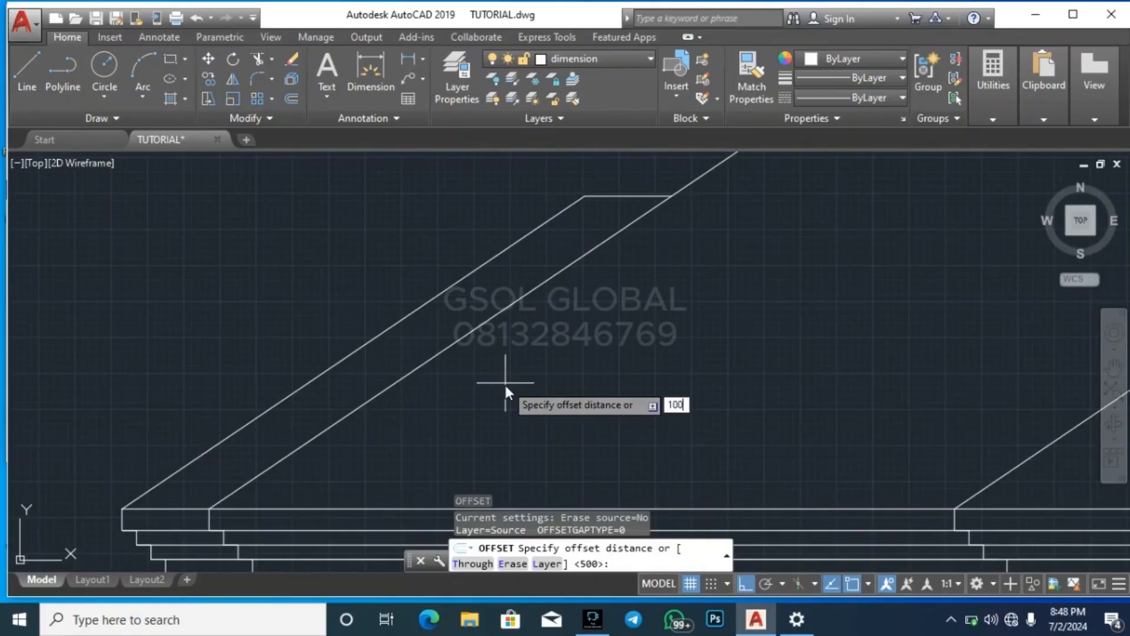
pyautogui.press('Return')
pyautogui.click(490, 318)
pyautogui.click(569, 374)
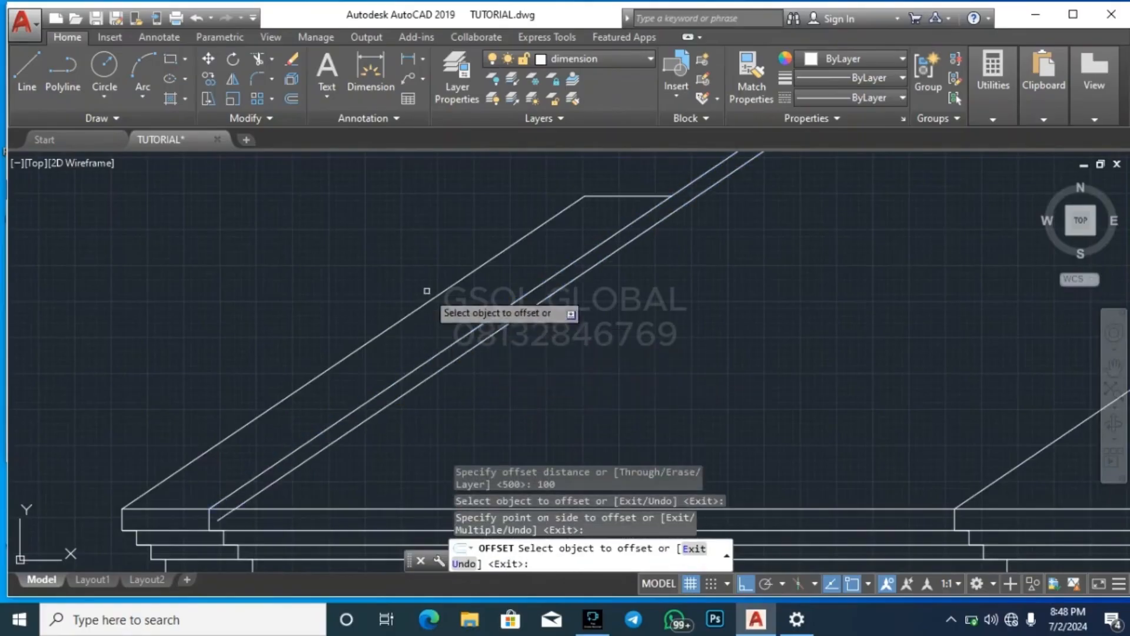
pyautogui.click(433, 299)
pyautogui.click(490, 300)
pyautogui.click(612, 196)
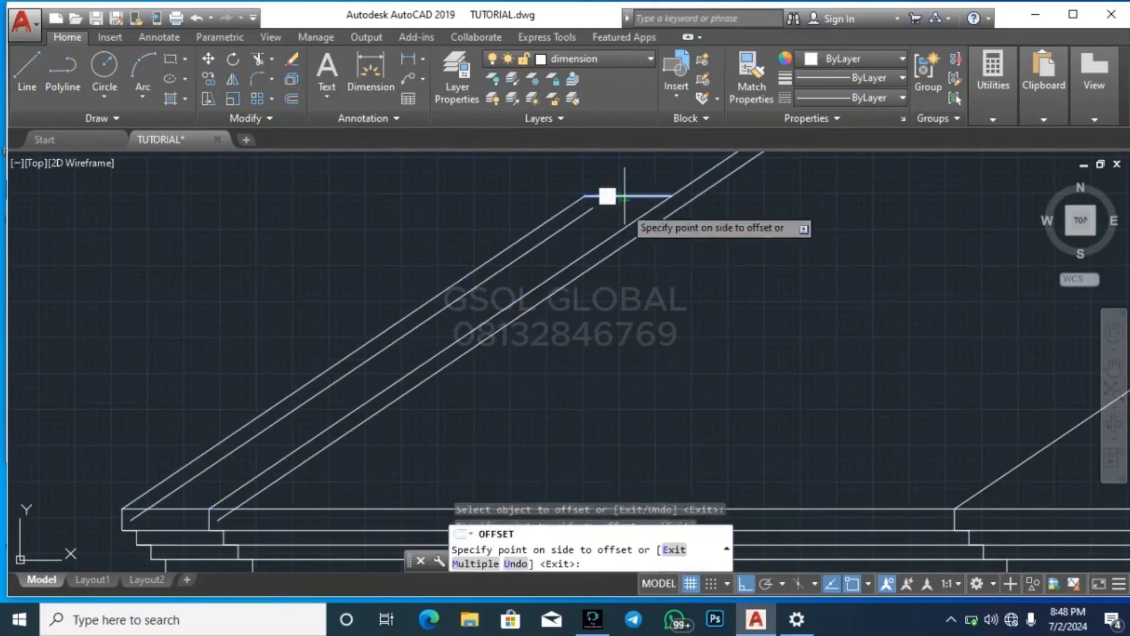
pyautogui.click(386, 282)
# Offset the main right slope and the smaller roof's left slope inward by the same 100 distance
pyautogui.scroll(-5, 436, 300)
pyautogui.click(627, 202)
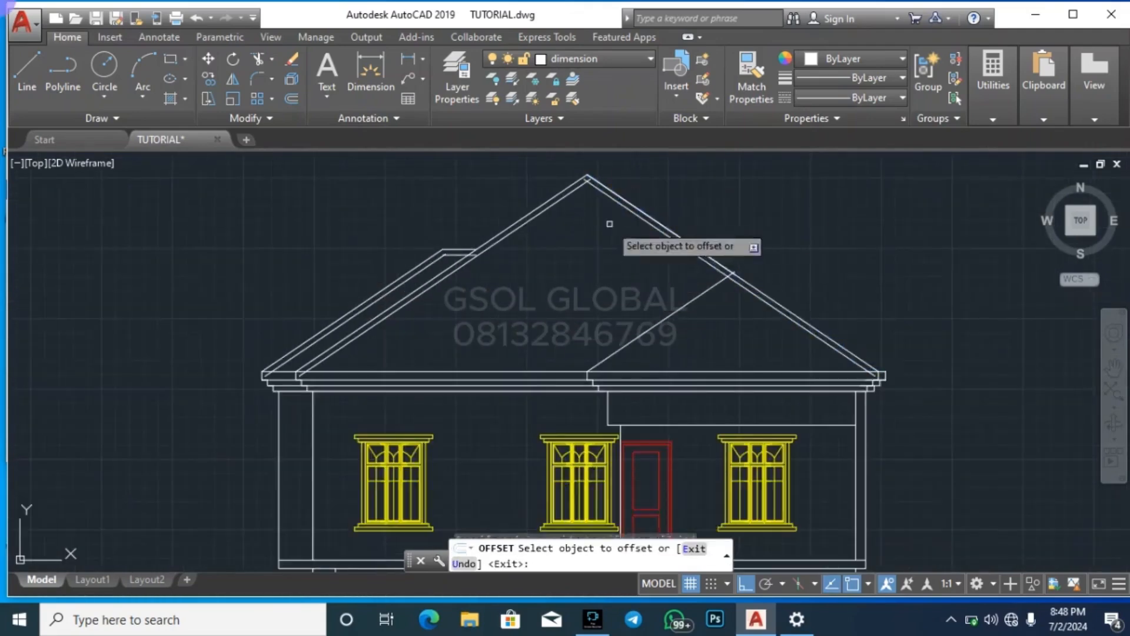
pyautogui.click(693, 315)
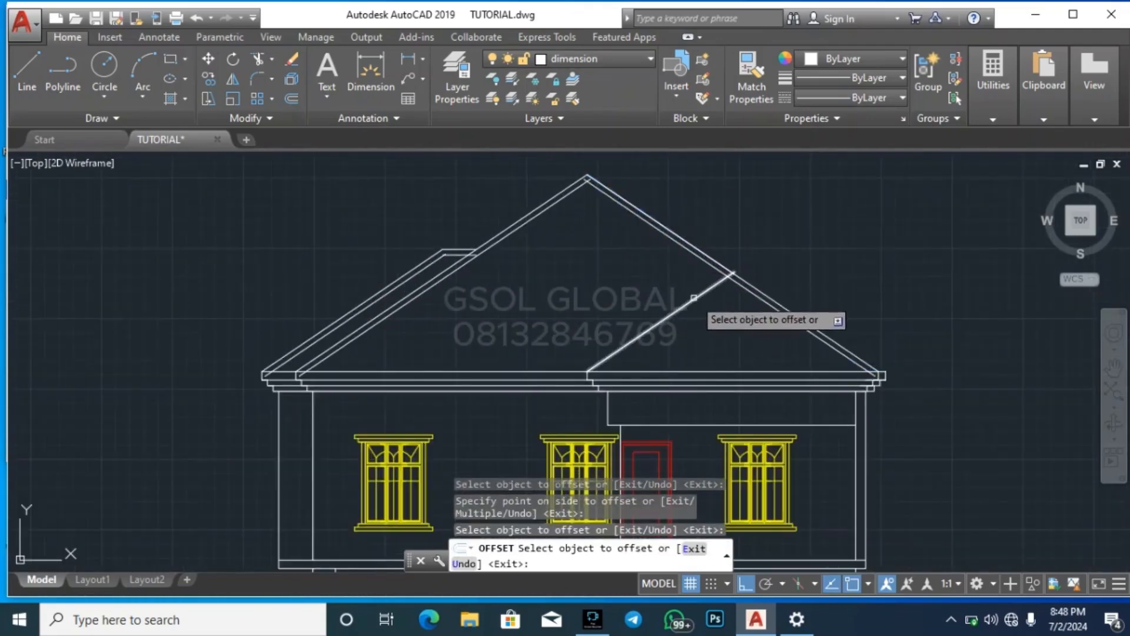
pyautogui.press('Escape')
pyautogui.press('Escape')
pyautogui.press('Escape')
# Try to trim the main roof's inner right slope line below its junction with the smaller roof
pyautogui.scroll(2, 787, 315)
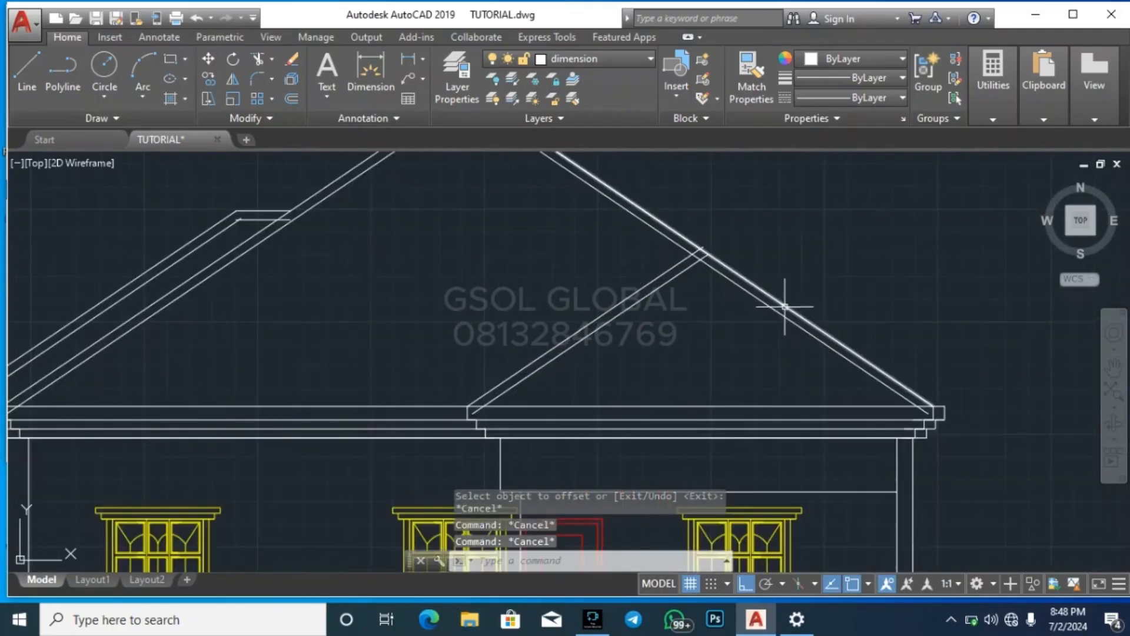
pyautogui.write('tr')
pyautogui.press('Return')
pyautogui.press('Return')
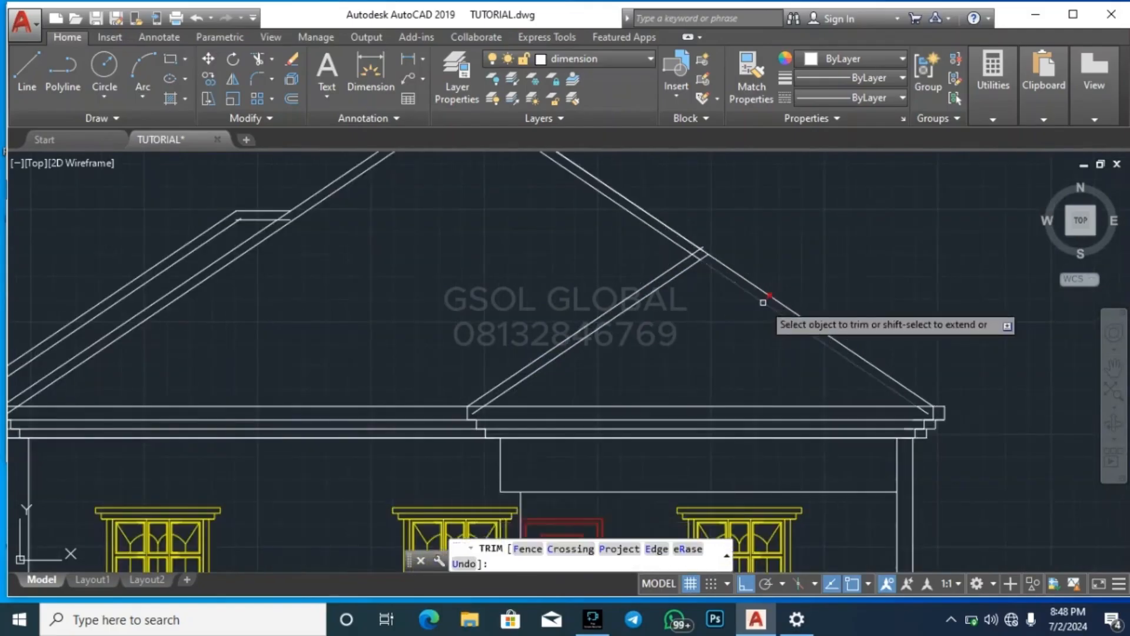
pyautogui.scroll(3, 703, 262)
pyautogui.click(691, 252)
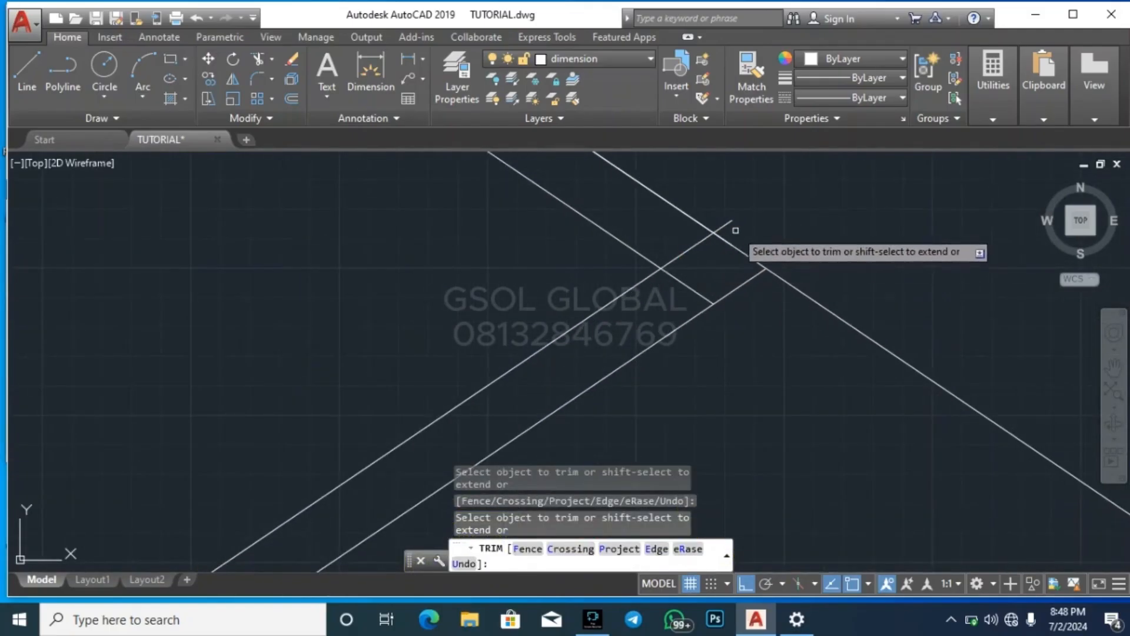
pyautogui.scroll(-3, 713, 231)
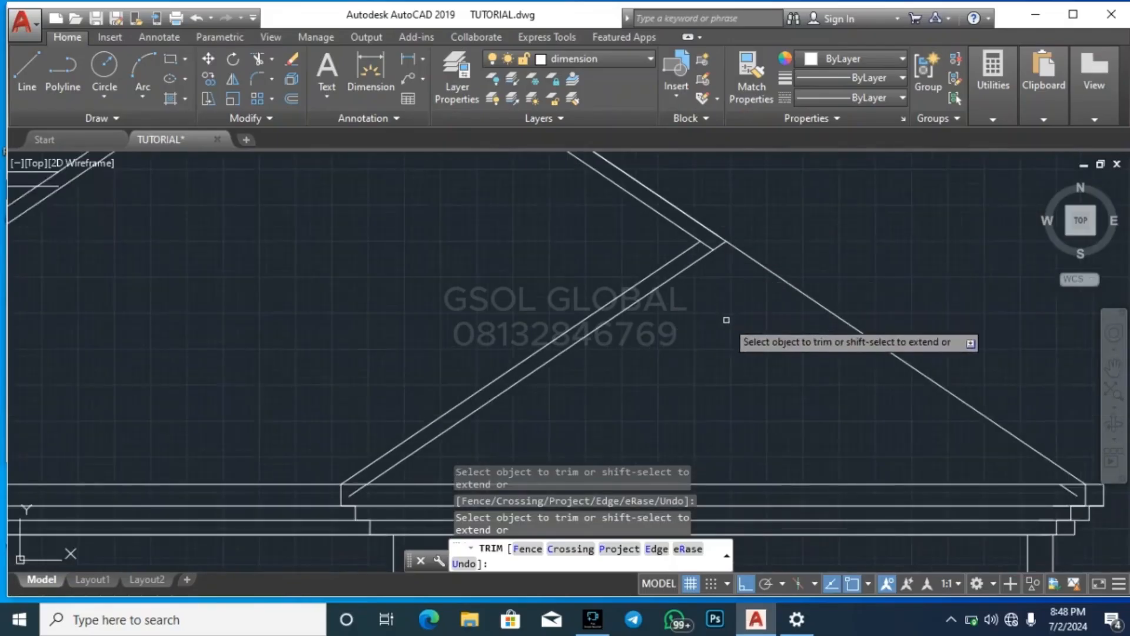
# Undo the trims made at the junction of the smaller roof and the main right slope
pyautogui.hotkey('ctrl', 'z')
pyautogui.hotkey('ctrl', 'z')
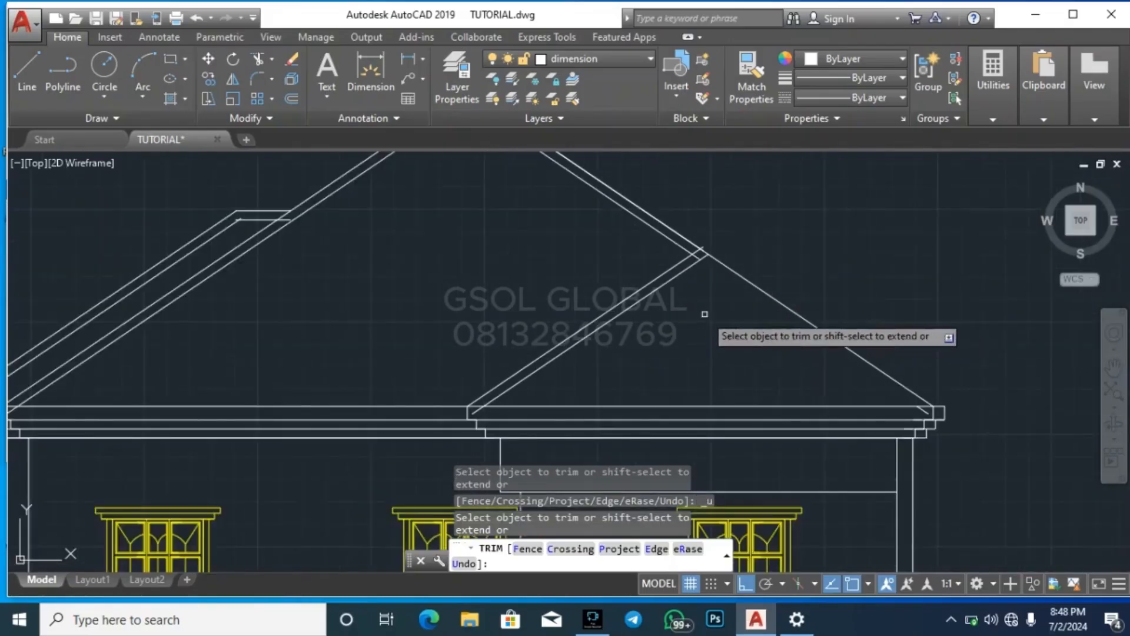
pyautogui.hotkey('ctrl', 'z')
# Trim the overshooting slope line ends where the smaller roof meets the main roof's right slope
pyautogui.scroll(3, 692, 256)
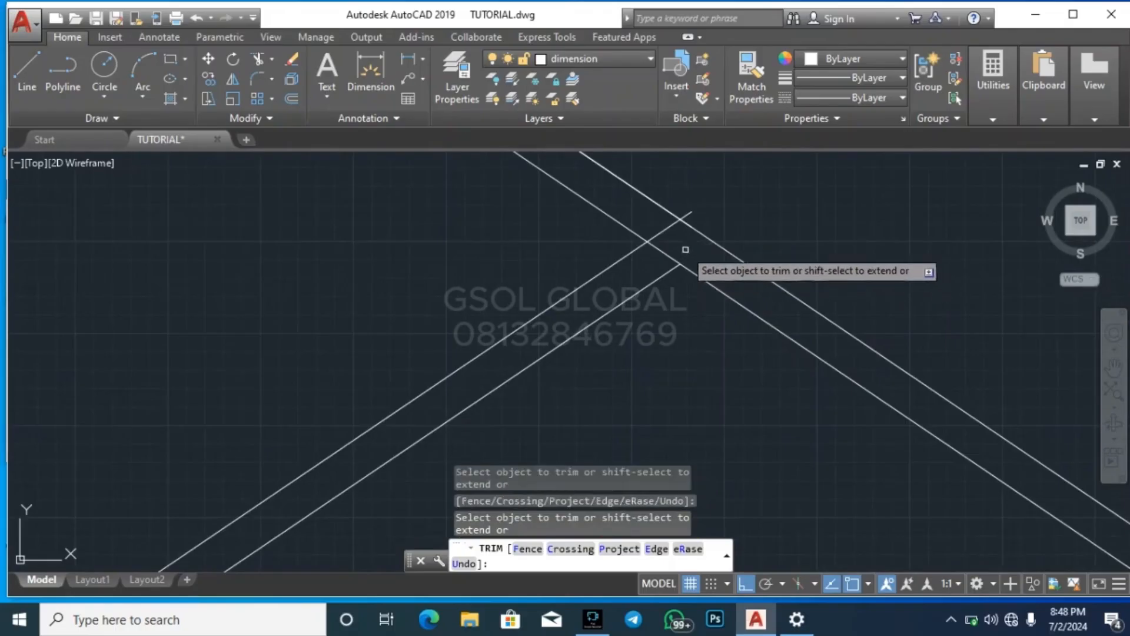
pyautogui.scroll(-3, 714, 250)
pyautogui.scroll(3, 714, 250)
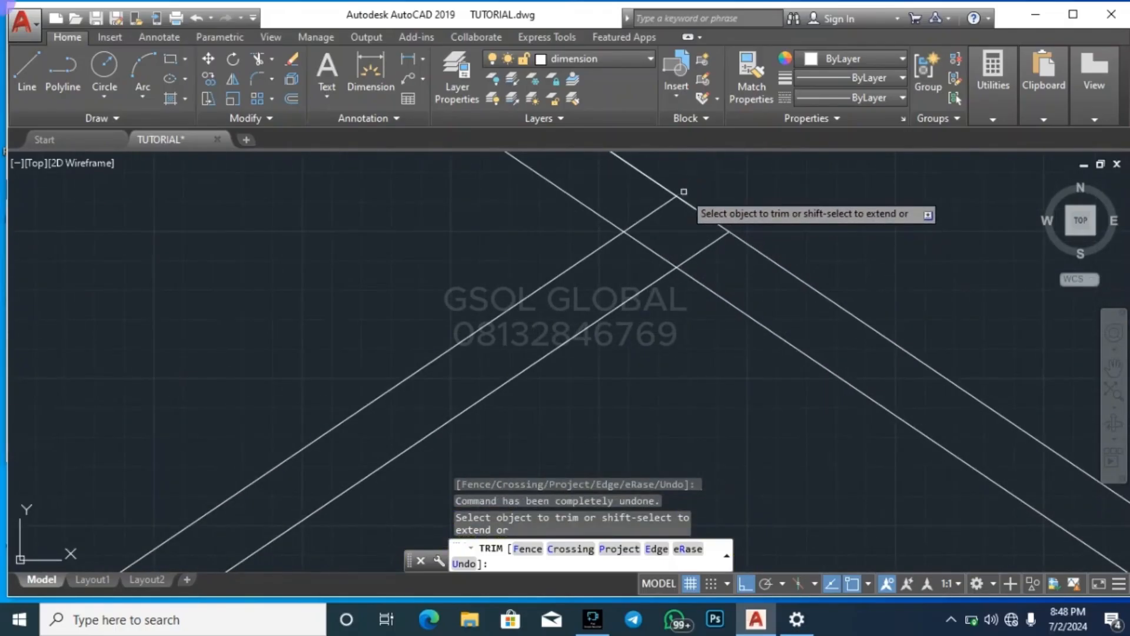
pyautogui.click(683, 191)
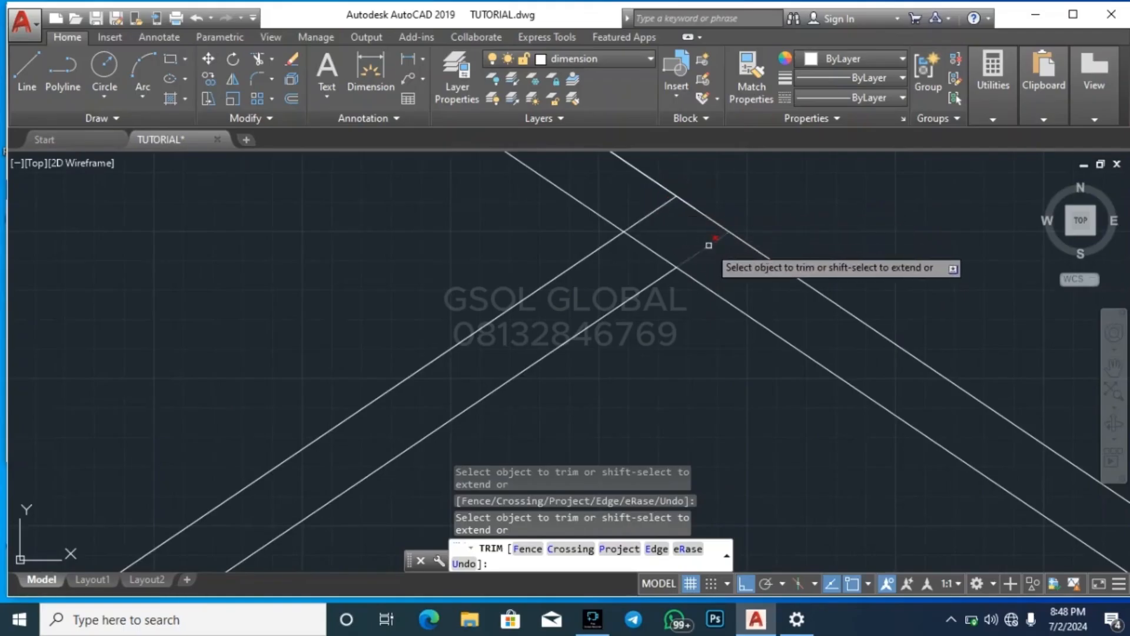
pyautogui.scroll(-4, 730, 263)
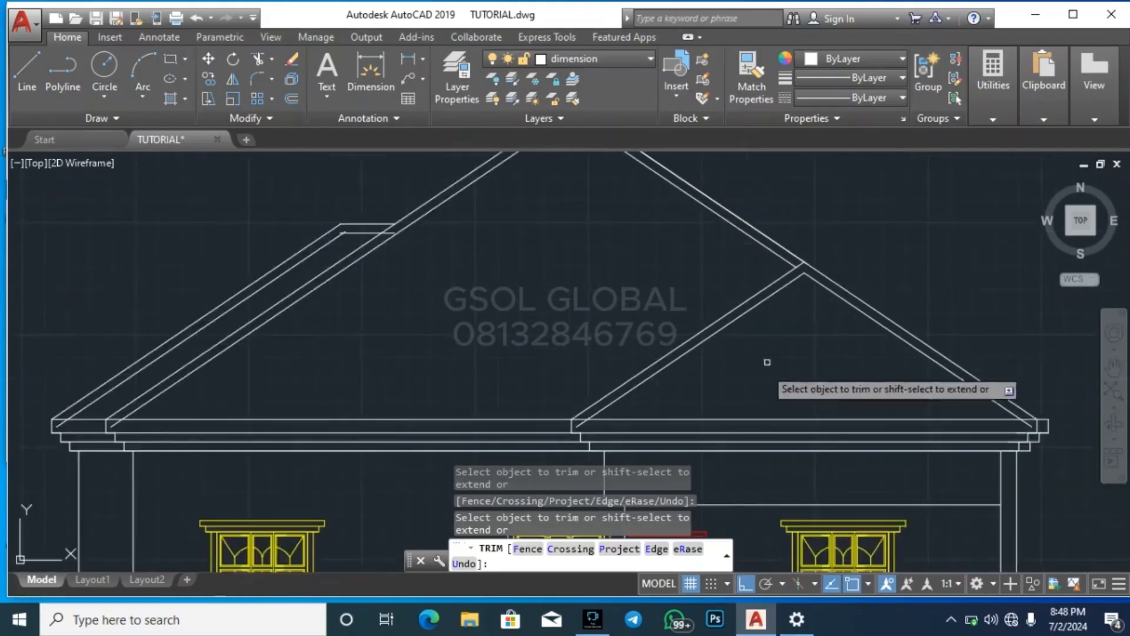
# Trim the crossing ends of the two inner slope lines beneath the main roof apex
pyautogui.scroll(4, 630, 277)
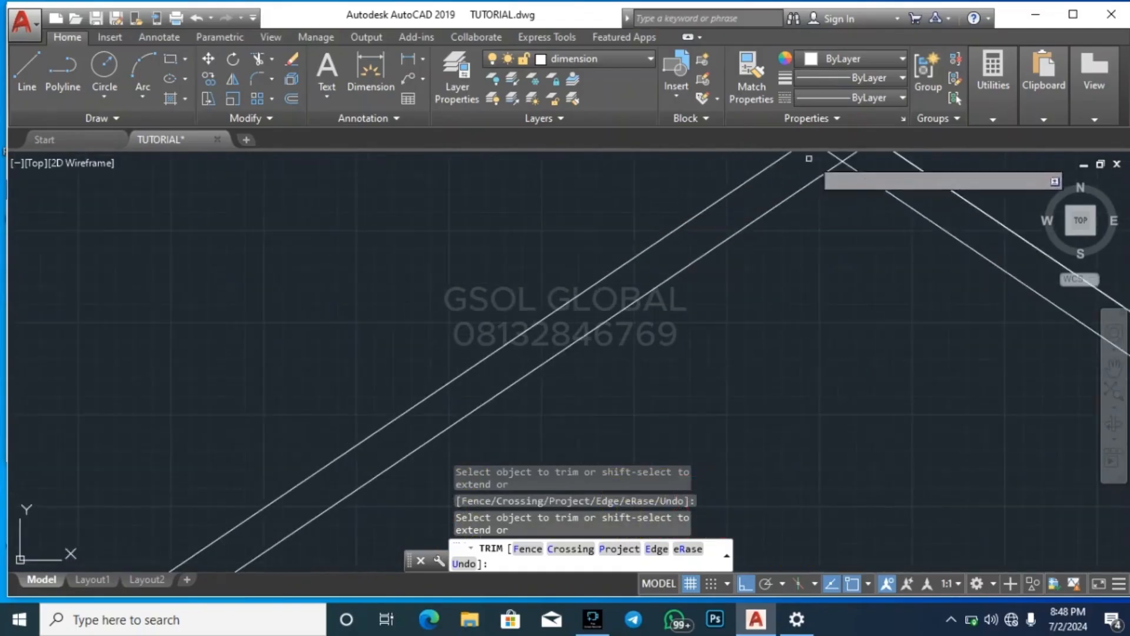
pyautogui.scroll(5, 767, 220)
pyautogui.click(751, 307)
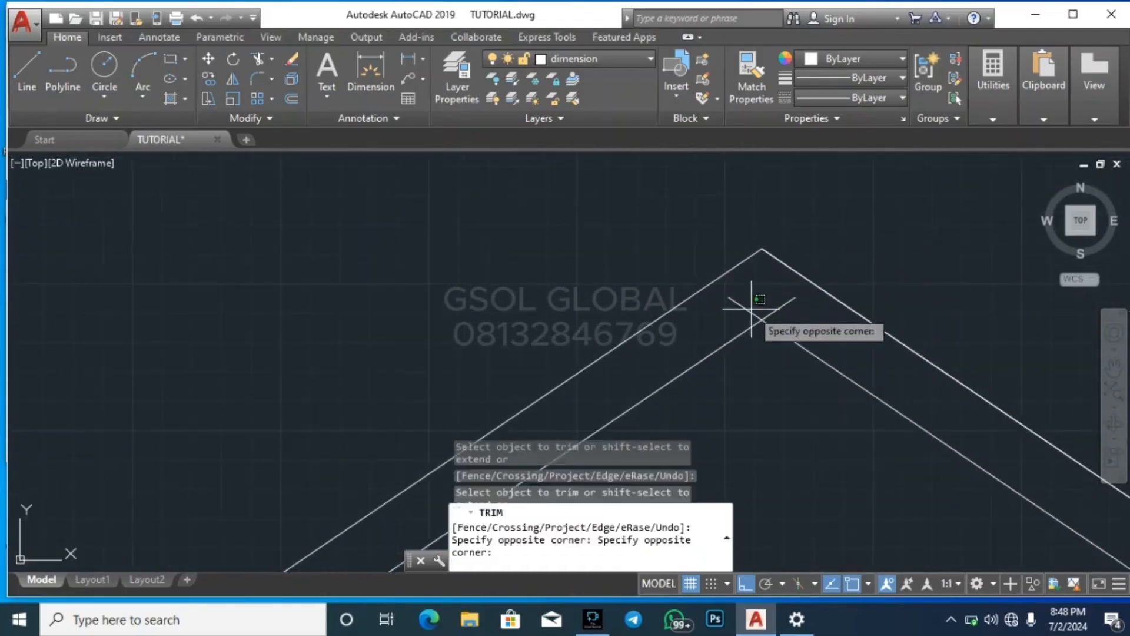
pyautogui.click(731, 315)
pyautogui.click(775, 309)
pyautogui.scroll(-4, 754, 303)
# Trim the overshooting inner ridge and slope ends at the corner and junction of the short horizontal ridge
pyautogui.scroll(6, 771, 309)
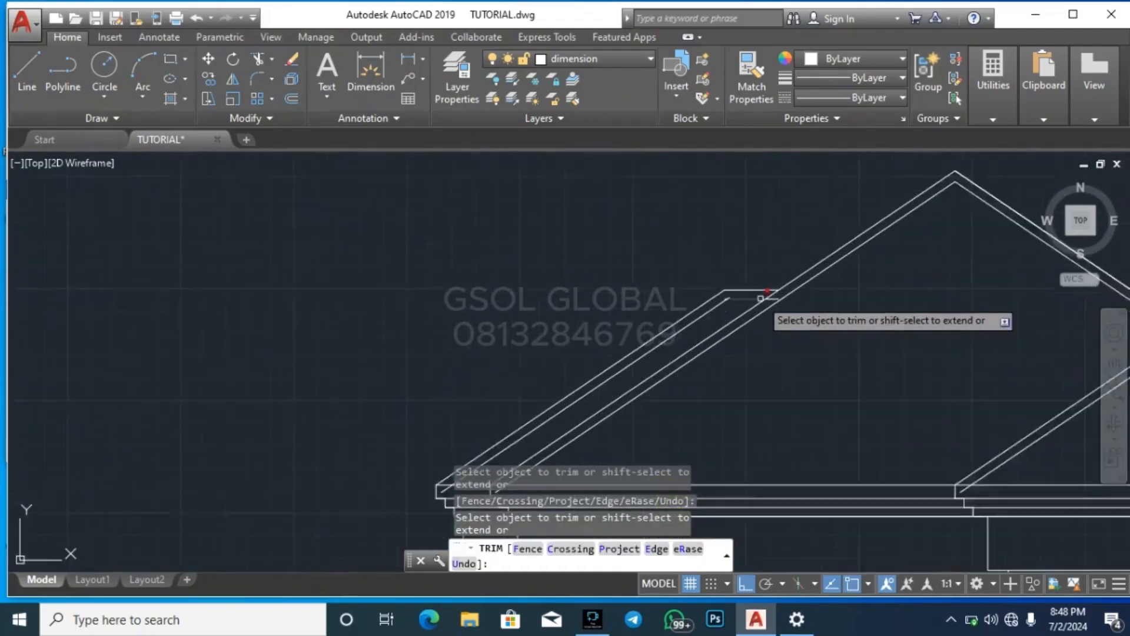
pyautogui.click(787, 306)
pyautogui.scroll(6, 491, 302)
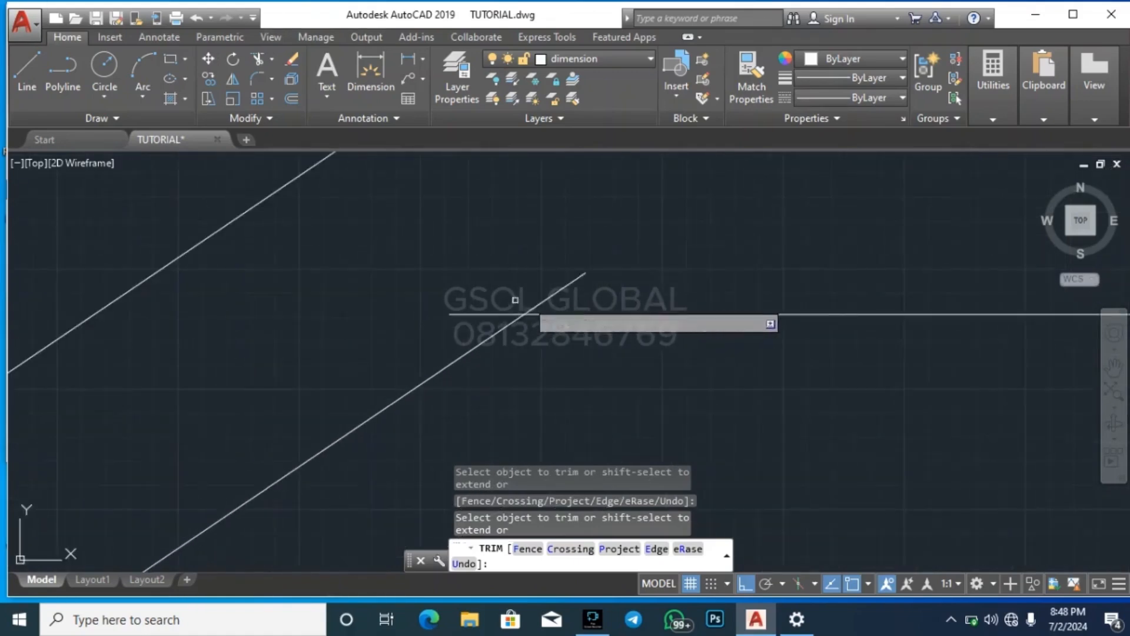
pyautogui.click(615, 302)
pyautogui.click(548, 269)
pyautogui.scroll(-5, 576, 283)
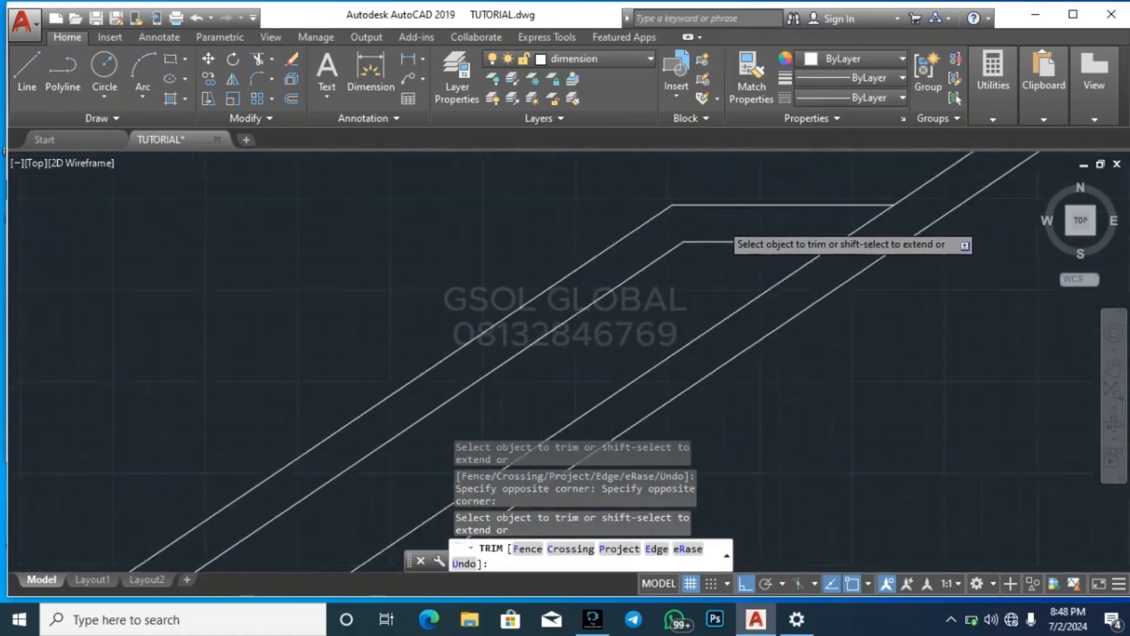
# Trim the two inner left slope lines where they run below the top edge of the fascia
pyautogui.scroll(5, 515, 268)
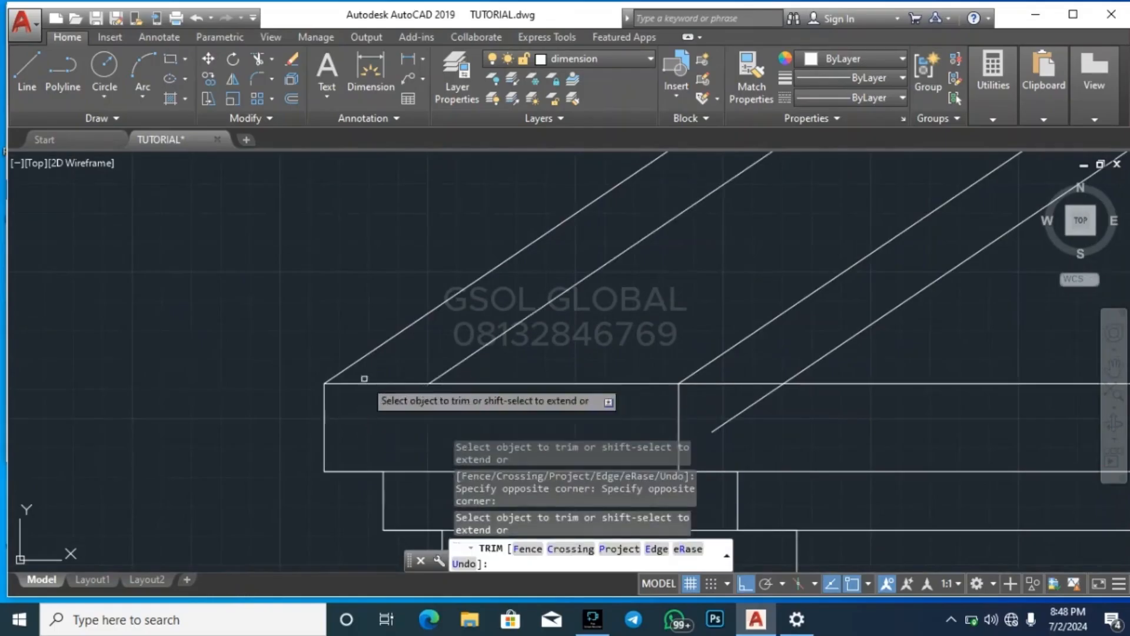
pyautogui.scroll(3, 552, 328)
pyautogui.click(562, 362)
pyautogui.click(518, 359)
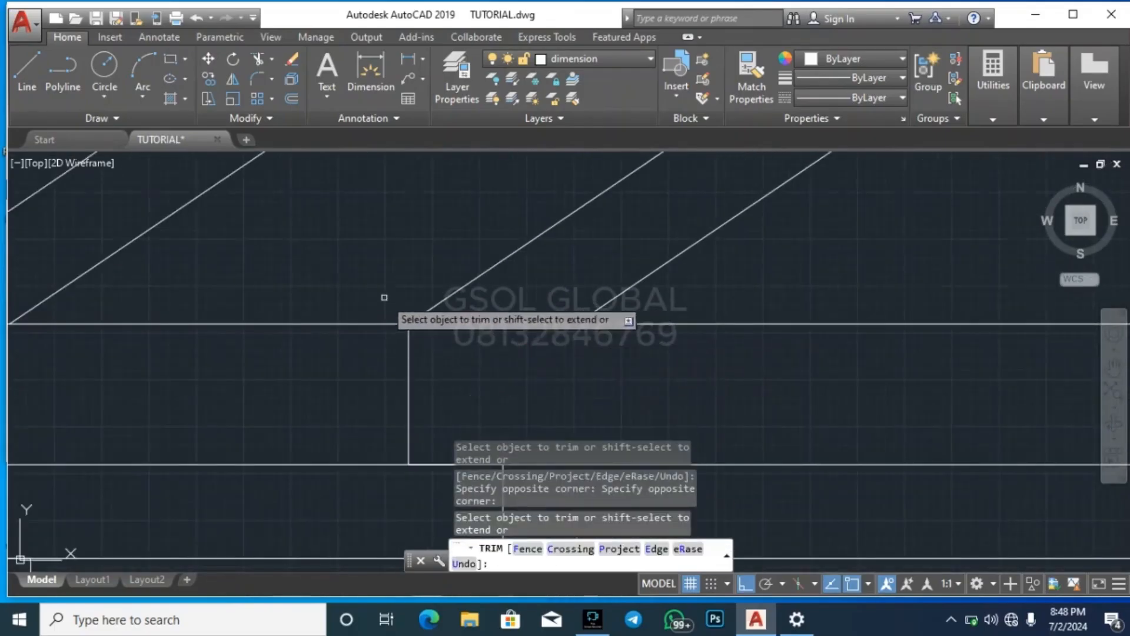
pyautogui.scroll(-5, 379, 297)
pyautogui.scroll(-5, 512, 242)
# Trim the smaller roof's inner left and right slope ends back to the top edge of the fascia
pyautogui.scroll(8, 524, 315)
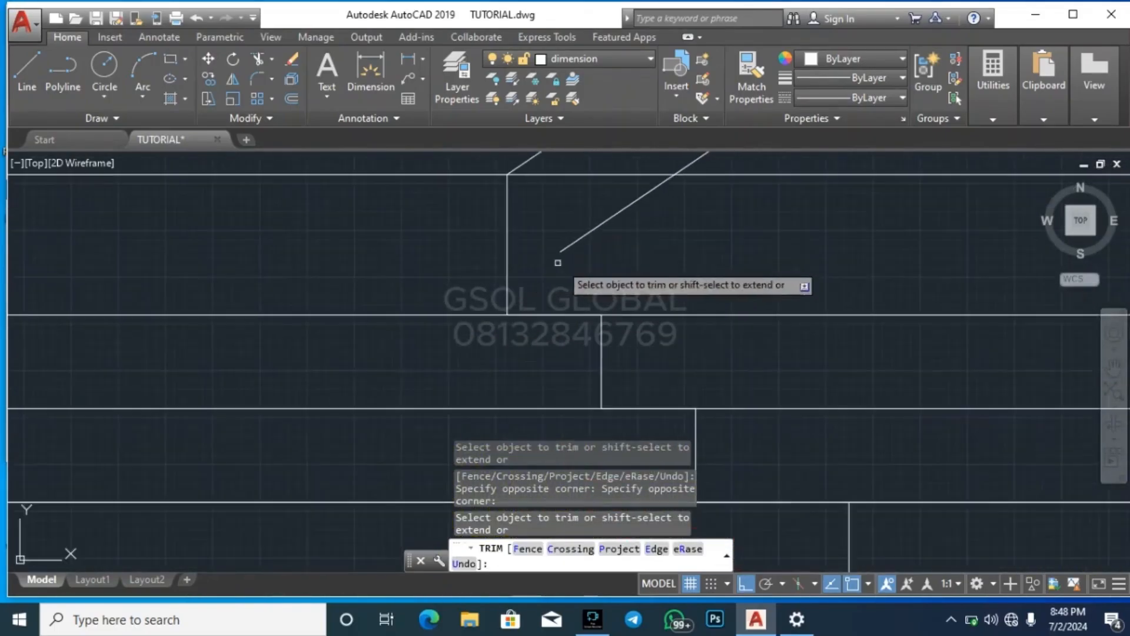
pyautogui.click(621, 262)
pyautogui.click(566, 221)
pyautogui.scroll(-8, 391, 312)
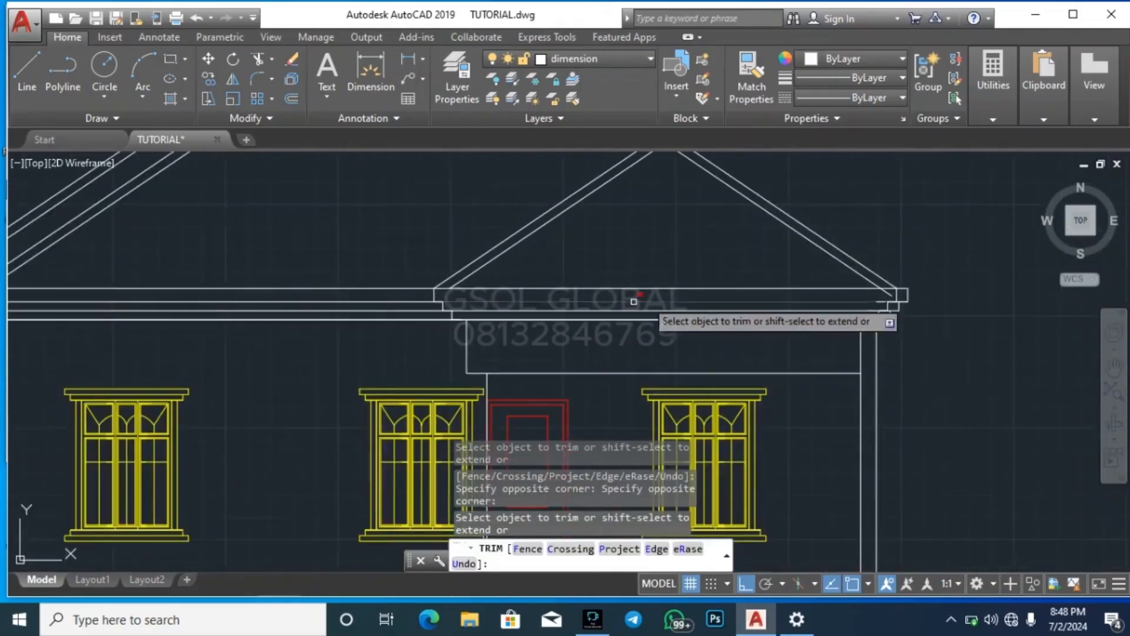
pyautogui.scroll(6, 892, 293)
pyautogui.click(883, 328)
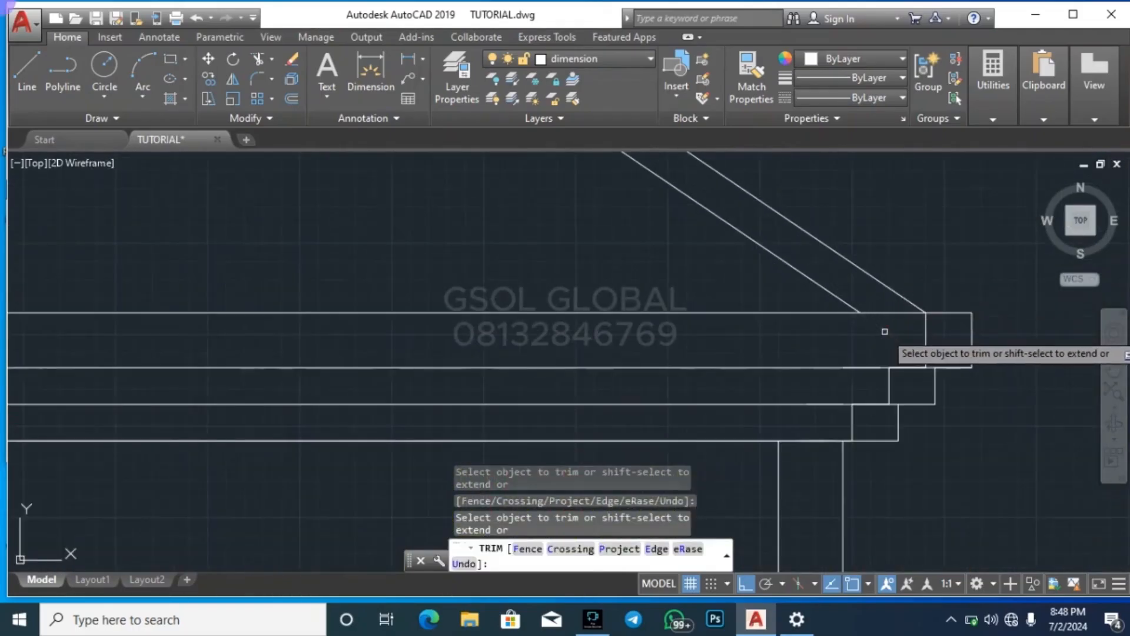
pyautogui.press('Escape')
# Review the completed elevation alongside the roof plan, section and floor plans
pyautogui.scroll(-8, 705, 291)
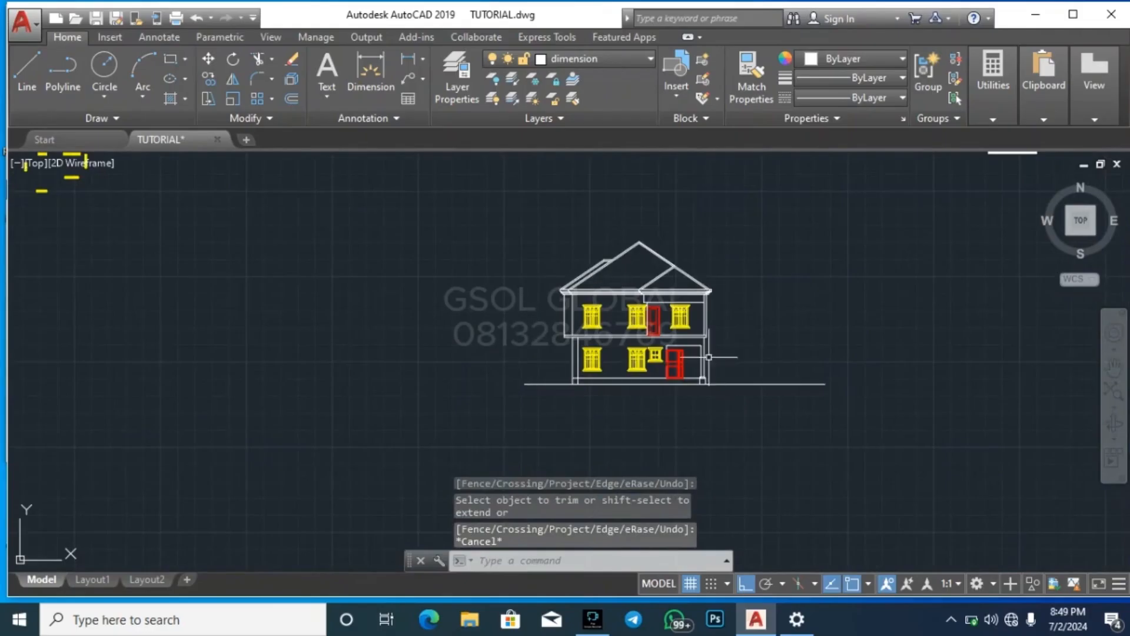
pyautogui.scroll(-5, 499, 386)
pyautogui.scroll(2, 575, 221)
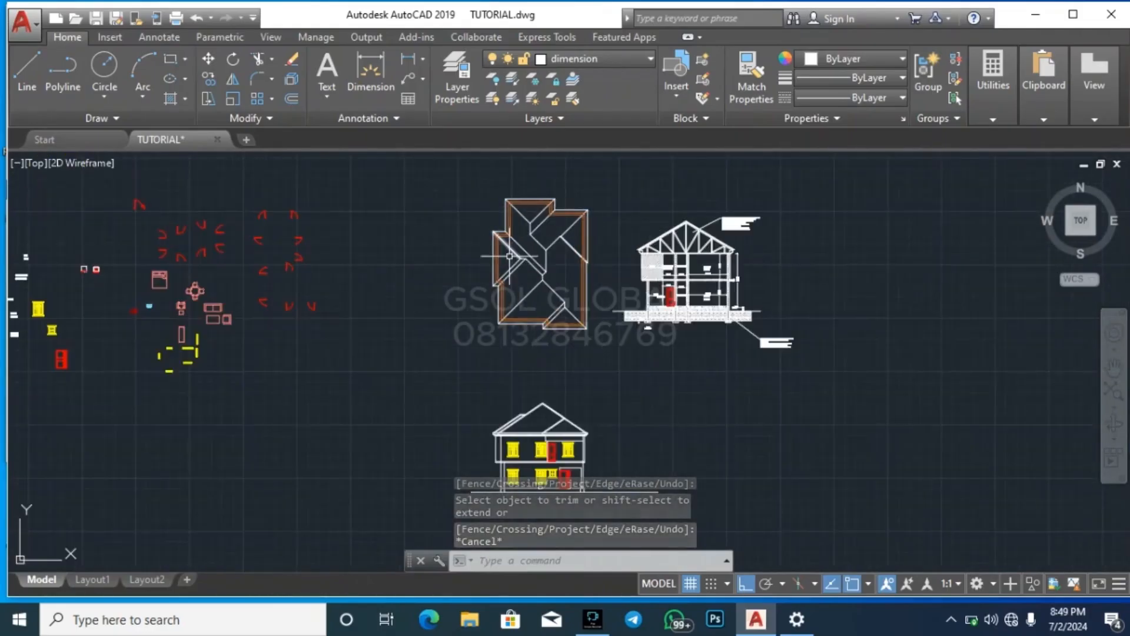
pyautogui.scroll(-5, 872, 296)
pyautogui.scroll(5, 285, 287)
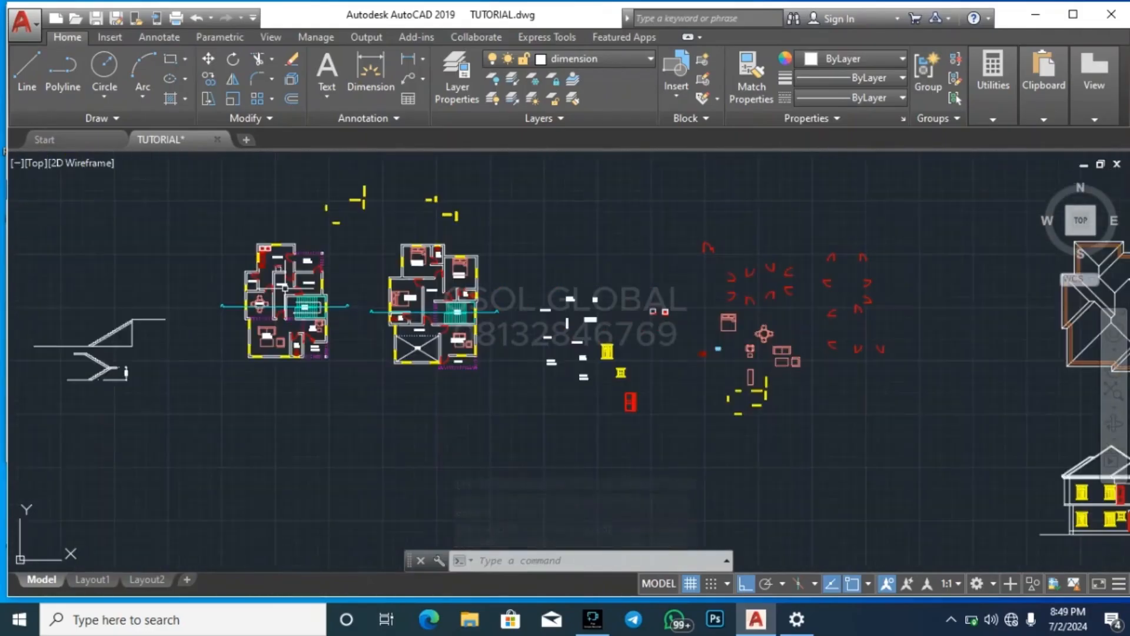
pyautogui.scroll(-5, 259, 353)
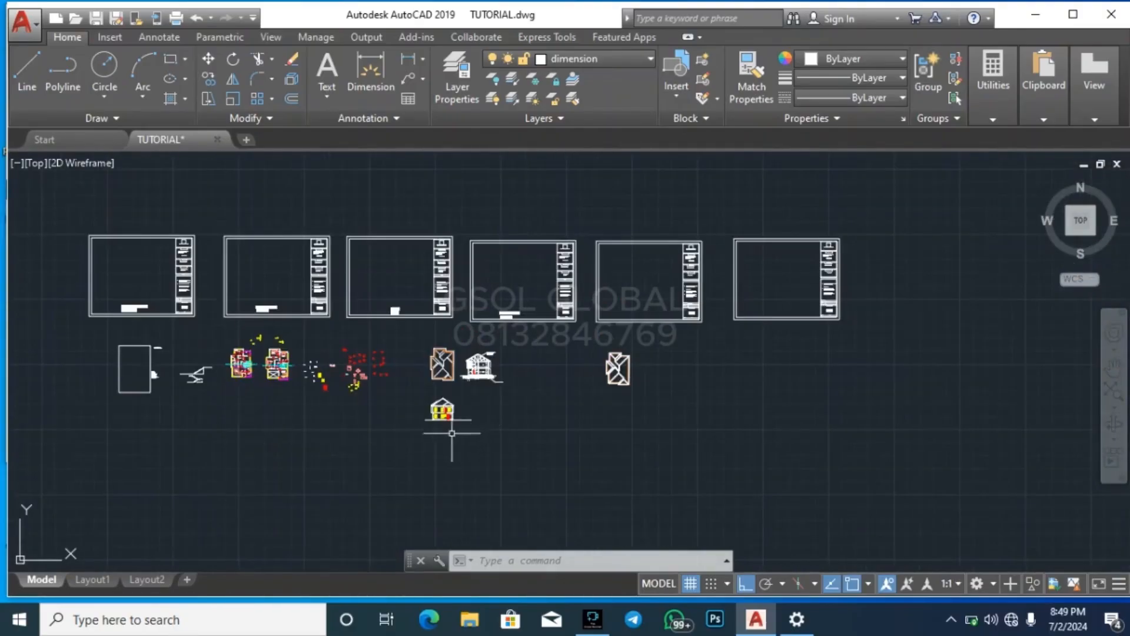
pyautogui.scroll(4, 242, 394)
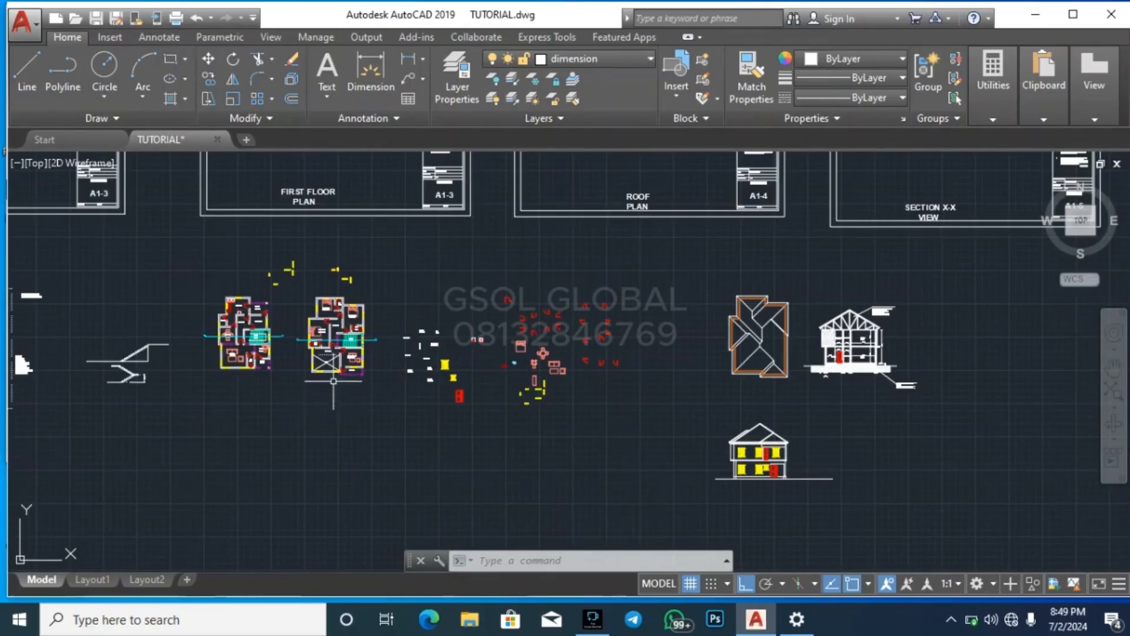
pyautogui.scroll(4, 332, 358)
pyautogui.click(201, 498)
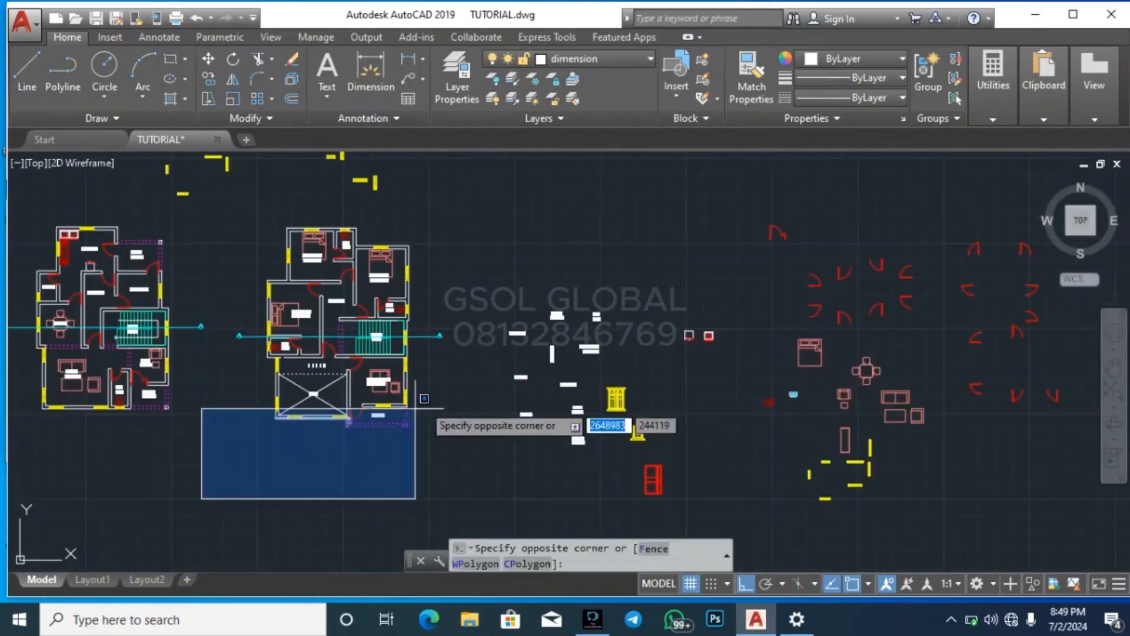
pyautogui.click(430, 484)
pyautogui.click(482, 464)
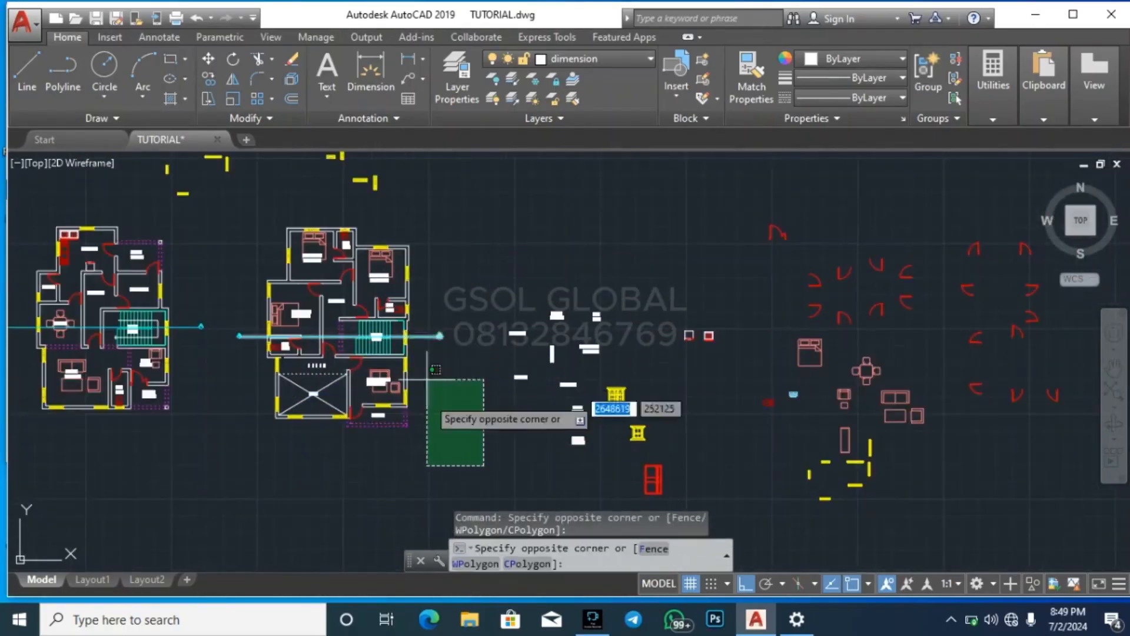
pyautogui.click(423, 434)
pyautogui.click(295, 245)
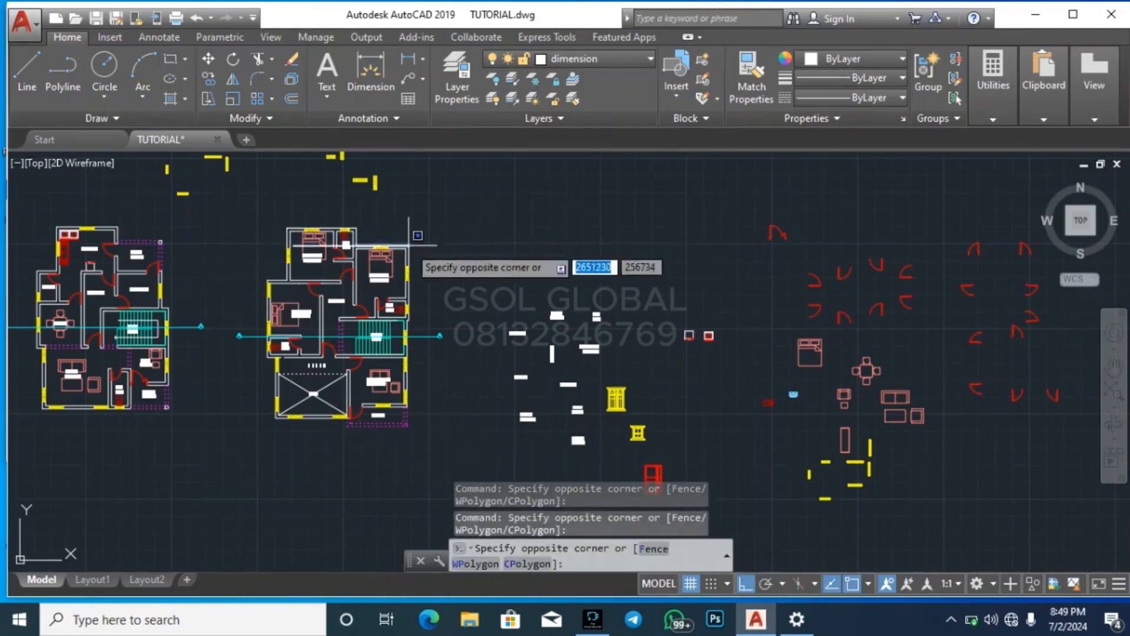
pyautogui.click(200, 269)
pyautogui.click(203, 276)
pyautogui.press('Escape')
pyautogui.press('Escape')
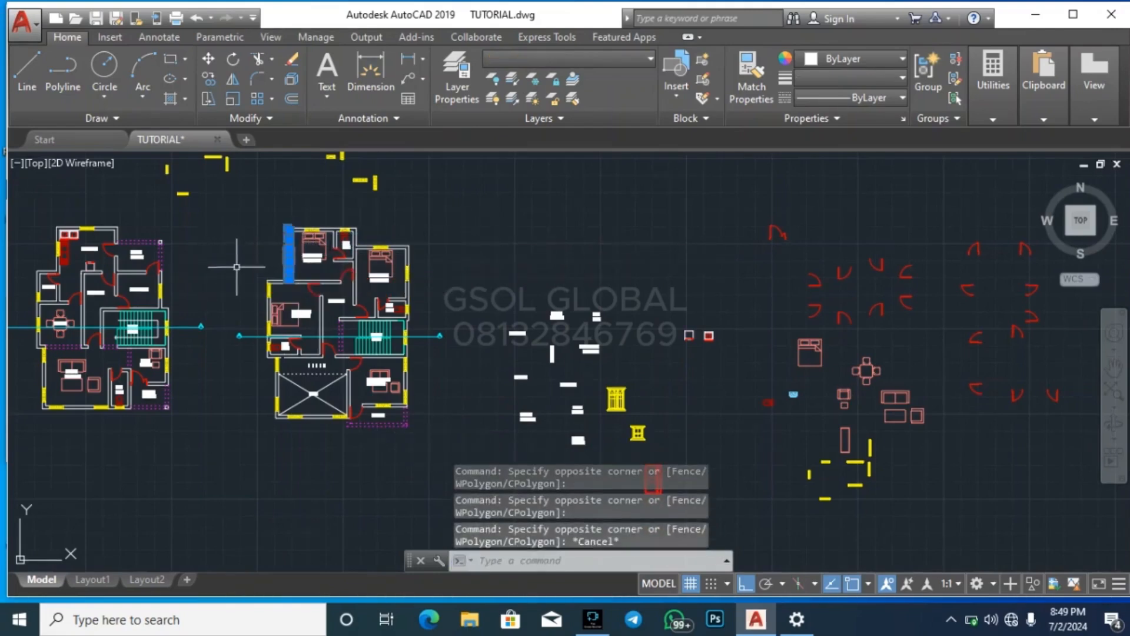
pyautogui.click(229, 271)
pyautogui.press('Escape')
pyautogui.click(229, 440)
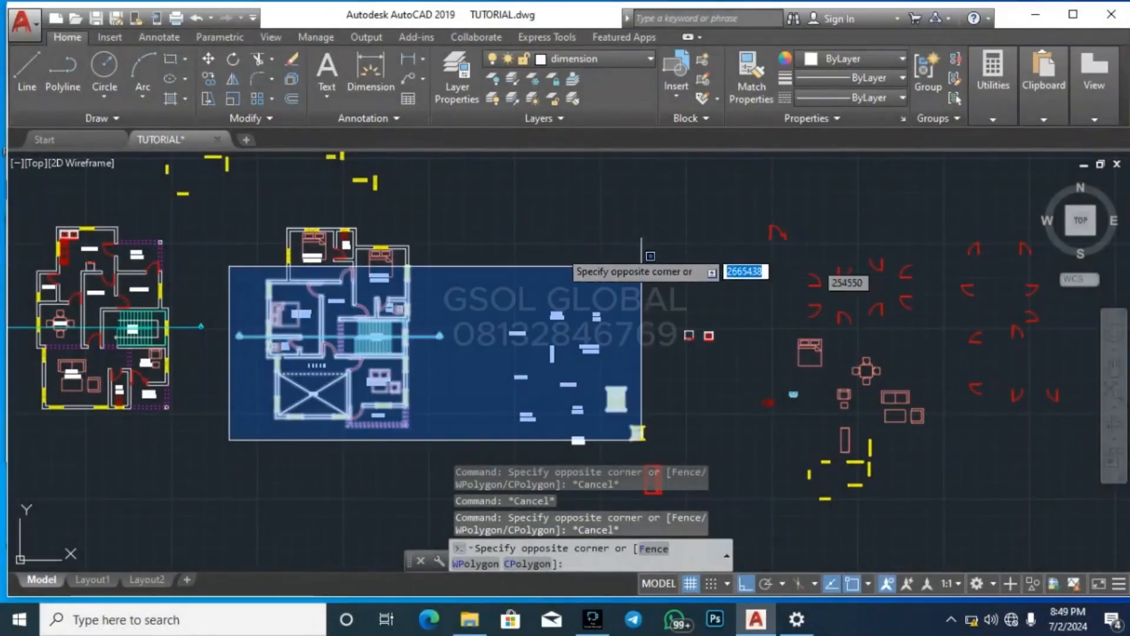
pyautogui.press('Escape')
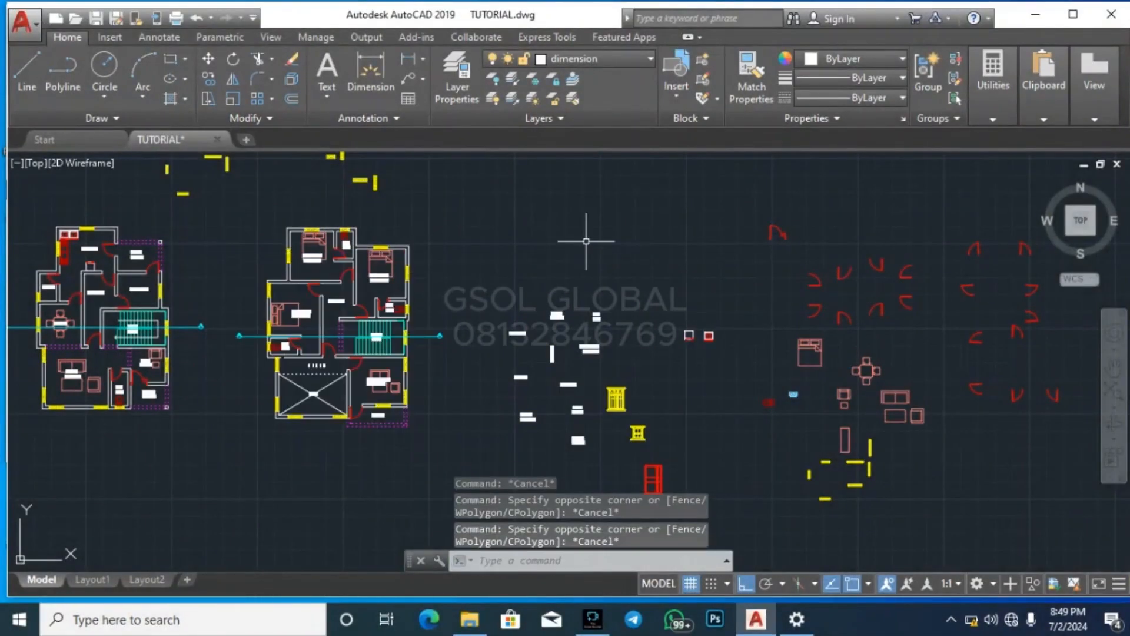
# Look over the elevation, the floor plans and both rows of title-block sheets across the drawing
pyautogui.scroll(-2, 607, 274)
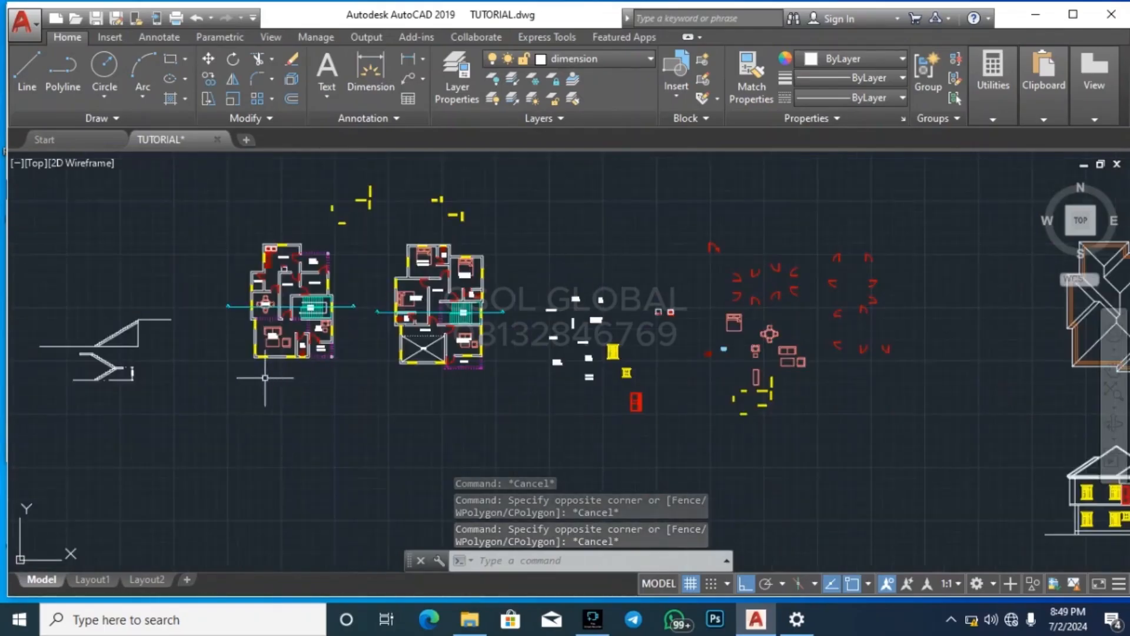
pyautogui.scroll(-5, 281, 375)
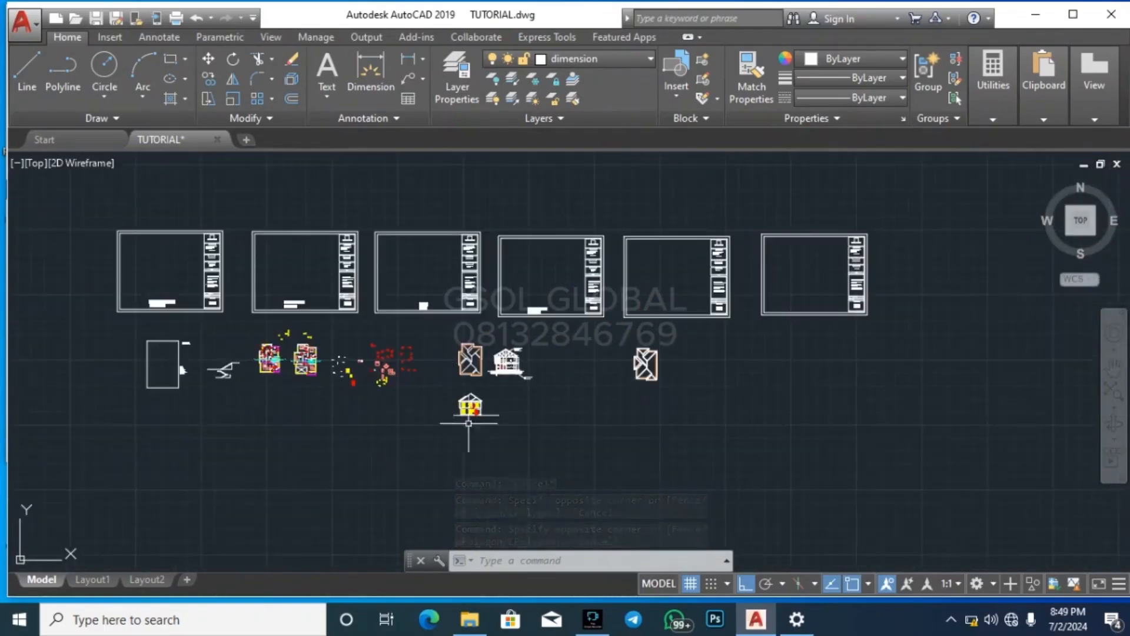
pyautogui.scroll(7, 479, 425)
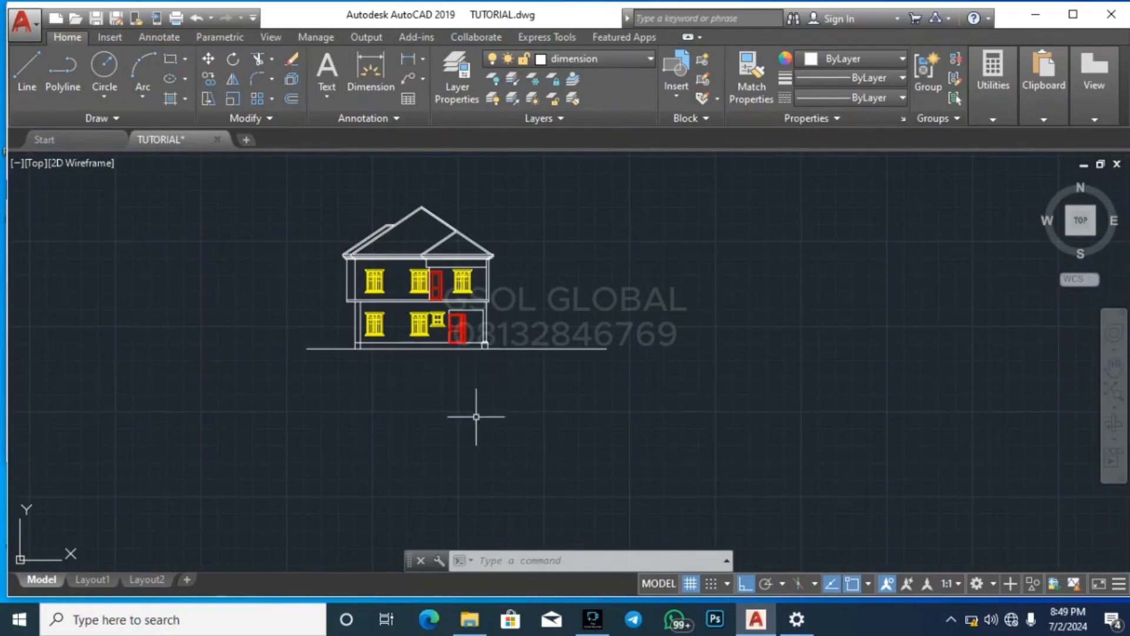
pyautogui.scroll(-2, 568, 436)
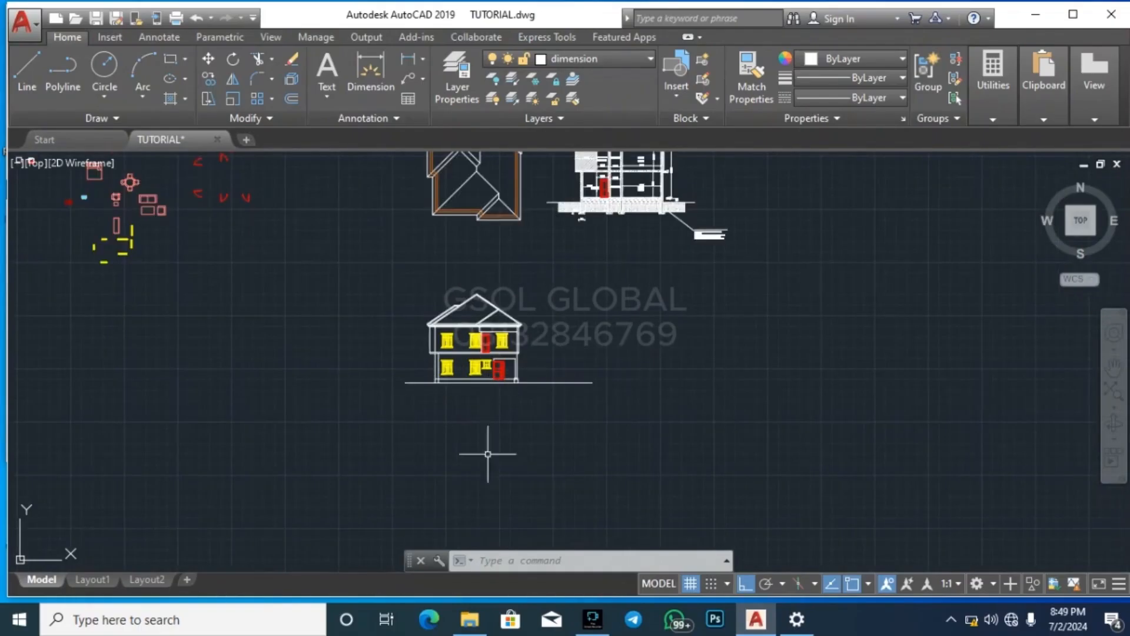
pyautogui.scroll(-5, 588, 468)
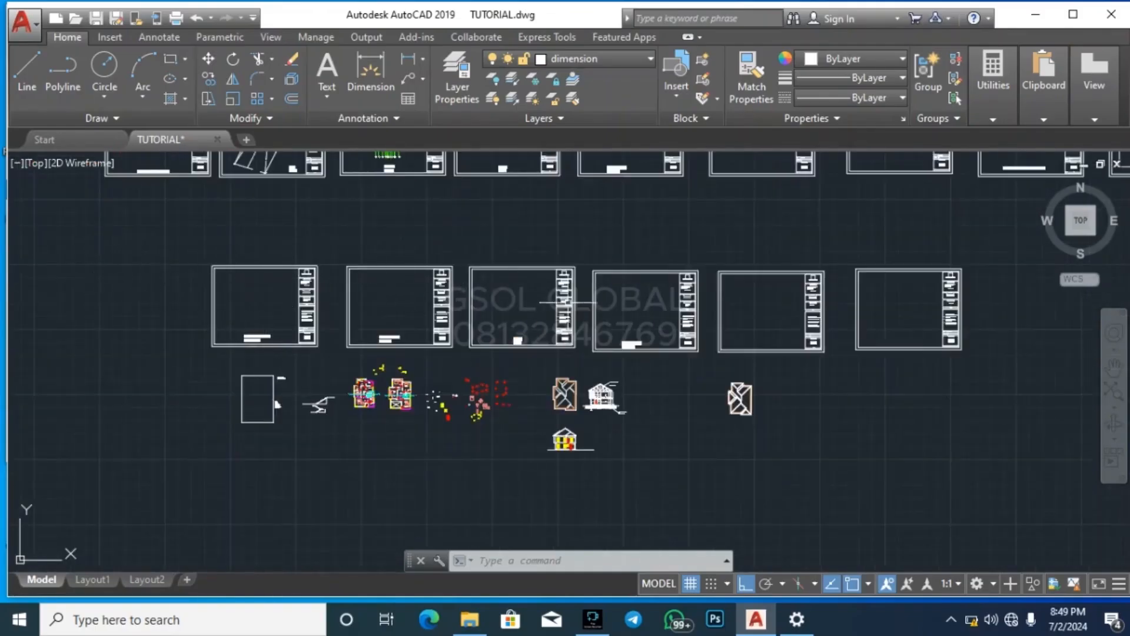
pyautogui.scroll(-4, 505, 517)
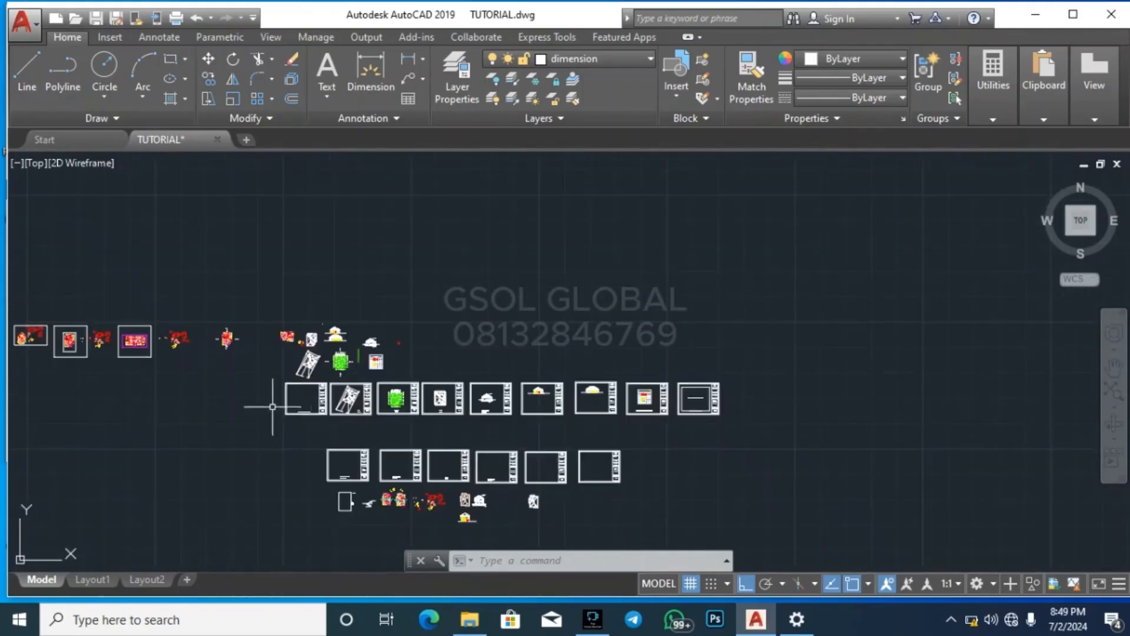
pyautogui.scroll(2, 273, 406)
pyautogui.scroll(-2, 472, 360)
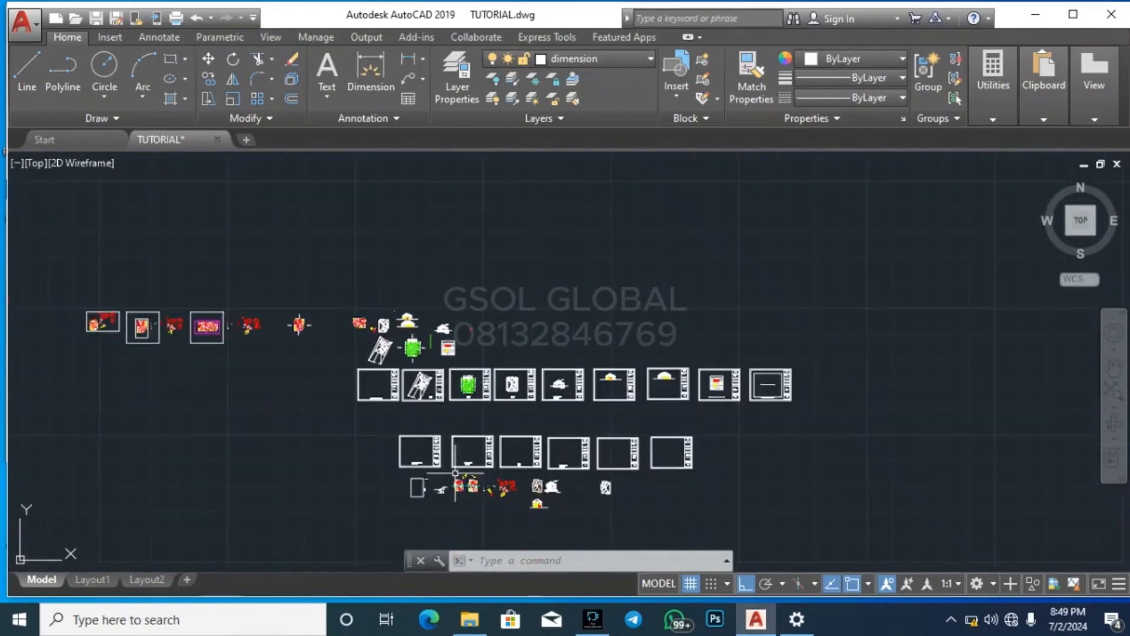
pyautogui.scroll(4, 456, 472)
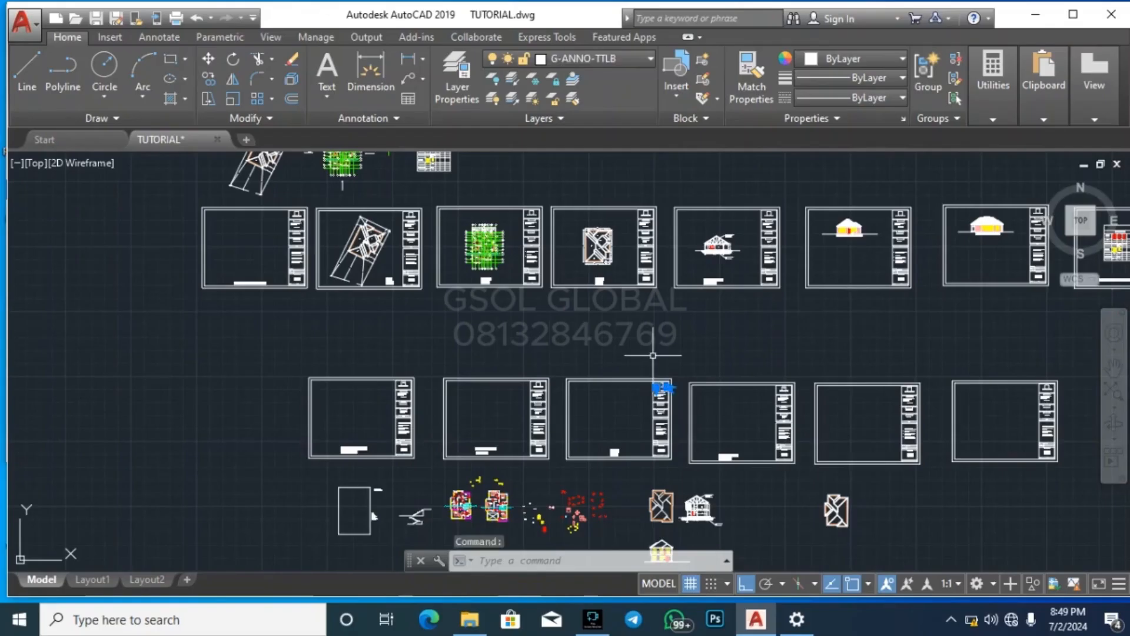
pyautogui.press('Escape')
pyautogui.press('Escape')
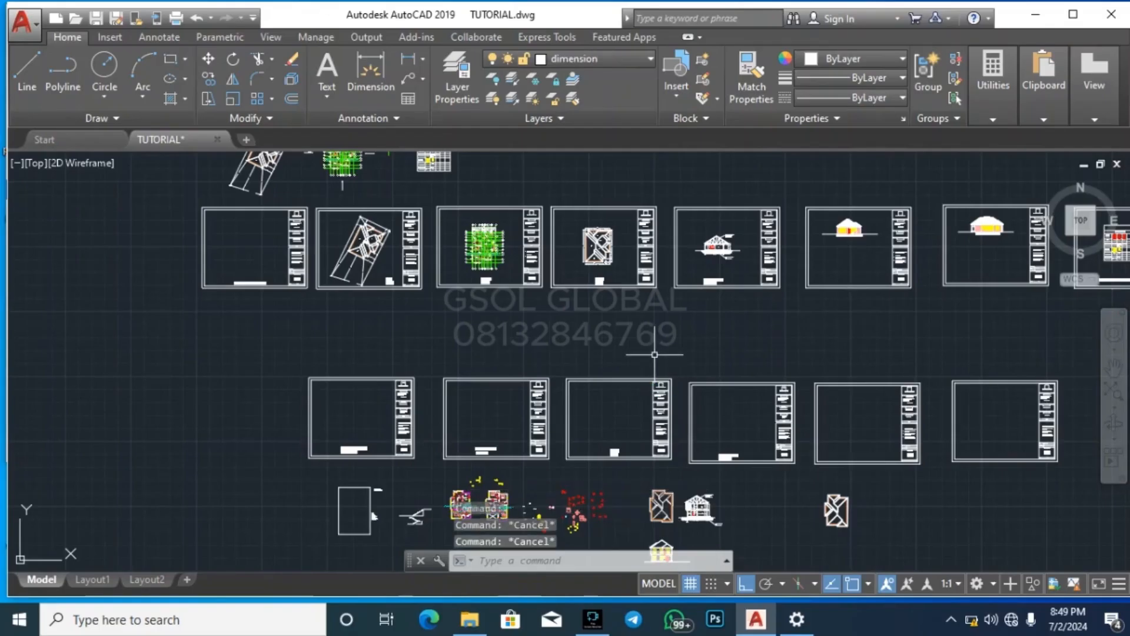